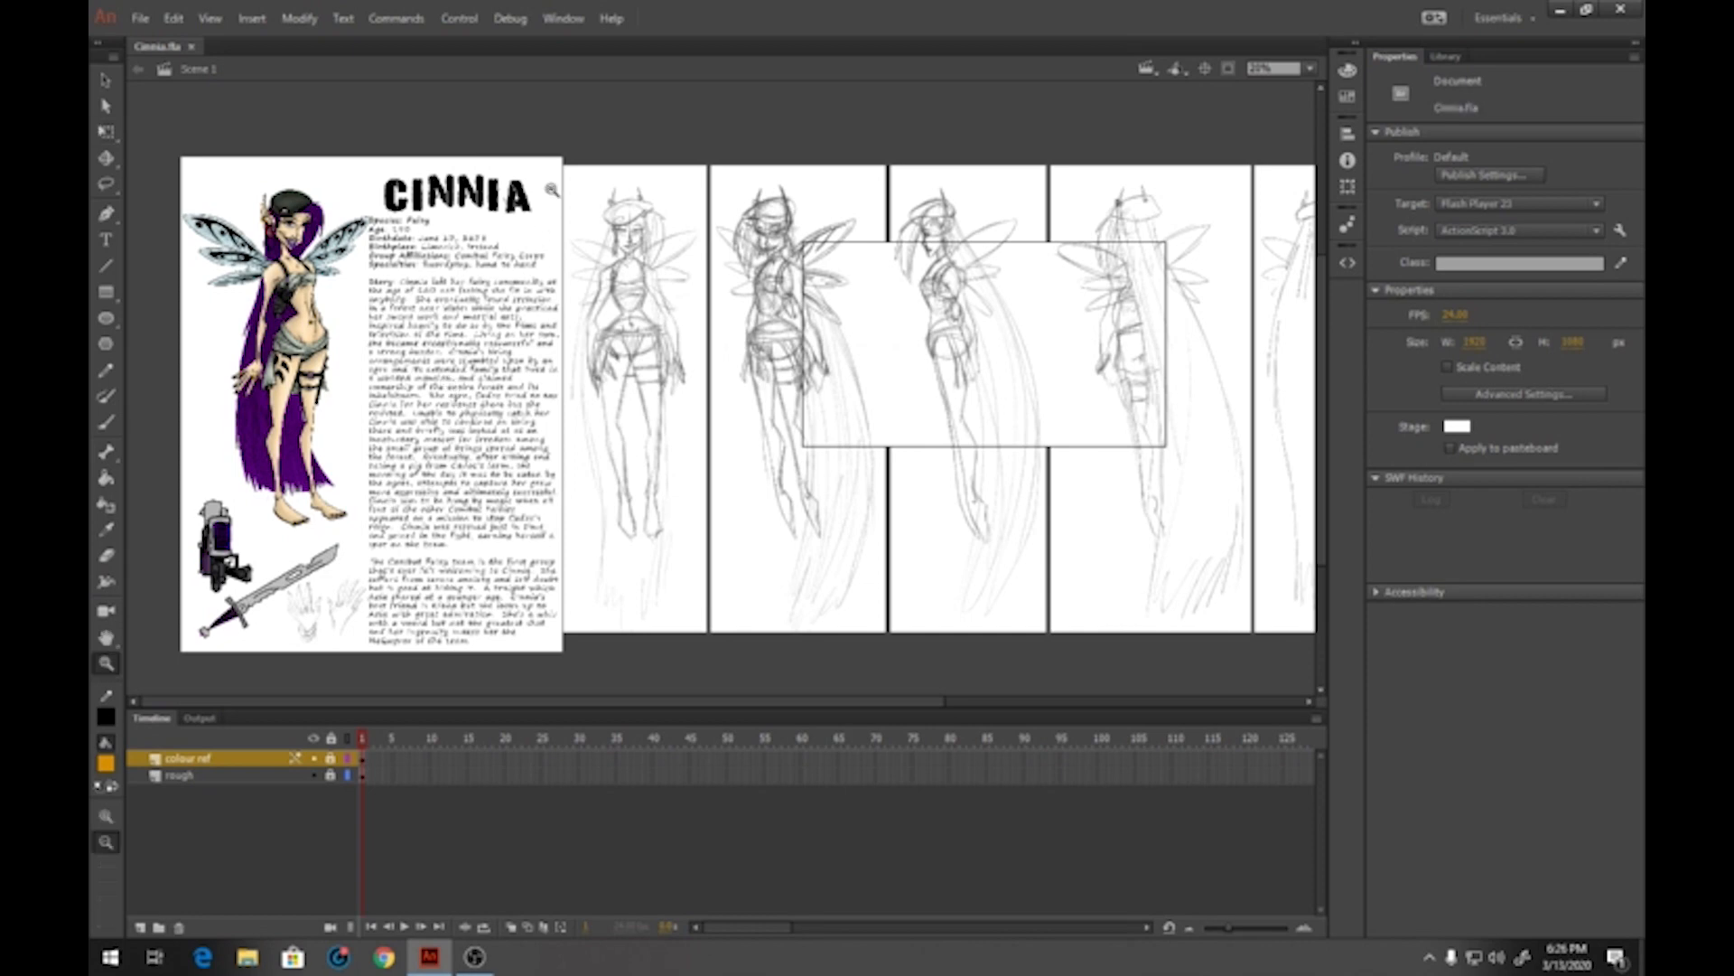
Examine Cinnia's colour reference sheet and the rough turnaround sketches from the front view to the back view
drag(531, 143, 589, 204)
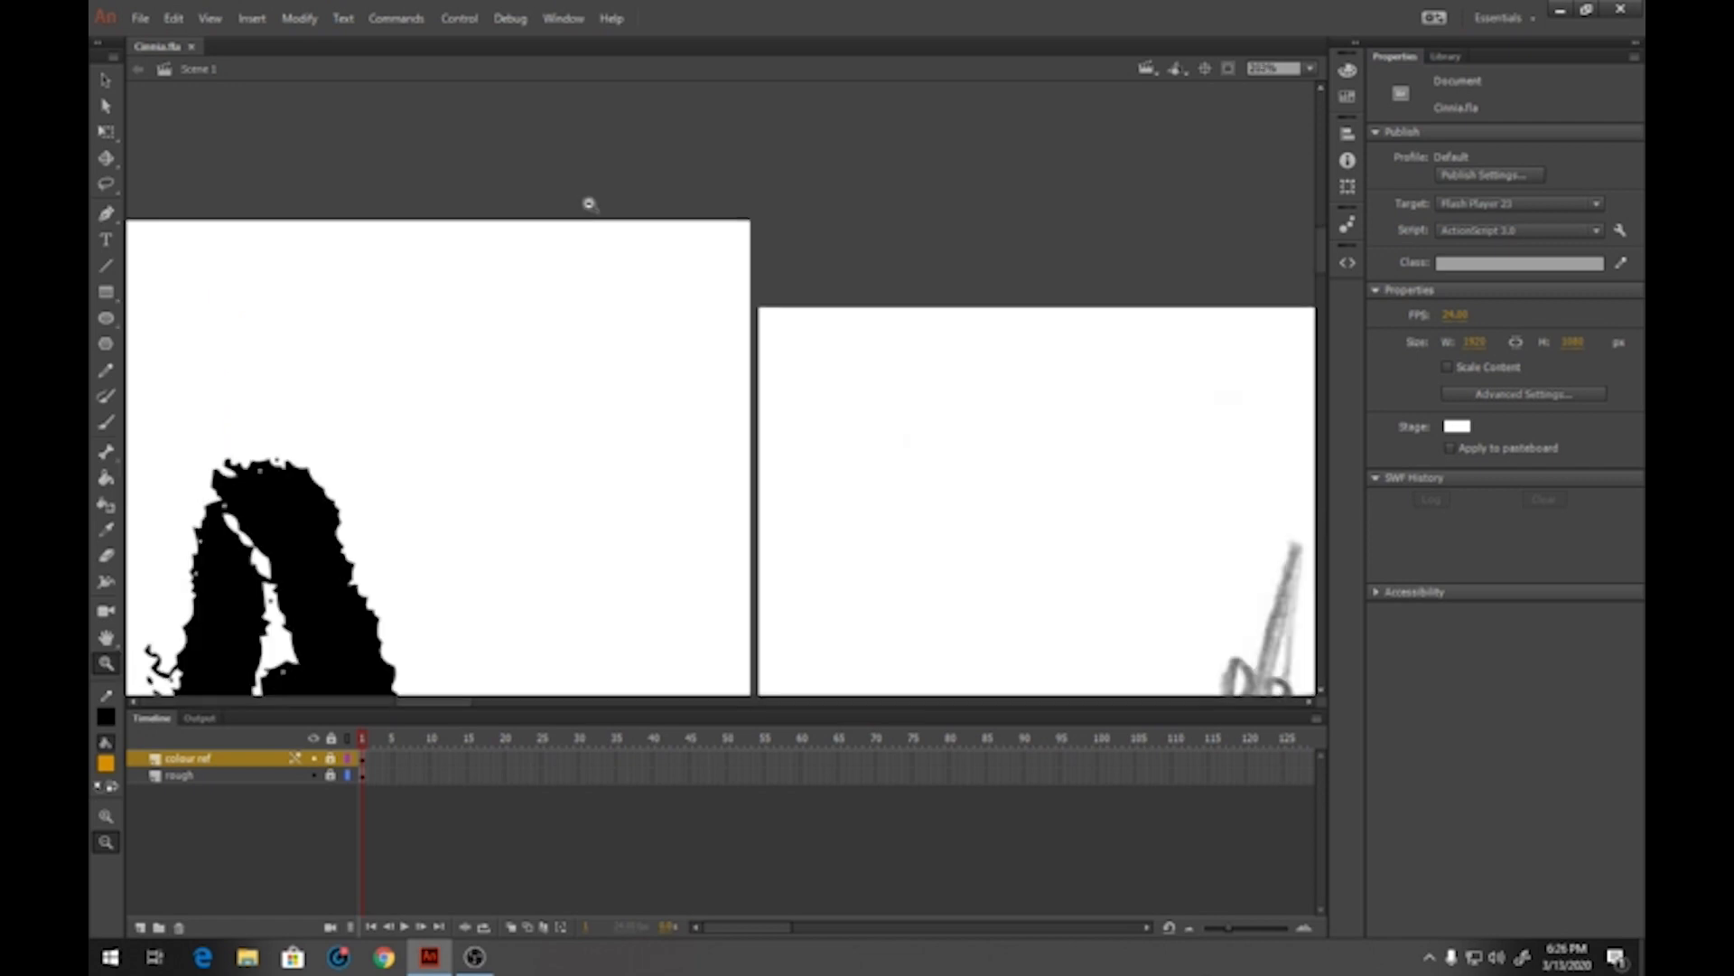
click(733, 356)
click(753, 421)
key(space)
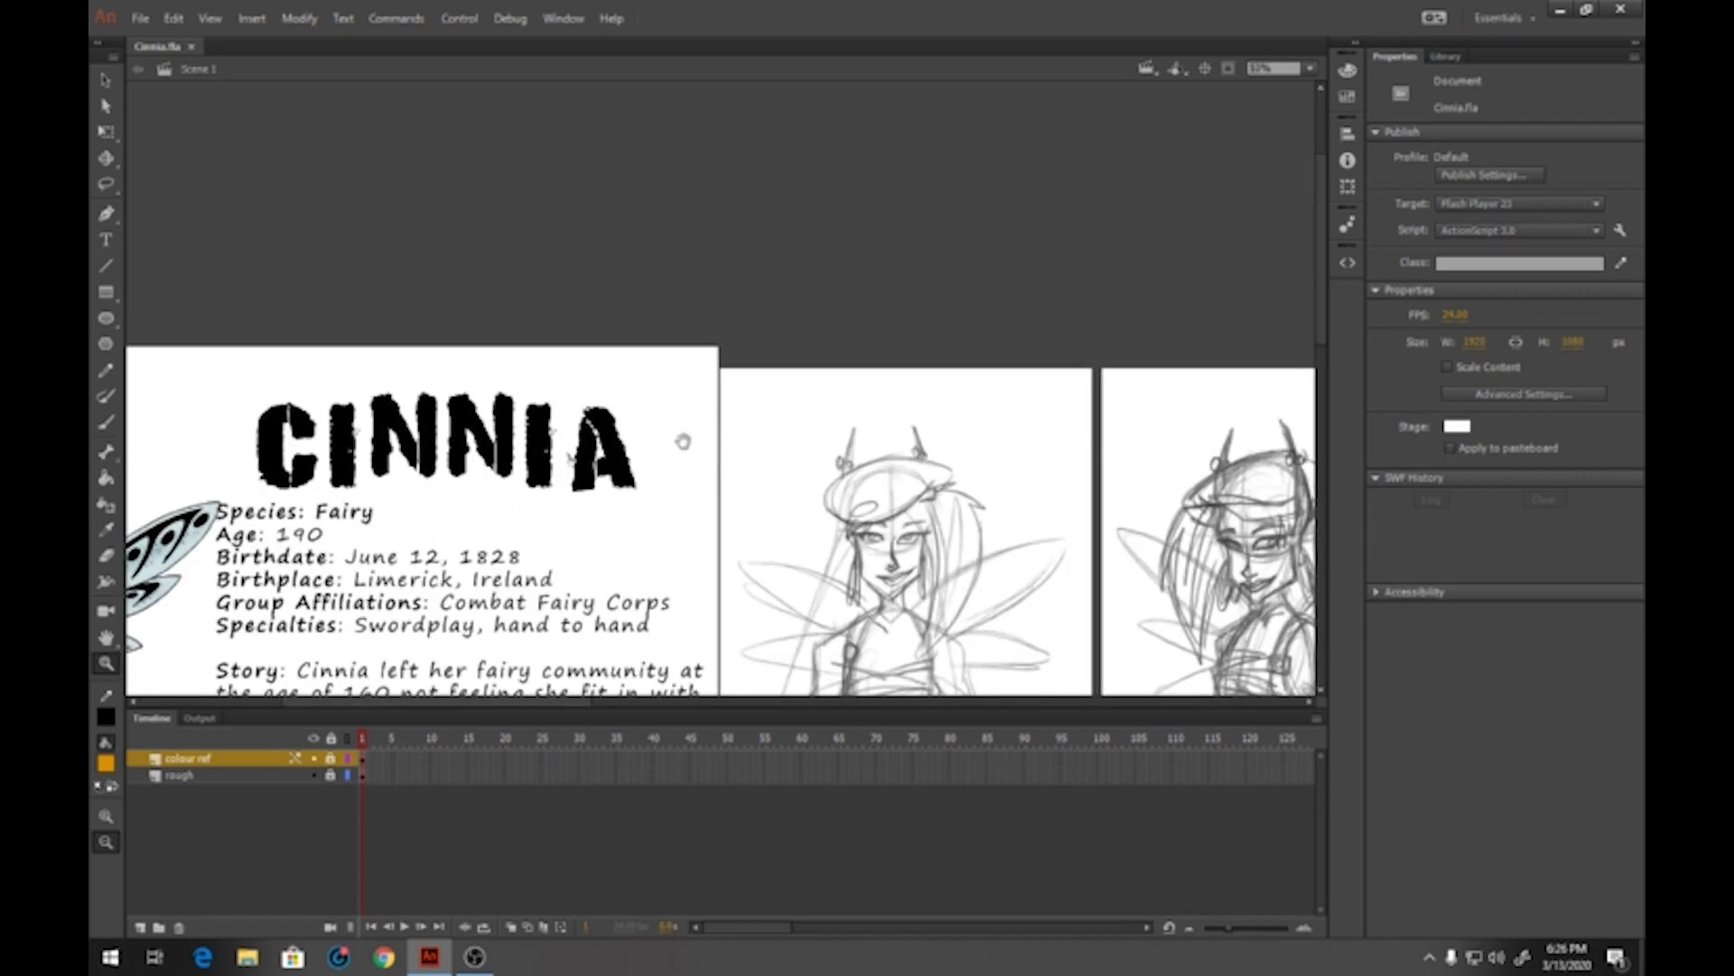
drag(625, 517, 767, 270)
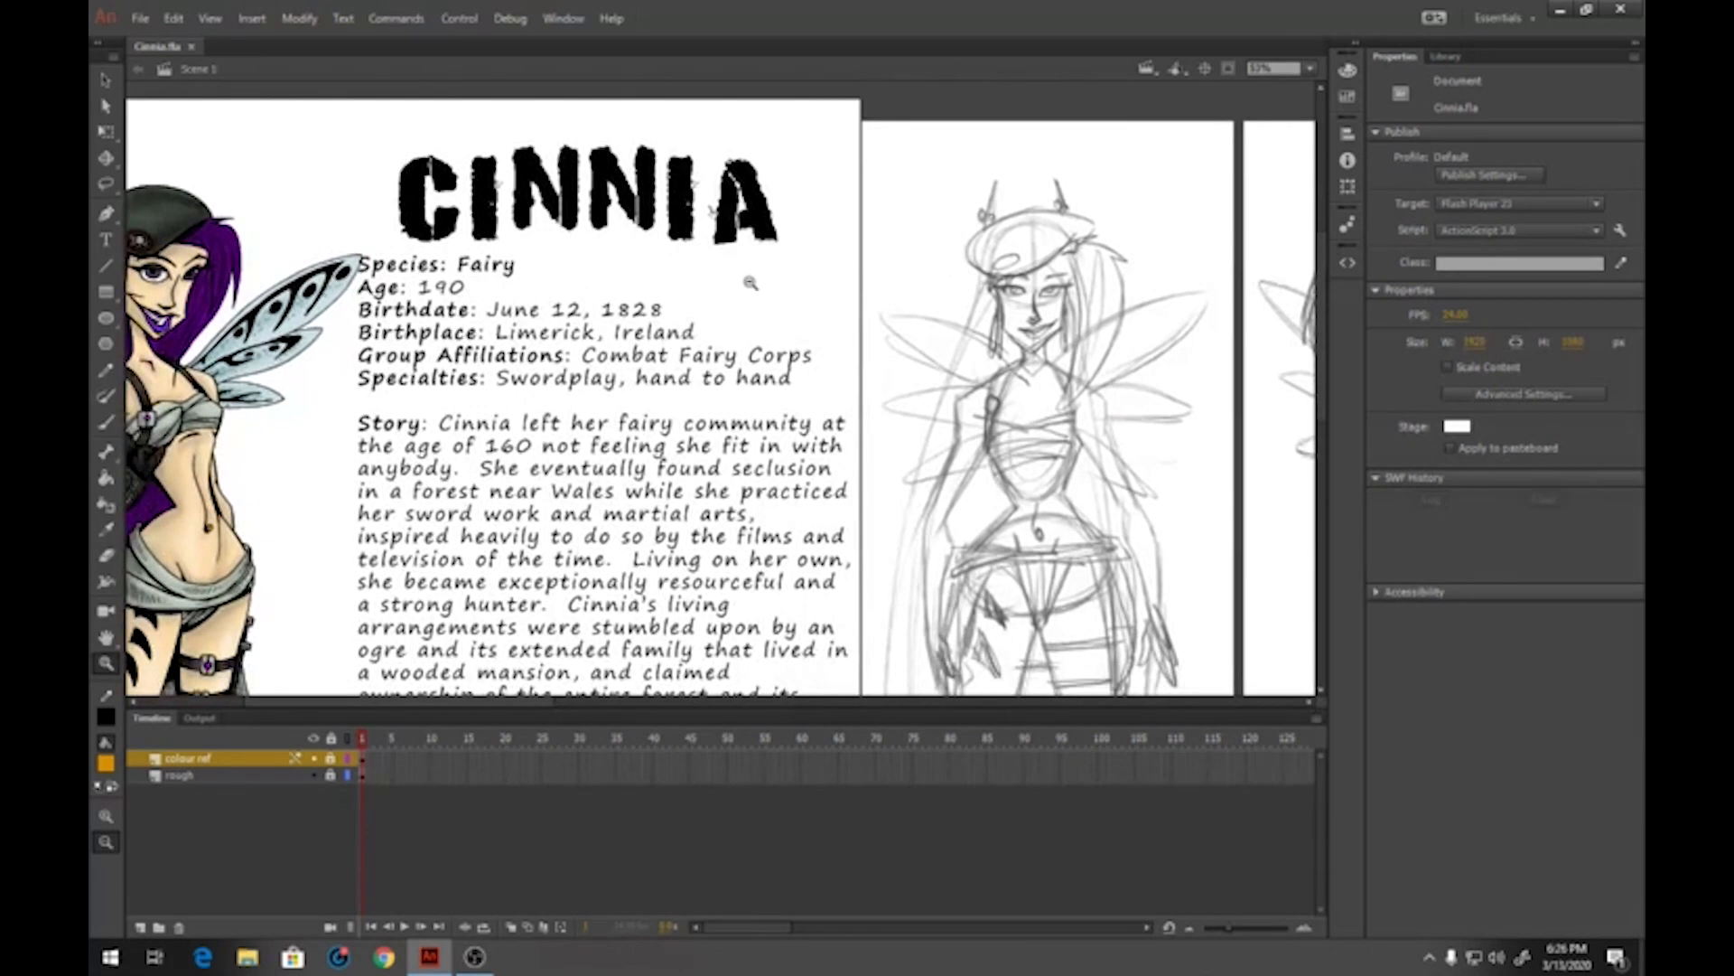
click(793, 458)
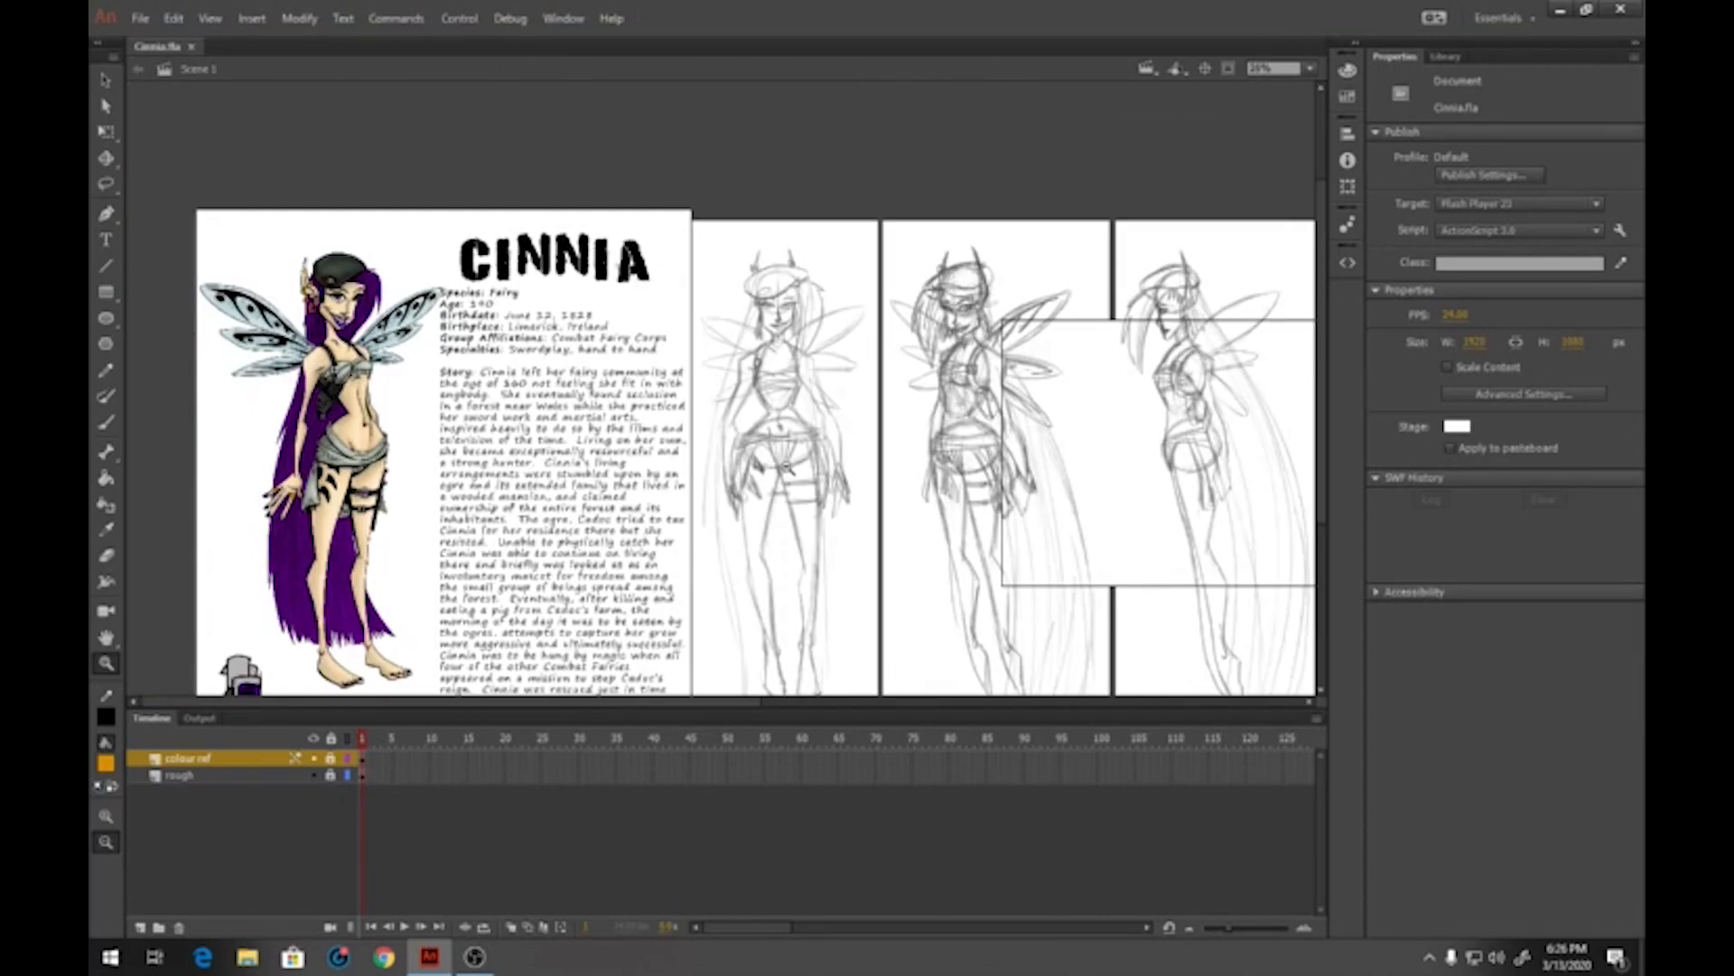
drag(753, 467, 668, 415)
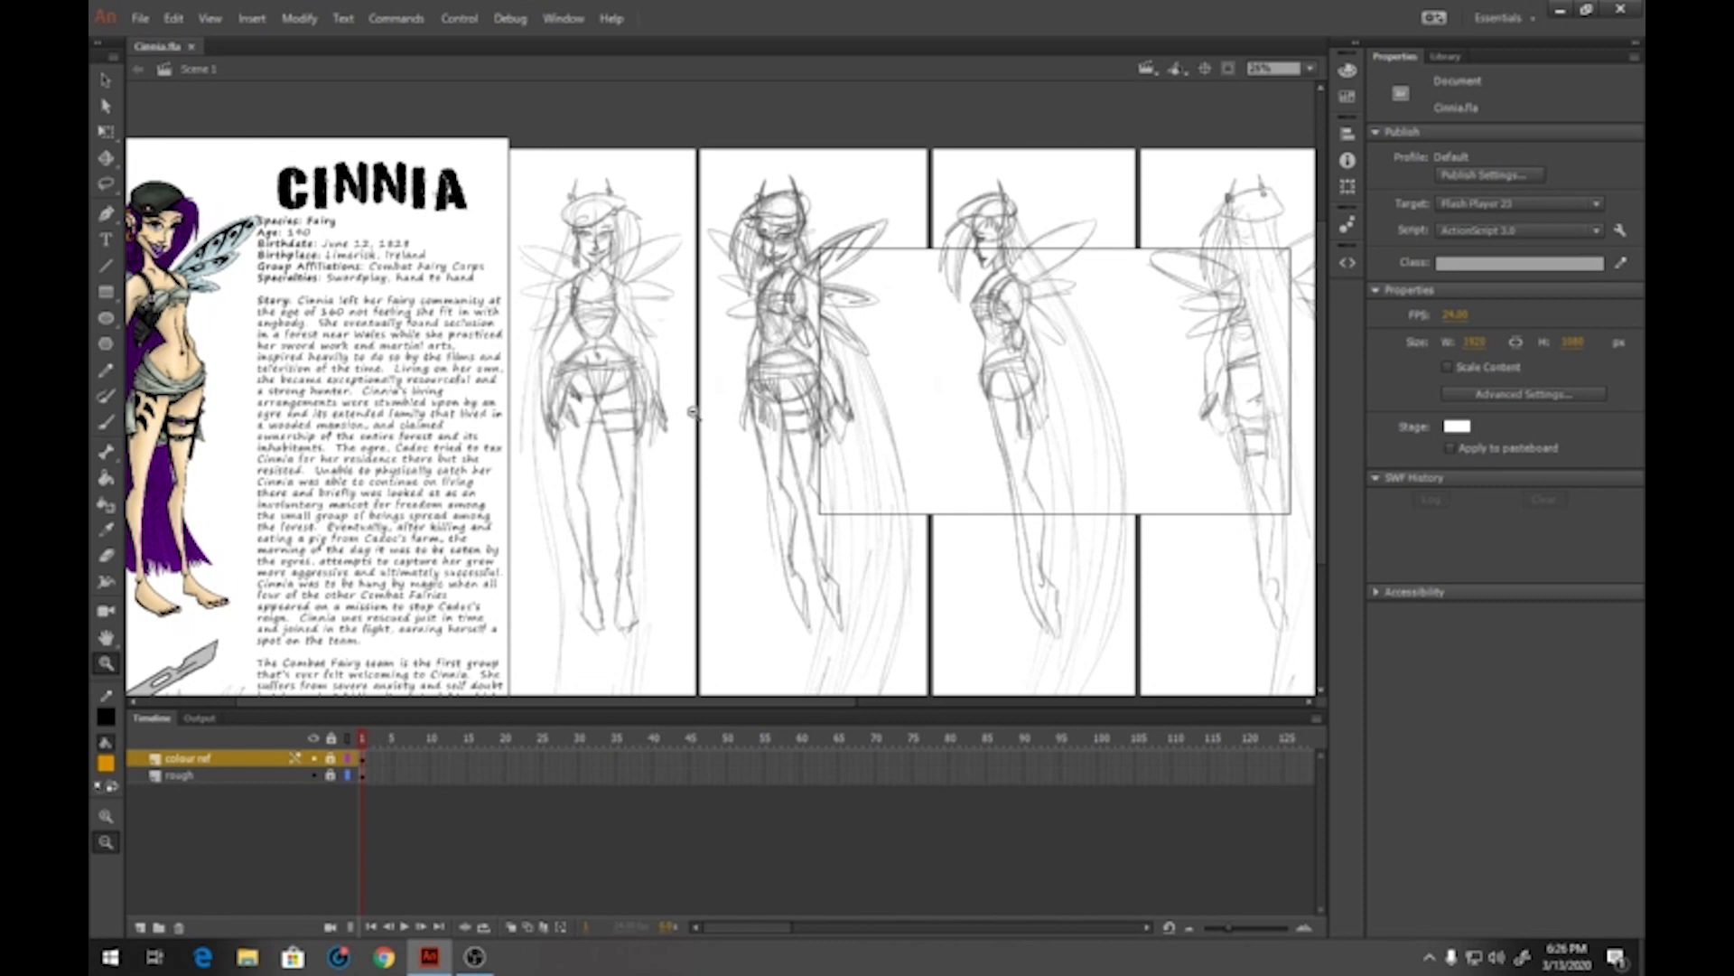
drag(905, 505, 814, 446)
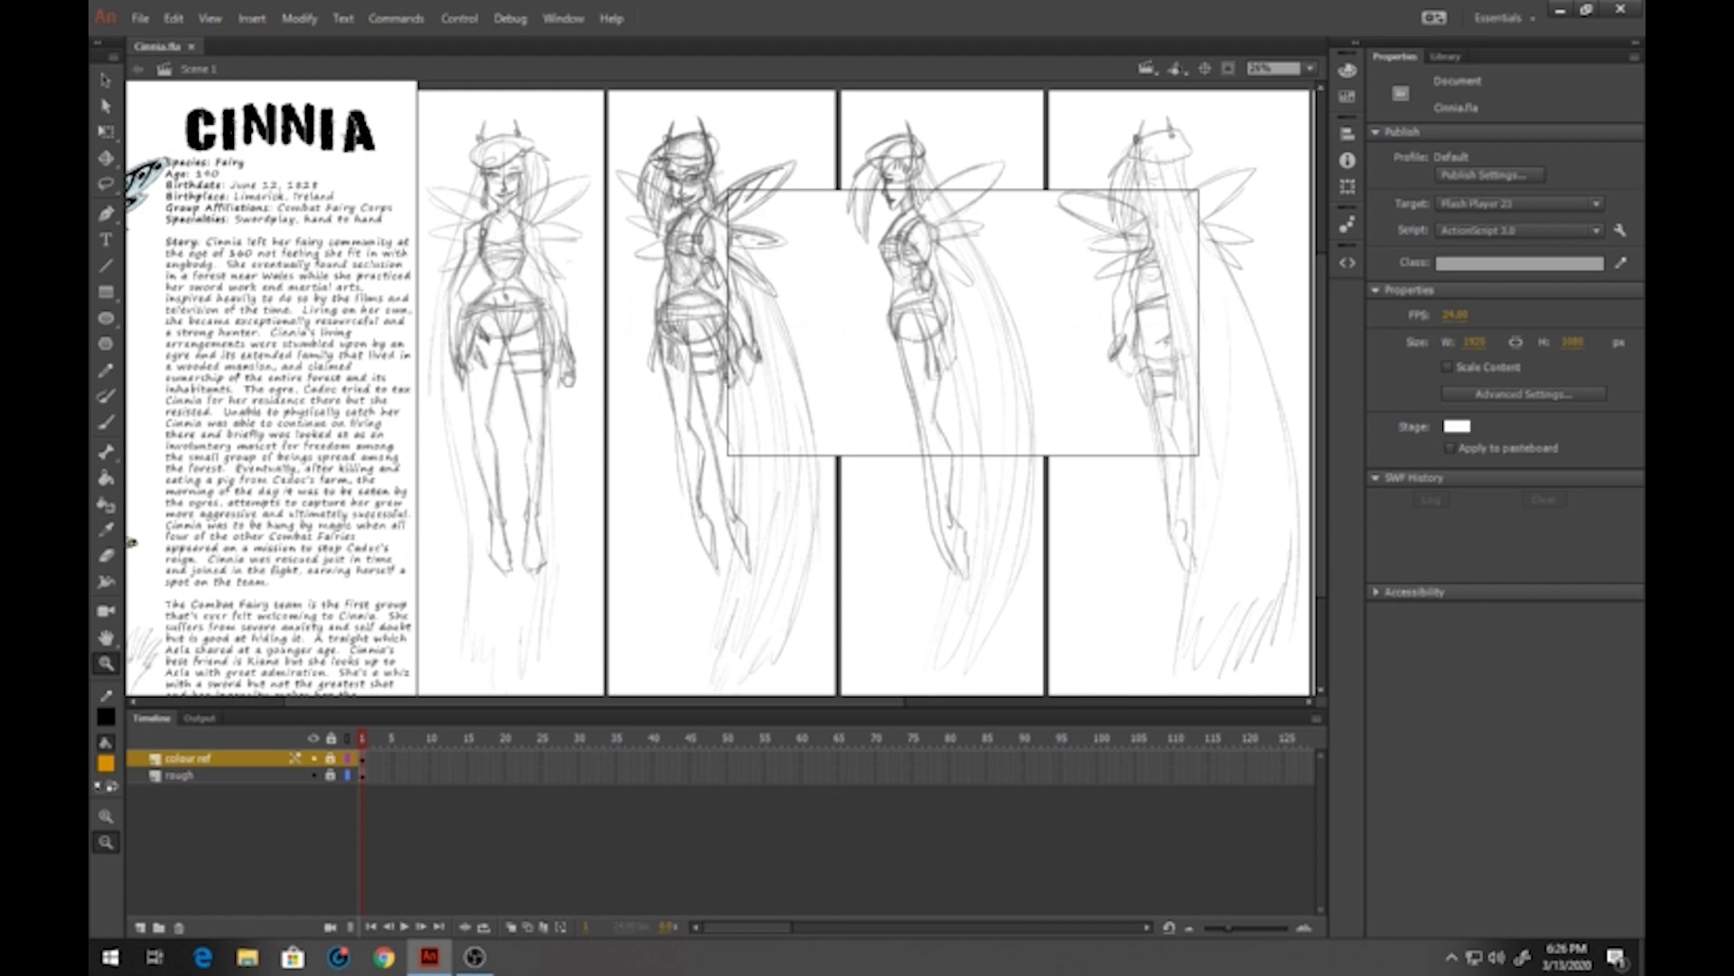
mouse_move(628, 372)
mouse_down()
mouse_move(580, 373)
mouse_move(634, 371)
mouse_up()
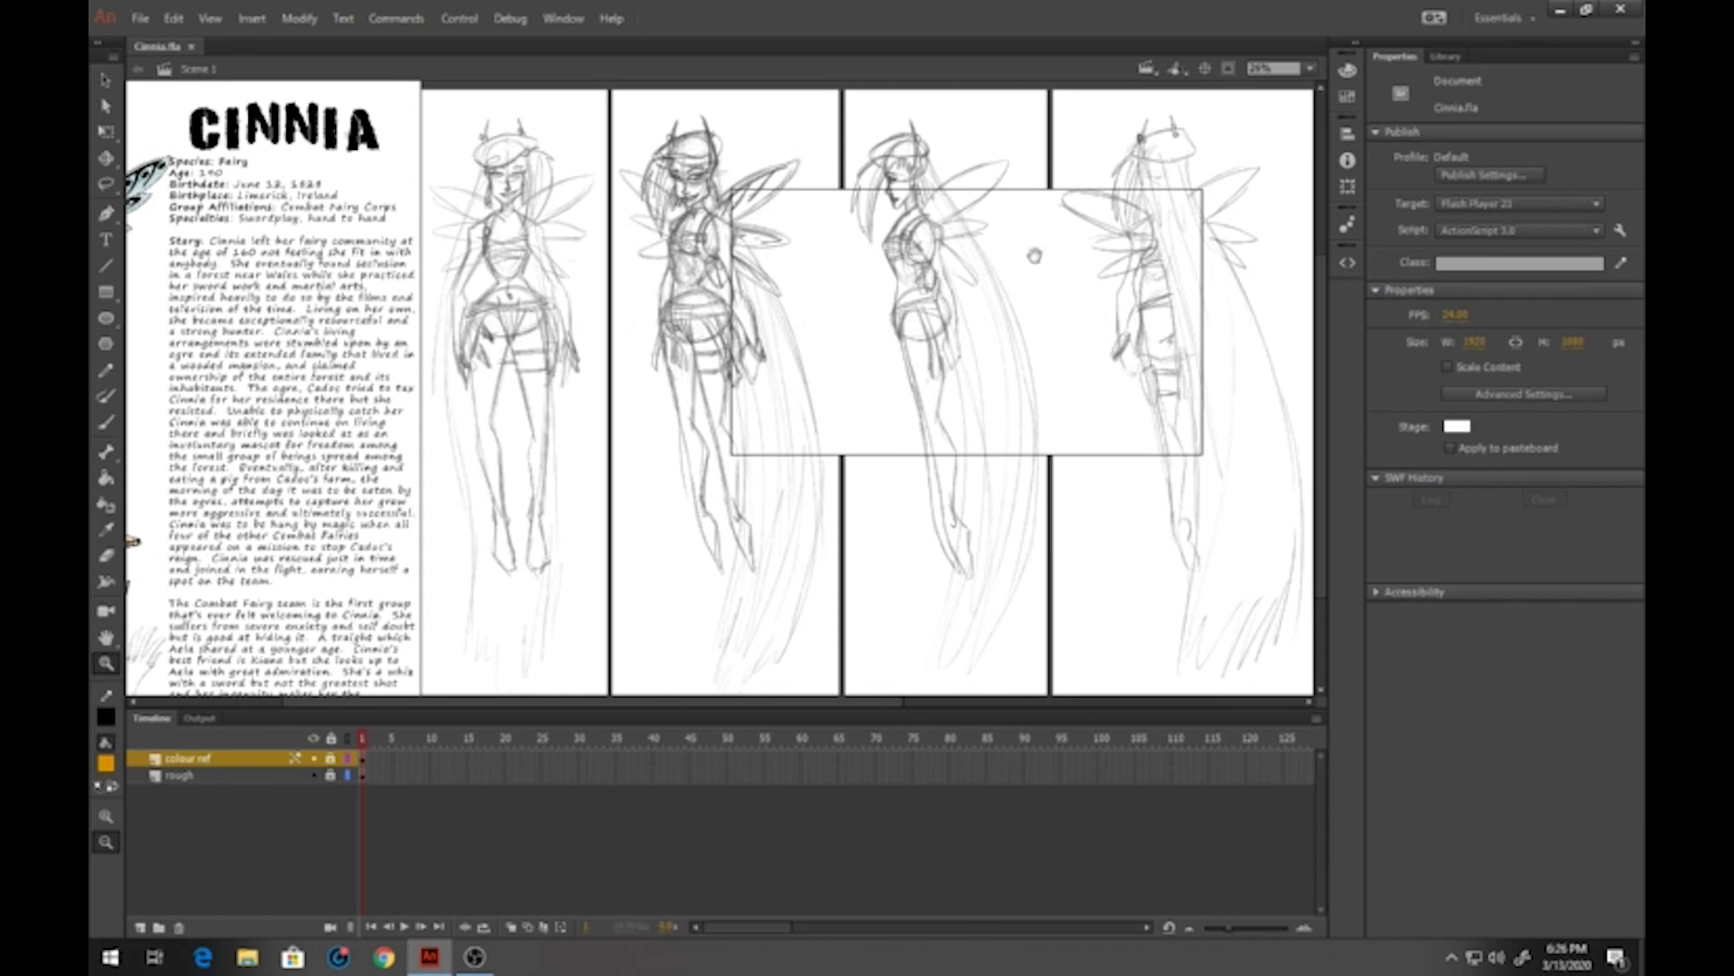
drag(1046, 256, 826, 280)
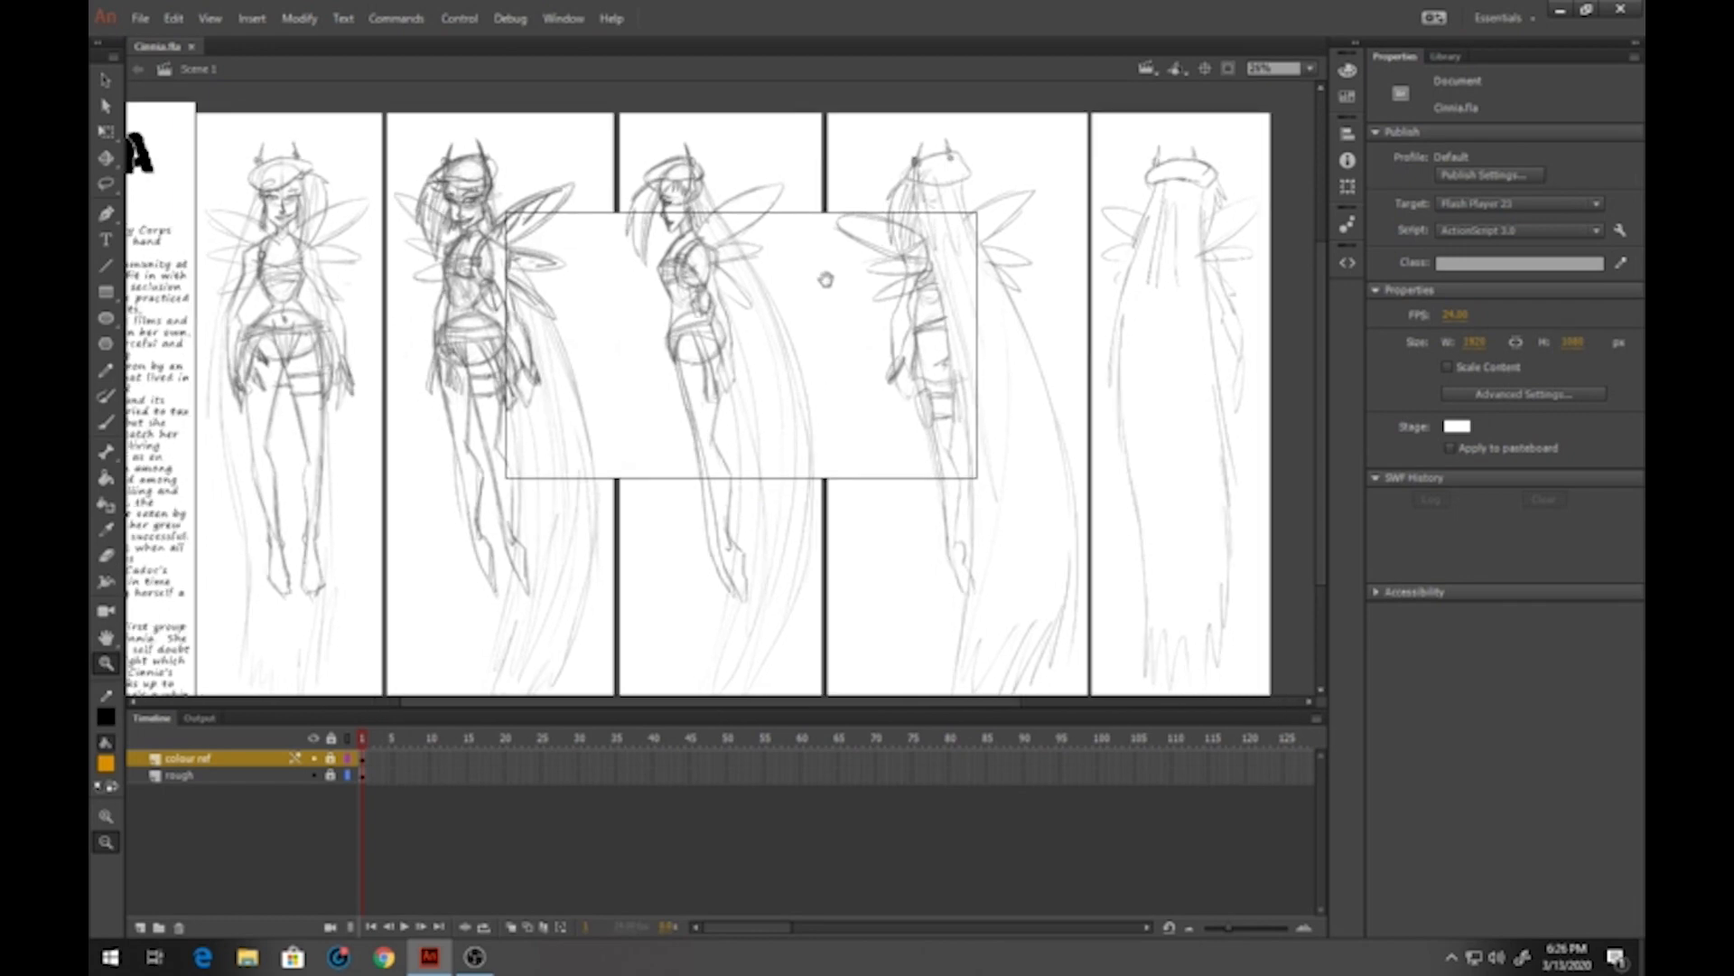
drag(825, 280, 894, 268)
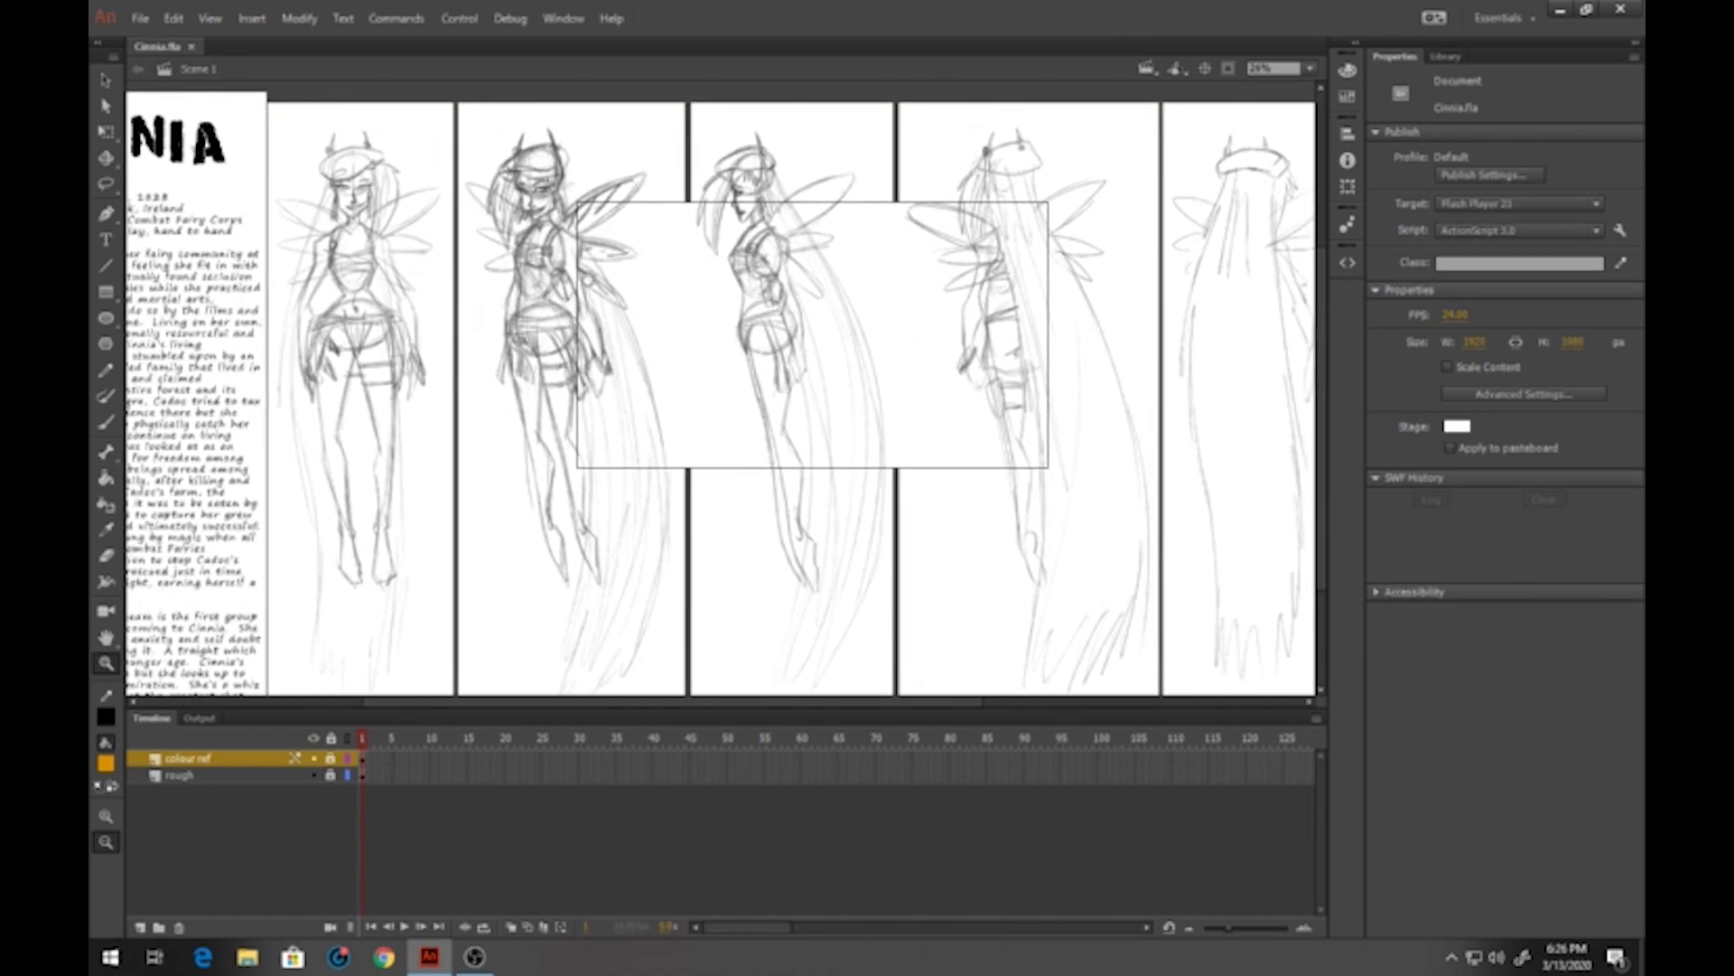
drag(502, 266, 666, 252)
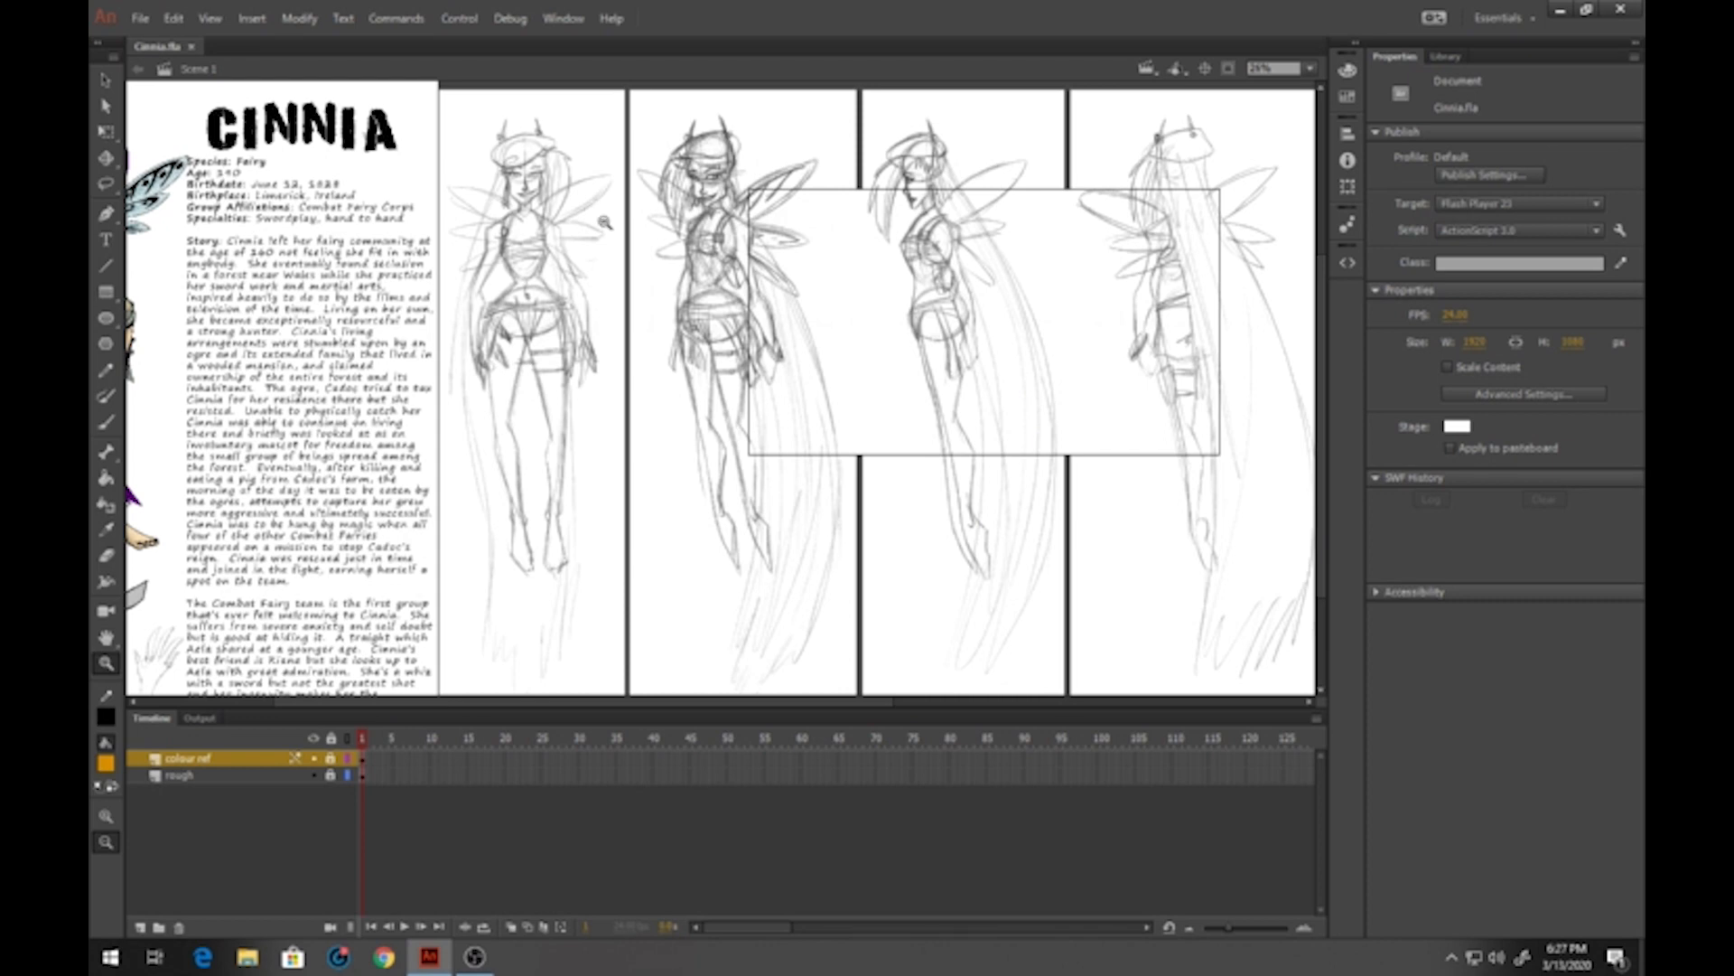
mouse_move(801, 283)
mouse_down()
mouse_move(727, 299)
mouse_move(573, 271)
mouse_move(612, 271)
mouse_up()
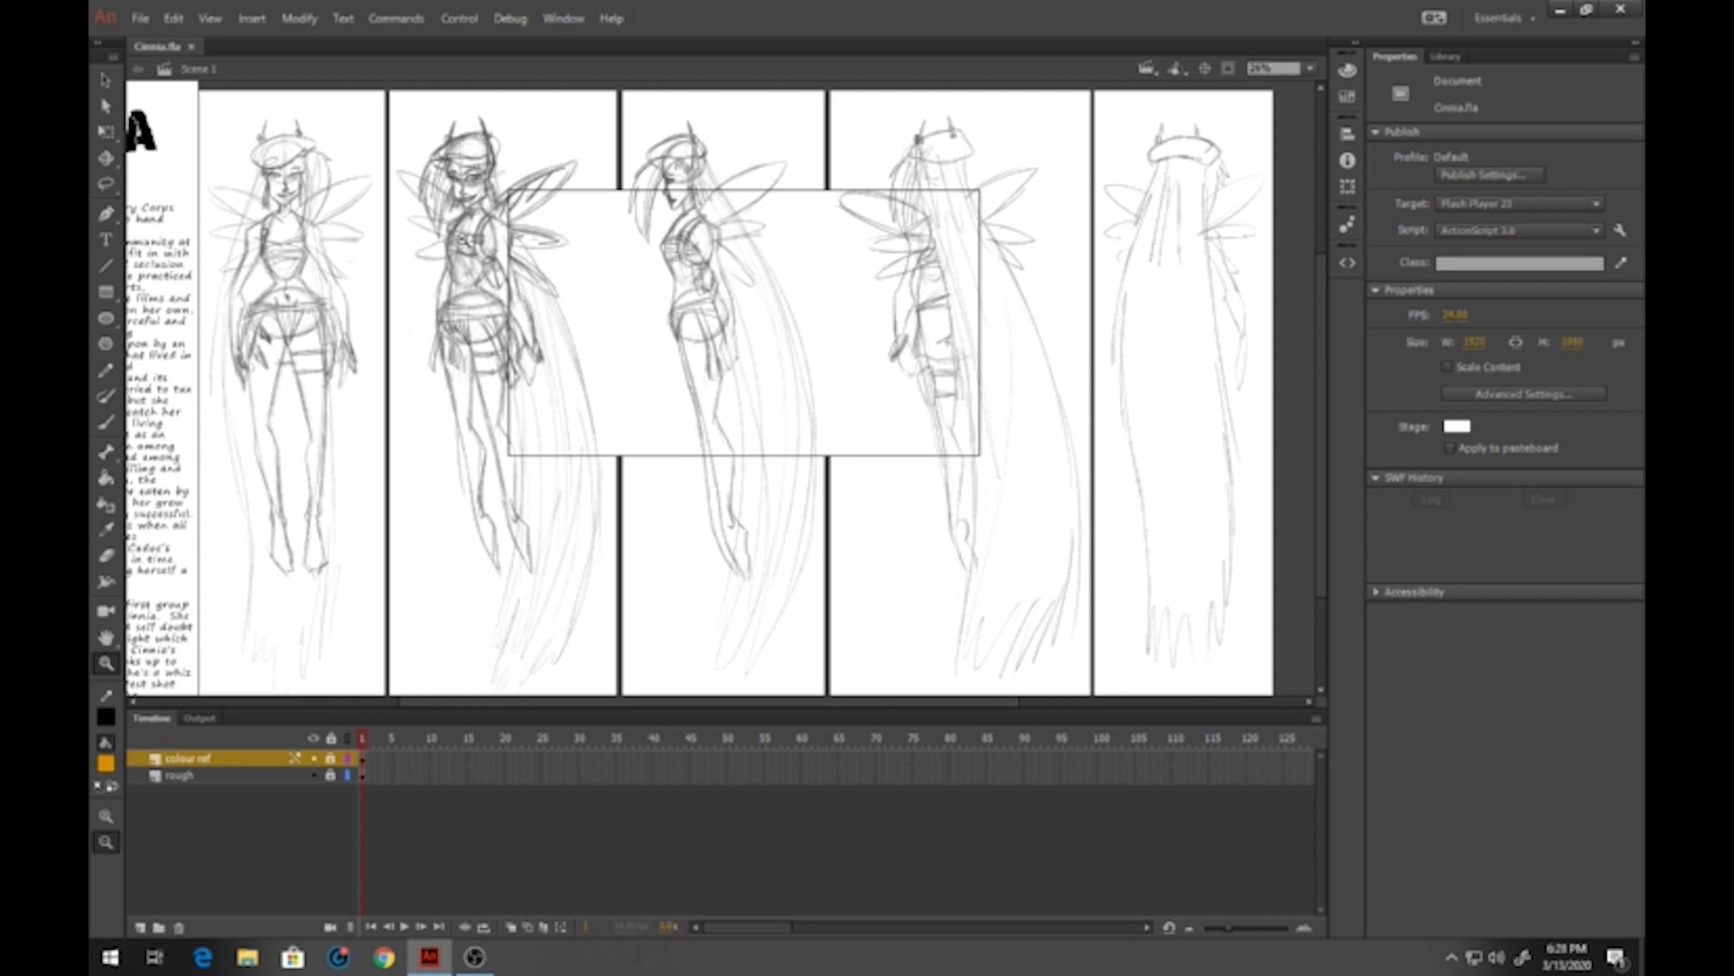
key(space)
mouse_move(596, 268)
mouse_down()
mouse_move(642, 329)
mouse_move(640, 271)
mouse_move(560, 260)
mouse_move(573, 249)
mouse_up()
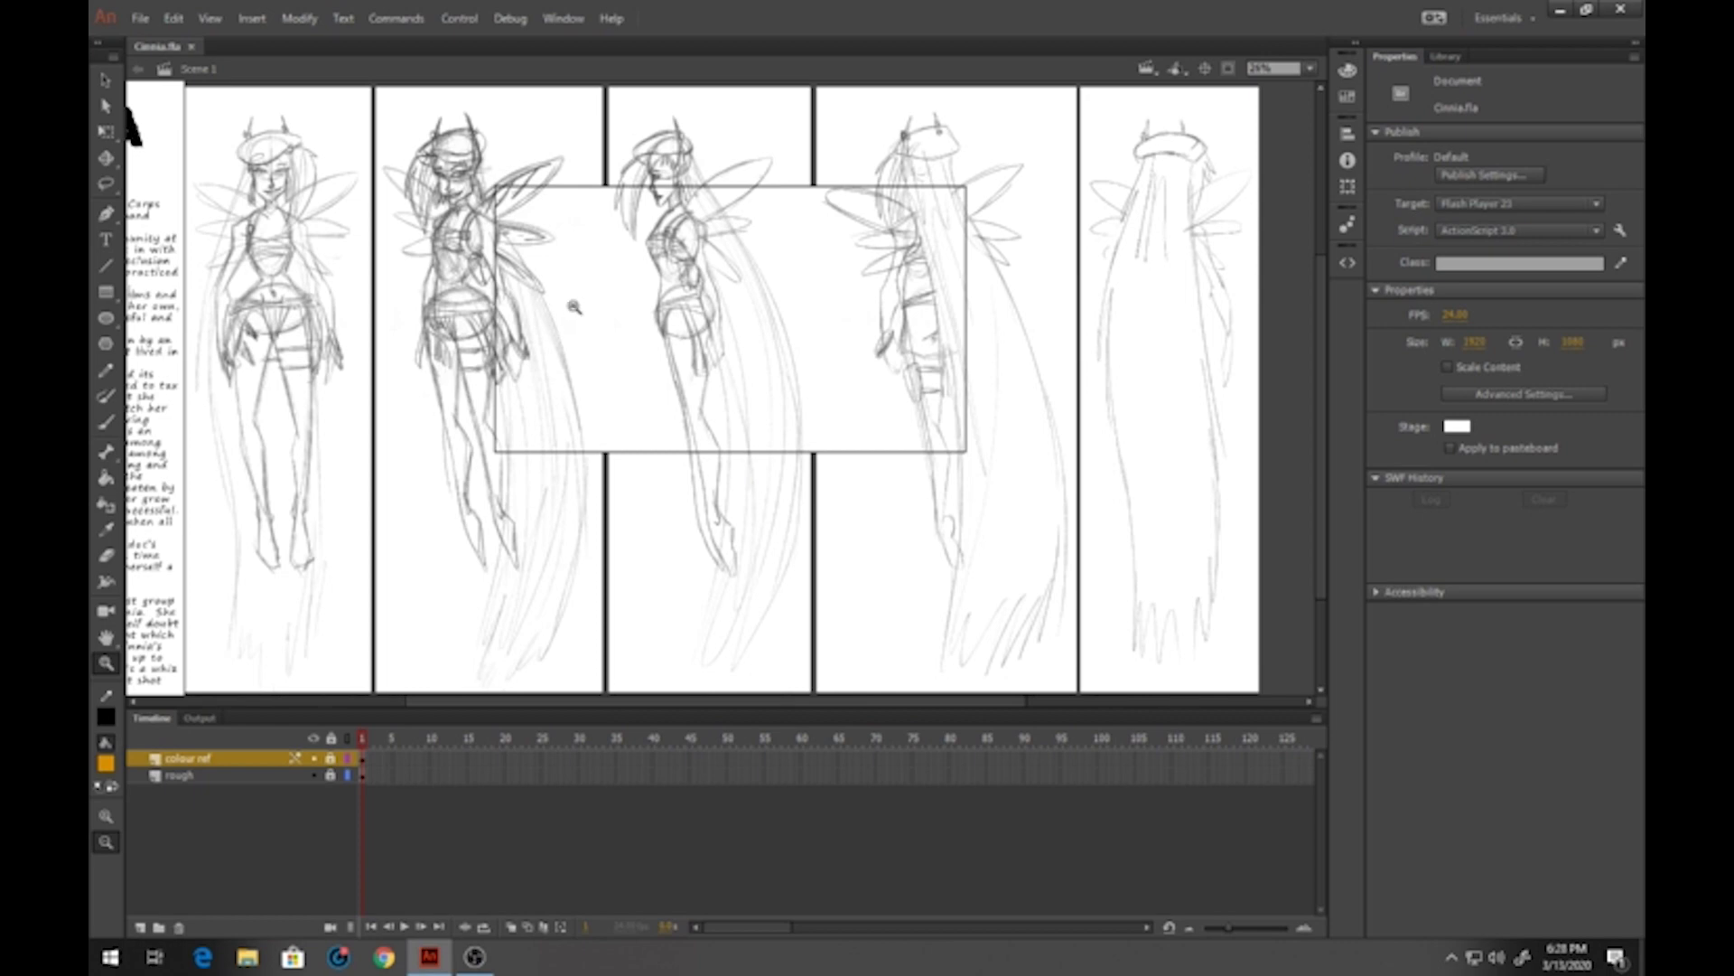
mouse_move(561, 271)
mouse_down()
mouse_move(700, 282)
mouse_move(569, 281)
mouse_up()
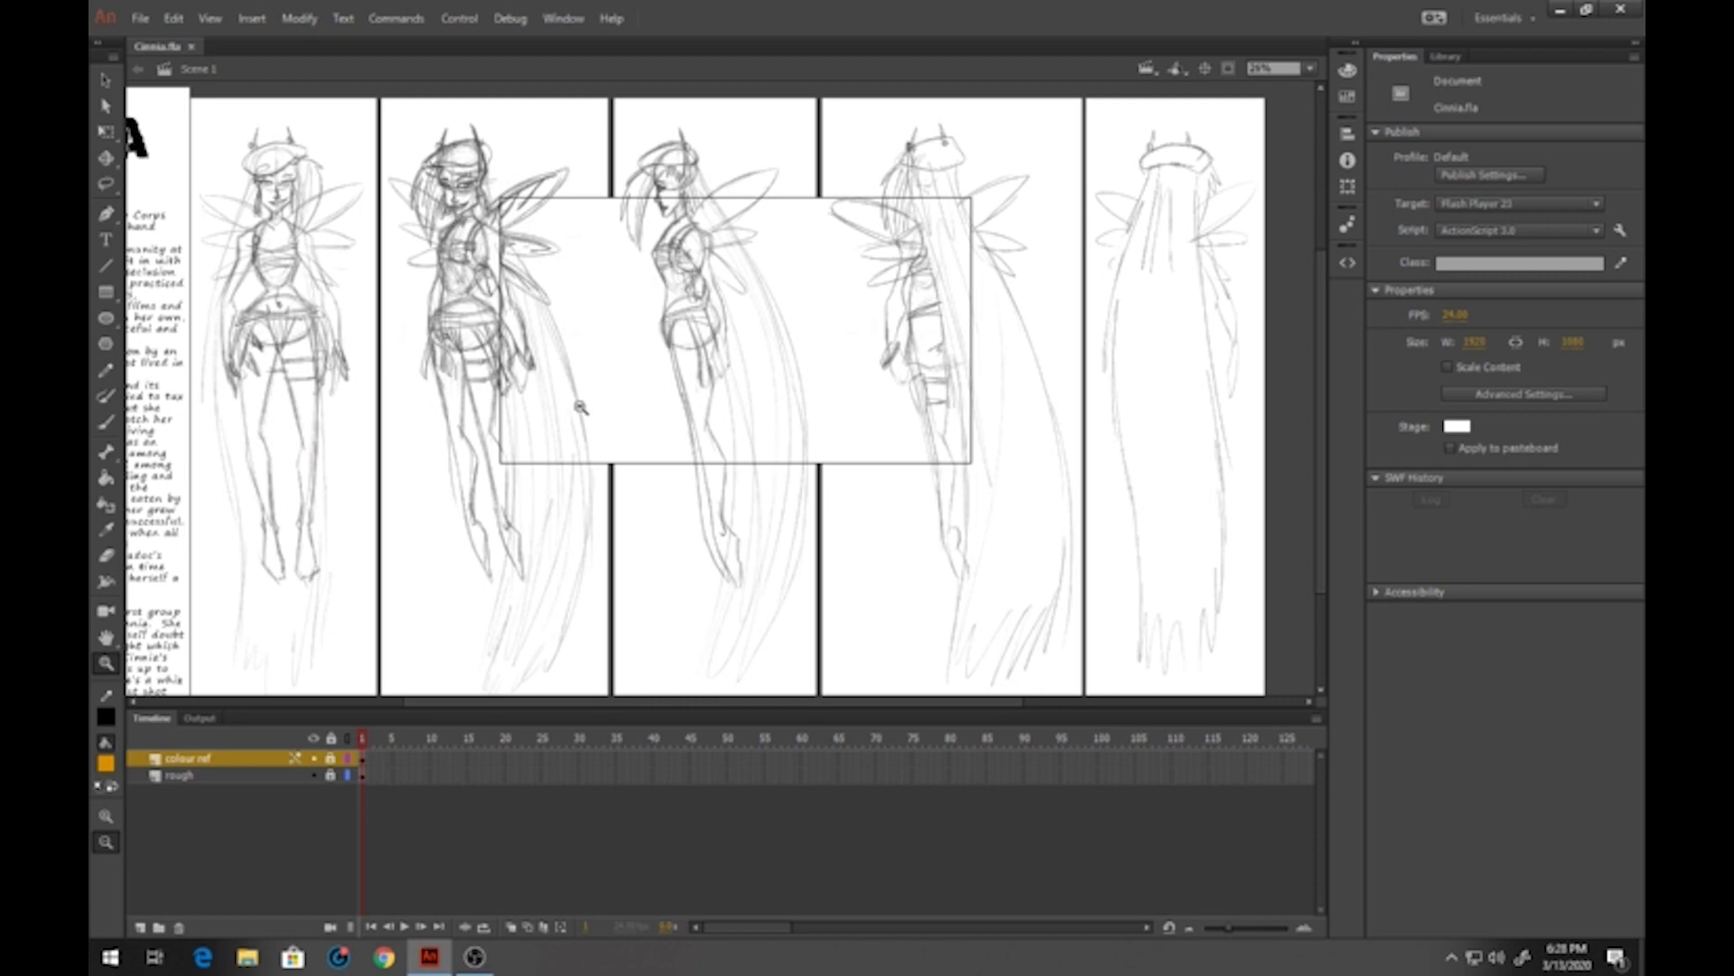
mouse_move(511, 414)
mouse_down()
mouse_move(651, 404)
mouse_move(542, 407)
mouse_up()
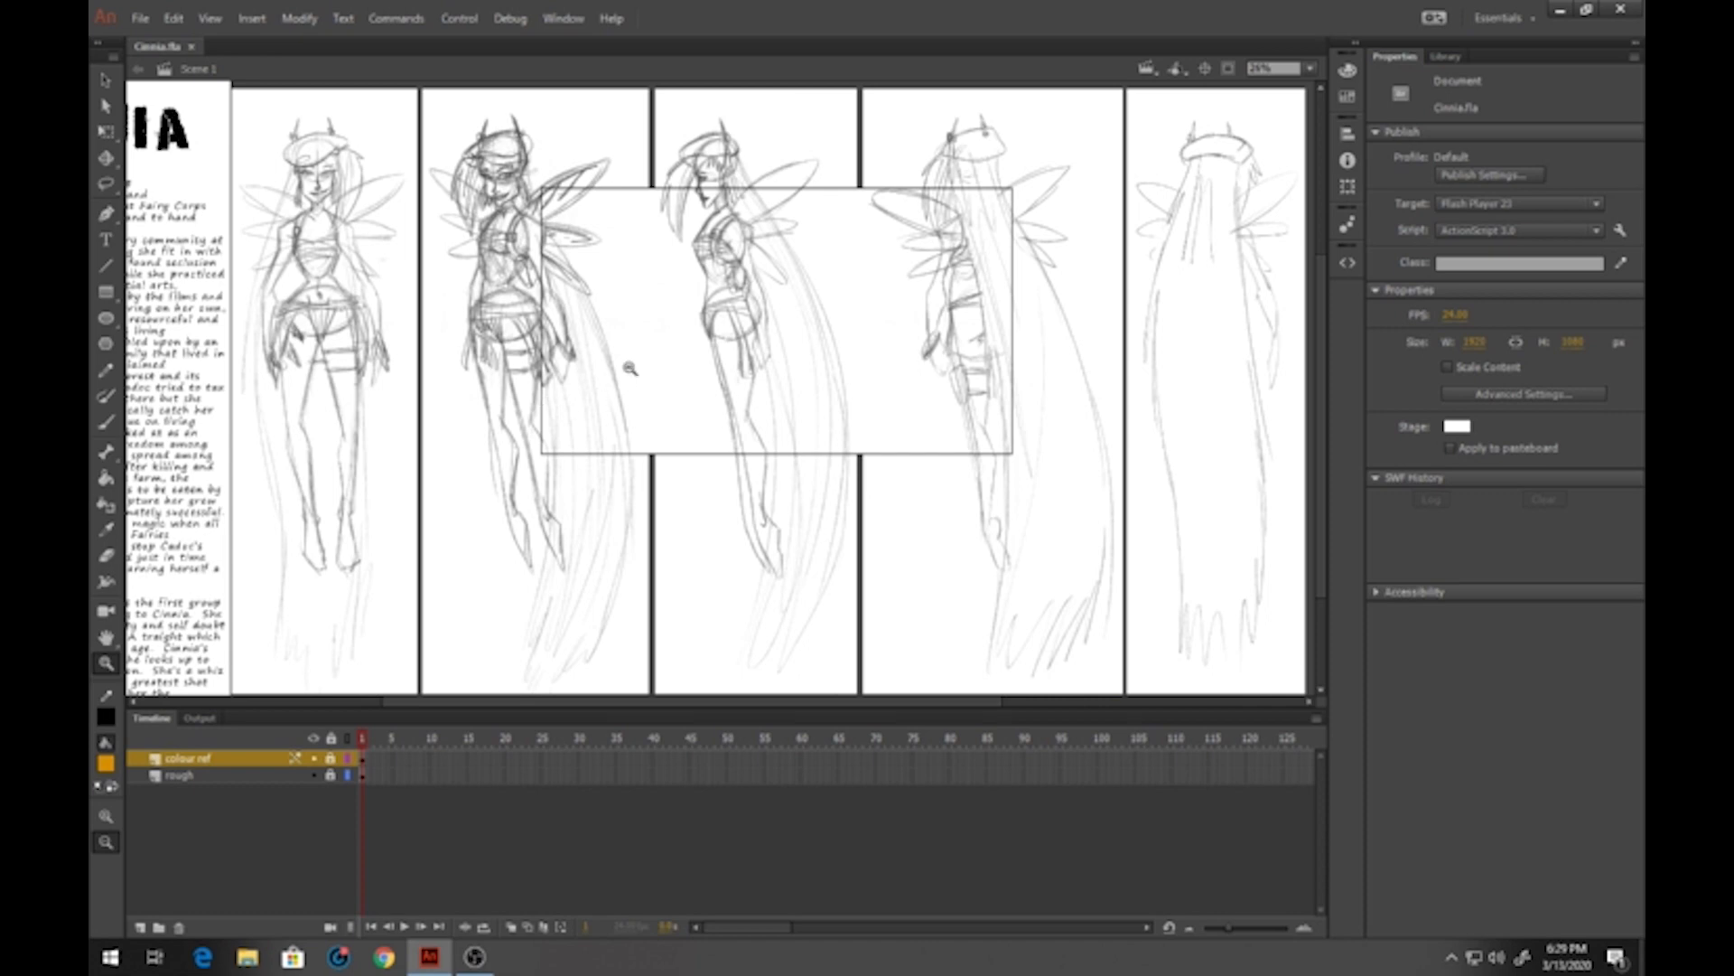
mouse_move(573, 289)
mouse_down()
mouse_move(671, 316)
mouse_move(565, 309)
mouse_up()
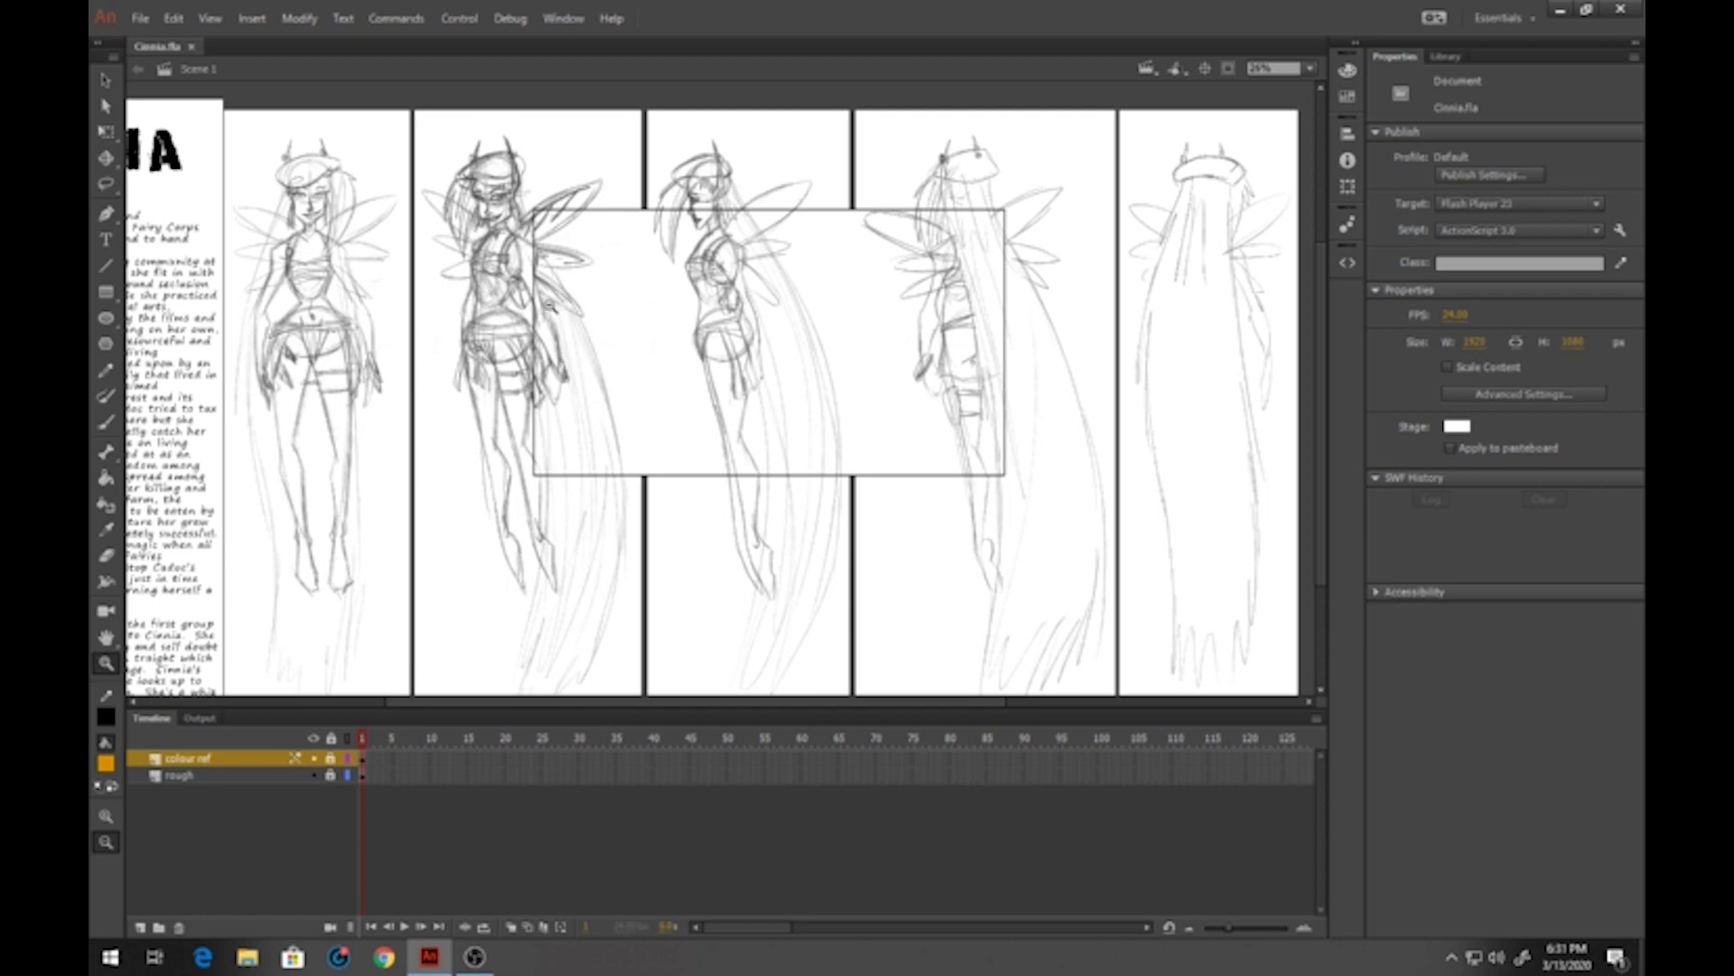
drag(551, 284, 586, 320)
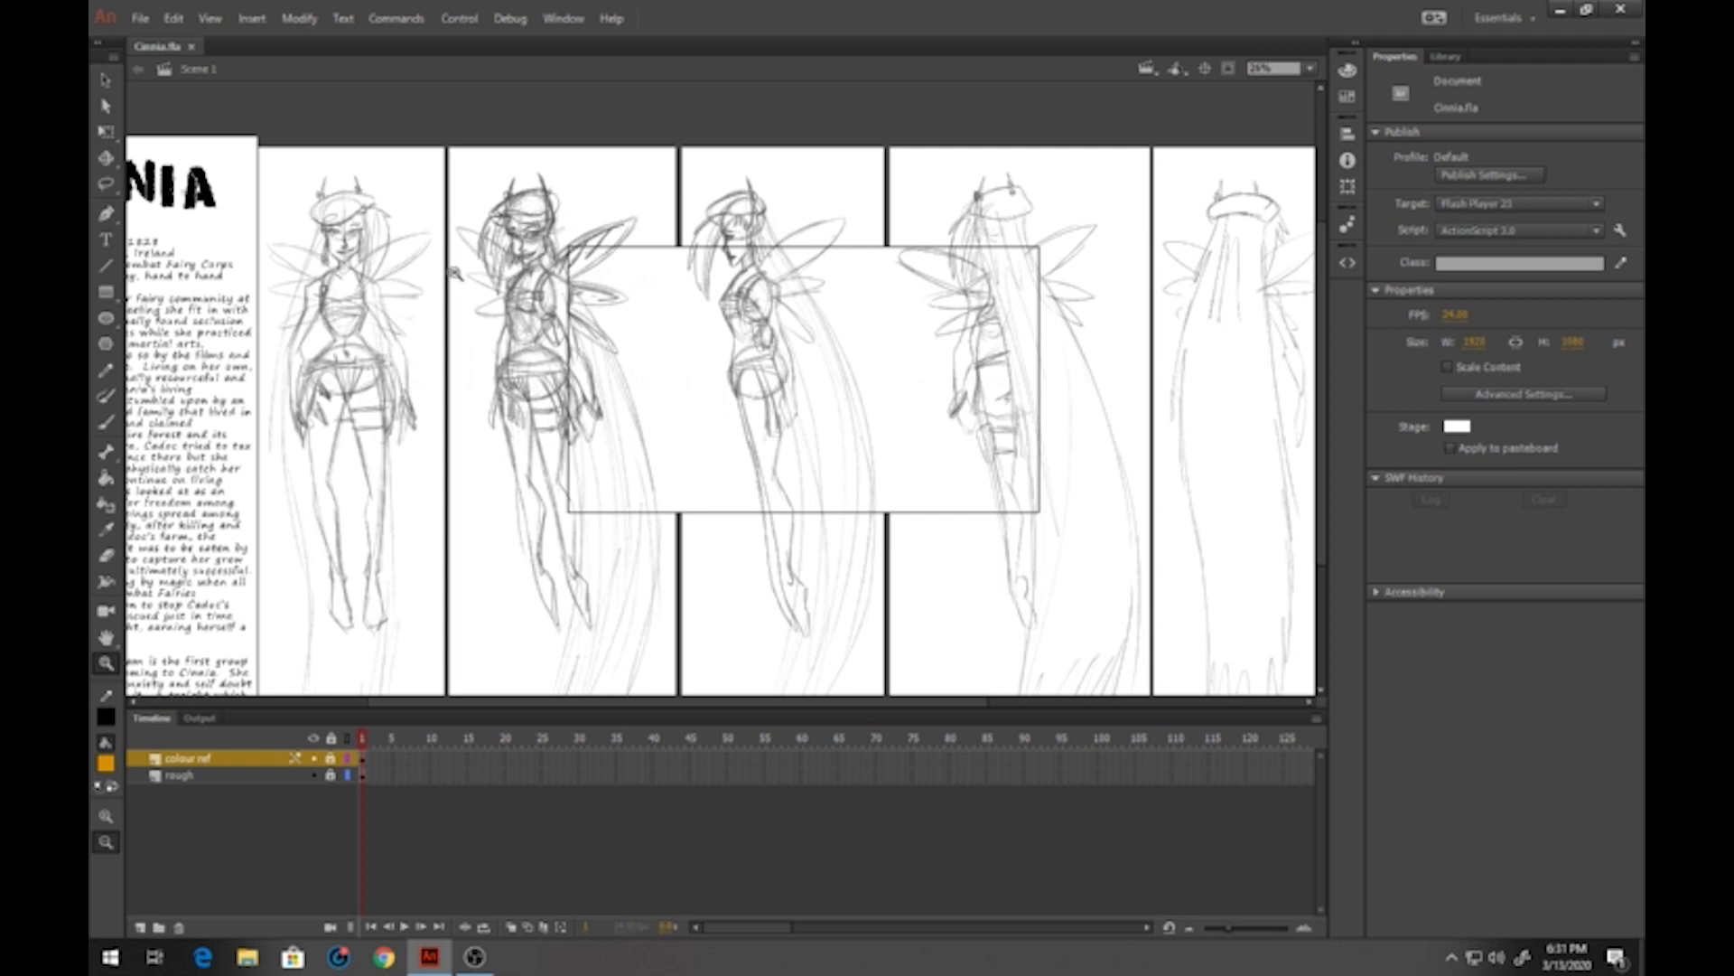
drag(448, 262, 525, 242)
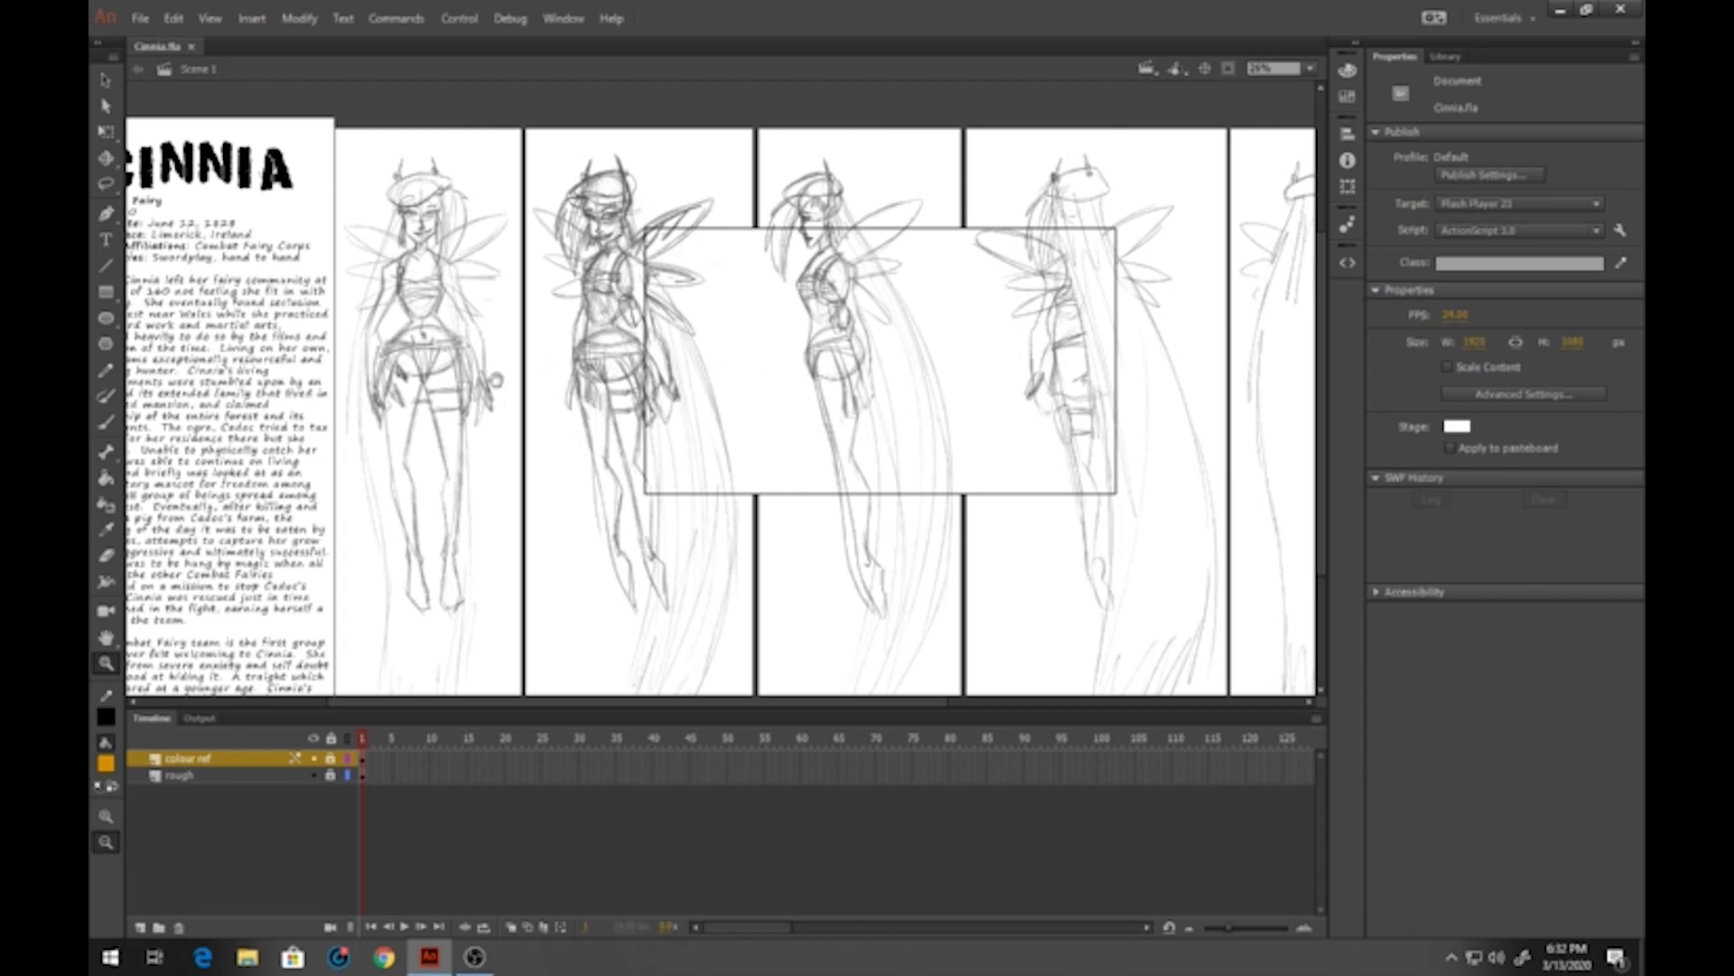
drag(496, 380, 588, 379)
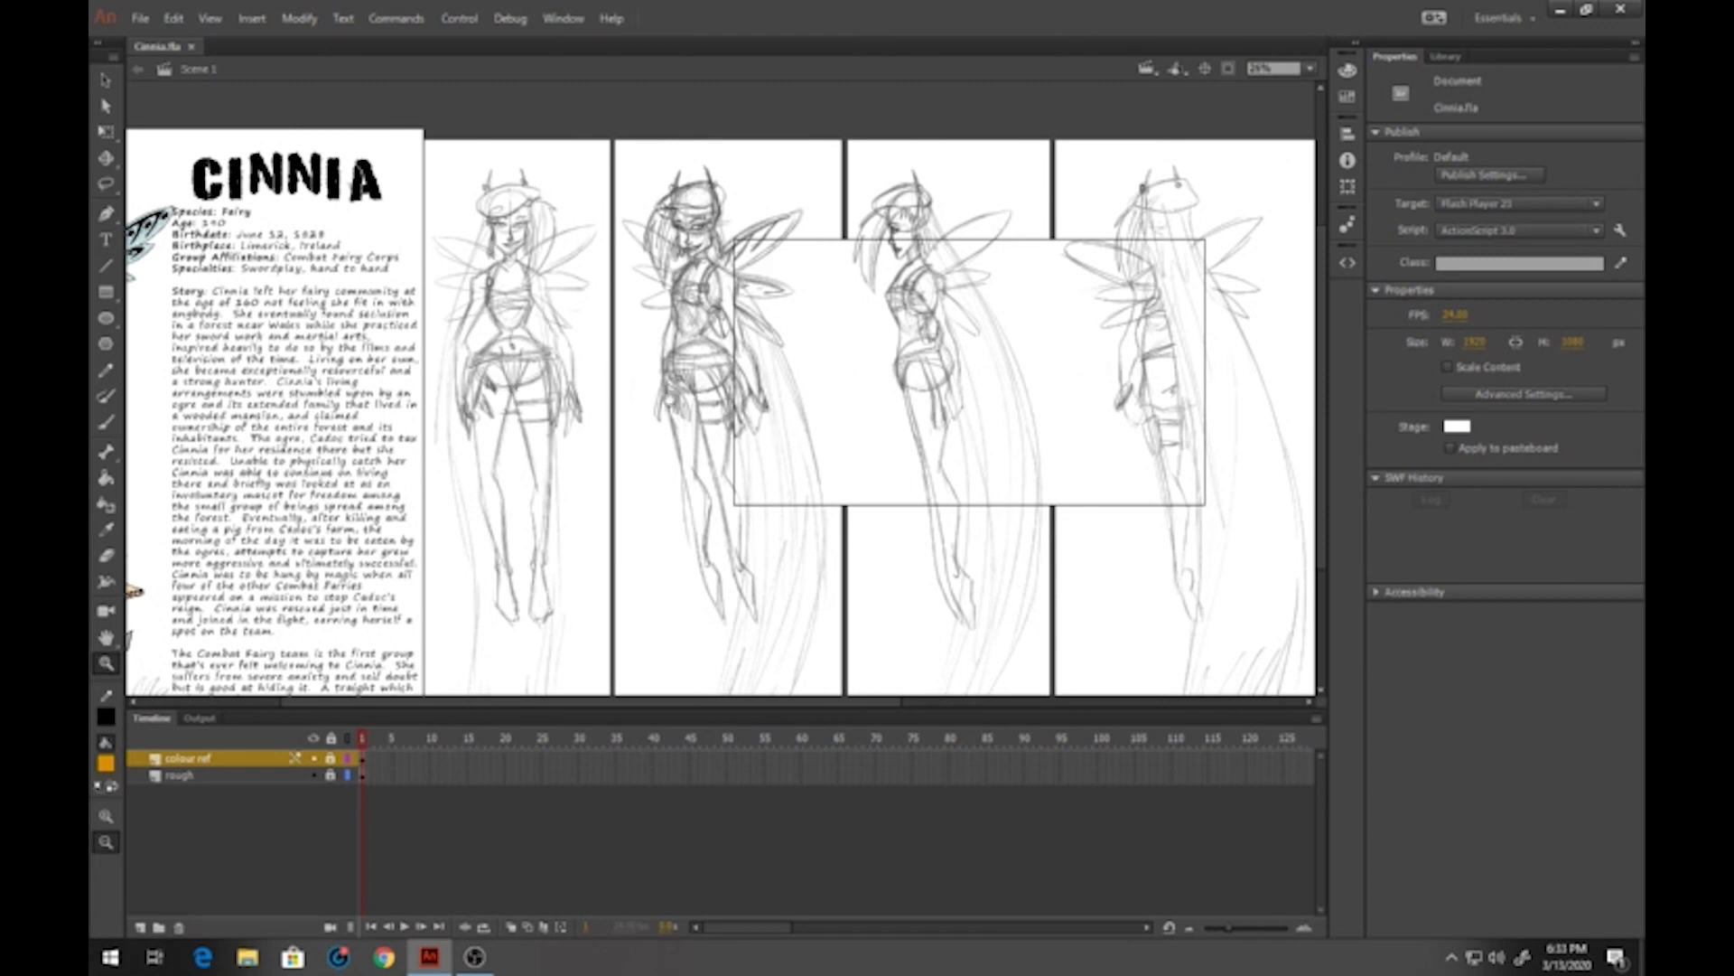
Inspect the head of the three-quarter rough sketch and compare it with the character's coloured reference drawing
drag(668, 339, 454, 288)
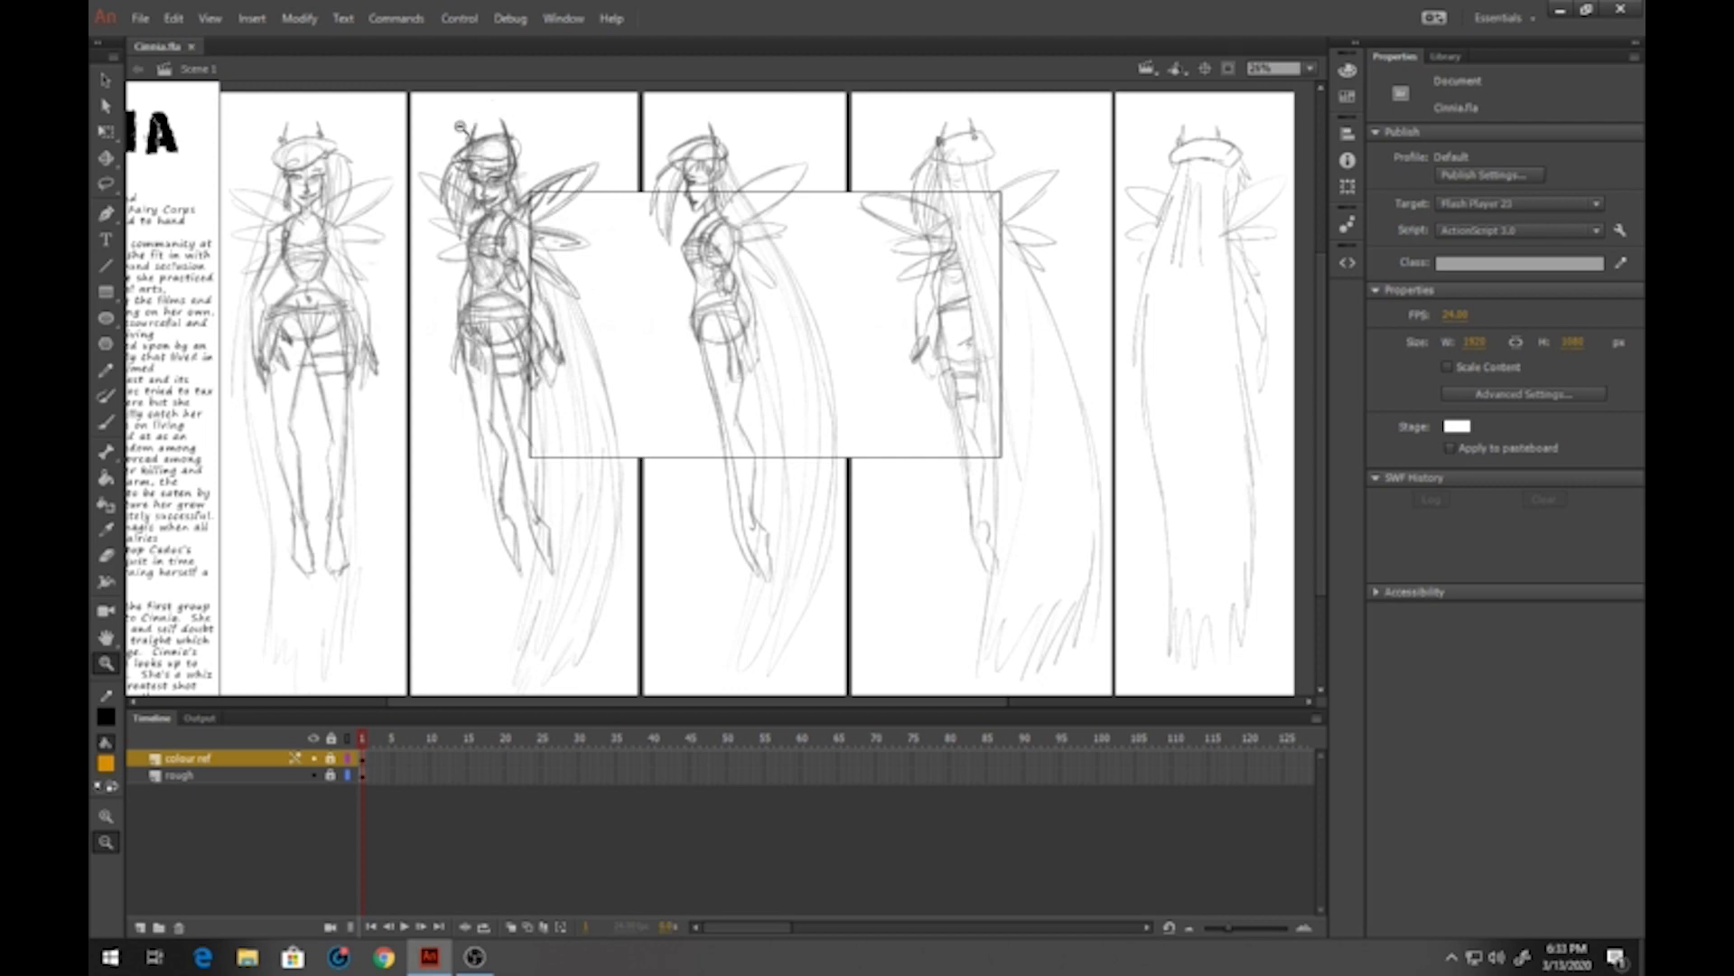
drag(428, 113, 574, 241)
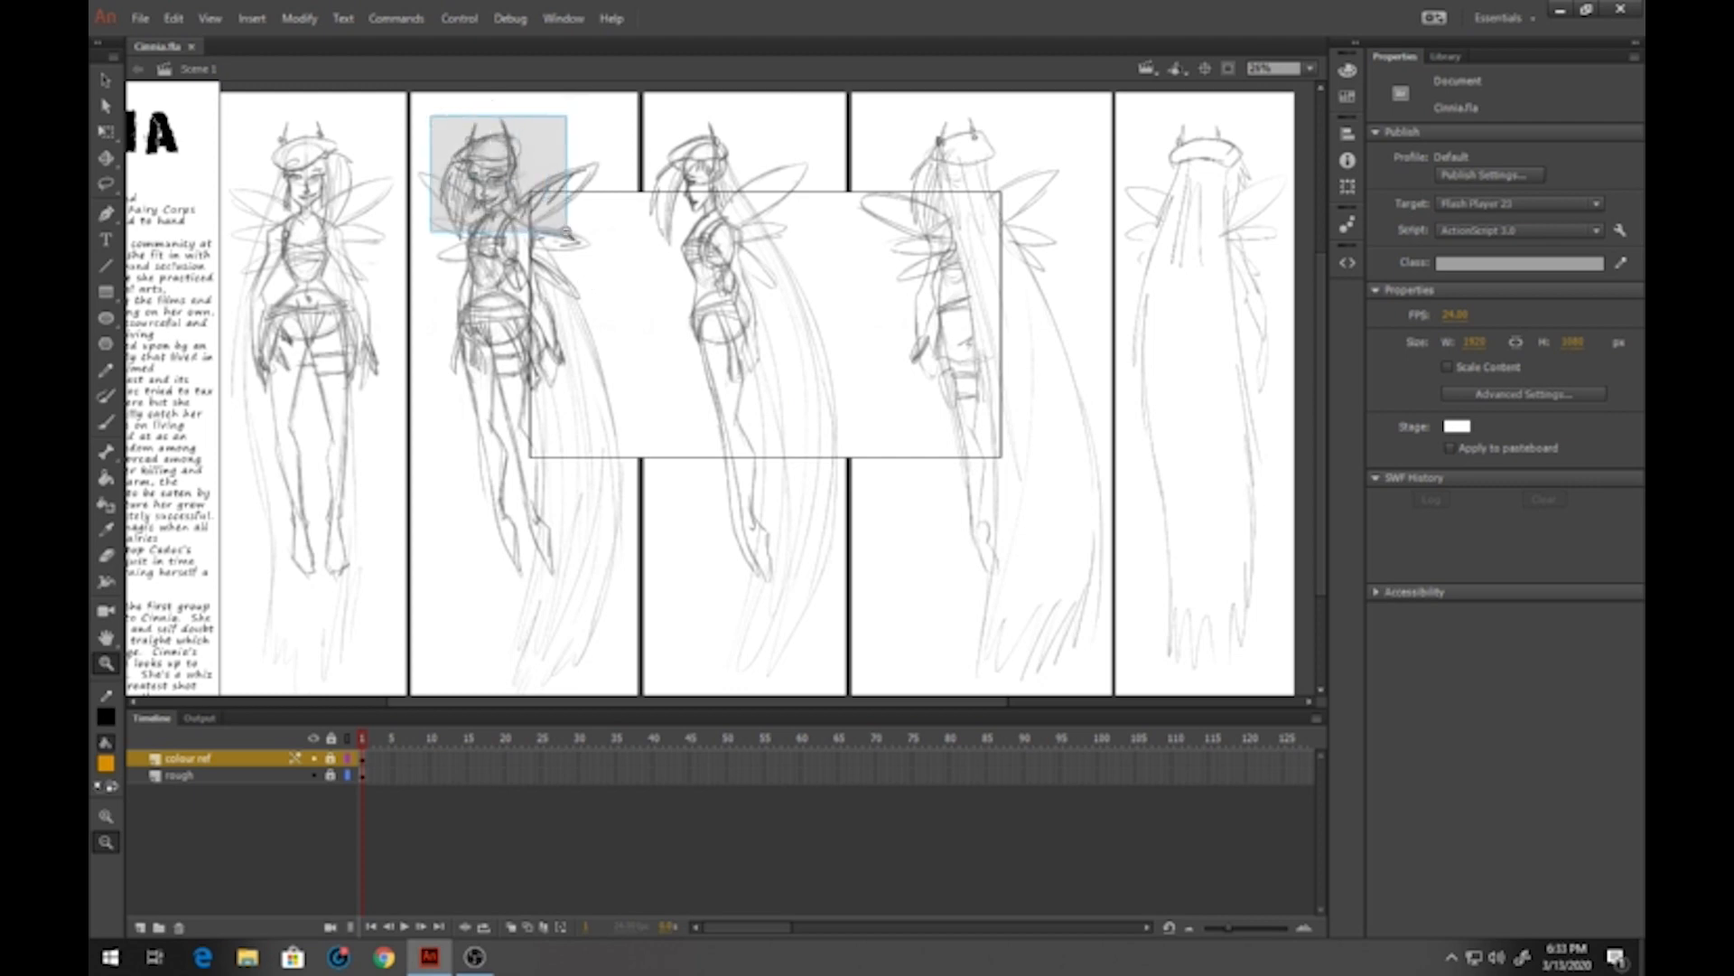
drag(692, 261, 688, 278)
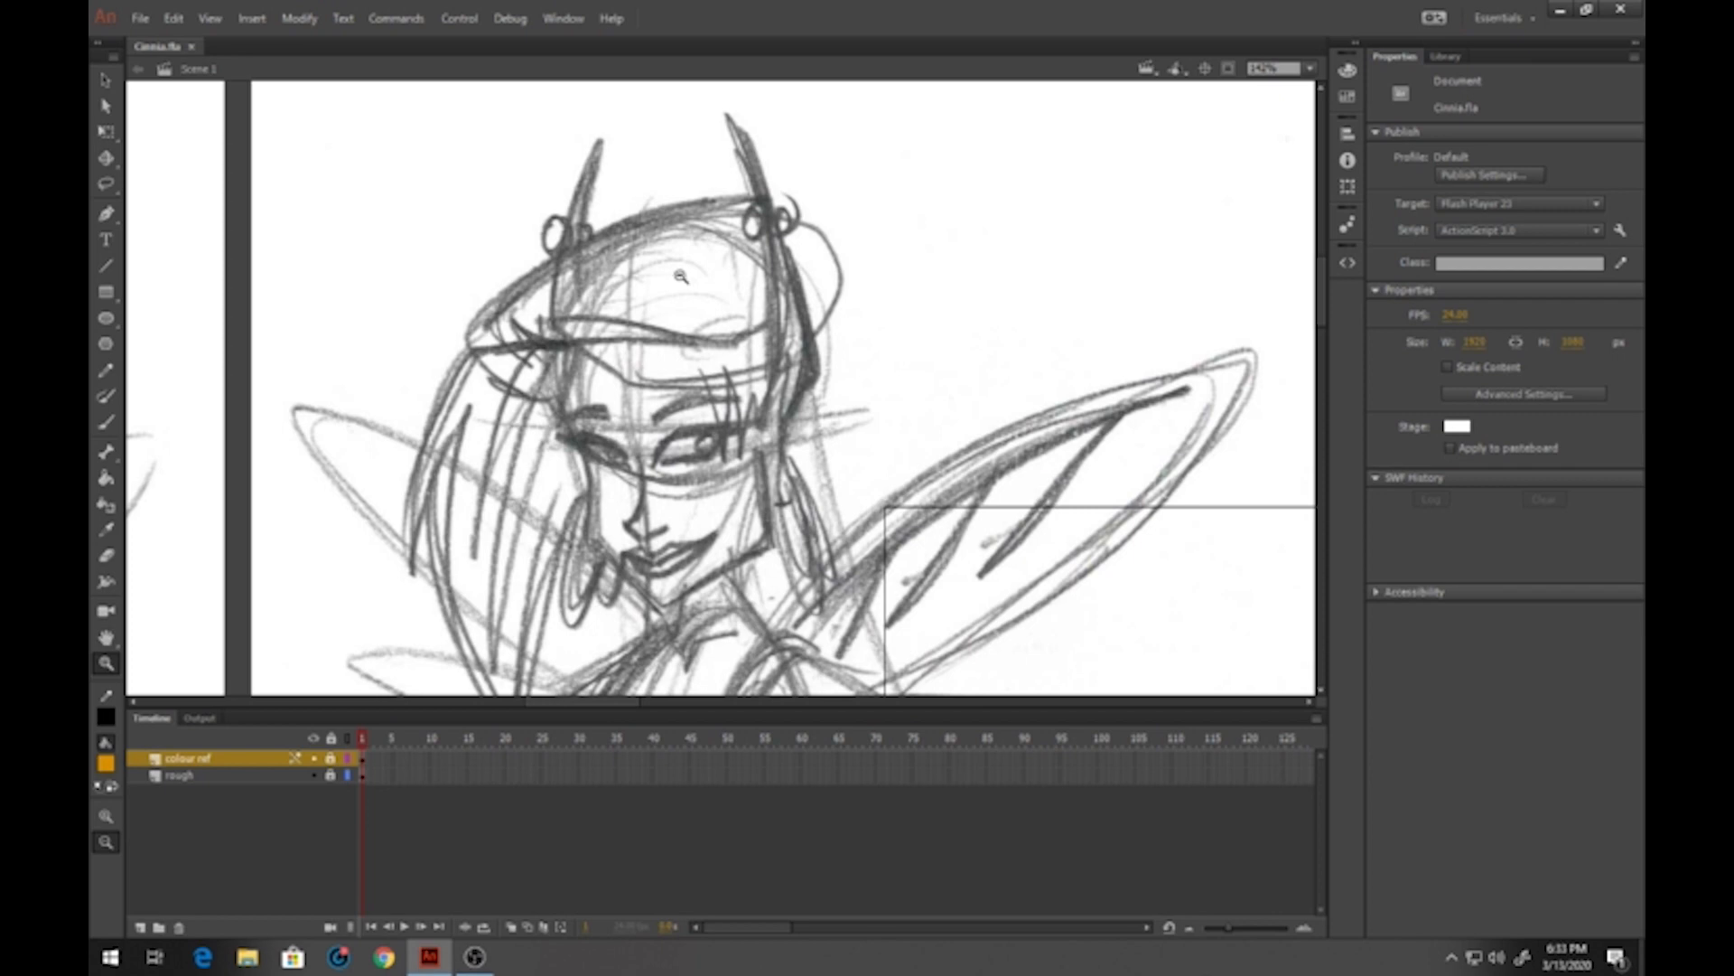
mouse_move(512, 410)
mouse_down()
mouse_move(751, 226)
mouse_move(568, 352)
mouse_up()
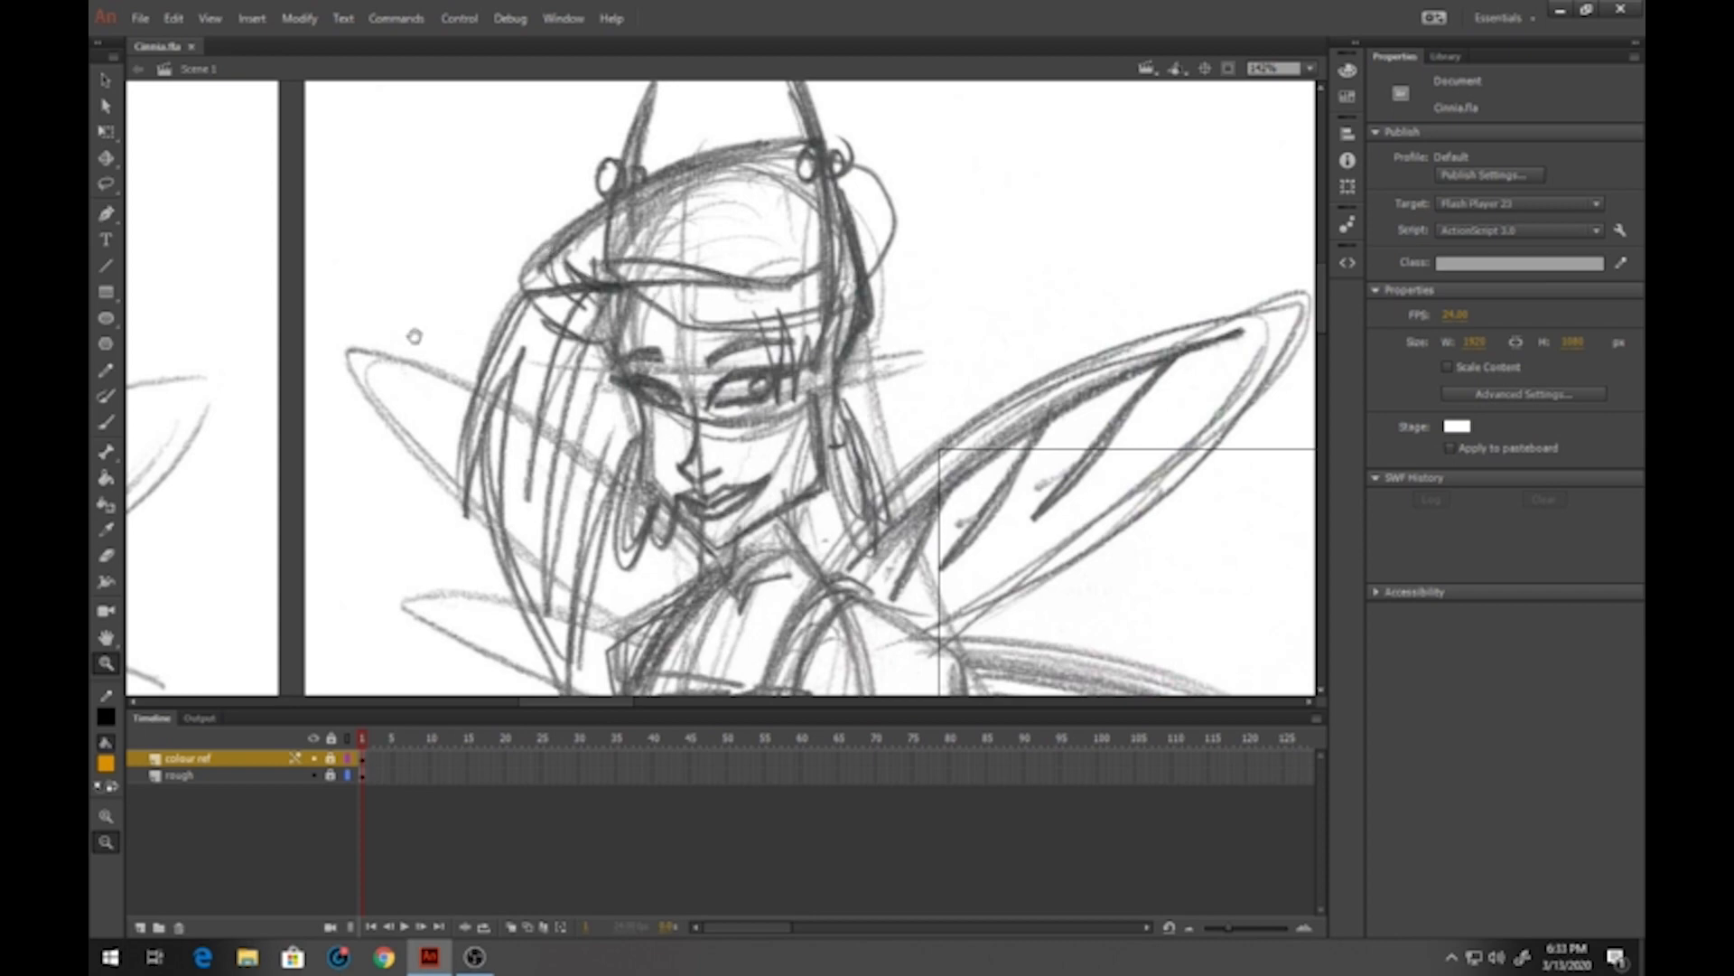
scroll(415, 336, left, 15)
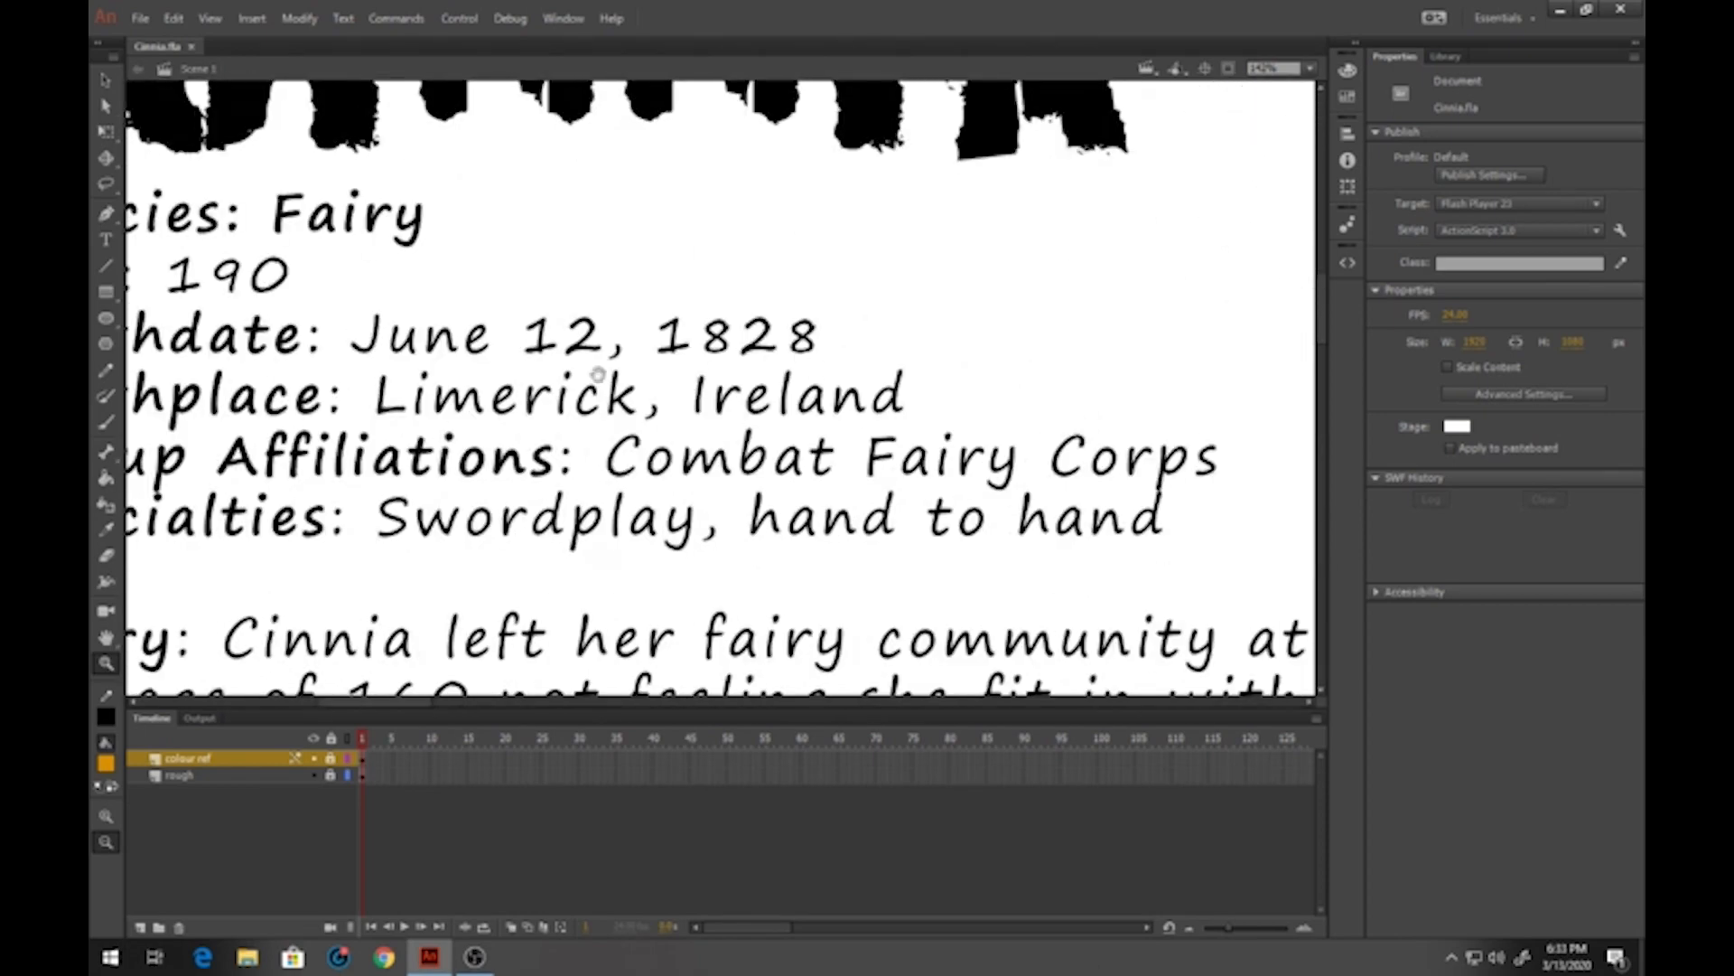
drag(598, 373, 1106, 371)
click(578, 378)
click(495, 369)
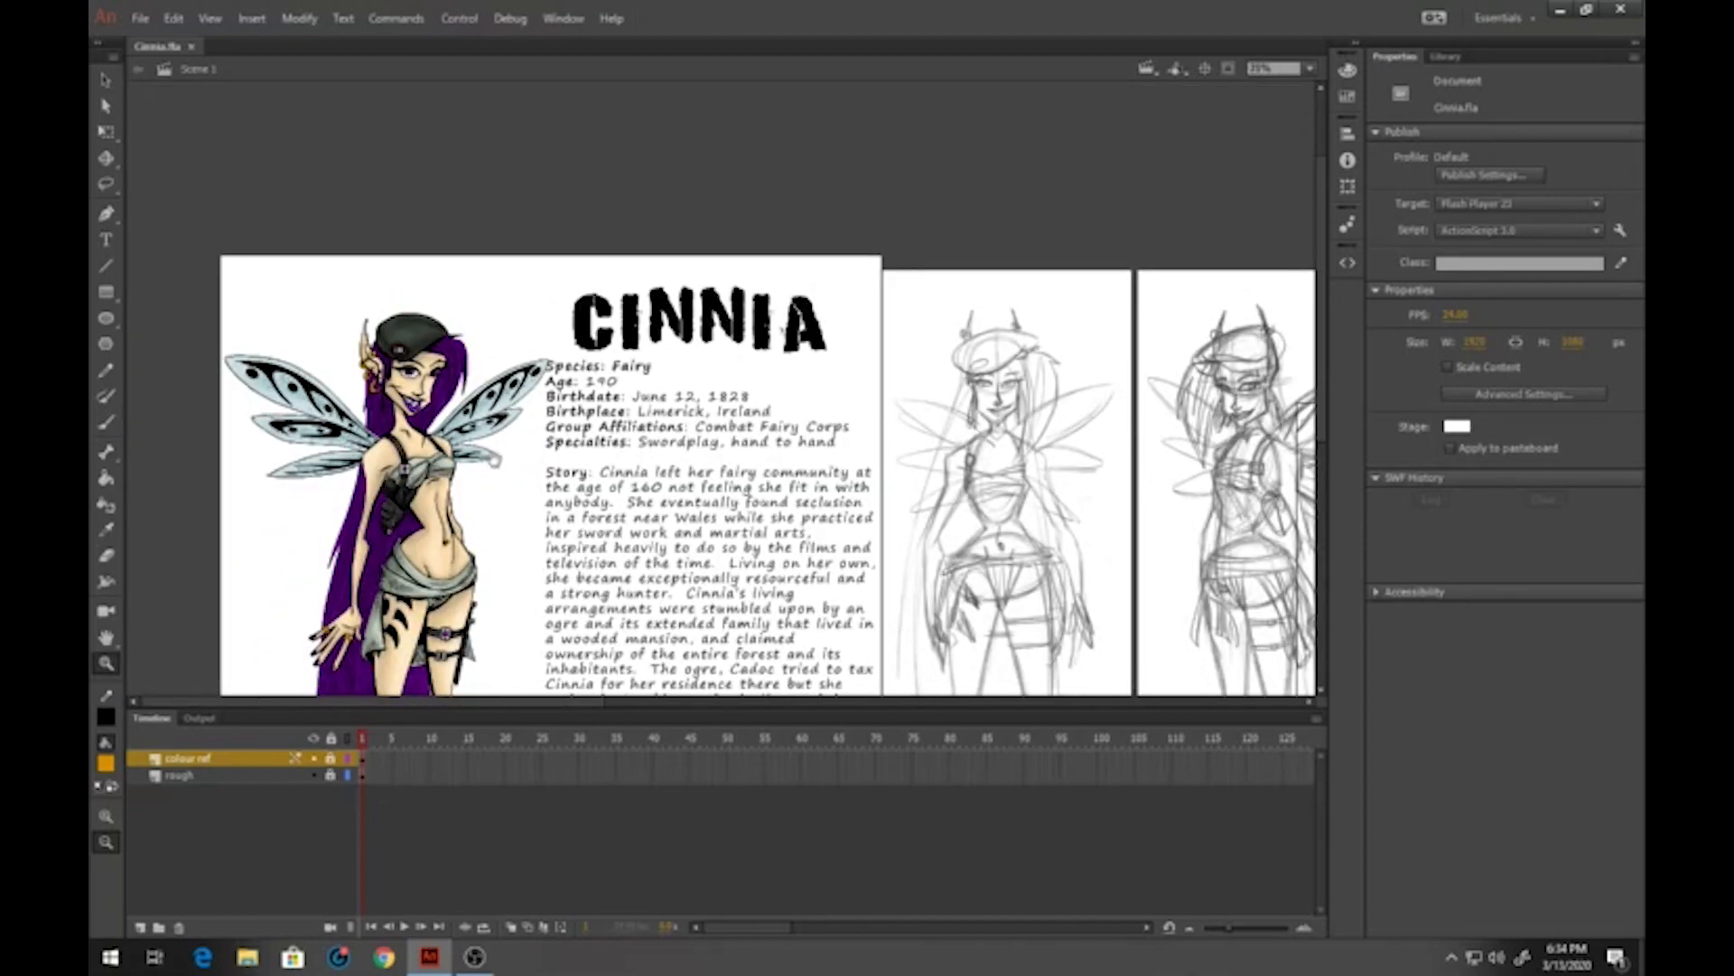
scroll(495, 462, down, 4)
scroll(495, 462, up, 3)
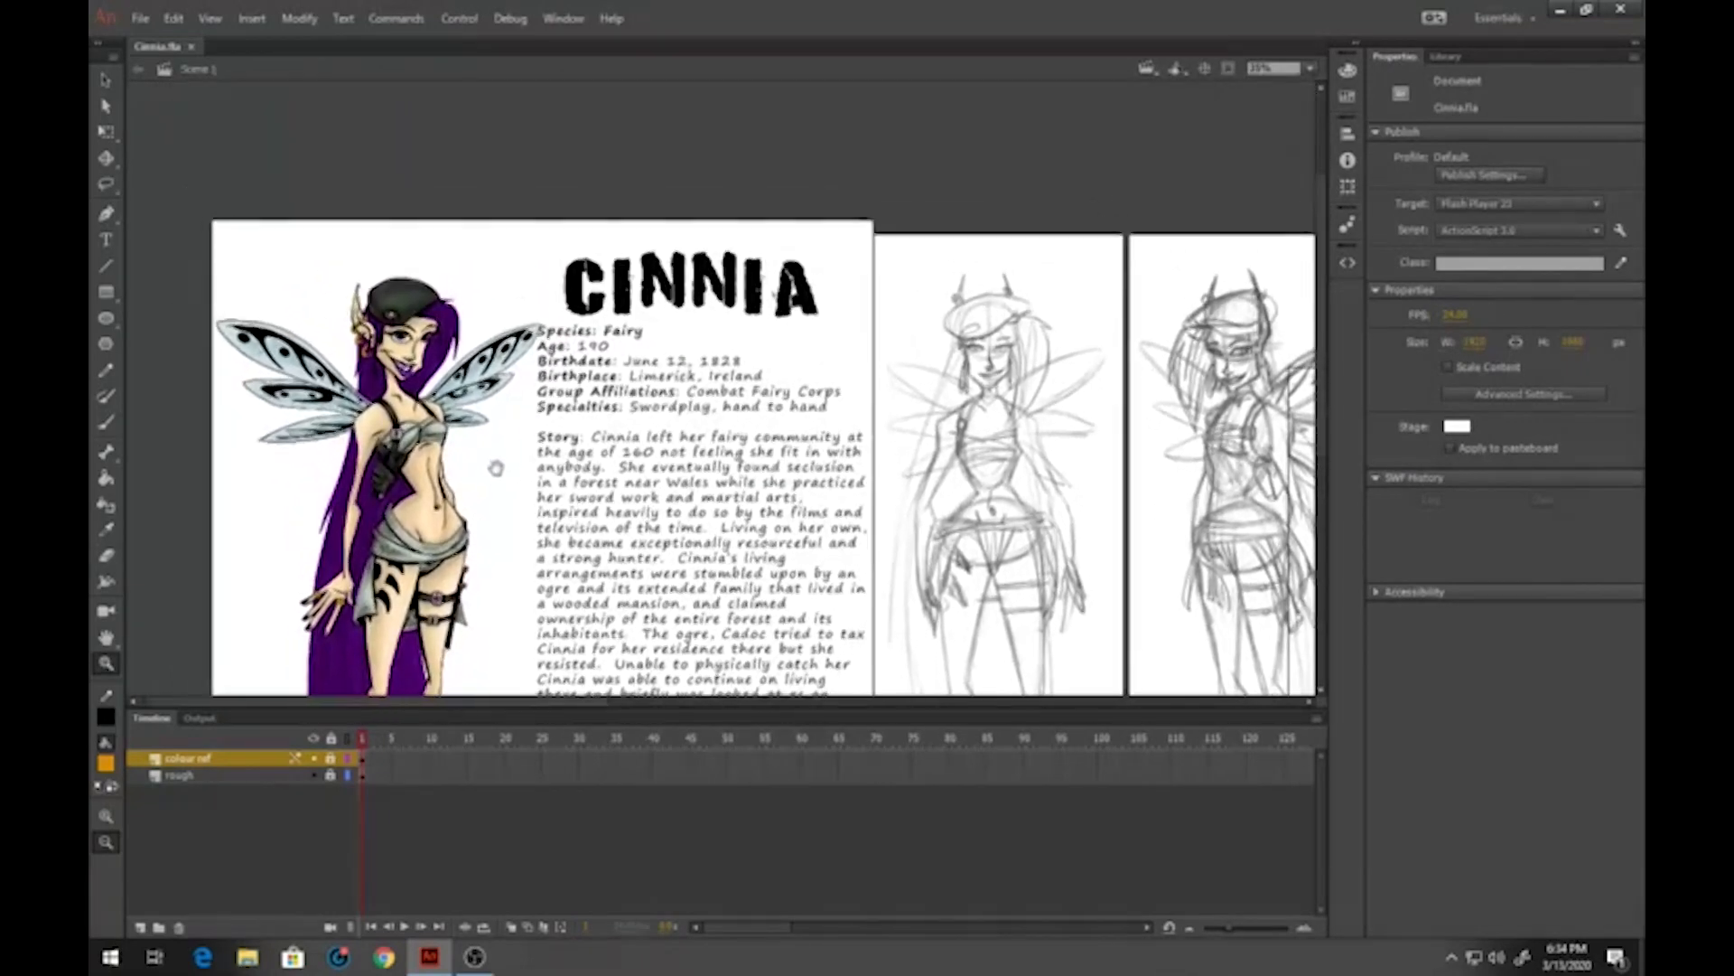
drag(496, 468, 498, 472)
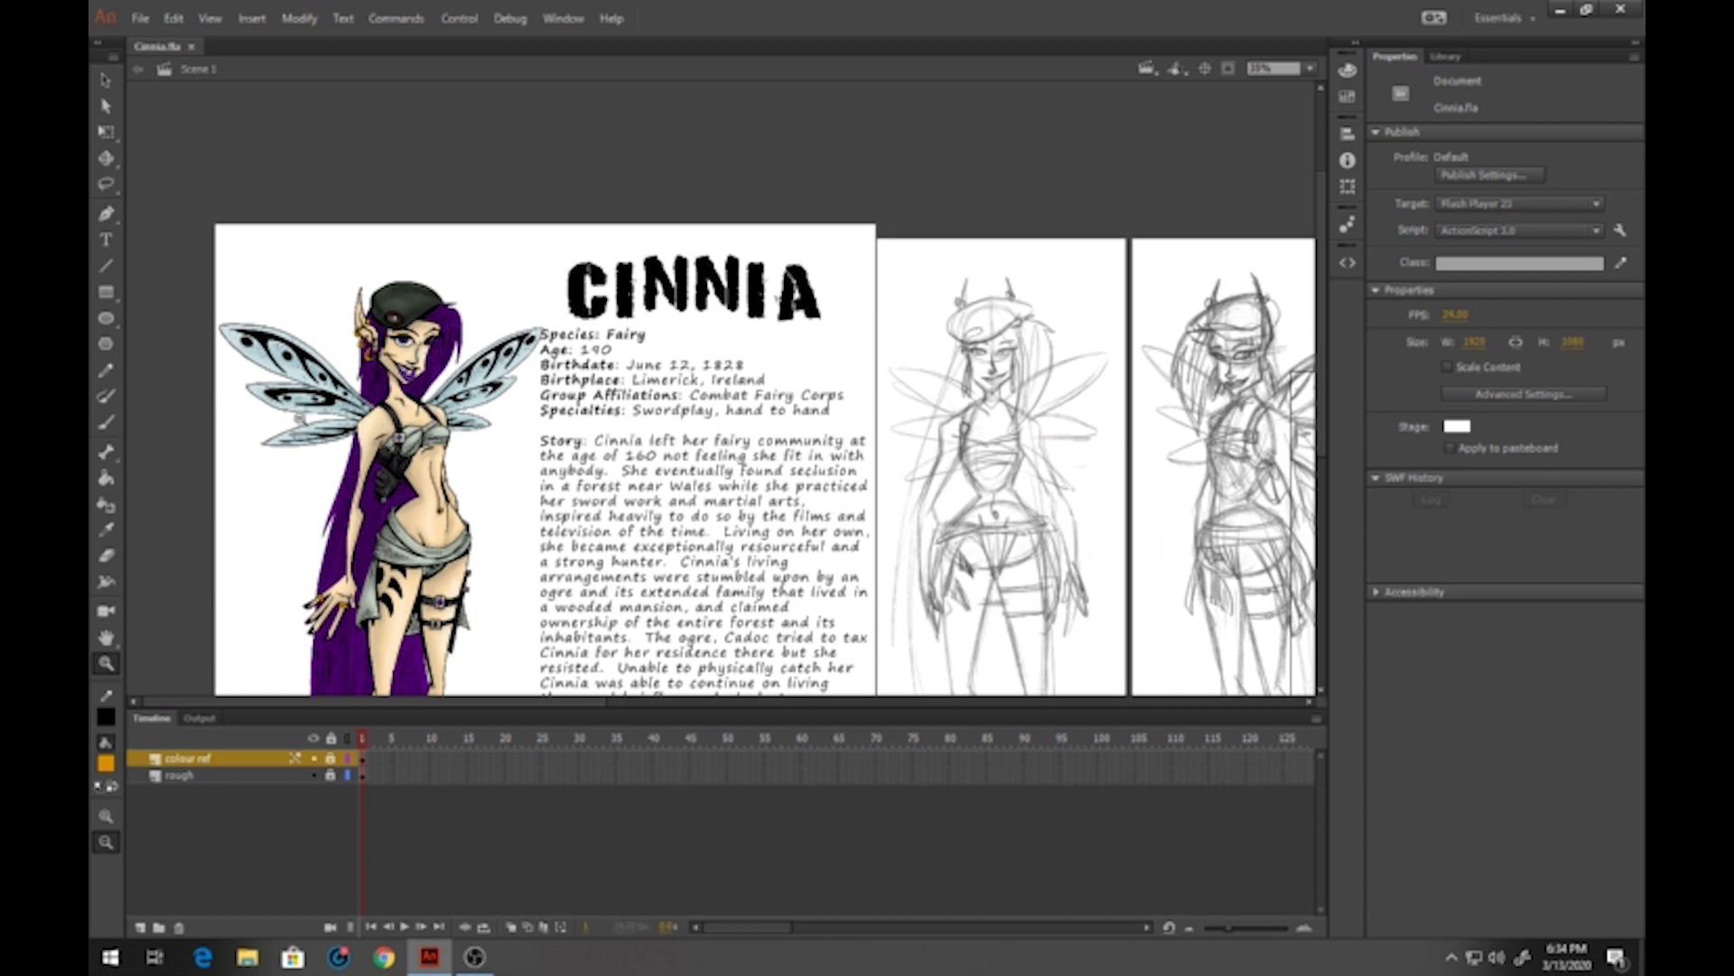
Add a new layer and draw two connected straight lines along the upper eyelid of the three-quarter sketch's nearer eye
mouse_move(1260, 382)
mouse_down()
mouse_move(702, 301)
mouse_move(633, 350)
mouse_up()
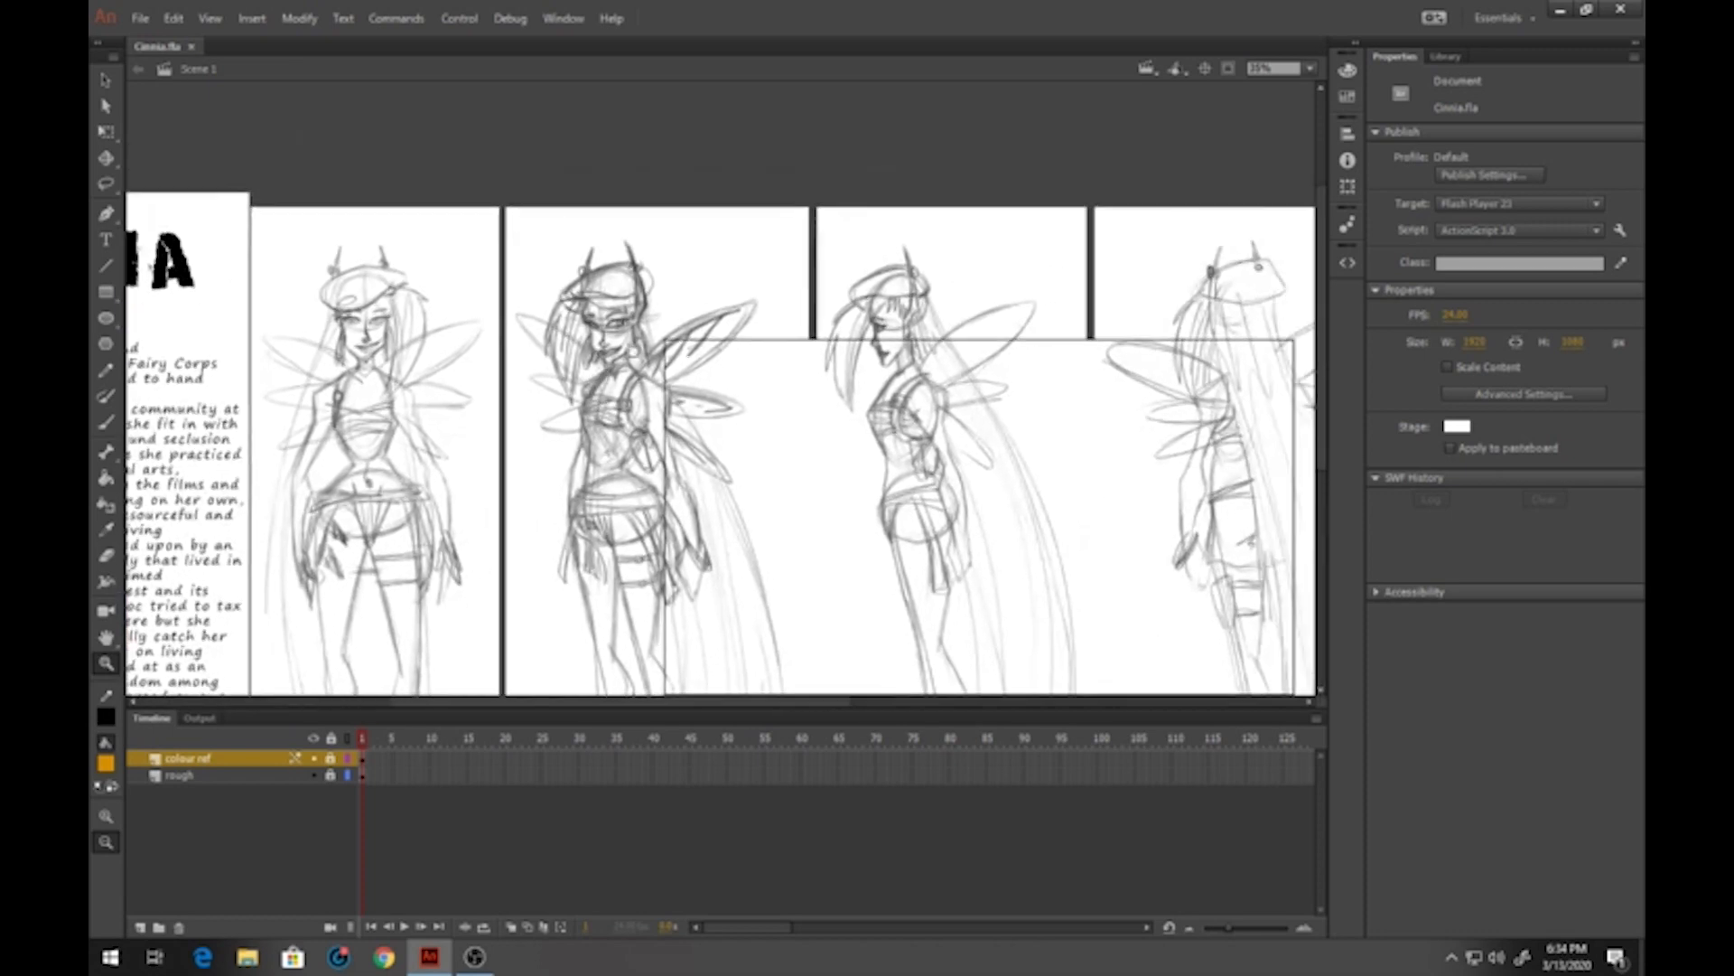
drag(560, 275, 680, 360)
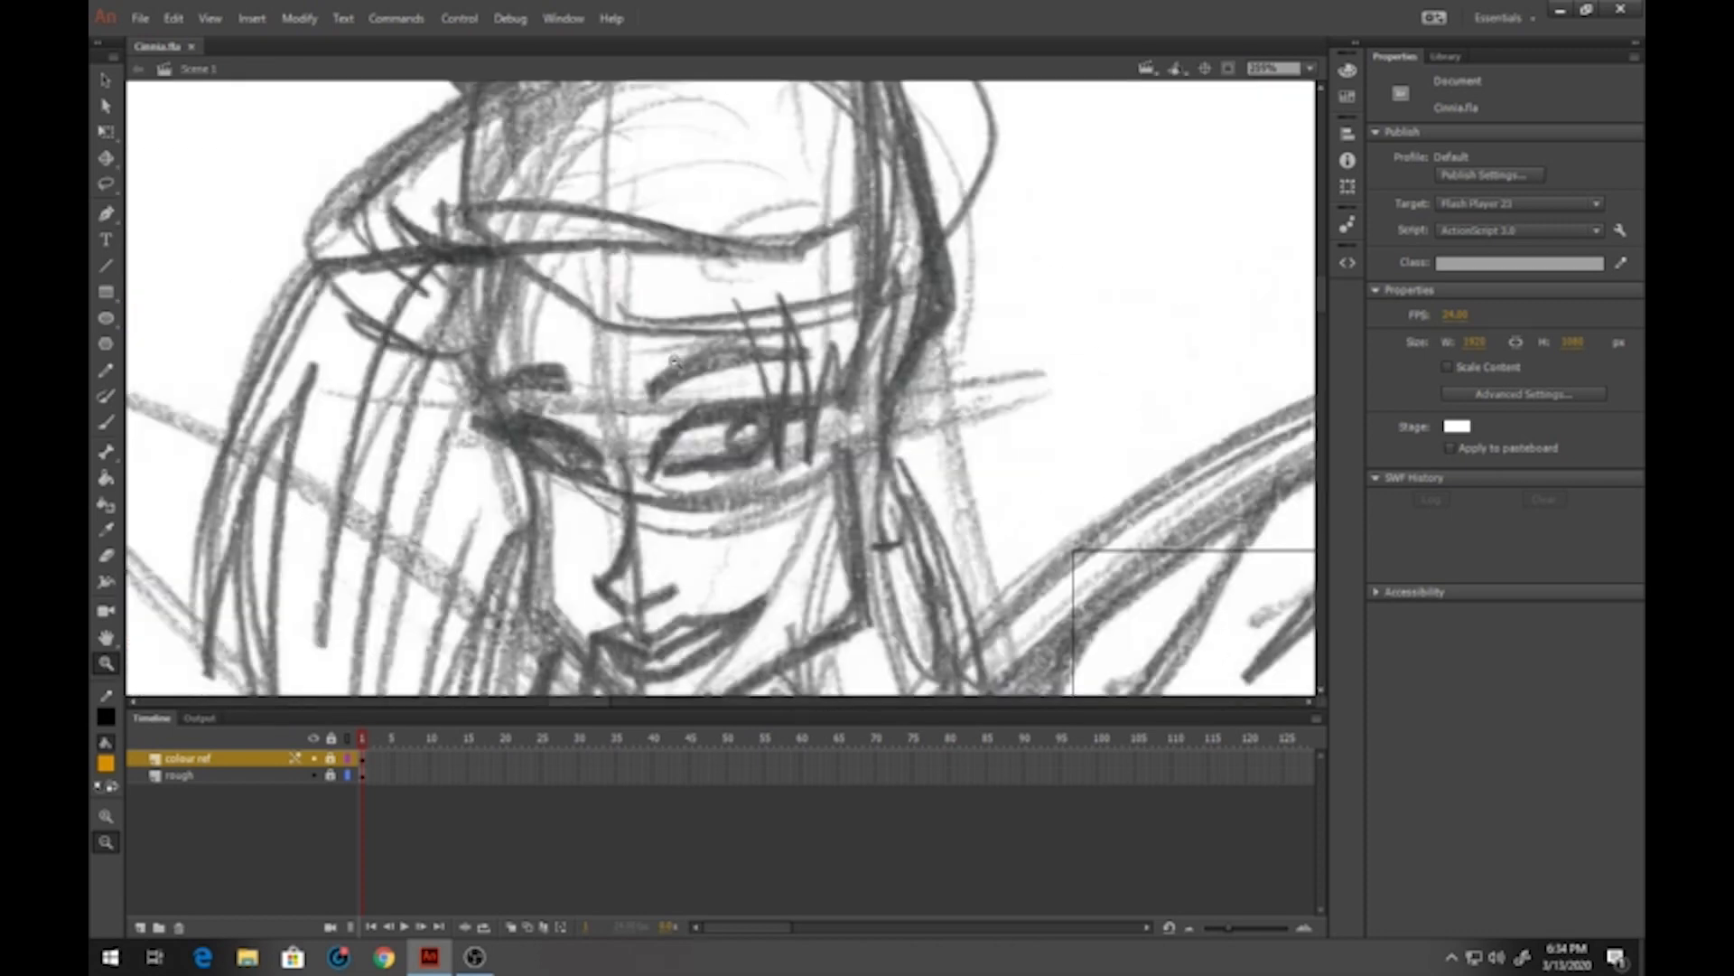
drag(424, 253, 1065, 653)
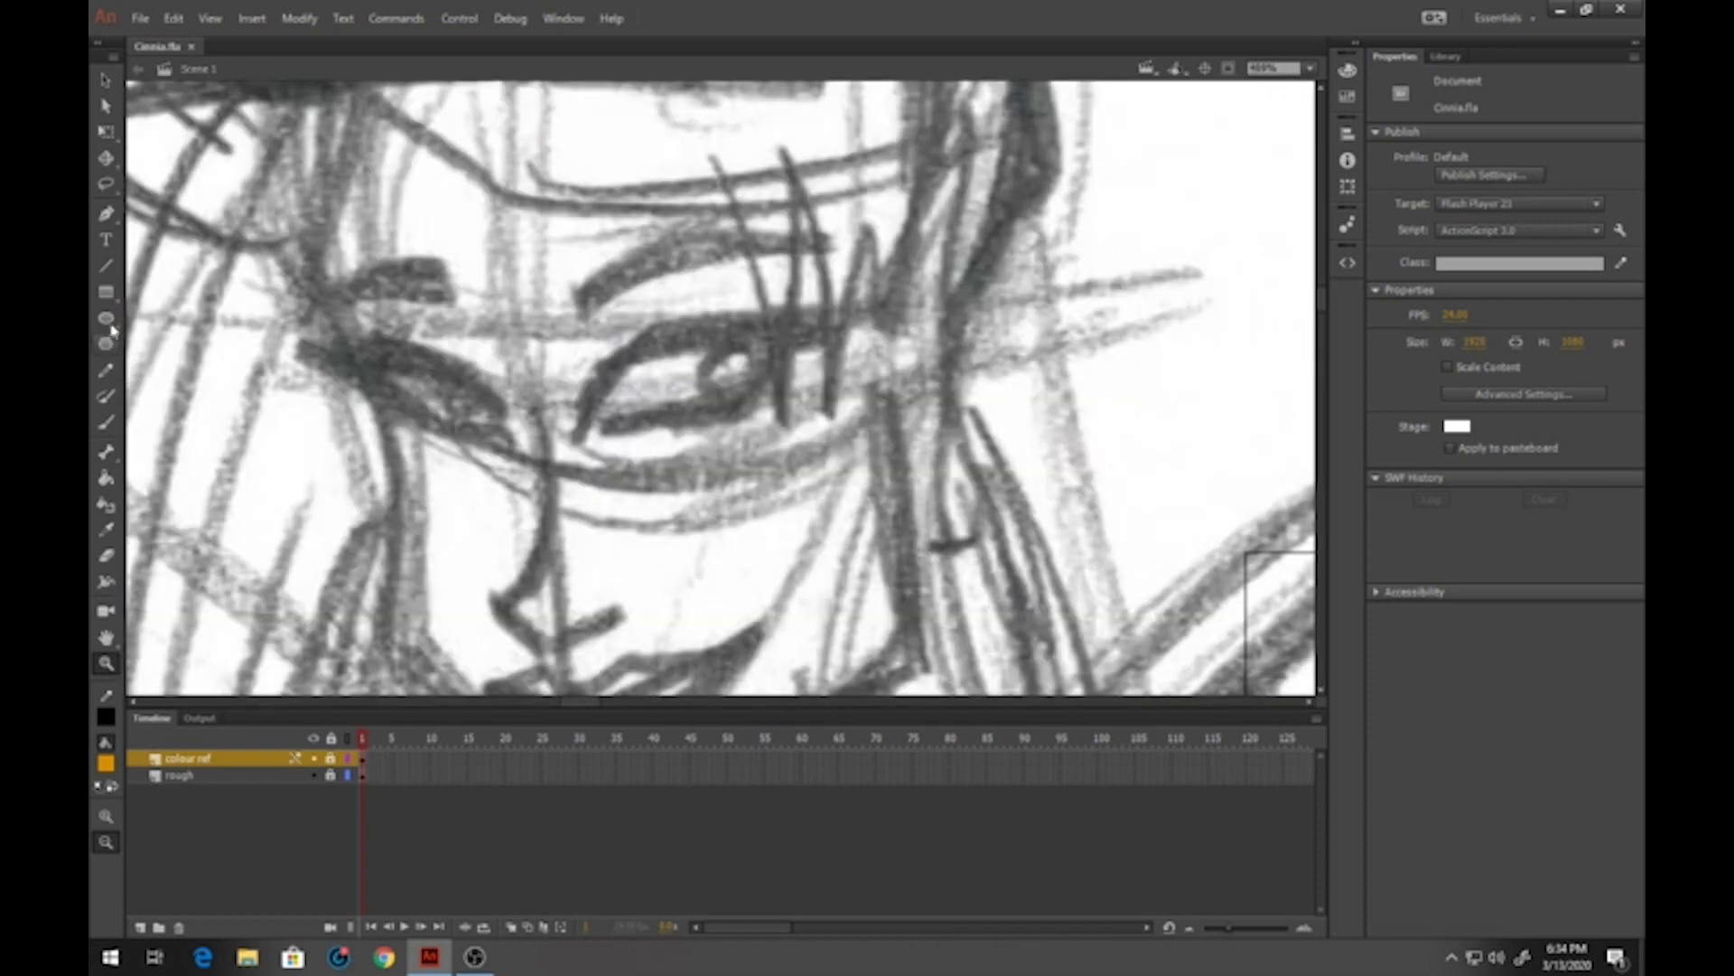
key(n)
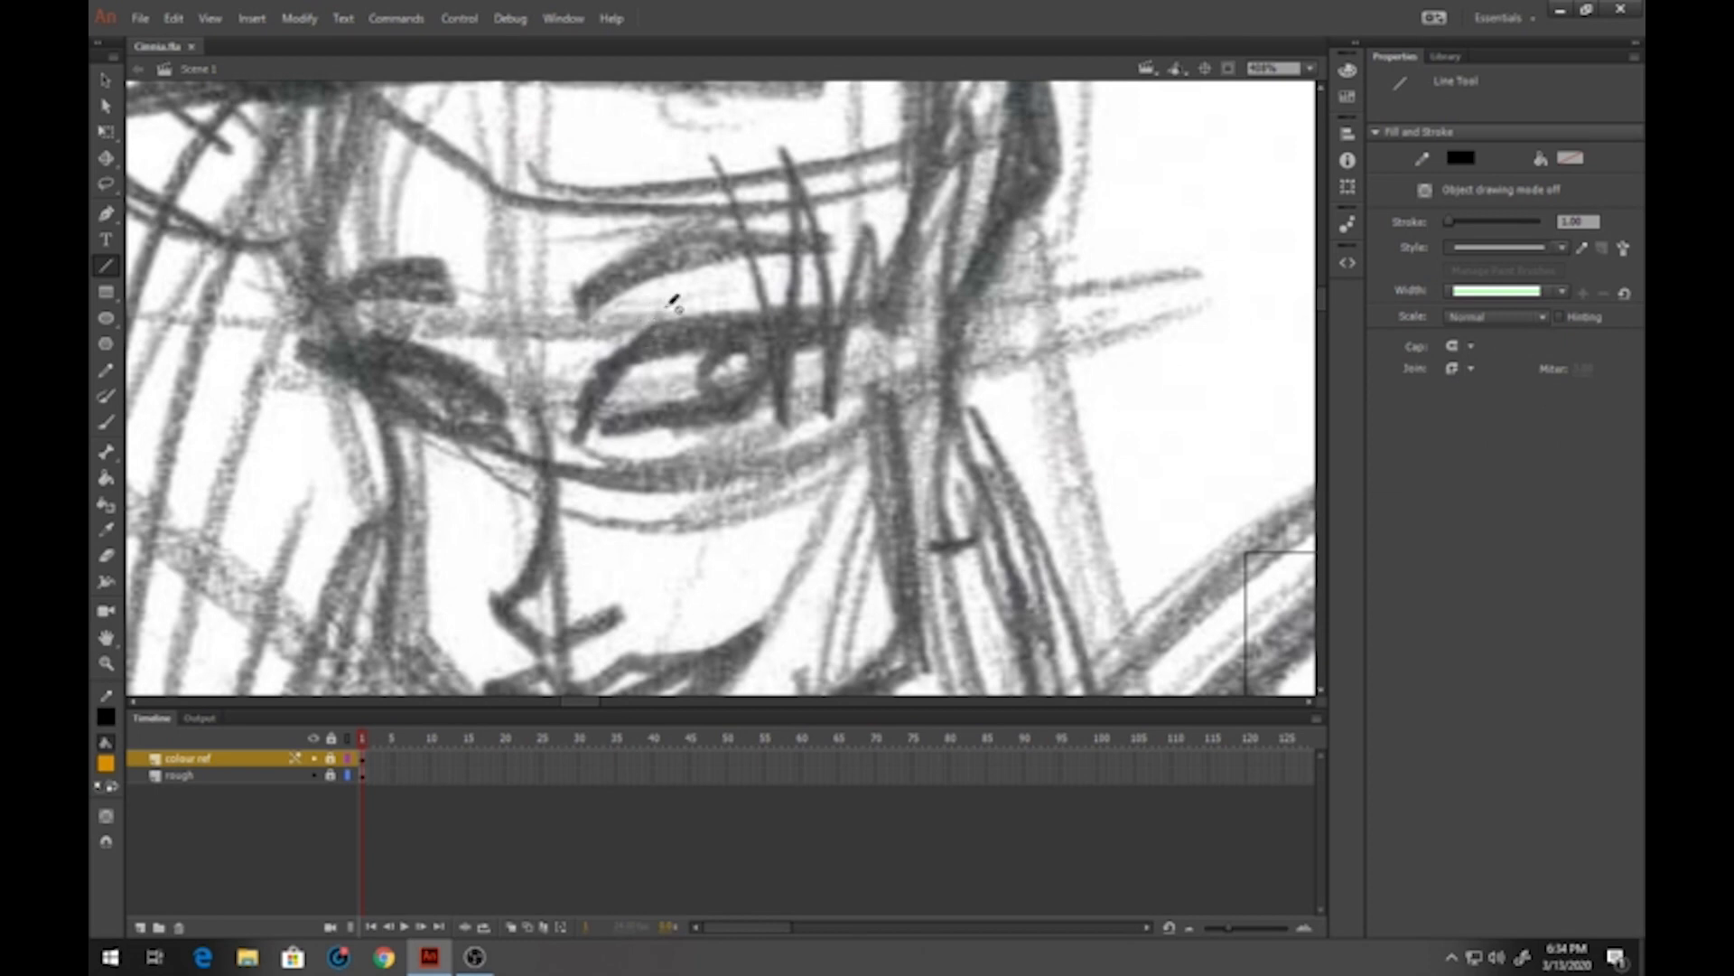
click(140, 928)
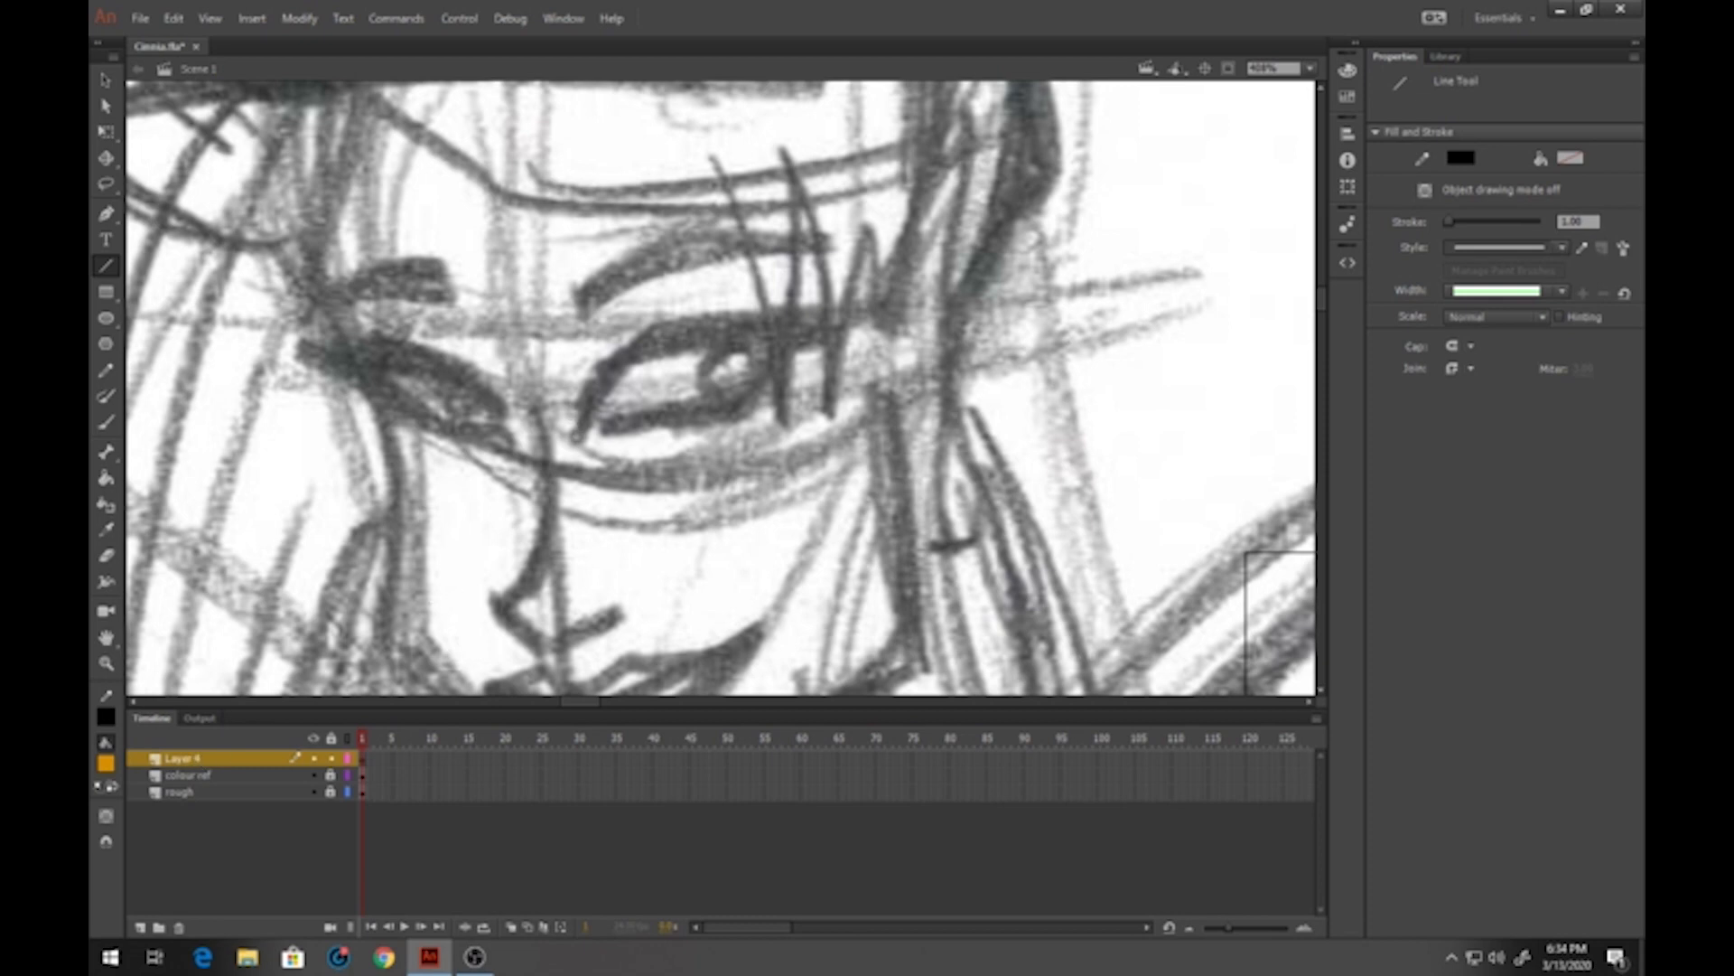
mouse_move(575, 437)
mouse_down()
mouse_move(651, 338)
mouse_move(808, 326)
mouse_up()
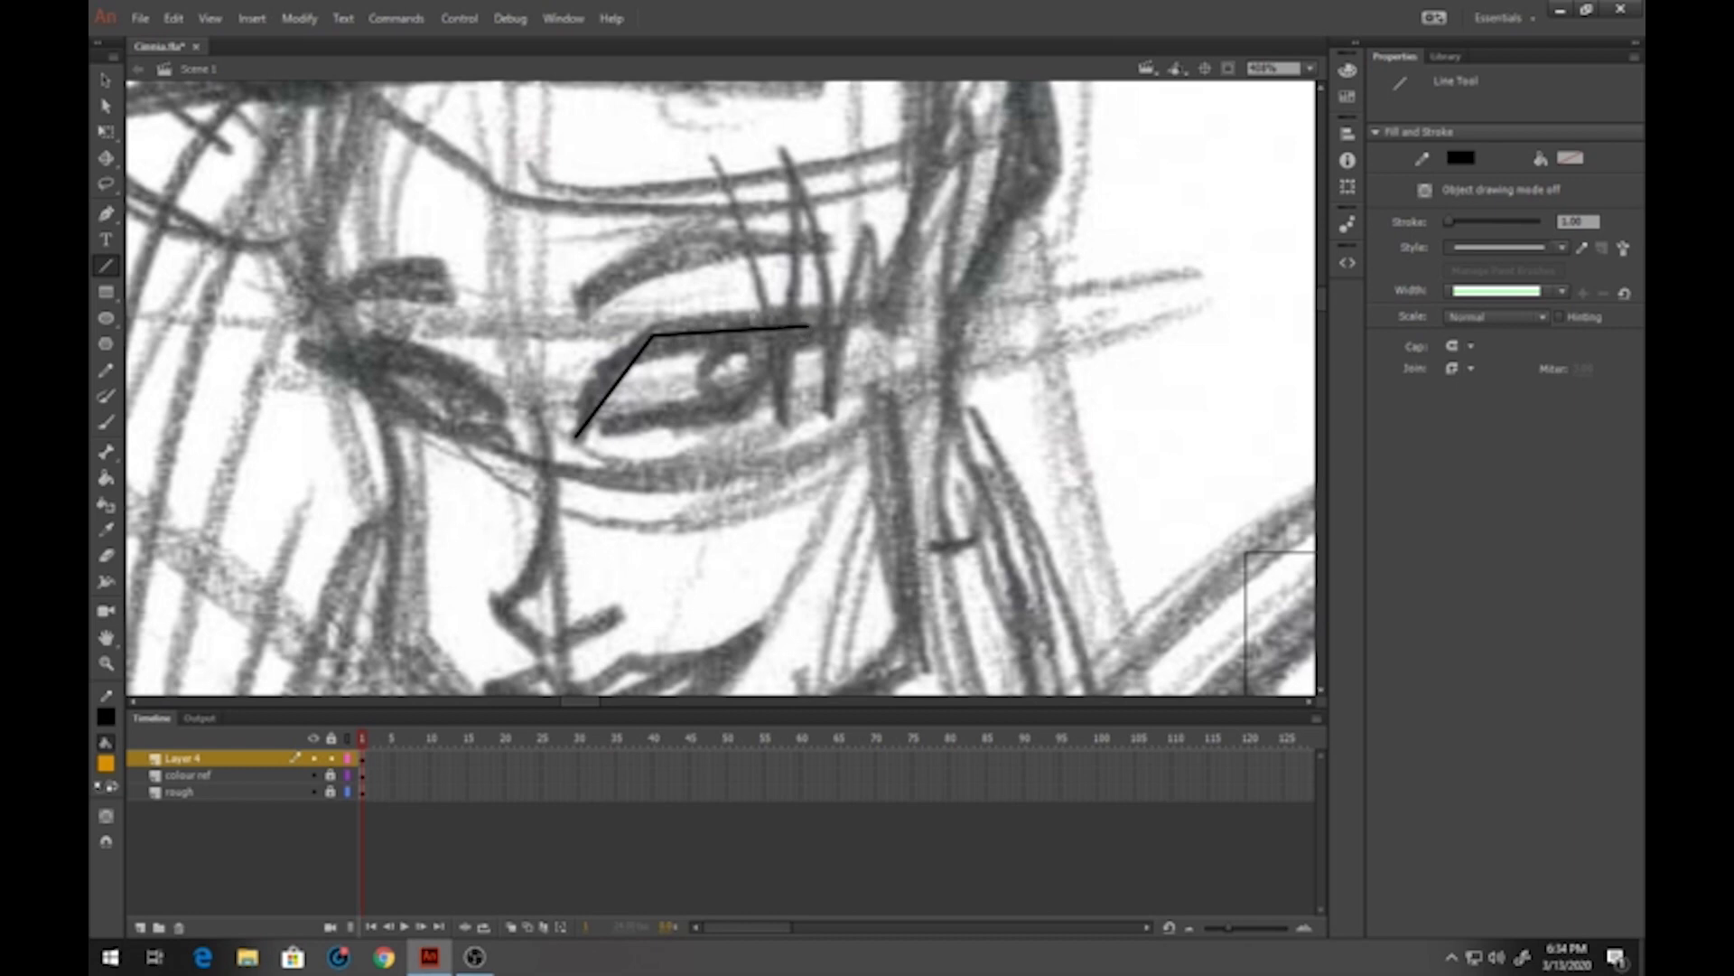
Bend the two eyelid lines into one smooth arc that follows the rough sketch
key(v)
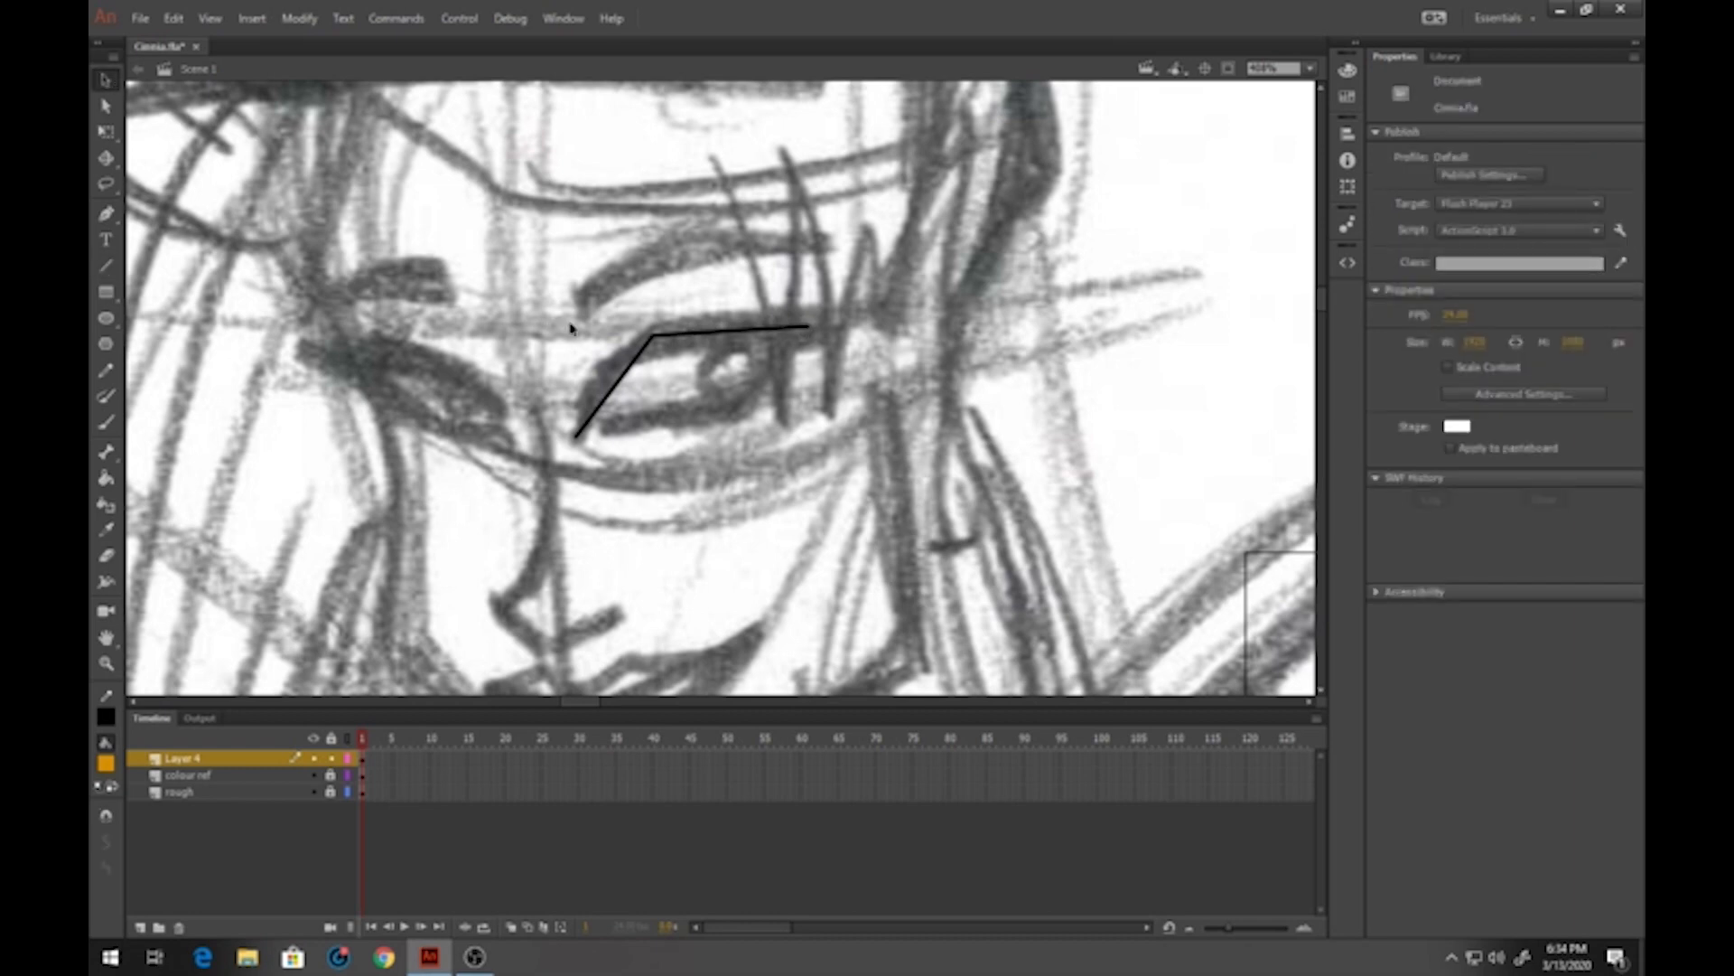
drag(624, 383, 615, 378)
drag(698, 340, 673, 331)
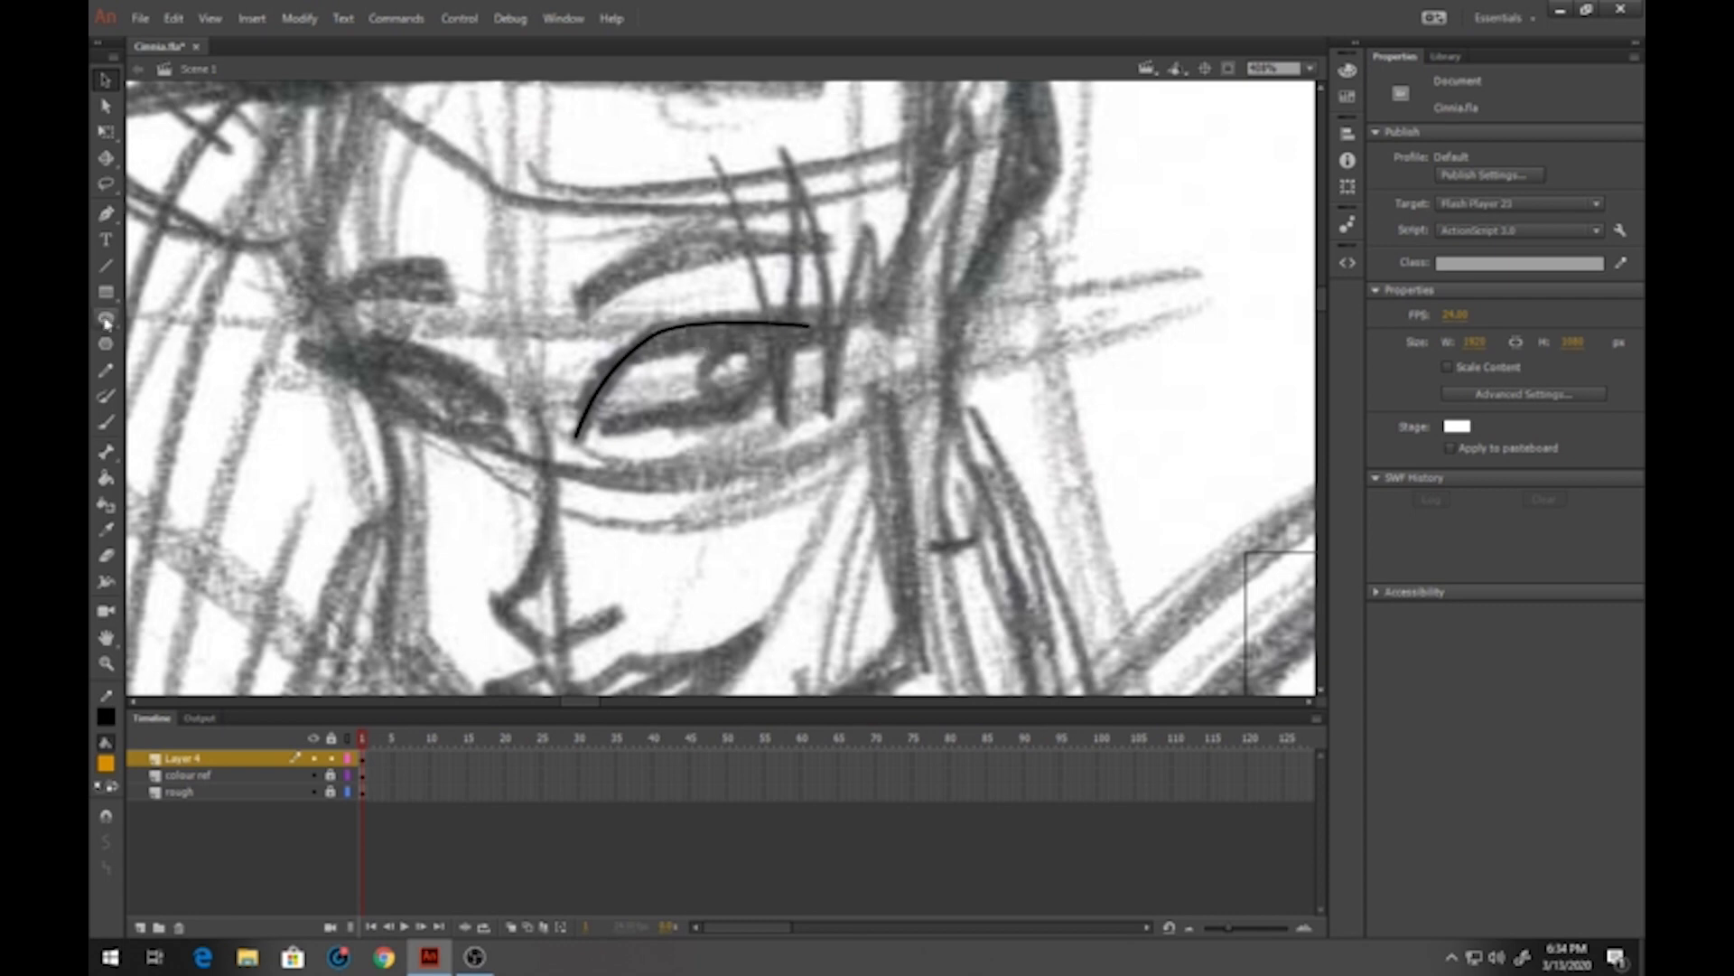
drag(698, 330, 706, 334)
click(106, 265)
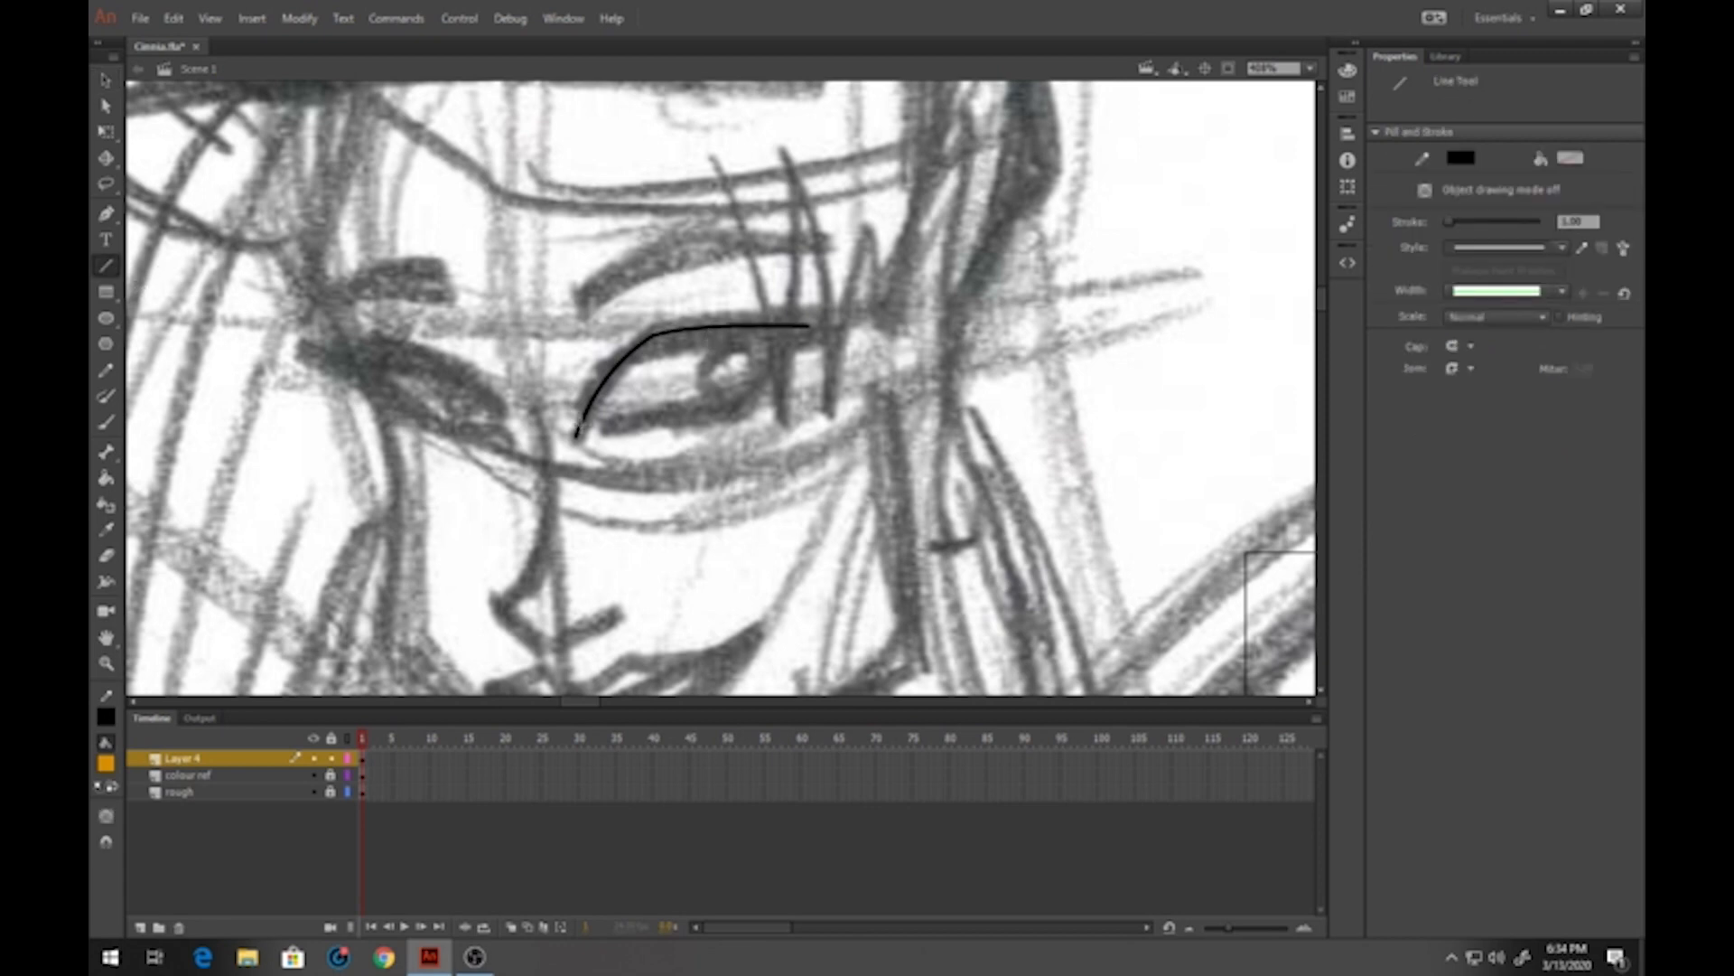
Close the nearer eye's outline with curved lines along its lower lid and outer edge, and remove the excess line segment
mouse_move(577, 426)
mouse_down()
mouse_move(730, 409)
mouse_move(782, 327)
mouse_move(809, 325)
mouse_up()
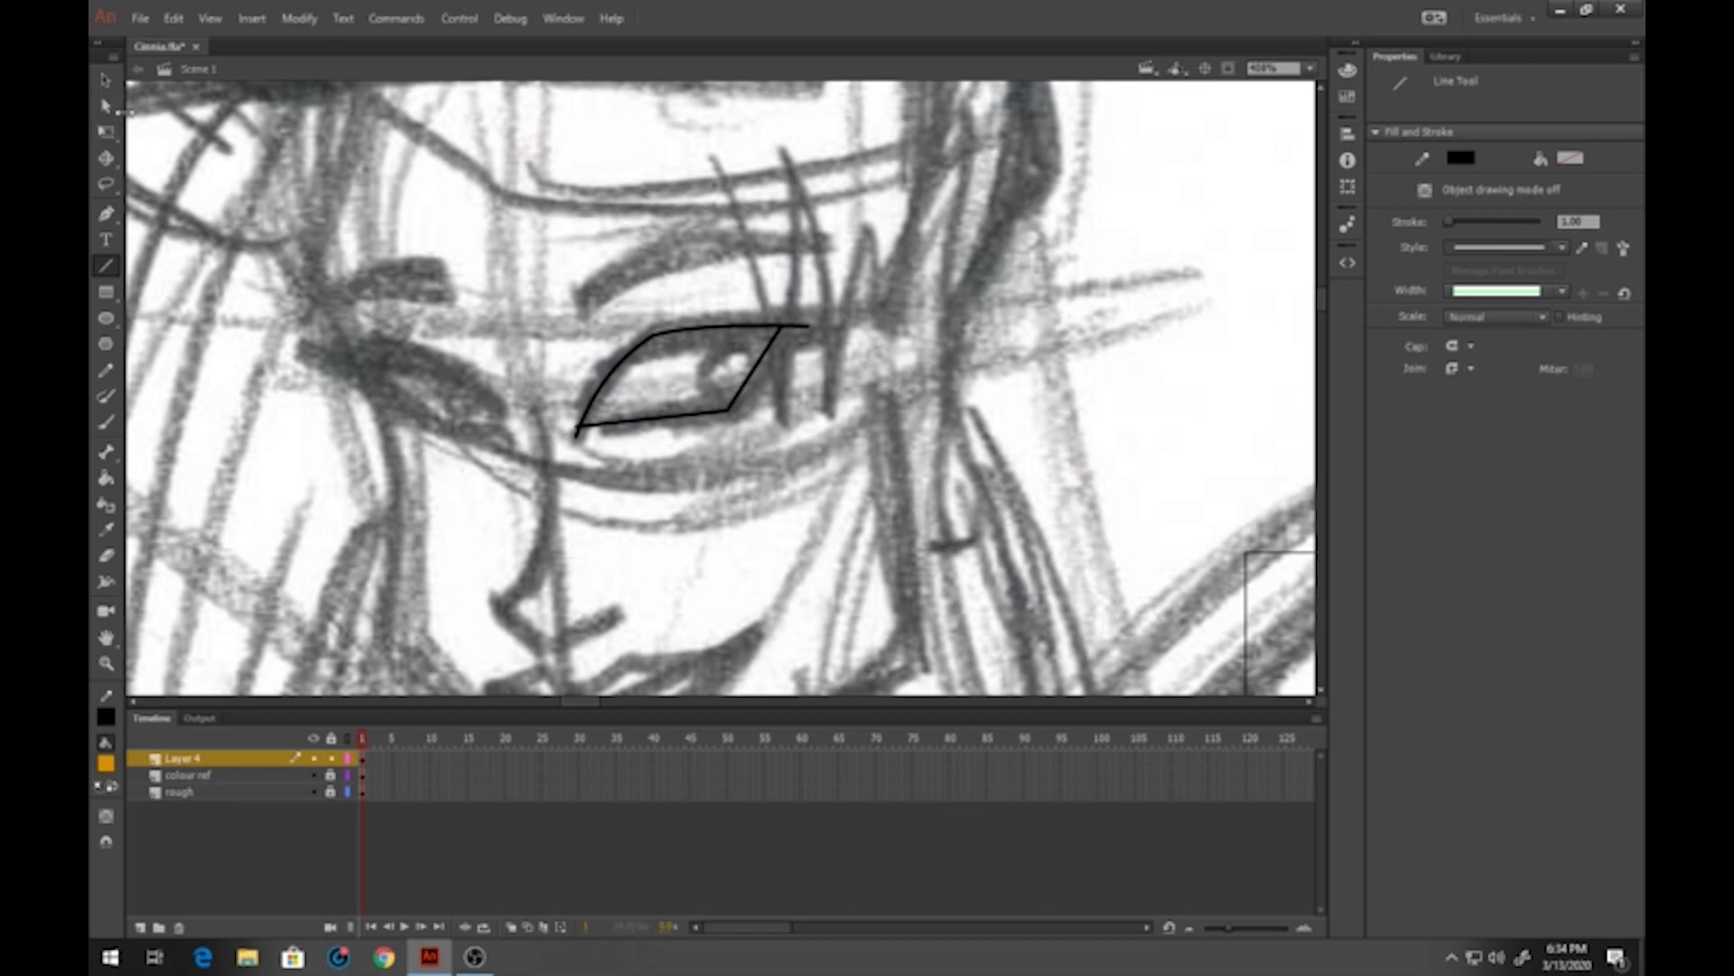
click(106, 80)
drag(674, 419, 676, 425)
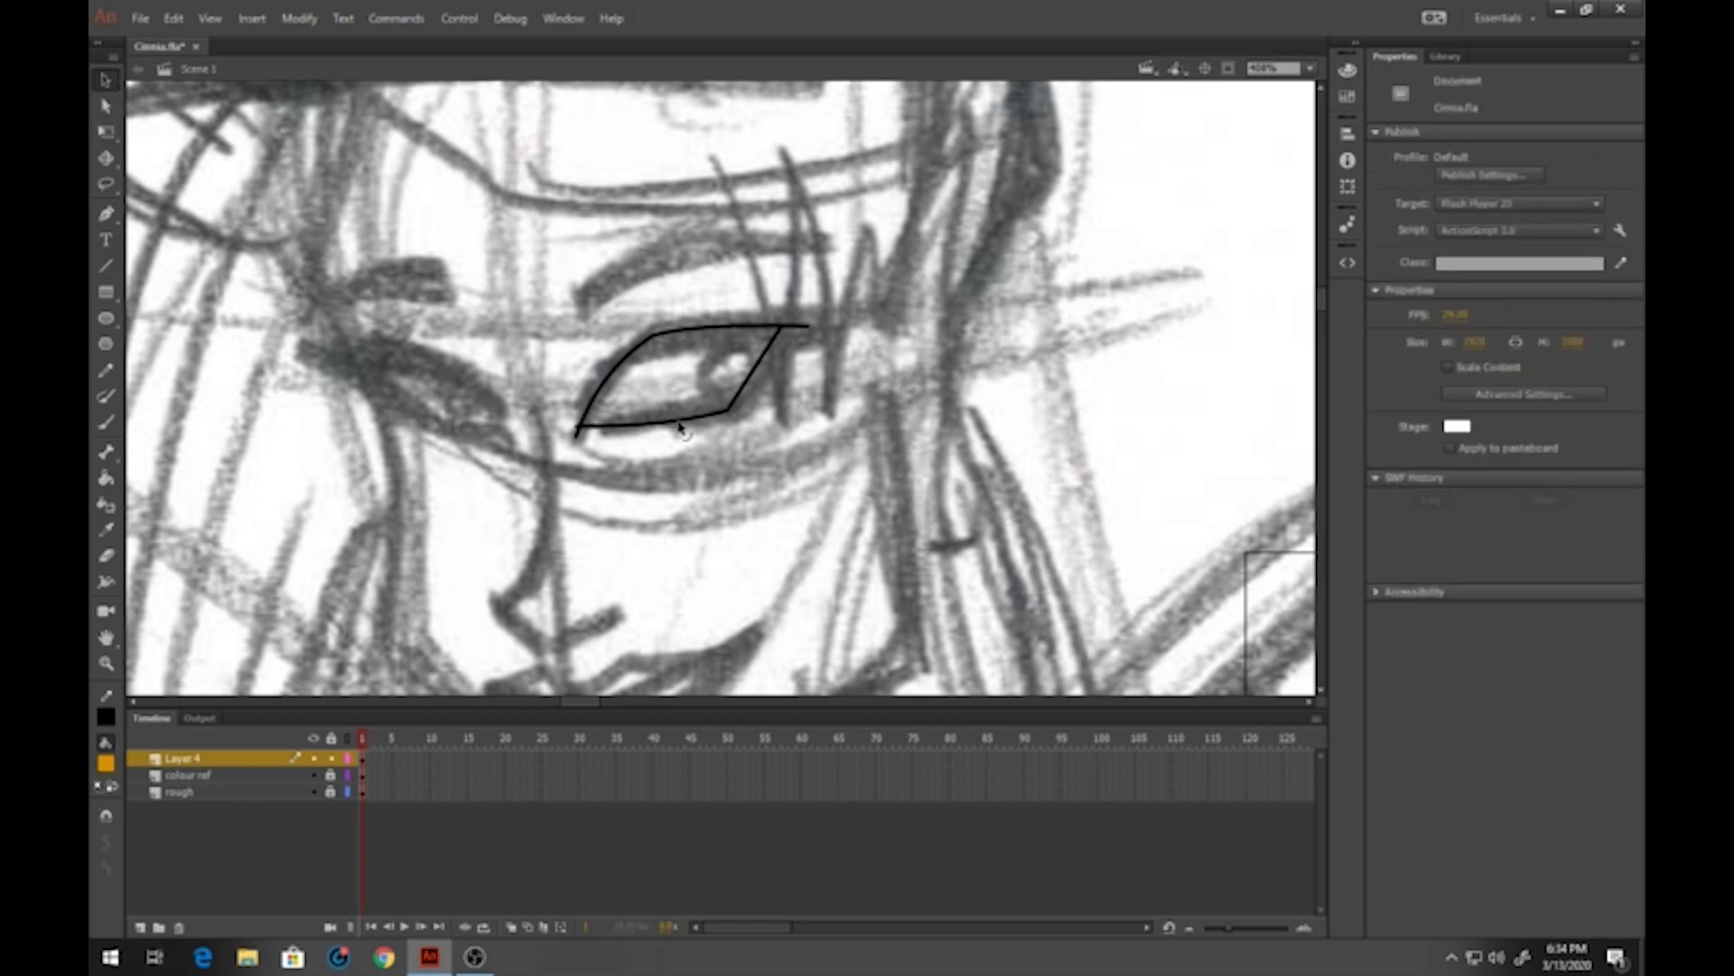
drag(757, 378, 772, 384)
click(605, 415)
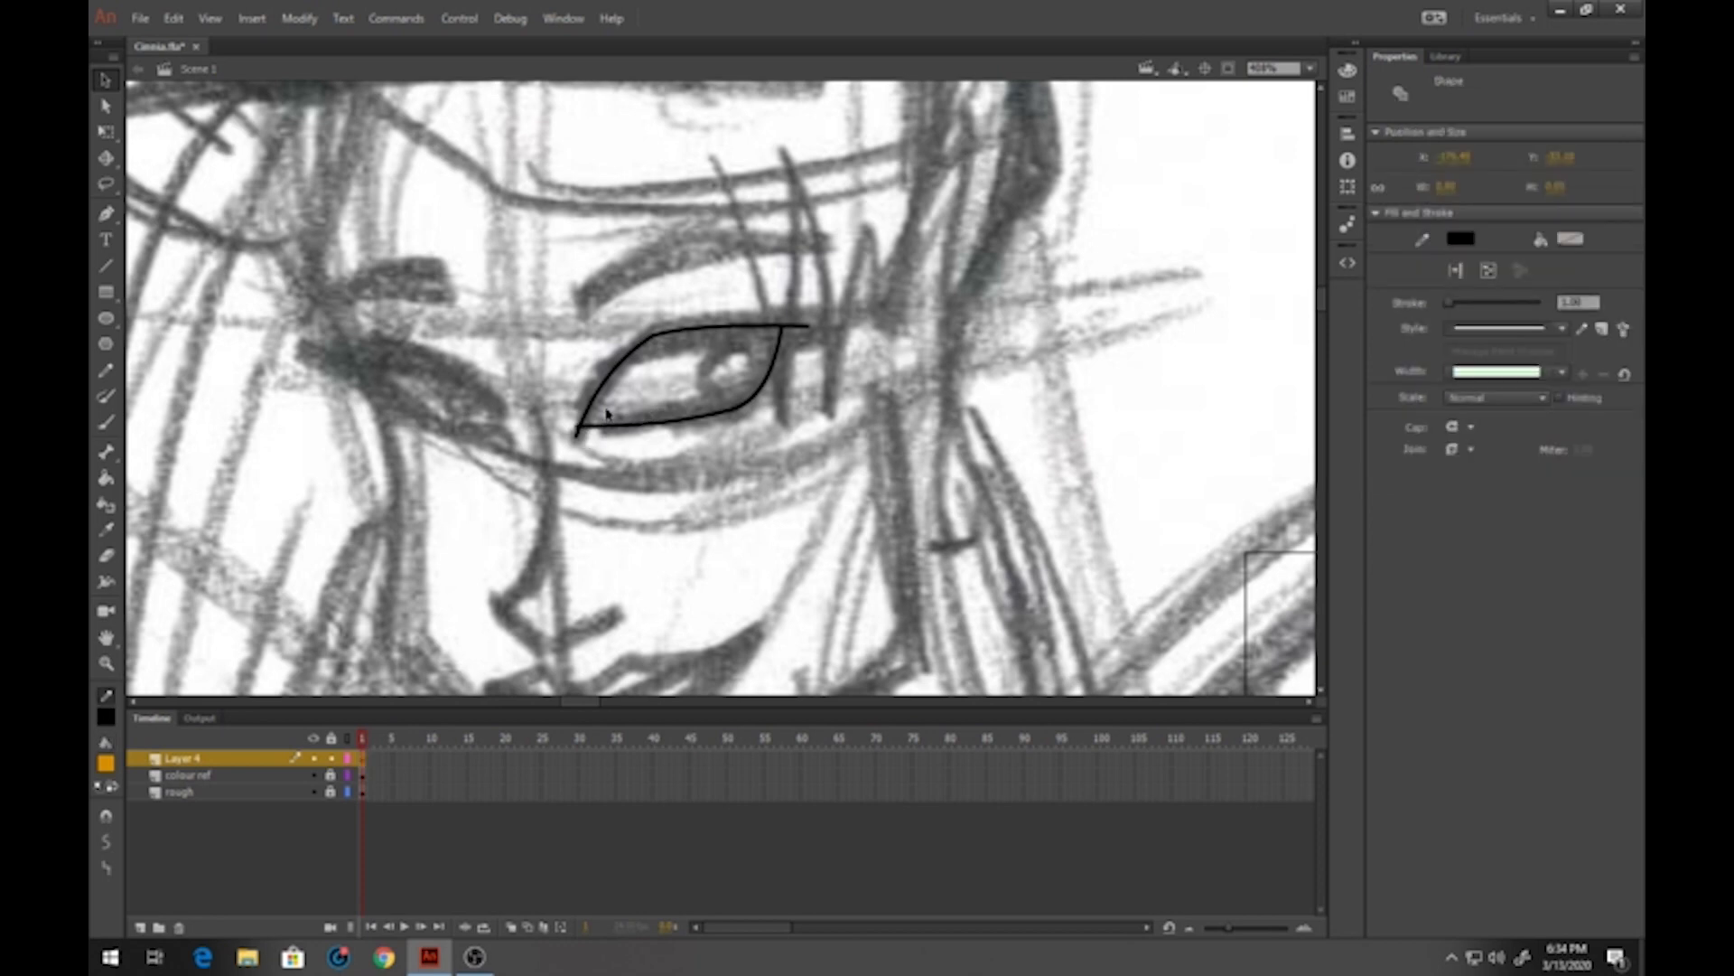
key(Delete)
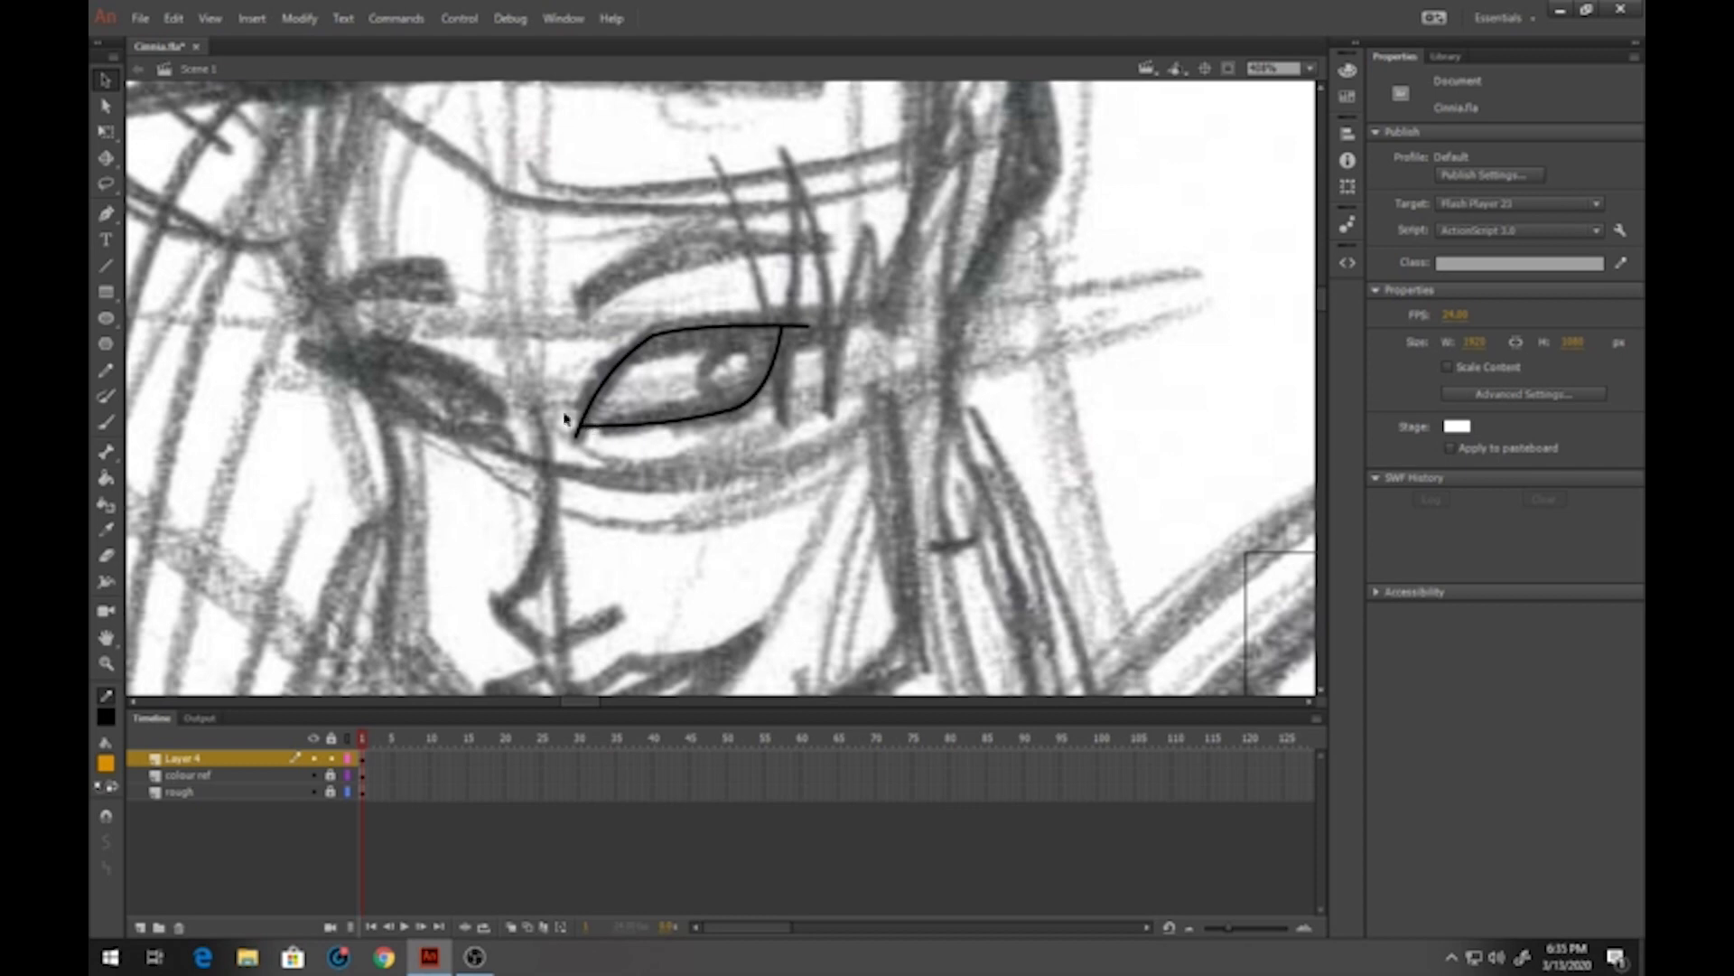
Draw a closed polygon of straight red lines around the nearer eye's black outline
click(106, 266)
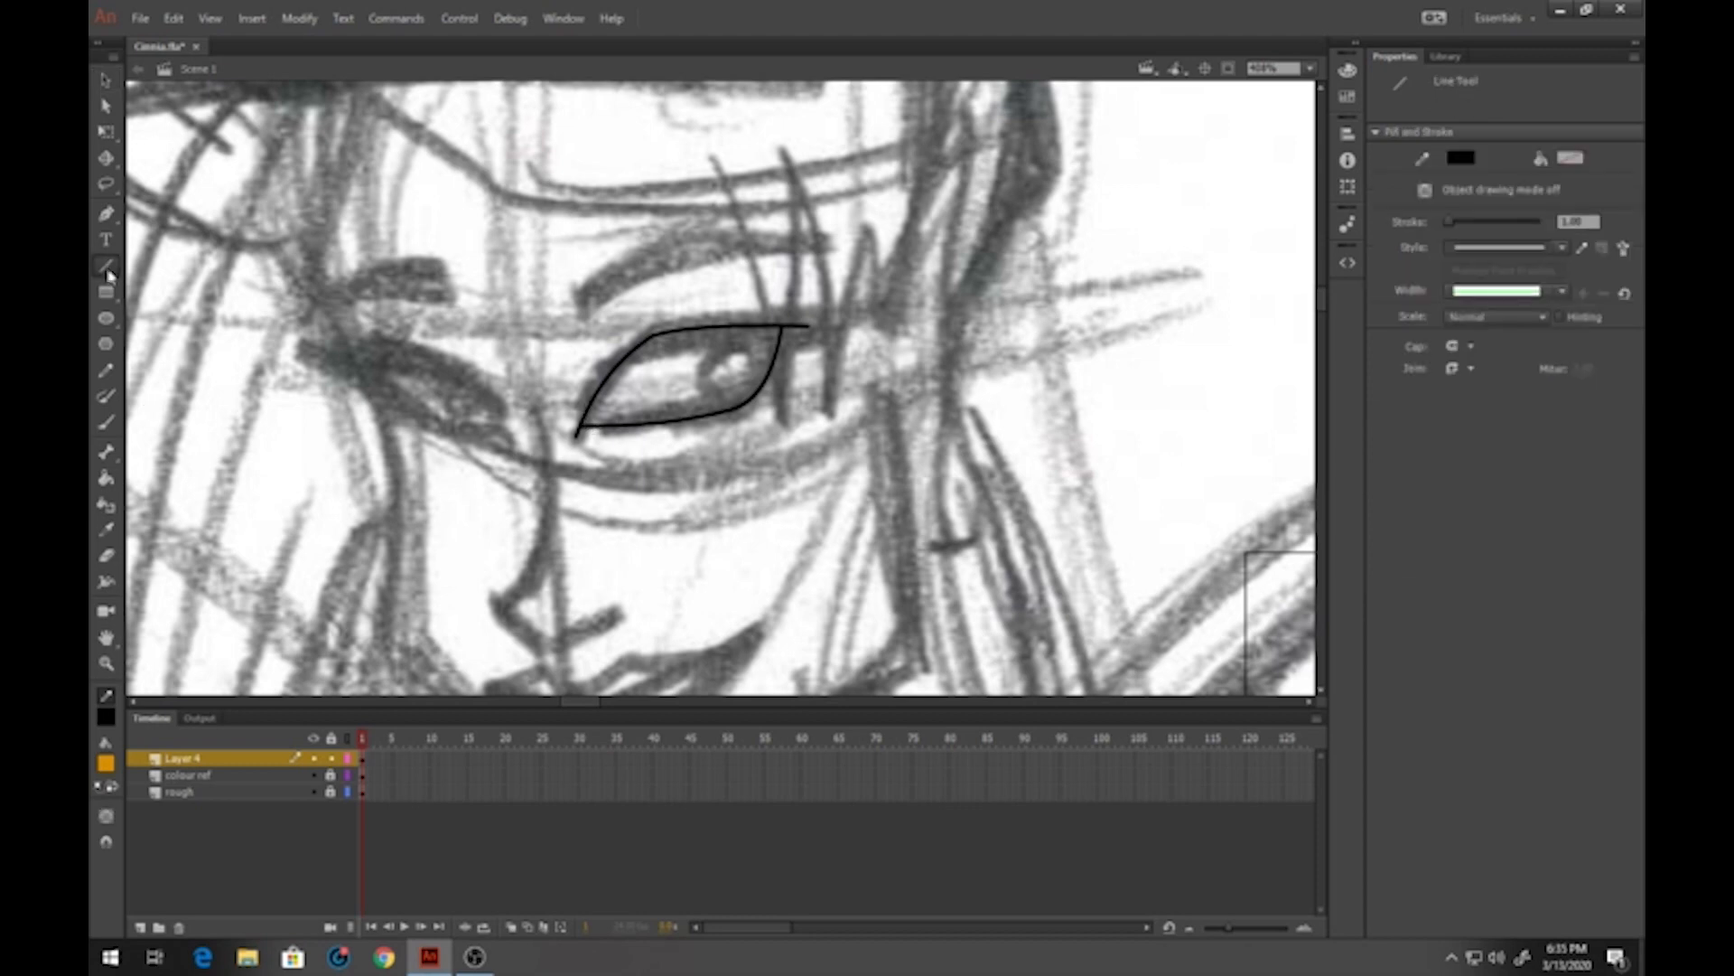
click(107, 719)
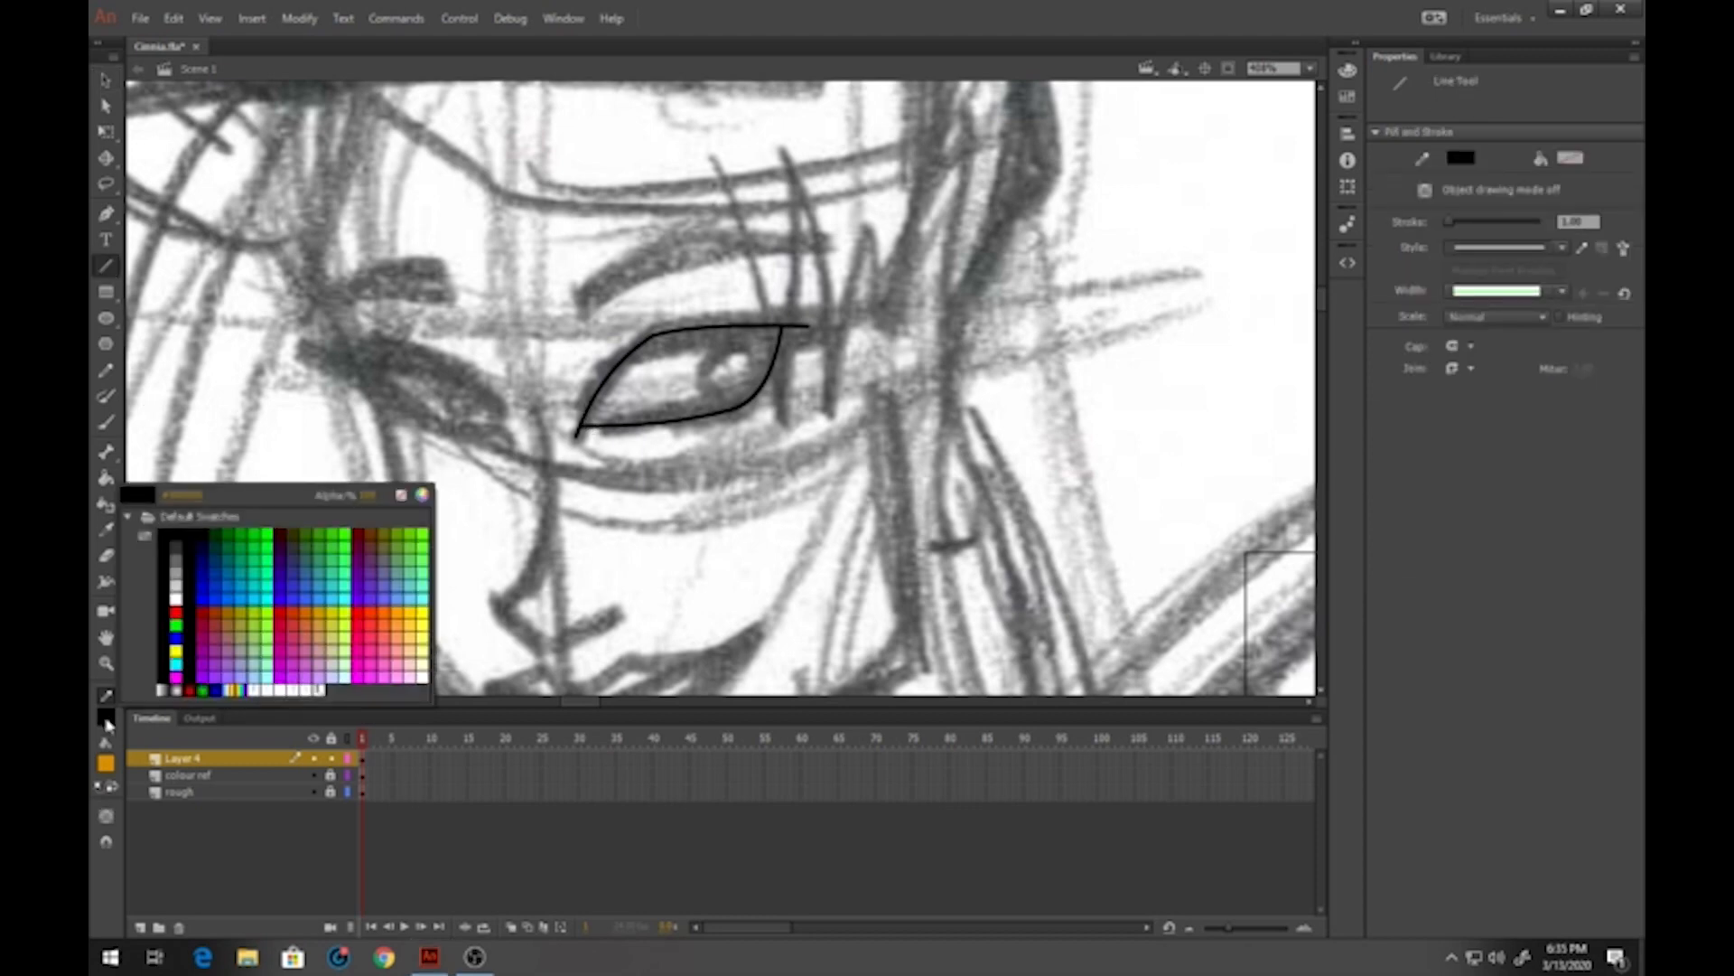
click(175, 614)
mouse_move(546, 390)
mouse_down()
mouse_move(571, 466)
mouse_move(802, 442)
mouse_move(825, 315)
mouse_move(701, 281)
mouse_up()
drag(700, 282, 596, 331)
drag(595, 331, 548, 398)
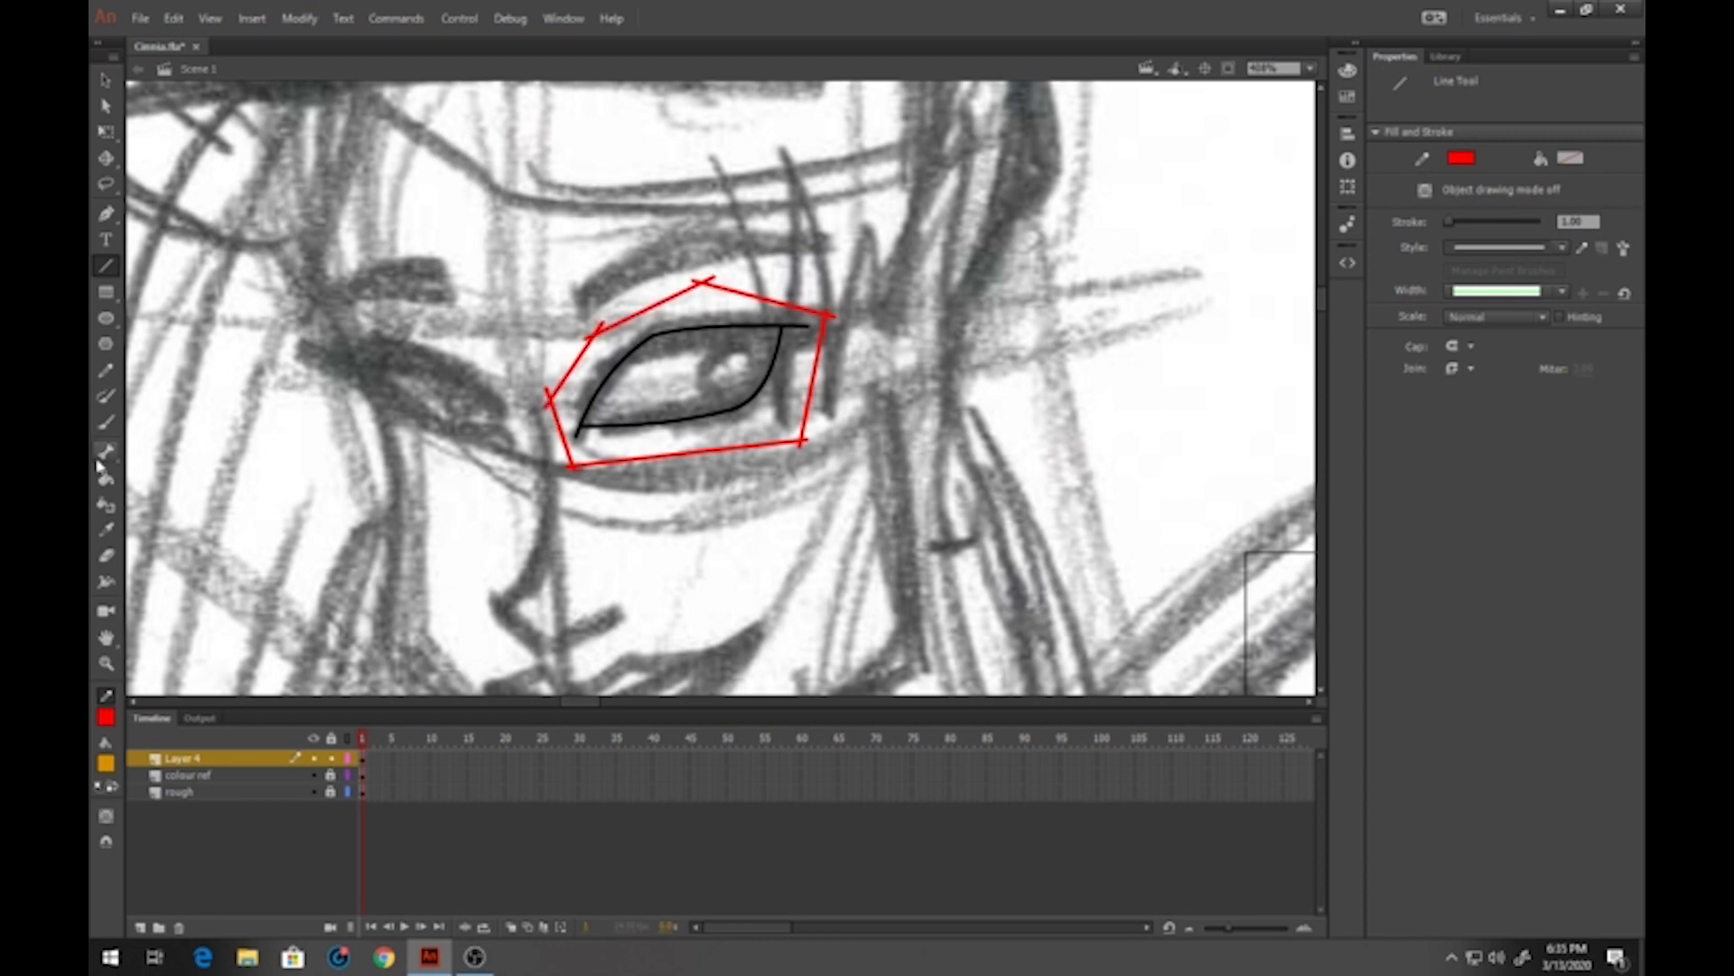
Sample the skin tone from the face in the coloured reference drawing as the fill colour
drag(291, 448, 1003, 398)
drag(328, 411, 1265, 384)
mouse_move(221, 415)
mouse_down()
mouse_move(695, 376)
mouse_move(1264, 366)
mouse_up()
drag(317, 399, 957, 370)
drag(574, 389, 1260, 375)
drag(201, 432, 539, 421)
mouse_move(205, 429)
mouse_down()
mouse_move(539, 390)
mouse_move(606, 308)
mouse_up()
drag(523, 394, 1174, 348)
drag(396, 437, 1129, 418)
drag(627, 405, 1201, 434)
drag(466, 407, 1066, 397)
drag(647, 378, 1174, 384)
drag(452, 398, 1175, 389)
drag(452, 429, 807, 376)
drag(686, 318, 664, 505)
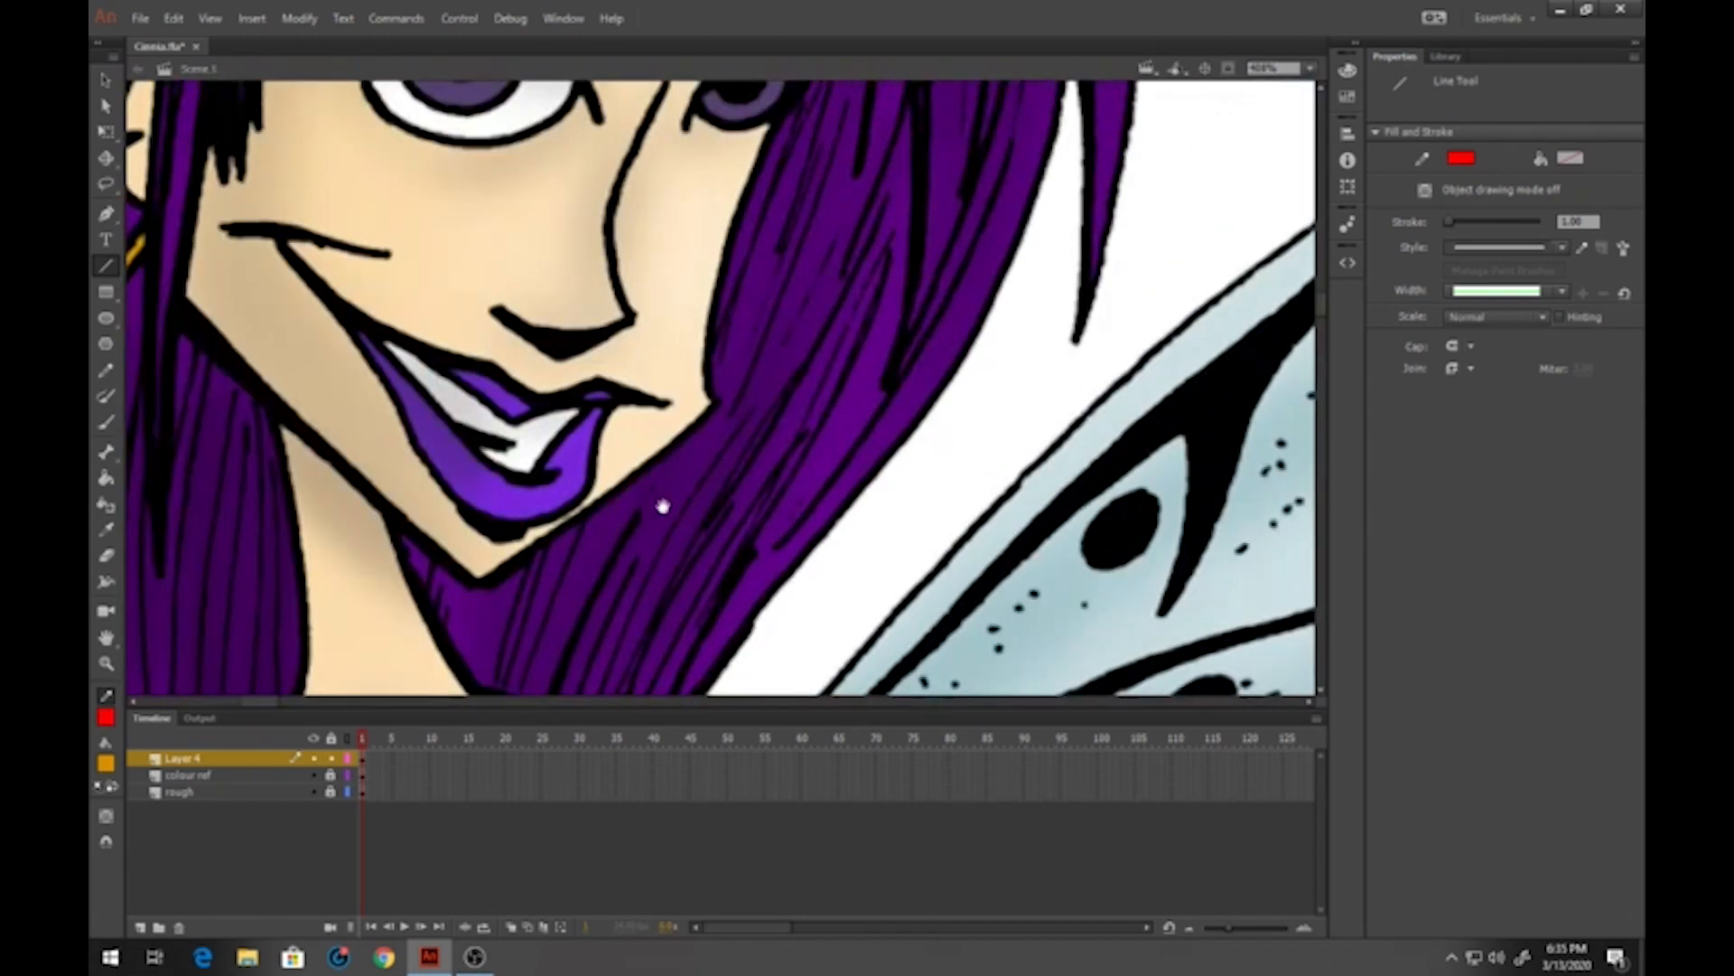
drag(708, 401, 681, 495)
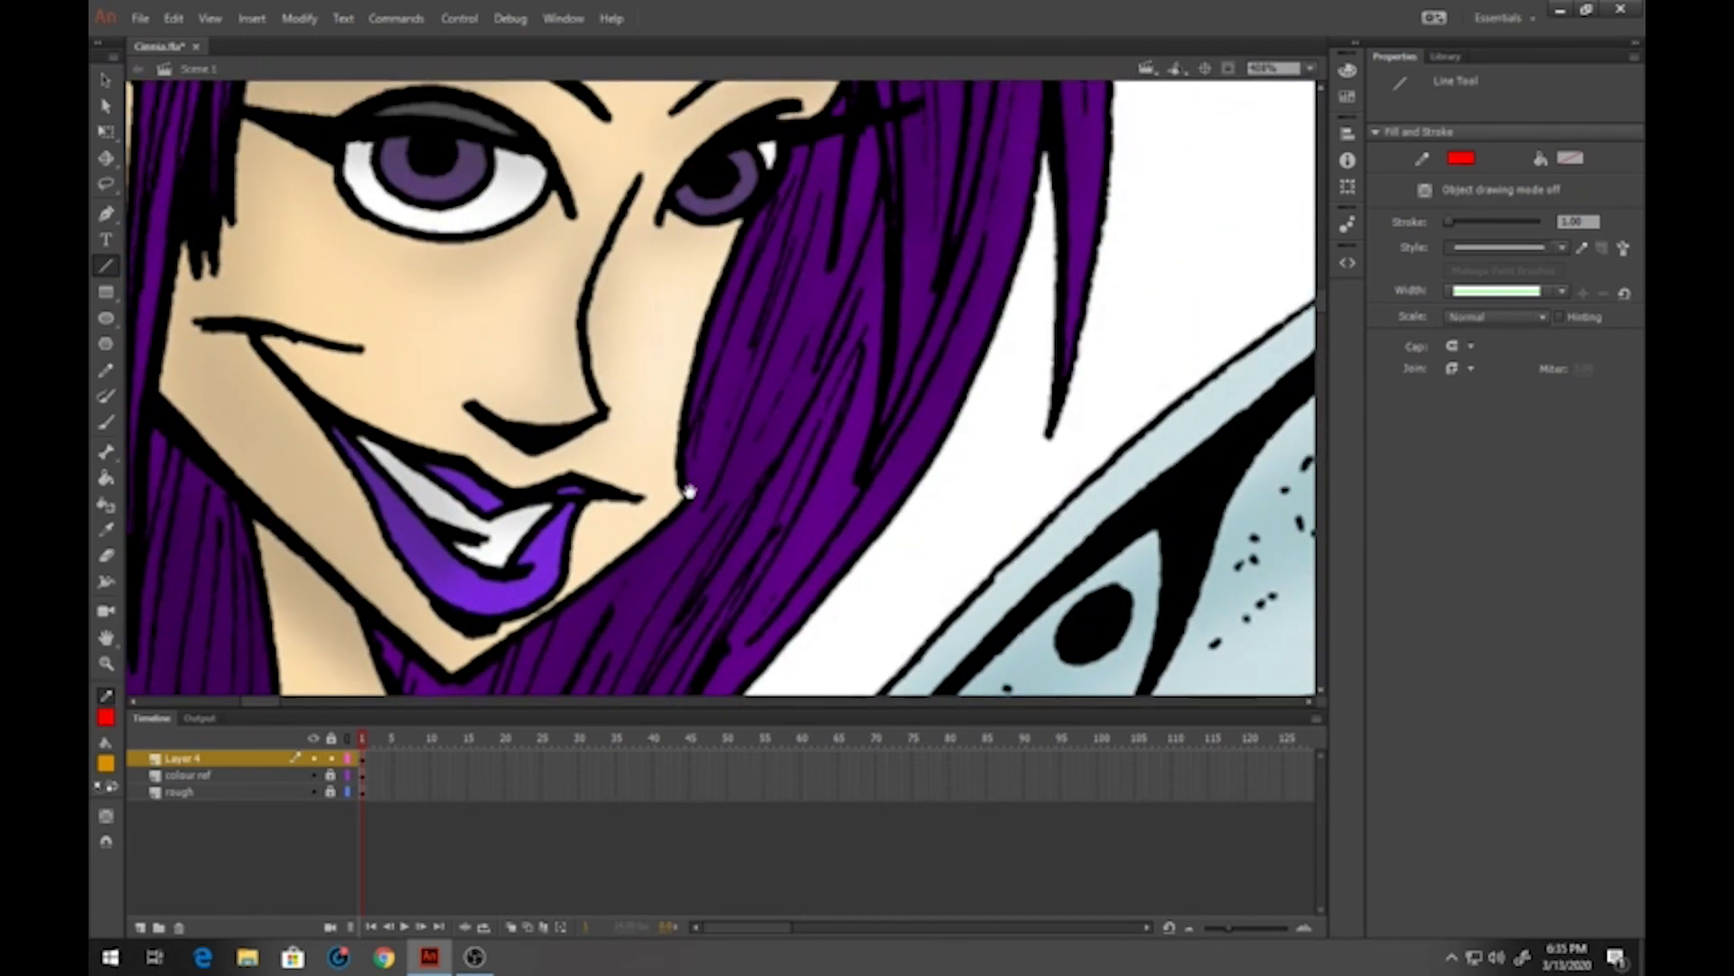
click(106, 766)
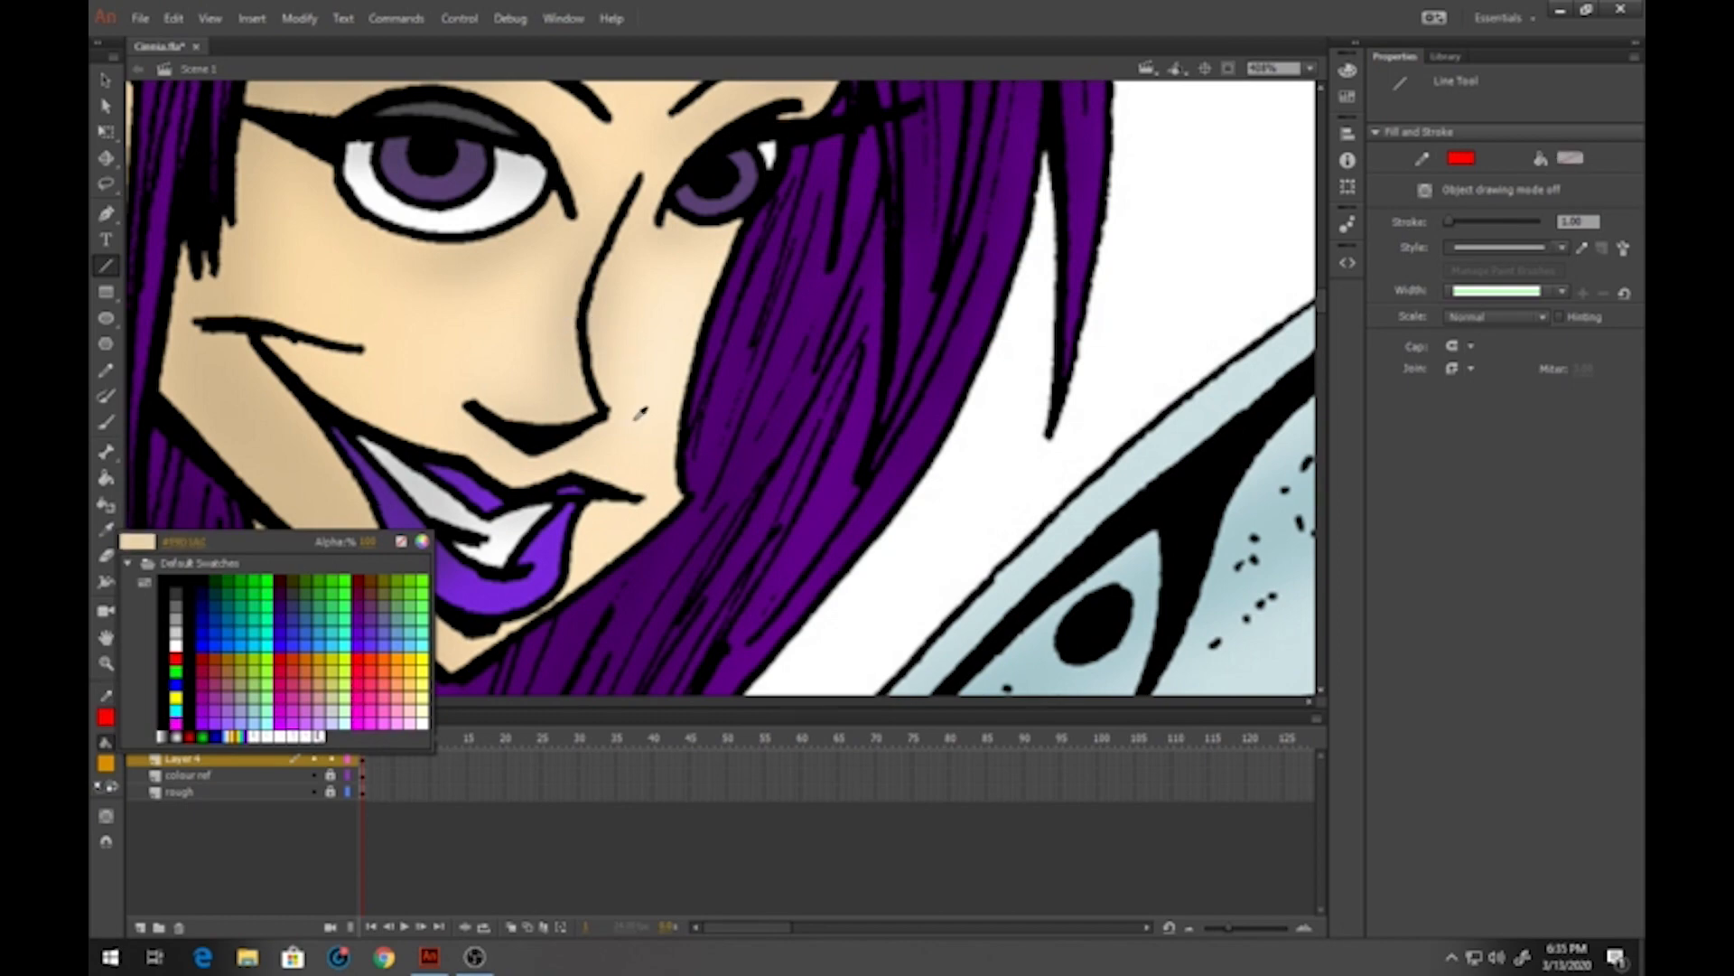
click(631, 447)
Fill the area between the red polygon and the black eye outline with the sampled skin tone
scroll(708, 452, right, 5)
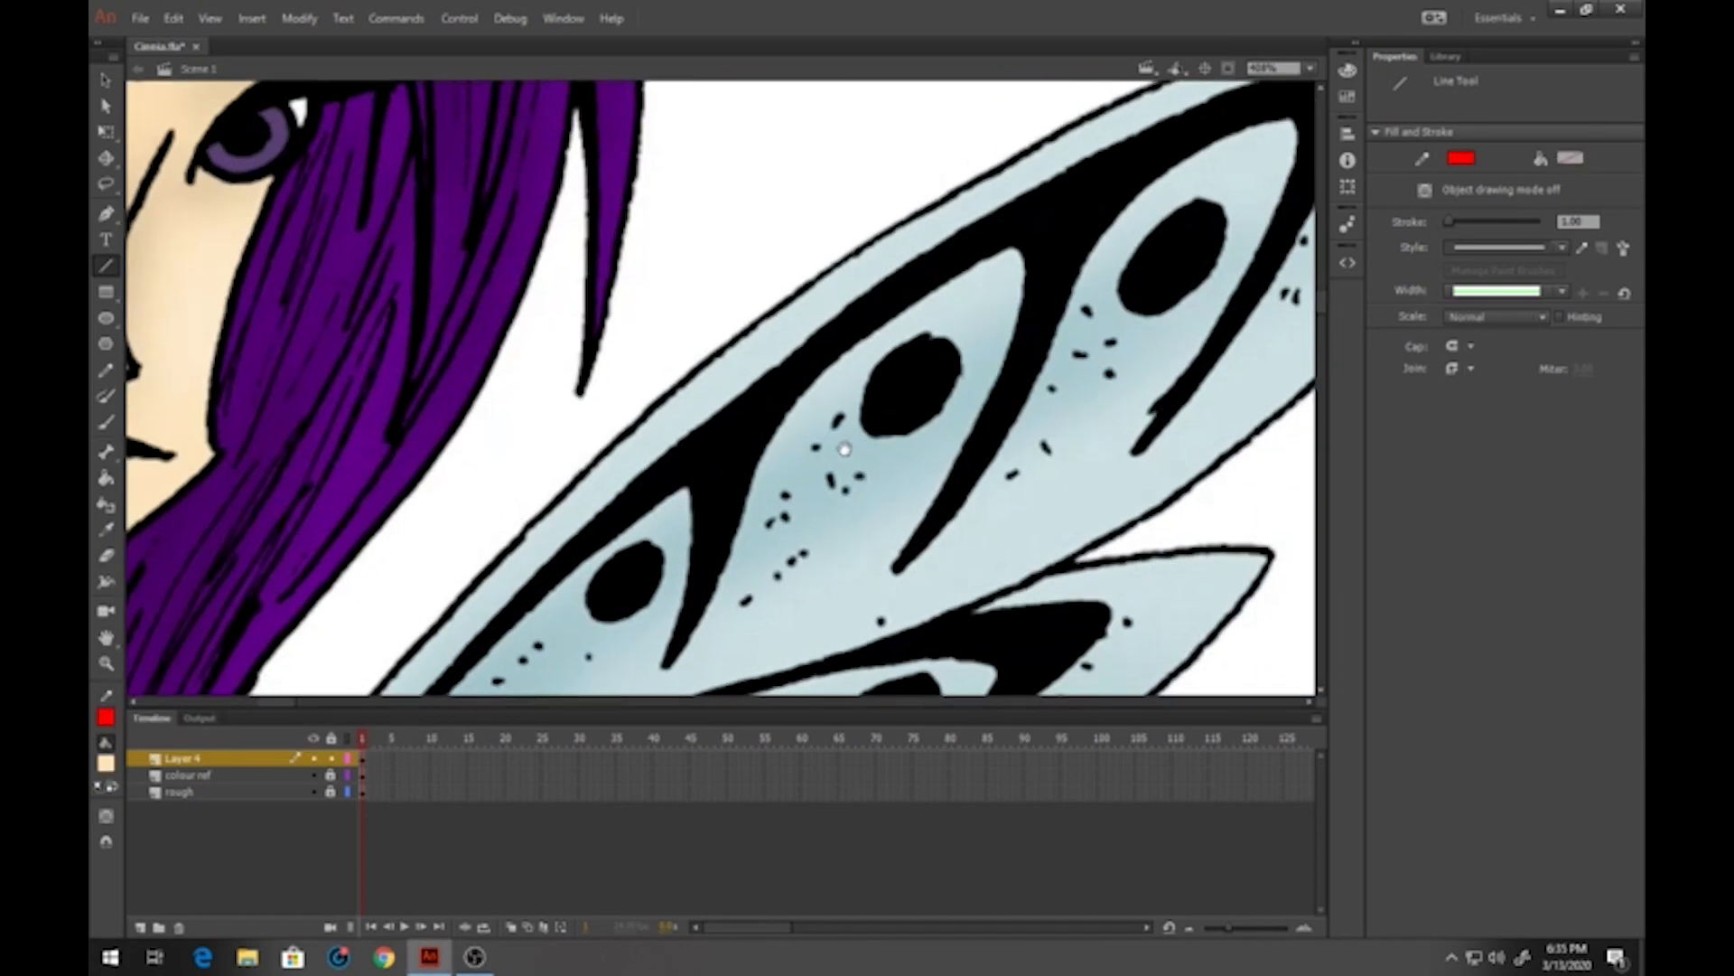
scroll(845, 448, down, 8)
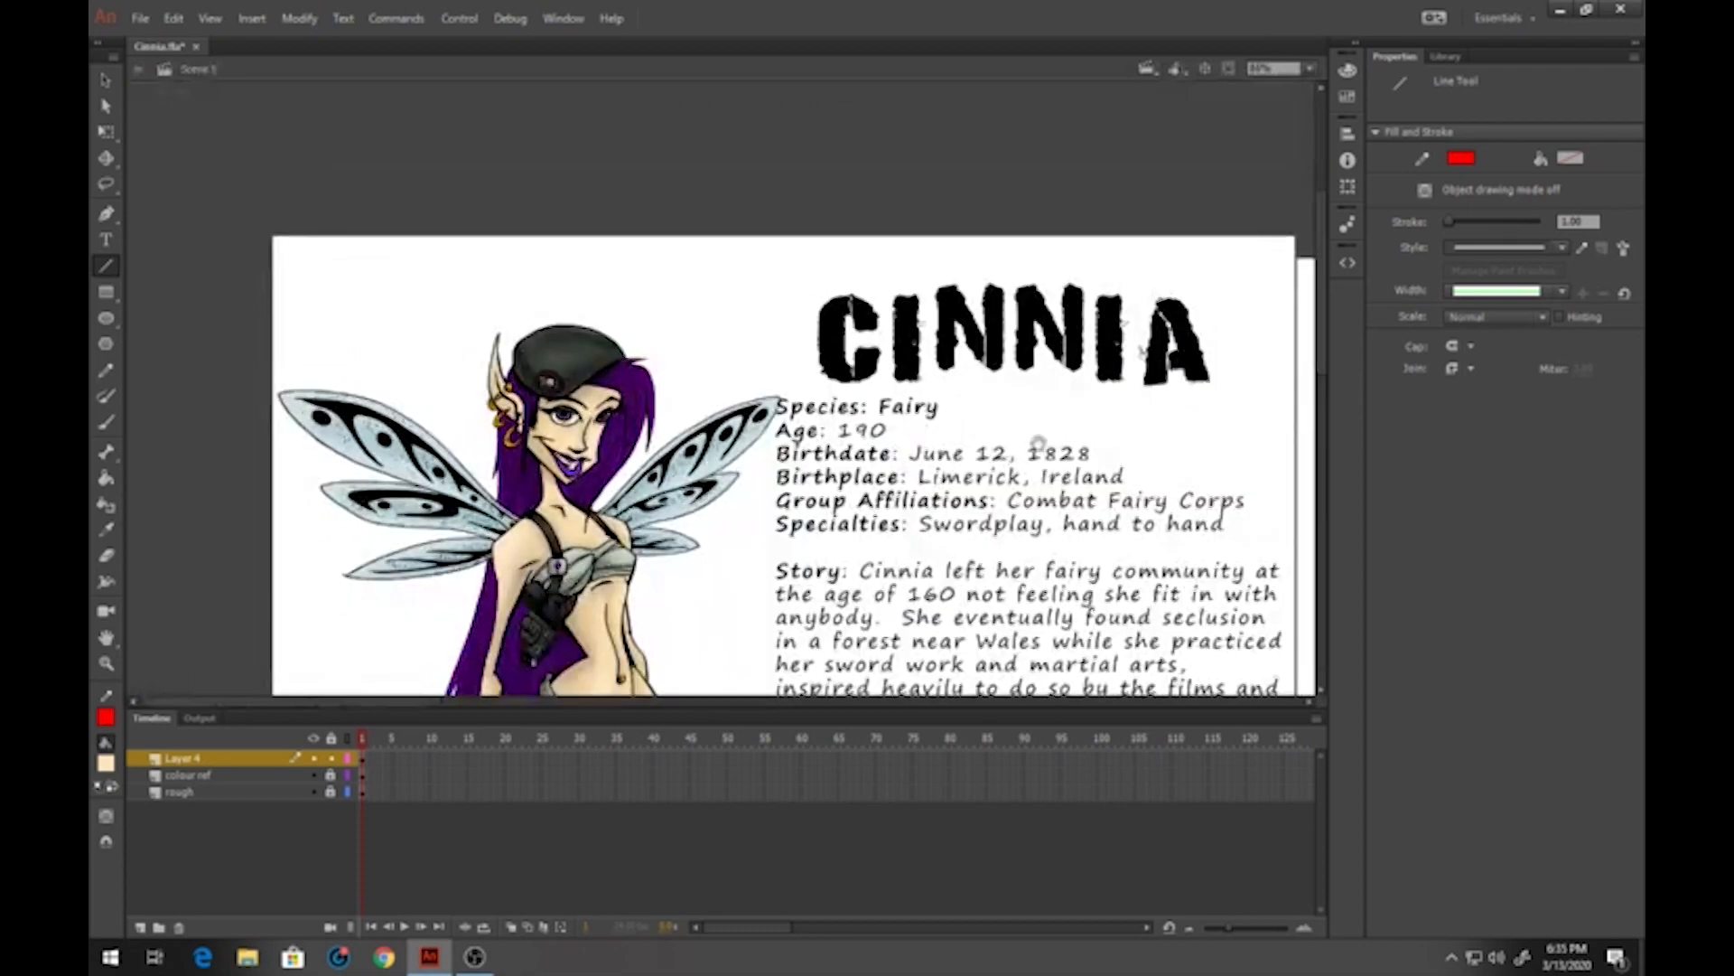
drag(1270, 474, 620, 376)
key(ctrl+equal)
key(ctrl+equal)
key(ctrl+equal)
key(ctrl+equal)
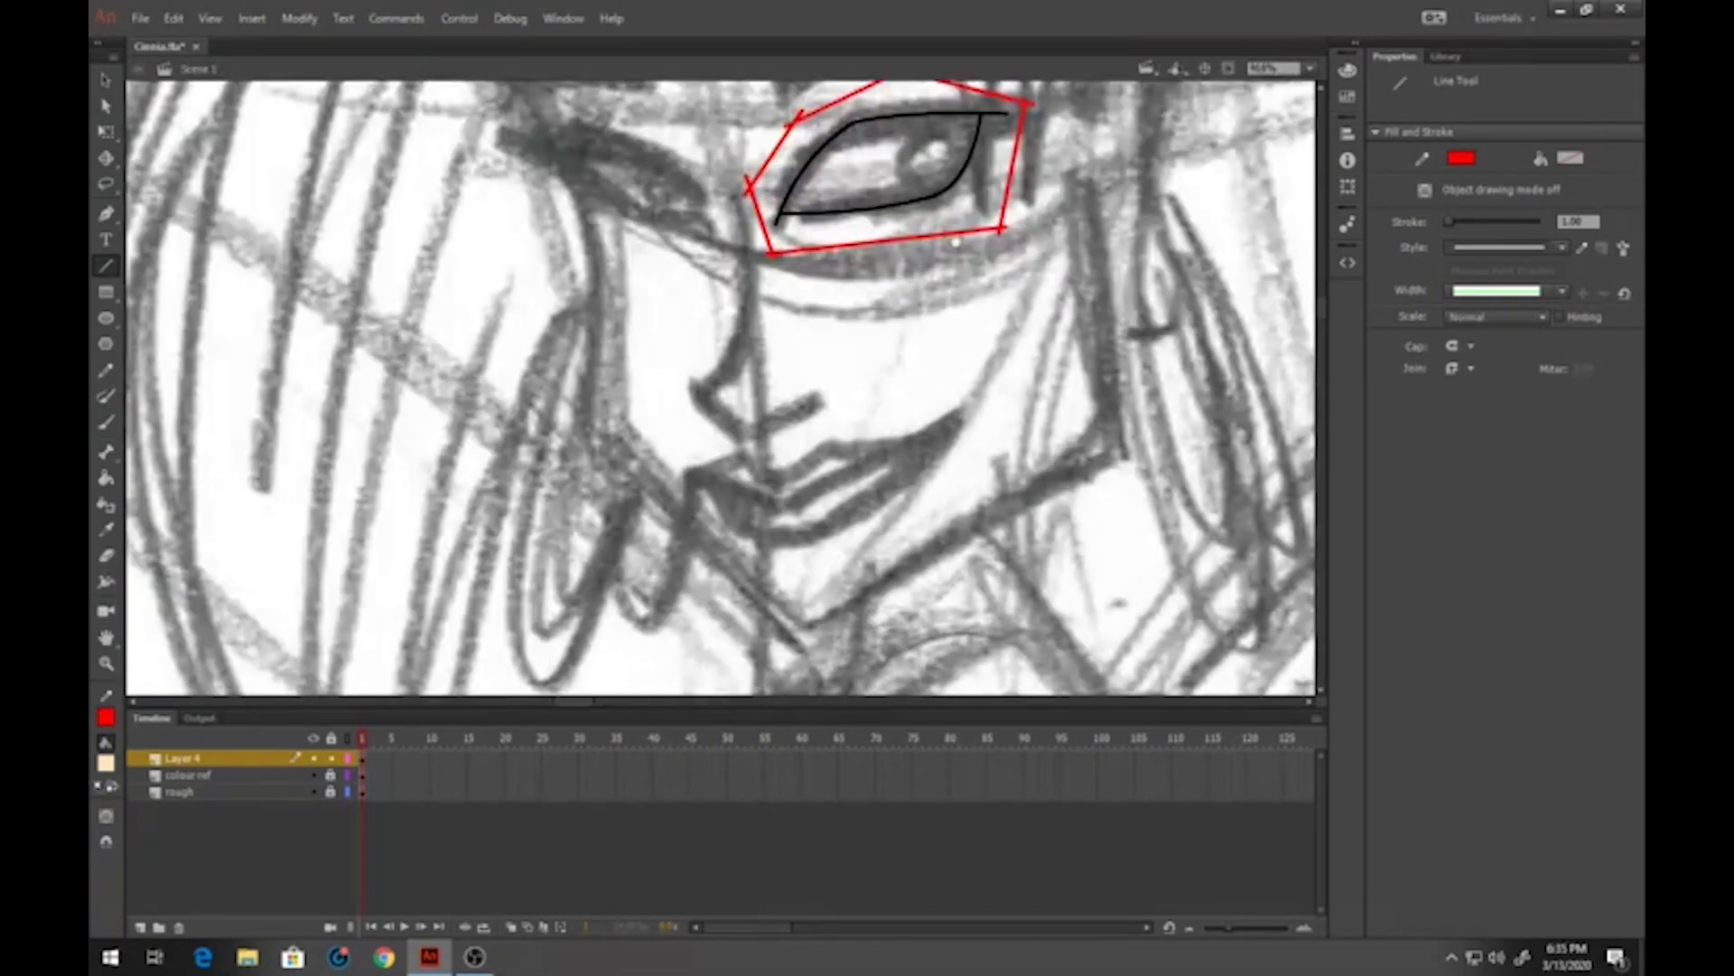
drag(956, 241, 620, 484)
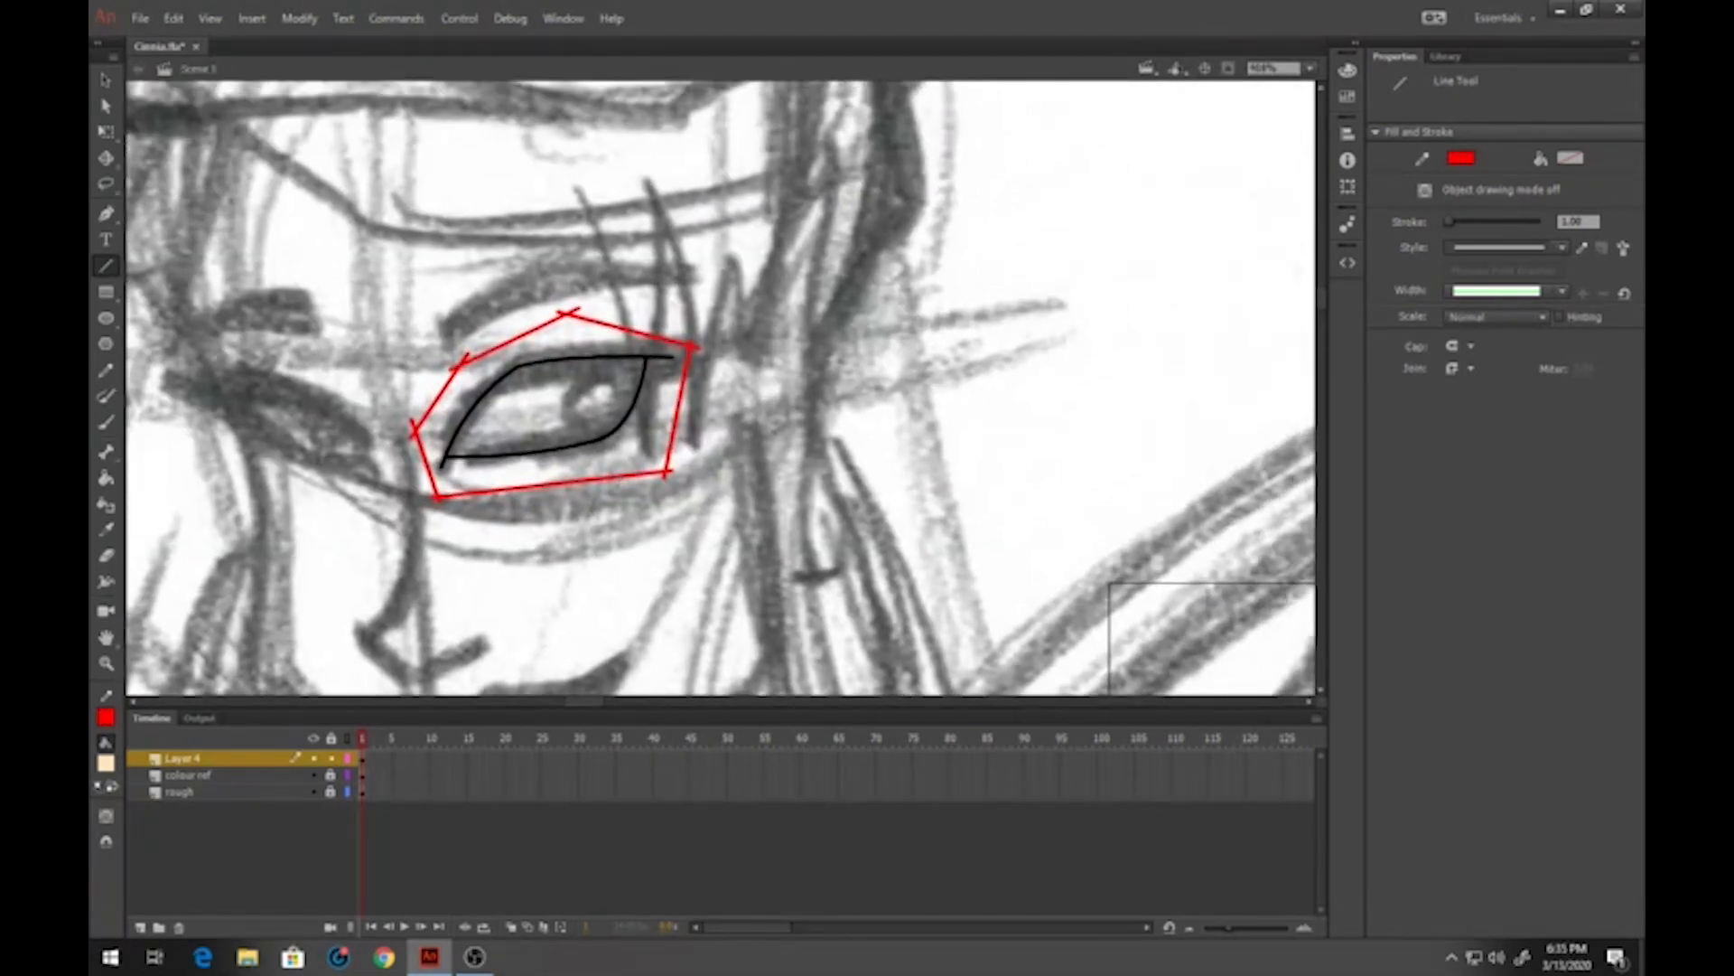
click(105, 478)
click(659, 462)
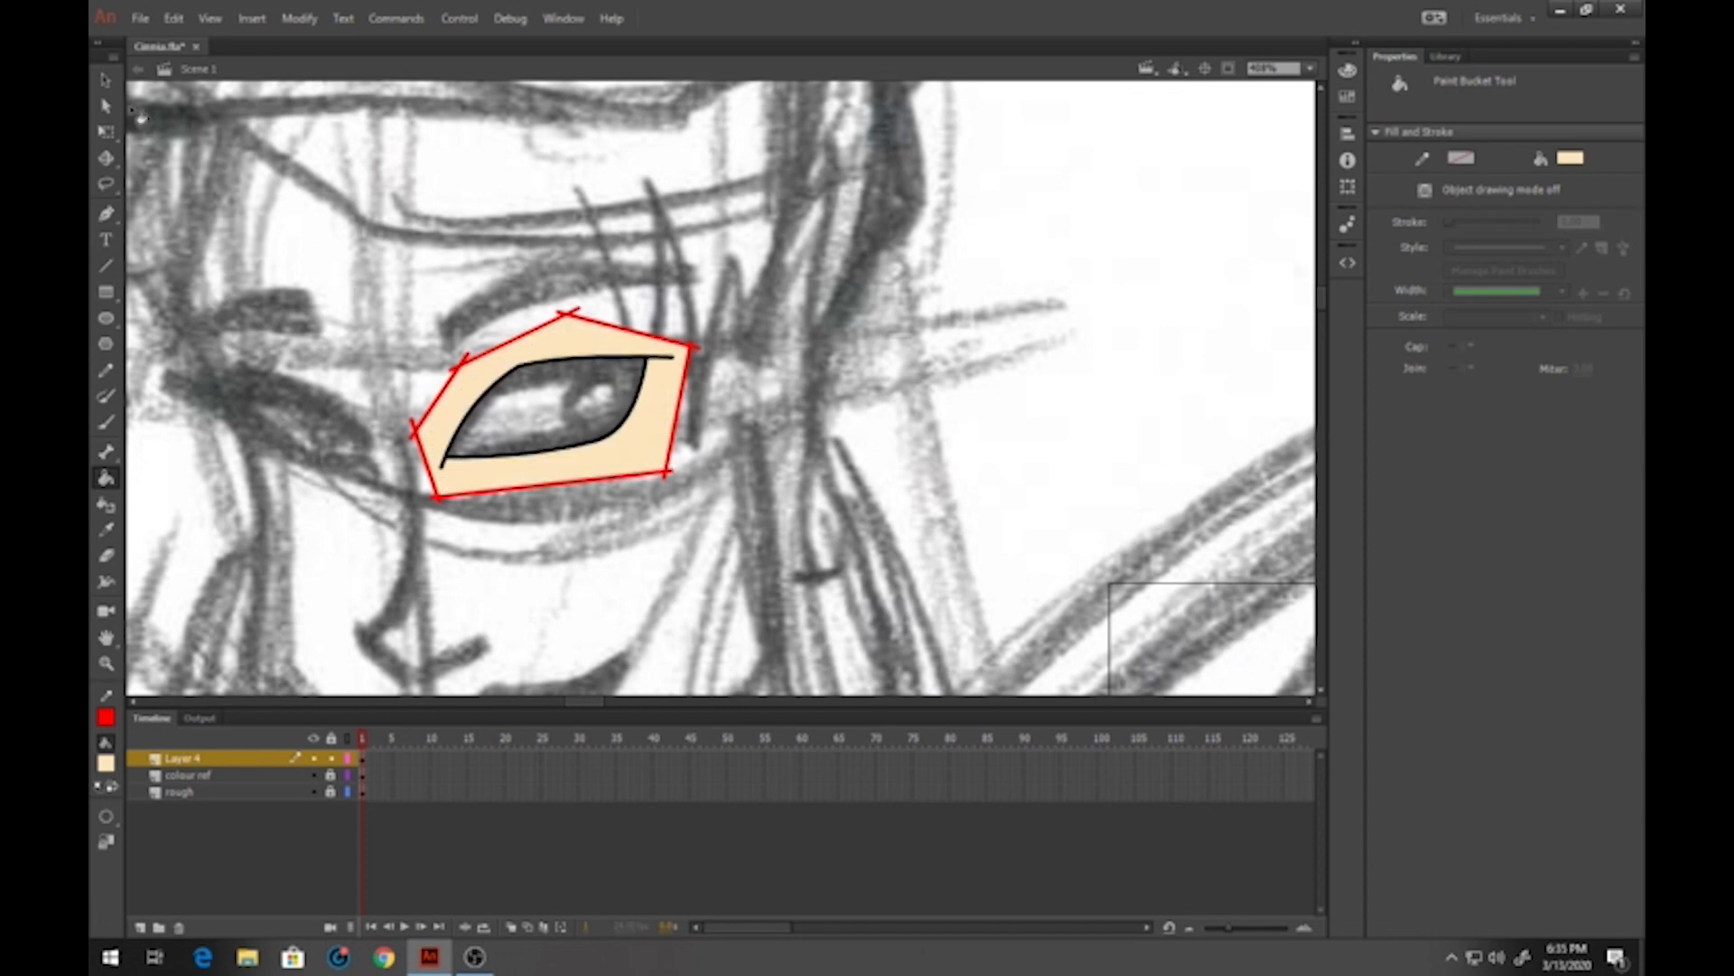
Delete the red outline around the skin-coloured eye patch
click(105, 79)
click(469, 364)
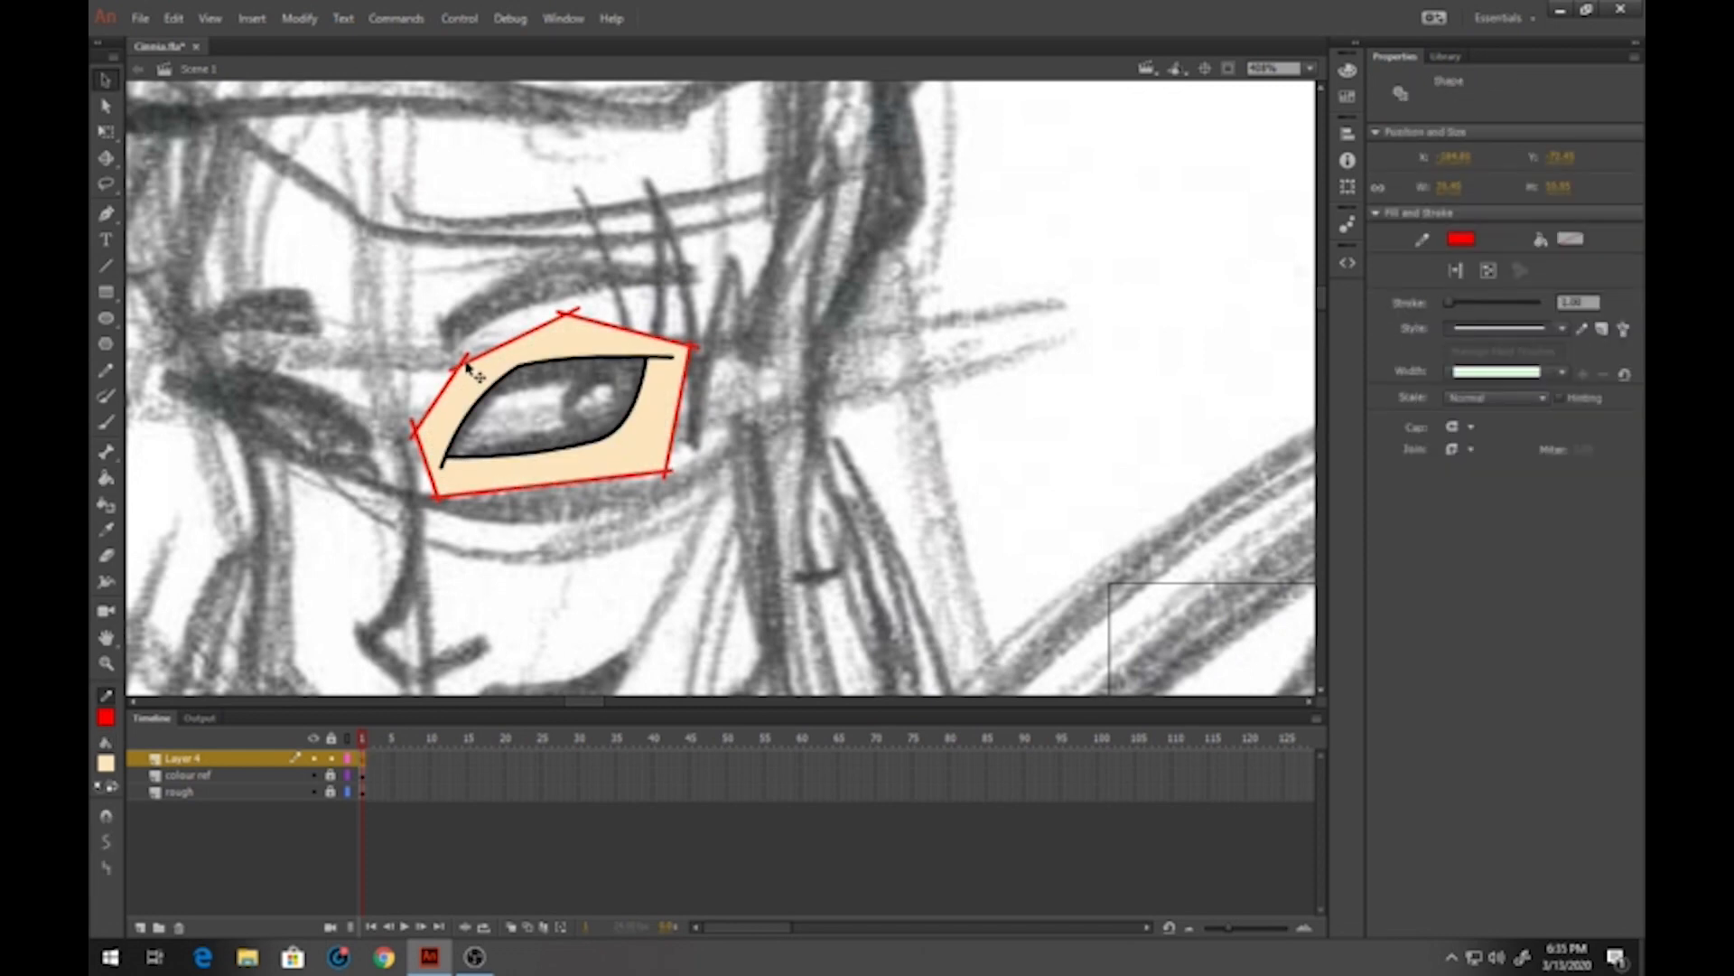
key(Delete)
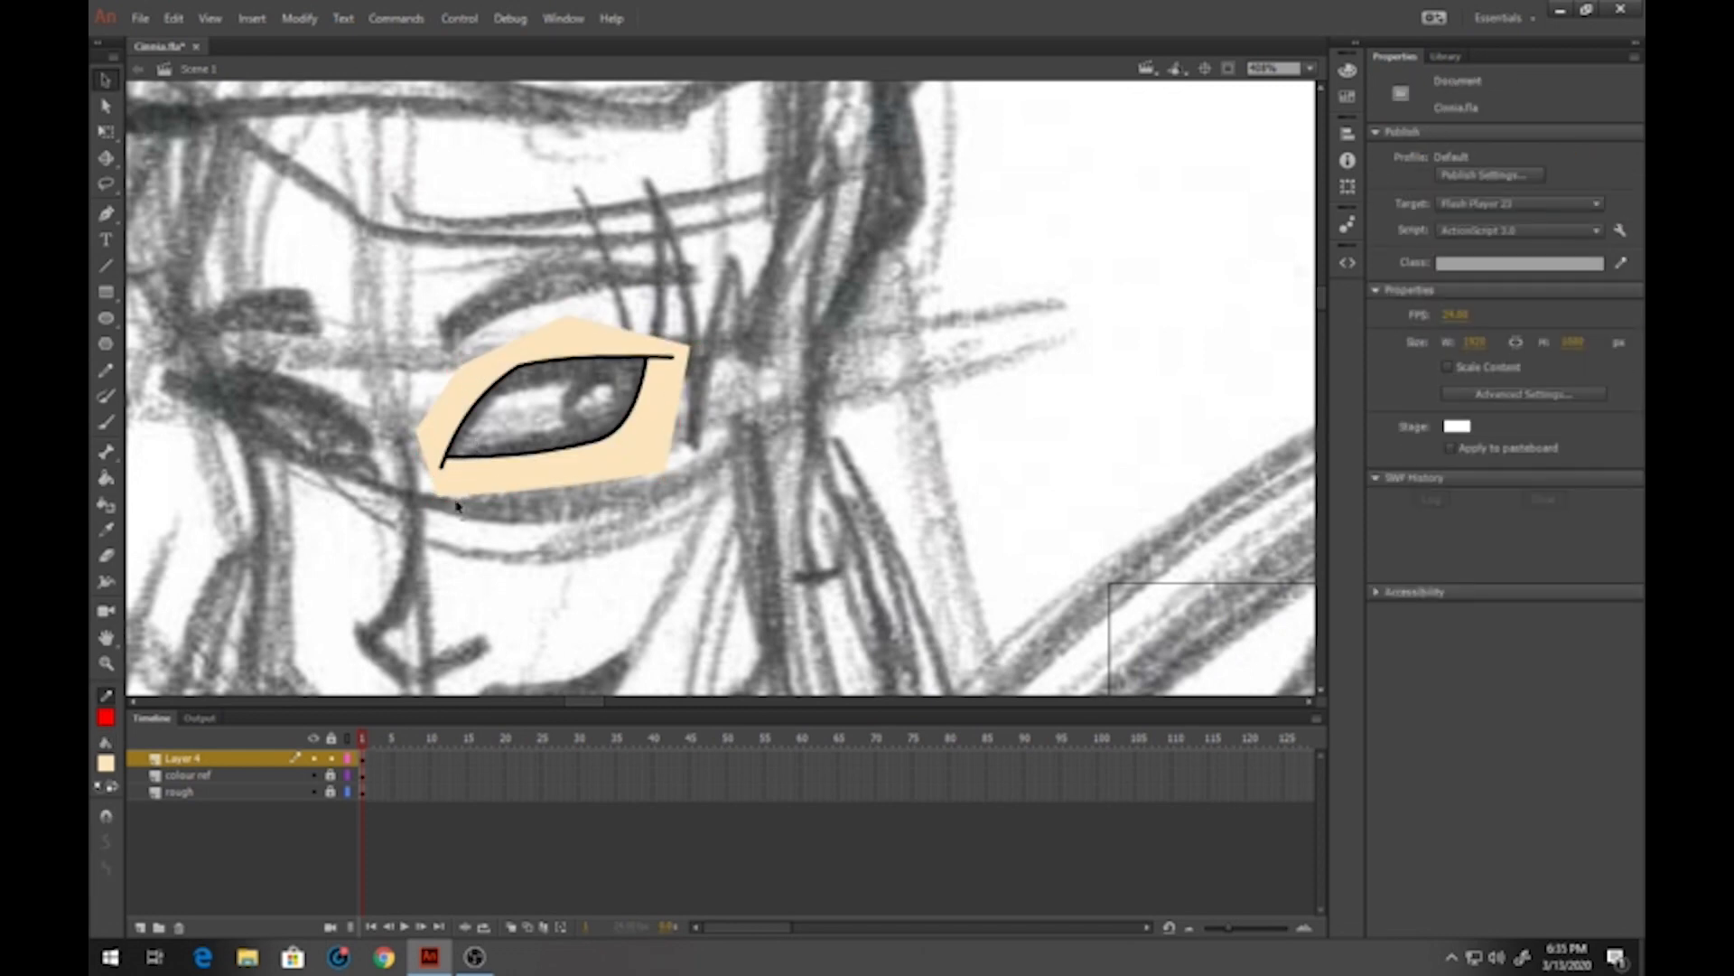
Bend the straight edges and corners of the skin-coloured patch into a smooth oval around the eye
drag(456, 505, 424, 438)
drag(591, 325, 569, 329)
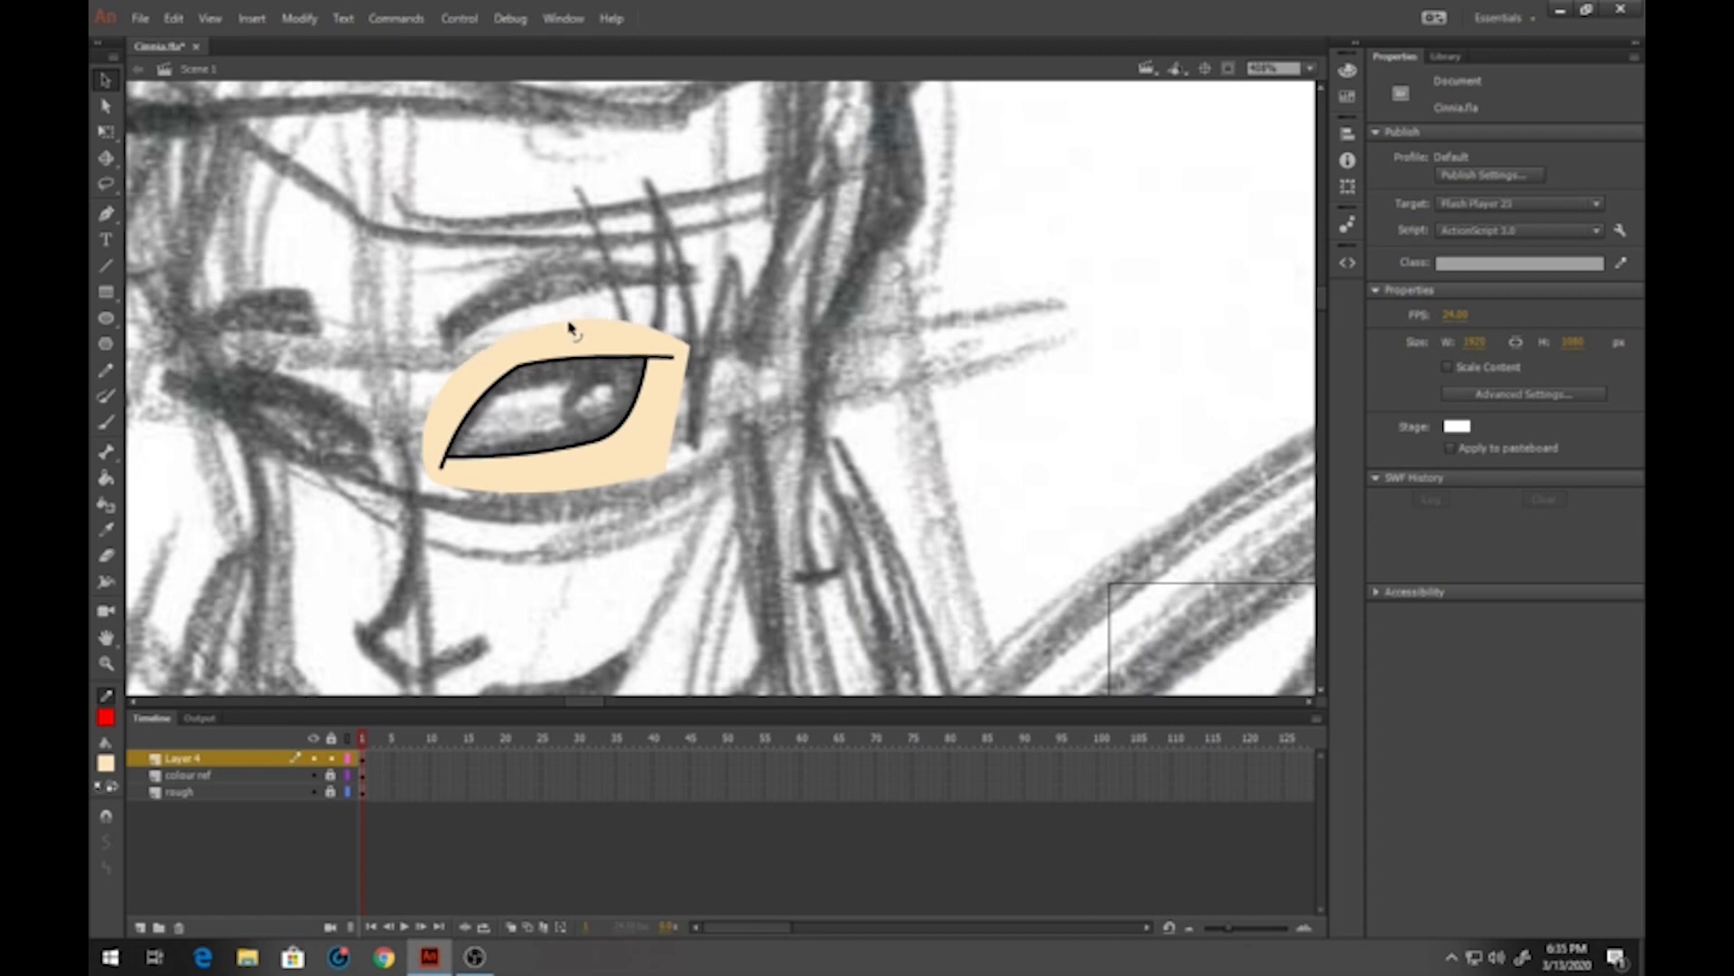
drag(687, 390, 706, 398)
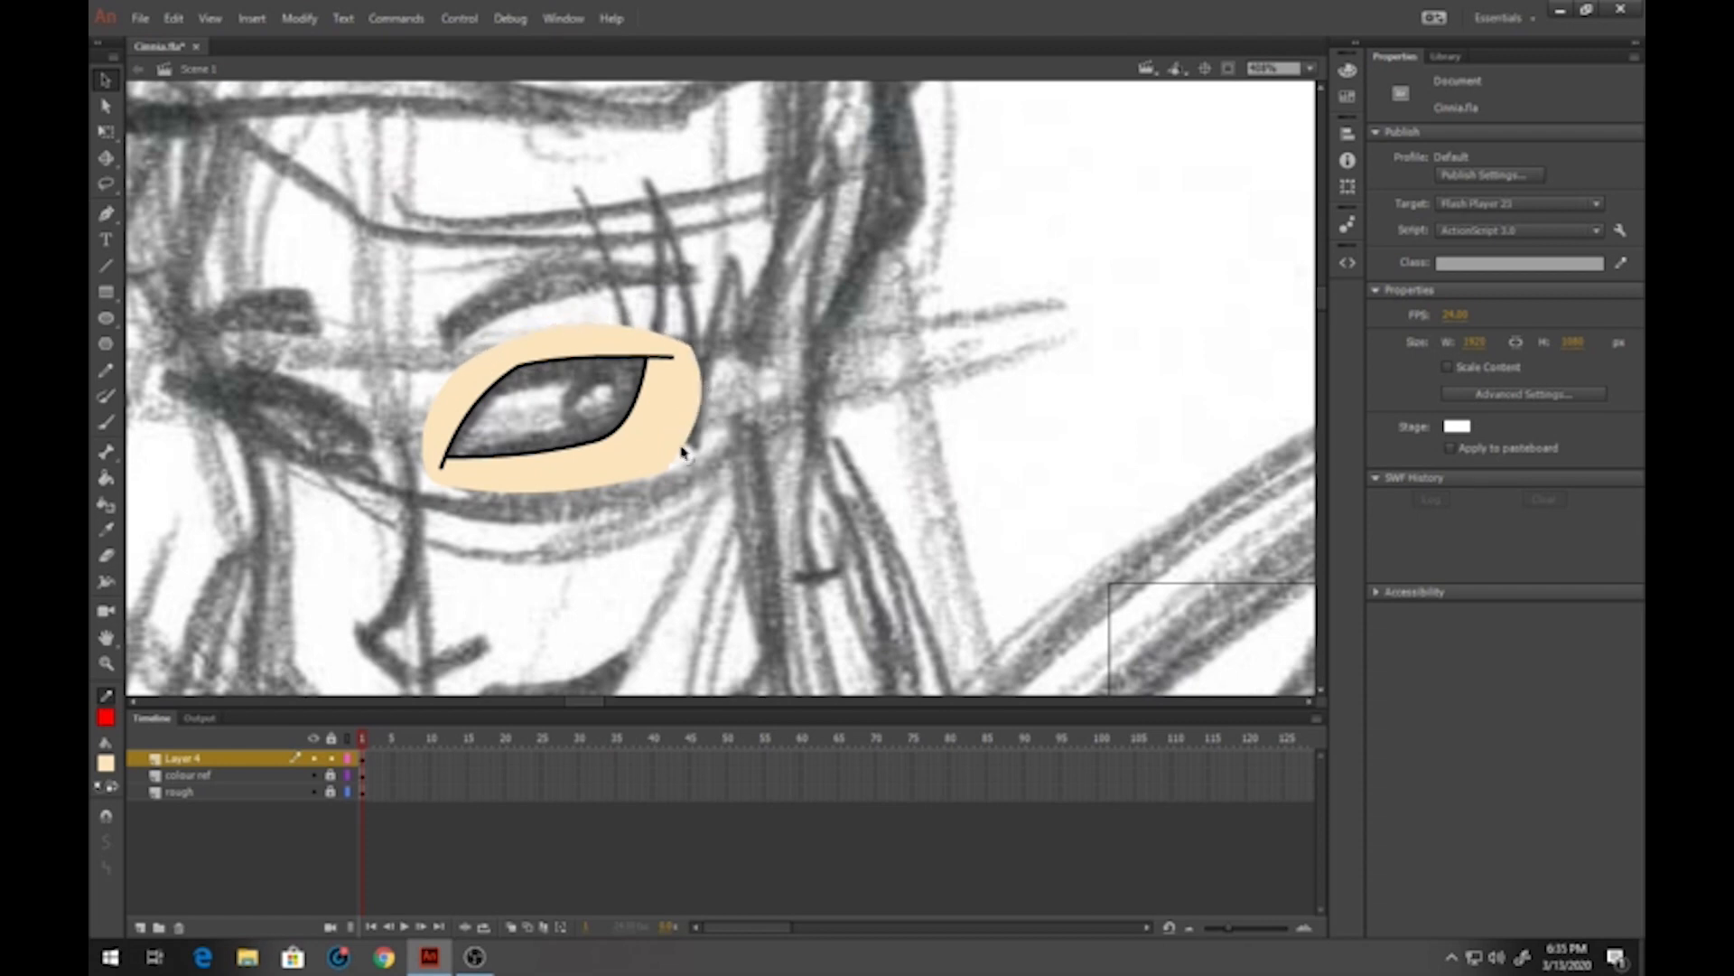
drag(659, 459, 657, 456)
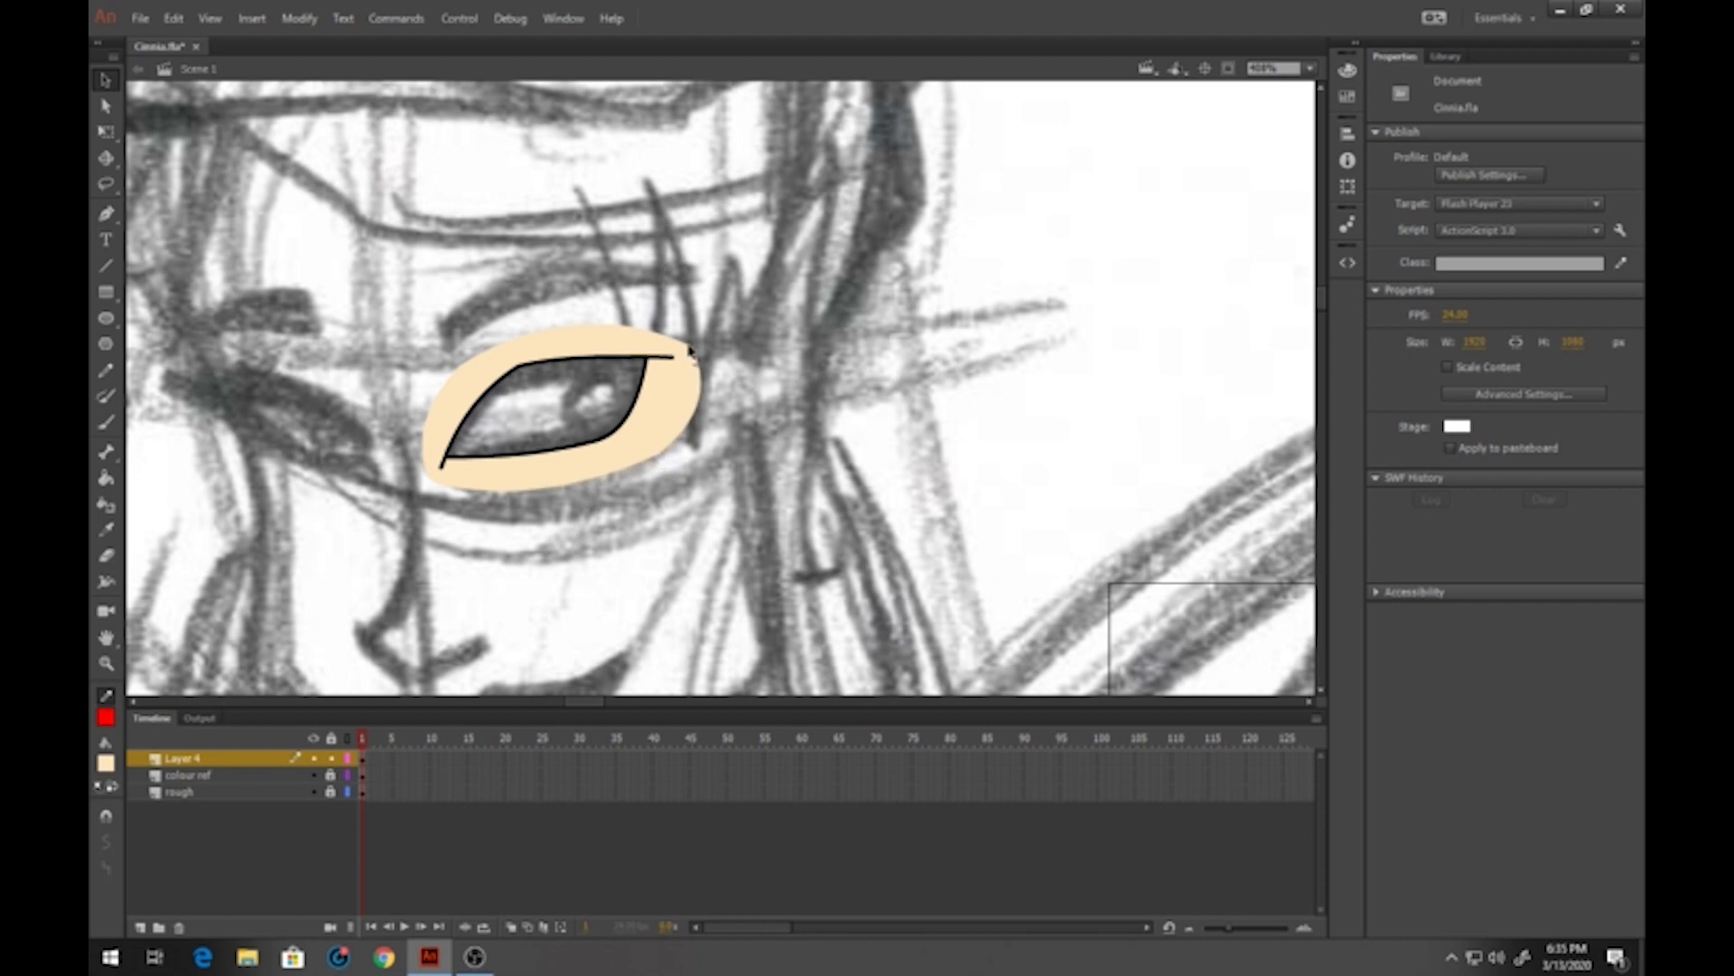
drag(690, 347, 684, 344)
drag(569, 548, 637, 496)
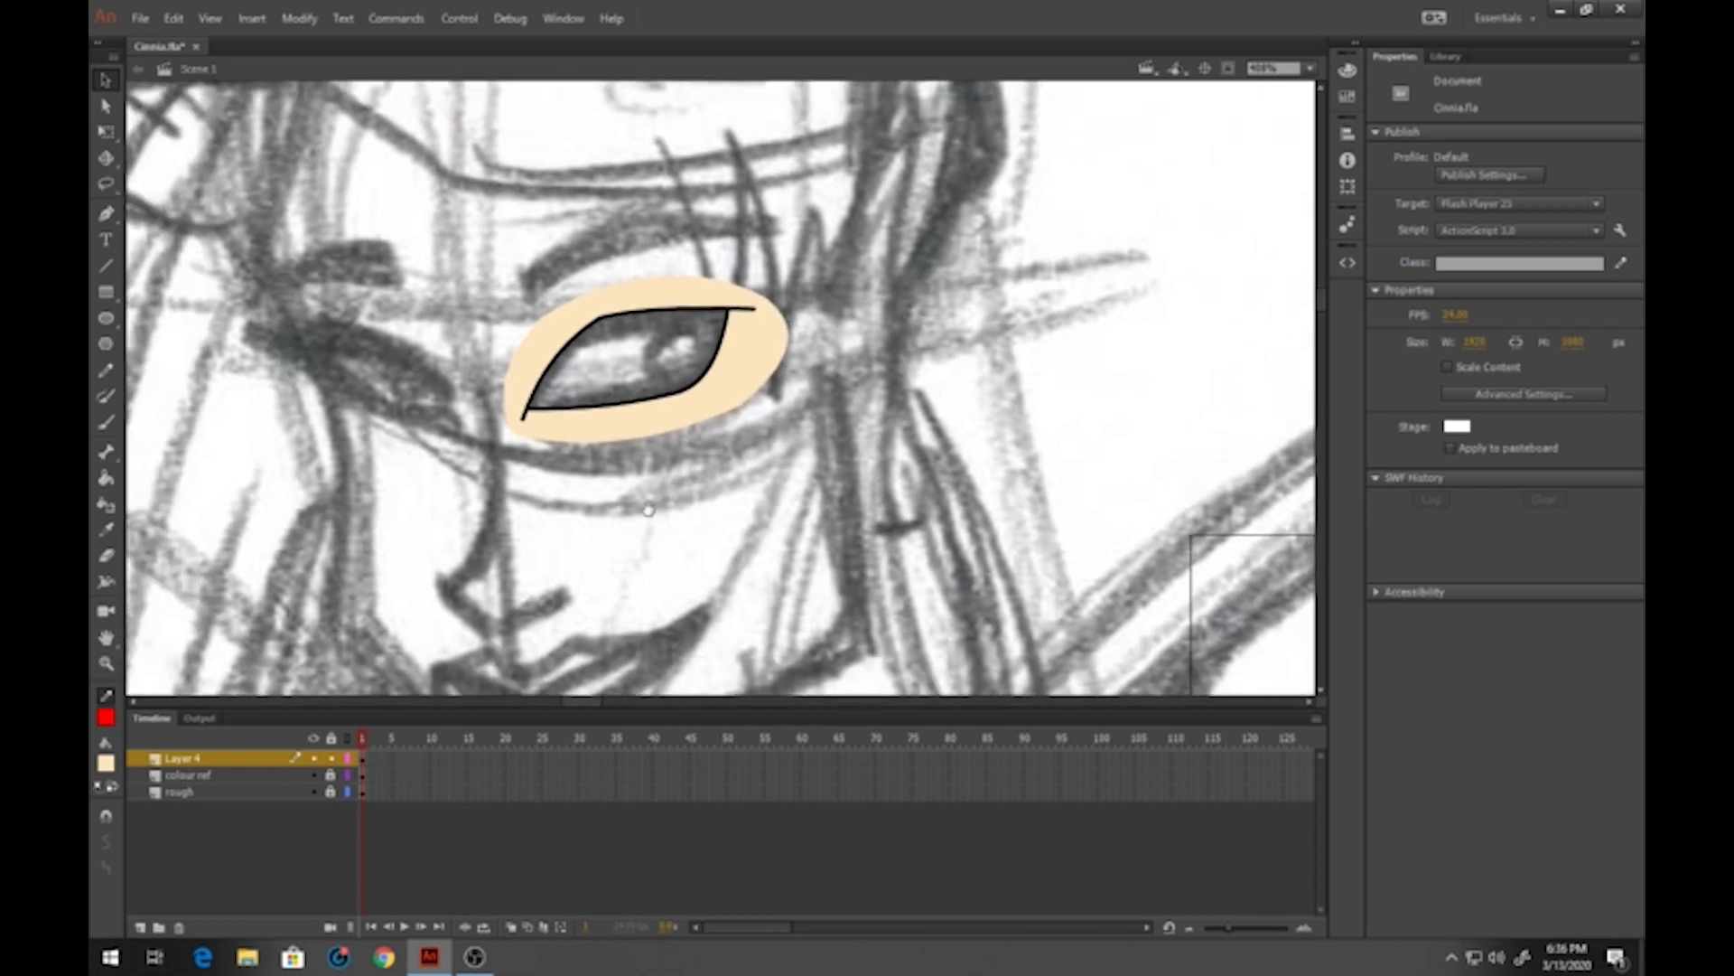
Convert the complete eye outline and skin patch to a Graphic symbol named Cinnia-34-eye1
mouse_move(439, 237)
mouse_down()
mouse_move(708, 374)
mouse_move(907, 554)
mouse_up()
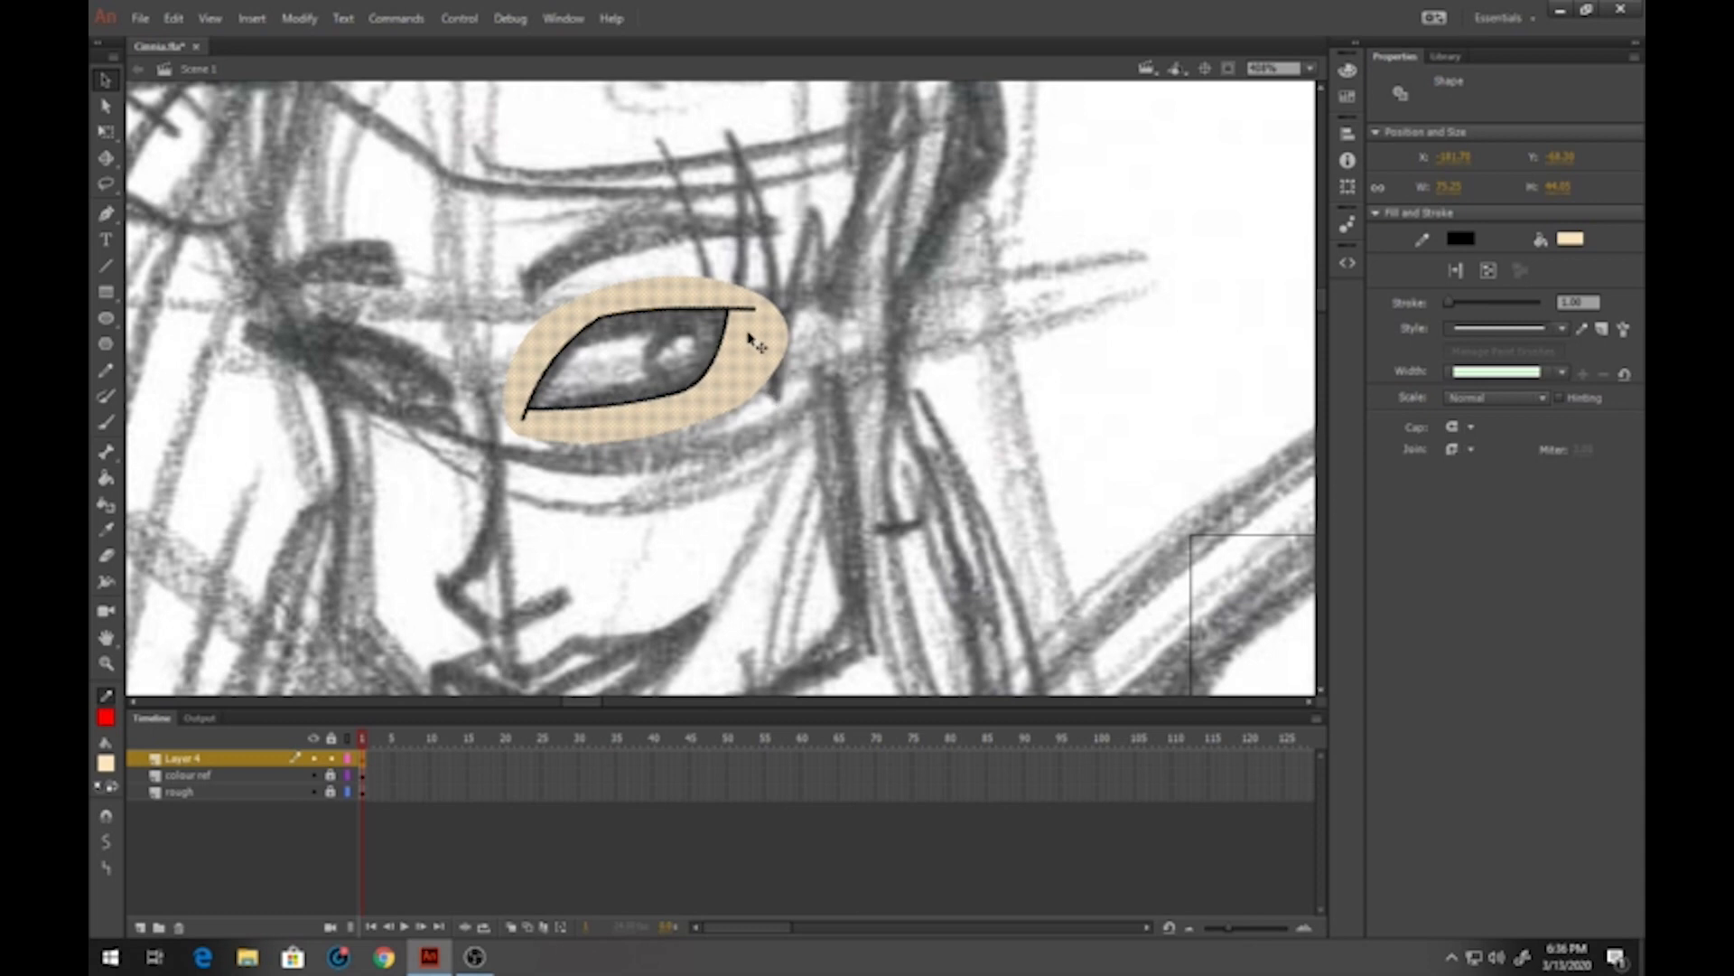
right_click(749, 337)
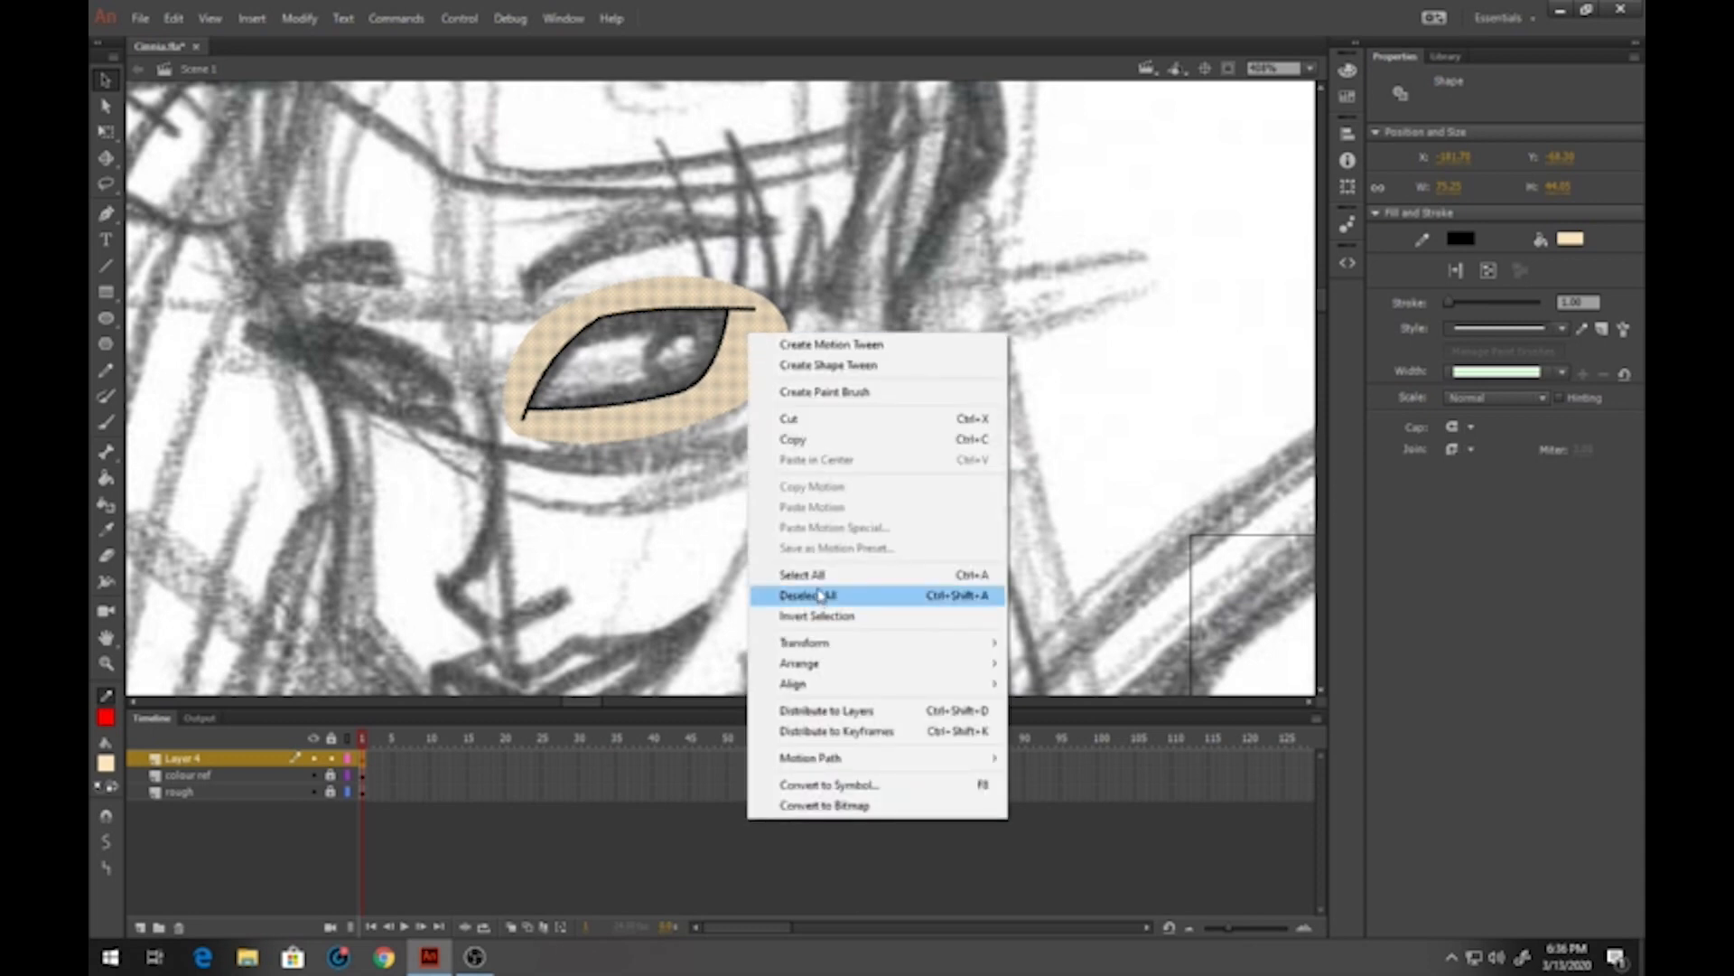
click(830, 785)
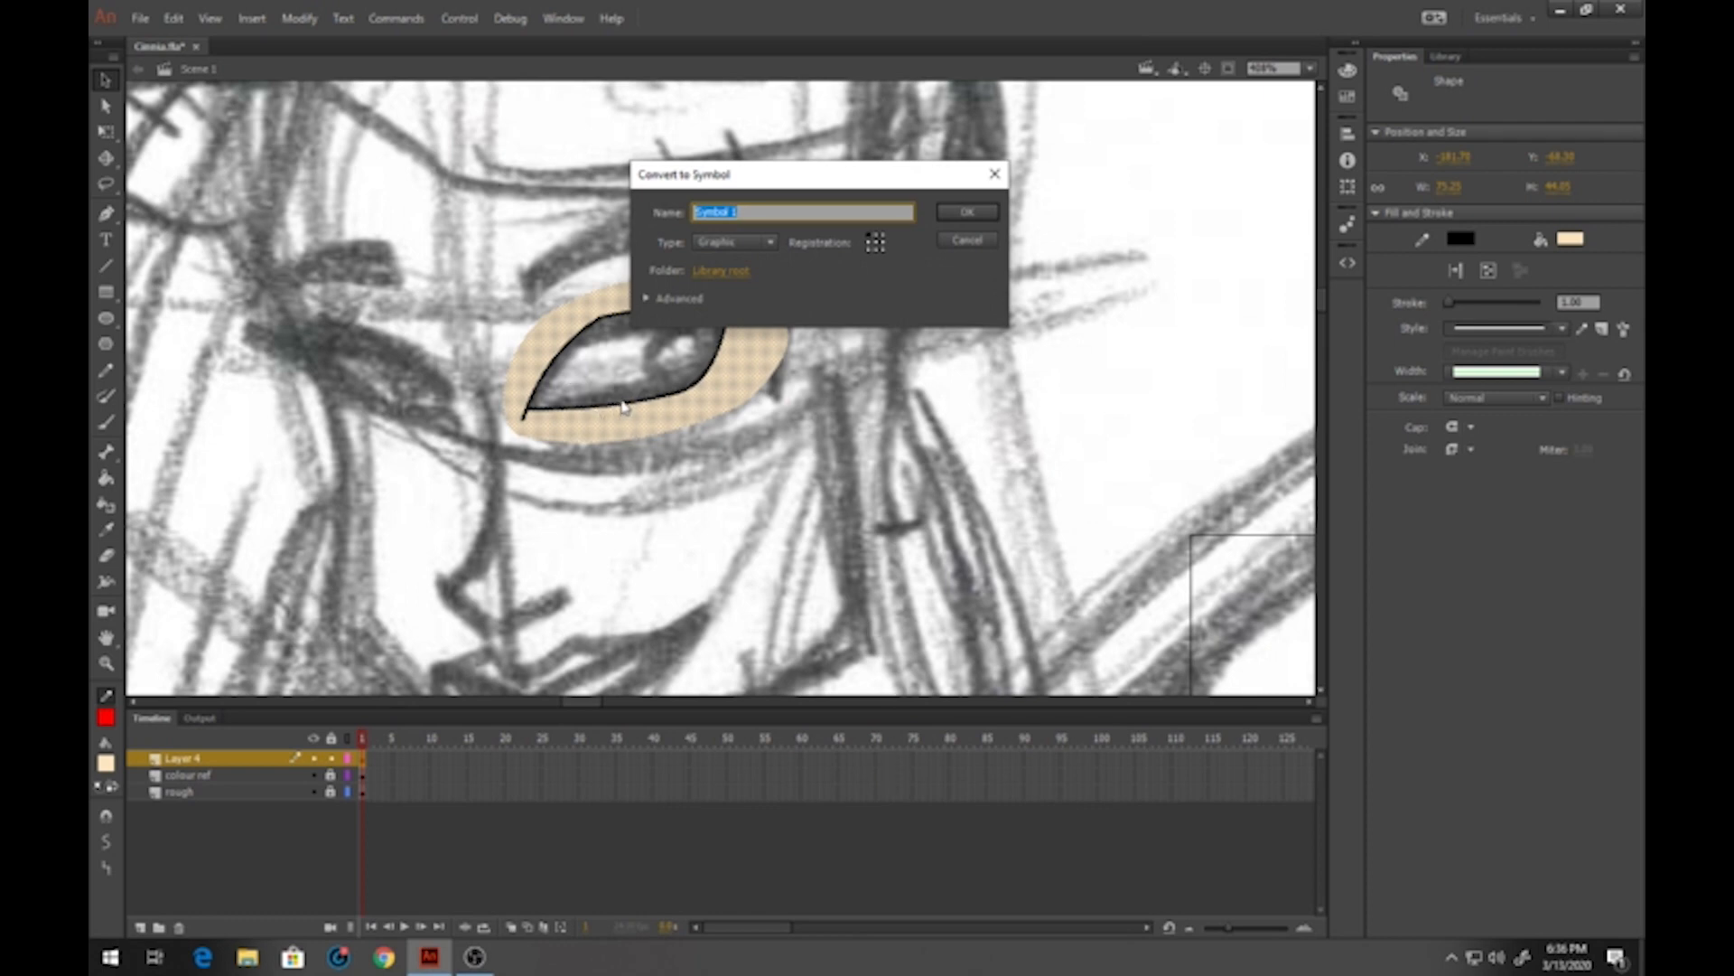
text(Cinnia-34-eye1)
key(Return)
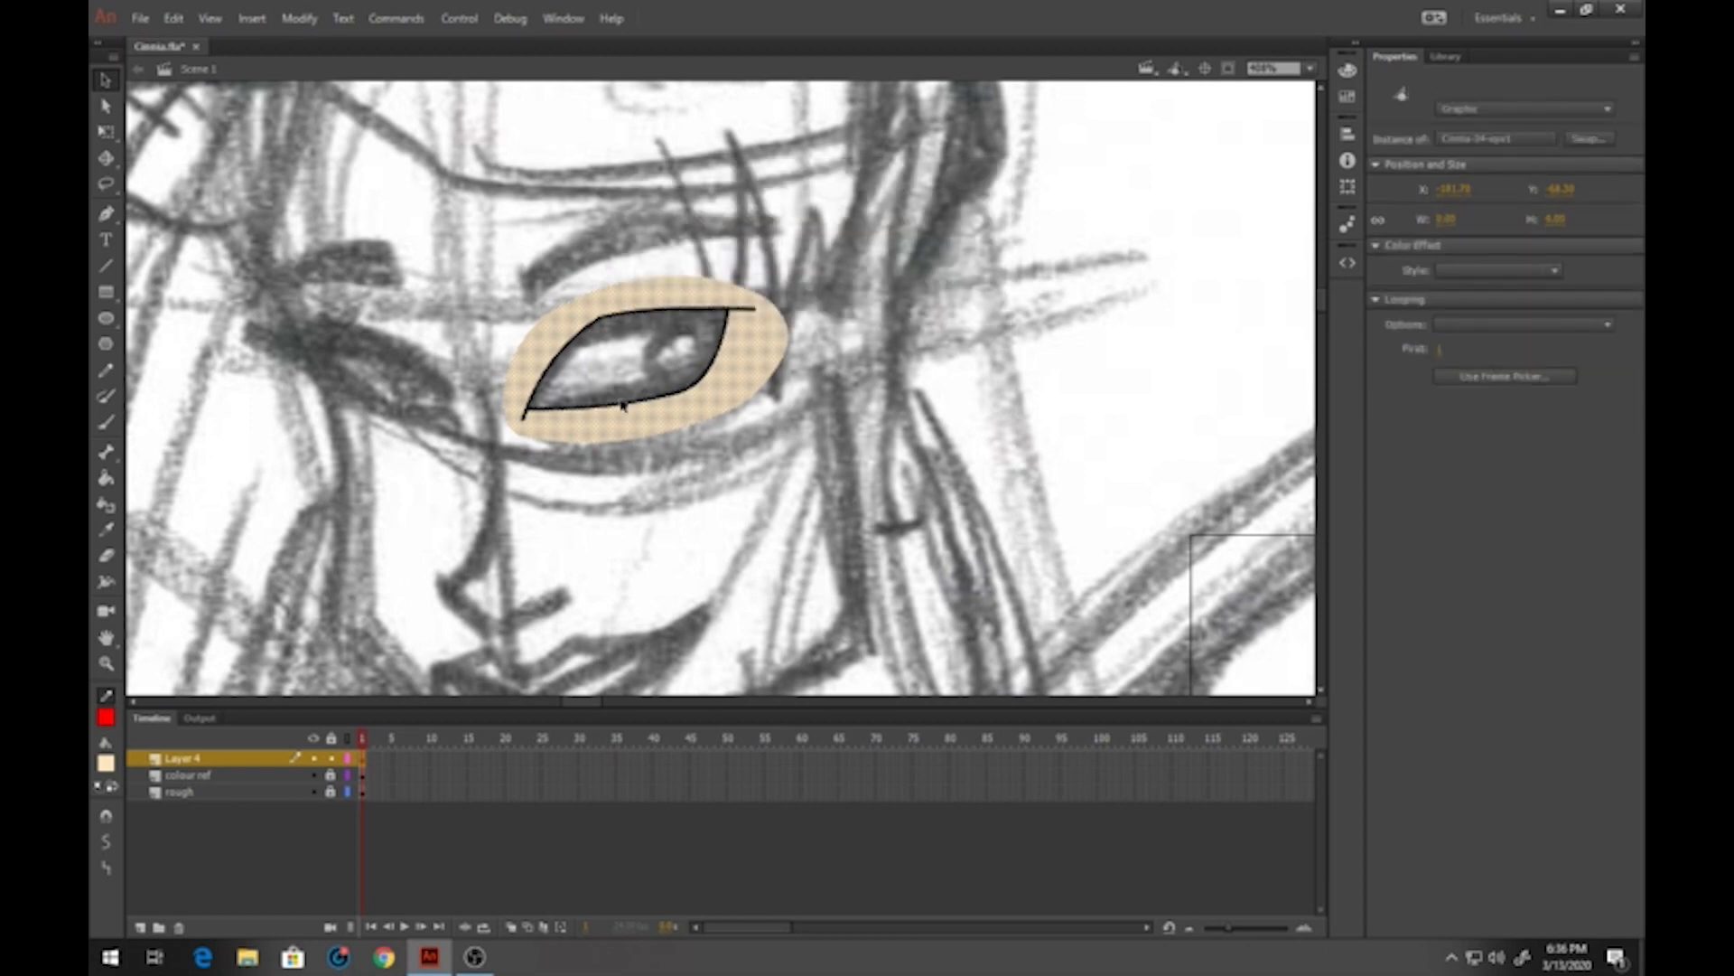
Lock the eye symbol's layer and add a new layer directly beneath it, above the colour ref layer
click(332, 758)
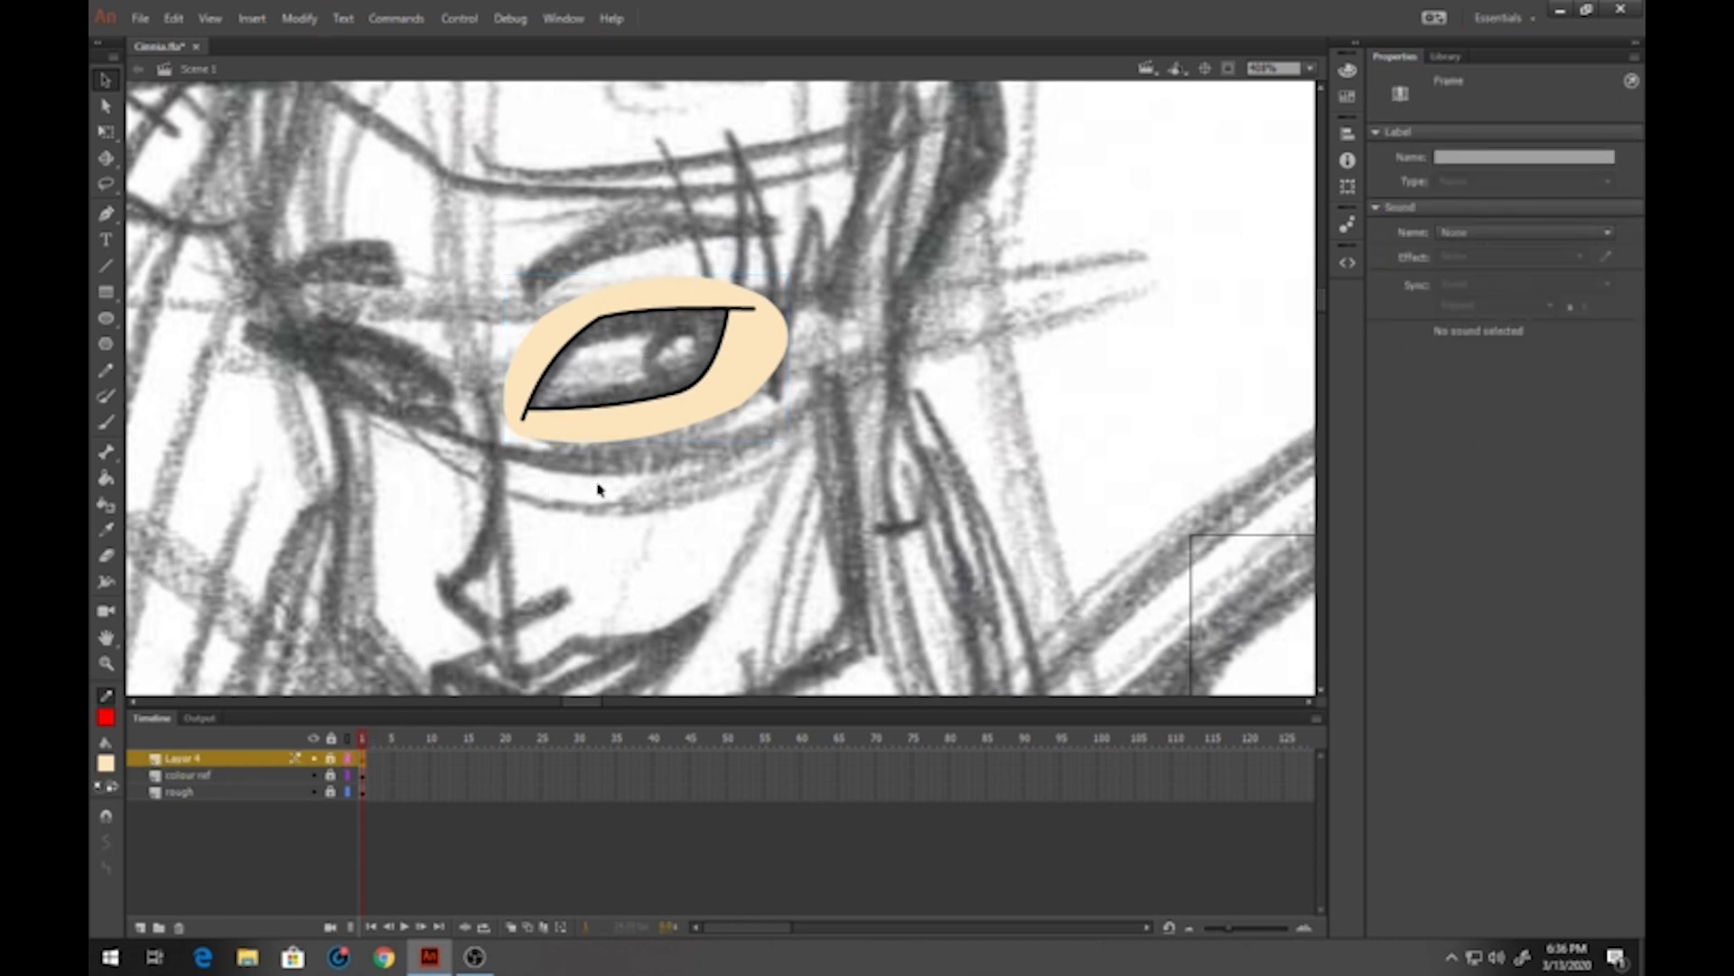
click(185, 776)
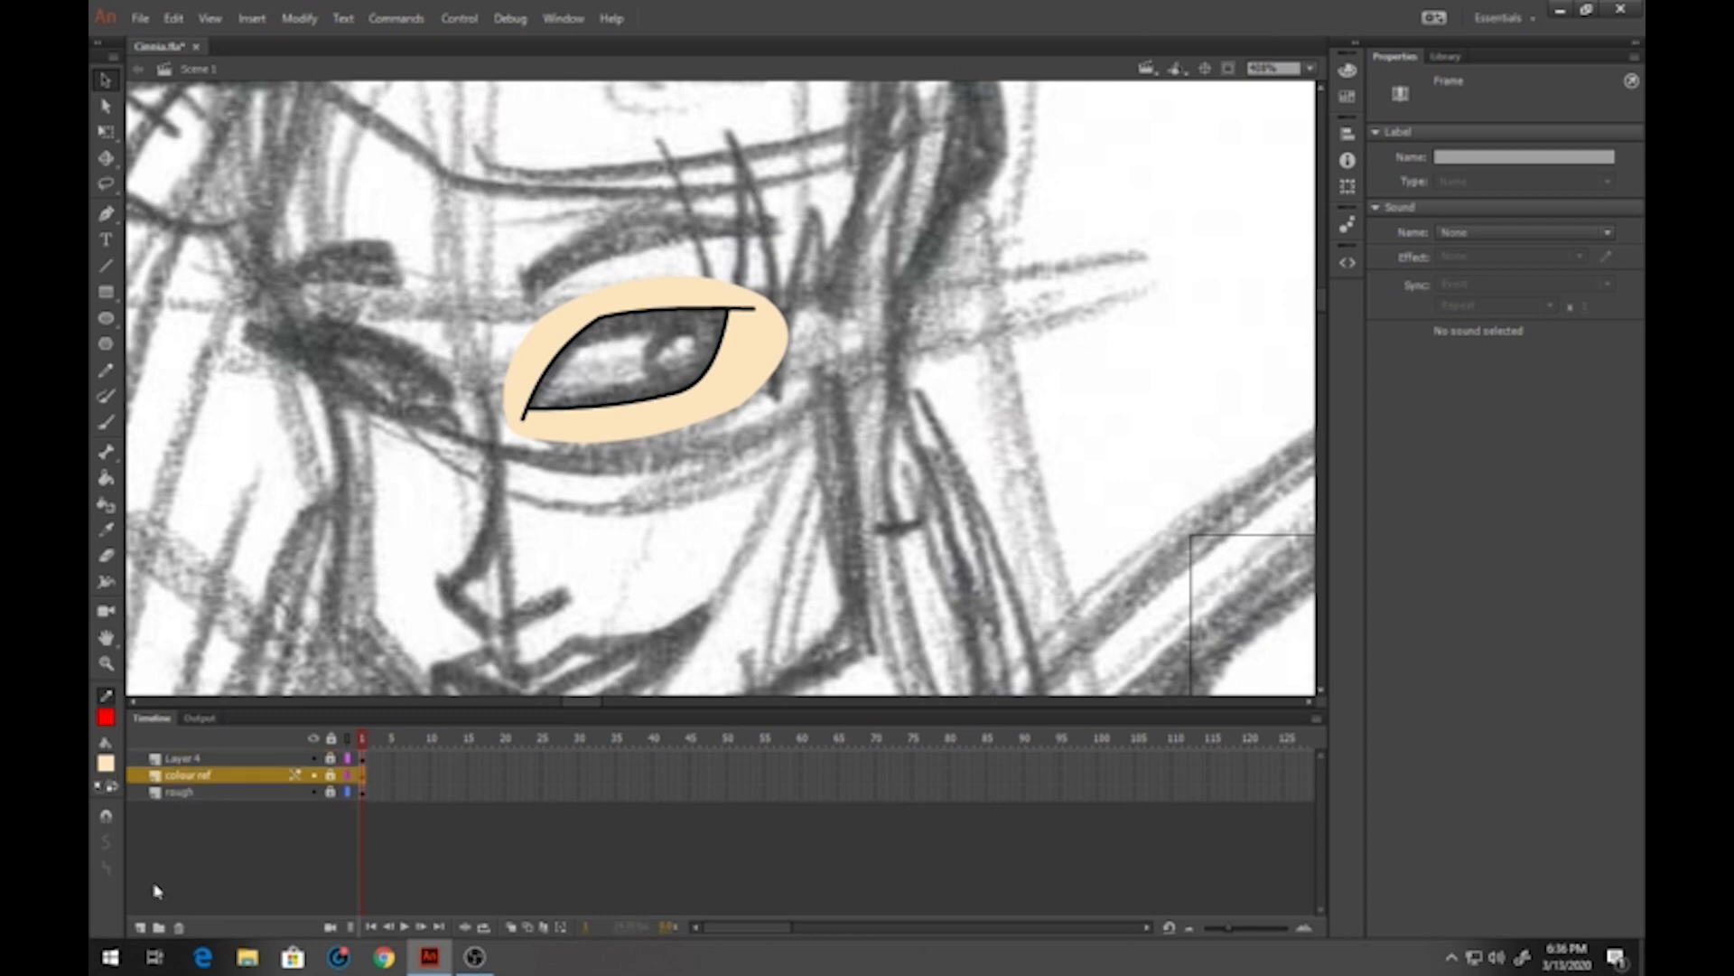
click(140, 928)
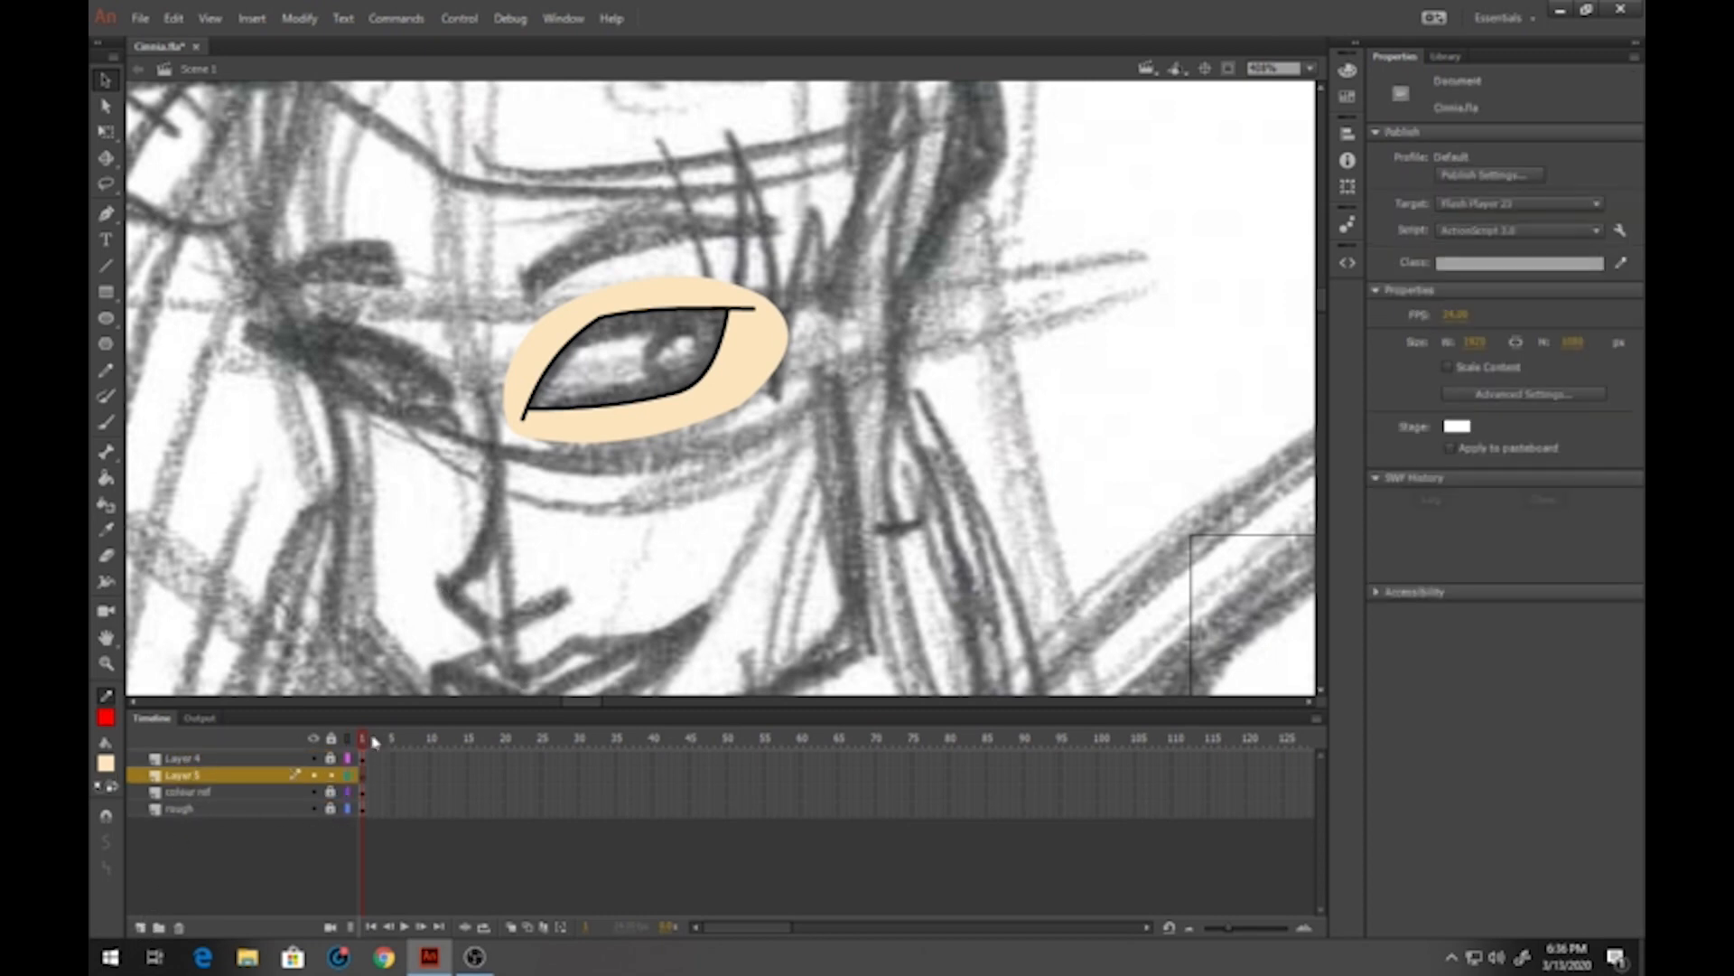
click(365, 777)
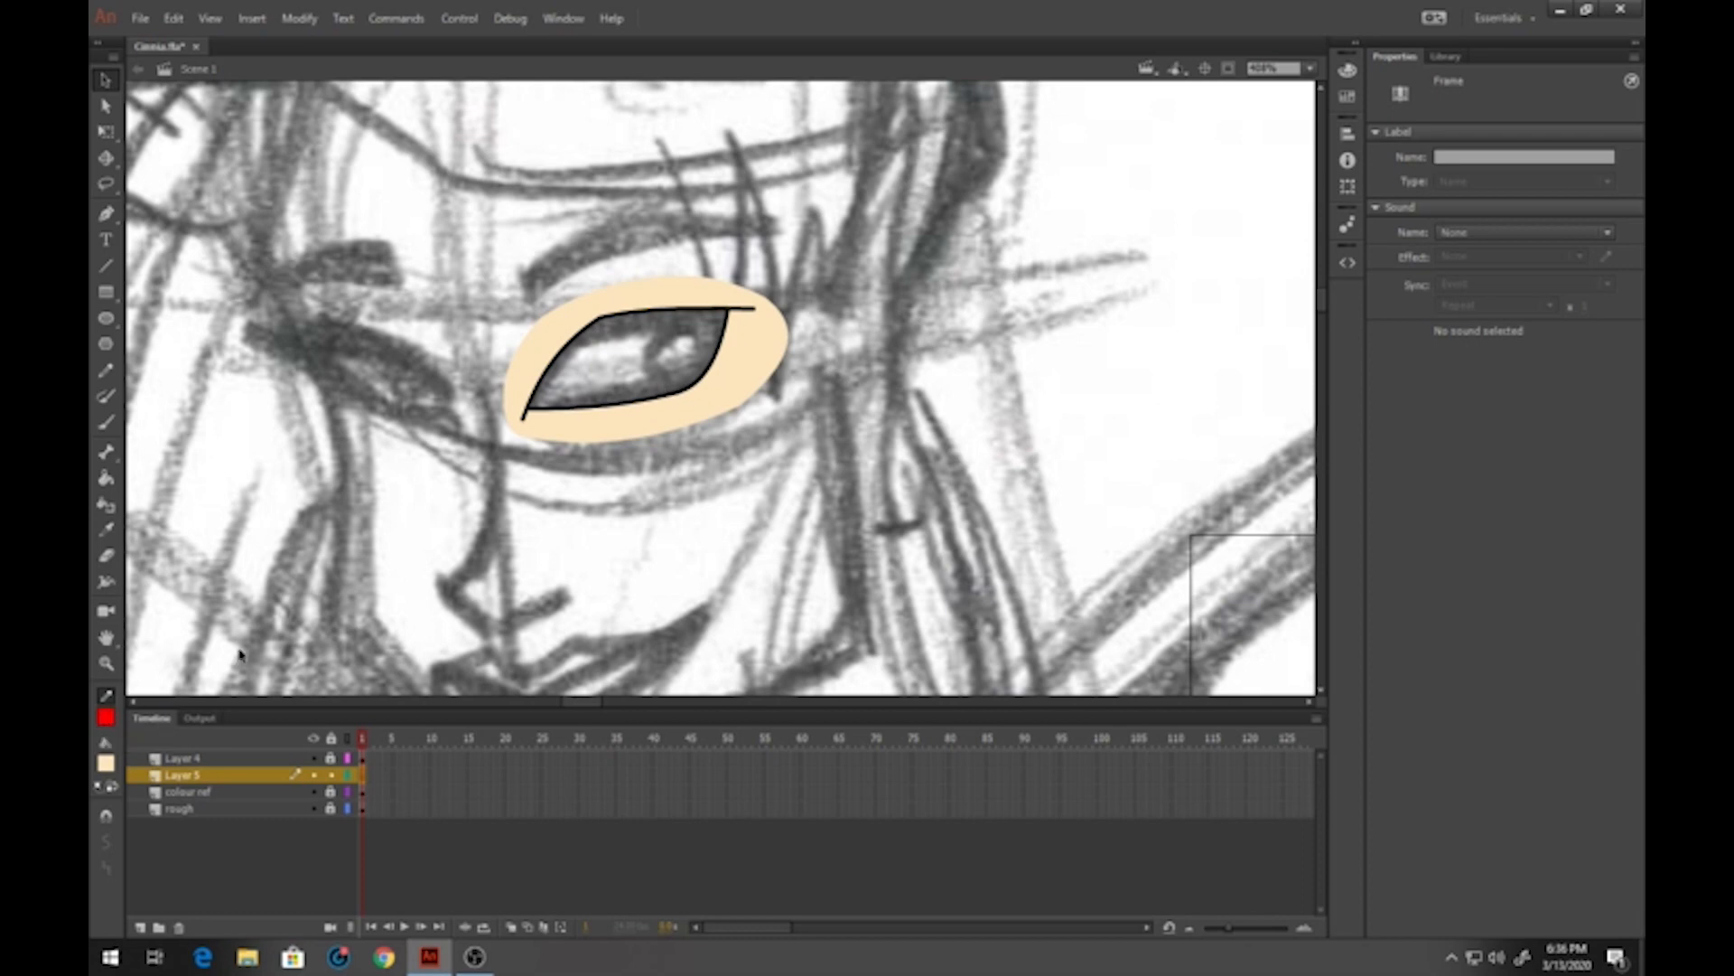
Set the fill to white, show the eye symbol's layer as outlines, and draw a red-stroked white oval over the eye opening
click(105, 763)
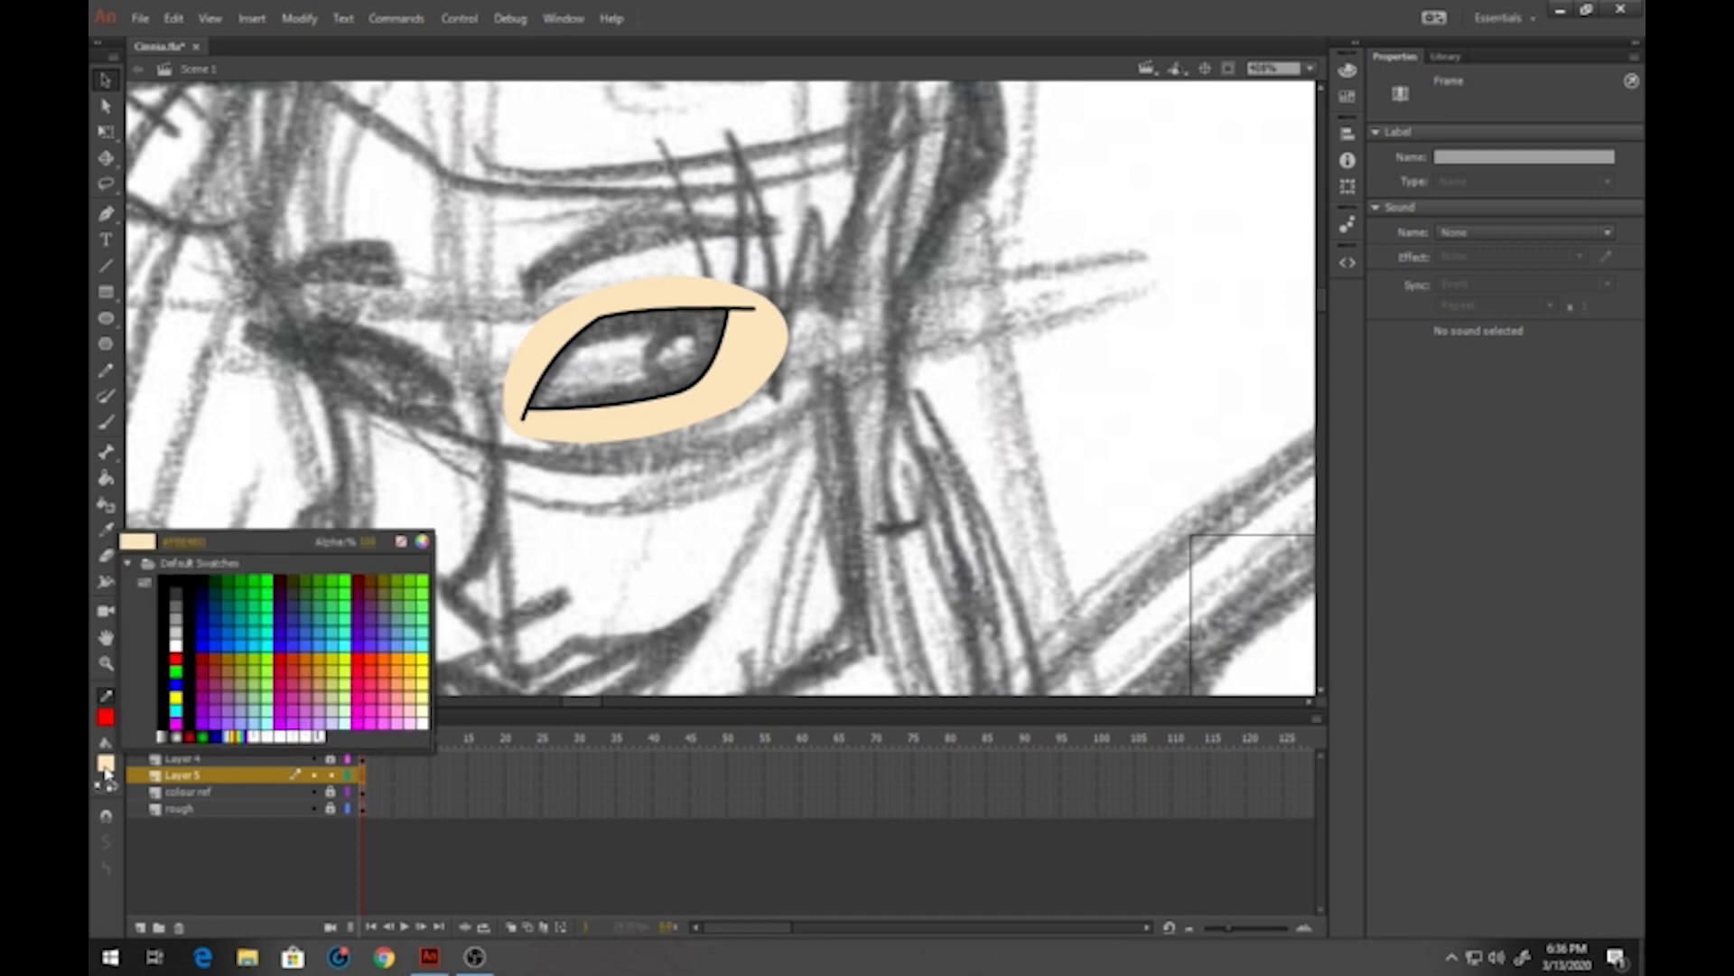
click(180, 642)
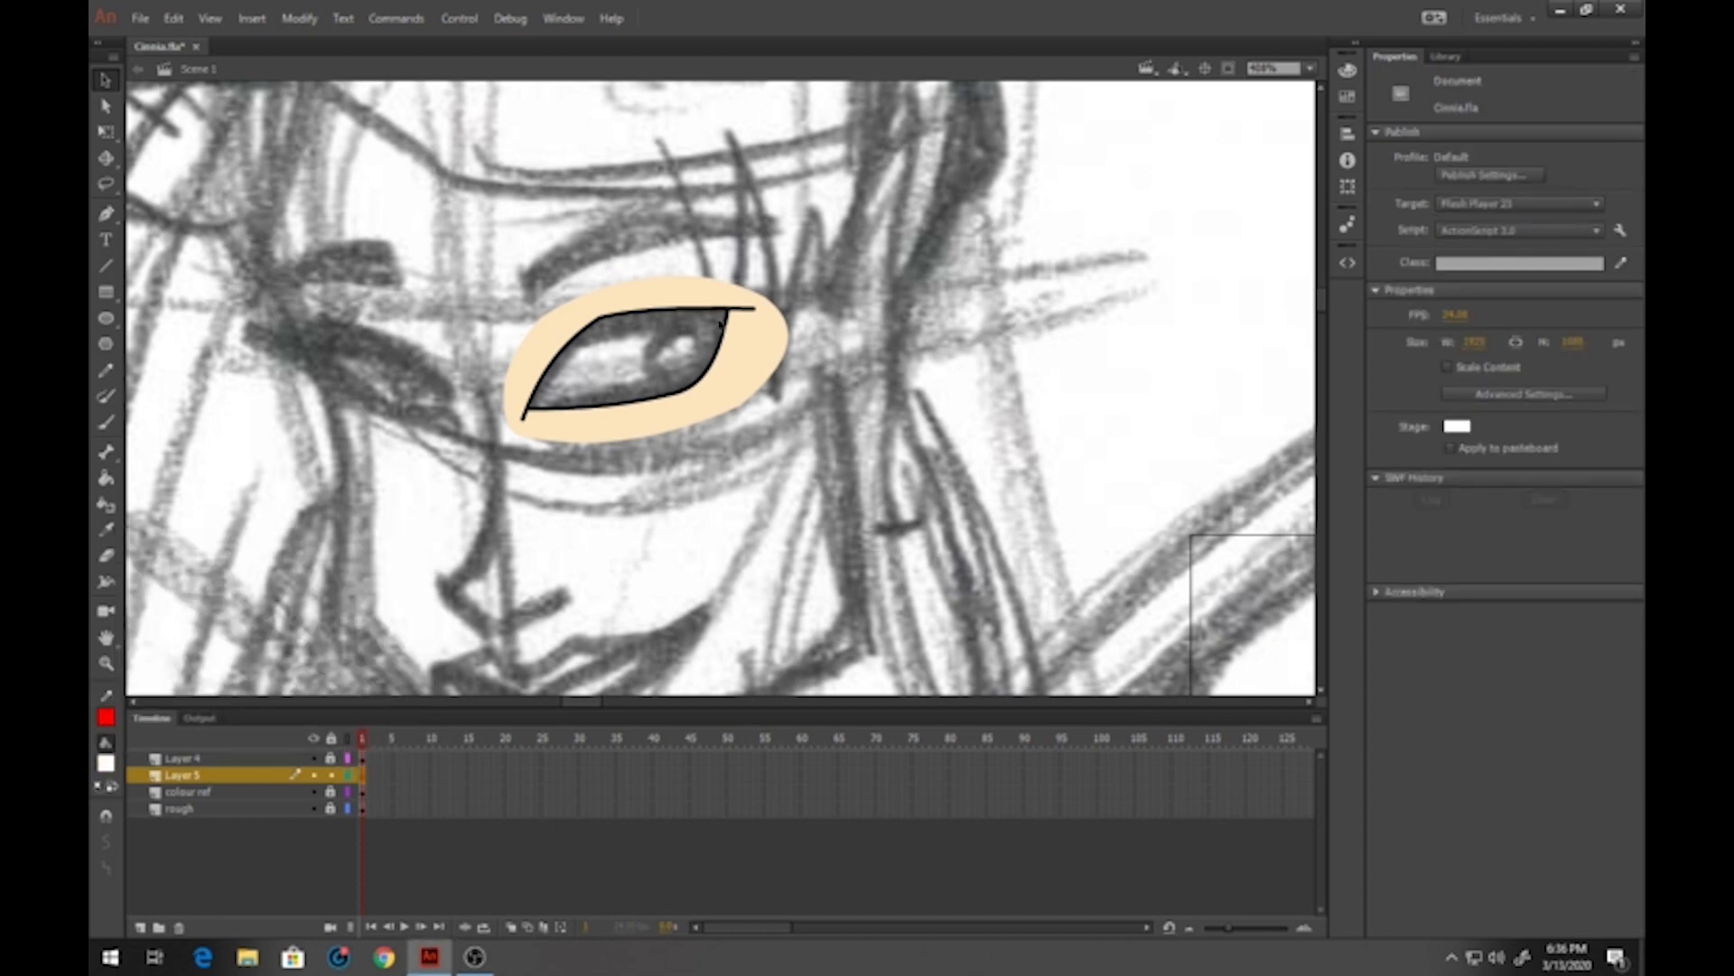
click(349, 772)
click(106, 320)
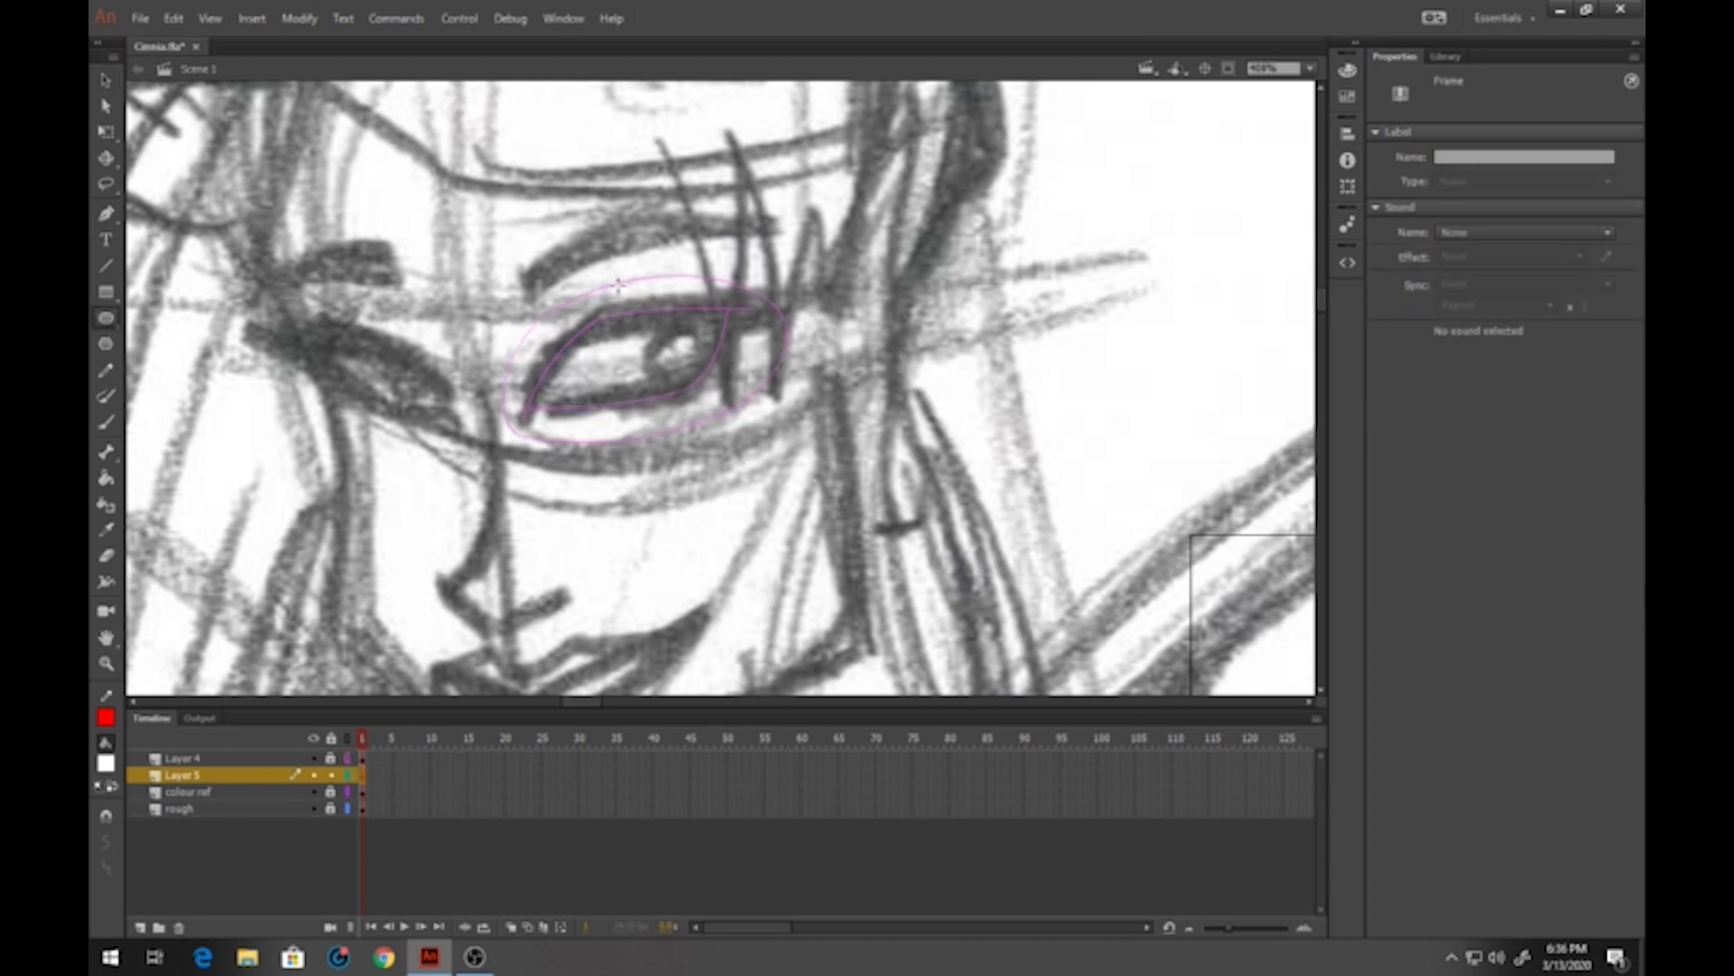
drag(528, 296, 733, 423)
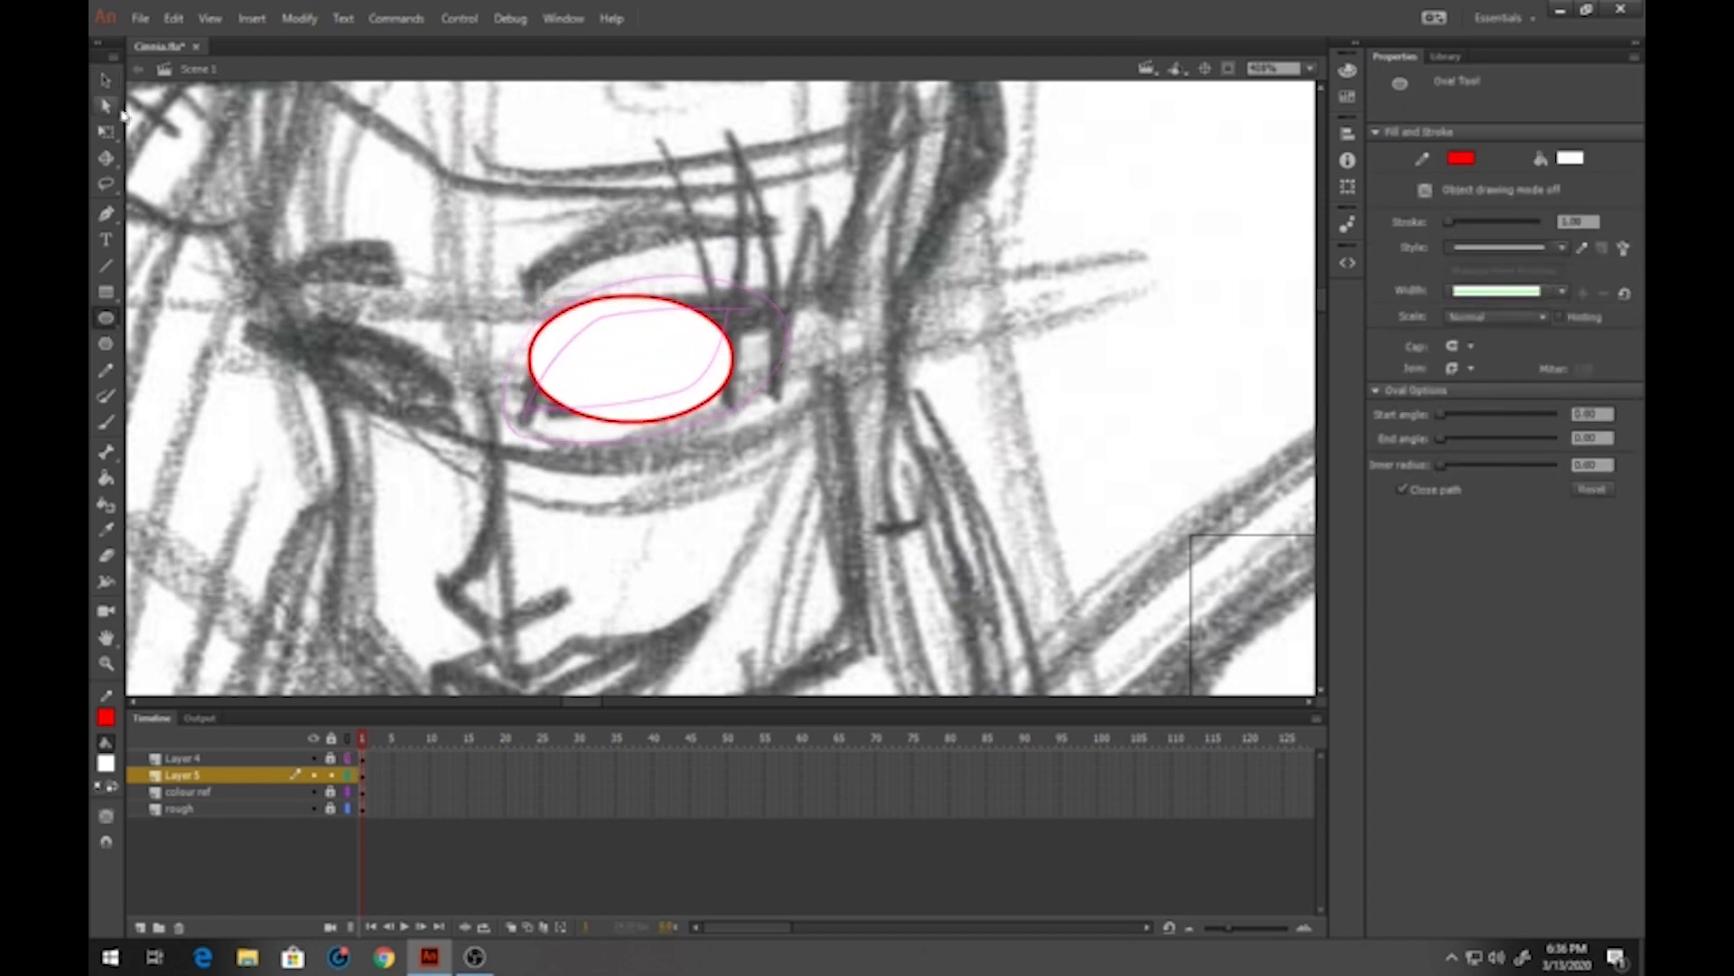
Reshape the white oval to extend past the corners of the eye opening and delete its red outline
click(106, 80)
drag(532, 361, 524, 400)
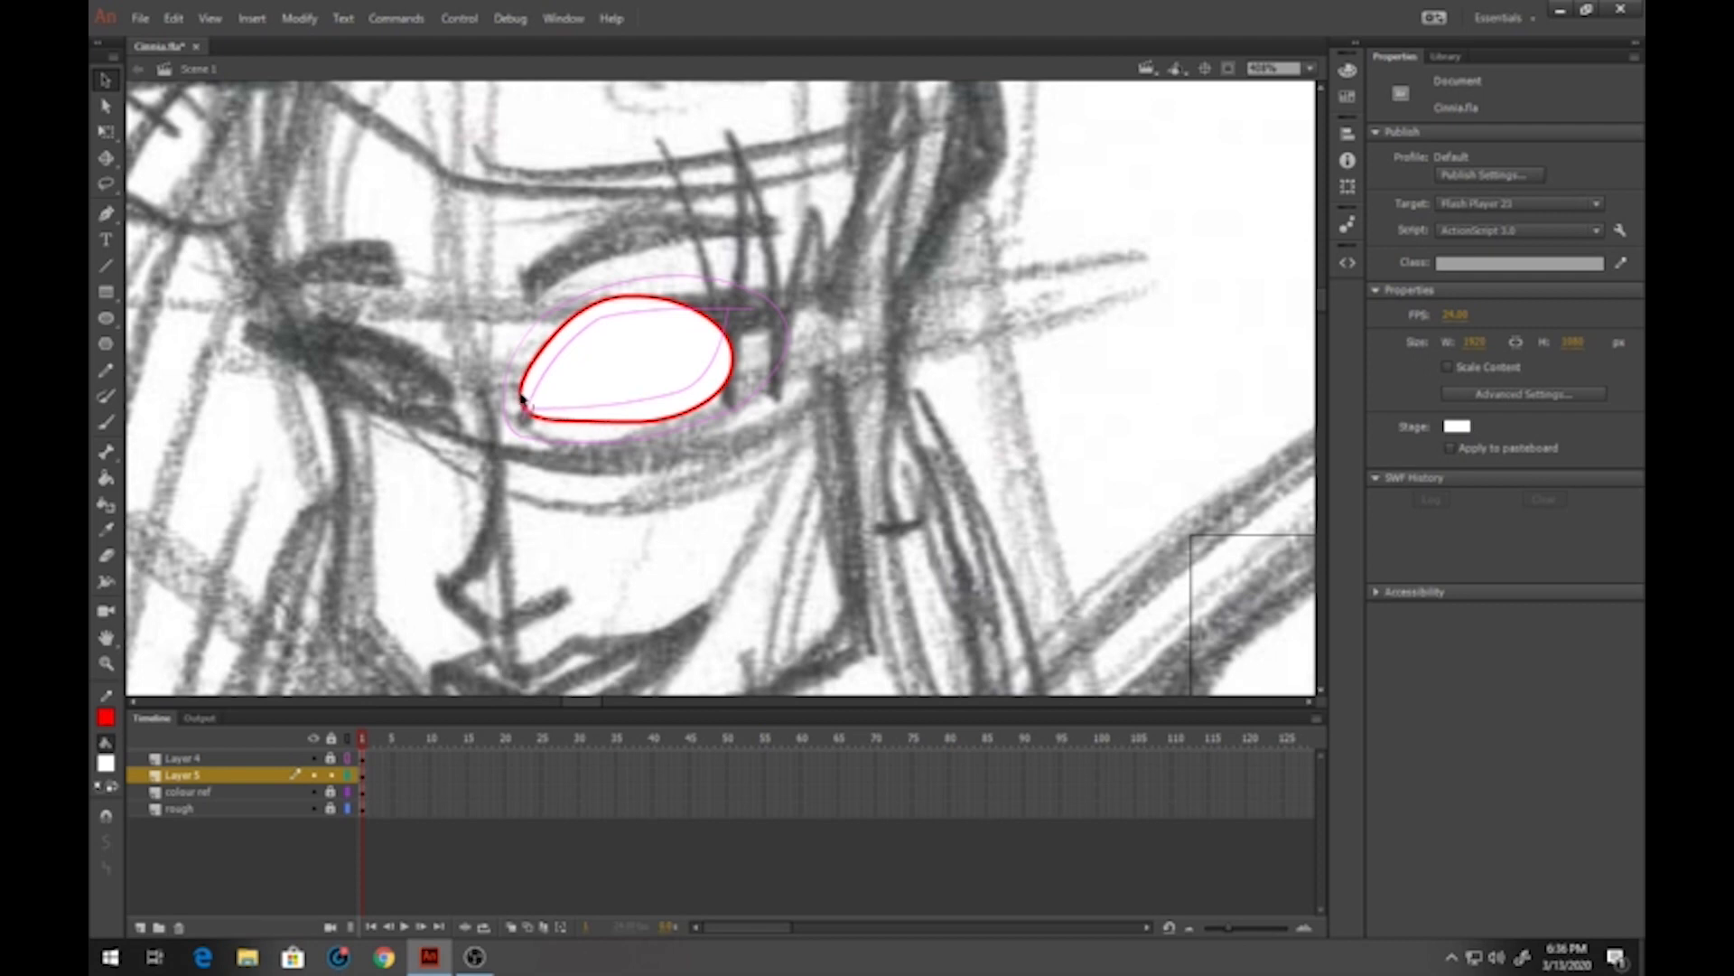
drag(723, 329, 739, 310)
click(741, 310)
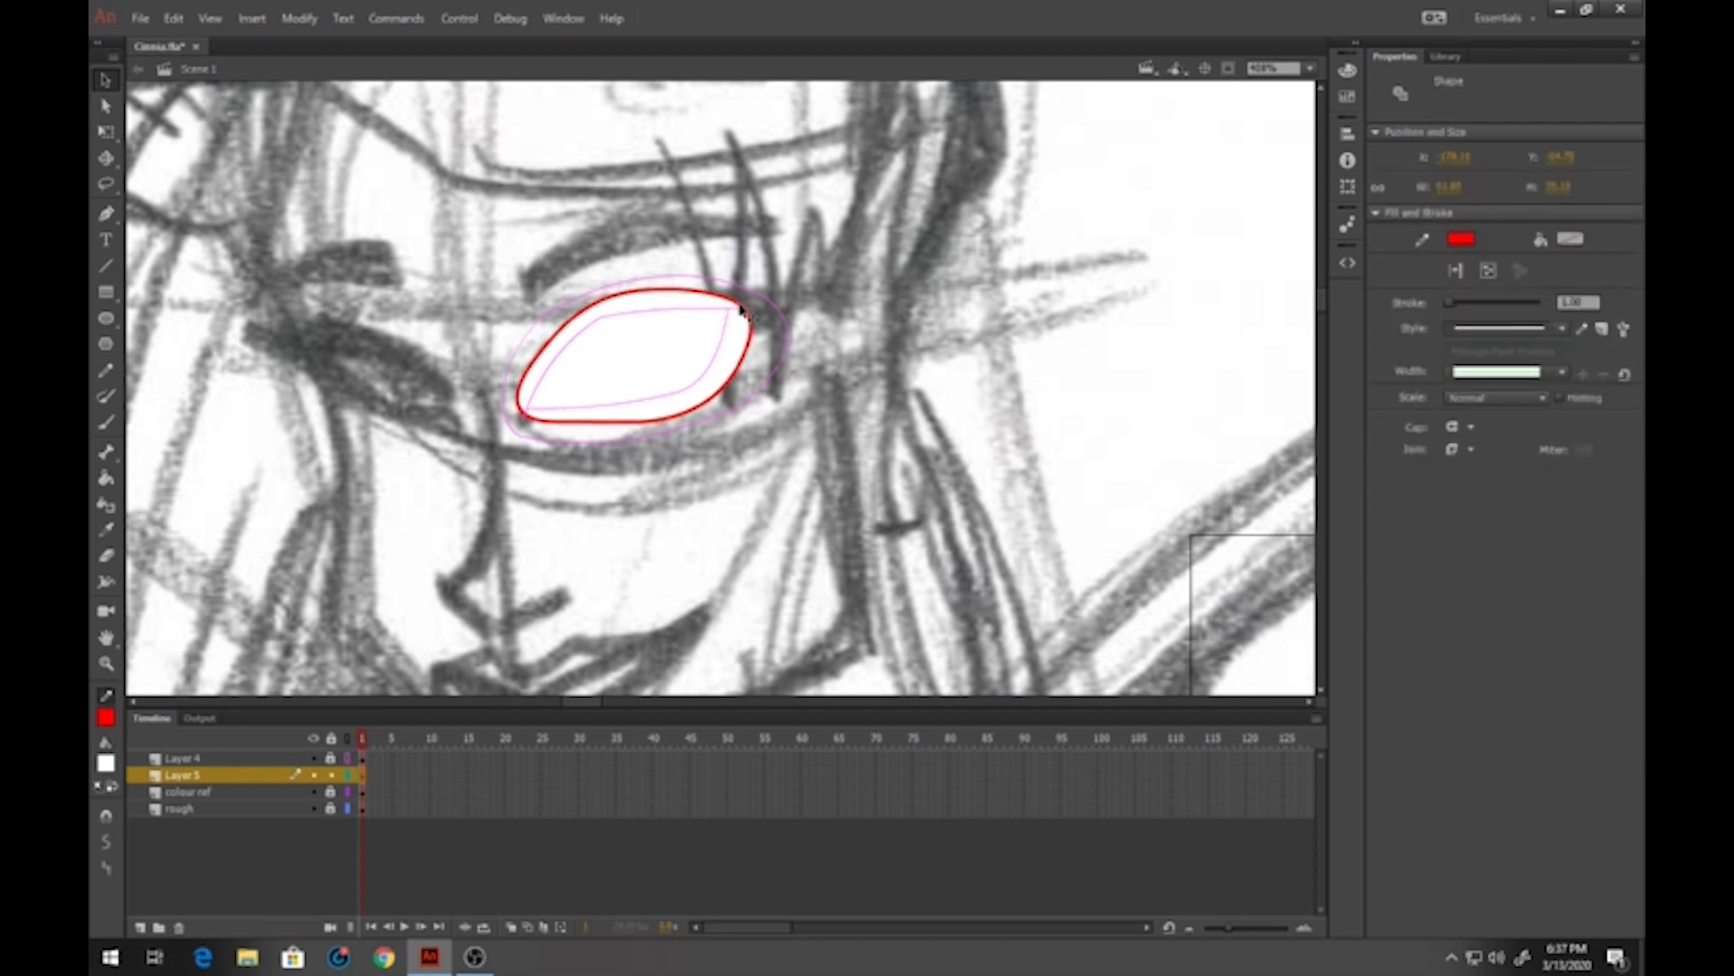
key(Delete)
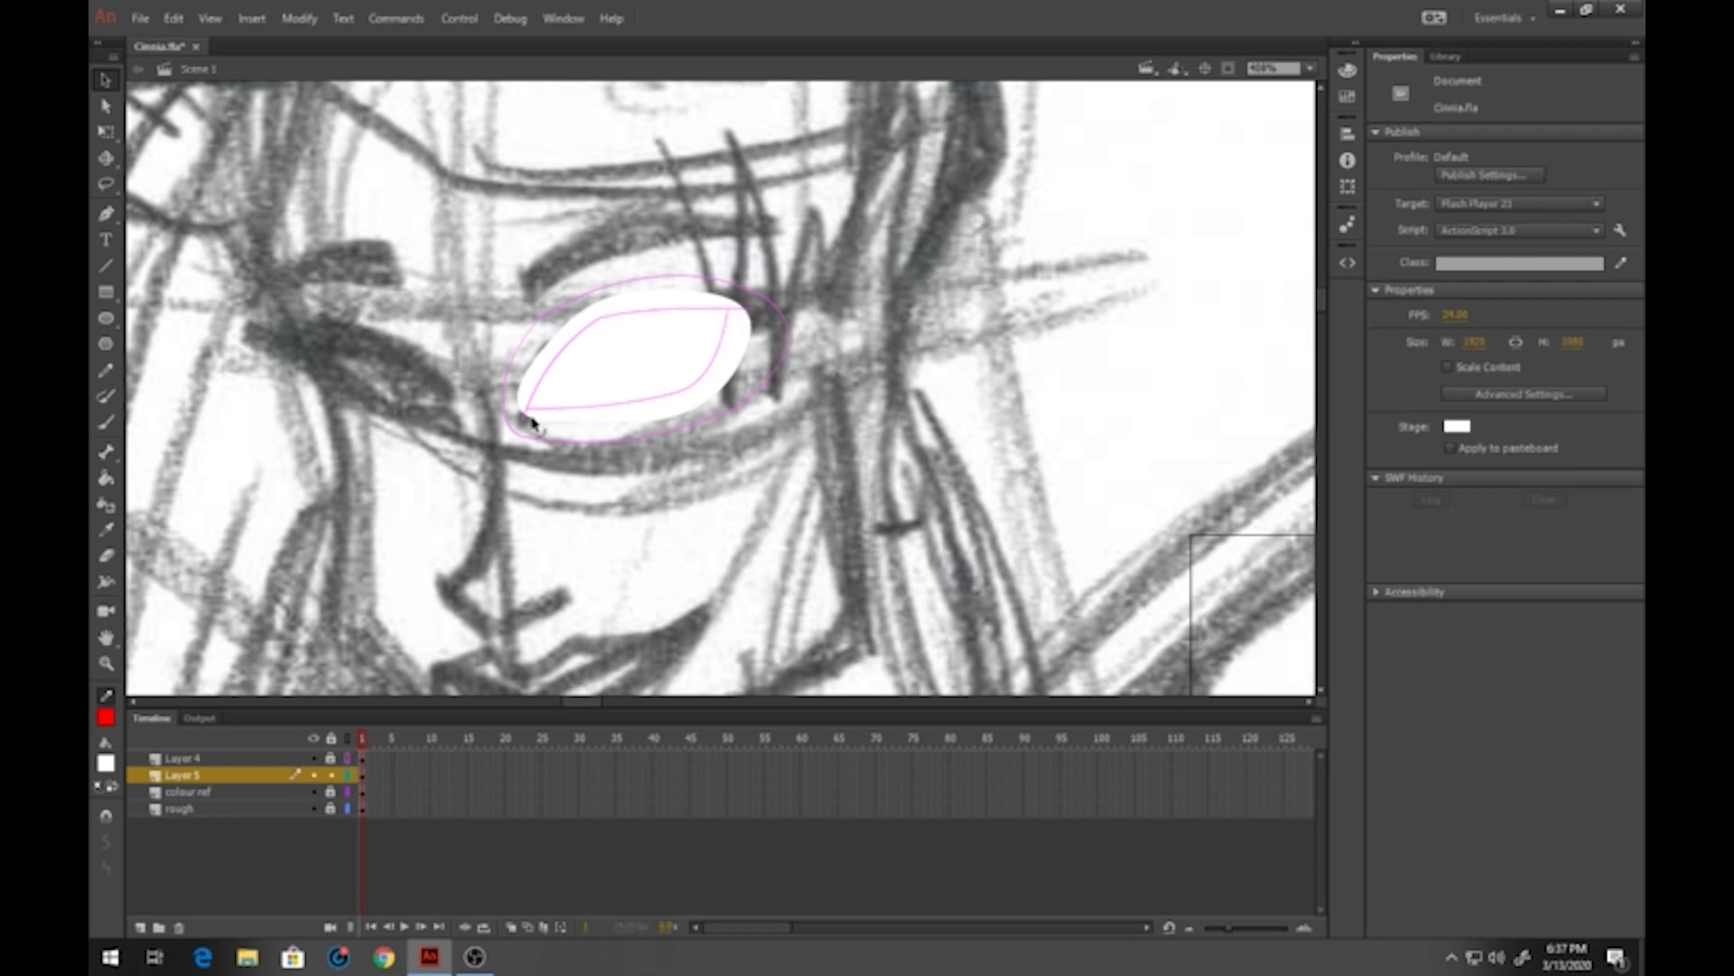
Convert the white eye shape to a Graphic symbol named Cinnia-34-eyewhite1
click(586, 370)
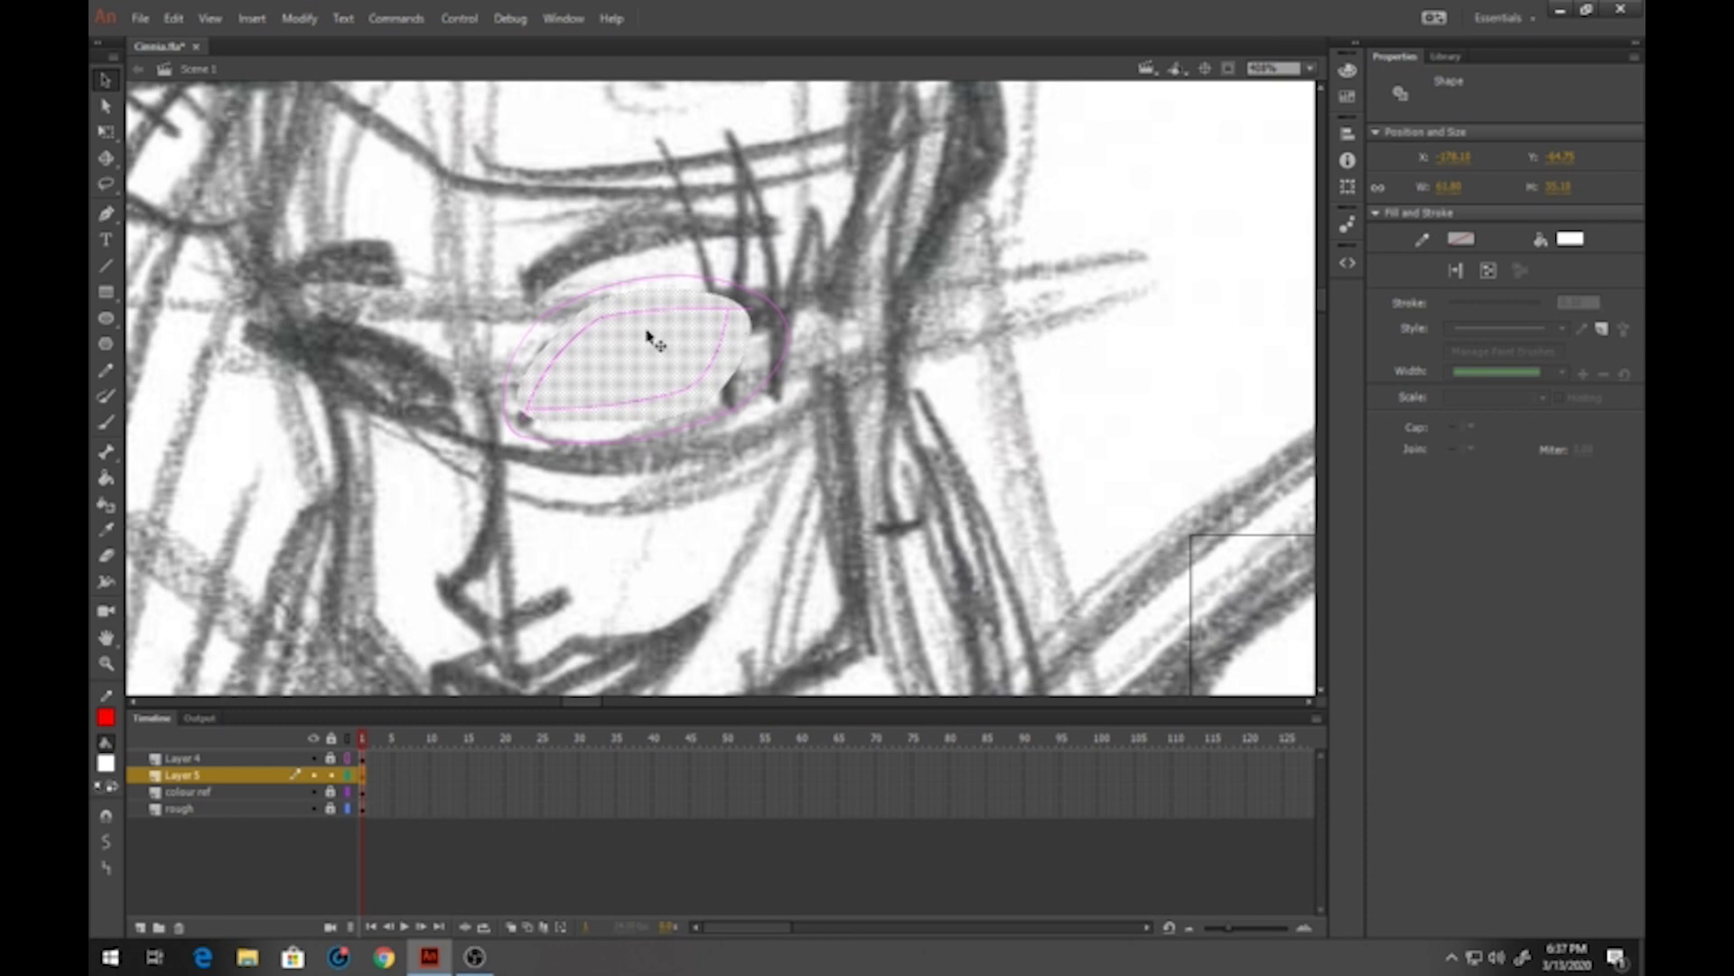
key(F8)
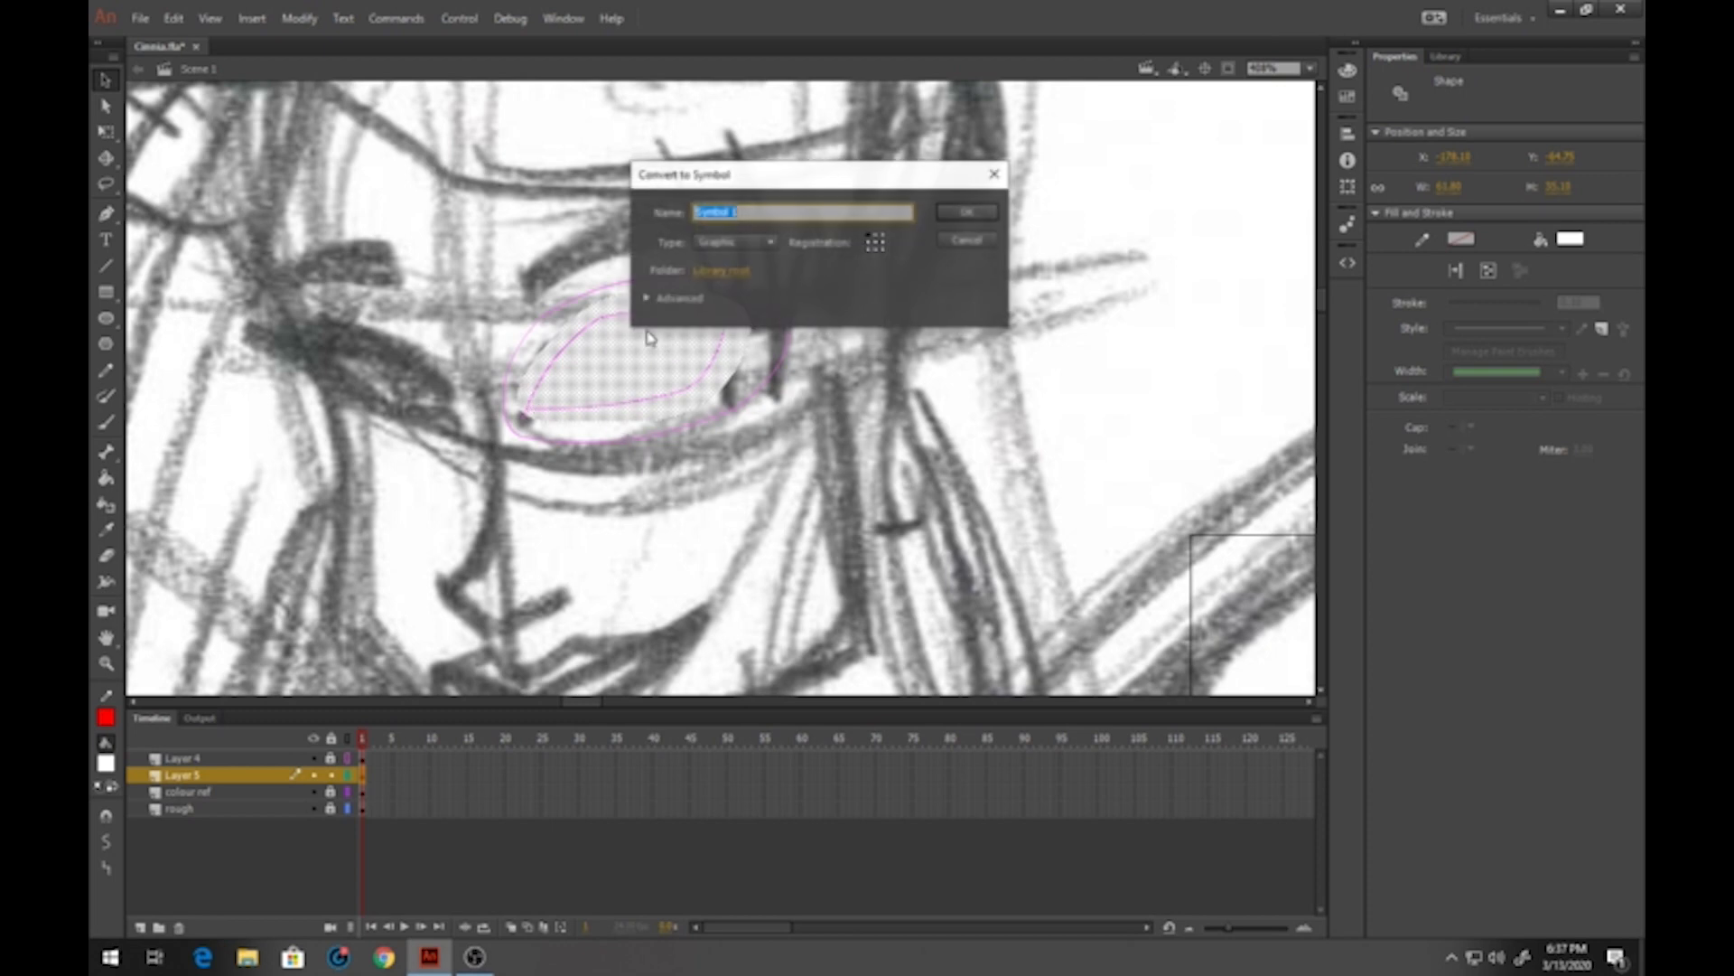
text(Cinni)
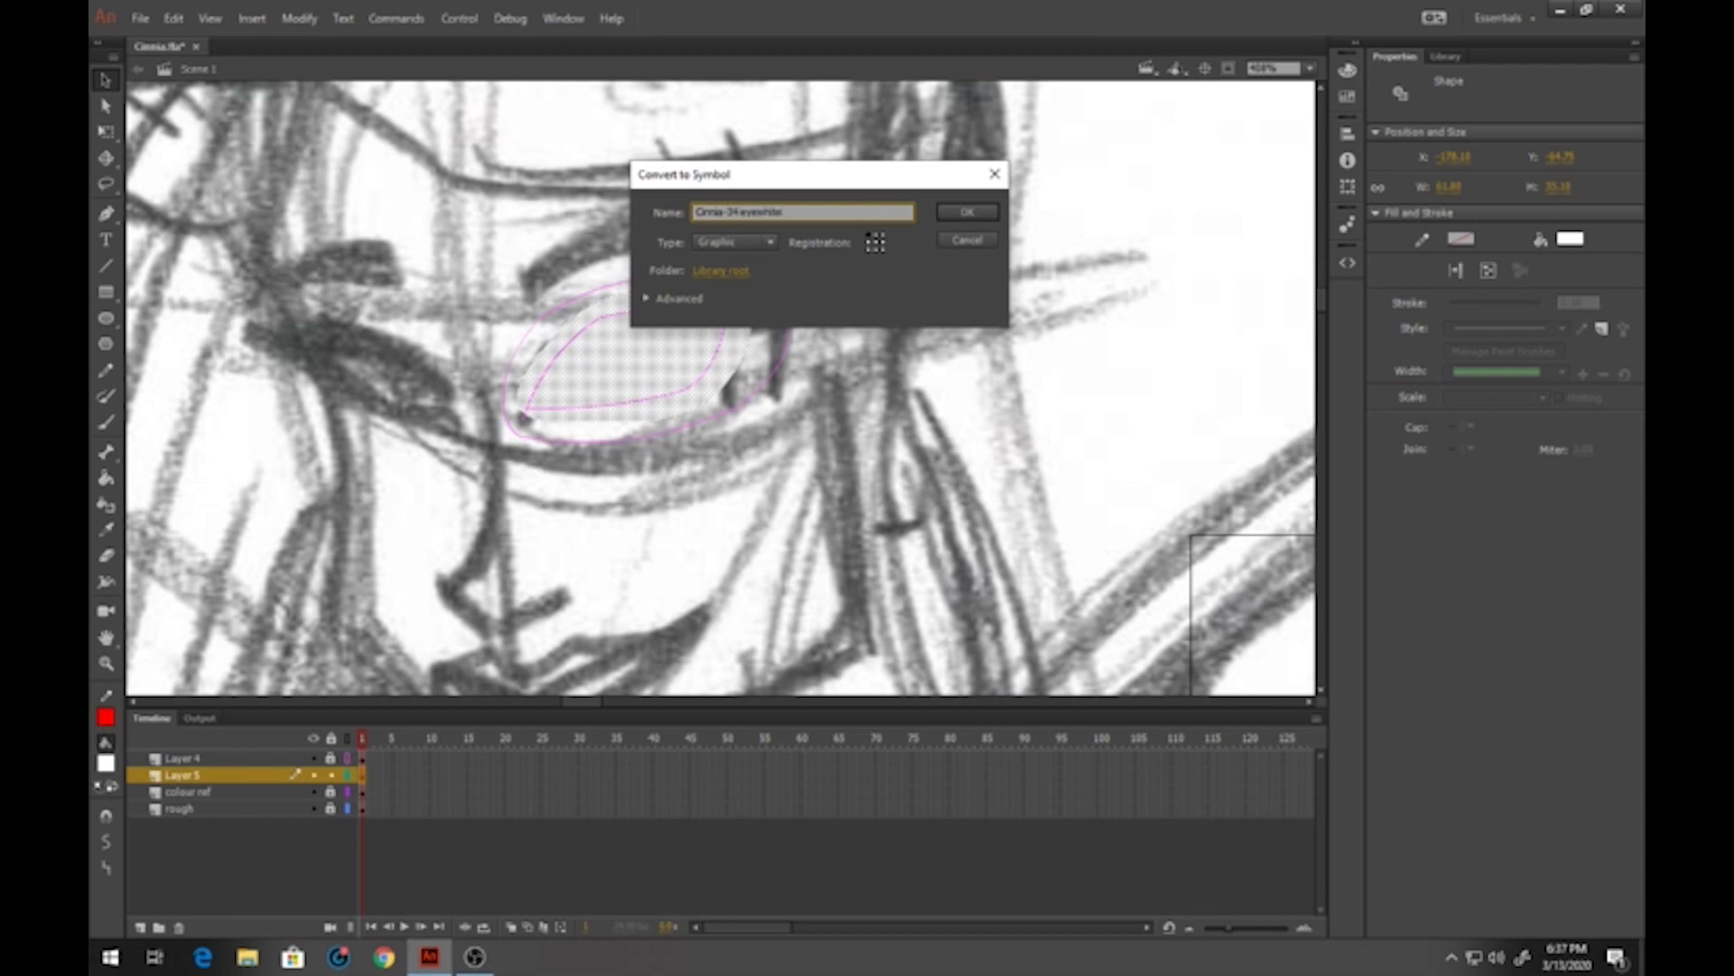
text(a-34 eyewhite L)
key(Return)
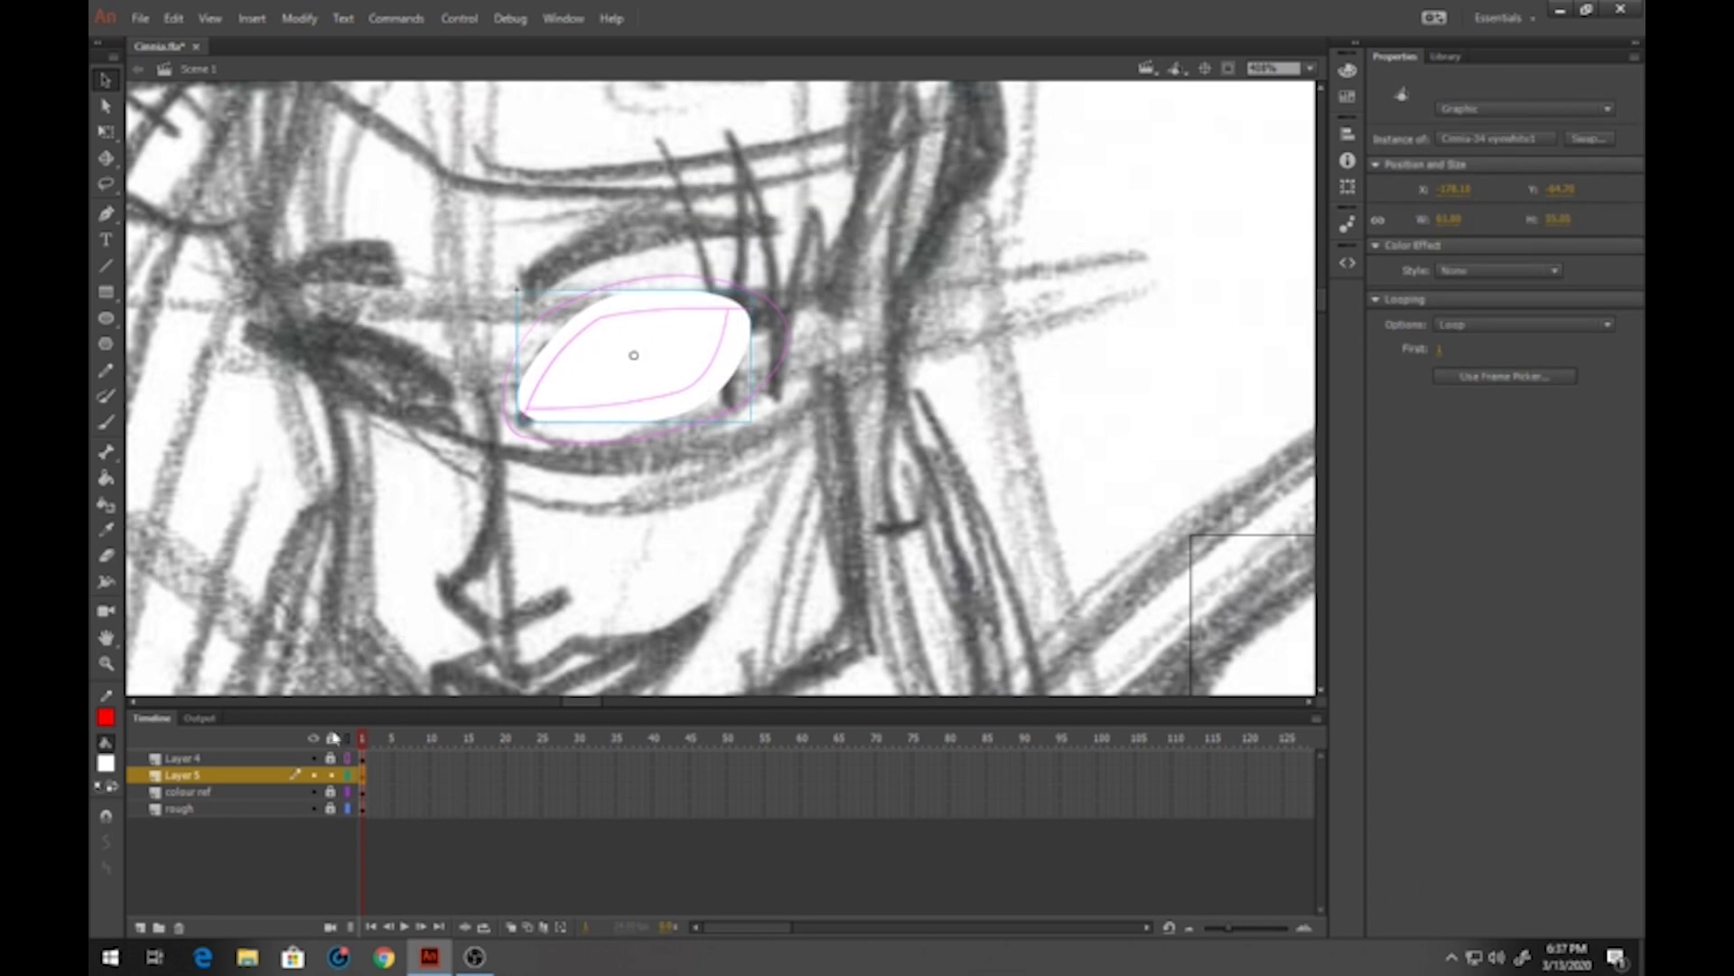
Lock the eye white's layer, show it as outlines, and add a new layer directly above it
click(353, 778)
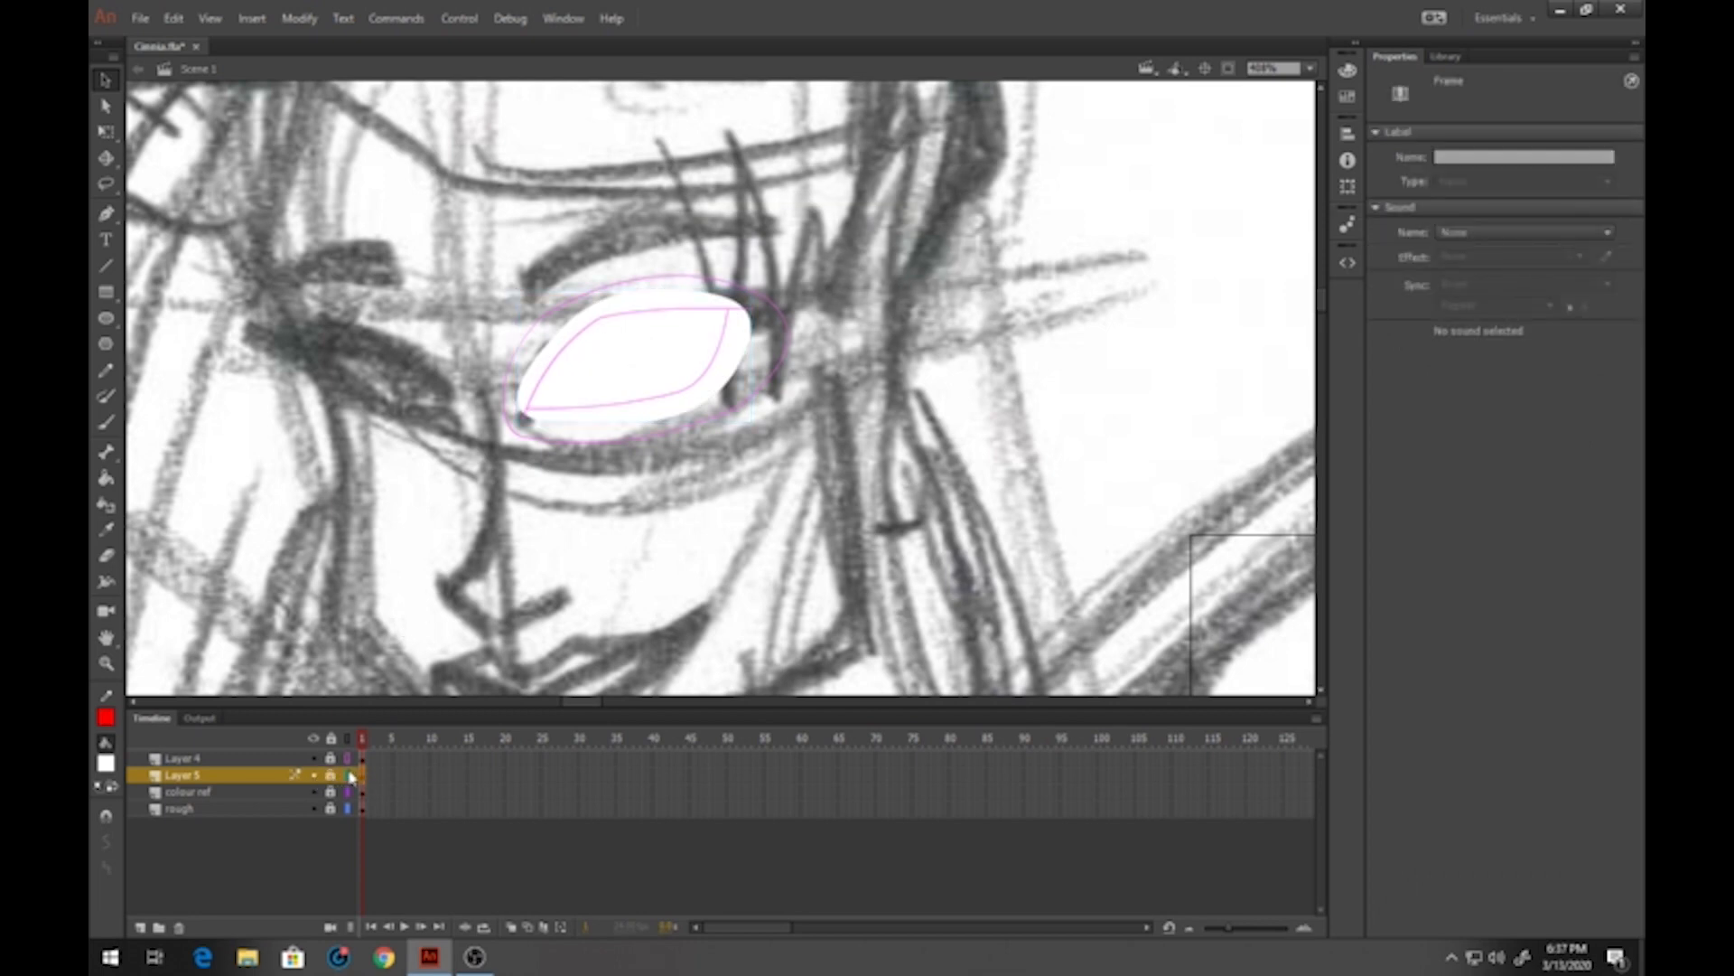
click(349, 775)
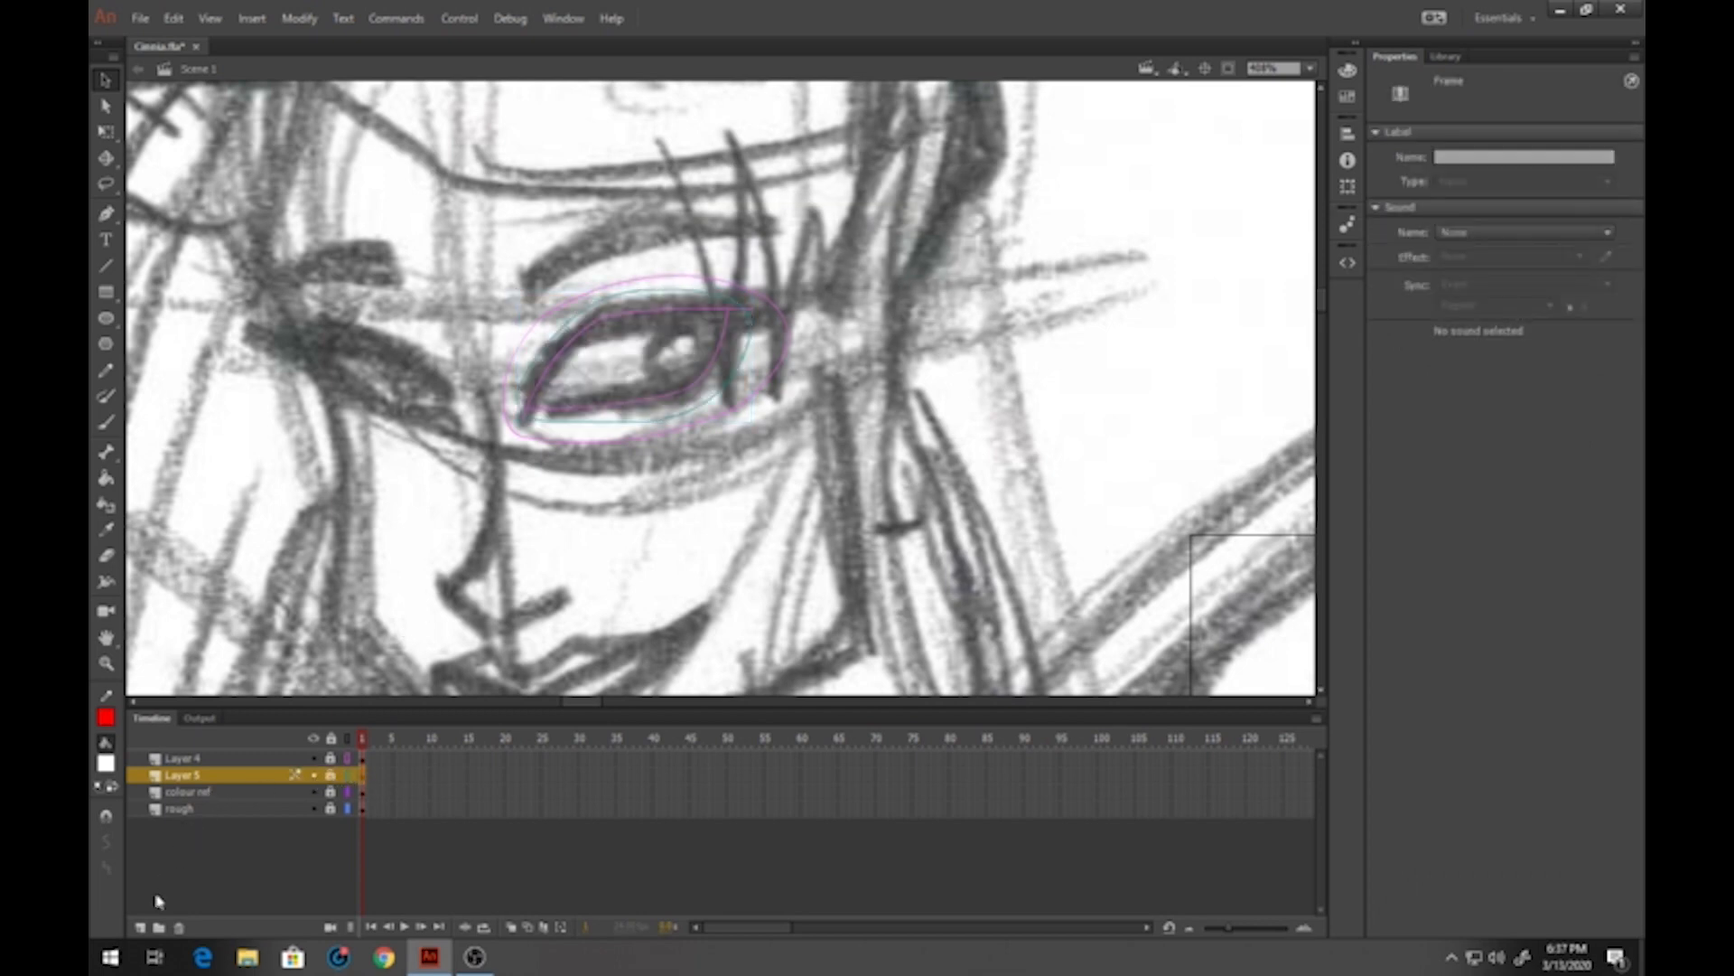
click(141, 928)
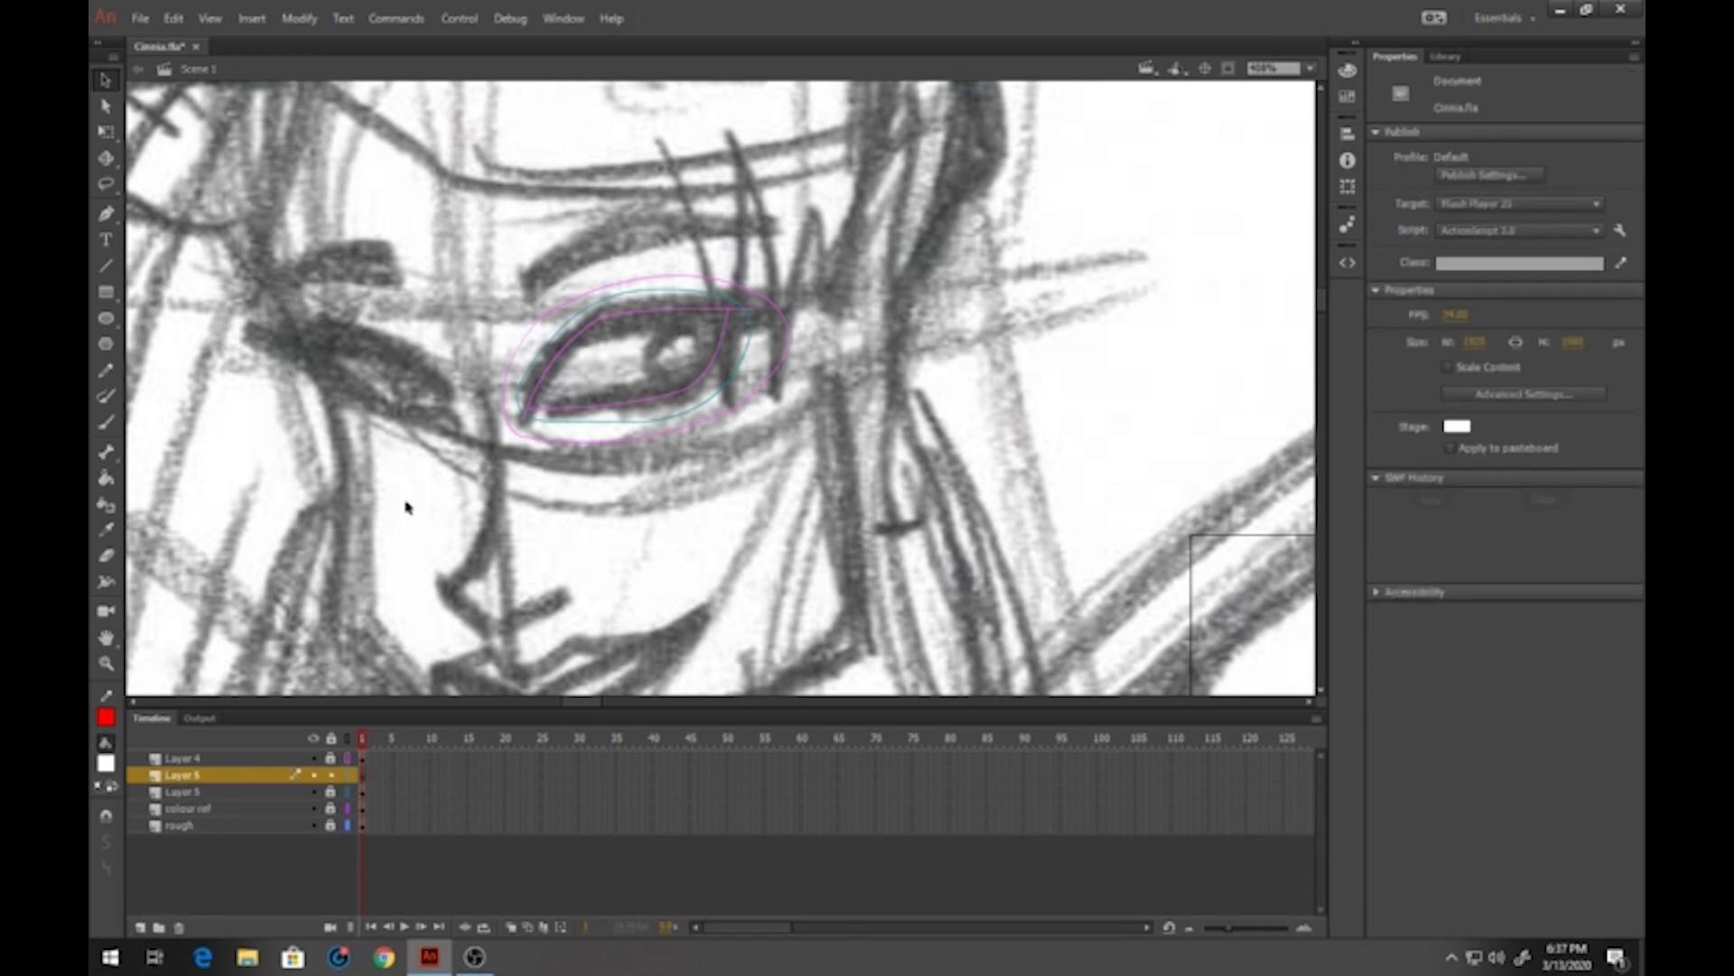
Set the fill to the purple sampled from the iris in Cinnia's colour reference drawing
scroll(438, 525, down, 3)
scroll(402, 518, down, 6)
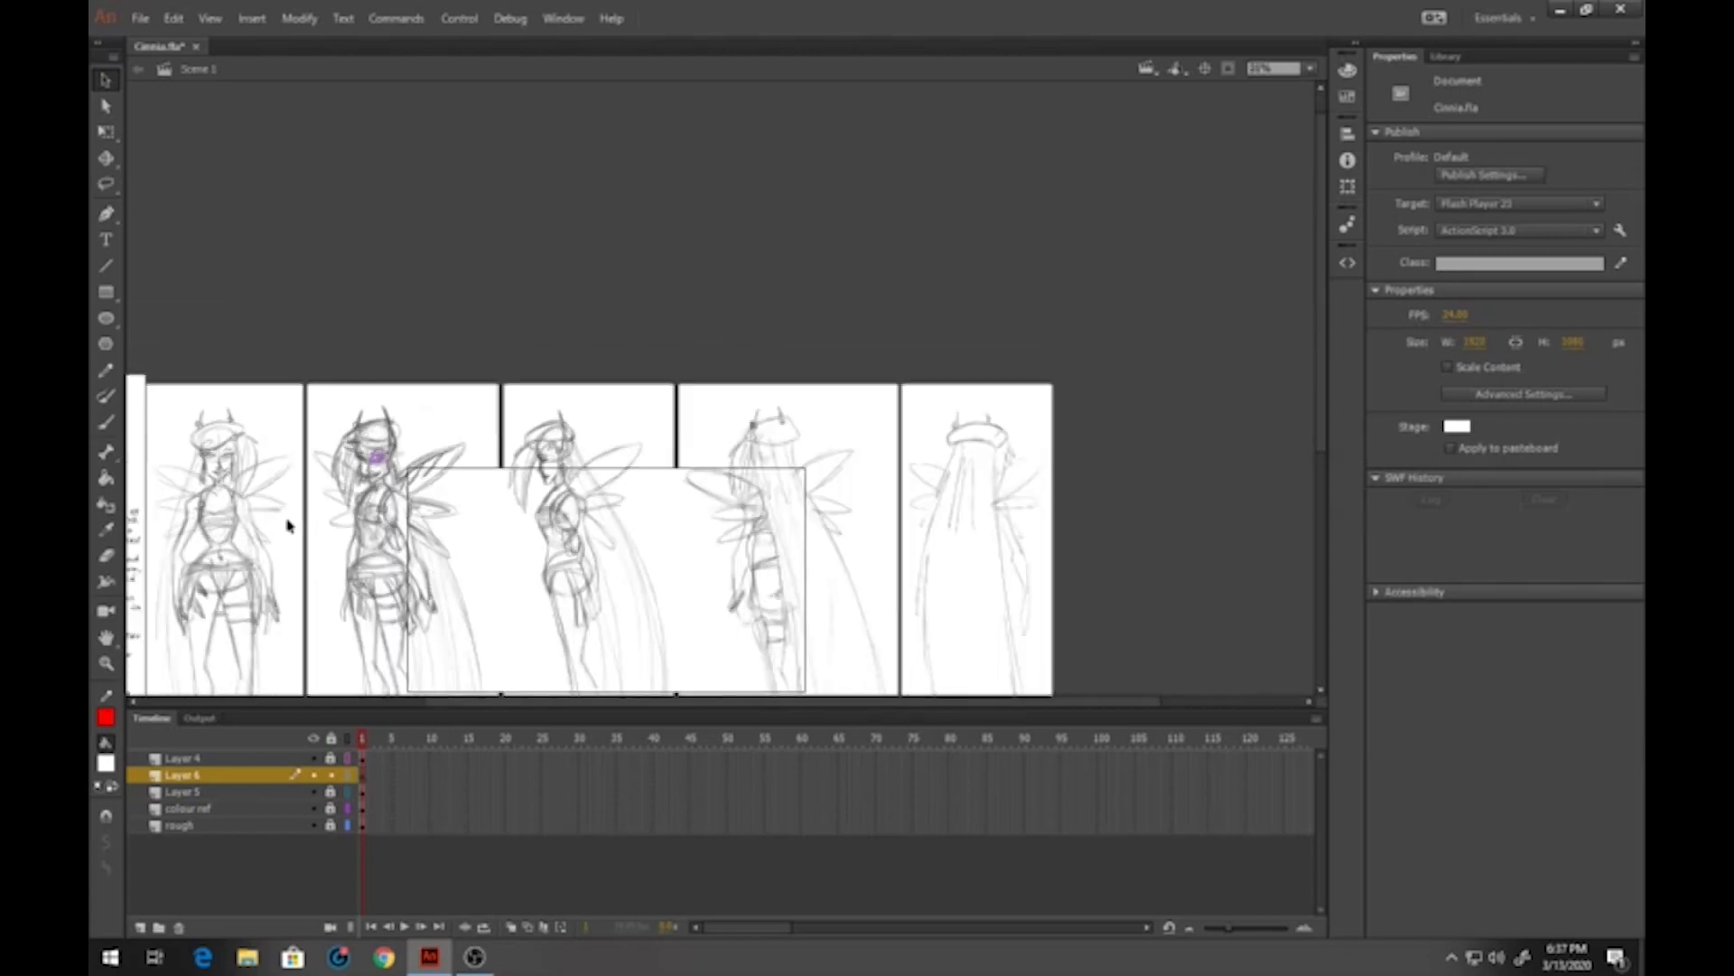
scroll(350, 513, up, 6)
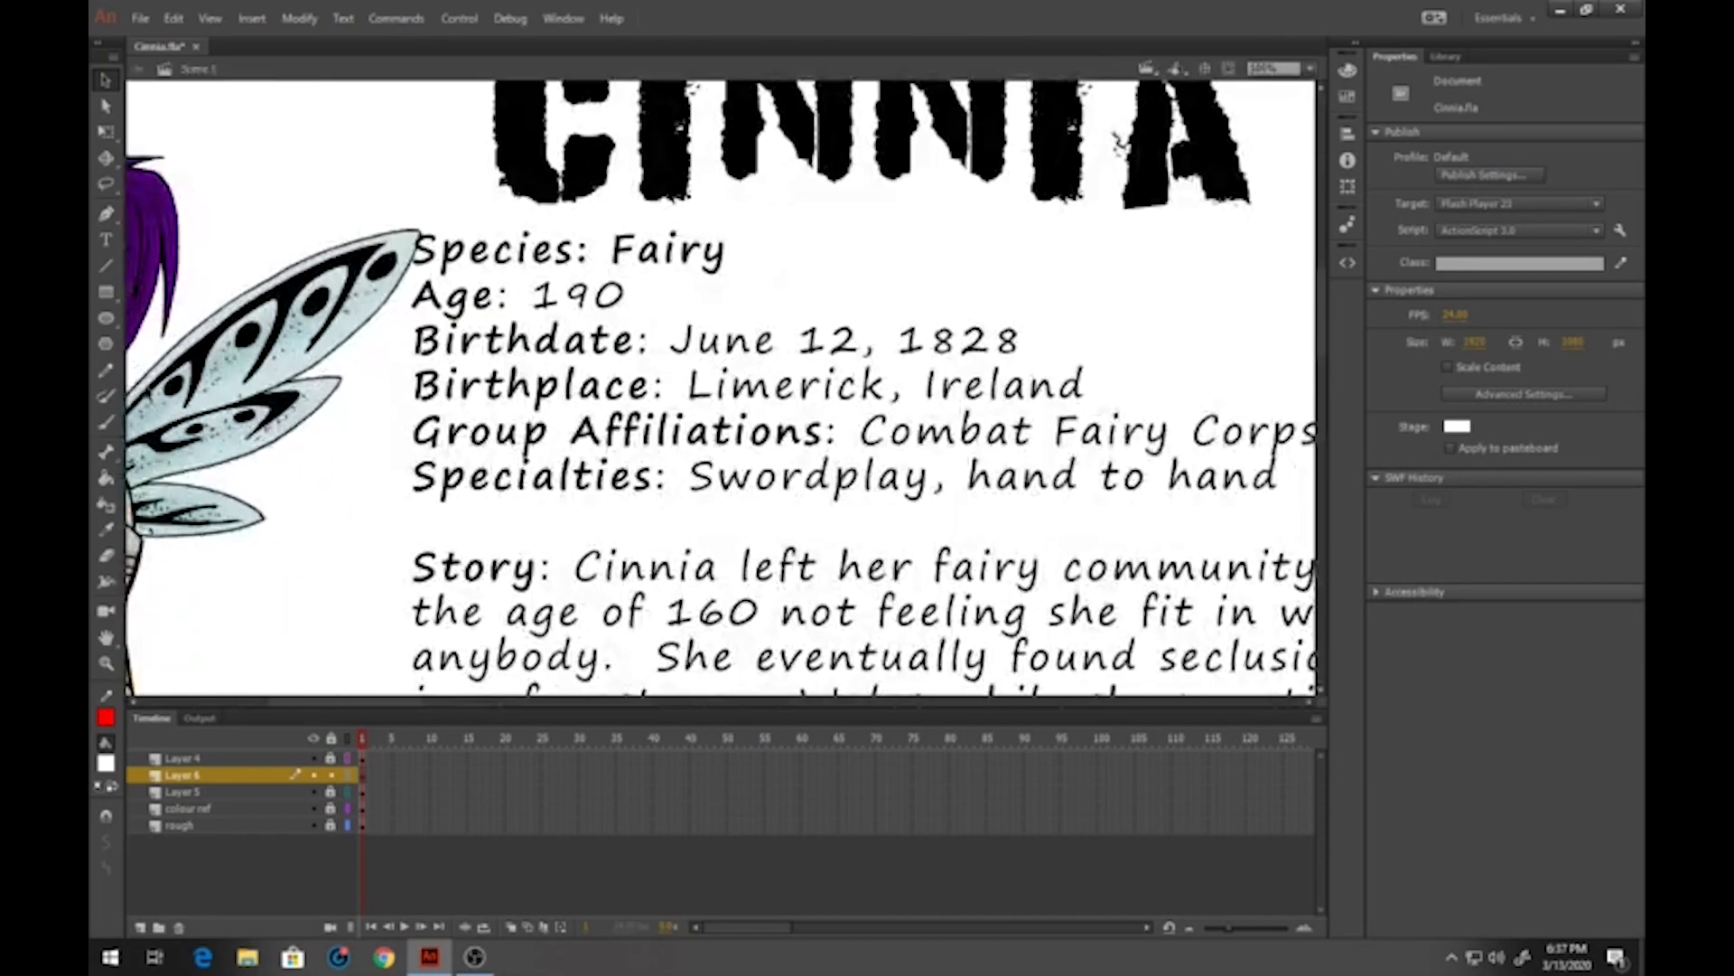
drag(162, 336, 400, 394)
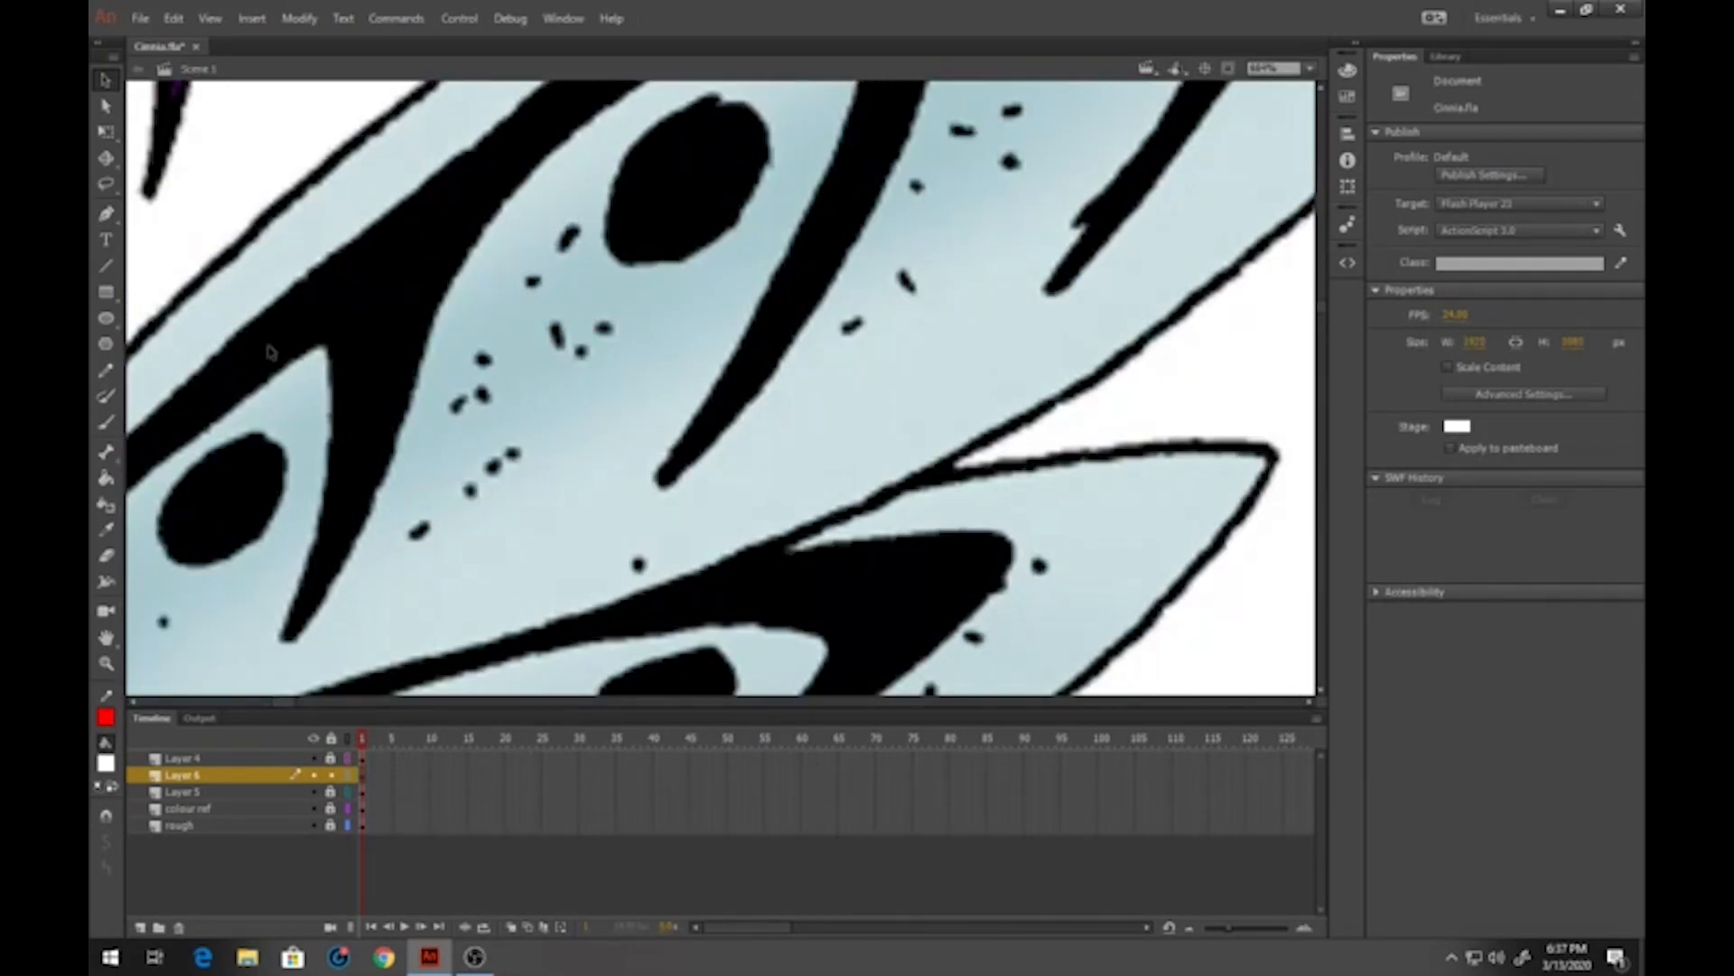
scroll(245, 383, down, 3)
drag(200, 295, 652, 438)
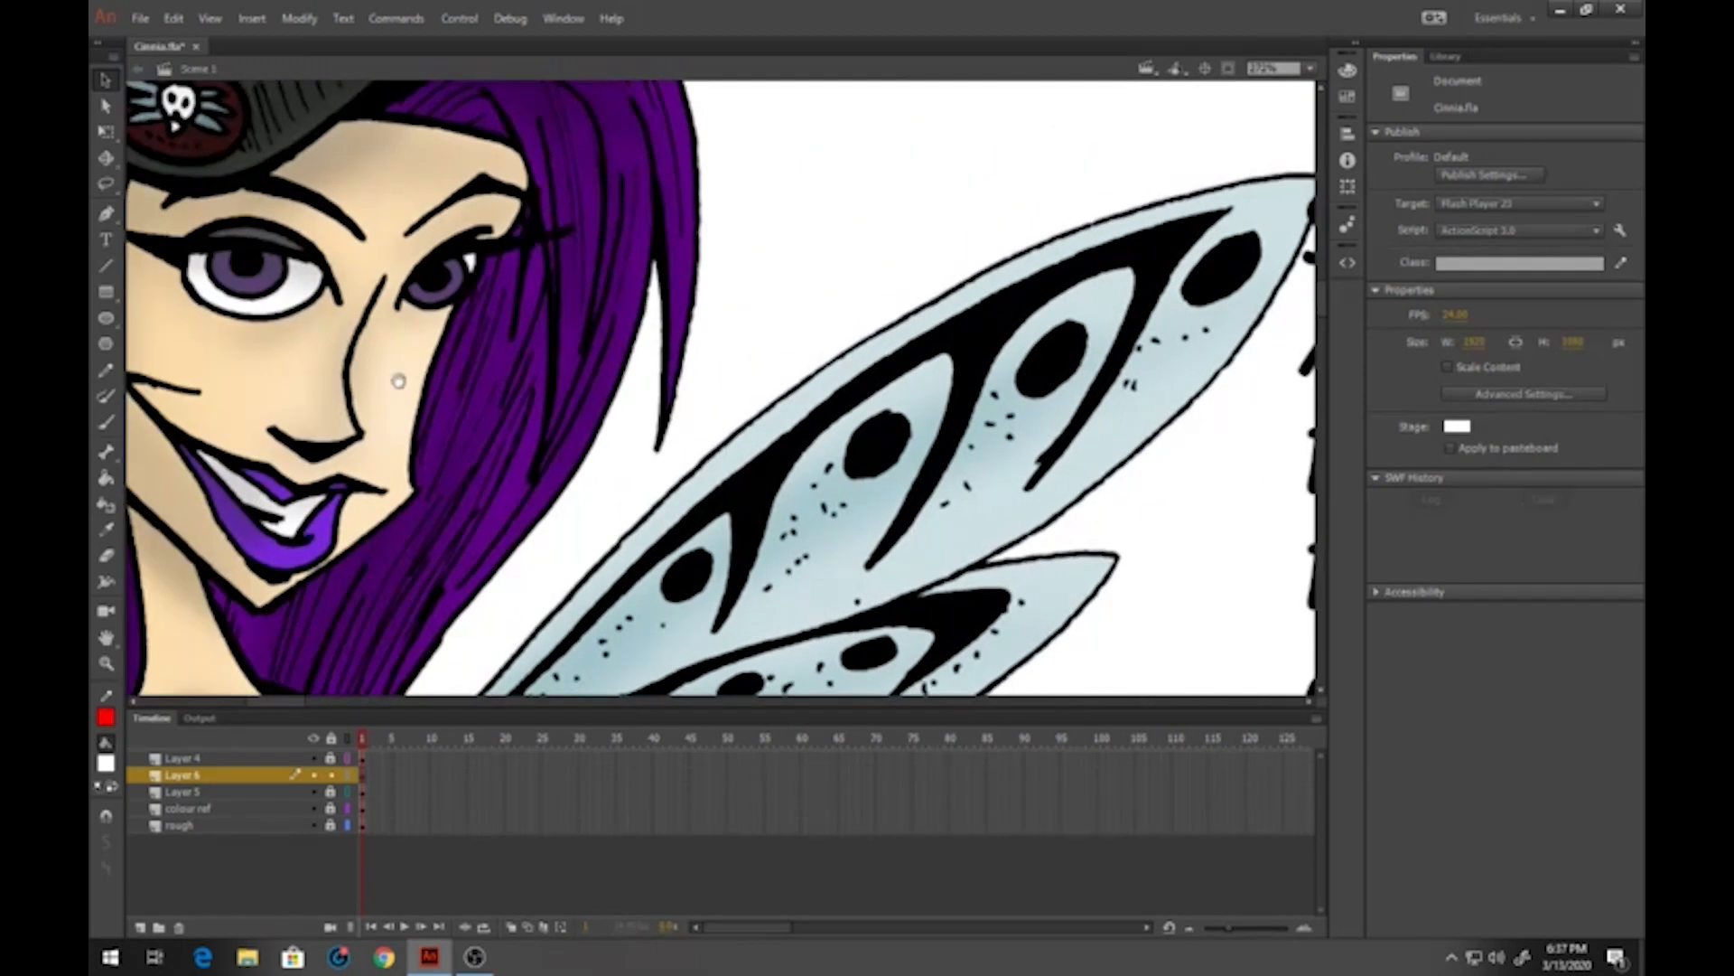
click(105, 764)
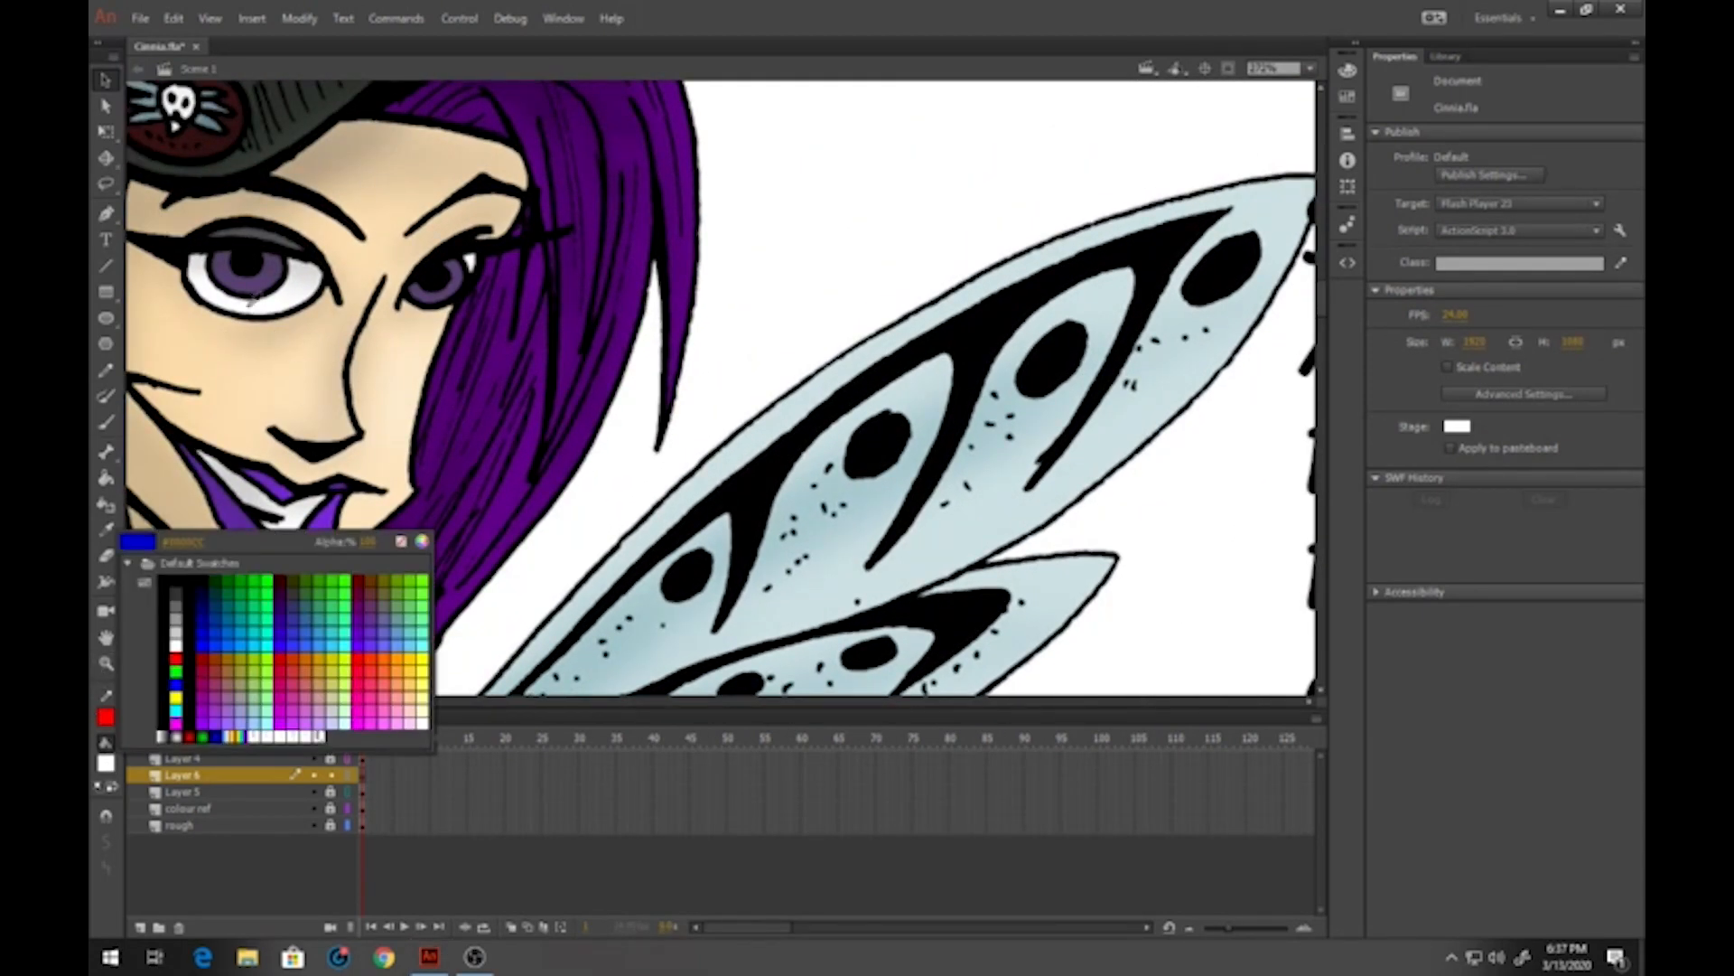
click(258, 276)
Draw a purple iris circle with no stroke over the sketched iris of the nearer three-quarter eye
scroll(959, 460, down, 5)
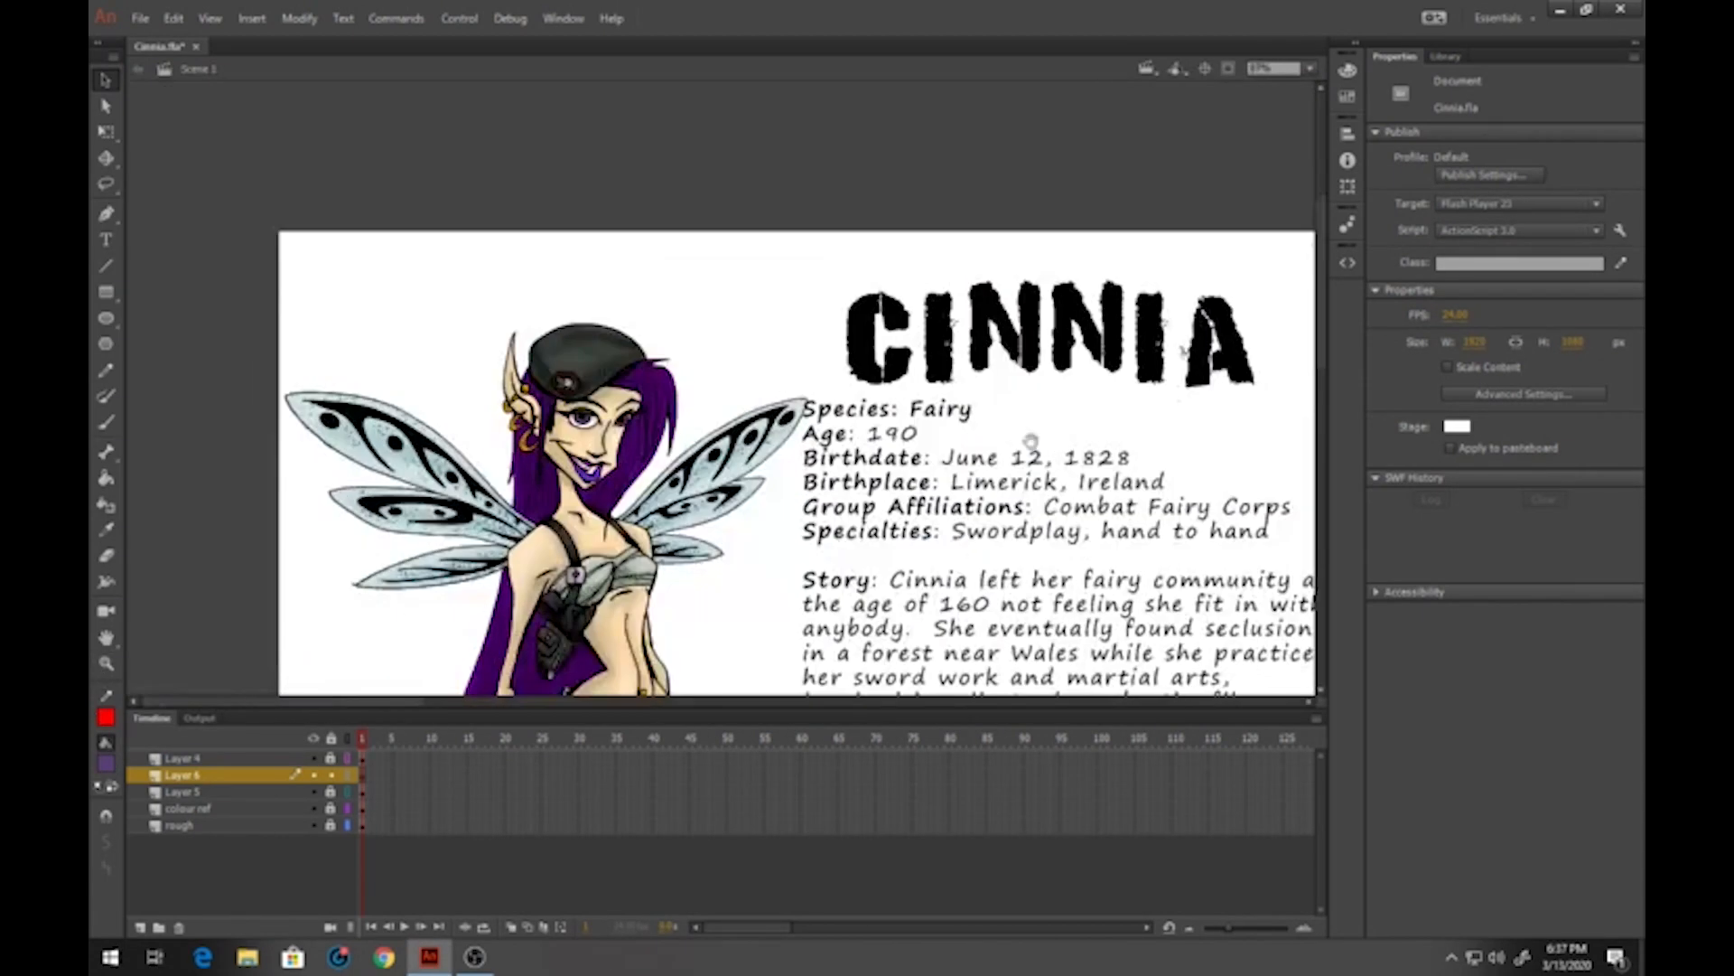
mouse_move(1031, 442)
mouse_down()
mouse_move(757, 408)
mouse_move(327, 400)
mouse_up()
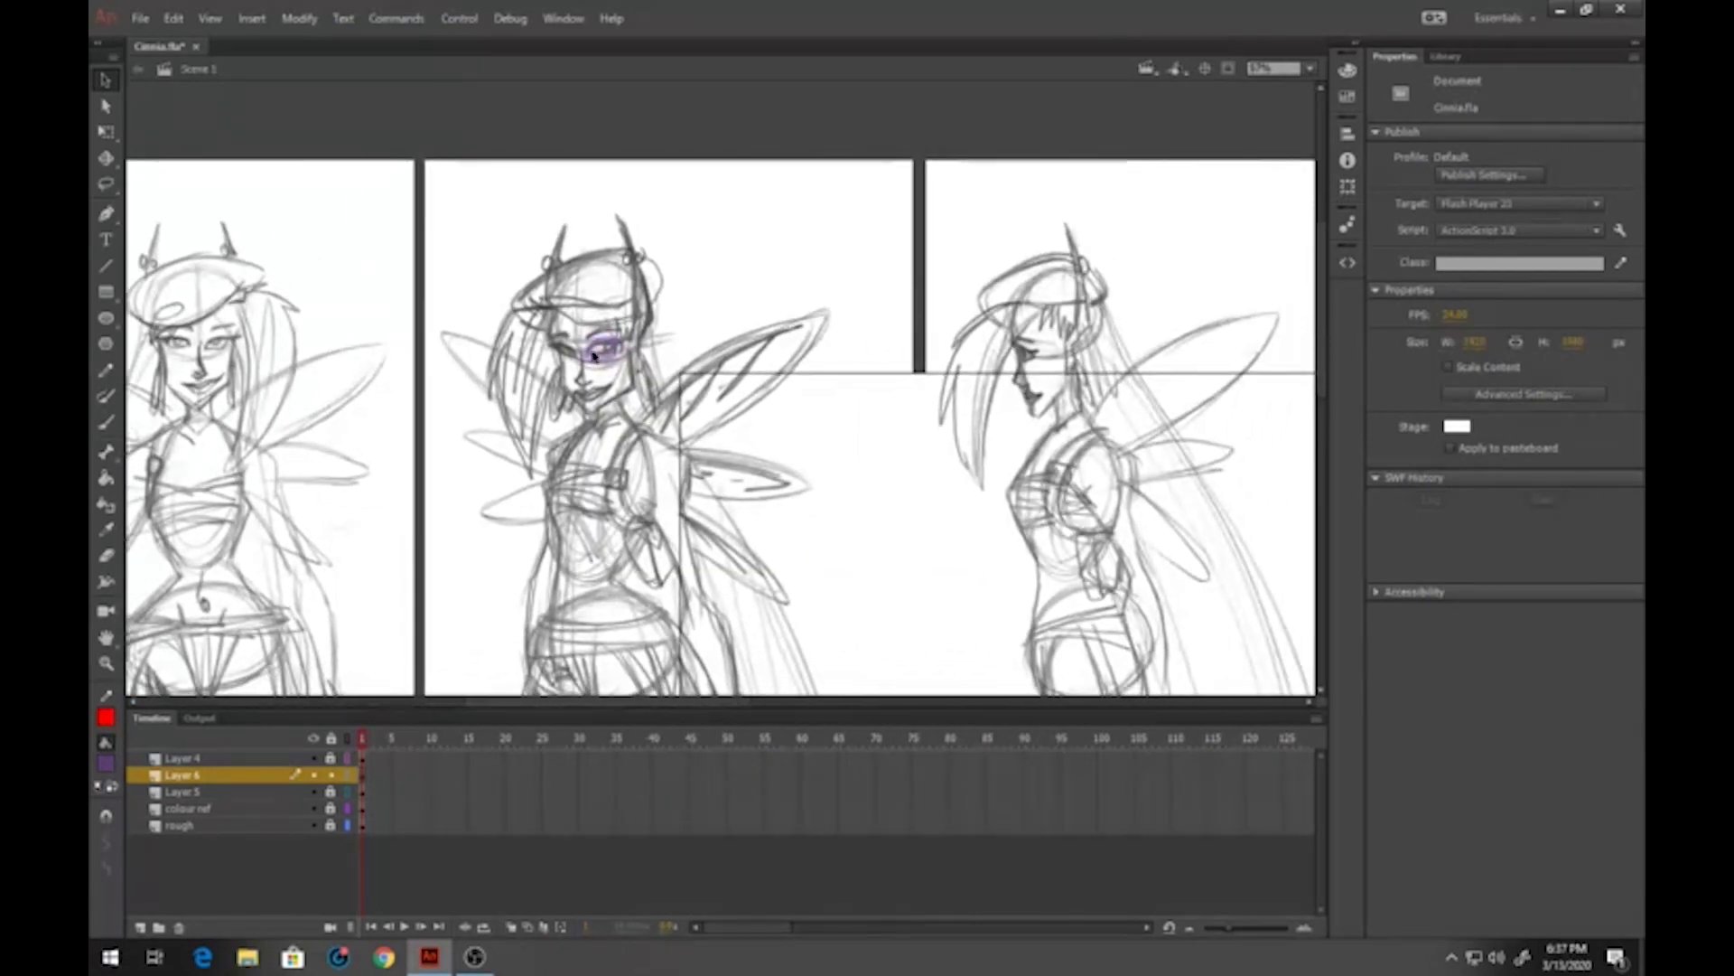
scroll(613, 356, up, 5)
scroll(613, 357, up, 3)
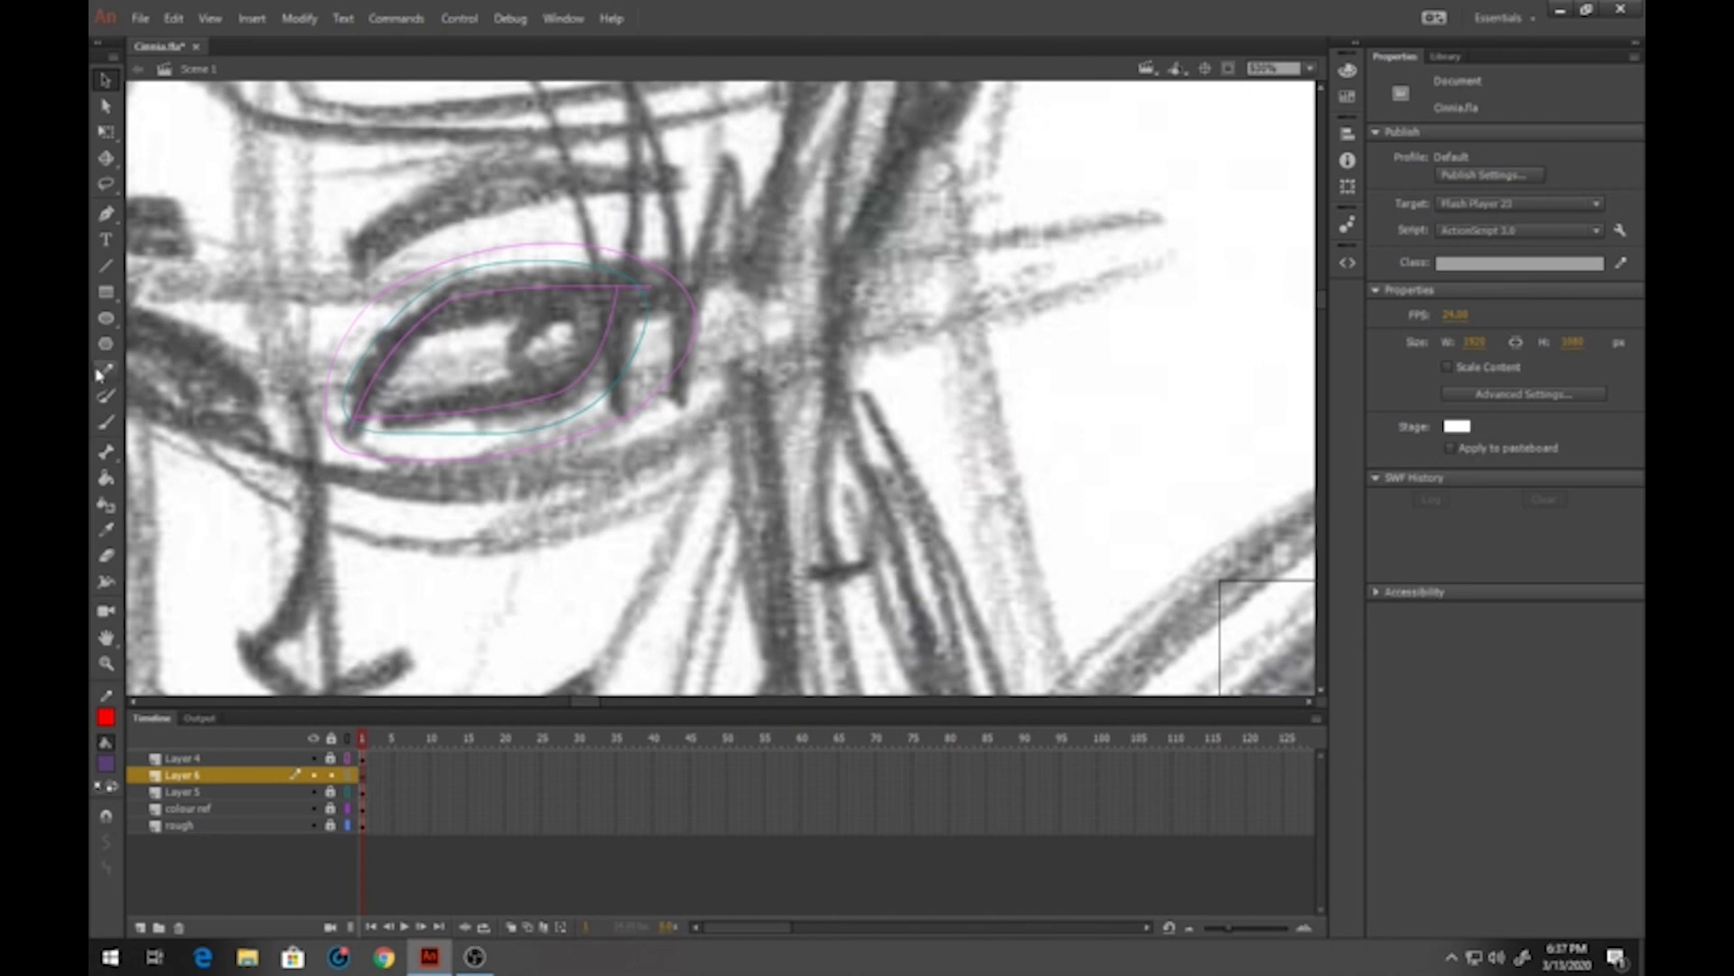
click(106, 318)
click(105, 718)
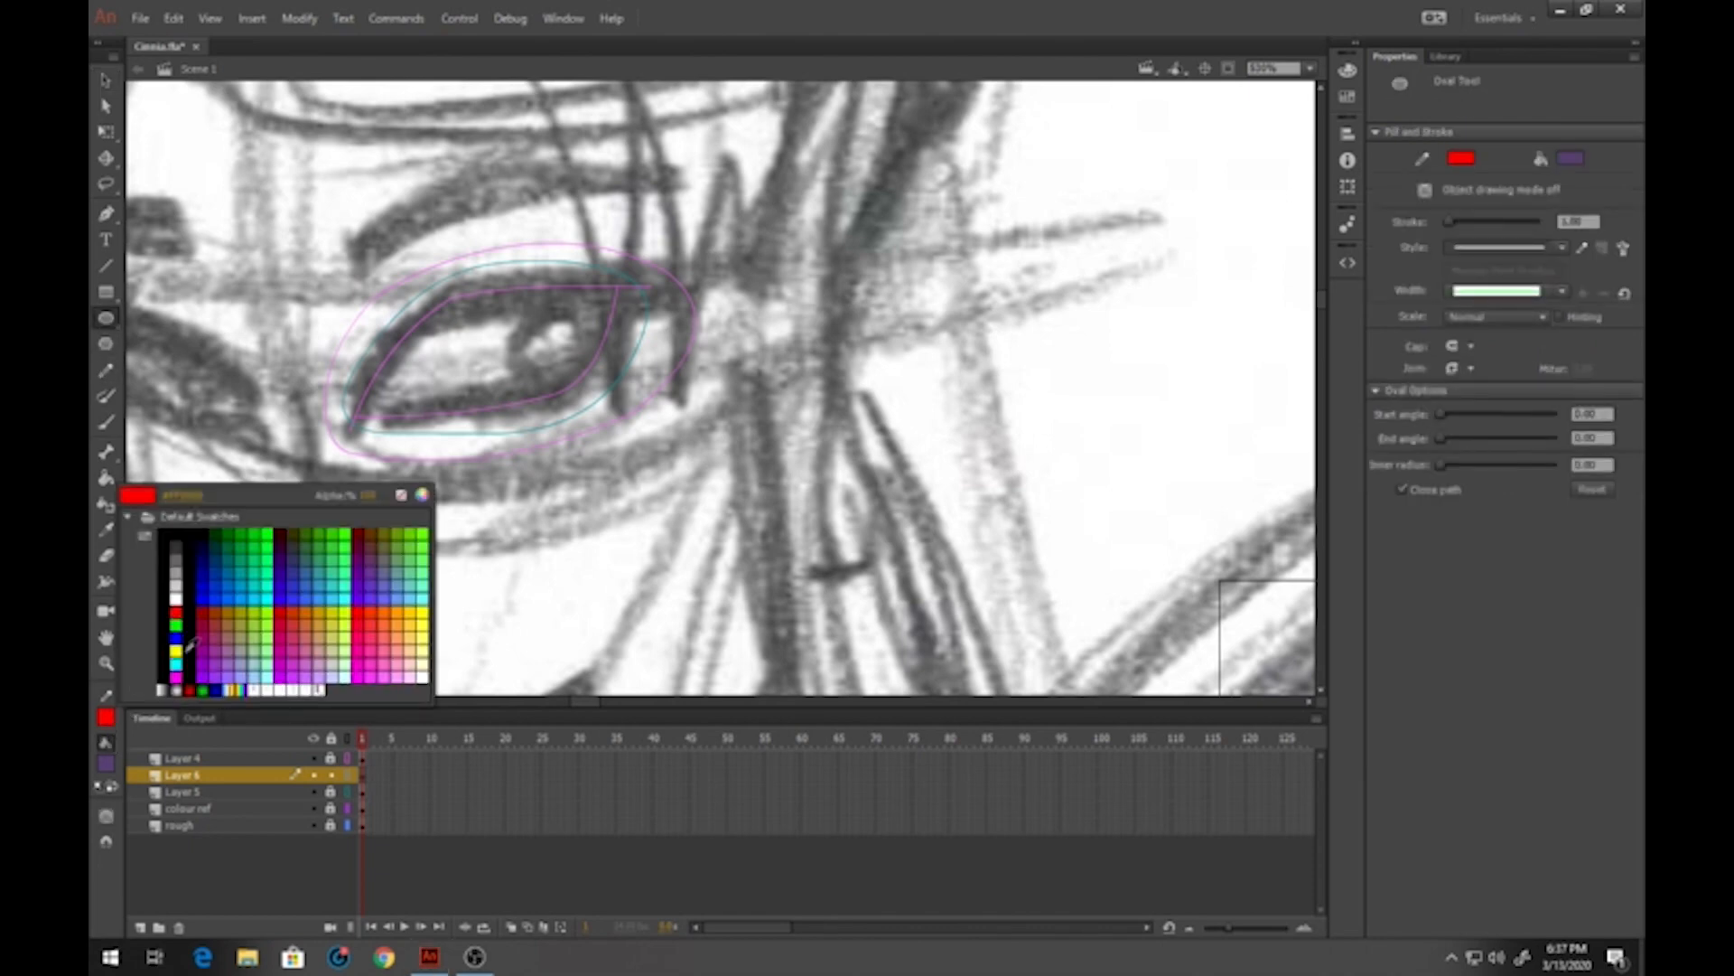
click(400, 497)
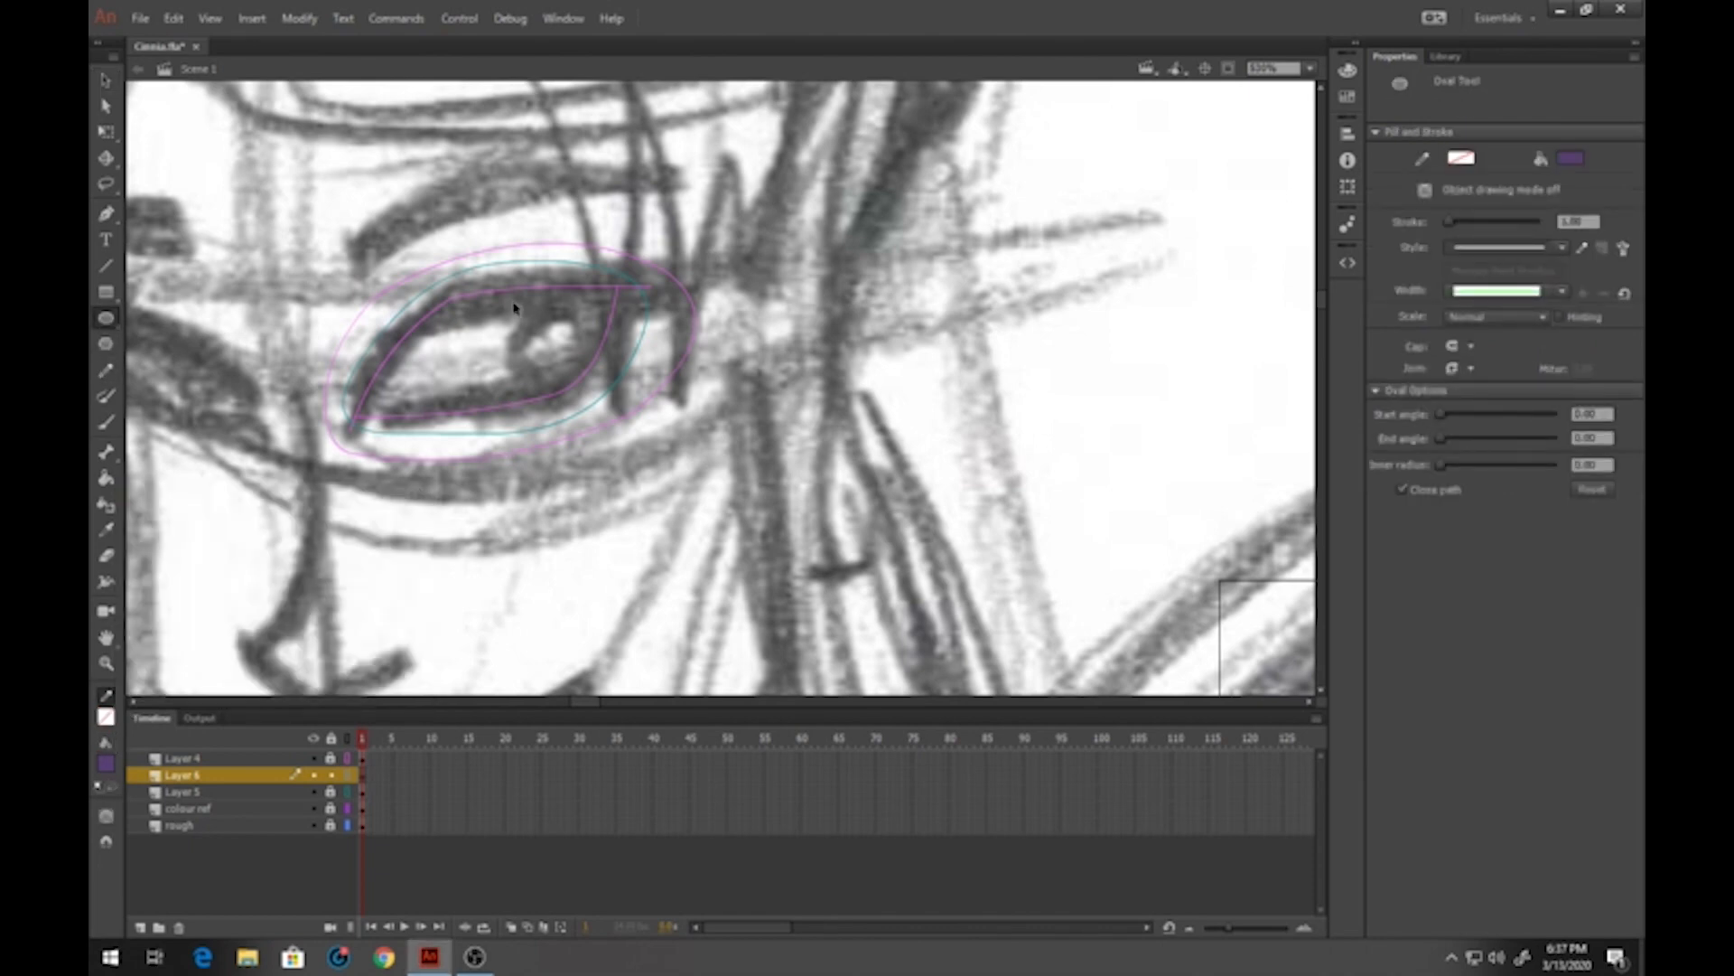
drag(512, 296, 511, 346)
drag(517, 305, 603, 391)
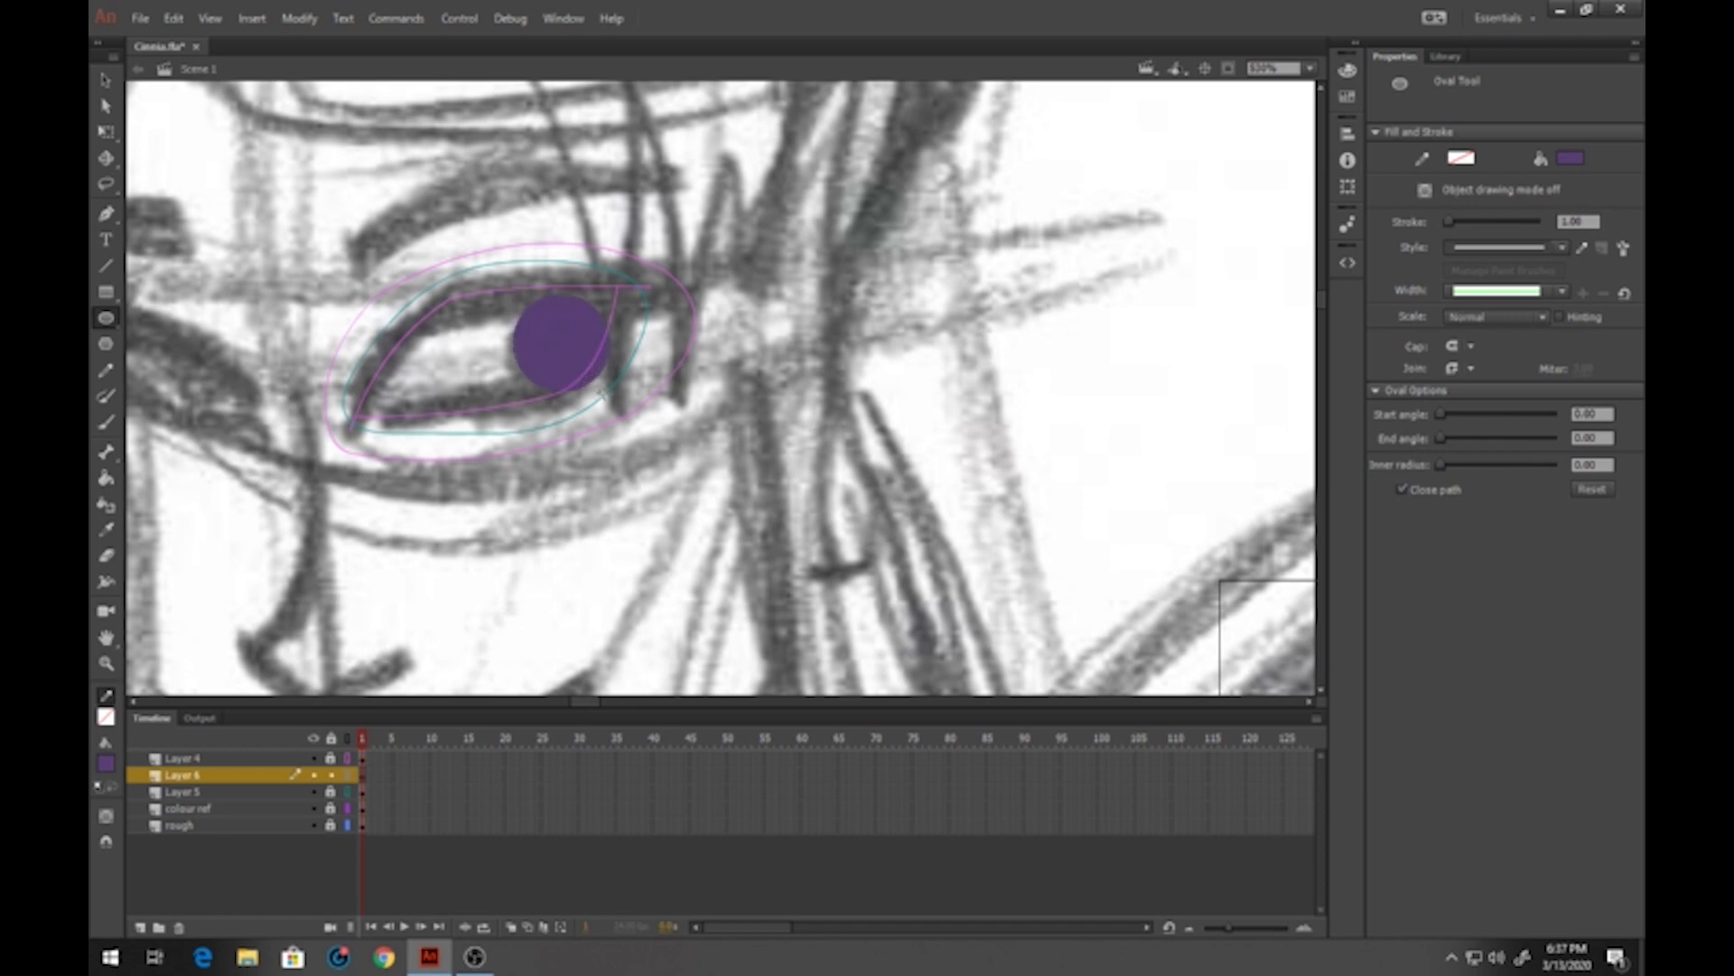
Move the purple iris circle away from the sketched iris towards the eye's inner corner
click(106, 81)
drag(426, 410, 519, 394)
click(649, 327)
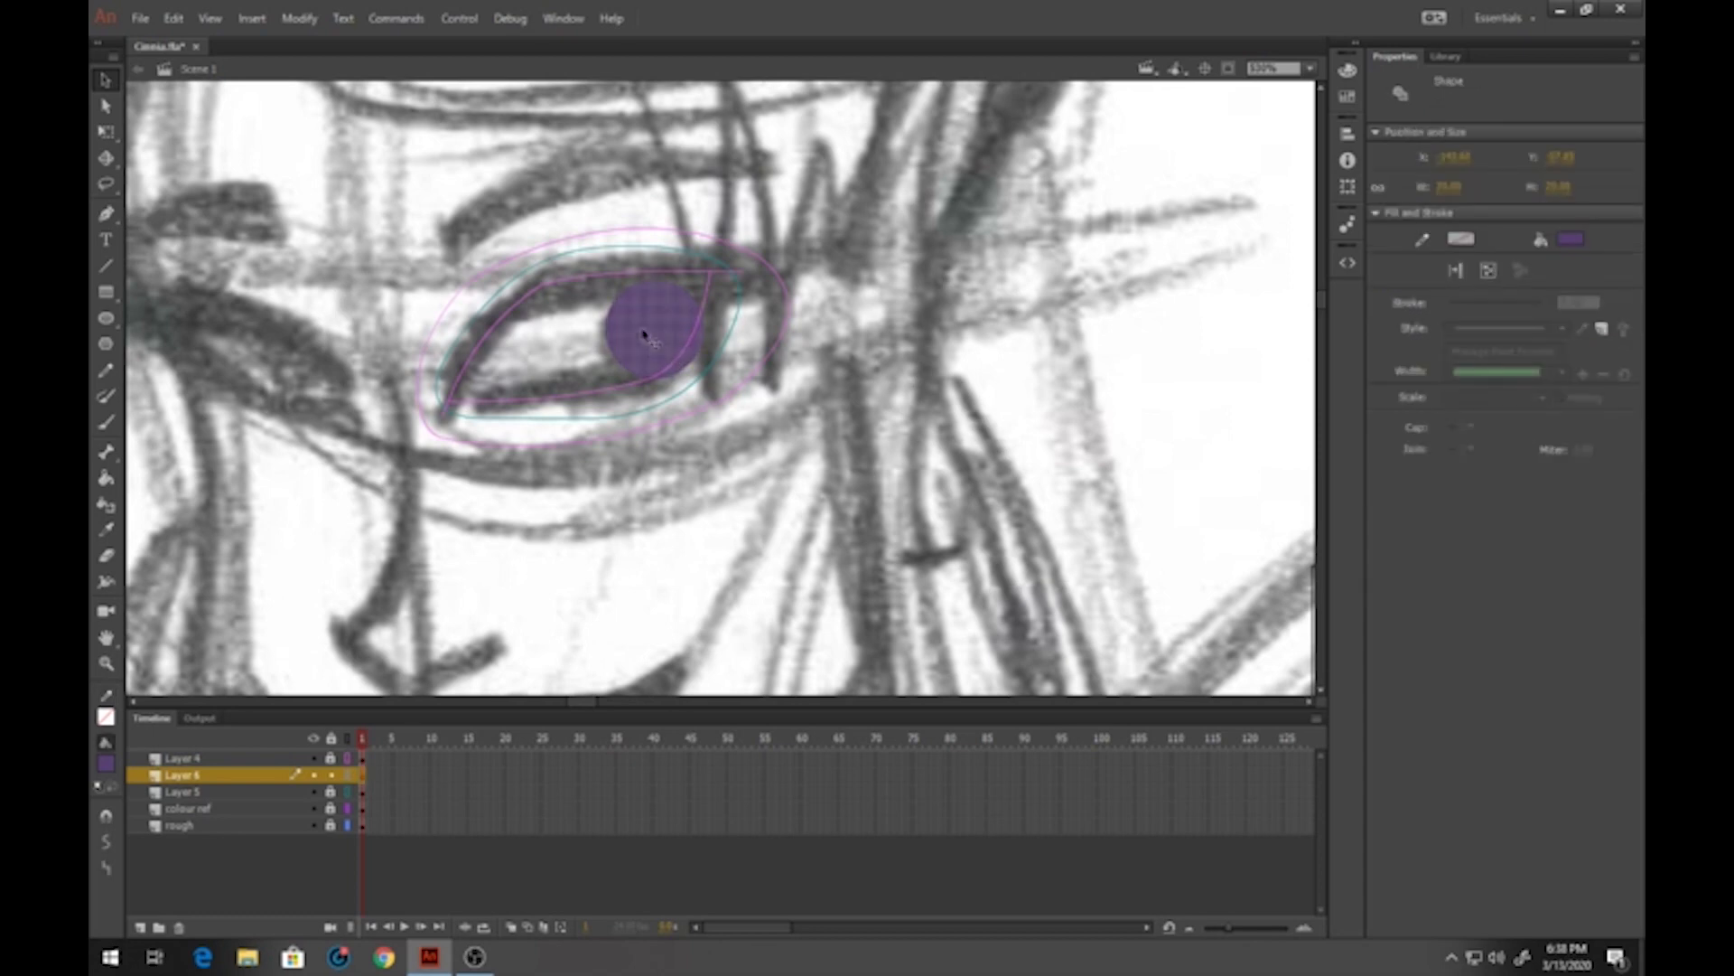
drag(650, 327, 532, 343)
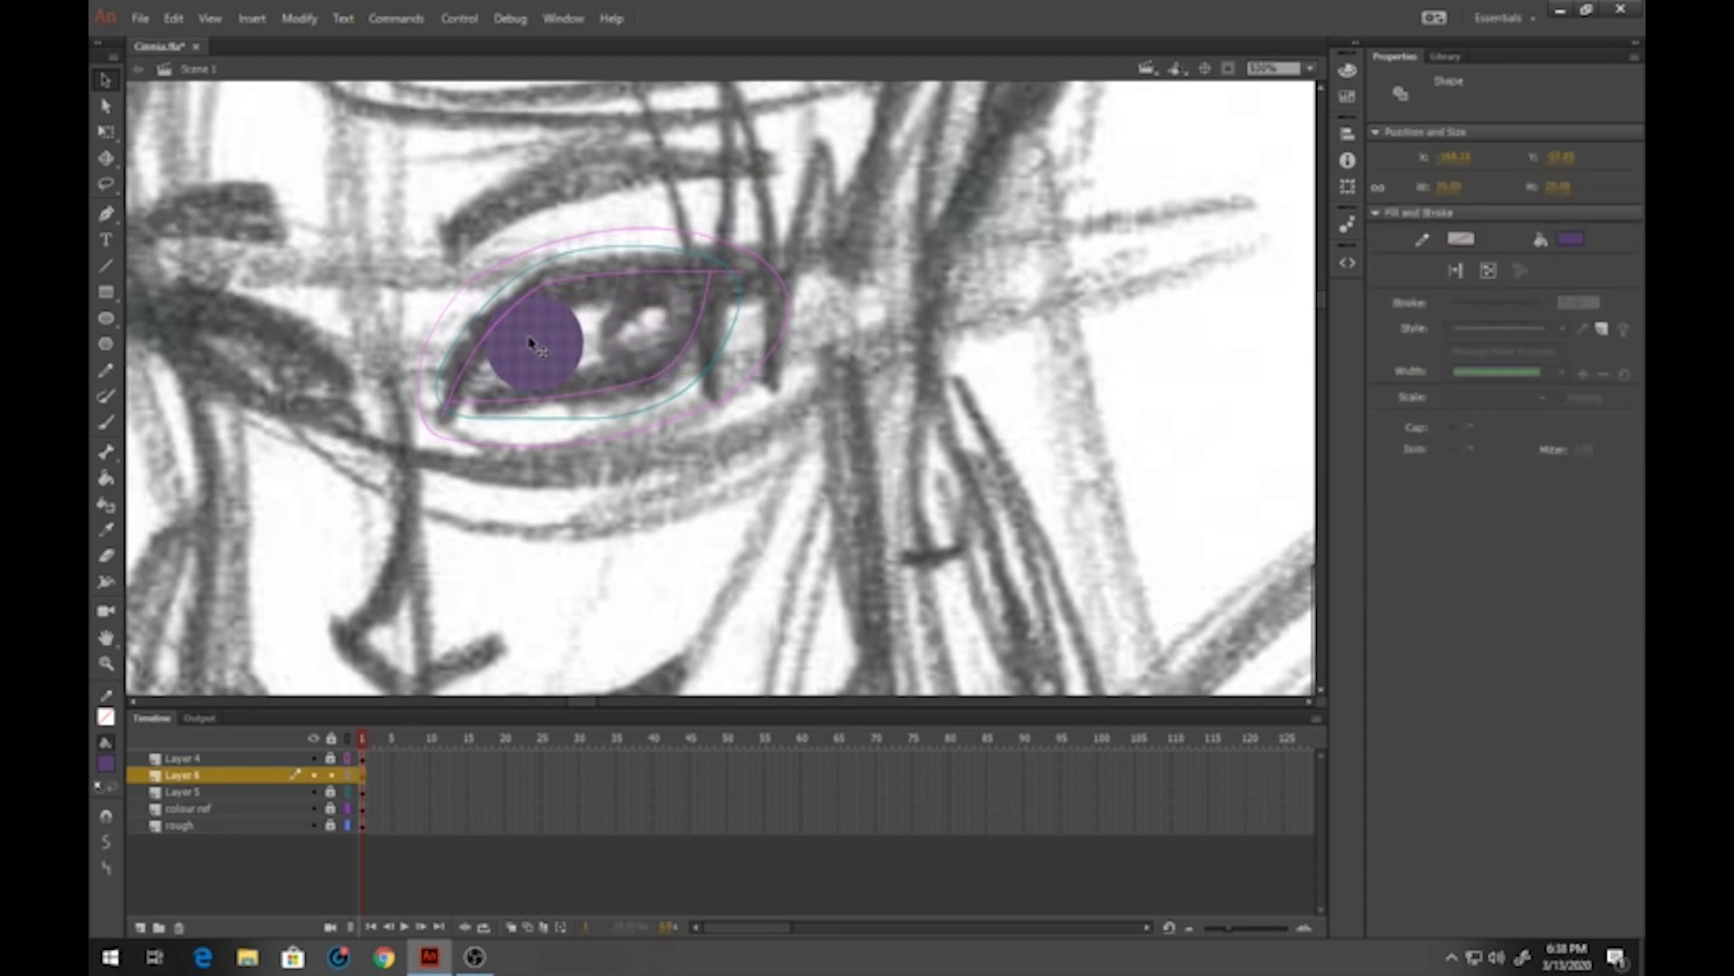
drag(529, 343, 534, 347)
Make a black copy of the iris circle, scale it down to a pupil, and nudge it slightly left of the iris centre
click(105, 764)
click(164, 673)
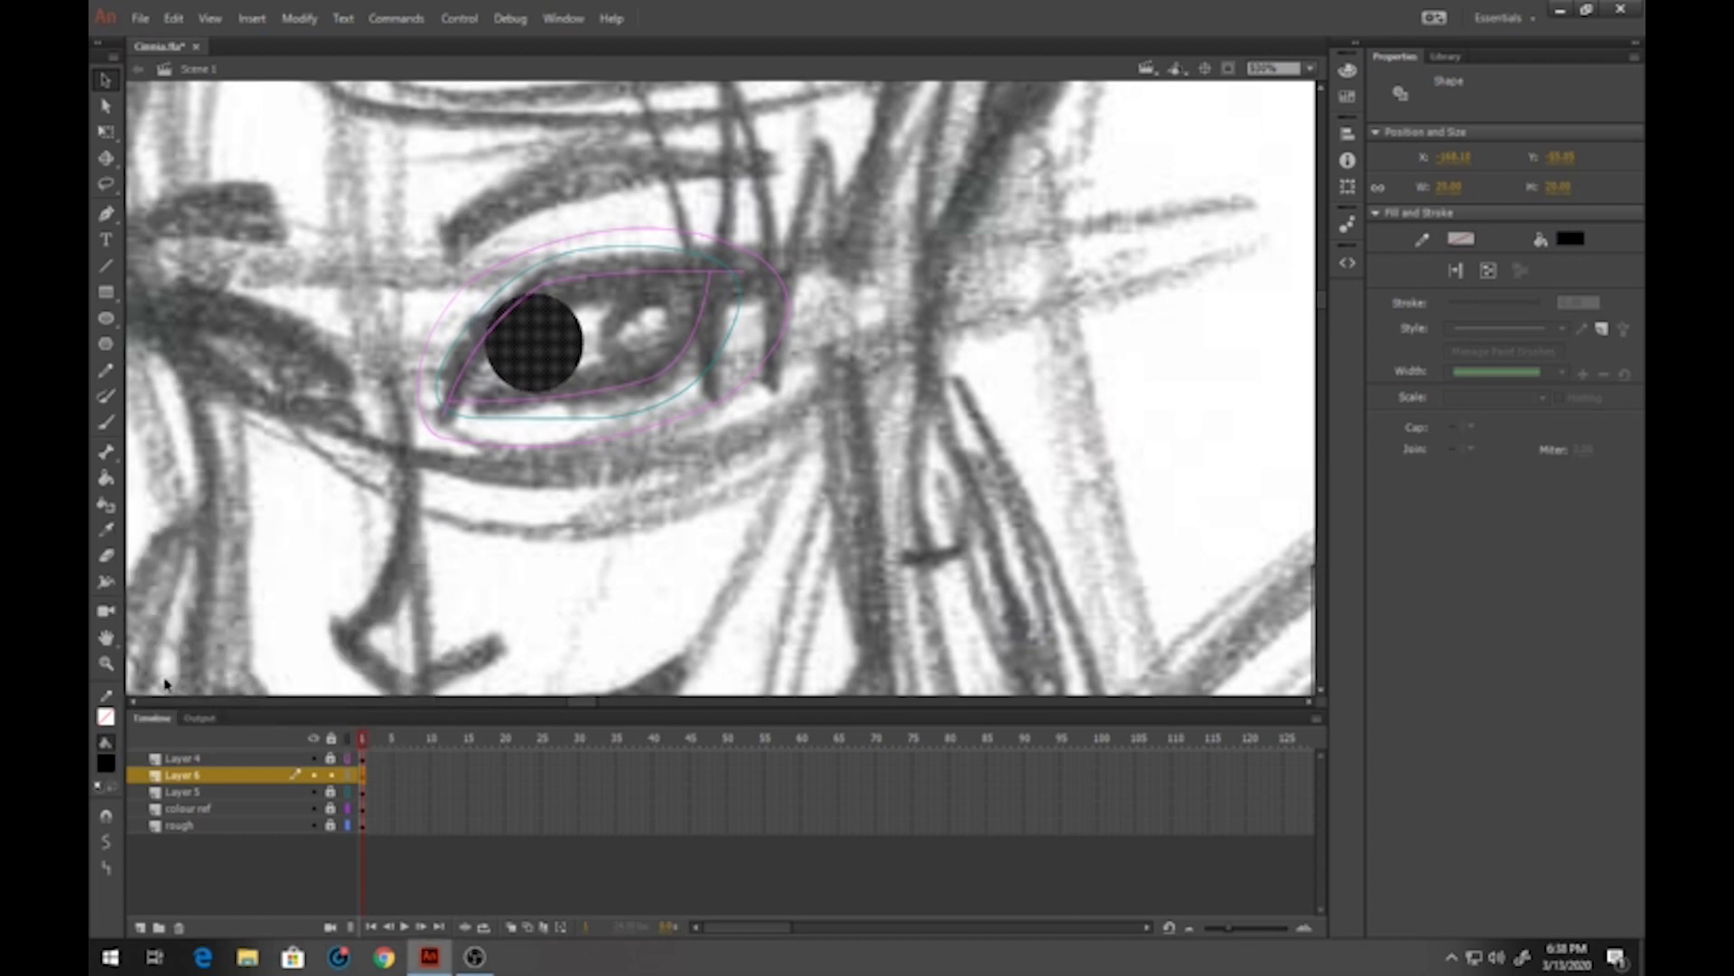
click(106, 131)
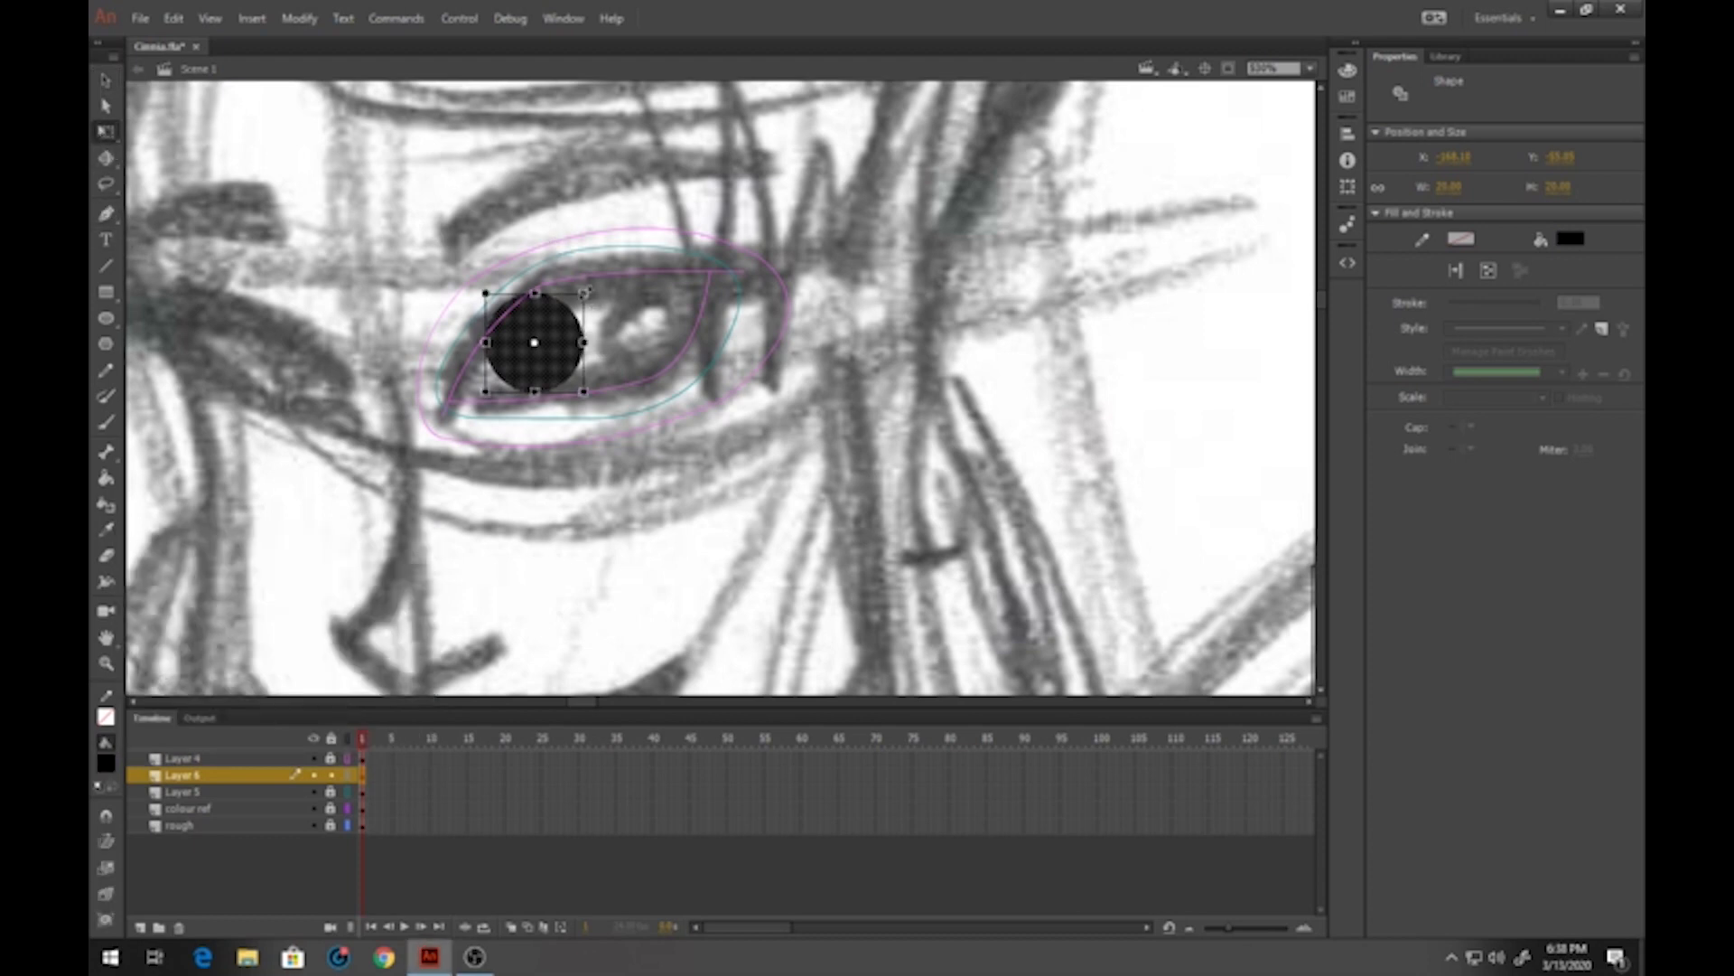
drag(587, 291, 575, 312)
key(Left)
key(Left)
key(Left)
key(Left)
key(Left)
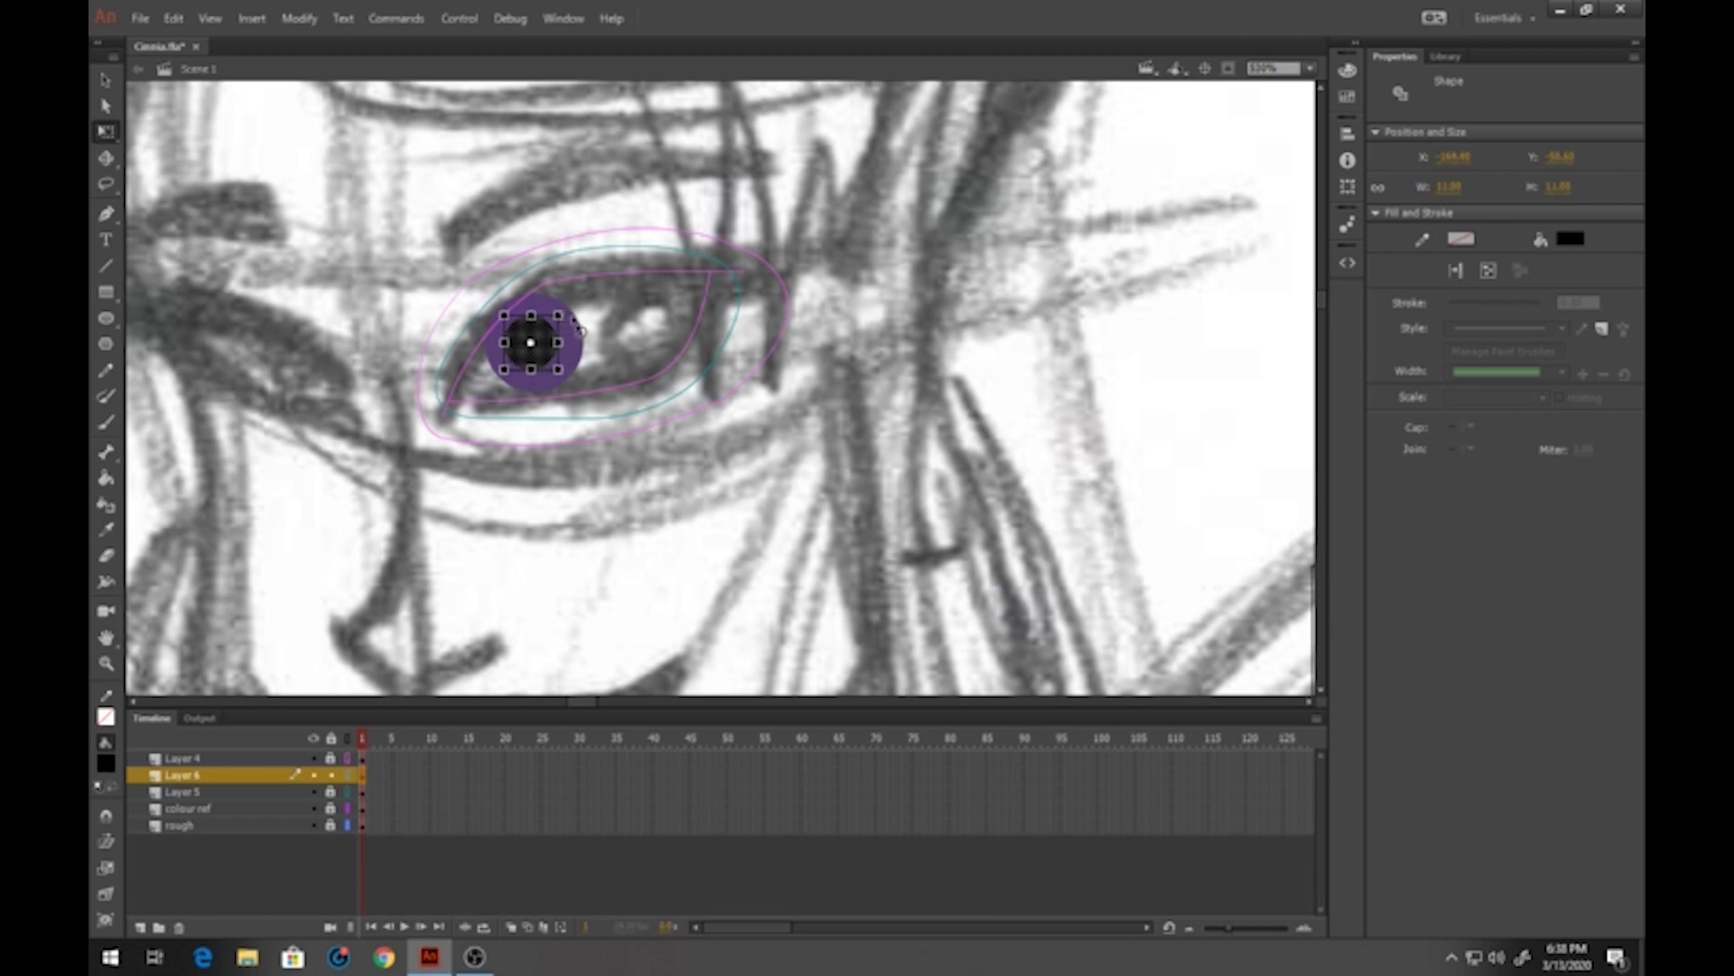
key(Left)
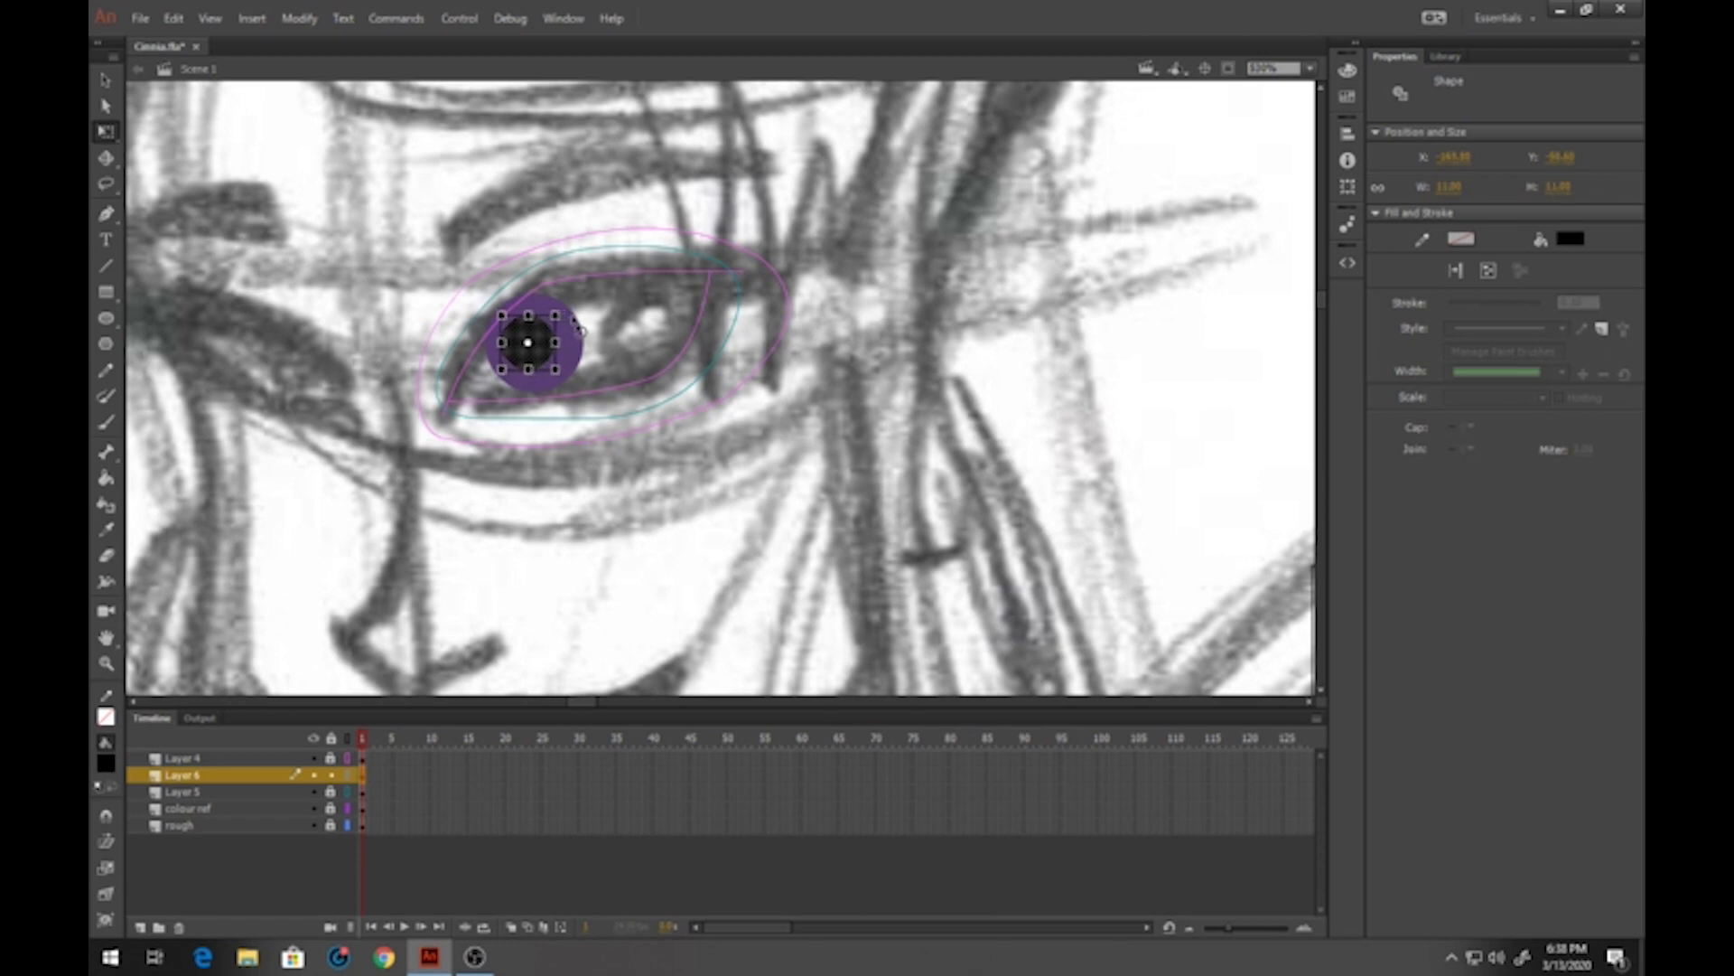
Convert the iris and pupil together to a Graphic symbol named Cinnia-34-pupil
drag(435, 226, 652, 483)
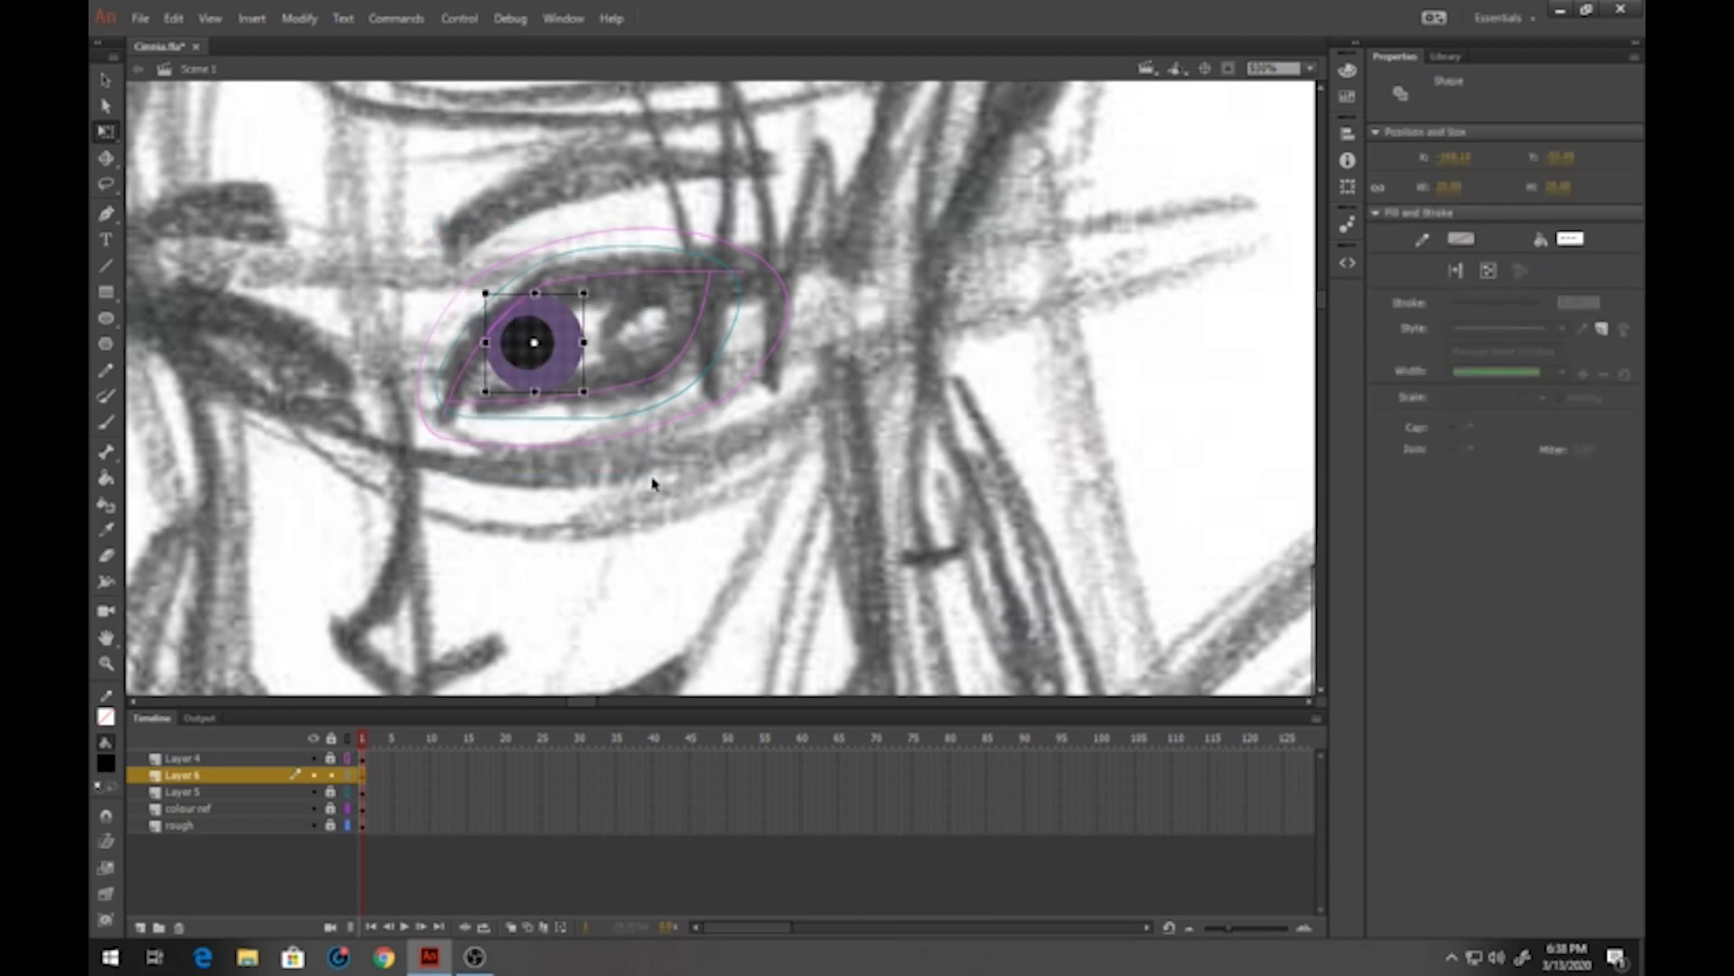
key(F8)
text(Cinna-34-pupil)
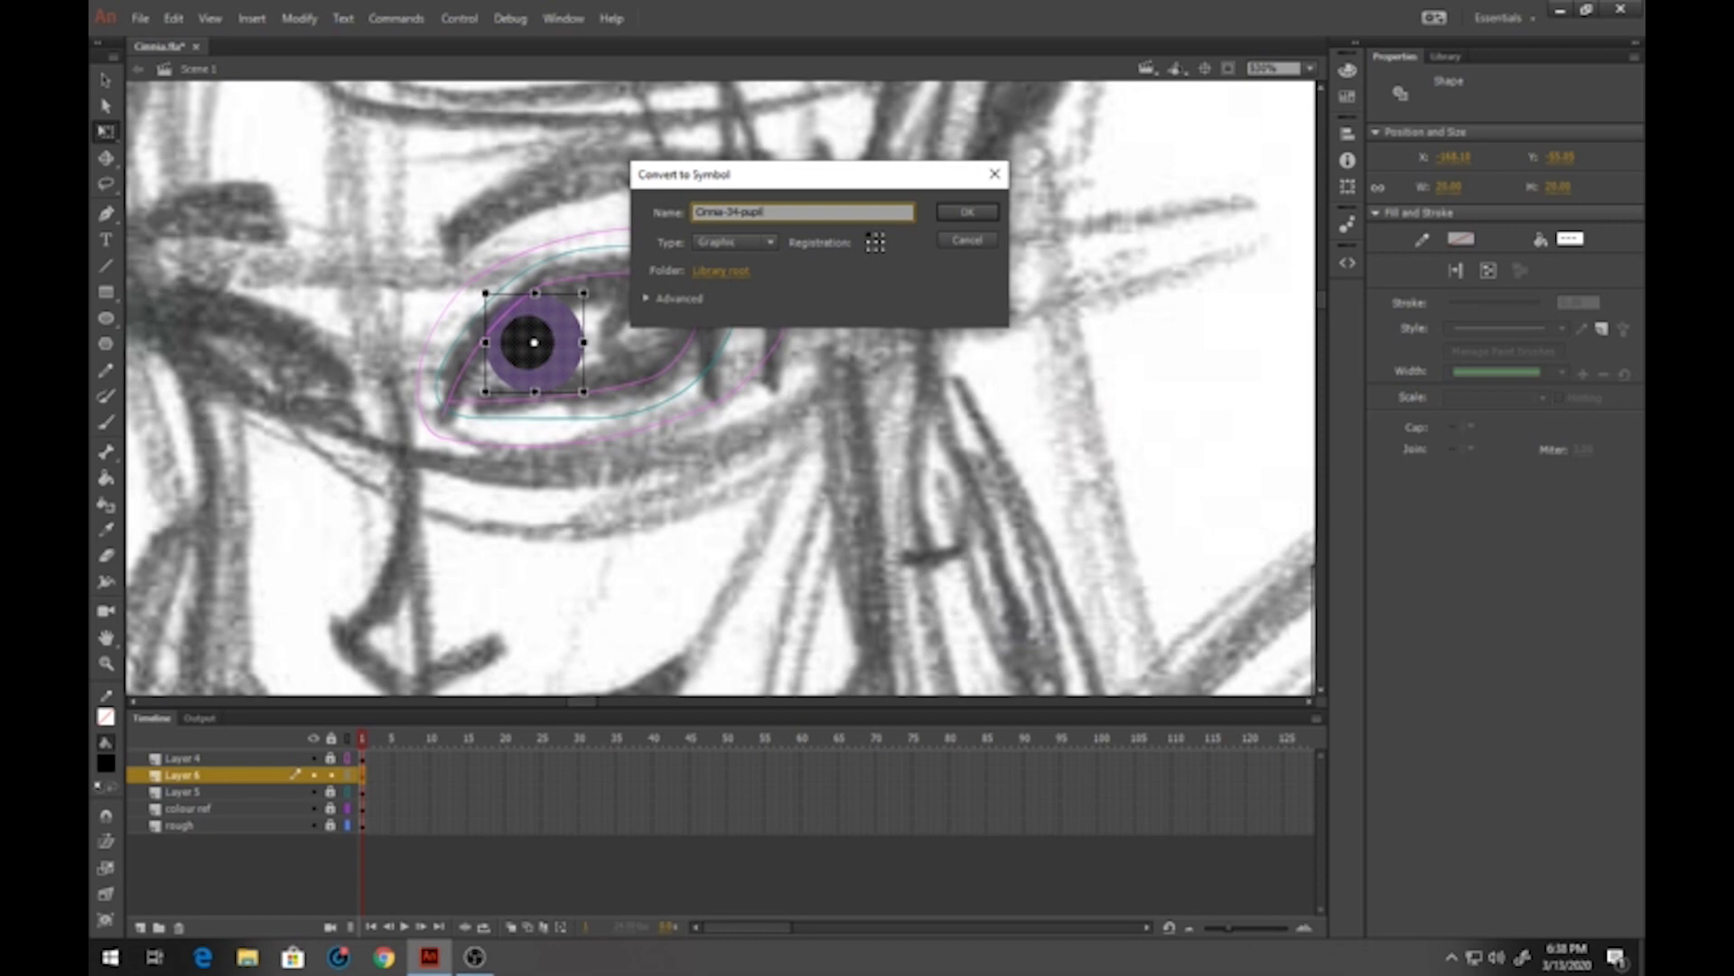
key(Return)
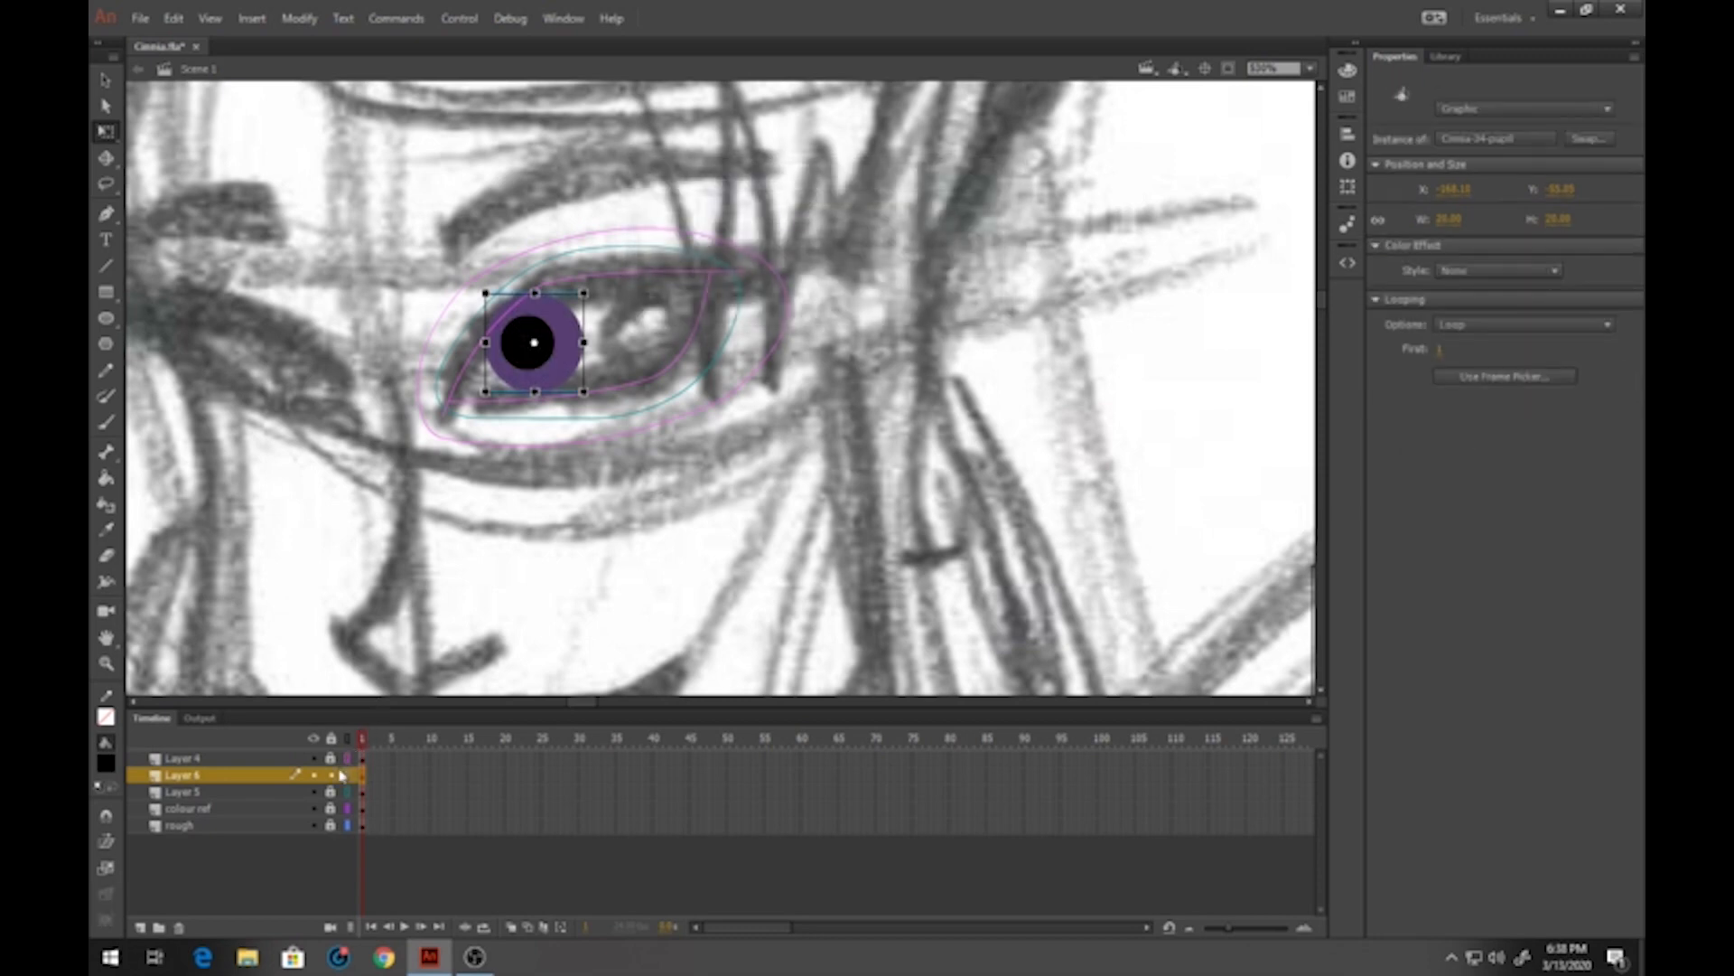
Lock the pupil's layer, show it as outlines, and add a new layer between it and the eye symbol's layer
click(346, 779)
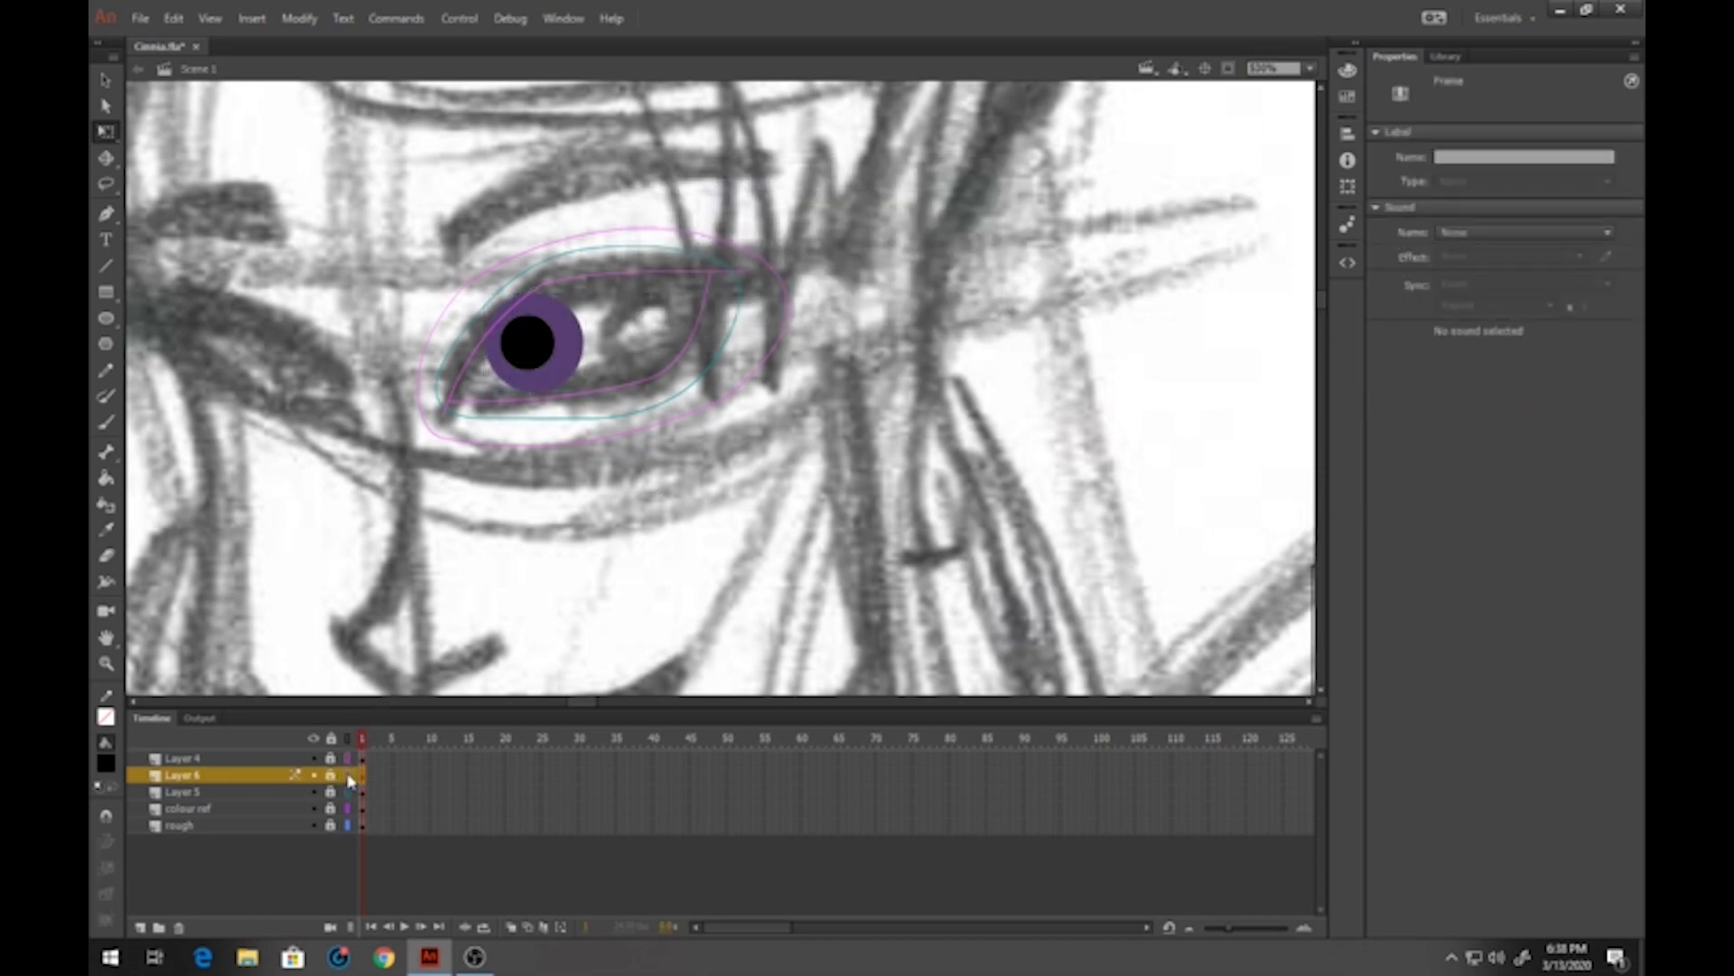
click(348, 776)
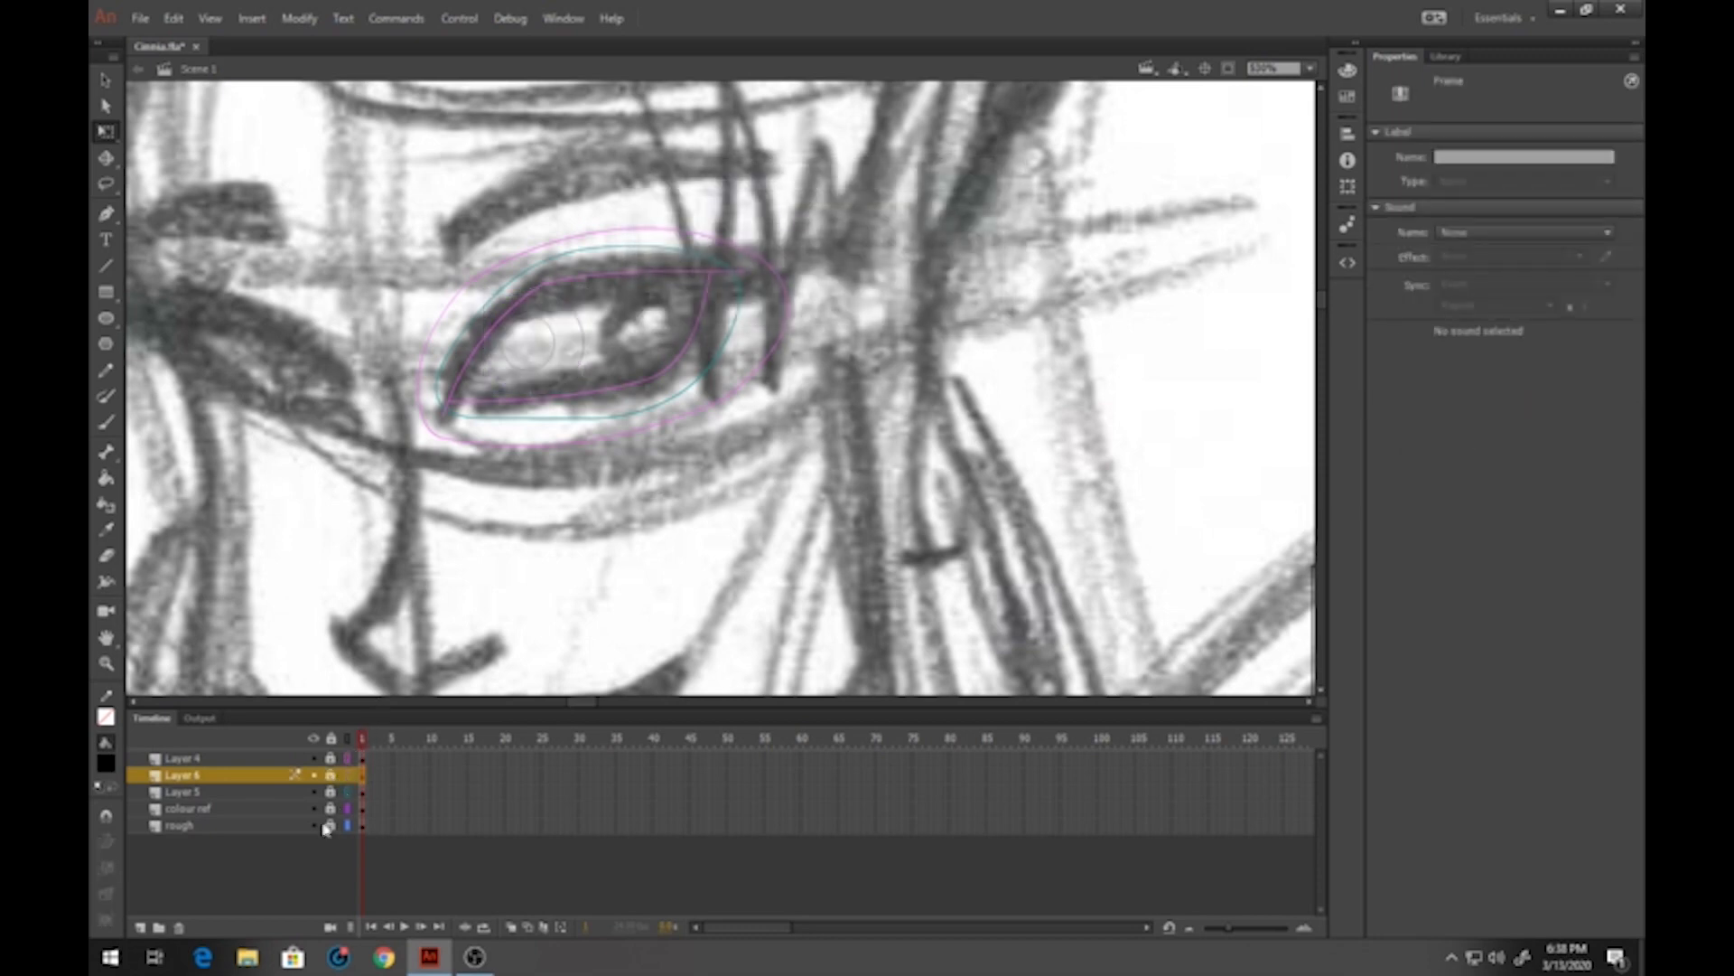
click(141, 928)
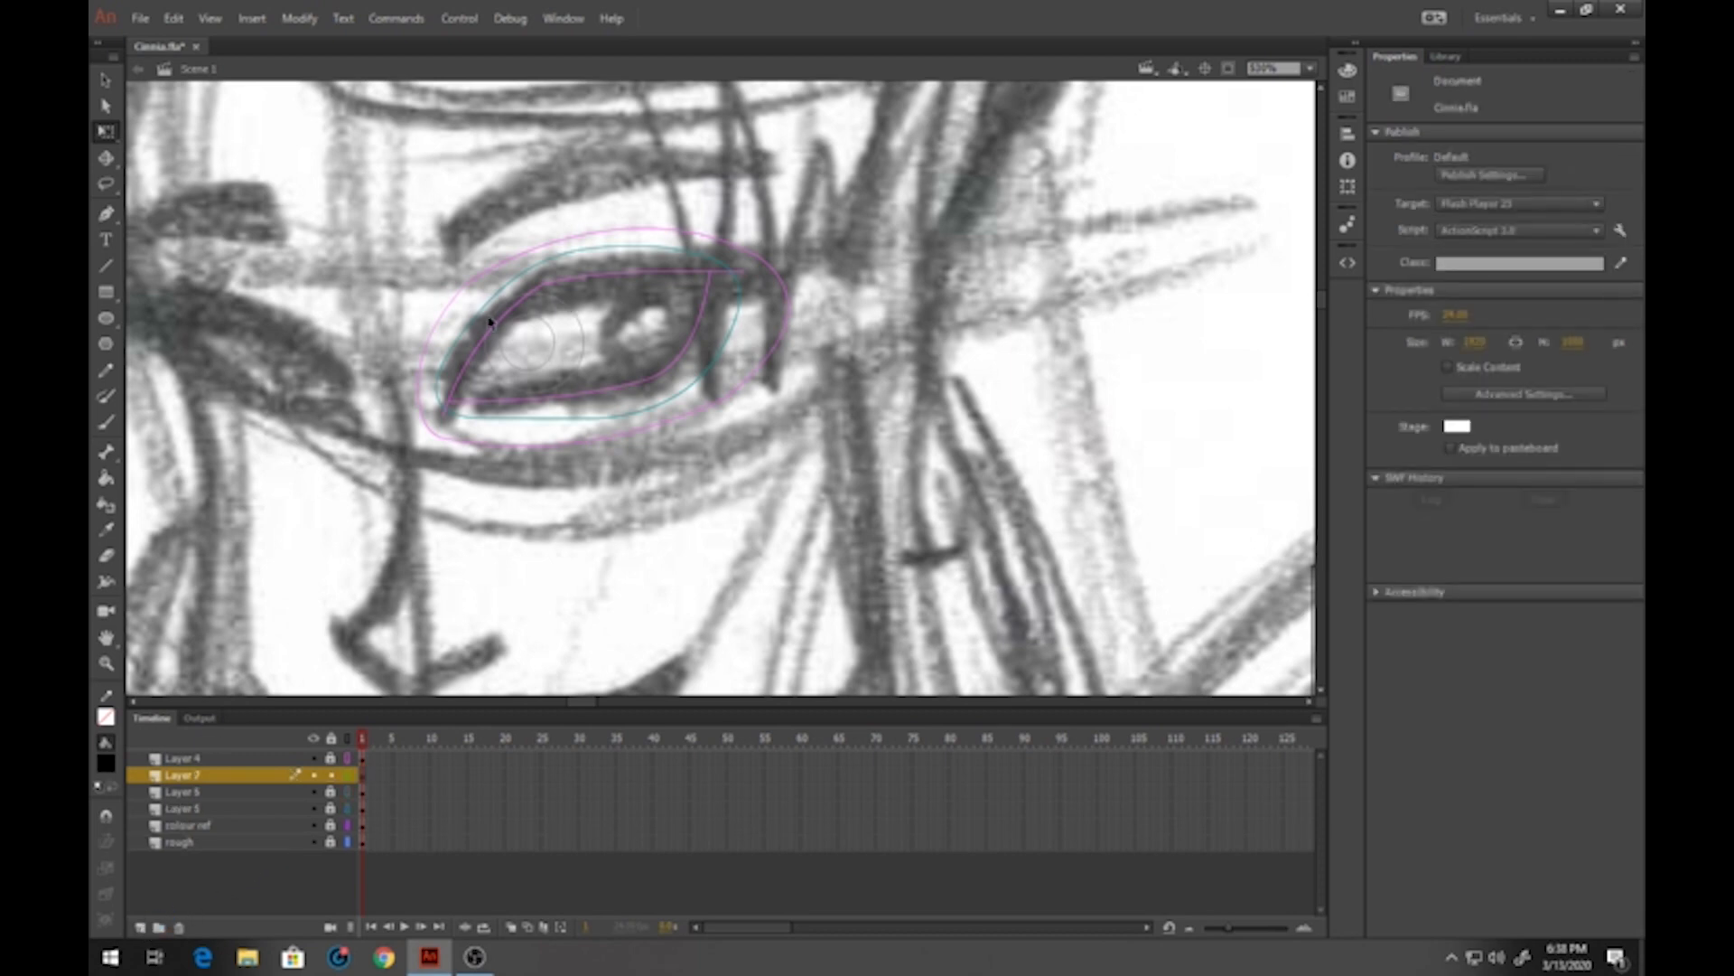
Draw a skin-coloured rectangle with a black stroke over the upper eye area, sampling the fill from the existing eye skin shape
click(106, 292)
click(106, 717)
click(178, 583)
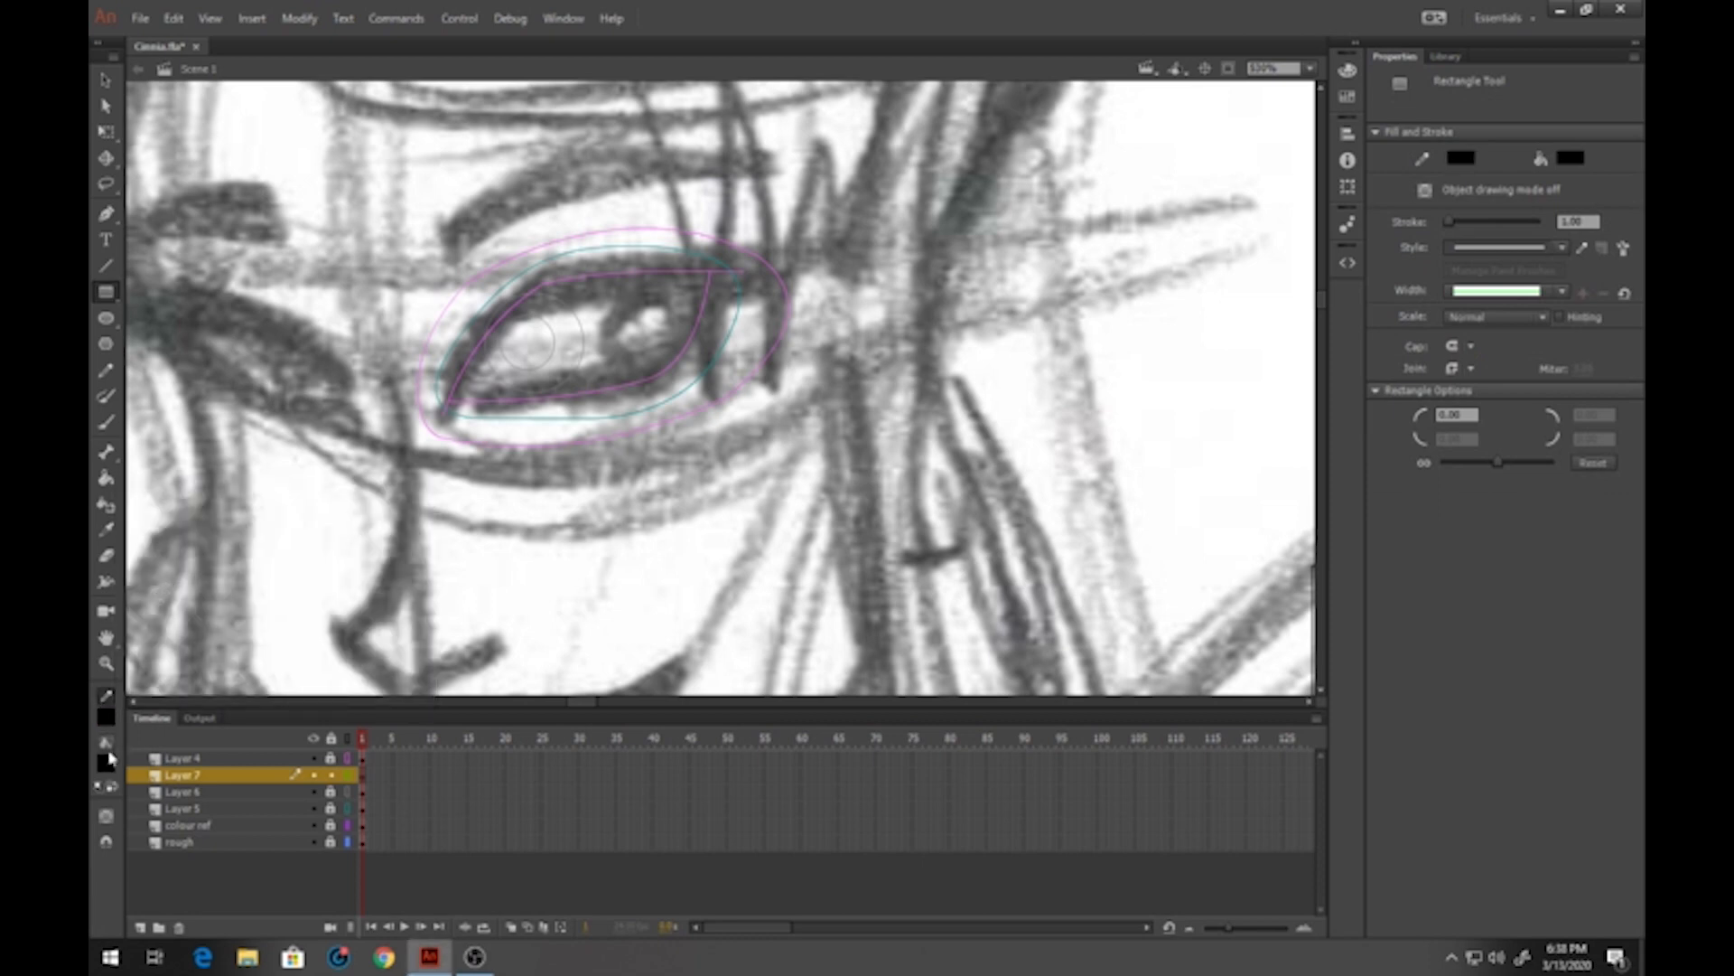
click(347, 758)
click(105, 764)
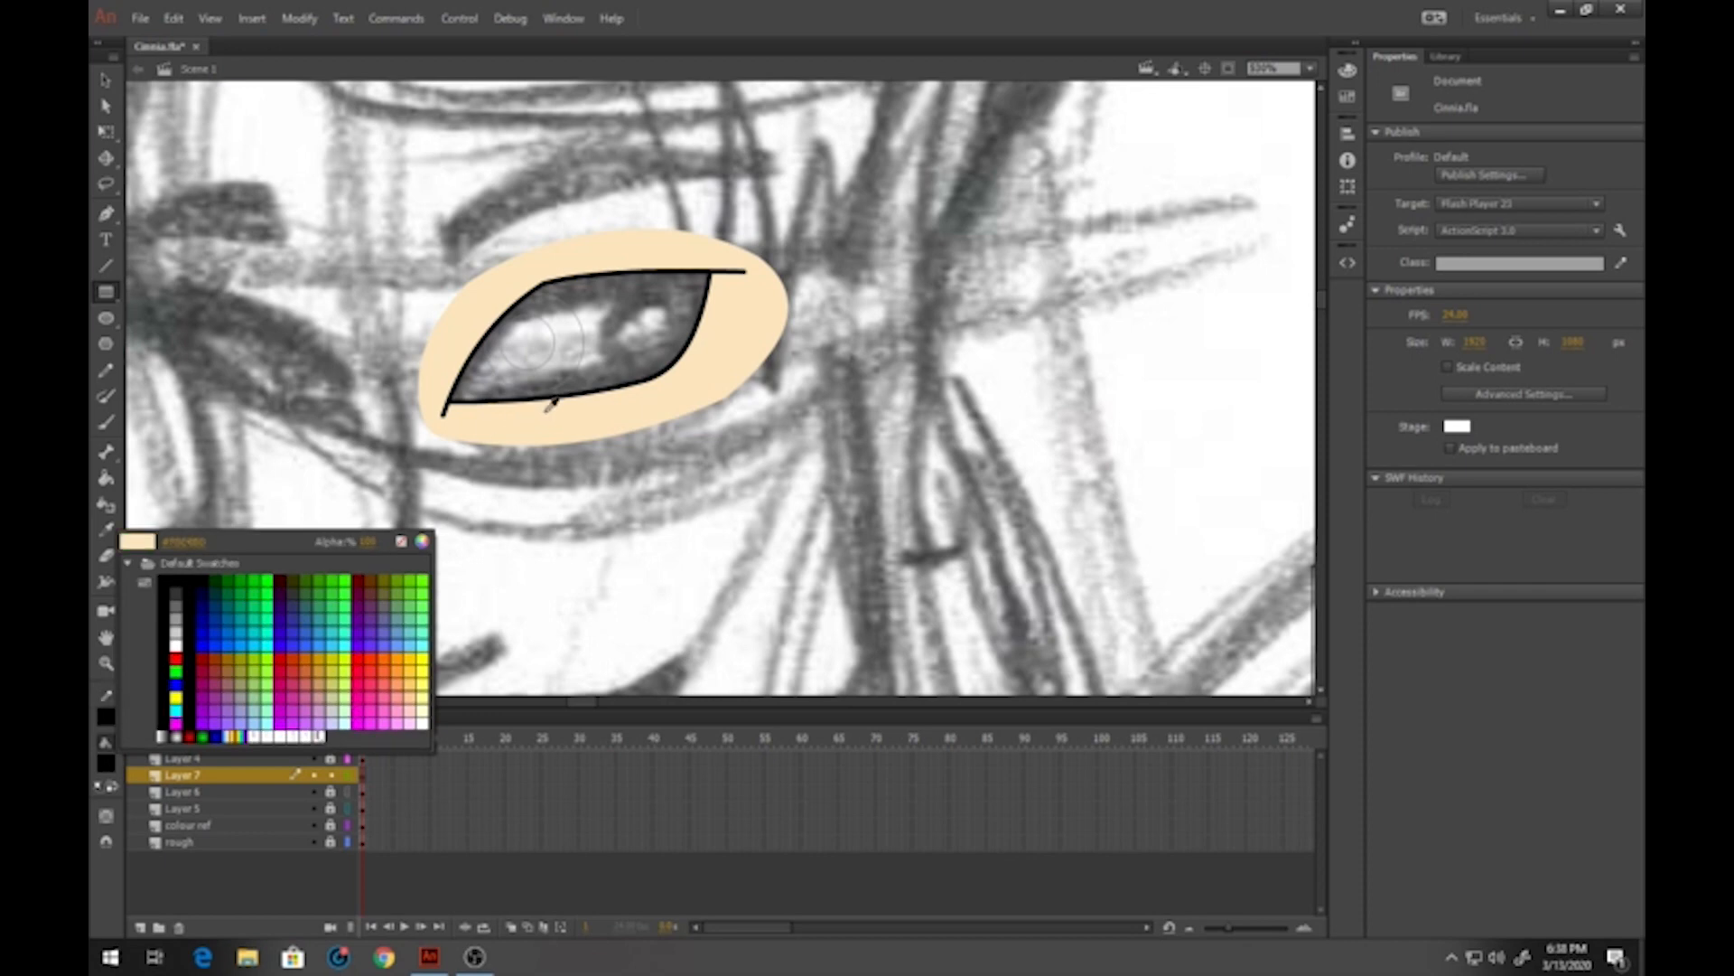
click(519, 417)
click(349, 759)
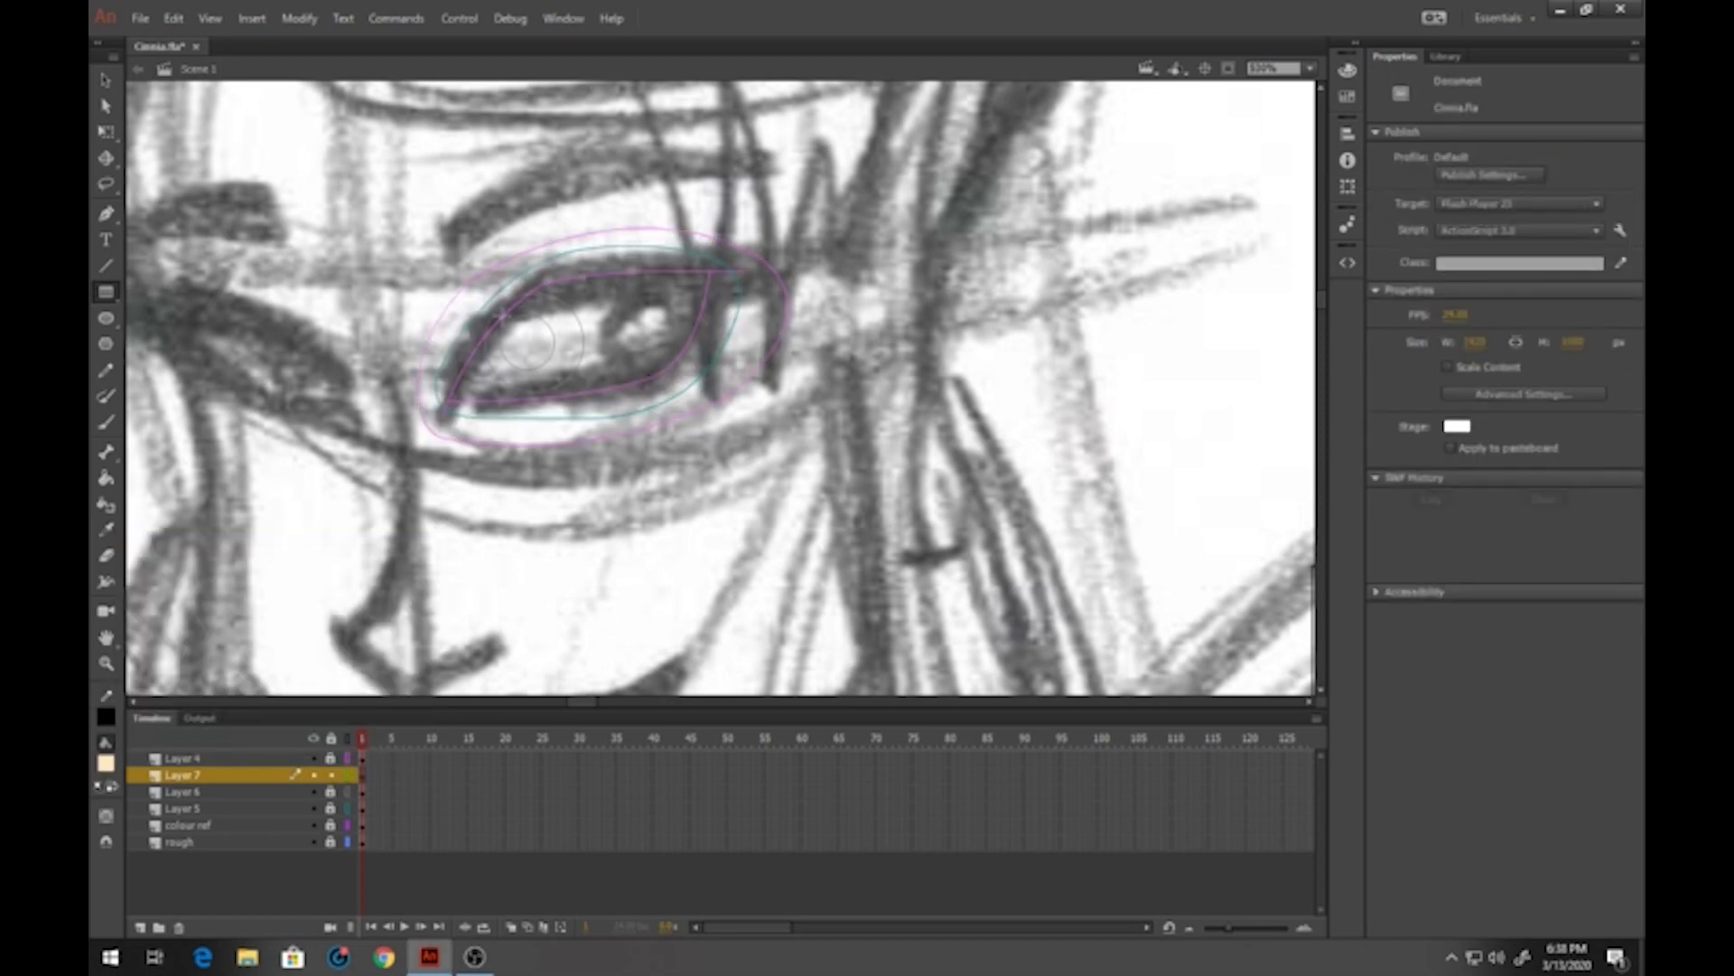
drag(481, 328, 734, 254)
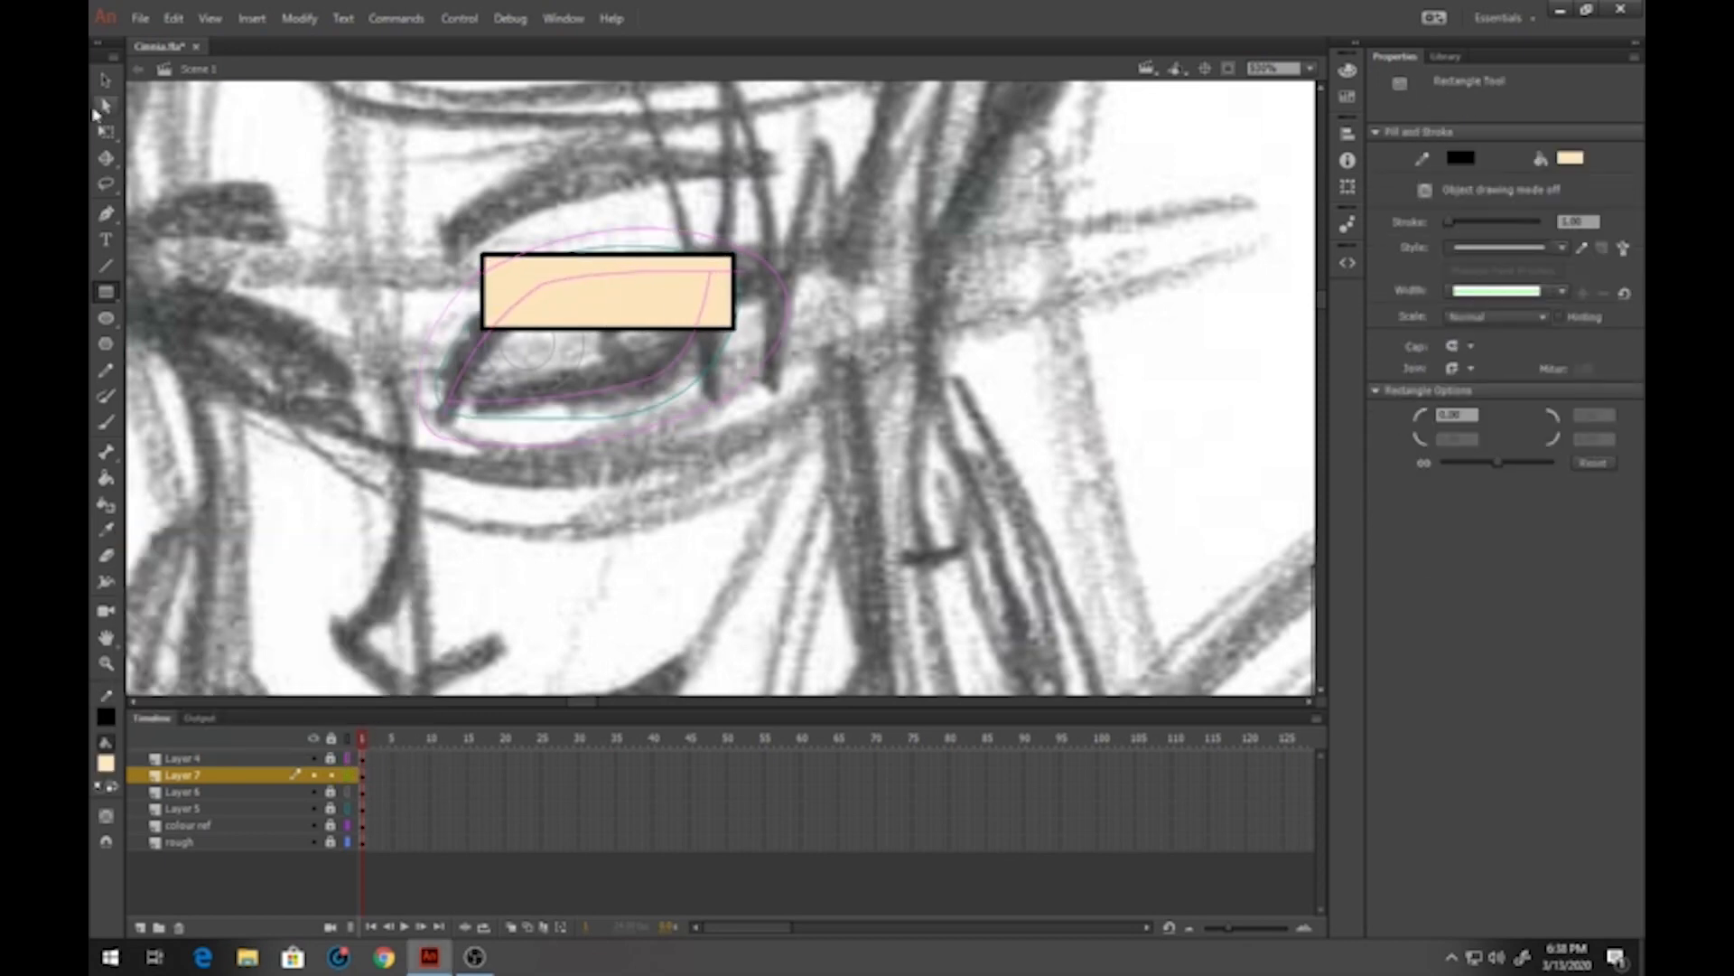
Reshape the rectangle into an upper eyelid by moving its corners and bending its edges along the sketched lid
click(106, 79)
mouse_move(734, 328)
mouse_down()
mouse_move(732, 262)
mouse_move(734, 301)
mouse_up()
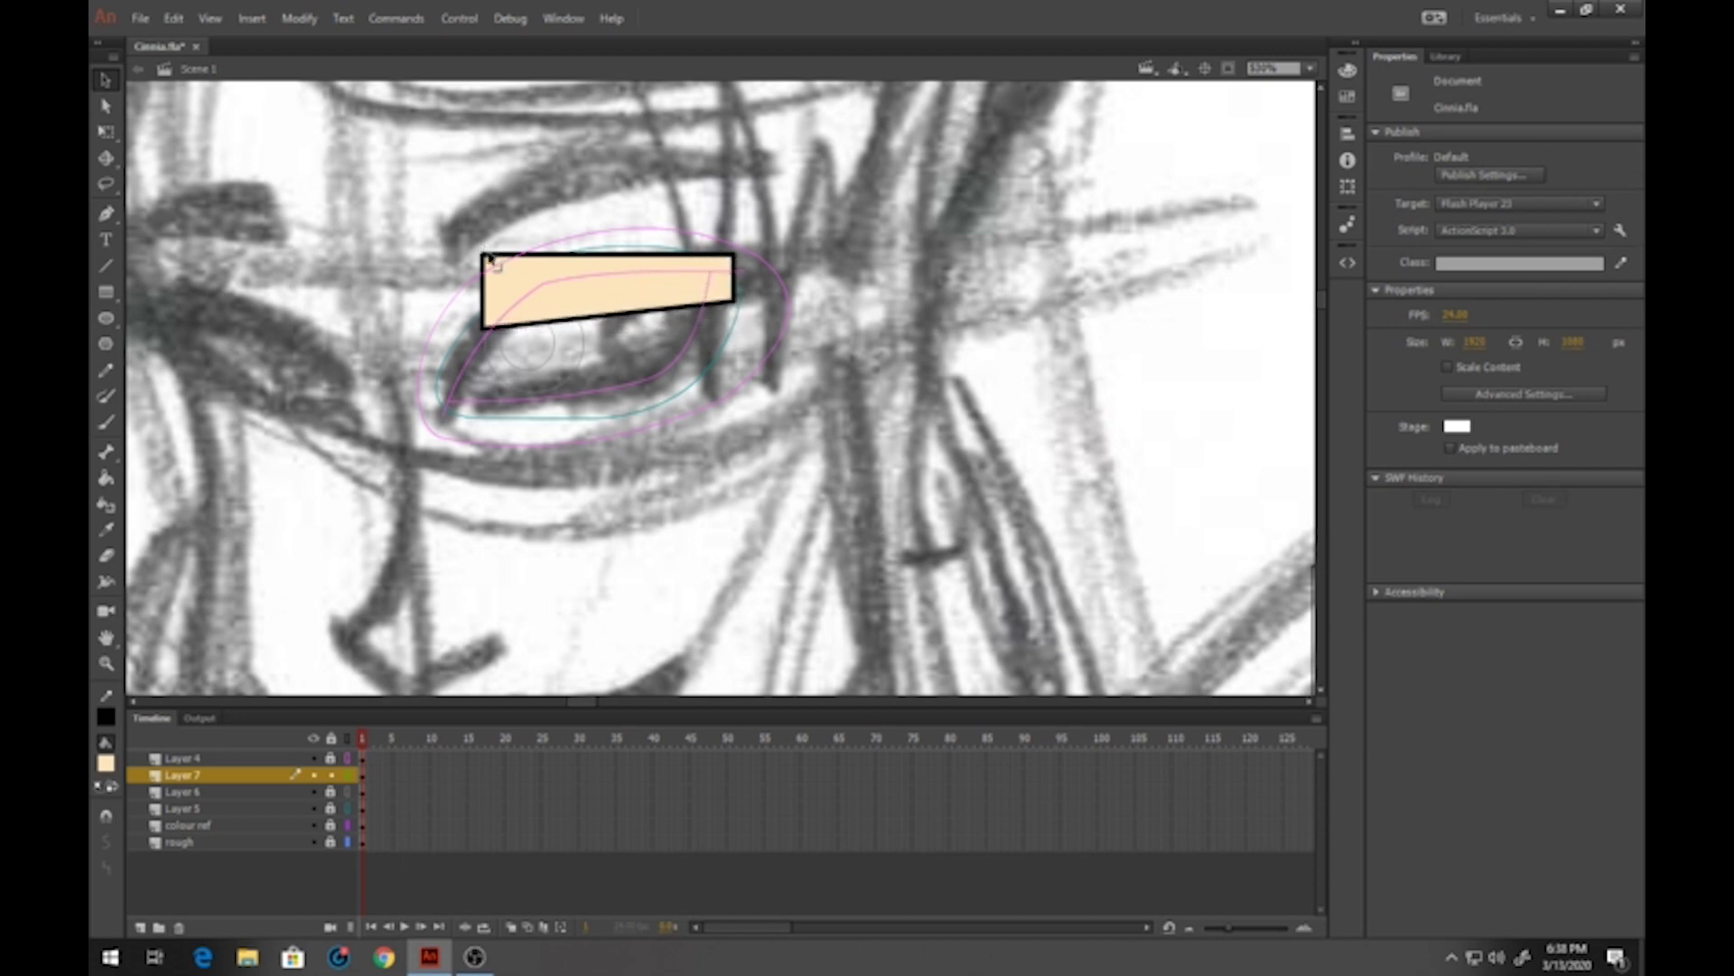
drag(486, 256, 511, 267)
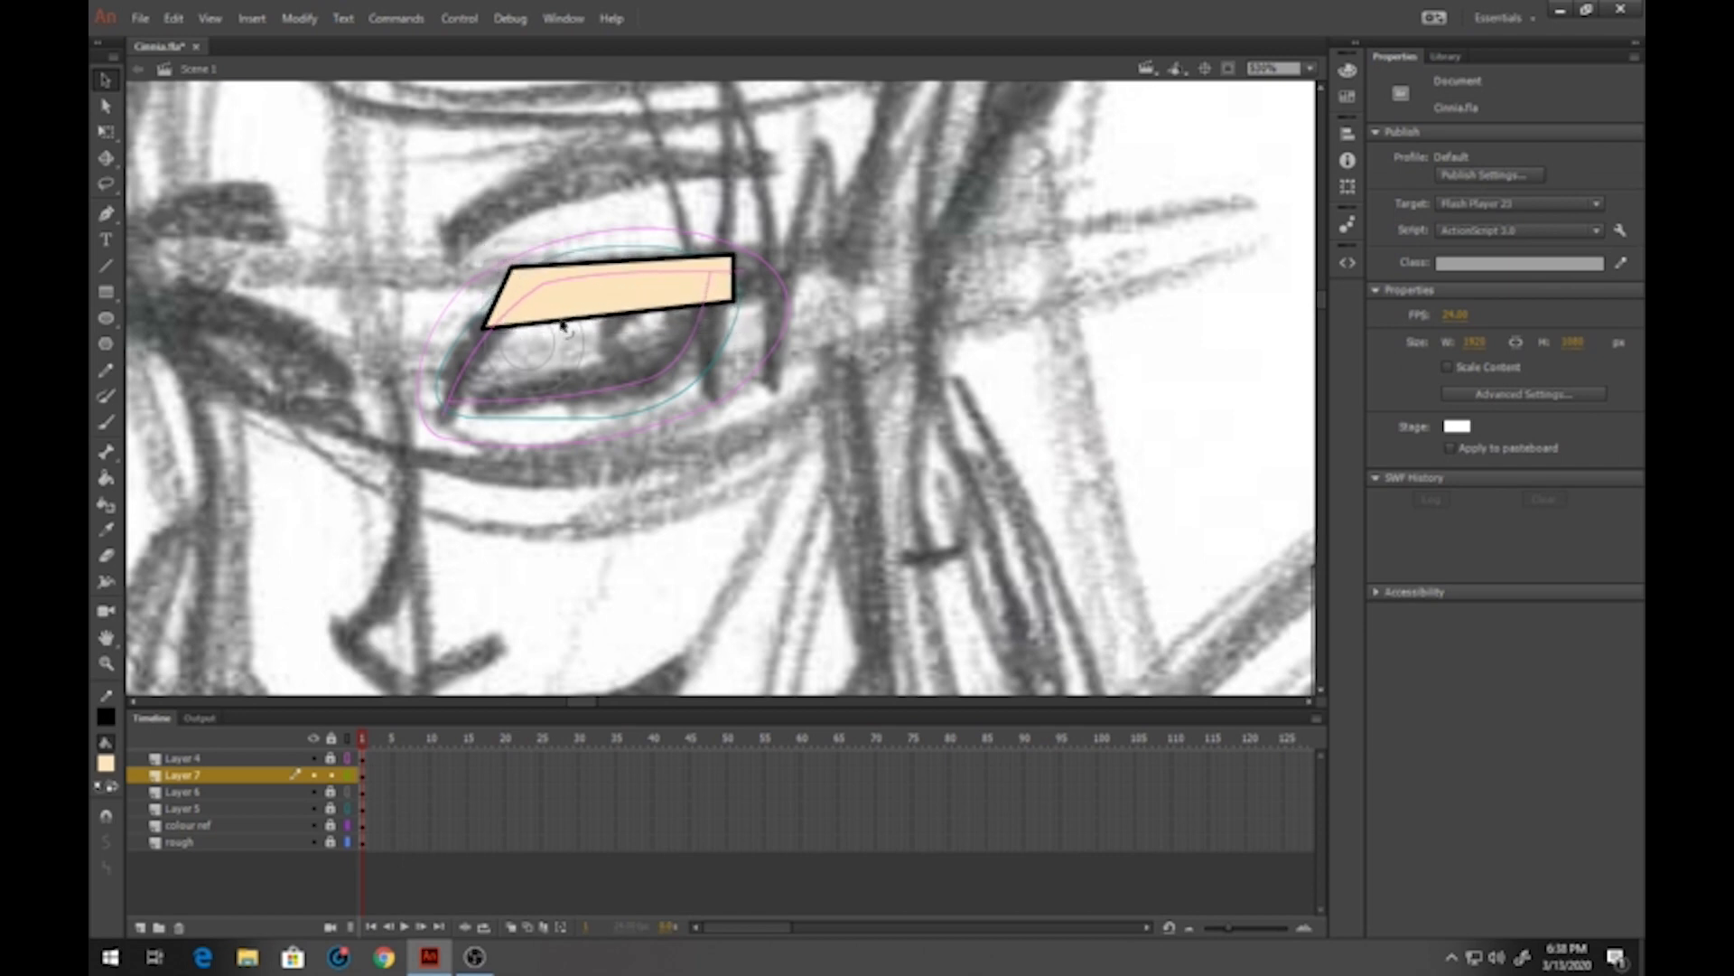
drag(562, 323, 479, 333)
drag(569, 272, 497, 283)
drag(732, 282, 740, 278)
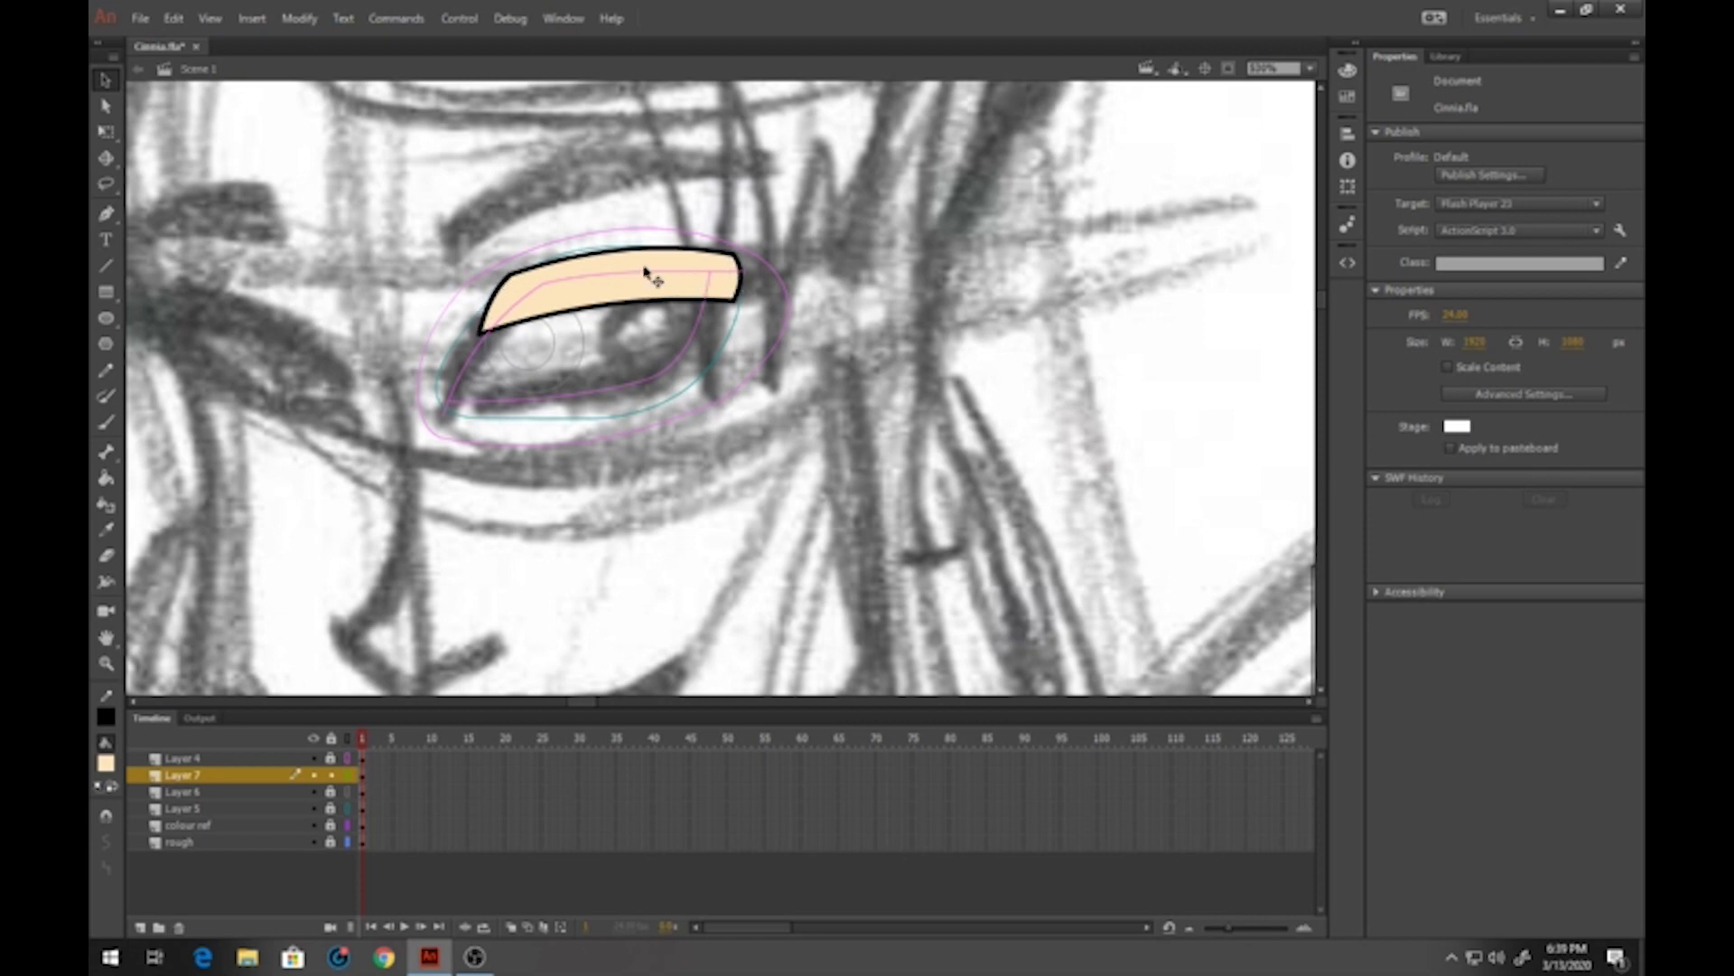
drag(479, 332, 474, 340)
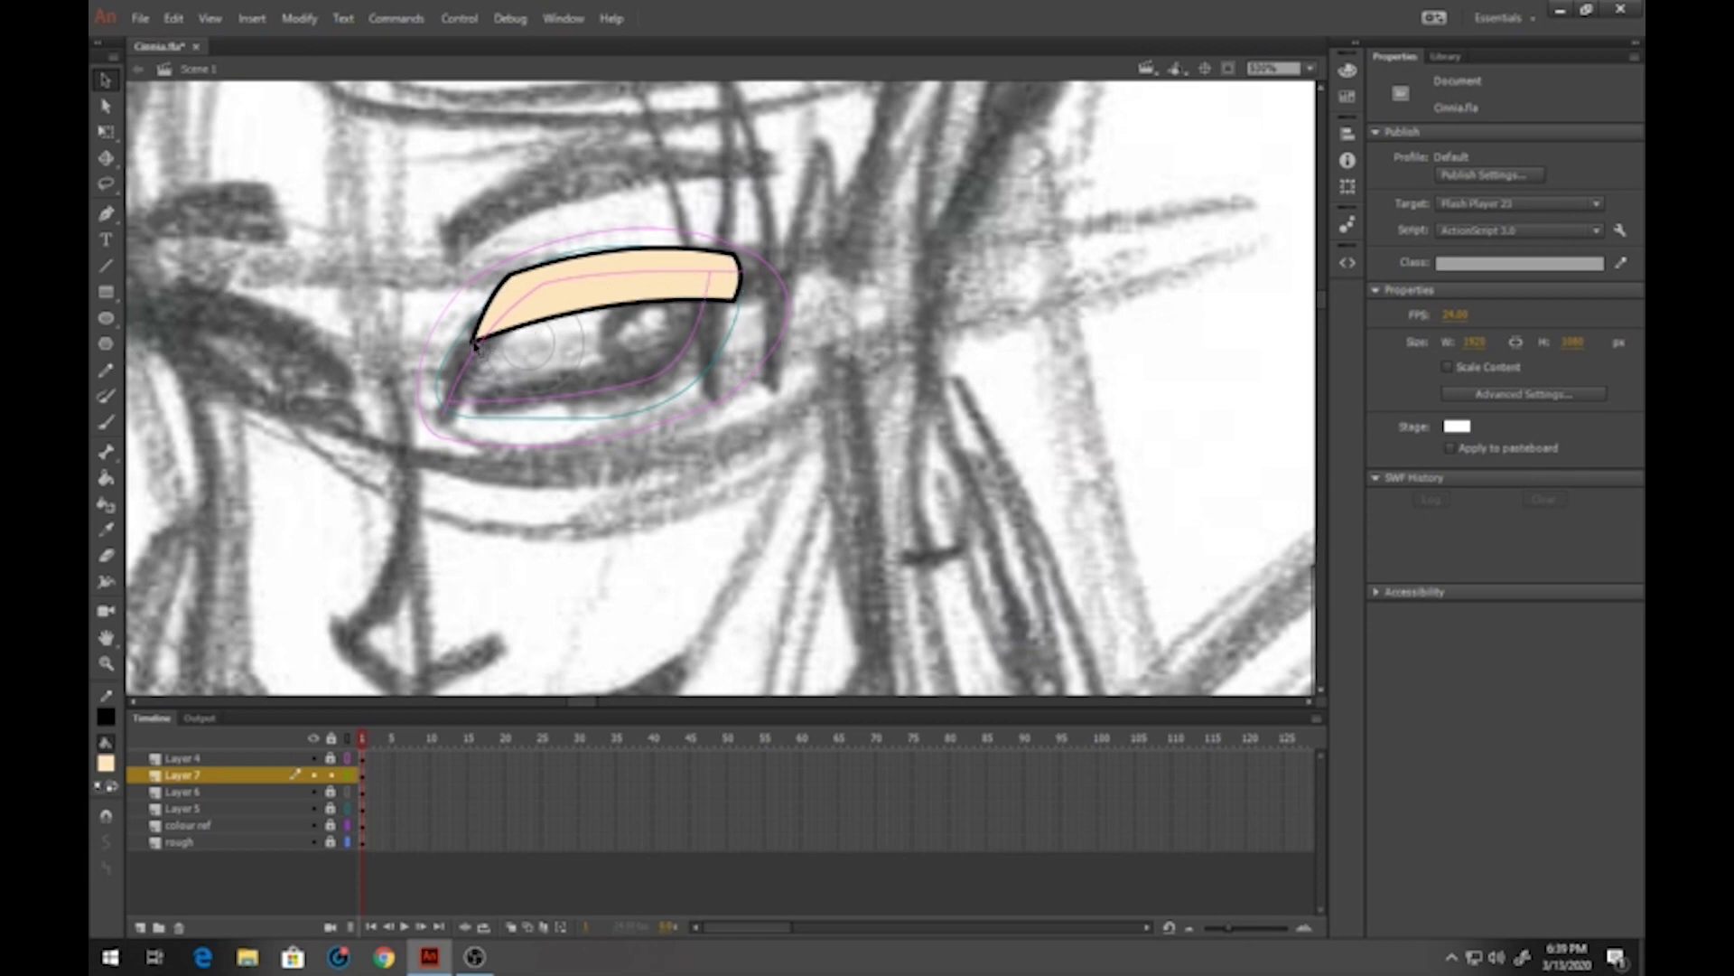
Convert the whole eyelid shape to a Graphic symbol named cinnia-34-lid1
click(590, 298)
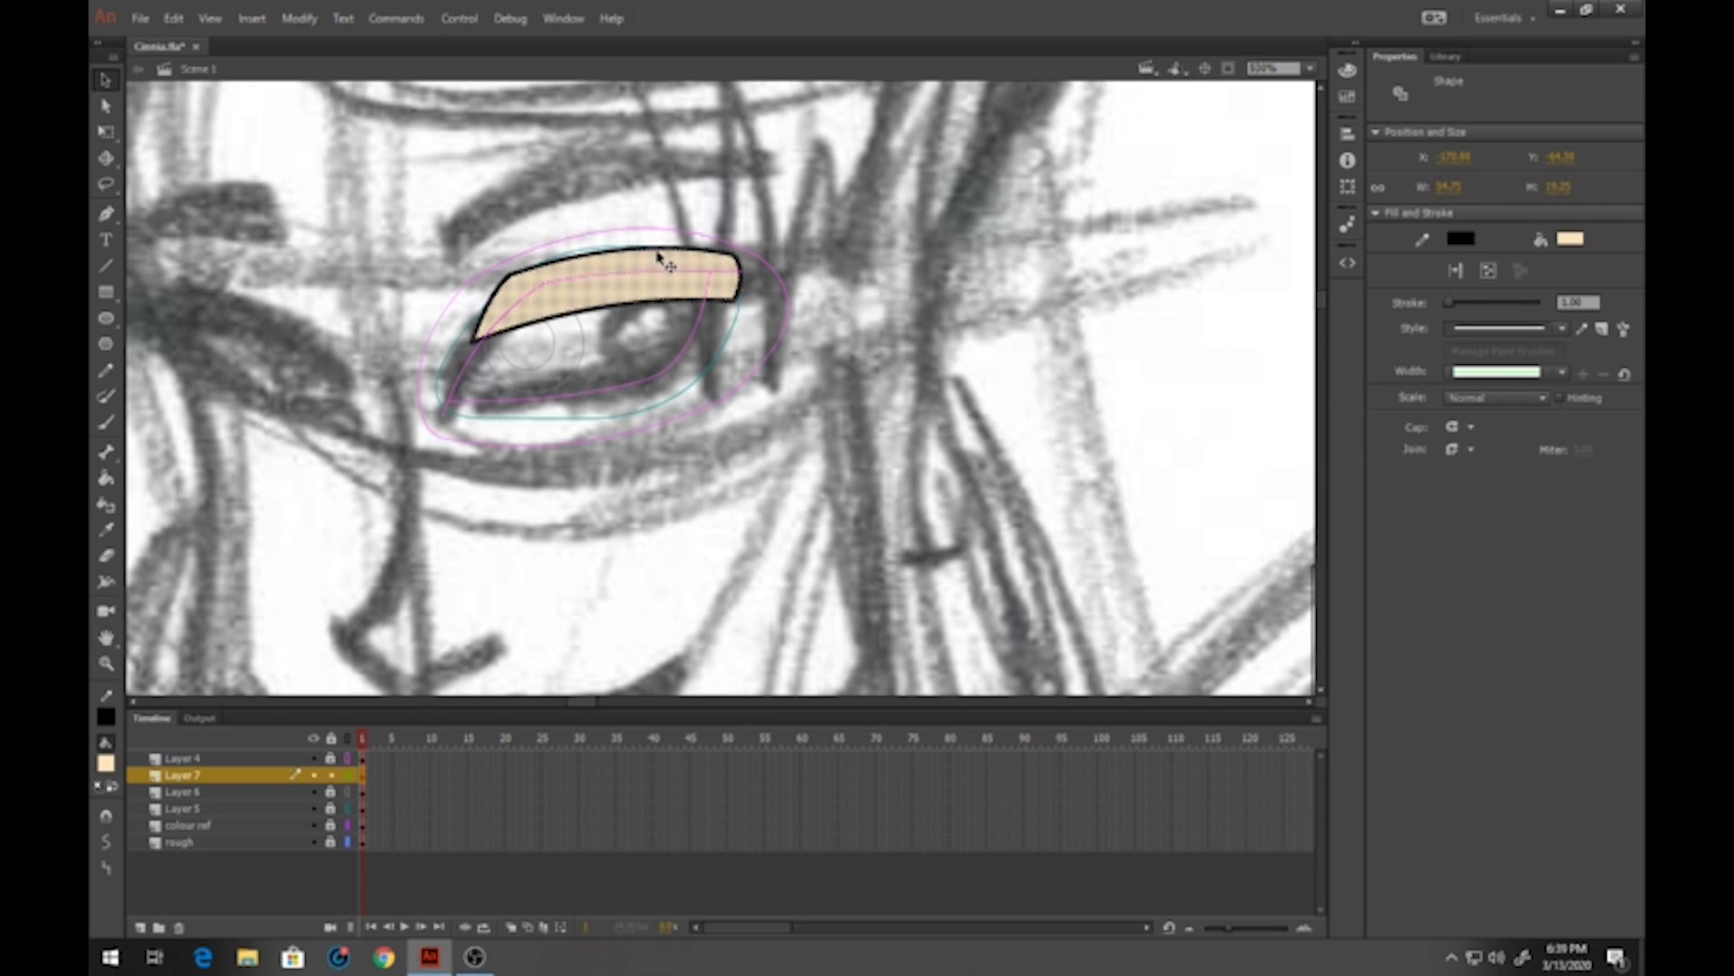
key(F8)
text(drm)
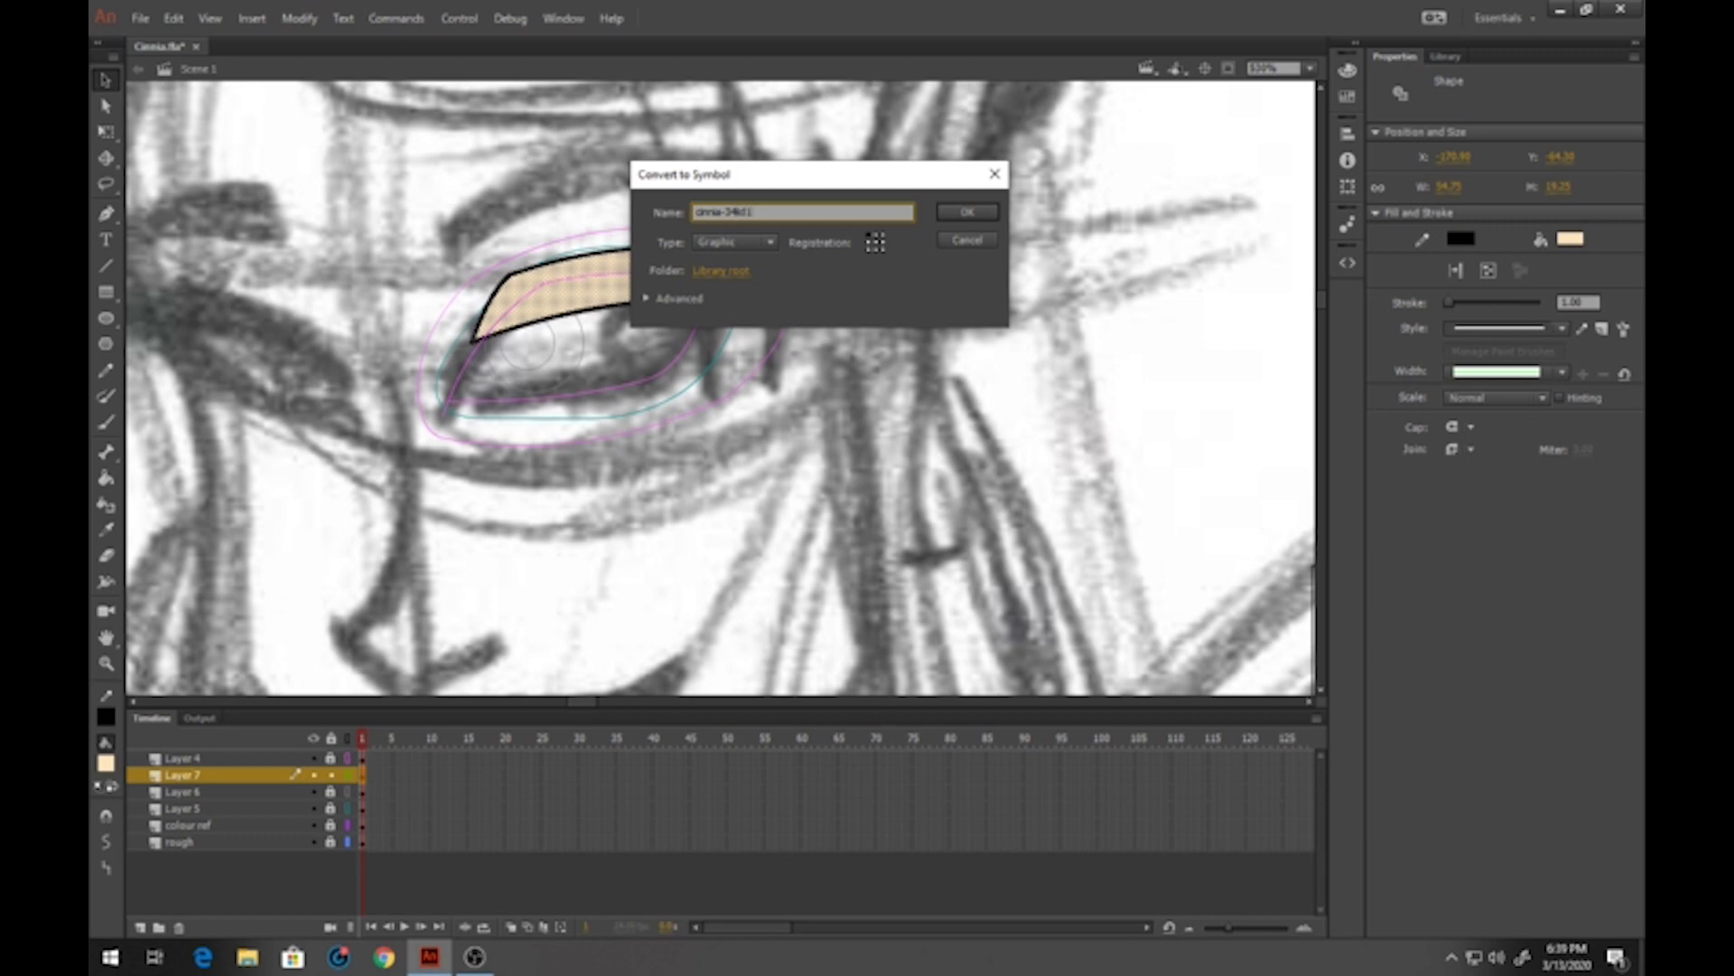
text(nia-34d1)
key(Return)
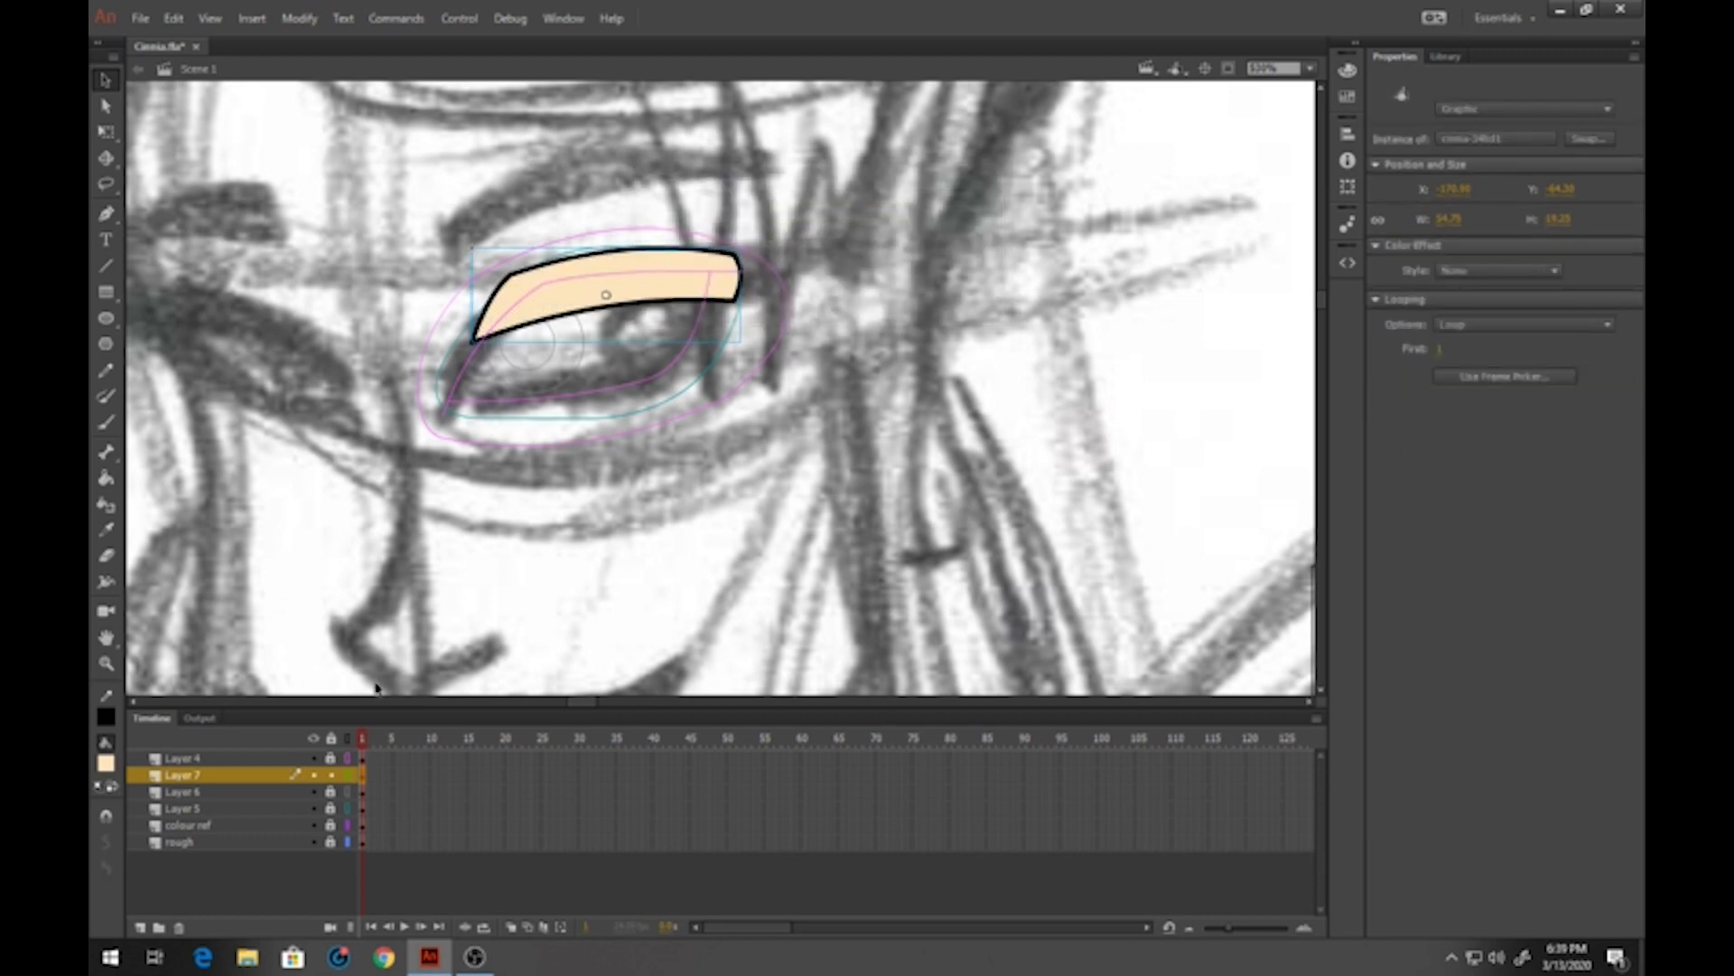
Lock the eyelid's layer, show it as outlines, and add a new layer above Layer 4
click(332, 775)
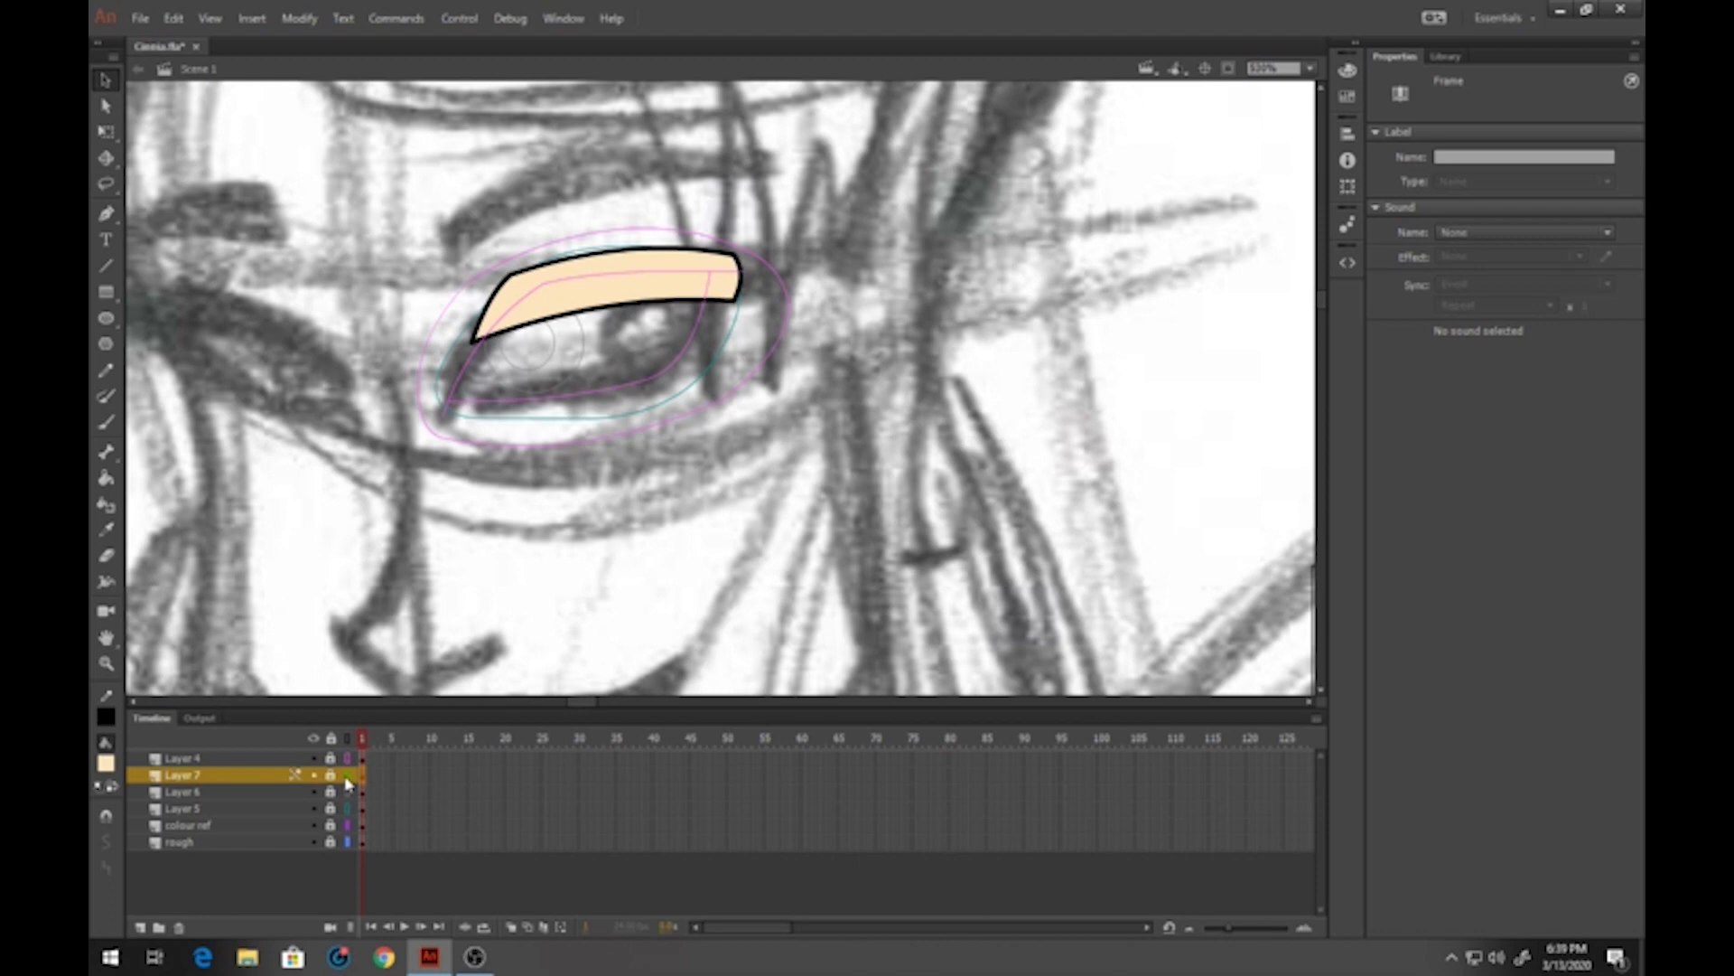
click(348, 775)
click(246, 761)
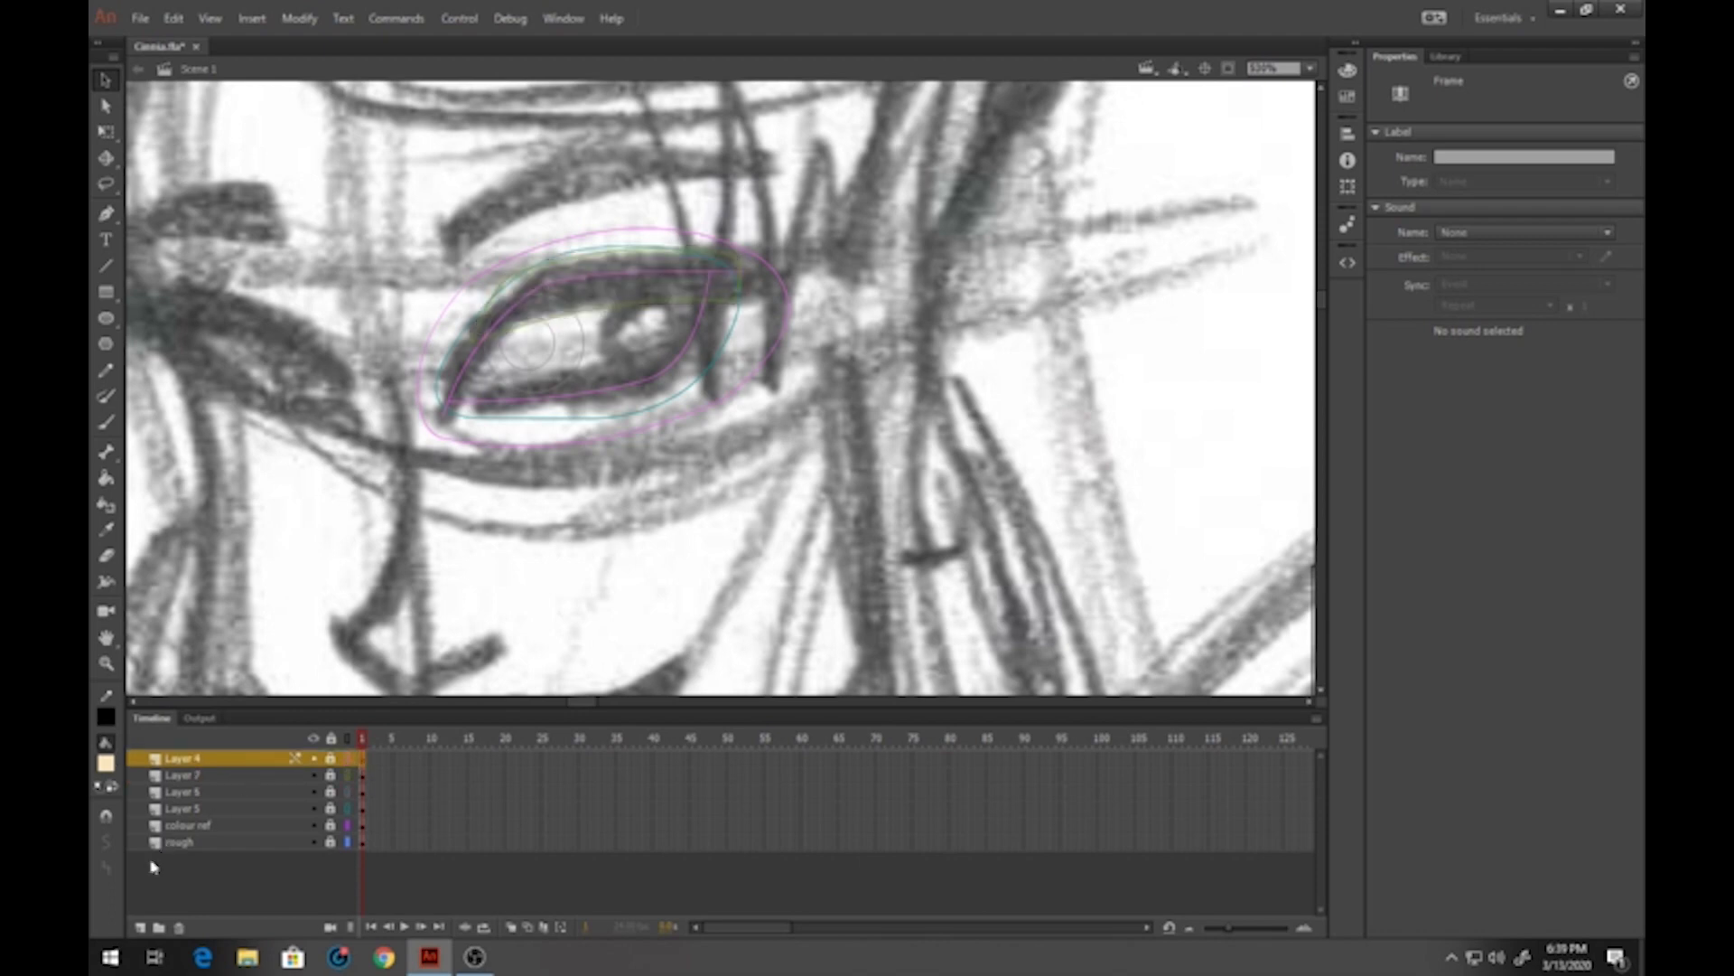
click(140, 927)
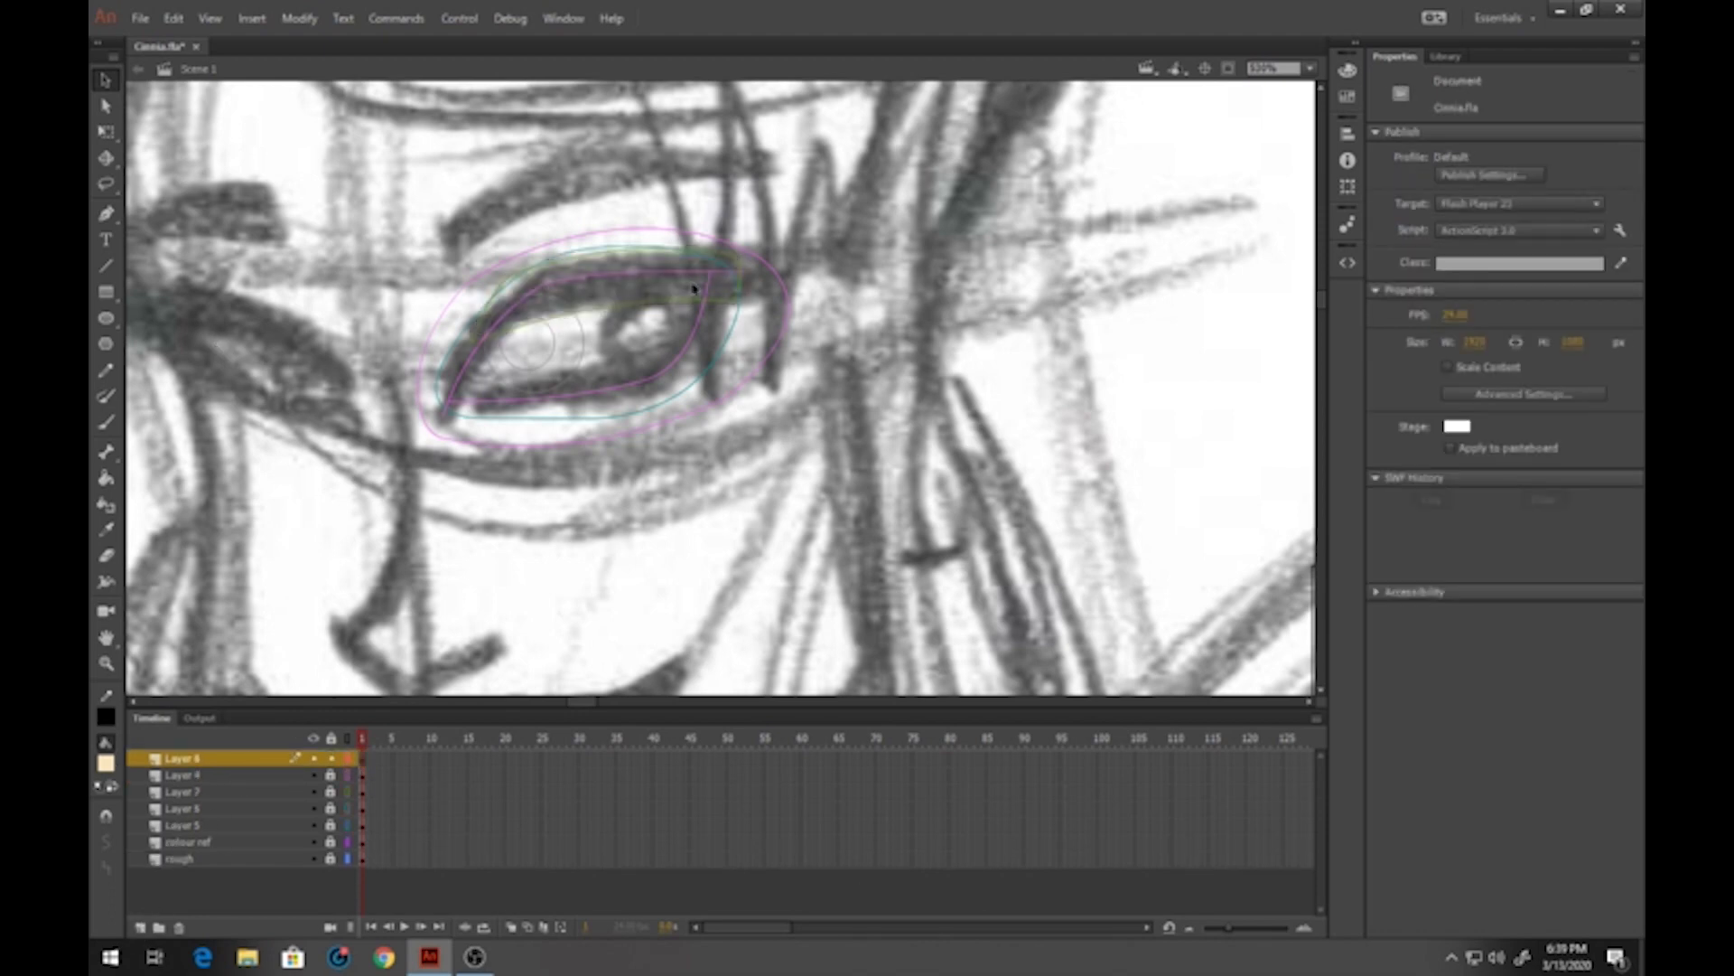
Draw a closed line outline for the upper lash and bend it into a tapered wing extending past the eye's outer corner
click(106, 265)
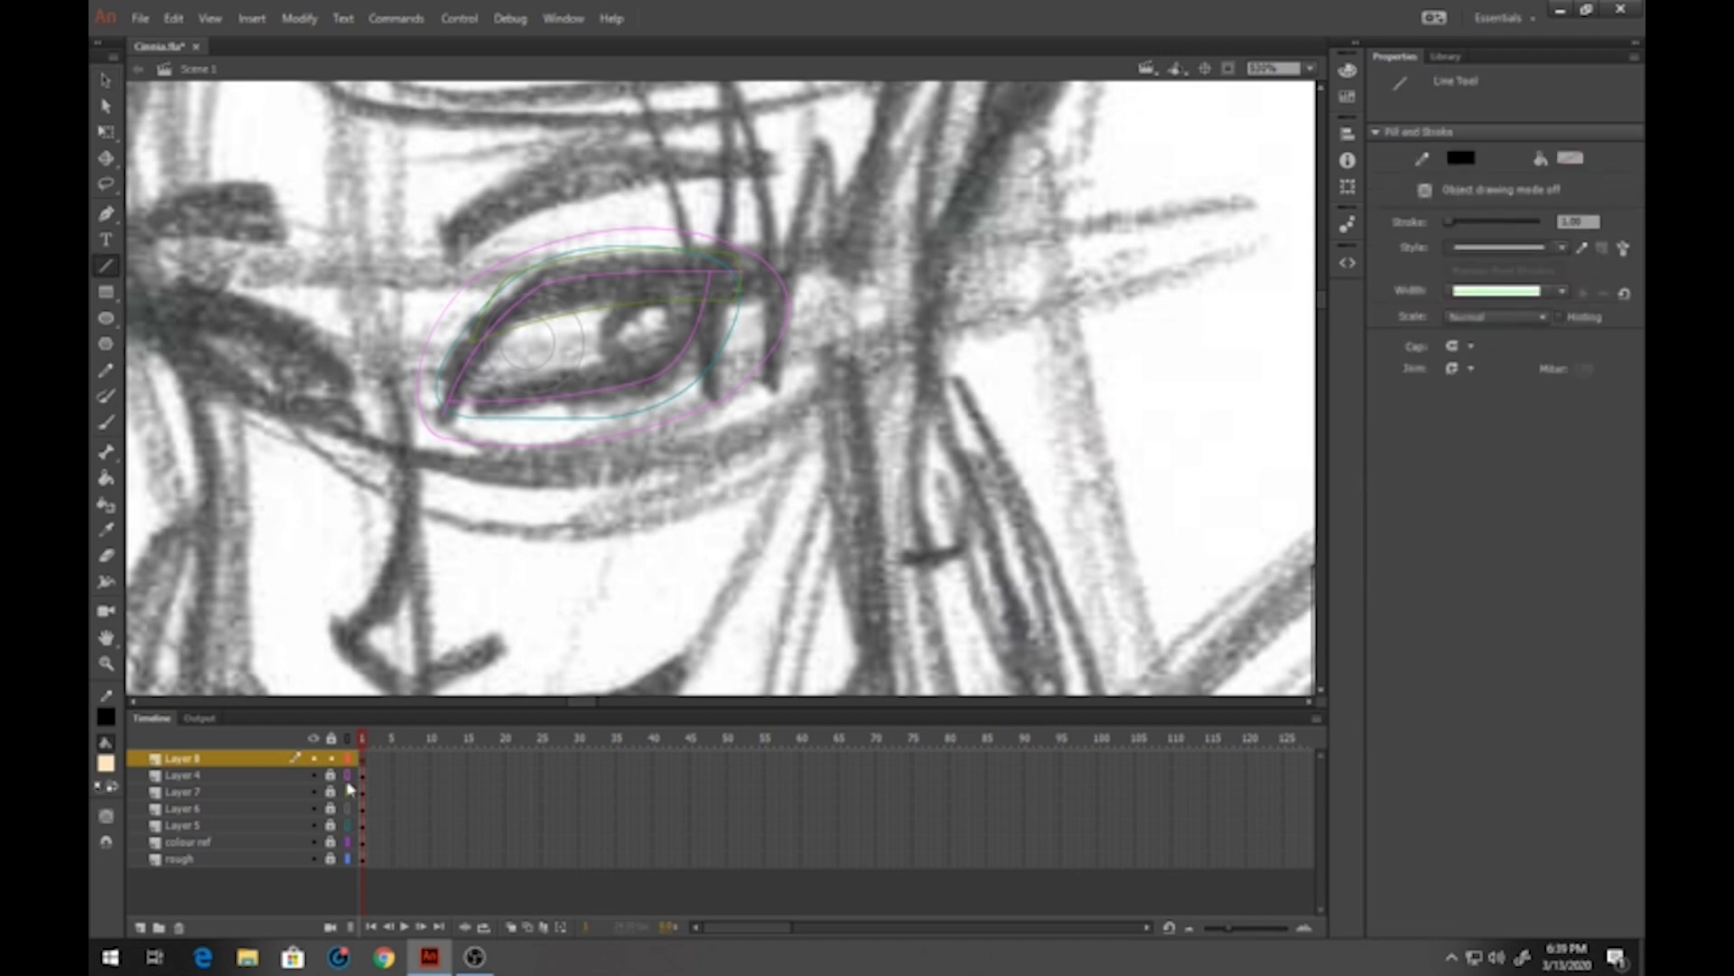
drag(348, 778, 349, 824)
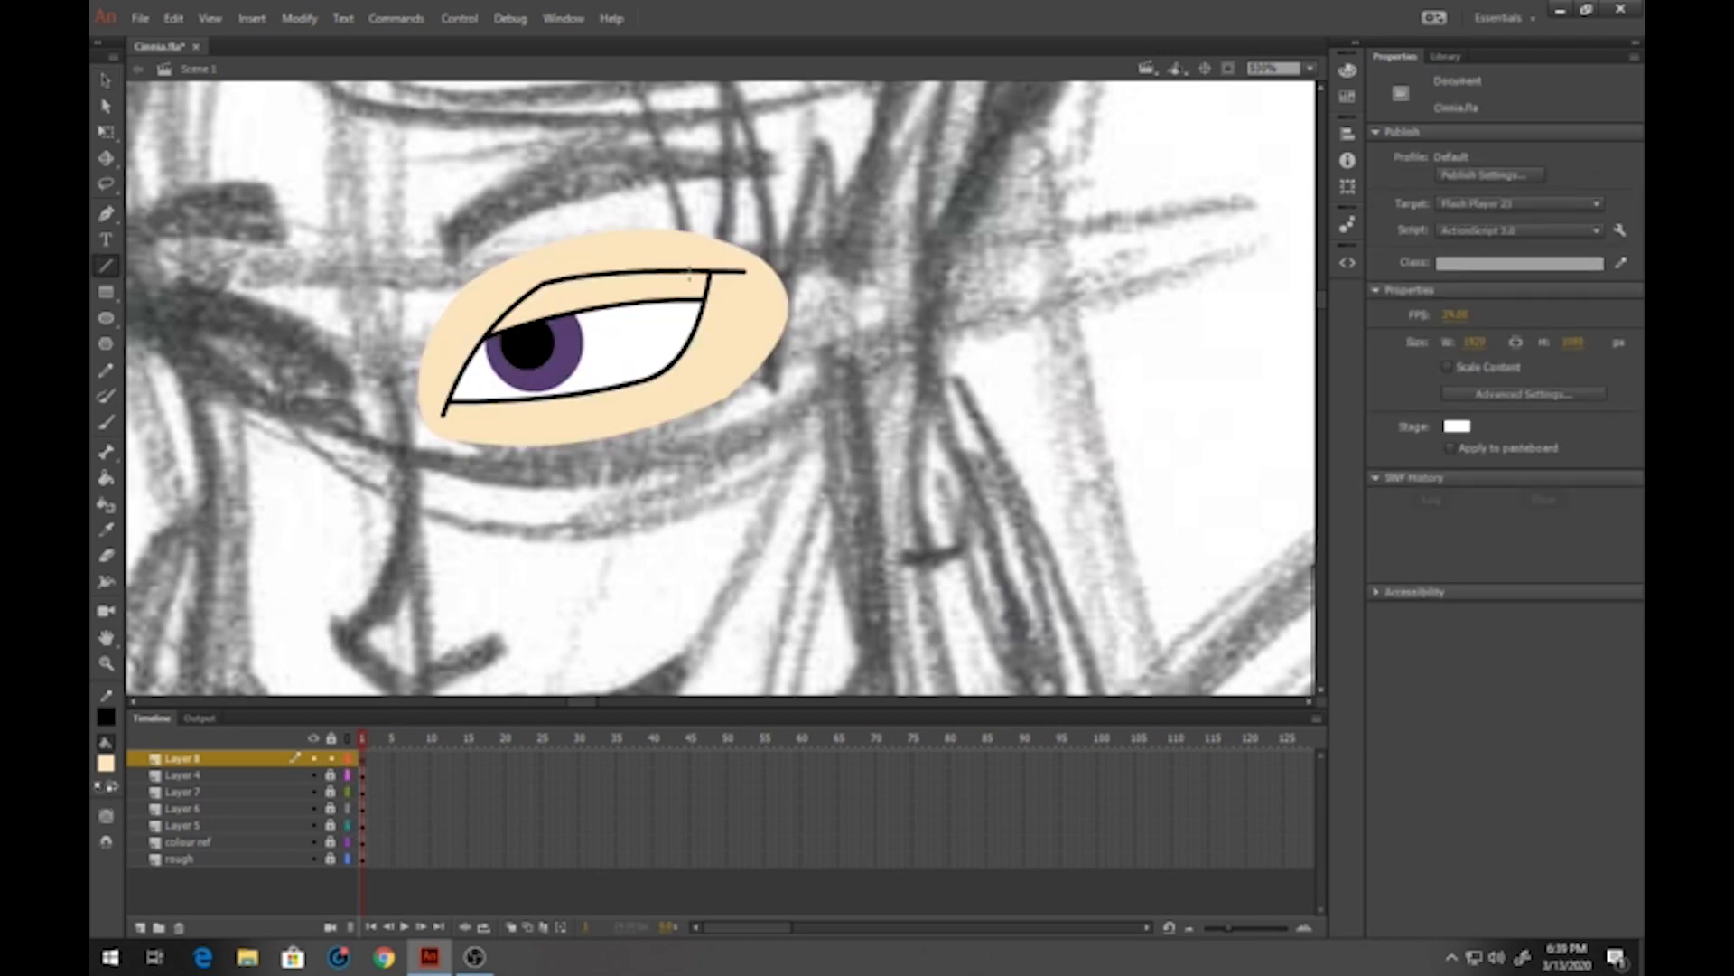
drag(351, 840, 353, 758)
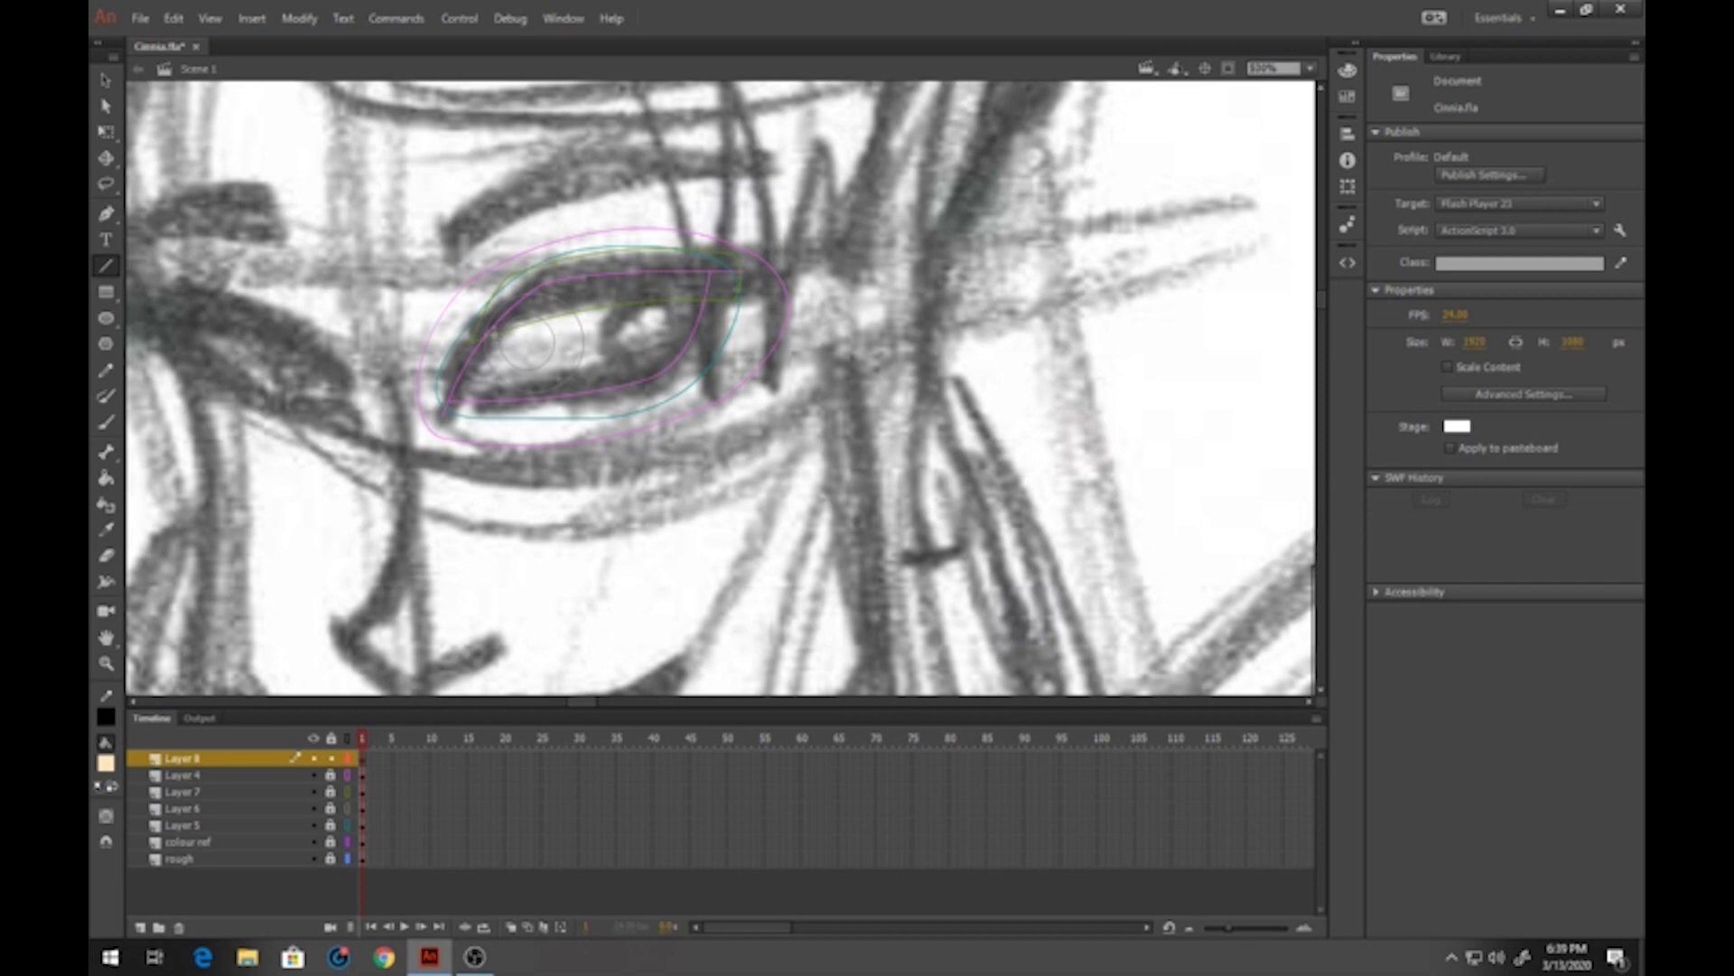
mouse_move(491, 334)
mouse_down()
mouse_move(607, 261)
mouse_move(859, 226)
mouse_move(887, 238)
mouse_move(705, 301)
mouse_move(492, 333)
mouse_up()
key(v)
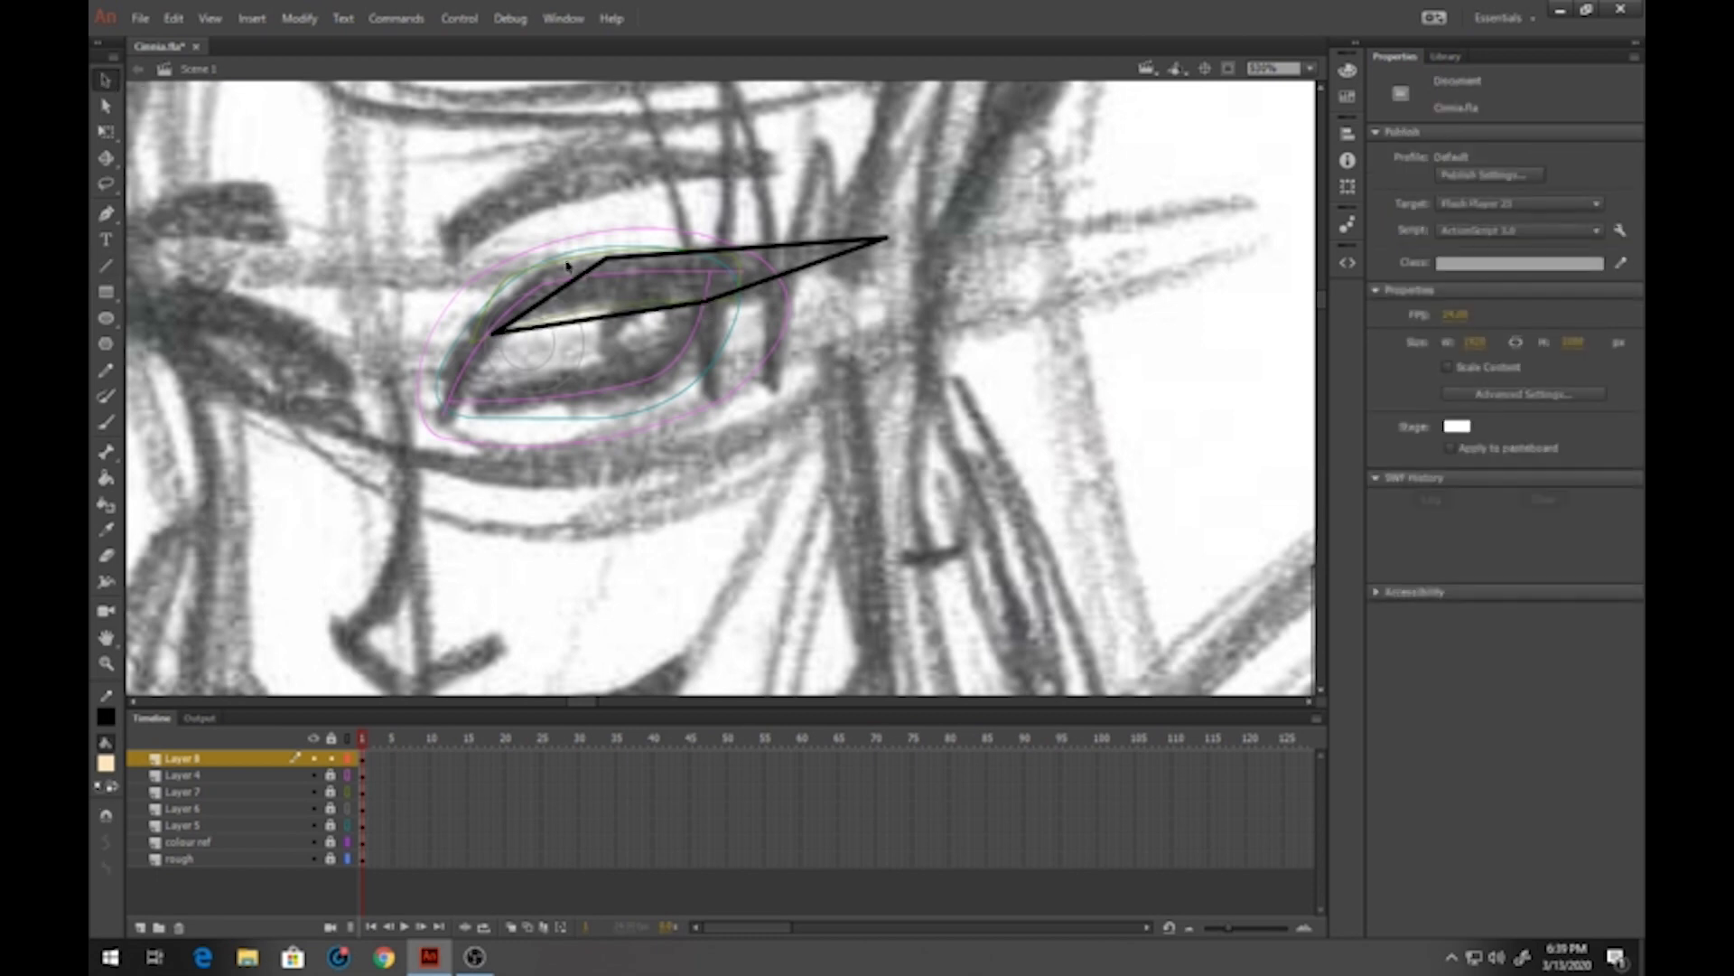
drag(607, 318, 761, 262)
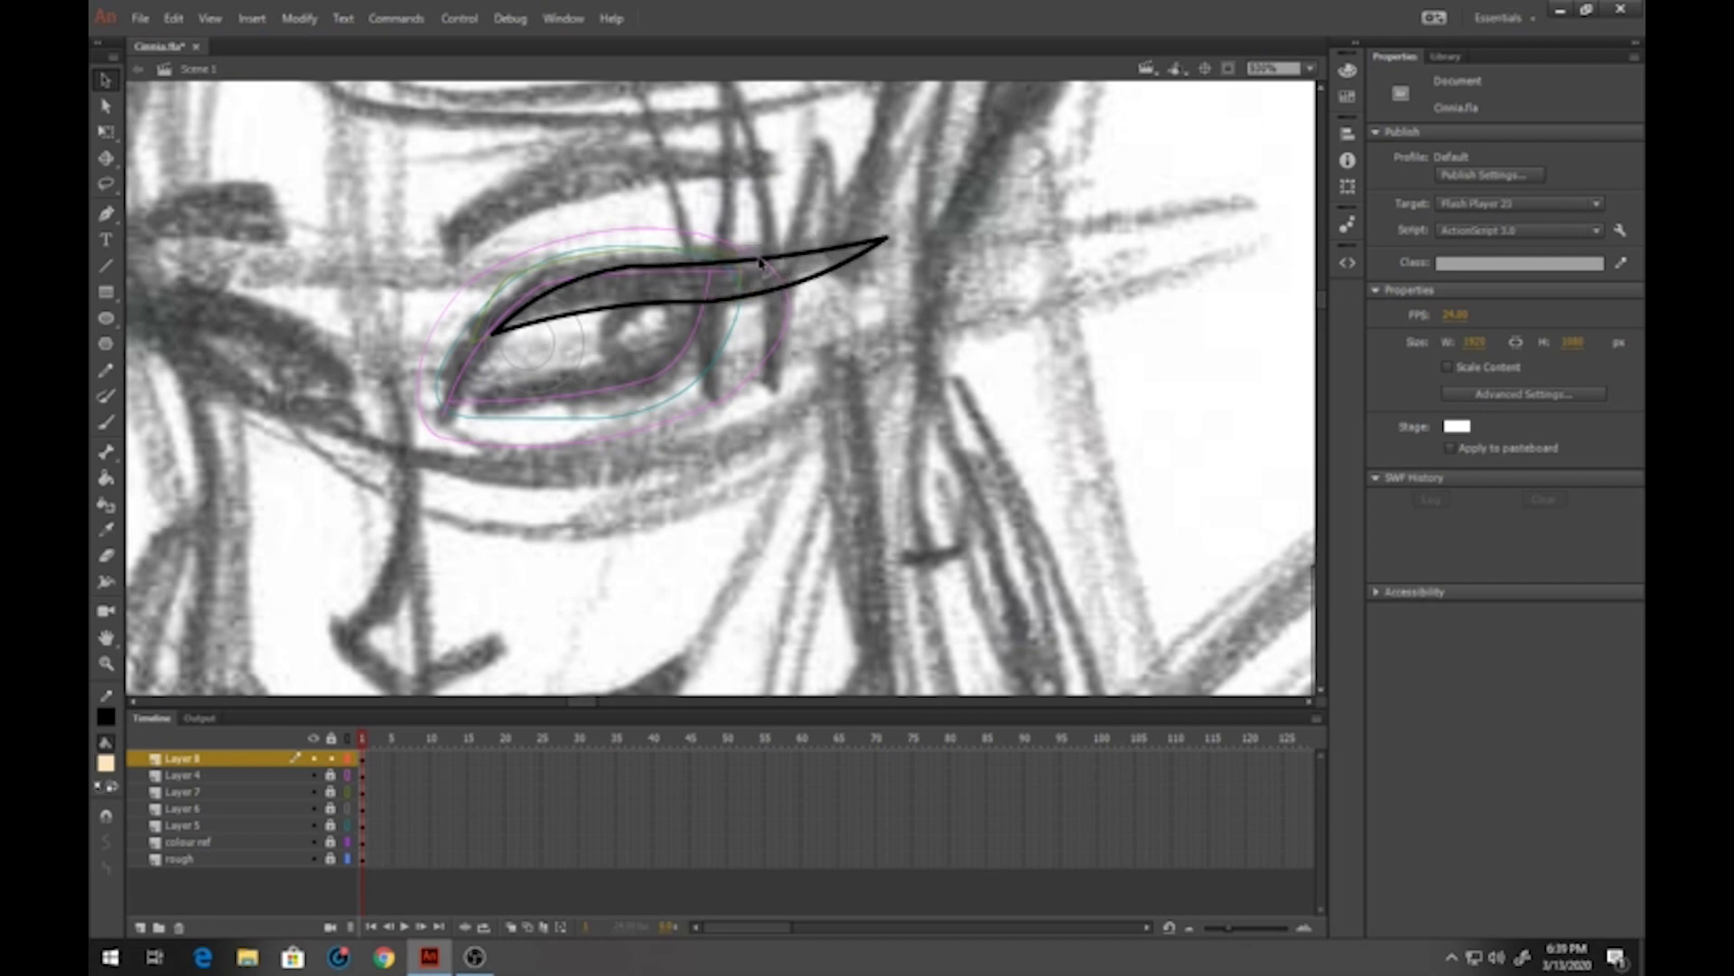
drag(585, 280, 636, 273)
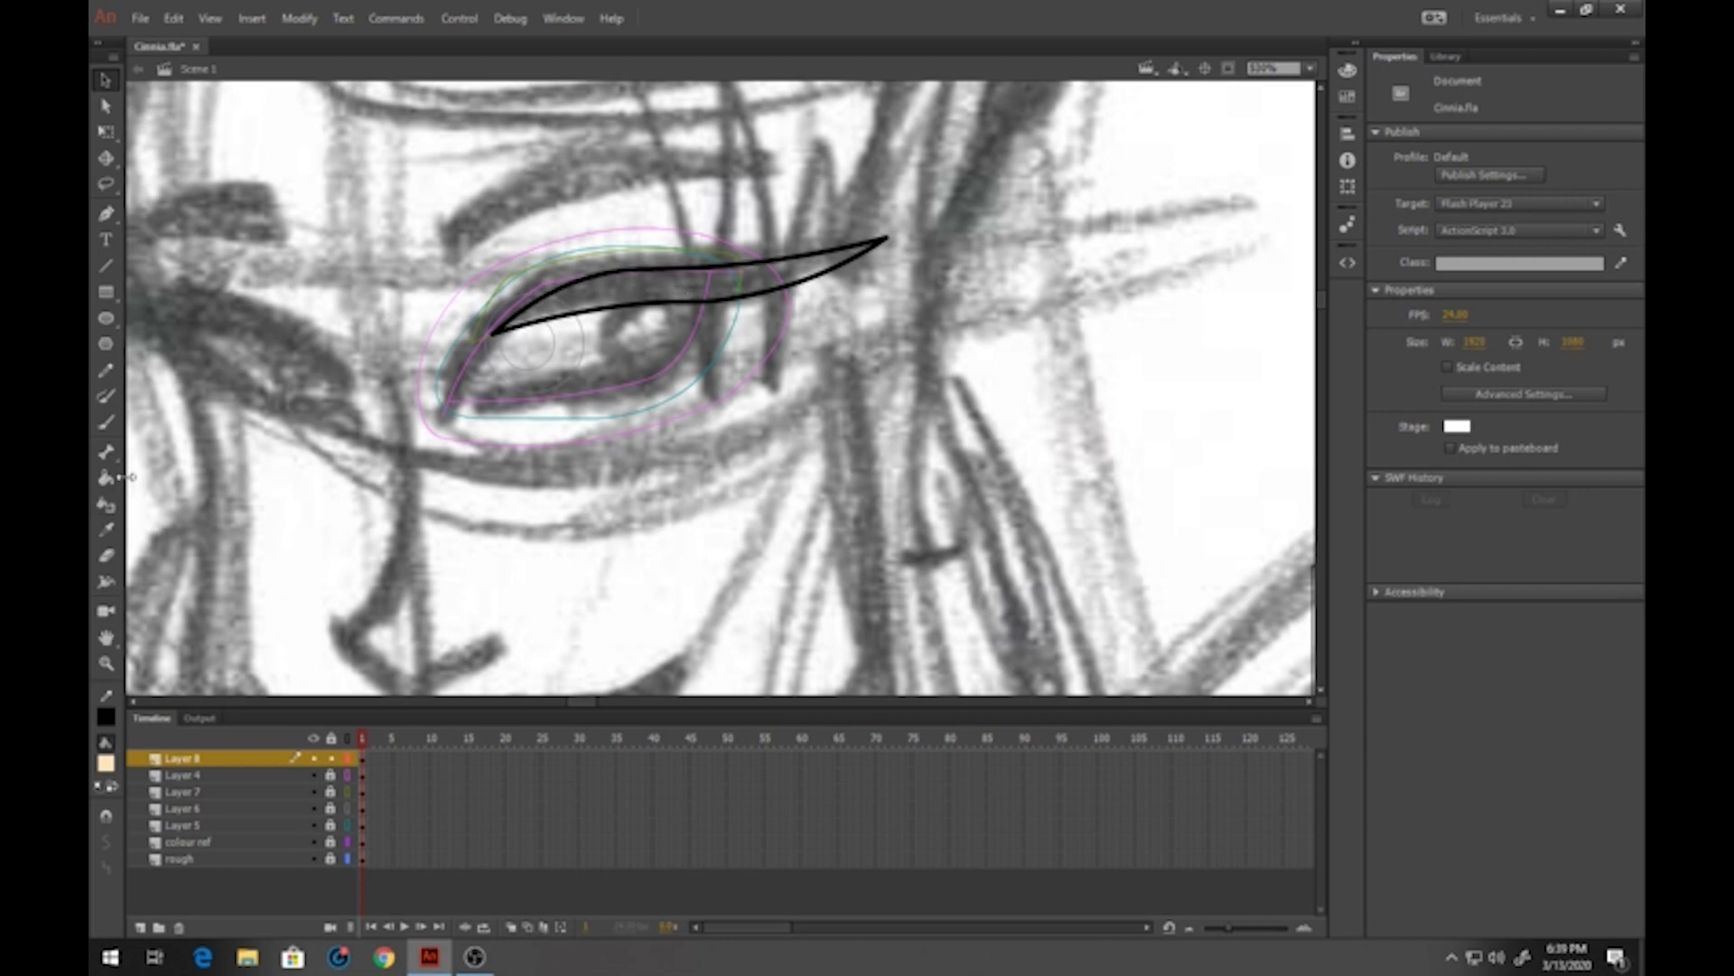
Fill the upper lash outline with black
click(106, 477)
click(106, 764)
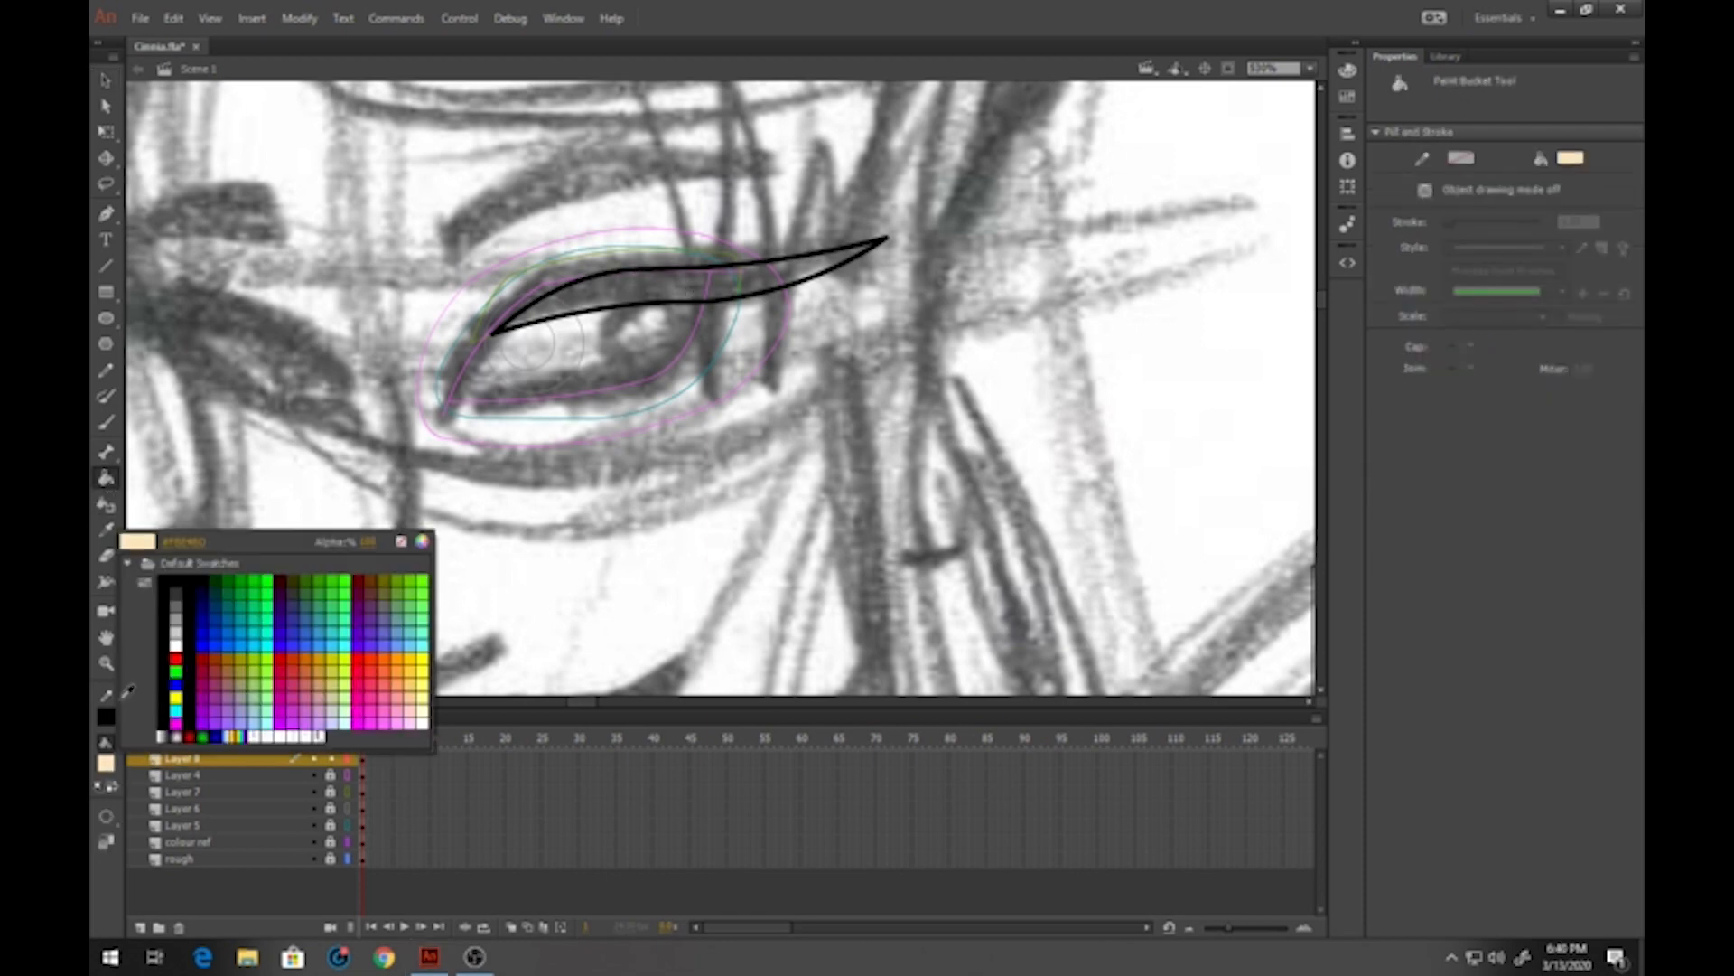
click(163, 691)
click(610, 298)
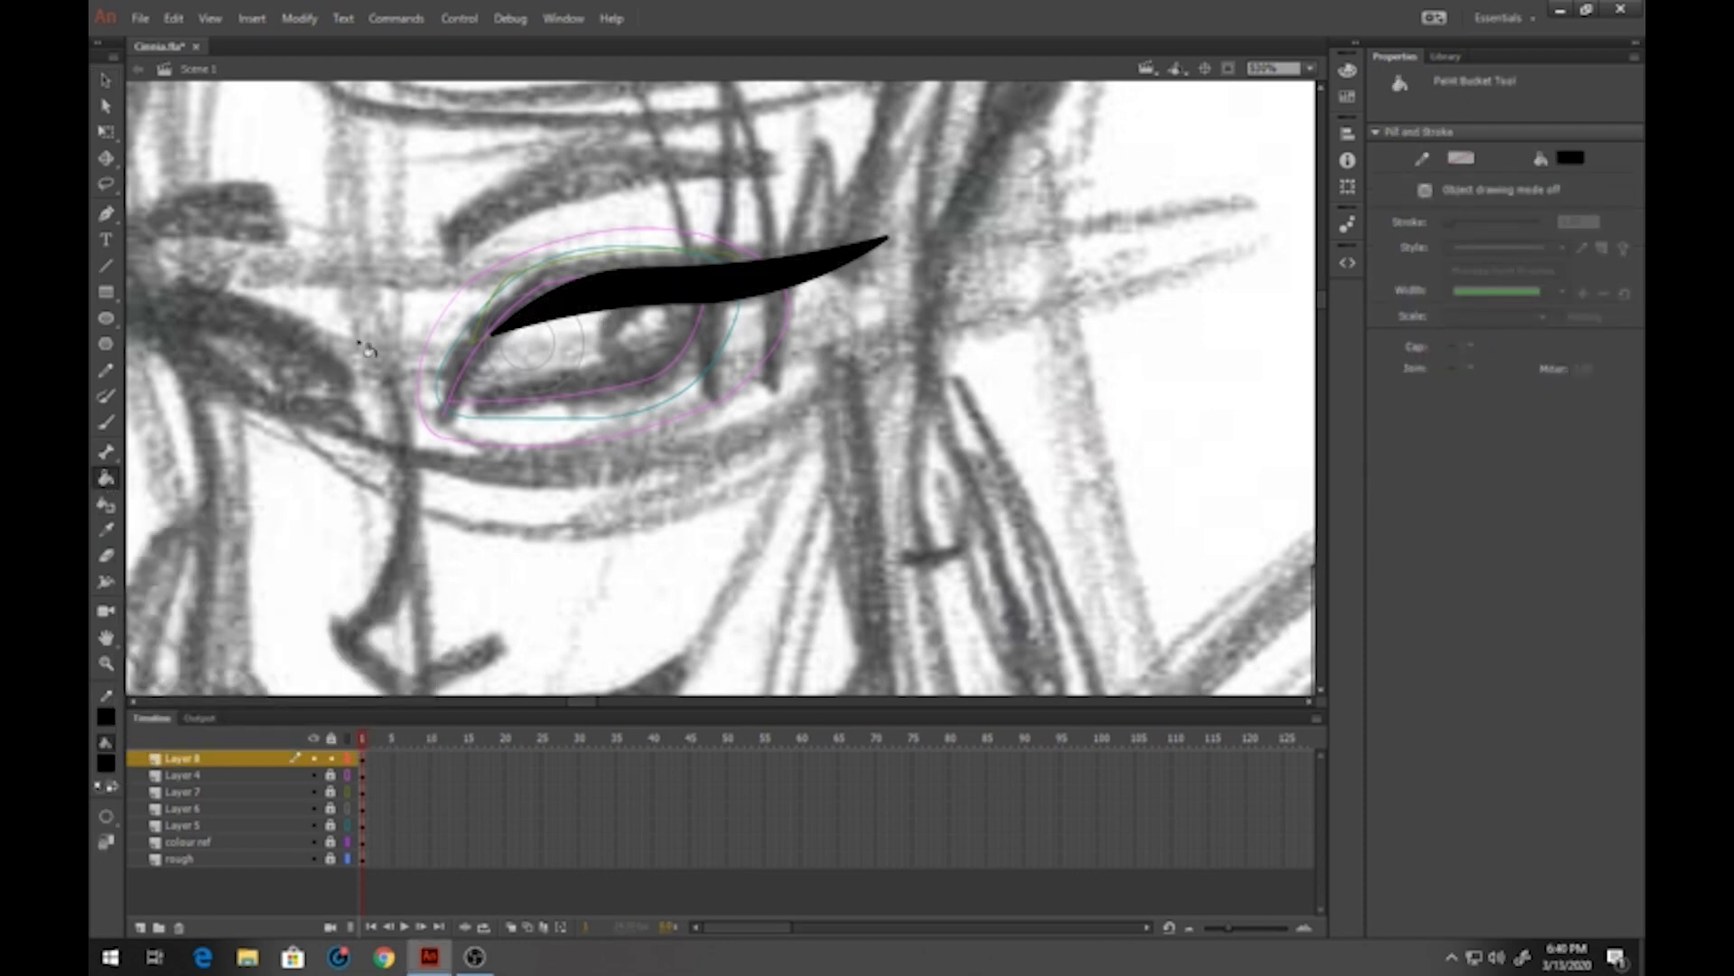
Convert the whole lash shape to a Graphic symbol named cinnia-34-lash1
click(106, 80)
mouse_move(400, 153)
mouse_down()
mouse_move(980, 381)
mouse_move(995, 408)
mouse_up()
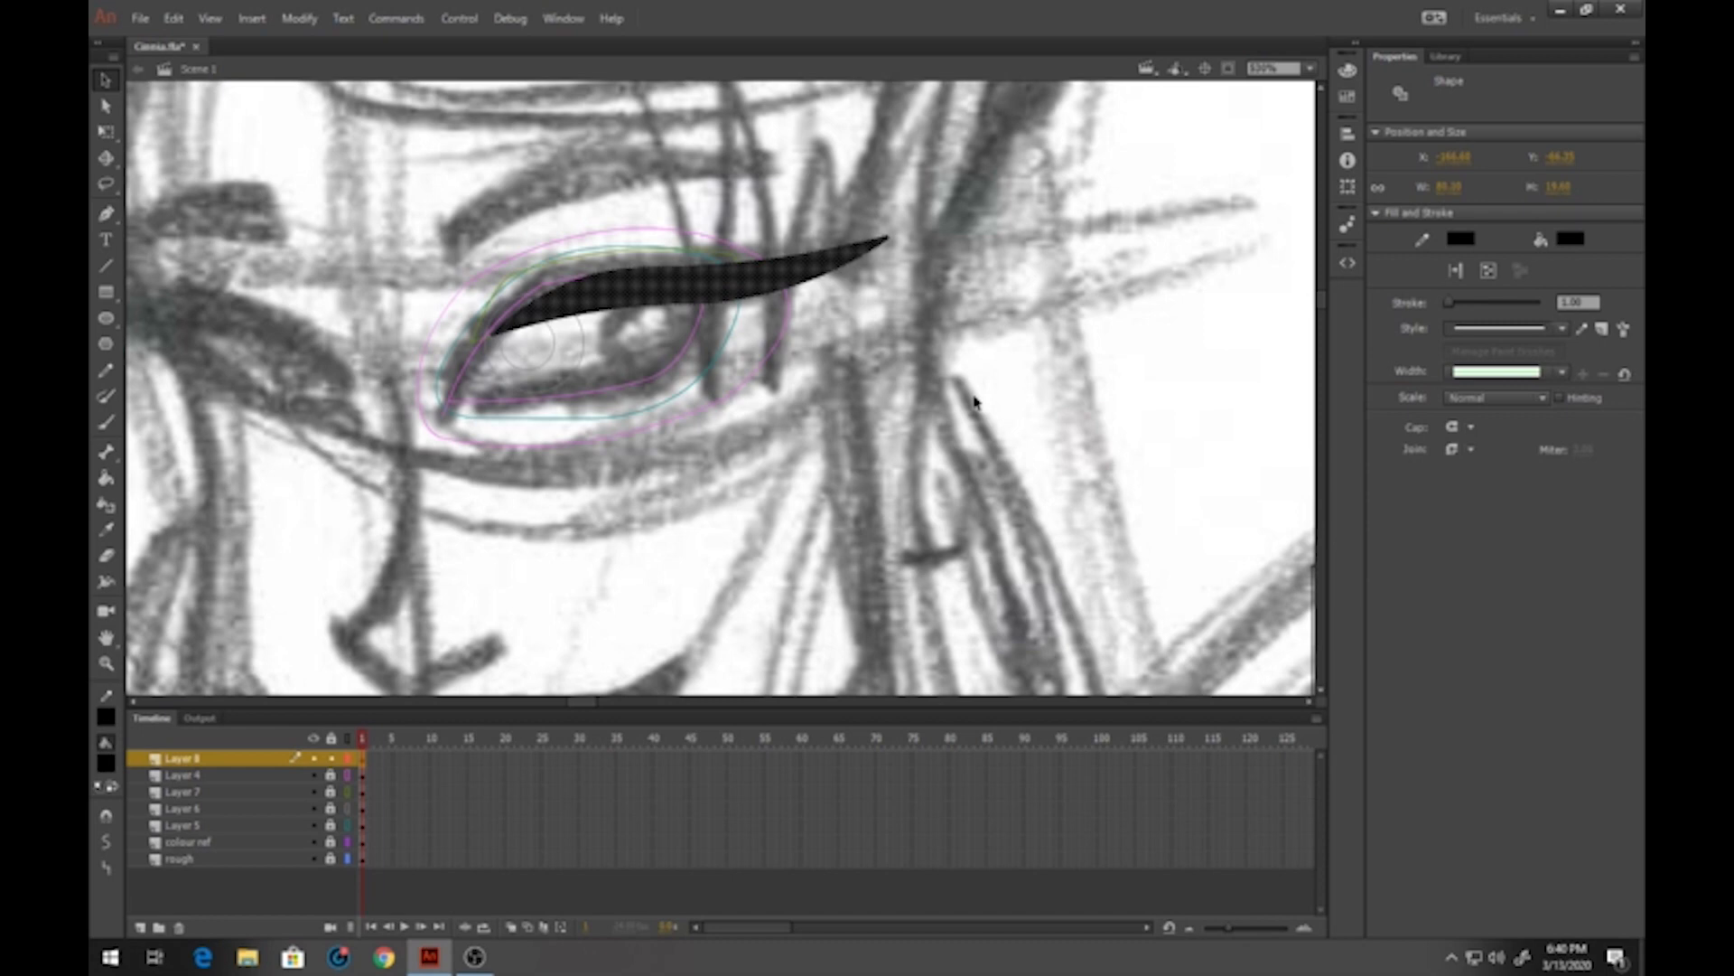
key(F8)
text(cinnia-34-lash1)
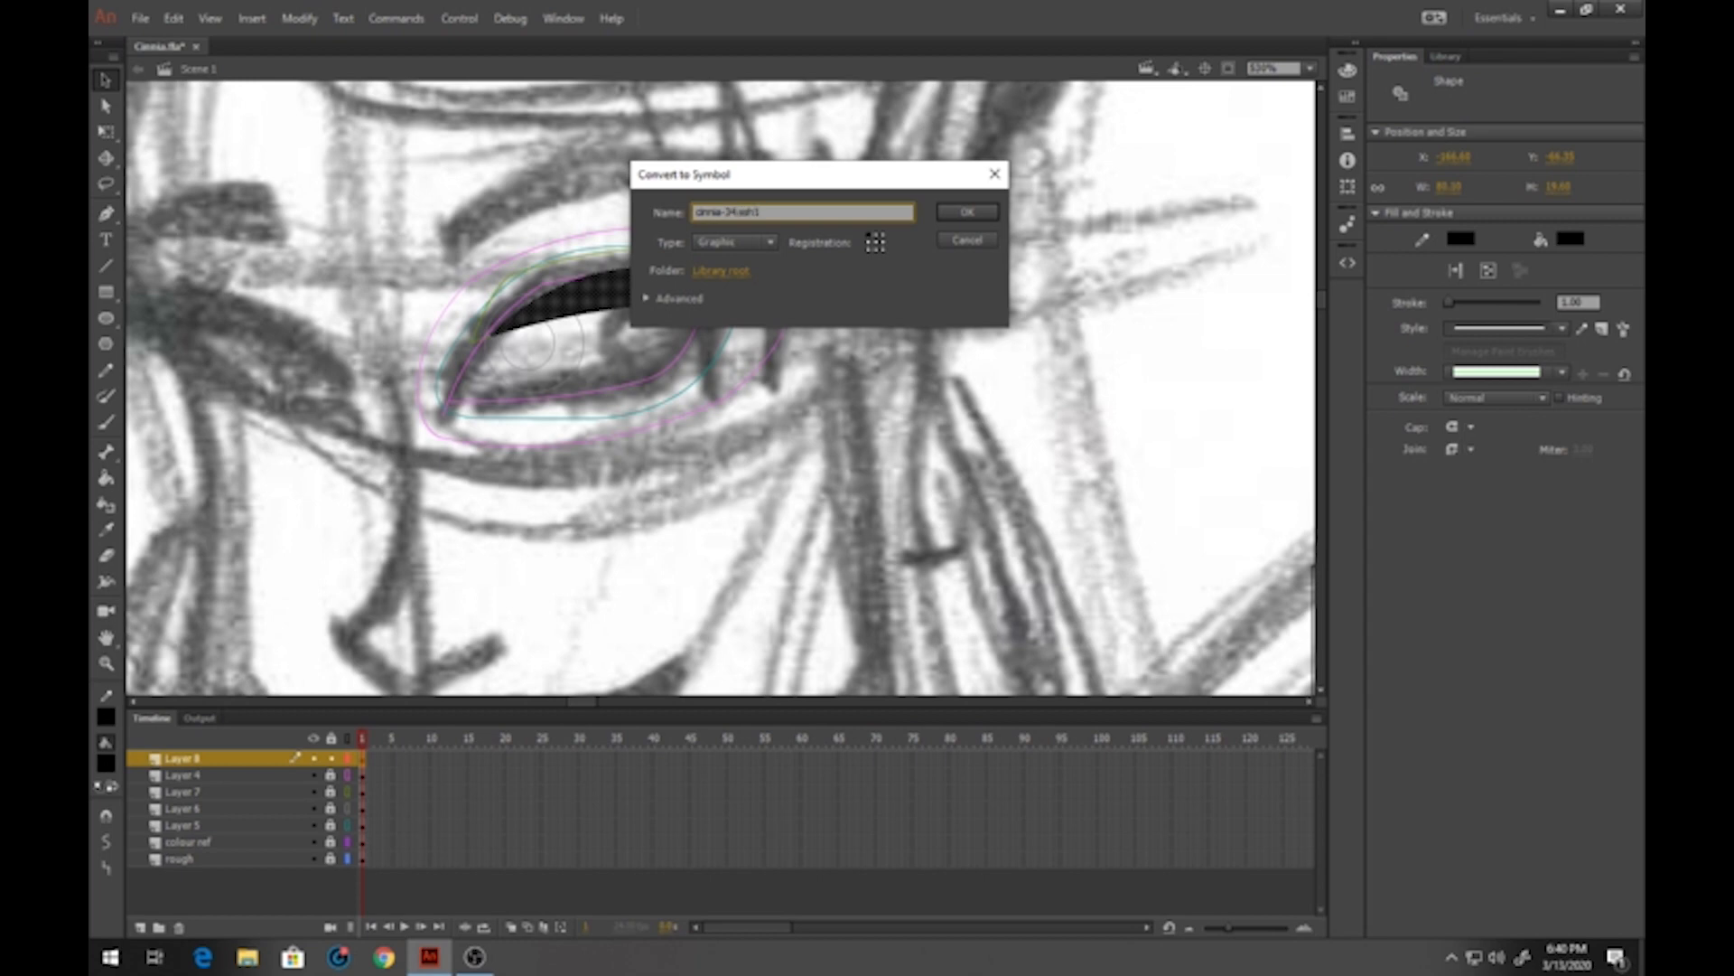
key(Return)
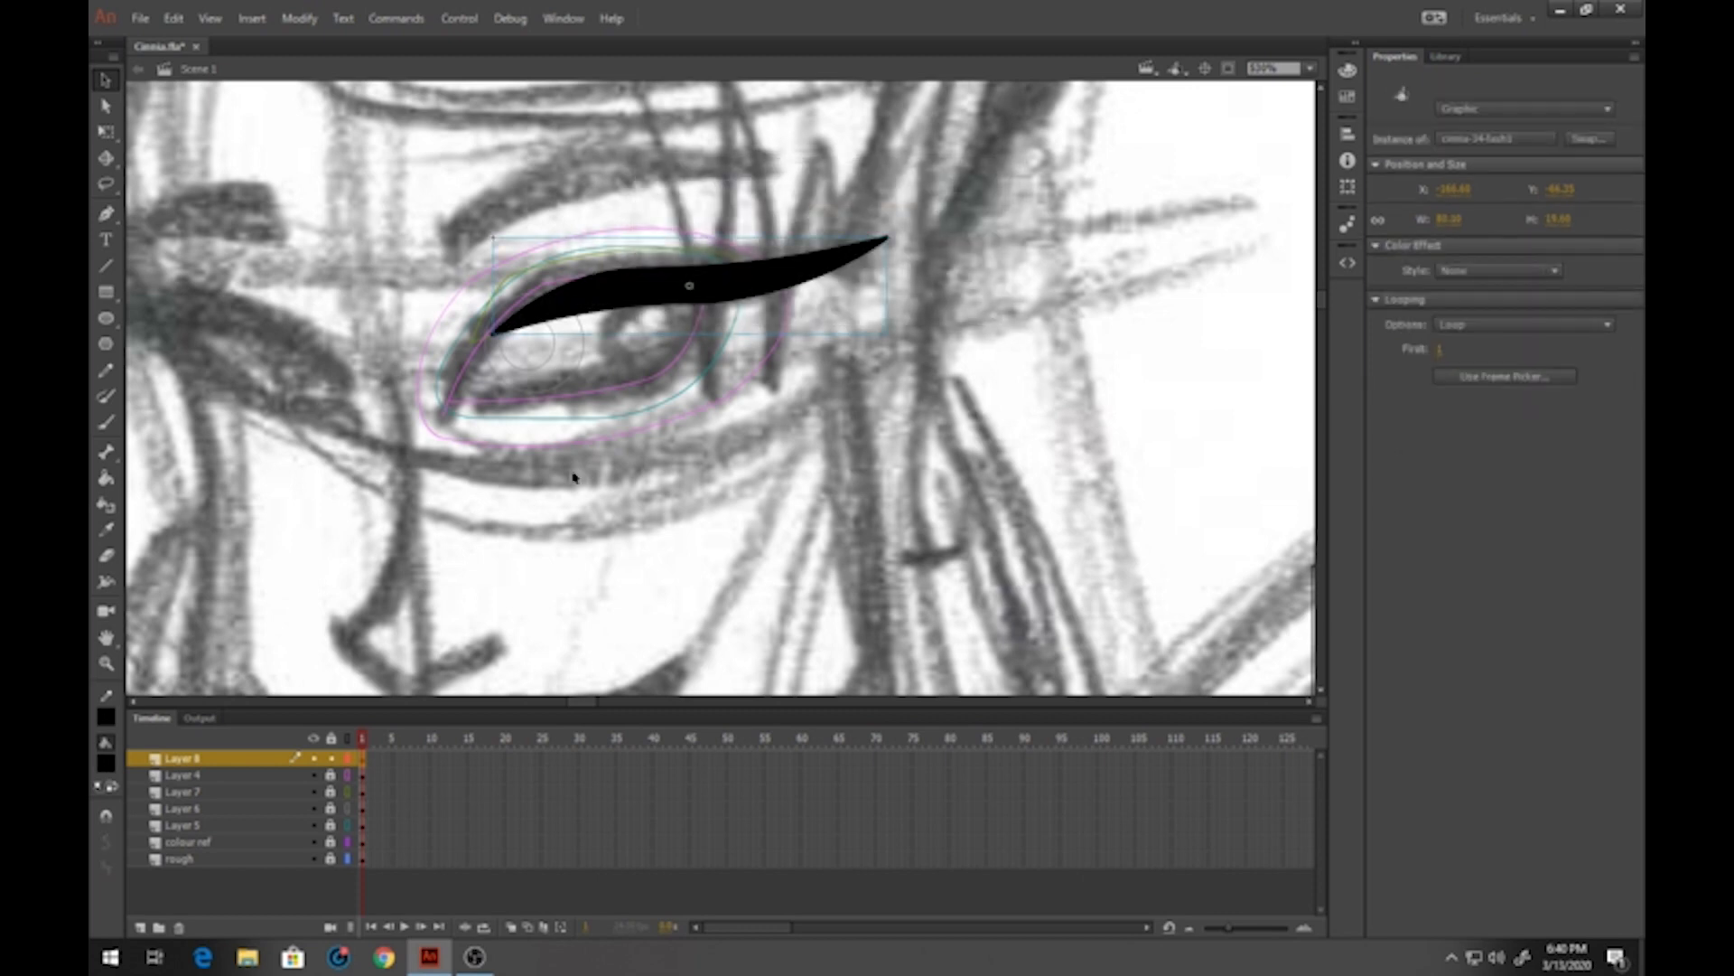
Lock the lash's layer, show it as outlines, and add a new layer above it
click(331, 759)
click(349, 760)
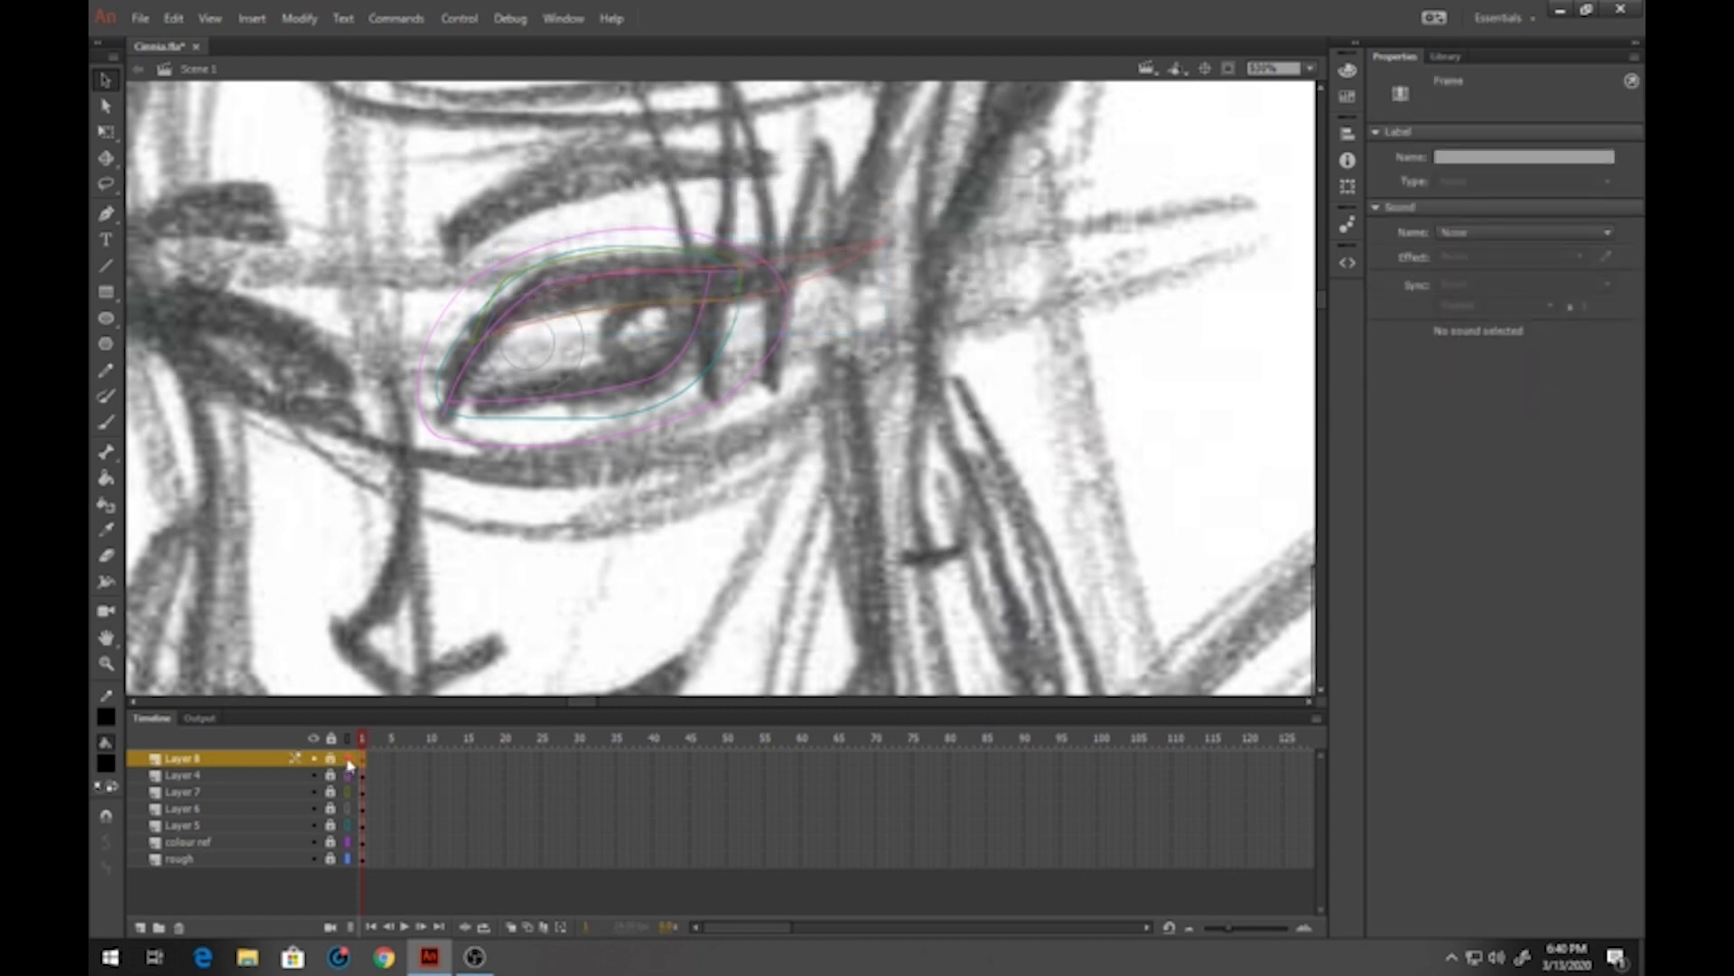
click(141, 928)
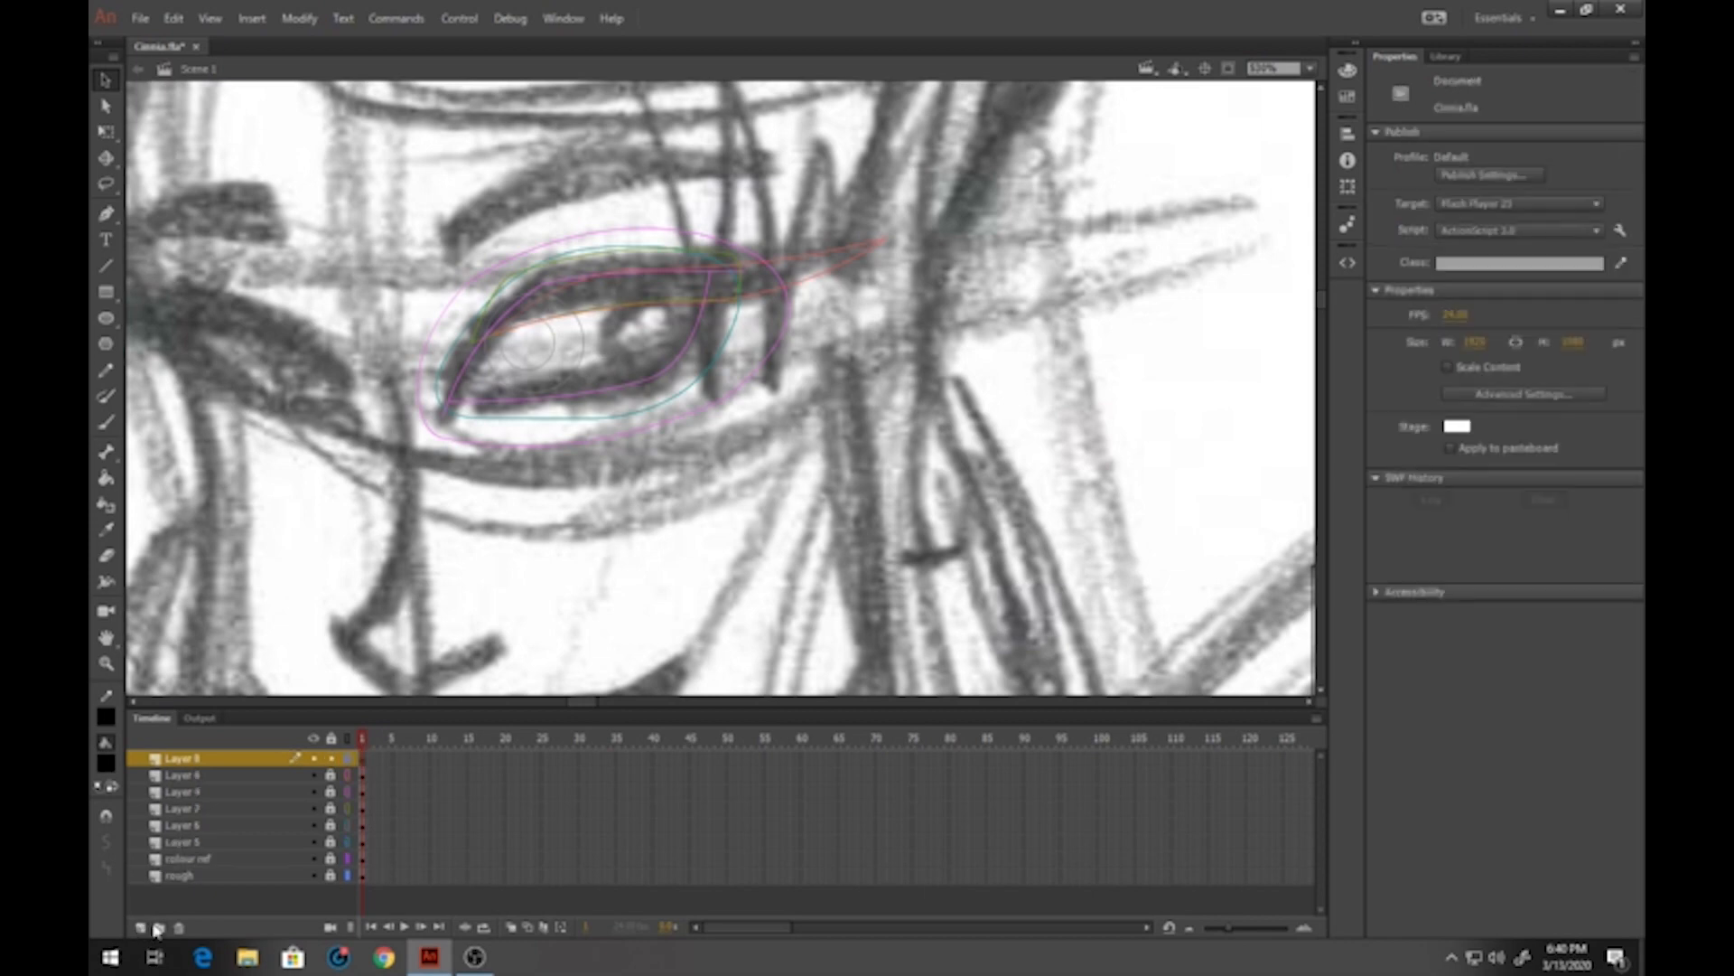
Outline the nearer eyebrow with straight lines over the sketch and bend its edges into a tapered arch
key(n)
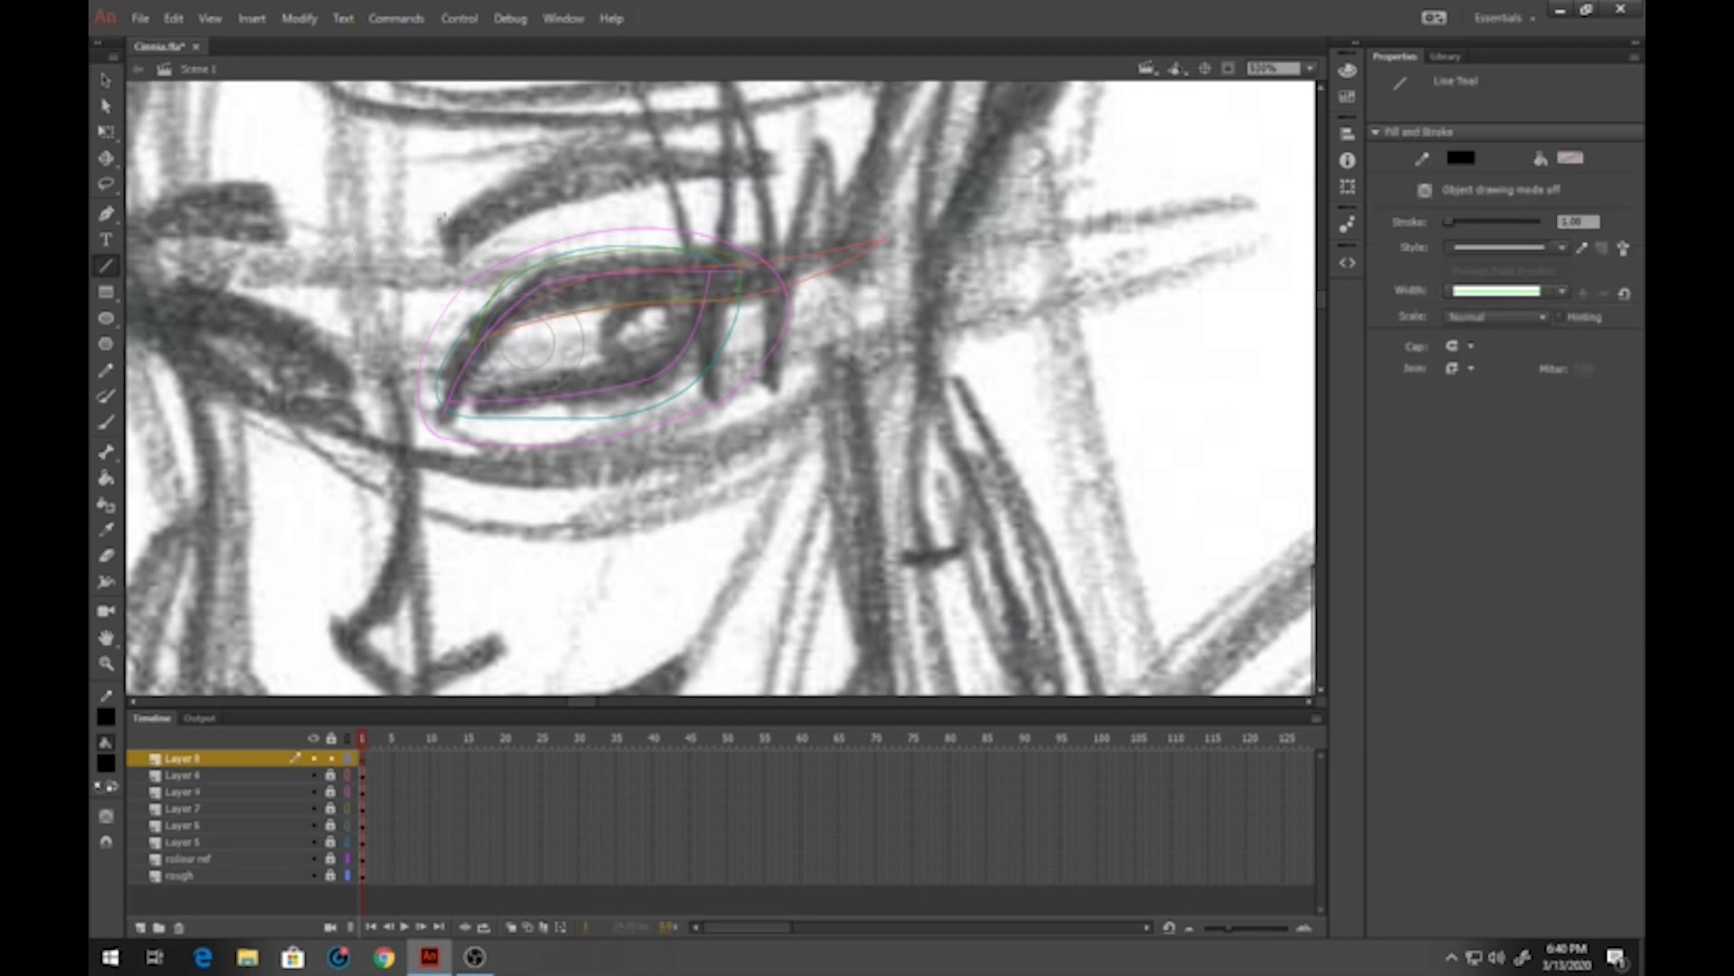
drag(440, 221, 451, 261)
mouse_move(452, 260)
mouse_down()
mouse_move(777, 167)
mouse_move(585, 150)
mouse_move(454, 222)
mouse_move(513, 214)
mouse_up()
click(103, 81)
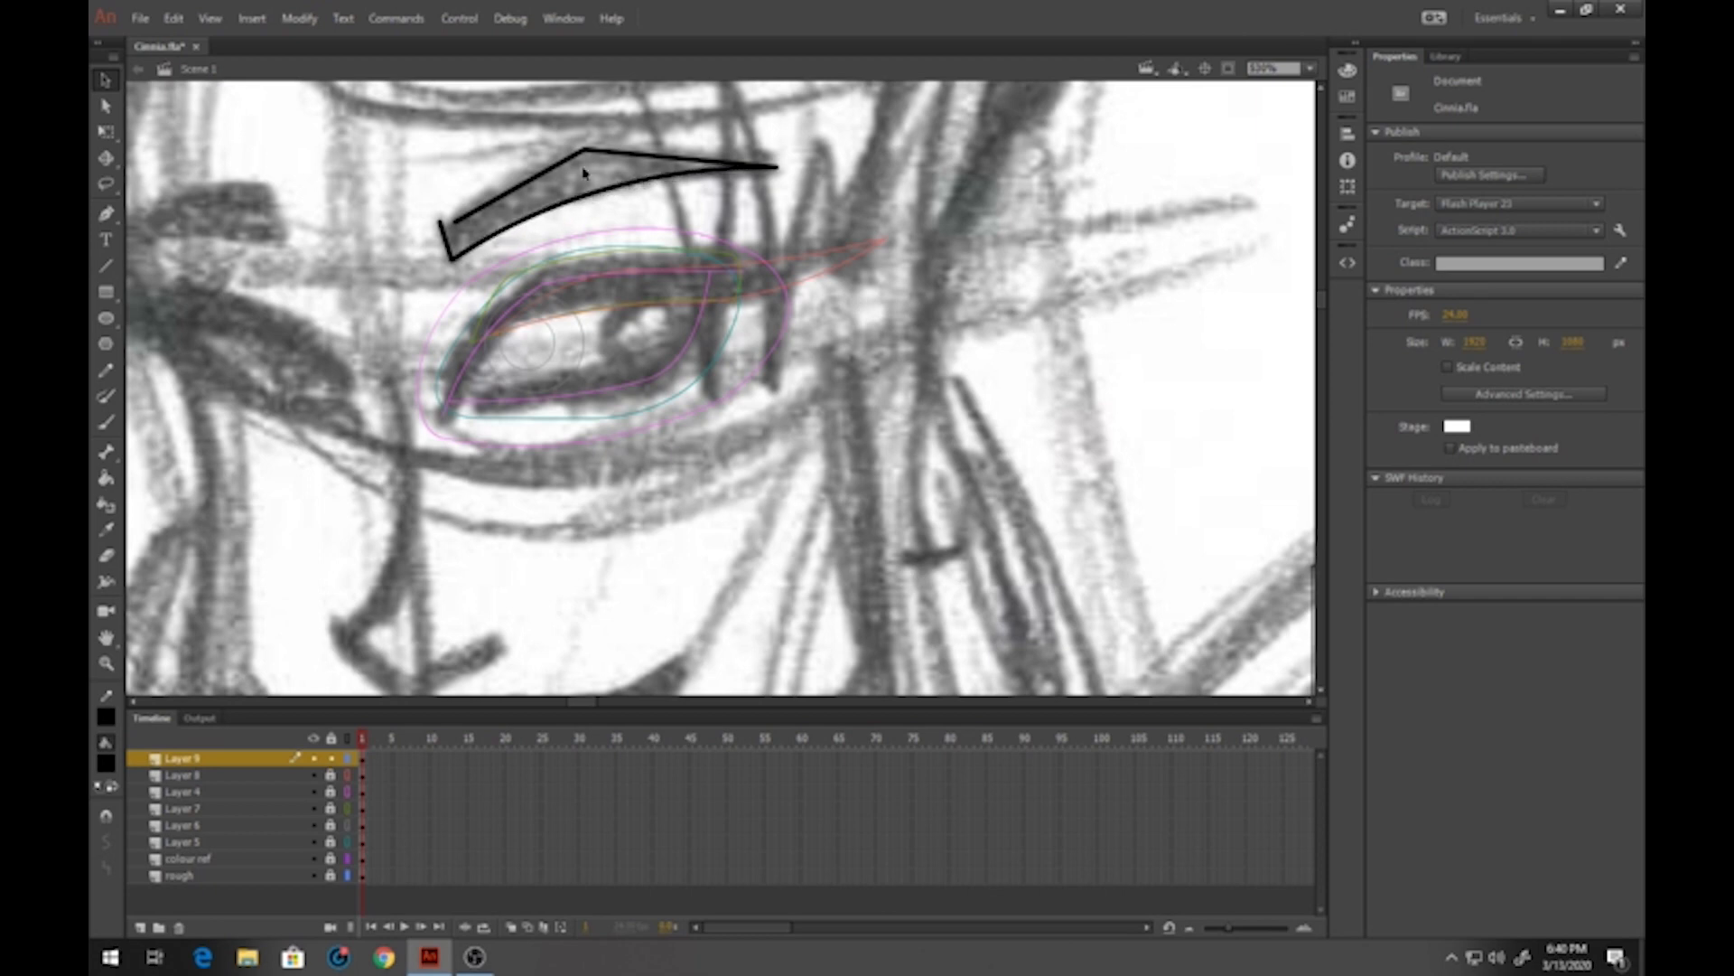
drag(643, 156, 641, 150)
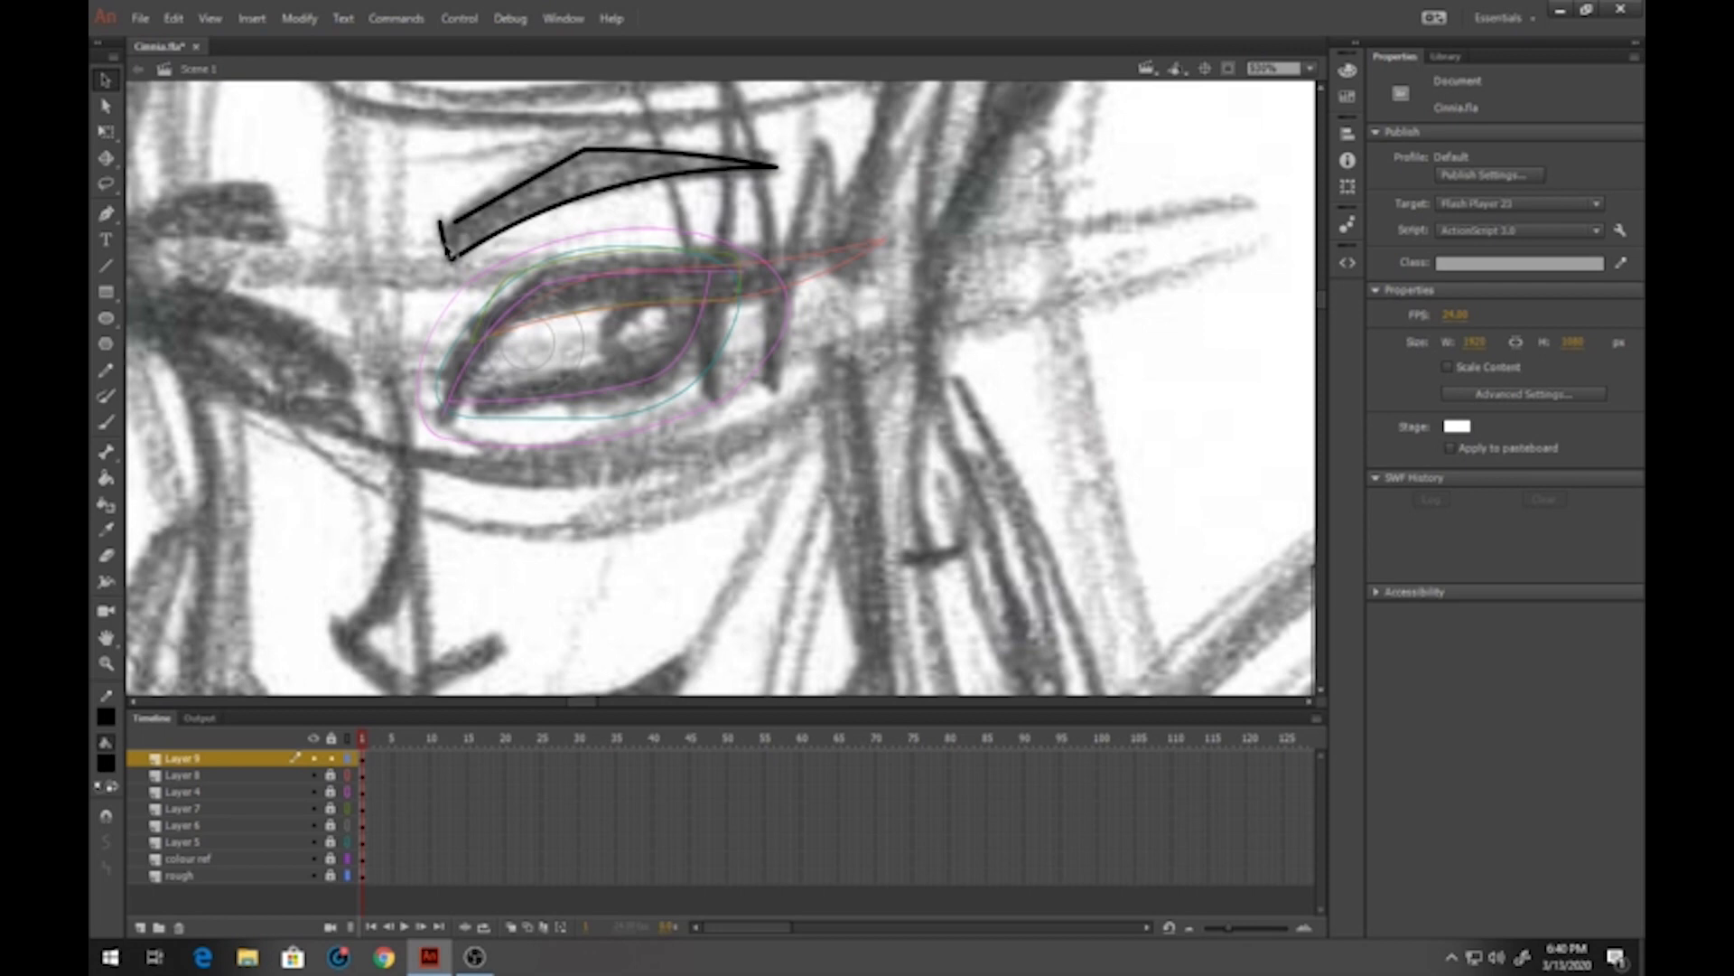
drag(455, 222, 444, 235)
click(468, 224)
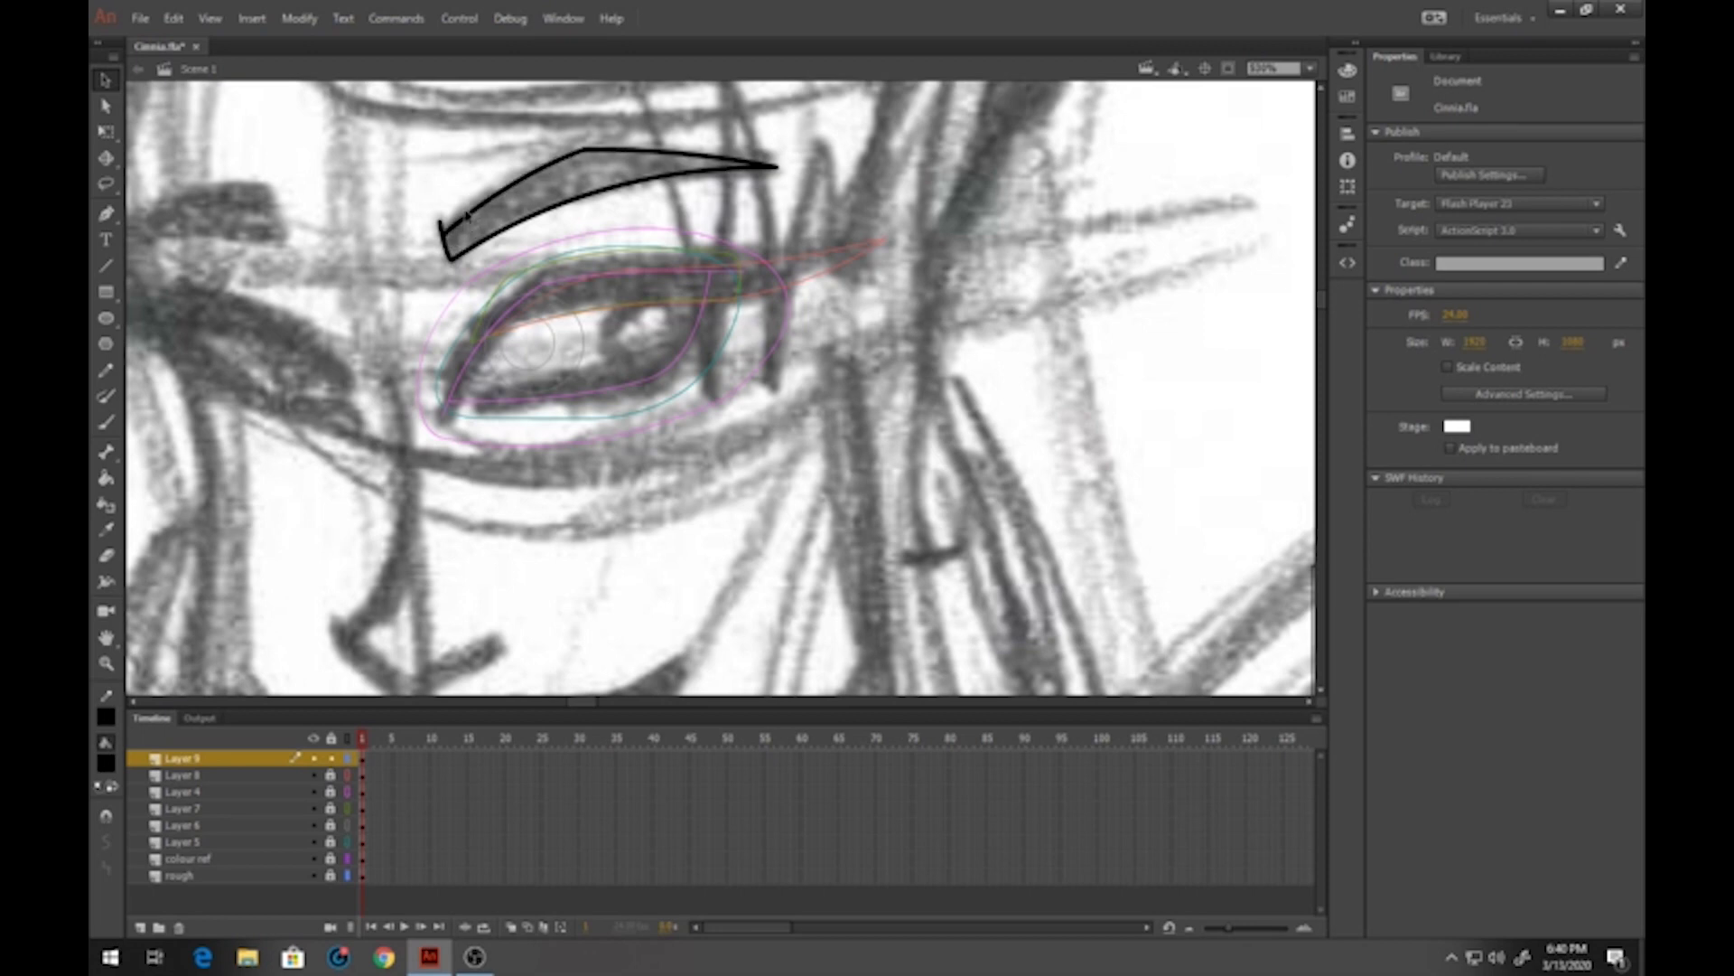
Sample the dark purple of the hair from the colour reference as the fill colour and darken it in the Color Picker
scroll(645, 288, down, 10)
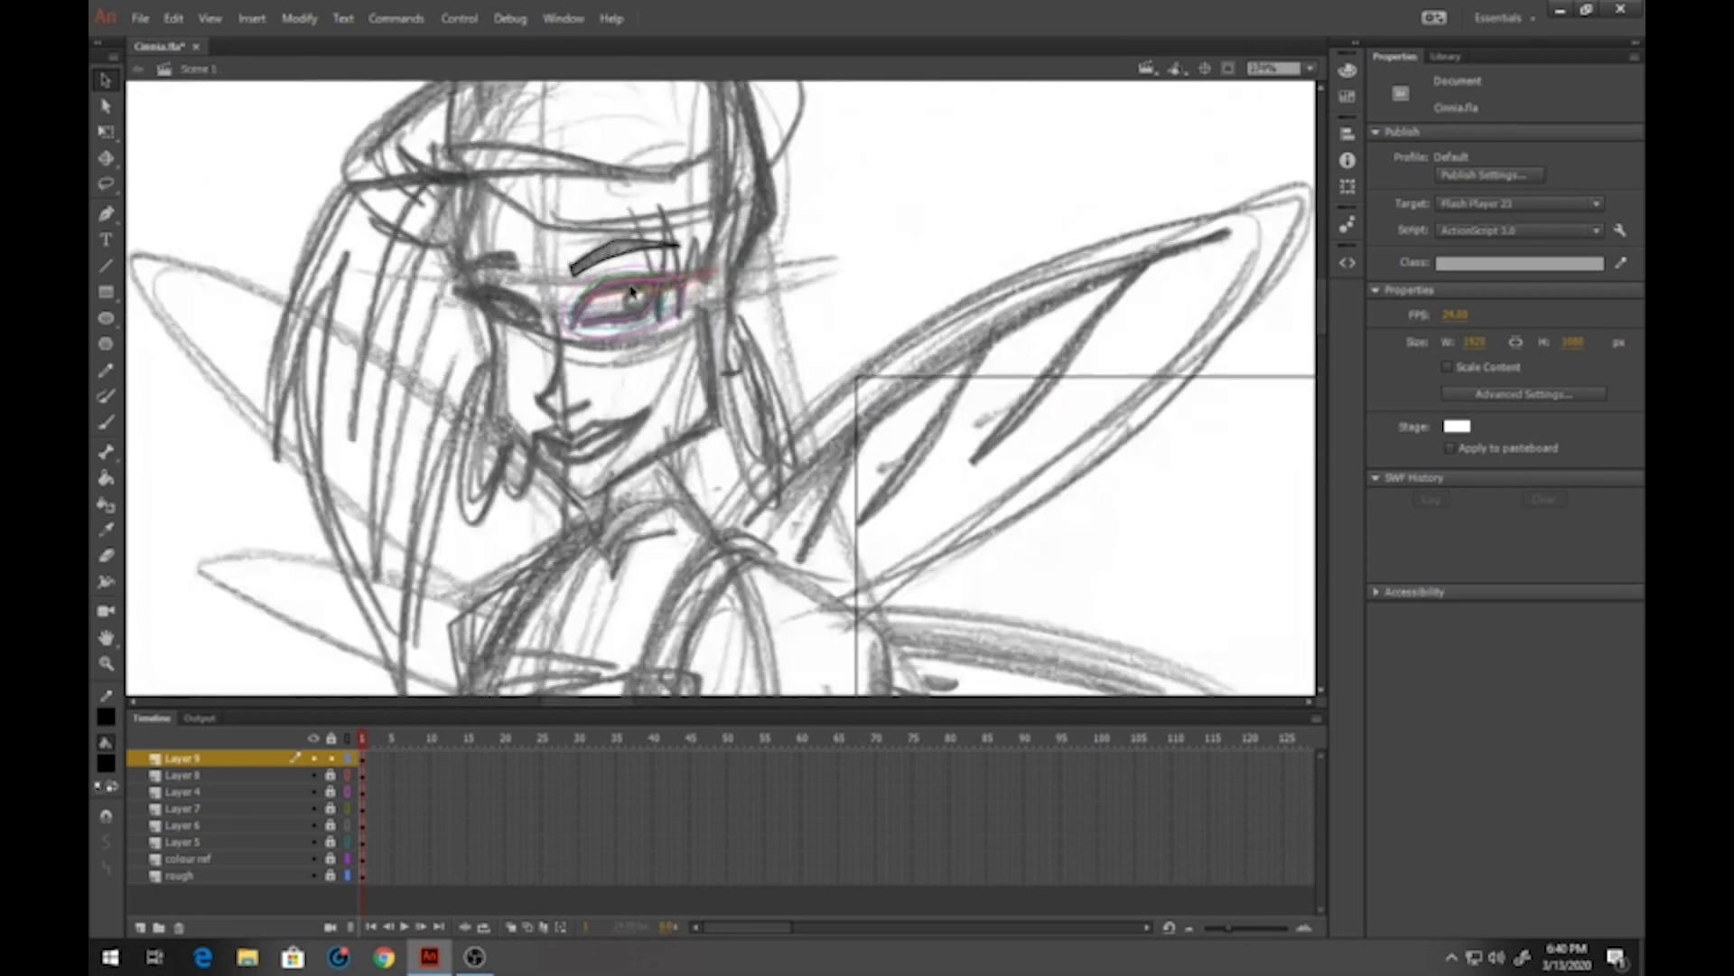
drag(456, 302, 806, 313)
drag(356, 312, 859, 305)
drag(336, 284, 868, 302)
drag(350, 288, 600, 283)
scroll(603, 261, up, 8)
scroll(604, 261, down, 3)
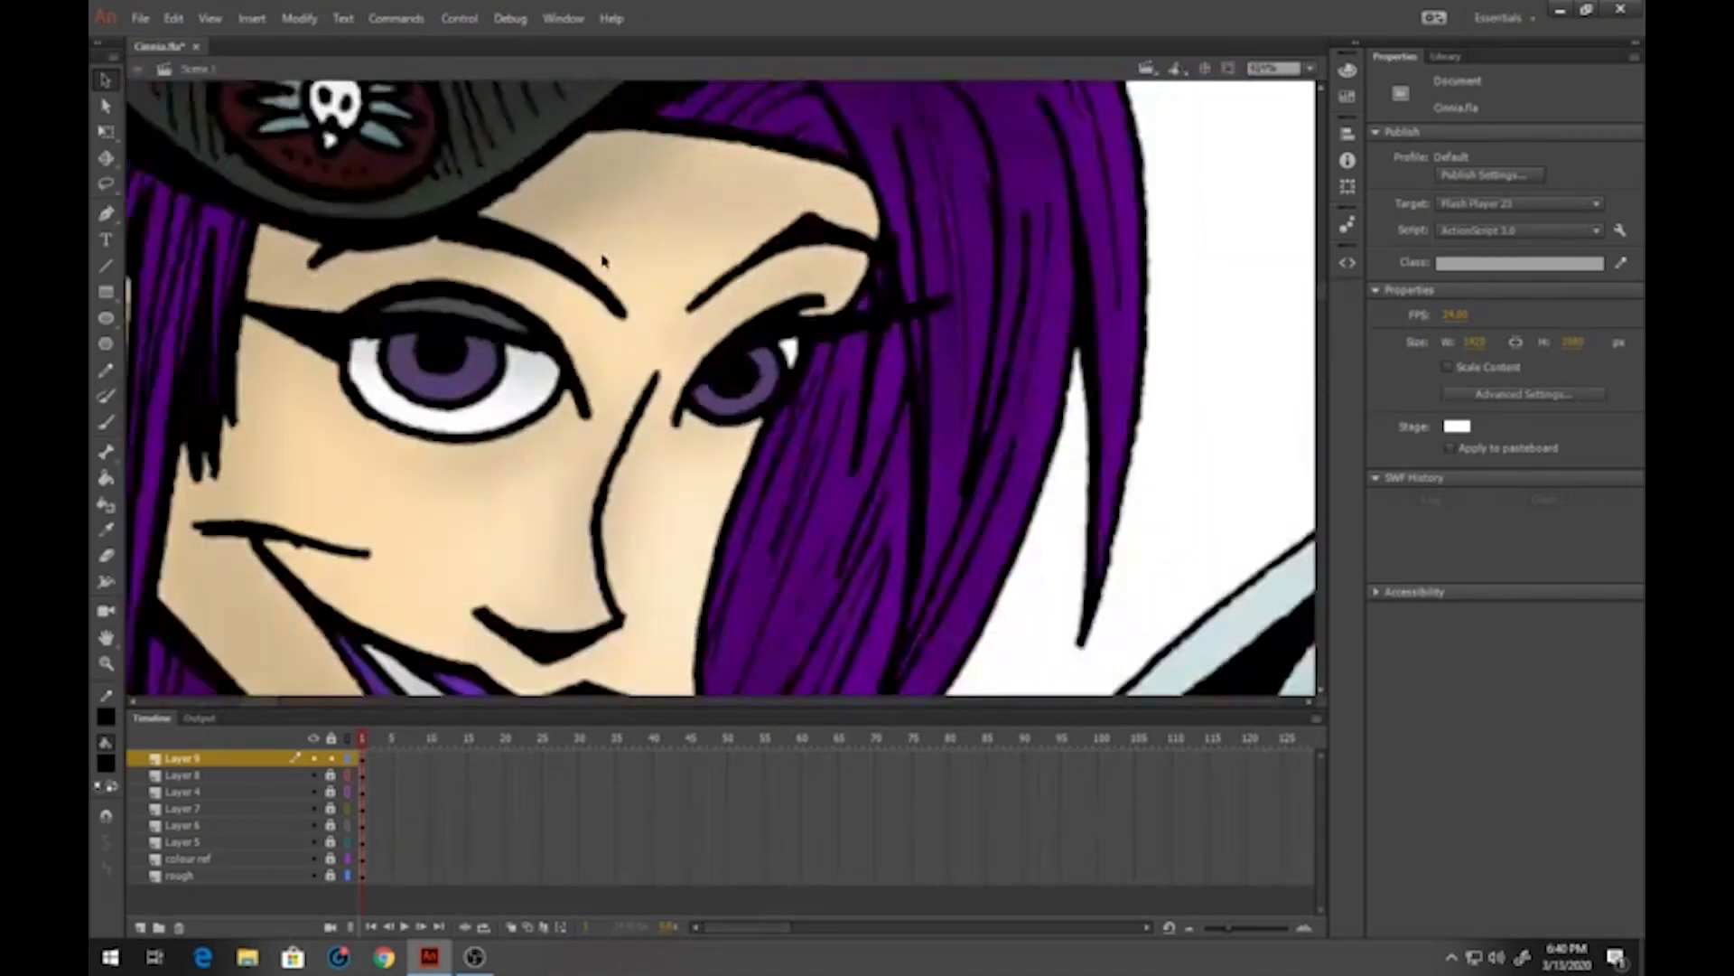
click(106, 764)
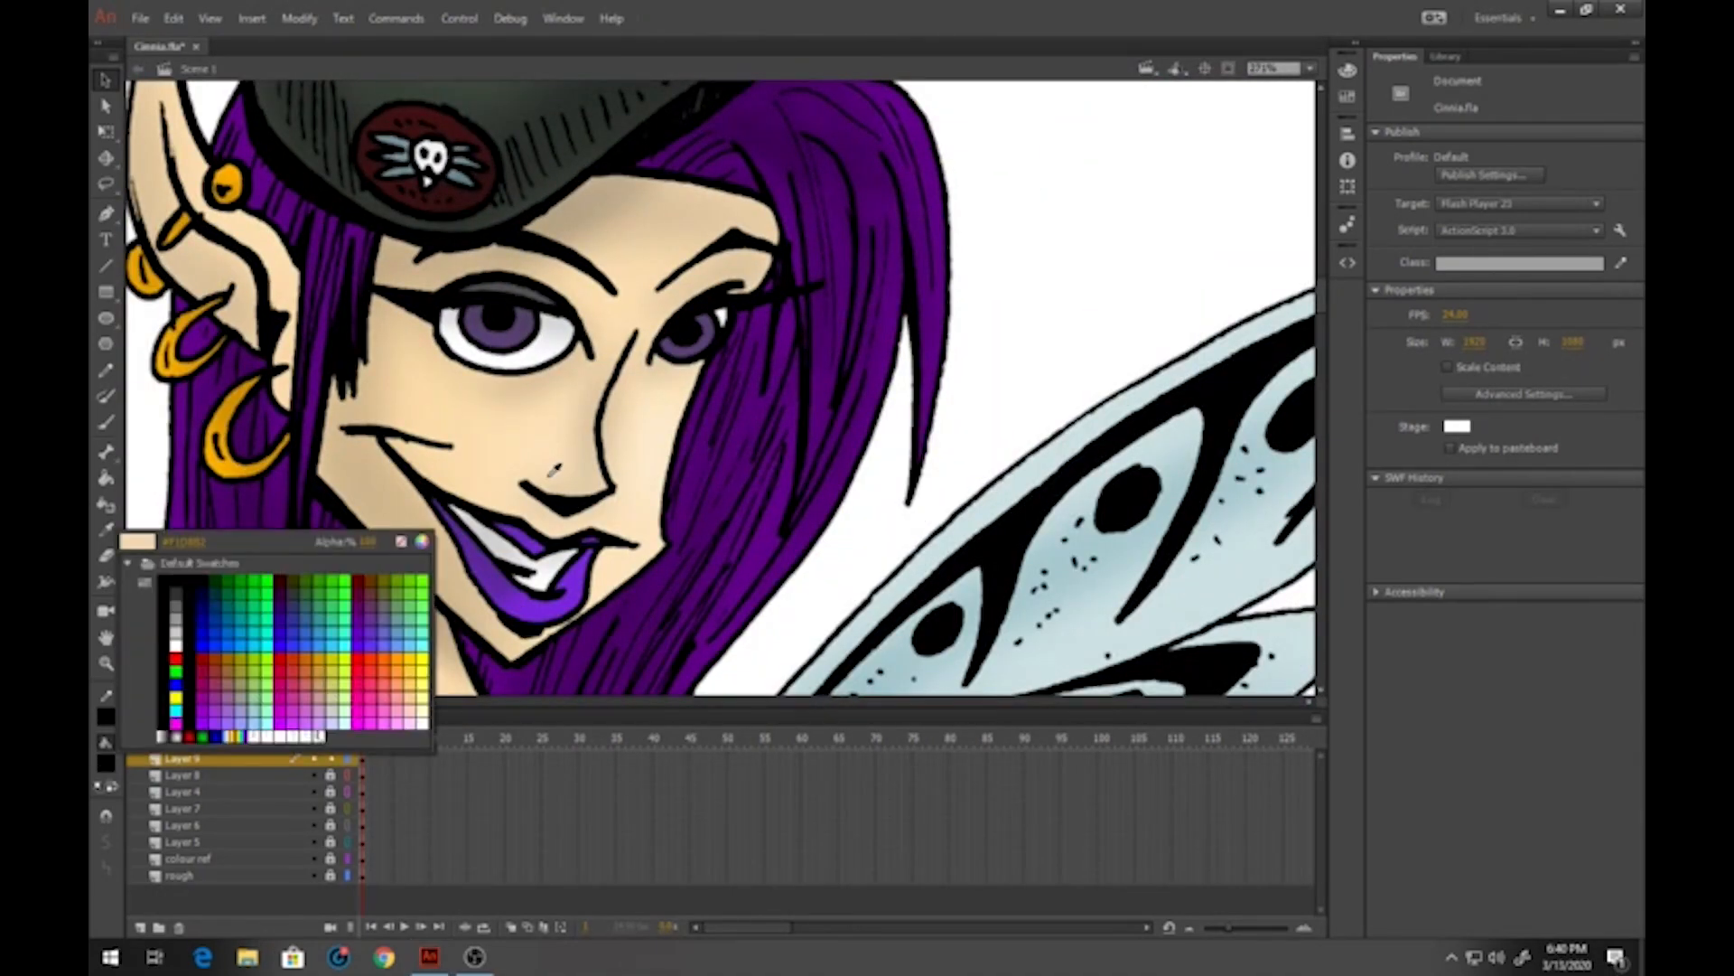
click(761, 130)
click(105, 763)
click(422, 541)
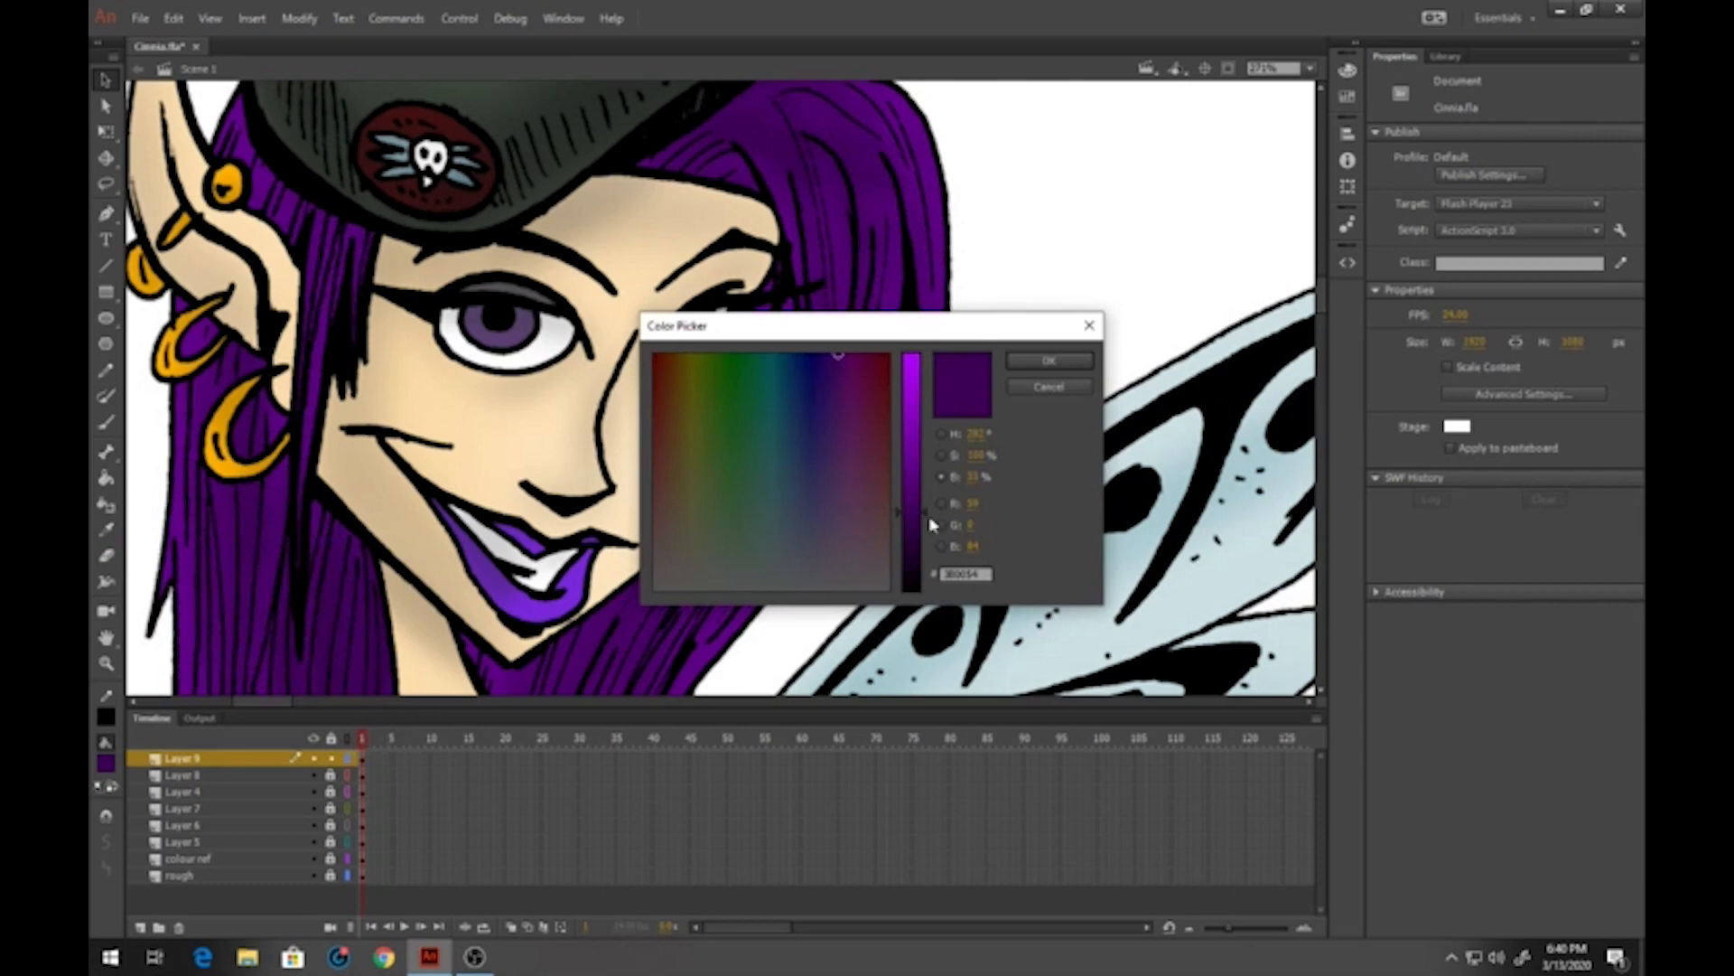
drag(931, 524, 928, 553)
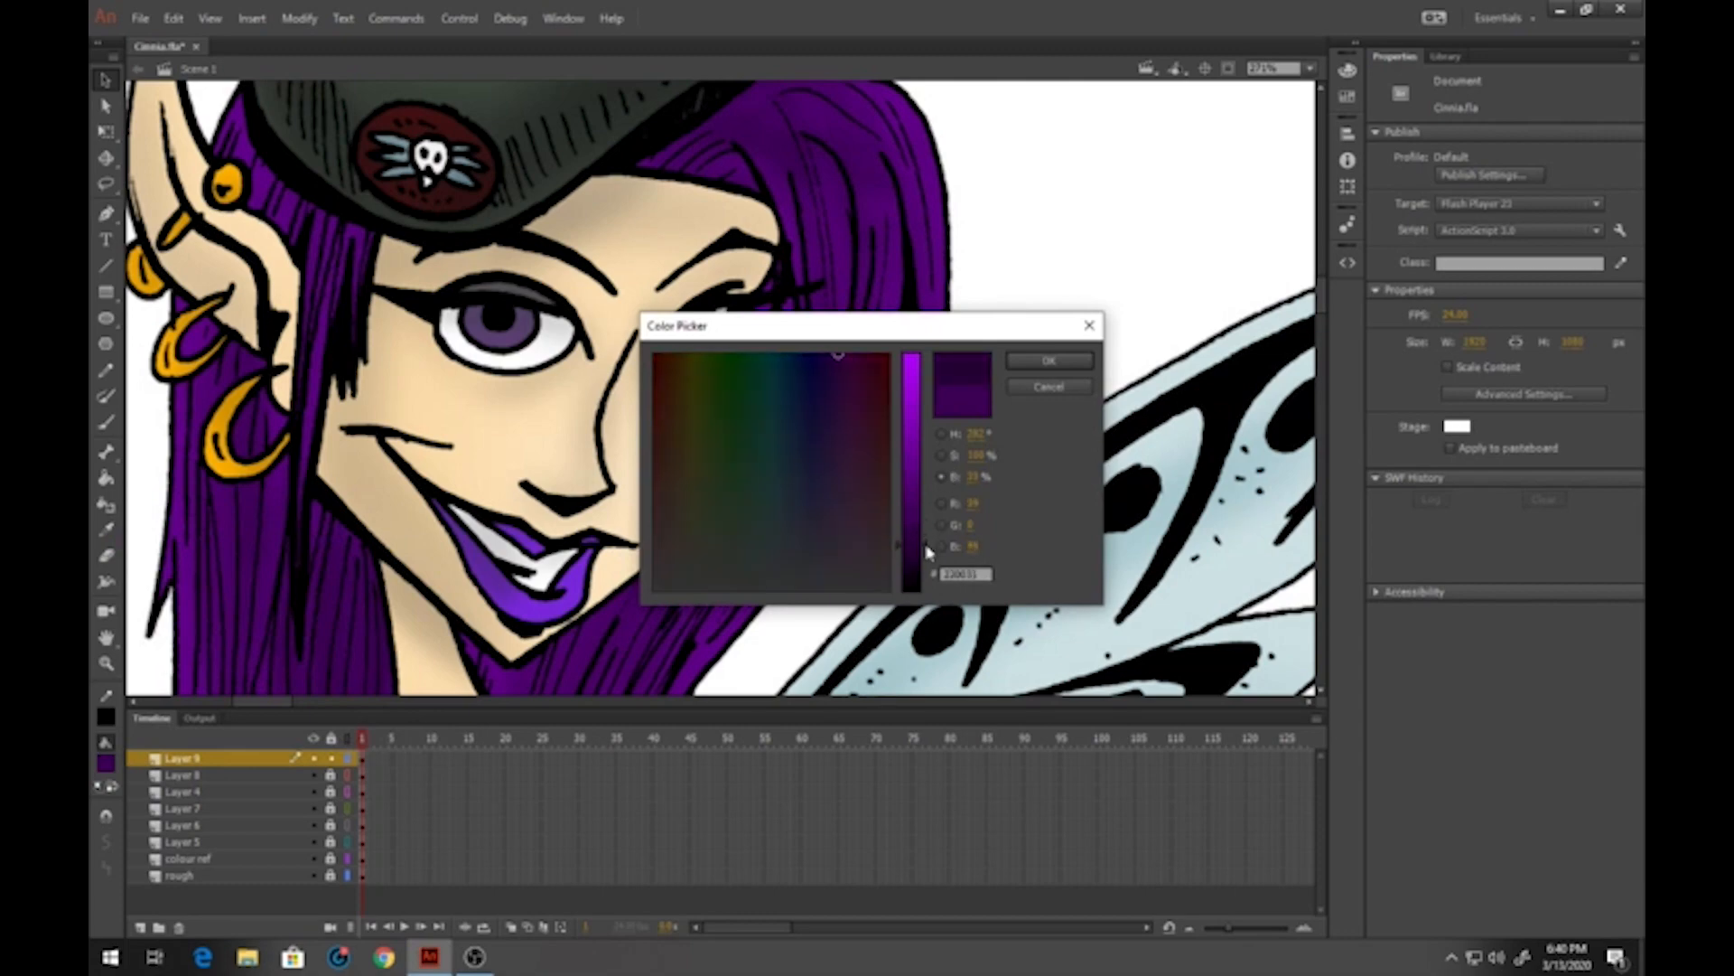
click(1051, 362)
Fill the nearer eyebrow outline on the three-quarter sketch with the darkened purple
scroll(1003, 529, down, 5)
scroll(1129, 461, right, 15)
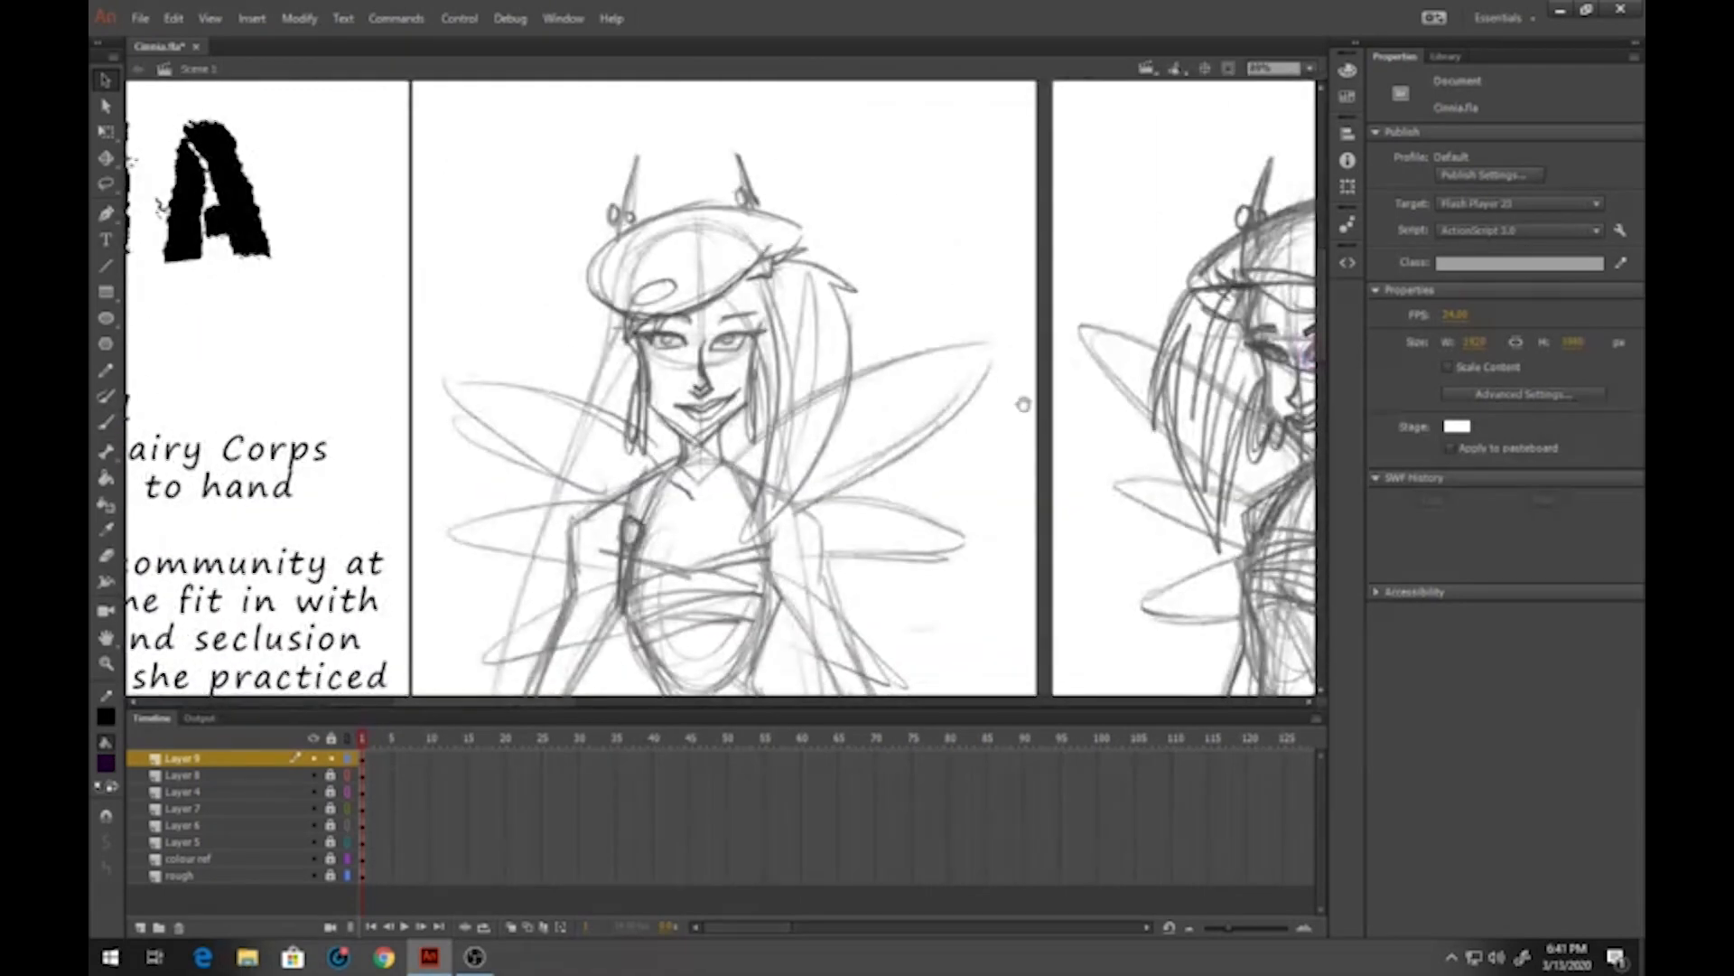
scroll(1022, 398, up, 5)
scroll(782, 395, up, 4)
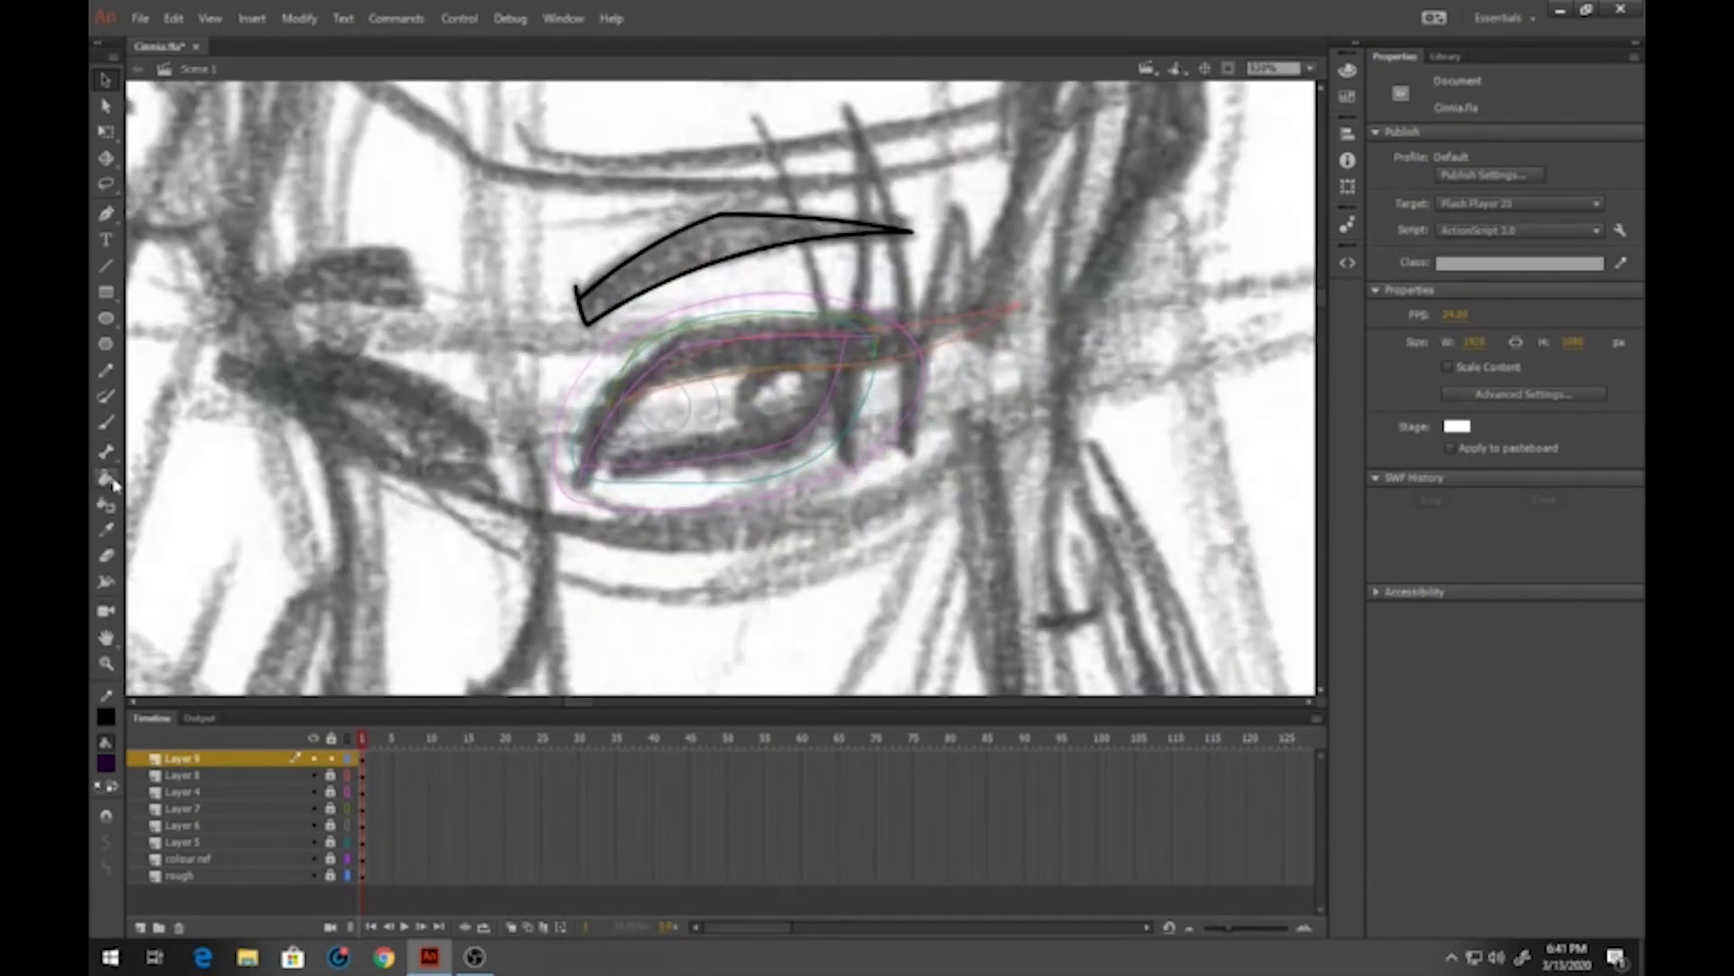
click(105, 478)
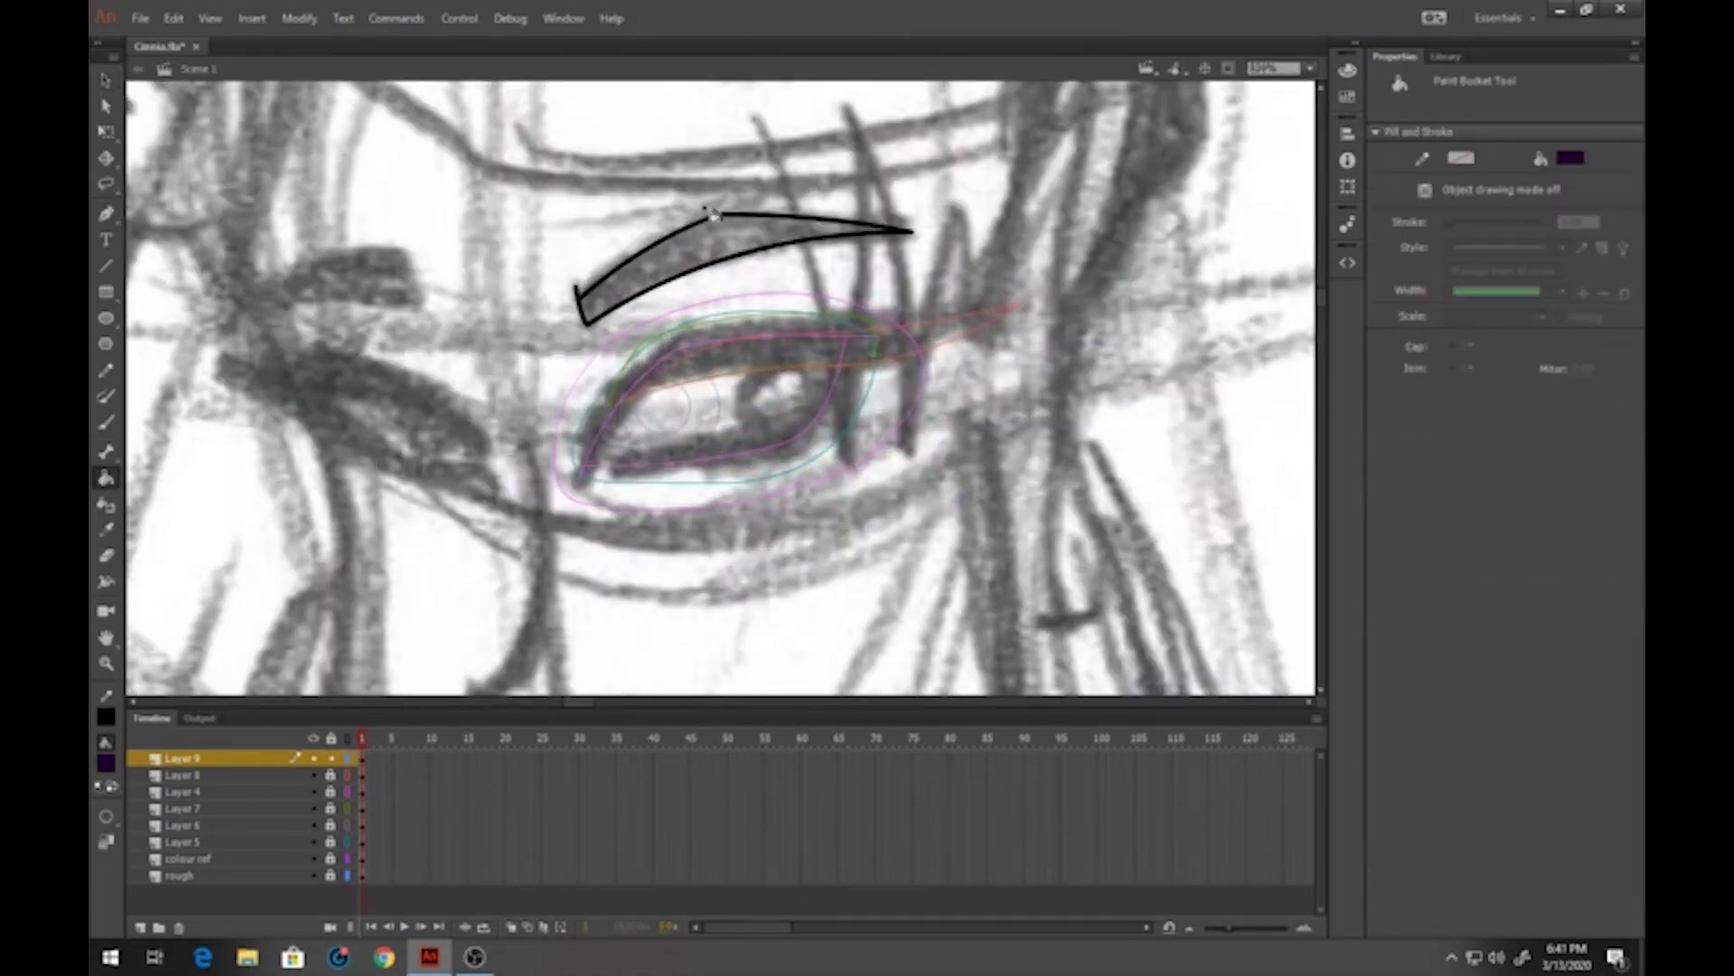
click(722, 245)
Convert the whole nearer eyebrow shape to a Graphic symbol with a name starting with Cinnia-34
key(v)
drag(511, 136, 982, 355)
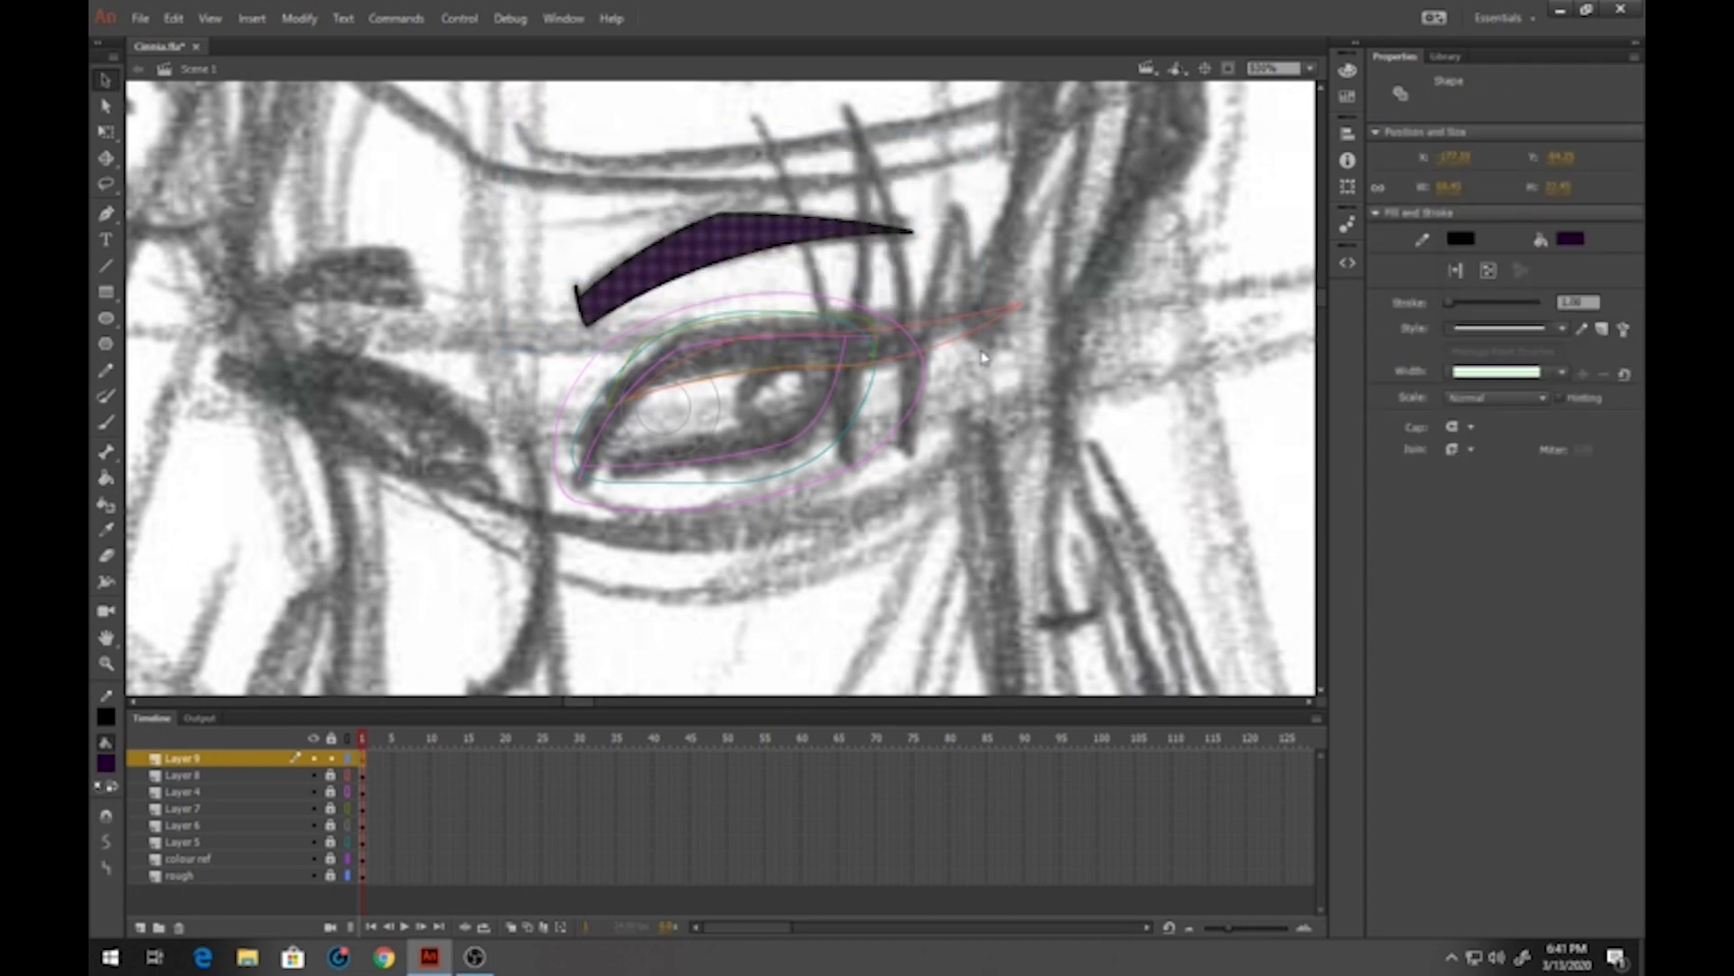
key(F8)
text(e)
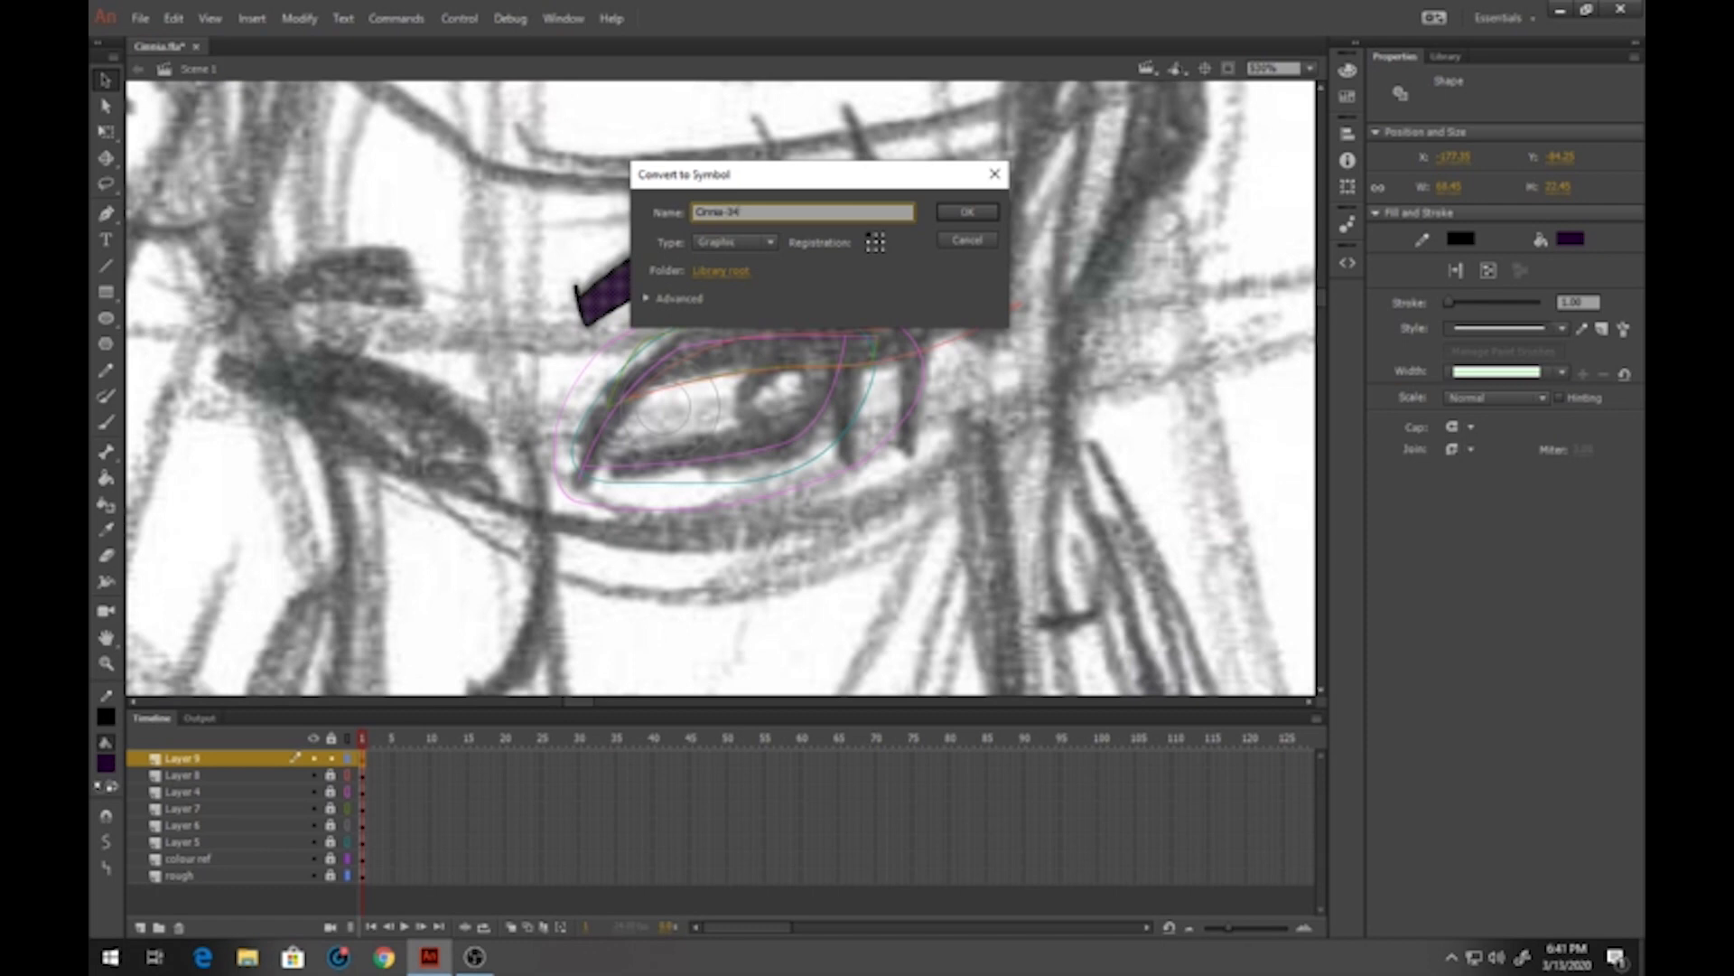
key(Return)
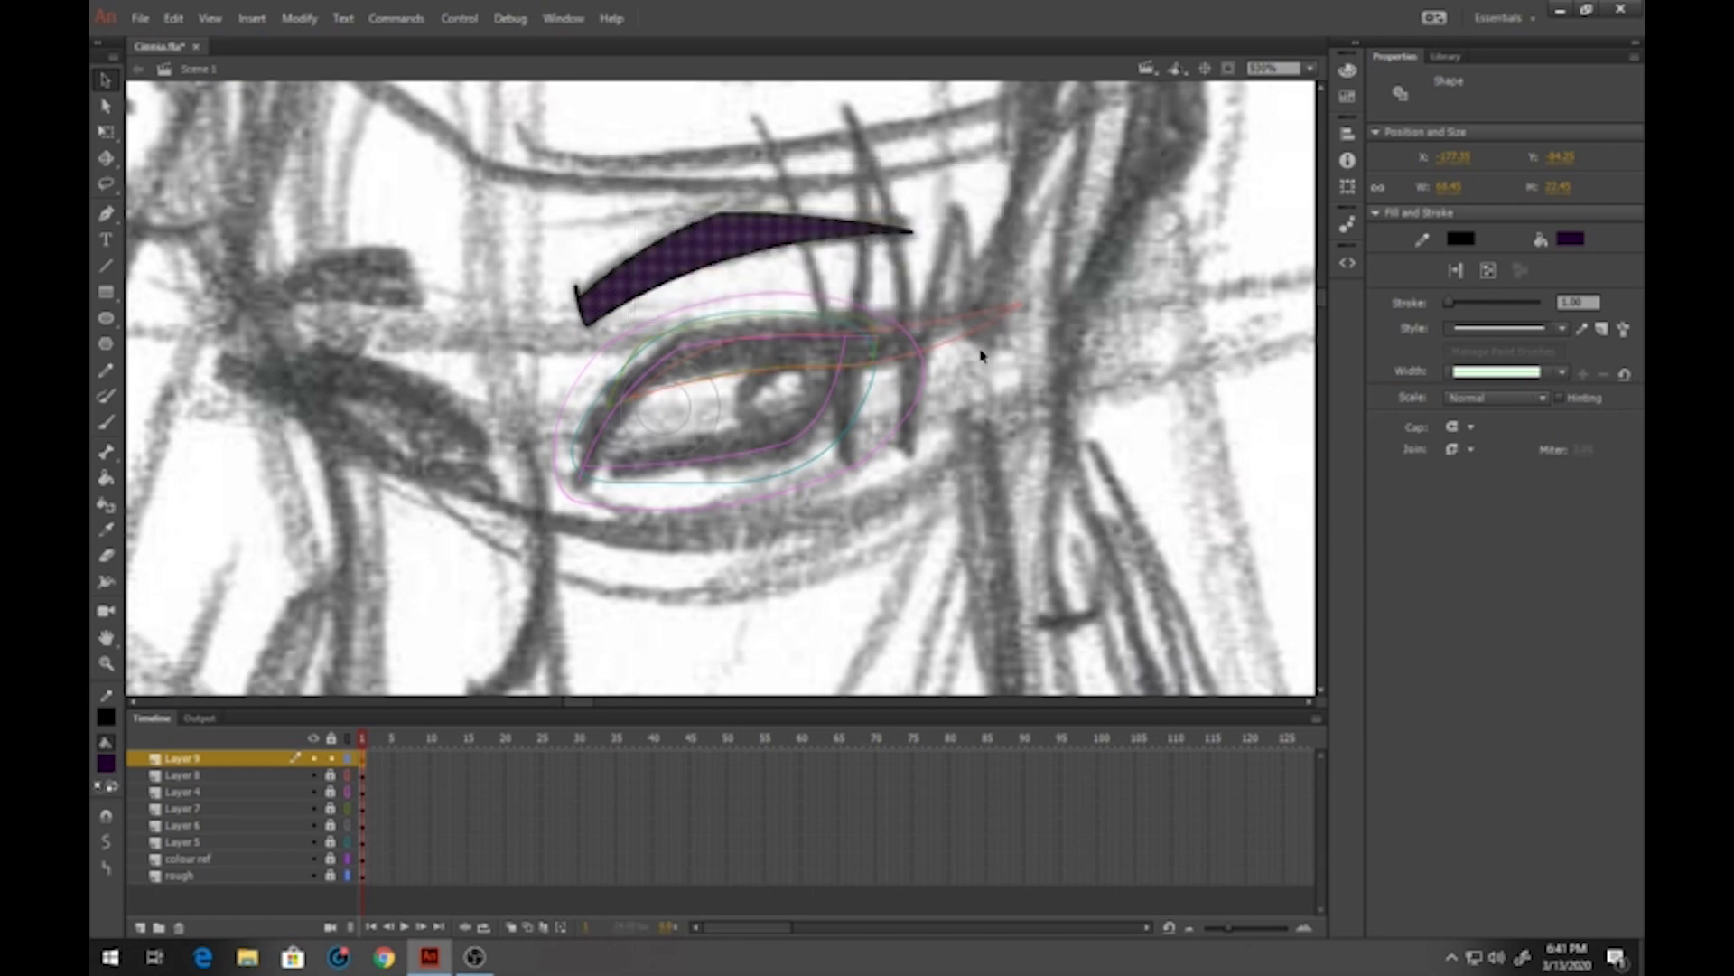
Lock the eyebrow's layer, show the nearer eye's layers in full colour again, and add a new layer above colour ref
click(331, 760)
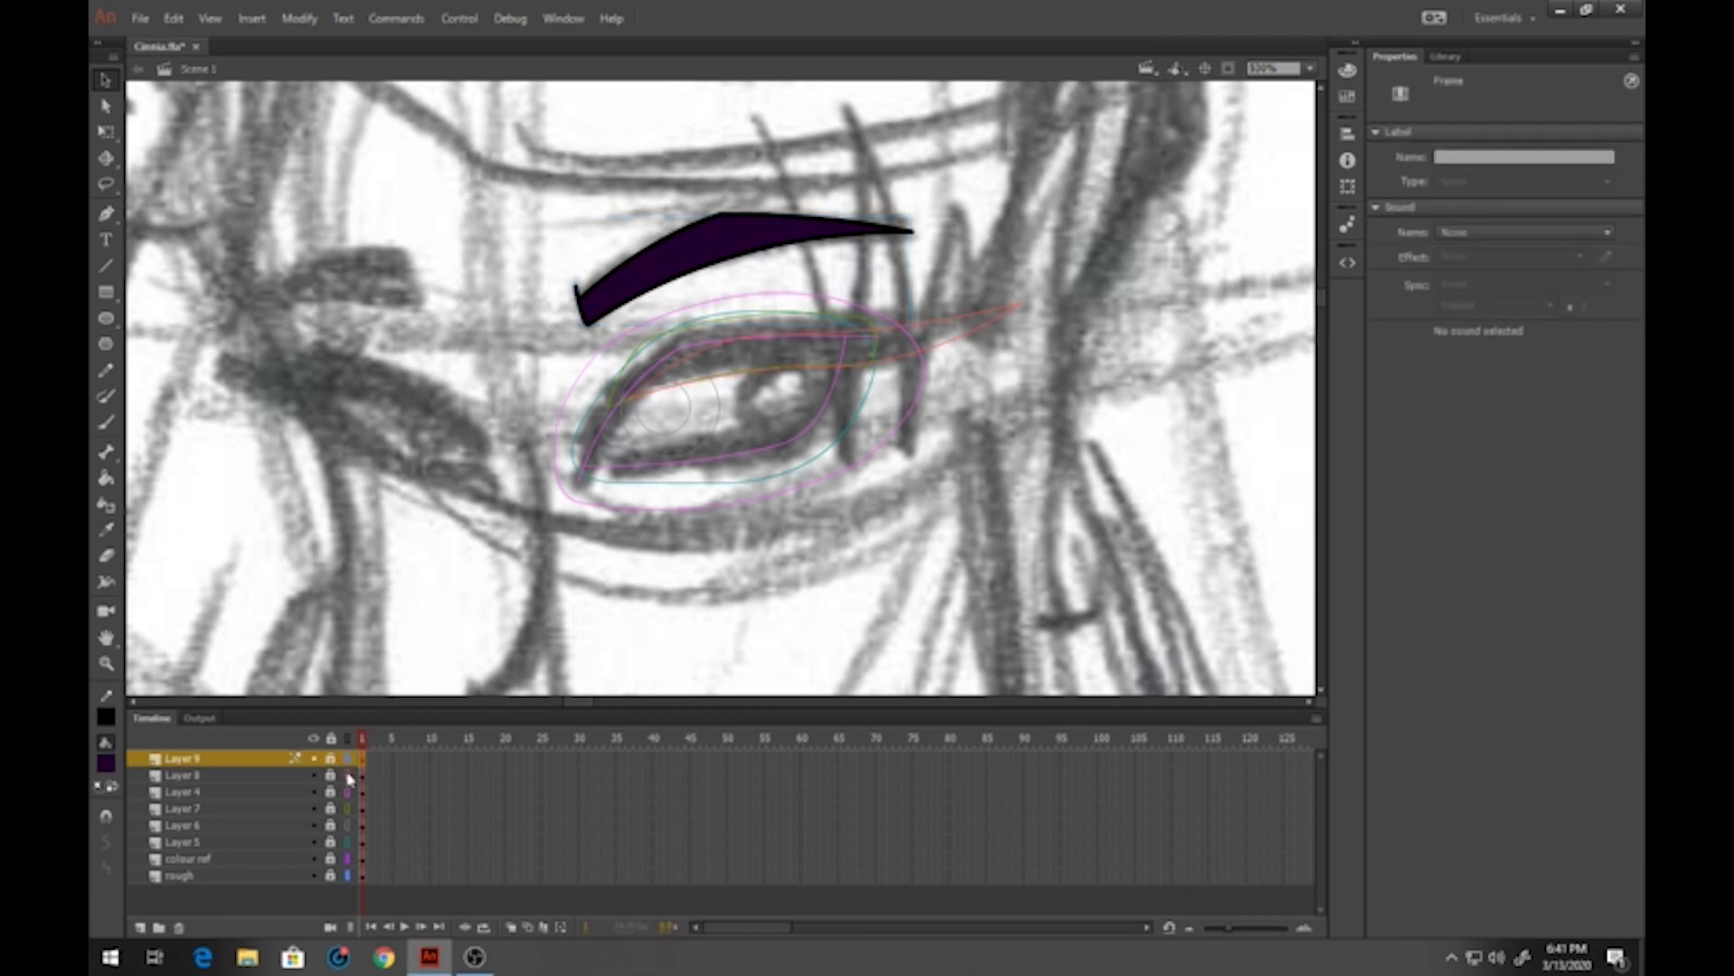
drag(349, 779, 353, 842)
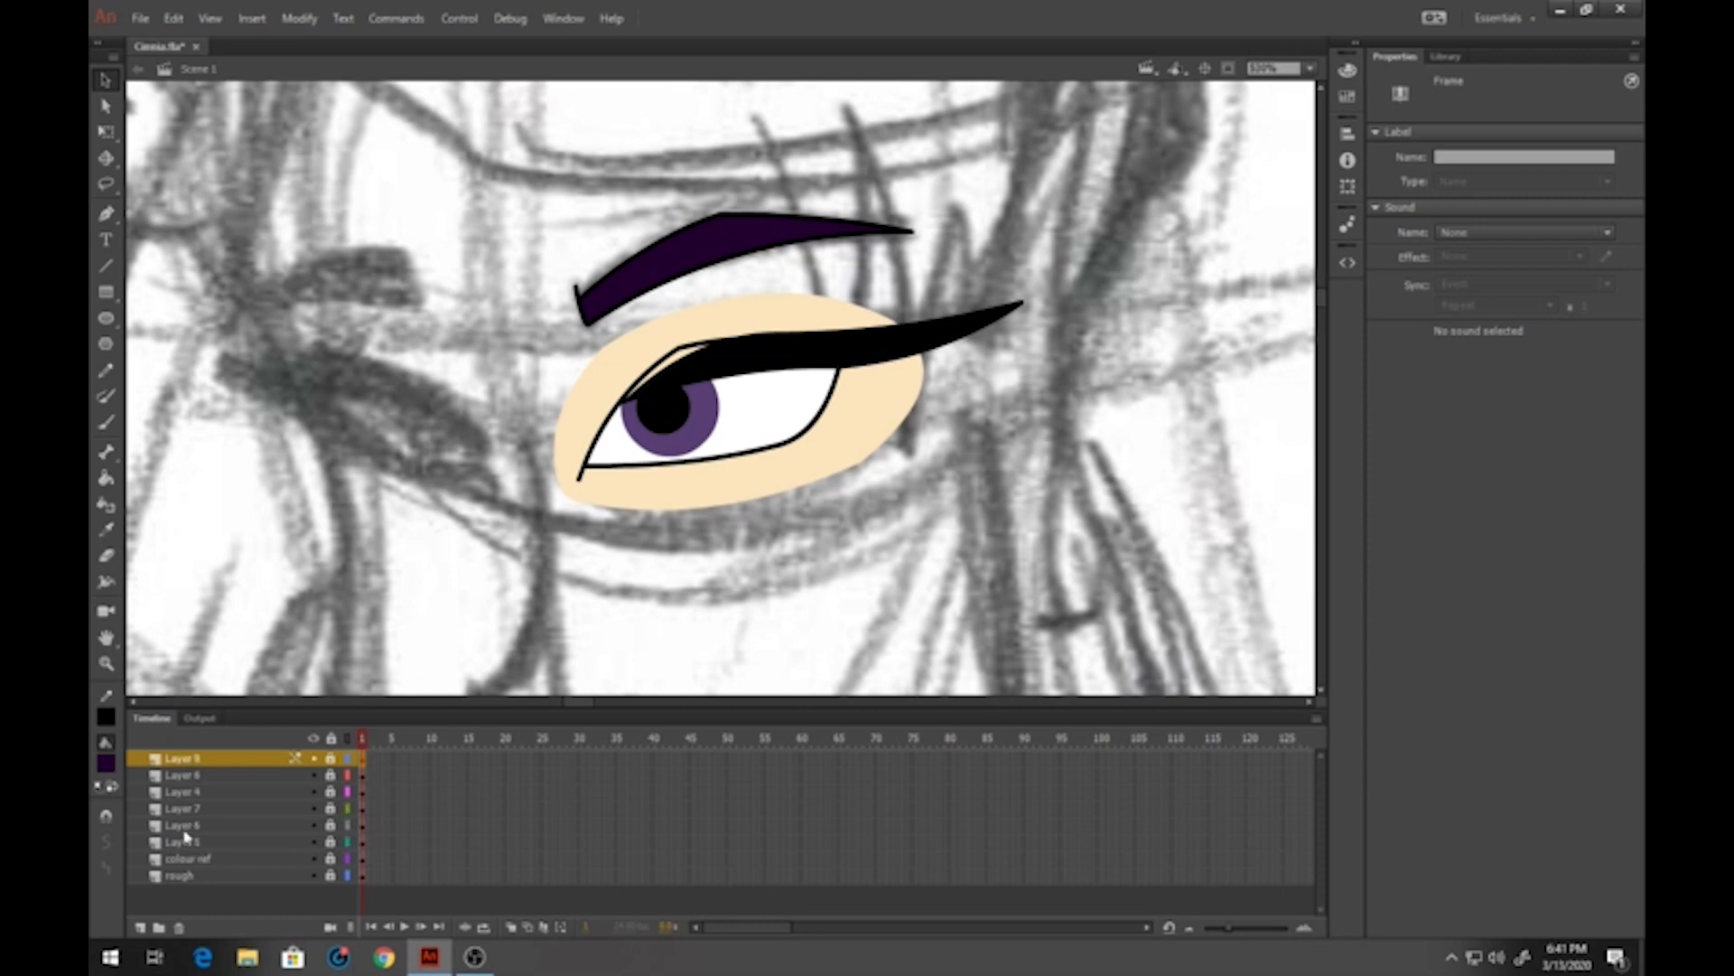
click(187, 860)
click(141, 928)
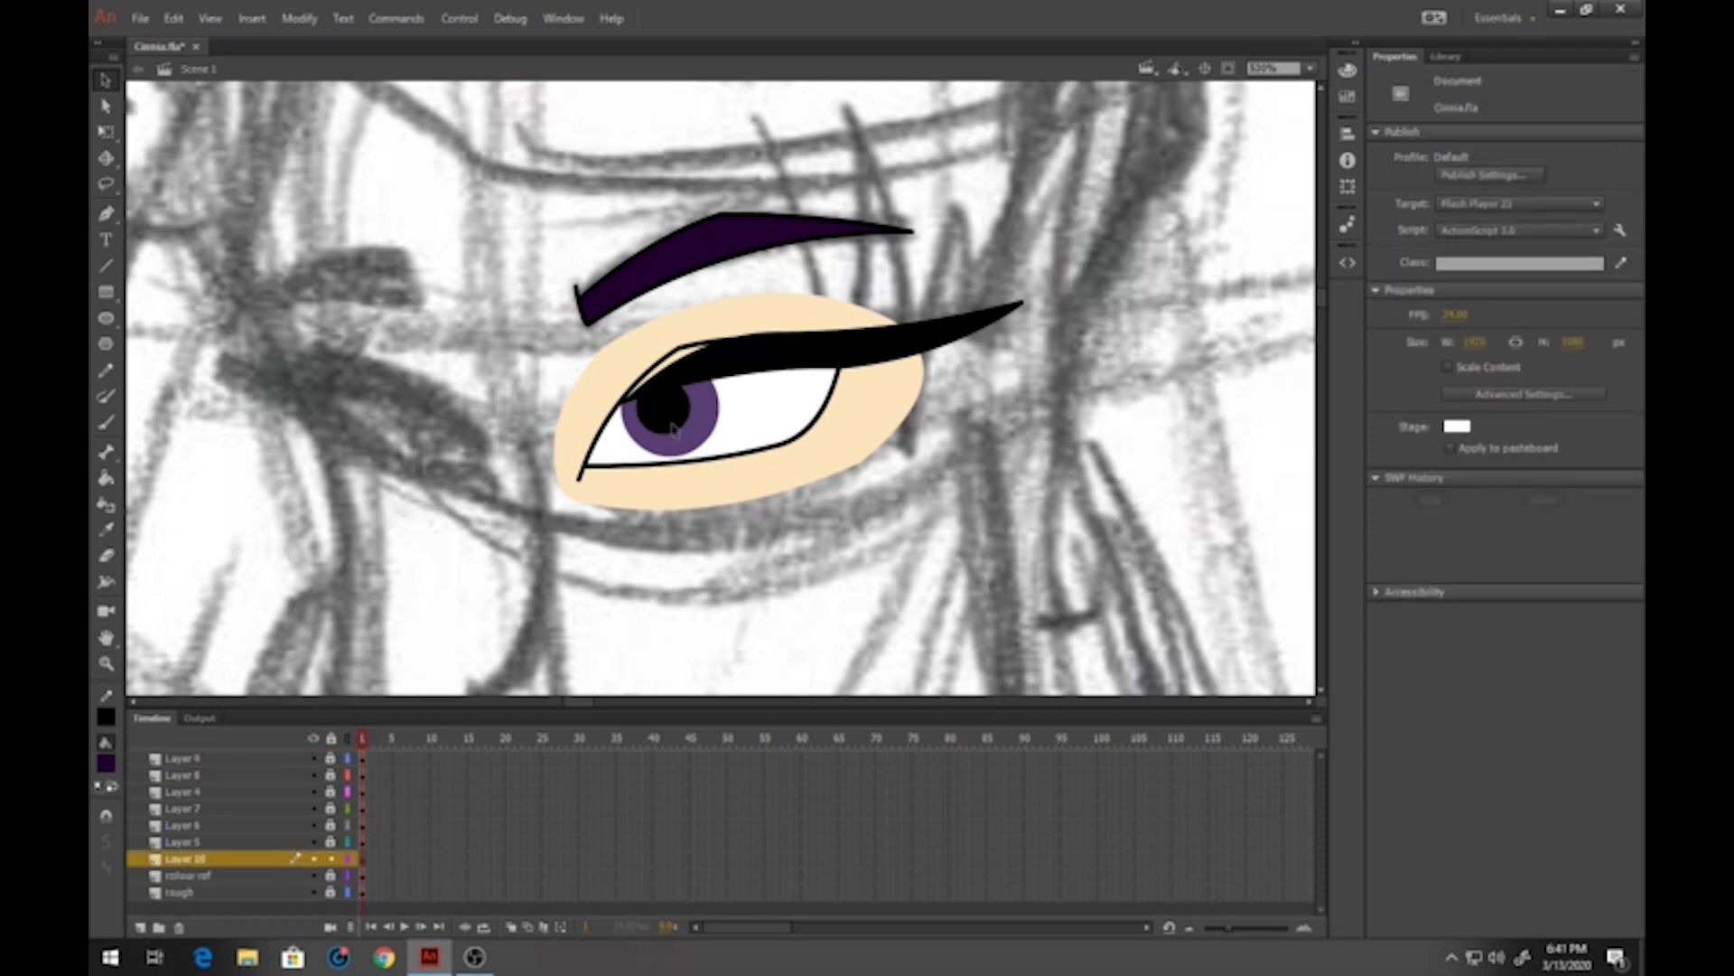
Outline the farther eye's opening over the sketch with lines bent into a curved upper and lower lid
drag(416, 446, 608, 453)
key(n)
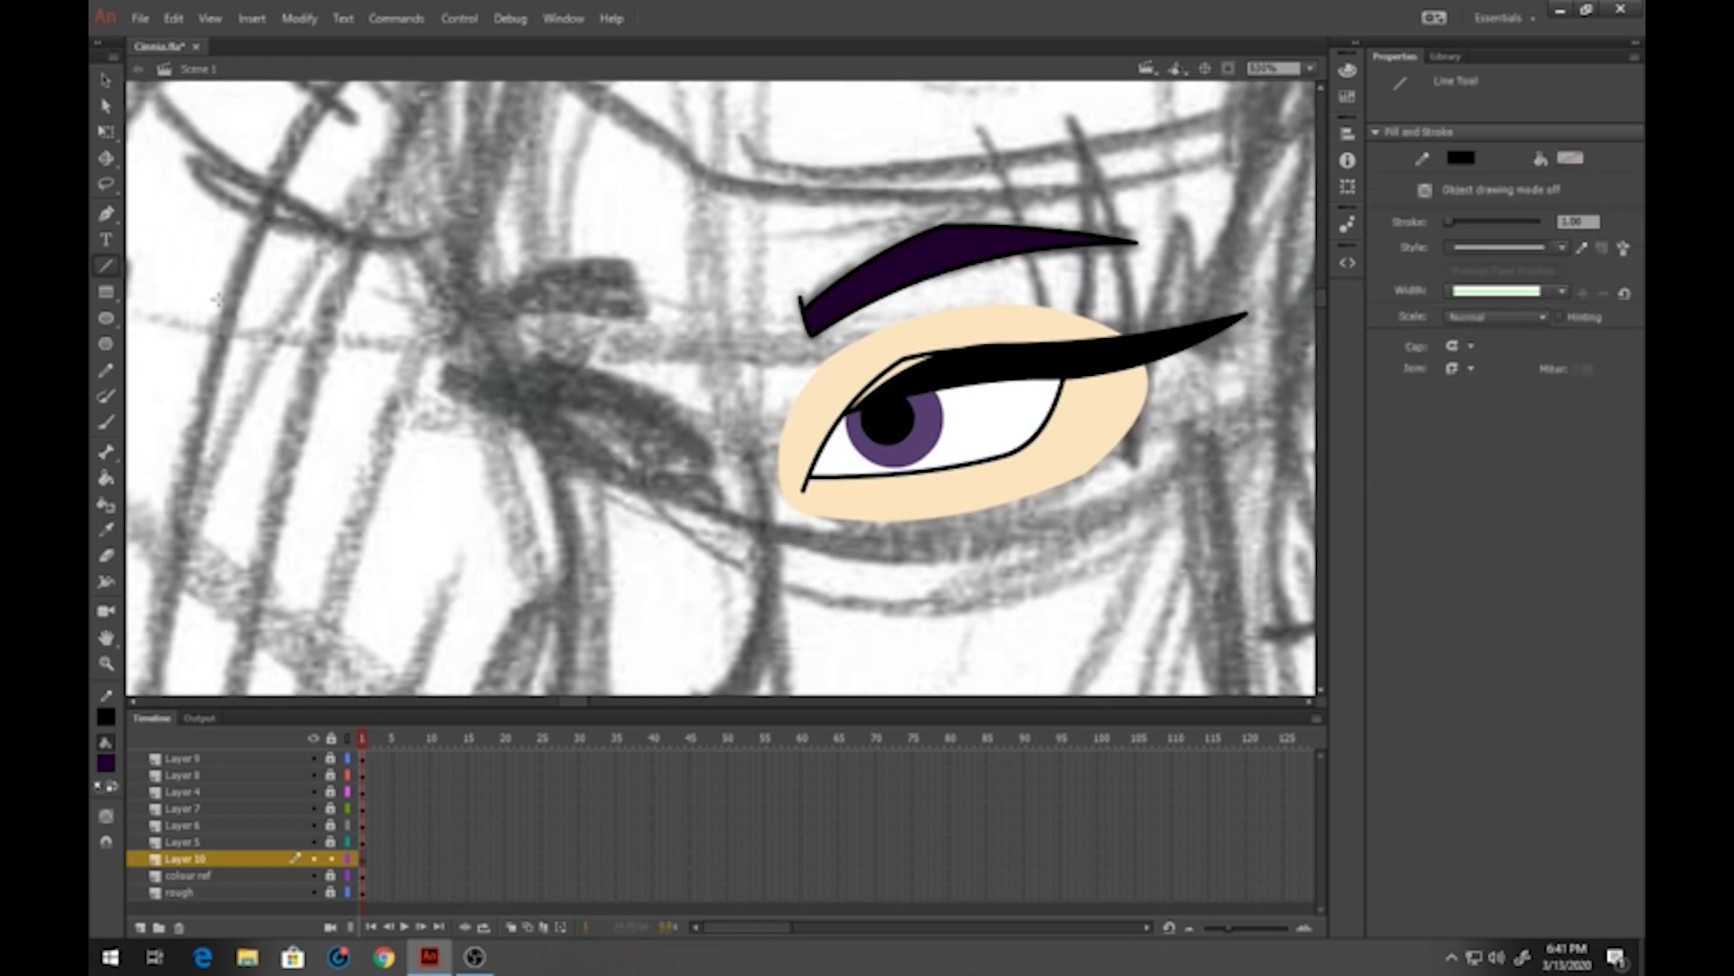
mouse_move(516, 370)
mouse_down()
mouse_move(710, 466)
mouse_move(647, 408)
mouse_move(718, 492)
mouse_move(696, 431)
mouse_move(618, 392)
mouse_up()
click(106, 80)
click(106, 264)
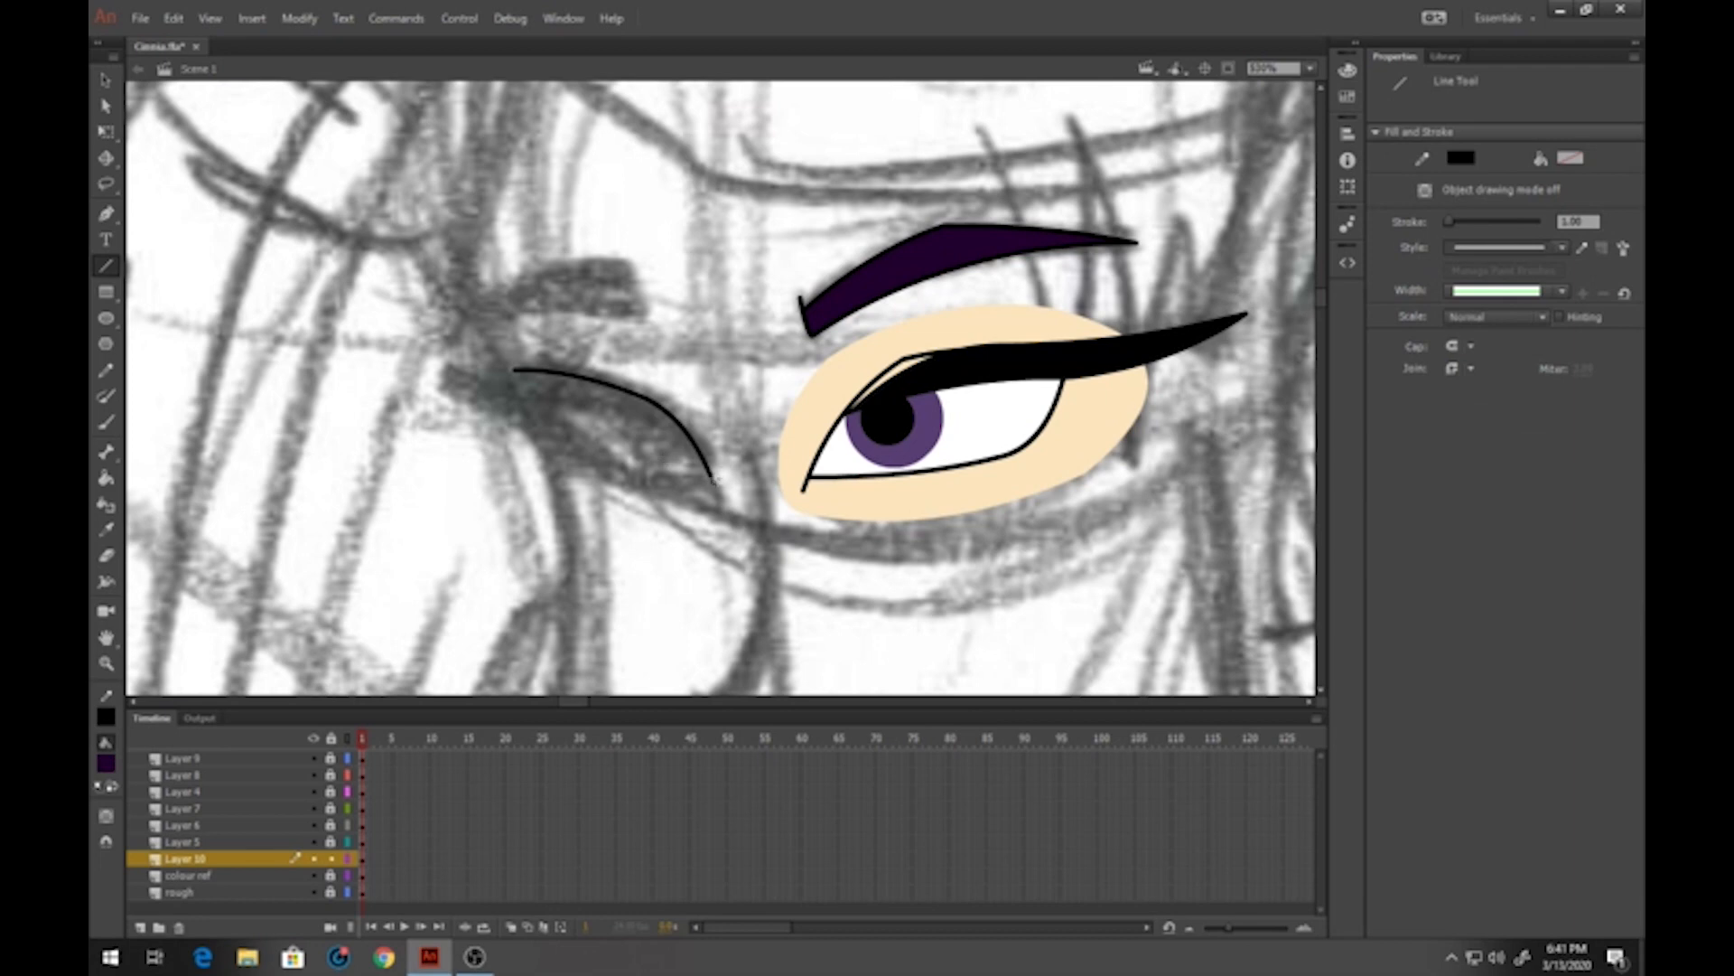
drag(711, 482, 527, 378)
key(v)
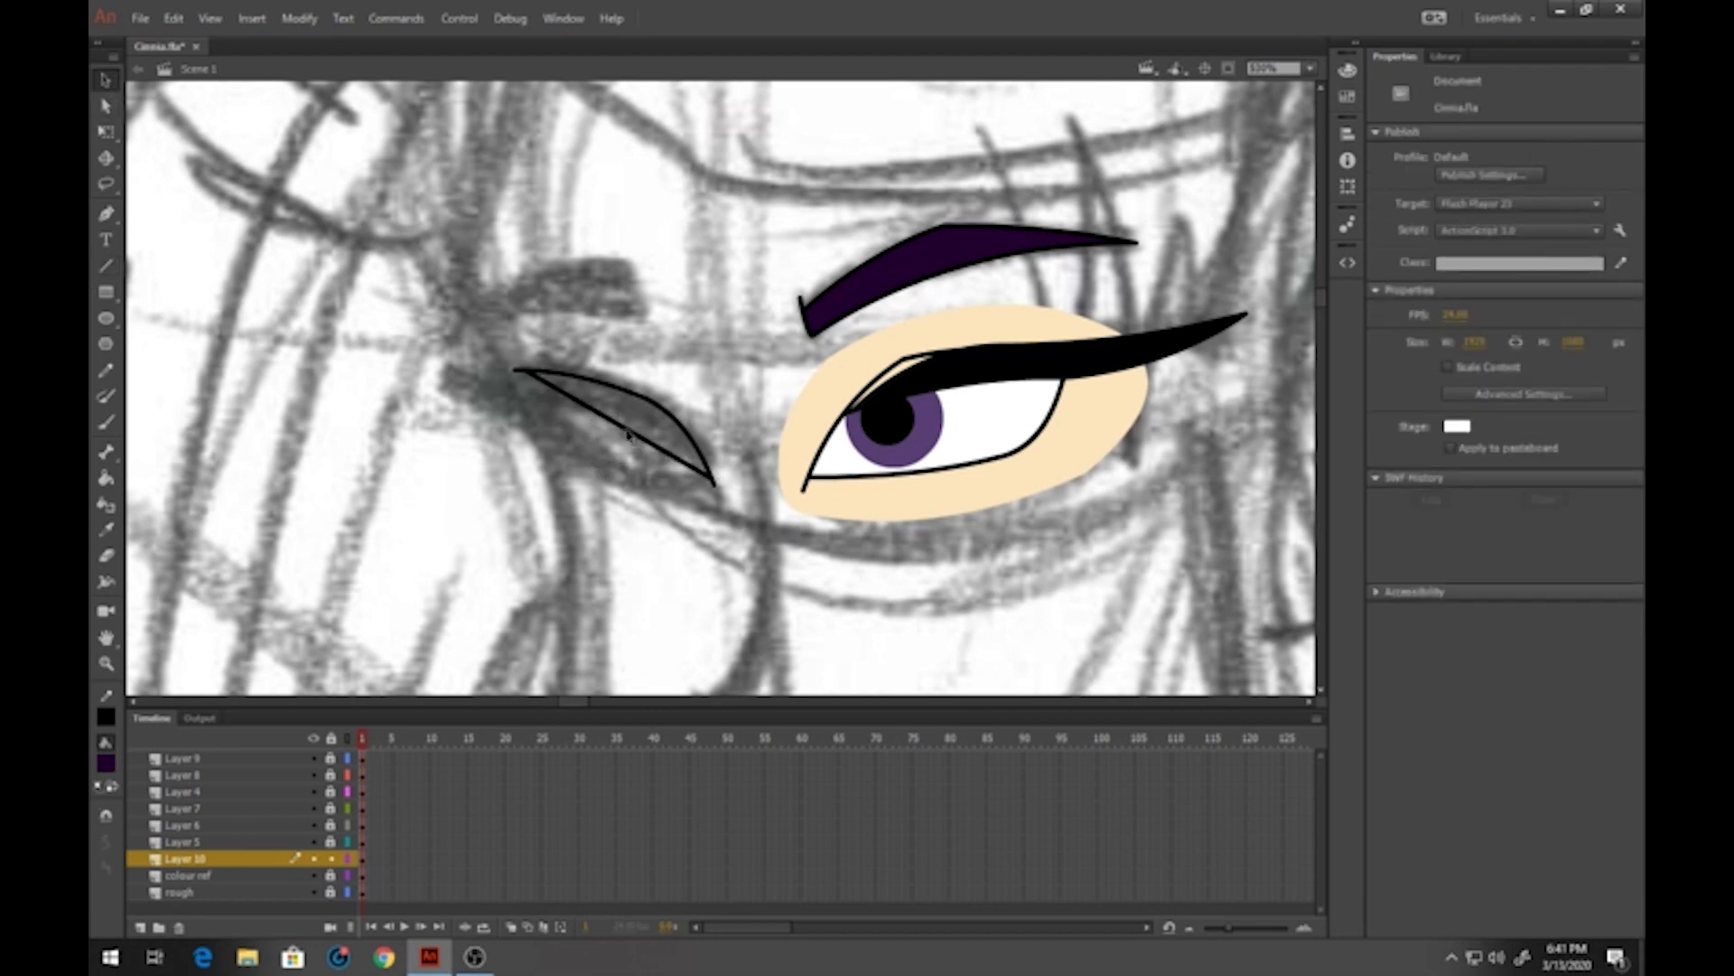
drag(629, 439, 593, 488)
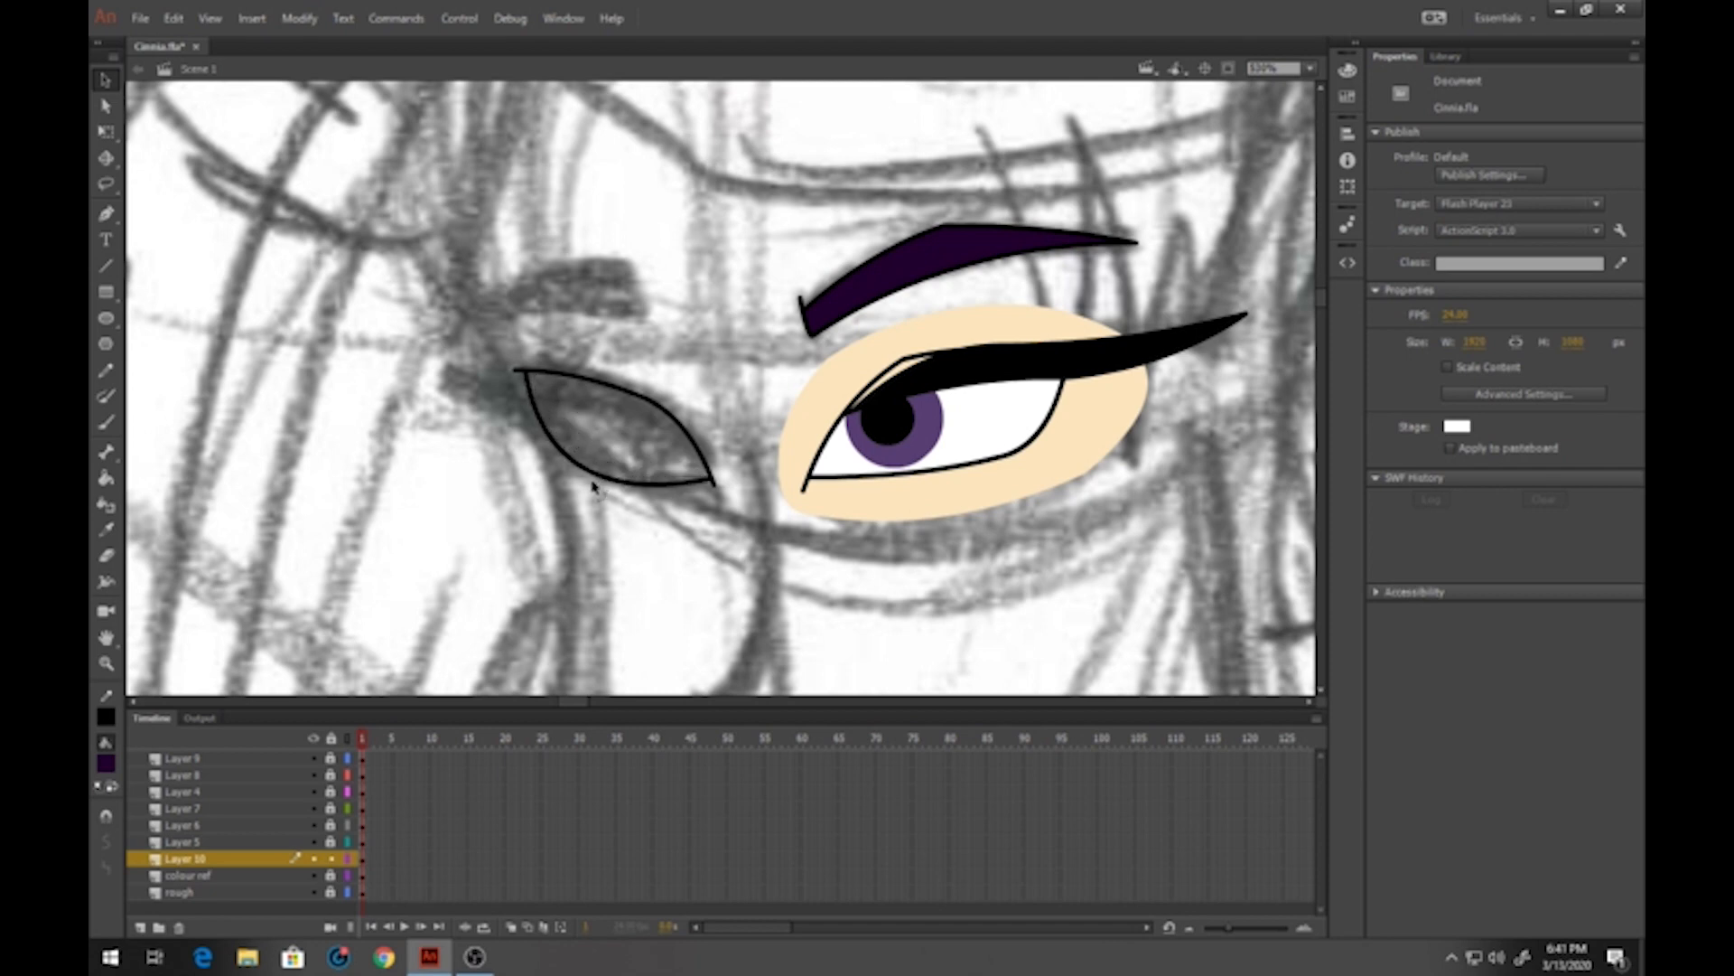
Draw the face's outer contour beside the farther eye, from brow to cheek, and curve it to match the sketch
click(106, 265)
mouse_move(495, 190)
mouse_down()
mouse_move(452, 305)
mouse_move(562, 504)
mouse_up()
click(106, 79)
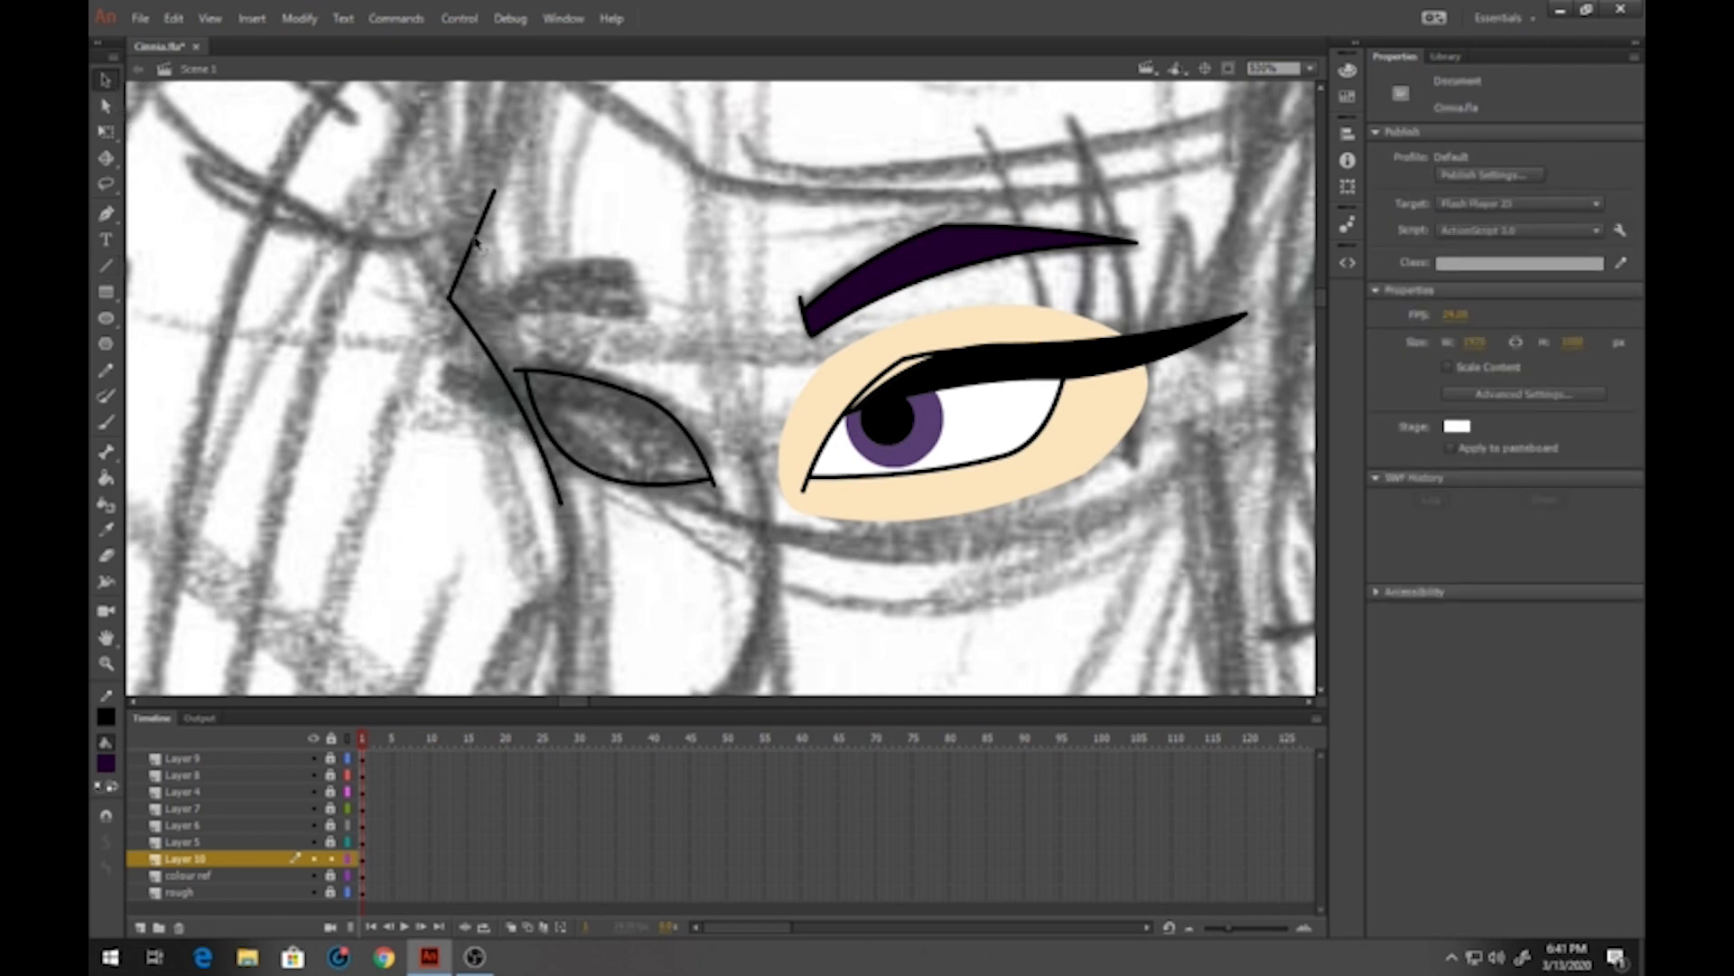
drag(475, 243, 468, 244)
Set the stroke to red and enclose the area around the farther eye with straight lines joining both ends of the face contour
click(106, 266)
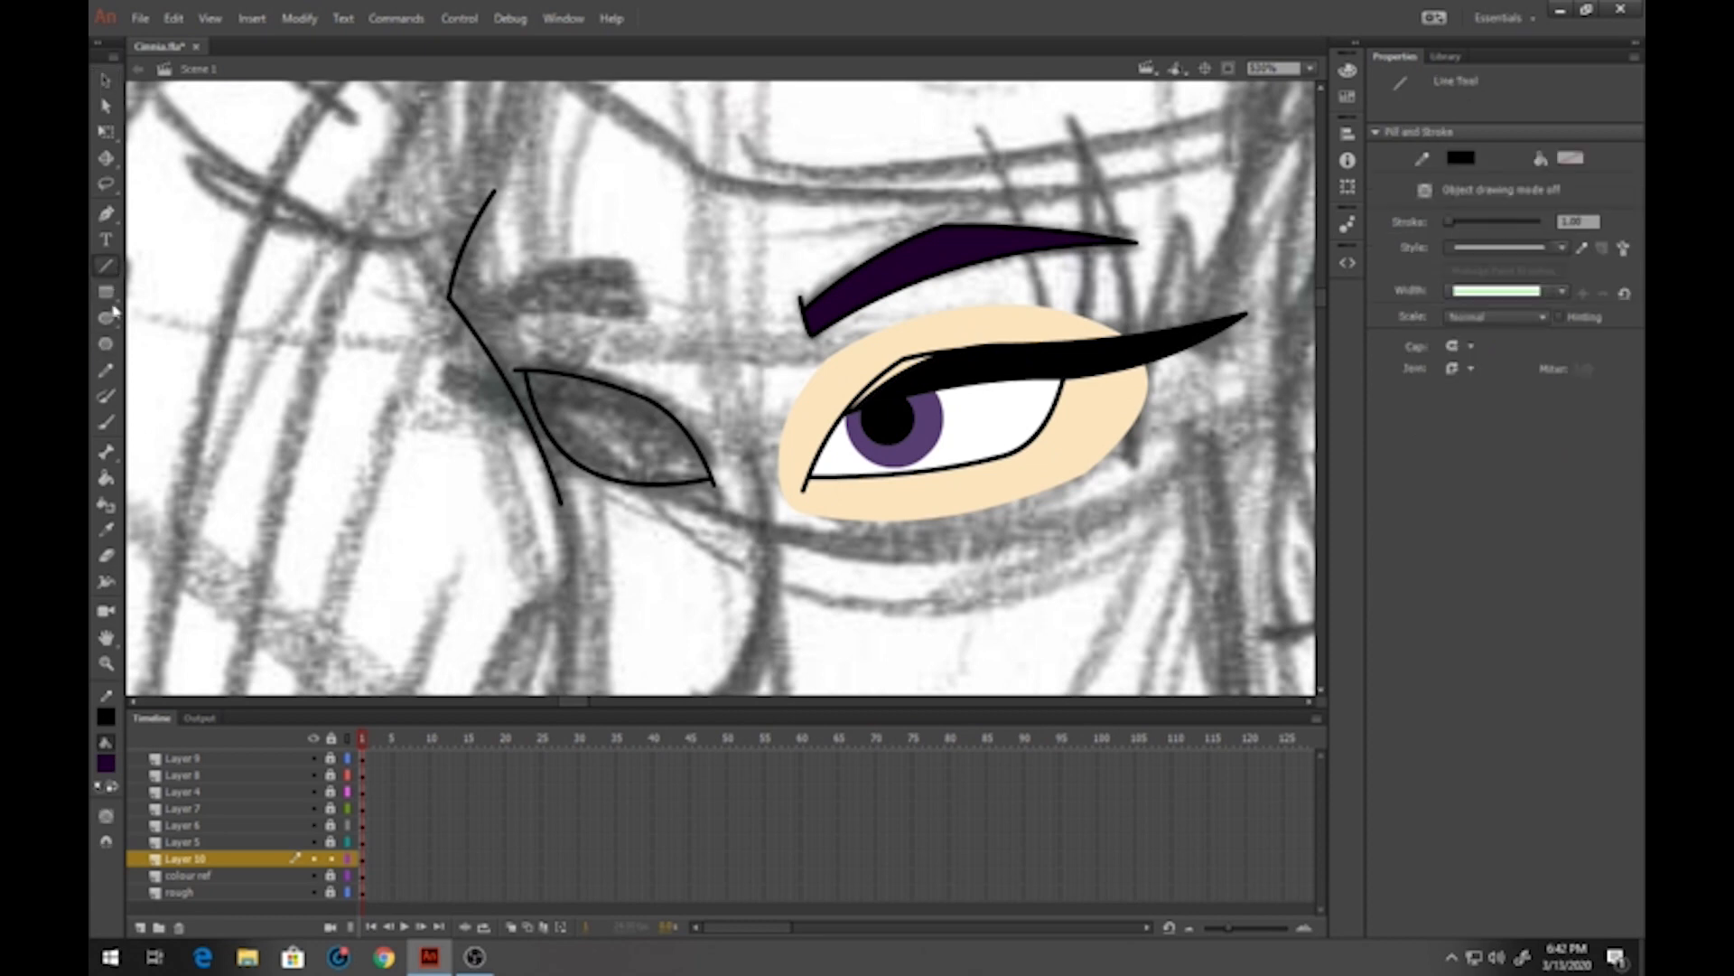
click(105, 717)
click(187, 600)
click(105, 720)
click(182, 603)
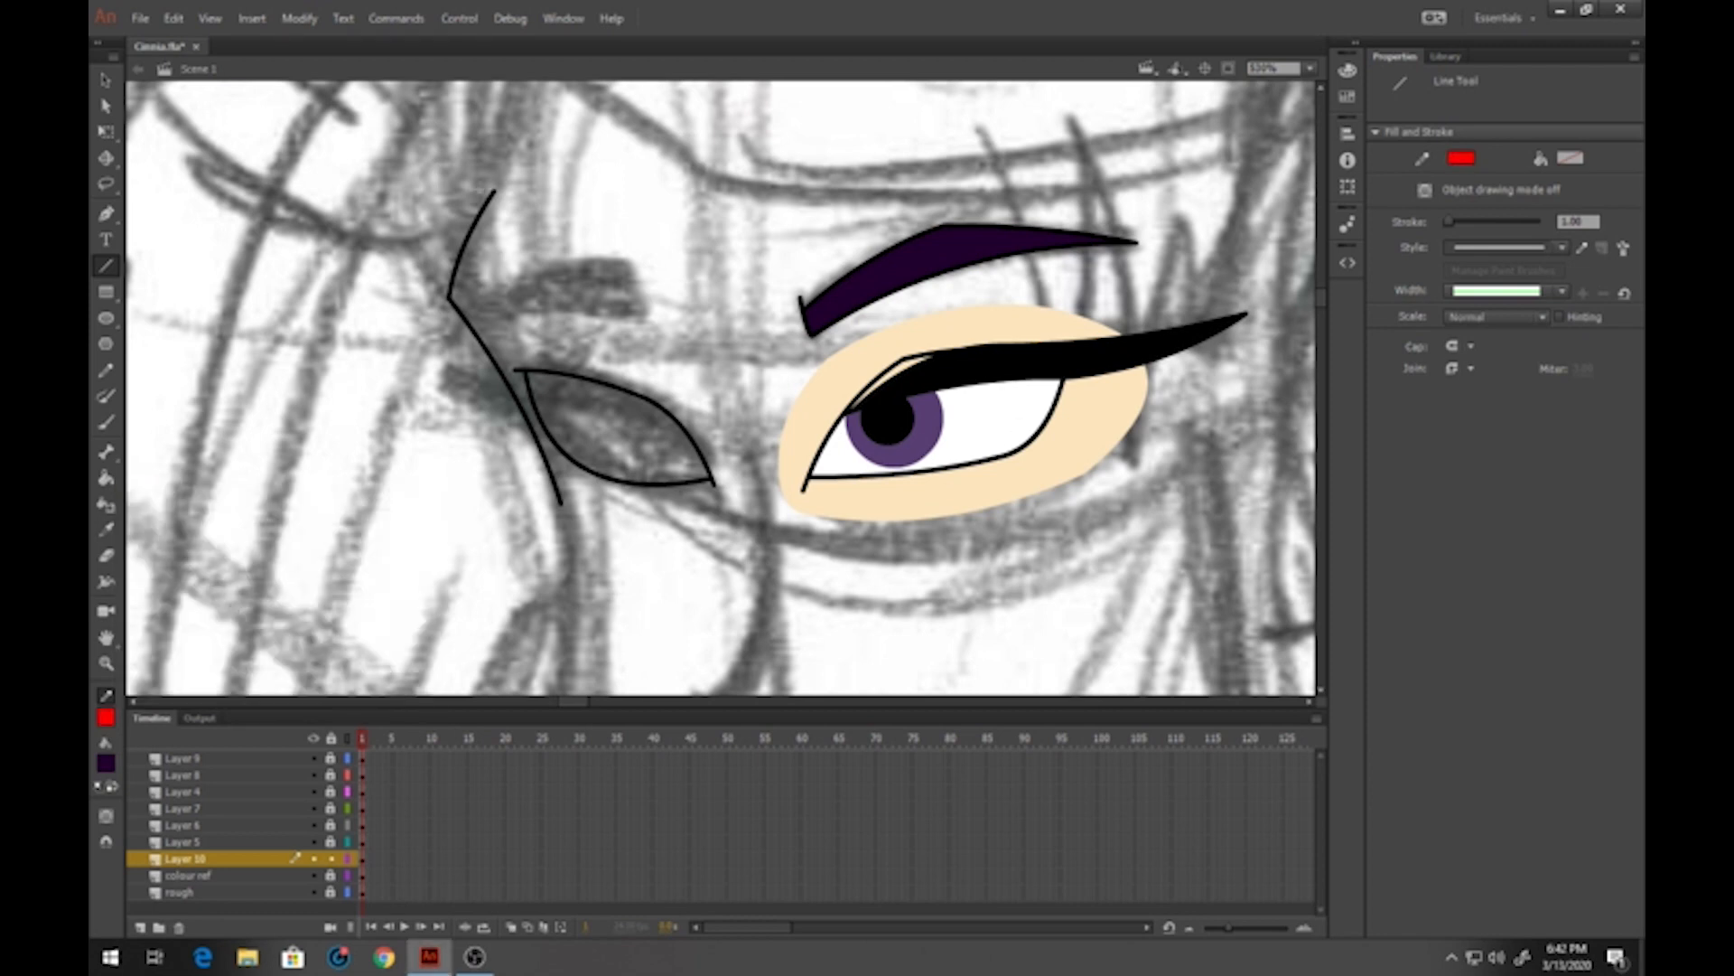
mouse_move(492, 191)
mouse_down()
mouse_move(679, 271)
mouse_move(737, 495)
mouse_move(684, 532)
mouse_move(551, 496)
mouse_up()
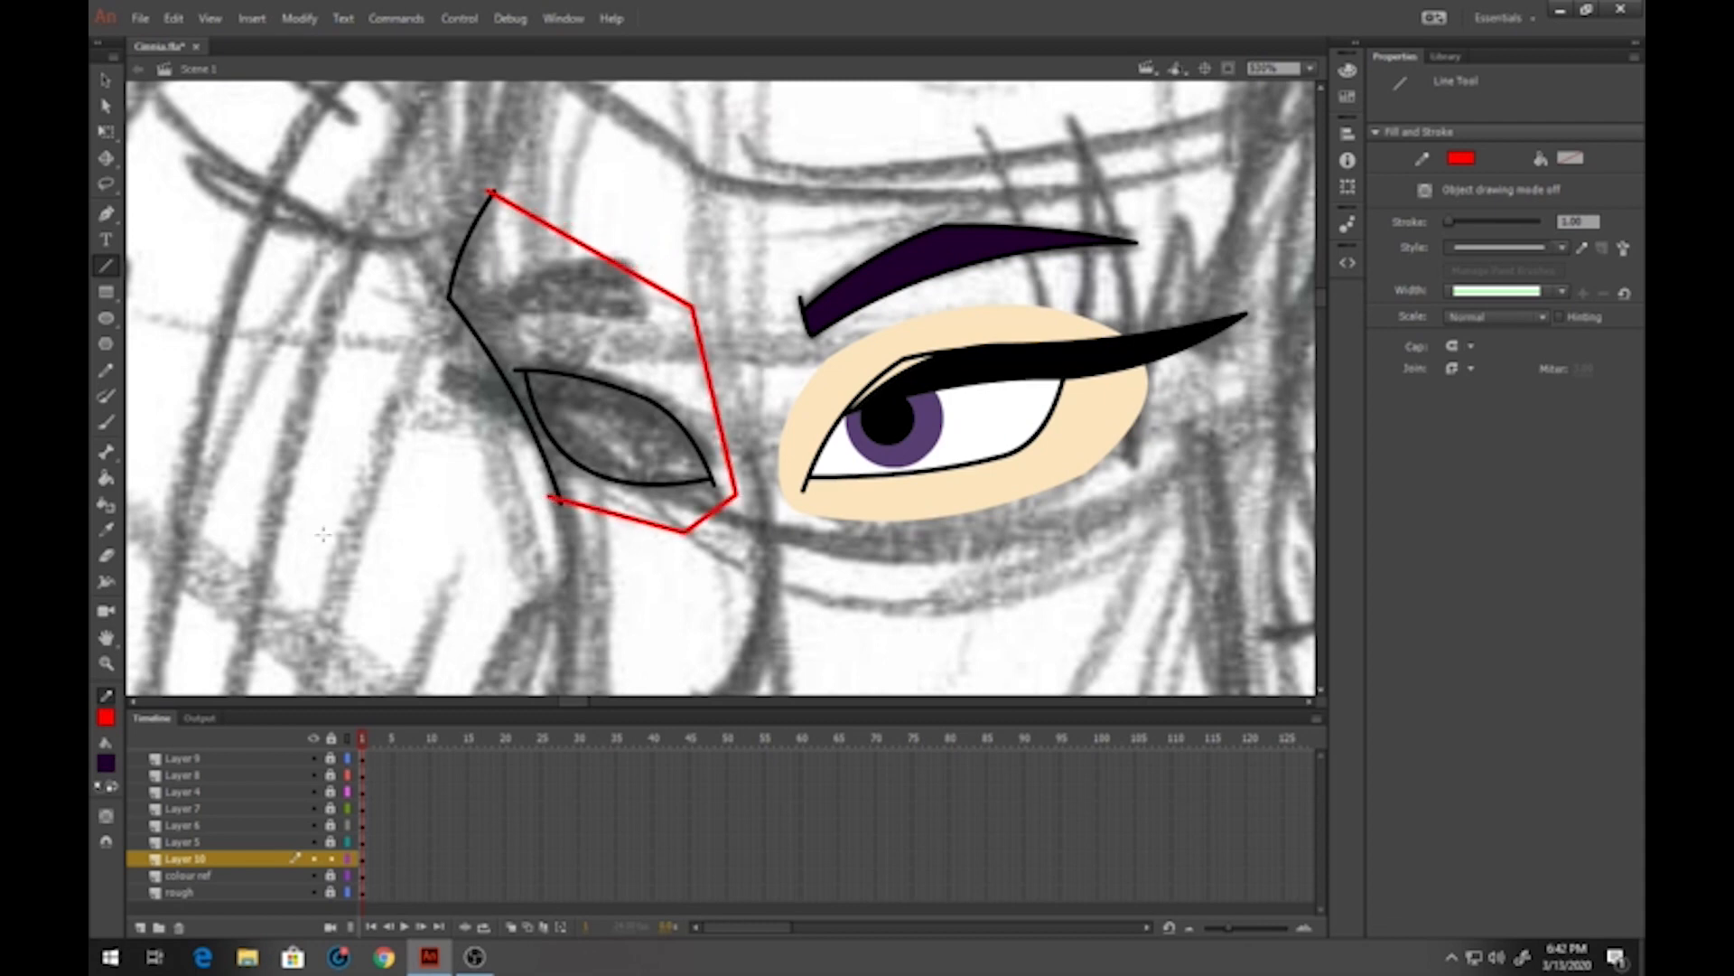
Fill the enclosed area around the farther eye with the skin tone sampled from the nearer eyelid, leaving the eye opening empty
click(106, 478)
click(105, 762)
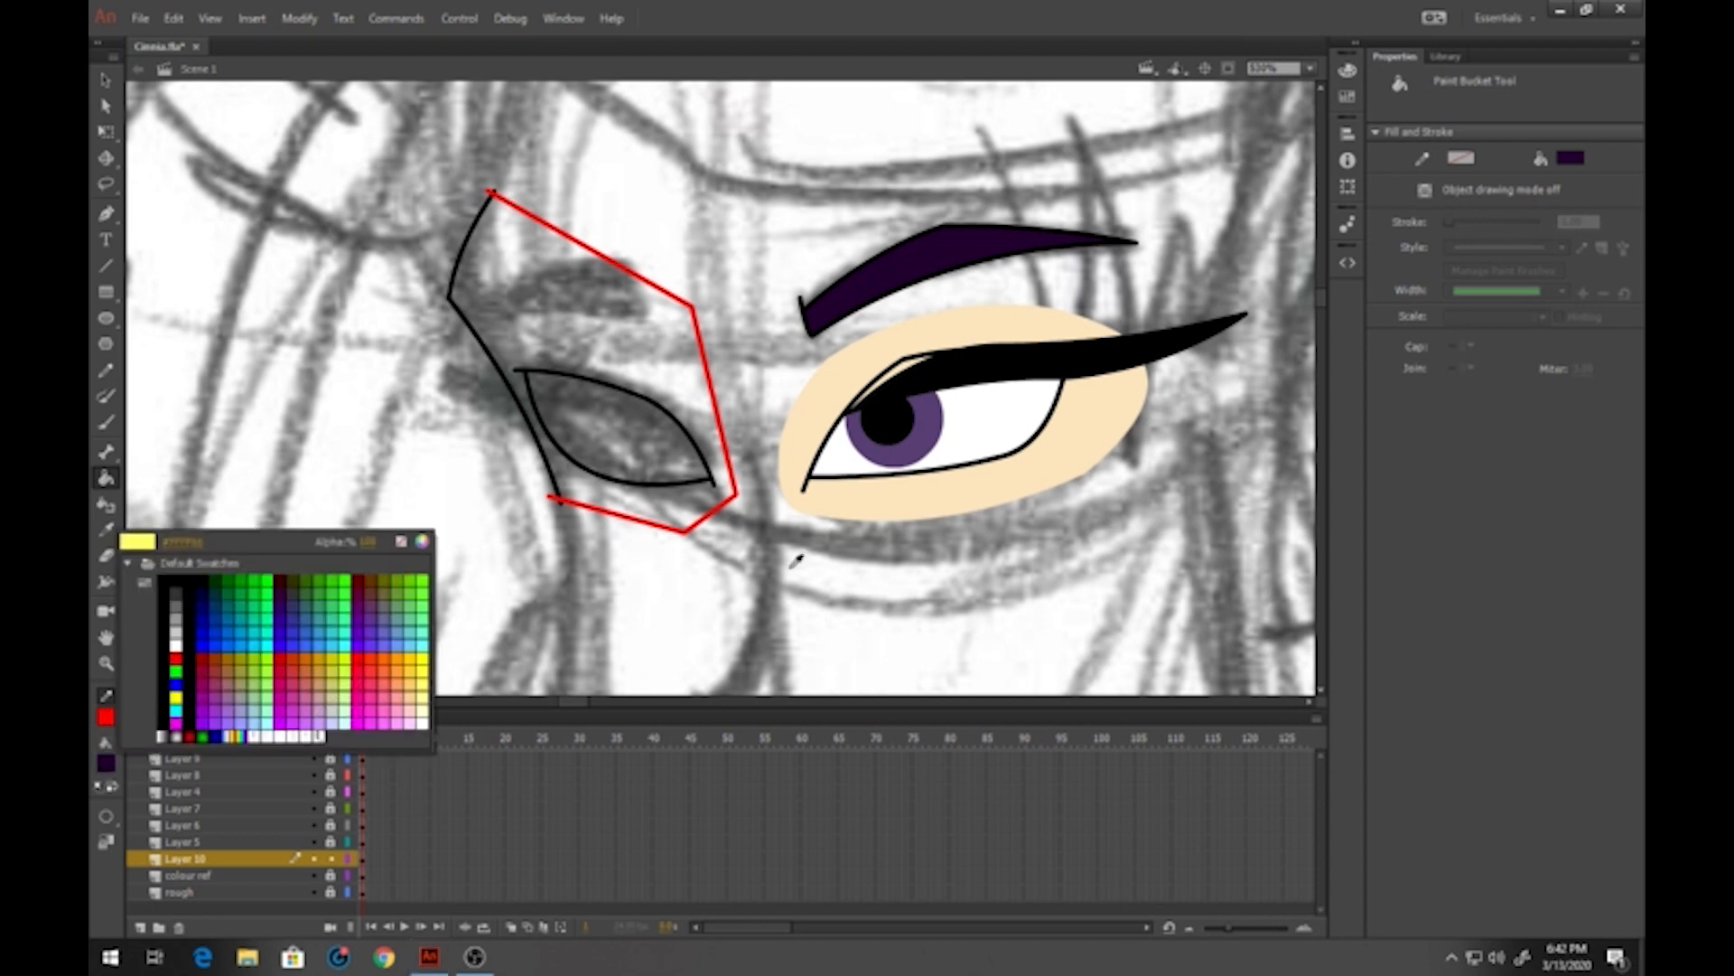
click(856, 494)
click(665, 387)
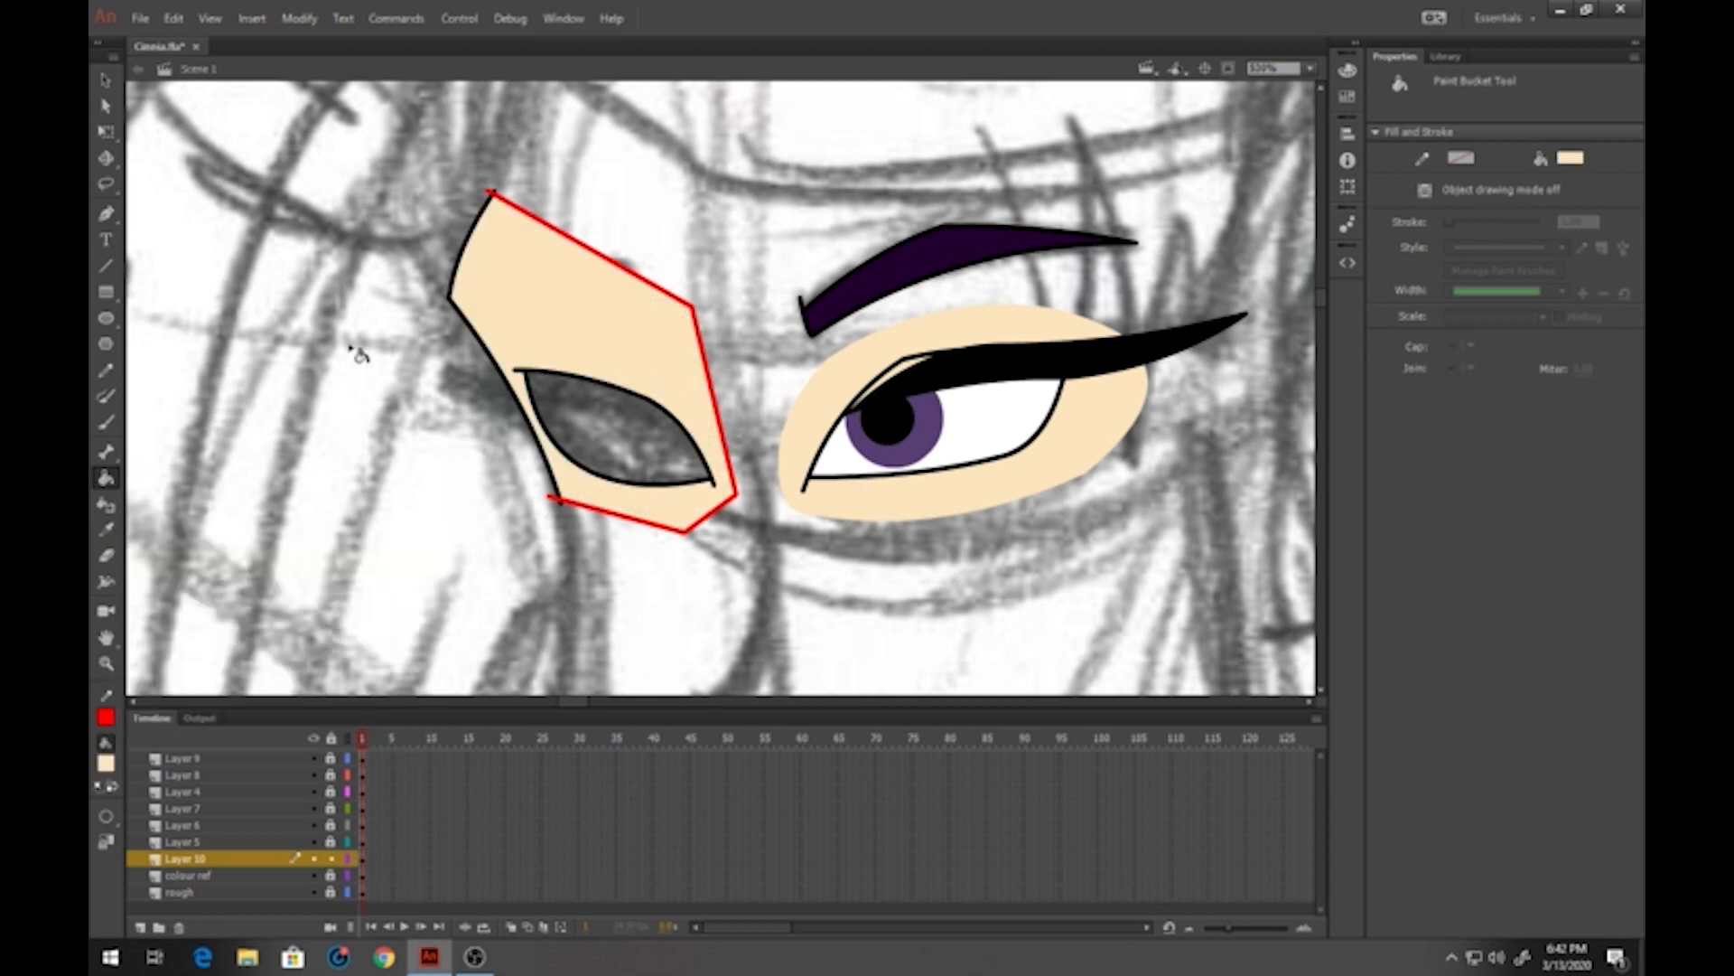
Delete the red construction lines and bend the skin patch's open edges into a smooth rounded shape
click(106, 79)
click(598, 251)
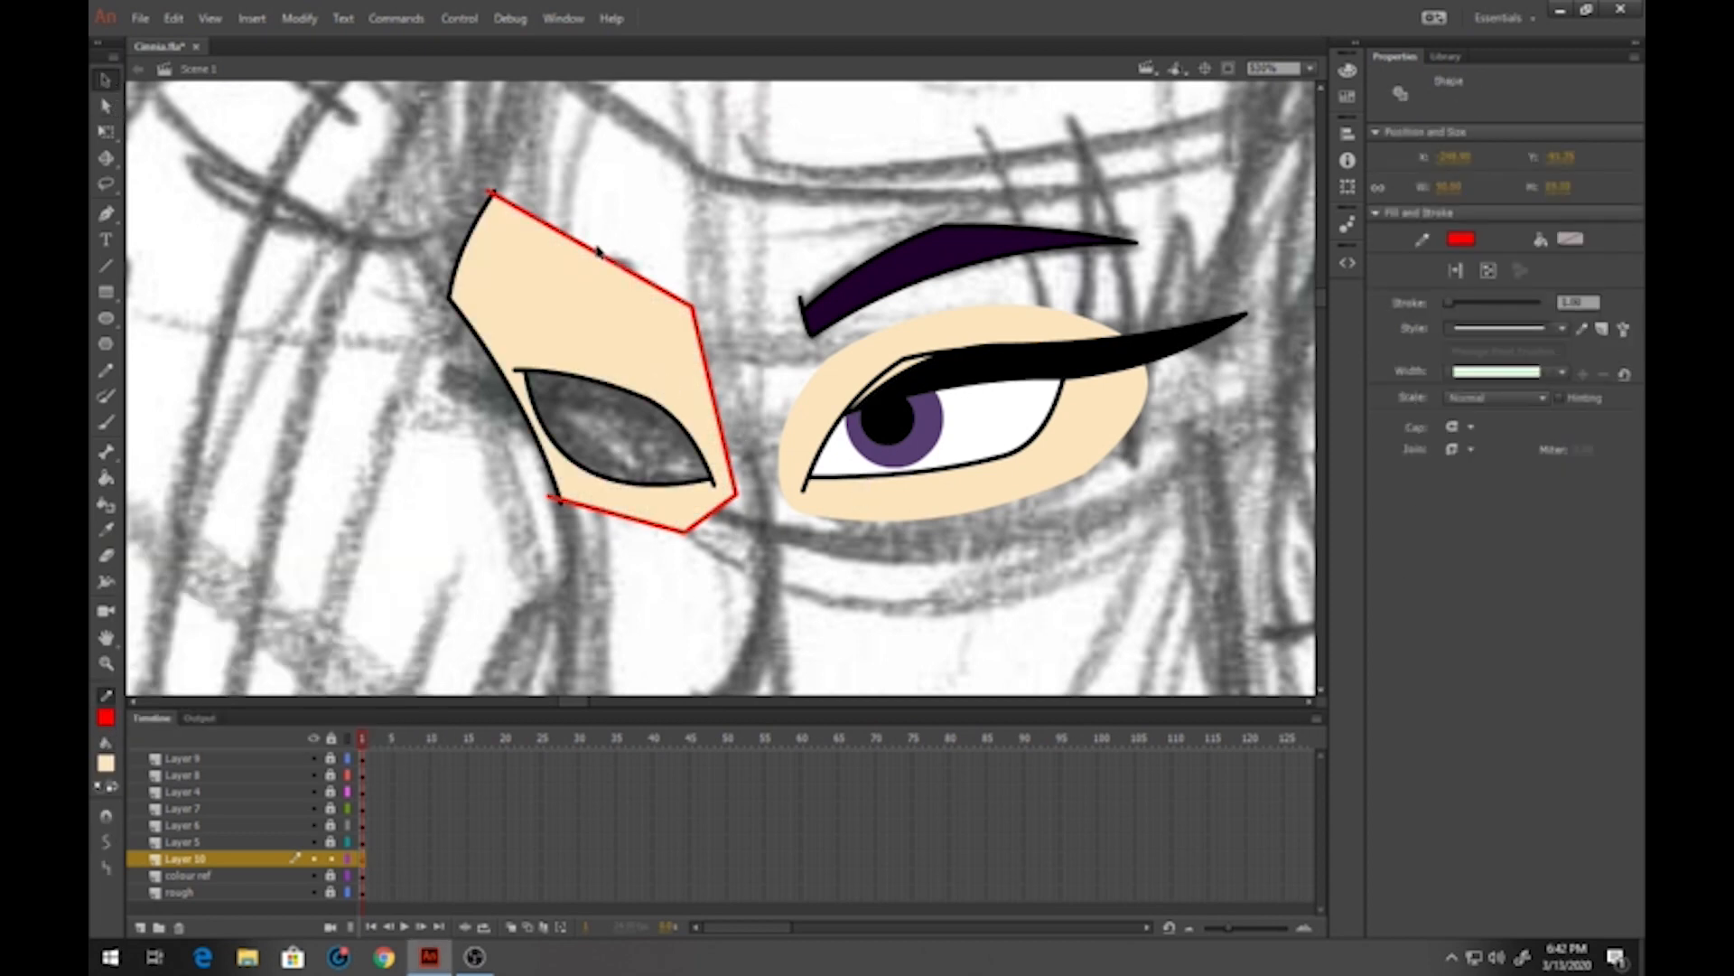
key(Delete)
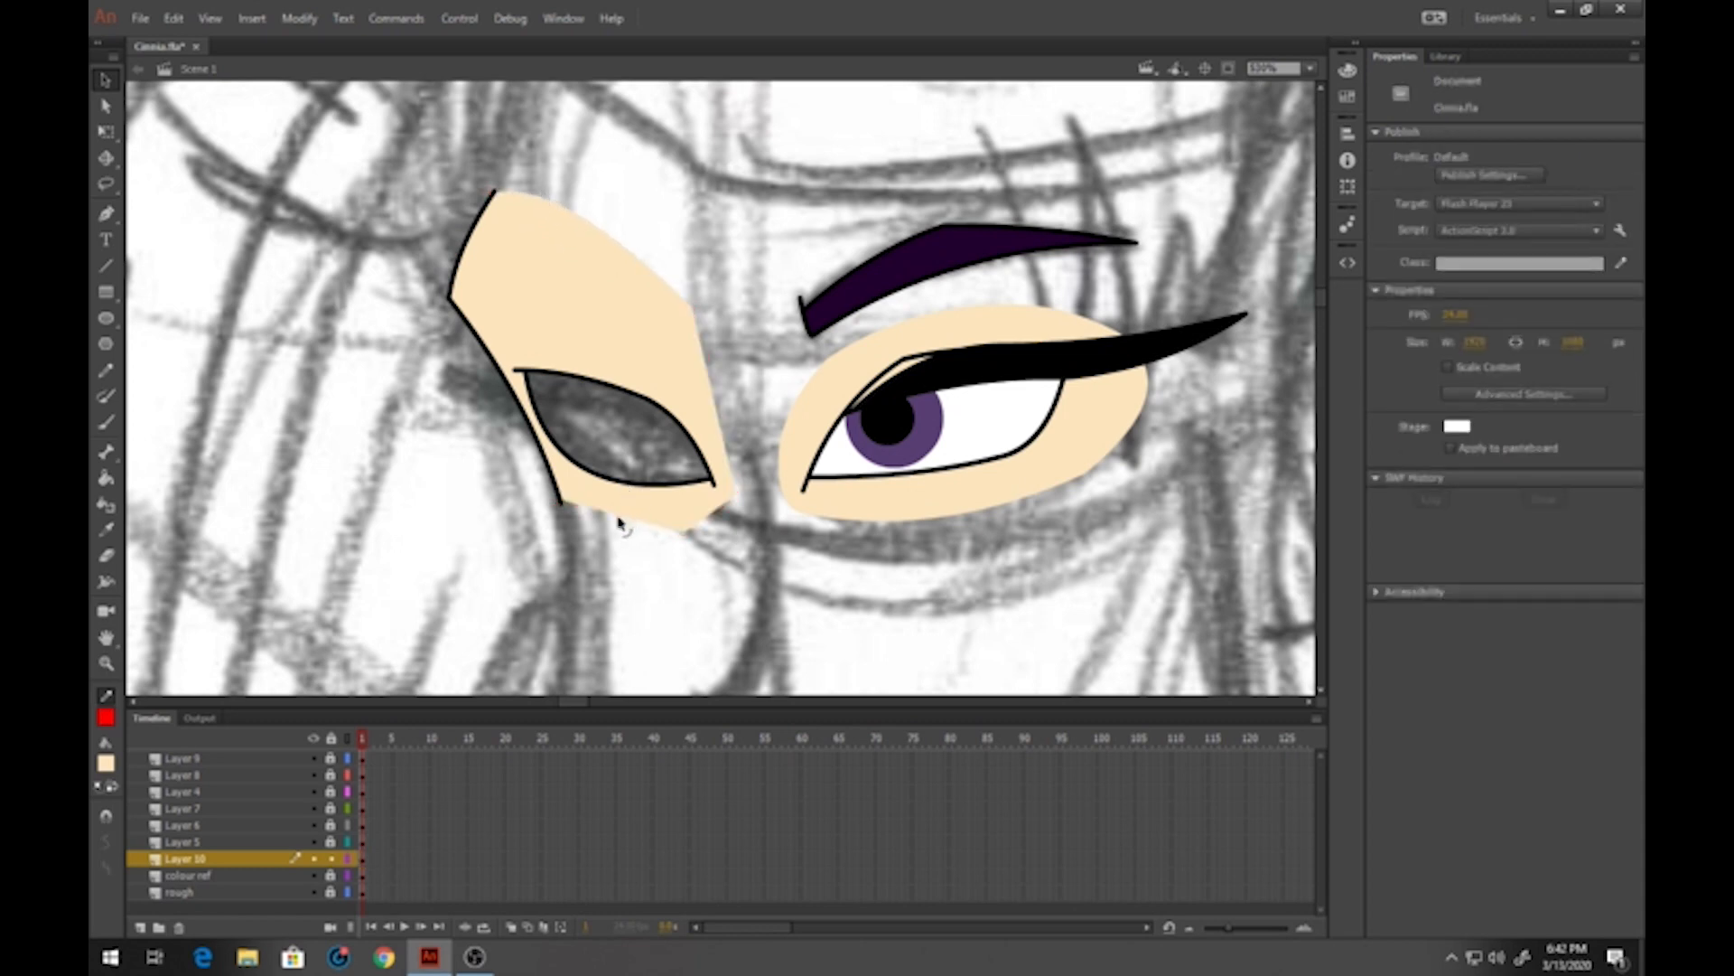
drag(711, 526, 730, 470)
drag(696, 313, 670, 320)
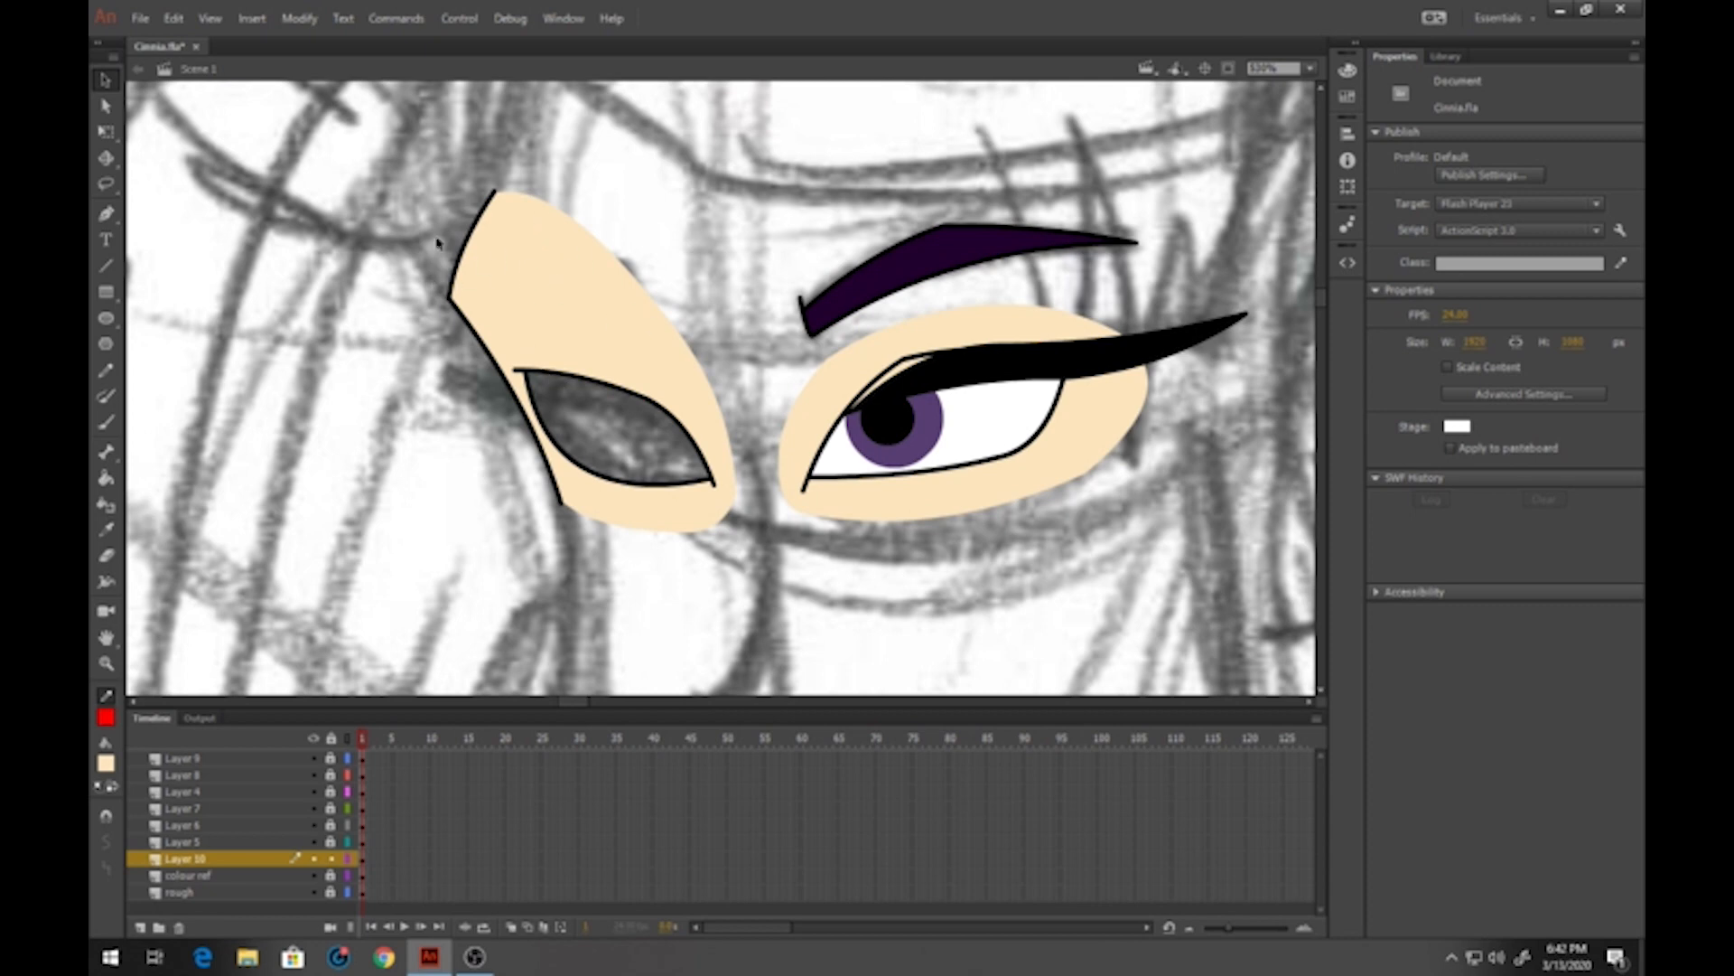
Convert the whole farther eyelid shape to a Graphic symbol named cinnia-34eye2
drag(369, 144, 751, 602)
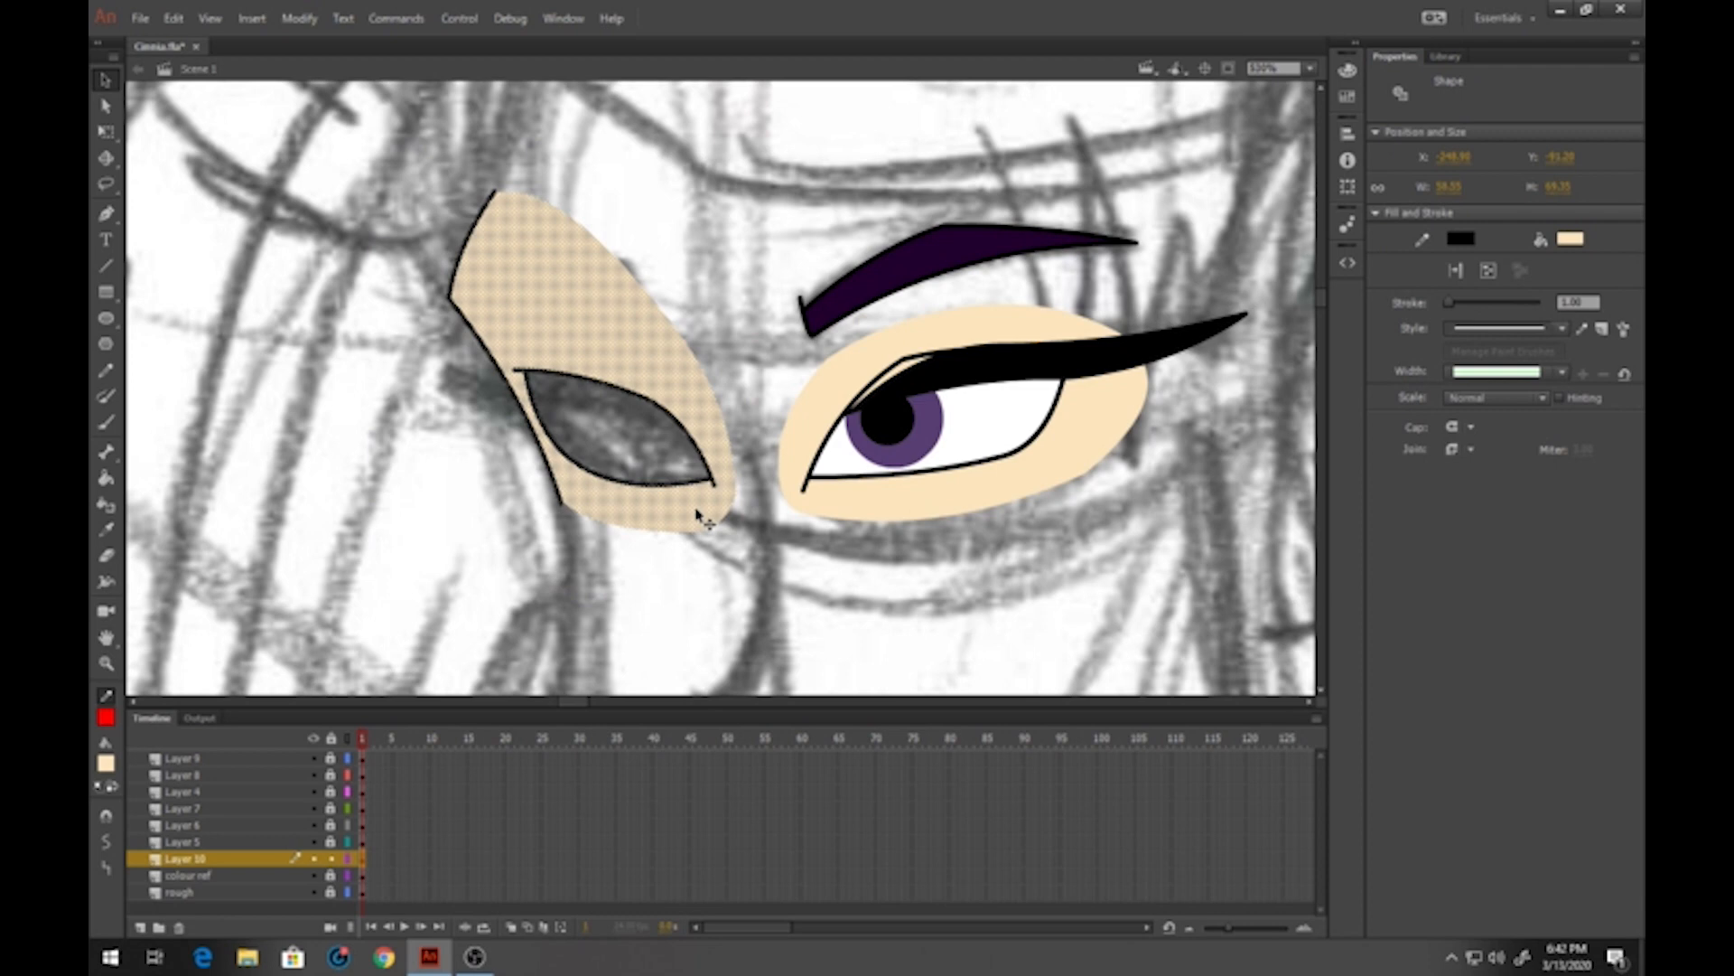
key(F8)
text(cinnia-34eye2)
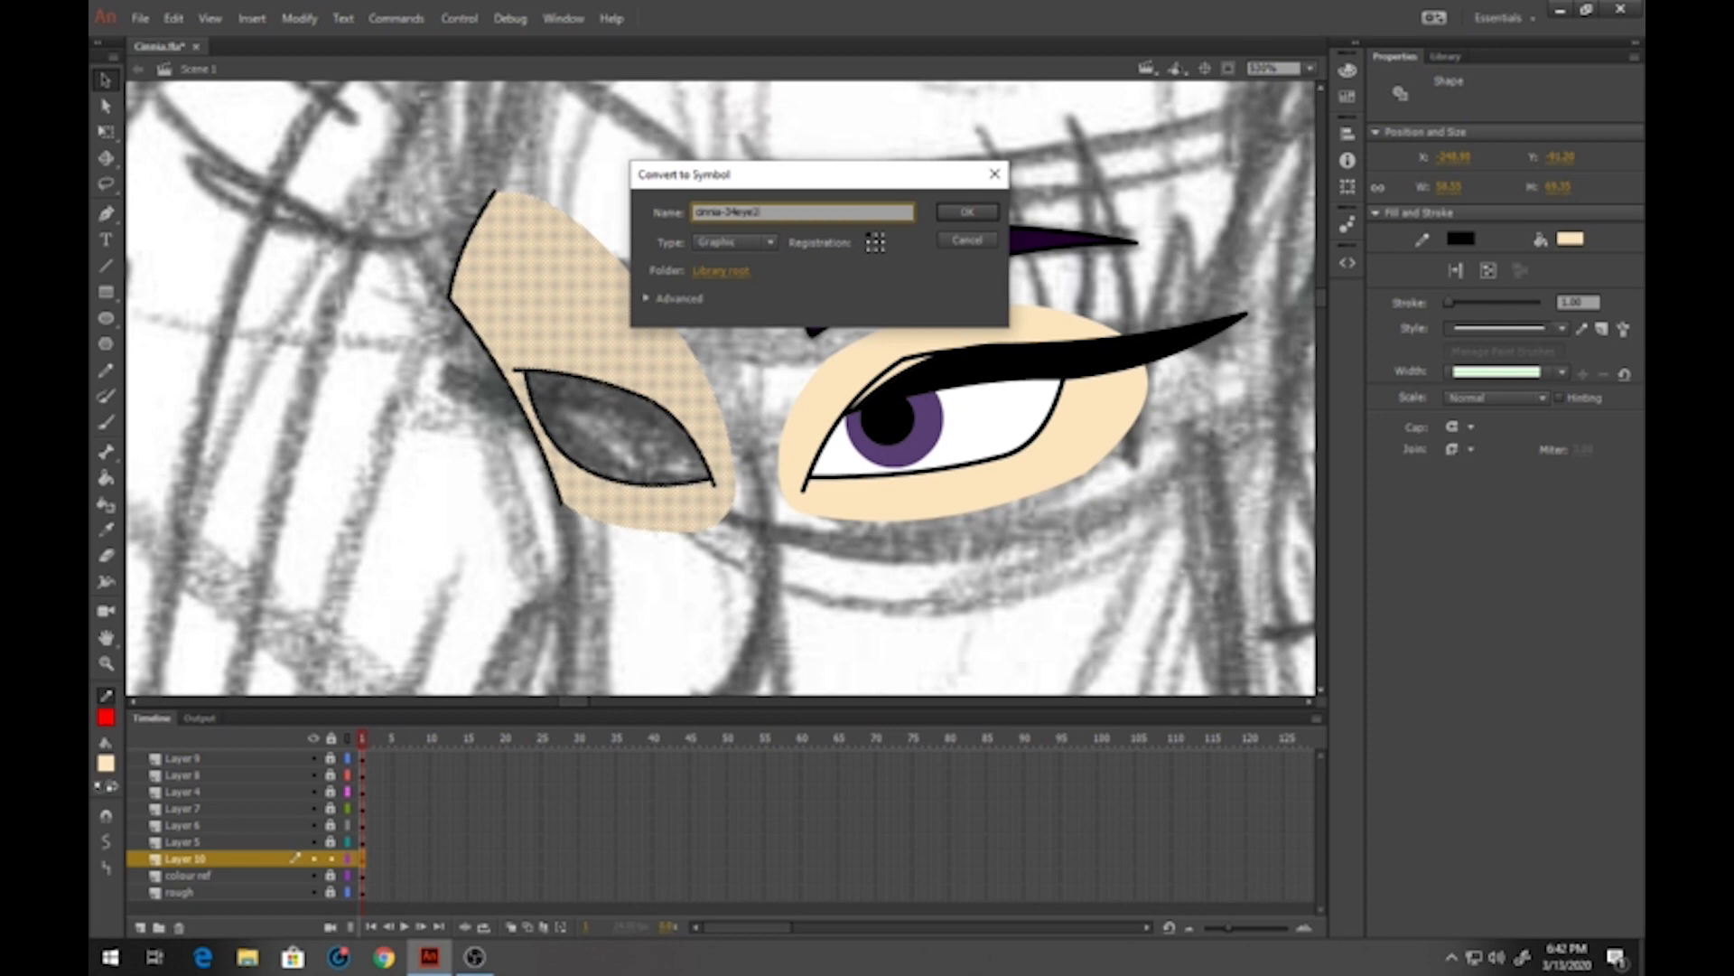
key(Return)
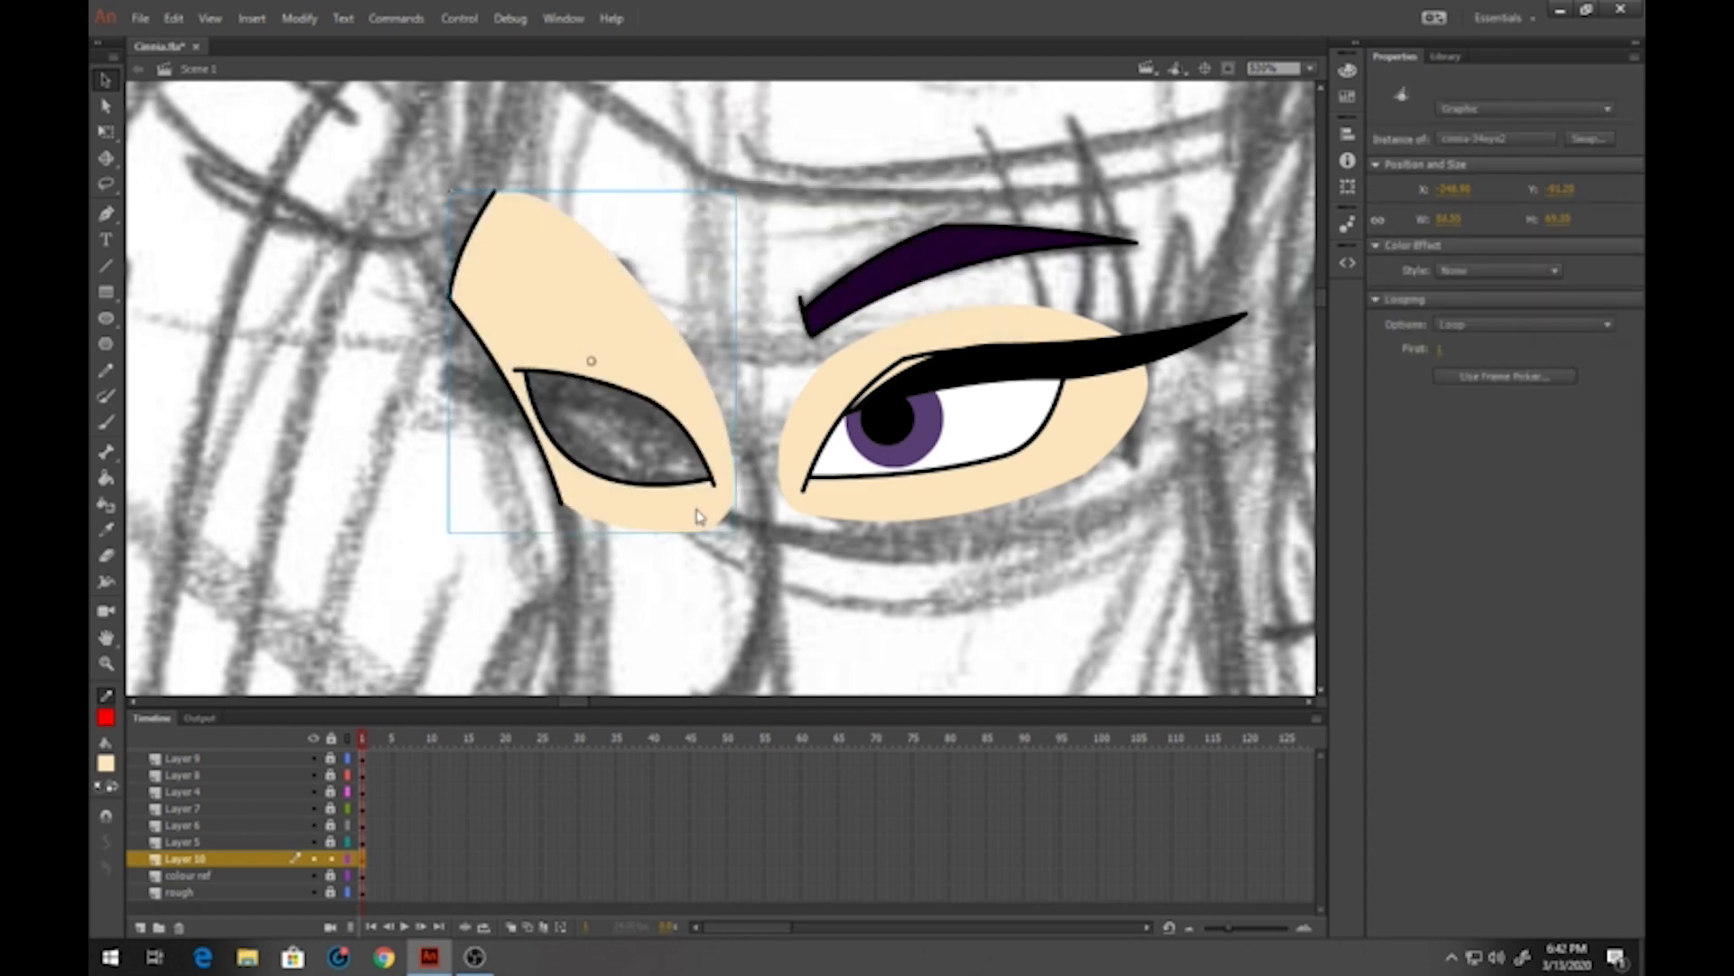
Lock the farther eyelid's layer, show it as outlines, and add a new layer directly beneath it
click(330, 859)
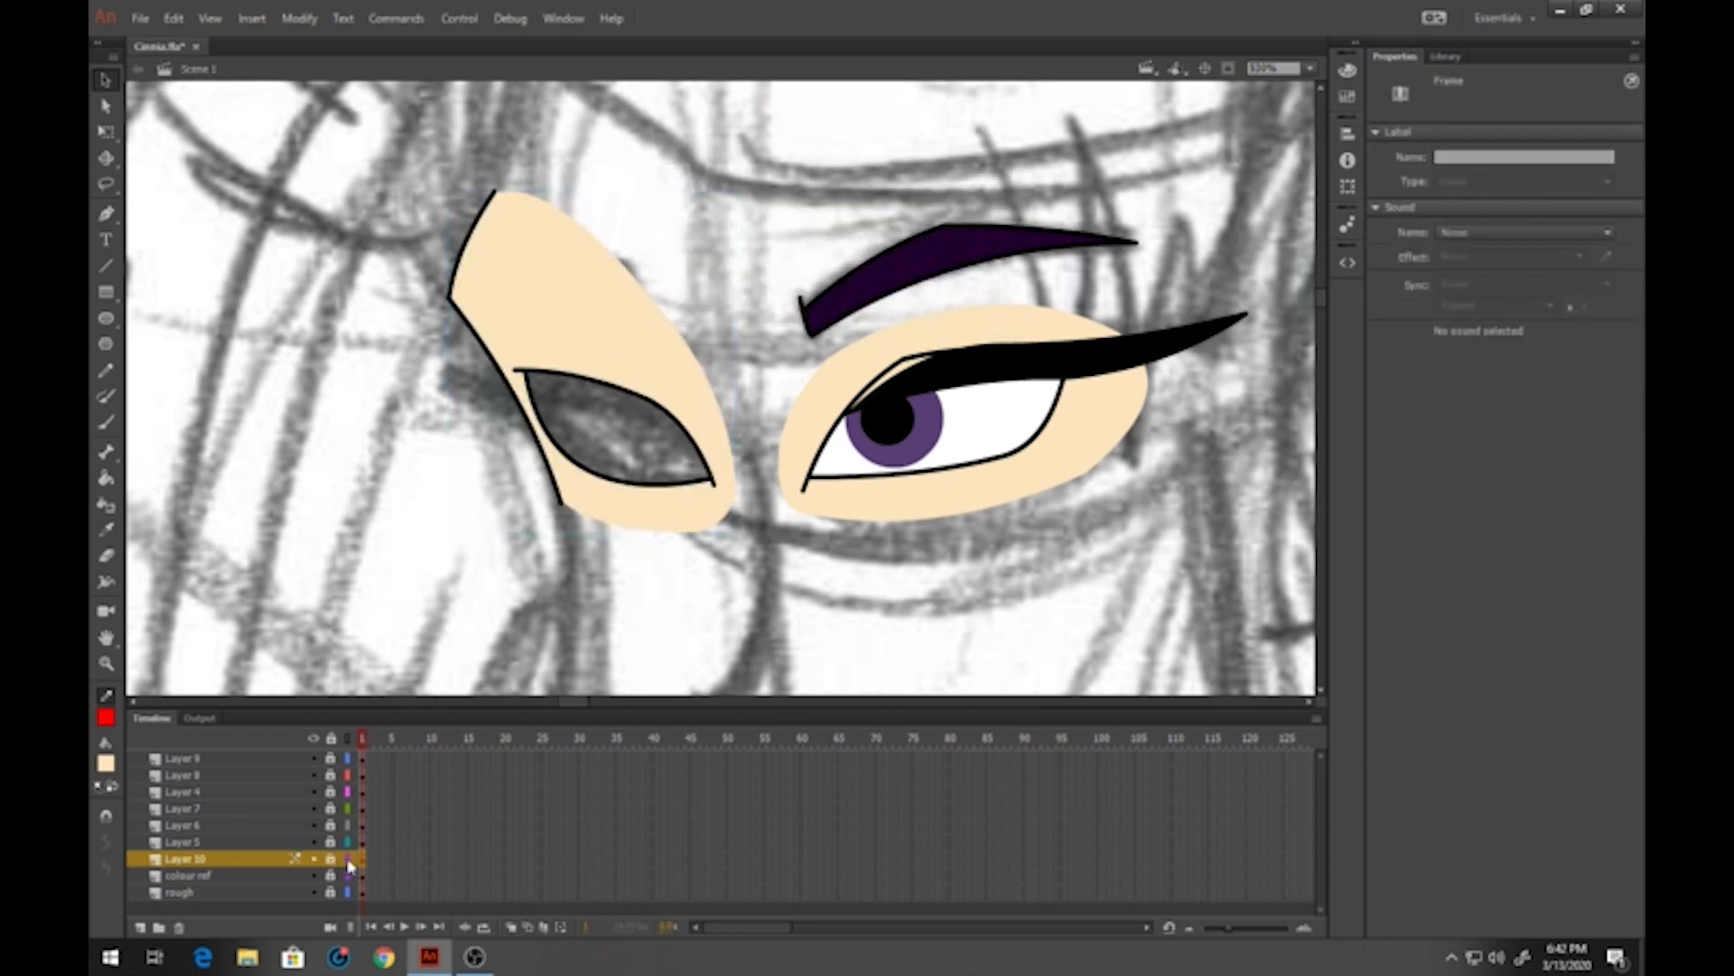
click(348, 861)
click(140, 928)
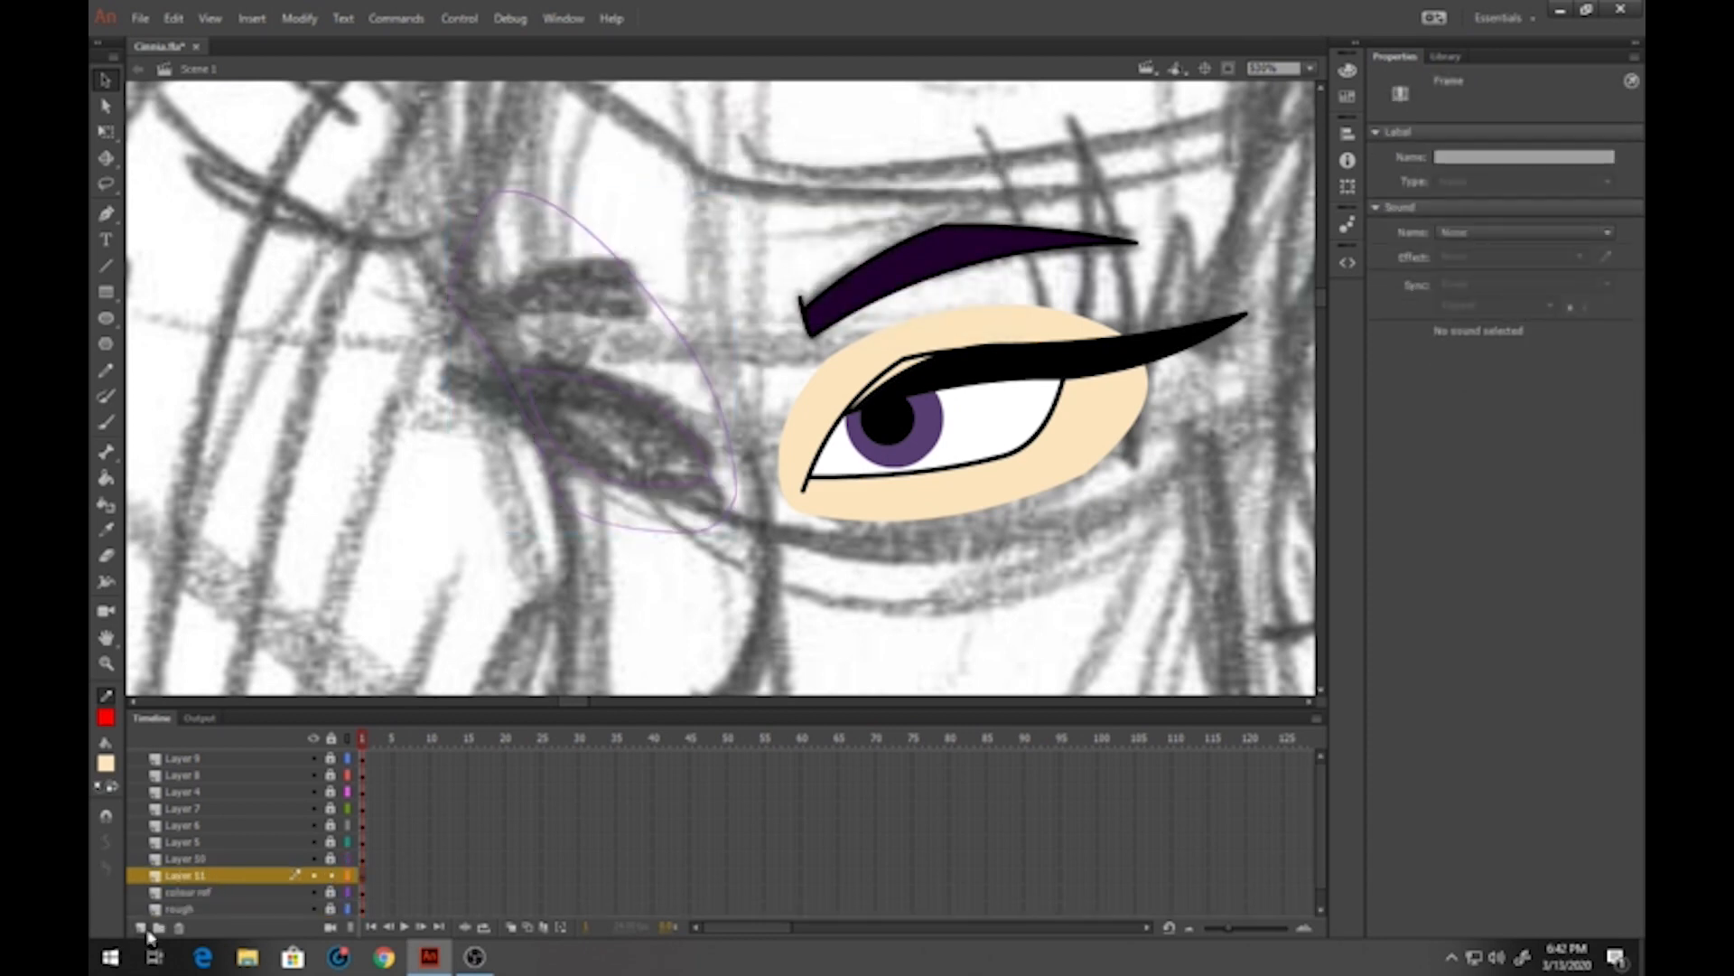
Draw a white-filled oval with a red outline over the farther eye's opening as its eyeball
click(106, 318)
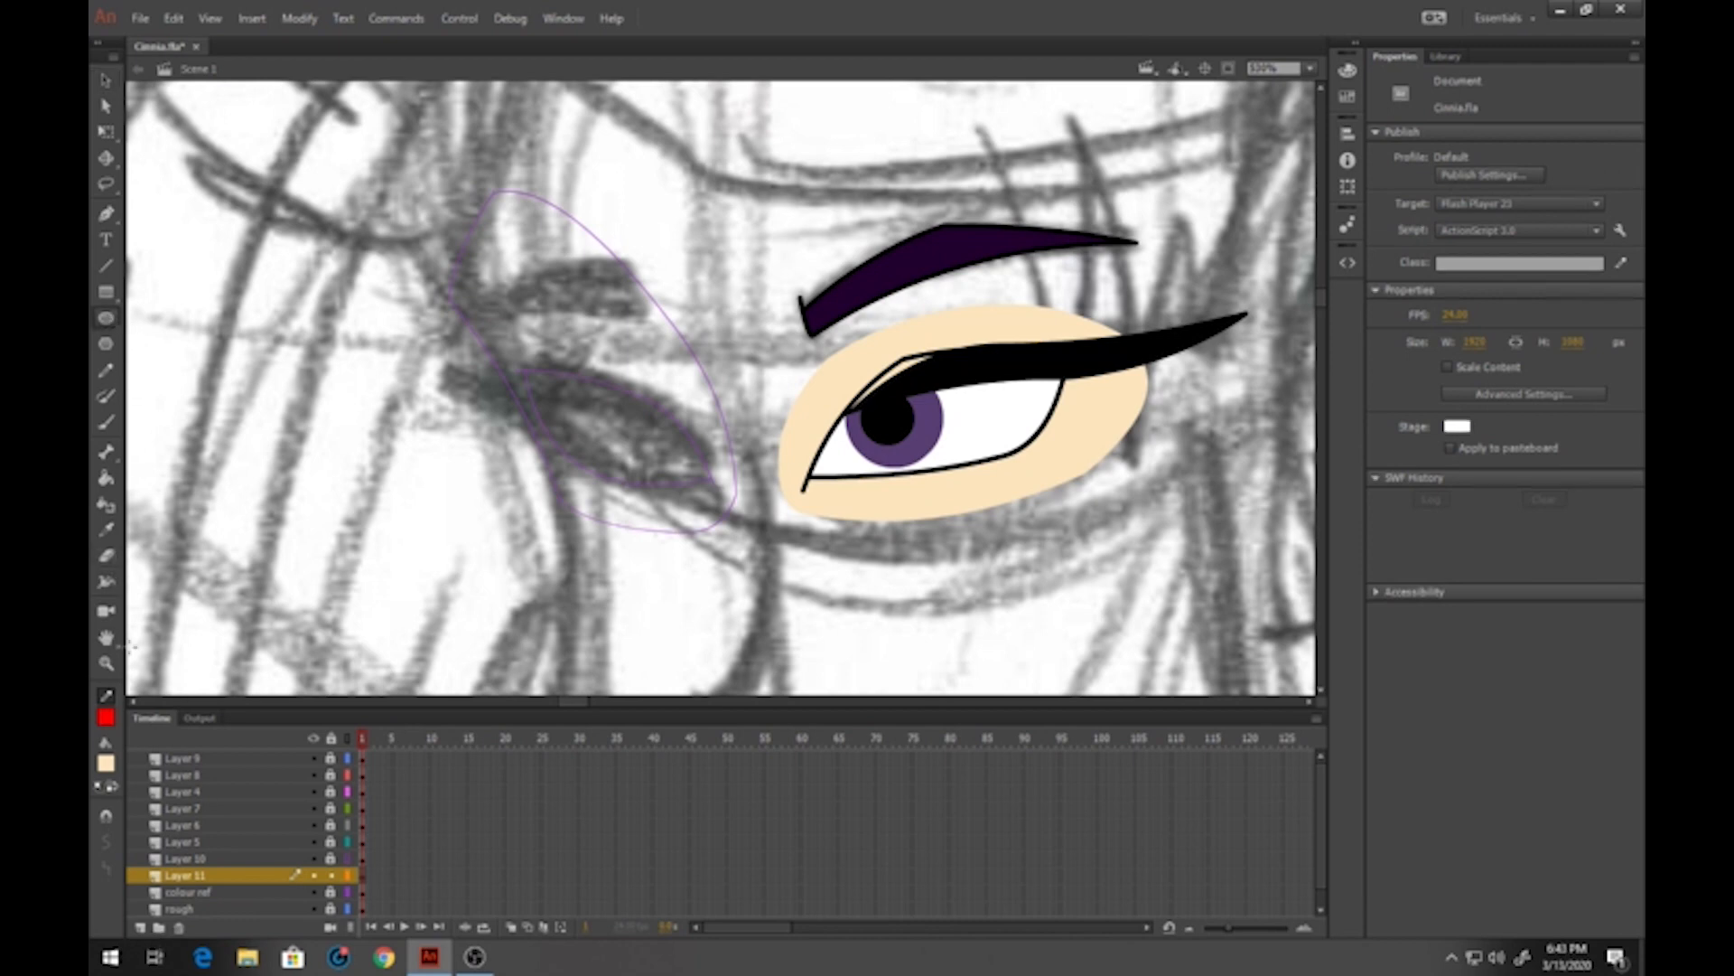
click(106, 766)
click(367, 645)
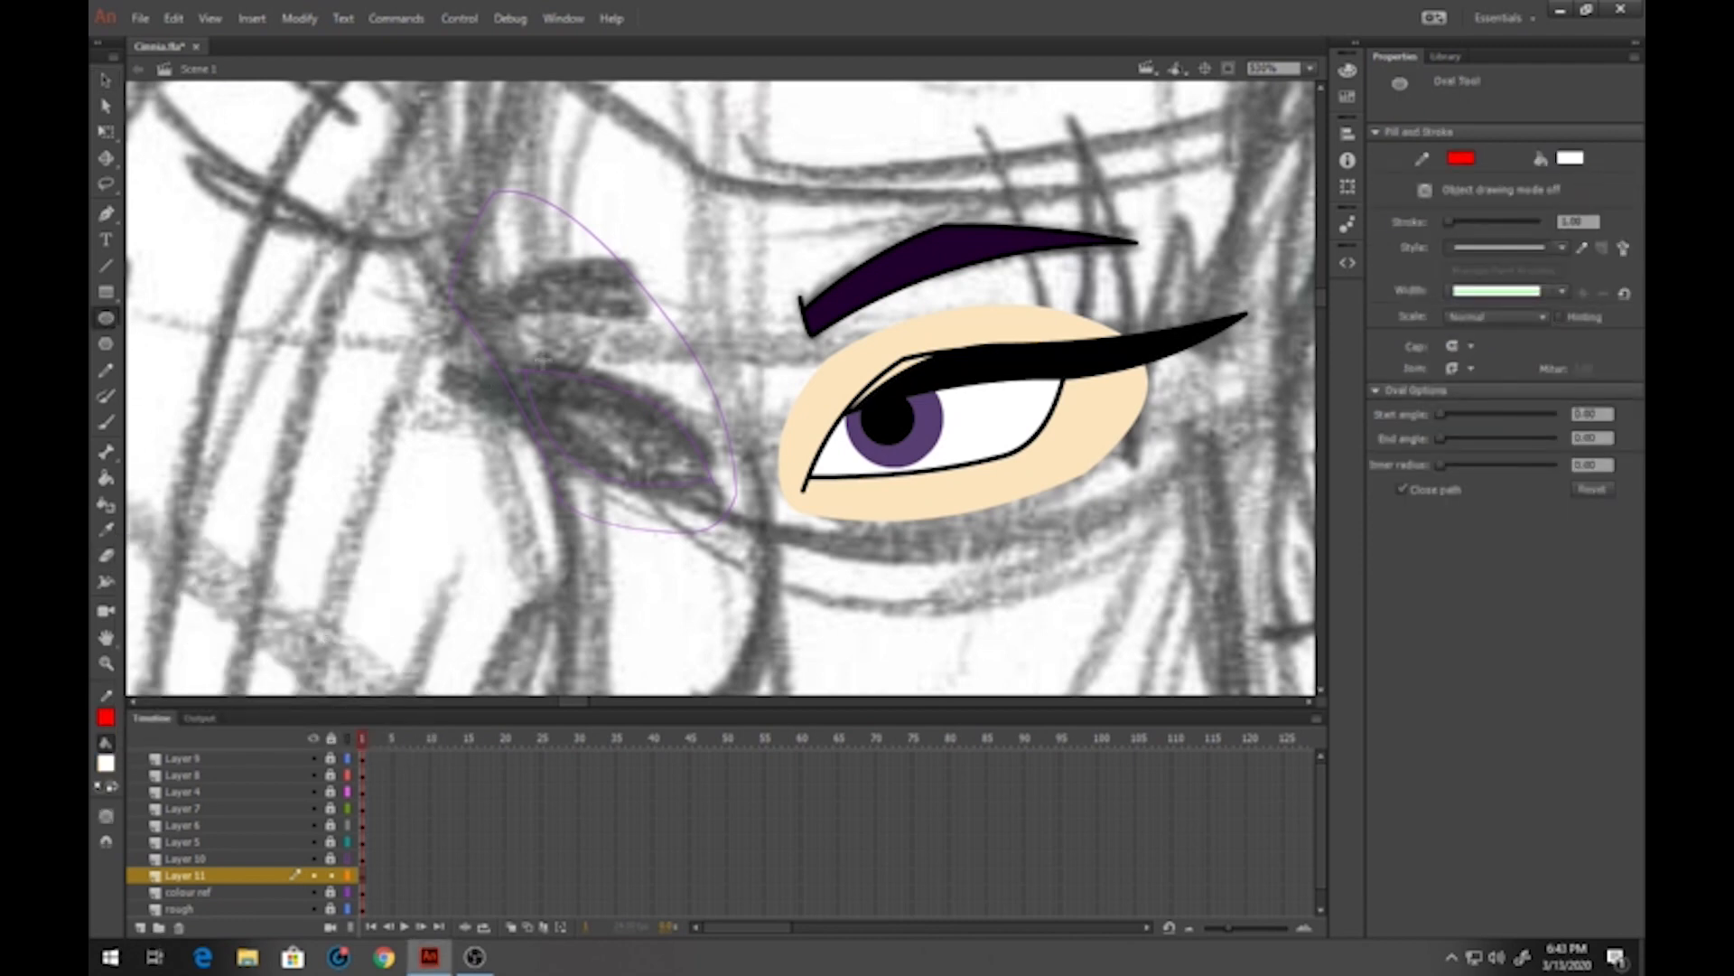
drag(529, 340, 691, 494)
key(v)
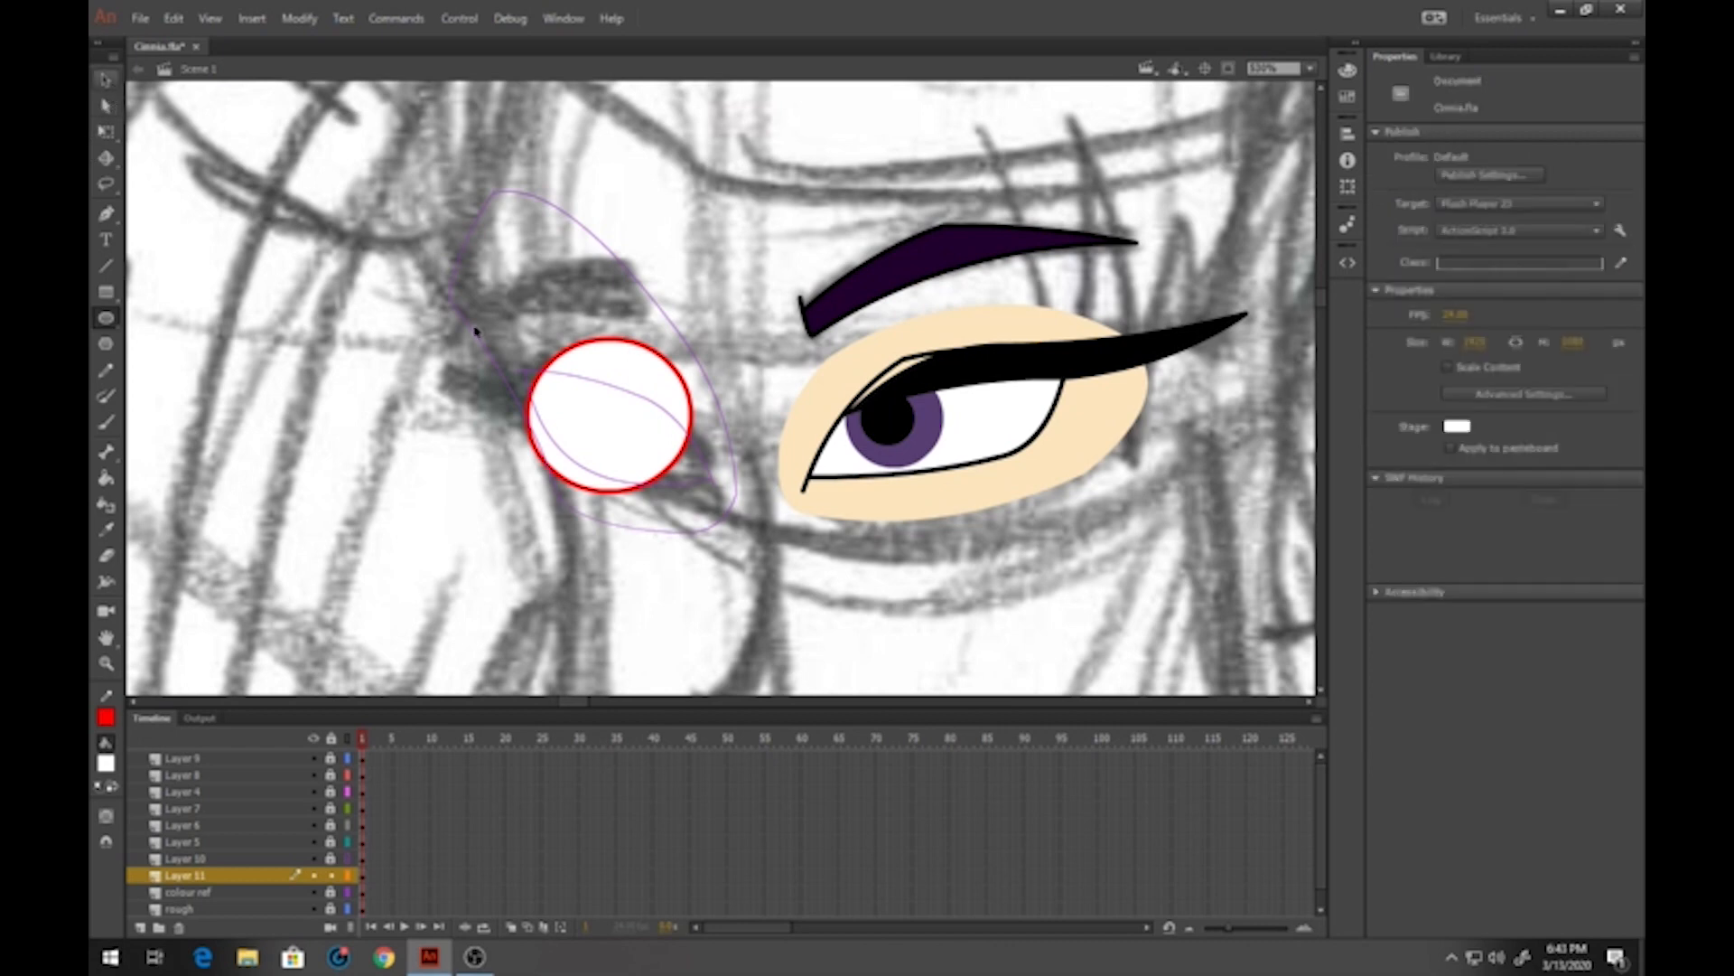
Reshape the farther eye's white oval into a slanted almond covering the eye opening, and delete its red outline
drag(540, 457, 520, 374)
drag(679, 472, 712, 504)
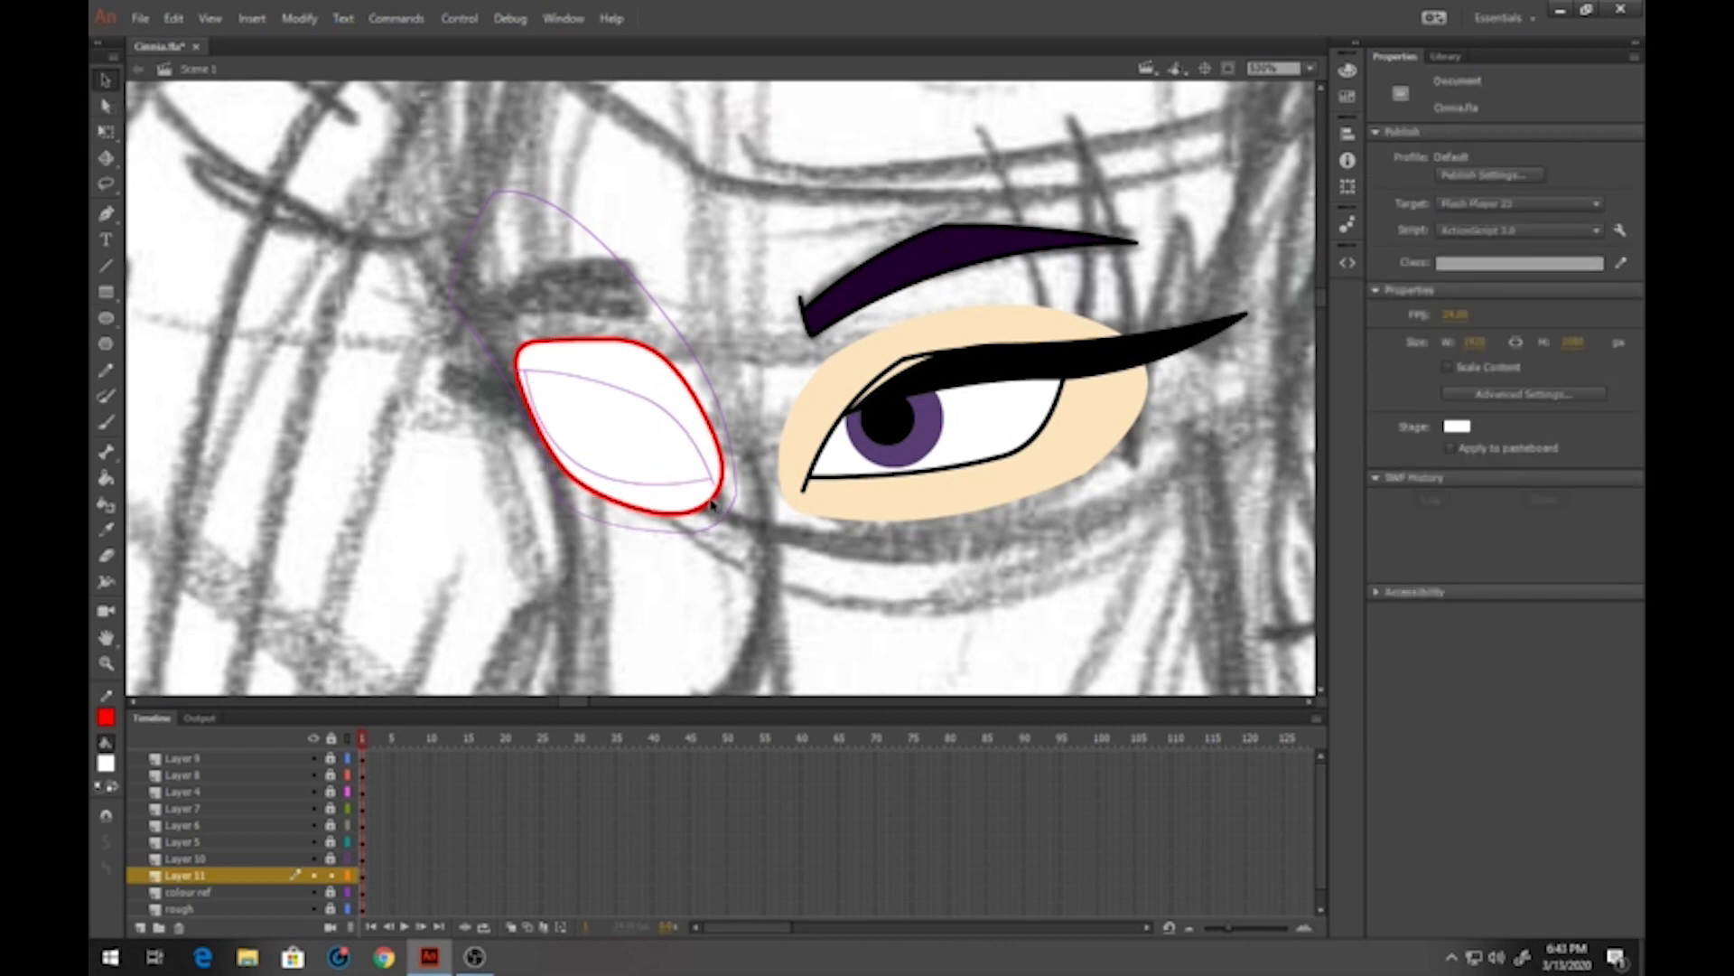
click(609, 349)
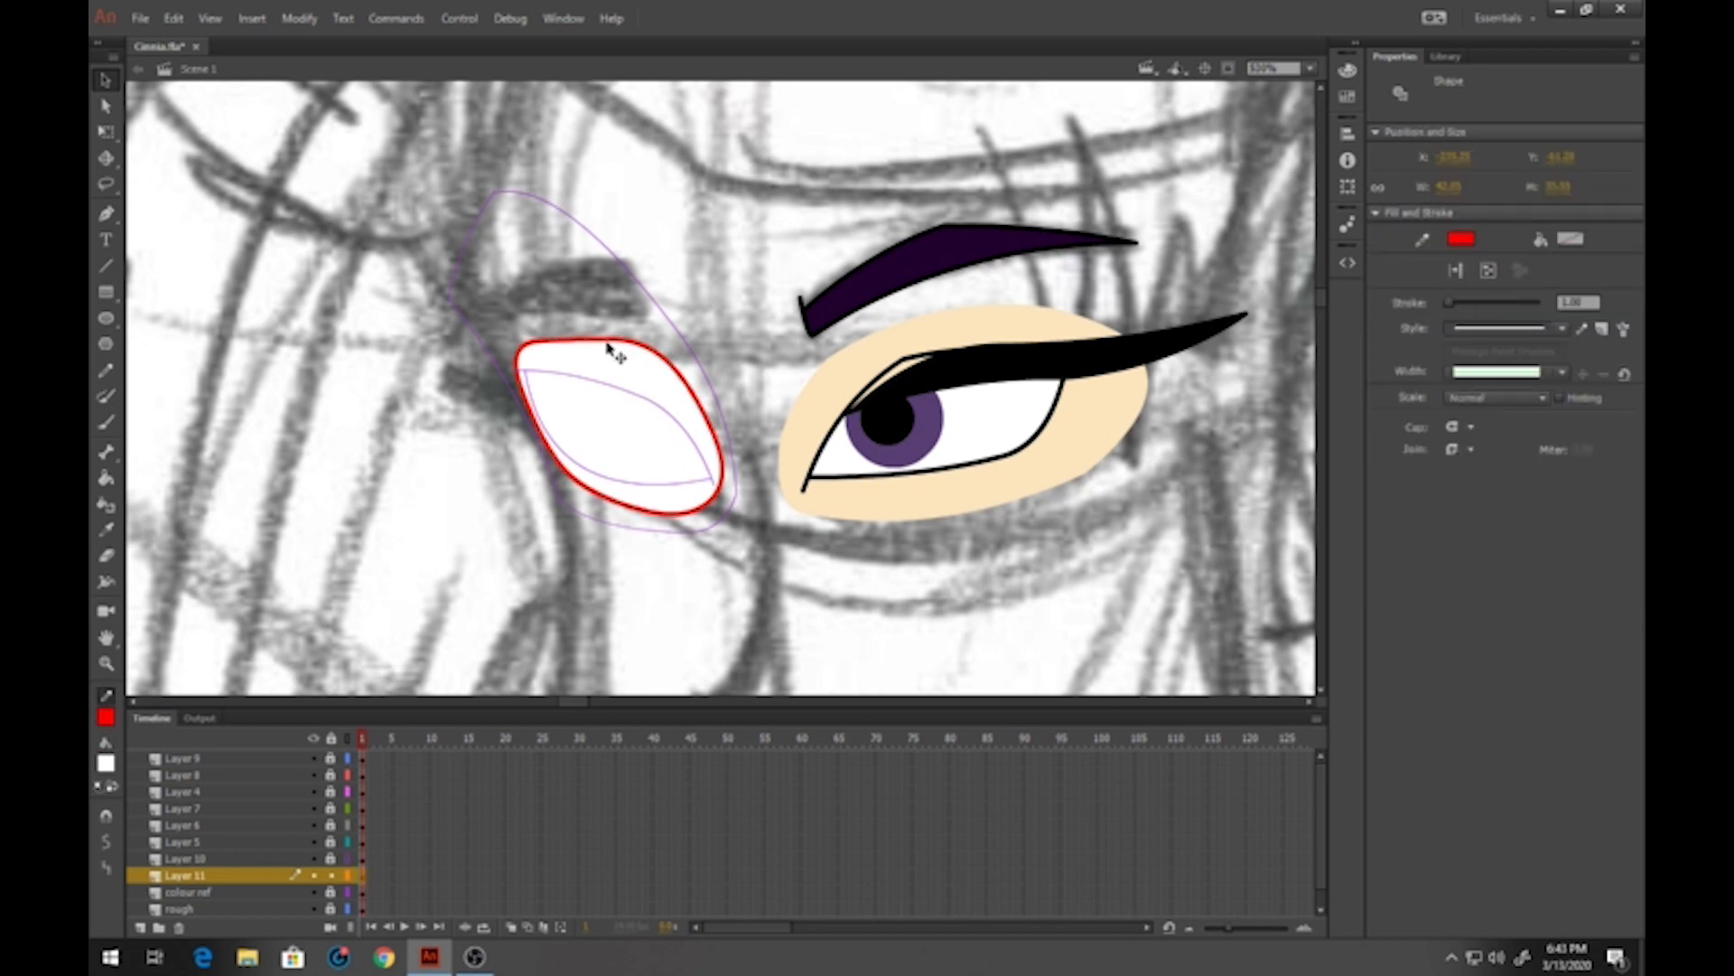
key(Delete)
Convert the farther eye's white shape to a Graphic symbol named cinnia-34-eyewhite
click(595, 374)
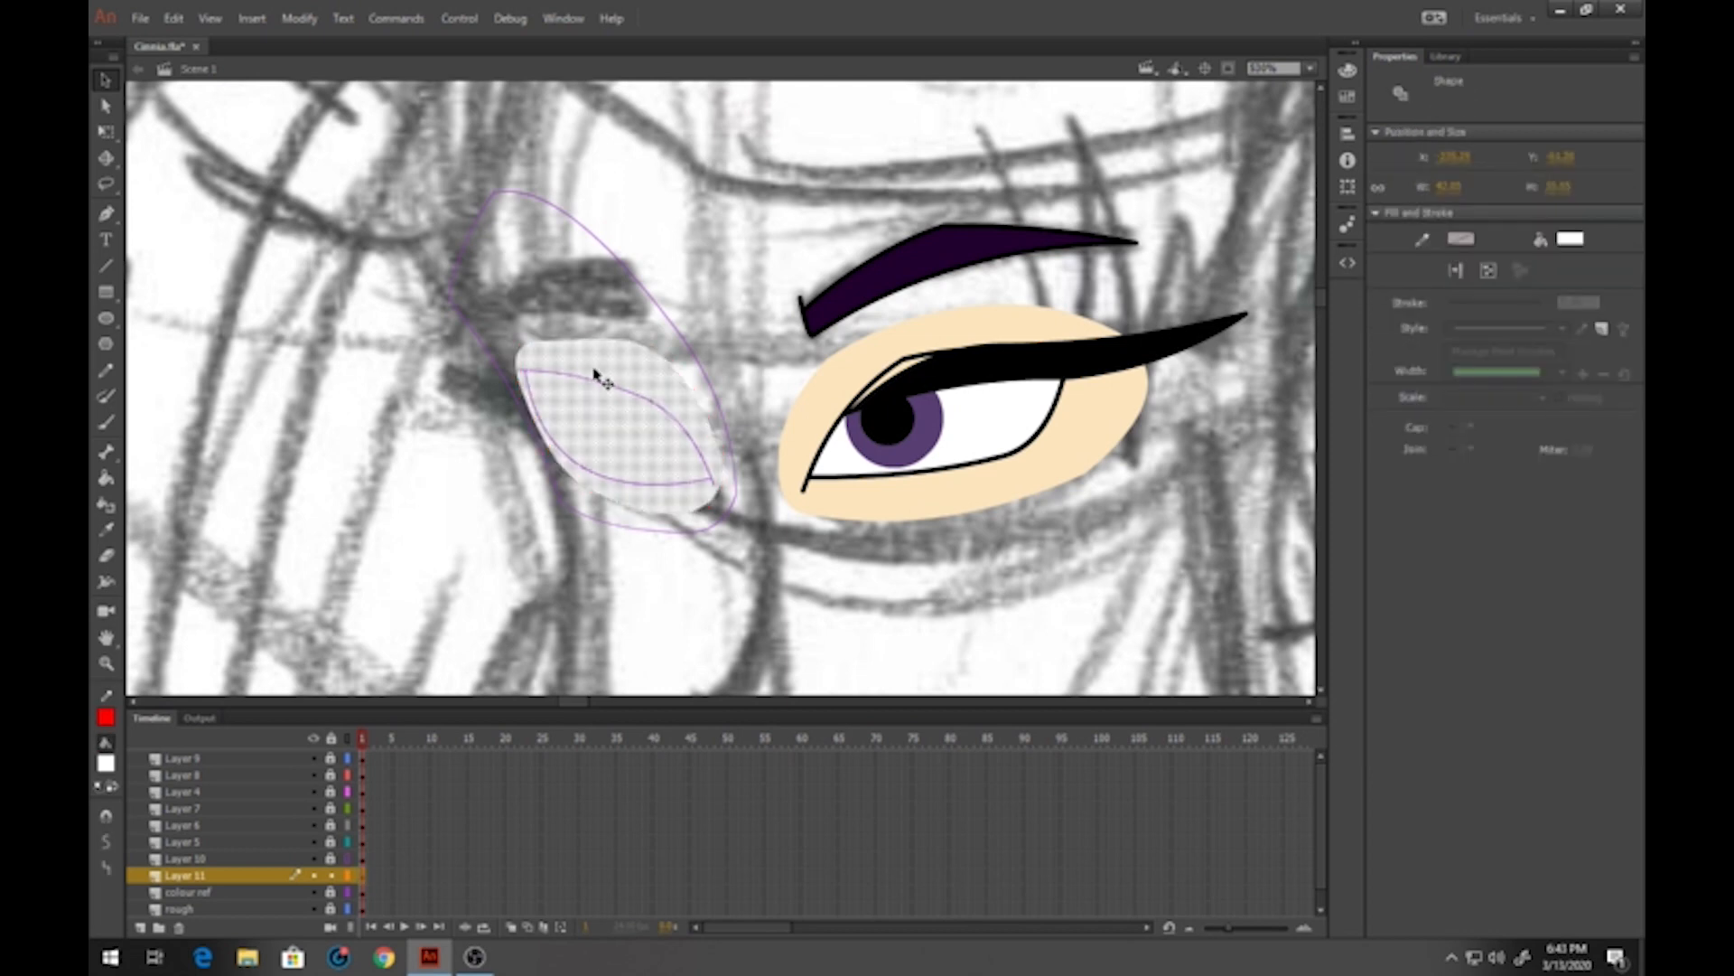
key(F8)
text(cinnia-34-eyewhite)
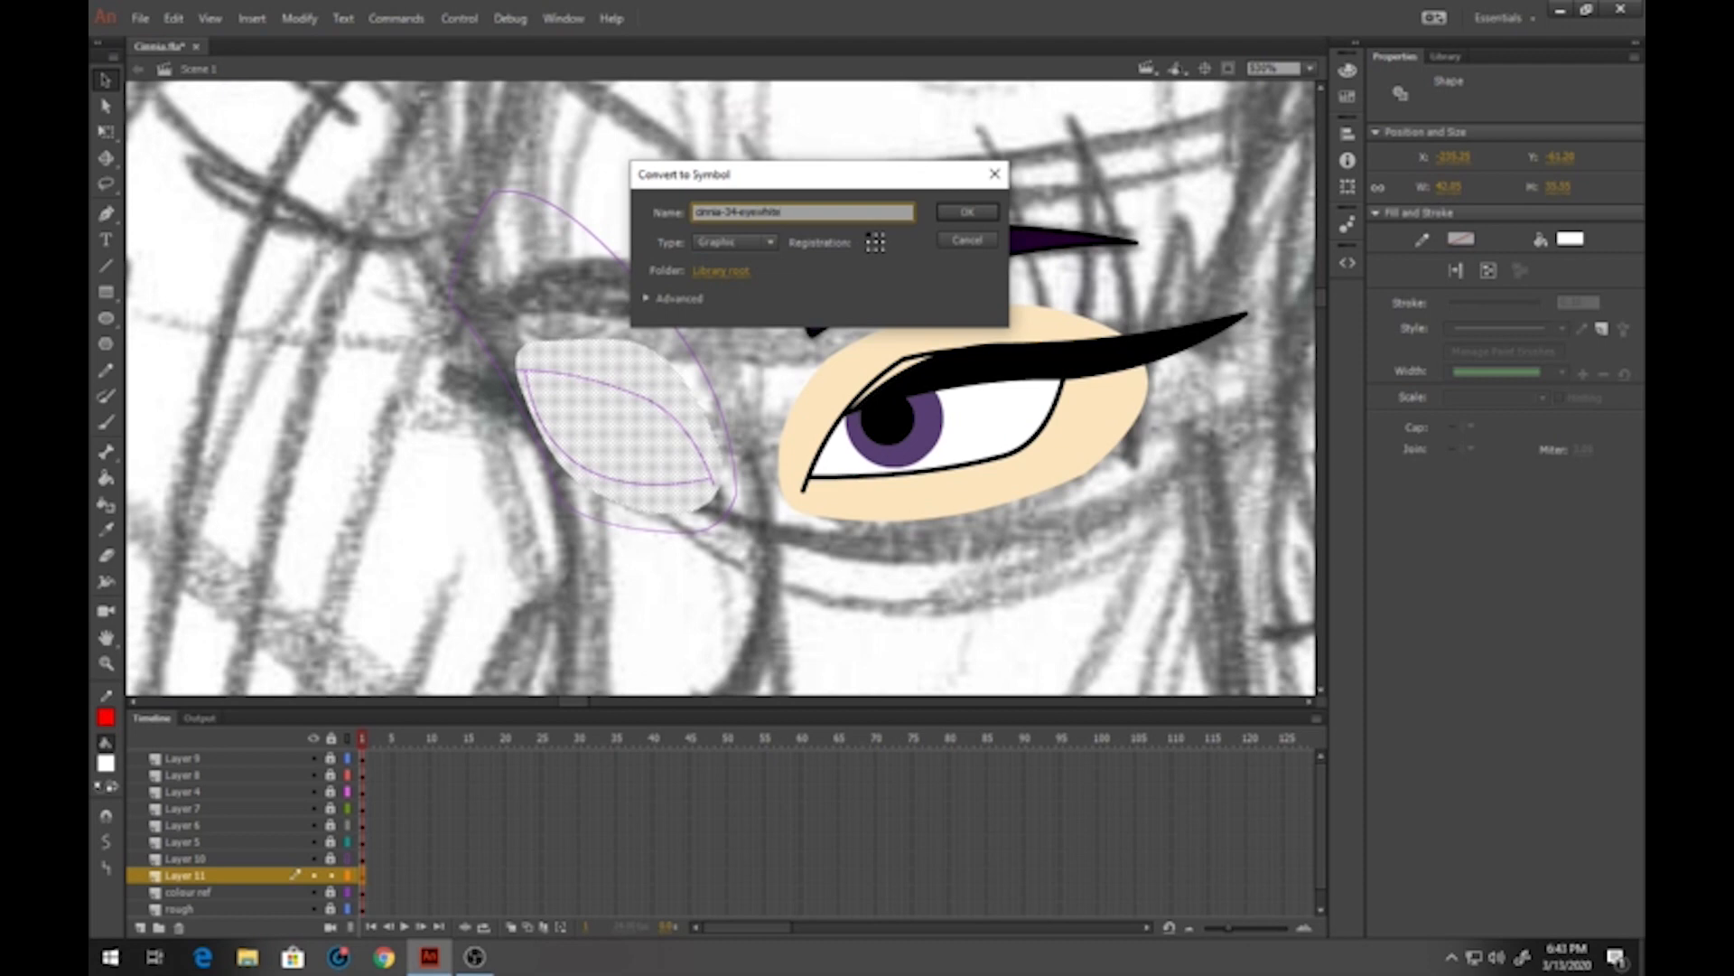
key(Return)
Lock the eye white's layer, show it as outlines, and add a new layer directly above it
click(330, 875)
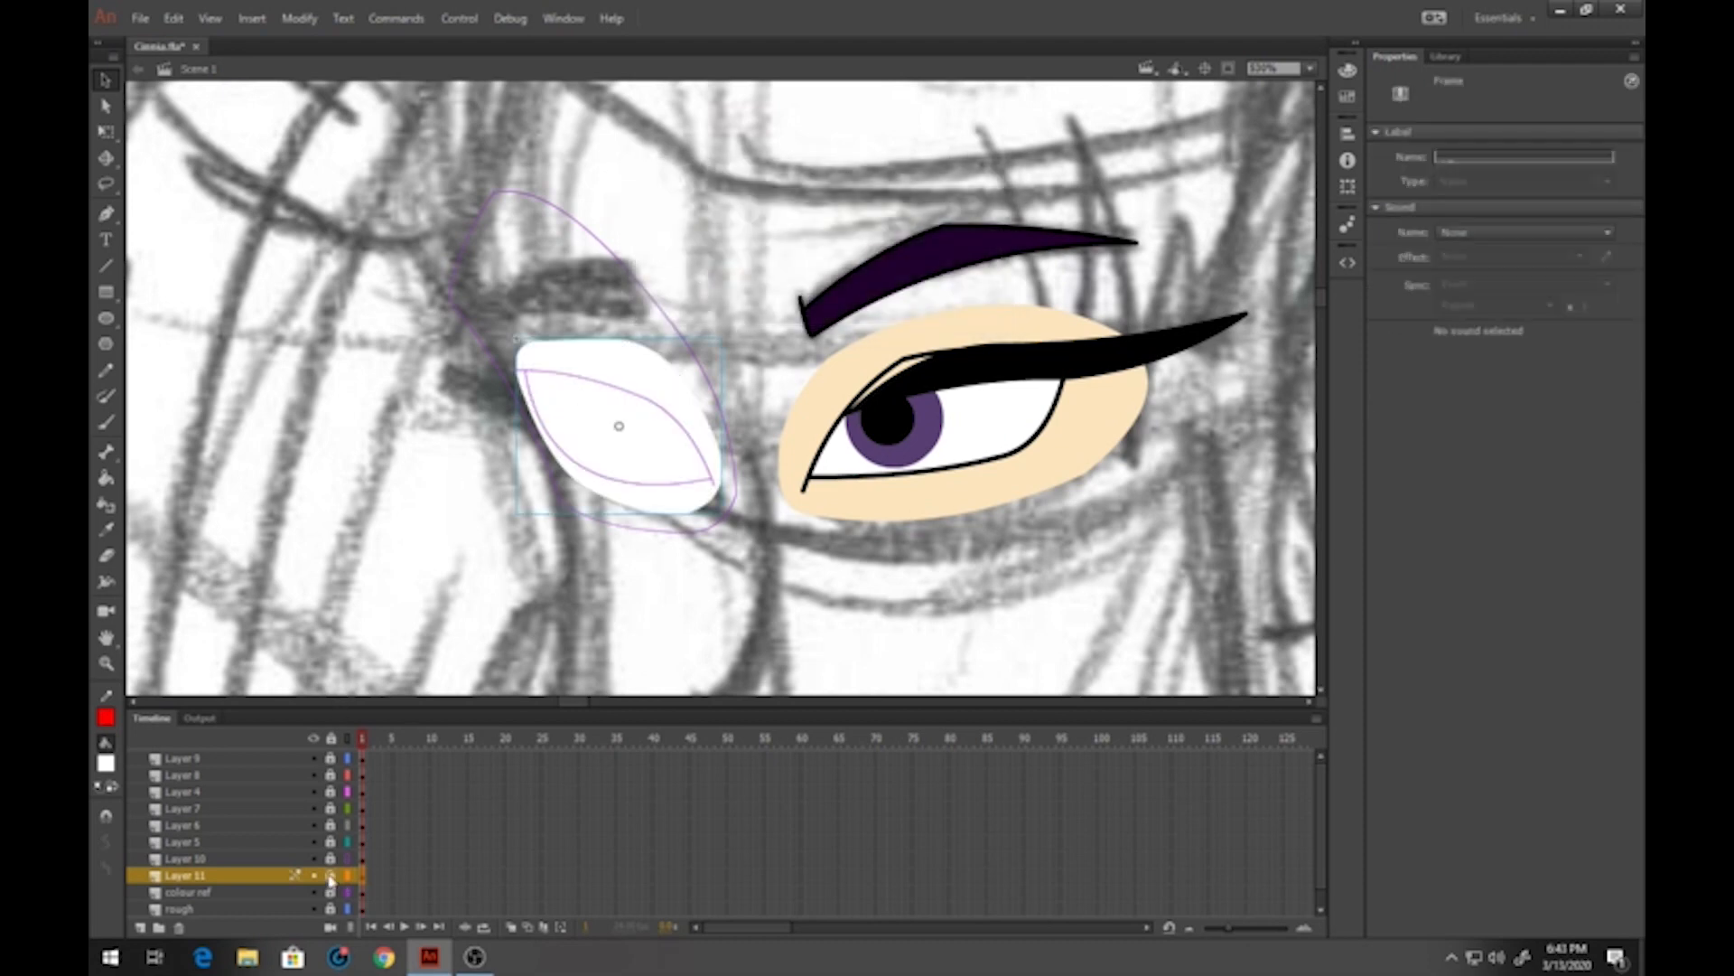
click(347, 875)
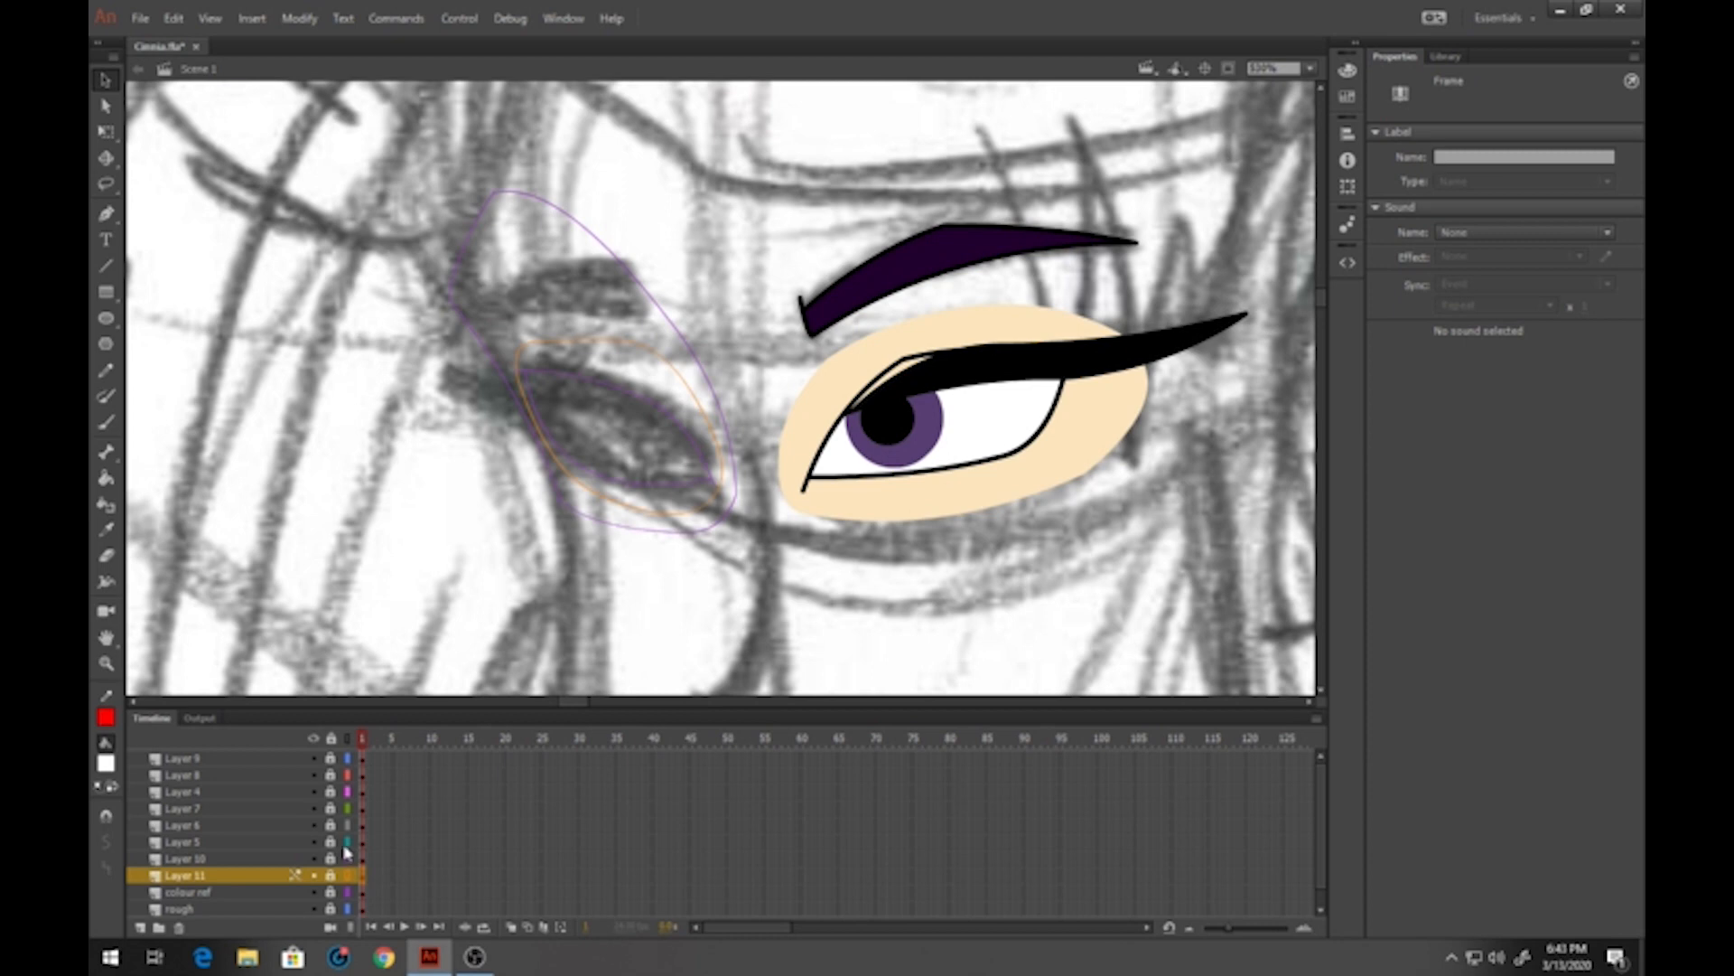
click(141, 928)
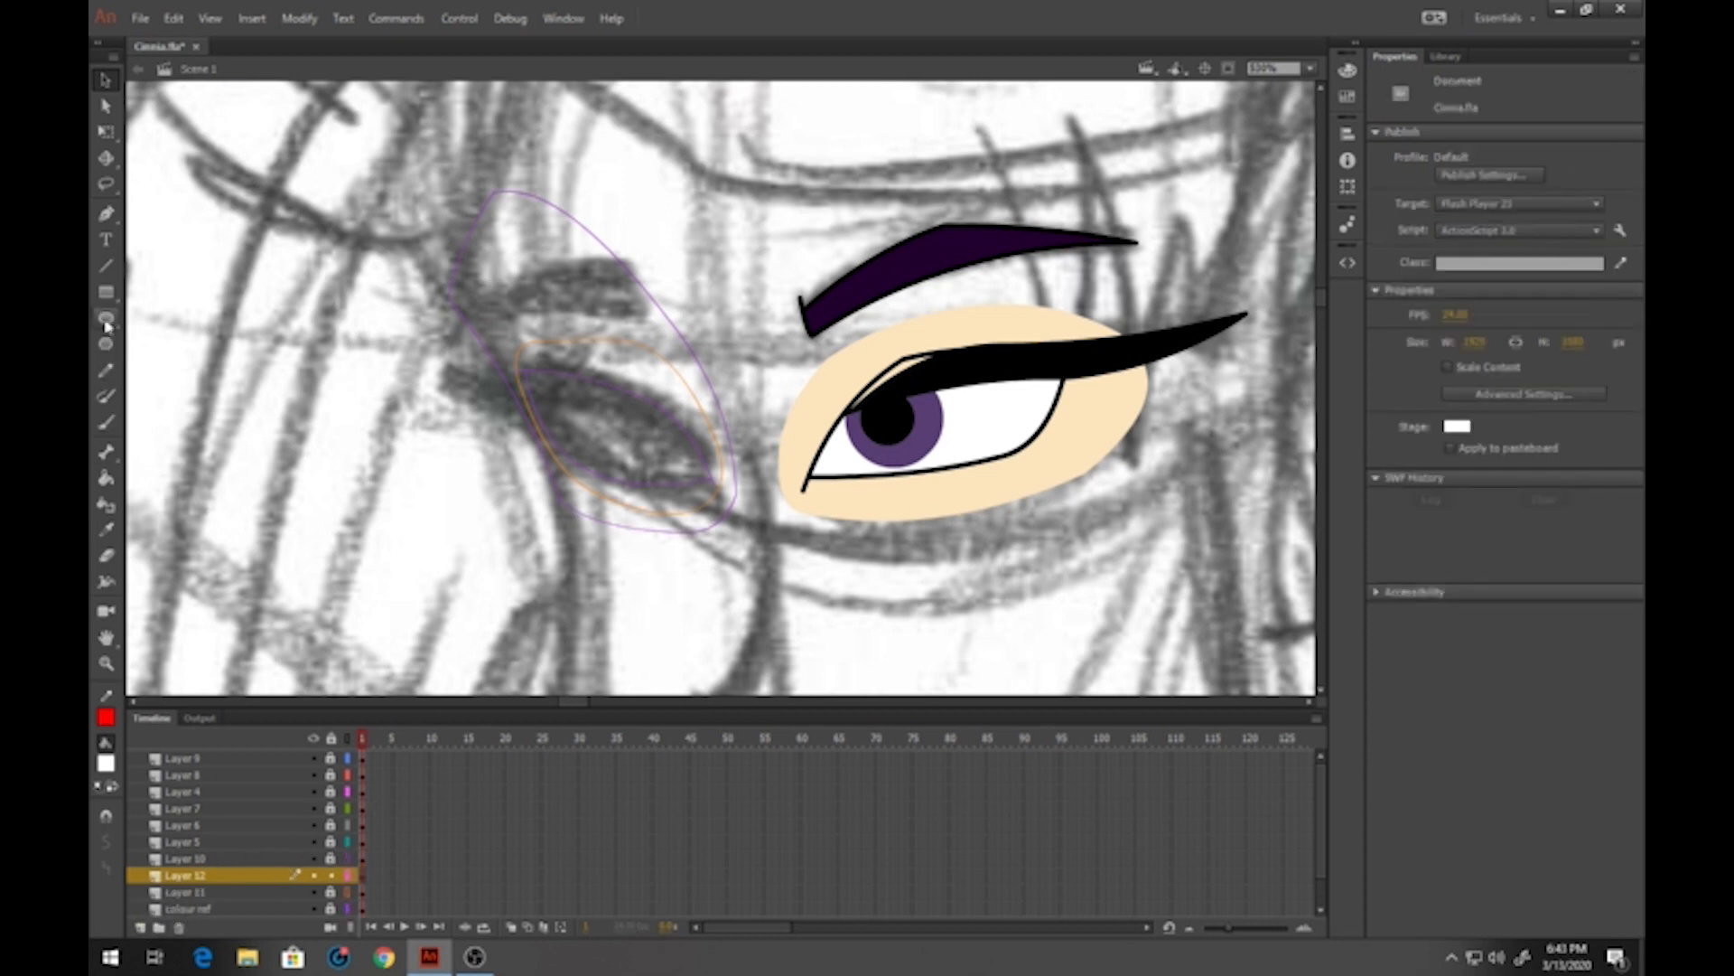
Draw a rectangle over the farther eye with a black outline and the skin colour sampled from the nearer eye
click(106, 292)
click(106, 716)
click(166, 625)
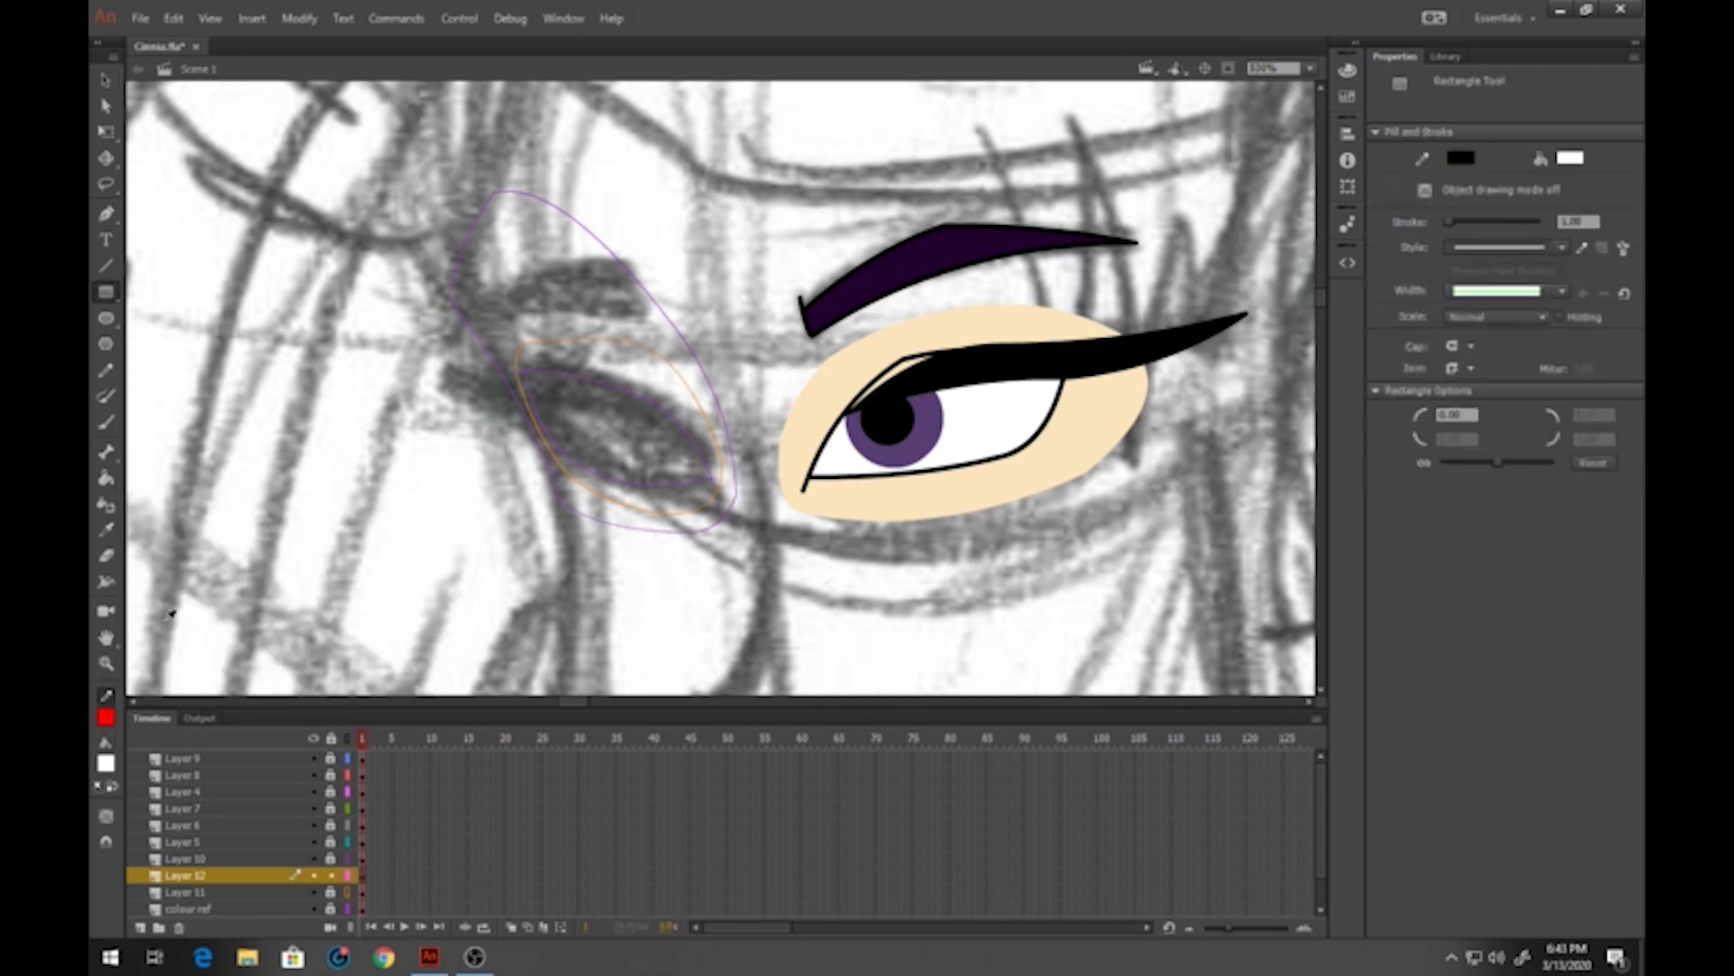
click(106, 764)
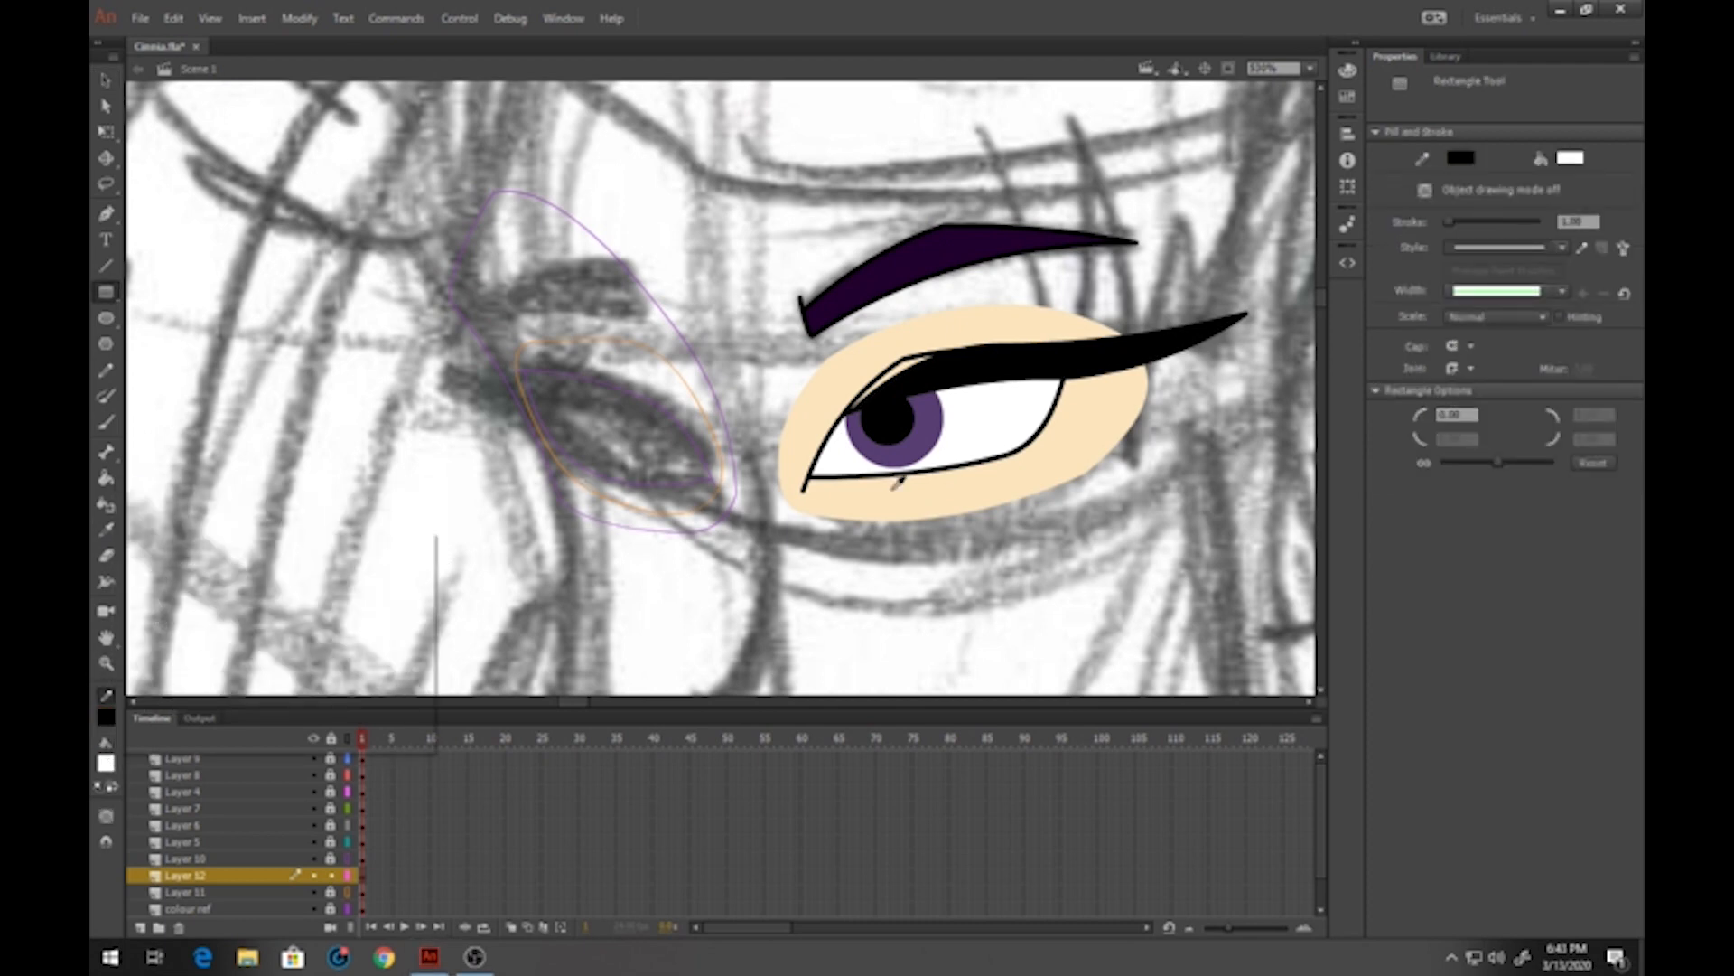
click(892, 492)
mouse_move(708, 442)
mouse_down()
mouse_move(639, 376)
mouse_move(503, 307)
mouse_up()
Reshape the skin-coloured rectangle into a curved upper lid by moving its corners and bending its edges along the eye opening
key(v)
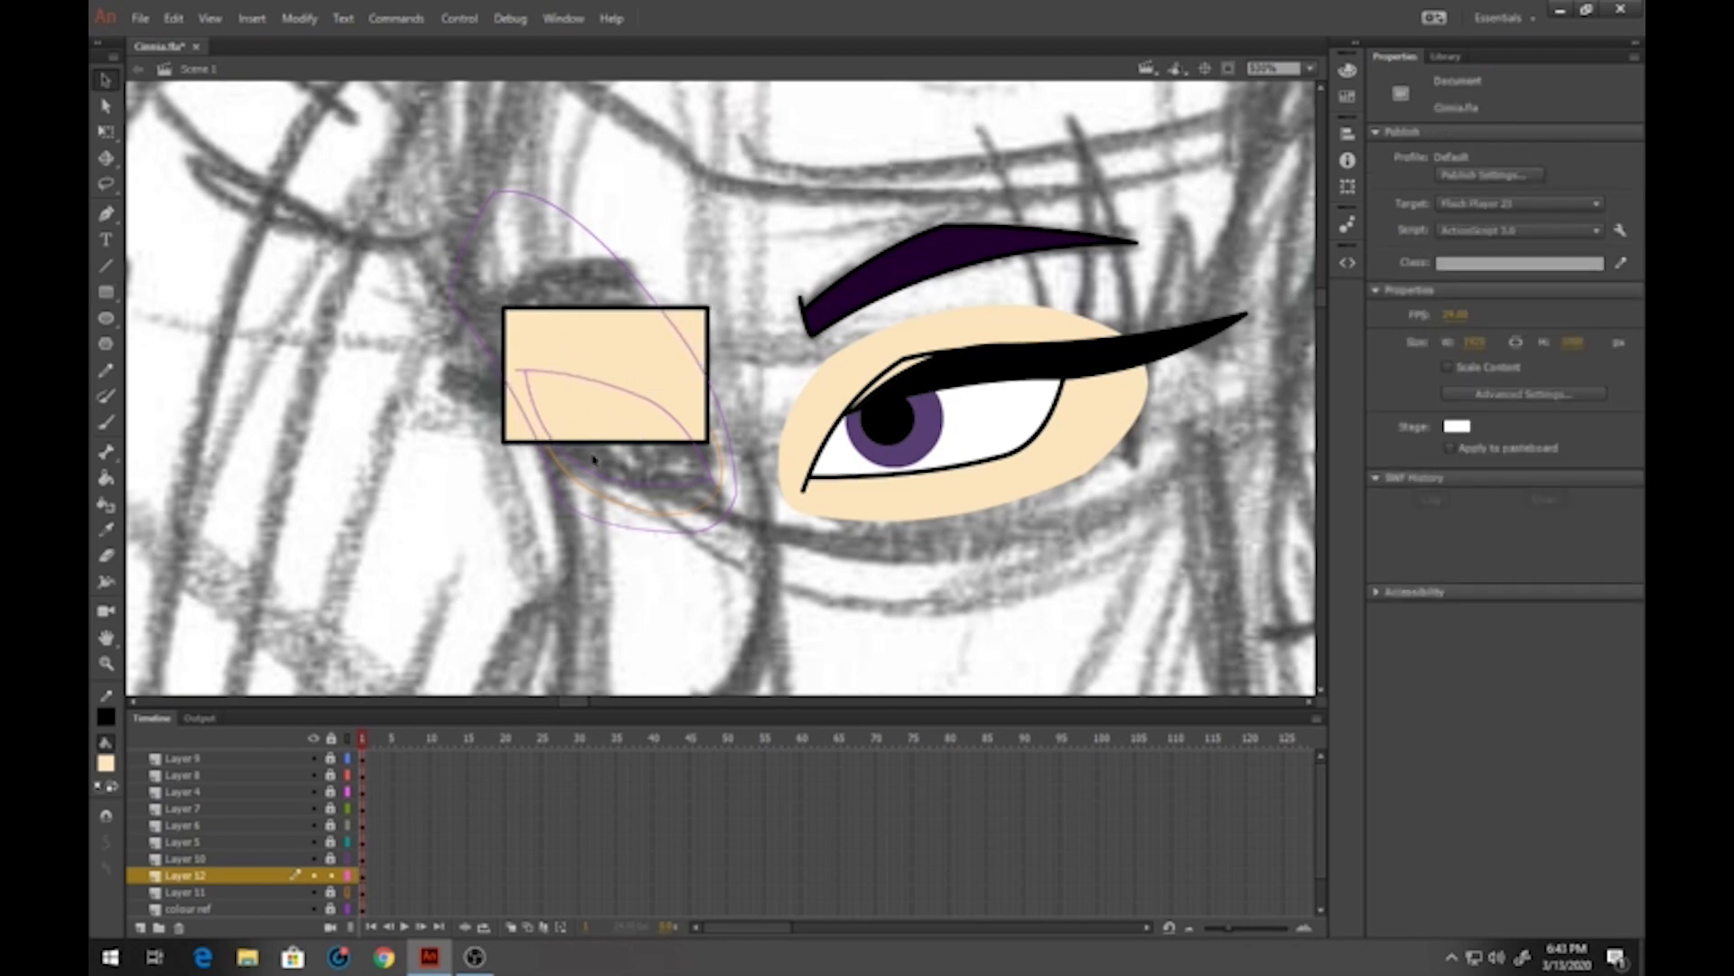
drag(504, 442, 582, 406)
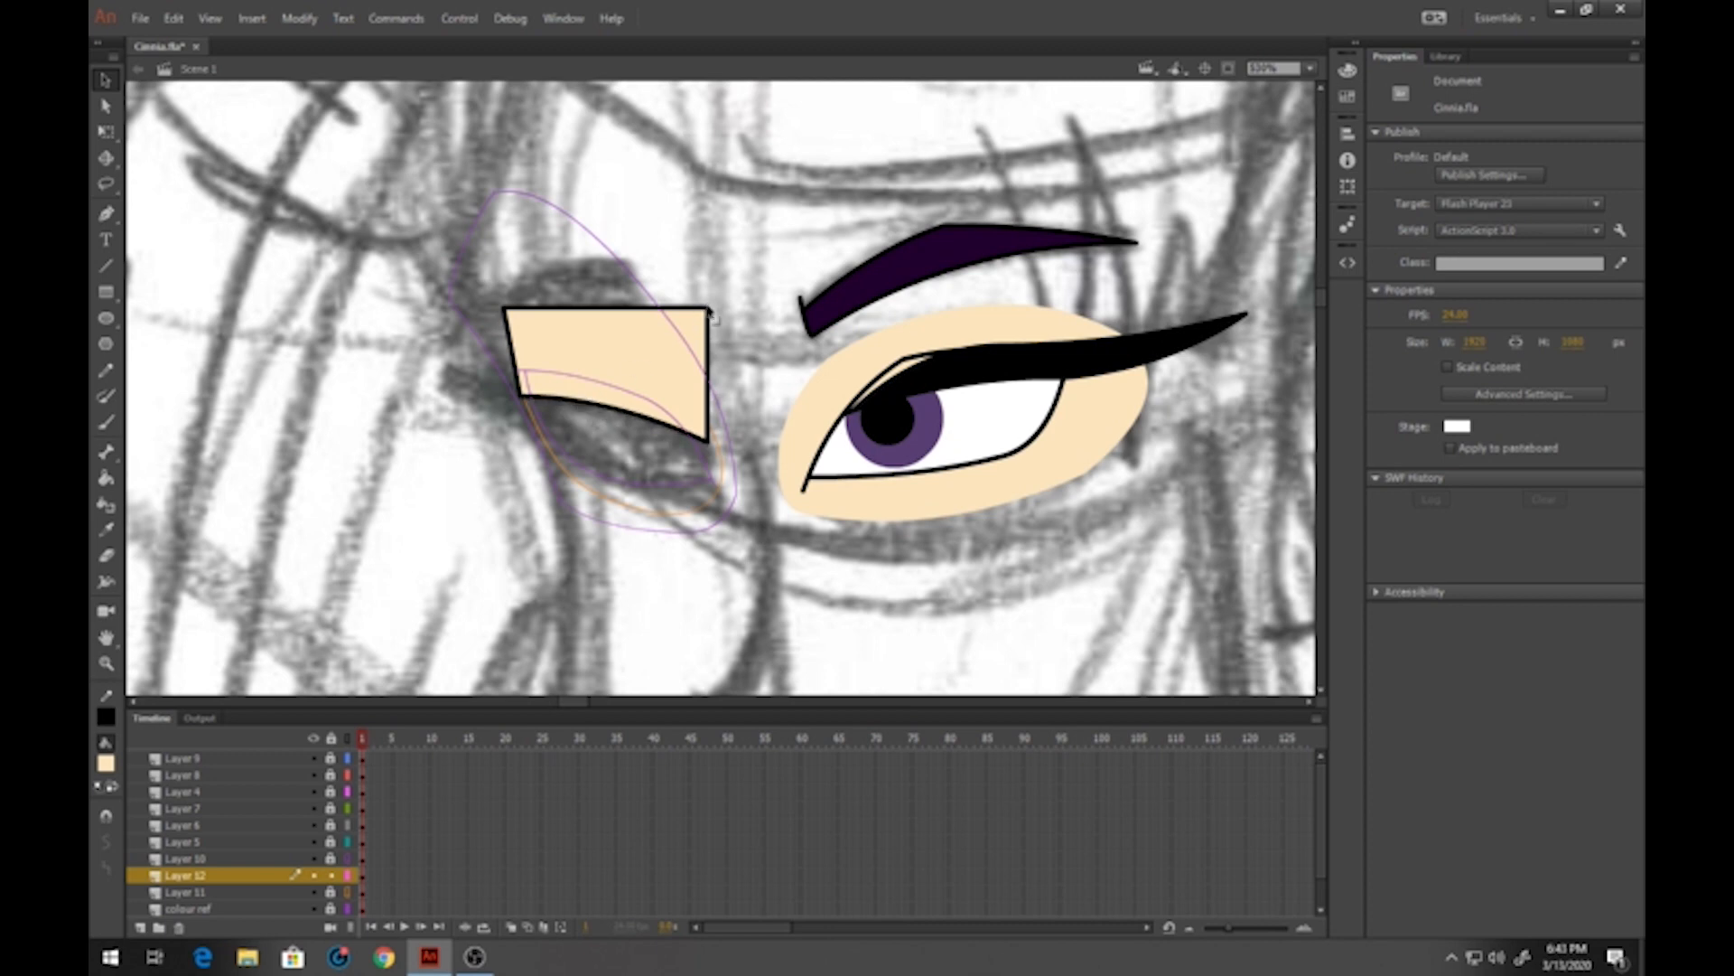
drag(707, 308, 677, 359)
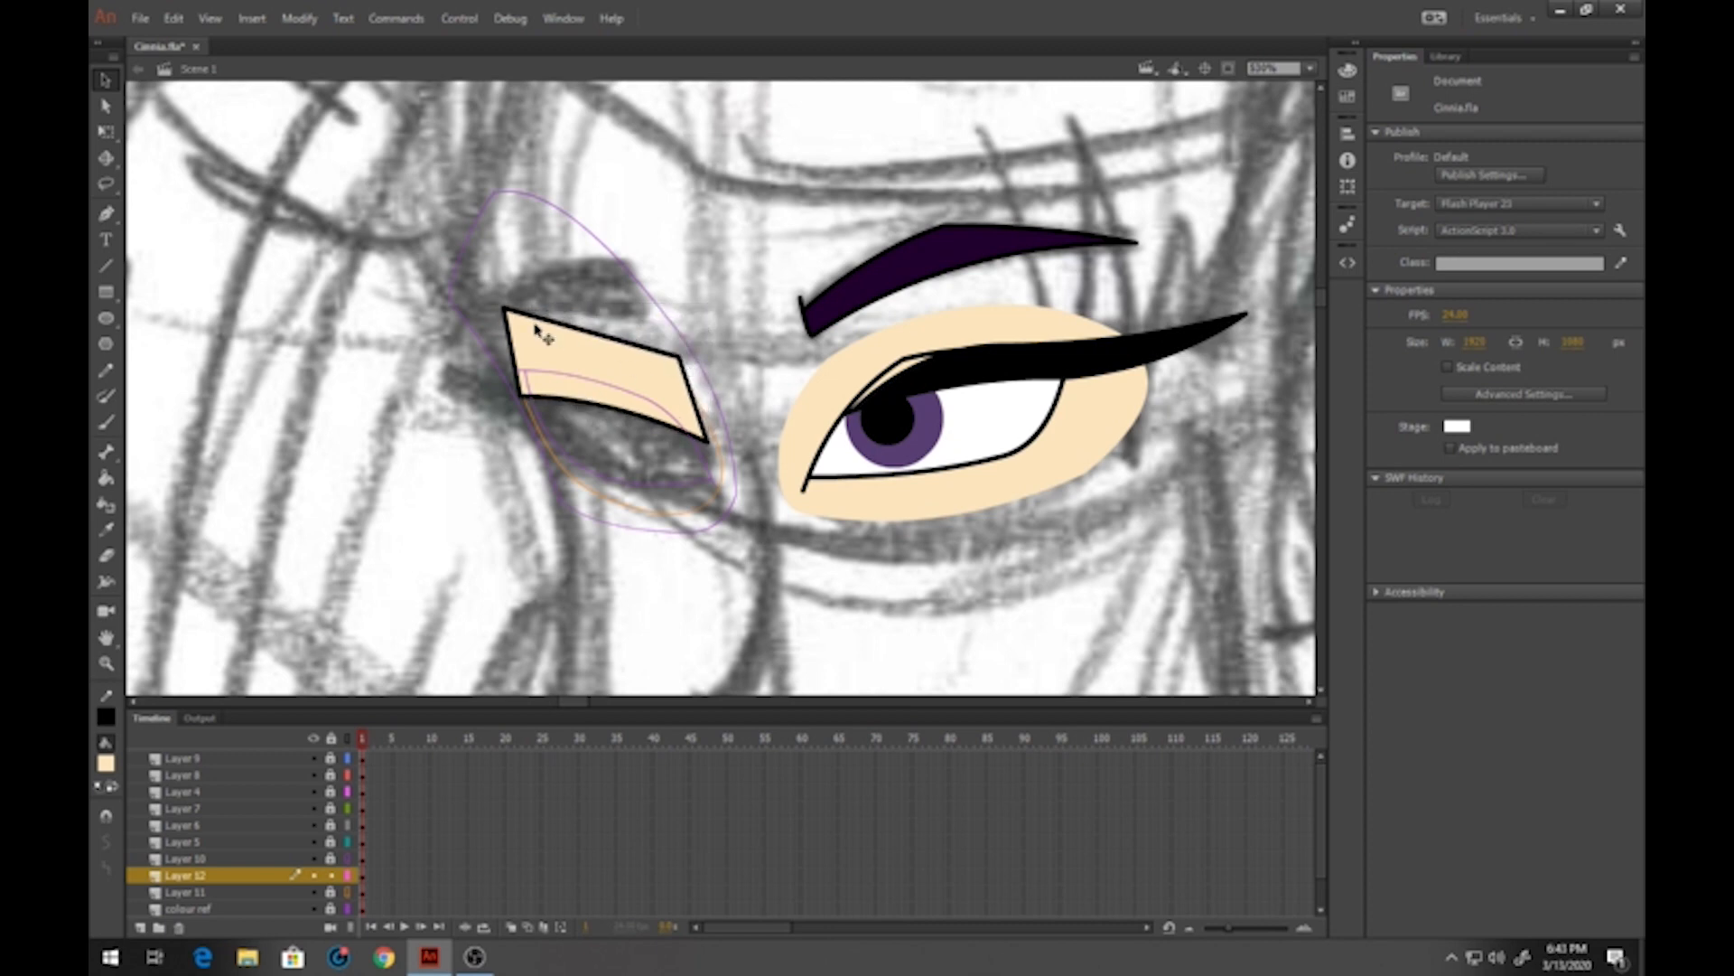
drag(505, 310, 585, 332)
drag(693, 397, 713, 459)
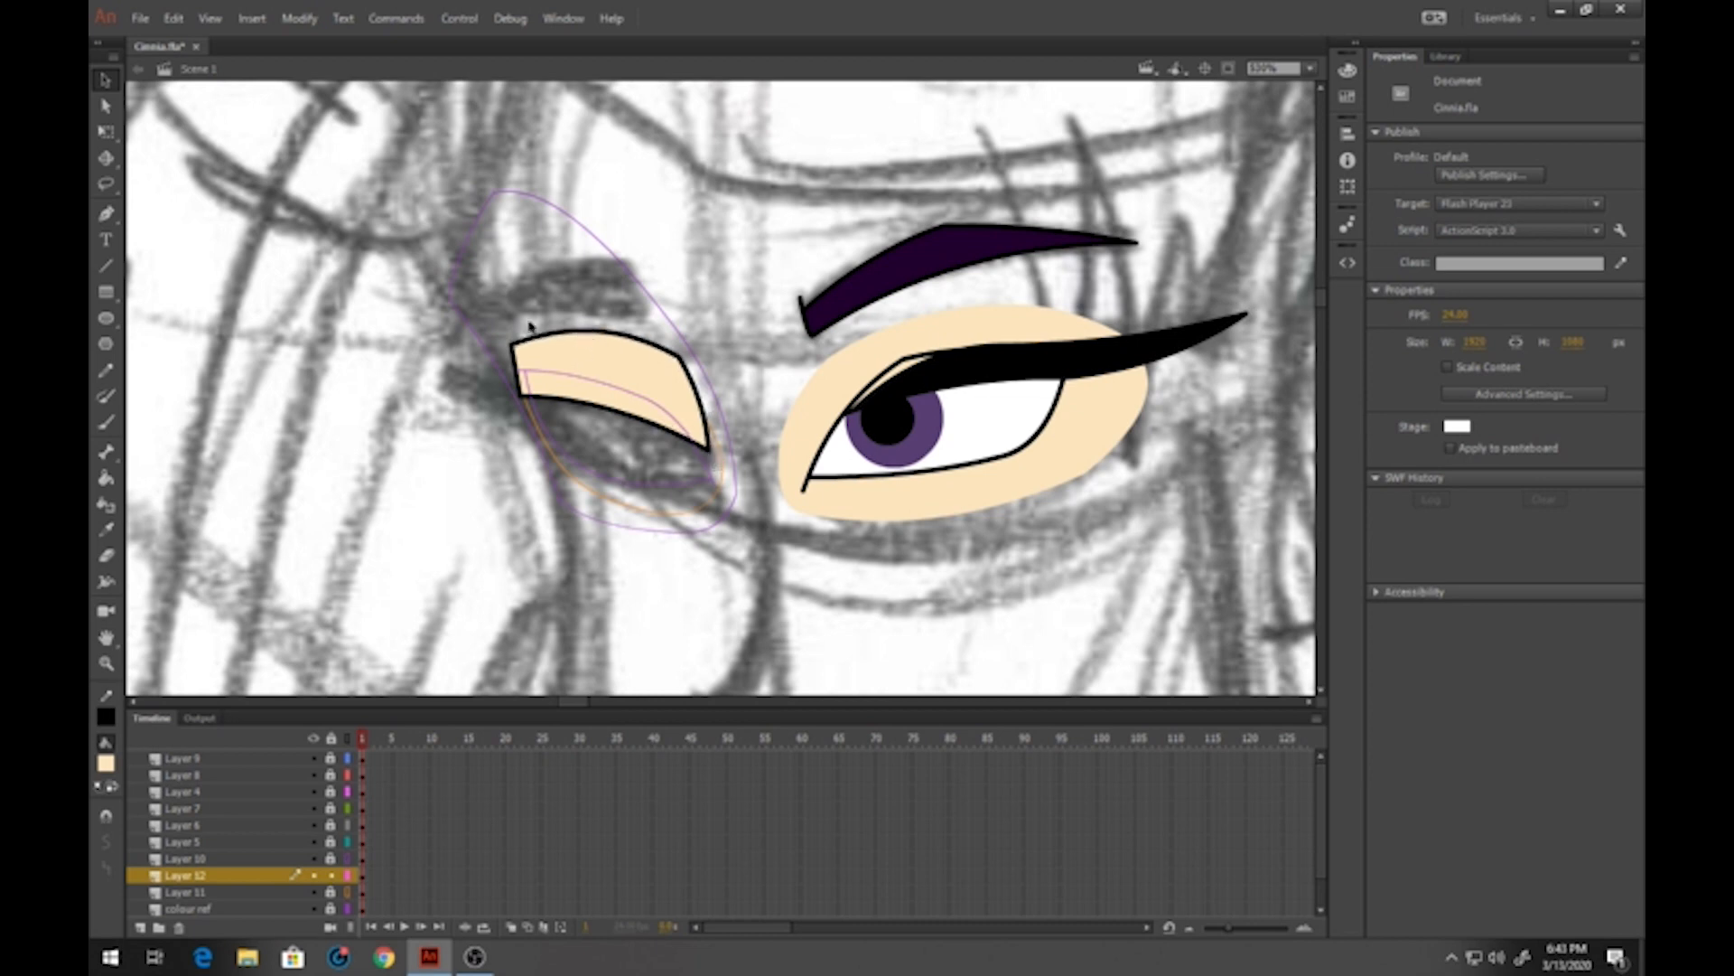
Convert the whole curved upper lid, fill and outline, to a Graphic symbol named cinnia-34-lid2
drag(467, 272, 718, 488)
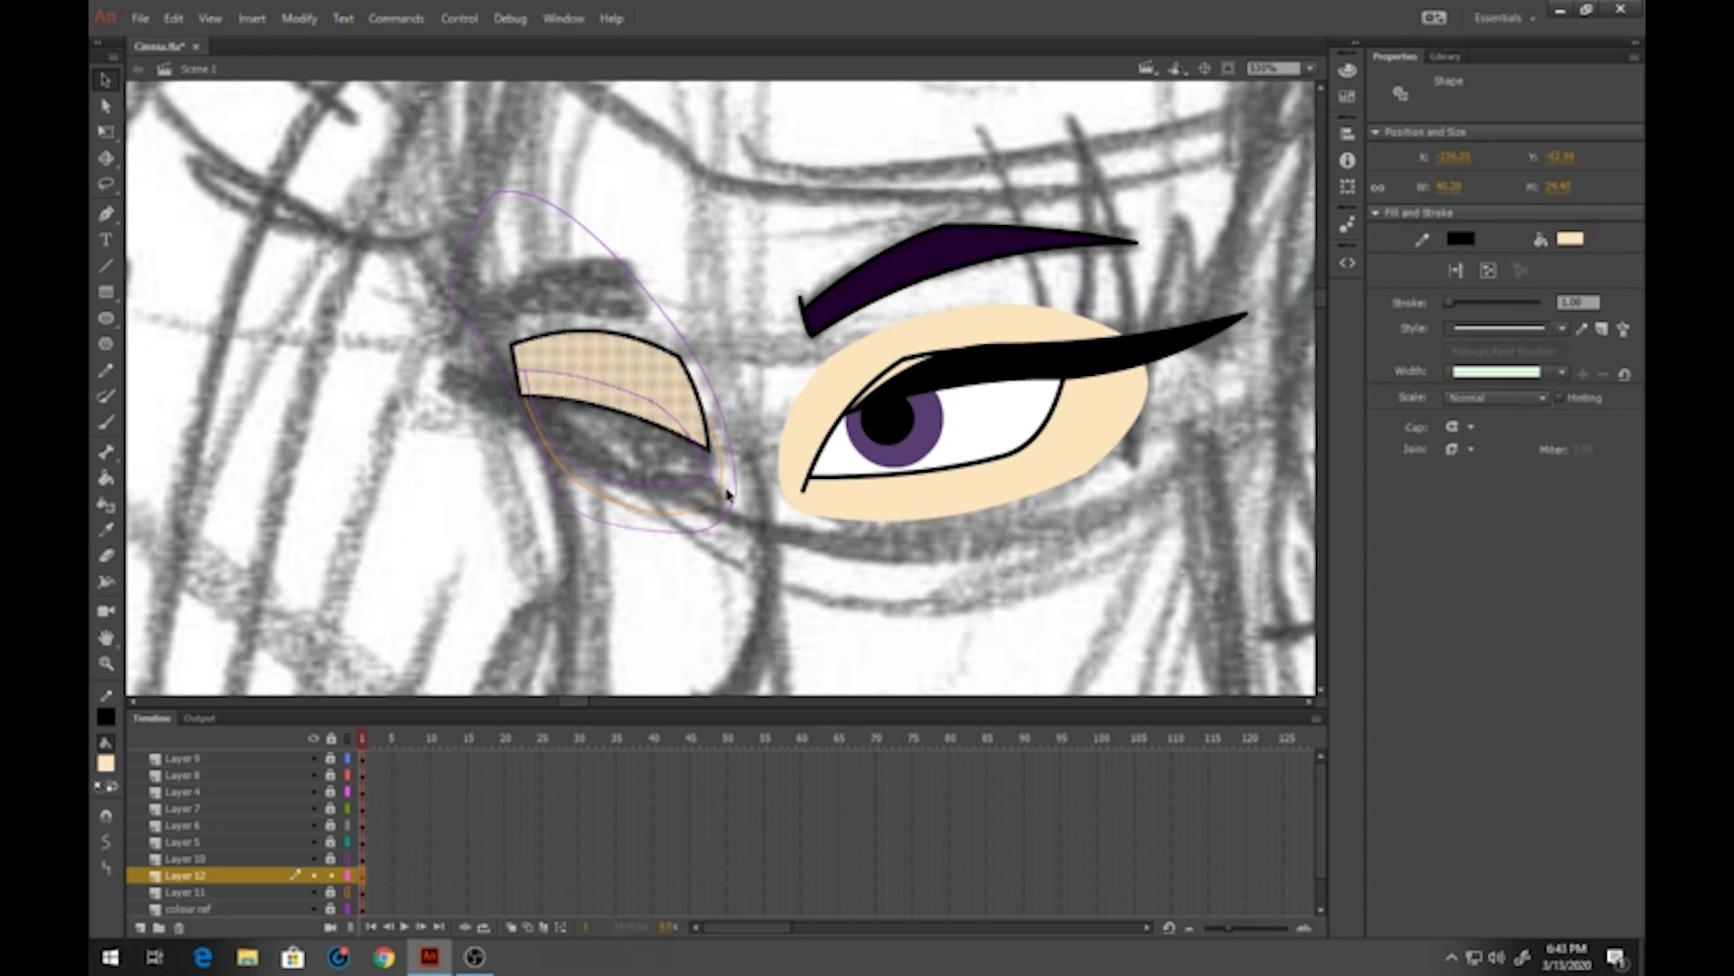
key(F8)
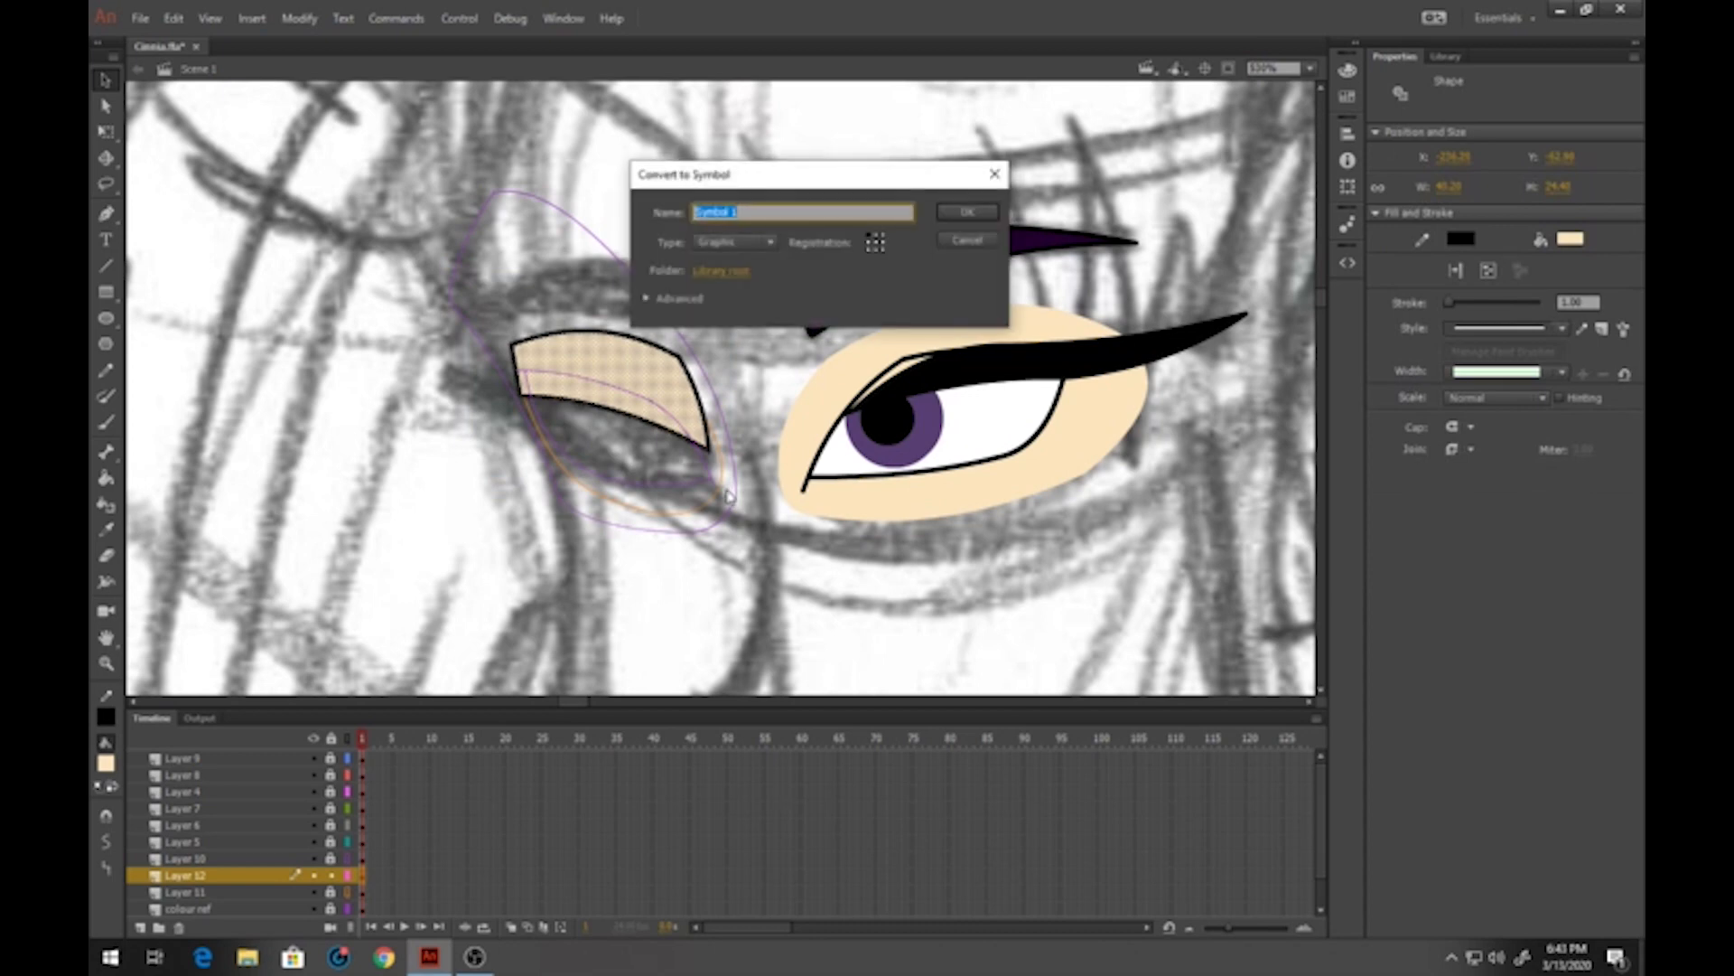
text(C)
key(Return)
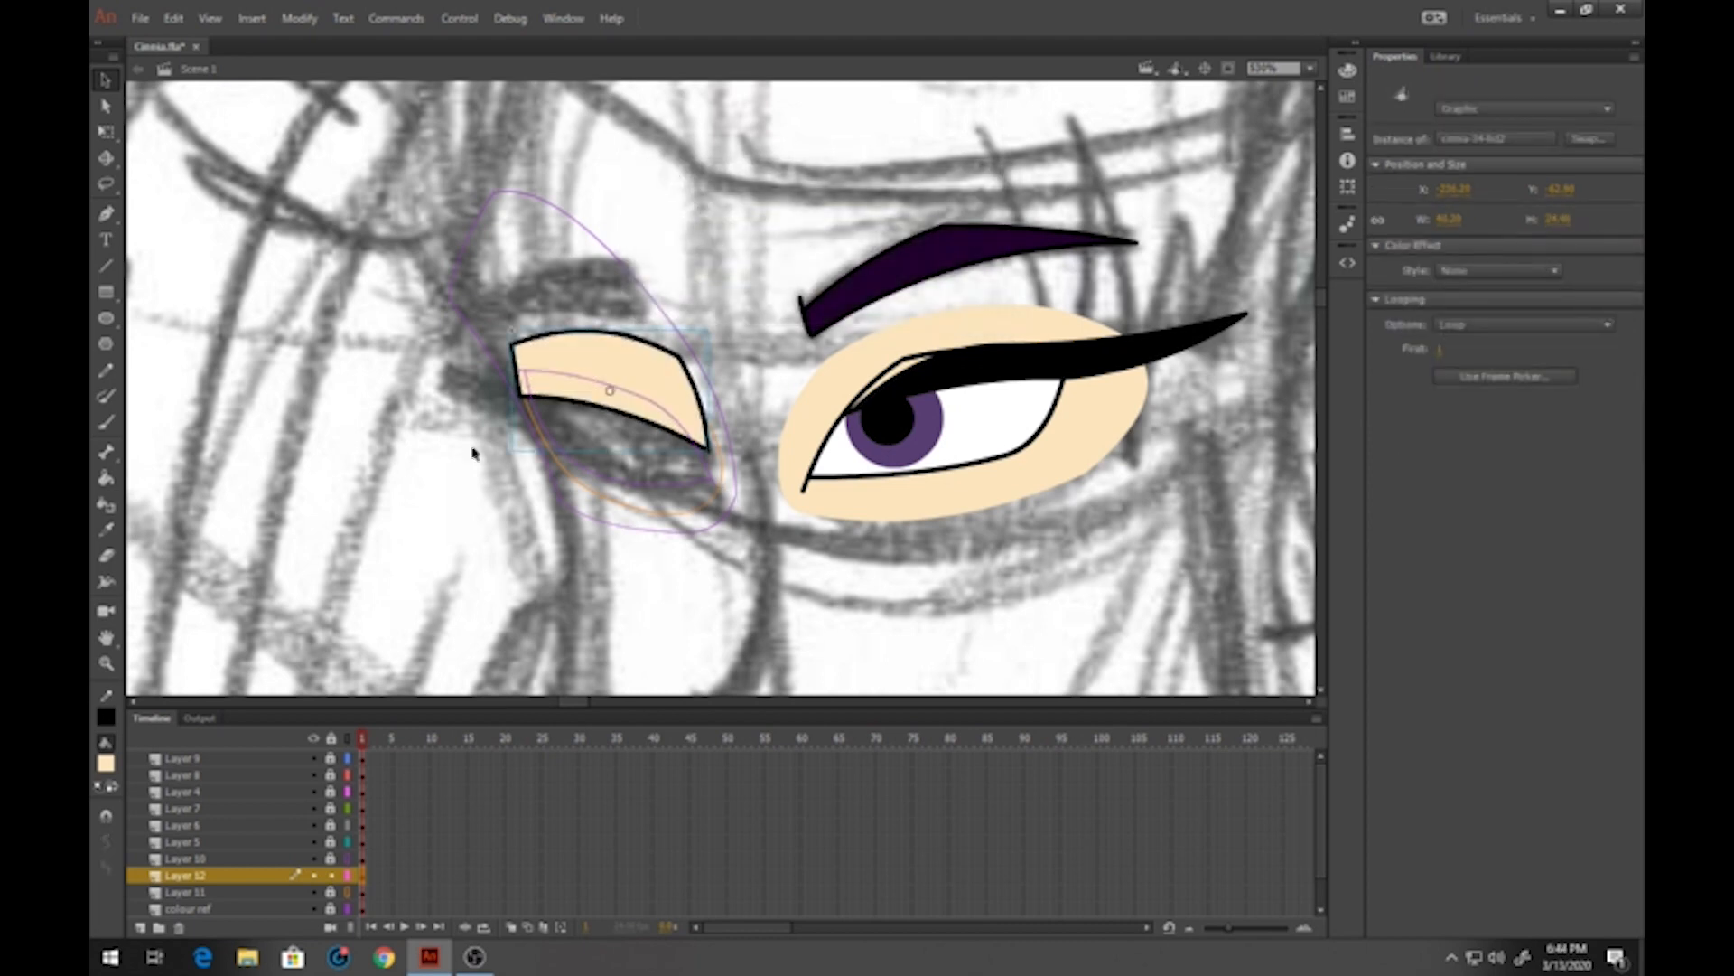
Lock the upper lid's layer, show it as outlines, and add a new layer between it and the eye white's layer
click(344, 878)
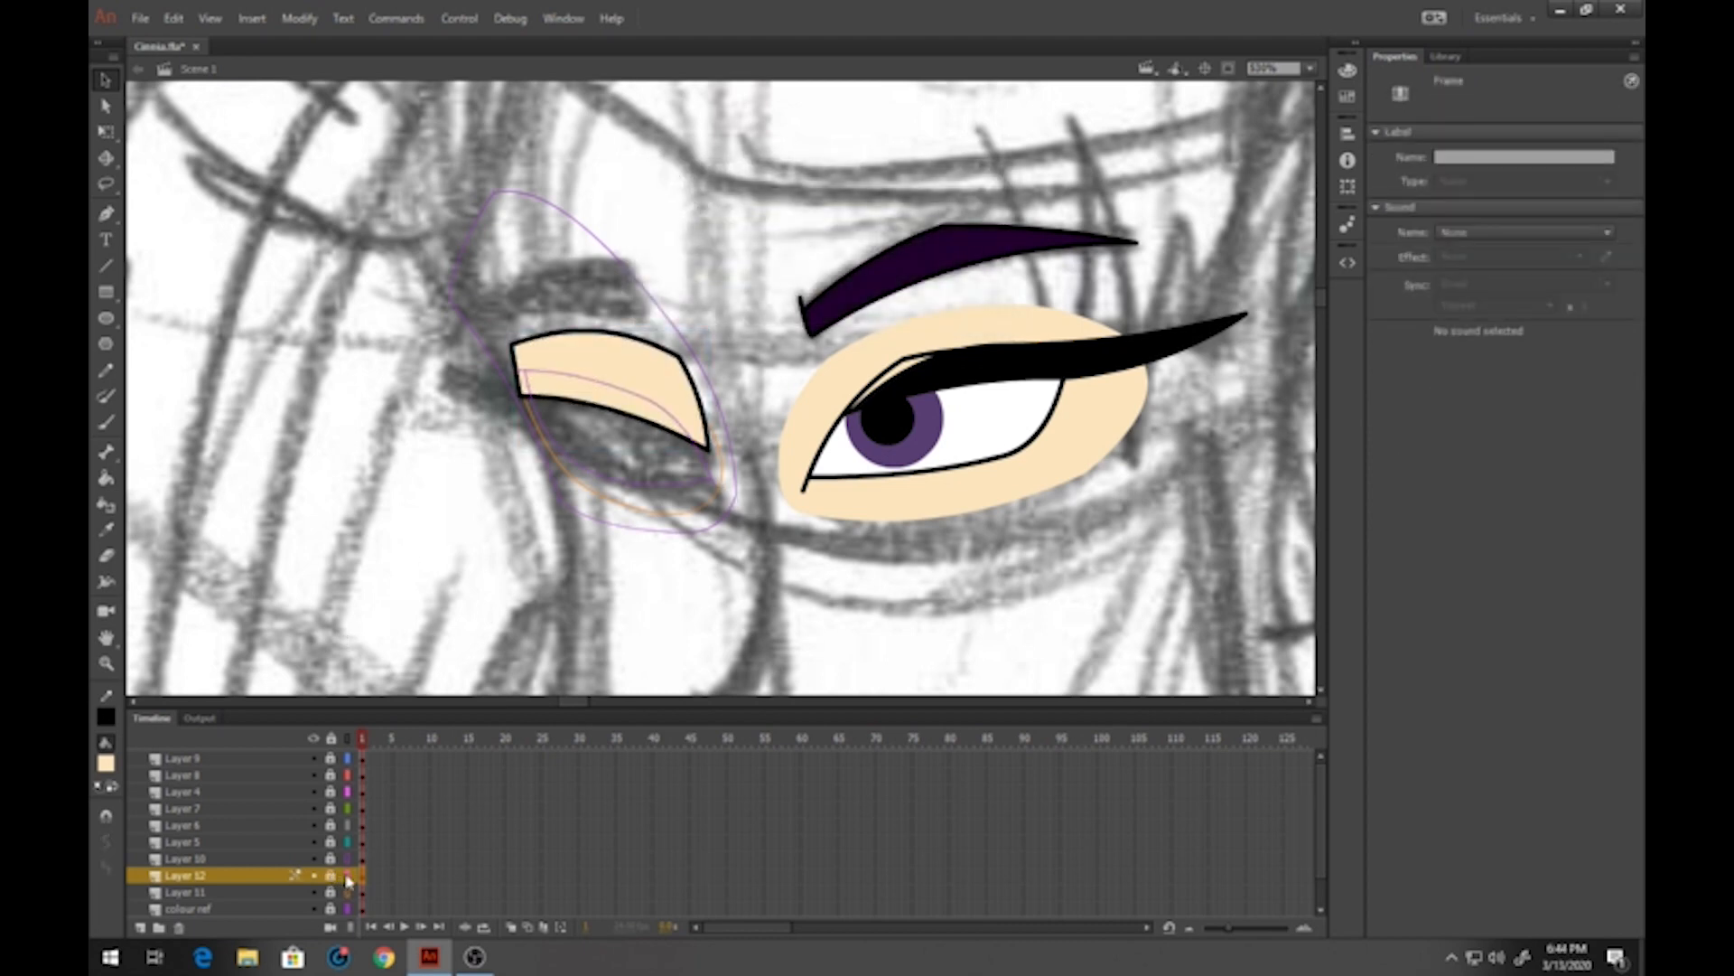
click(348, 875)
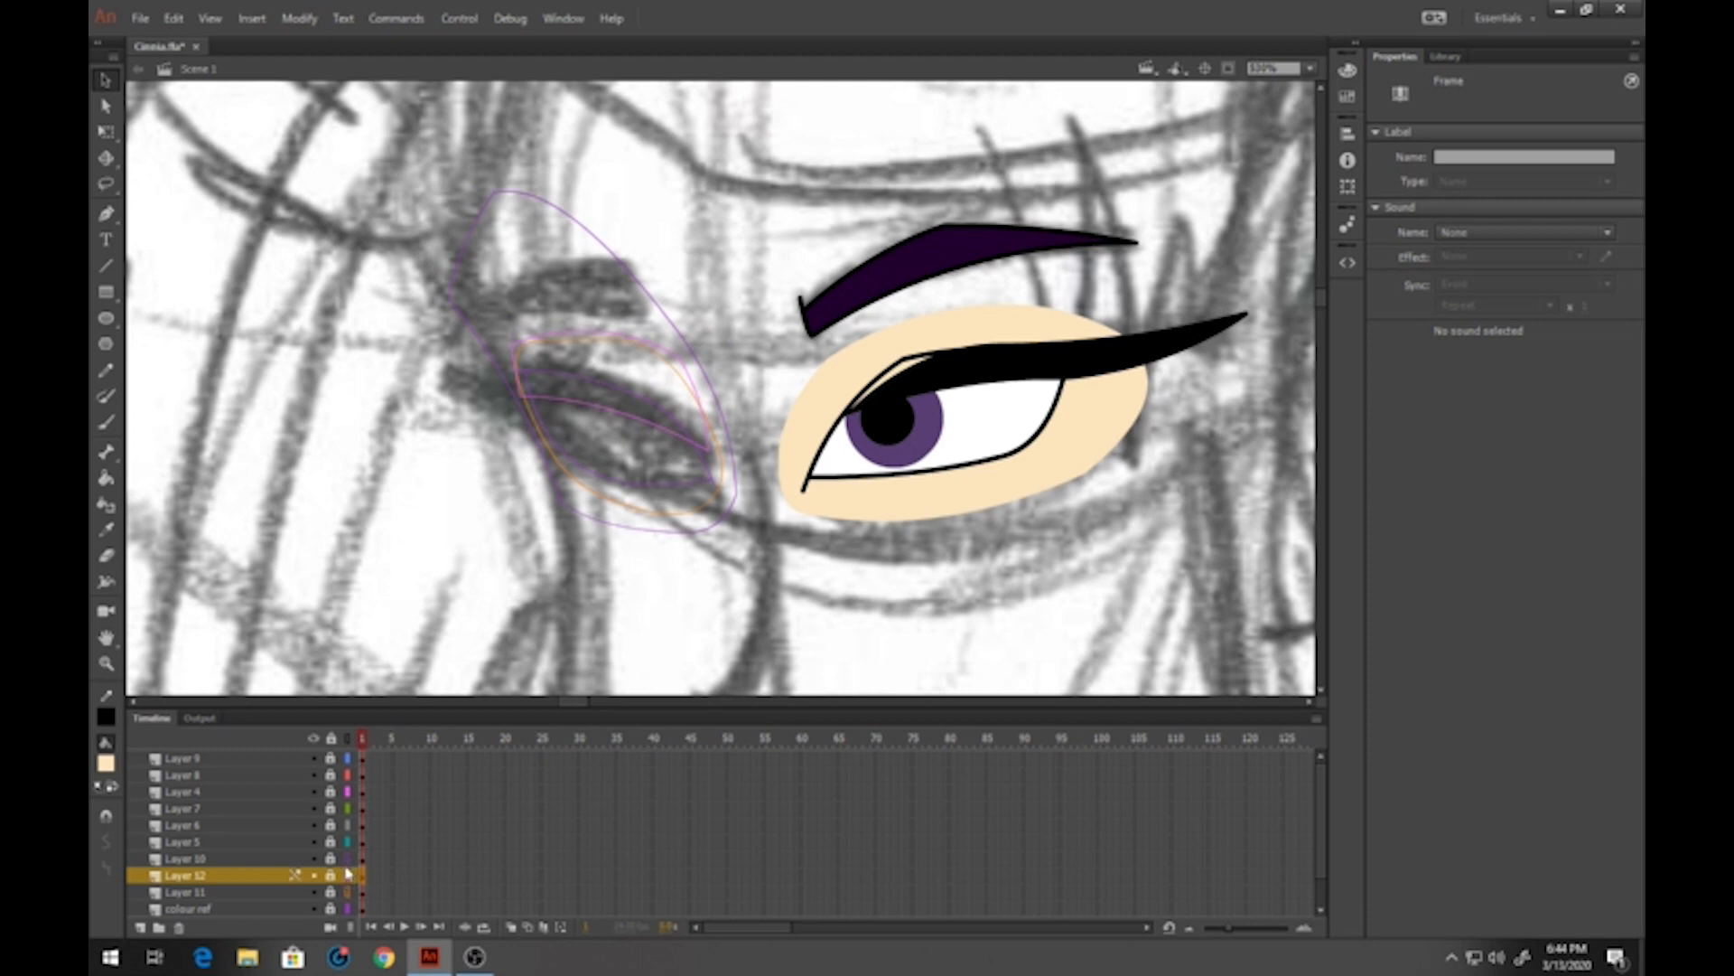
click(207, 892)
click(140, 928)
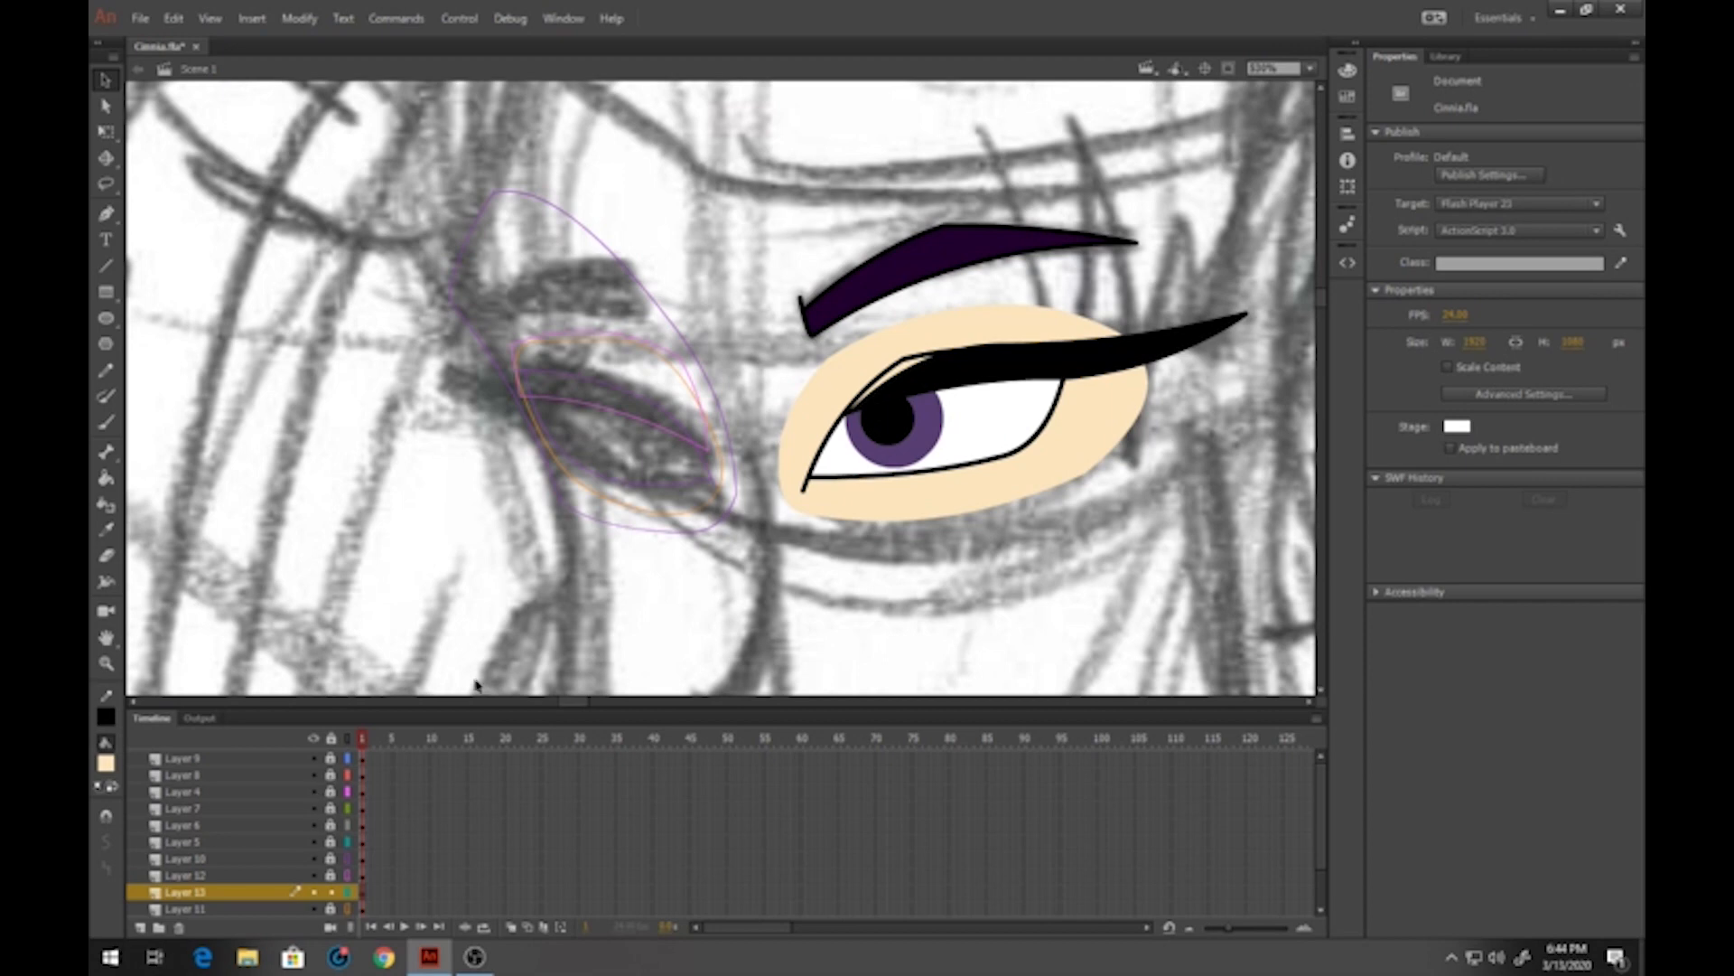
Find the nearer eye's pupil layer, copy the pupil symbol, and lock that layer again
click(314, 792)
click(313, 791)
click(314, 808)
click(313, 808)
click(313, 824)
click(312, 824)
click(909, 441)
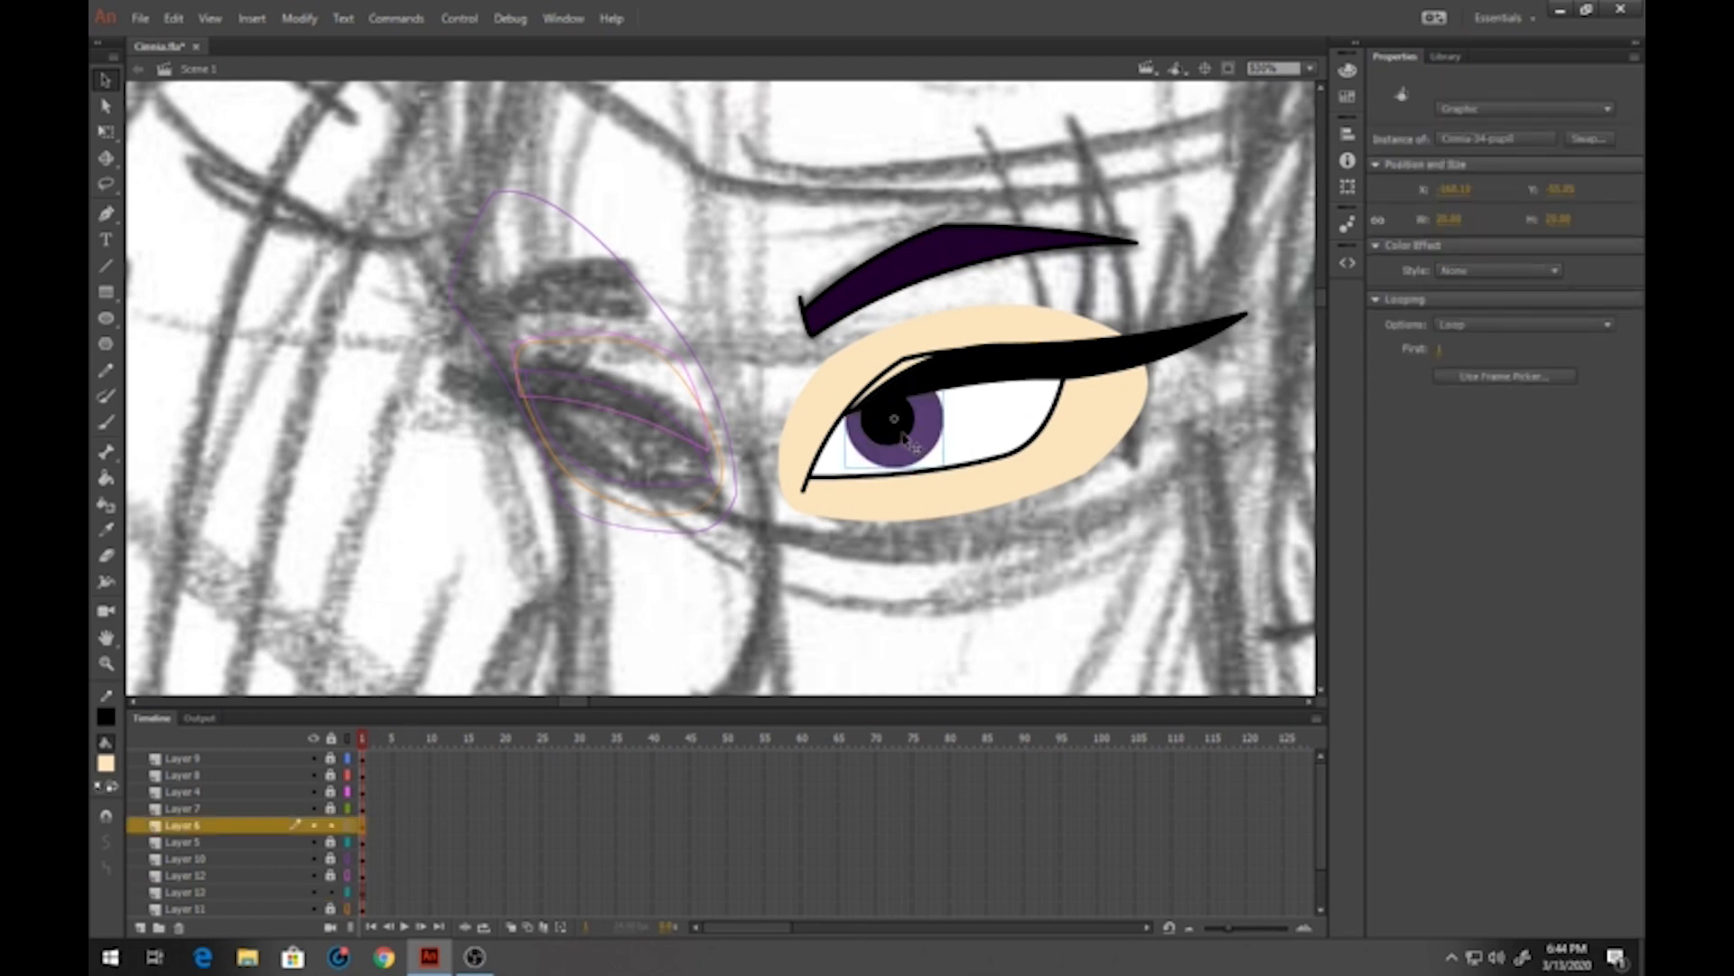
click(332, 824)
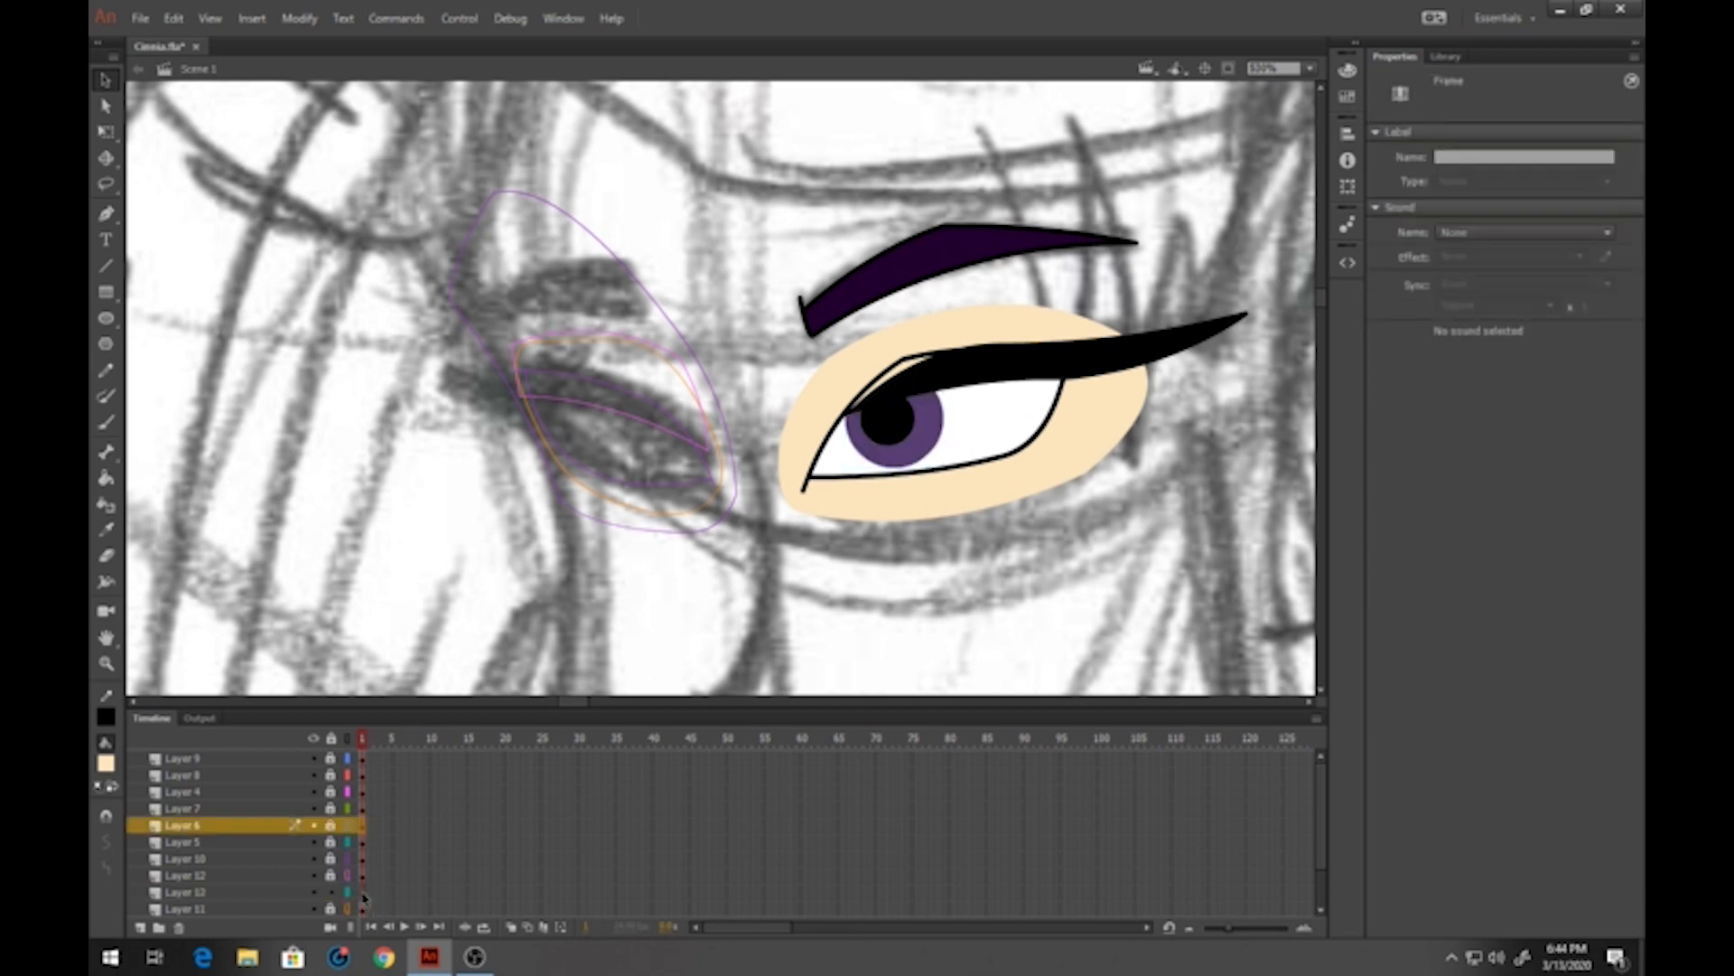
Paste the pupil symbol onto Layer 13, position it inside the farther eye's opening, and lock the layer
click(363, 892)
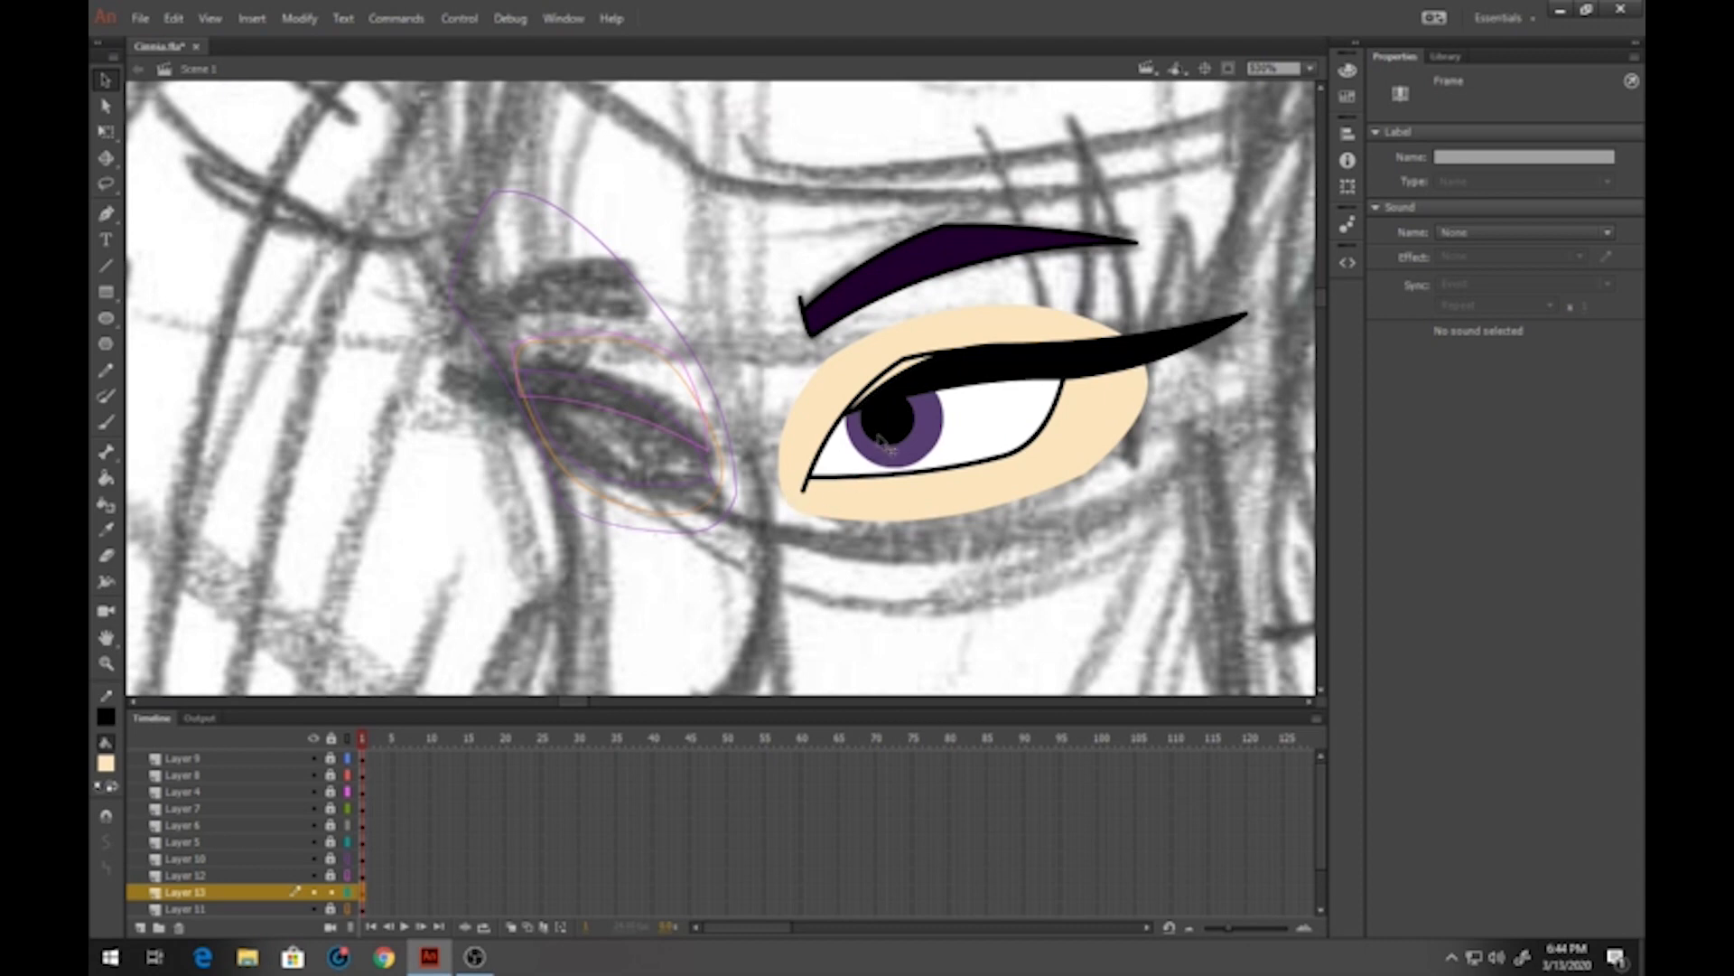
drag(877, 444, 529, 427)
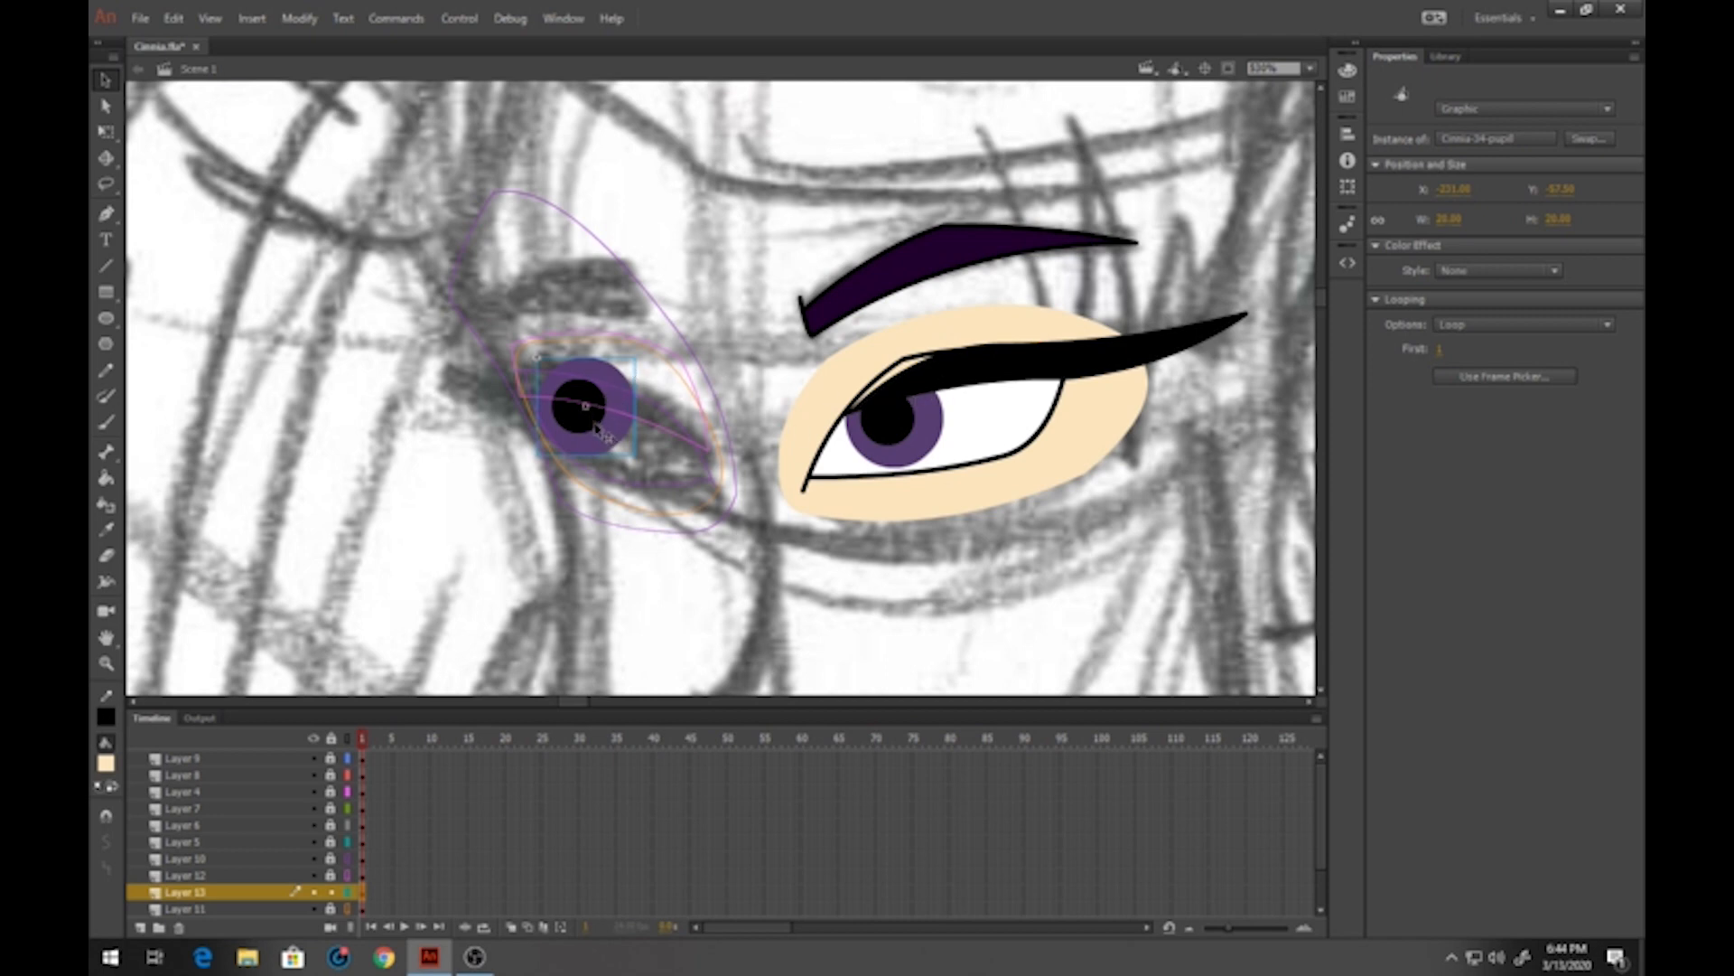
drag(596, 429, 600, 435)
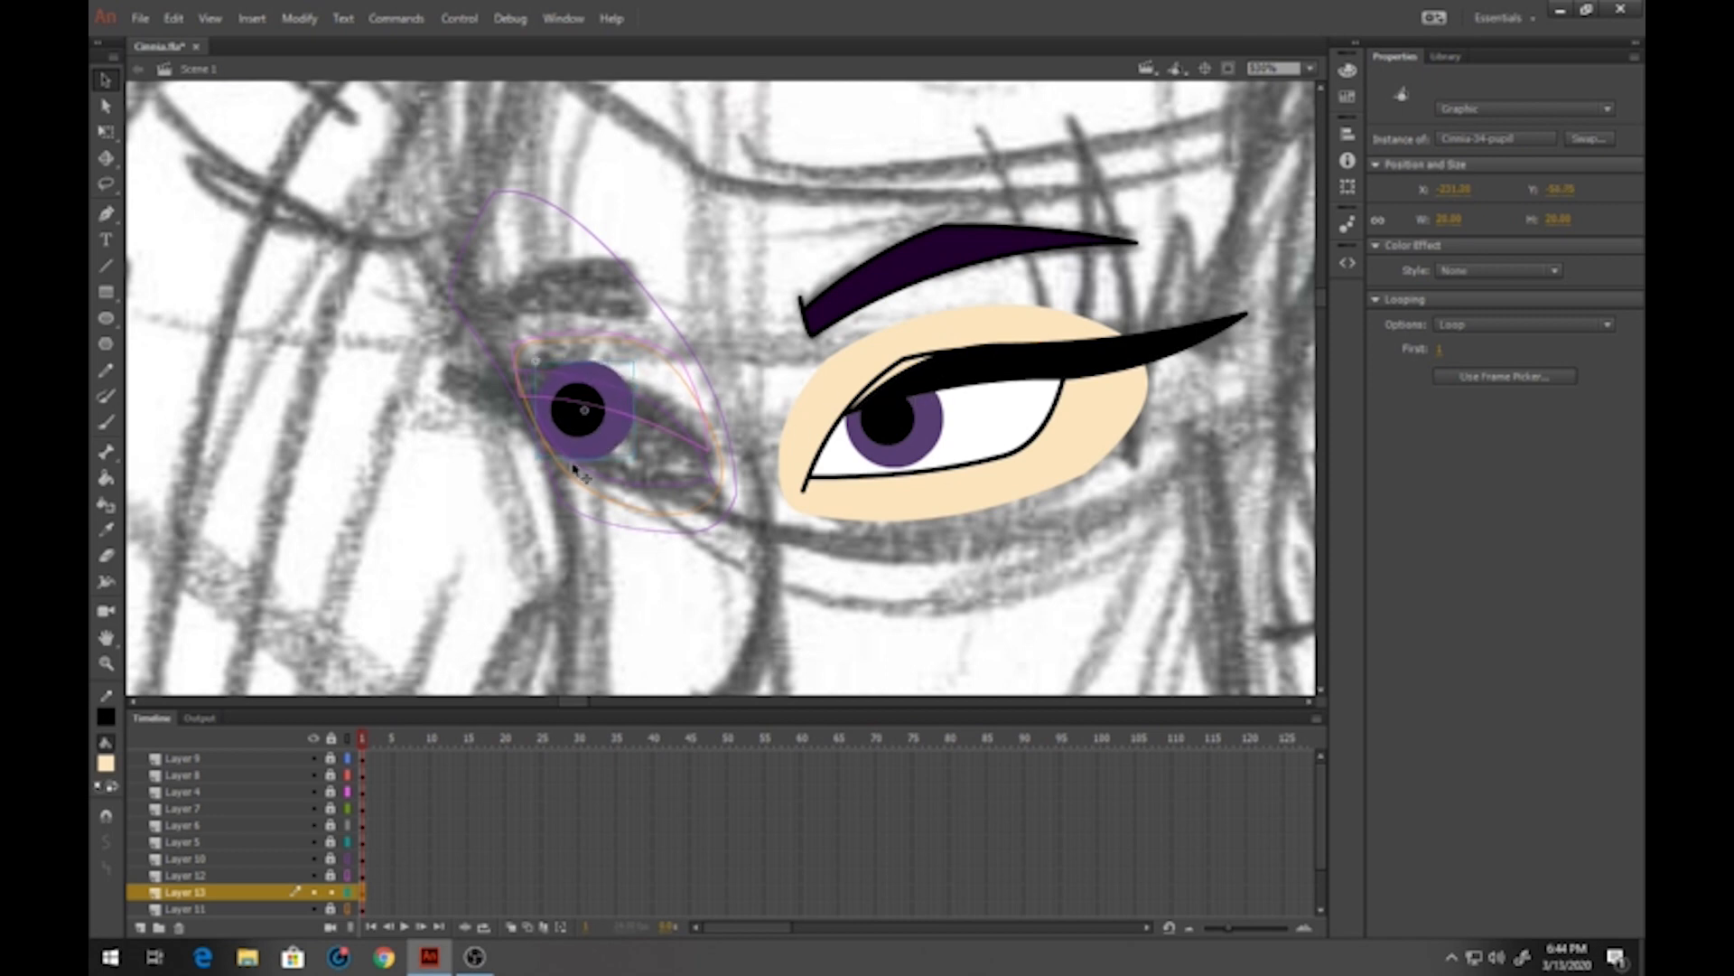
click(334, 893)
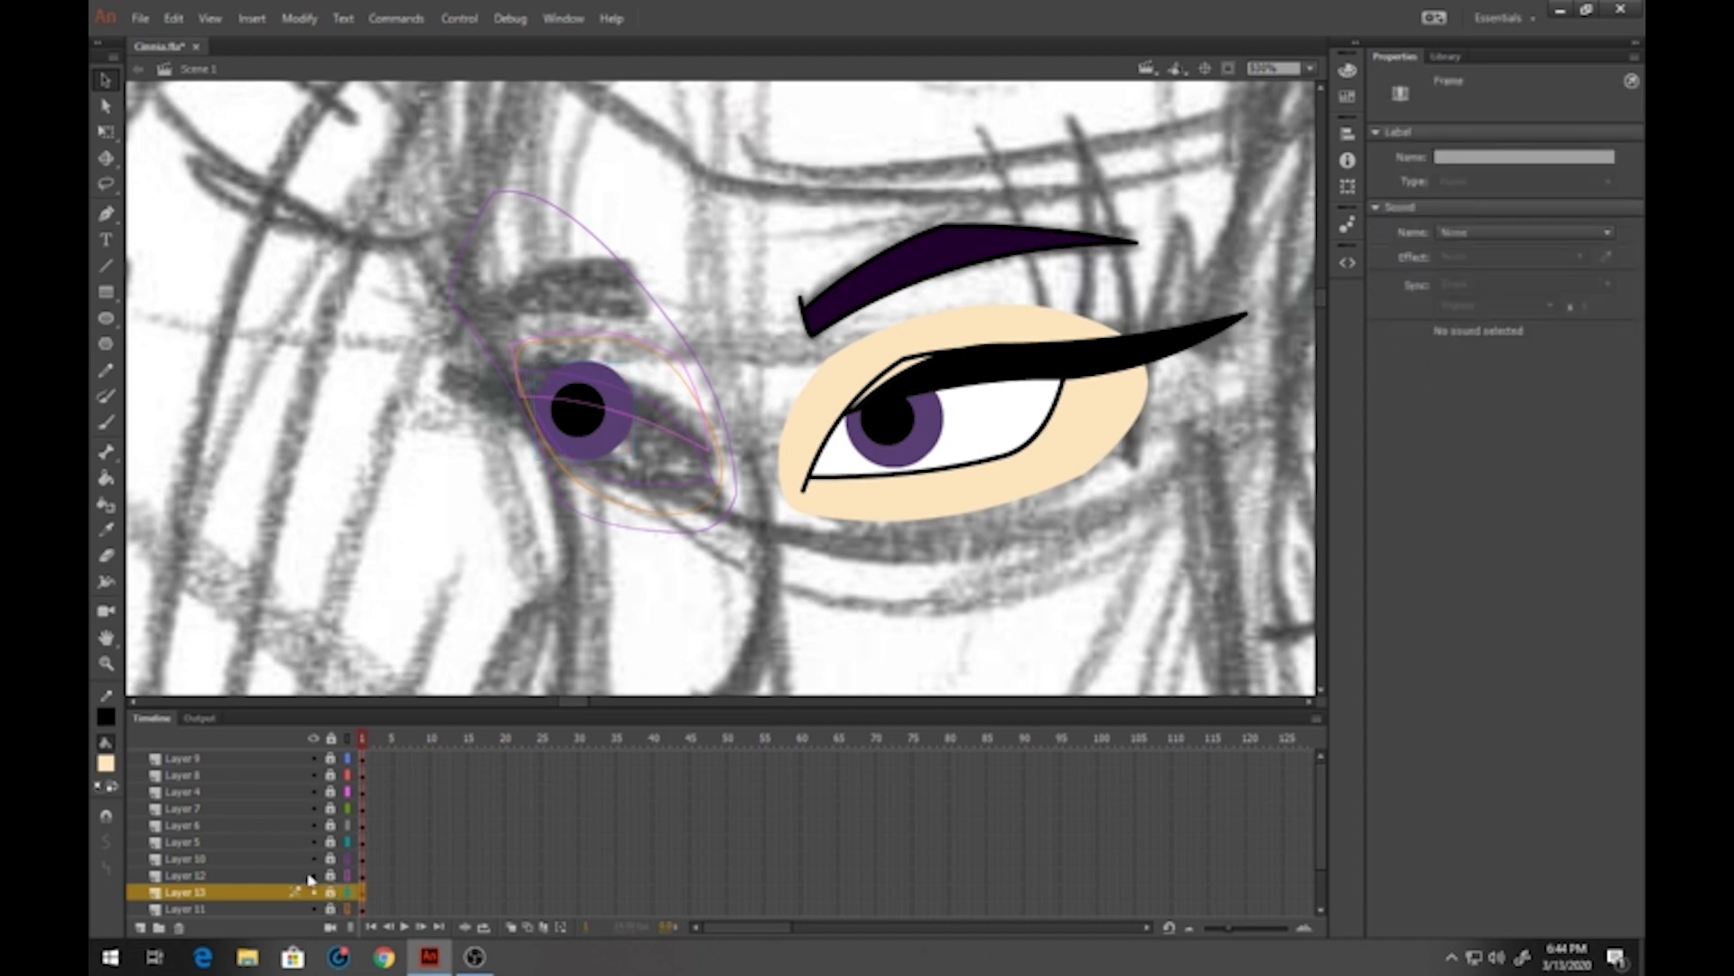
Add a layer above Layer 10 and outline the farther eye's winged upper lash on it with curved black lines
click(312, 878)
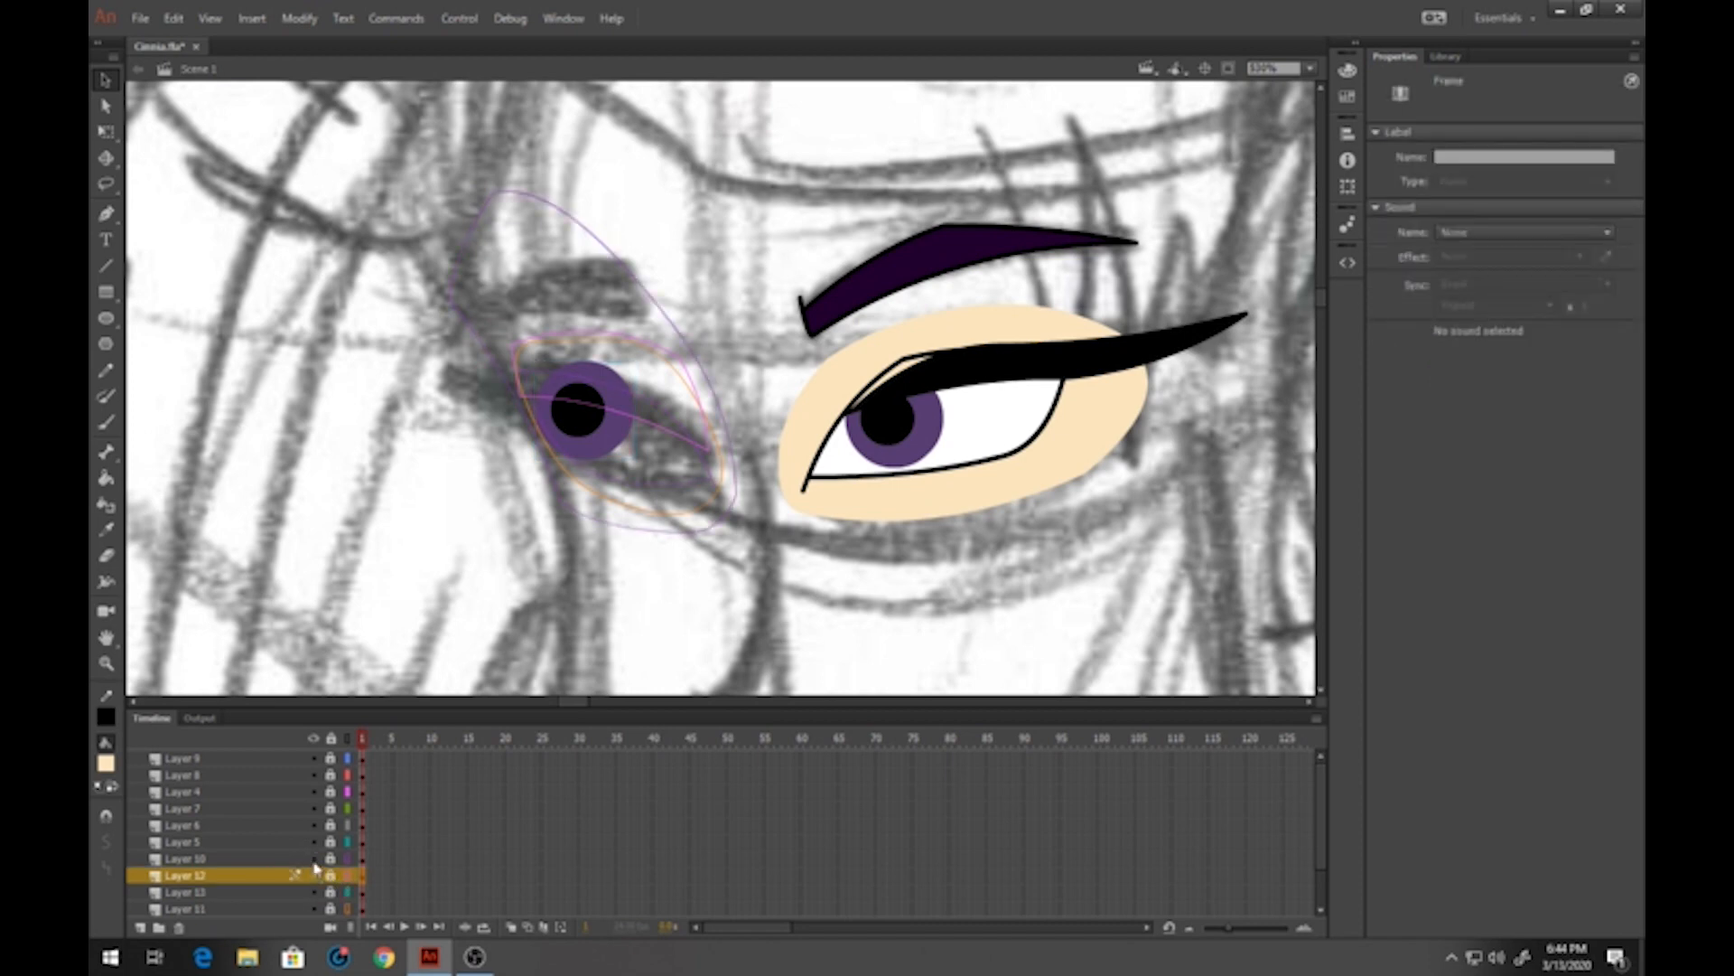
click(316, 859)
click(159, 929)
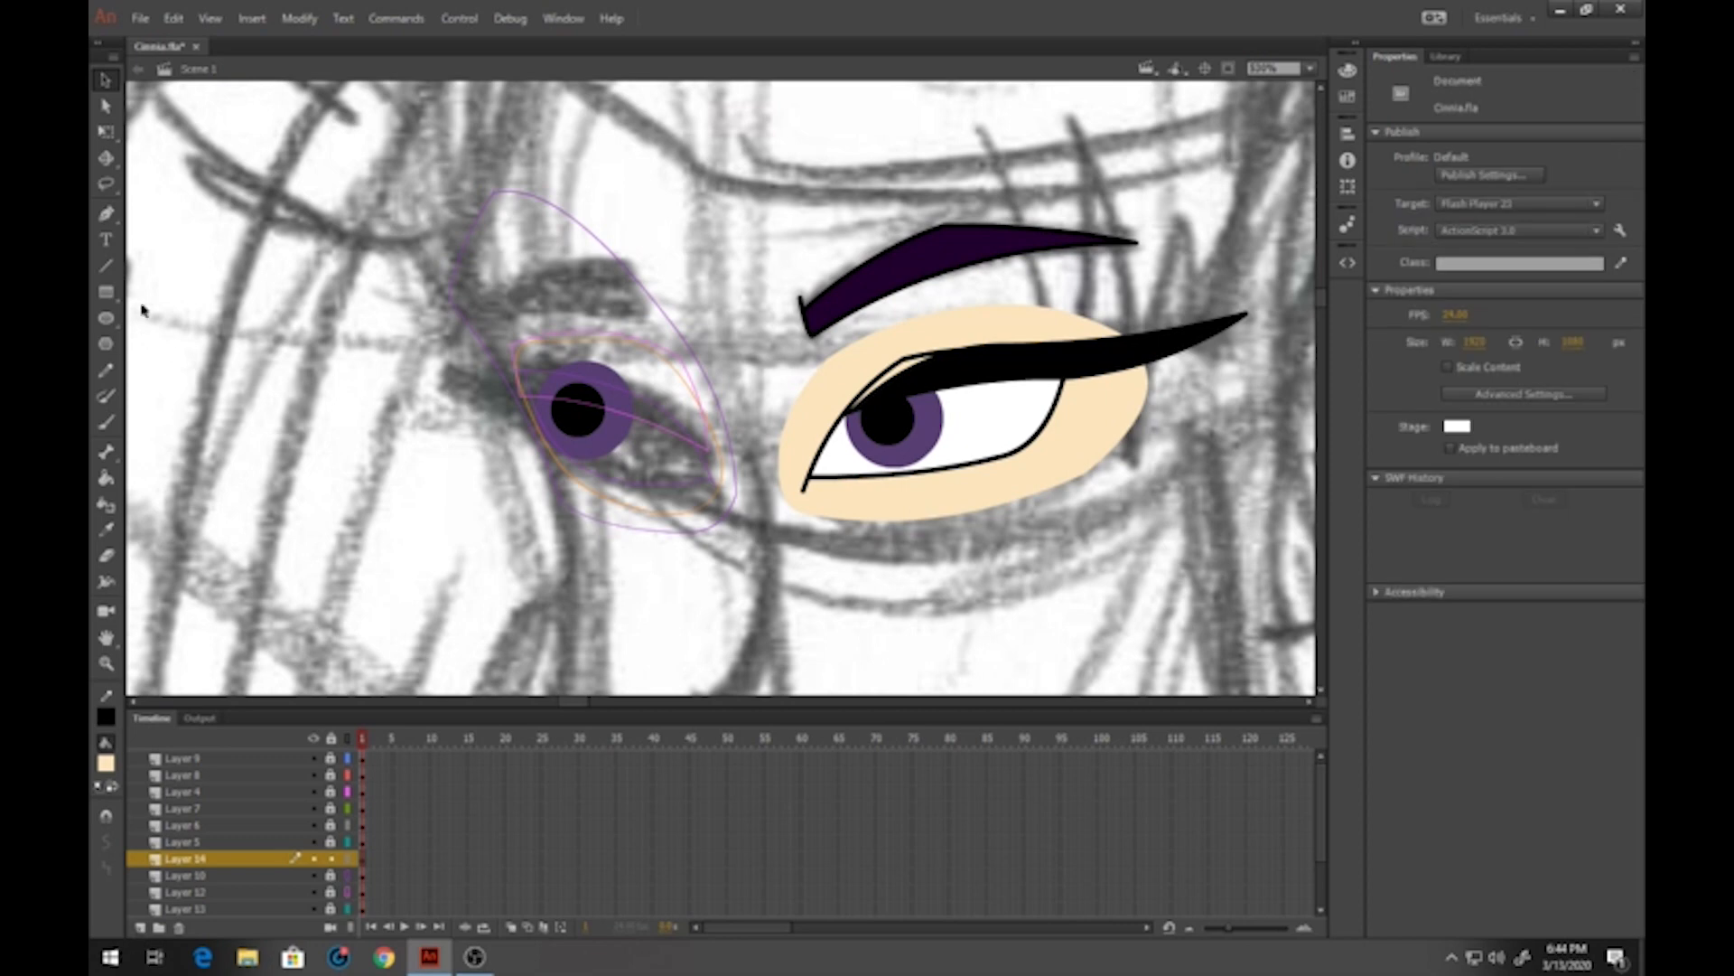
click(106, 266)
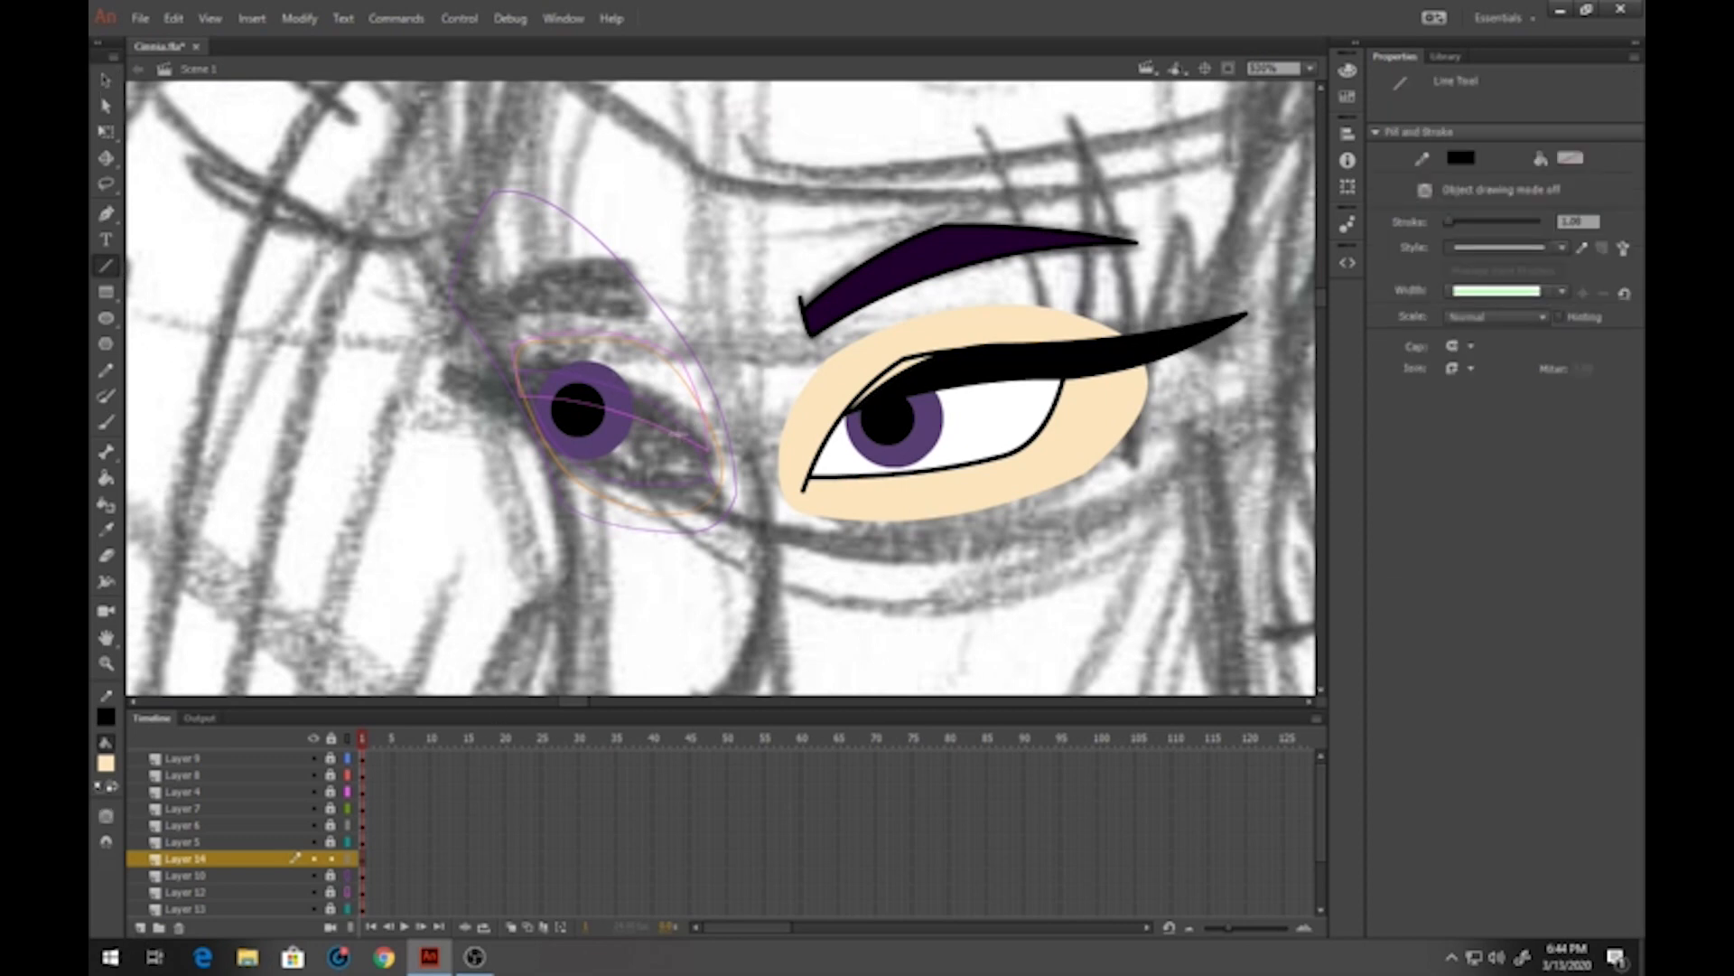
mouse_move(685, 439)
mouse_down()
mouse_move(567, 365)
mouse_move(391, 357)
mouse_move(530, 420)
mouse_up()
mouse_move(452, 381)
mouse_down()
mouse_move(685, 441)
mouse_move(592, 403)
mouse_move(635, 398)
mouse_up()
click(108, 83)
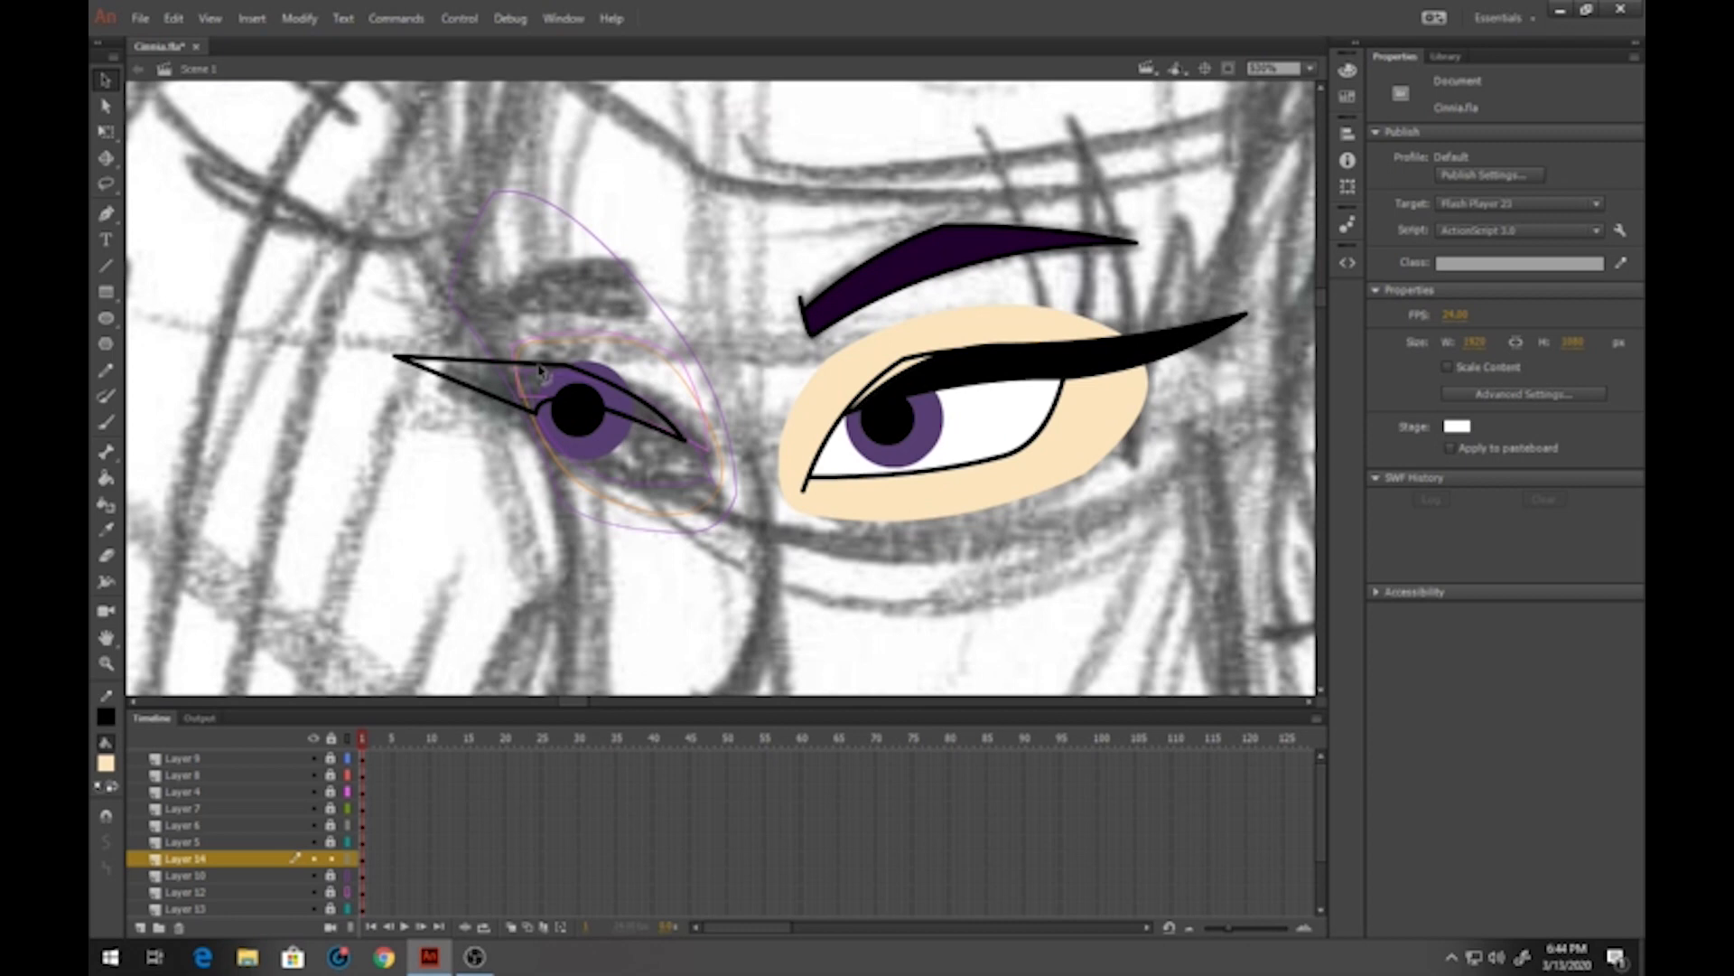
drag(539, 365, 584, 377)
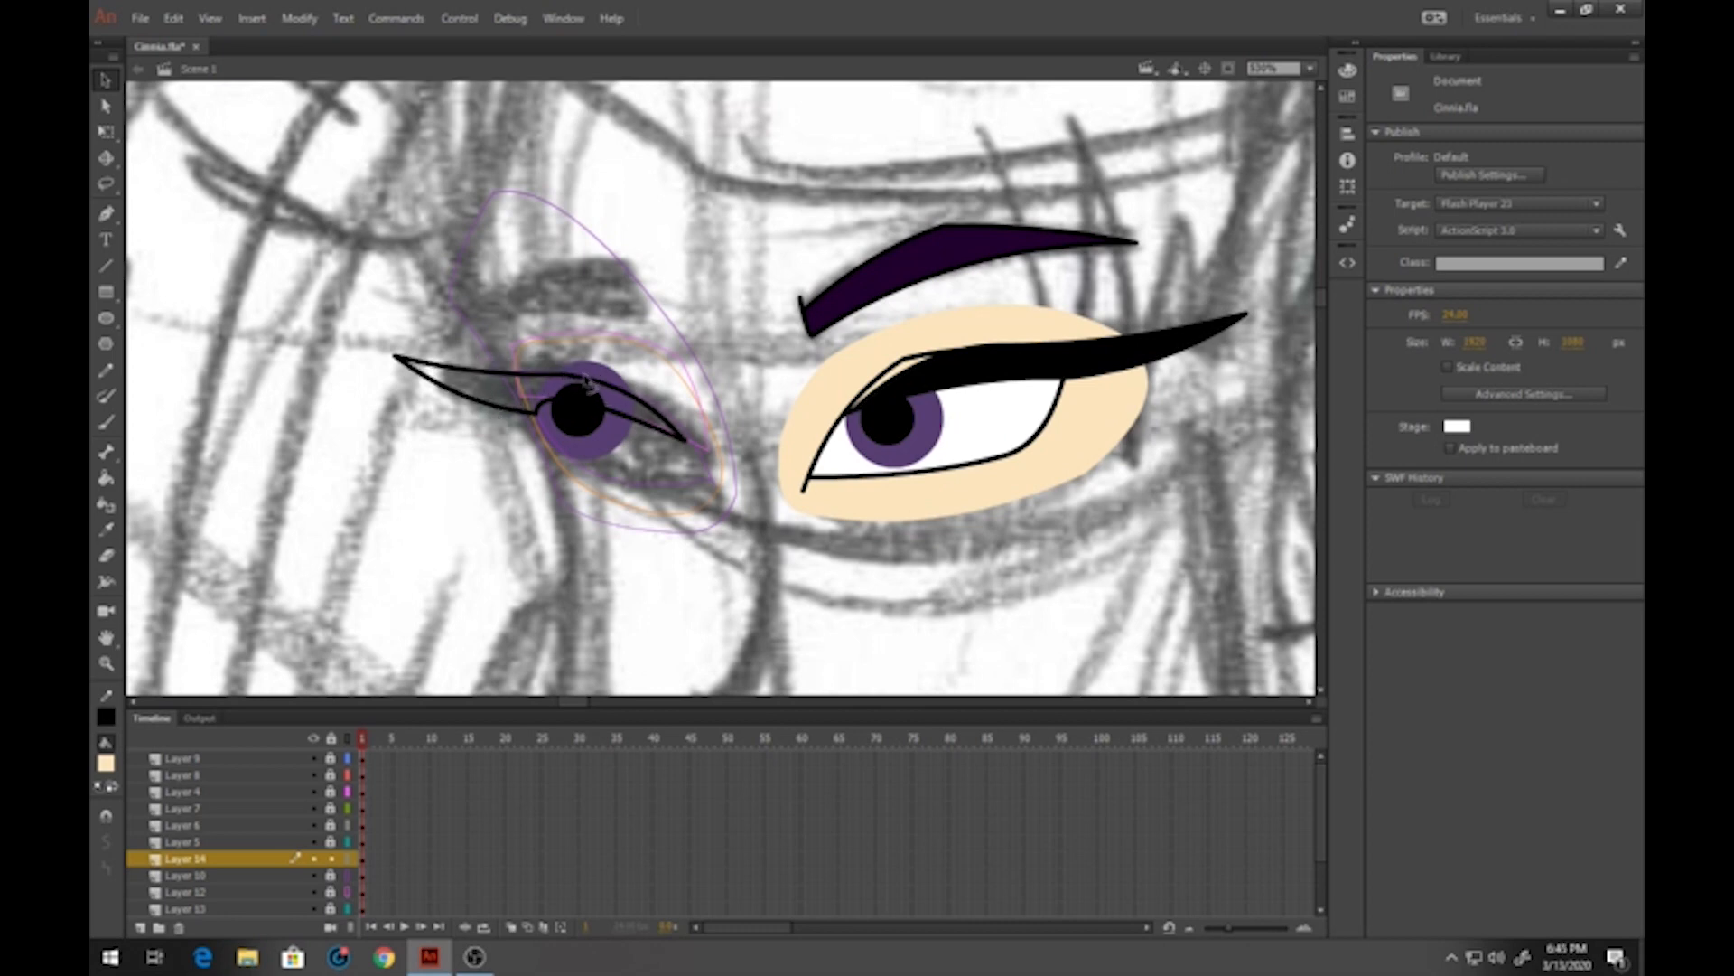
Fill the farther eye's upper lash outline with solid black
click(106, 478)
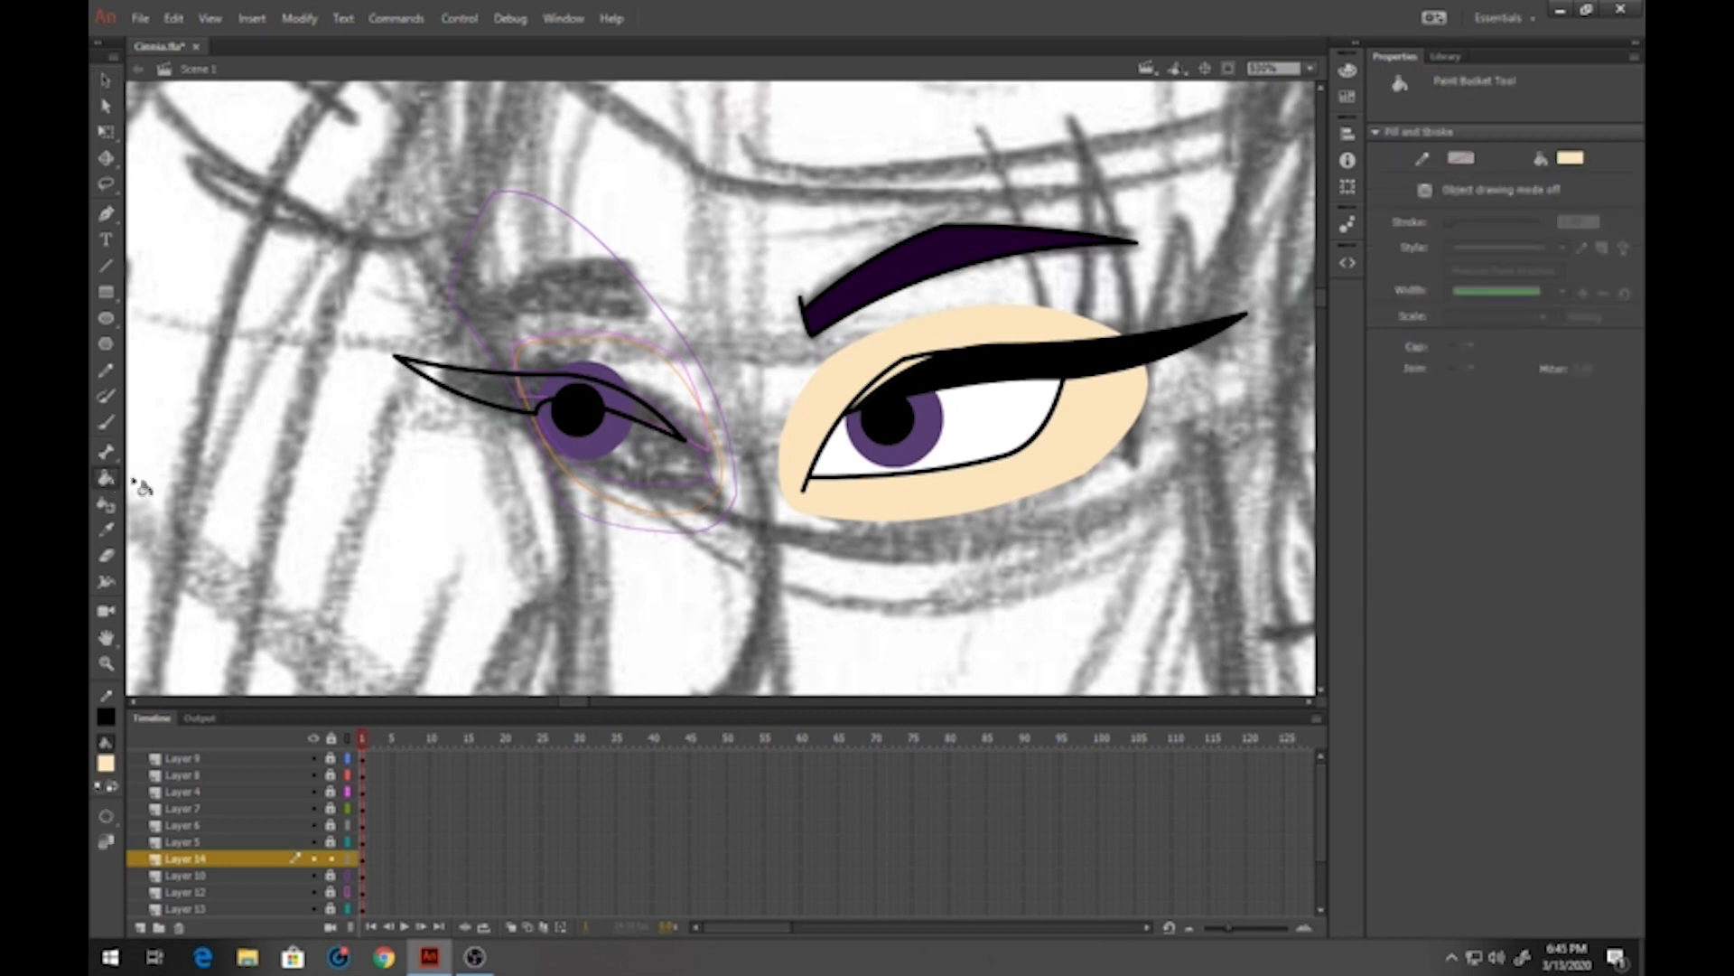
click(106, 764)
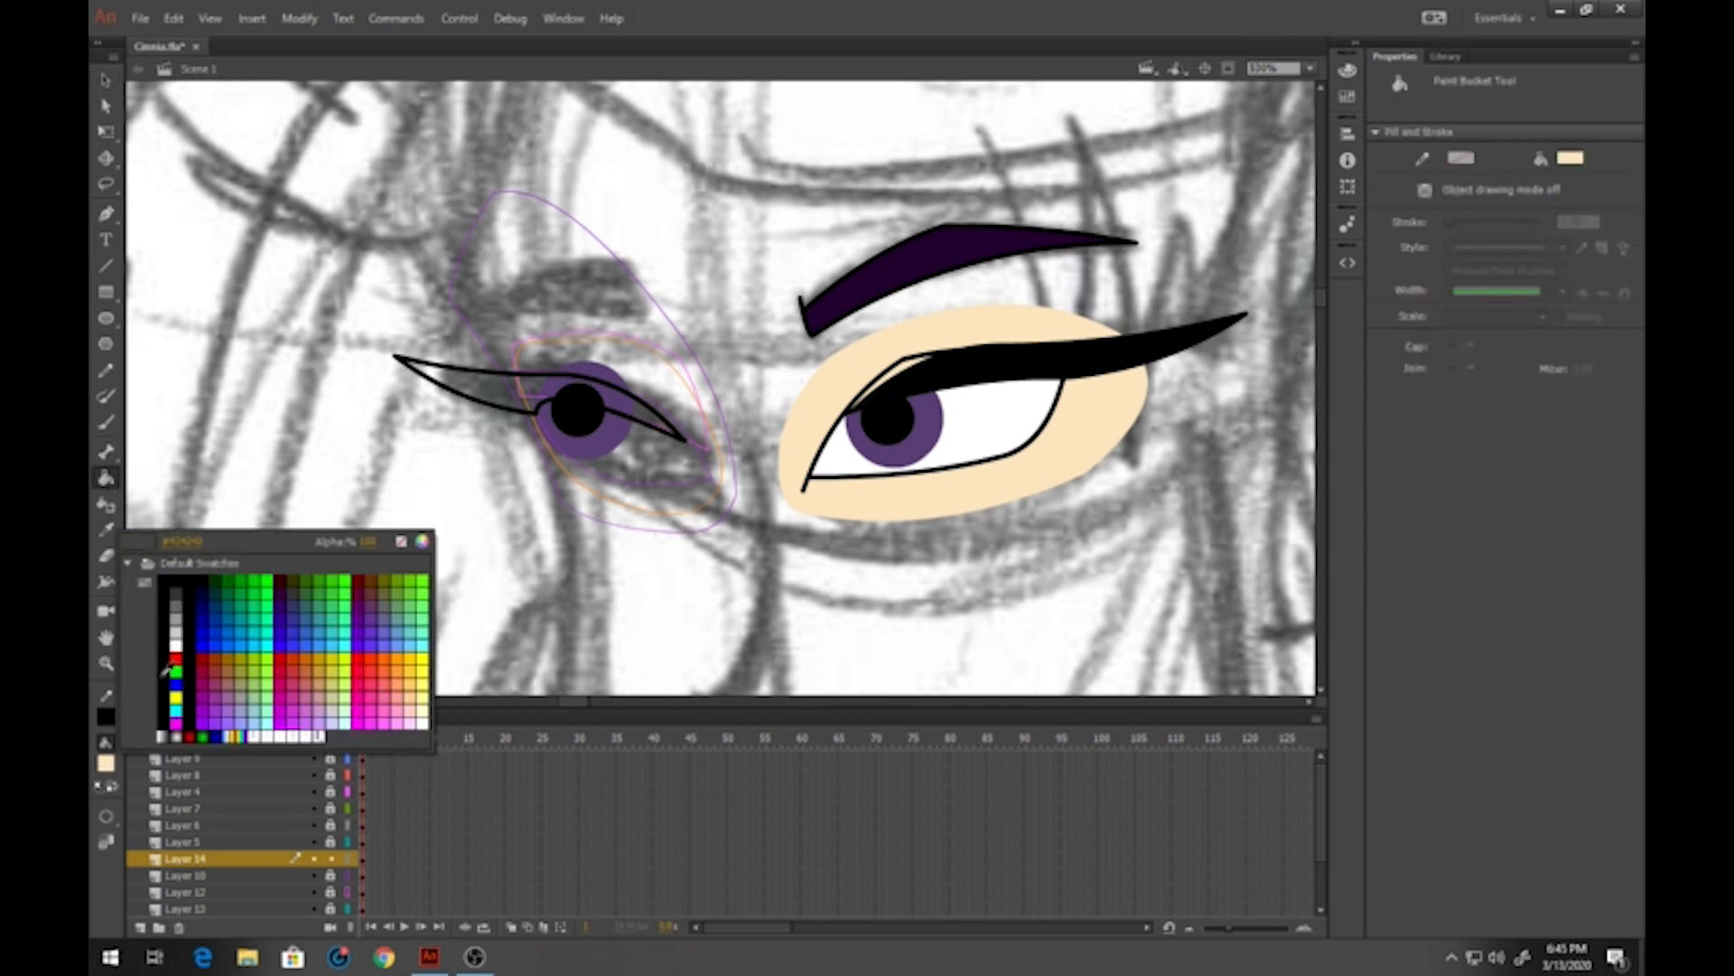
click(124, 562)
click(523, 398)
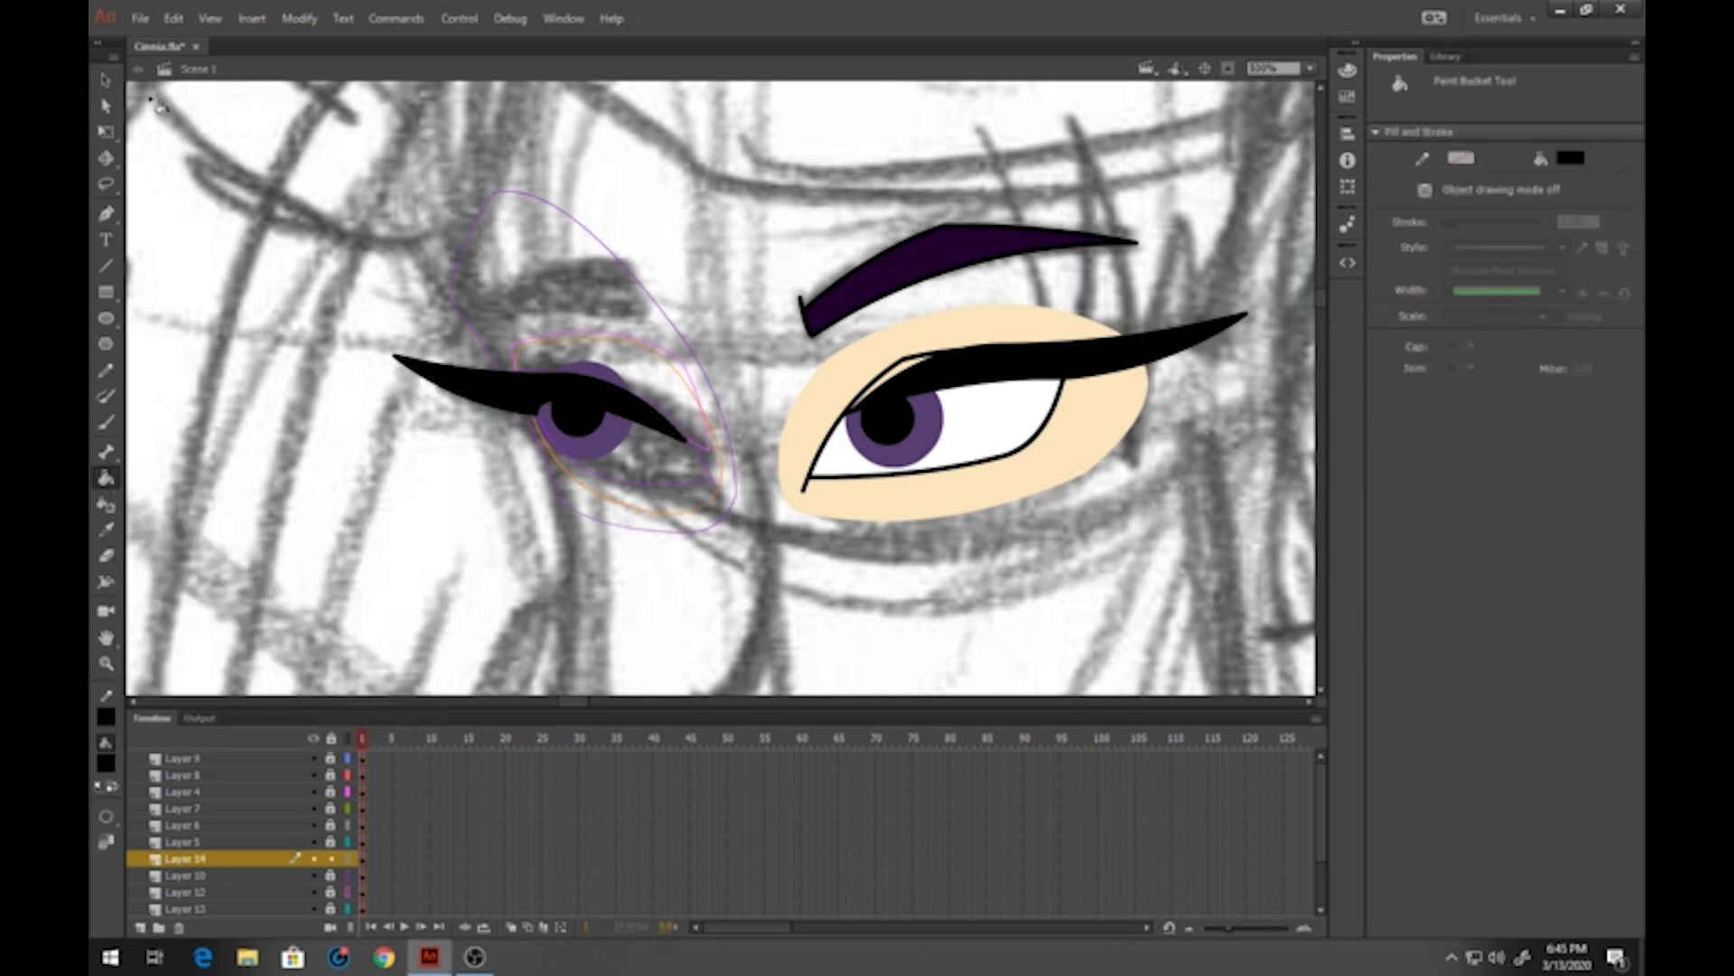
Convert the farther eye's upper lash to a graphic symbol named cinnia-34-lash2, lock Layer 14 and display it as outlines
click(106, 79)
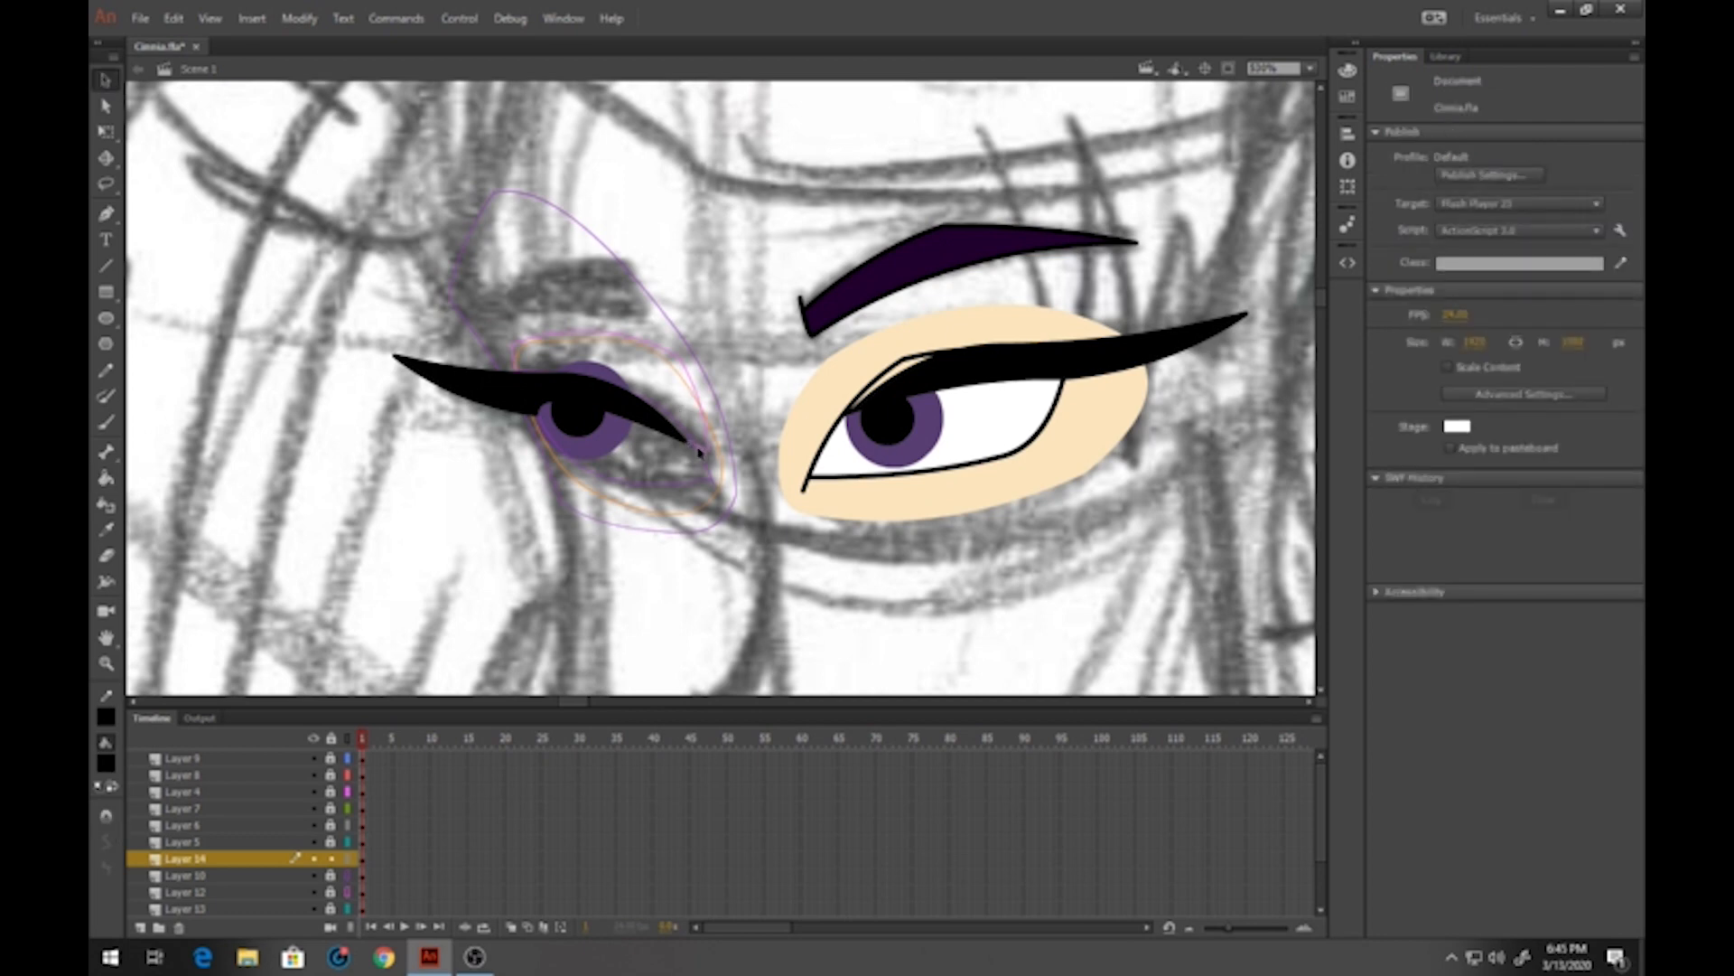
drag(688, 442, 695, 449)
drag(354, 291, 714, 488)
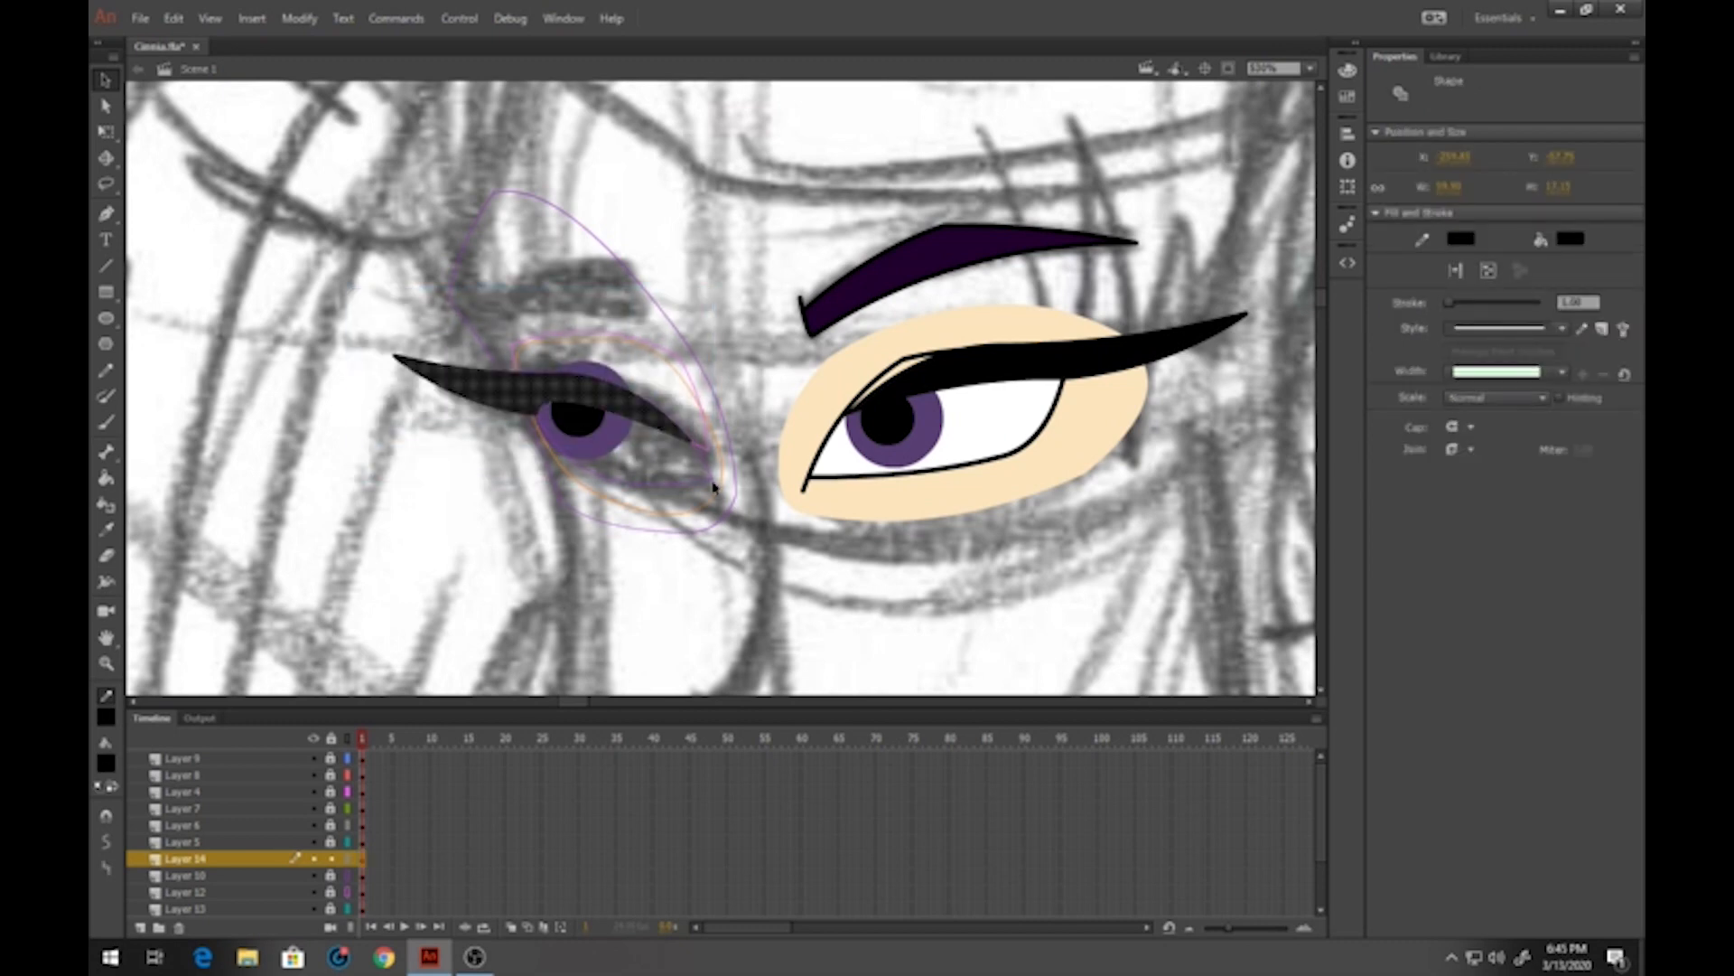
key(F8)
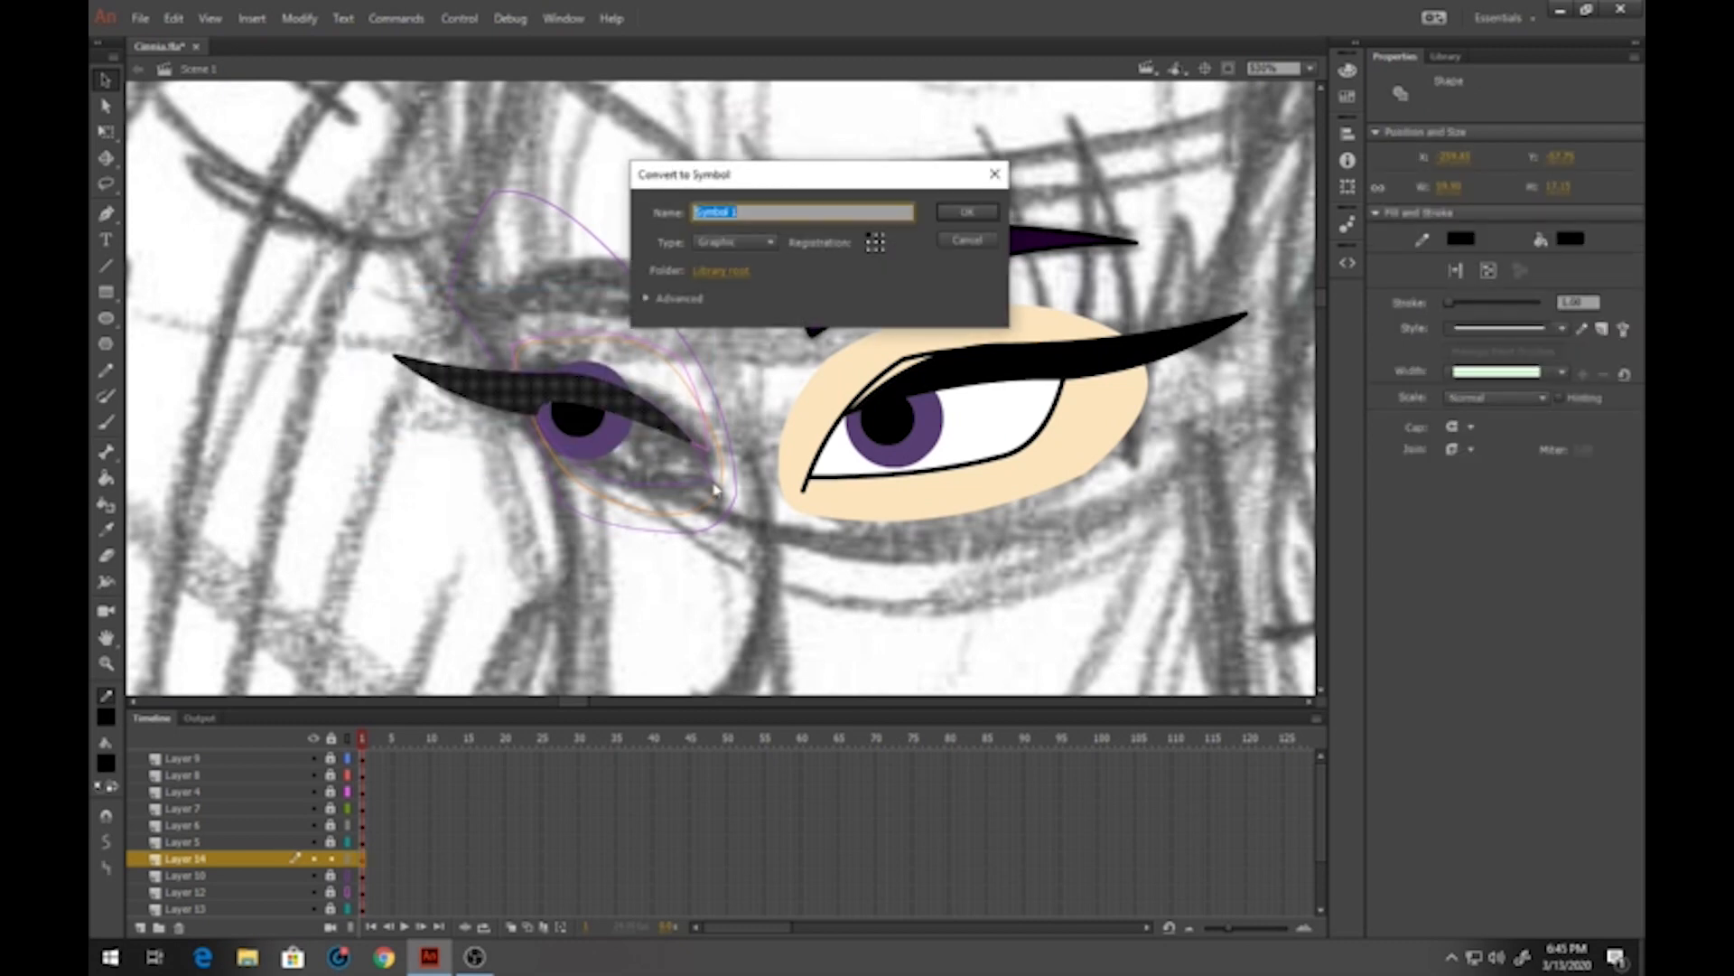
text(d)
key(Return)
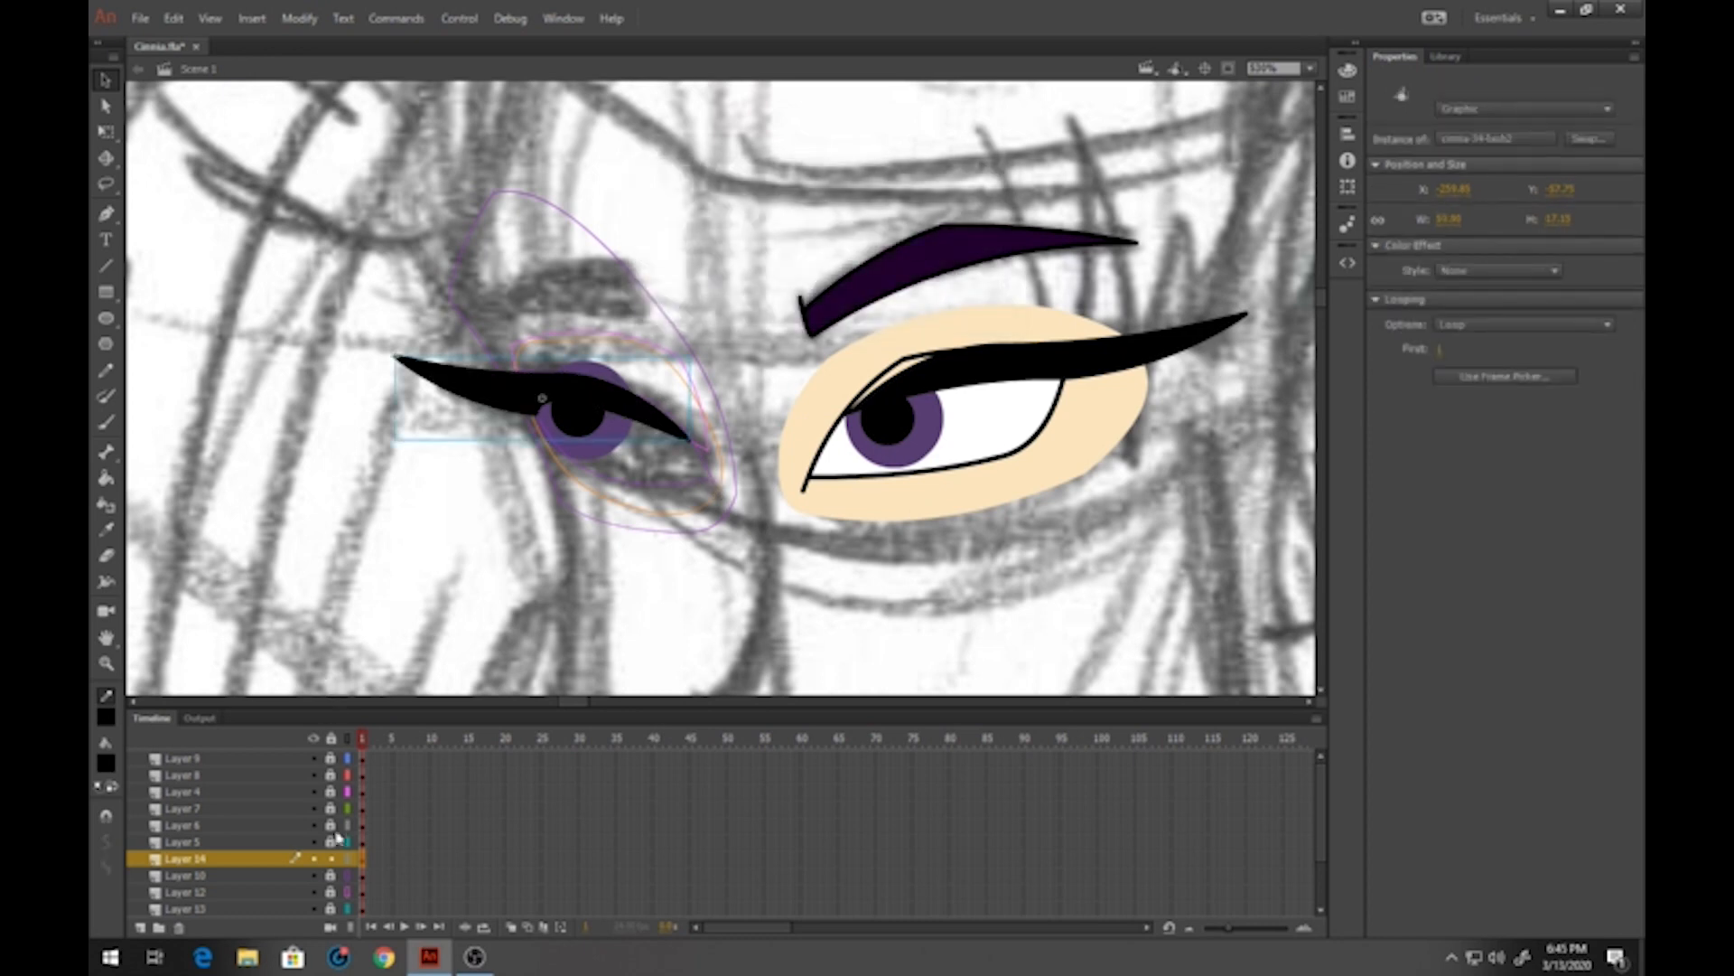
click(332, 860)
click(348, 859)
Add a layer above Layer 14 and outline the farther eyebrow on it with curved black lines, trimming the excess line
click(142, 928)
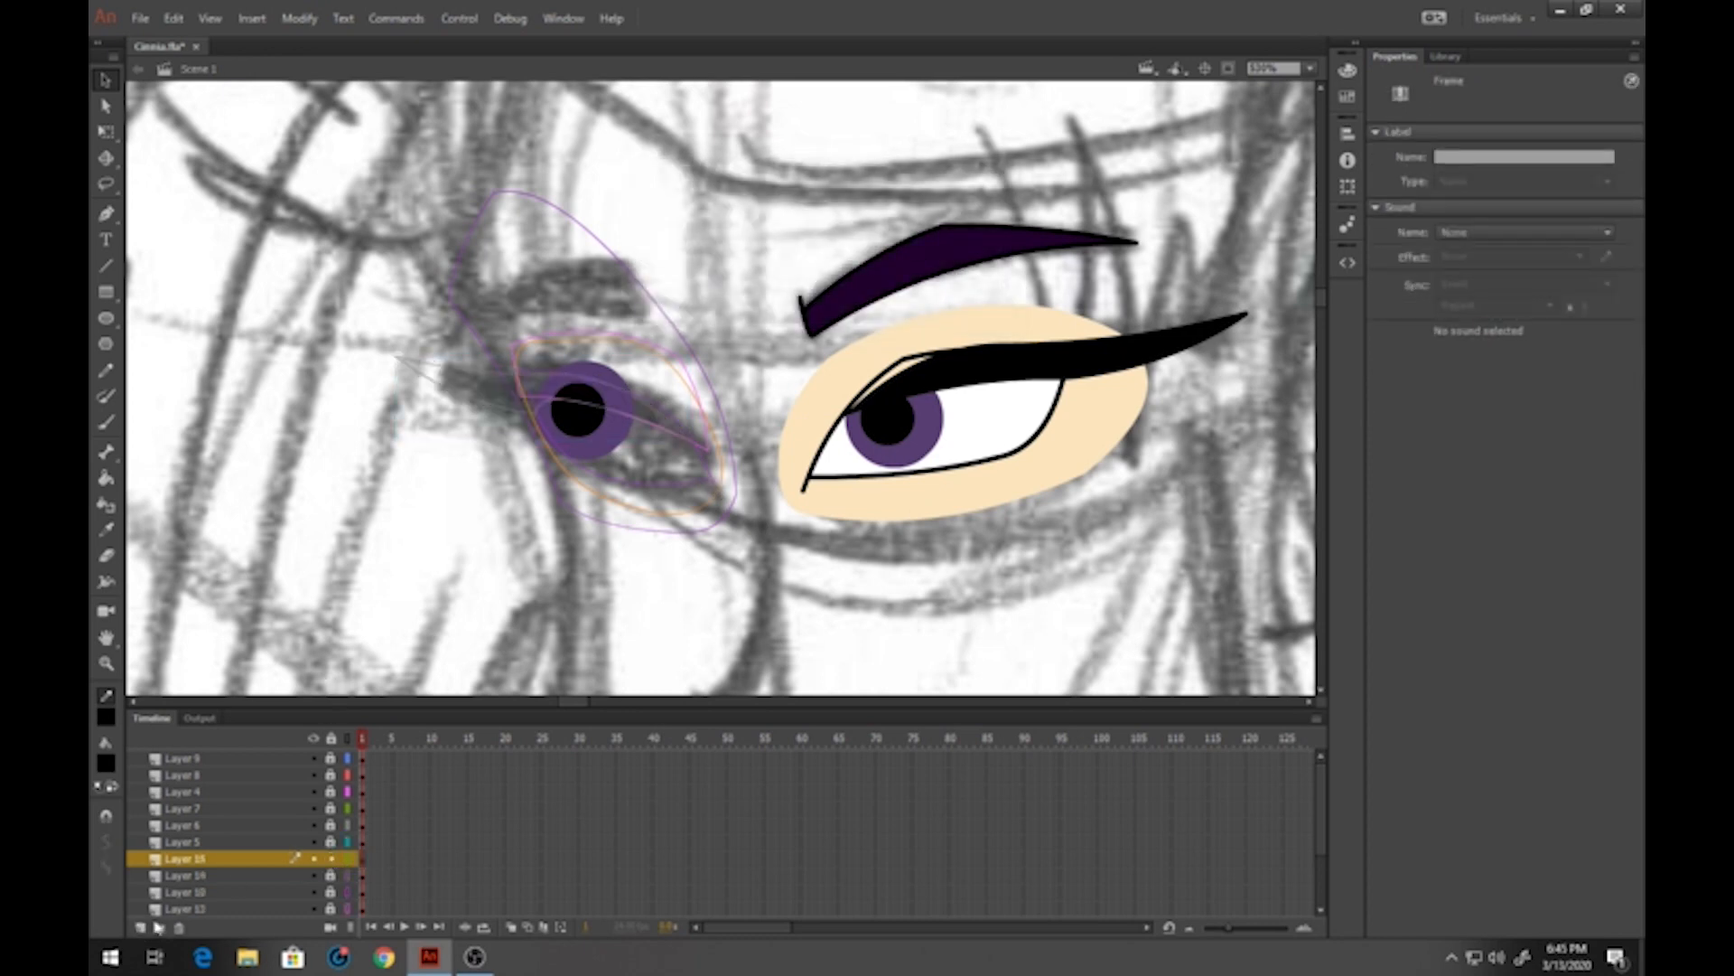
click(106, 266)
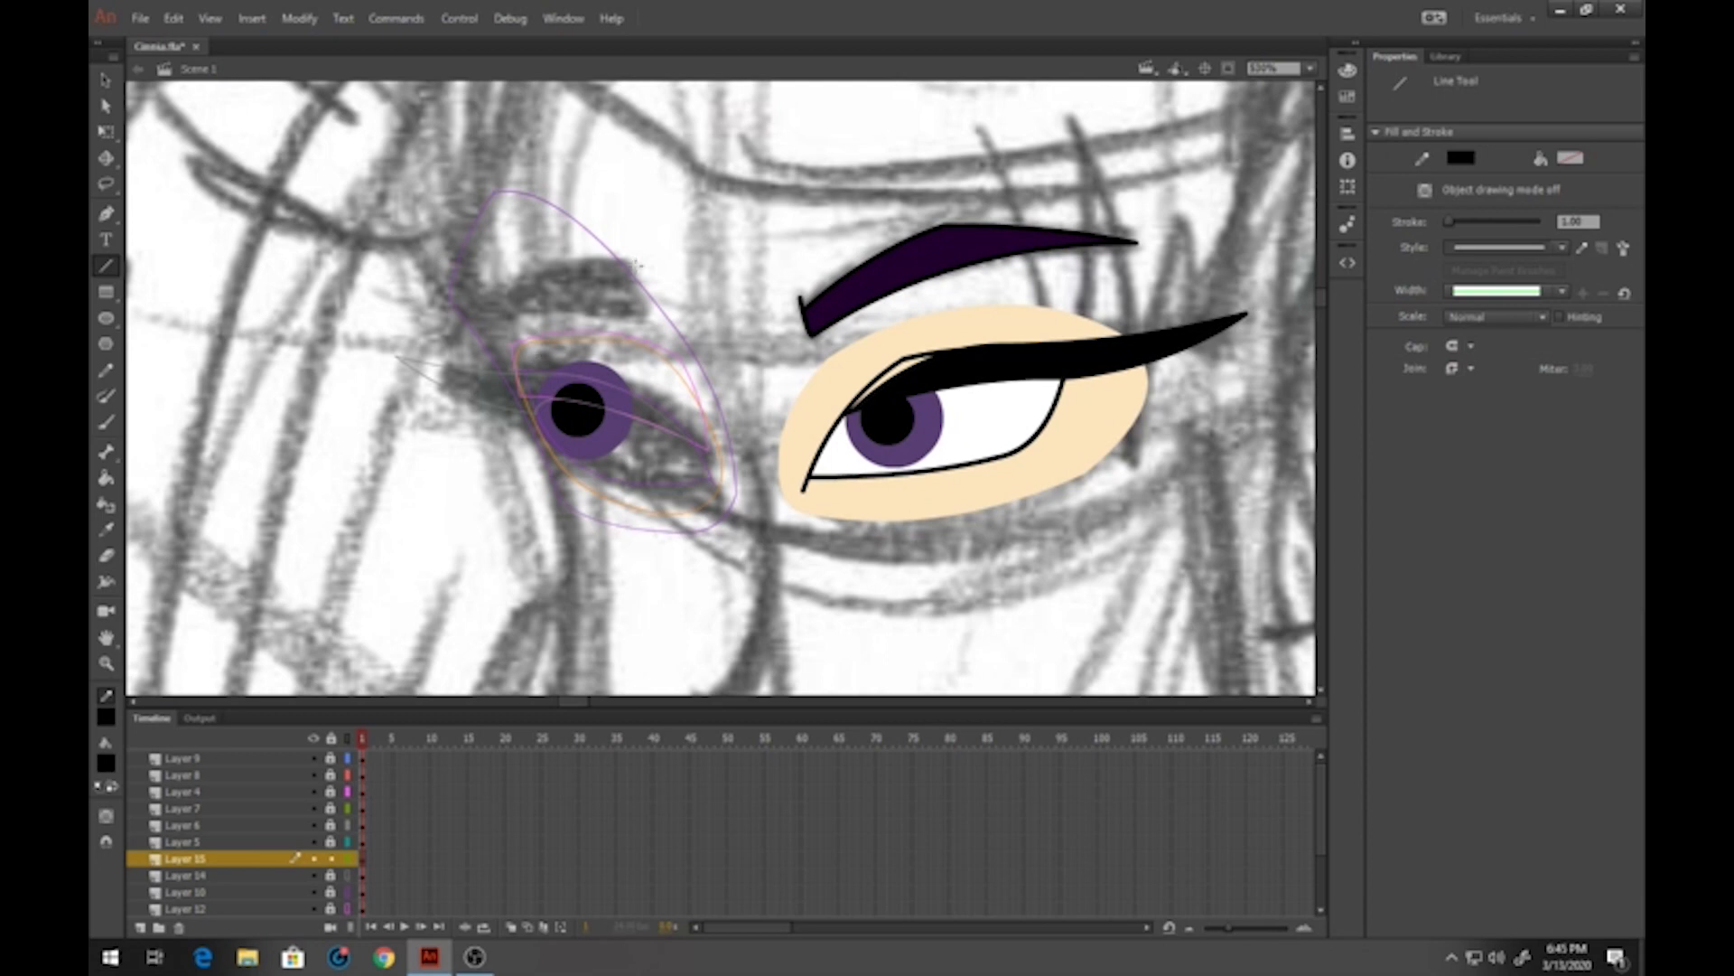
mouse_move(635, 247)
mouse_down()
mouse_move(647, 315)
mouse_move(469, 318)
mouse_move(535, 271)
mouse_move(618, 271)
mouse_move(584, 304)
mouse_up()
click(105, 80)
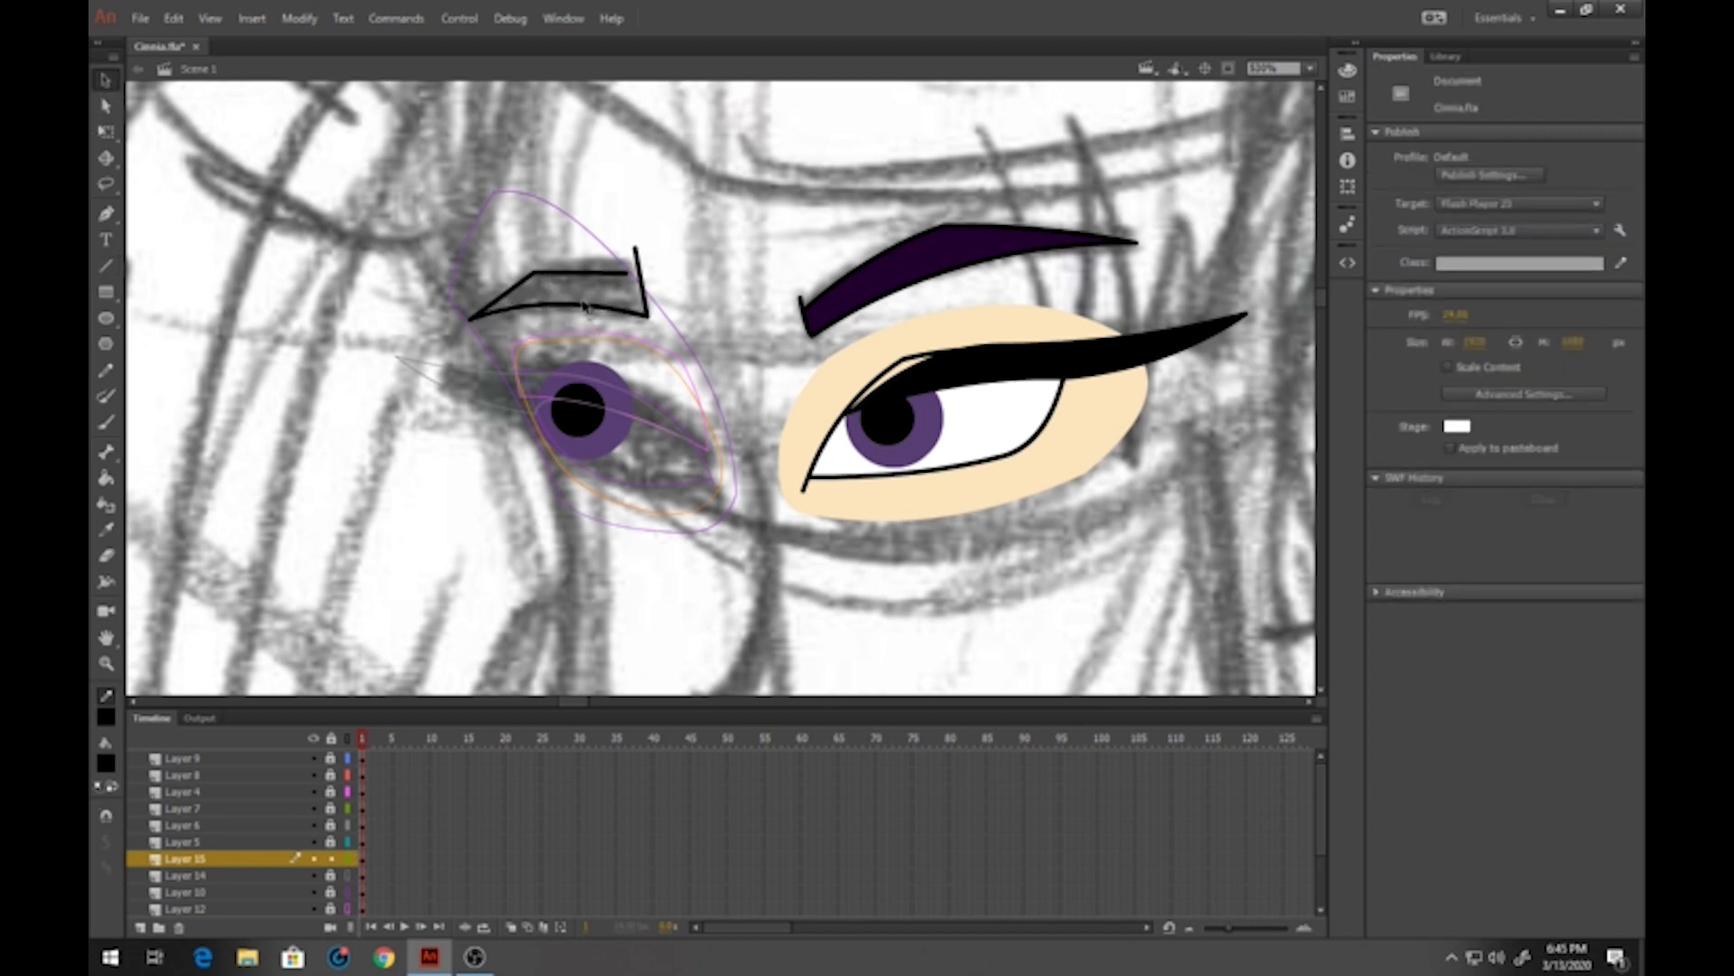
drag(636, 248, 639, 258)
drag(651, 320, 643, 308)
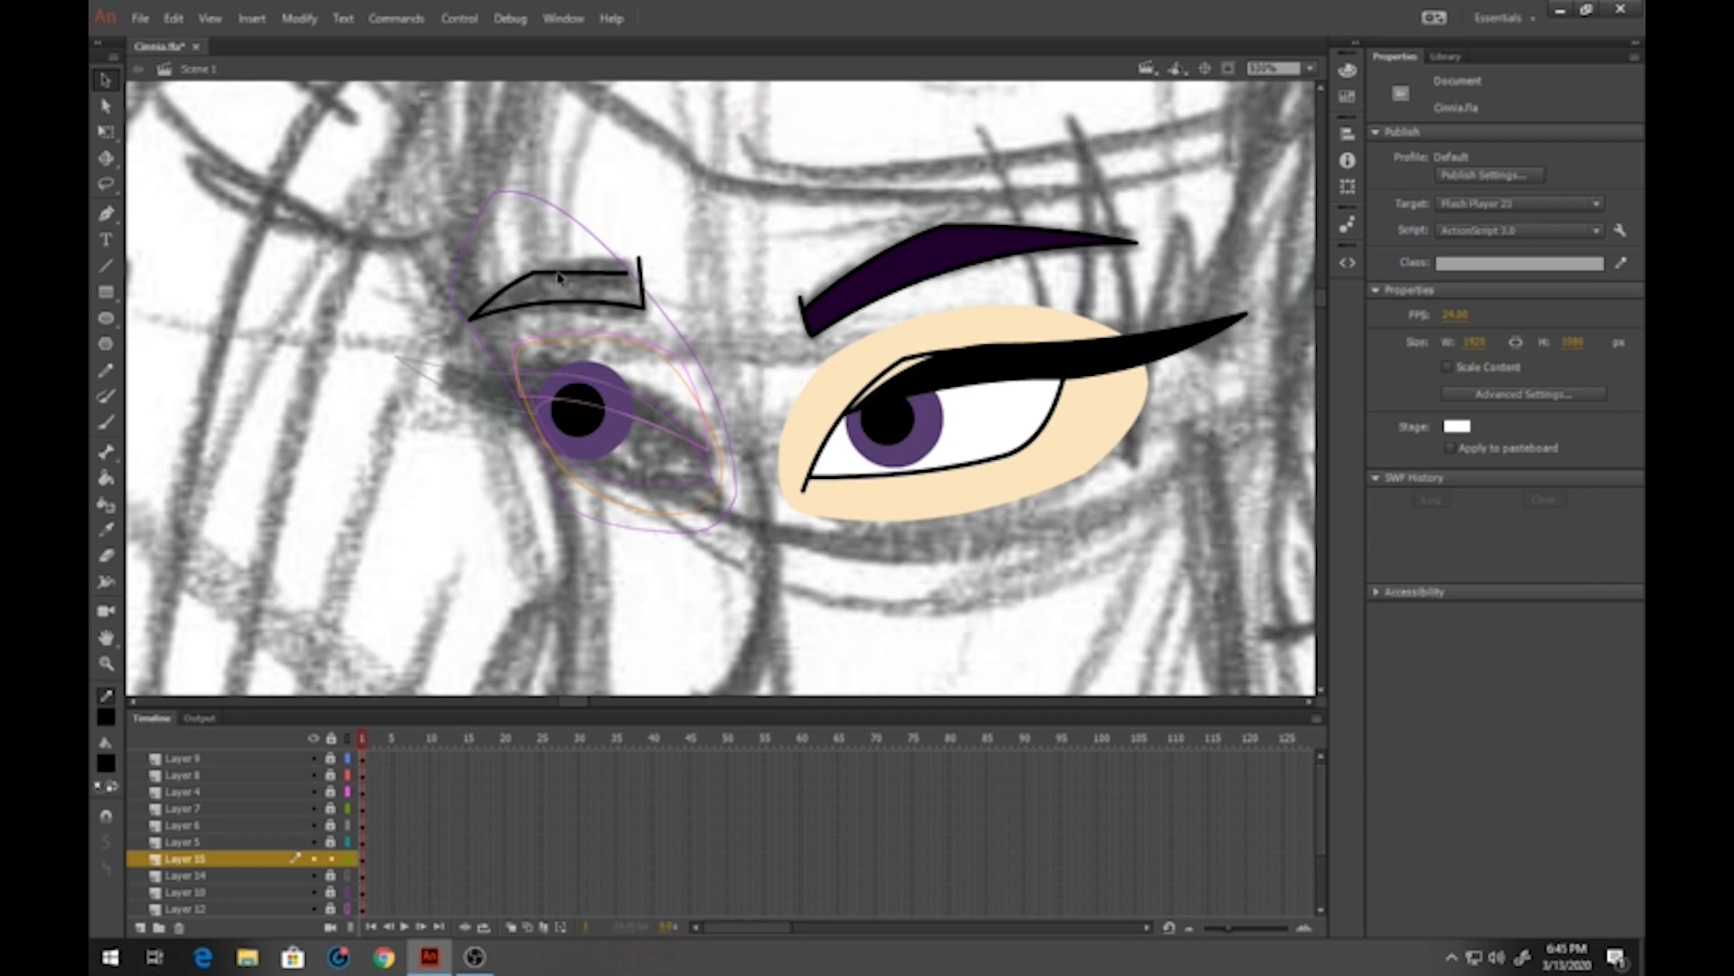
drag(557, 274, 649, 279)
click(647, 278)
key(Delete)
Fill the farther eyebrow with the dark purple sampled from the nearer eyebrow
click(108, 768)
click(875, 279)
click(106, 479)
click(622, 298)
Convert the farther eyebrow to a graphic symbol named cinnia-34-brow2, lock Layer 15 and show all layers in solid colour
click(106, 80)
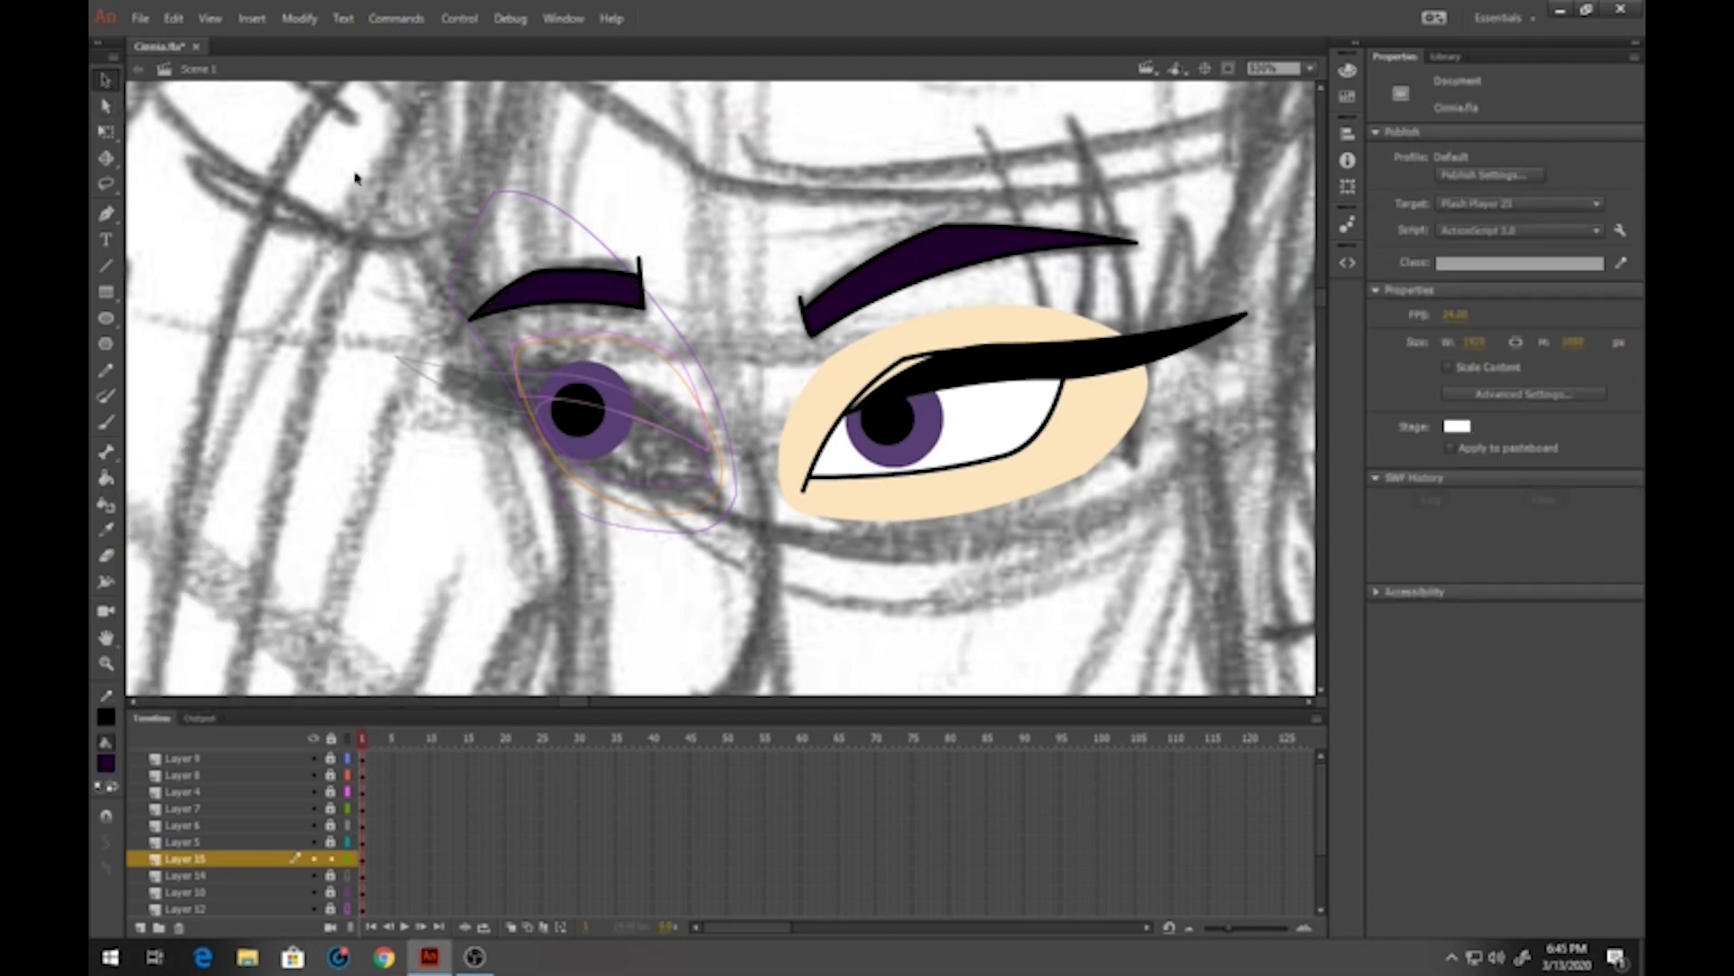
drag(355, 170, 709, 387)
key(F8)
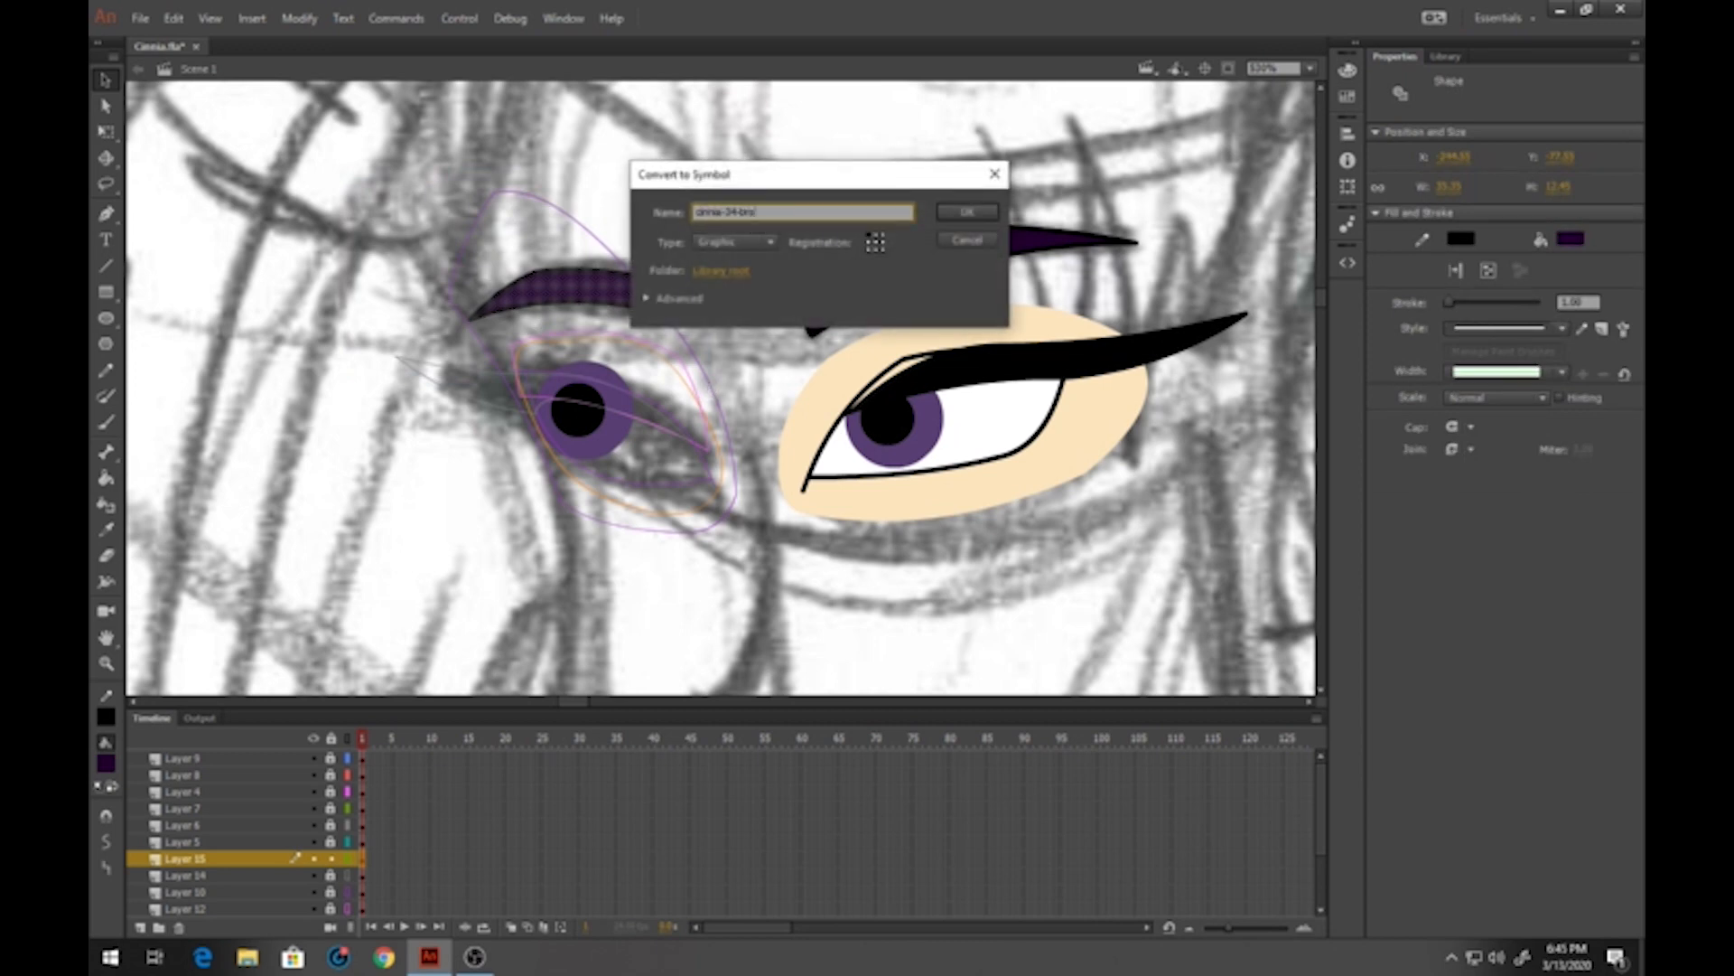
key(Return)
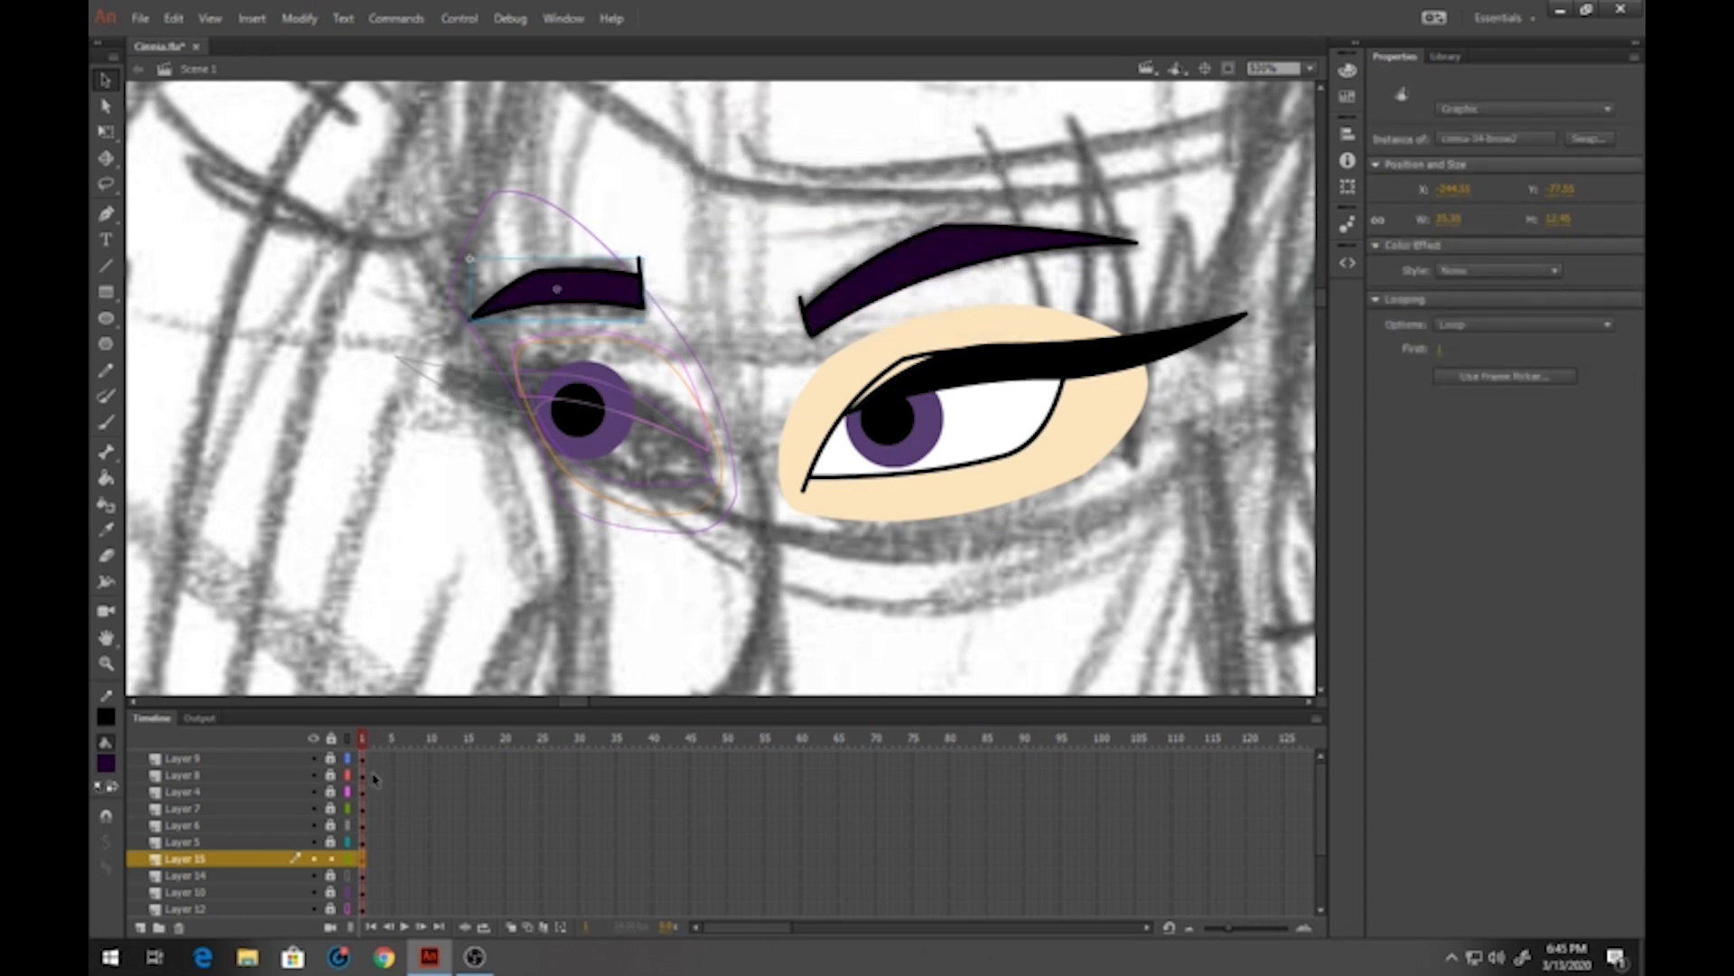
click(330, 859)
click(349, 738)
click(349, 739)
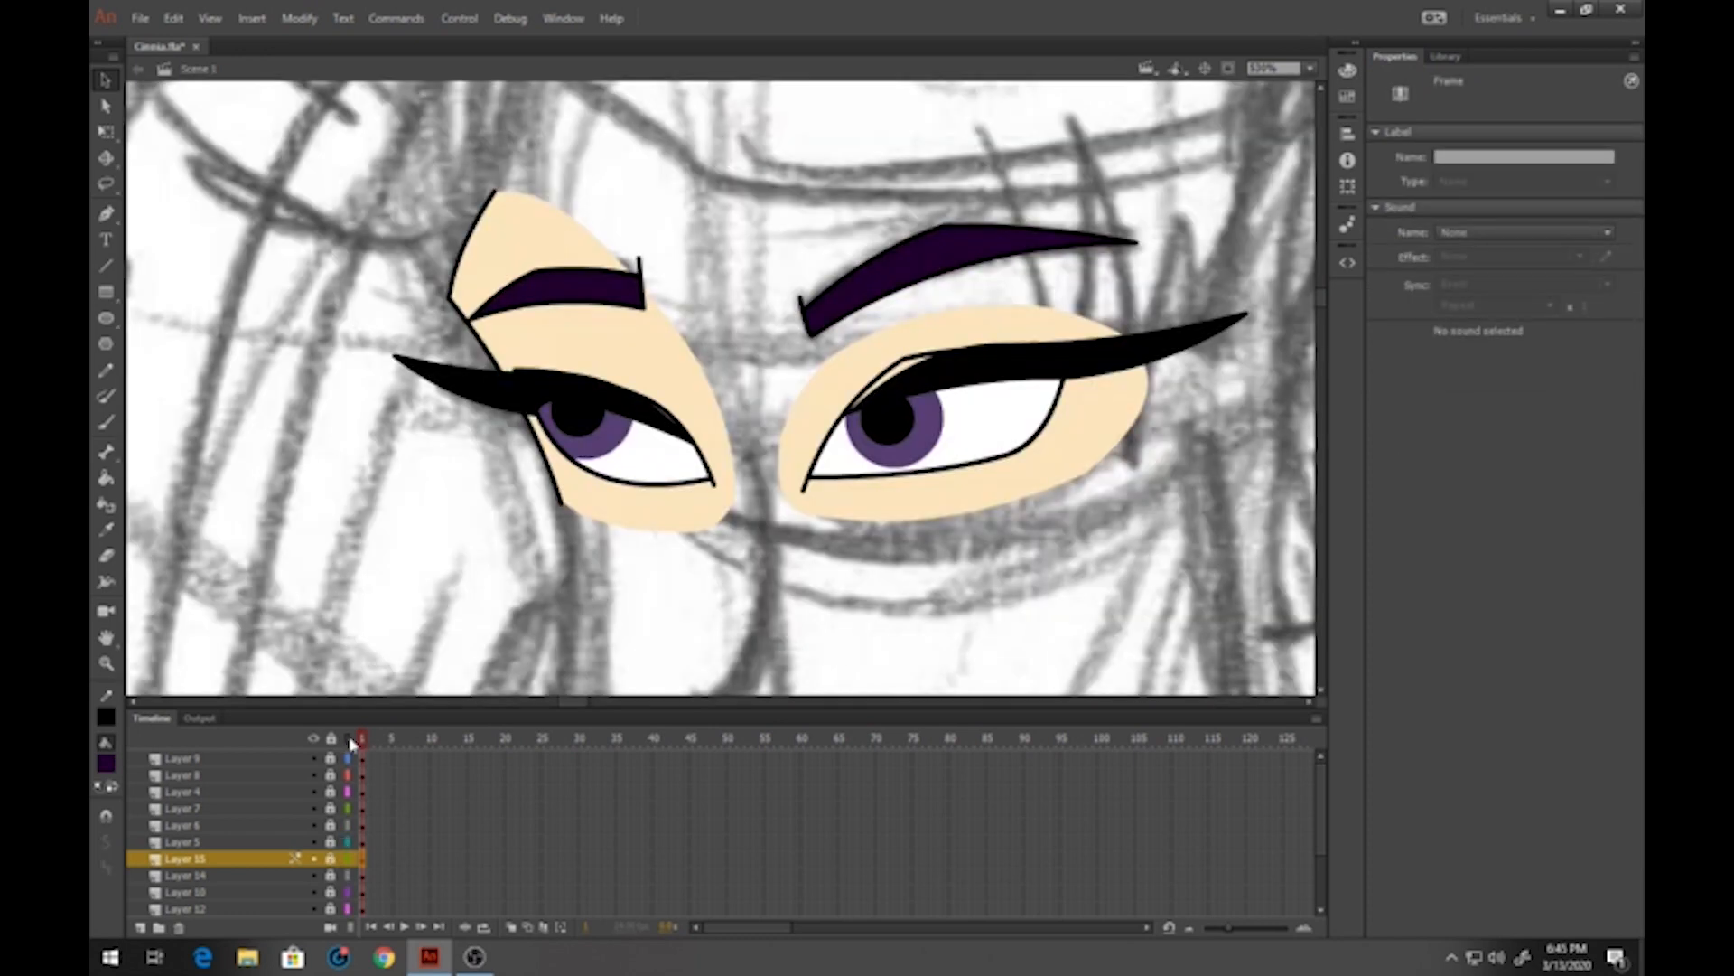
Add a new layer directly above the colour ref layer for the nose
drag(693, 569, 585, 346)
scroll(242, 845, down, 2)
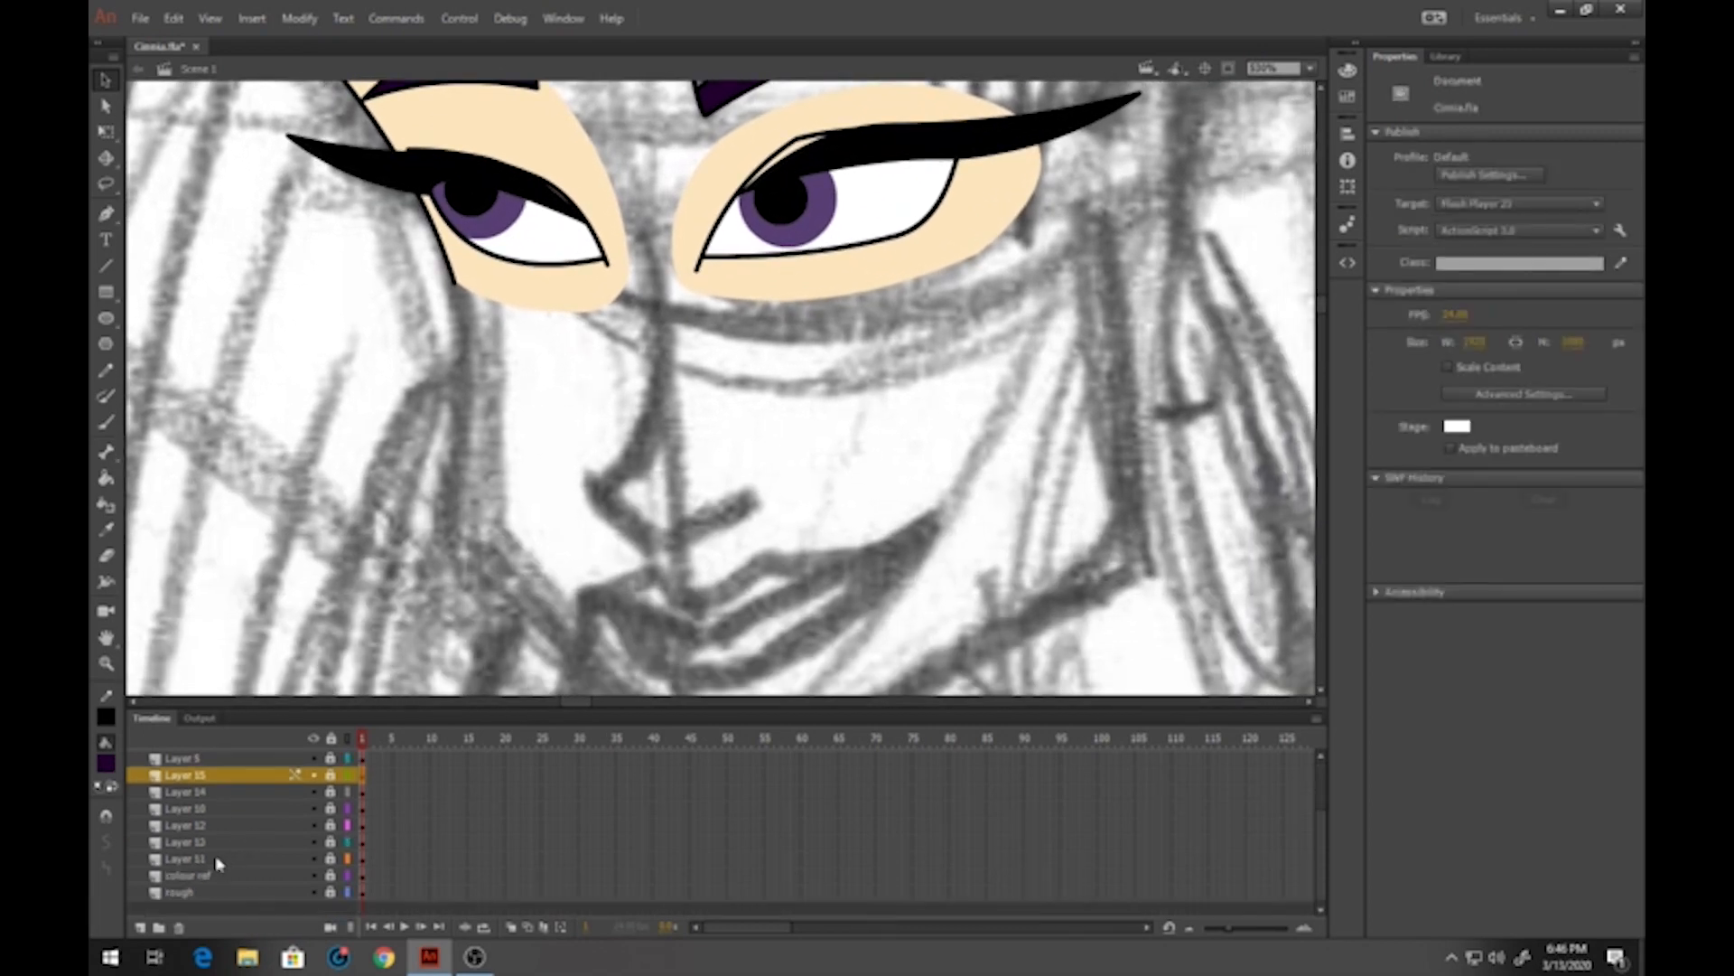
click(206, 877)
click(140, 928)
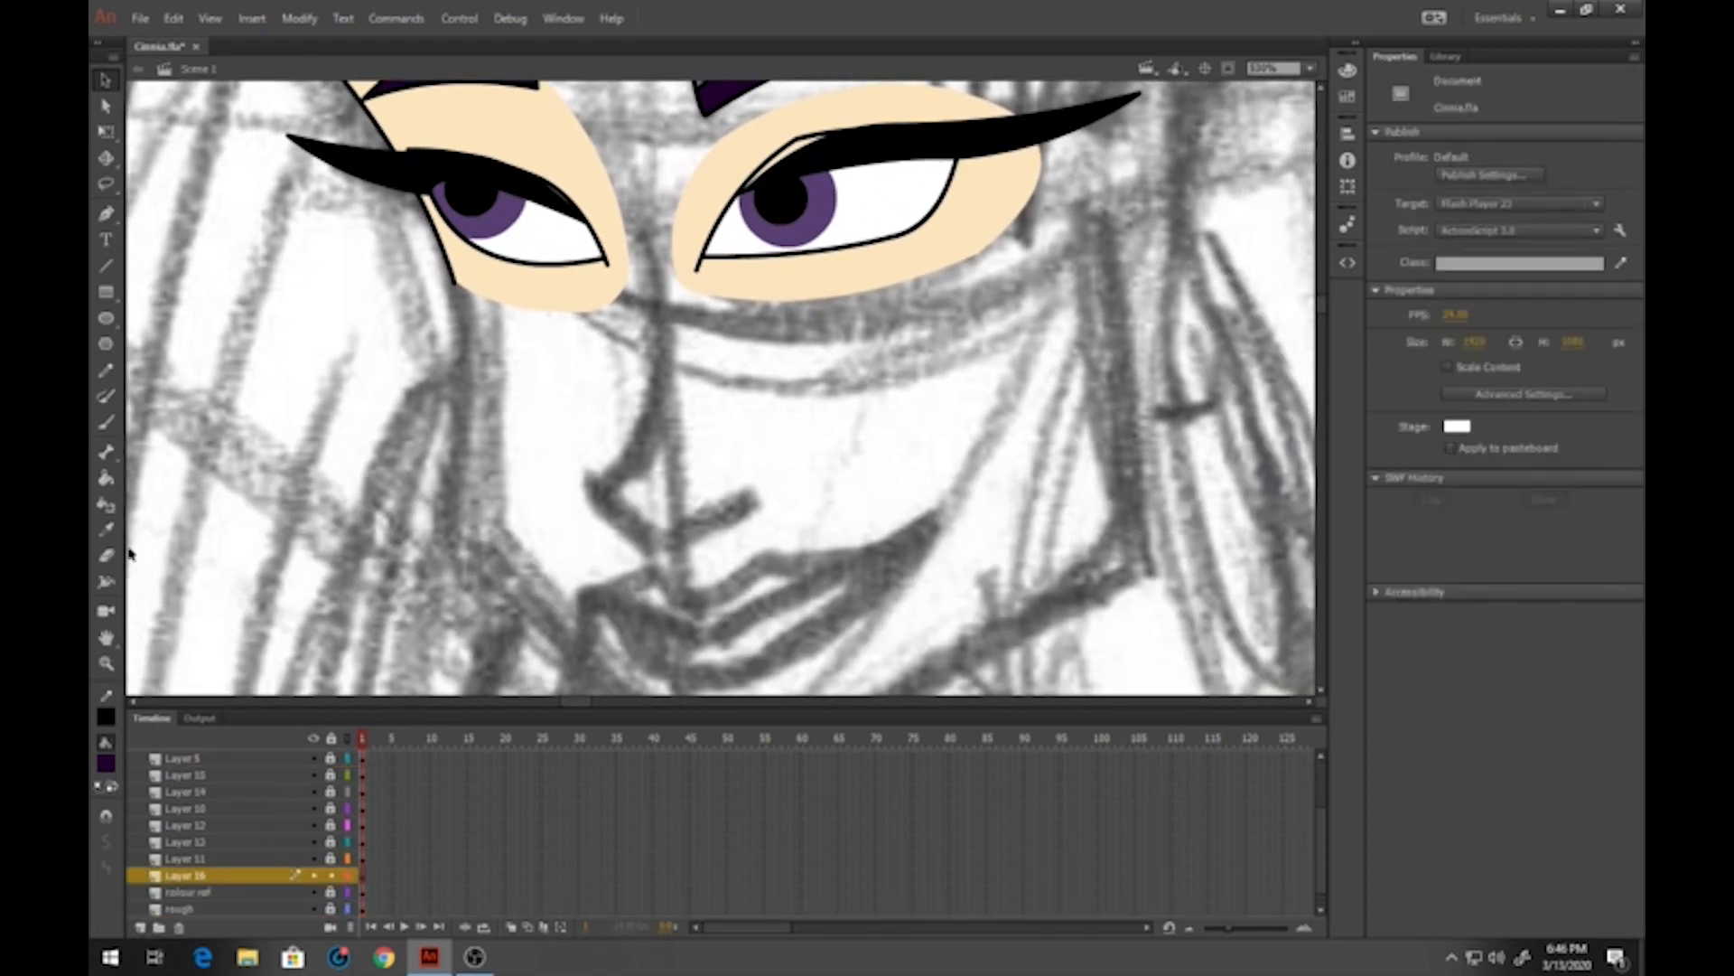
click(106, 266)
mouse_move(643, 215)
mouse_down()
mouse_move(653, 387)
mouse_move(594, 492)
mouse_up()
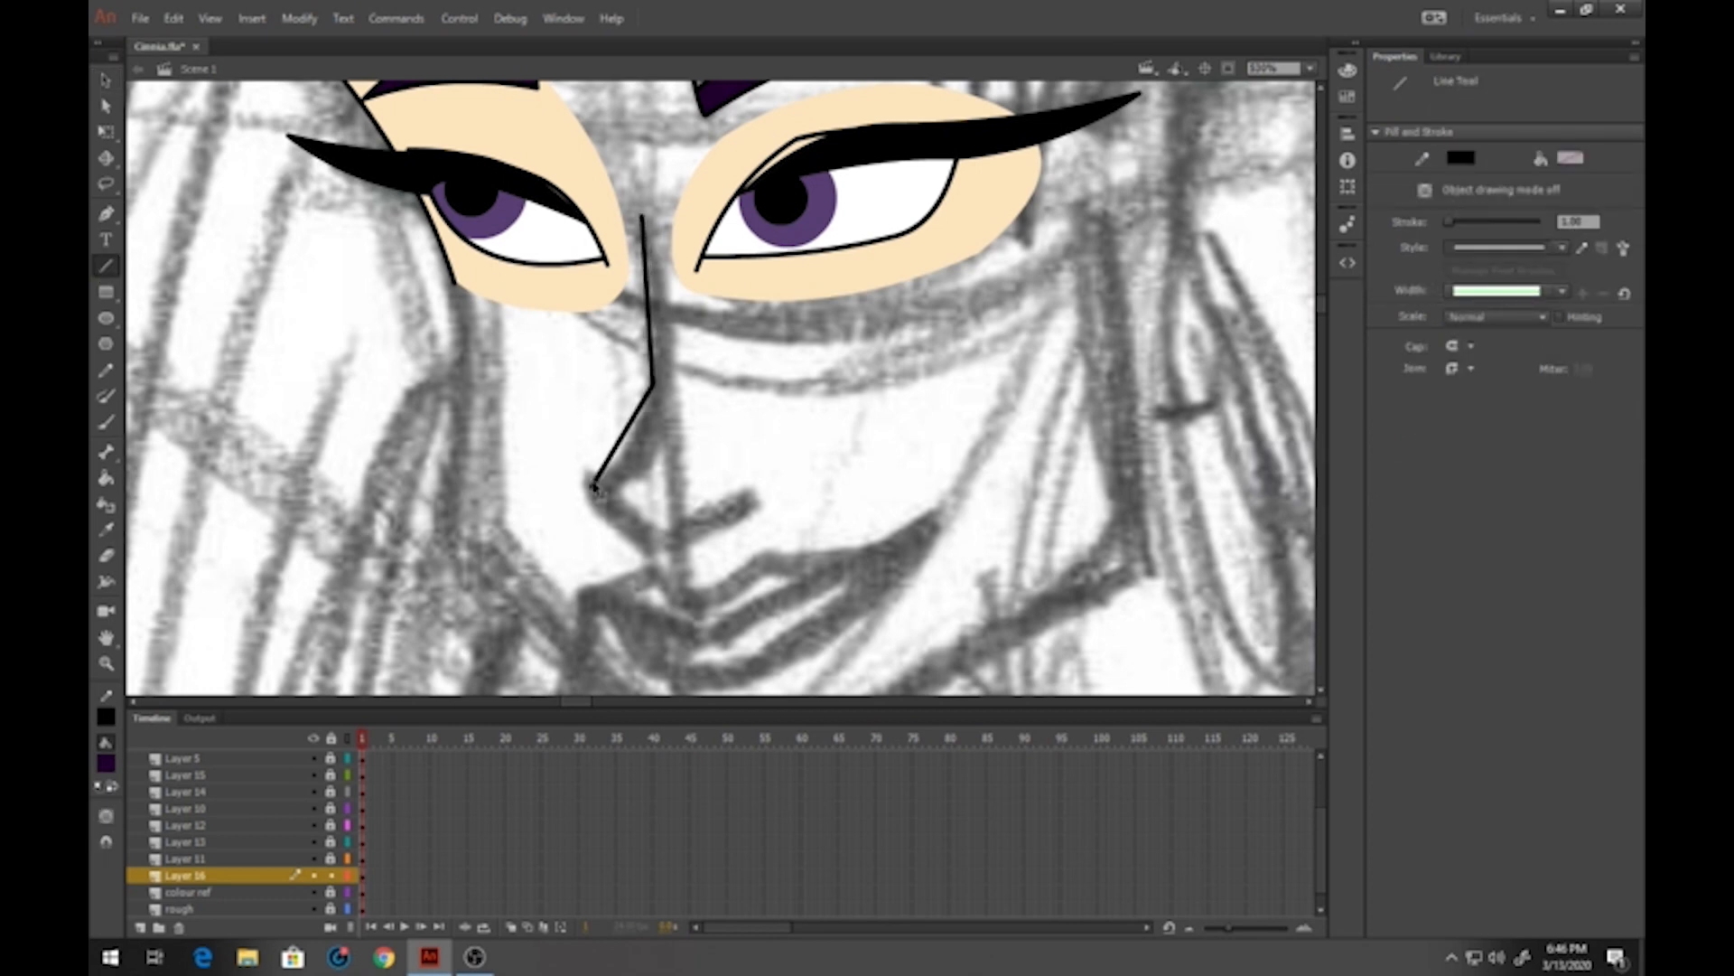
key(ctrl+z)
key(ctrl+z)
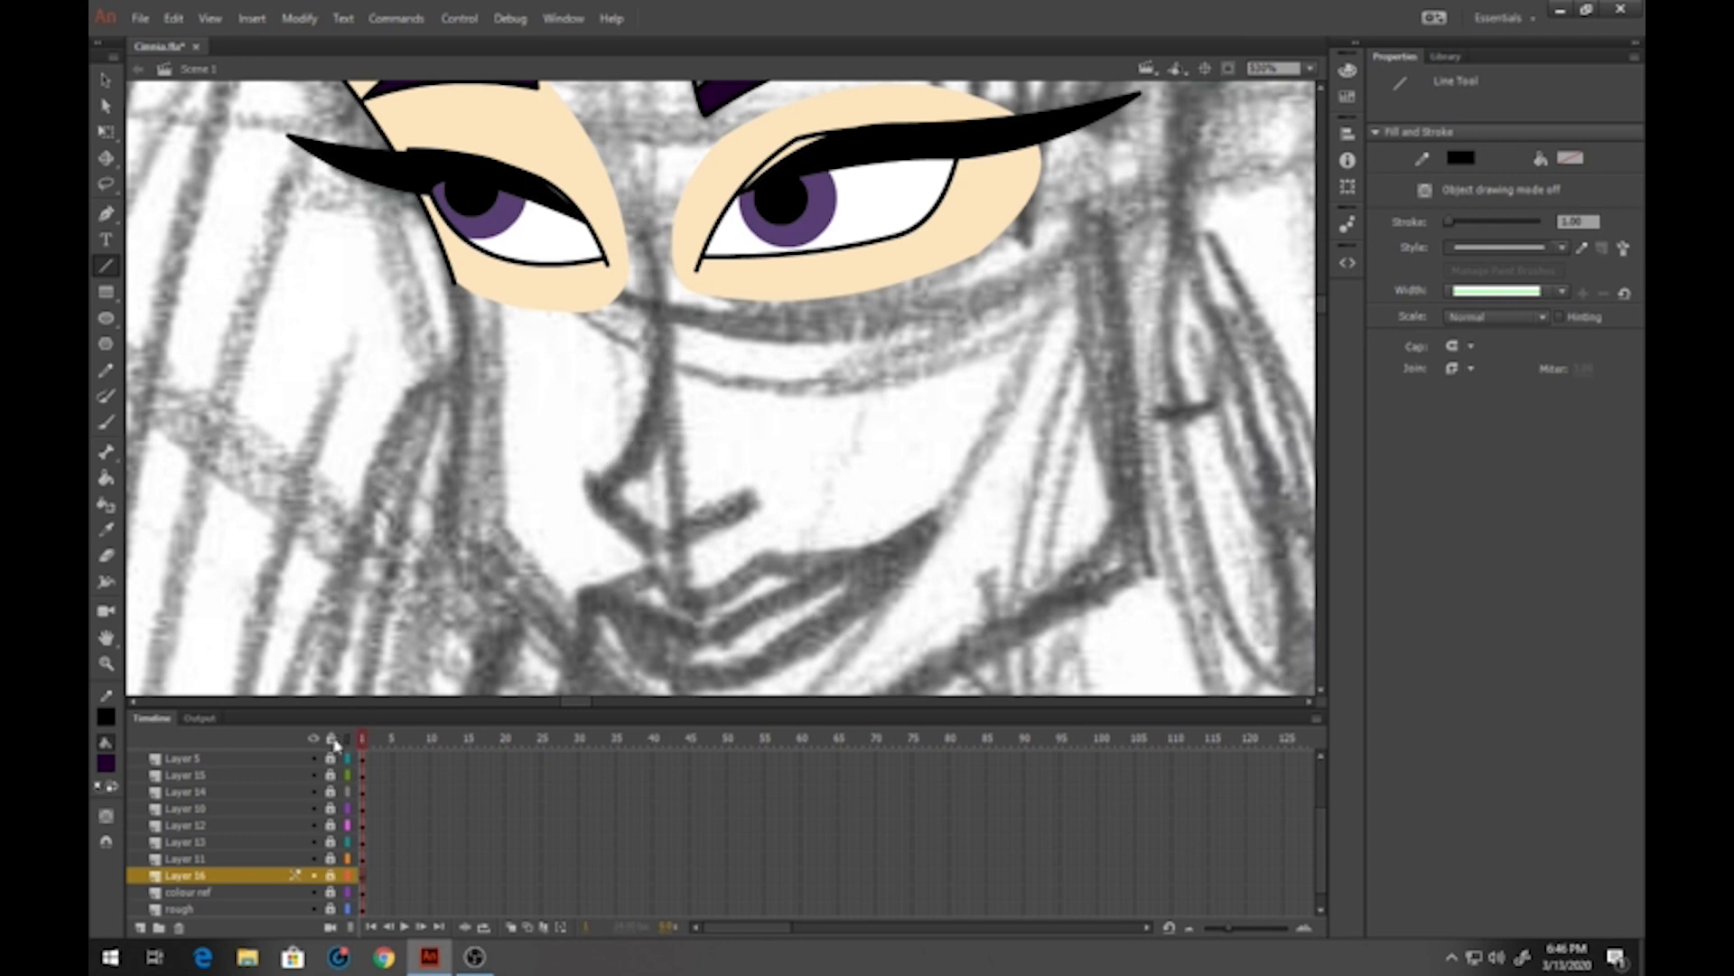
Unlock all the layers except rough and colour ref, and clear the selection
click(333, 741)
scroll(300, 838, down, 3)
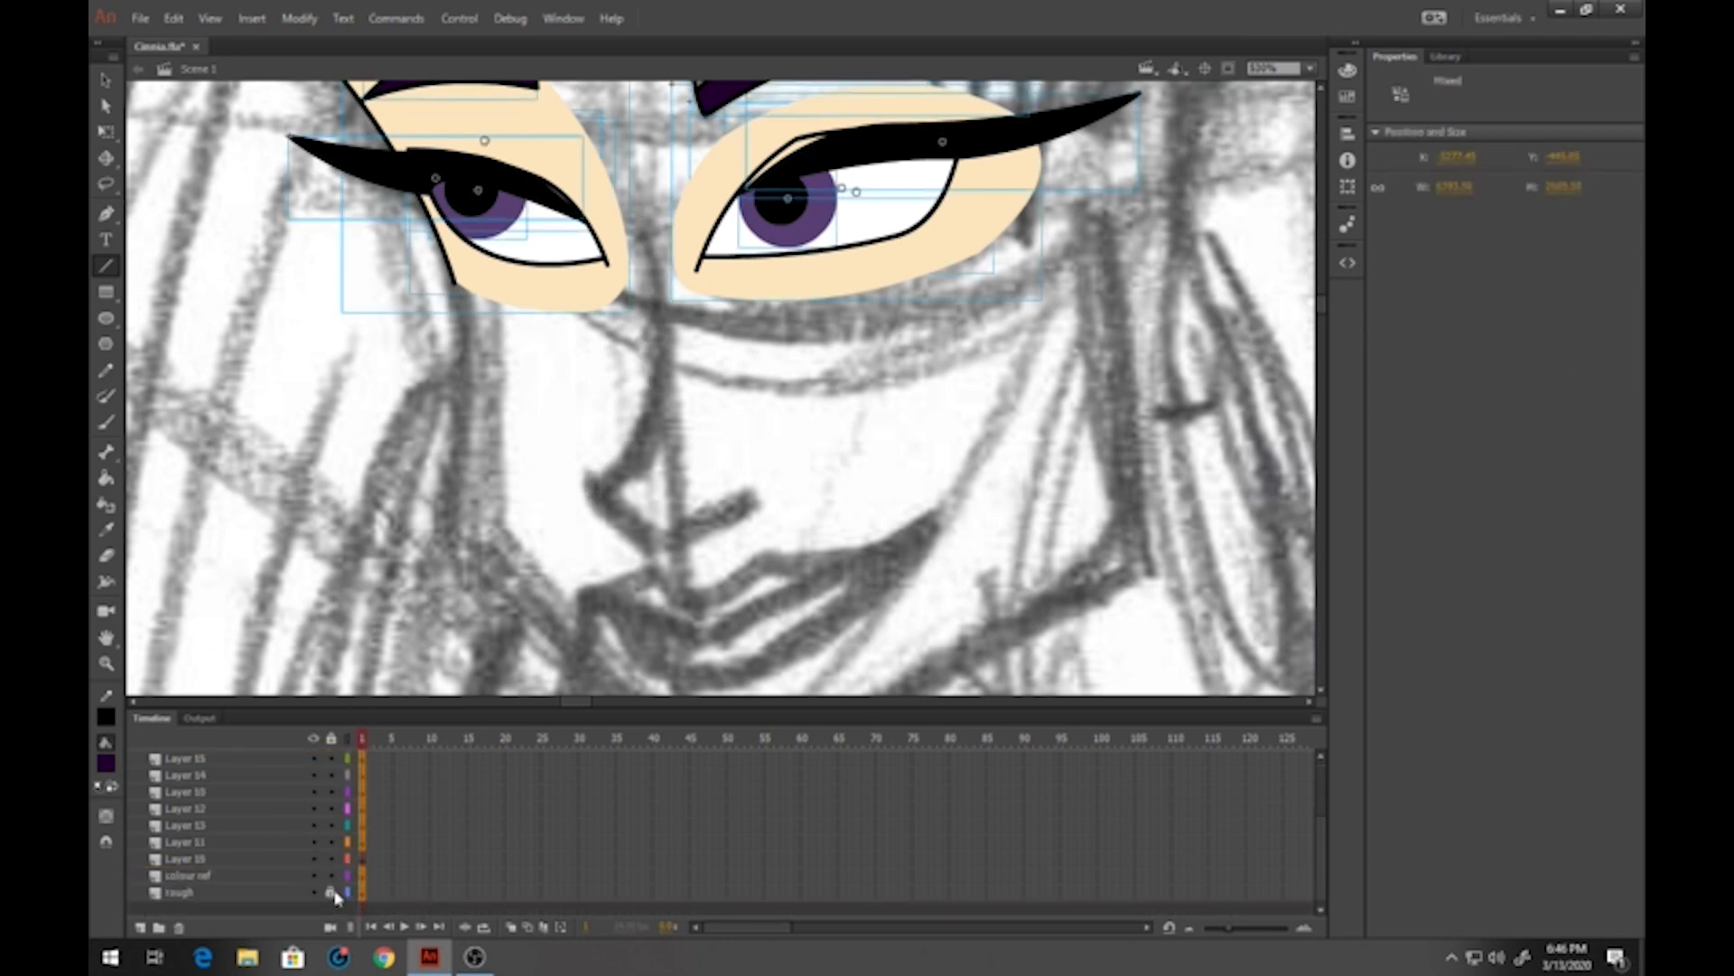
drag(331, 893, 331, 875)
click(105, 81)
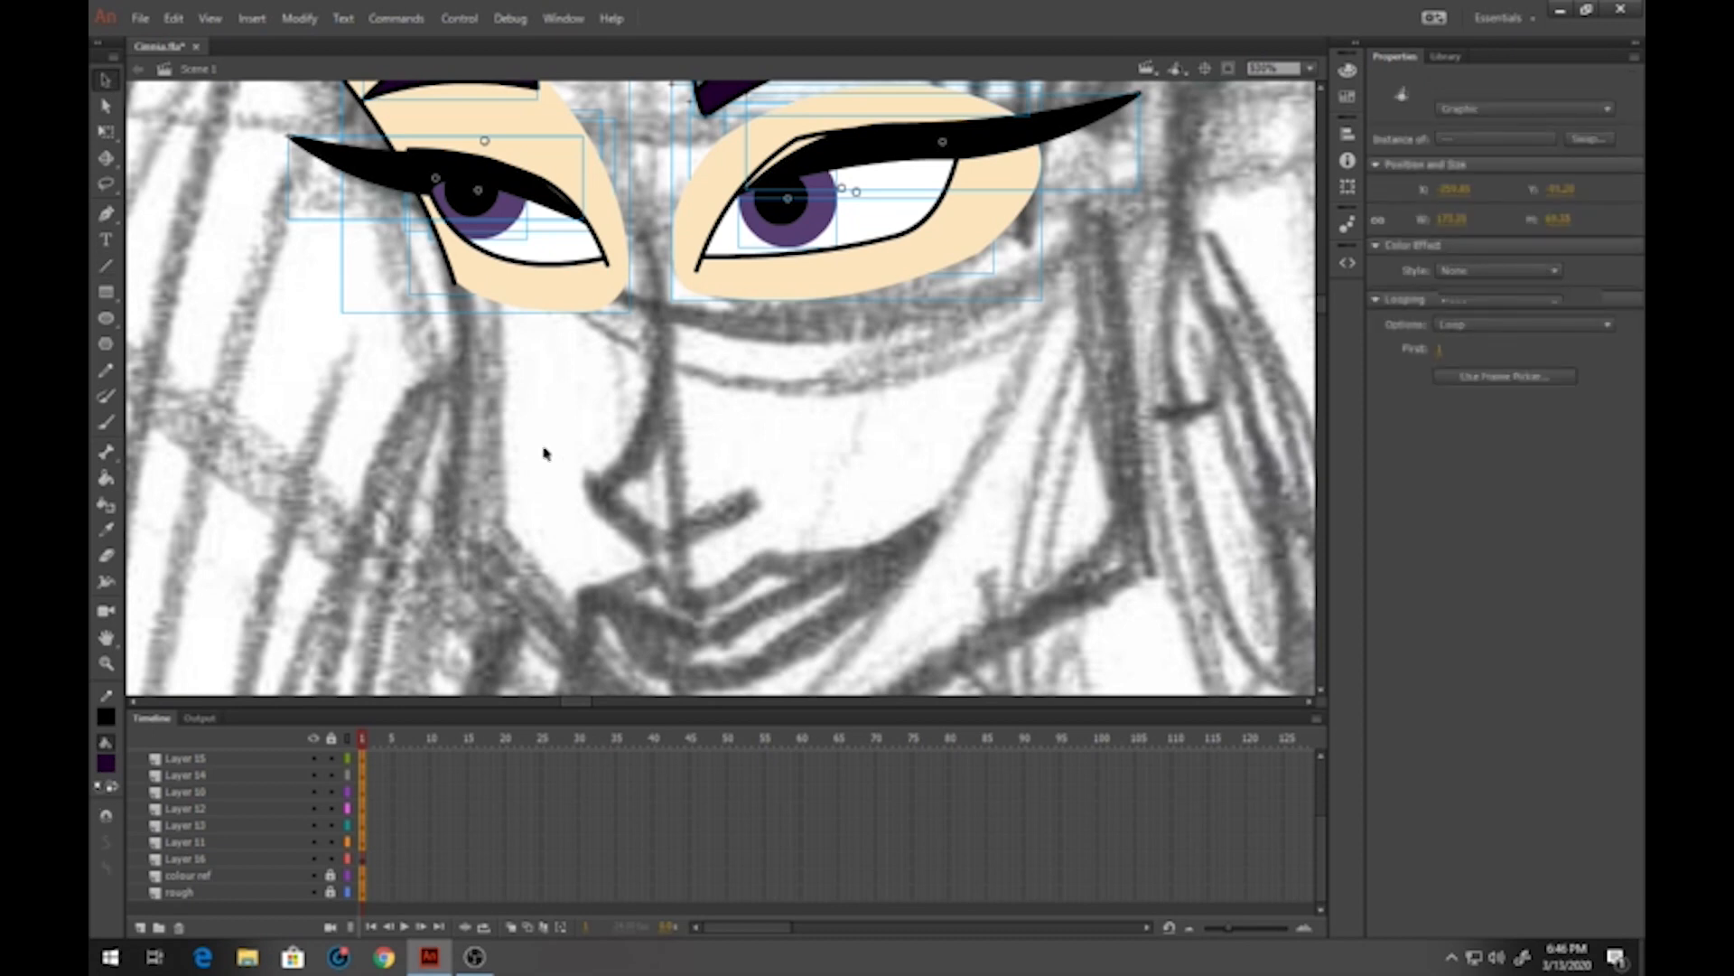
click(545, 451)
Try the nearer eye's pupil symbol in different positions within the eye white and return it beneath the inner part of the lash
drag(437, 346, 443, 532)
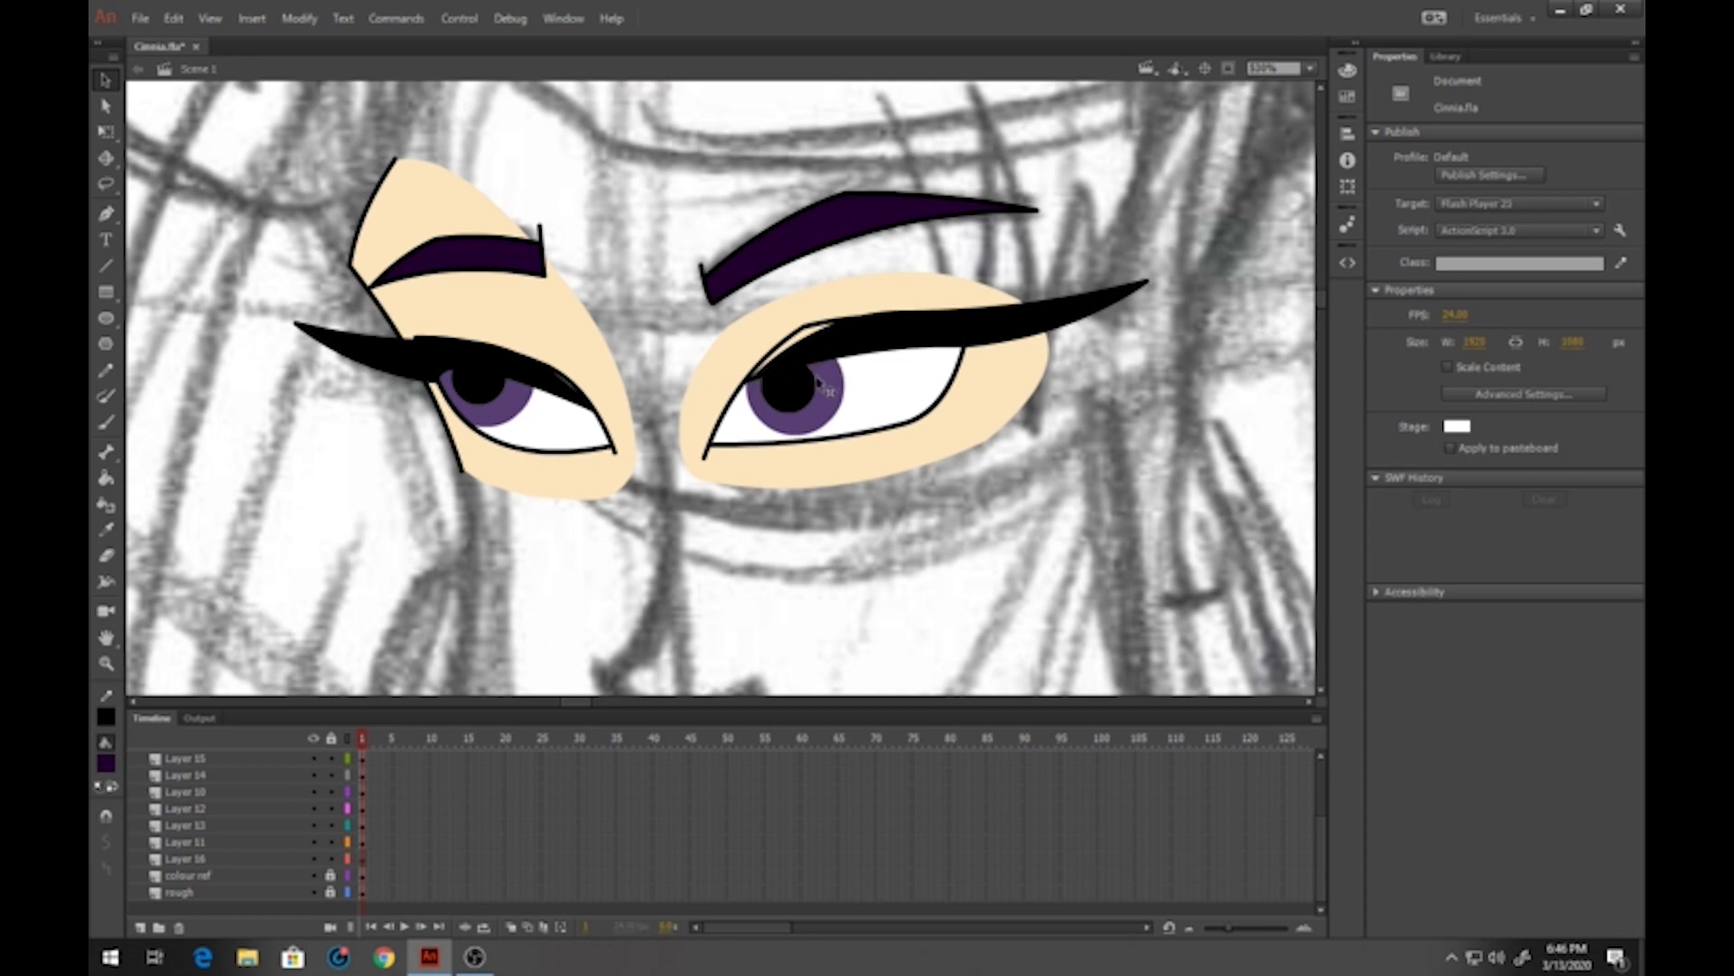
mouse_move(798, 400)
mouse_down()
mouse_move(816, 445)
mouse_move(802, 411)
mouse_up()
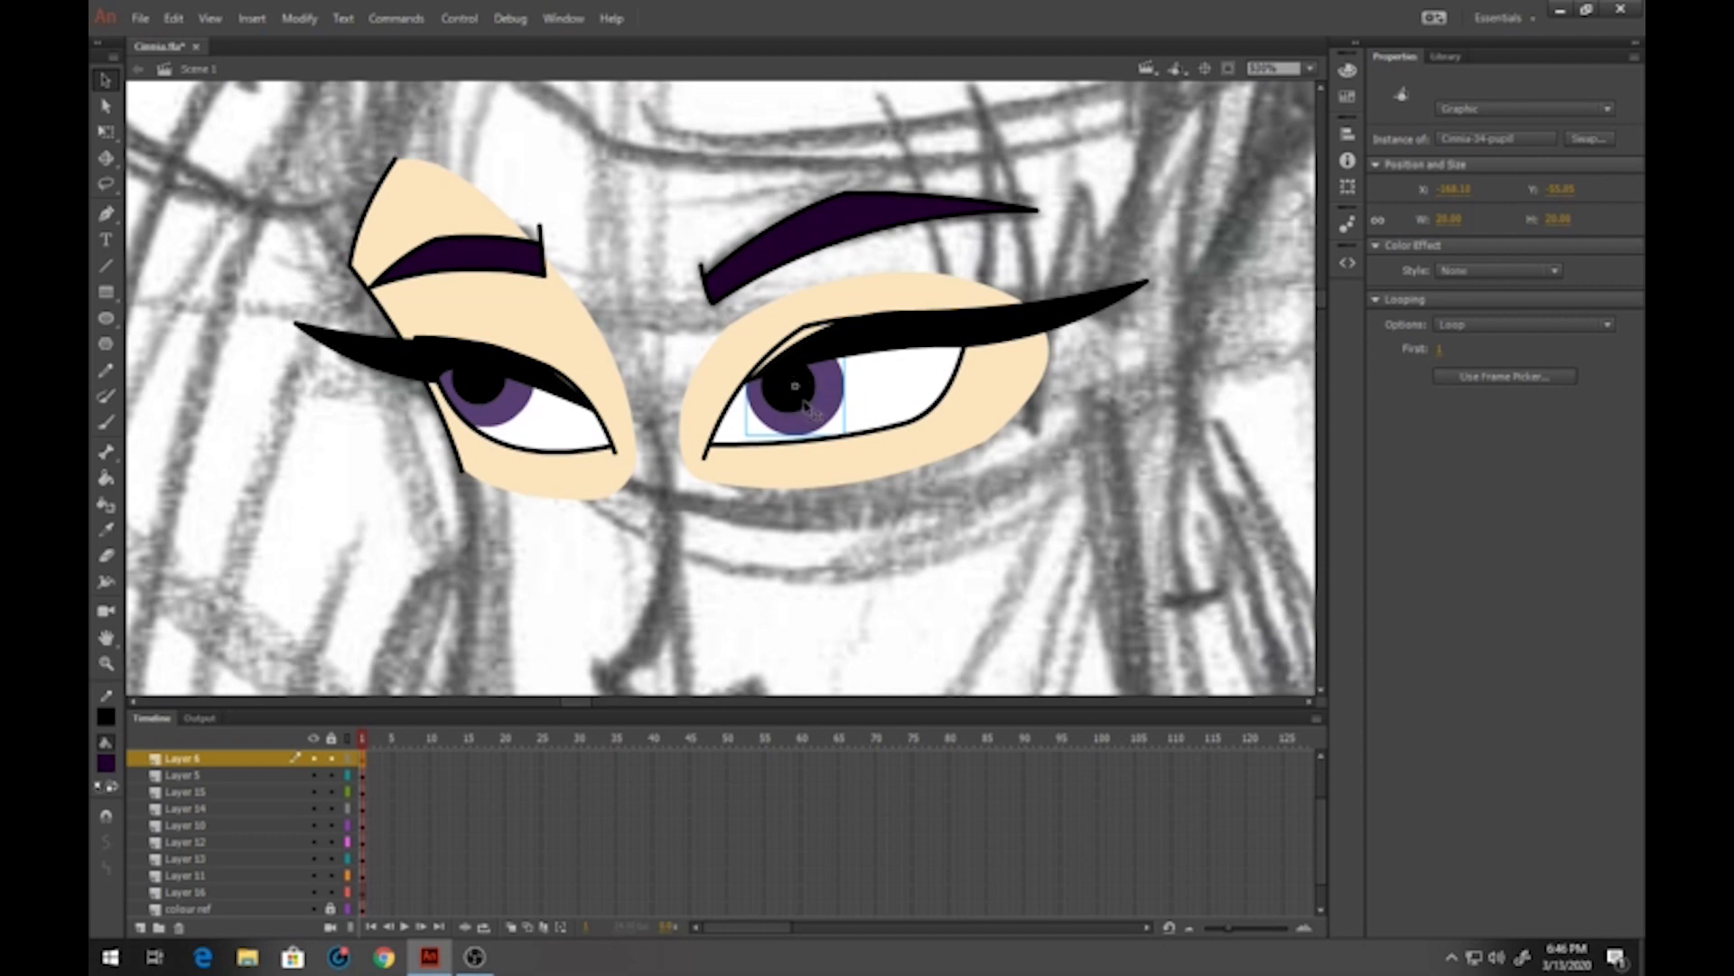
mouse_move(806, 407)
mouse_down()
mouse_move(893, 401)
mouse_move(898, 418)
mouse_move(782, 446)
mouse_move(769, 408)
mouse_move(799, 415)
mouse_up()
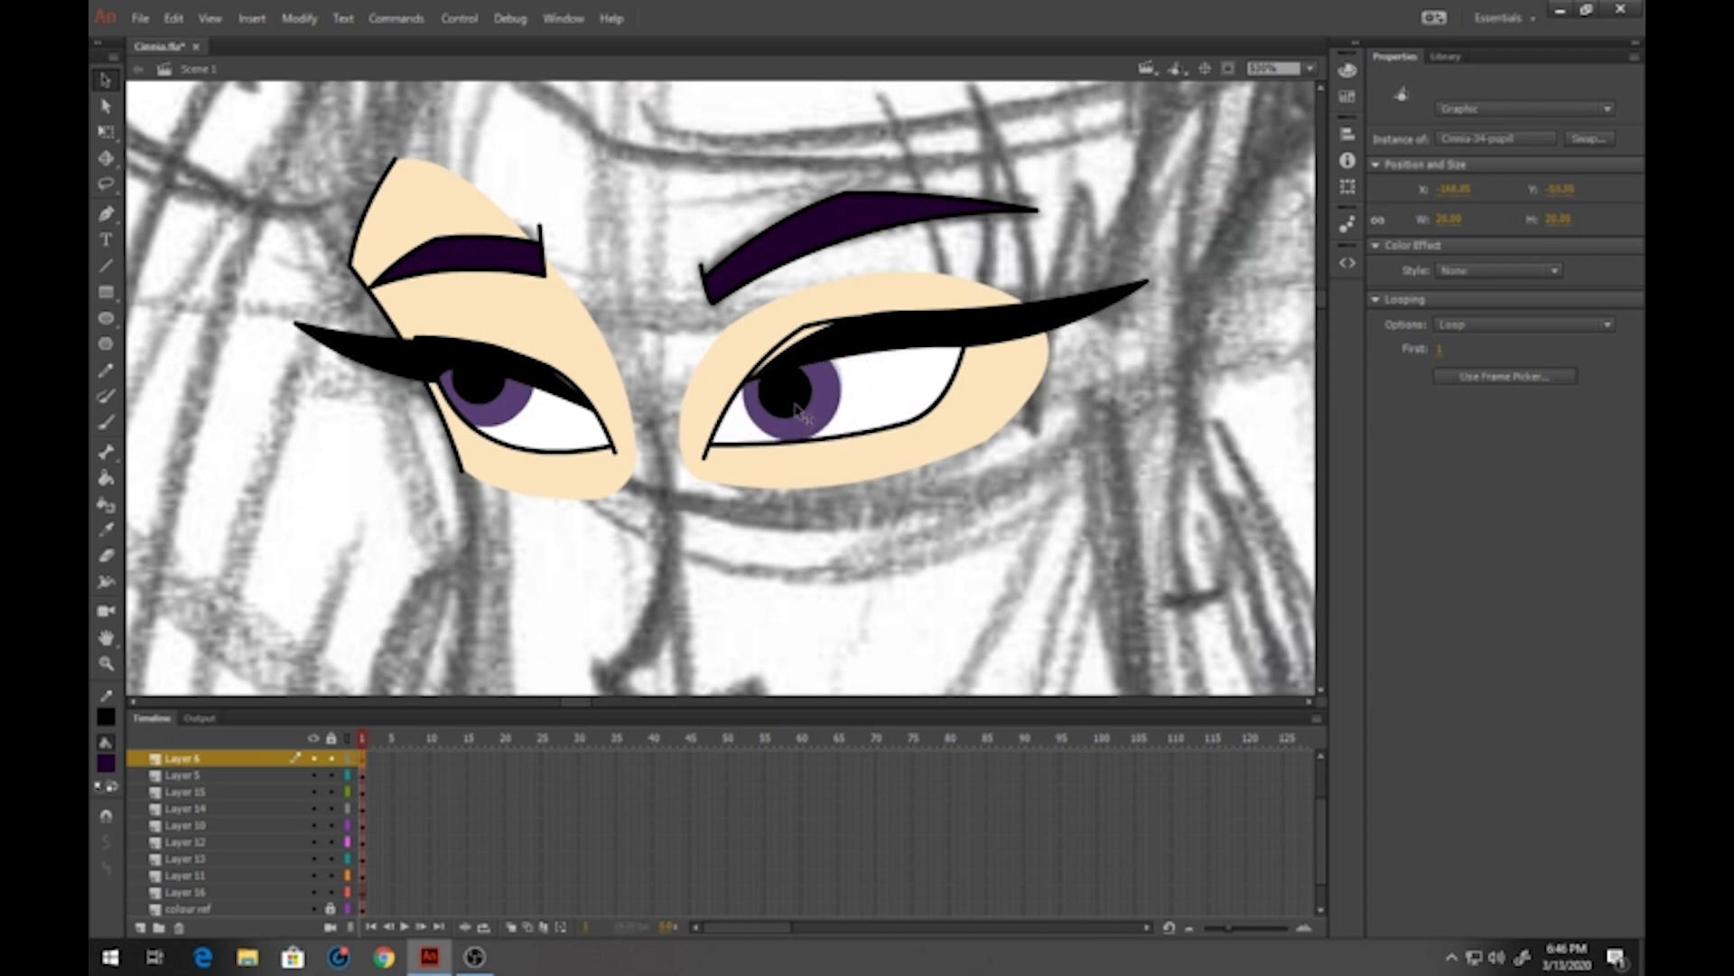
click(881, 395)
click(815, 411)
click(831, 460)
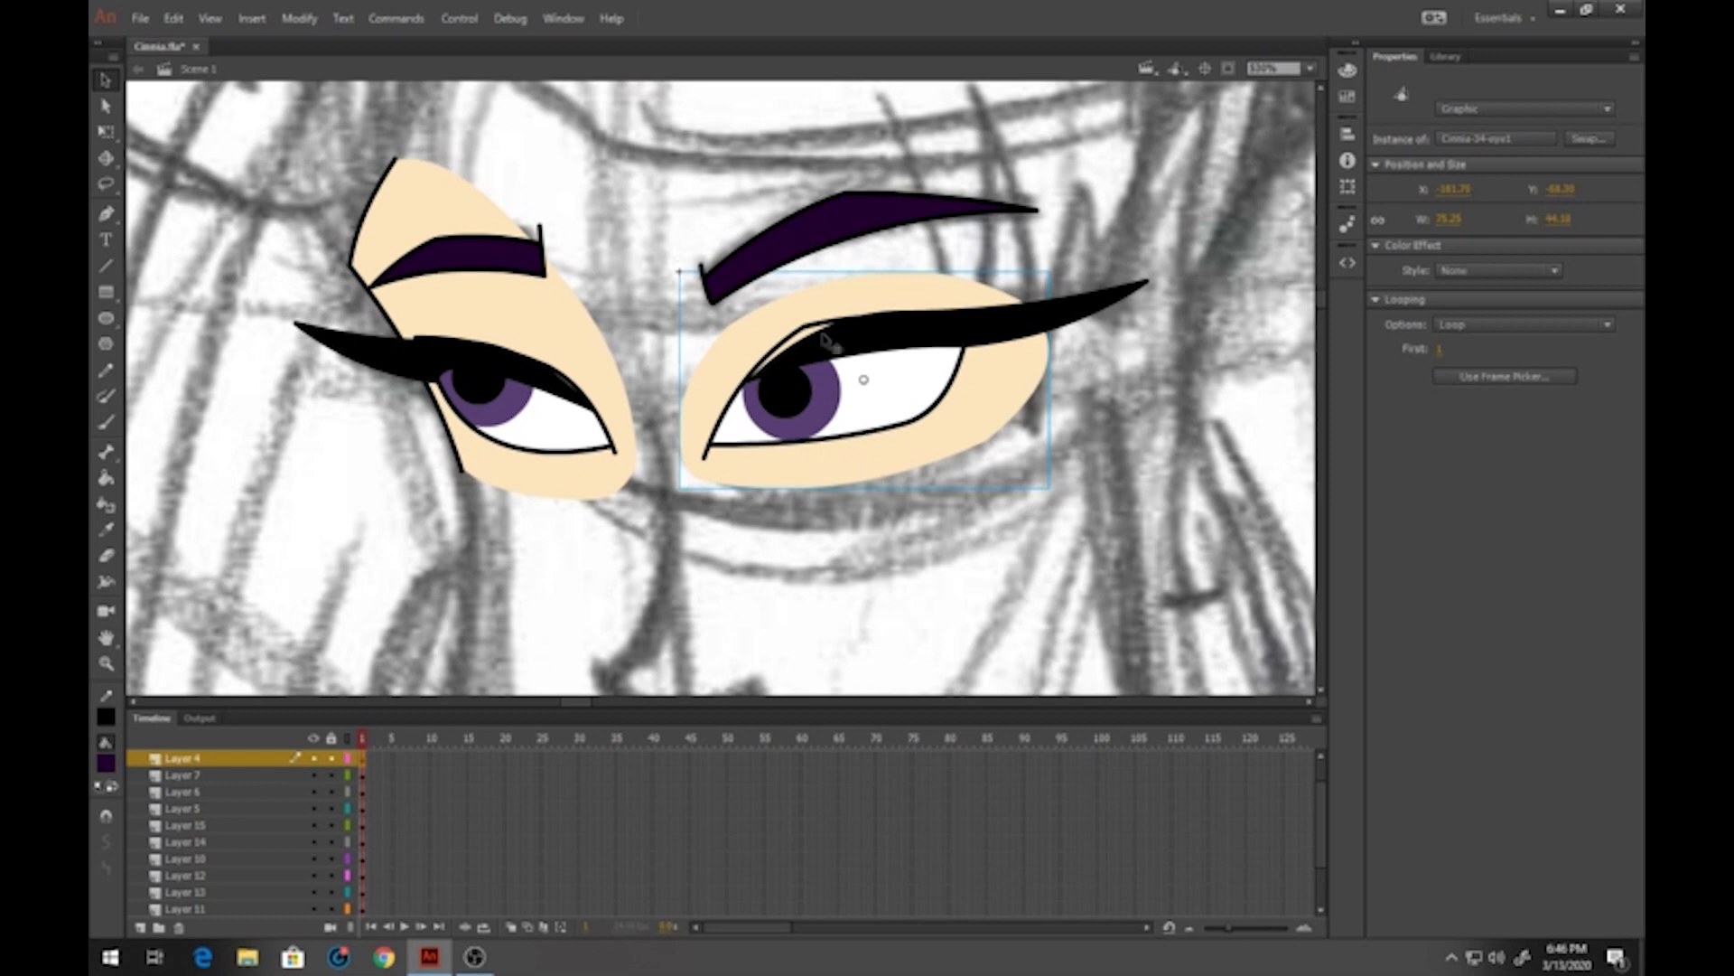
drag(795, 414, 907, 434)
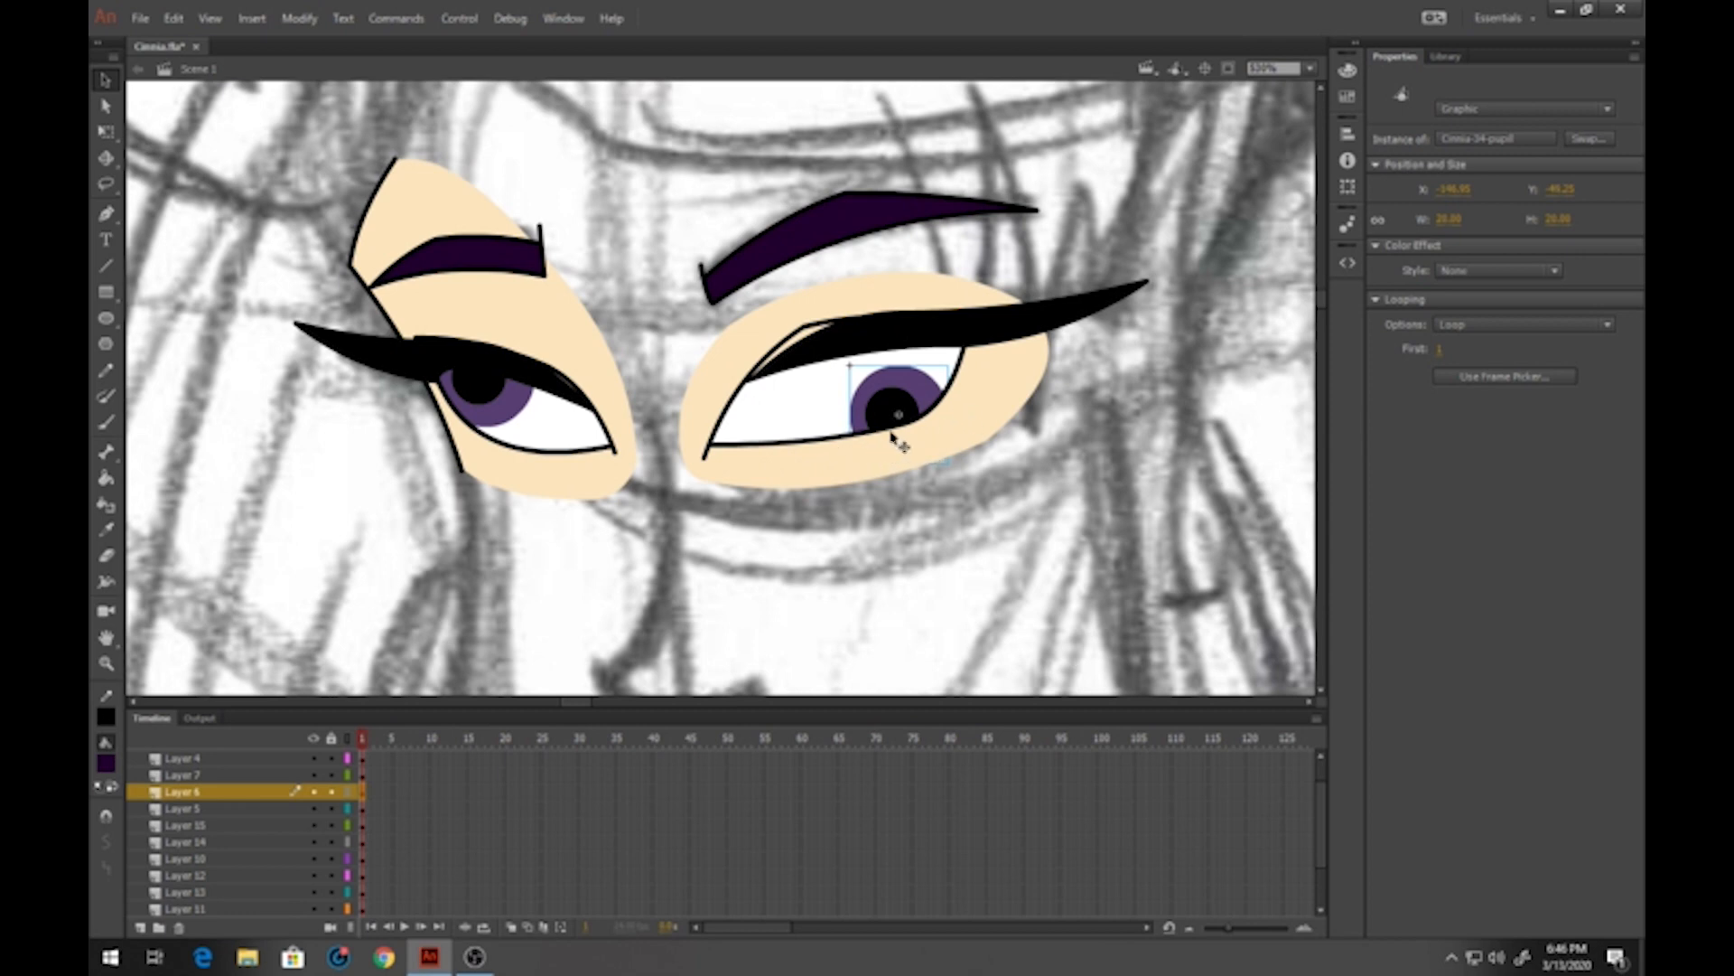
drag(897, 388, 796, 378)
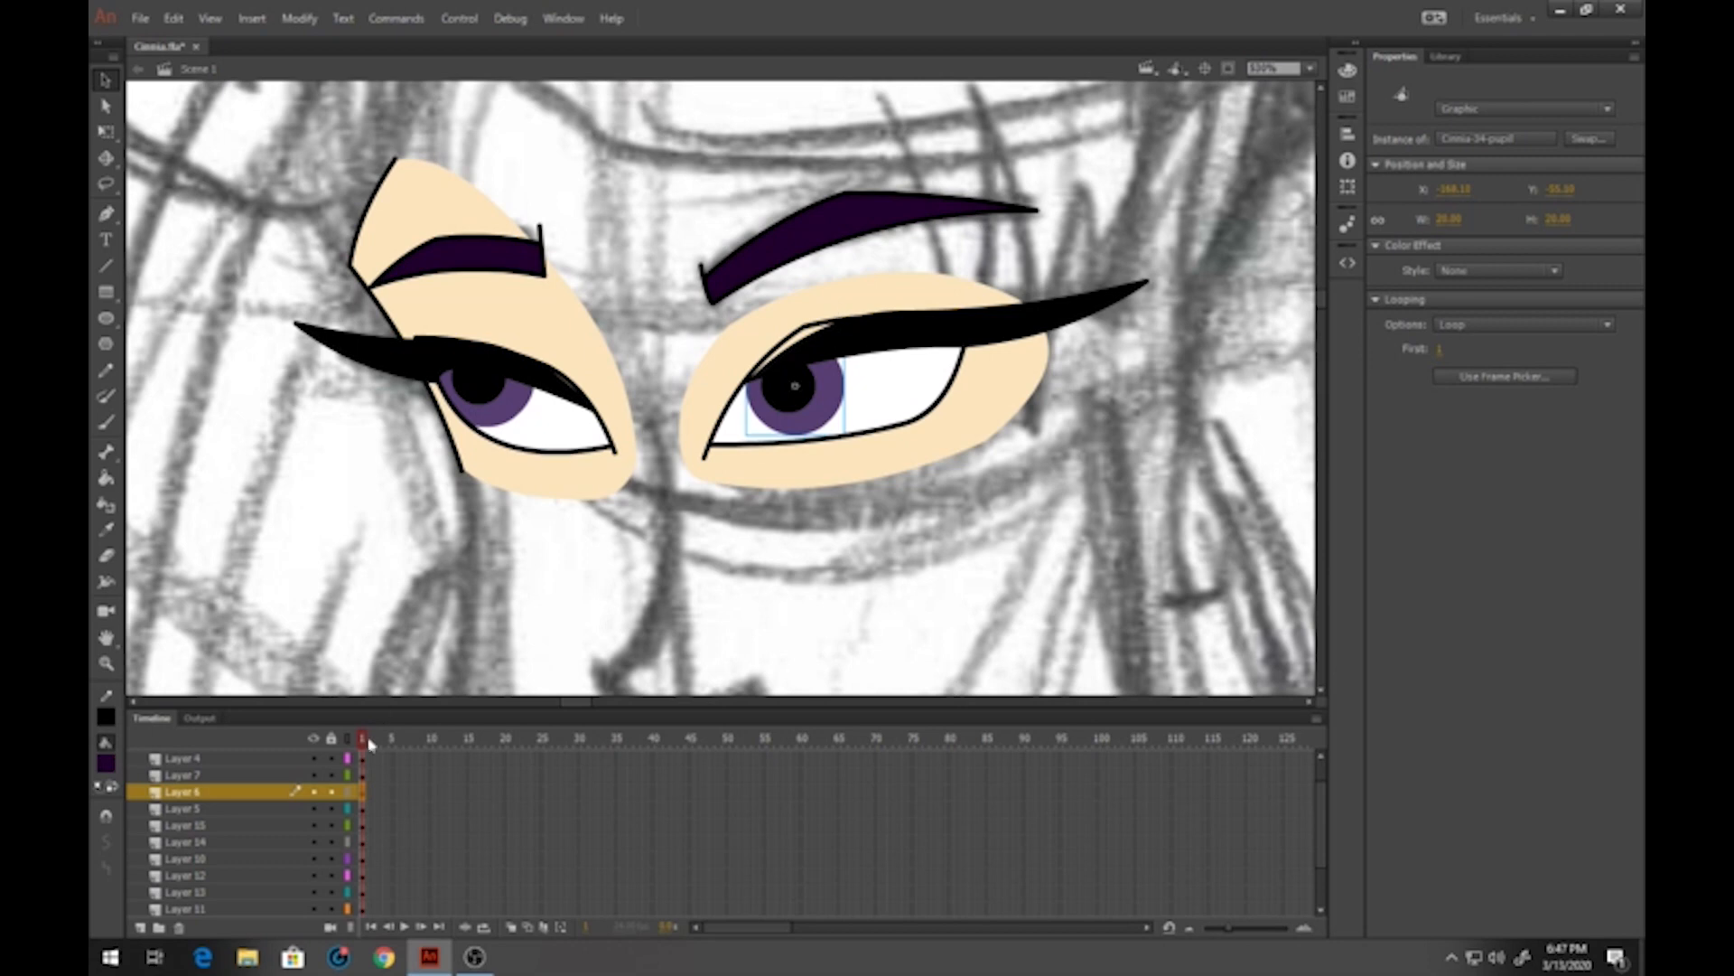
Lock every layer except Layer 16
click(331, 739)
scroll(337, 829, down, 2)
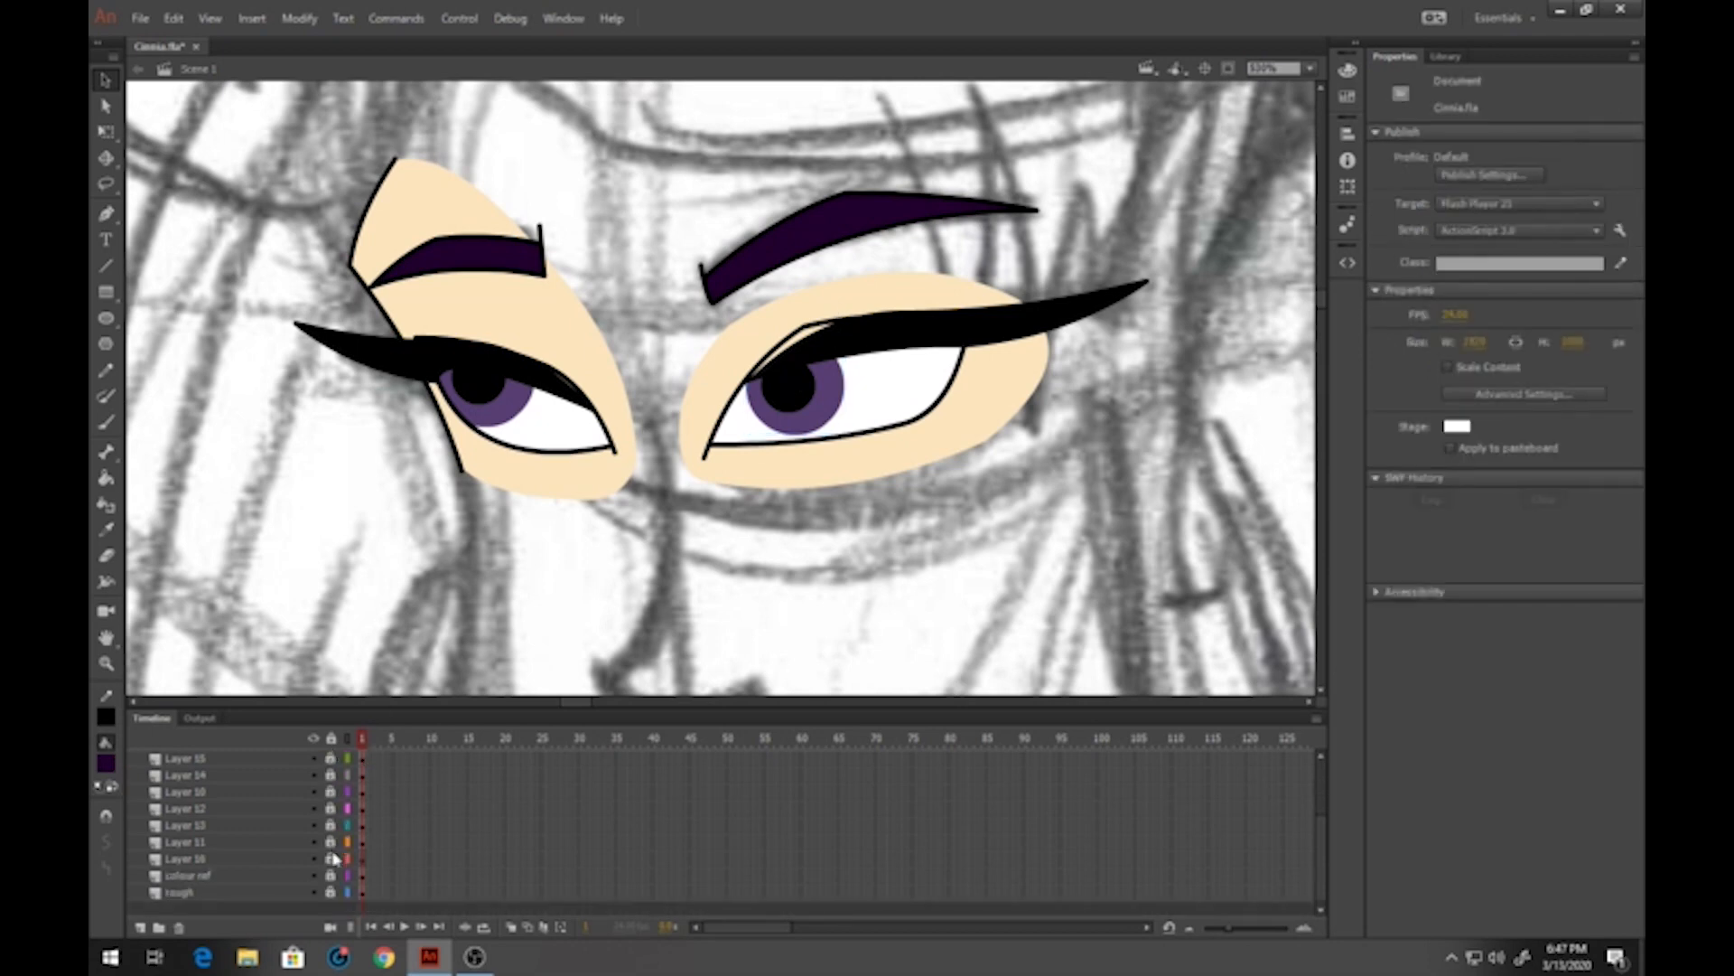
scroll(700, 532, down, 3)
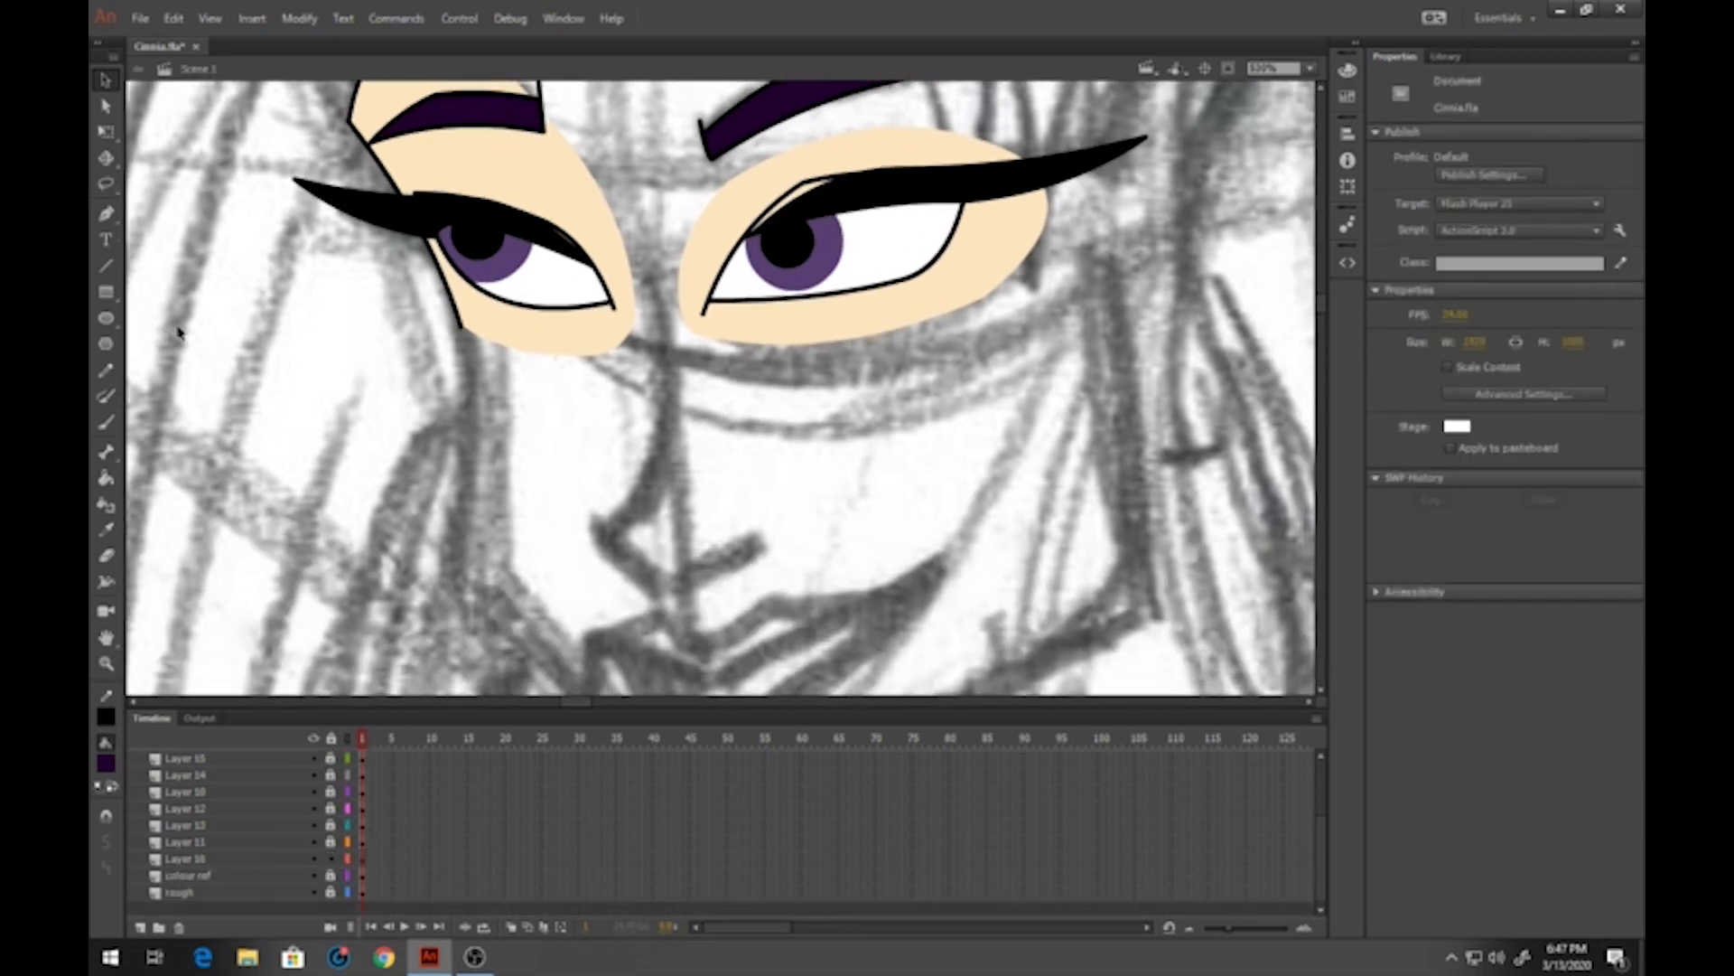
Draw the nose's bridge, tip and underside in black lines on Layer 16 and curve them to follow the sketch
click(106, 265)
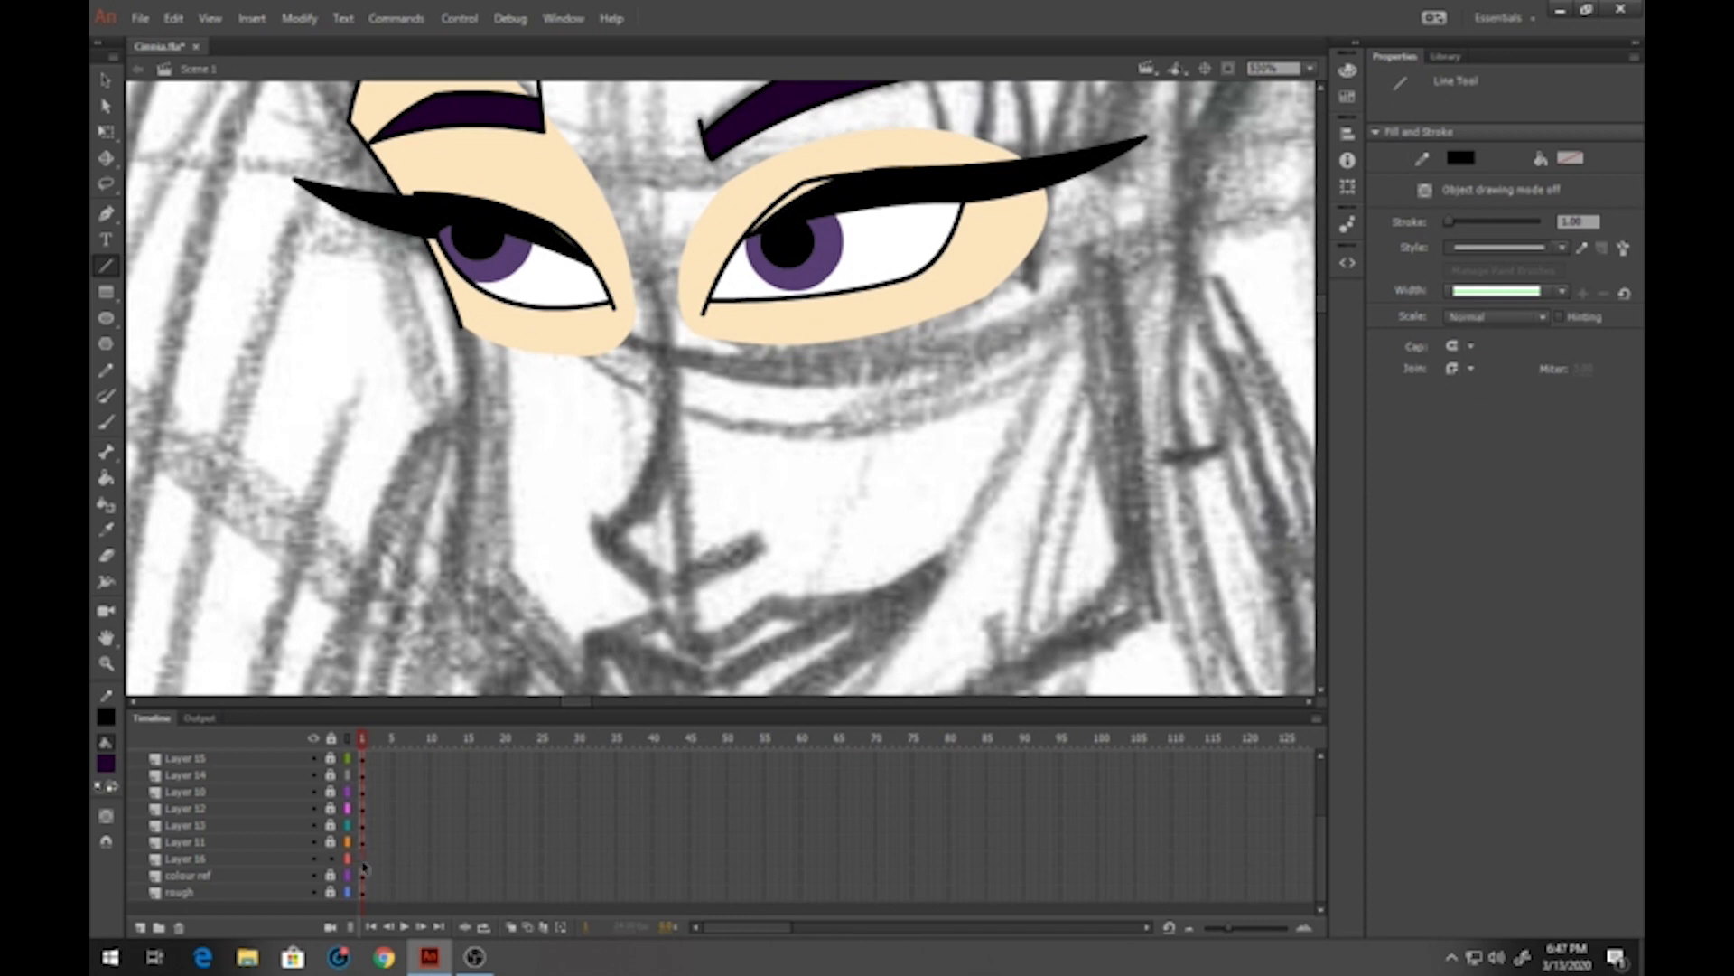
click(363, 860)
mouse_move(648, 278)
mouse_down()
mouse_move(652, 446)
mouse_move(597, 538)
mouse_move(666, 595)
mouse_move(766, 547)
mouse_up()
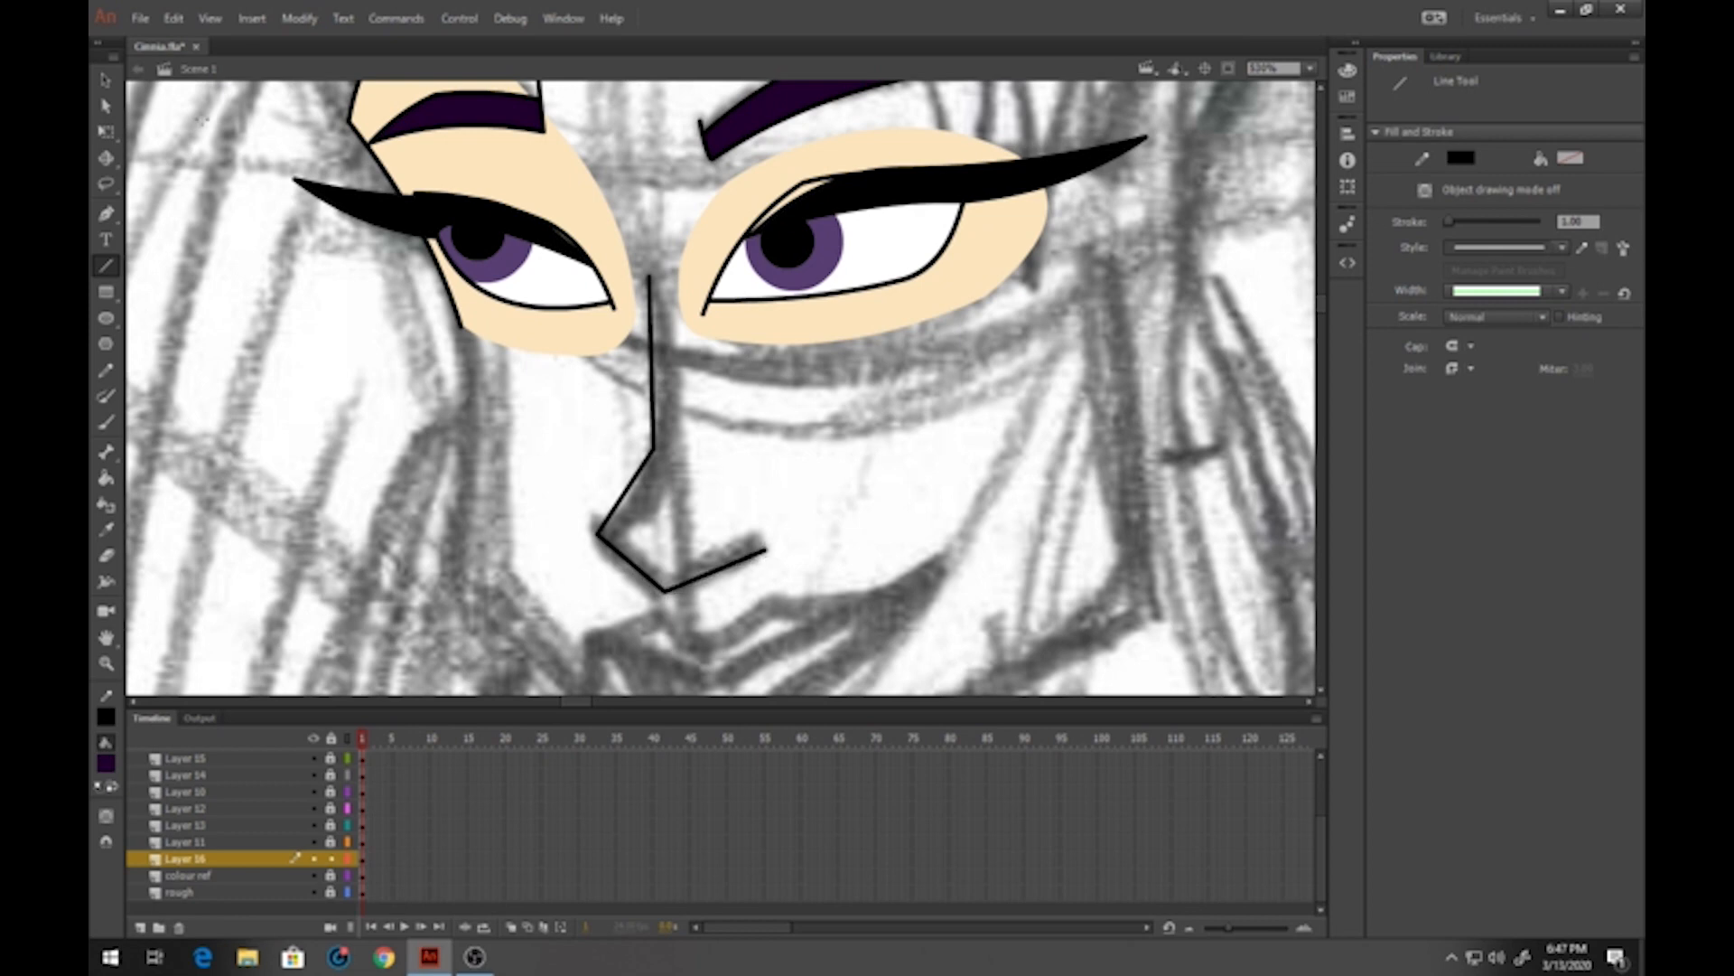
click(106, 79)
drag(654, 358, 662, 363)
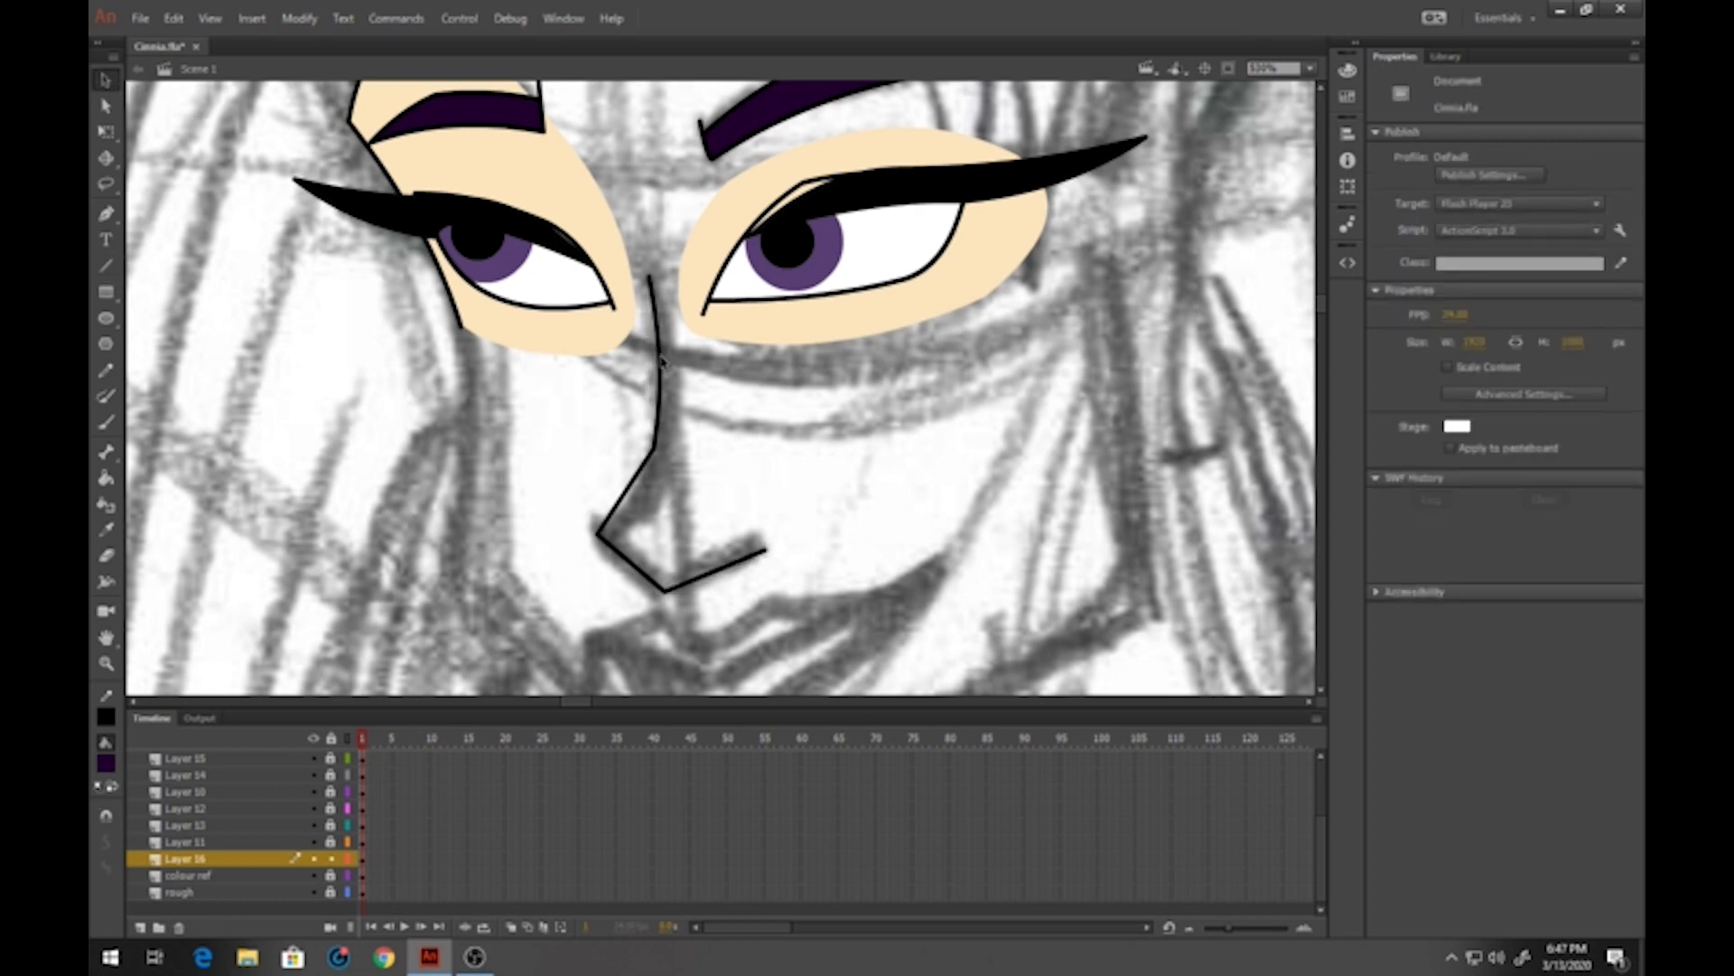
drag(647, 477, 652, 480)
drag(642, 583, 719, 567)
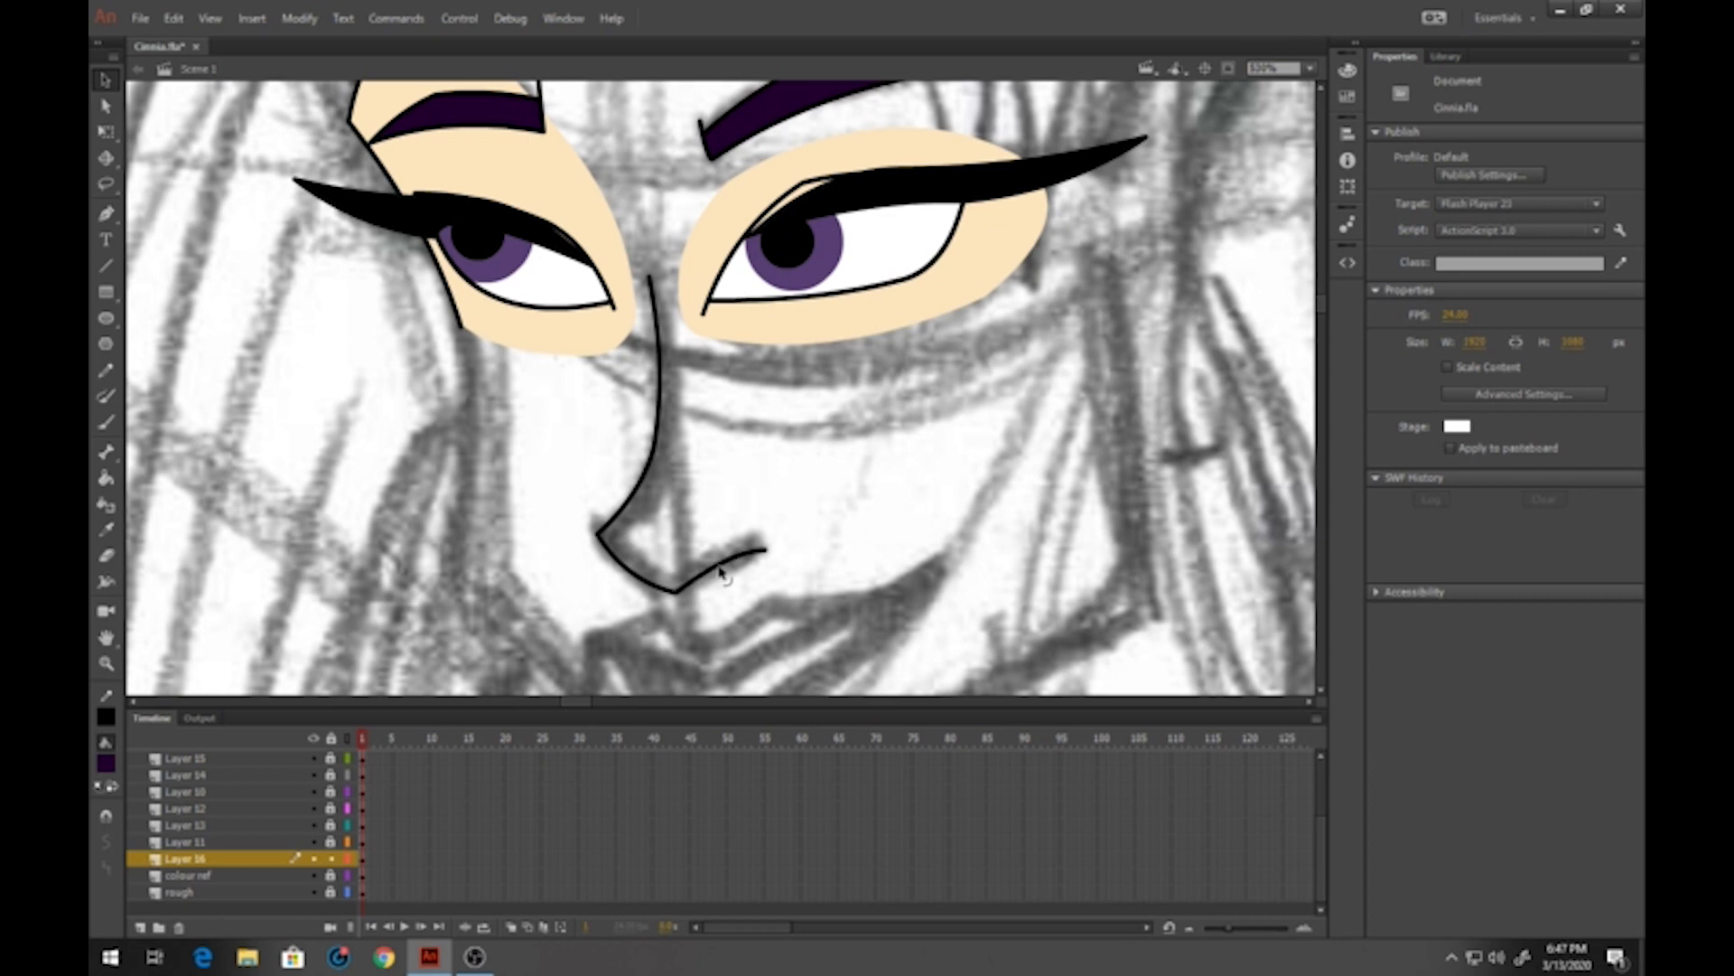
Close off the open side of the nose with red guide lines from the top of the bridge to the nostril
click(106, 266)
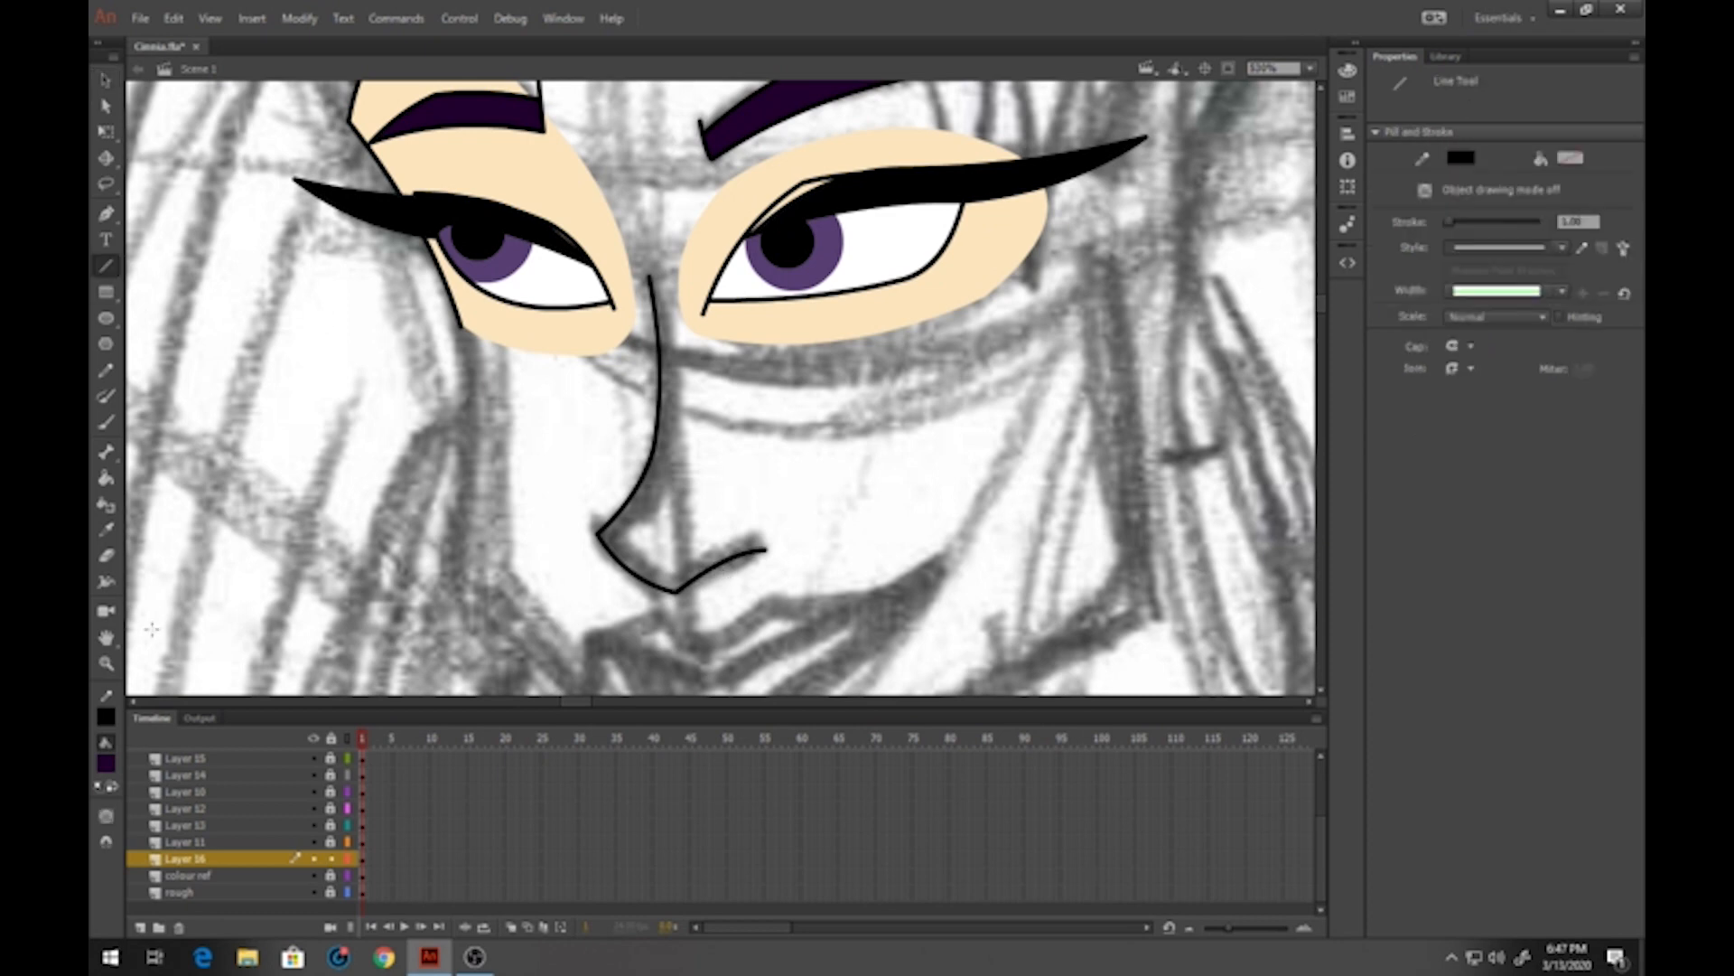
click(110, 719)
click(343, 616)
drag(670, 270, 768, 567)
Fill the enclosed nose shape with the skin tone sampled from the farther eyelid
click(106, 764)
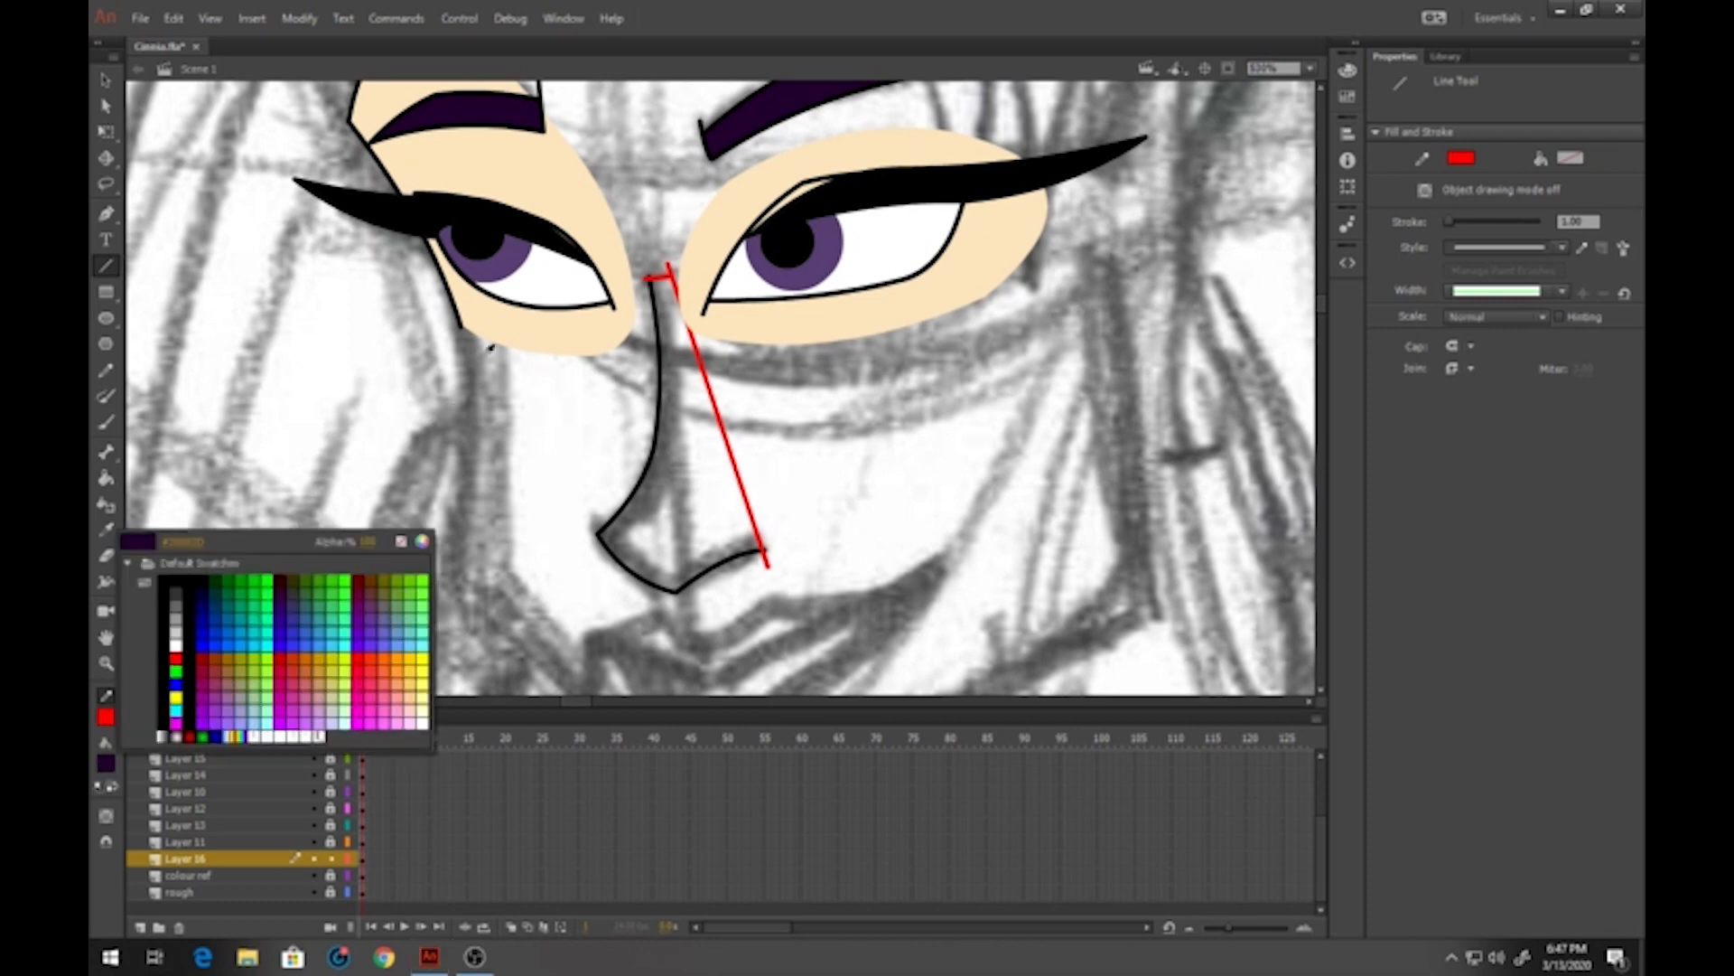
click(548, 339)
click(106, 478)
click(728, 517)
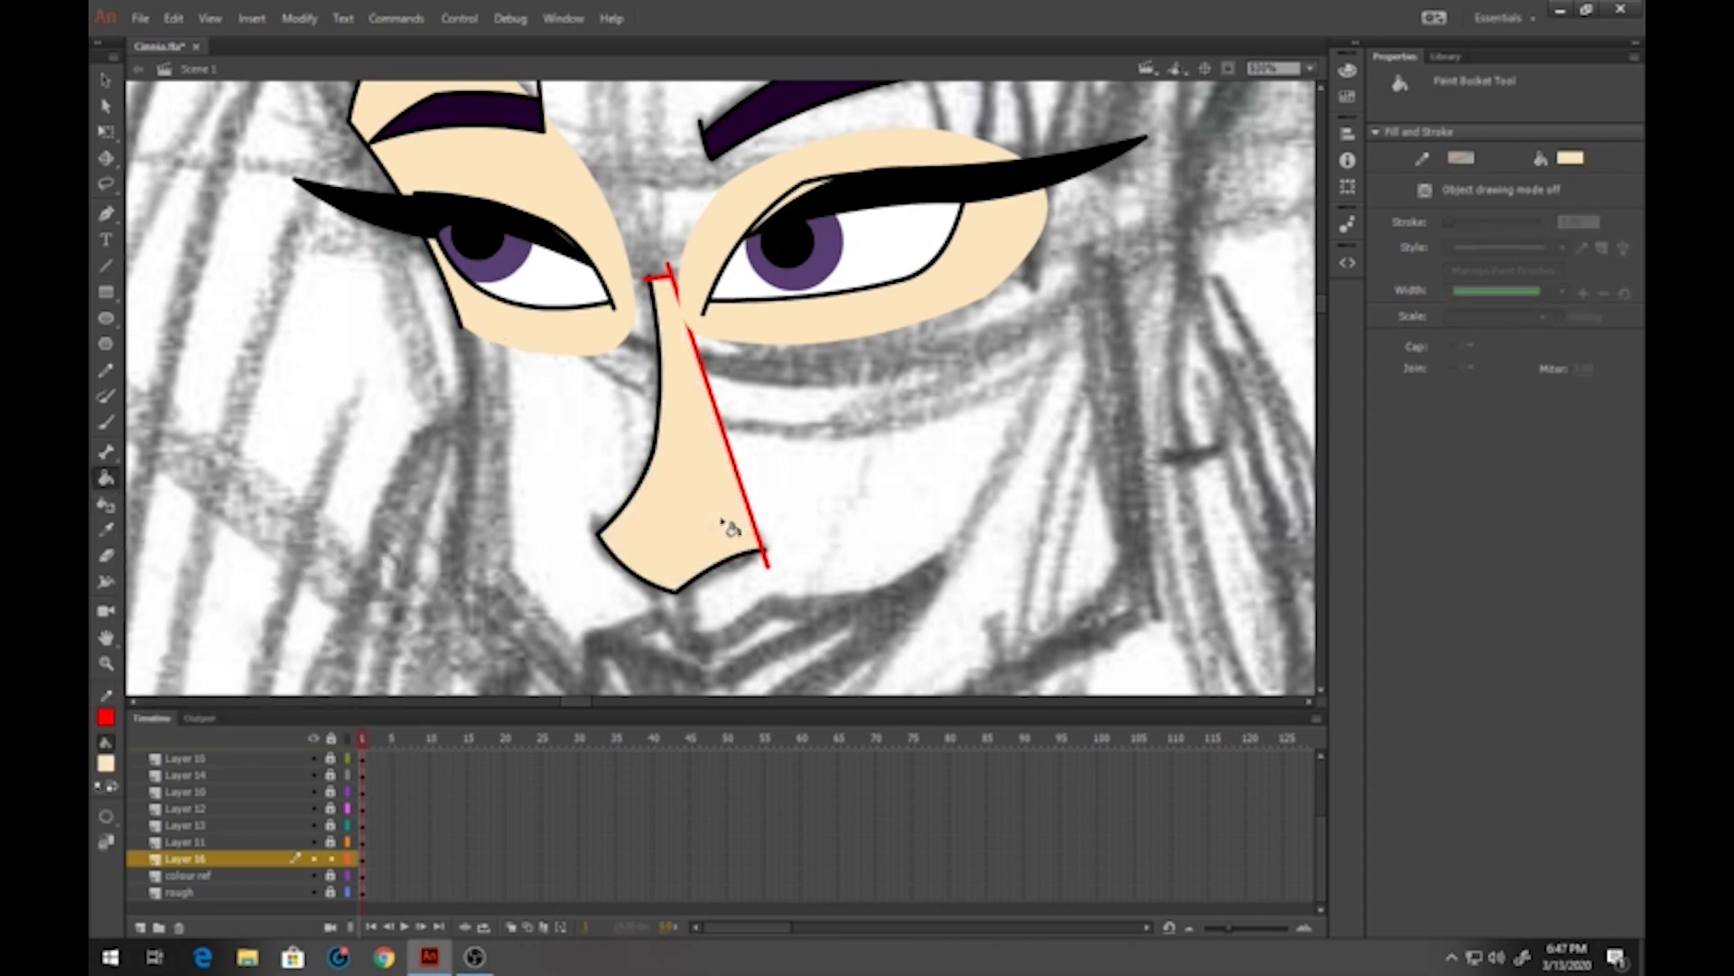
Delete the red guide lines and bow the nose fill's open edge outward toward the cheek
click(105, 79)
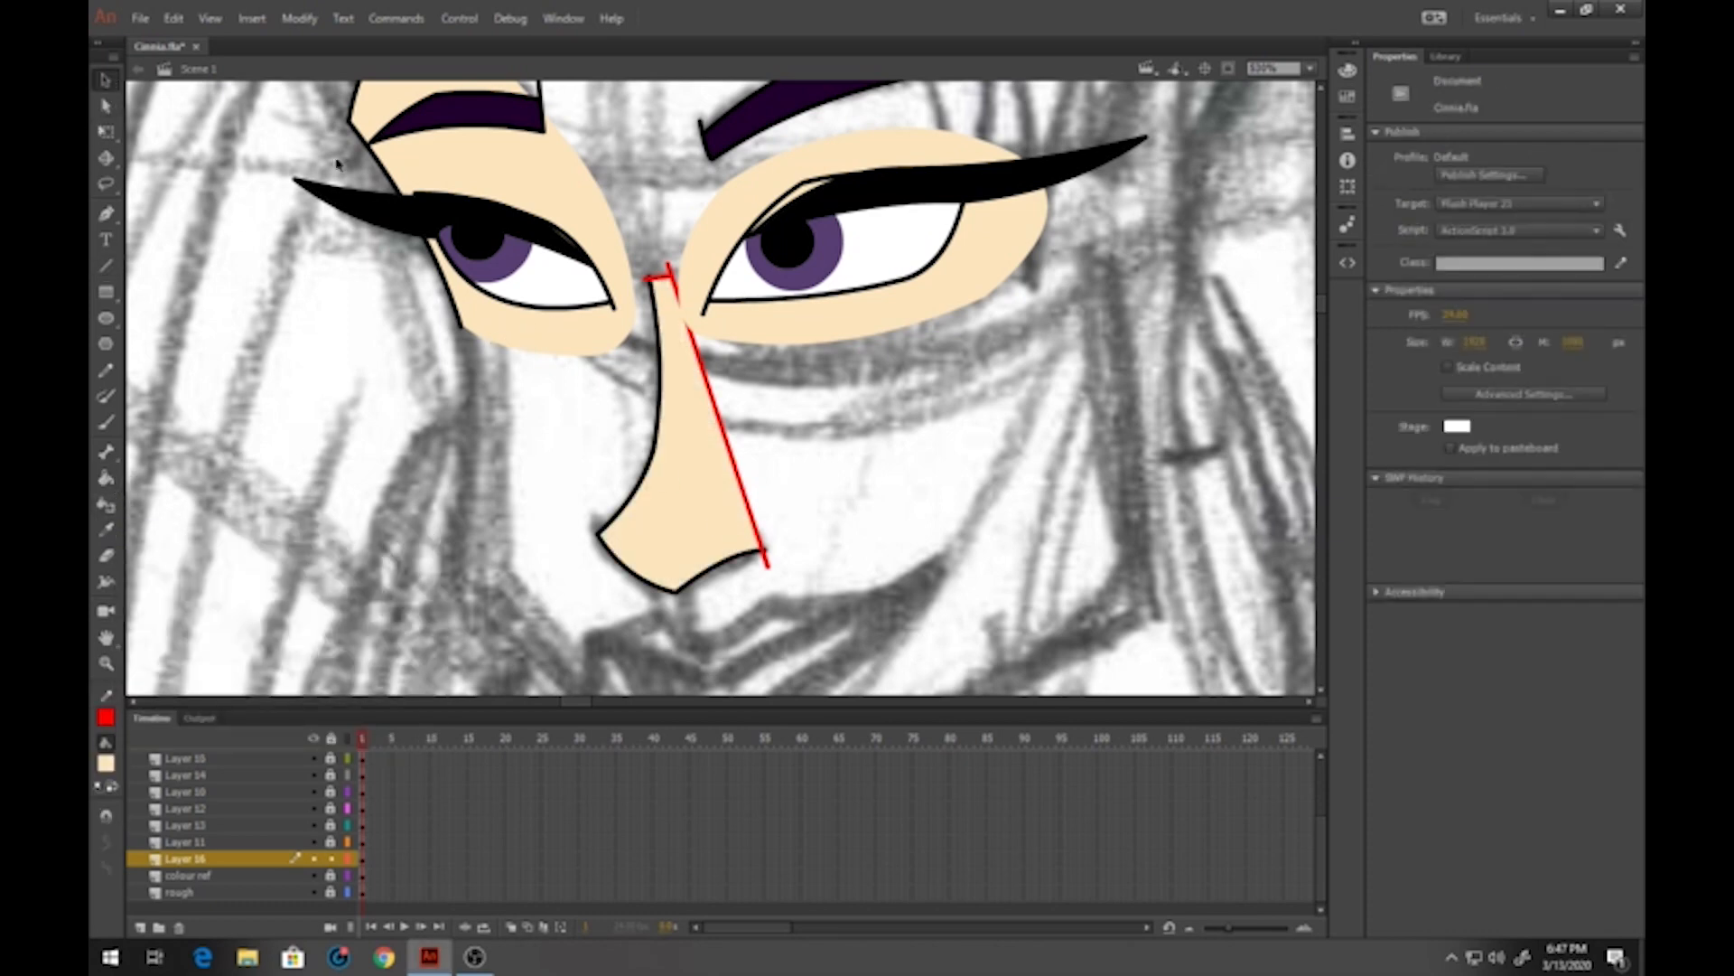
click(704, 374)
key(Delete)
drag(706, 376, 769, 439)
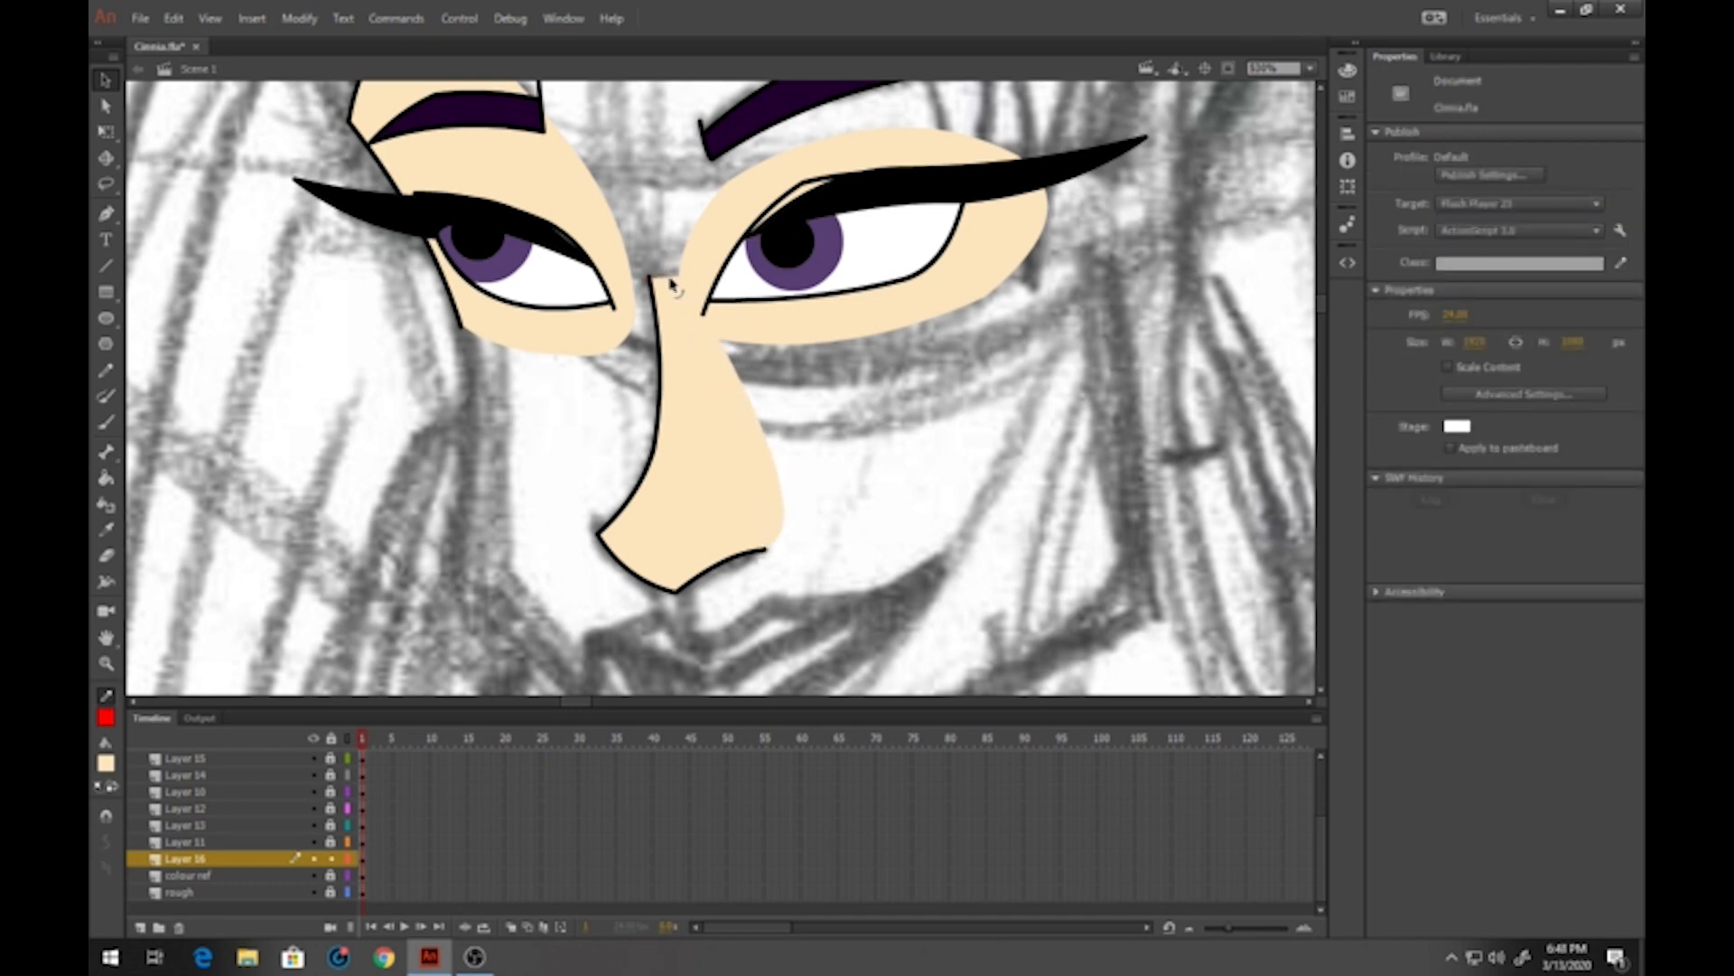
Raise the top corner of the nose fill above the bridge line and undo a trial extension of the nostril line
drag(670, 282, 666, 263)
drag(765, 550, 789, 538)
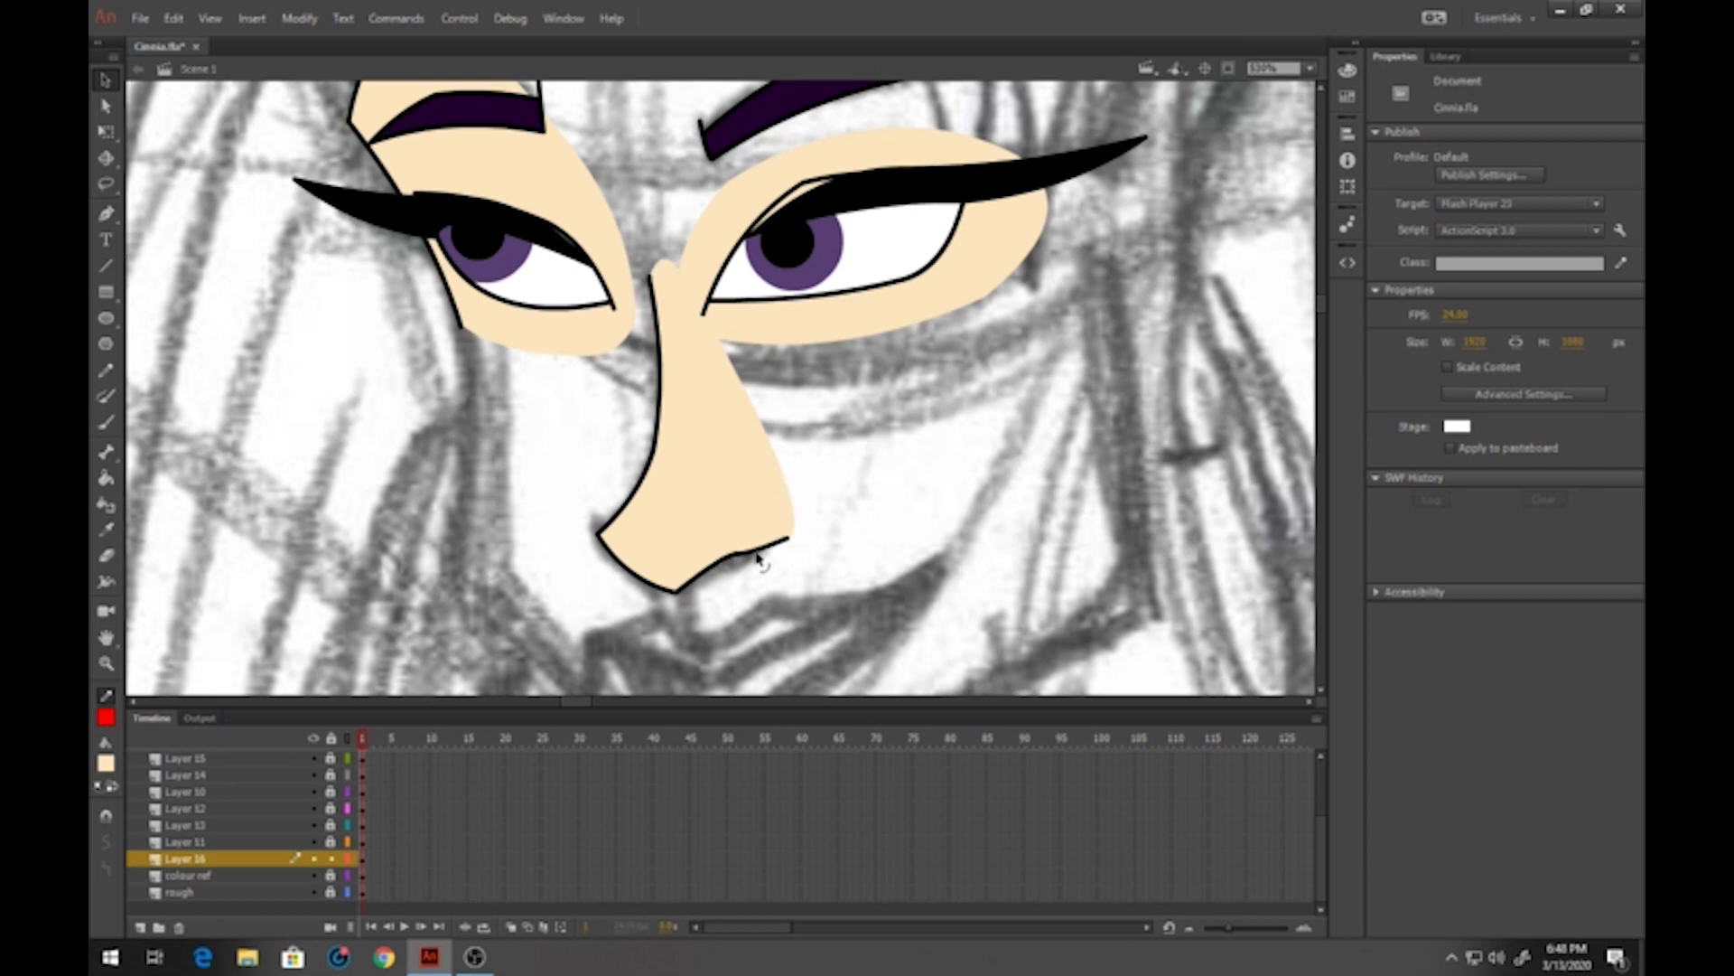
key(ctrl+z)
Convert the nose artwork on Layer 16 into a graphic symbol named cinnia-34-nose and lock the layer
click(363, 860)
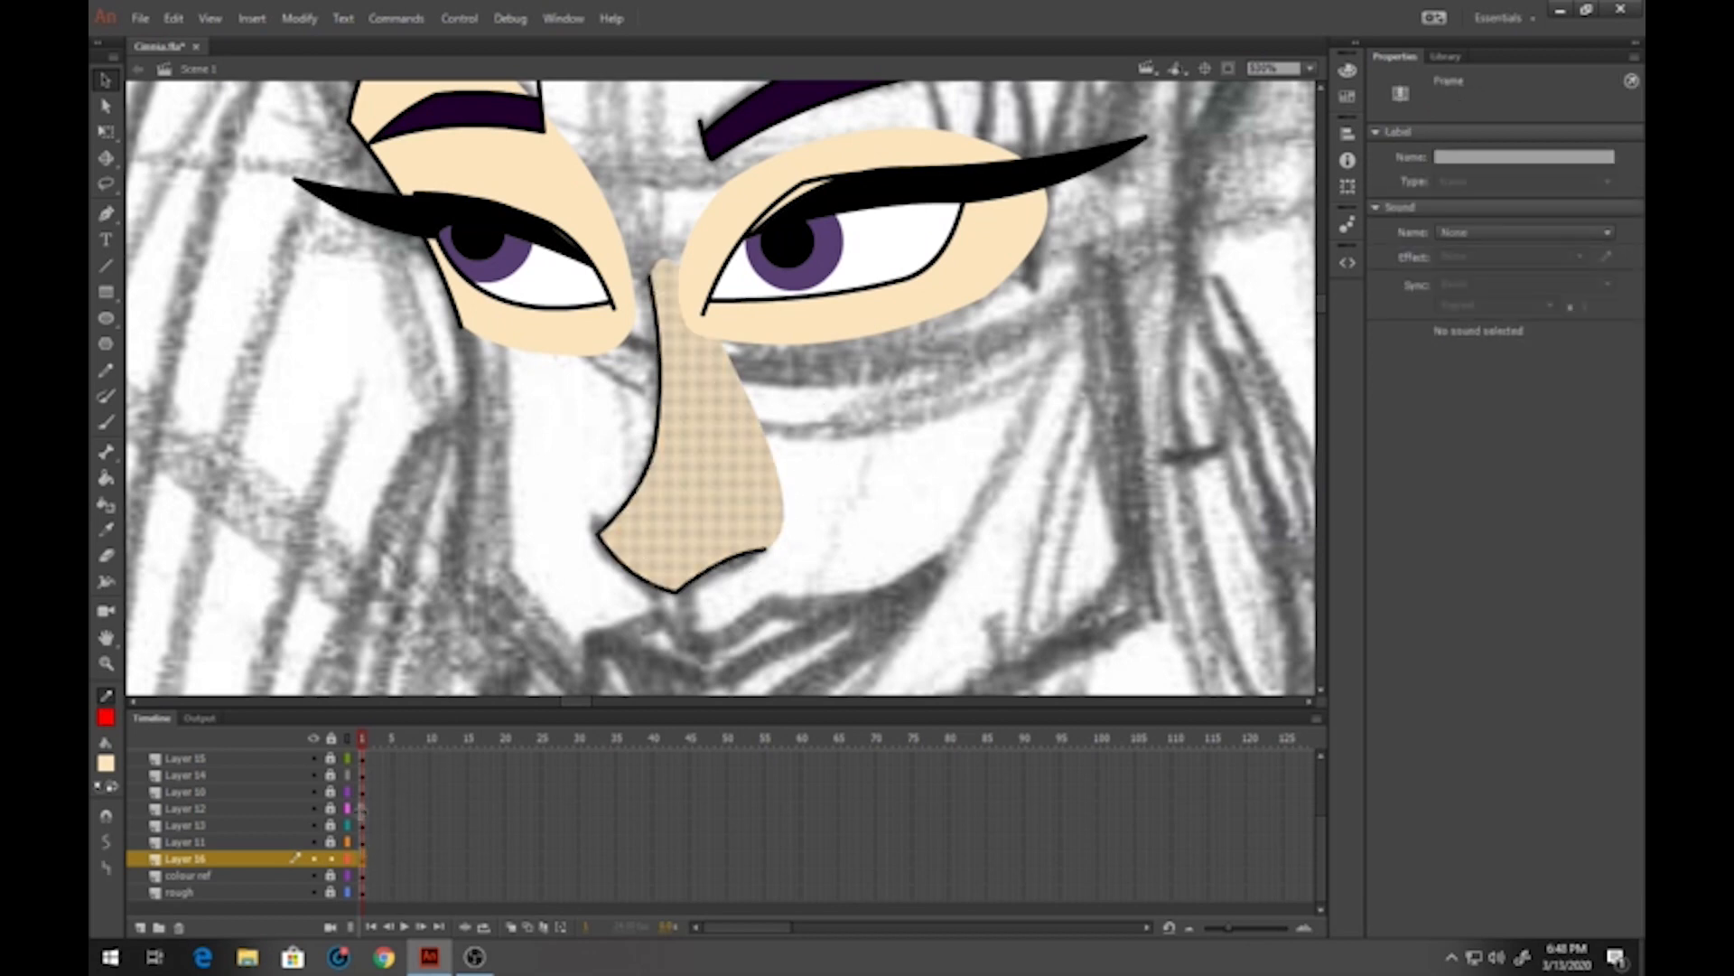
key(F8)
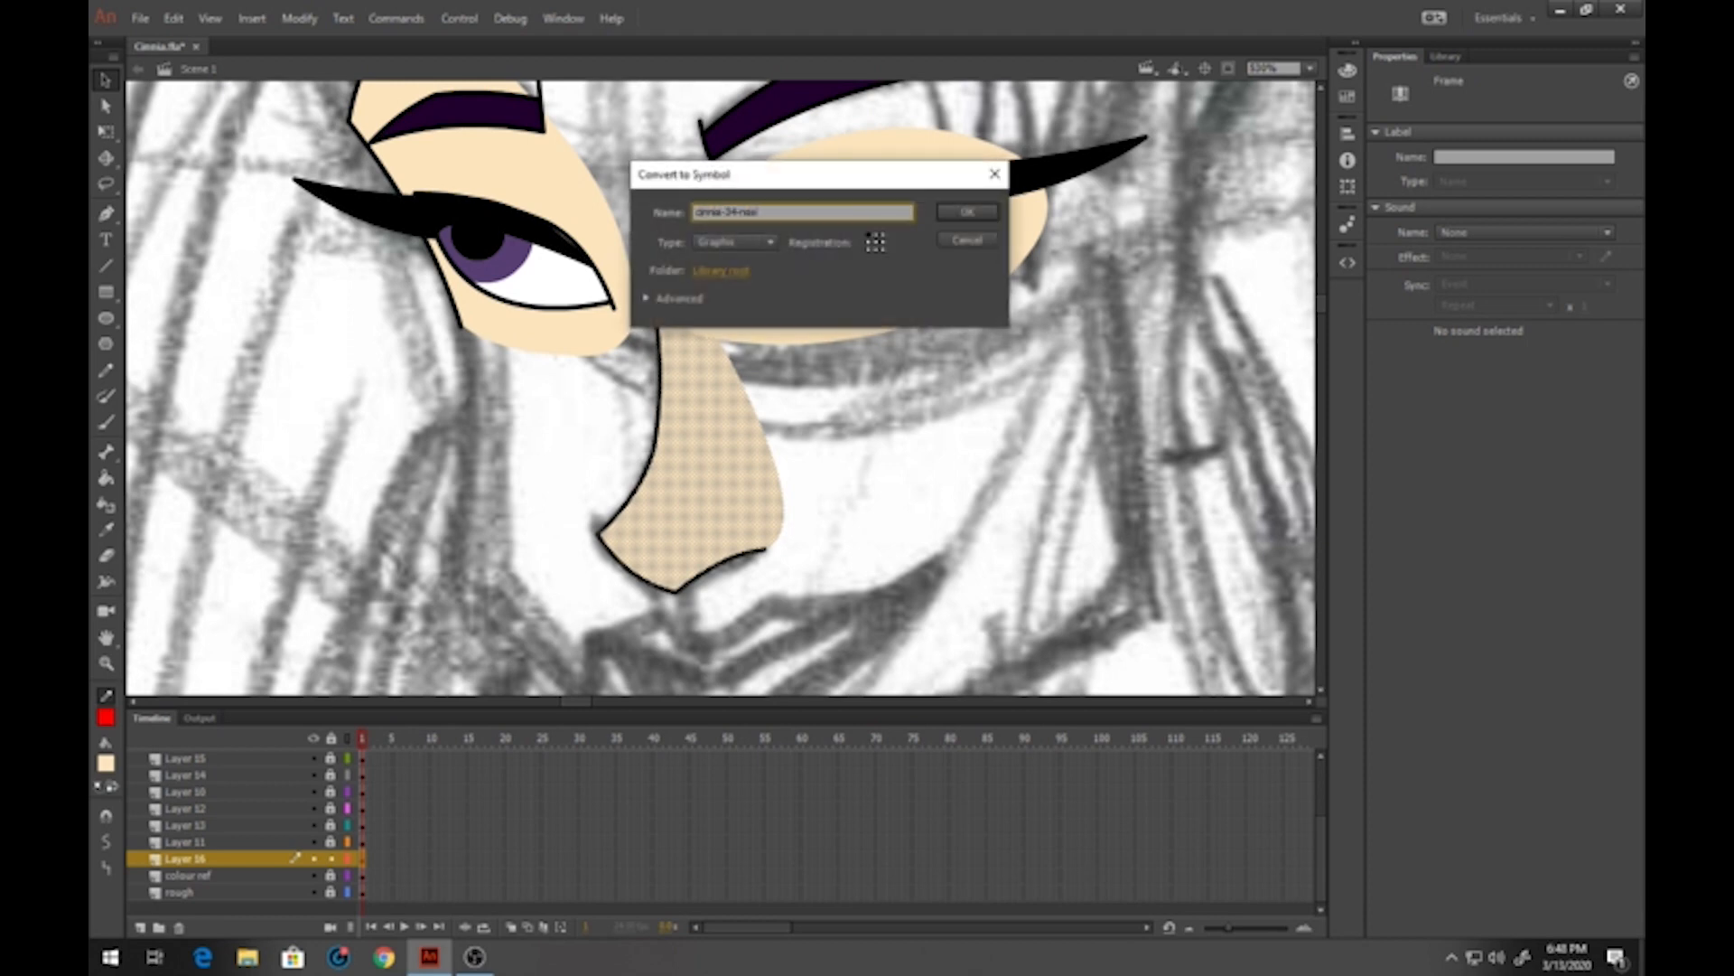
key(Return)
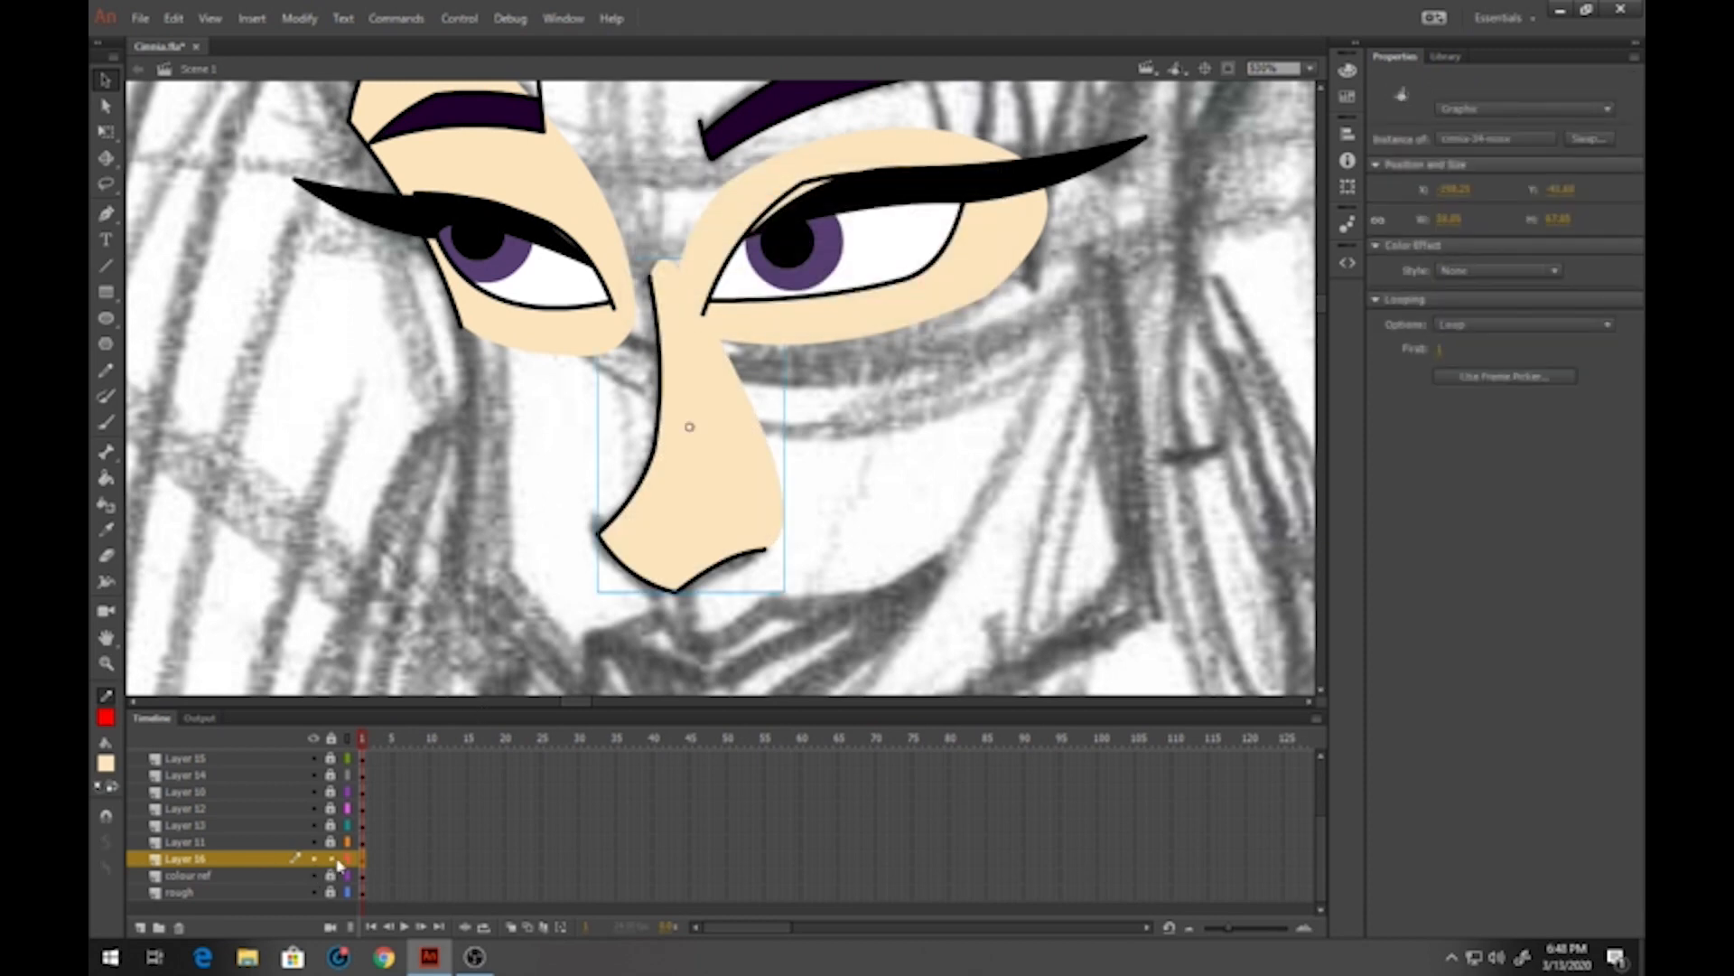
click(332, 859)
Add a new layer above colour ref and draw the upper lip's outline on it in straight black lines over the sketch
click(194, 876)
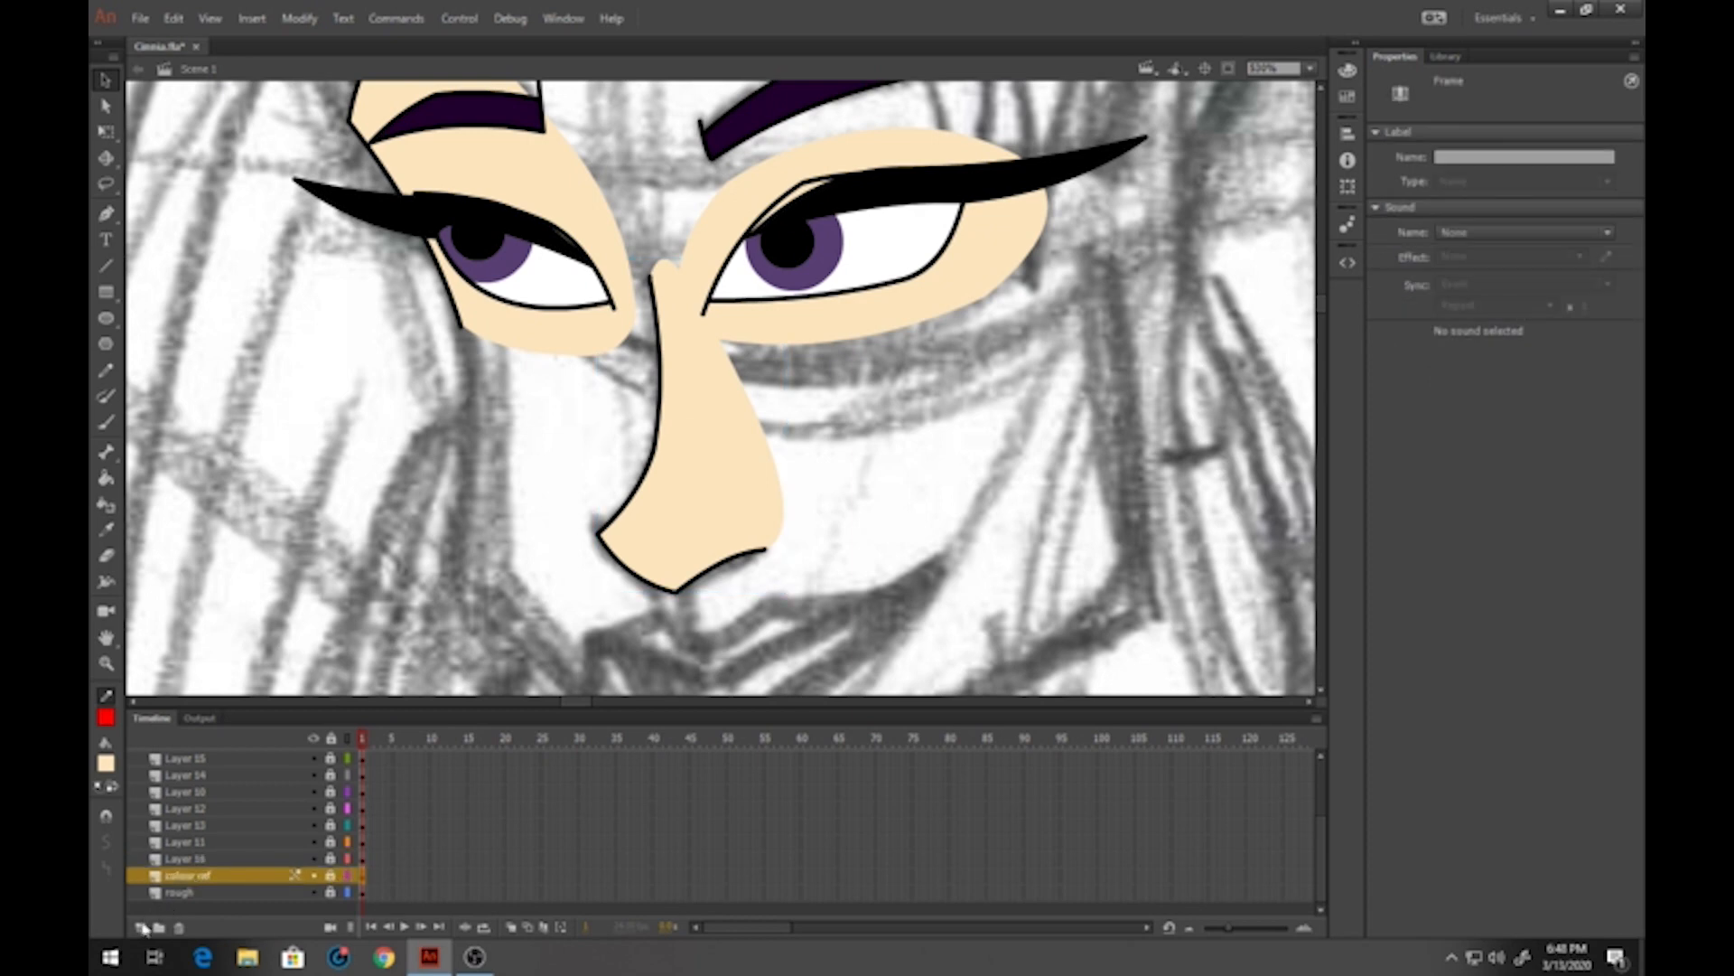
click(140, 928)
drag(840, 592, 690, 372)
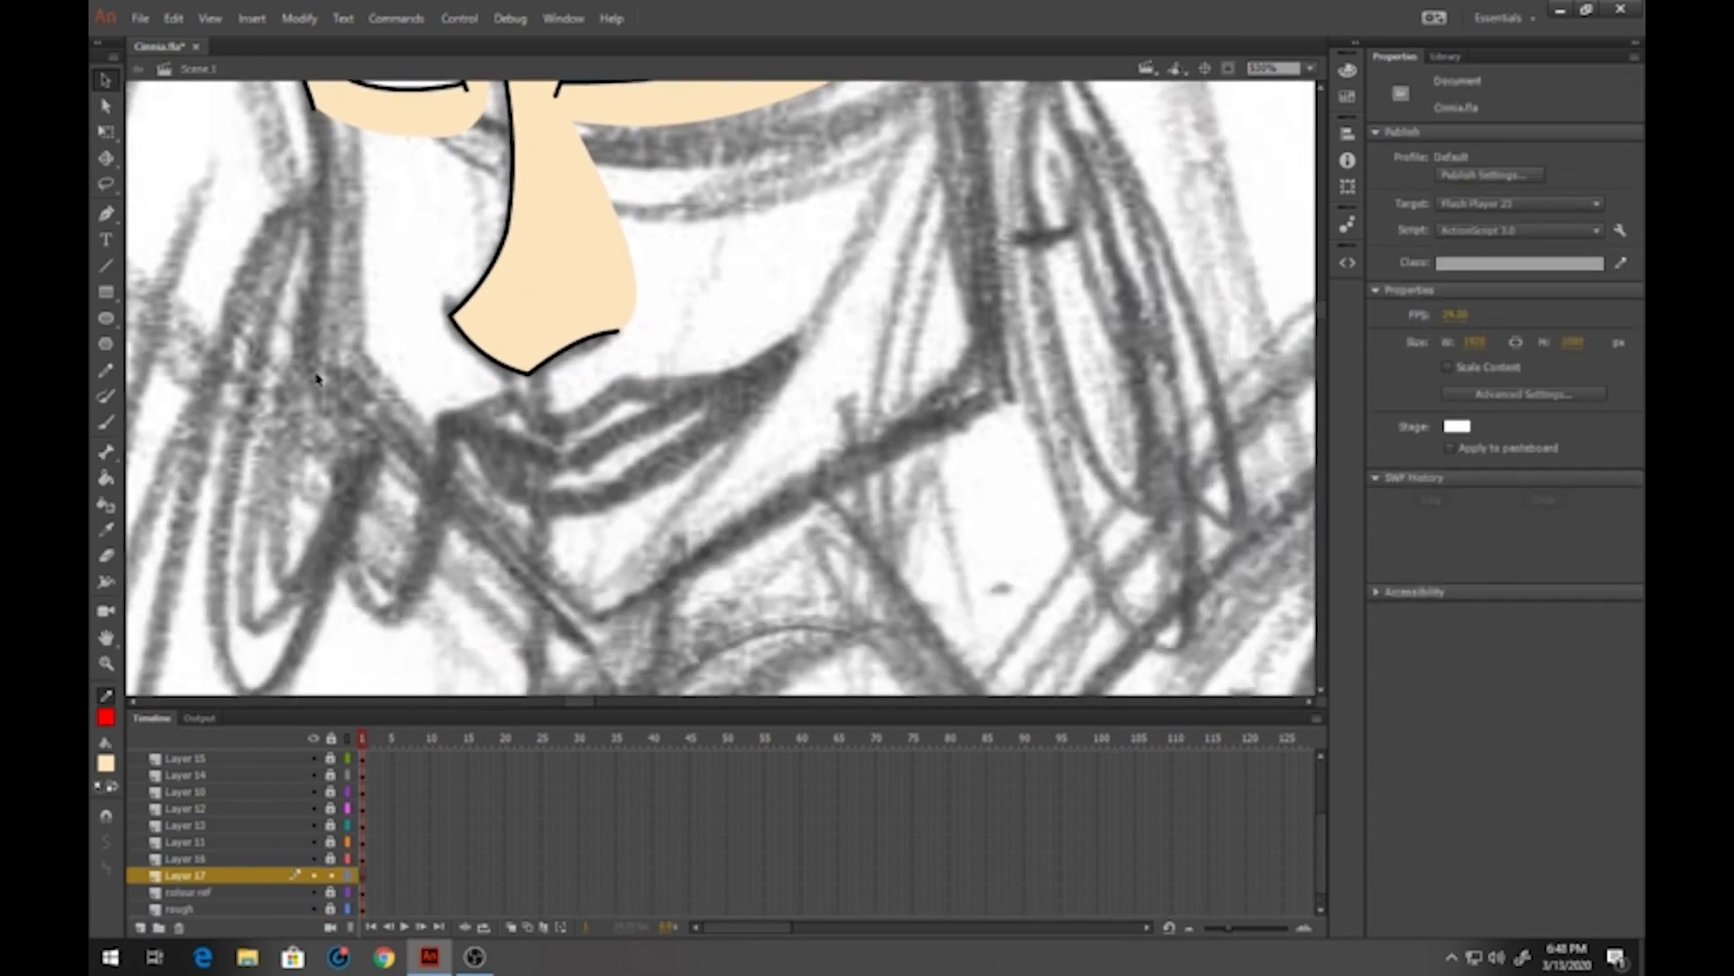
click(106, 265)
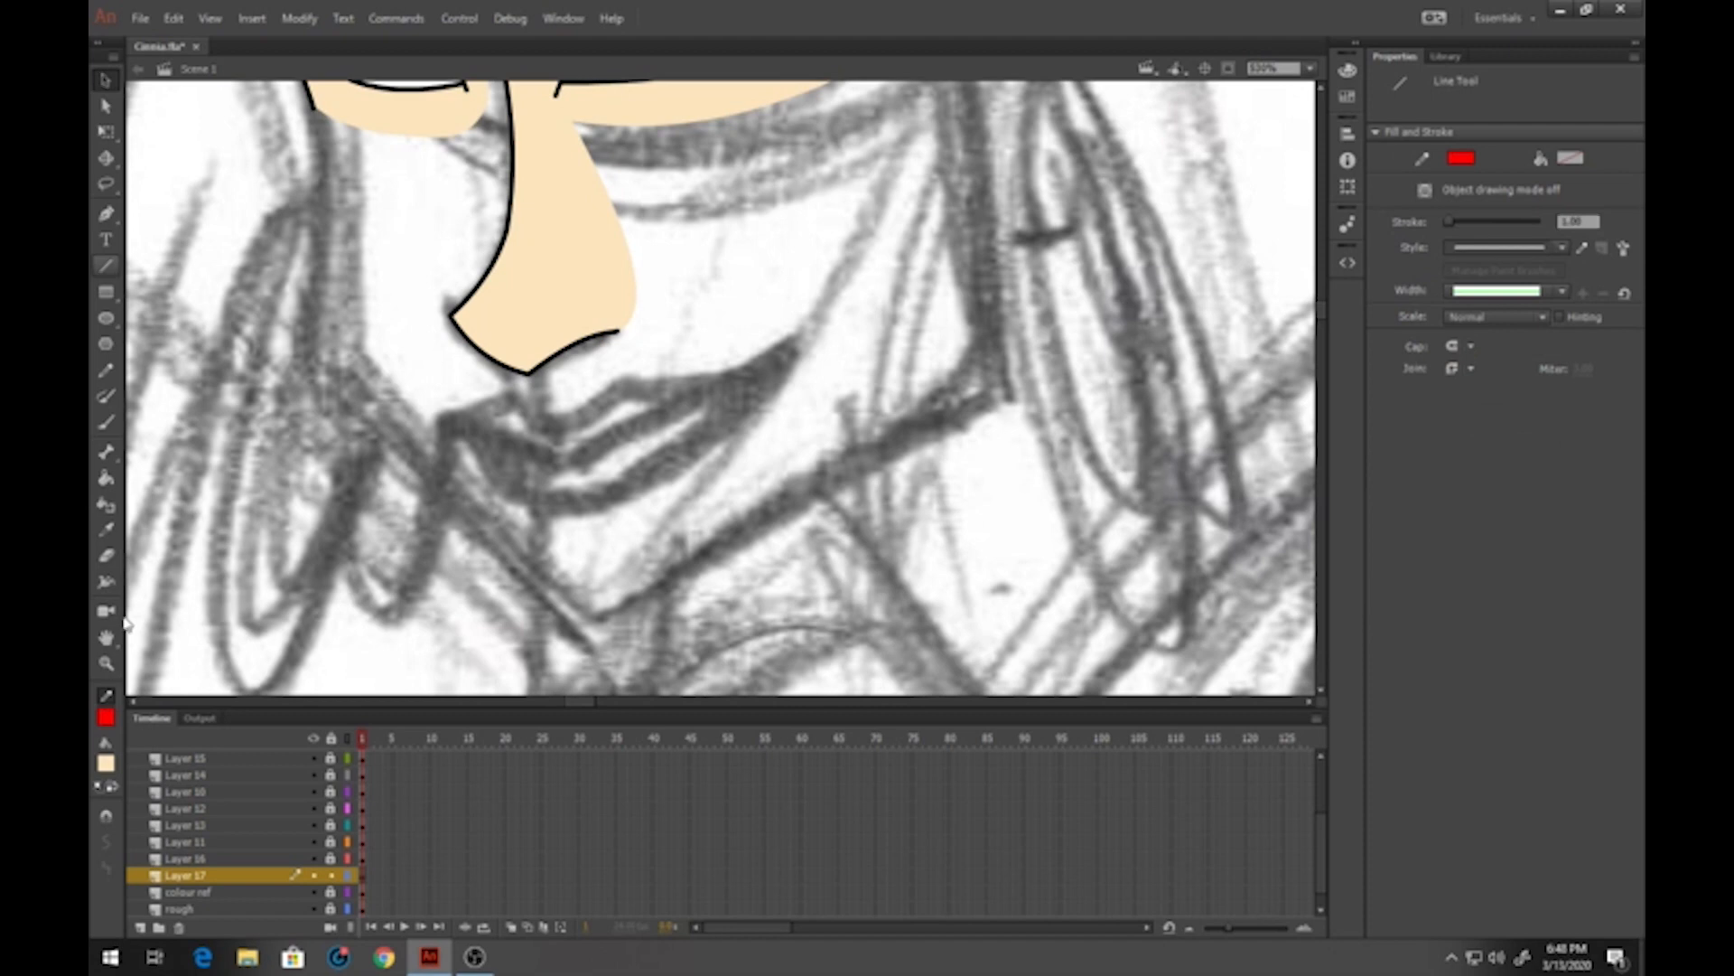
click(105, 695)
click(181, 651)
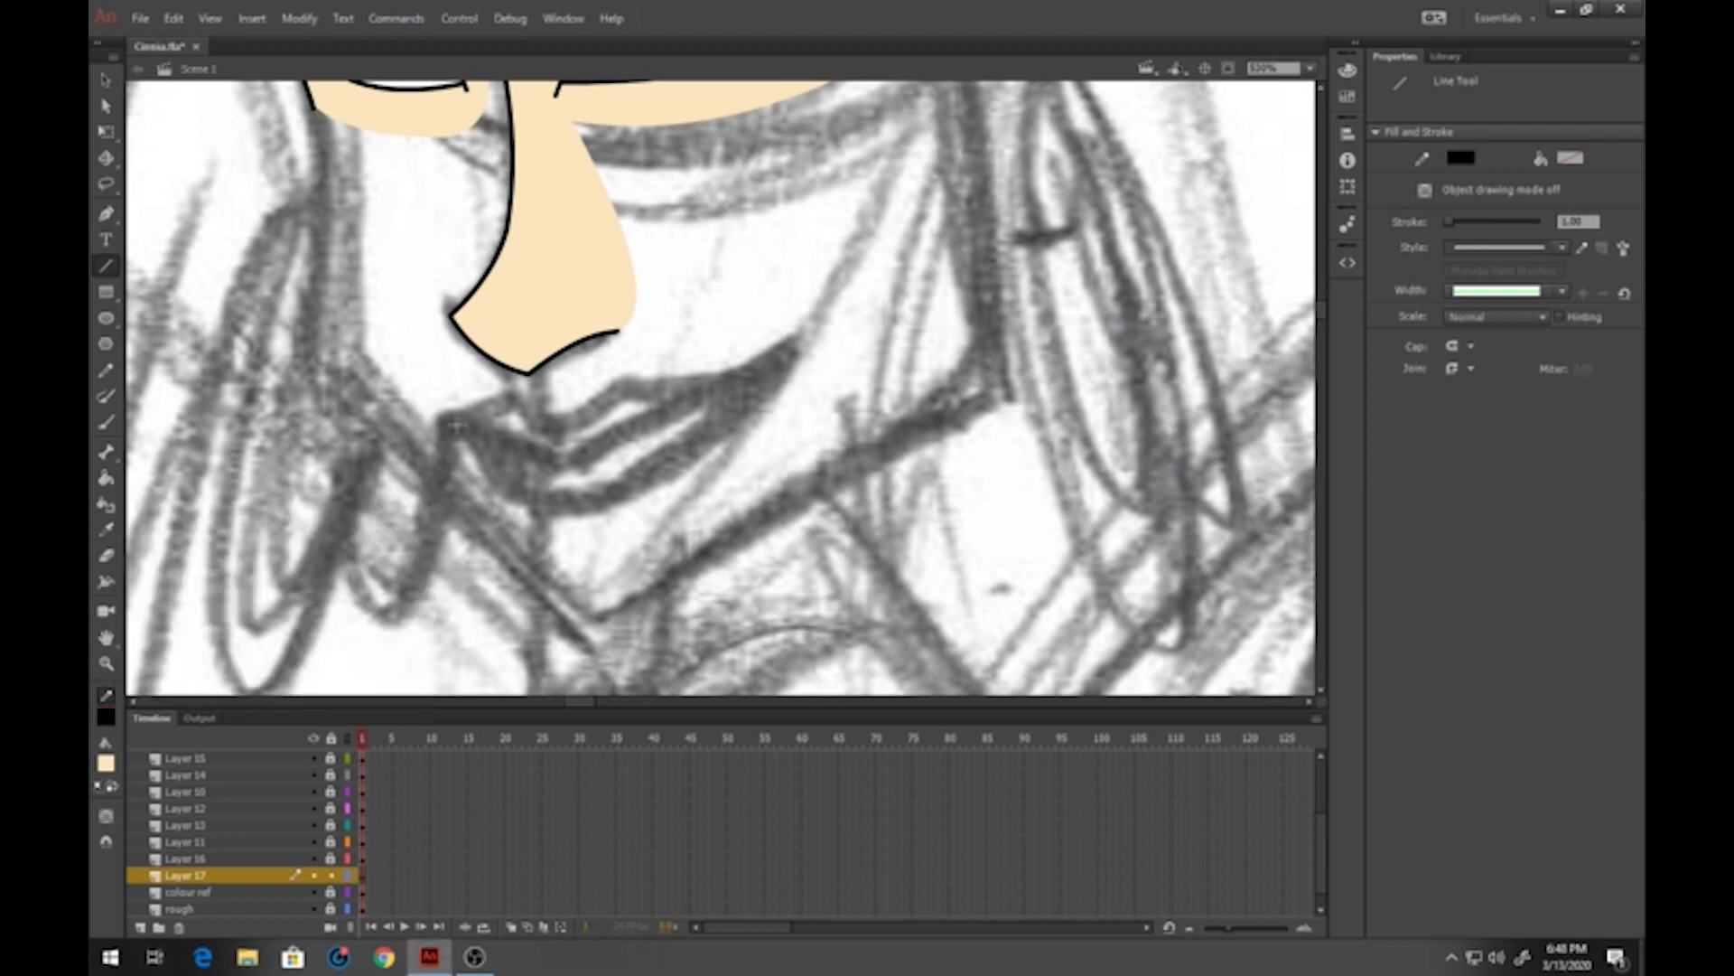
mouse_move(442, 425)
mouse_down()
mouse_move(571, 461)
mouse_move(788, 349)
mouse_move(623, 381)
mouse_move(560, 423)
mouse_move(515, 394)
mouse_move(443, 421)
mouse_up()
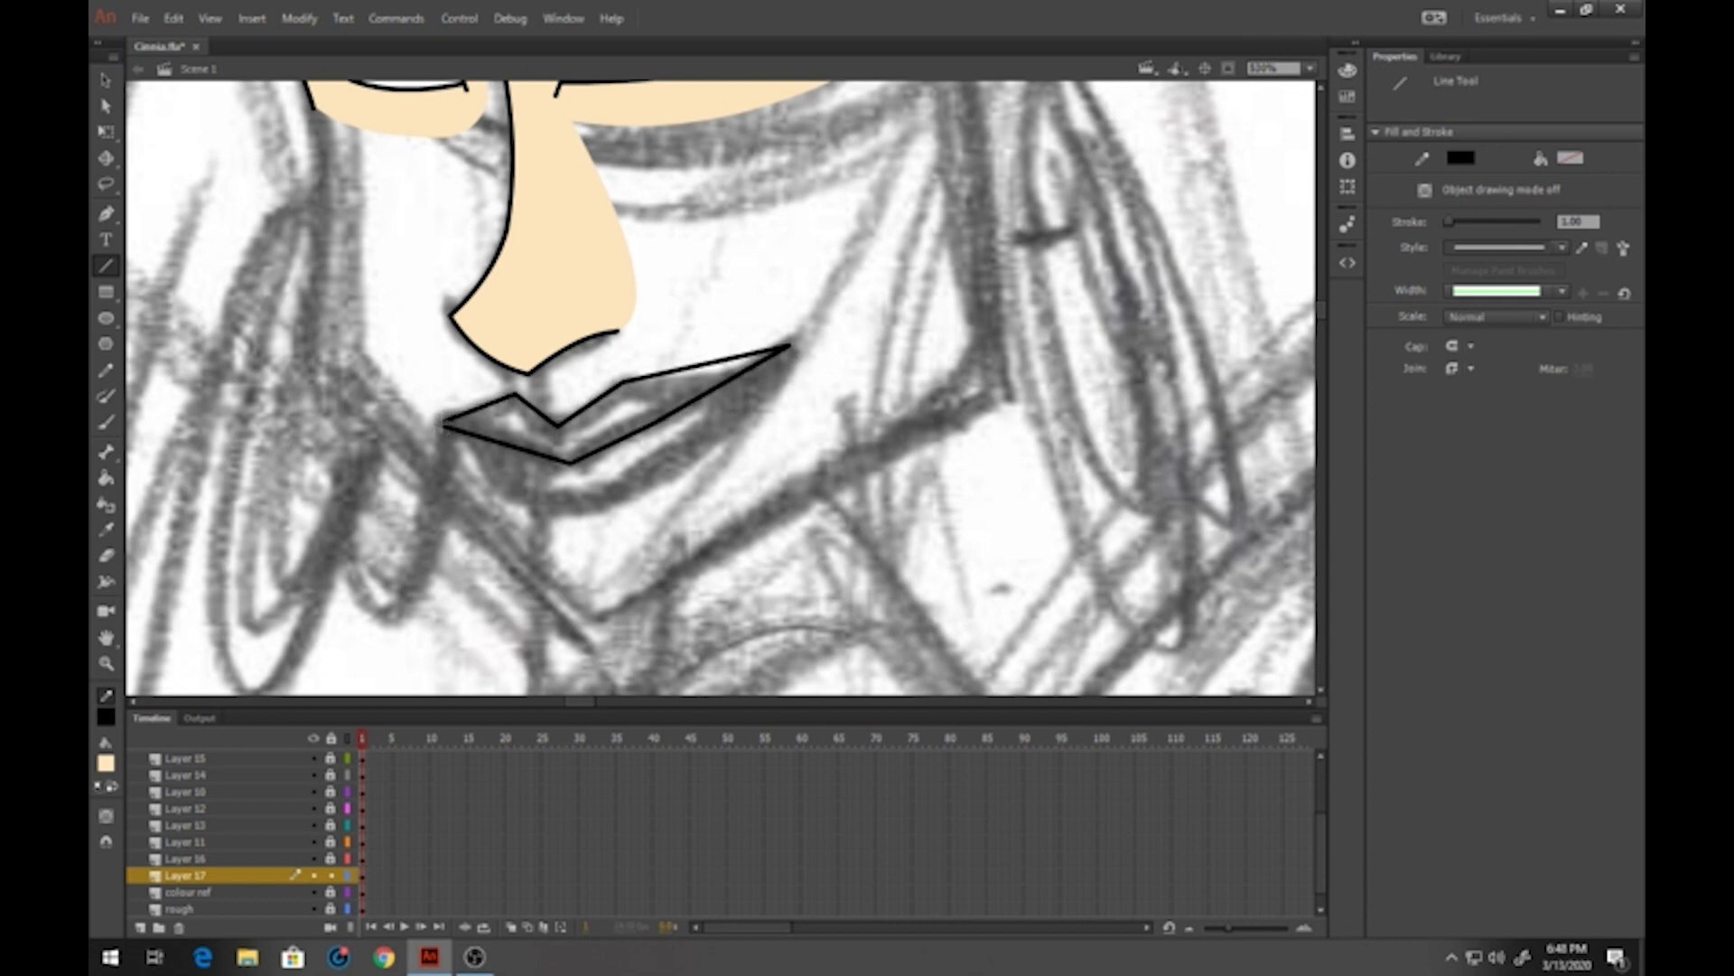
Curve the upper lip's edges to follow the sketch and adjust its peak below the nose
key(v)
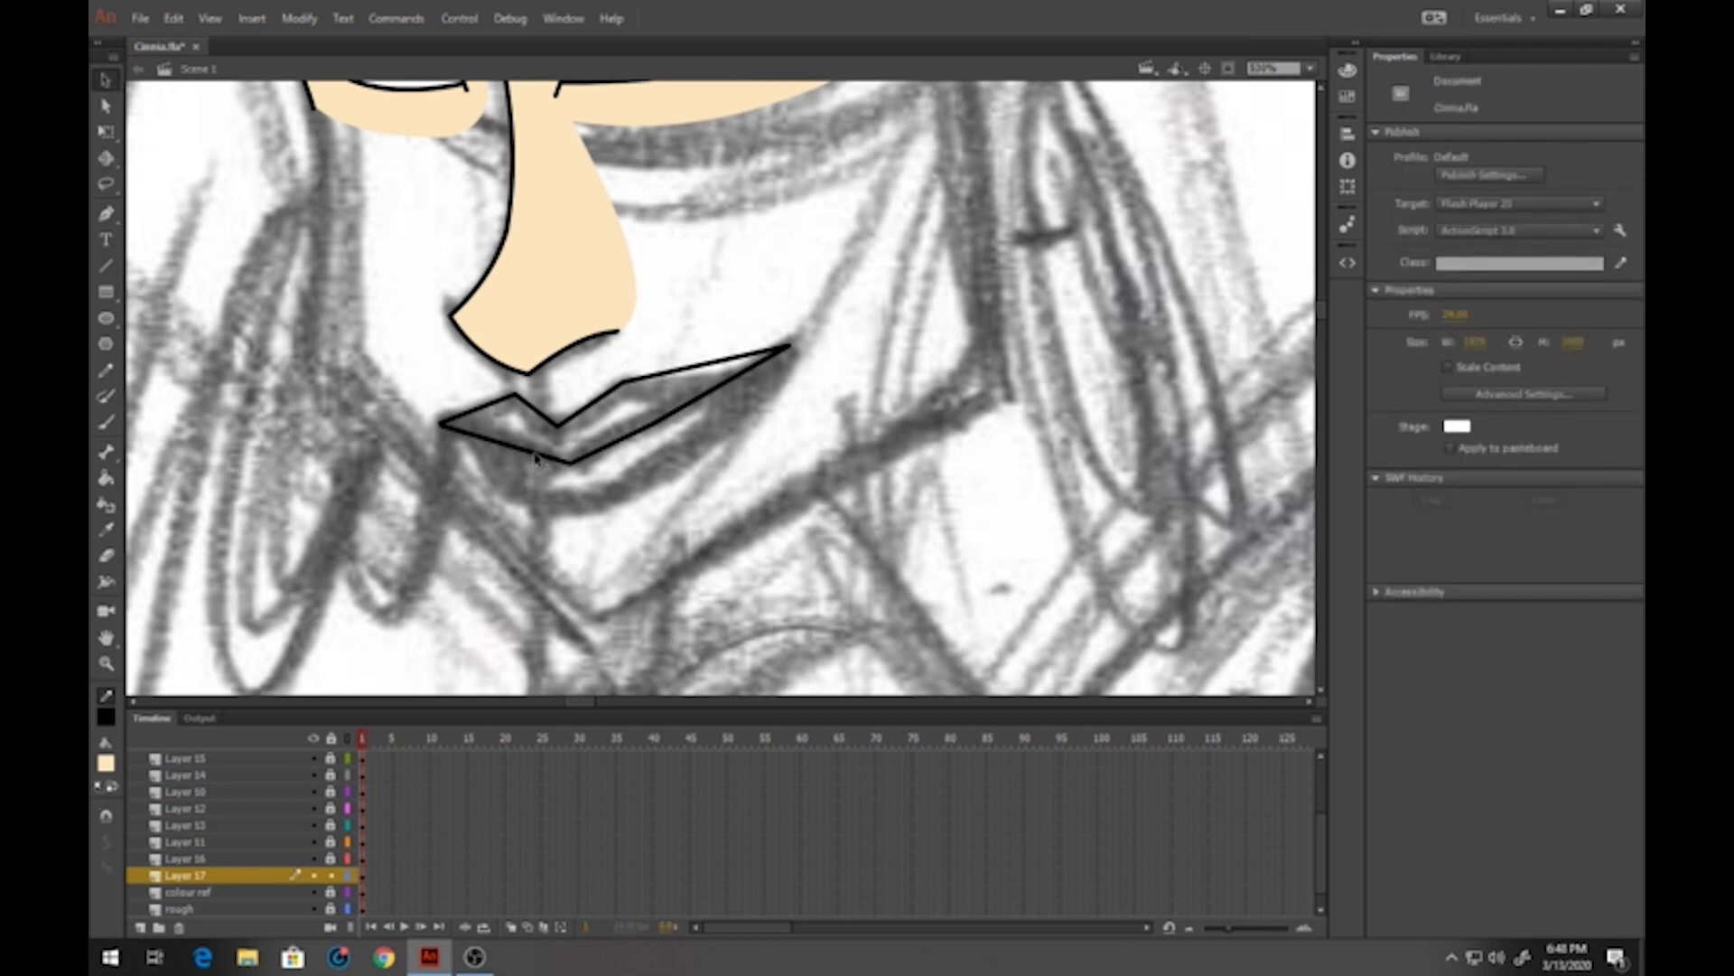
drag(535, 454, 532, 447)
drag(683, 408, 532, 419)
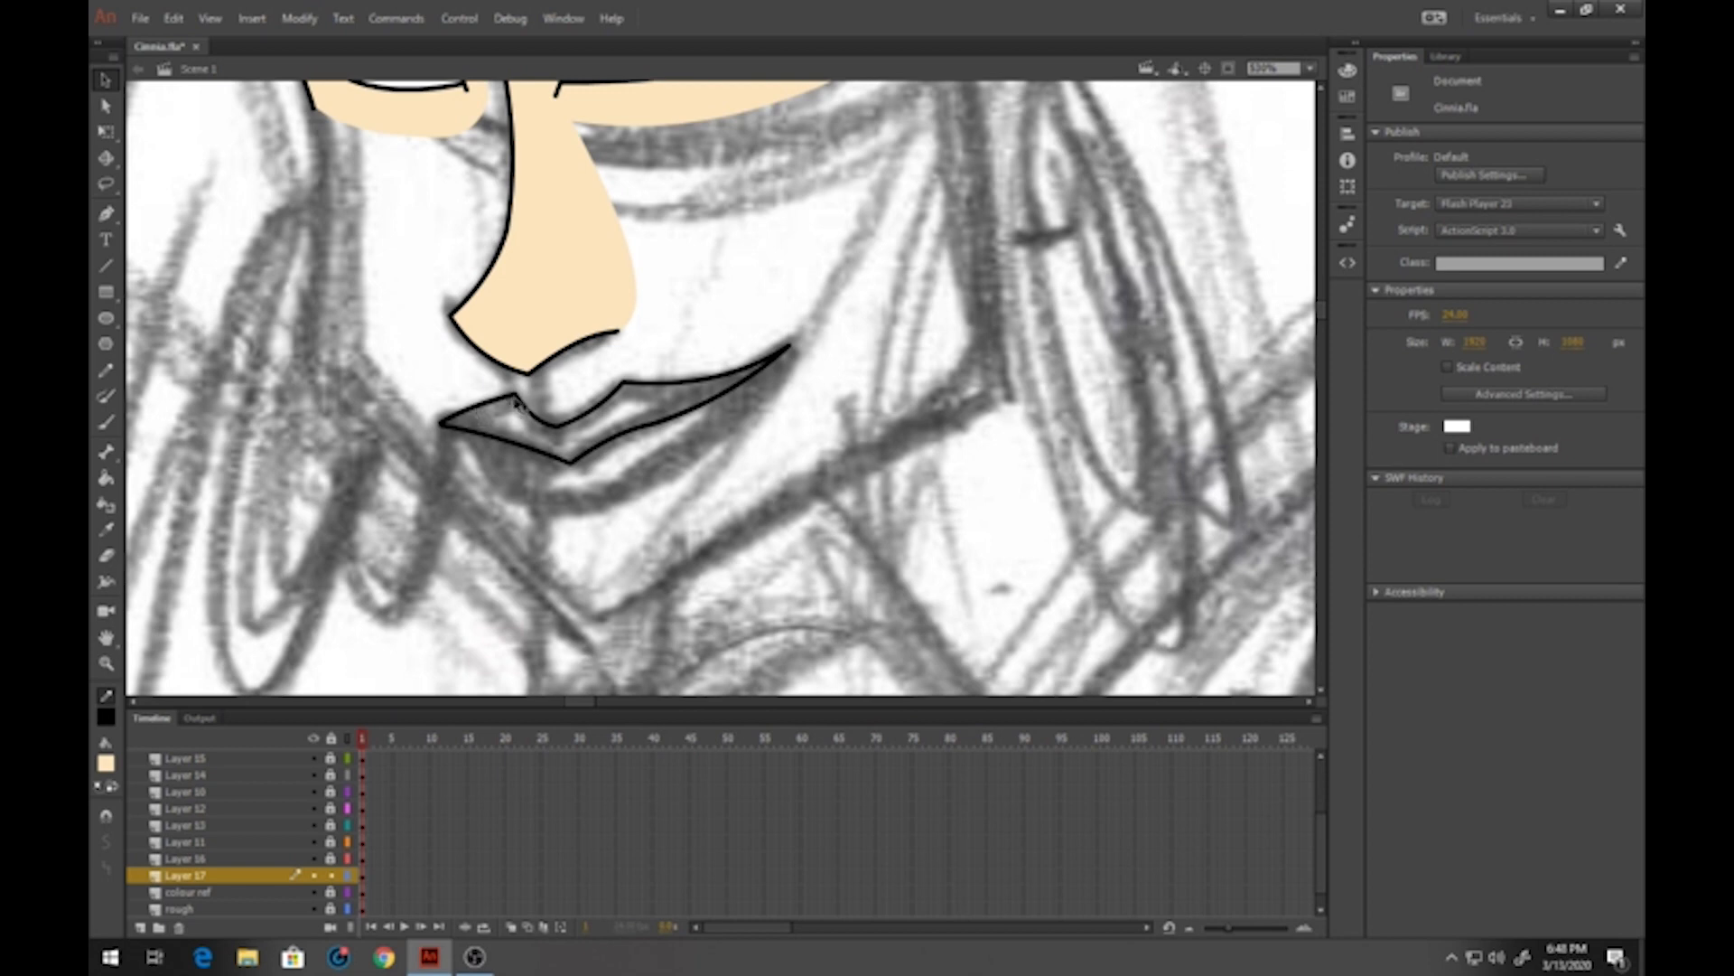
mouse_move(514, 404)
mouse_down()
mouse_move(481, 412)
mouse_move(482, 470)
mouse_move(568, 509)
mouse_move(678, 471)
mouse_move(788, 348)
mouse_up()
Draw the lower lip in black with a short tick at the nearer mouth corner, and round the lip's underside to match the sketch
click(106, 266)
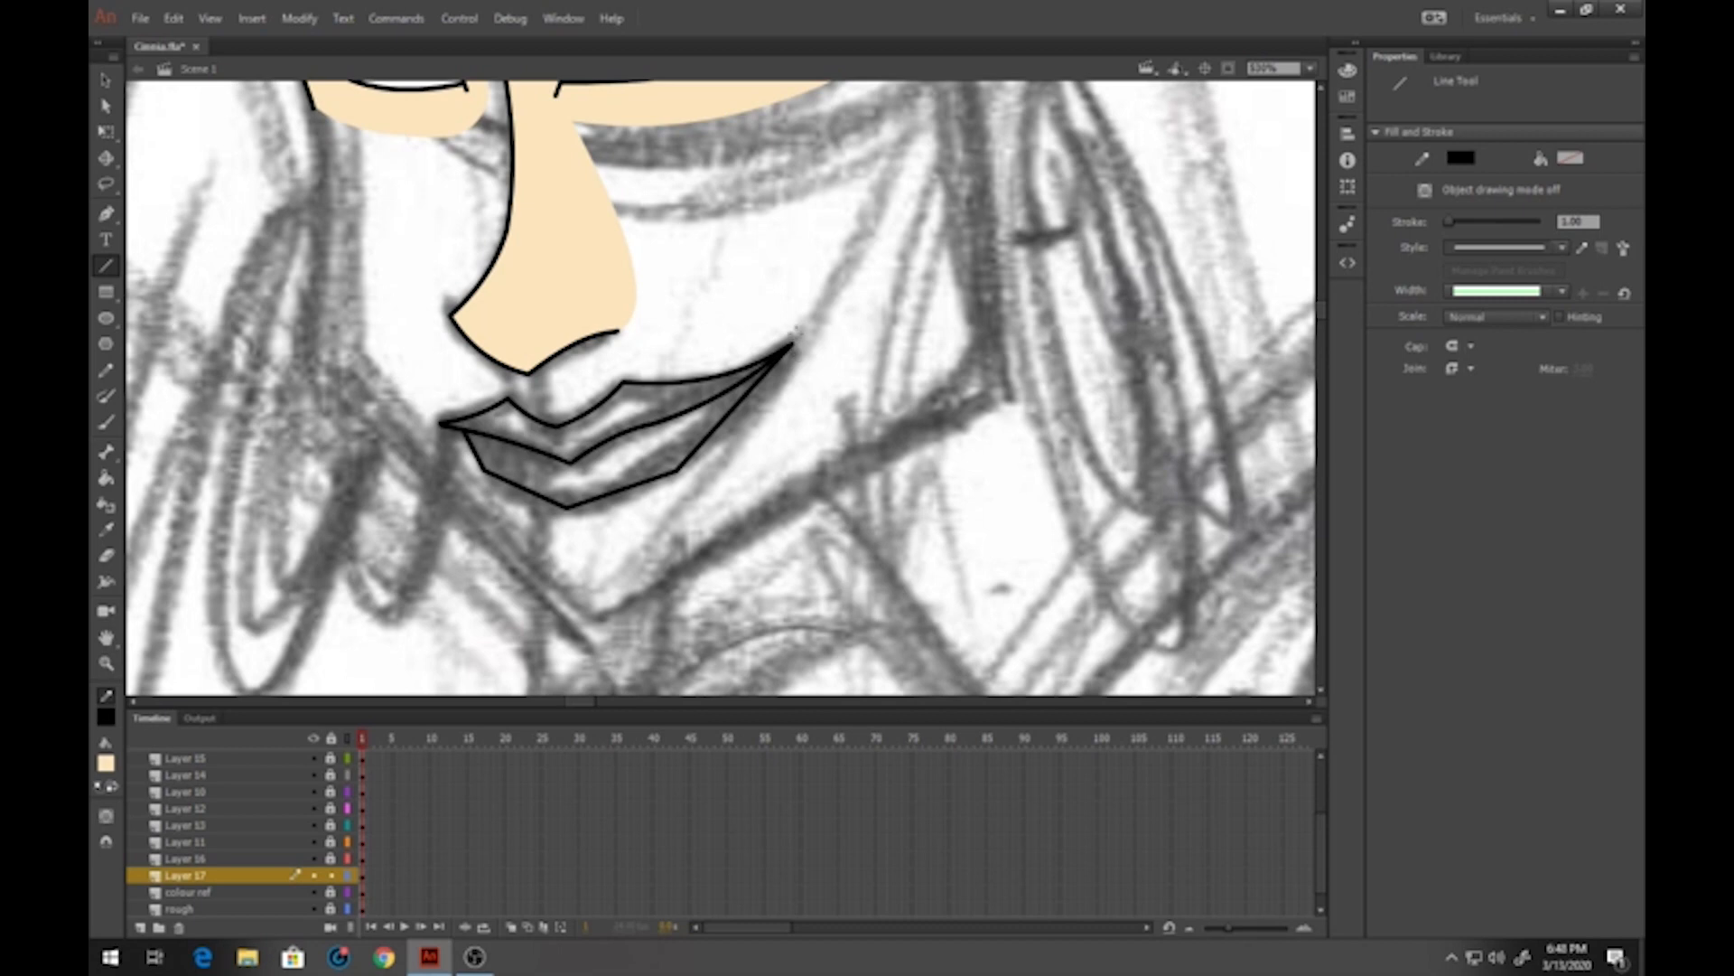
click(105, 79)
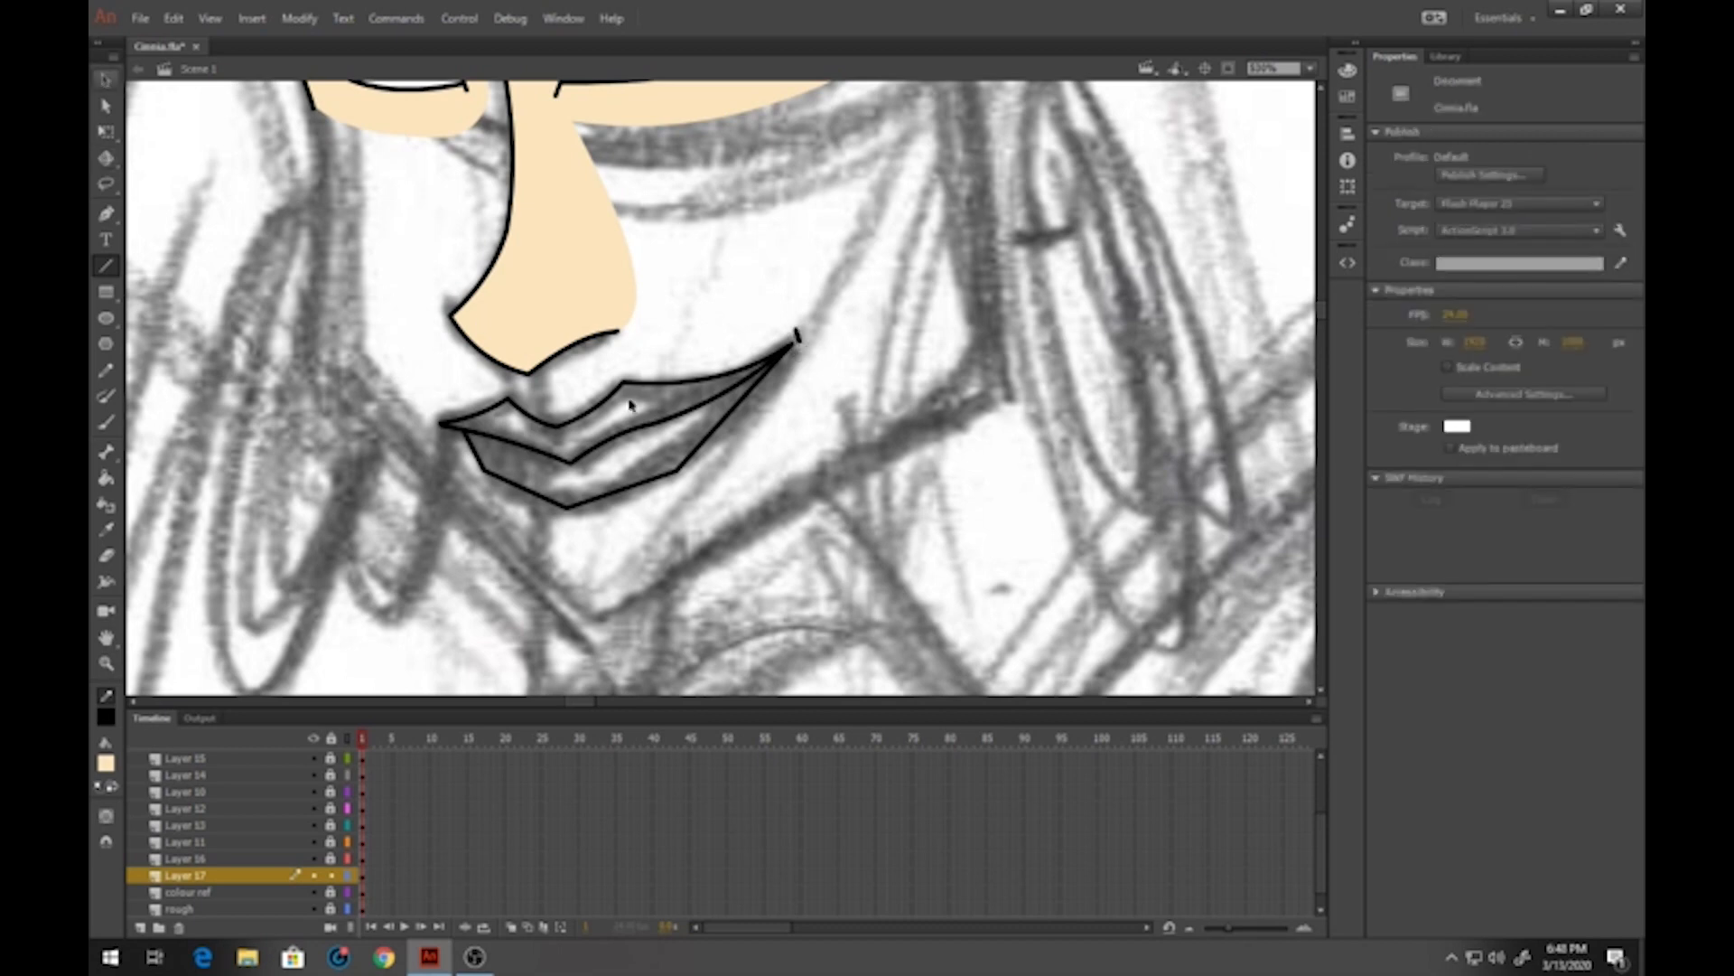
drag(713, 441, 719, 442)
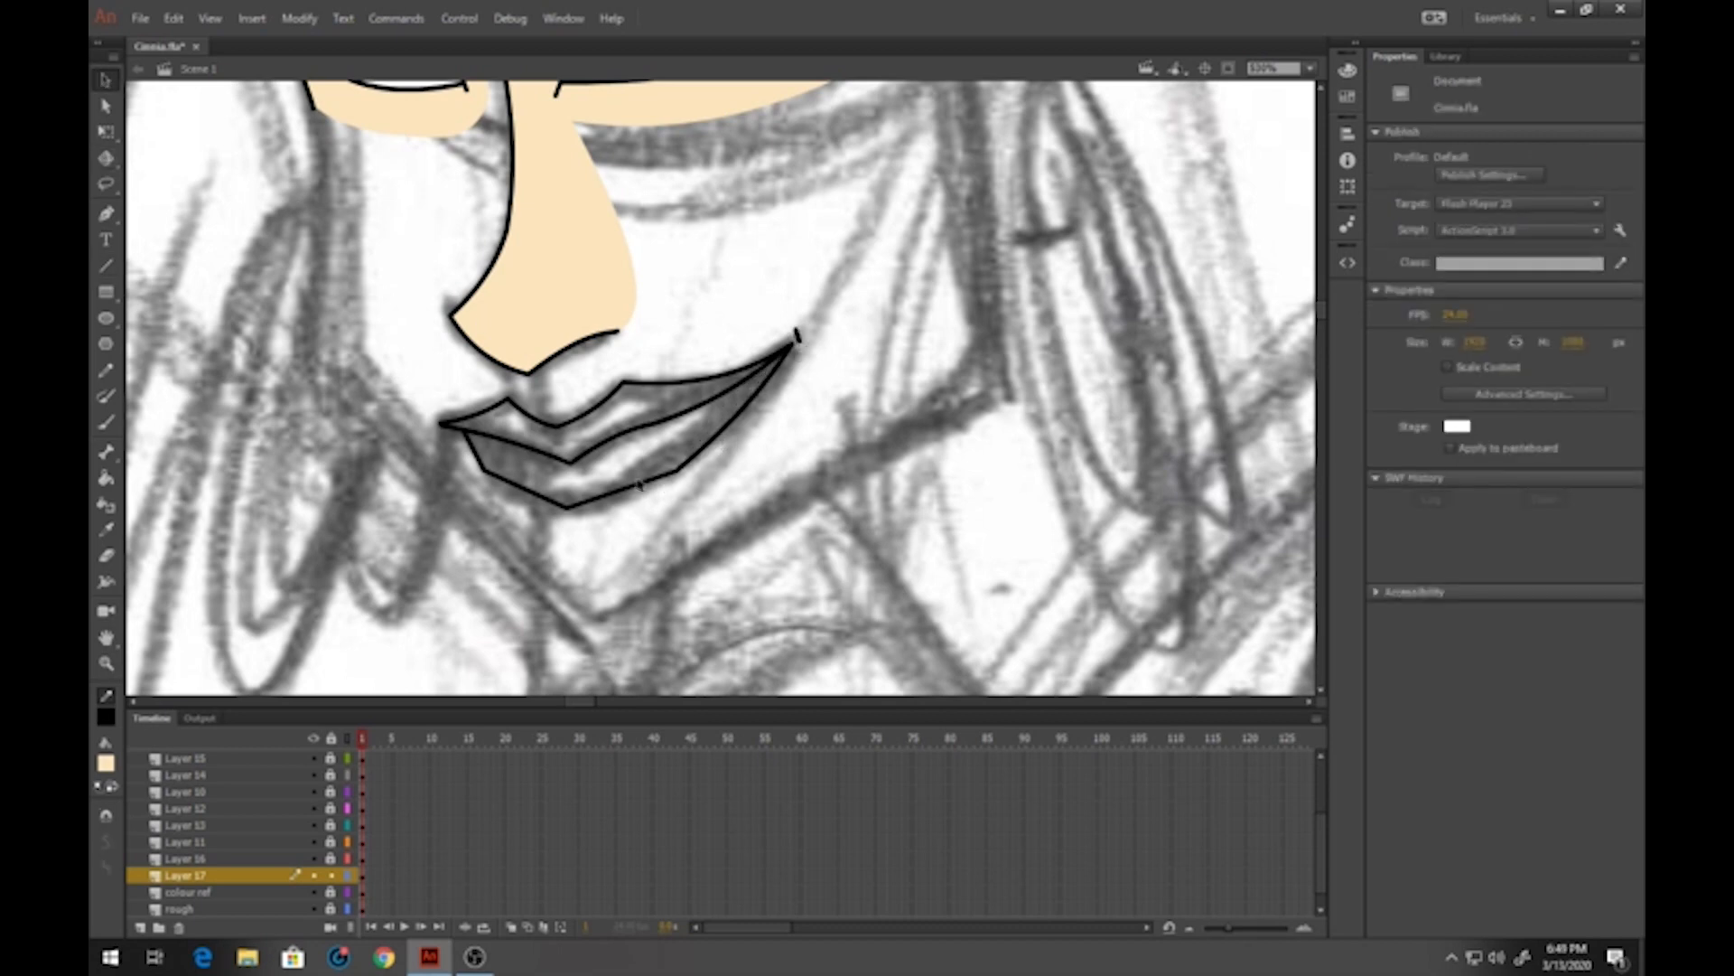
drag(639, 485, 535, 516)
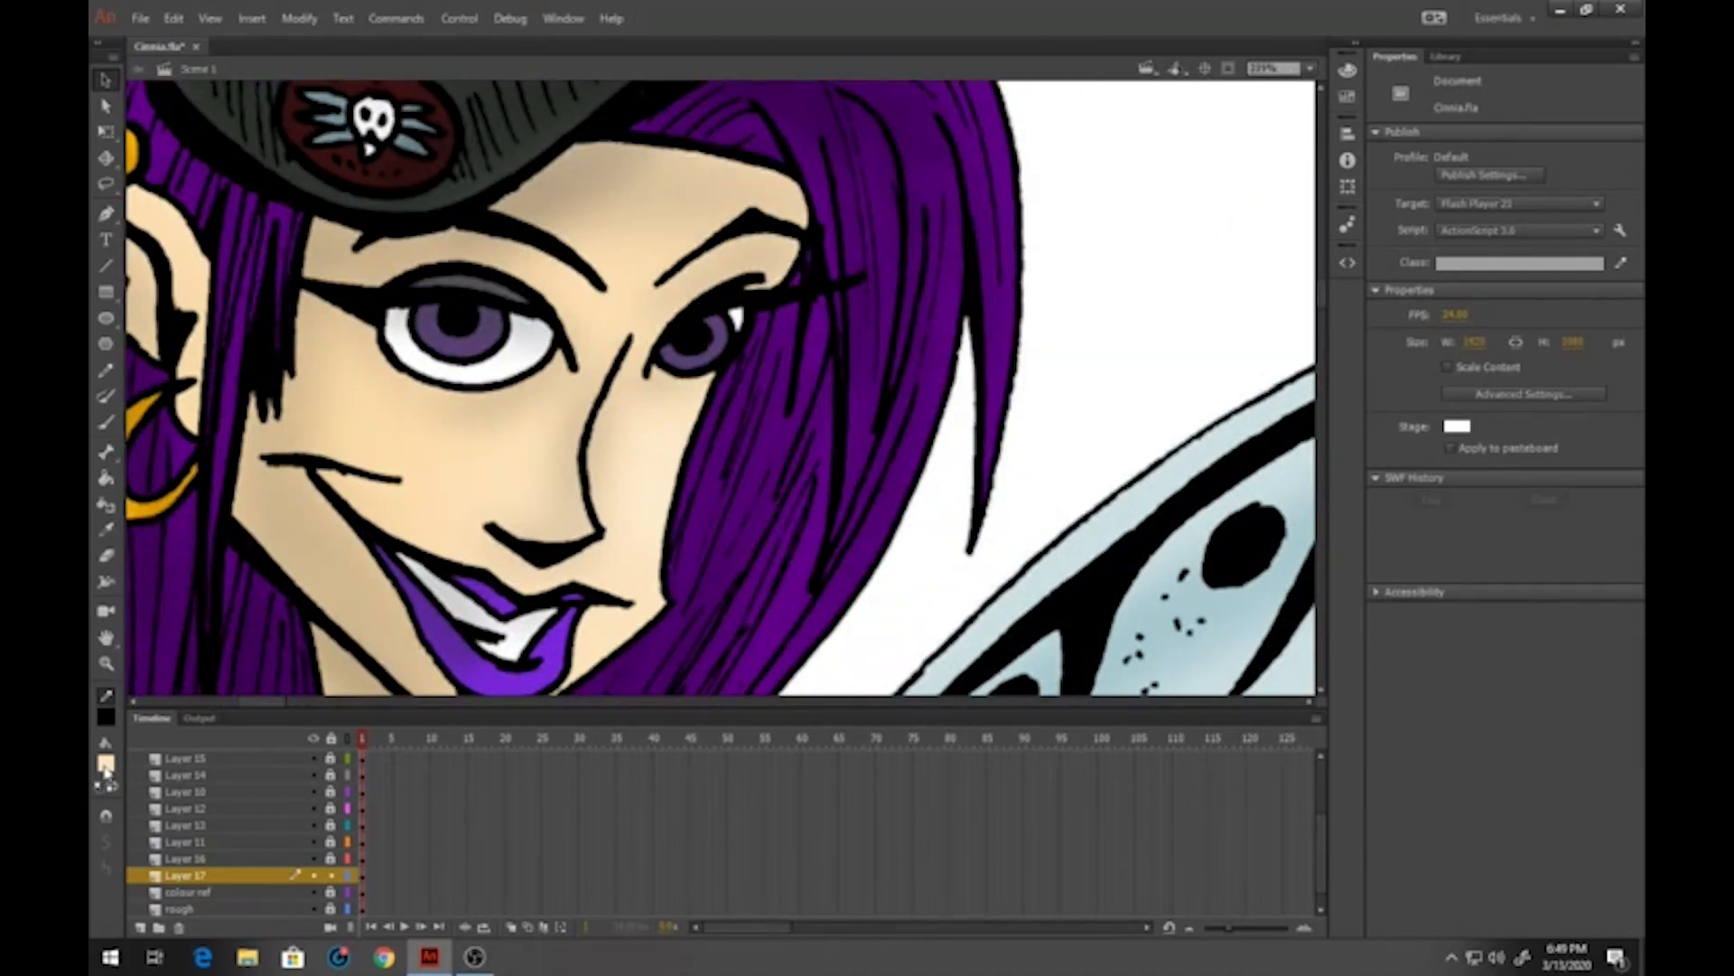
Fill the upper and lower lips with the purple sampled from the lower lip in the colour reference
click(106, 765)
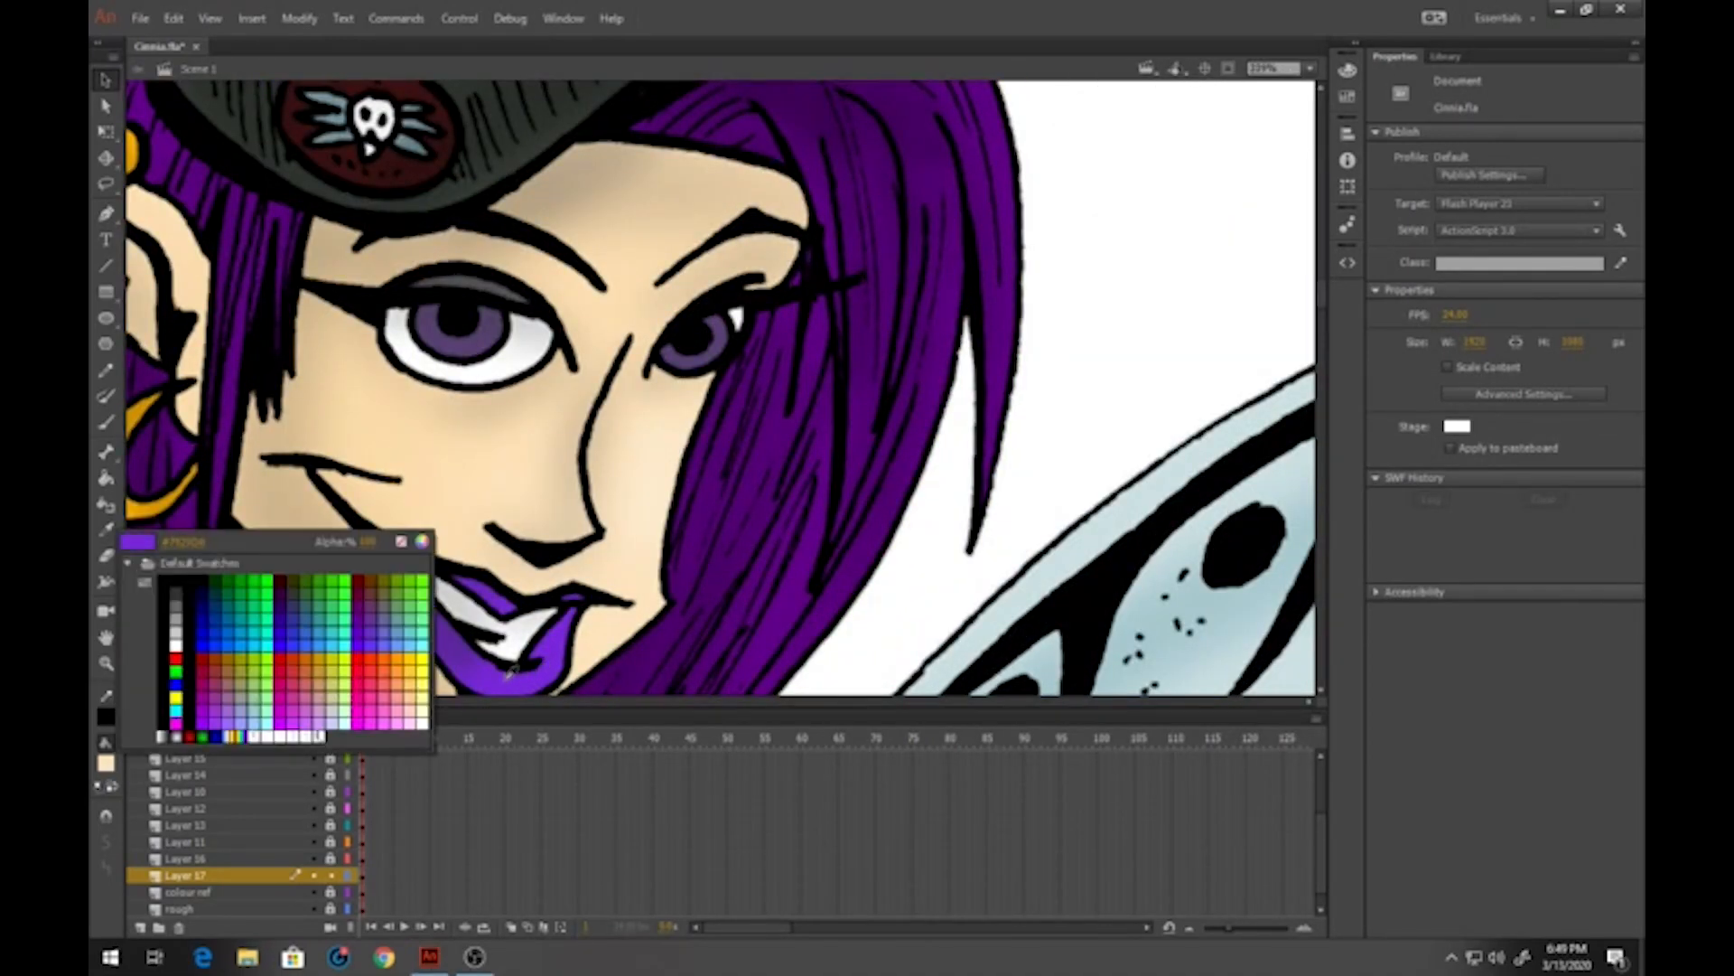
click(520, 673)
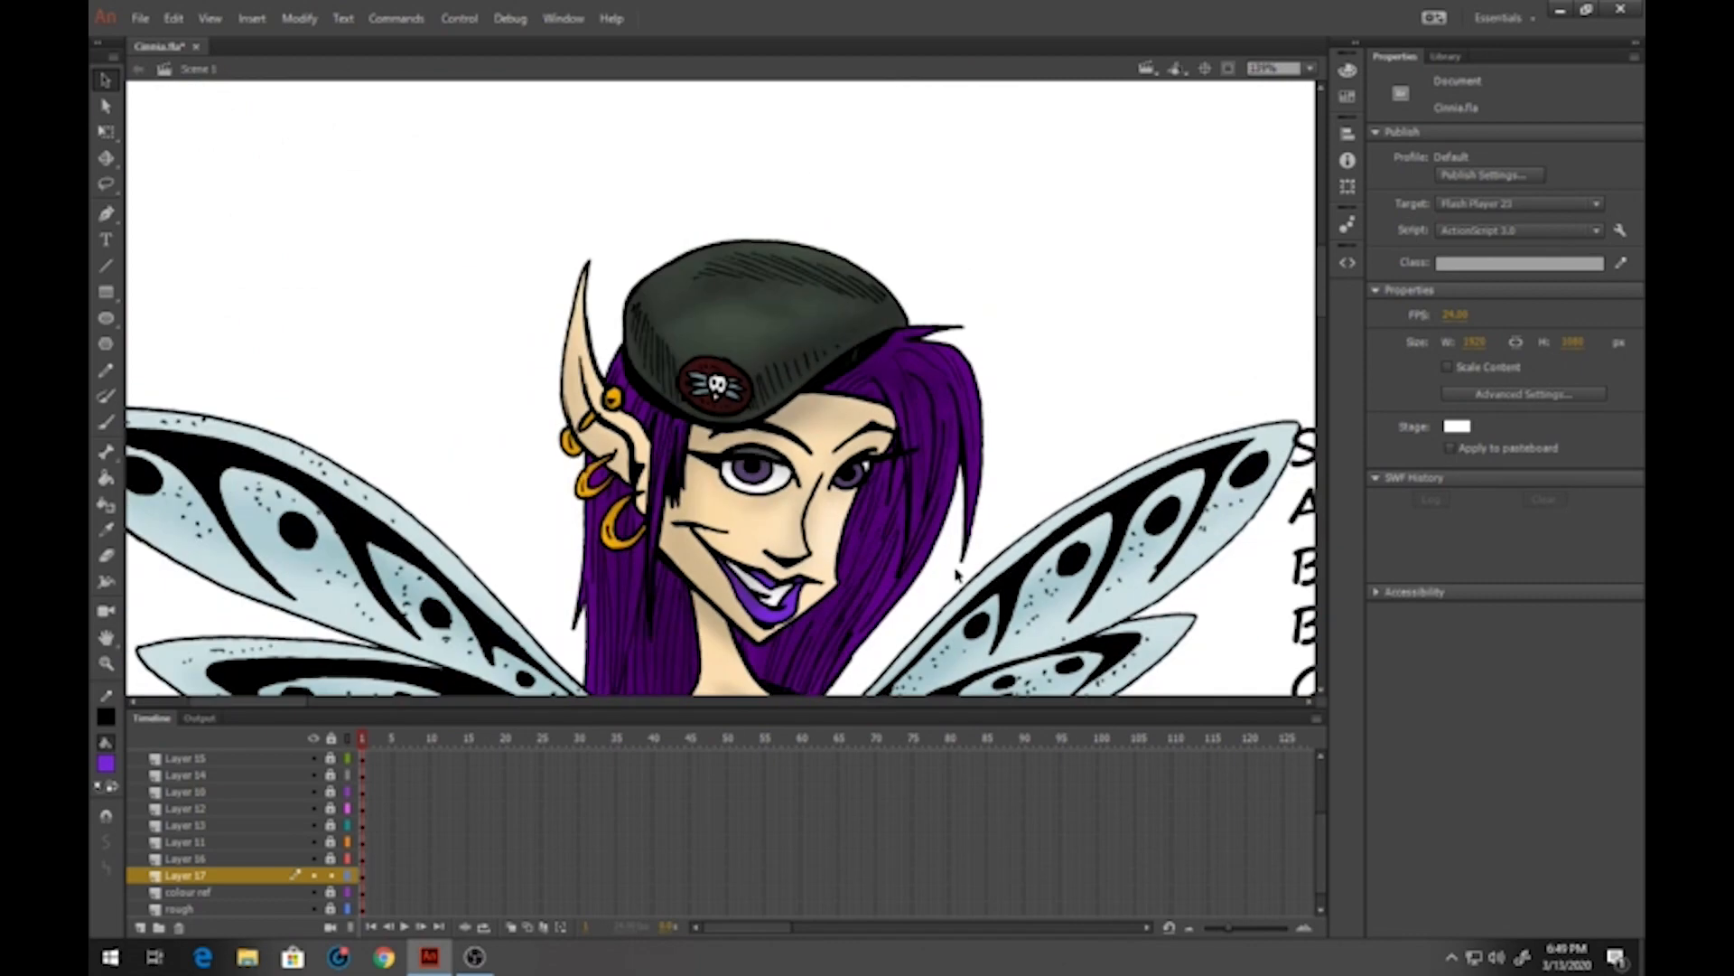
key(ctrl+minus)
key(ctrl+minus)
mouse_move(962, 527)
mouse_down()
mouse_move(719, 423)
mouse_move(553, 393)
mouse_up()
drag(928, 411, 594, 349)
scroll(727, 395, up, 7)
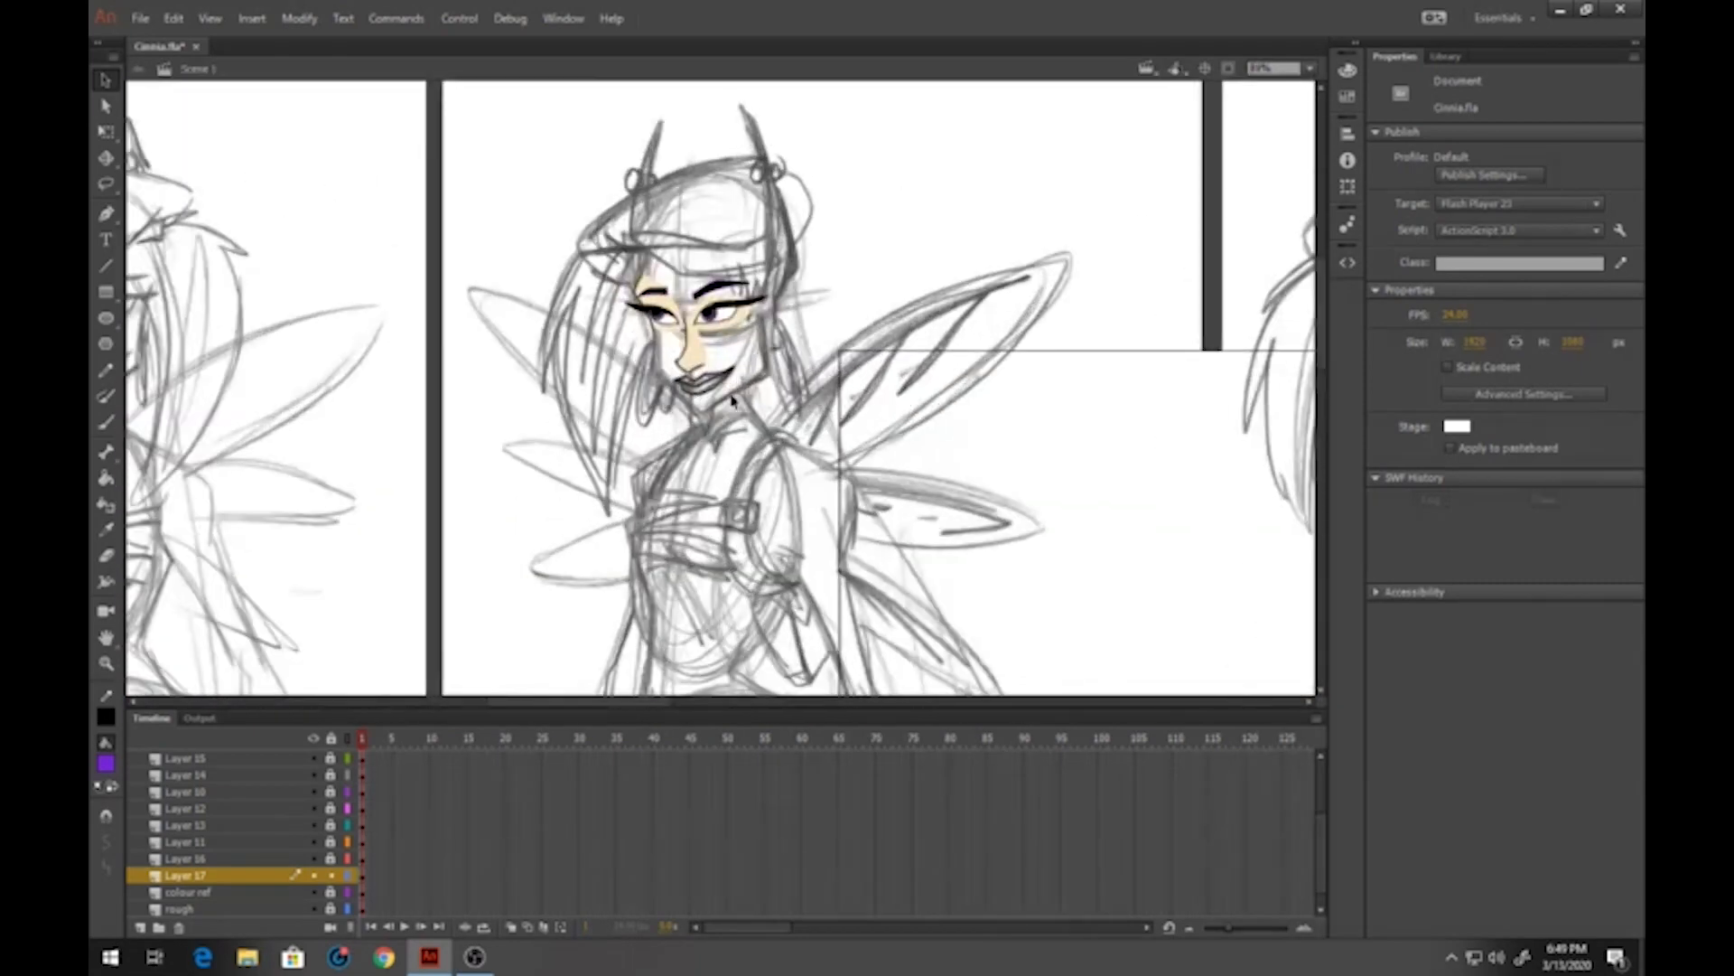
scroll(625, 413, up, 2)
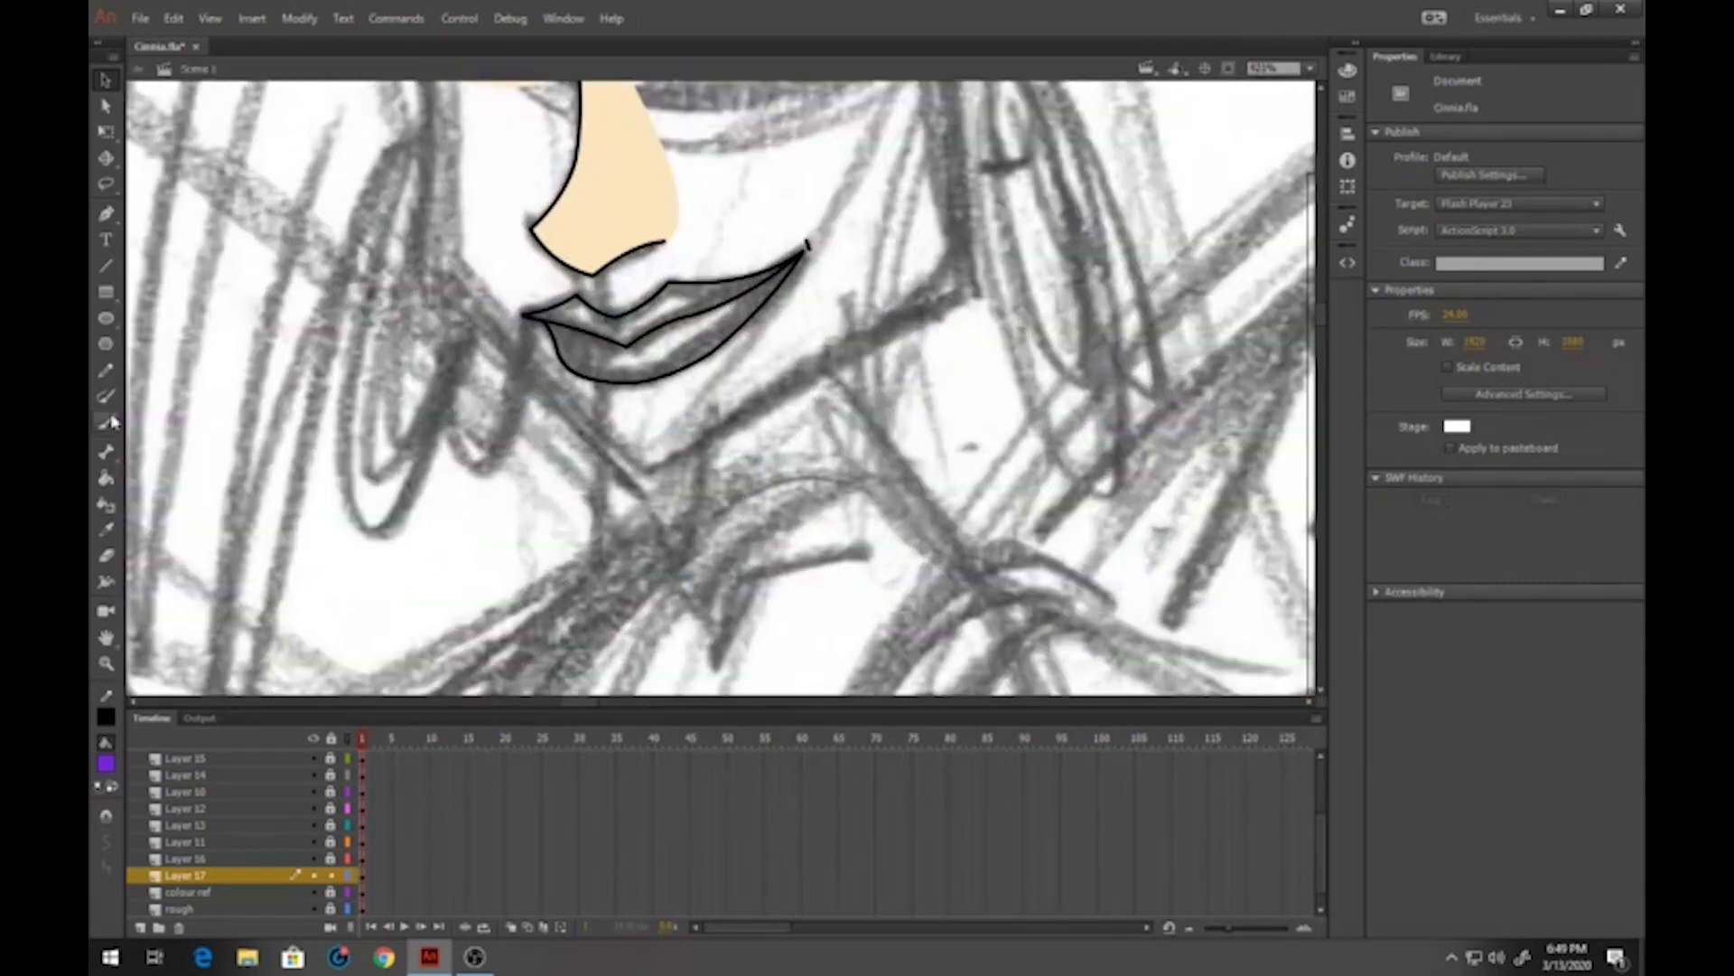
click(106, 478)
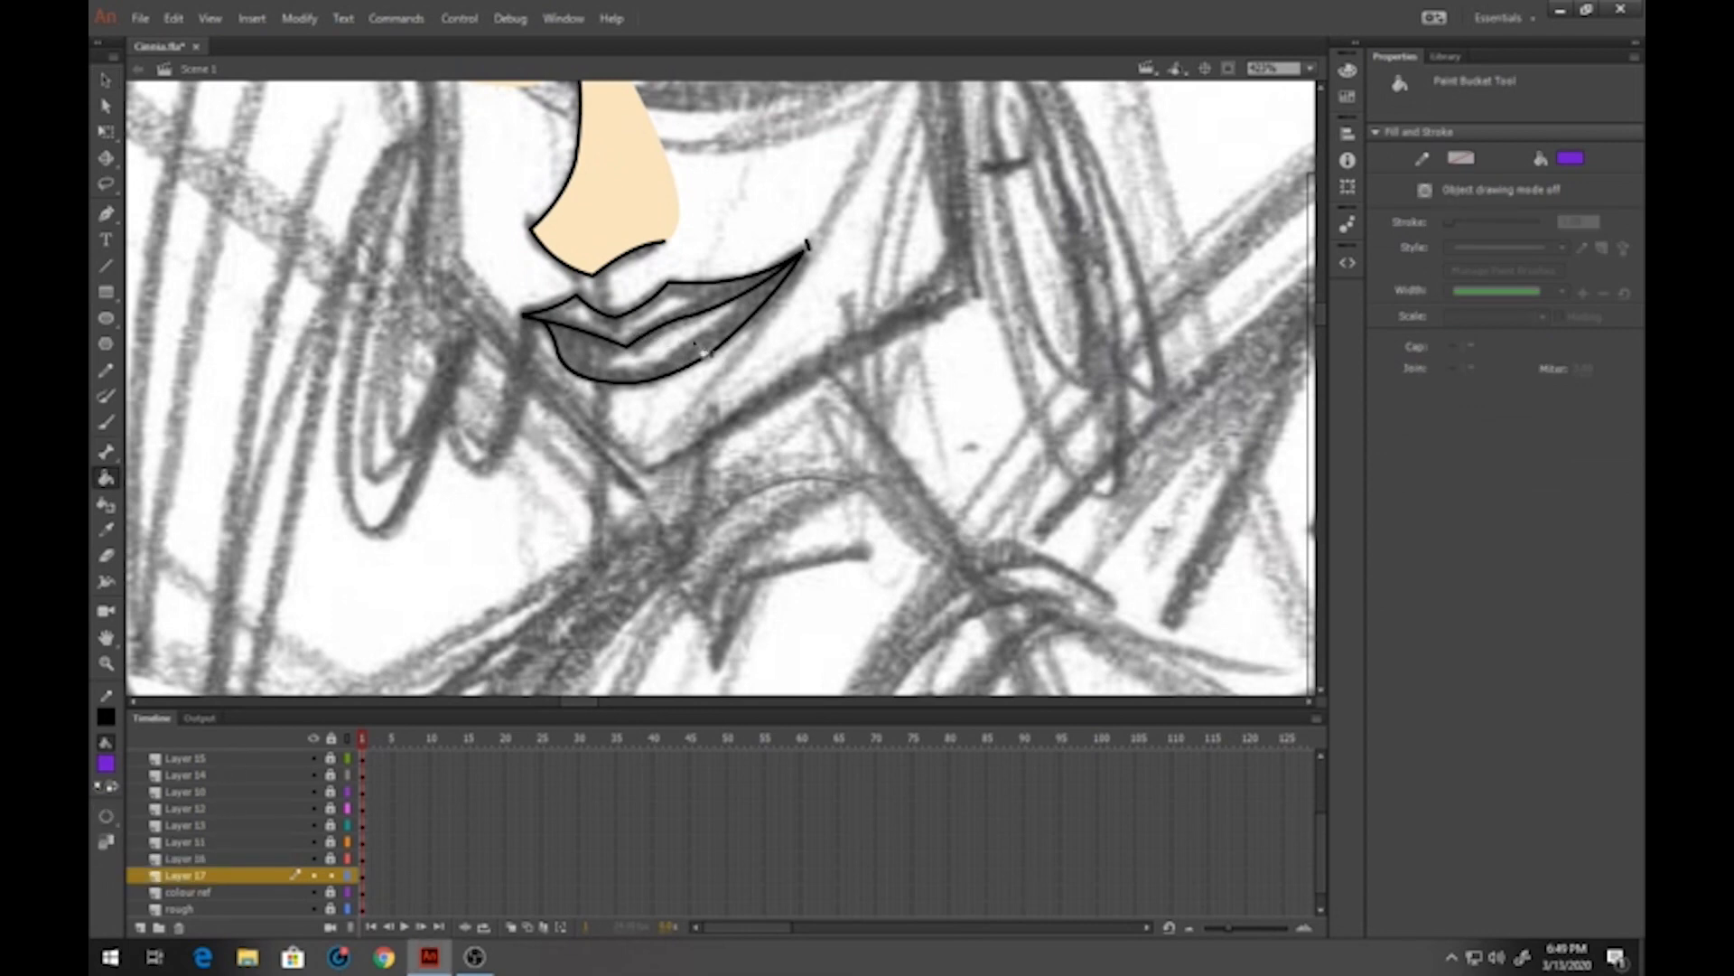
click(724, 366)
click(701, 307)
click(105, 79)
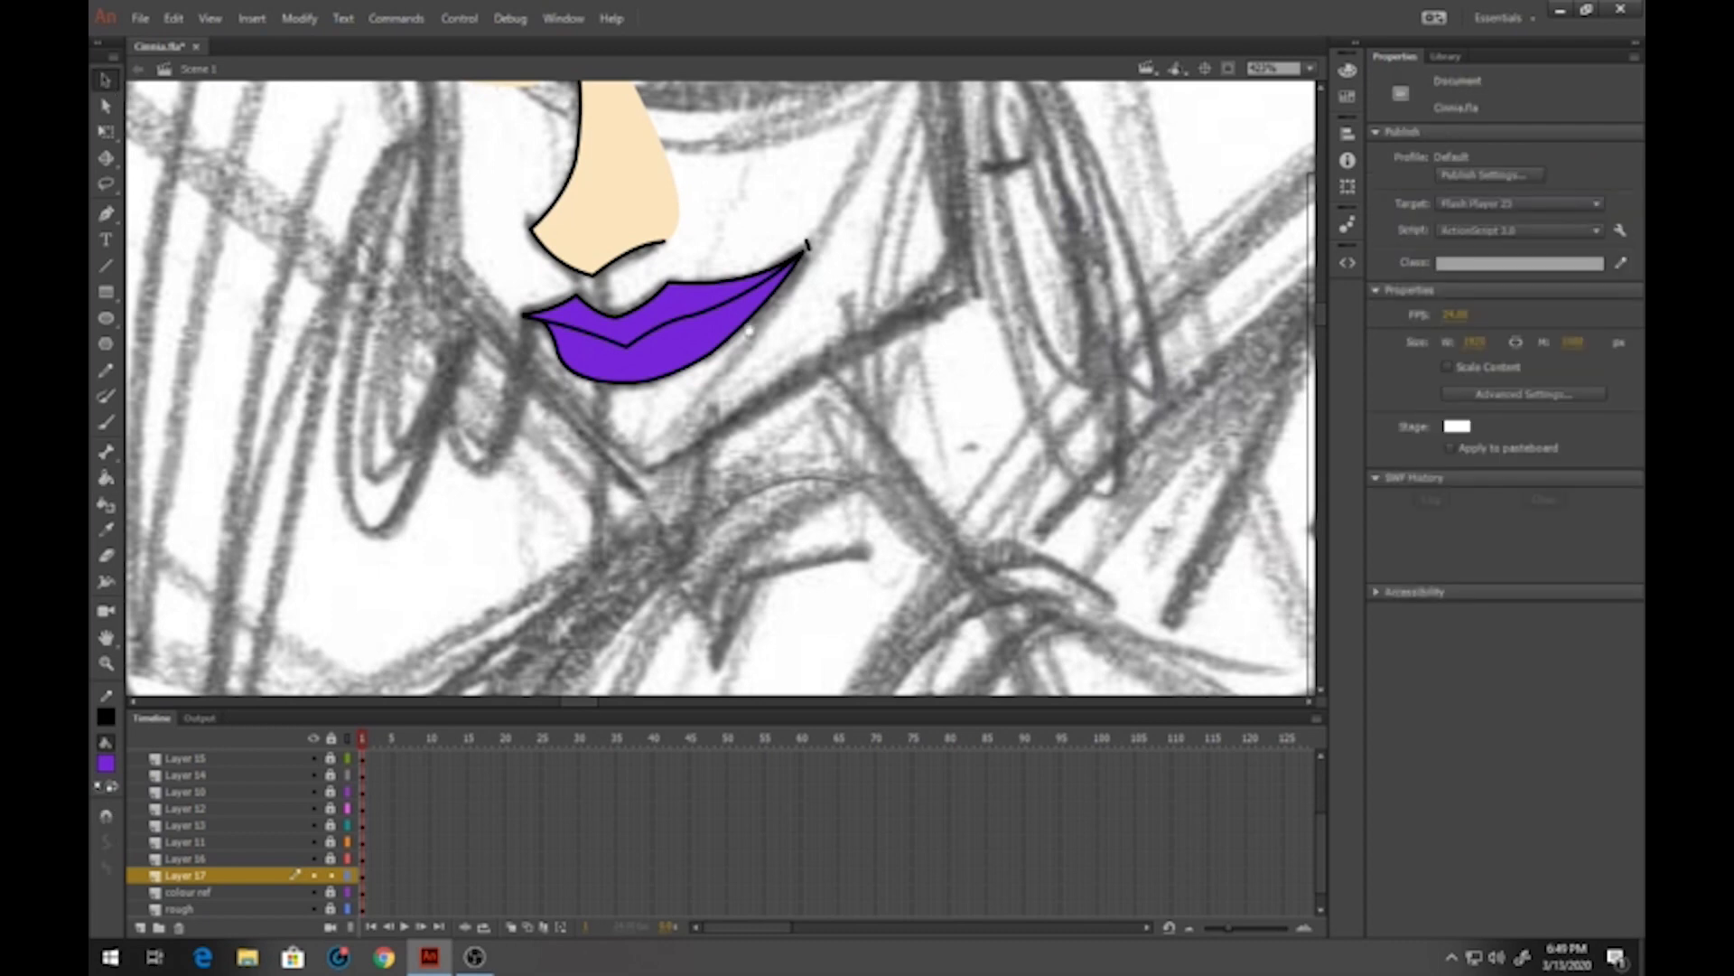
Convert the complete lips artwork into a graphic symbol named cinnia-34-mouth and show Layer 17 as outlines
scroll(759, 375, up, 2)
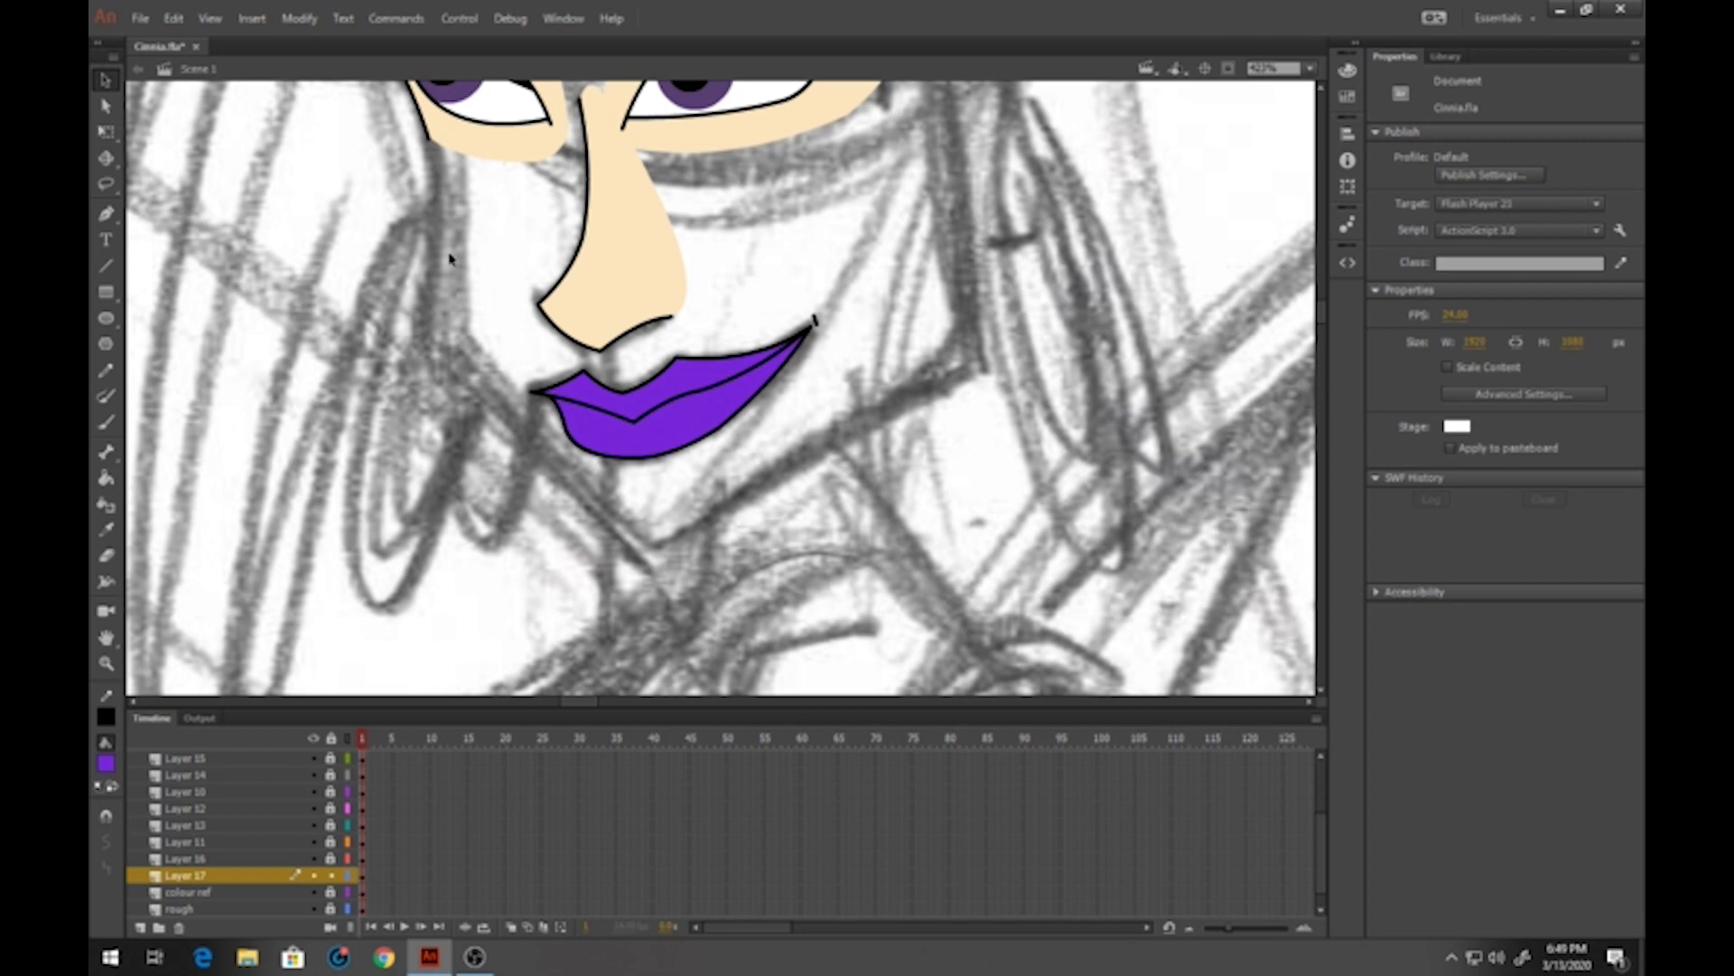
drag(449, 259, 896, 522)
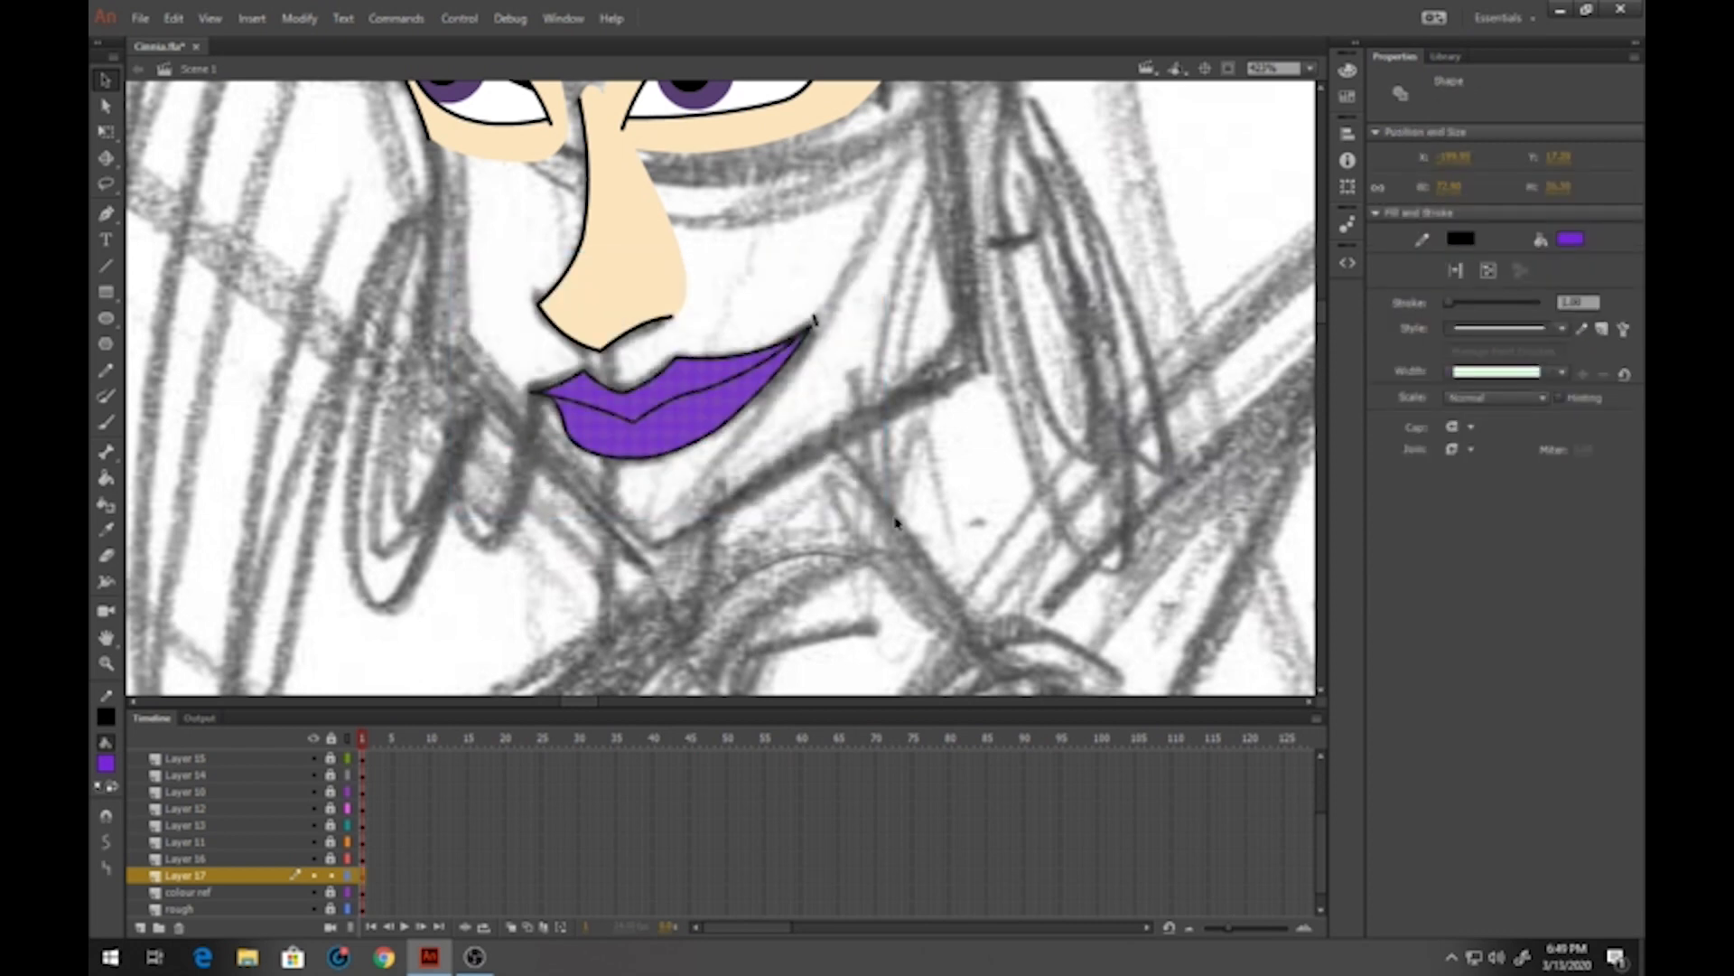
key(F8)
text(sh)
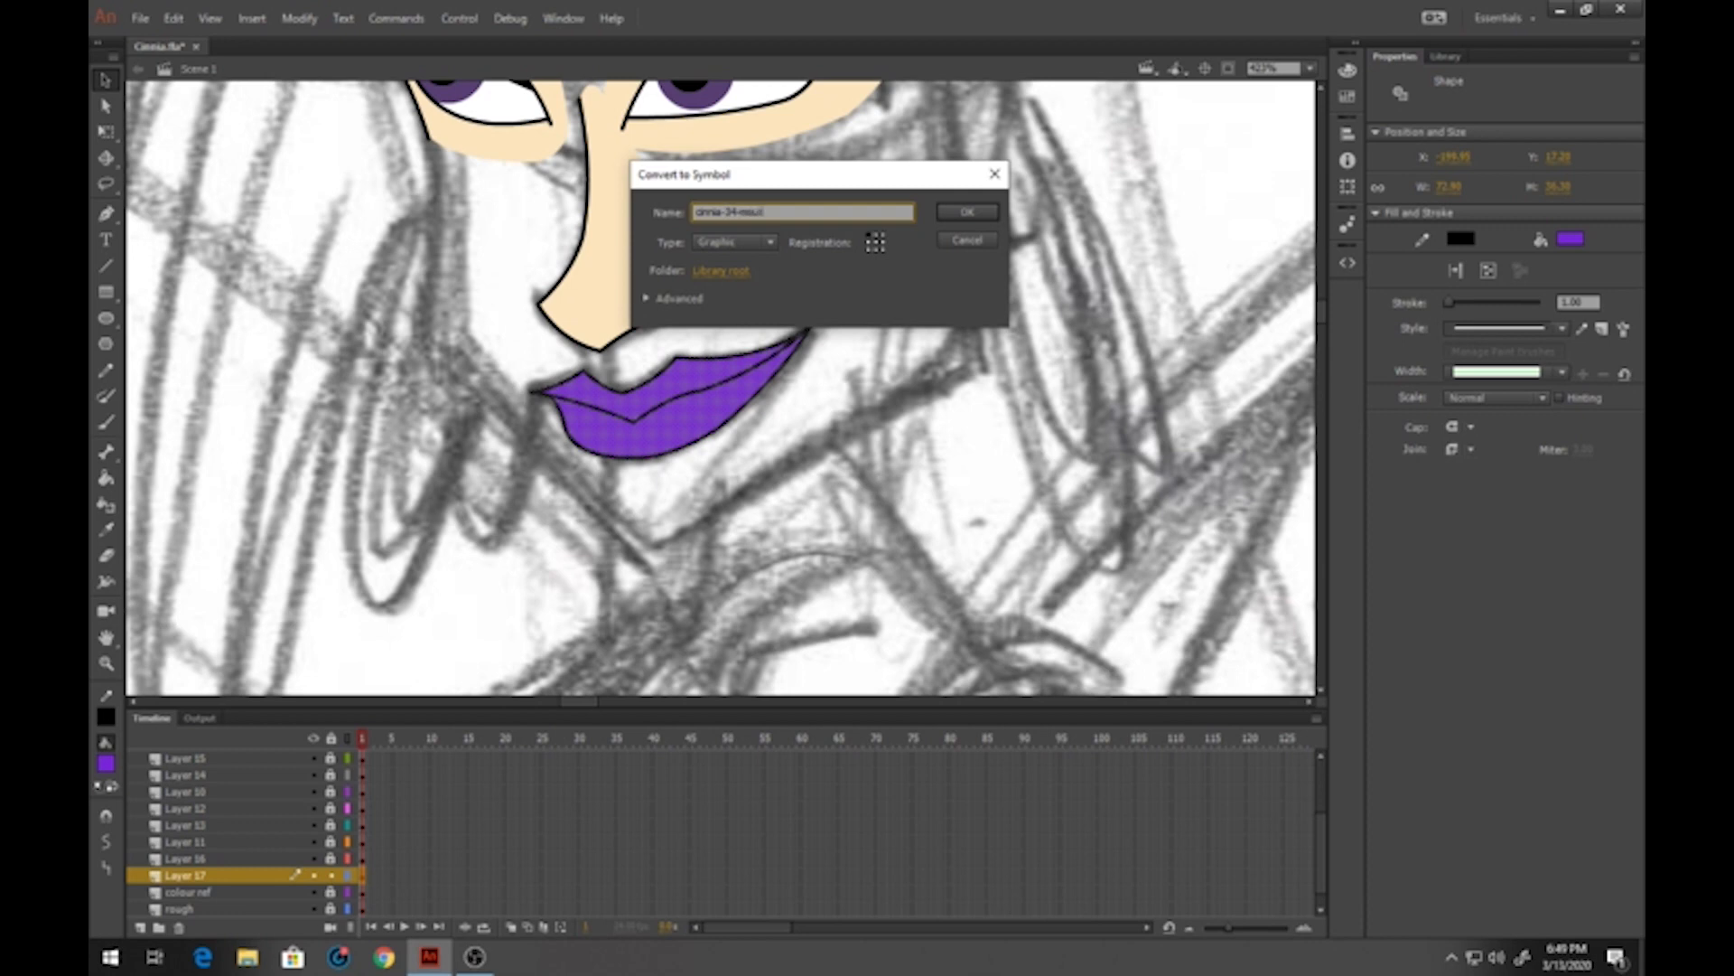
text(h)
key(Return)
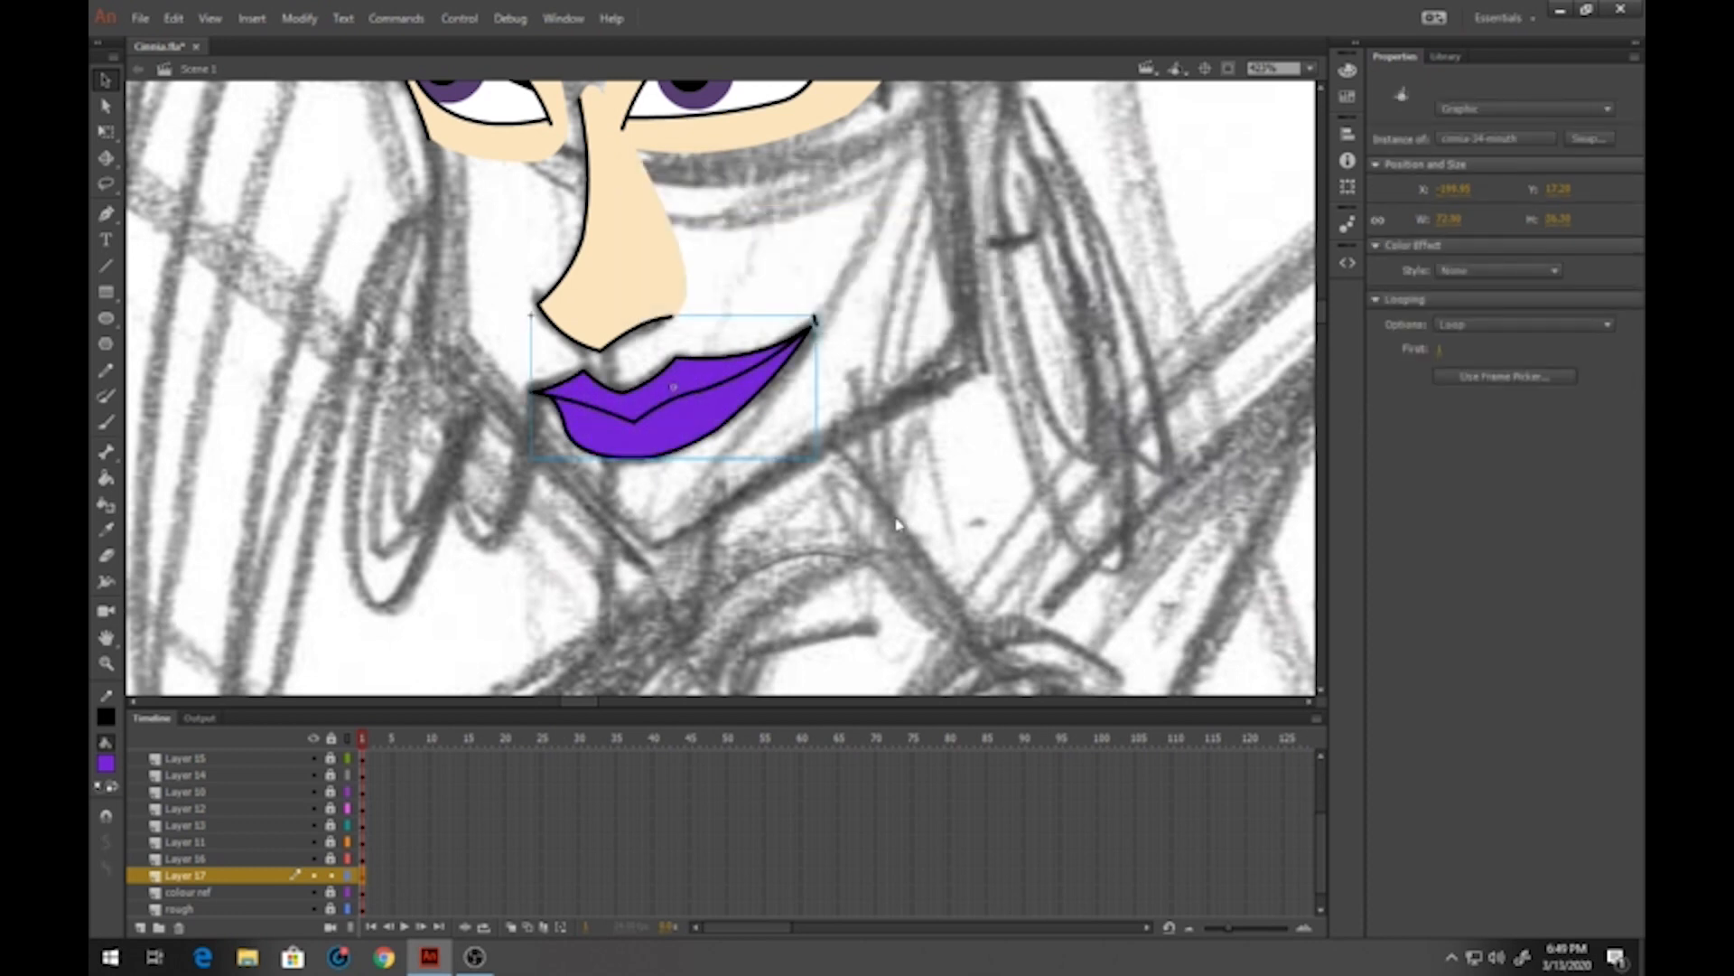
click(346, 875)
Add a new layer above colour ref and draw the face's cheeks, jaw and chin on it in straight black lines
click(241, 892)
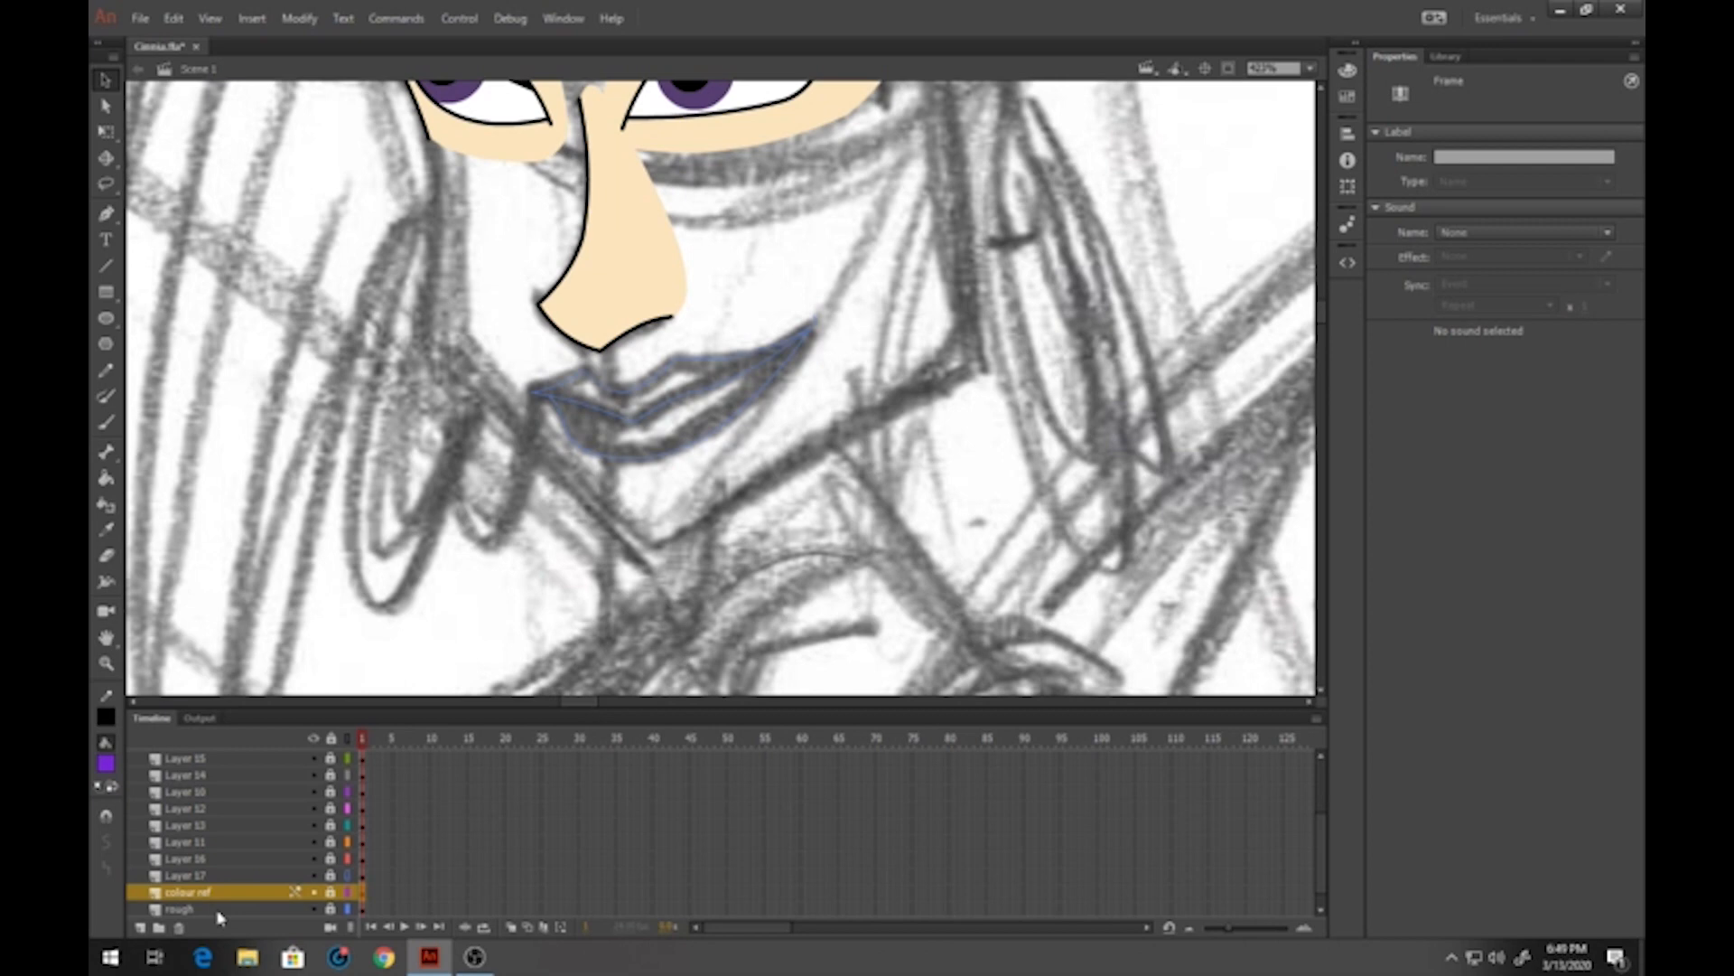
click(140, 927)
drag(673, 709, 669, 788)
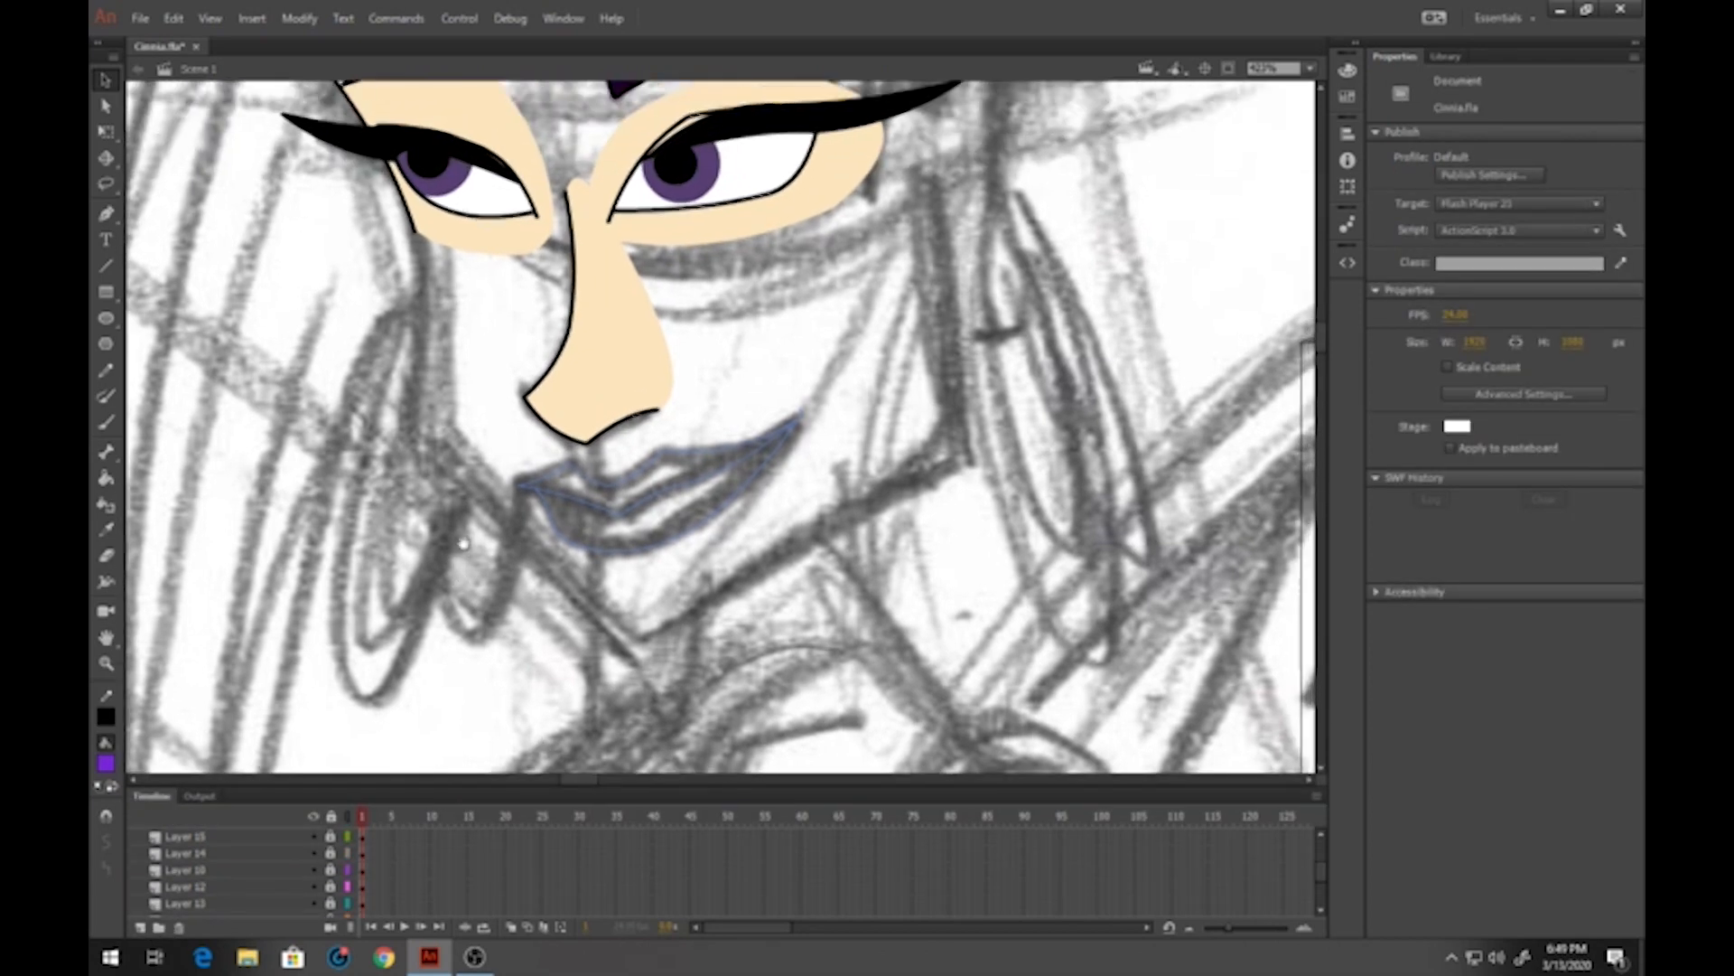
drag(464, 543, 452, 566)
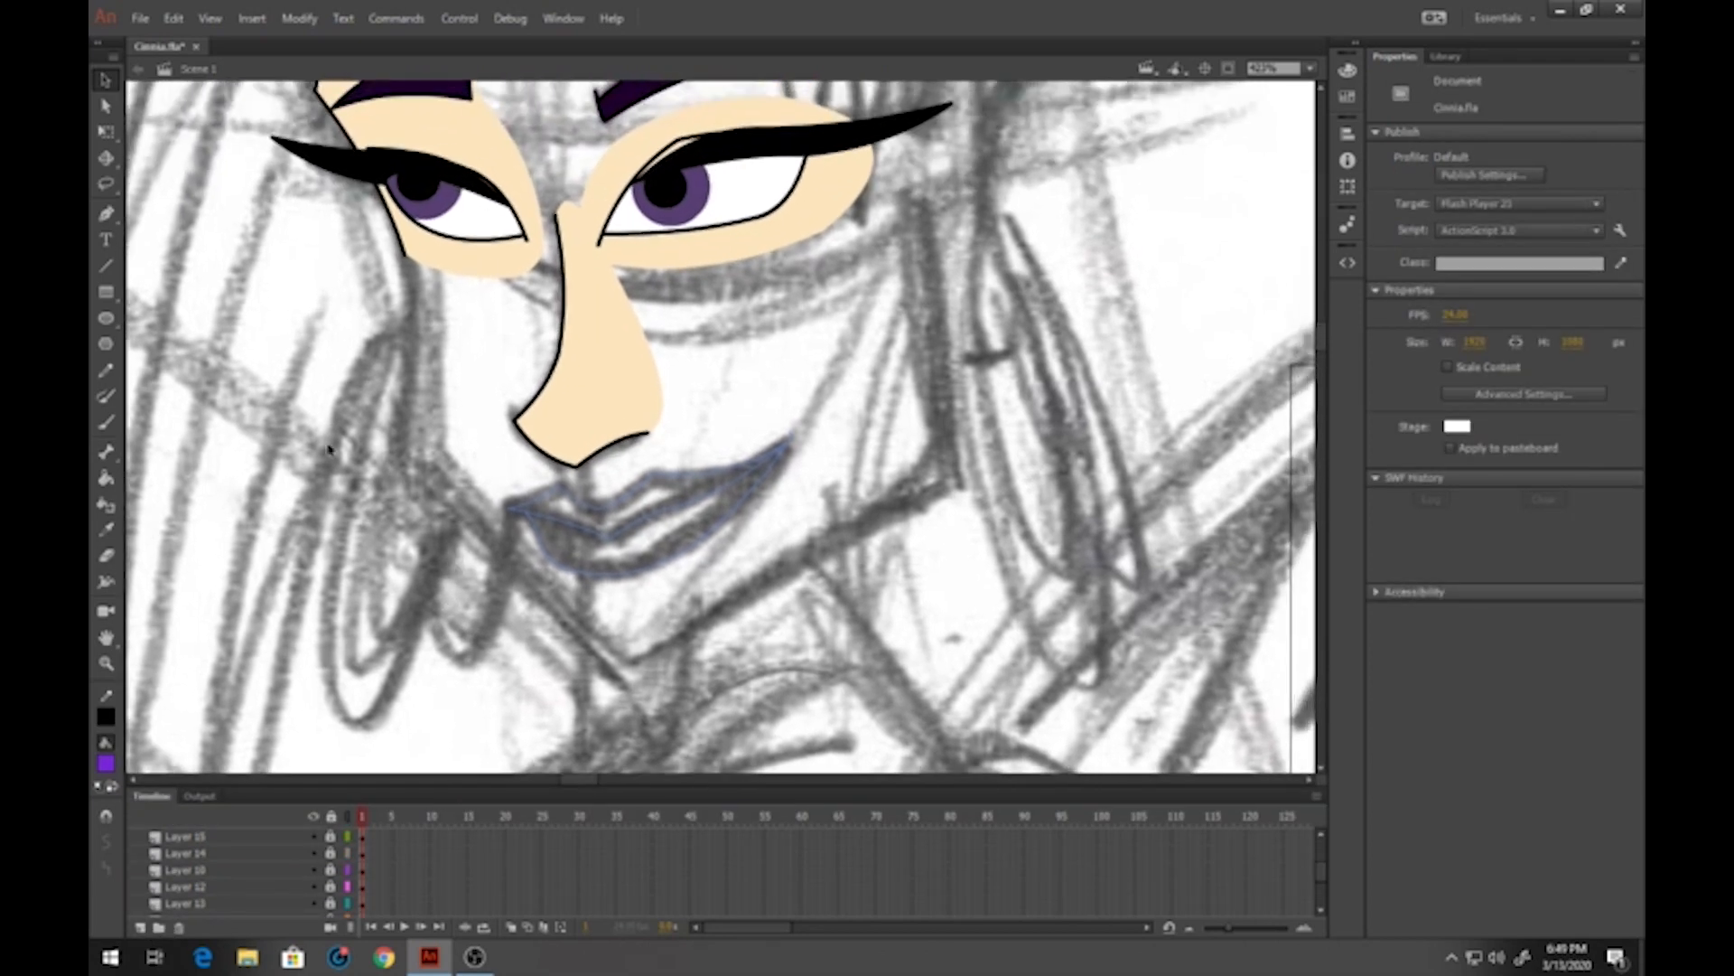
click(106, 266)
click(105, 717)
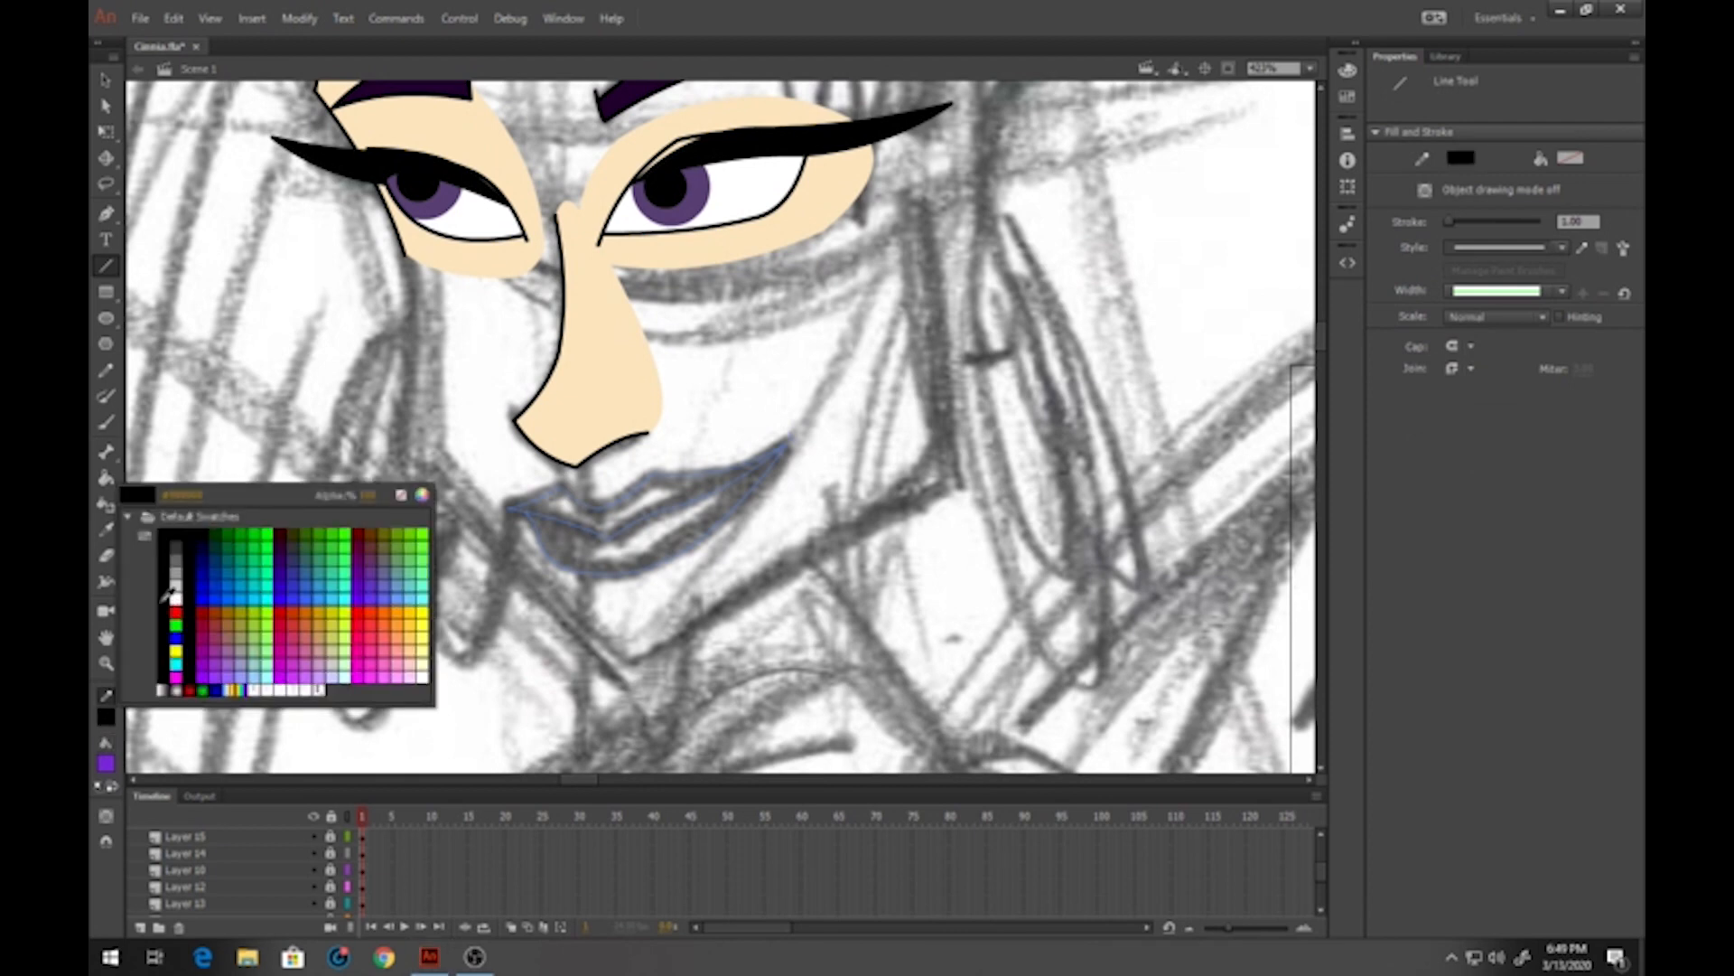
click(165, 596)
mouse_move(401, 242)
mouse_down()
mouse_move(399, 456)
mouse_move(630, 658)
mouse_move(959, 487)
mouse_move(908, 266)
mouse_move(918, 191)
mouse_up()
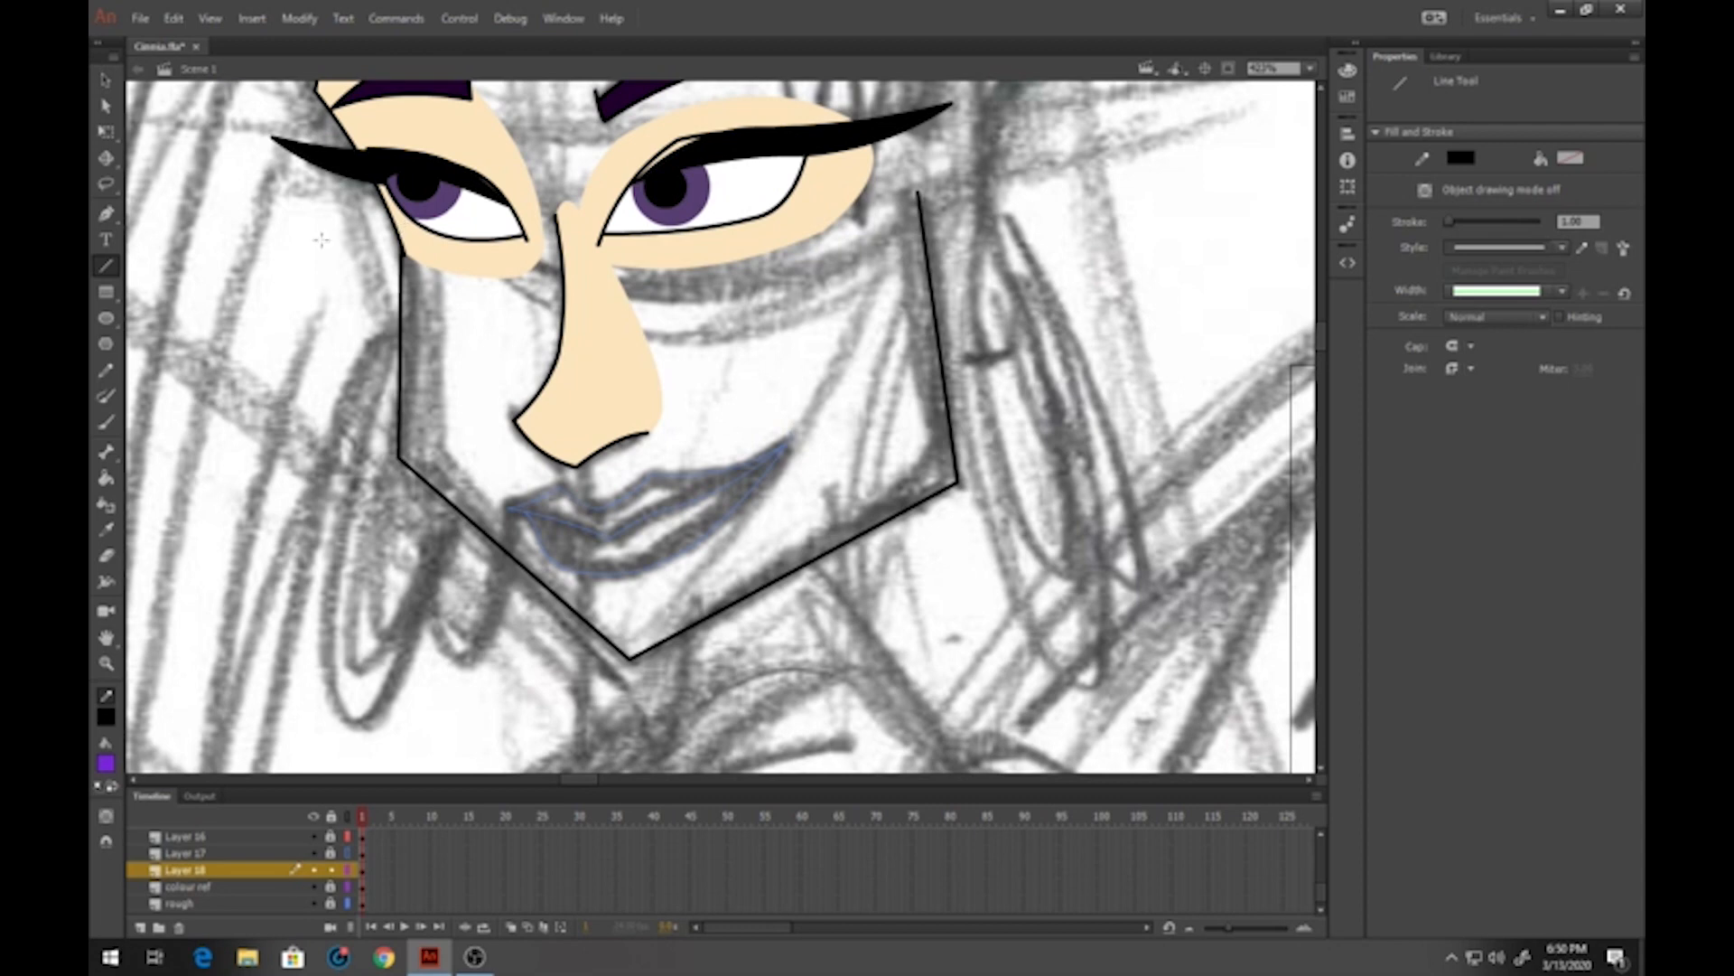
Curve the cheek and jaw lines to follow the sketch and pull the nearer jaw corner slightly inward
click(106, 81)
drag(401, 331, 408, 332)
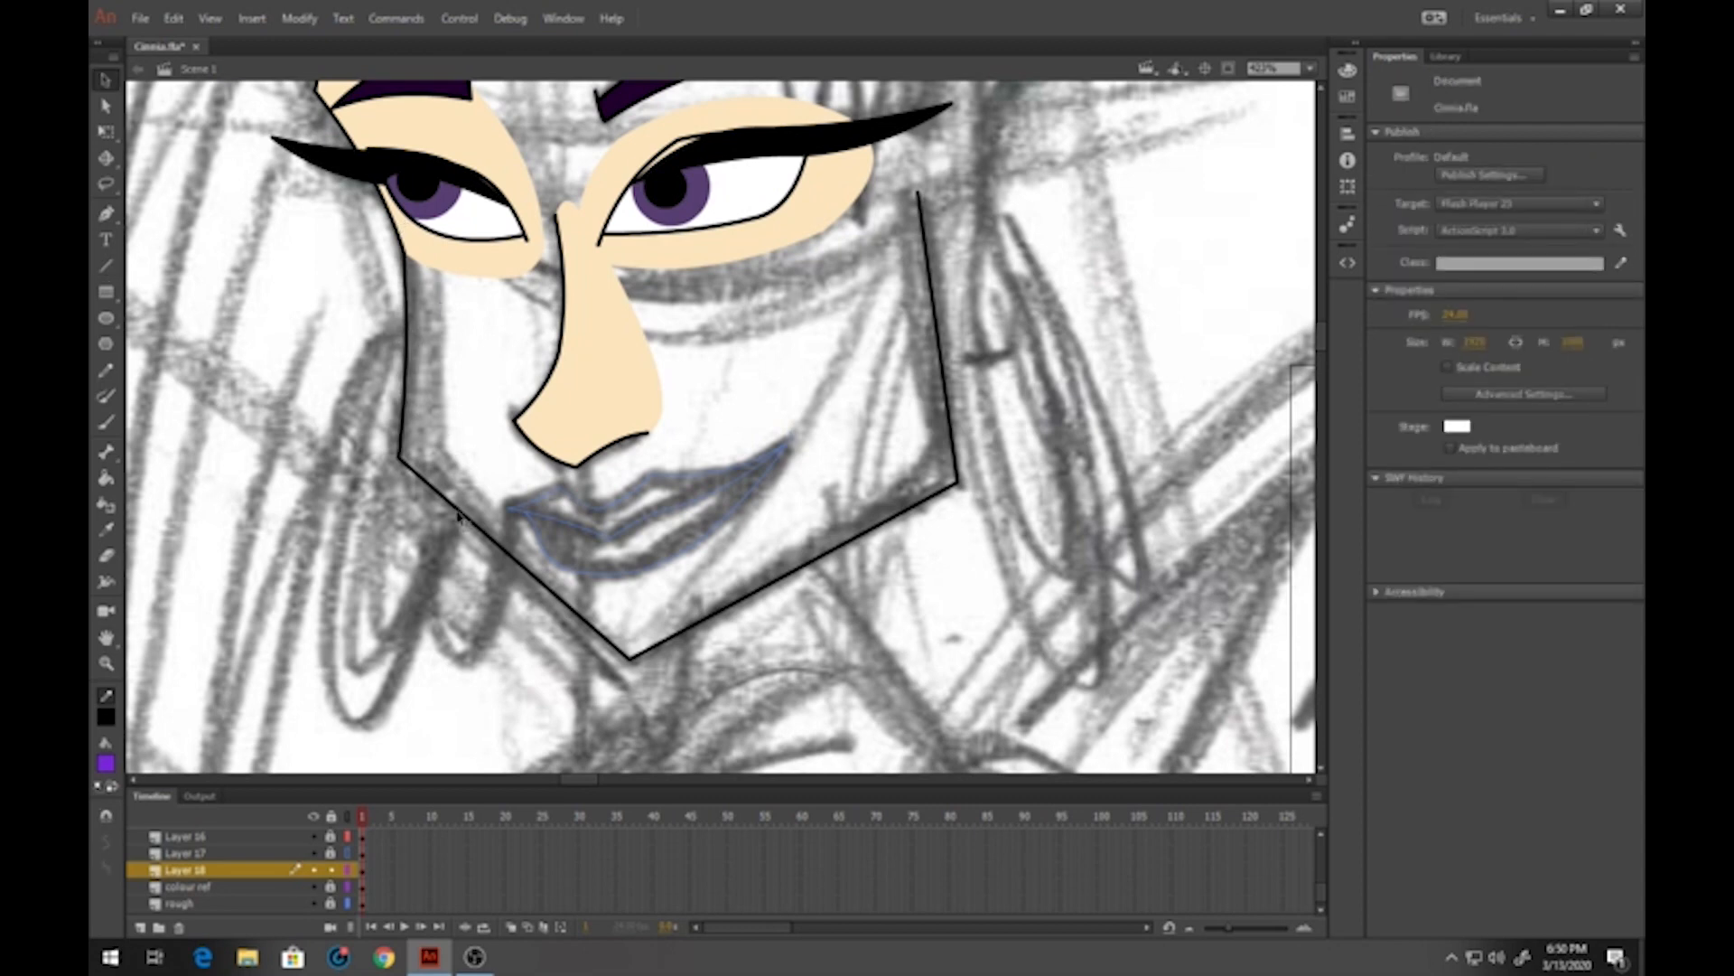
drag(458, 516, 462, 534)
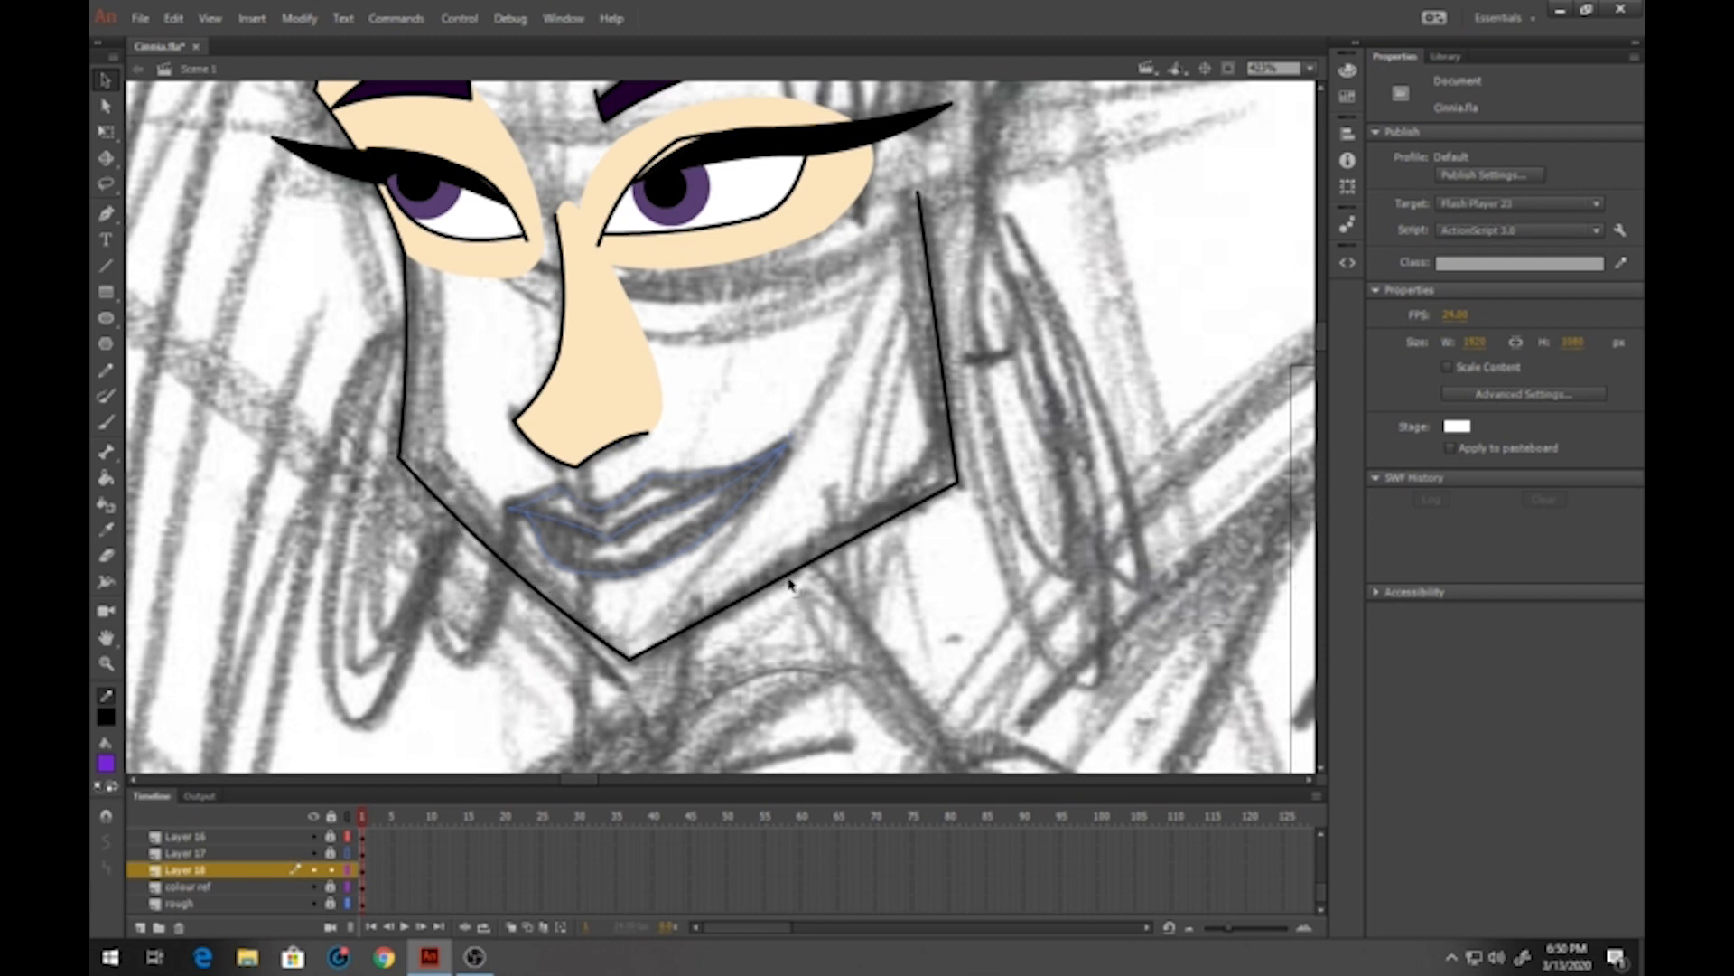
drag(793, 581, 795, 577)
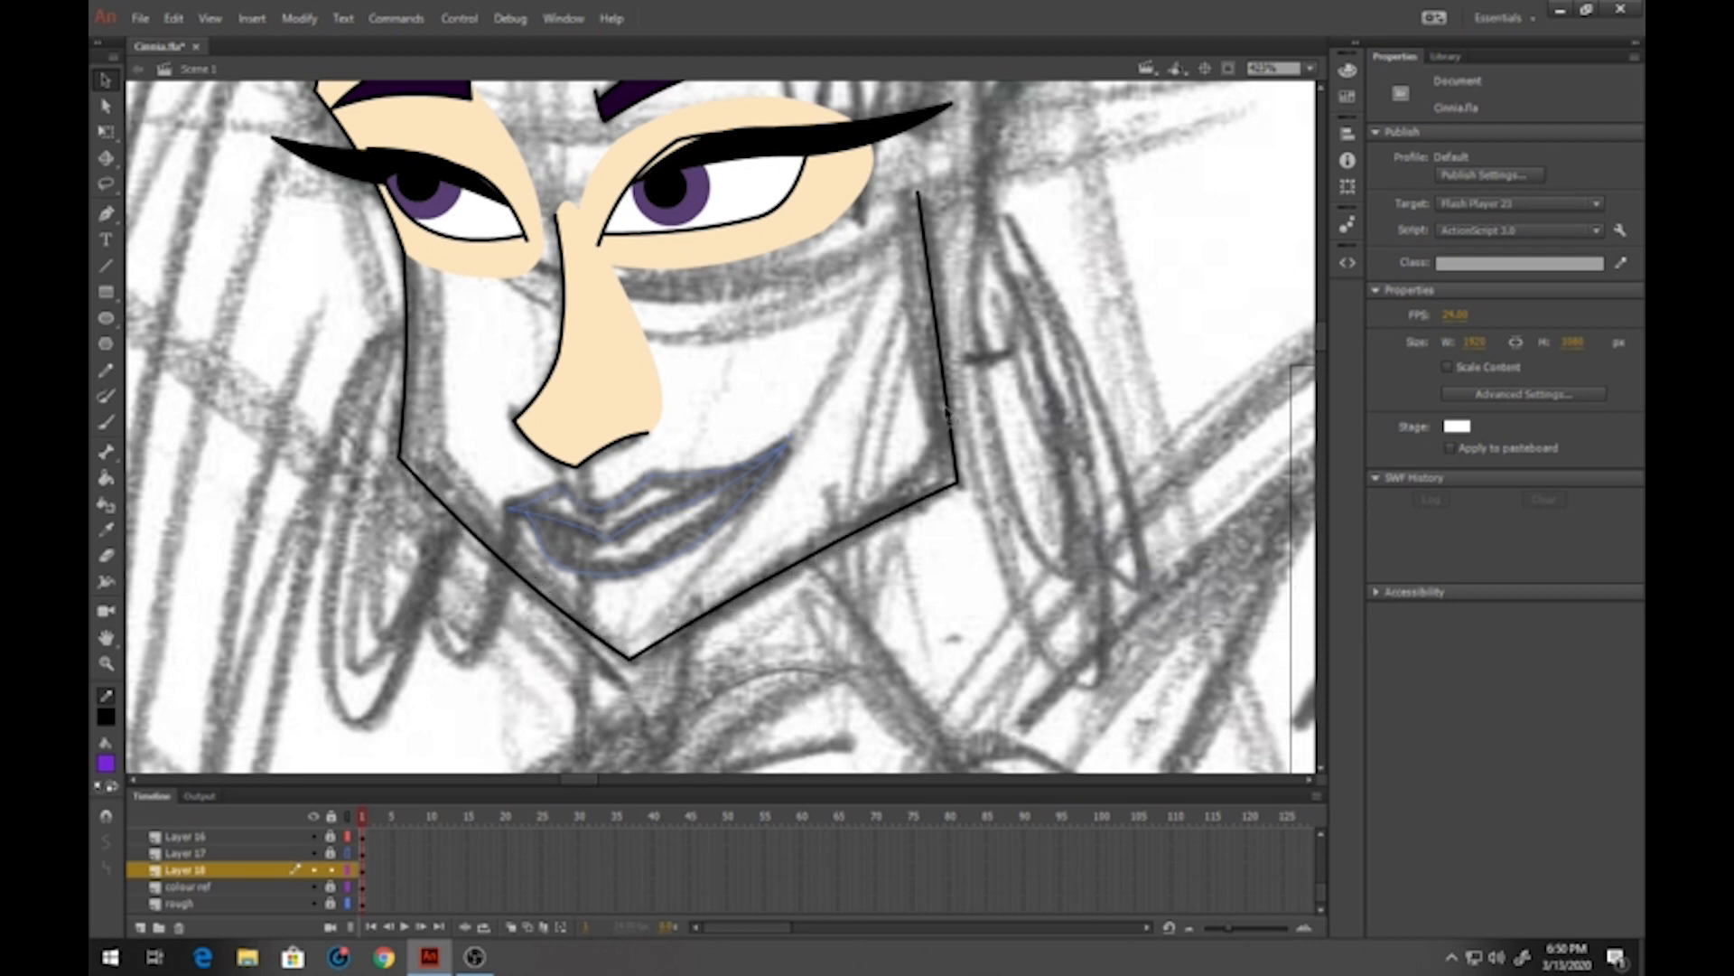
drag(948, 415, 953, 414)
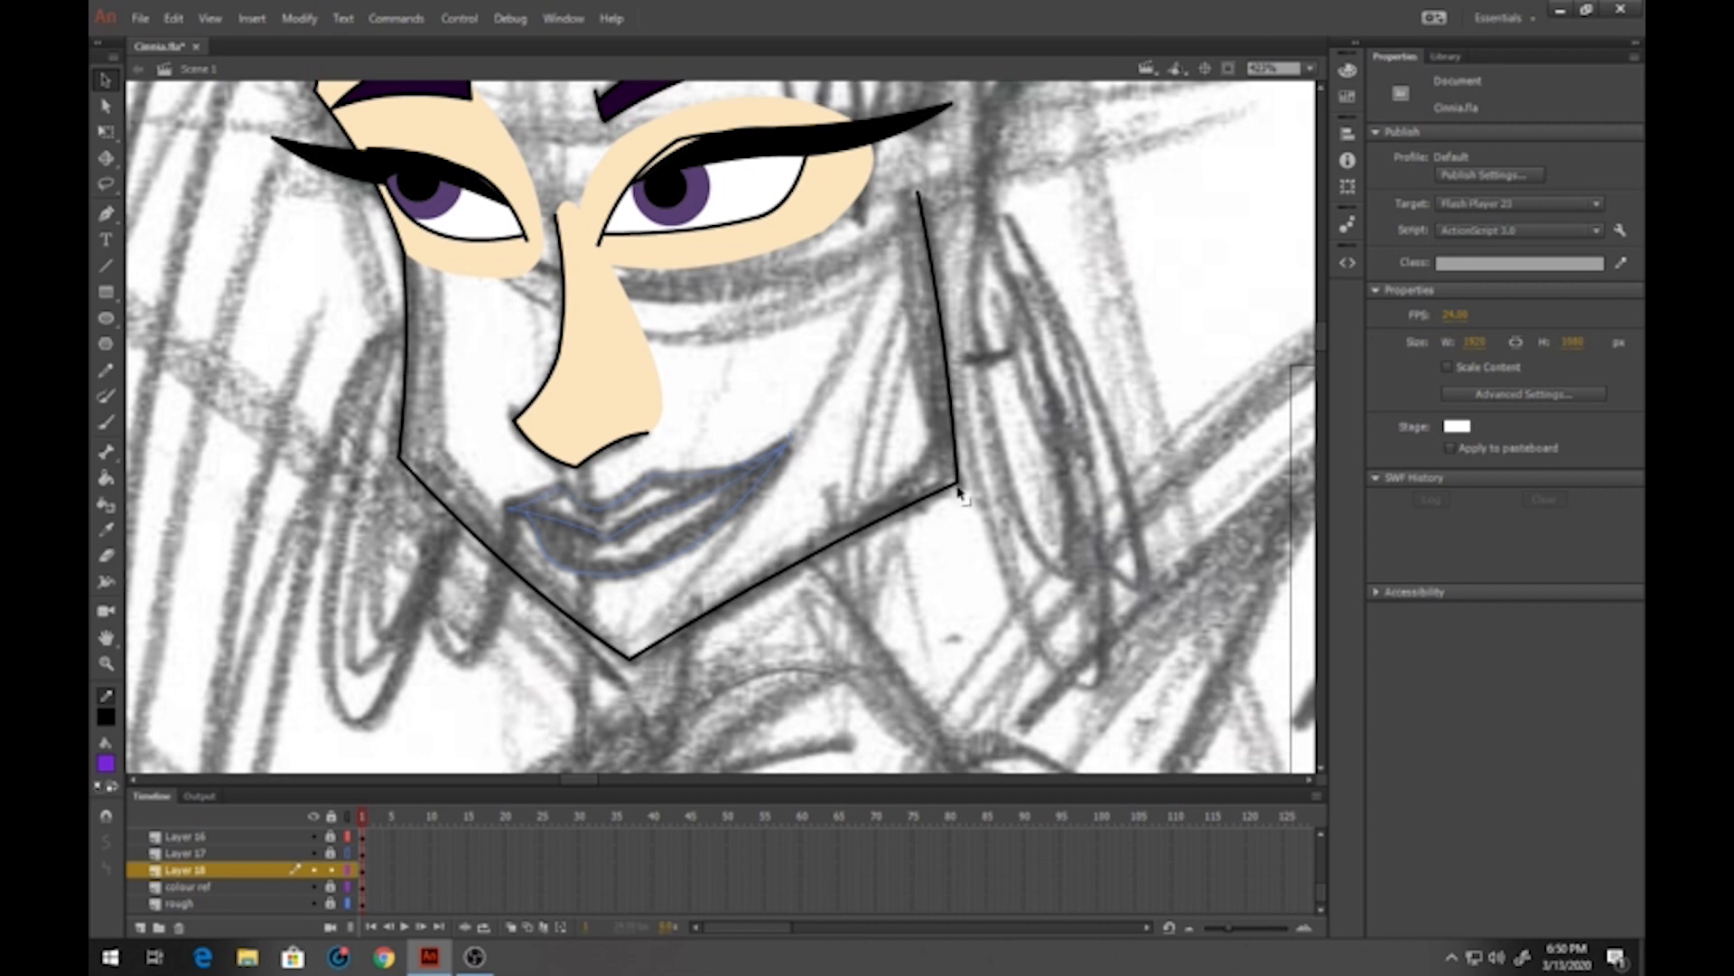
drag(960, 488, 944, 476)
drag(944, 400, 945, 444)
click(106, 265)
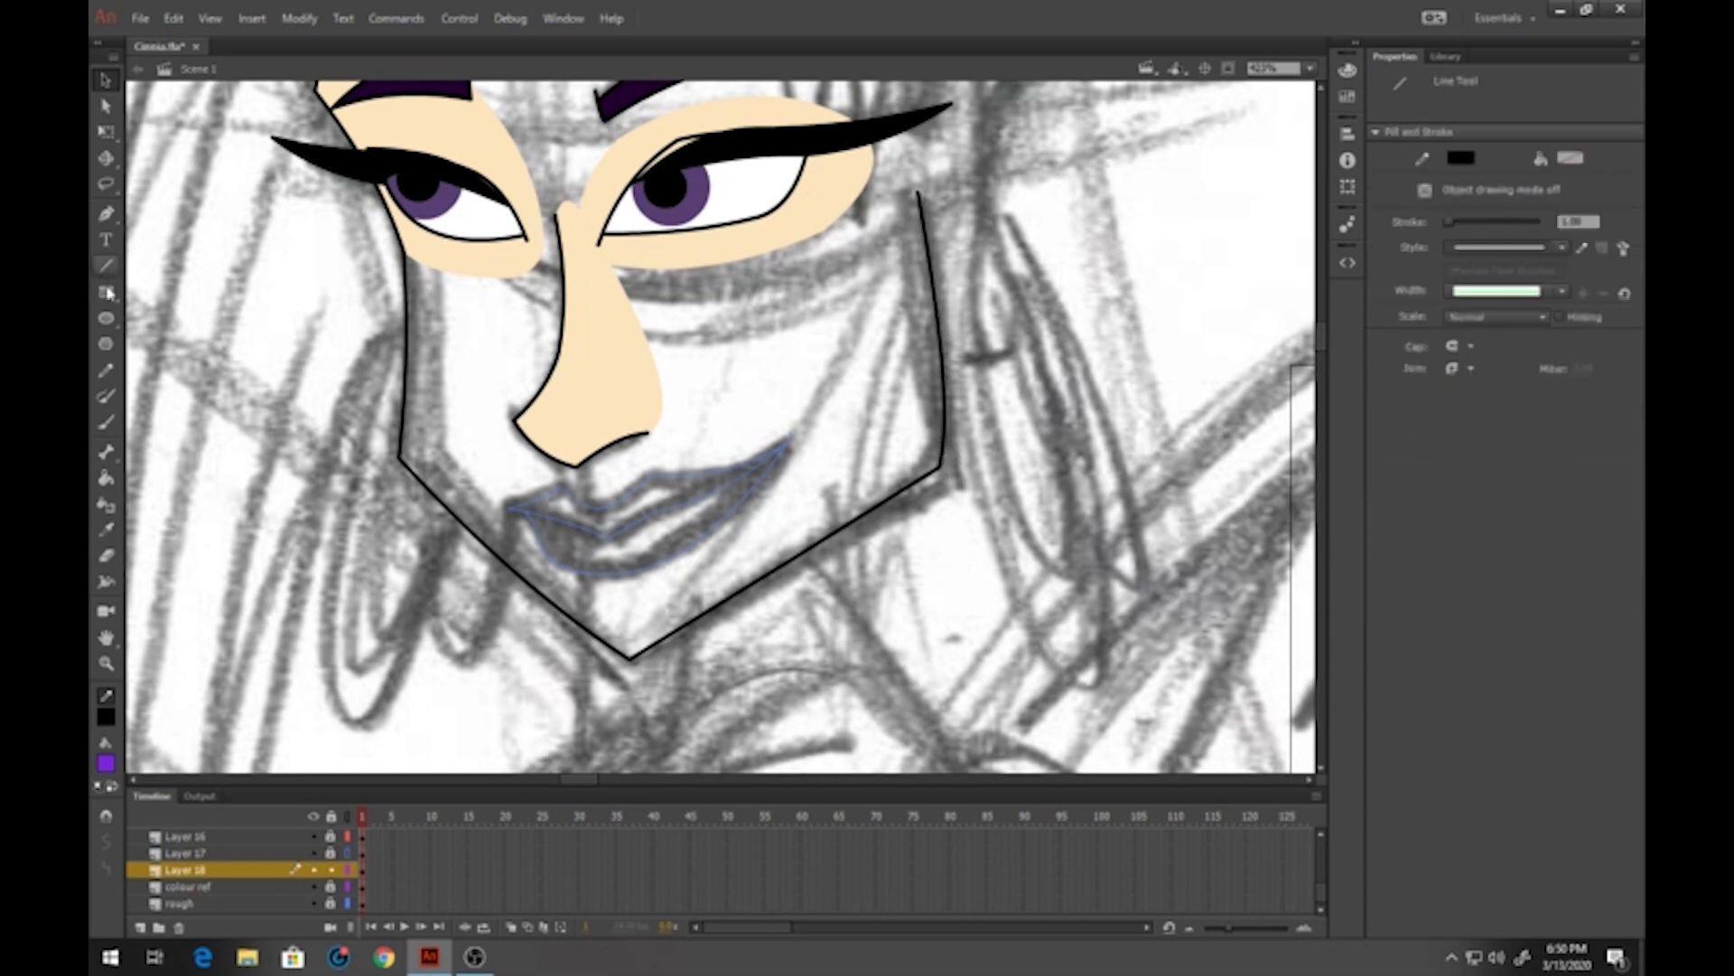
Close the open top of the jaw outline with a straight red line and fill the shape with the skin colour sampled from the nose
click(106, 716)
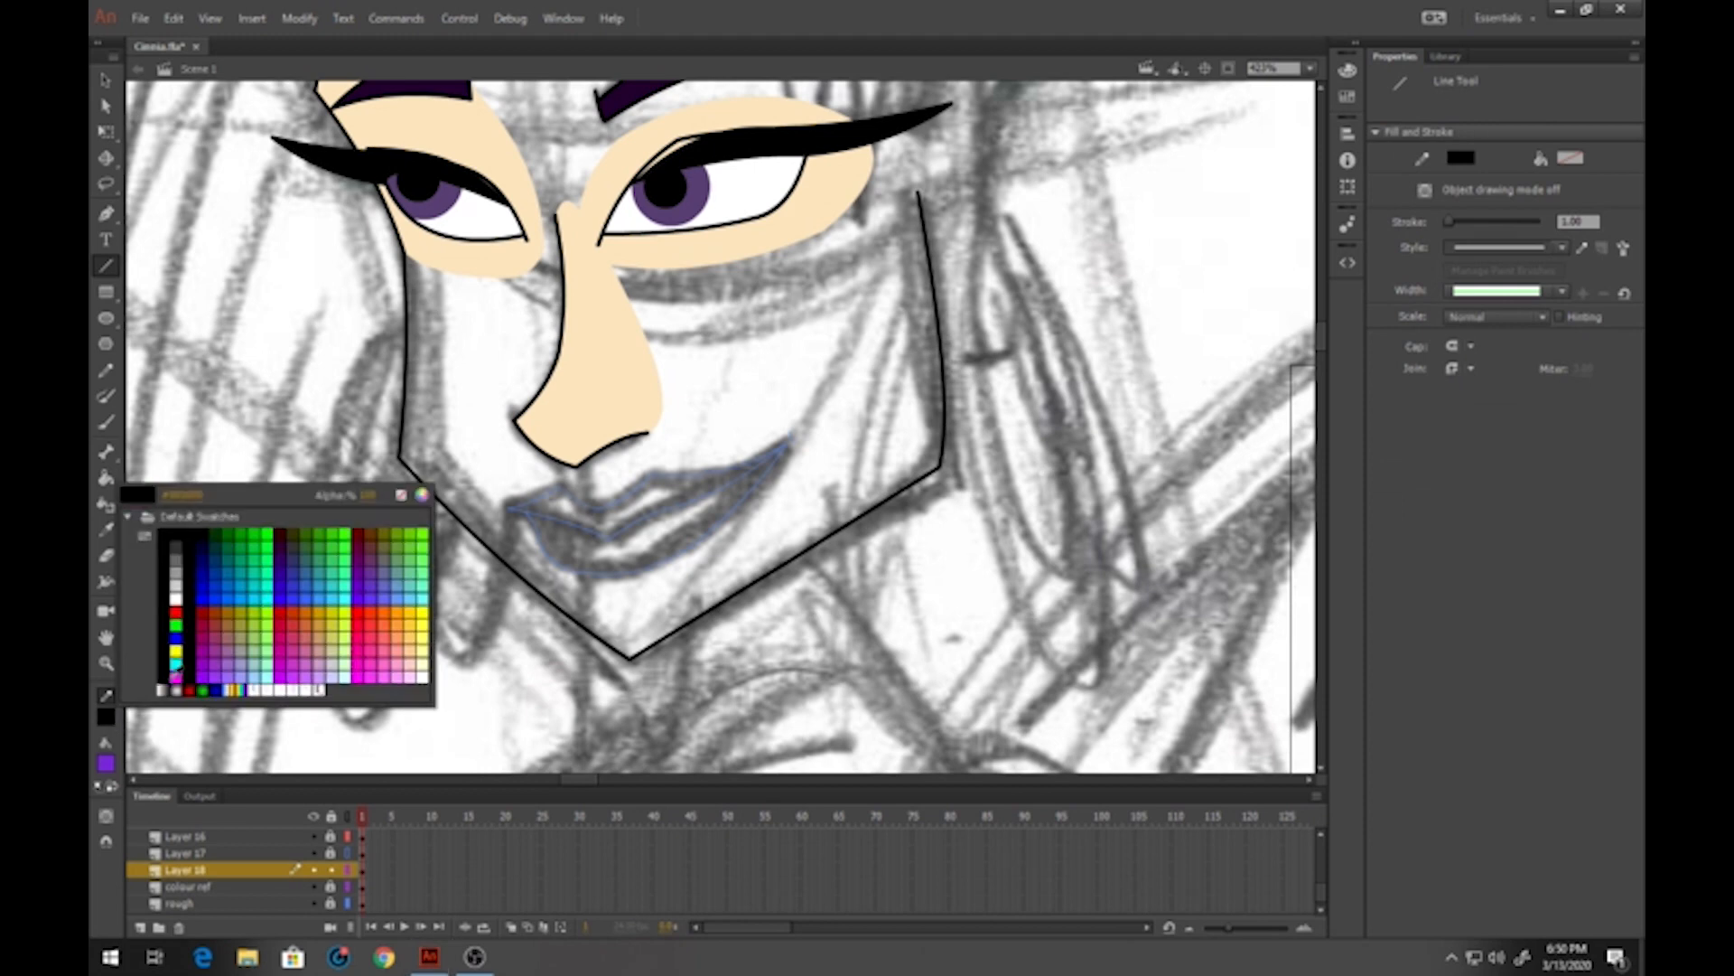
click(177, 612)
drag(388, 223, 945, 194)
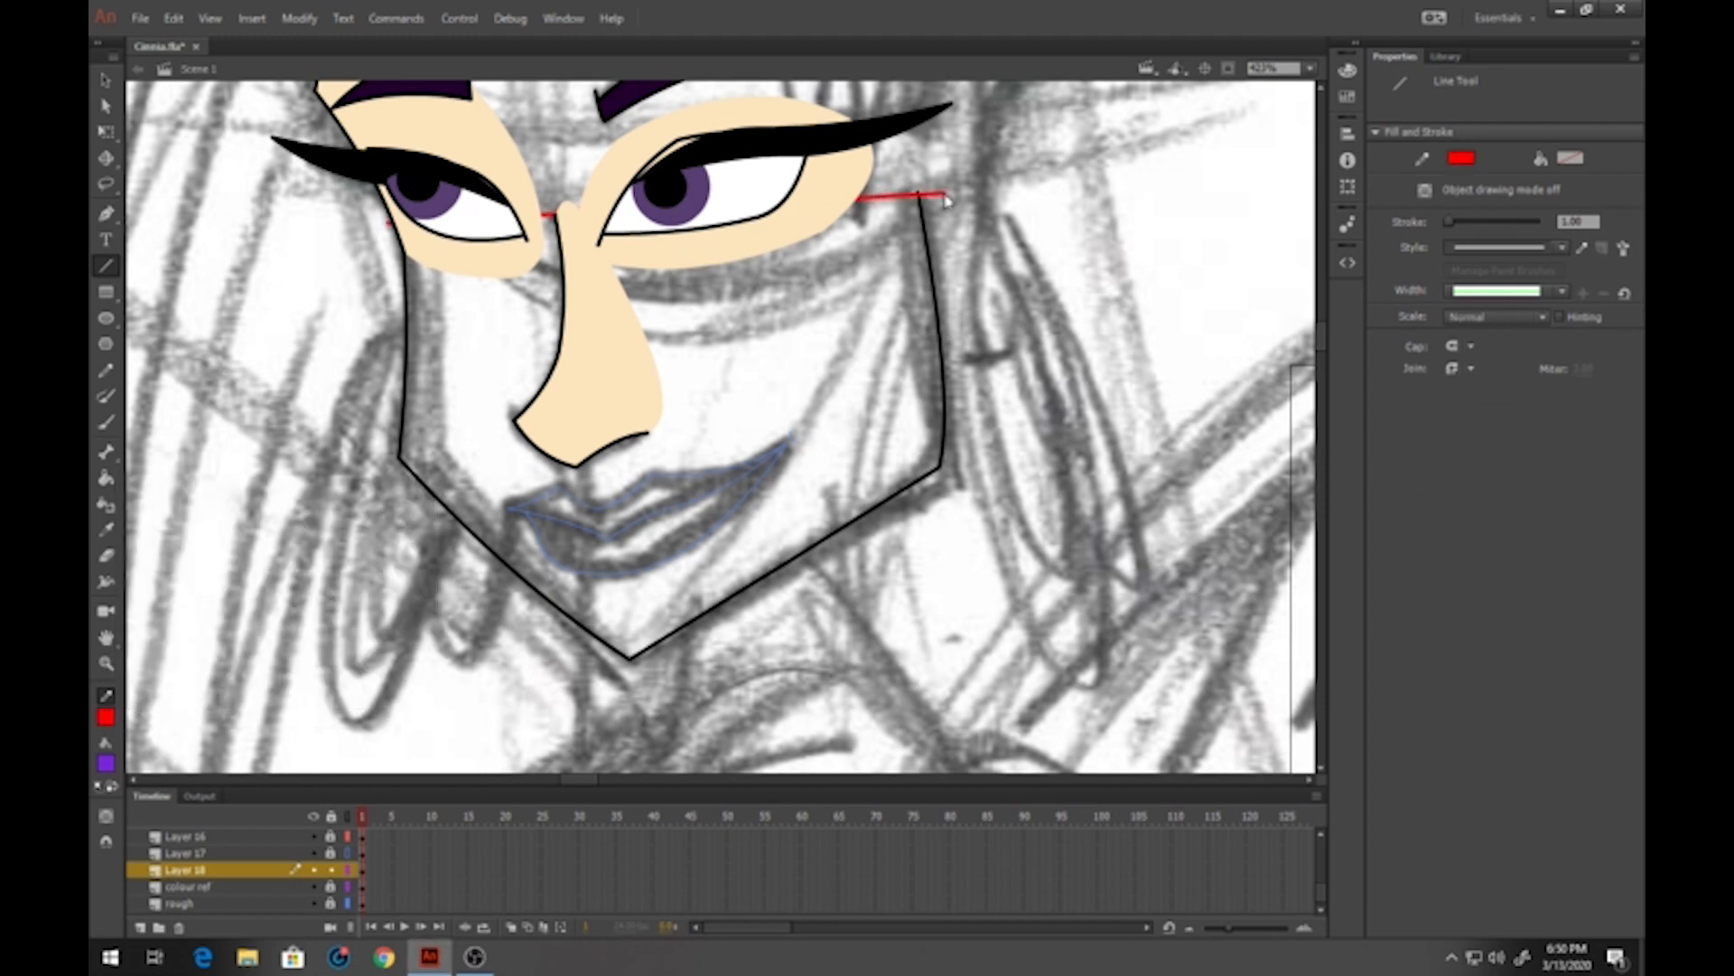
click(106, 766)
click(634, 403)
click(106, 477)
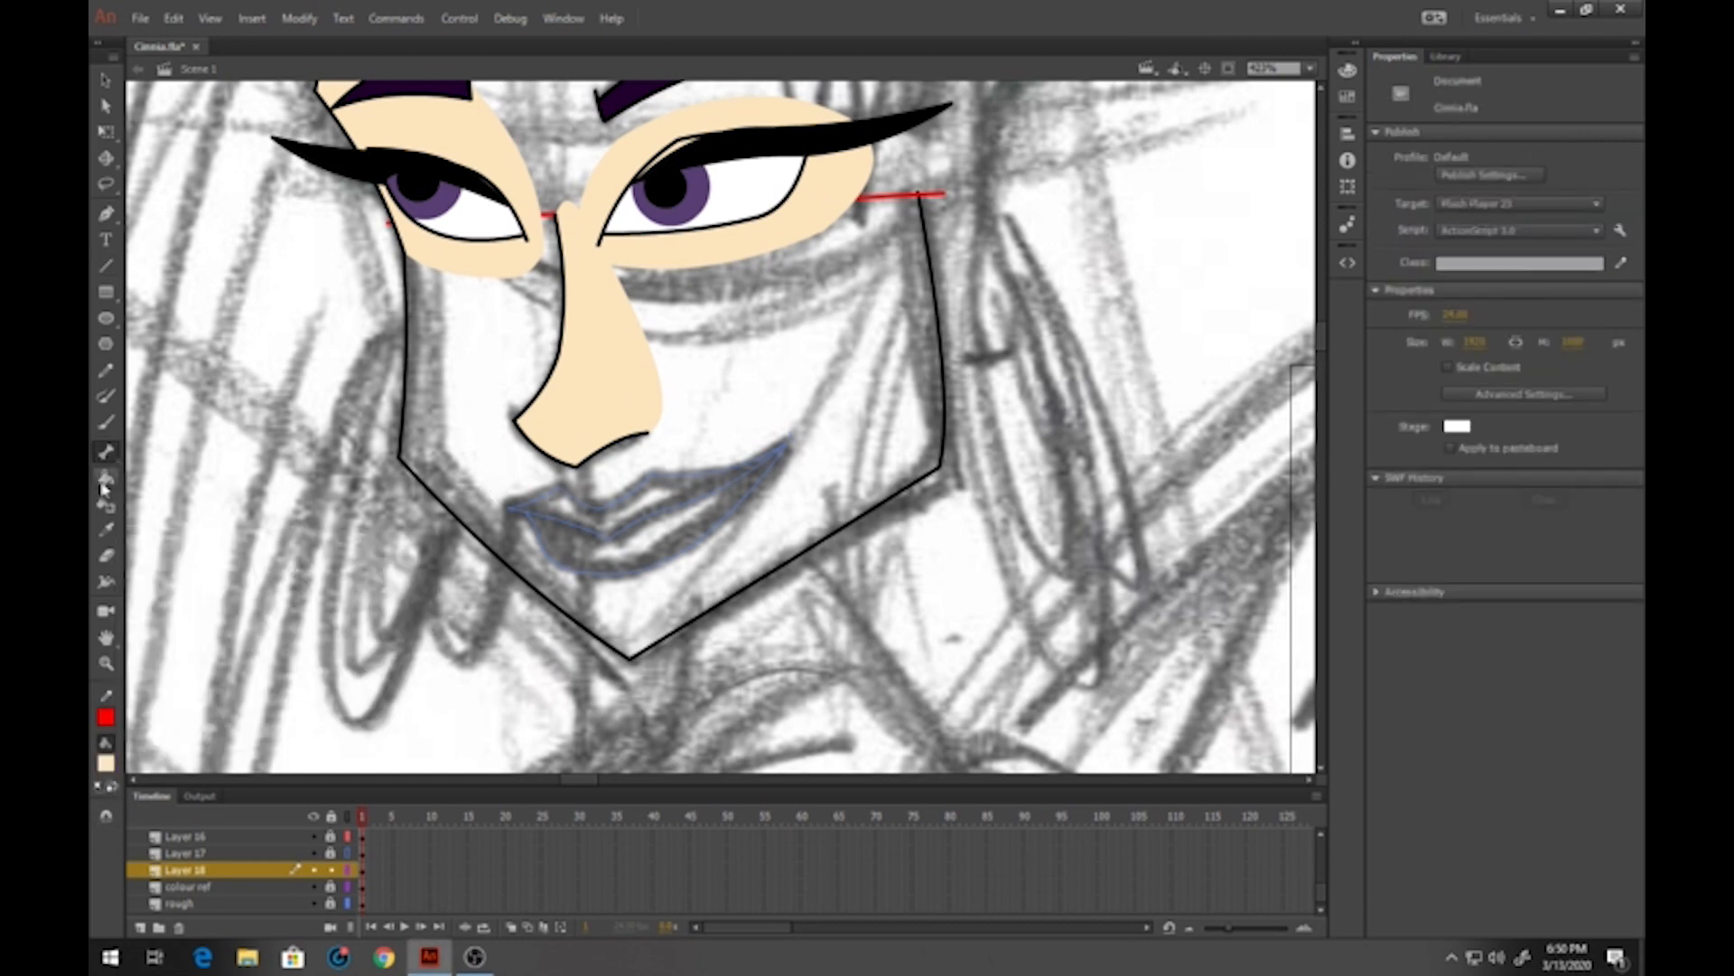
click(475, 402)
Bow the red closing line upward across the eye area, and delete it, keeping the fill's curved top edge
click(105, 80)
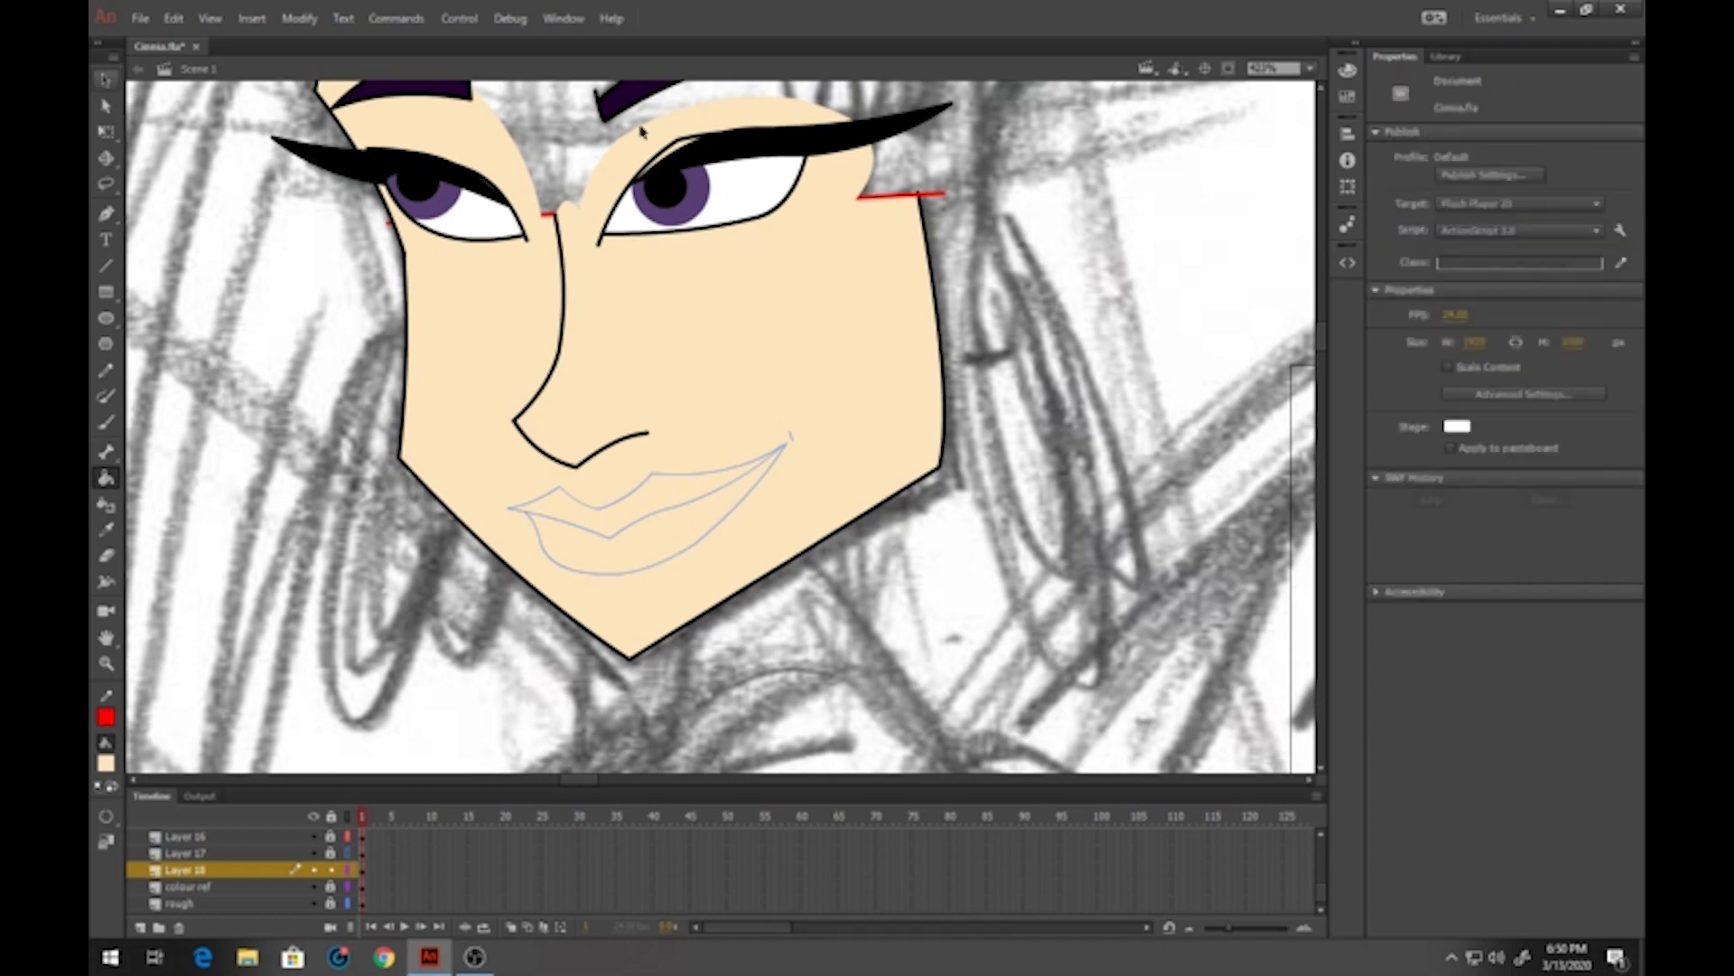
click(888, 199)
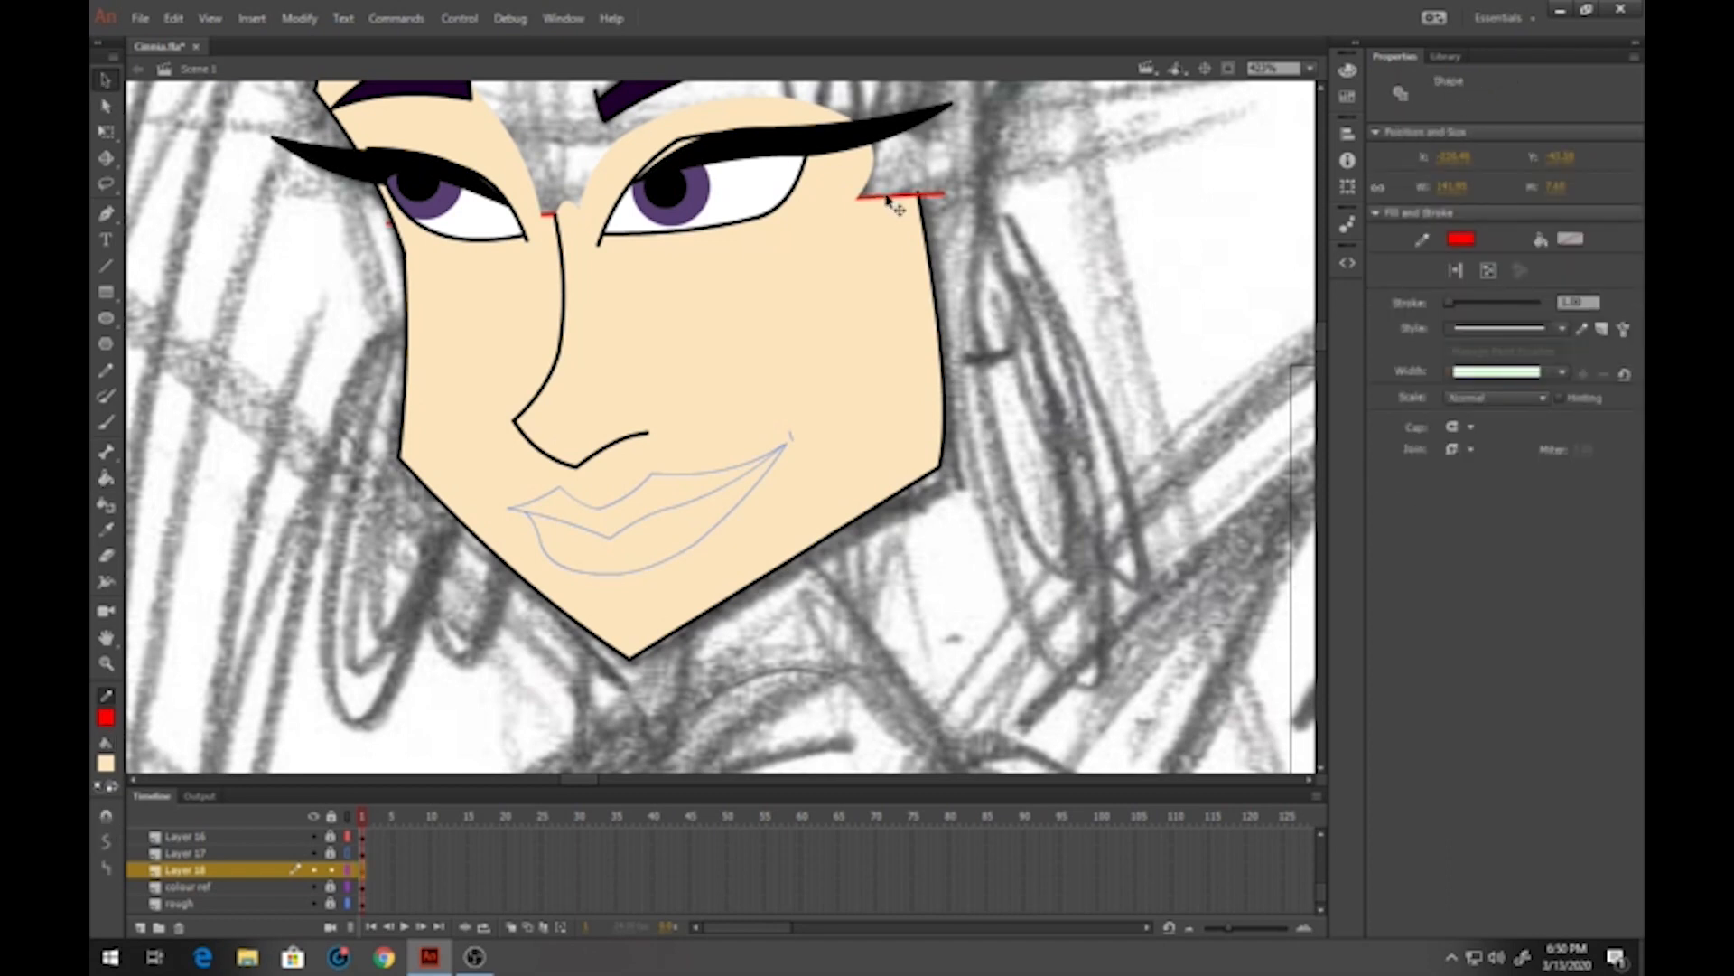
key(Delete)
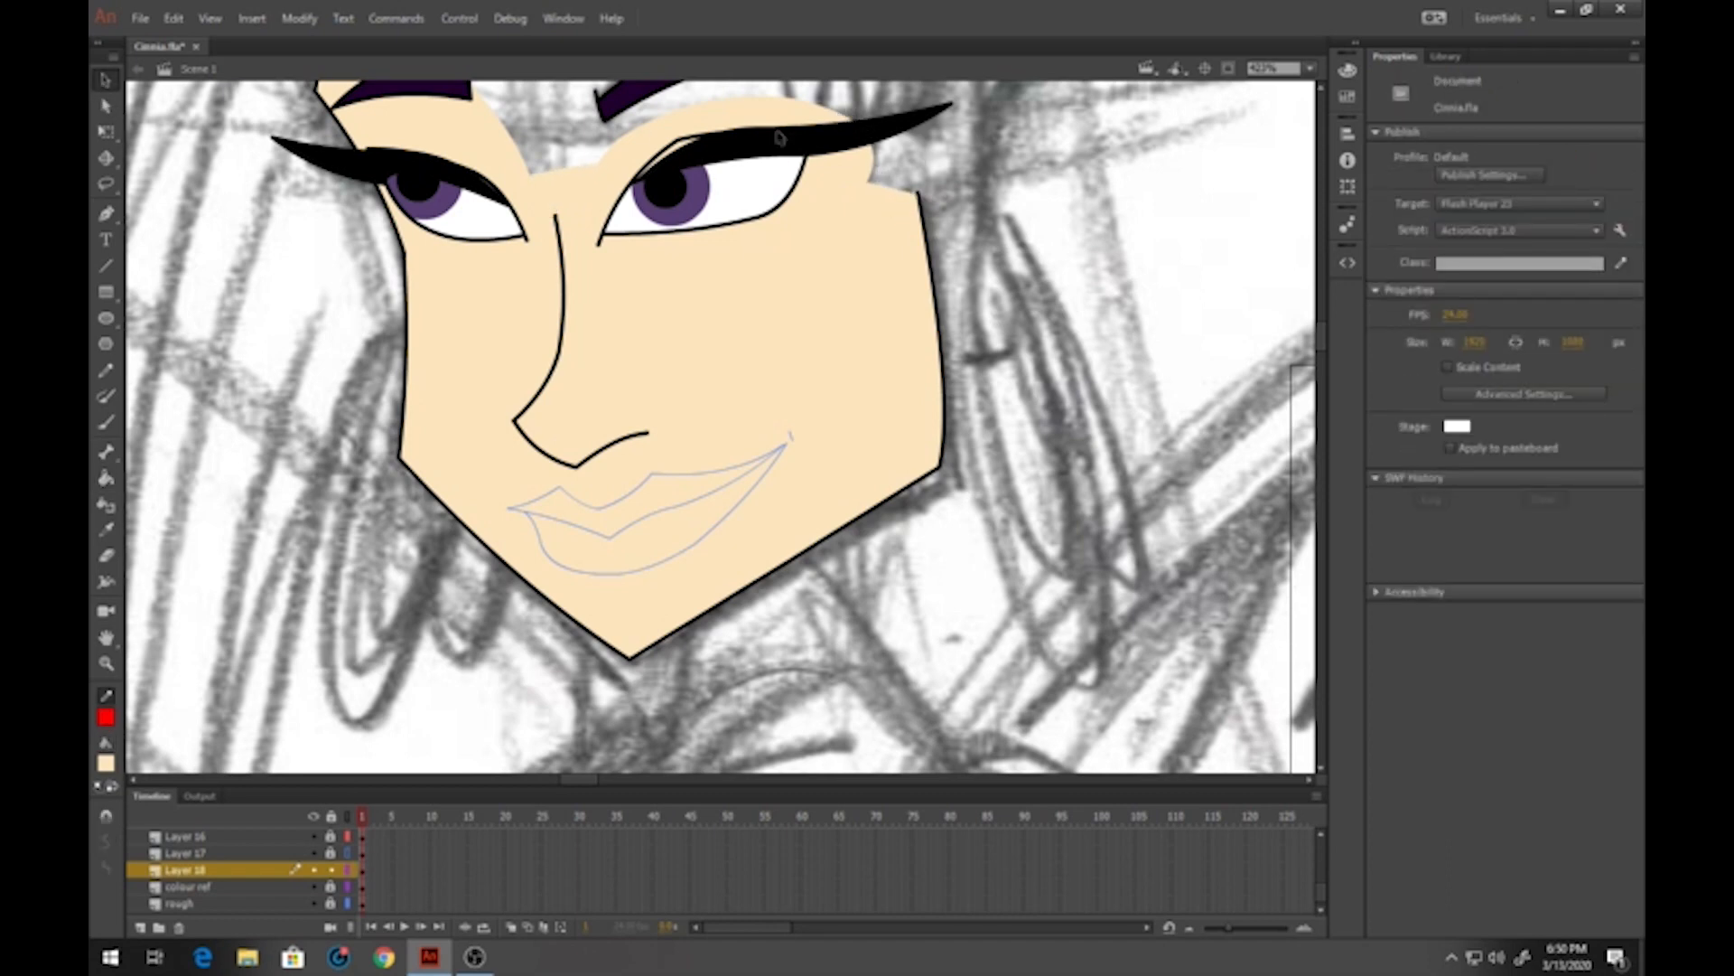
Convert the complete filled jaw artwork into a graphic symbol named cinnia-34-jaw
mouse_move(250, 114)
mouse_down()
mouse_move(821, 367)
mouse_move(1076, 666)
mouse_move(1088, 730)
mouse_up()
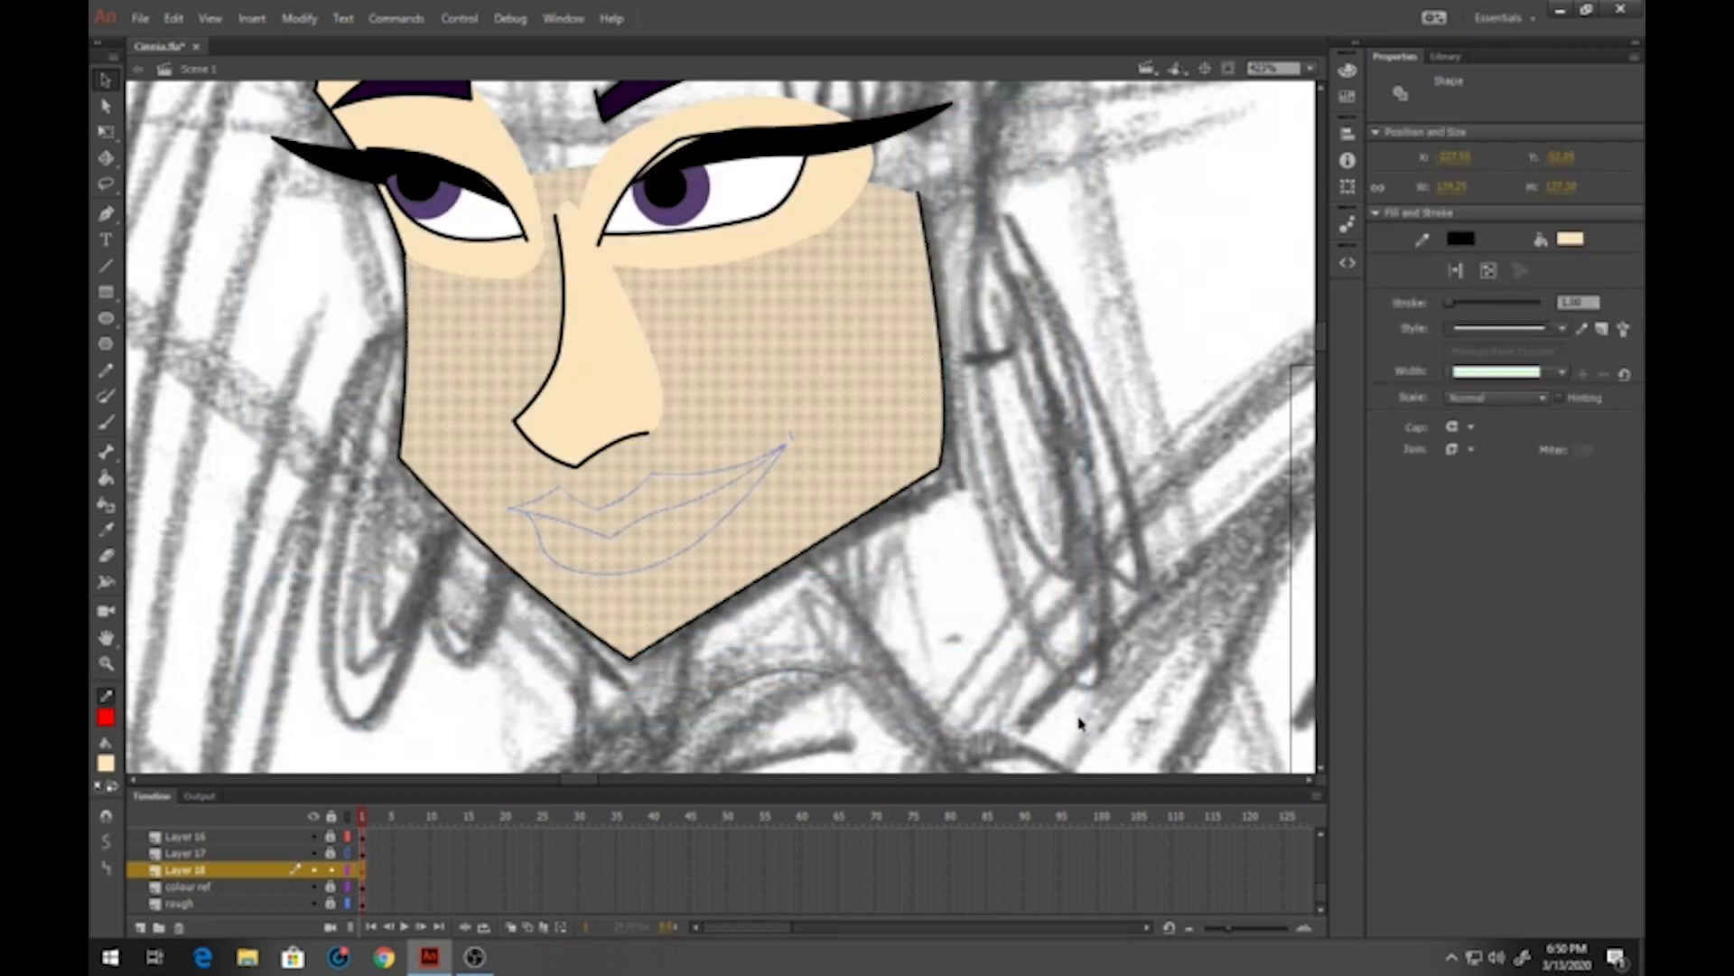
key(F8)
text(cinnia-34-jaw)
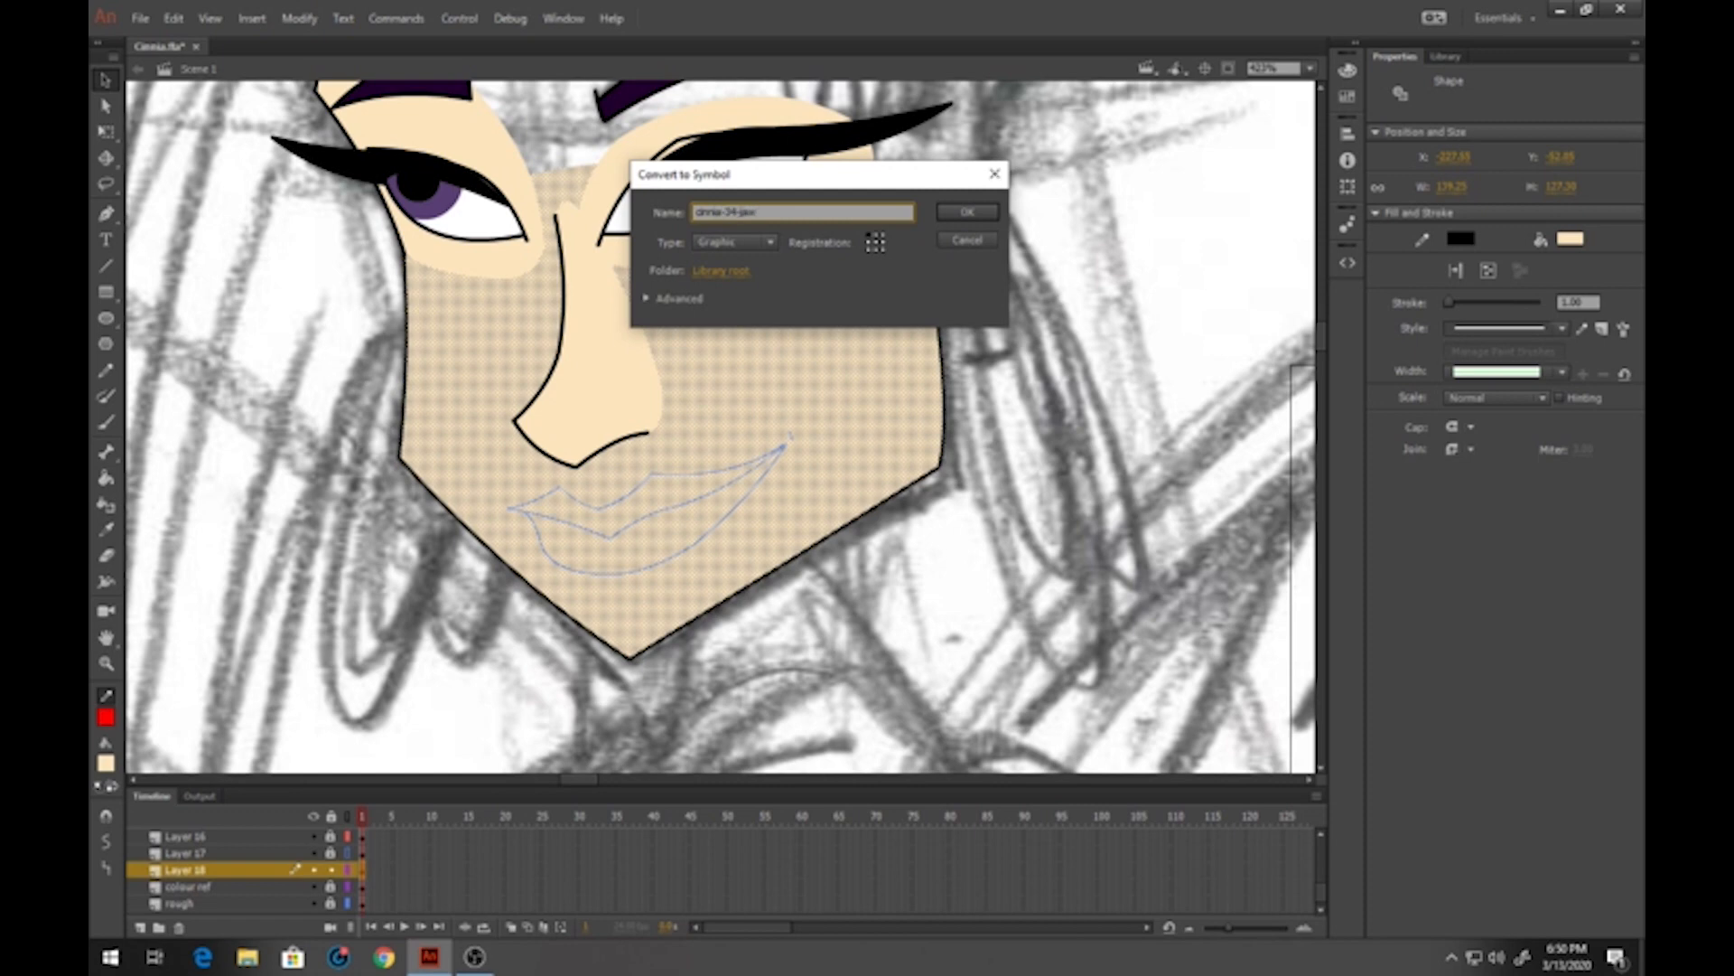
key(Return)
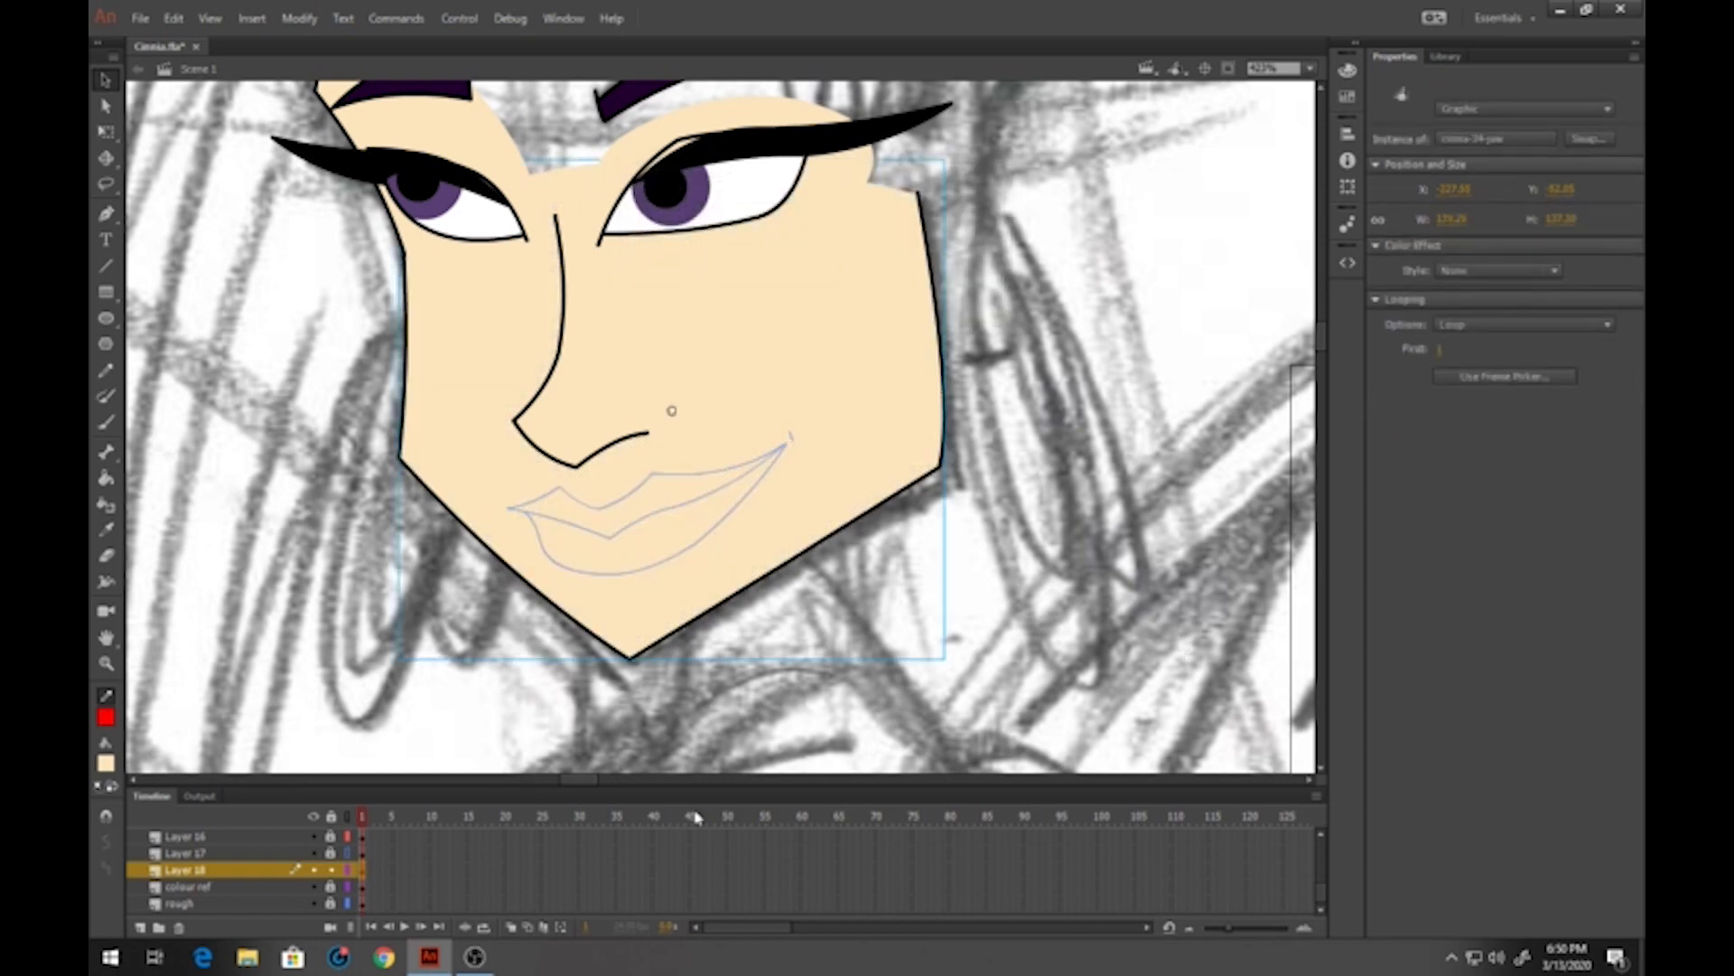
Show Layer 17 in full colour and combine the jaw and mouth symbols into a graphic symbol named cinnia-34mouthcomp
click(345, 854)
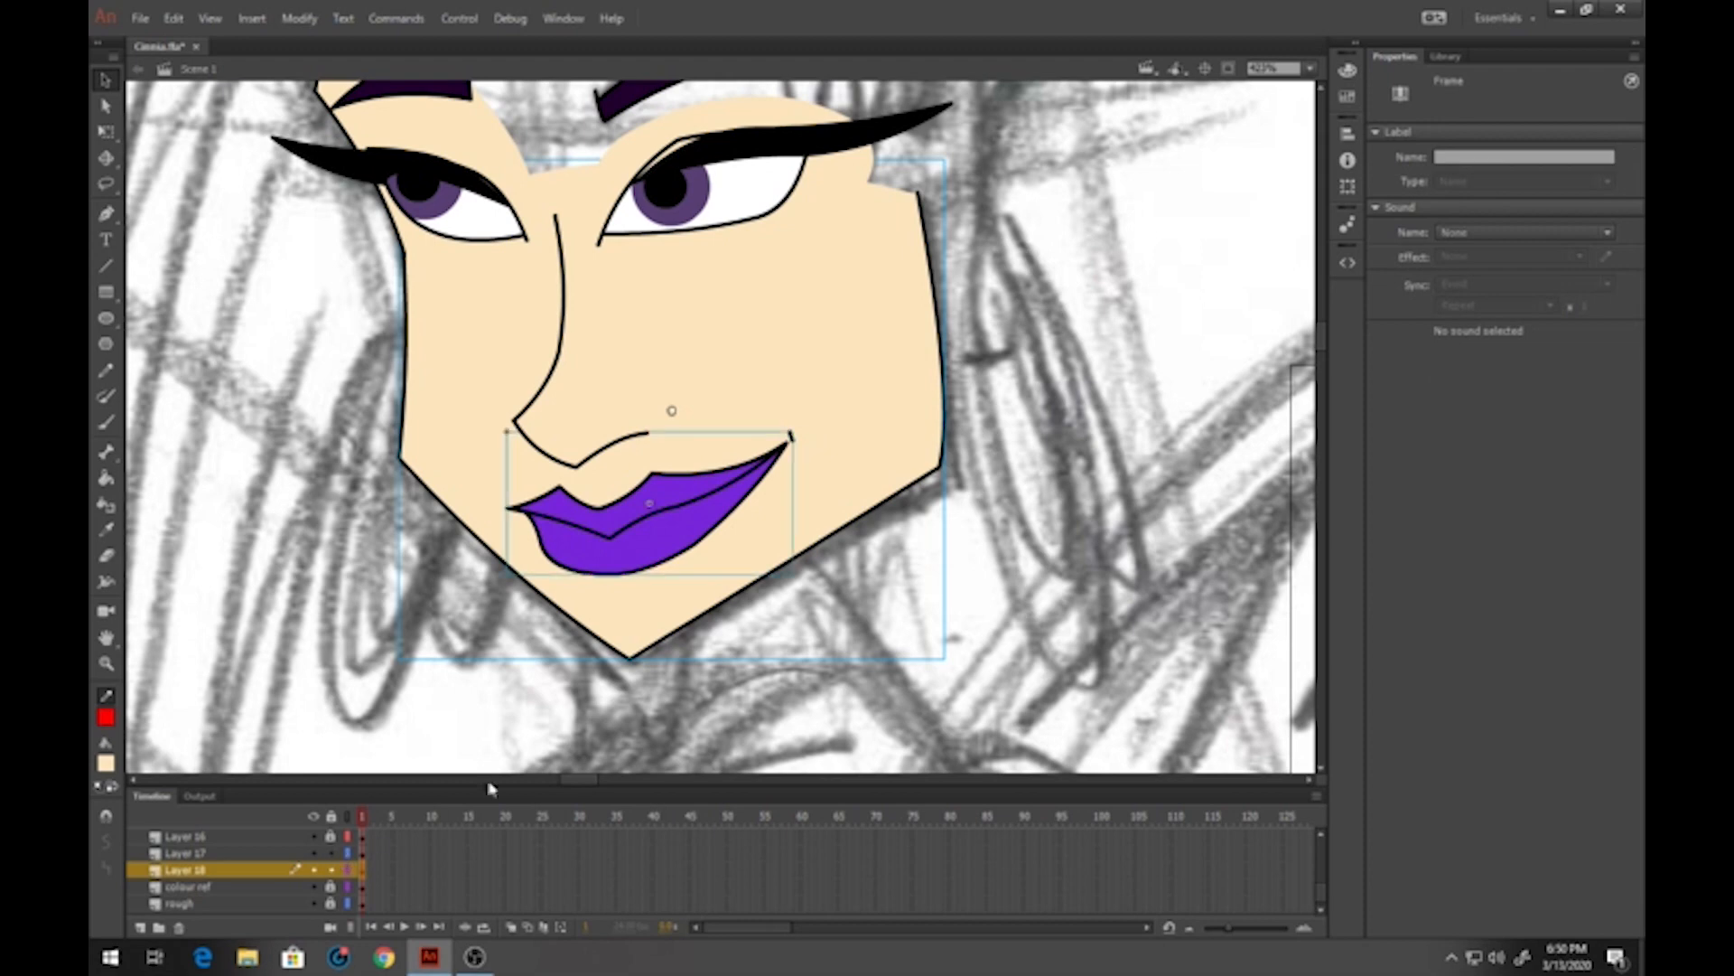
click(509, 697)
click(679, 560)
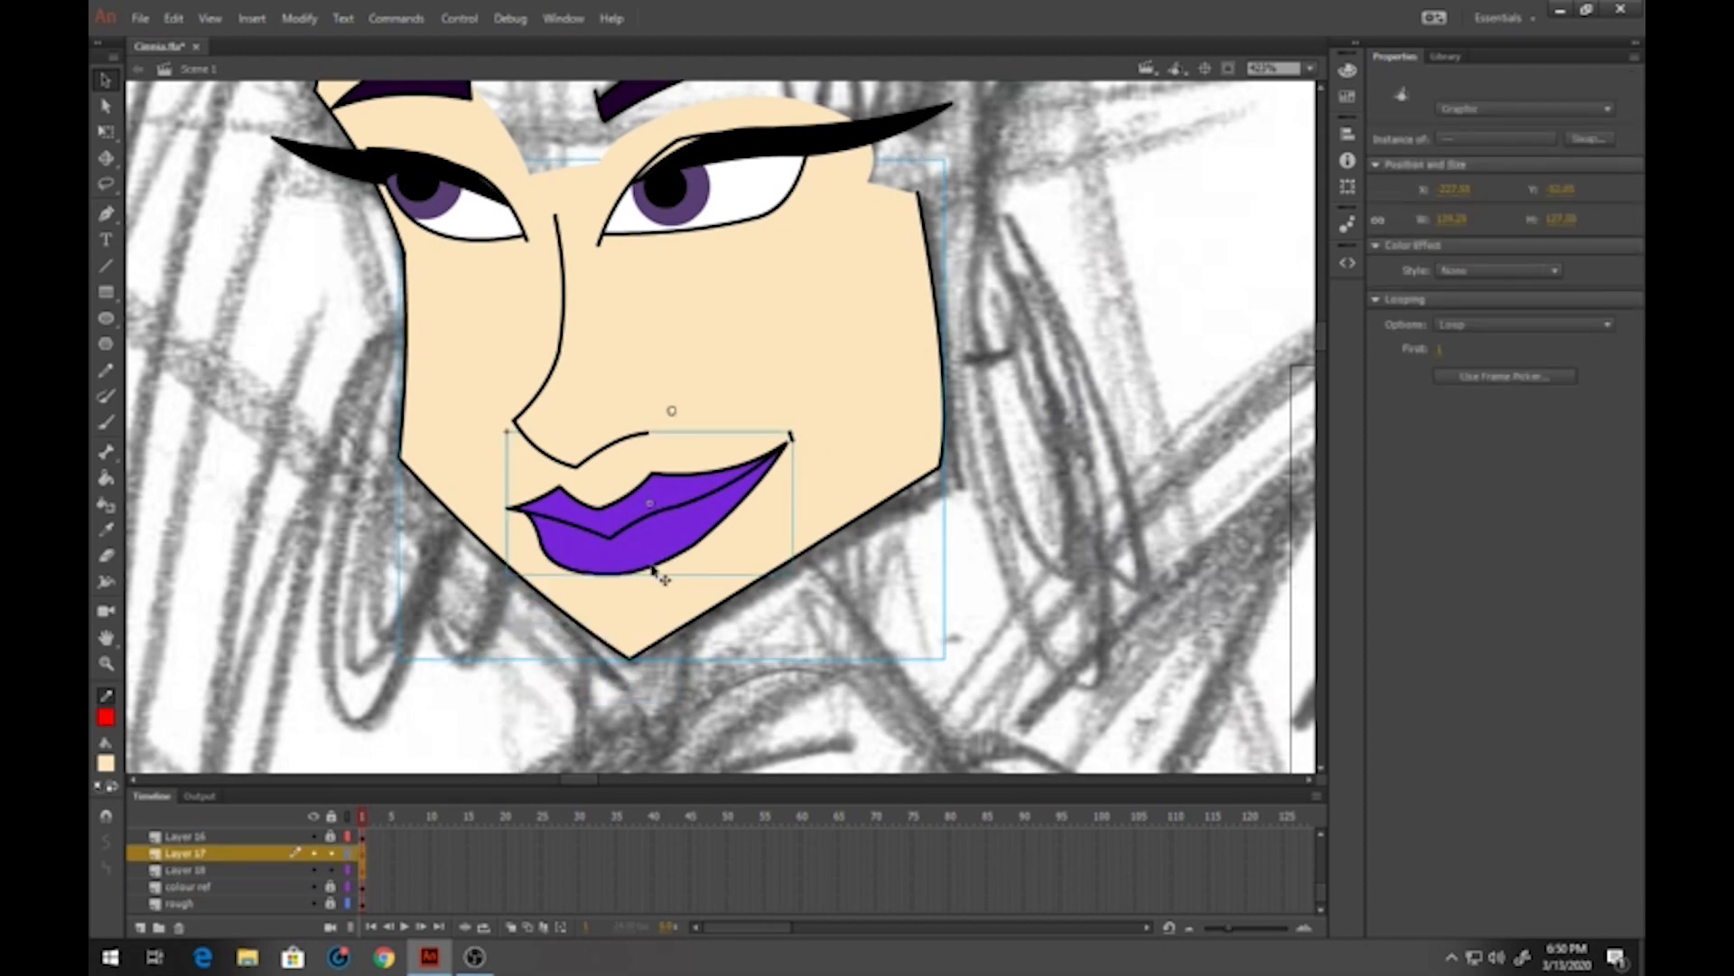
key(F8)
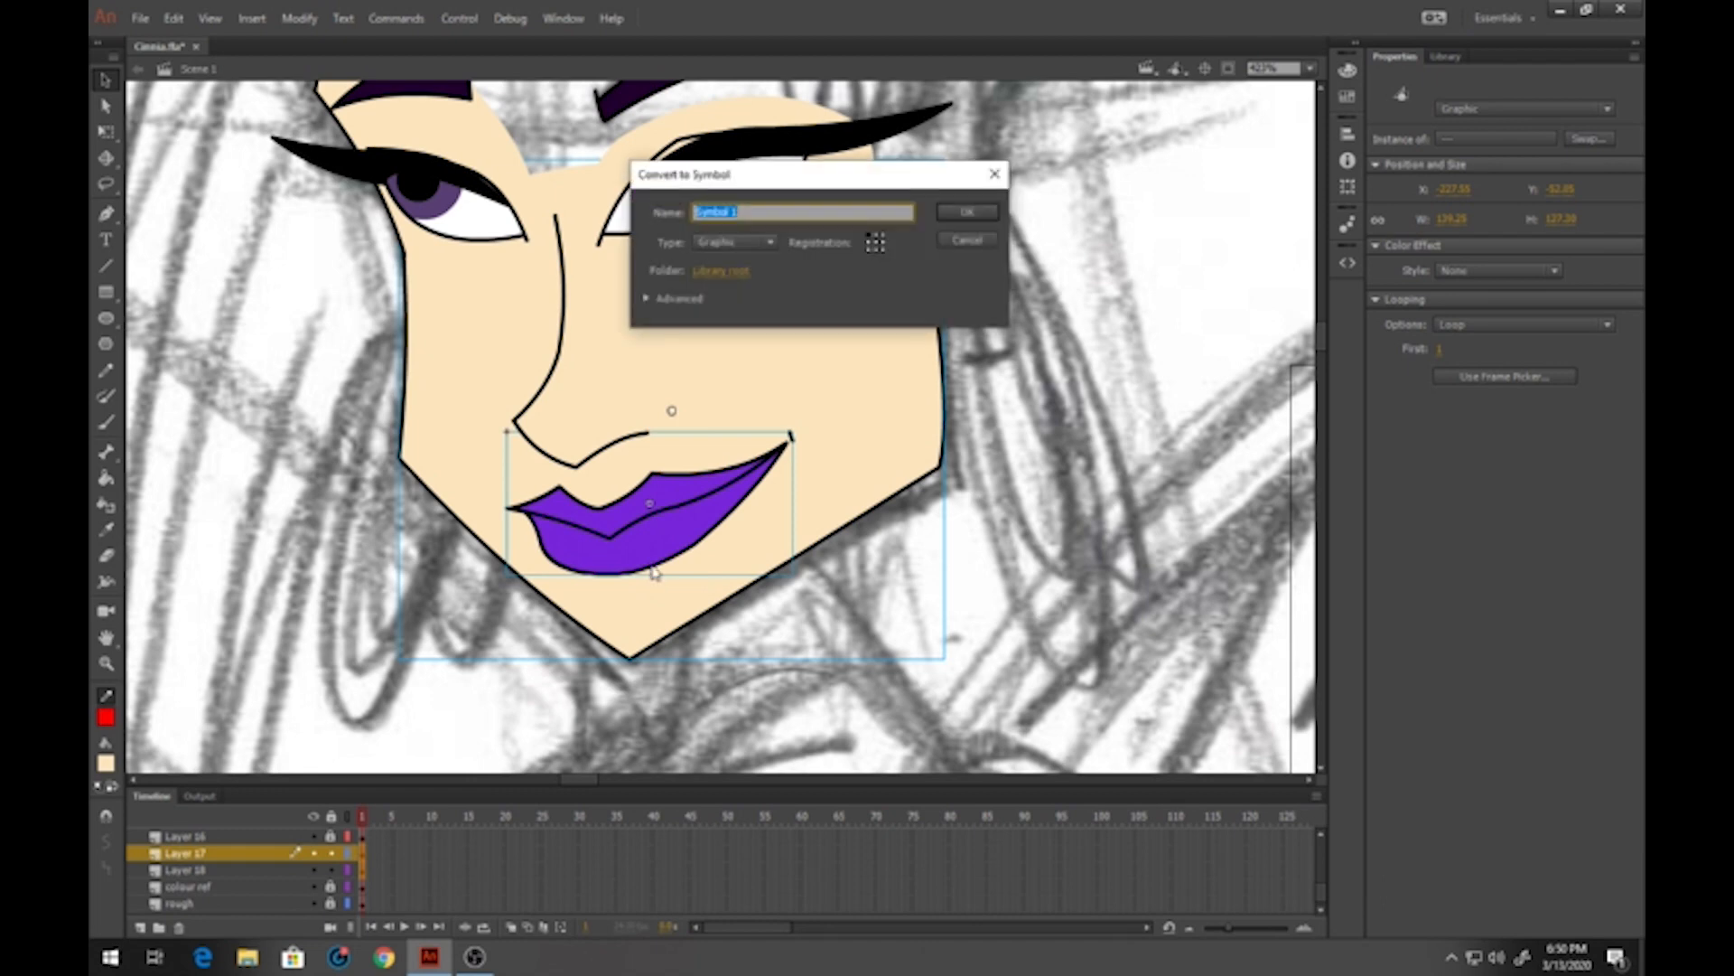
text(ch)
key(Return)
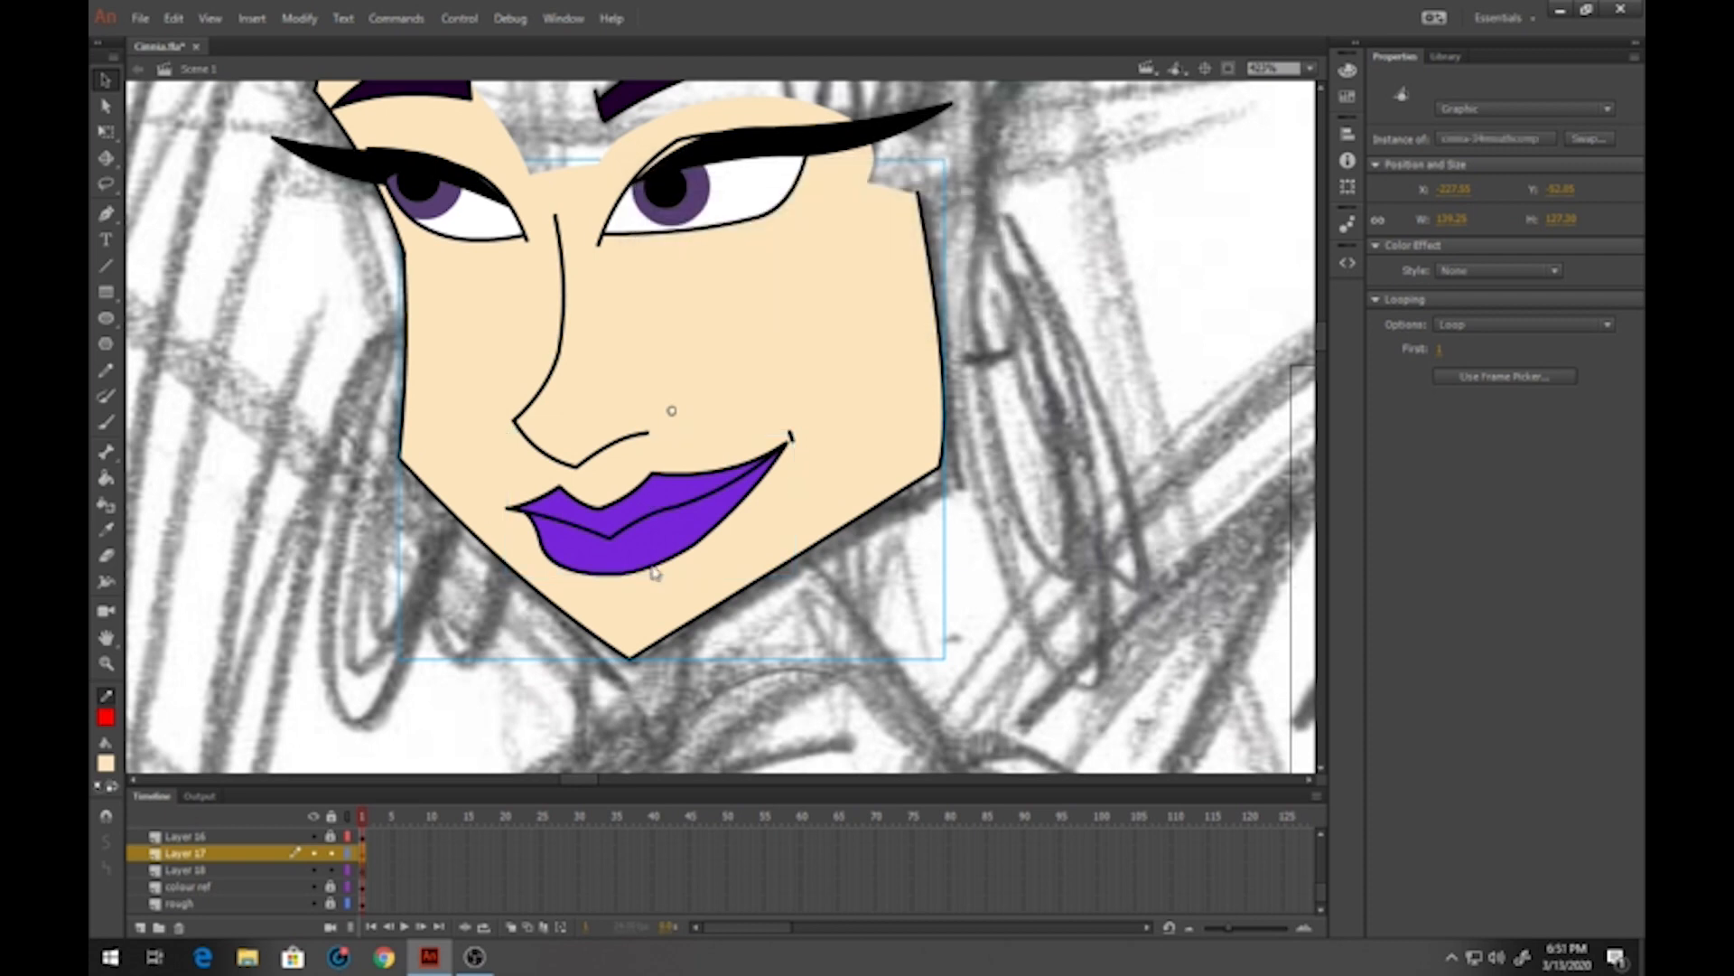
Distribute the jaw and mouth to separate layers inside the cinnia-34mouthcomp symbol and return to Scene 1
double_click(669, 522)
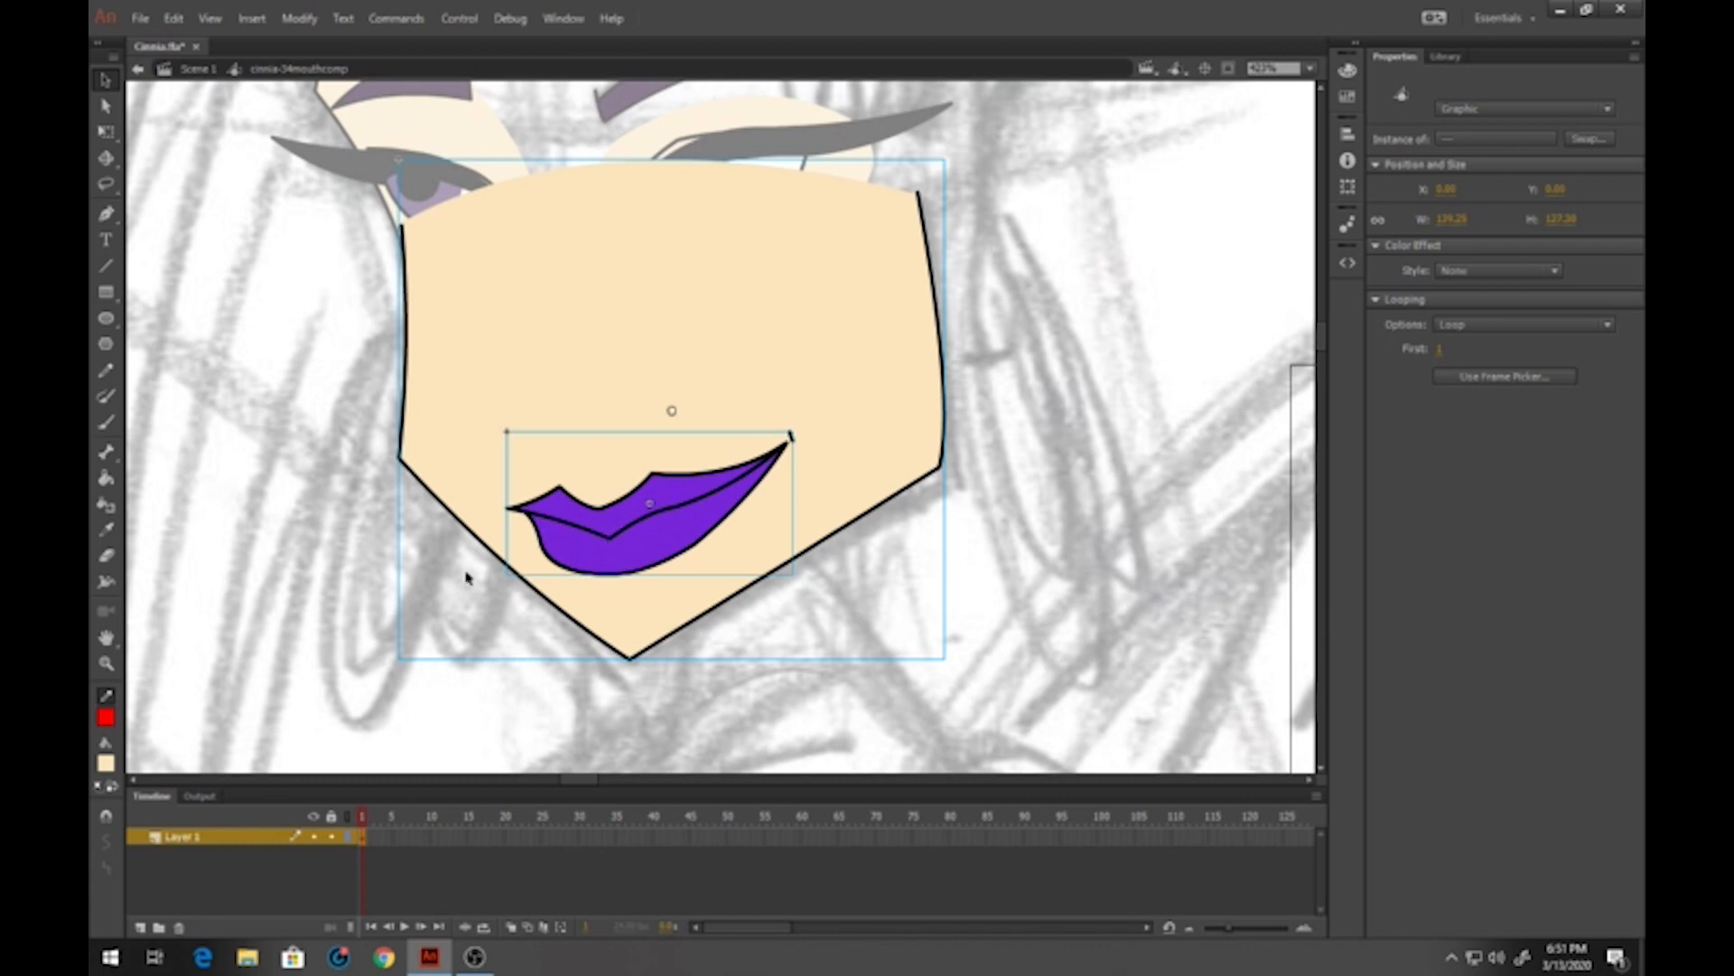
right_click(607, 529)
click(701, 771)
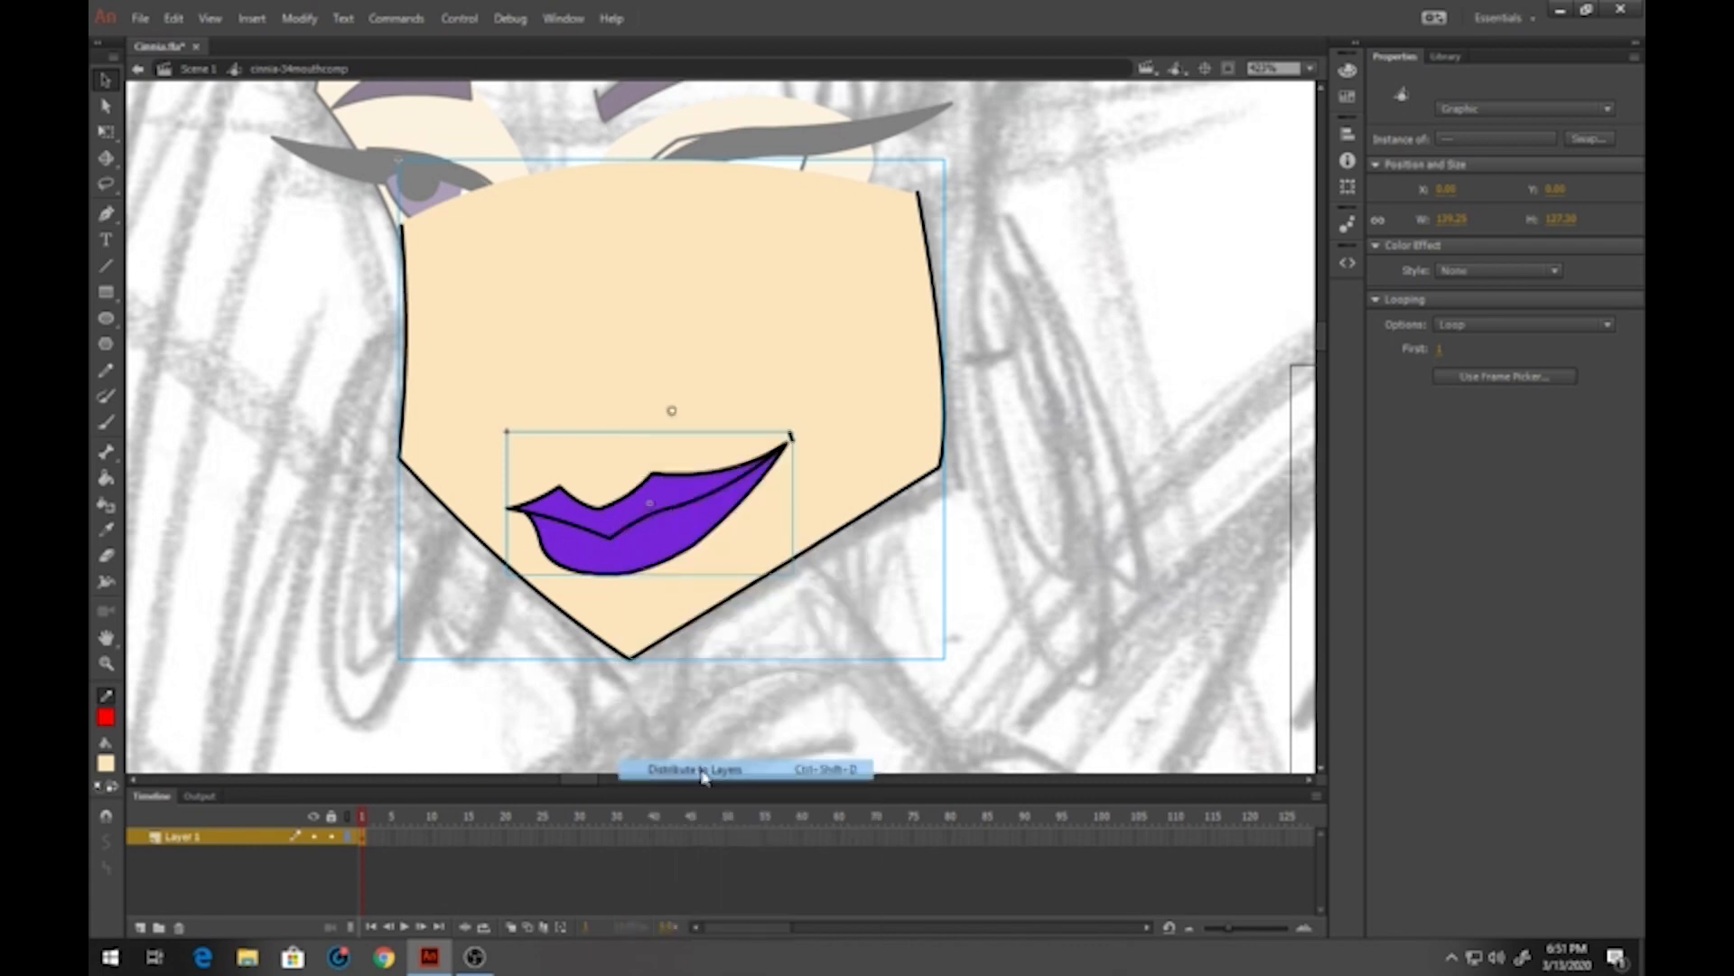
click(198, 70)
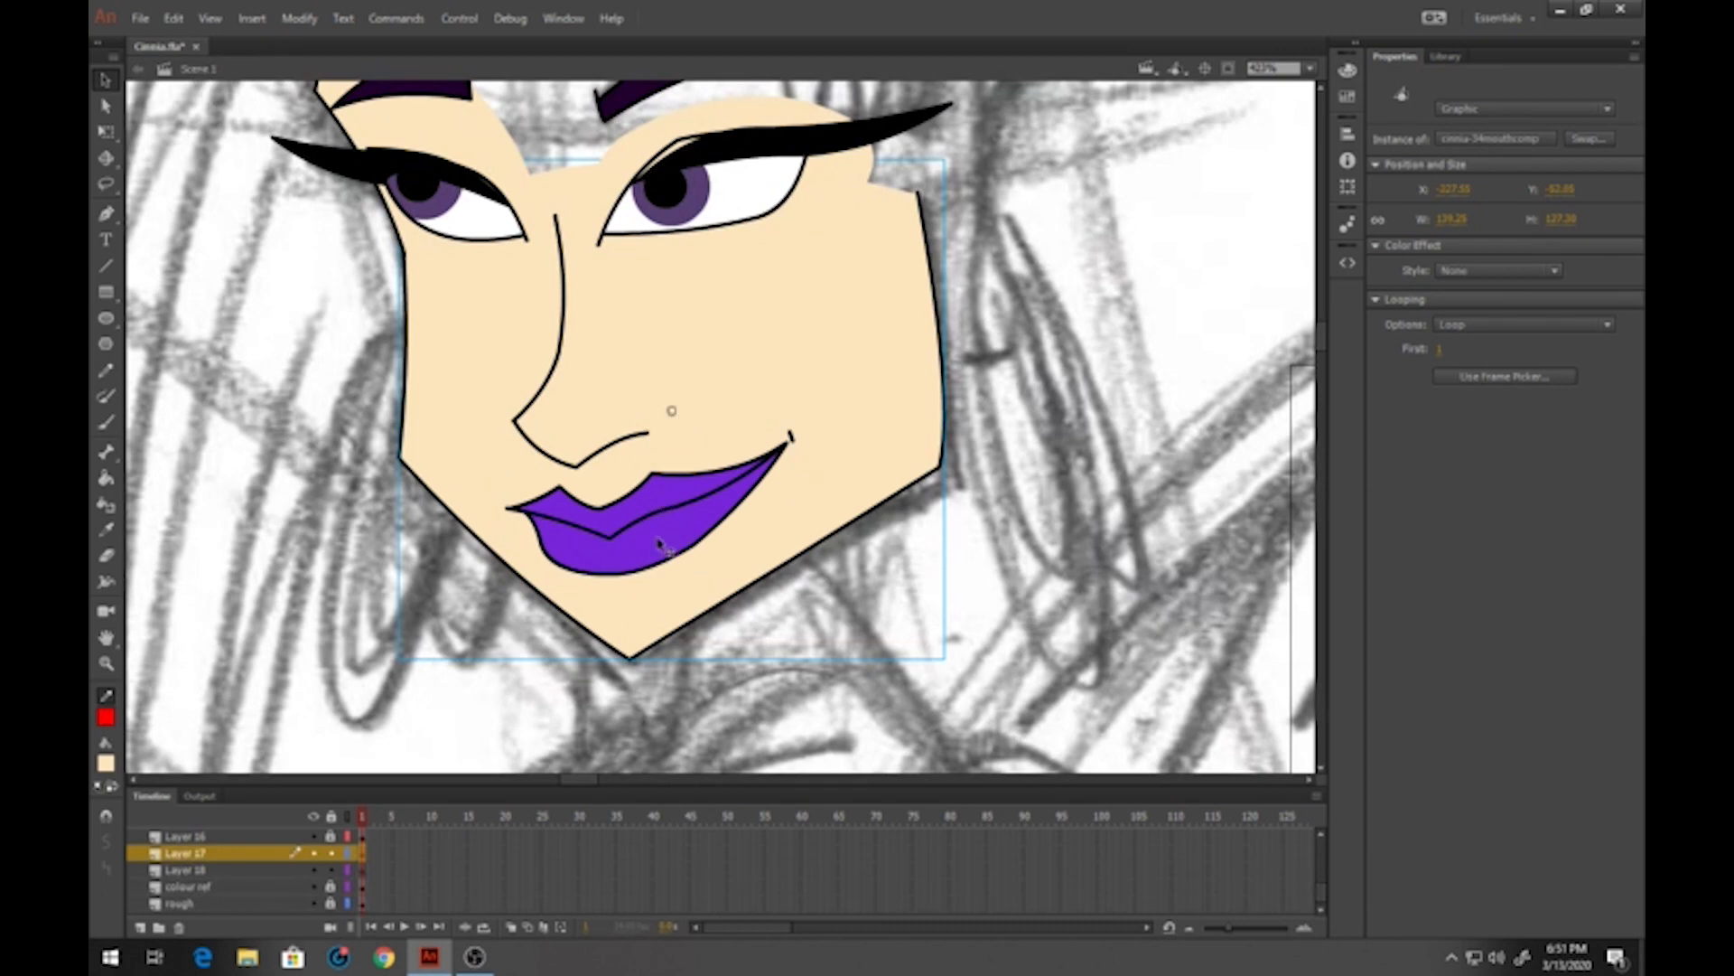
Lock Layer 17 and make Layer 18 the active layer
click(105, 664)
alt+click(759, 466)
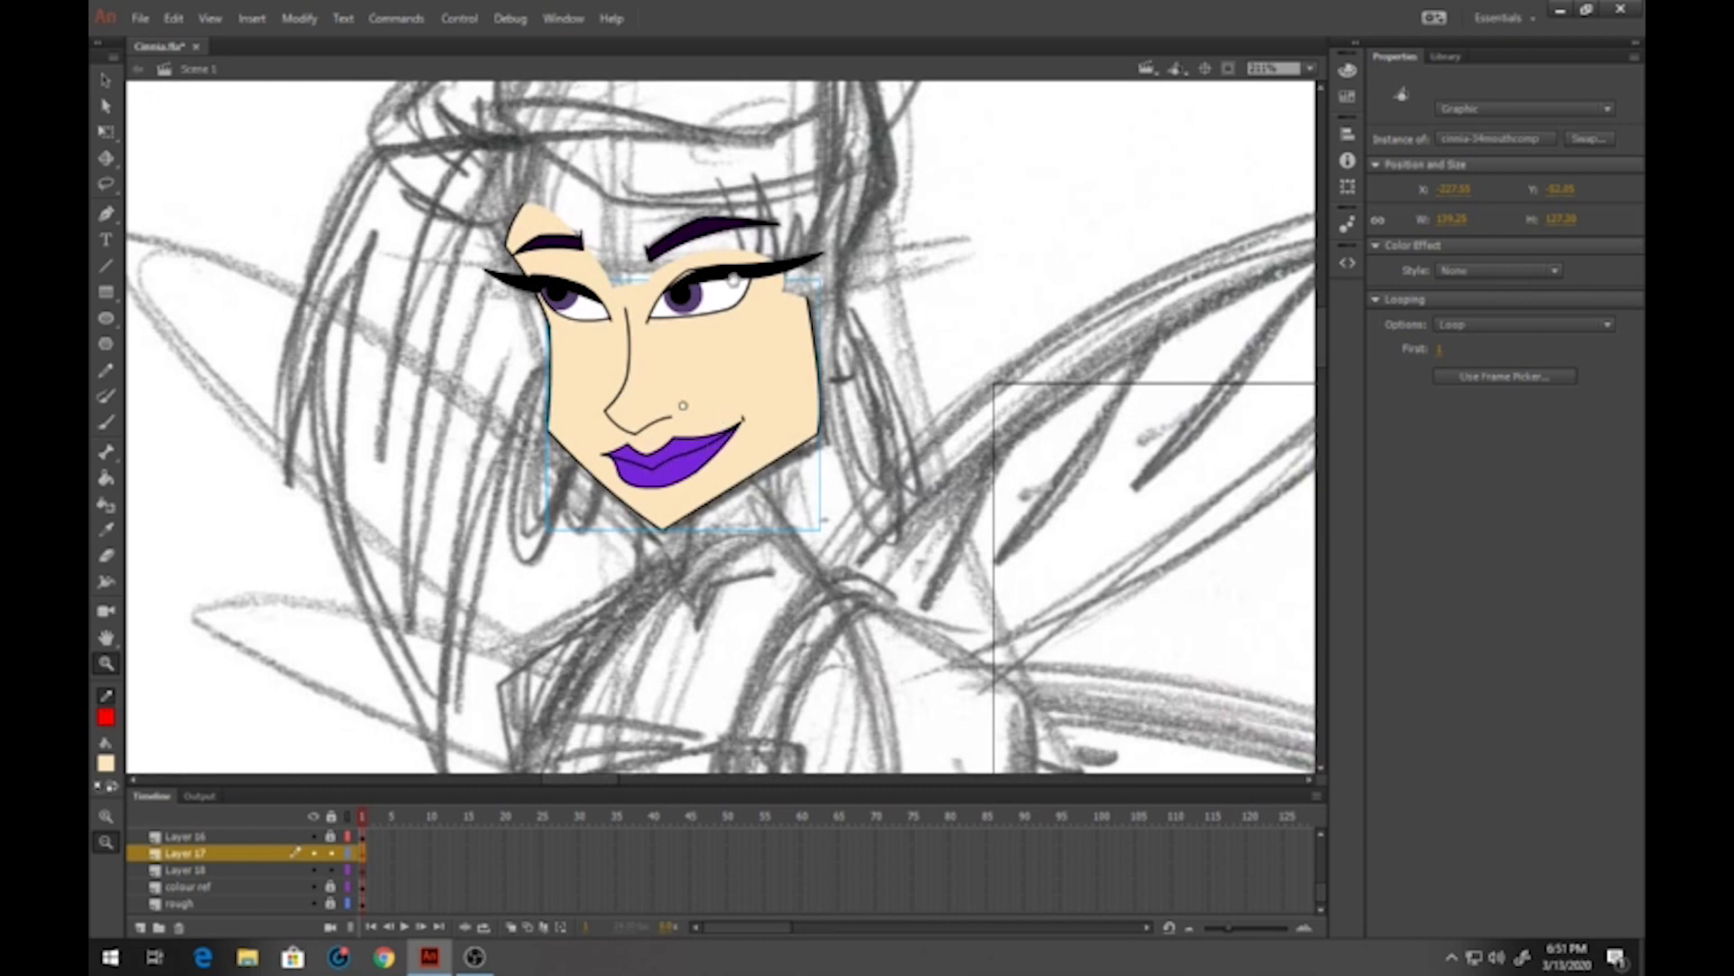
drag(733, 280, 647, 534)
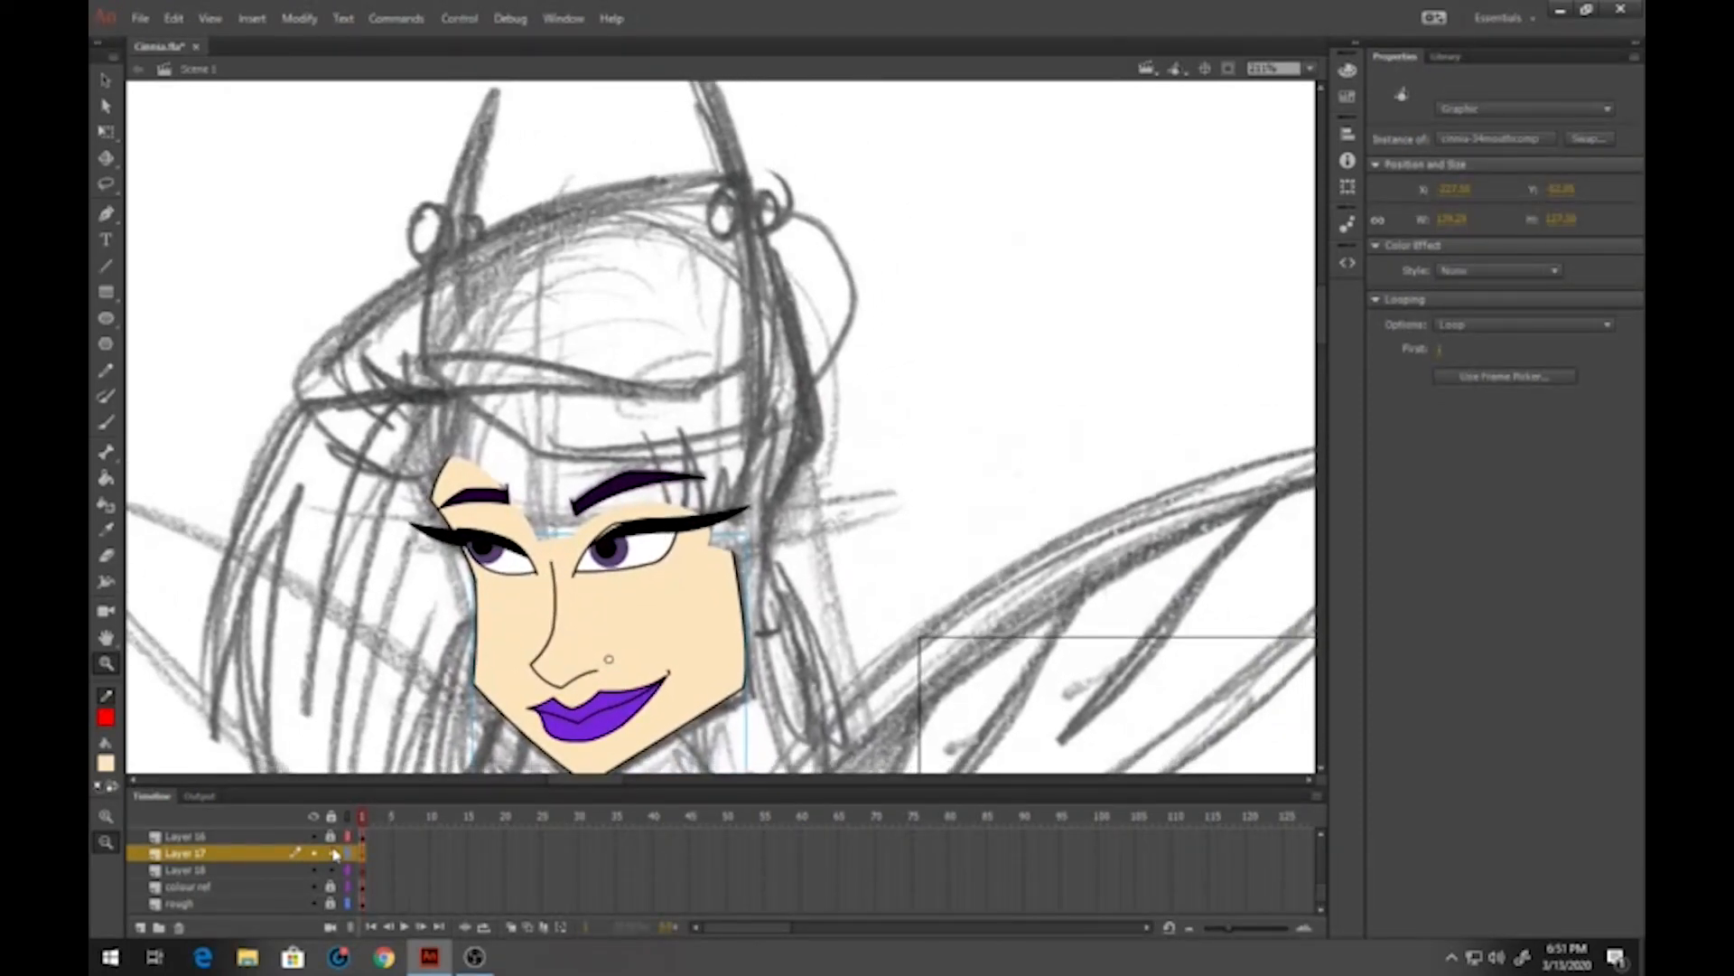
click(348, 854)
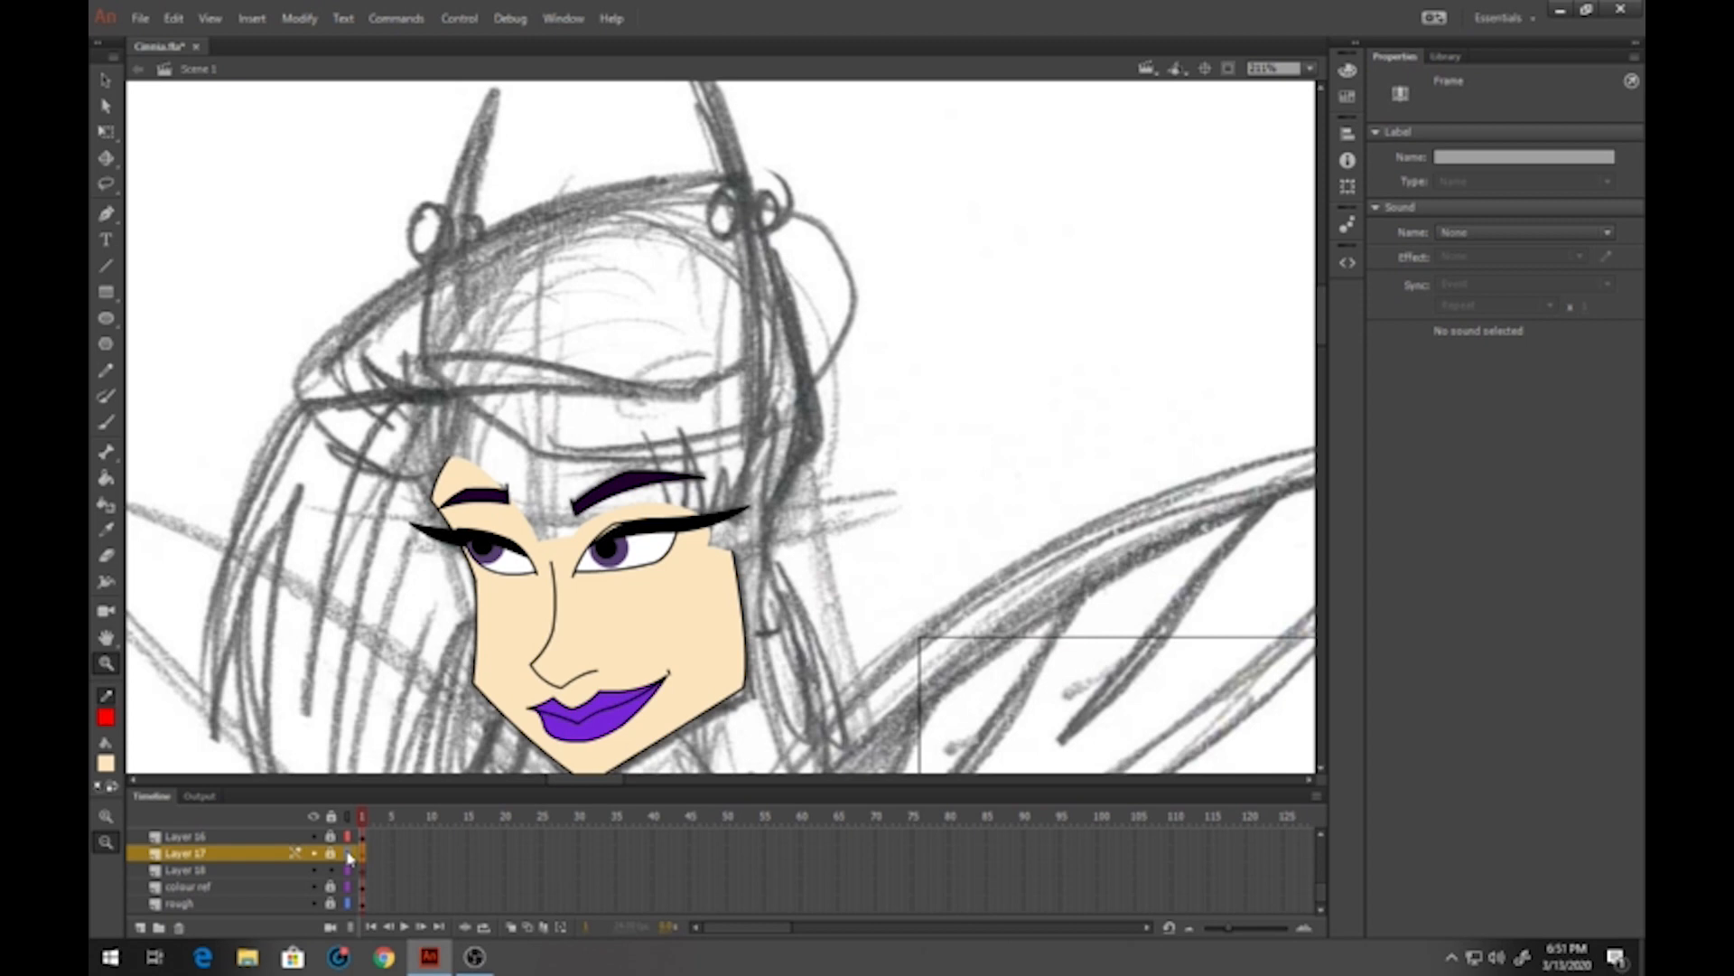
click(271, 870)
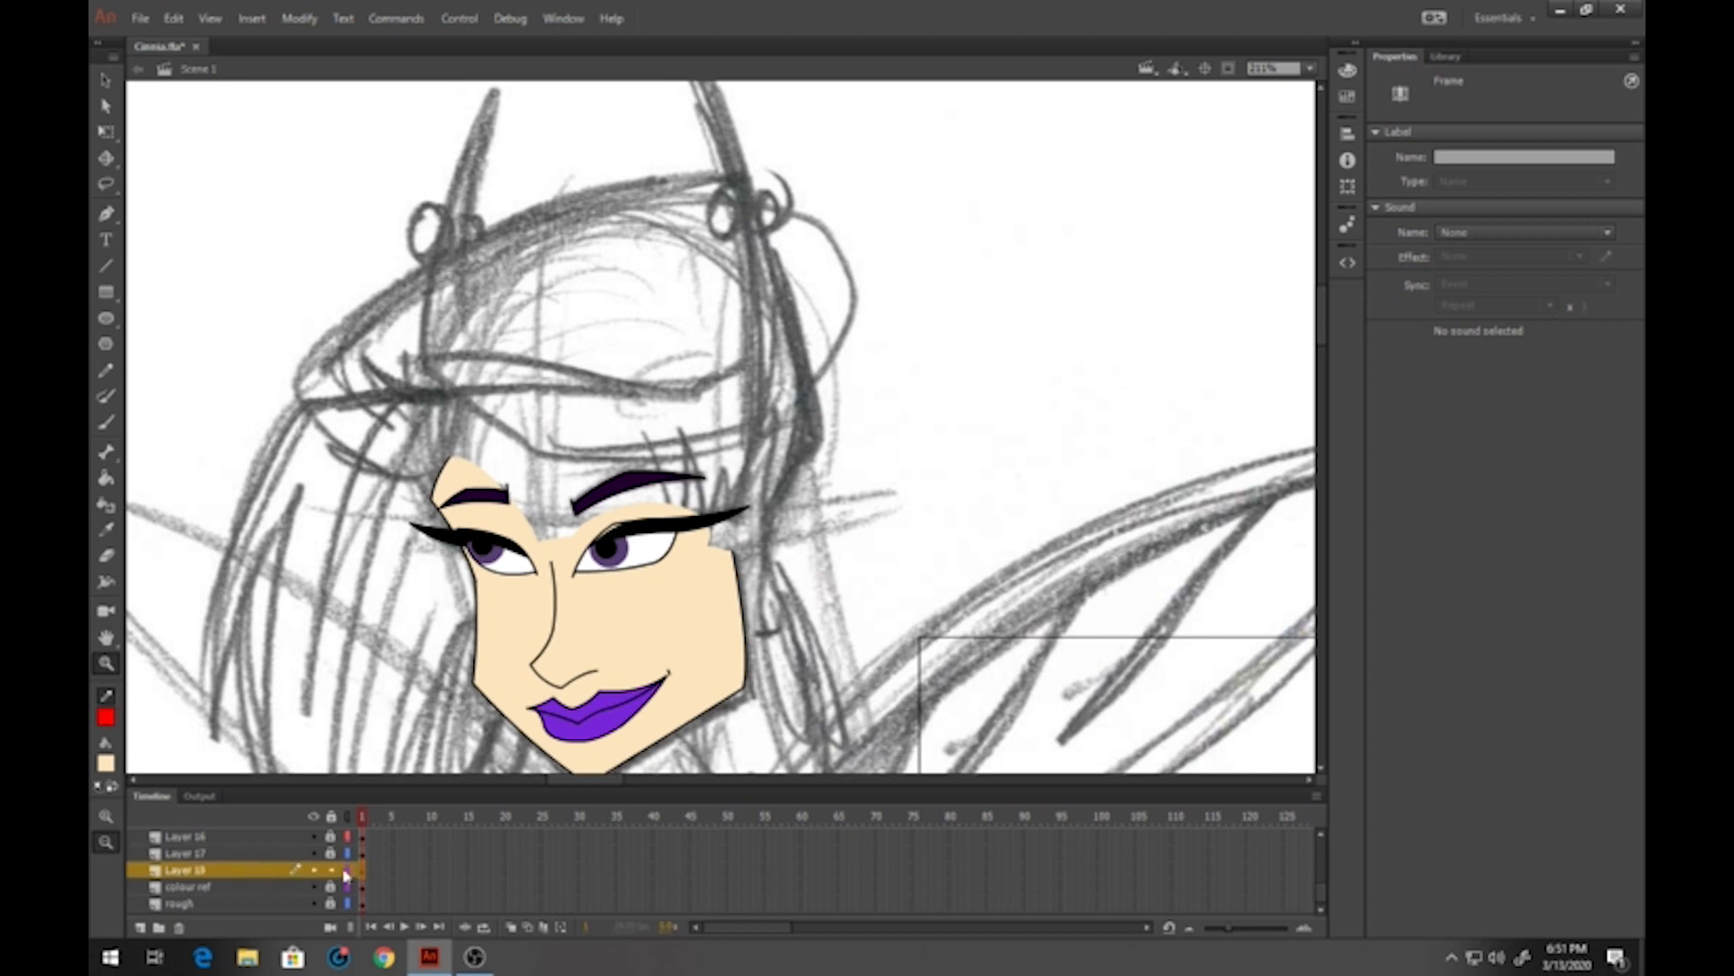
Draw a skin-coloured circle with a black outline, about 156 px across, over the sketched skull on Layer 18
drag(389, 688, 366, 640)
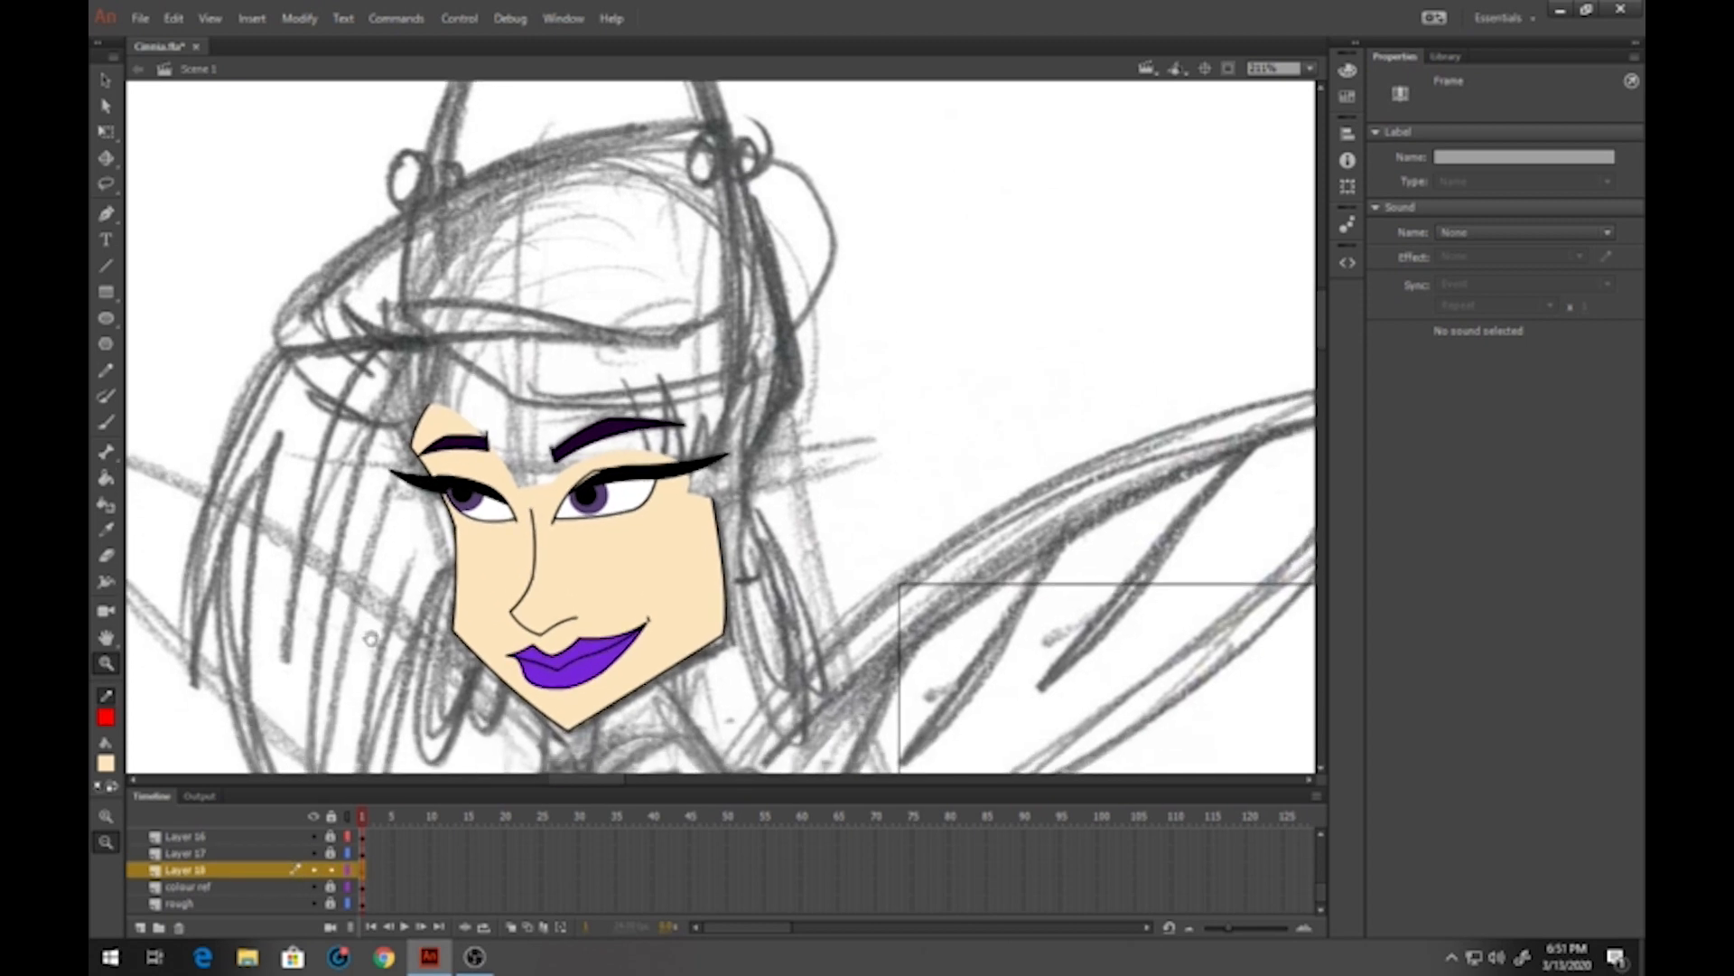
click(105, 717)
click(166, 612)
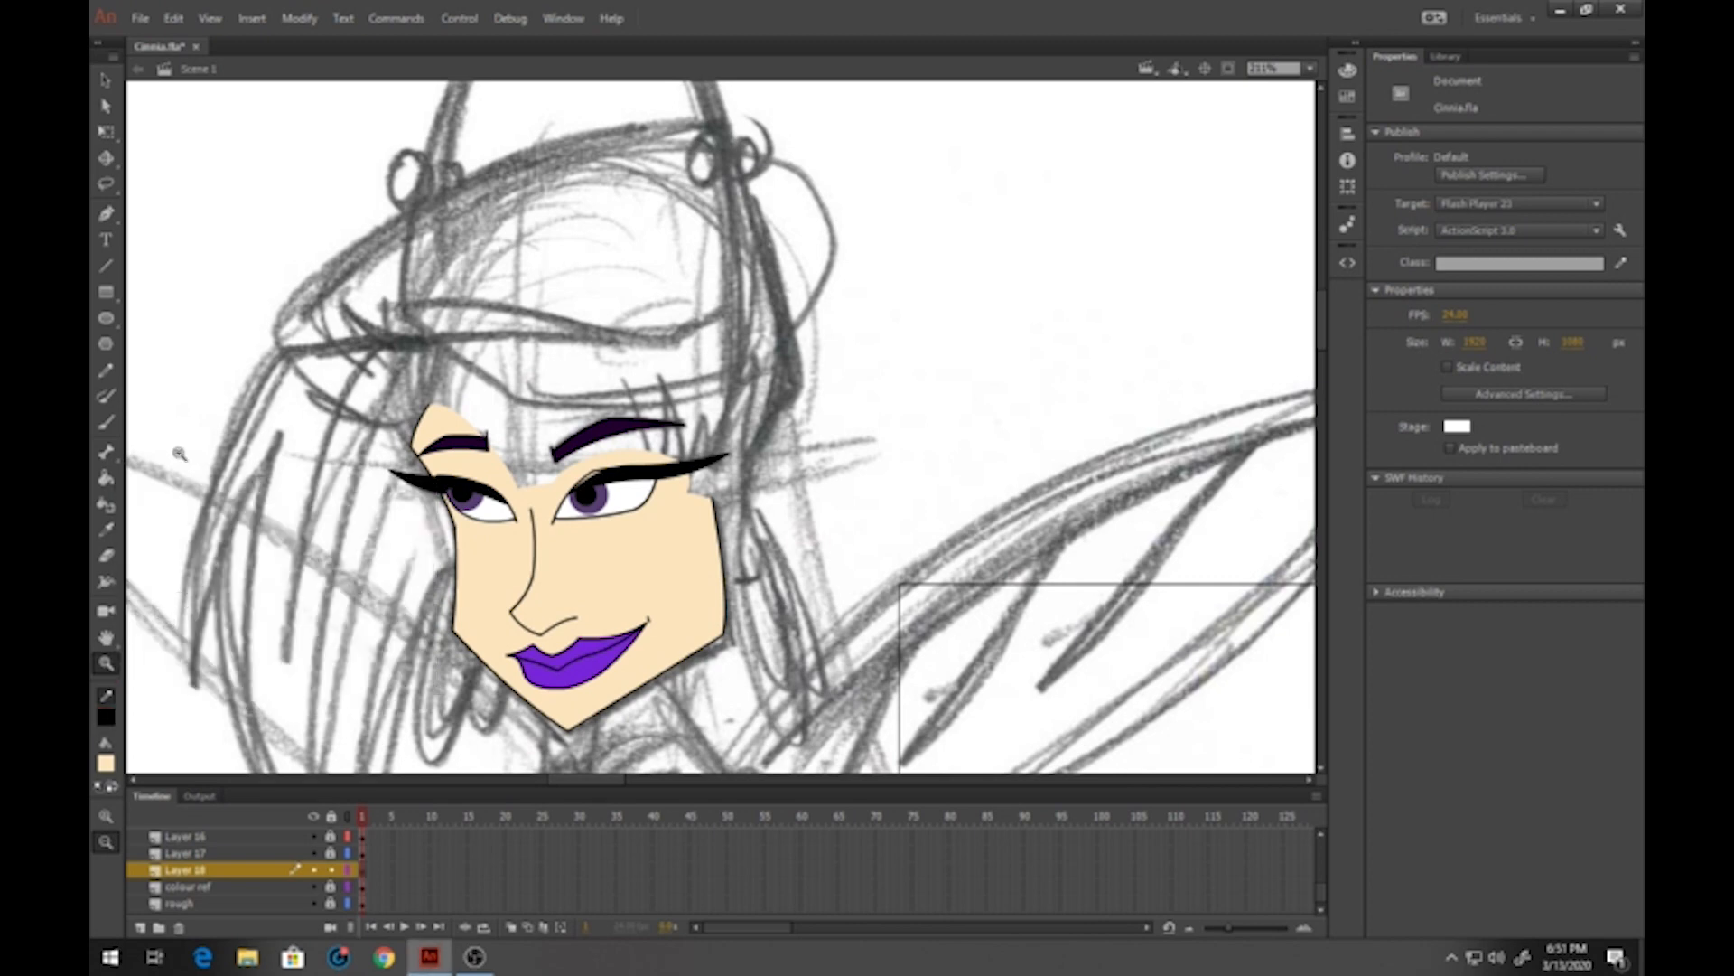
click(106, 318)
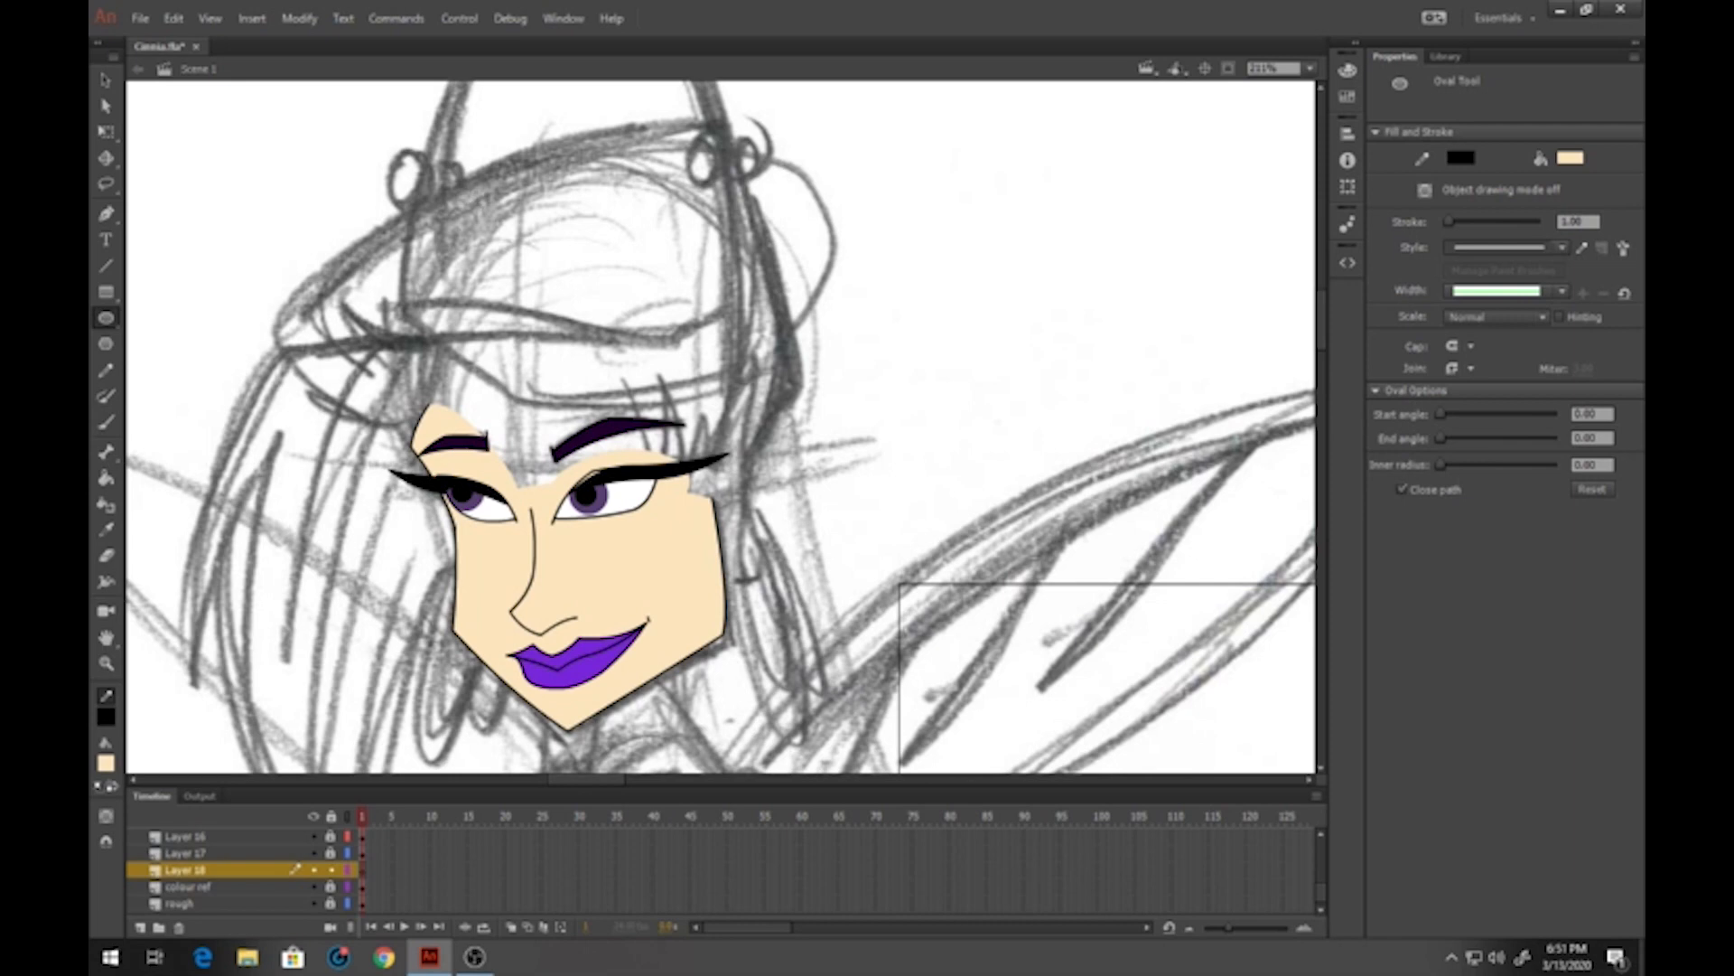
drag(480, 202, 784, 483)
Move the skull circle down over the forehead and enlarge it proportionally to about 175 px across
click(106, 131)
click(607, 341)
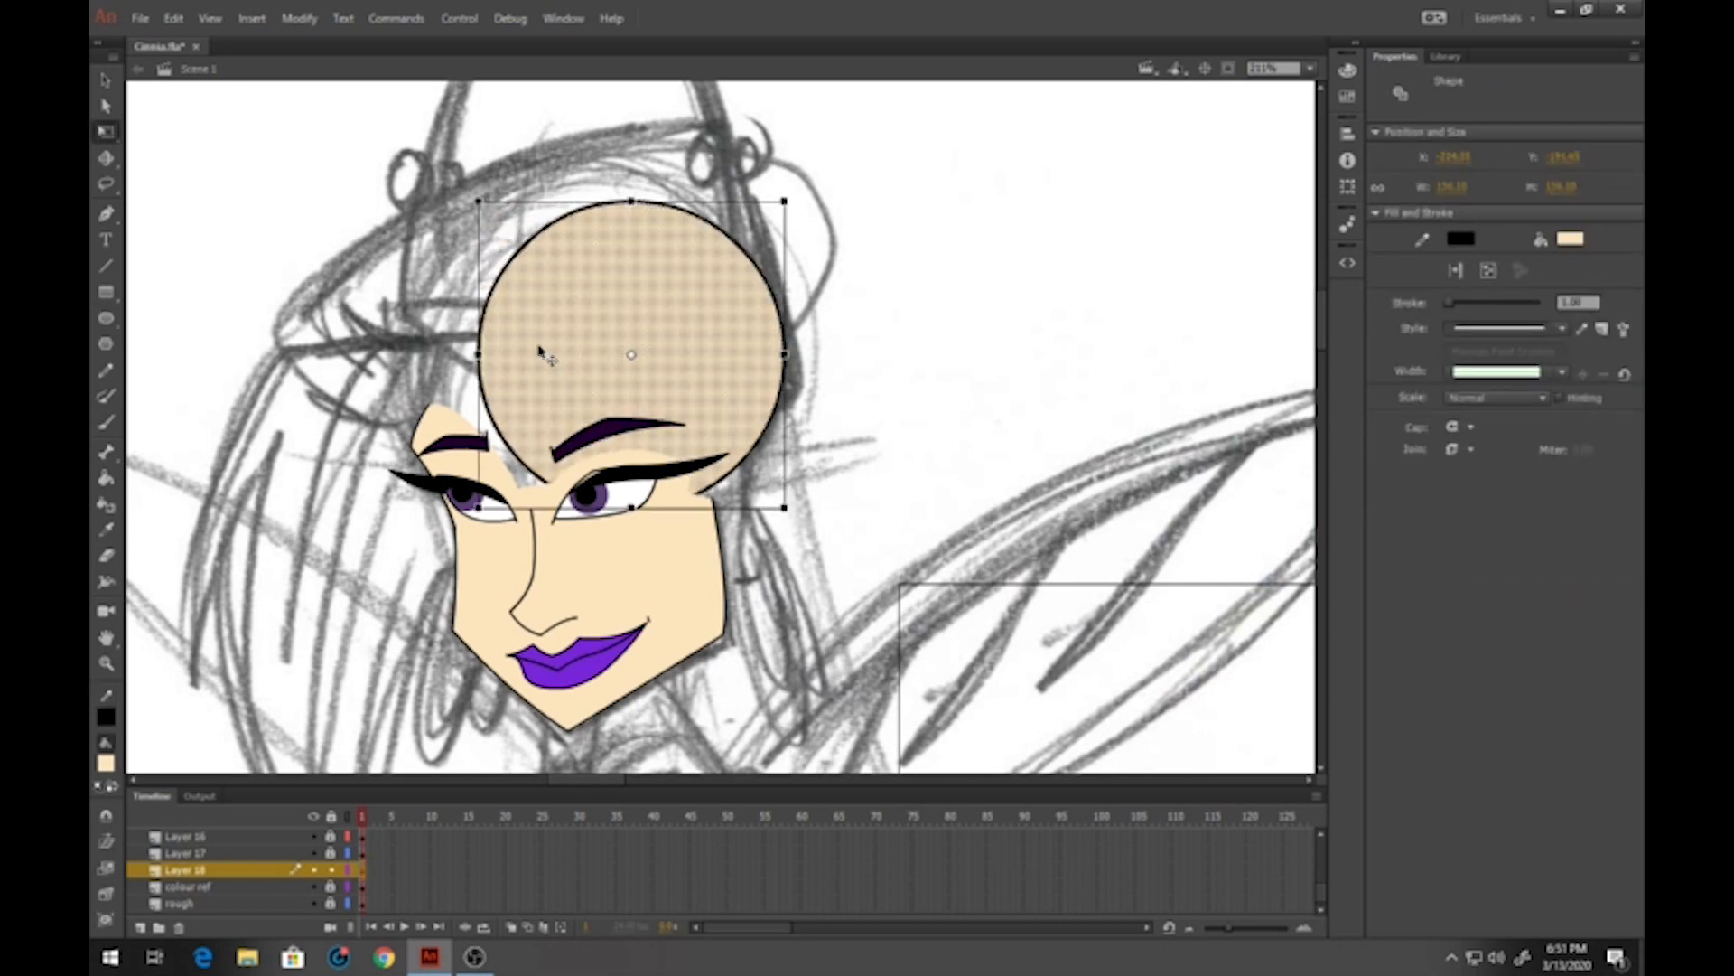
drag(539, 348, 588, 388)
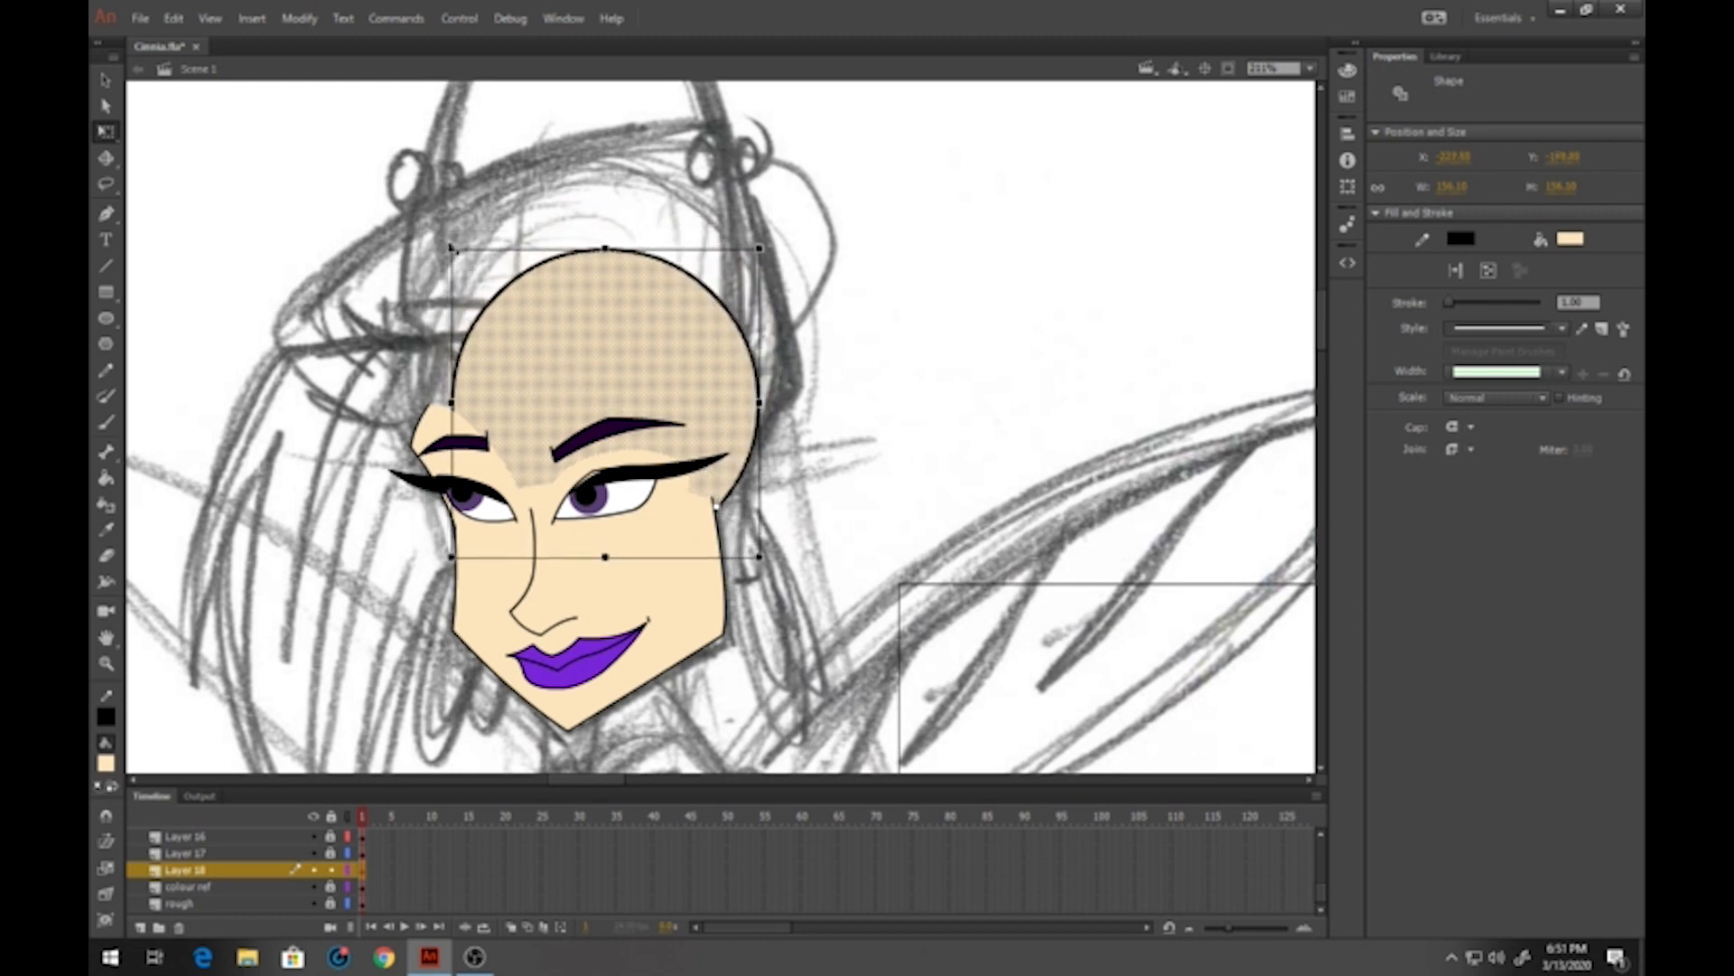
drag(452, 249, 424, 191)
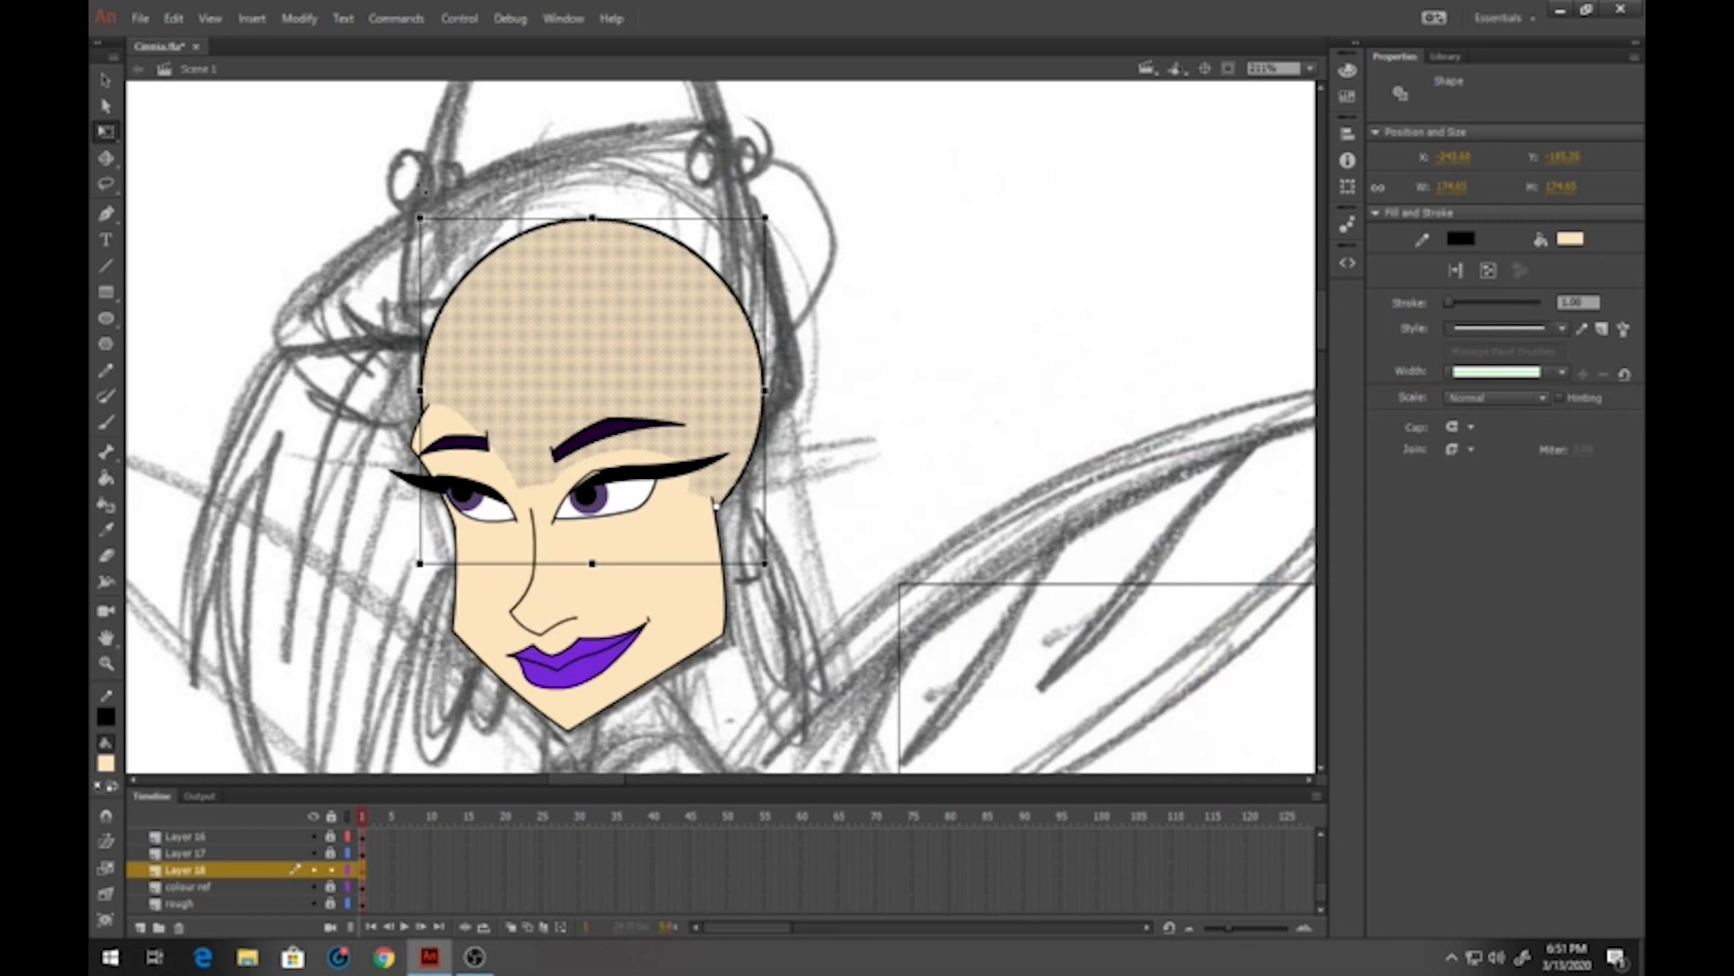
click(831, 409)
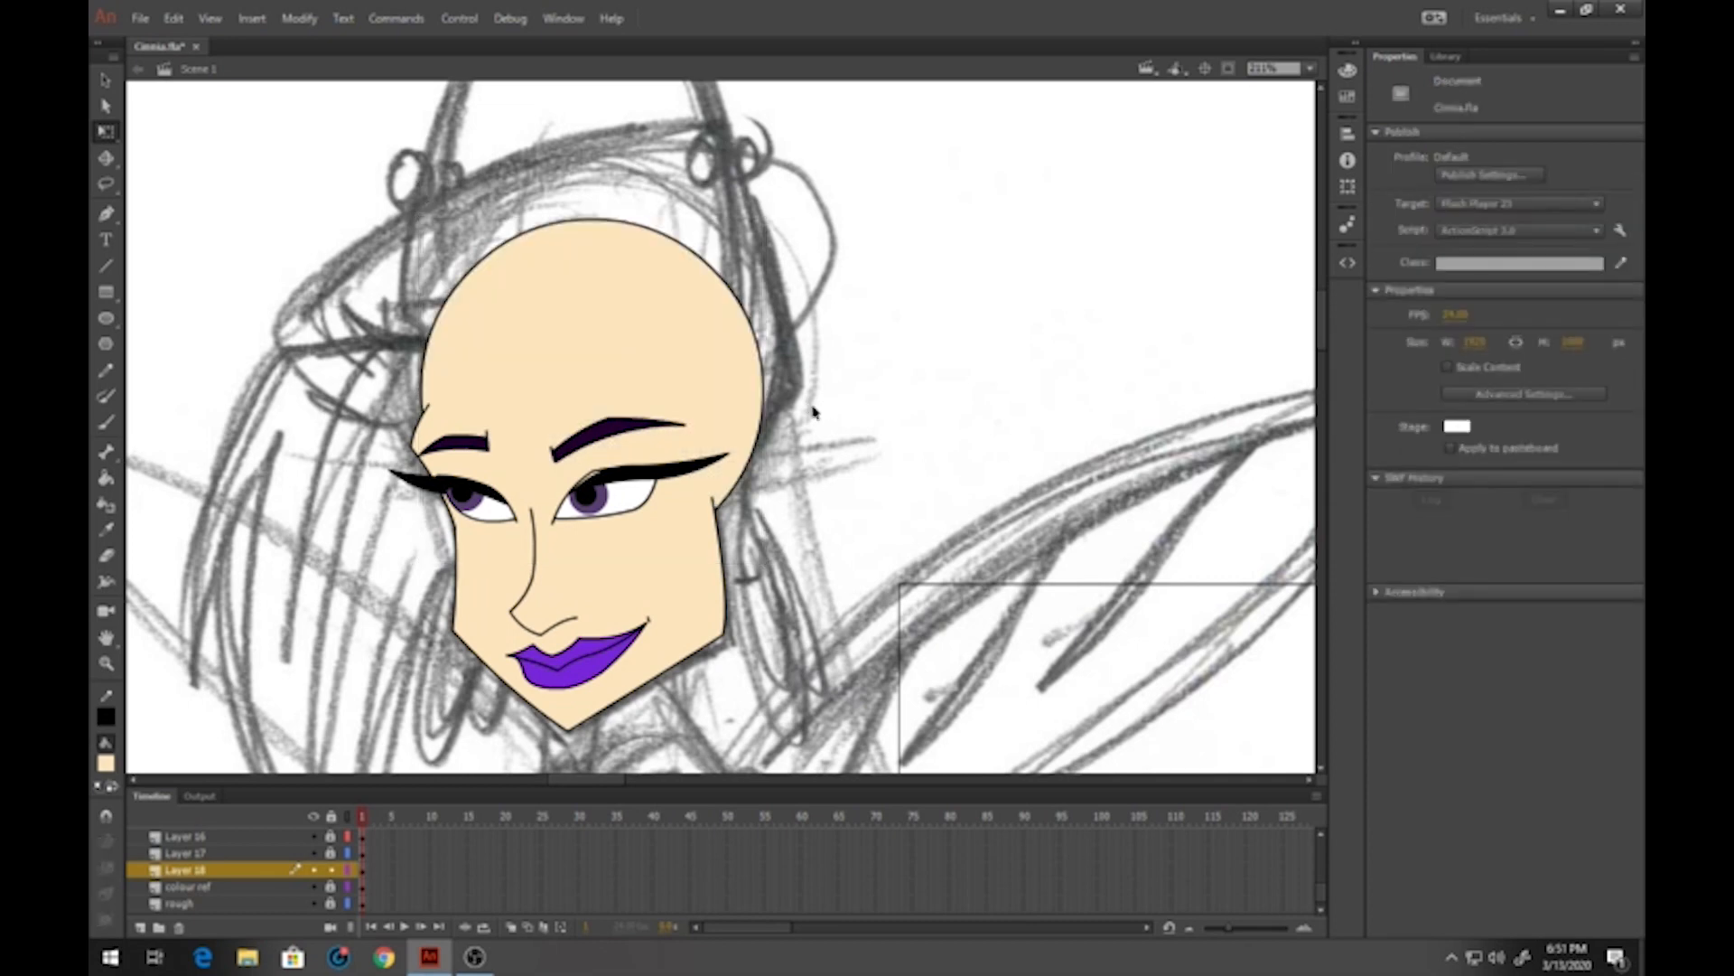
Convert the skull circle with its outline into a graphic symbol named cinnia-34-skull
click(633, 327)
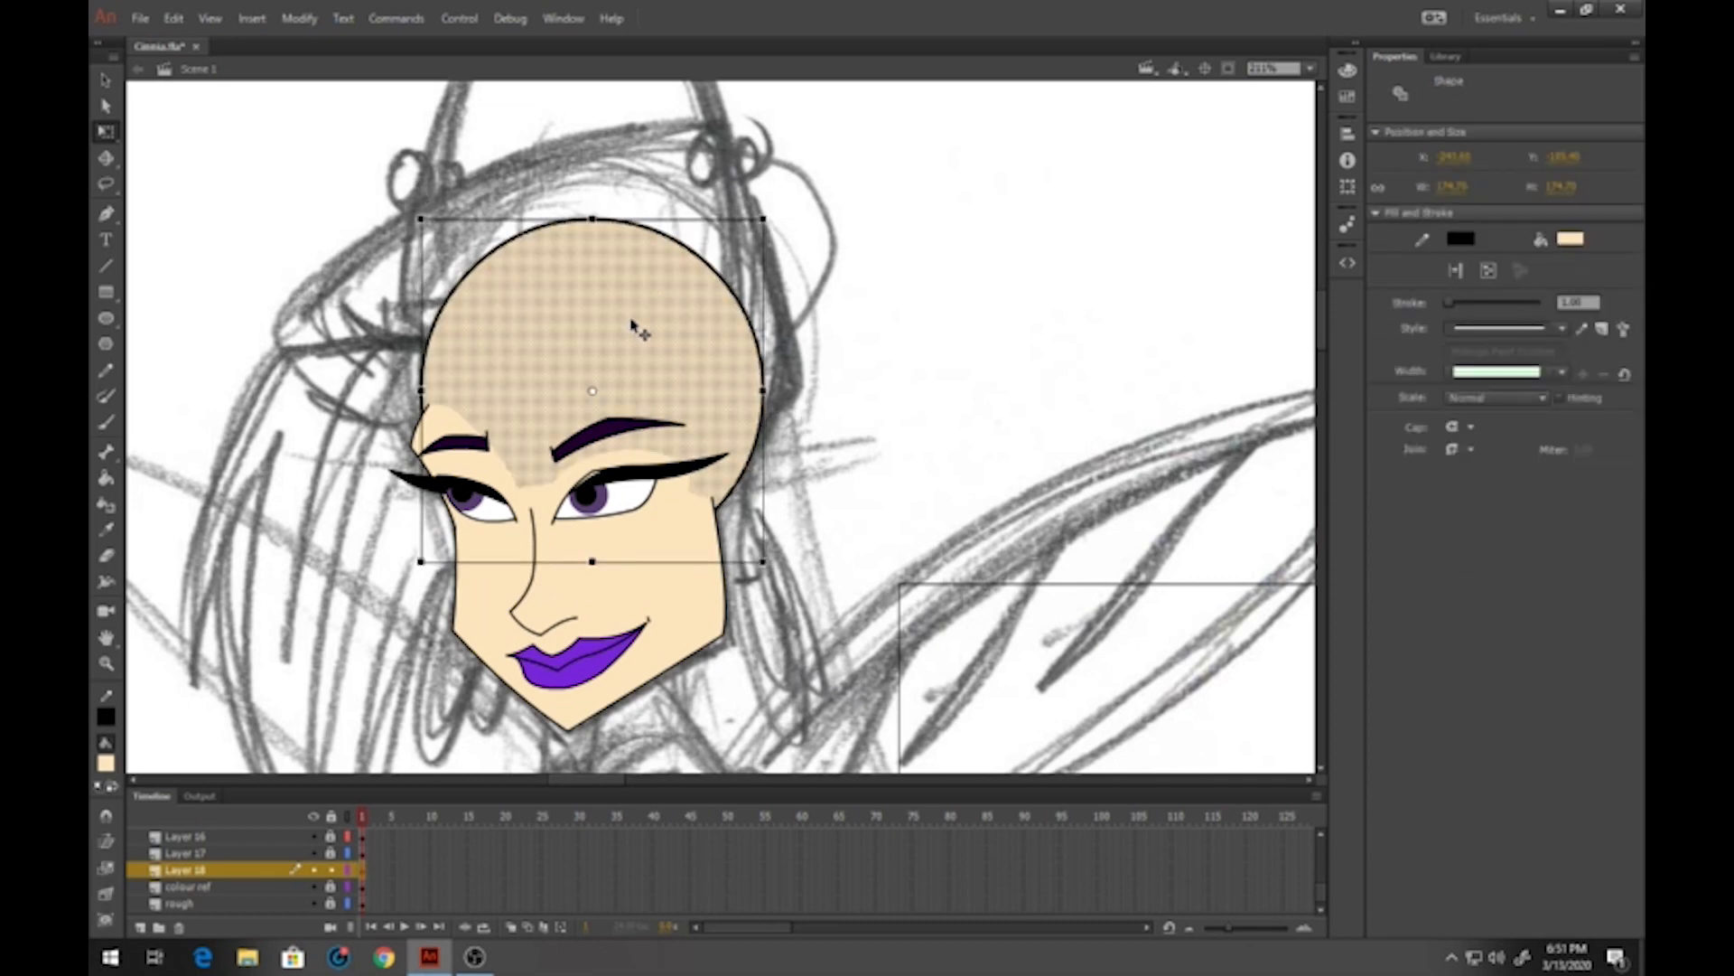
key(F8)
text(c)
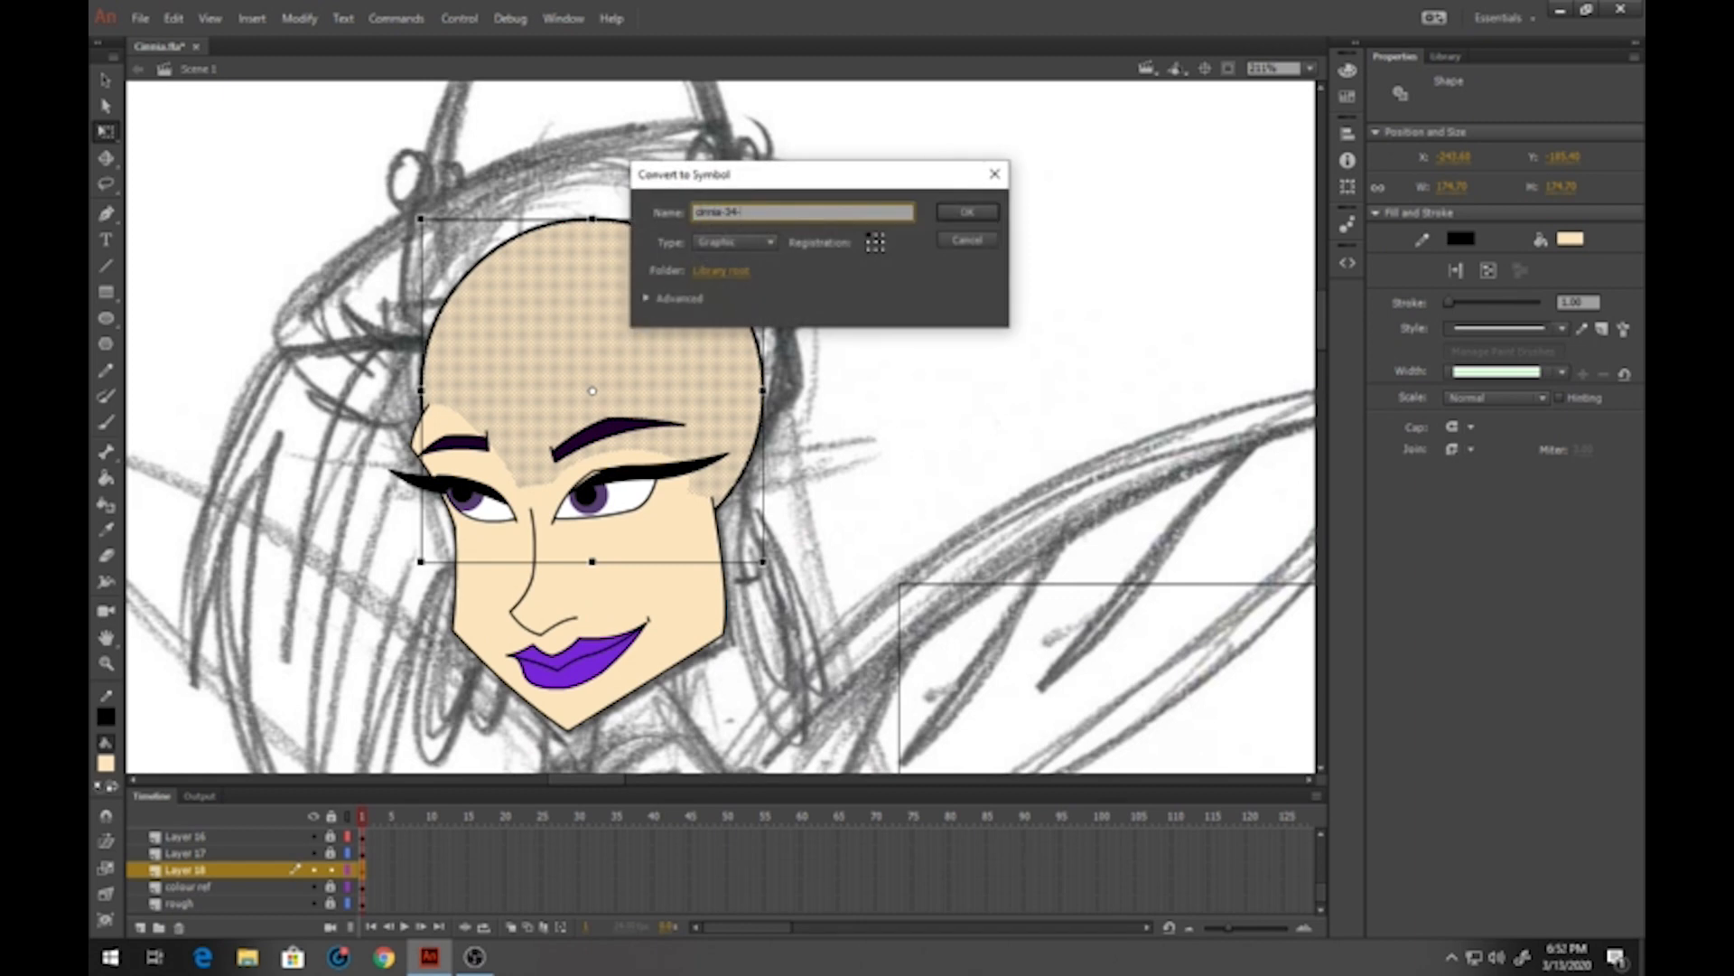
text(innia-34-skull)
key(Return)
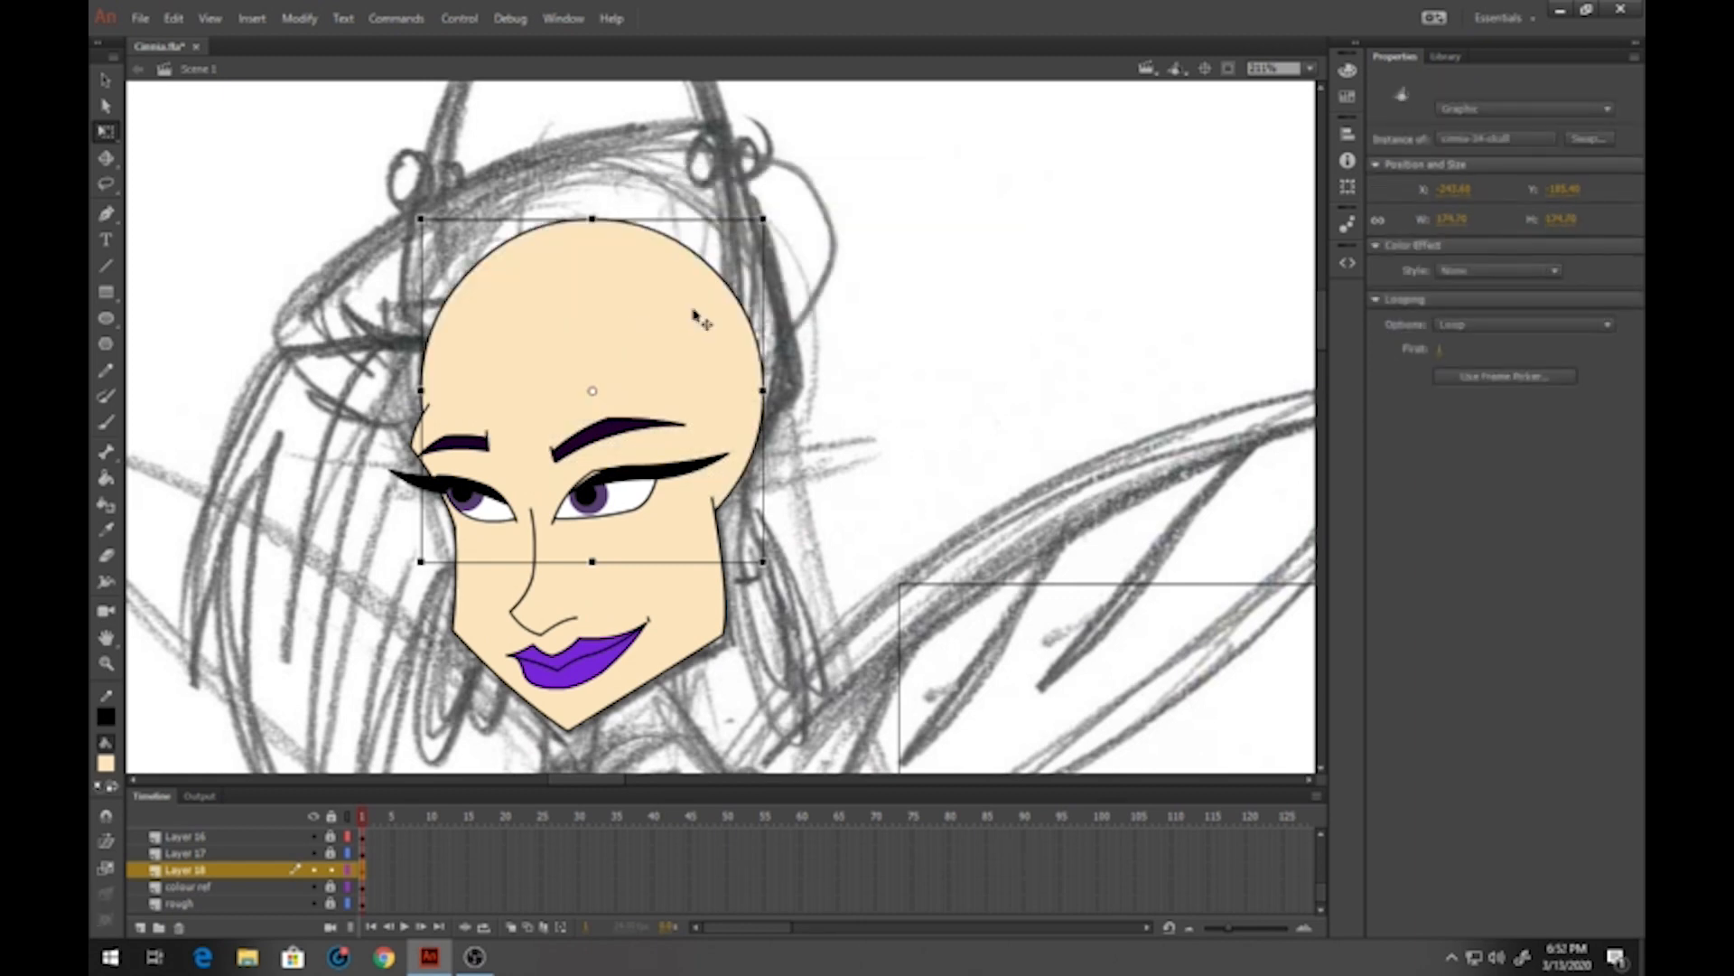
Lock Layer 18 and show Layers 18 and 17 as outlines
click(331, 873)
click(348, 873)
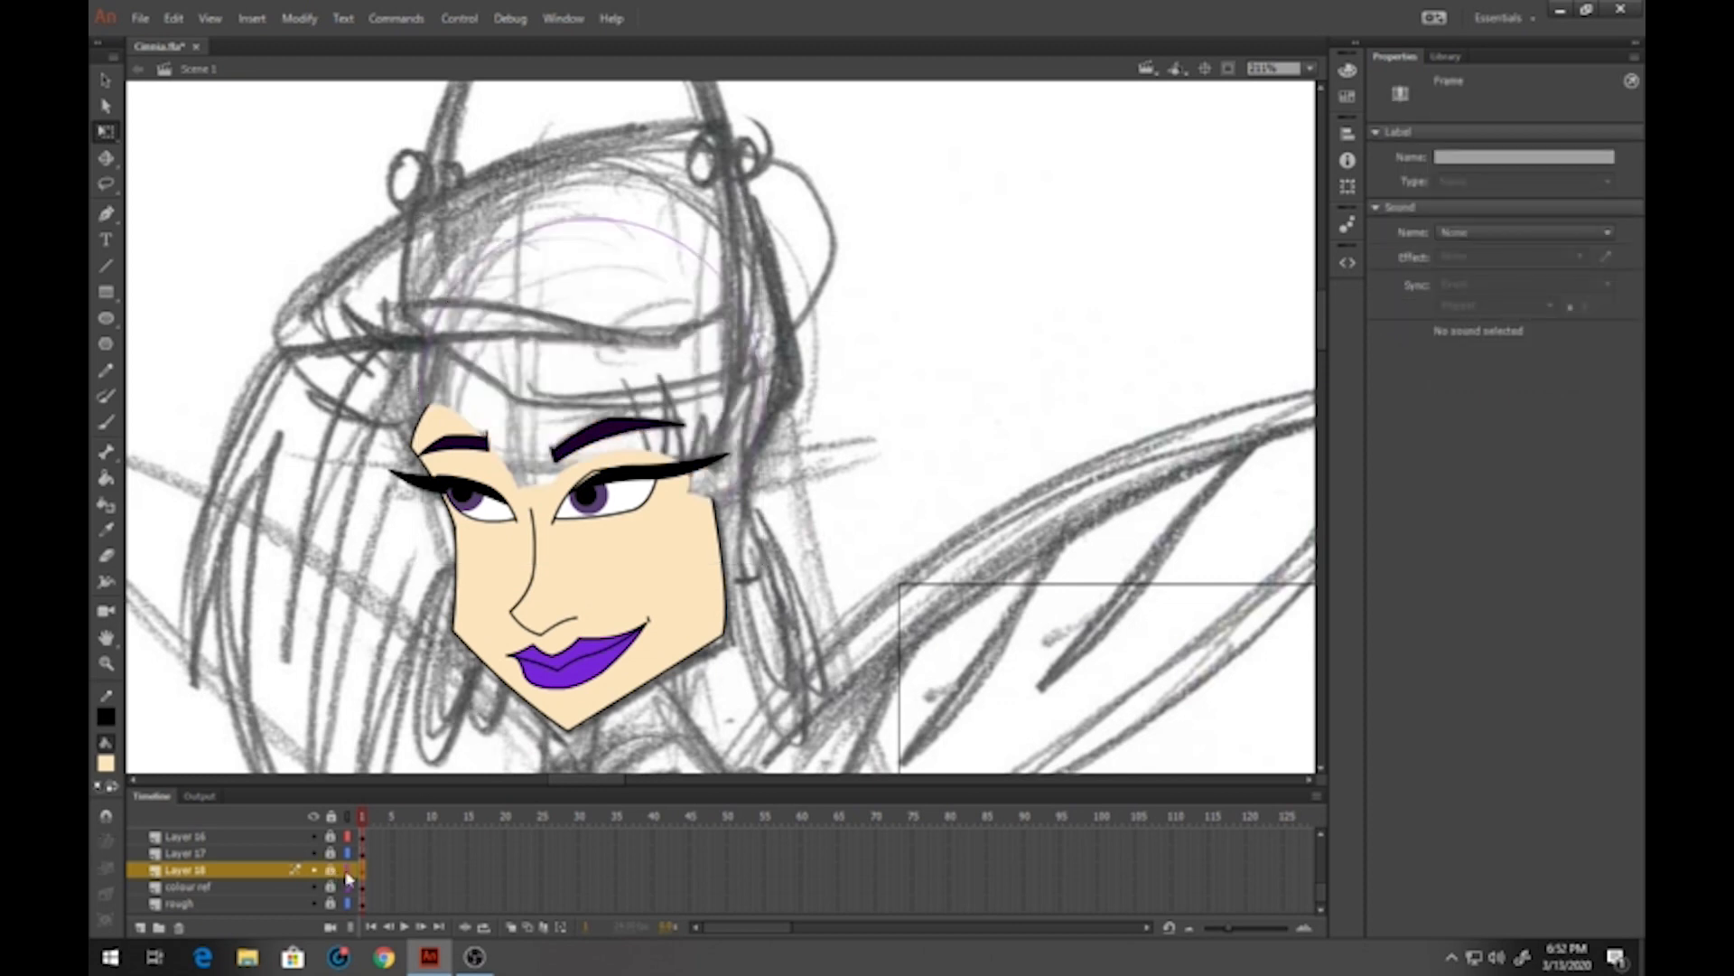
click(348, 855)
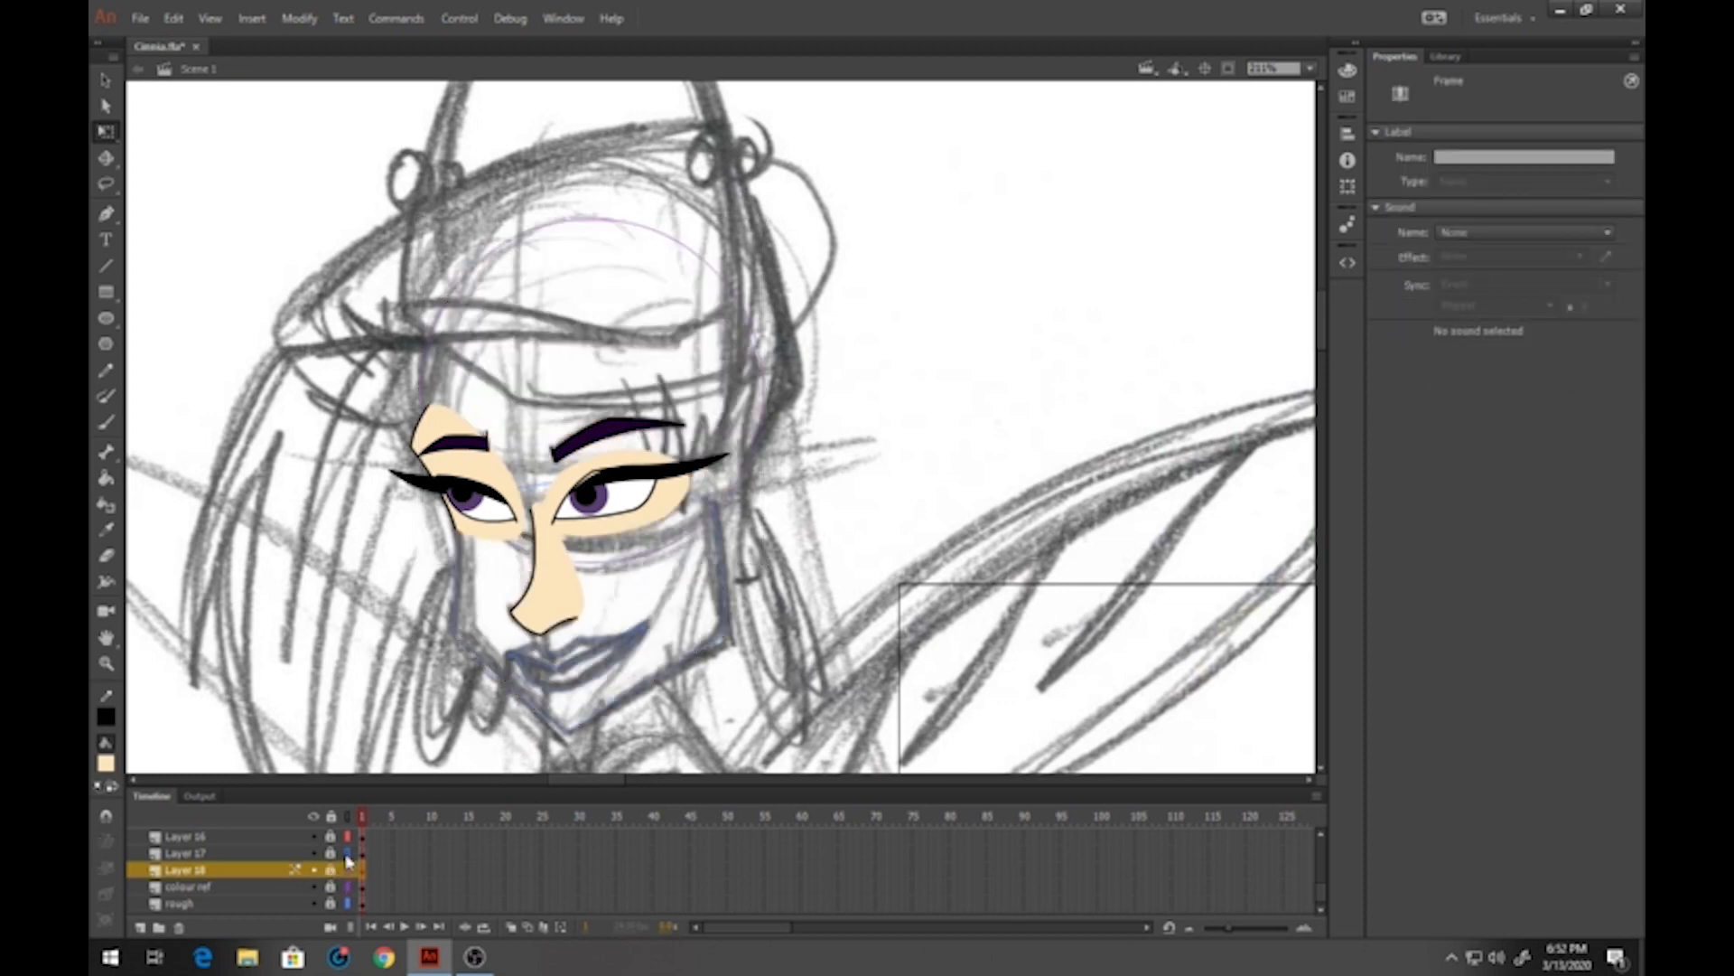
Add Layer 19 above Layer 18 and trace the sketched pointed ear, inner fold and lobe with straight black 1.00 lines
click(140, 927)
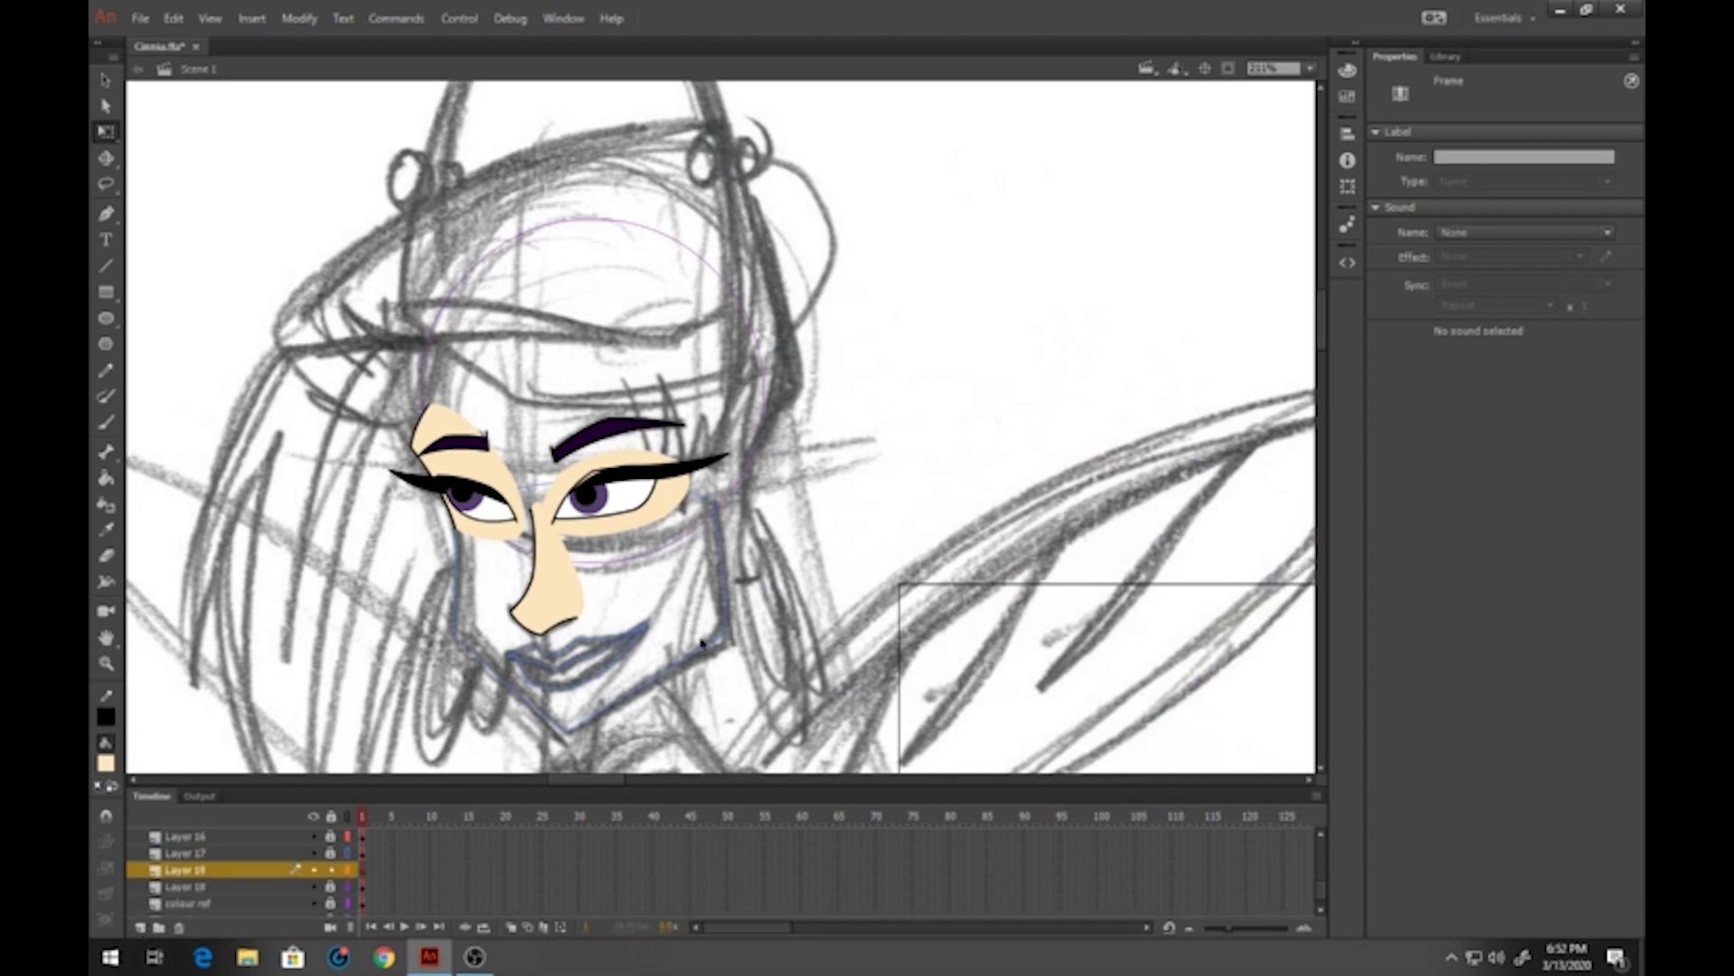
drag(699, 439, 494, 518)
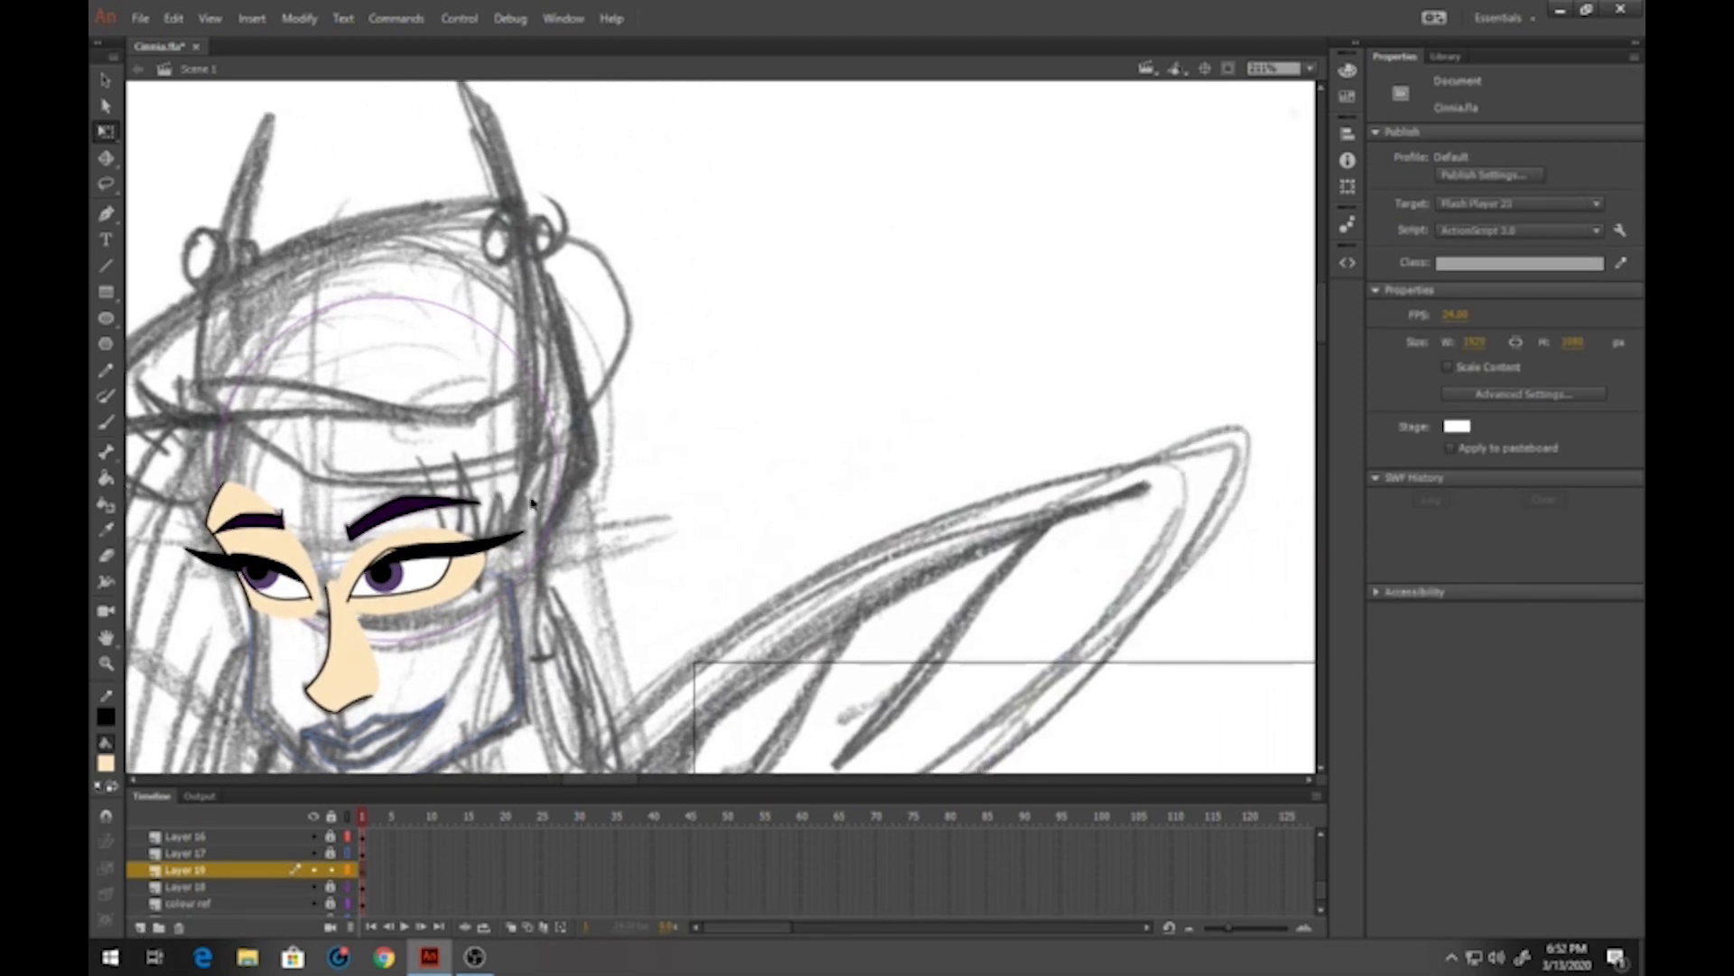
click(106, 267)
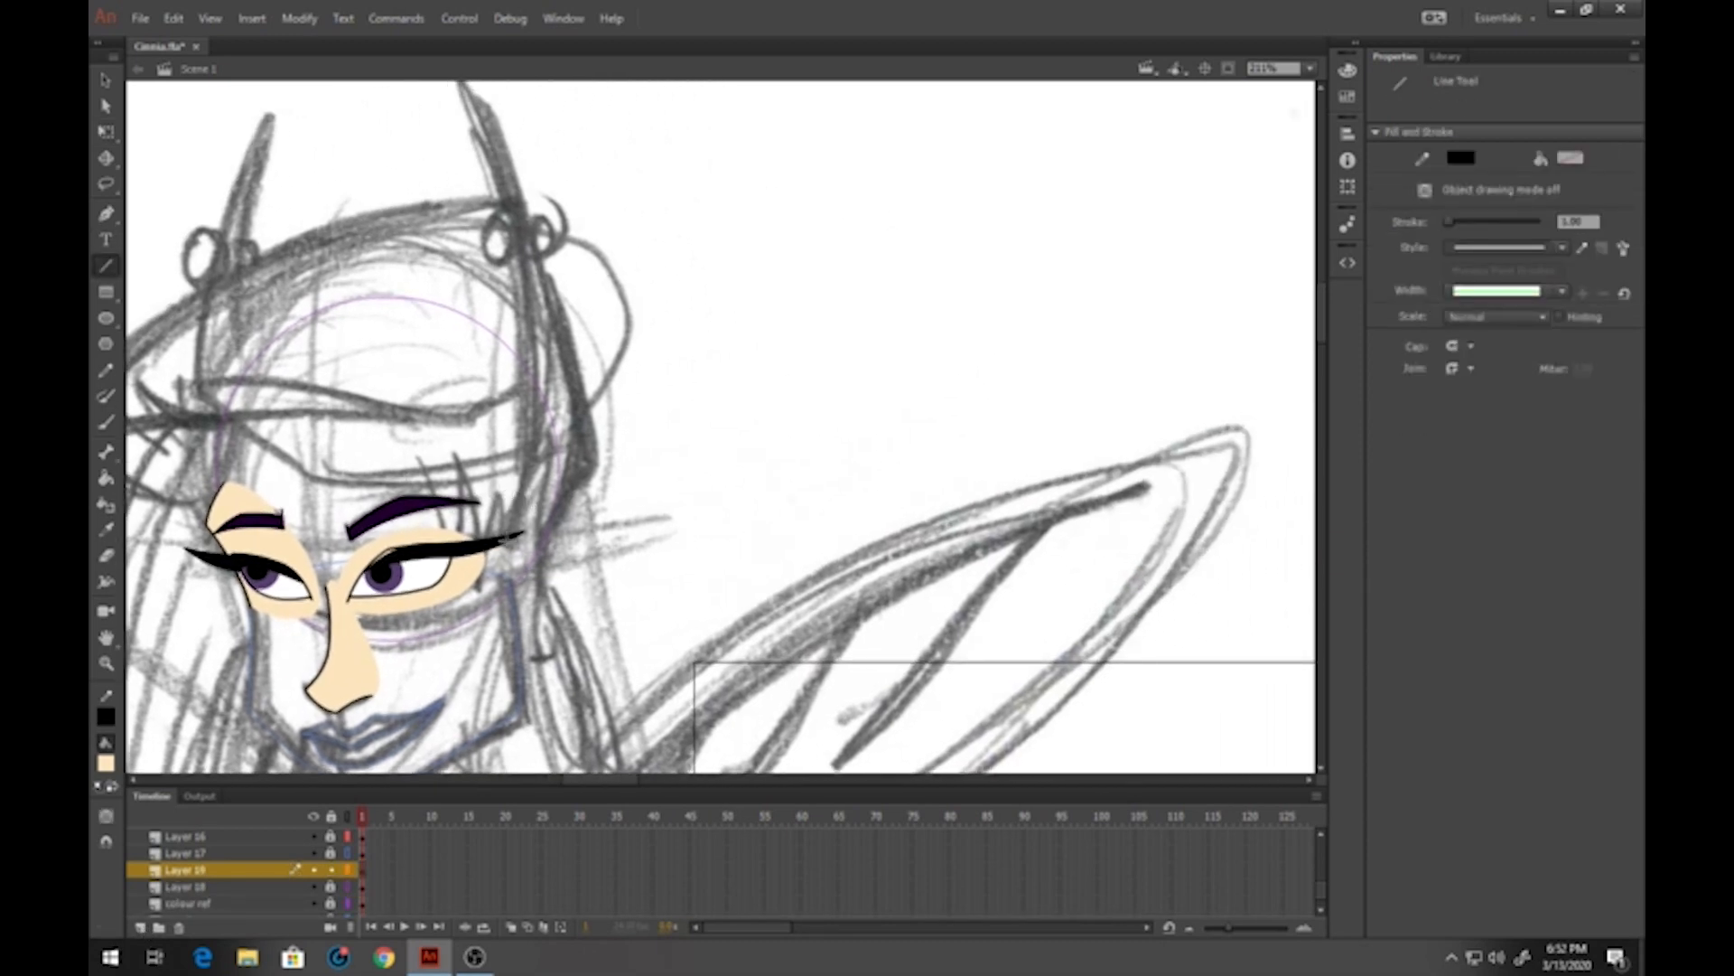
mouse_move(512, 536)
mouse_down()
mouse_move(538, 334)
mouse_move(466, 87)
mouse_move(491, 107)
mouse_move(592, 390)
mouse_move(588, 460)
mouse_move(553, 524)
mouse_up()
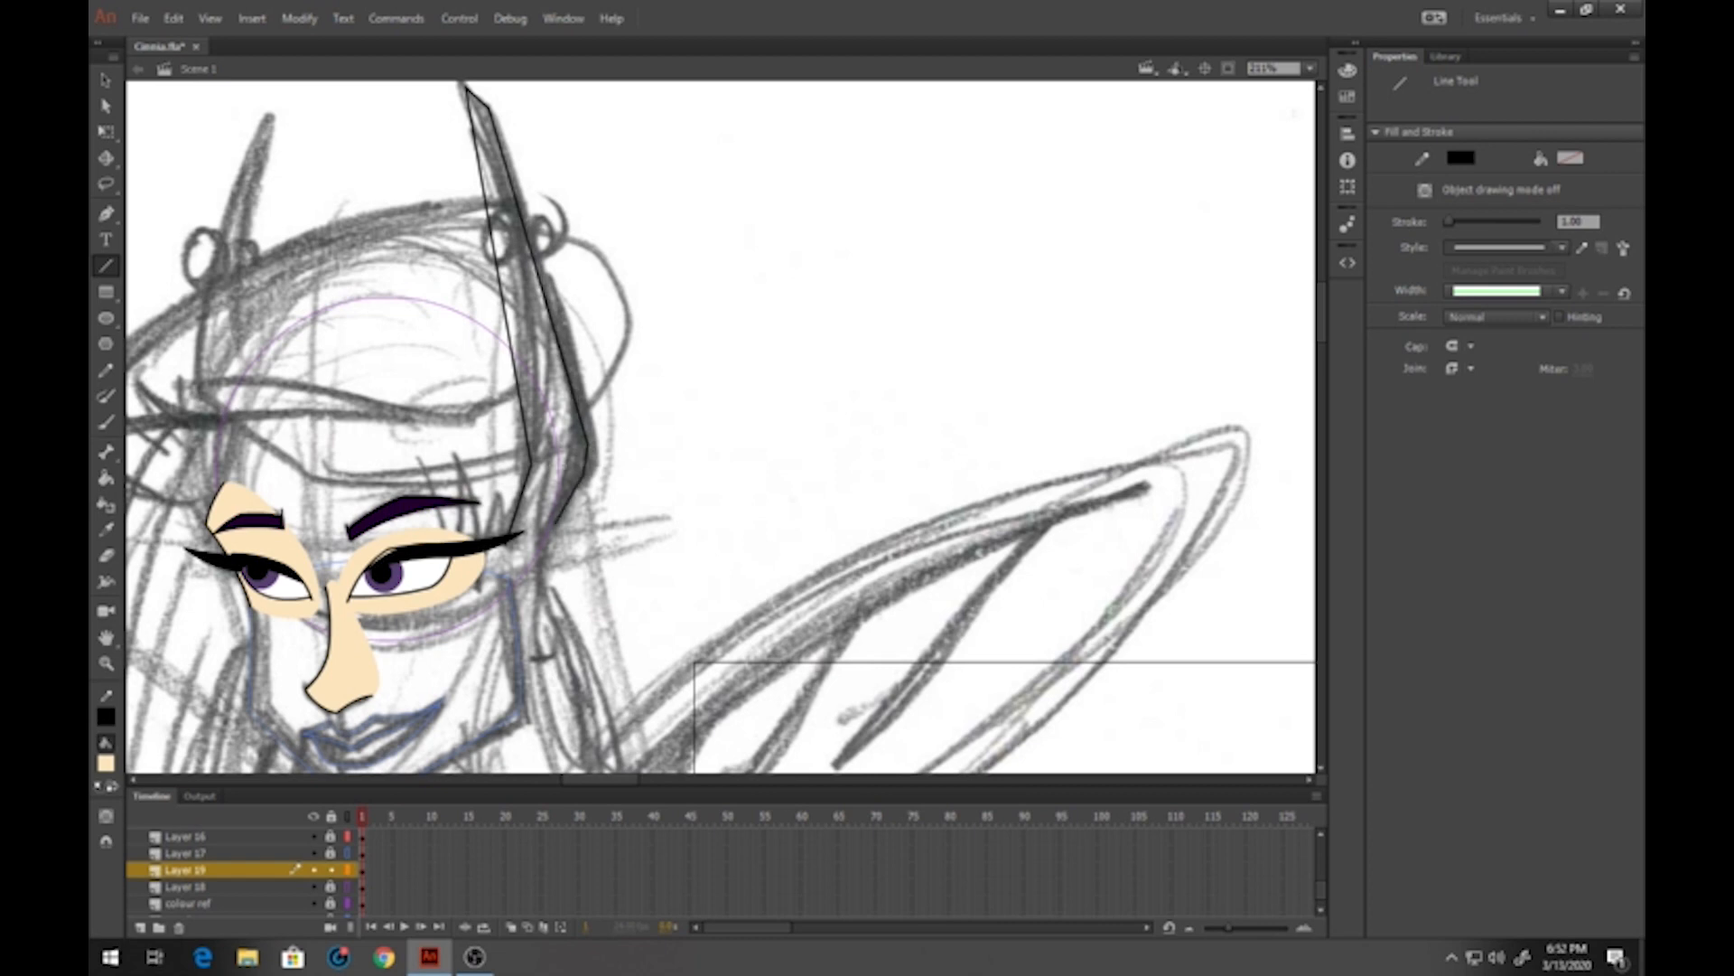
drag(537, 369, 552, 575)
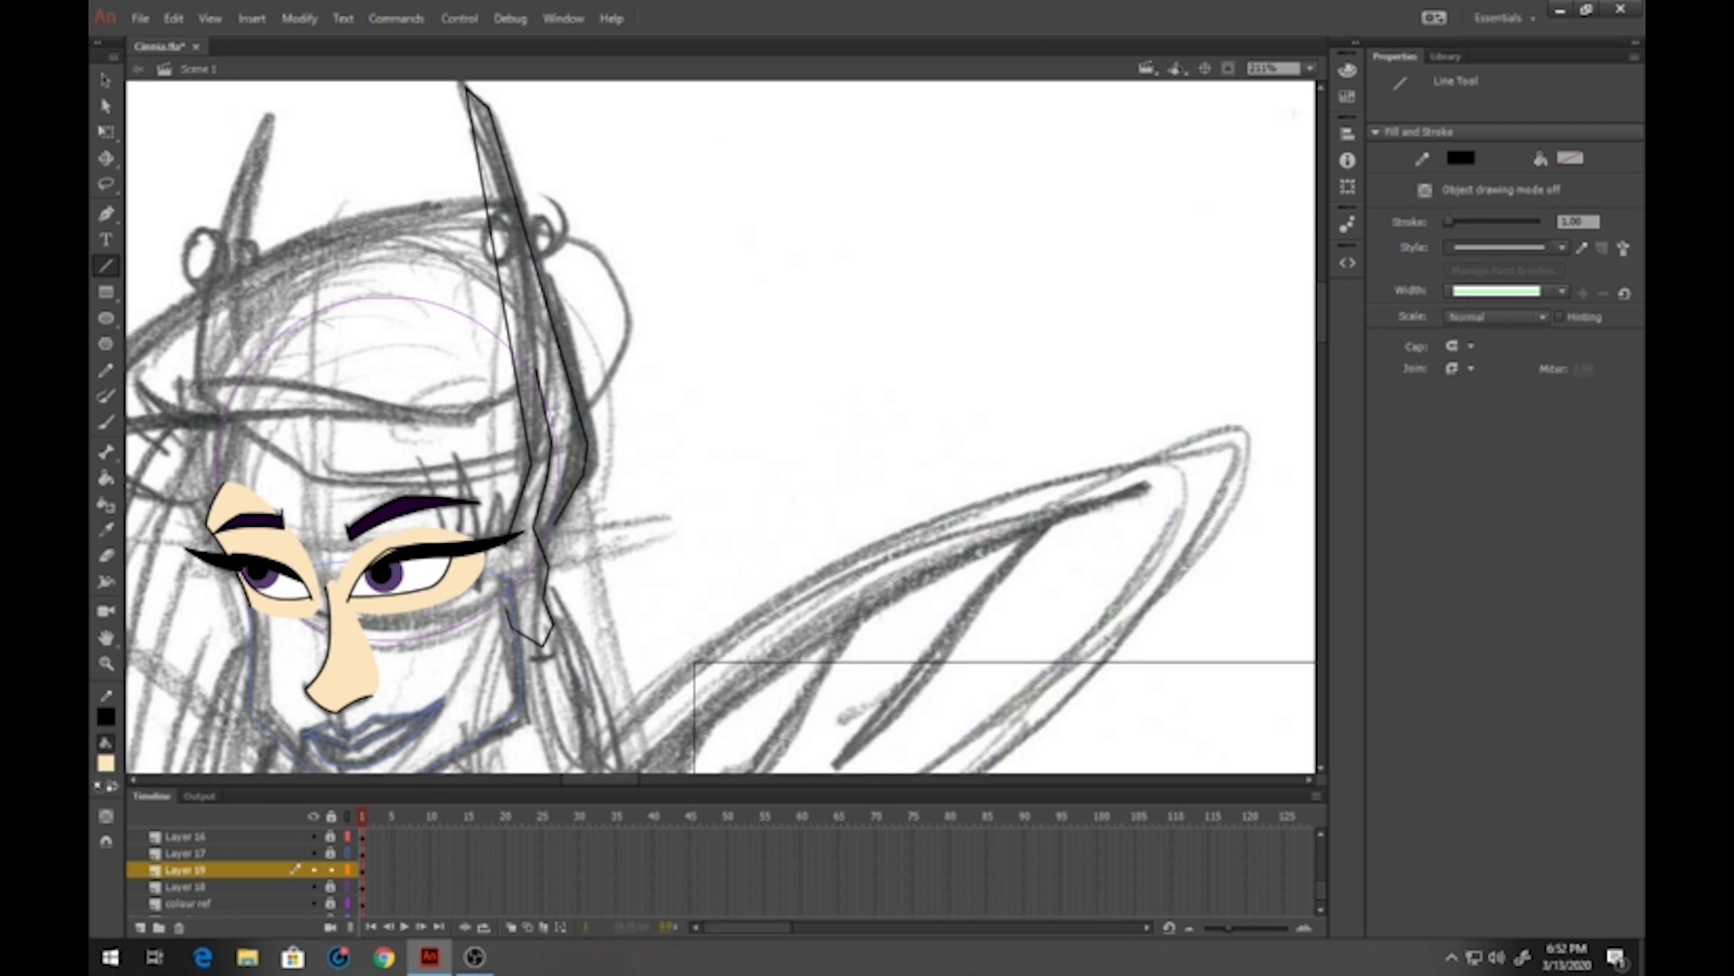
Bend the straight outer and front edges of the upper ear into curves following the sketch
click(105, 79)
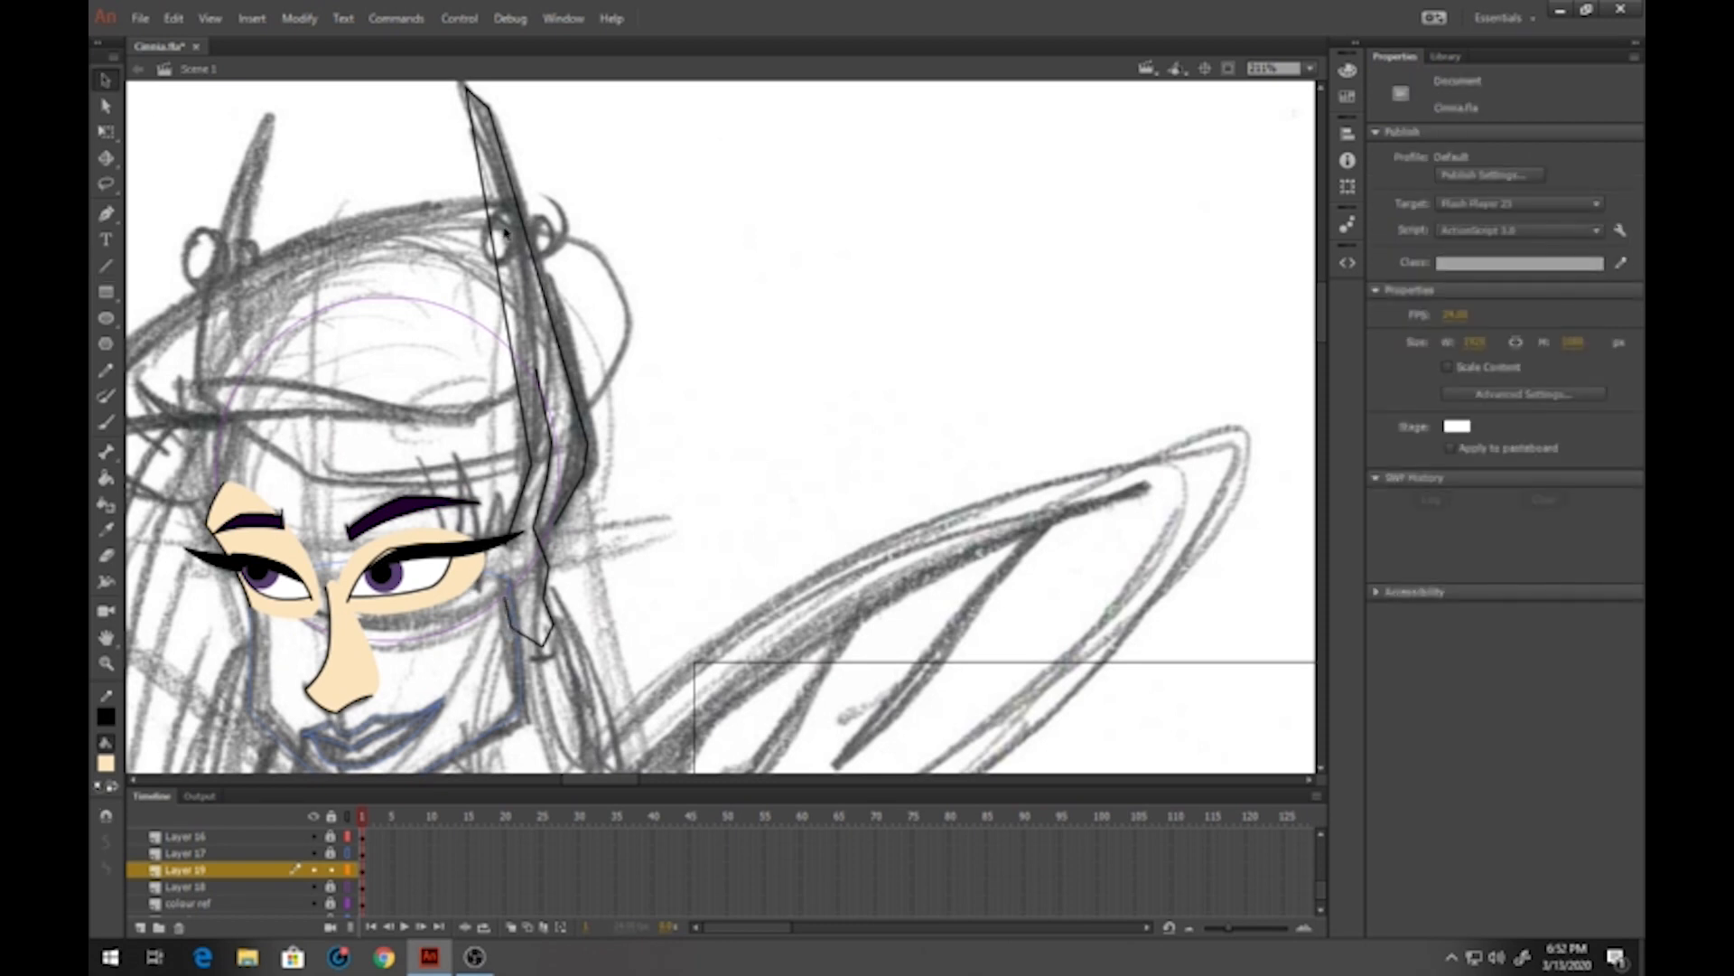
drag(531, 239, 542, 244)
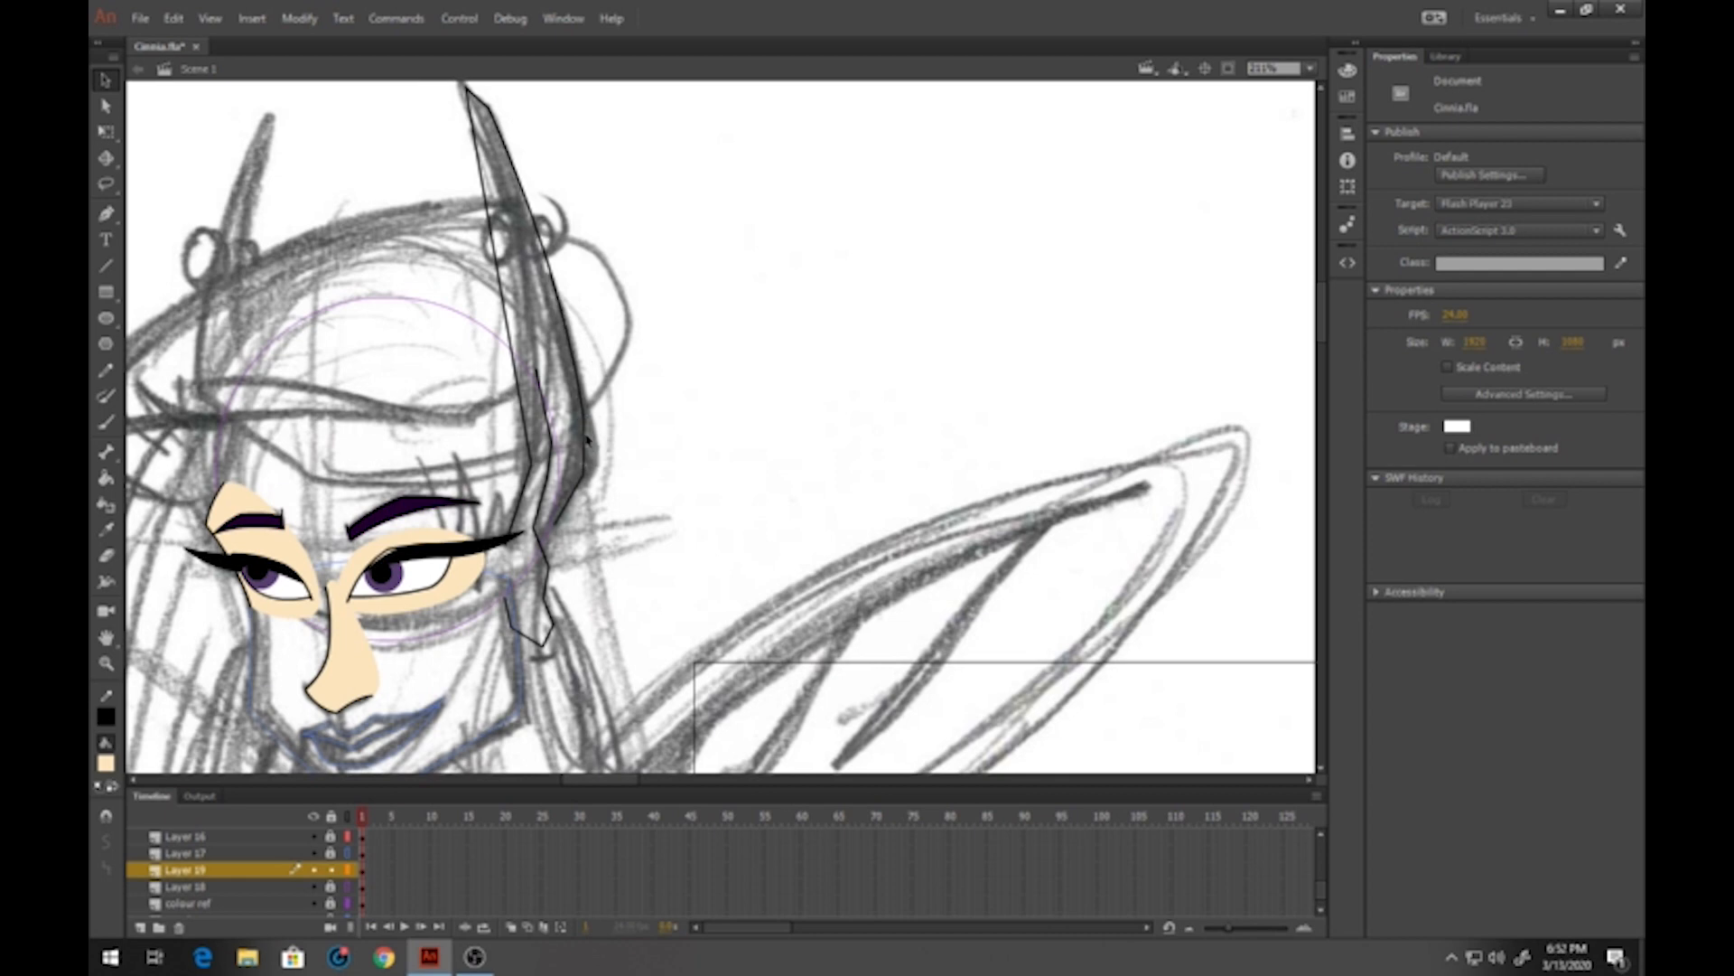
drag(588, 422, 591, 419)
drag(570, 502, 567, 503)
drag(522, 398, 540, 376)
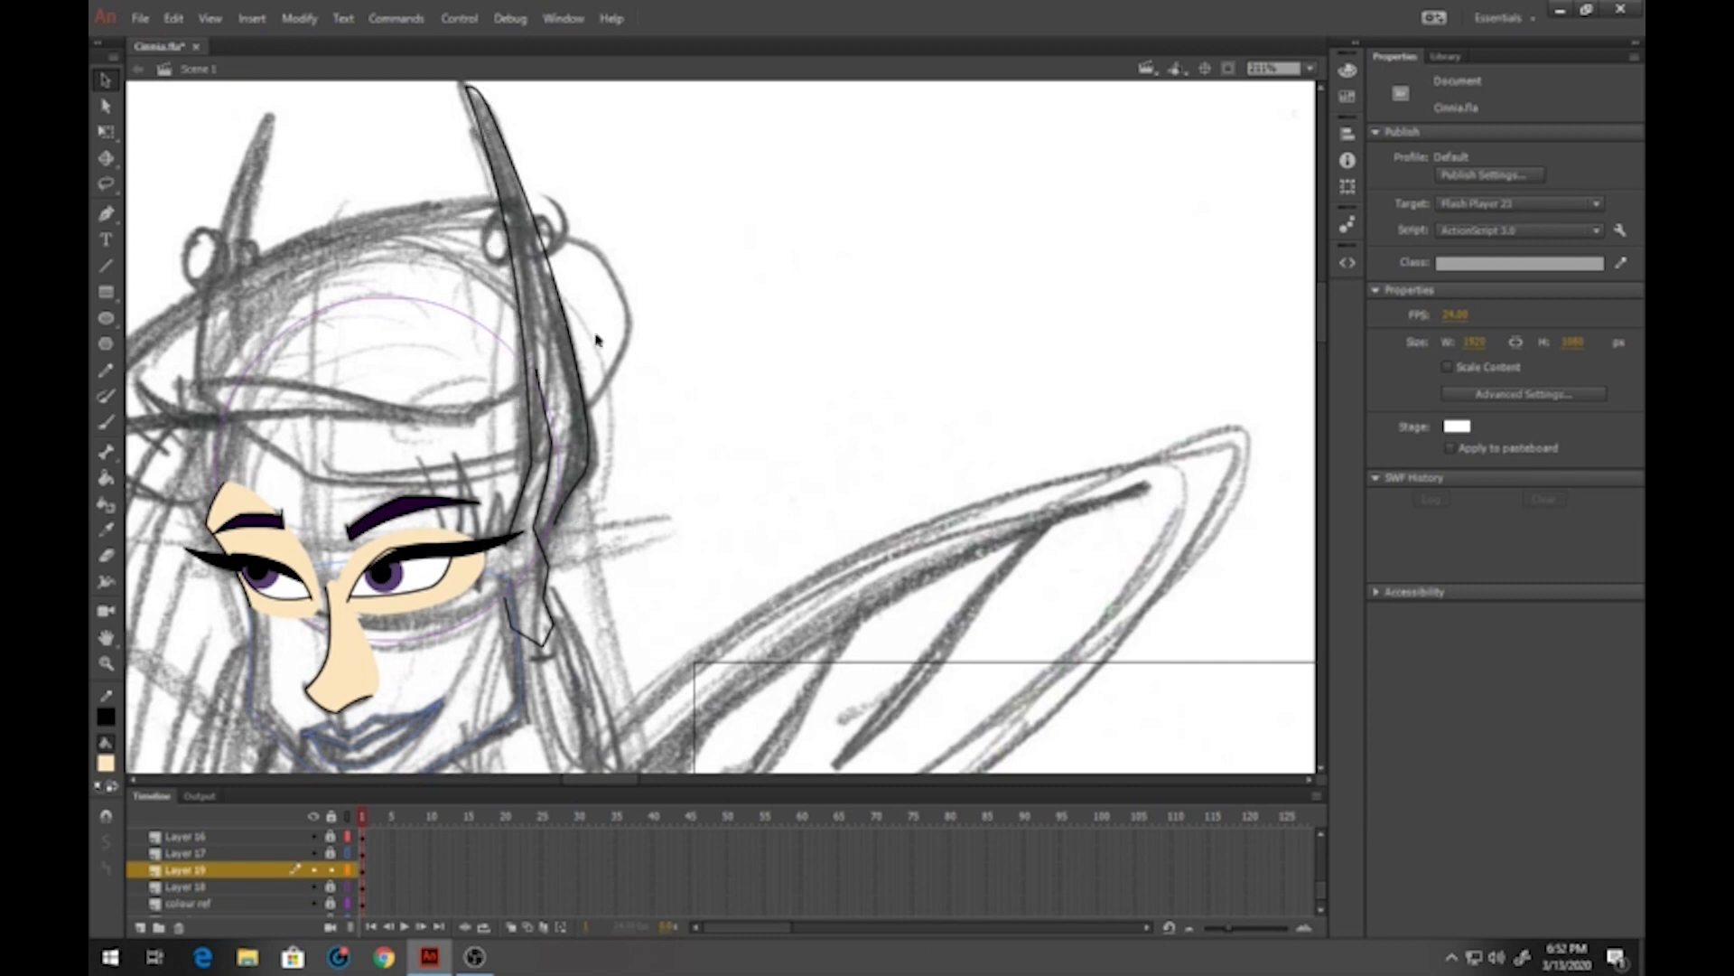
Extend the ear's inner fold line upward and bend its segments into smooth curves
mouse_move(540, 378)
mouse_down()
mouse_move(546, 350)
mouse_move(545, 403)
mouse_up()
scroll(647, 432, up, 2)
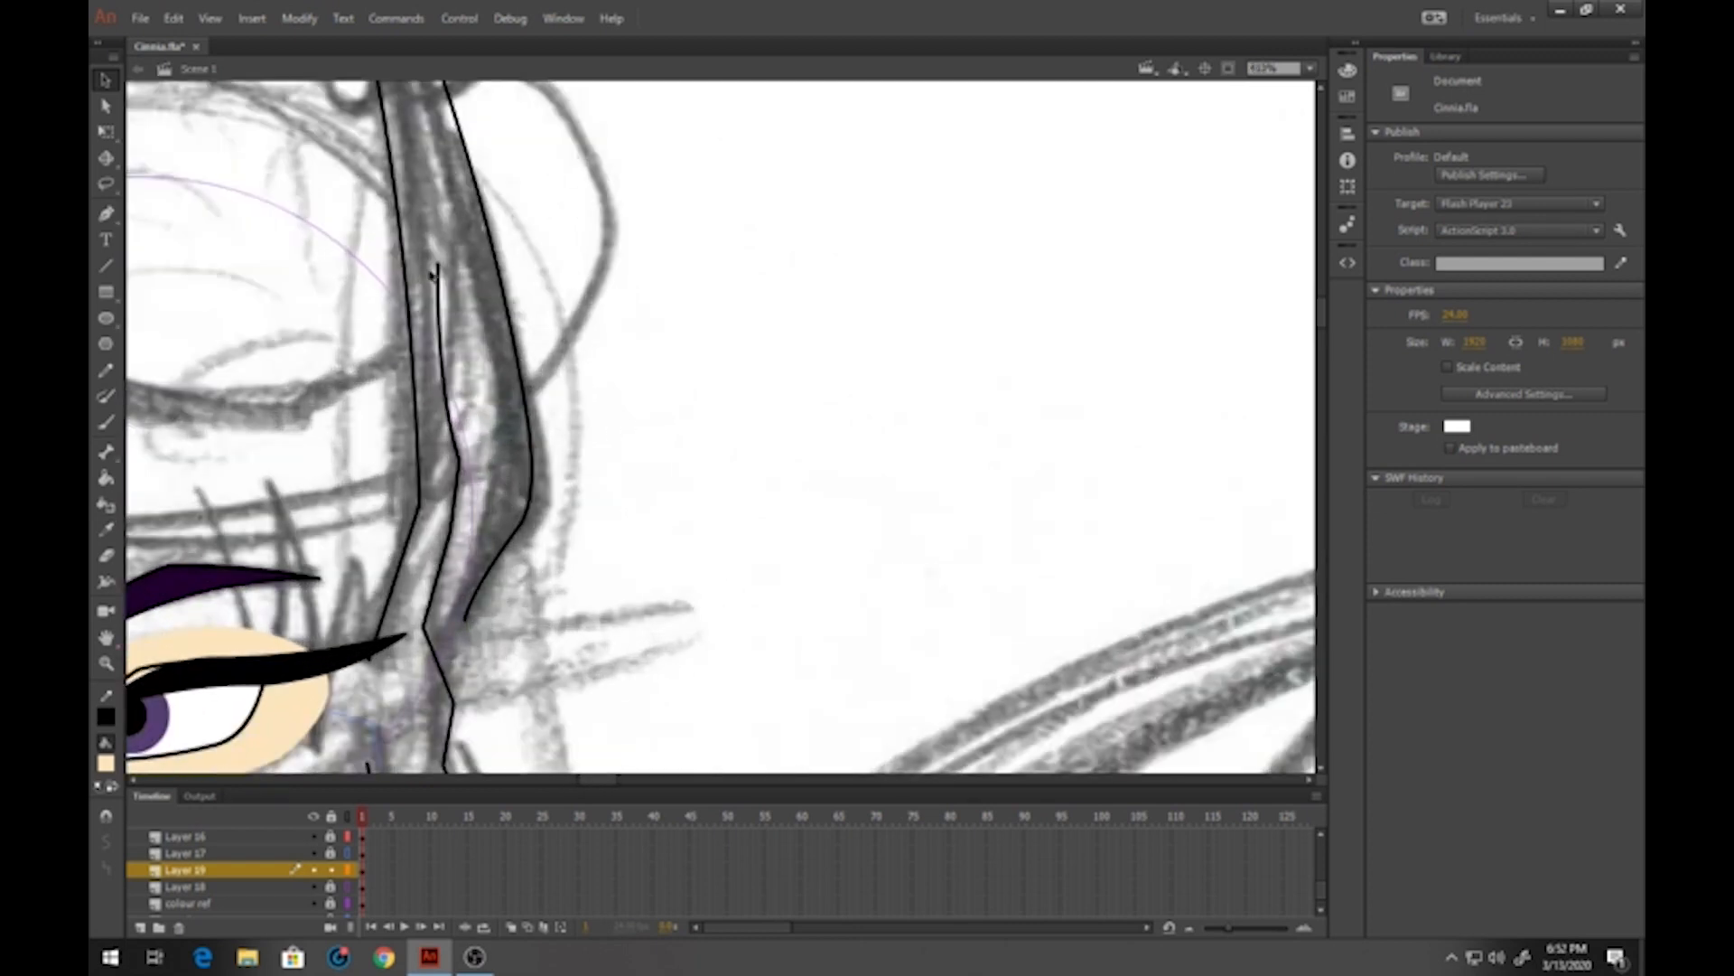
drag(444, 256, 430, 145)
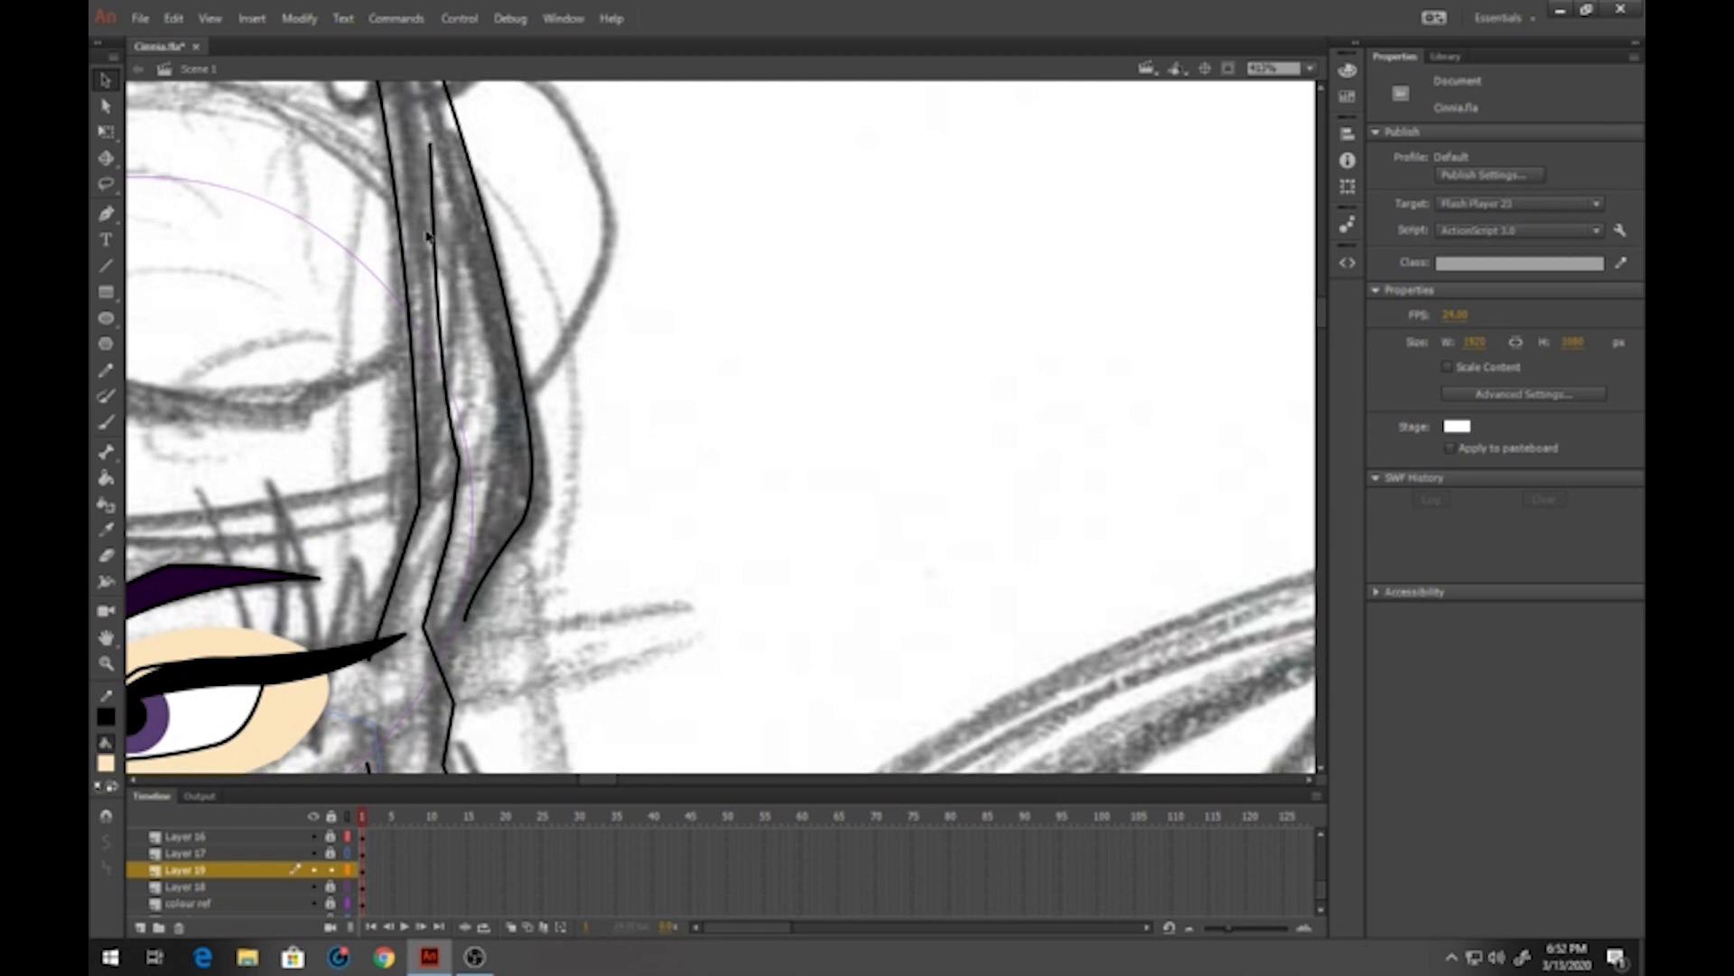
drag(434, 243, 466, 233)
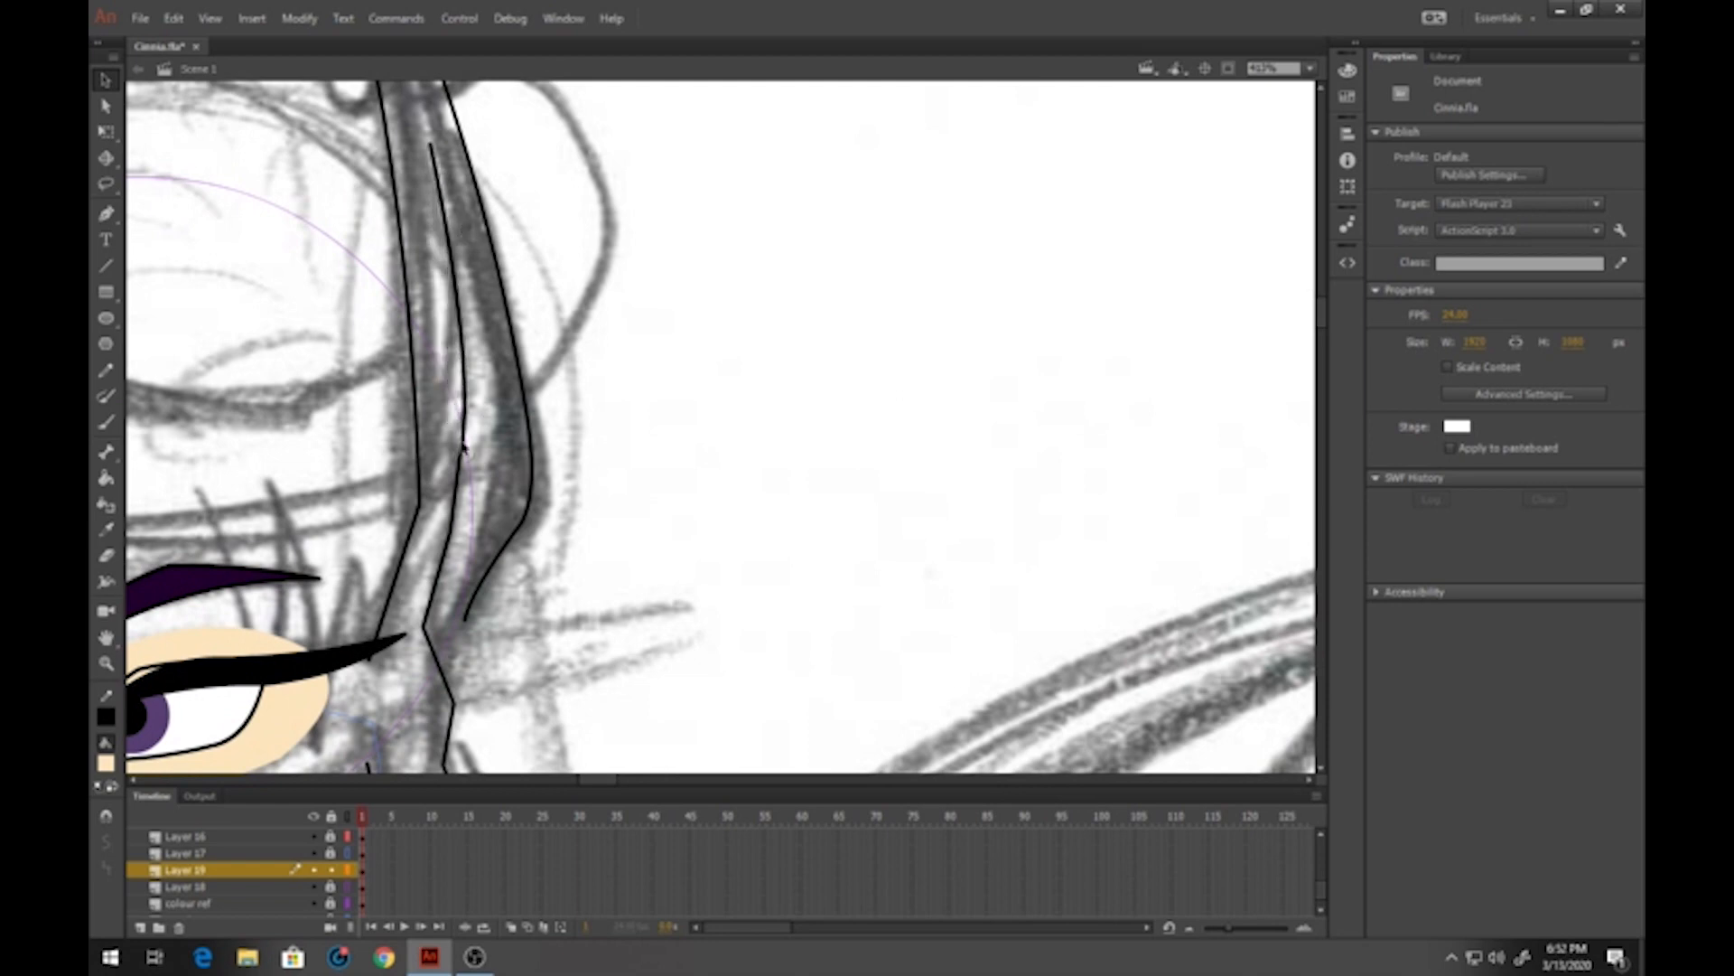
drag(463, 444, 457, 563)
Round the lower ear edge and earlobe, and extend the outer edge's lower end to meet the inner fold line
scroll(478, 631, down, 5)
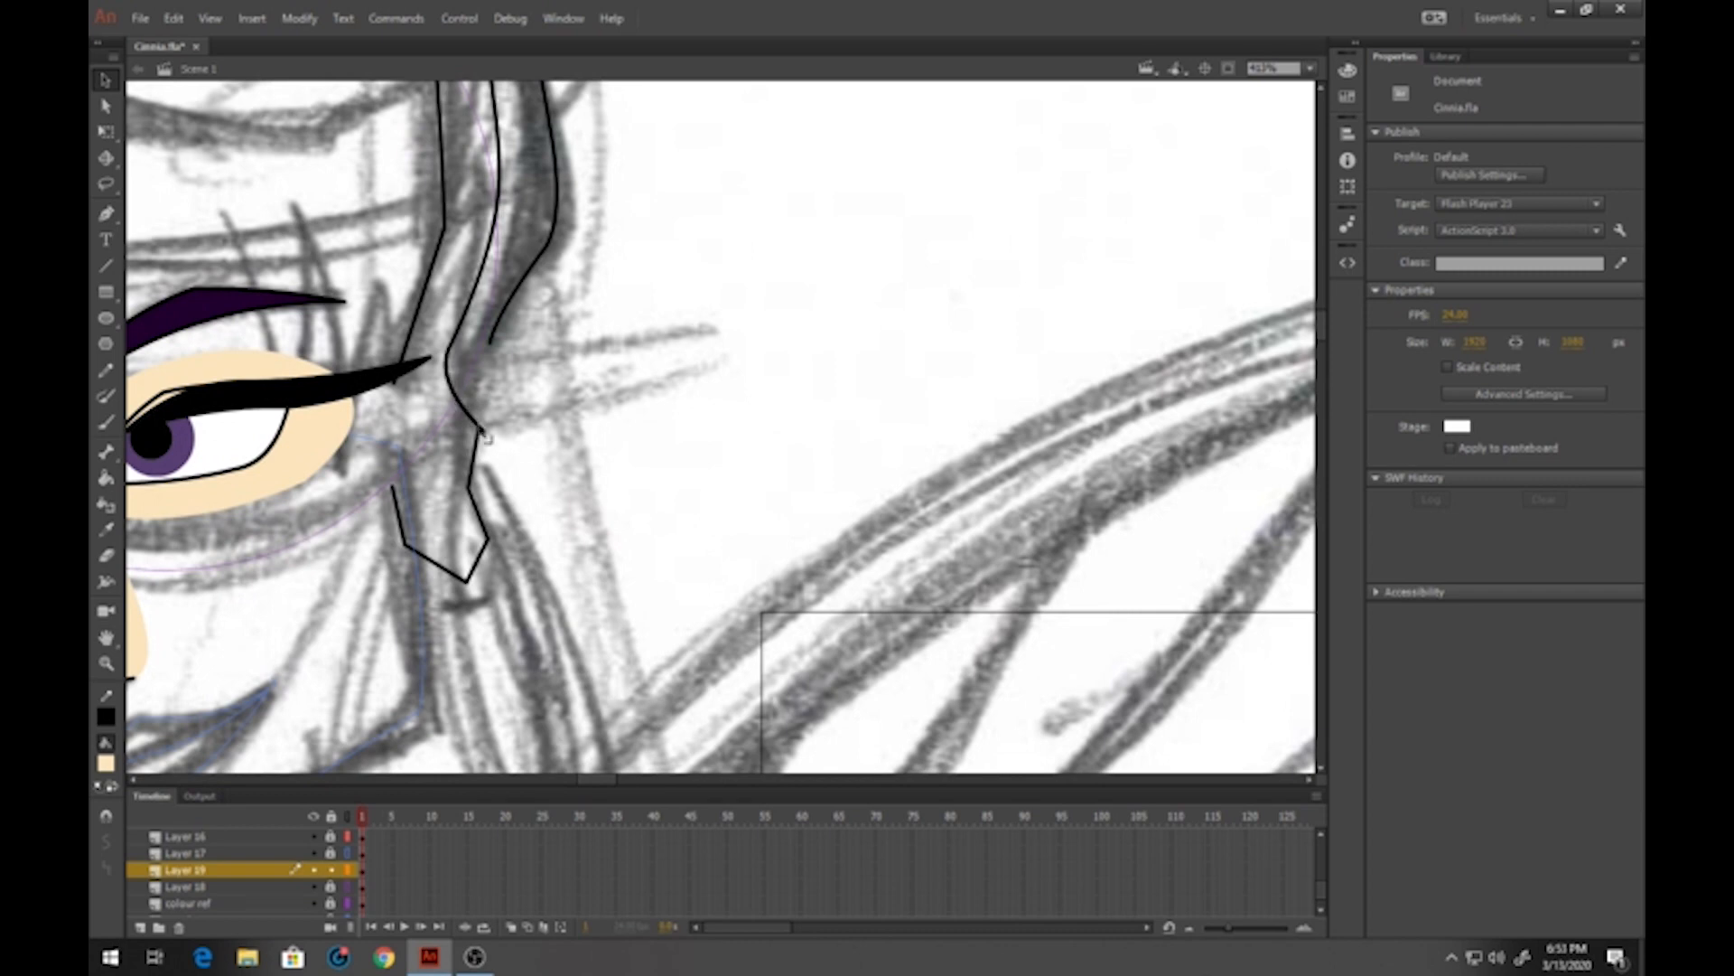
drag(486, 437, 482, 420)
drag(477, 517, 495, 551)
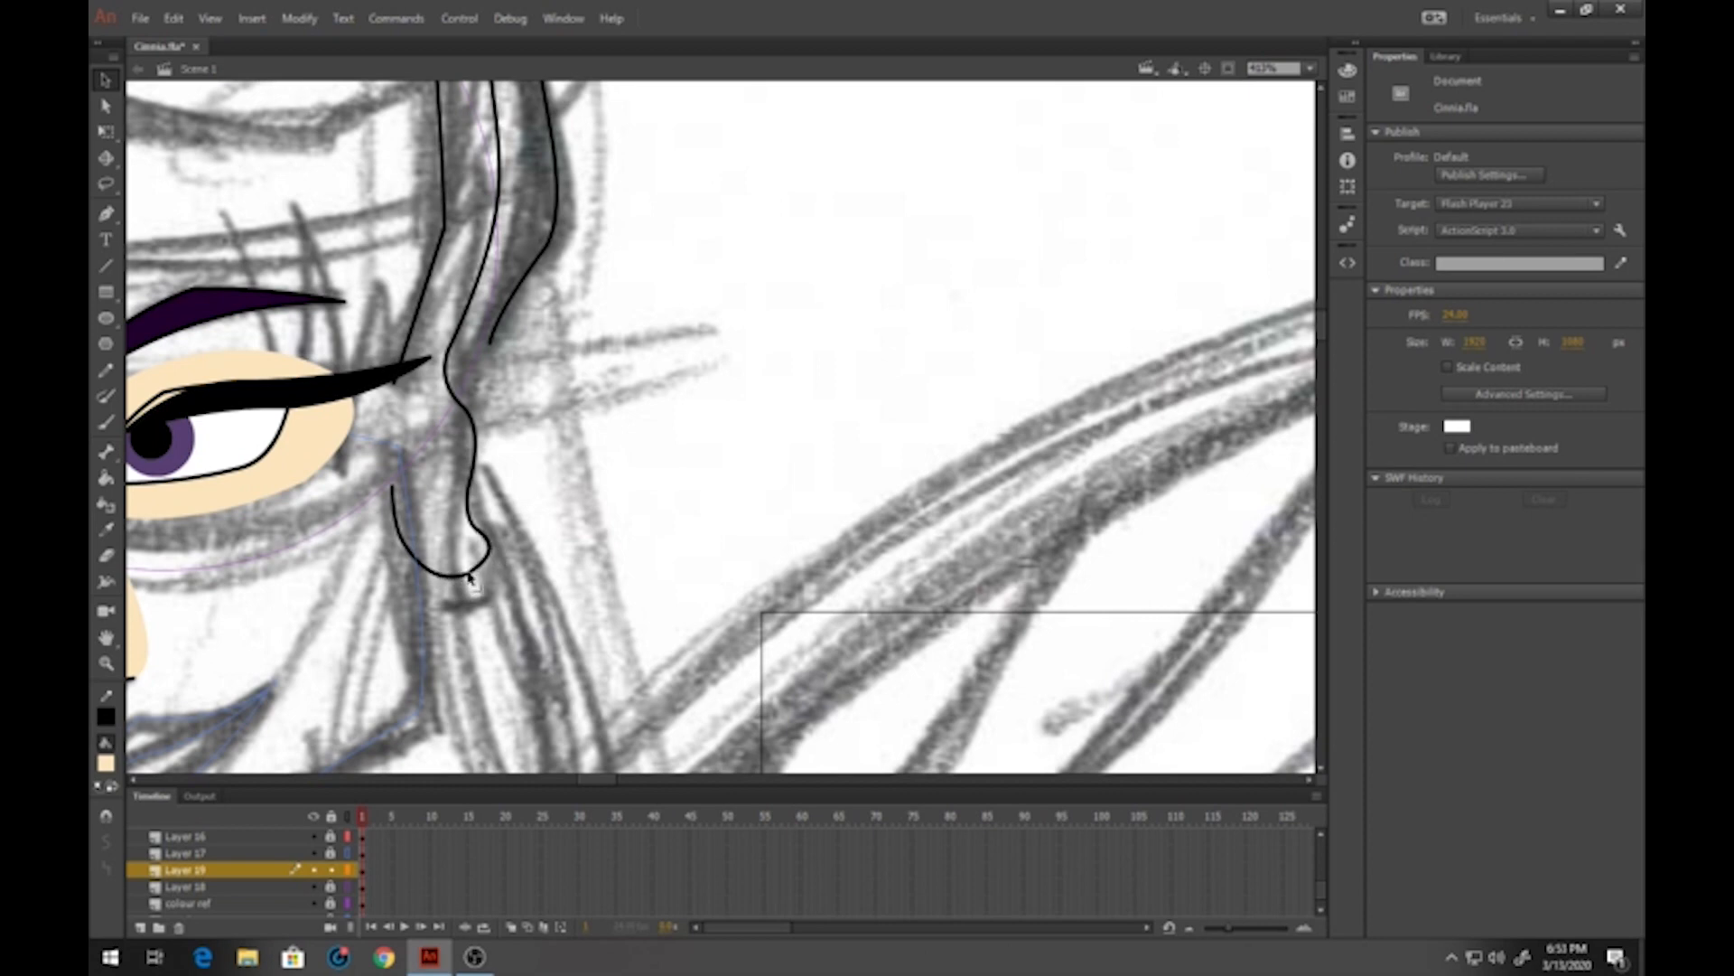
drag(493, 461, 532, 576)
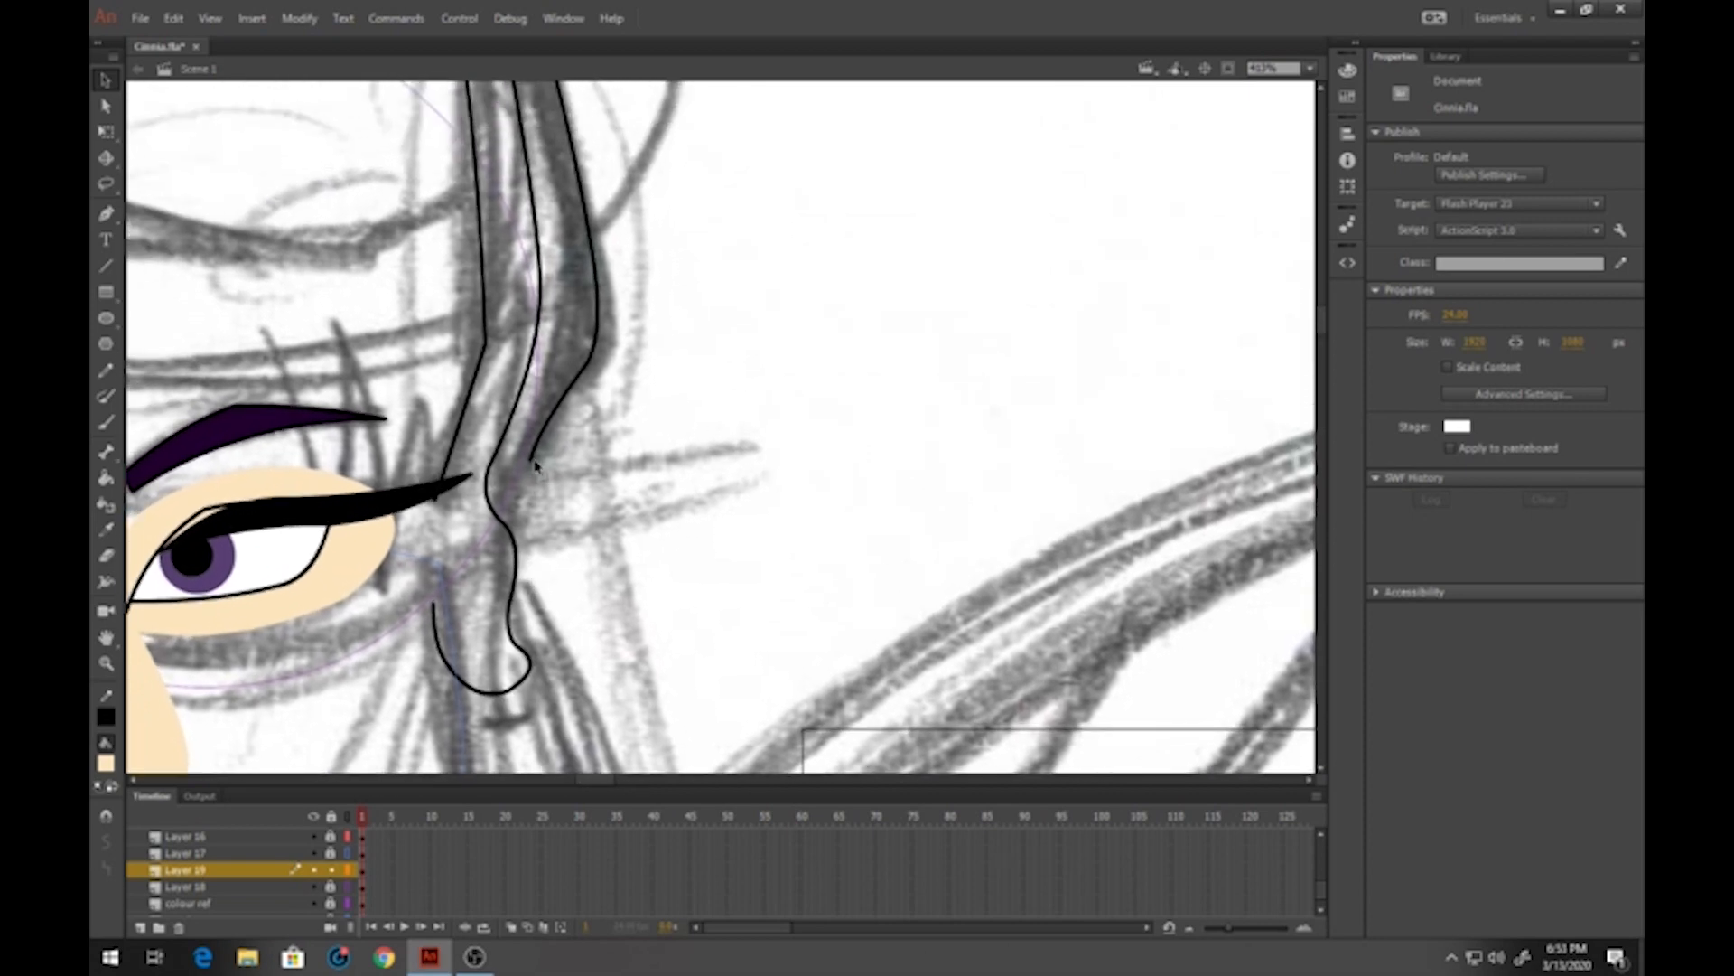
drag(535, 465, 508, 532)
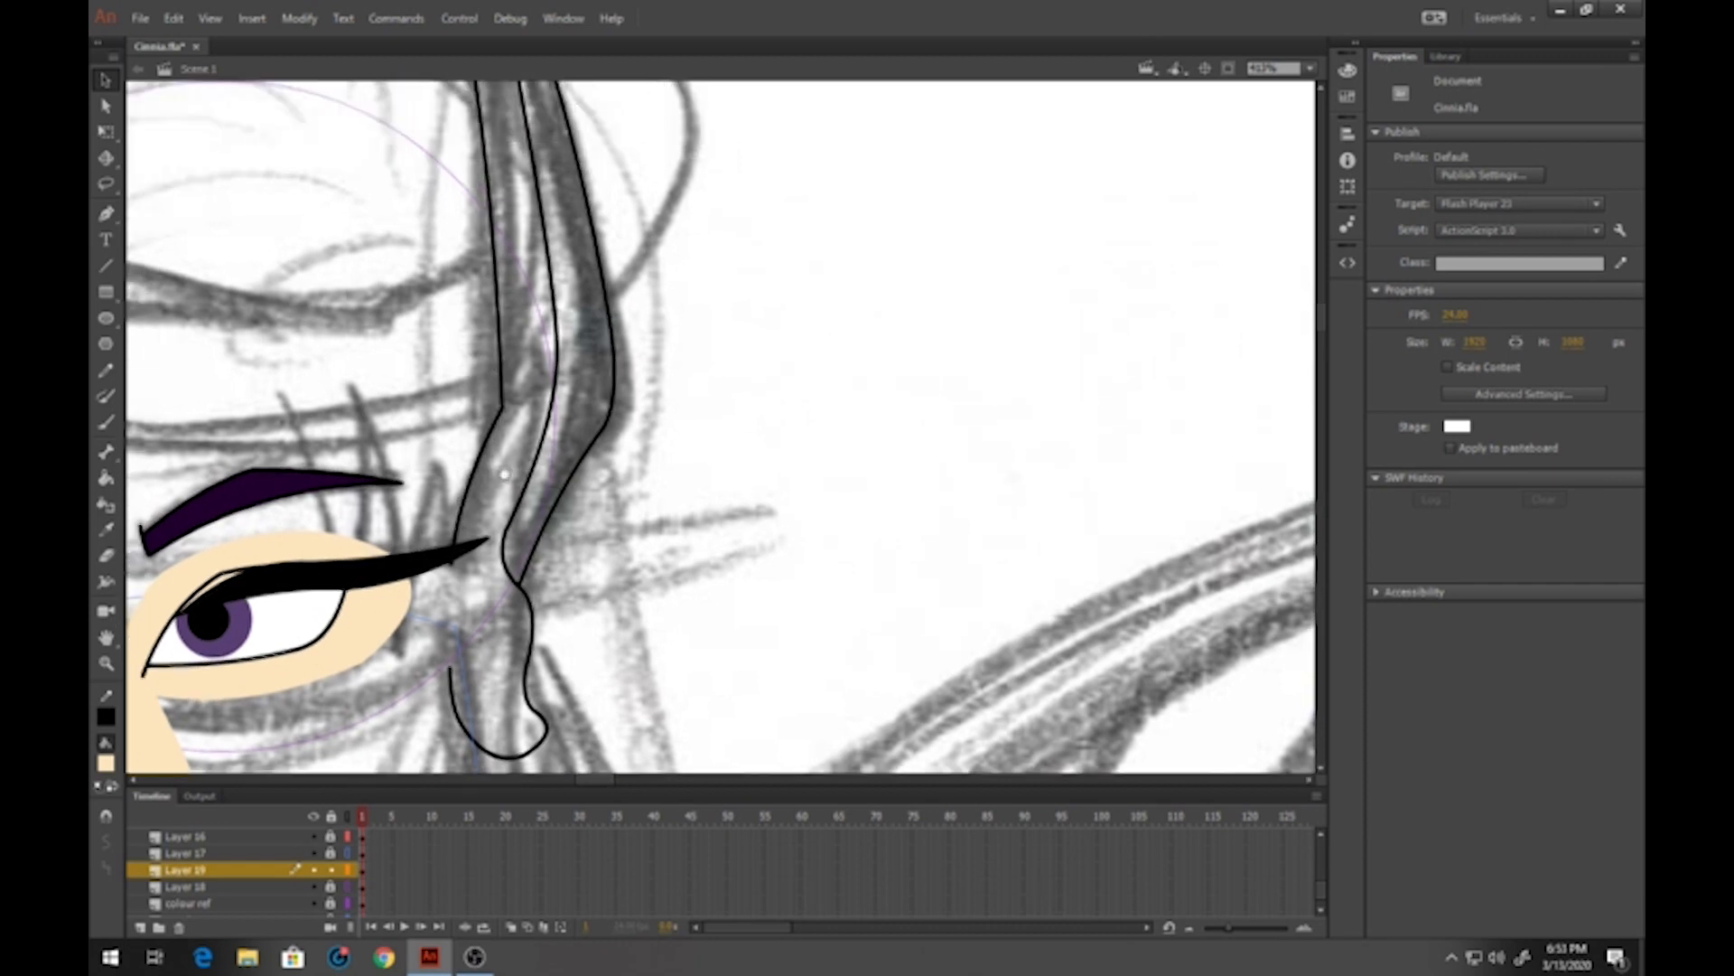
Smooth the ear's front edge into a continuous curve down toward the eyelash
drag(455, 287, 599, 533)
drag(600, 439, 602, 439)
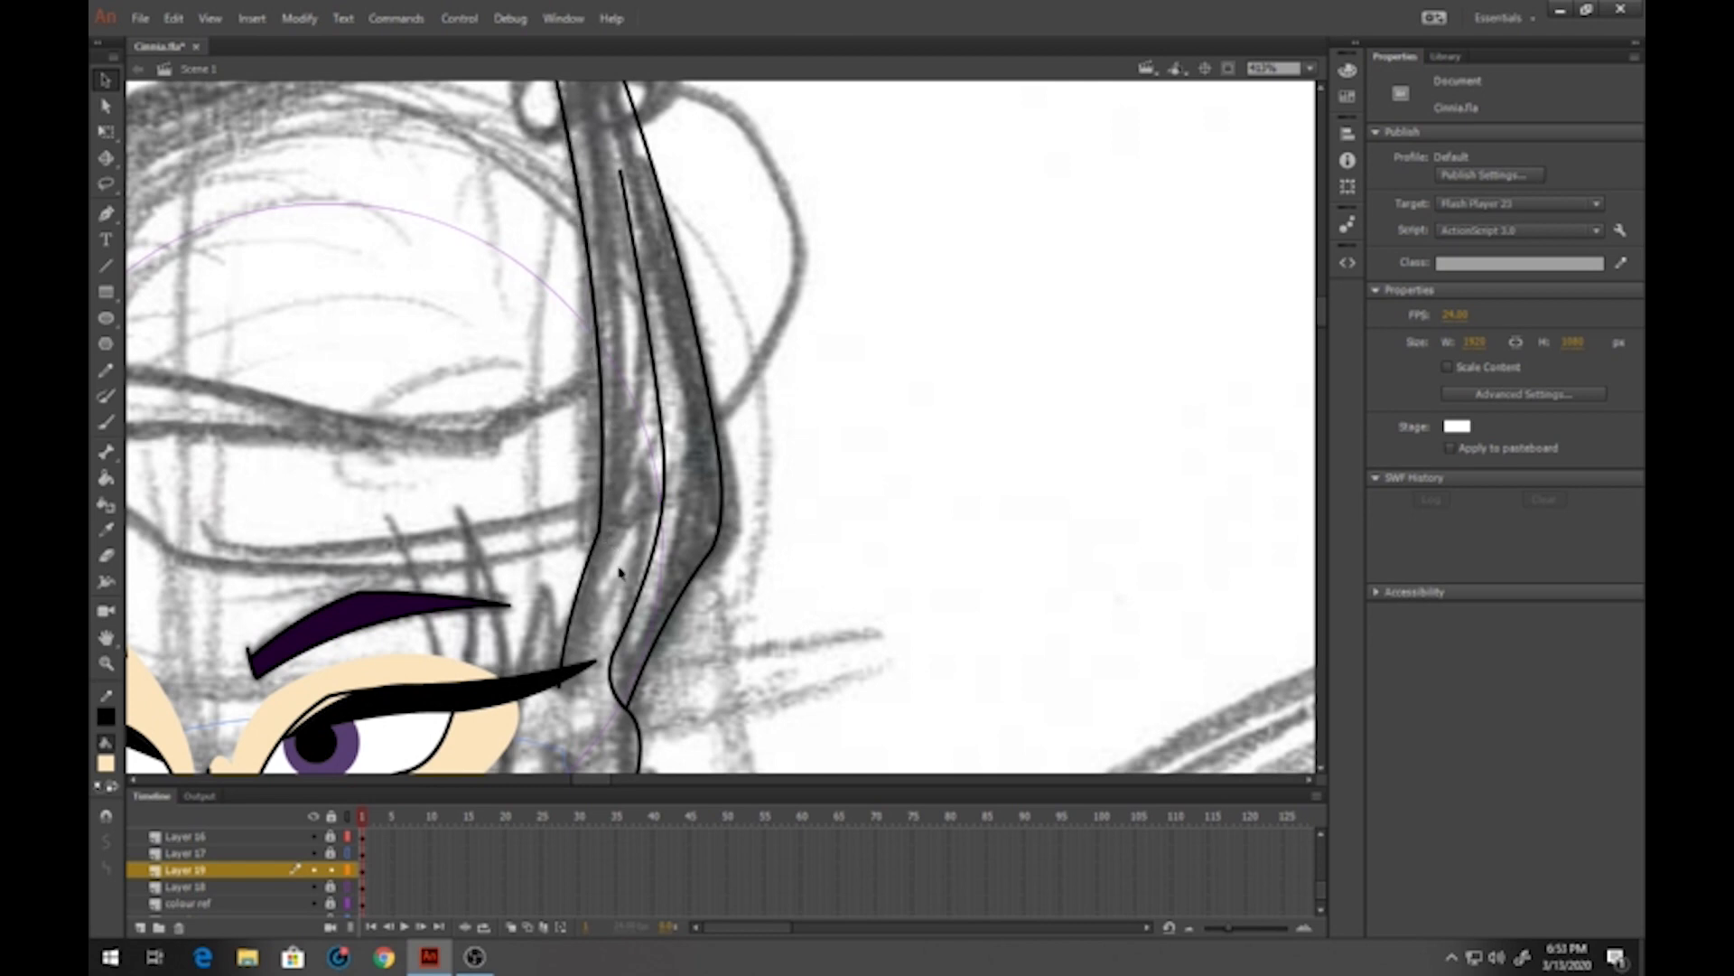
drag(619, 573, 638, 665)
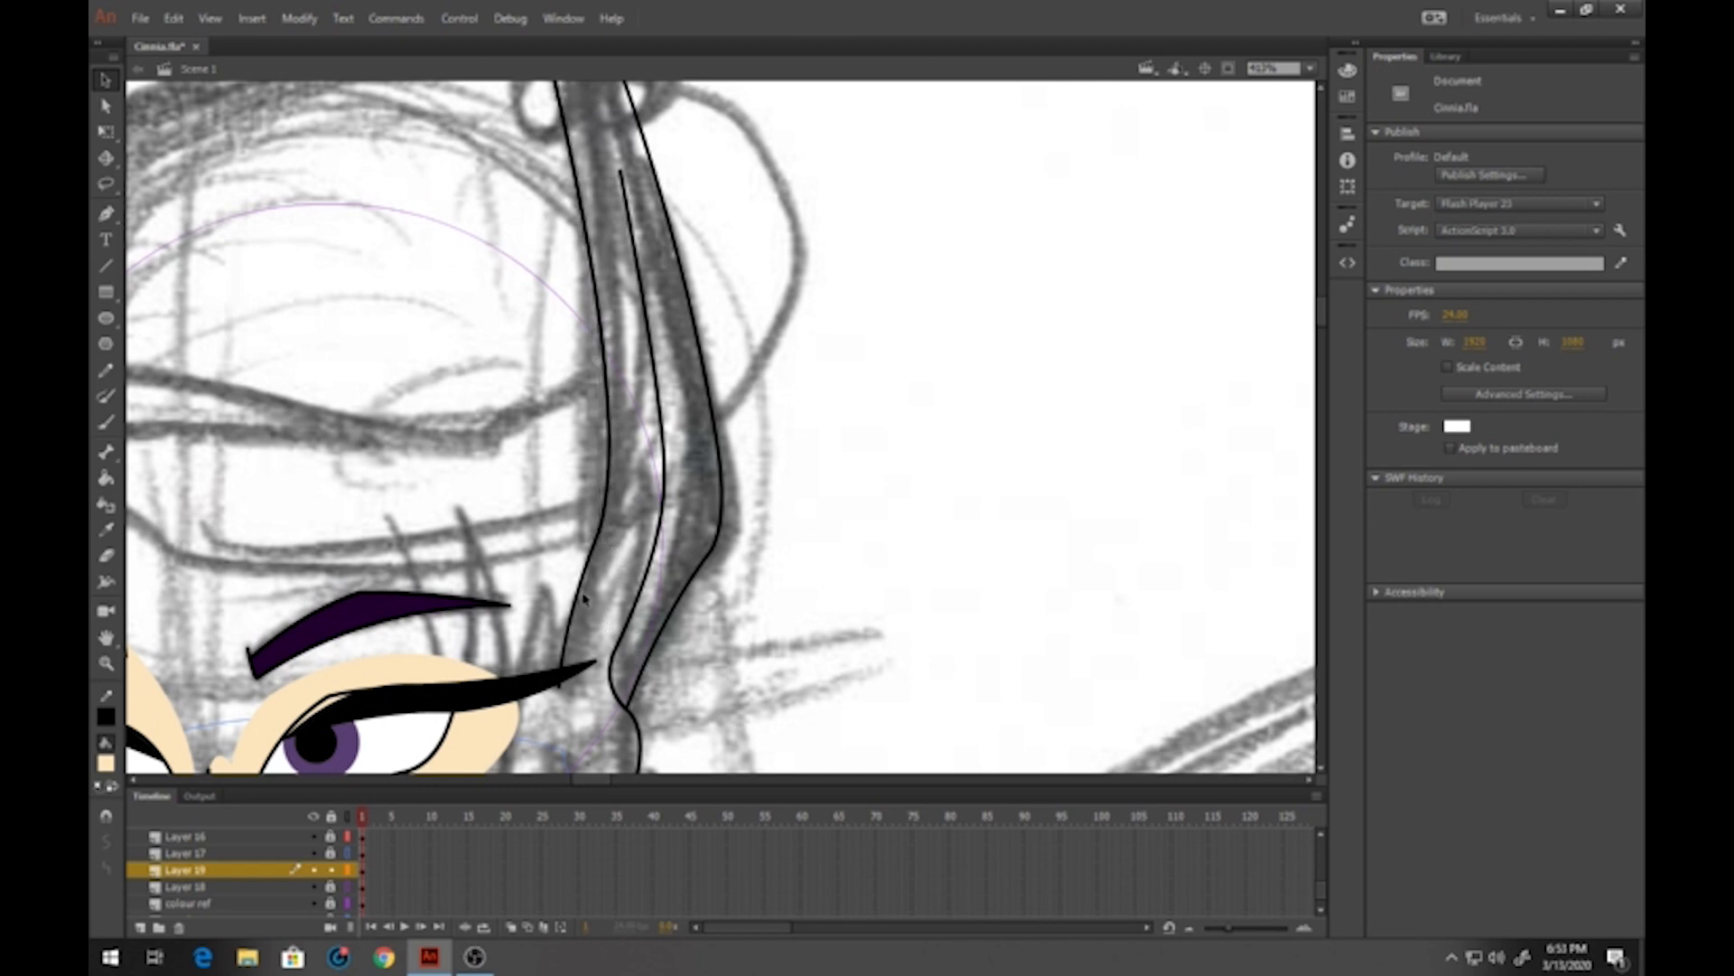
Close the gap in the ear's front outline with a temporary red line and fill the ear with the skin colour
scroll(542, 465, up, 5)
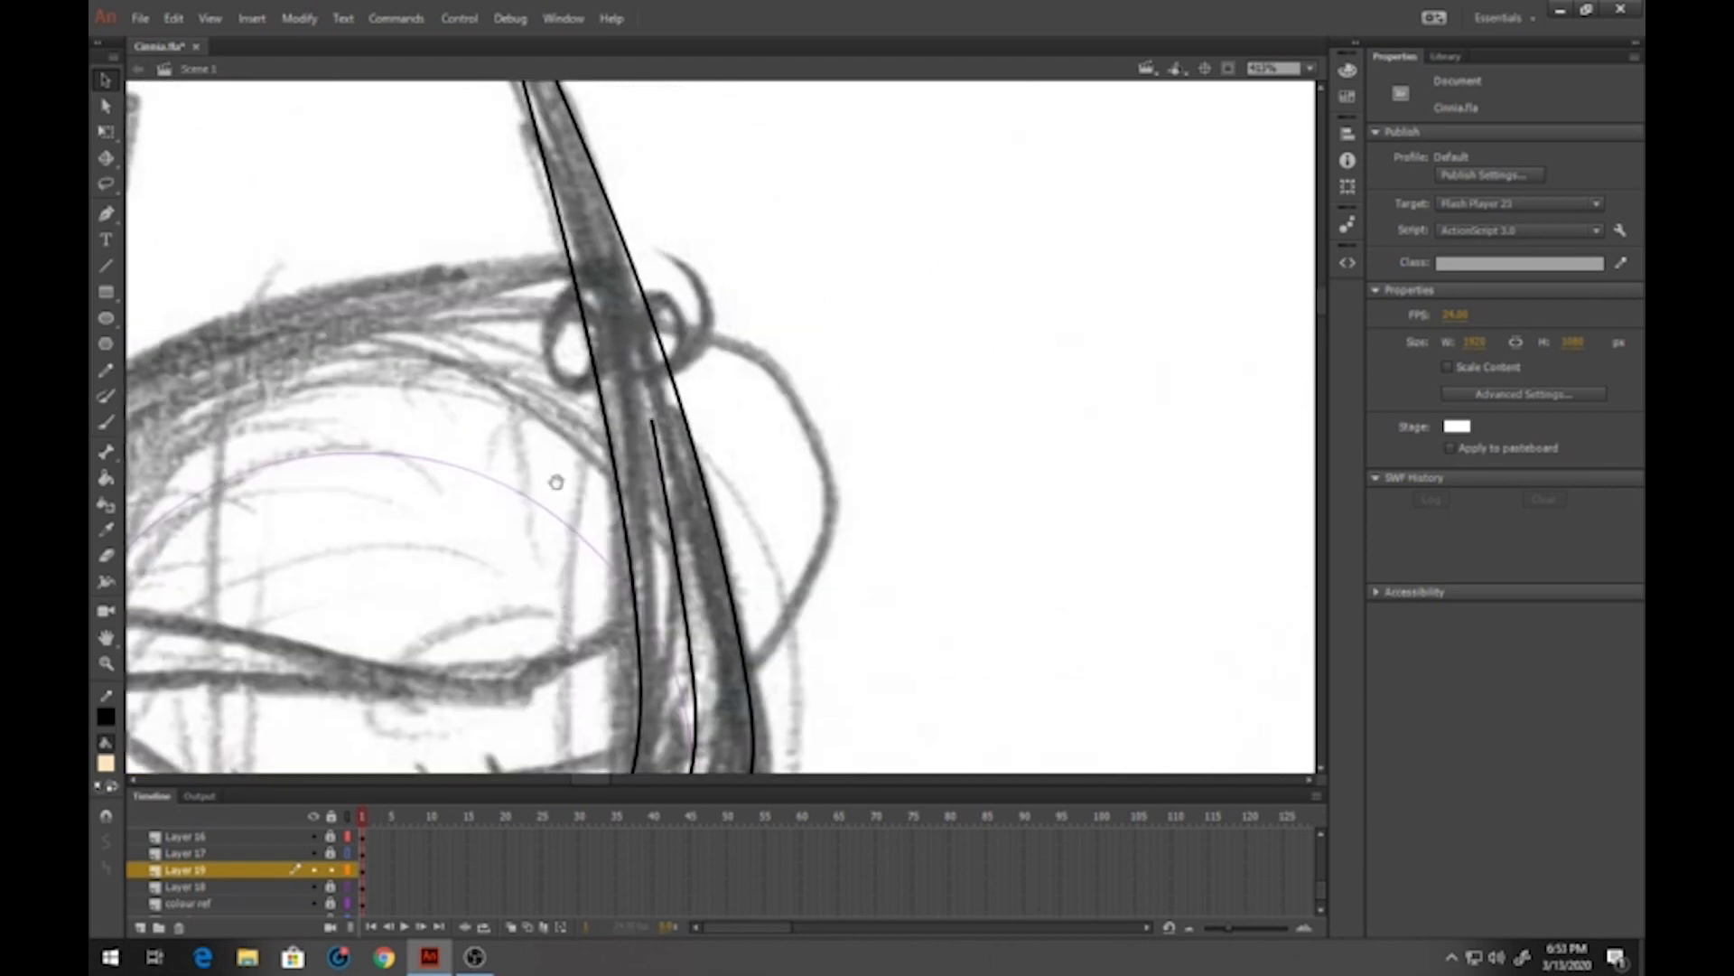
scroll(577, 603, down, 8)
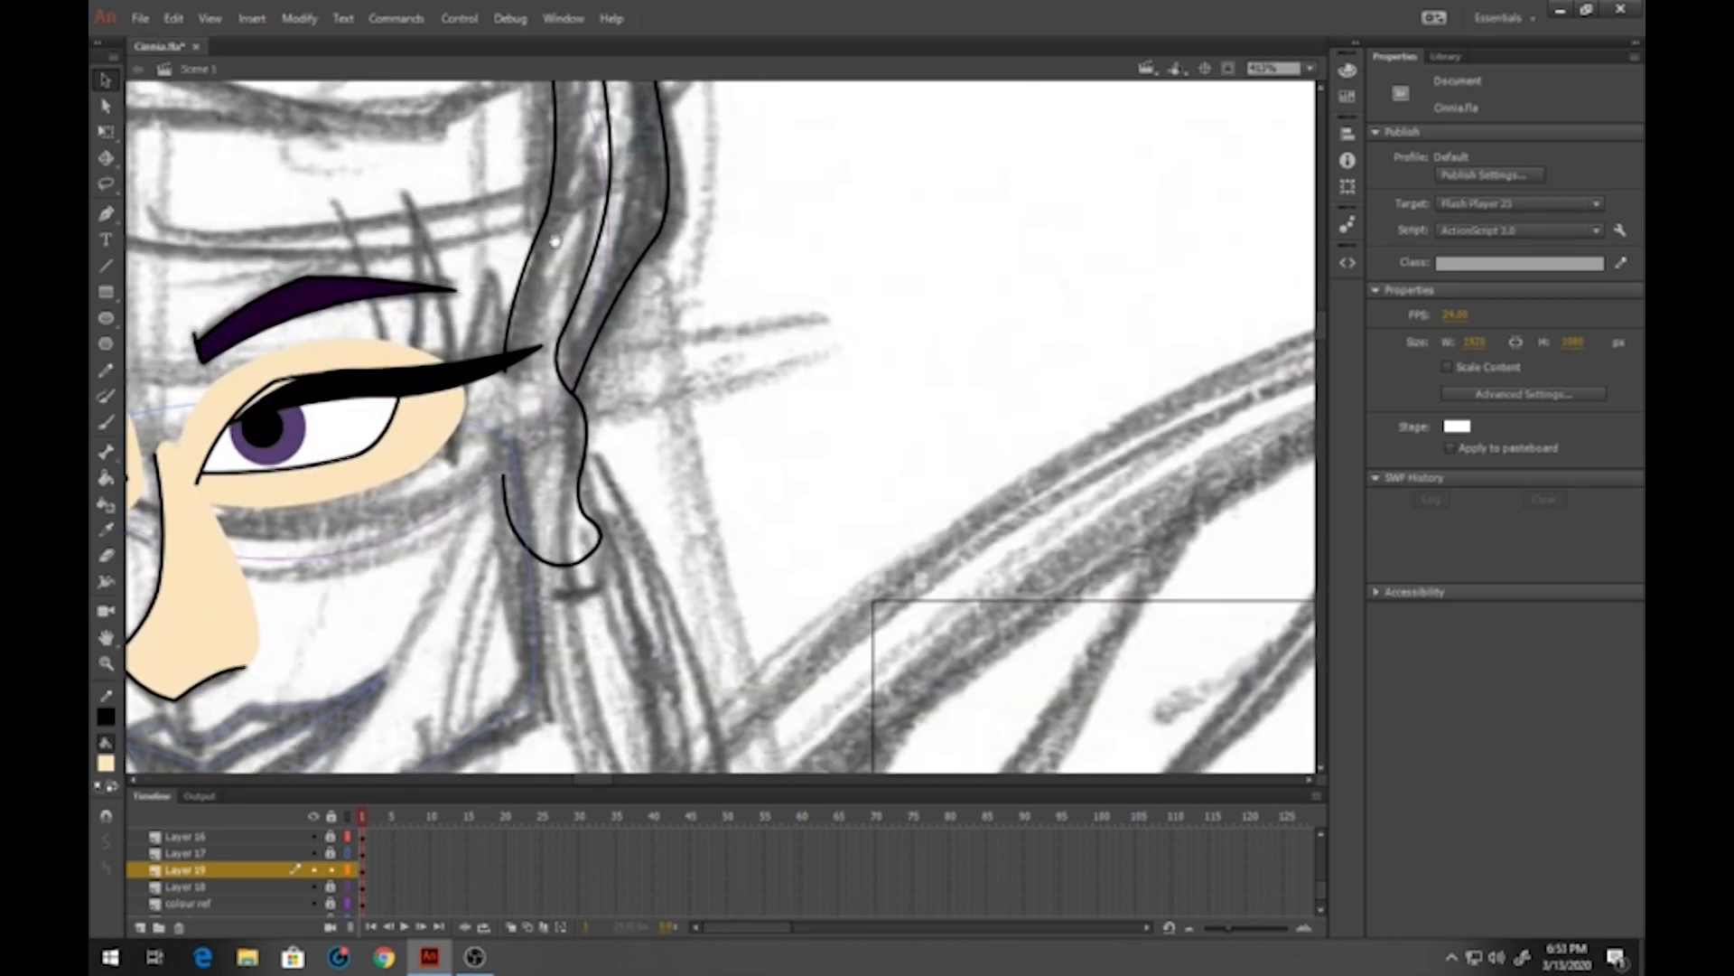
click(106, 266)
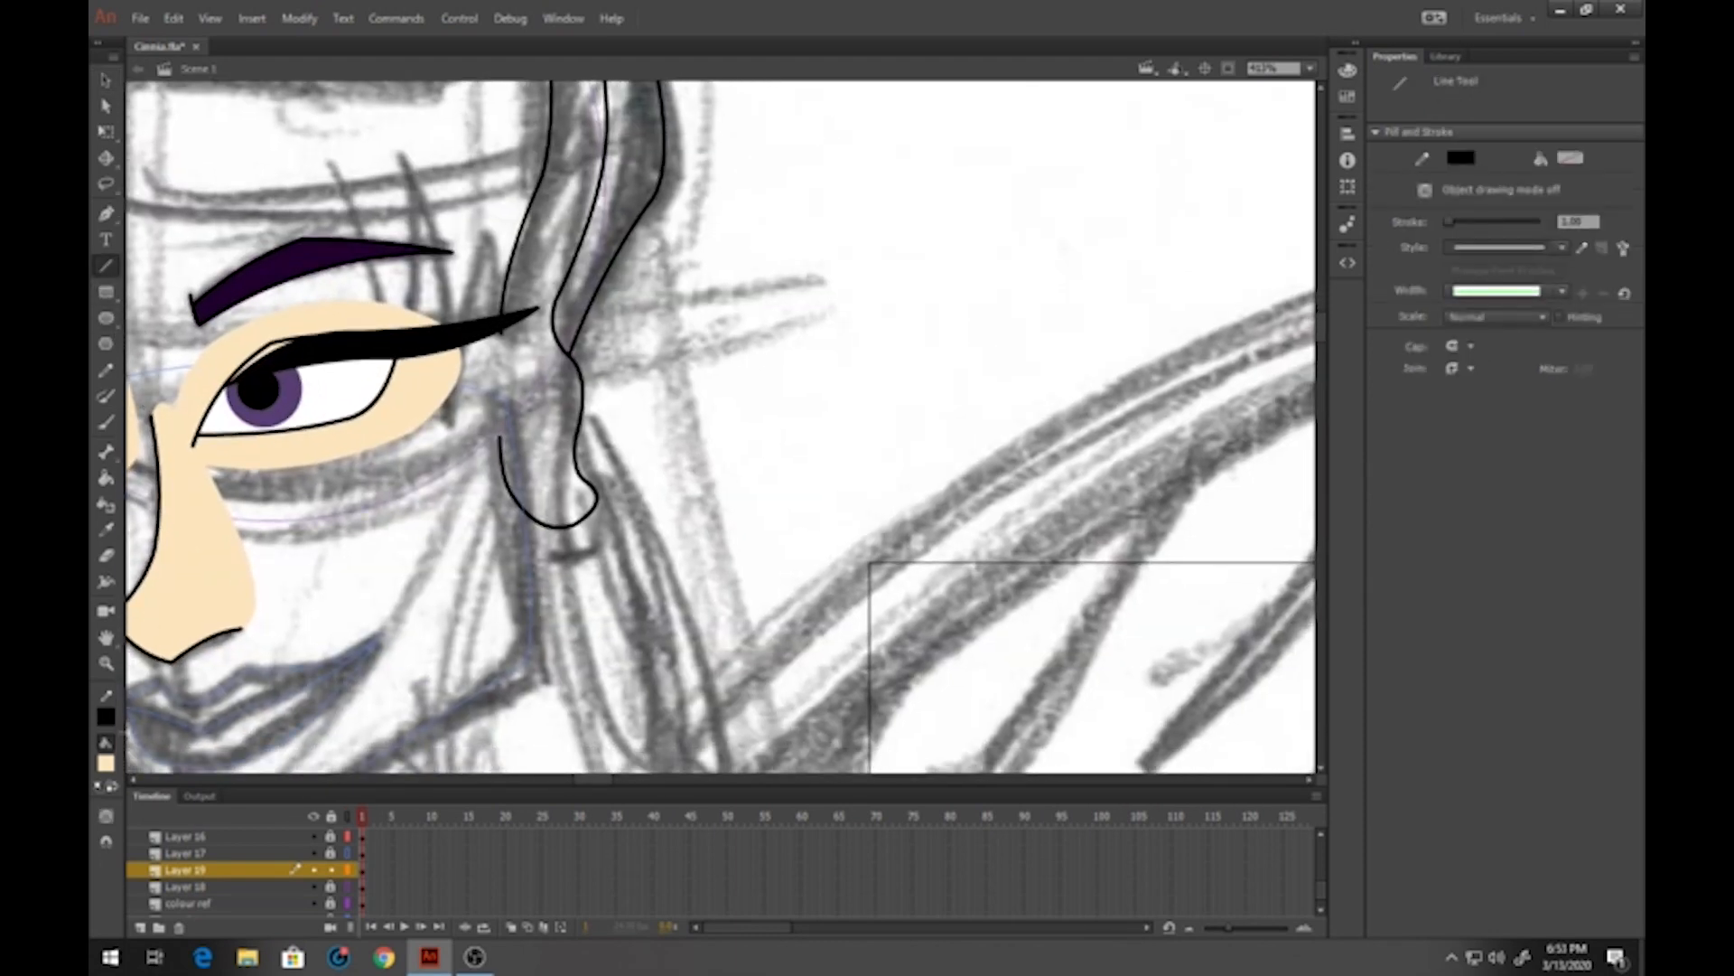
click(106, 716)
click(176, 613)
drag(503, 335, 502, 435)
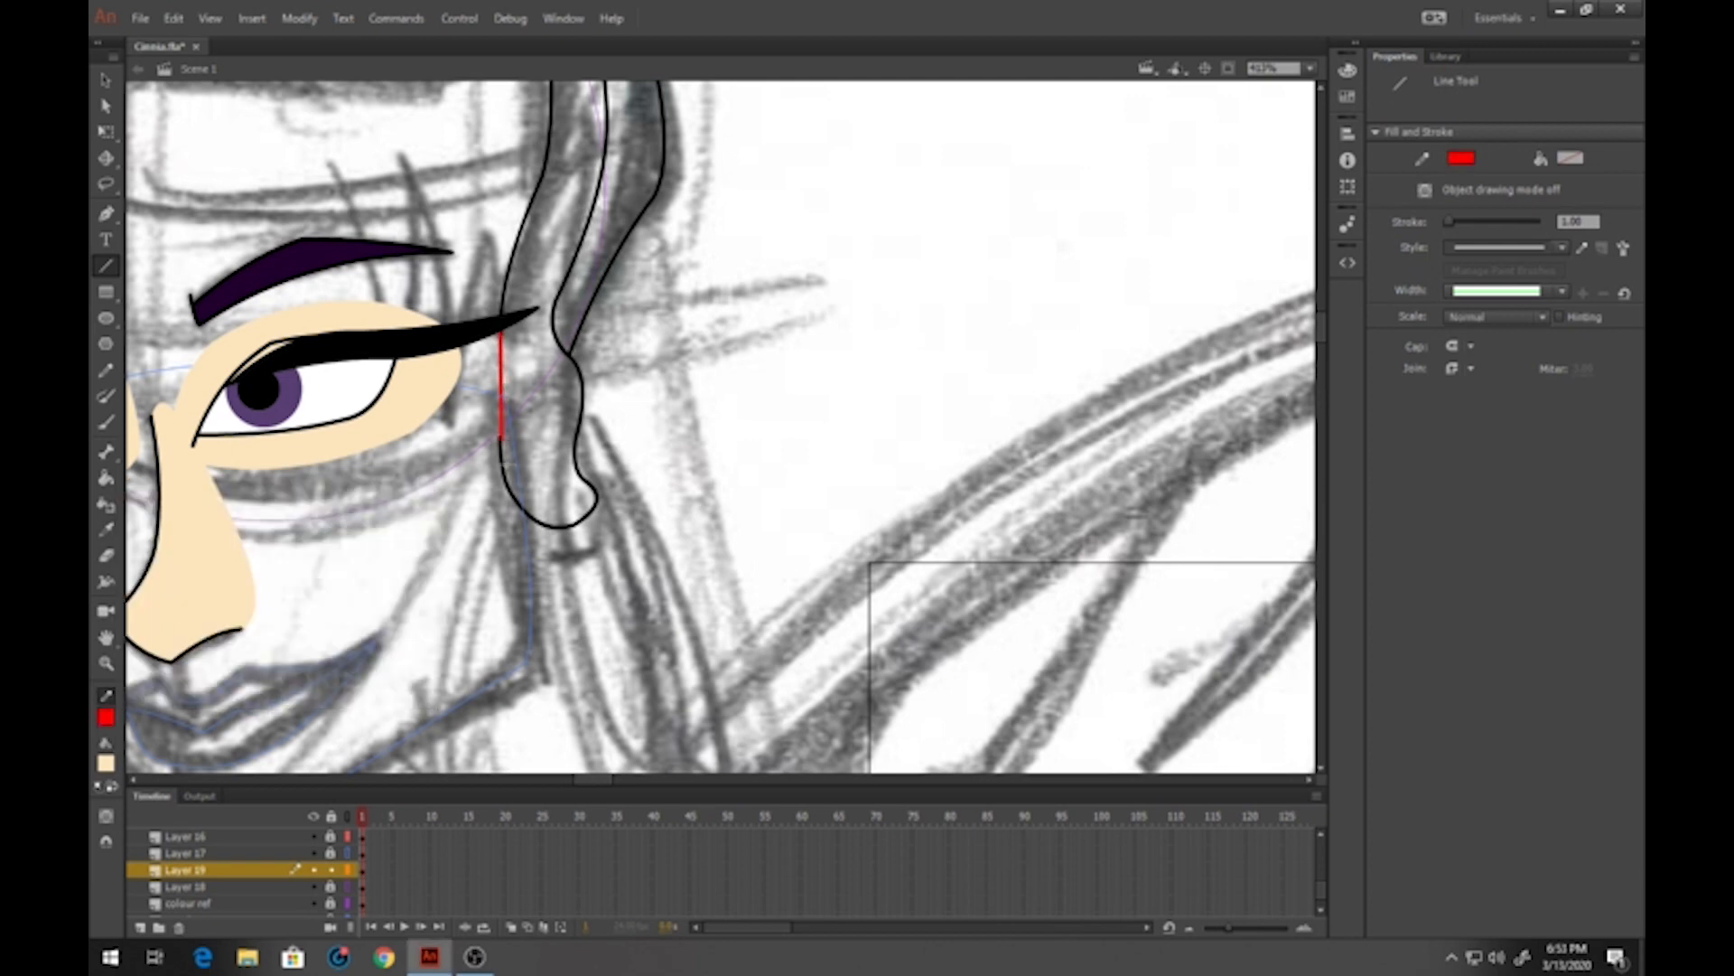
key(v)
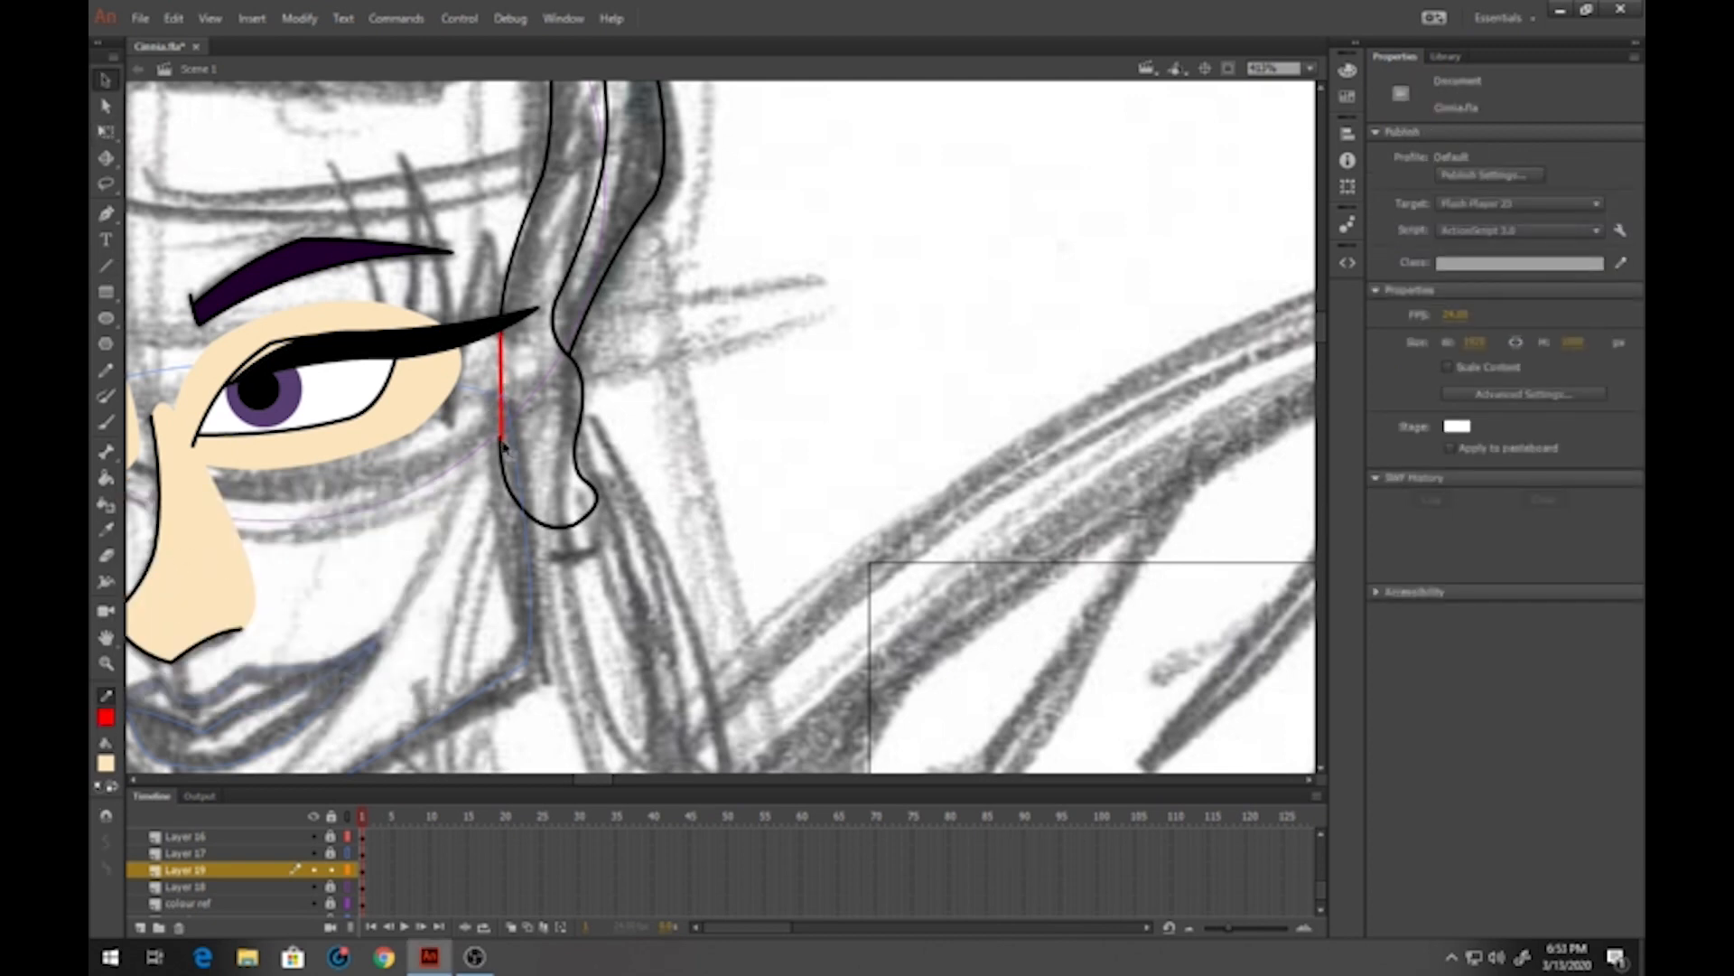
drag(503, 445, 503, 470)
click(106, 477)
click(553, 456)
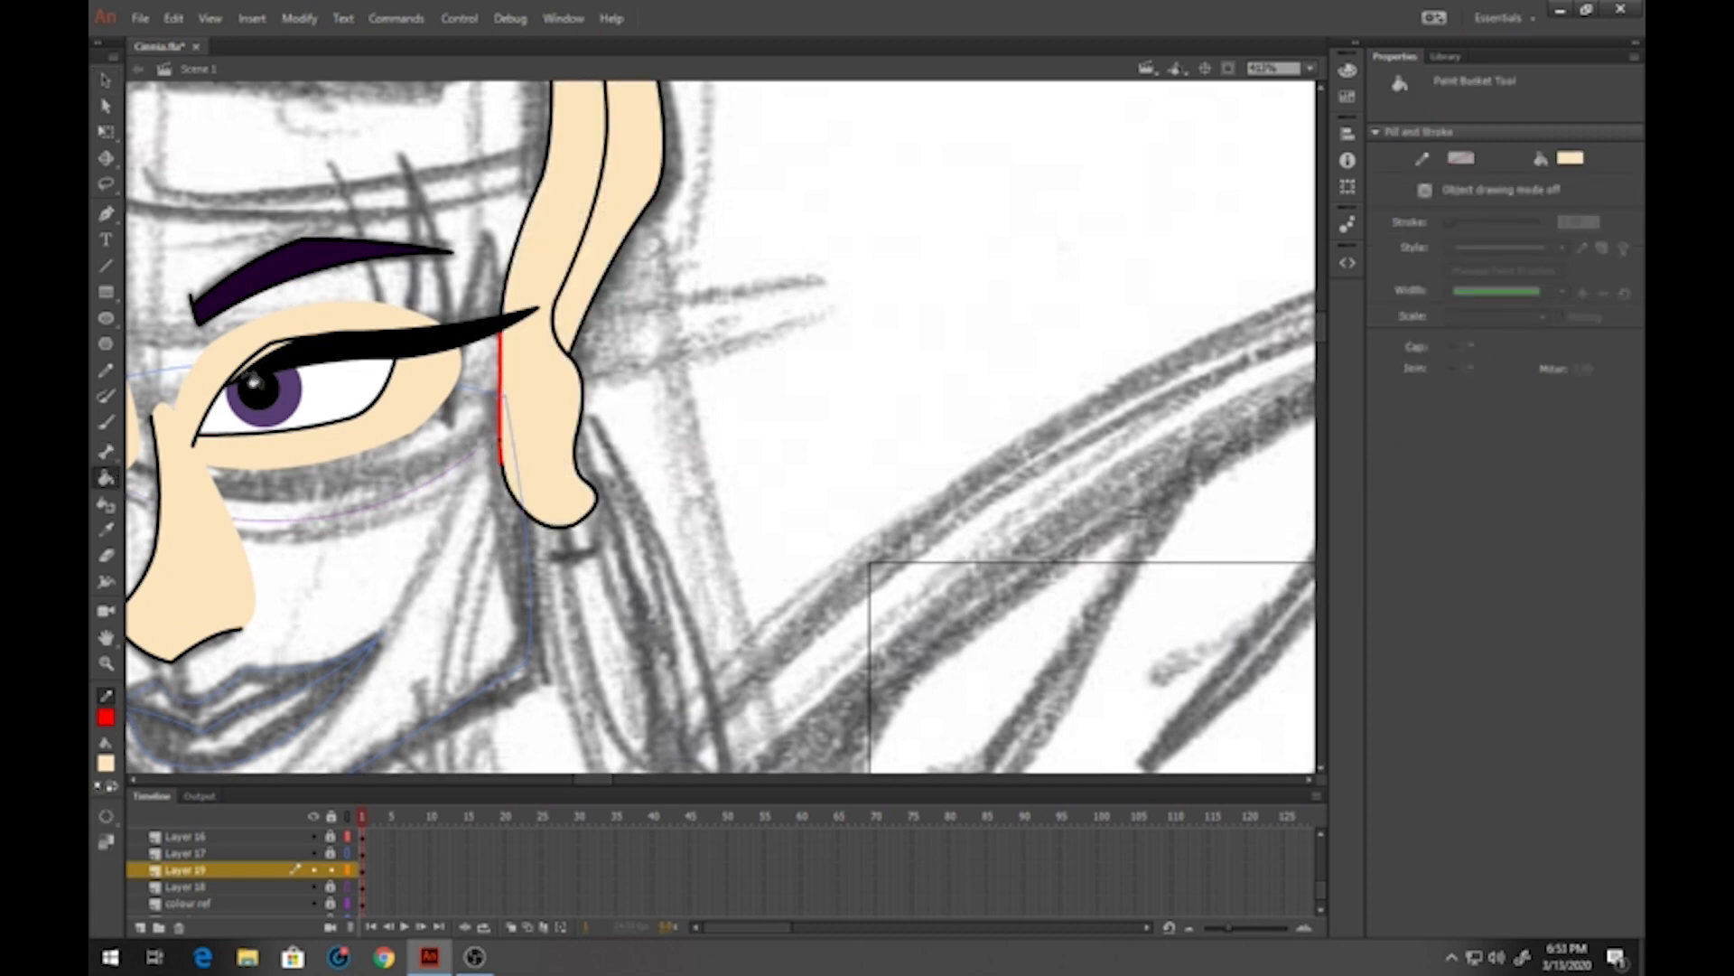
Delete the temporary red line and recolour its leftover segment near the earlobe black
click(105, 80)
click(501, 363)
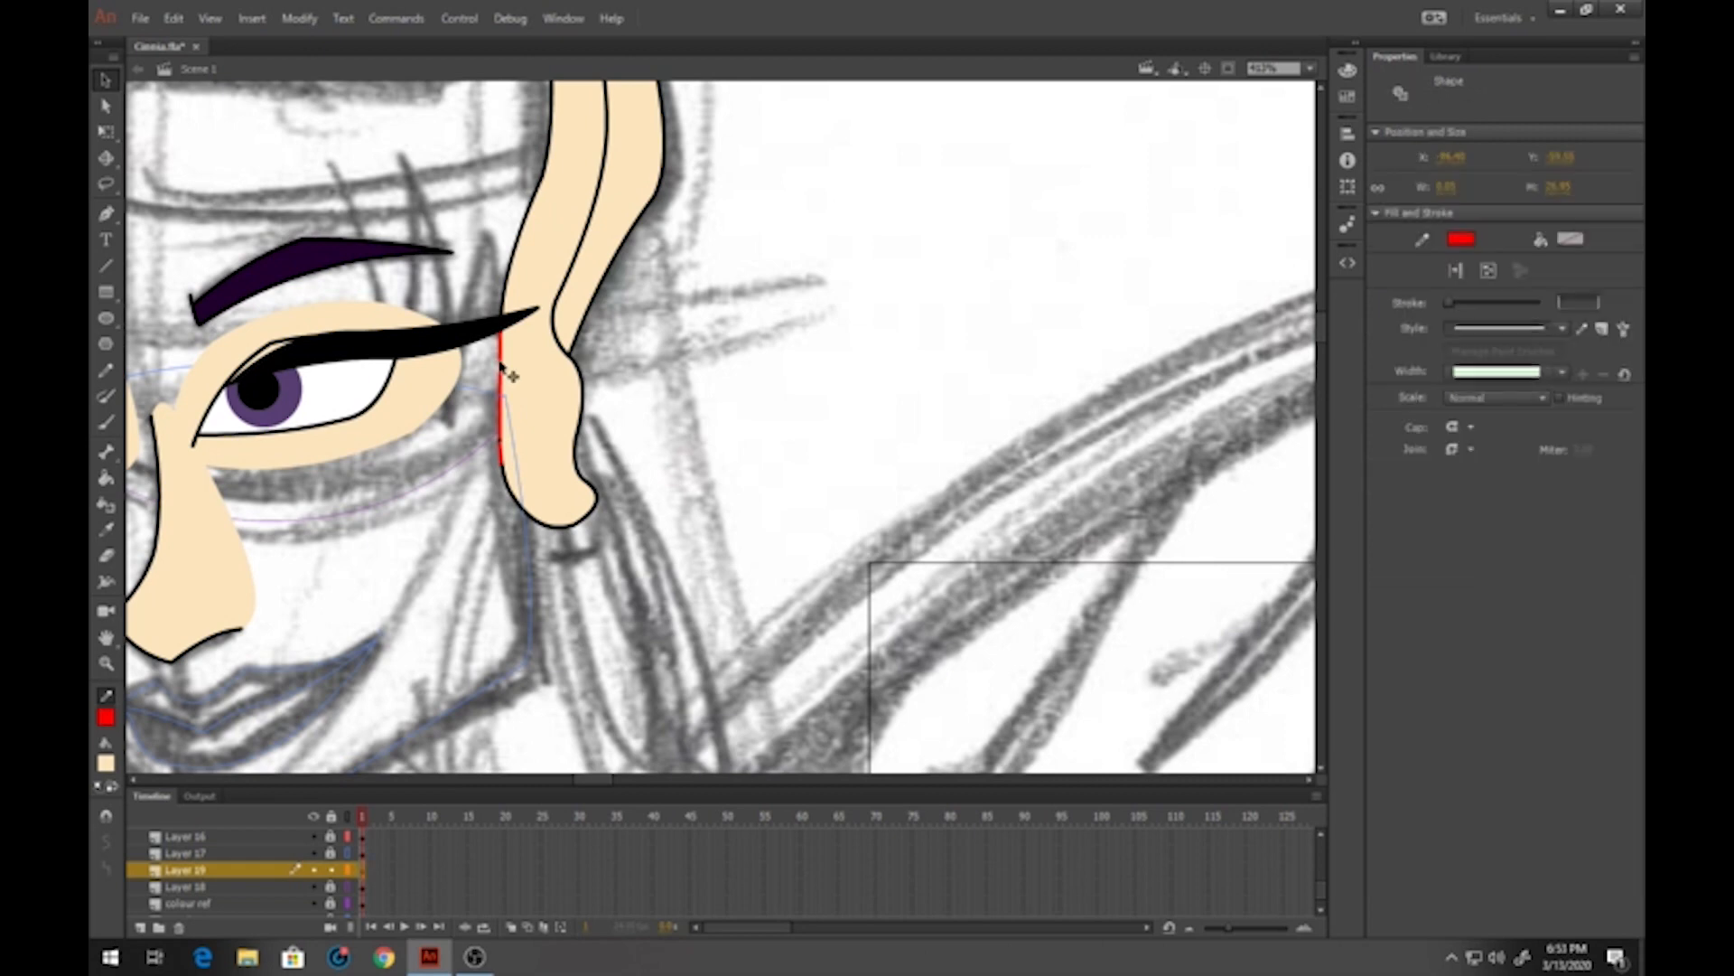
key(Delete)
click(502, 456)
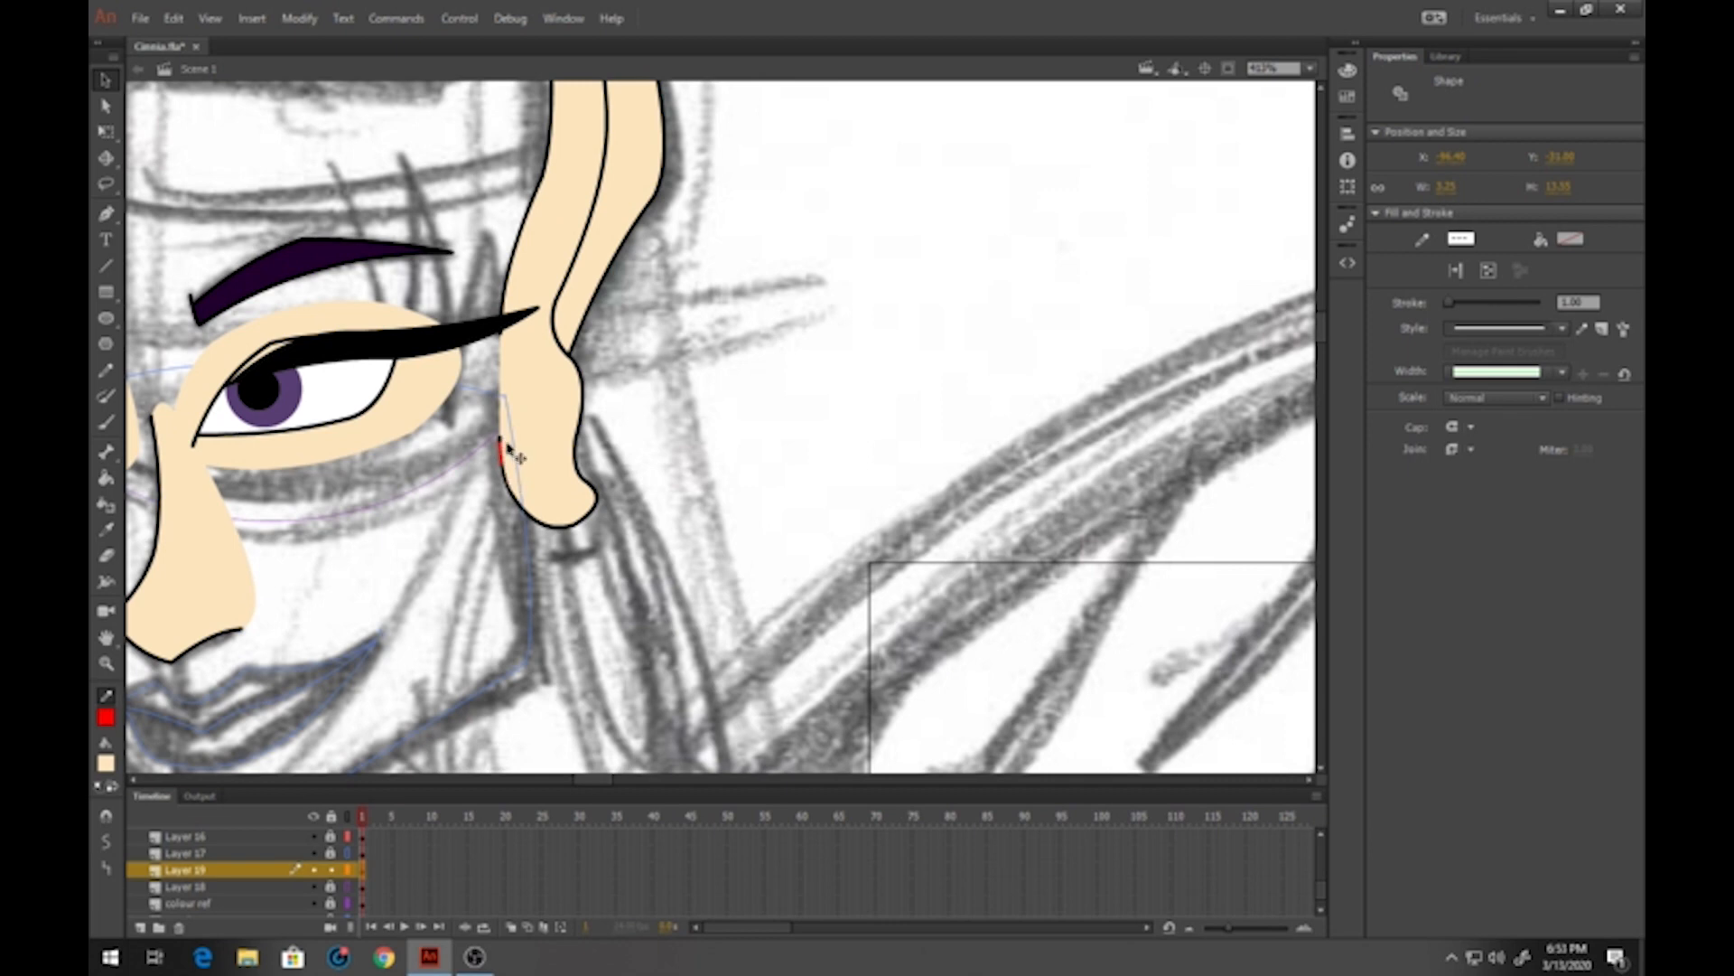
click(105, 718)
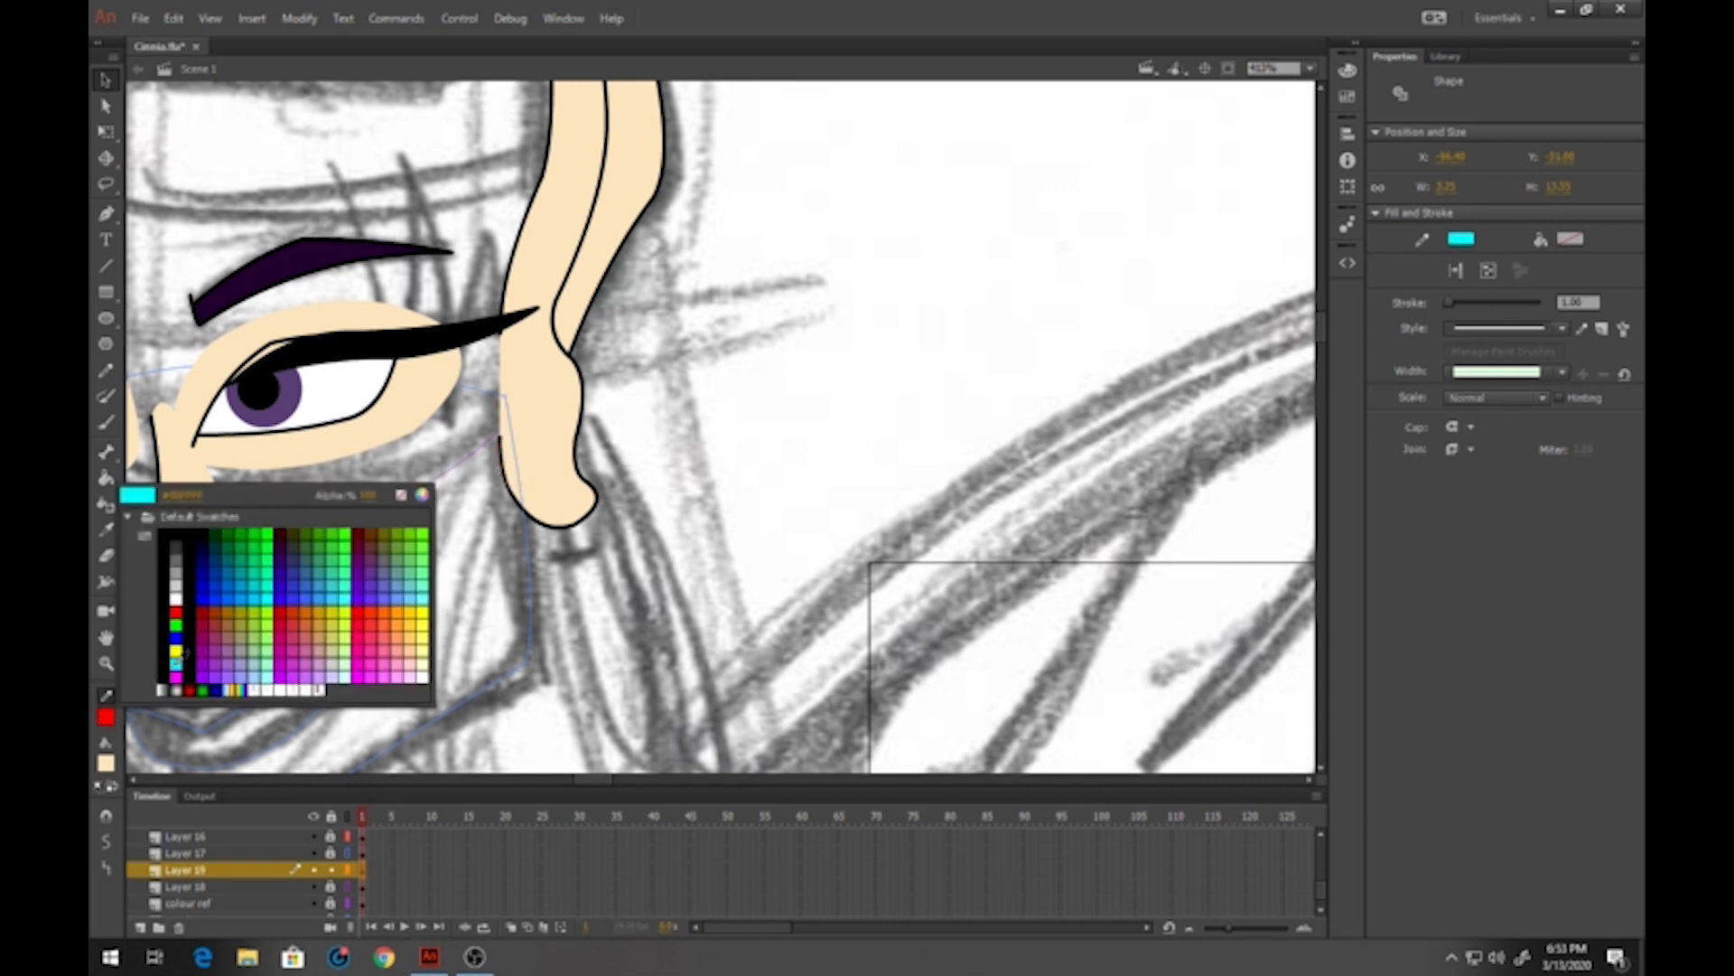
click(127, 516)
click(716, 536)
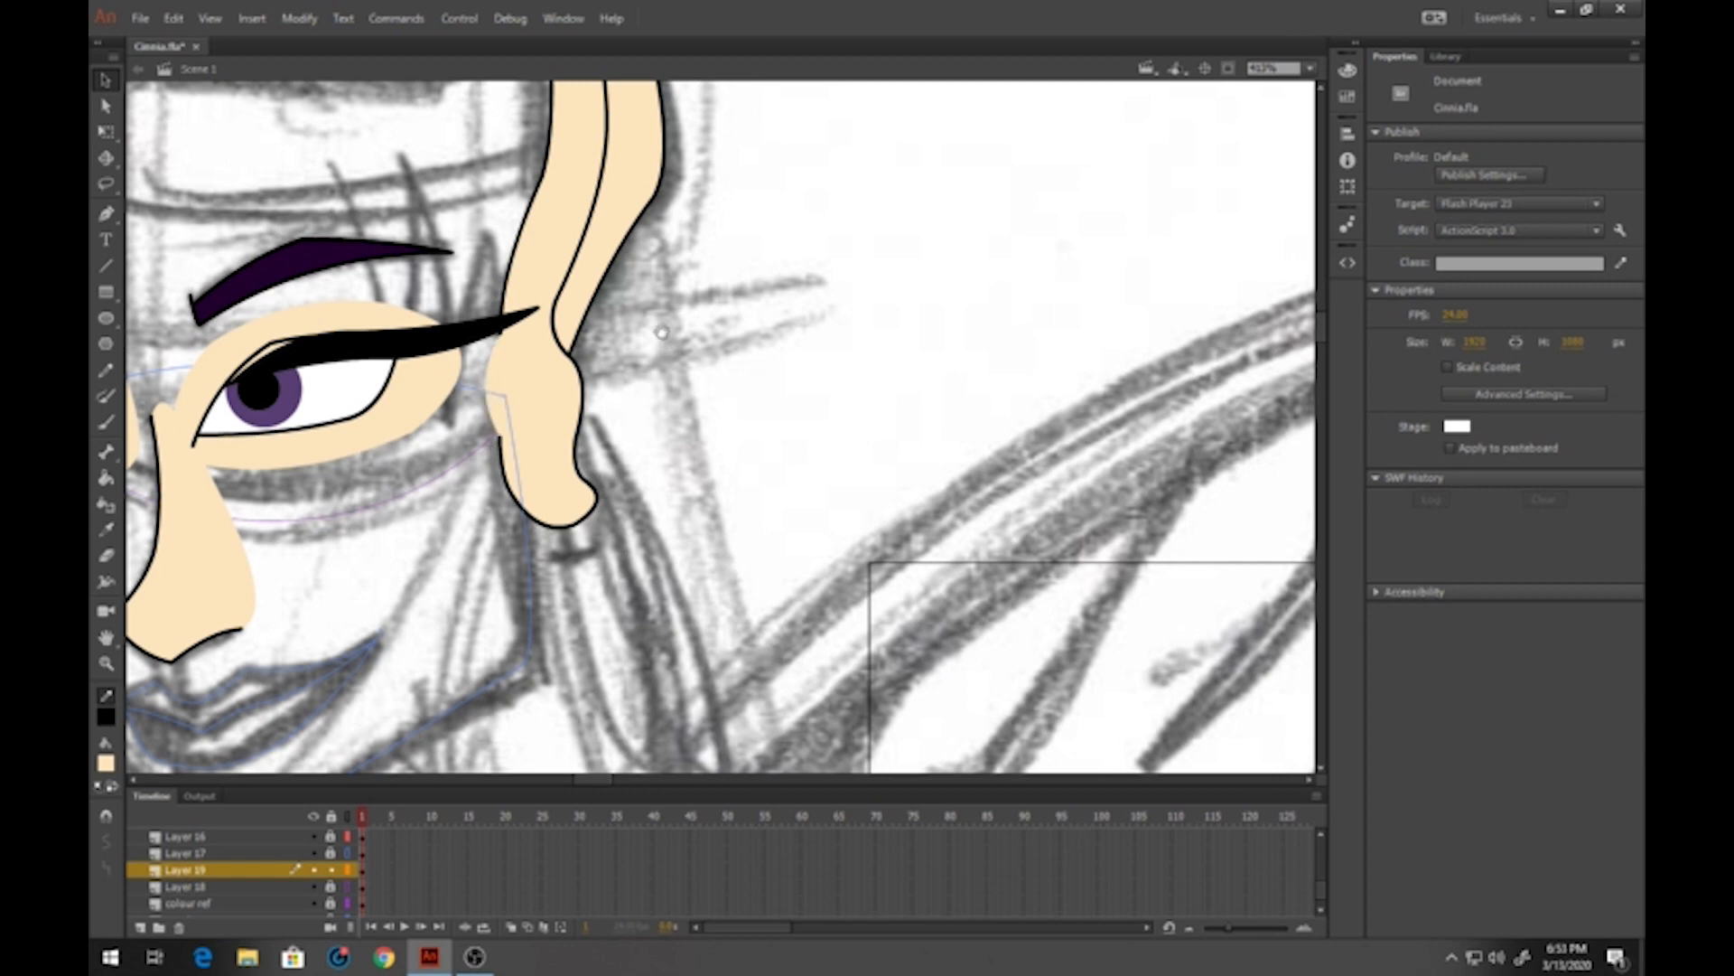
Convert all the ear artwork on Layer 19 into a graphic symbol named cinnia-34ear
scroll(664, 332, up, 3)
scroll(676, 524, down, 2)
click(363, 869)
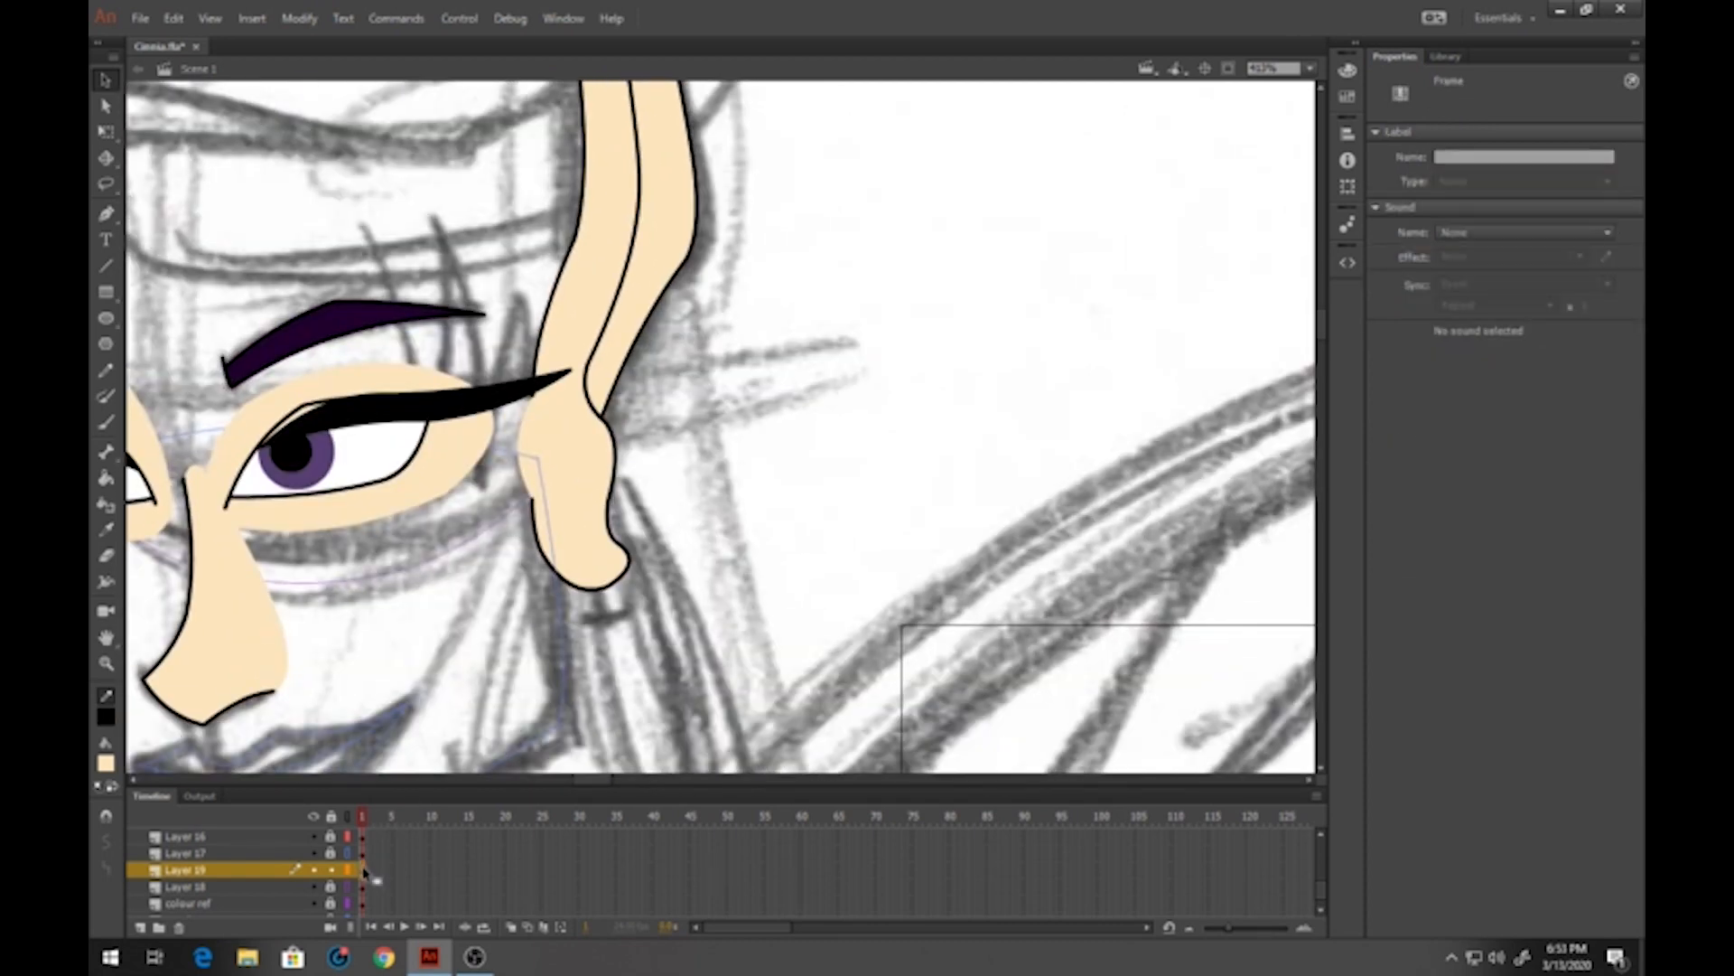
key(F8)
text(cinnia-)
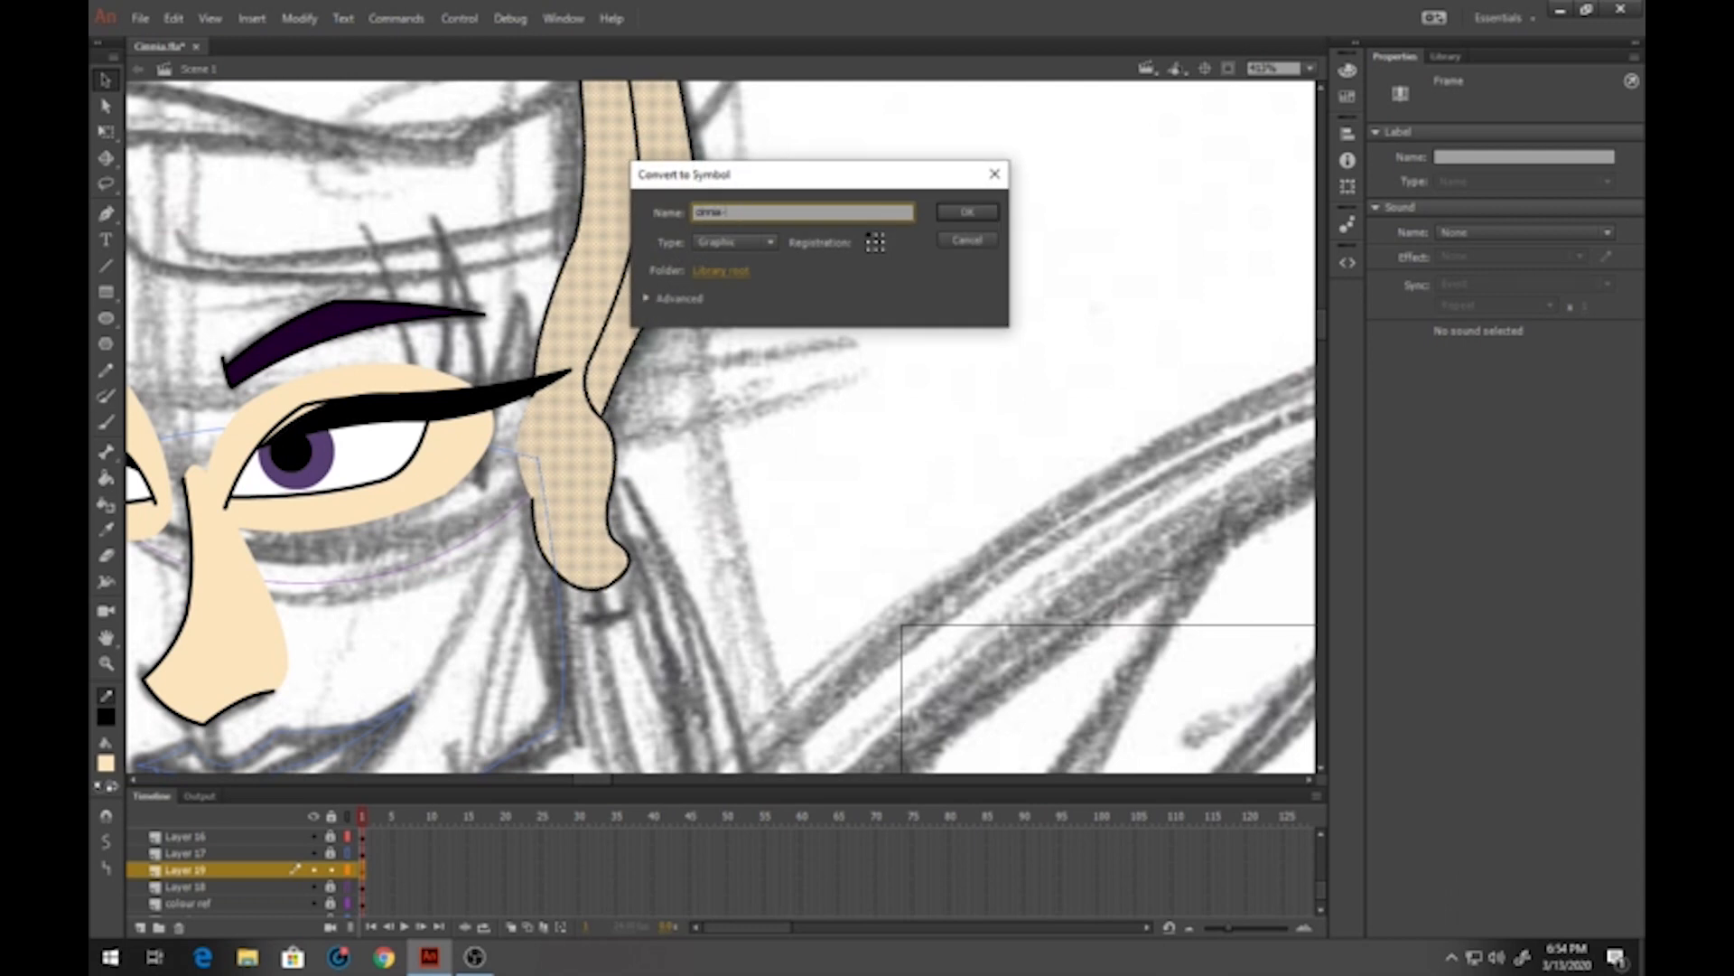
text(24ear)
key(Return)
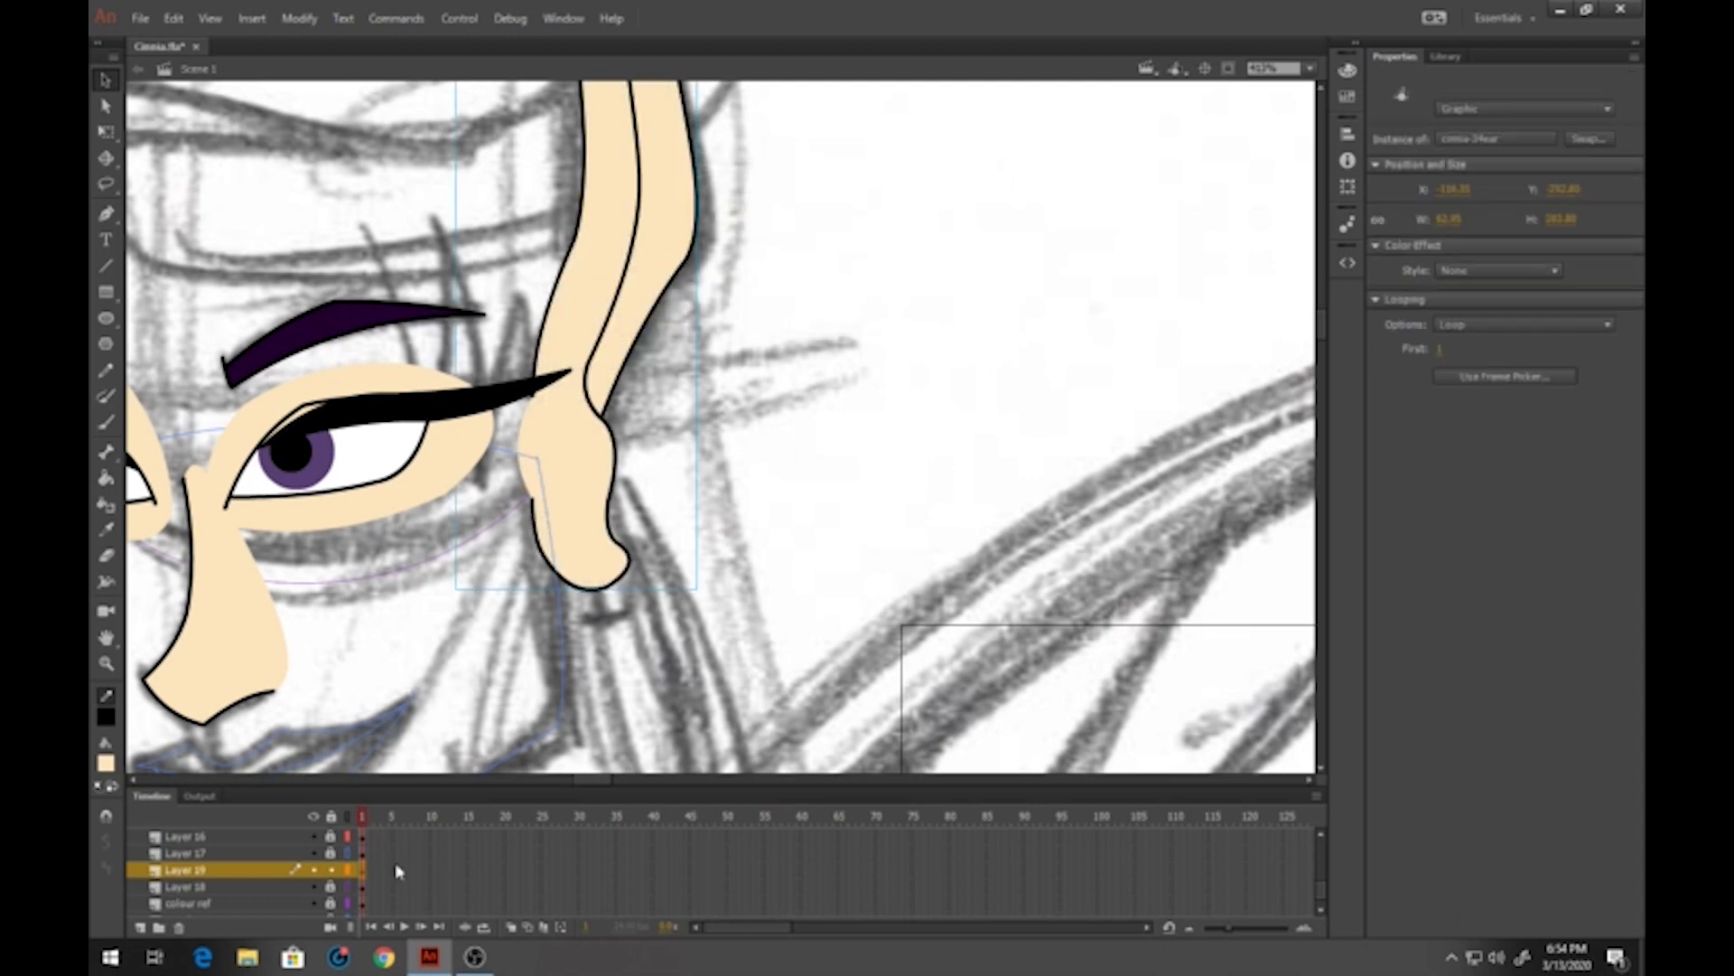
Sample the gold of the hoop earrings on the coloured character reference as the fill colour
click(109, 667)
click(670, 491)
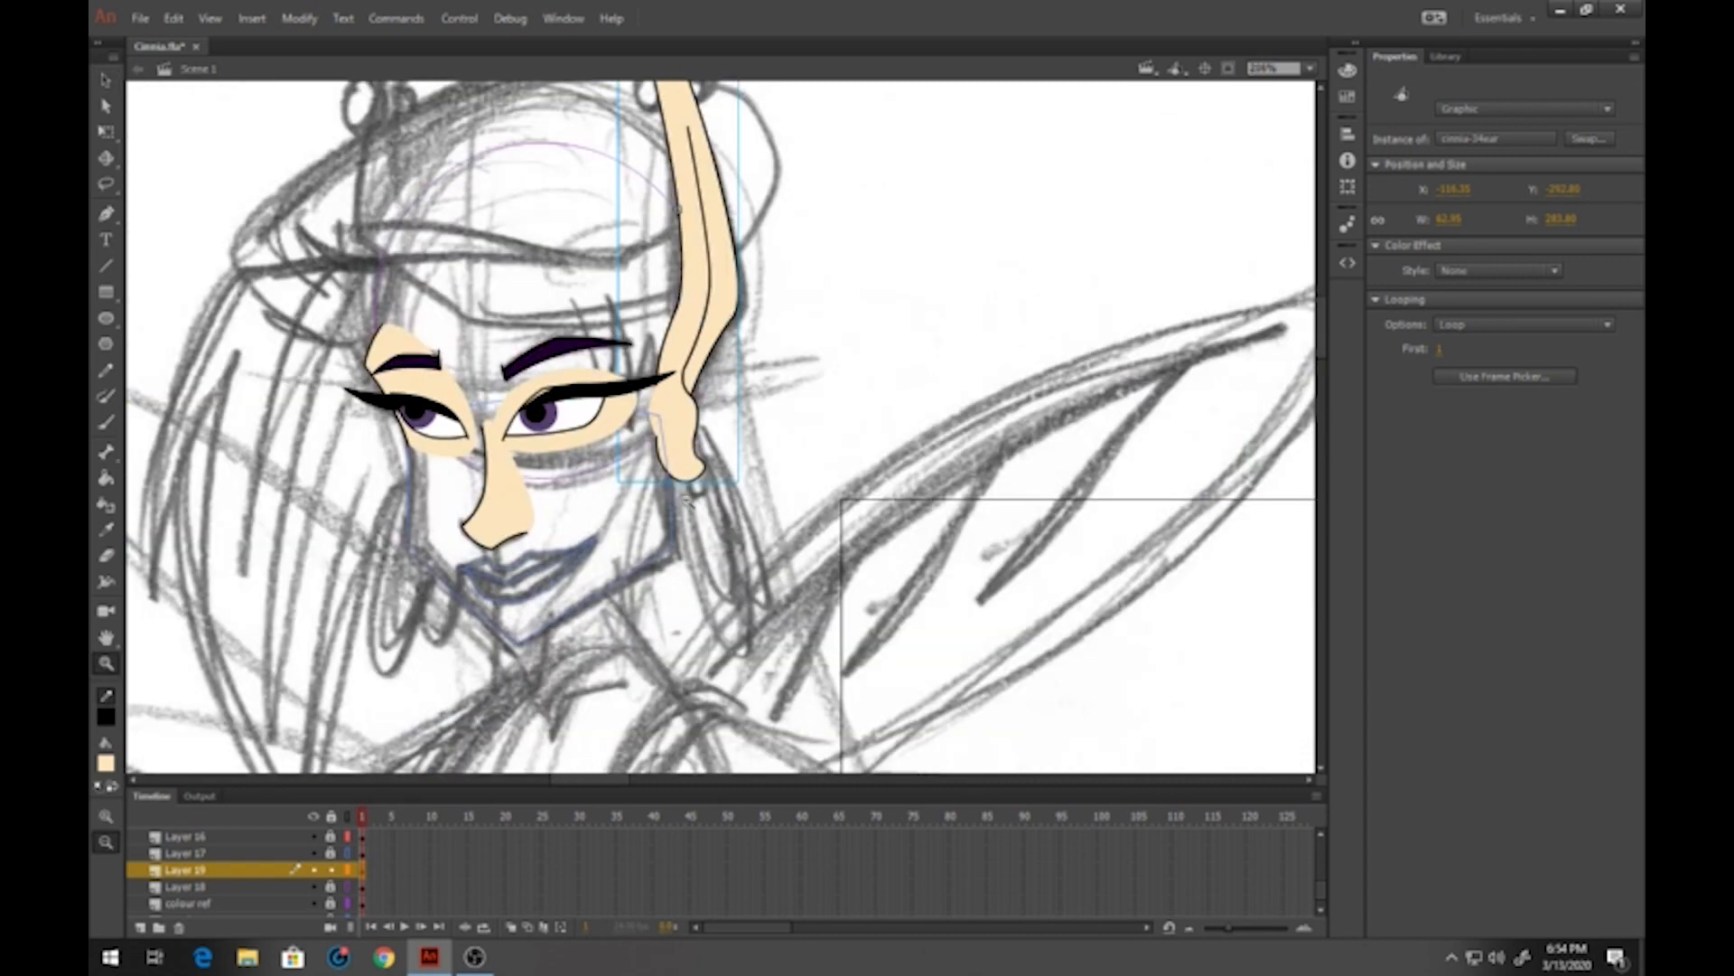
scroll(748, 436, up, 4)
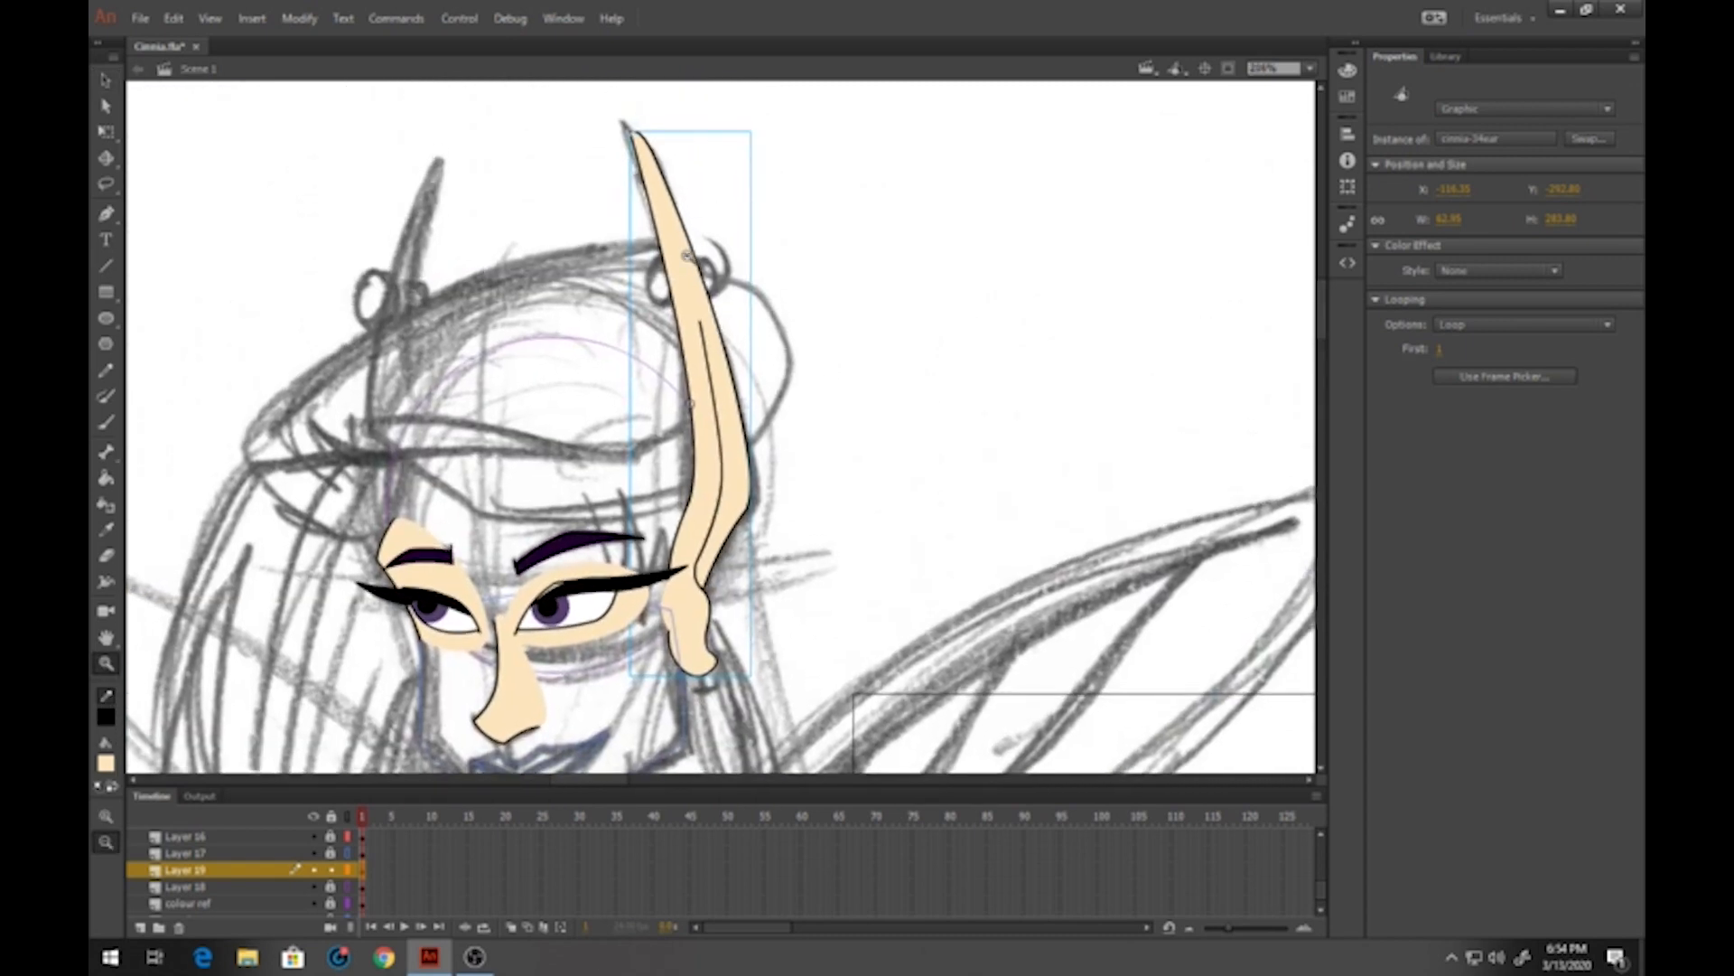
click(650, 110)
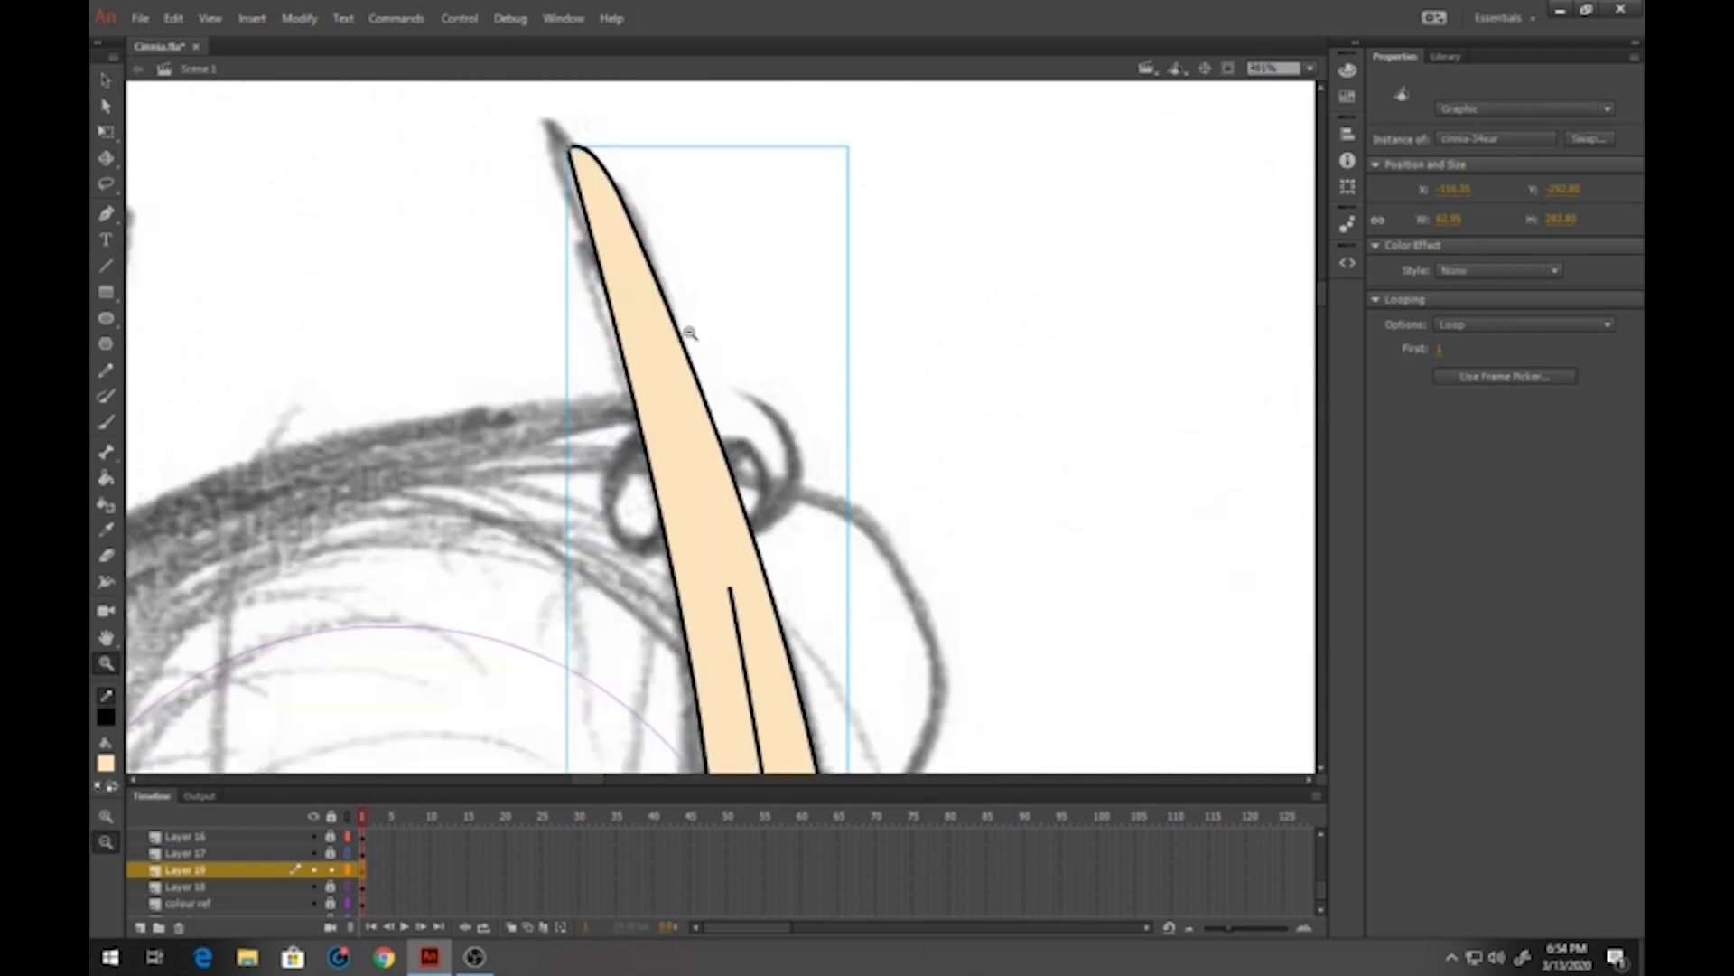
click(526, 453)
click(500, 484)
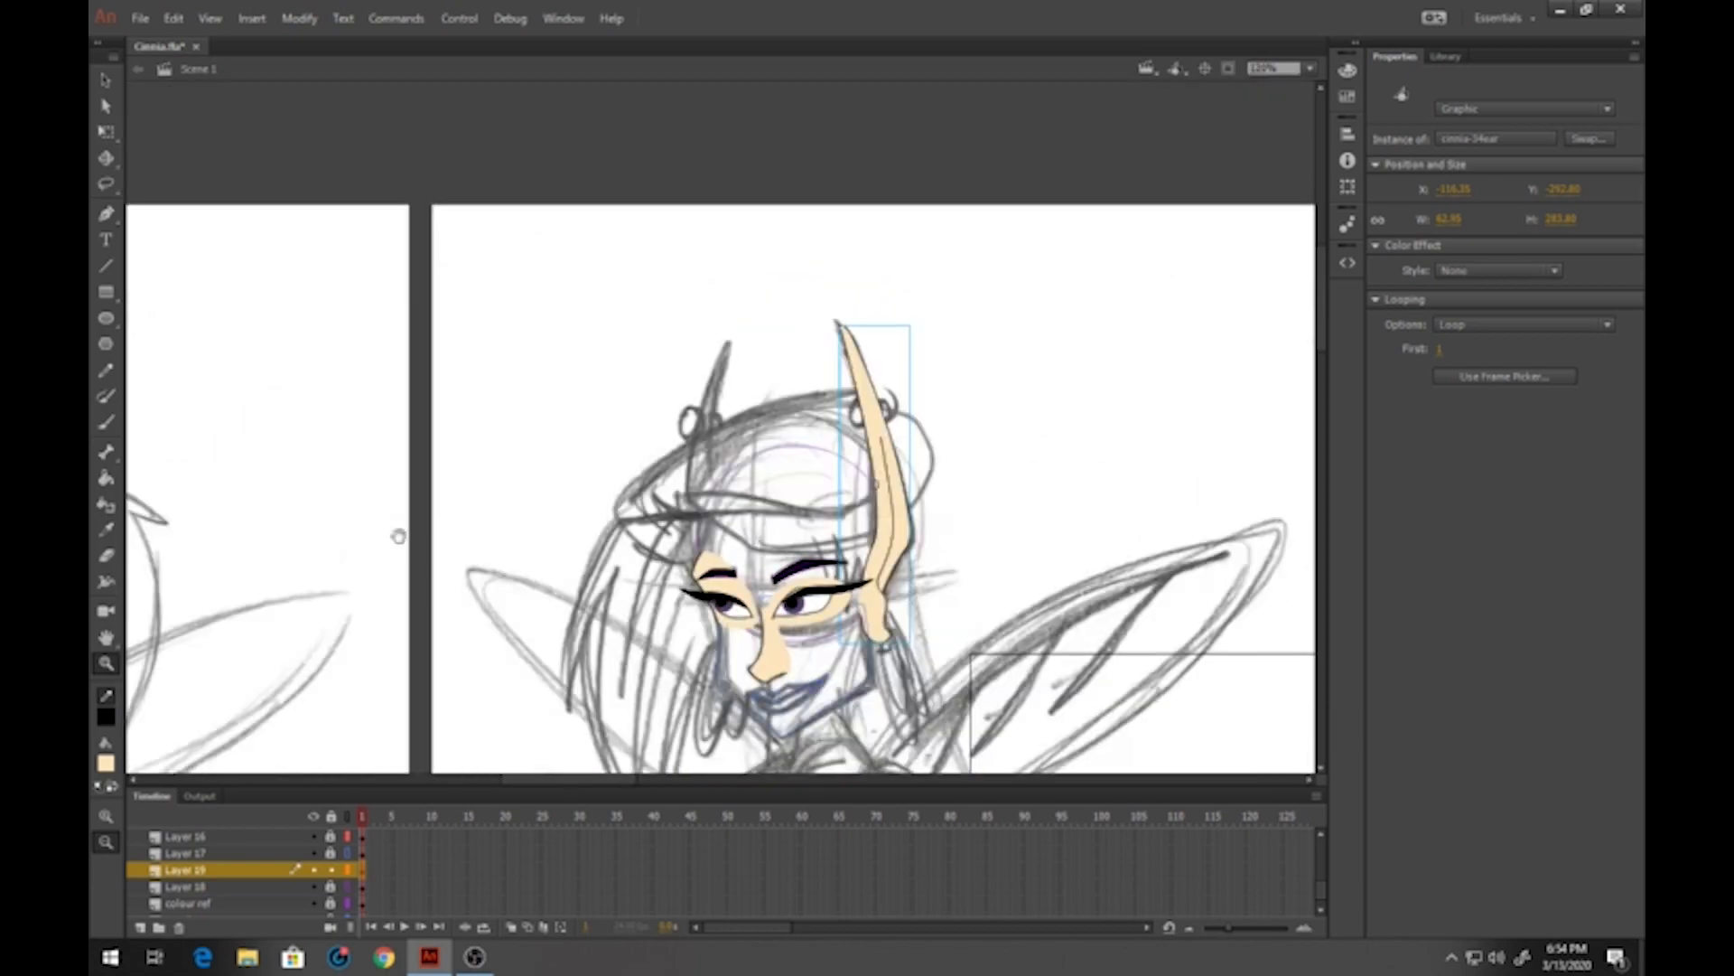
drag(337, 515, 982, 467)
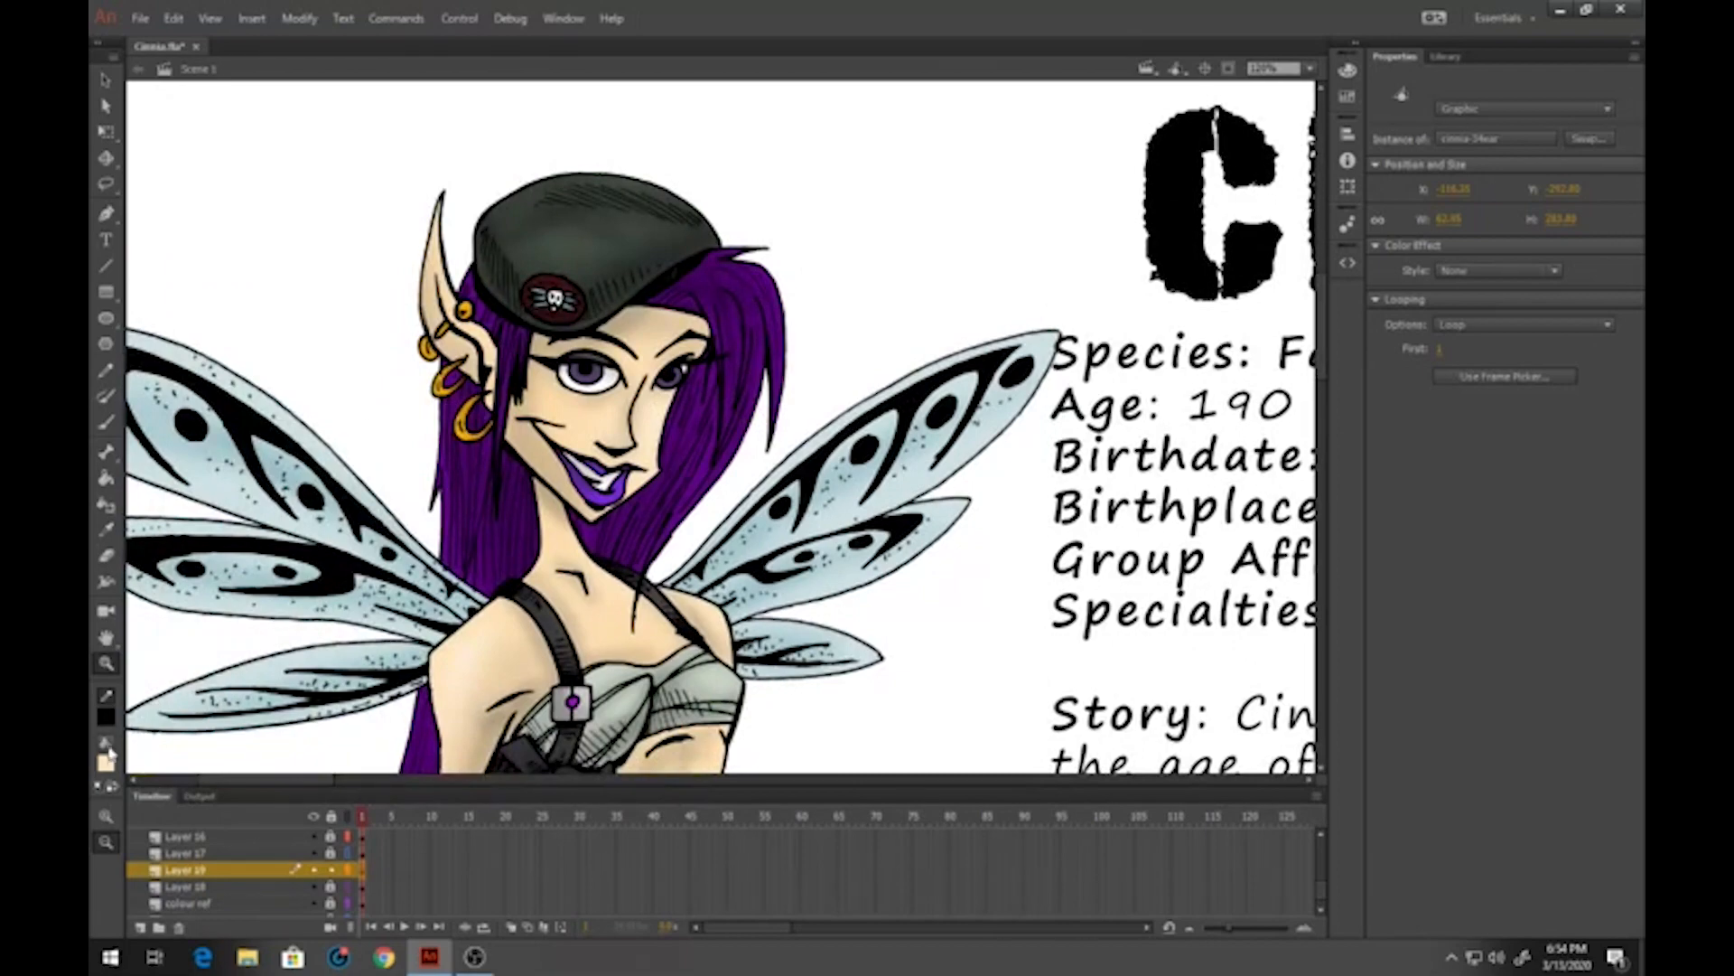
click(106, 764)
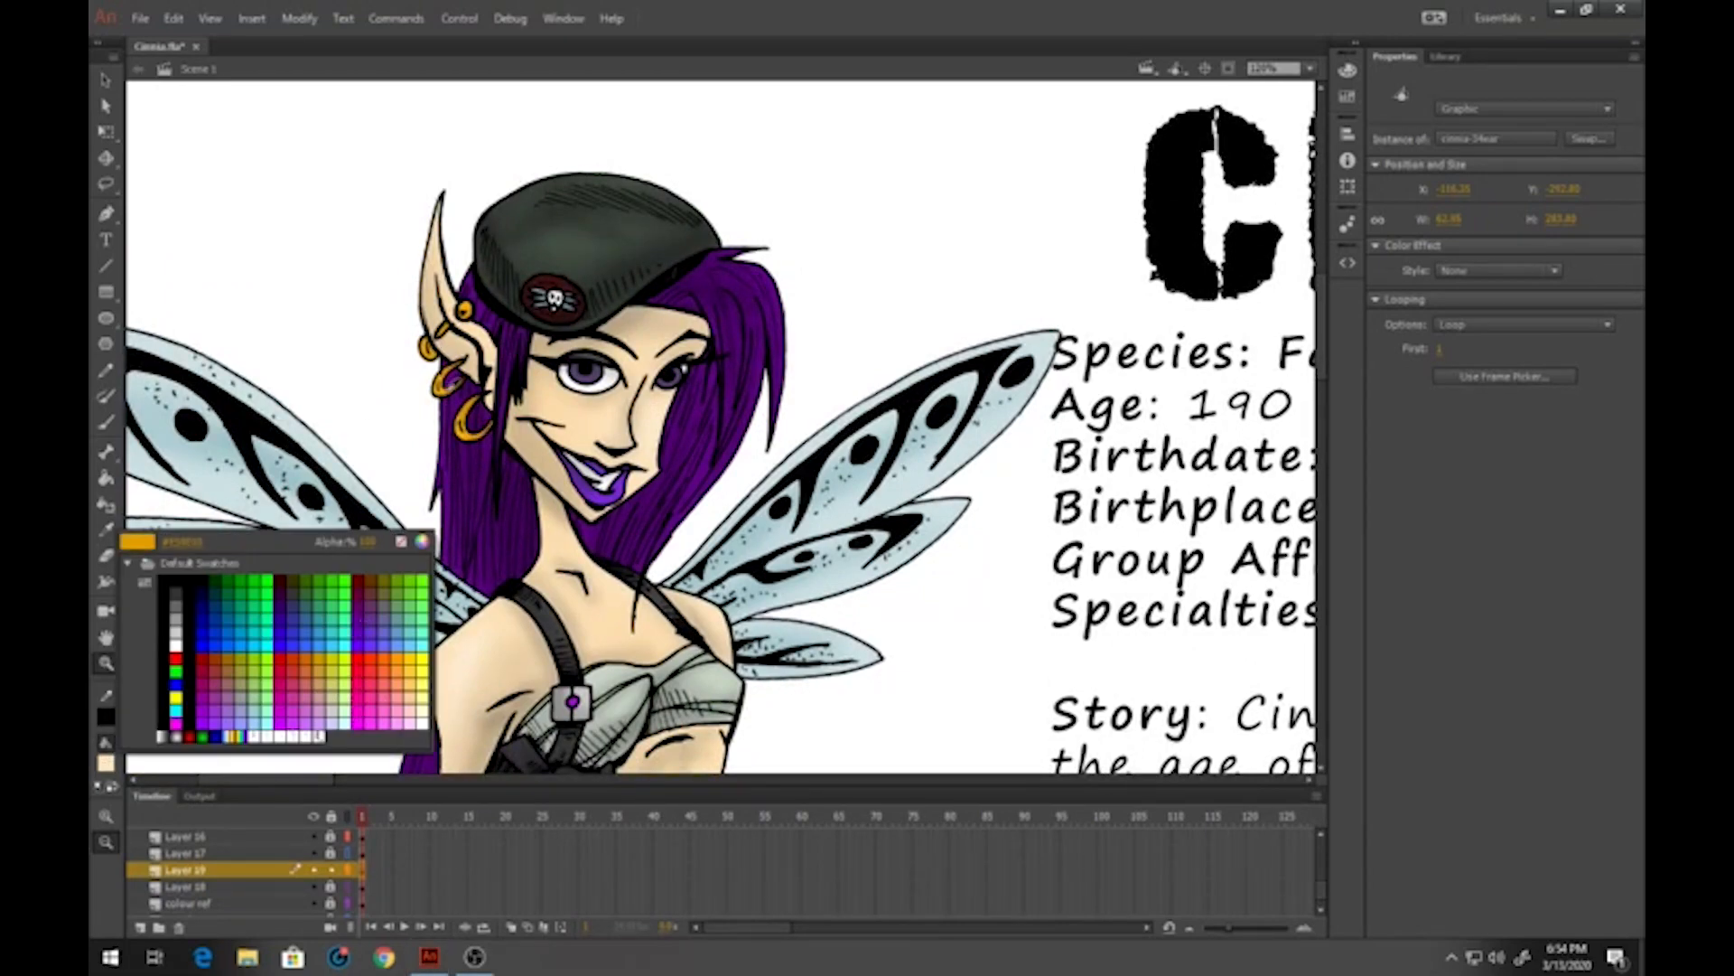
click(462, 431)
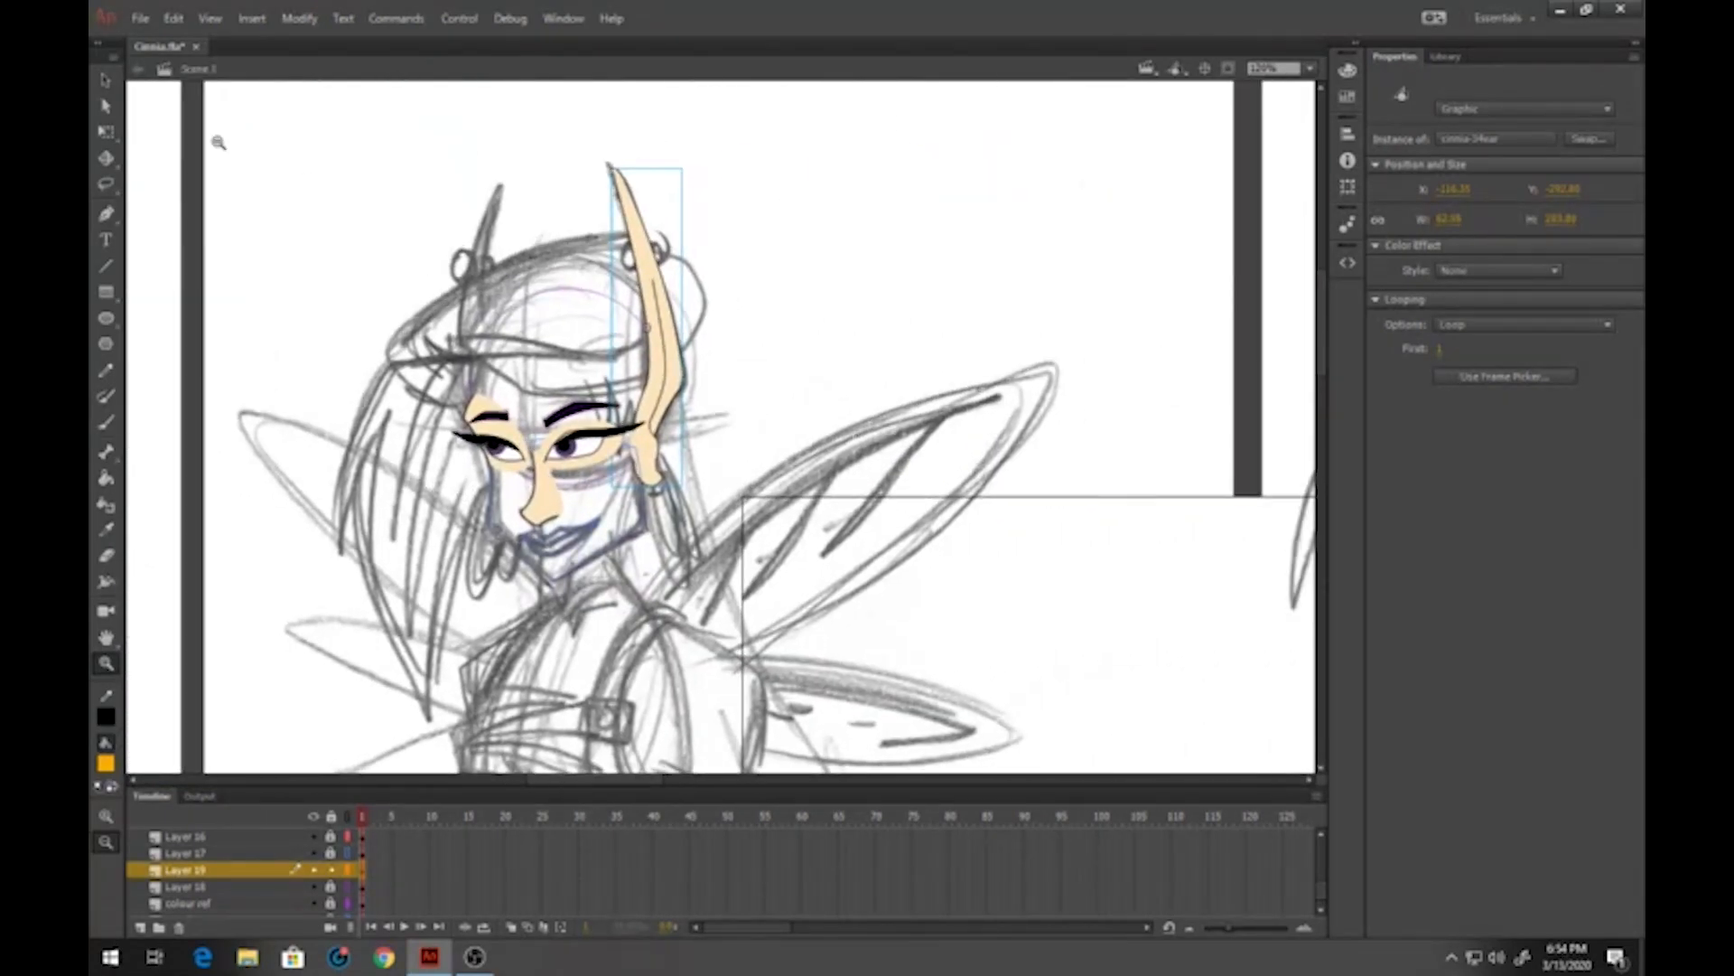
Inside the ear symbol, lock Layer 1, add a layer above it and draw a gold oval on the upper ear's front edge
click(106, 79)
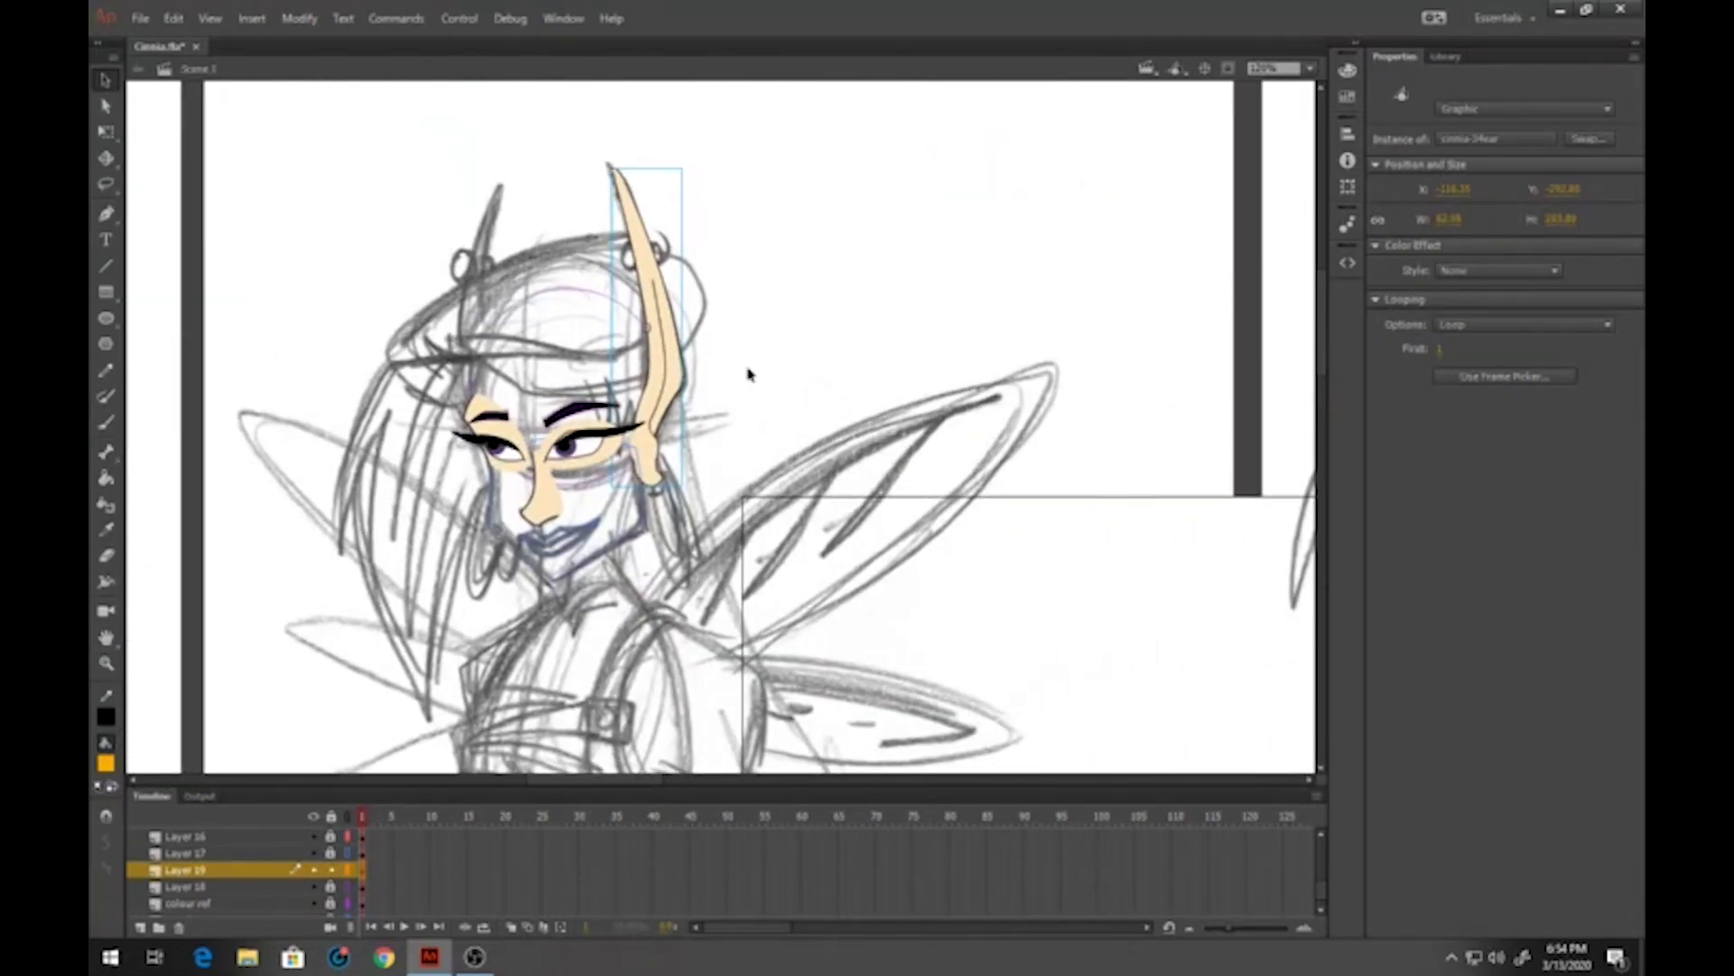
double_click(675, 379)
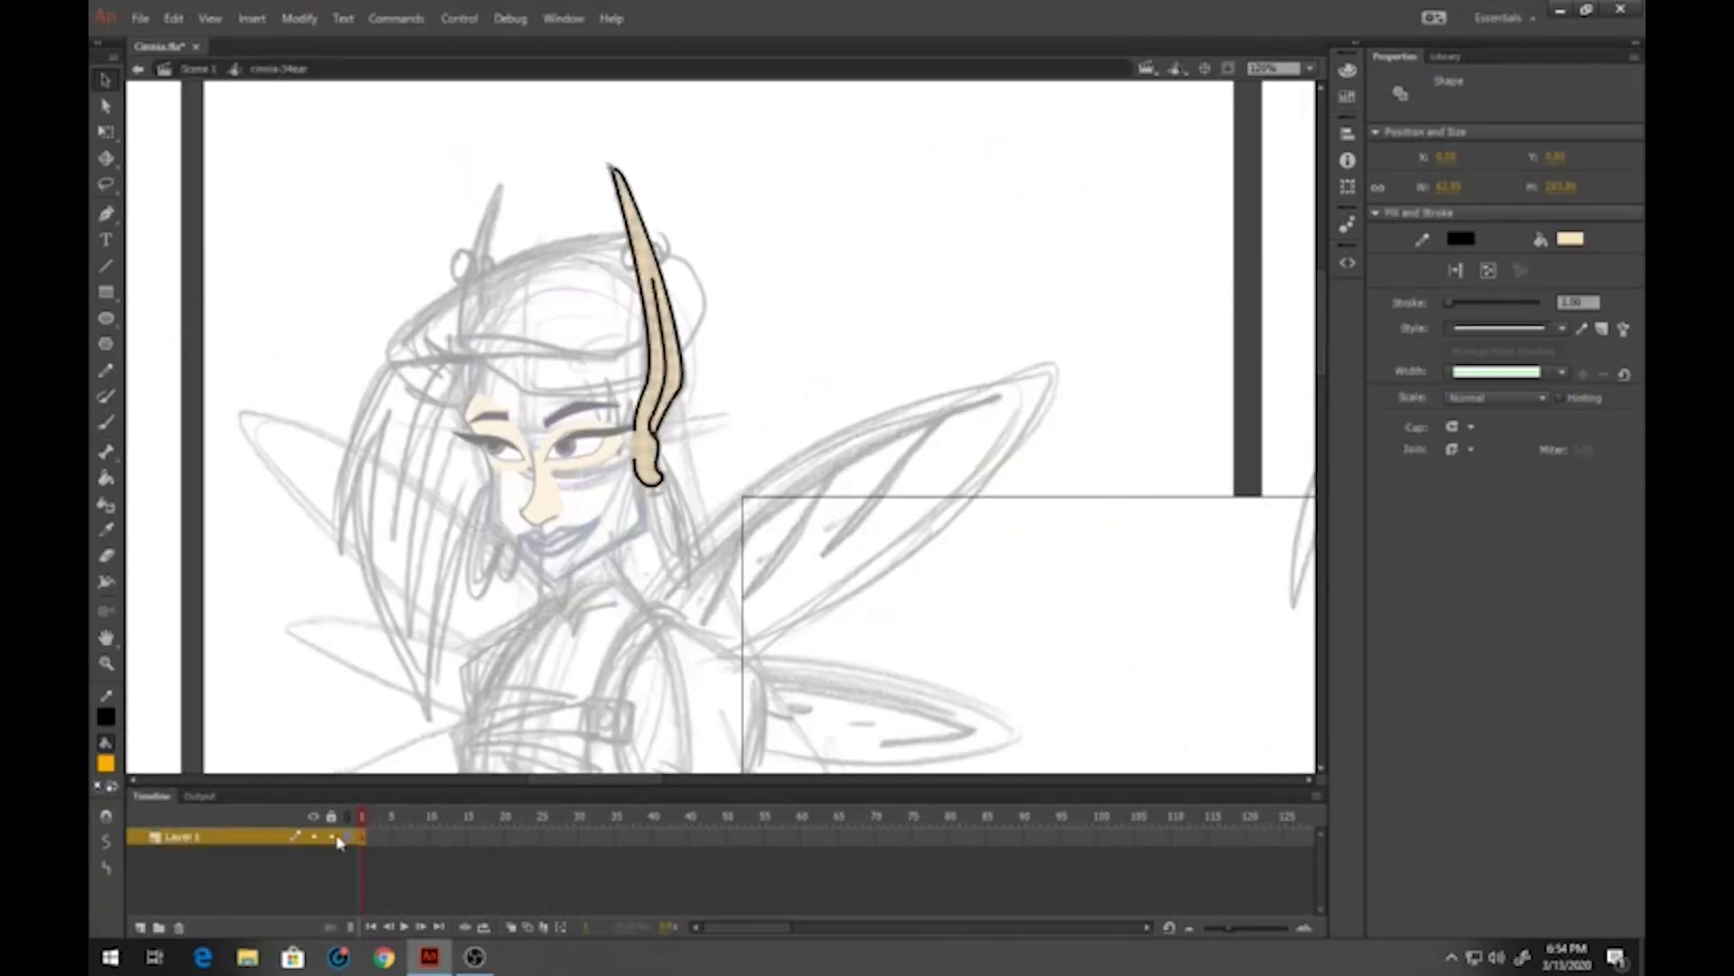
click(339, 842)
click(142, 930)
click(106, 662)
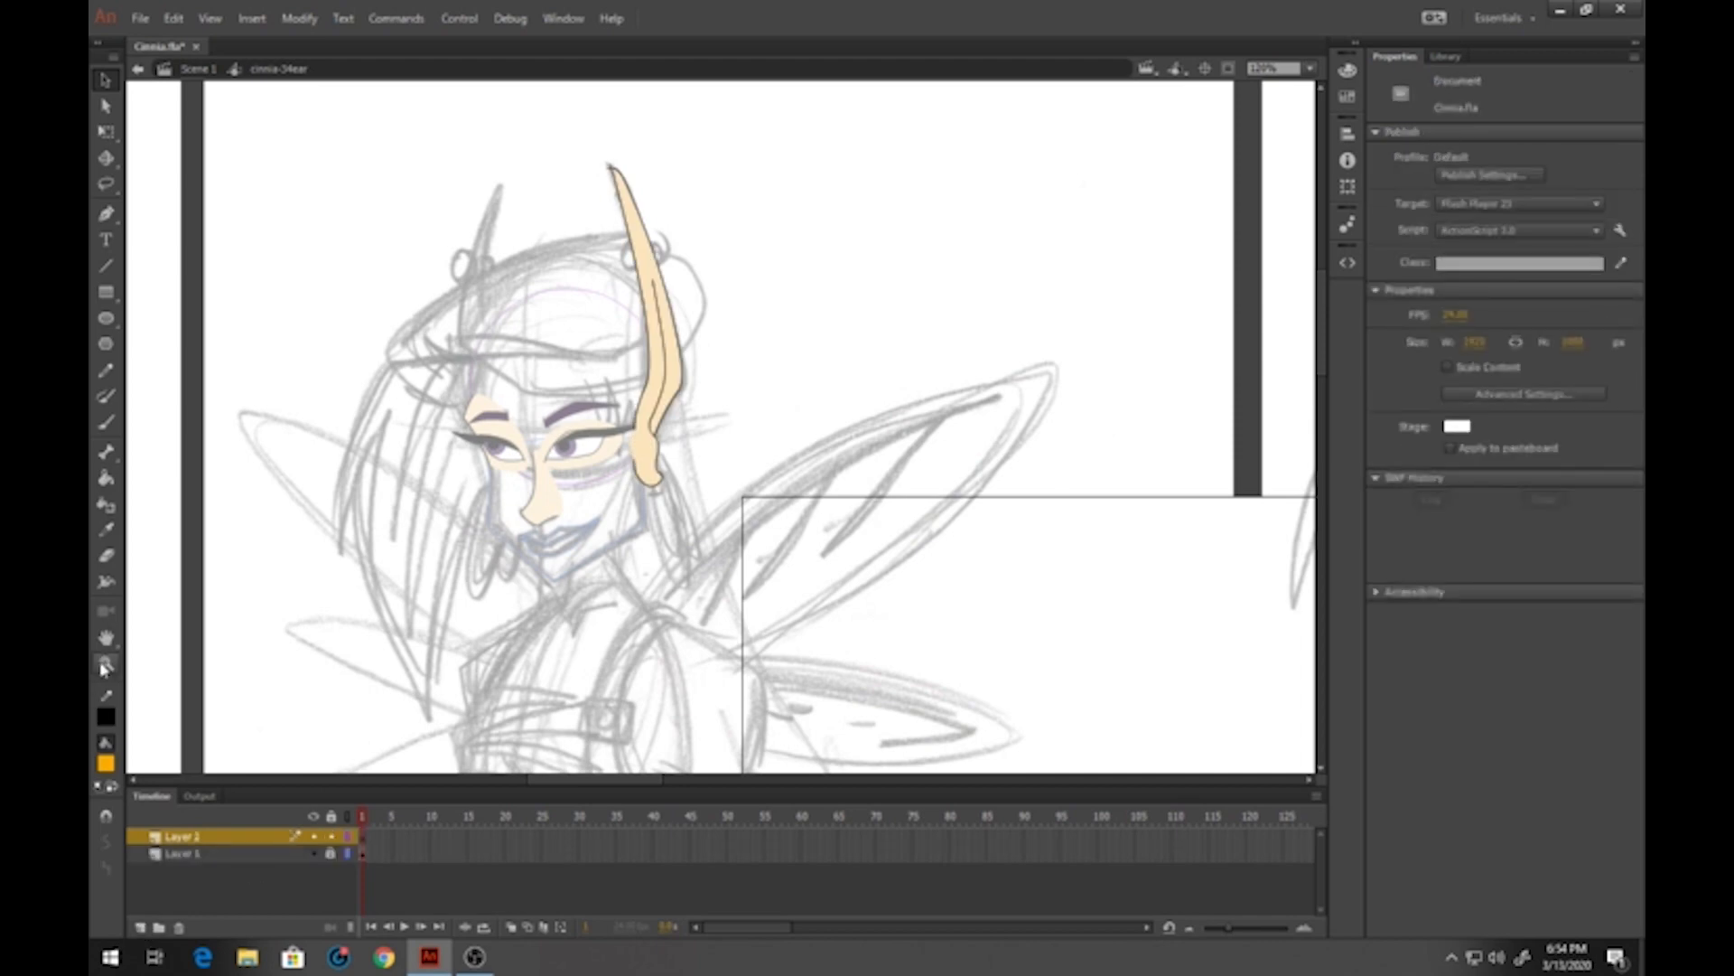
mouse_move(527, 163)
mouse_down()
mouse_move(696, 370)
mouse_move(814, 458)
mouse_up()
click(105, 319)
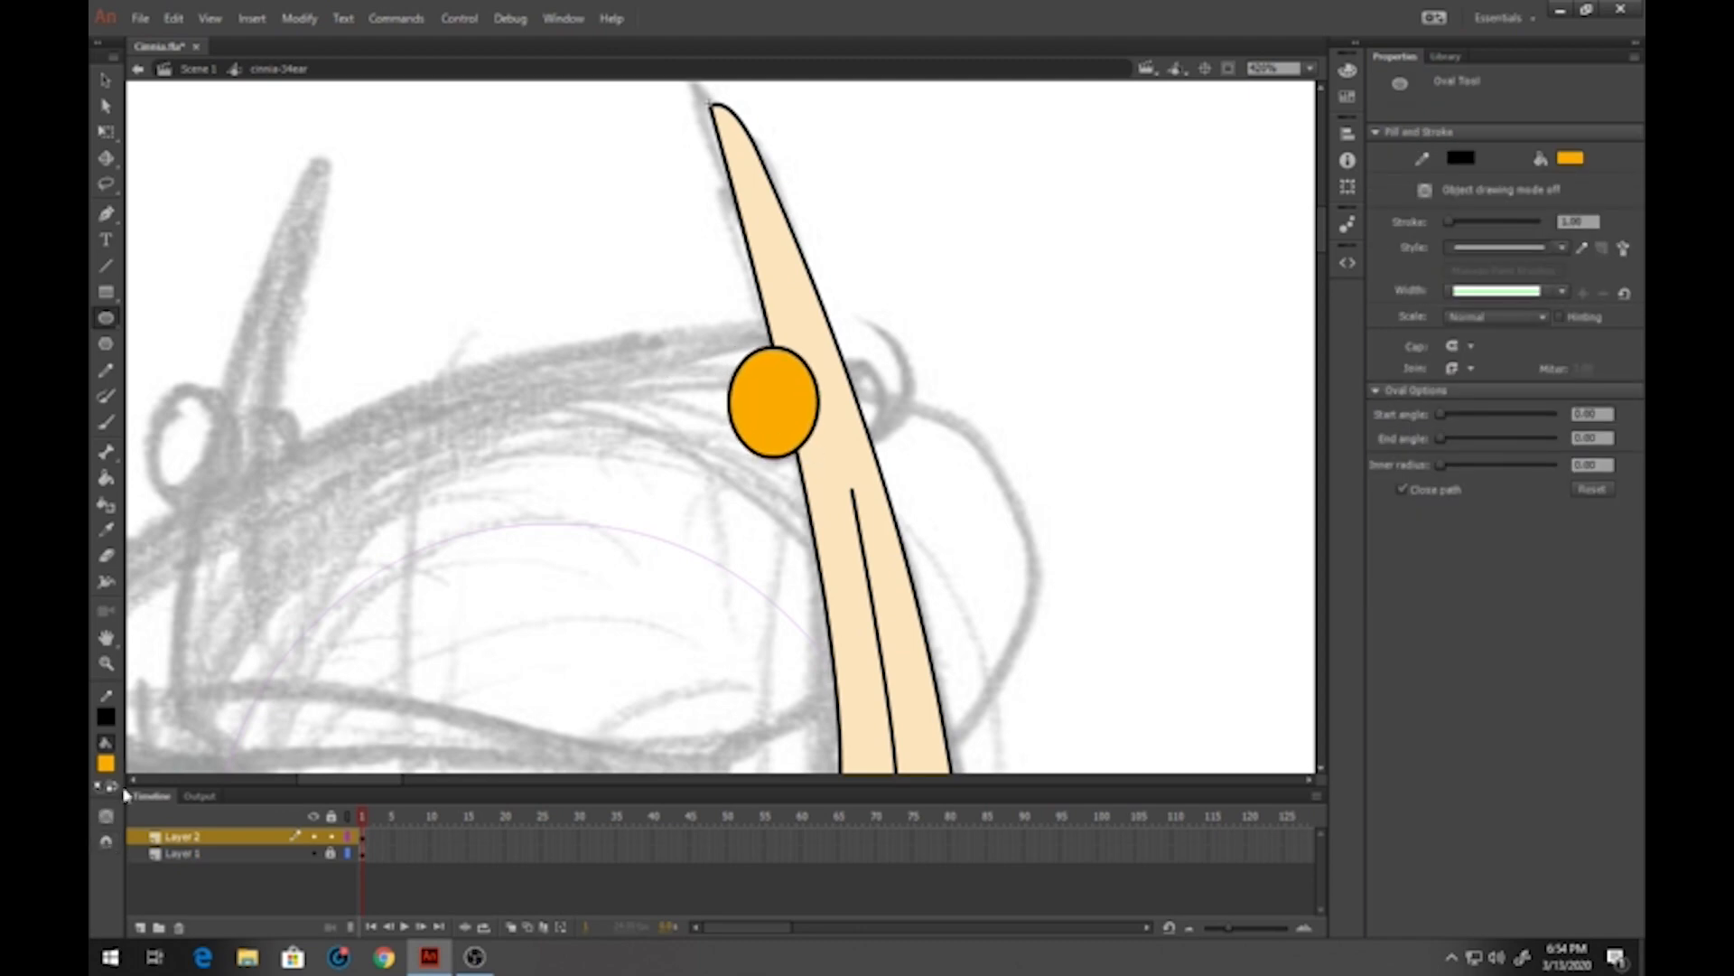
Add a small circle at the gold oval's inner edge, remove the overlapping line and fill the remaining part with gold
click(105, 764)
click(407, 546)
drag(804, 377, 835, 421)
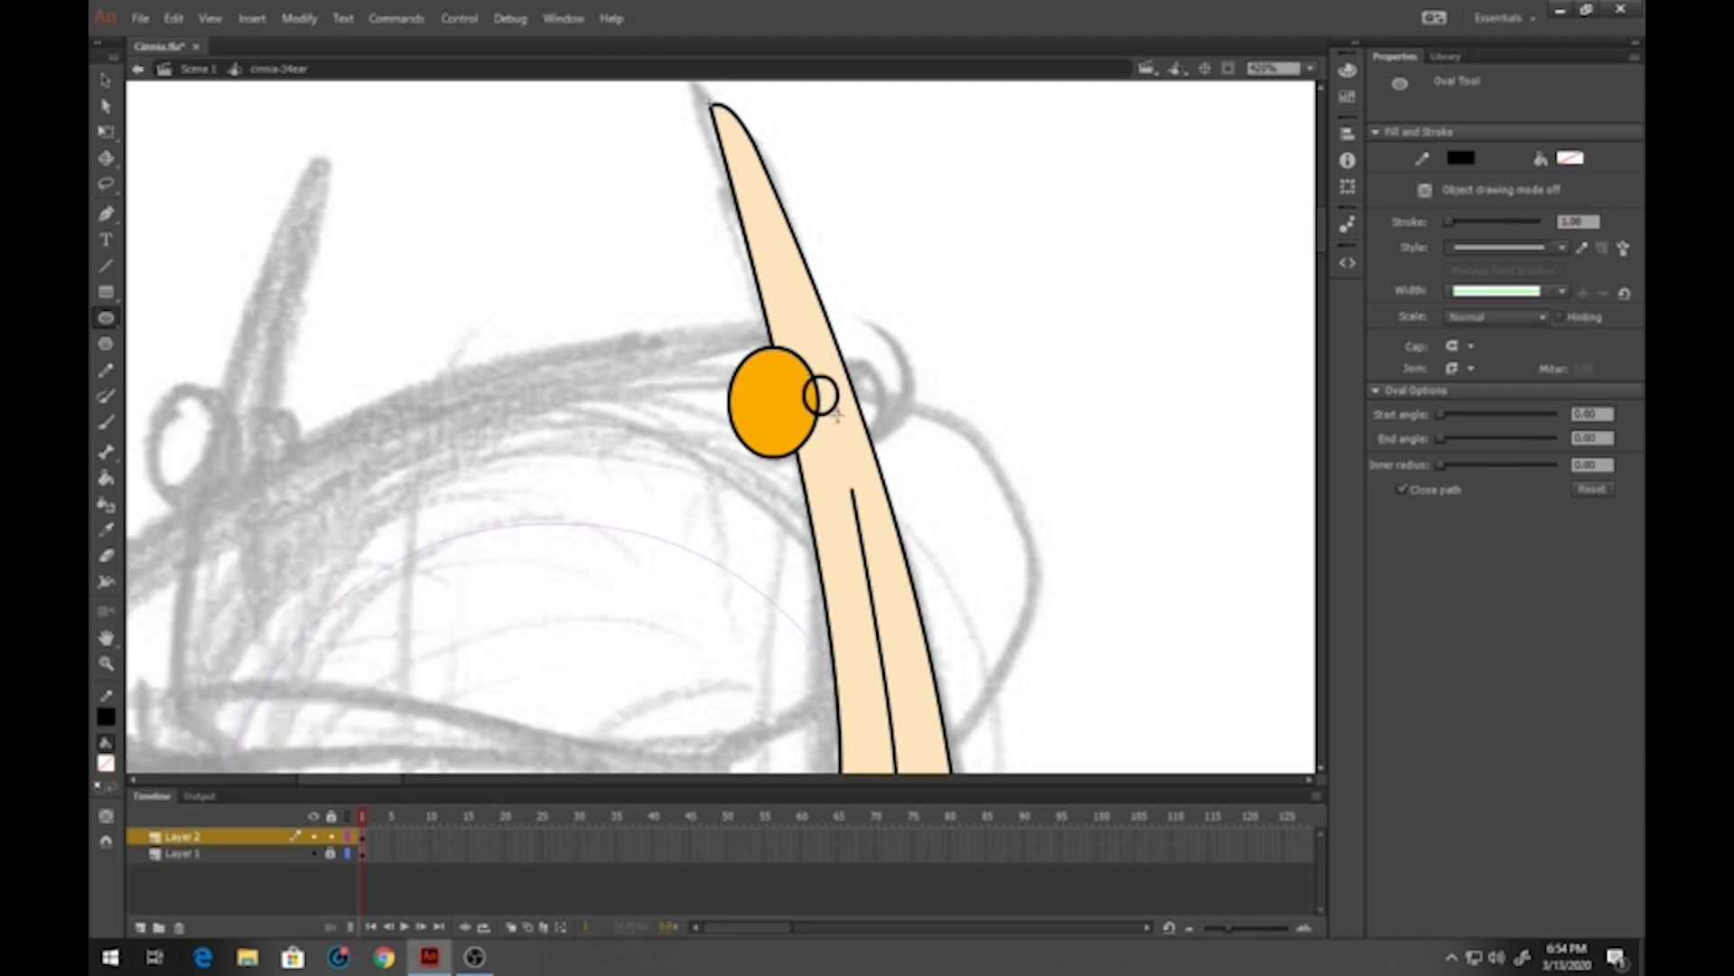
click(106, 79)
click(809, 412)
click(810, 412)
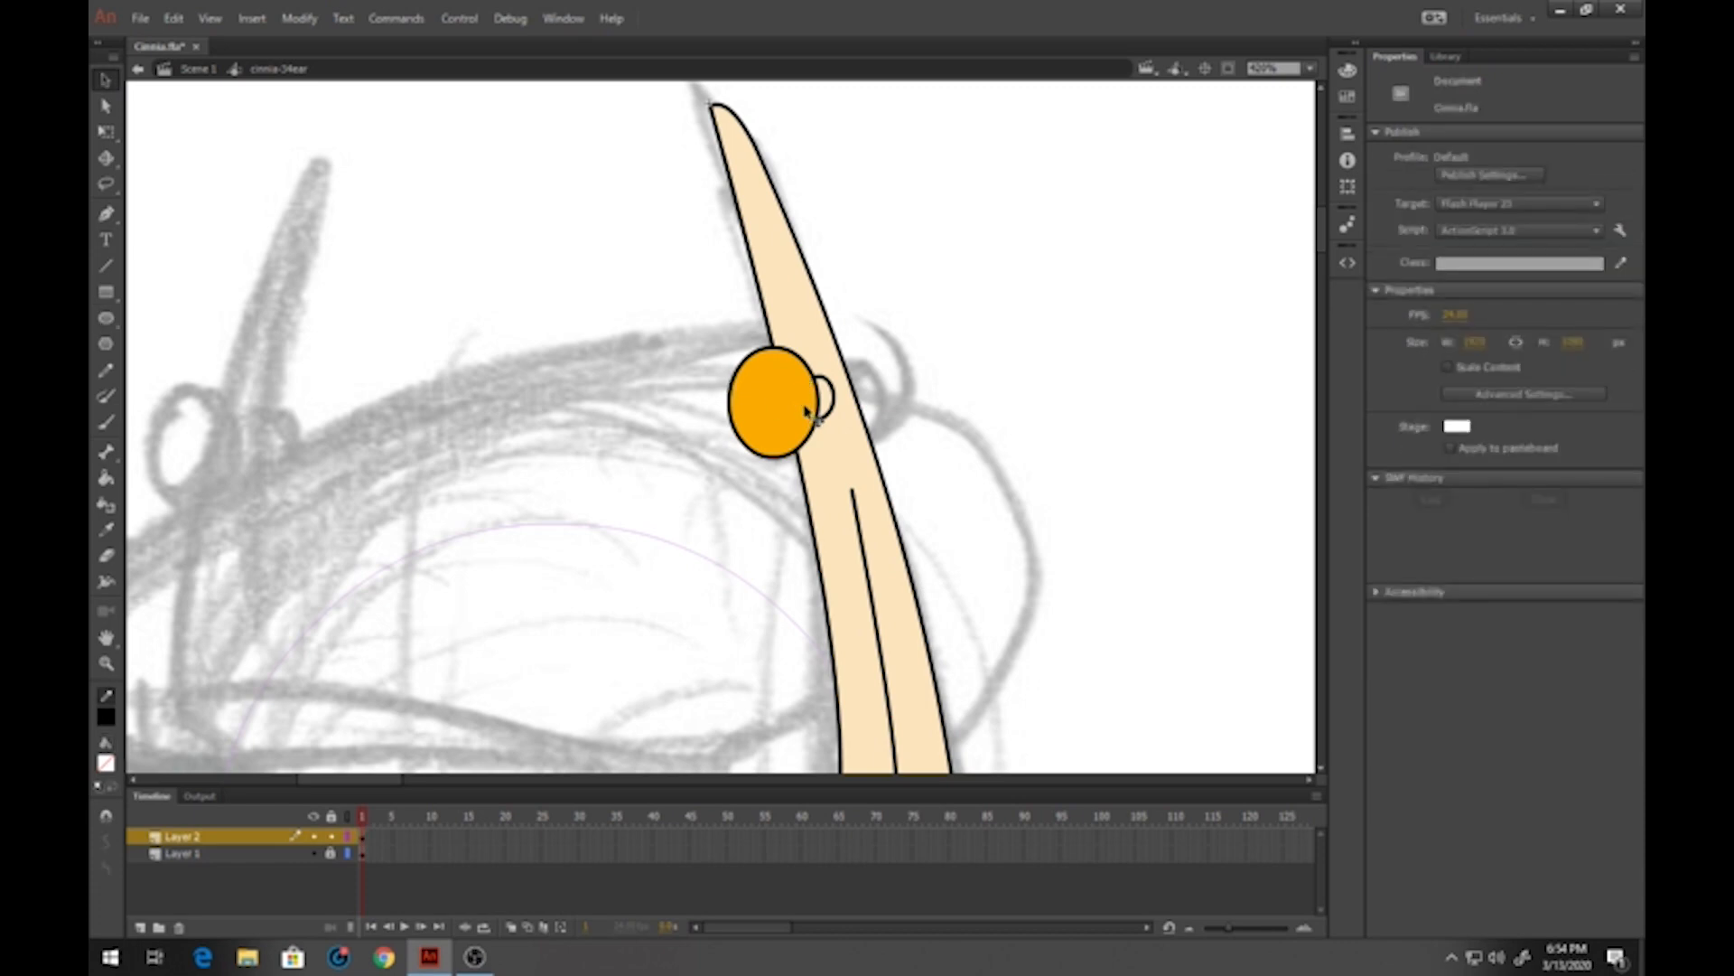
click(105, 477)
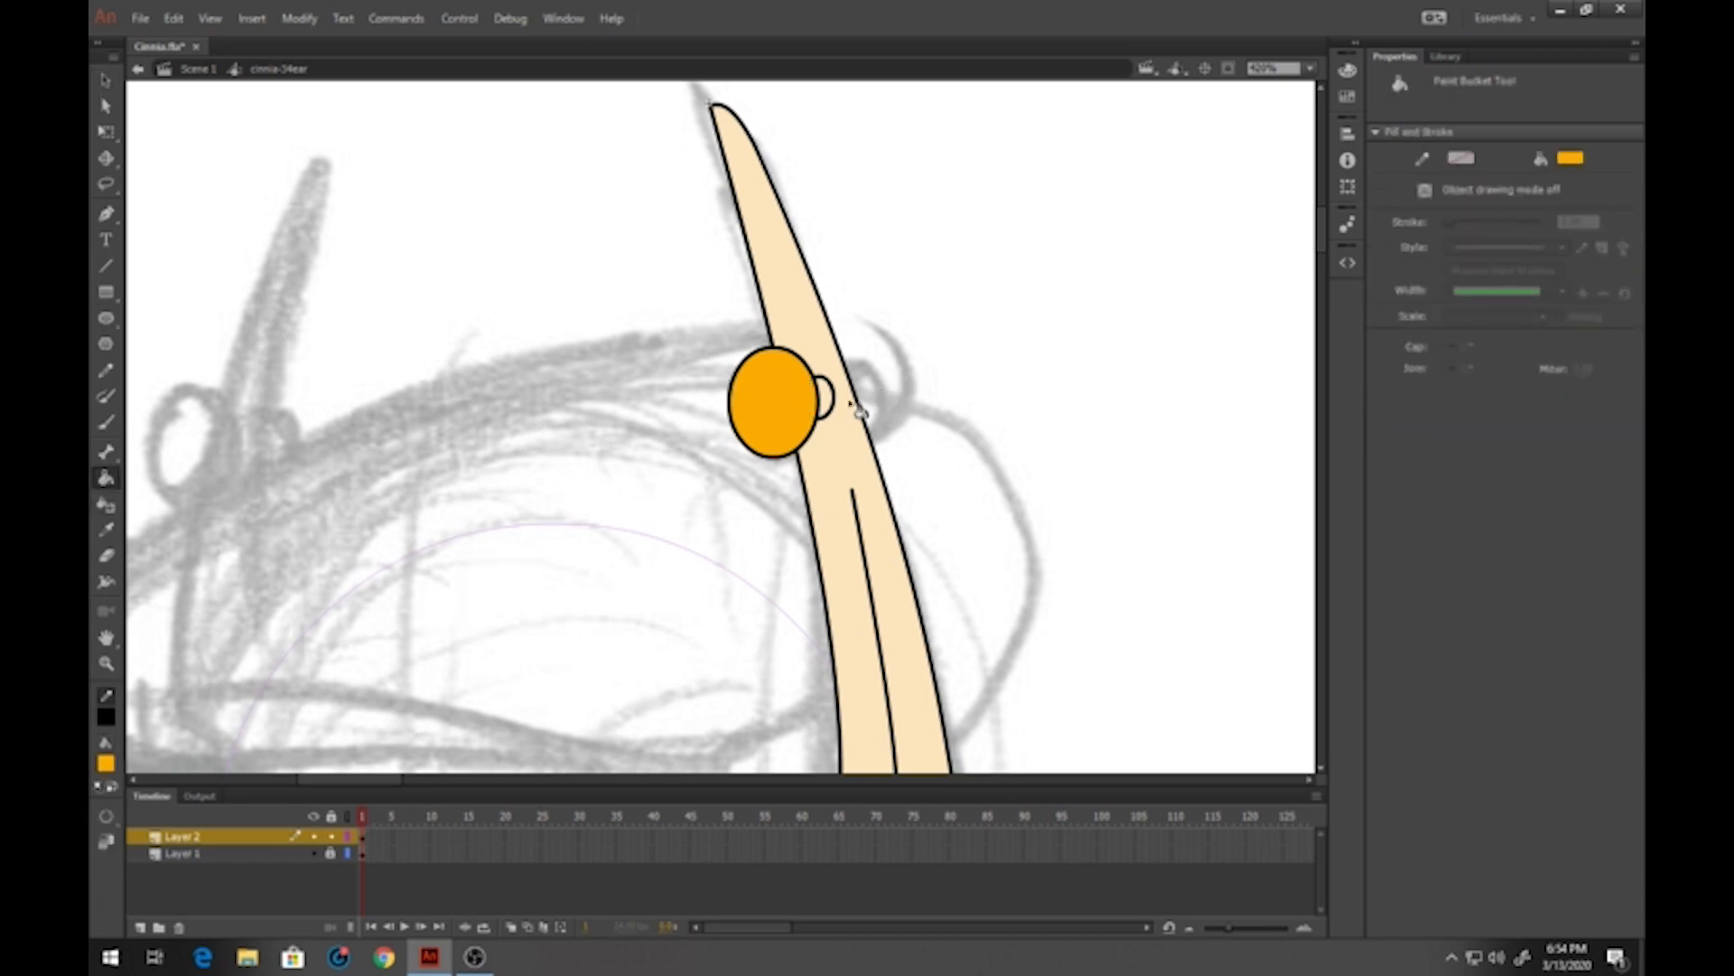
click(827, 406)
Add a layer beneath the ear, draw a gold oval peeking out behind its back edge, and leave the symbol
click(140, 927)
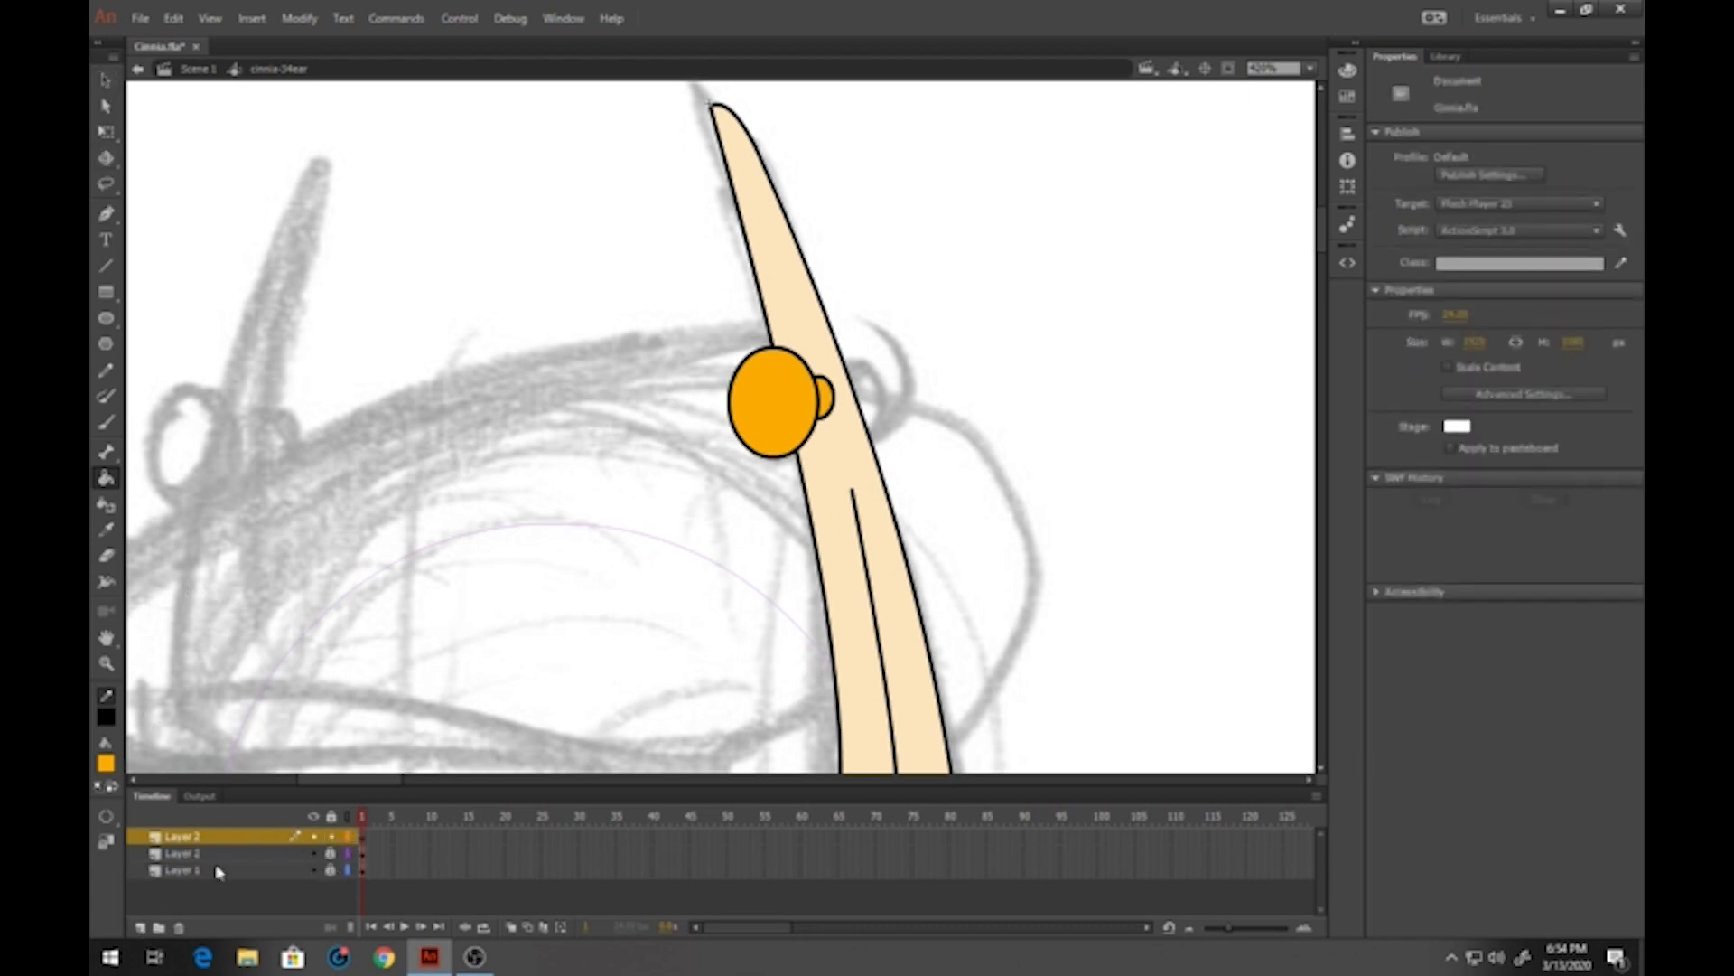
drag(217, 845, 217, 876)
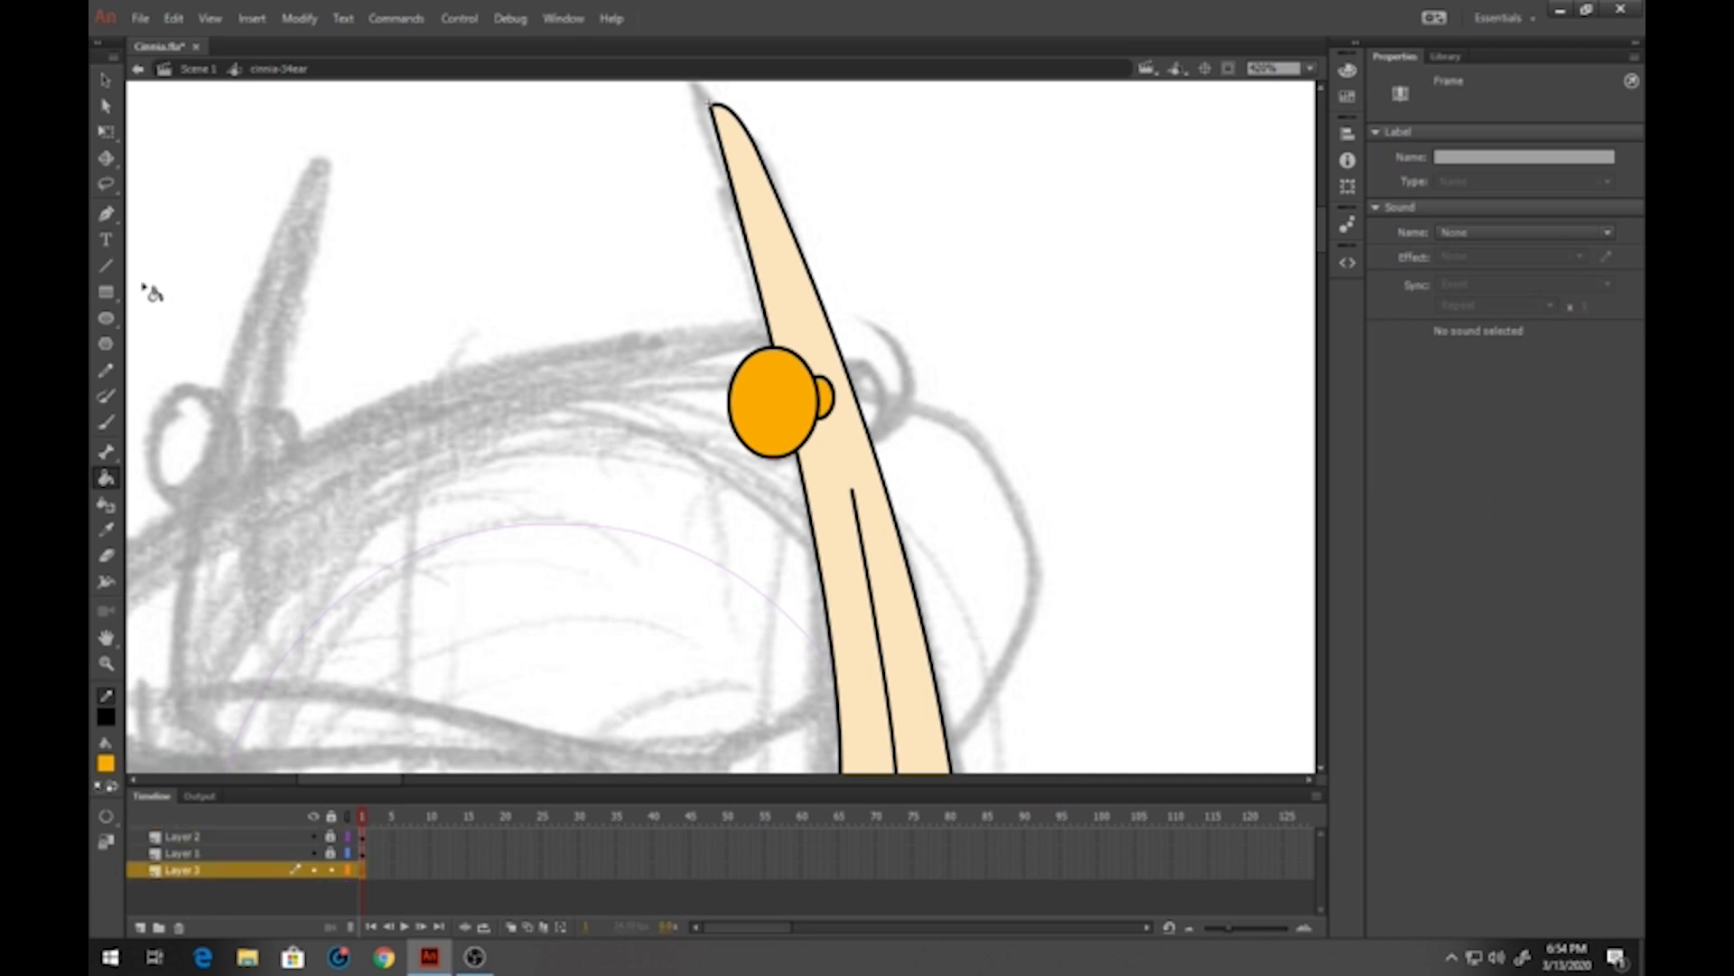
click(105, 319)
drag(824, 340, 882, 441)
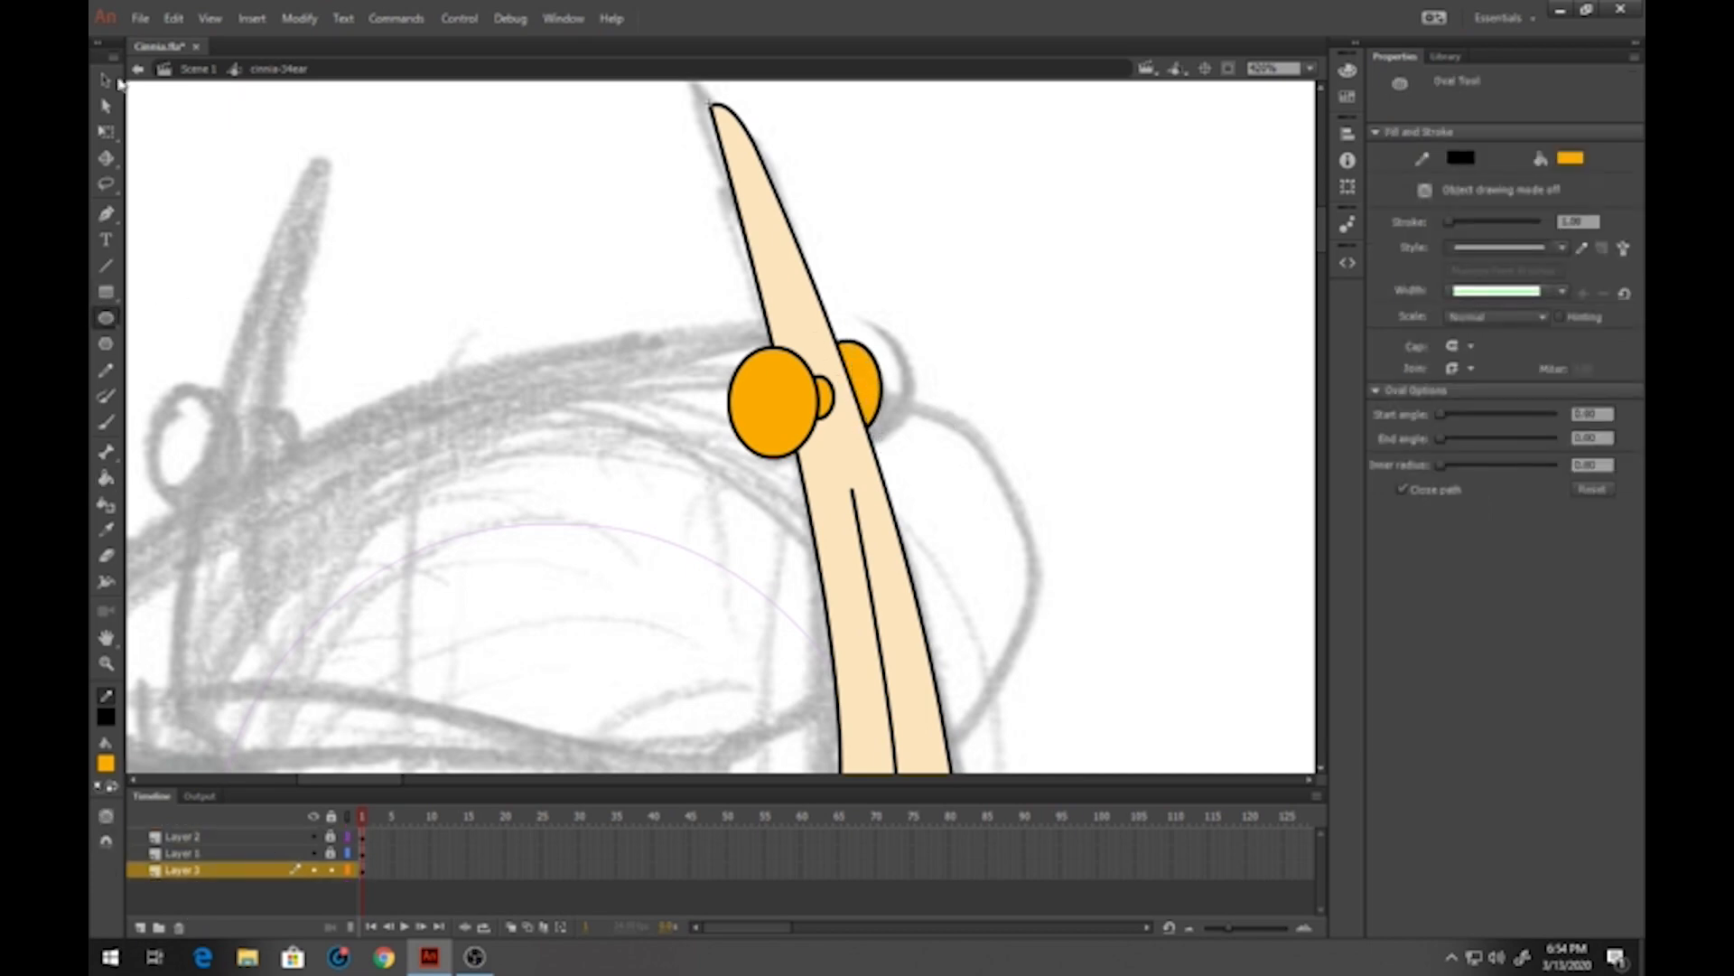
click(106, 81)
double_click(866, 380)
drag(869, 383, 872, 390)
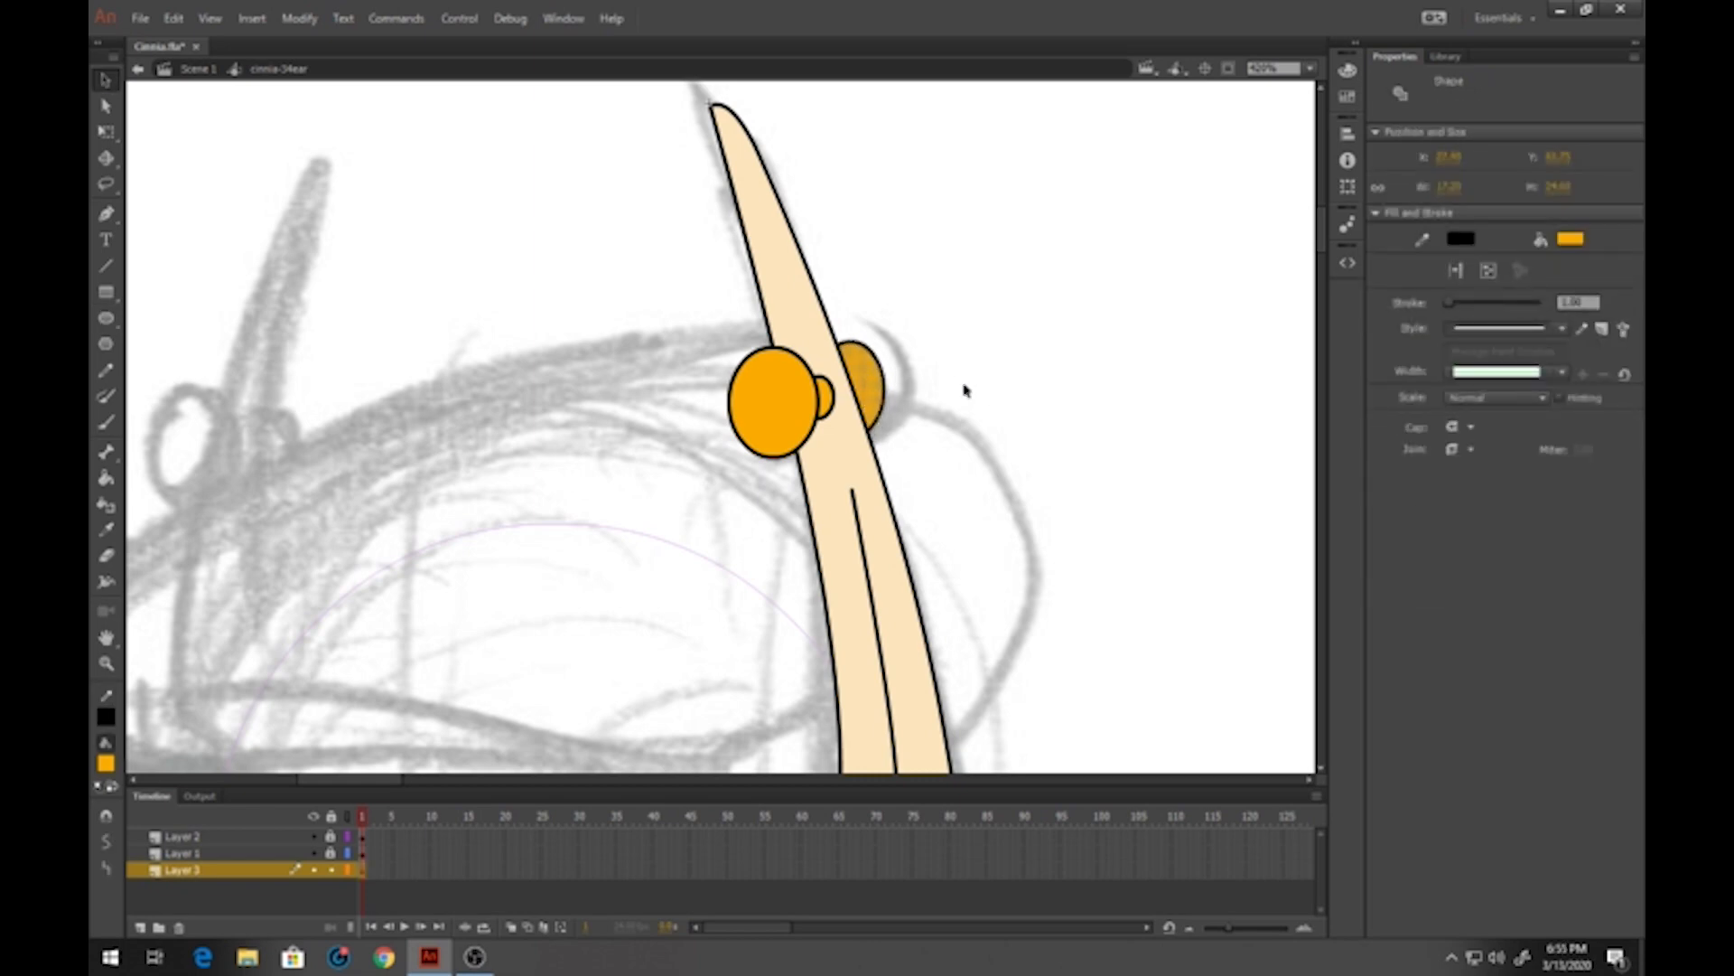
double_click(965, 390)
Reopen the ear symbol, unlock Layer 2 and scale down the front piece of the earring slightly
click(107, 665)
click(578, 593)
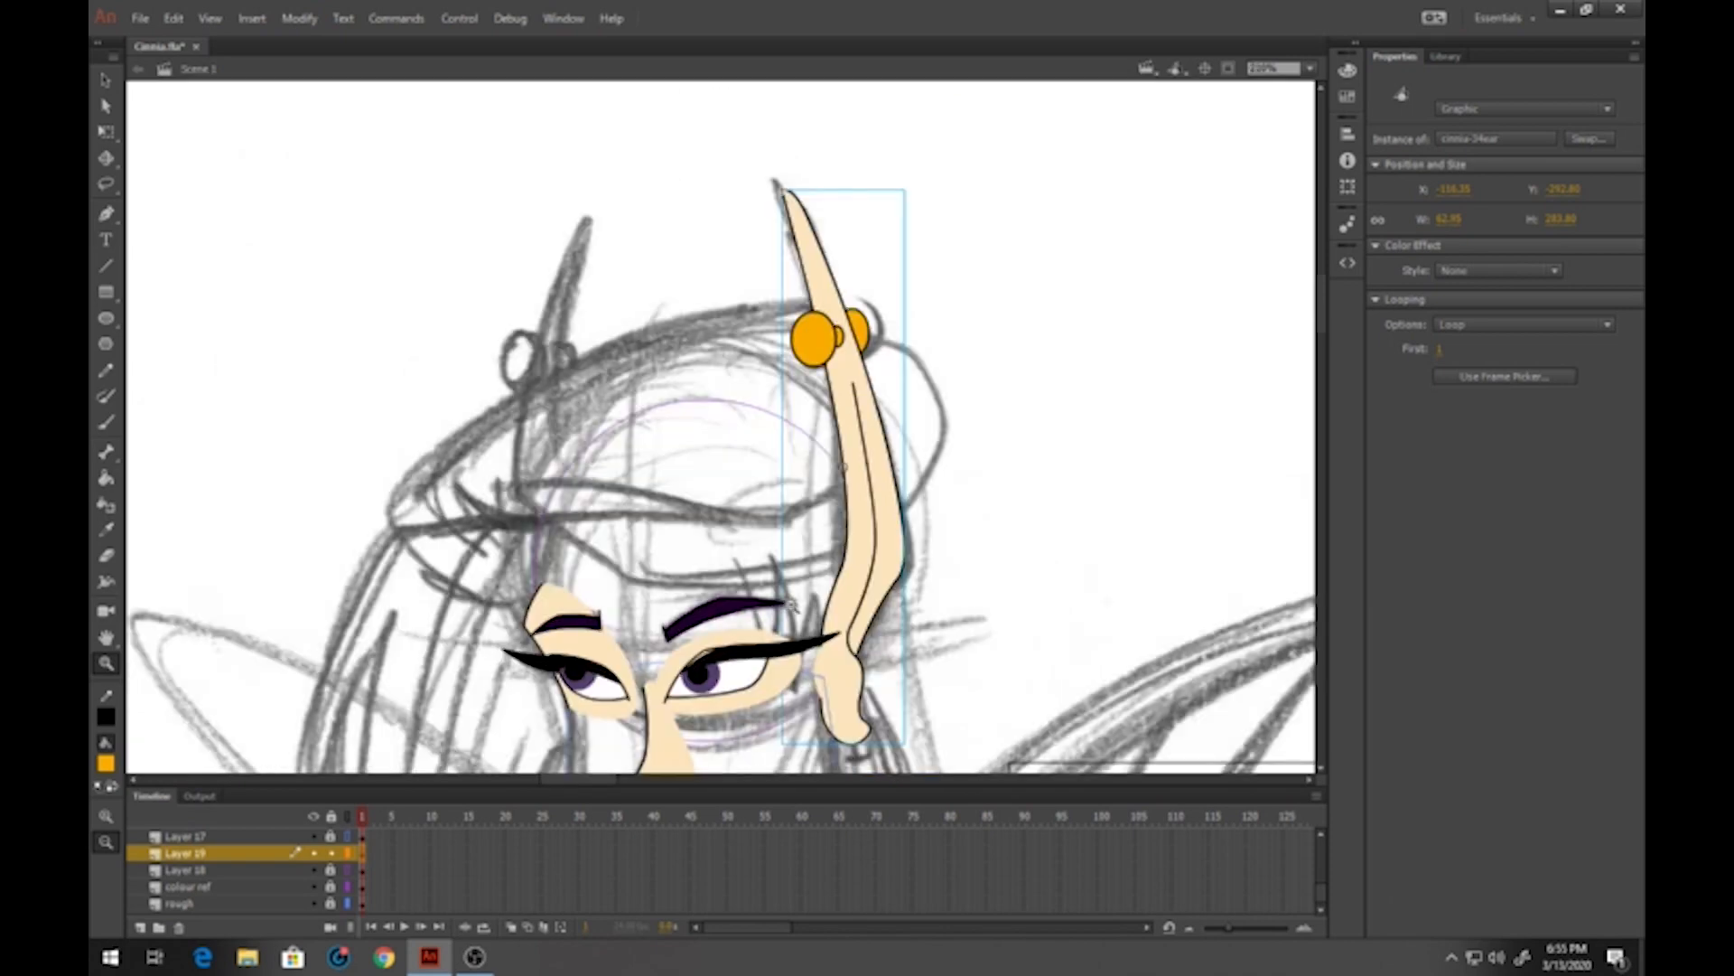
click(791, 598)
drag(791, 493, 774, 494)
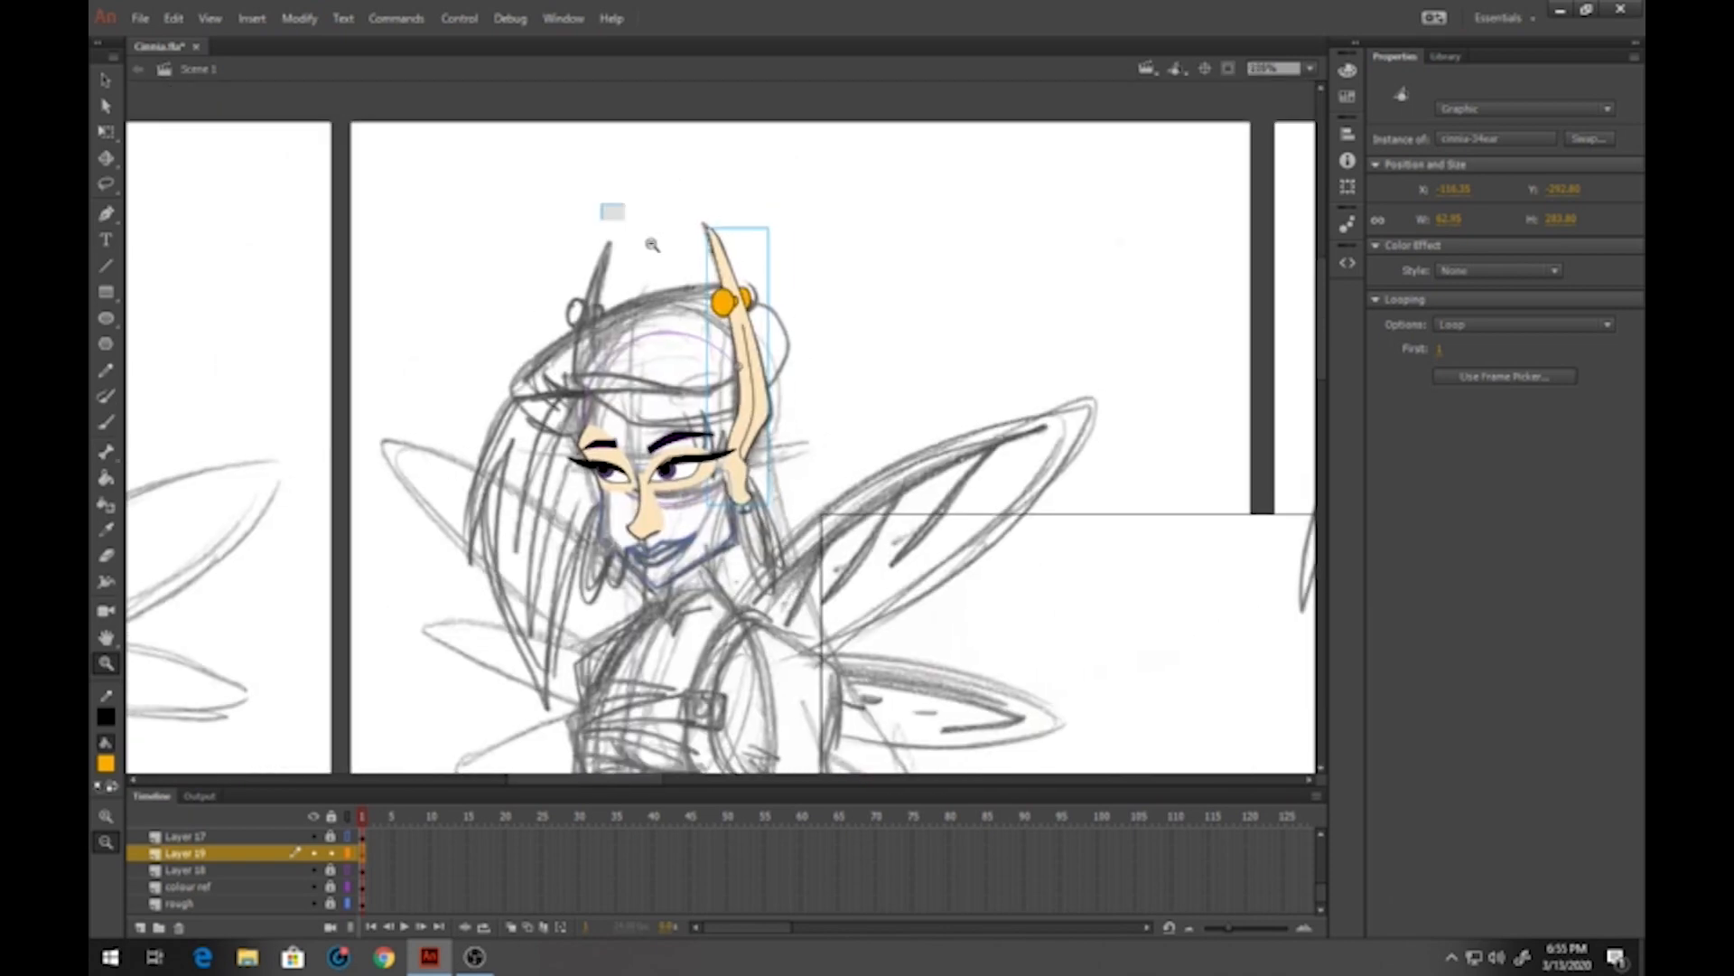
drag(607, 209, 847, 444)
click(106, 83)
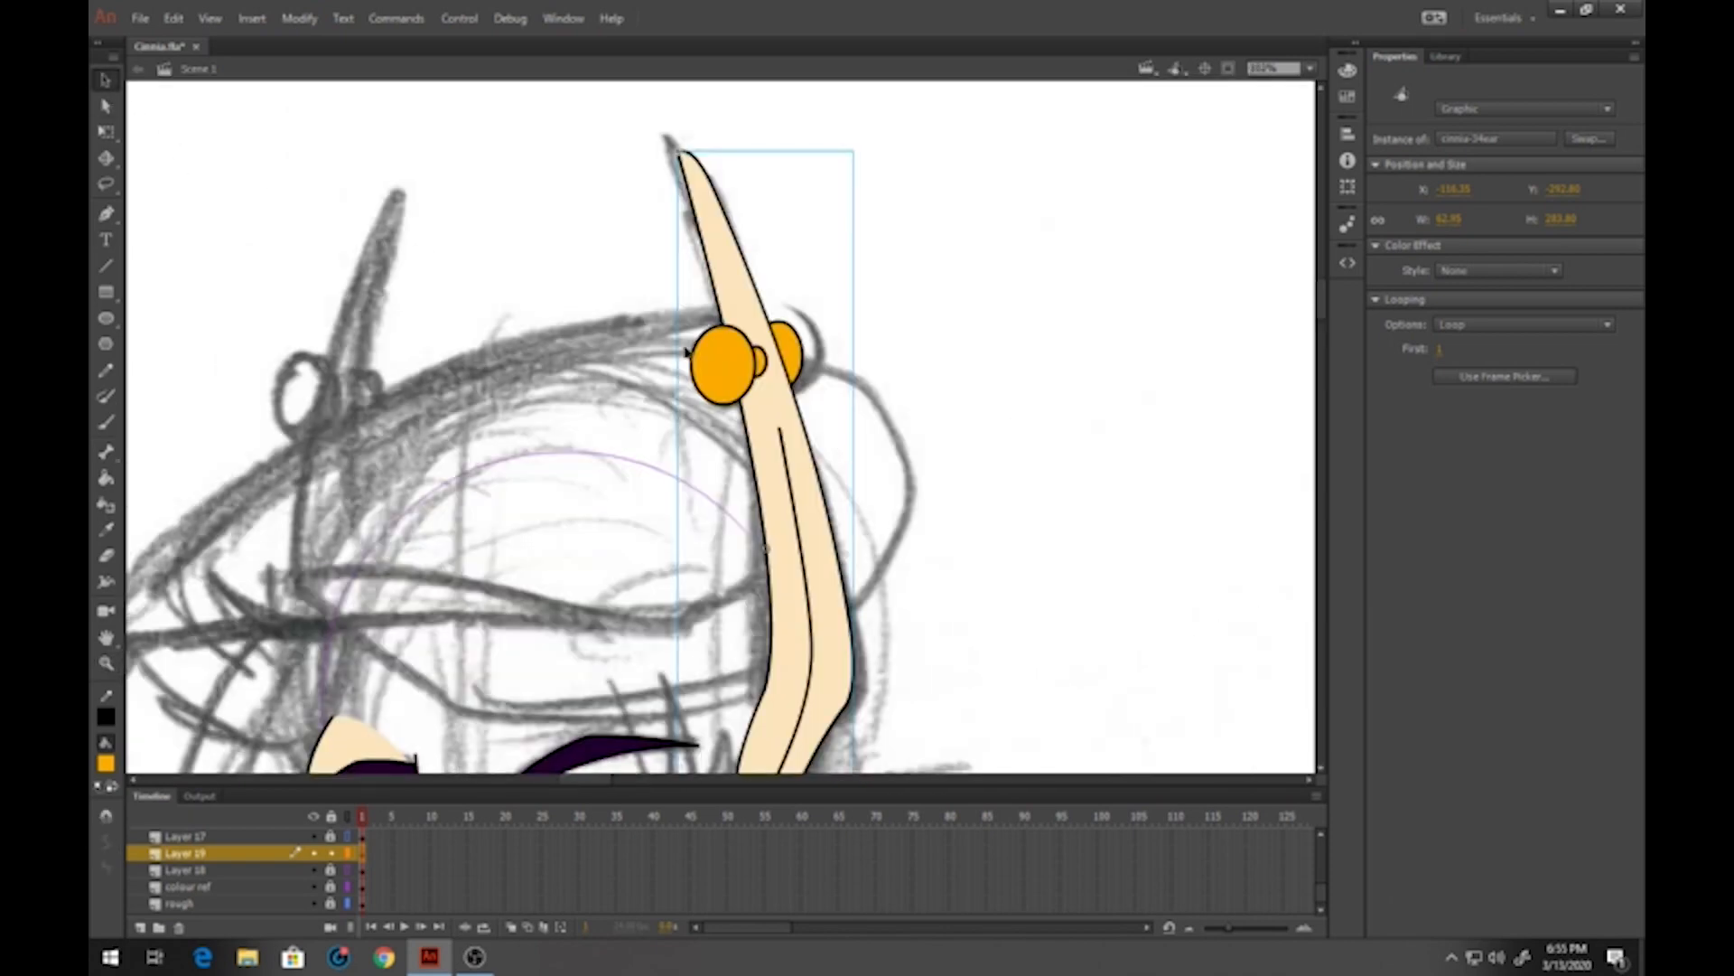
double_click(739, 369)
click(330, 837)
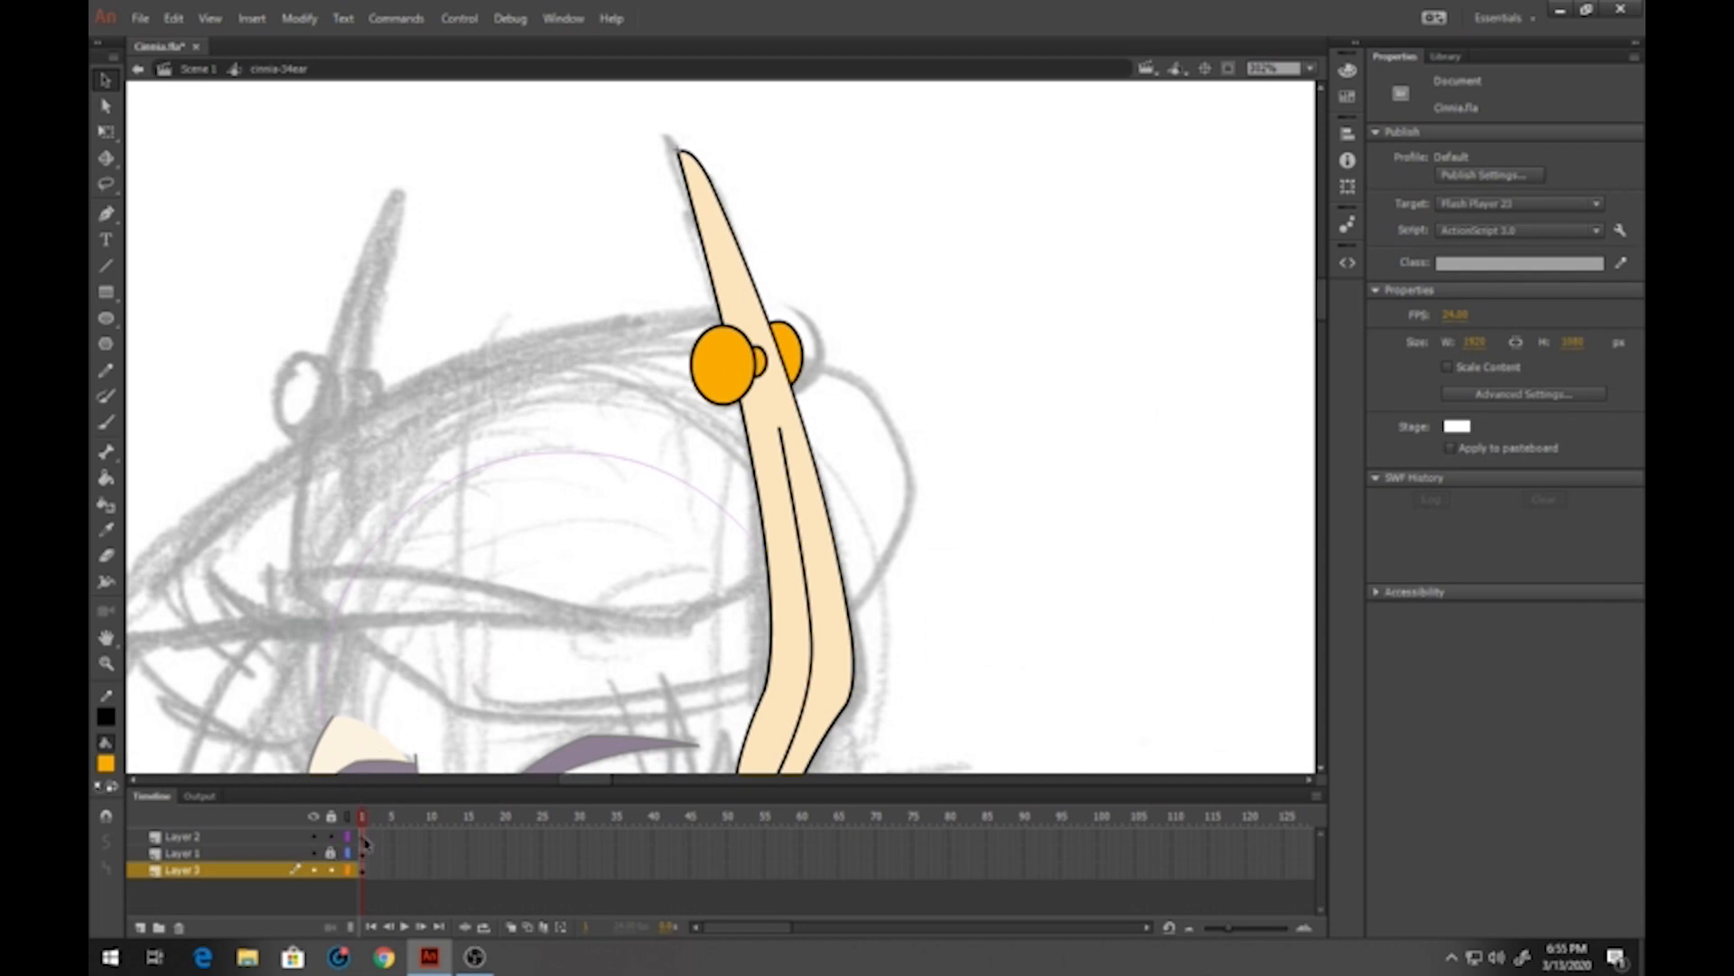
click(362, 837)
click(105, 131)
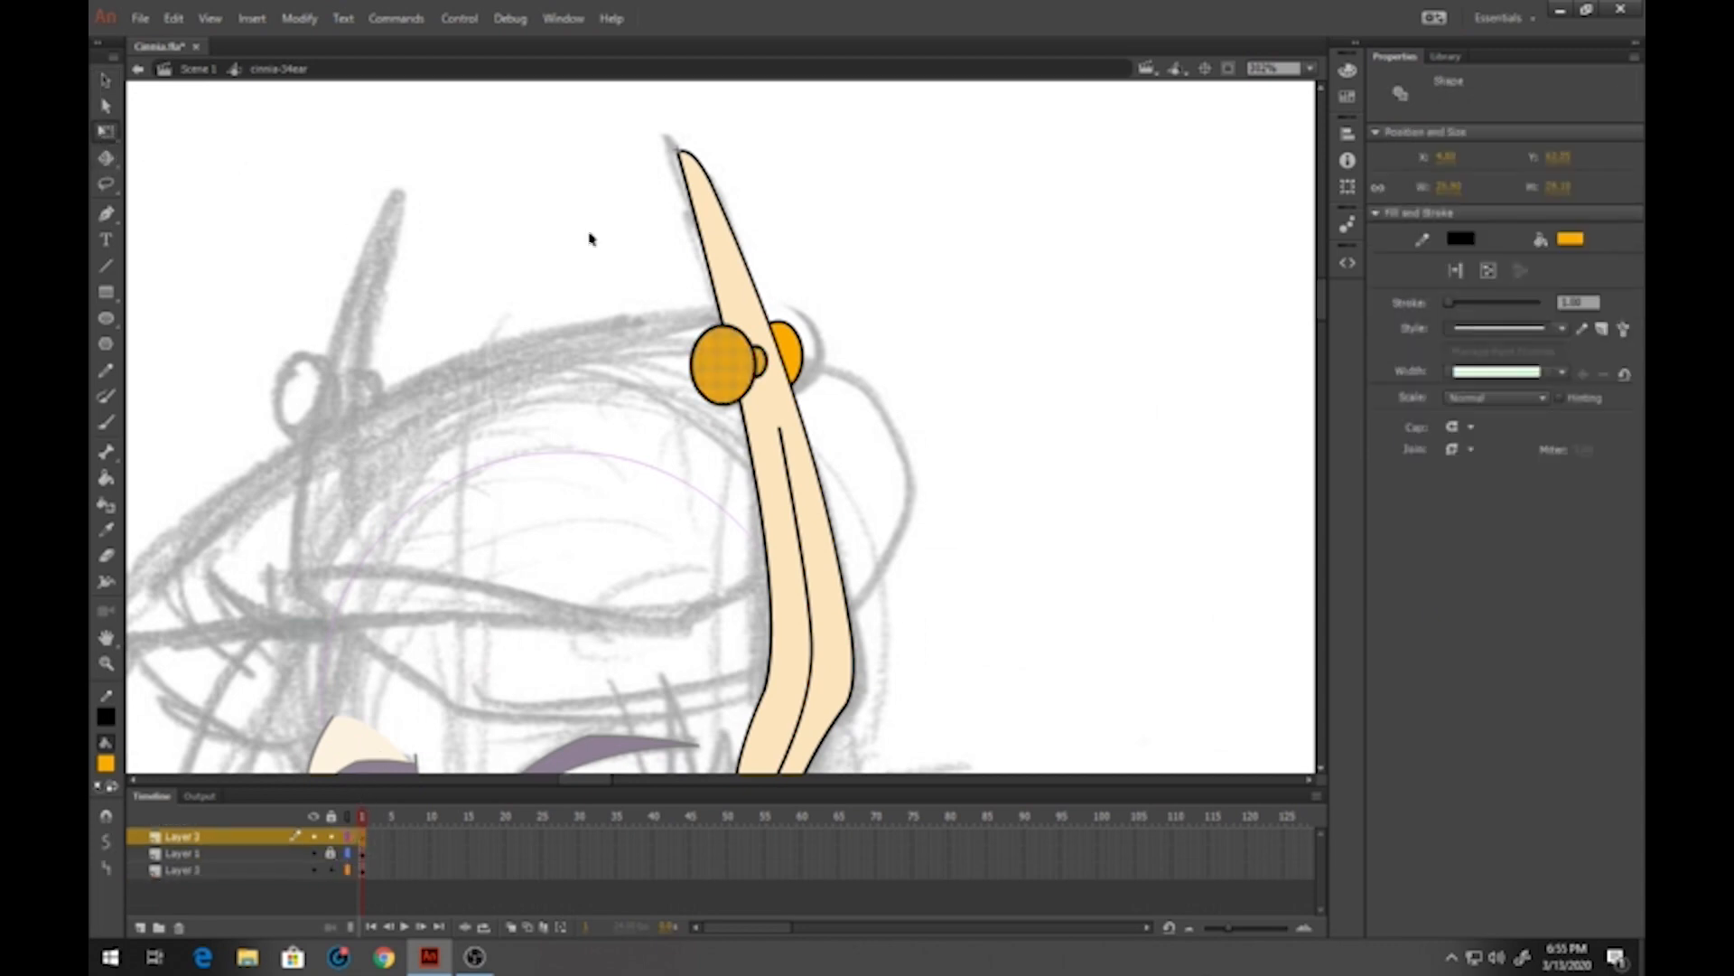
drag(729, 367, 703, 406)
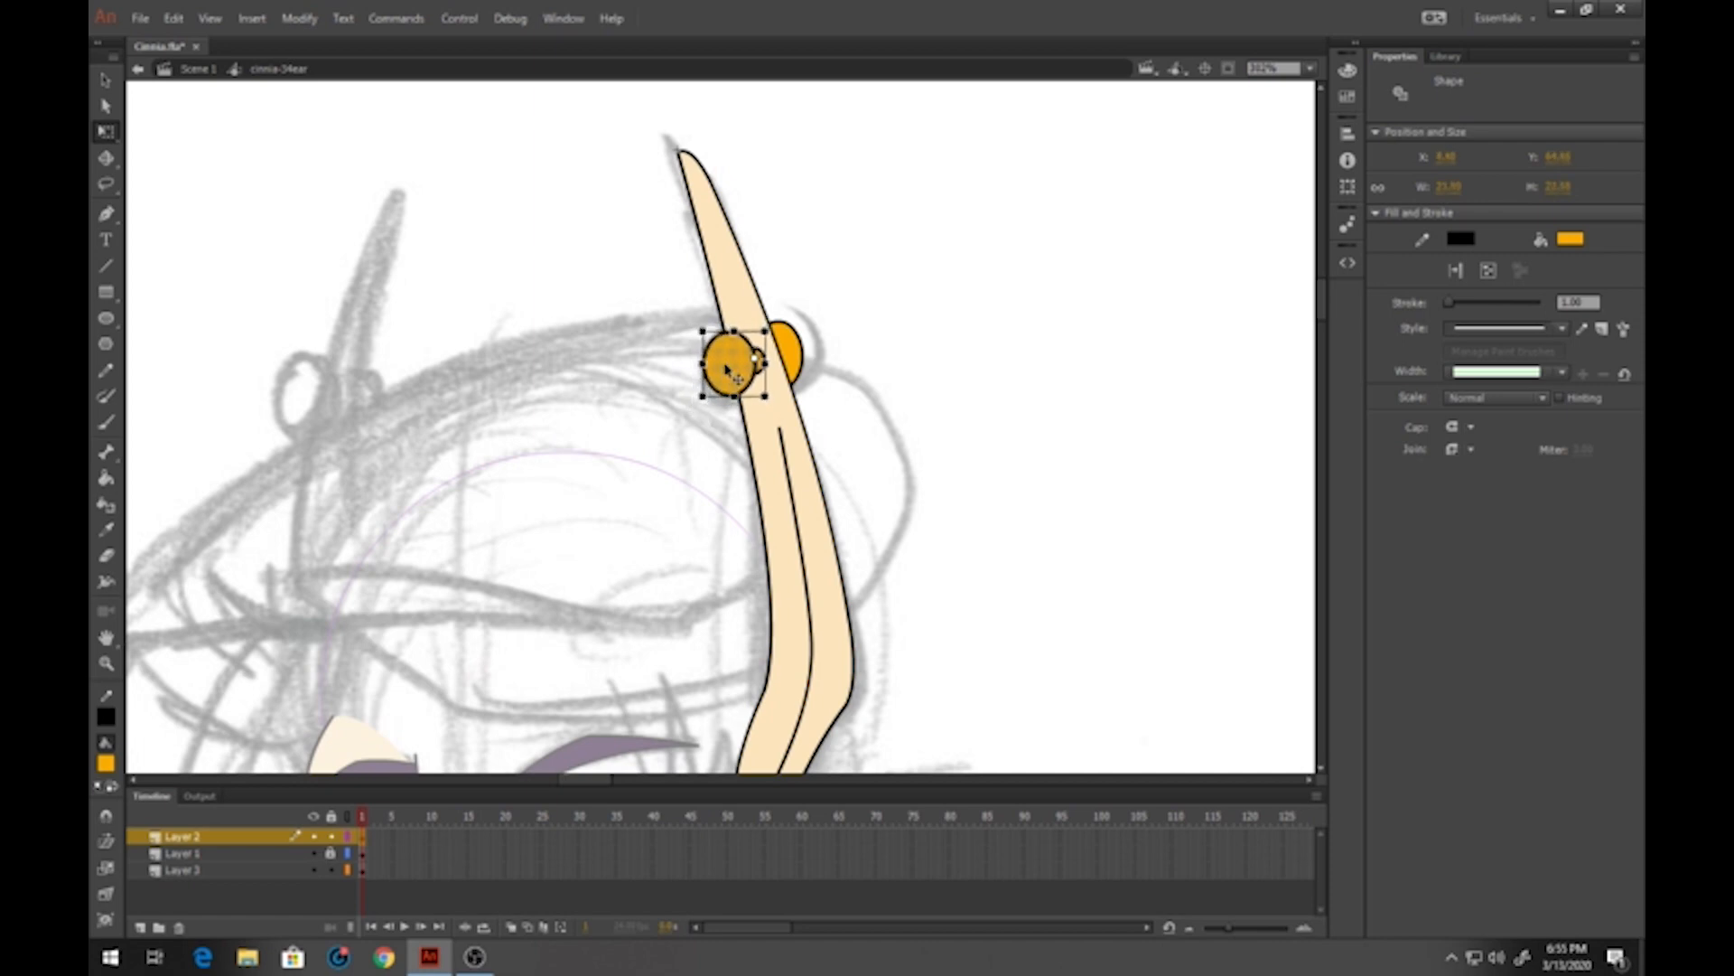
Scale down the gold oval behind the ear slightly and return to the main scene
click(789, 352)
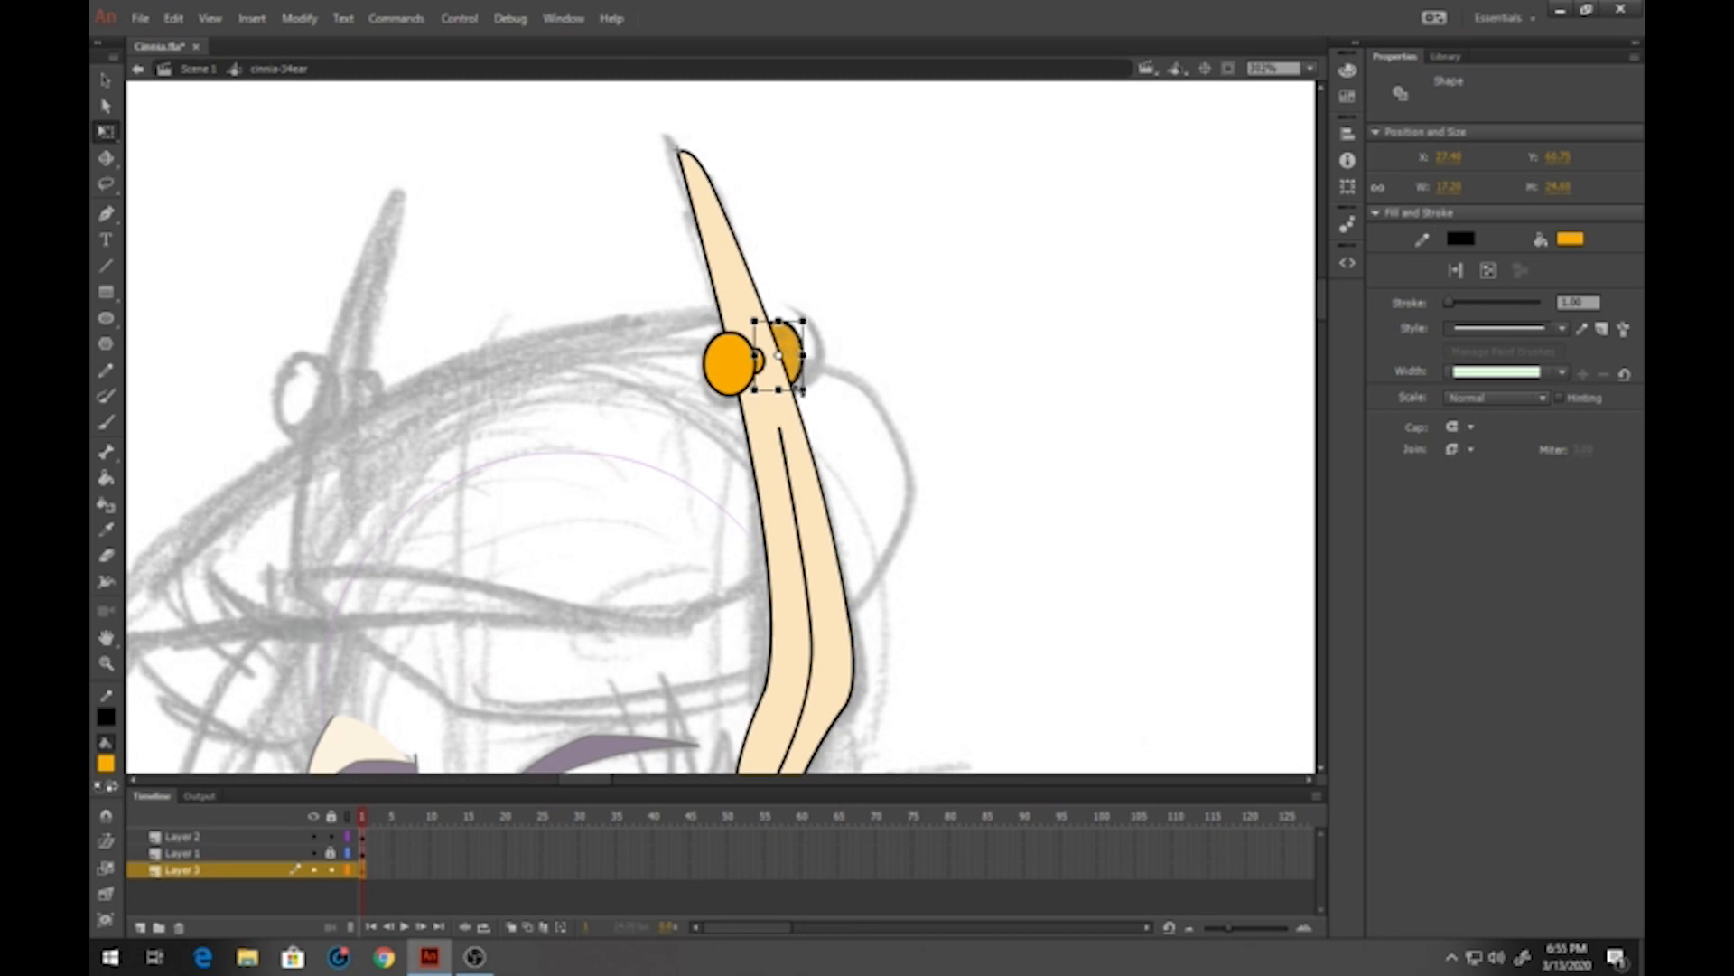
drag(802, 390, 796, 383)
double_click(869, 370)
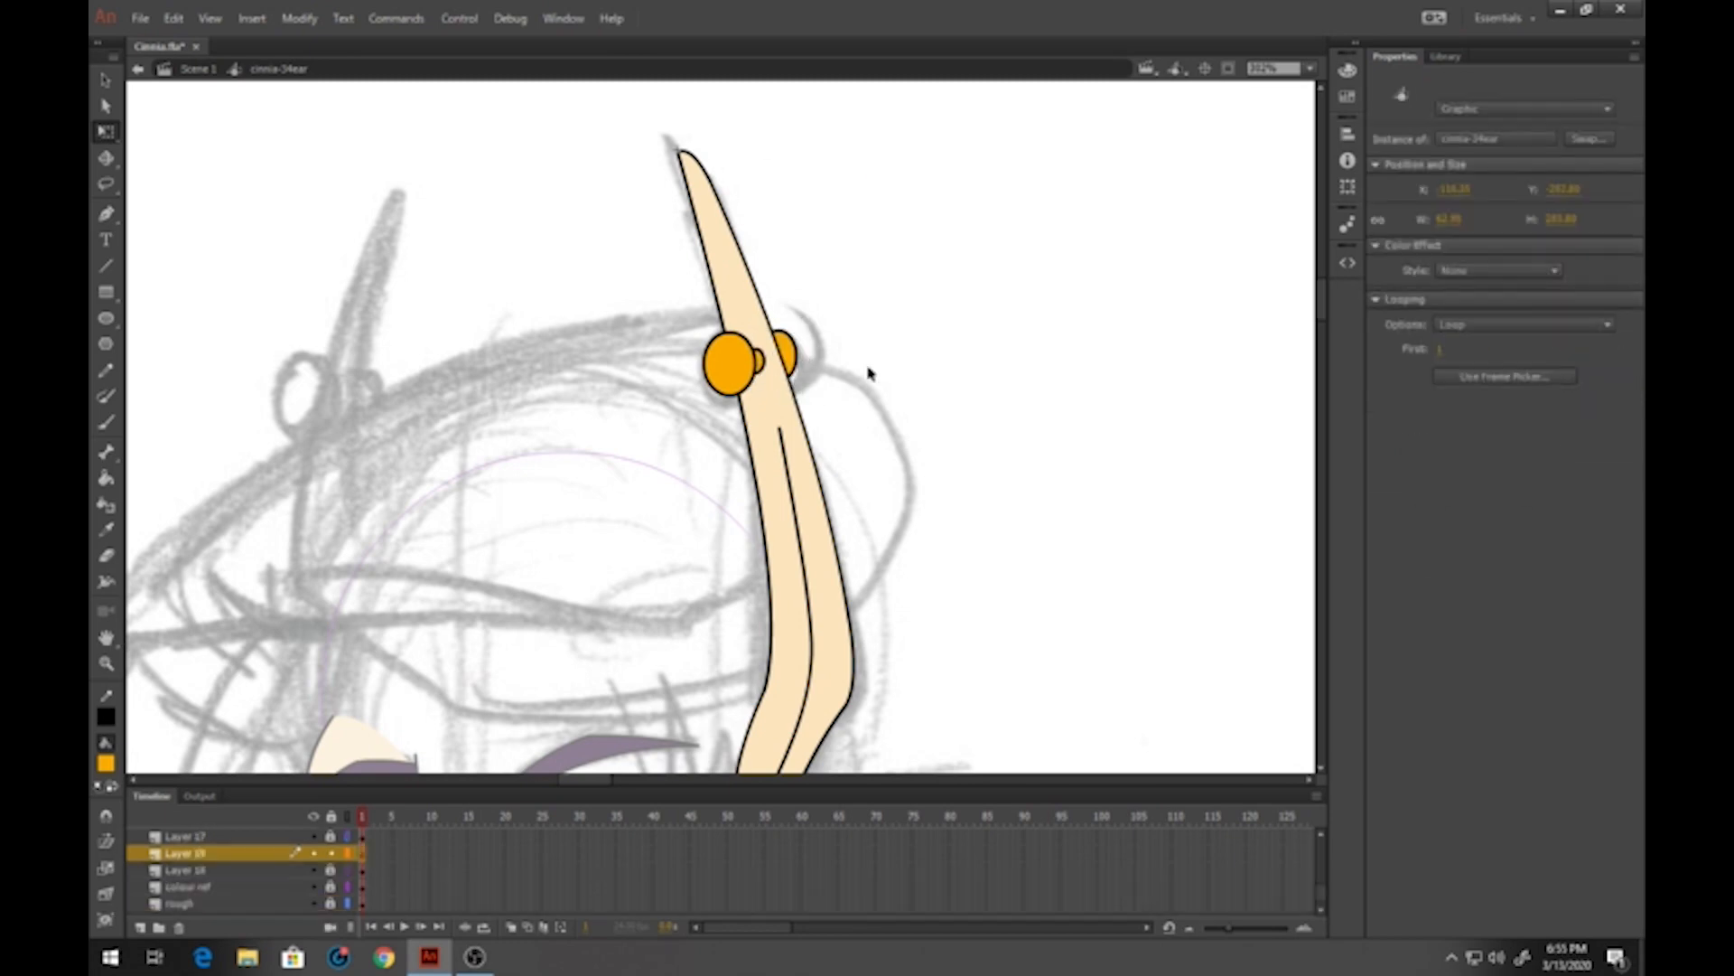
Lock Layer 19, show it as outlines and add a new layer above it
click(106, 664)
click(704, 524)
alt+click(792, 512)
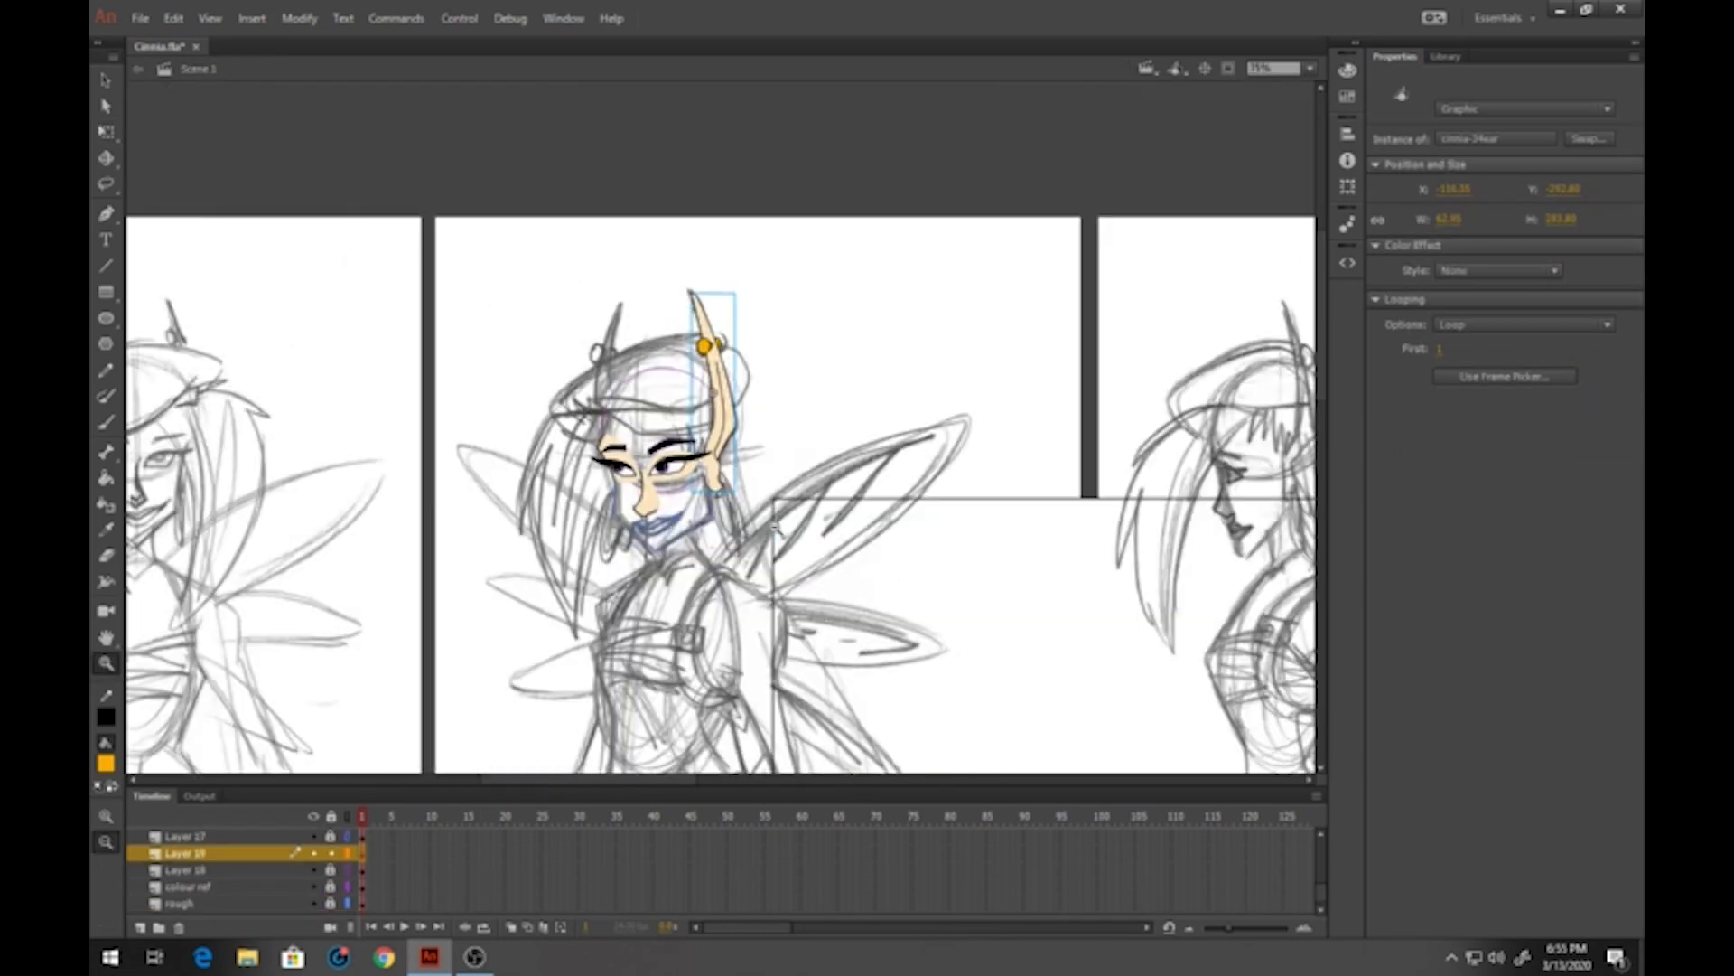
scroll(681, 499, down, 1)
drag(526, 225, 814, 457)
click(333, 854)
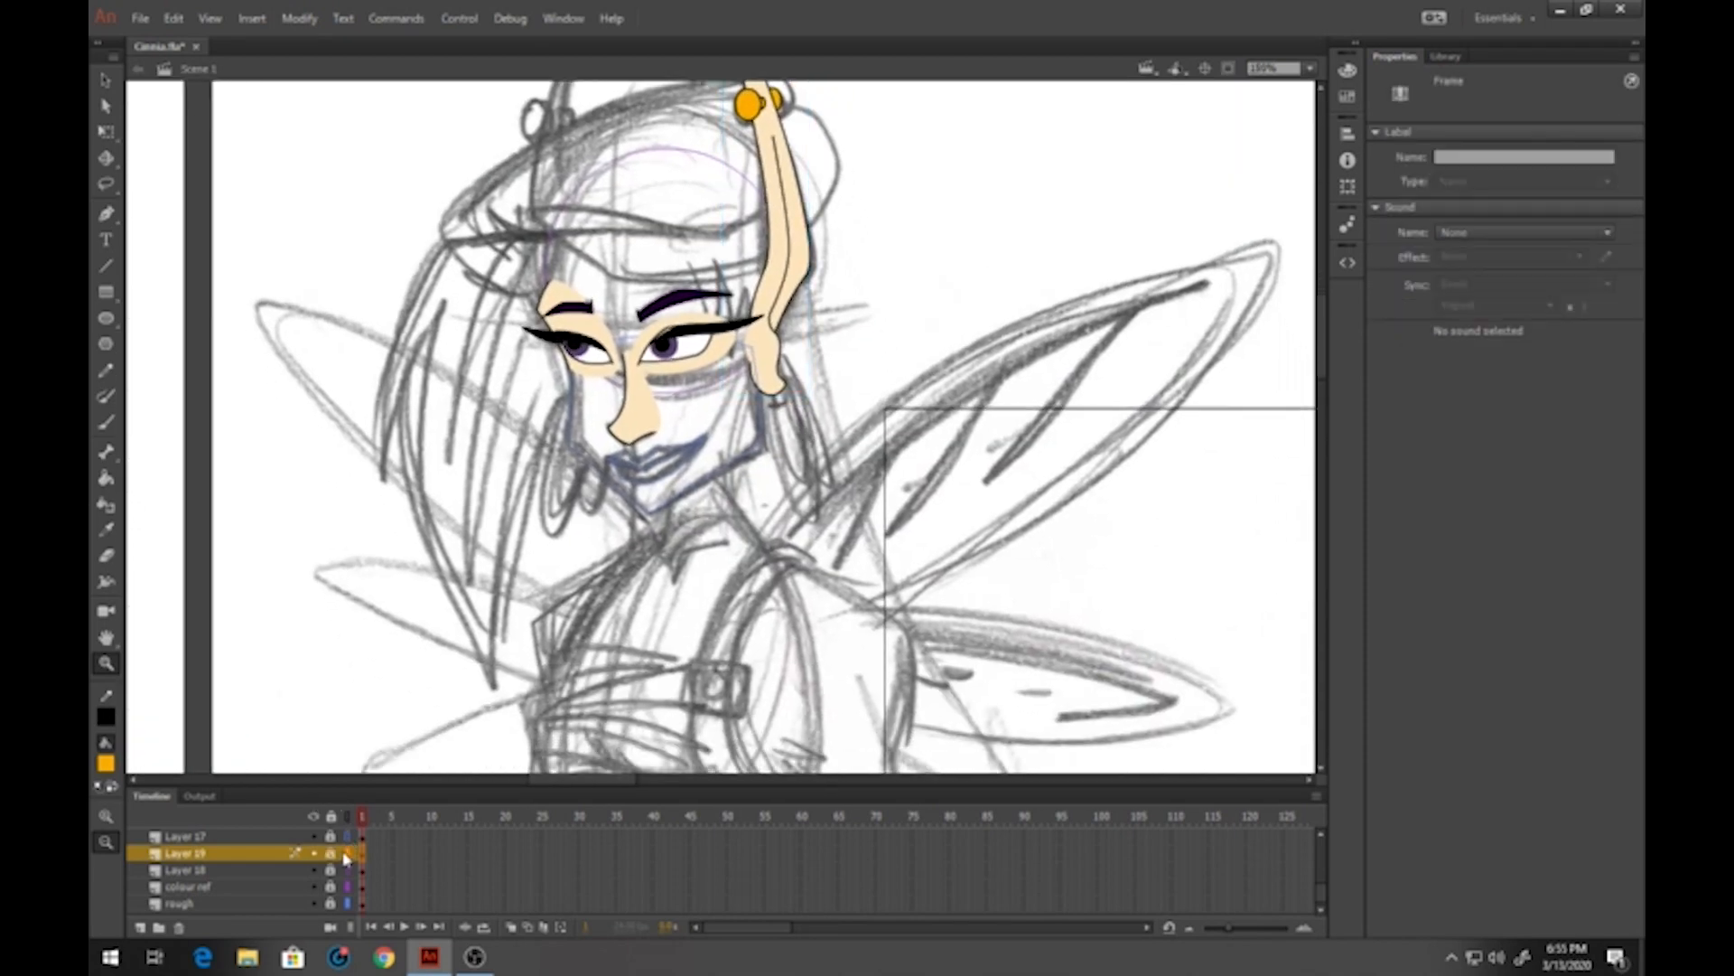
click(140, 928)
Draw a tall, narrow black oval without fill over the sketched hoop earring at the earlobe
click(106, 318)
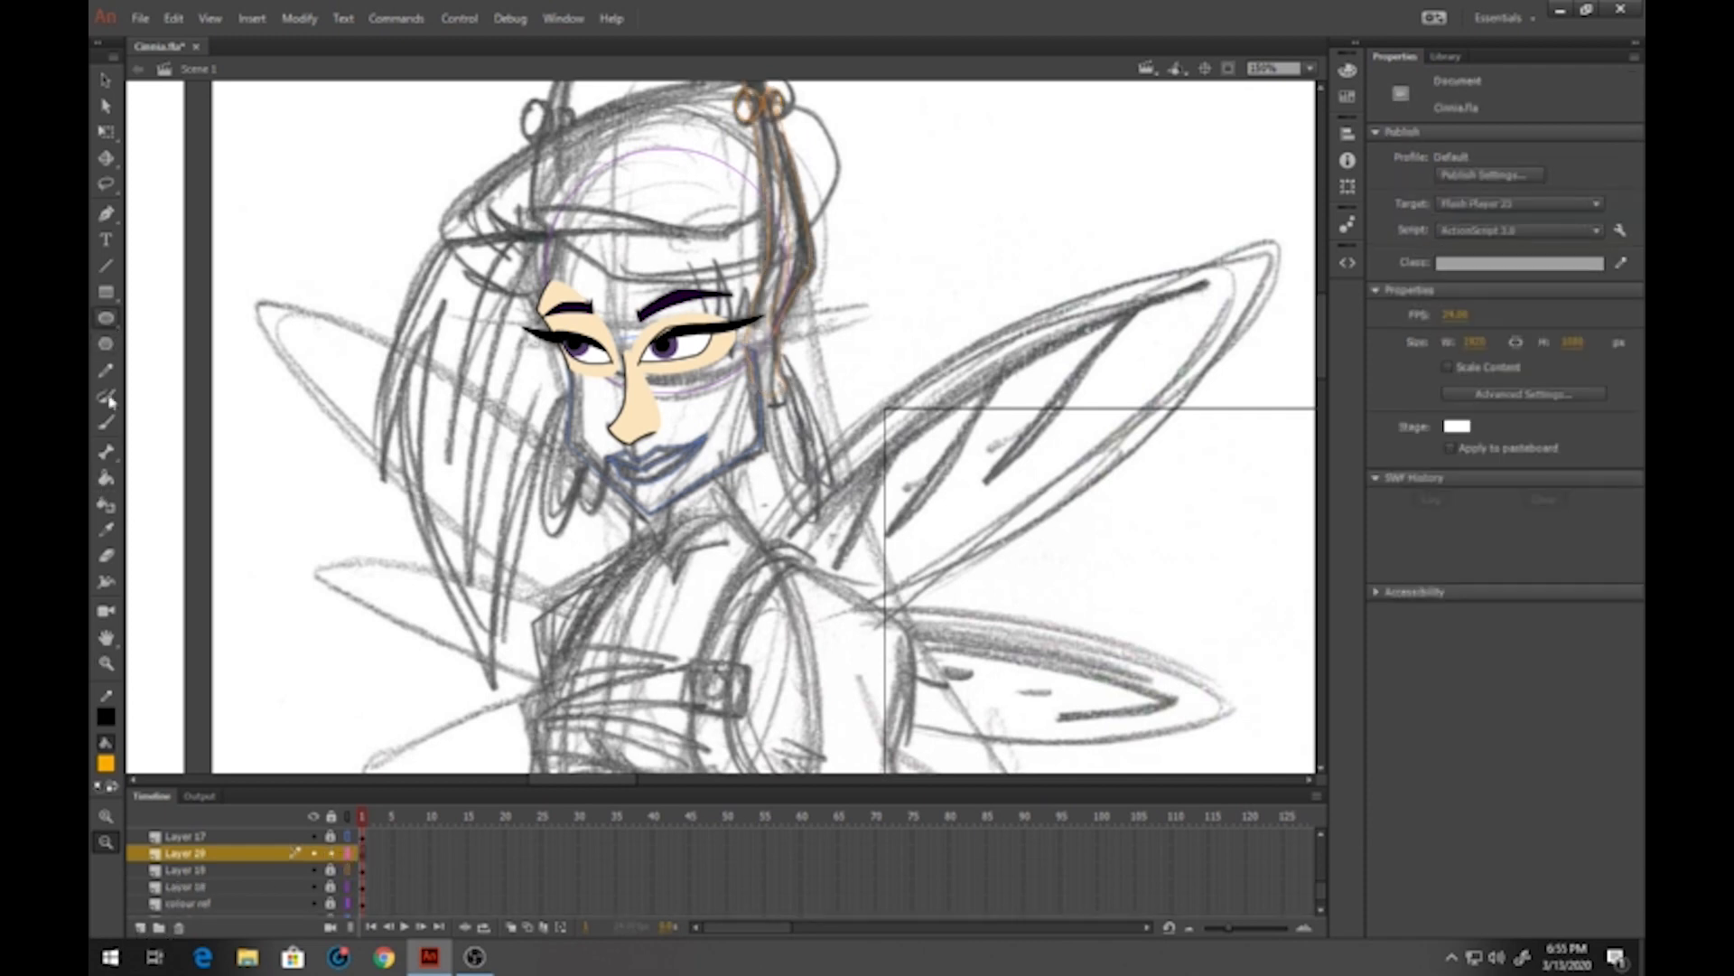
click(106, 763)
click(404, 539)
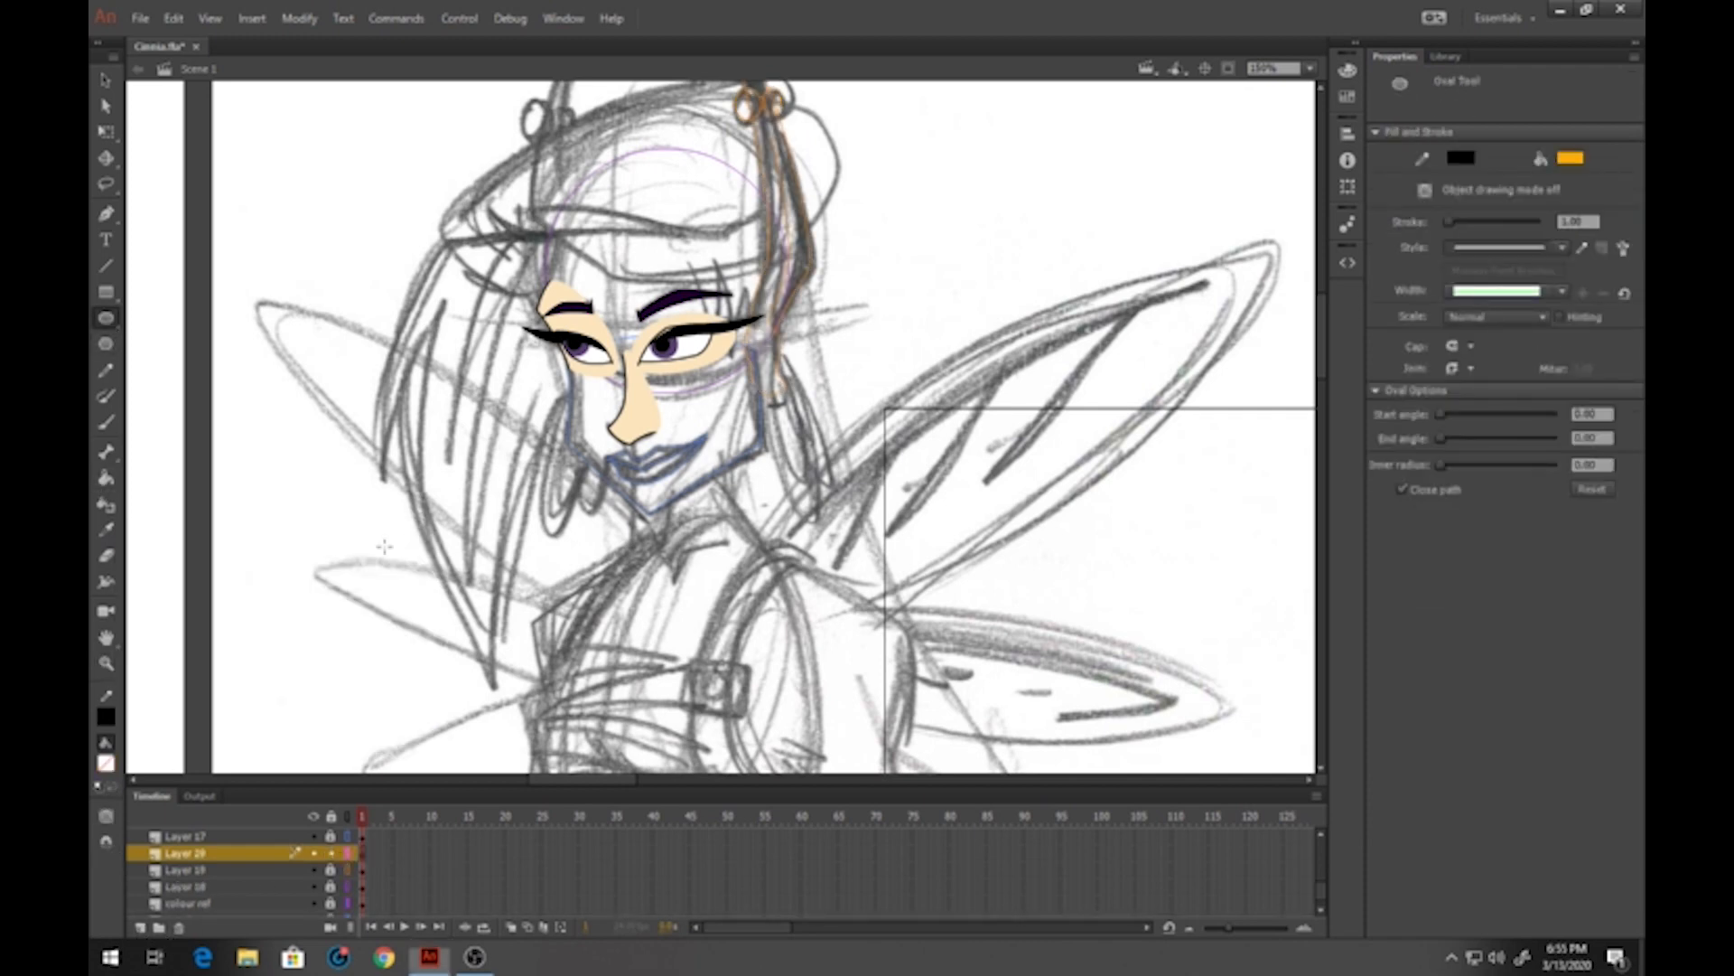
click(106, 662)
drag(686, 287, 949, 648)
click(106, 318)
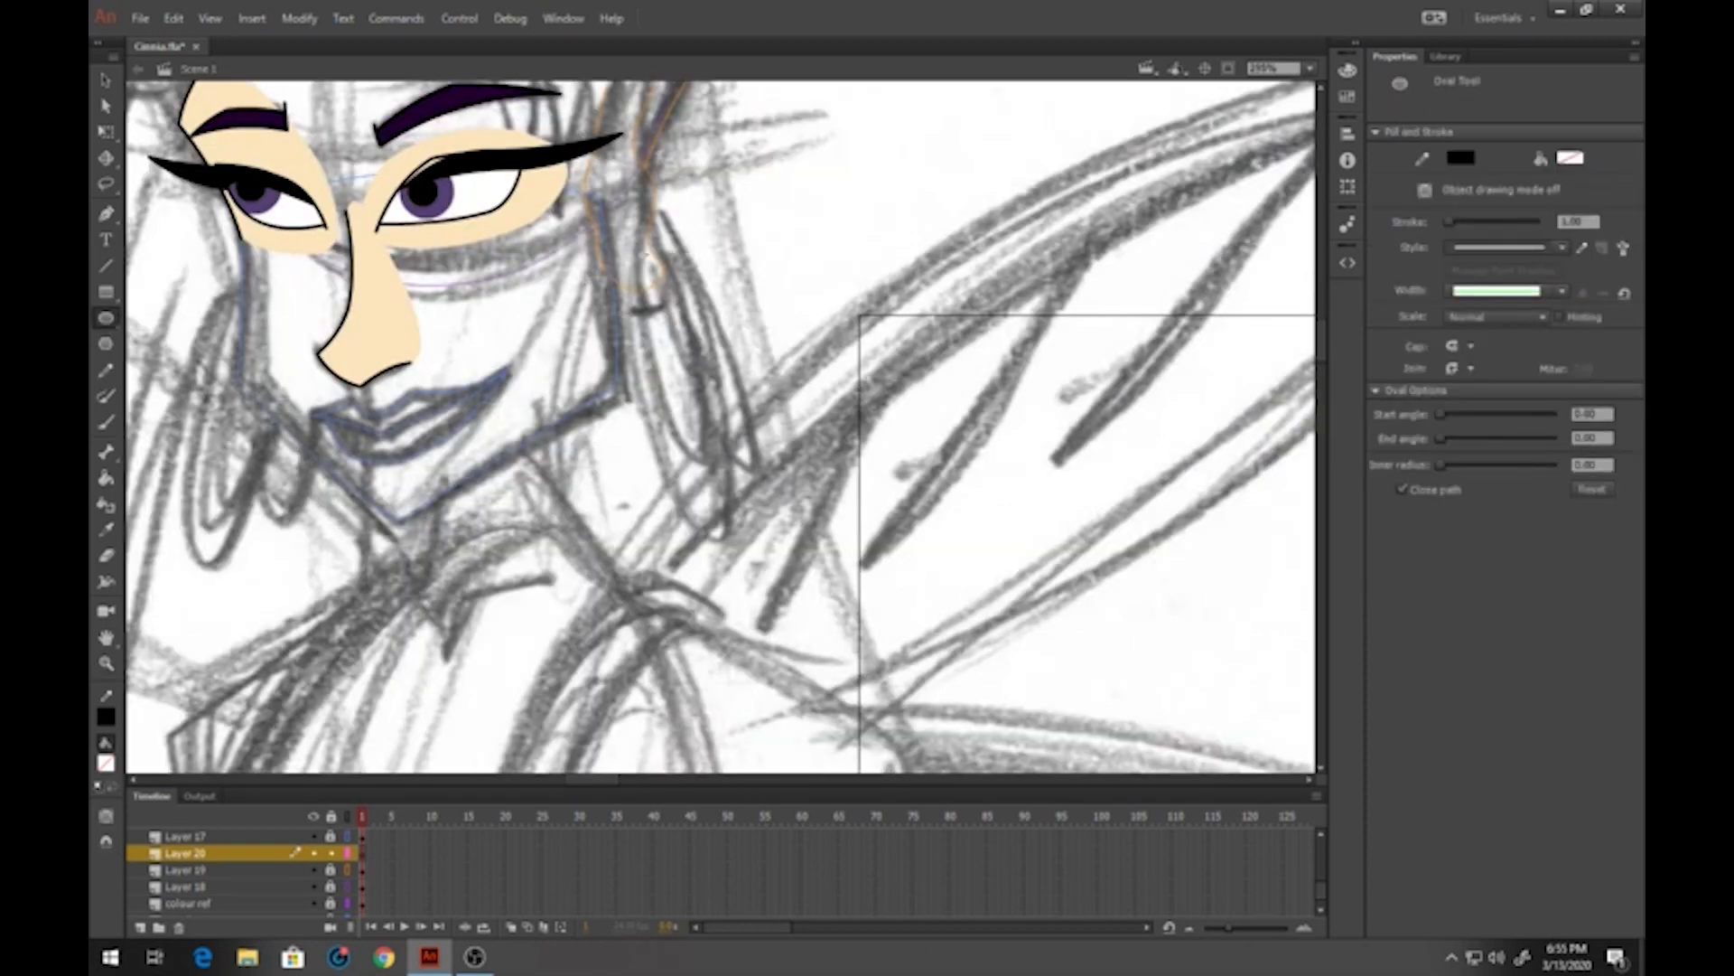
drag(628, 220, 720, 535)
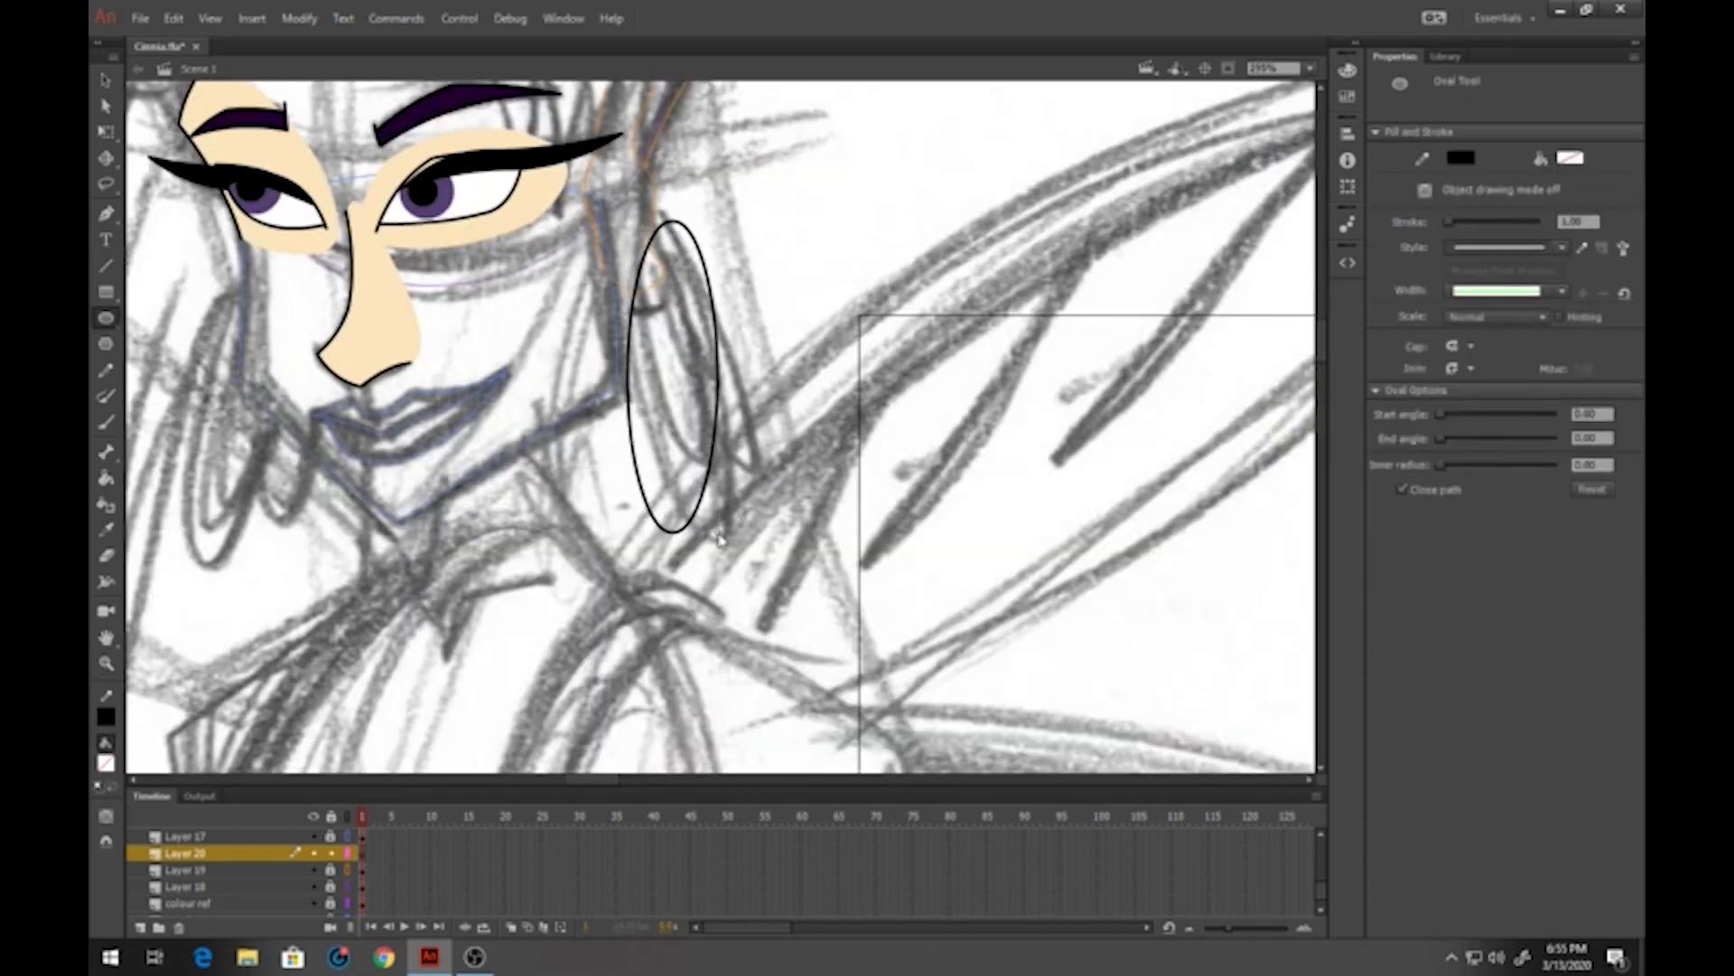
Select the hoop earring's oval outline with Free Transform
click(106, 131)
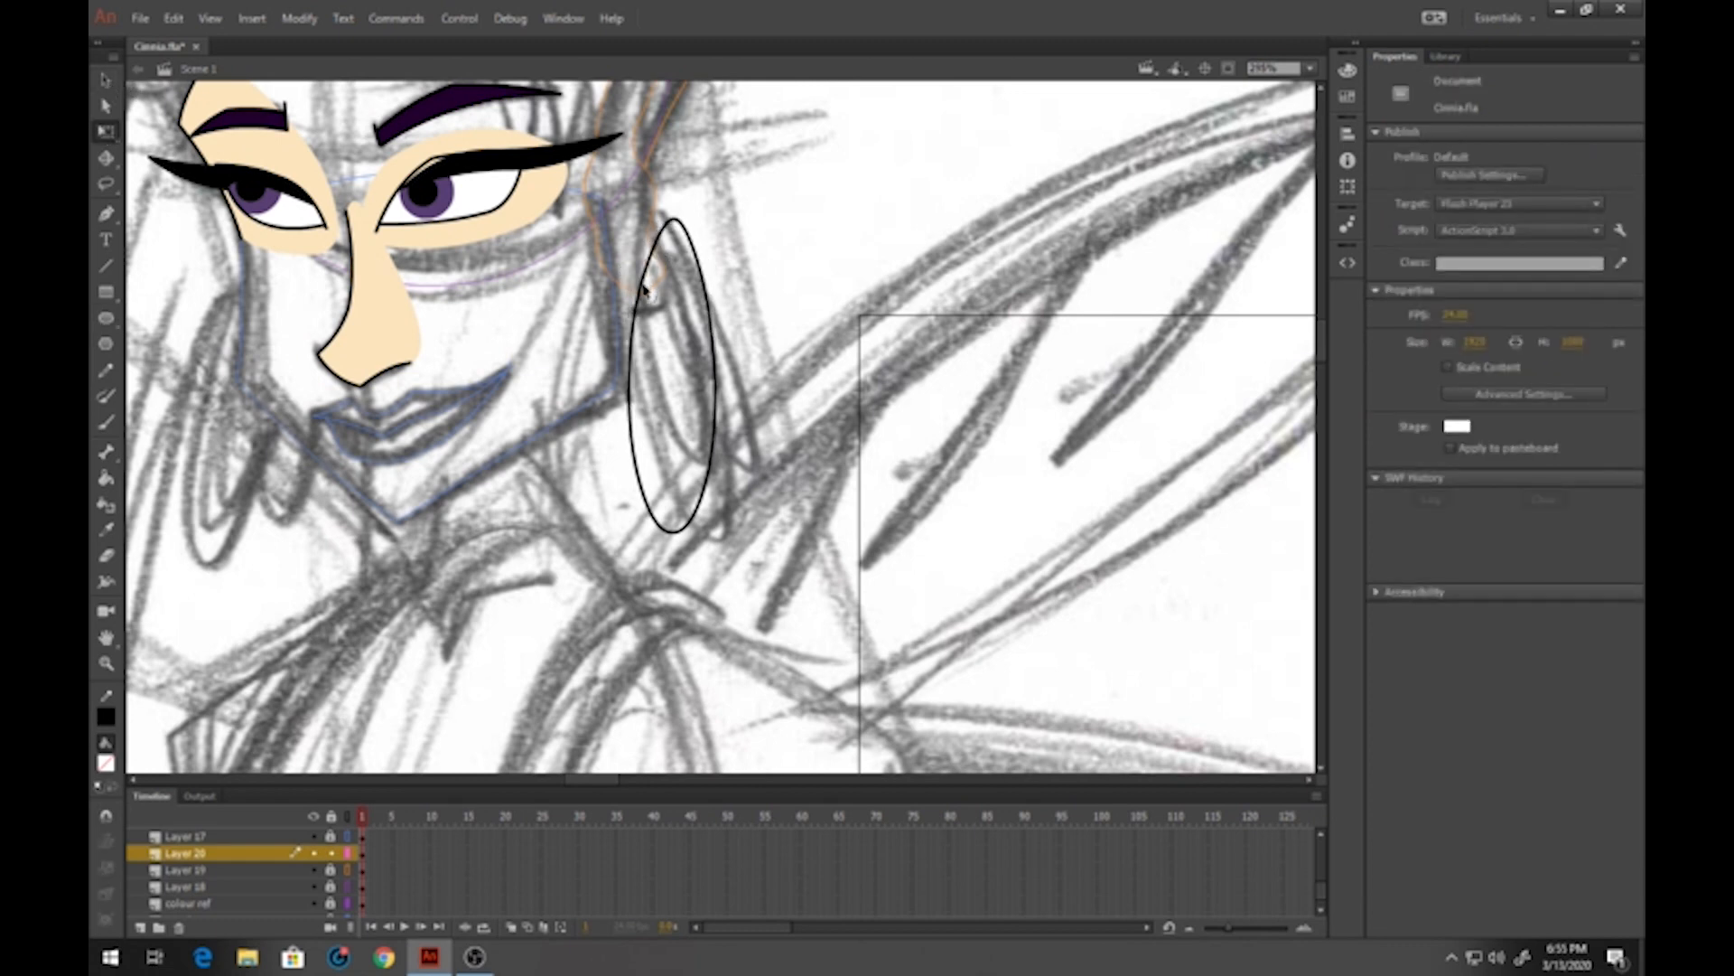
click(643, 295)
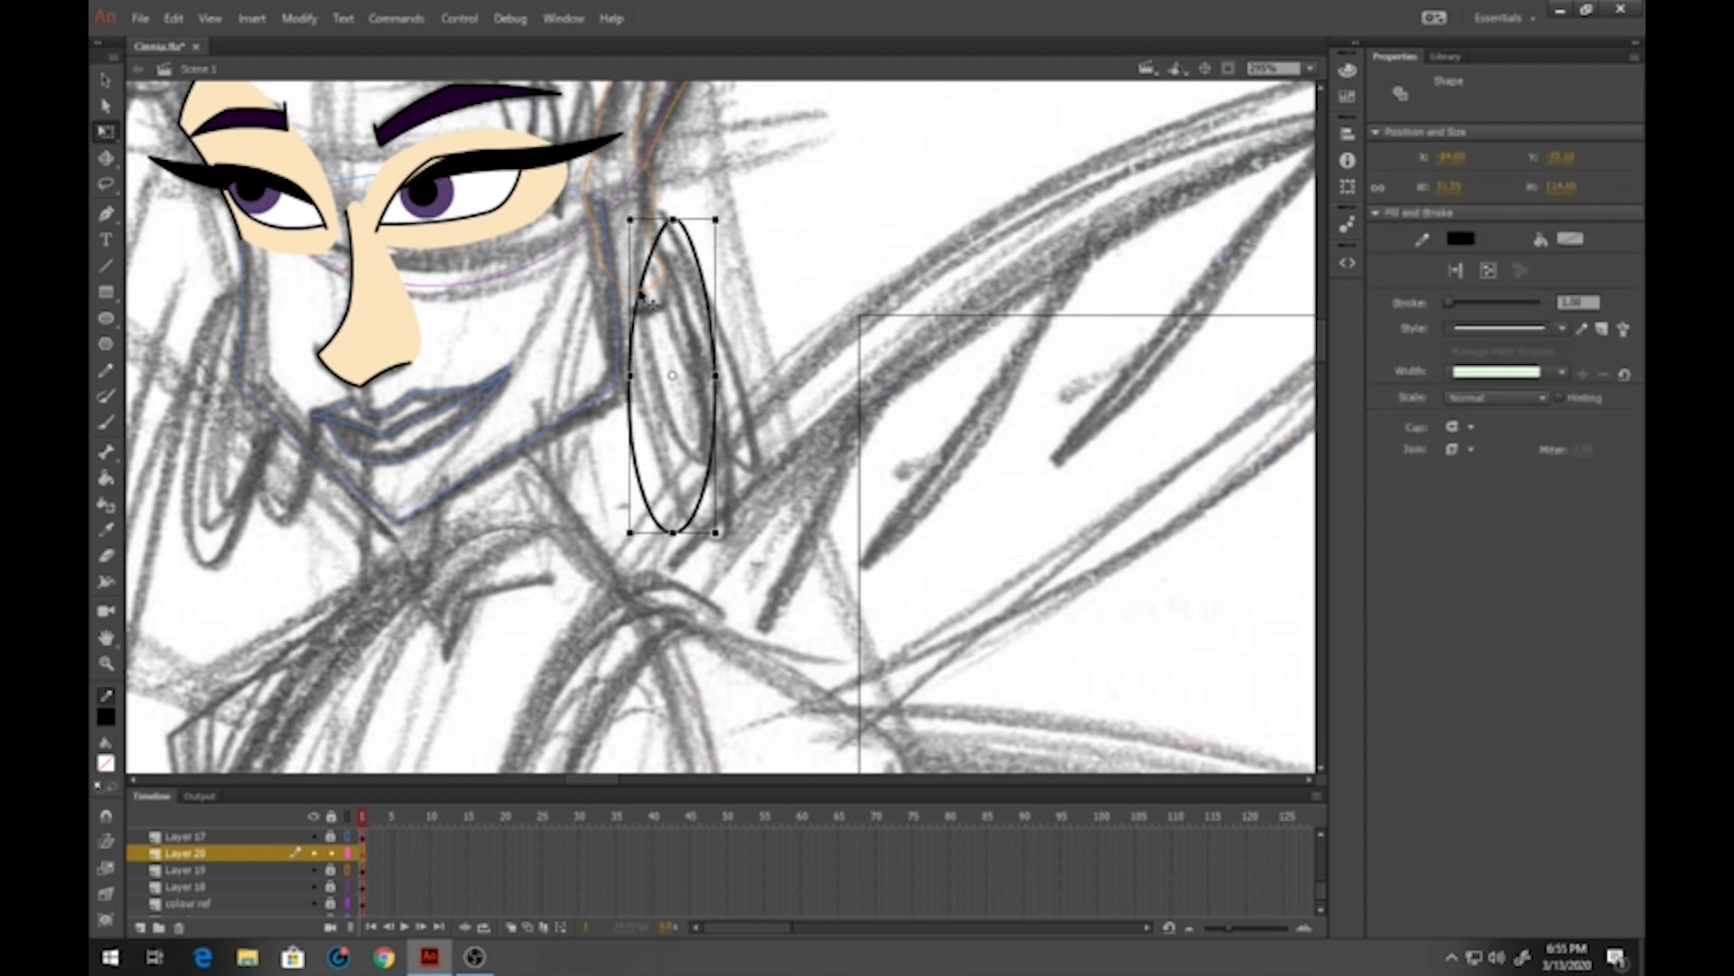
Duplicate the earring's ellipse in place and scale the copy into an inner ellipse about 20 by 95 px, aligned at the upper end
key(ctrl+g)
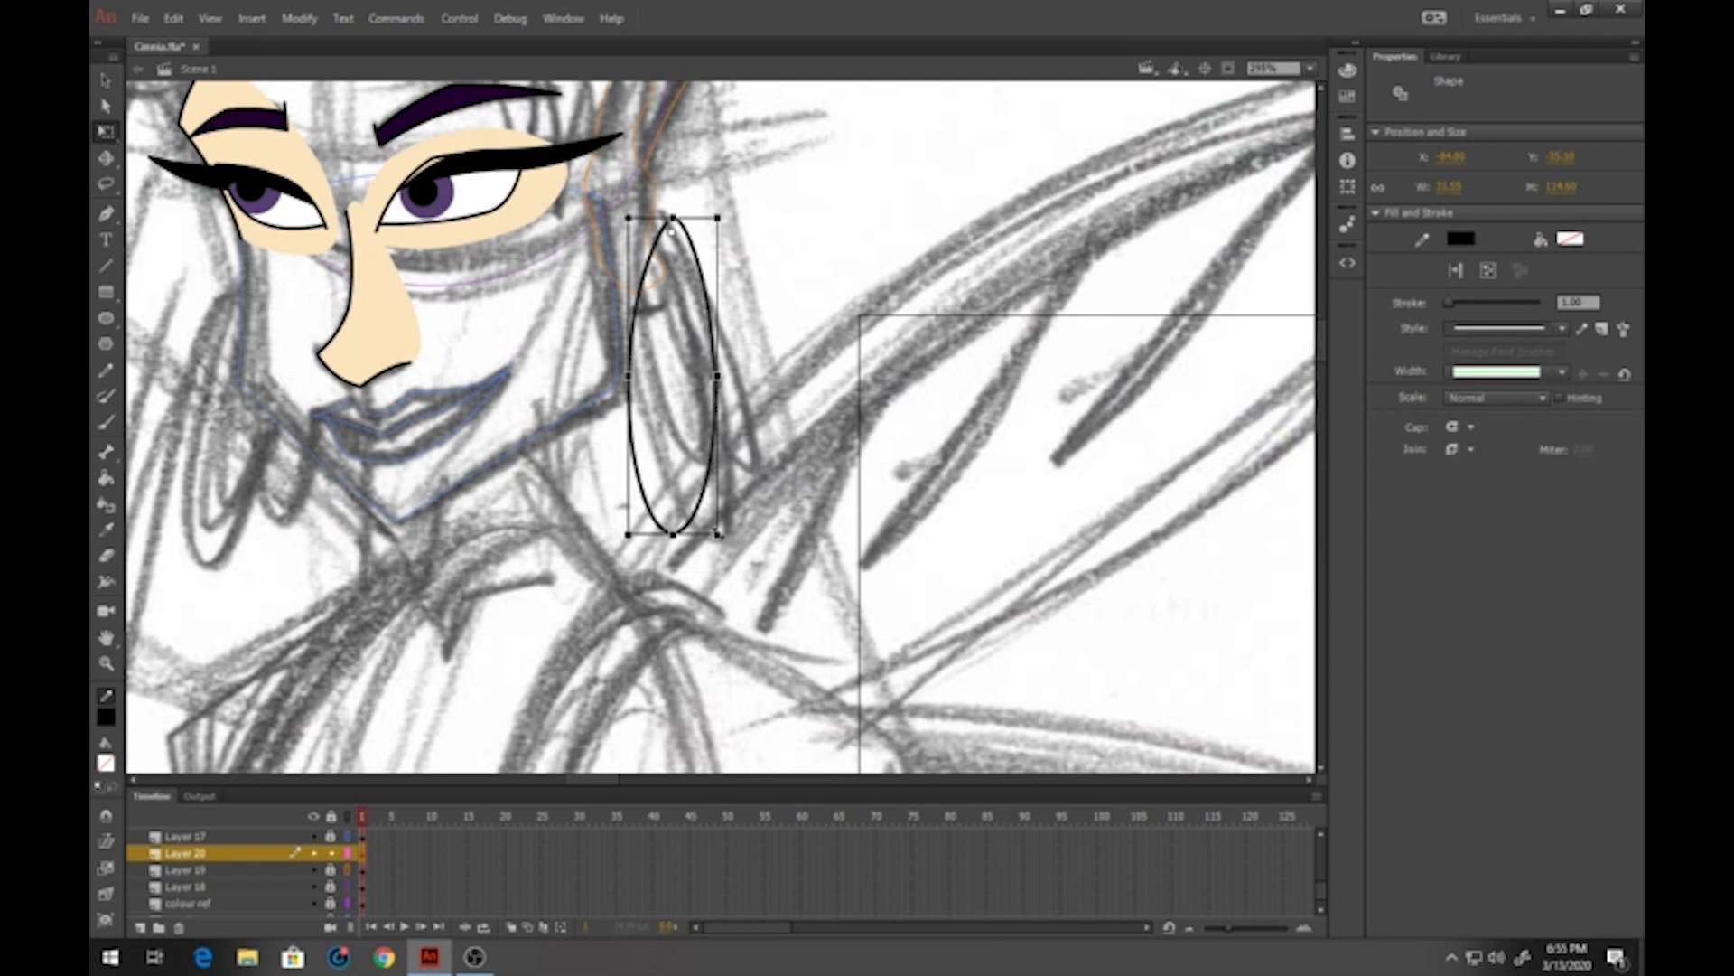
drag(719, 535, 713, 499)
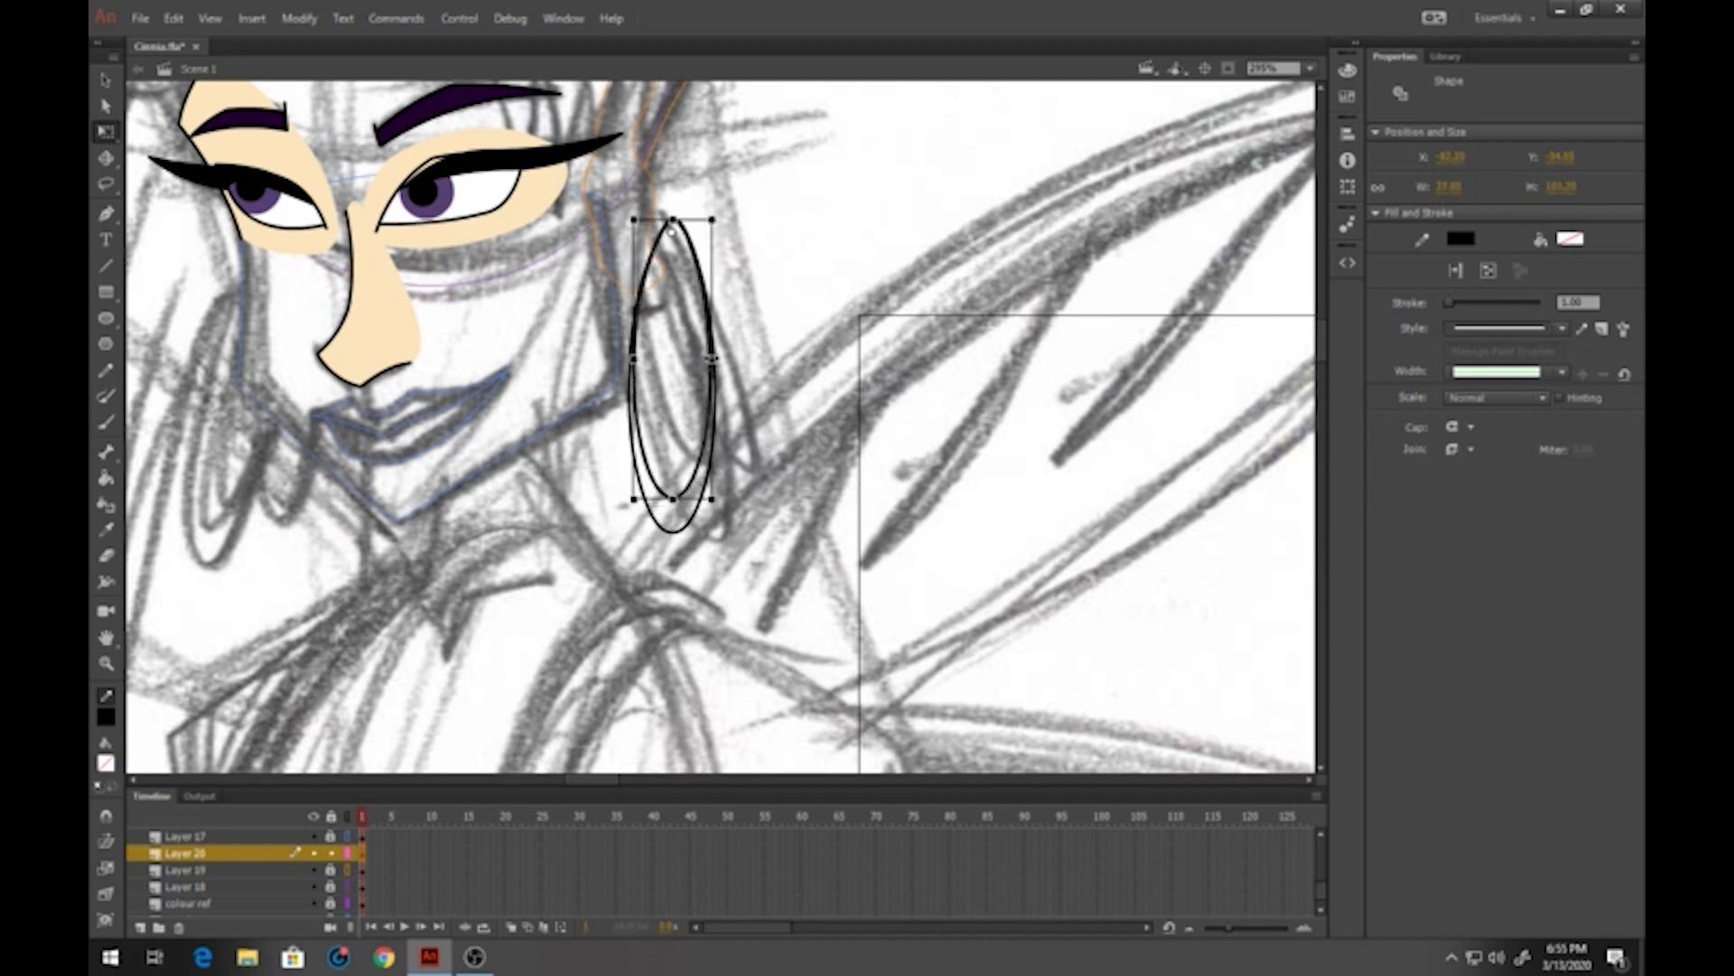
drag(712, 357, 705, 365)
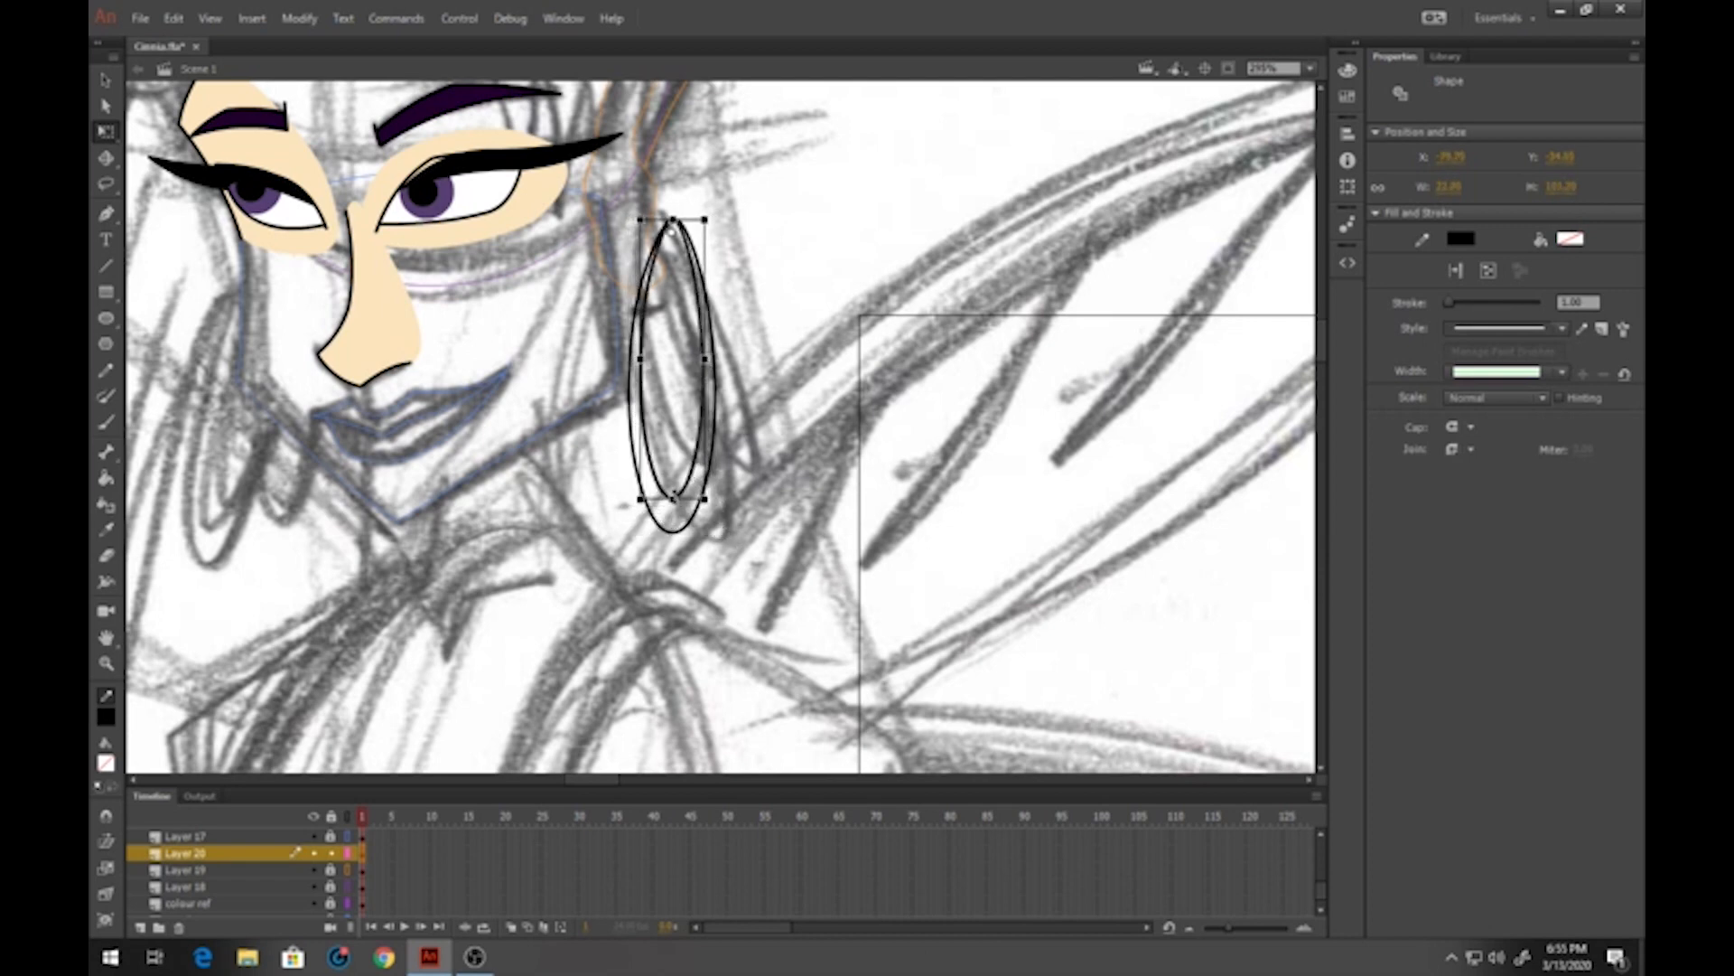
drag(673, 497, 672, 484)
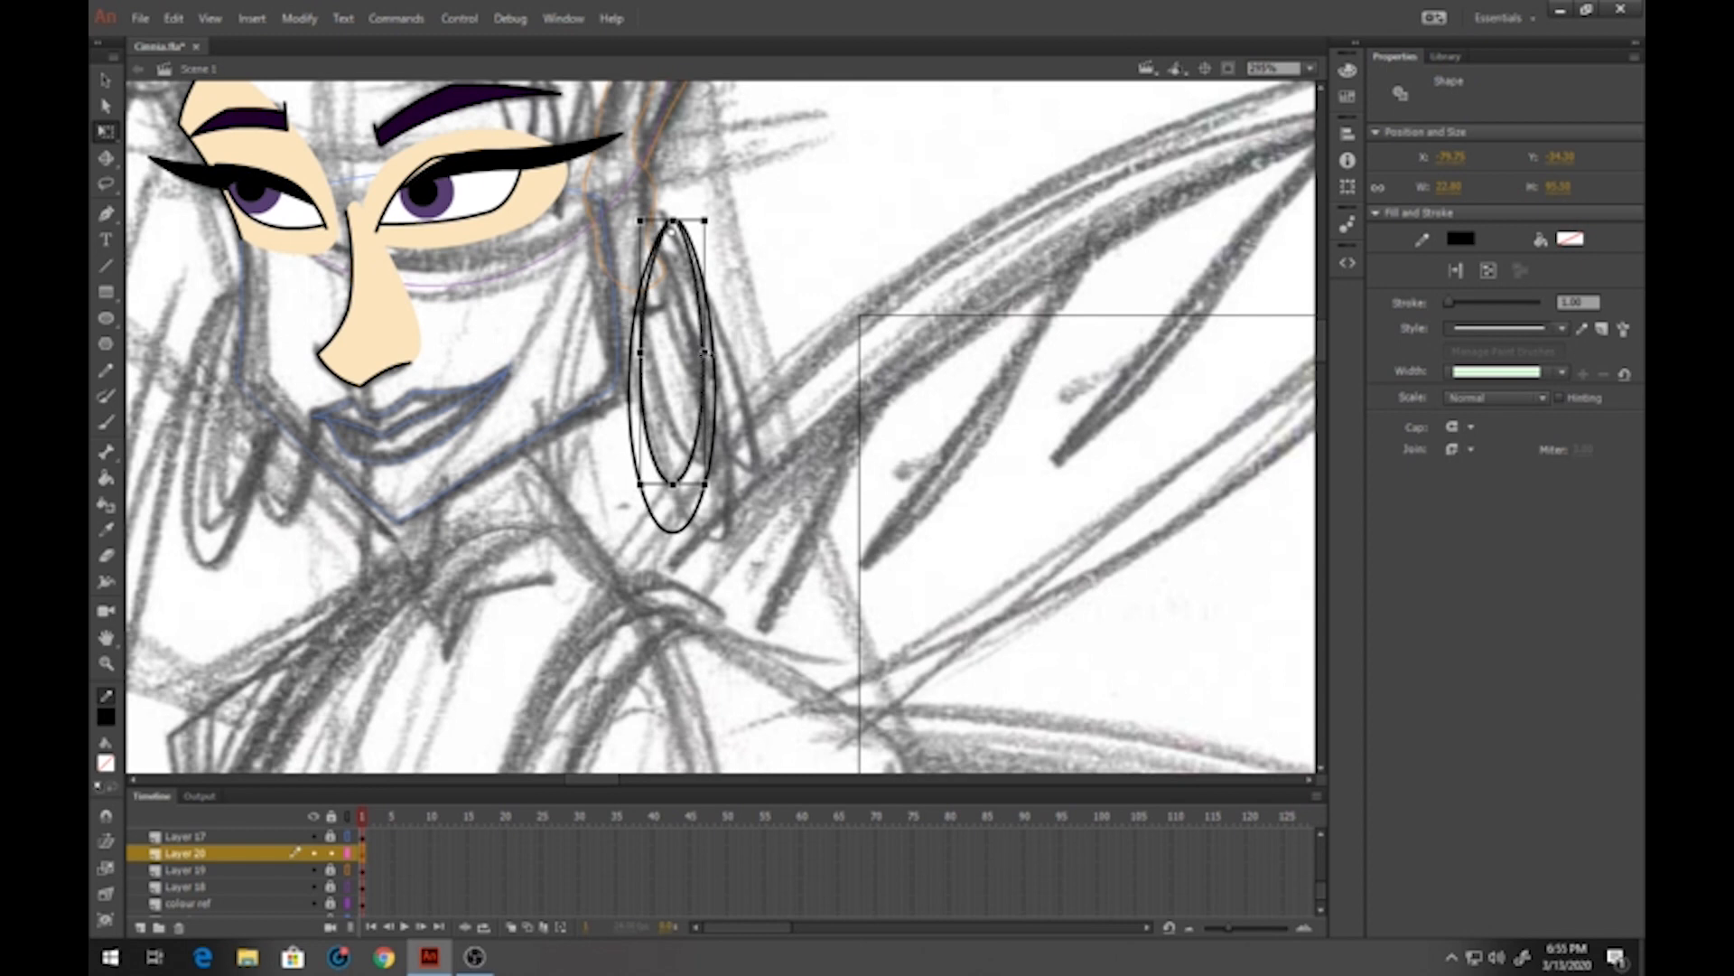
drag(705, 355, 700, 361)
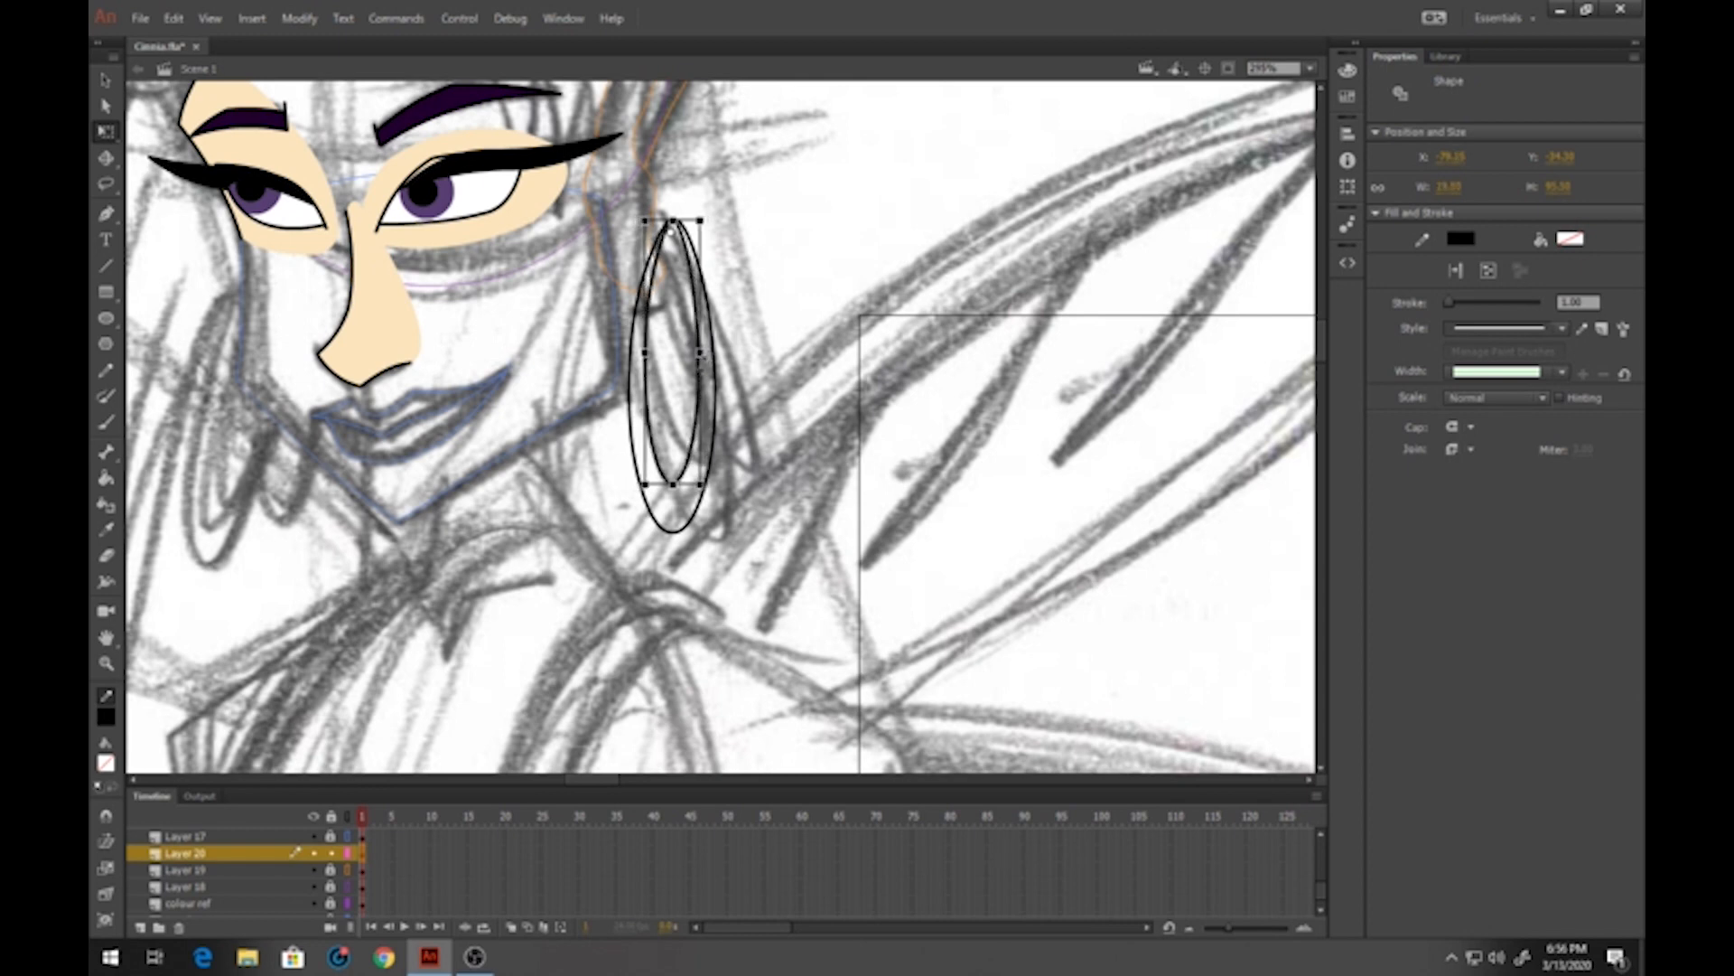
drag(703, 358, 703, 361)
key(Down)
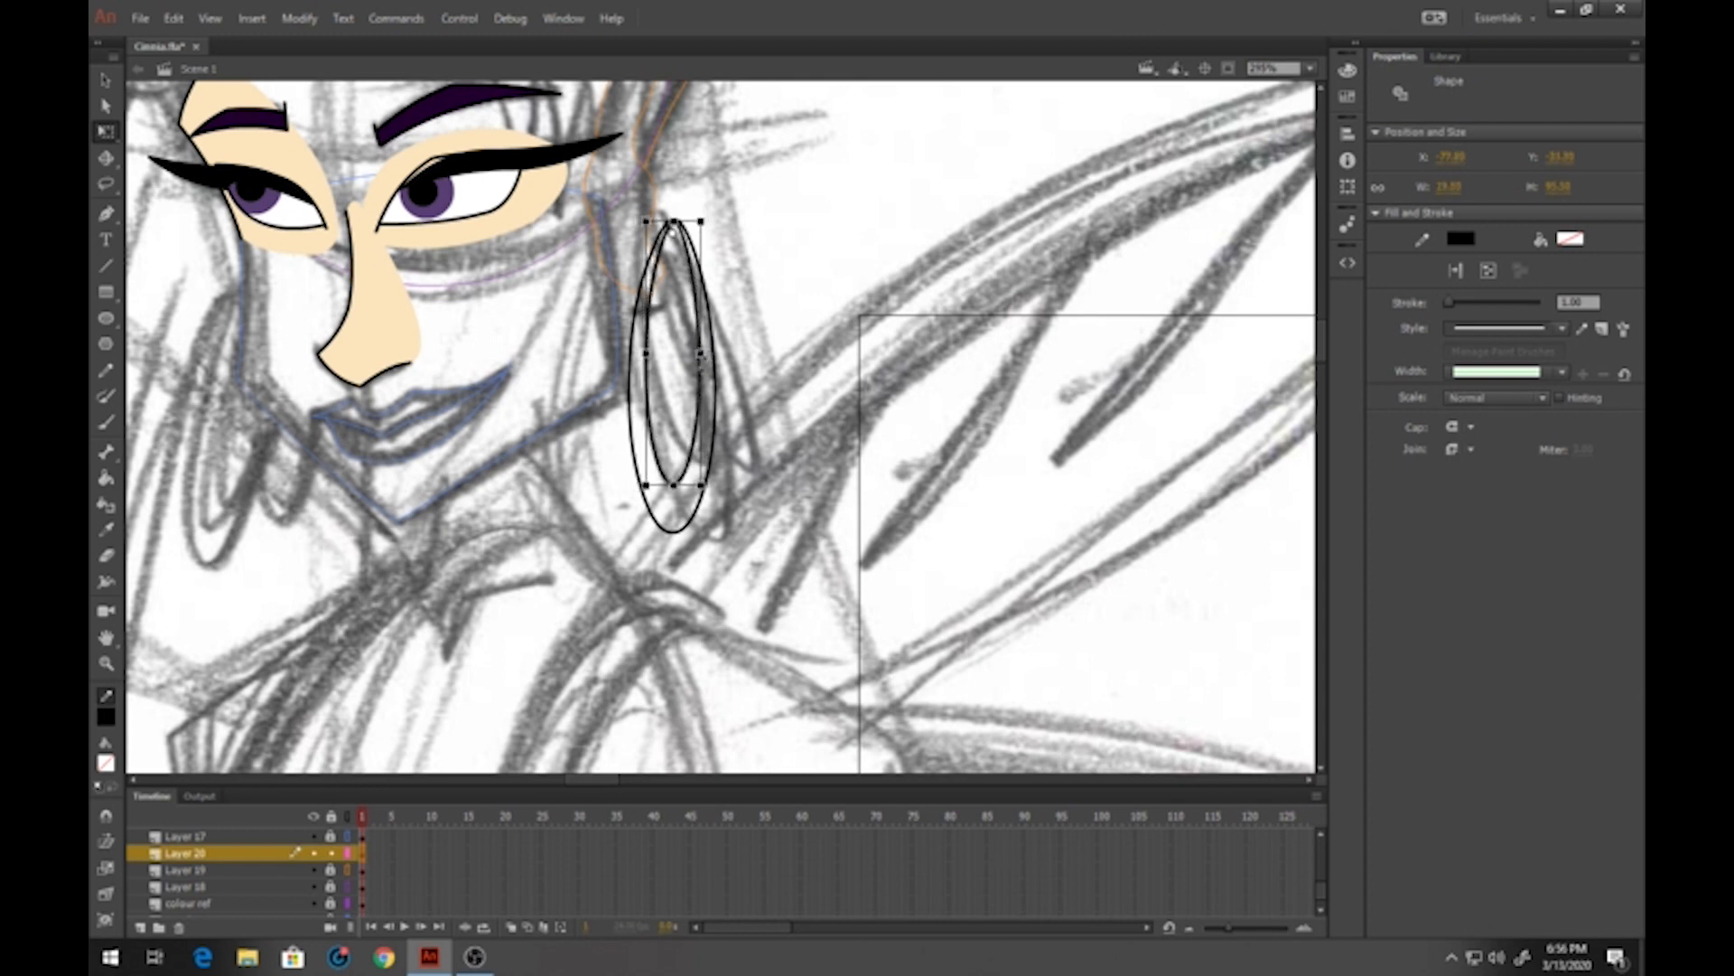
key(Up)
key(Up)
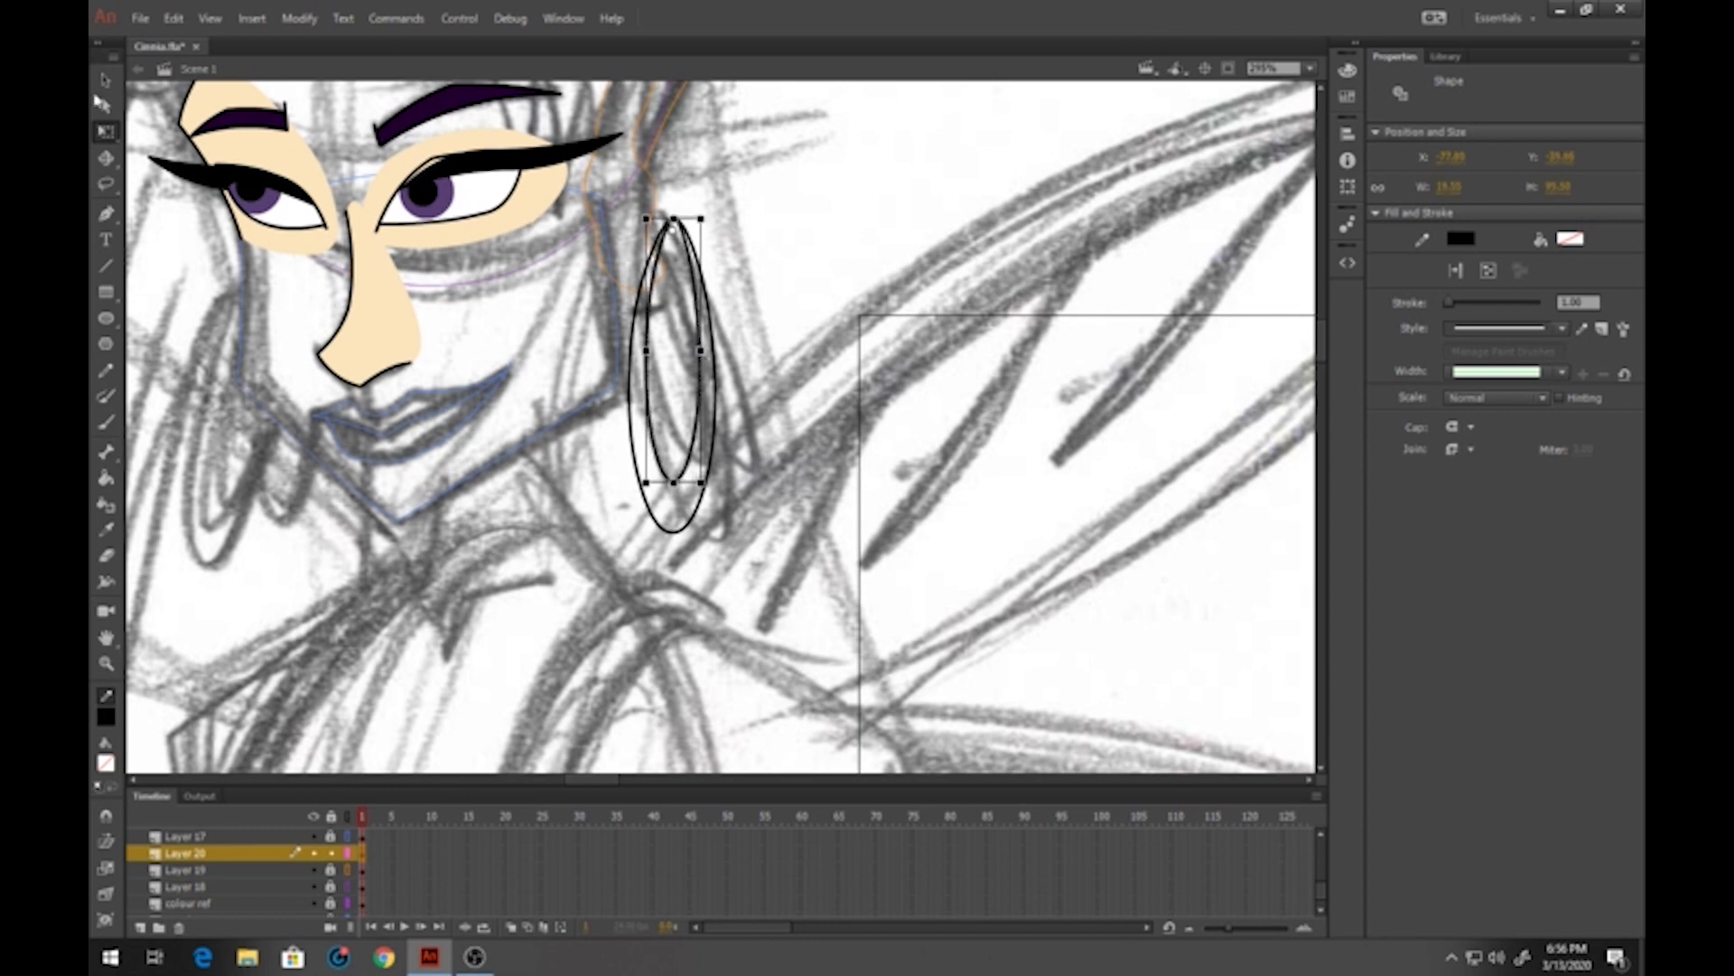
Delete the outline segments where the two ellipses meet at the earring's upper end and fill the hoop band with orange
click(106, 81)
click(871, 202)
click(676, 228)
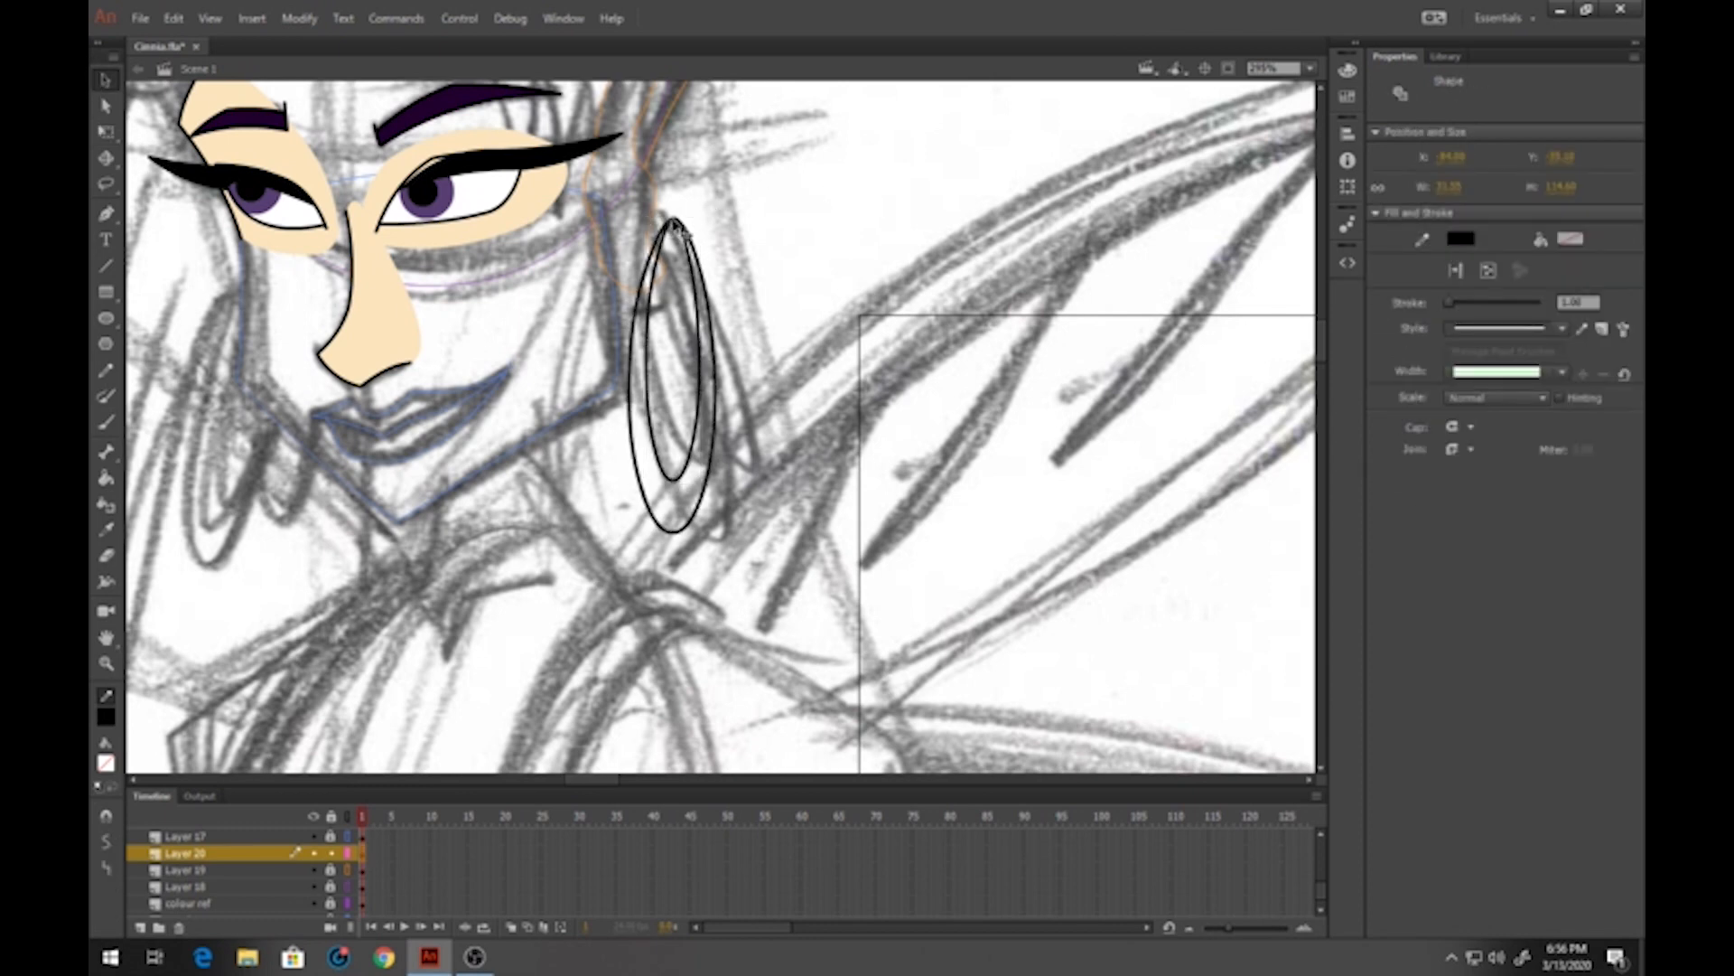
click(674, 227)
drag(673, 222, 673, 216)
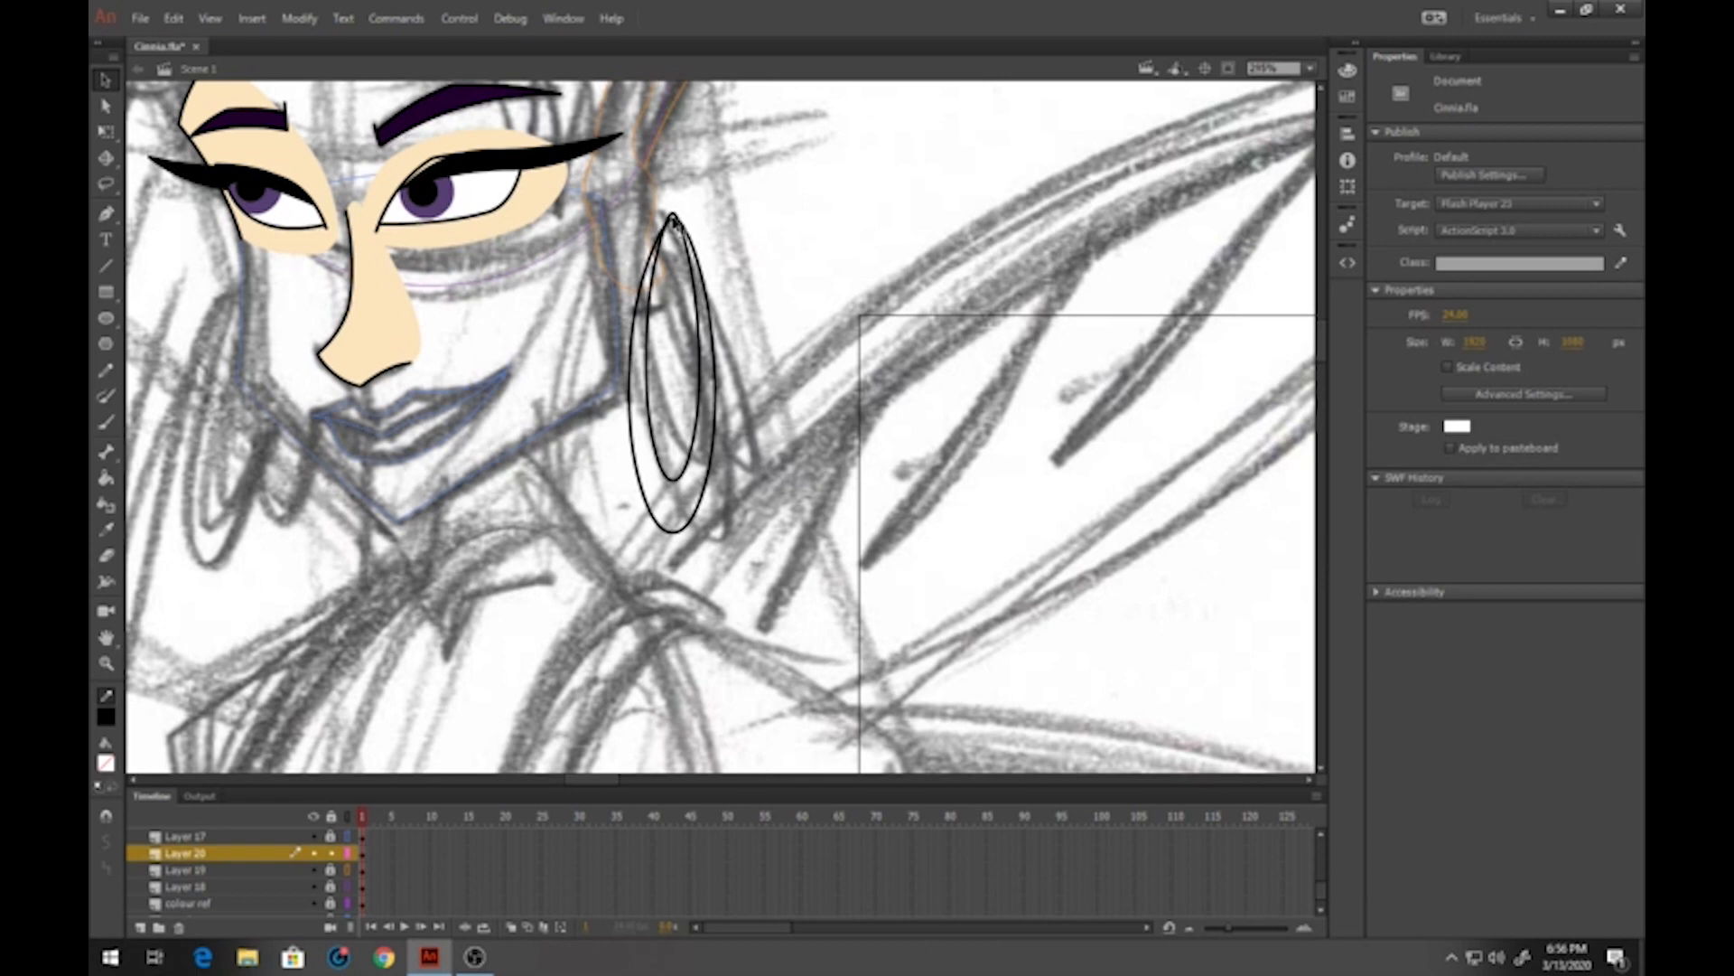
click(673, 220)
key(Delete)
click(106, 477)
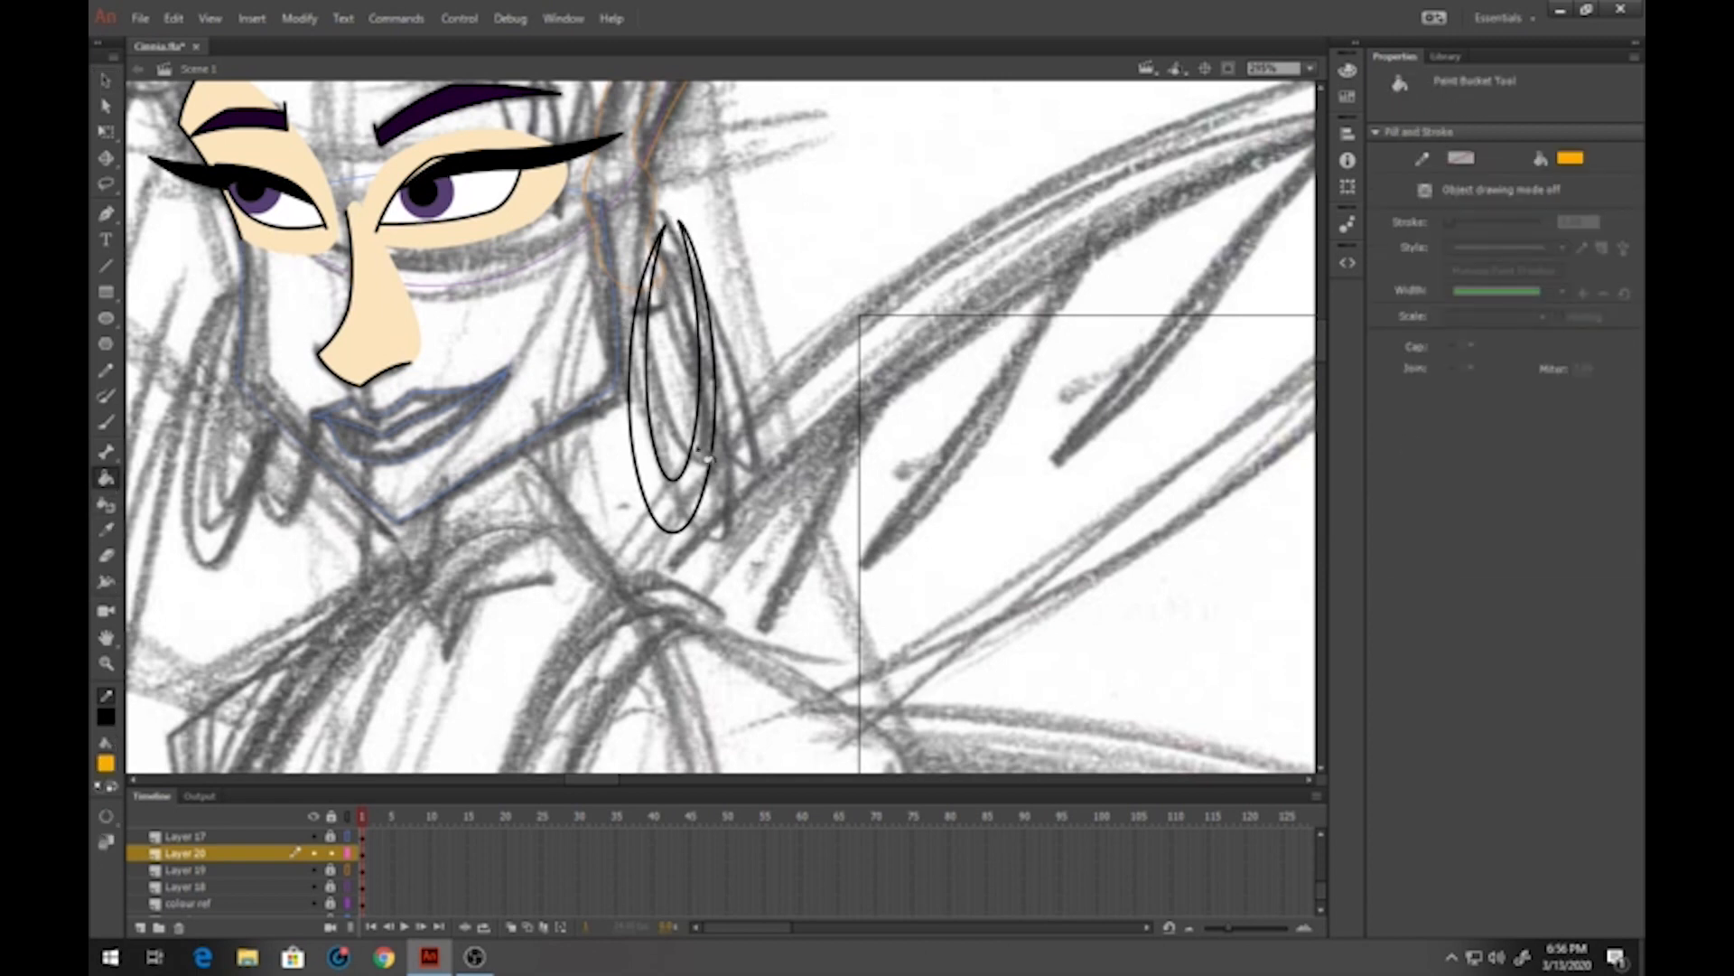
click(673, 510)
Set the whole earring's transformation point at its upper end and shorten the earring to about 90 px high
click(106, 131)
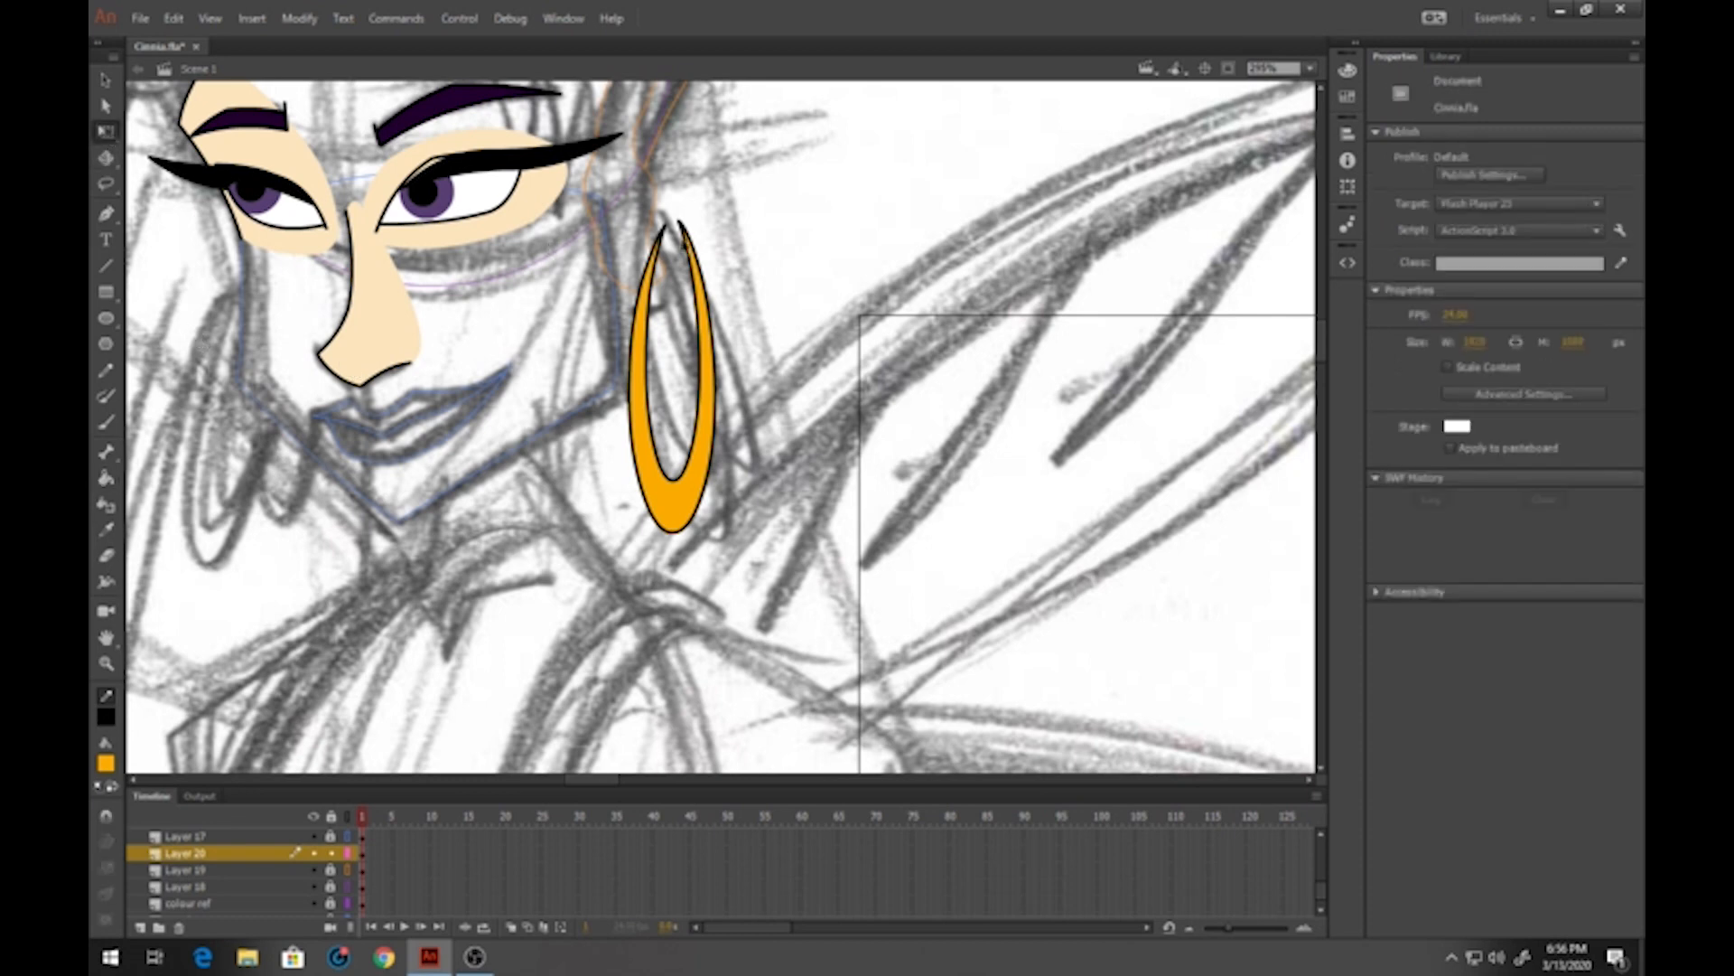
drag(716, 296, 618, 592)
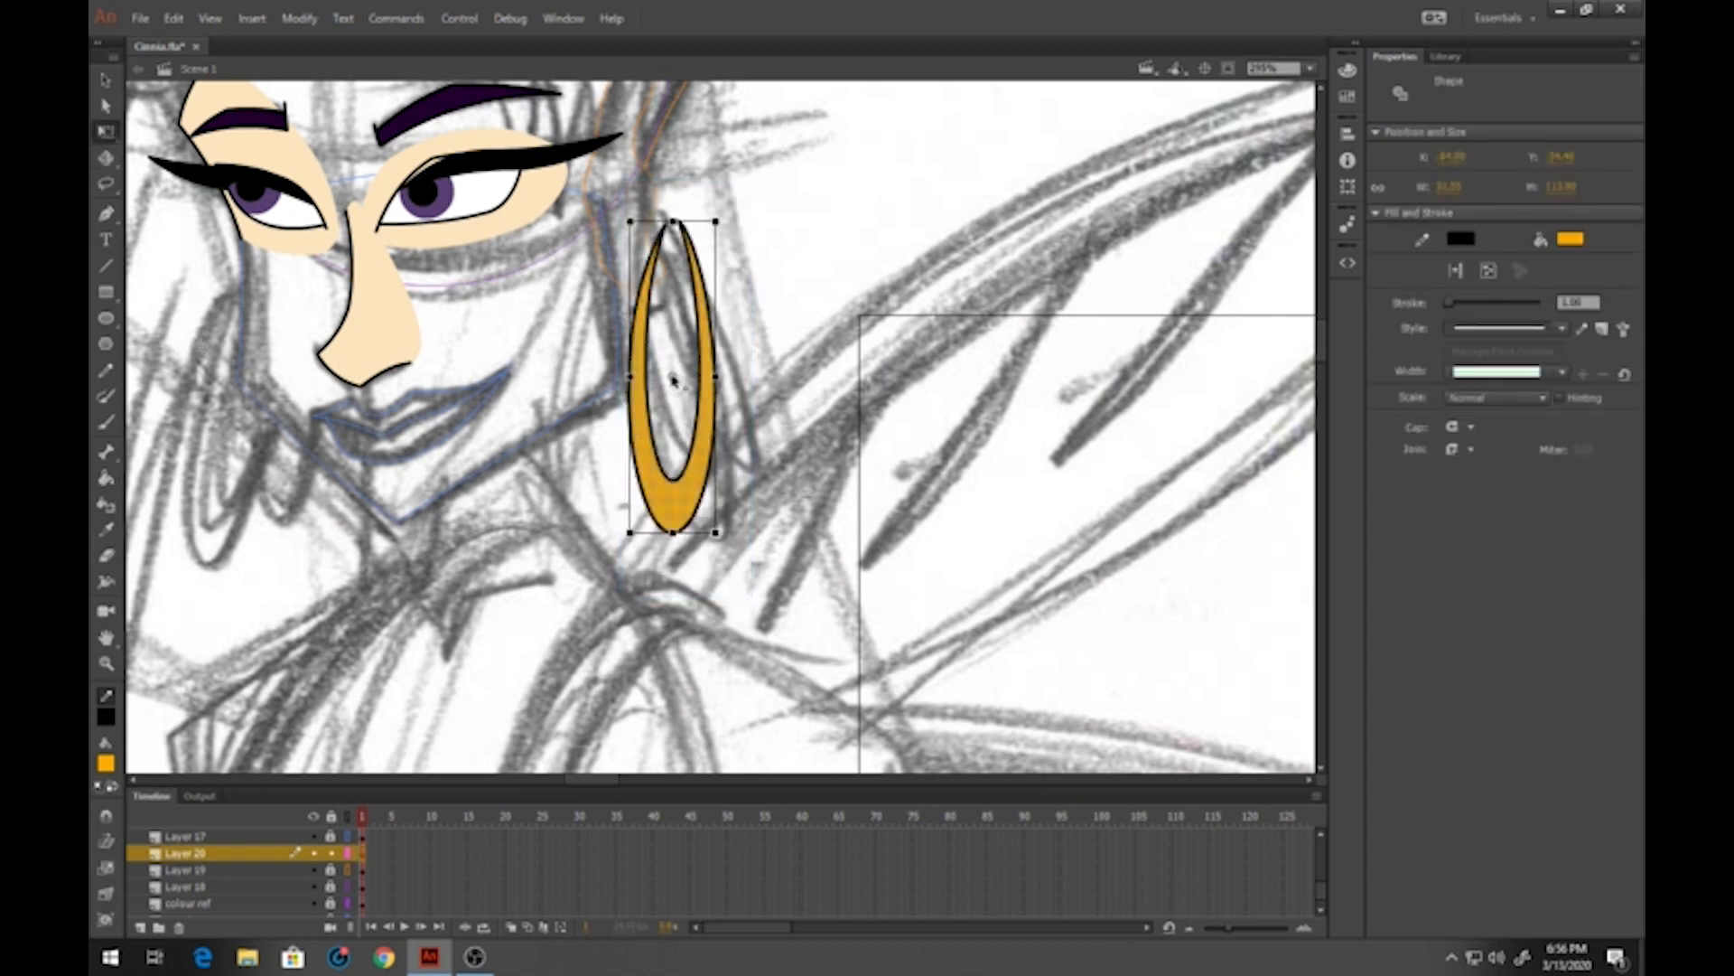
drag(673, 376, 673, 232)
drag(673, 533, 673, 471)
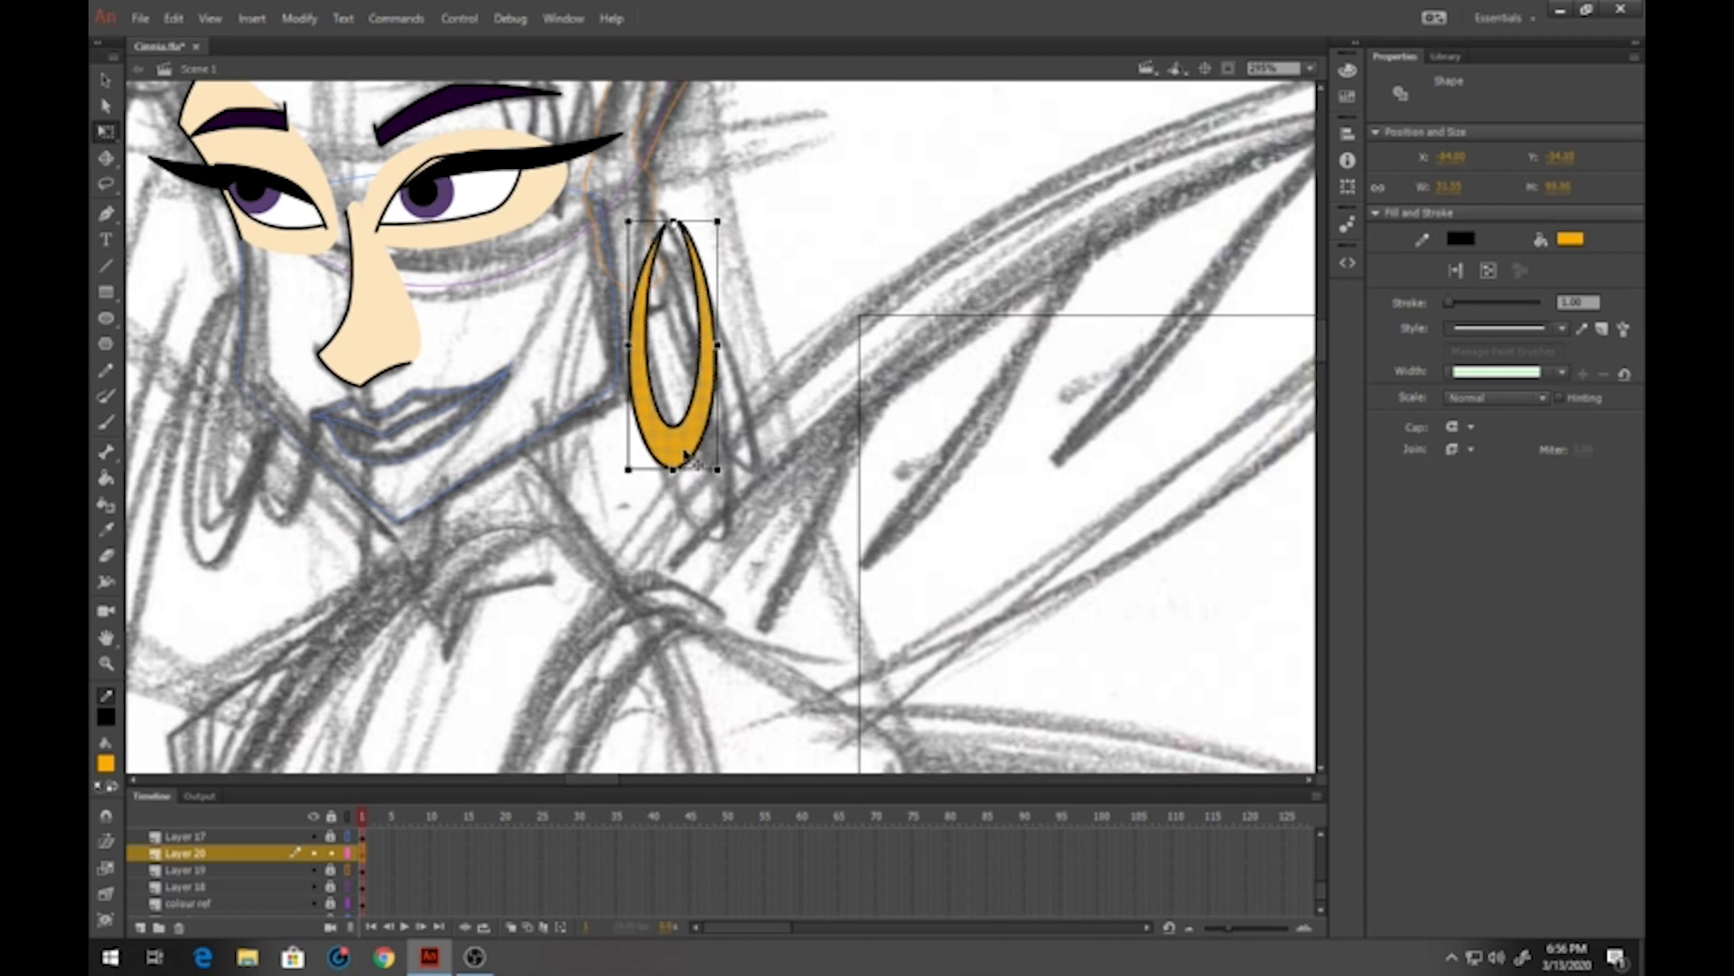
Convert the earring to a graphic symbol named cinnia-earring
key(F8)
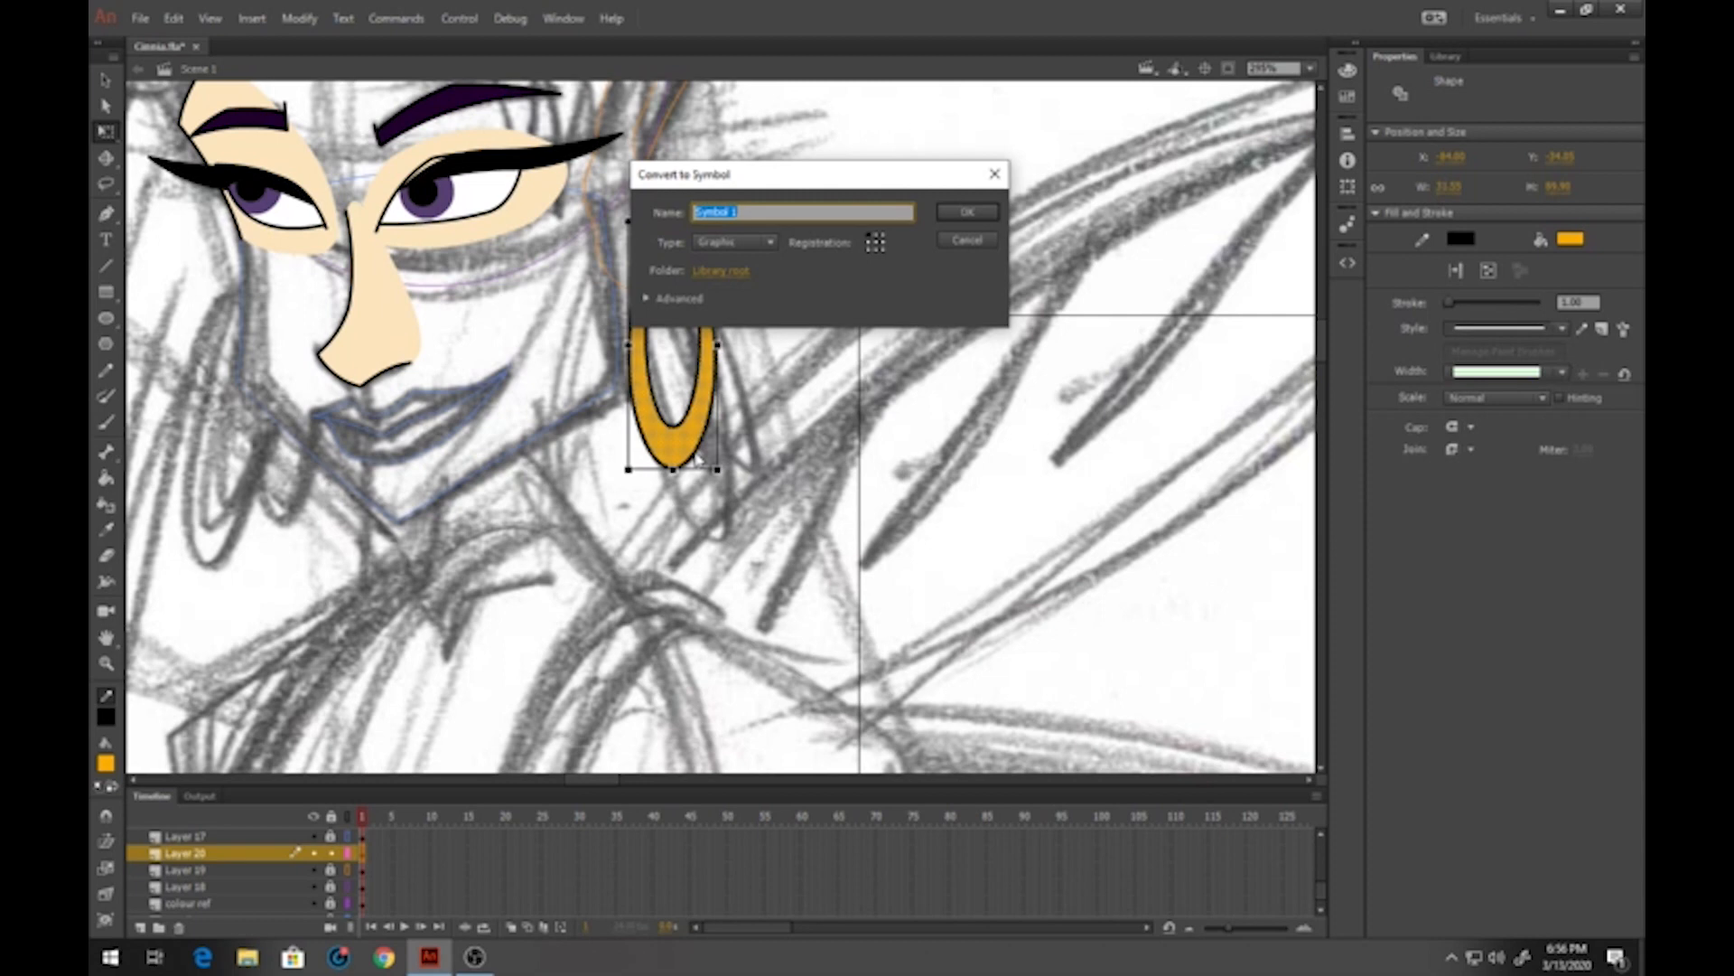
text(d)
text(innia-earring)
key(Return)
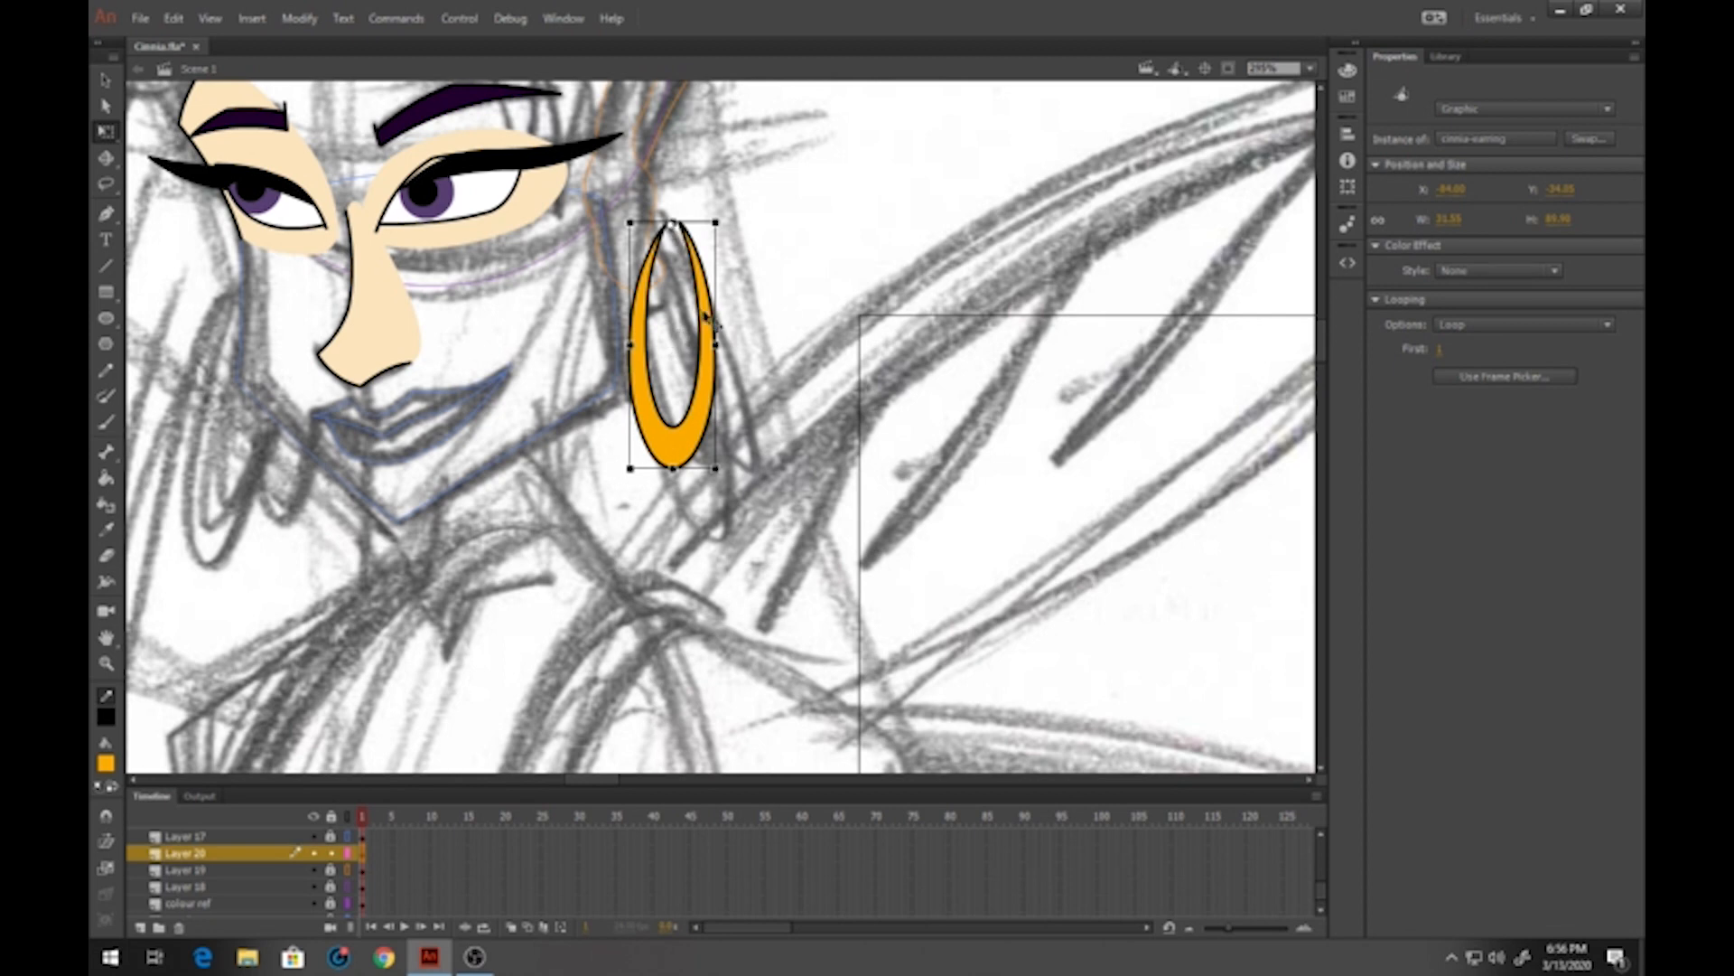
Place the earring on the earlobe and add a duplicate rotated outward from the same hanging point
drag(700, 323, 644, 353)
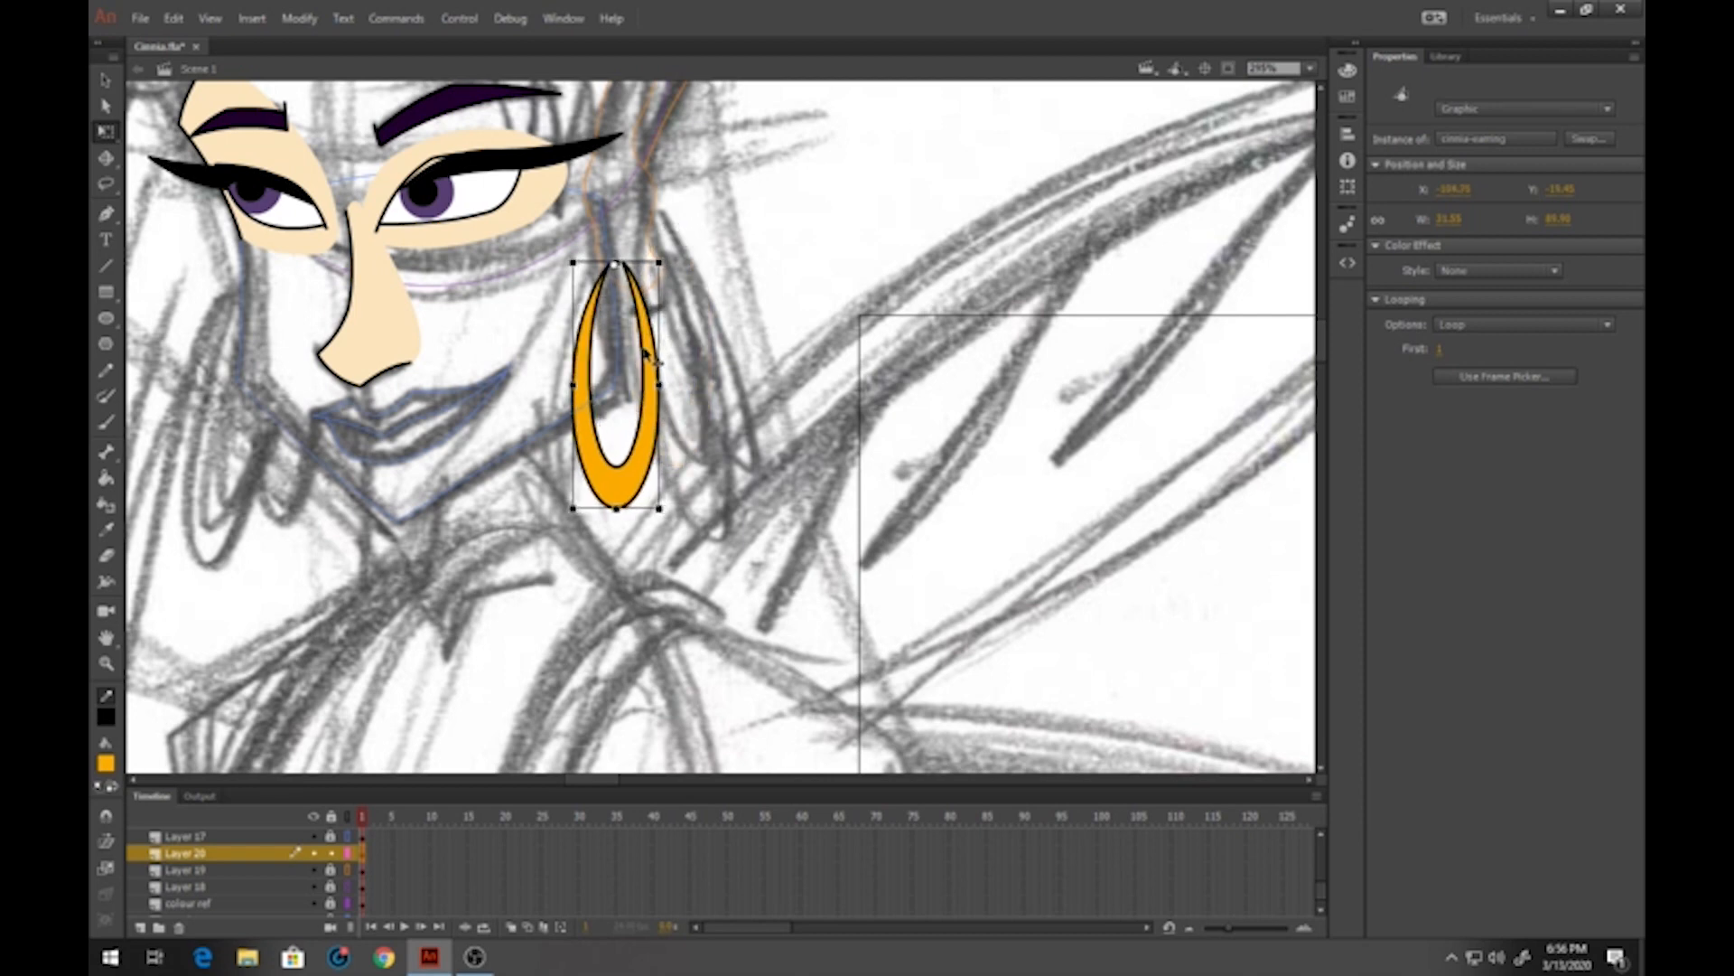
key(ctrl+d)
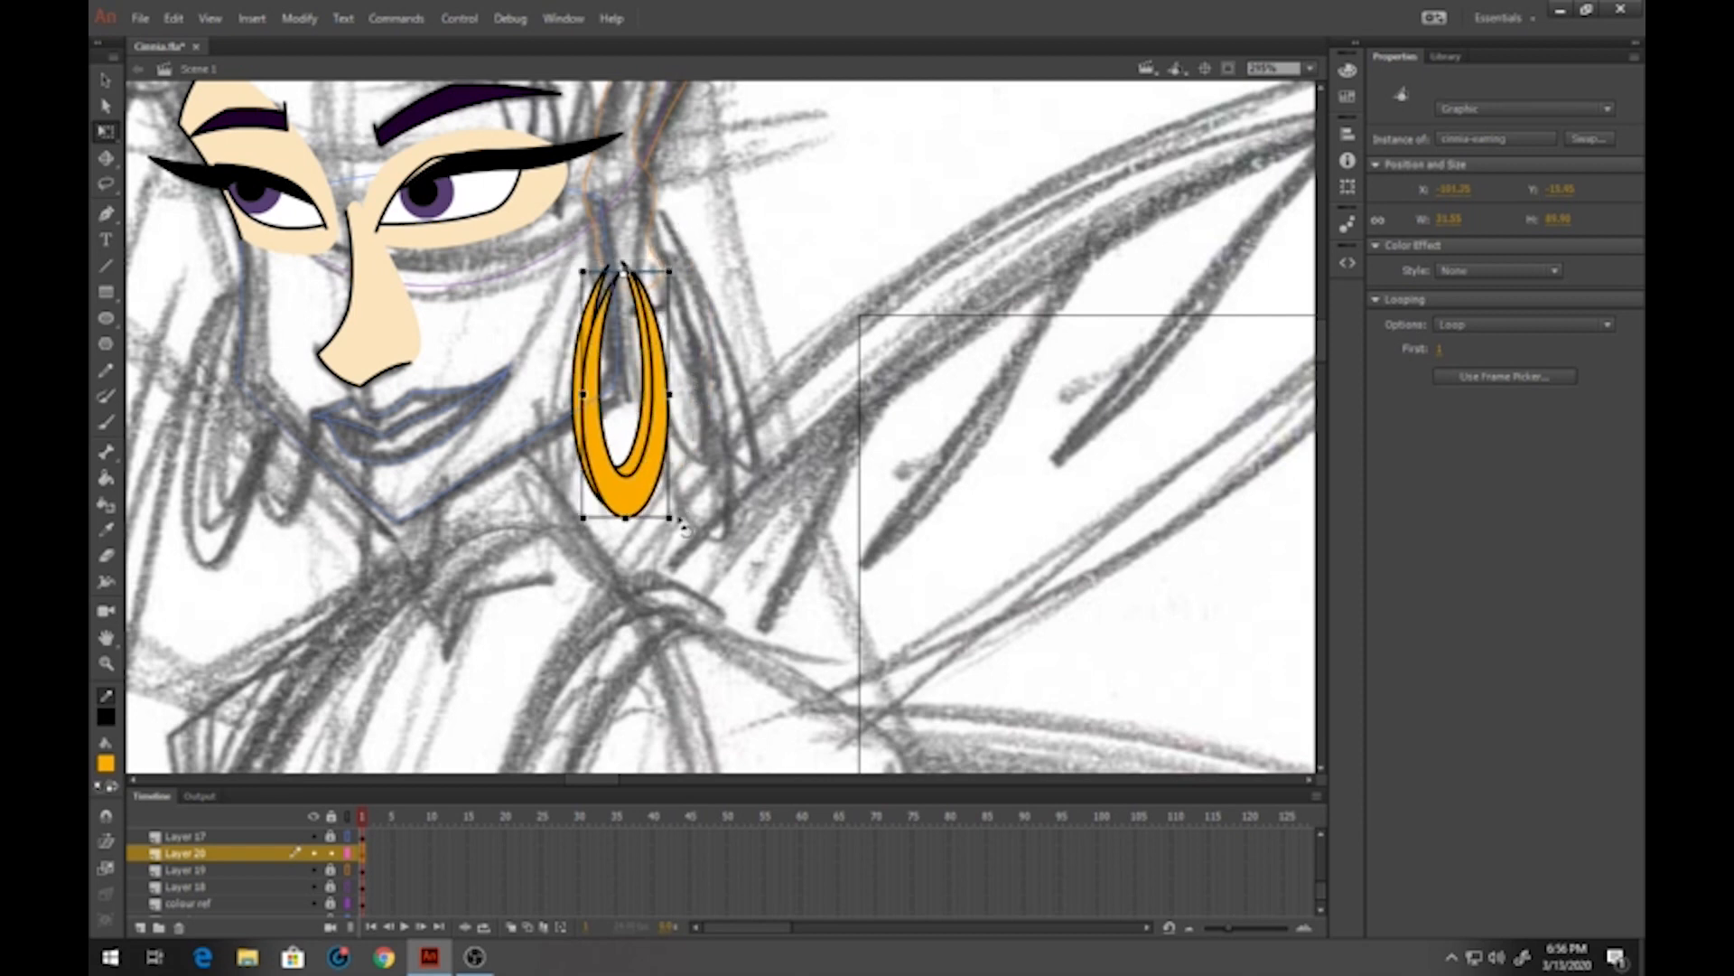
drag(684, 527, 694, 488)
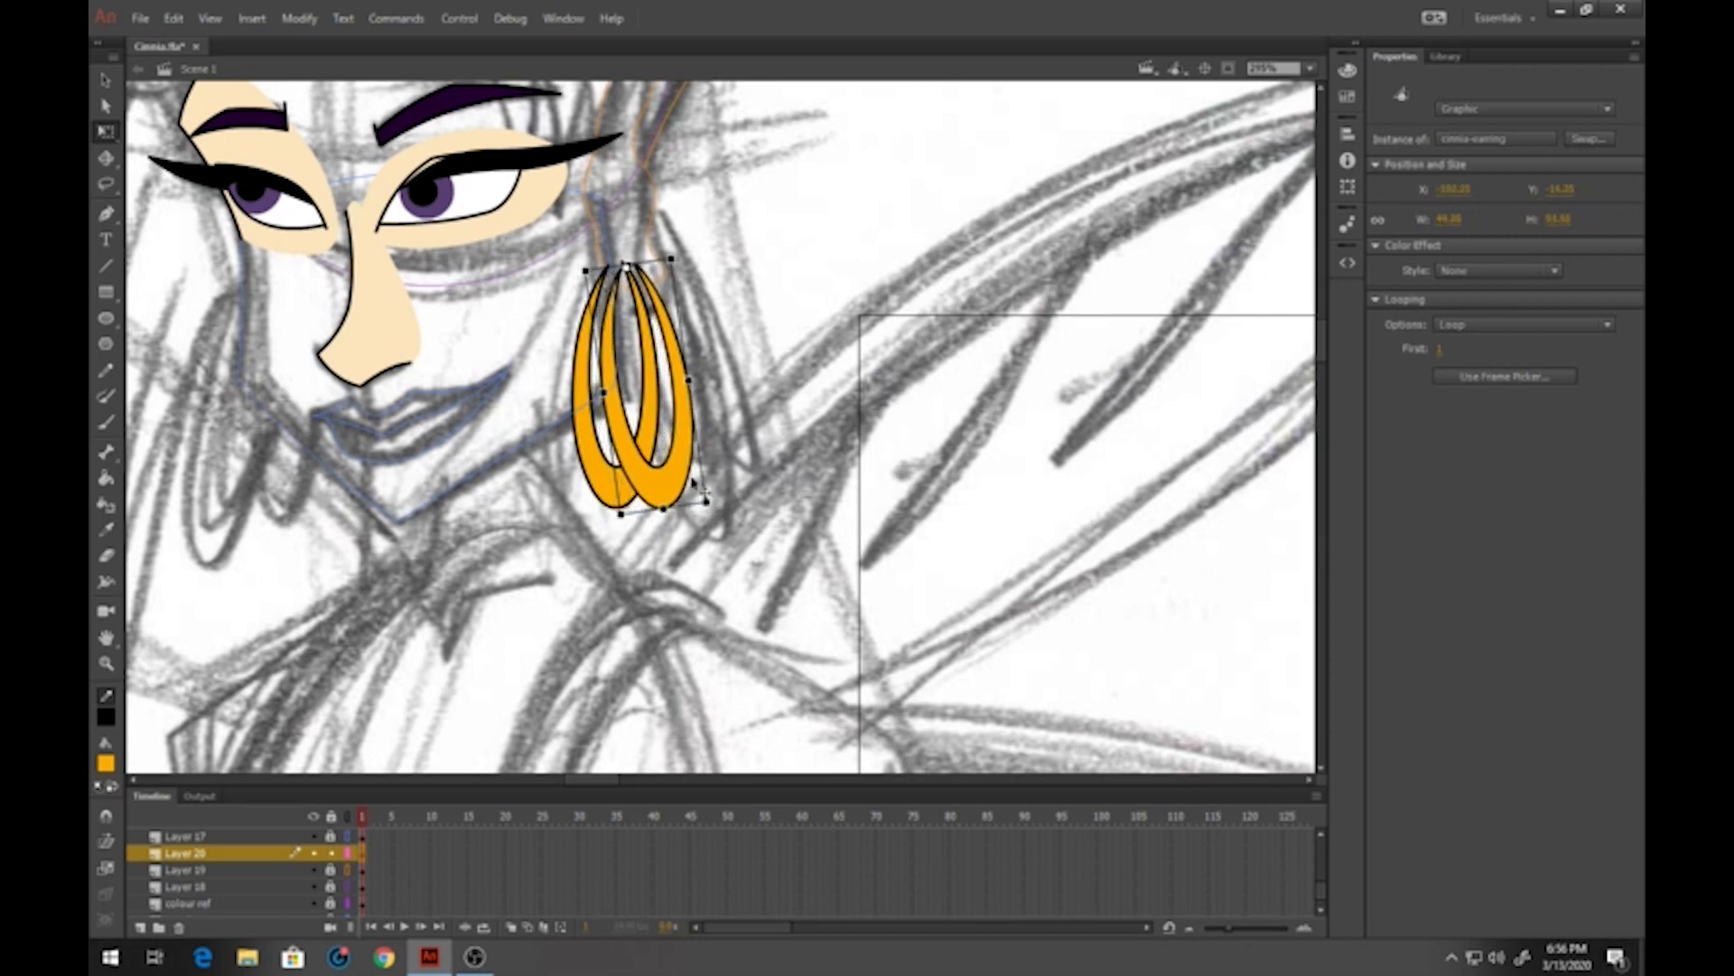
Send the rotated earring copy behind the original earring
right_click(671, 474)
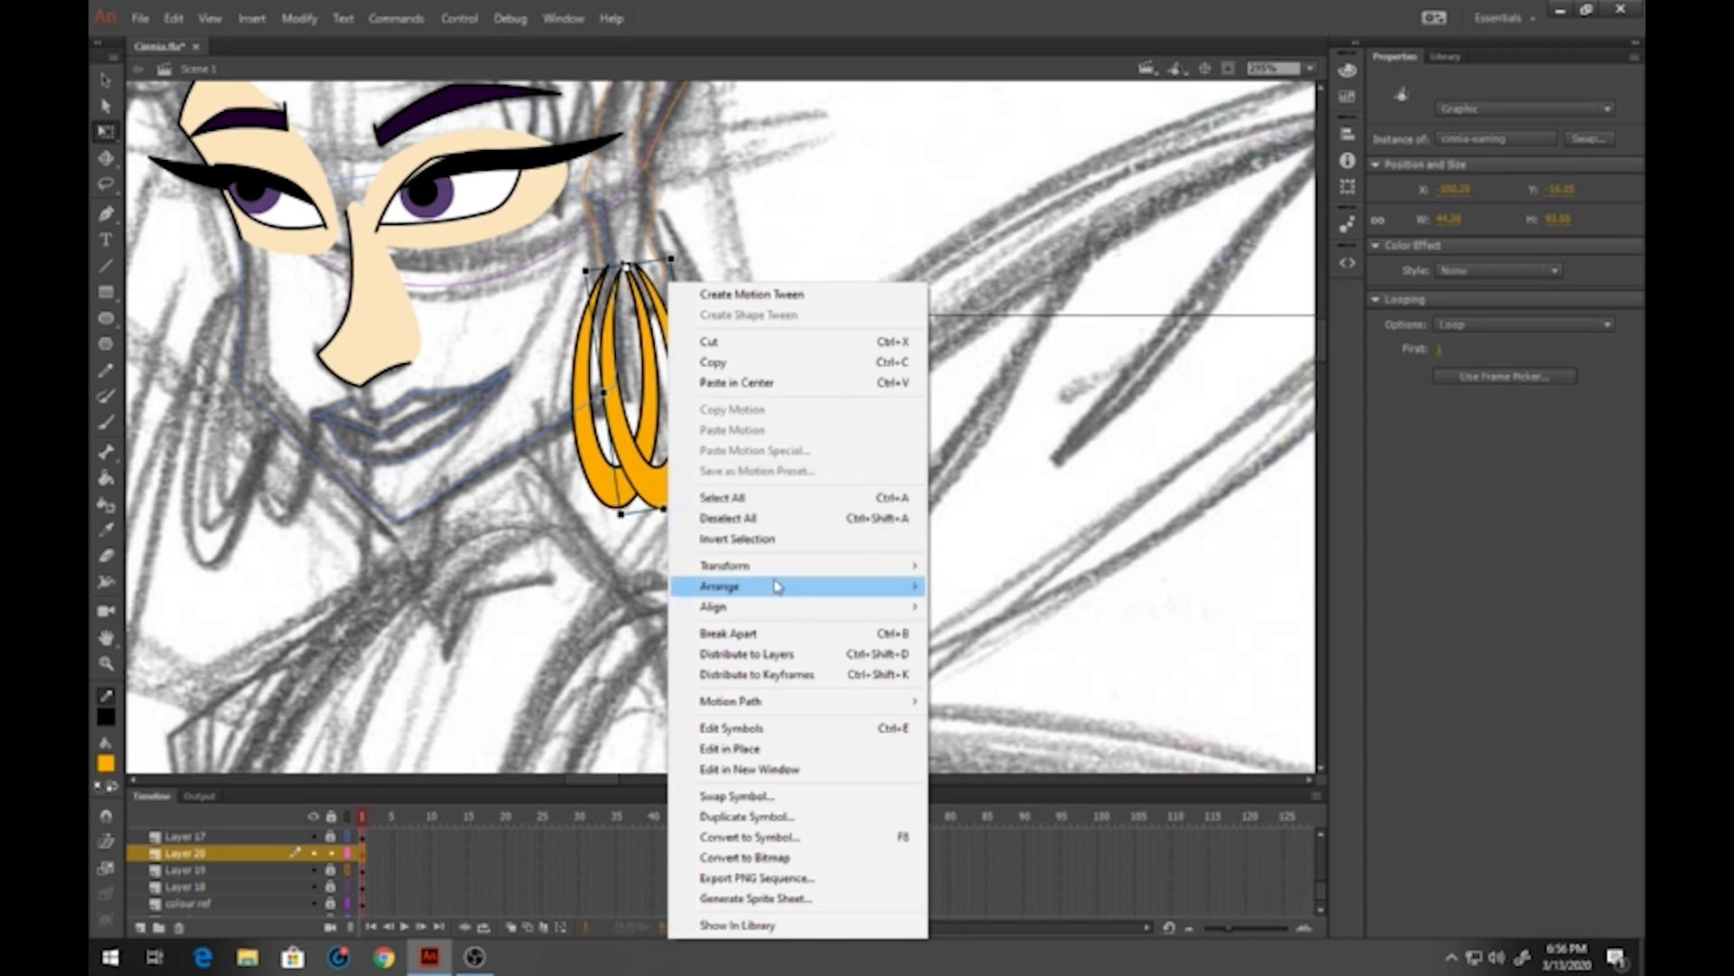
mouse_move(783, 586)
click(974, 646)
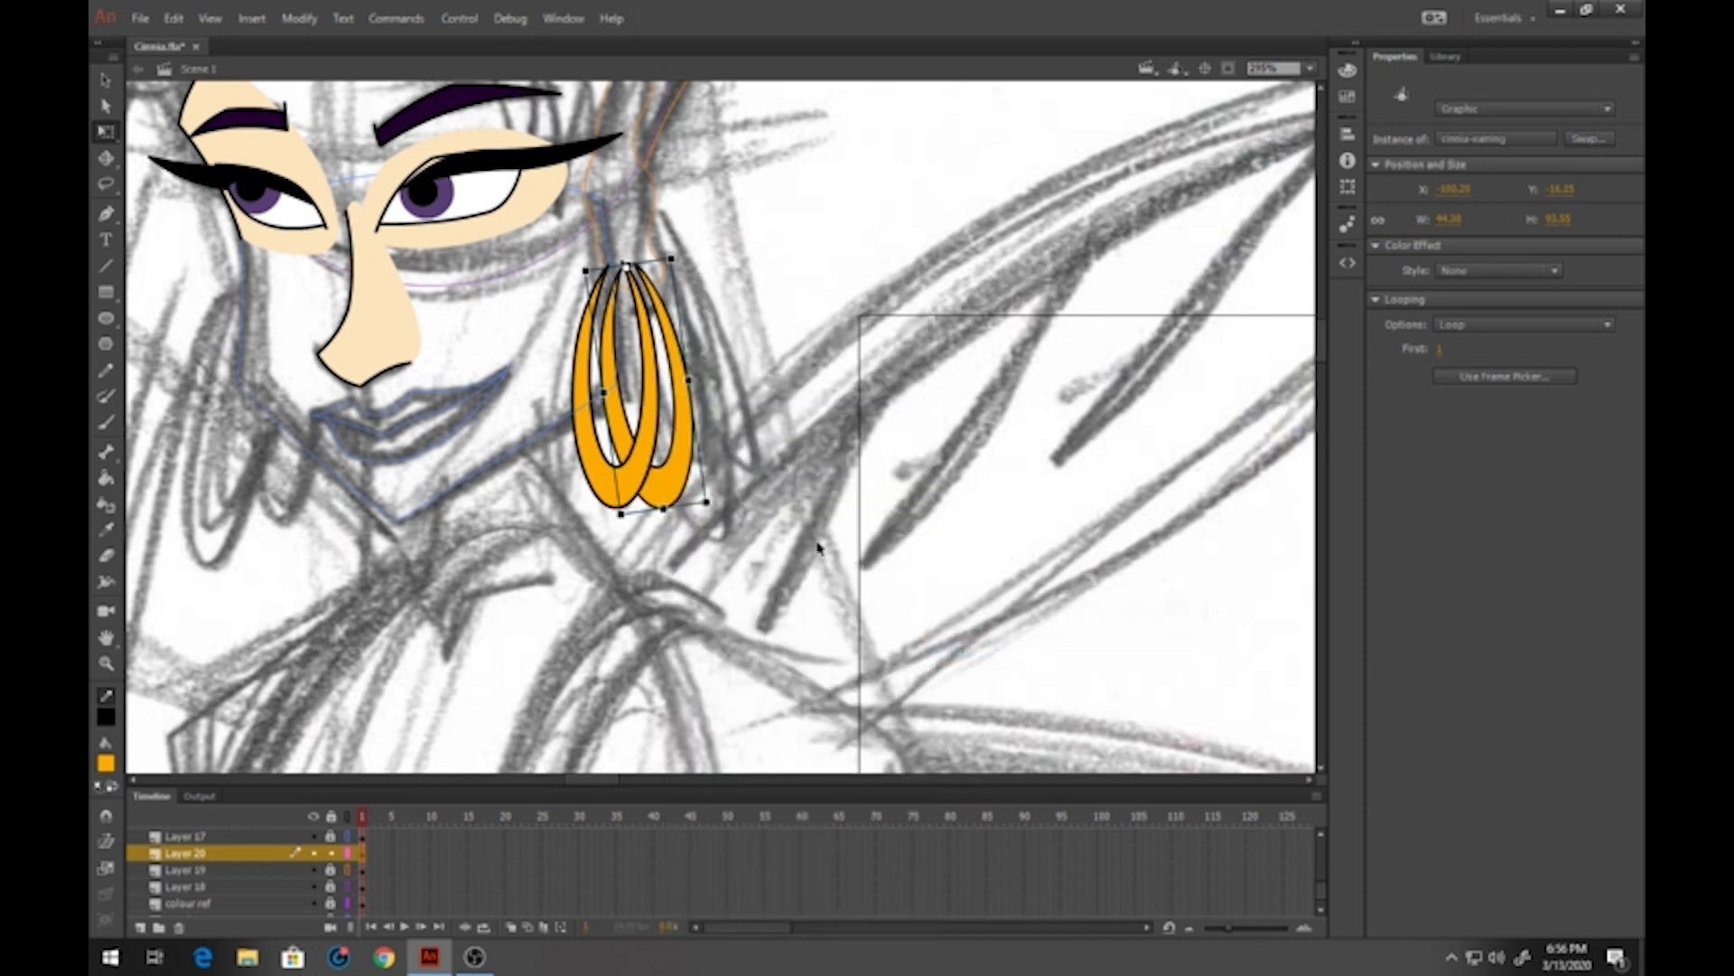
click(769, 398)
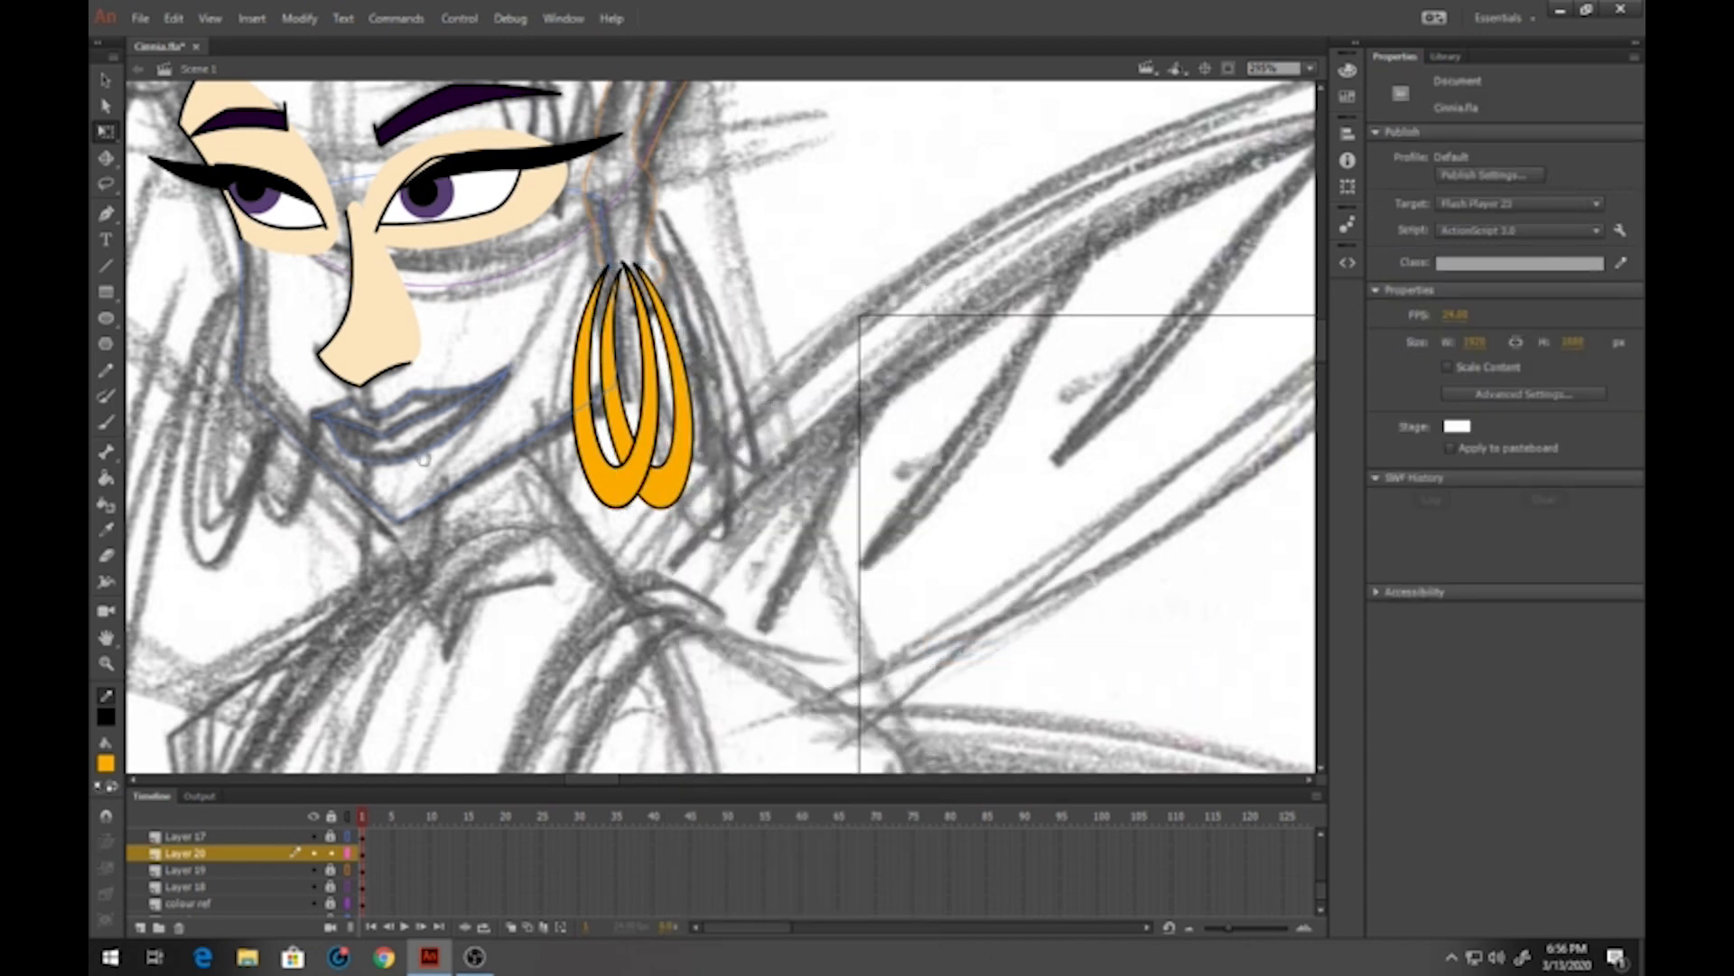
Lock Layer 20 and add a new layer directly above Layer 18
drag(496, 455, 742, 445)
drag(664, 505, 673, 723)
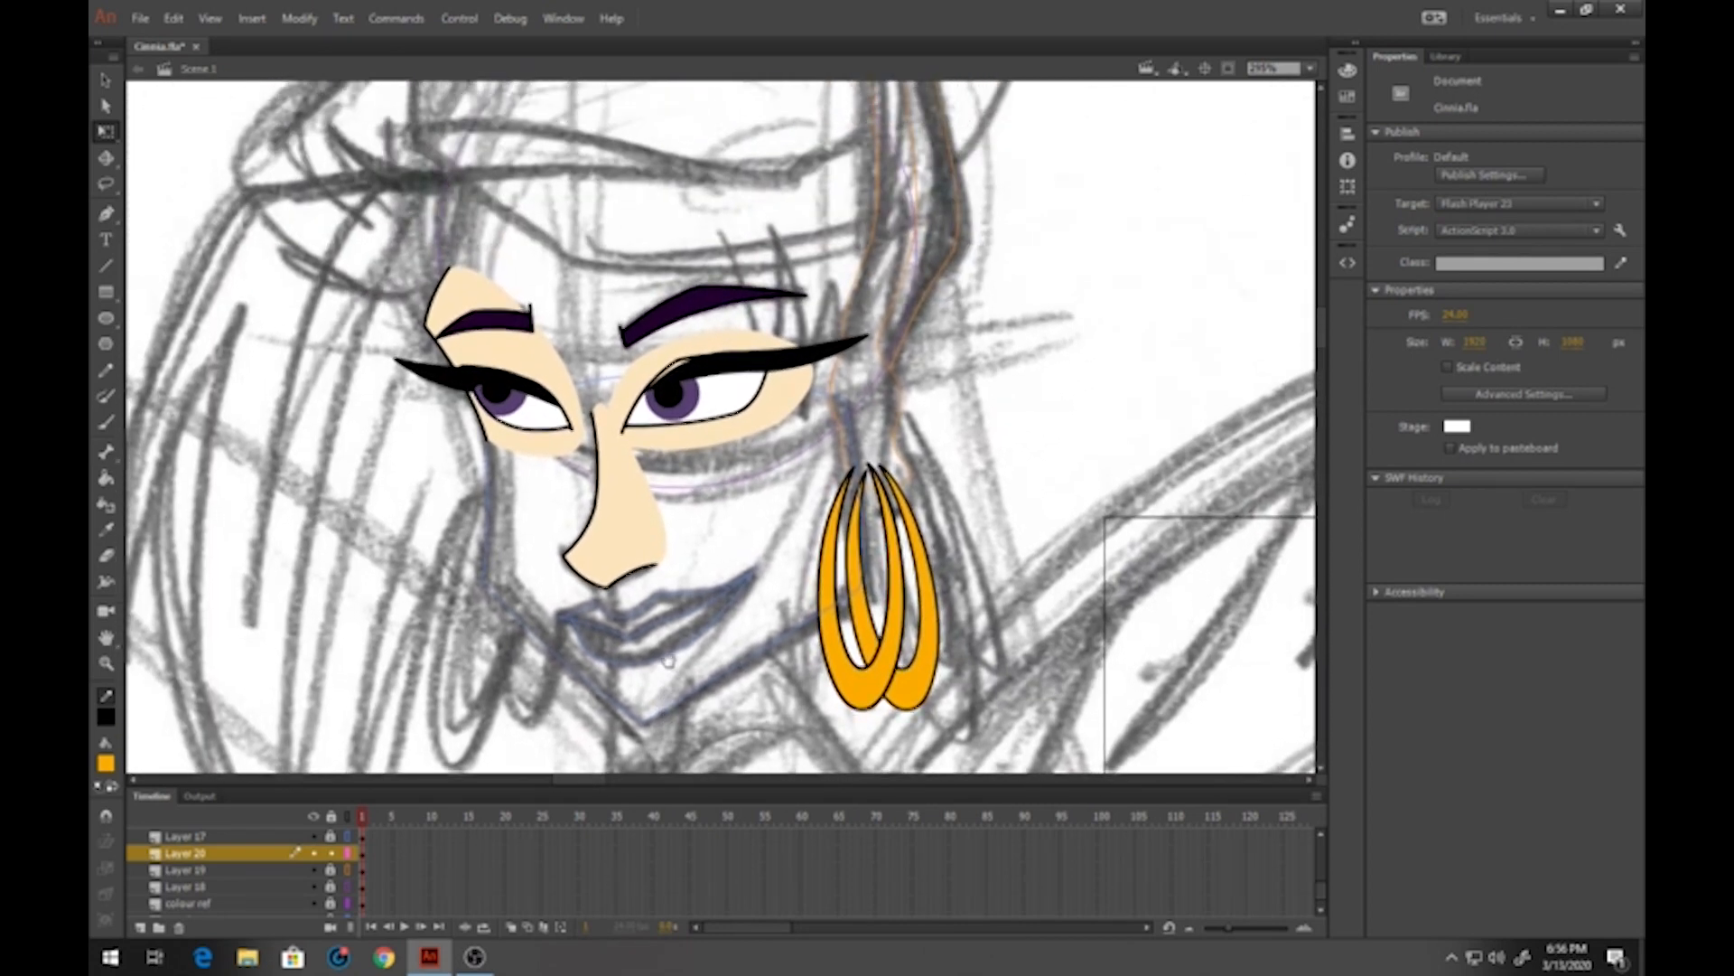
drag(716, 360, 701, 517)
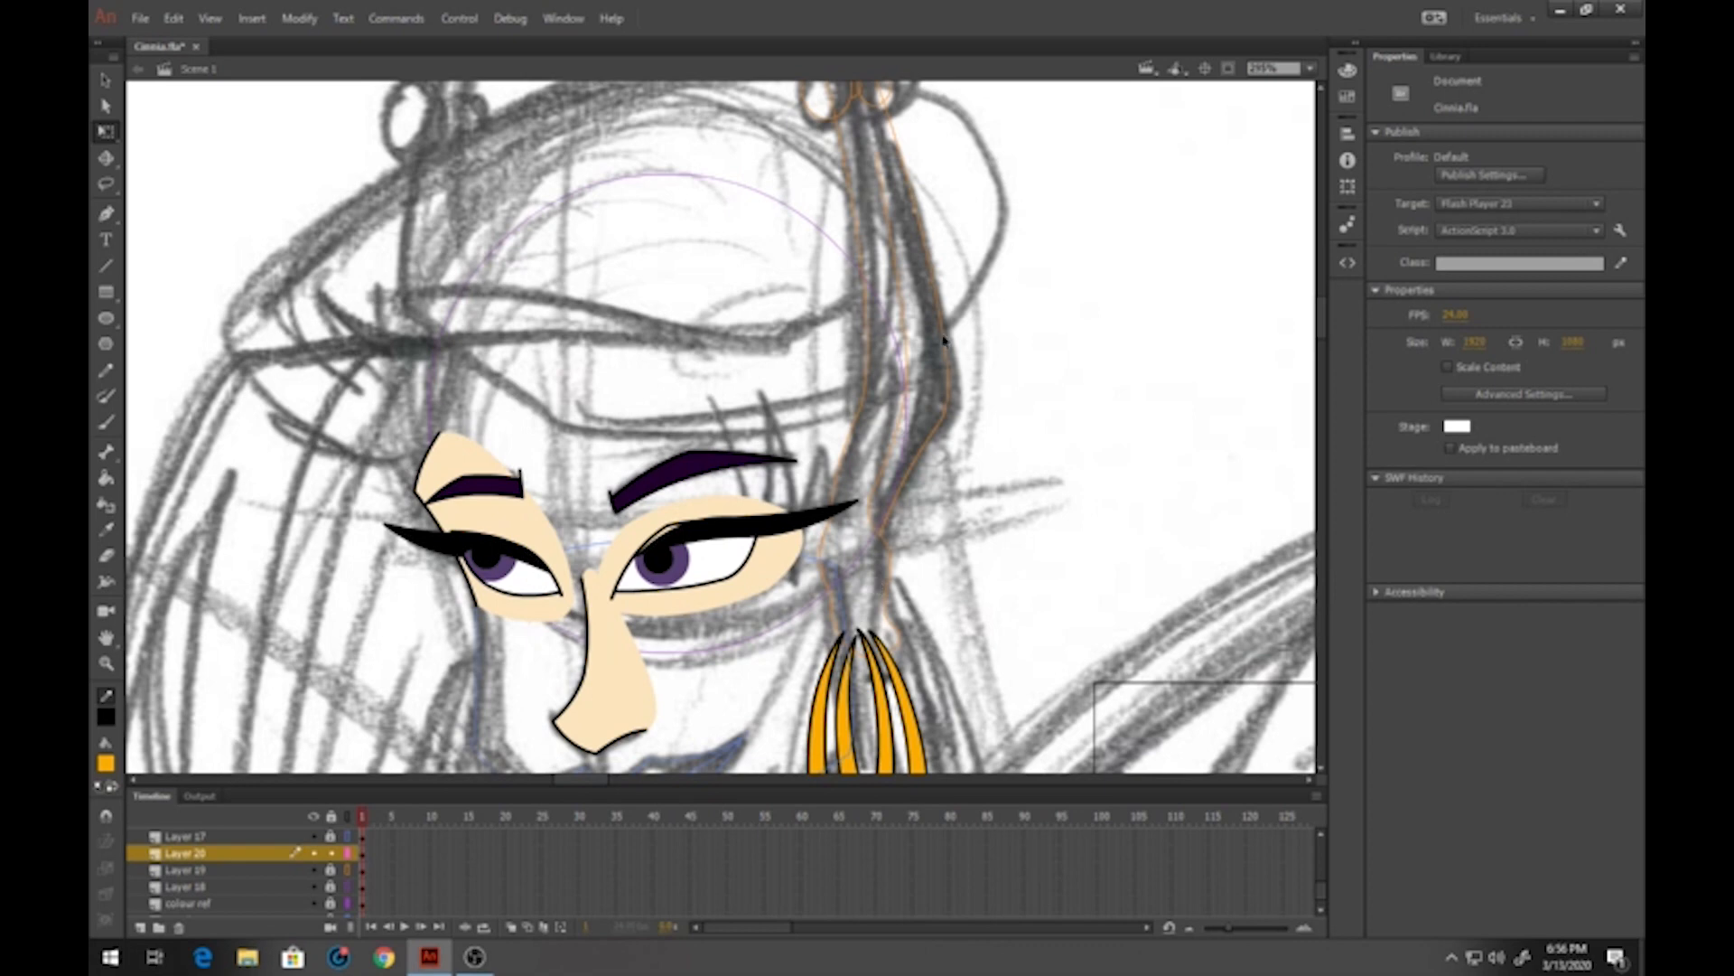
click(330, 854)
click(250, 889)
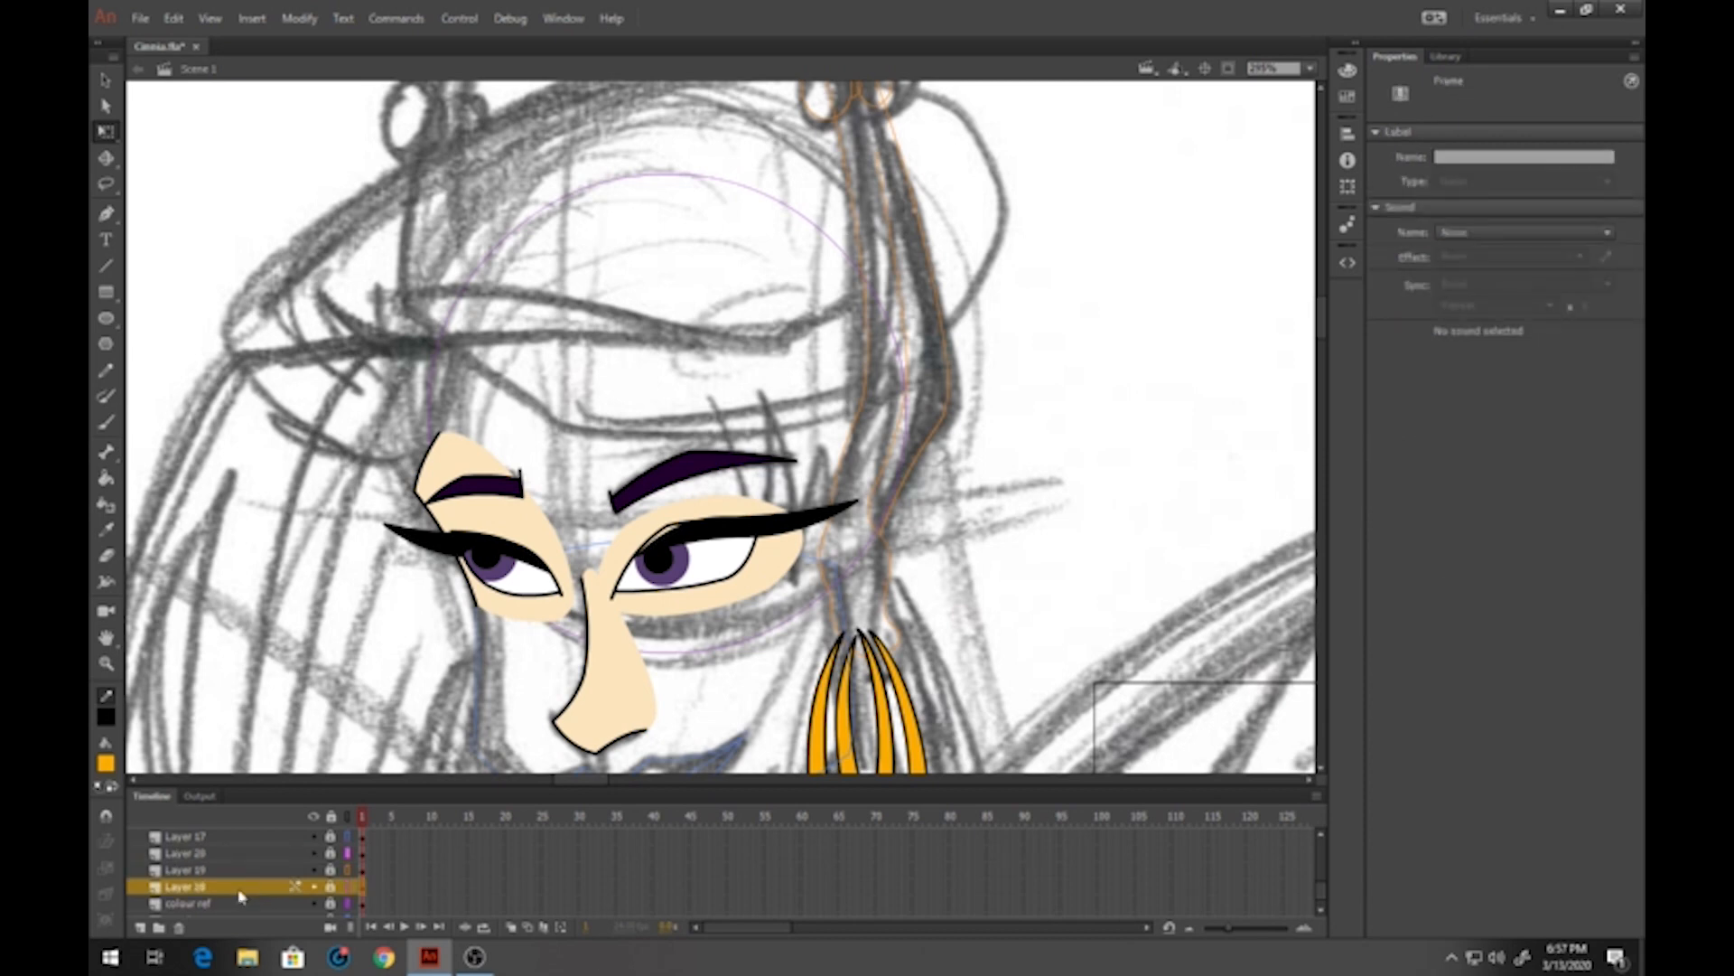
click(140, 929)
Trace the sketched beret with connected straight black lines, leaving the outline open at its narrow end
click(106, 266)
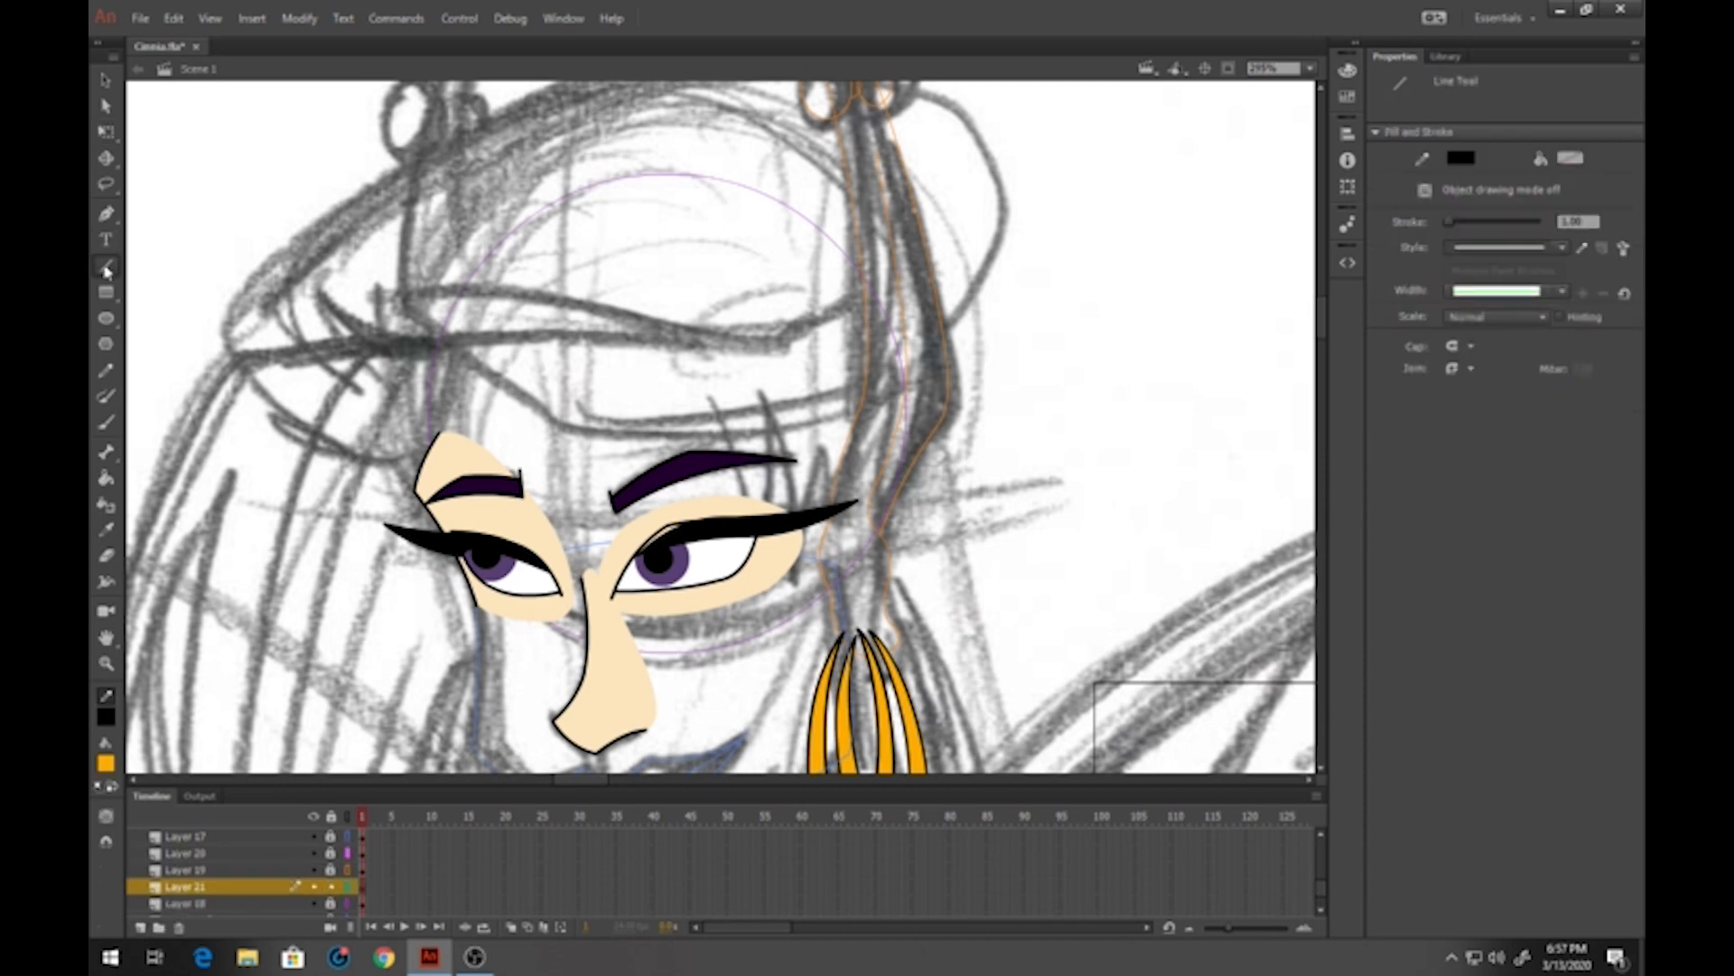
drag(546, 294, 585, 419)
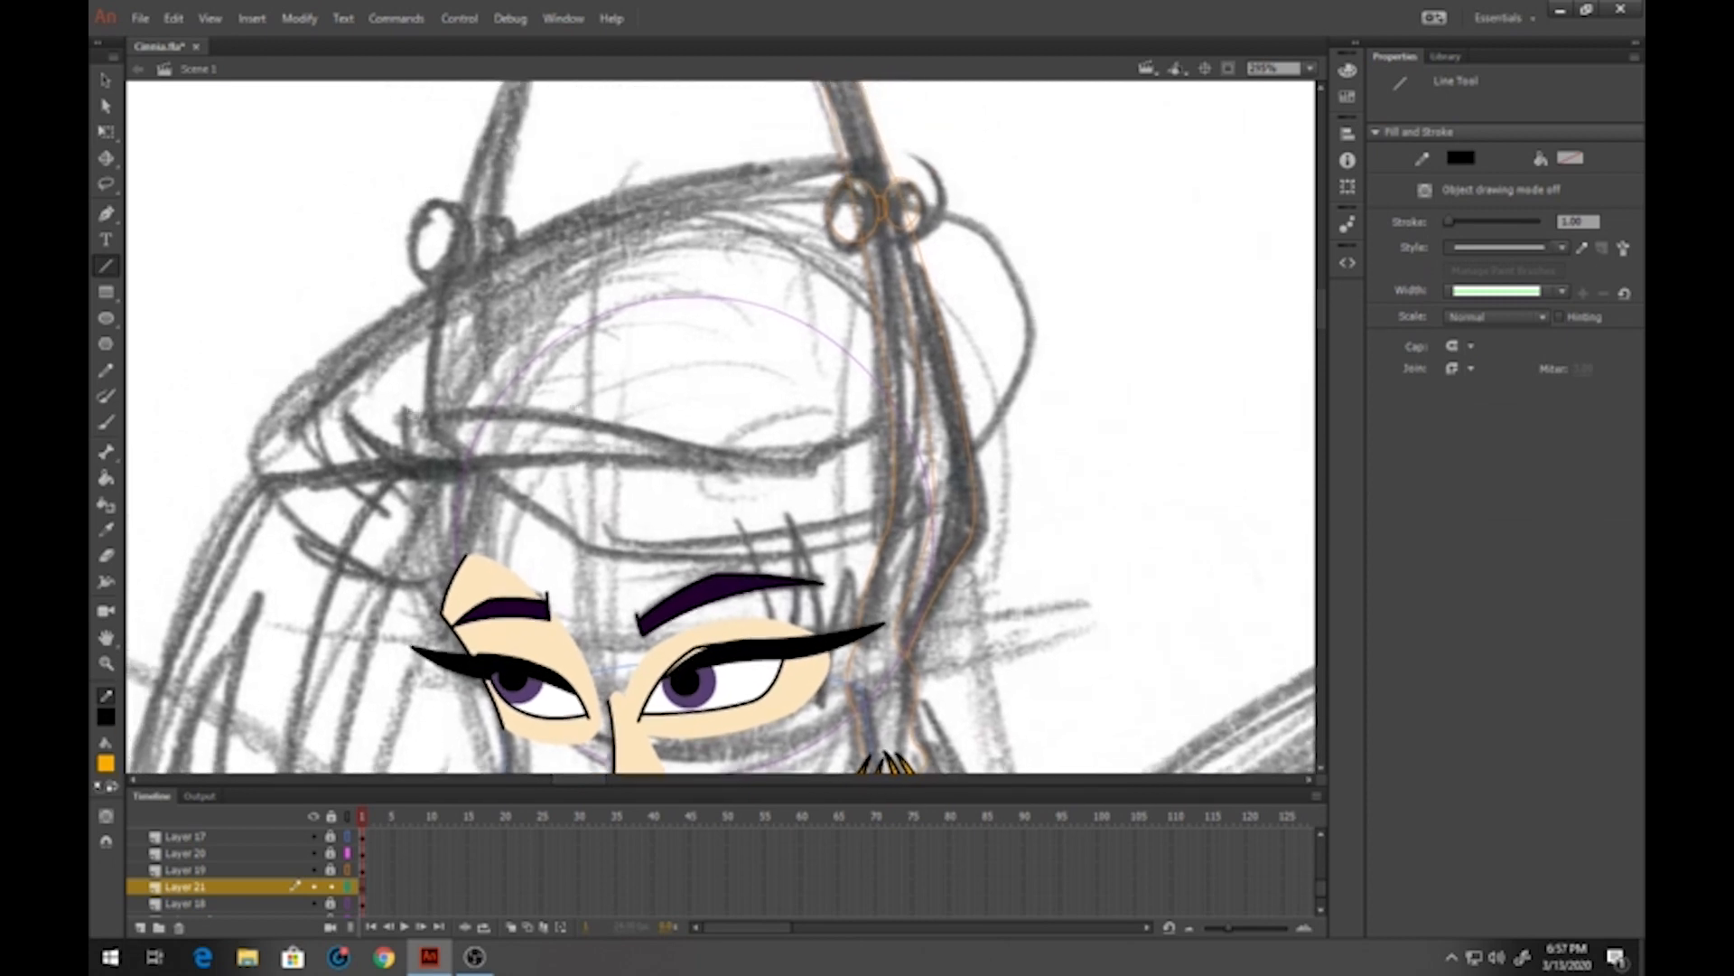
mouse_move(409, 414)
mouse_down()
mouse_move(644, 443)
mouse_move(840, 440)
mouse_move(1003, 373)
mouse_move(1000, 253)
mouse_move(851, 161)
mouse_move(520, 237)
mouse_move(400, 308)
mouse_up()
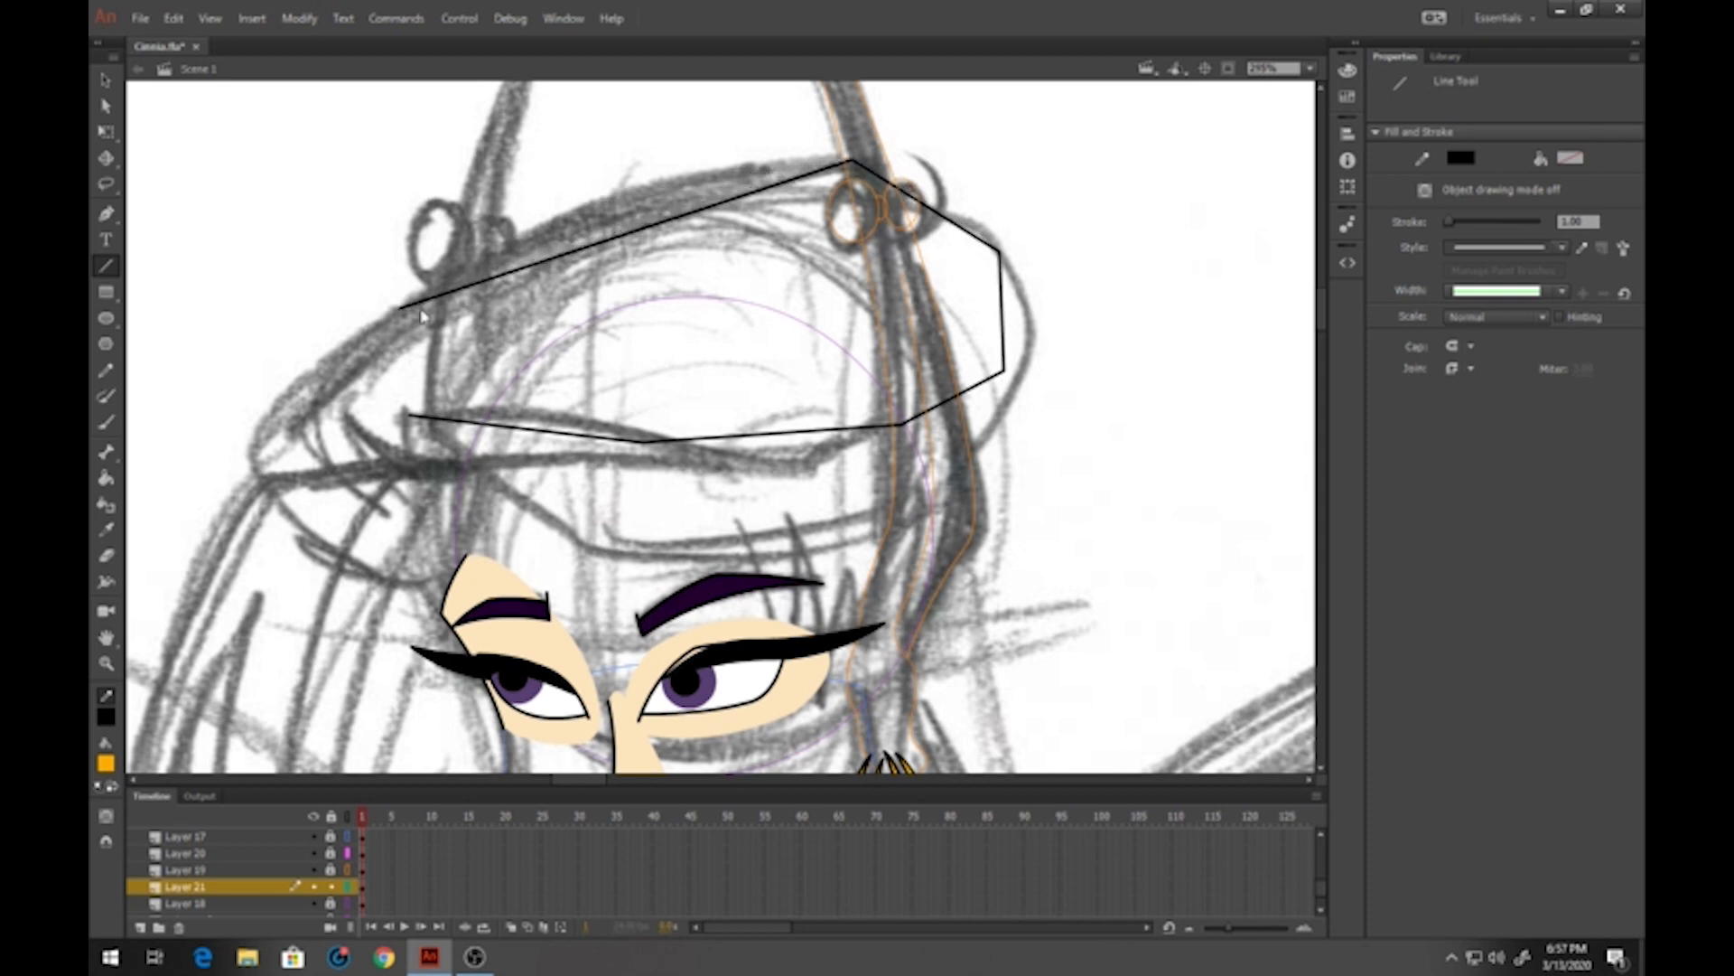
Bend the beret's straight lines into smooth curves and adjust their corner and end points to follow the sketch
click(106, 80)
drag(575, 252, 561, 224)
drag(566, 438, 569, 423)
drag(717, 442, 709, 471)
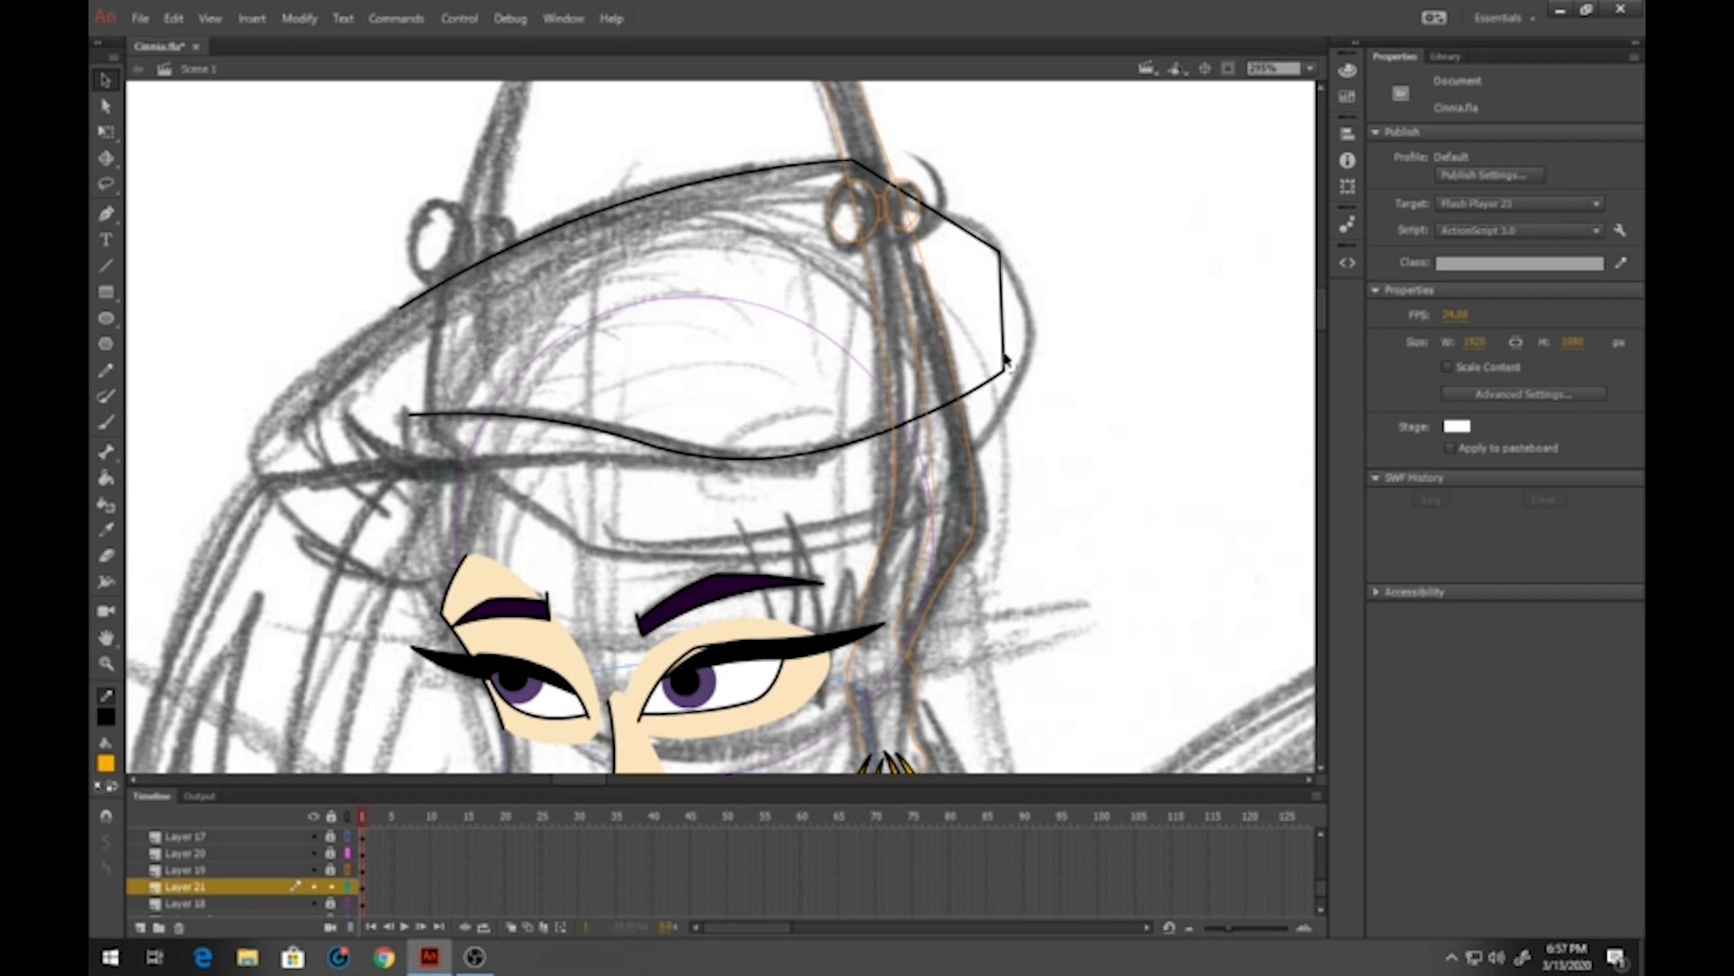
drag(1004, 359, 1041, 368)
drag(939, 227, 971, 216)
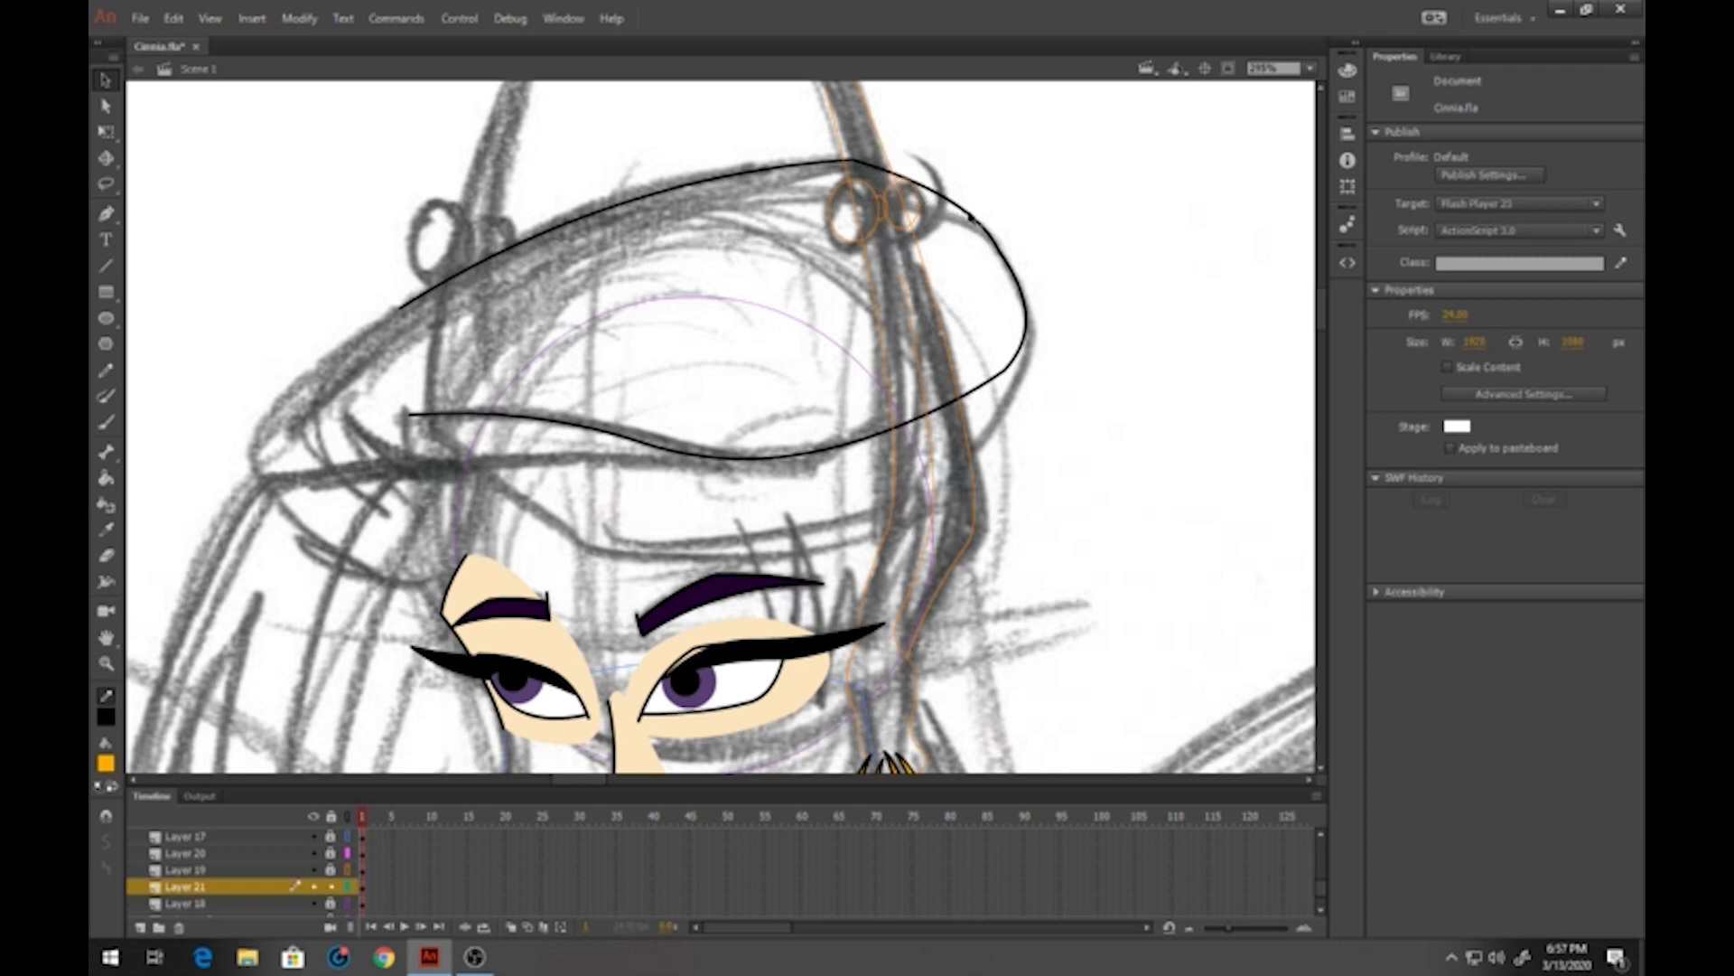
drag(852, 162, 833, 173)
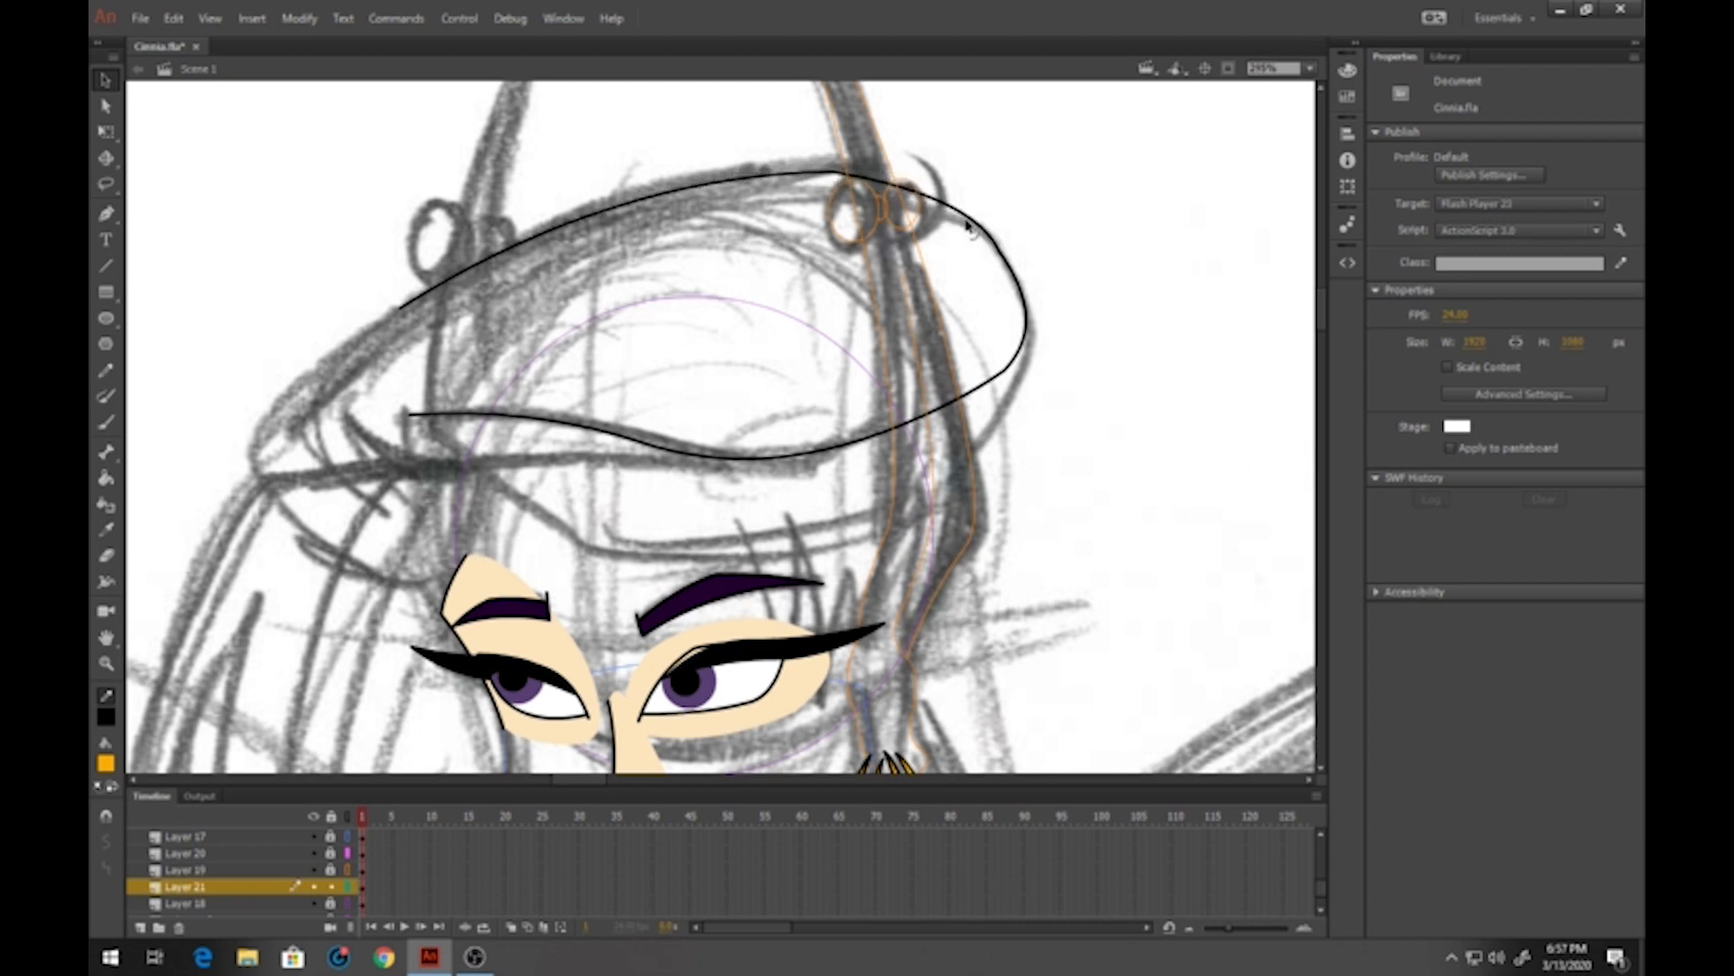
drag(966, 216, 962, 221)
drag(668, 198, 695, 179)
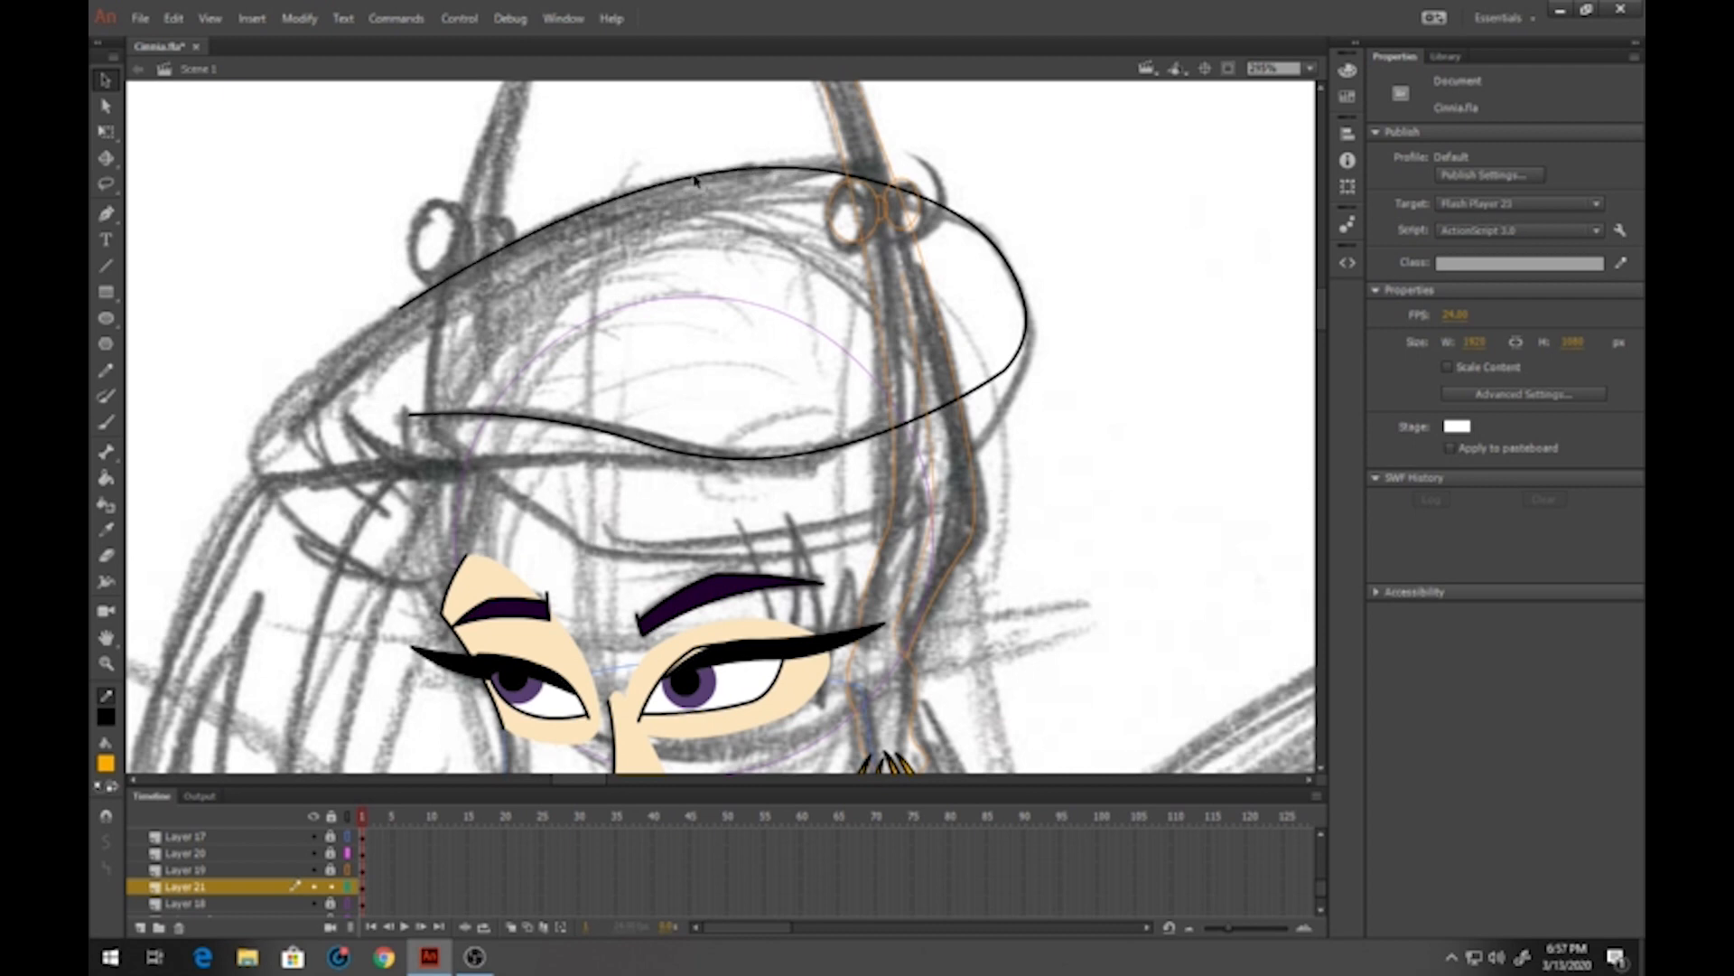
drag(522, 415, 386, 435)
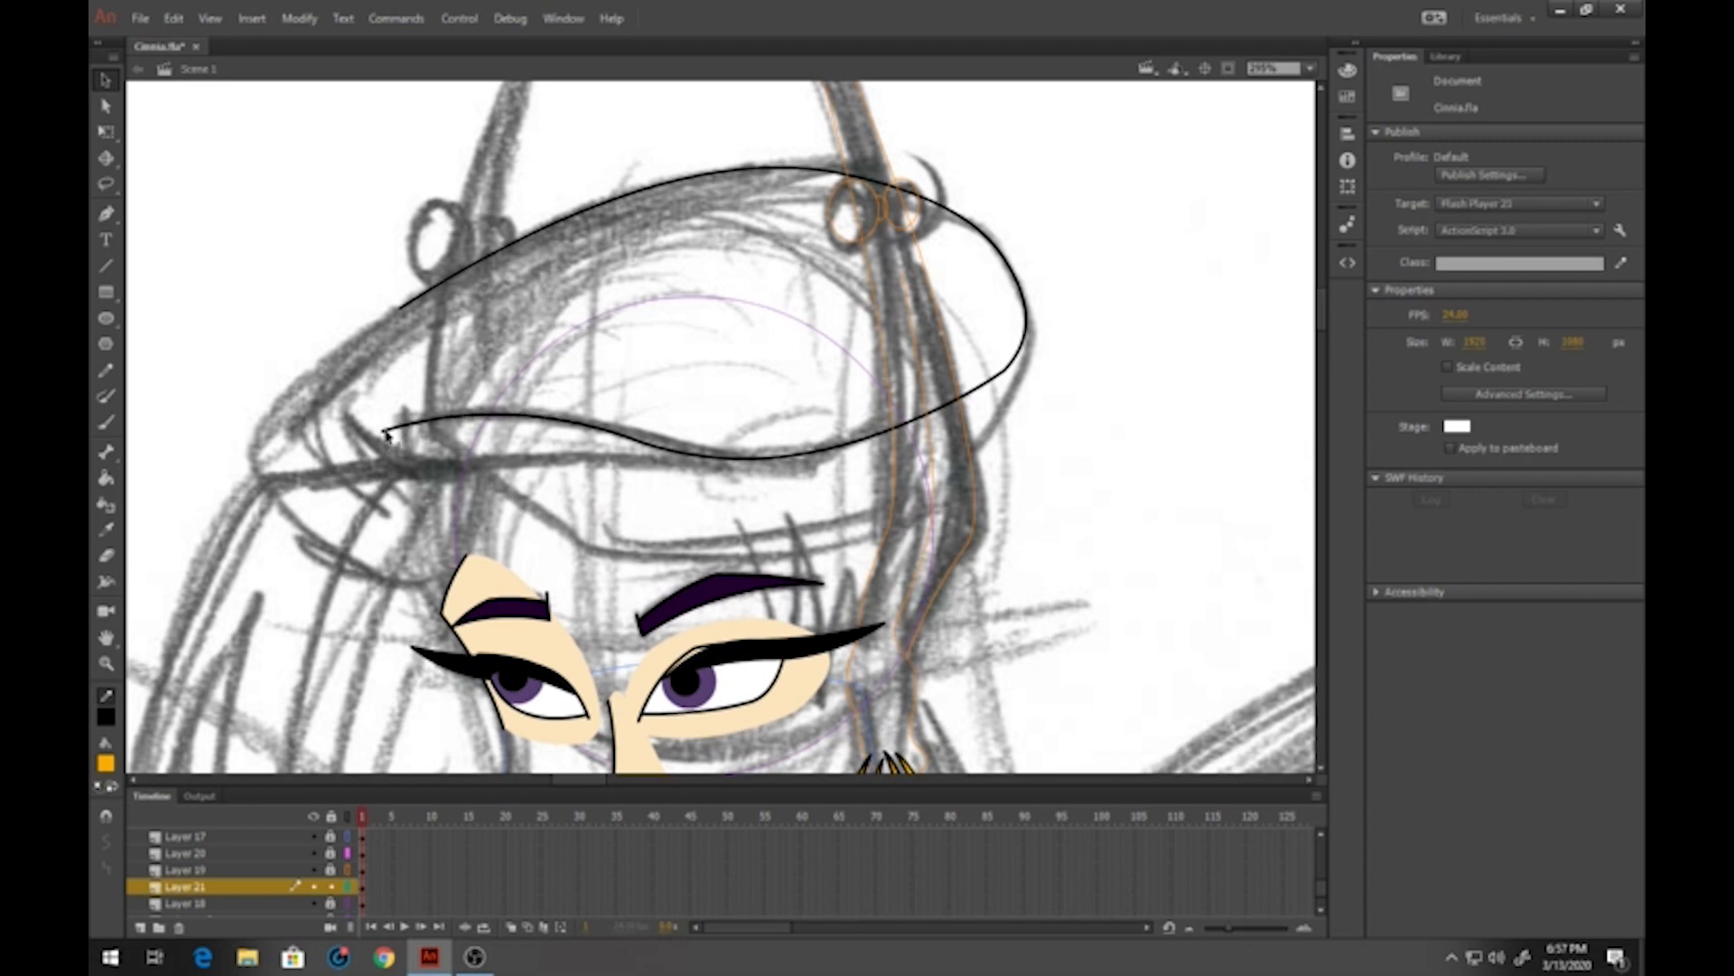
Set the stroke colour to red and draw a line across the open end of the beret outline
click(106, 266)
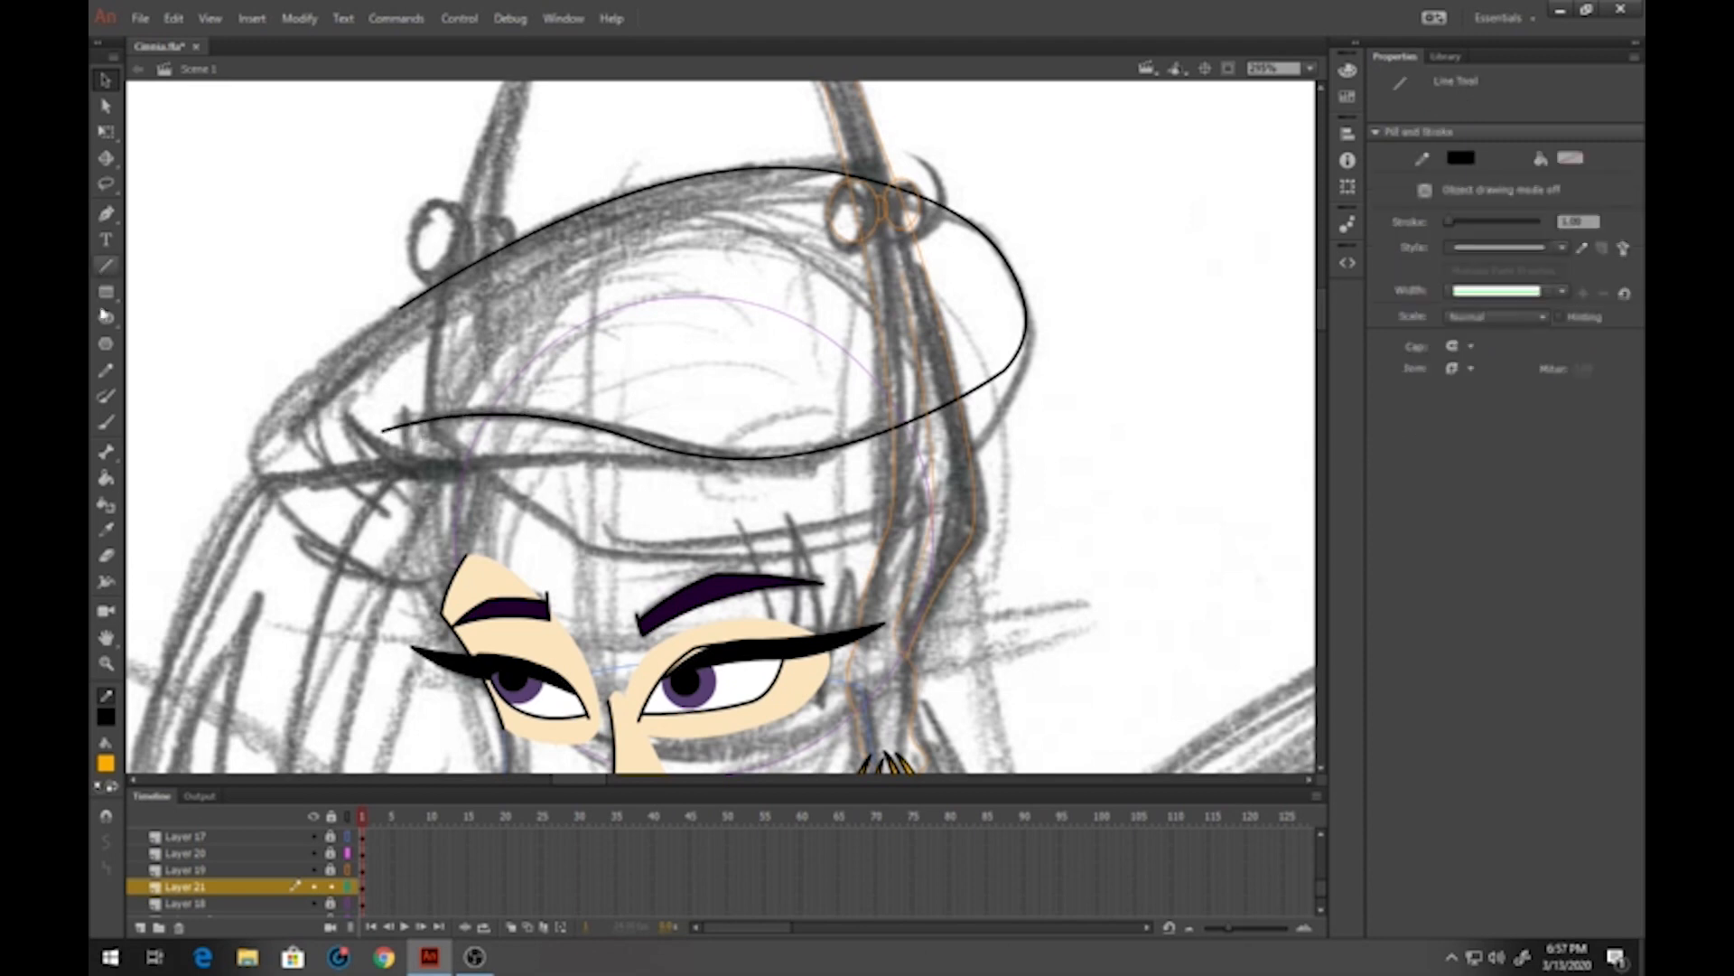
click(105, 718)
click(176, 612)
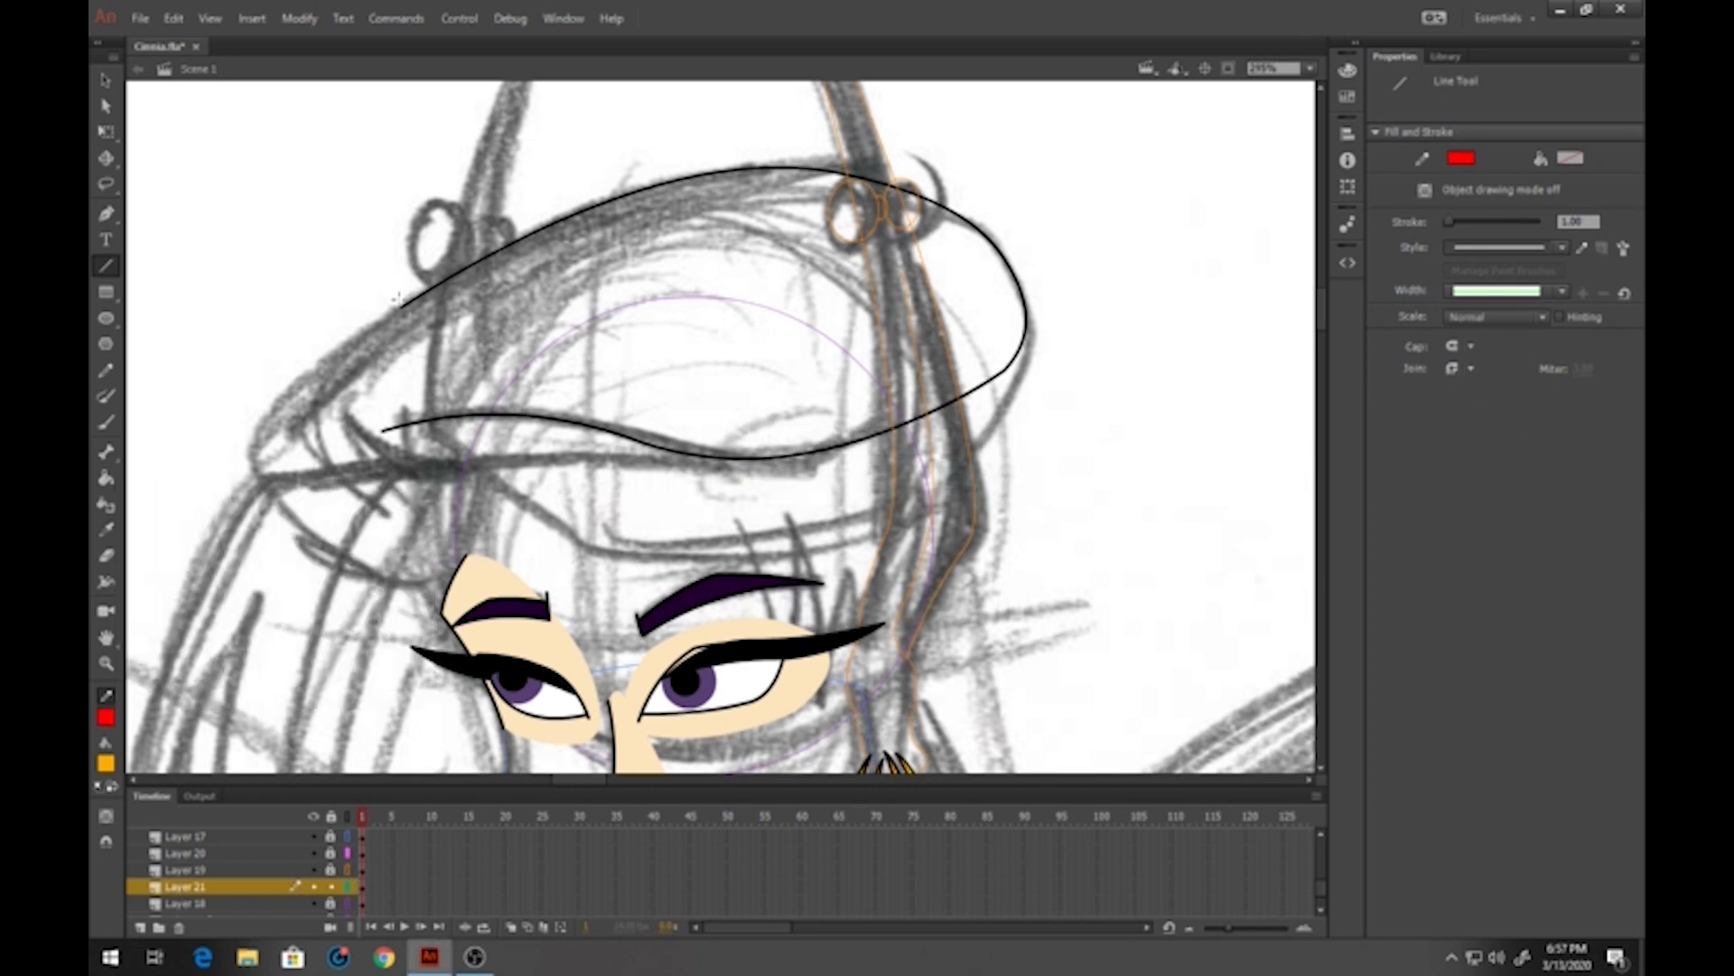
drag(398, 300, 381, 464)
Sample the dark green of the beret in the coloured reference and fill the closed beret outline with it
scroll(505, 493, down, 6)
drag(252, 415, 804, 448)
drag(194, 509, 660, 425)
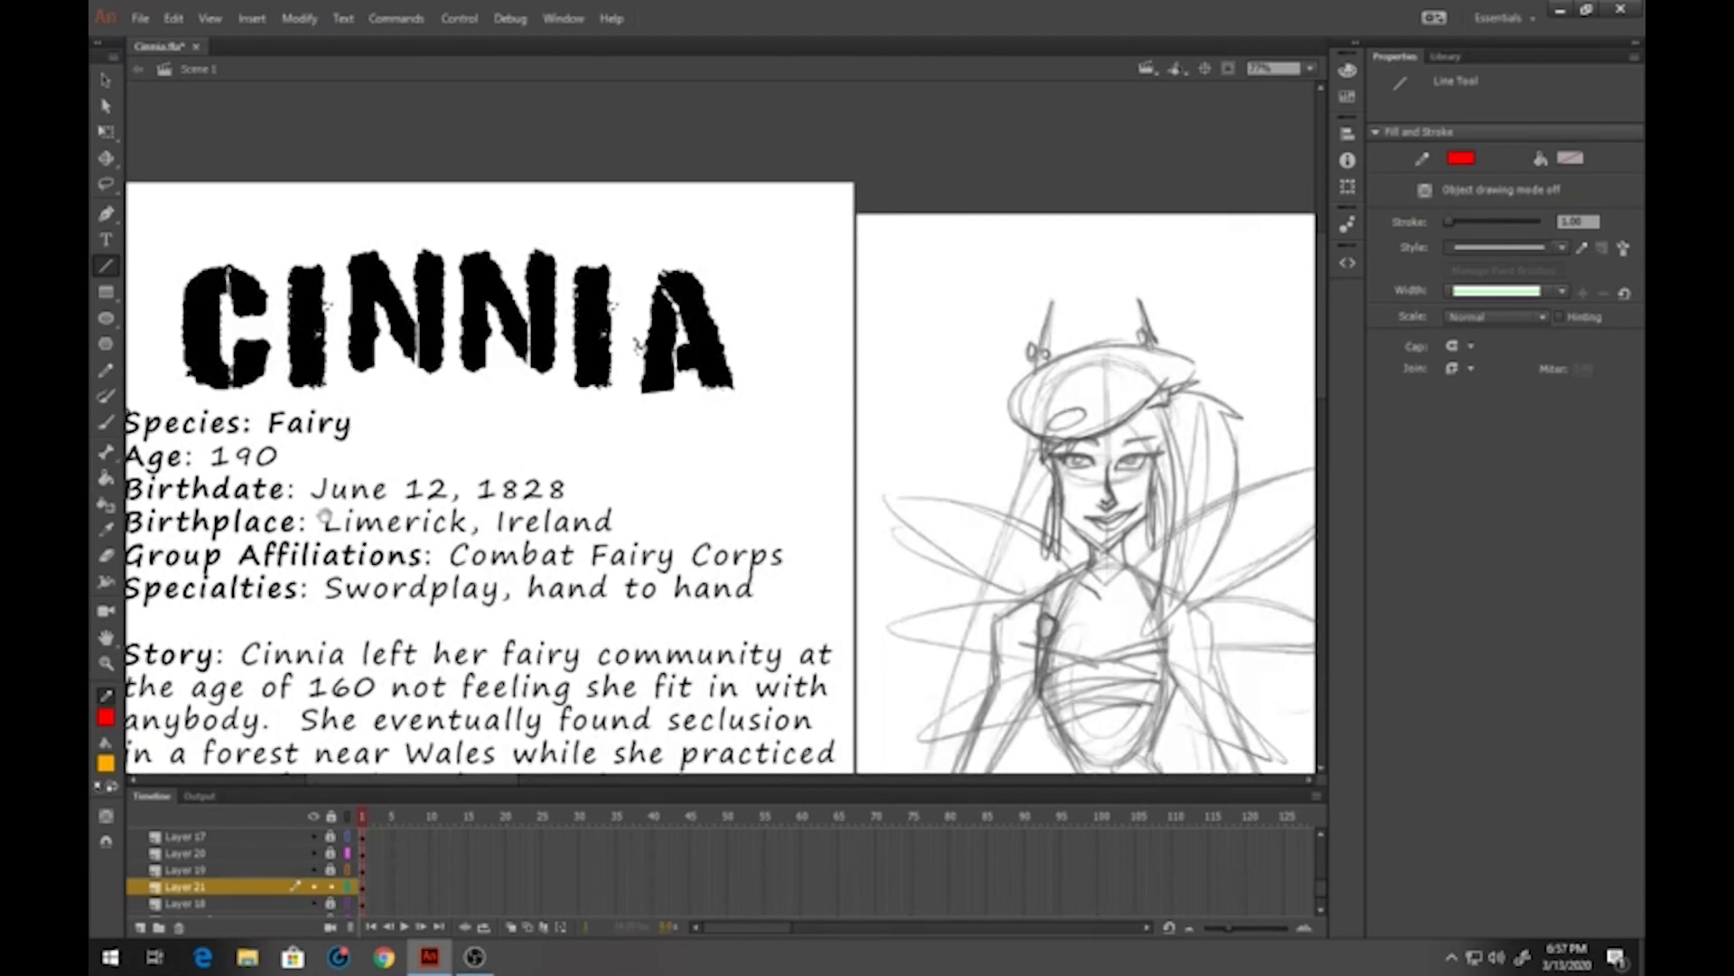
drag(325, 516, 788, 512)
scroll(282, 383, up, 4)
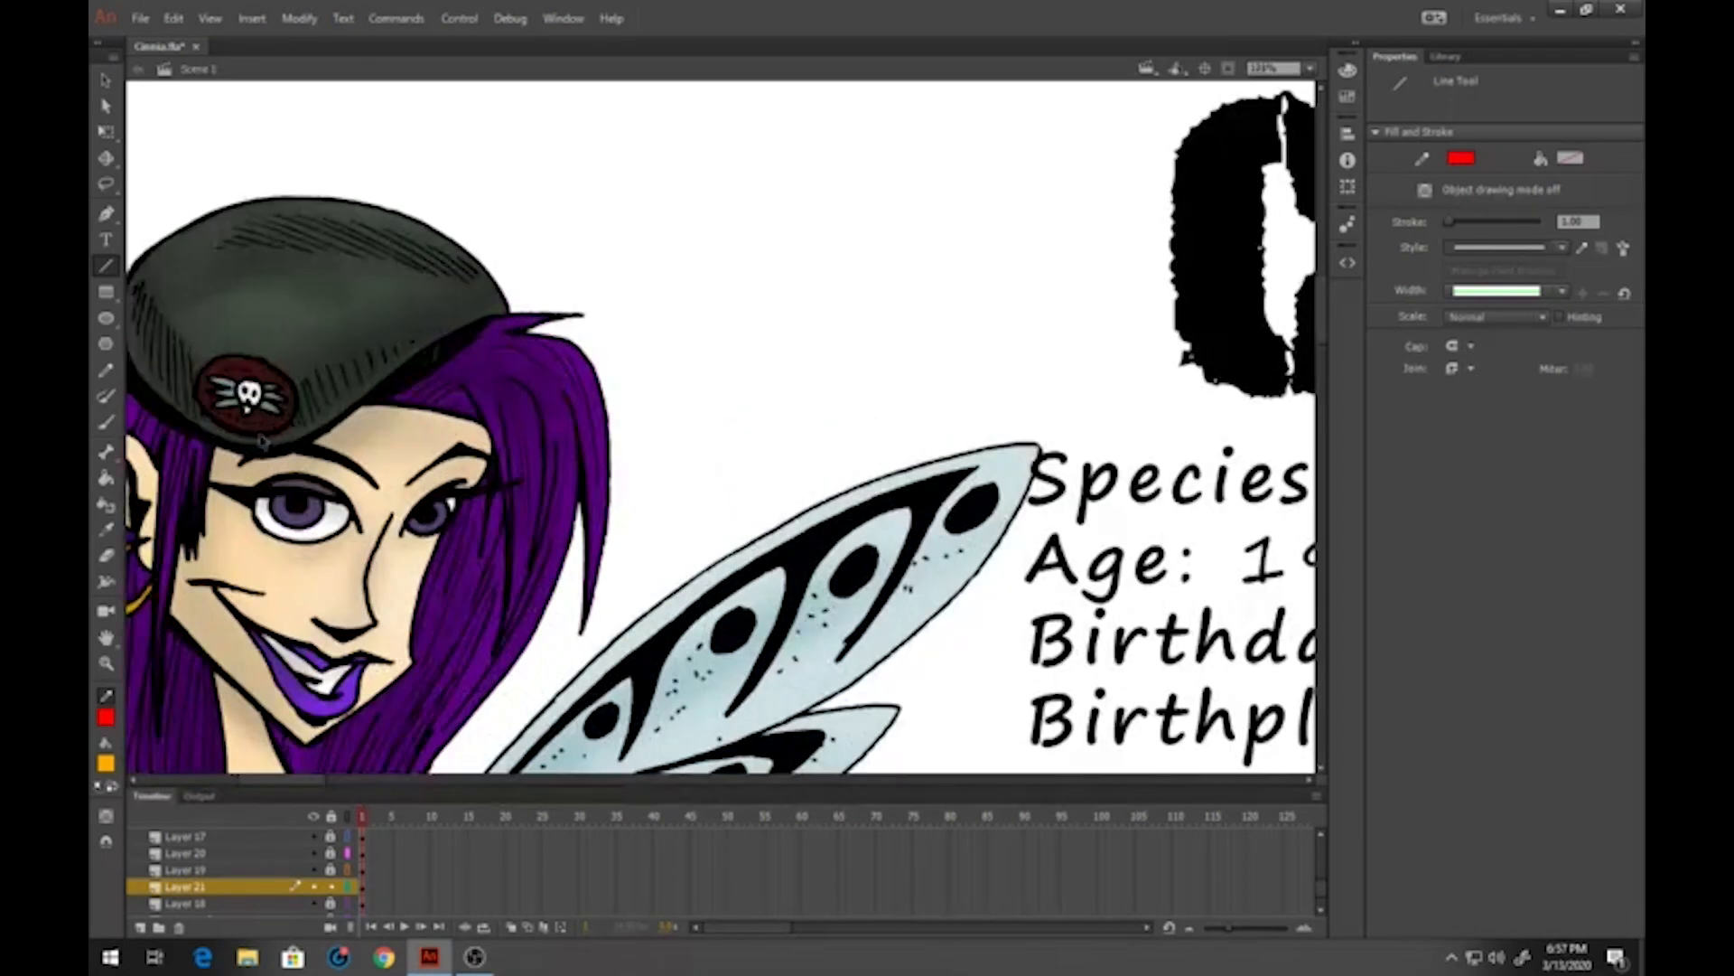
click(107, 762)
click(282, 305)
drag(782, 386, 482, 411)
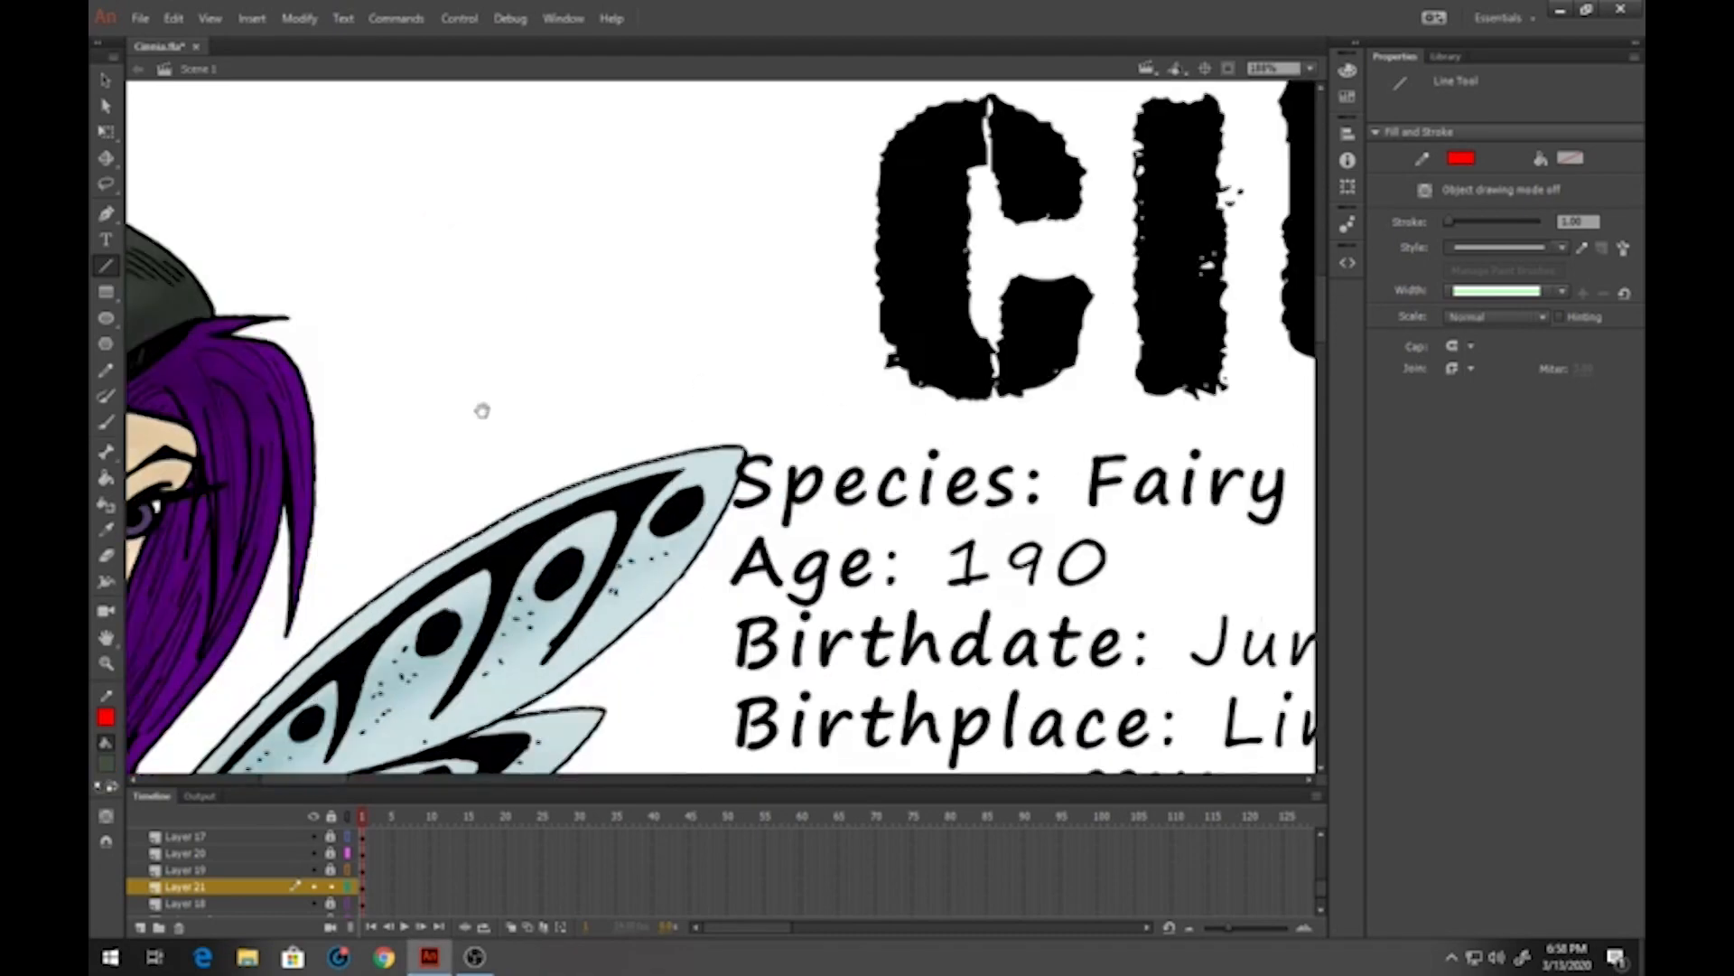
drag(1145, 466, 495, 434)
mouse_move(1089, 488)
mouse_down()
mouse_move(452, 471)
mouse_move(476, 457)
mouse_up()
drag(741, 343, 317, 341)
key(k)
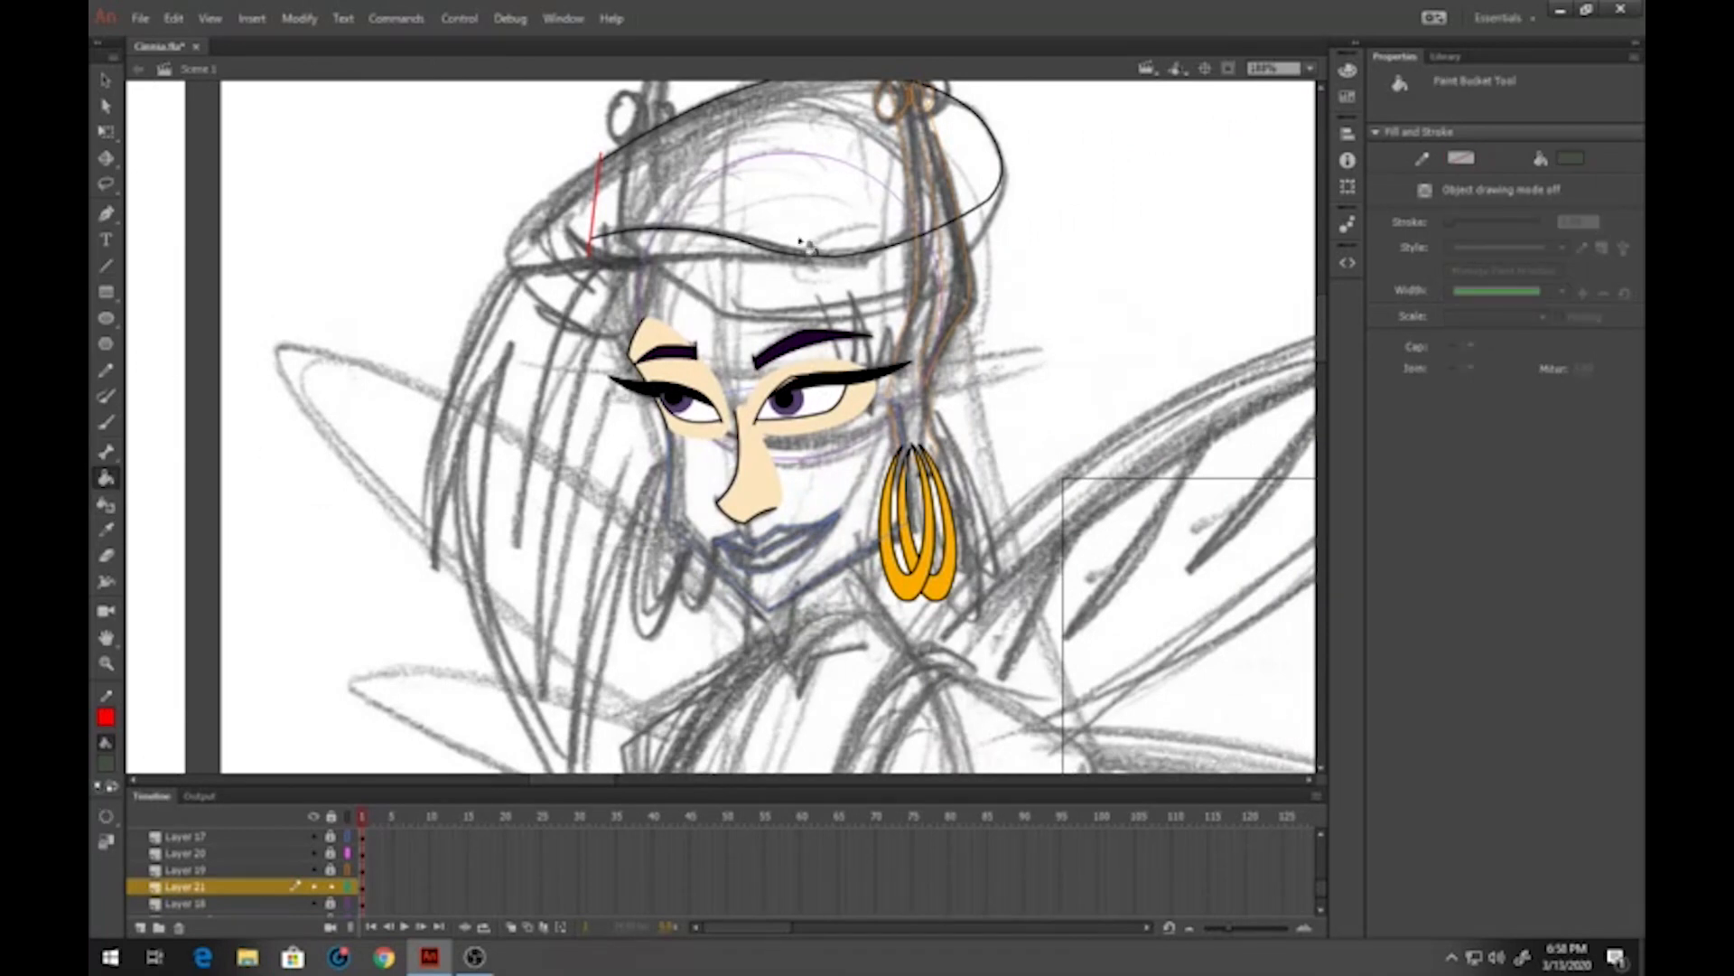
click(804, 243)
Delete the red line closing the beret and curve the fill's open edge slightly outward
drag(516, 145, 484, 387)
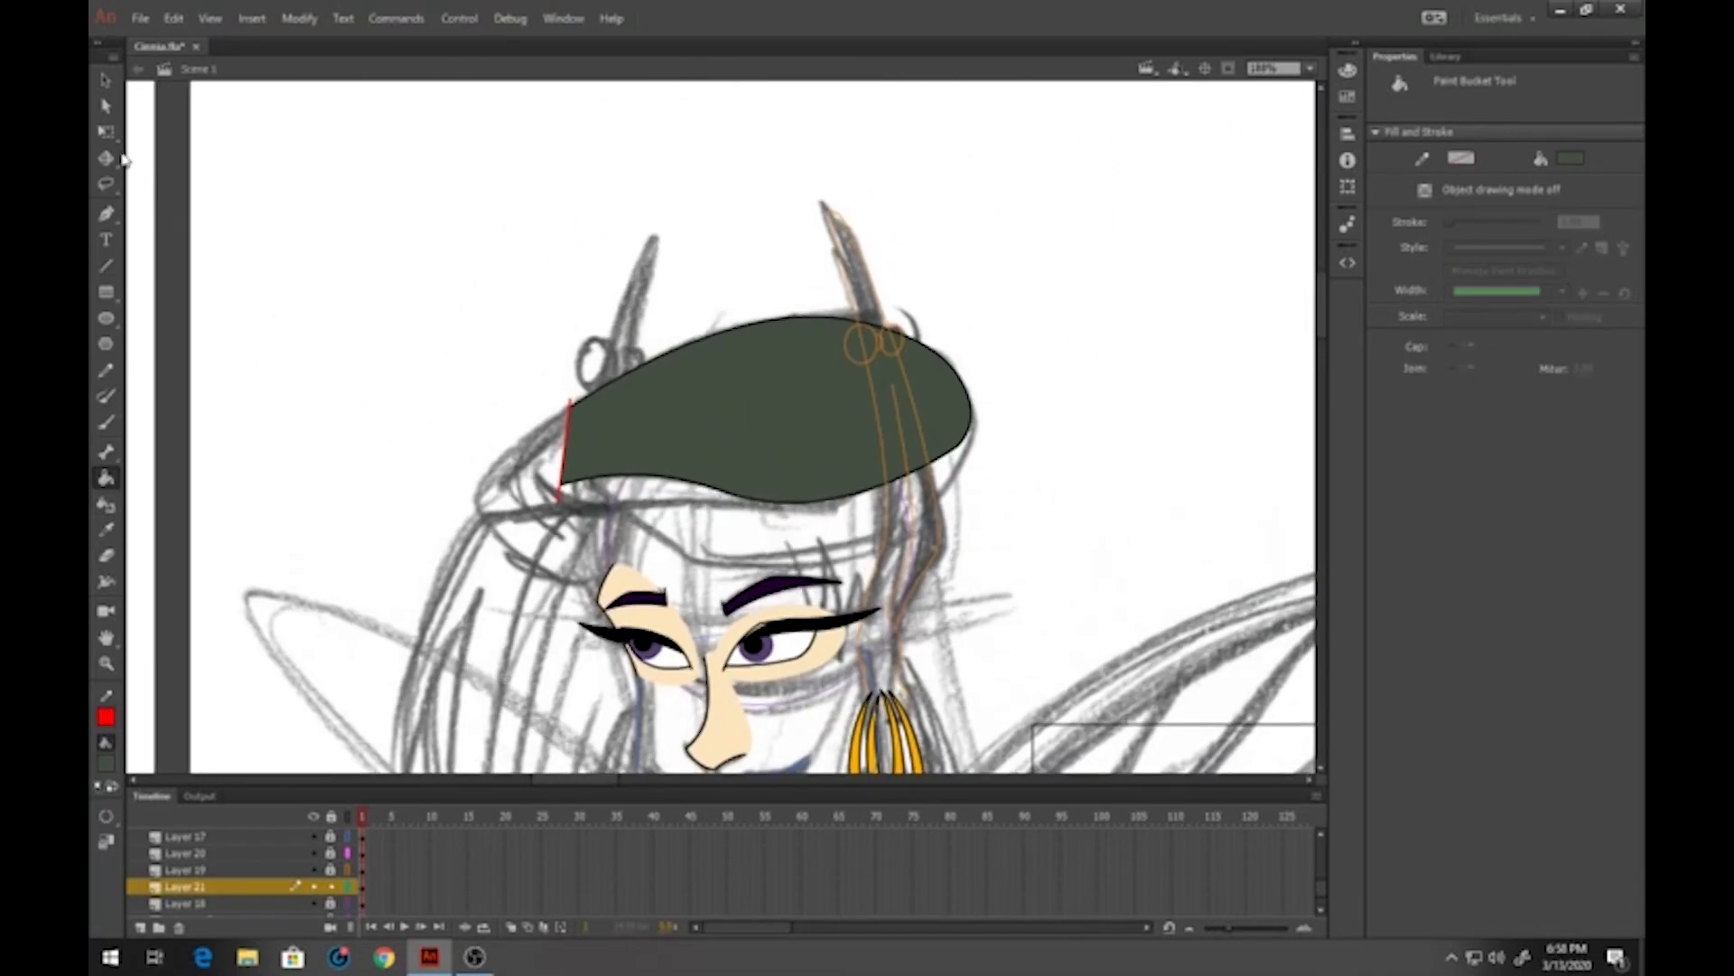
click(105, 80)
click(571, 461)
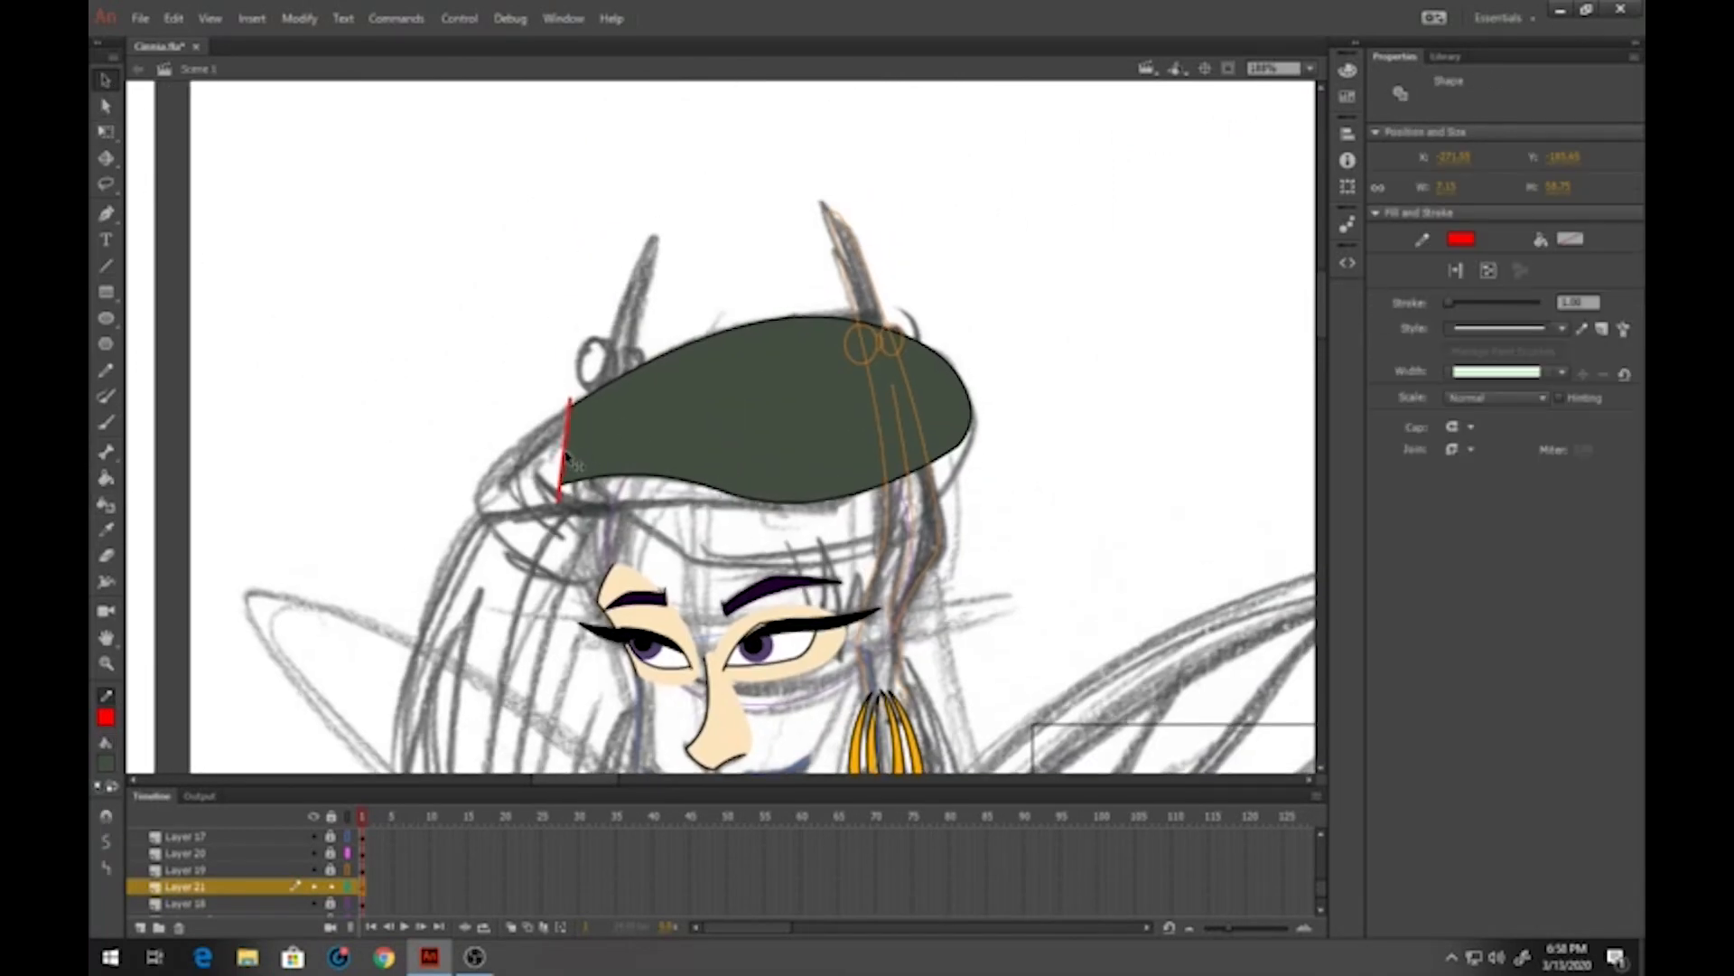
key(Delete)
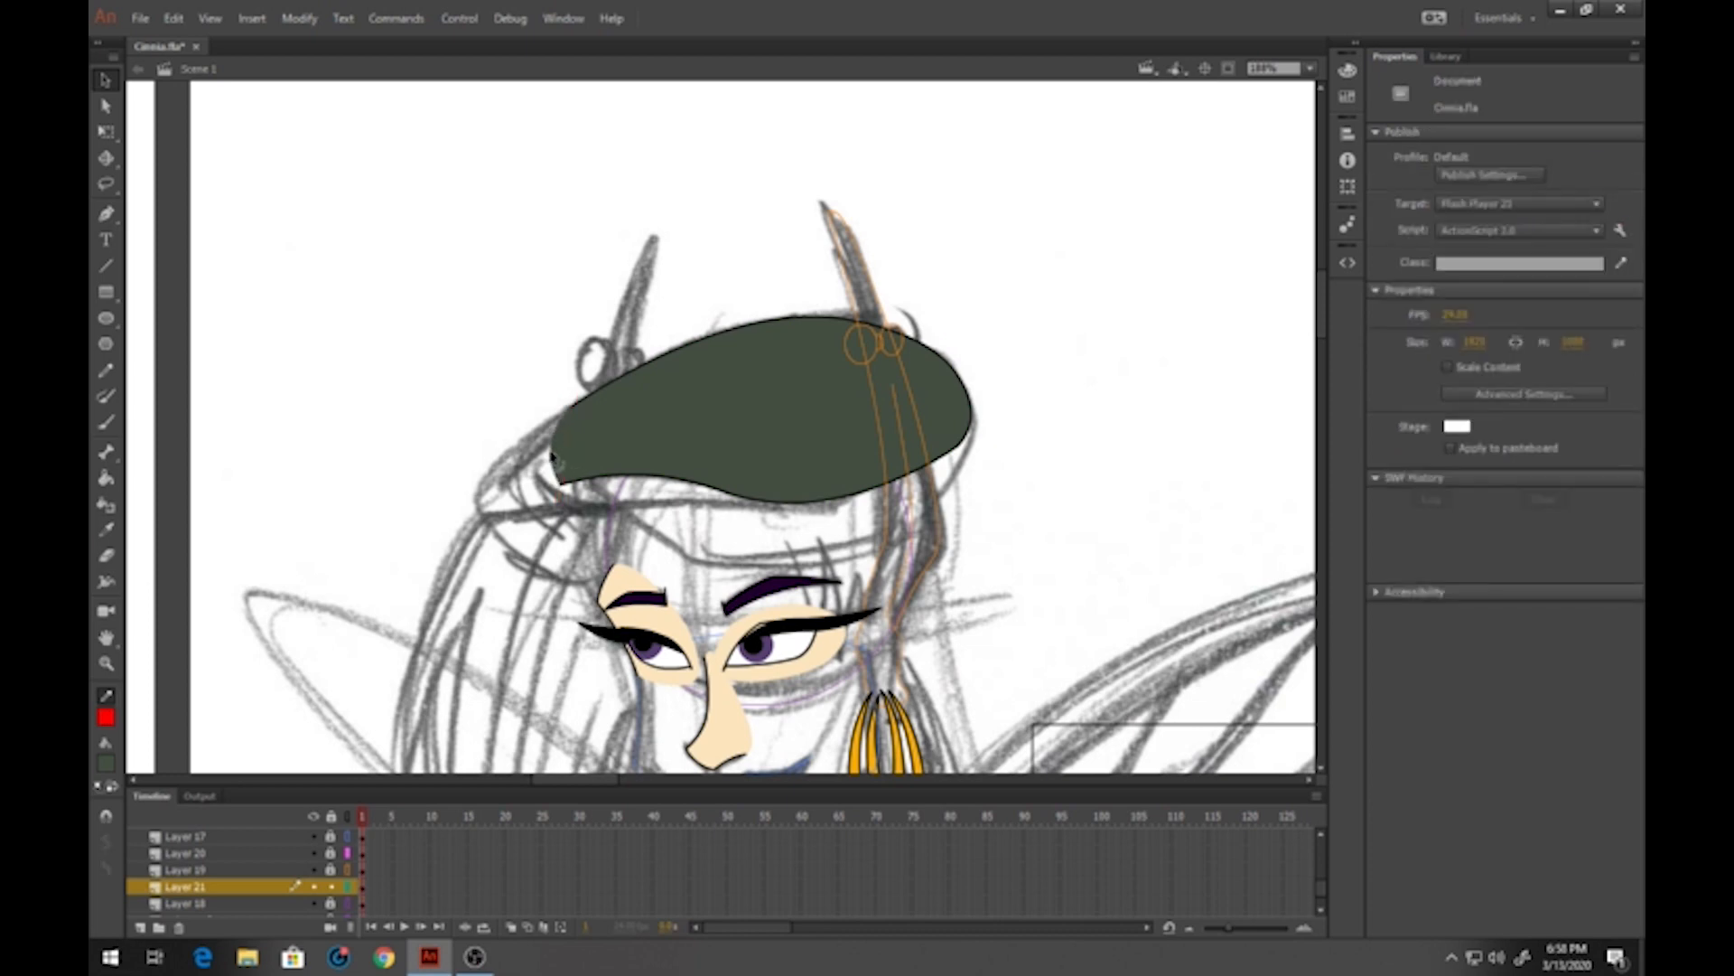
Convert the whole beret shape to a Graphic symbol named Cinnia-34-hat1
drag(480, 244, 1033, 573)
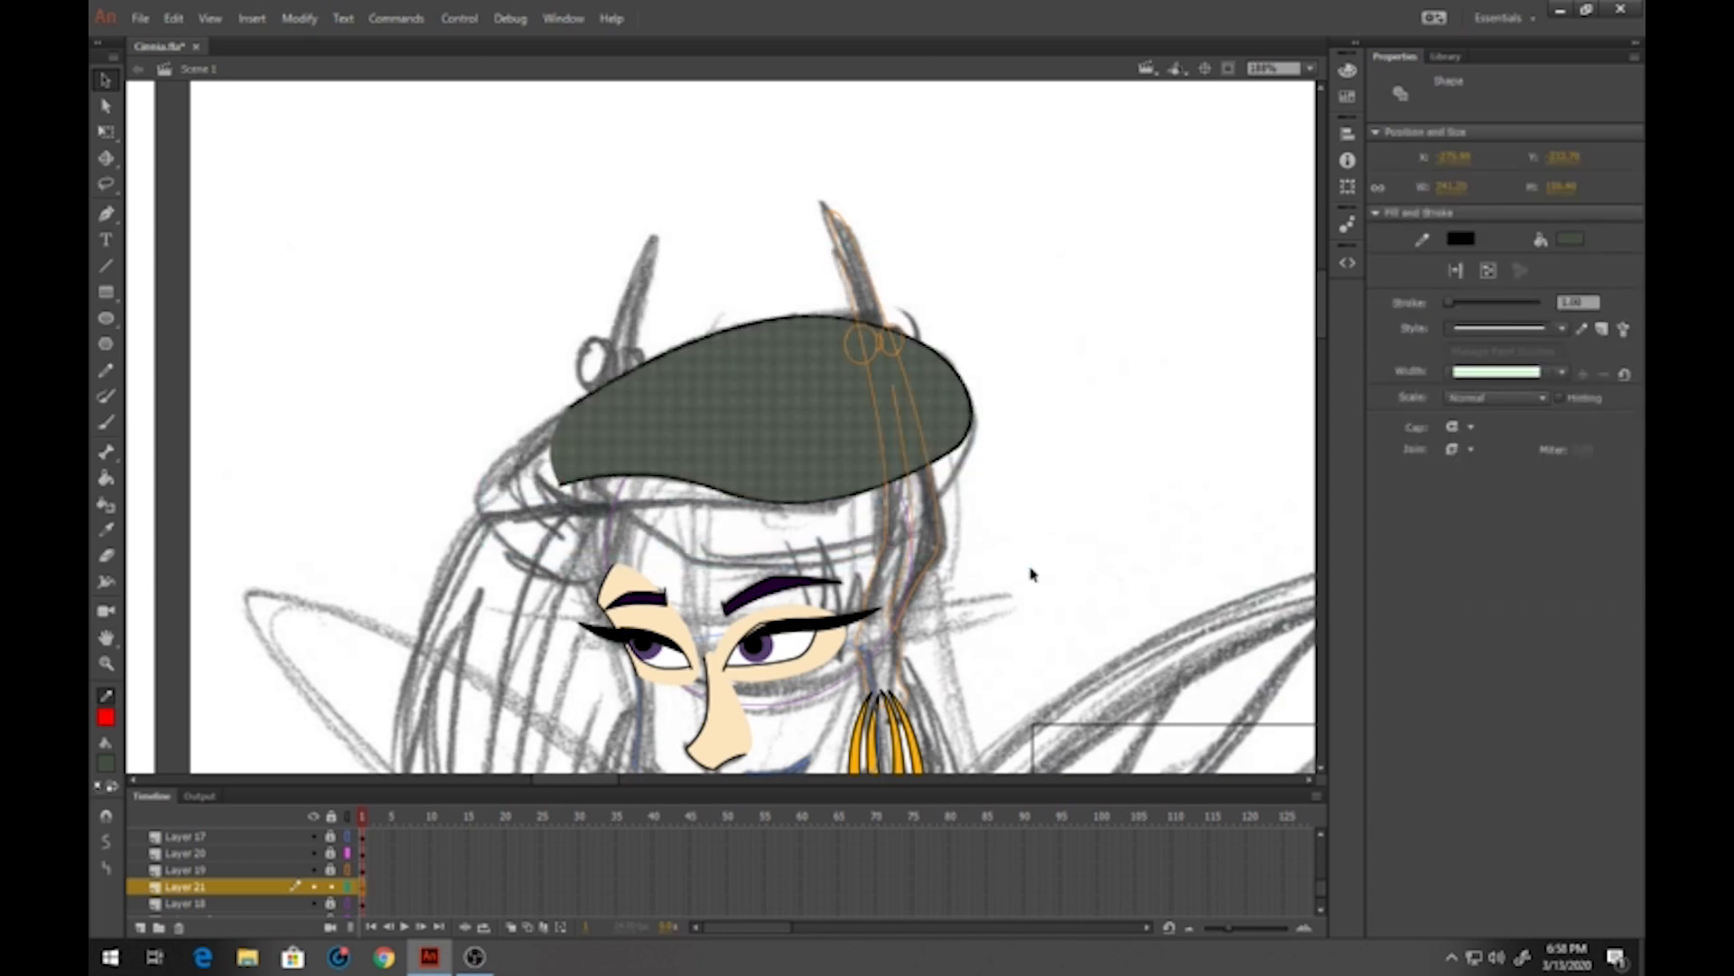
key(F8)
text(C)
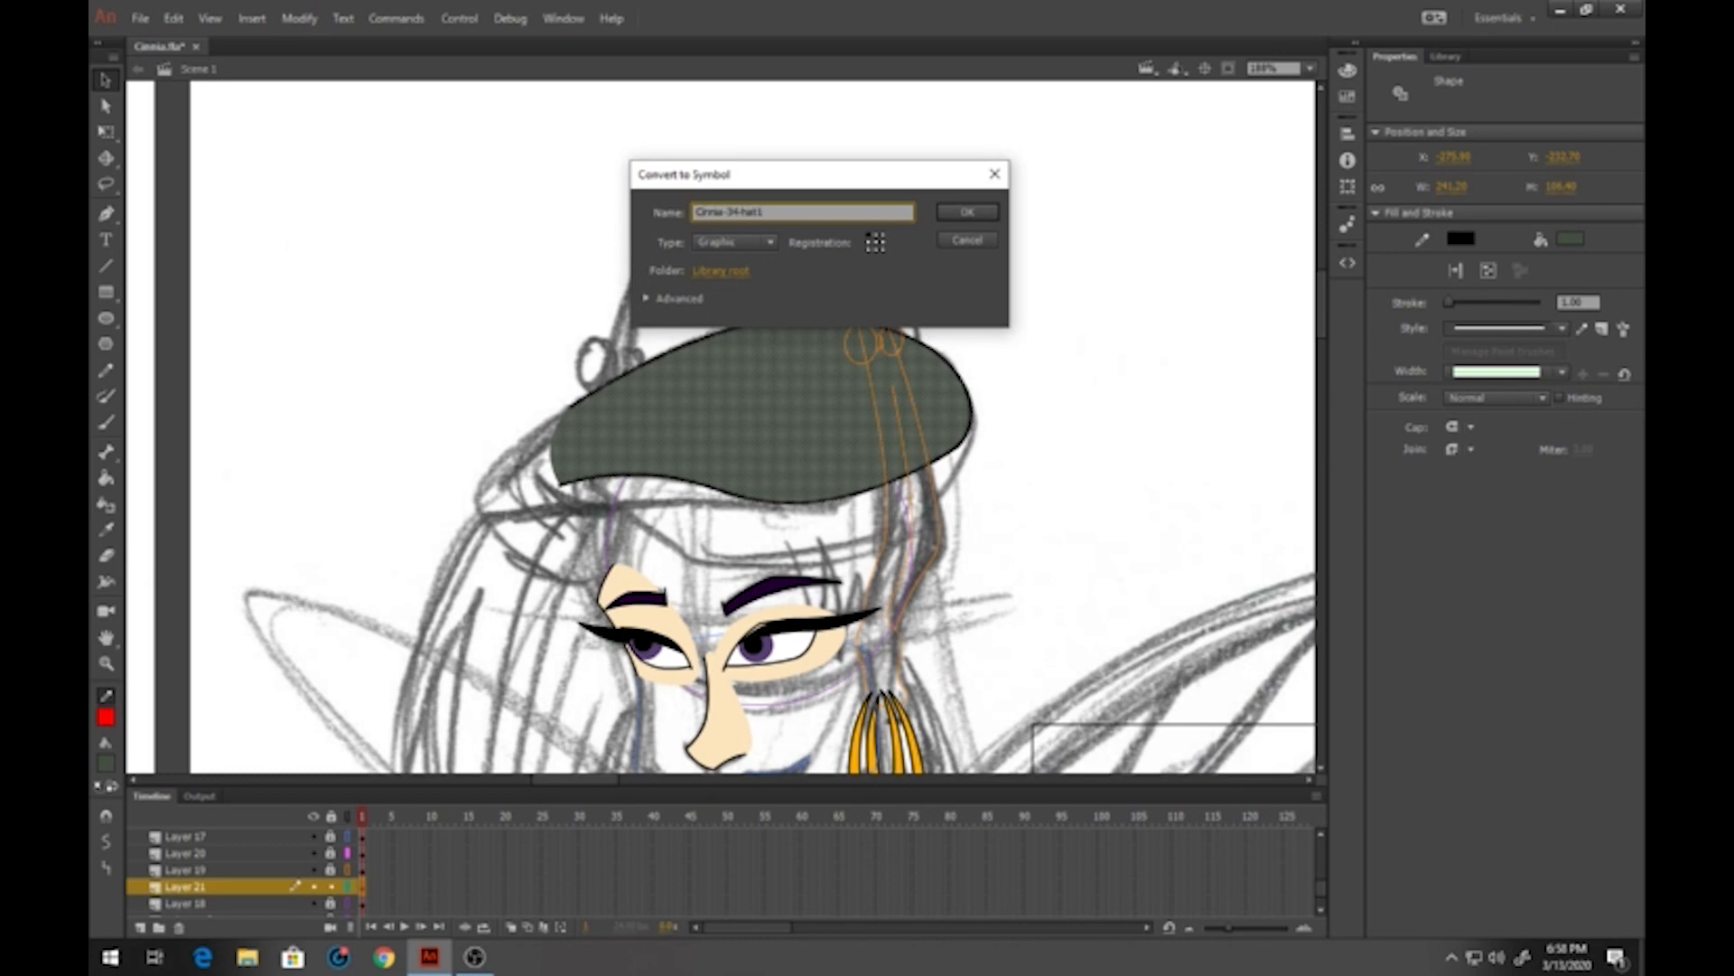
text(innia-34-hat1)
key(Return)
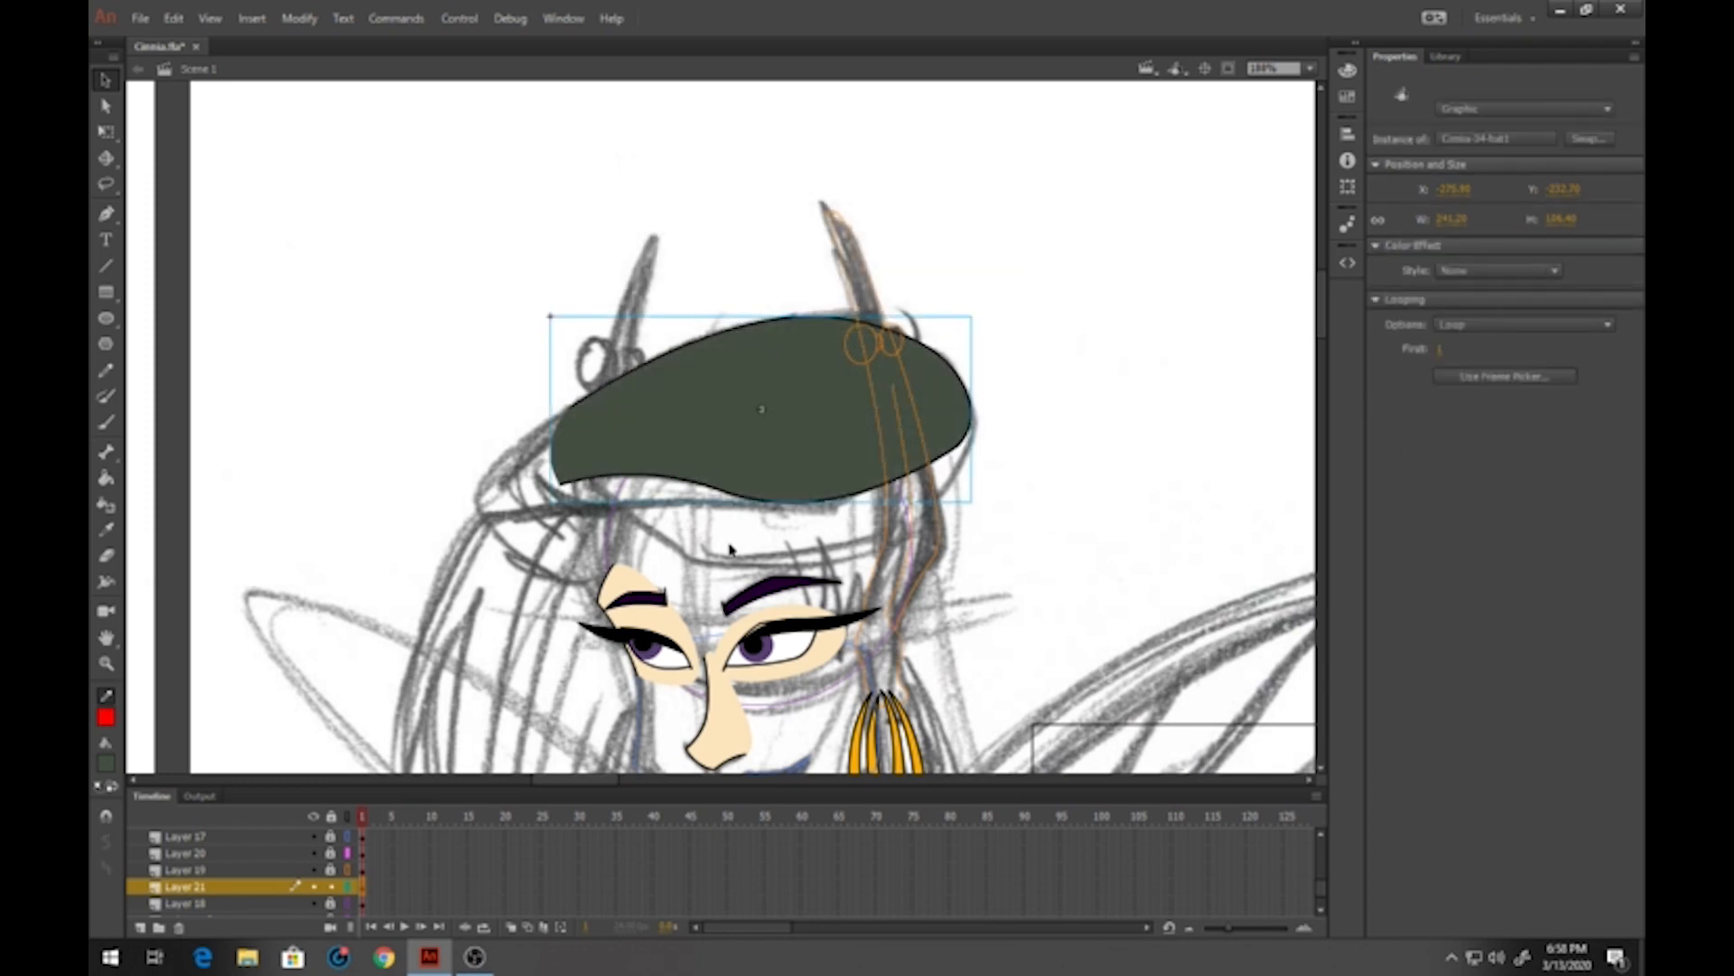
Lock Layer 21, display it as outlines, and add a new layer directly above Layer 18
drag(705, 585, 641, 375)
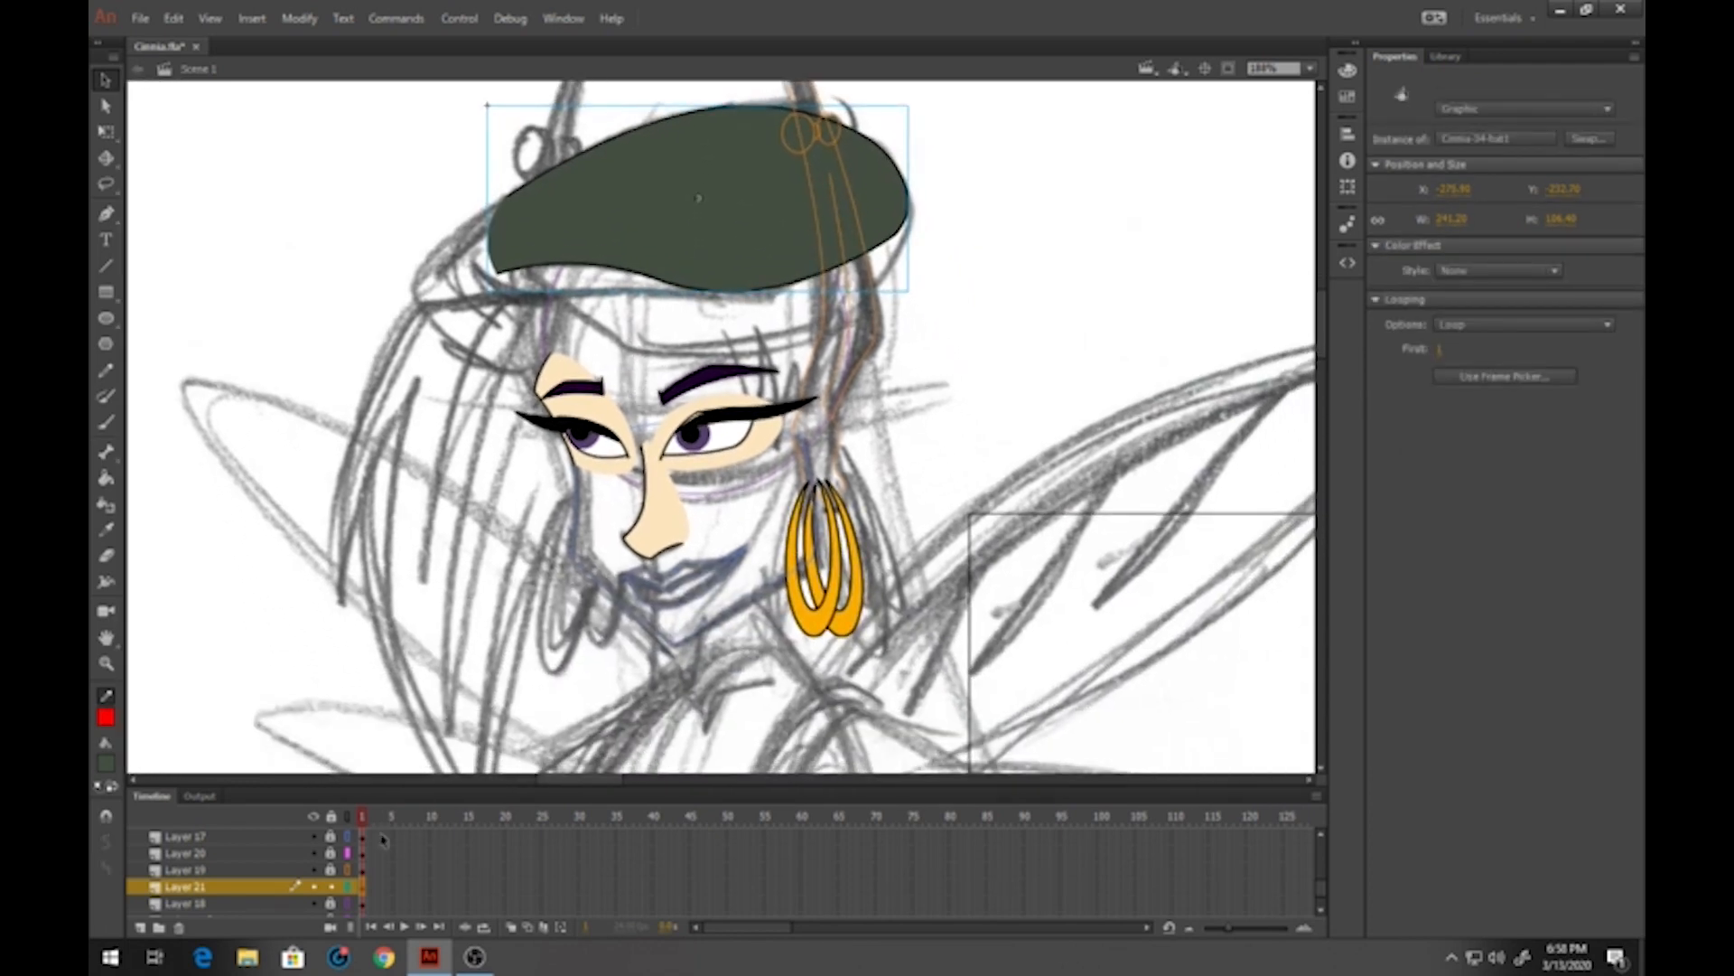
click(332, 886)
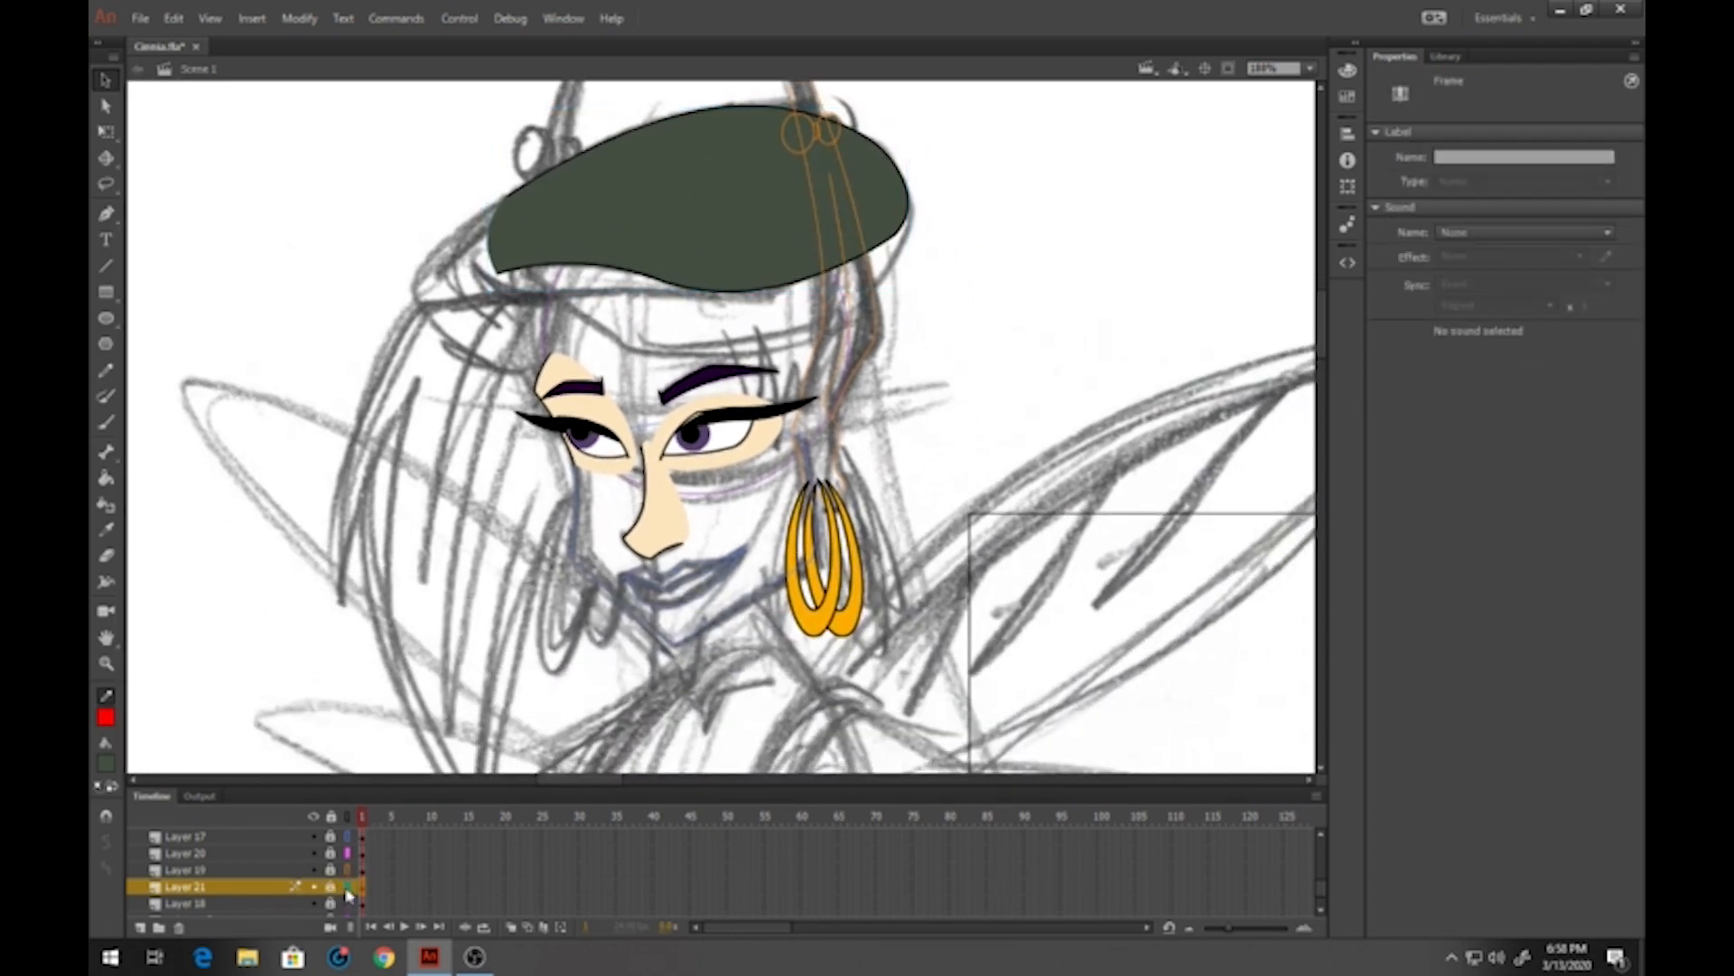
click(347, 889)
click(140, 927)
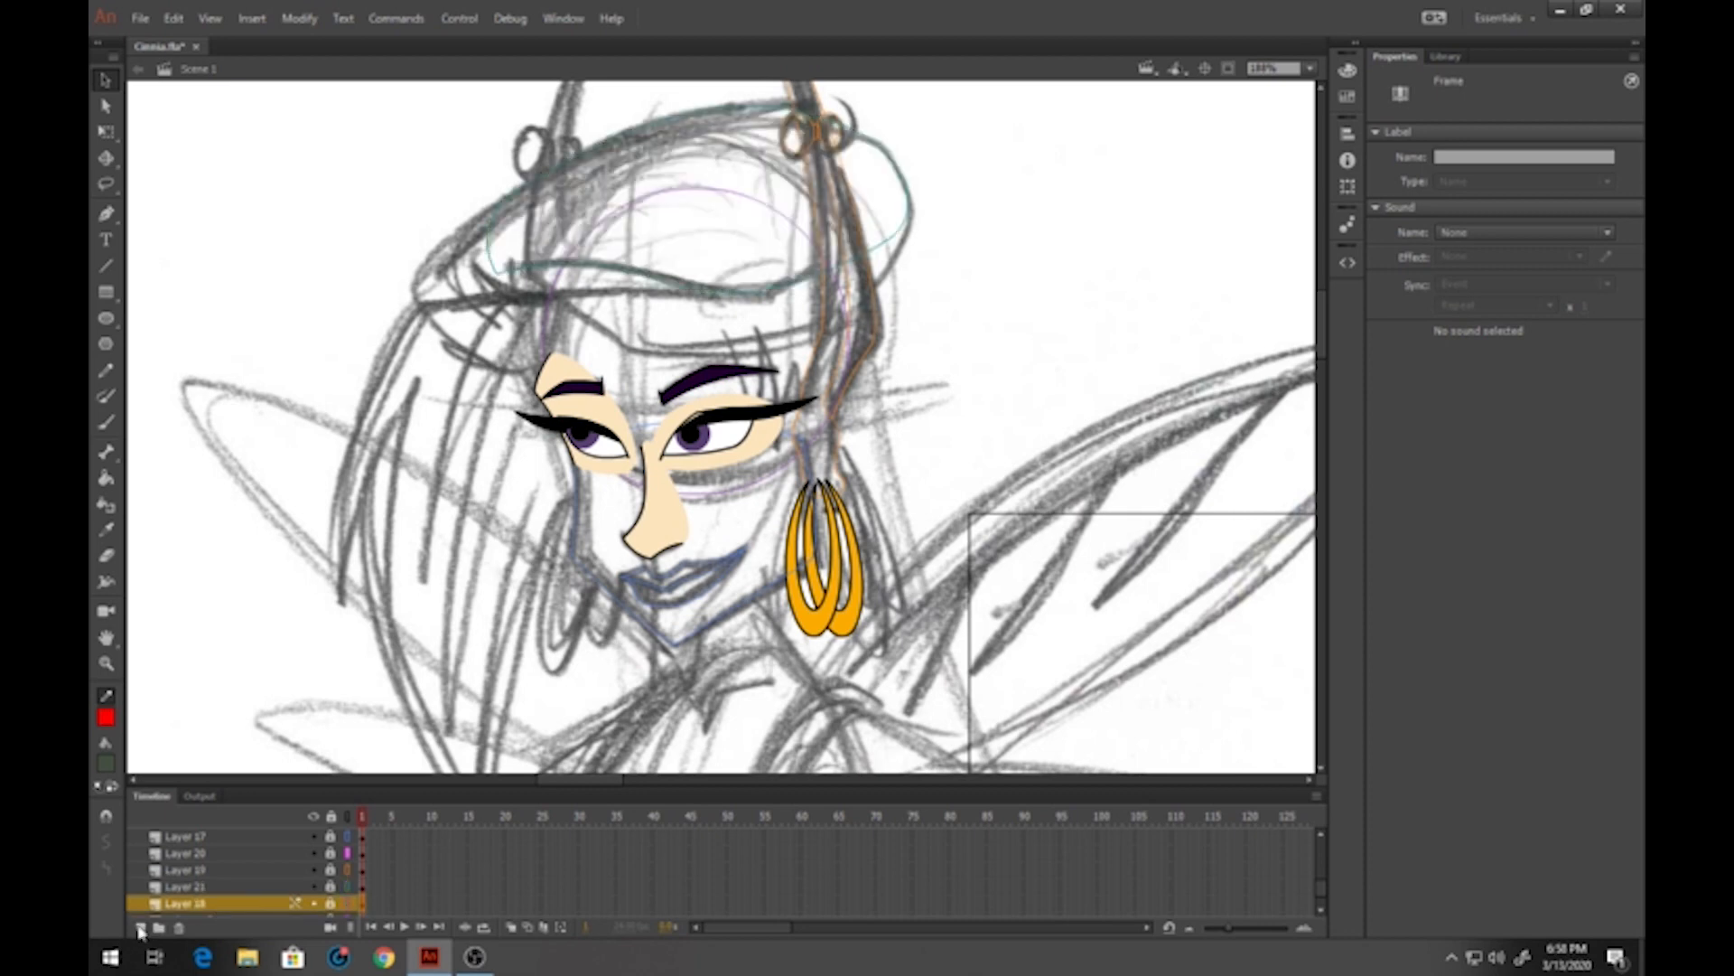
Activate the Line tool and set the stroke colour to black
click(105, 266)
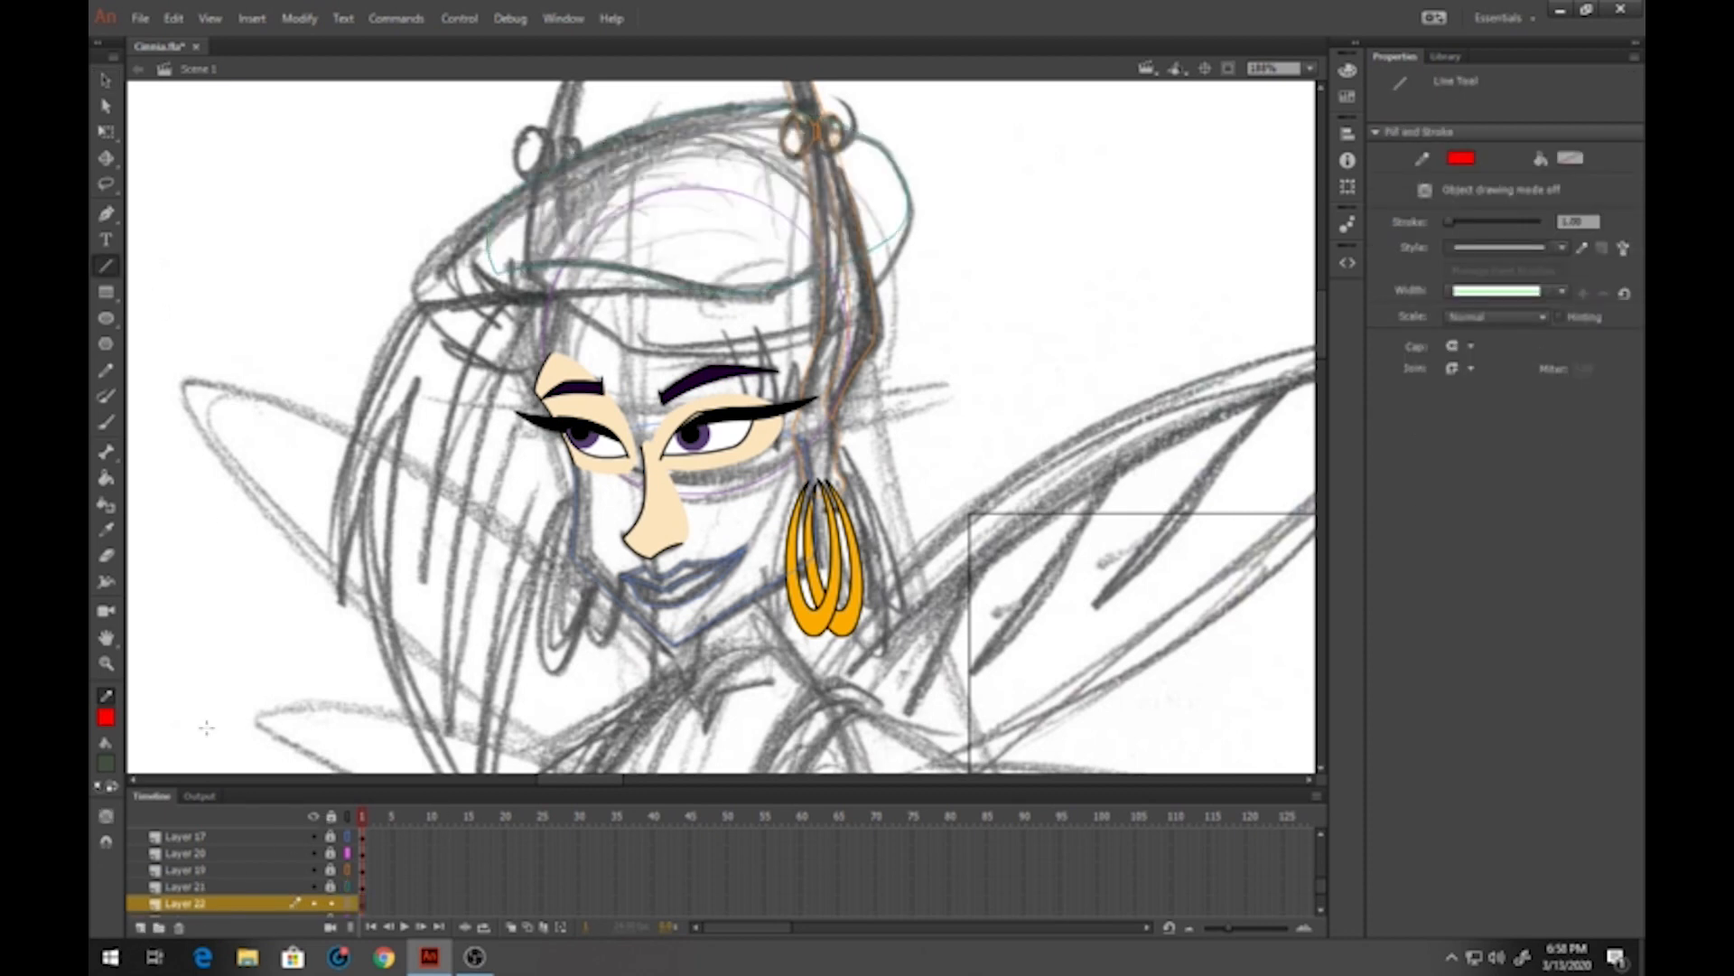
click(107, 718)
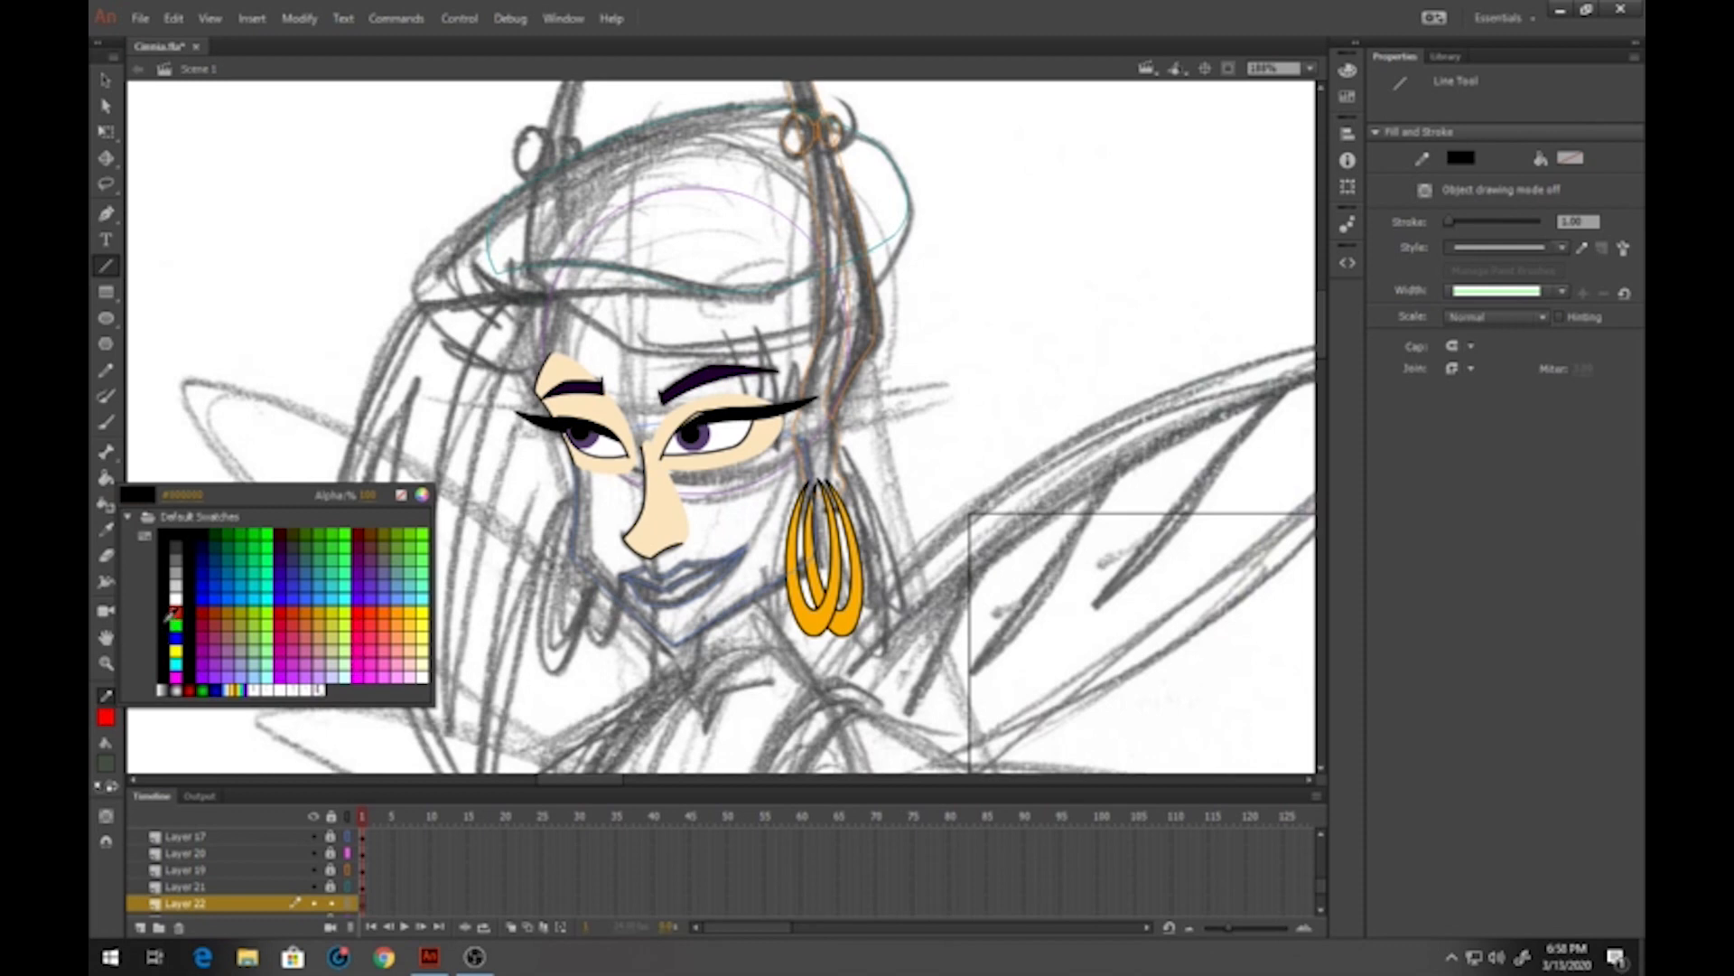
click(171, 615)
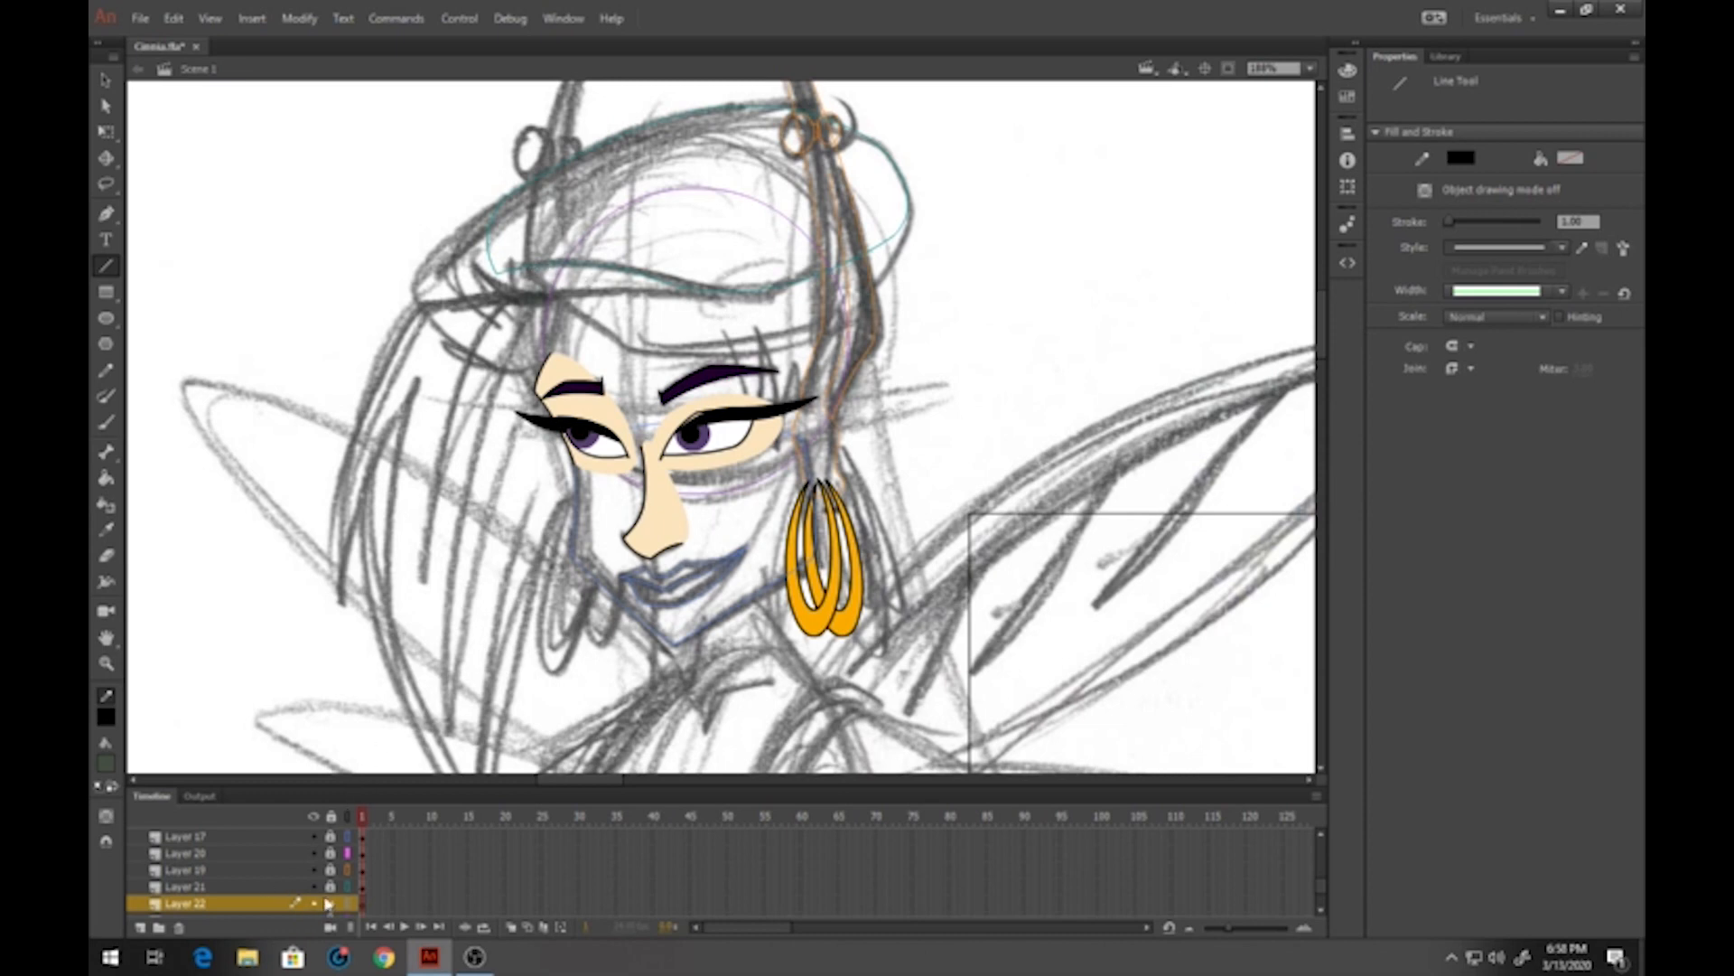
Unlock Layer 21 and nudge the beret symbol down about 25 px over the head
click(328, 902)
click(362, 887)
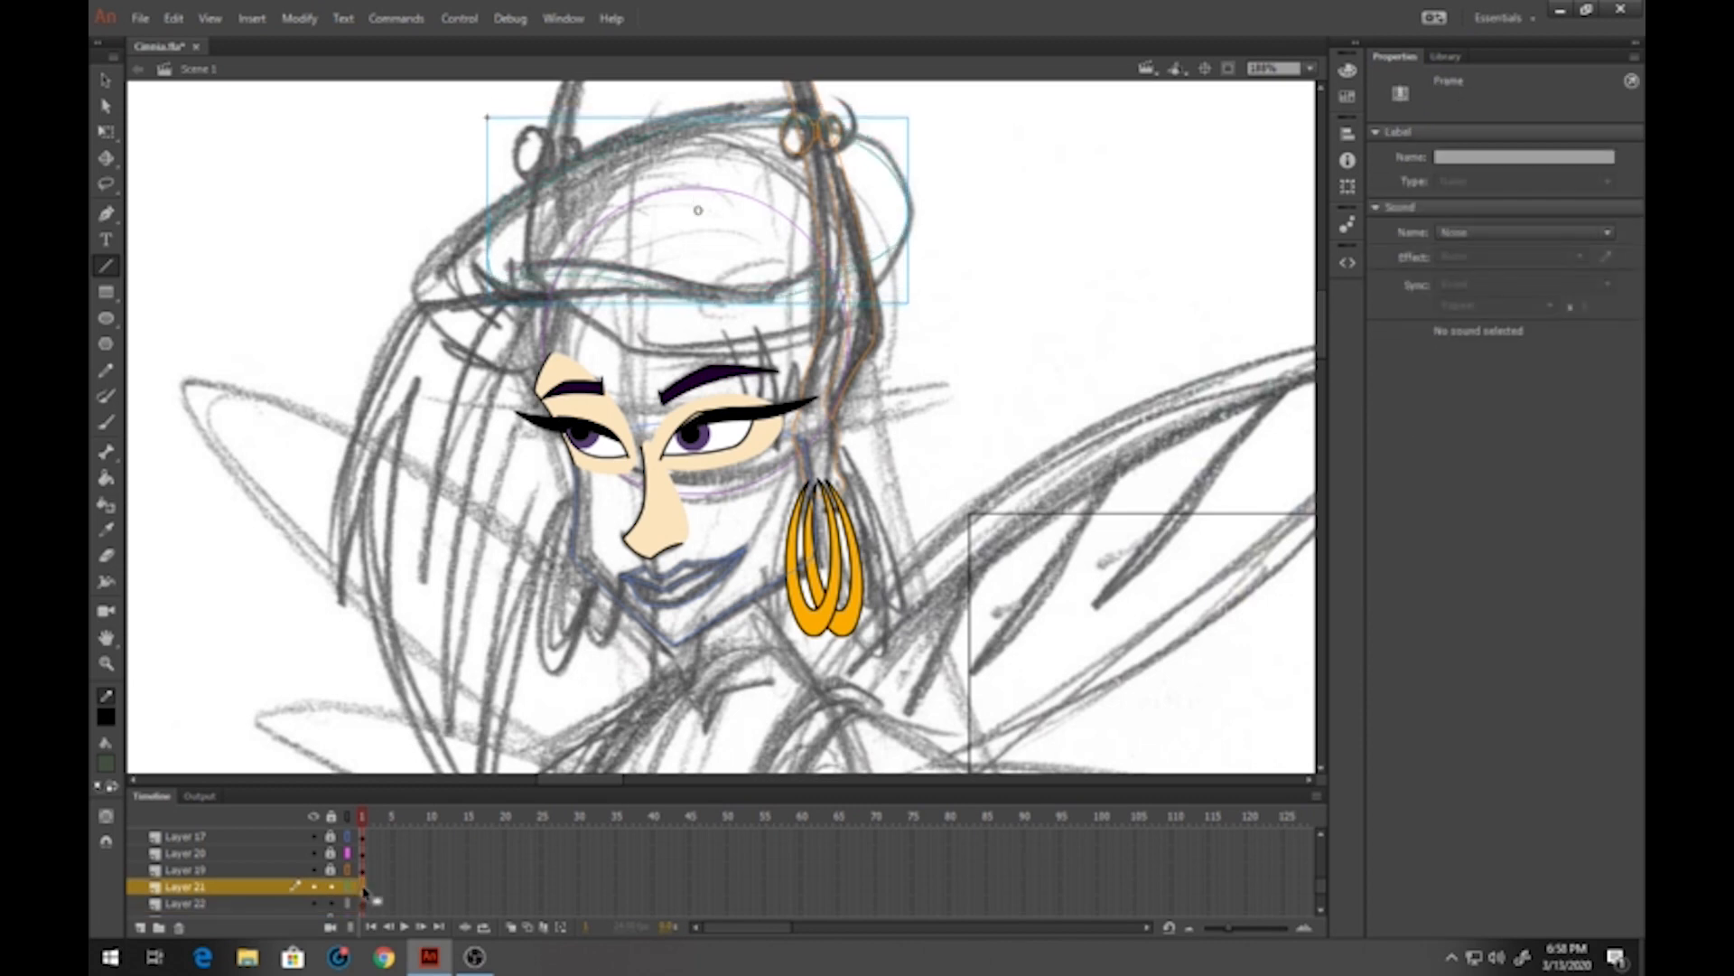
key(Down)
key(Down)
key(Down)
key(Down)
key(Down)
key(Down)
key(Down)
key(Down)
key(Down)
key(Down)
key(Down)
key(Down)
key(Down)
key(Down)
key(Down)
key(Down)
key(Down)
key(Down)
key(Down)
key(Down)
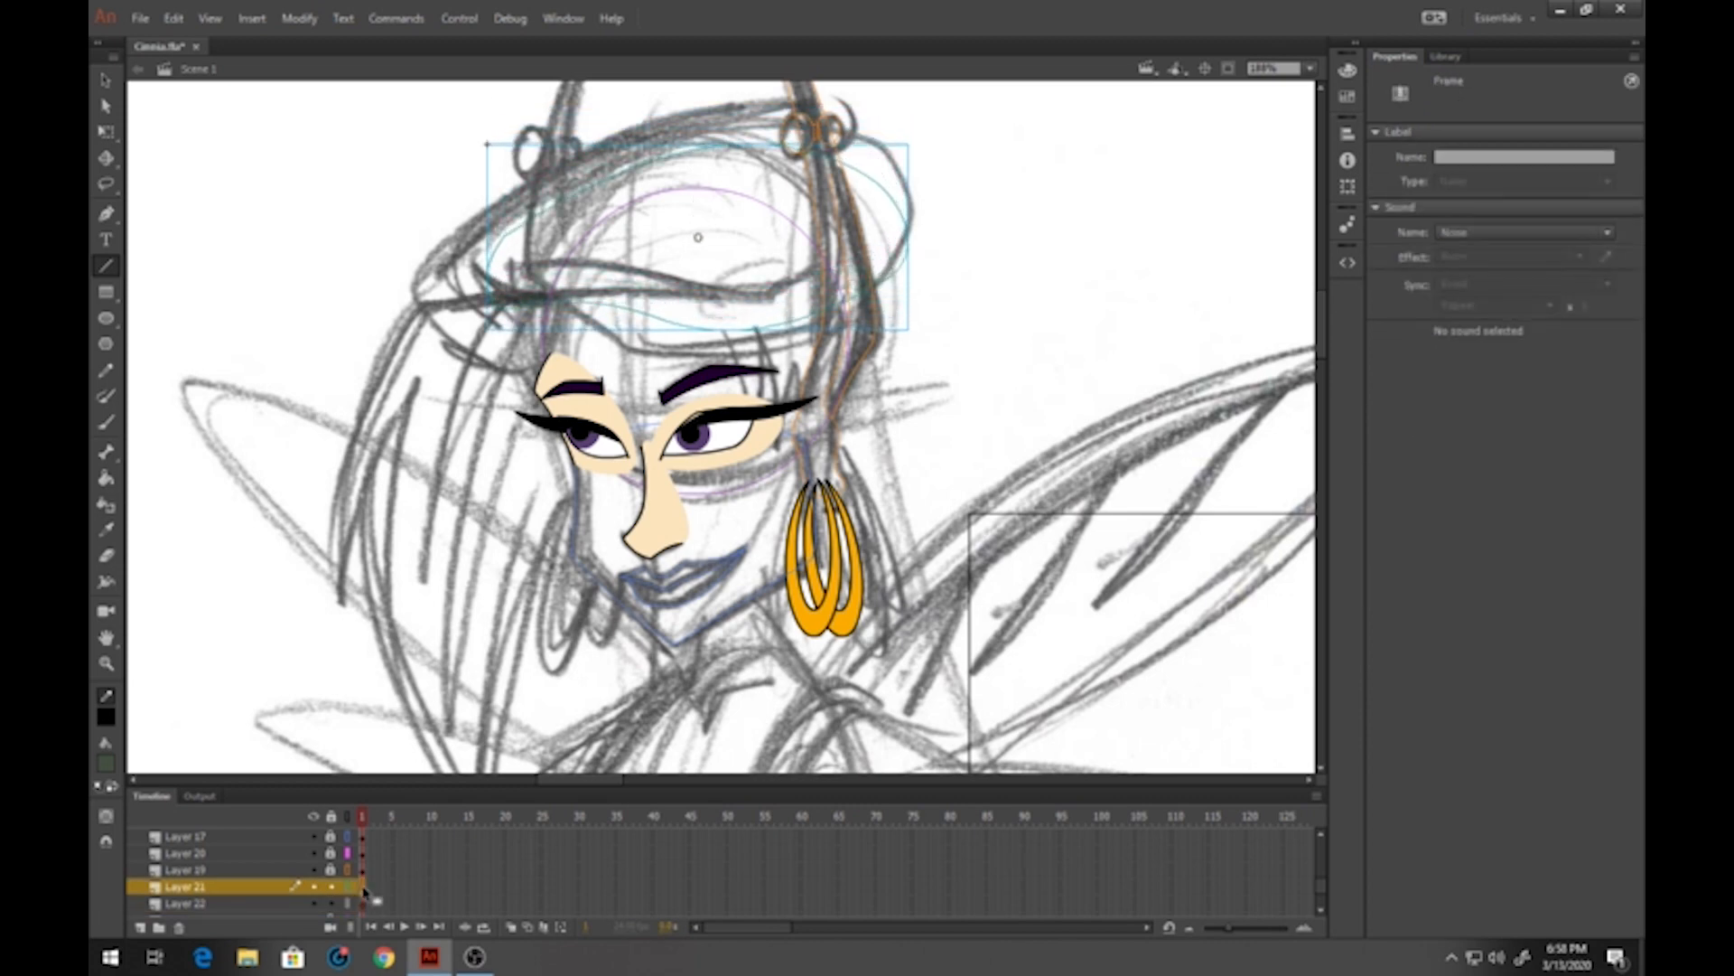
key(Down)
key(Down)
key(Down)
key(Down)
key(Down)
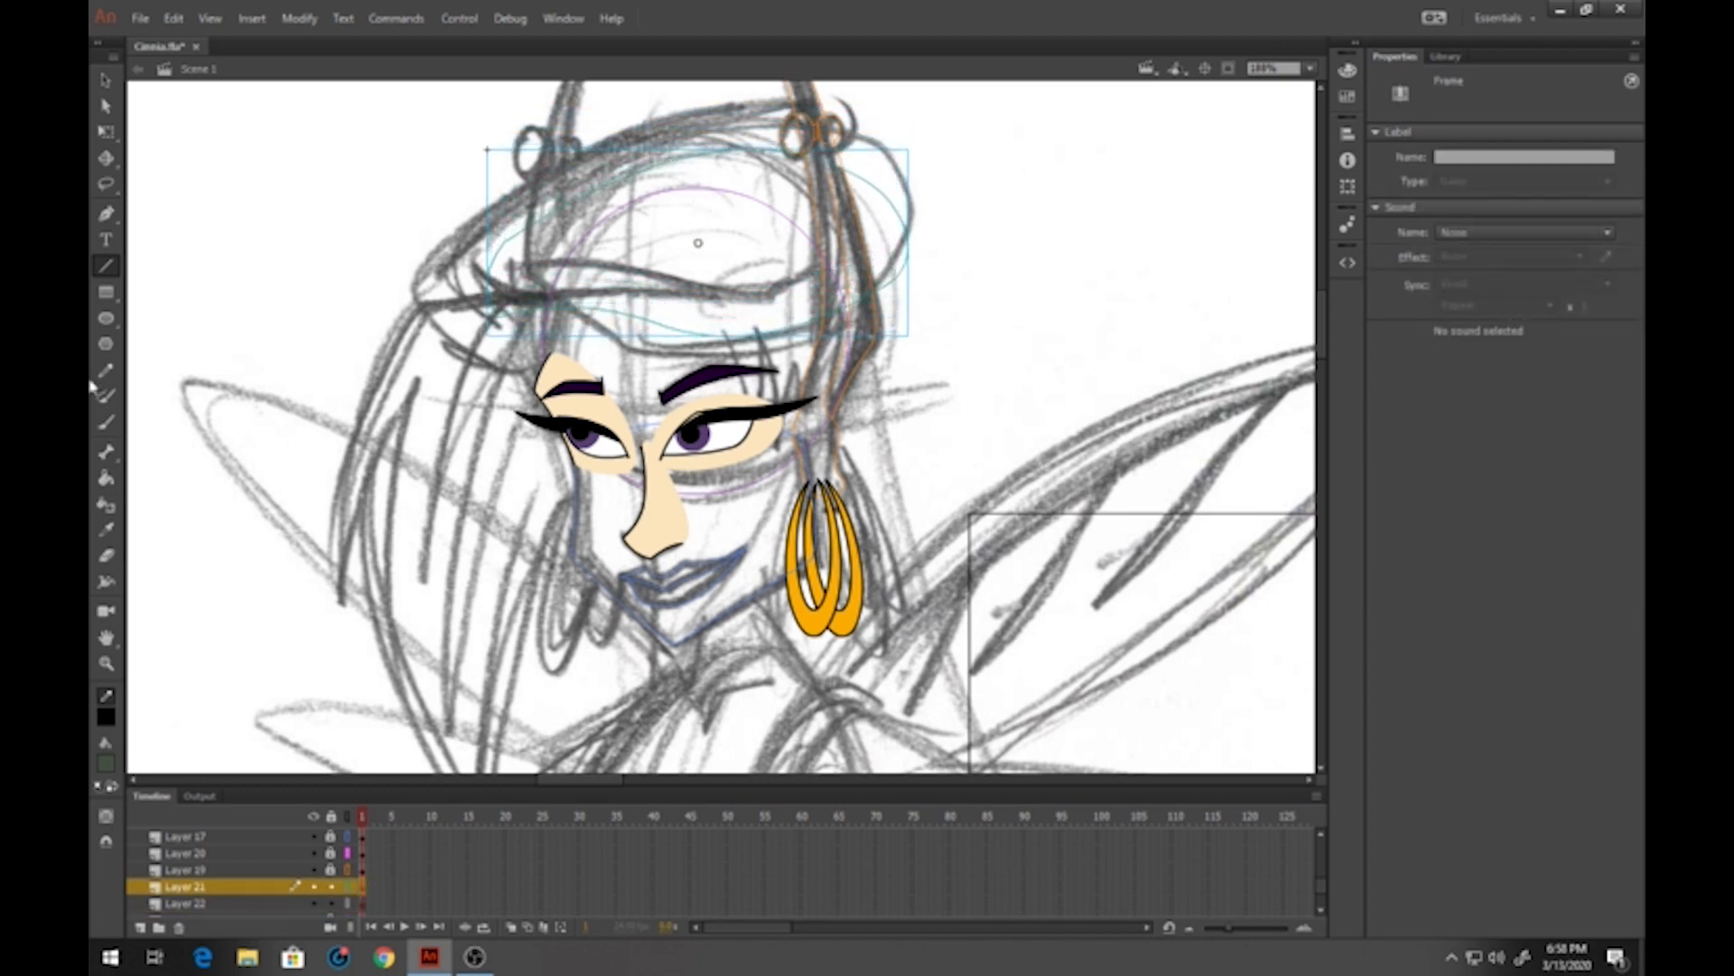
click(106, 79)
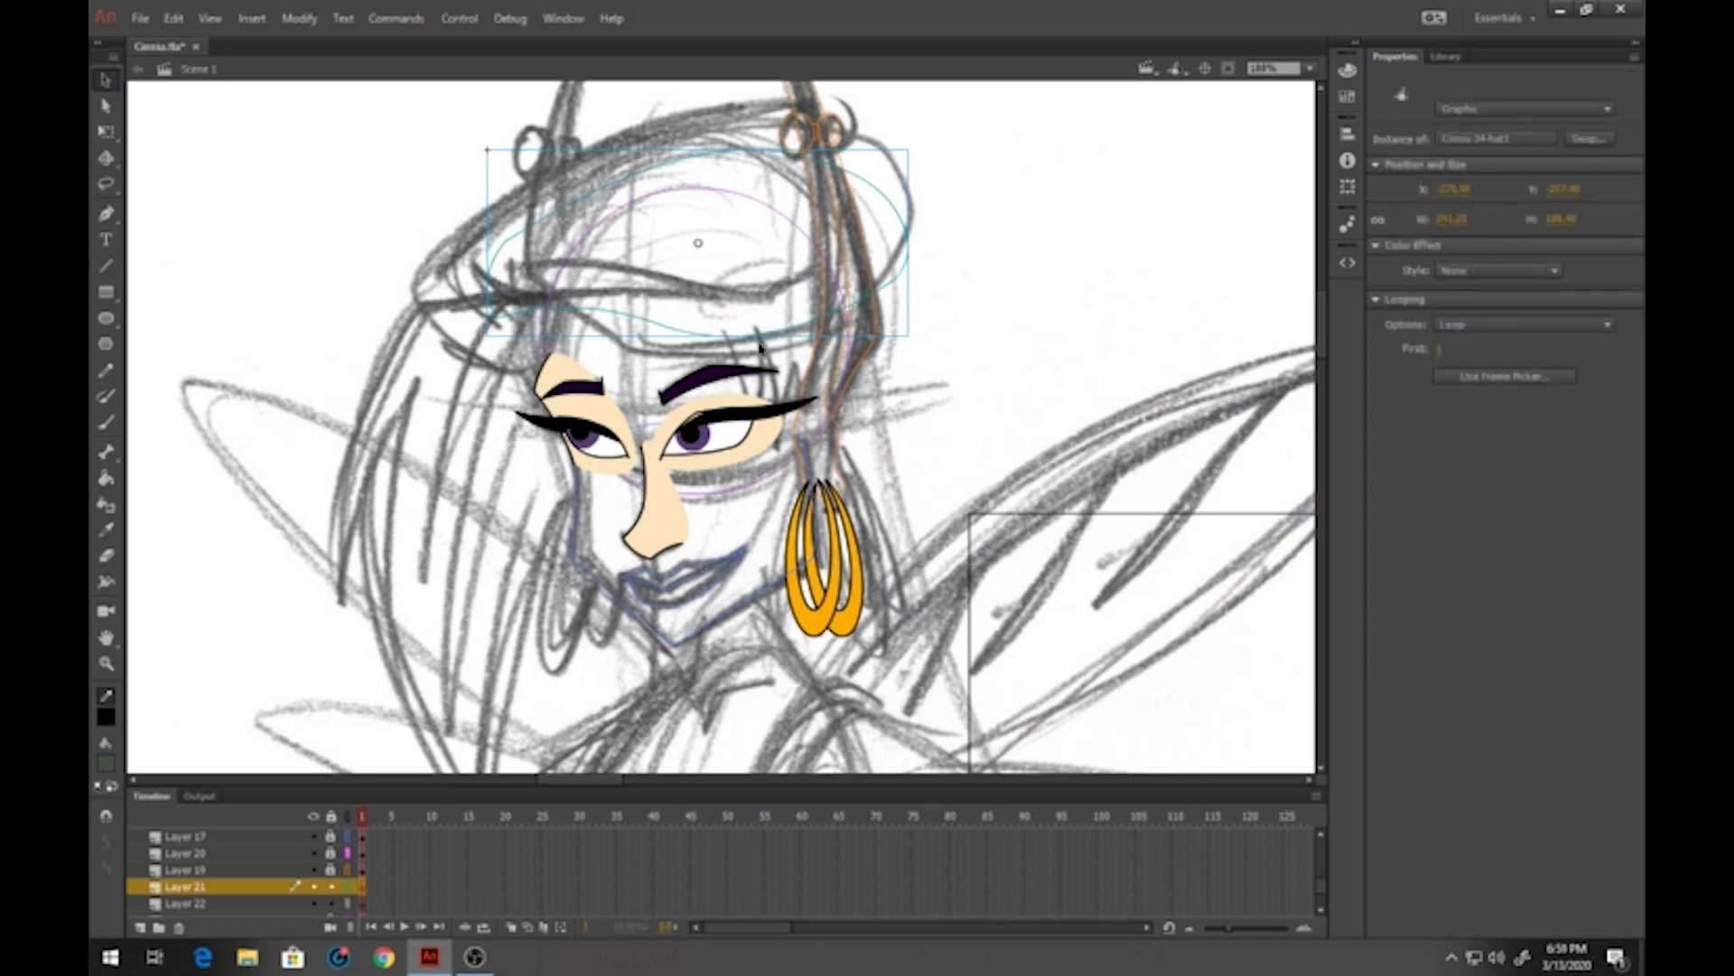
double_click(647, 326)
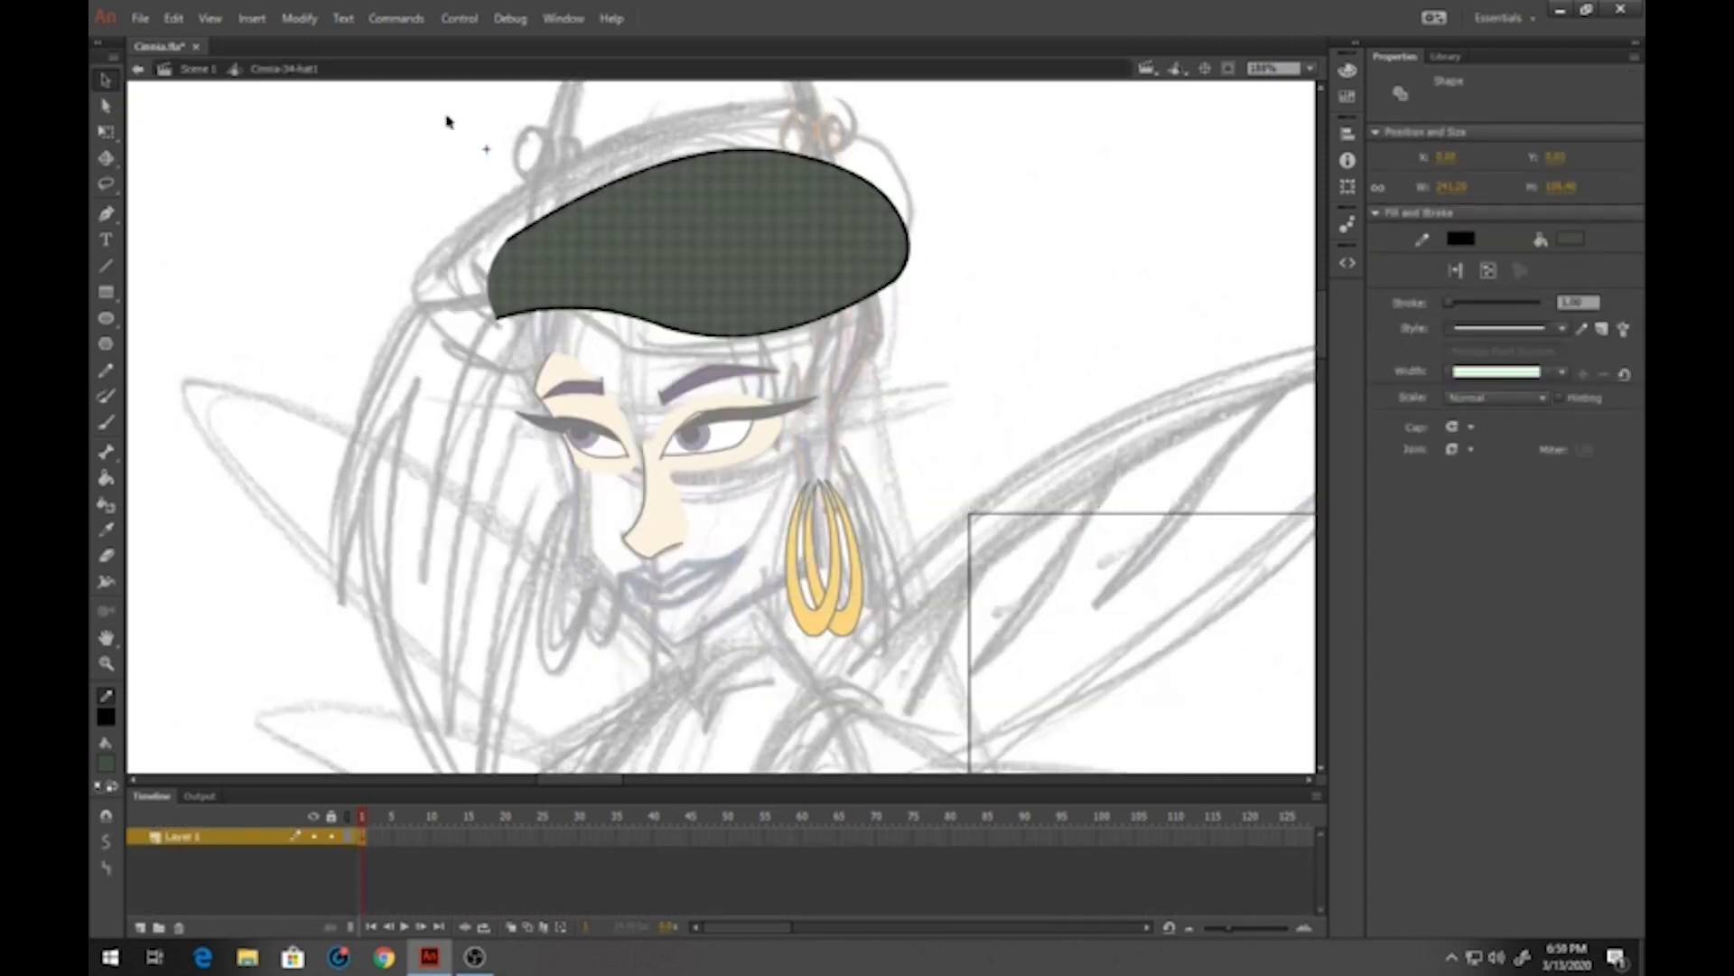
drag(447, 120, 1061, 439)
double_click(379, 251)
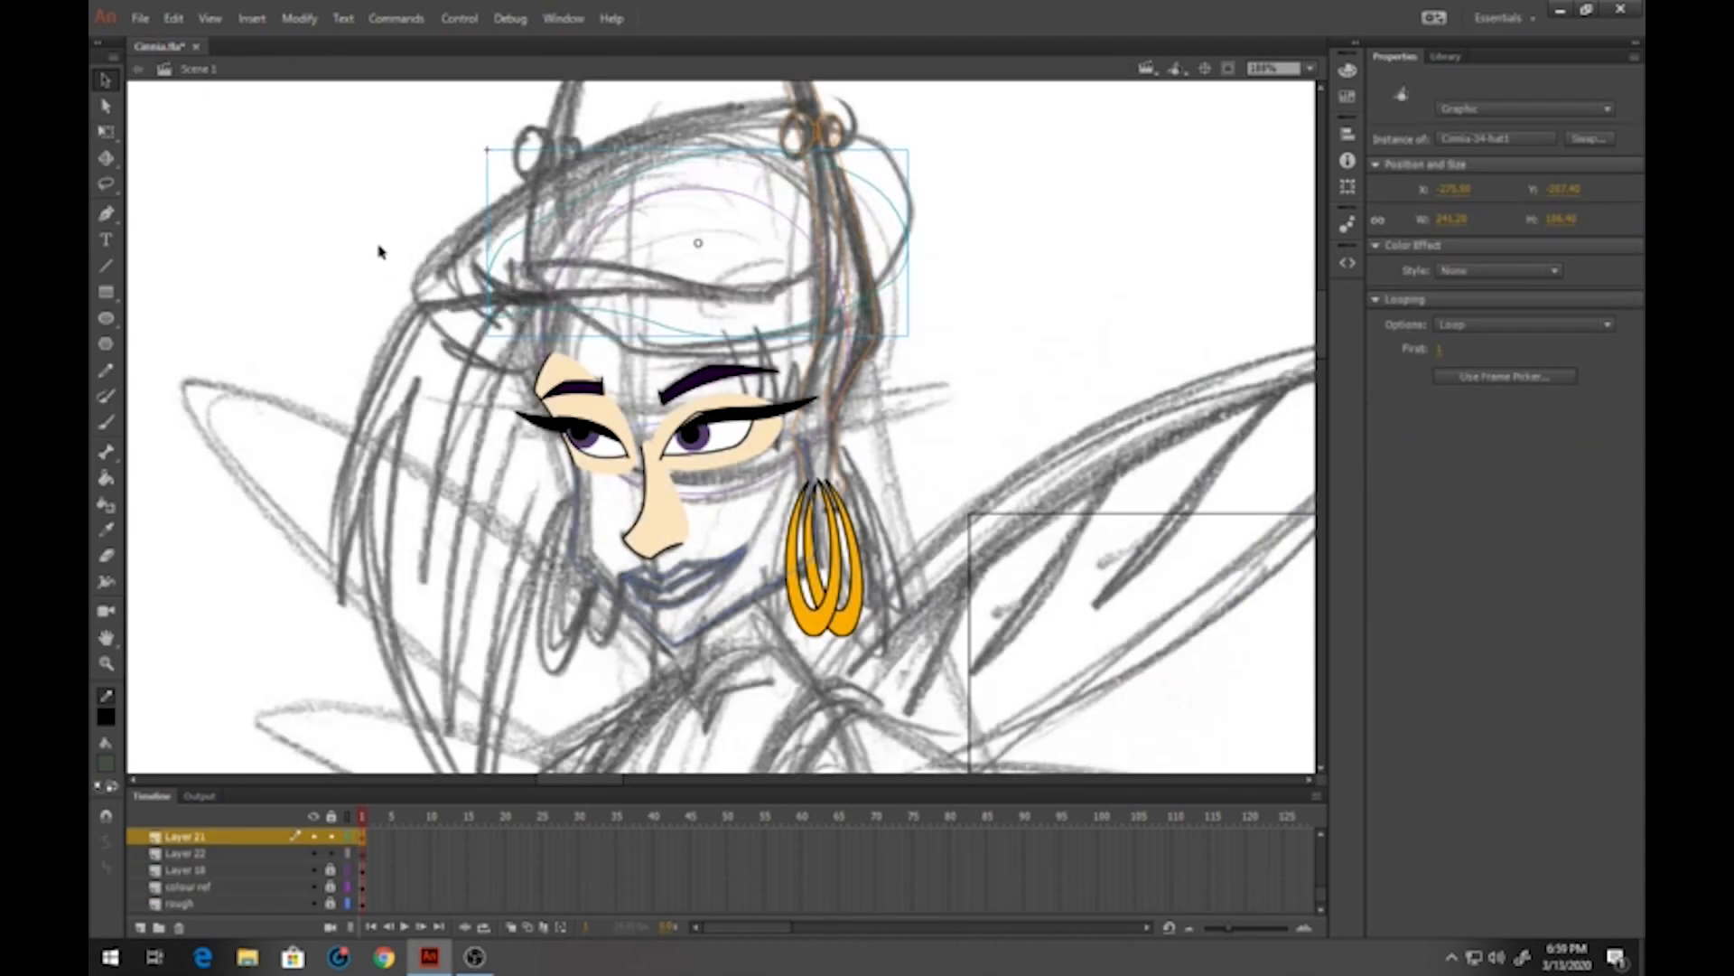
Nudge the beret up about 2 px, then lock Layer 21 and make Layer 22 active
key(Up)
key(Up)
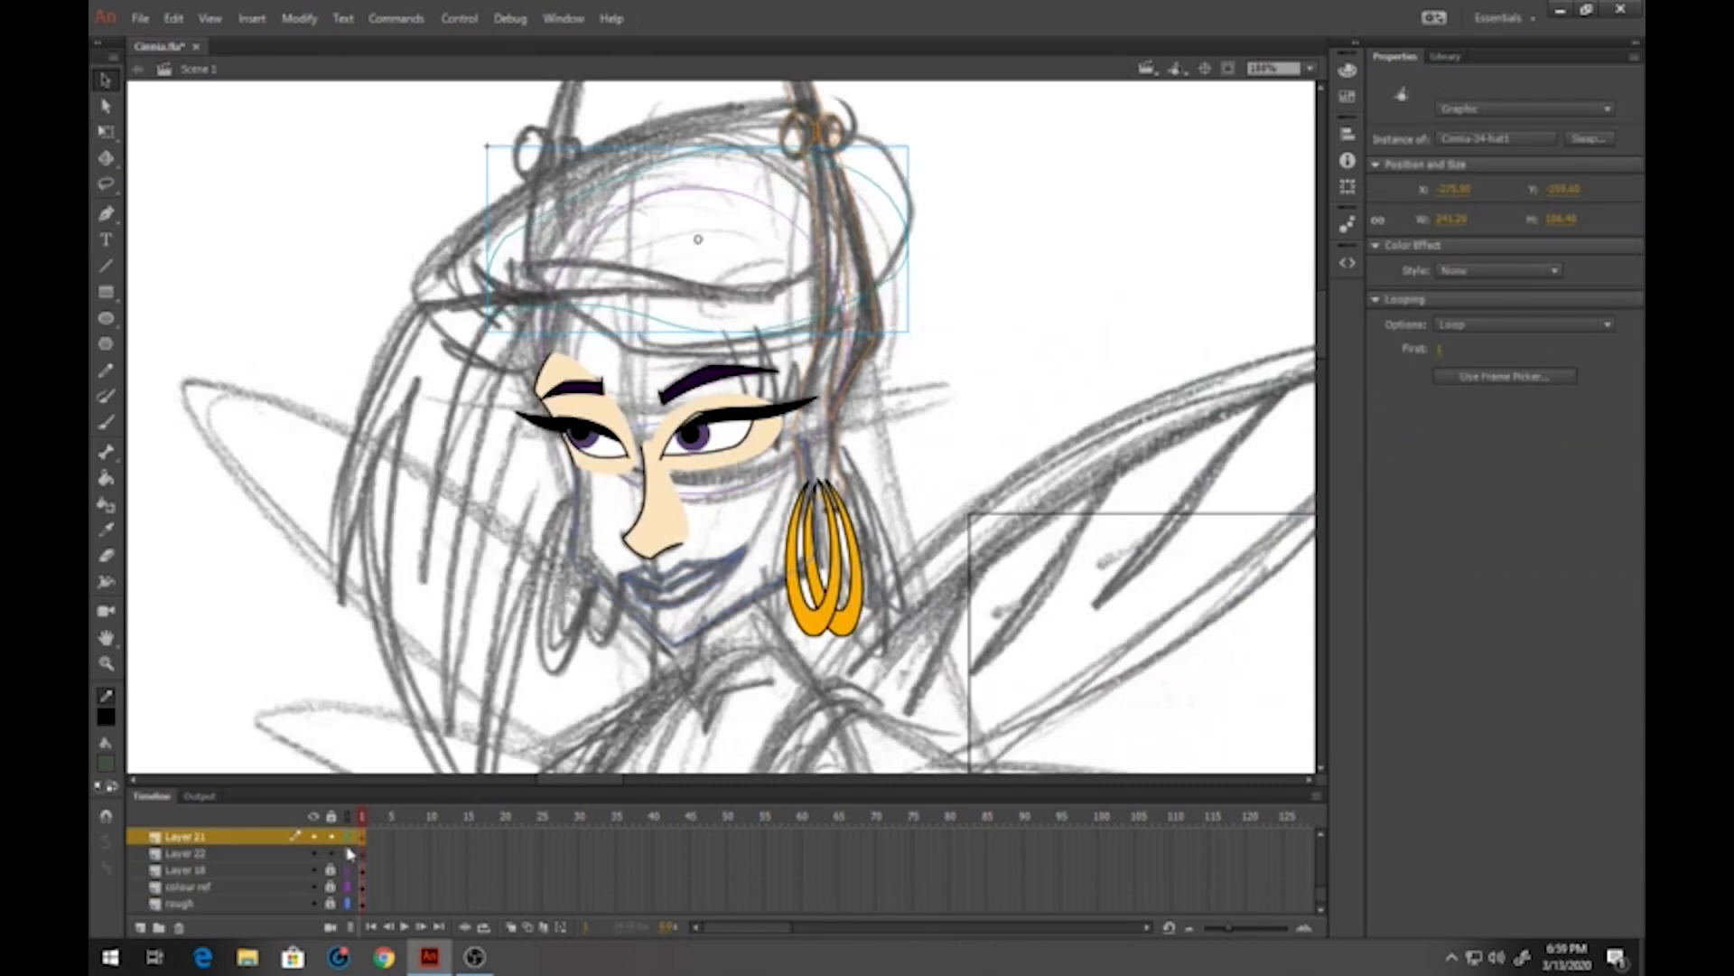
click(327, 853)
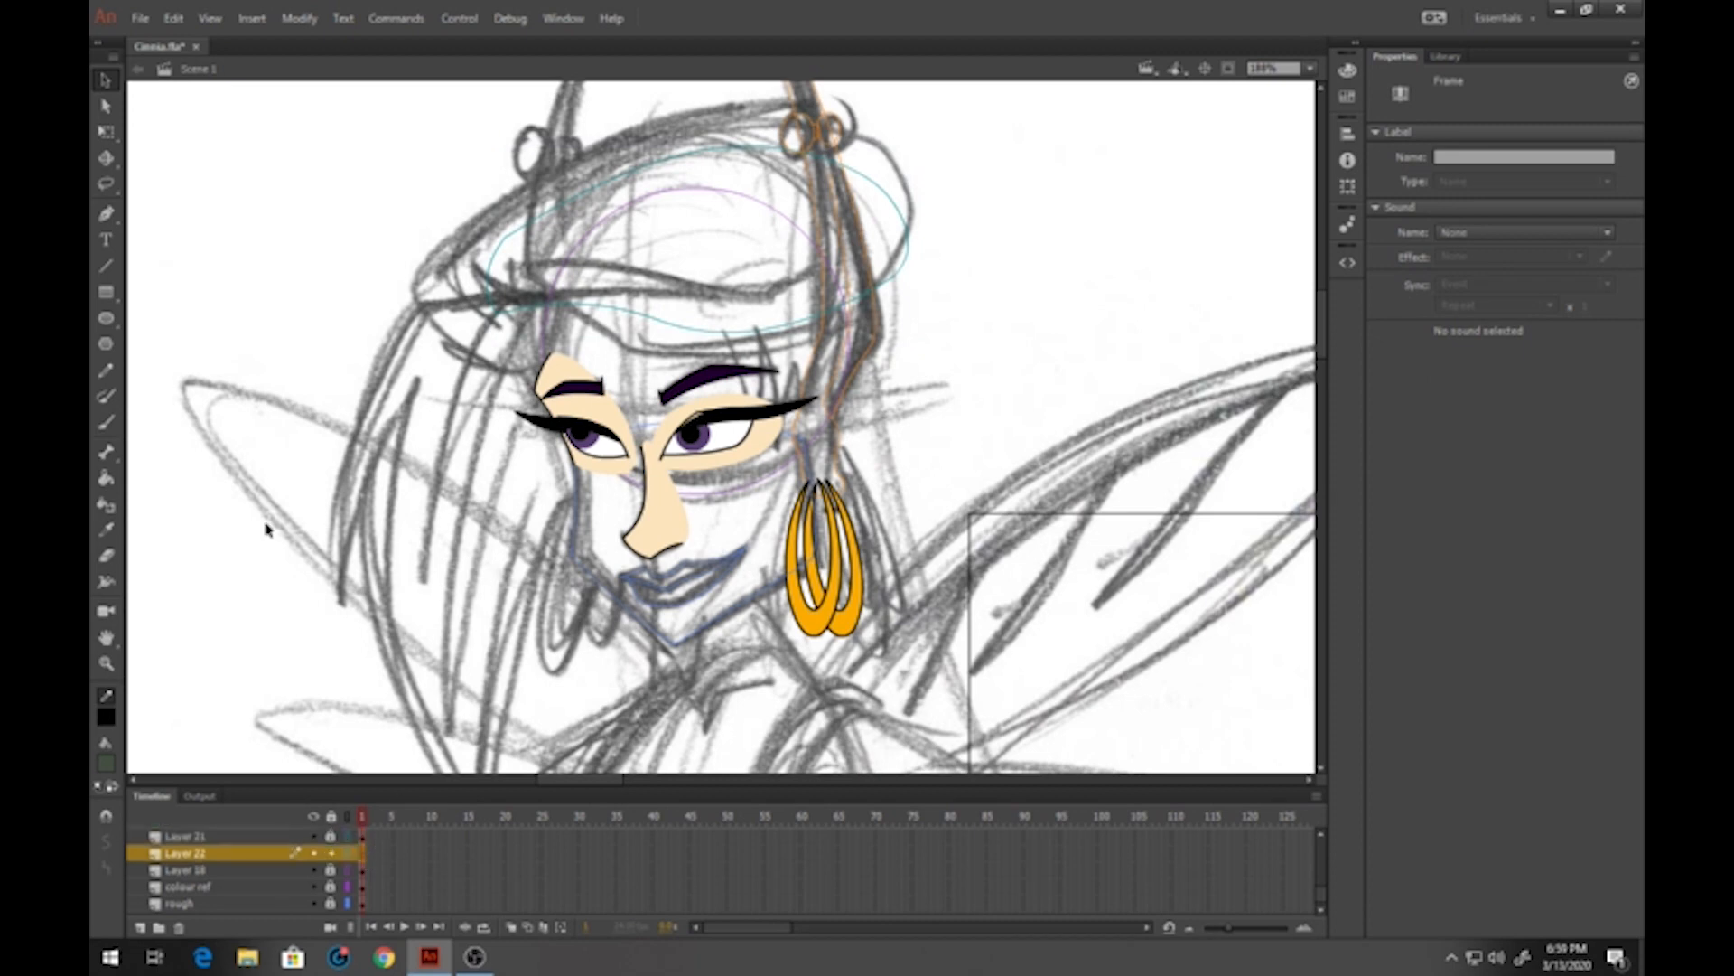
Trace the fringe and the top of the head on Layer 22 as a closed outline of connected straight black lines
click(106, 267)
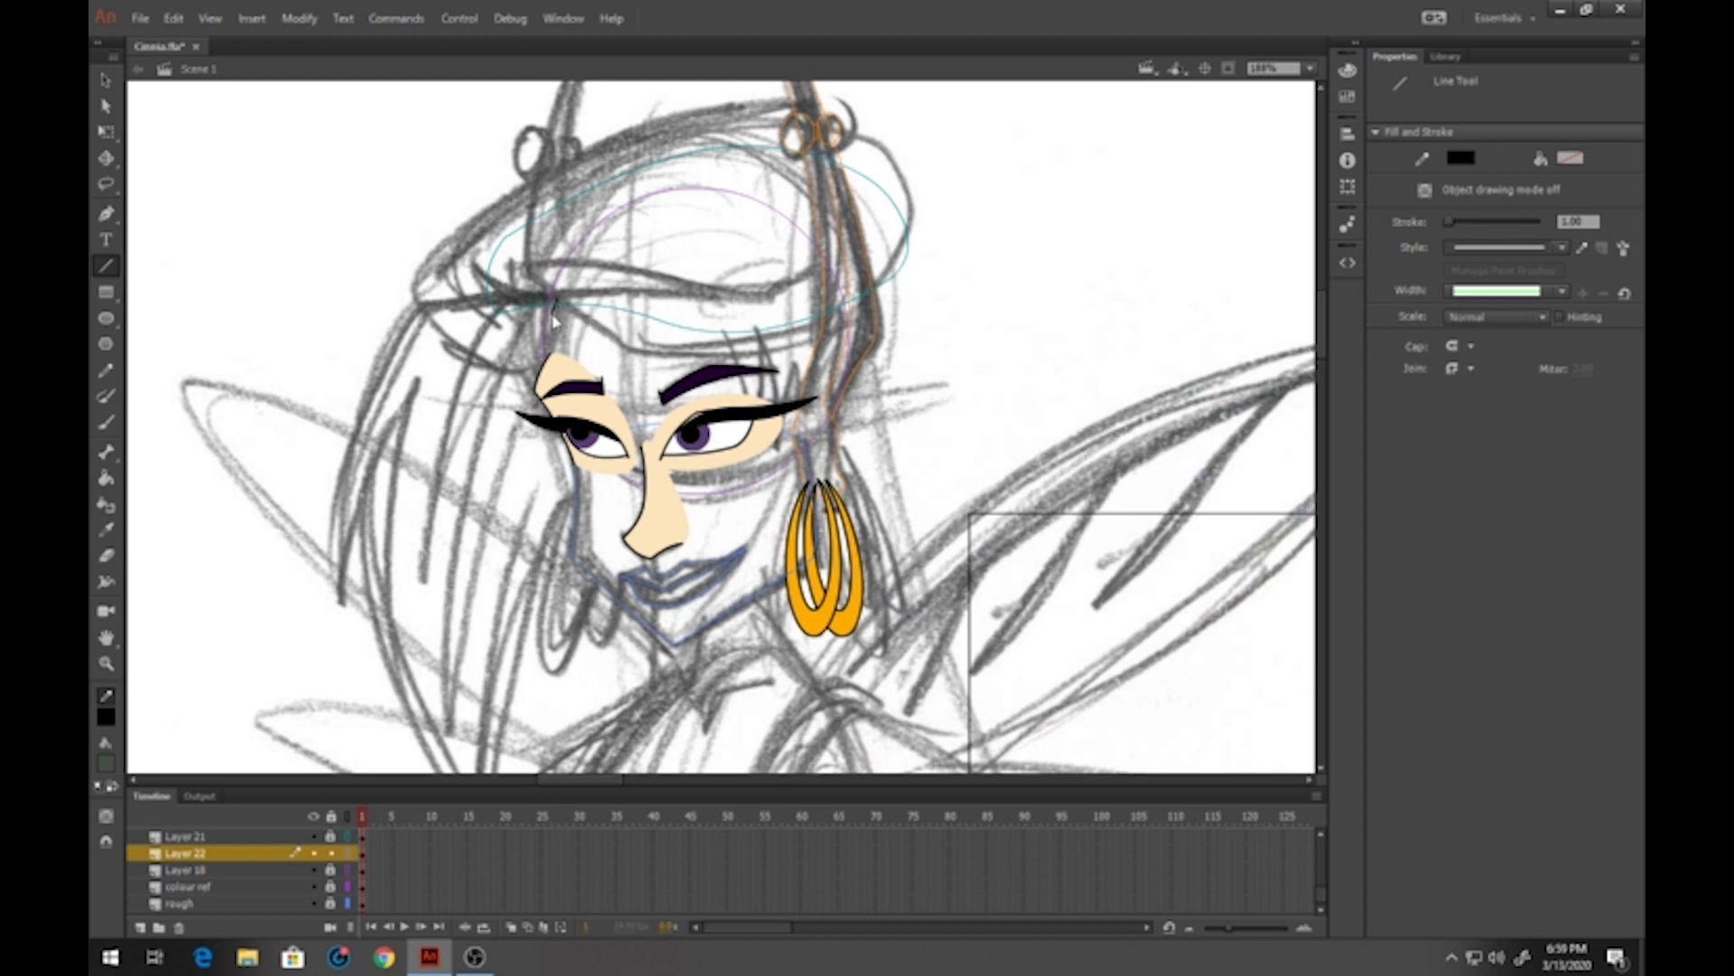
mouse_move(557, 288)
mouse_down()
mouse_move(542, 308)
mouse_move(579, 300)
mouse_up()
drag(616, 304, 677, 351)
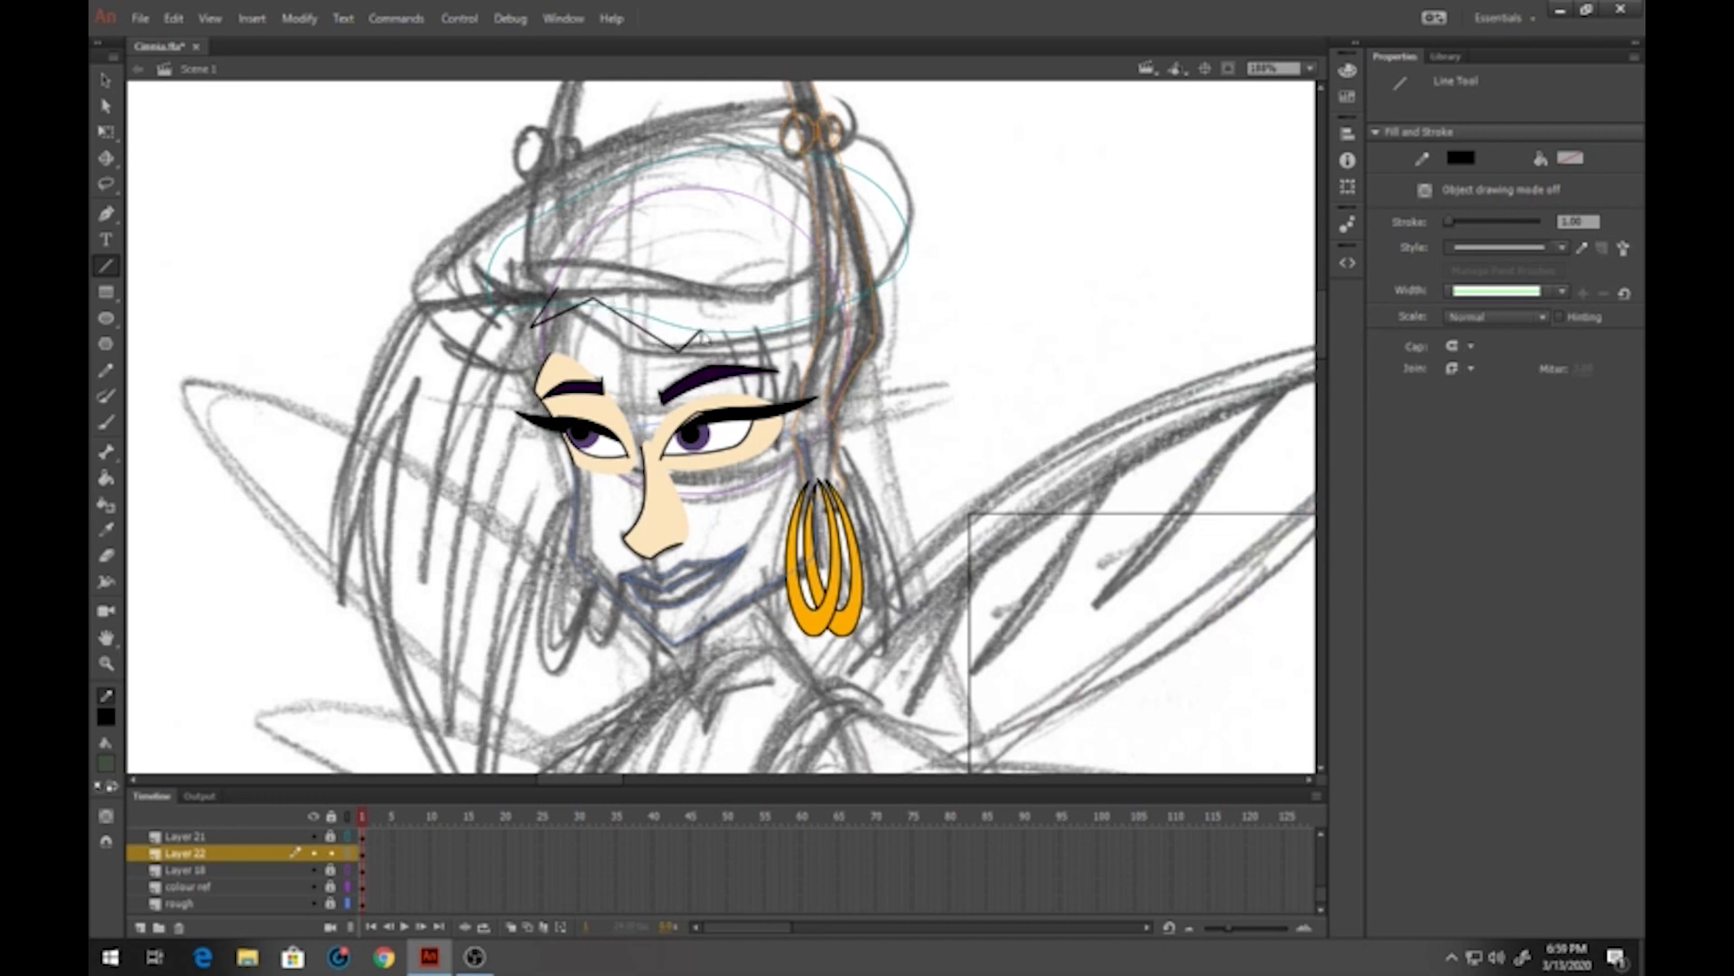
drag(697, 334, 767, 342)
drag(767, 343, 804, 421)
mouse_move(804, 421)
mouse_down()
mouse_move(855, 347)
mouse_move(842, 259)
mouse_move(736, 176)
mouse_move(593, 199)
mouse_move(545, 298)
mouse_move(531, 291)
mouse_up()
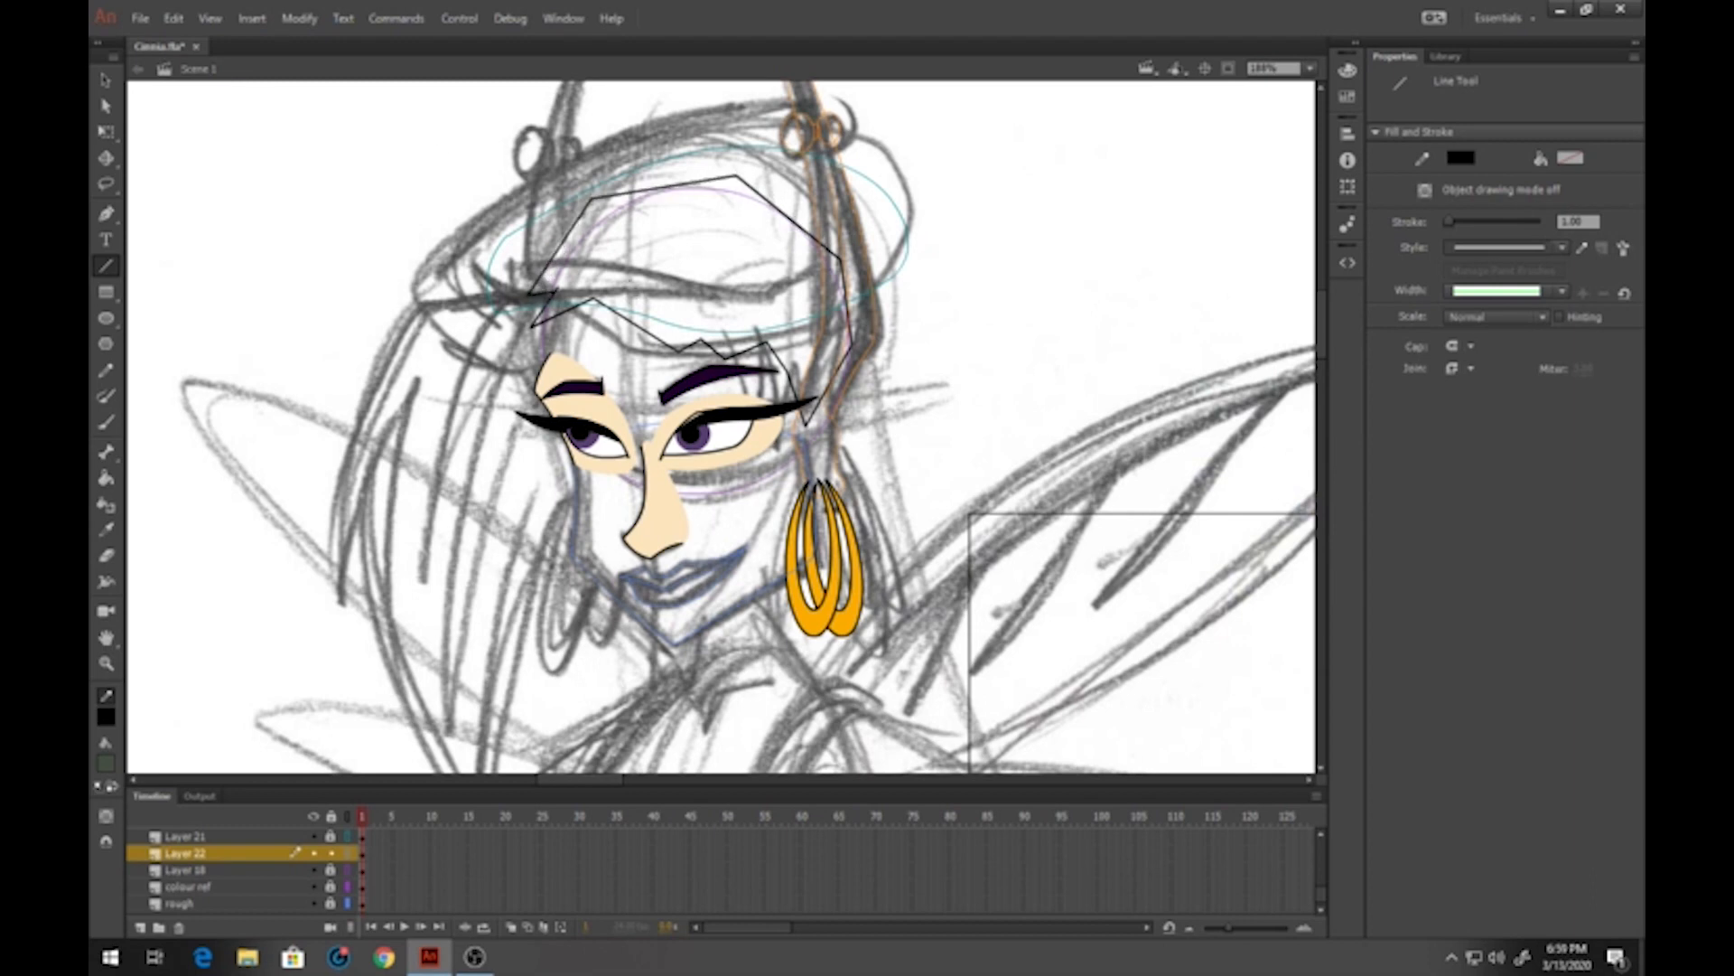
Bend the straight lines of the fringe and head outline into smooth curves following the sketch
key(v)
drag(641, 192, 640, 182)
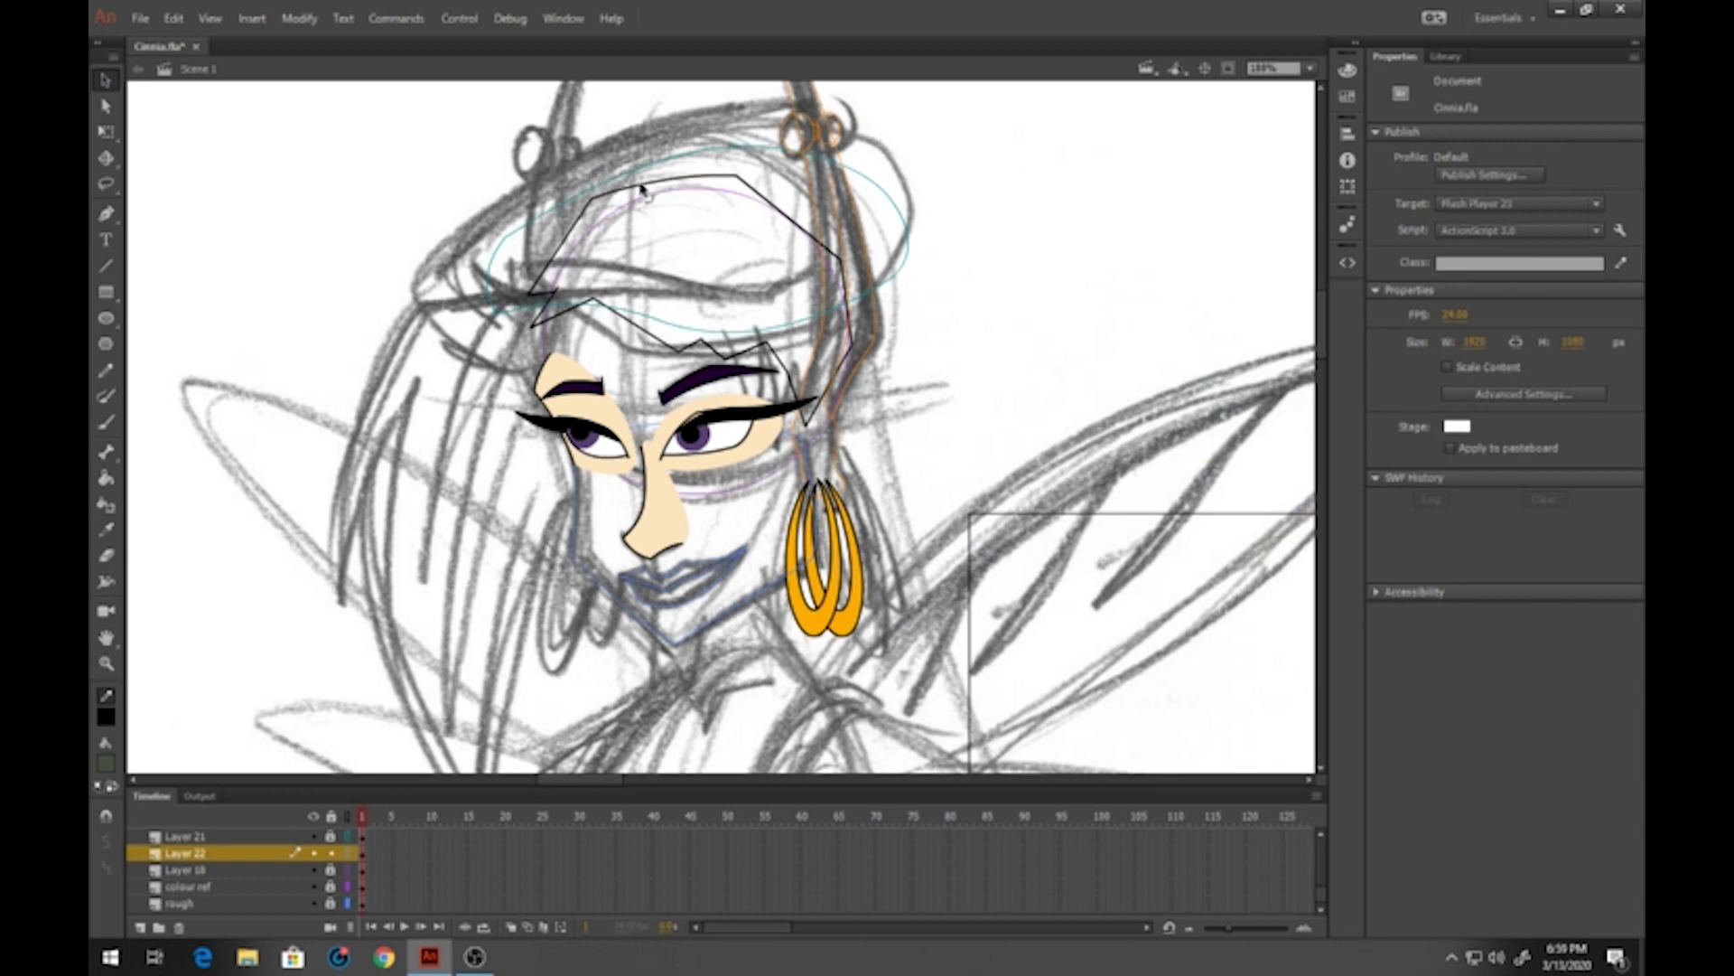
drag(758, 195, 766, 181)
drag(570, 246, 549, 230)
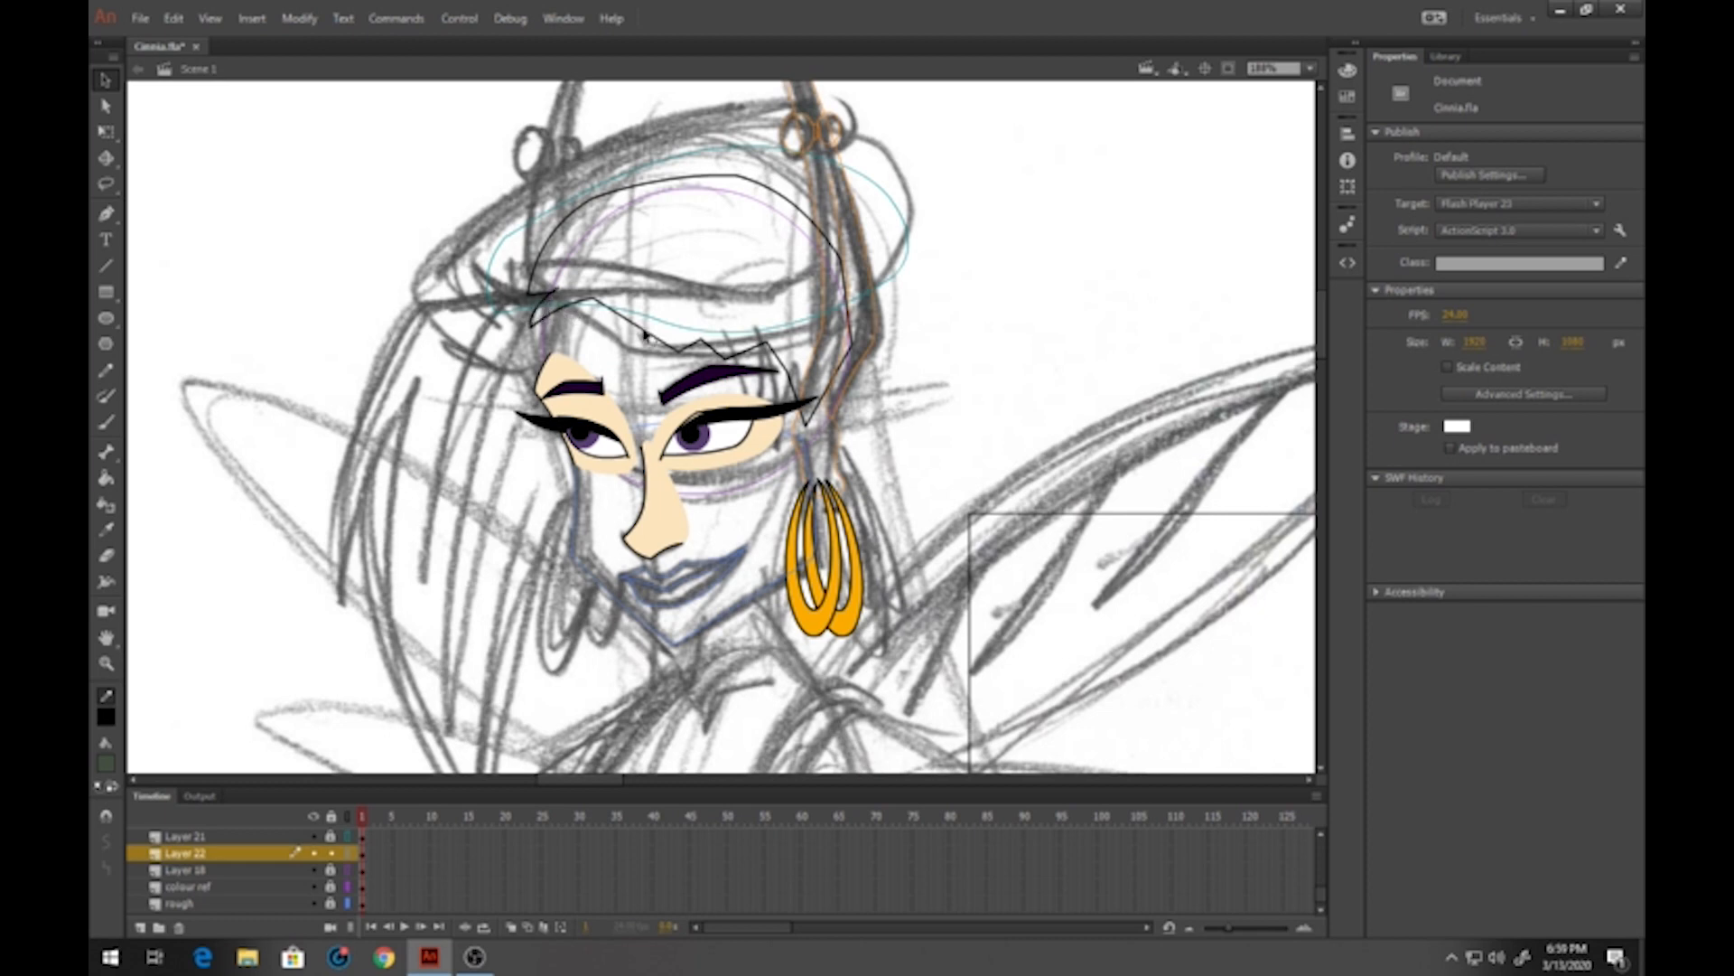
drag(648, 334, 641, 321)
drag(780, 365, 713, 337)
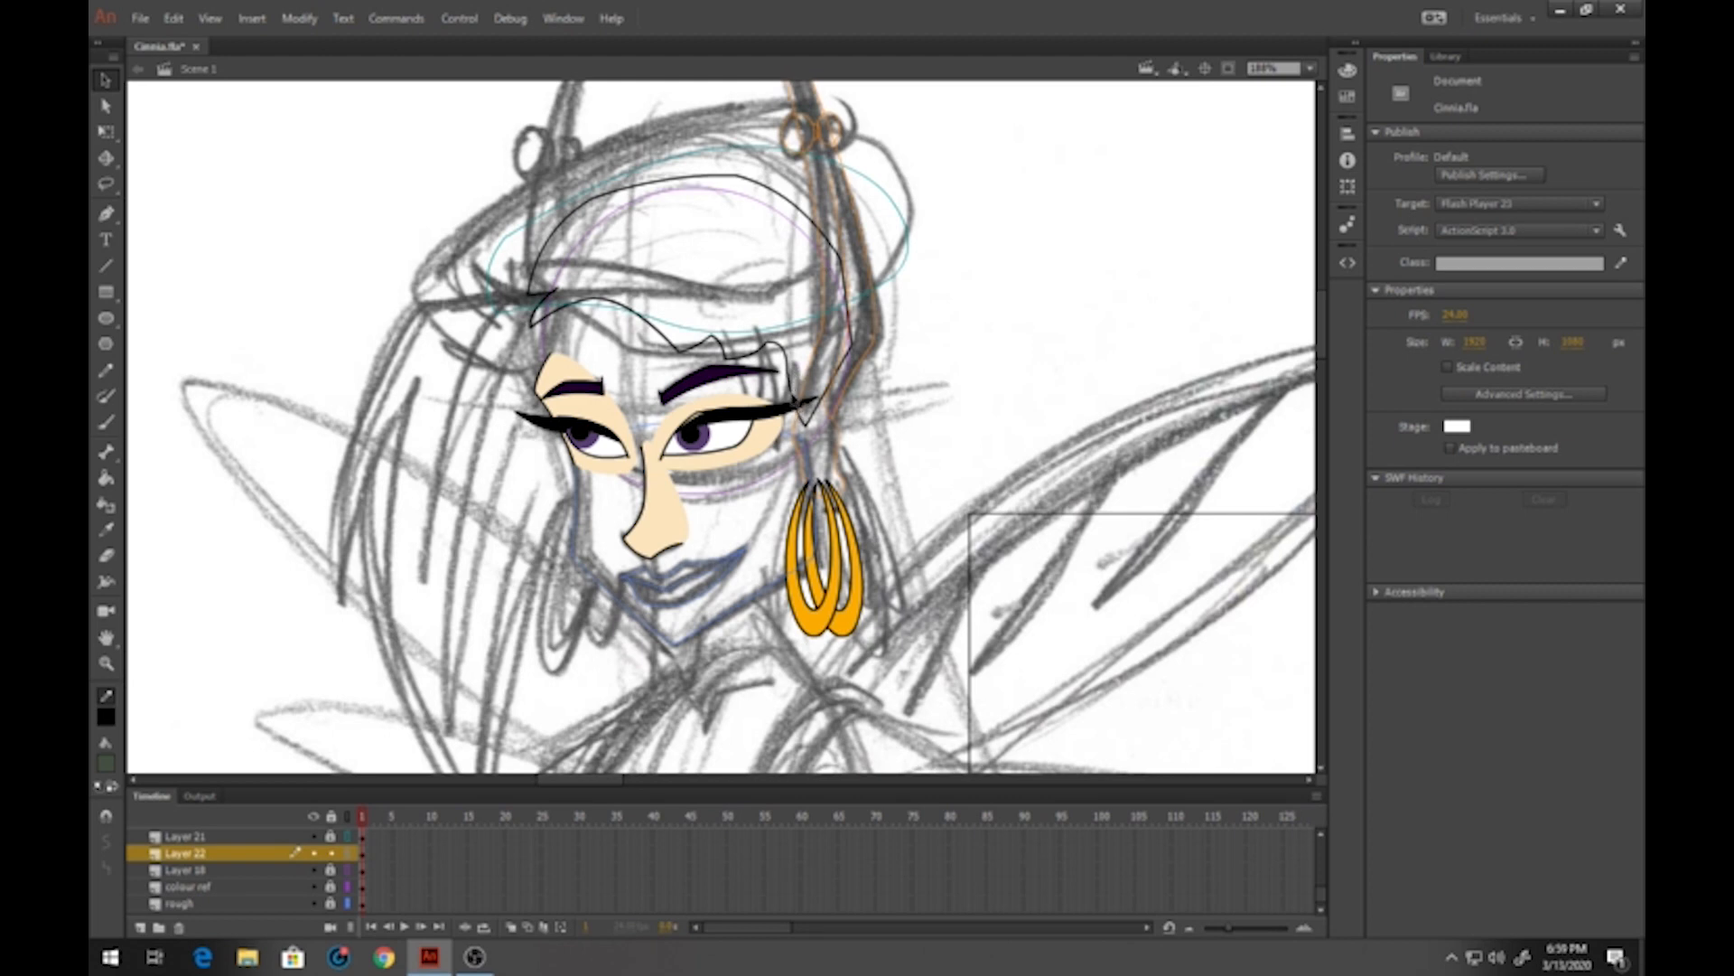
drag(816, 408, 832, 418)
drag(851, 330, 862, 331)
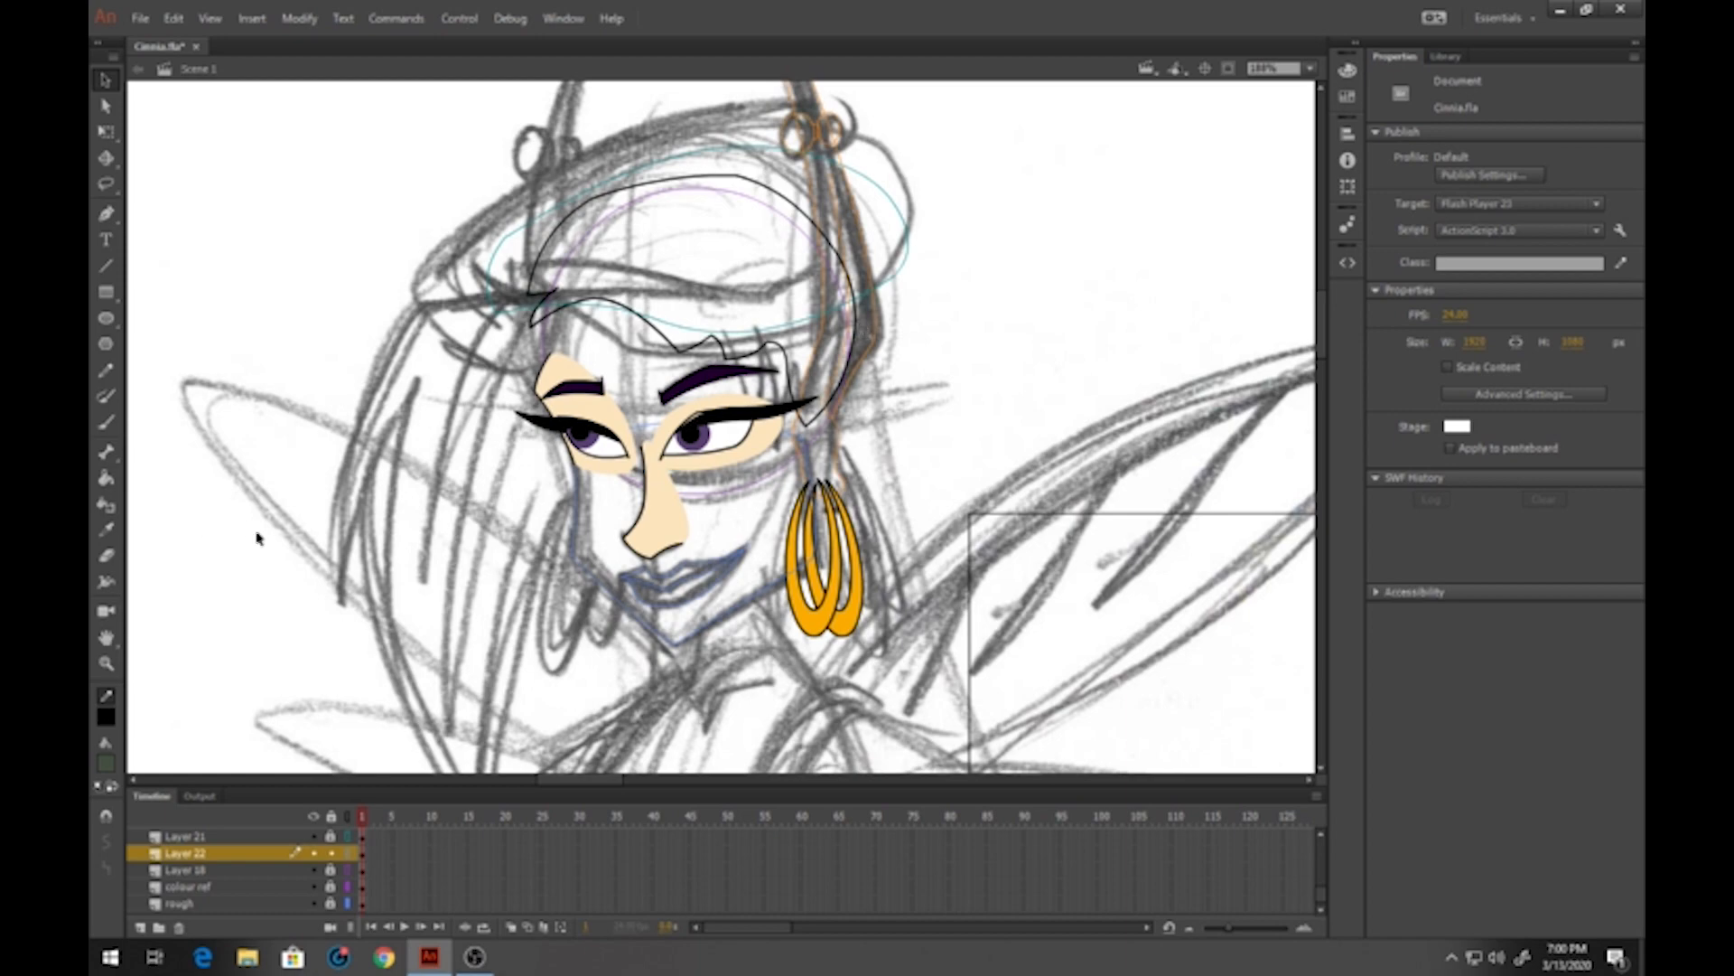
Sample the dark purple of the character's hair in the coloured reference as the fill colour
scroll(268, 562, down, 4)
drag(293, 546, 686, 536)
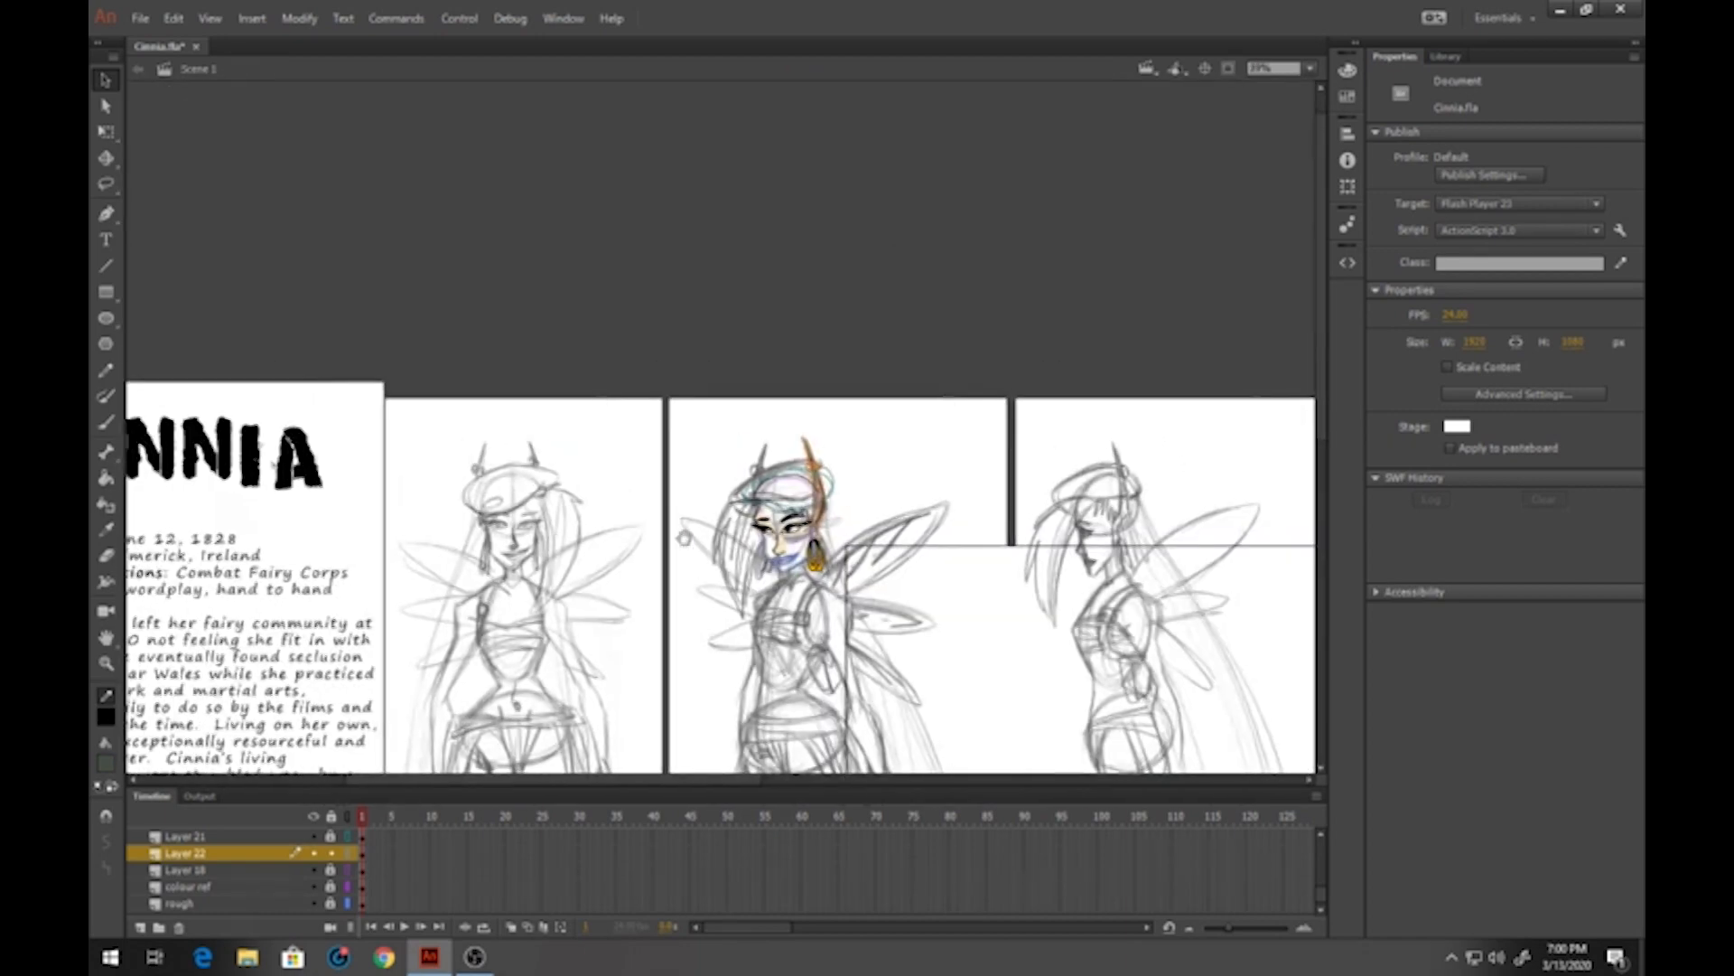
drag(420, 558, 1002, 425)
scroll(436, 387, up, 7)
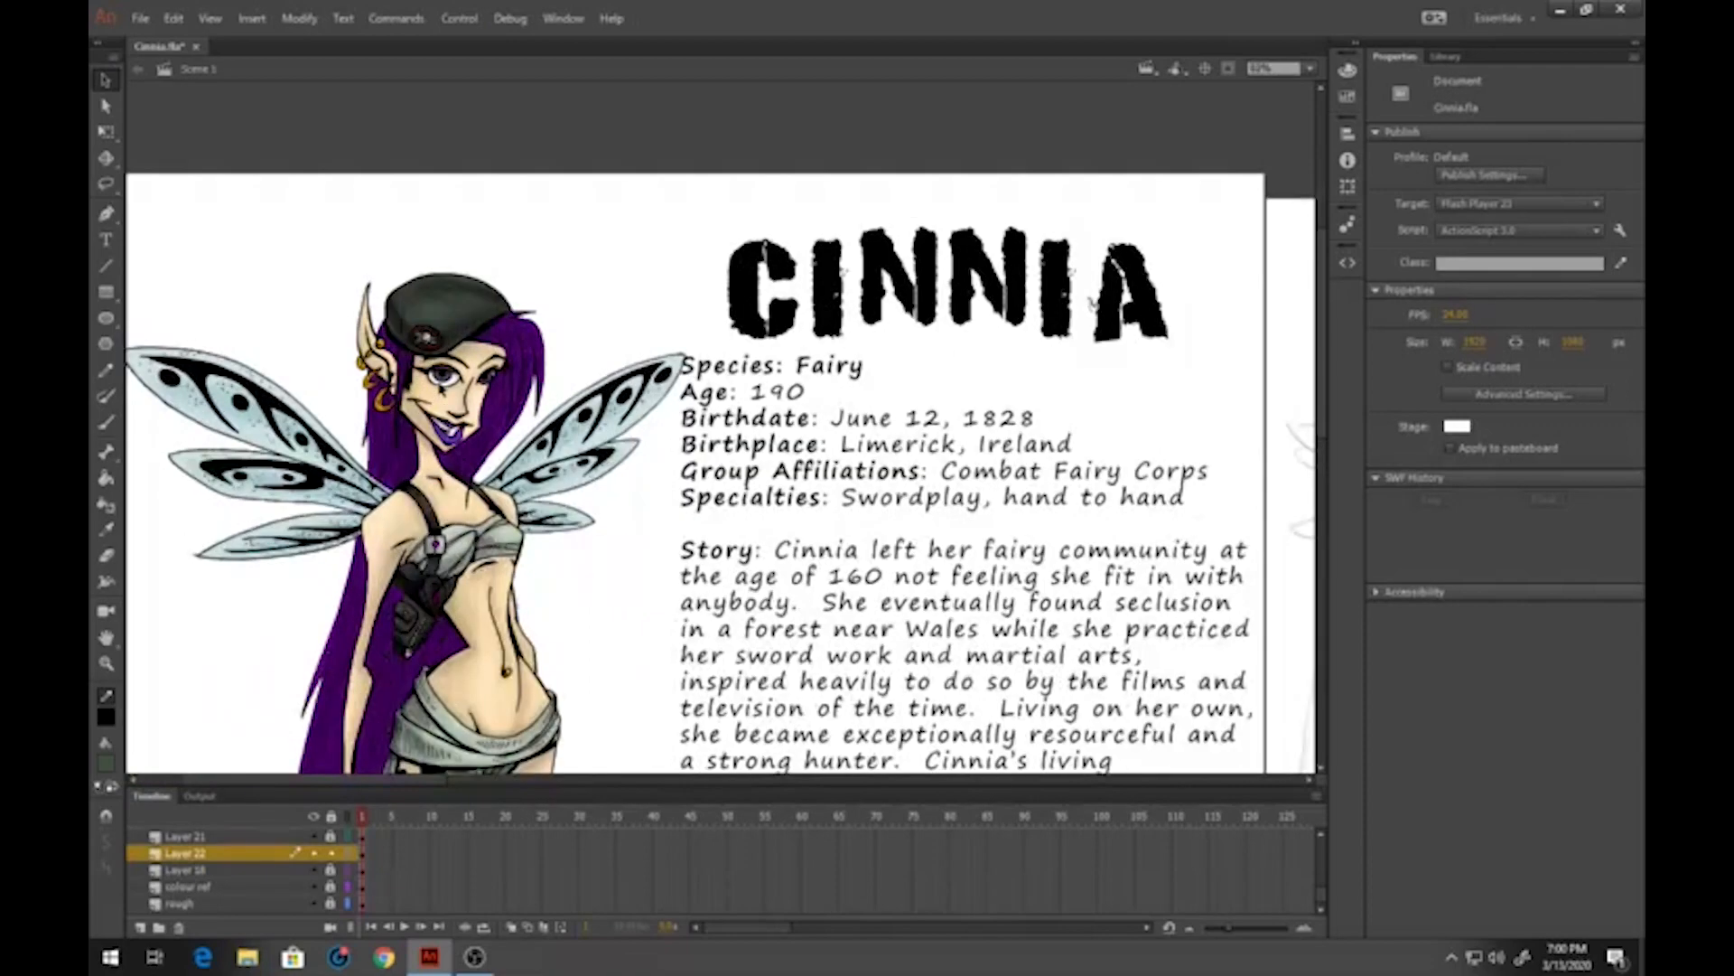
scroll(435, 389, up, 1)
click(105, 765)
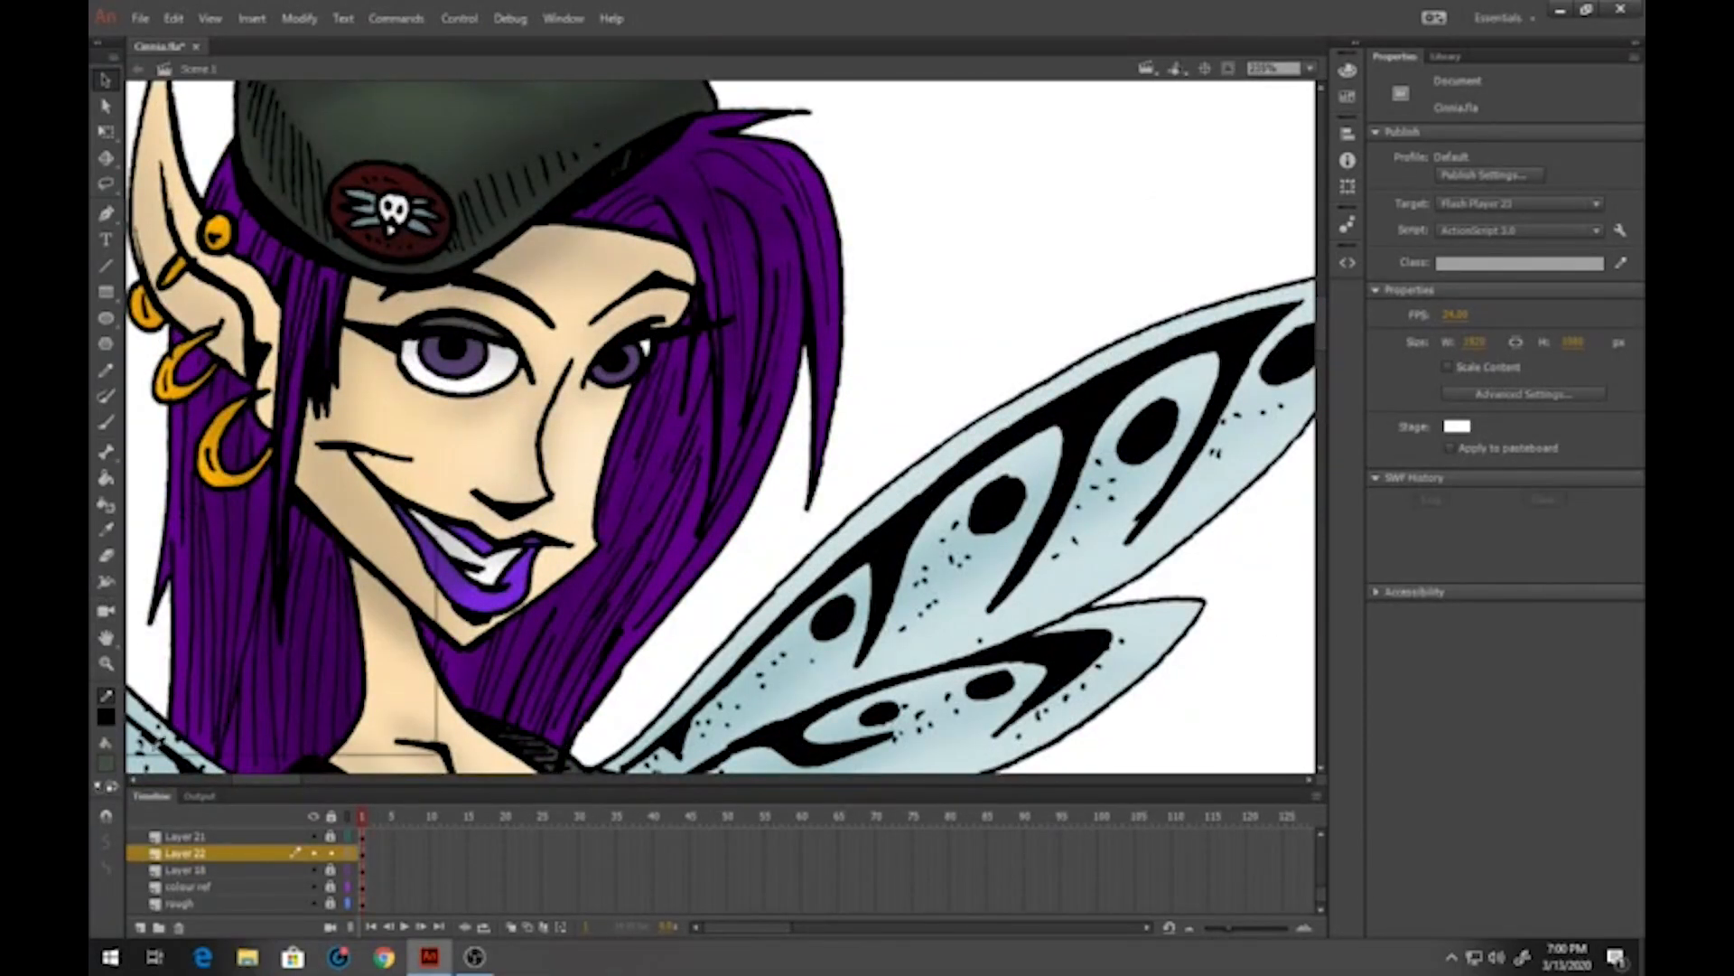
click(231, 214)
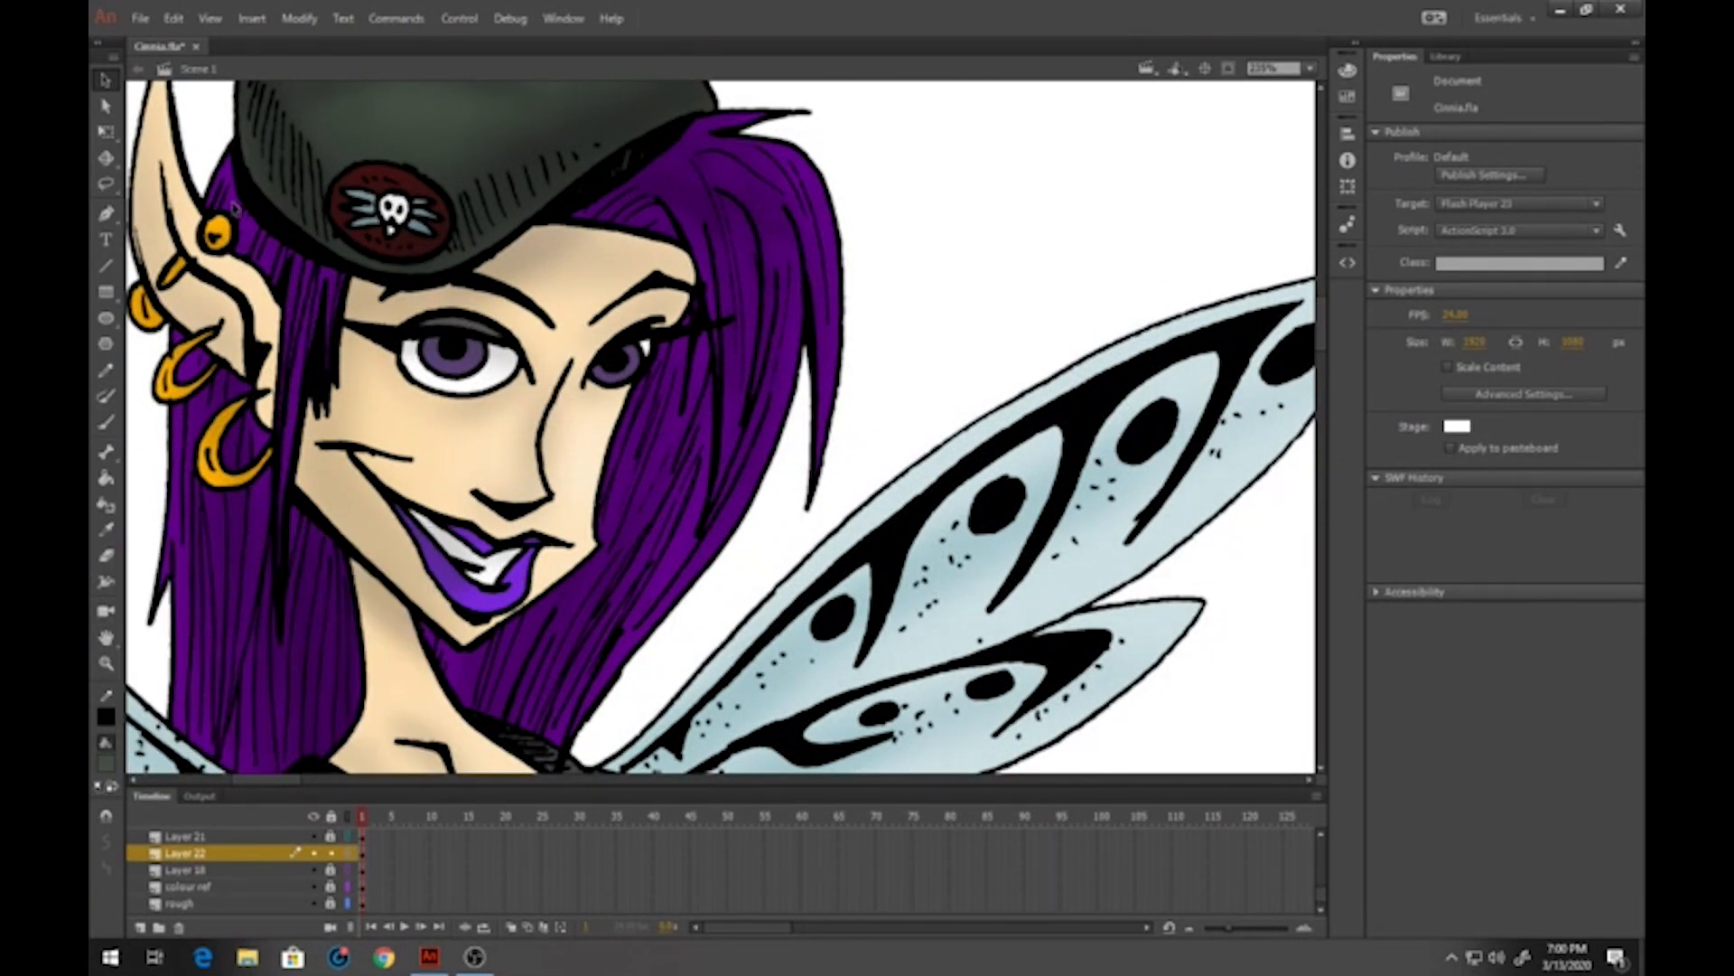
Fill the closed fringe and head outline on Layer 22 with the sampled dark purple
scroll(934, 429, down, 8)
mouse_move(1071, 459)
mouse_down()
mouse_move(612, 461)
mouse_move(535, 442)
mouse_up()
scroll(1019, 436, up, 1)
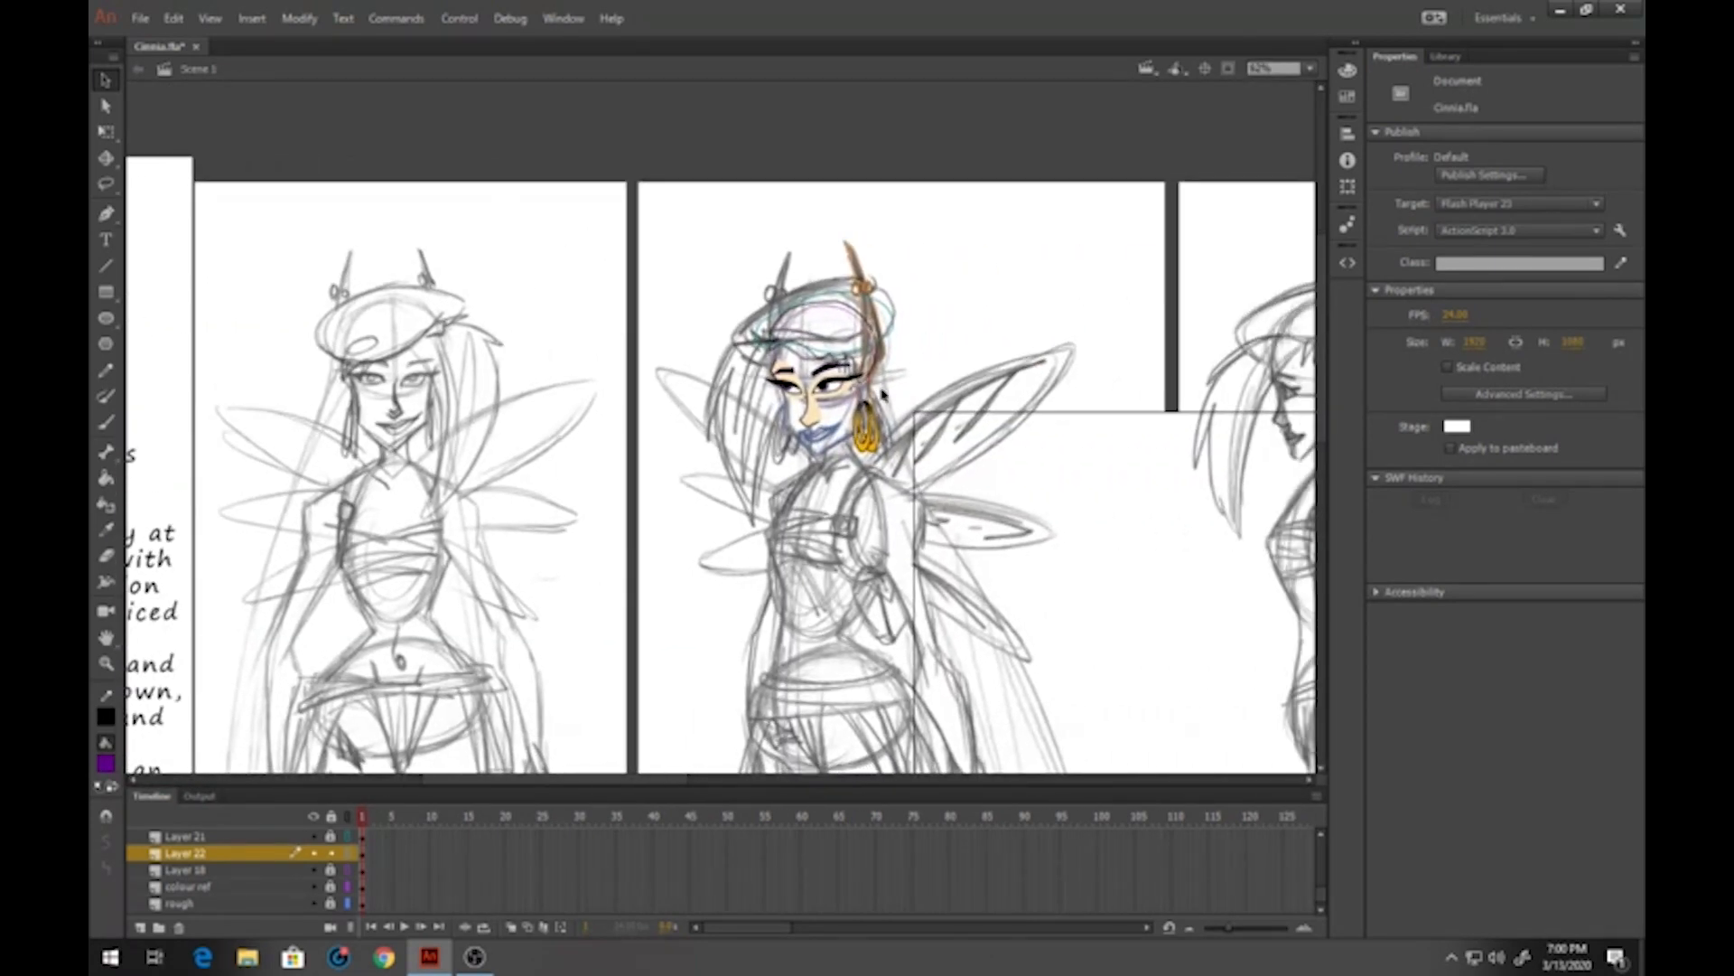
scroll(890, 438, up, 1)
scroll(736, 362, up, 3)
scroll(282, 368, up, 1)
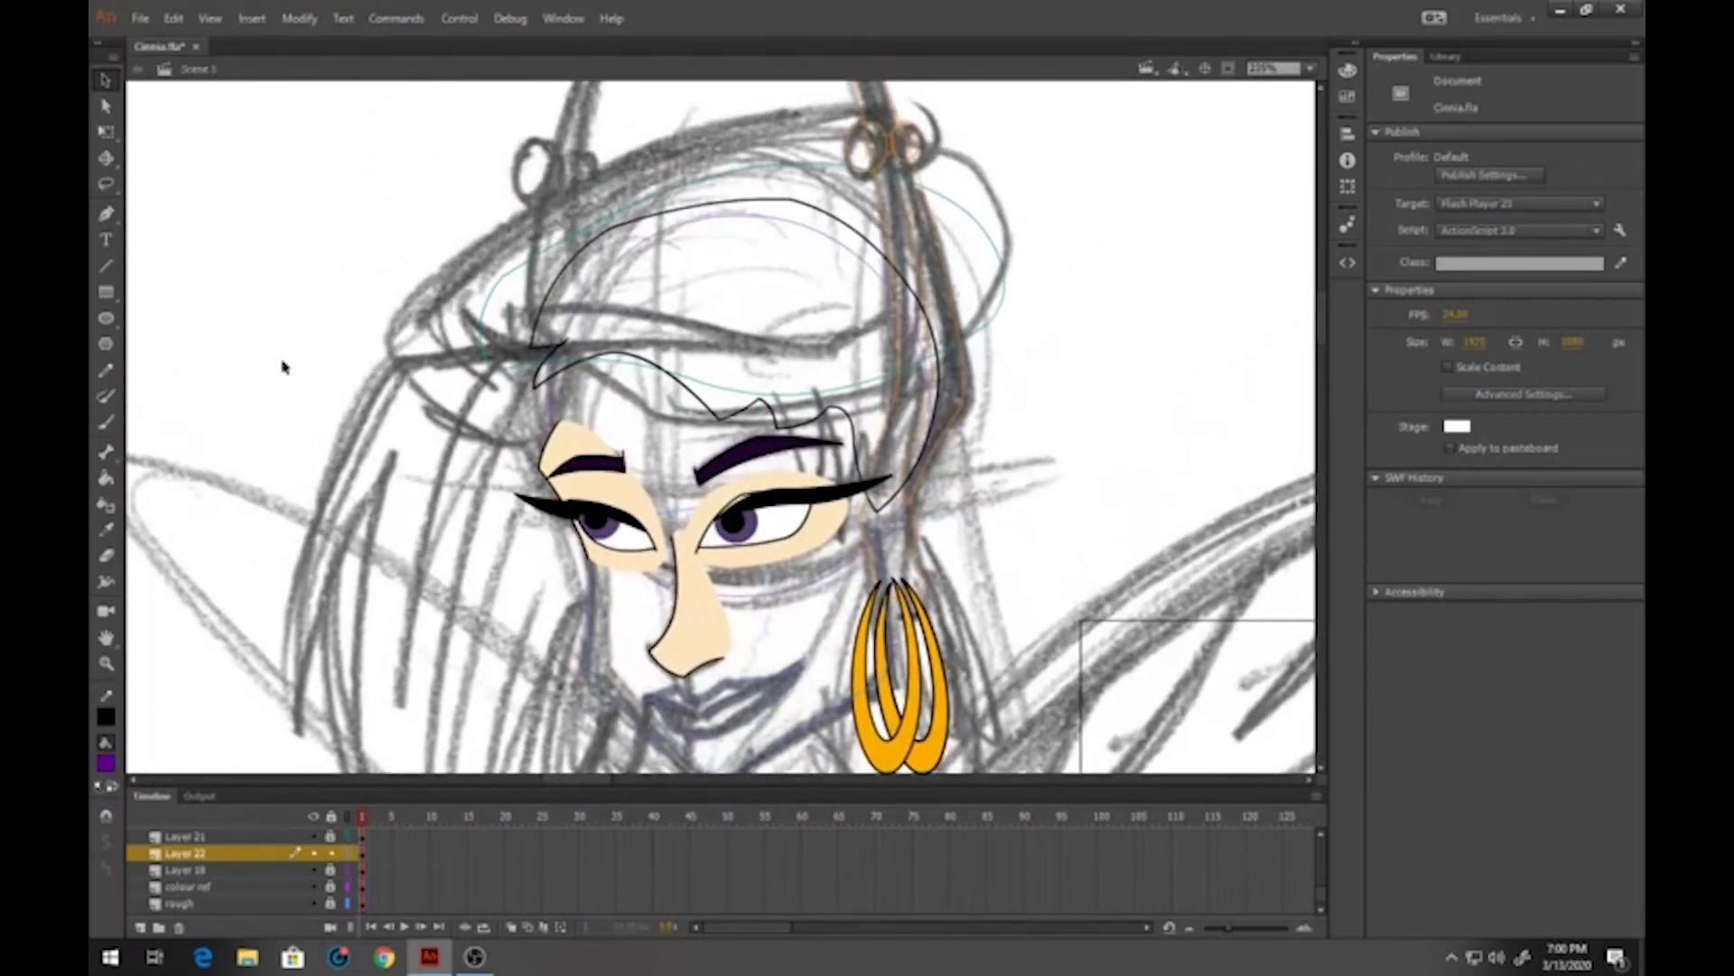
click(106, 477)
click(700, 303)
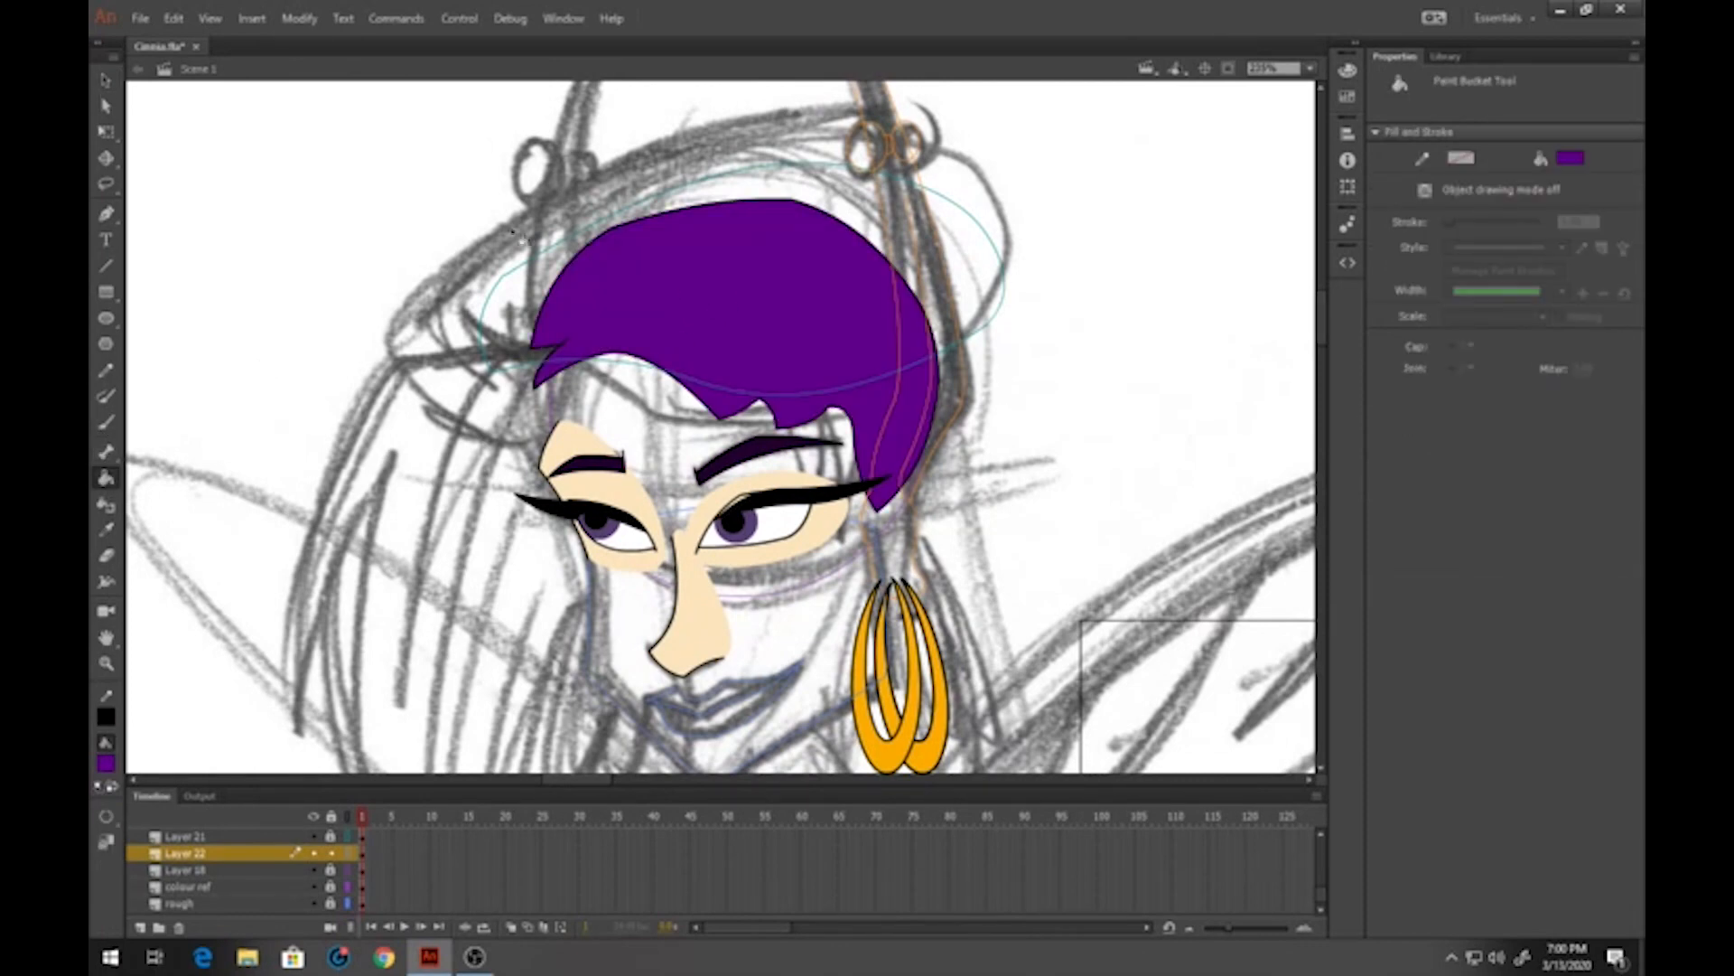
Smooth the curve at the top of the purple hair, then convert the whole shape into a graphic symbol named cinnia-34-hathair
click(109, 81)
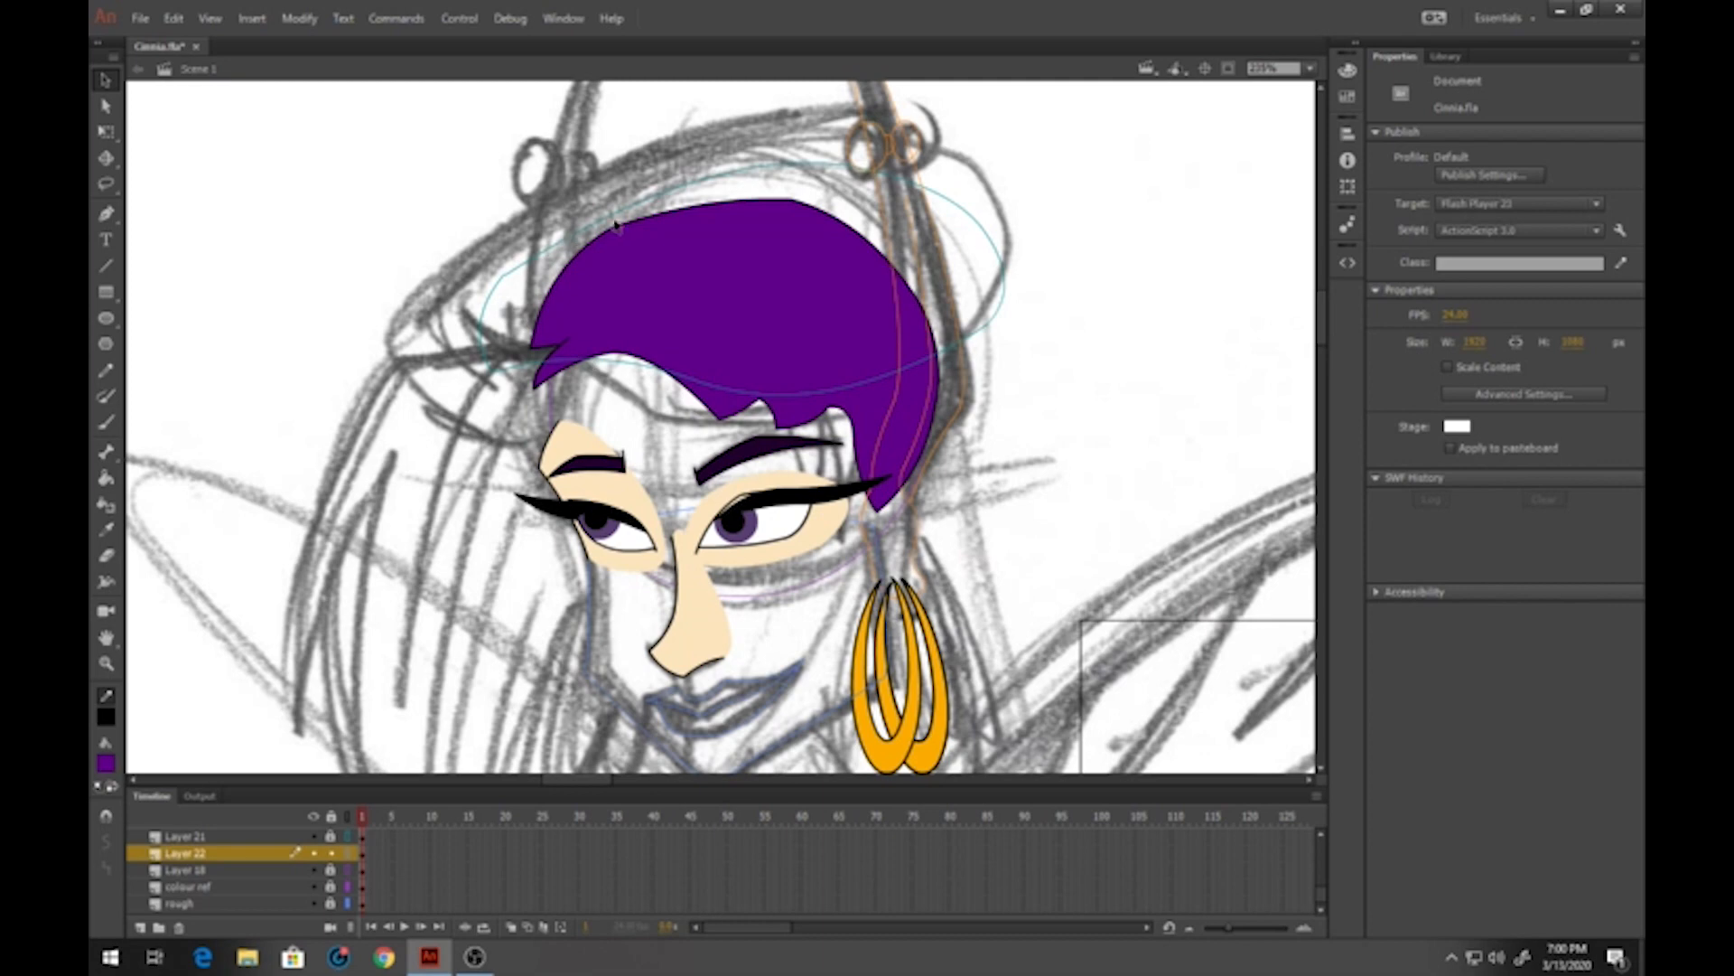
drag(637, 228, 631, 214)
drag(447, 137, 1026, 611)
key(F8)
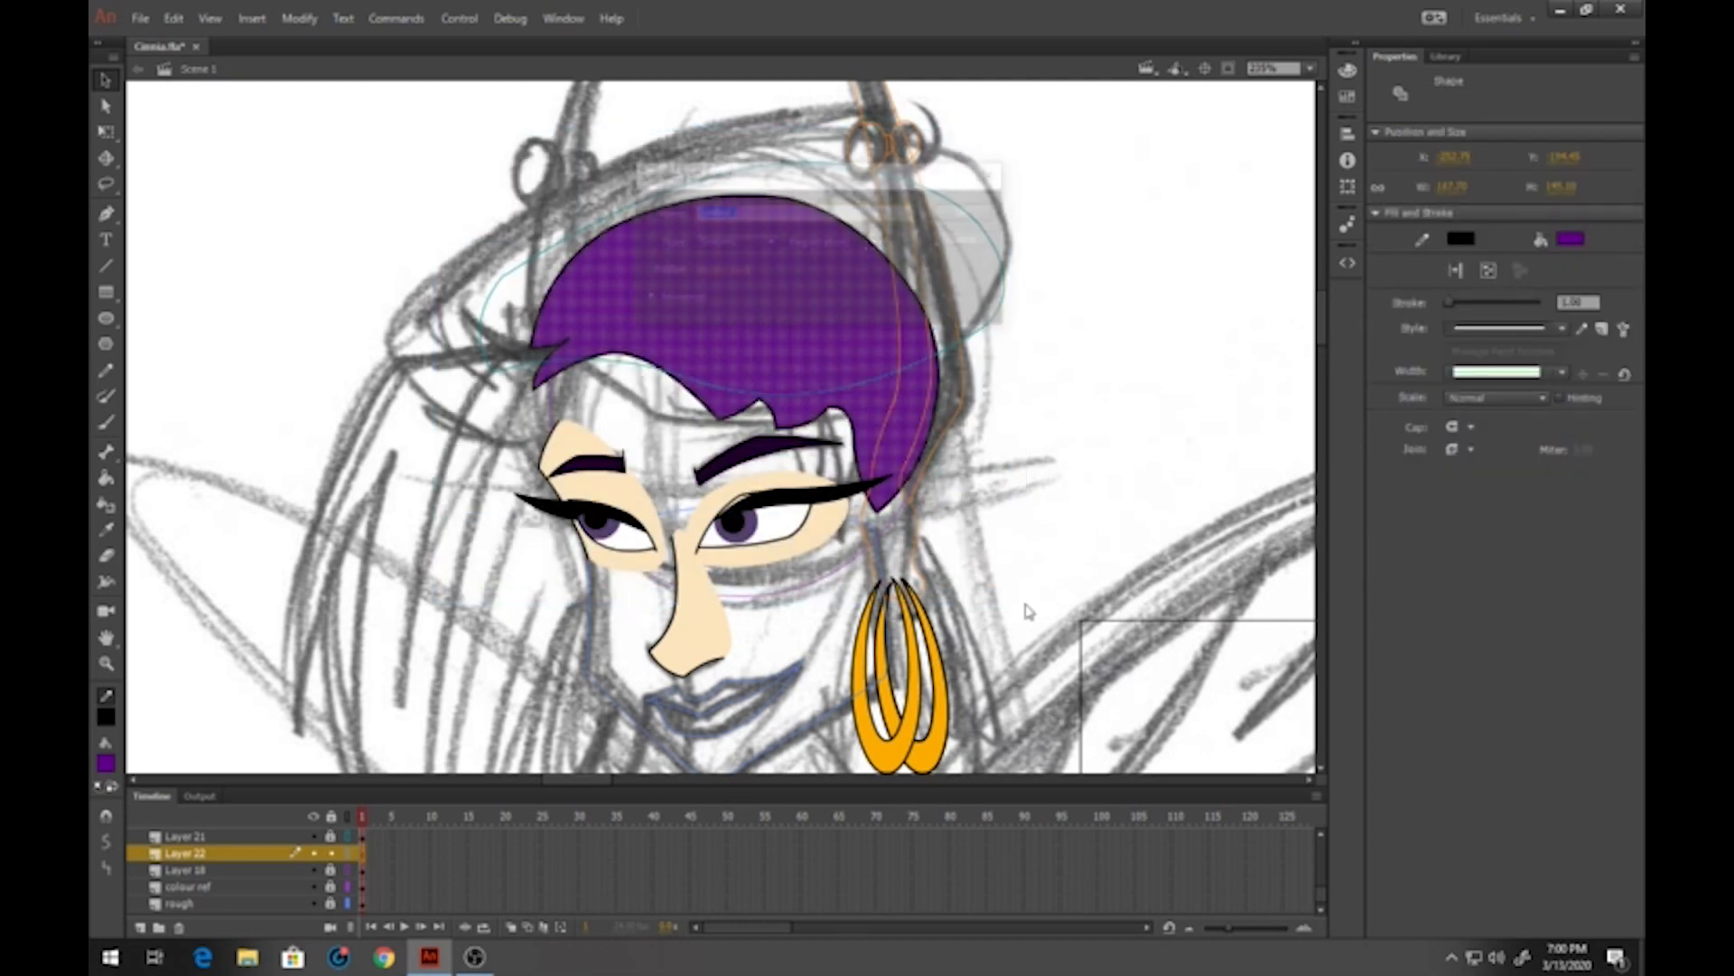
text(sha)
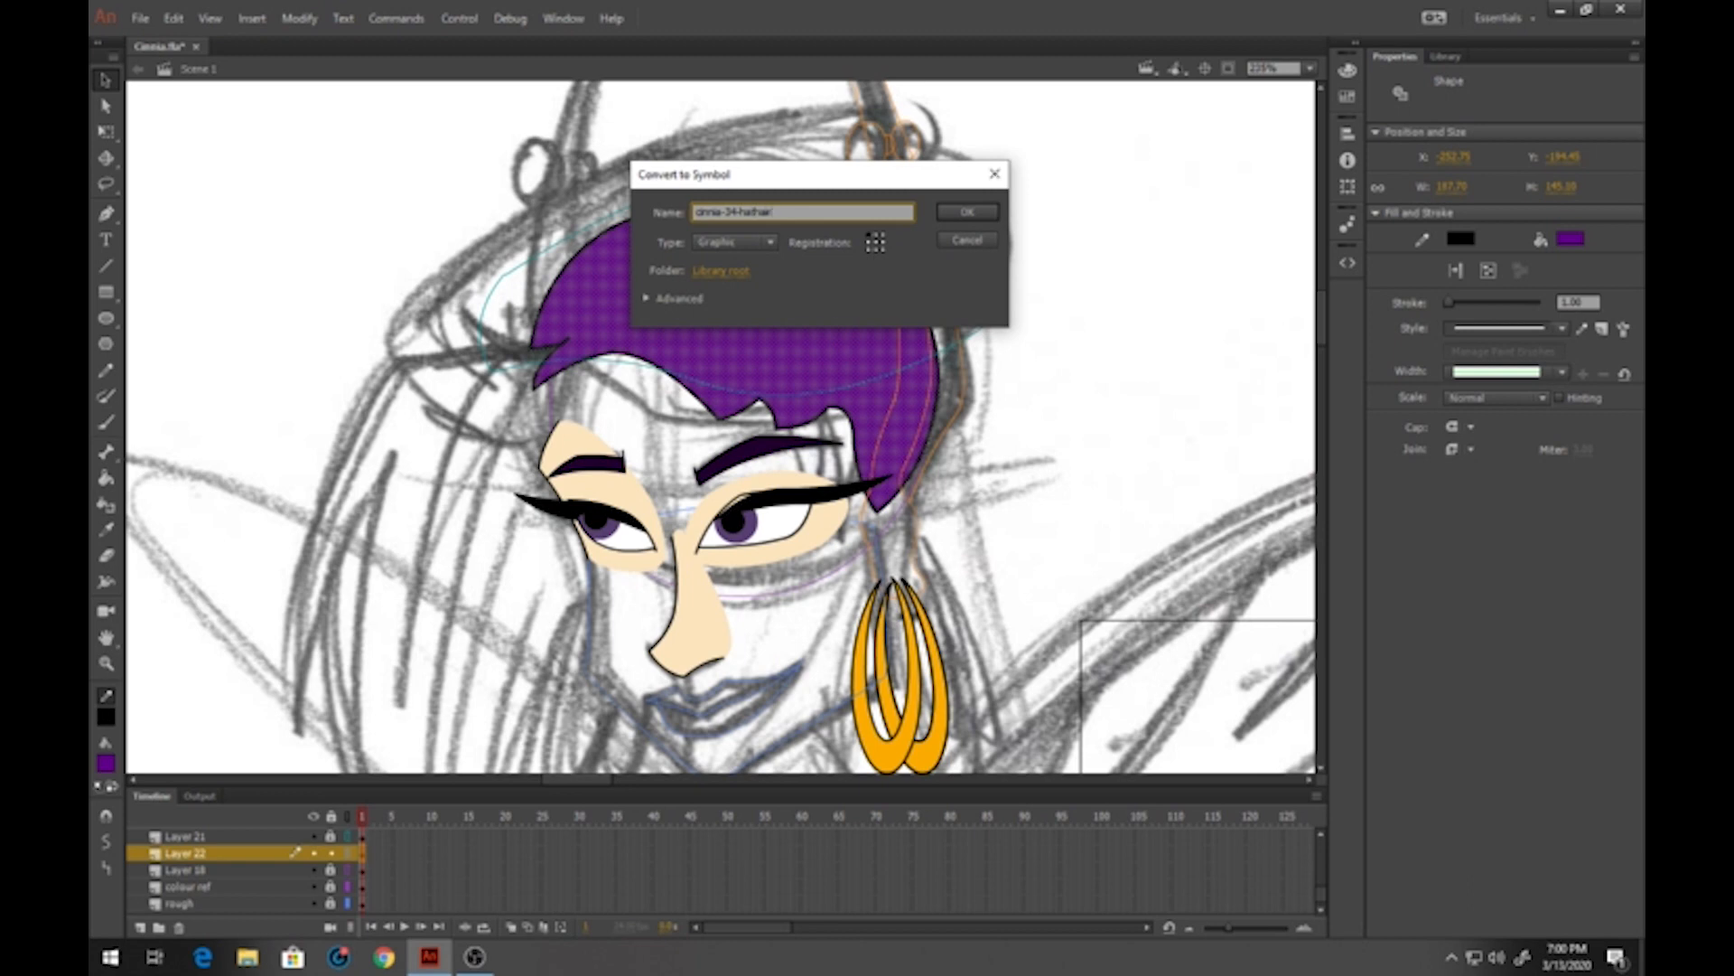
key(Return)
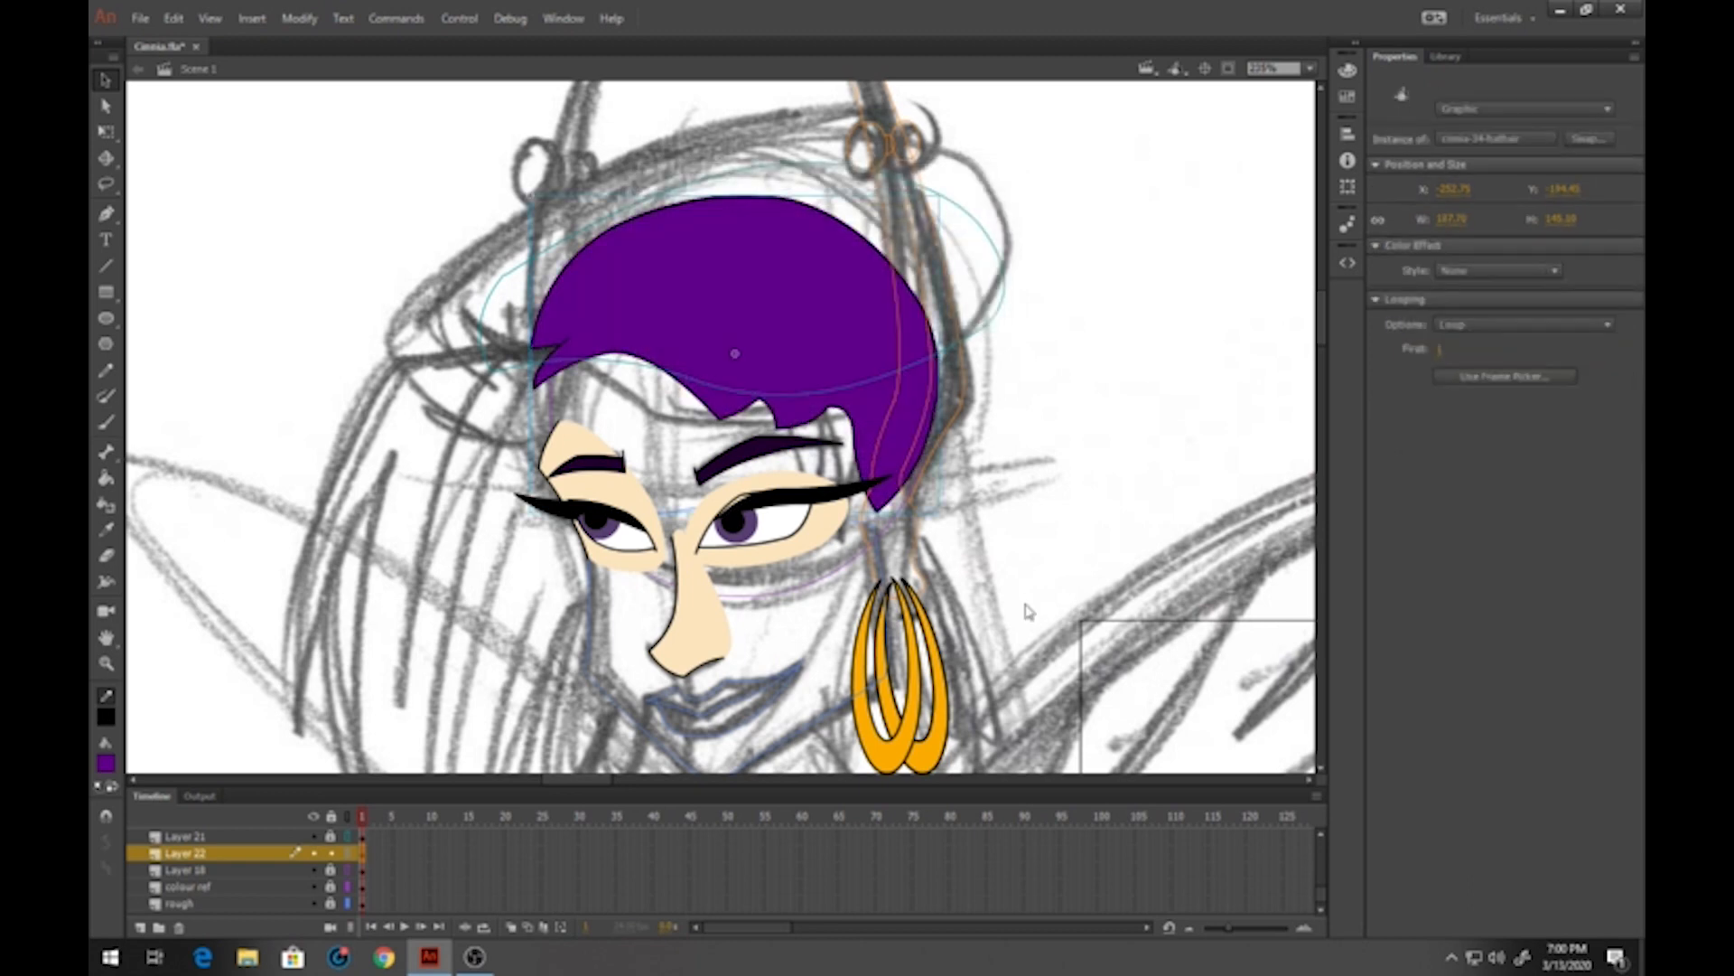
Show Layer 22 as outlines and lock it, then add a new layer above Layer 9
click(349, 856)
click(346, 855)
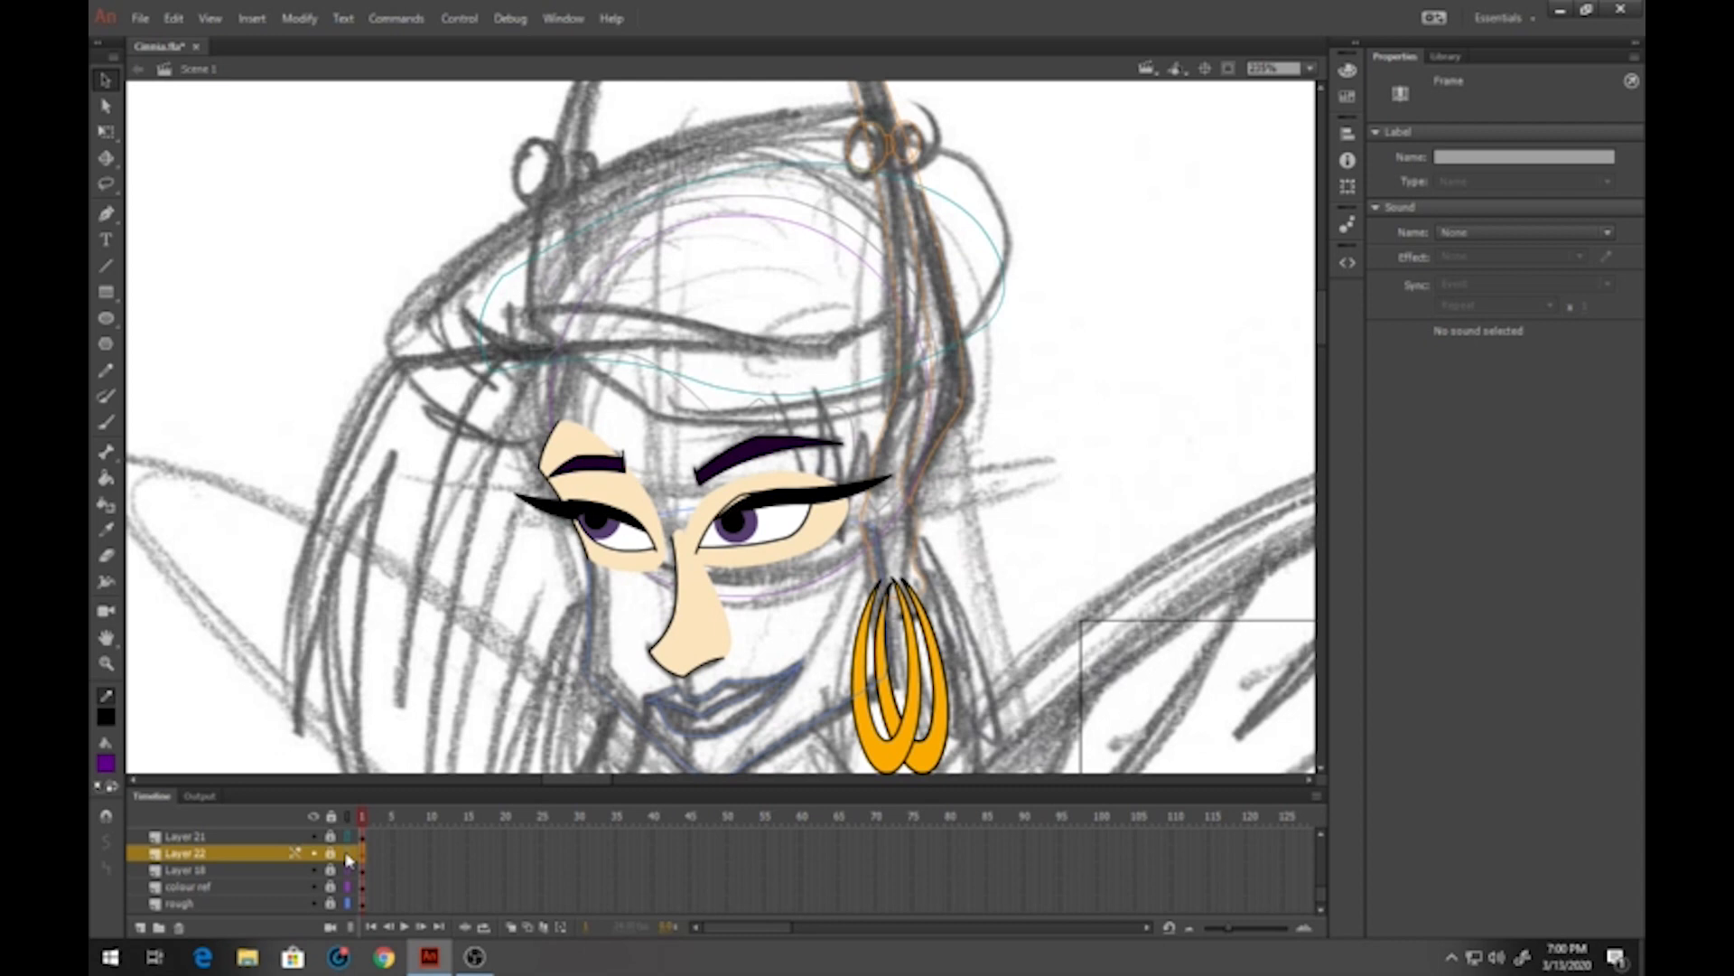
scroll(240, 867, down, 5)
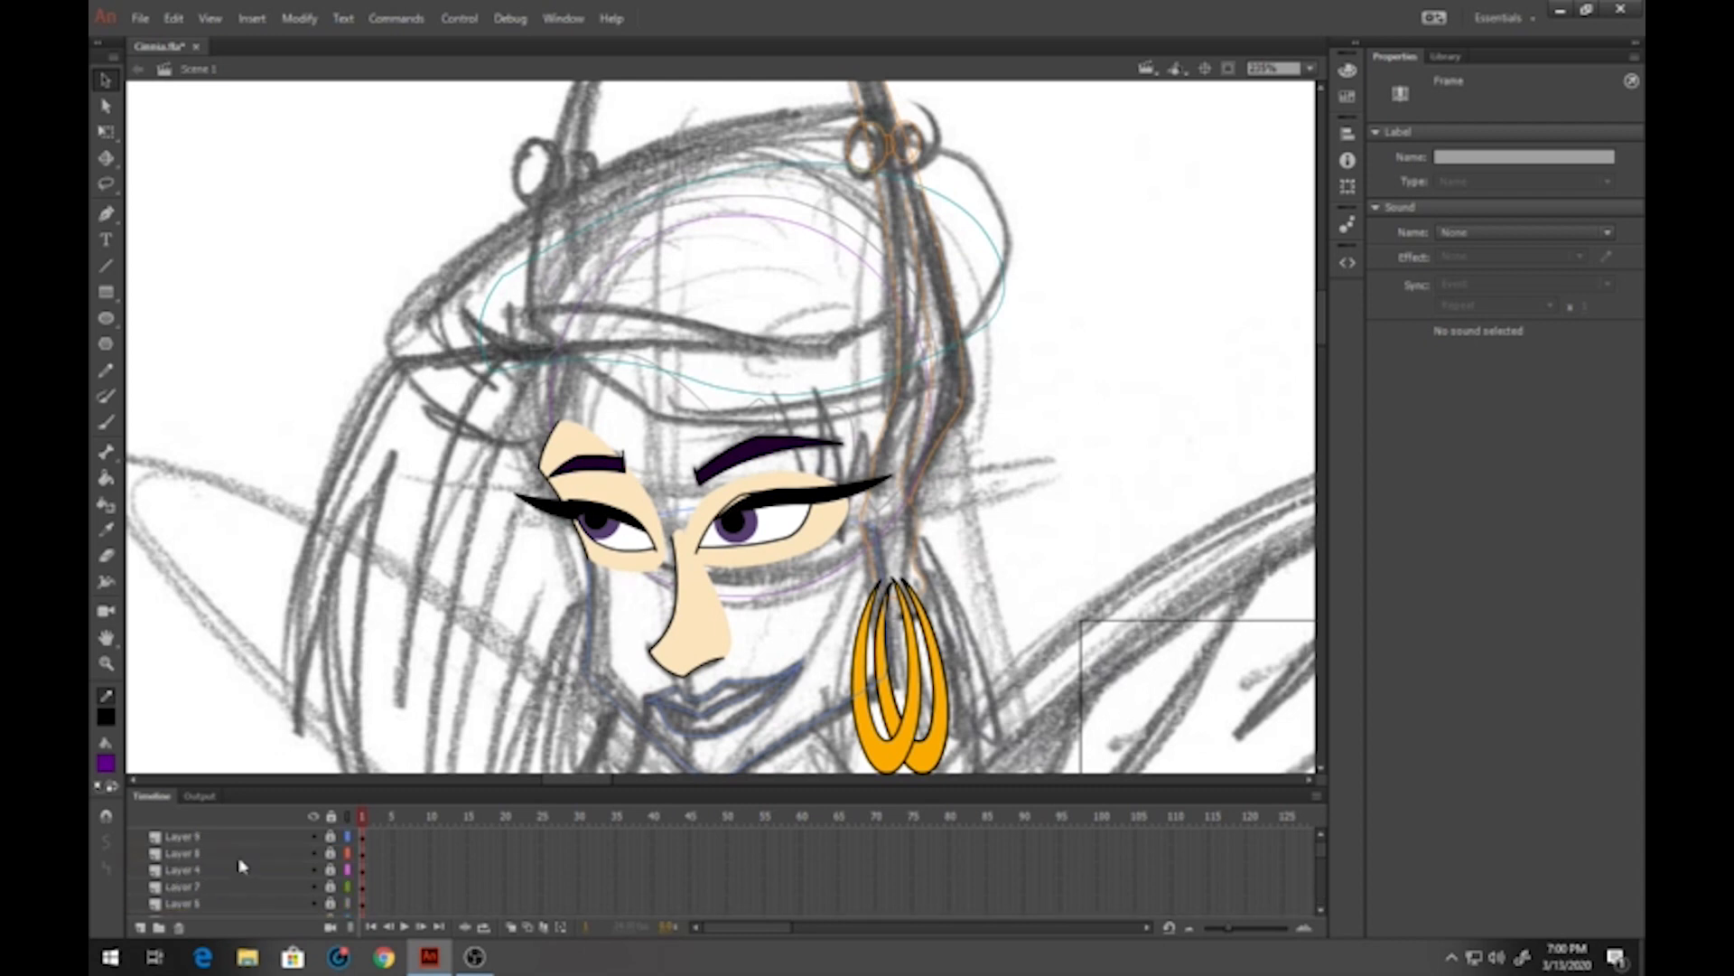
click(217, 838)
click(141, 929)
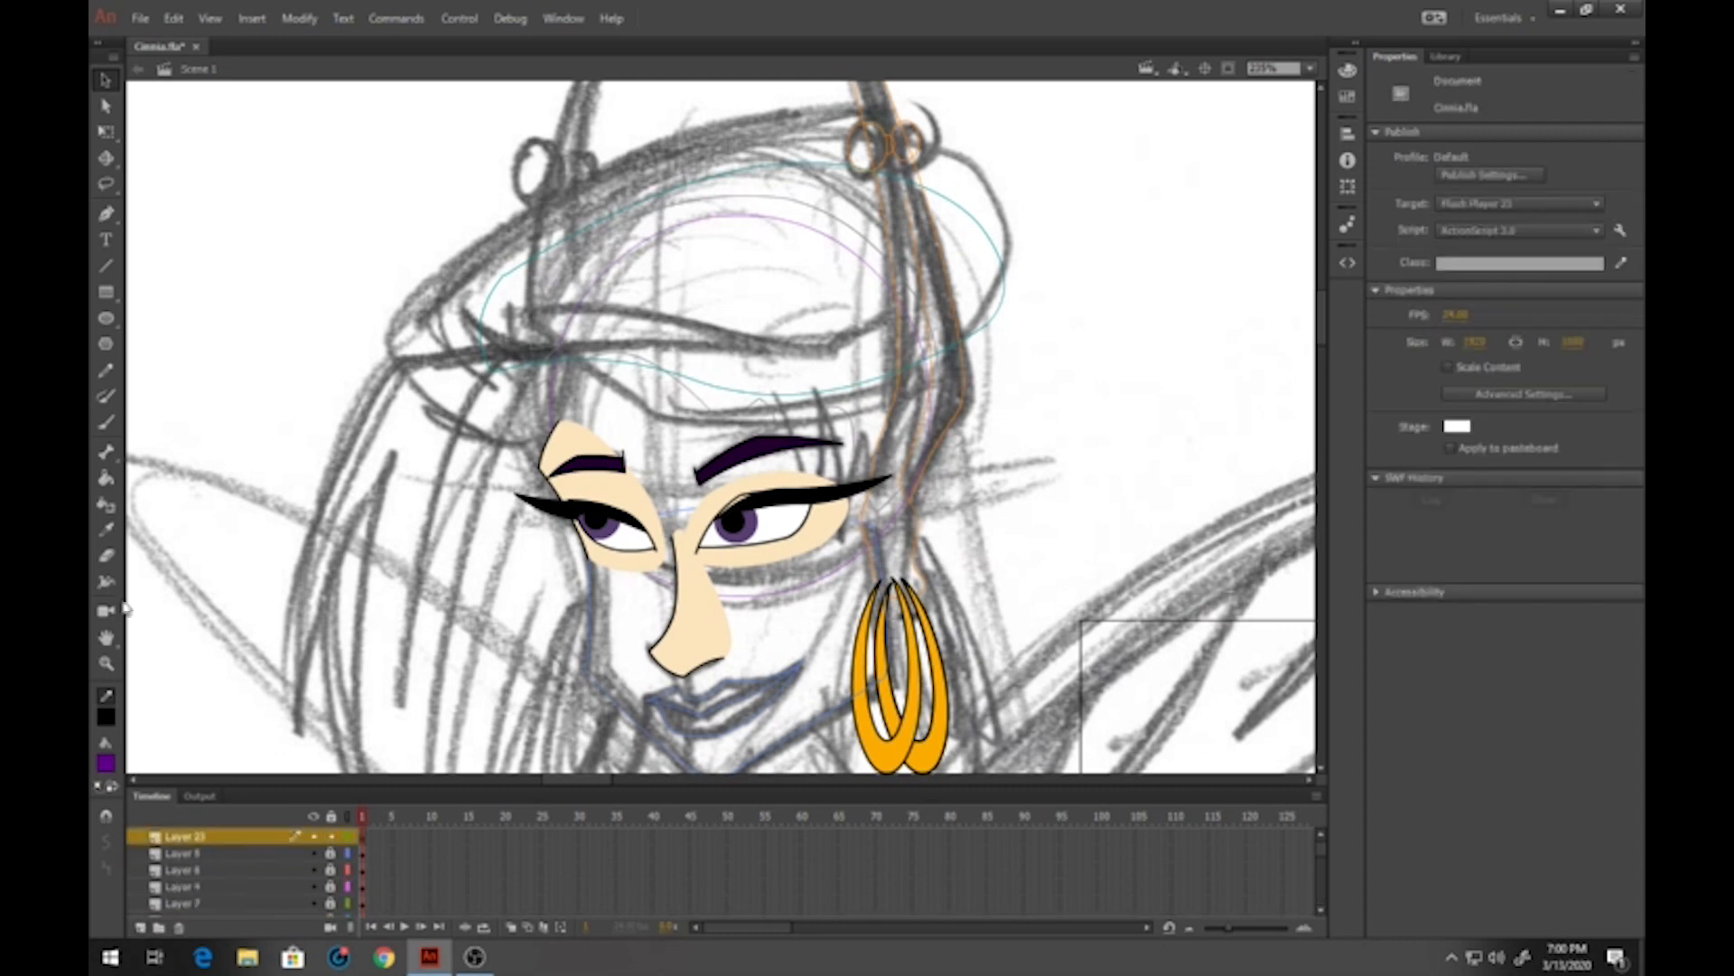
Draw four pointed bang strands with black lines over the brow and outer eye, and bend the lines into curves
click(106, 265)
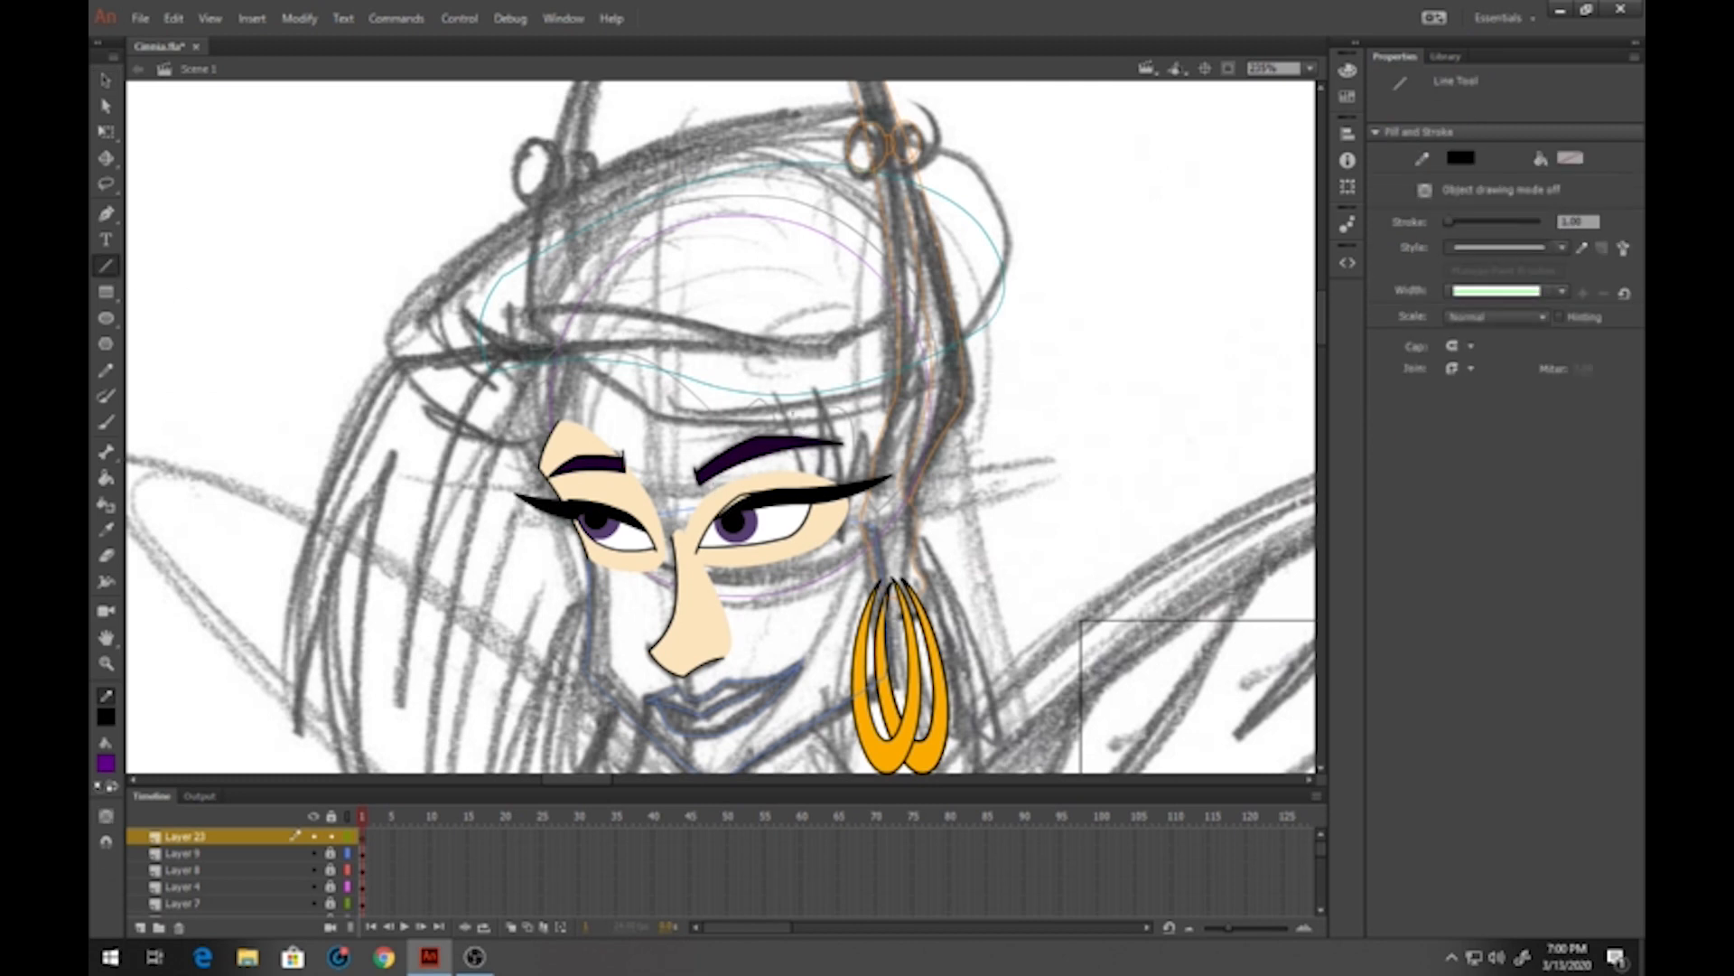
mouse_move(783, 399)
mouse_down()
mouse_move(814, 530)
mouse_move(822, 407)
mouse_move(838, 549)
mouse_move(864, 409)
mouse_move(858, 538)
mouse_move(880, 432)
mouse_up()
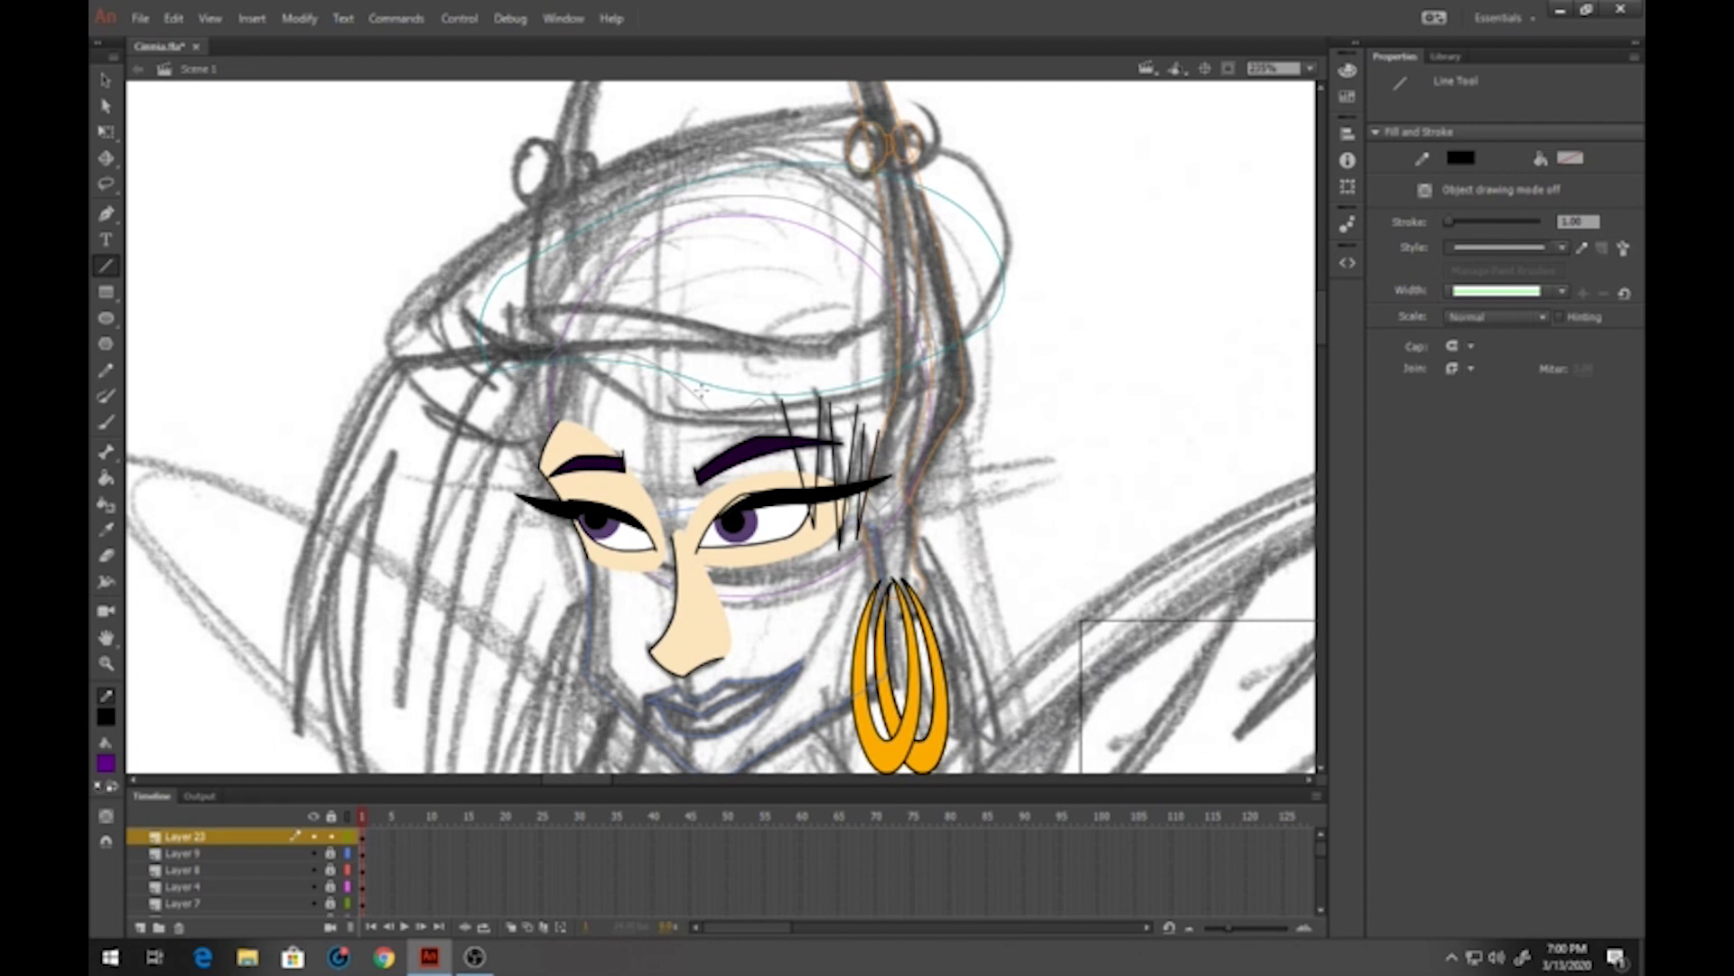
mouse_move(695, 387)
mouse_down()
mouse_move(739, 483)
mouse_move(742, 399)
mouse_up()
click(106, 80)
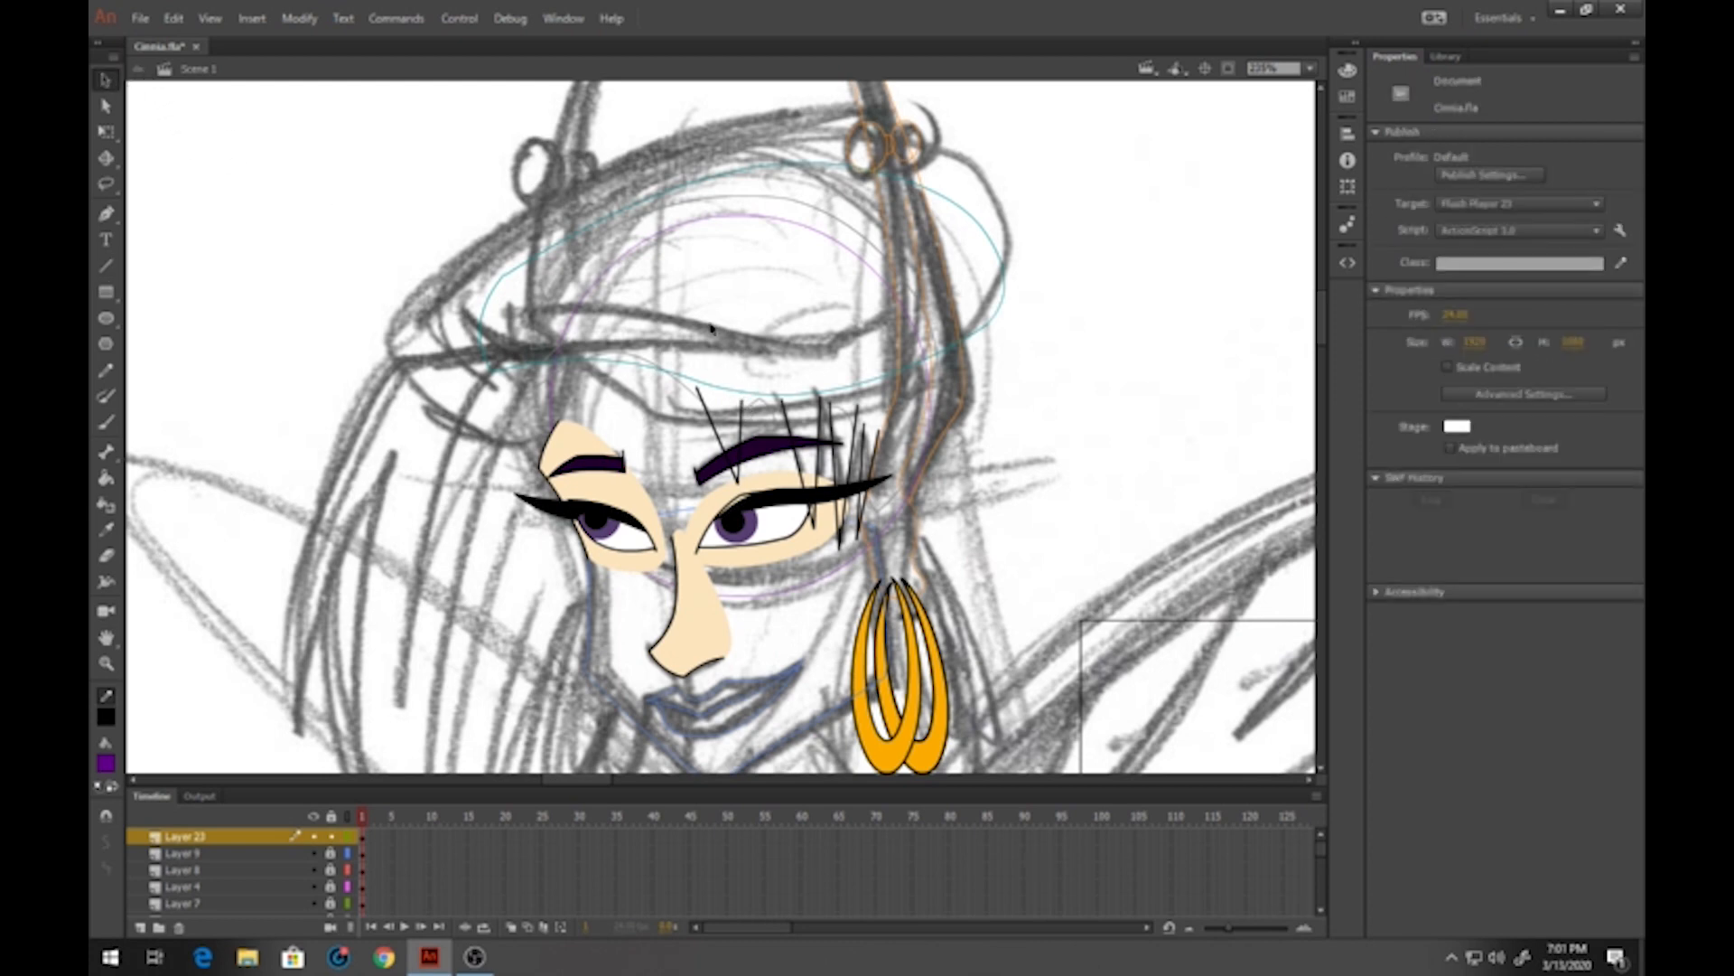
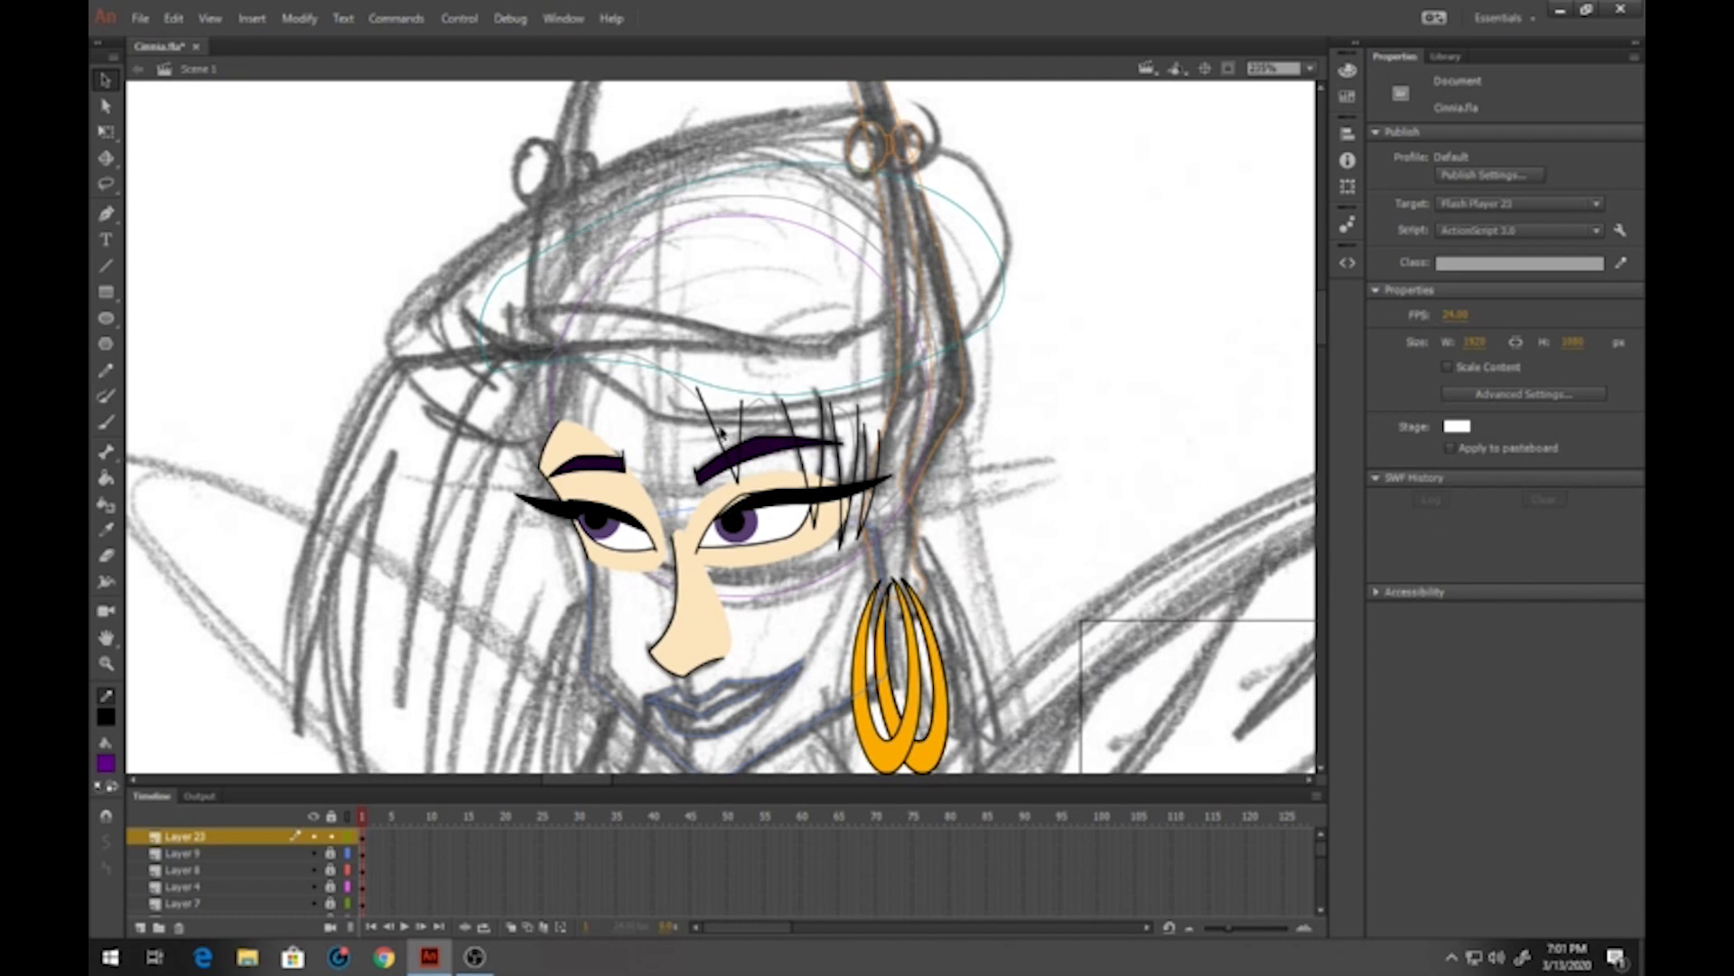
drag(720, 432, 752, 425)
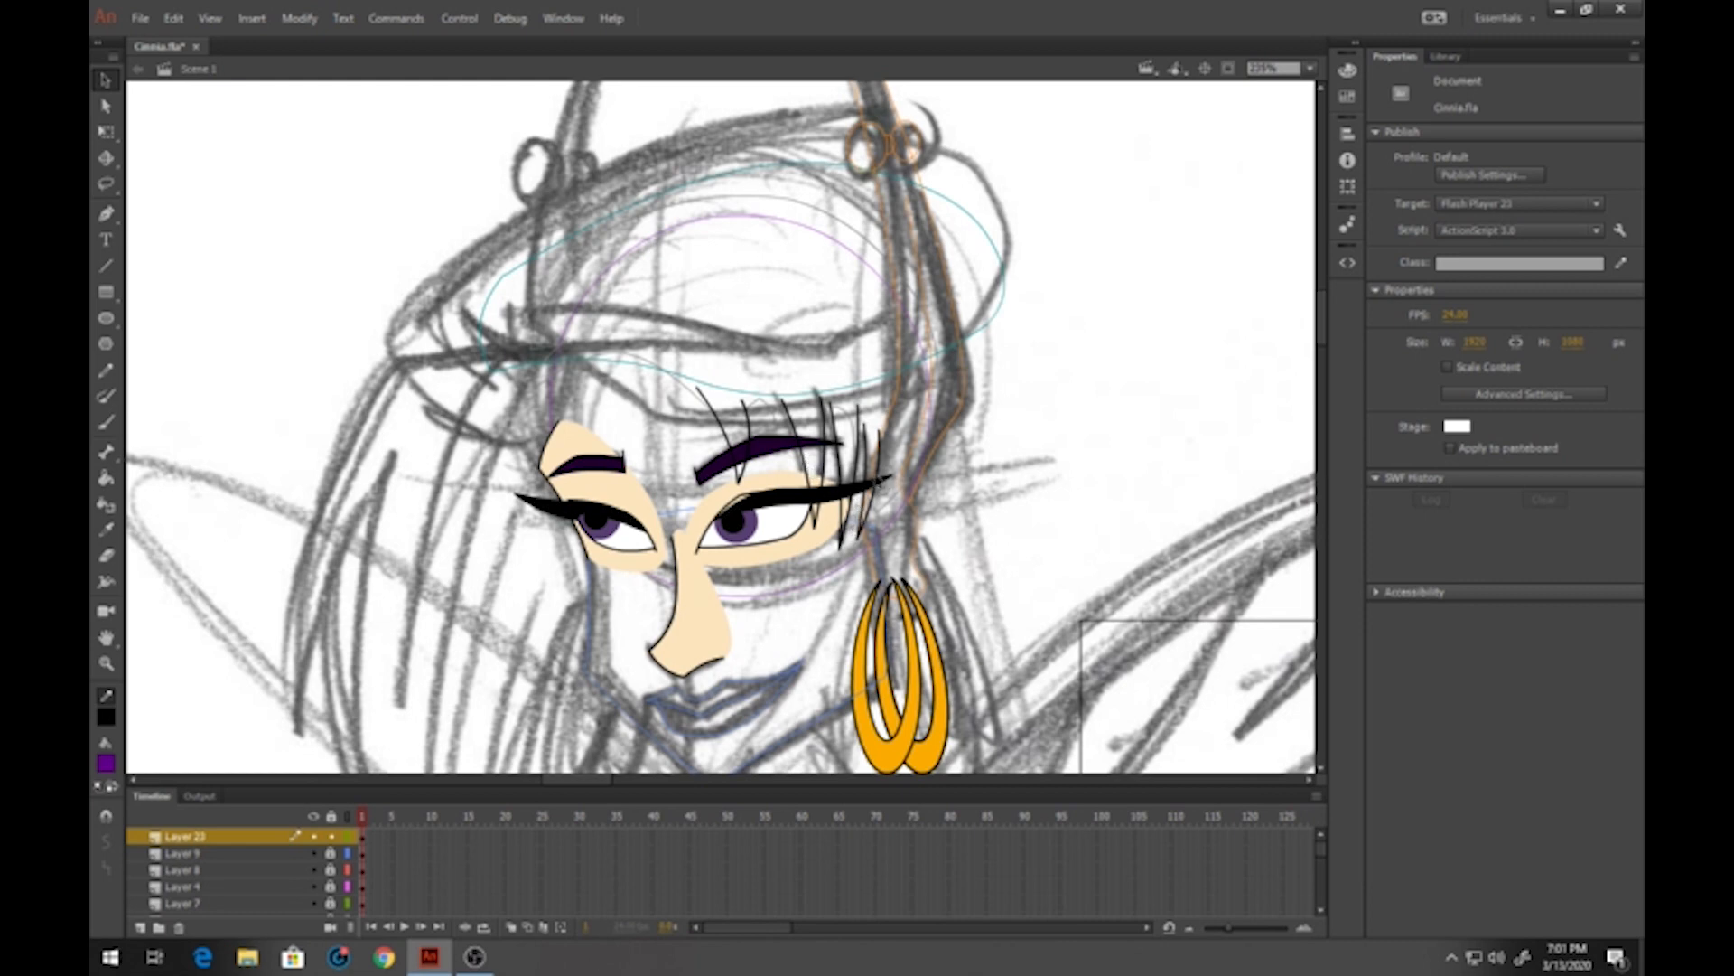
Set the stroke colour to red and close the open tops of the four bang strands with short straight lines
click(106, 662)
drag(441, 267, 534, 323)
key(n)
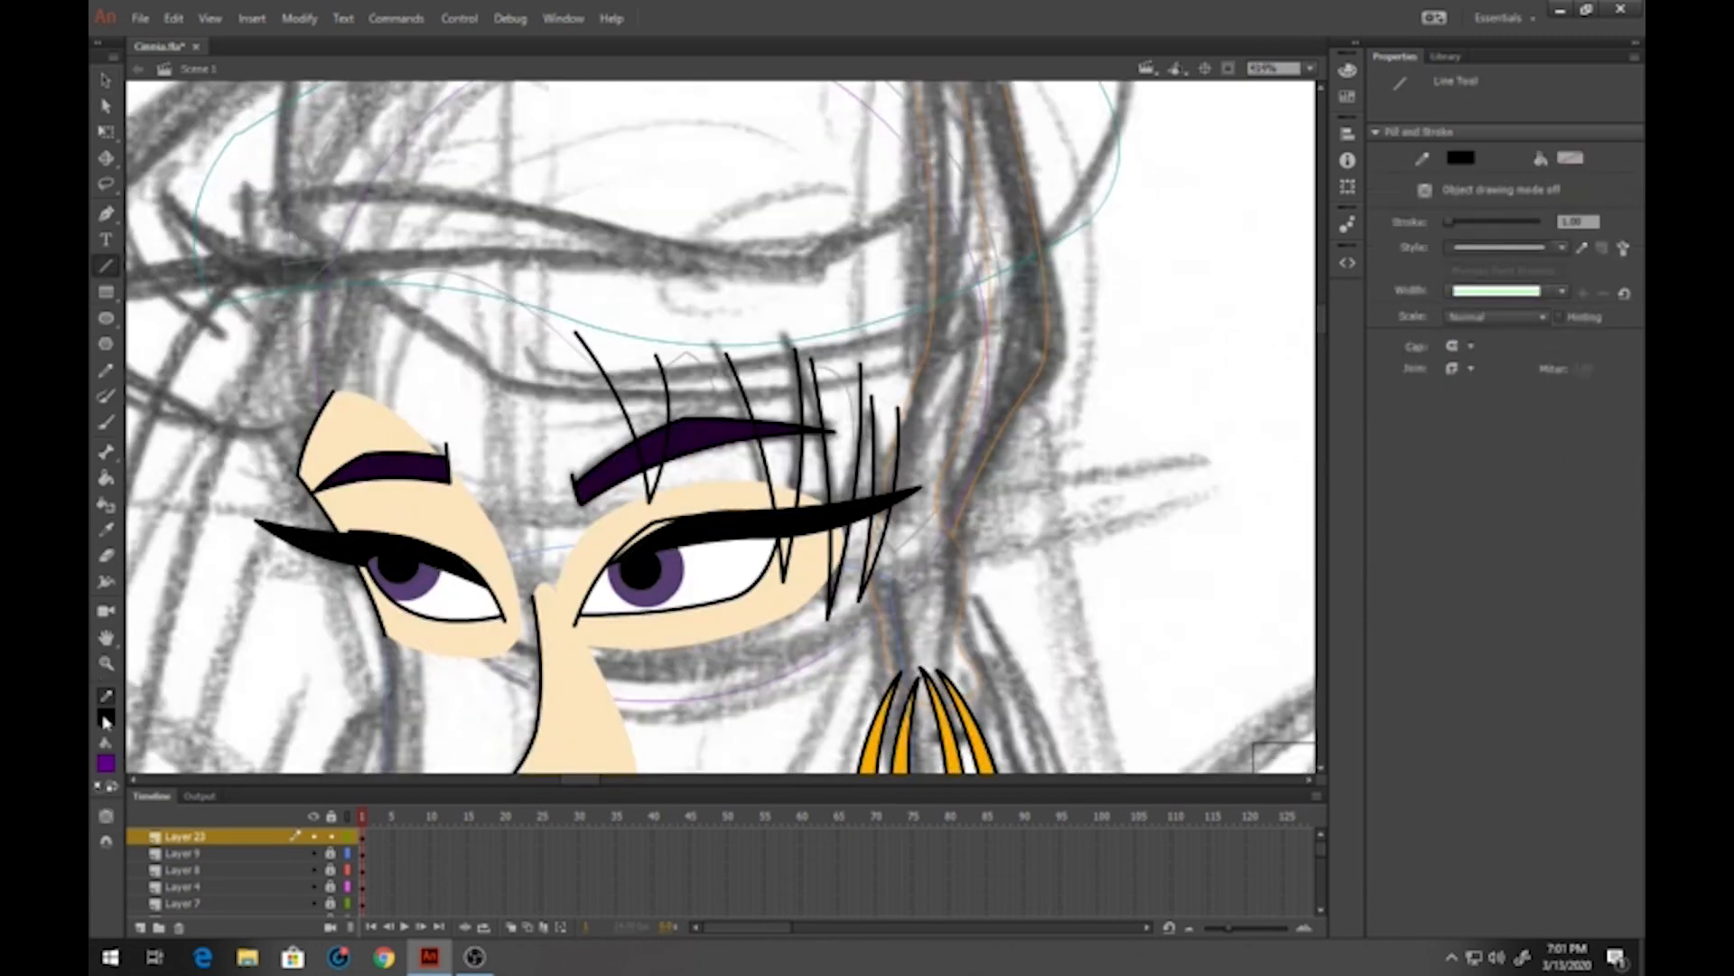
click(105, 720)
click(180, 593)
click(105, 716)
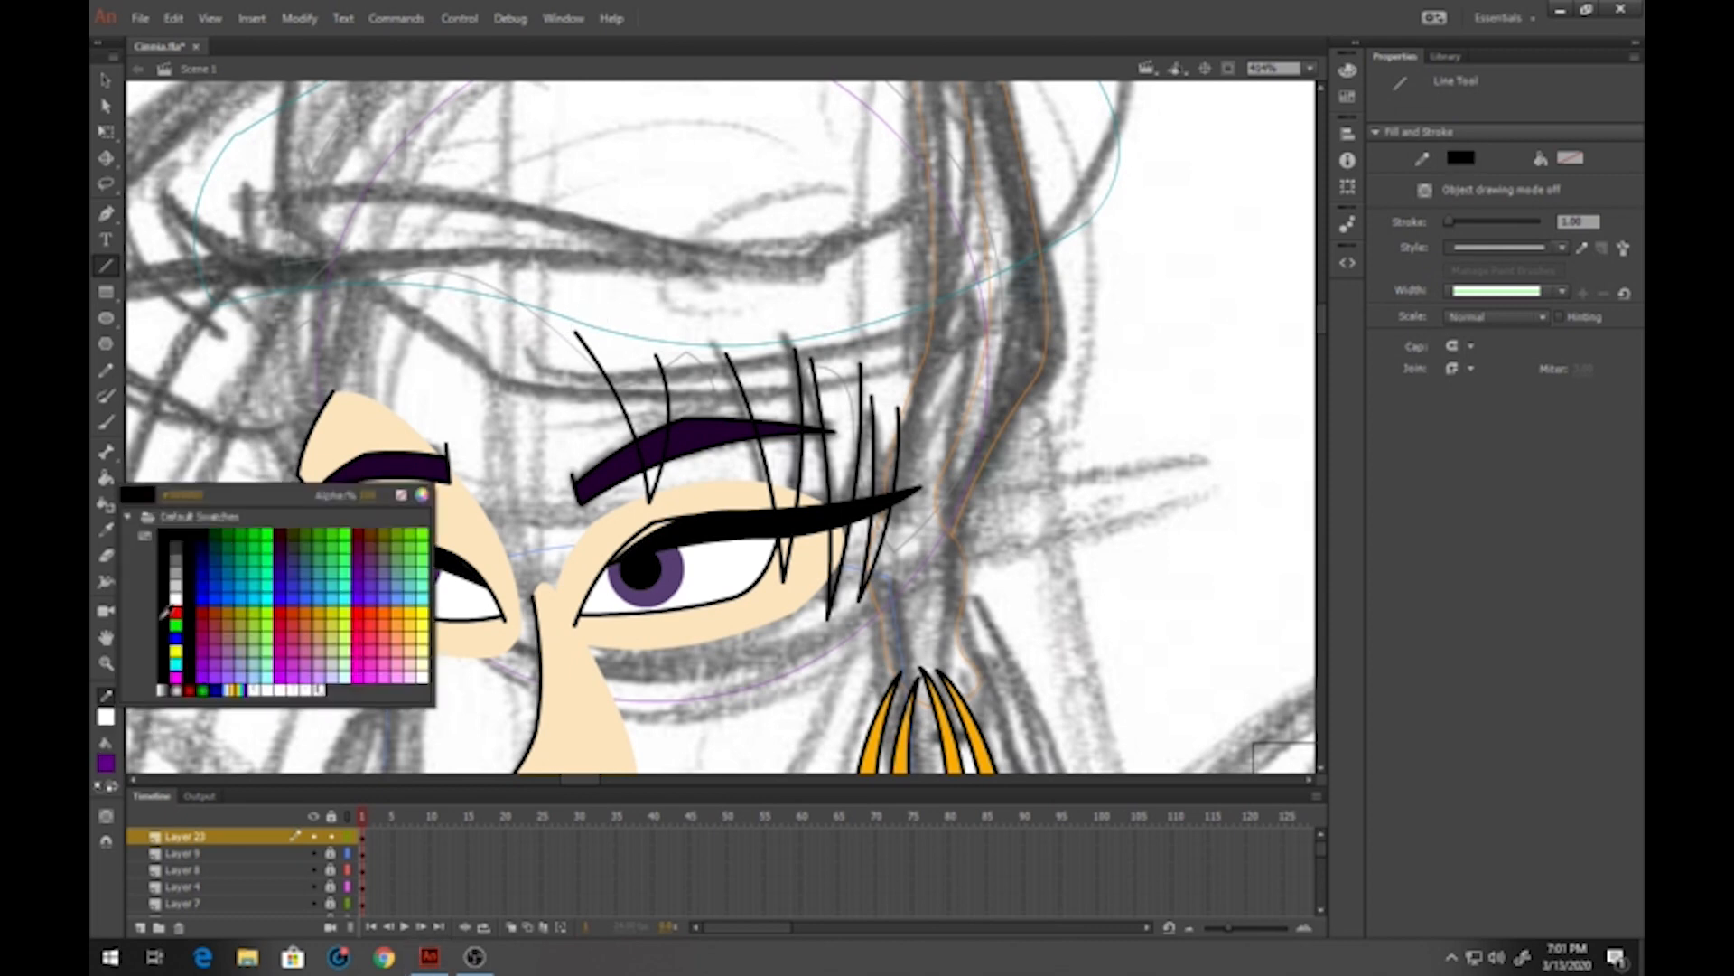
click(181, 605)
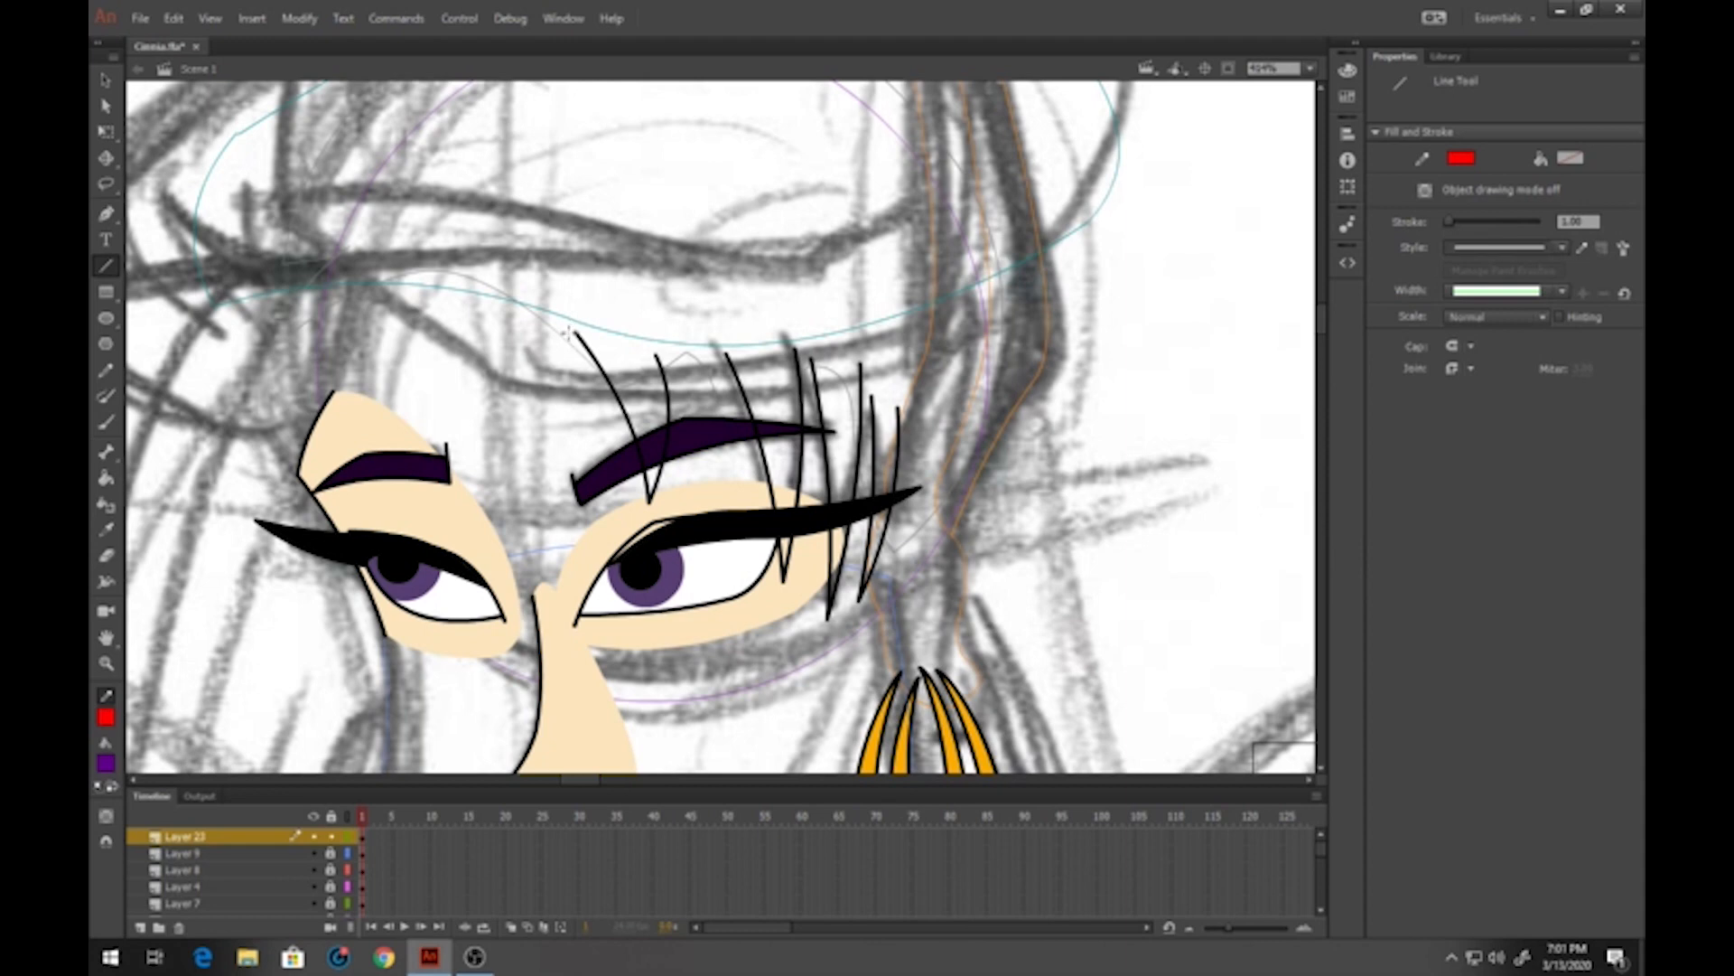
mouse_move(567, 333)
mouse_down()
mouse_move(874, 368)
mouse_move(914, 417)
mouse_up()
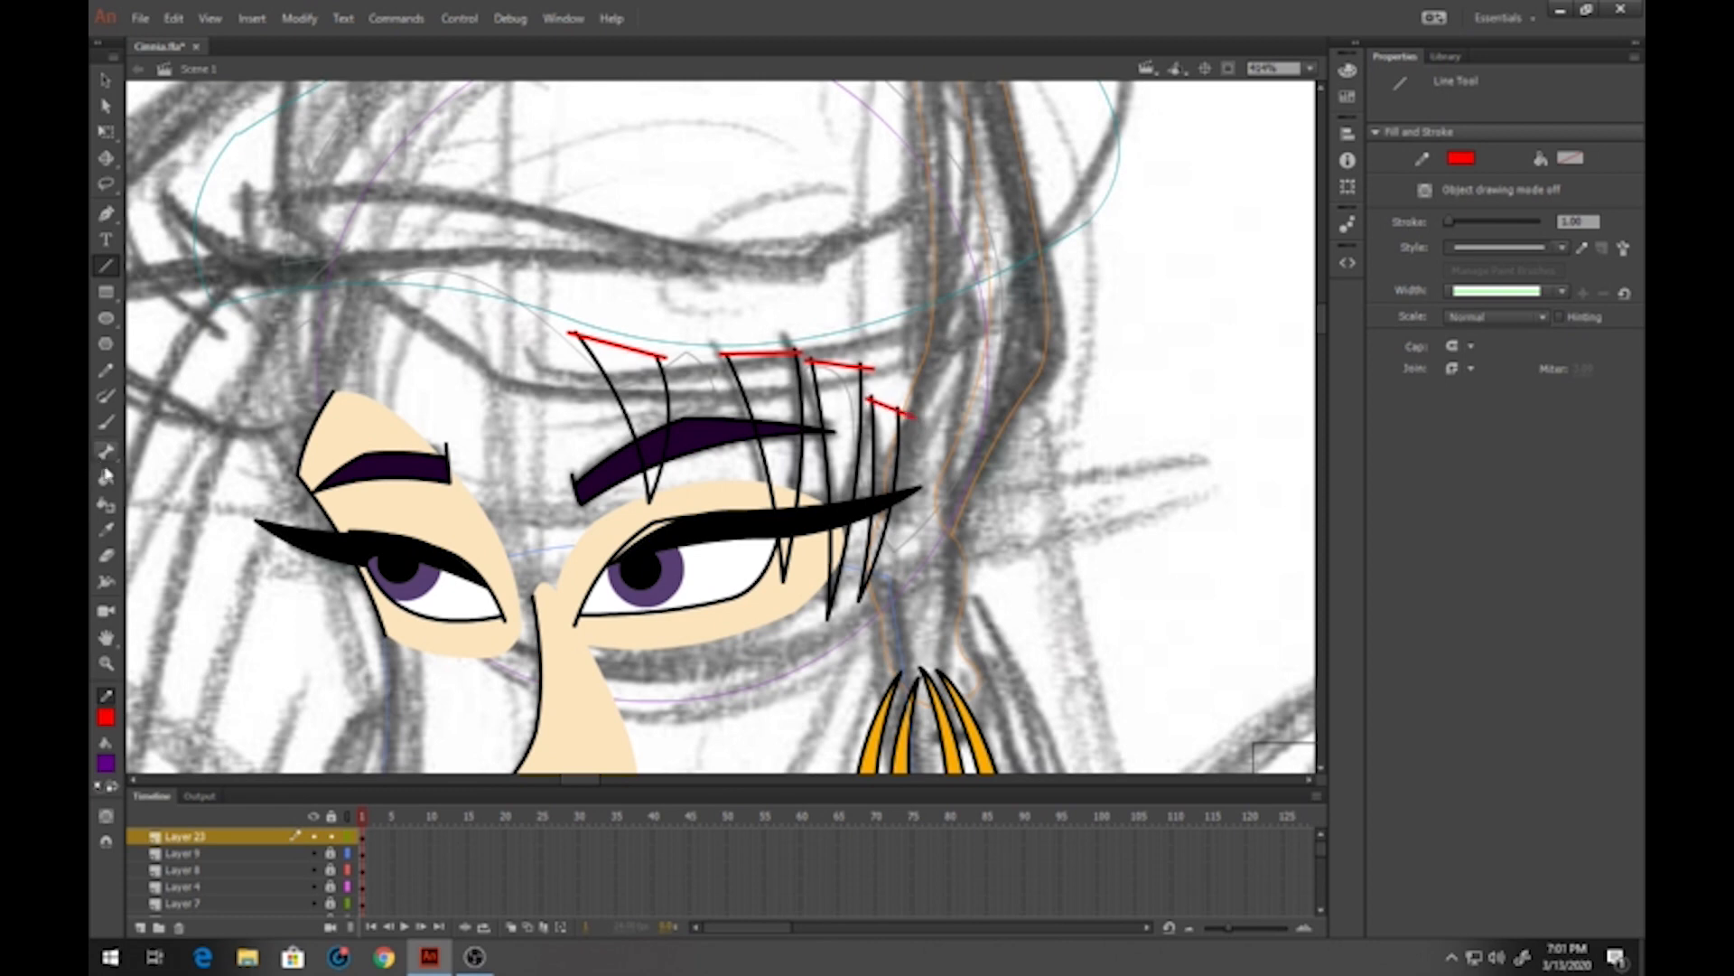
Fill the four closed bang strands with the dark purple
click(105, 477)
click(643, 384)
click(792, 401)
click(852, 412)
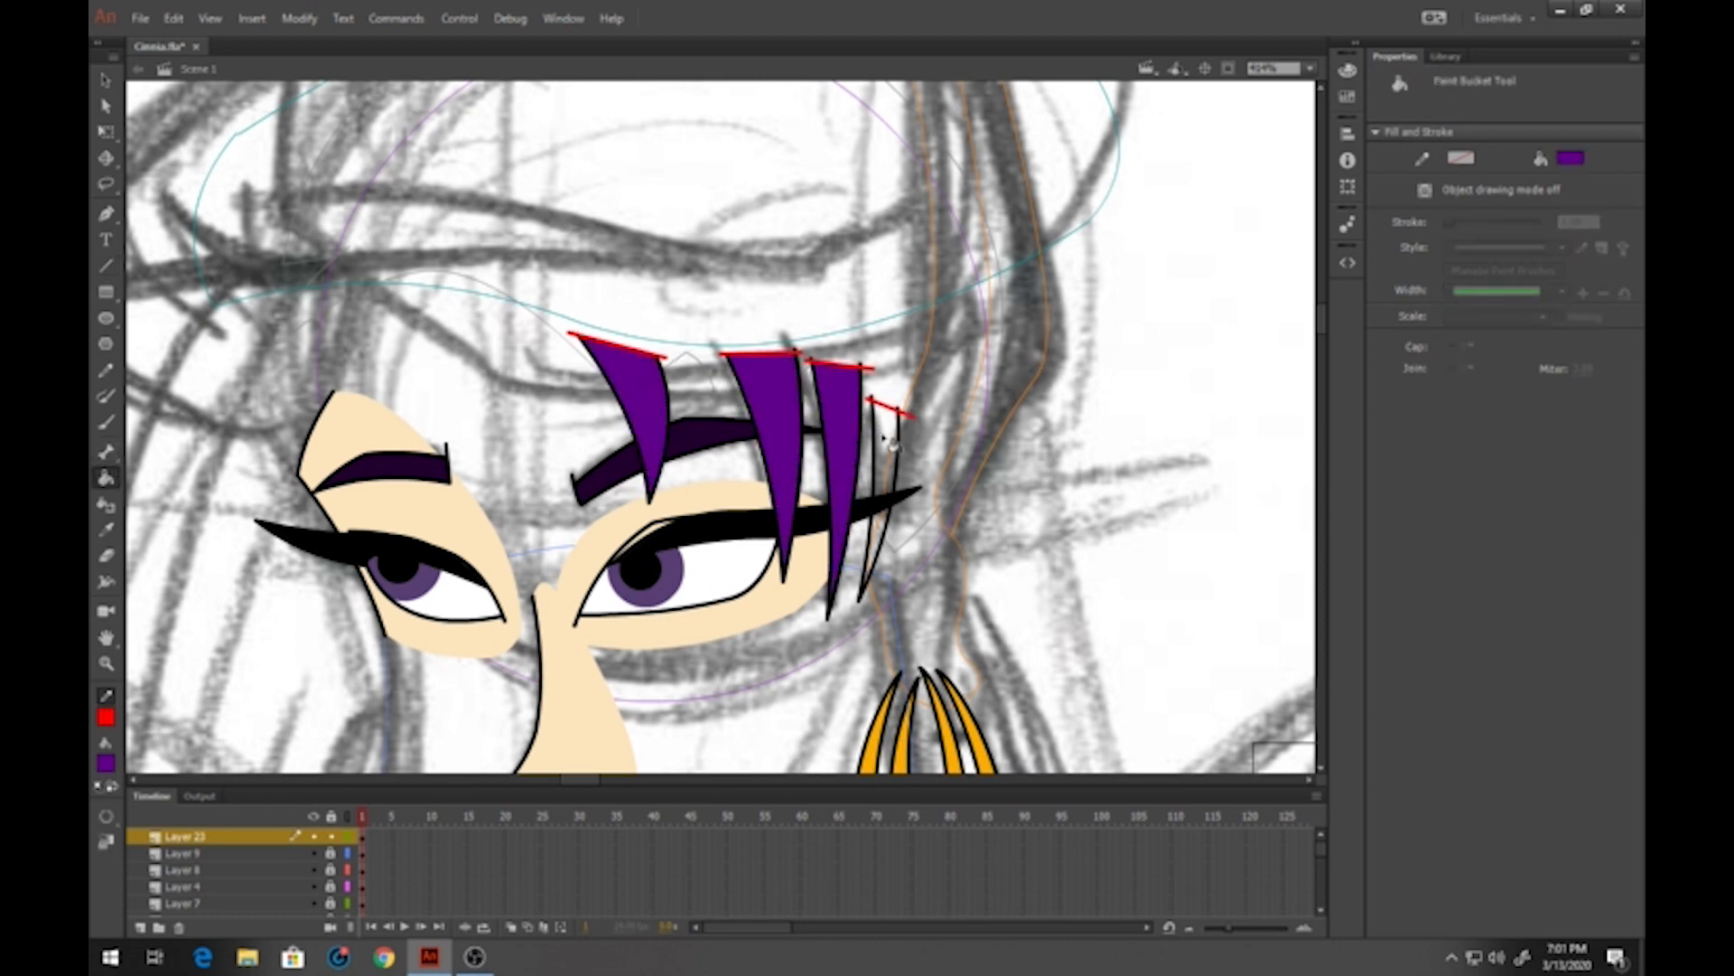
click(883, 441)
Delete the red closing lines and their leftover ends from the tops of the bang strands
click(105, 80)
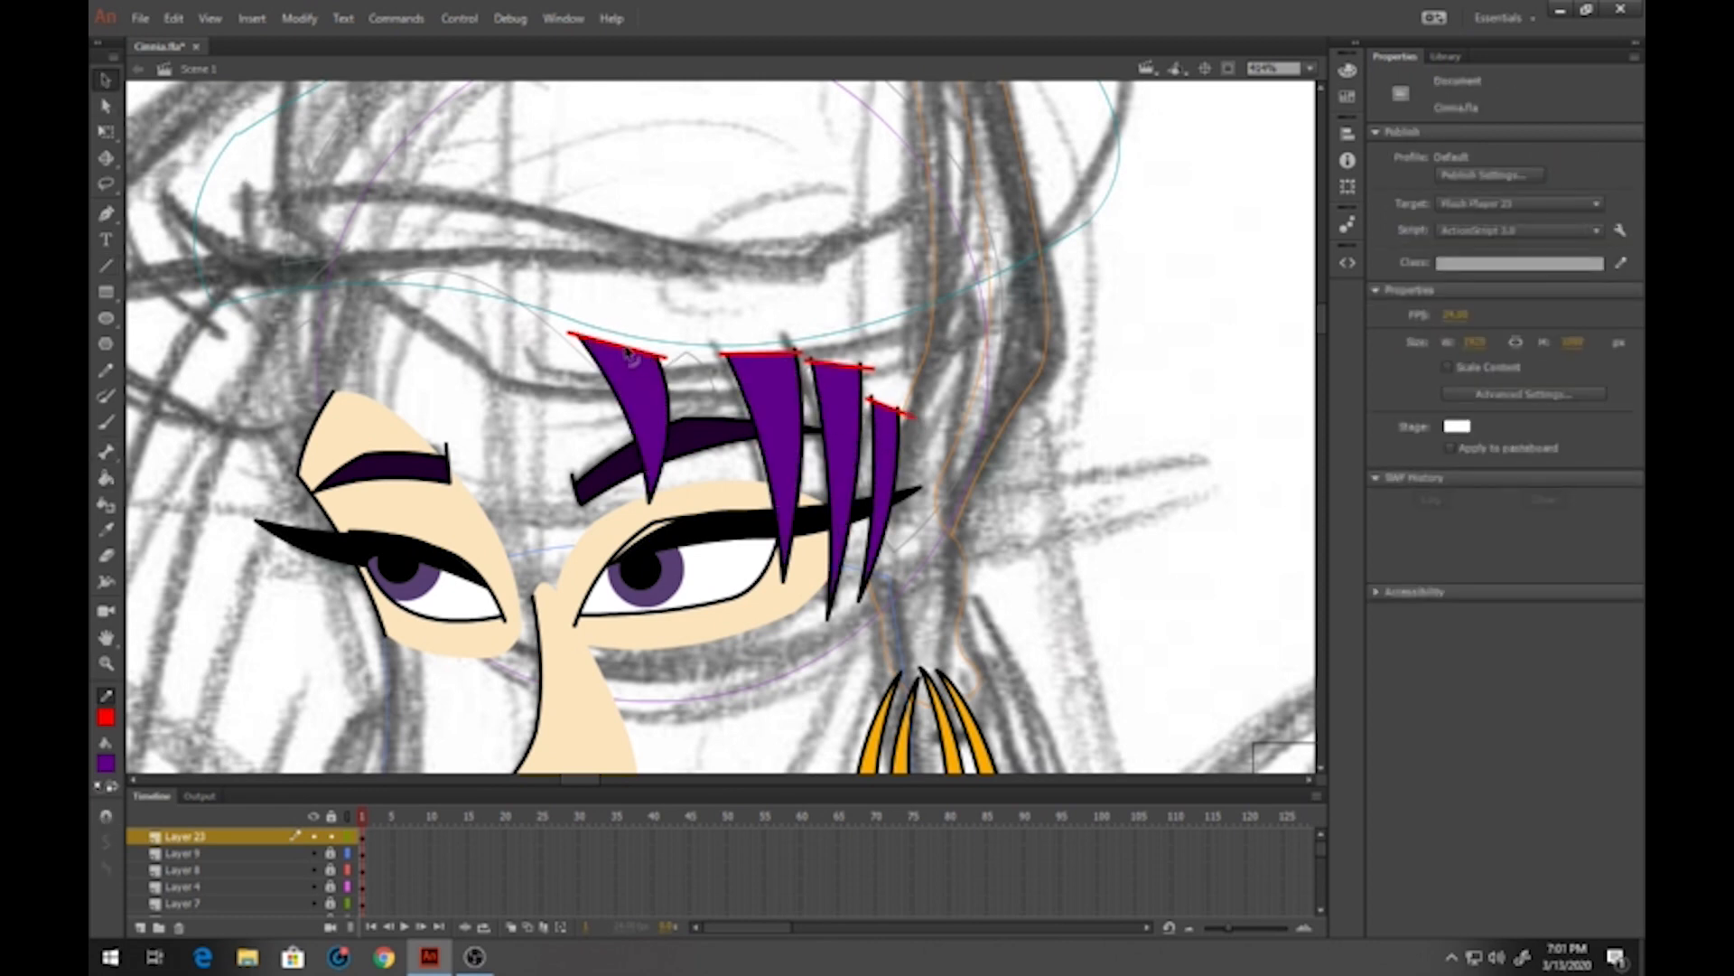
click(635, 351)
key(Delete)
click(573, 335)
key(Delete)
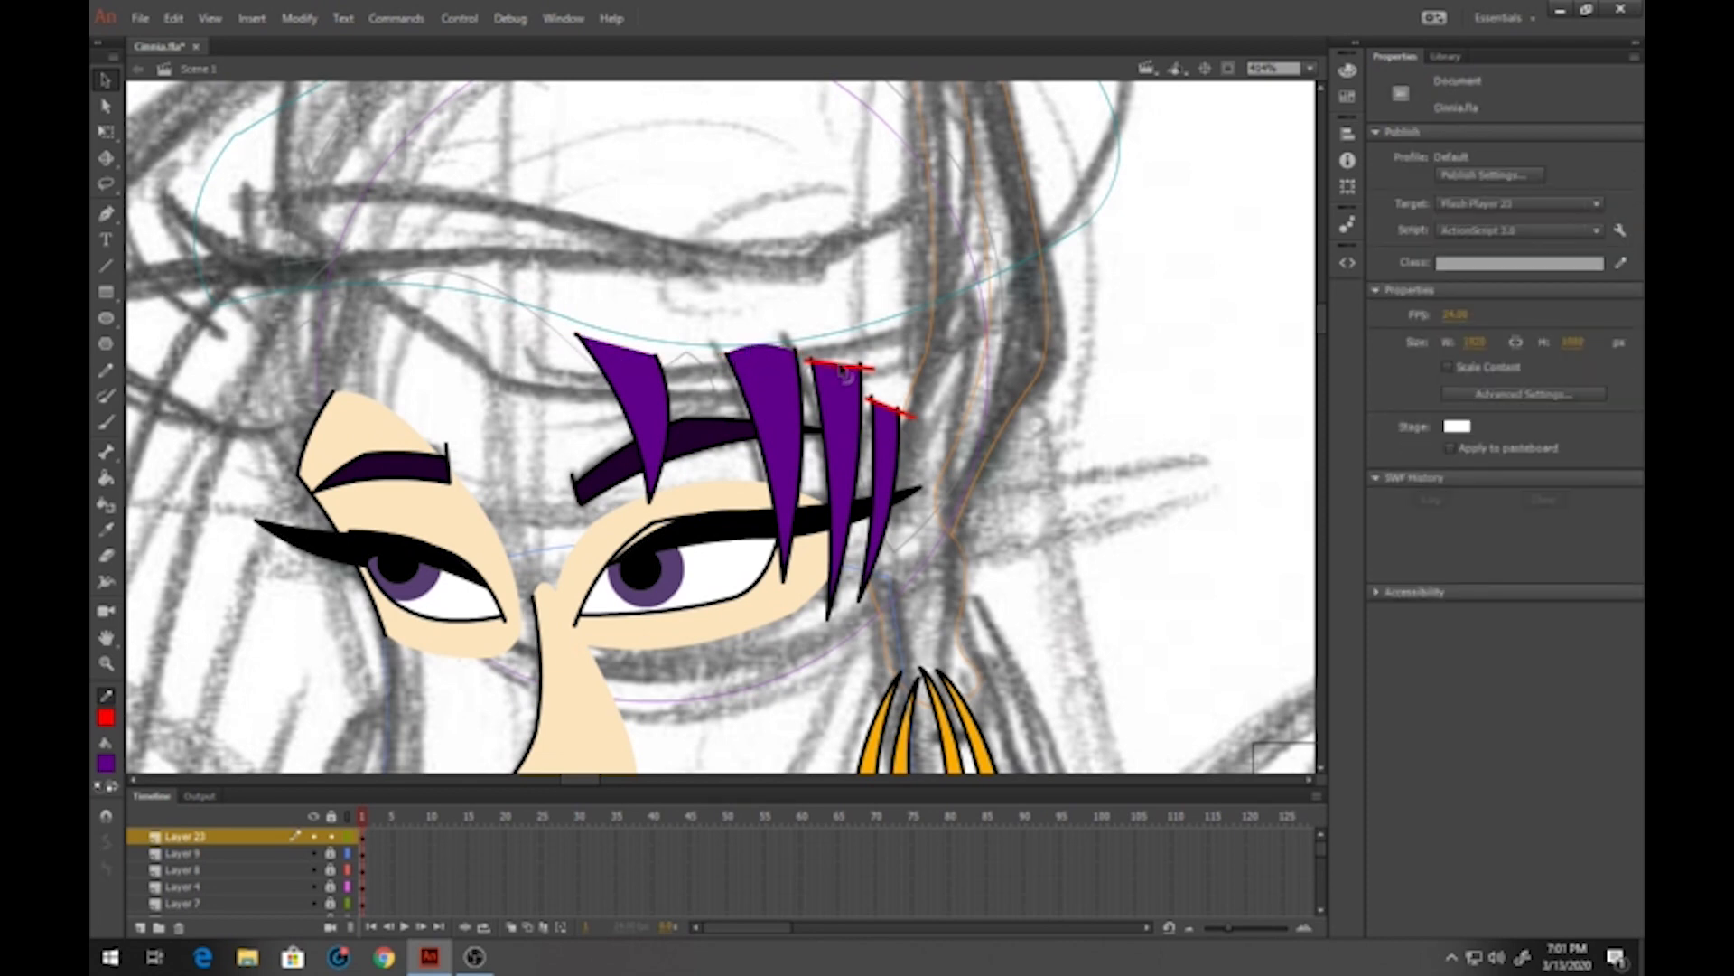
click(840, 366)
key(Delete)
click(892, 411)
key(Delete)
click(578, 338)
key(Delete)
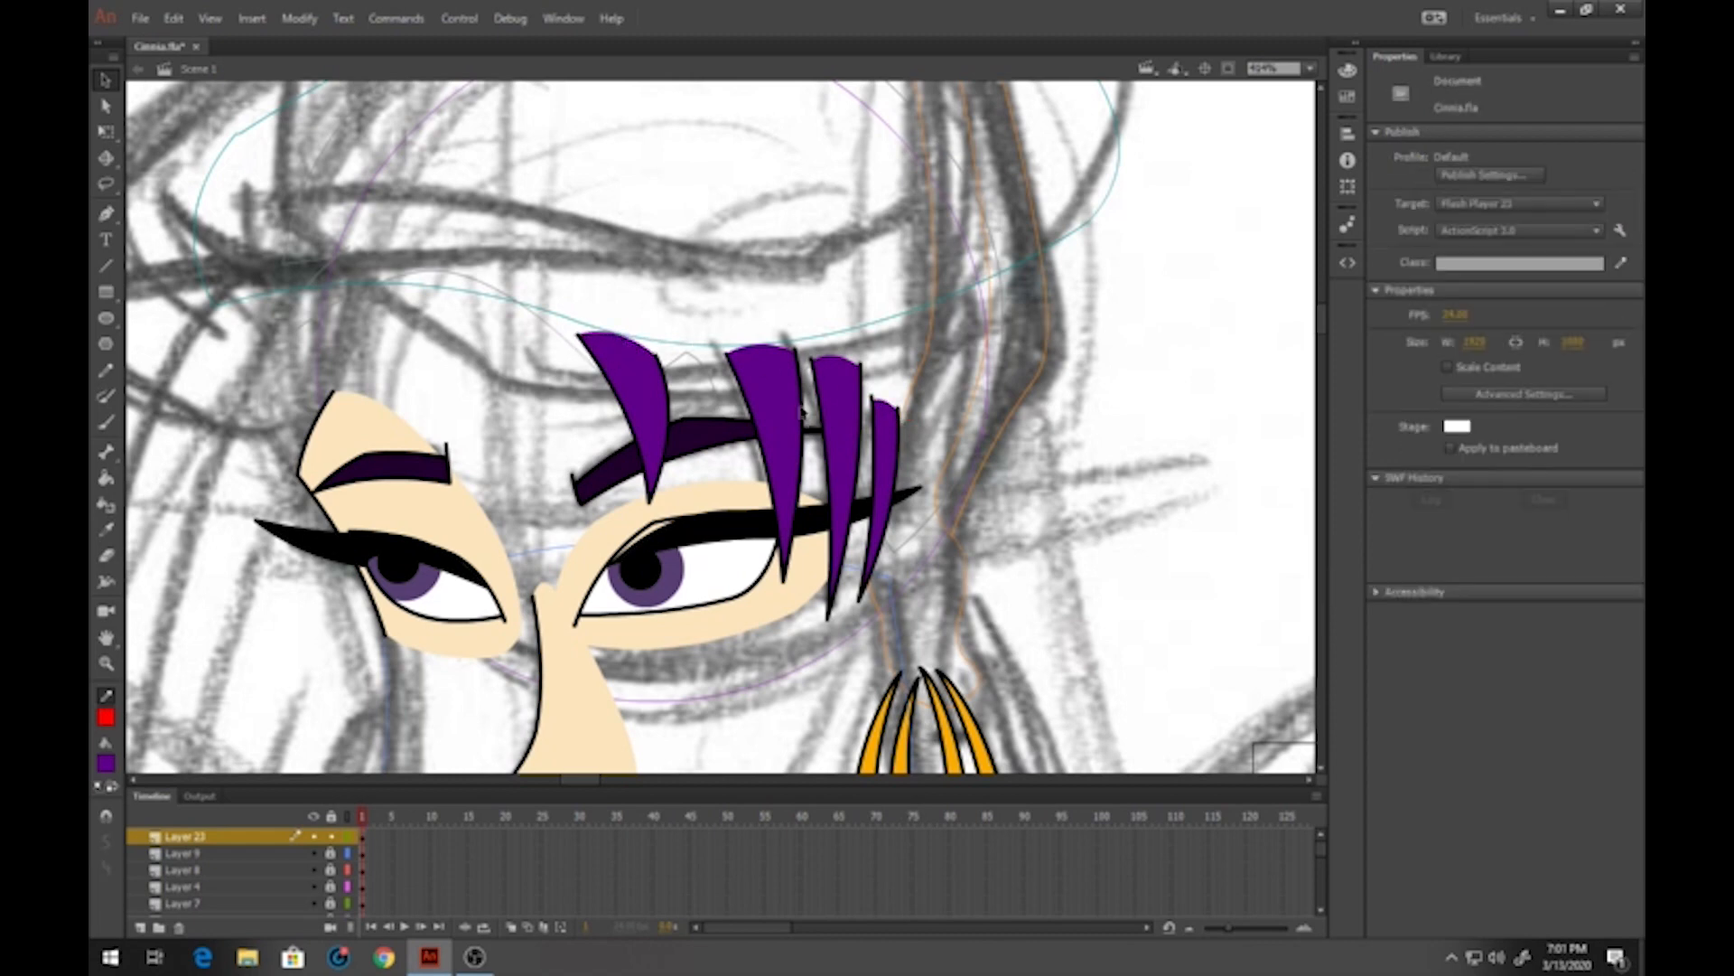
Convert the bang strand nearest the nose into a graphic symbol named cinnia-bang1
drag(542, 282, 695, 539)
key(F8)
text(G)
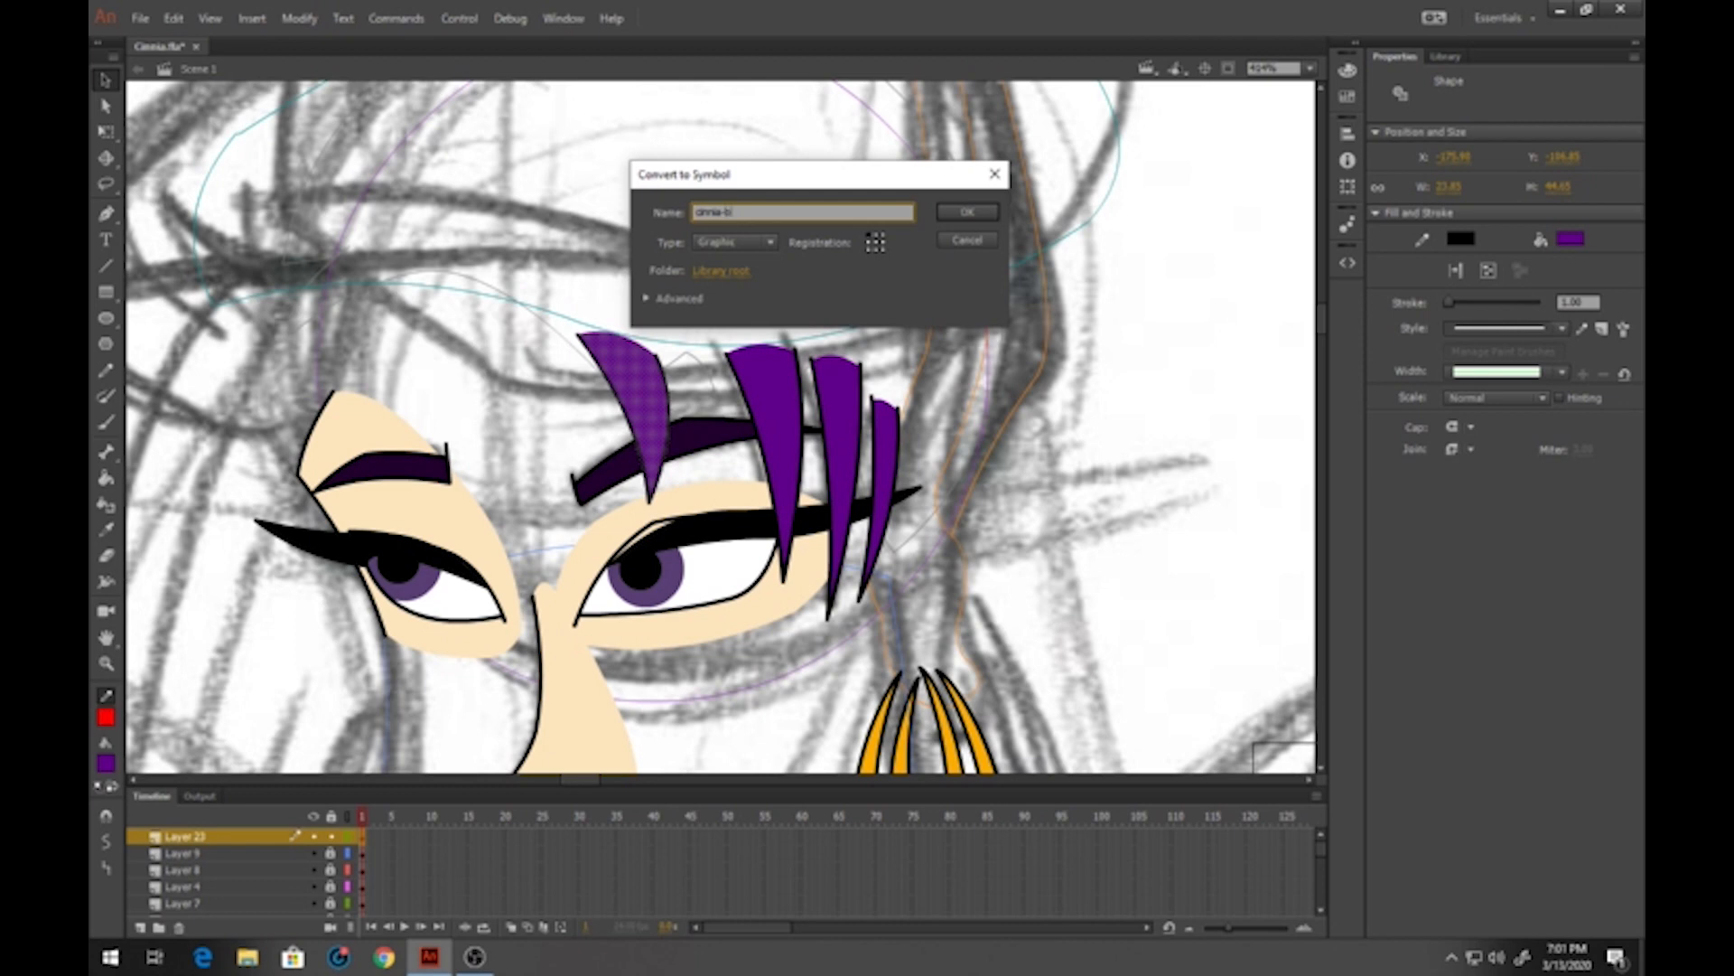
key(Return)
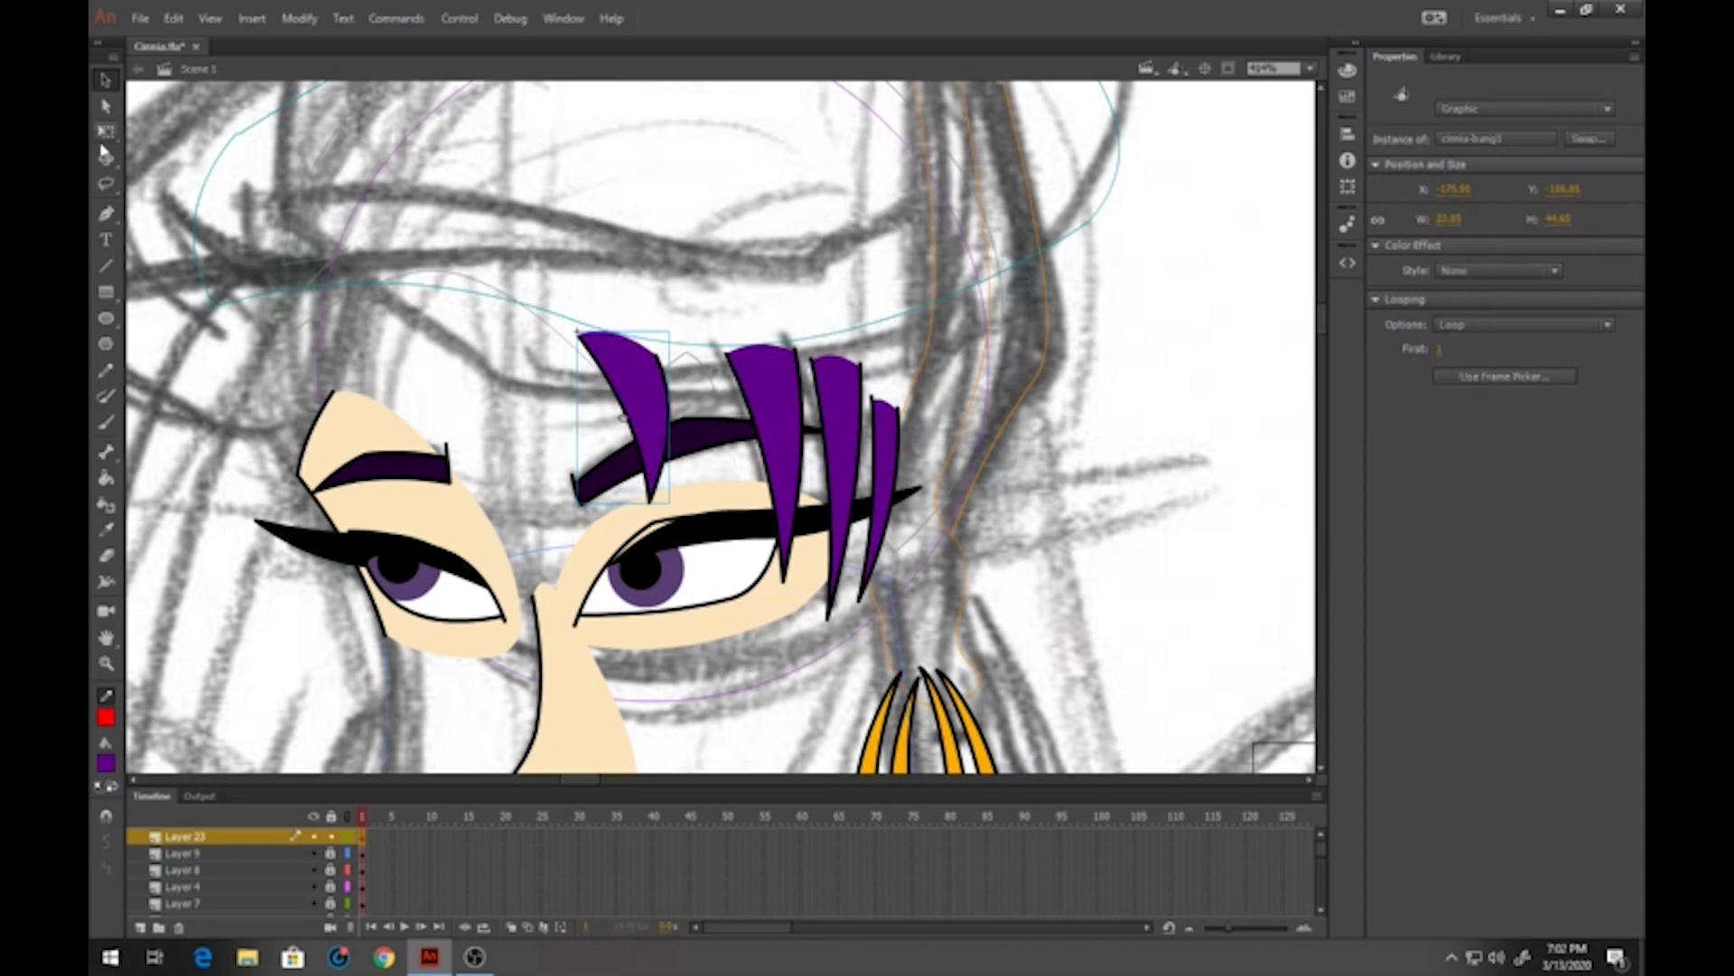
Lasso the second bang strand and convert it into a graphic symbol, continuing the cinnia-bang name series
key(l)
mouse_move(700, 291)
mouse_down()
mouse_move(740, 589)
mouse_move(788, 632)
mouse_move(816, 519)
mouse_move(809, 381)
mouse_move(799, 322)
mouse_move(748, 300)
mouse_up()
key(F8)
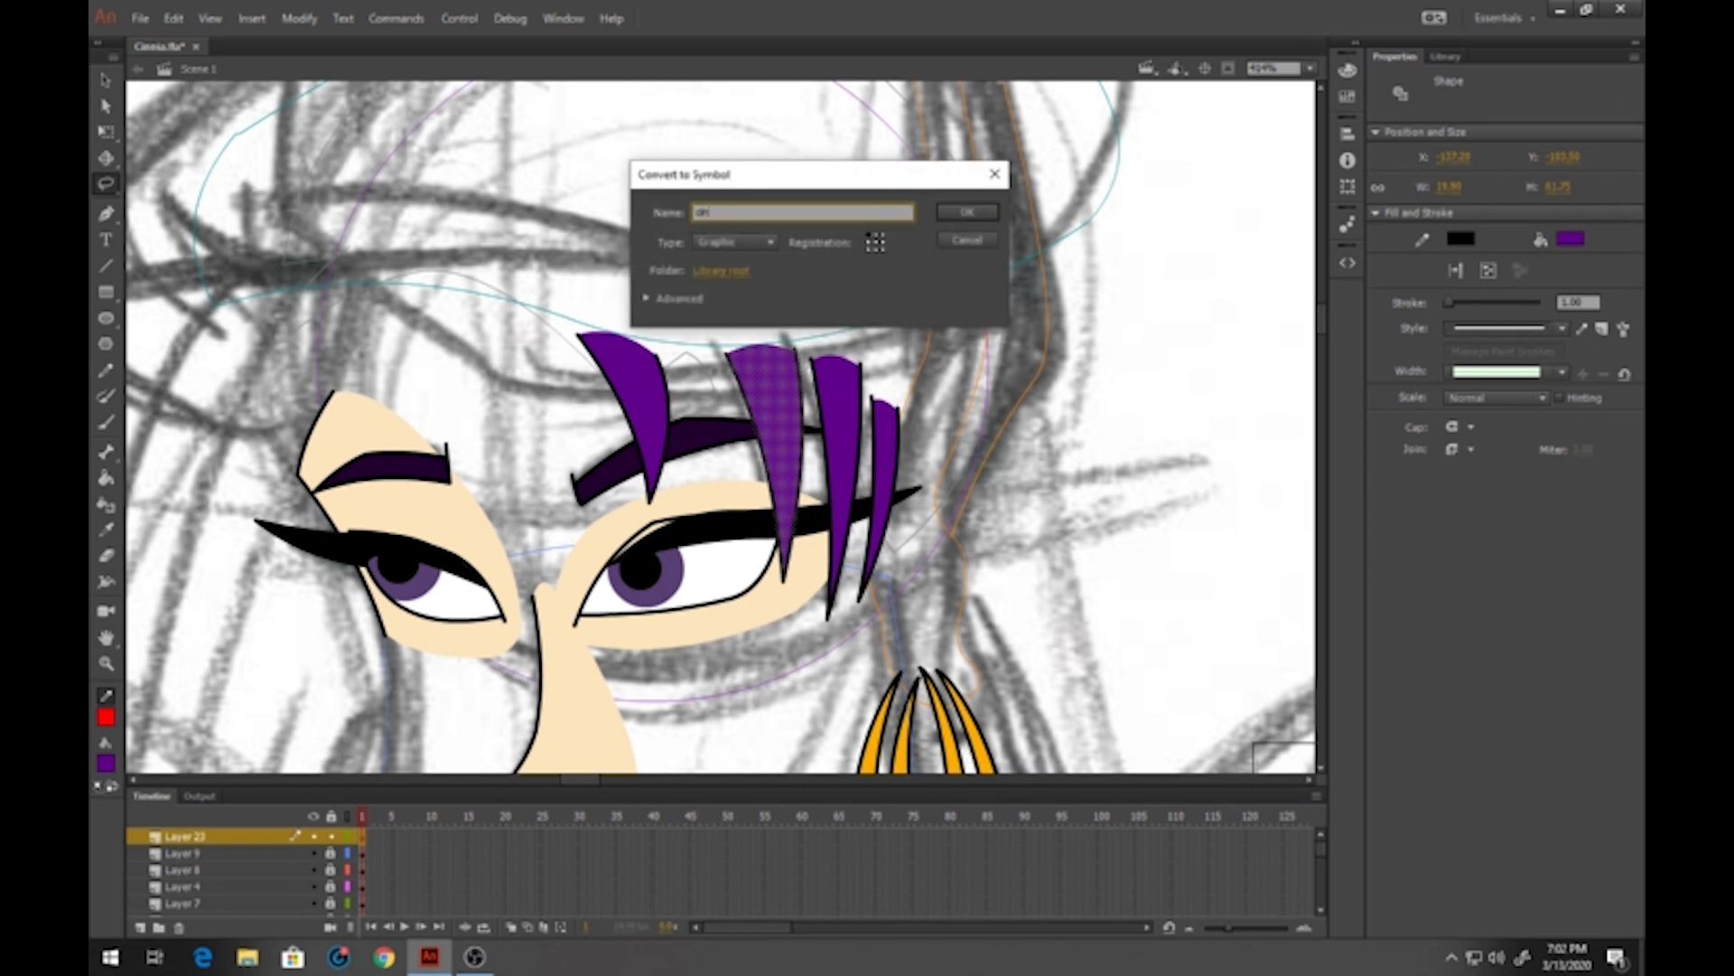
text(cinnia-bang)
key(Return)
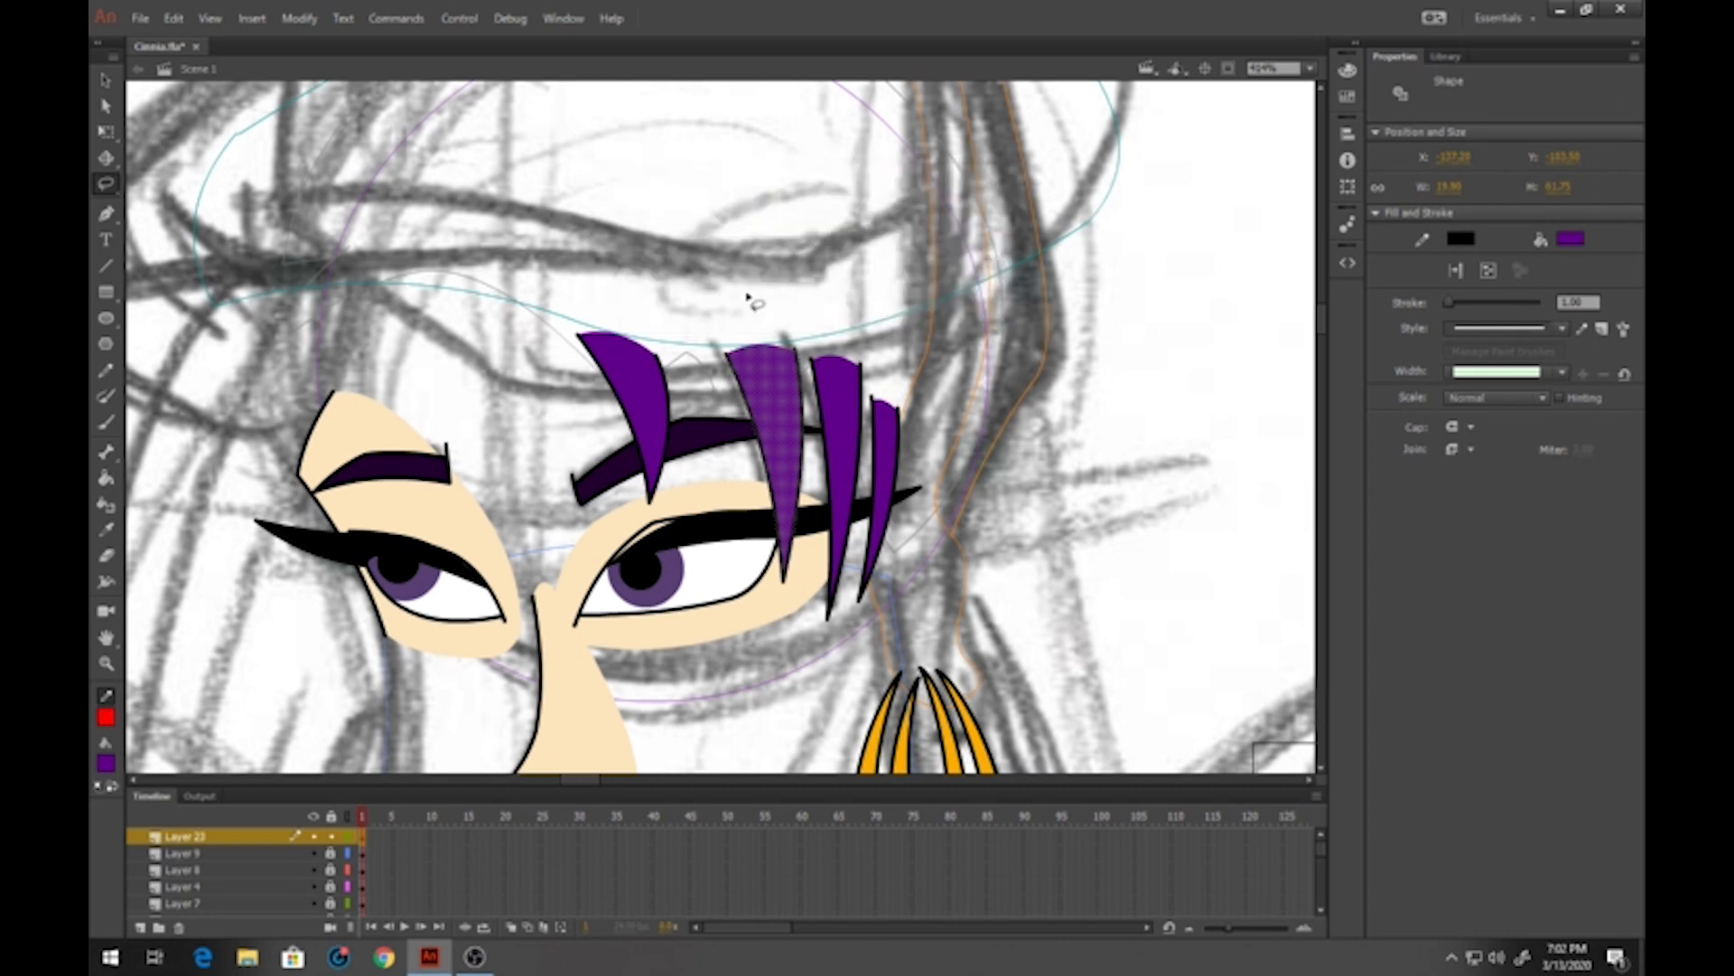
Lasso the third bang strand and convert it into a graphic symbol named cinnia-bang3
mouse_move(808, 345)
mouse_down()
mouse_move(813, 630)
mouse_move(830, 647)
mouse_move(868, 490)
mouse_move(872, 354)
mouse_up()
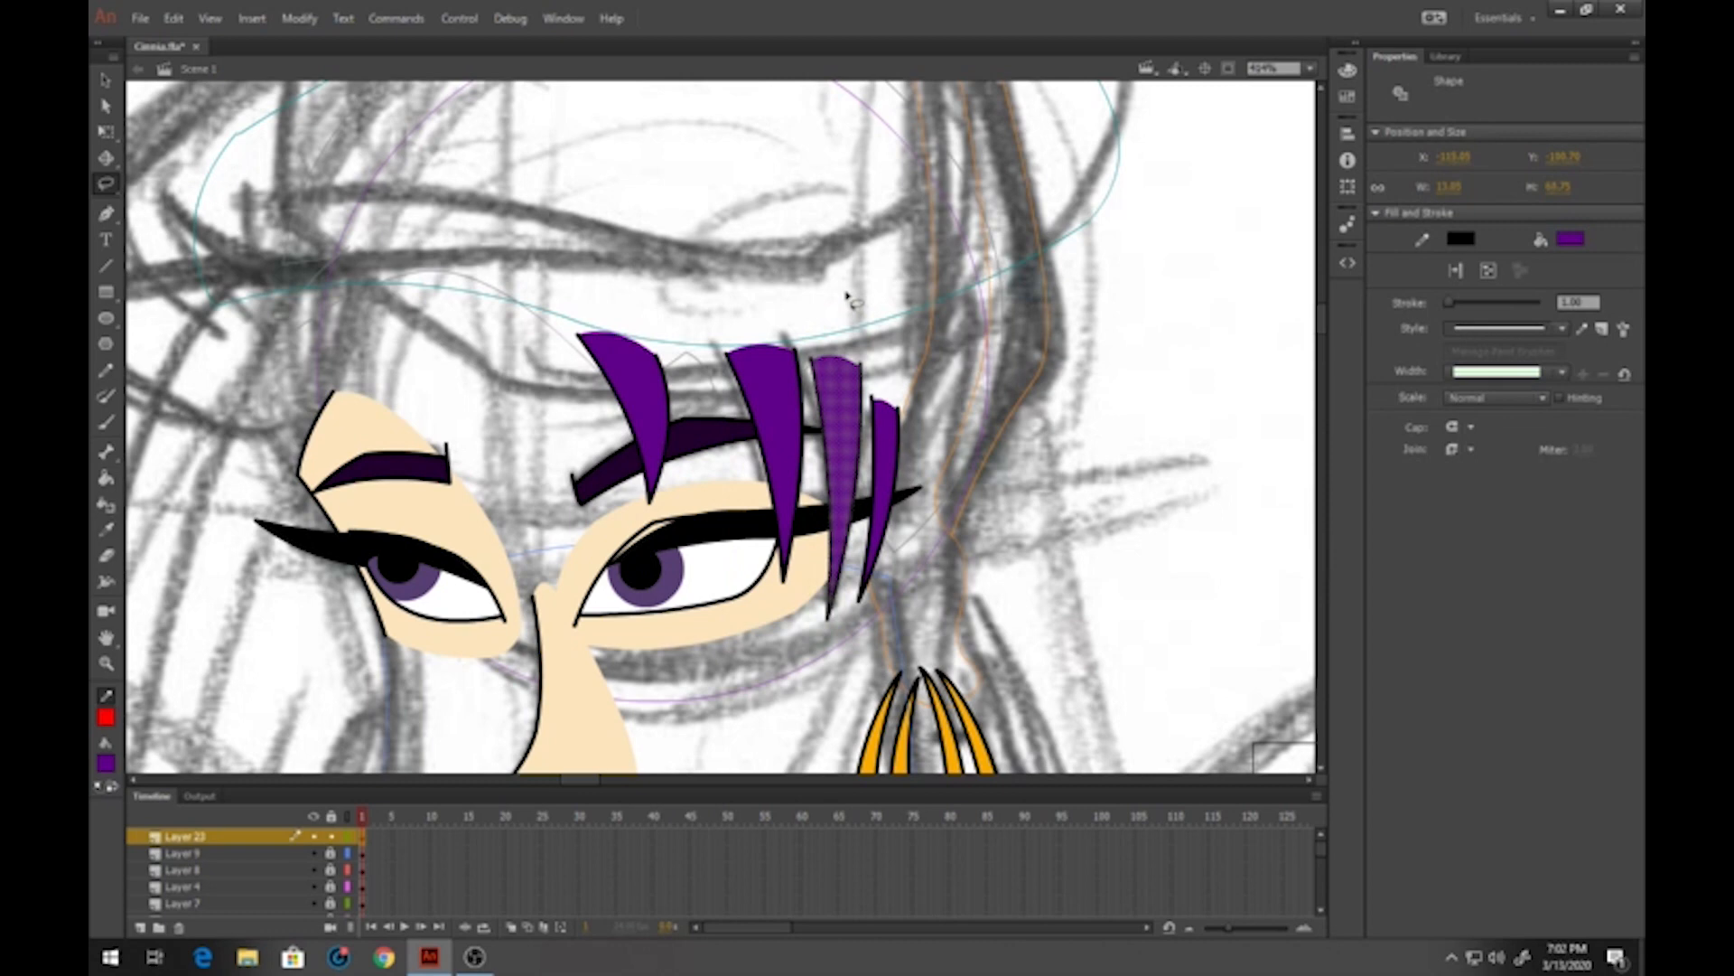
key(F8)
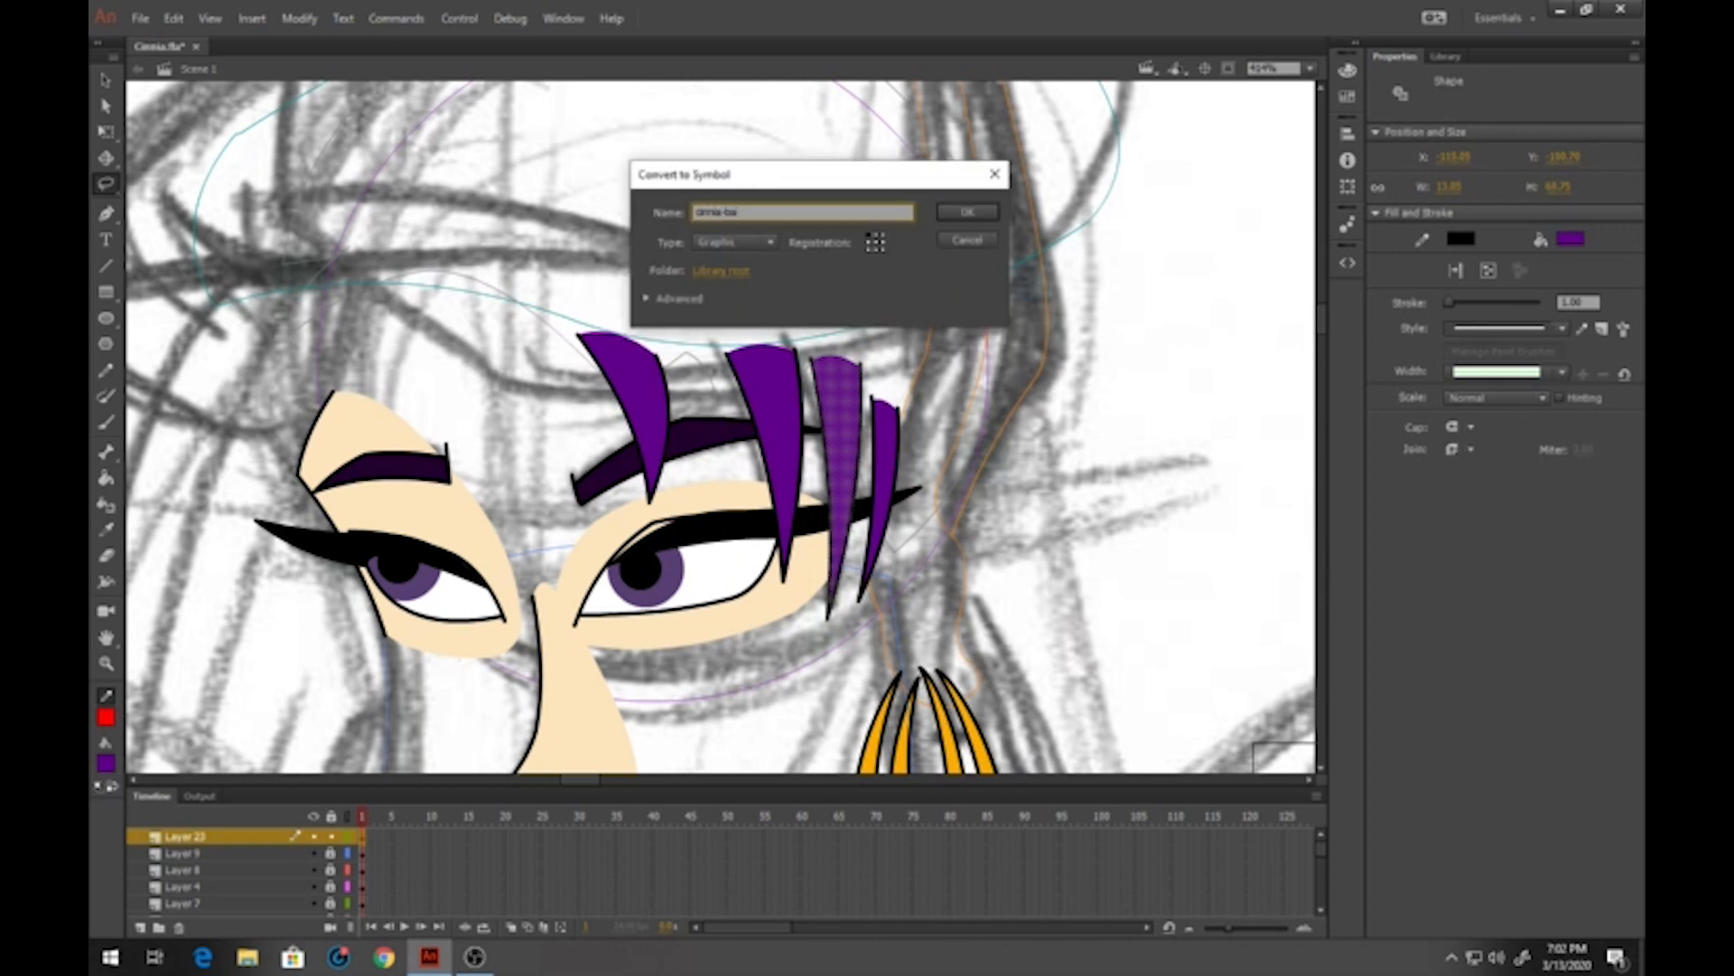
key(Return)
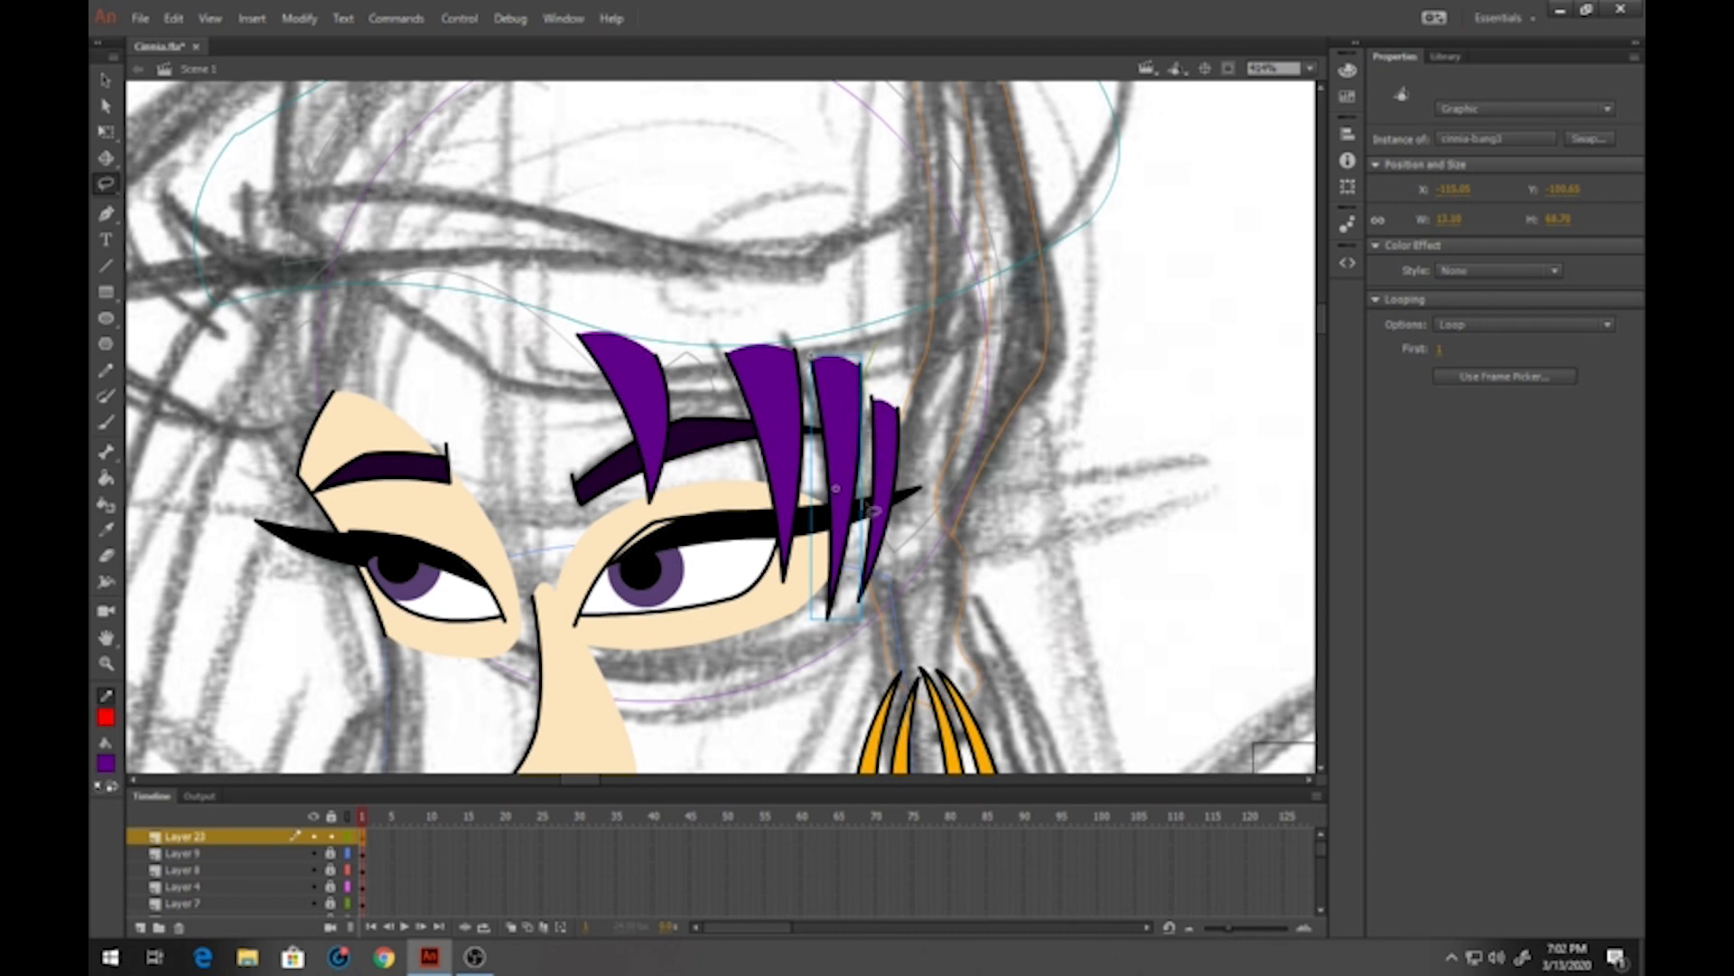
Lasso the outermost bang strand beside the ear and convert it into a graphic symbol named cinnia-bang4
drag(922, 592, 915, 379)
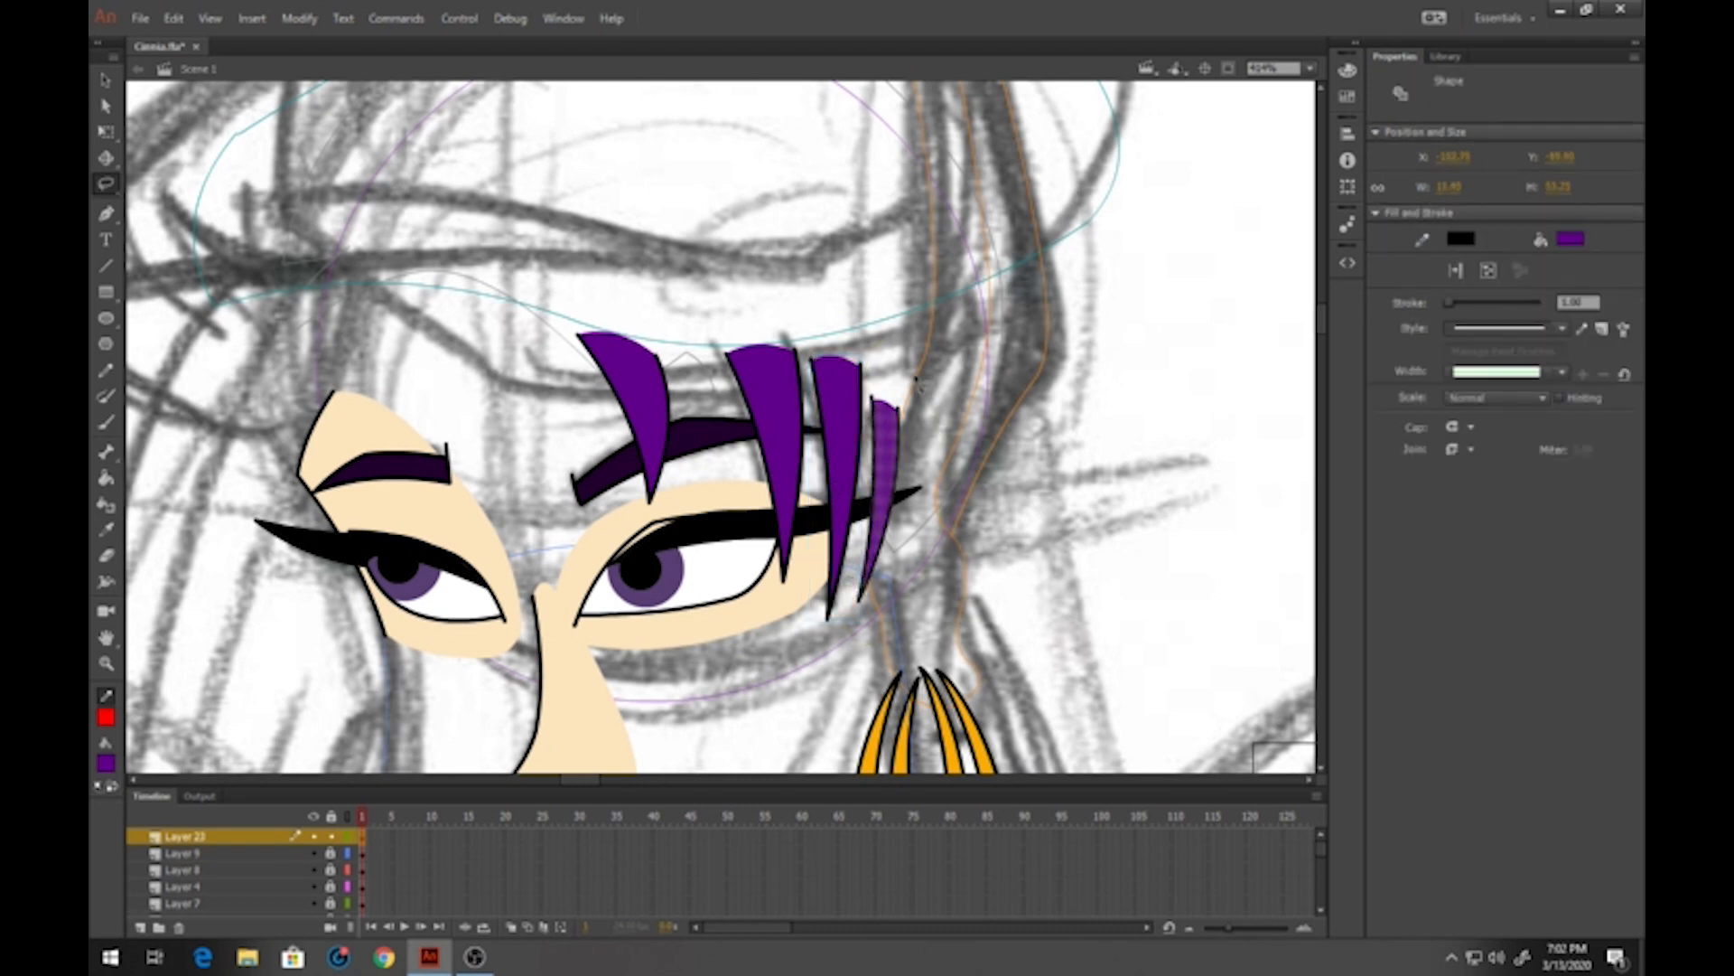
key(F8)
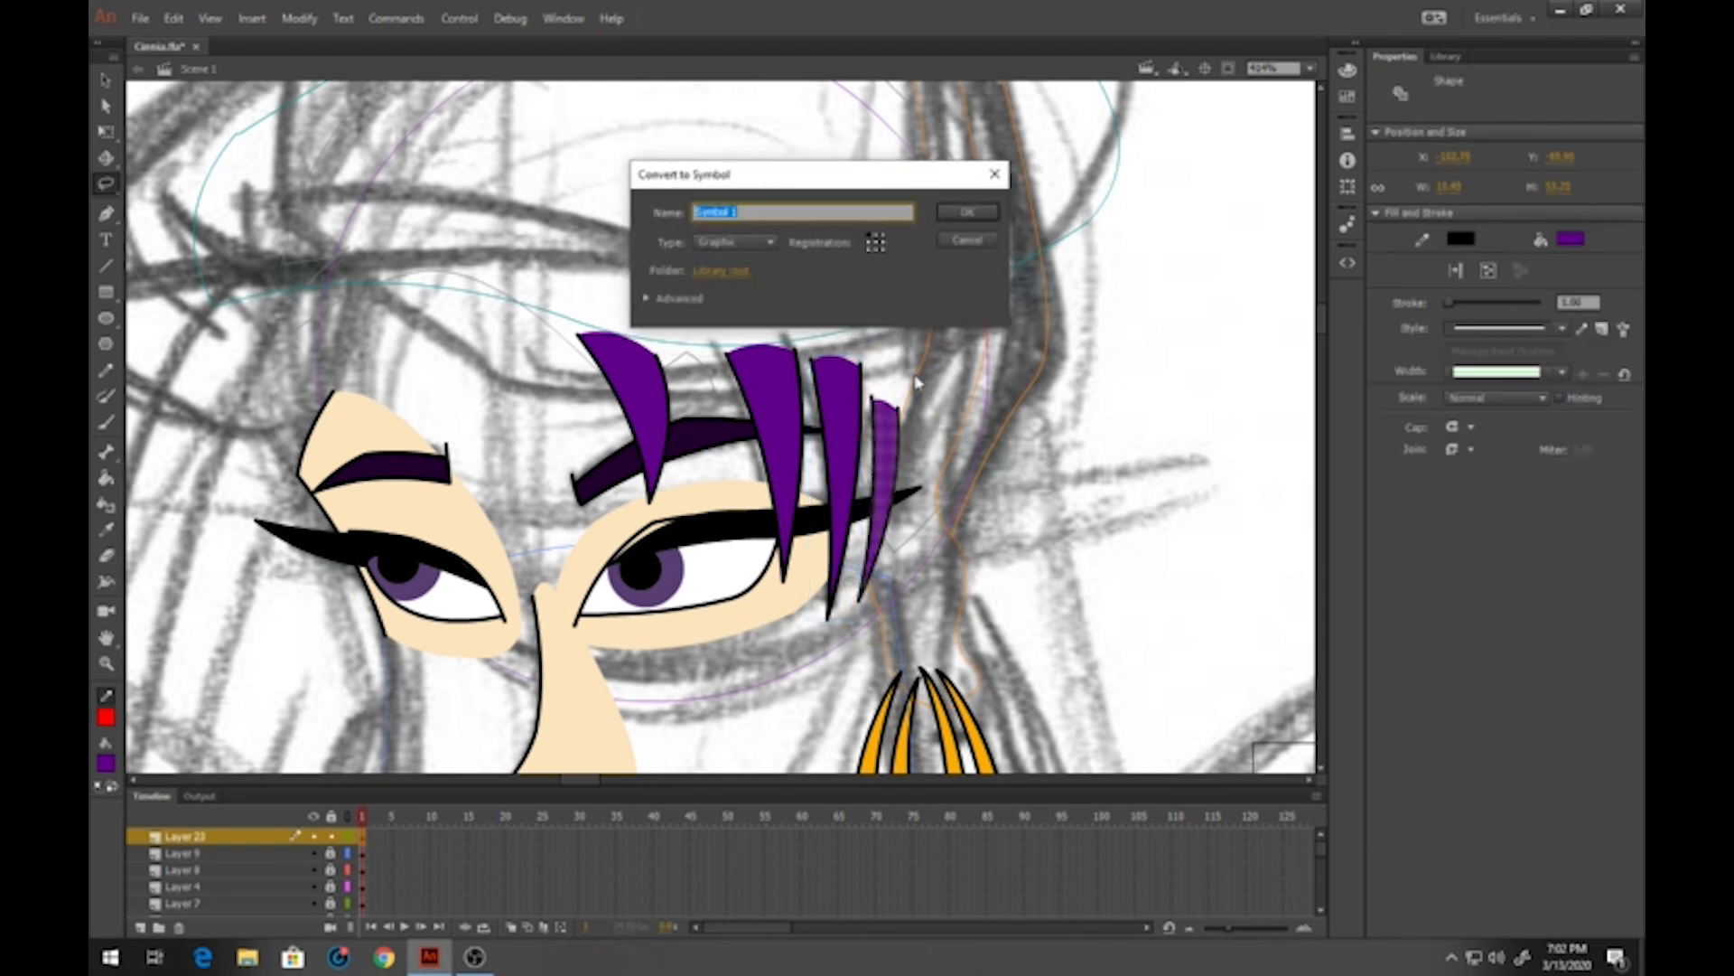
text(cn)
key(Return)
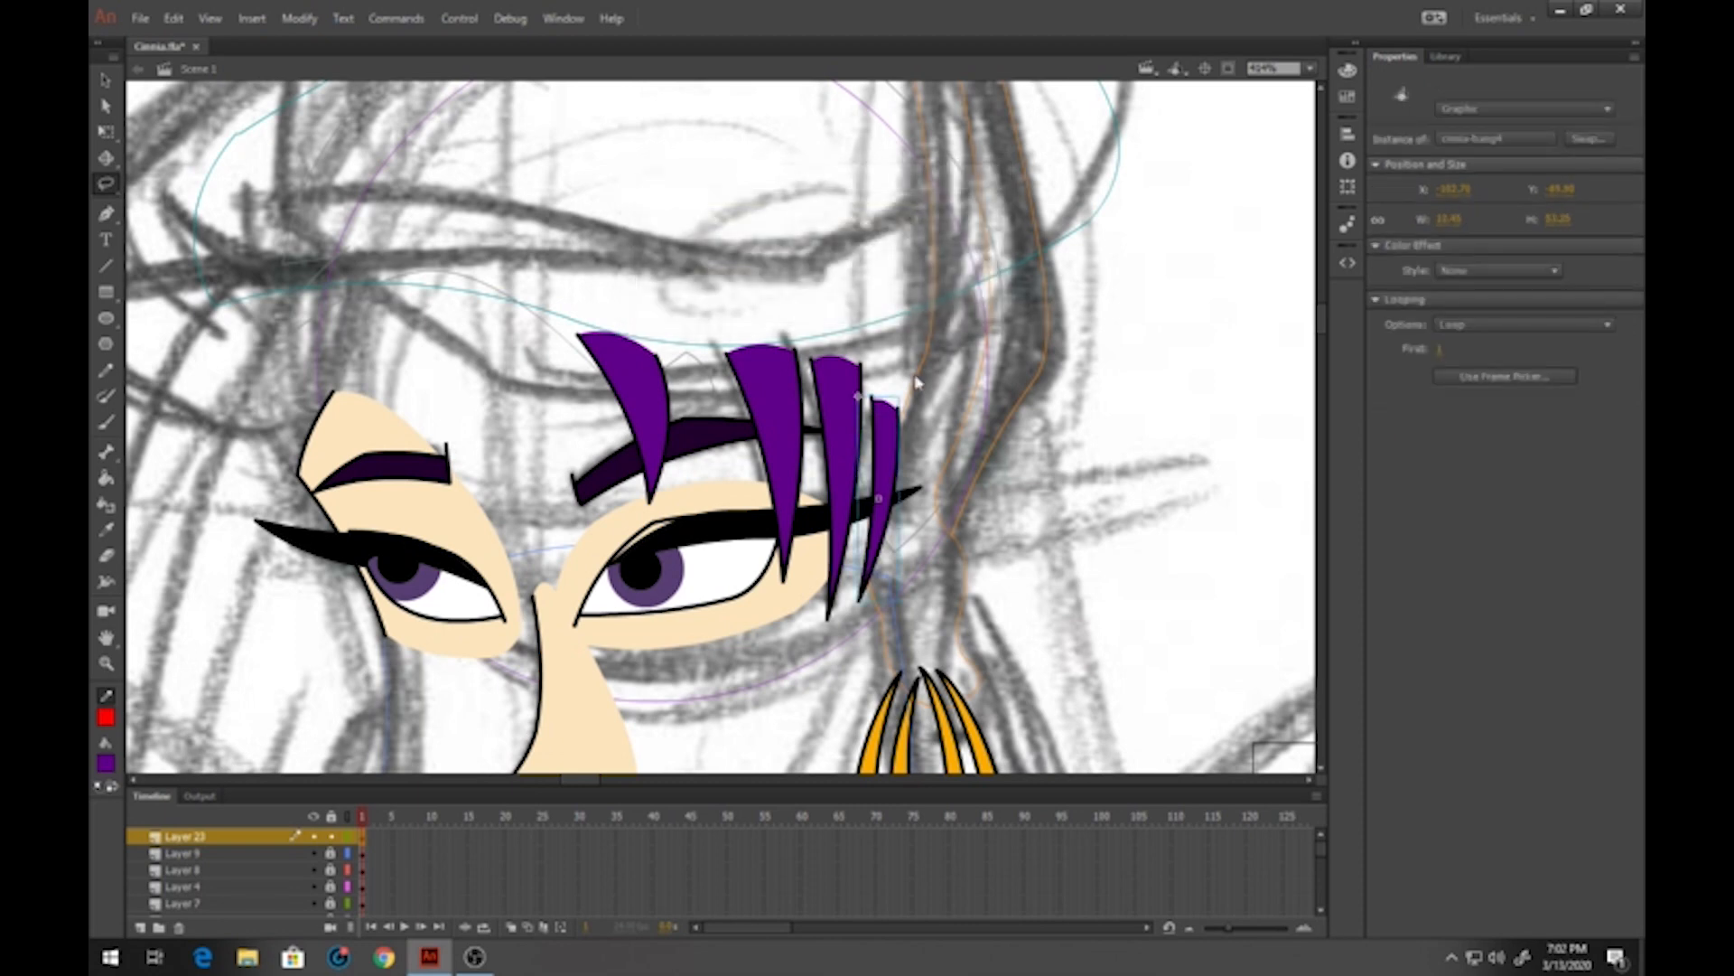
click(104, 664)
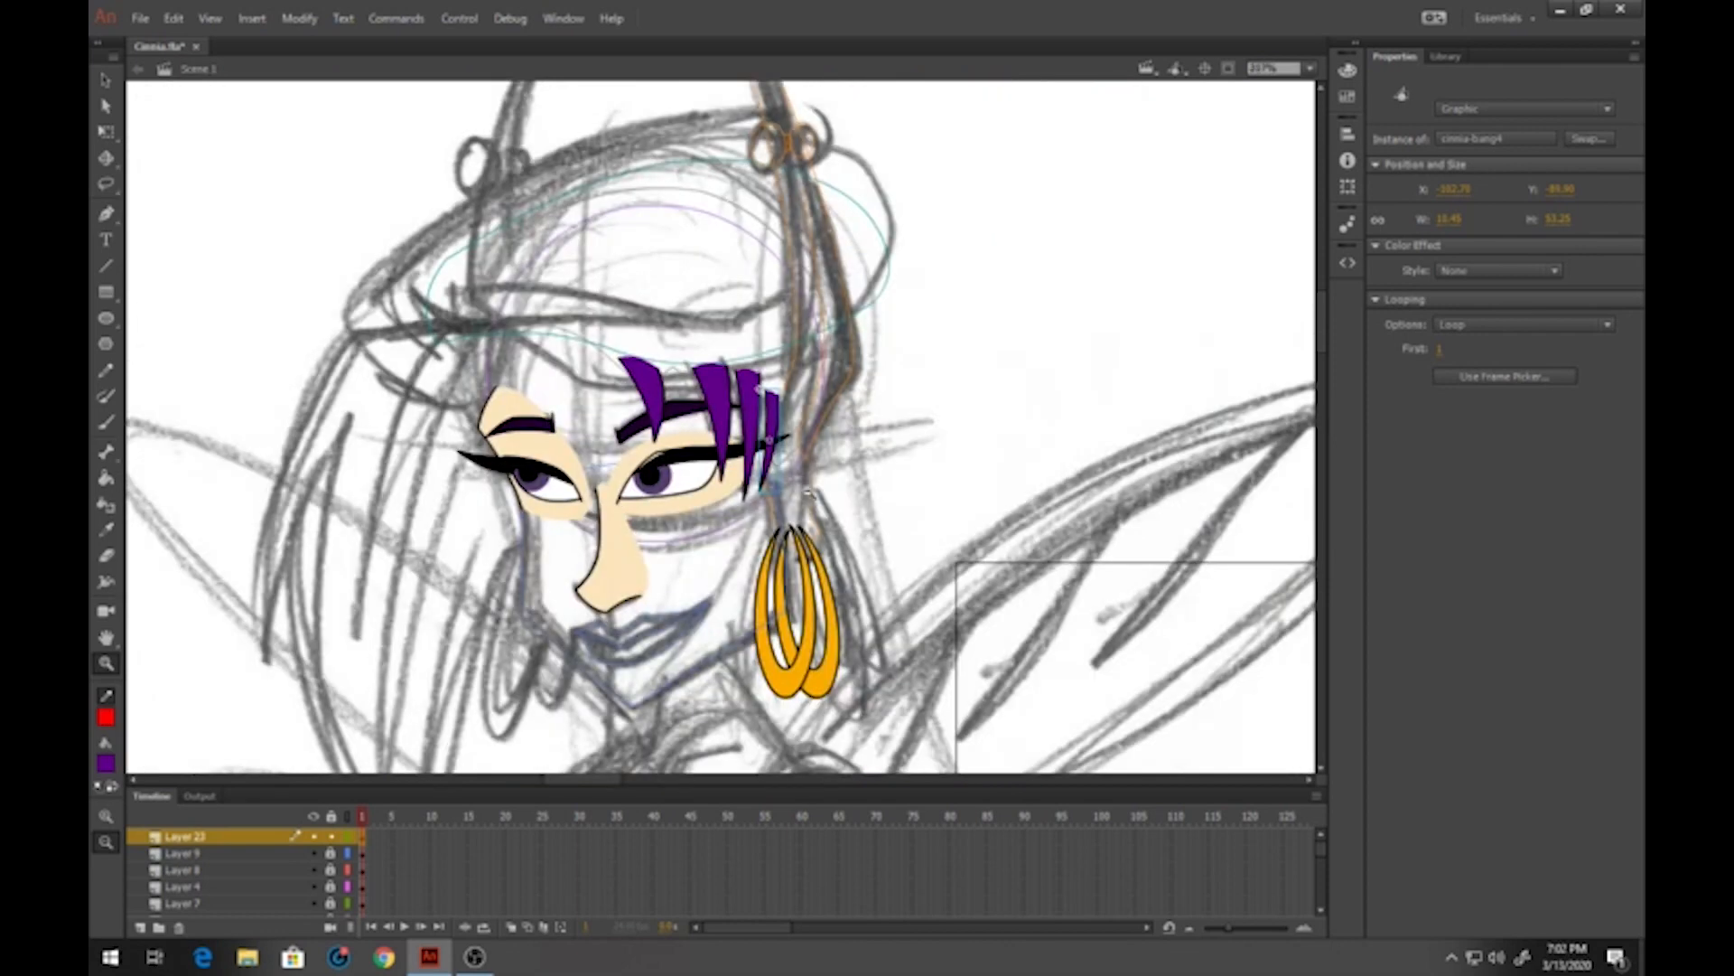
alt+click(669, 384)
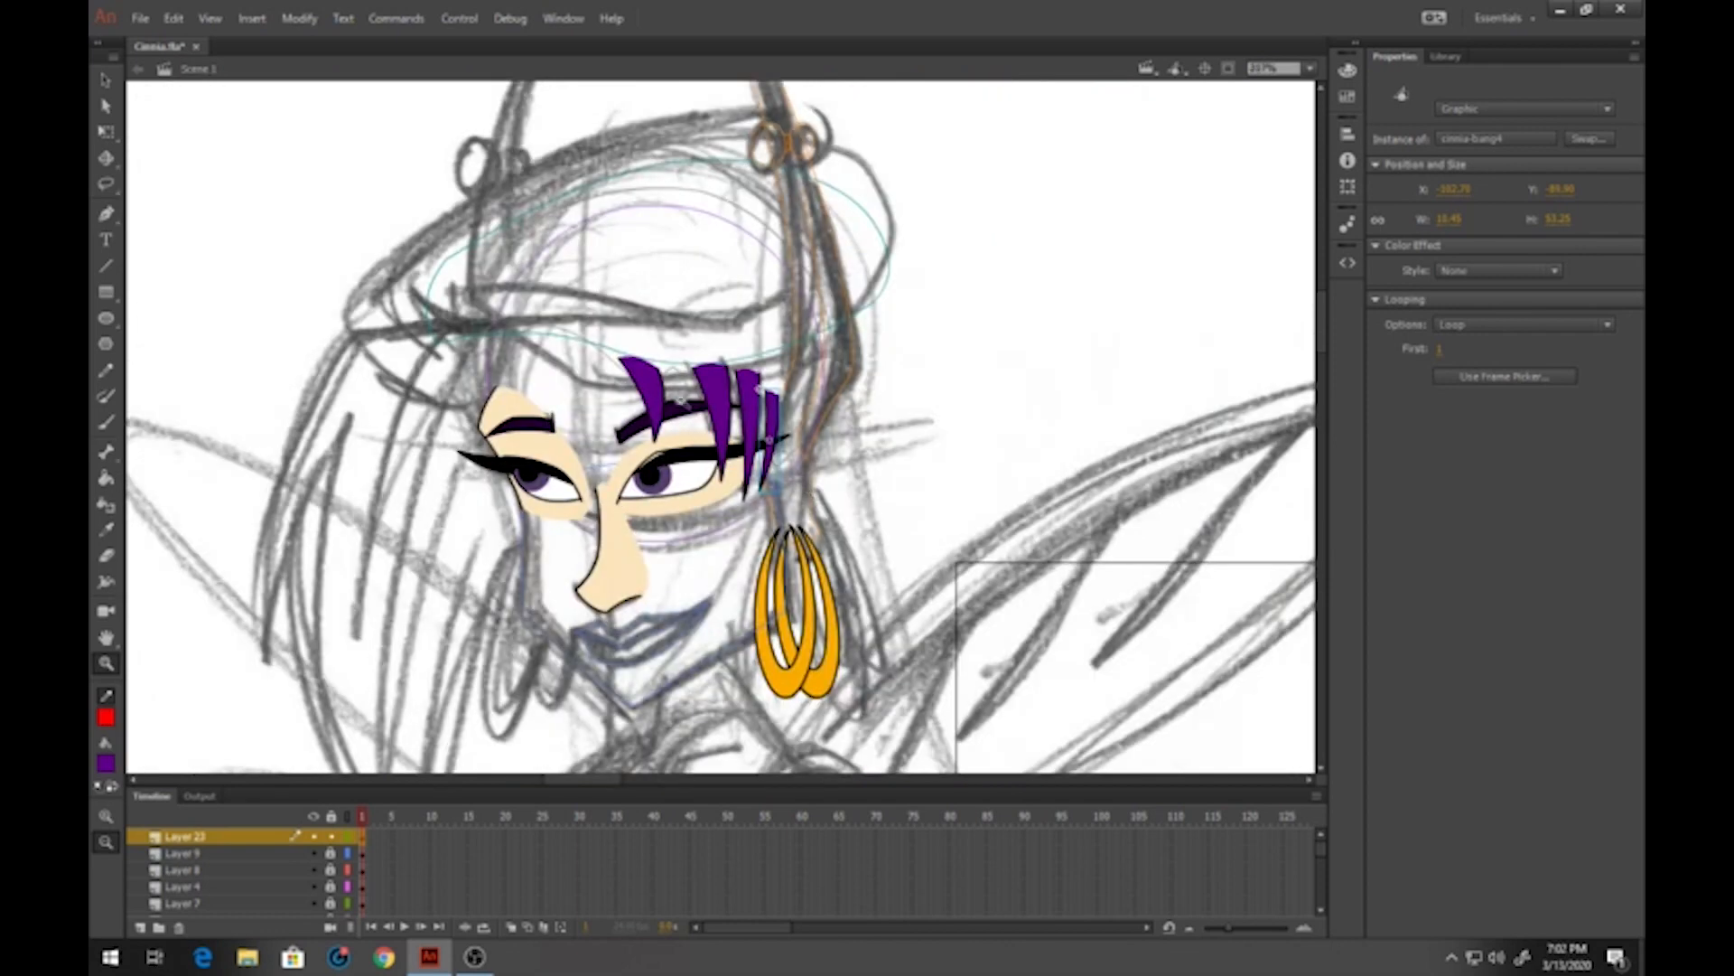
Lock the bangs layer and switch all layers from outline display back to full colour
click(333, 838)
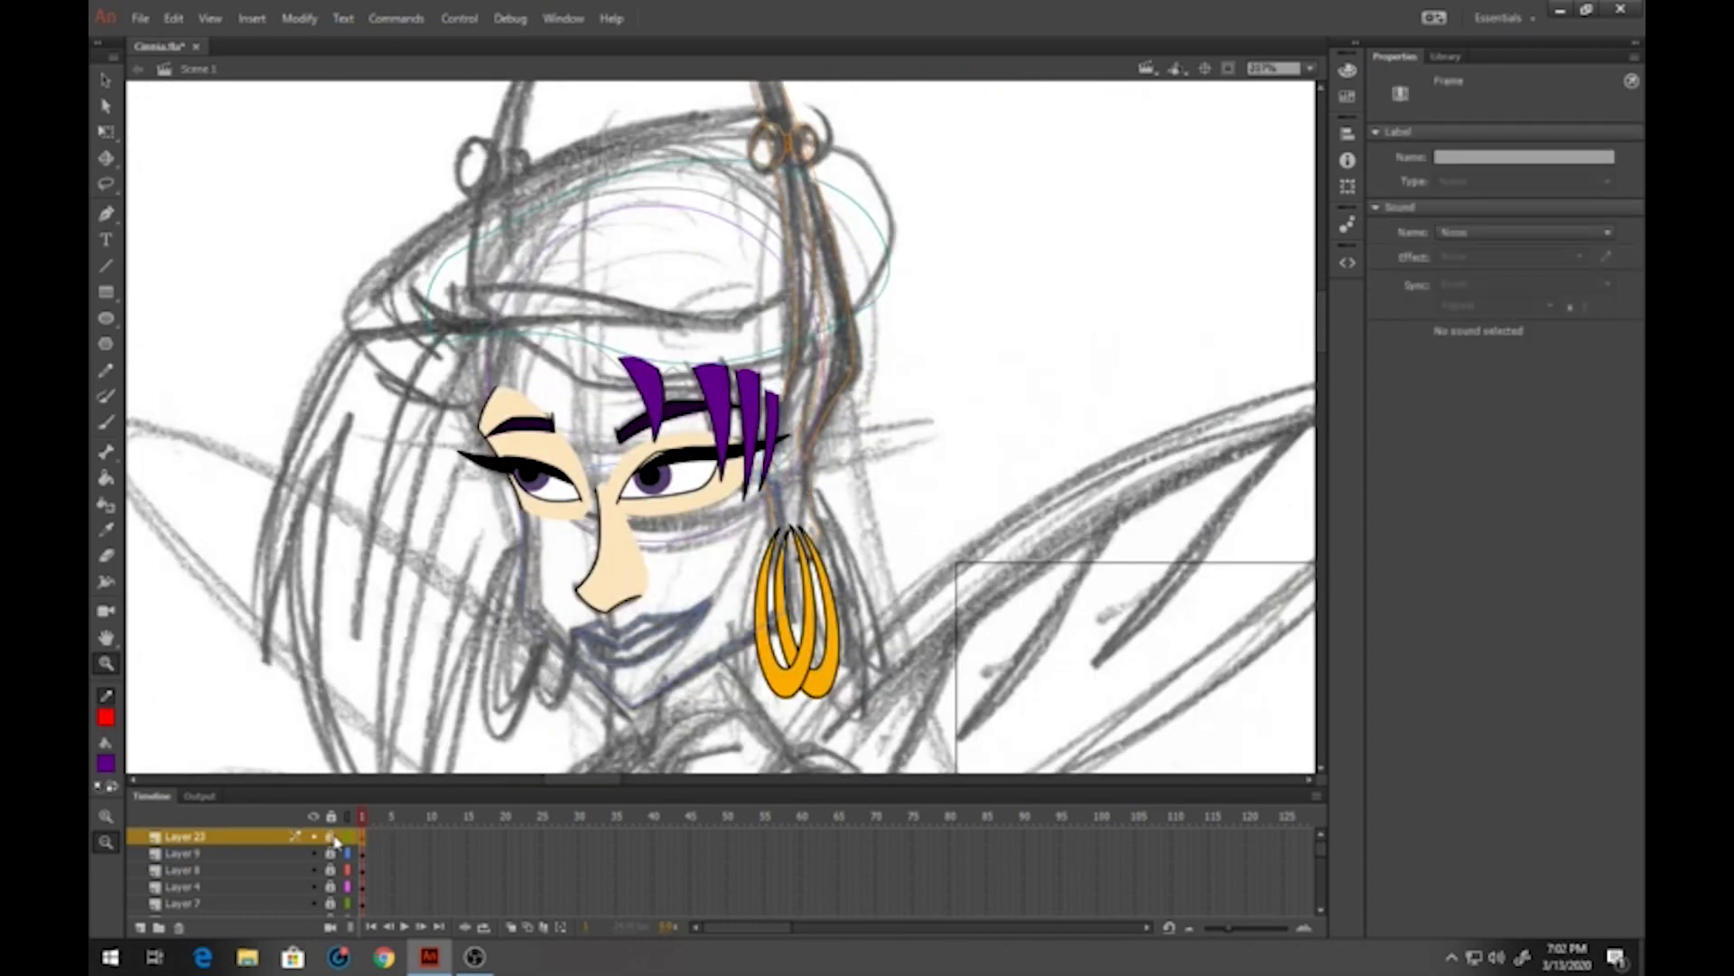
click(347, 822)
click(348, 822)
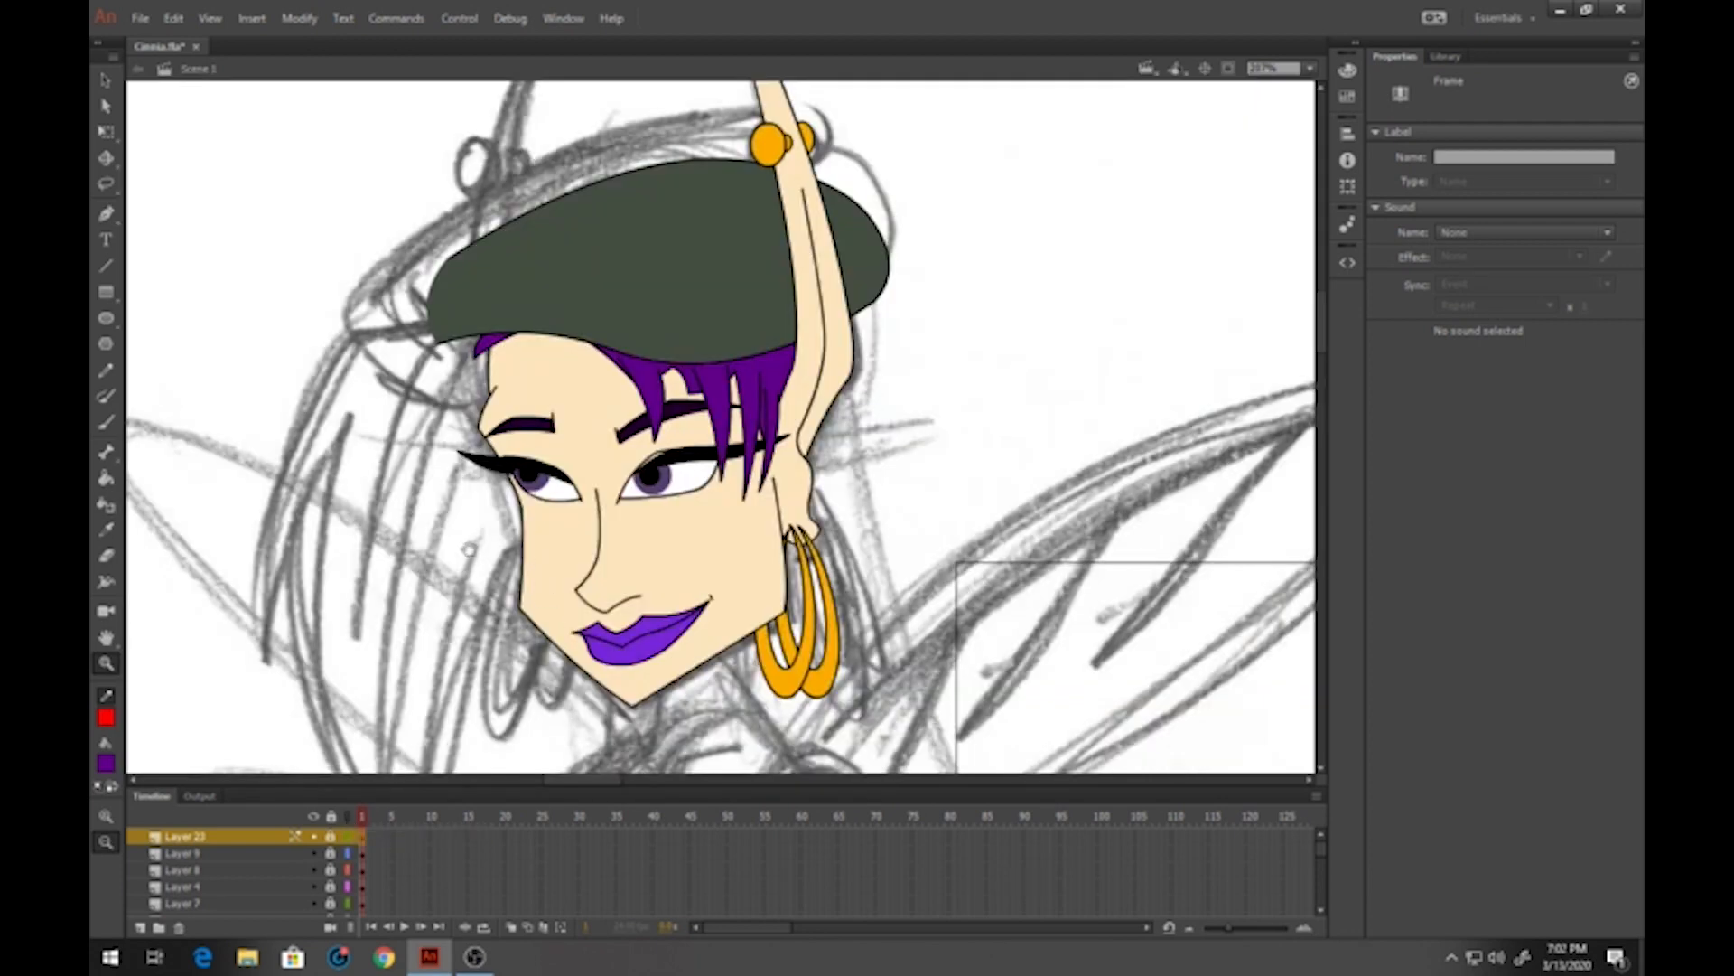
drag(467, 548, 637, 427)
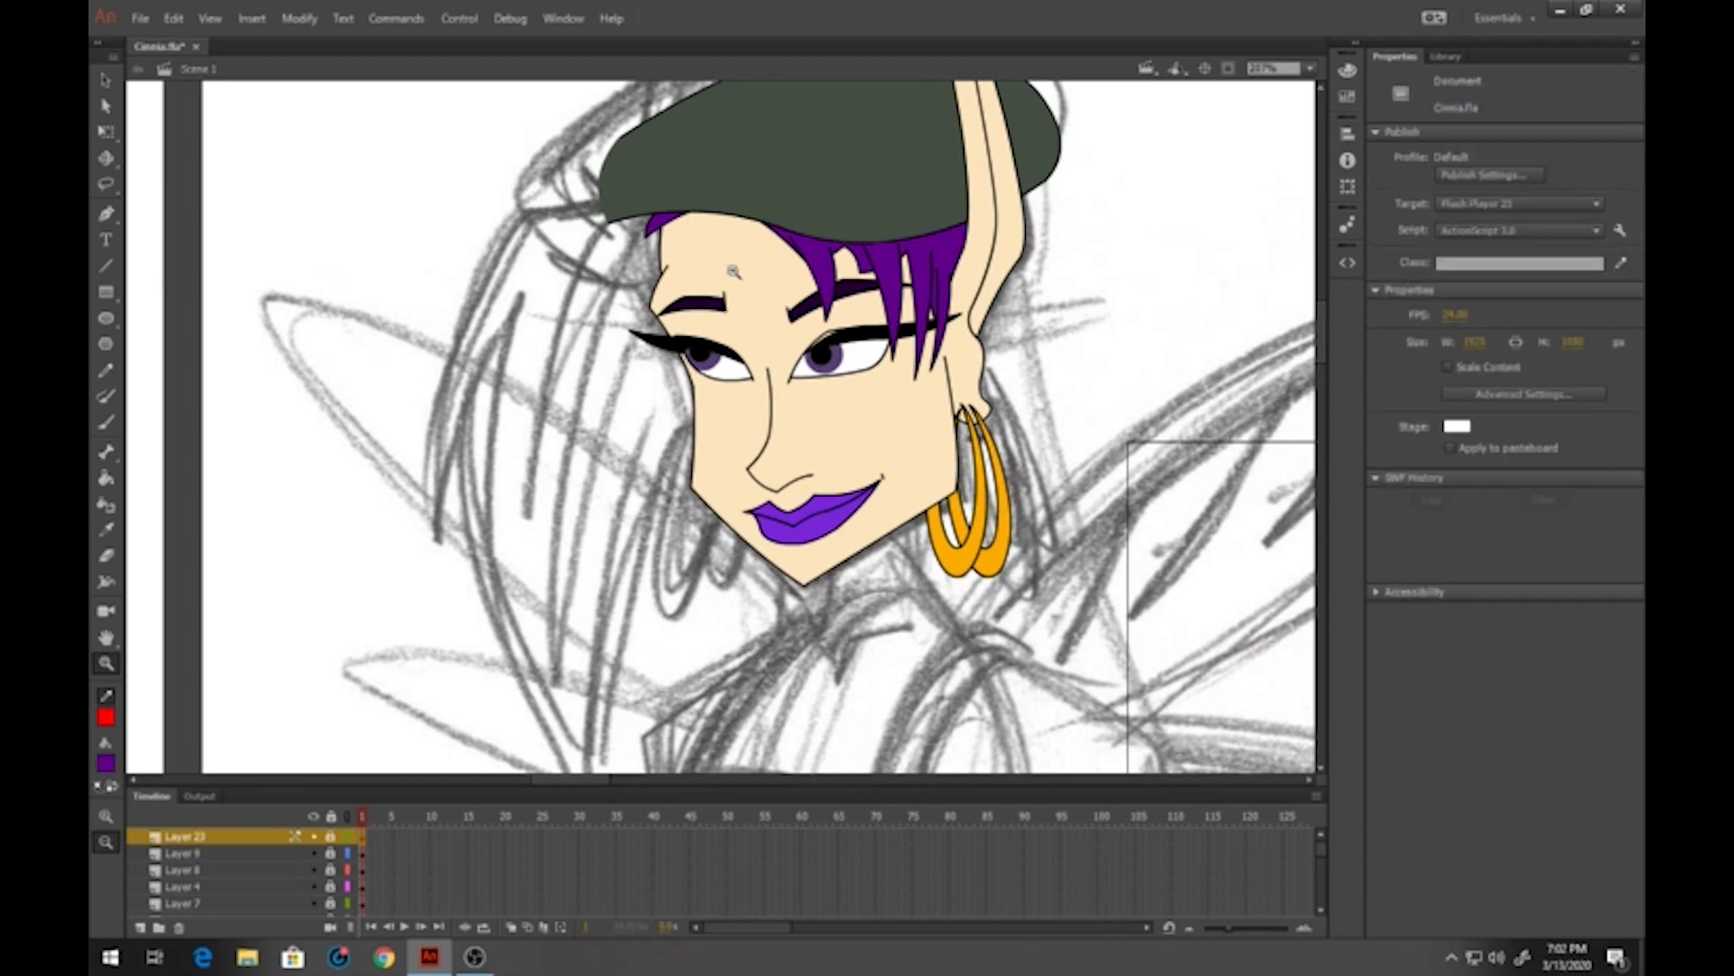
drag(734, 262, 676, 331)
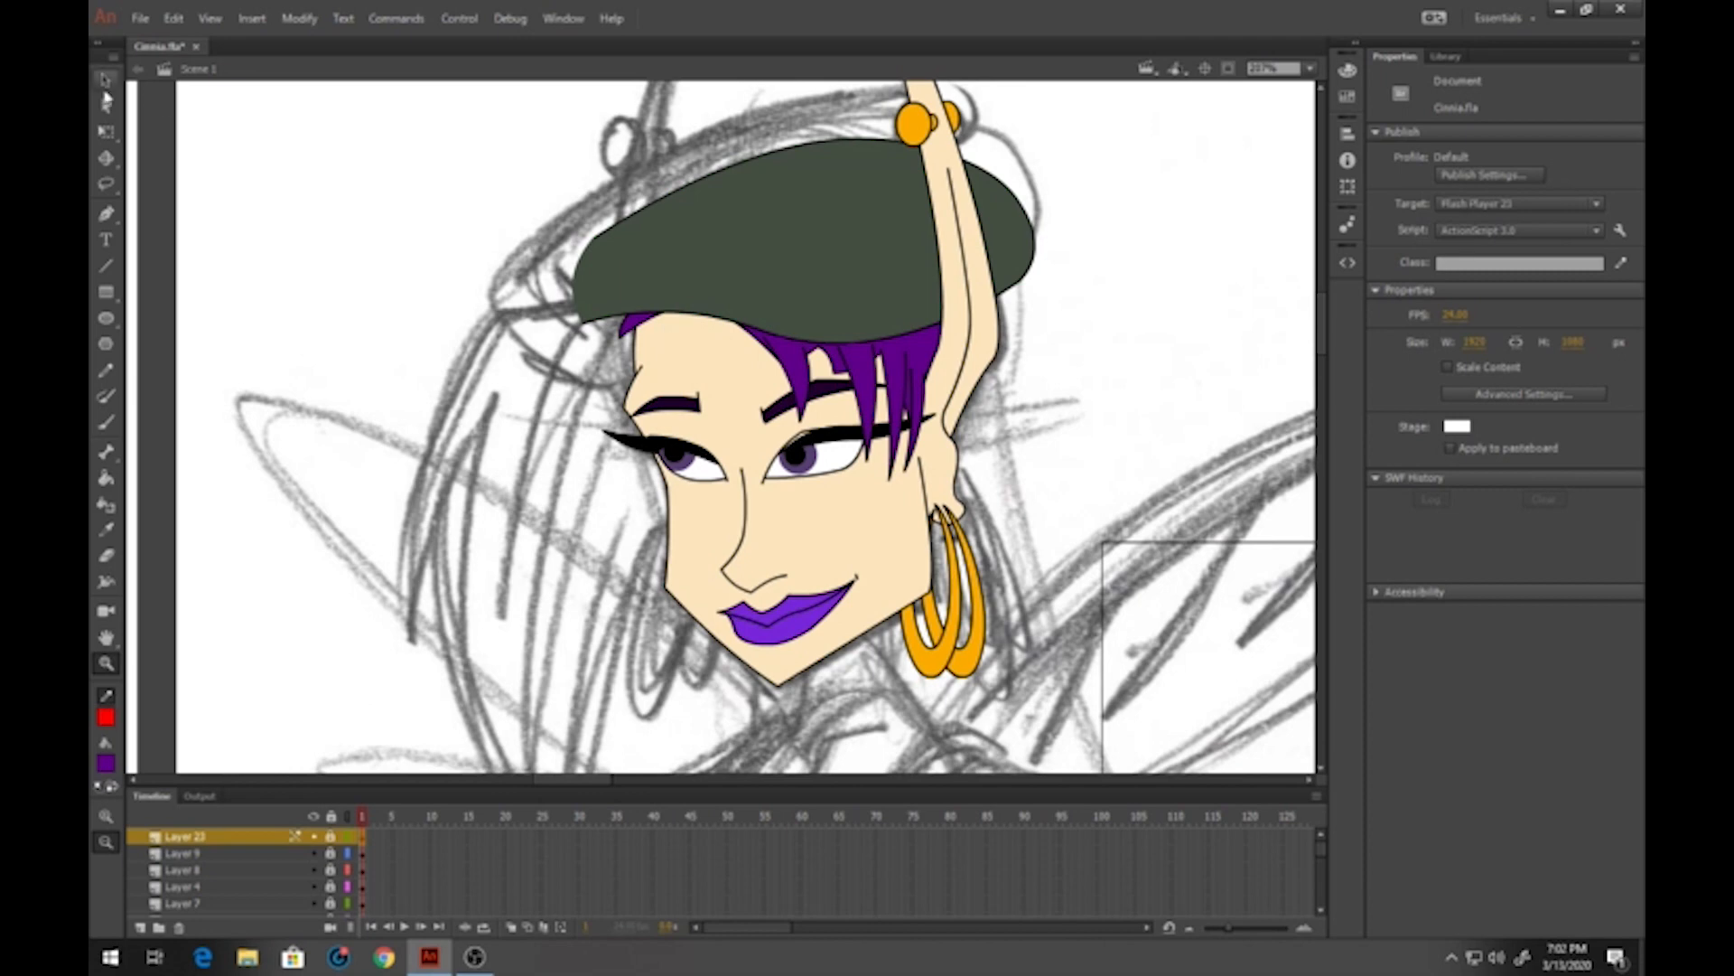
Unlock all layers except the colour ref and rough layers
click(105, 80)
click(335, 815)
click(335, 814)
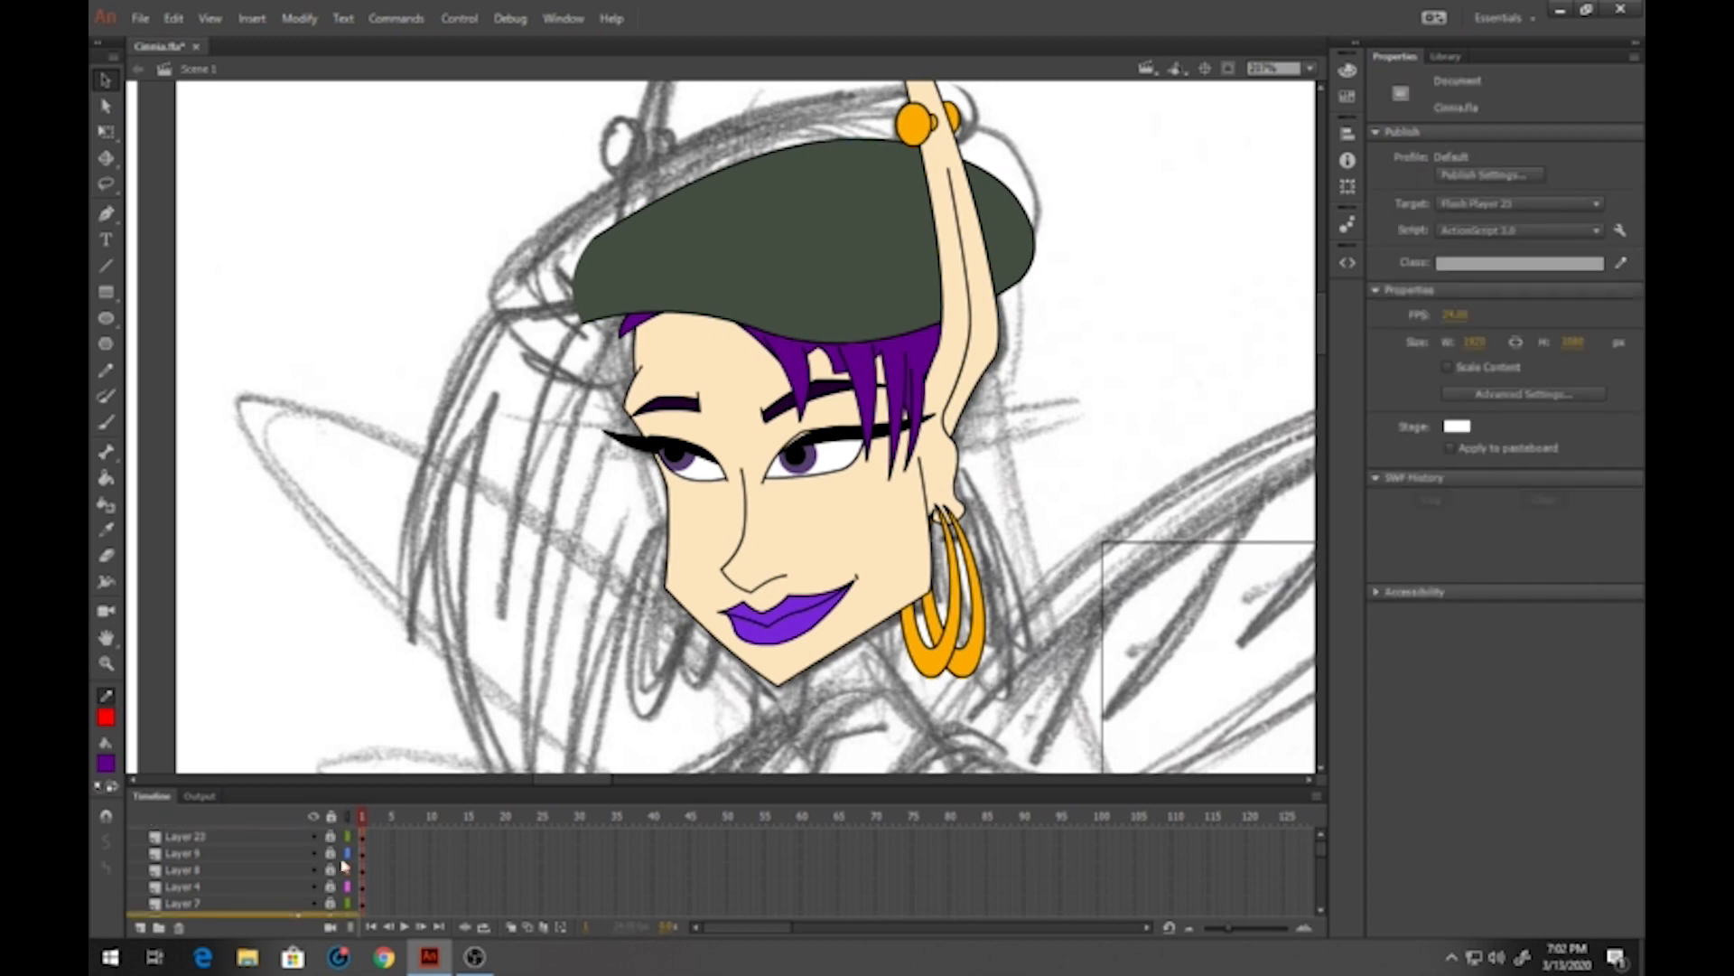
click(330, 815)
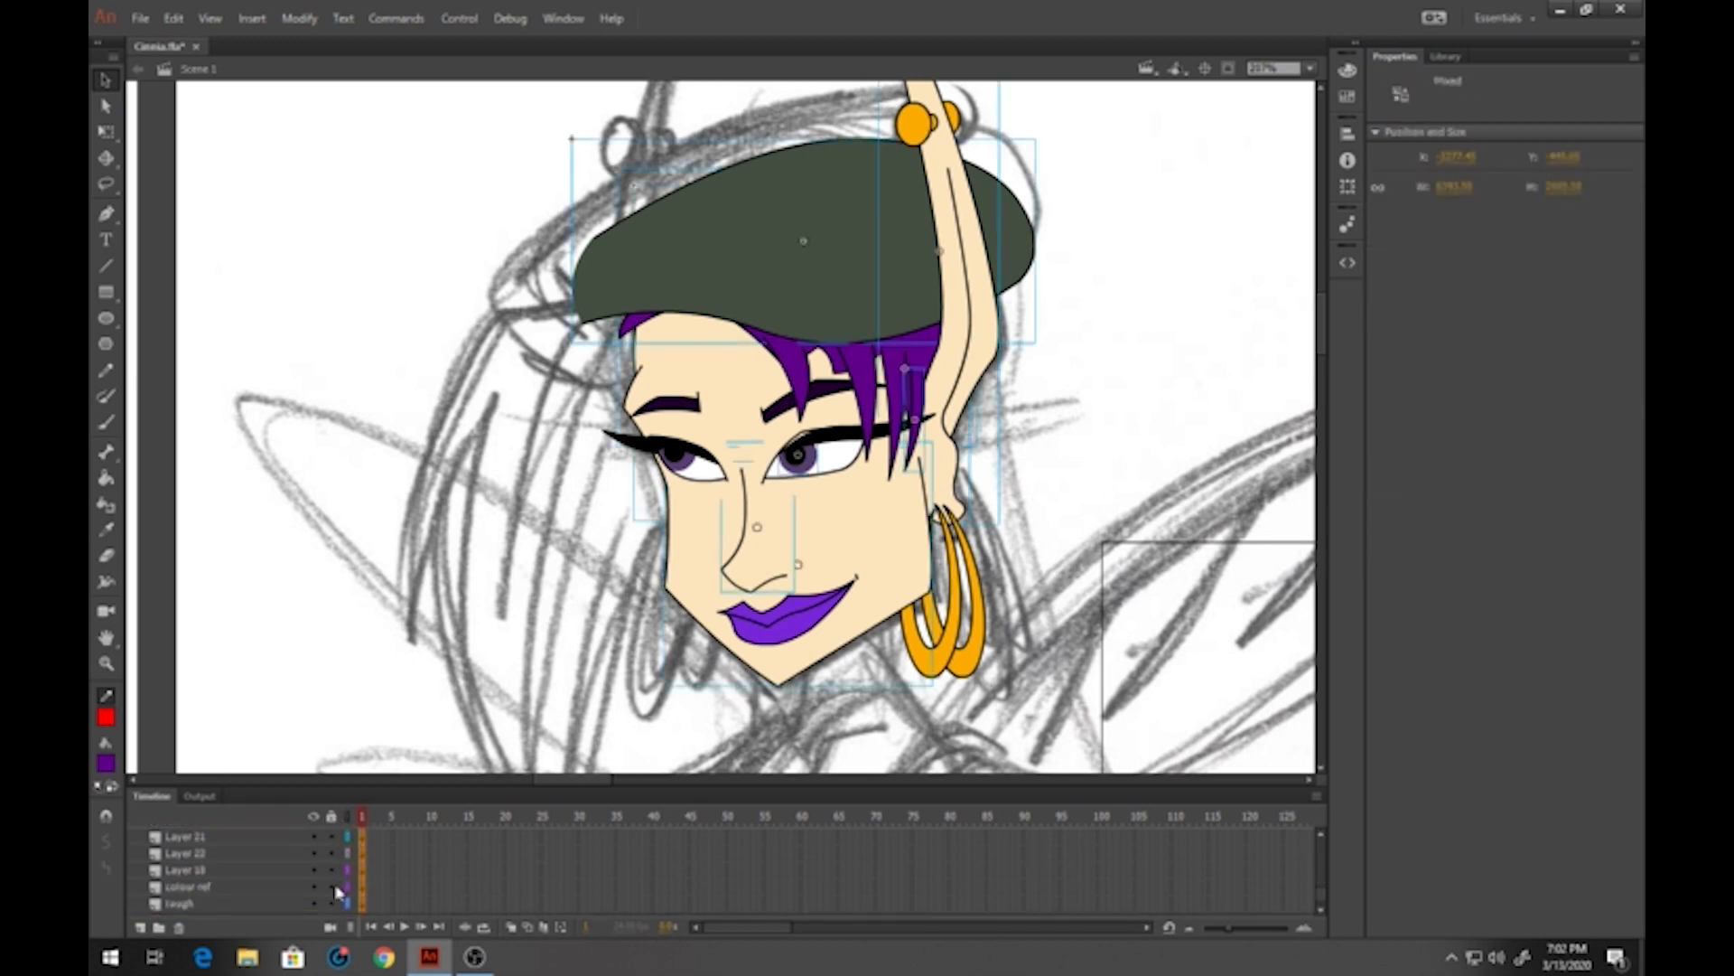
drag(332, 887, 333, 903)
click(1037, 285)
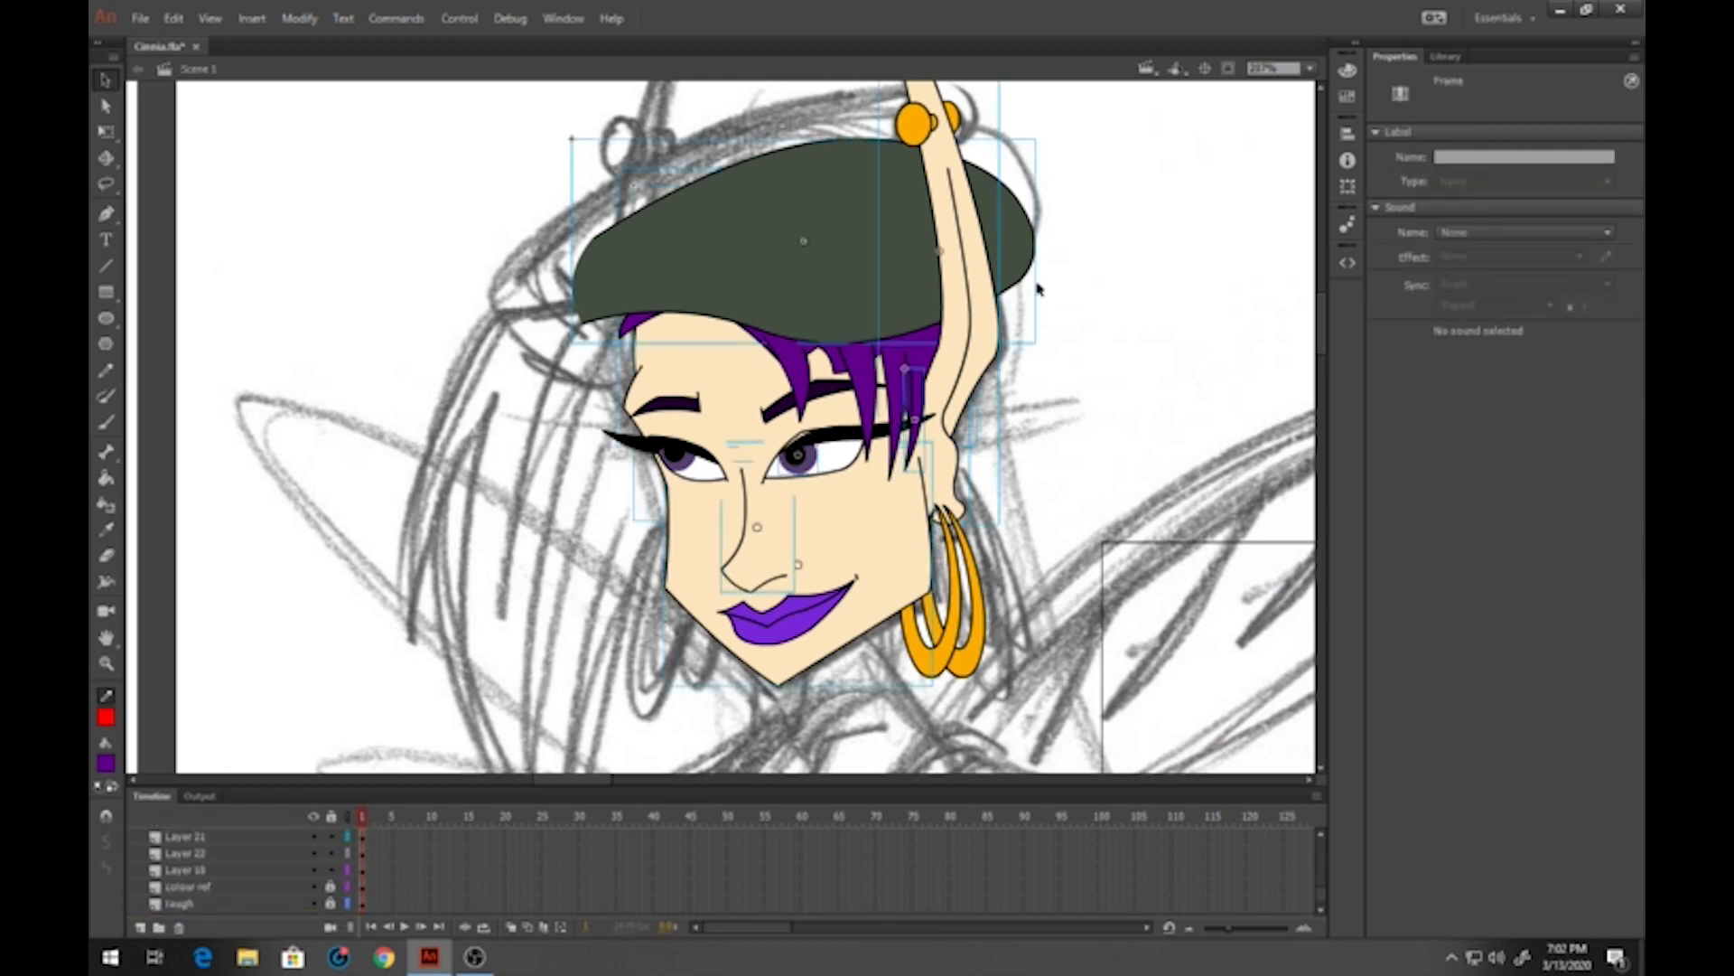
Duplicate the ear and its earrings in place onto a new layer directly above the colour ref layer
click(958, 330)
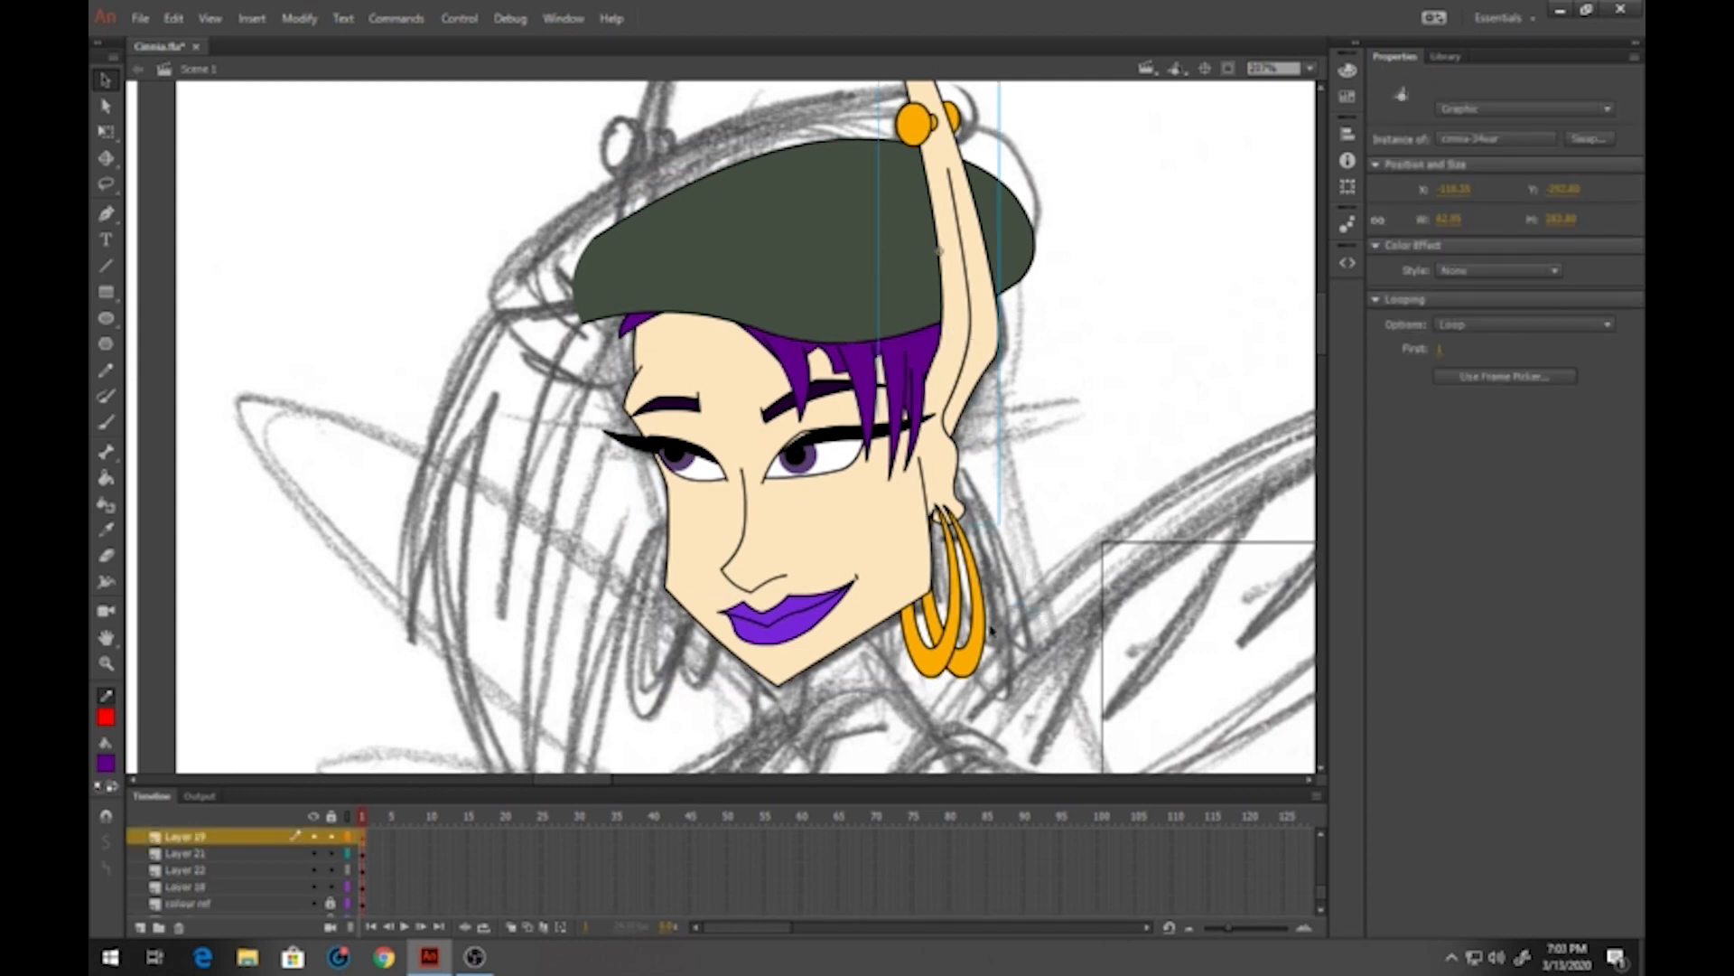
drag(991, 629, 942, 674)
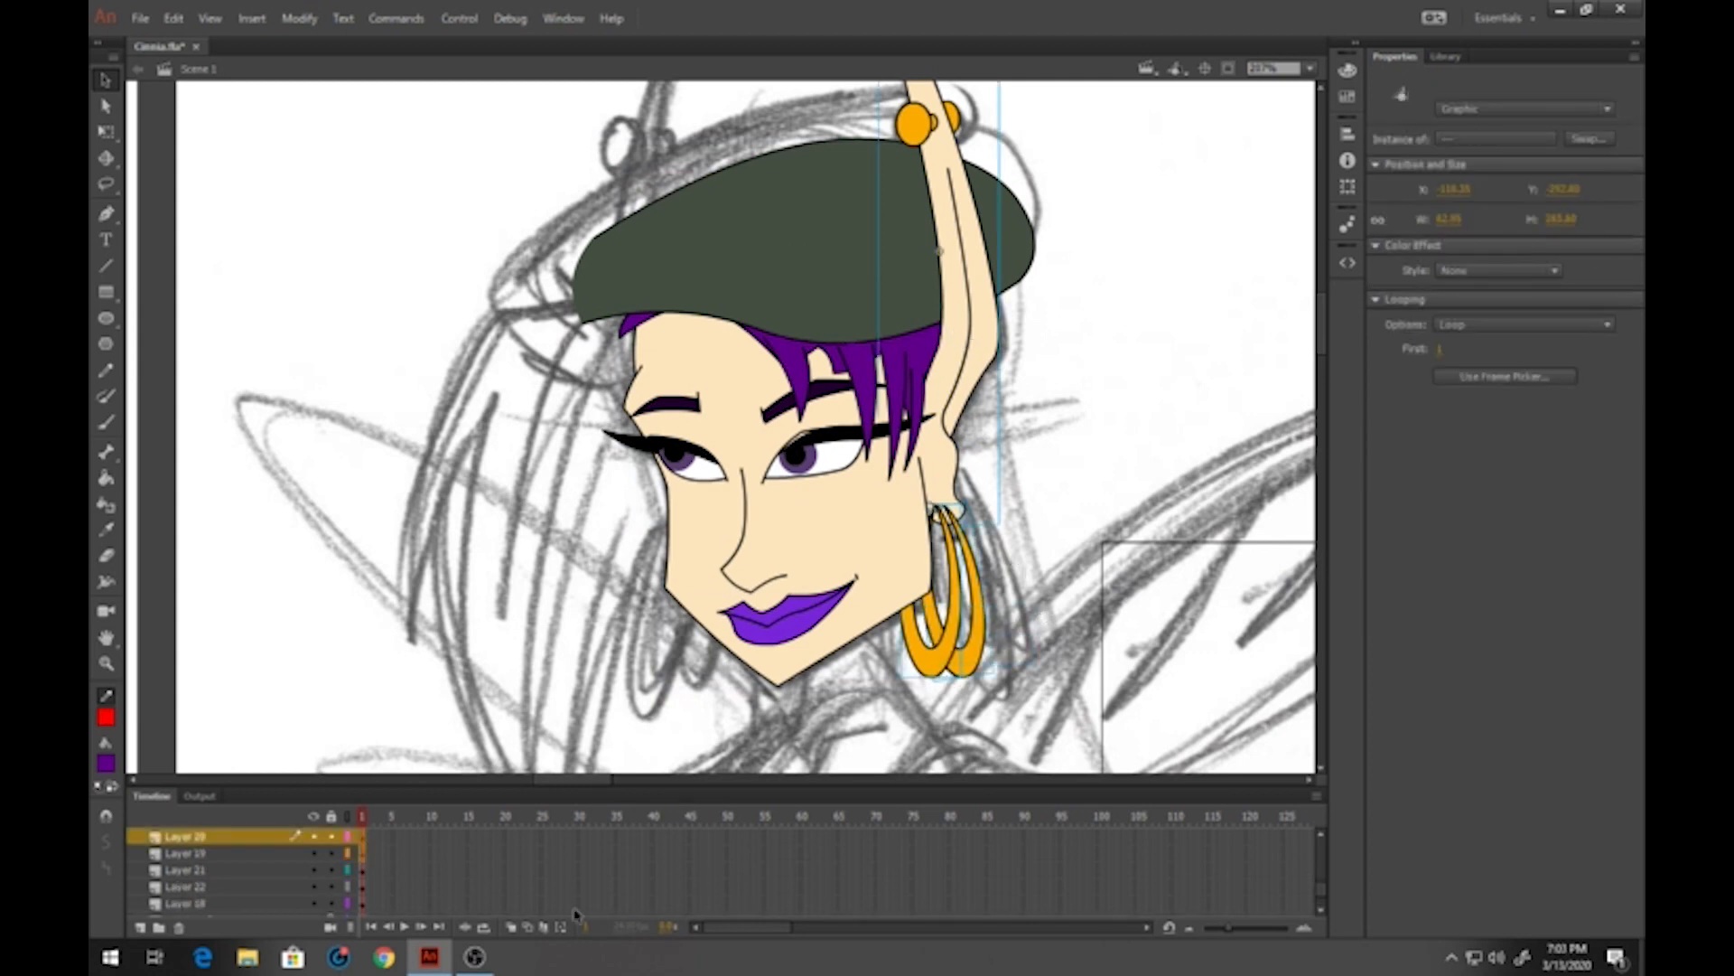
scroll(241, 896, down, 1)
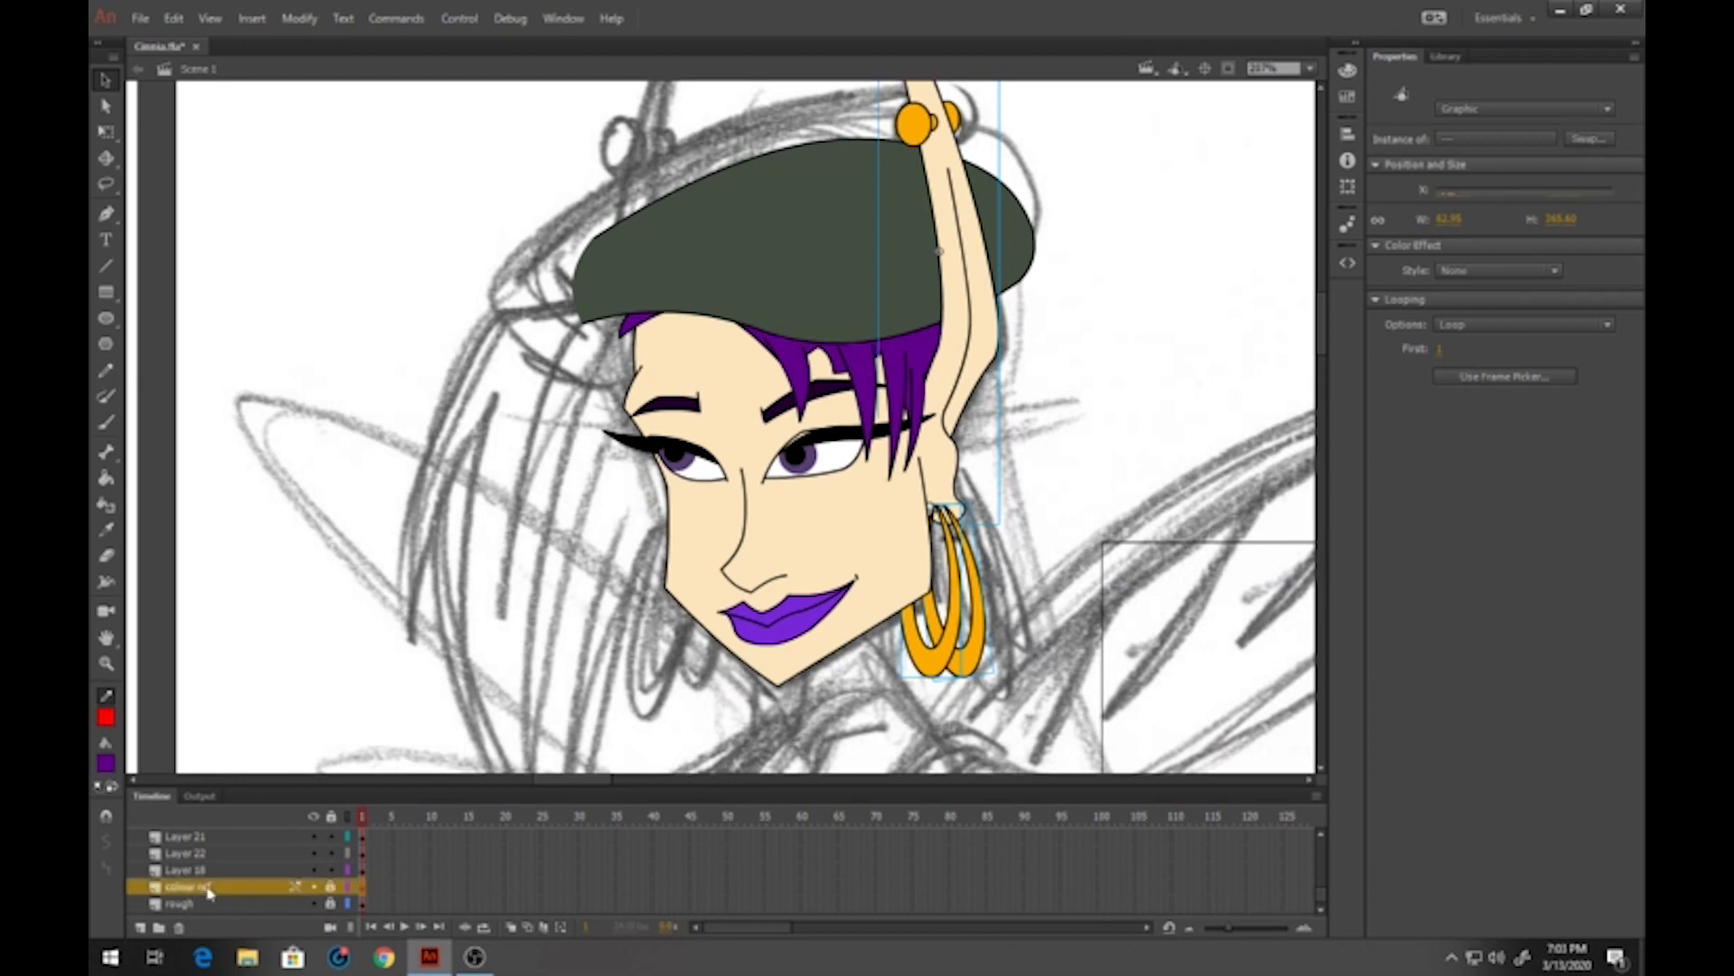
click(218, 887)
click(141, 927)
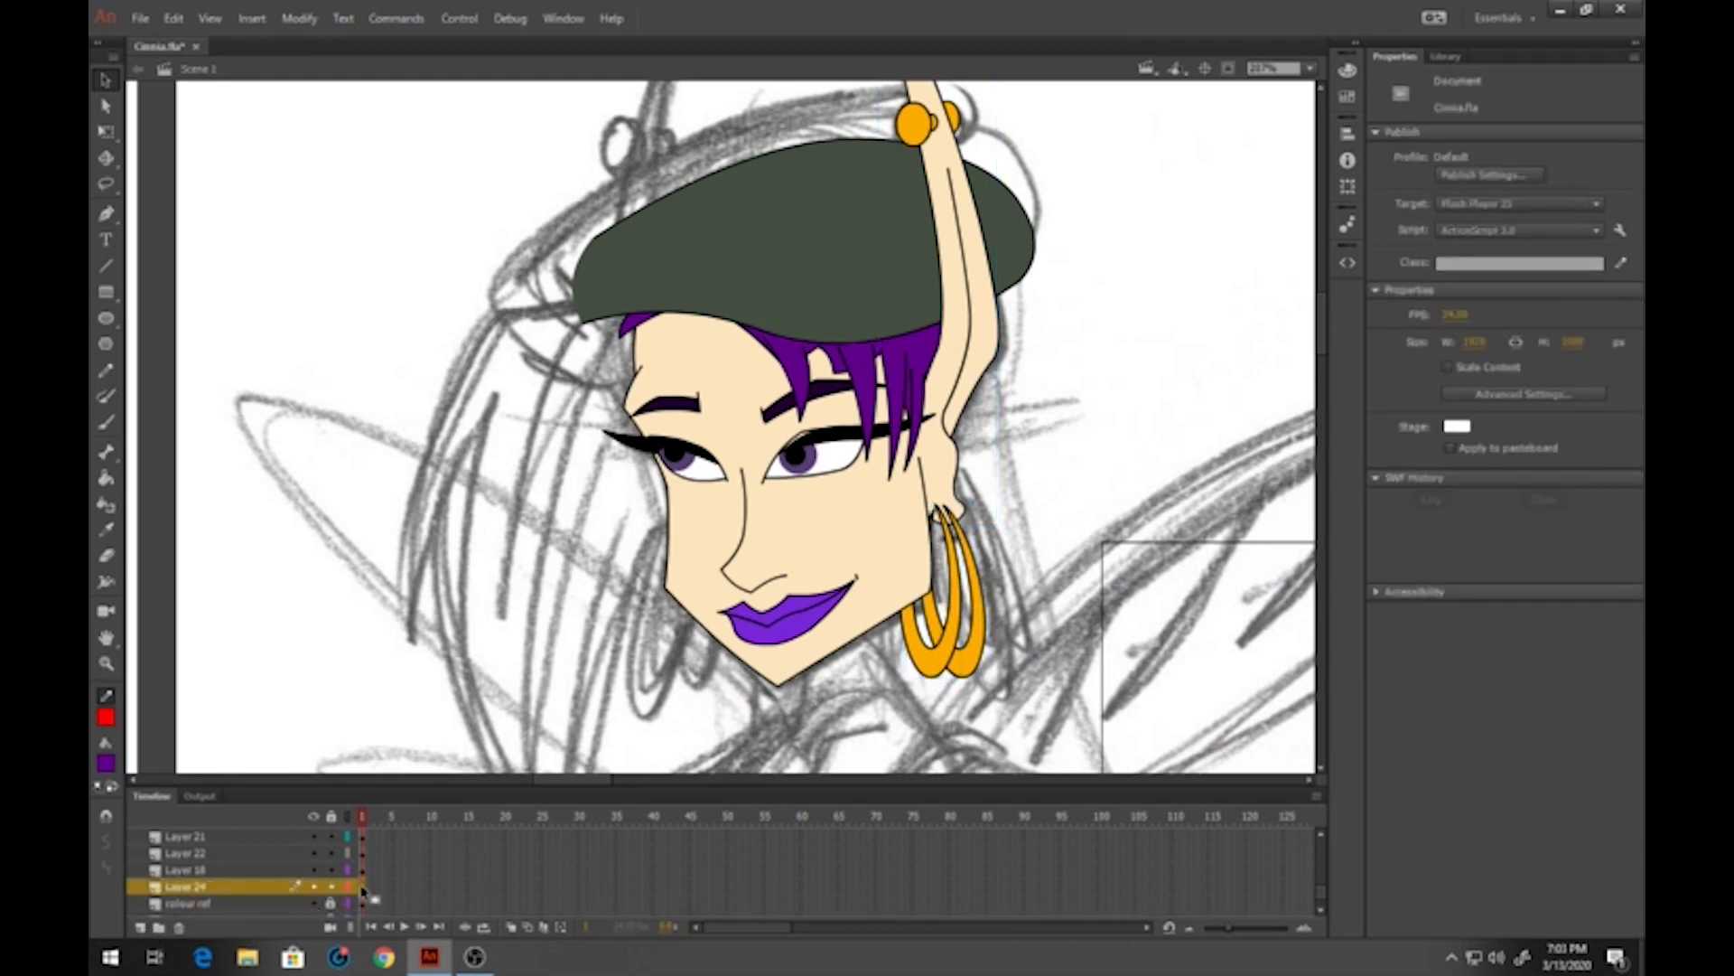
click(362, 888)
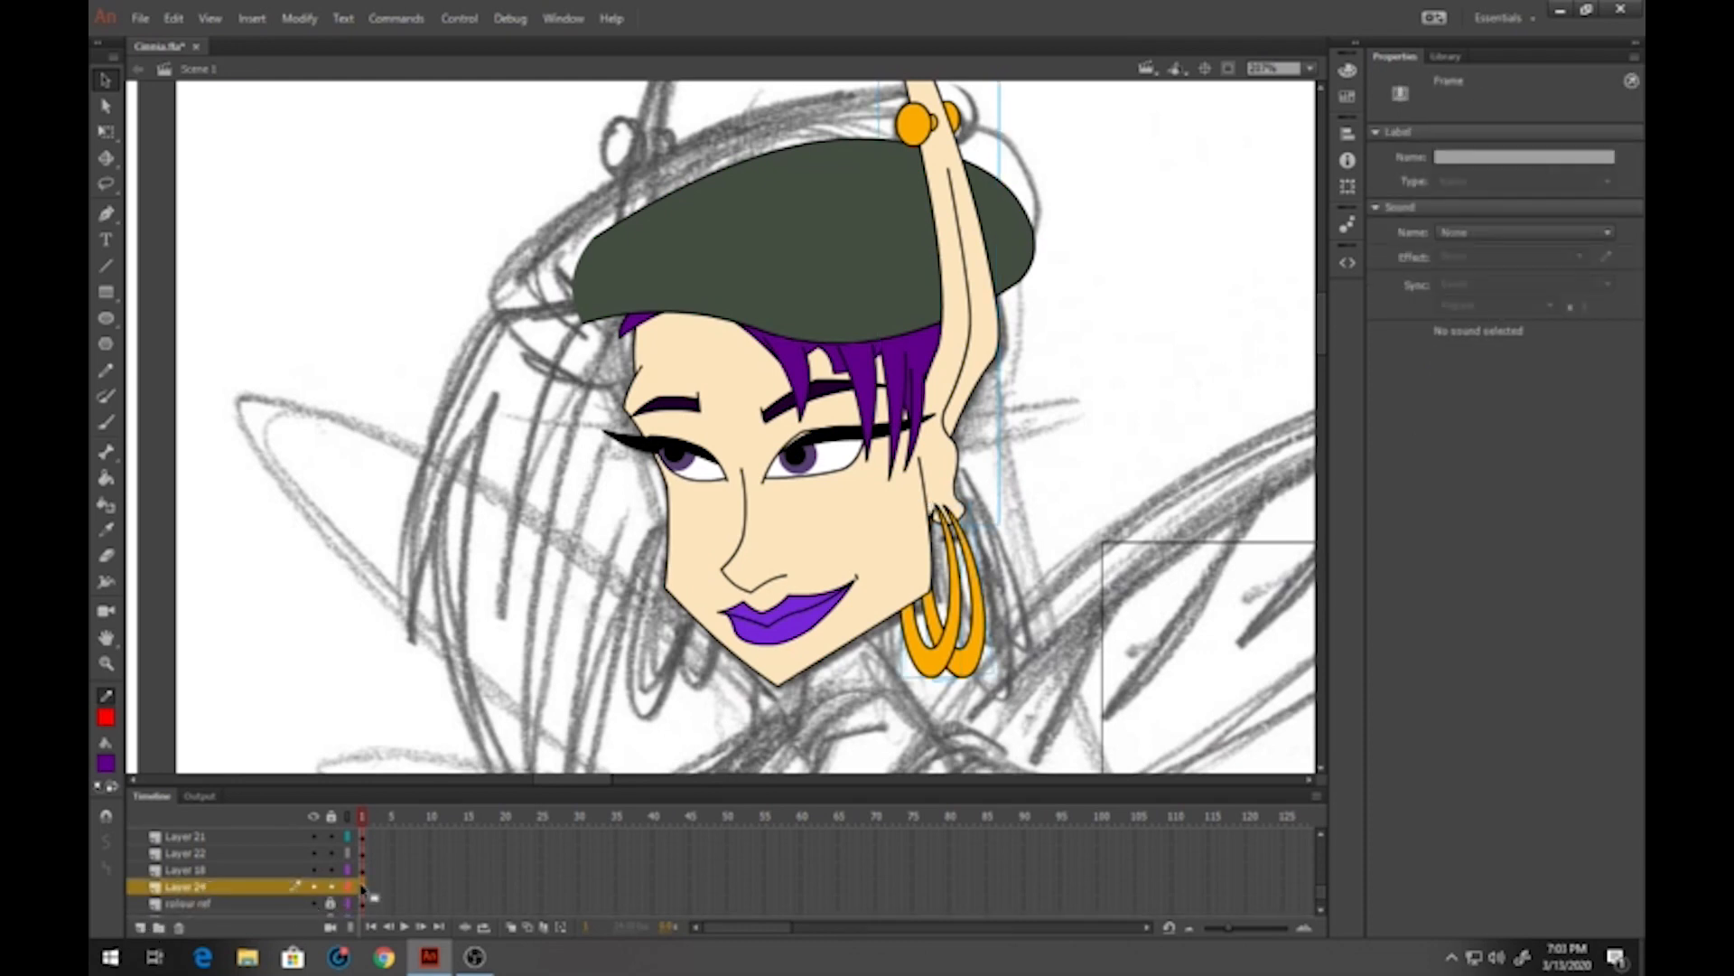
Move the copied ear and earrings across to the far side of the head
key(Right)
key(shift+Right)
key(shift+Right)
key(shift+Right)
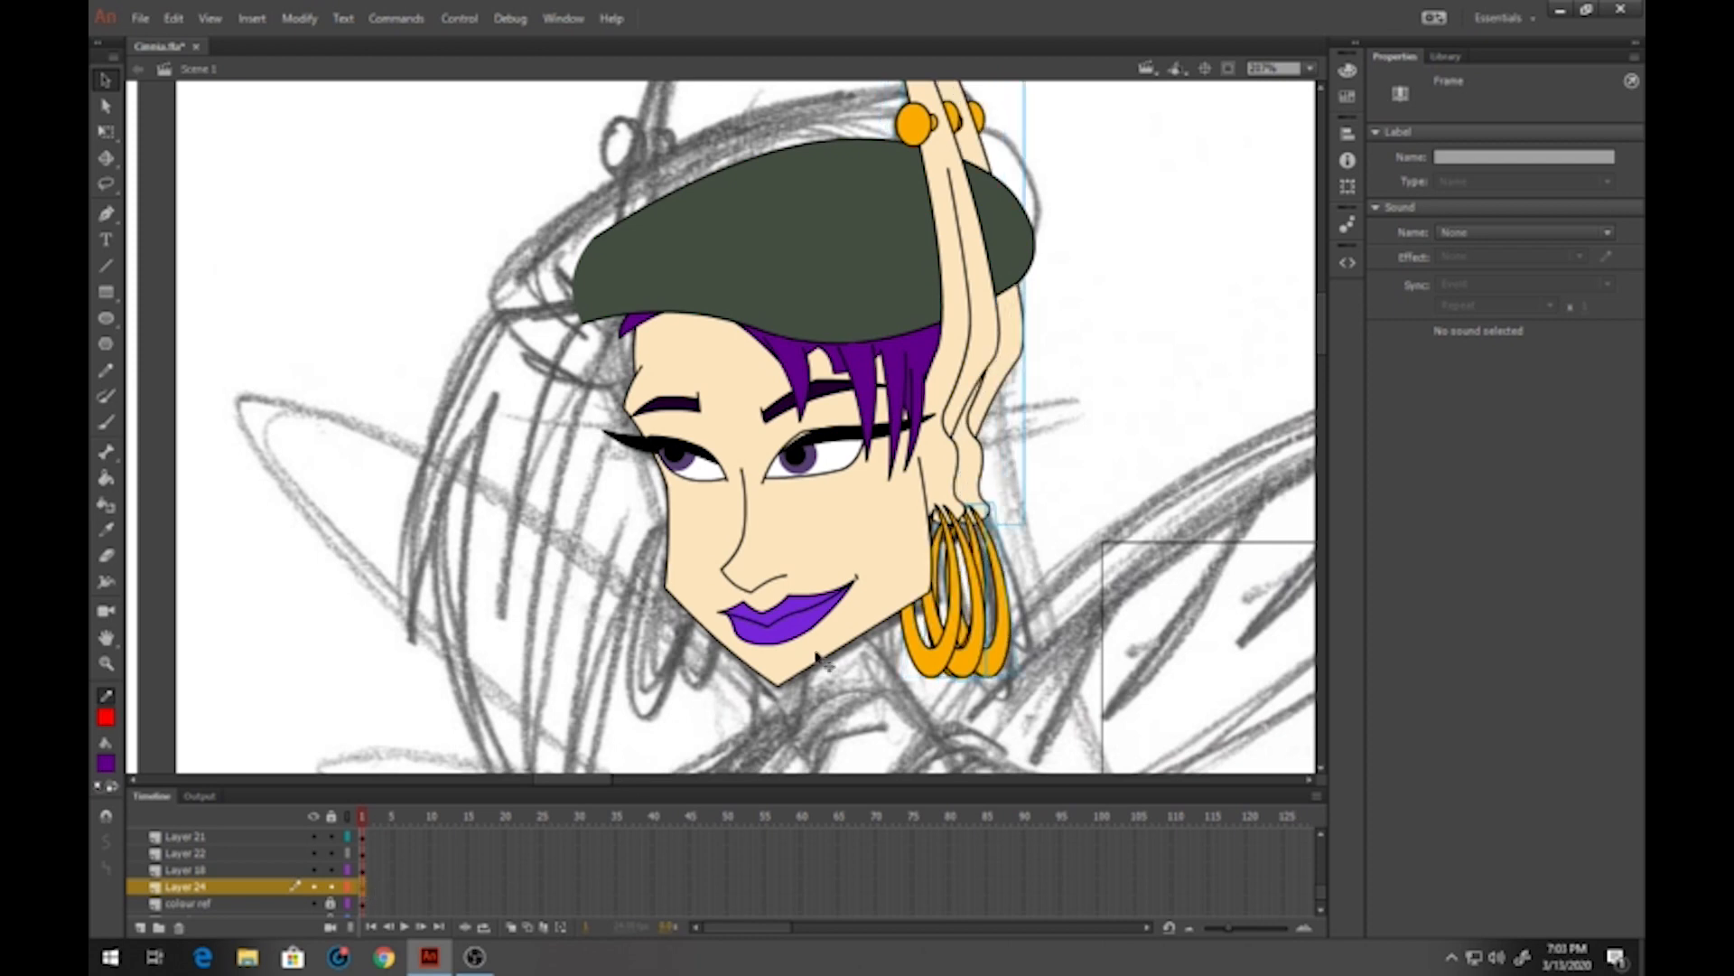
drag(962, 477, 523, 501)
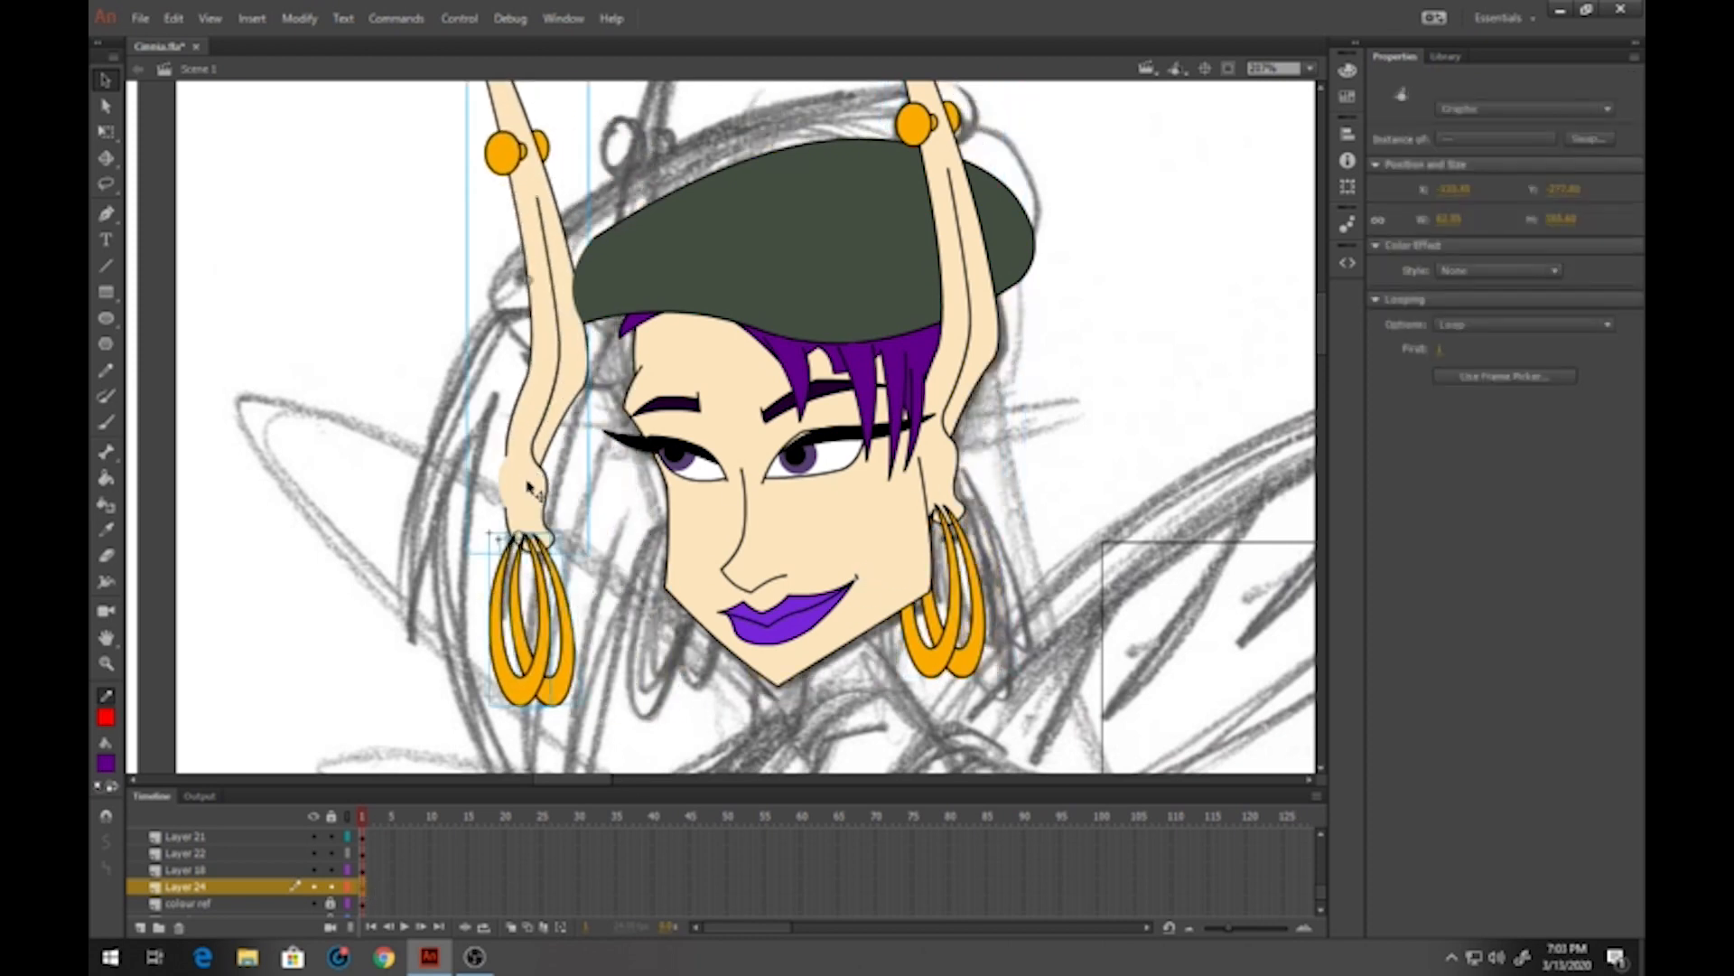
Flip the copied ear and earrings horizontally and position them against the far edge of the face
right_click(547, 339)
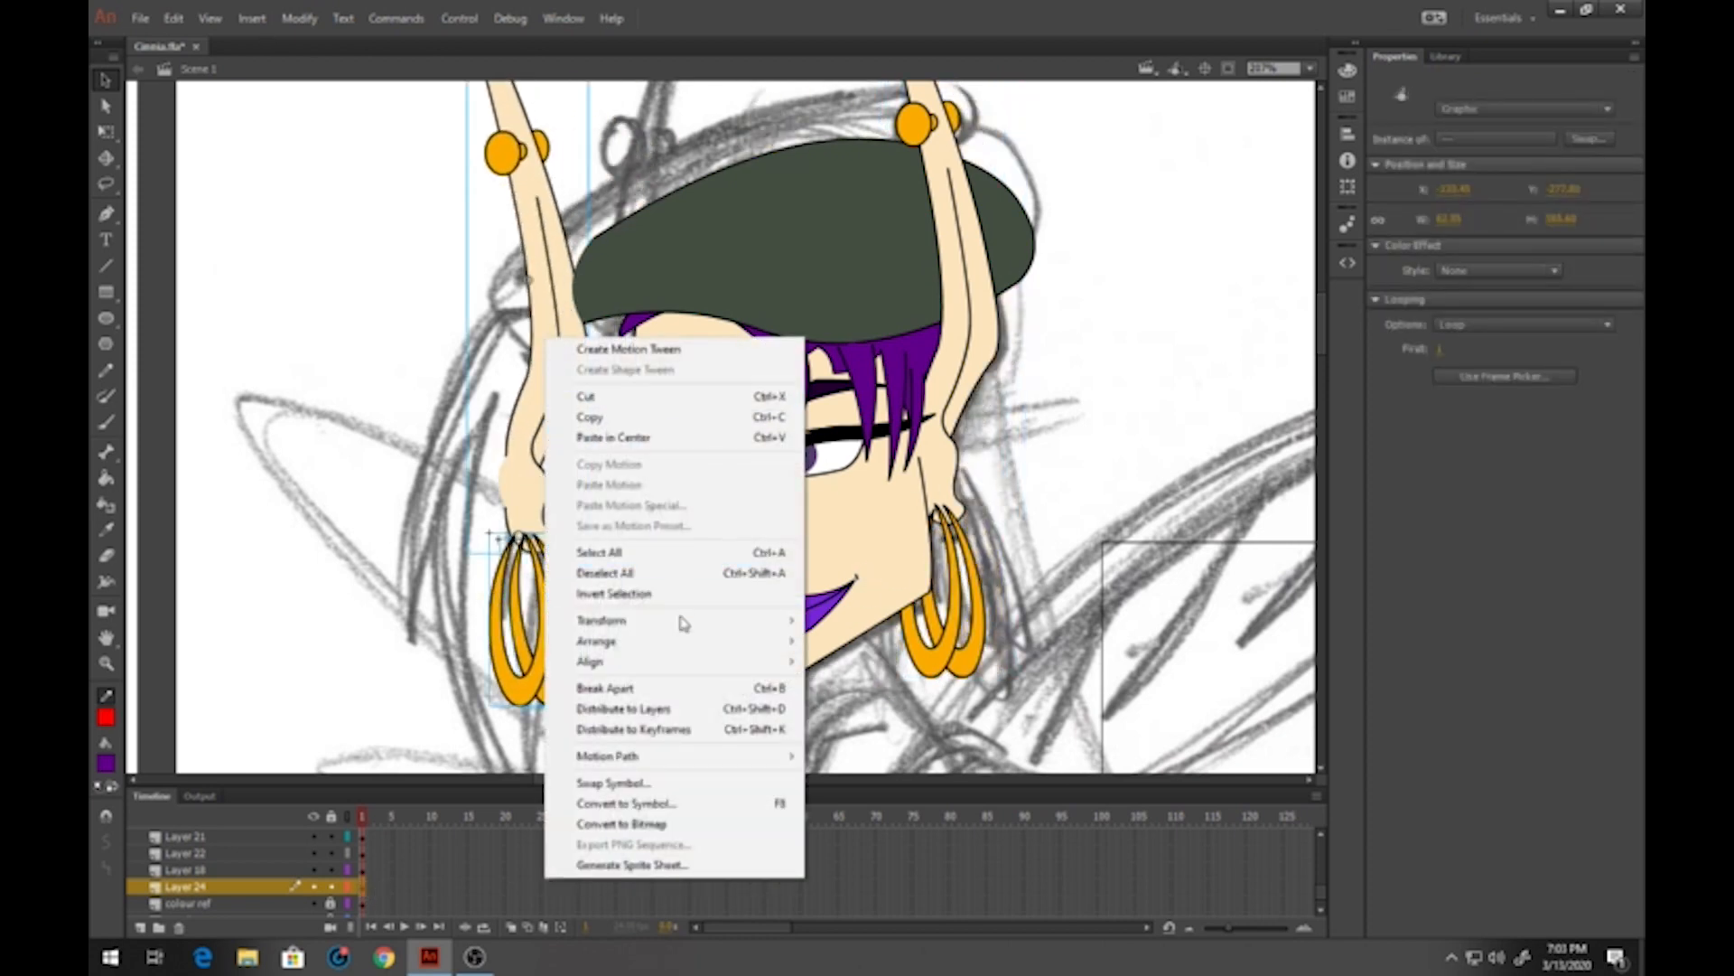
mouse_move(684, 635)
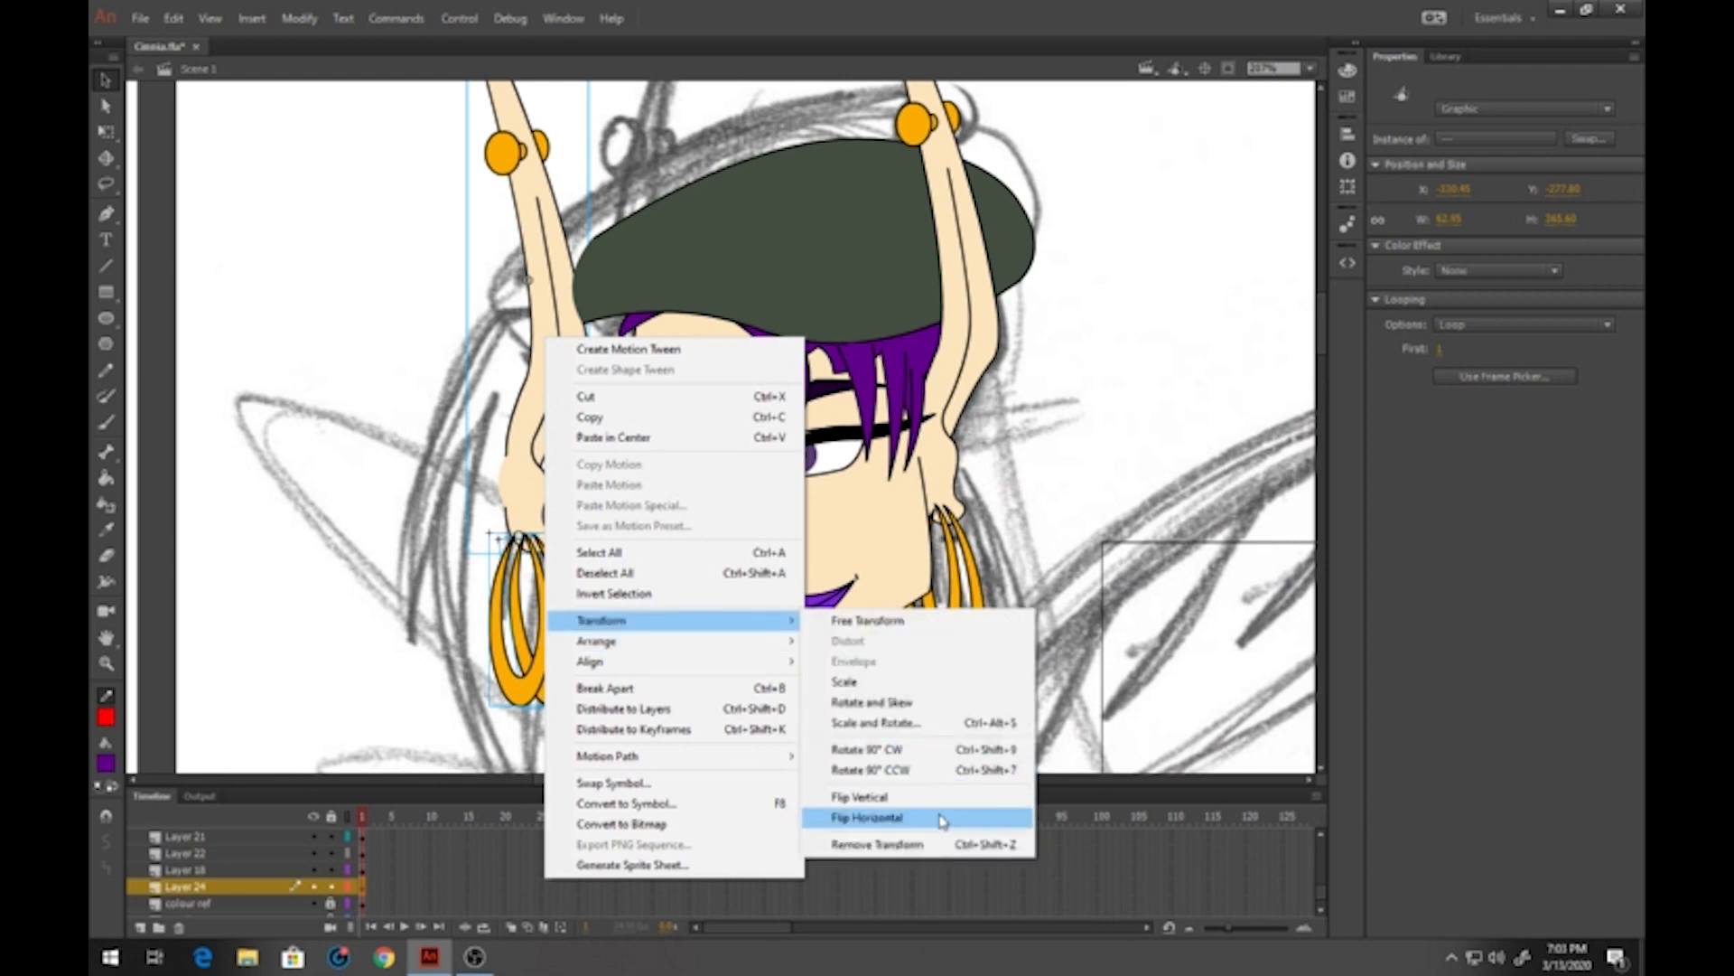
click(940, 818)
drag(544, 483, 687, 488)
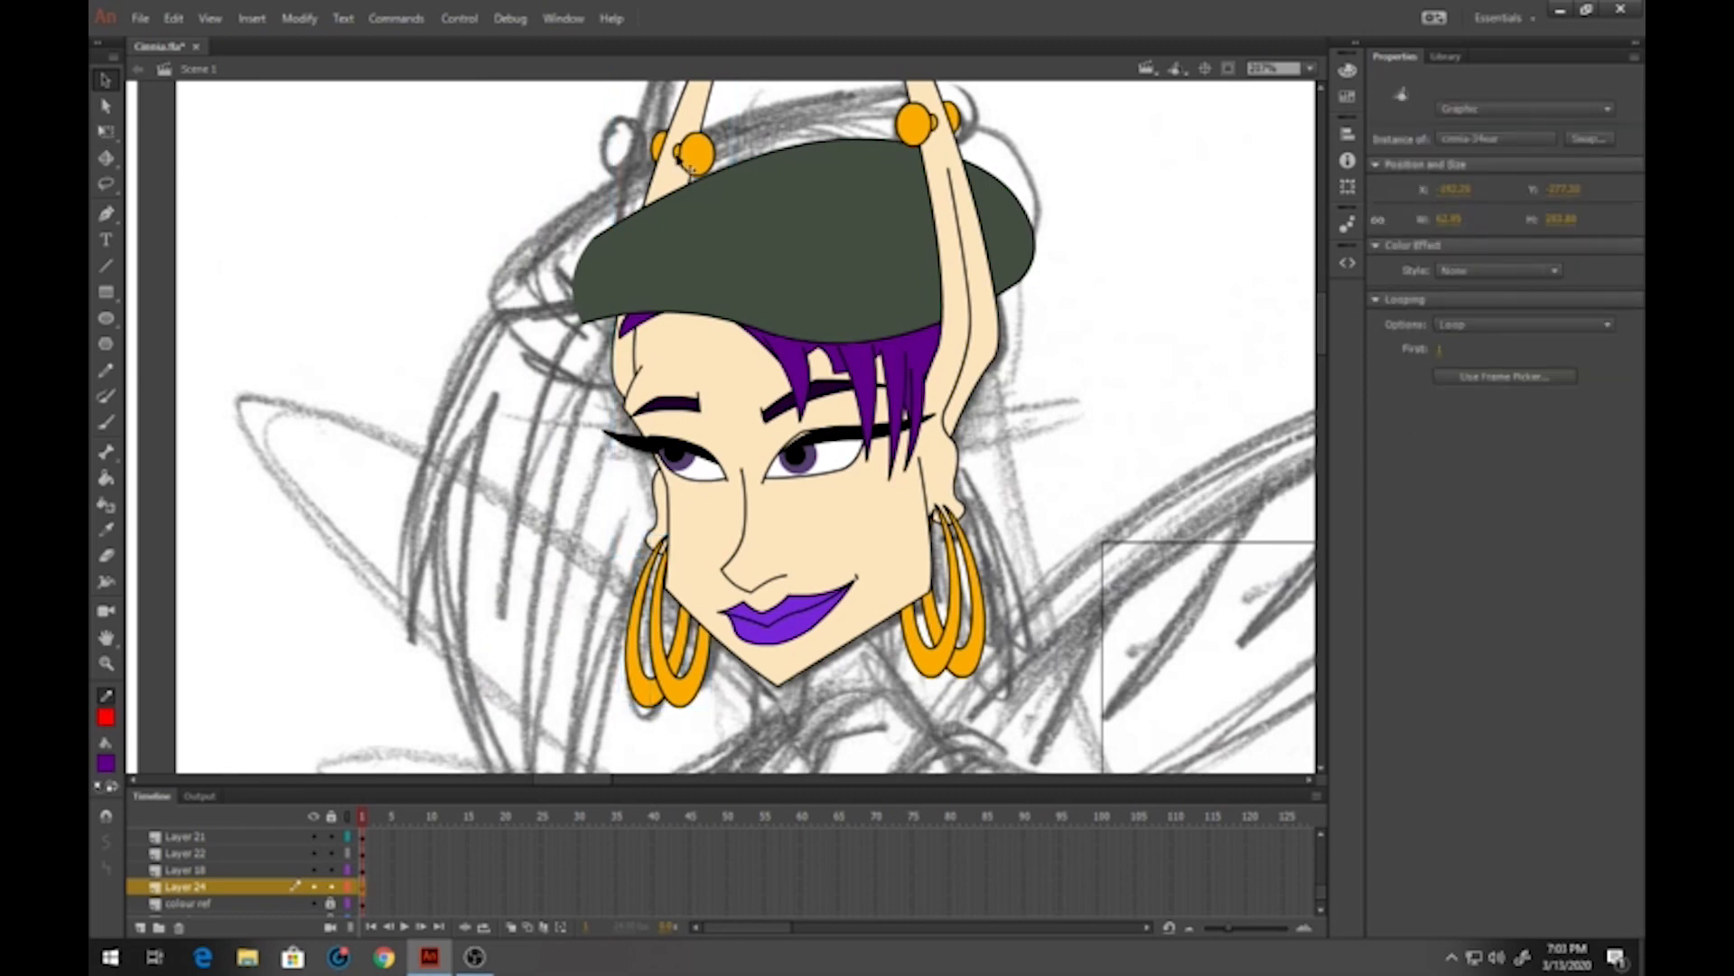
Rotate the far ear slightly counterclockwise with Free Transform so its tip follows the sketched ear
scroll(633, 405, up, 3)
click(106, 131)
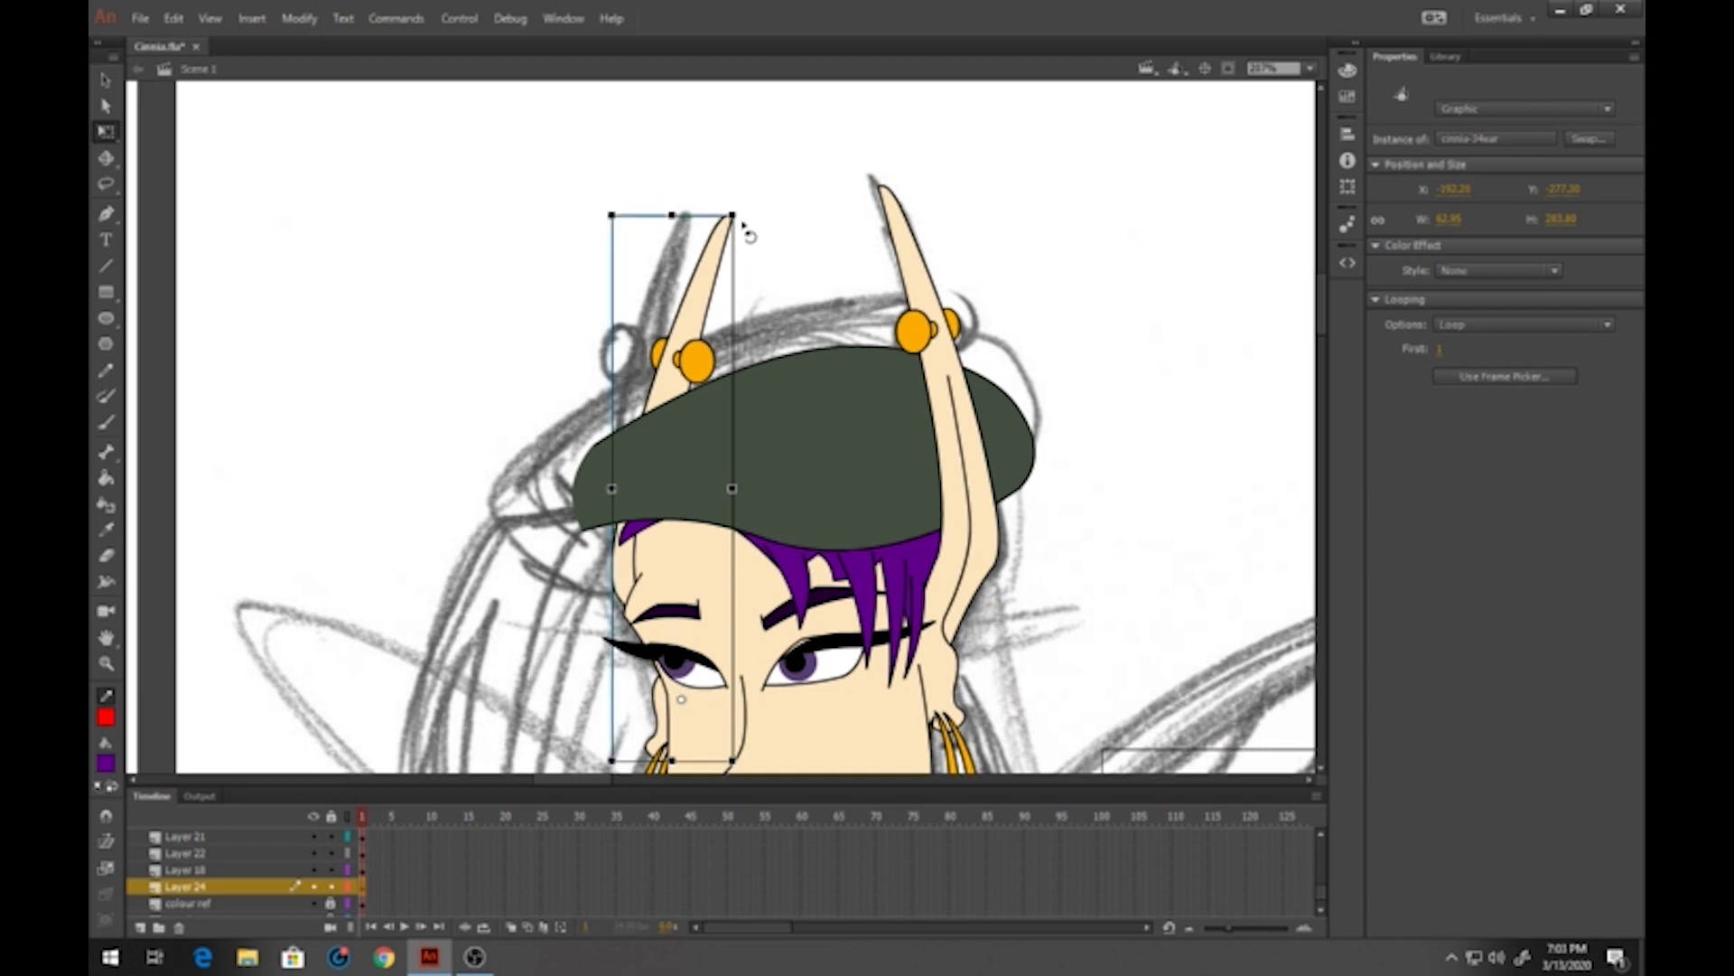
drag(745, 226, 669, 214)
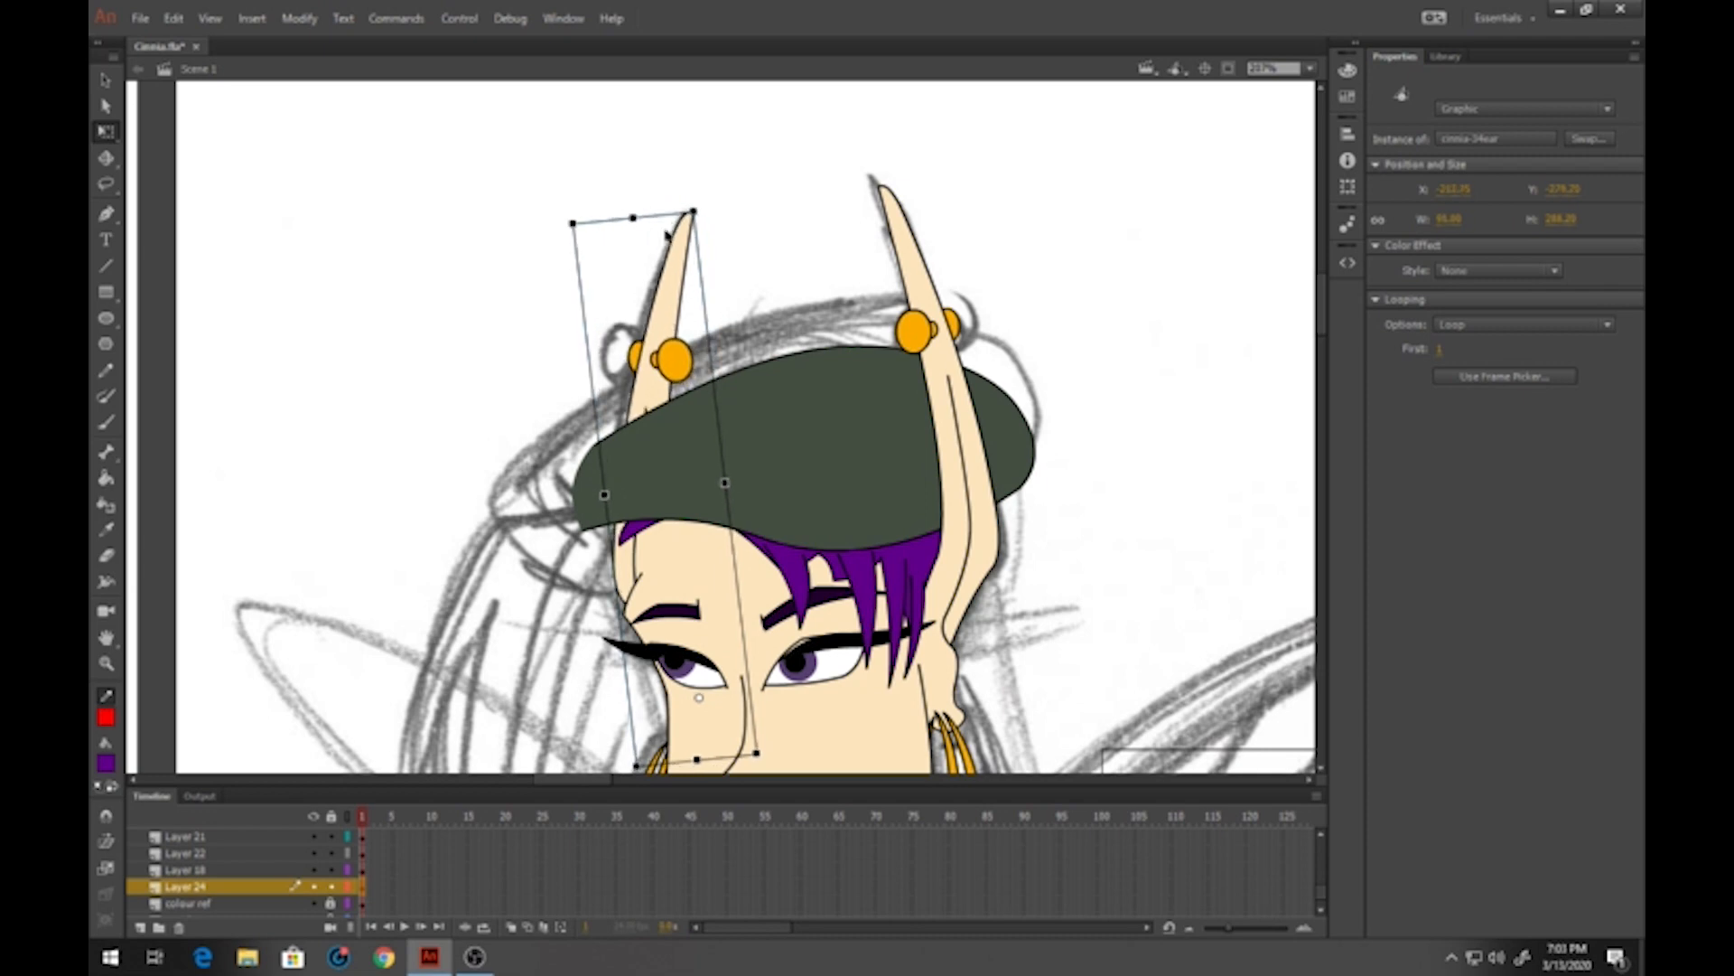
click(553, 394)
Shift the far ear's hoop earrings slightly inward so they tuck further behind the jaw
scroll(552, 407, down, 5)
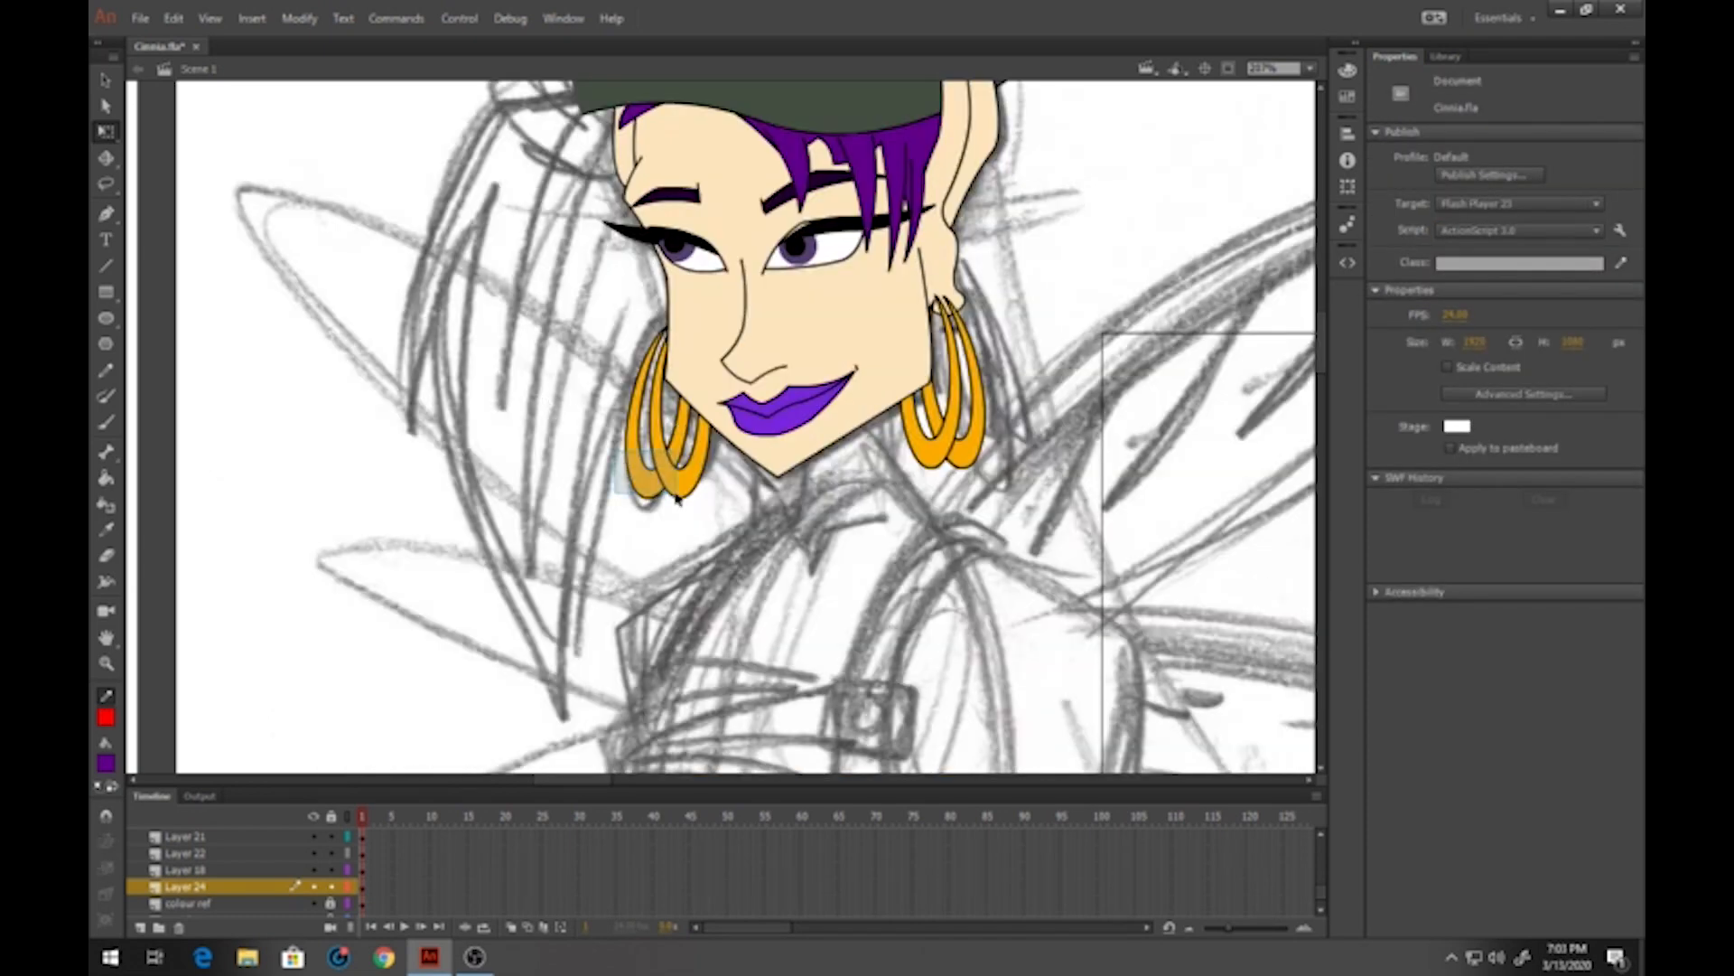
click(639, 468)
drag(666, 461, 683, 459)
scroll(553, 508, up, 2)
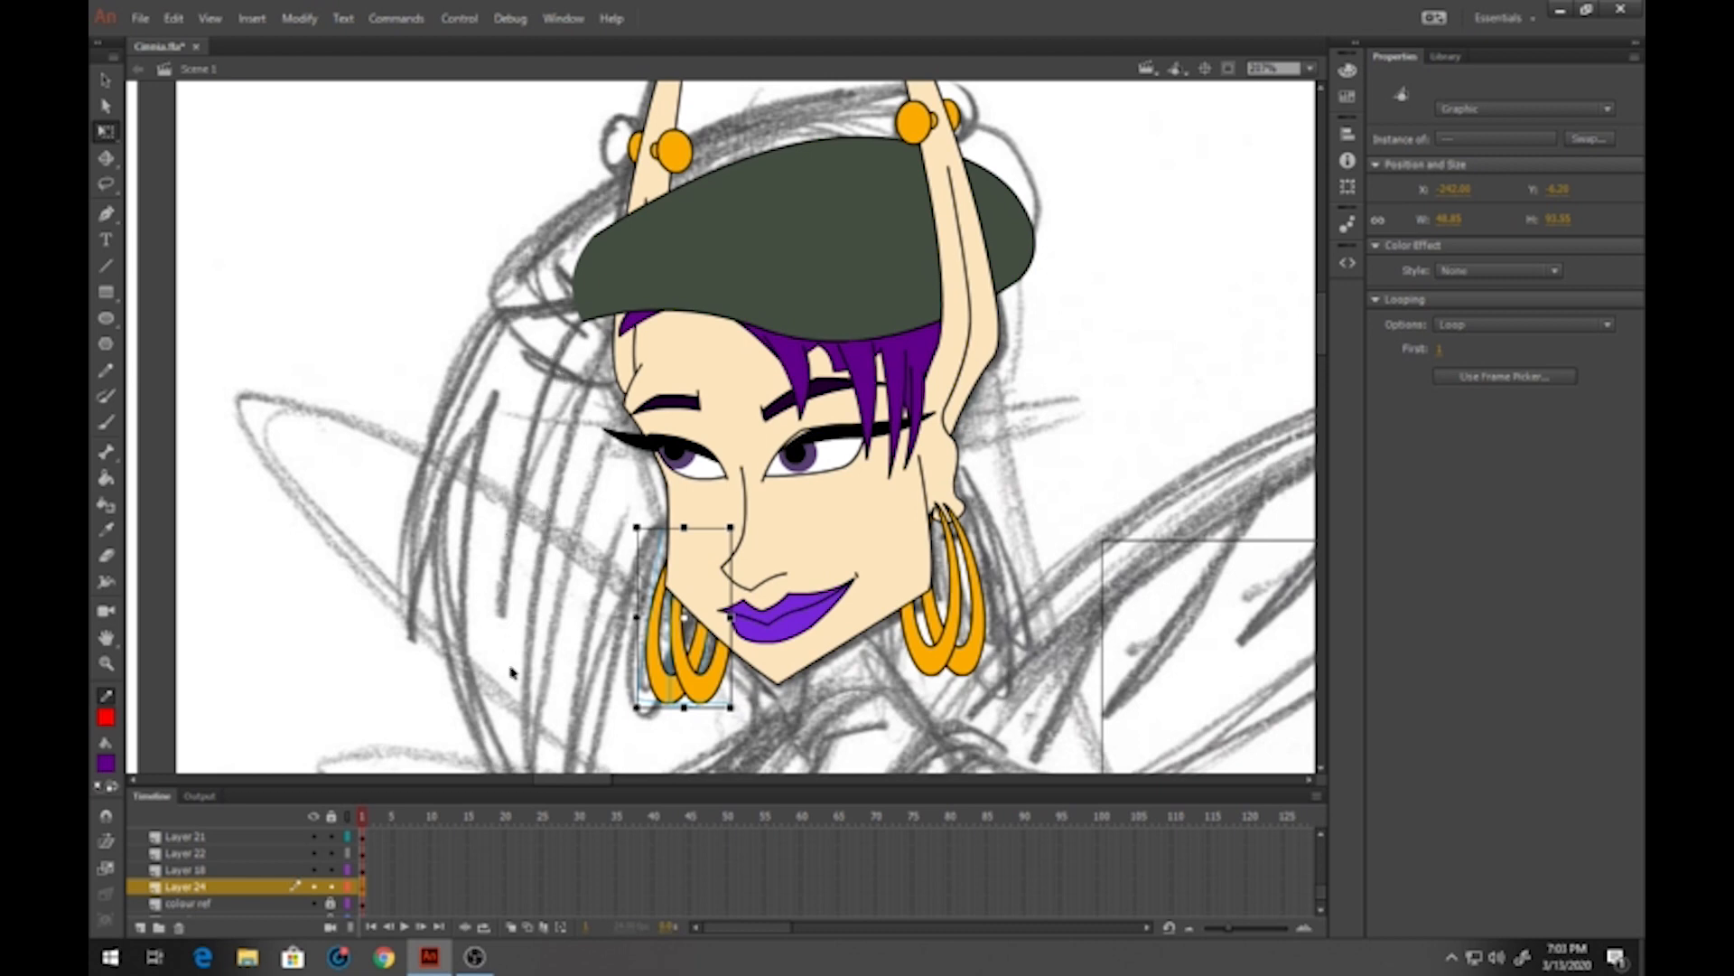
scroll(553, 519, down, 1)
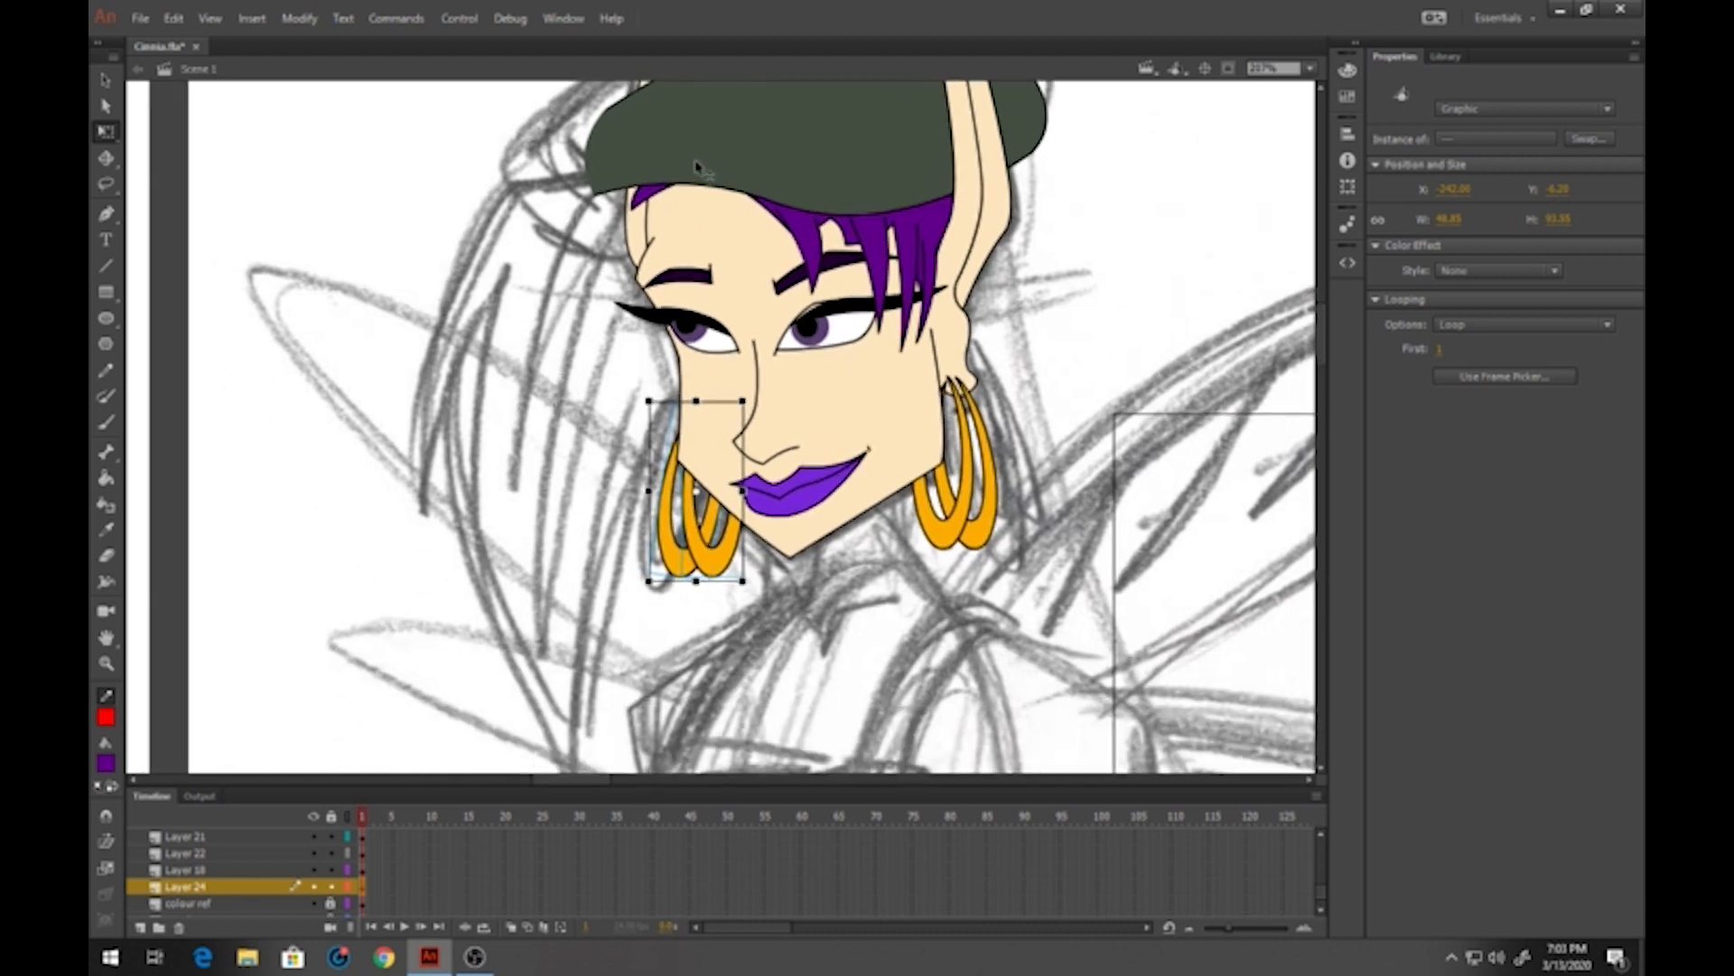
drag(522, 260, 510, 542)
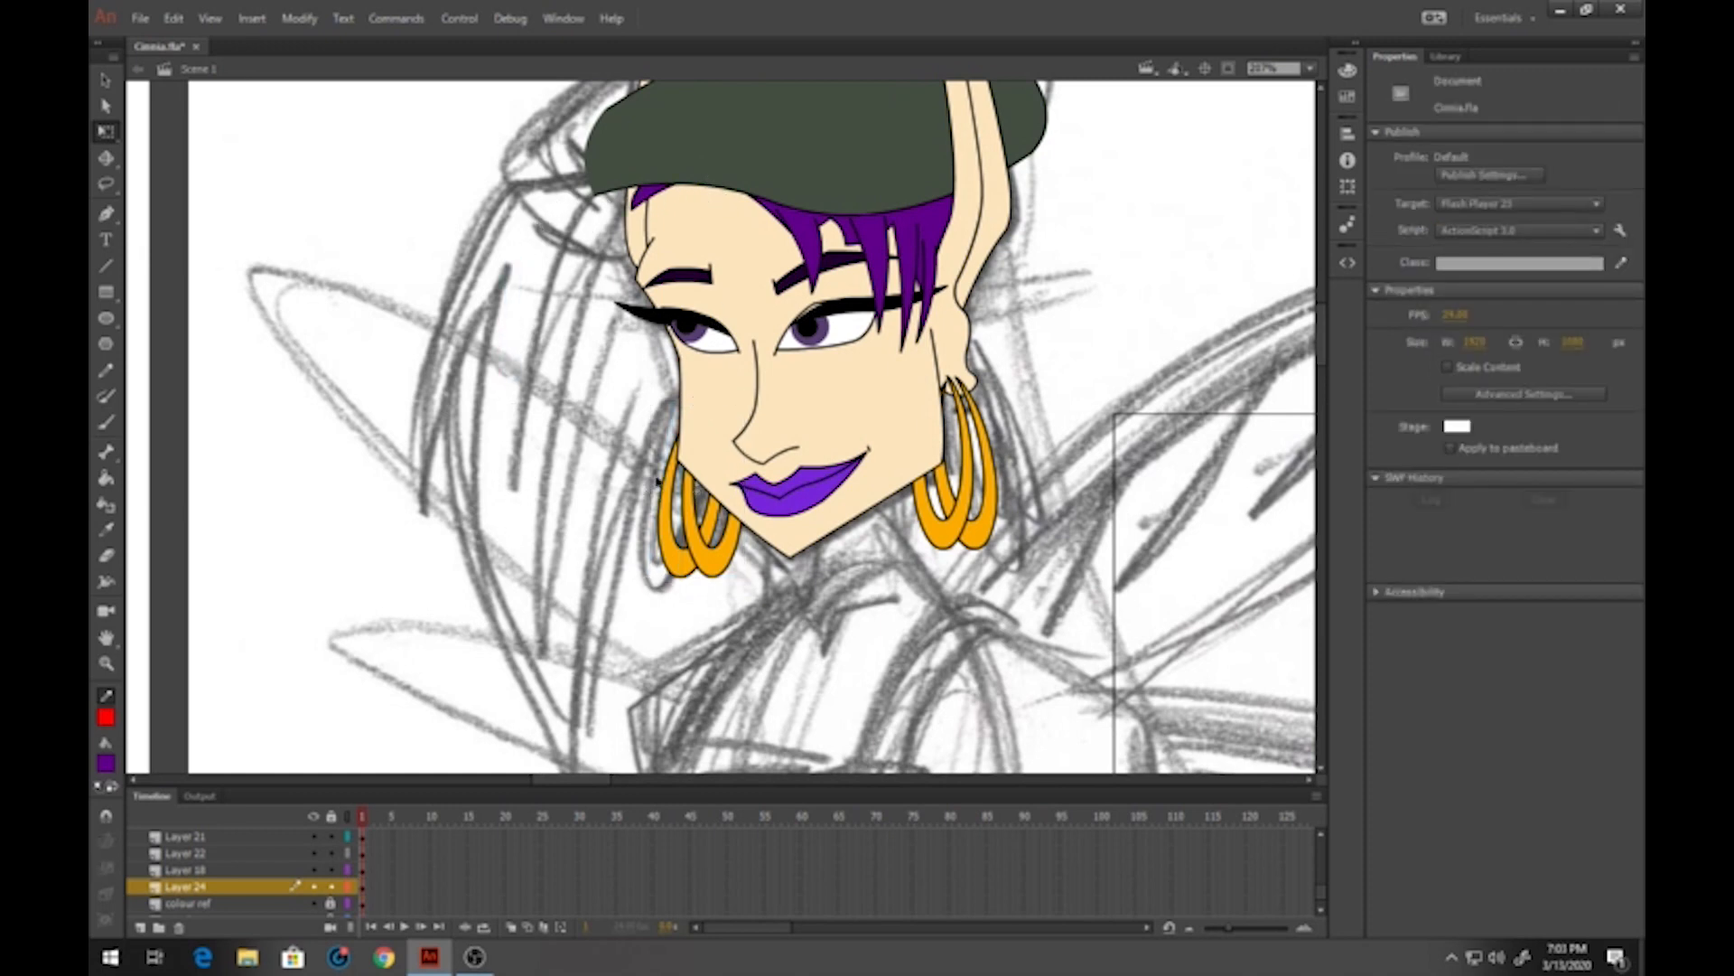
drag(541, 303, 540, 308)
scroll(540, 308, up, 1)
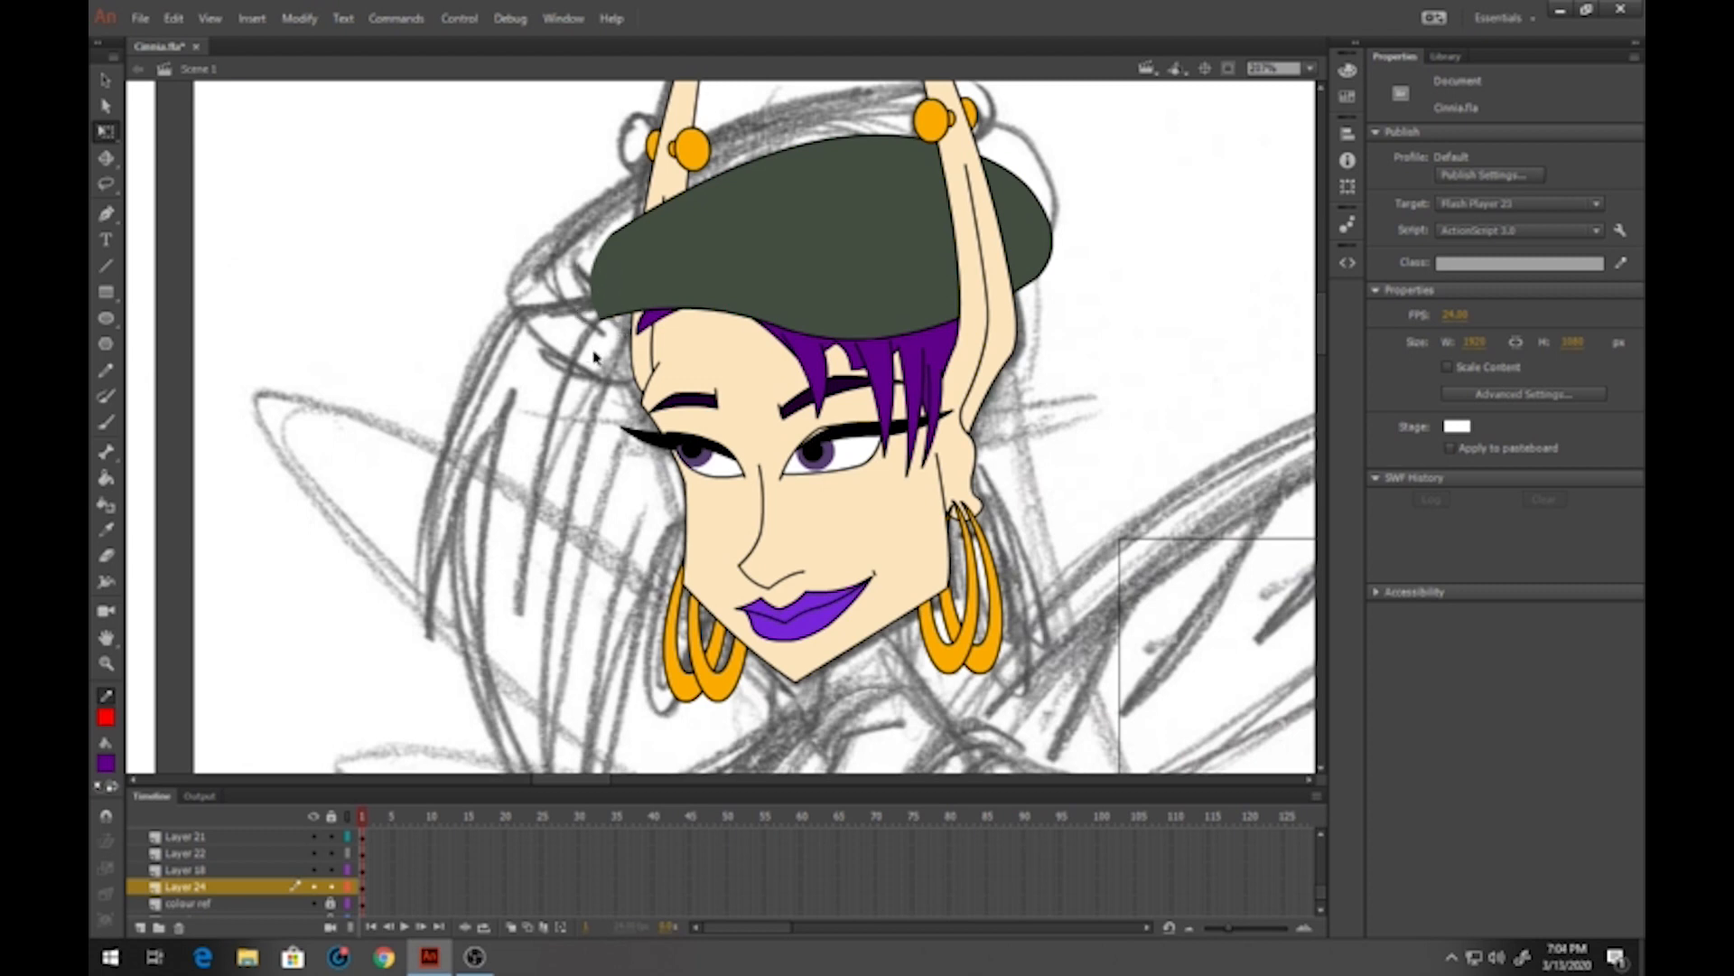
Lock all existing layers and add a new layer at the top of the stack for the hair
click(340, 817)
scroll(240, 868, down, 3)
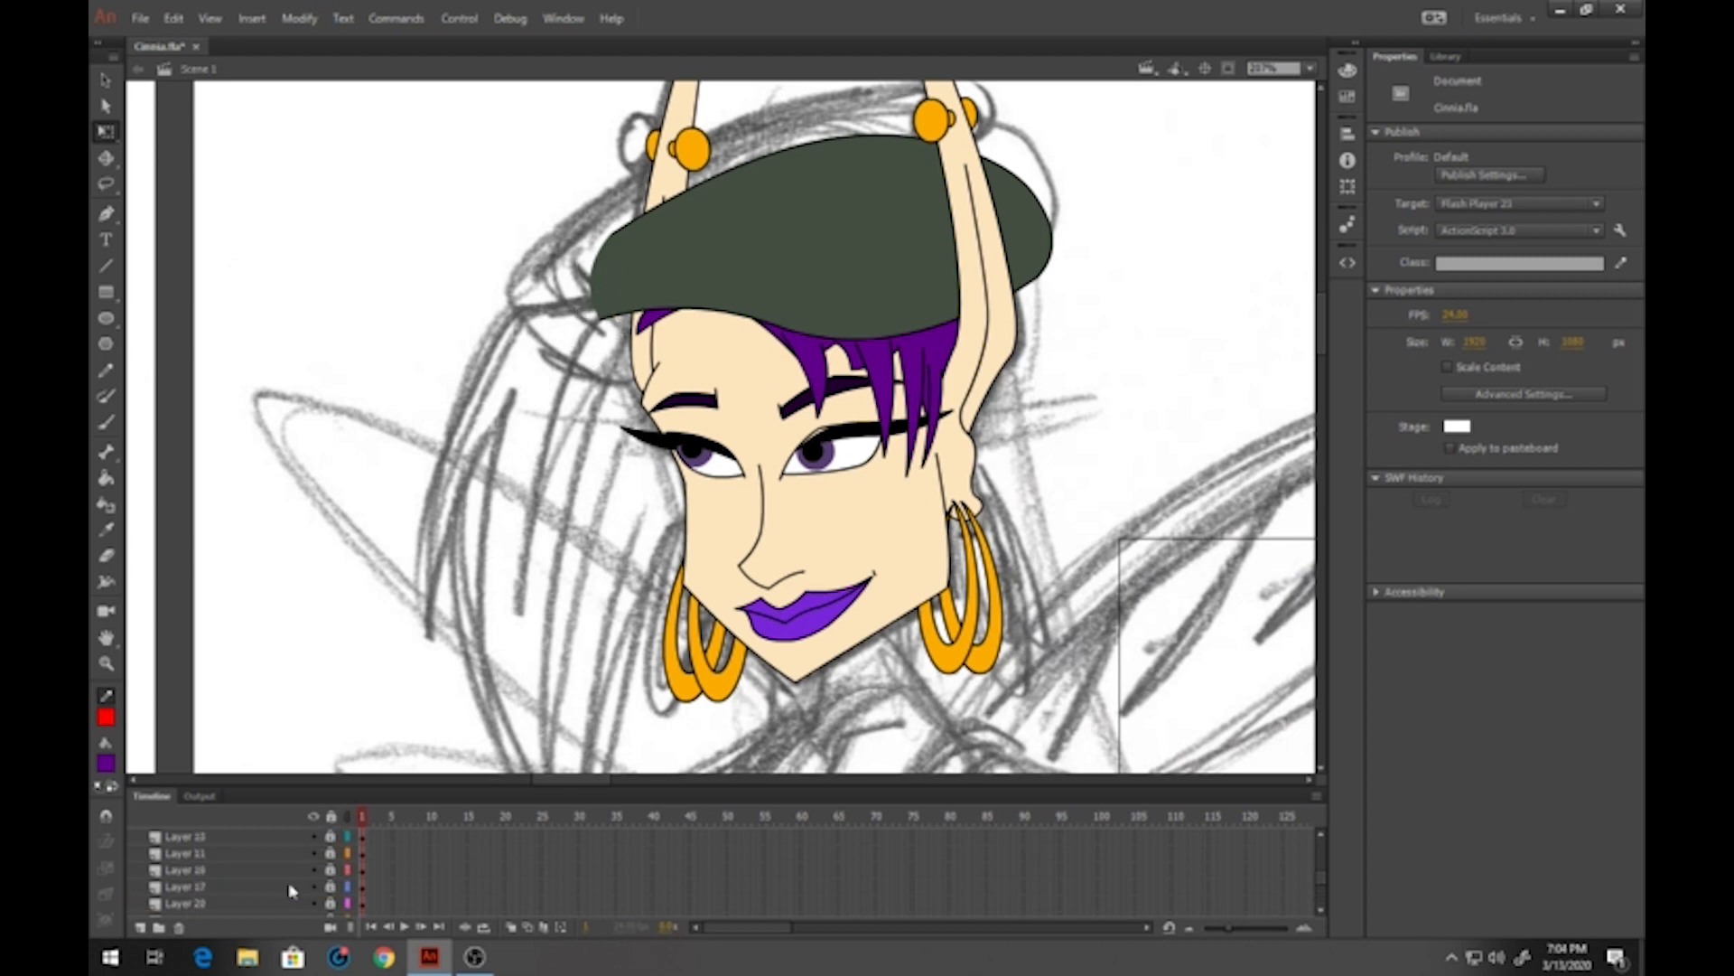
click(140, 926)
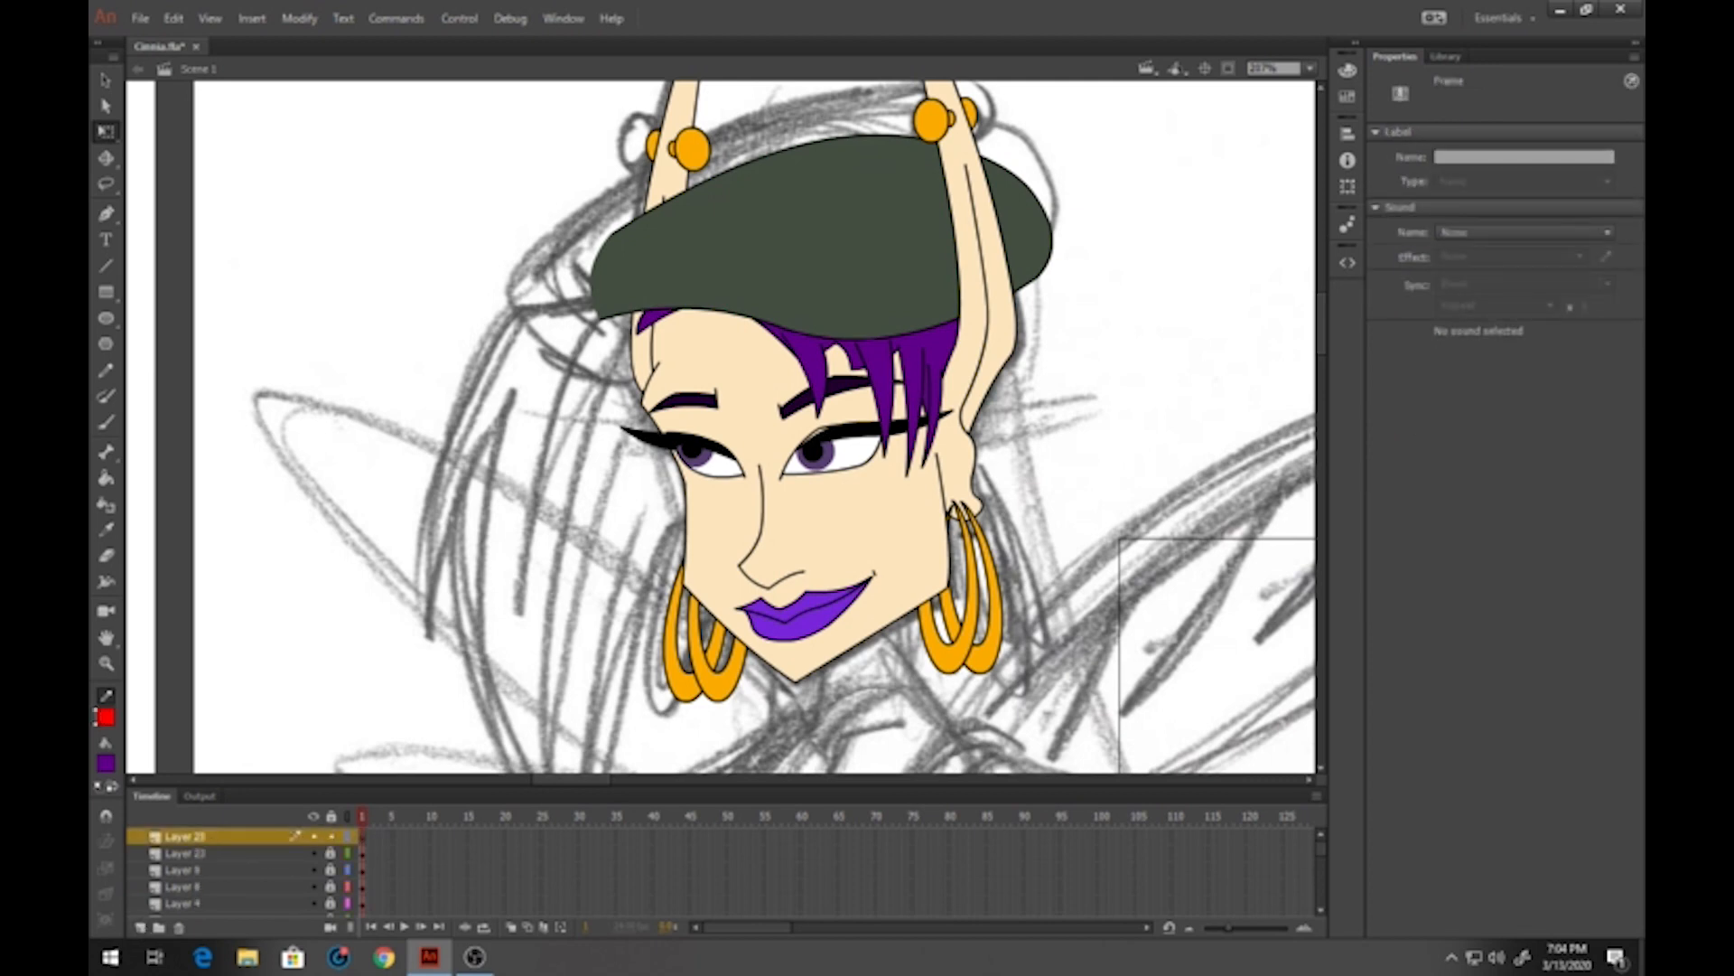
With a black stroke, draw straight lines from under the beret outlining the pointed side hair strands over the sketch
click(106, 717)
click(176, 548)
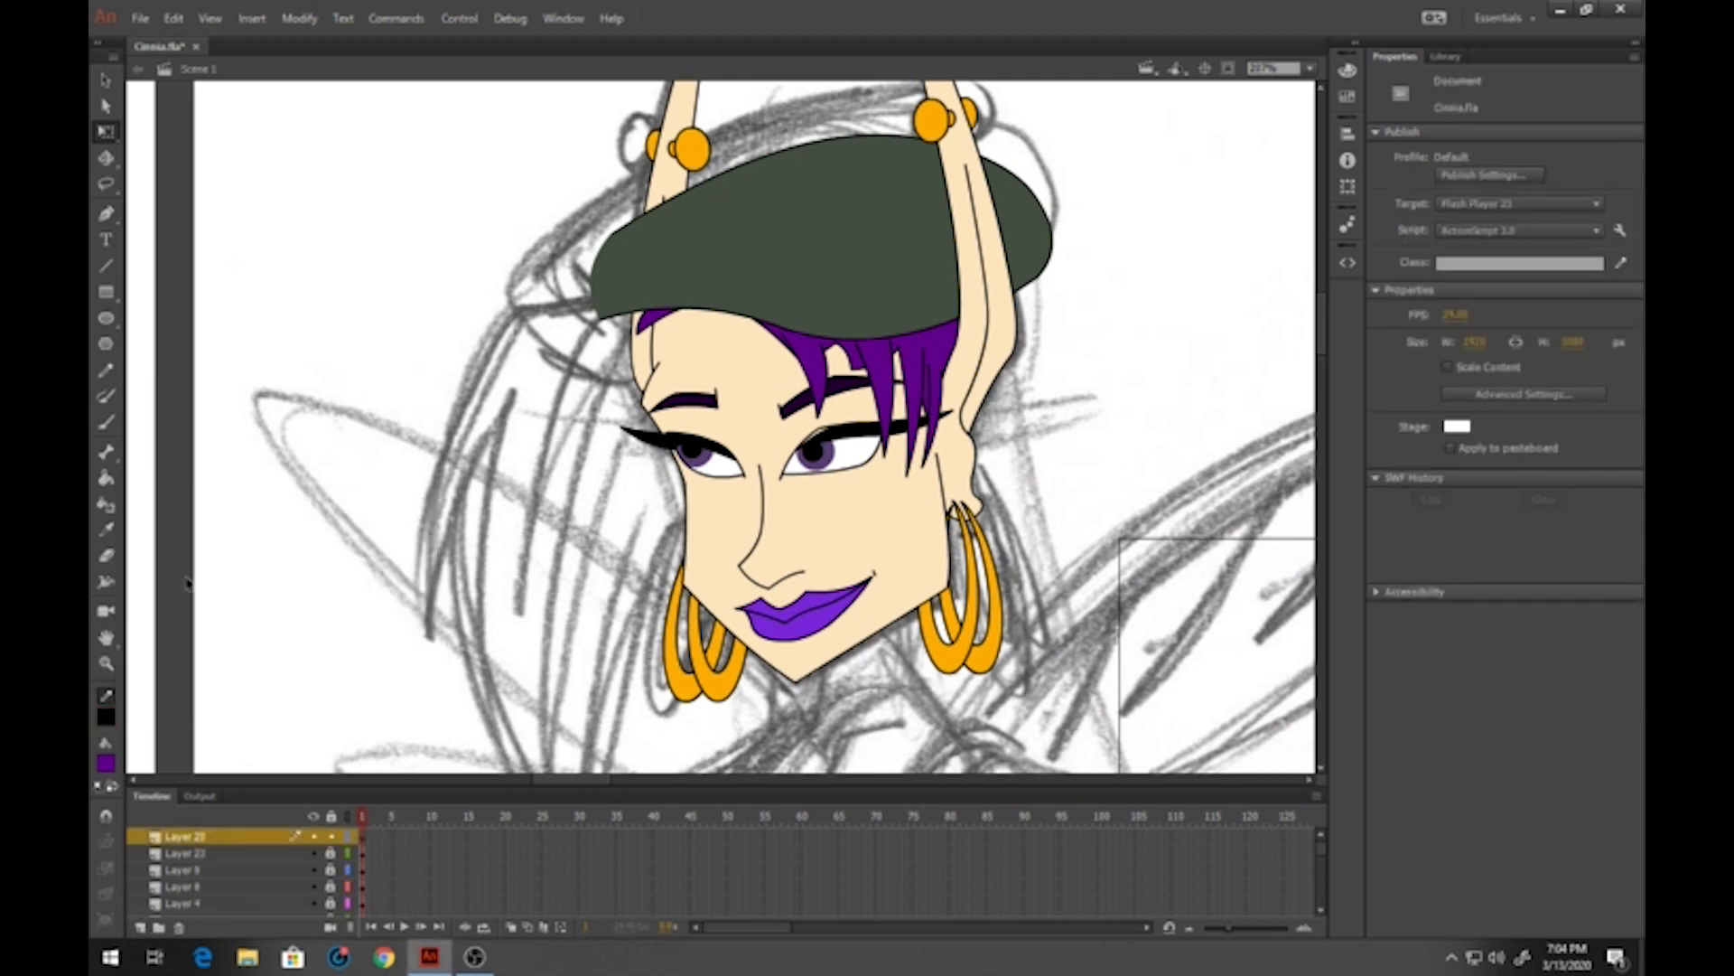
click(106, 266)
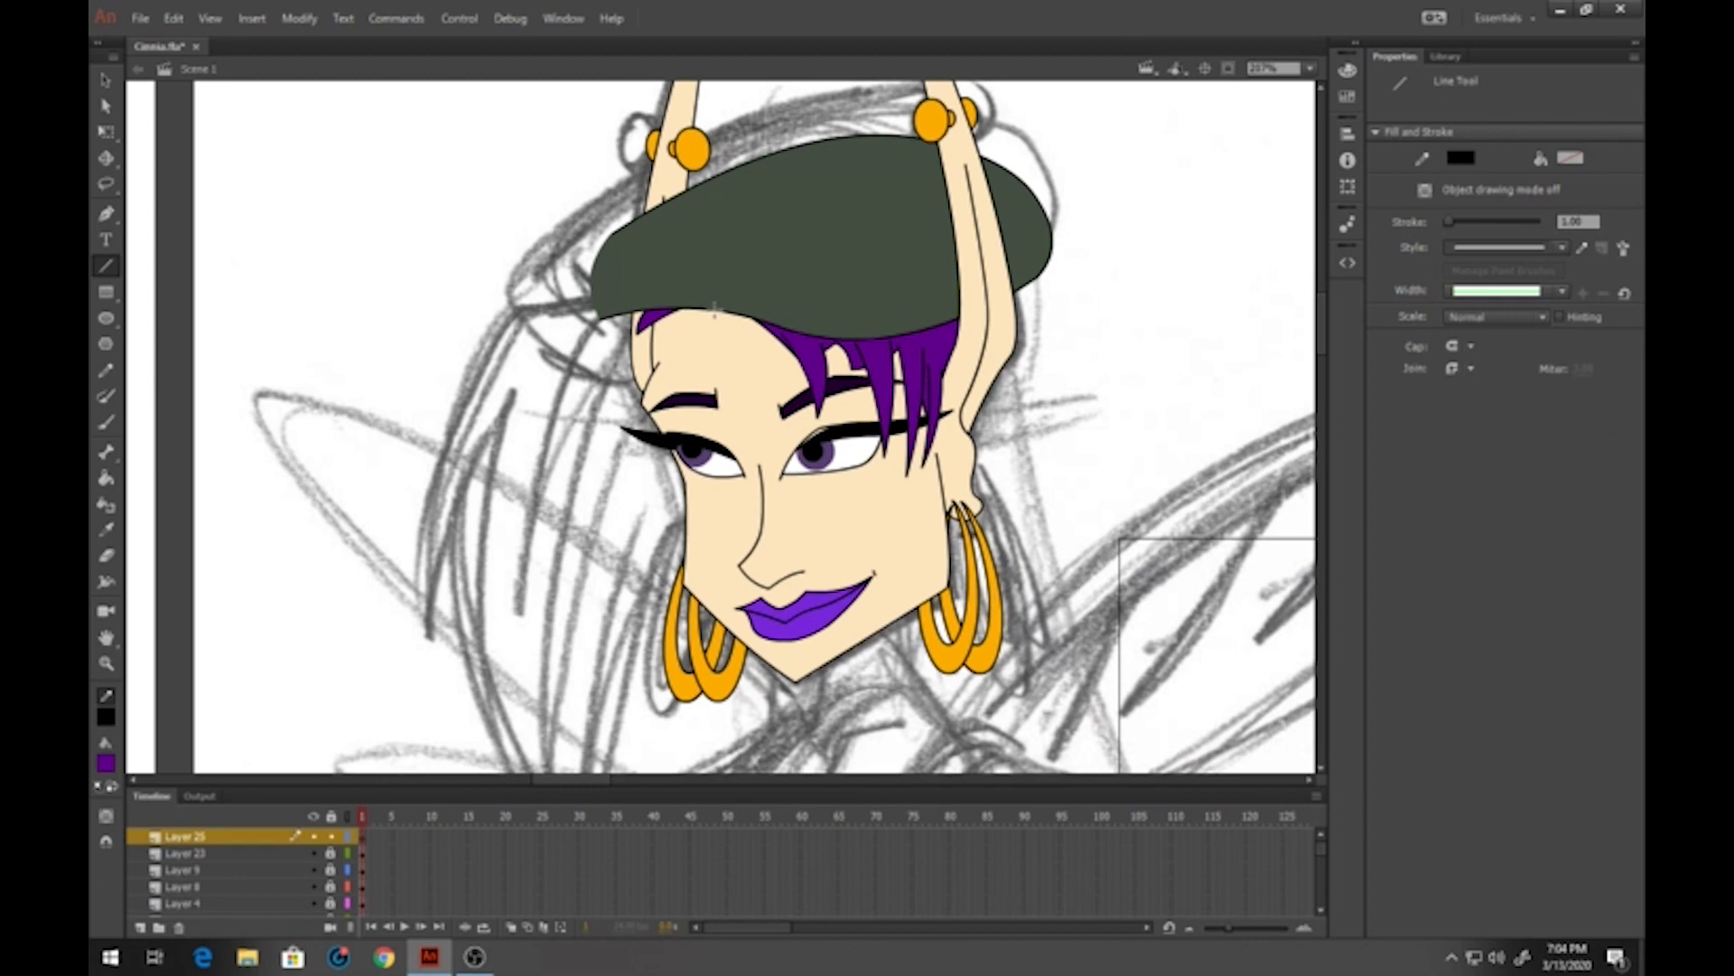
mouse_move(715, 308)
mouse_down()
mouse_move(512, 303)
mouse_move(405, 528)
mouse_move(416, 649)
mouse_up()
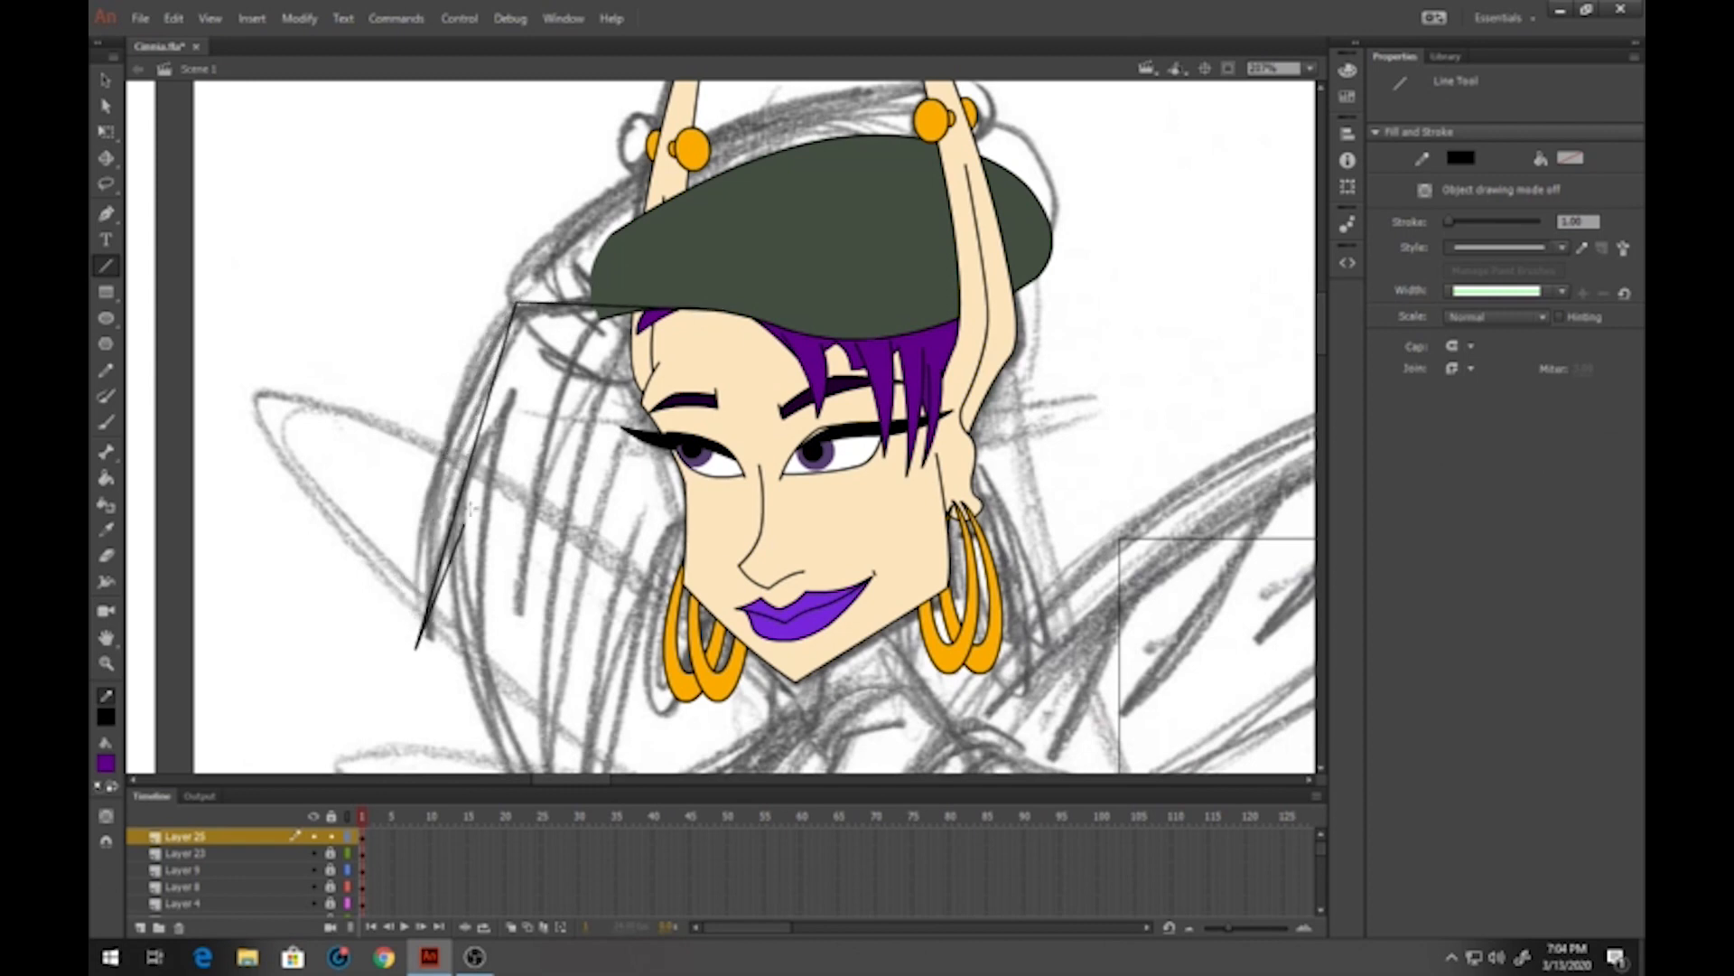
scroll(505, 497, down, 3)
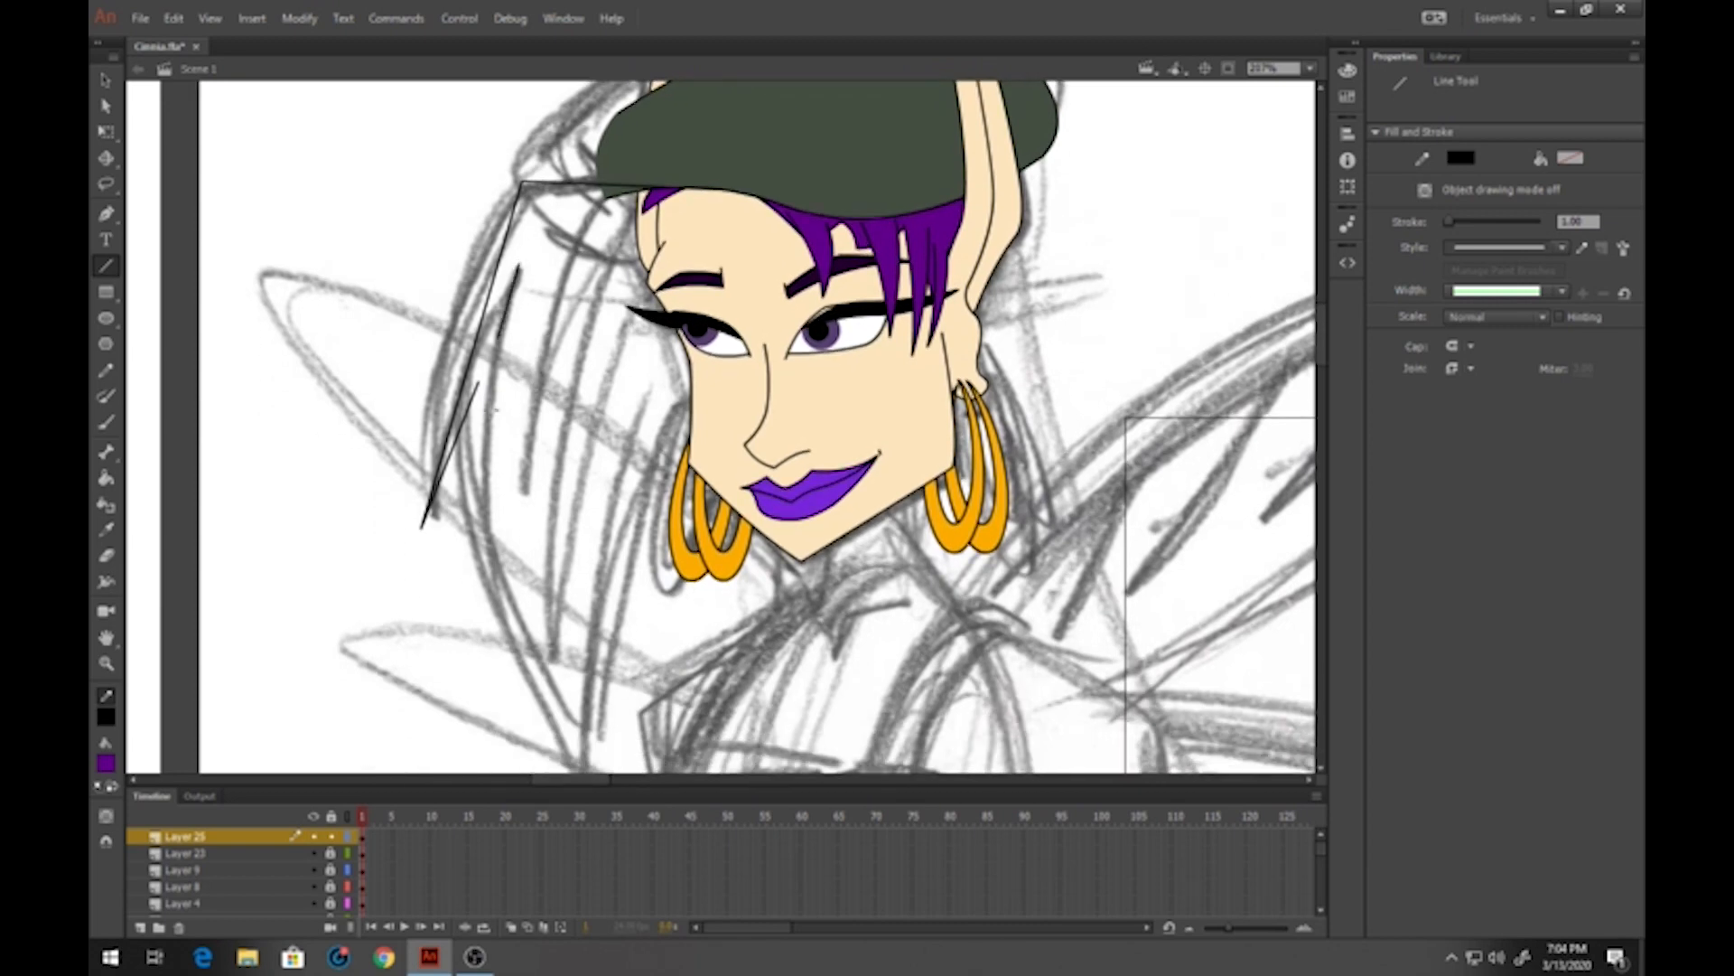
drag(497, 325, 488, 606)
mouse_move(488, 605)
mouse_down()
mouse_move(589, 252)
mouse_move(596, 424)
mouse_move(559, 512)
mouse_move(554, 652)
mouse_move(594, 379)
mouse_move(673, 231)
mouse_move(721, 185)
mouse_up()
Bend the straight side hair lines into curves and adjust the outer strand's tip to follow the sketch
click(106, 80)
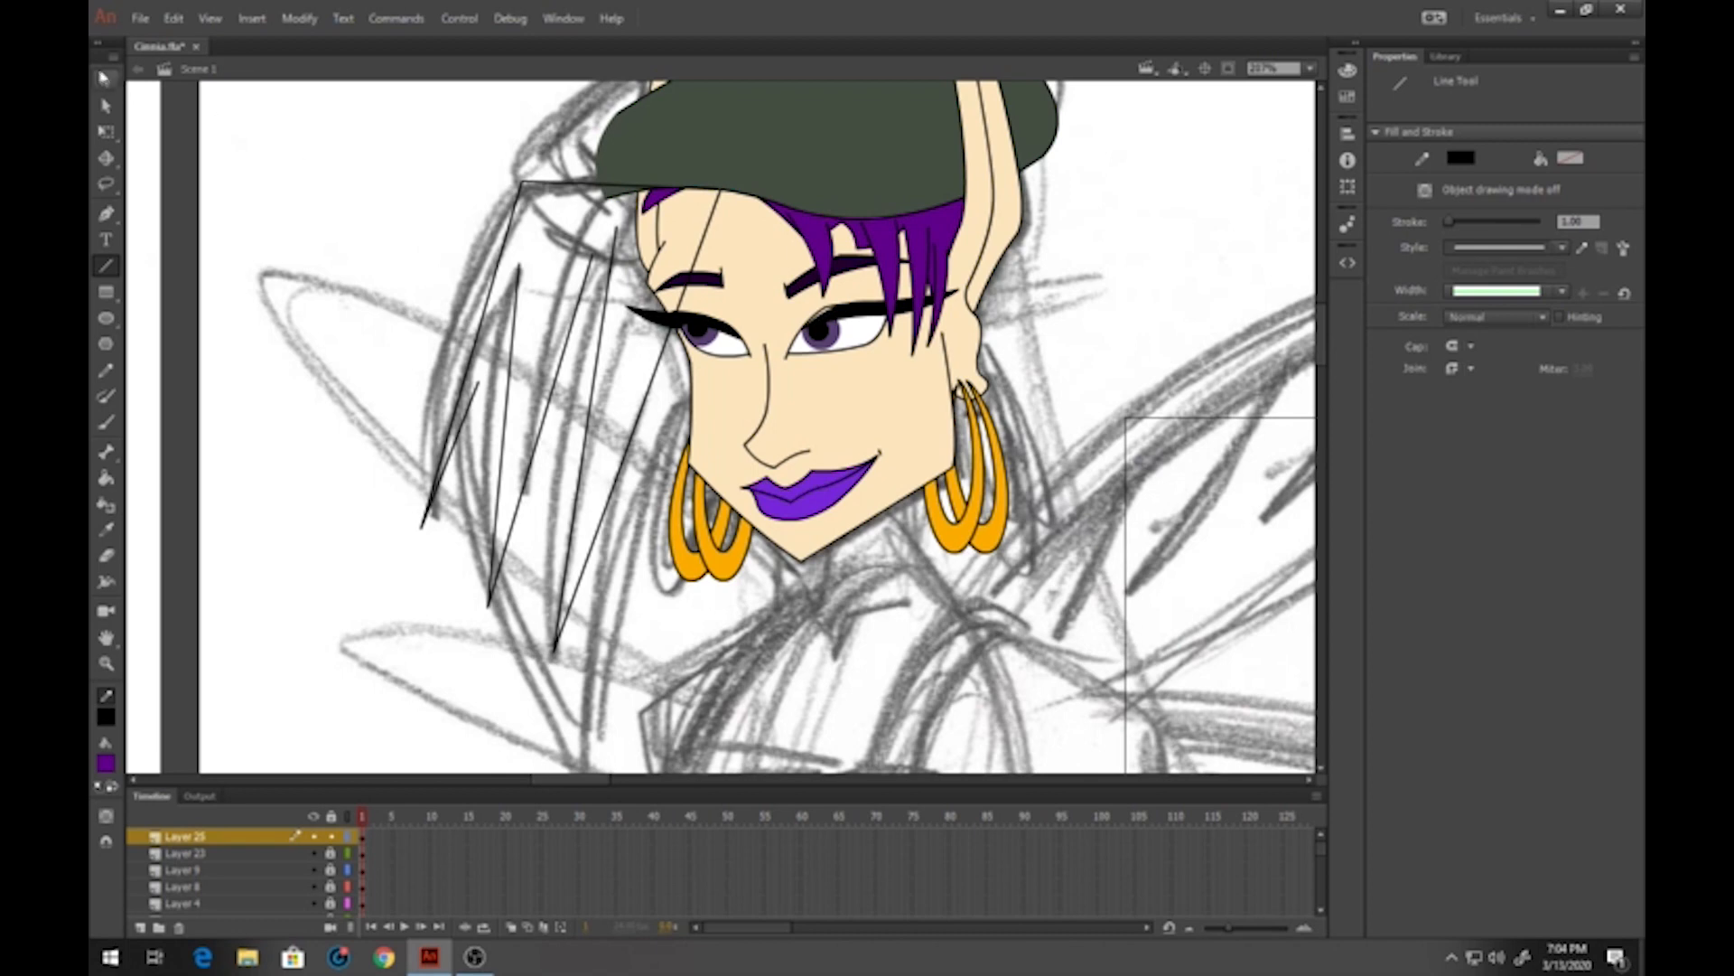
drag(495, 280, 464, 261)
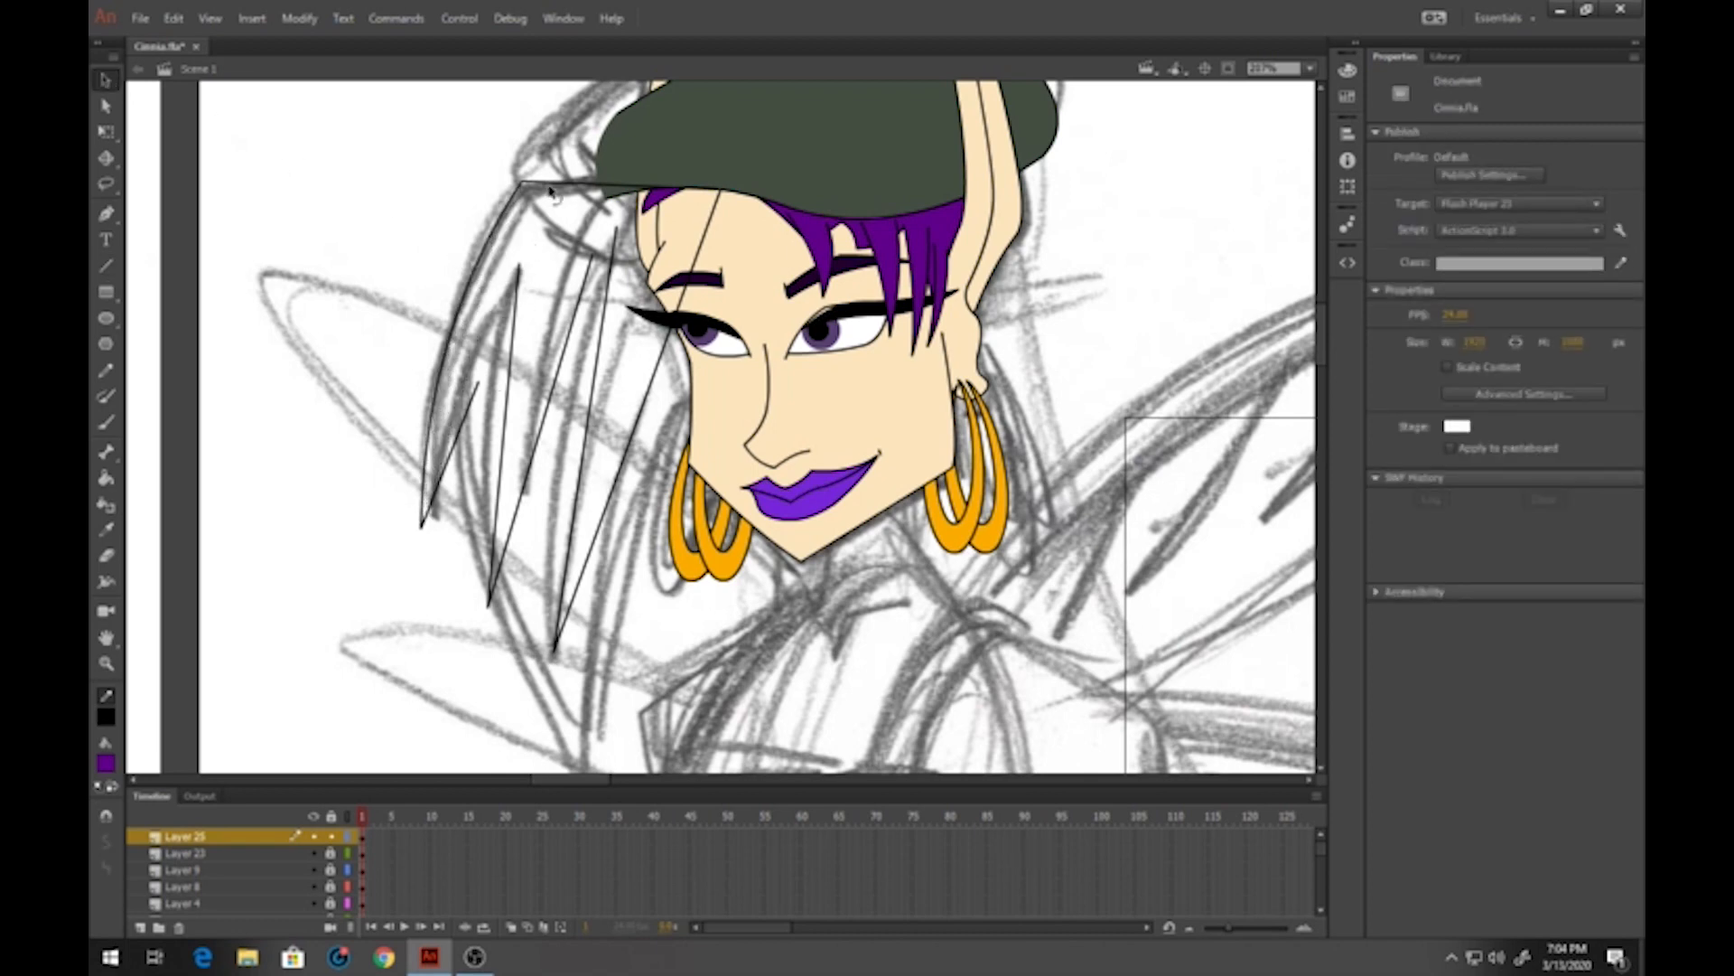
mouse_move(551, 191)
mouse_down()
mouse_move(504, 170)
mouse_move(521, 197)
mouse_move(597, 180)
mouse_up()
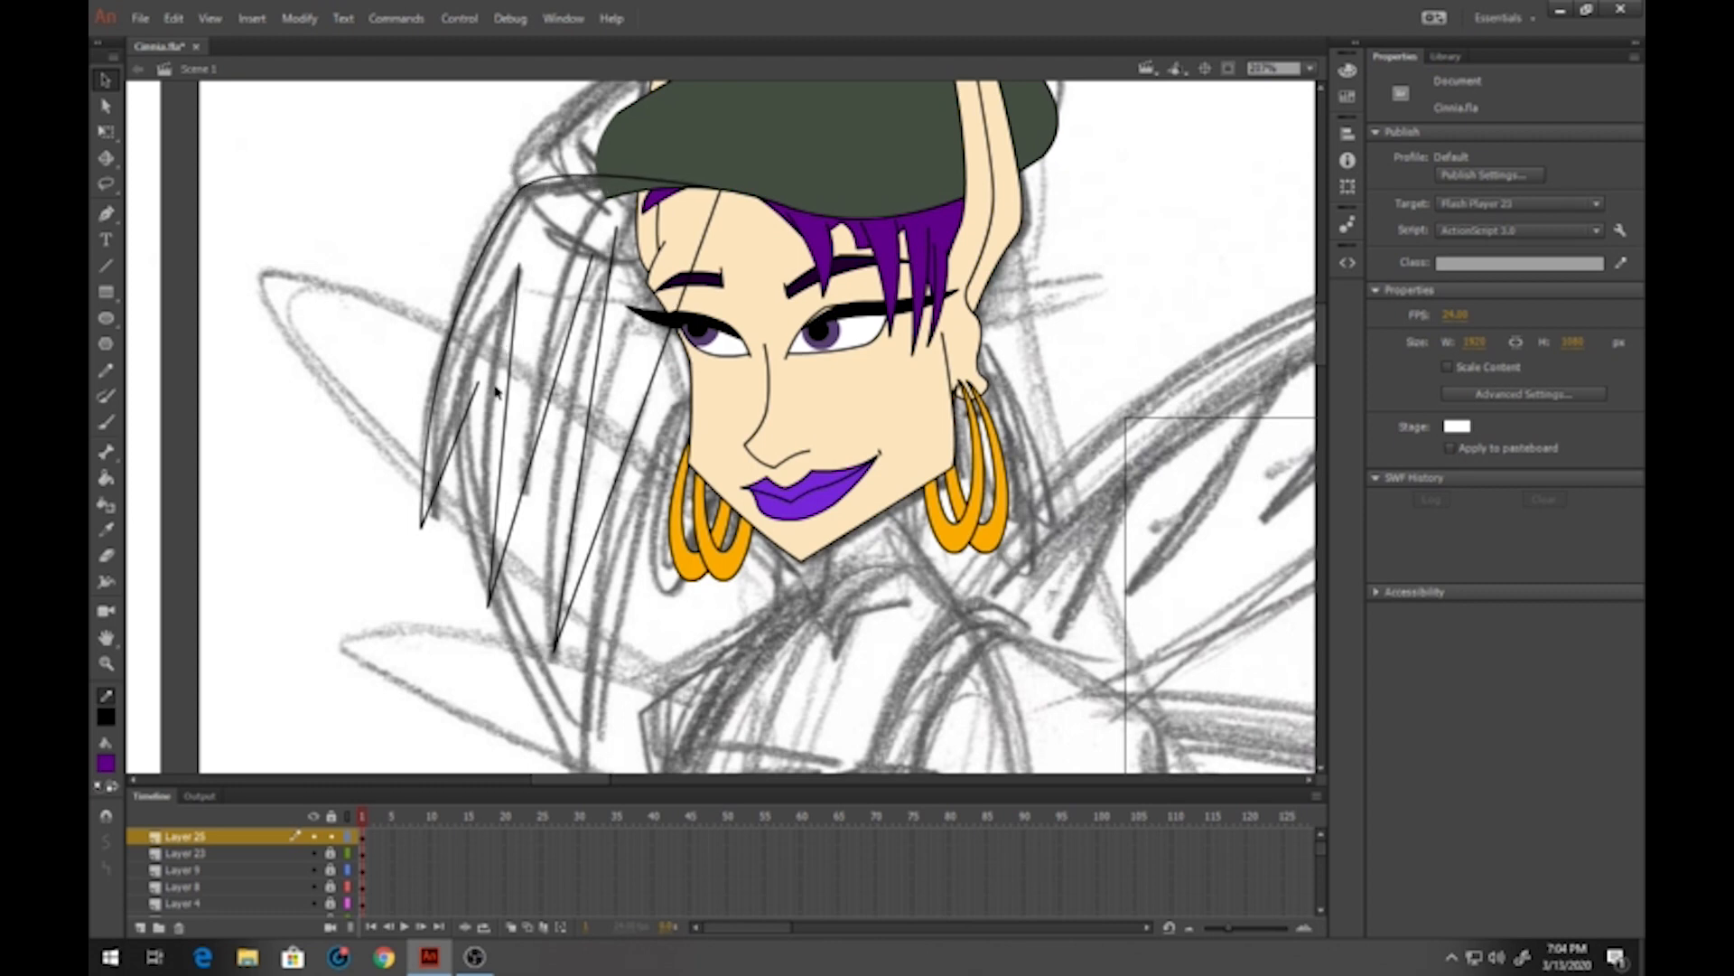
mouse_move(505, 394)
mouse_down()
mouse_move(468, 404)
mouse_move(461, 378)
mouse_up()
drag(421, 528, 432, 519)
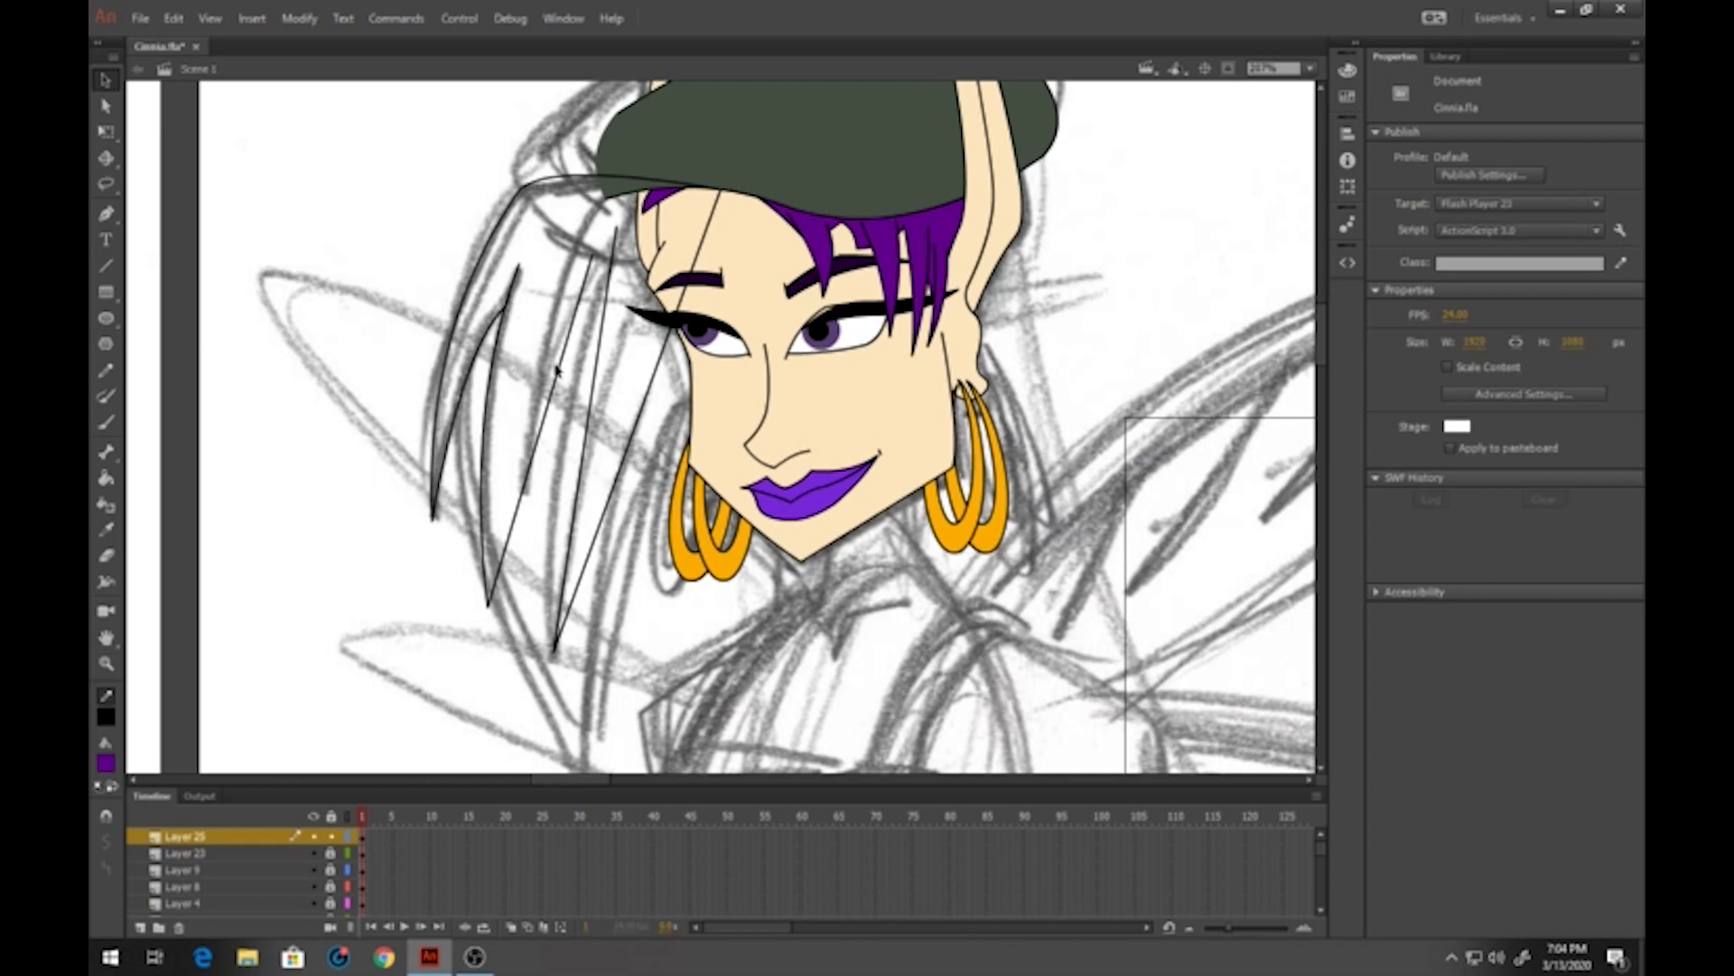
mouse_move(555, 367)
mouse_down()
mouse_move(539, 342)
mouse_move(649, 302)
mouse_move(644, 278)
mouse_up()
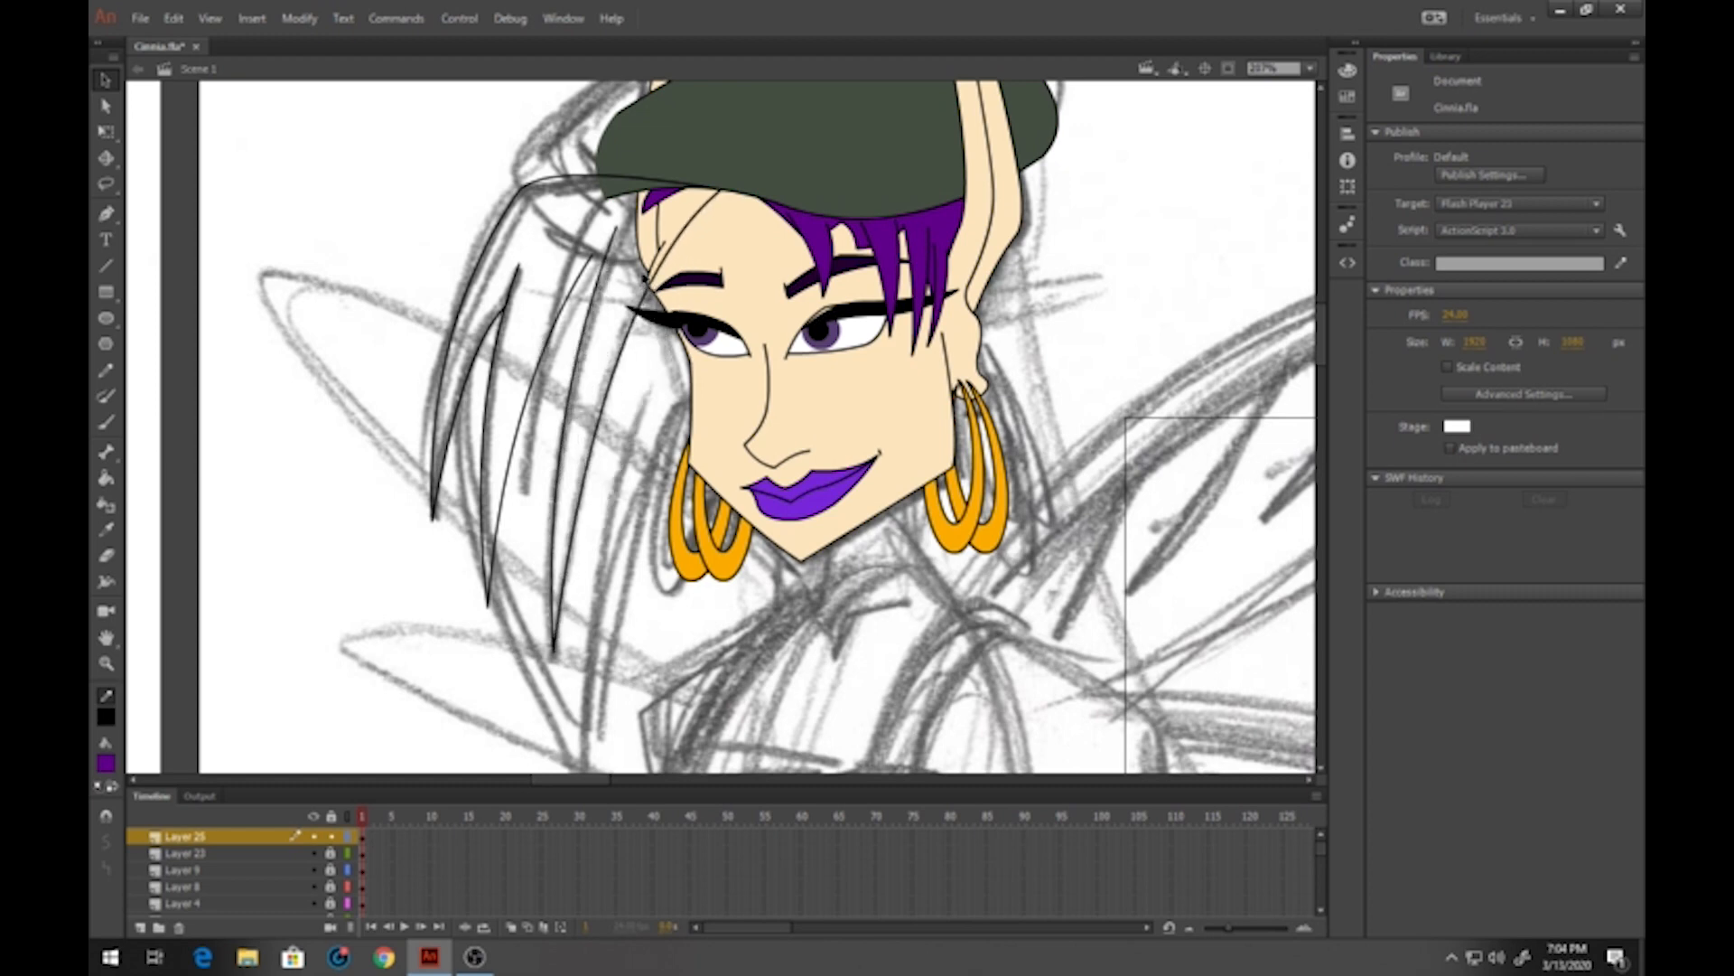
Adjust the inner side hair line and close the gap between the two inner strands with a short straight red line
double_click(698, 191)
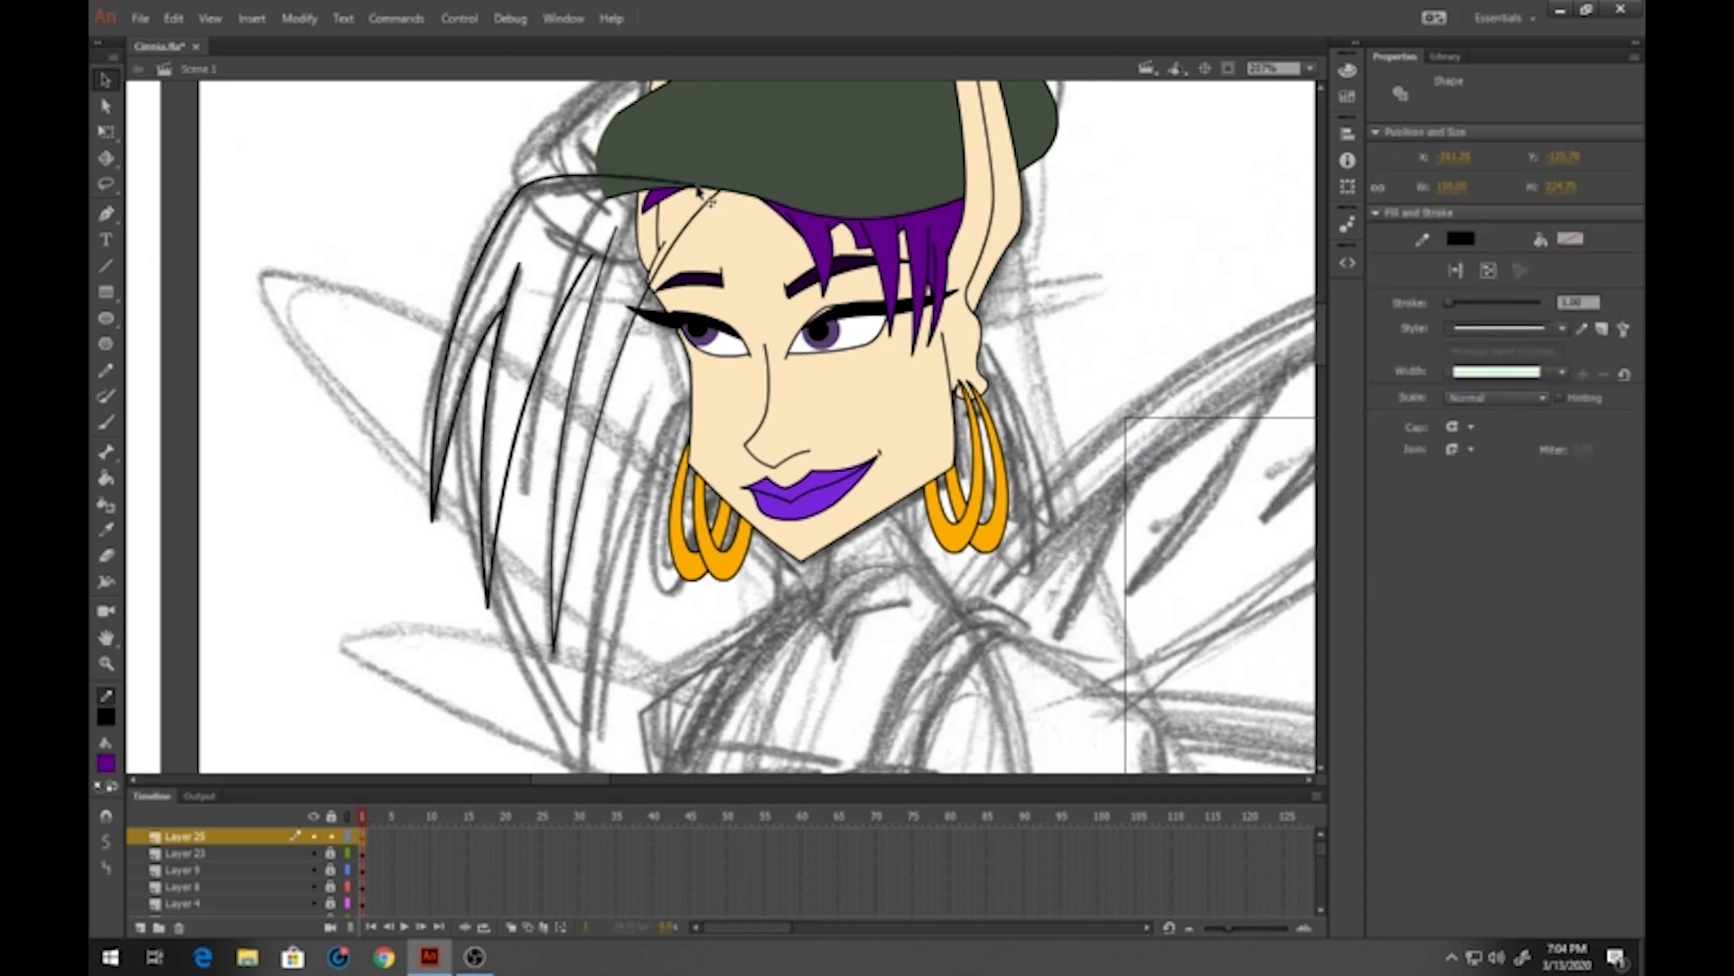
click(443, 153)
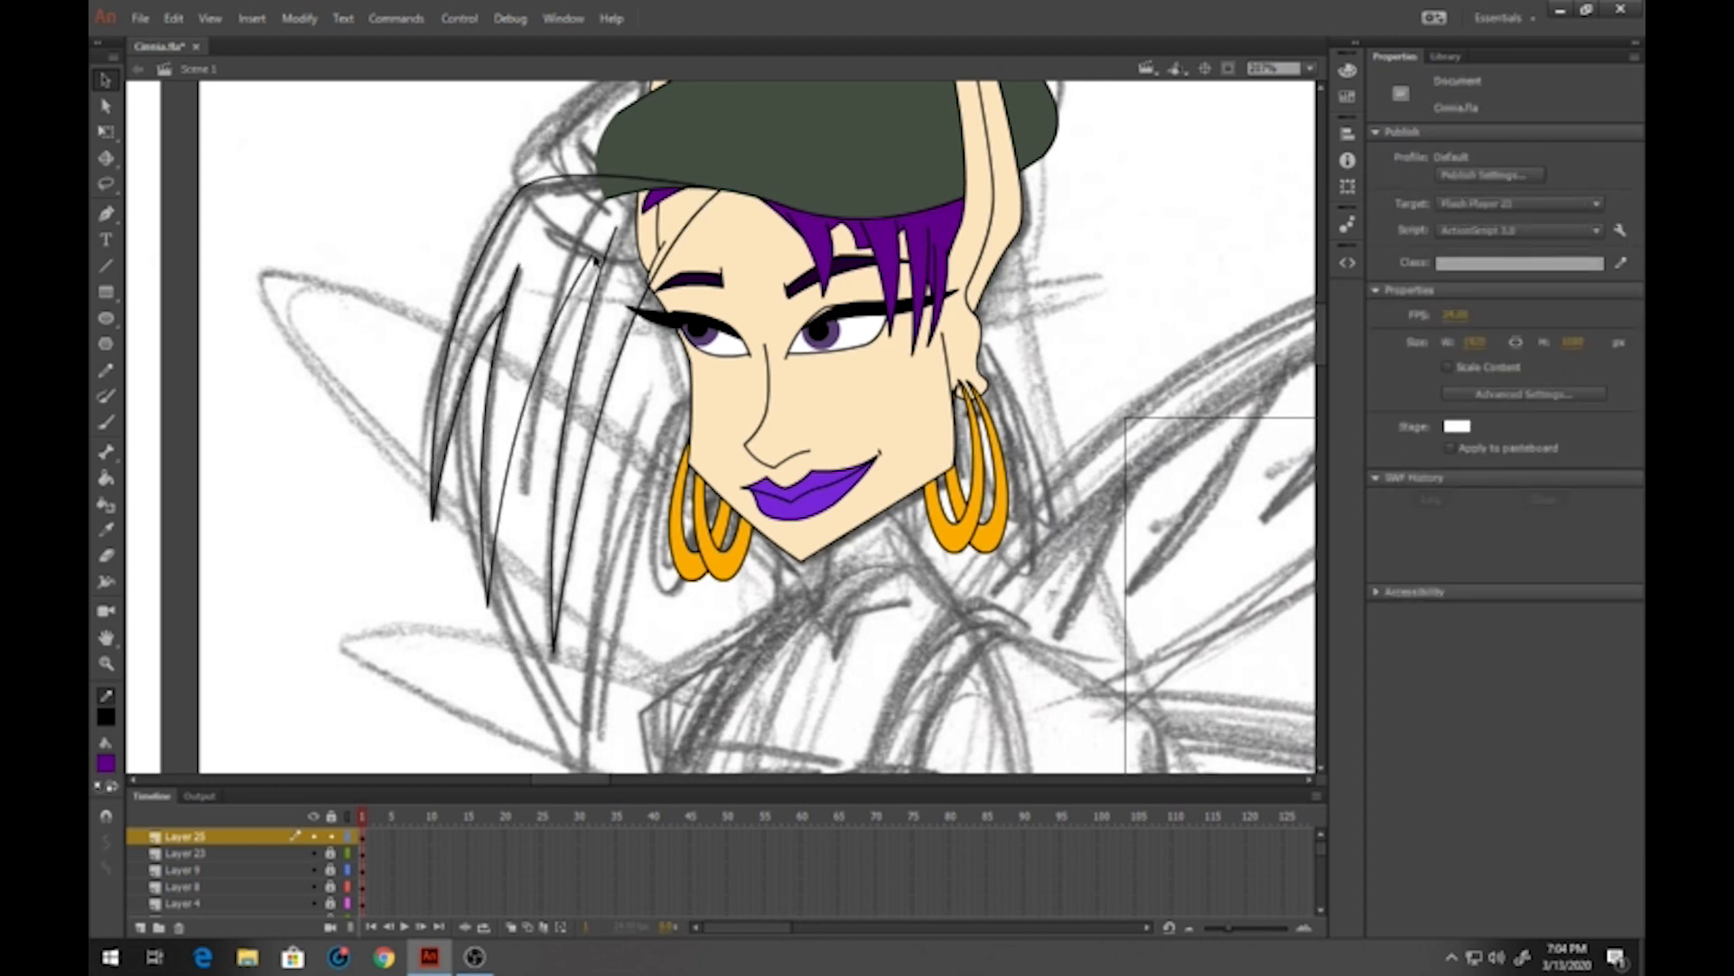
drag(593, 260, 608, 256)
click(106, 265)
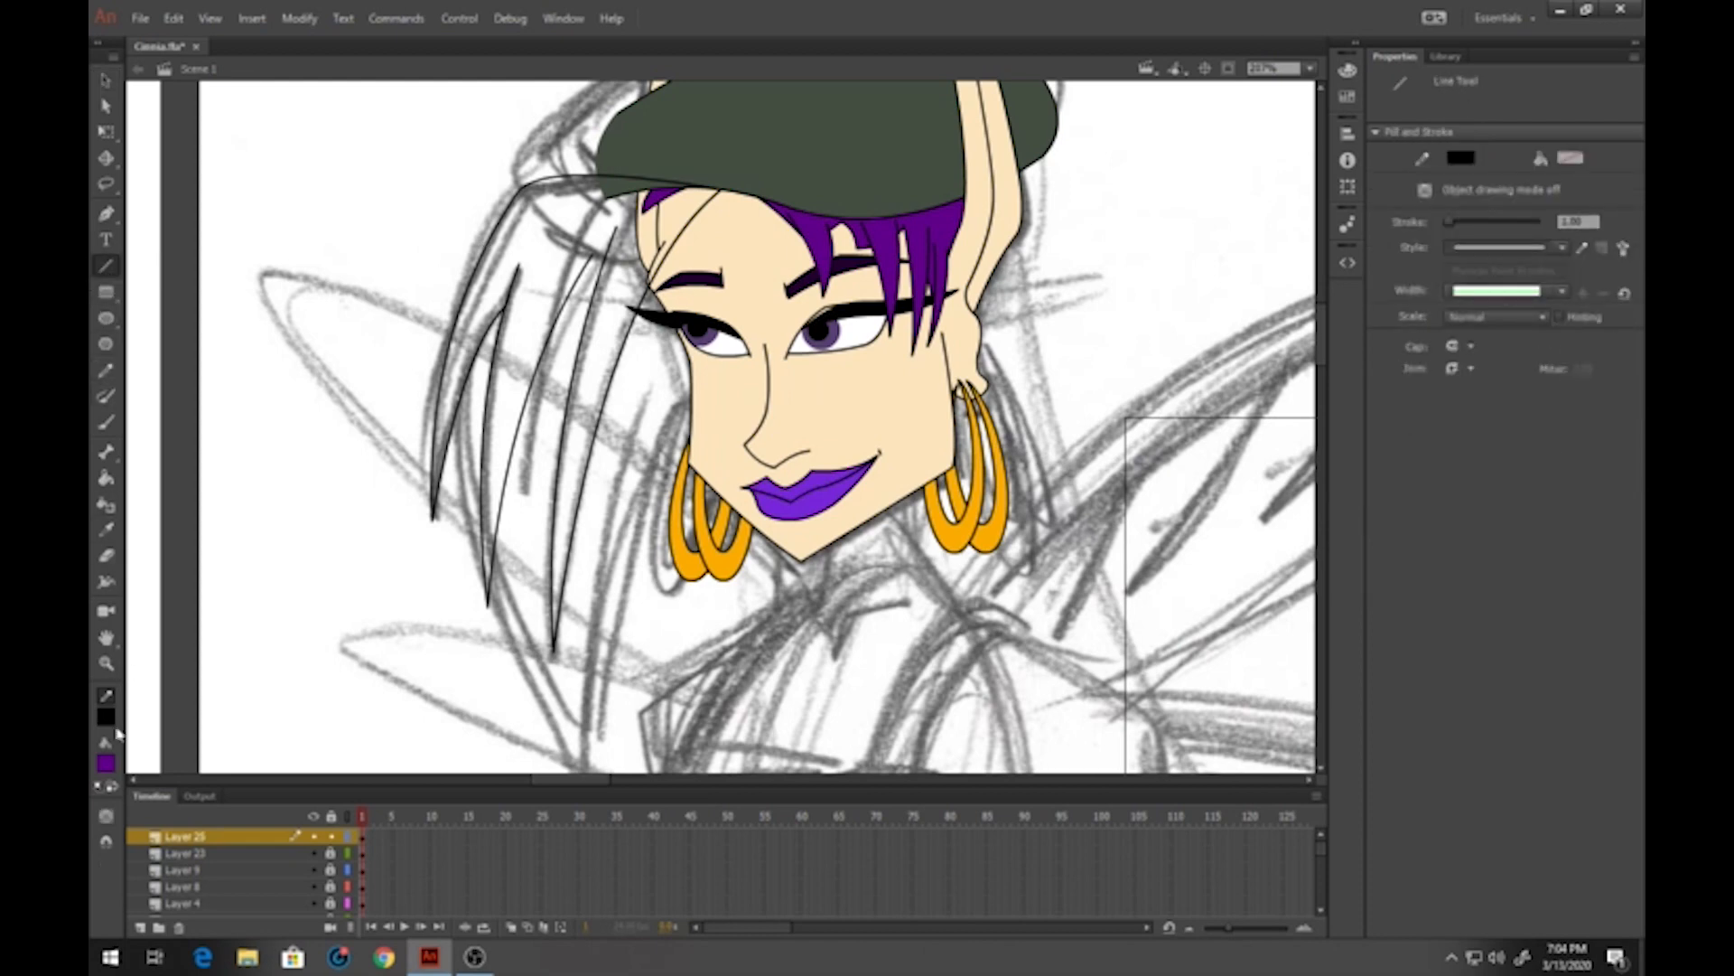
click(110, 719)
click(136, 615)
drag(578, 265, 598, 265)
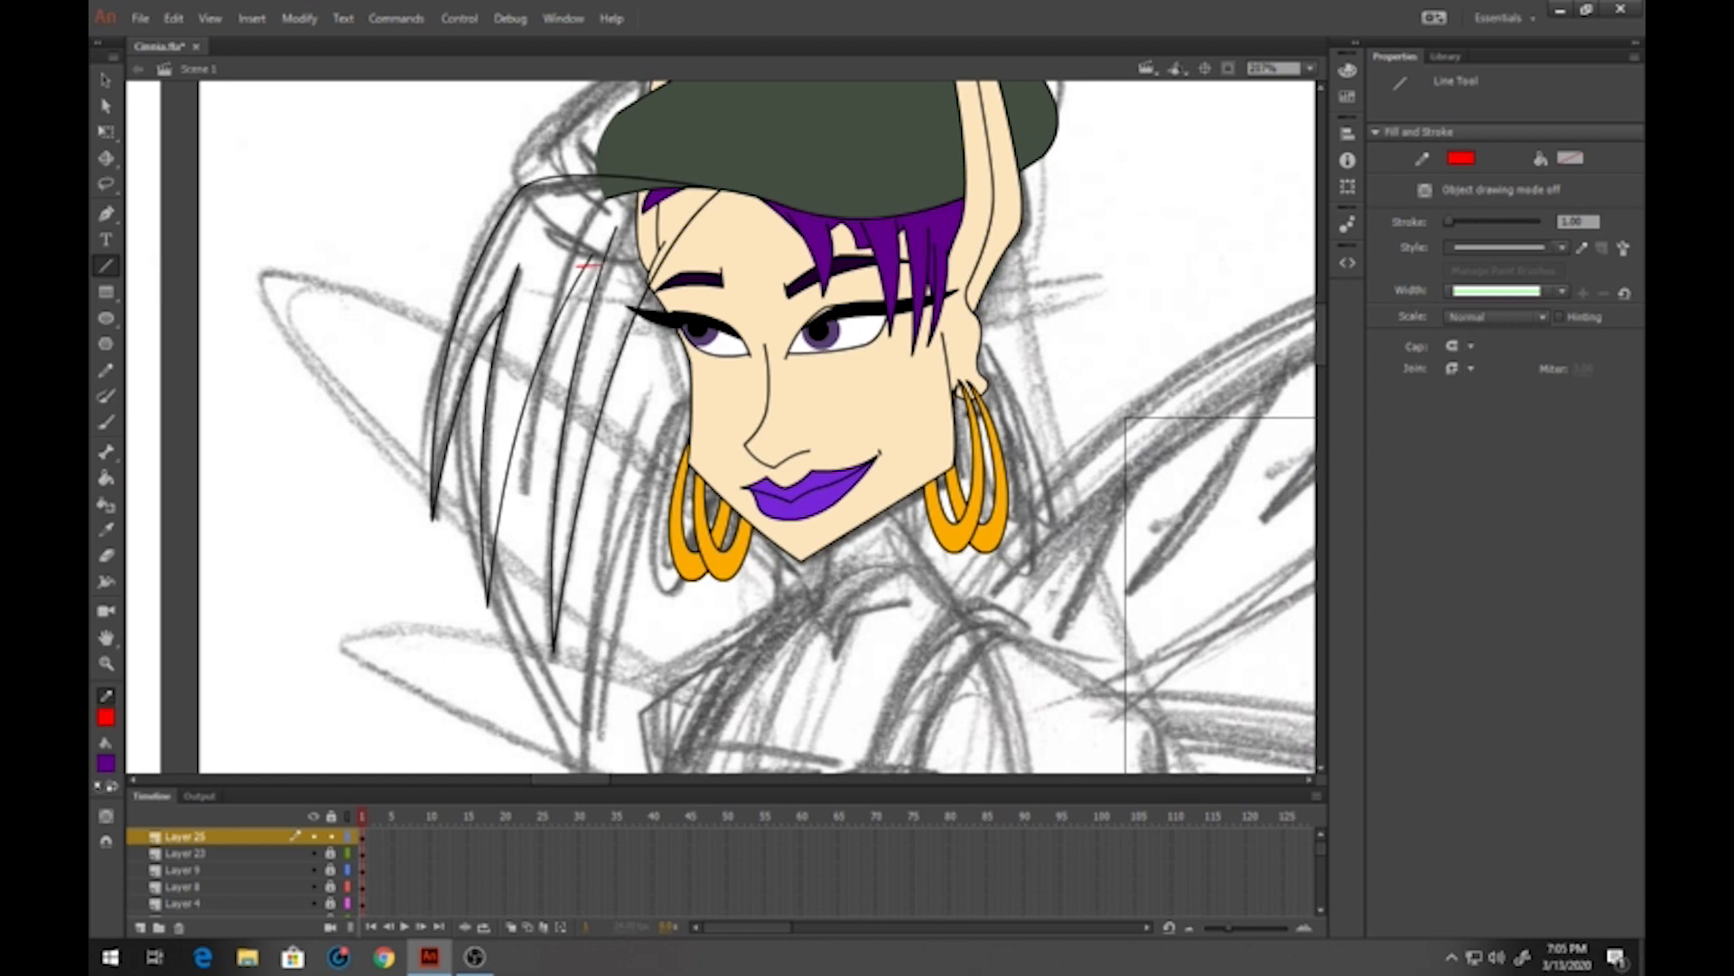
Fill the side hair with purple and delete the red closing line between the strands
click(106, 478)
click(585, 255)
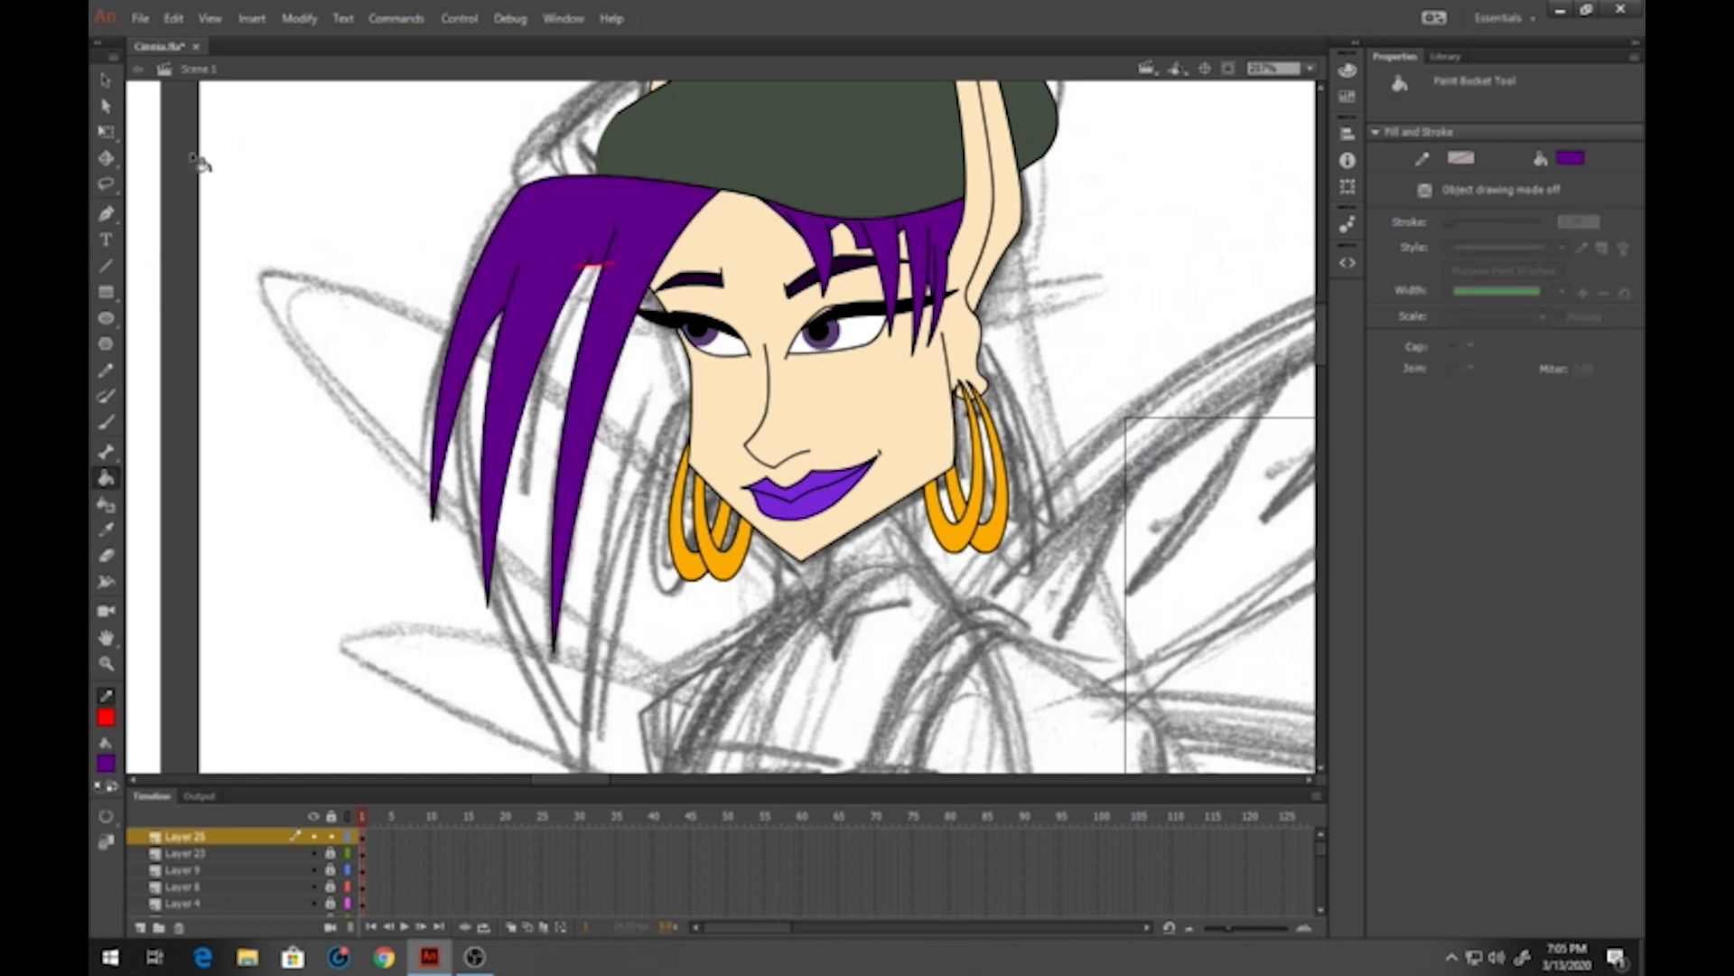
click(106, 79)
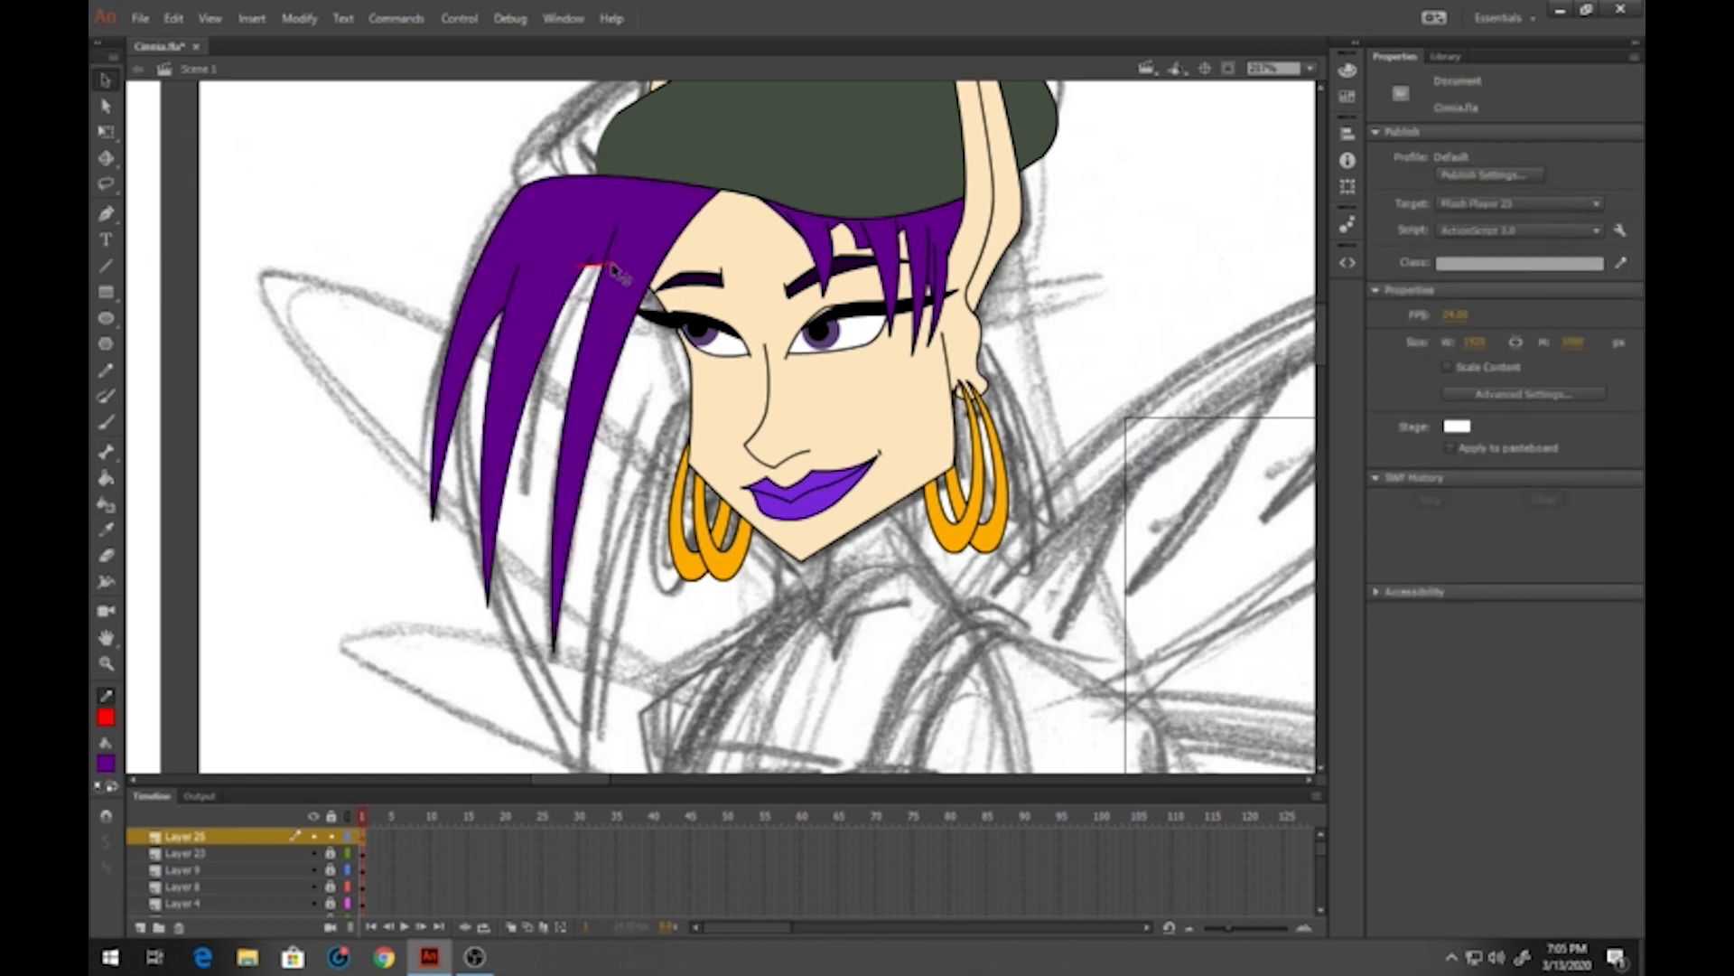
click(595, 266)
key(Delete)
Set the stroke to black and draw straight detail lines from under the beret down through the purple side hair strands
click(105, 266)
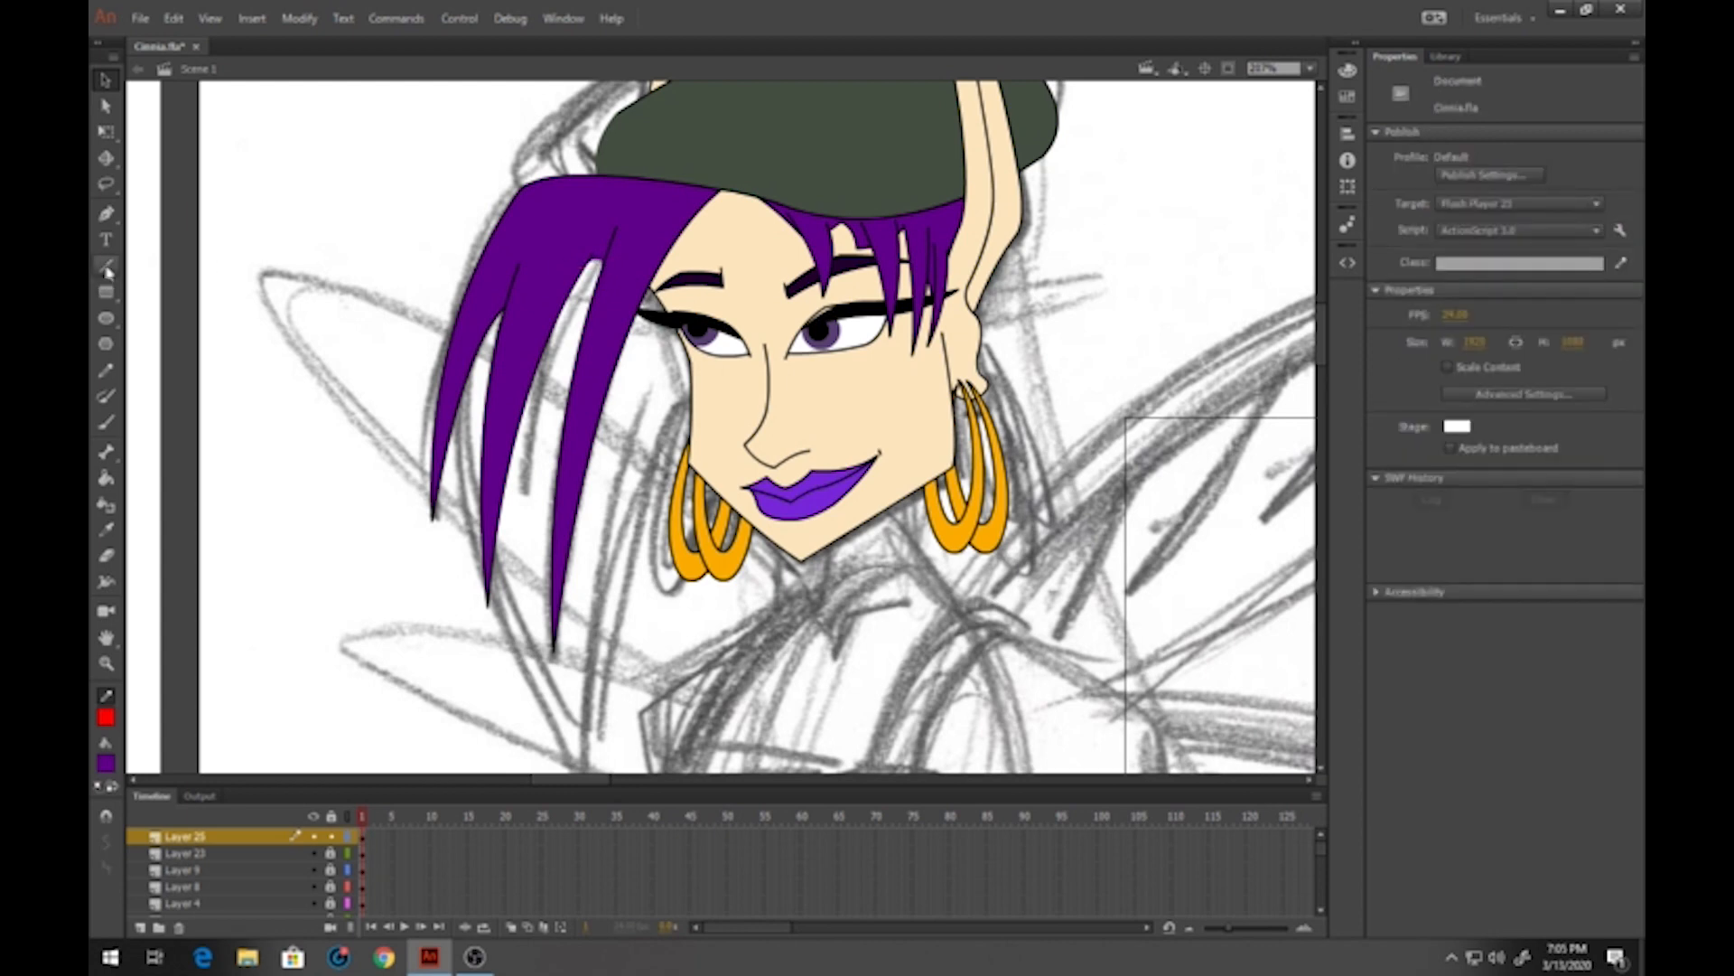
click(105, 718)
click(127, 533)
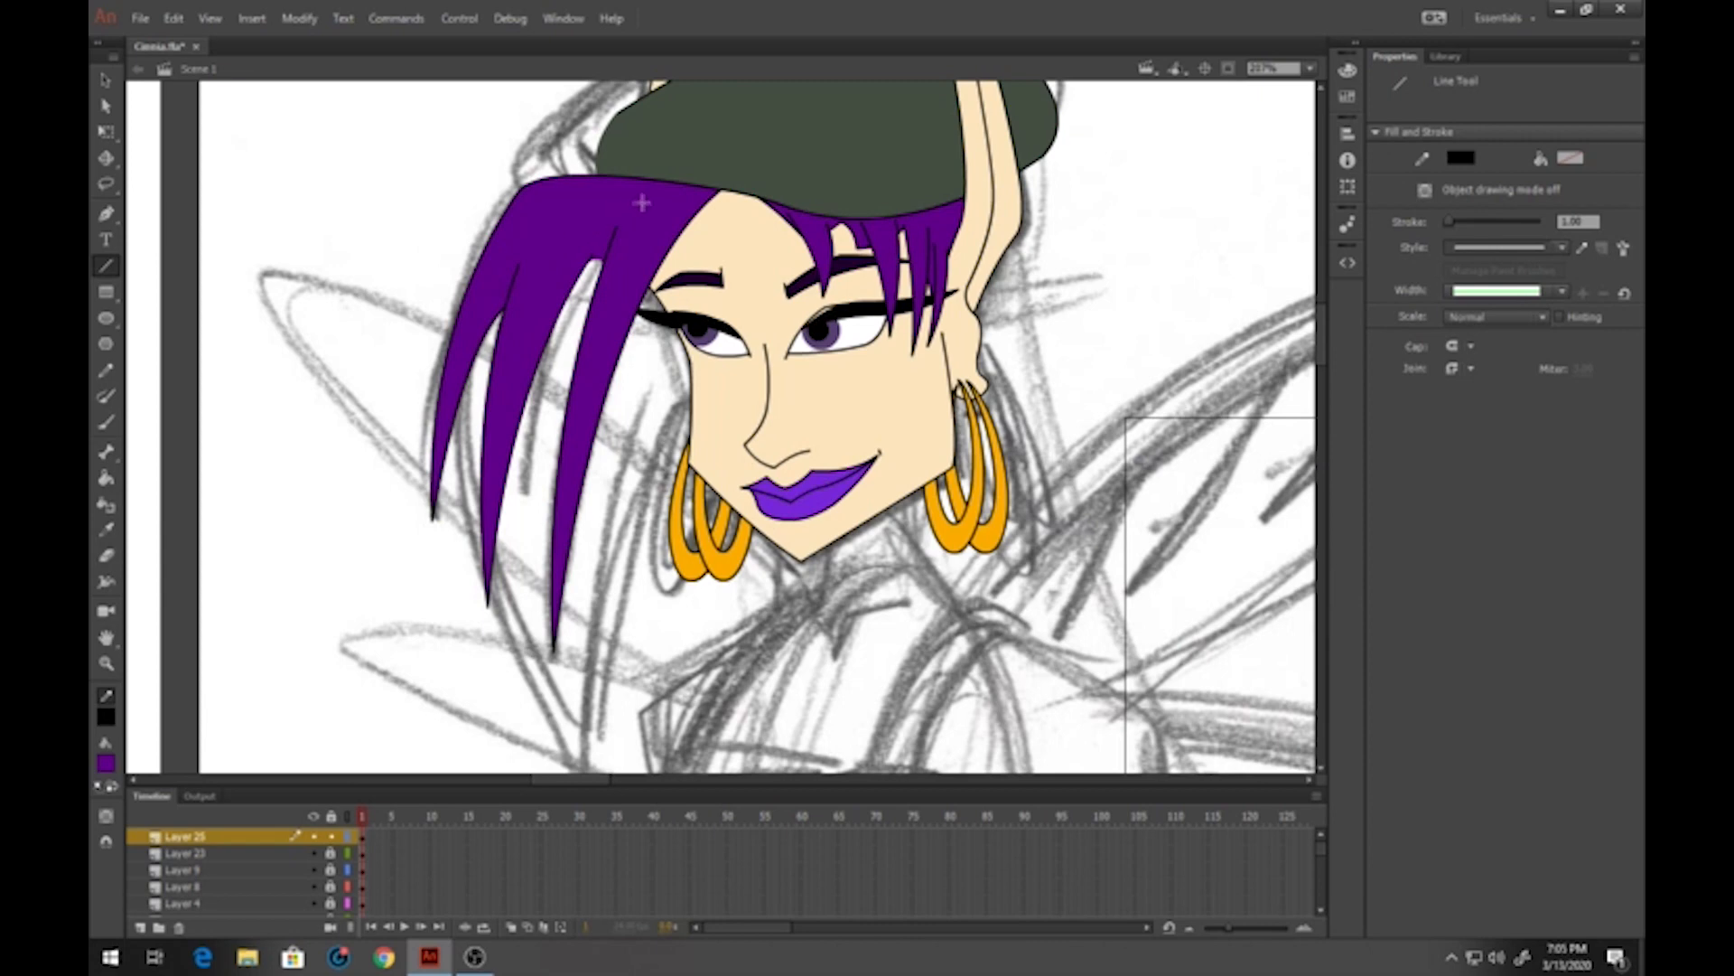
drag(663, 187, 497, 468)
drag(650, 185, 519, 349)
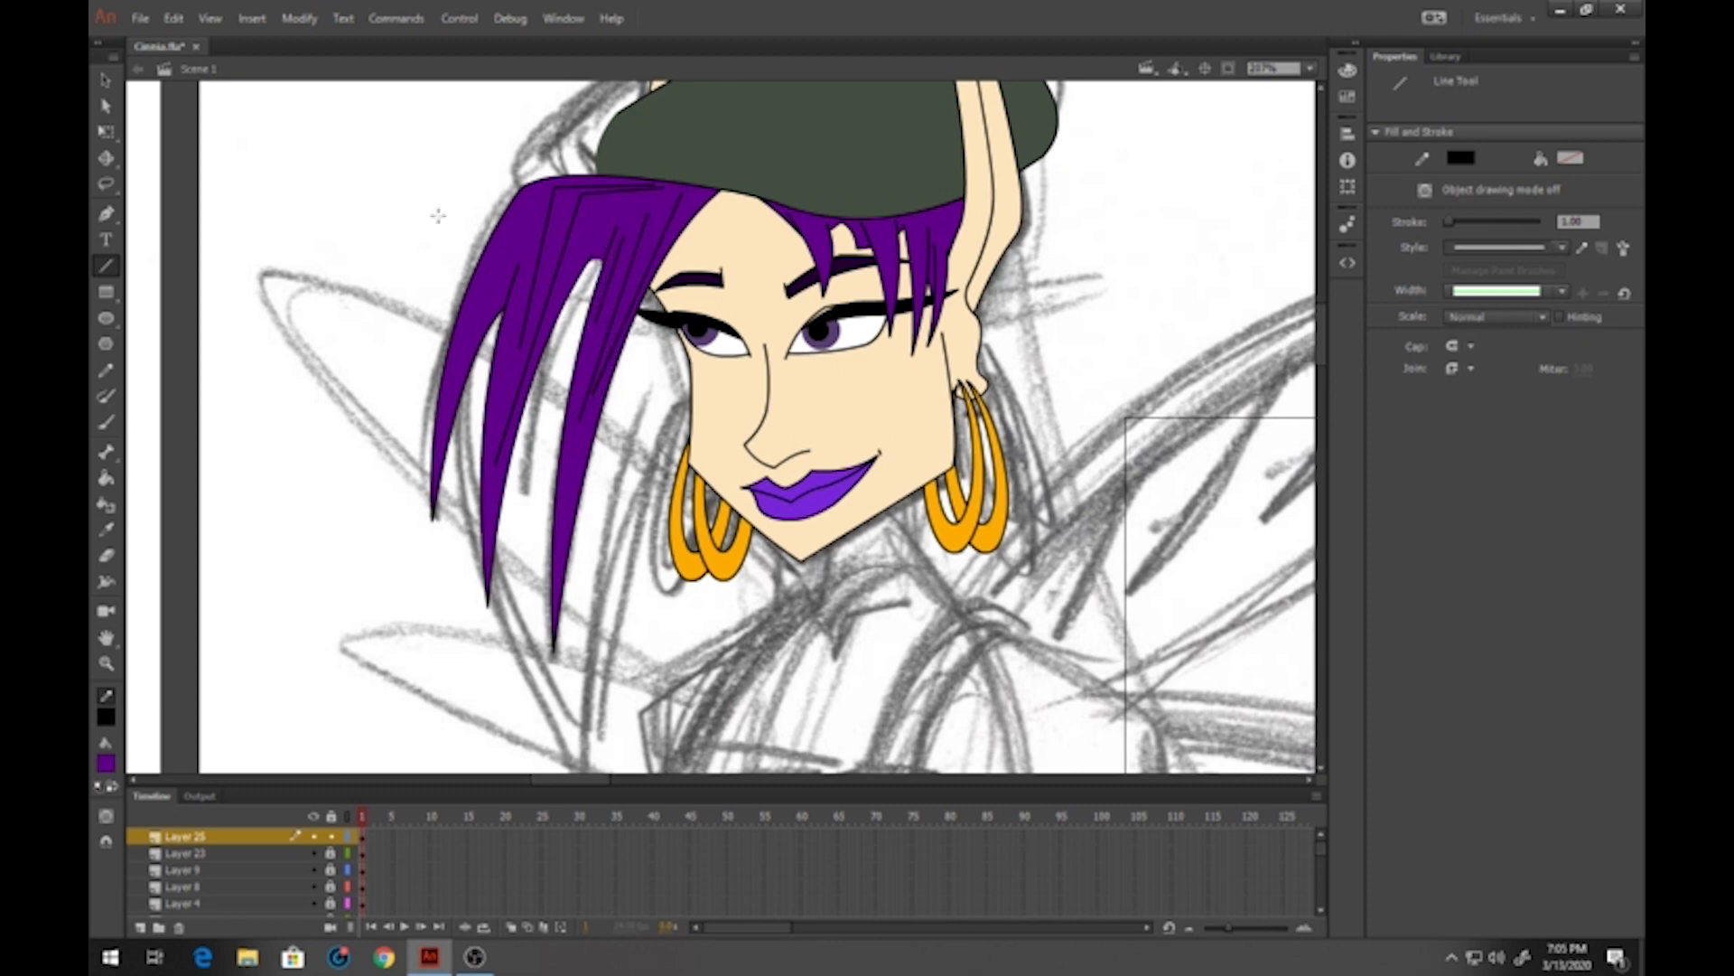
Bend the straight detail lines into curves that follow the flow of the side hair strands
click(106, 79)
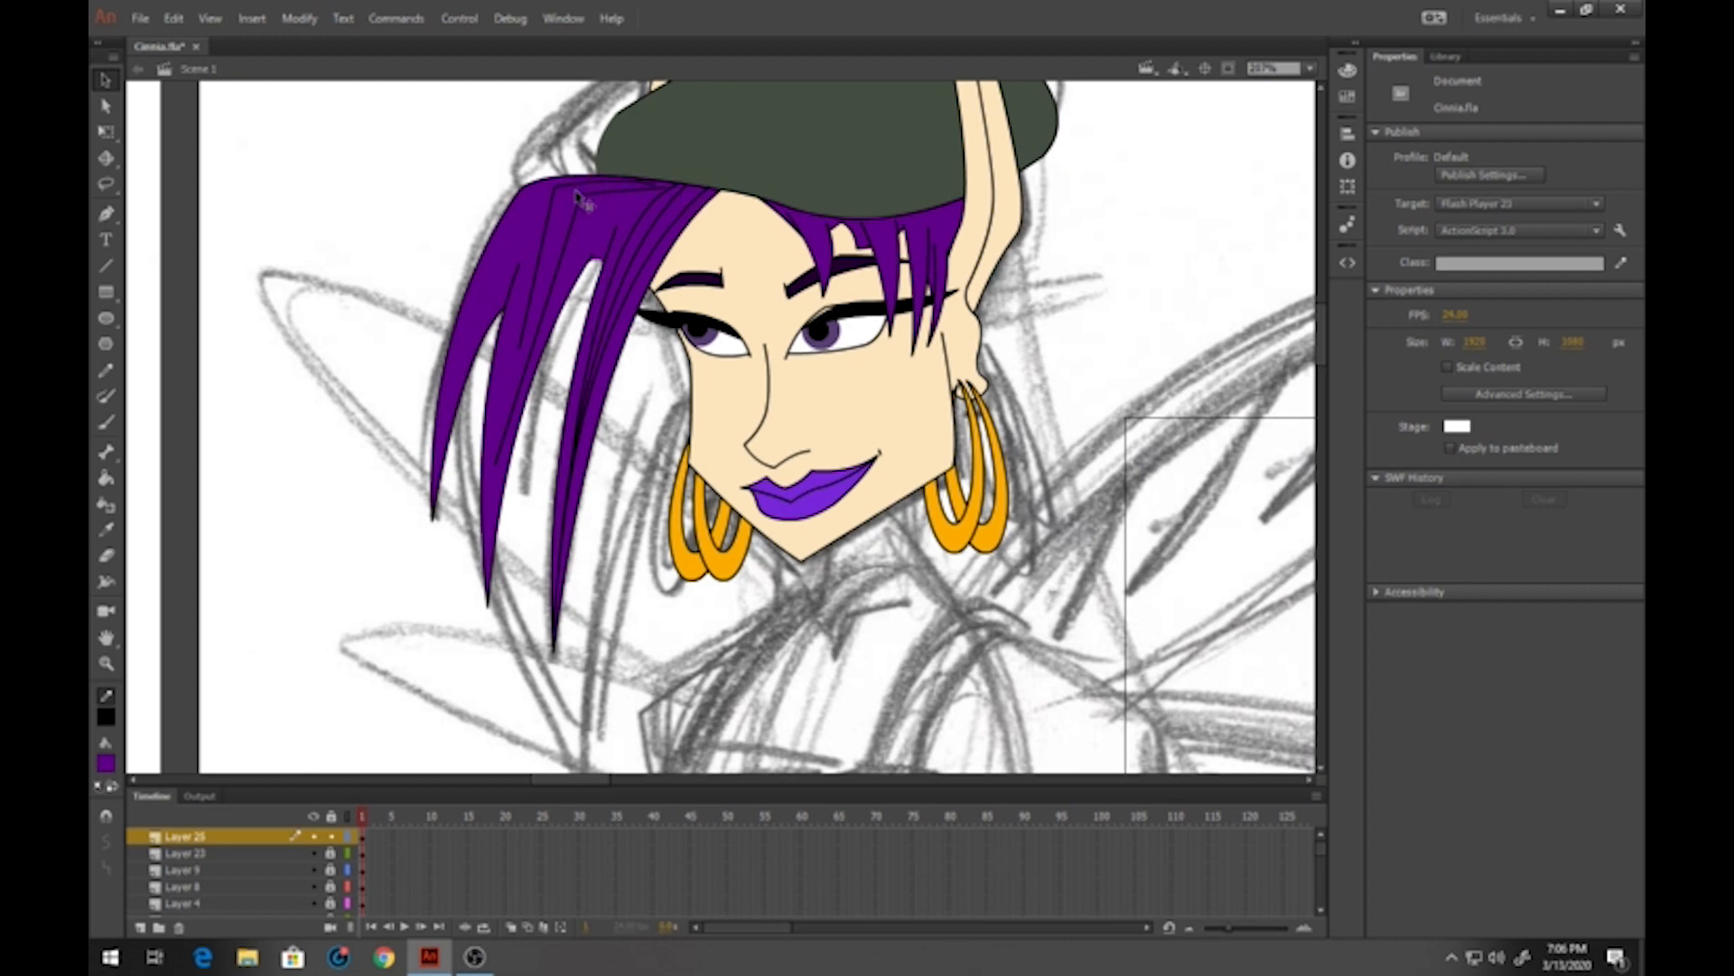
drag(543, 222, 540, 223)
drag(521, 346, 489, 521)
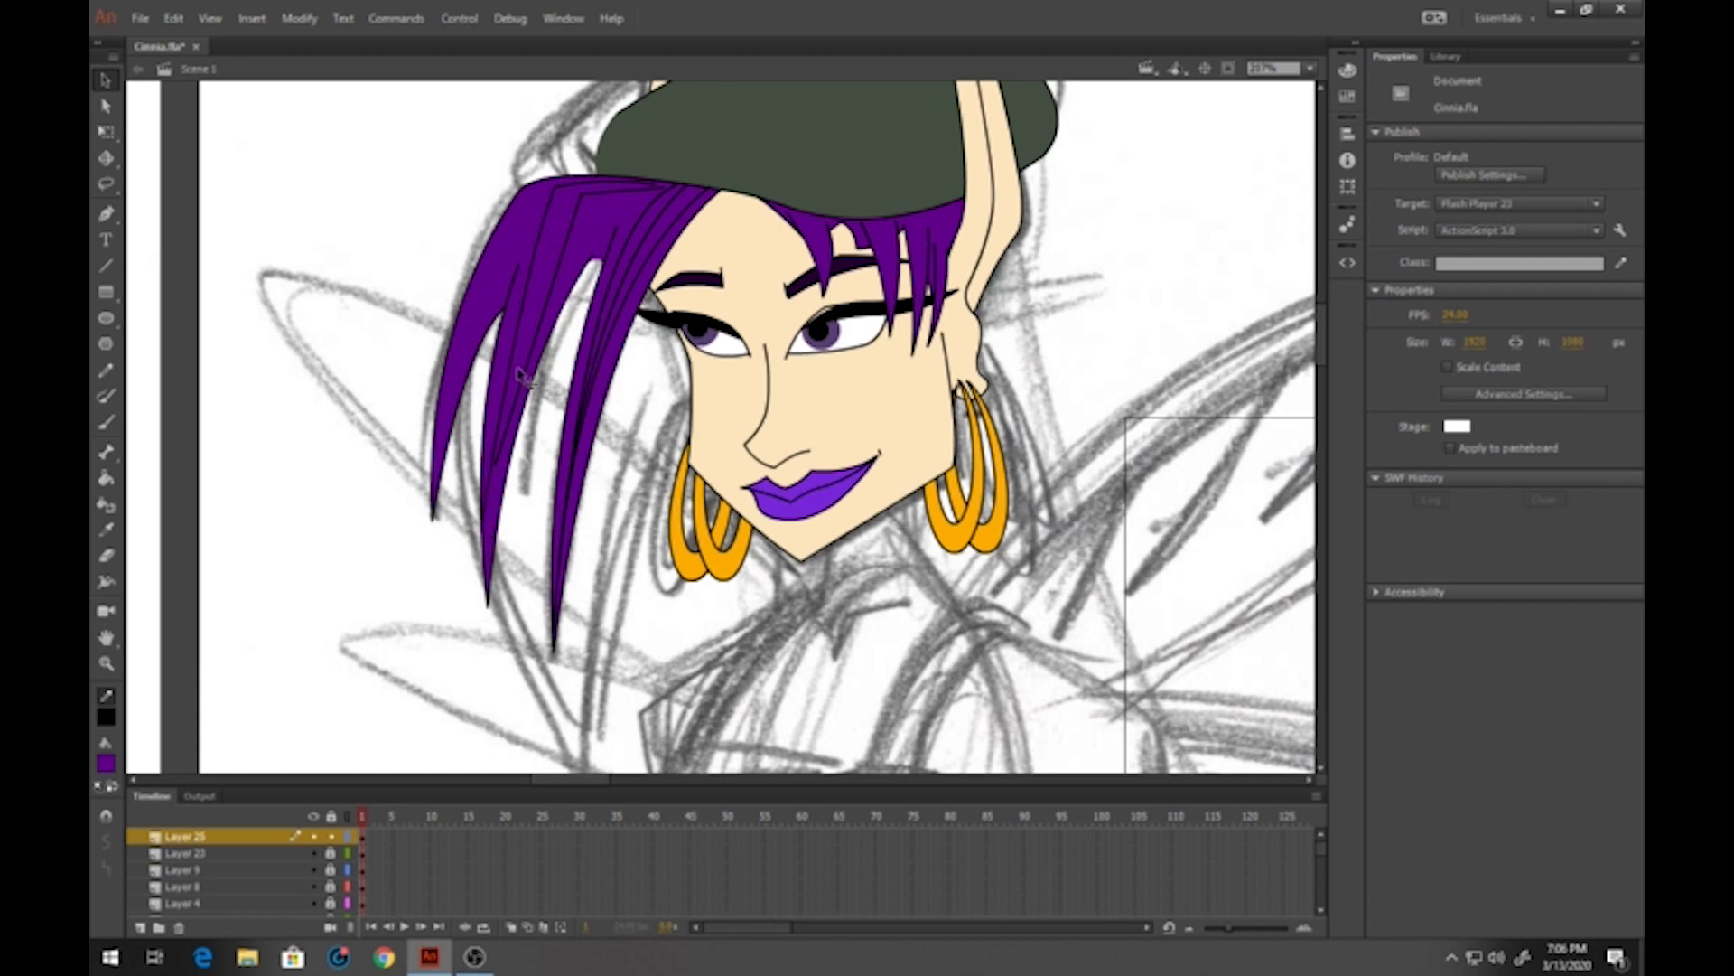
drag(521, 323, 508, 335)
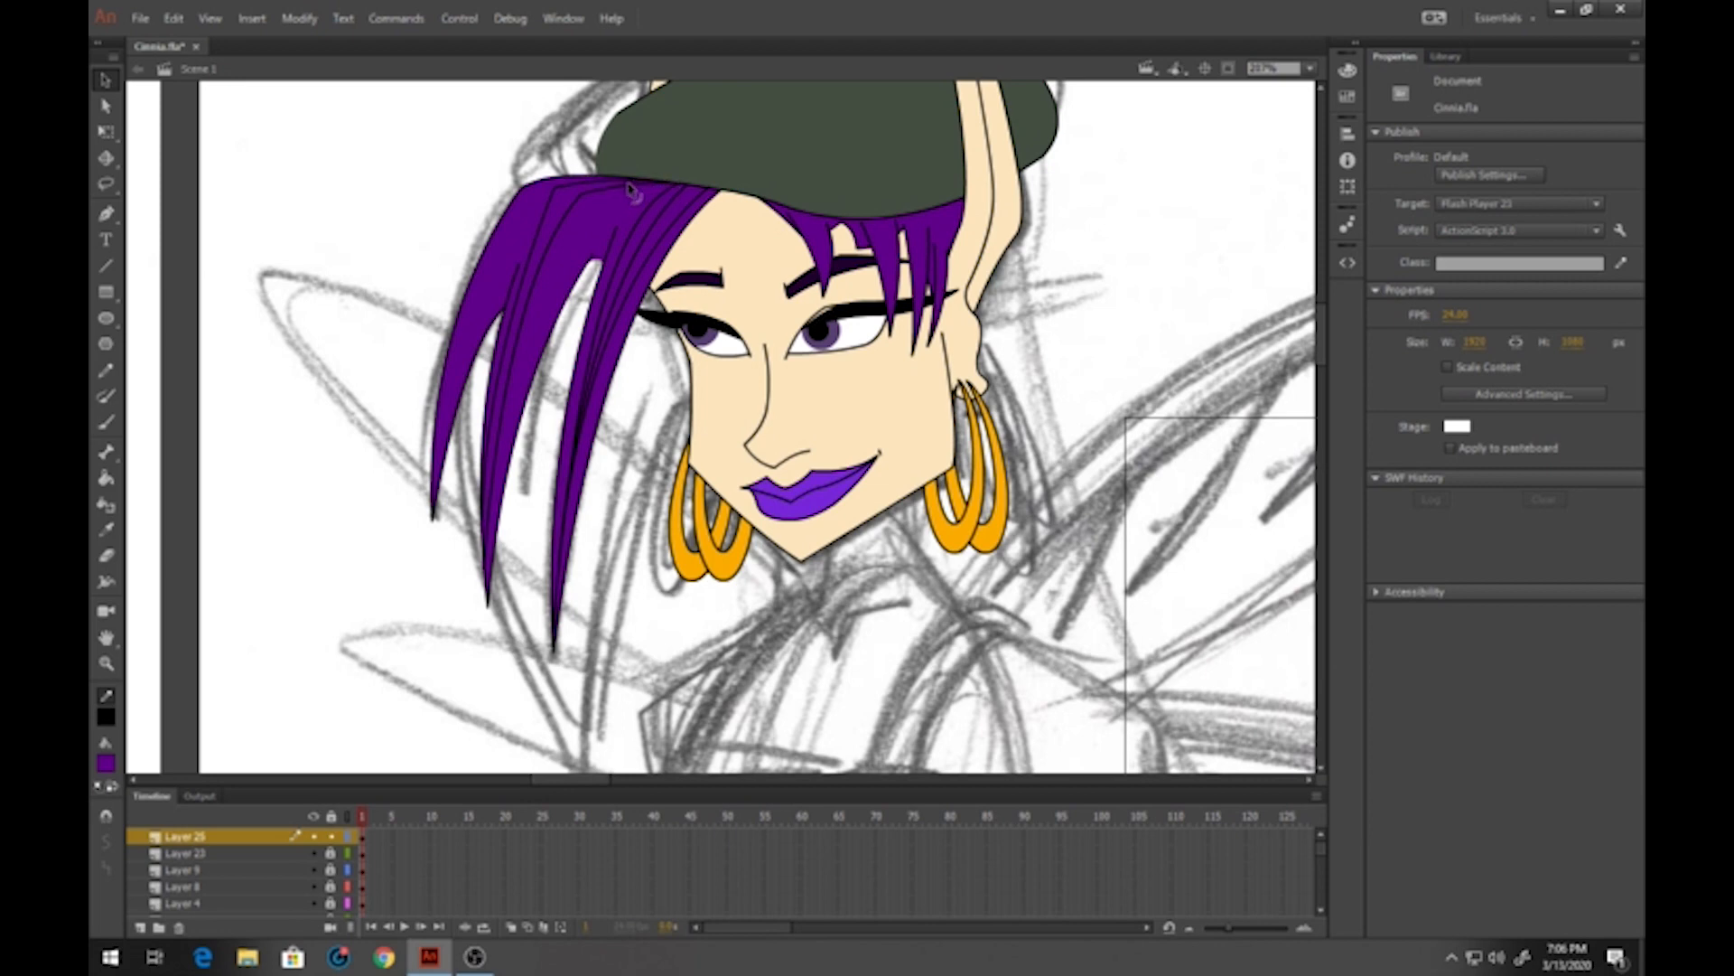
Add more black detail lines through the middle and outer side hair strands and curve them along the hair
click(105, 264)
drag(669, 186, 520, 390)
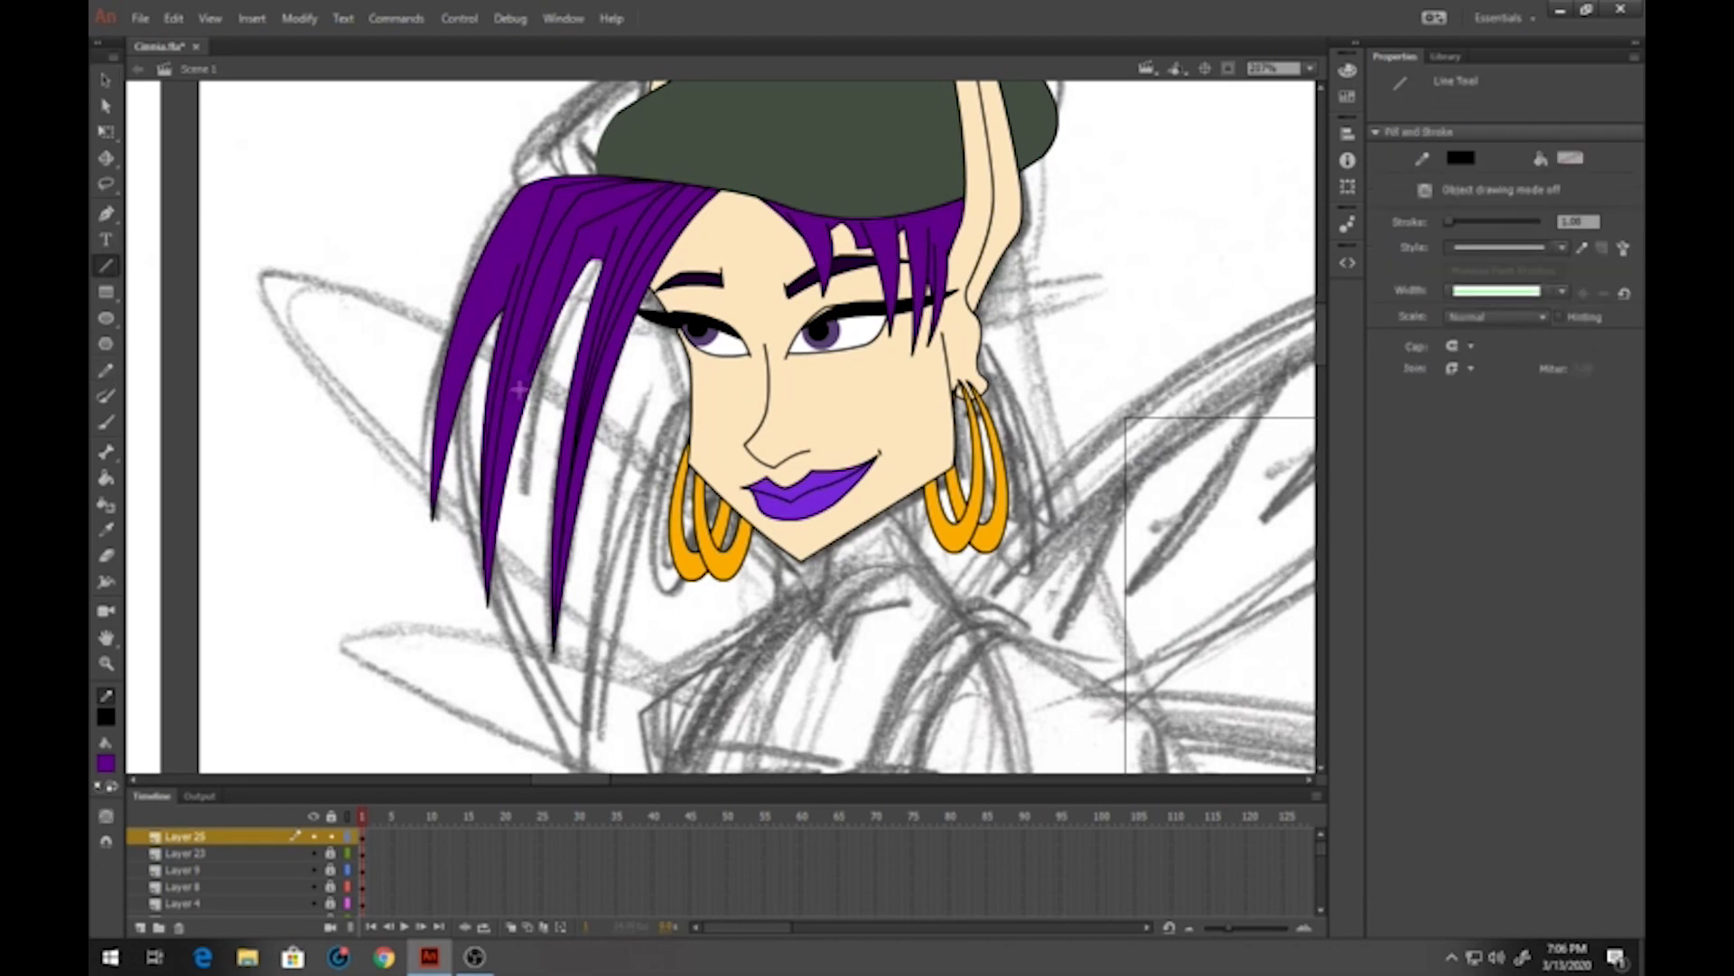
click(105, 79)
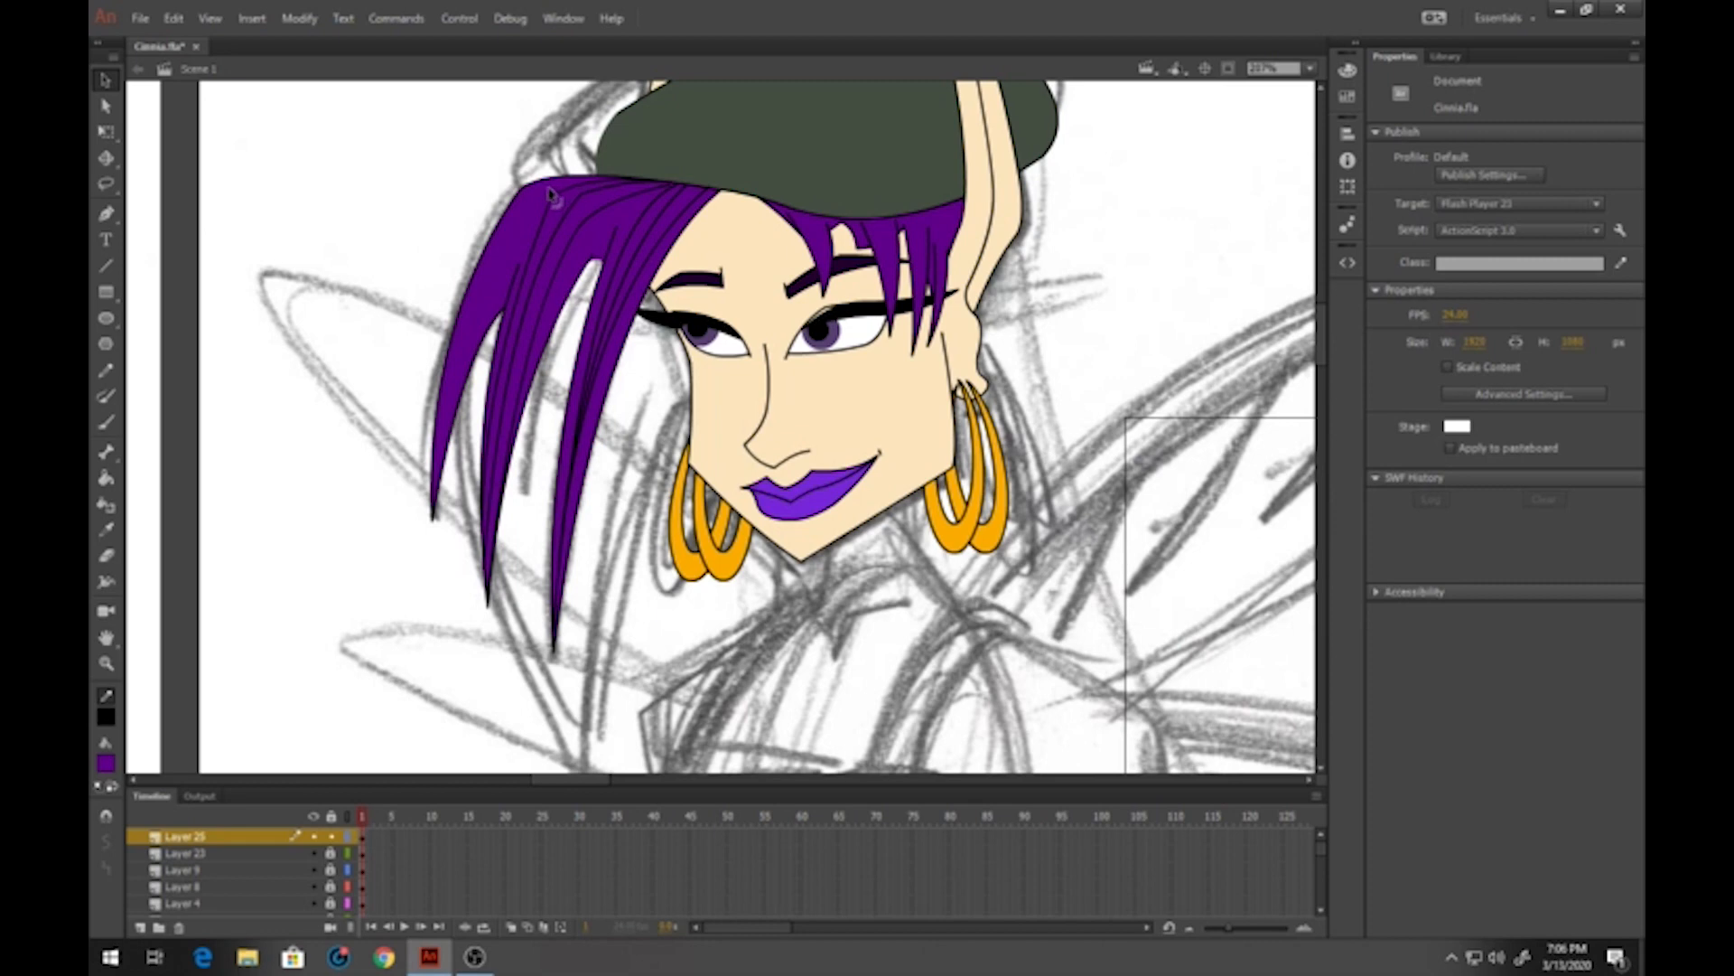
click(105, 266)
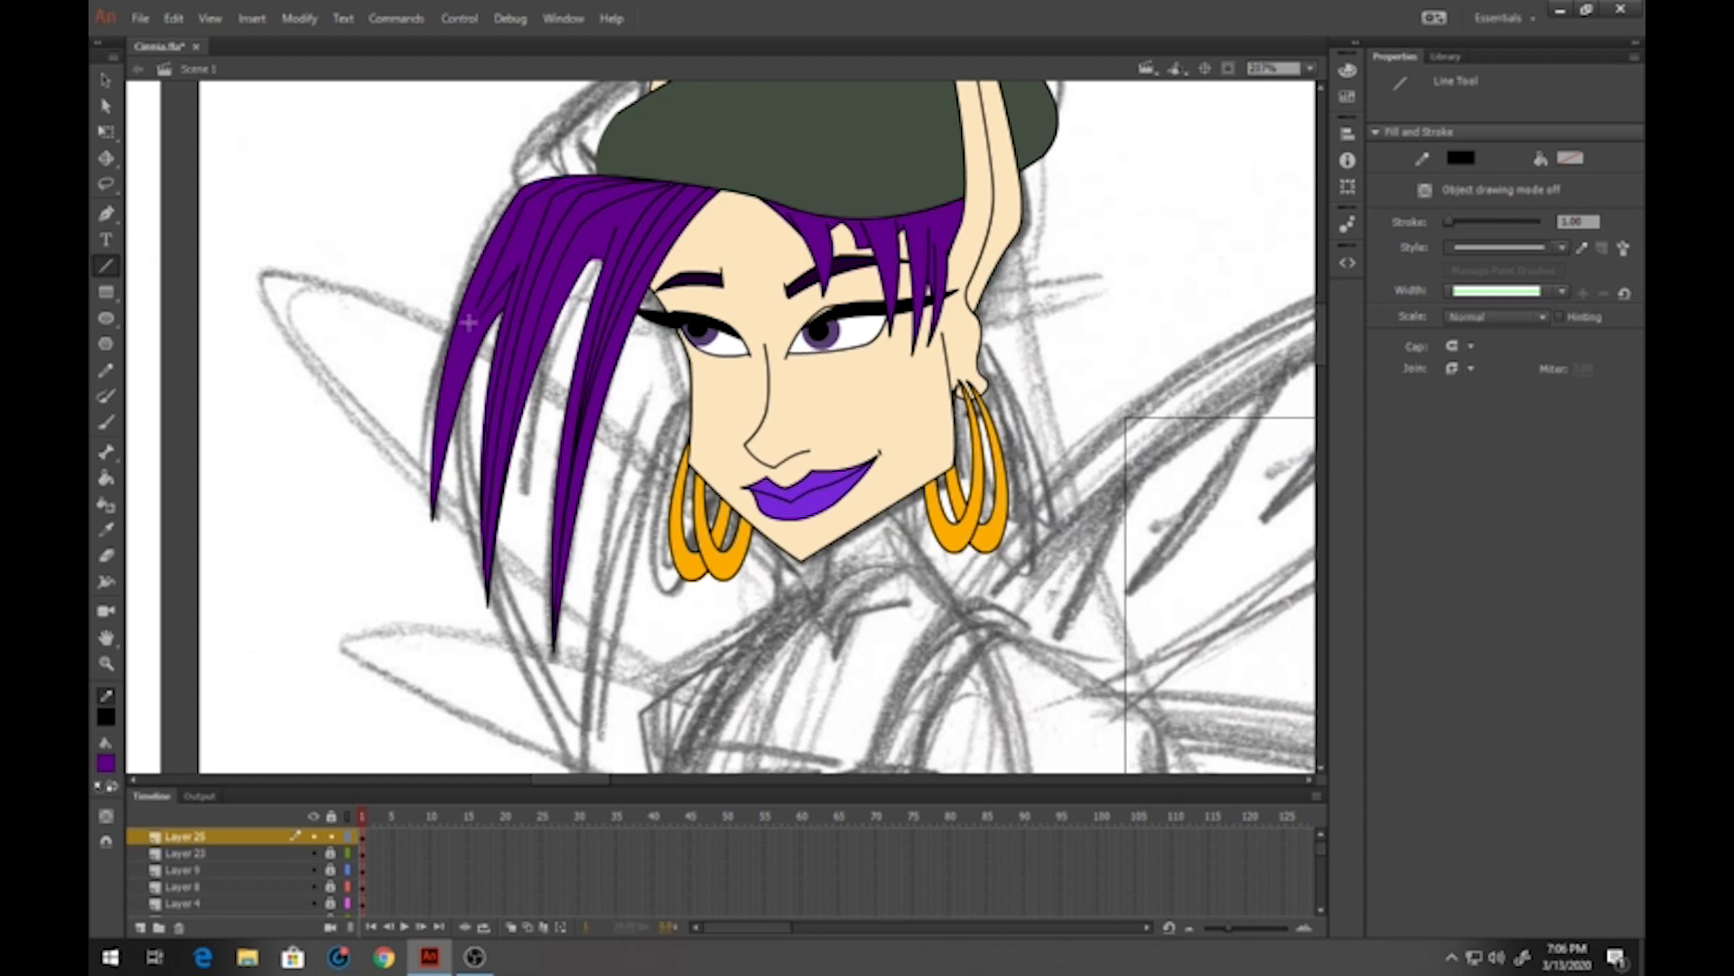
key(v)
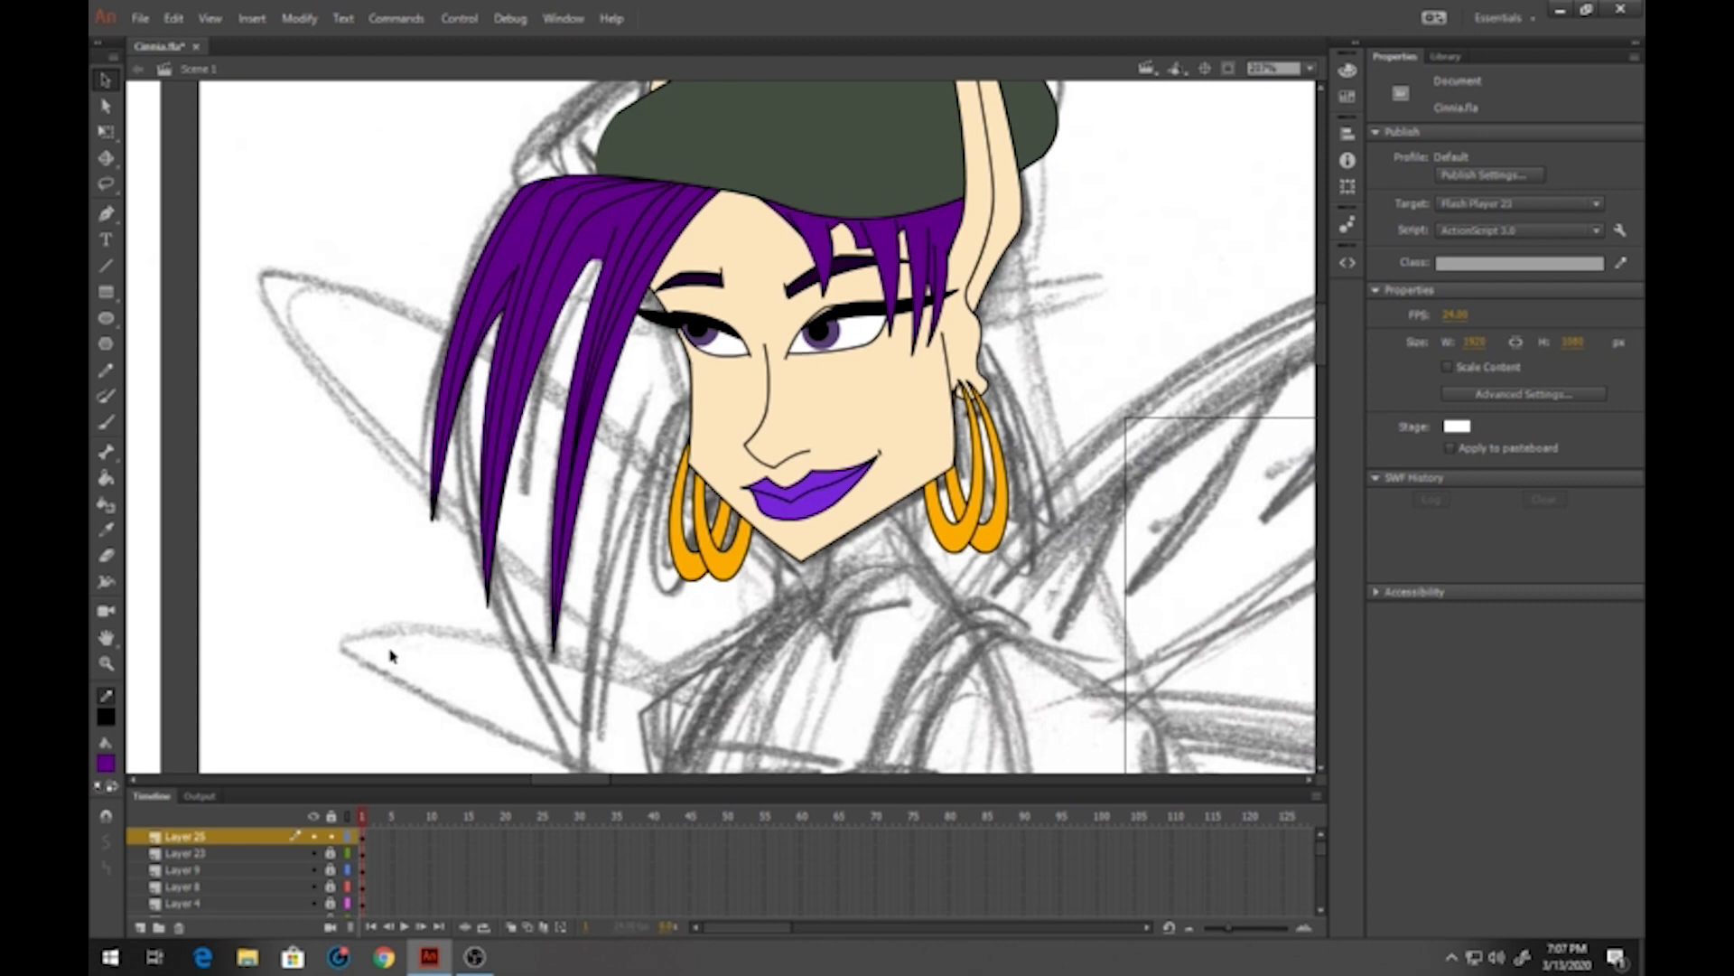
Convert all the side hair artwork into a graphic symbol named cinnia-04-front hair-piece
click(363, 840)
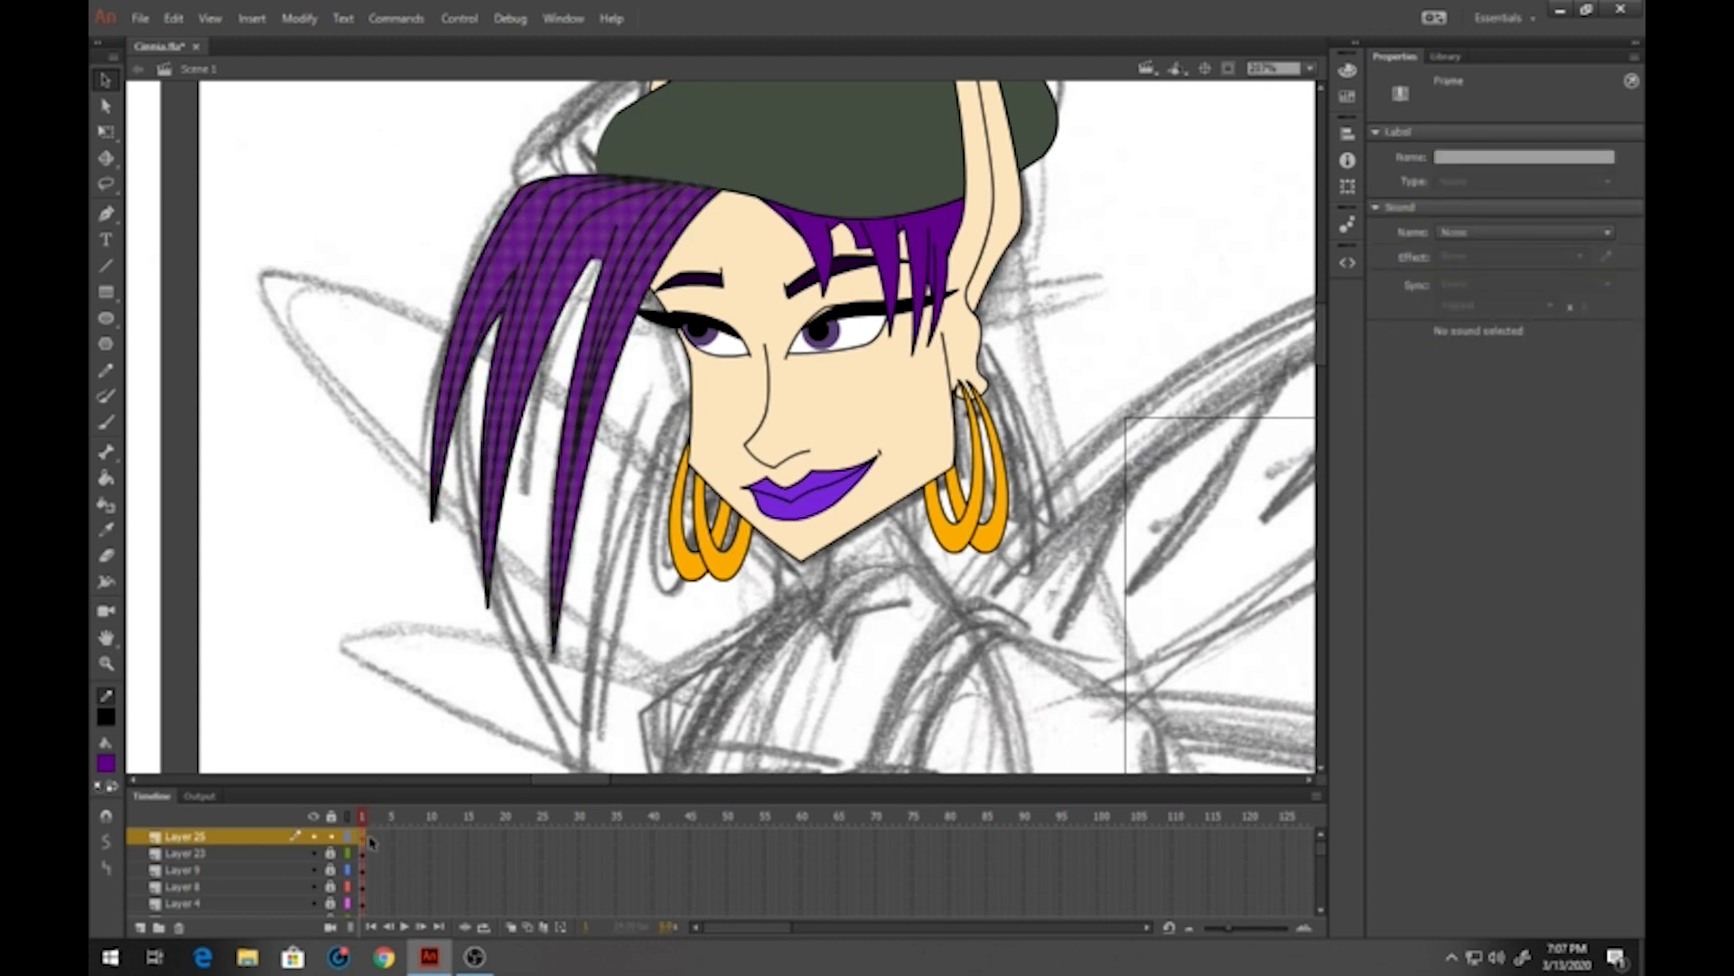
key(F8)
text(hair-piece)
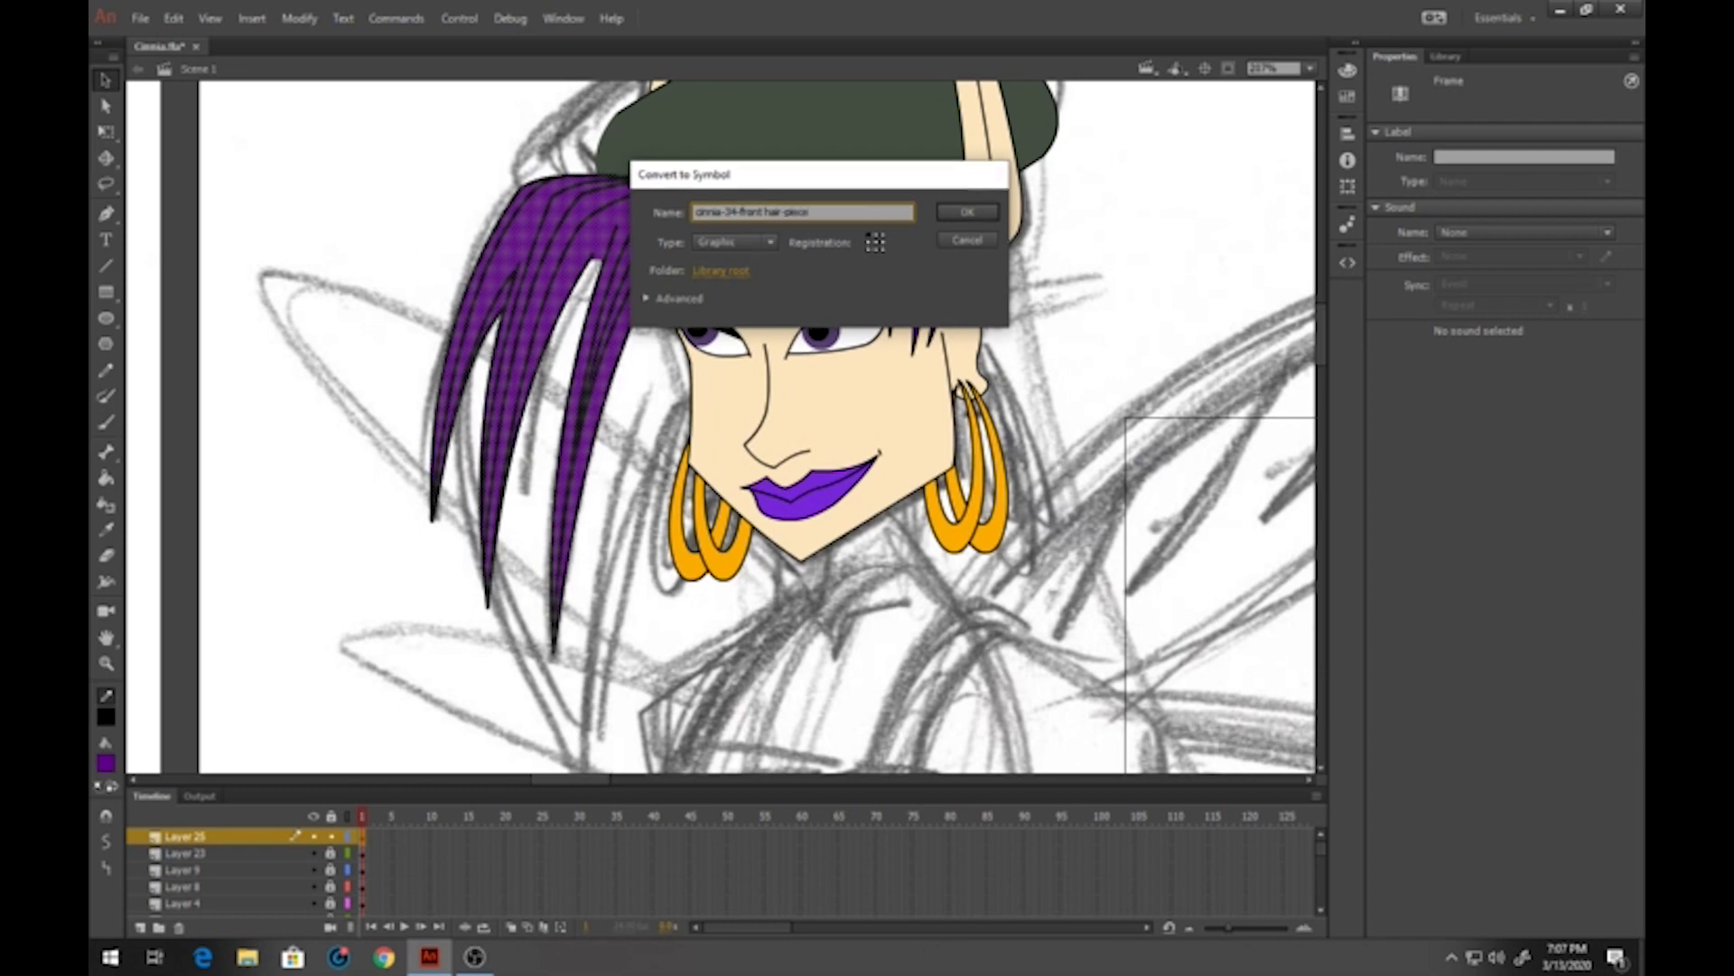
key(Return)
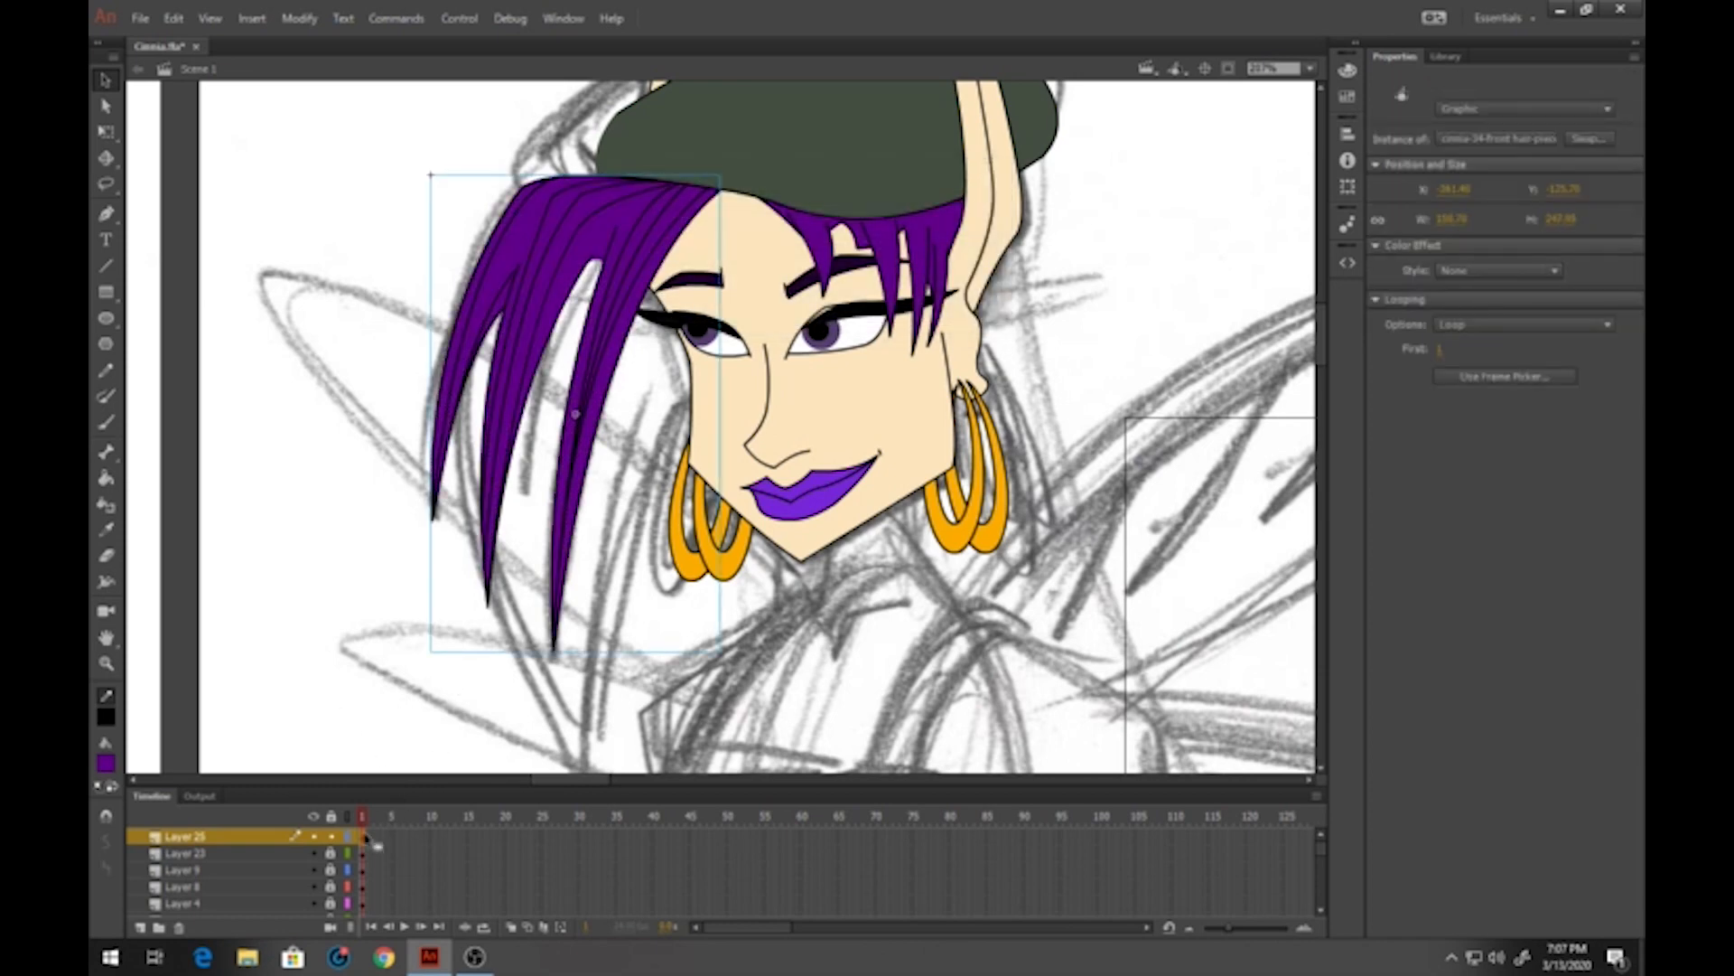
Lock the side hair layer and show every layer as outlines except the rough sketch
click(332, 838)
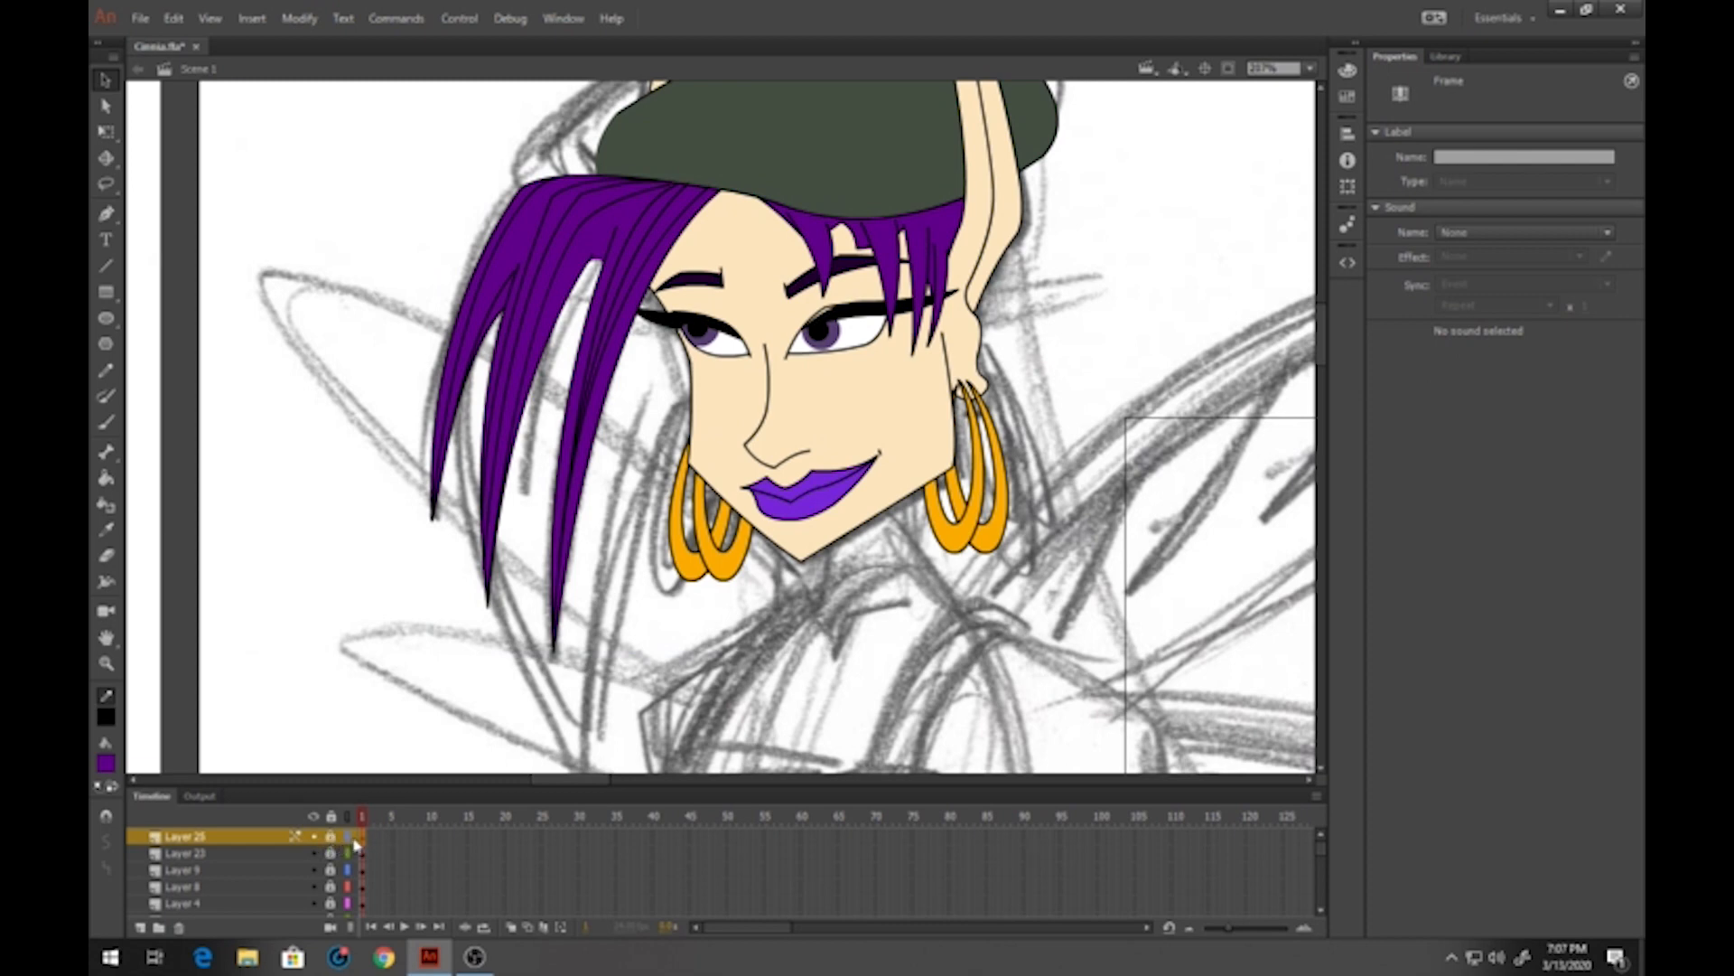
click(349, 838)
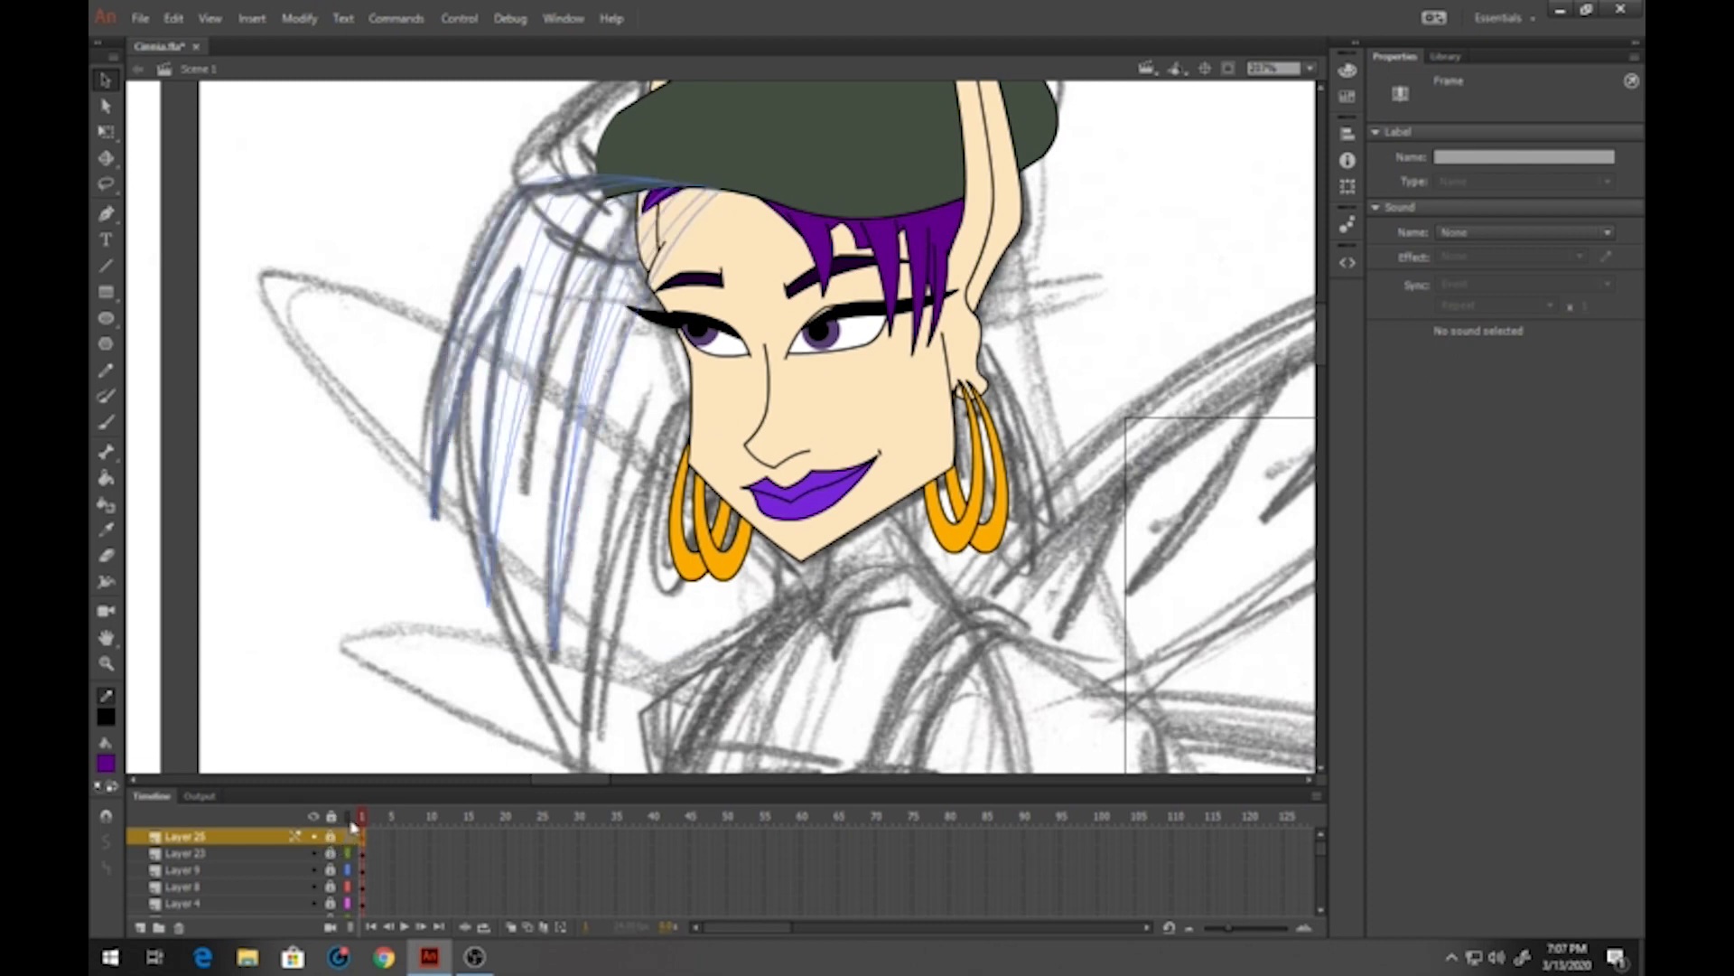
click(349, 817)
scroll(352, 867, down, 3)
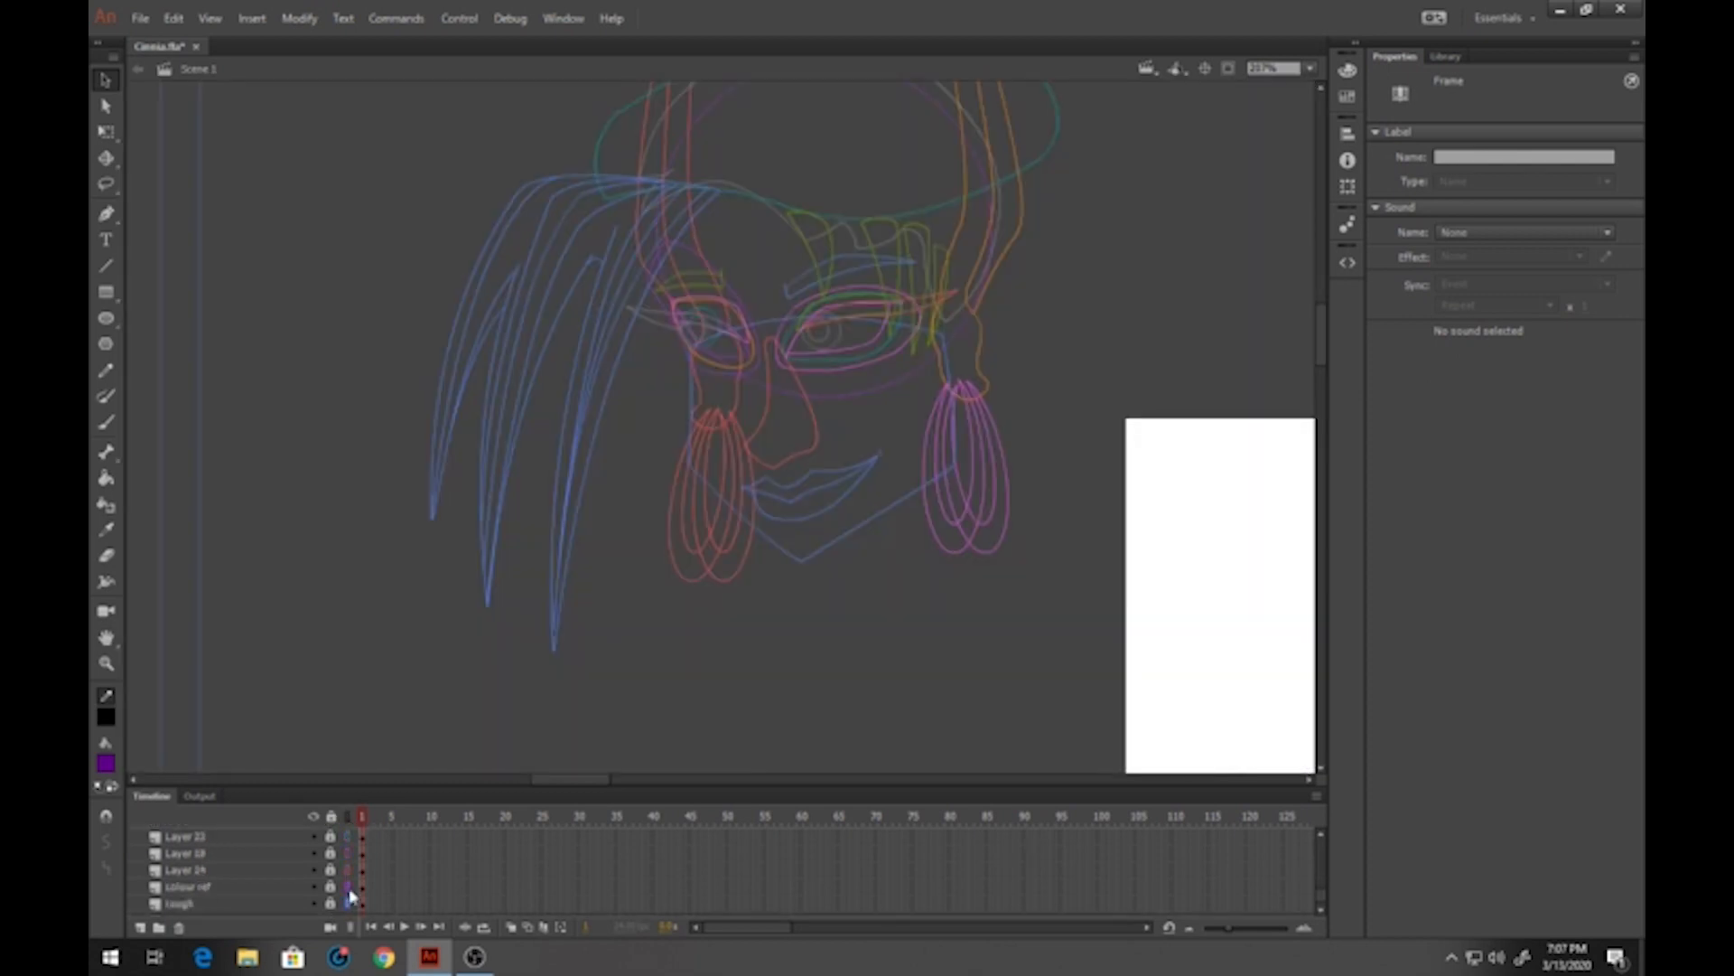
click(348, 903)
Add a new layer above colour ref and draw straight black lines outlining the long back hair behind the side strands
click(140, 927)
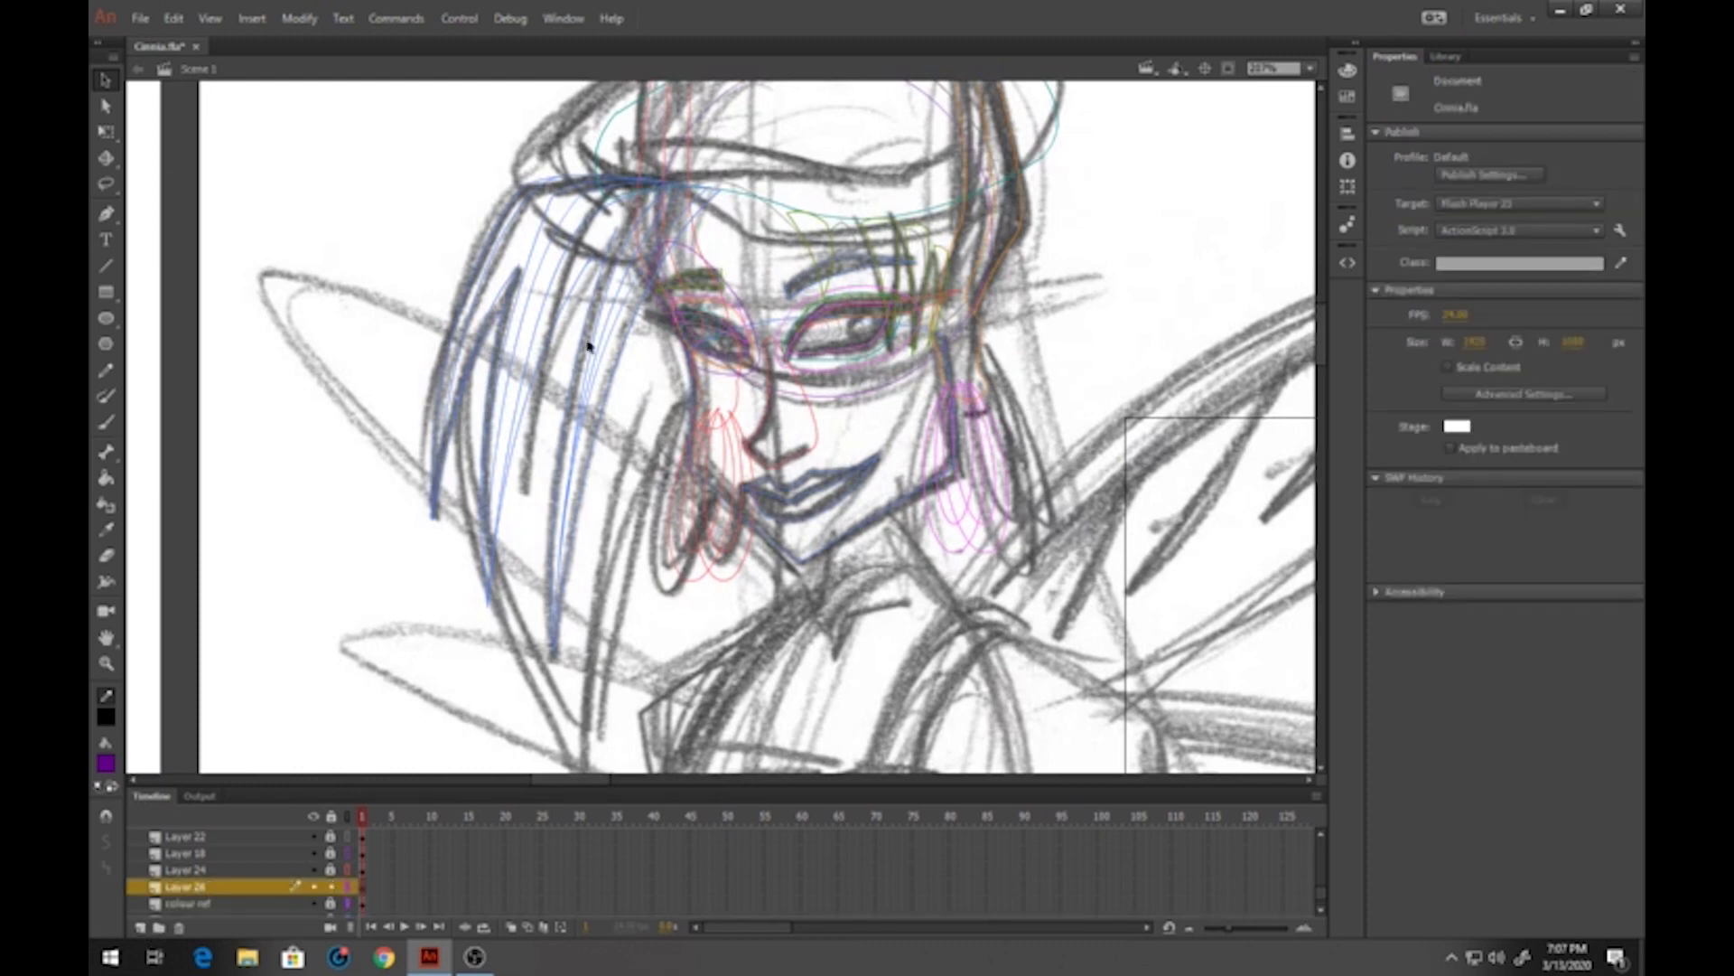
drag(466, 630, 411, 553)
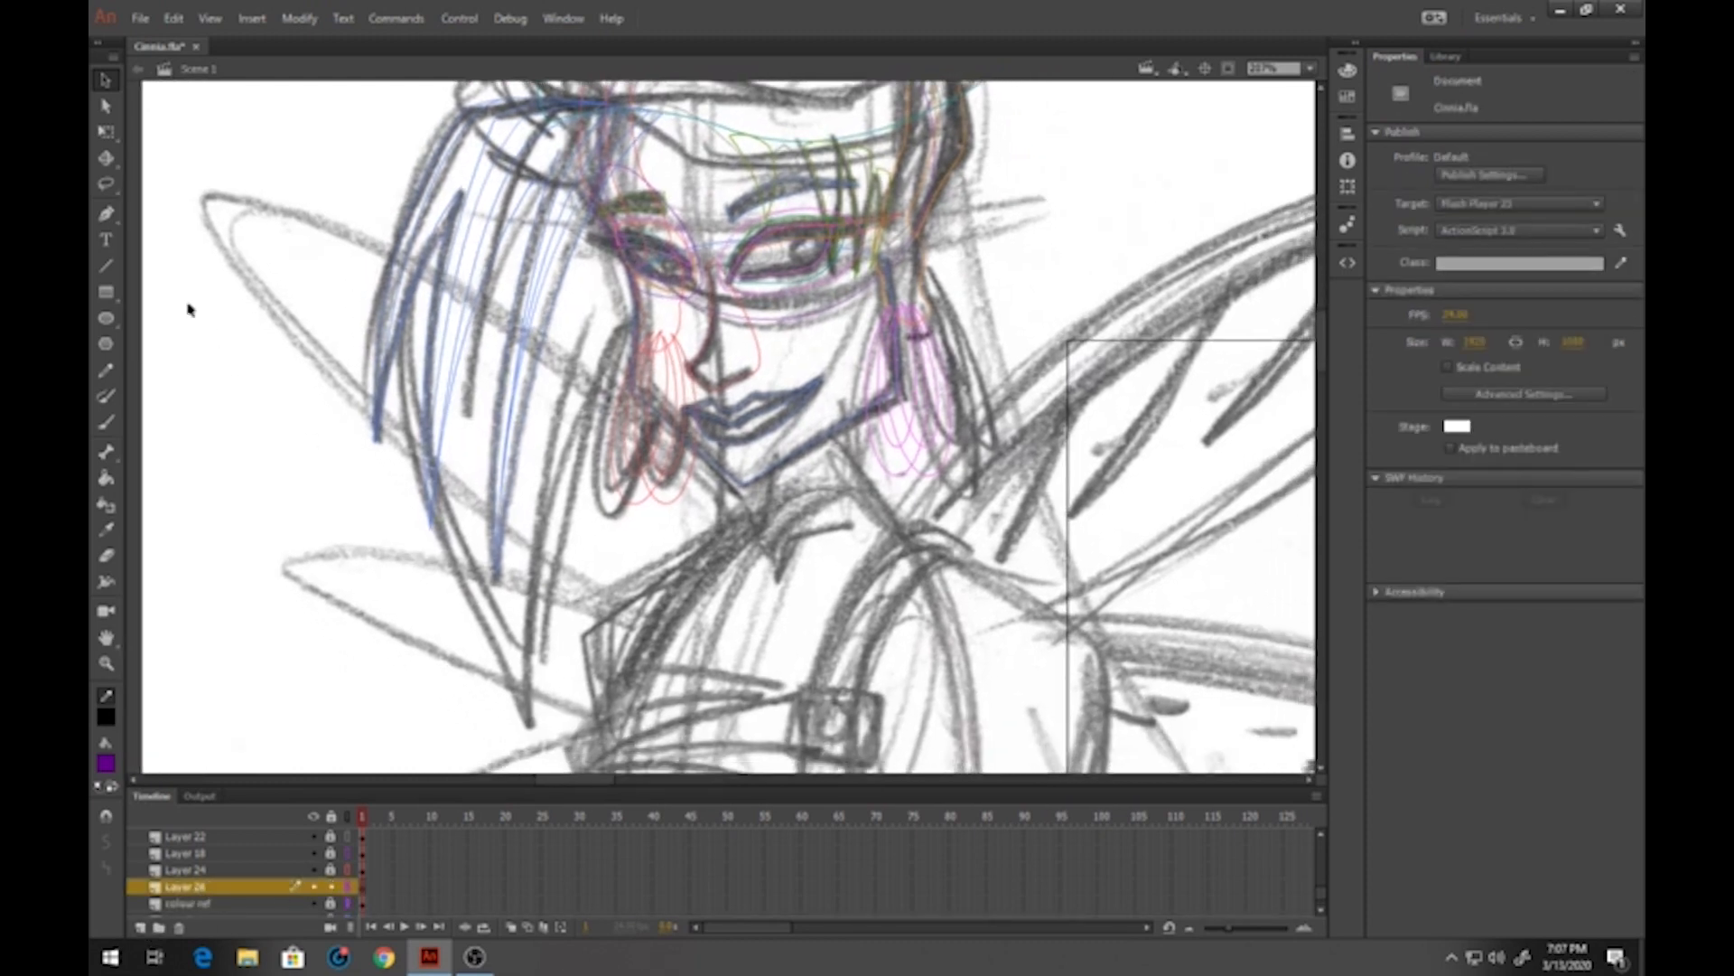
click(105, 266)
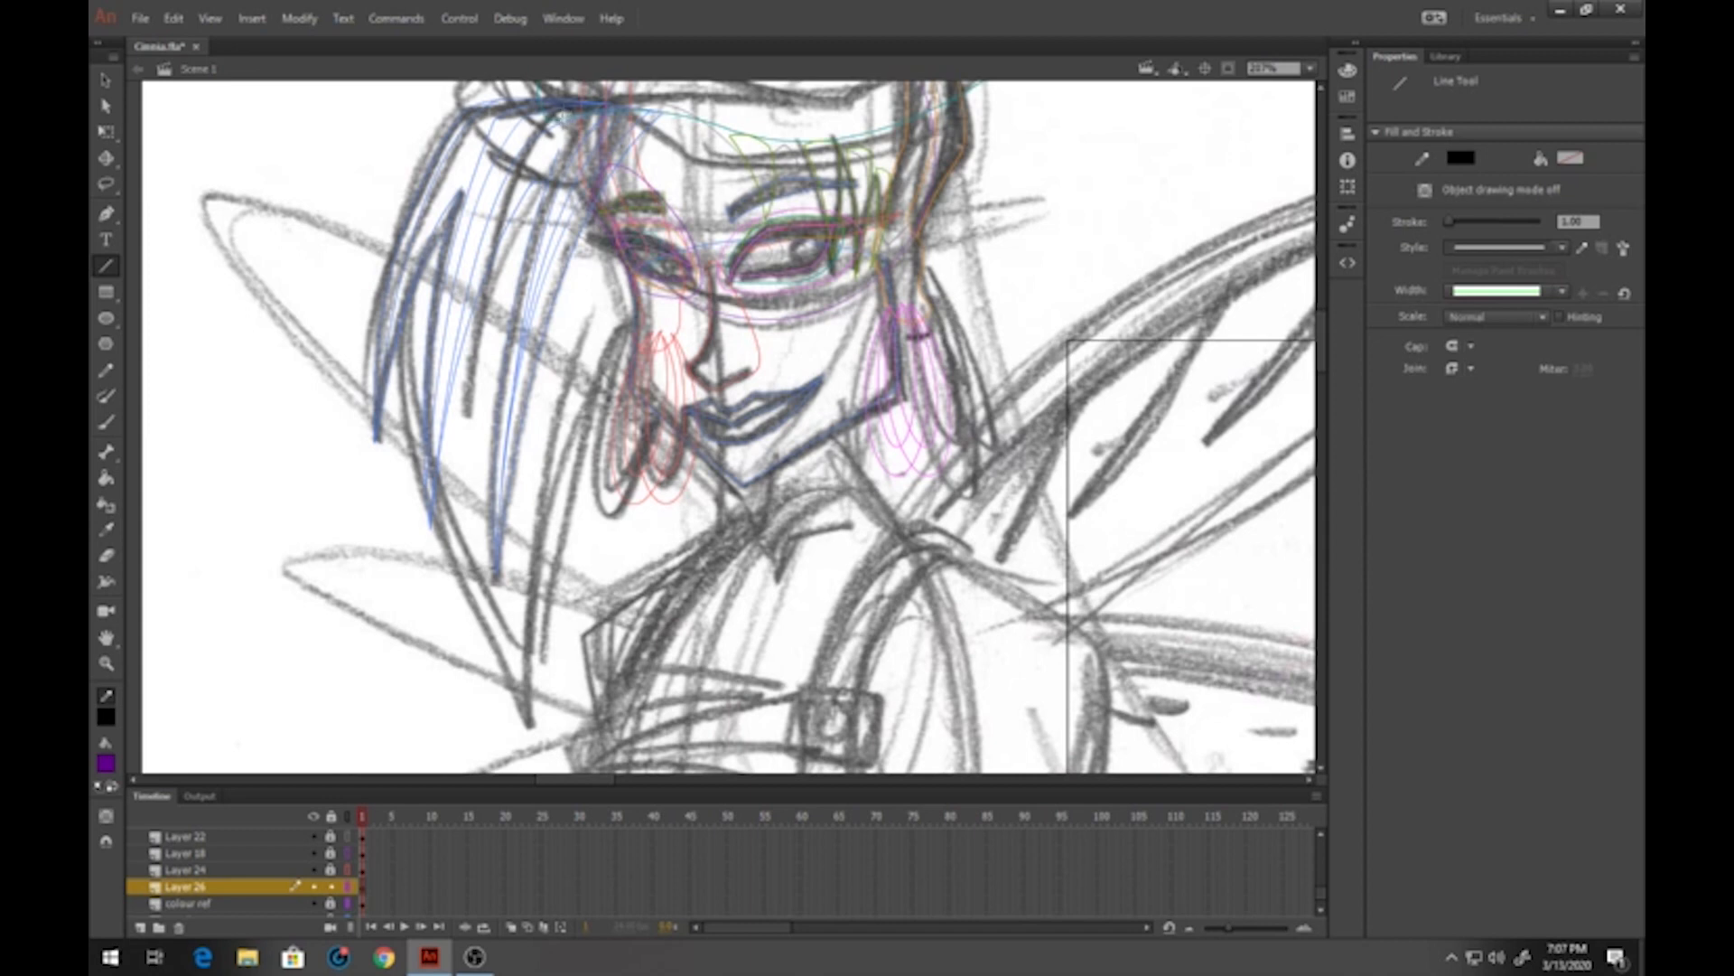
mouse_move(560, 110)
mouse_down()
mouse_move(438, 192)
mouse_move(406, 393)
mouse_move(436, 576)
mouse_move(474, 610)
mouse_move(534, 736)
mouse_move(592, 314)
mouse_up()
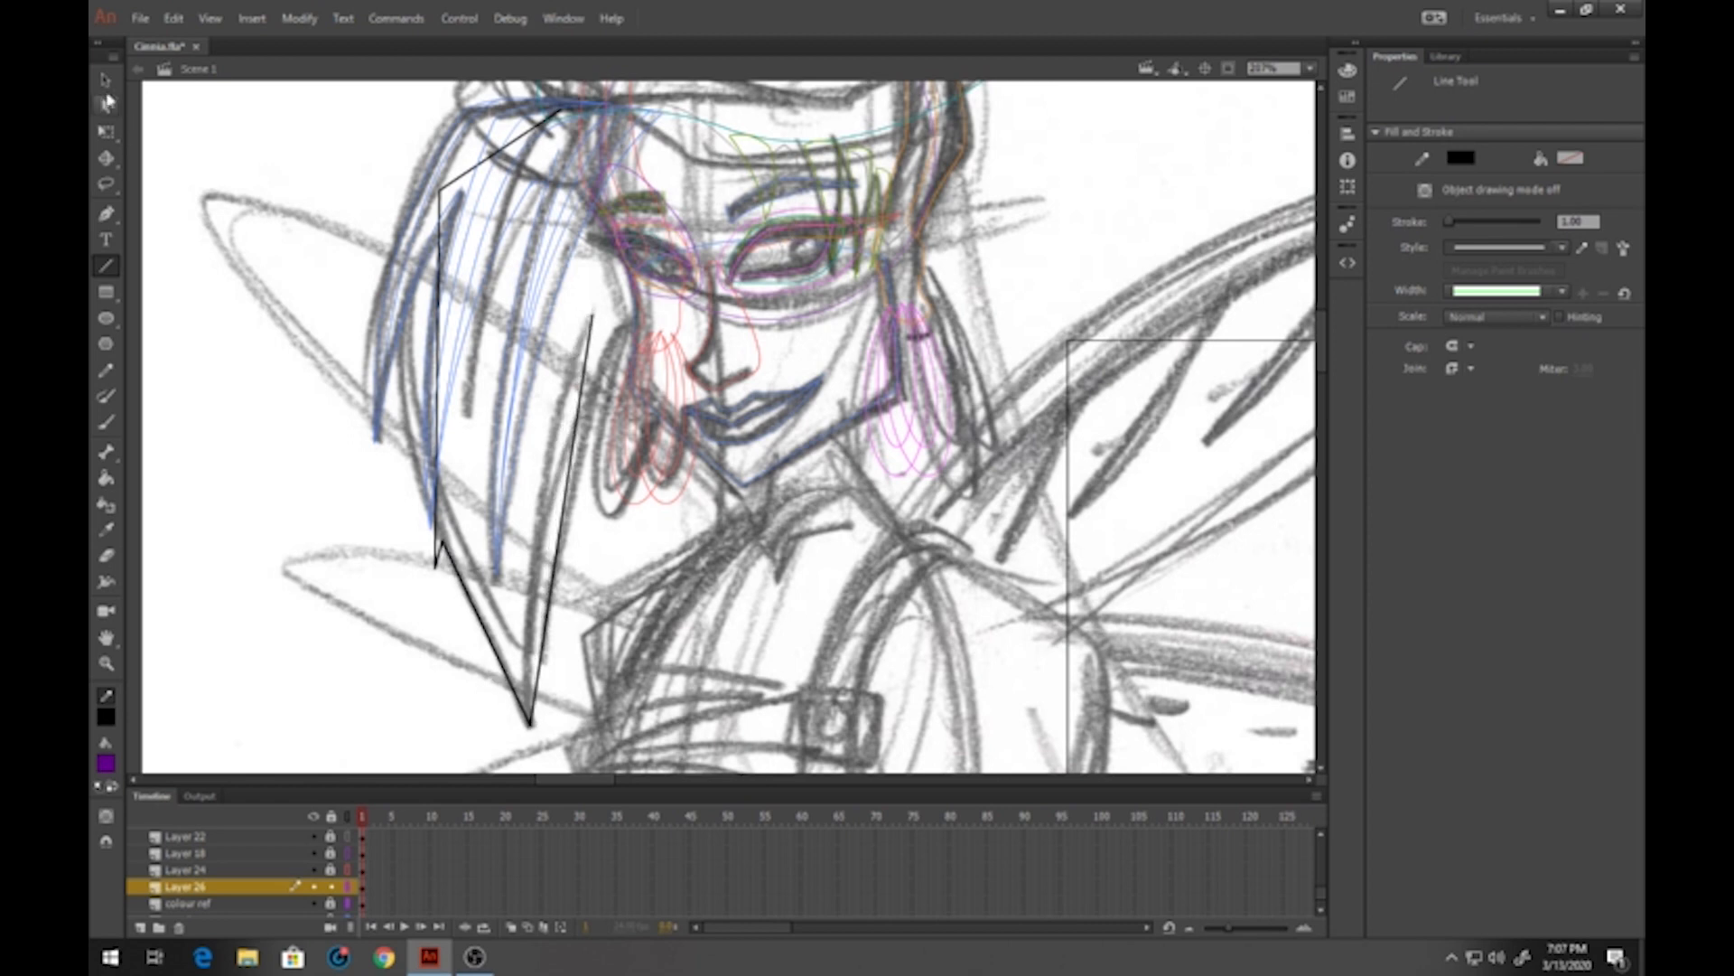
Bend the back hair outline into curves along the sketch and adjust the small pointed tip on its outer edge
click(105, 82)
drag(440, 355, 401, 316)
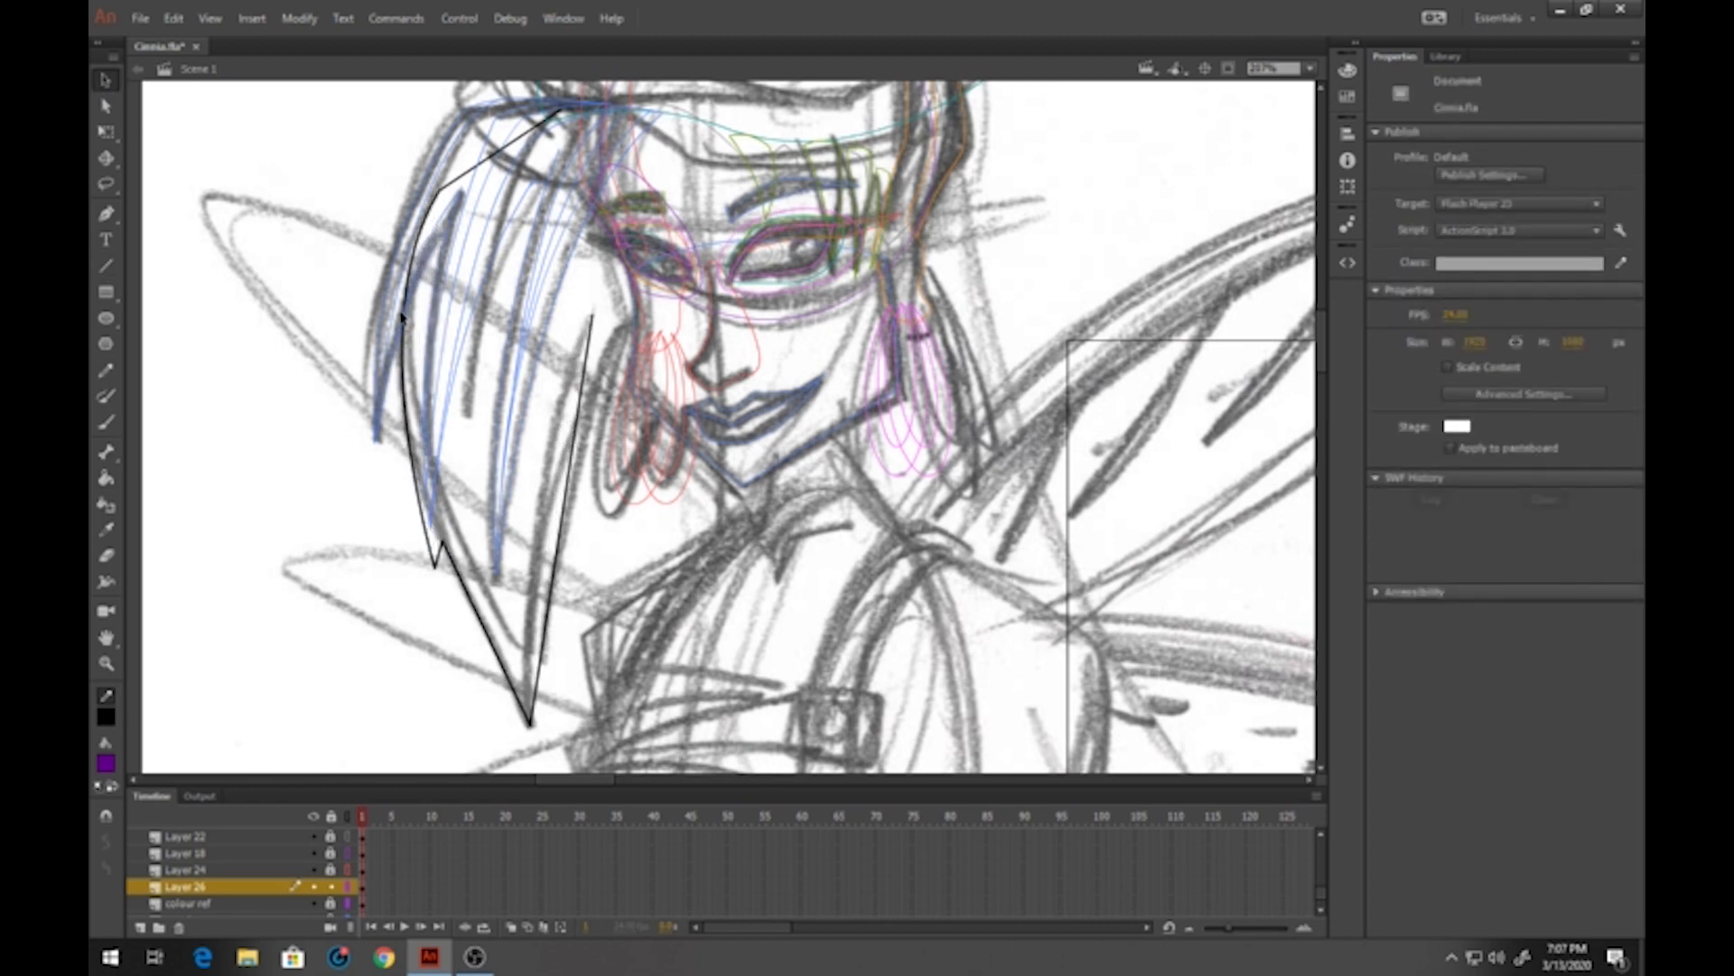
drag(458, 587, 542, 528)
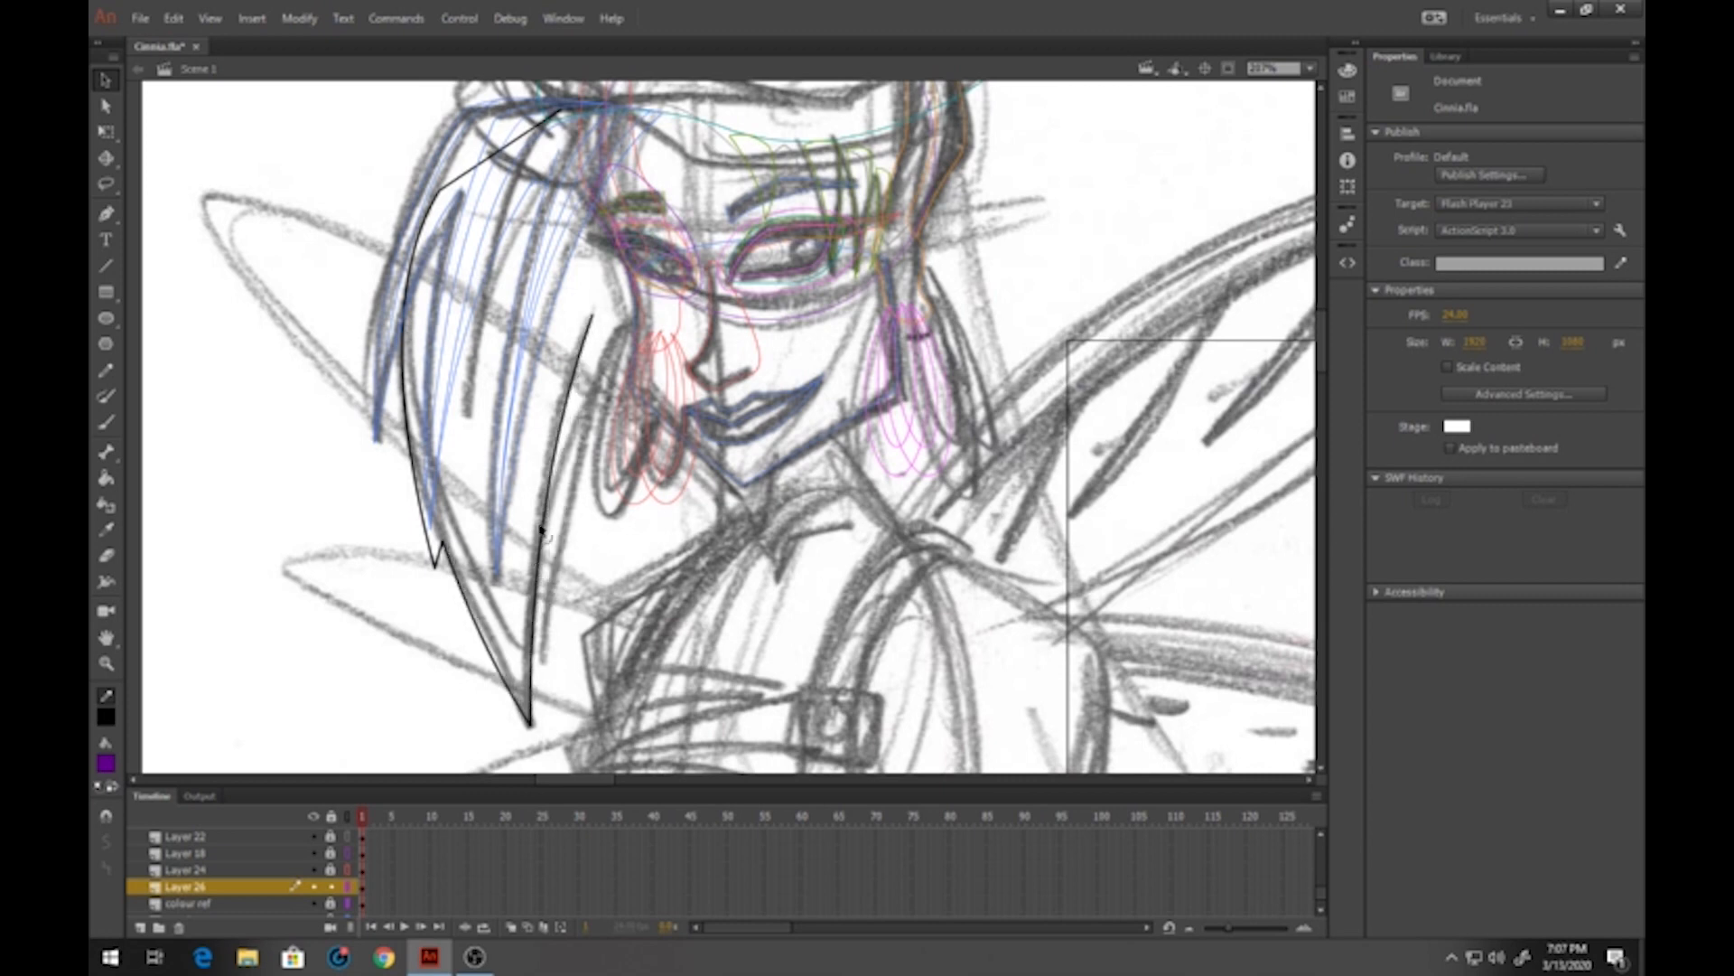
drag(501, 331, 507, 462)
drag(511, 206, 515, 278)
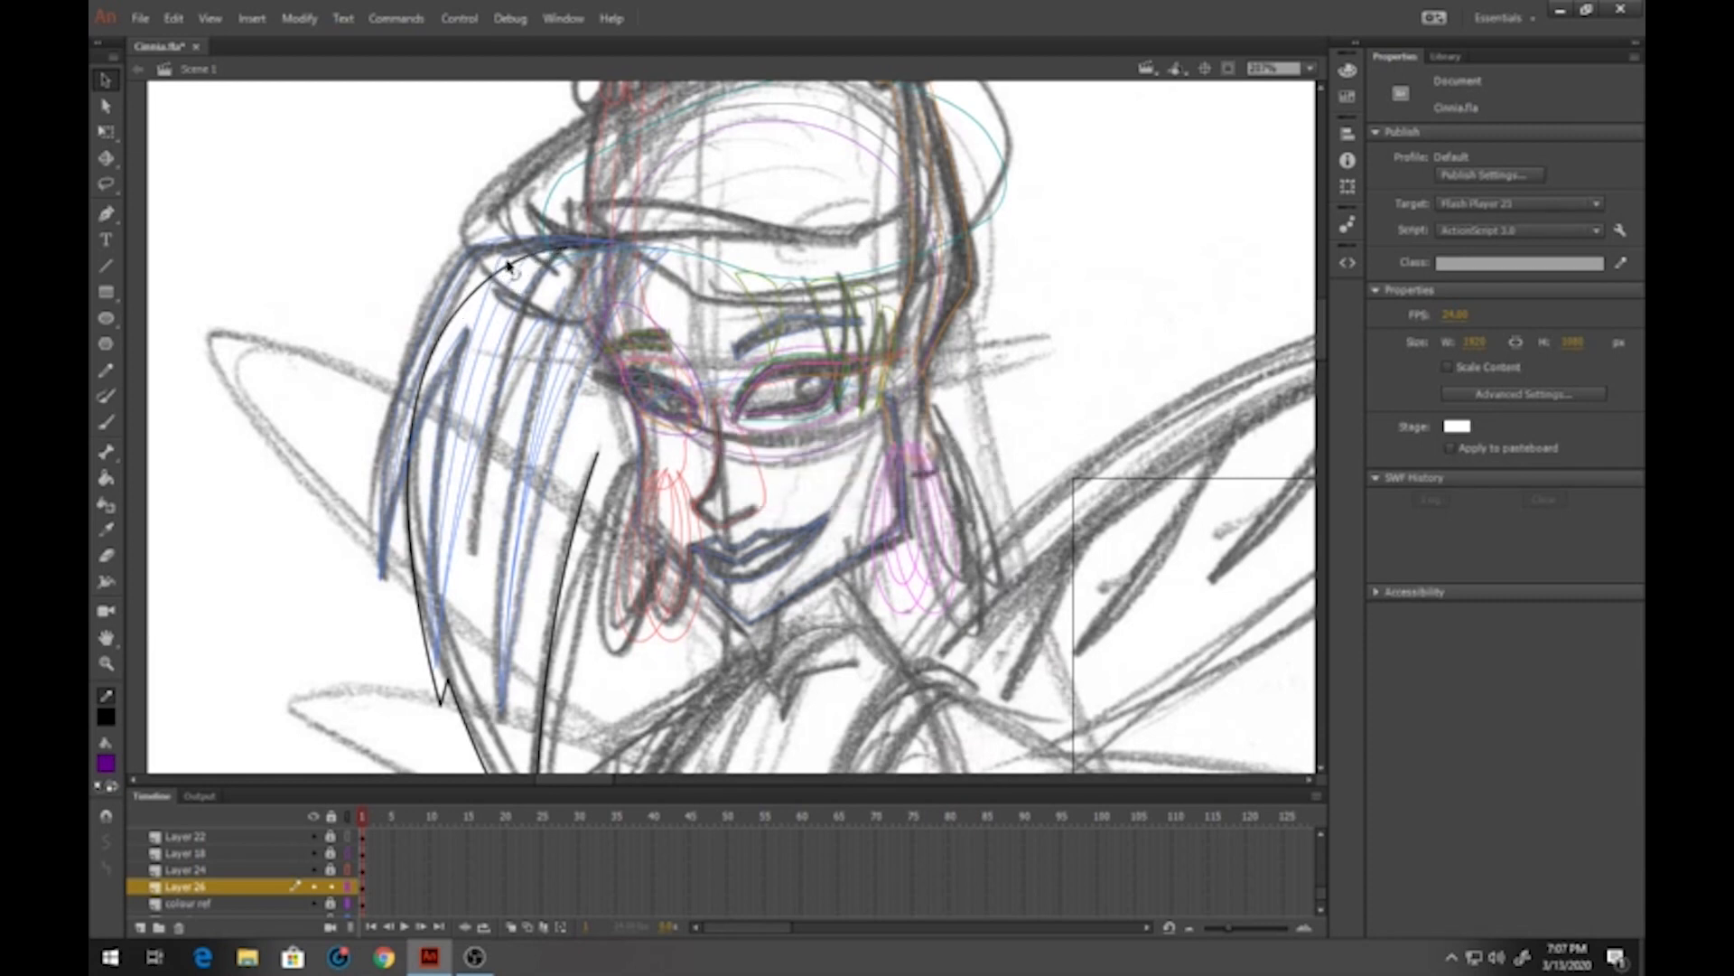
drag(502, 463, 486, 347)
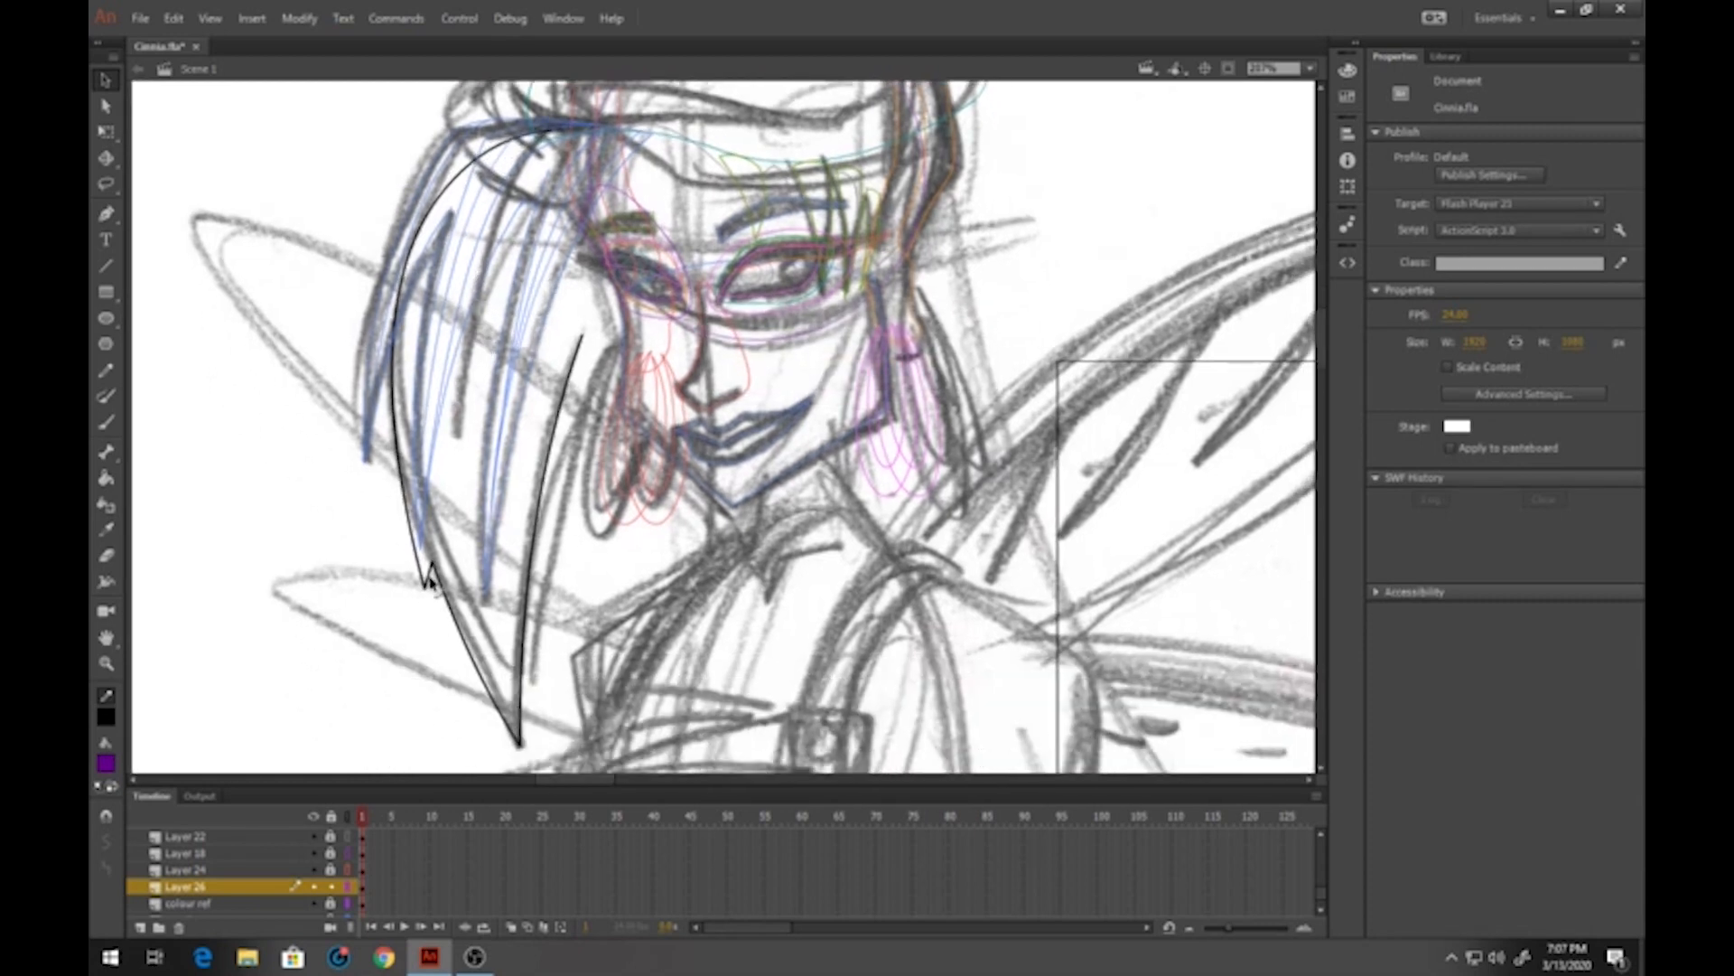
drag(426, 589, 429, 599)
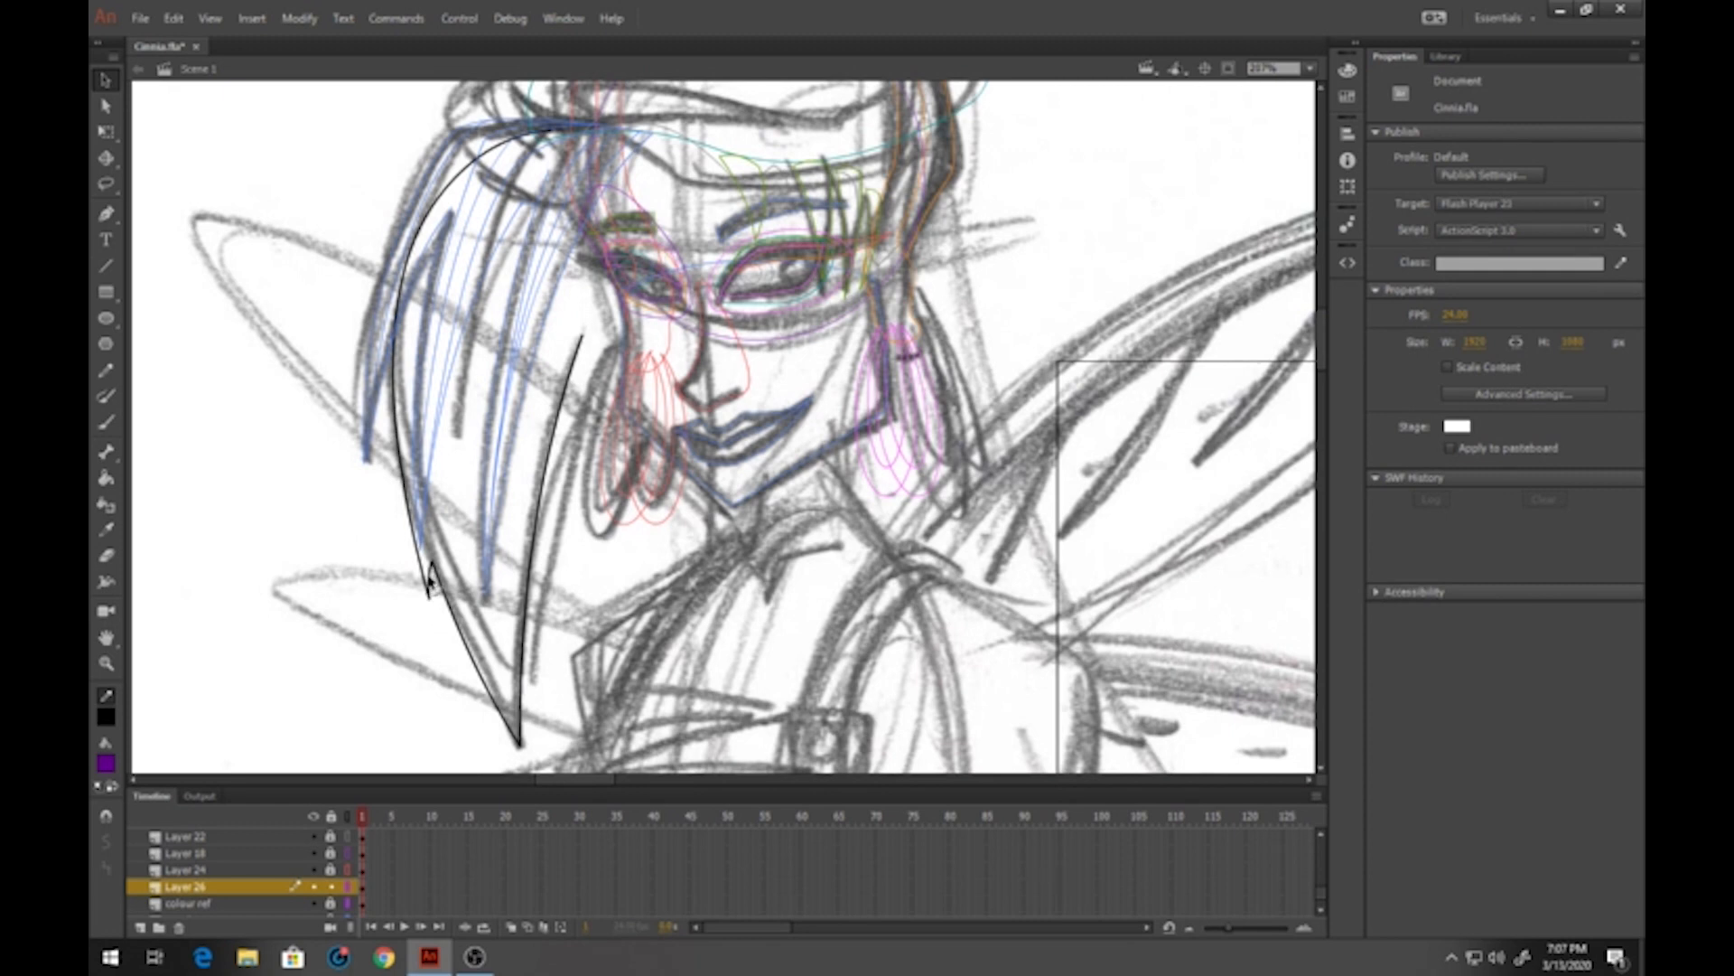
Draw another pointed strand on the back hair's inner side, running up to the face, and curve its long edge
key(n)
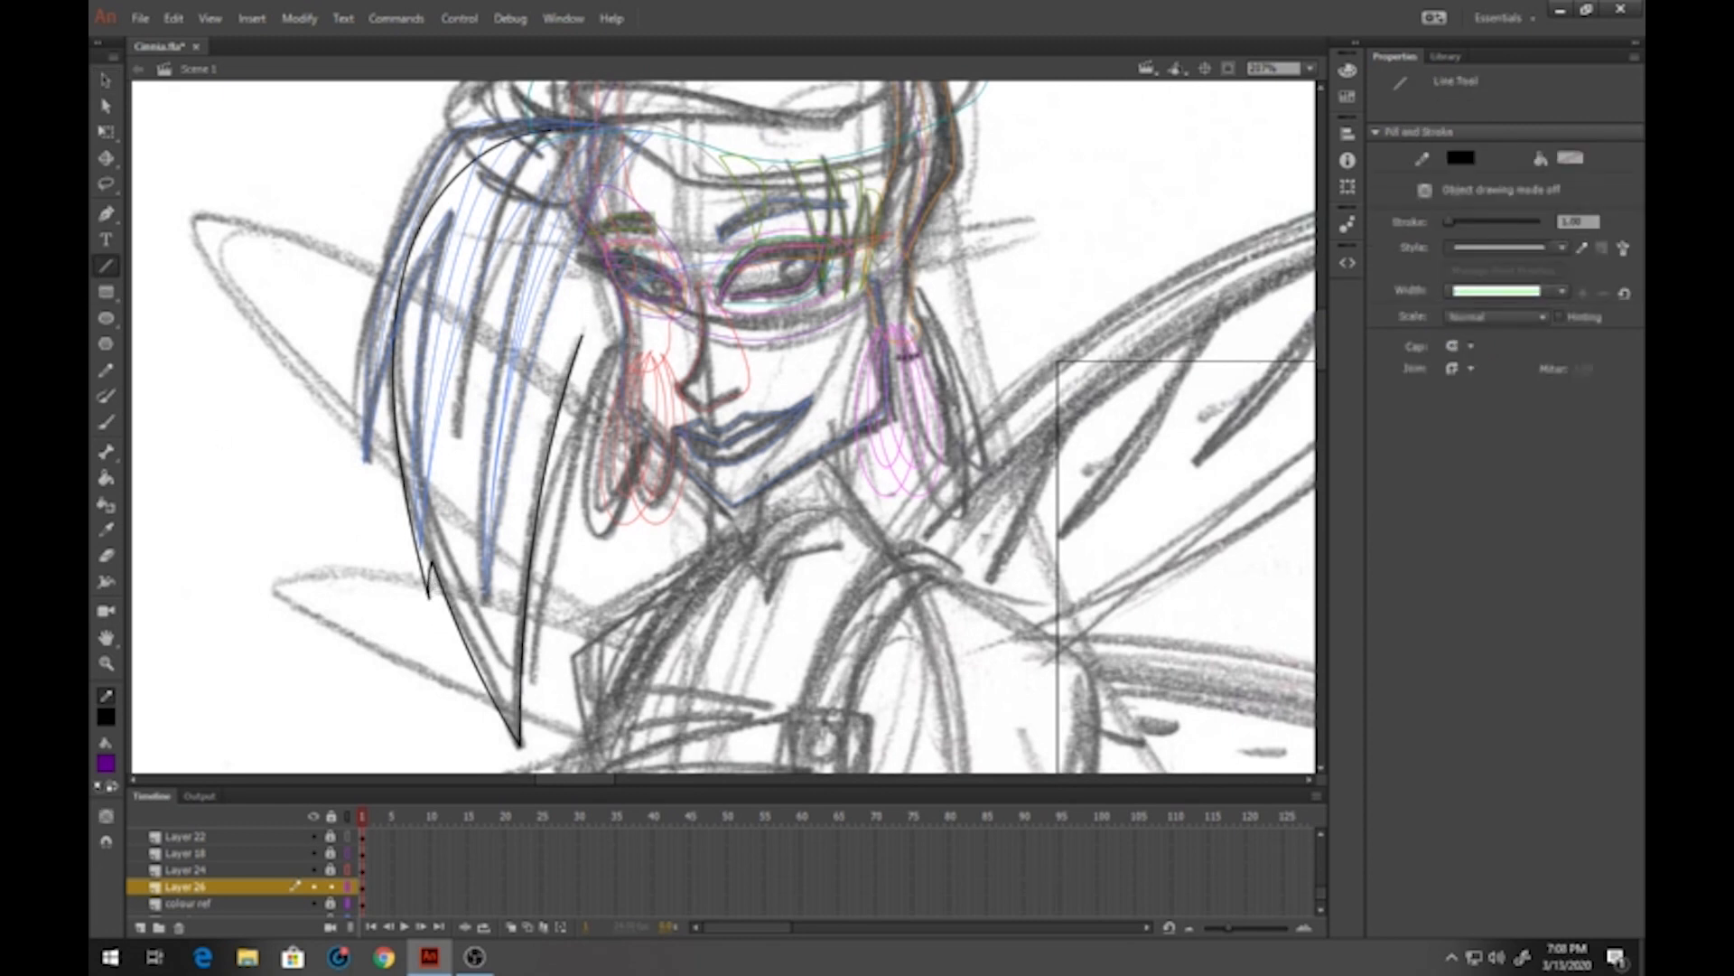
drag(649, 316, 550, 522)
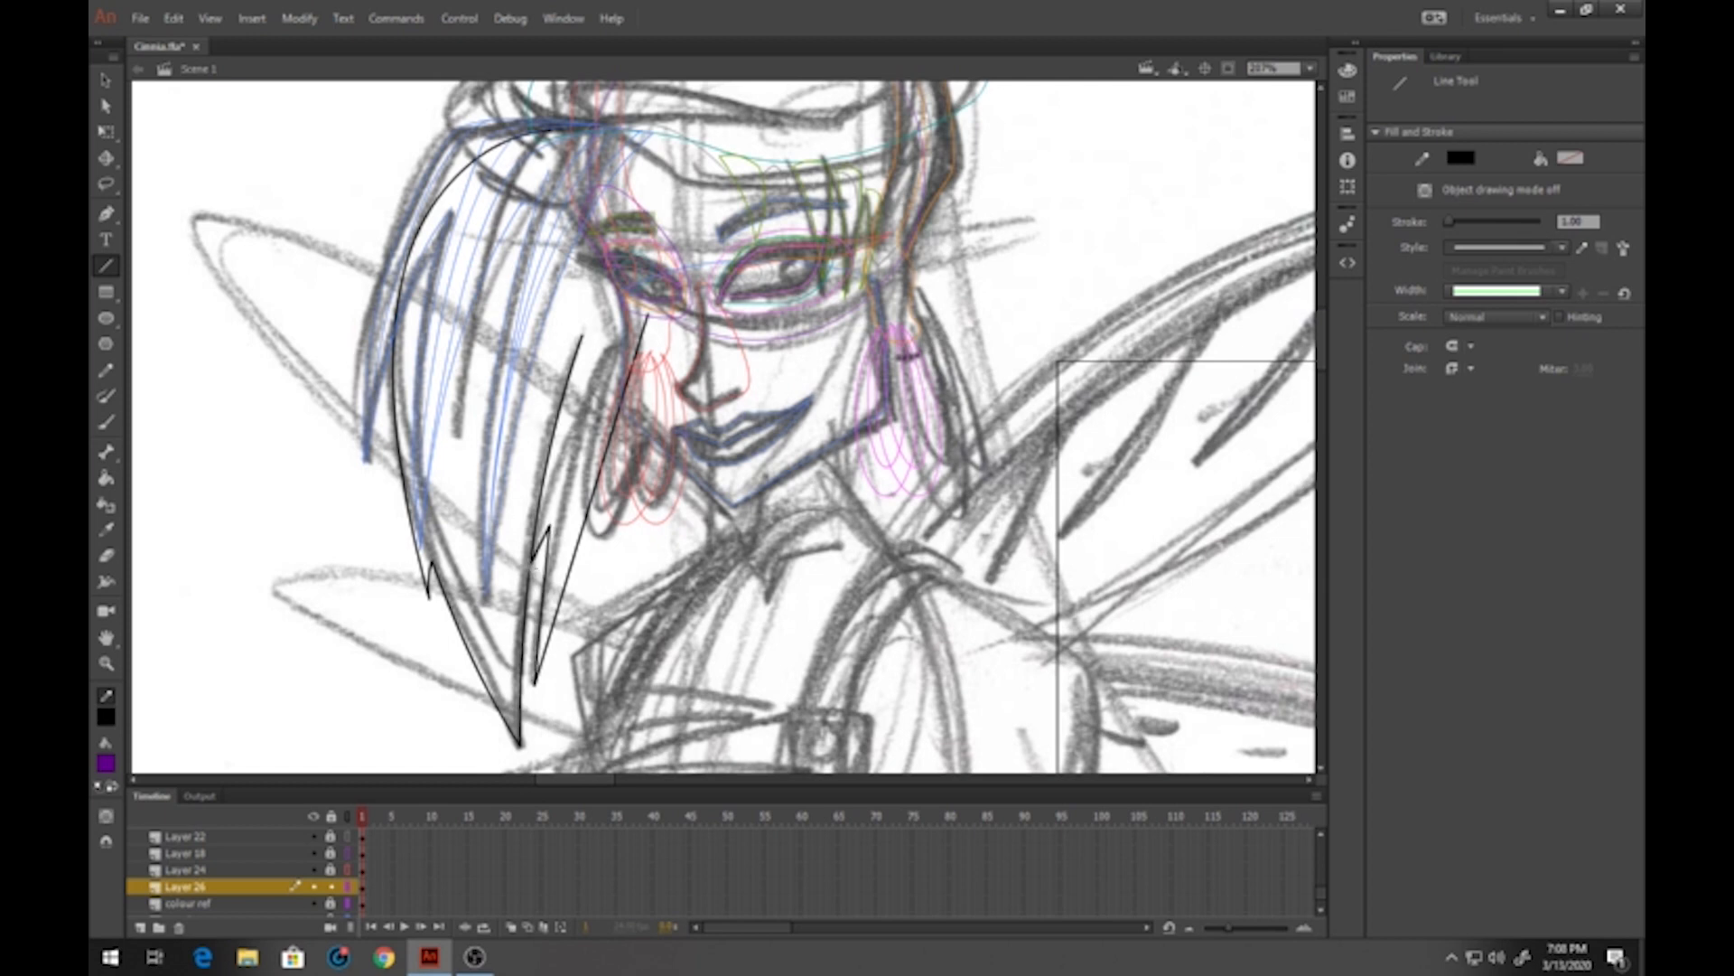
click(106, 79)
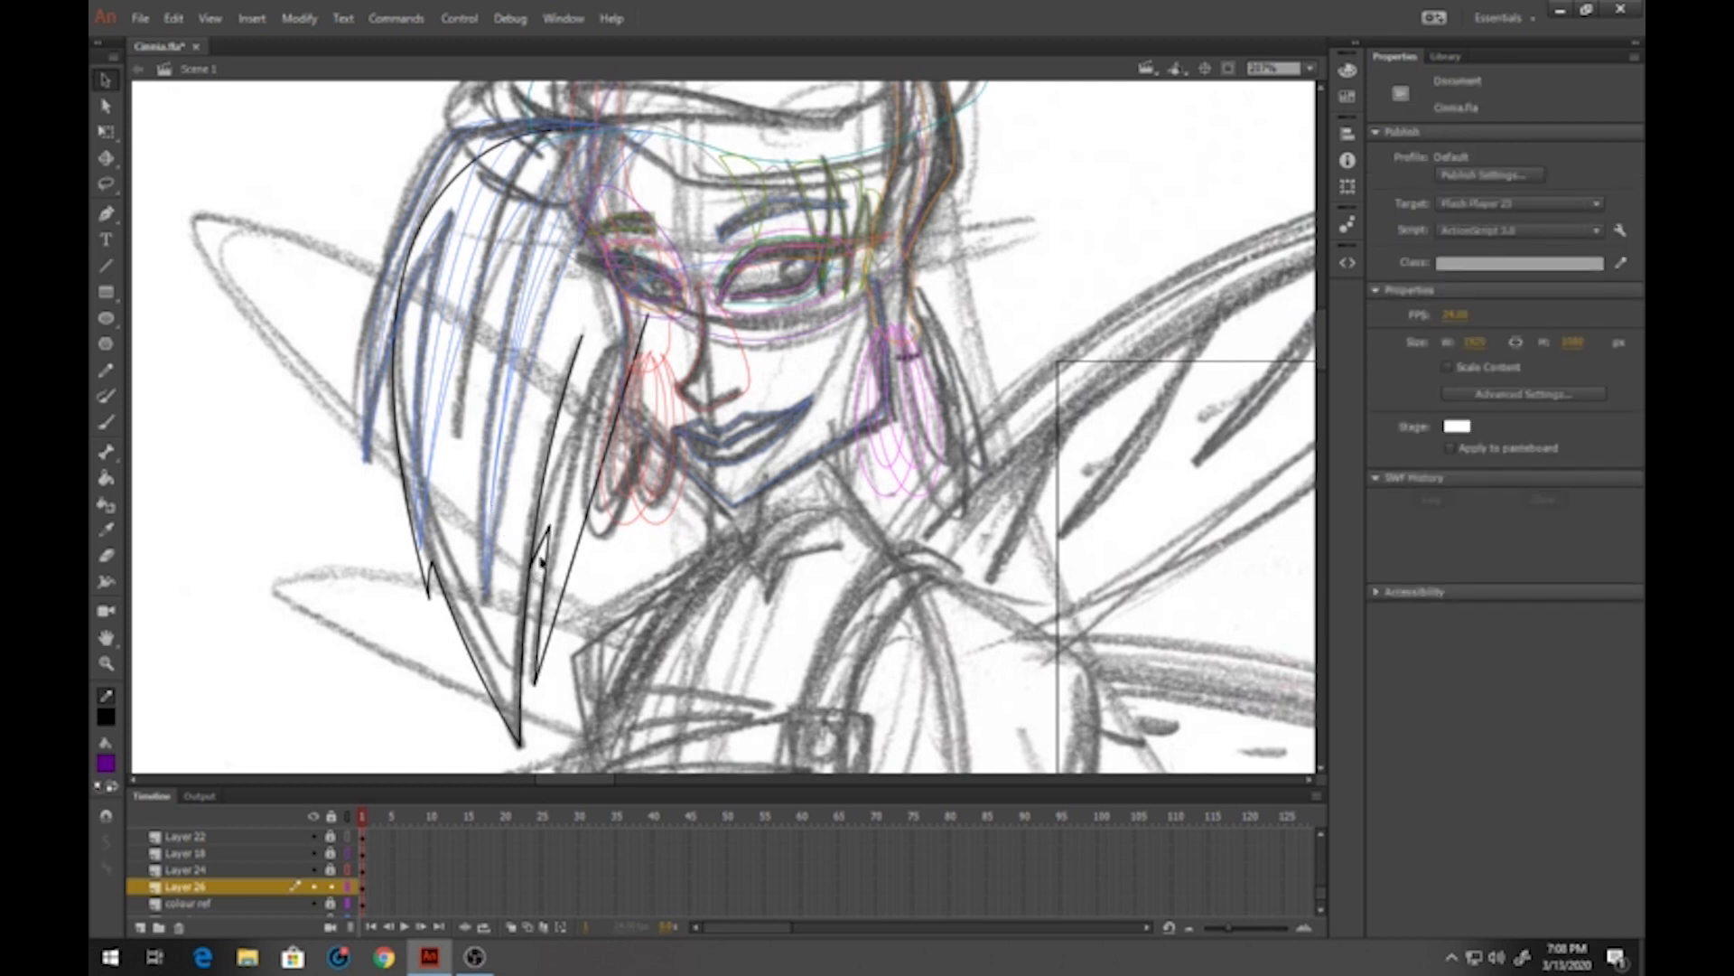
drag(587, 533, 572, 508)
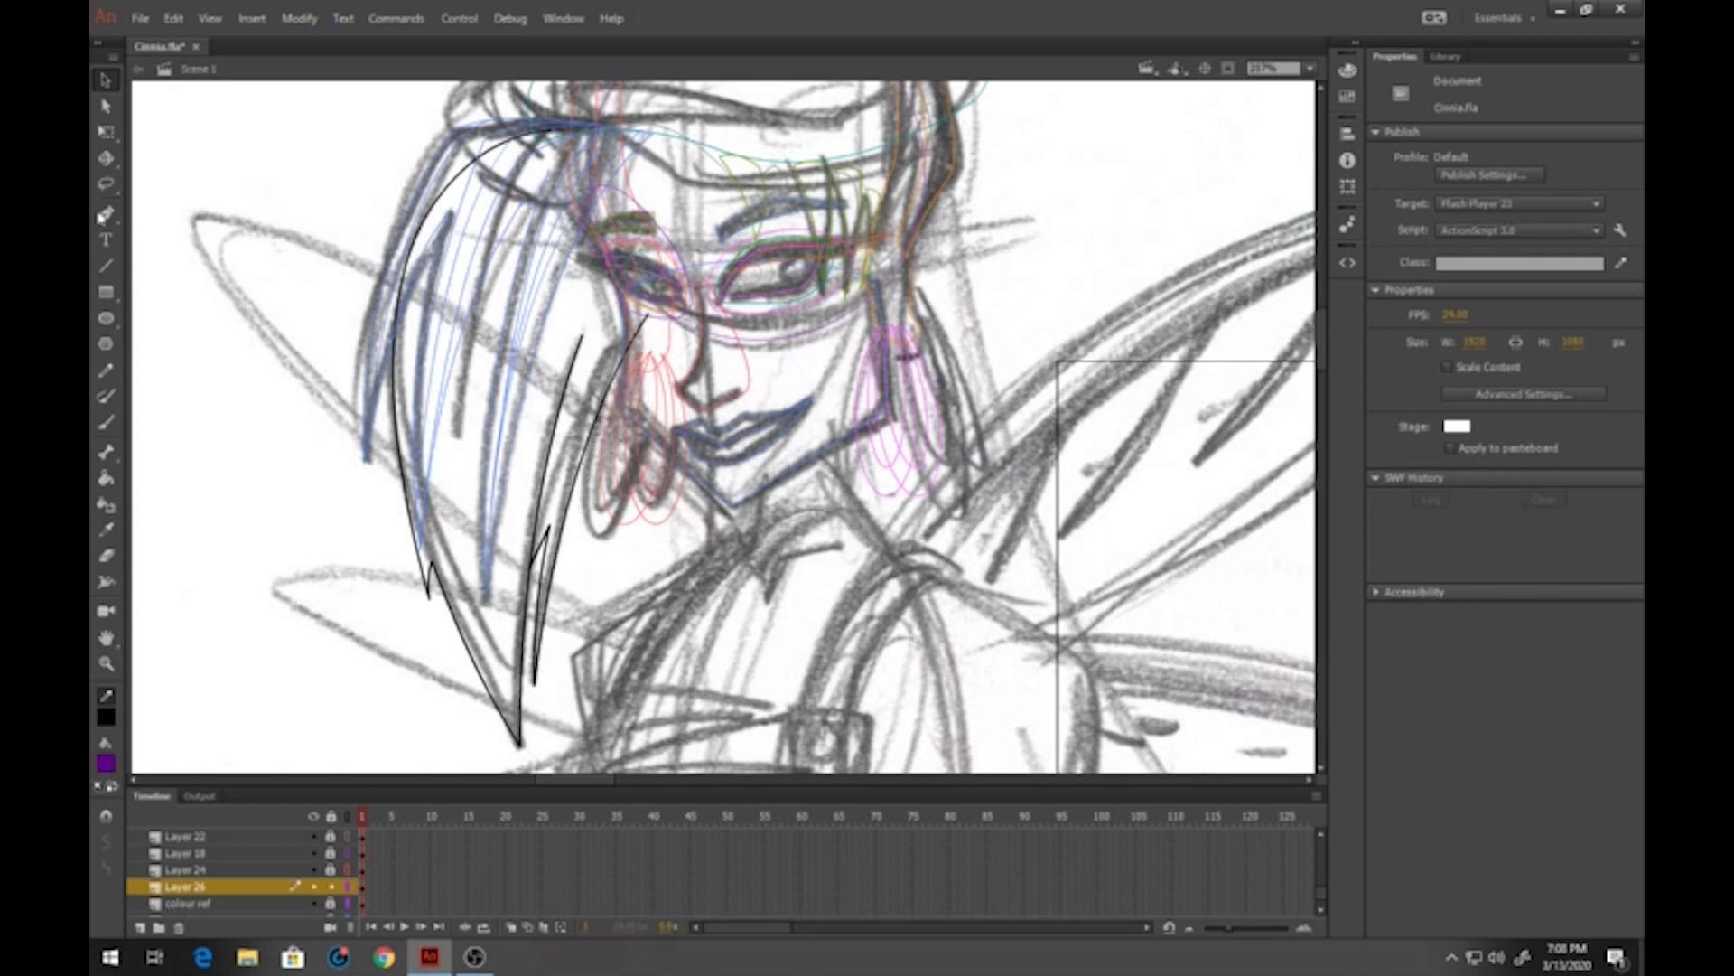
Close the back hair outline with lines from the inner strand up to the crown and bend them into a rounded top
click(106, 266)
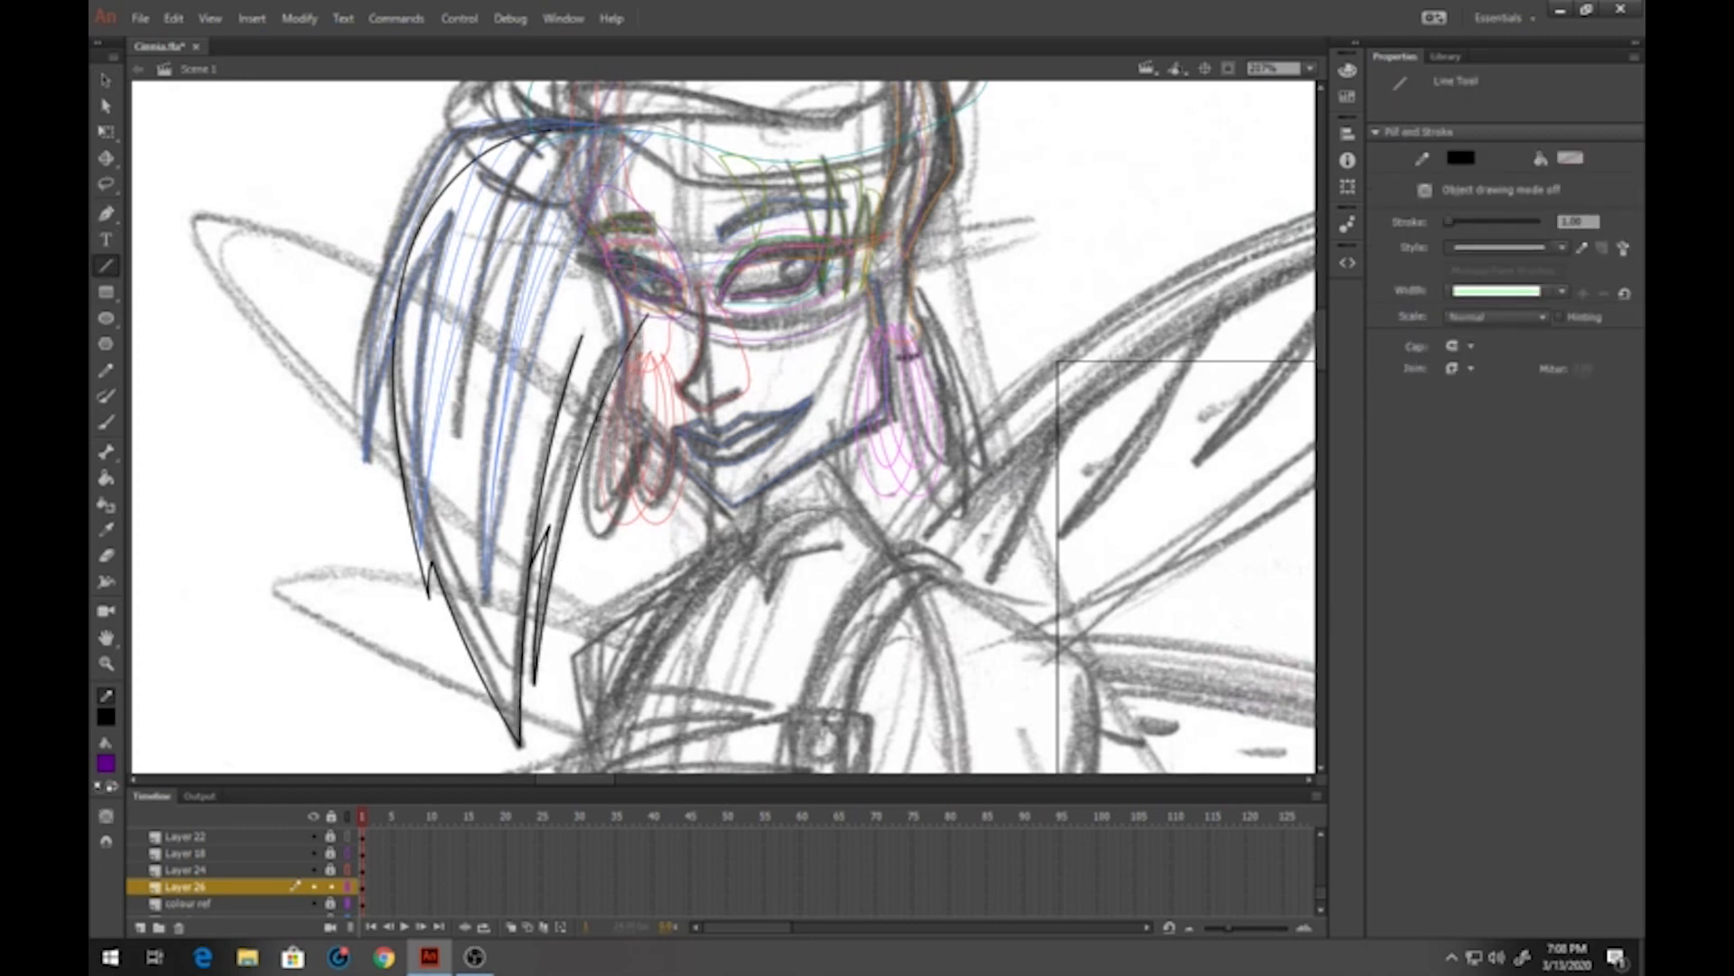
drag(647, 316, 552, 131)
key(v)
drag(657, 306, 666, 303)
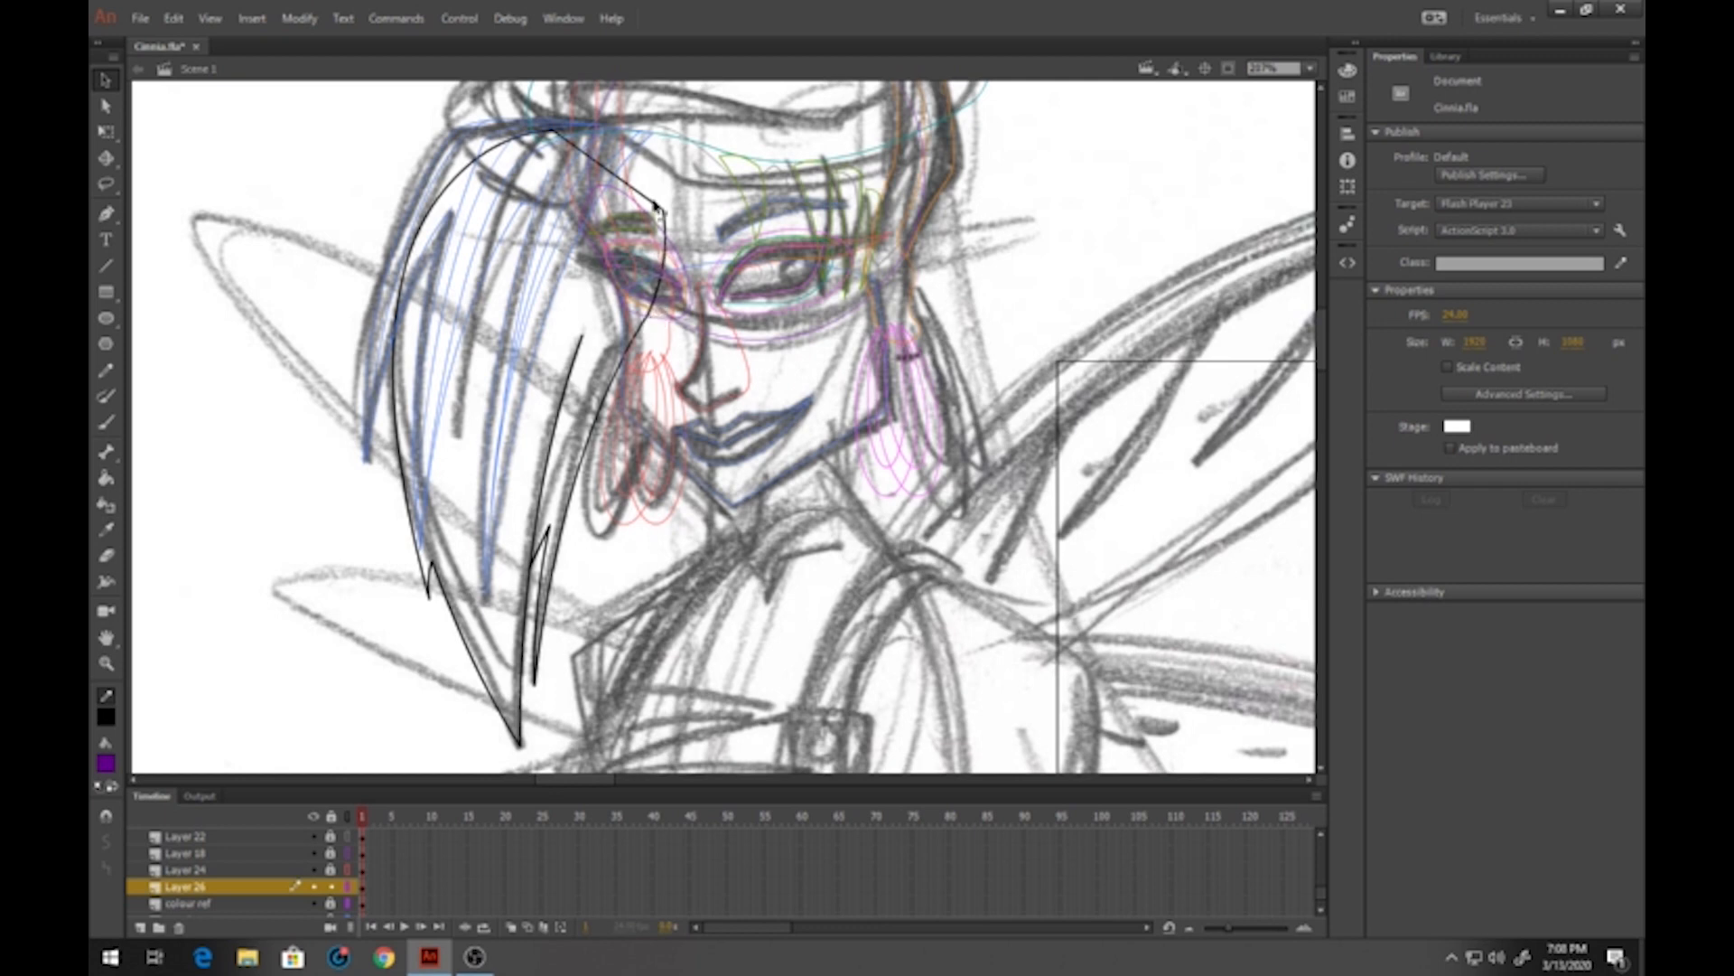
drag(657, 205, 684, 165)
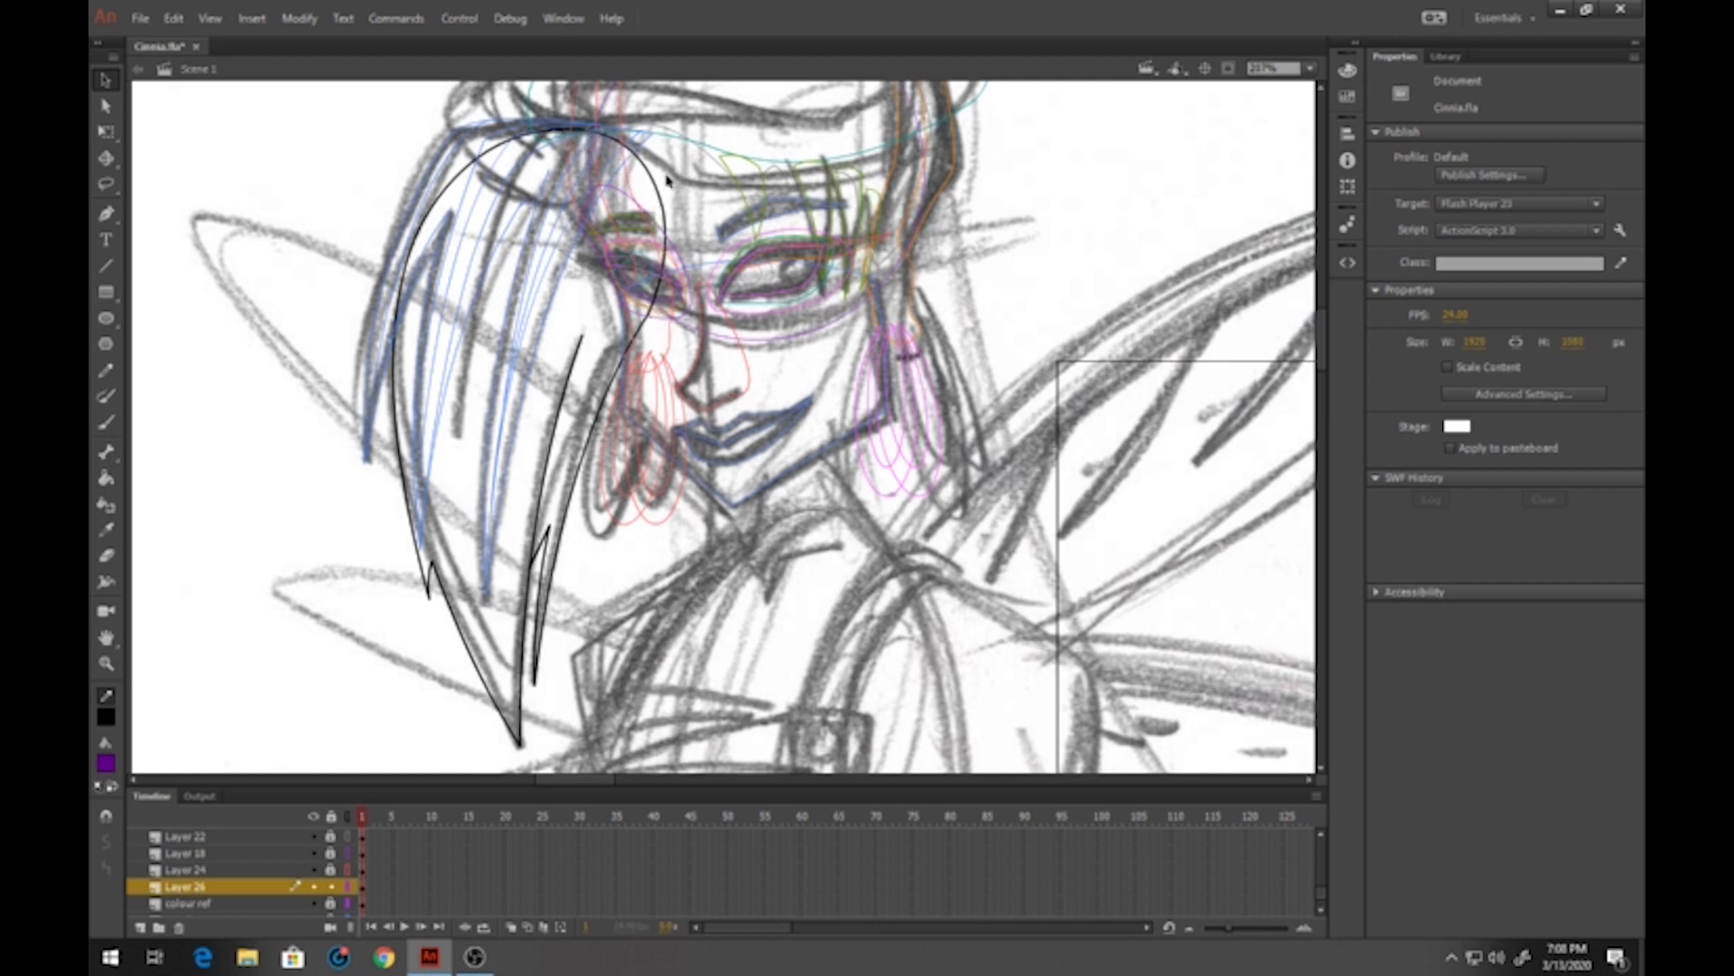
Draw strand lines from the crown to the outer and main hair tips and bend them to follow the outer contour
key(n)
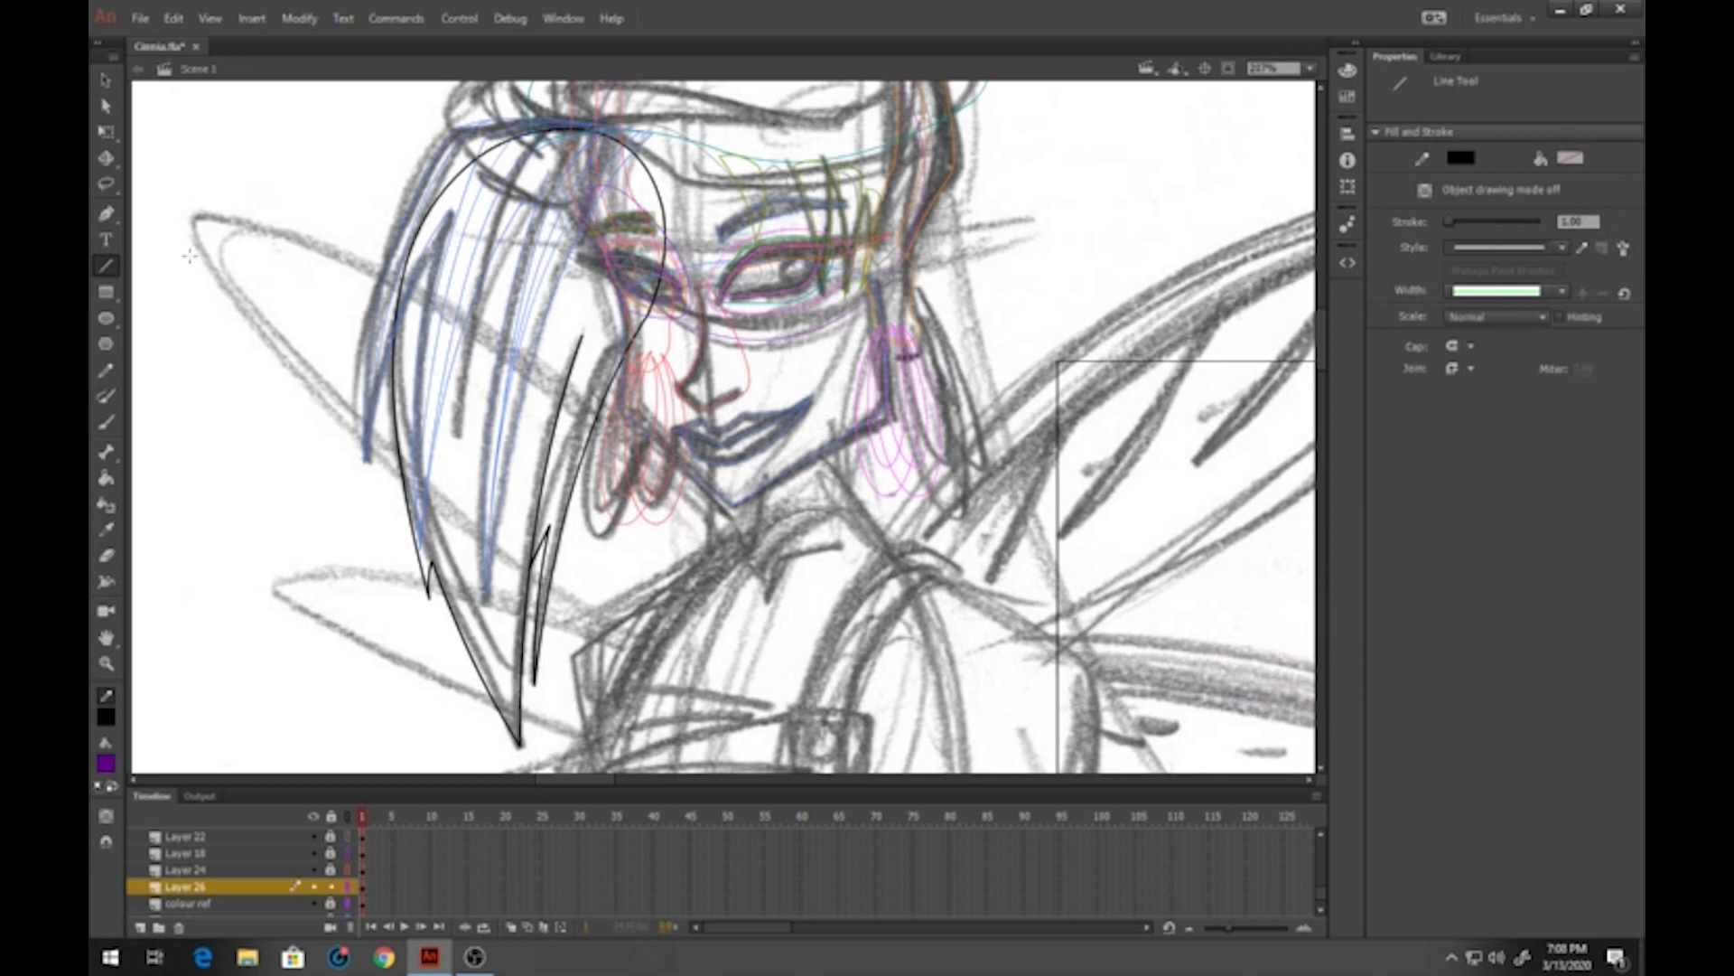
drag(532, 131, 429, 591)
drag(564, 129, 429, 567)
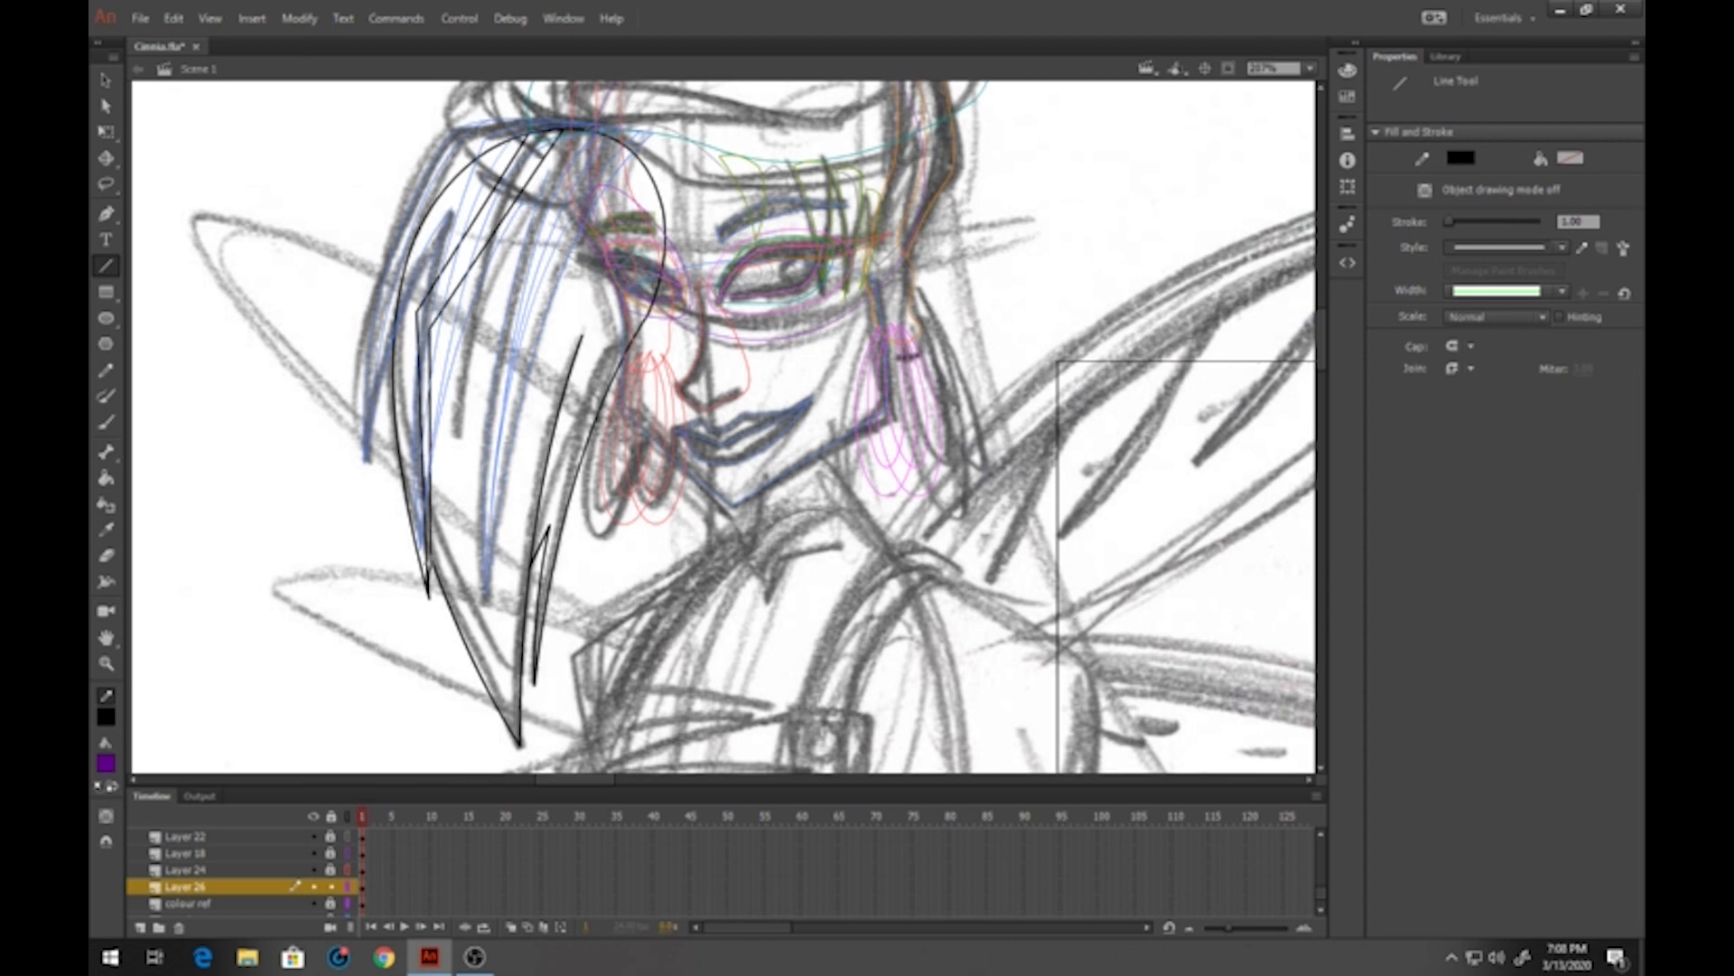
mouse_move(613, 136)
mouse_down()
mouse_move(442, 379)
mouse_move(445, 362)
mouse_up()
drag(445, 362, 519, 743)
click(105, 82)
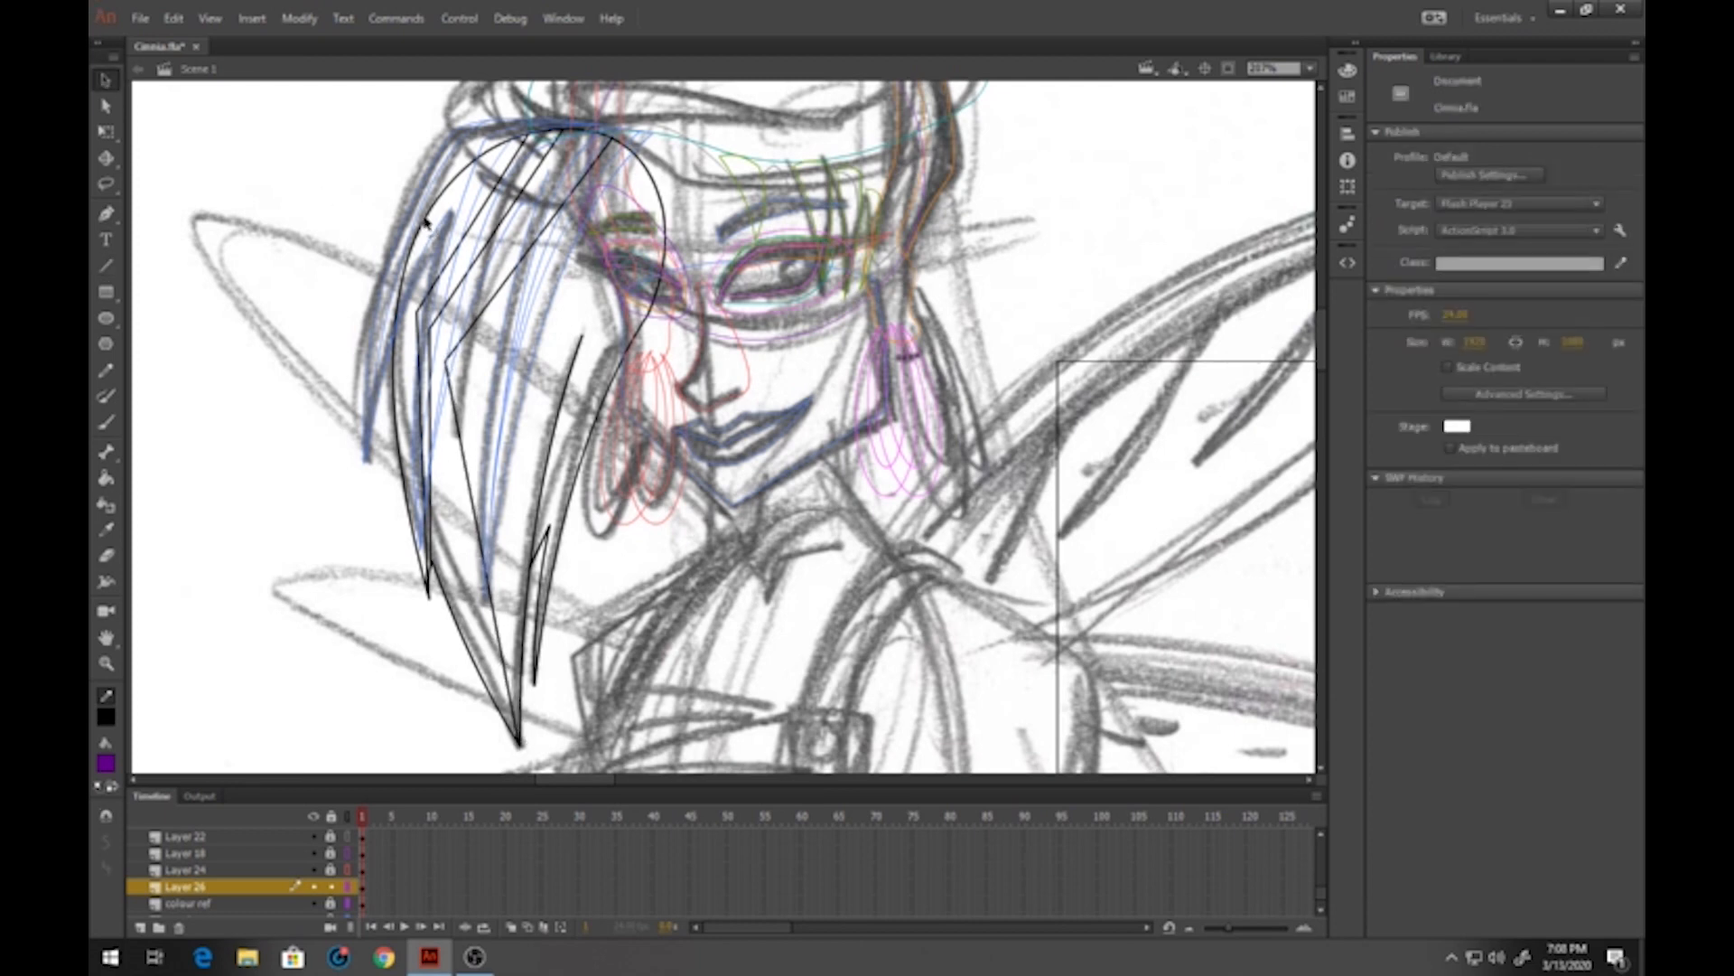
drag(458, 246, 439, 229)
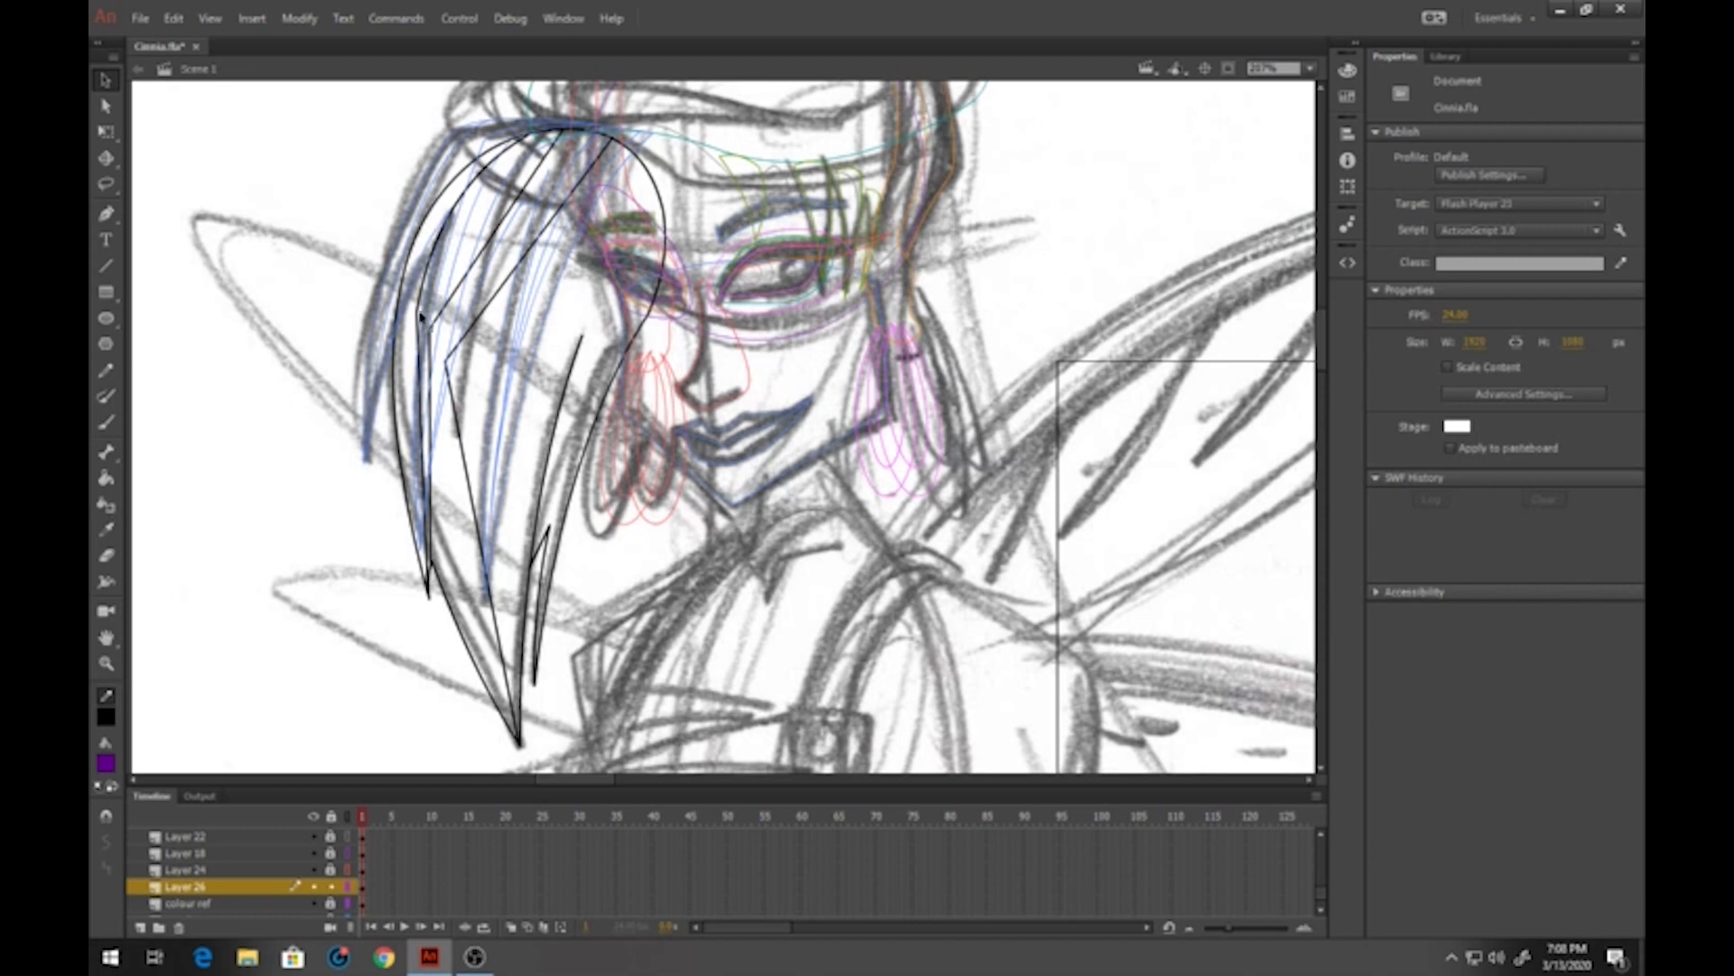
mouse_move(417, 332)
mouse_down()
mouse_move(398, 317)
mouse_move(450, 276)
mouse_move(438, 258)
mouse_up()
mouse_move(439, 348)
mouse_down()
mouse_move(415, 339)
mouse_move(468, 287)
mouse_move(459, 362)
mouse_move(425, 384)
mouse_move(395, 354)
mouse_move(393, 374)
mouse_up()
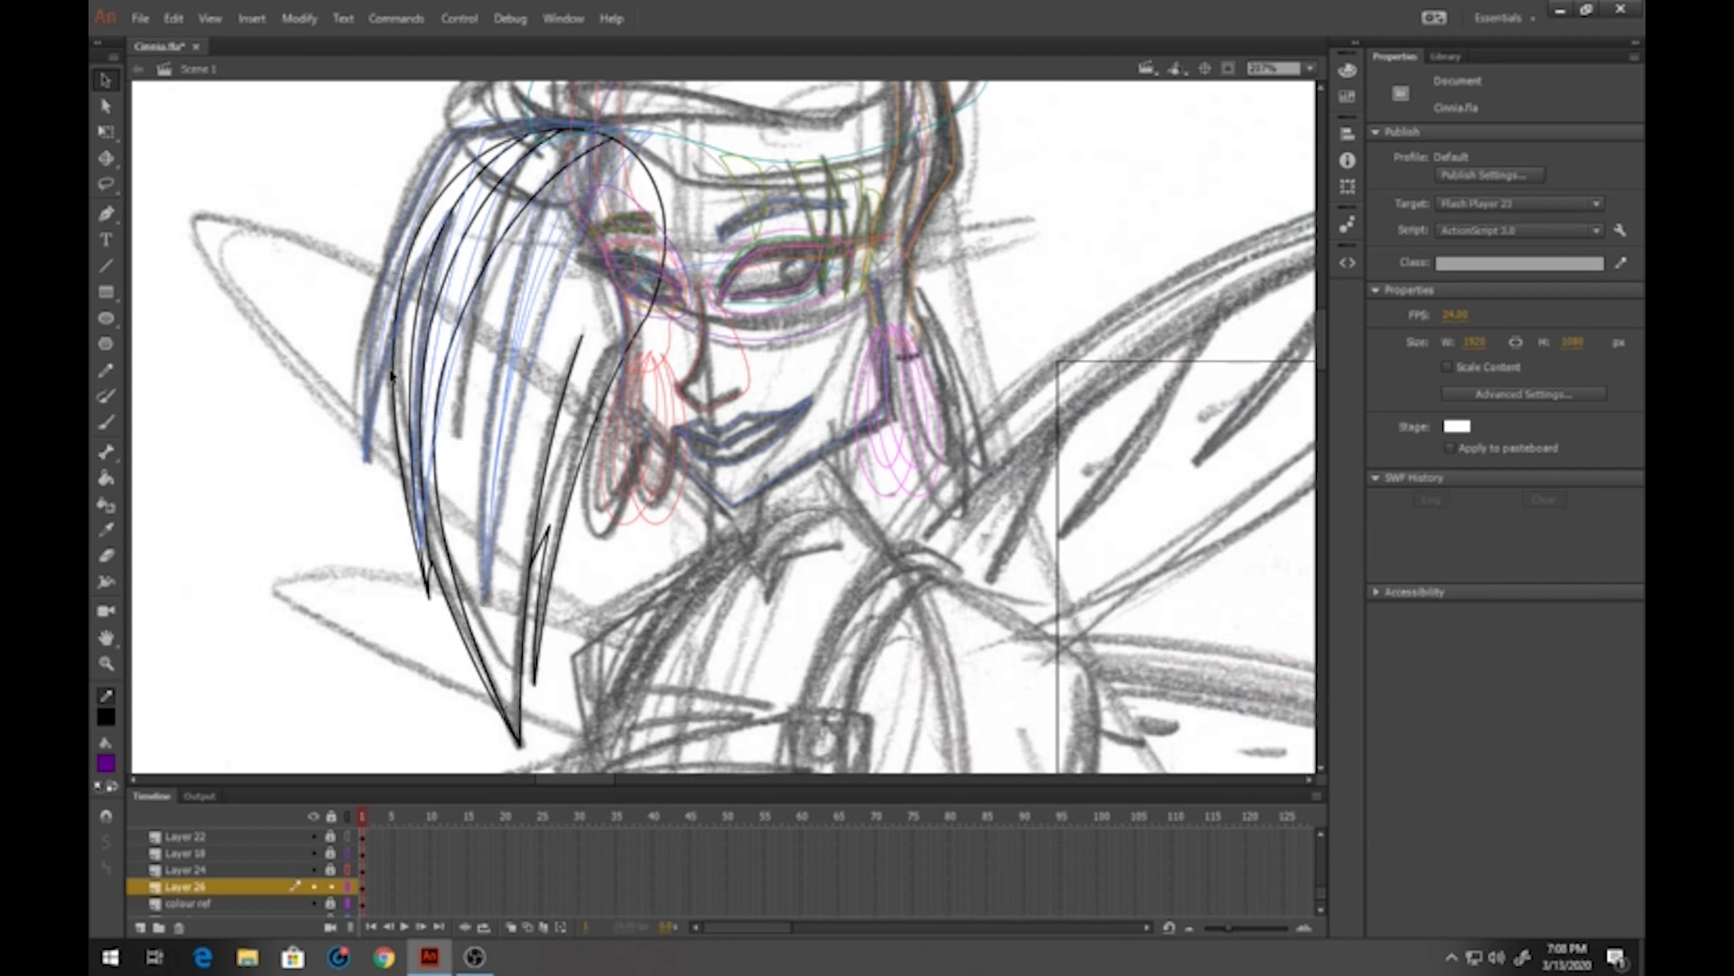
Add another strand line from the upper inner edge of the hair to its main tip and curve it outward
click(106, 266)
mouse_move(636, 156)
mouse_down()
mouse_move(493, 580)
mouse_move(473, 504)
mouse_up()
click(106, 79)
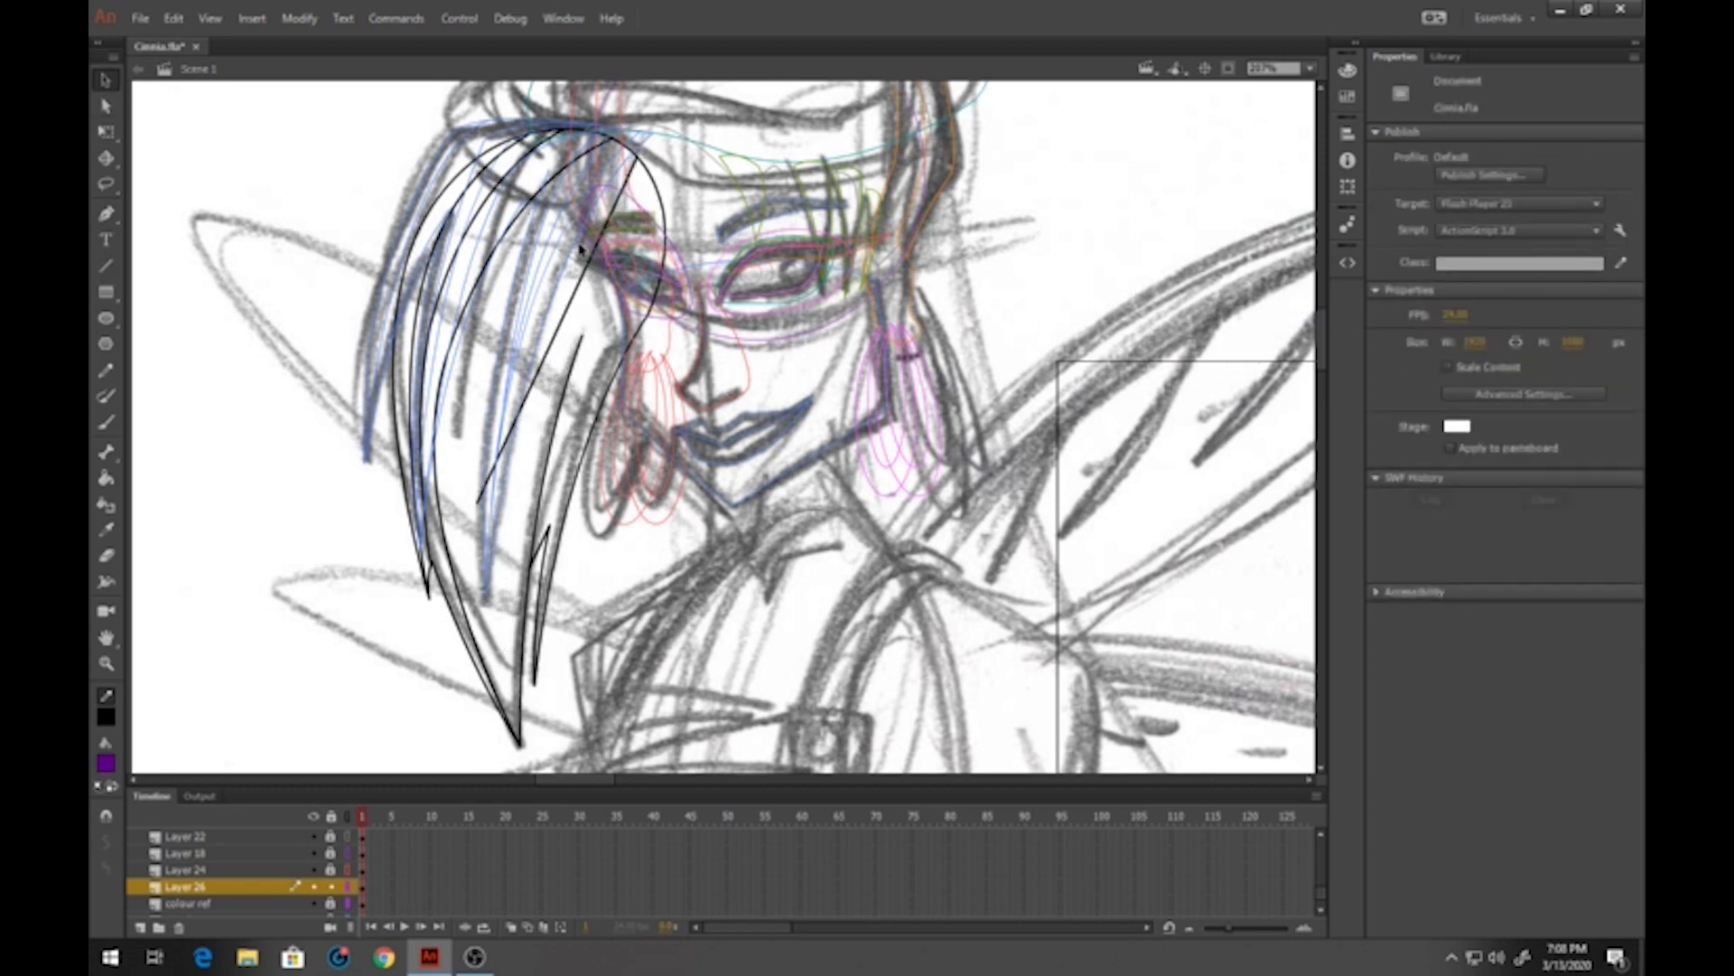
drag(593, 260, 535, 230)
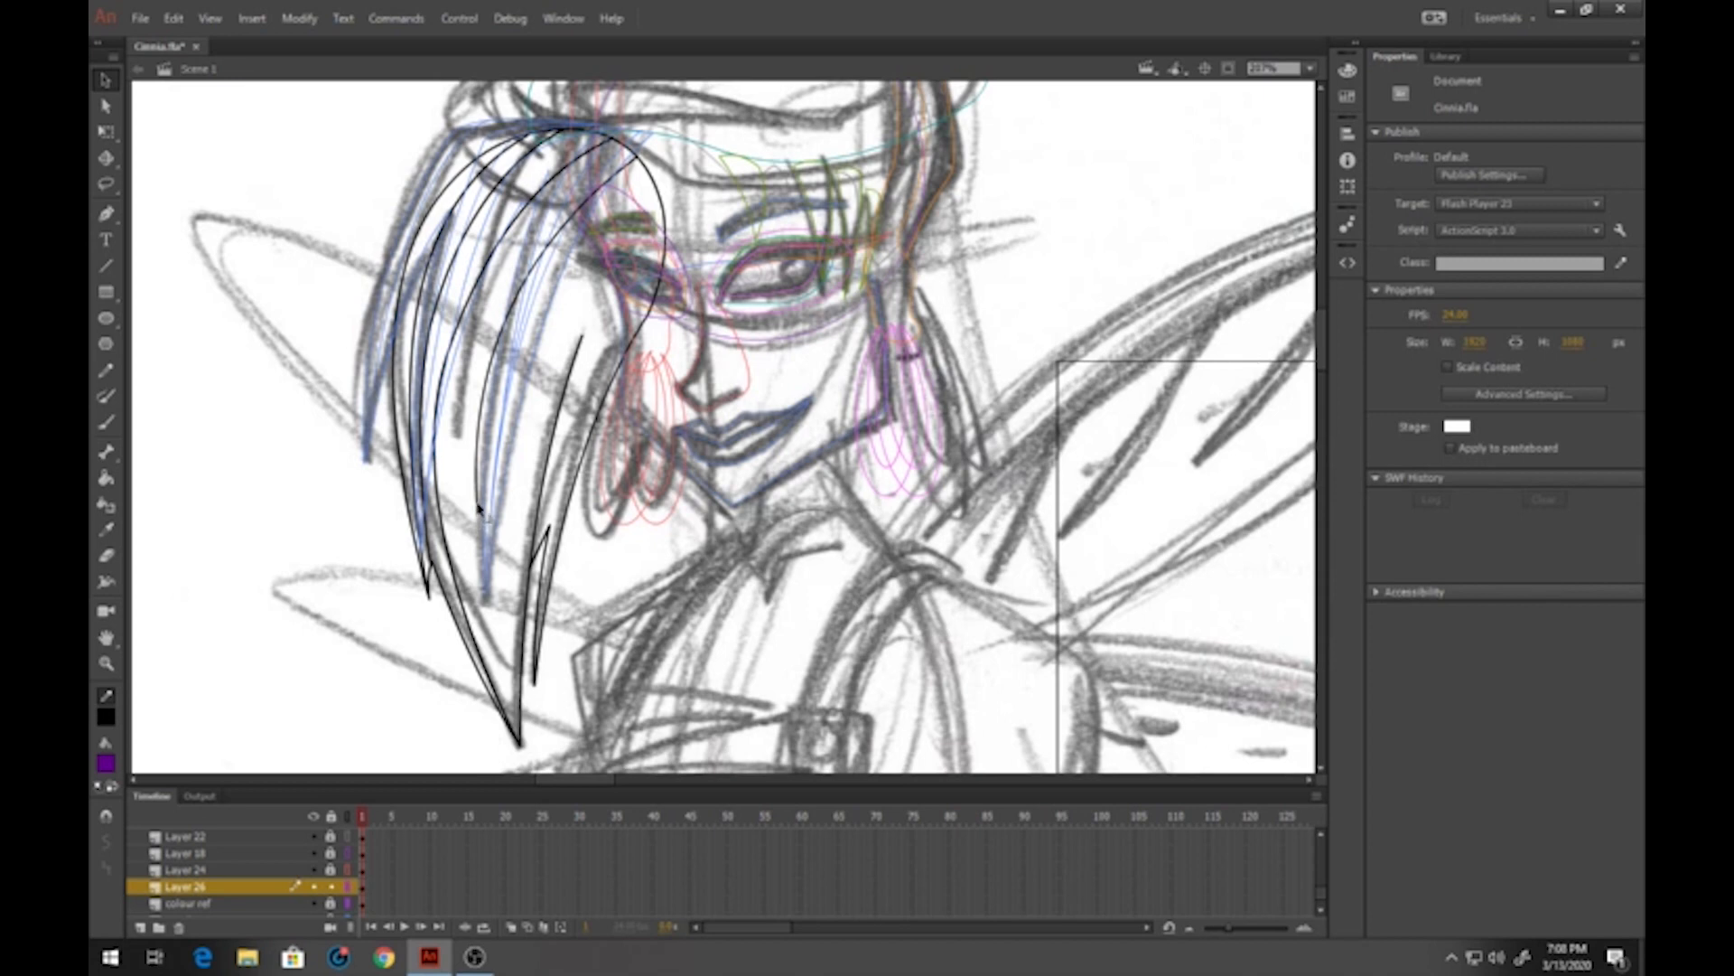
drag(479, 507, 521, 746)
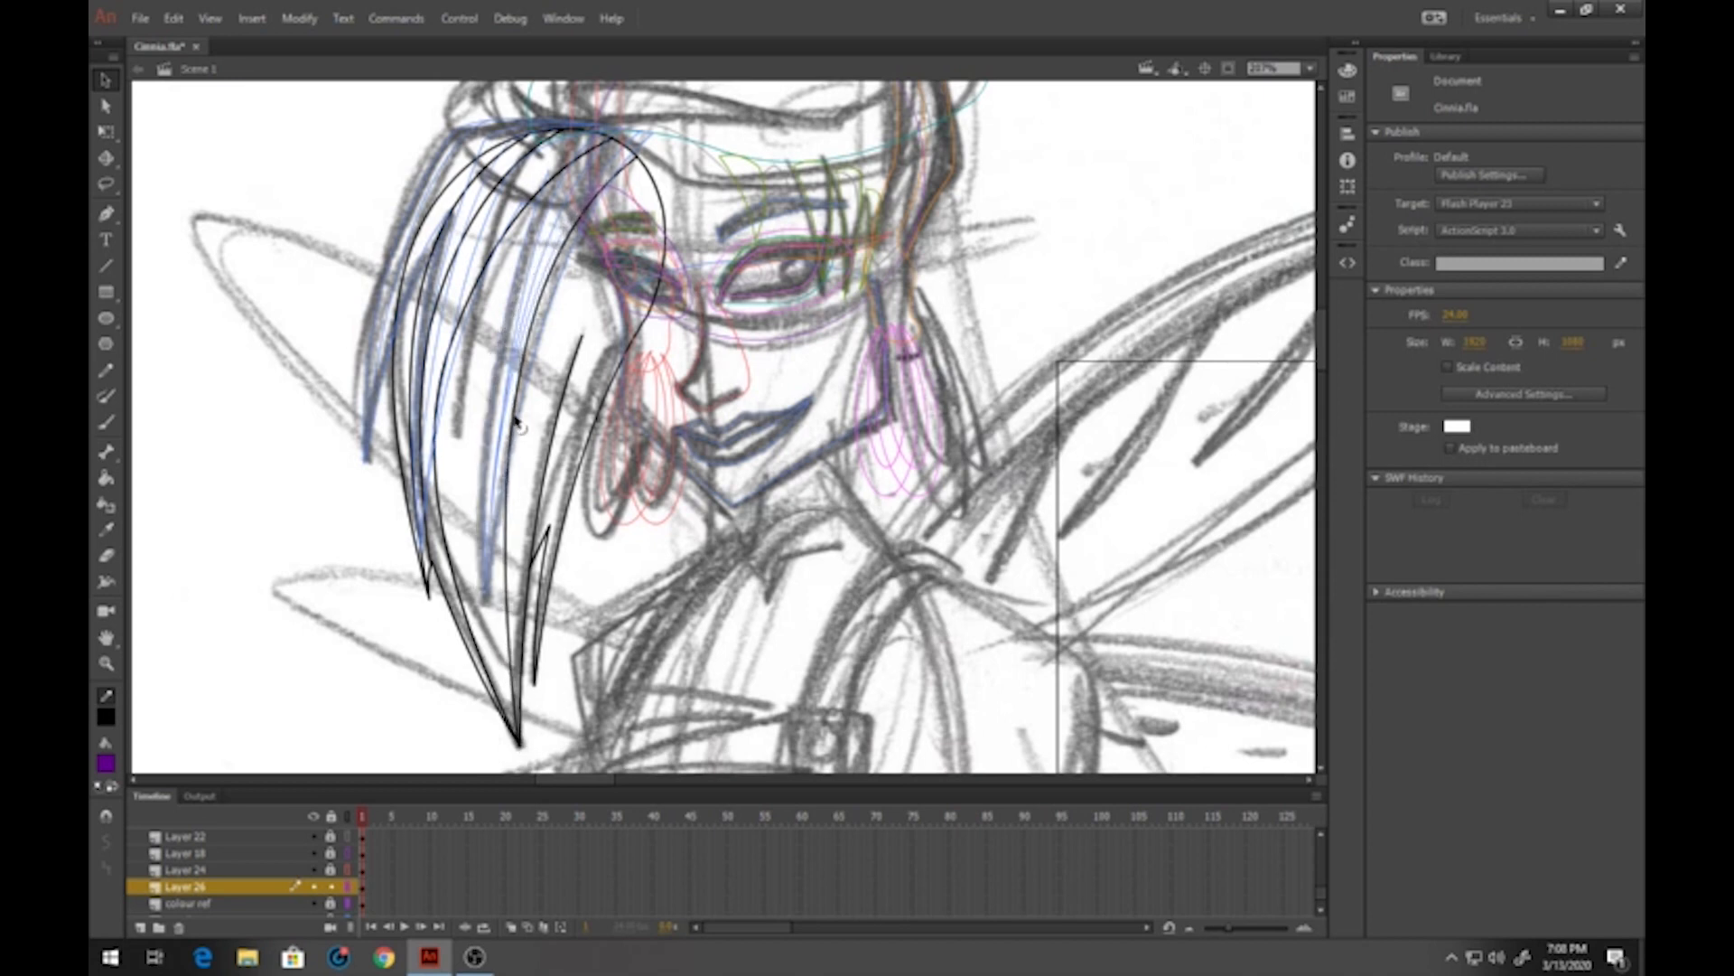
drag(518, 424, 463, 444)
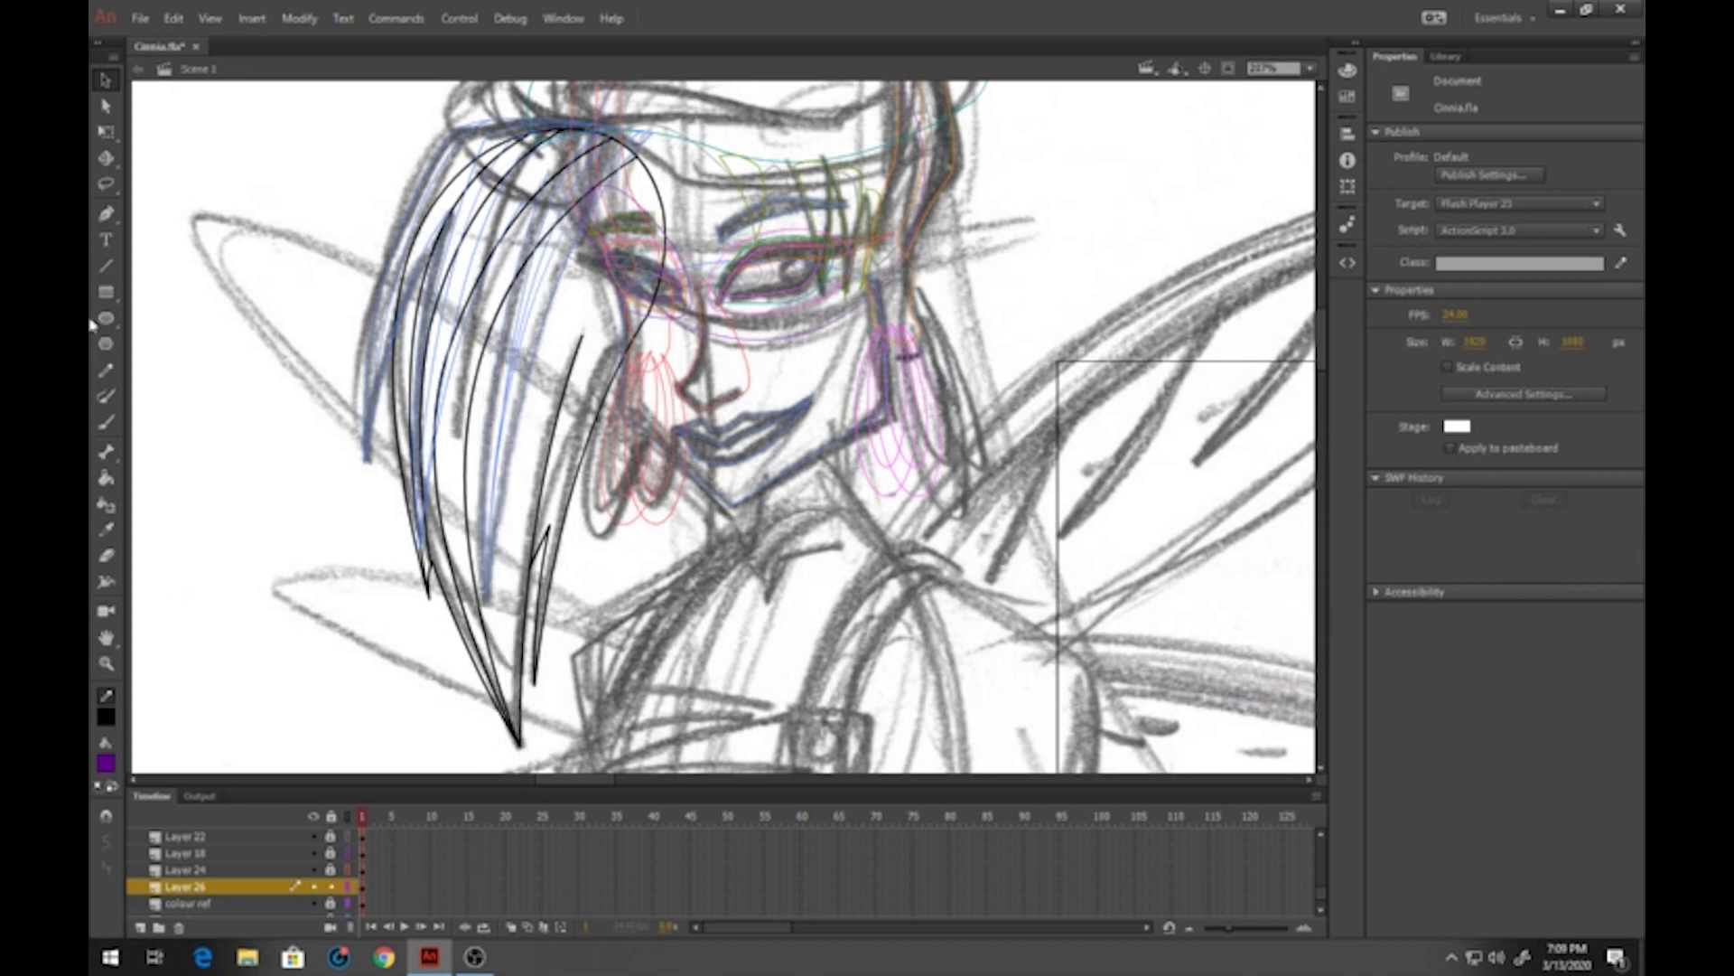
Add a strand line from beside the eyebrow to the main hair tip and bend it parallel to the previous strand
click(105, 265)
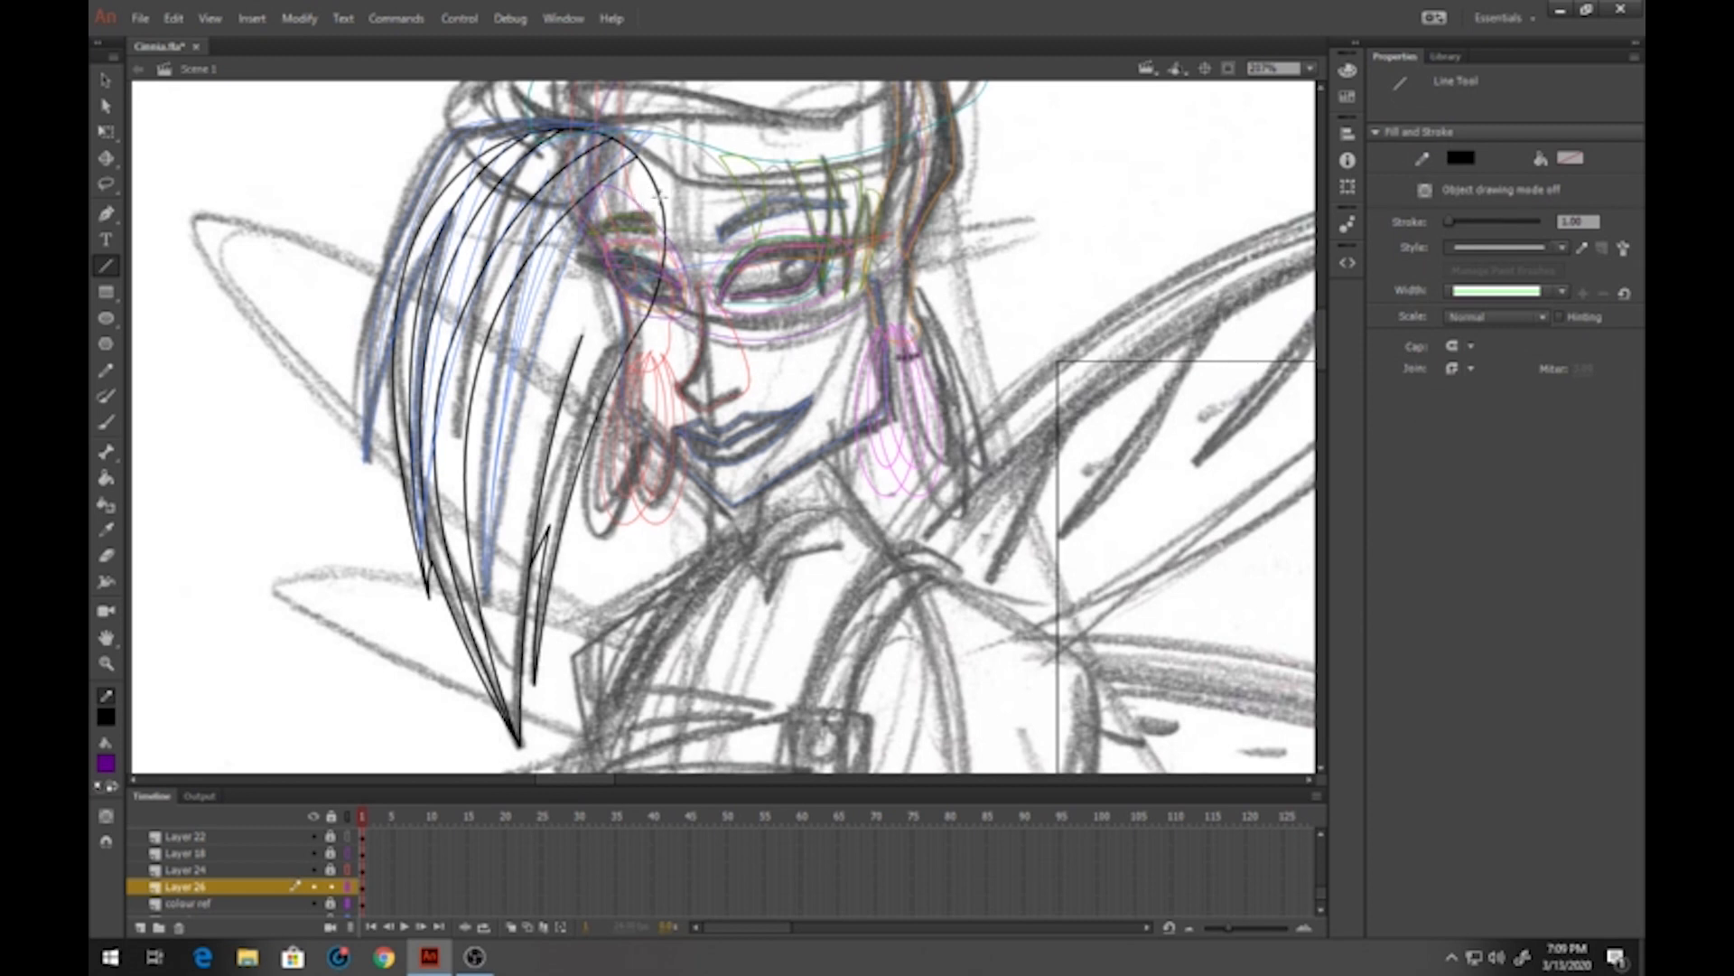
mouse_move(660, 196)
mouse_down()
mouse_move(572, 375)
mouse_move(529, 379)
mouse_up()
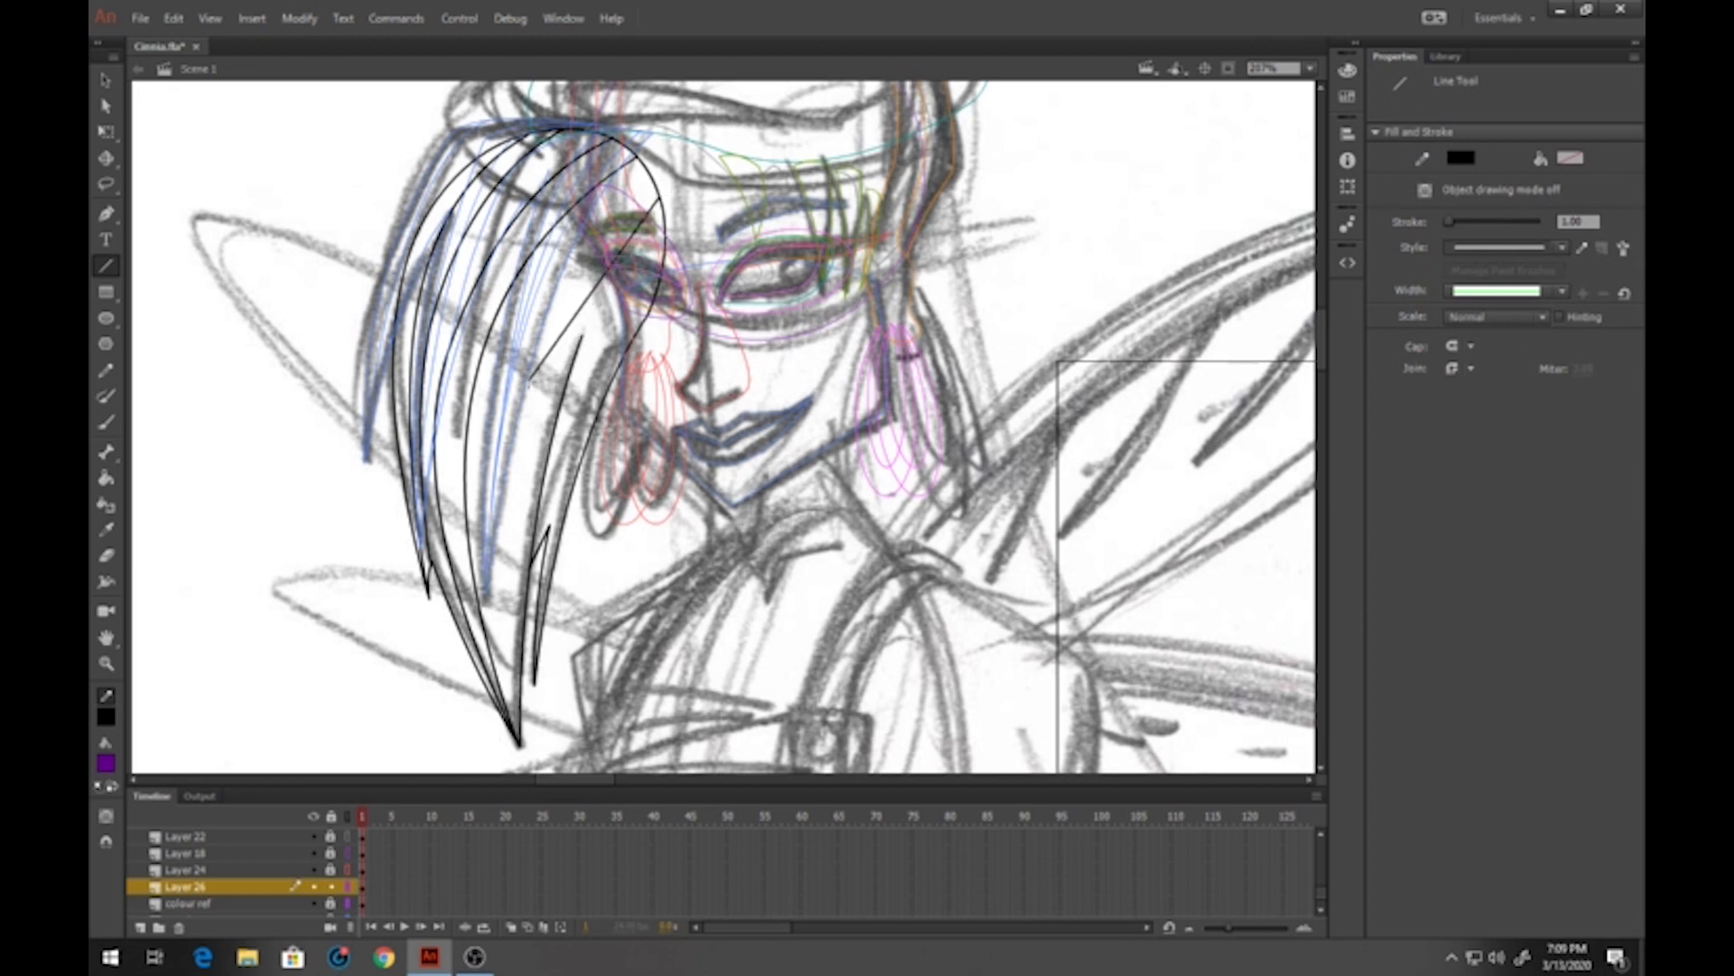
click(107, 81)
drag(591, 294, 563, 260)
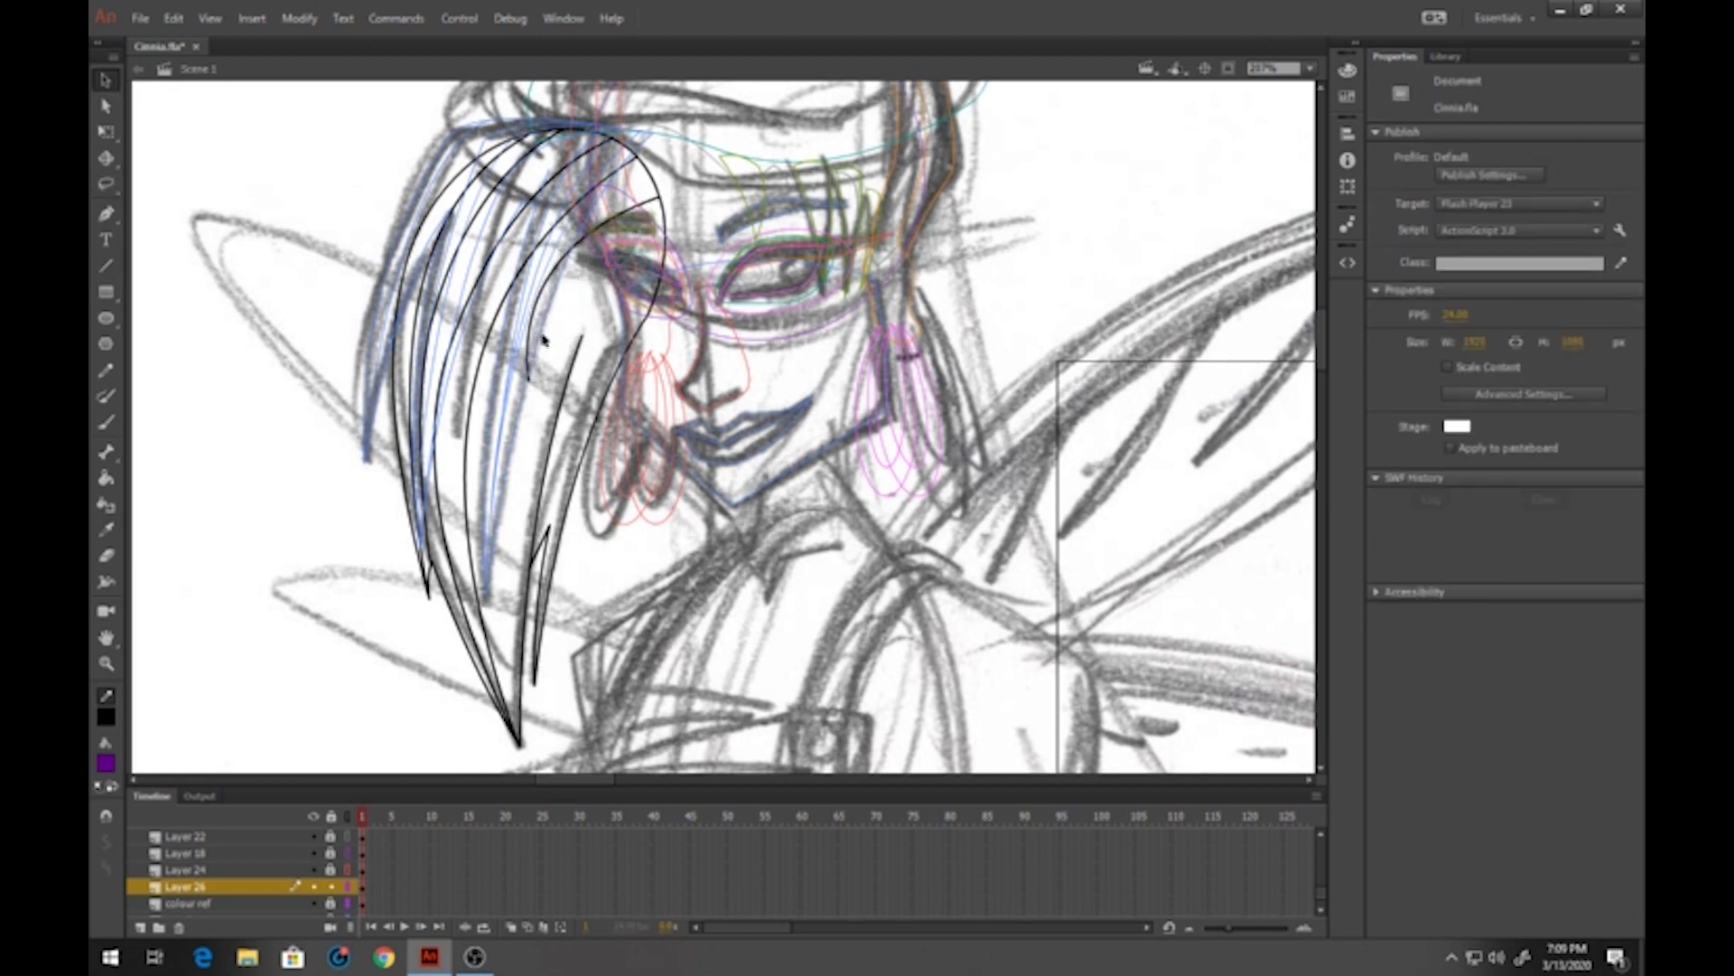
drag(529, 378, 520, 746)
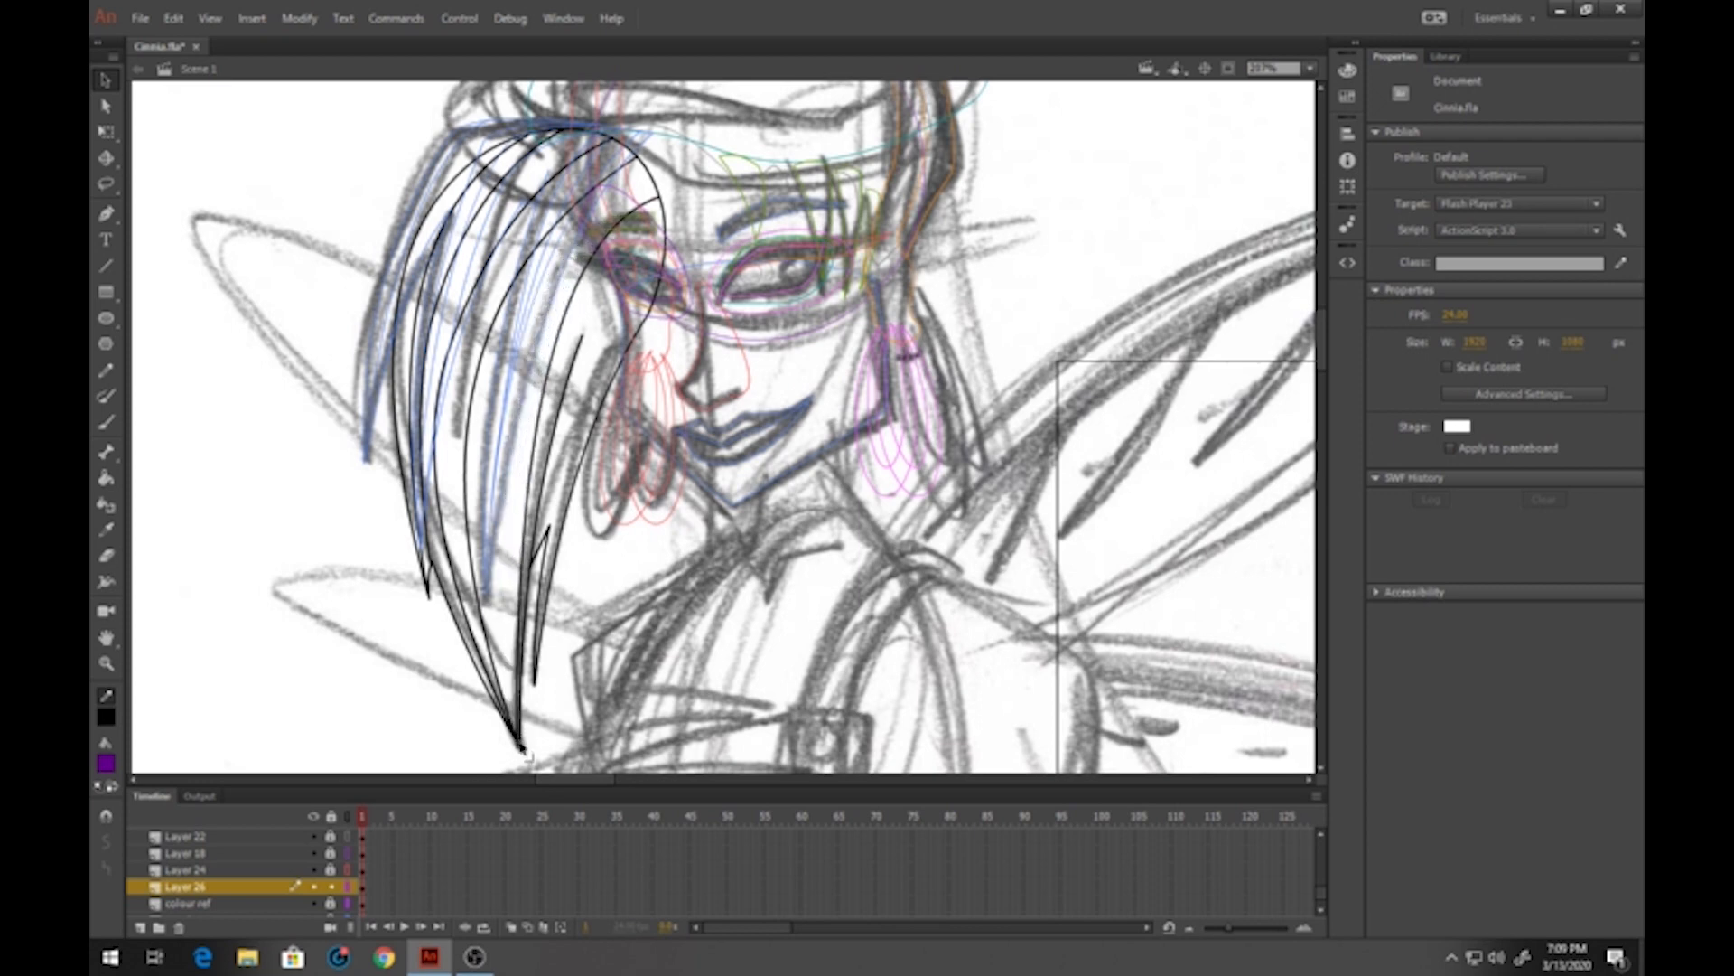
drag(537, 417, 492, 440)
Draw one more strand line from just below the last one, extend it to the main tip and curve it
click(106, 264)
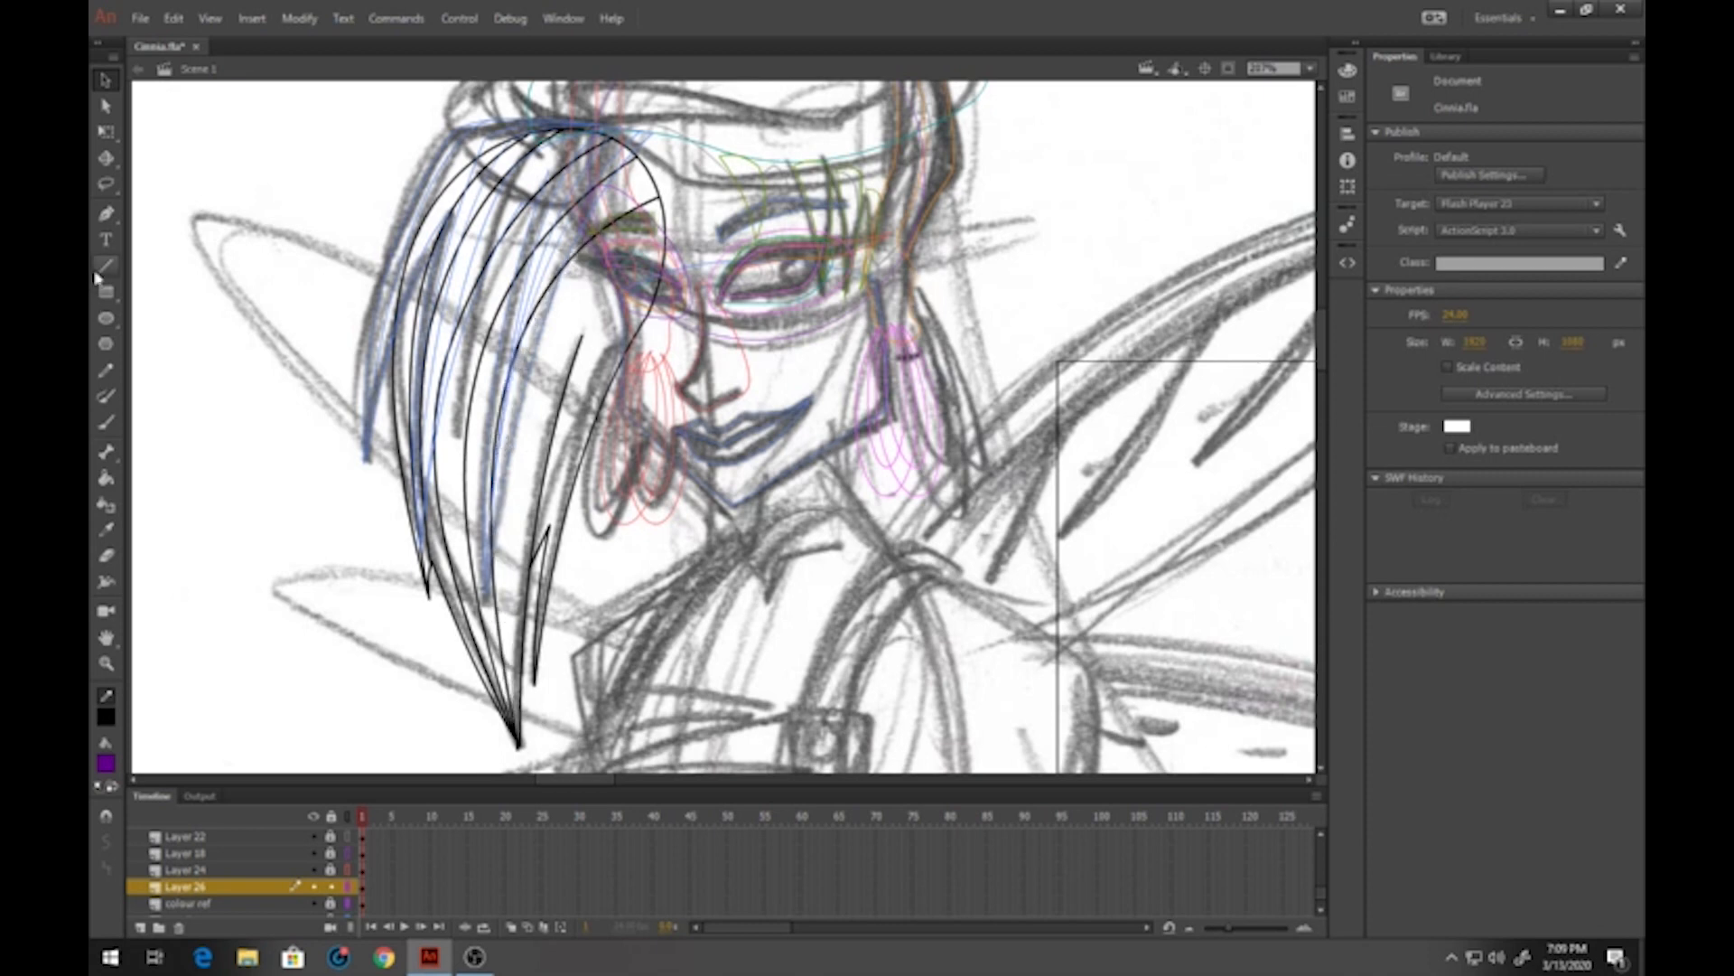
drag(666, 224, 566, 331)
click(106, 79)
drag(542, 343, 511, 550)
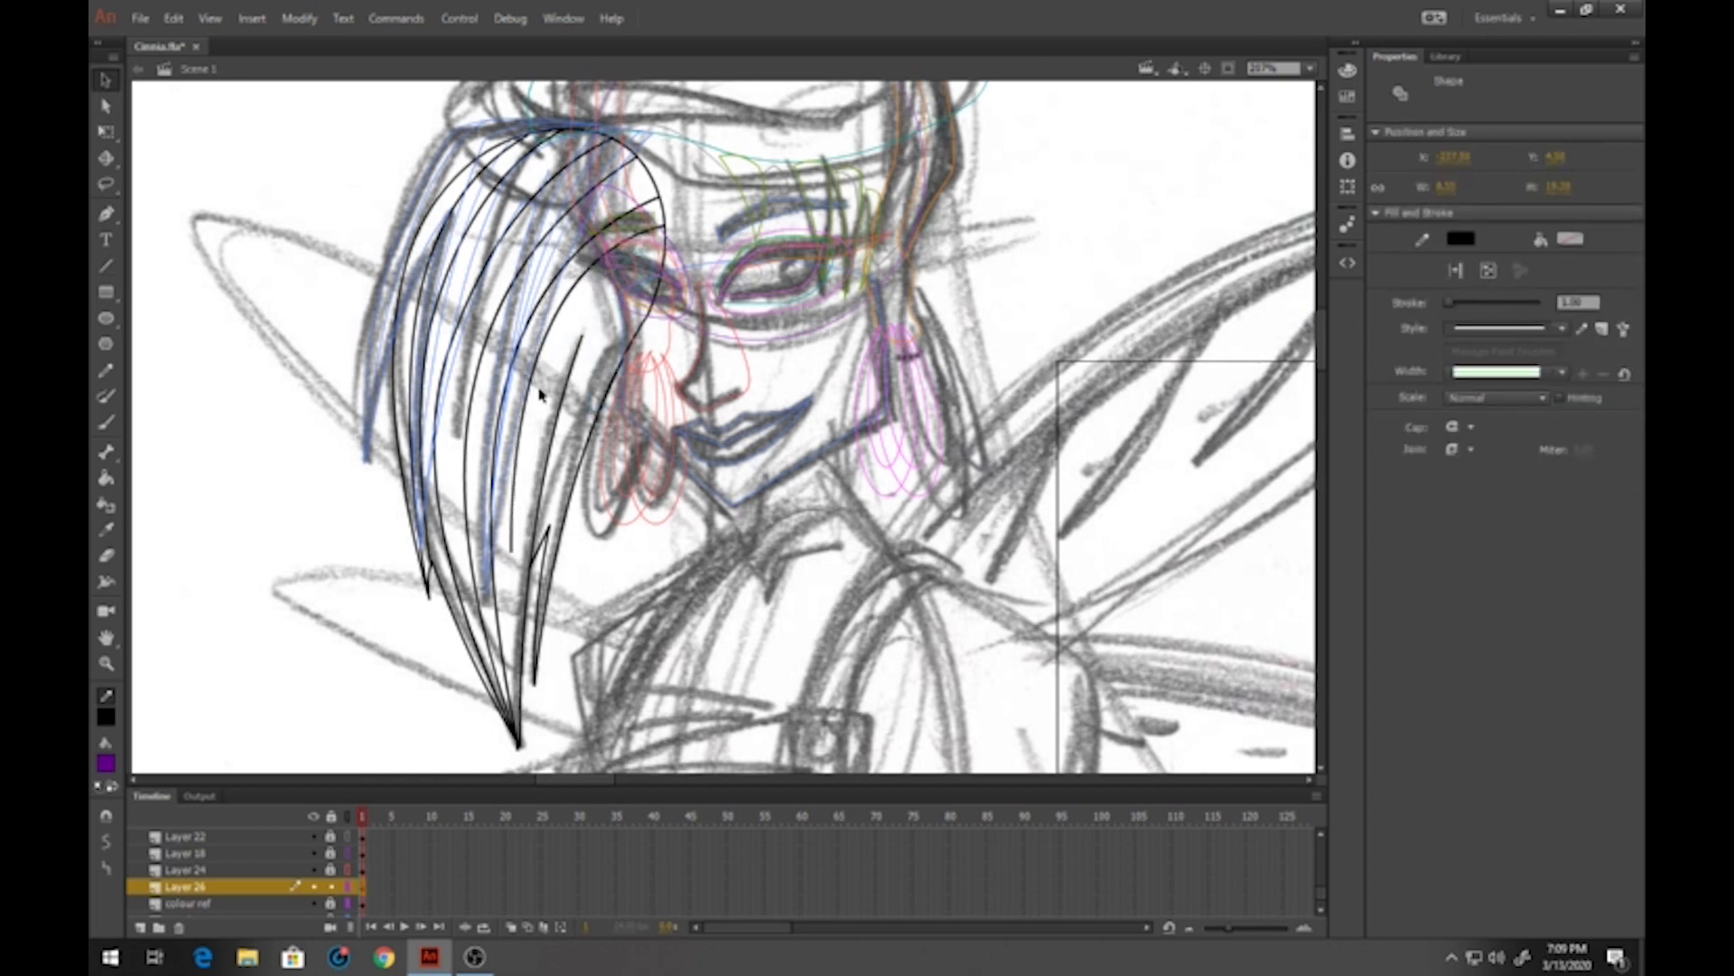
click(511, 551)
drag(512, 558, 518, 746)
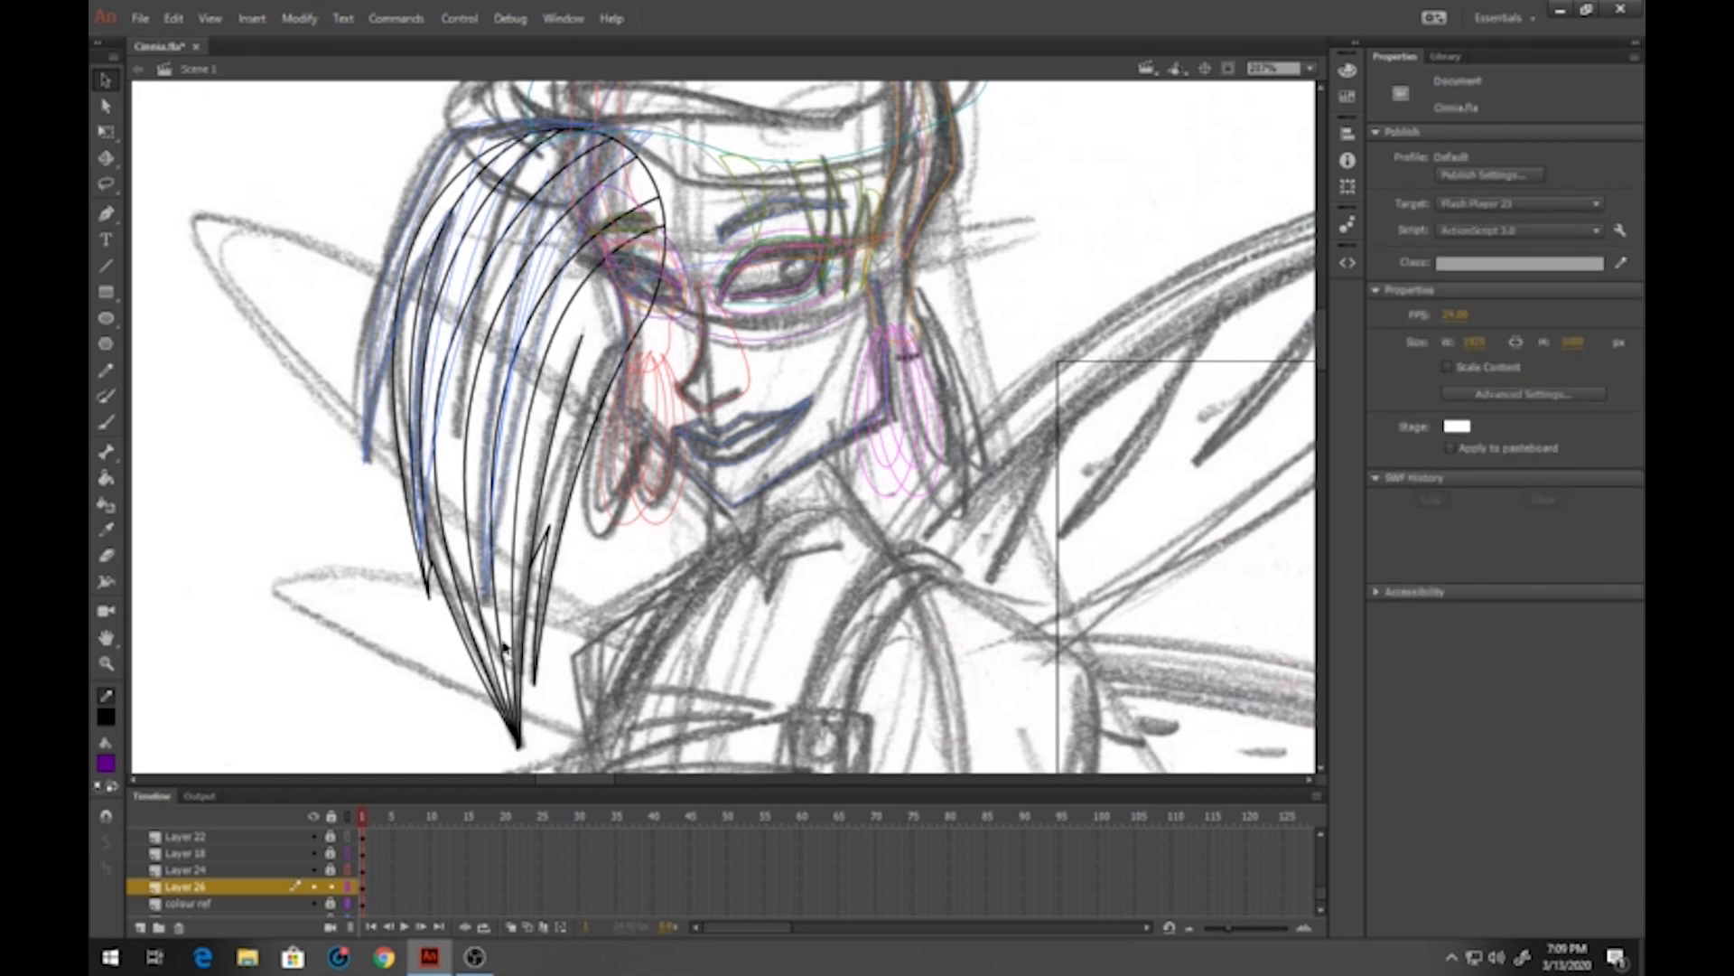
click(519, 753)
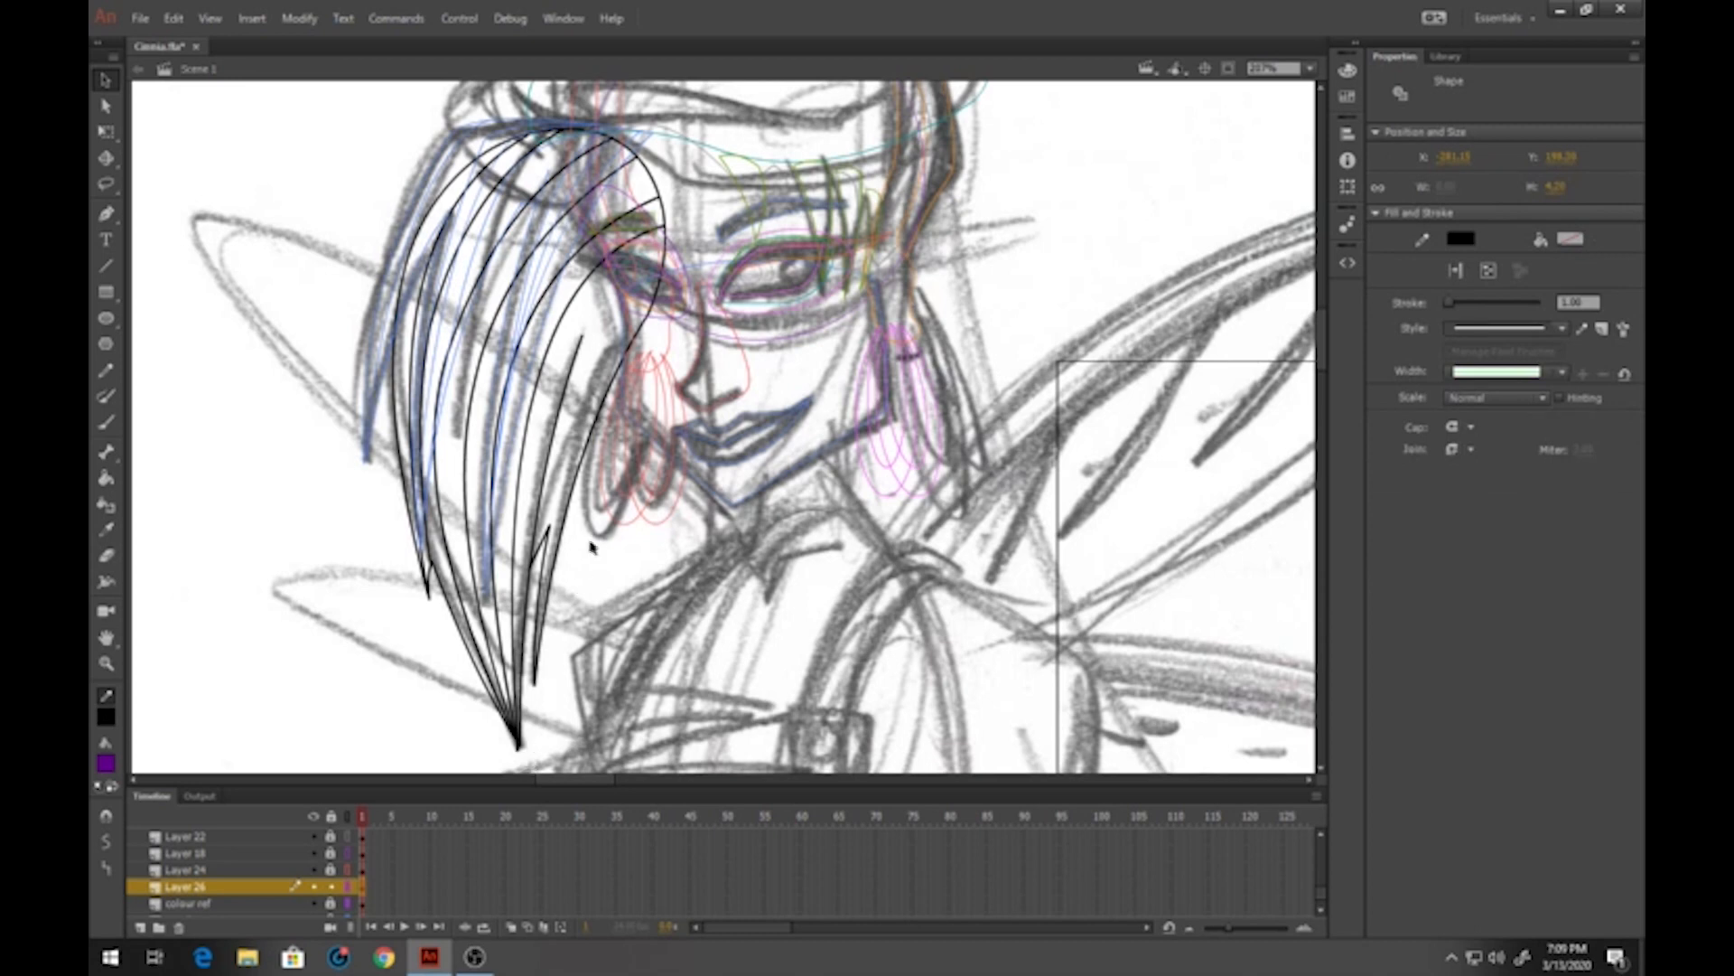
click(614, 524)
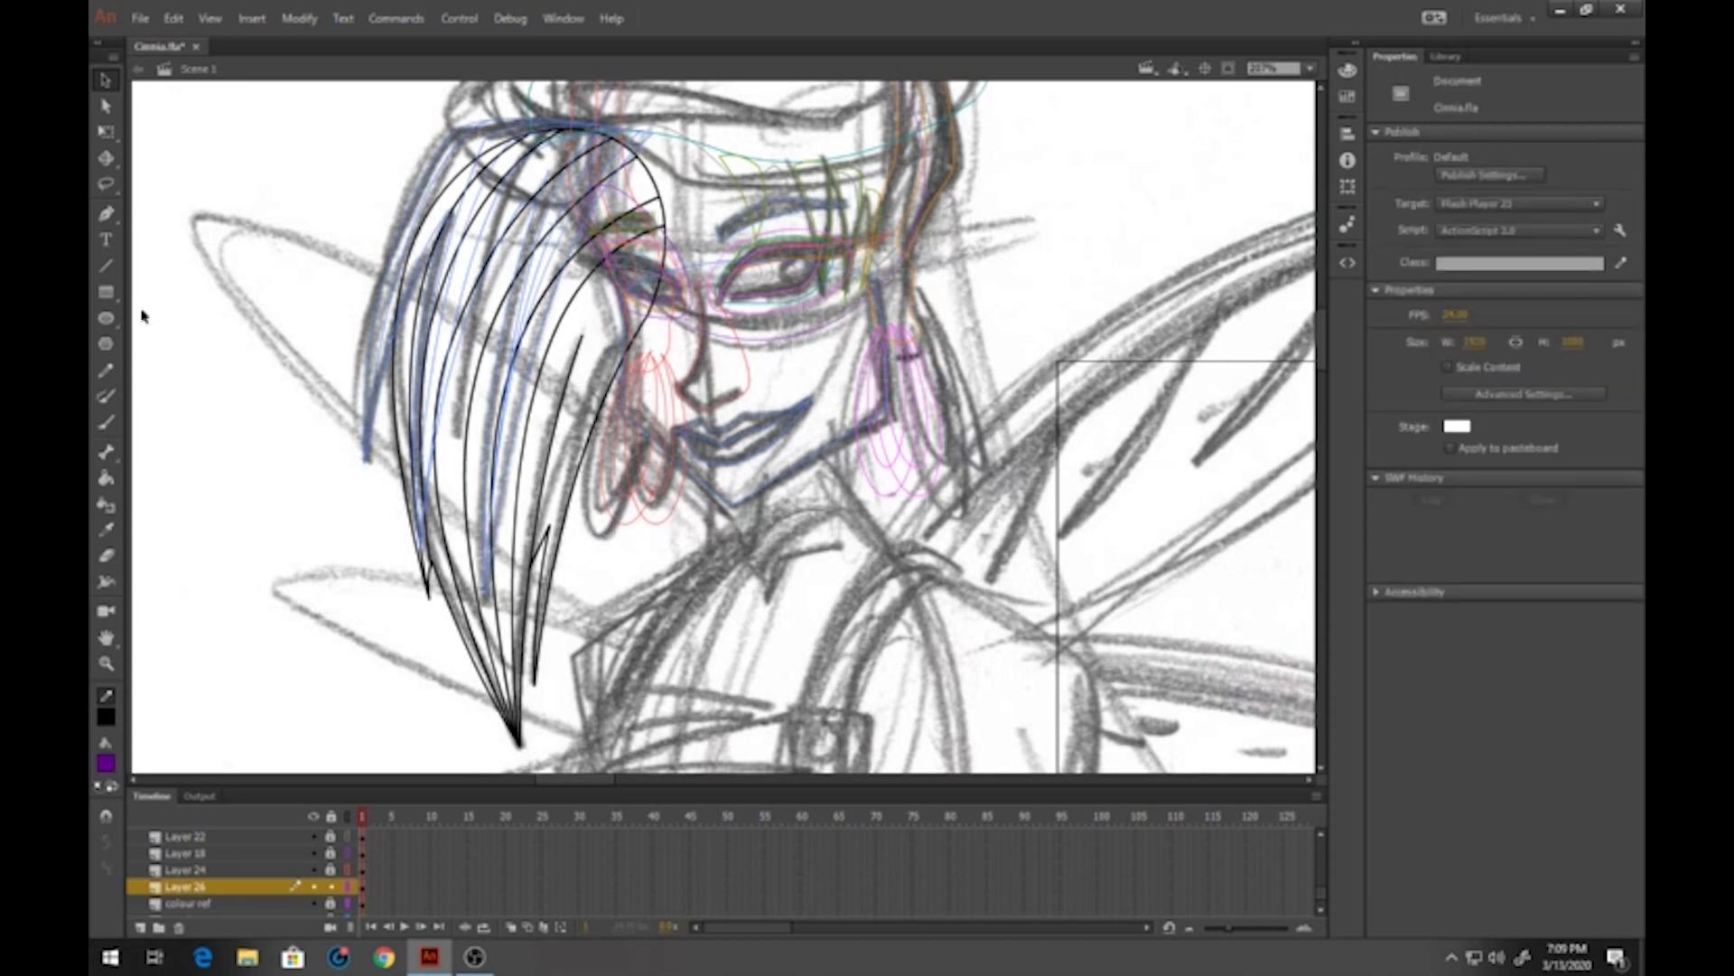
Draw the innermost strand line from the hair edge beside the eye down to the notch above the inner tip
click(106, 265)
mouse_move(660, 278)
mouse_down()
mouse_move(599, 381)
mouse_move(612, 327)
mouse_move(537, 558)
mouse_up()
click(105, 79)
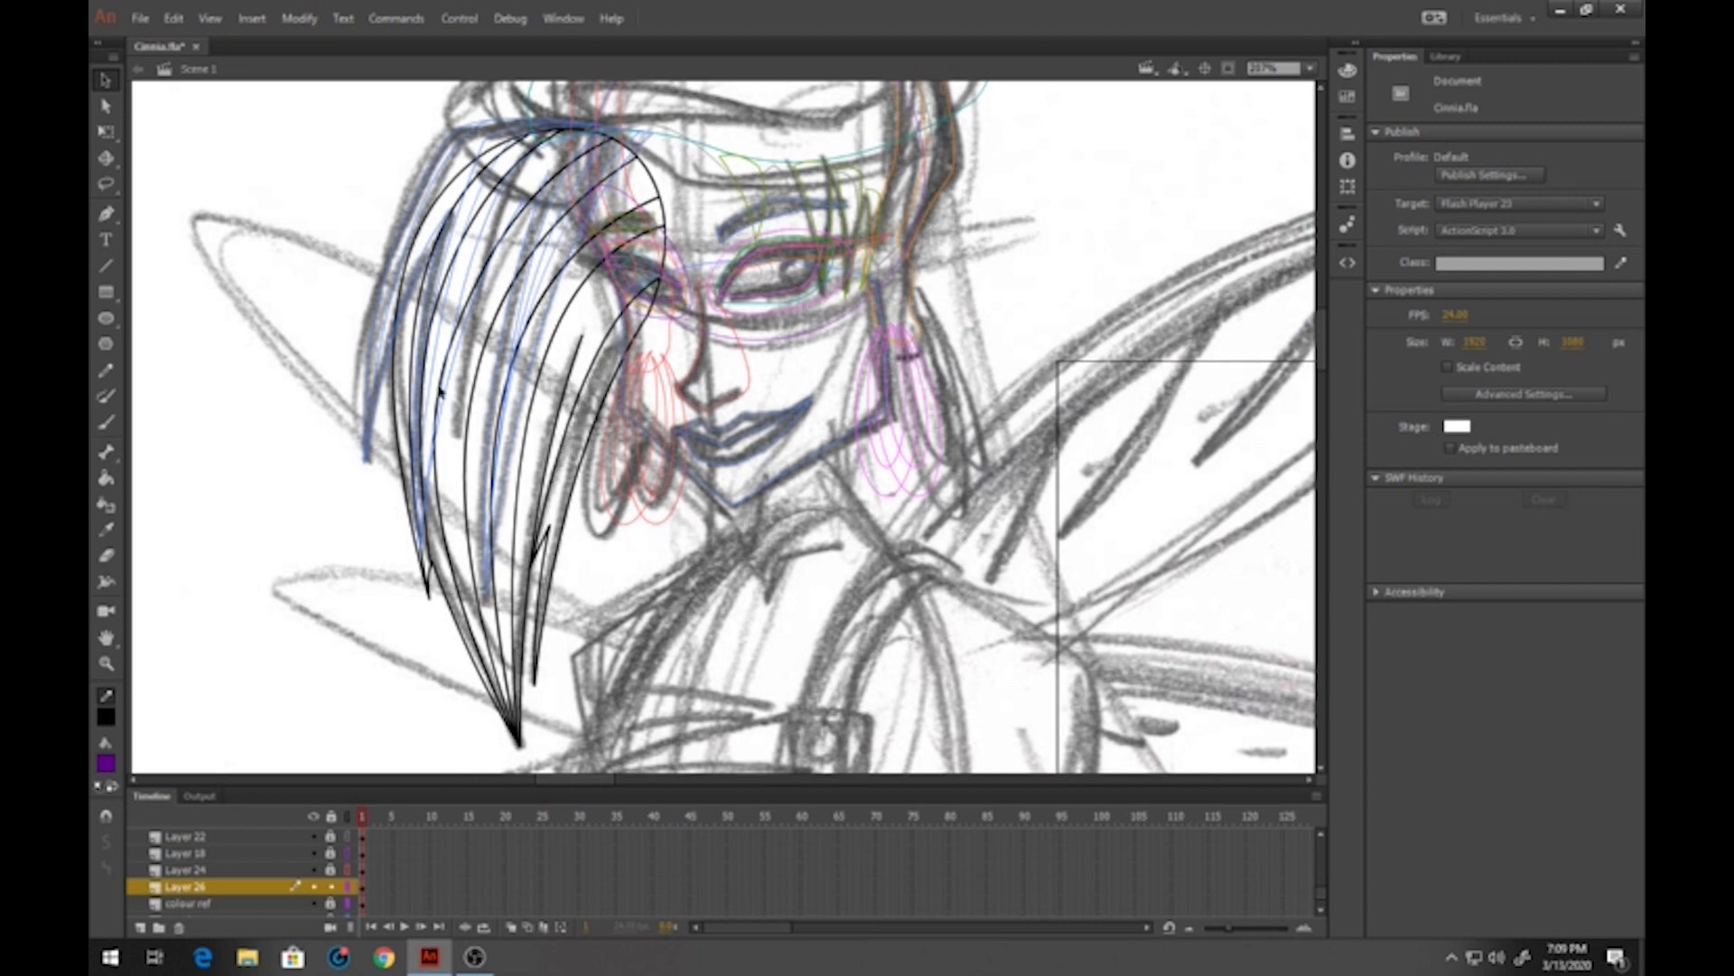
Fill every strand section of the back hair with the purple fill using the Paint Bucket
click(105, 478)
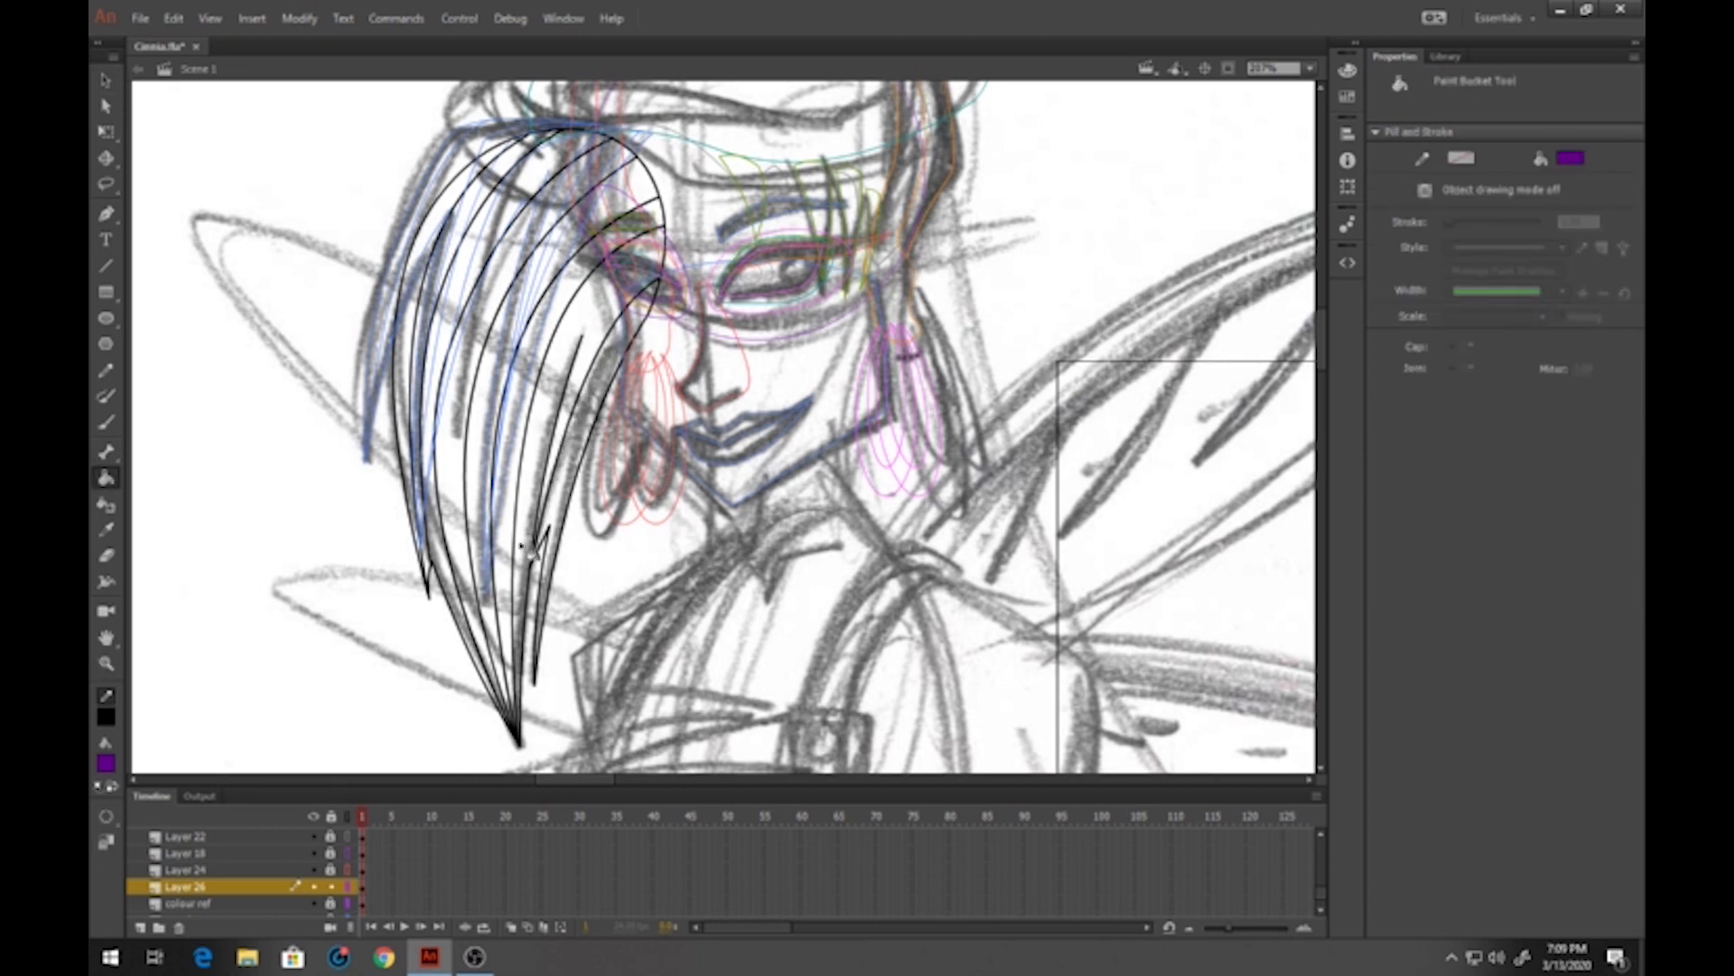
click(524, 733)
click(516, 728)
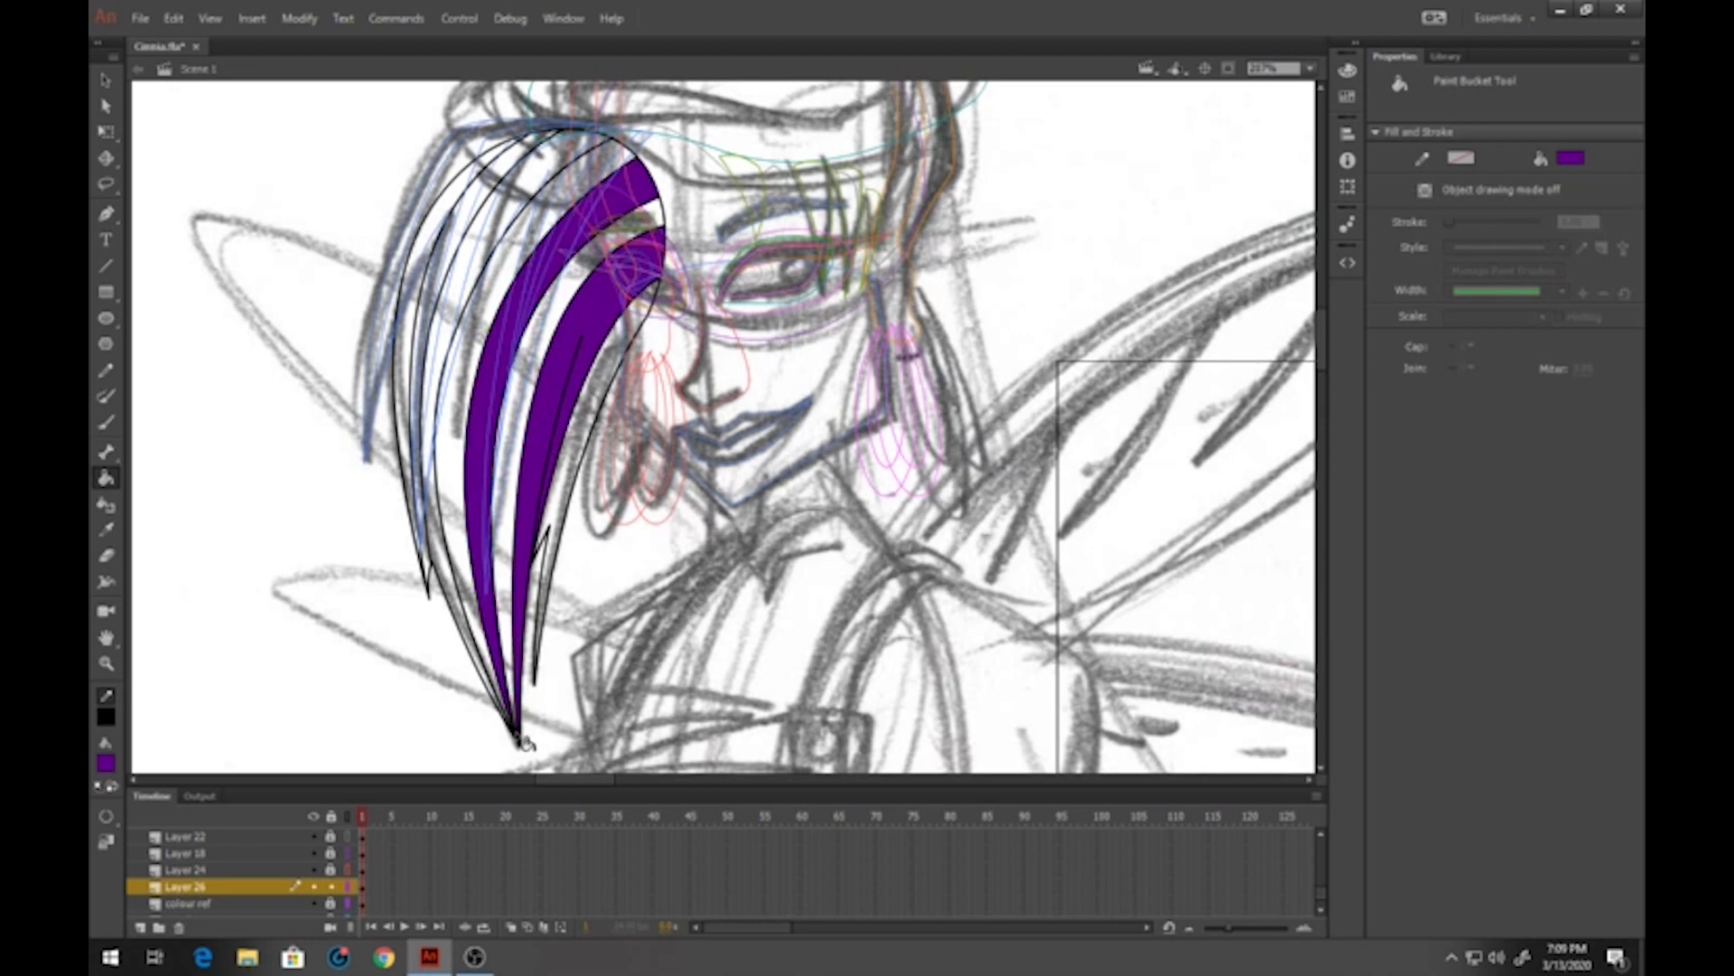
click(520, 730)
click(516, 730)
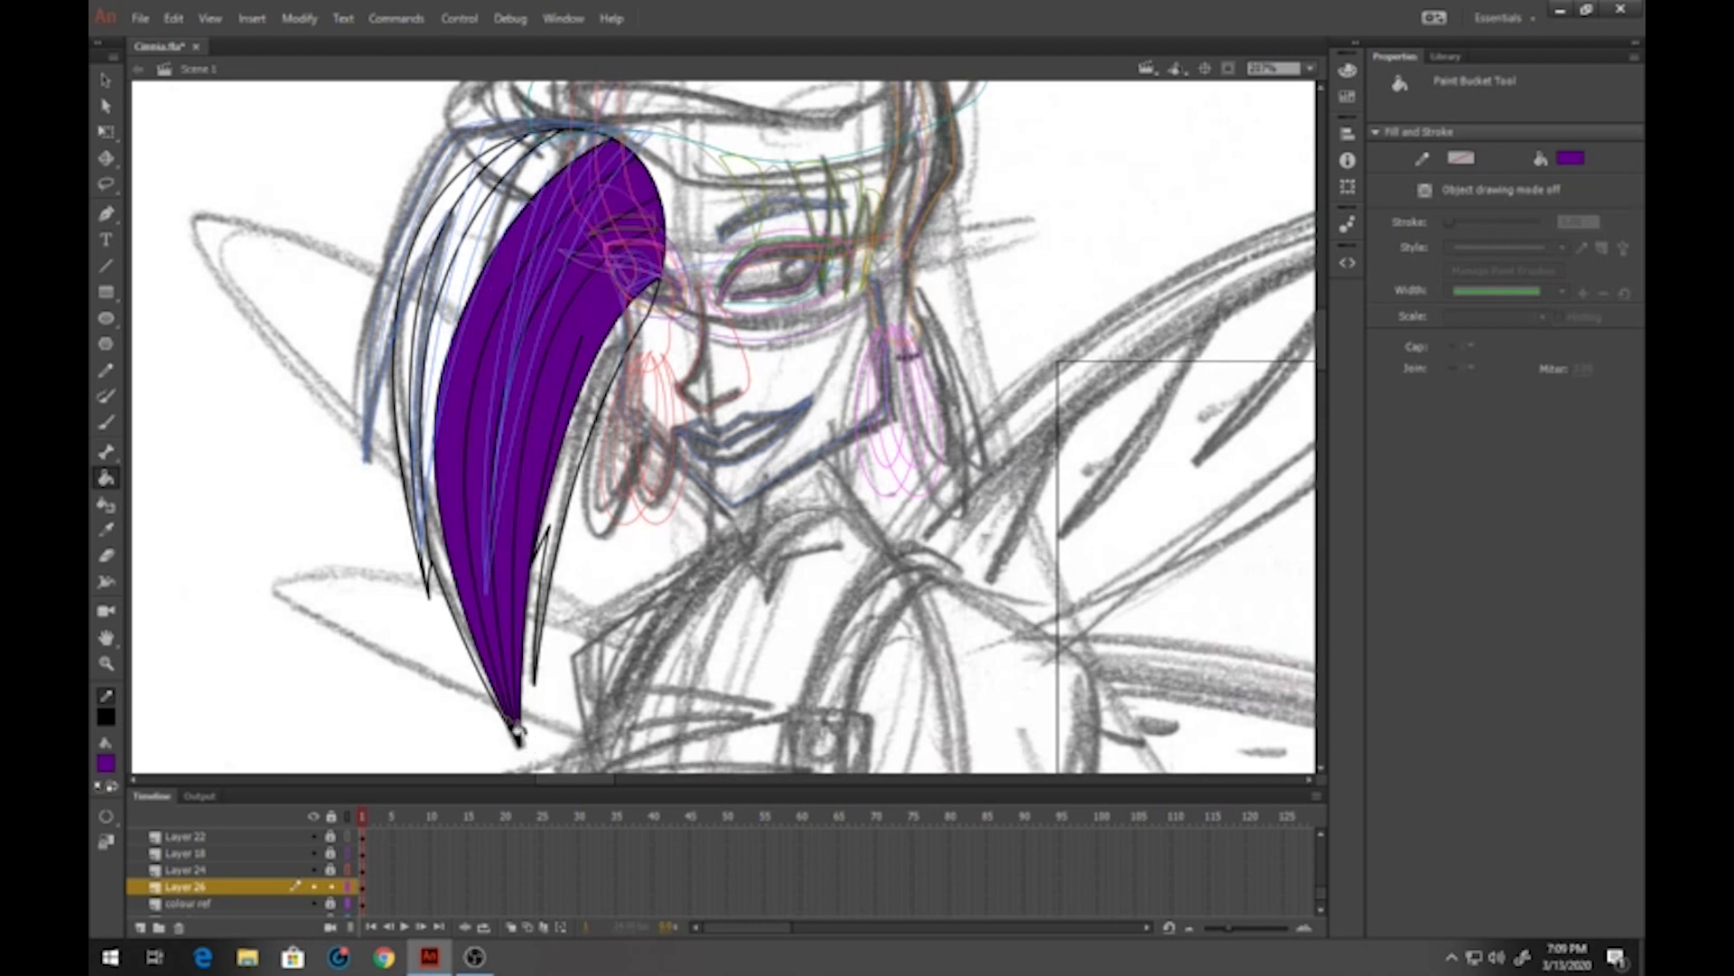
click(513, 724)
click(551, 604)
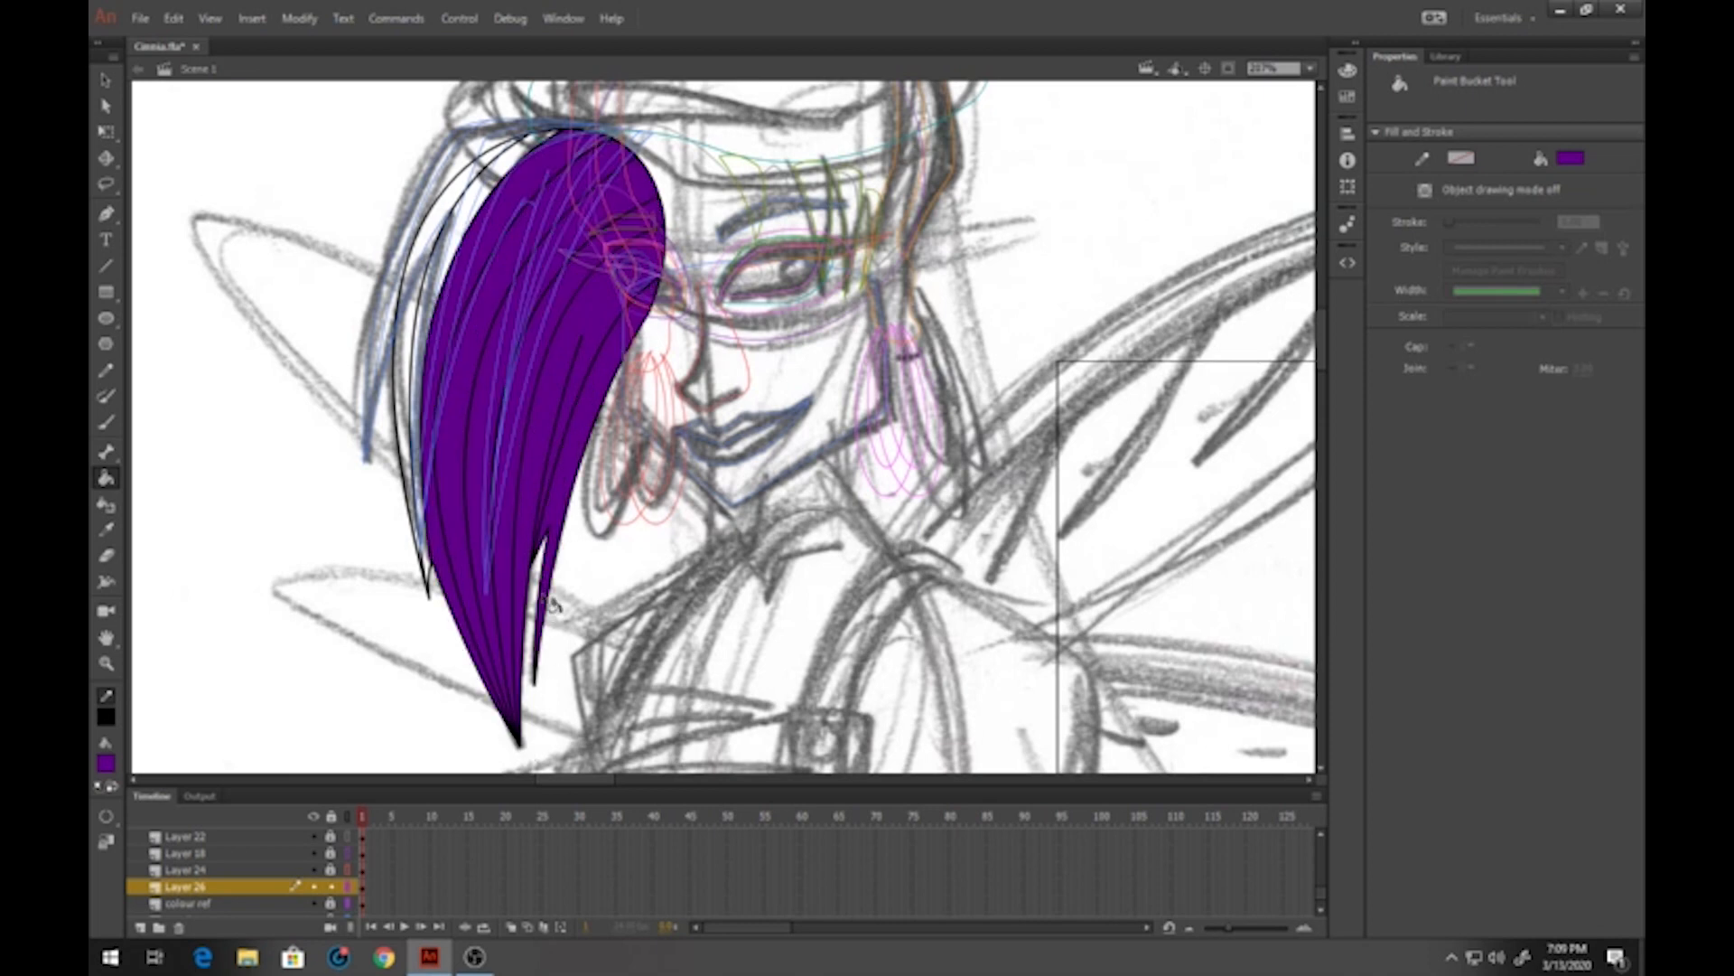
click(432, 568)
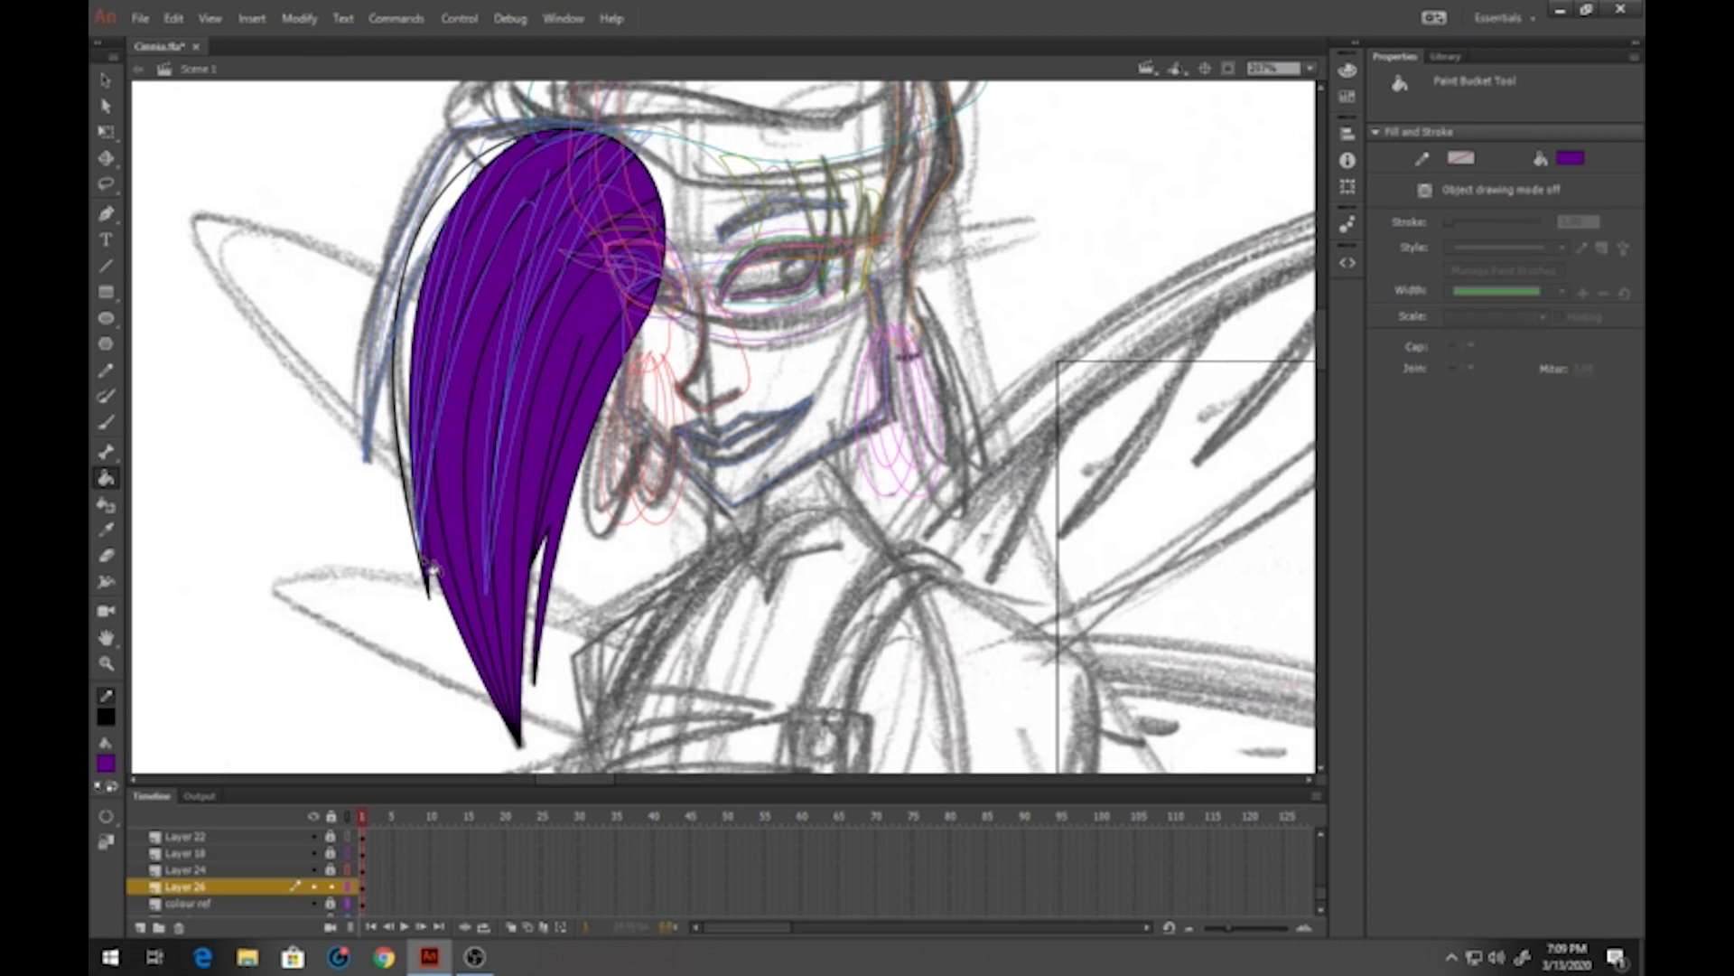
click(424, 561)
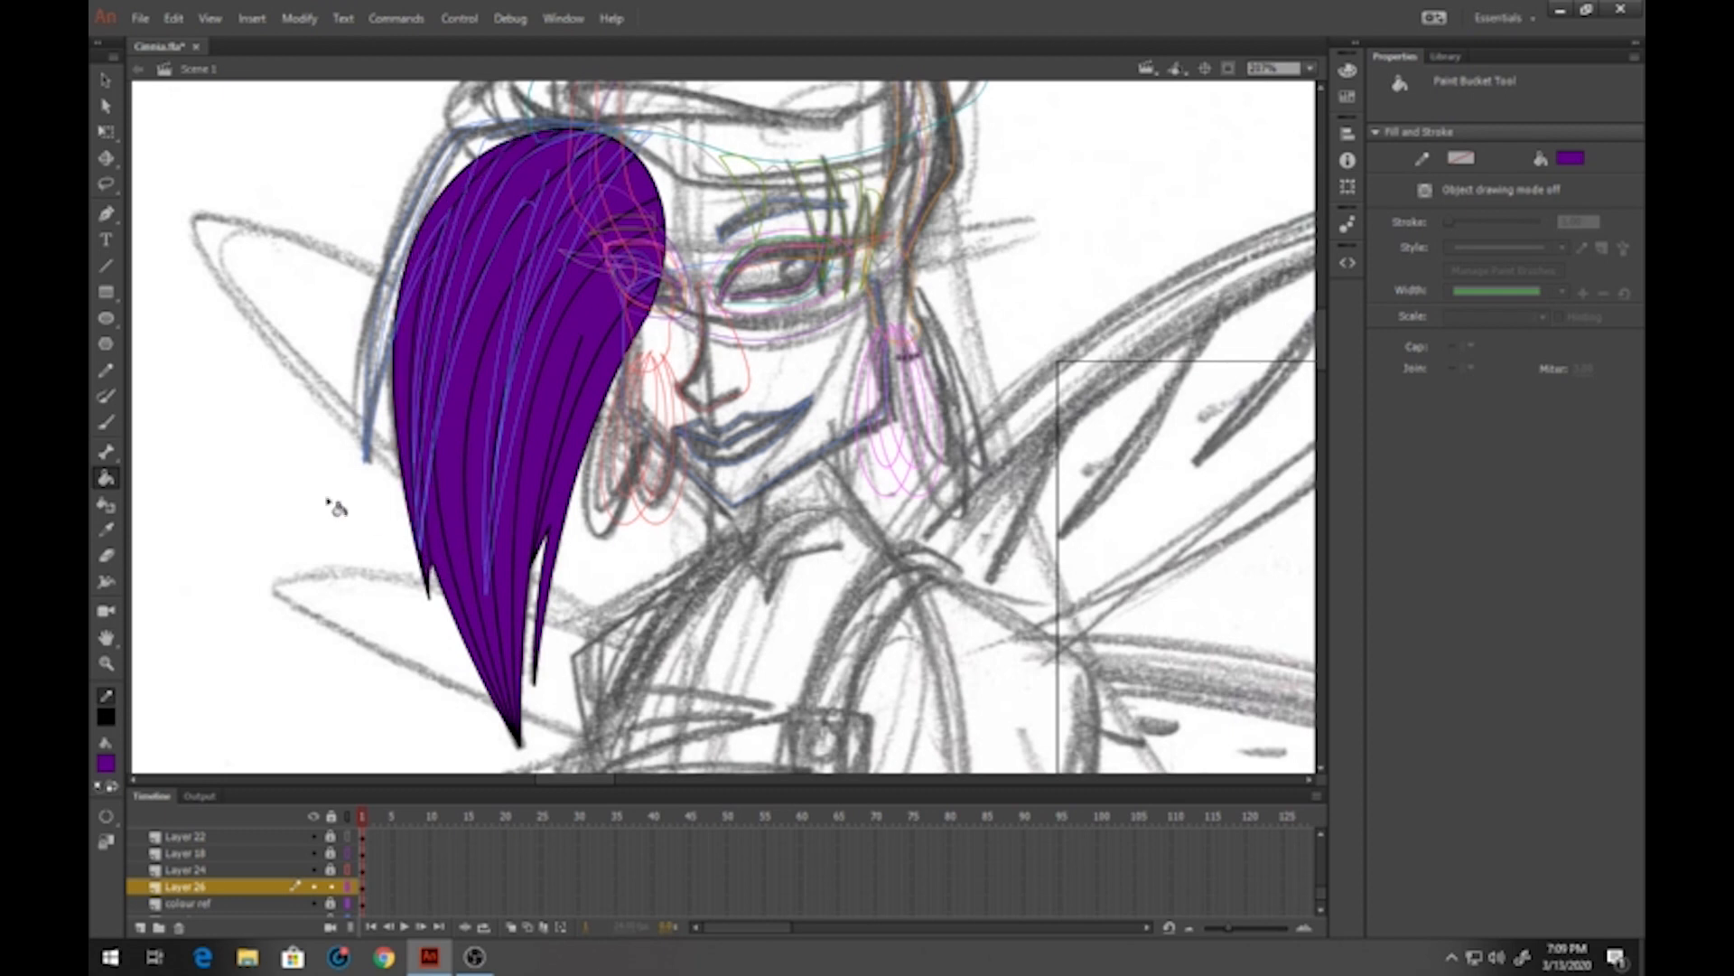
Select all the hair artwork on Layer 26 and convert it to a graphic symbol named "cinnia-34-front hair piece"
click(365, 888)
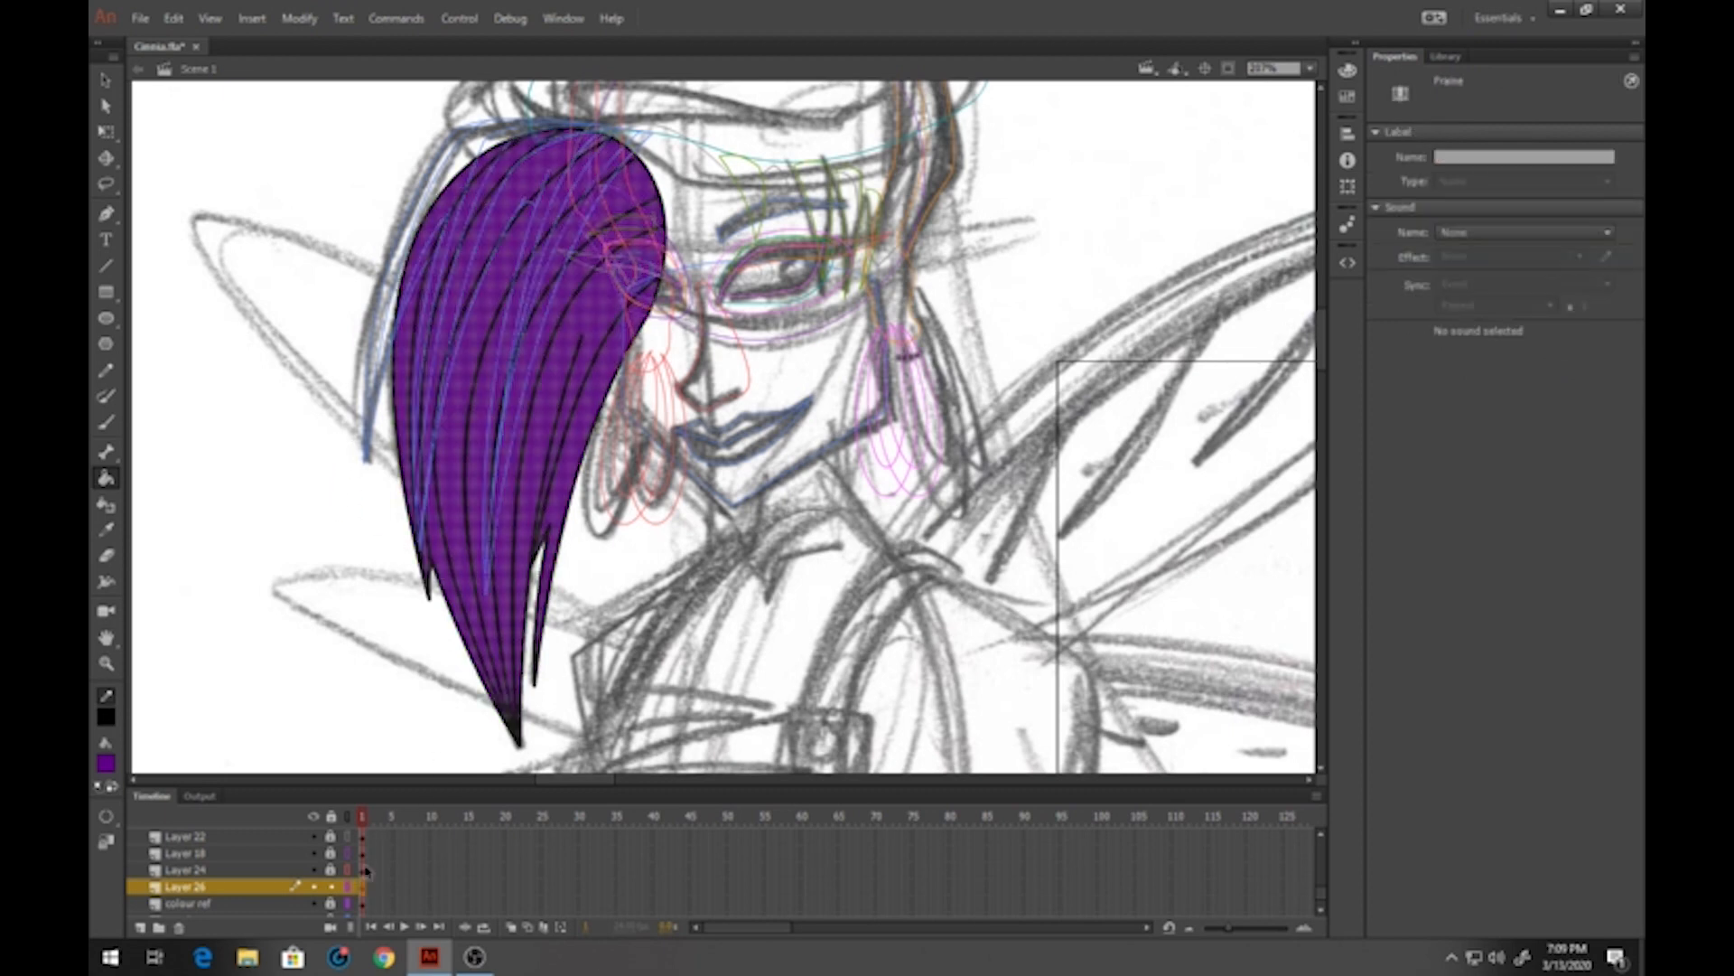
key(F8)
text(onn)
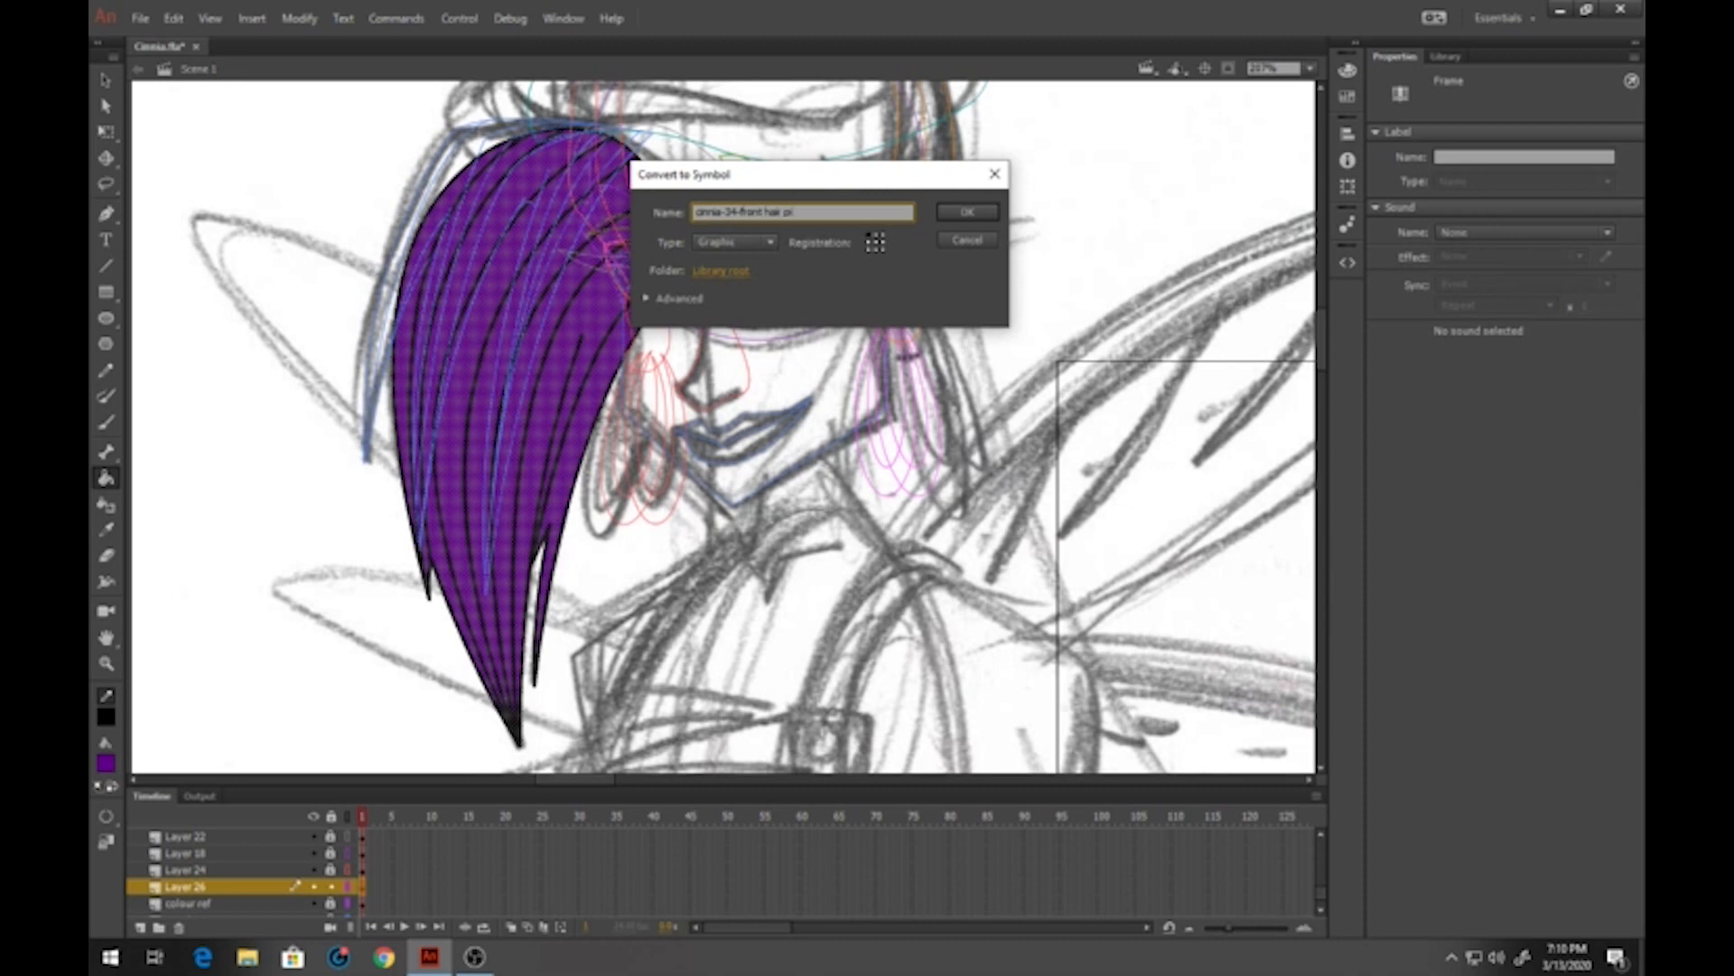
key(Return)
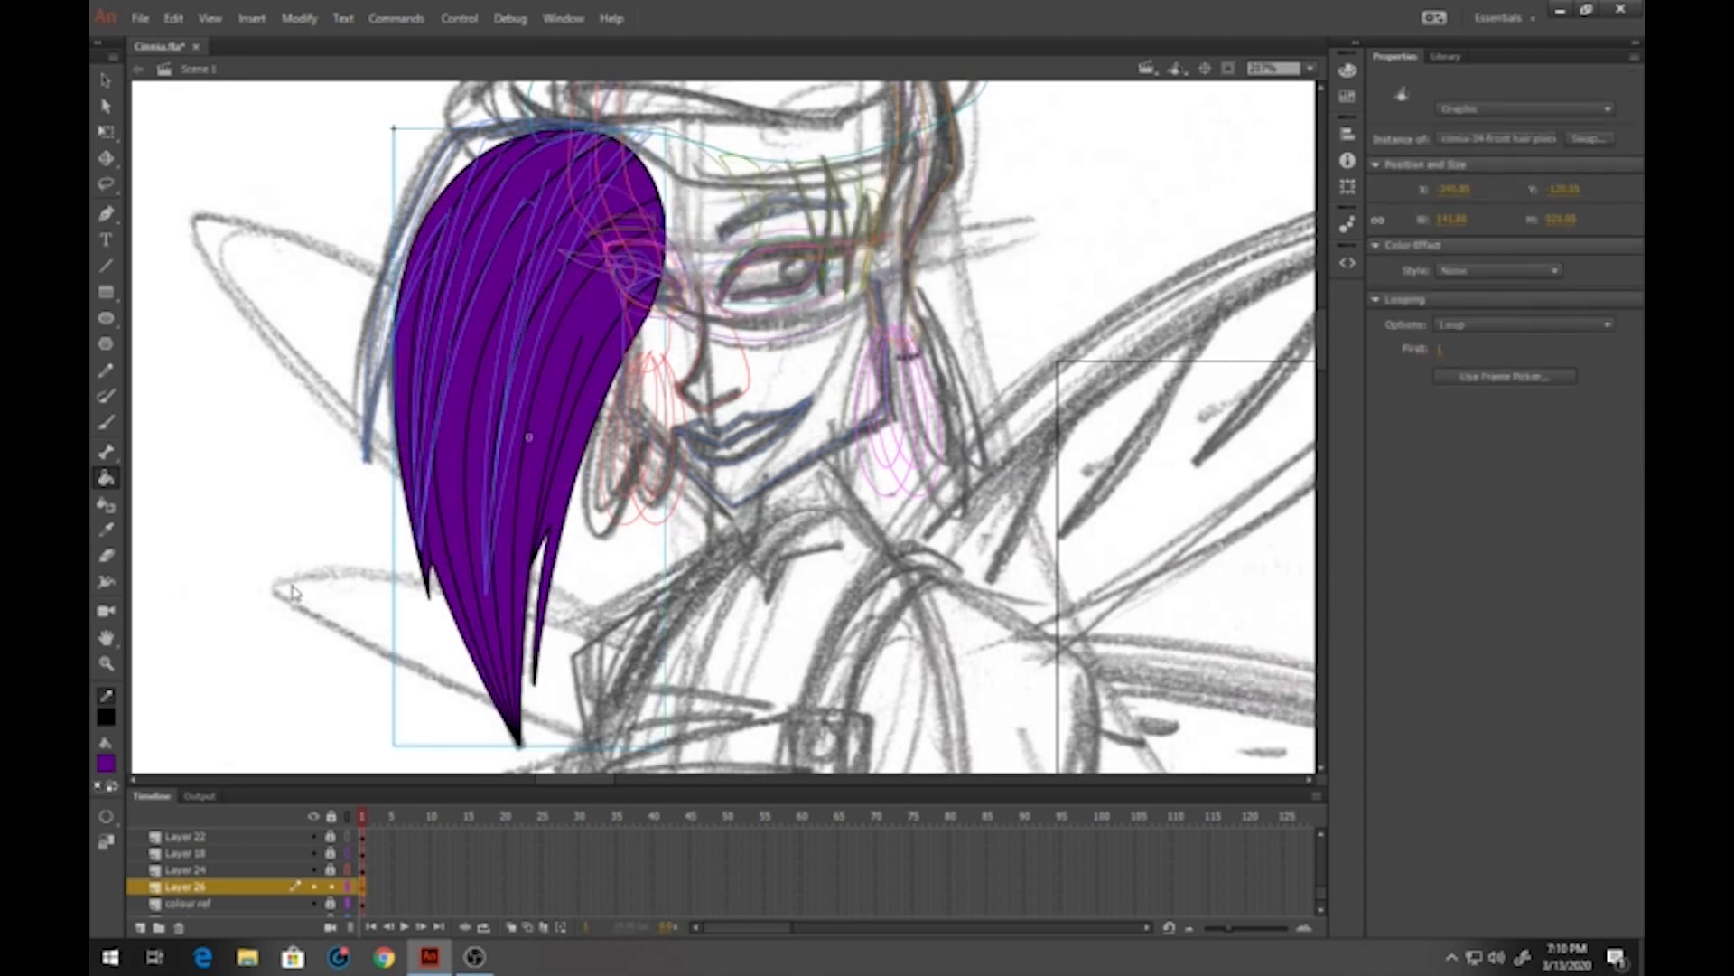
Lock Layer 26 in outline view and add a new layer directly above the "colour ref" layer
click(338, 889)
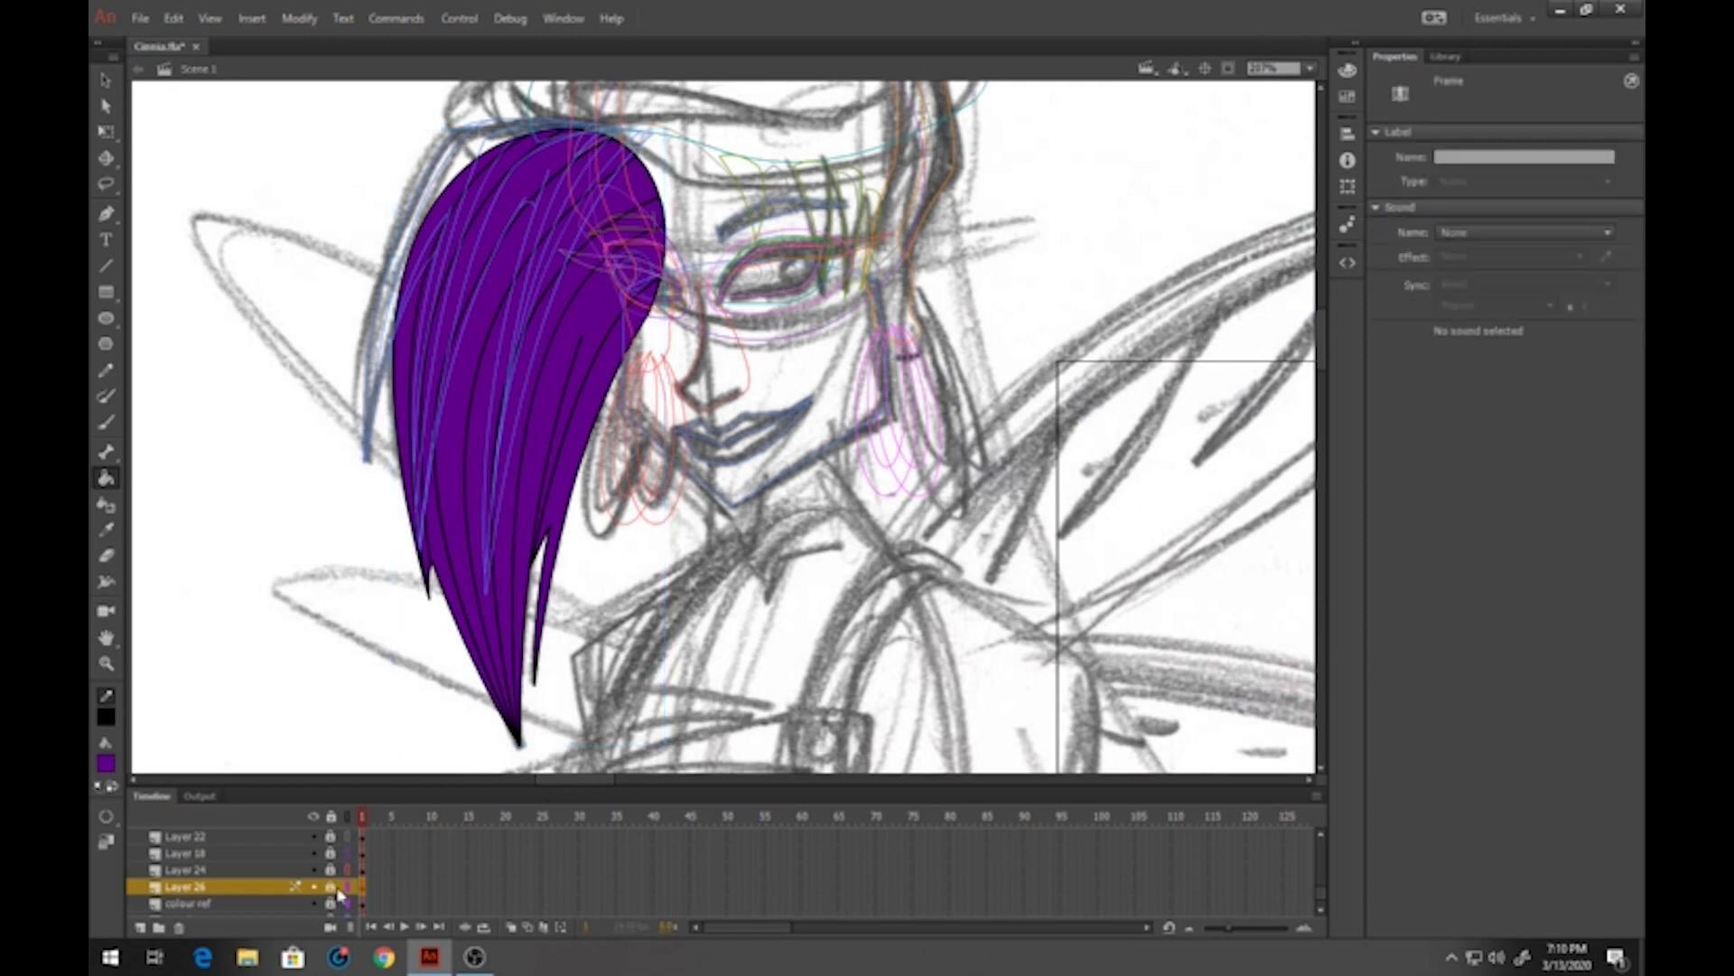
click(352, 887)
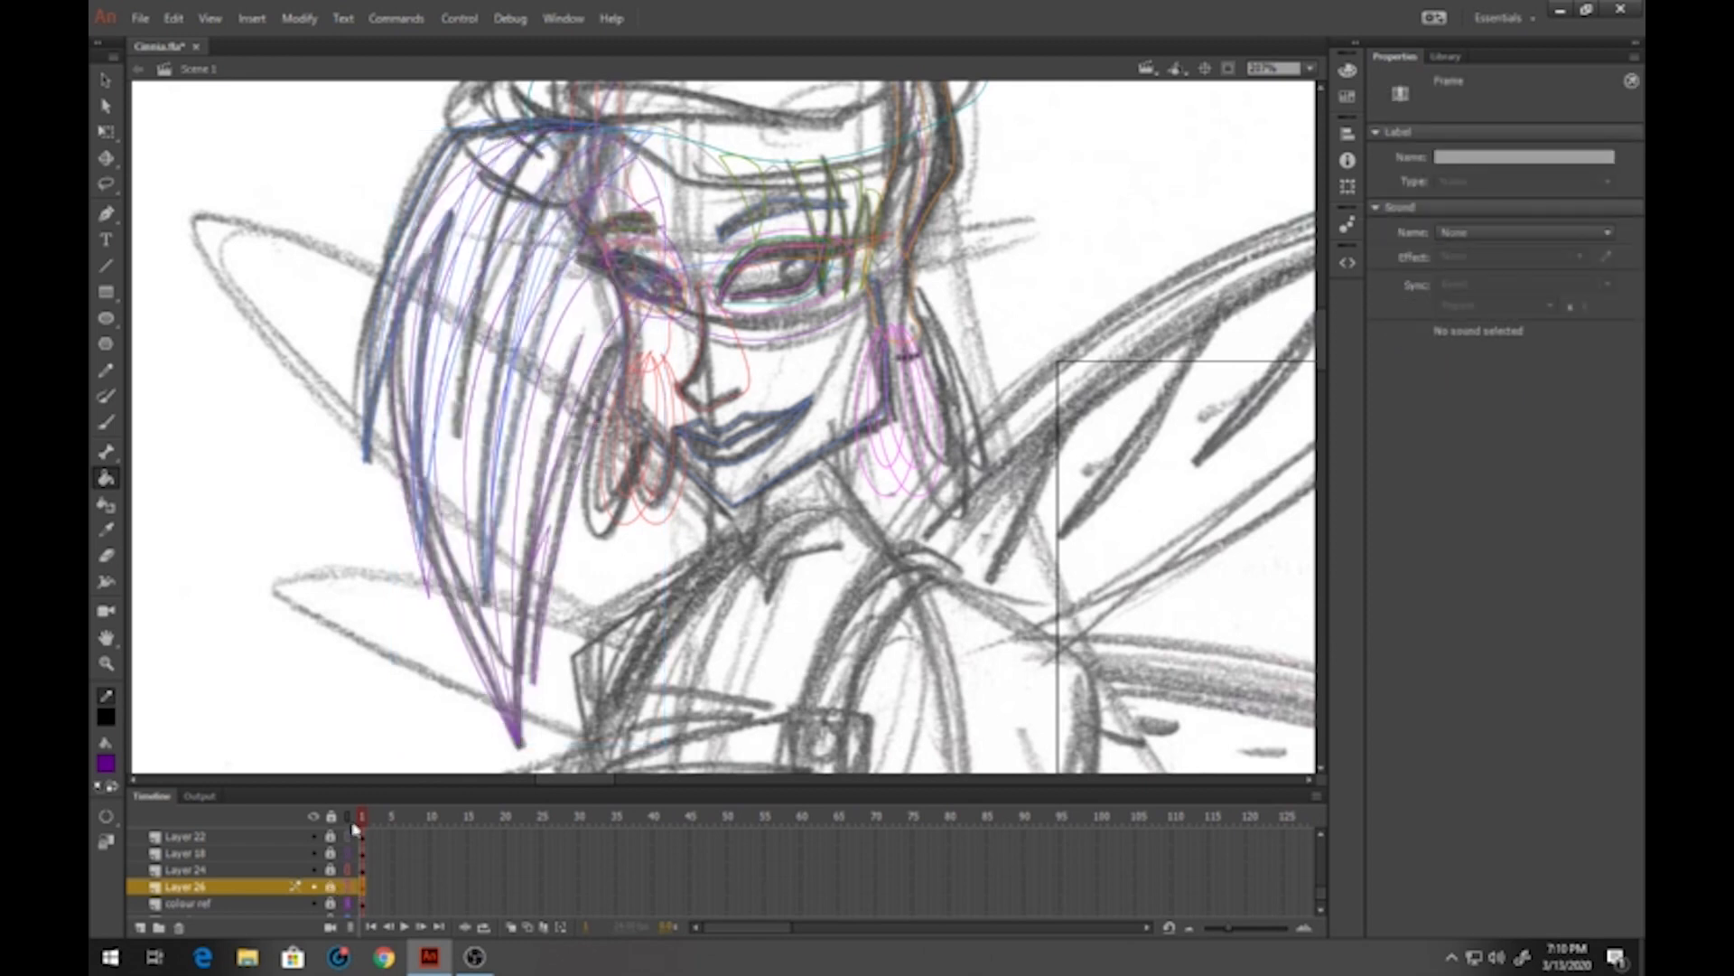
scroll(261, 884, down, 1)
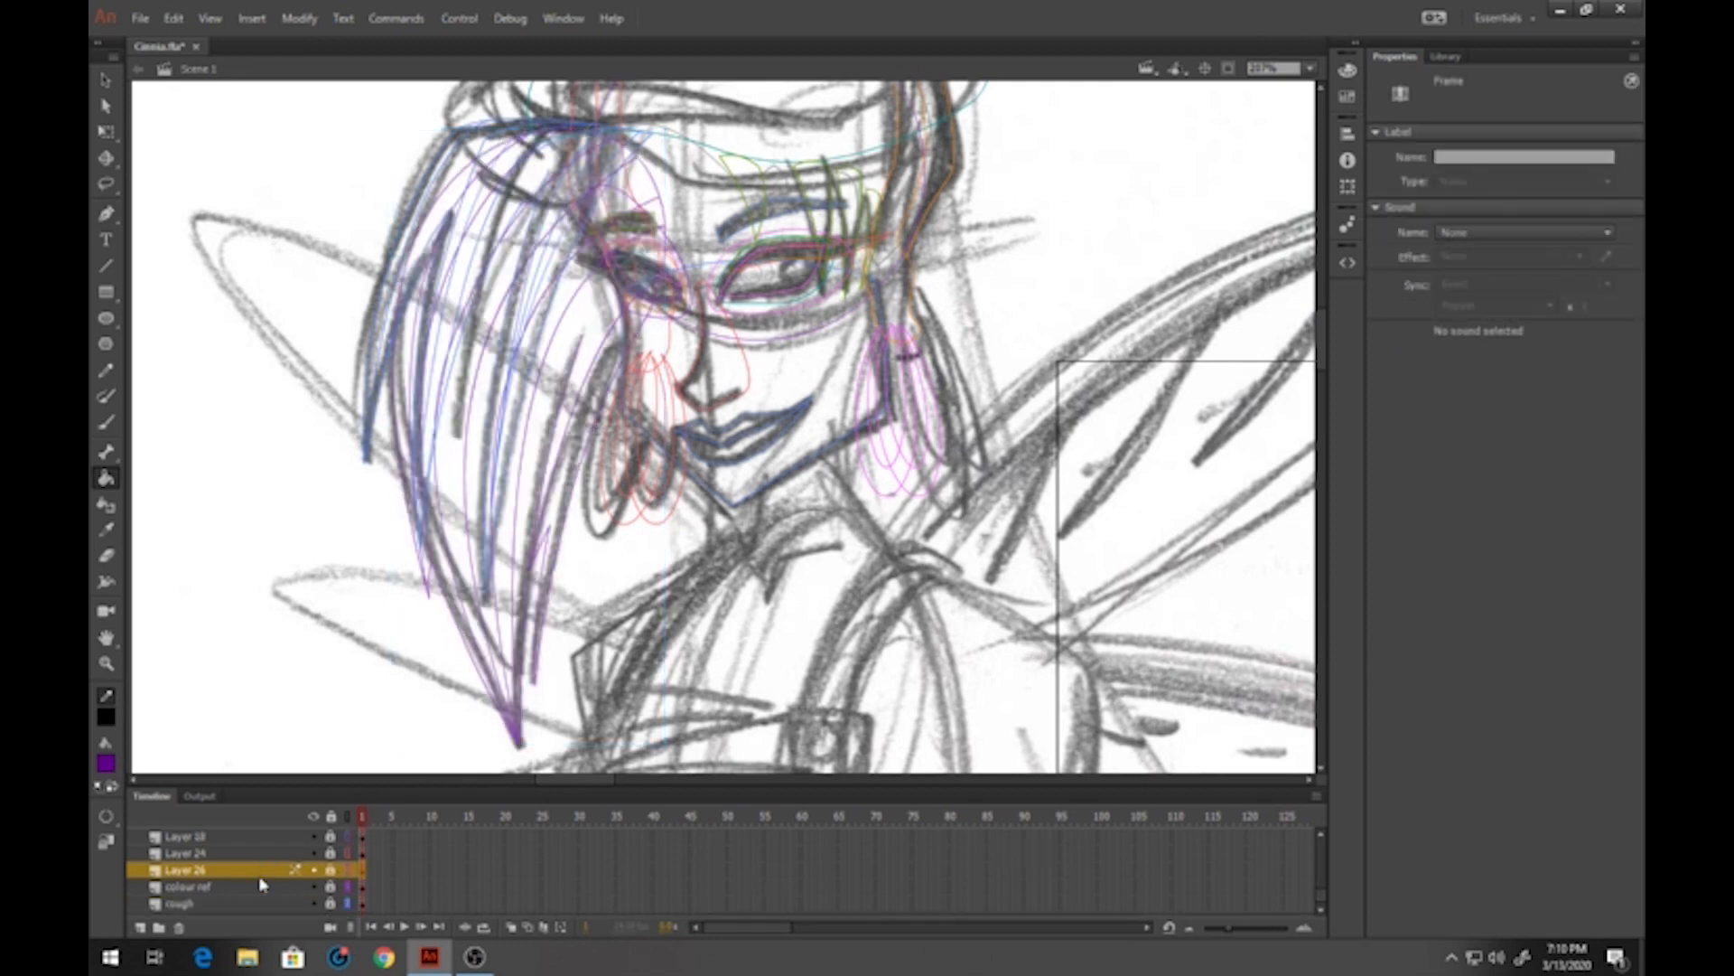
click(206, 888)
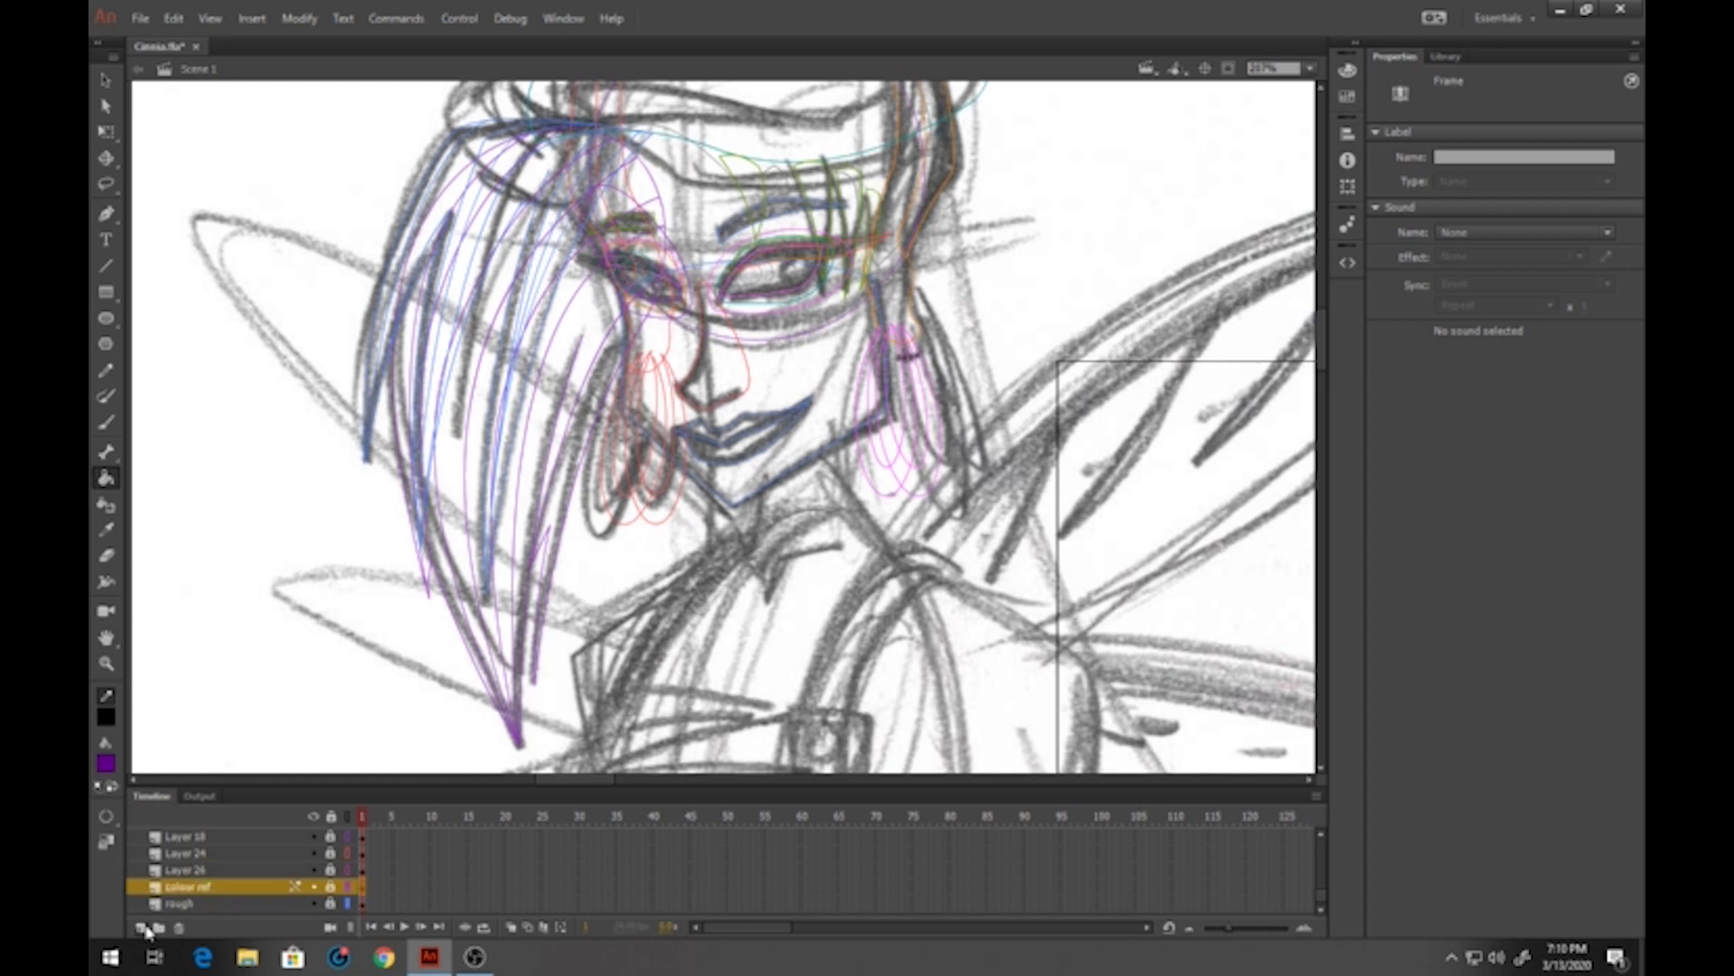
click(145, 929)
Draw a closed straight-line outline for the back part of the hat with the Line tool, overlapping the existing beret
scroll(562, 286, up, 3)
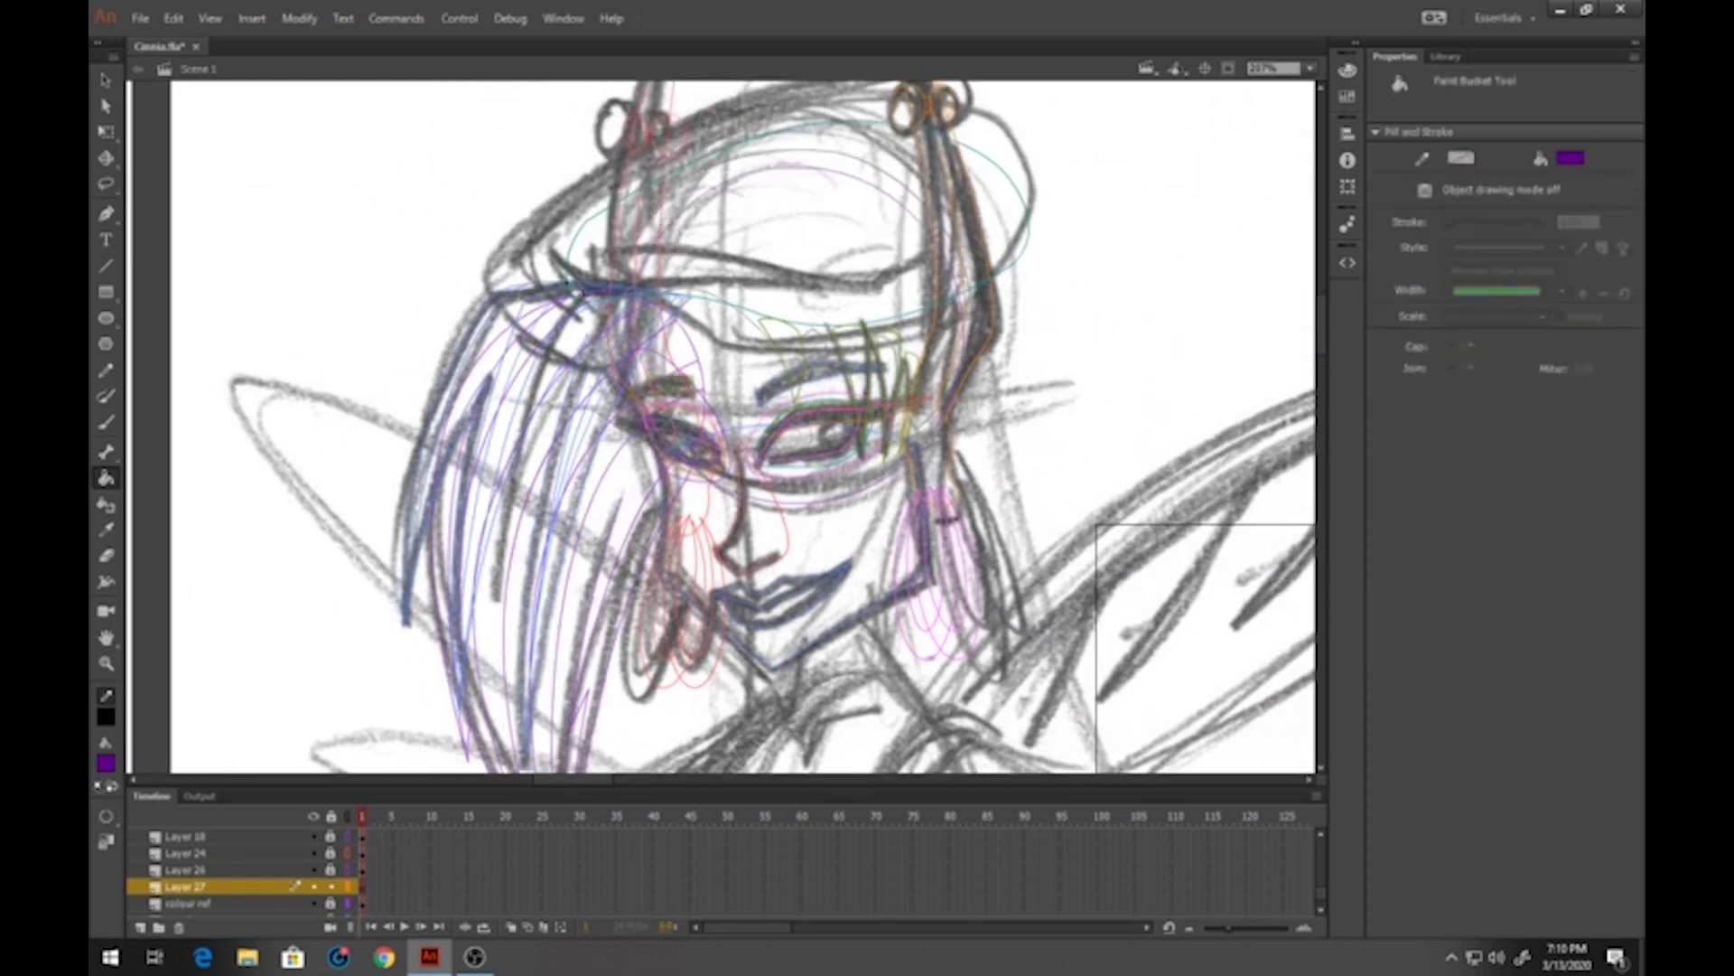
click(106, 266)
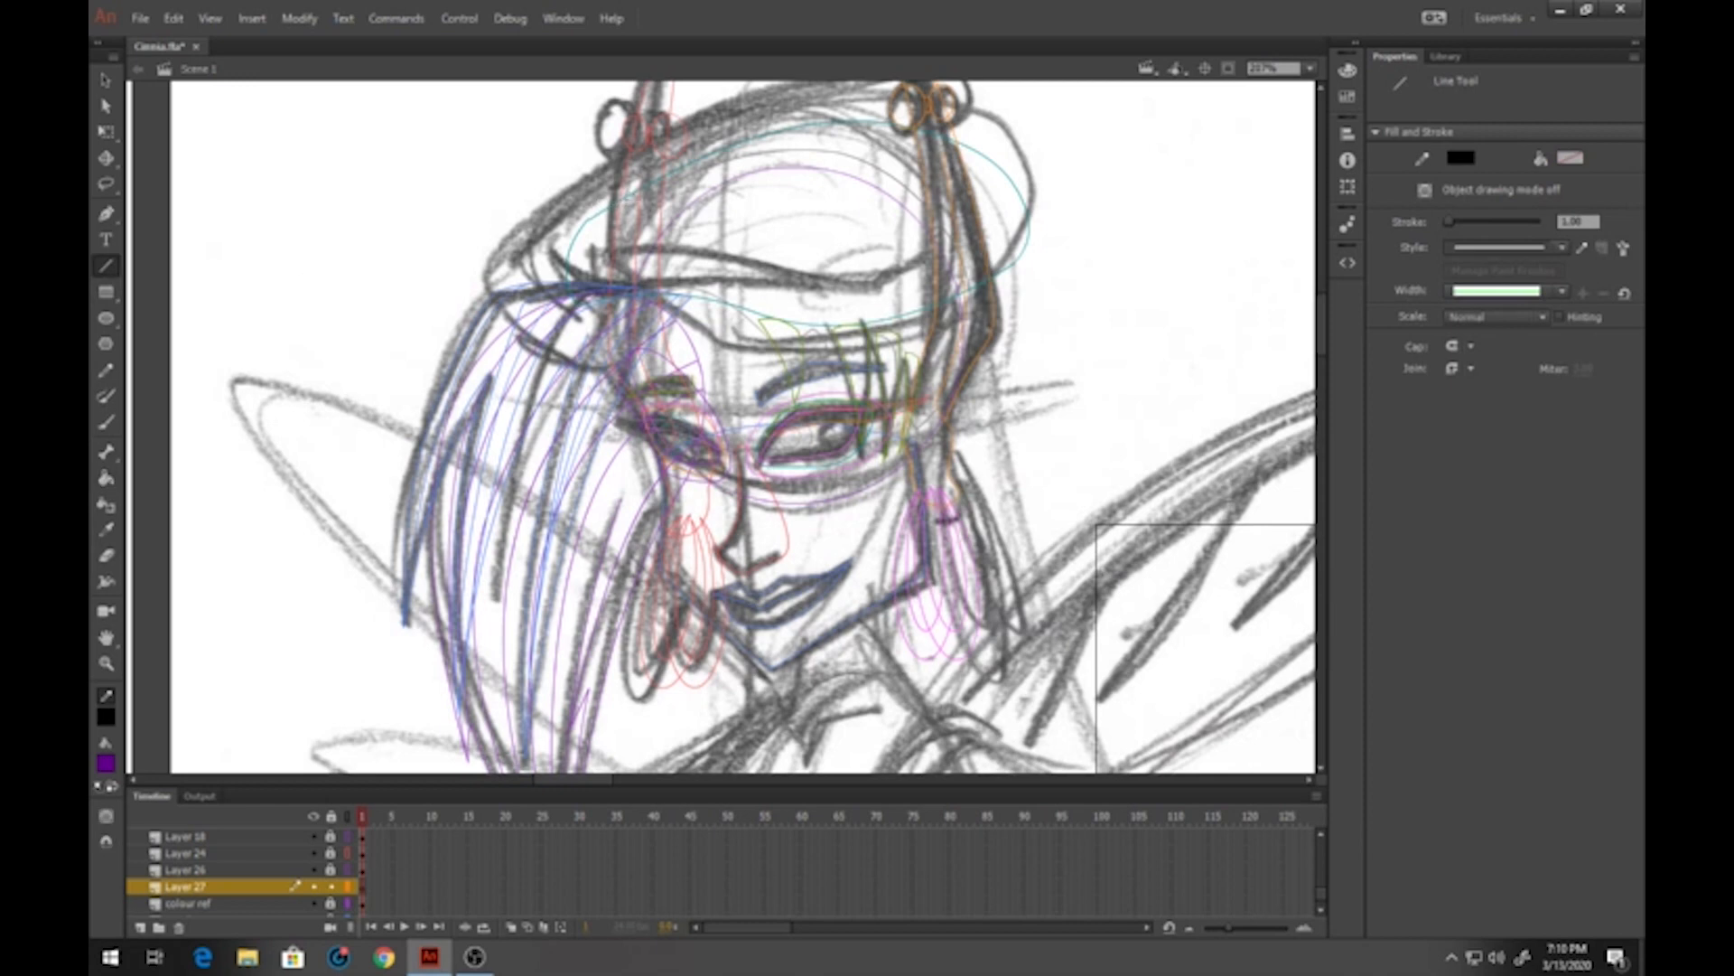
mouse_move(638, 194)
mouse_down()
mouse_move(551, 206)
mouse_move(506, 258)
mouse_up()
mouse_move(506, 257)
mouse_down()
mouse_move(594, 359)
mouse_move(687, 330)
mouse_move(639, 195)
mouse_up()
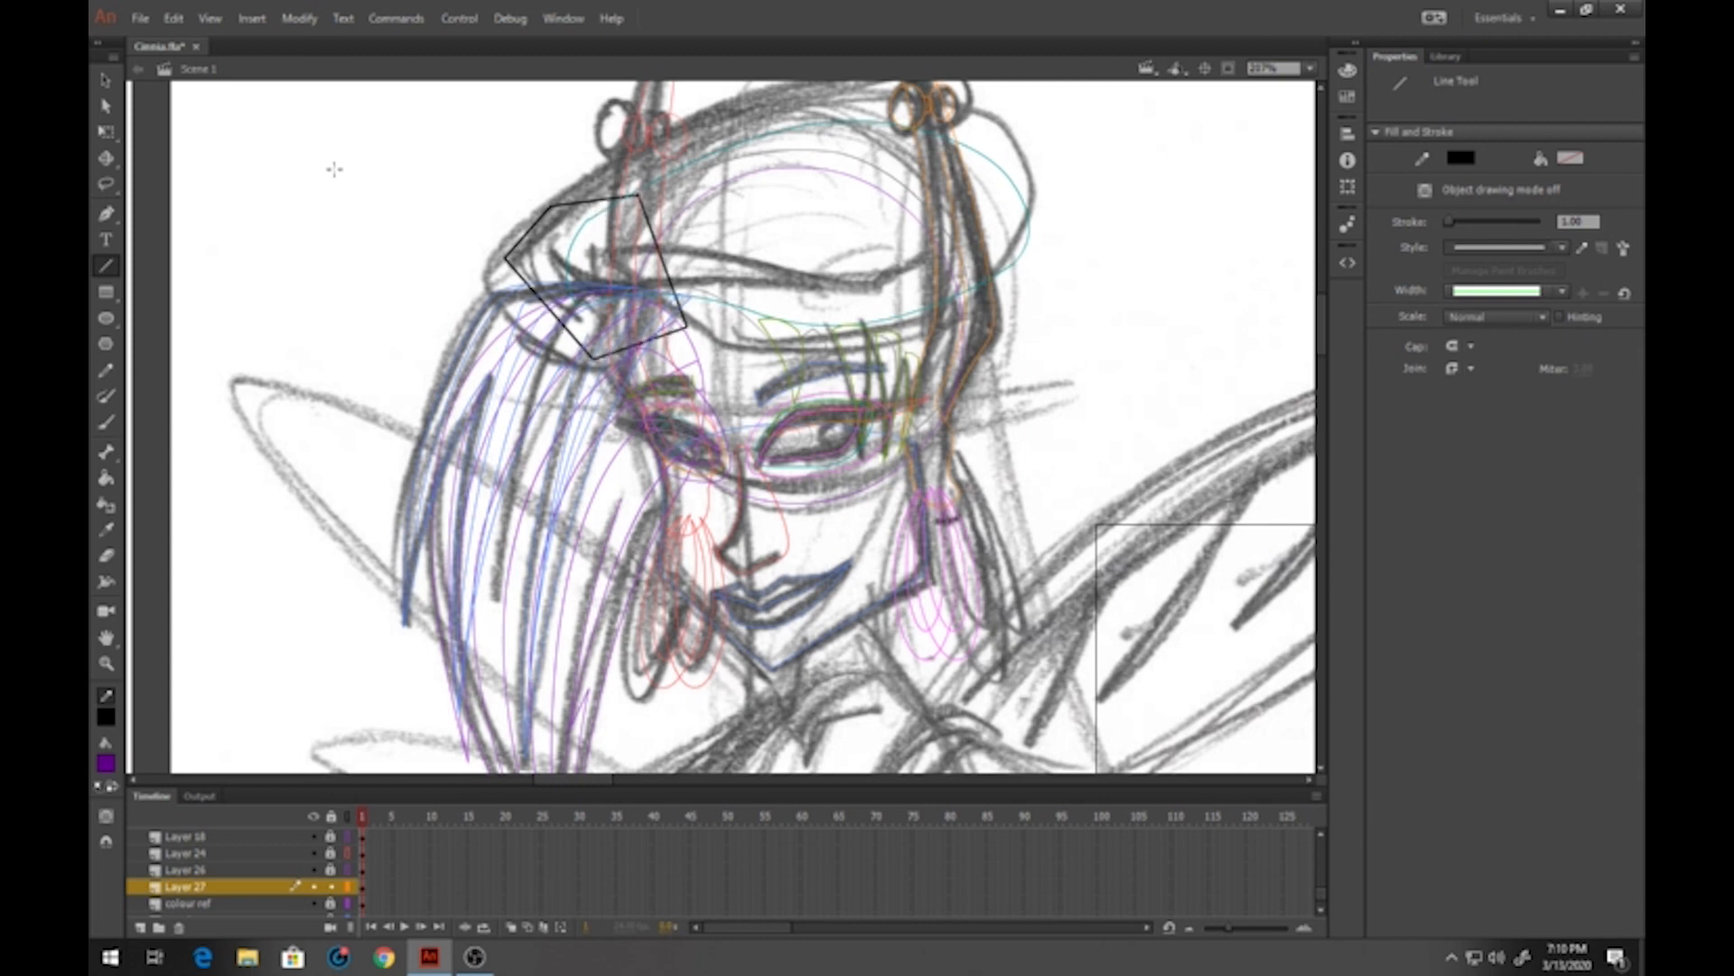
Adjust the corner behind the ear and bend the outline's edges into curves that follow the sketched back of the hat
click(105, 79)
drag(640, 197, 653, 181)
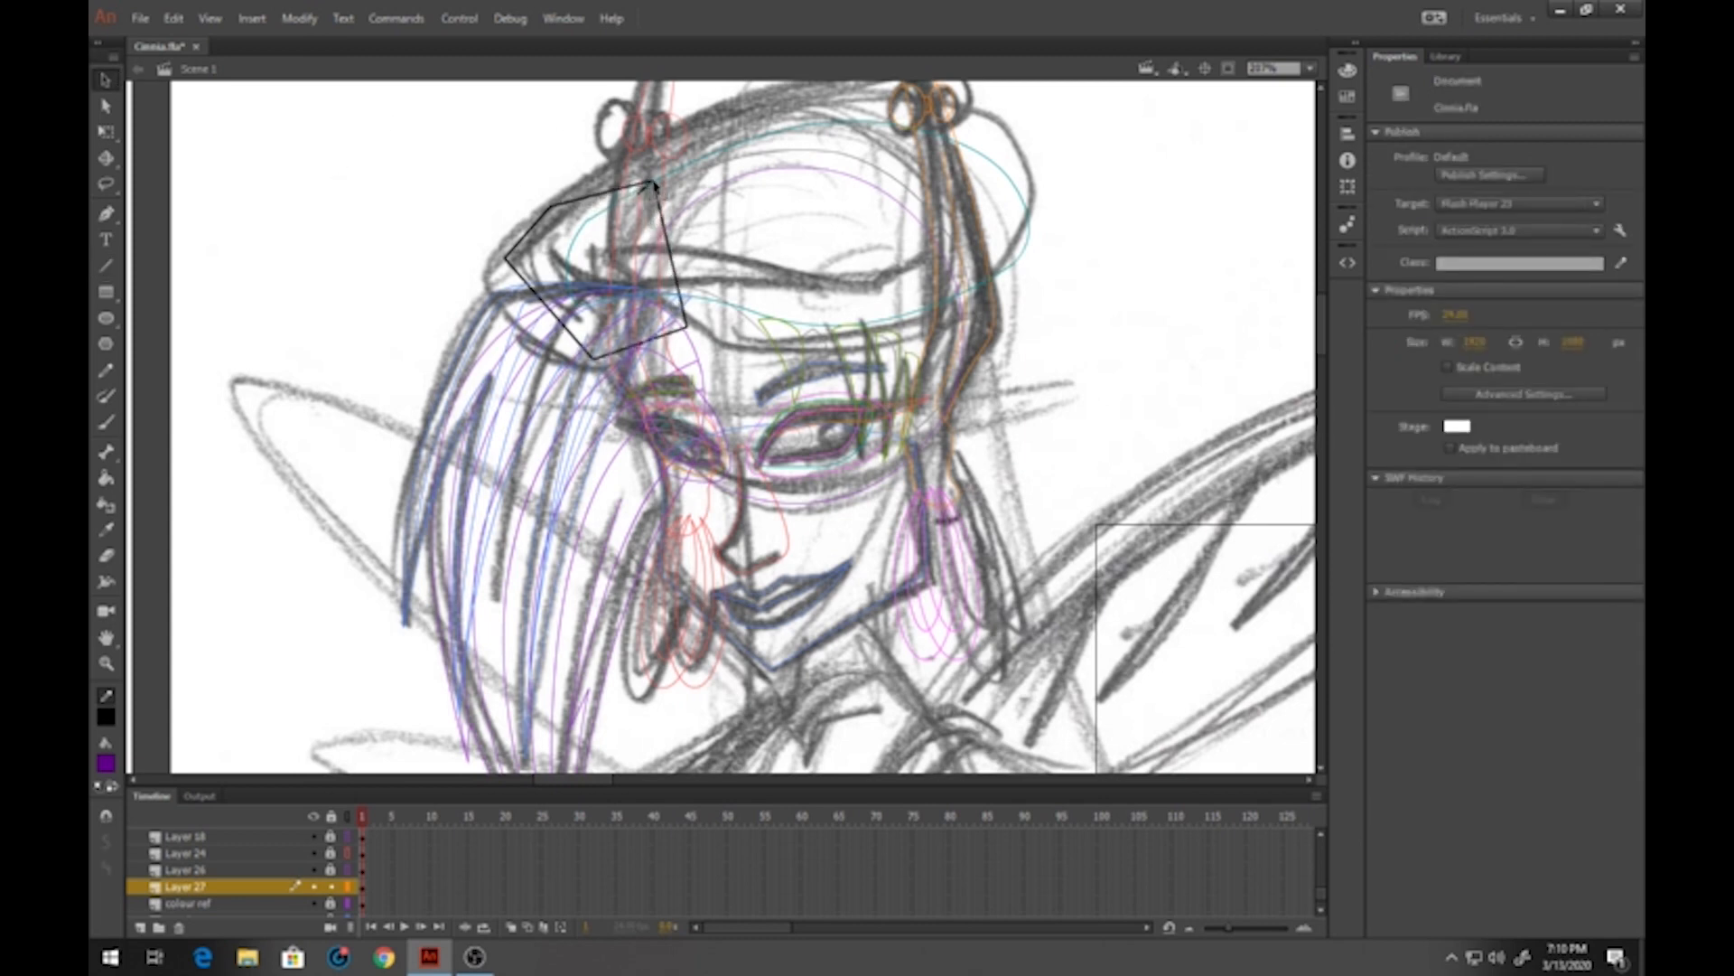
click(641, 189)
click(612, 202)
mouse_move(531, 222)
mouse_down()
mouse_move(461, 287)
mouse_move(500, 271)
mouse_move(491, 301)
mouse_up()
drag(612, 359, 624, 363)
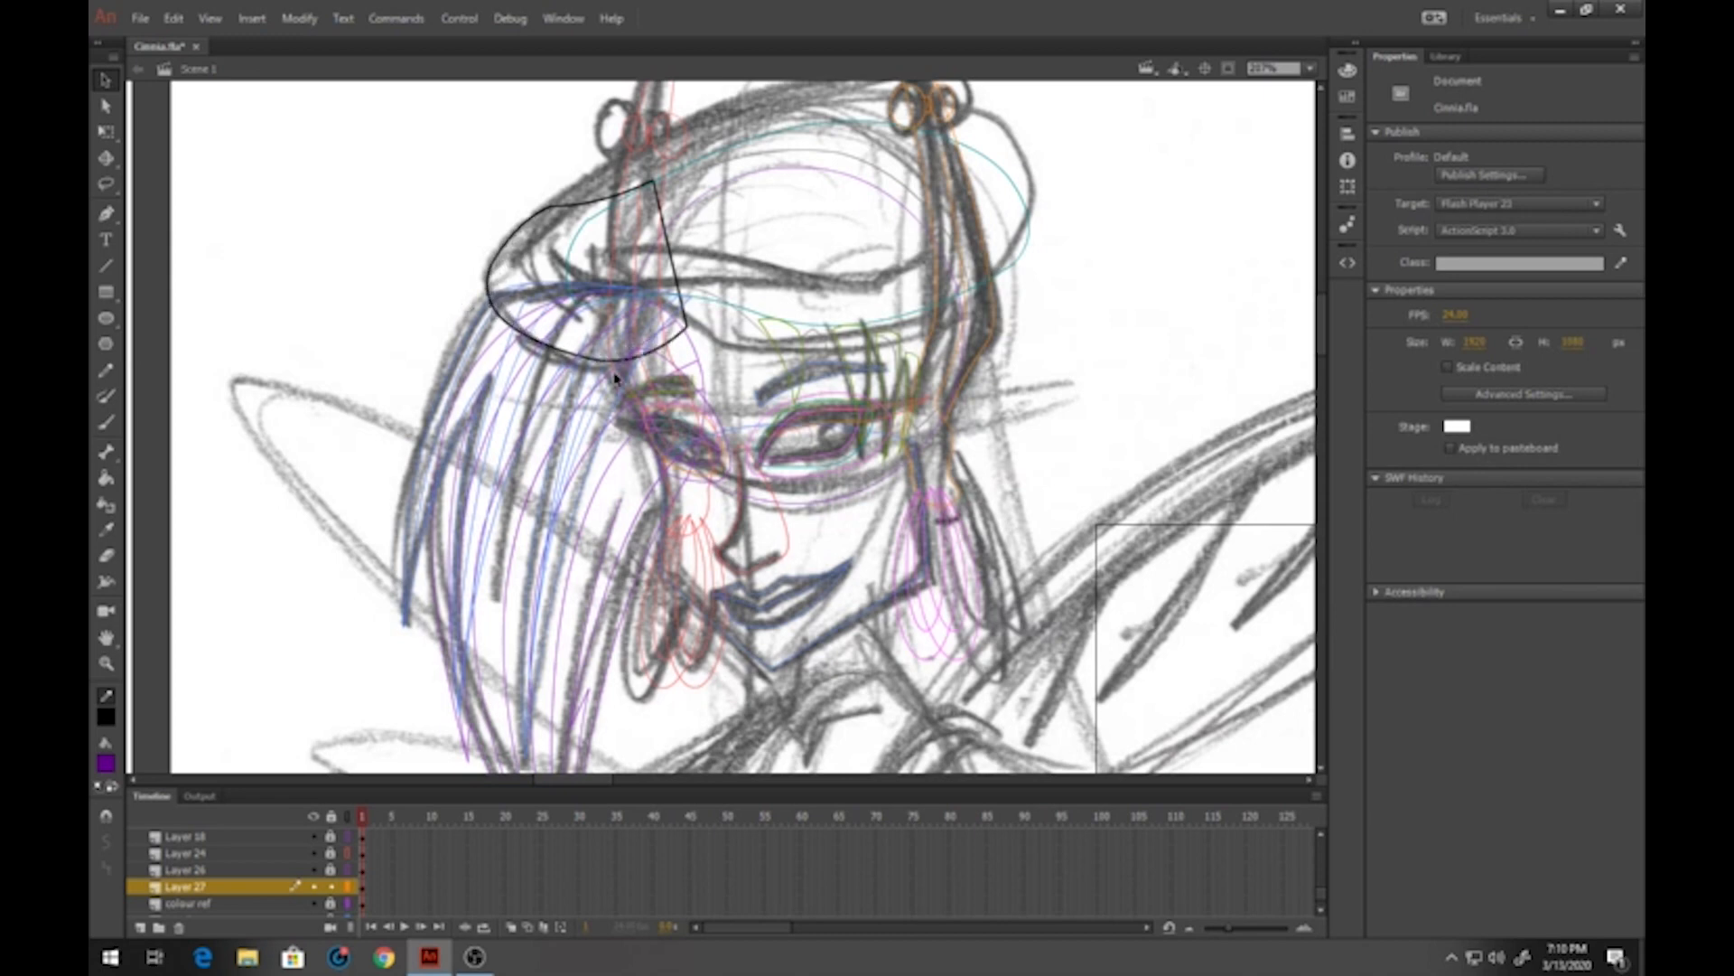
drag(670, 242, 723, 240)
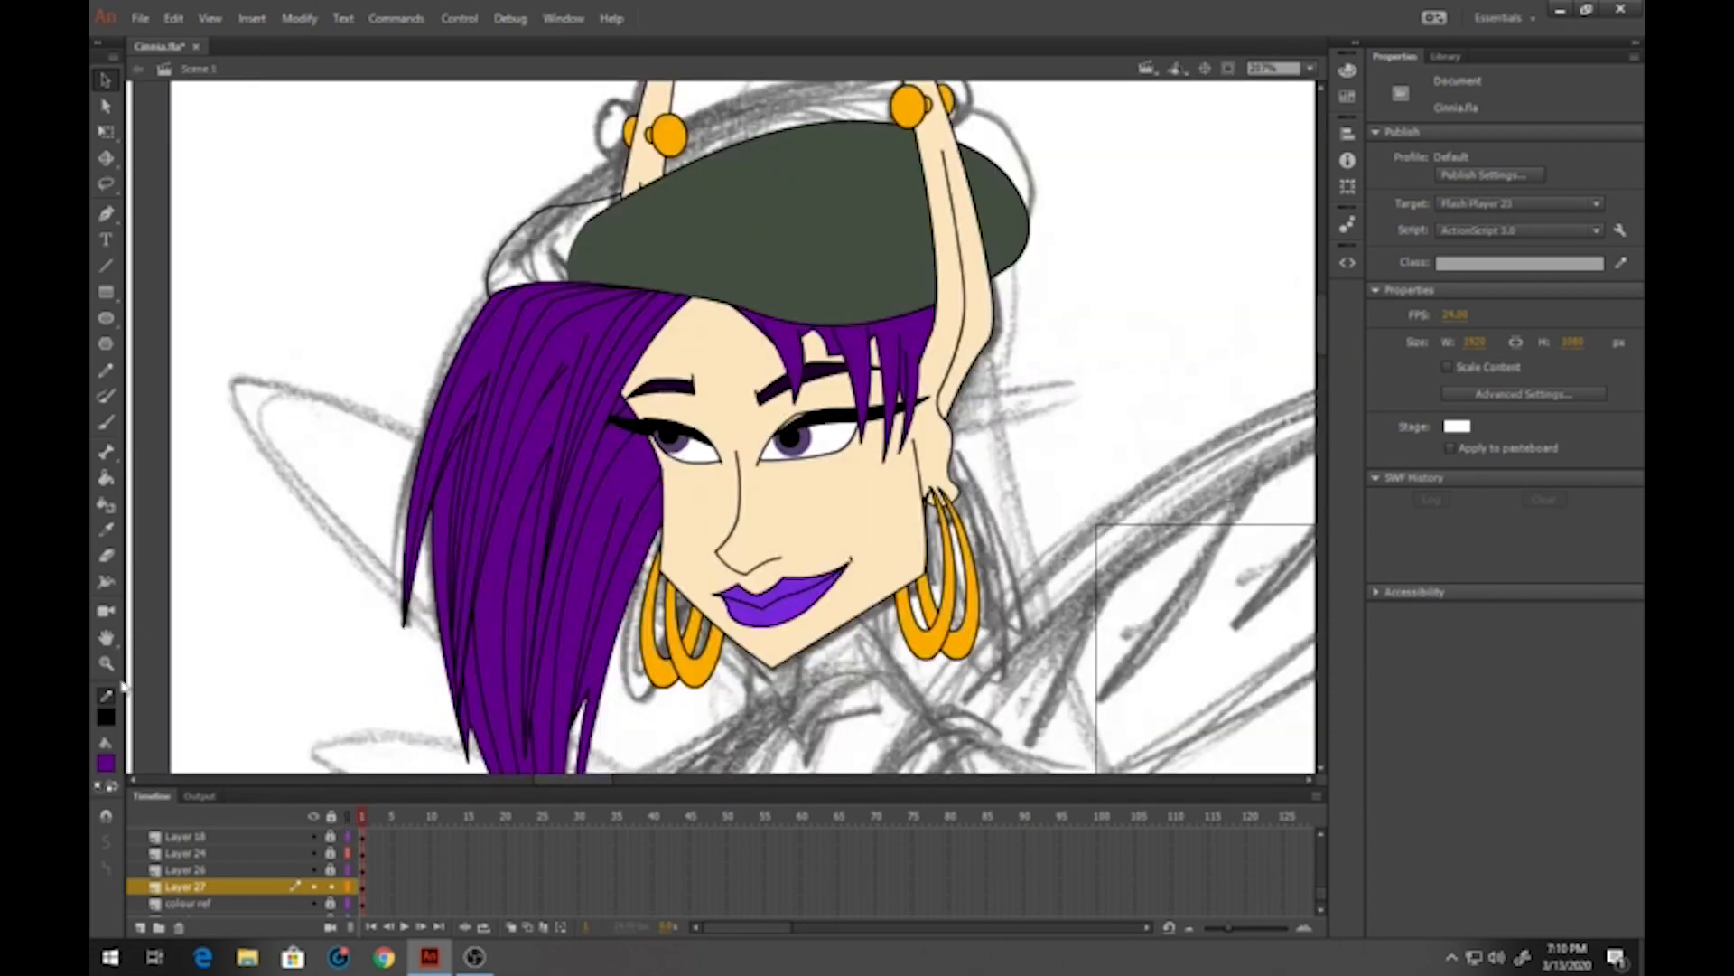
Sample the beret's dark green as the fill colour and fill the back hat shape with it
click(107, 763)
click(741, 201)
click(106, 477)
click(558, 264)
Pull in the back hat shape's outer edge and convert the shape to a graphic symbol named "cinnia-34-hat2"
click(106, 81)
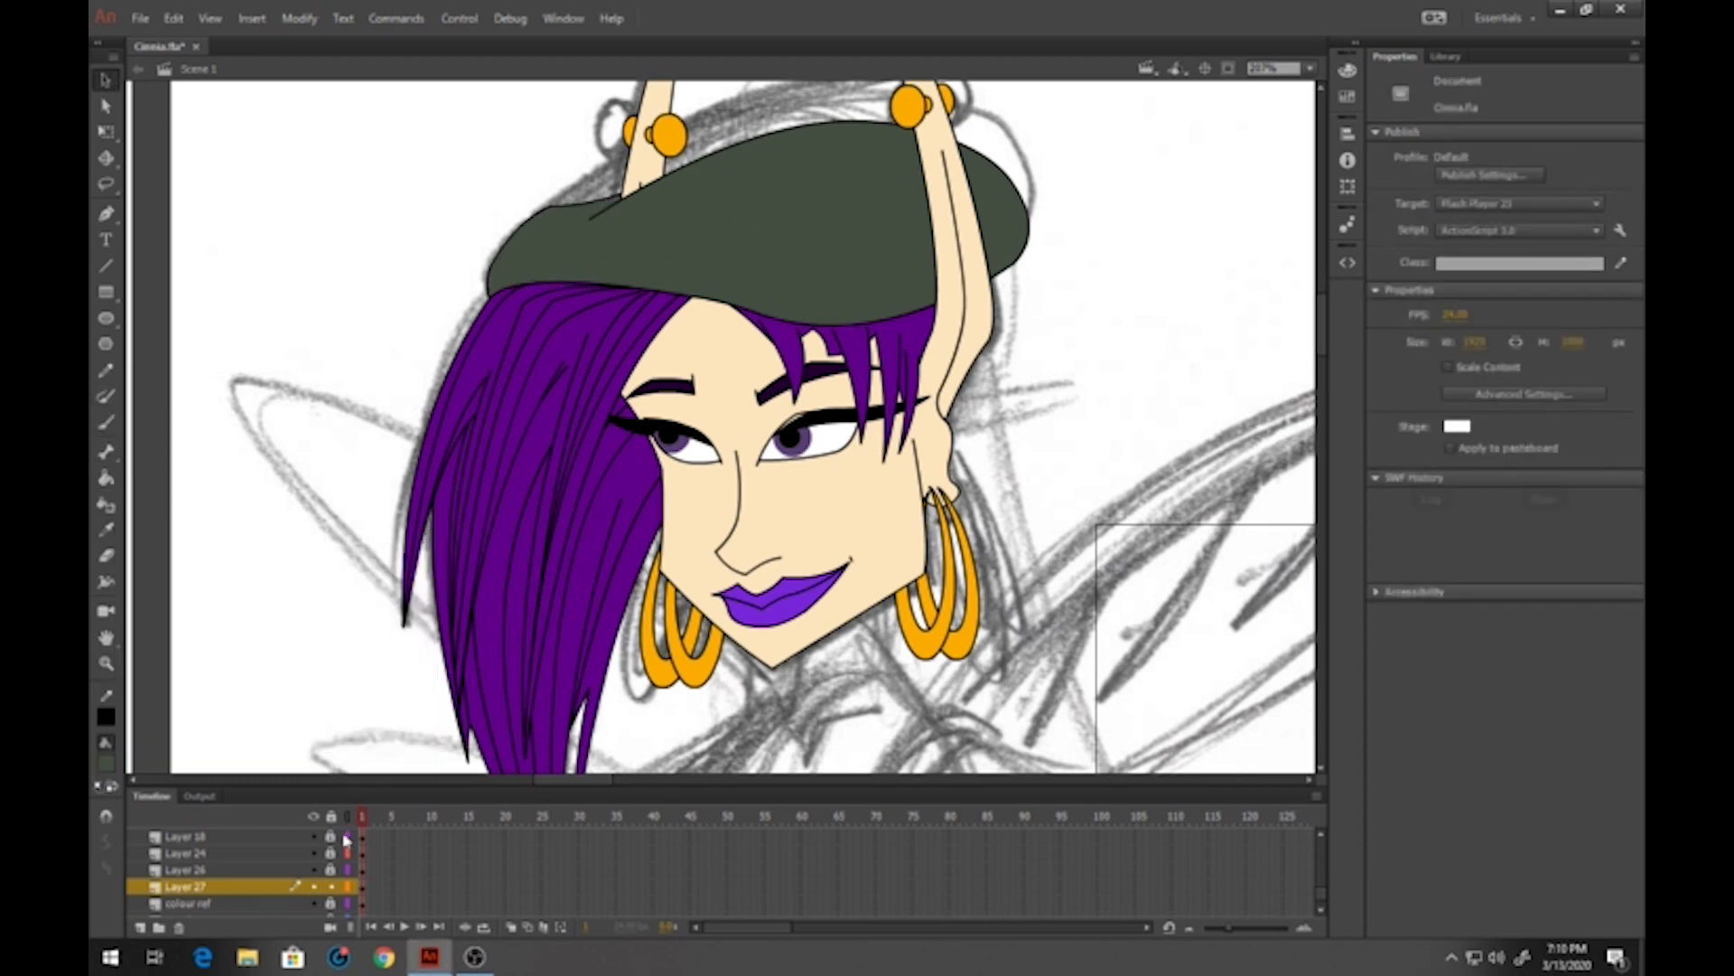
click(364, 888)
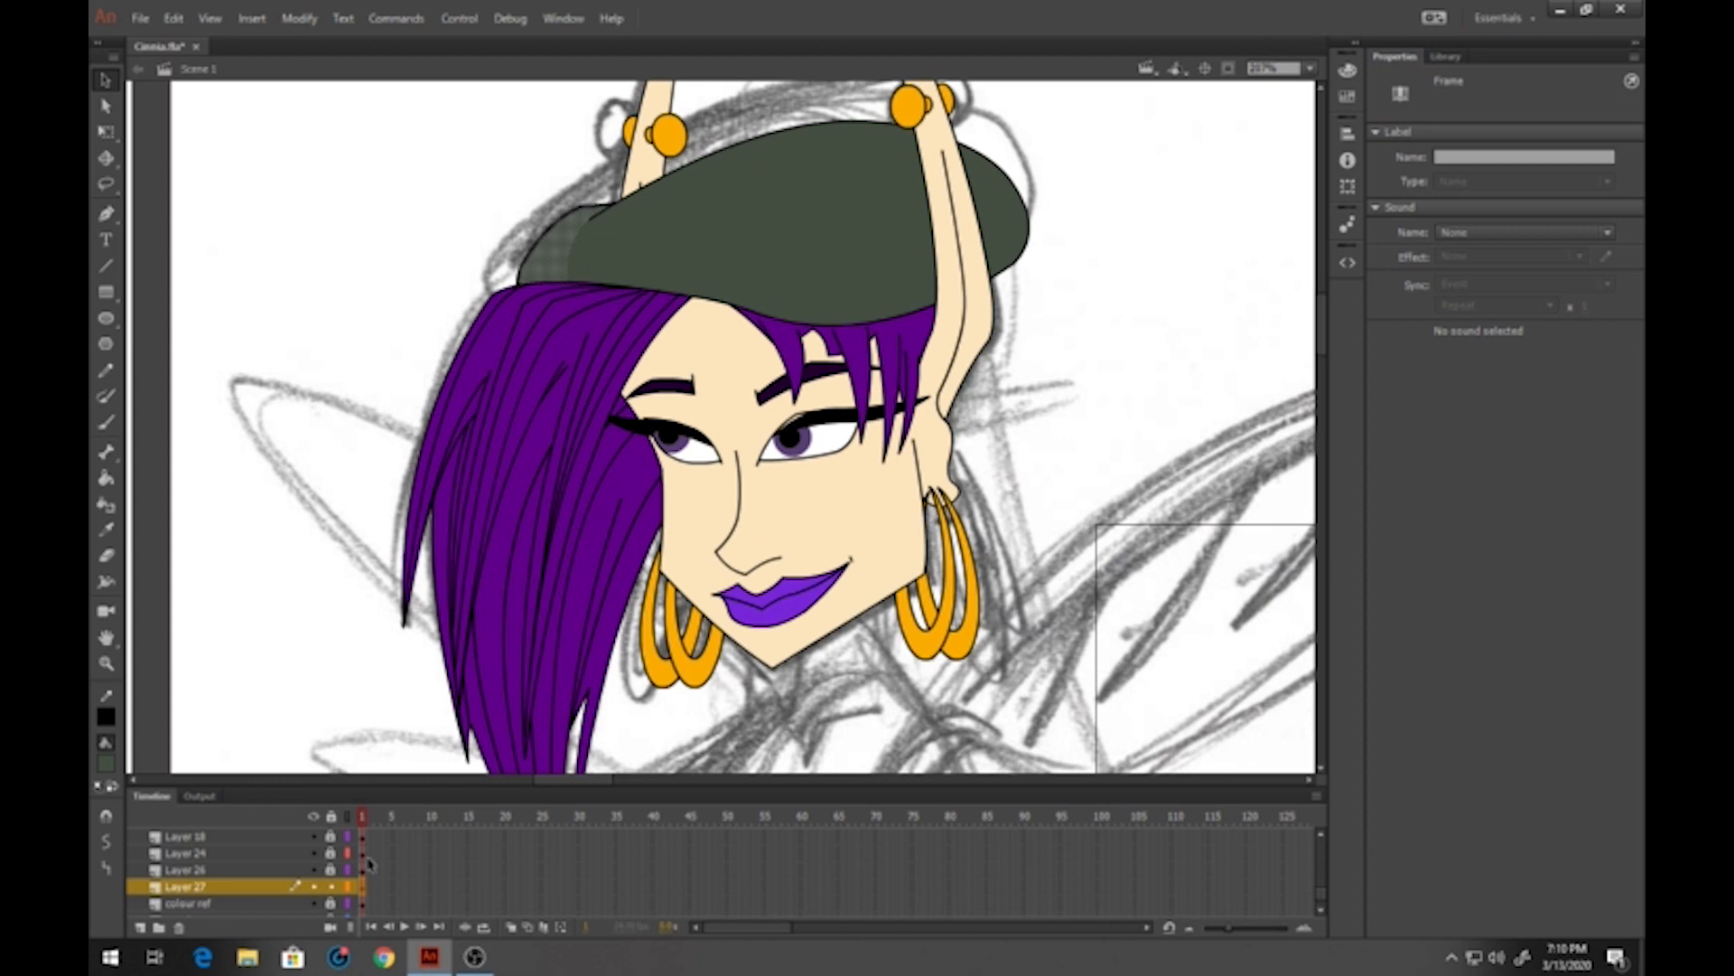
key(F8)
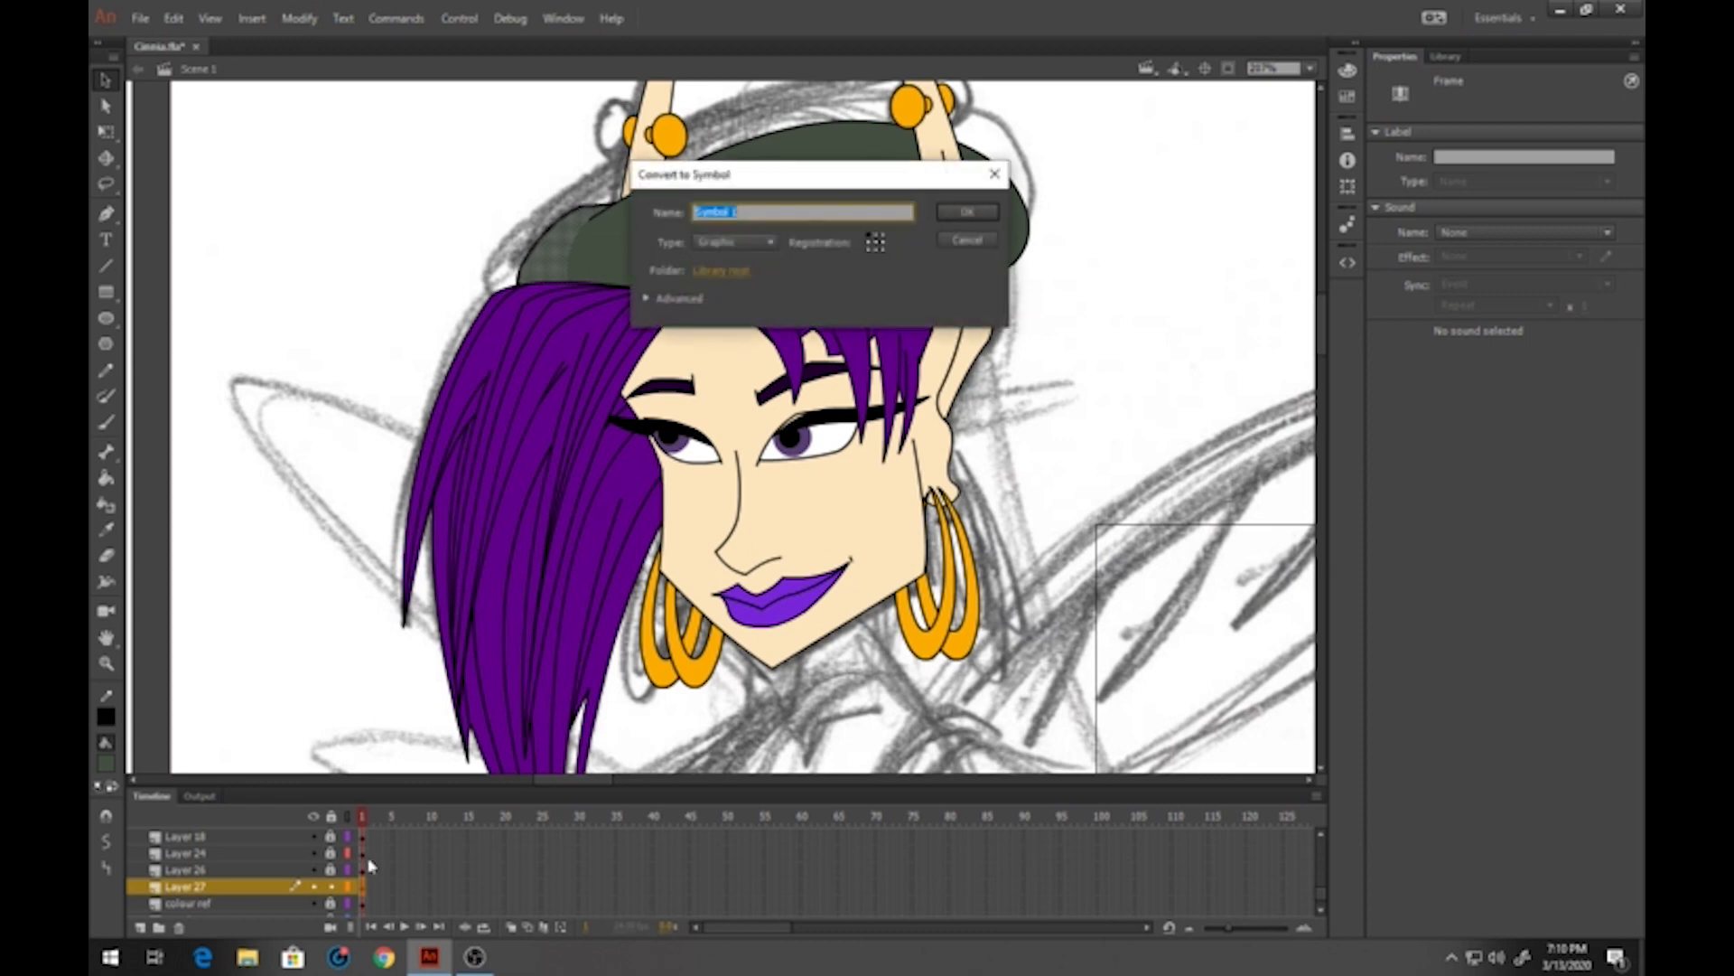
text(cinnia-34-hat2)
key(Return)
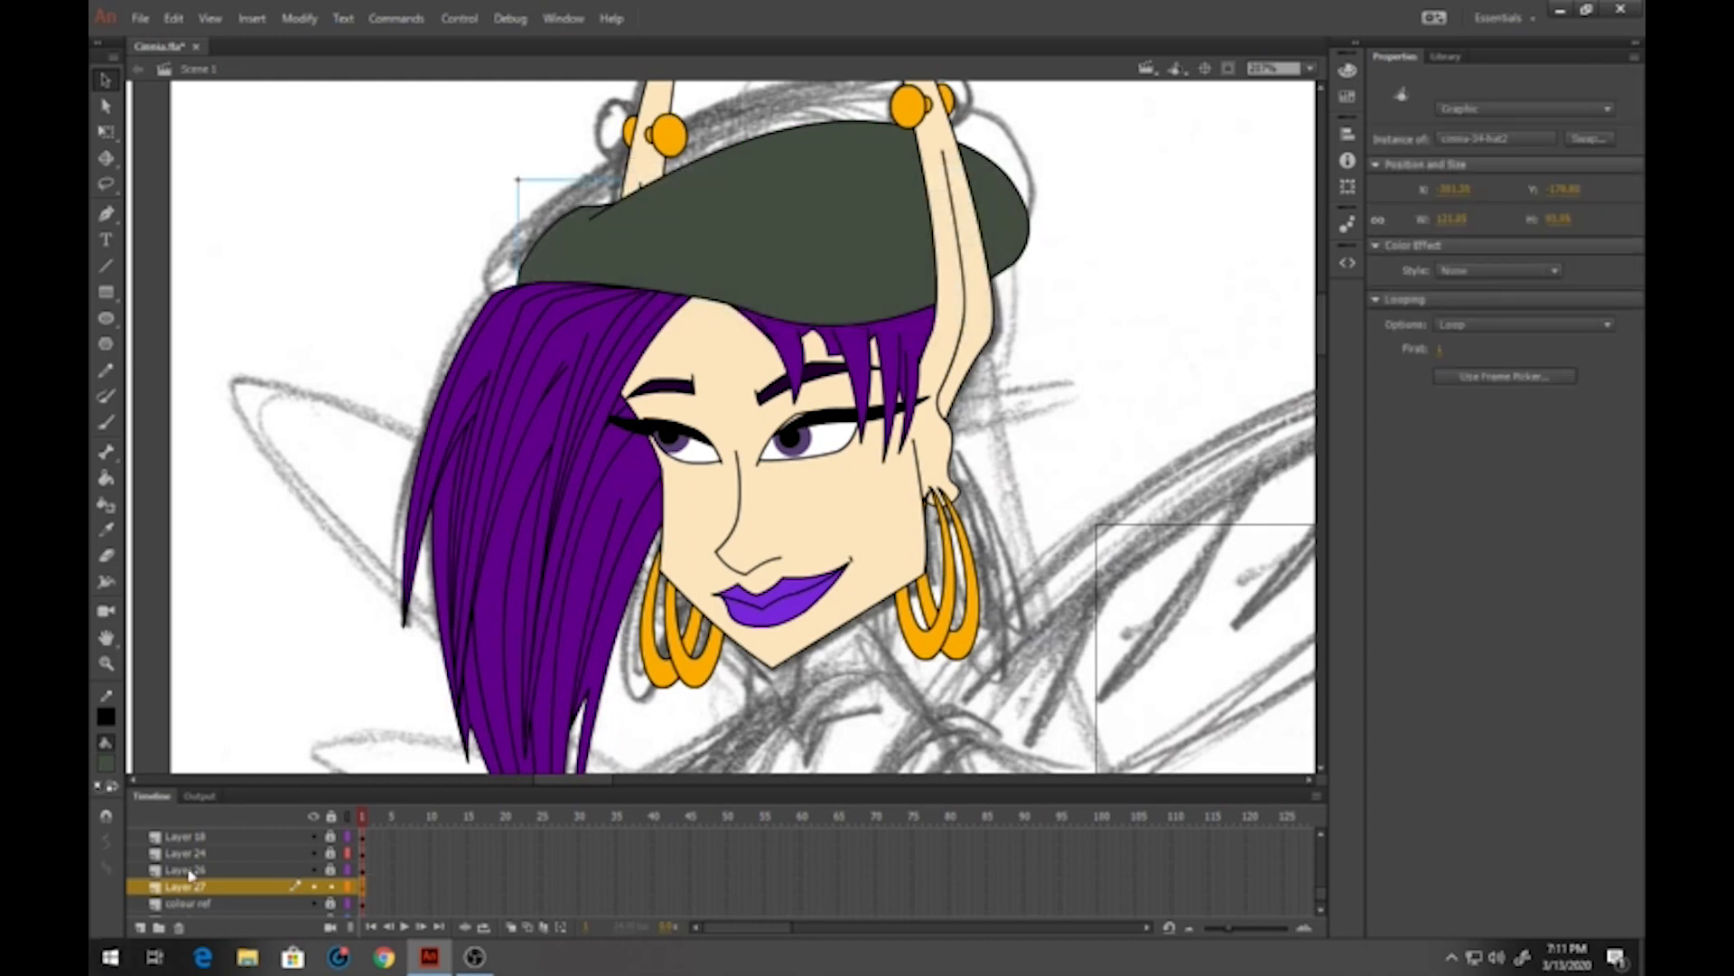
Lock Layer 27 and move it in the layer stack to sit between Layer 24 and Layer 26
scroll(287, 865, down, 1)
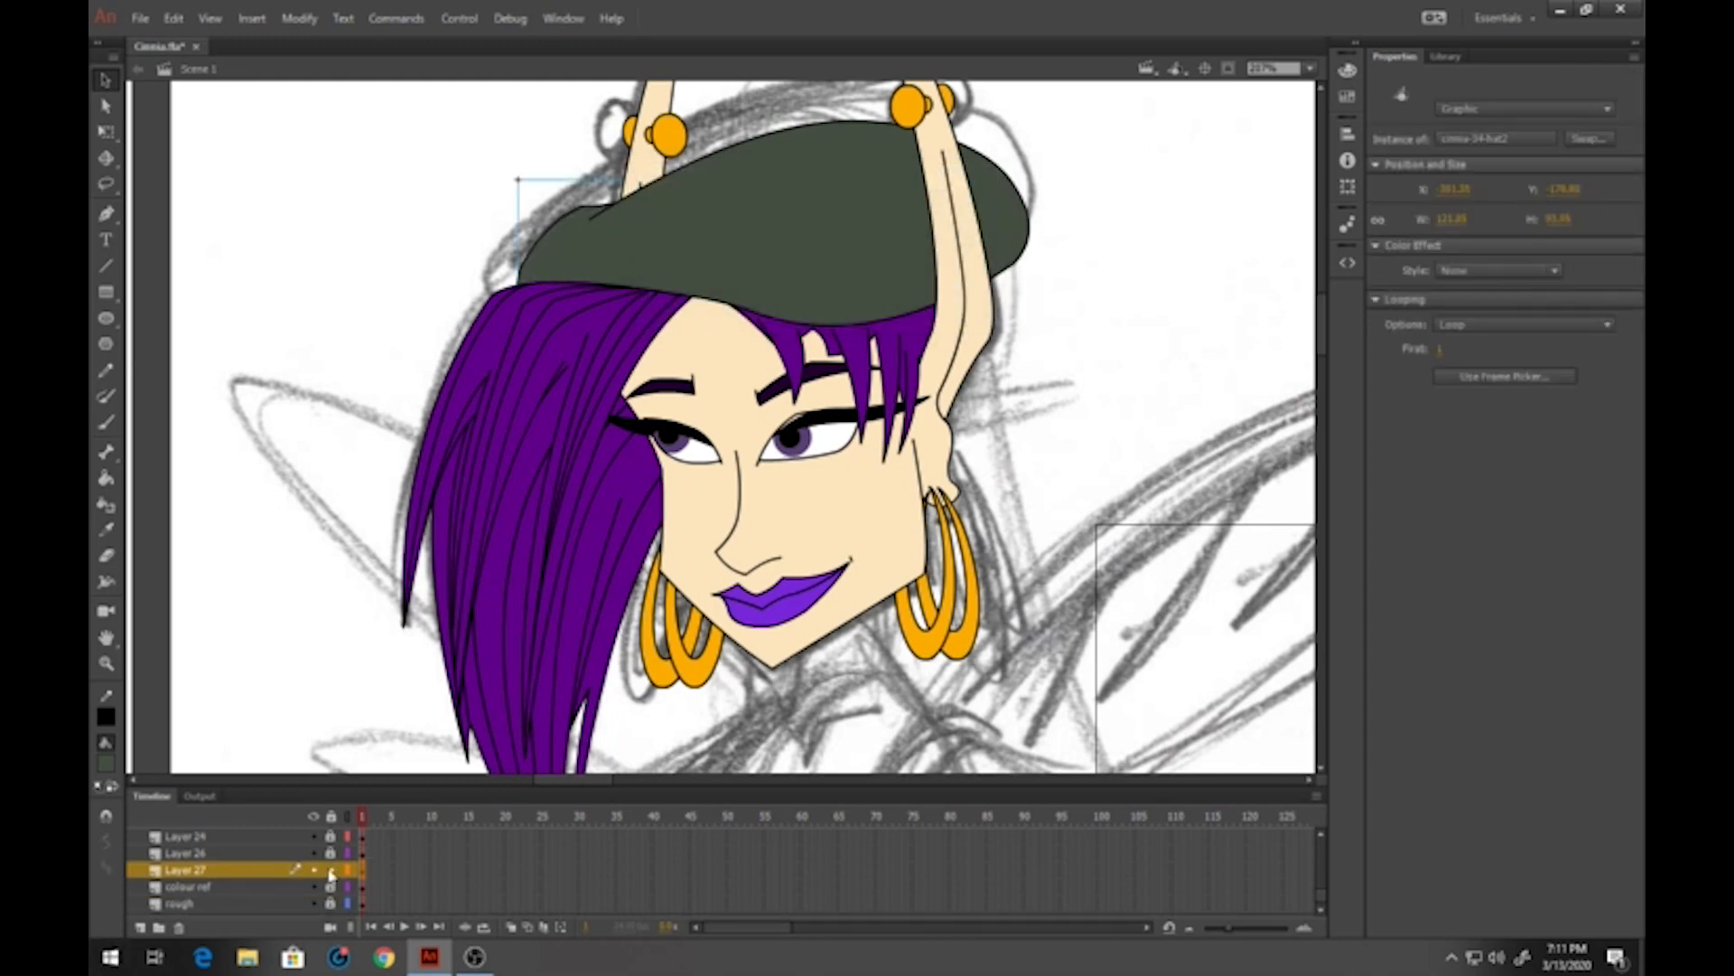
drag(237, 871, 185, 874)
scroll(245, 837, up, 2)
scroll(207, 889, down, 1)
Unlock all the artwork layers while keeping the "colour ref" and "rough" layers locked
click(101, 662)
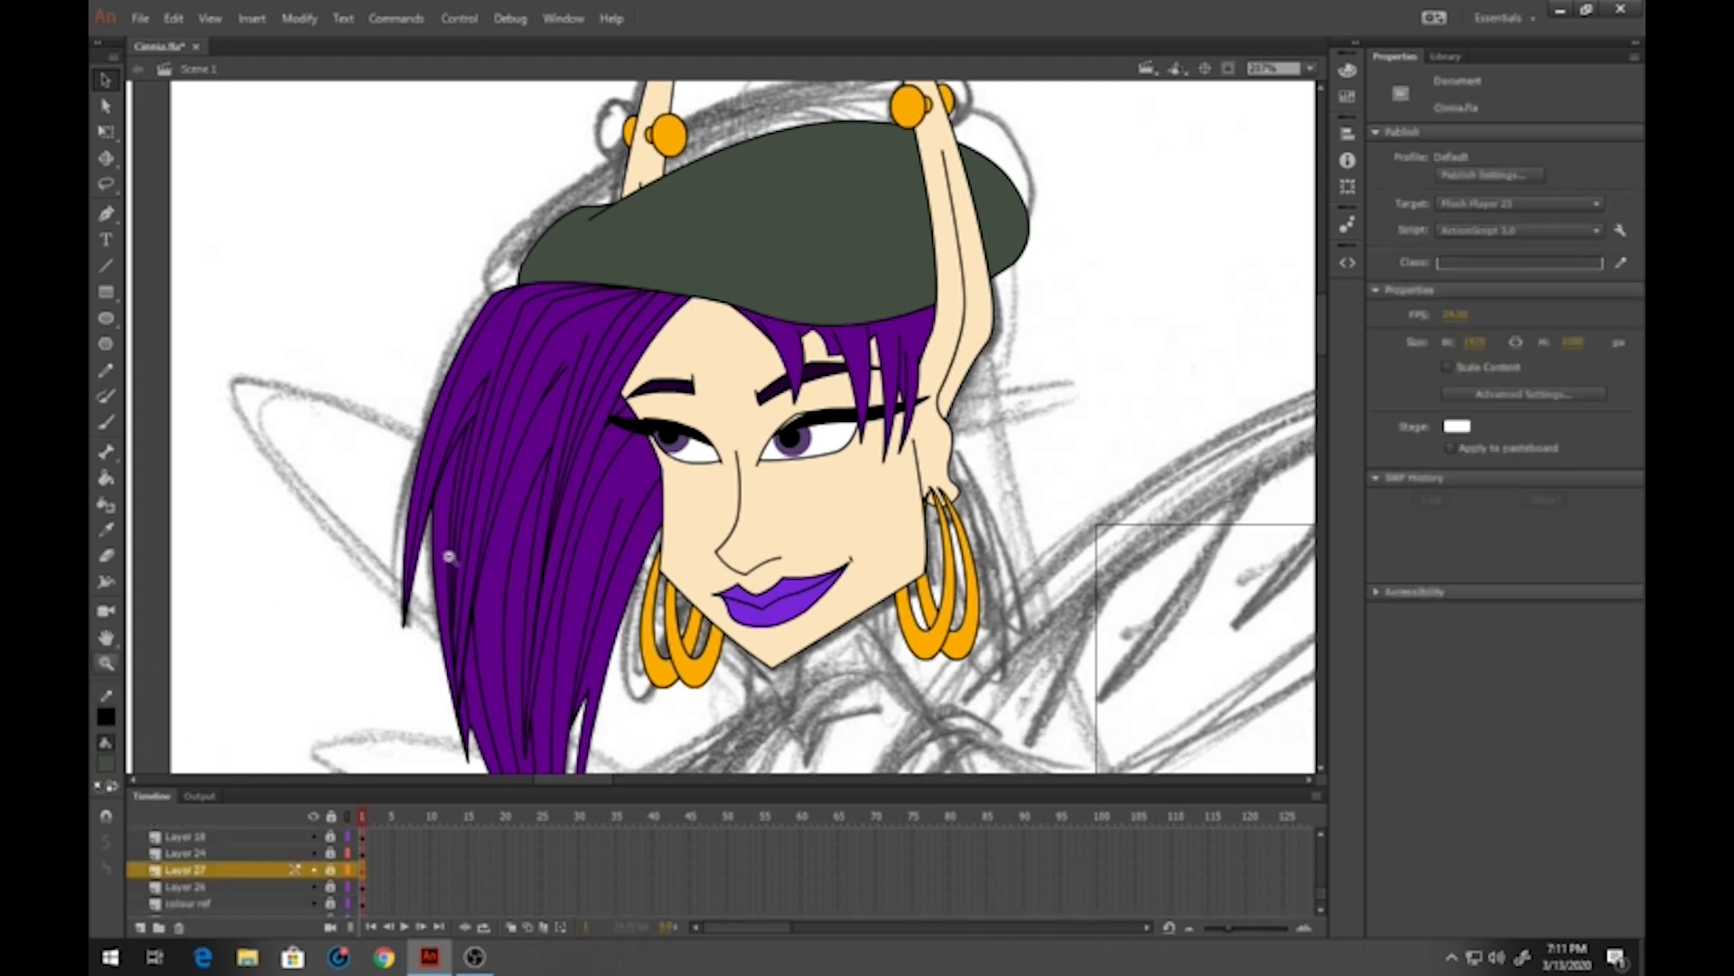
alt+click(670, 496)
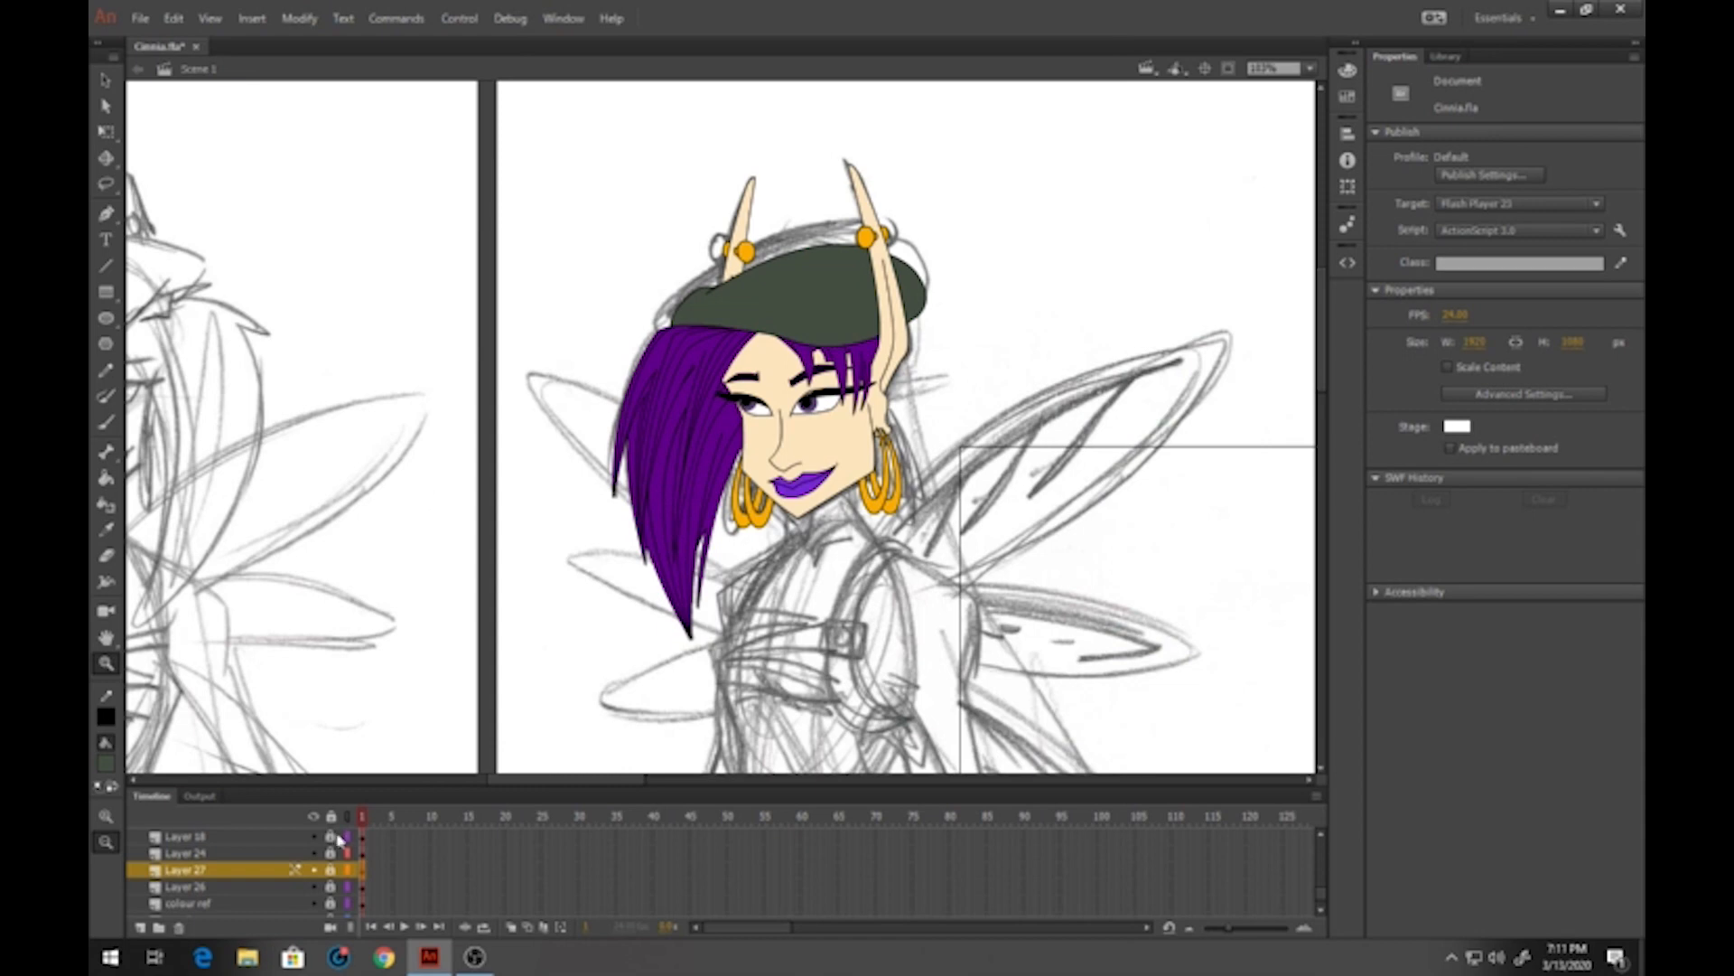
click(332, 817)
scroll(332, 854, down, 10)
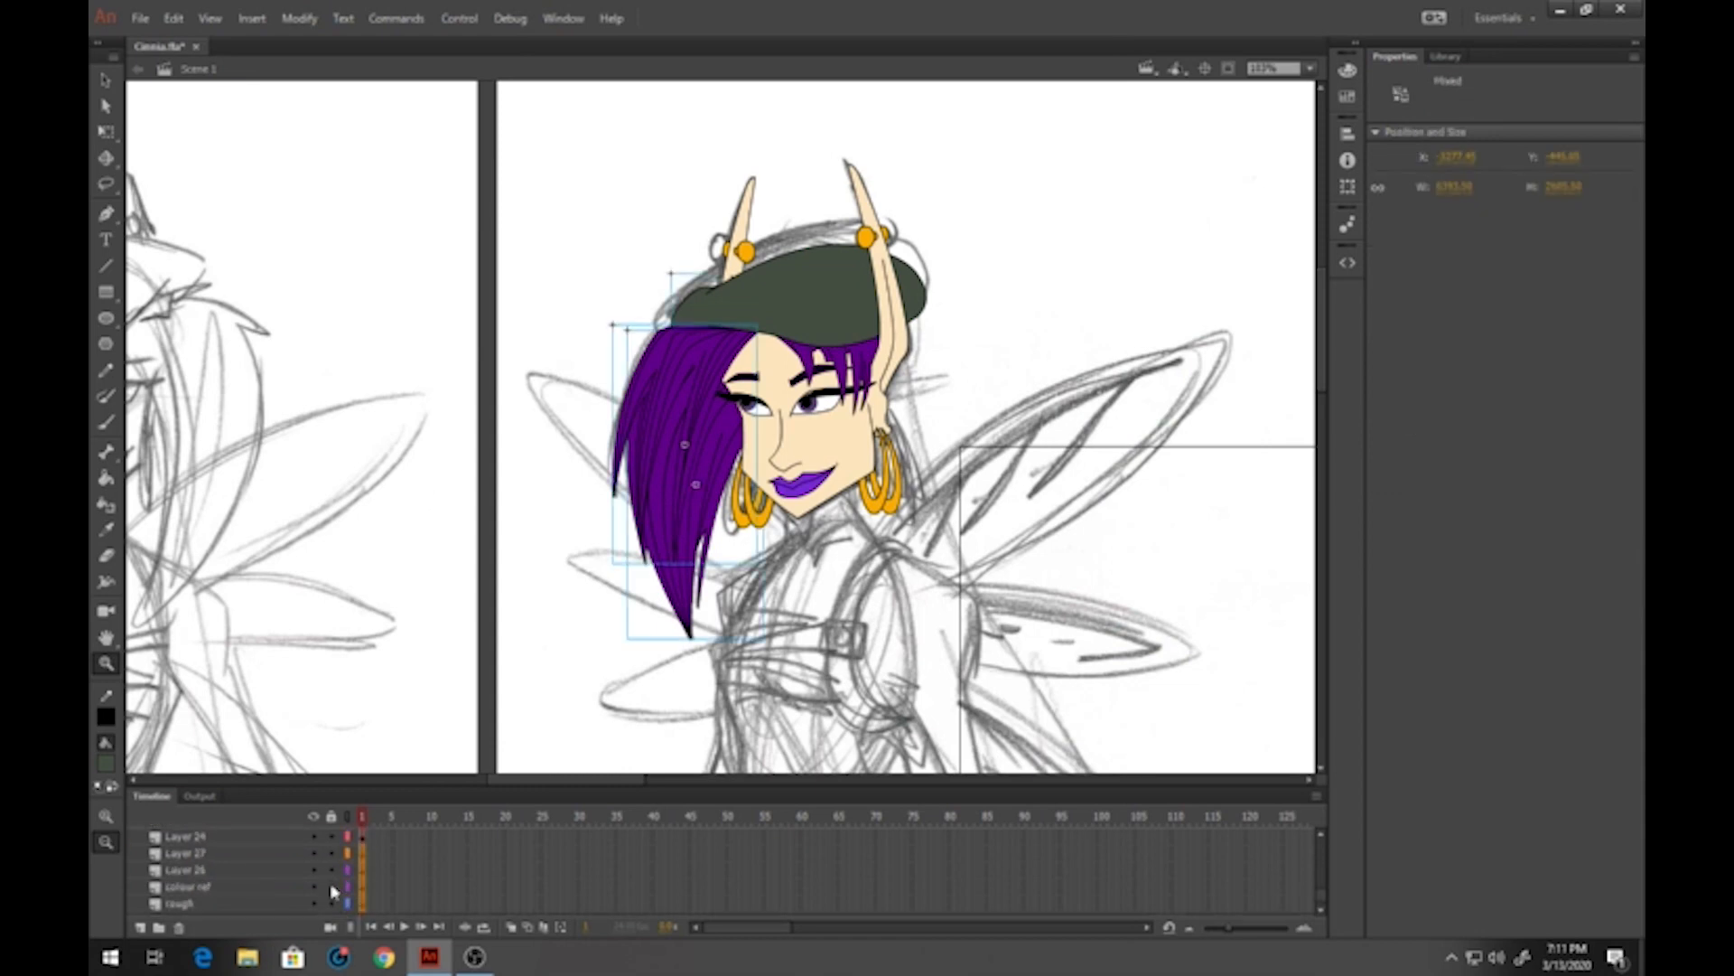
drag(331, 887, 339, 929)
Select all the head artwork and convert it to a graphic symbol named "Cinnia-34-headcomp"
click(106, 80)
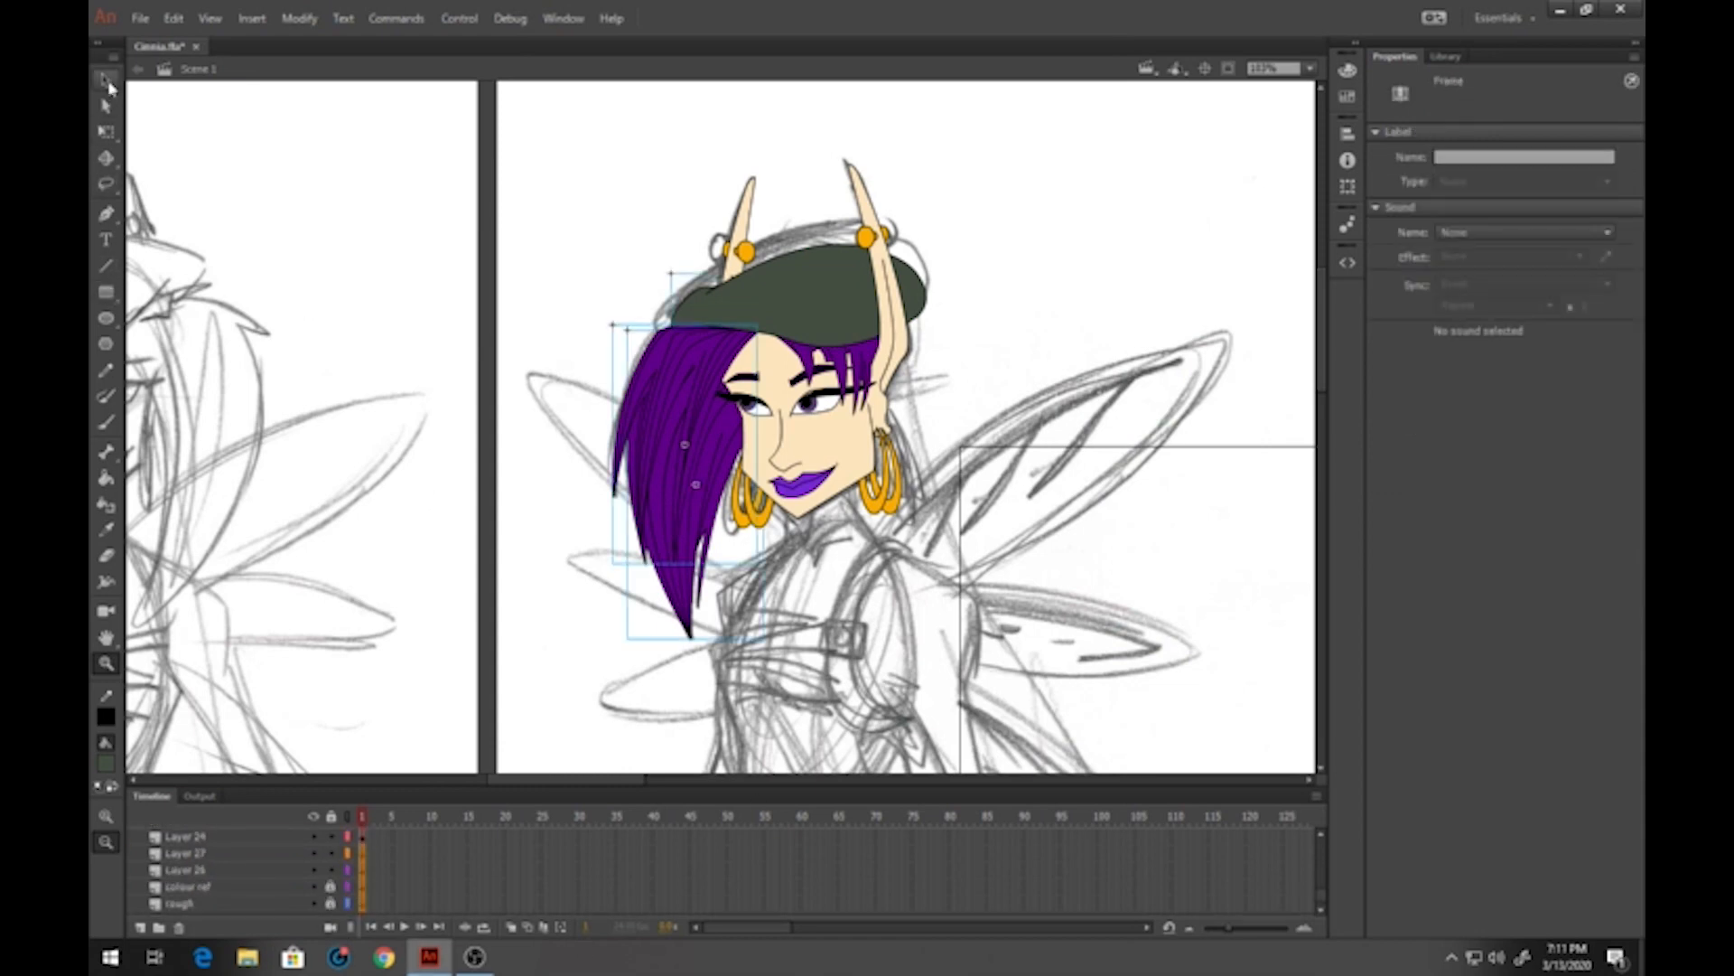
click(618, 246)
drag(591, 101, 996, 658)
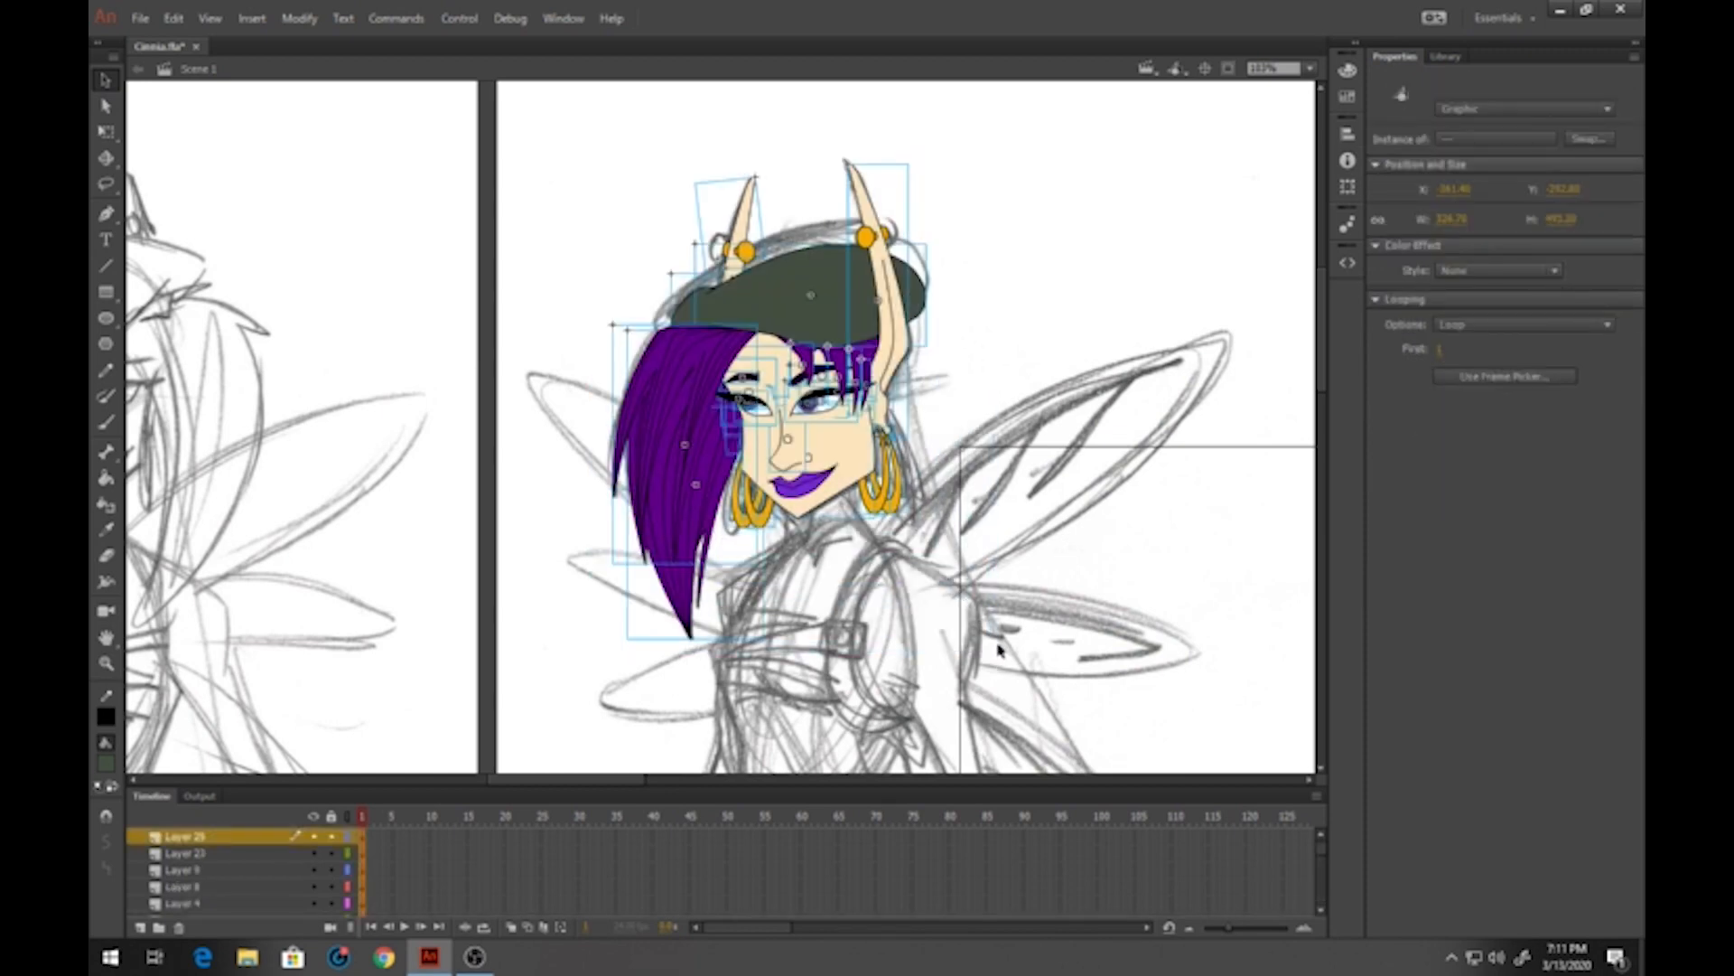
key(F8)
text(Cinnia-24-head)
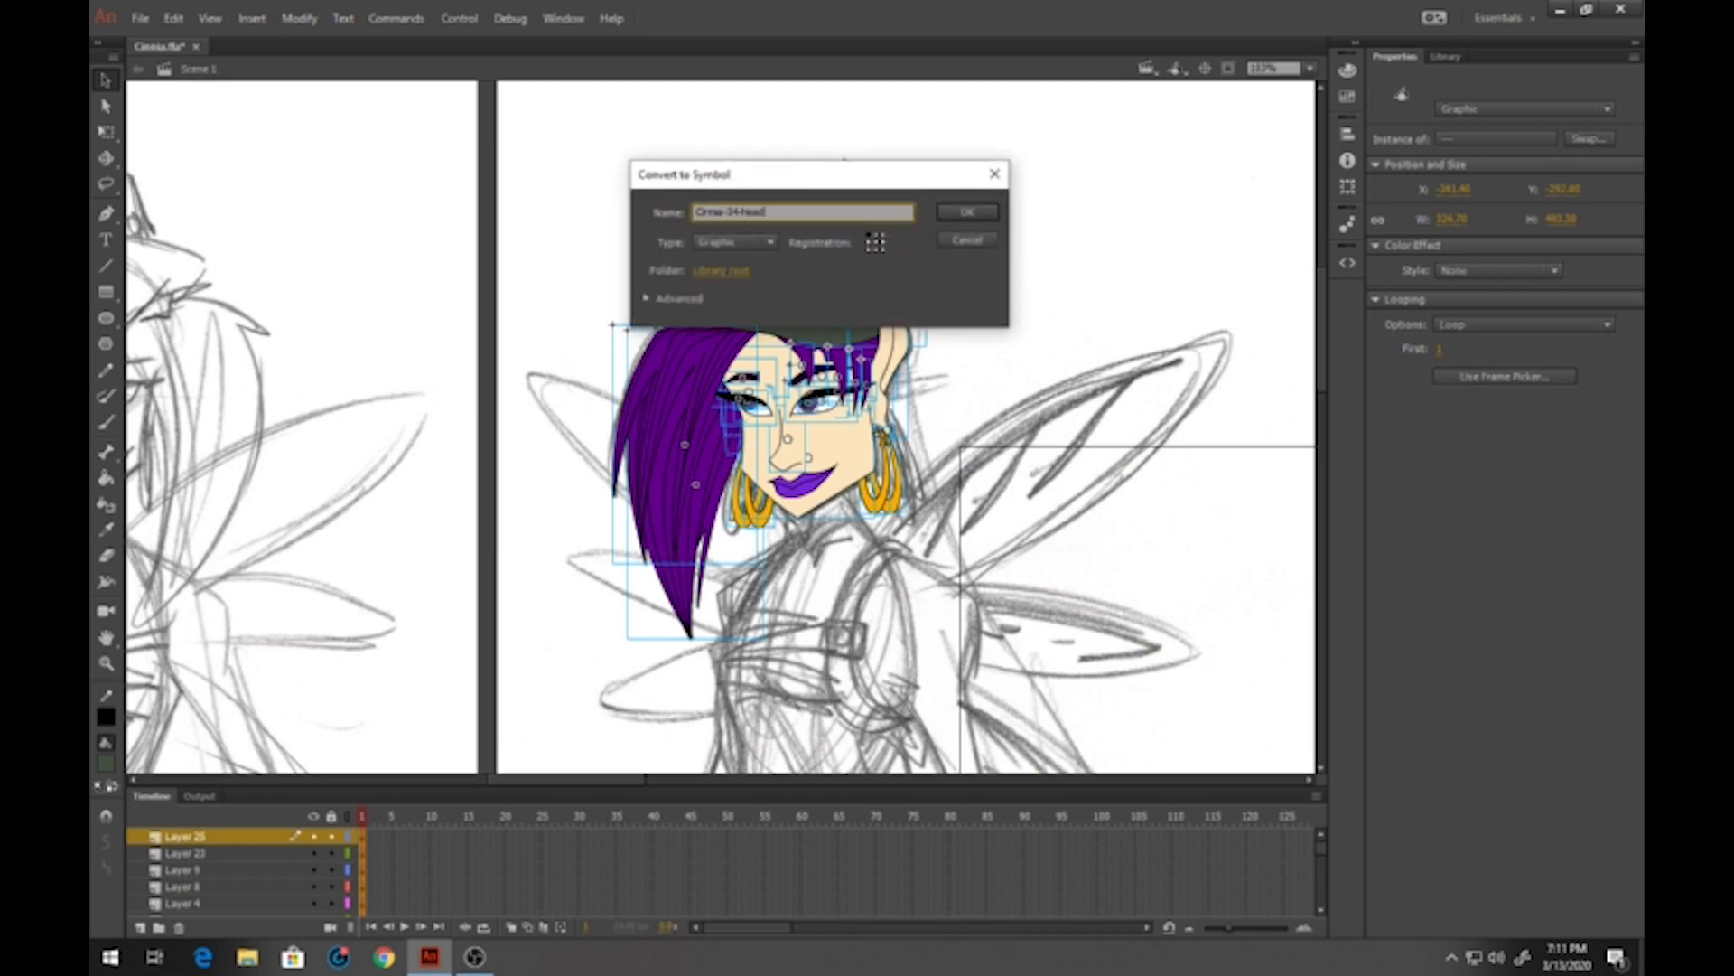
text(comp)
key(Return)
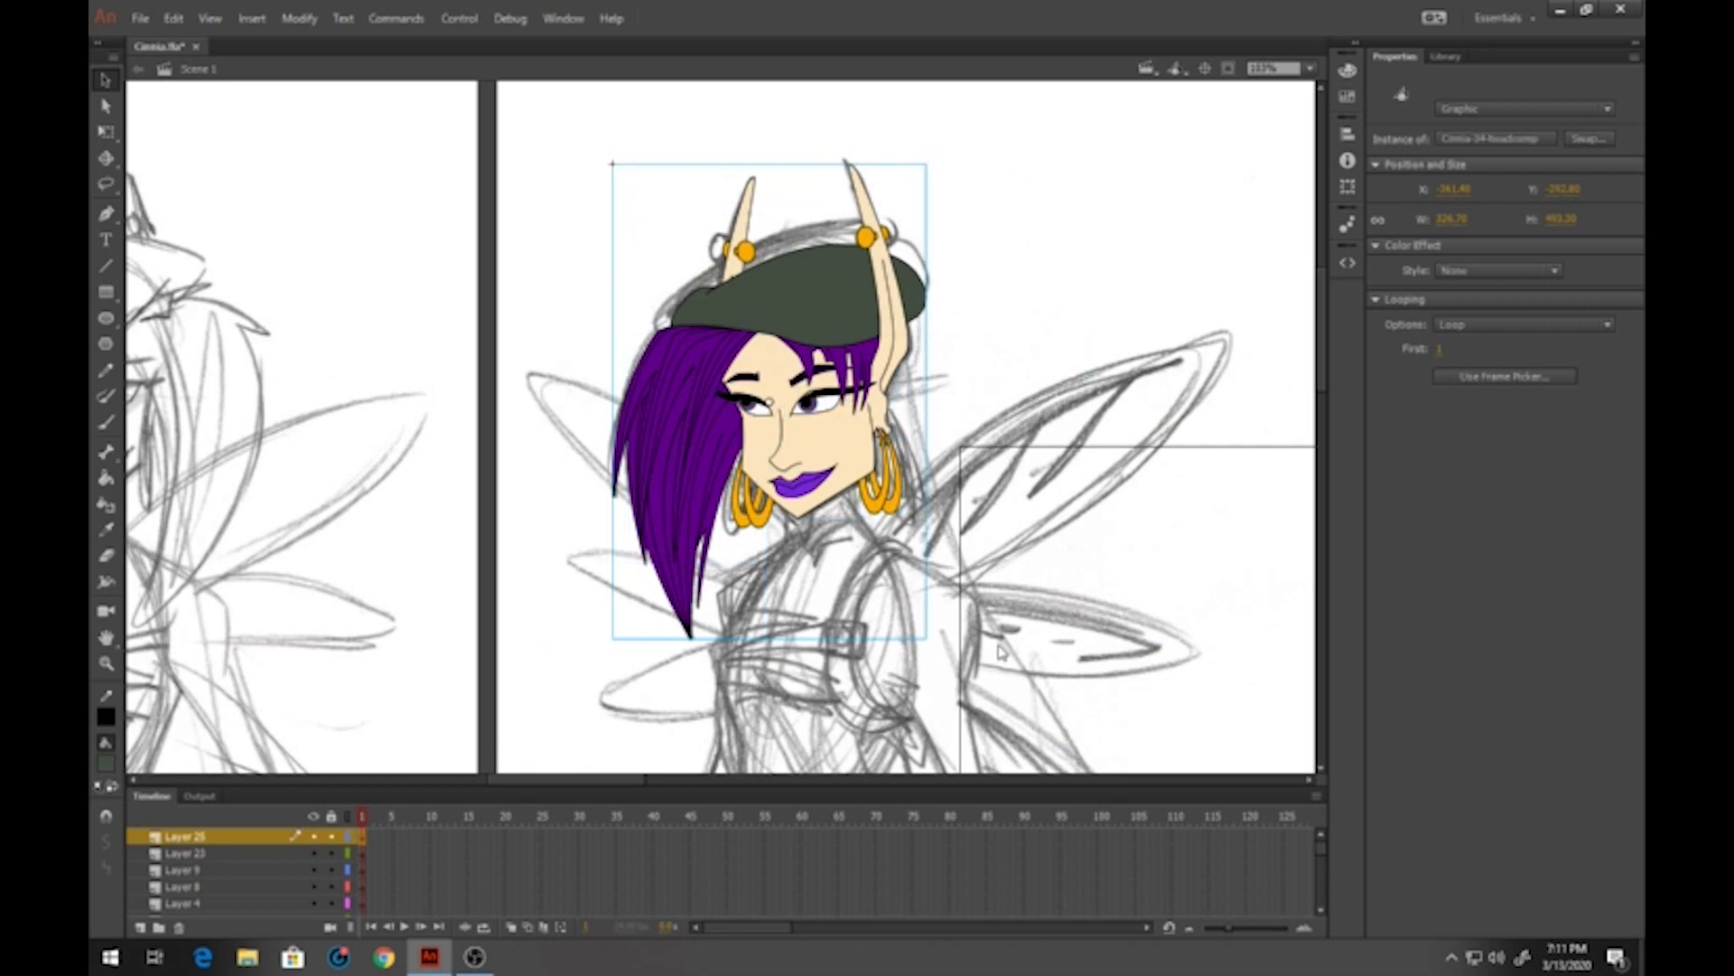
Open the head symbol for editing and distribute all its parts to separate layers
click(108, 134)
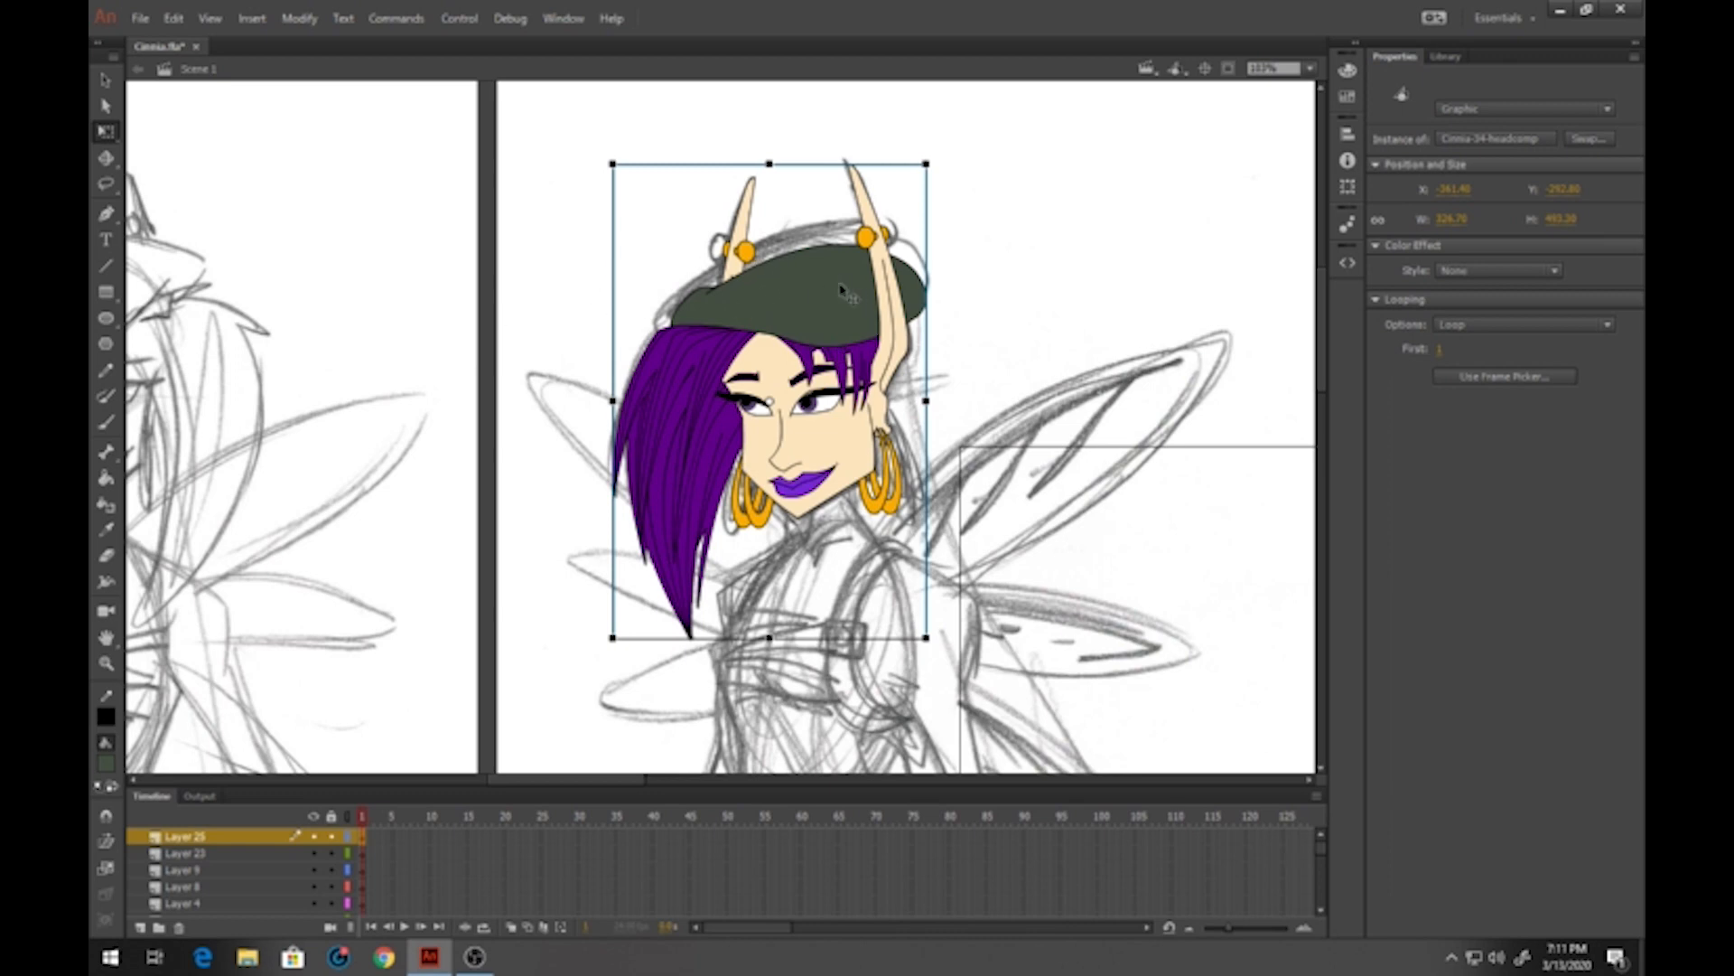
double_click(792, 296)
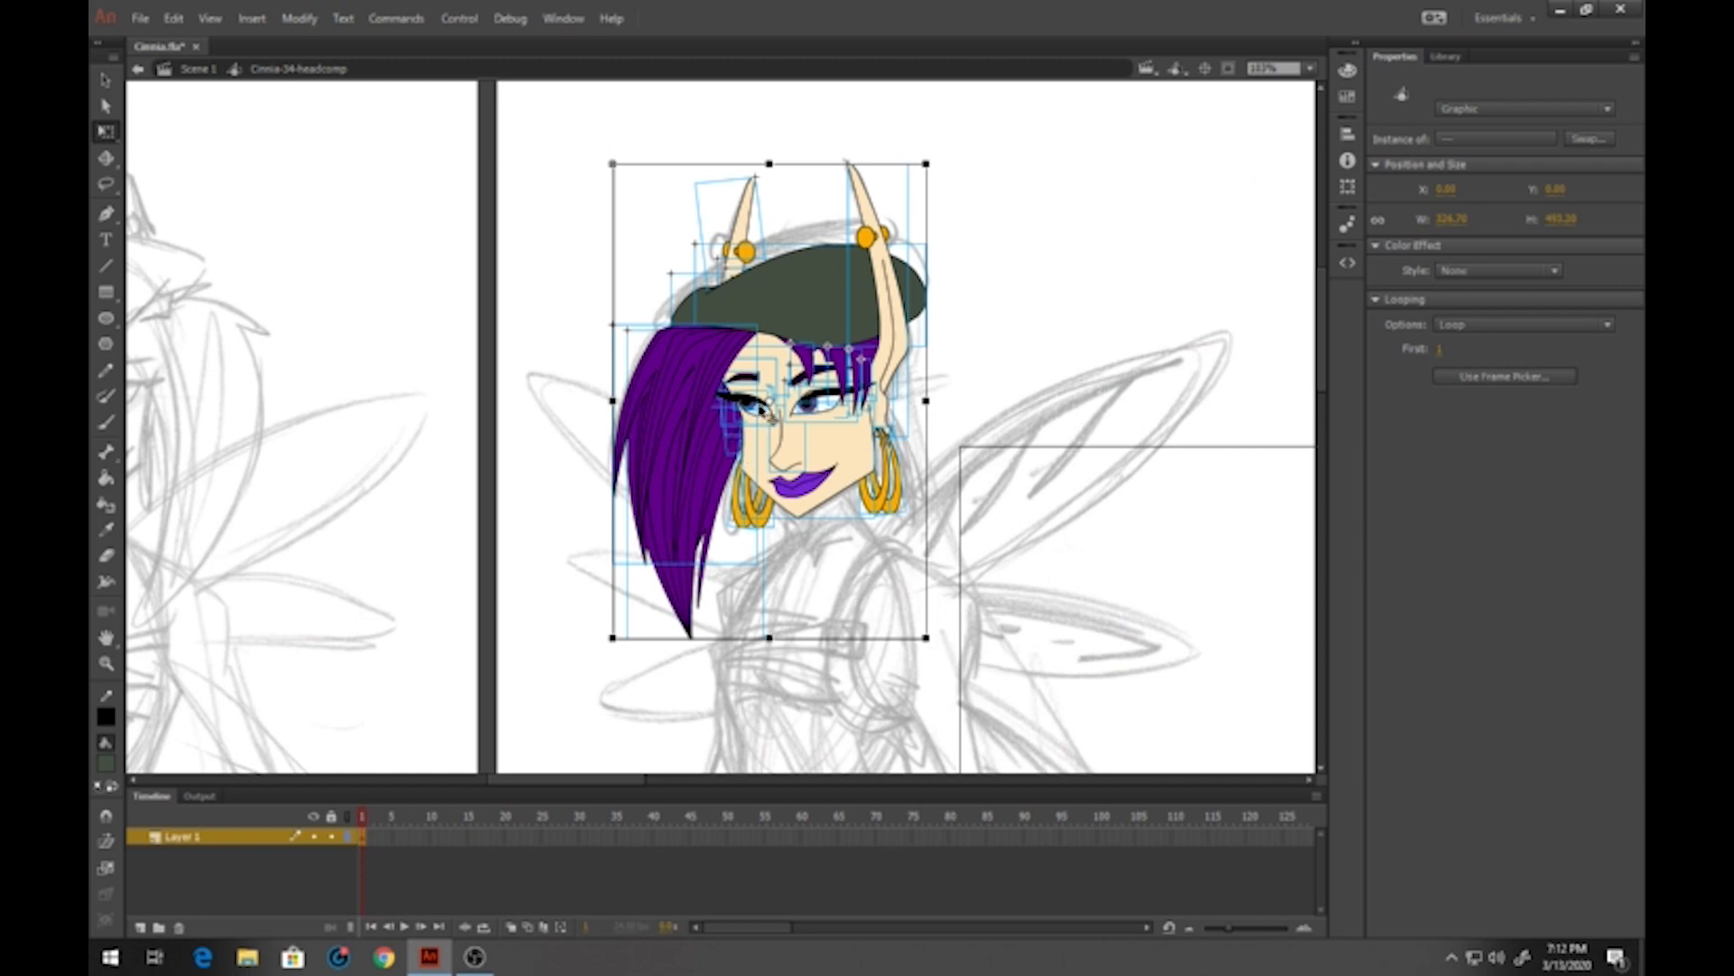
right_click(783, 330)
click(878, 701)
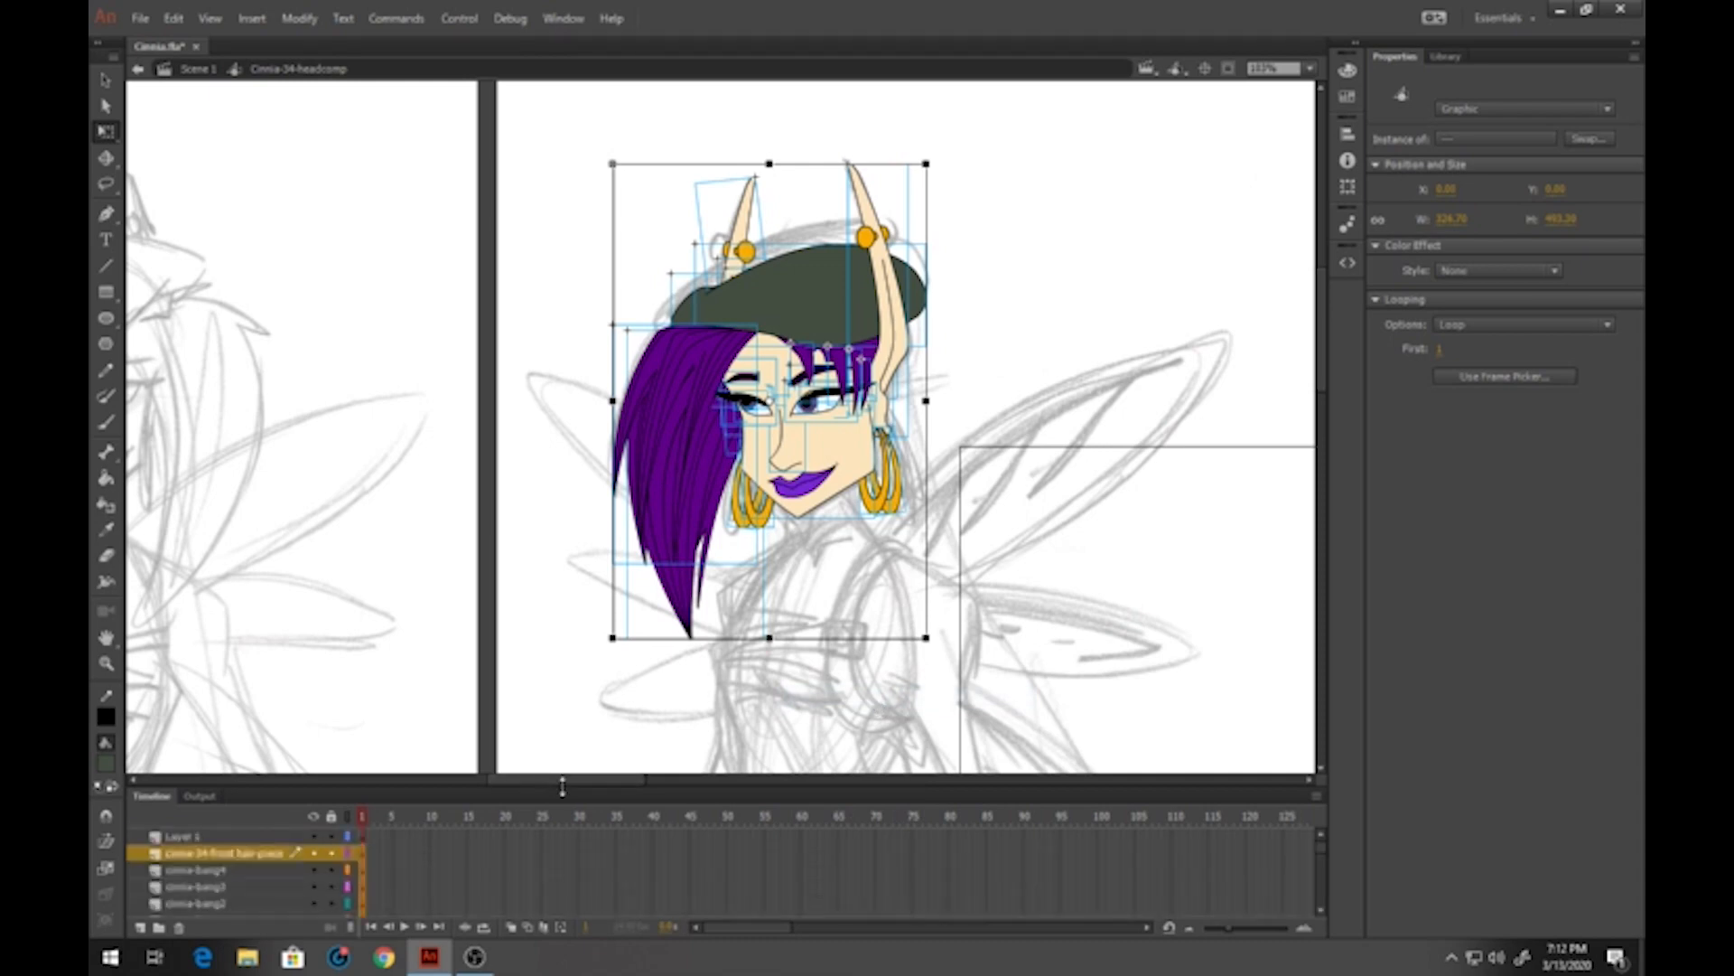
Enlarge the timeline to show the head's part layers and delete the empty Layer 1
drag(562, 786, 556, 592)
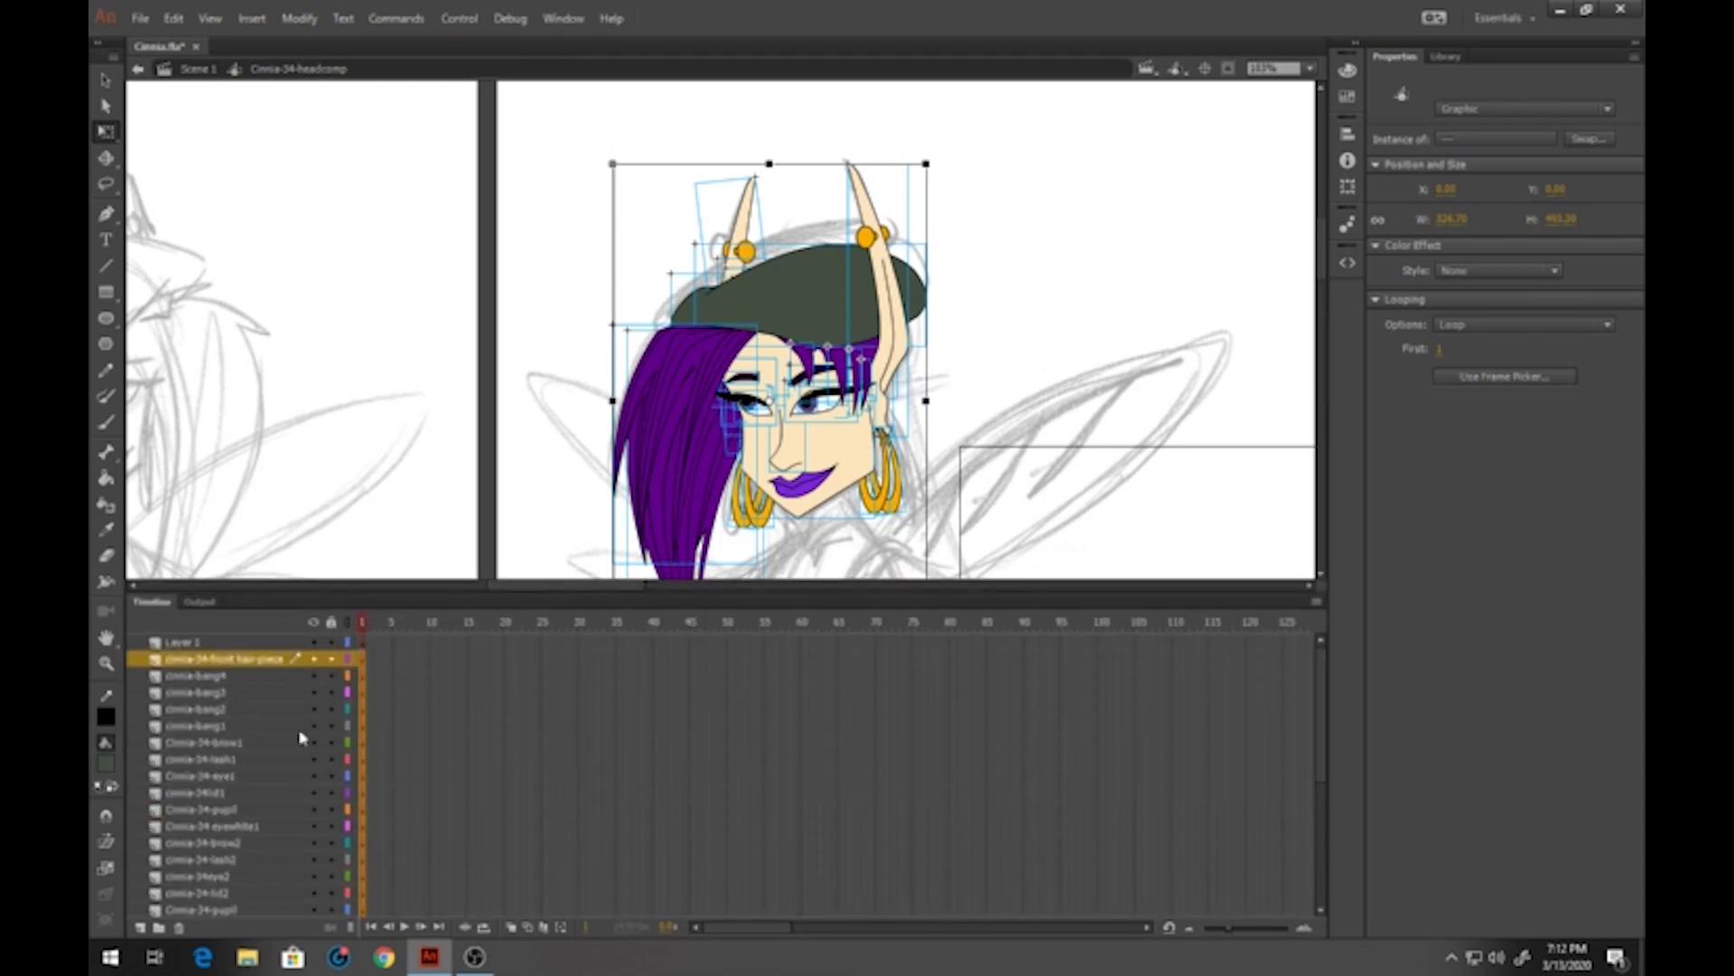
scroll(271, 739, down, 5)
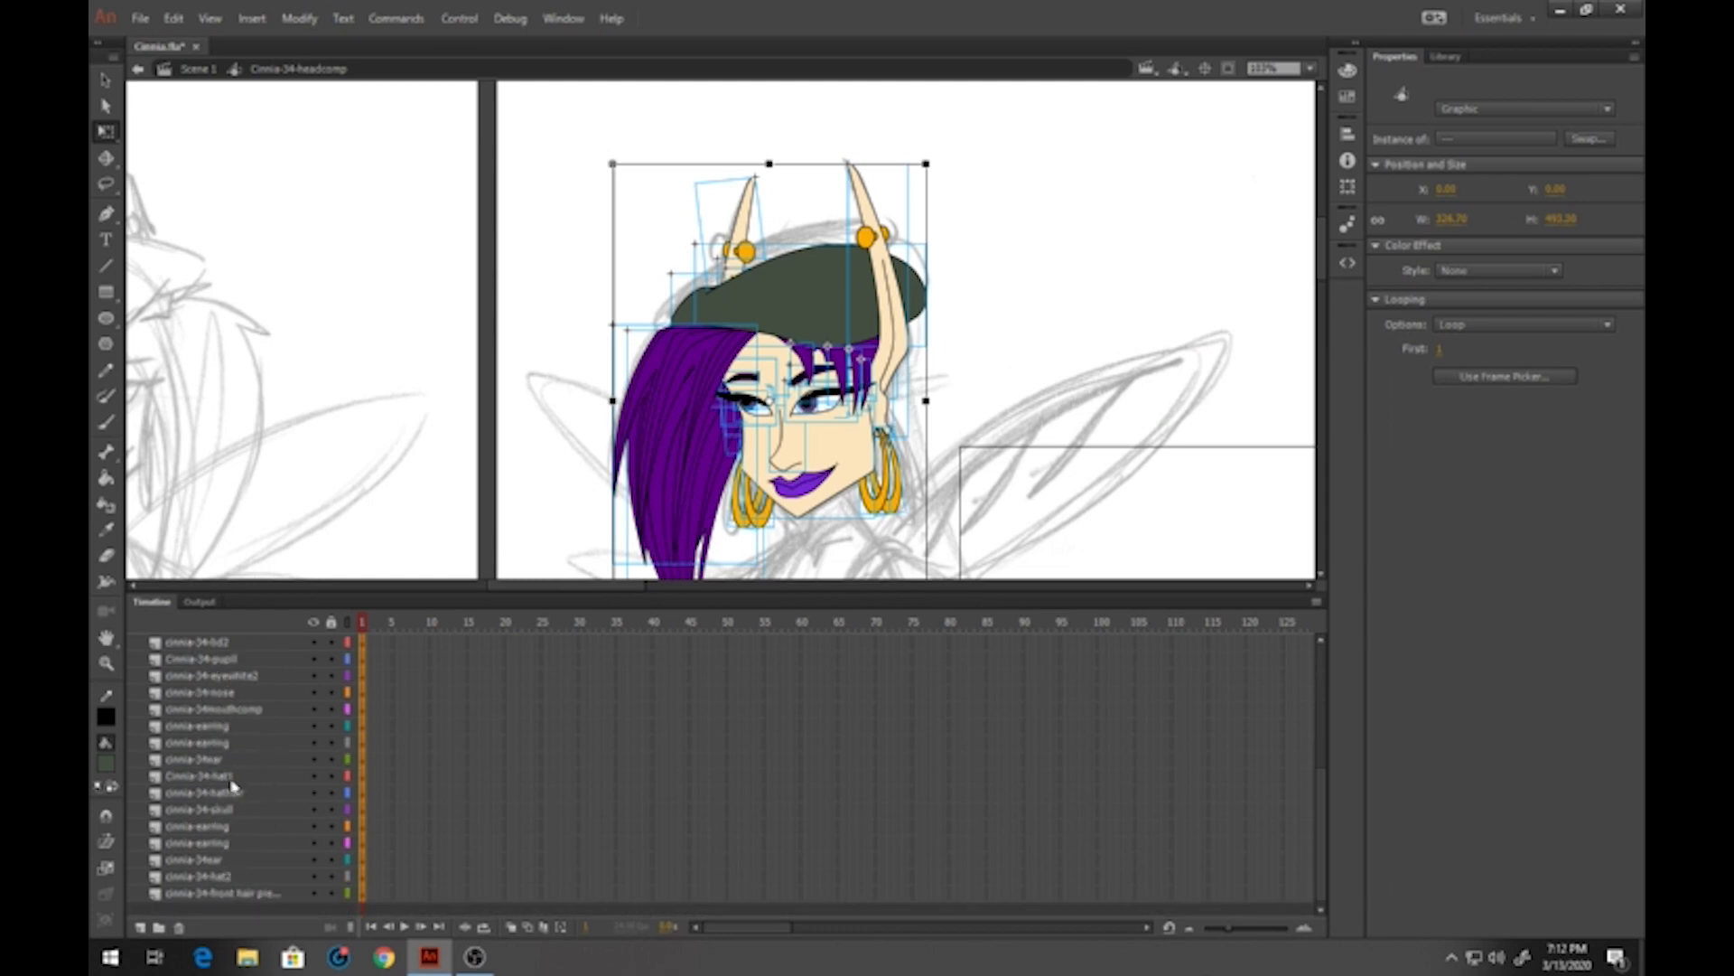
scroll(241, 725, up, 5)
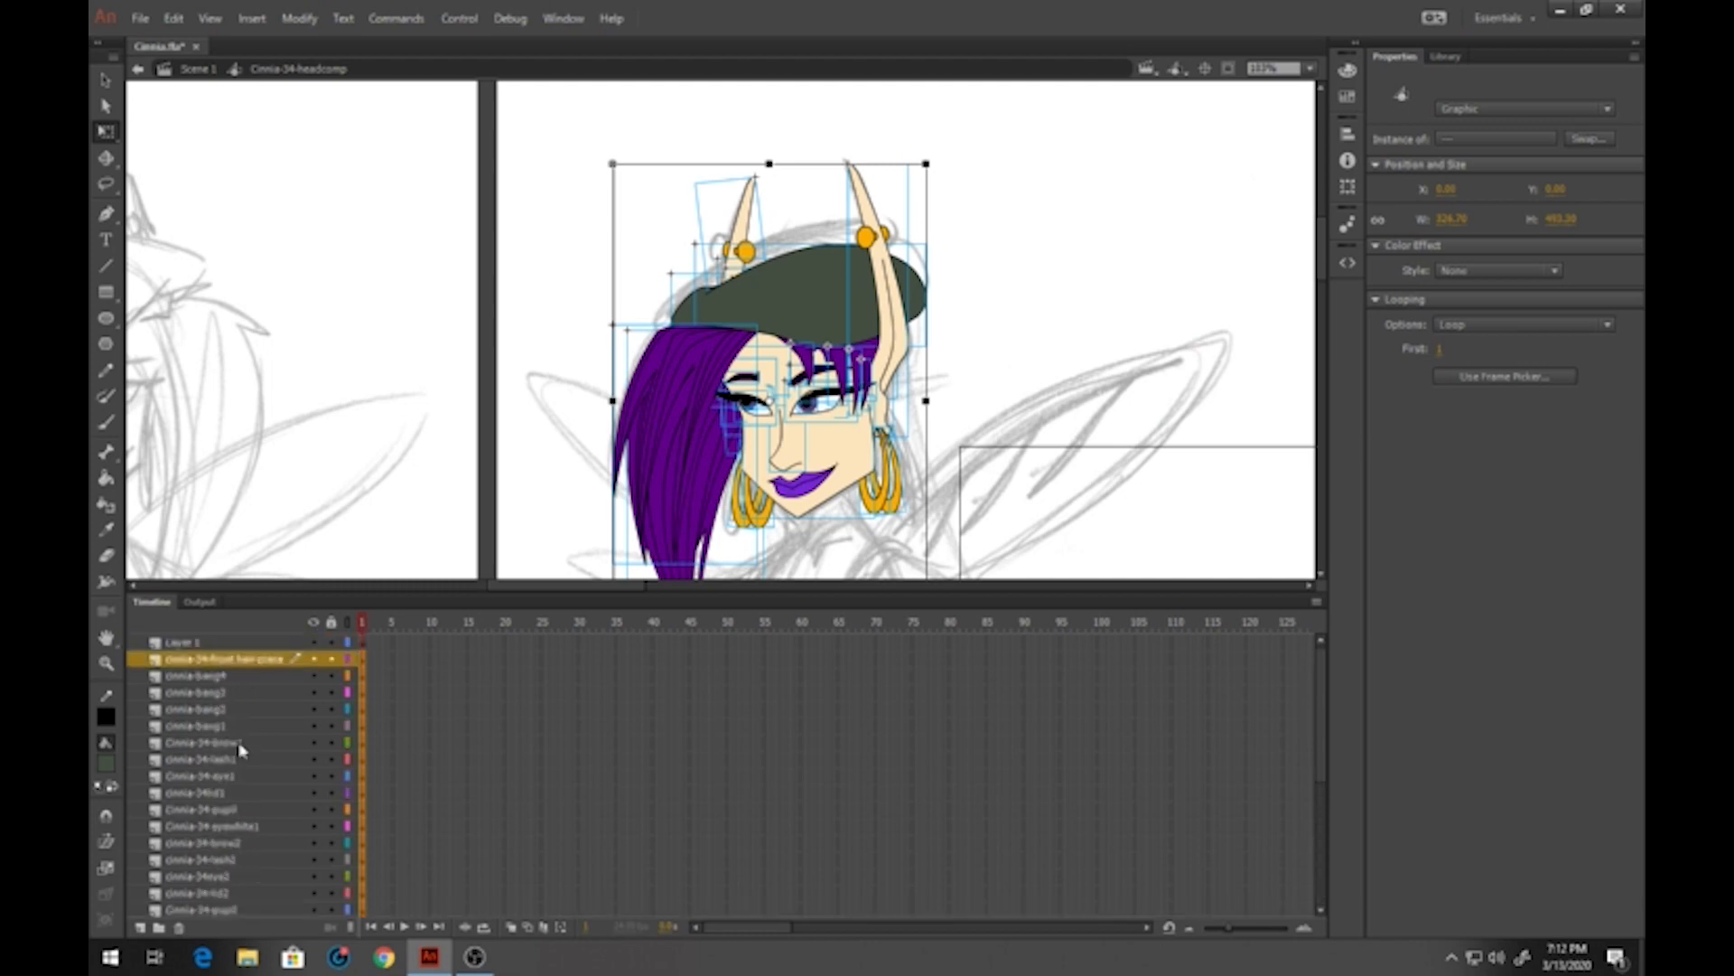
click(251, 641)
click(179, 929)
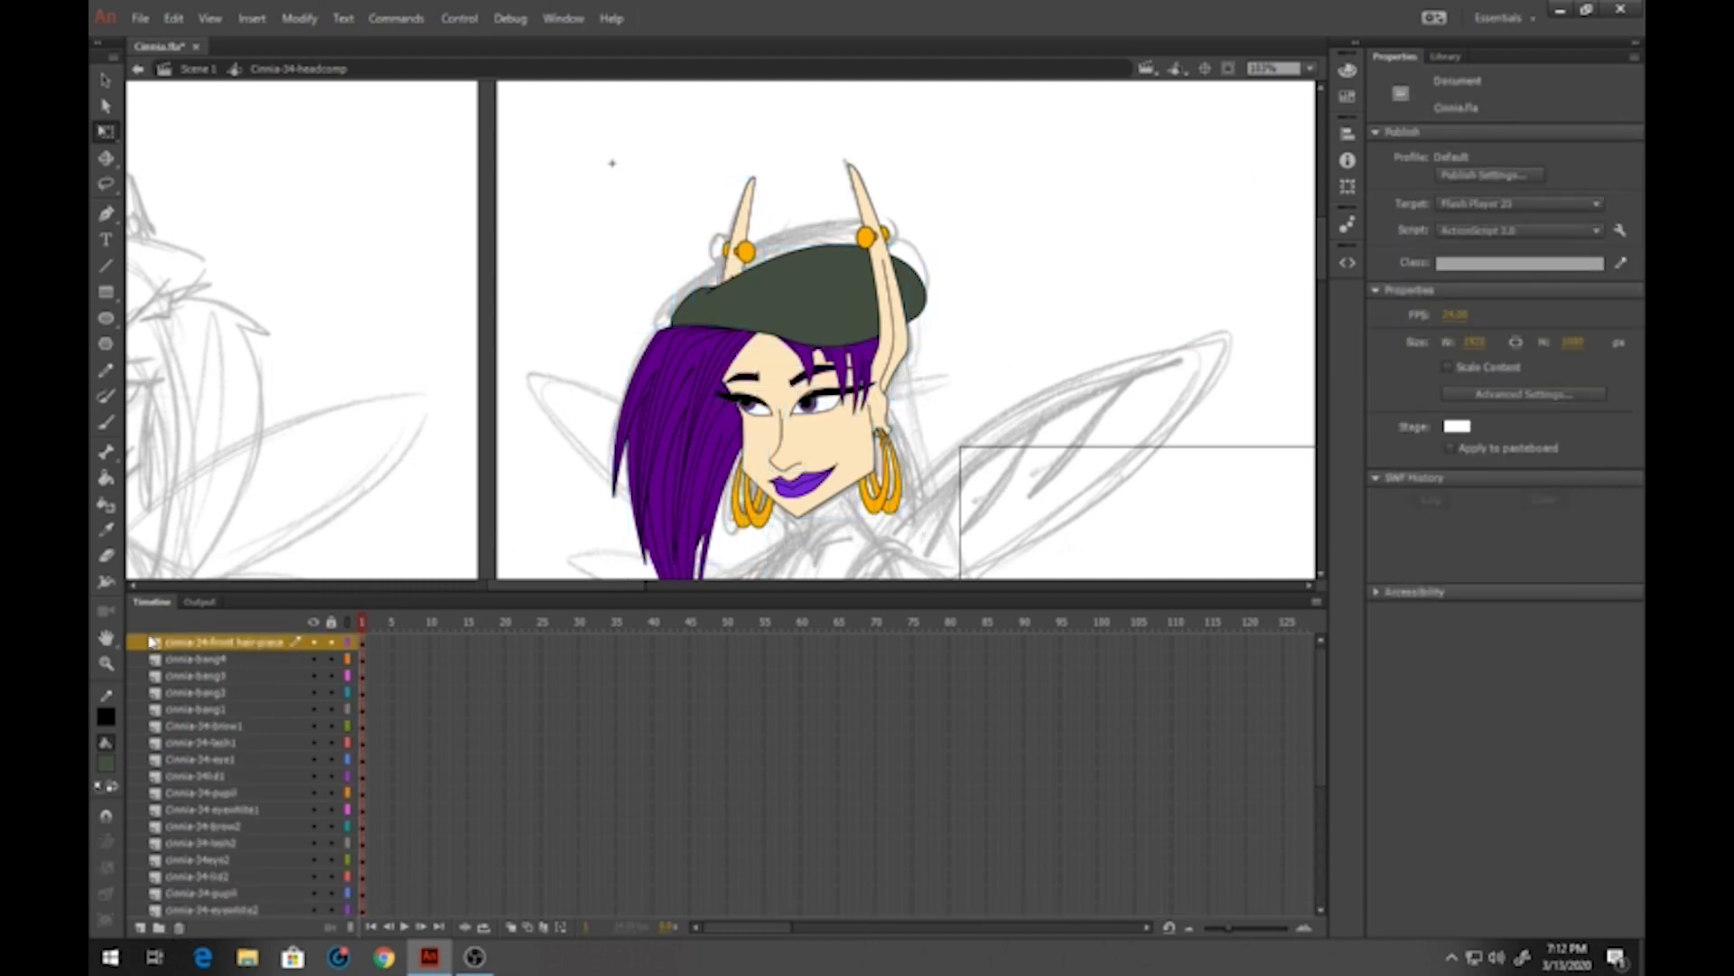
Move the transformation points of the two long hair pieces up to their roots at the hat brim
click(106, 664)
drag(612, 126, 959, 499)
click(108, 134)
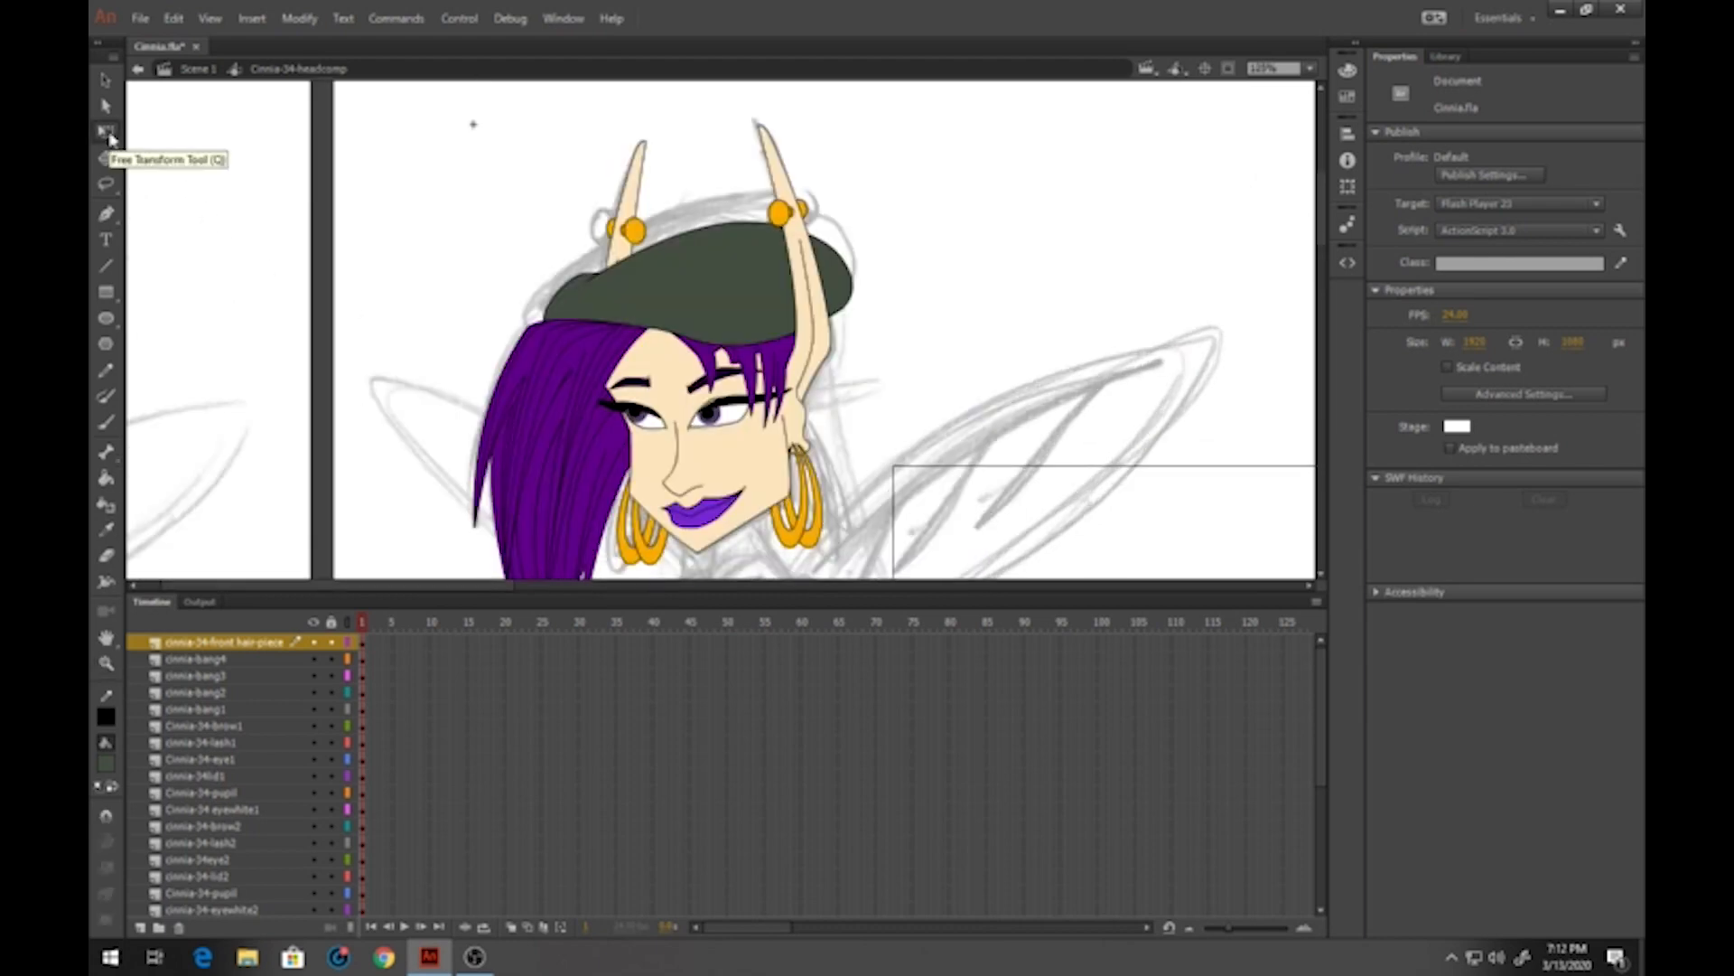
click(576, 372)
drag(561, 464, 644, 331)
scroll(604, 457, down, 3)
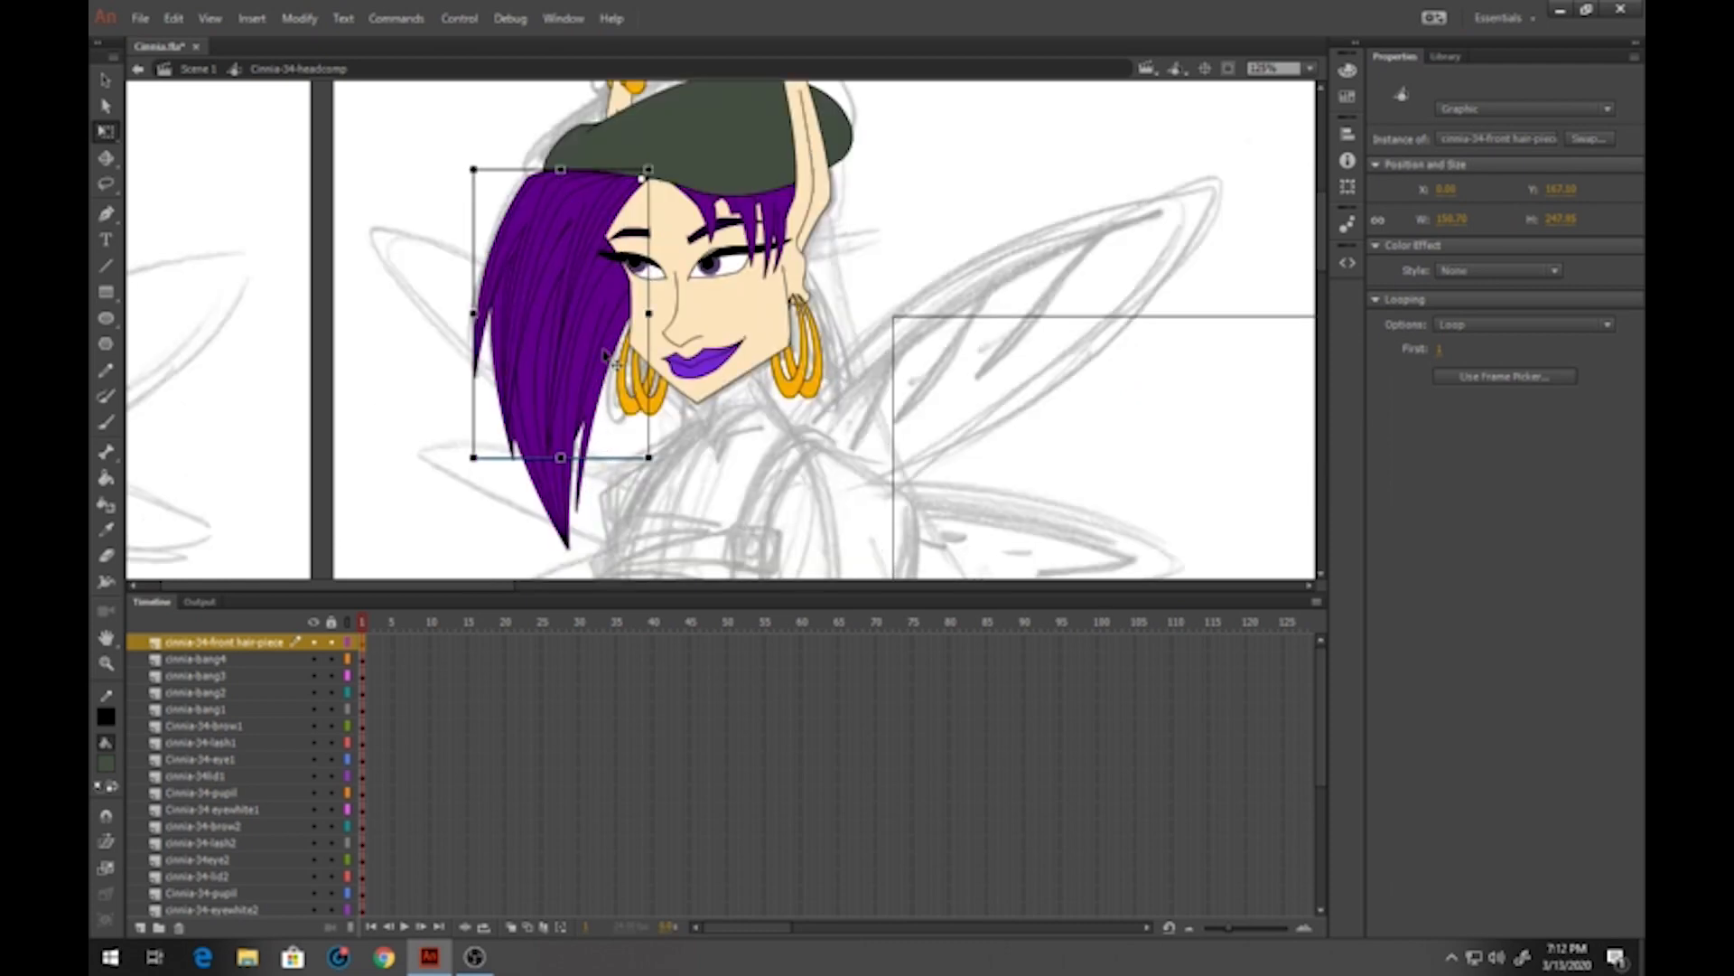
click(605, 356)
drag(574, 361, 612, 199)
Move the transformation points of the bang strands up to their roots under the hat brim
click(701, 226)
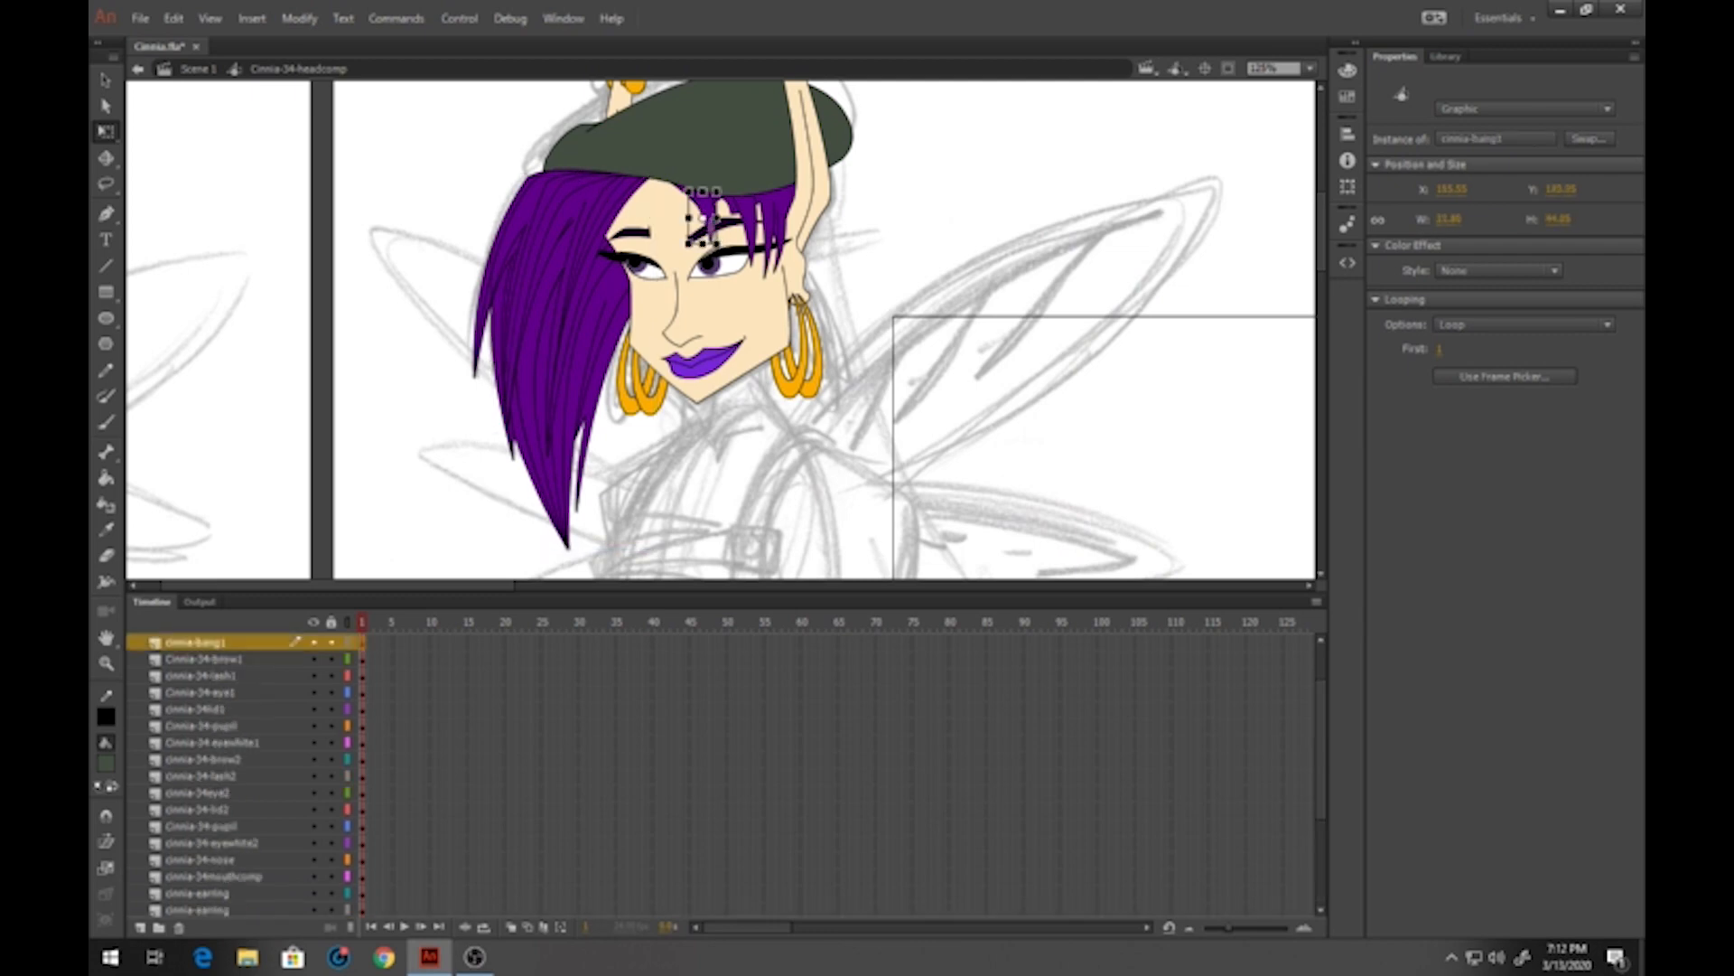
click(750, 231)
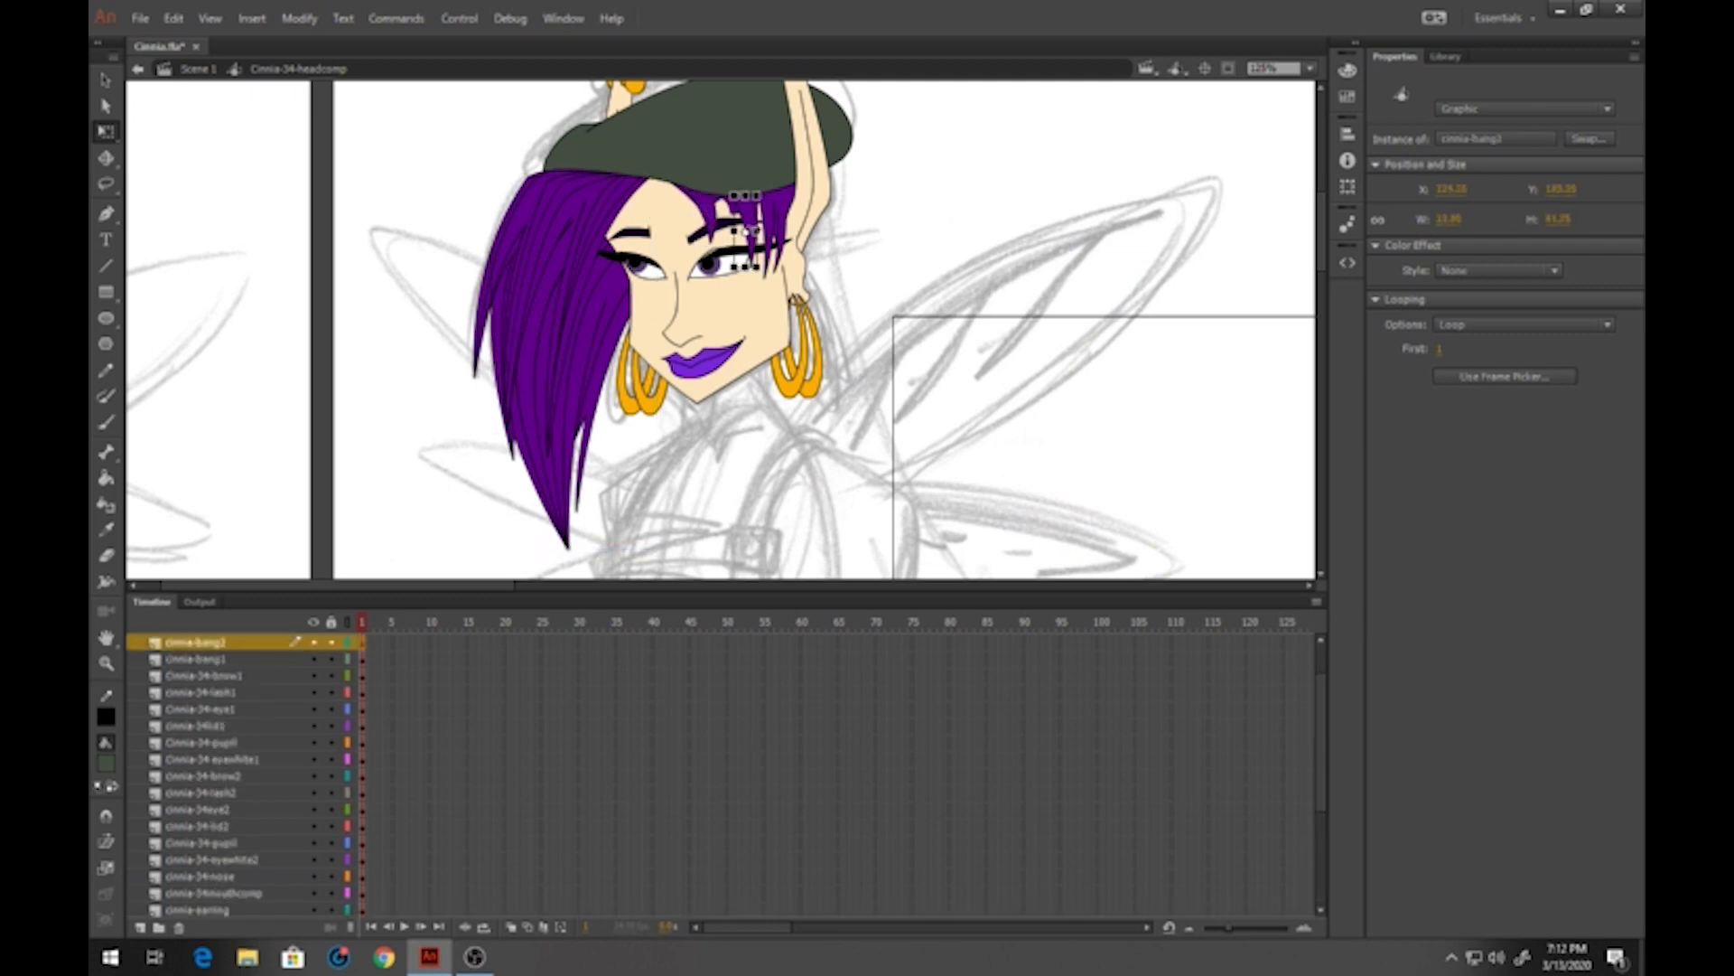
drag(747, 232, 743, 208)
click(770, 223)
mouse_move(767, 239)
mouse_down()
mouse_move(765, 202)
mouse_move(779, 217)
mouse_up()
click(783, 229)
click(891, 317)
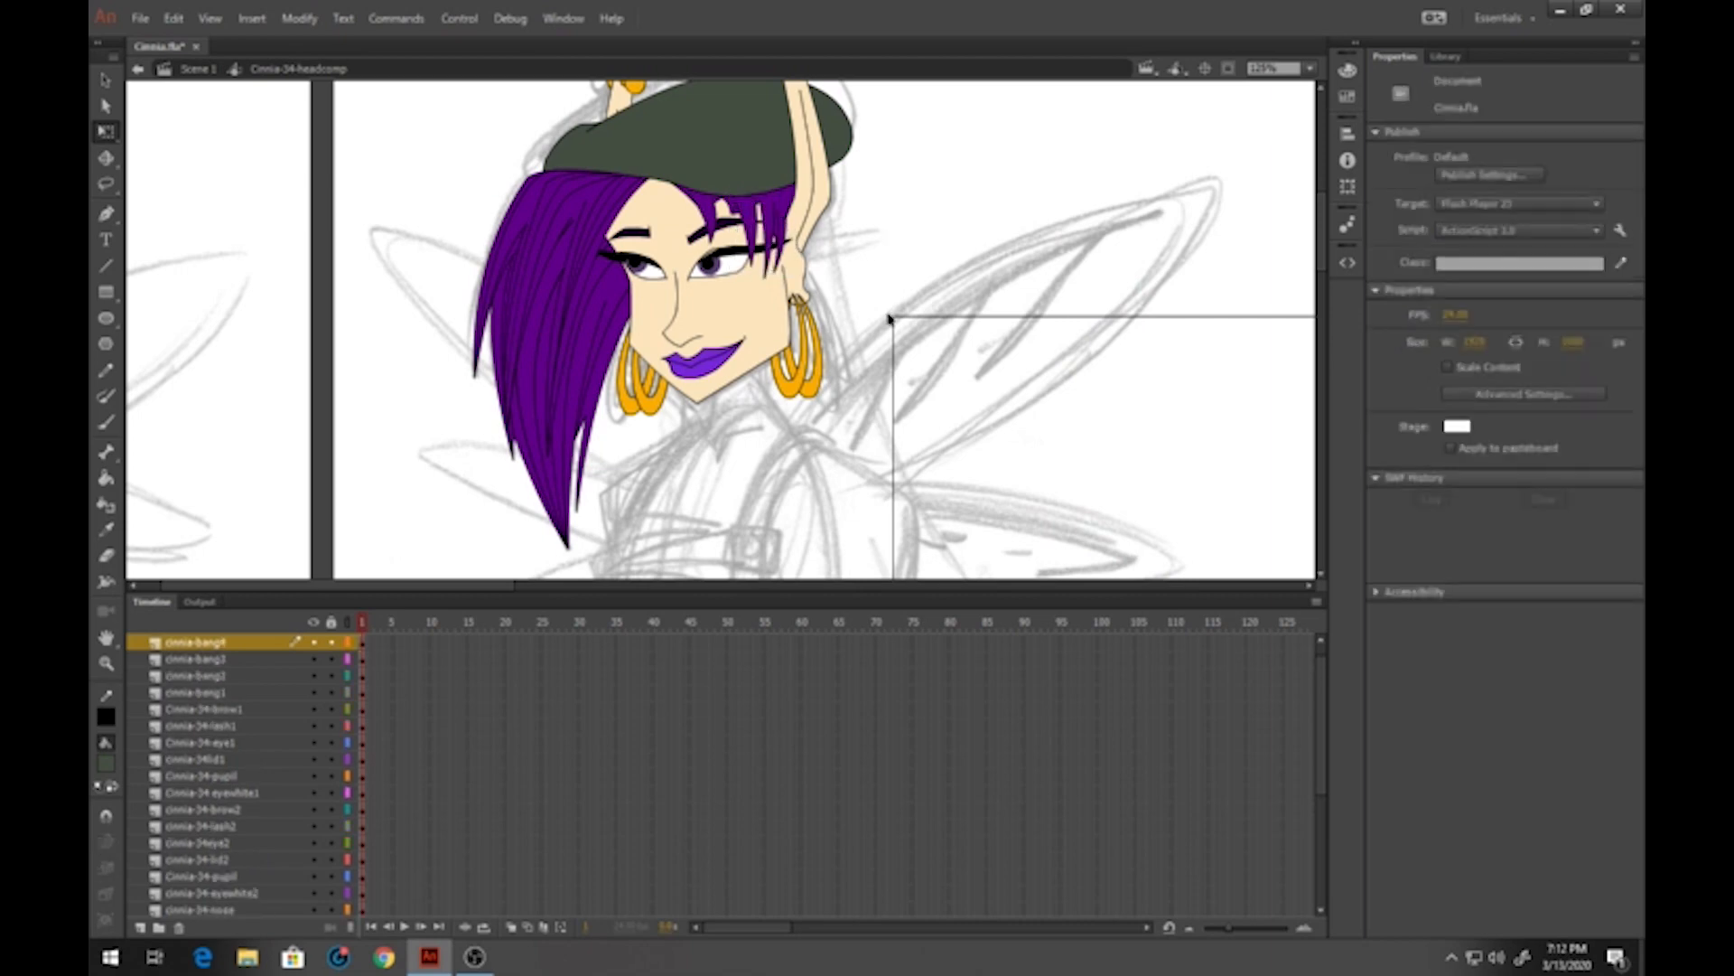
Move the transformation points of both ears down to their bases
scroll(859, 312, up, 3)
click(822, 307)
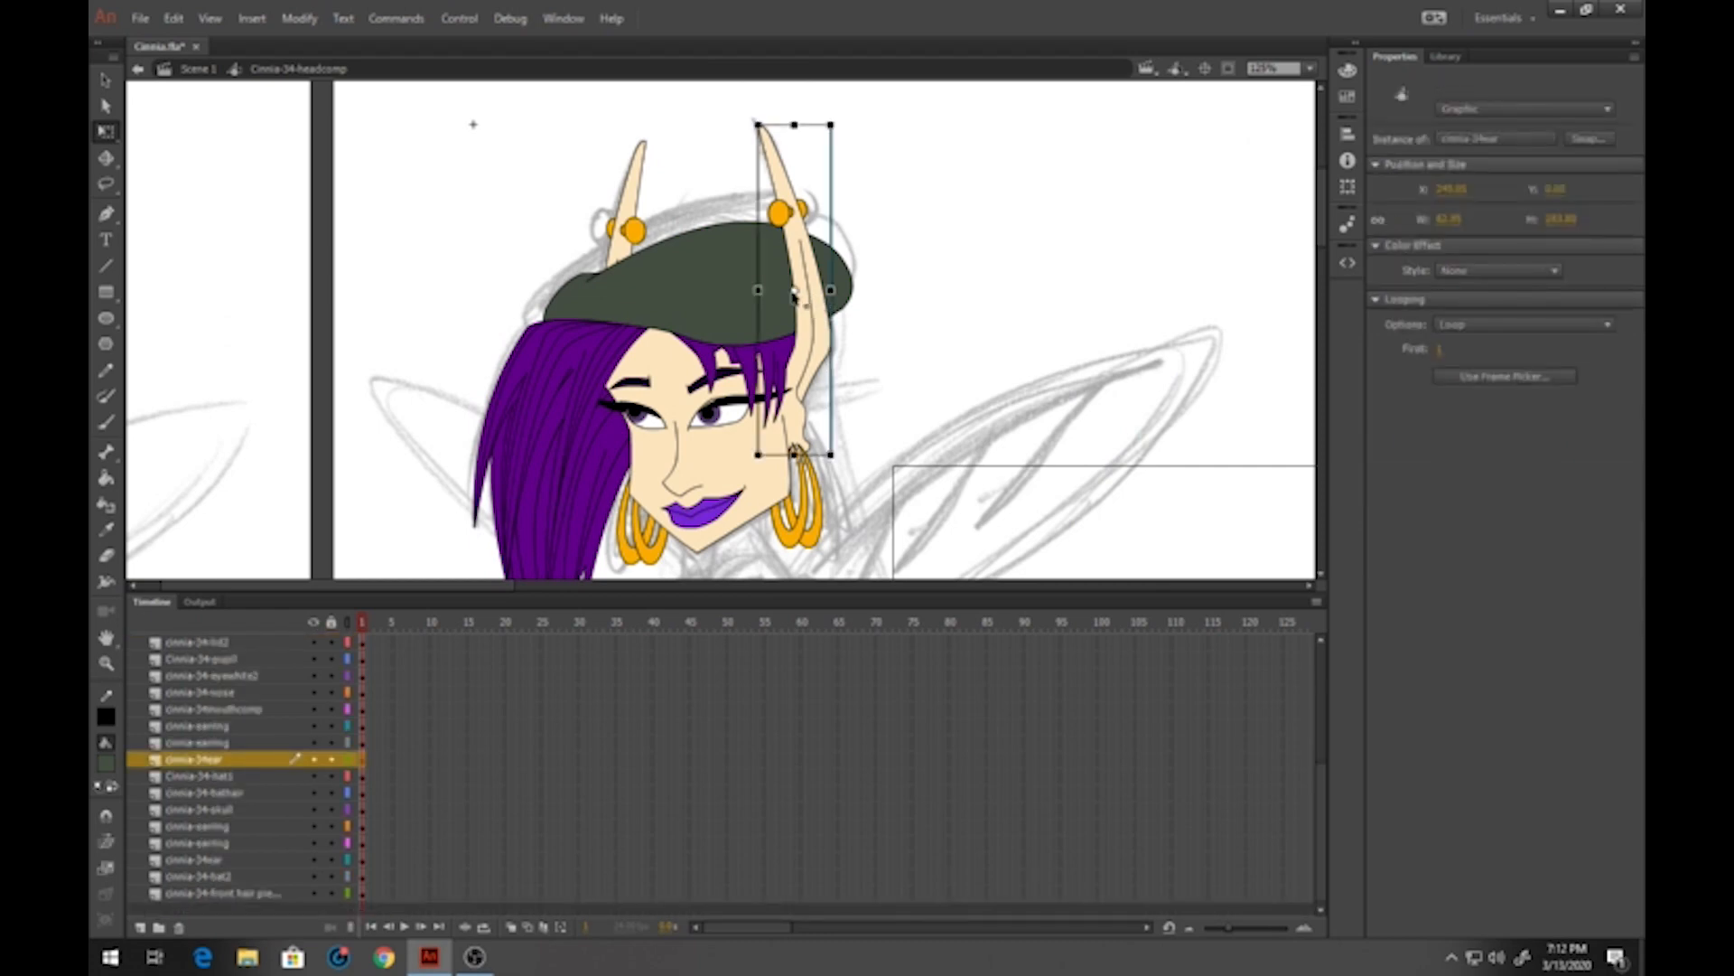
drag(794, 290, 786, 418)
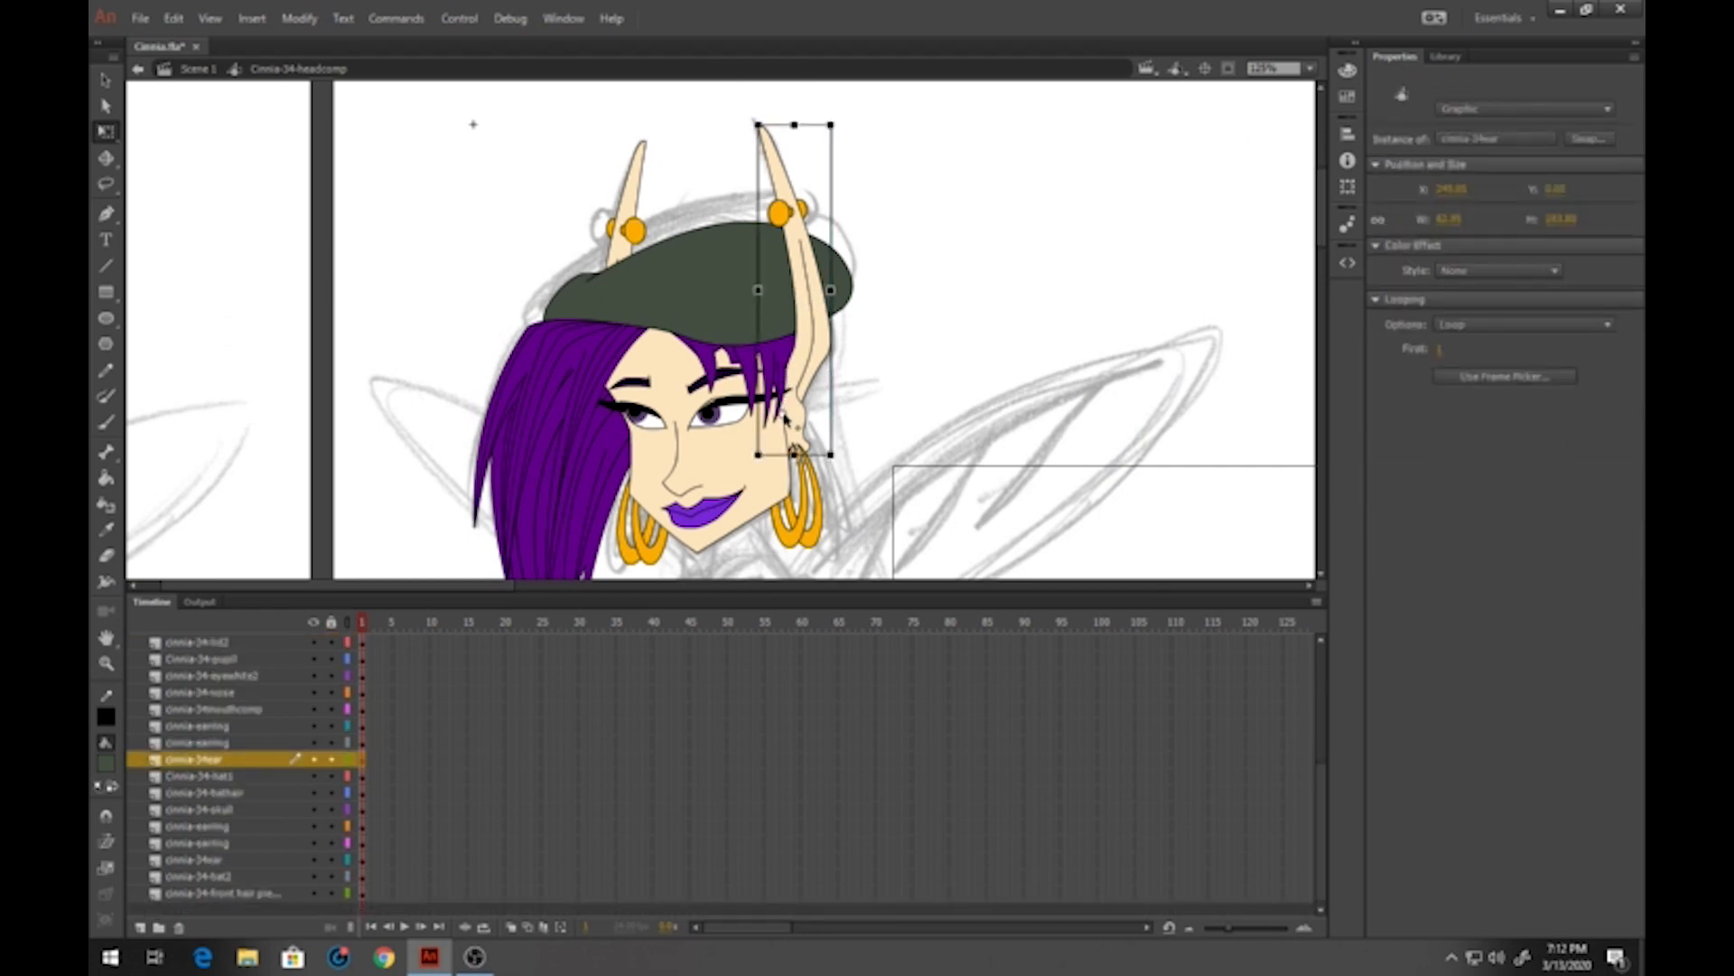
click(644, 215)
drag(629, 310, 654, 473)
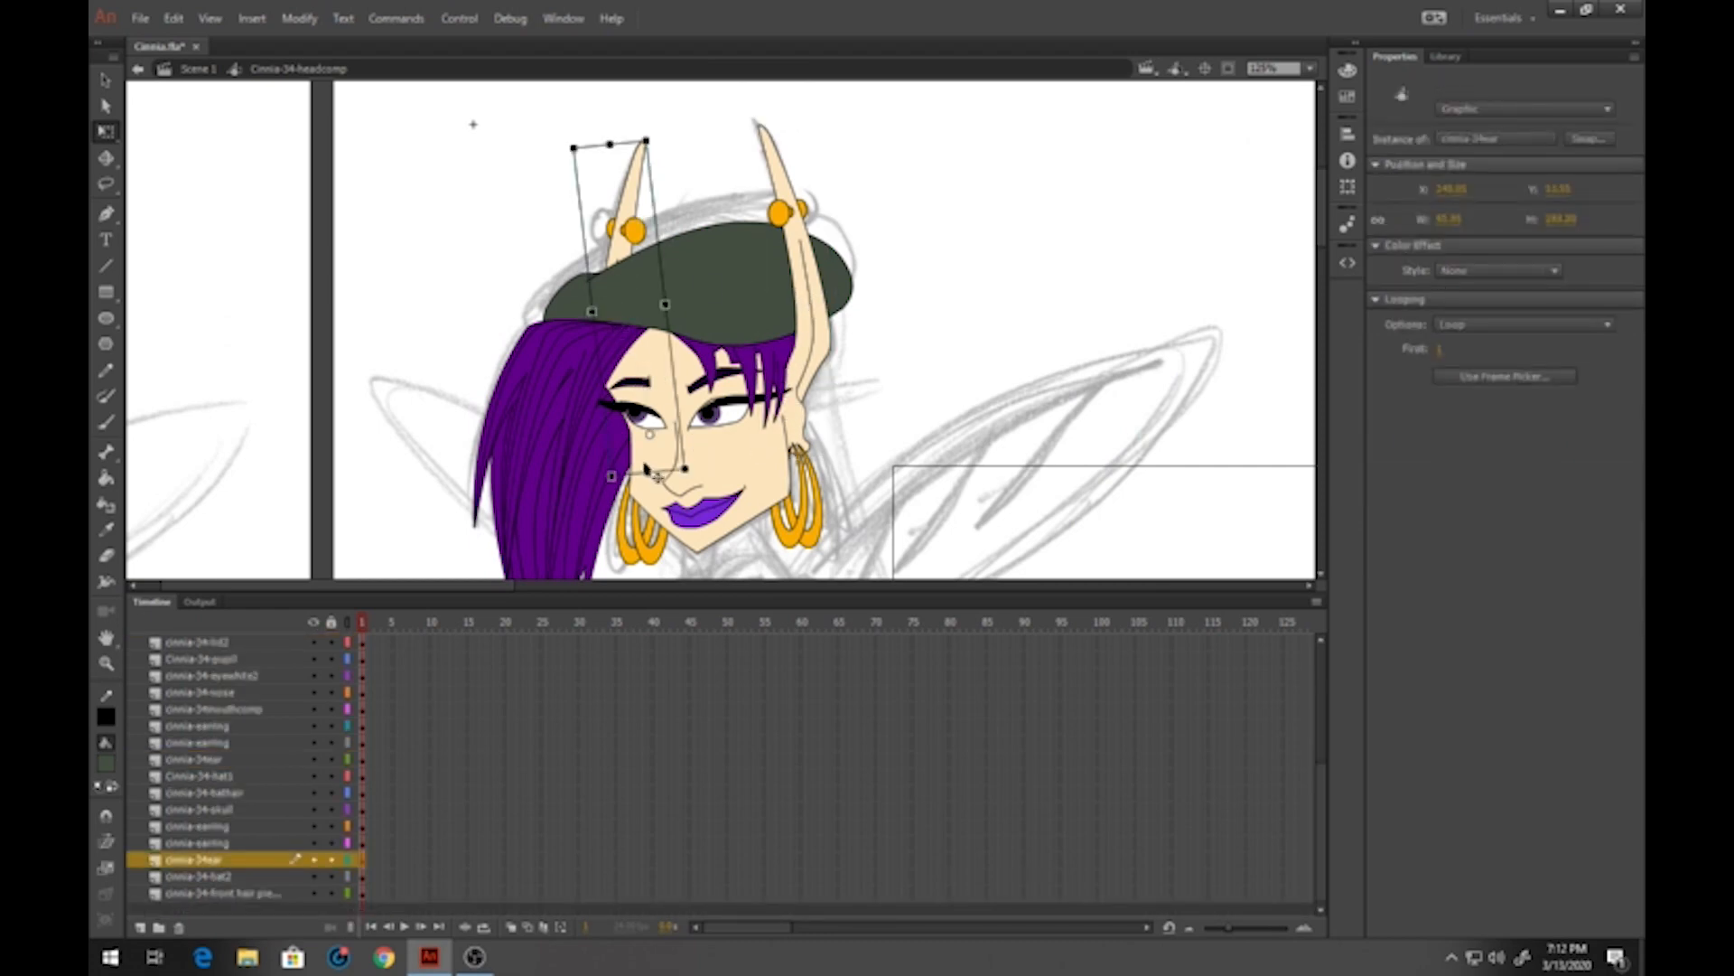
Move the transformation points of the near-side hoop earring up to its hook and of the nose up to its bridge
click(798, 533)
drag(799, 480, 798, 455)
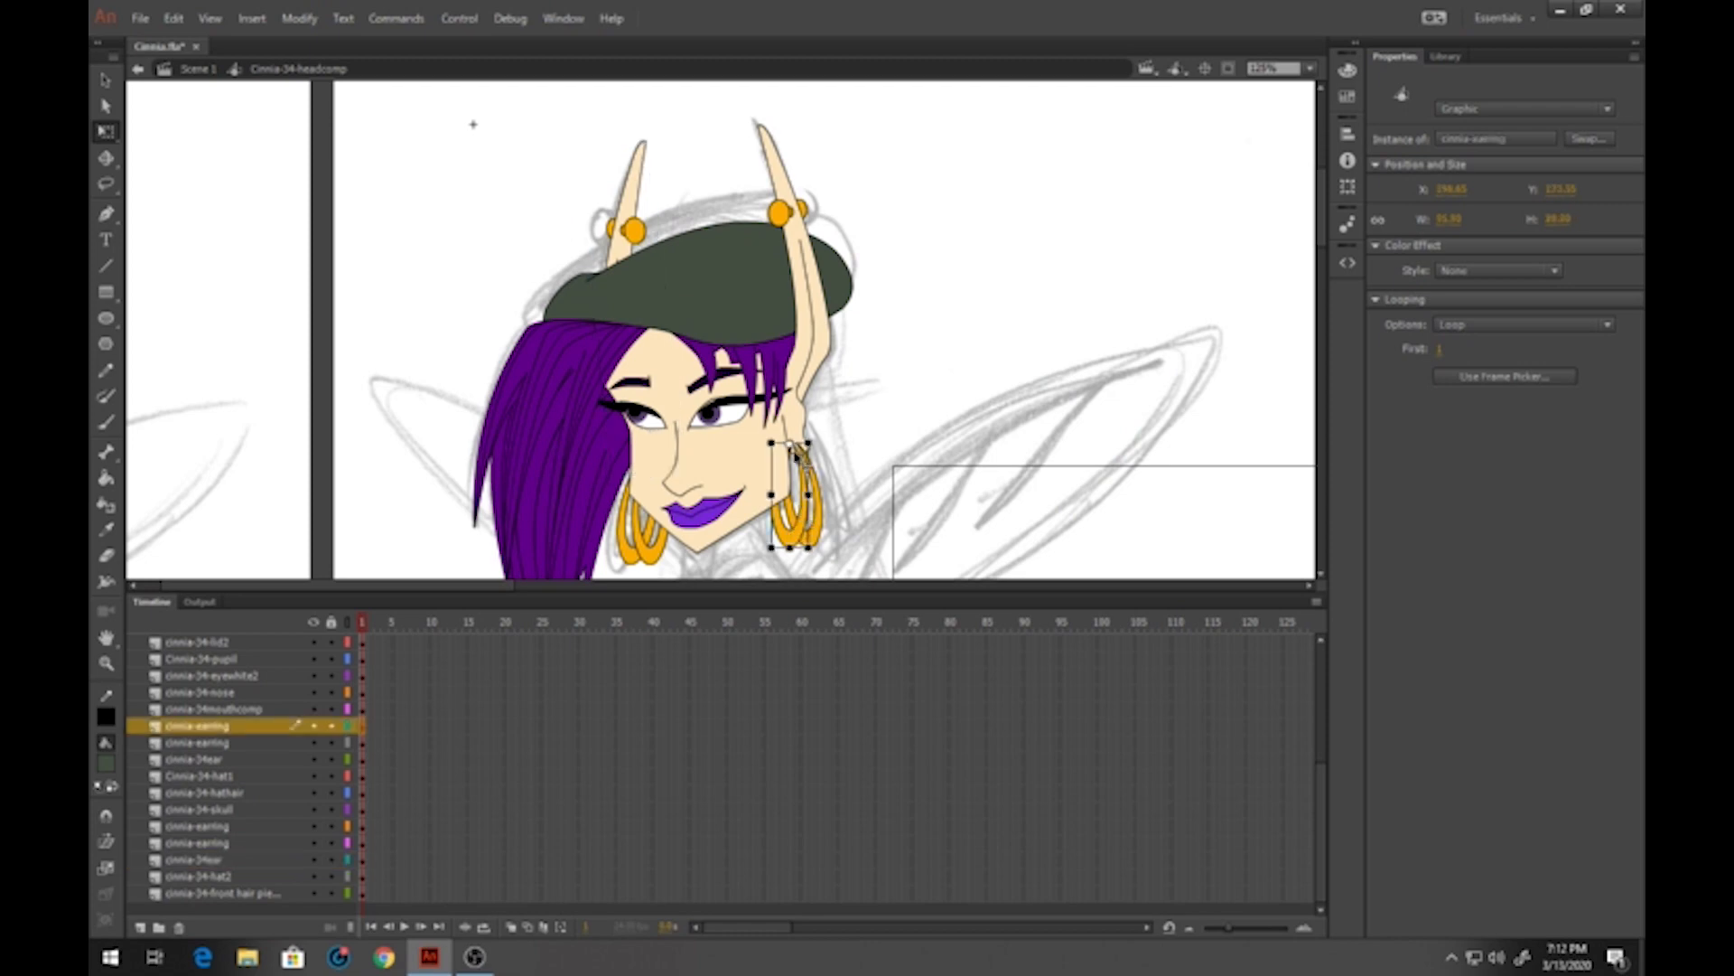
click(703, 493)
drag(689, 456, 675, 416)
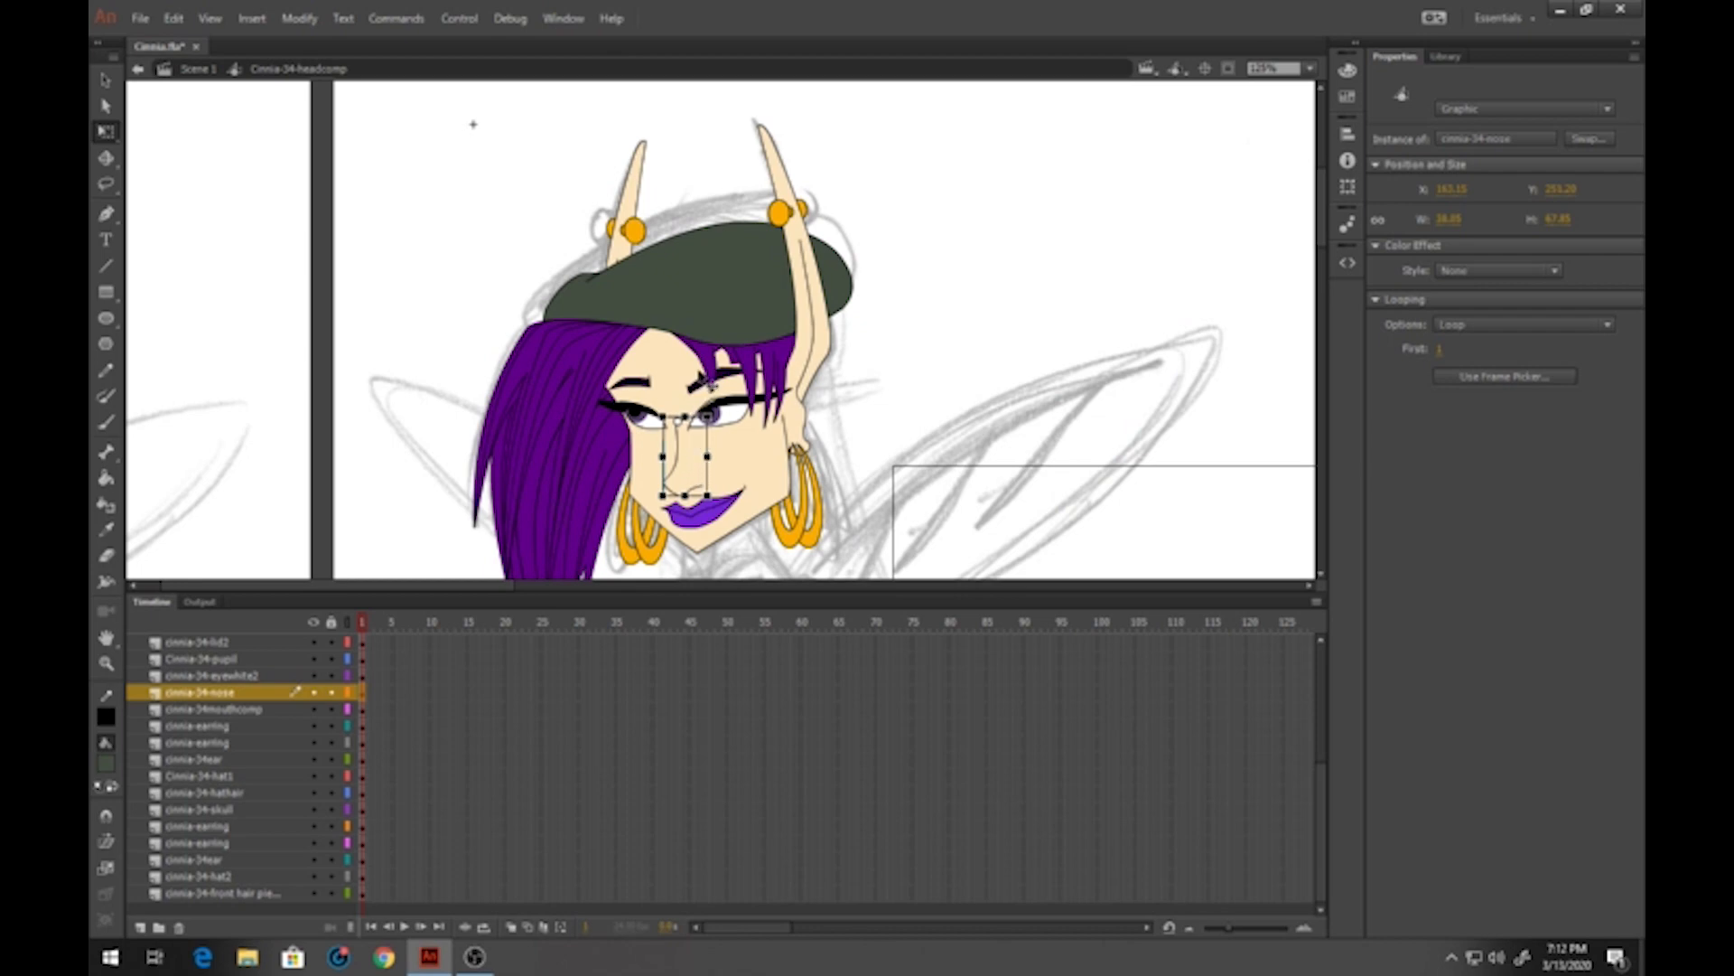
Select the far-side hoop earrings and nudge them slightly up and to the right
scroll(705, 356, down, 3)
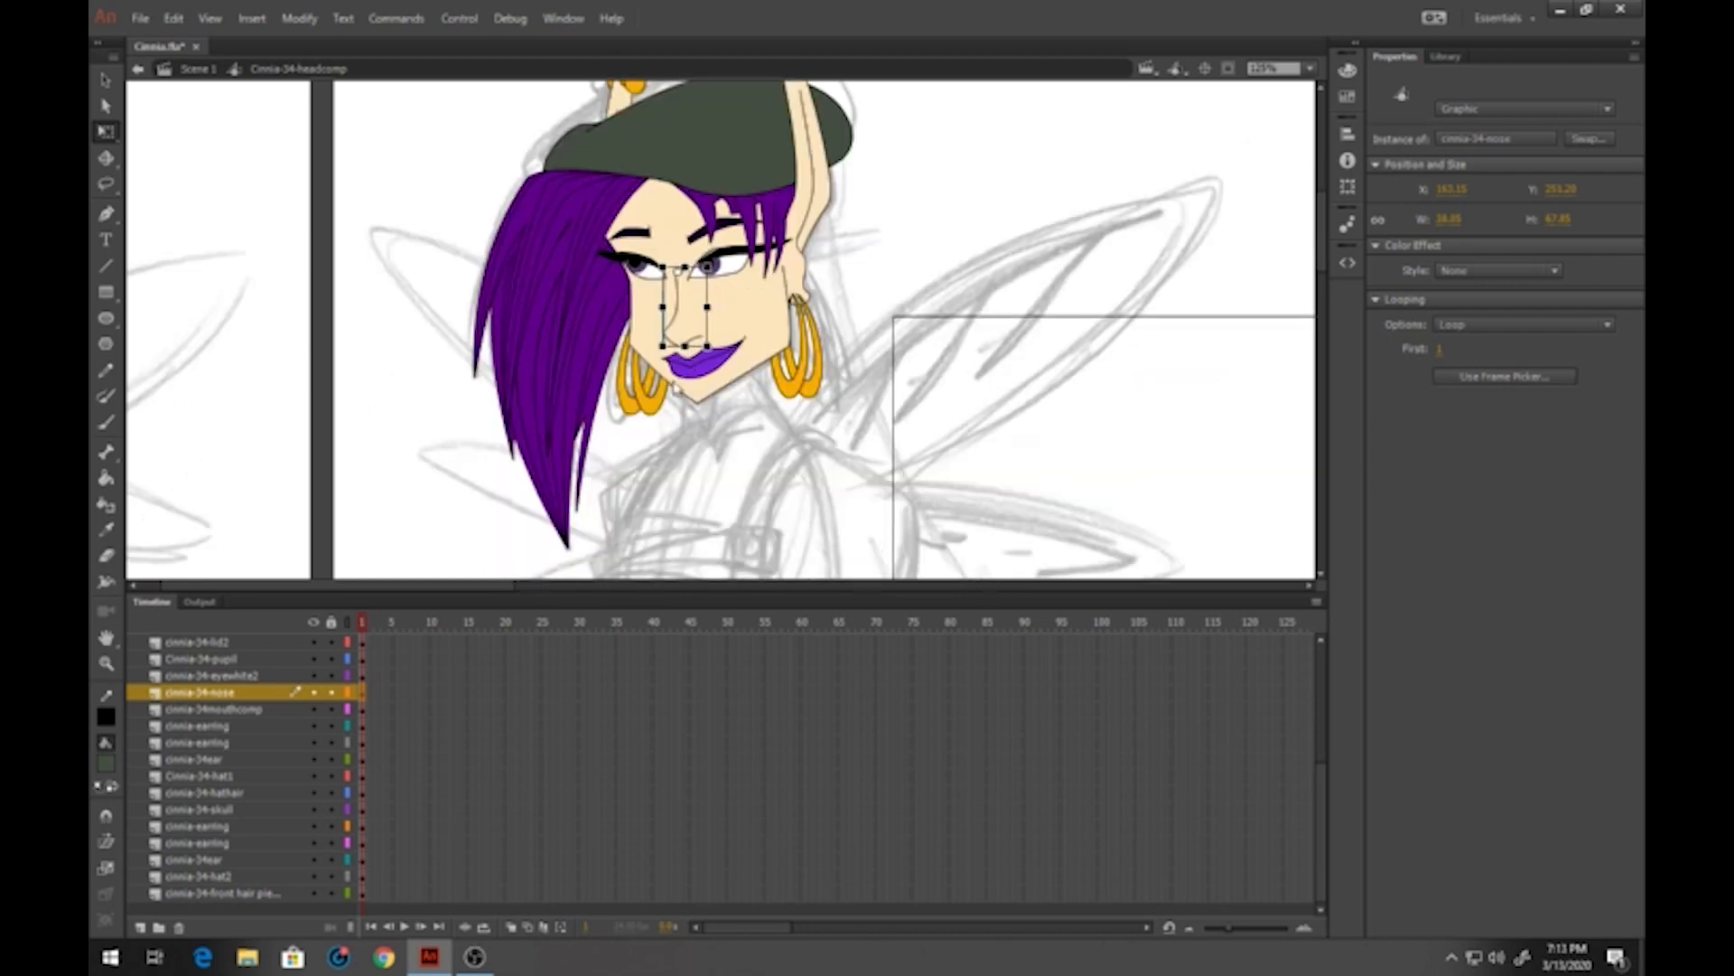
click(635, 406)
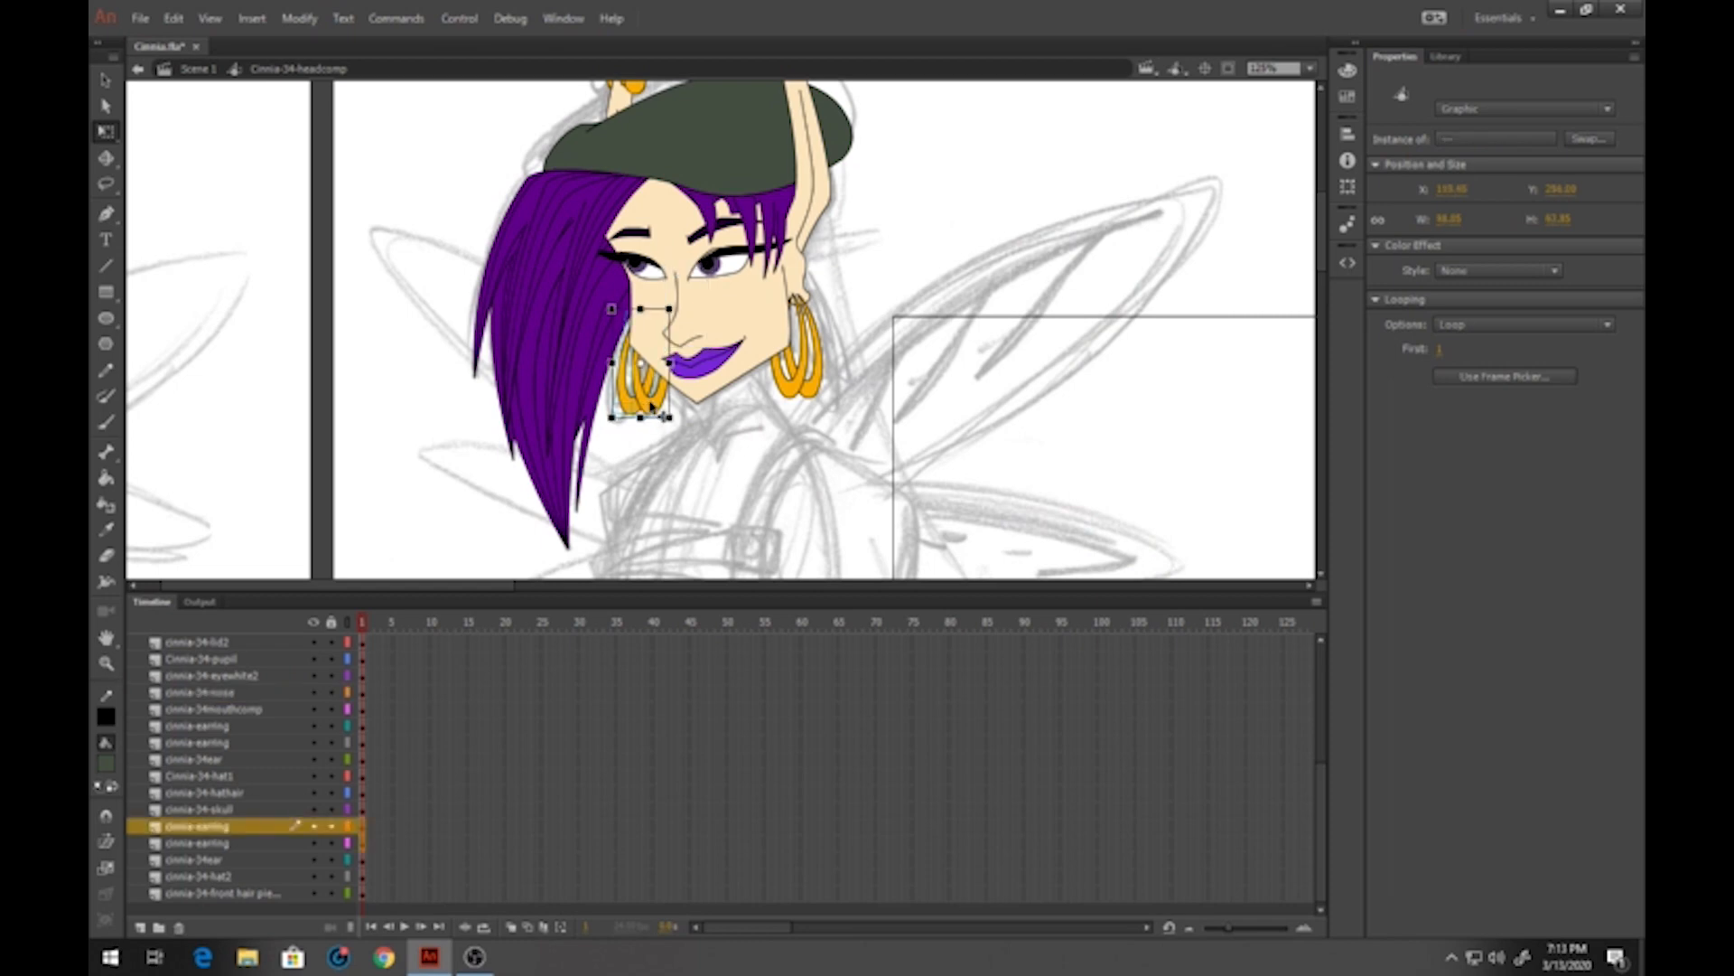
key(Up)
key(Up)
key(Up)
key(Up)
key(Up)
key(Up)
key(Up)
key(Up)
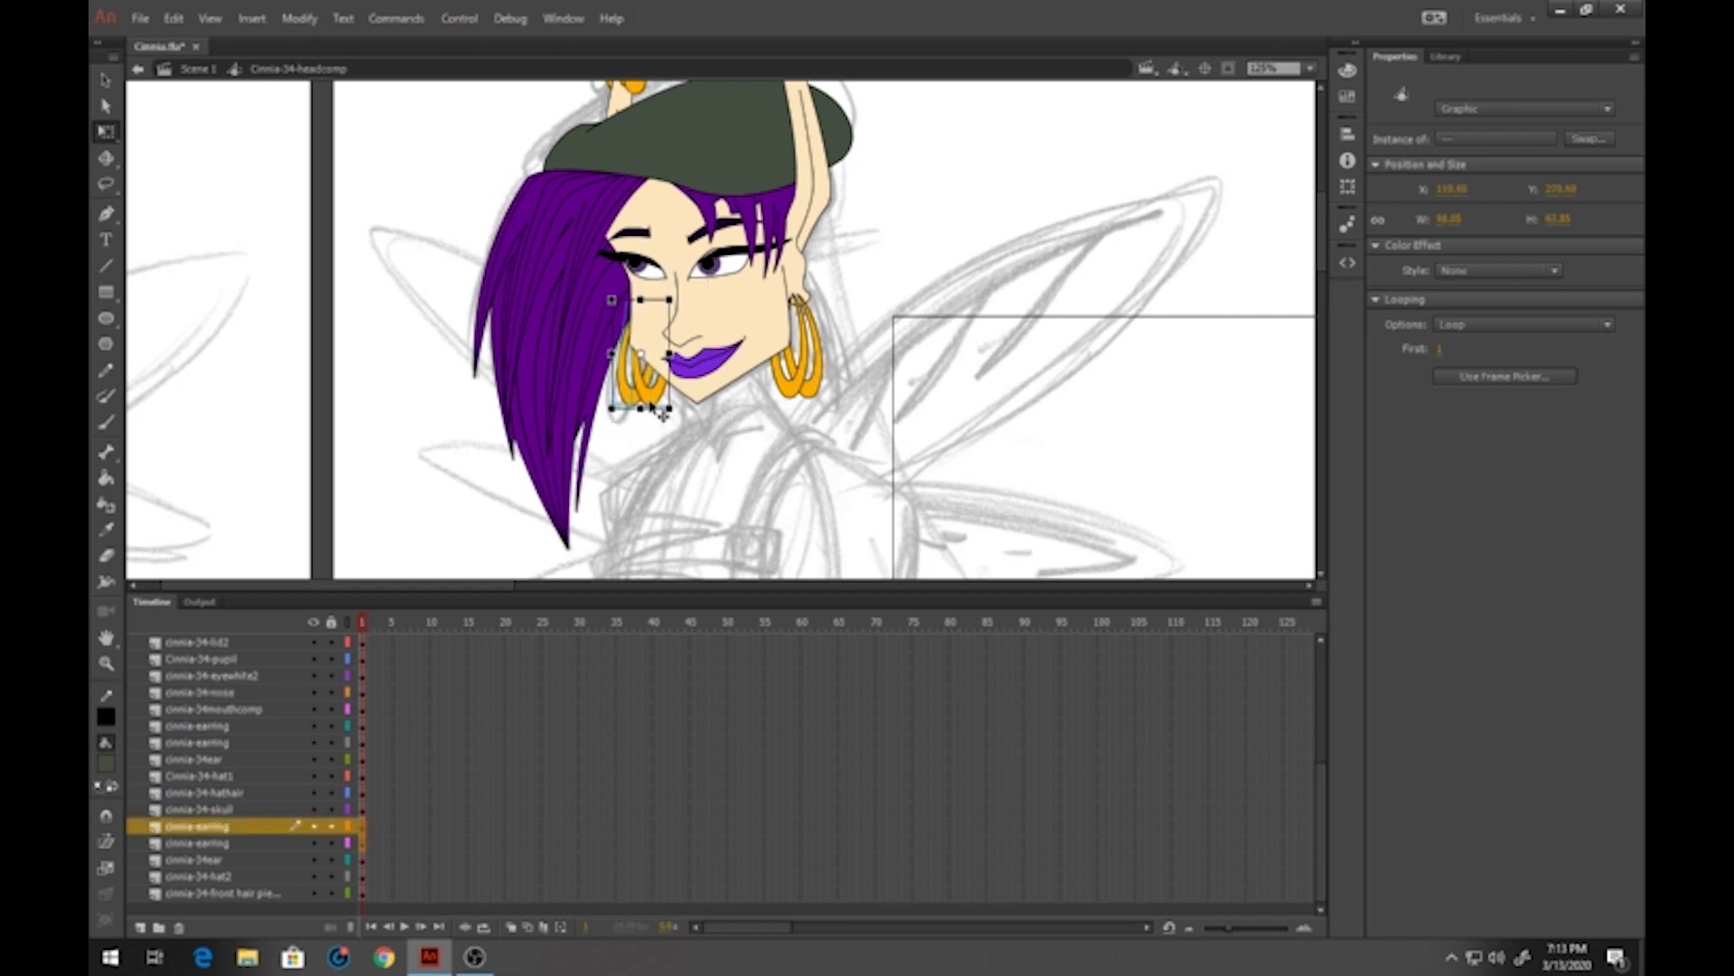
key(Right)
key(Right)
key(Right)
key(Right)
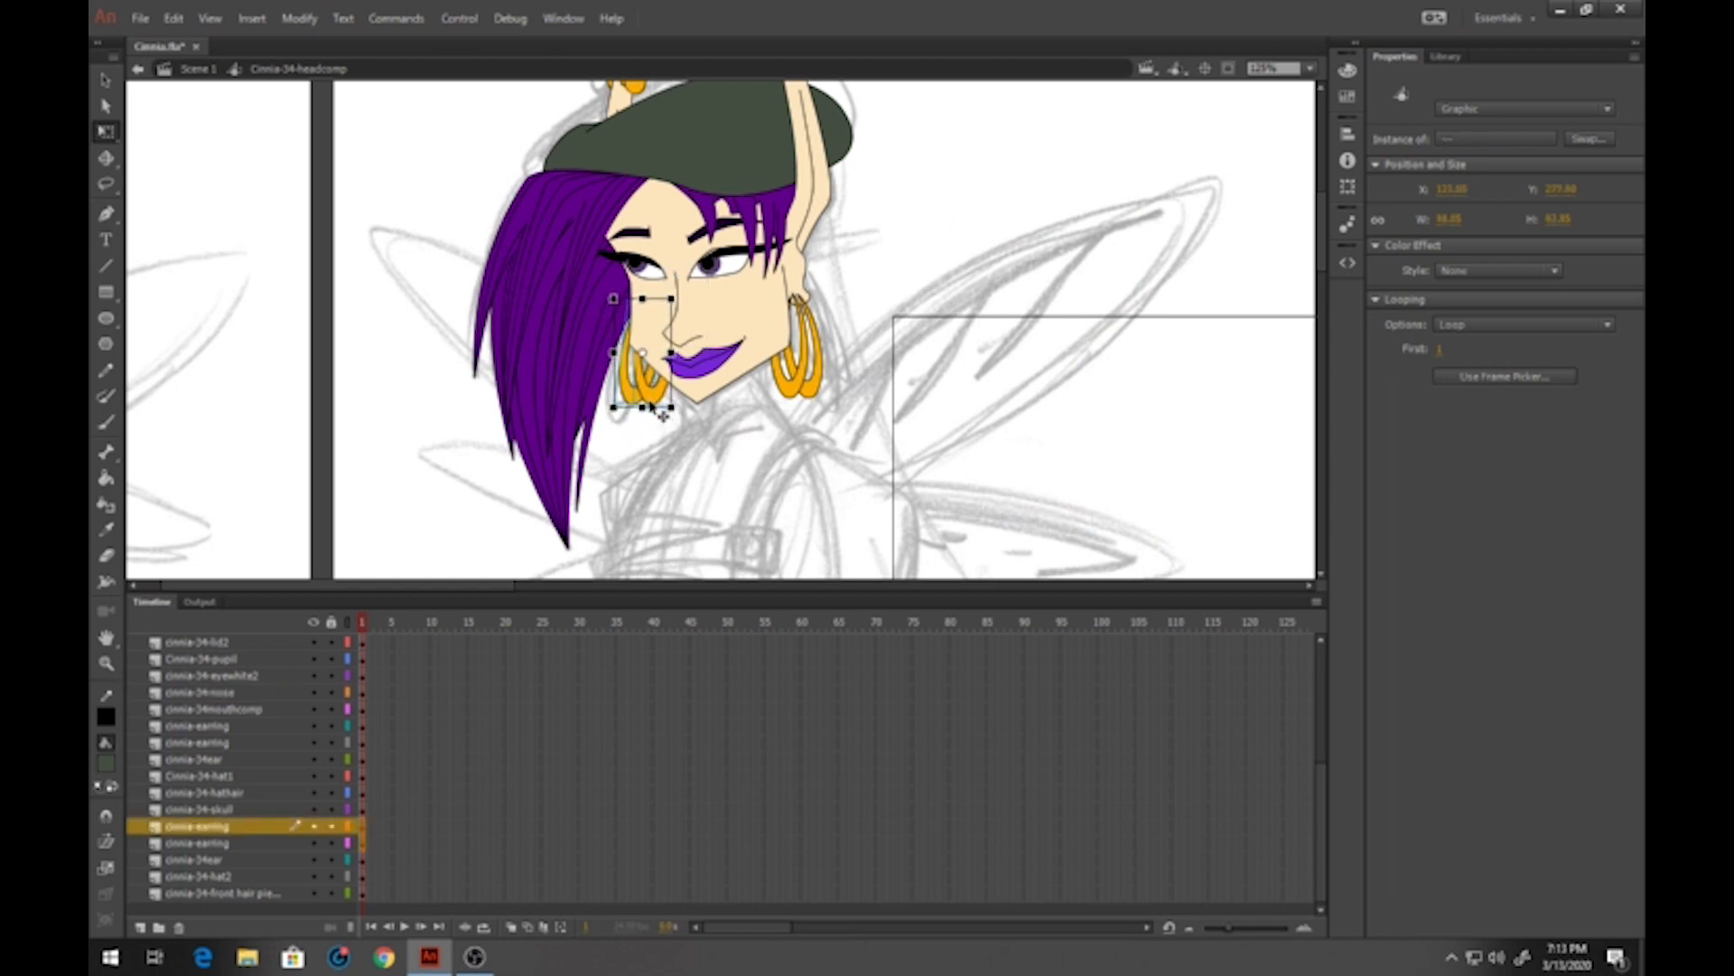
Return to the main scene, save the document, and bring the whole head and upper body into view
double_click(942, 404)
key(ctrl+s)
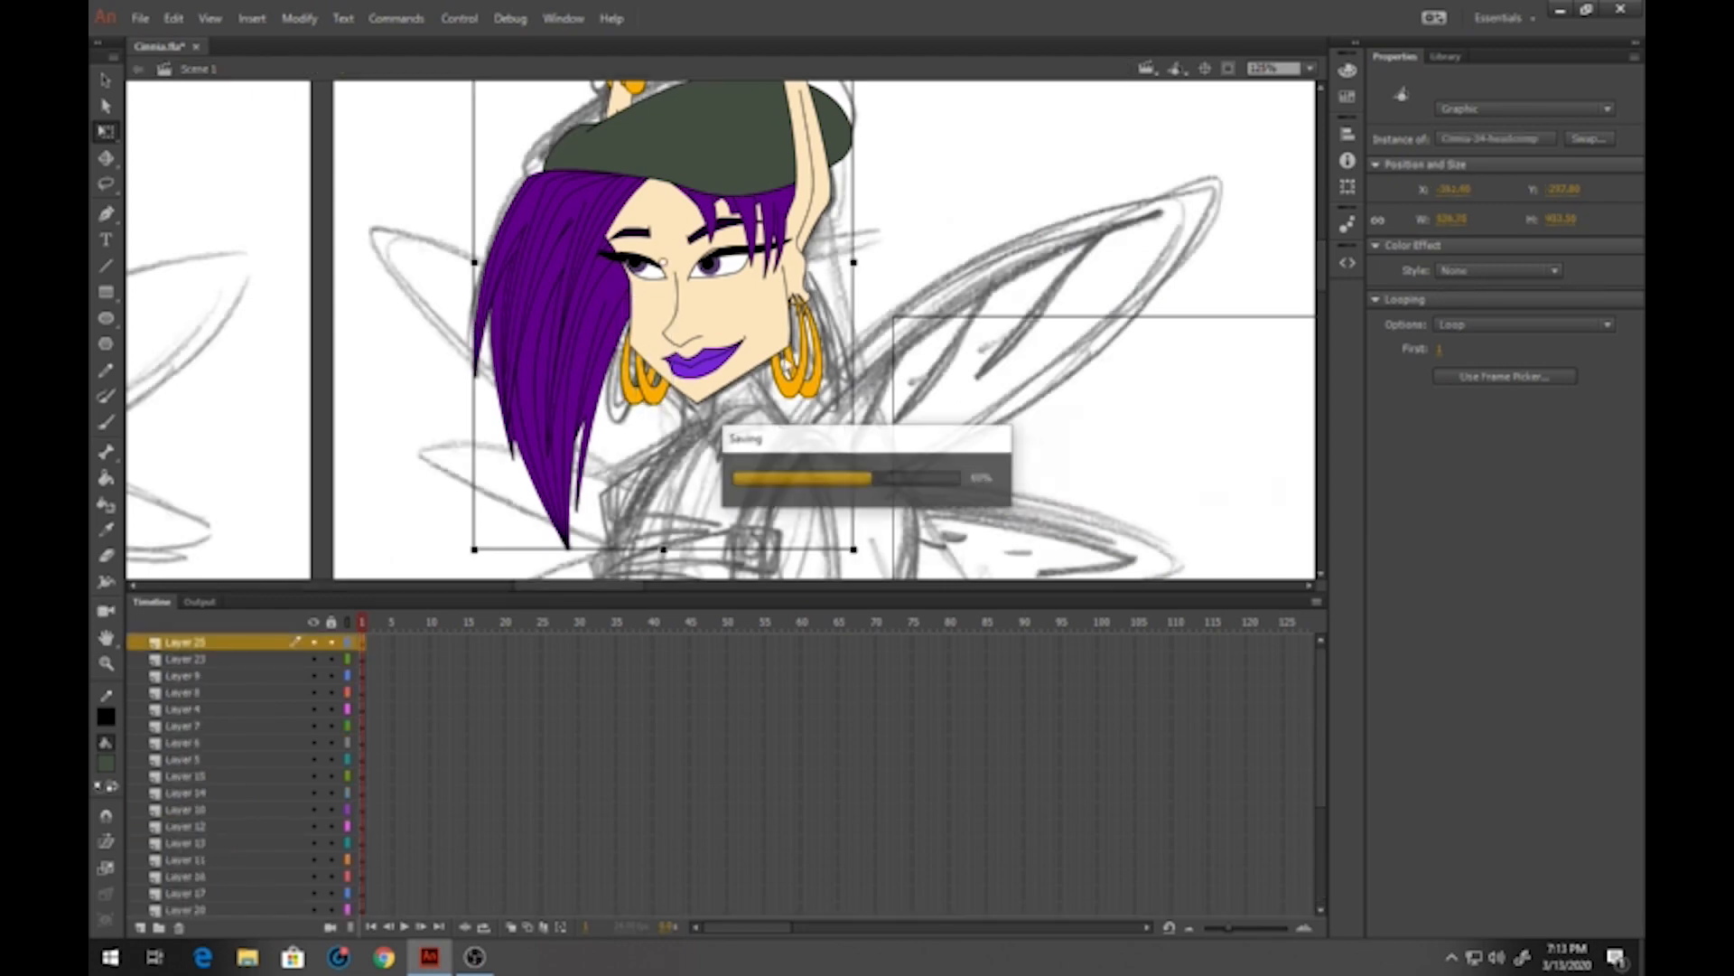
click(106, 662)
alt+click(628, 360)
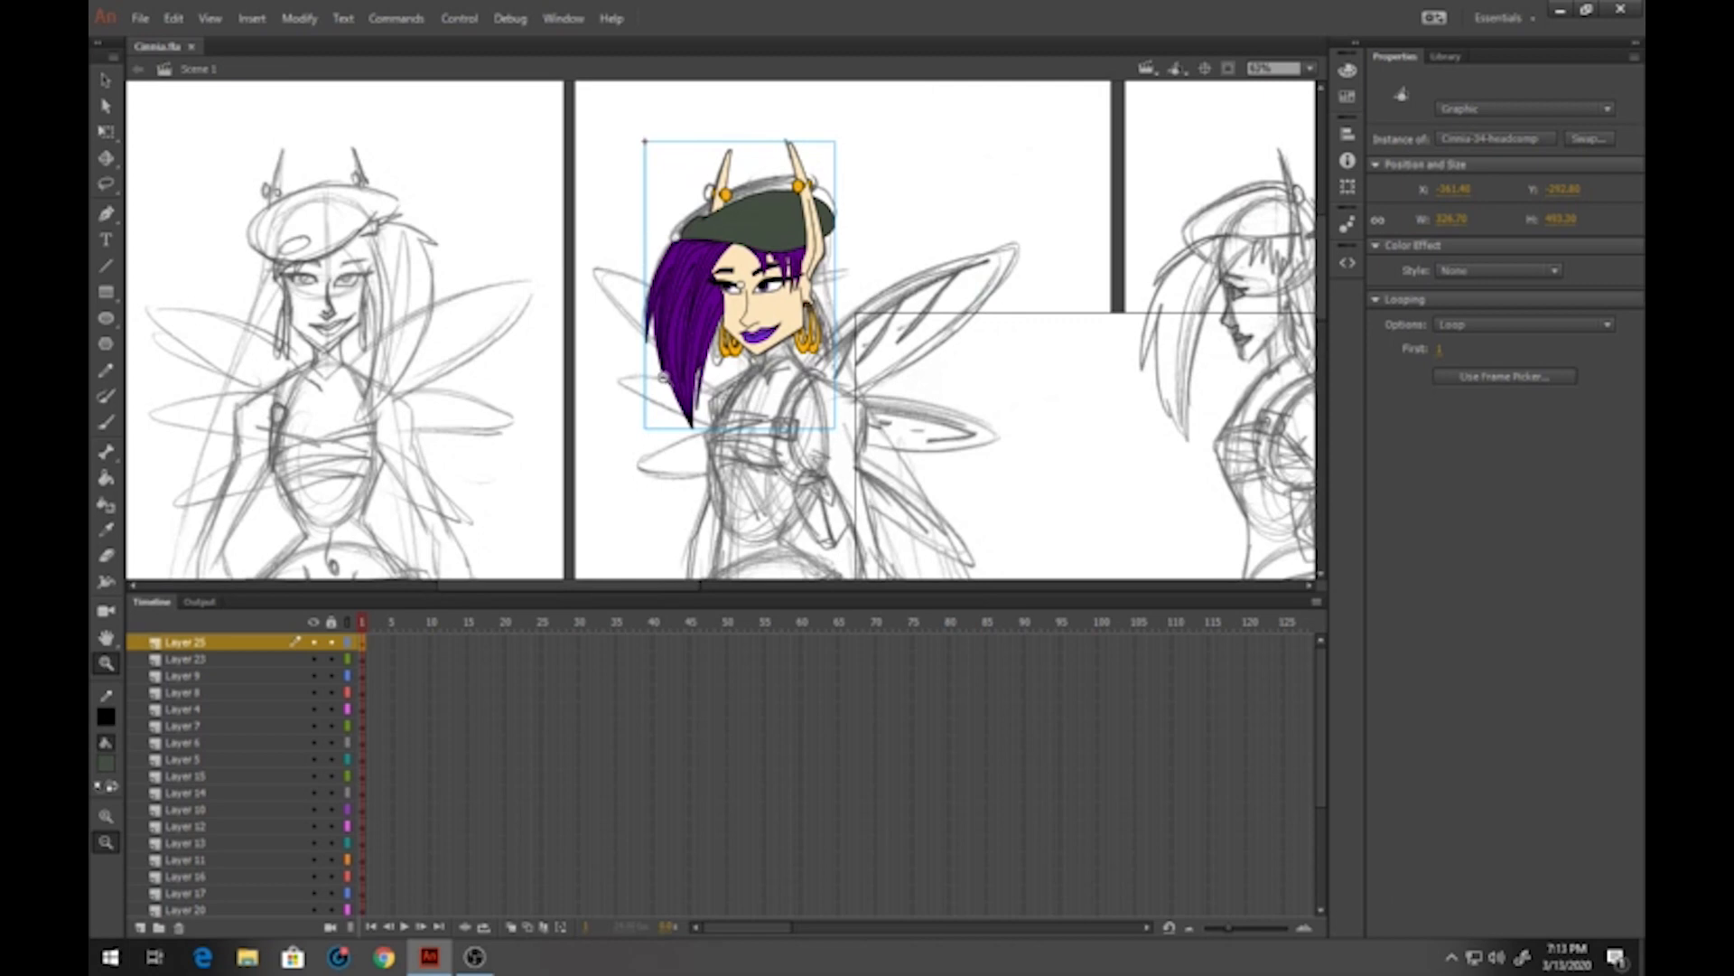
drag(813, 515, 770, 494)
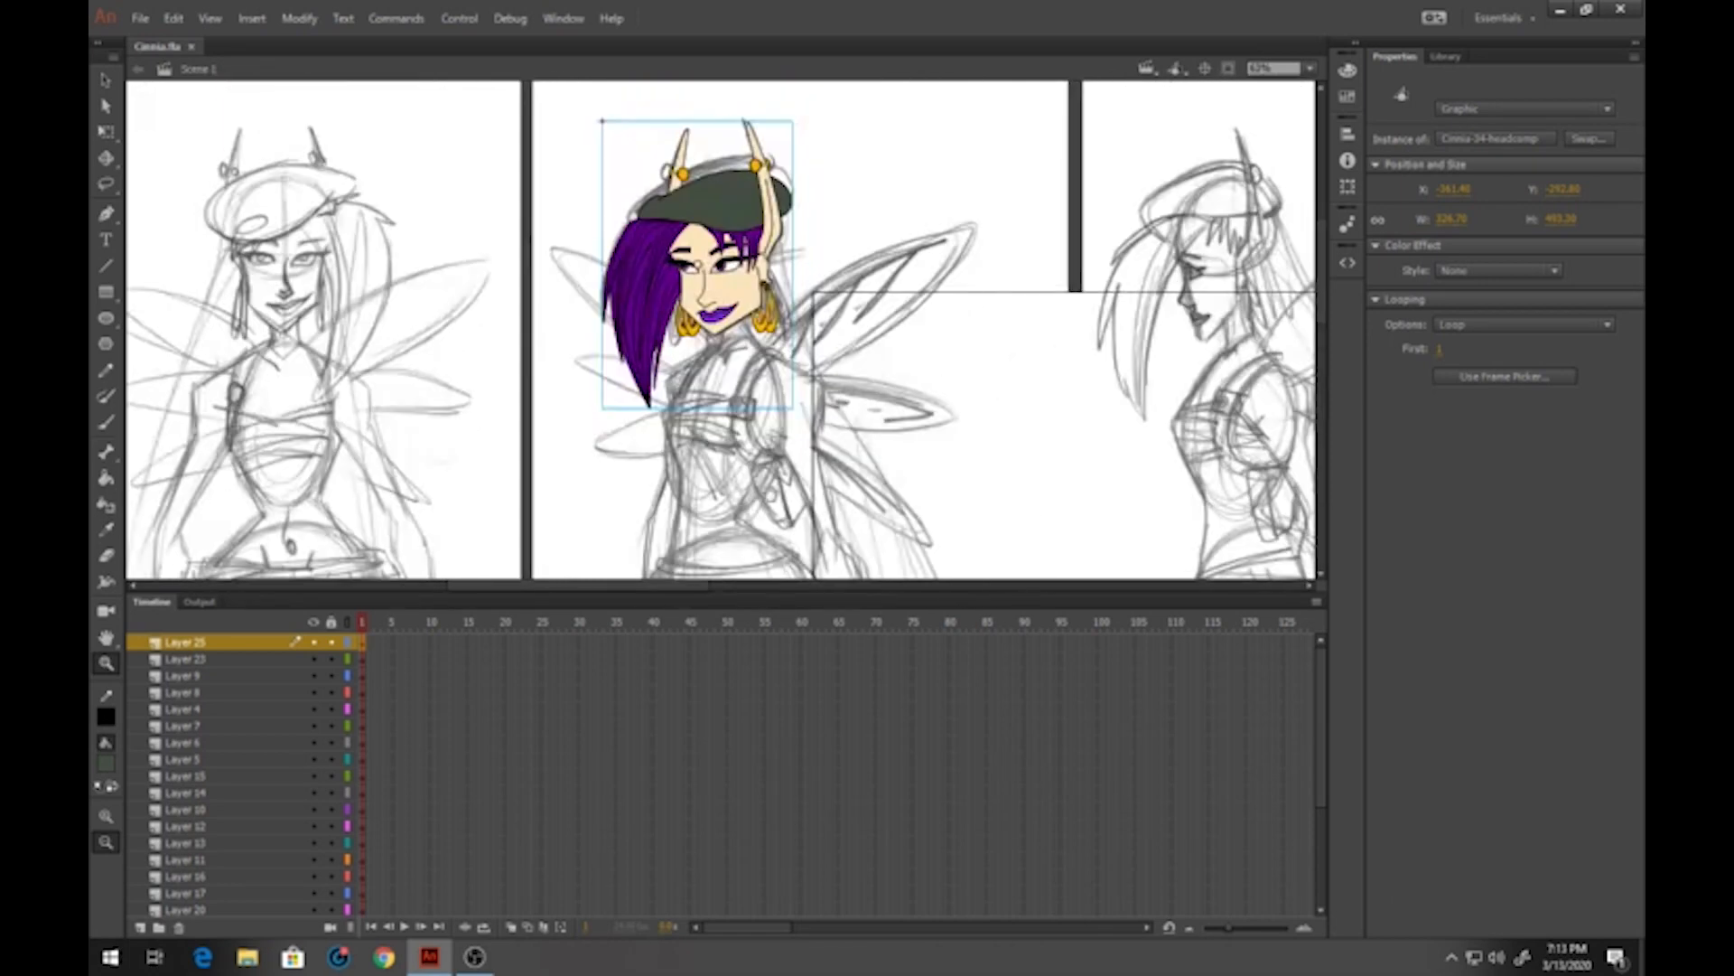
Delete the empty layers between the head's layer and Layer 26, and lock the head's layer
click(364, 643)
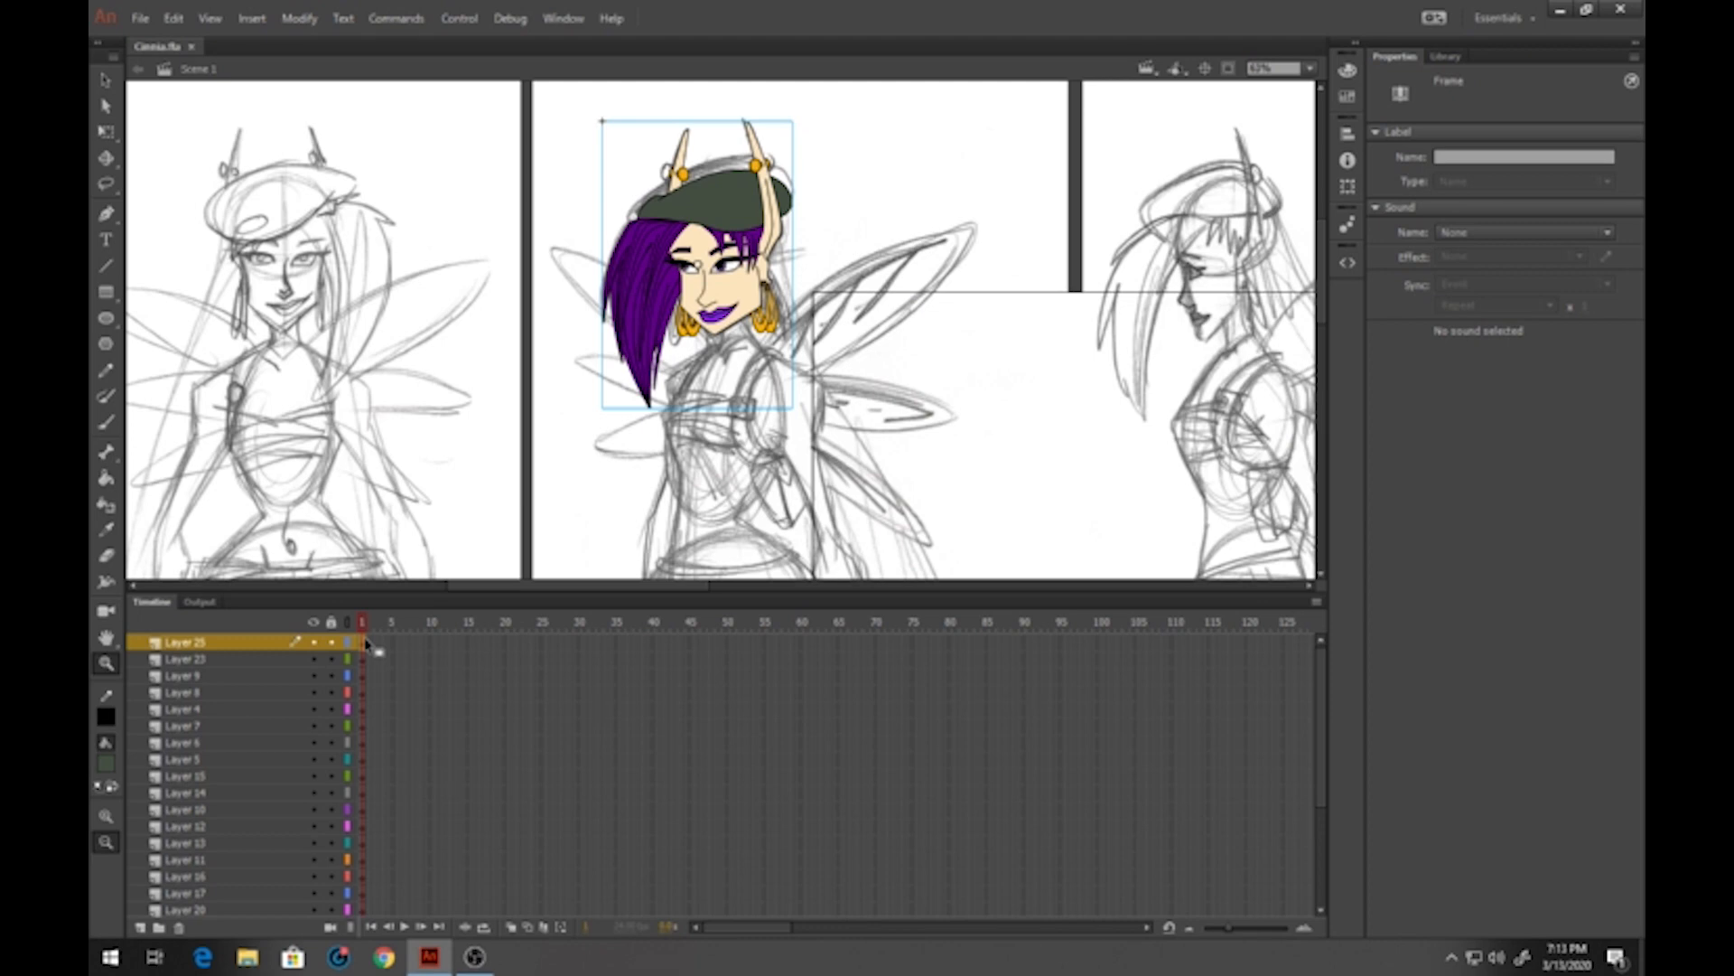
click(234, 663)
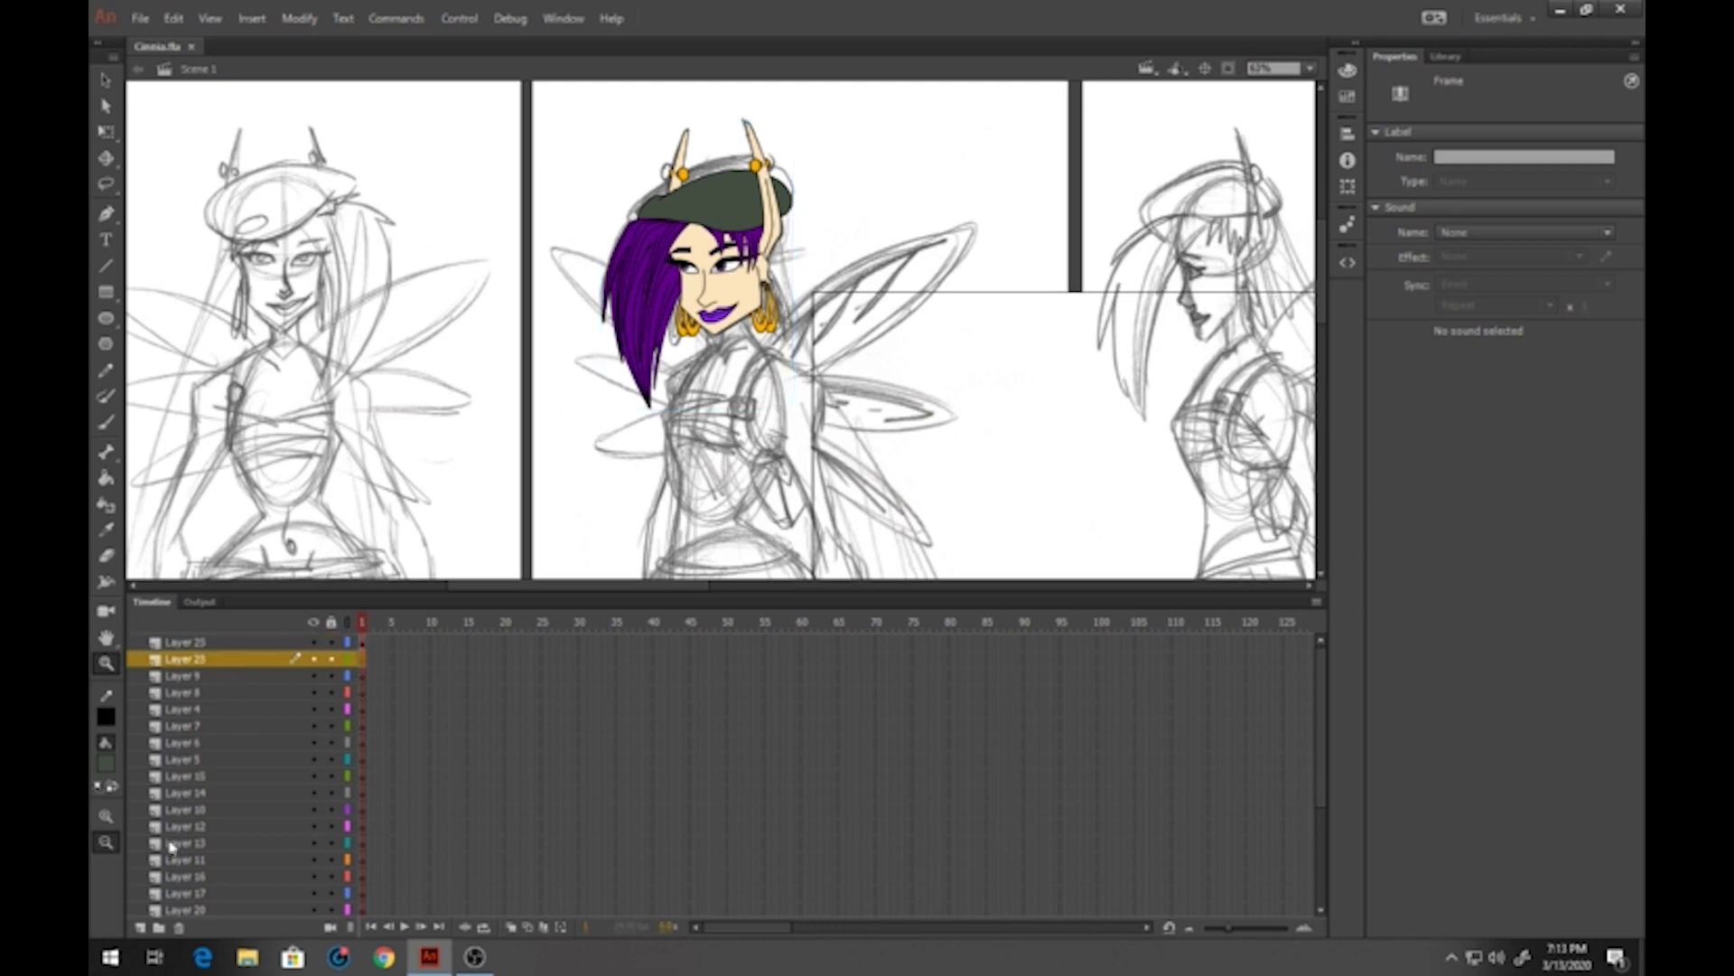
click(181, 929)
click(180, 930)
click(181, 929)
click(181, 929)
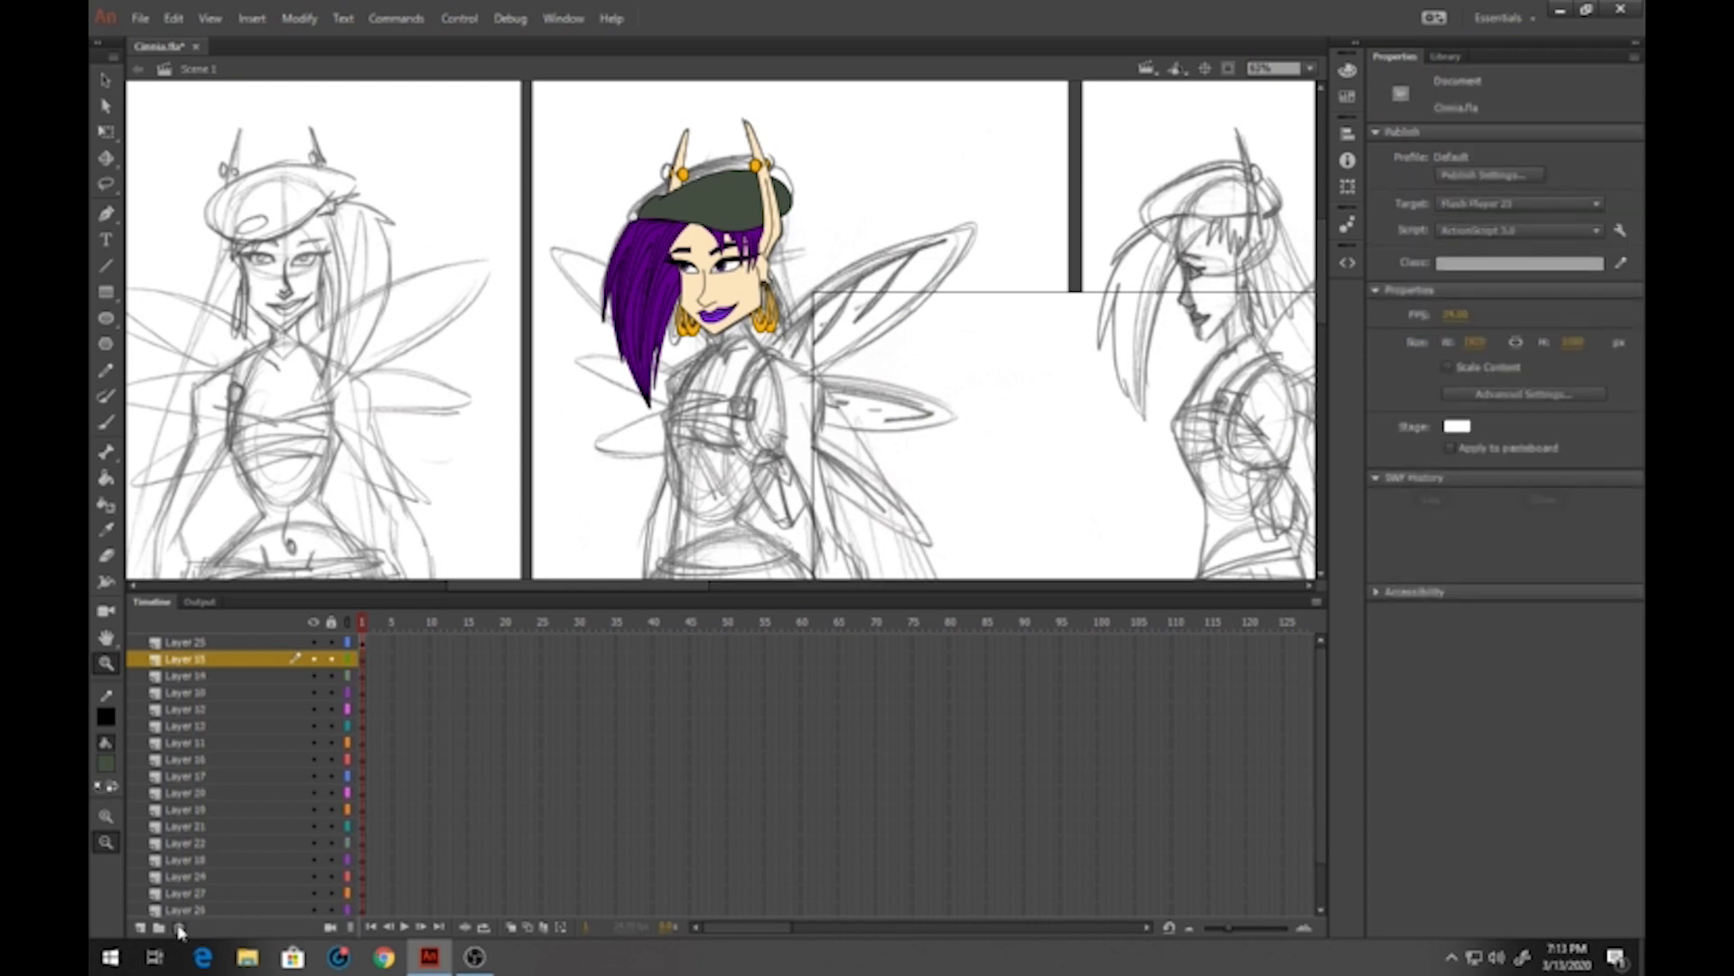
click(181, 930)
click(181, 929)
click(181, 930)
click(180, 930)
click(181, 930)
click(180, 930)
click(180, 930)
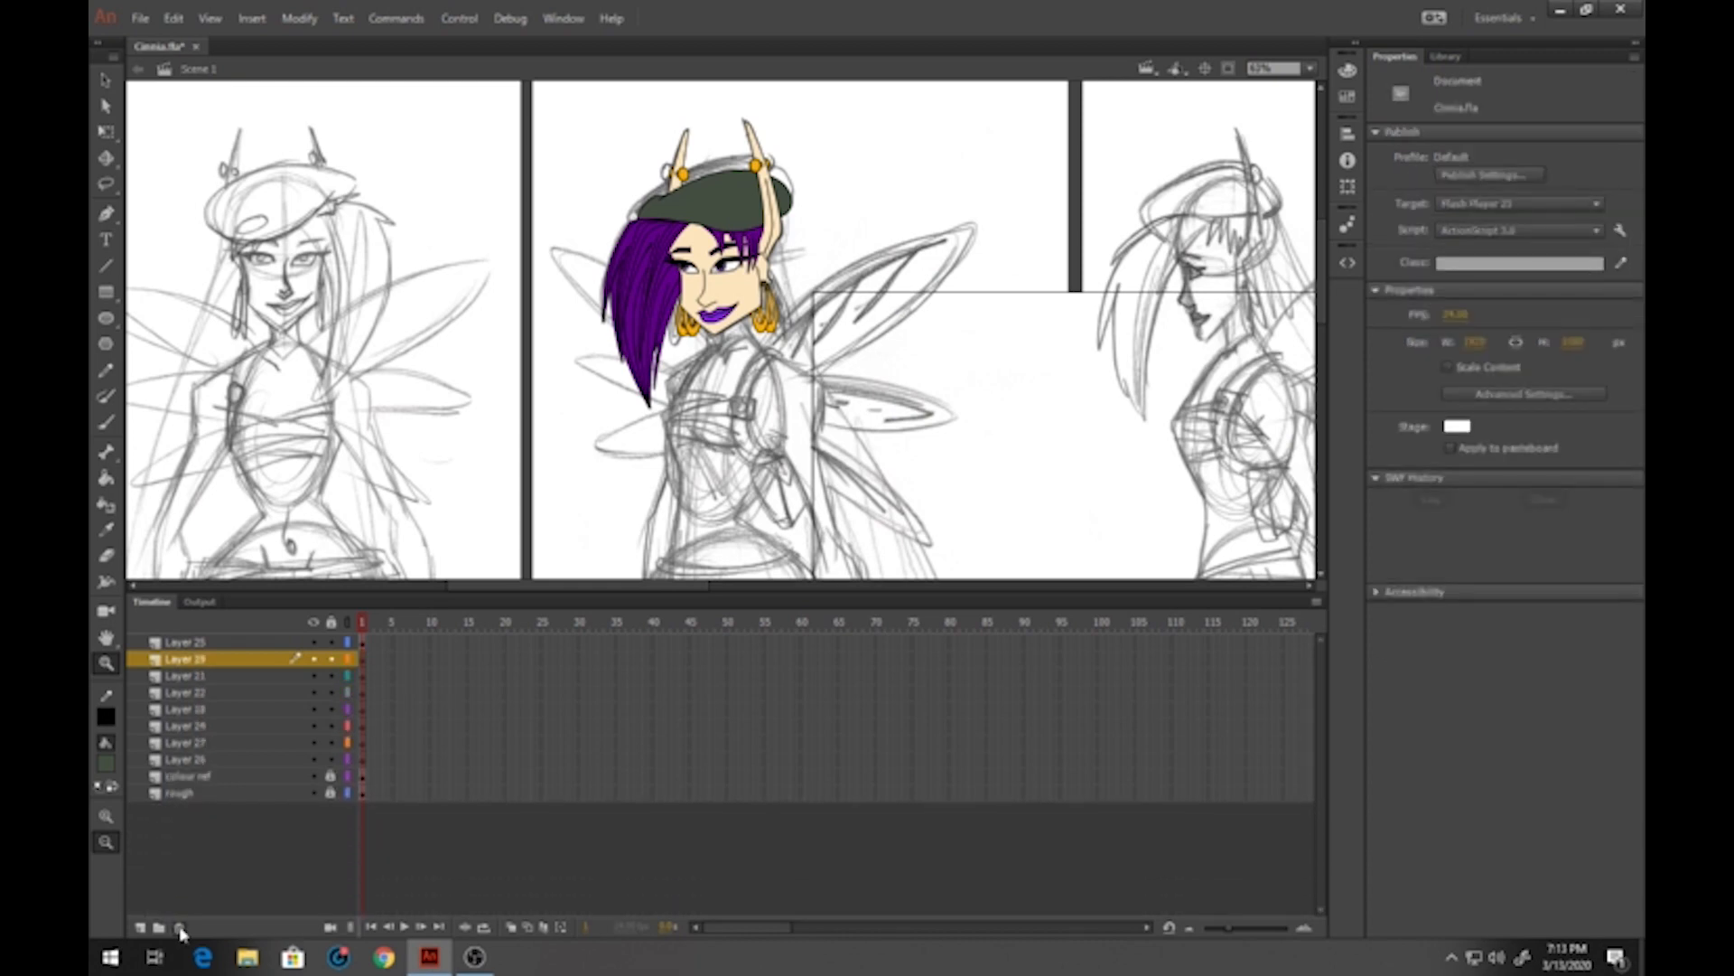
click(180, 930)
click(180, 929)
click(181, 929)
click(180, 929)
click(181, 930)
click(181, 930)
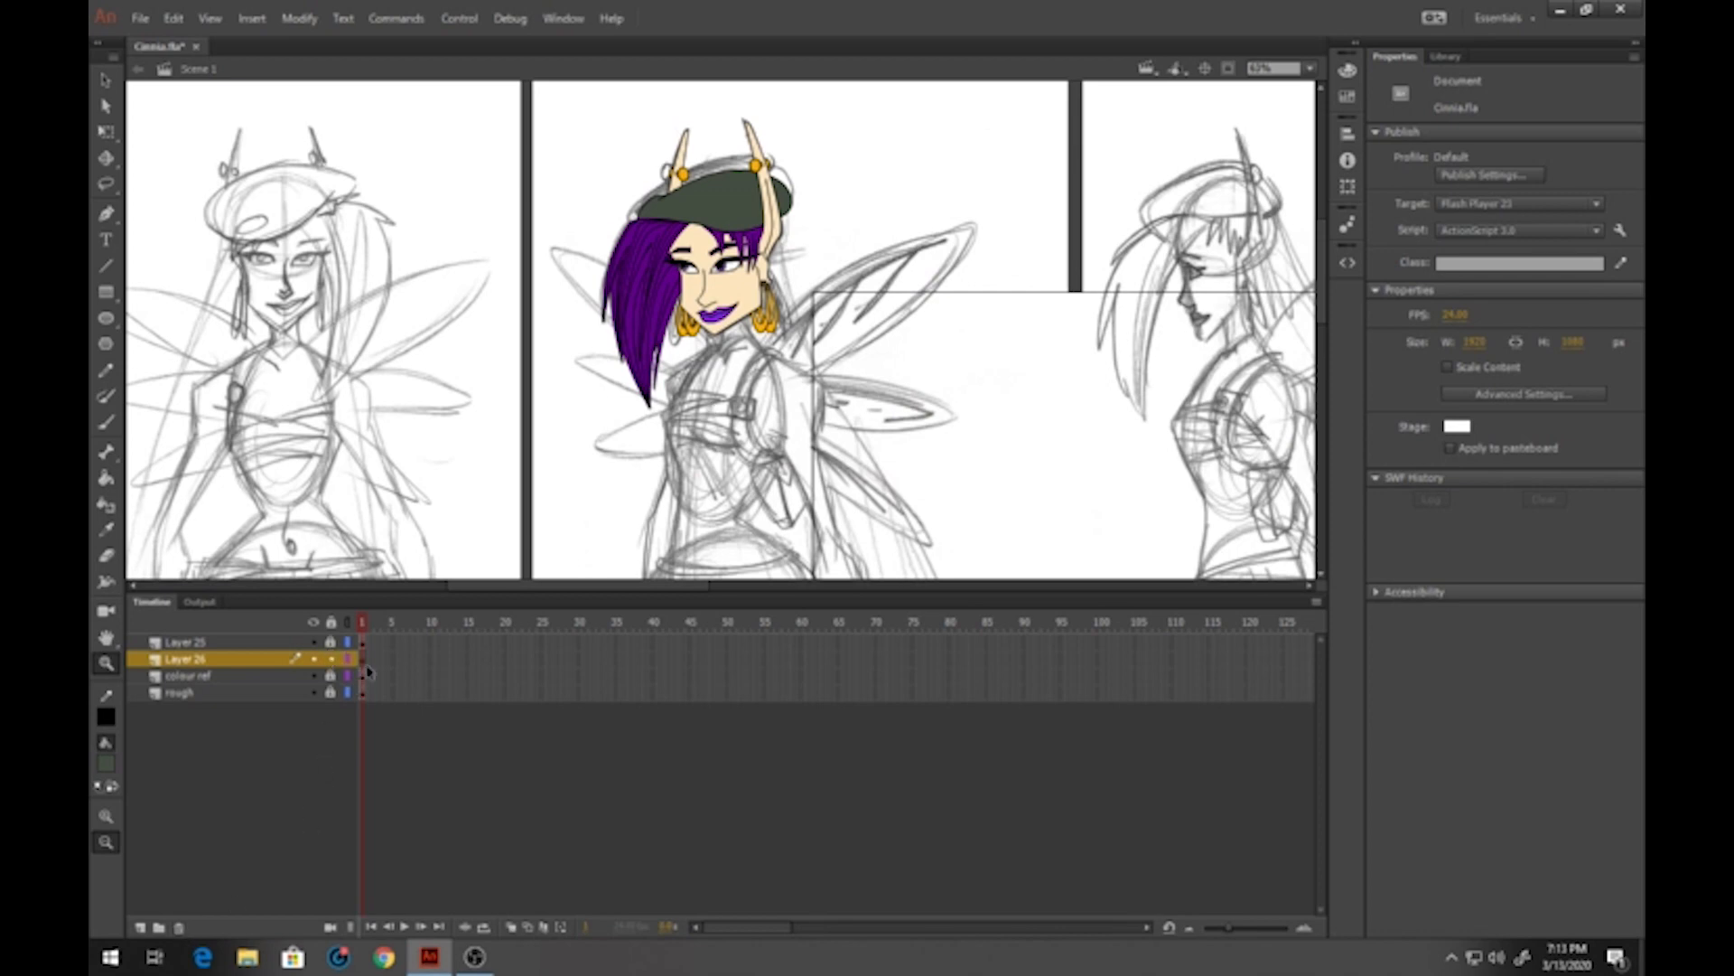
Display the head's layer as outlines and draw the neck's sides and top with straight black lines on Layer 26
click(349, 643)
drag(763, 358, 634, 444)
drag(549, 300, 677, 504)
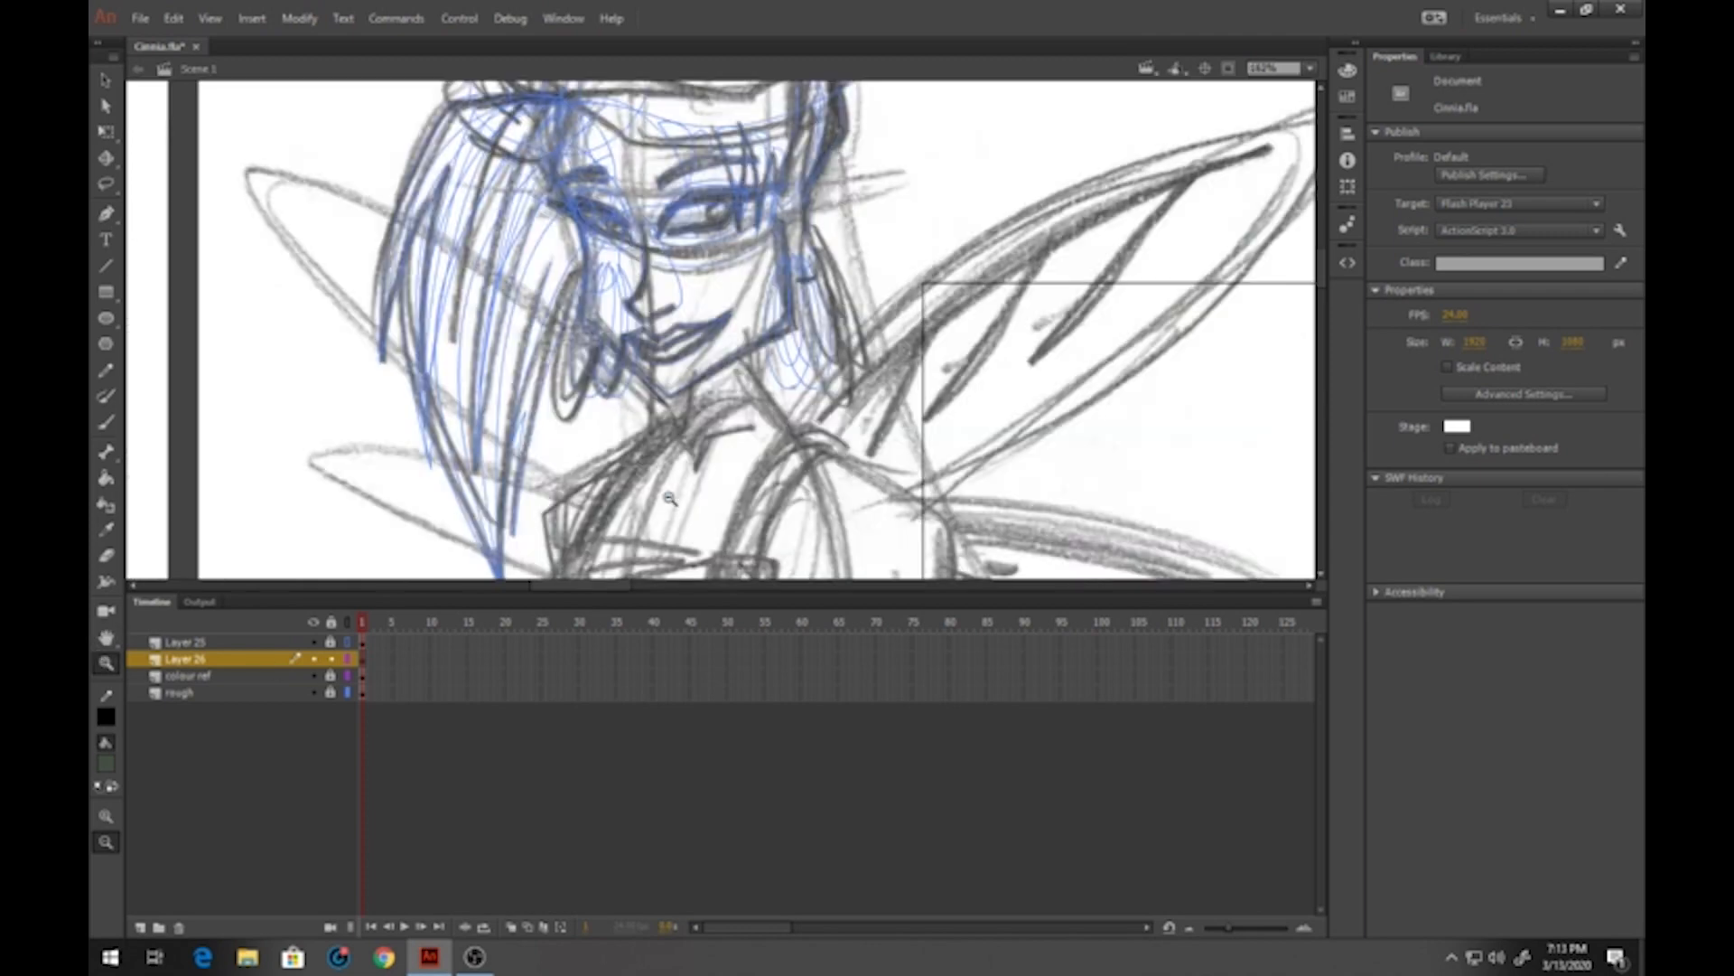
click(106, 265)
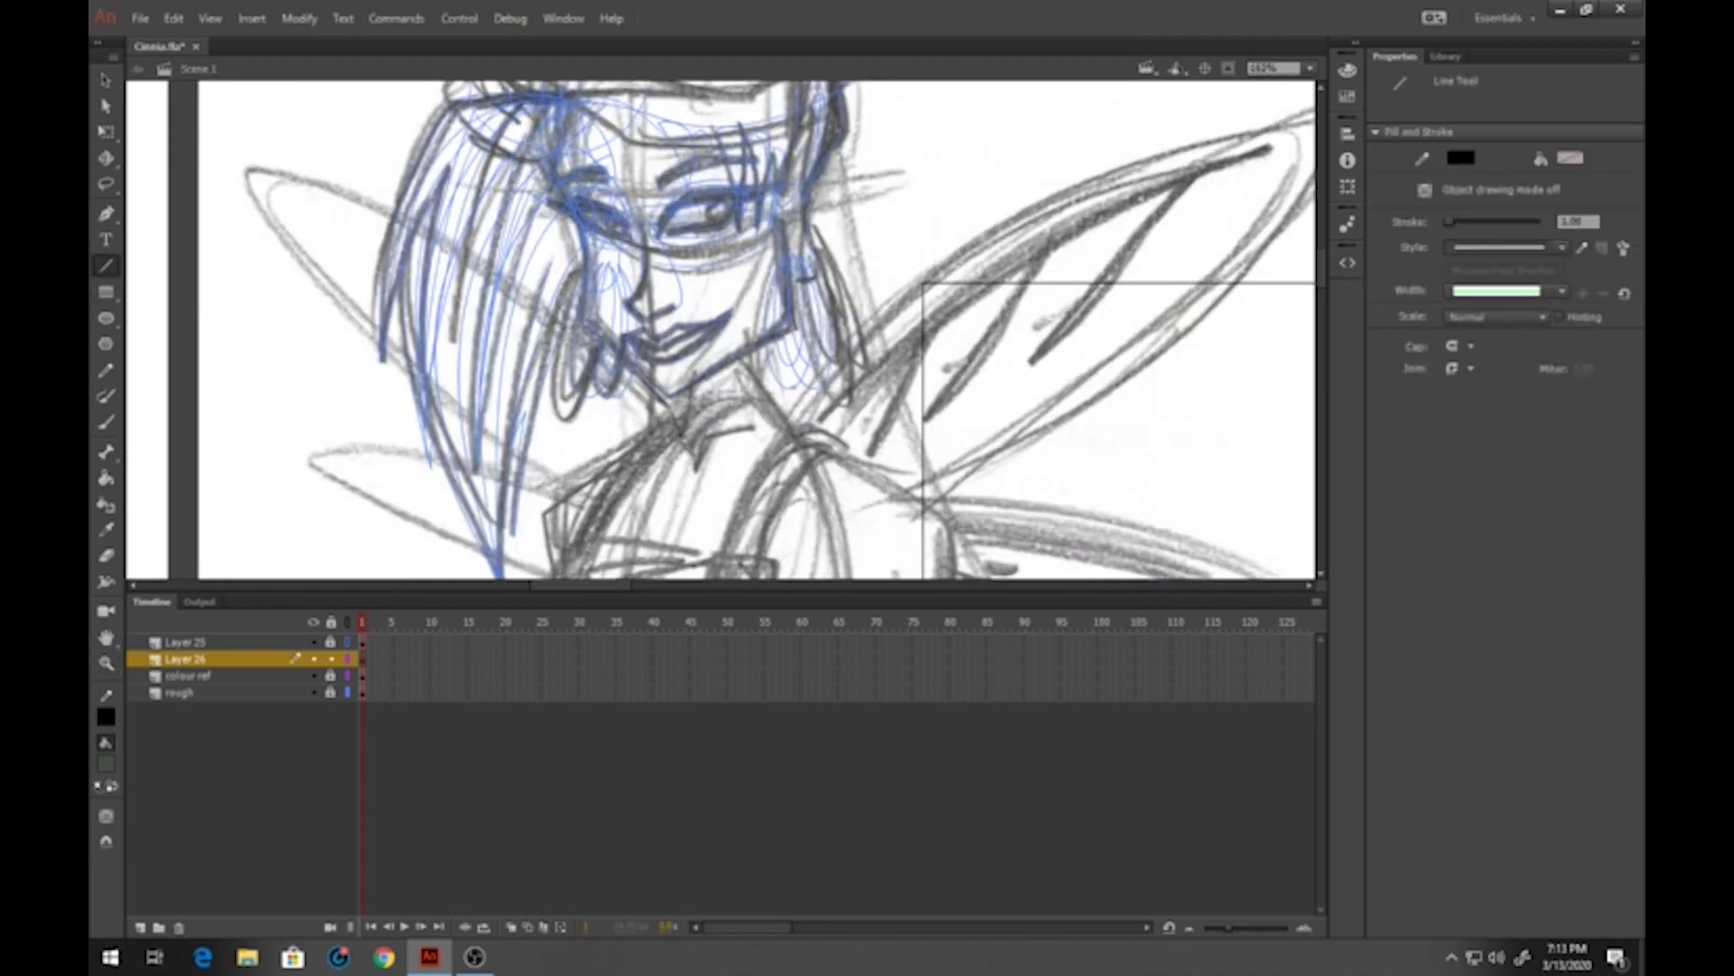
drag(679, 436, 673, 257)
mouse_move(673, 258)
mouse_down()
mouse_move(693, 240)
mouse_move(734, 265)
mouse_move(772, 422)
mouse_up()
Bend the neck's side lines to follow the sketch and round off its top
key(v)
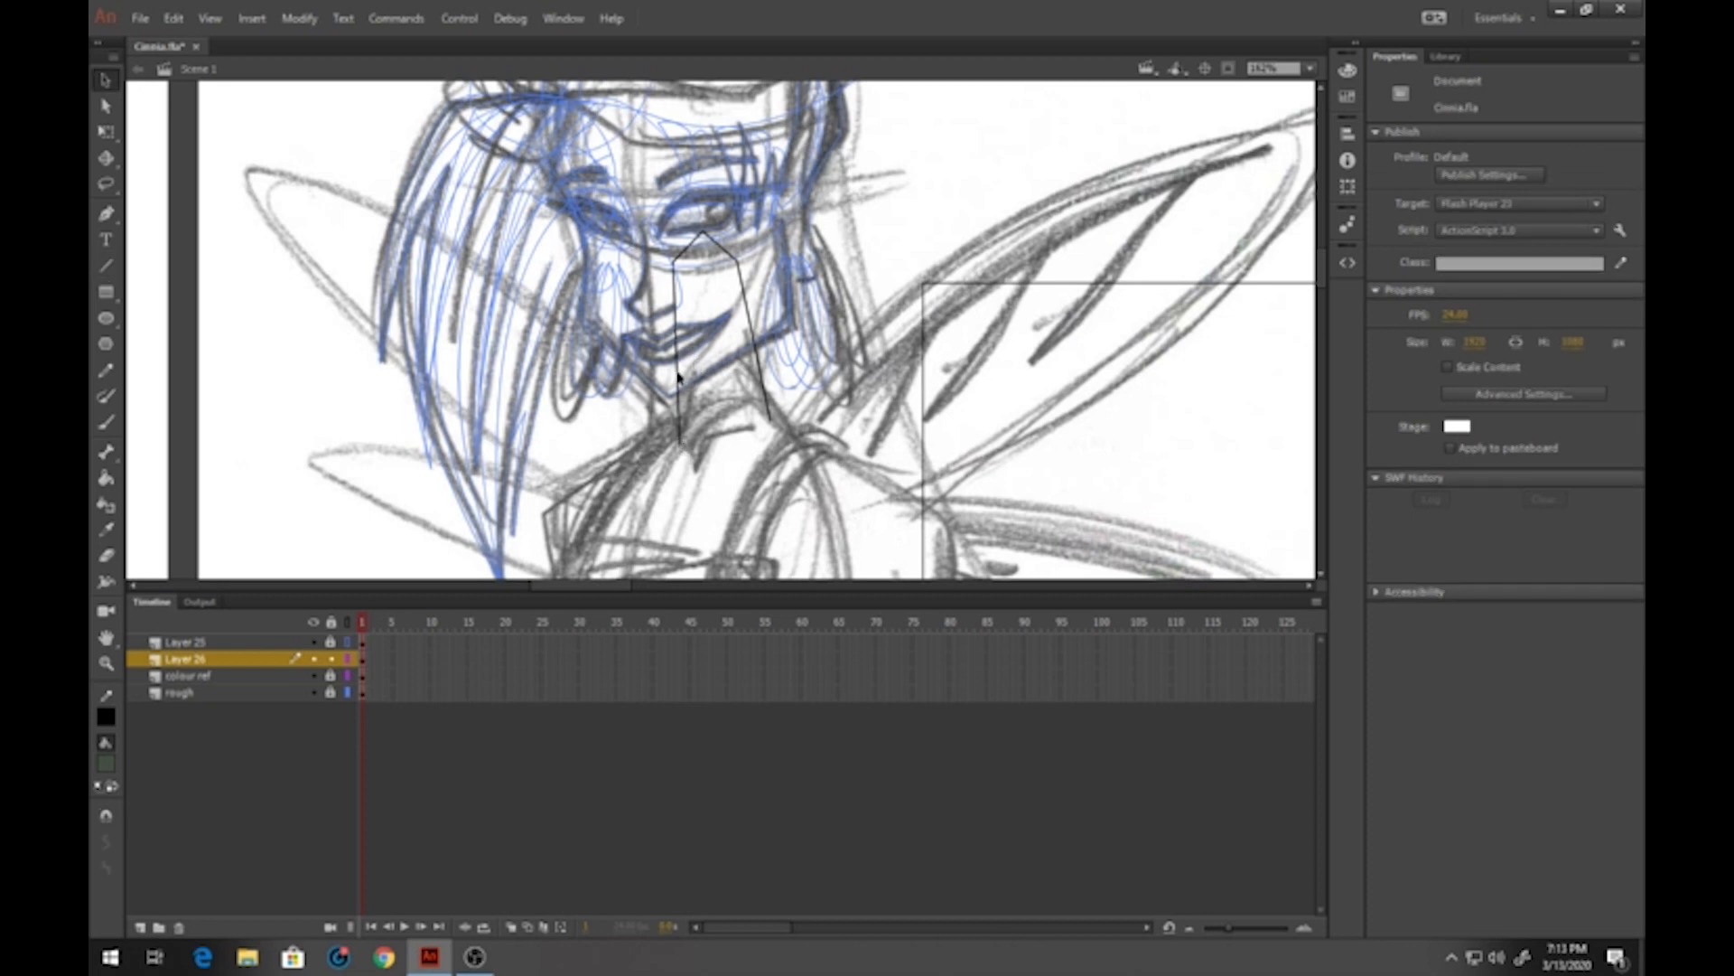
drag(677, 373, 737, 332)
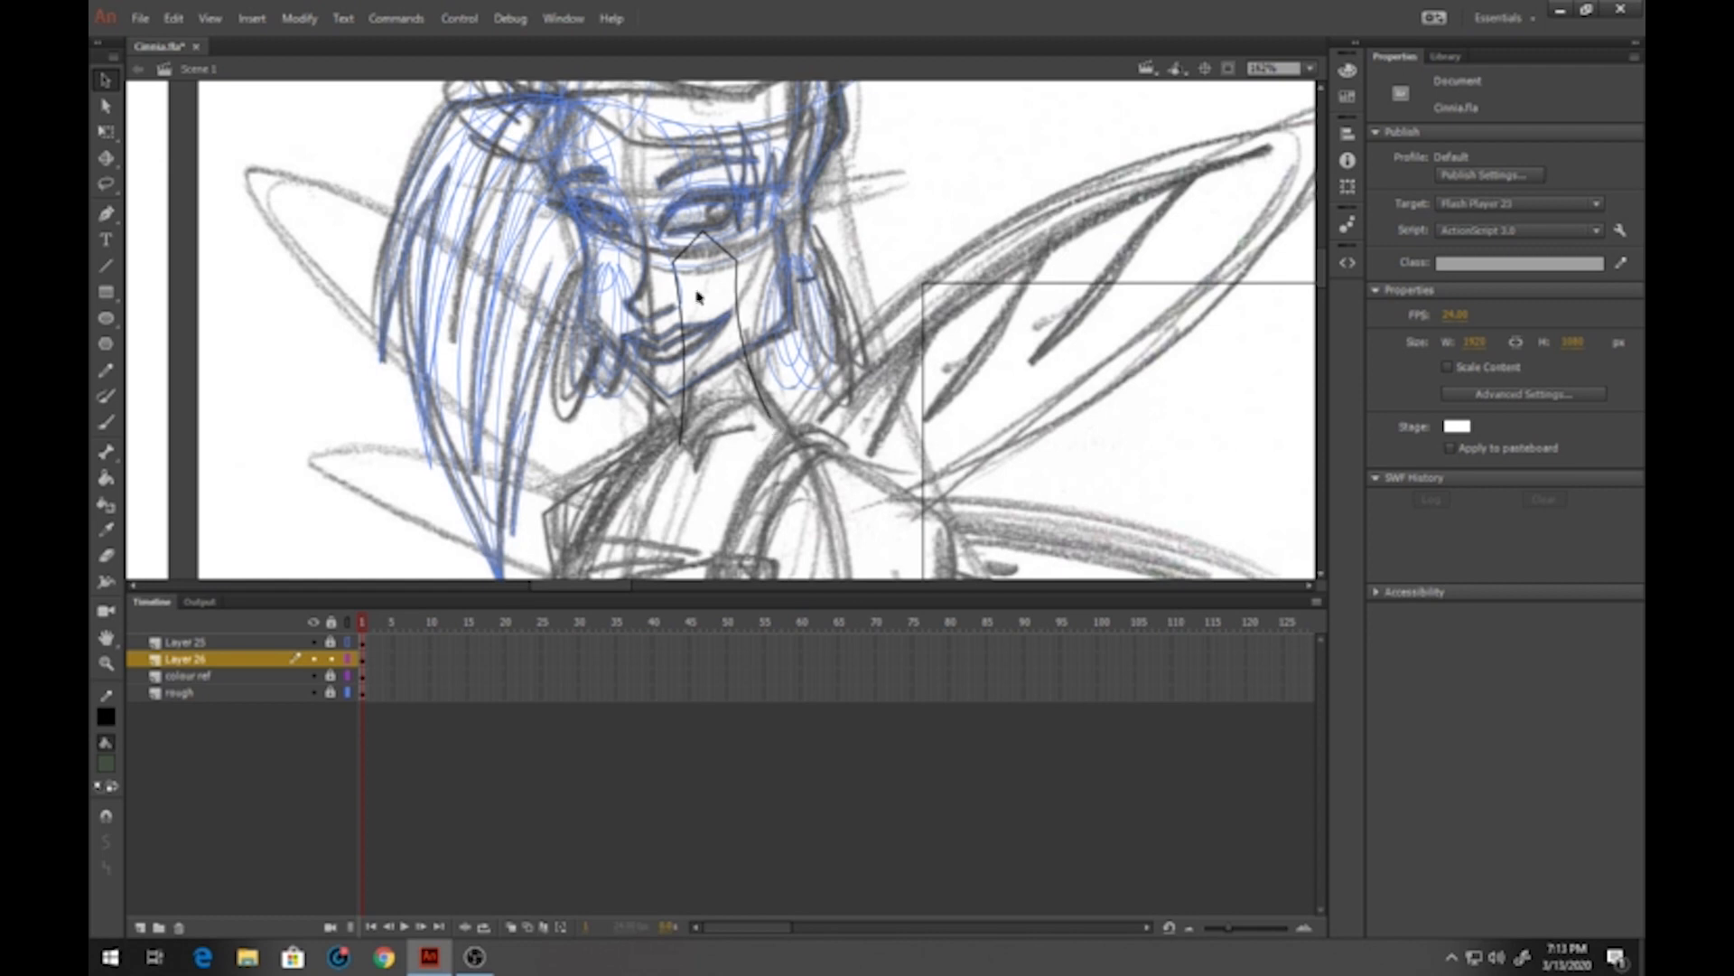
drag(686, 252, 732, 245)
Set the stroke colour to red and draw a line closing the base of the neck
click(106, 266)
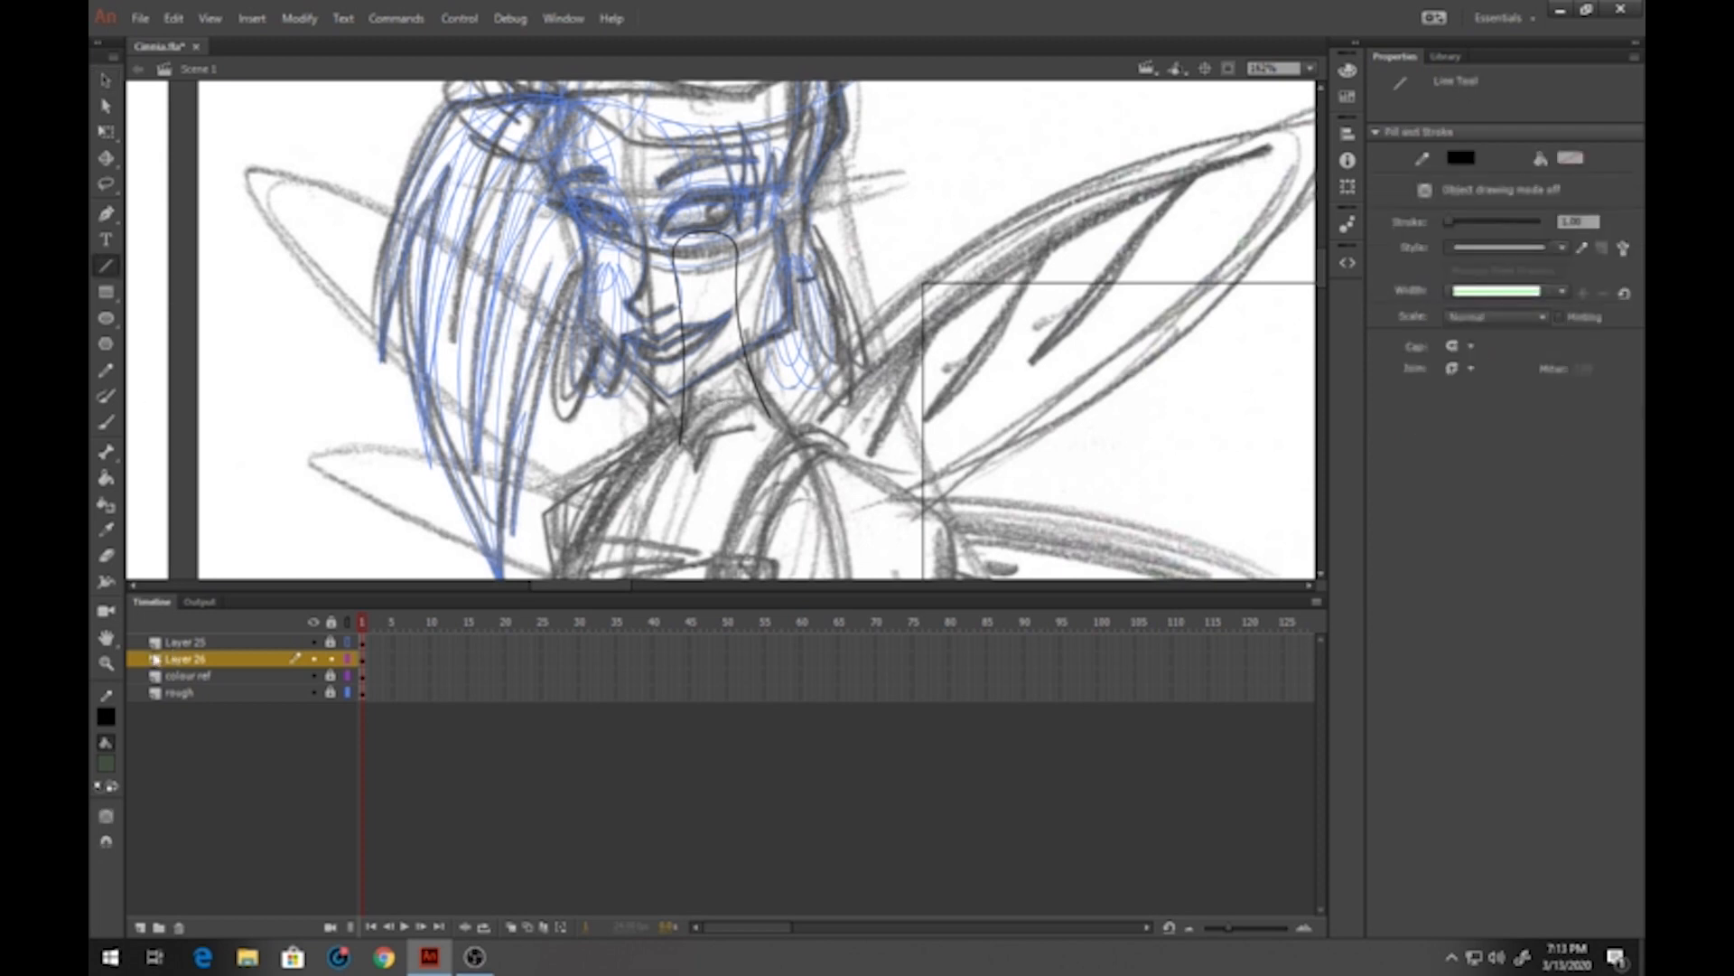
click(106, 720)
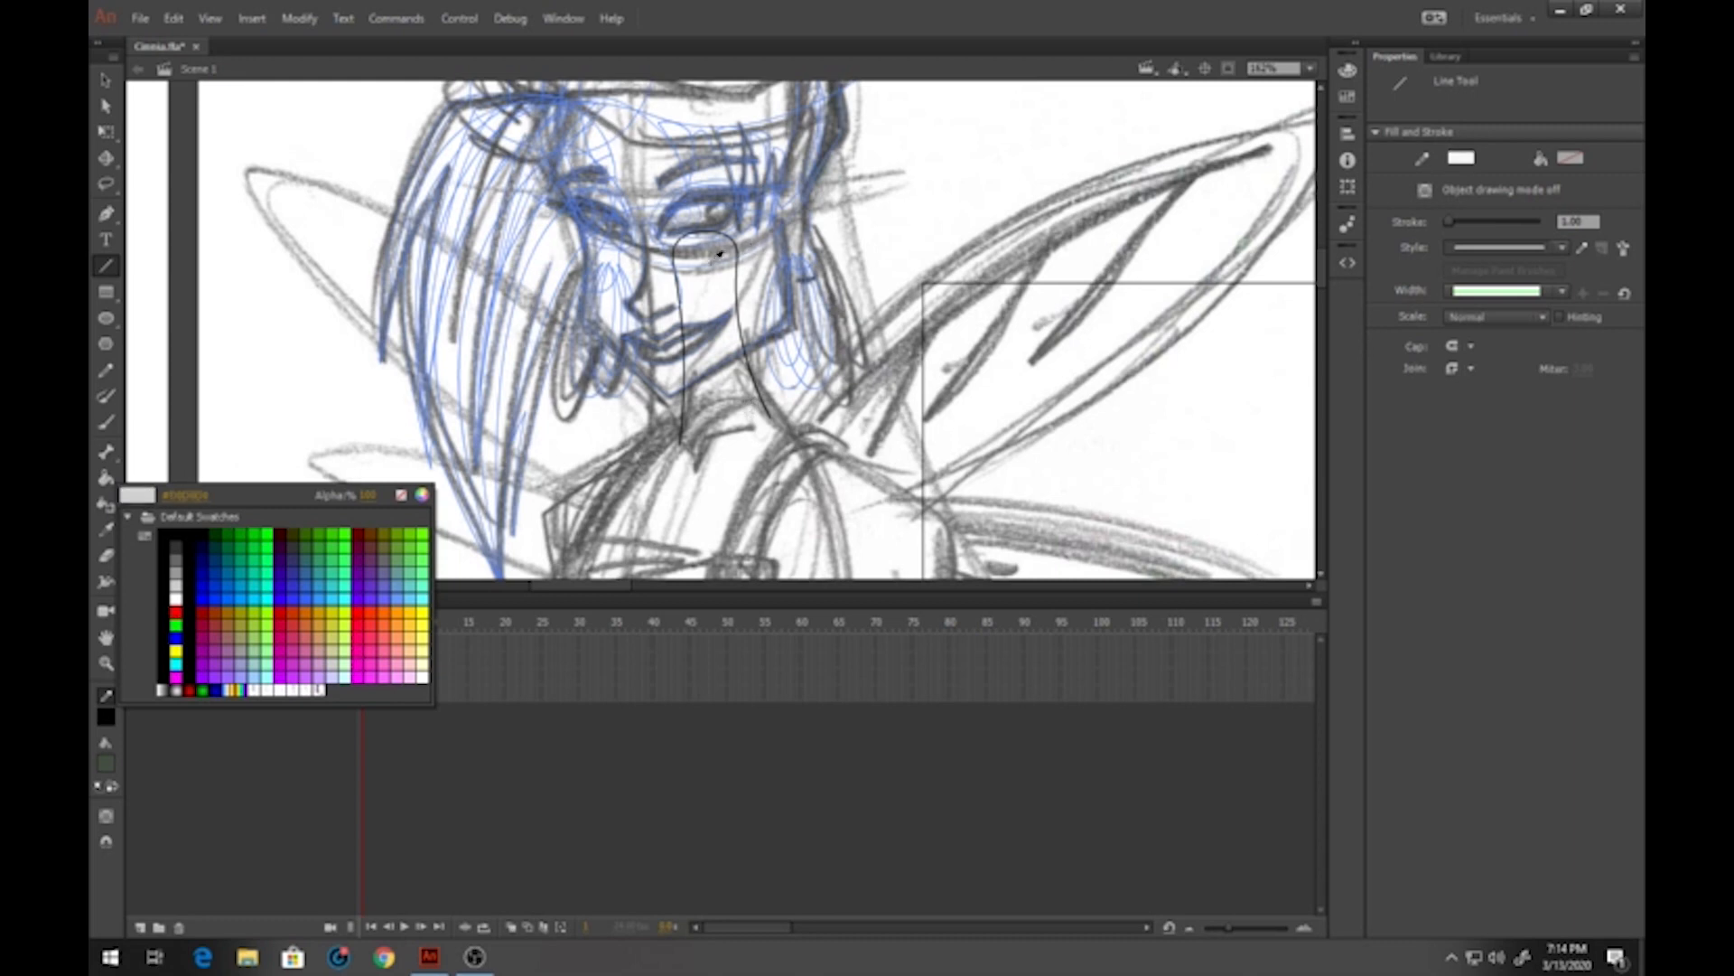
click(176, 612)
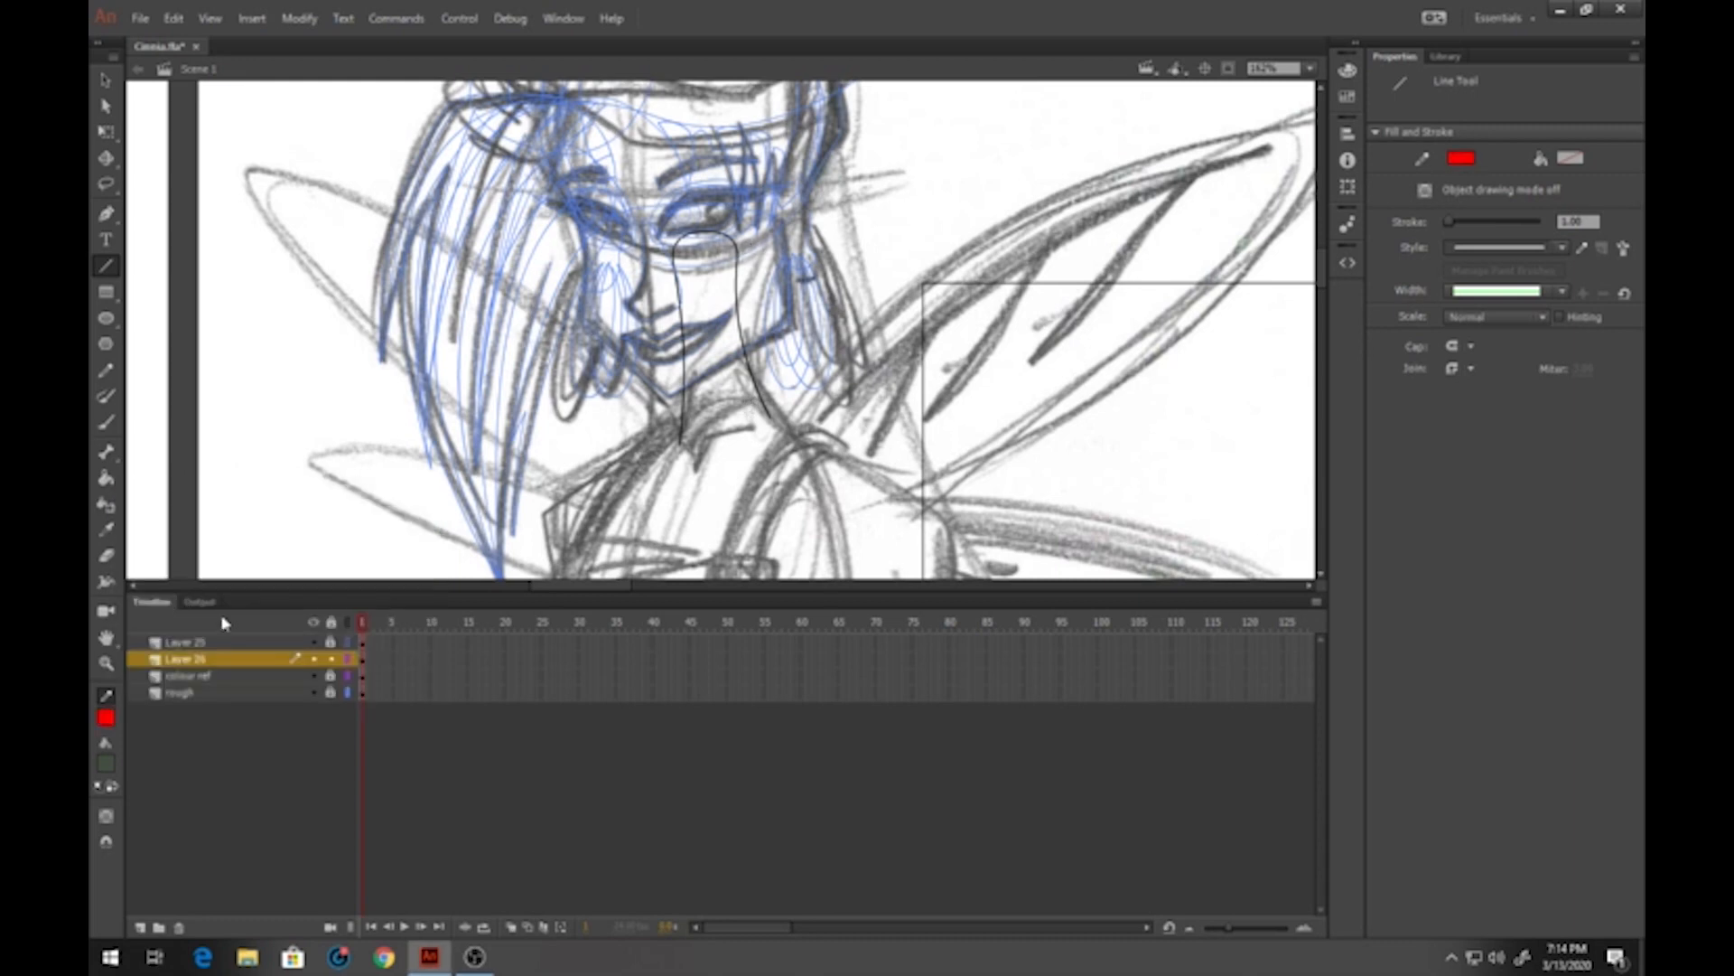
drag(769, 417, 673, 447)
scroll(534, 474, down, 5)
scroll(522, 285, up, 1)
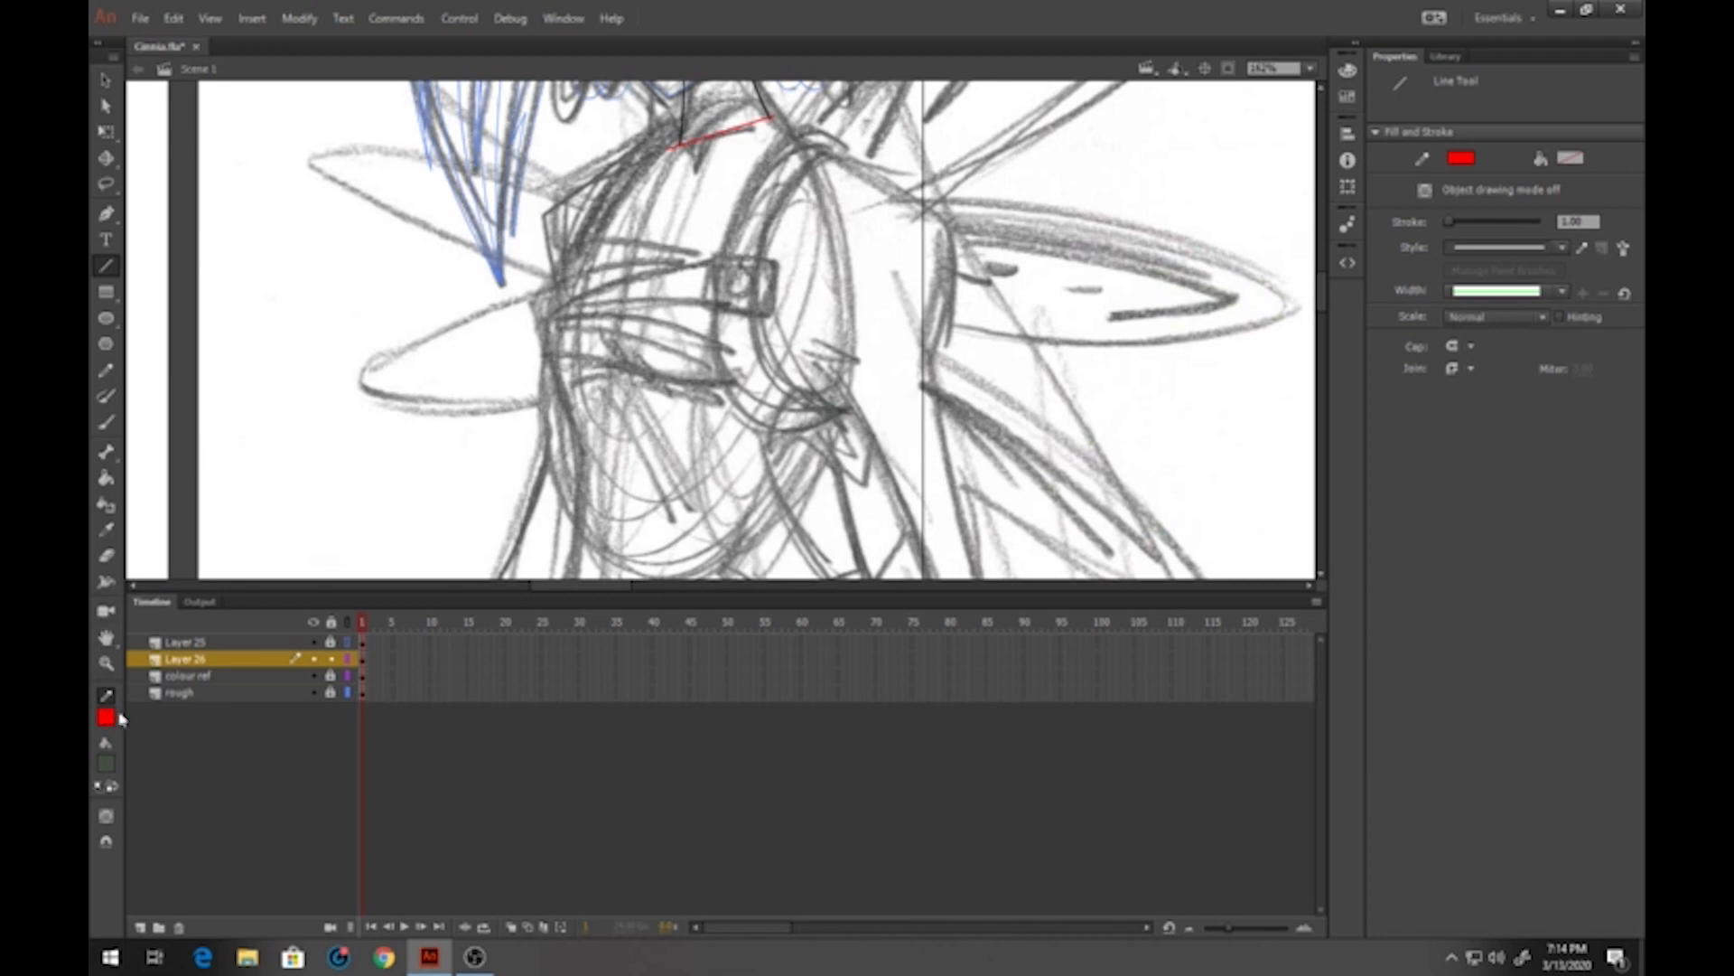
Sample the skin colour from the head's face and fill the closed neck shape with it
click(347, 642)
click(106, 765)
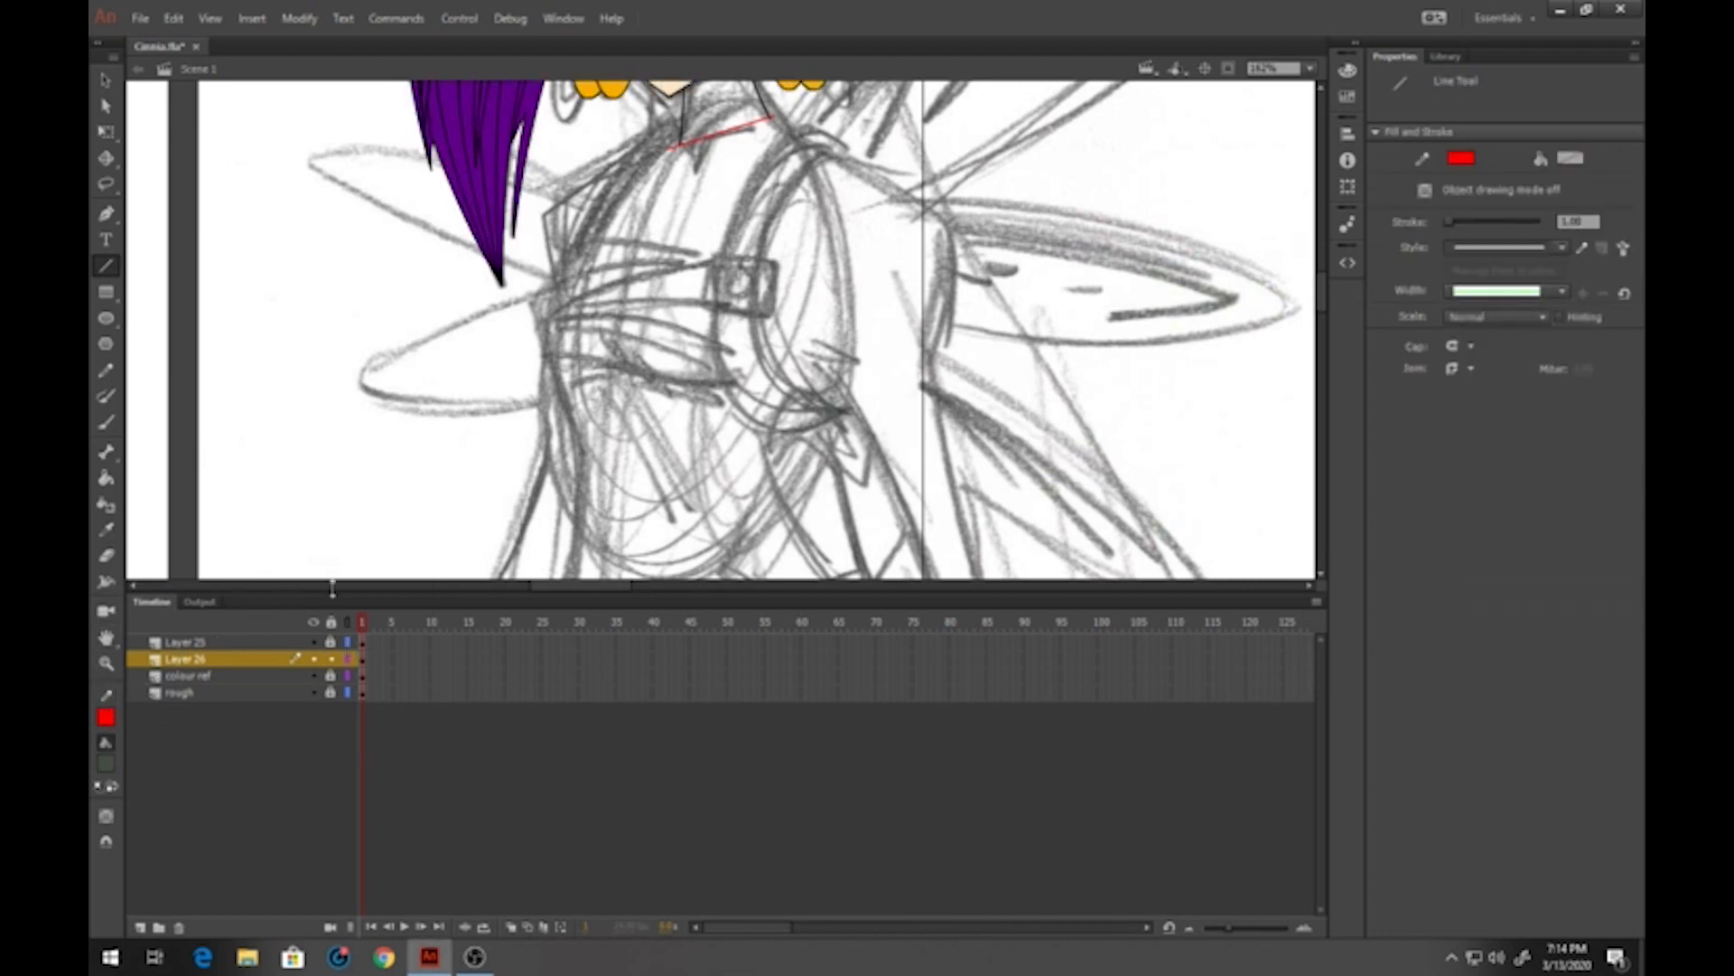
scroll(332, 578, up, 5)
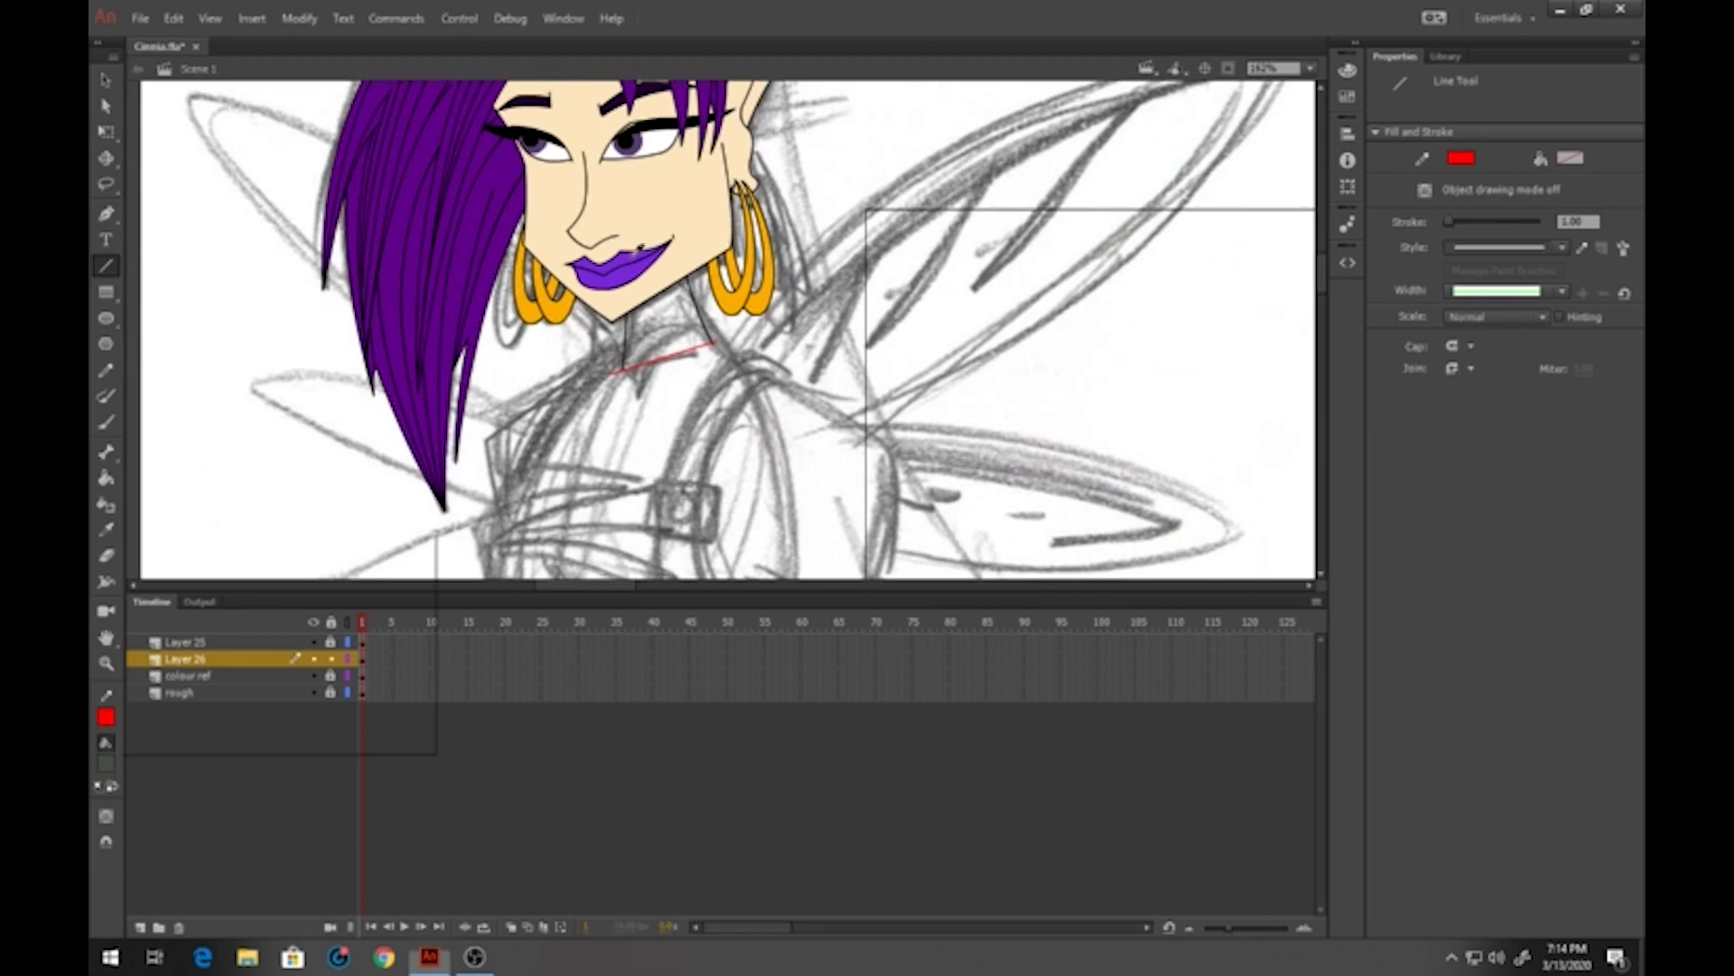
click(625, 299)
click(107, 478)
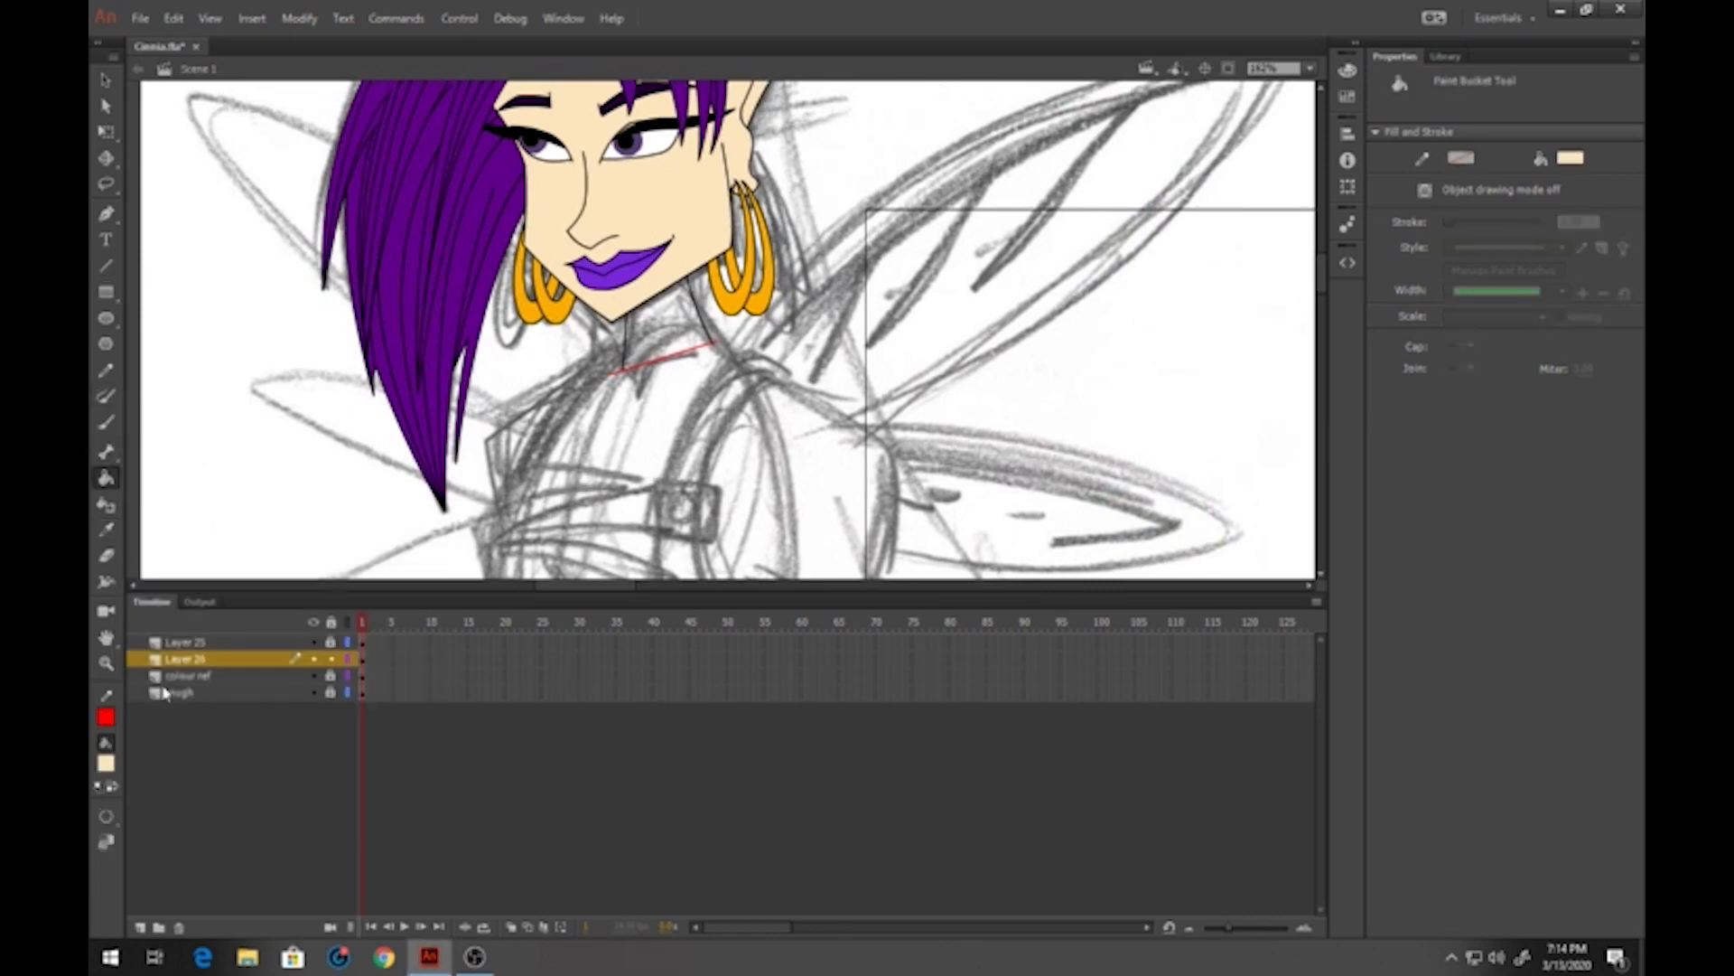
click(349, 643)
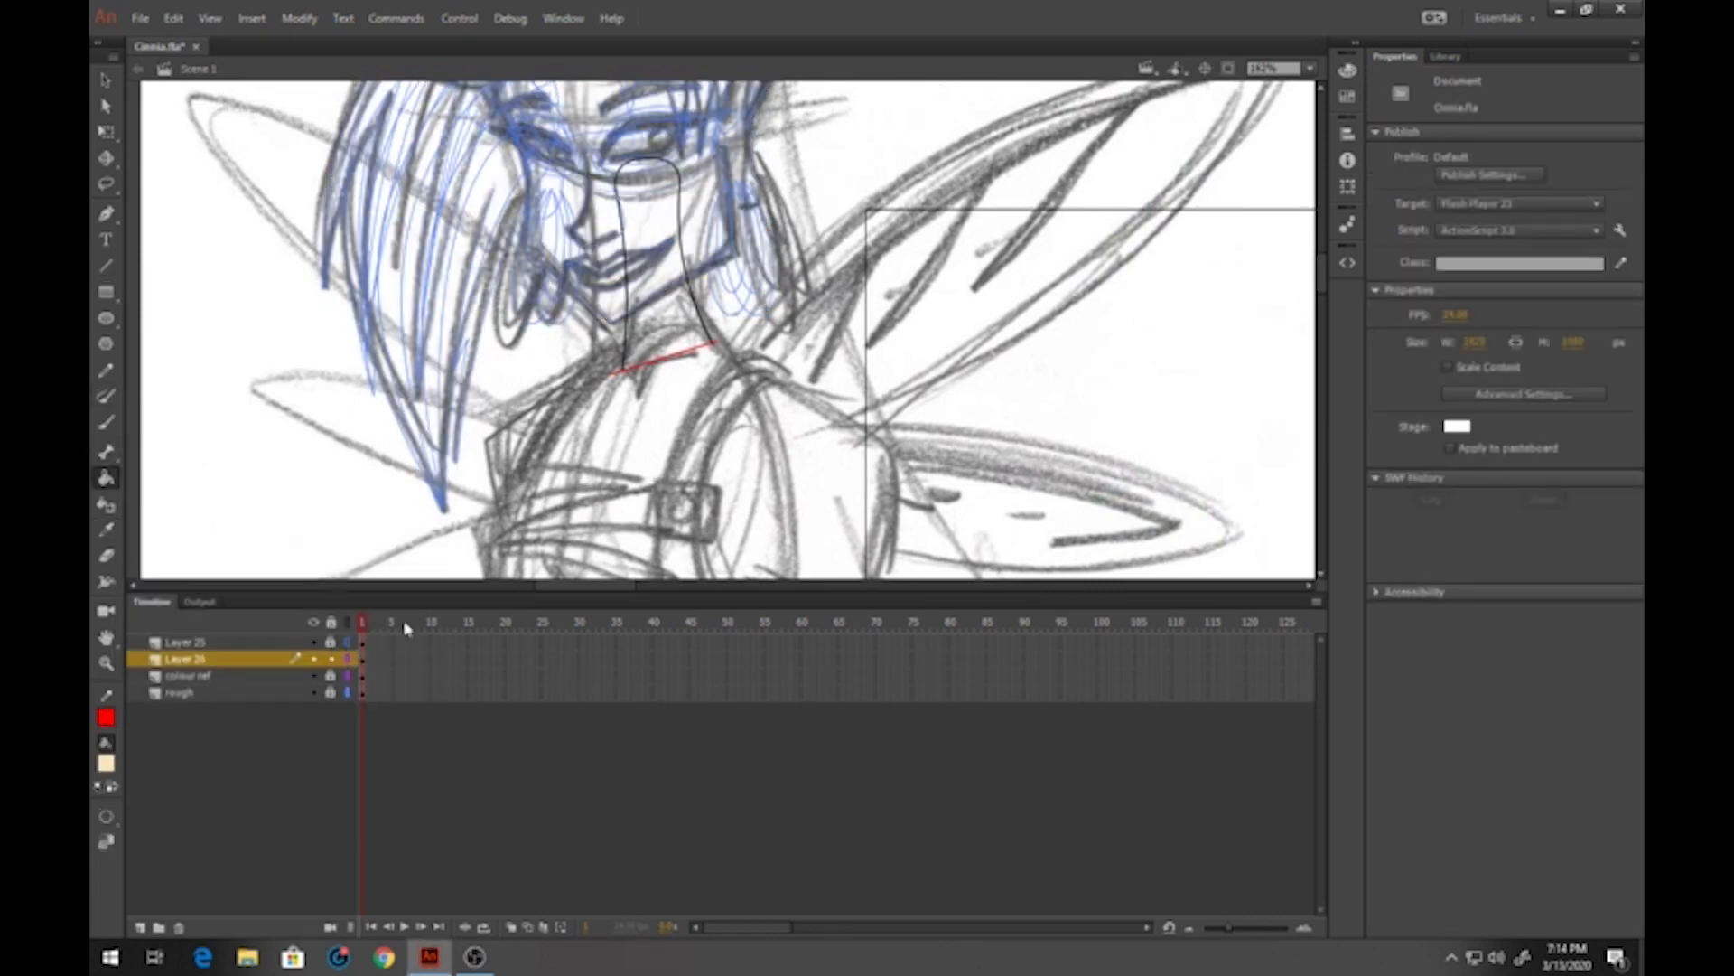
click(670, 343)
Delete the red closing line at the neck's base and curve the bottom edge of the fill downward
click(106, 79)
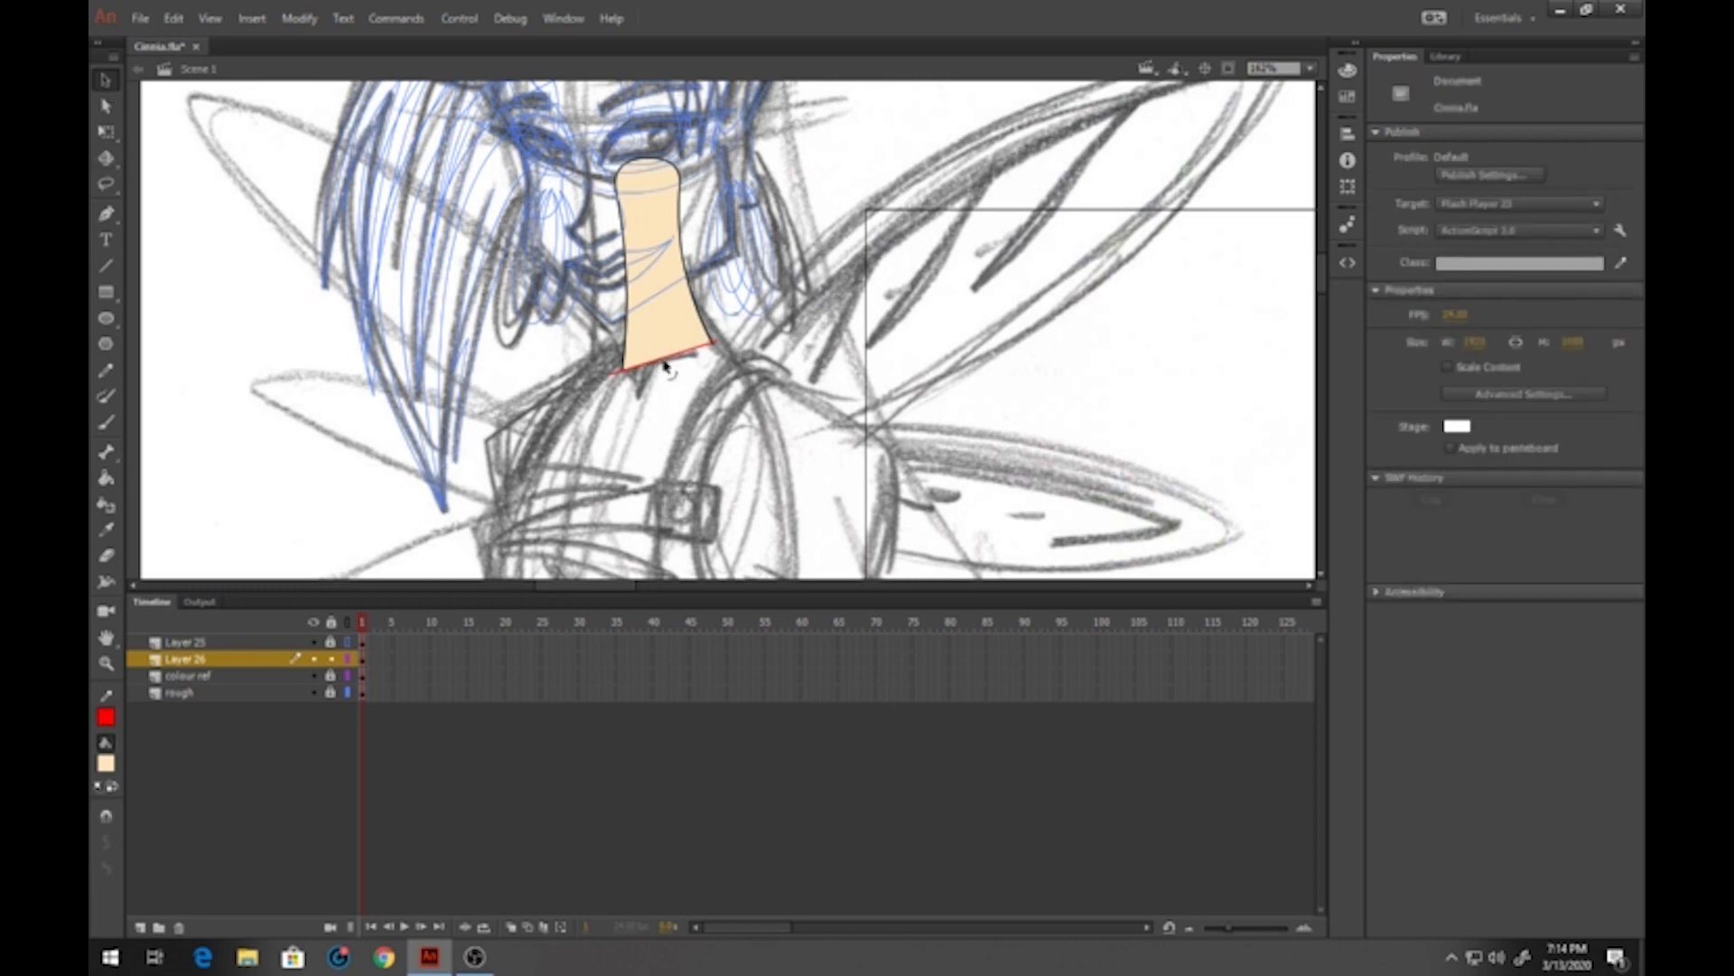
click(703, 352)
key(Delete)
click(712, 349)
key(Delete)
click(625, 376)
key(Delete)
mouse_move(624, 371)
mouse_down()
mouse_move(646, 370)
mouse_move(638, 383)
mouse_up()
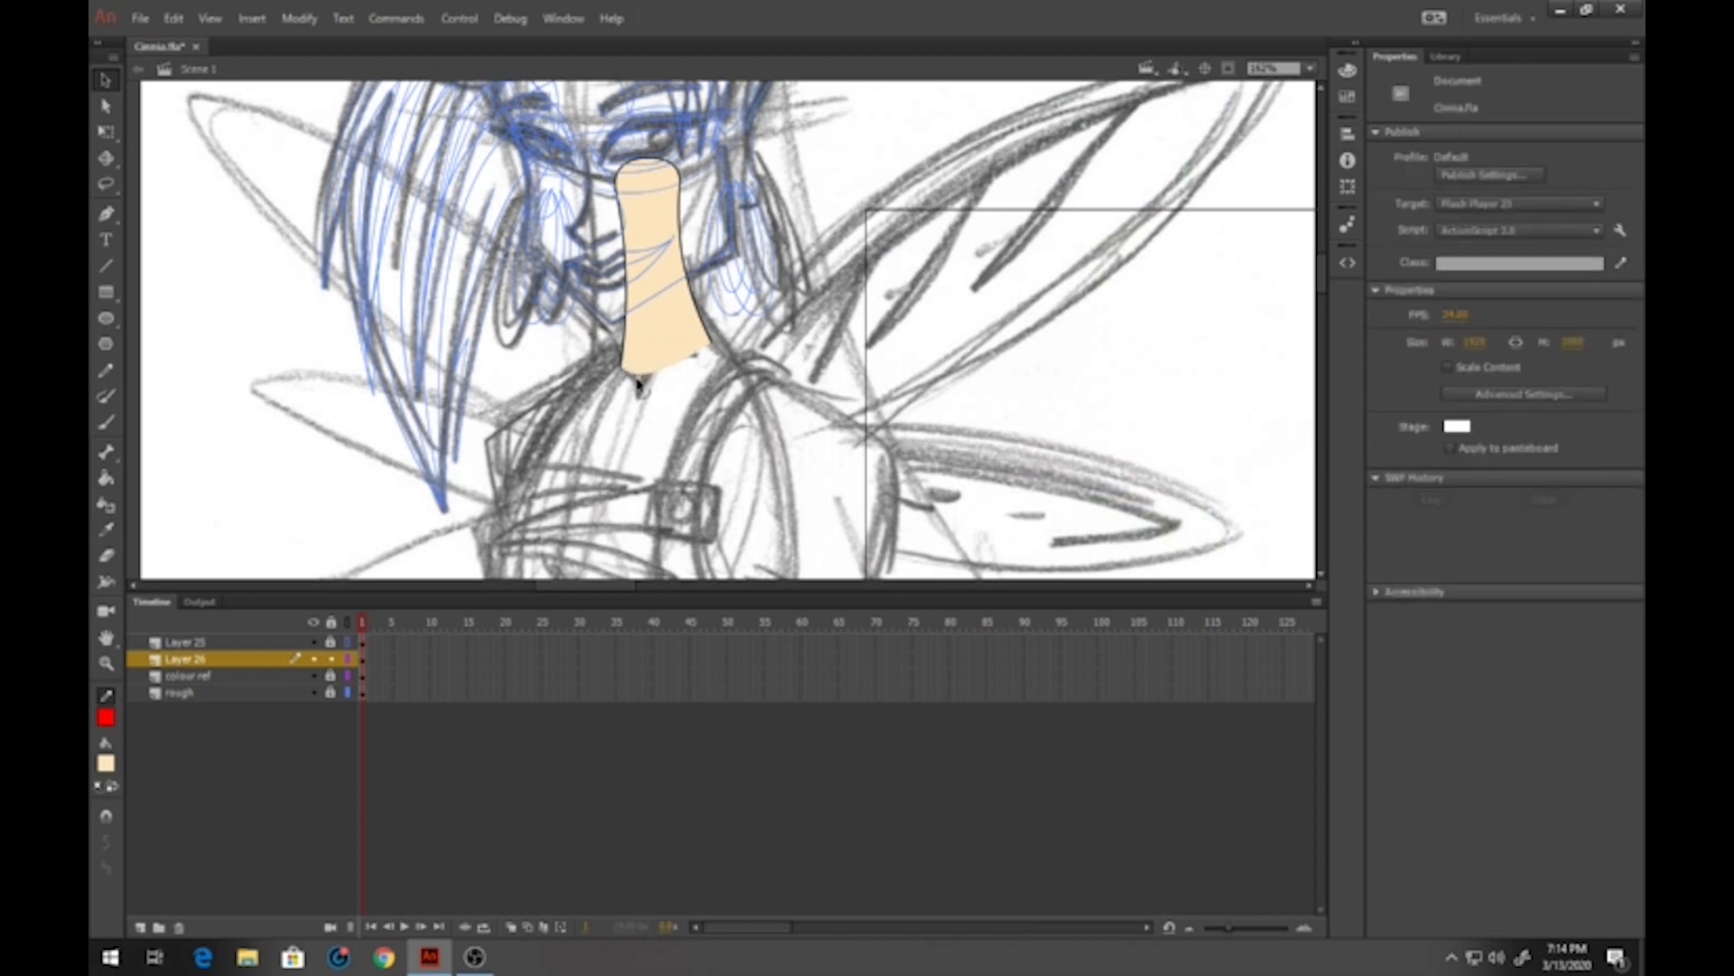
Select the whole neck shape and convert it to a named graphic symbol
drag(532, 153, 809, 487)
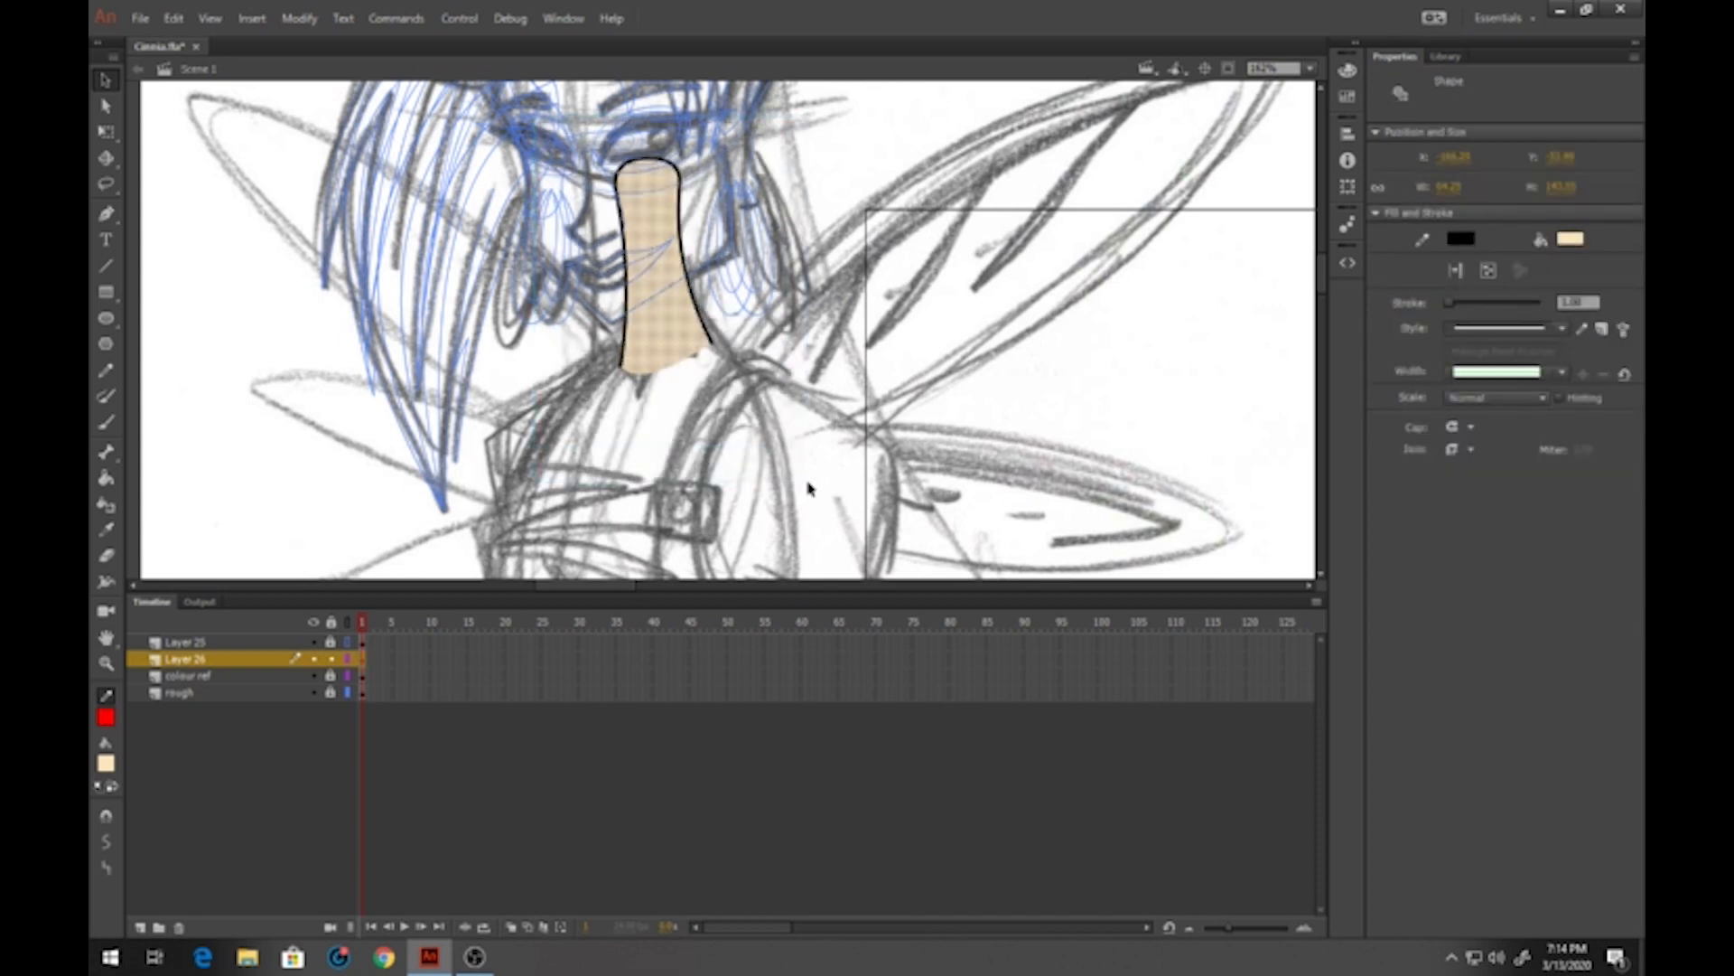
key(F8)
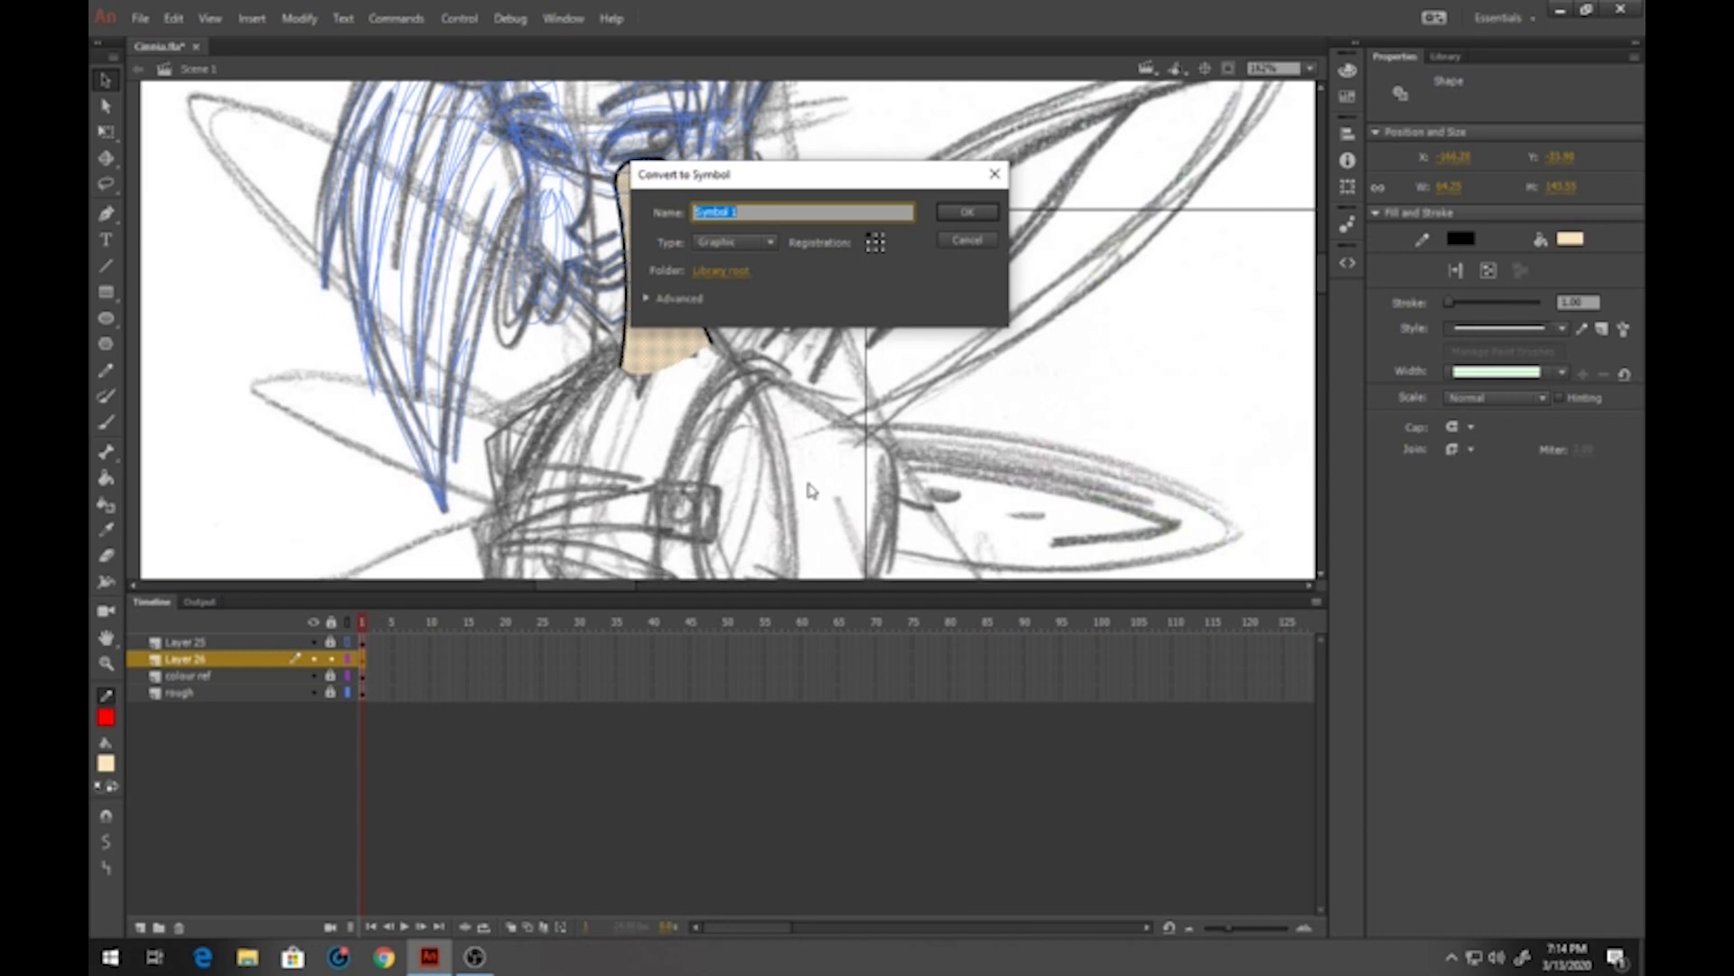
text(an)
key(Return)
Lock the neck's layer, display it as outlines, and make the colour ref layer active
click(340, 662)
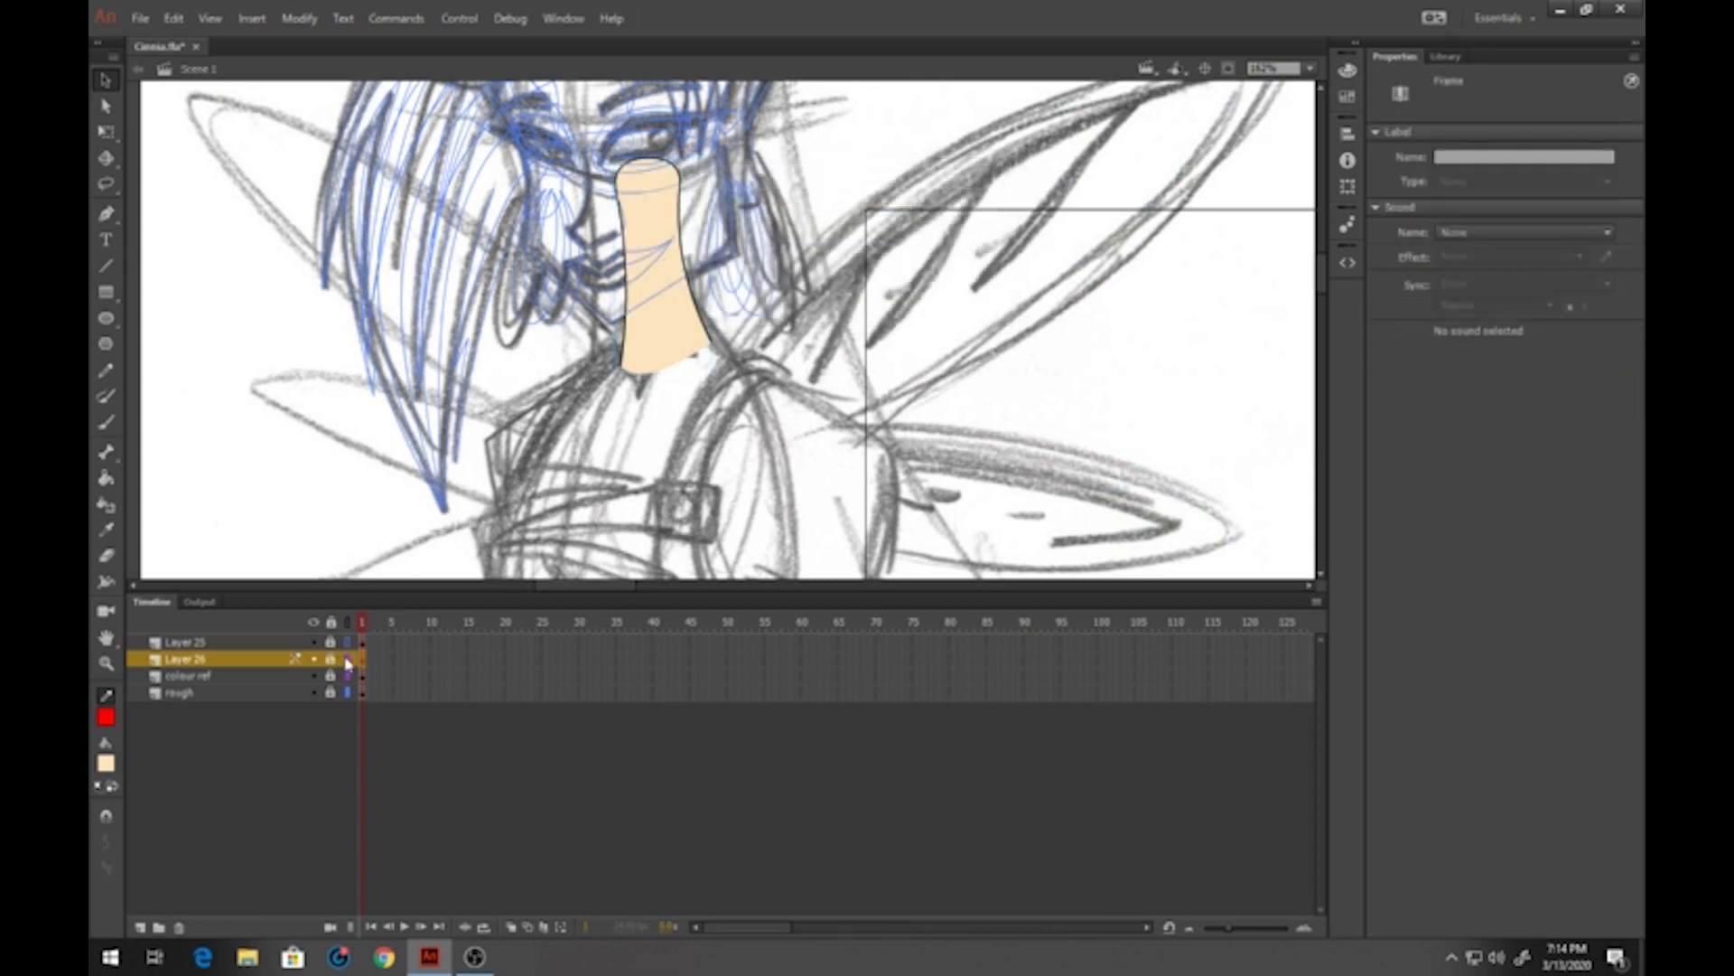
click(349, 662)
click(277, 679)
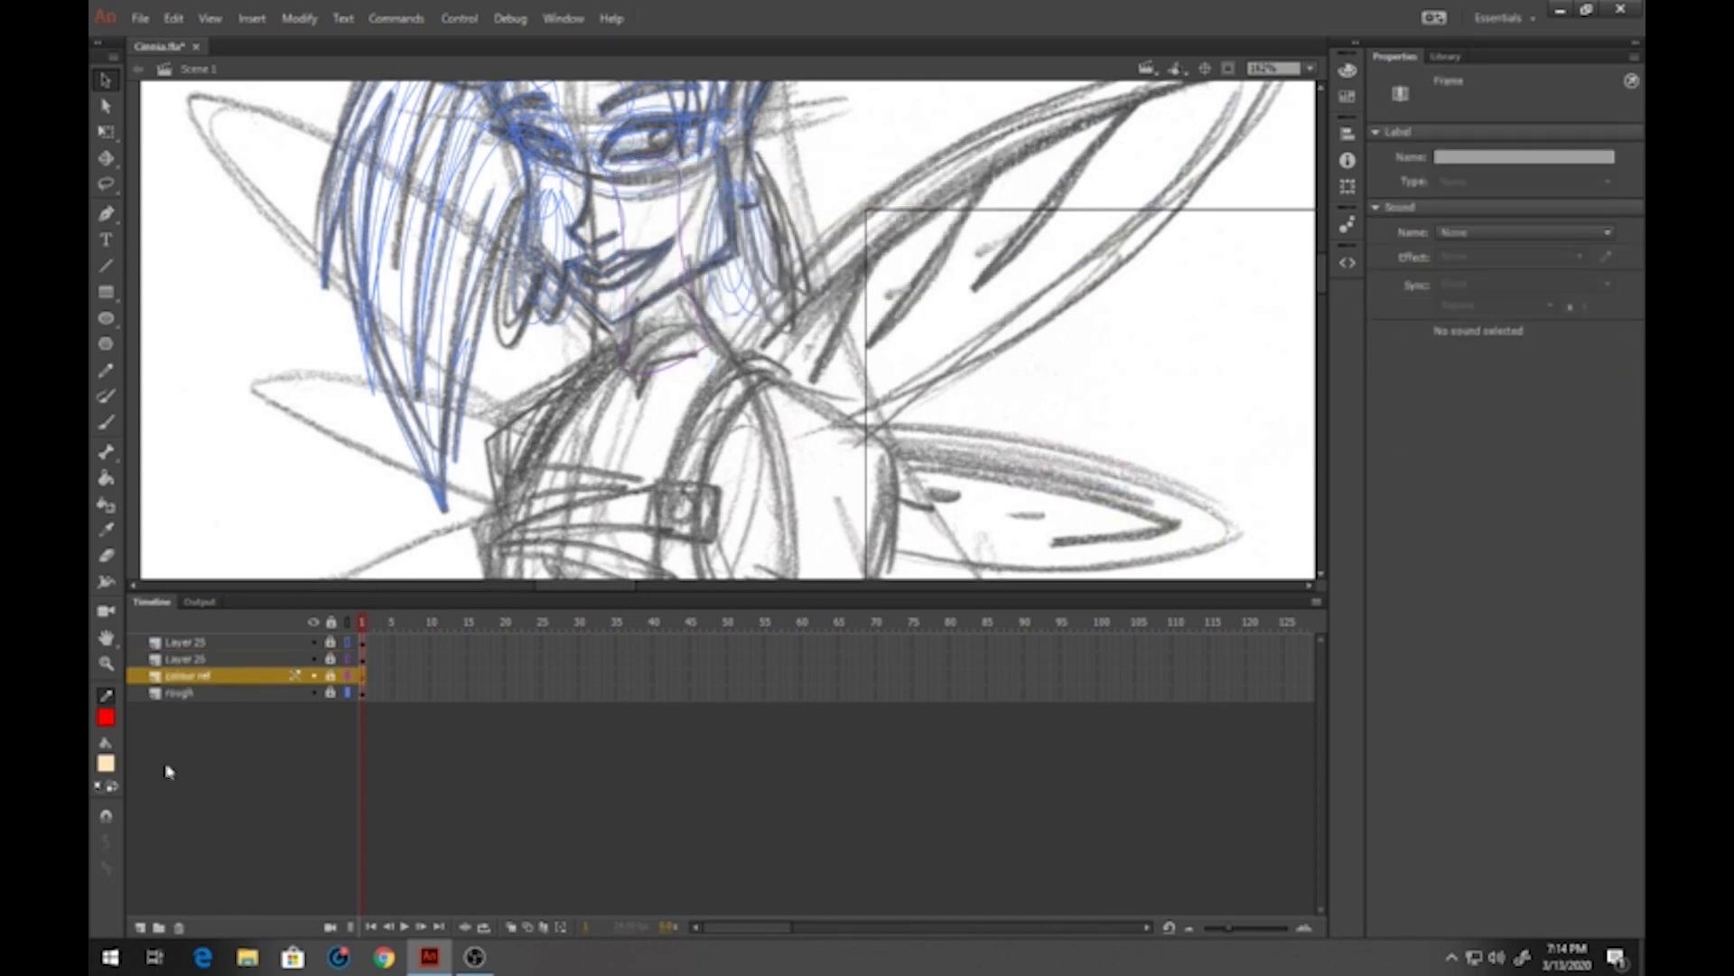
Add a new layer above the colour ref layer and set the Line tool's stroke colour to black
click(142, 928)
scroll(722, 330, down, 4)
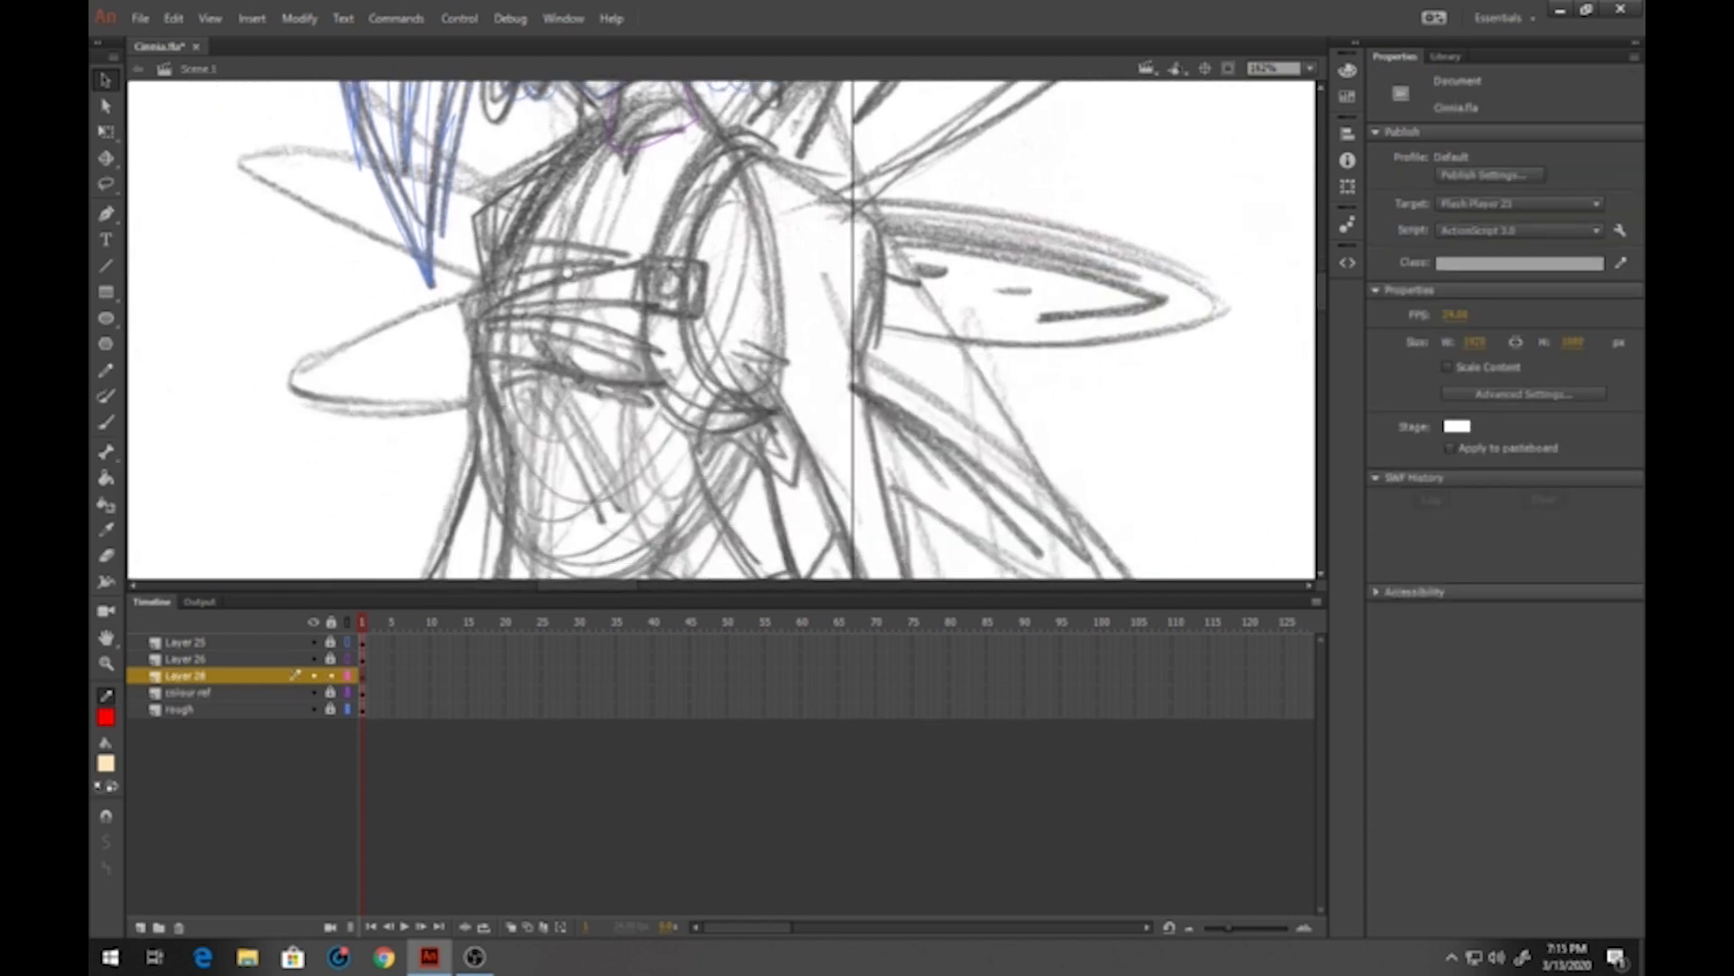
drag(565, 288, 570, 271)
drag(678, 645, 686, 805)
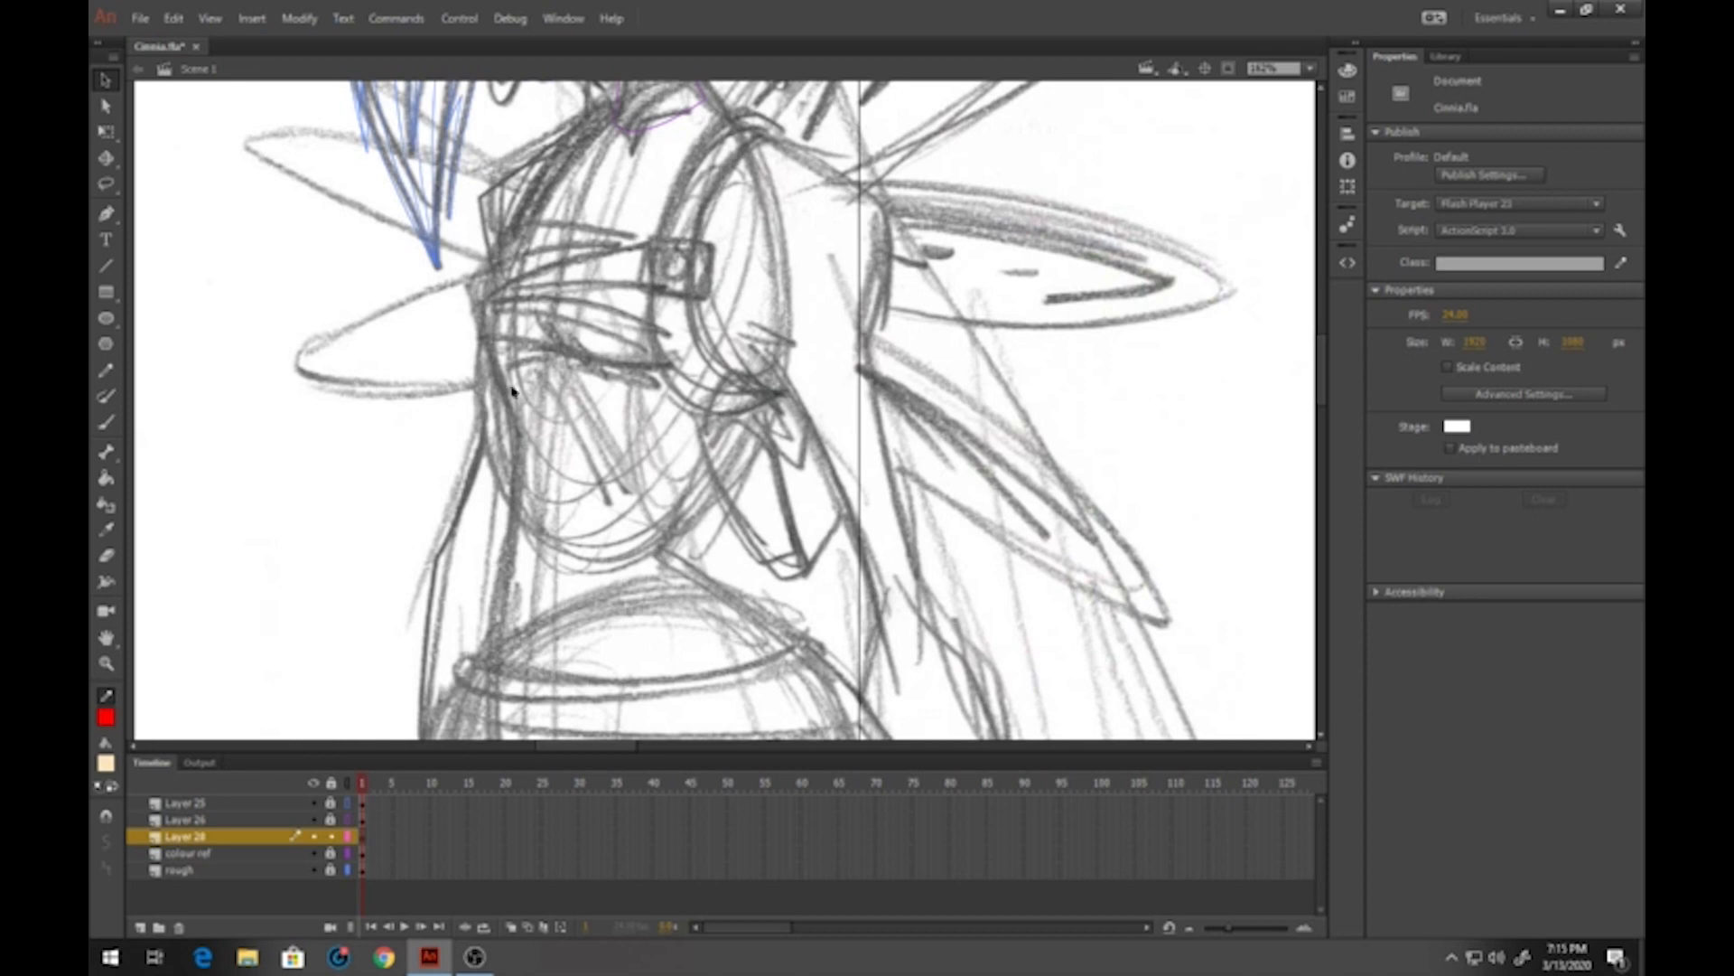
drag(709, 385, 713, 483)
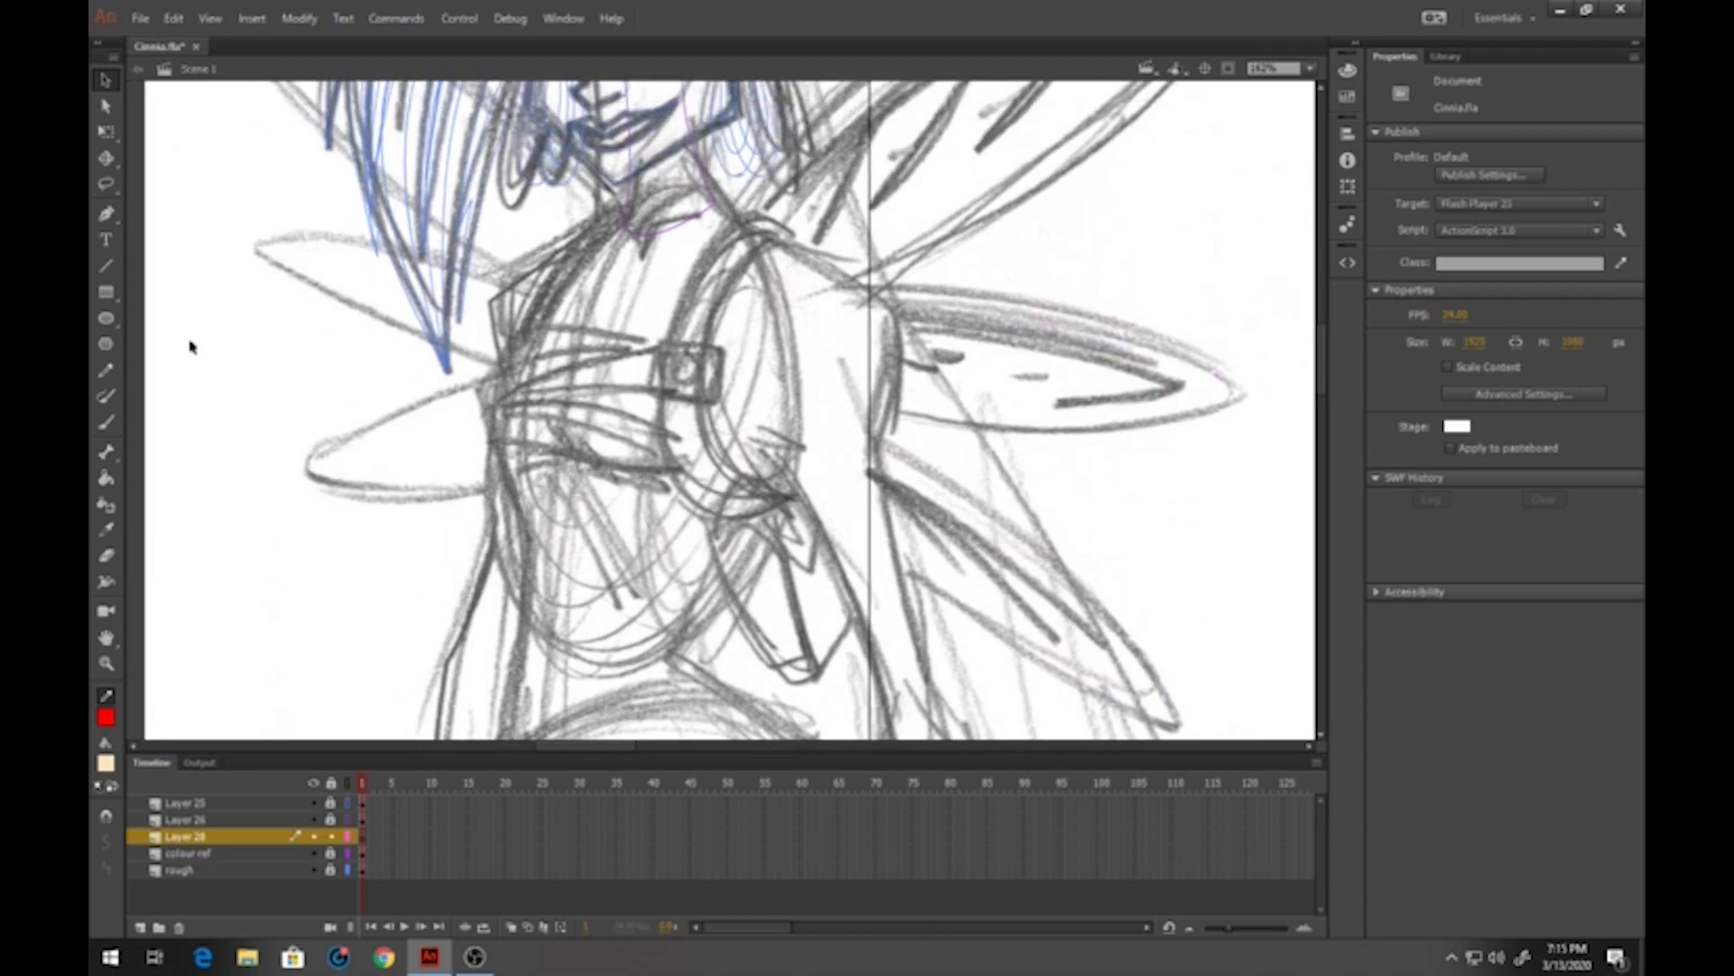
click(106, 265)
click(106, 716)
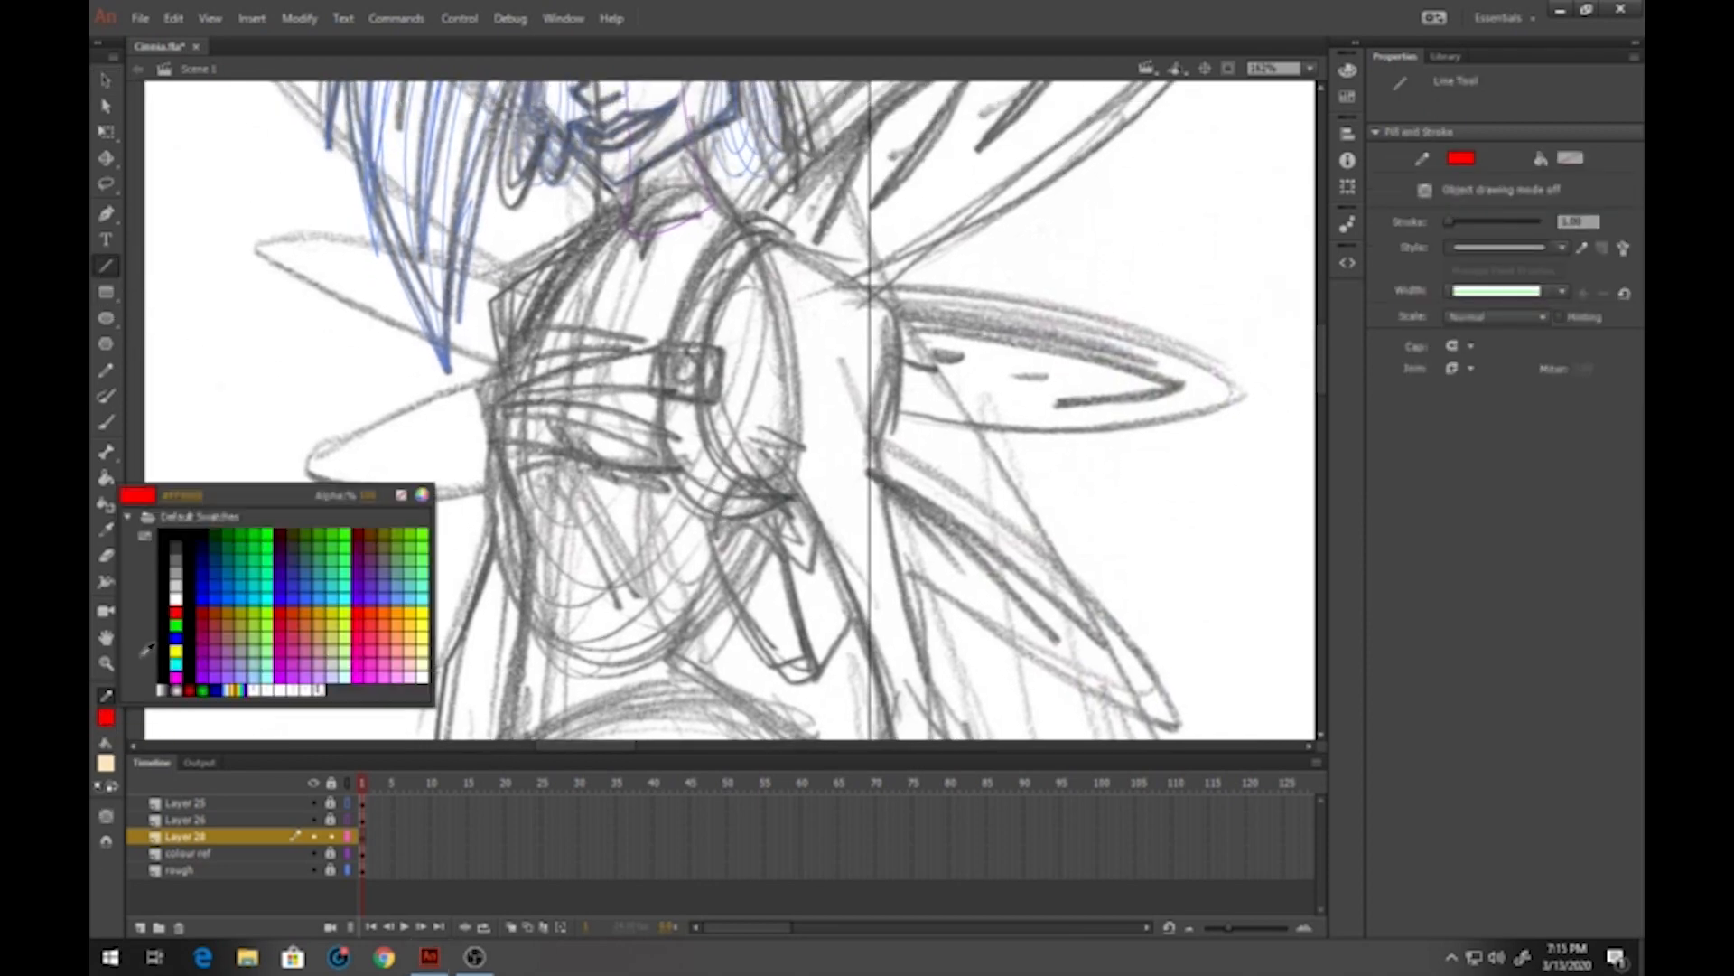
click(171, 555)
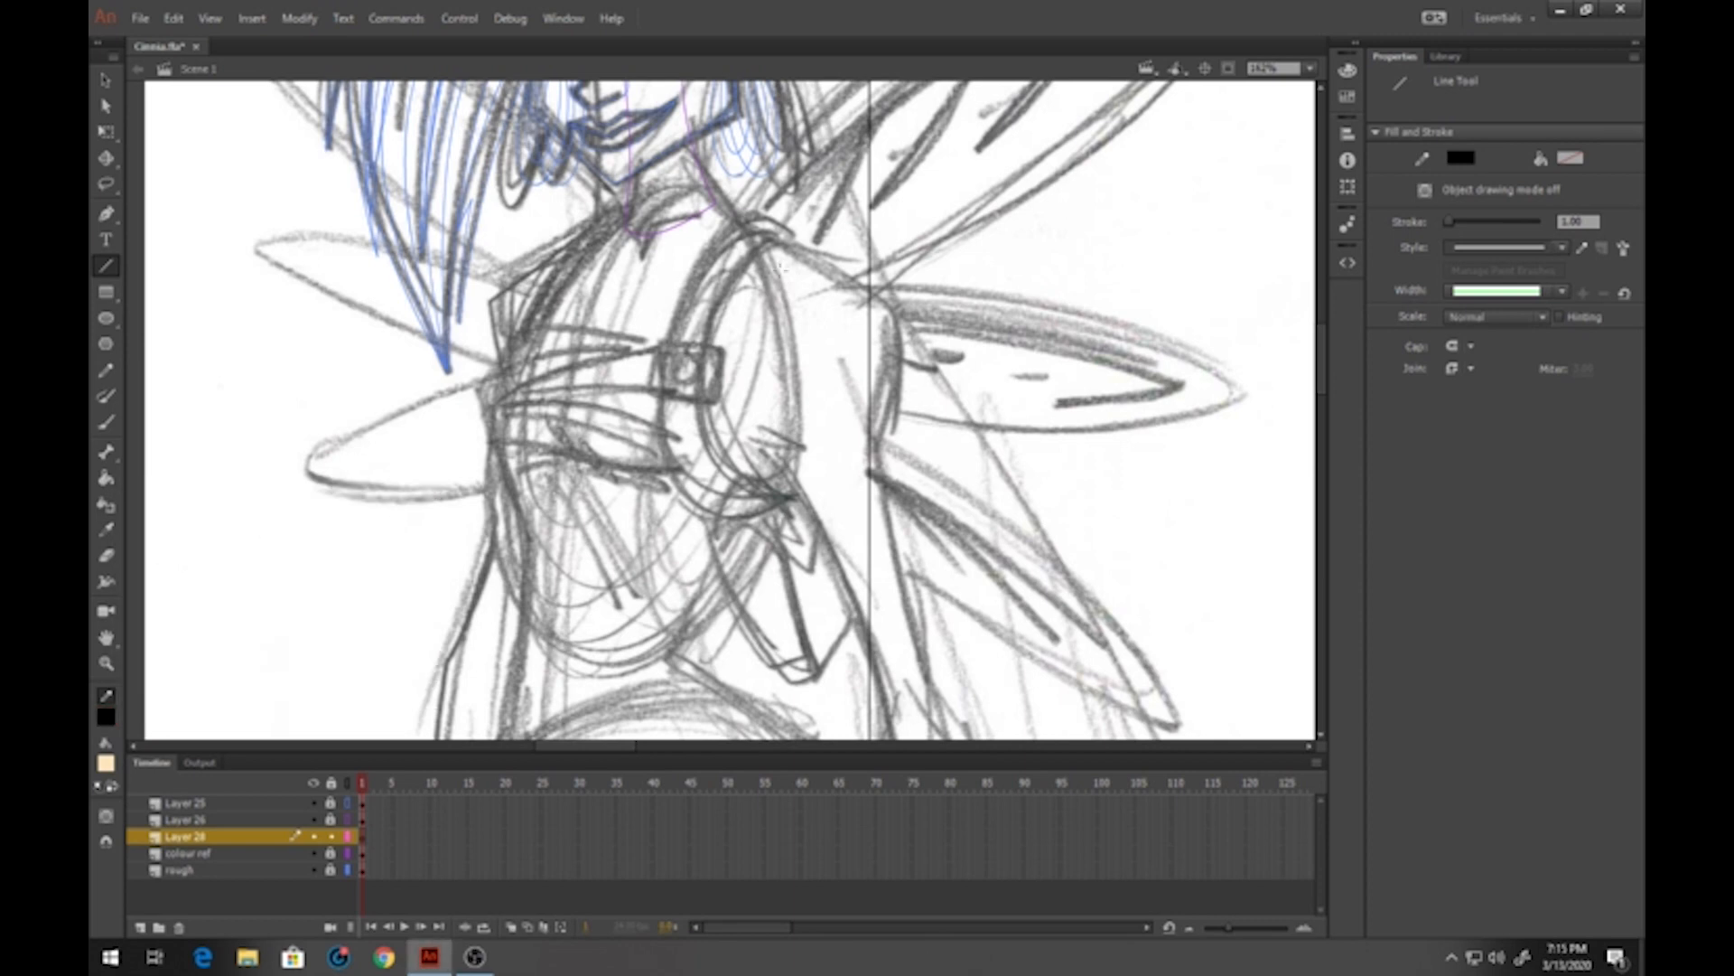
Trace the inner oval beside the chest buckle with connected straight lines and bend them into a closed curved outline
mouse_move(776, 238)
mouse_down()
mouse_move(712, 311)
mouse_move(713, 411)
mouse_move(774, 502)
mouse_move(804, 447)
mouse_up()
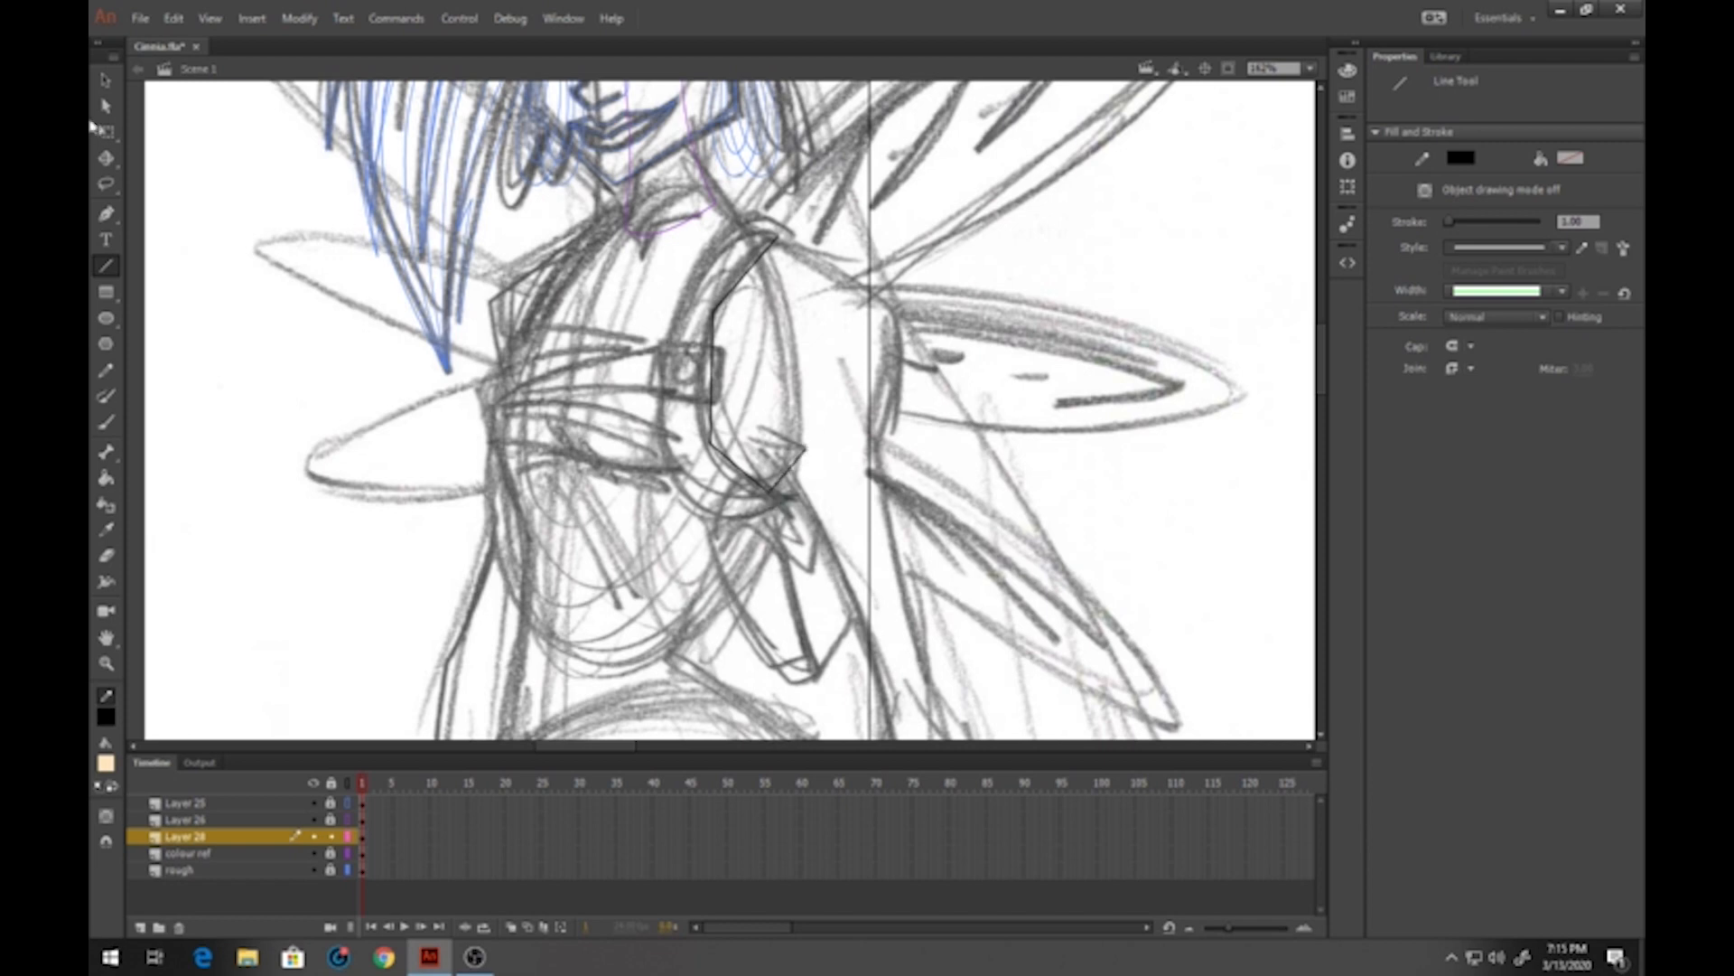
key(v)
drag(748, 281, 706, 366)
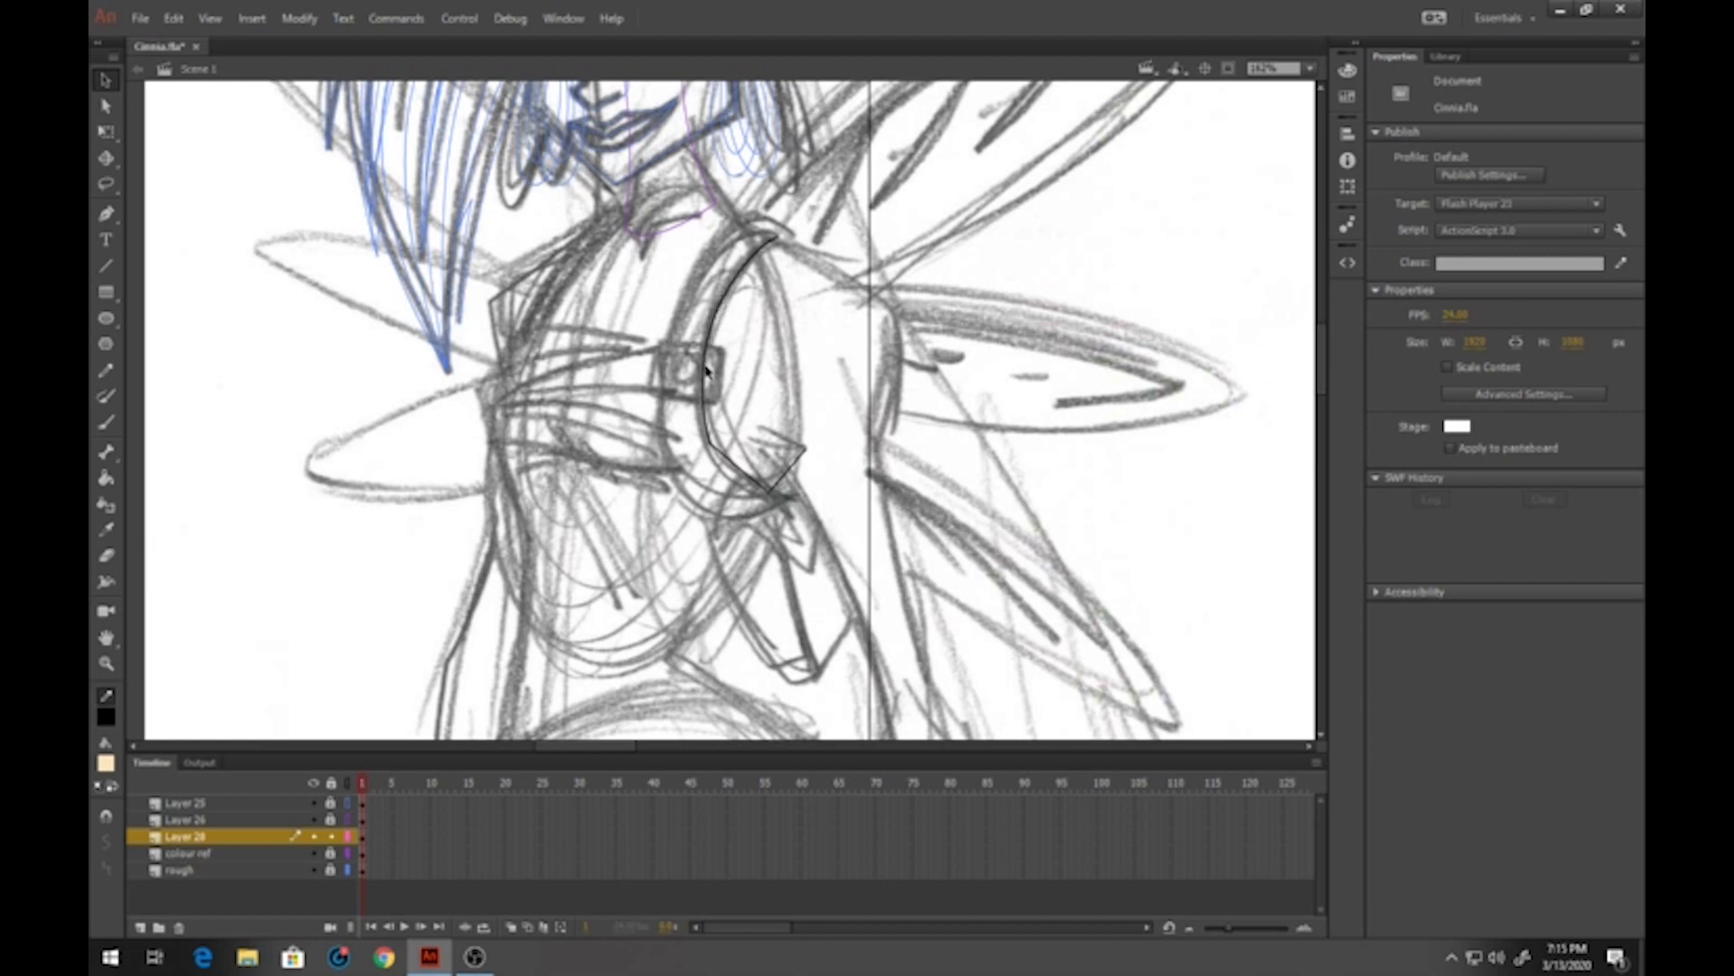
mouse_move(736, 465)
mouse_down()
mouse_move(779, 492)
mouse_move(794, 476)
mouse_move(799, 280)
mouse_up()
mouse_move(793, 359)
mouse_down()
mouse_move(812, 333)
mouse_move(814, 361)
mouse_up()
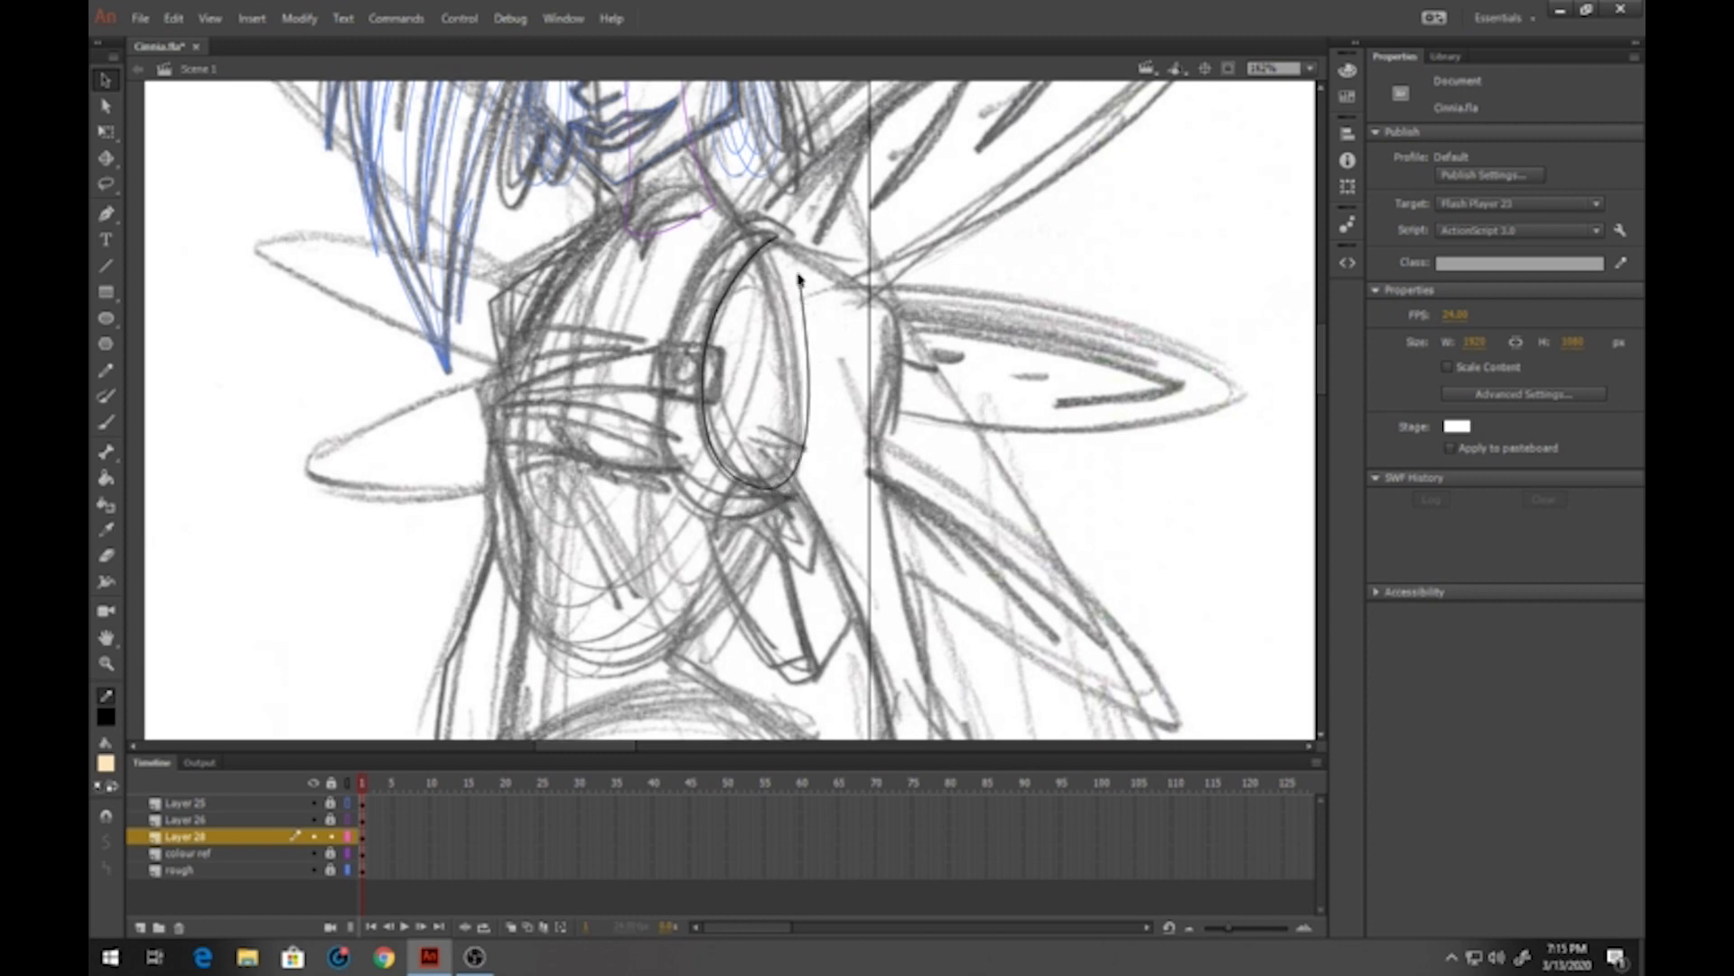
drag(800, 282, 775, 239)
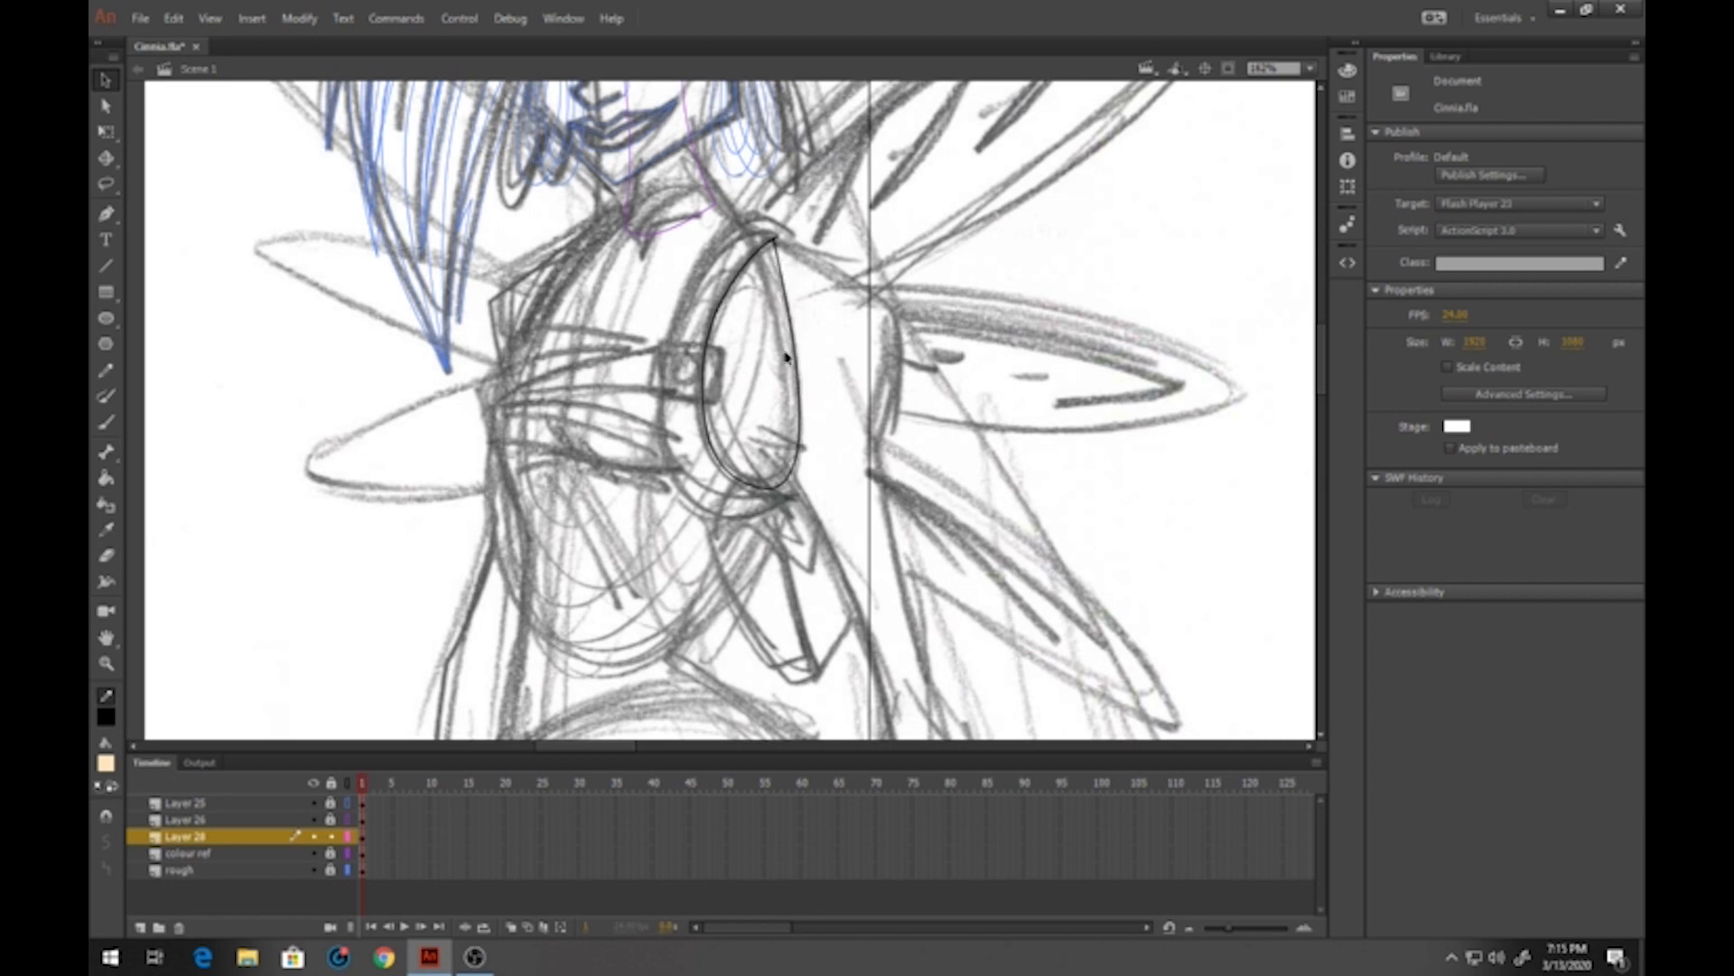
drag(797, 364, 824, 338)
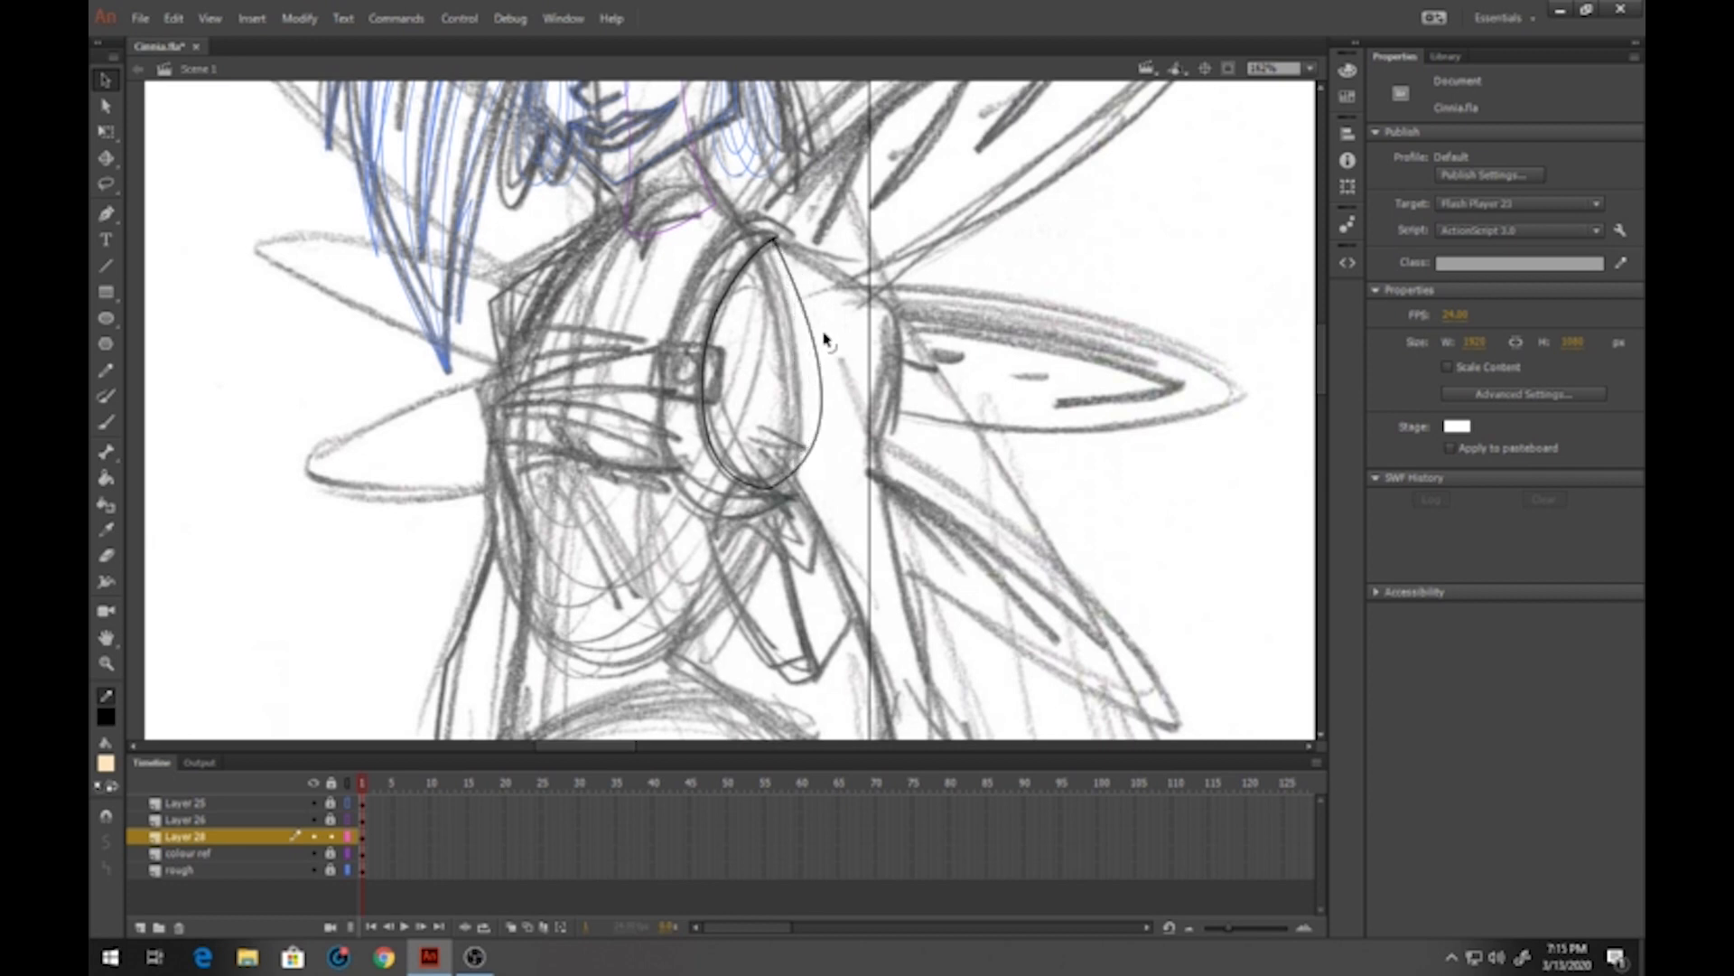
mouse_move(769, 491)
mouse_down()
mouse_move(816, 459)
mouse_move(811, 474)
mouse_up()
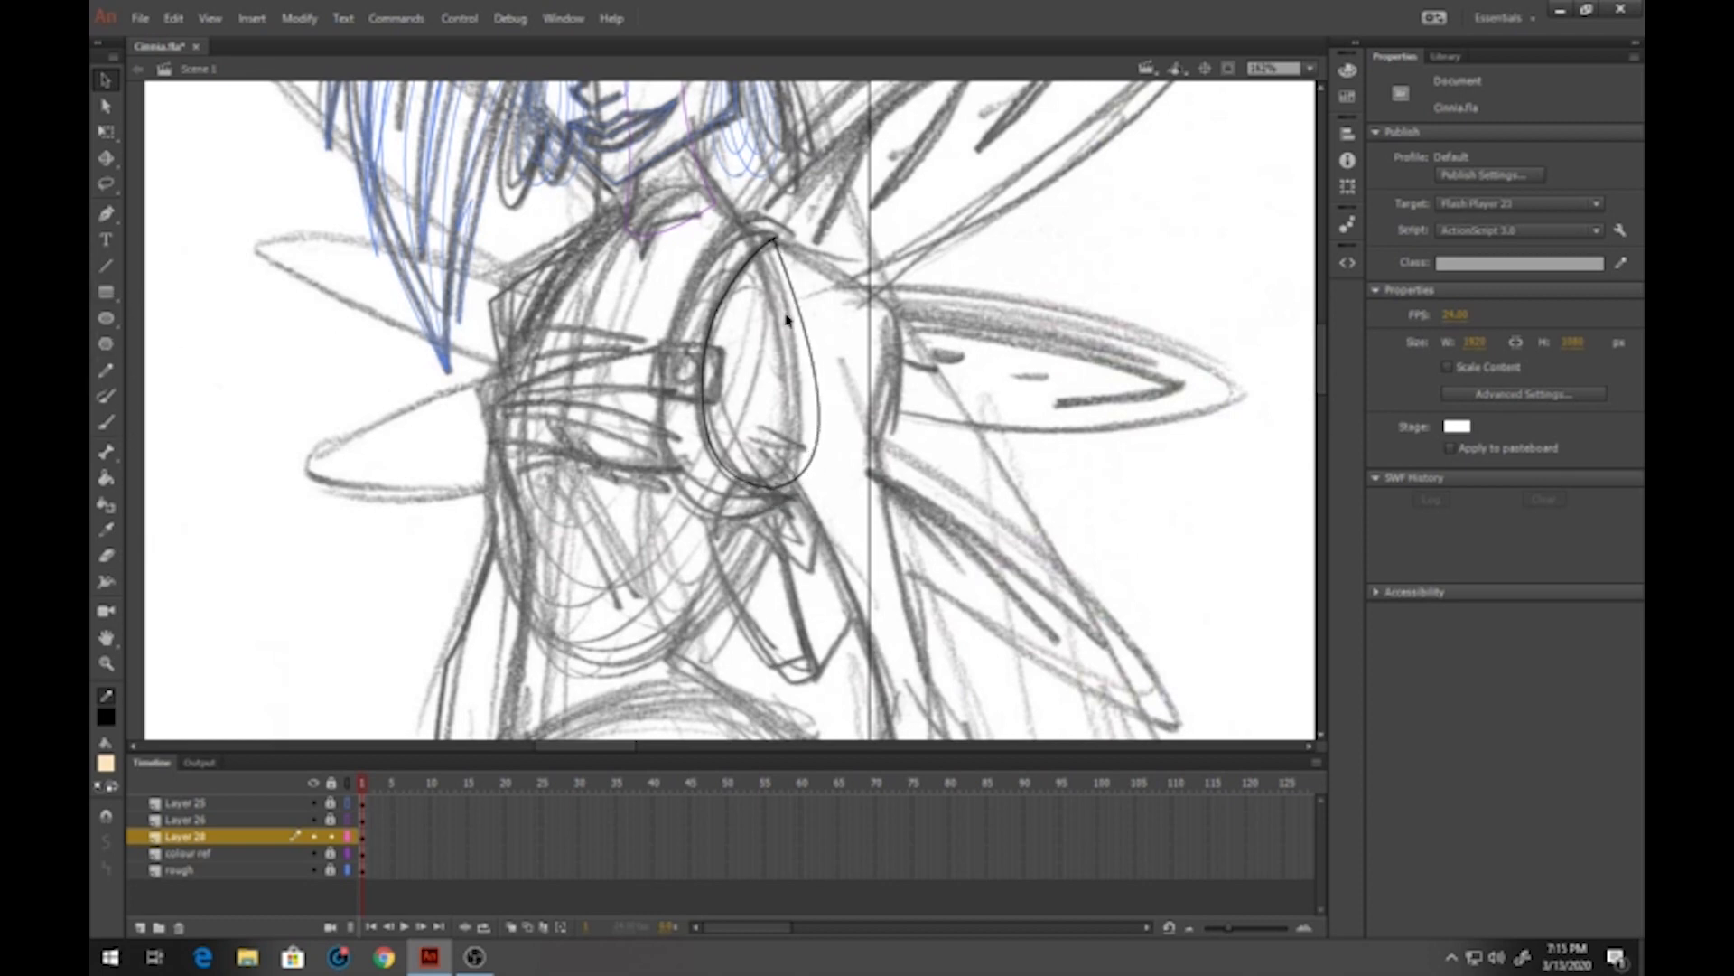
Remove an extra anchor point from the inner oval and reshape its outer side into a smooth curve
click(106, 213)
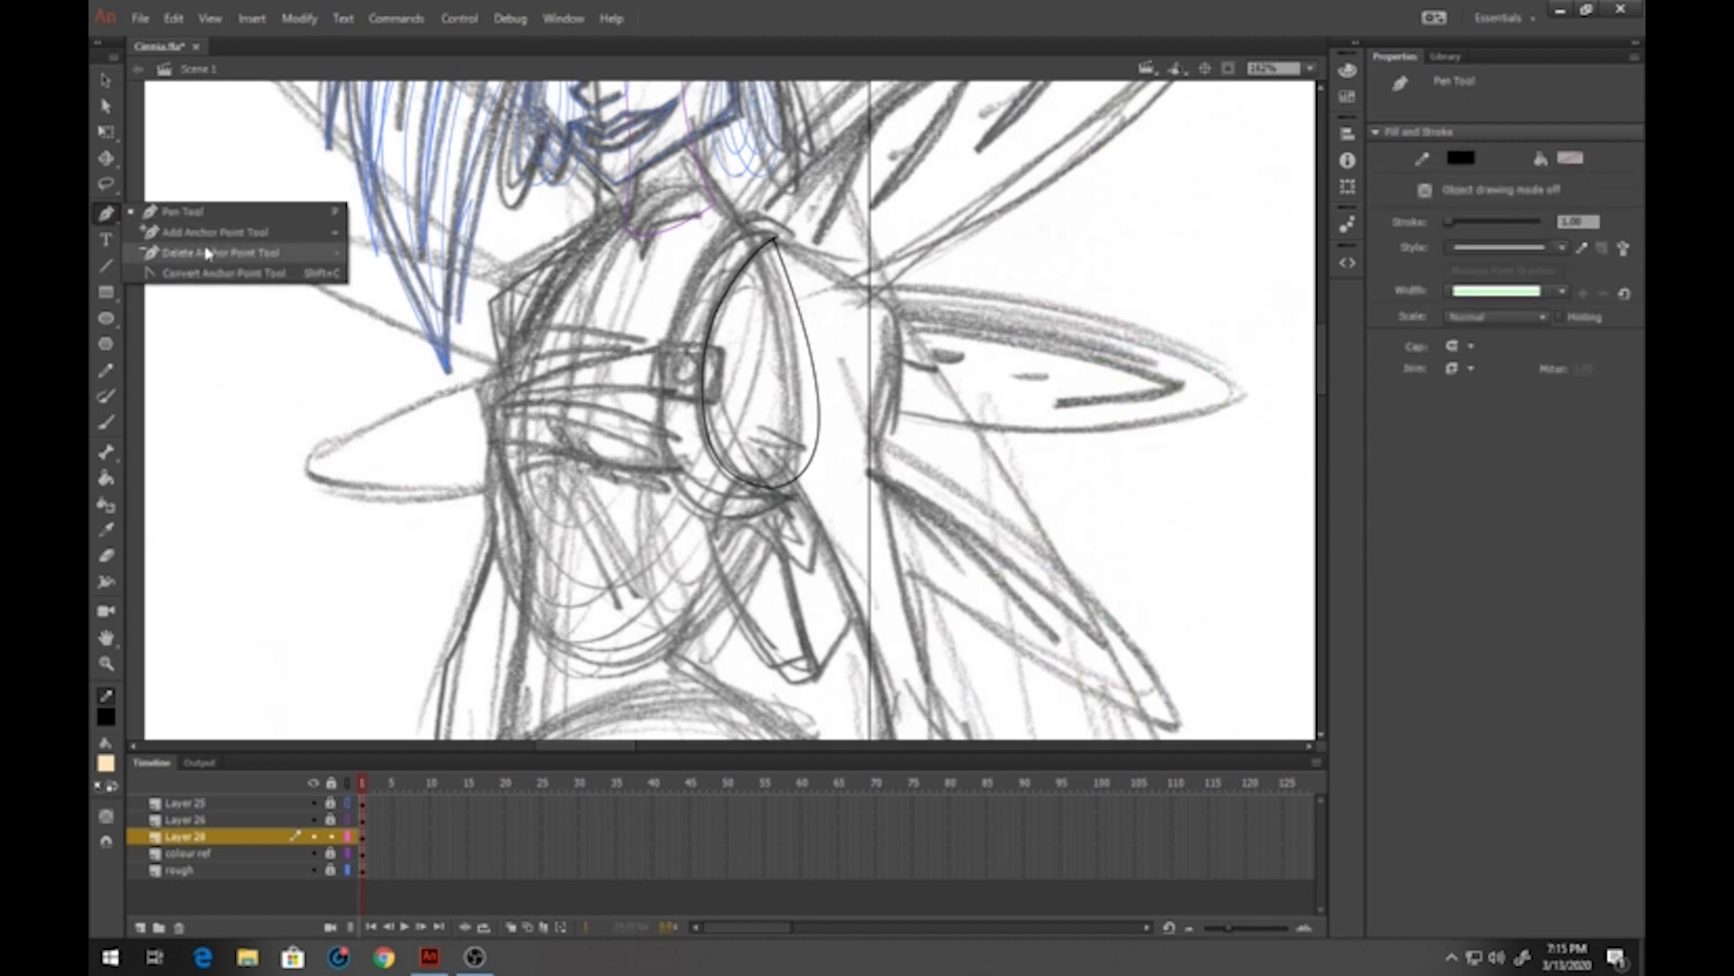
click(182, 253)
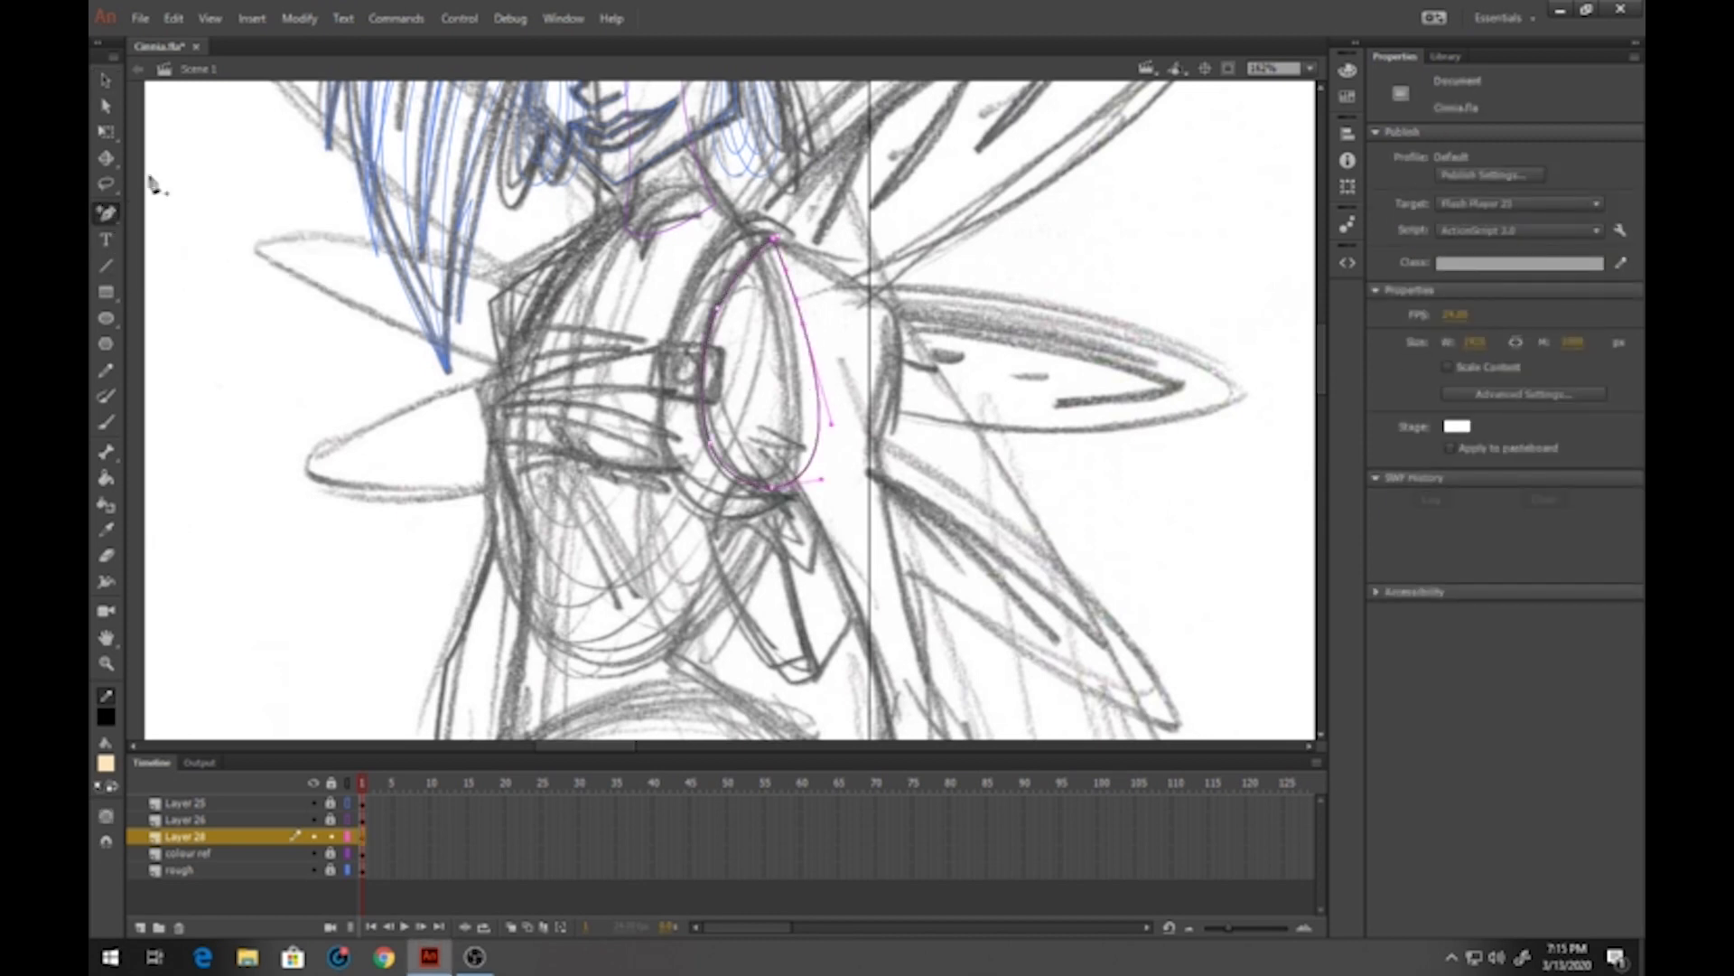
click(106, 80)
drag(794, 293, 802, 276)
drag(823, 441, 816, 447)
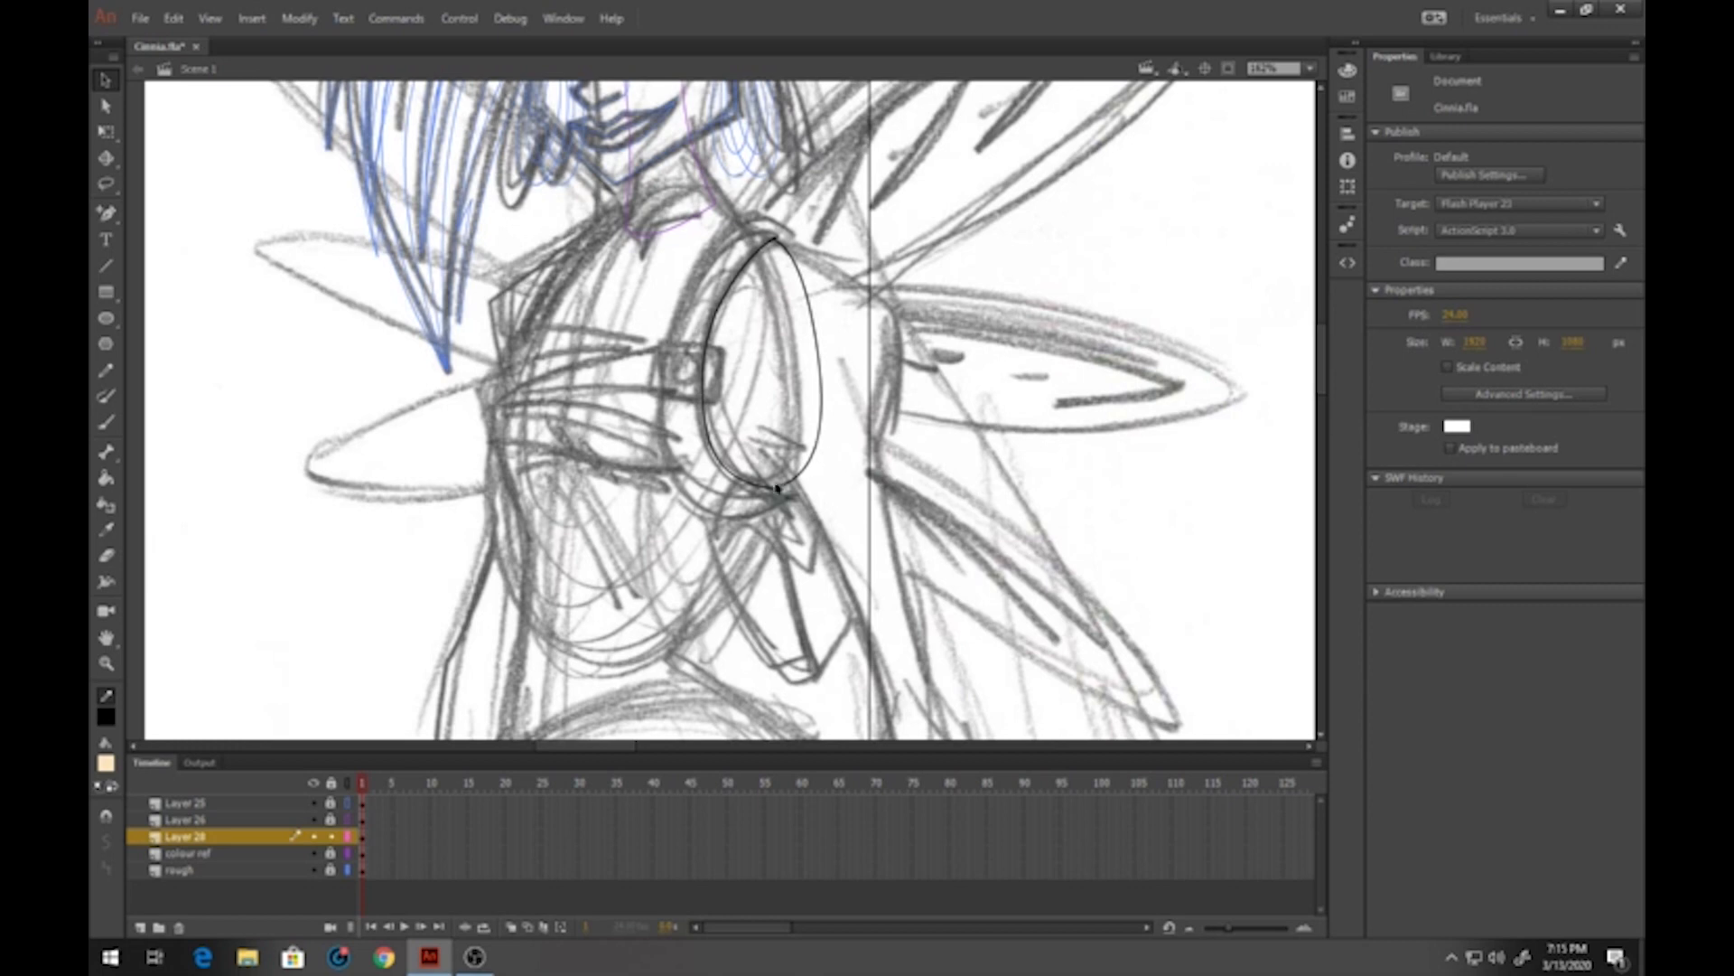
drag(806, 468, 800, 469)
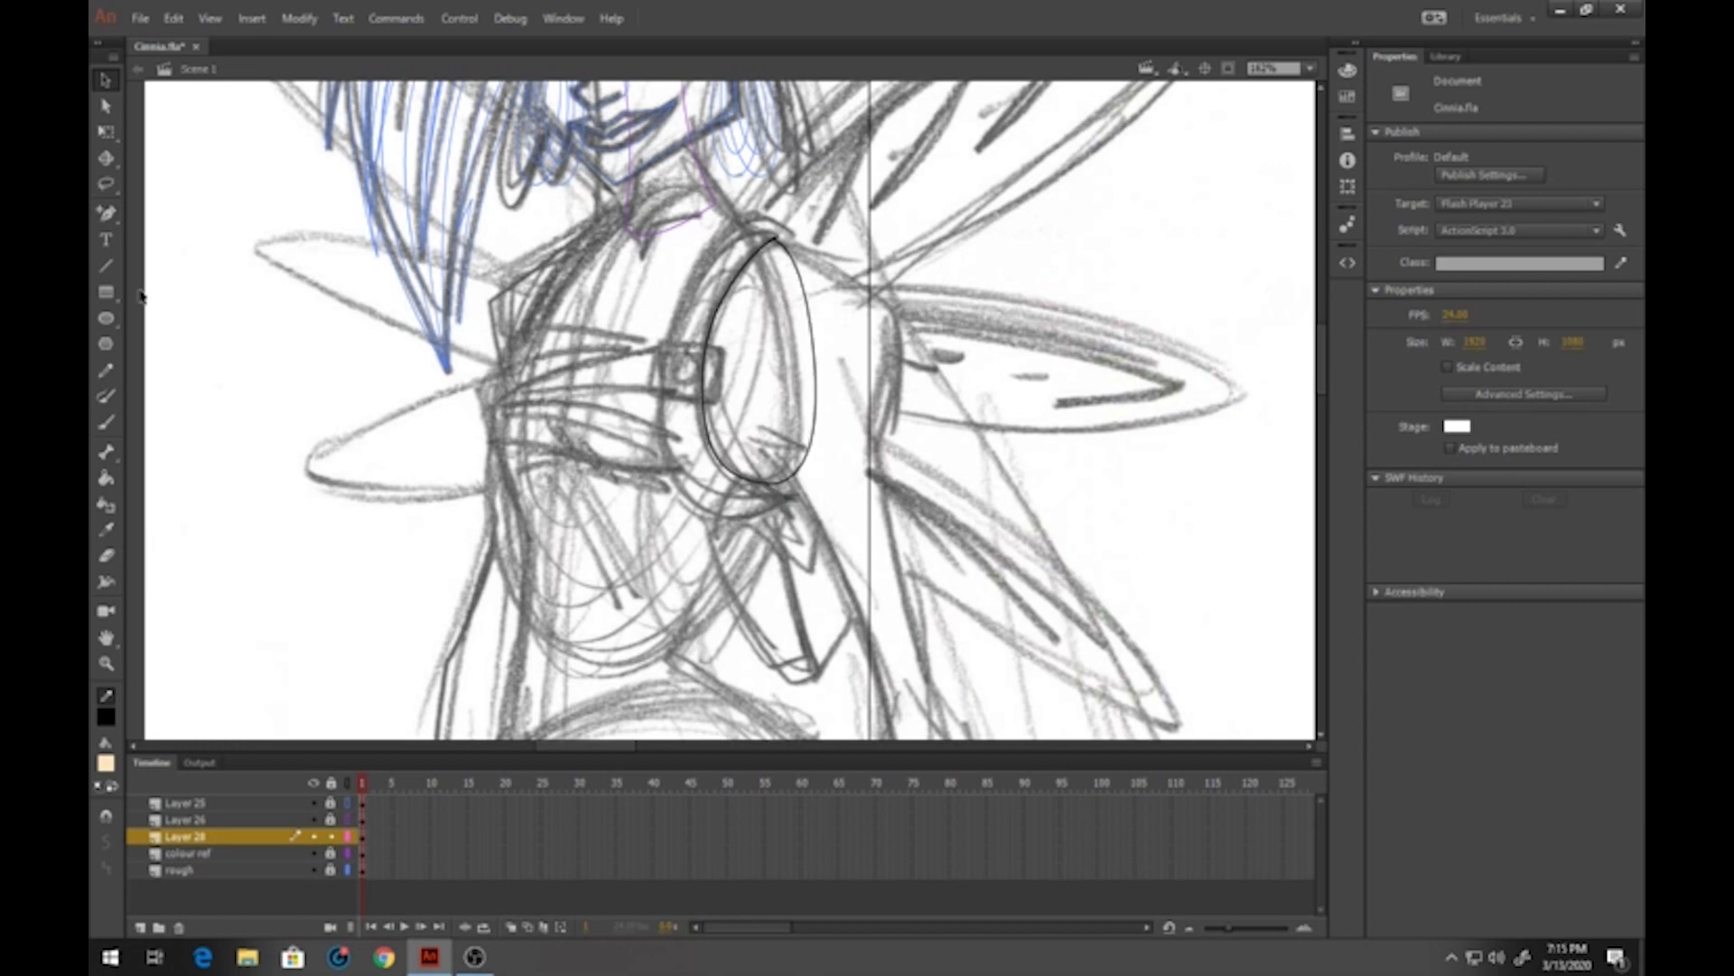
Draw a closed outline of straight segments around the inner oval, following the sketched outer rim
click(106, 267)
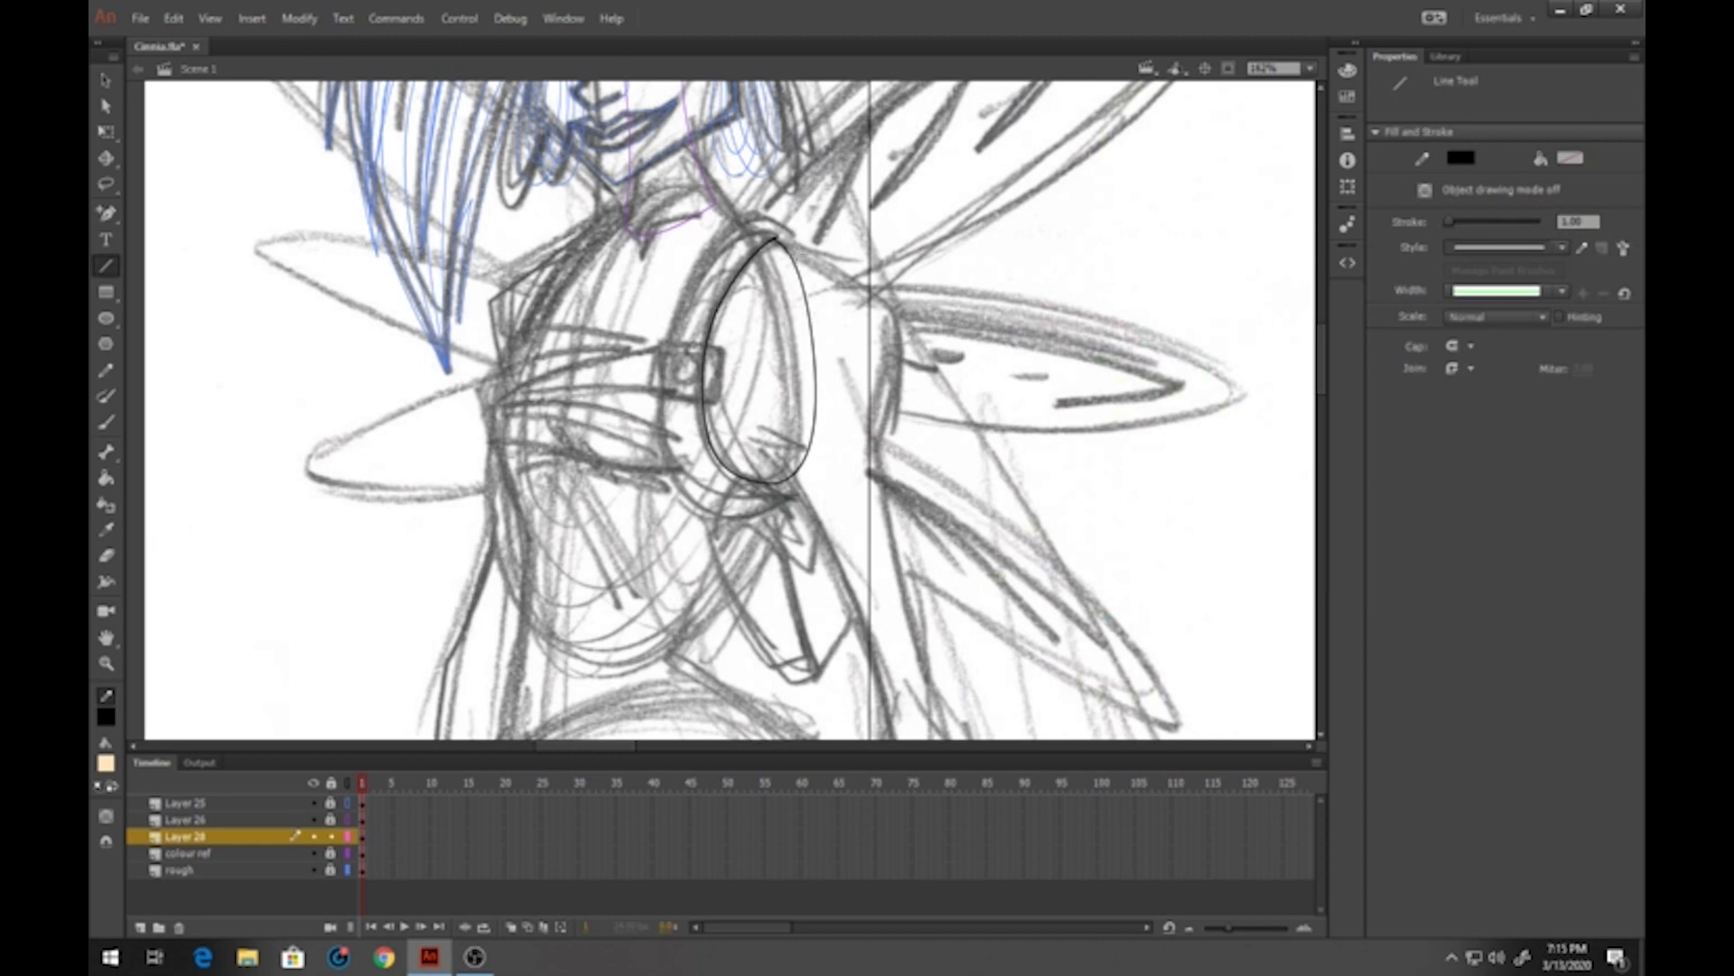
click(106, 80)
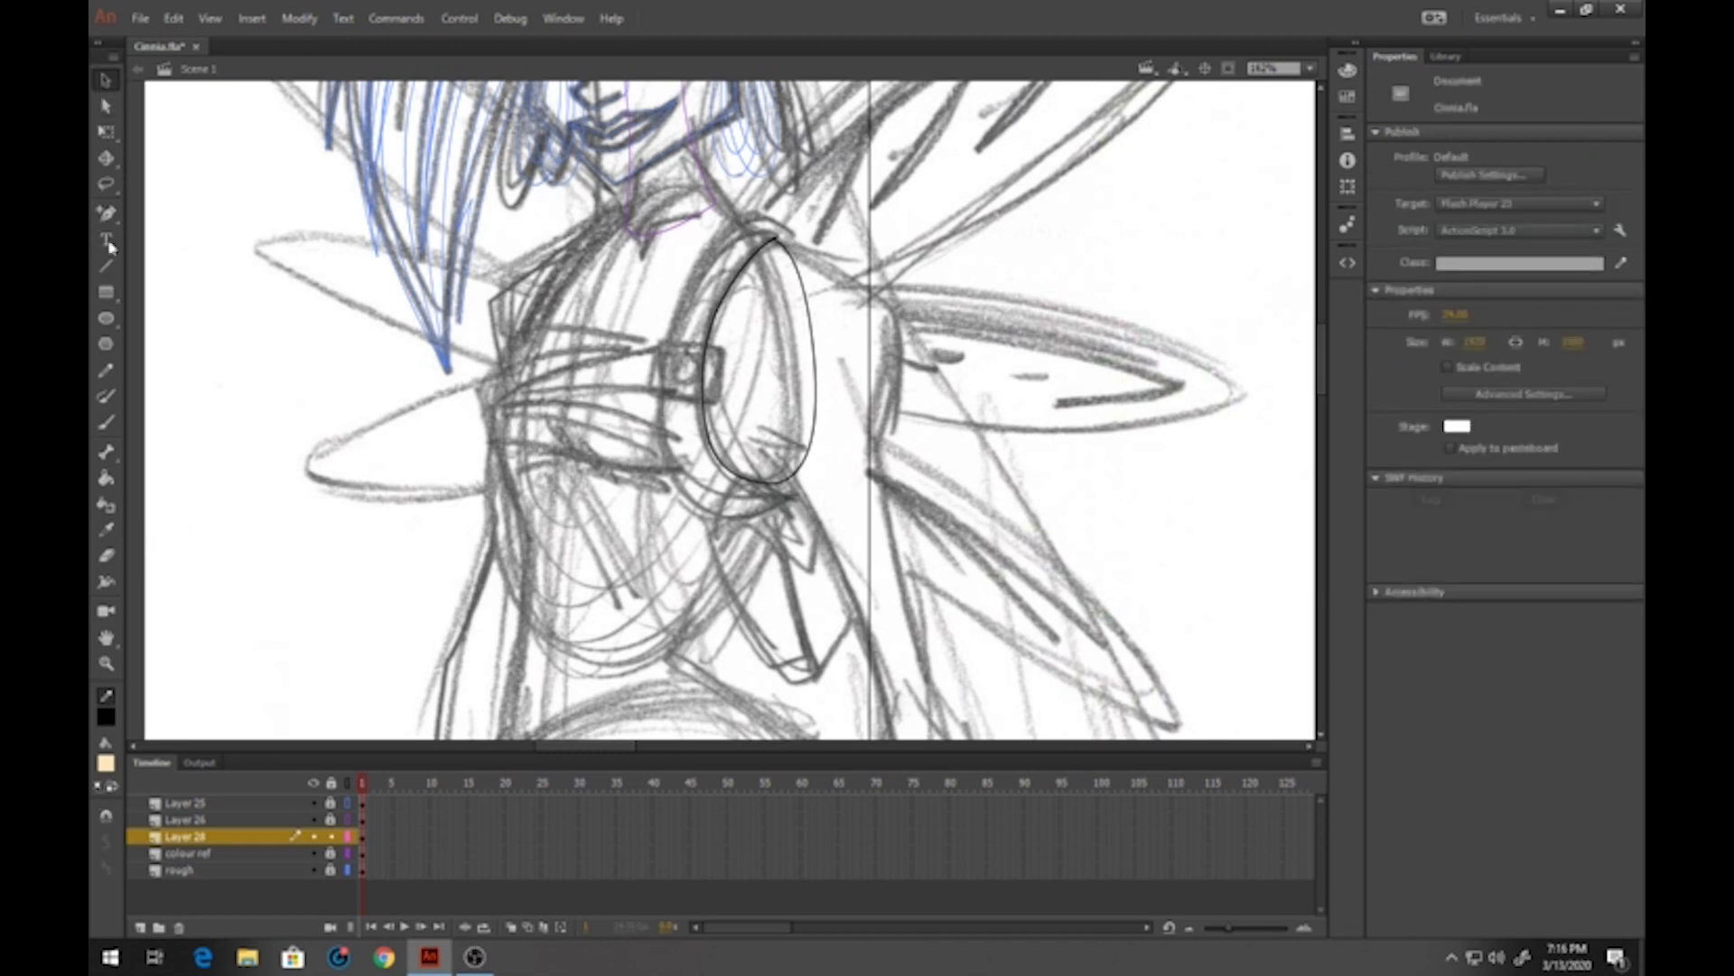
click(106, 266)
mouse_move(810, 283)
mouse_down()
mouse_move(796, 239)
mouse_move(698, 264)
mouse_move(661, 388)
mouse_move(691, 495)
mouse_move(768, 499)
mouse_move(816, 458)
mouse_move(810, 291)
mouse_up()
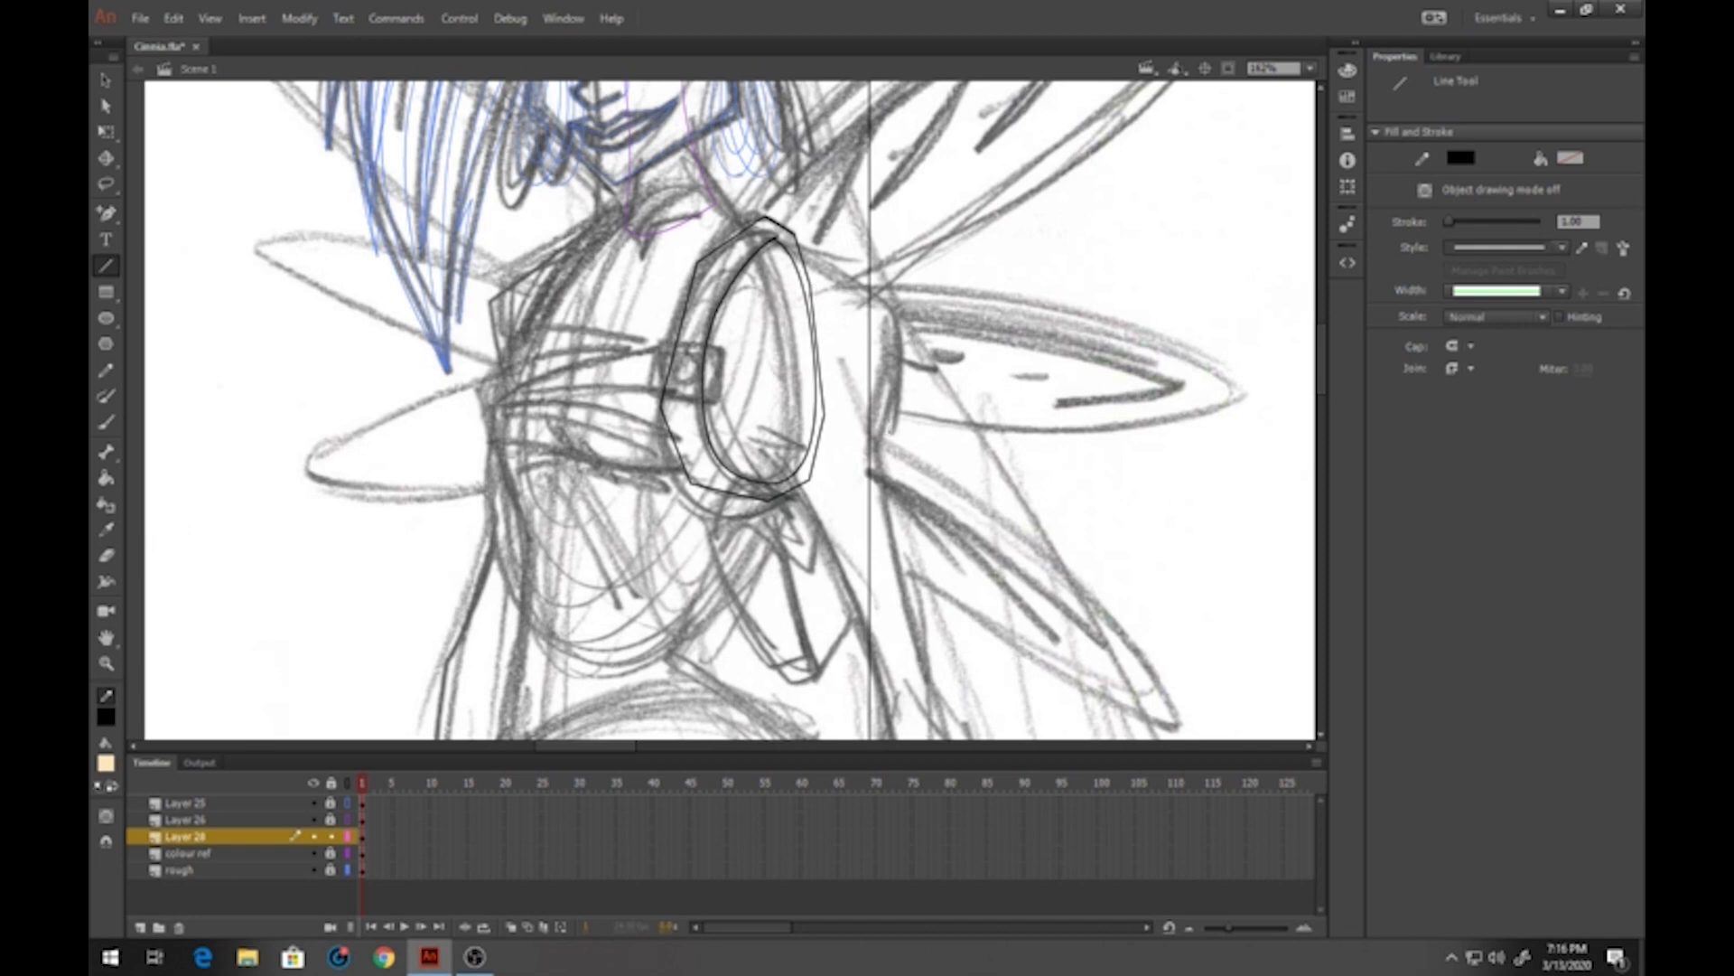
Bend the sides and lower segments of the outer rim outline into smooth curves around the inner oval
scroll(747, 391, up, 4)
drag(576, 340, 617, 420)
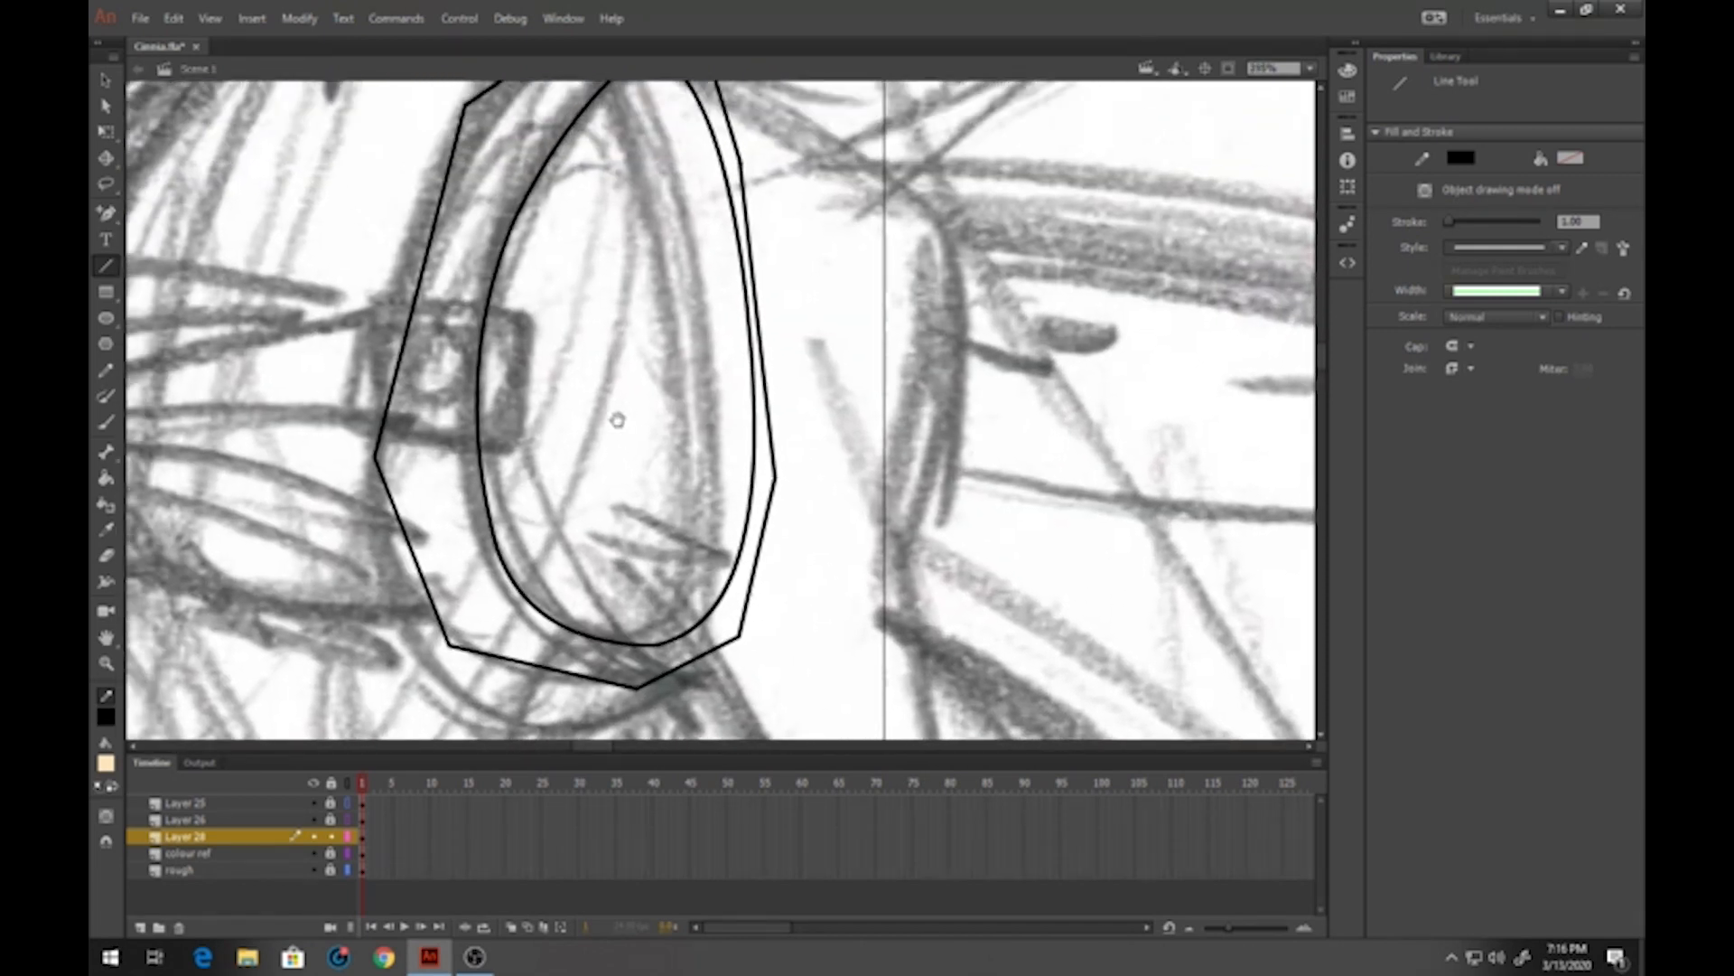
key(v)
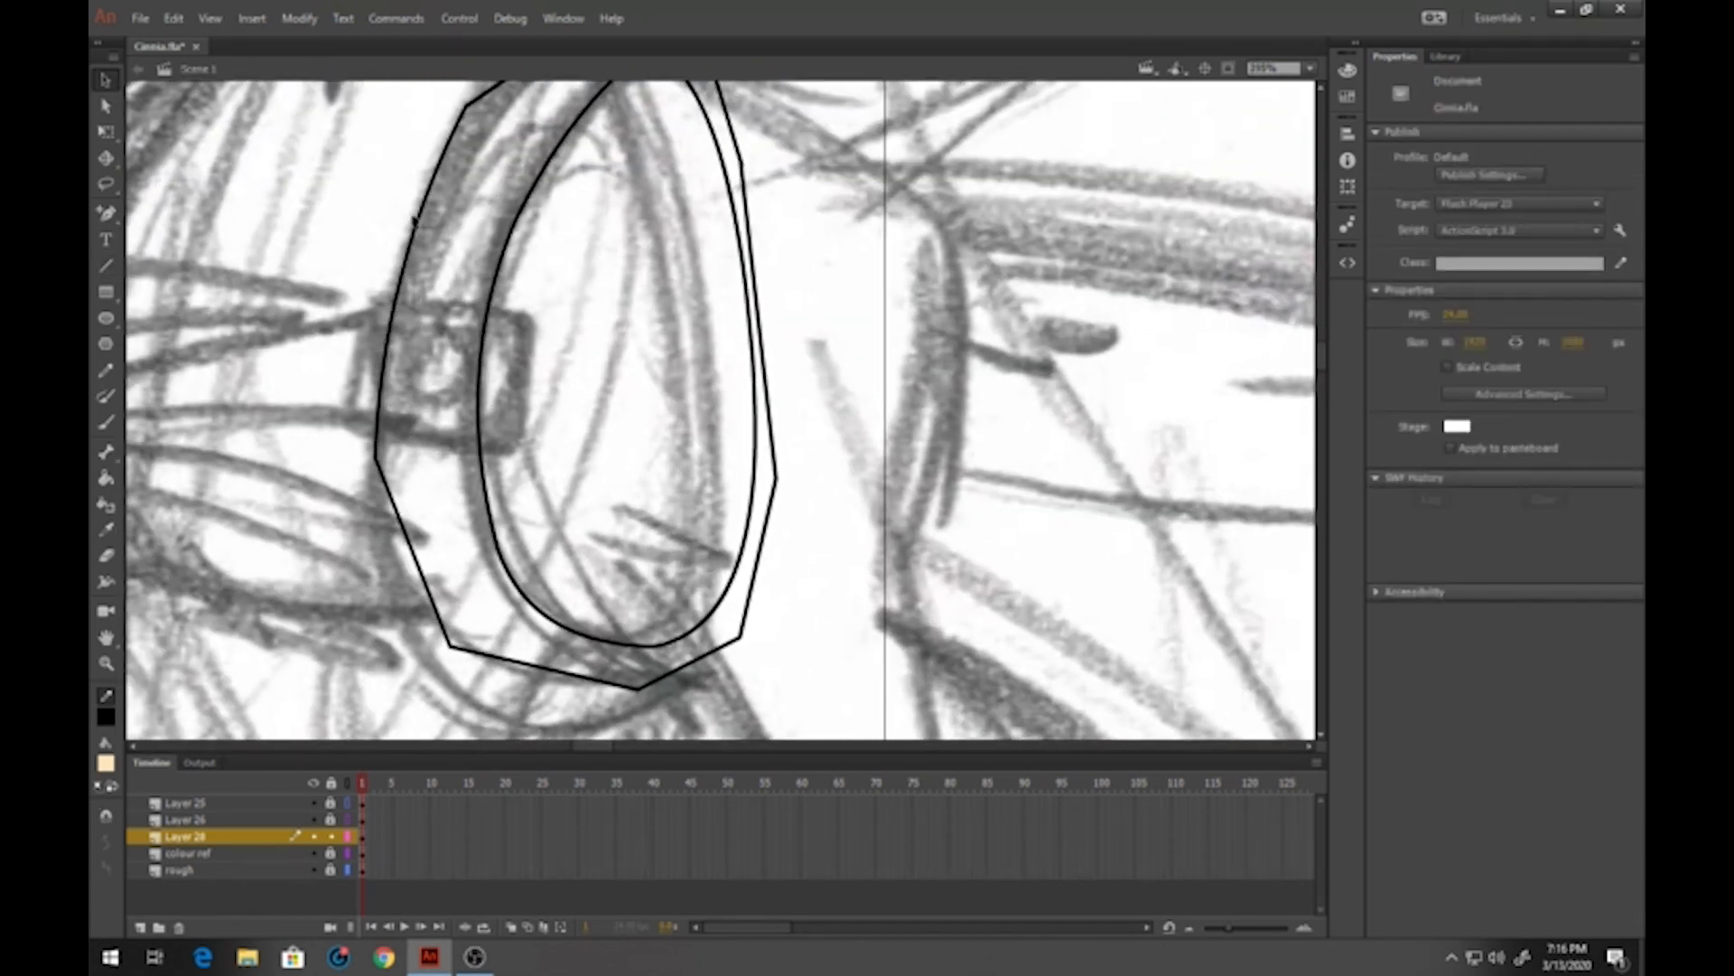
drag(416, 222, 413, 225)
drag(400, 523, 379, 533)
drag(474, 666, 467, 689)
drag(660, 684, 676, 695)
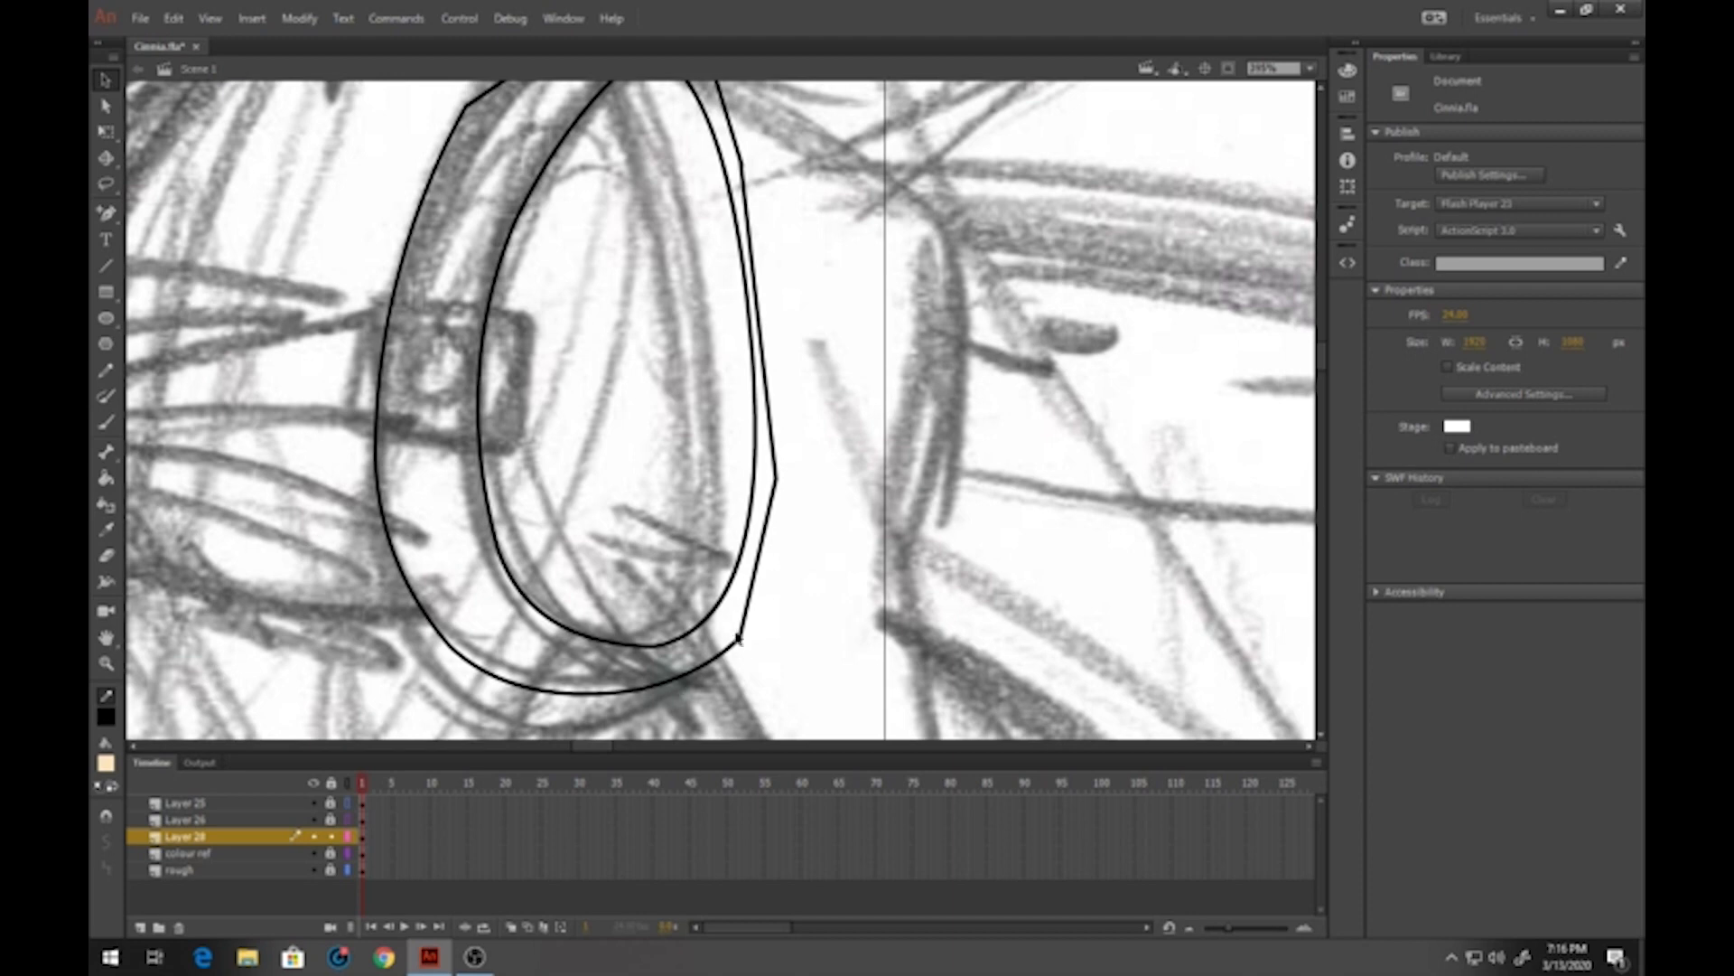
mouse_move(739, 635)
mouse_down()
mouse_move(751, 627)
mouse_move(742, 641)
mouse_up()
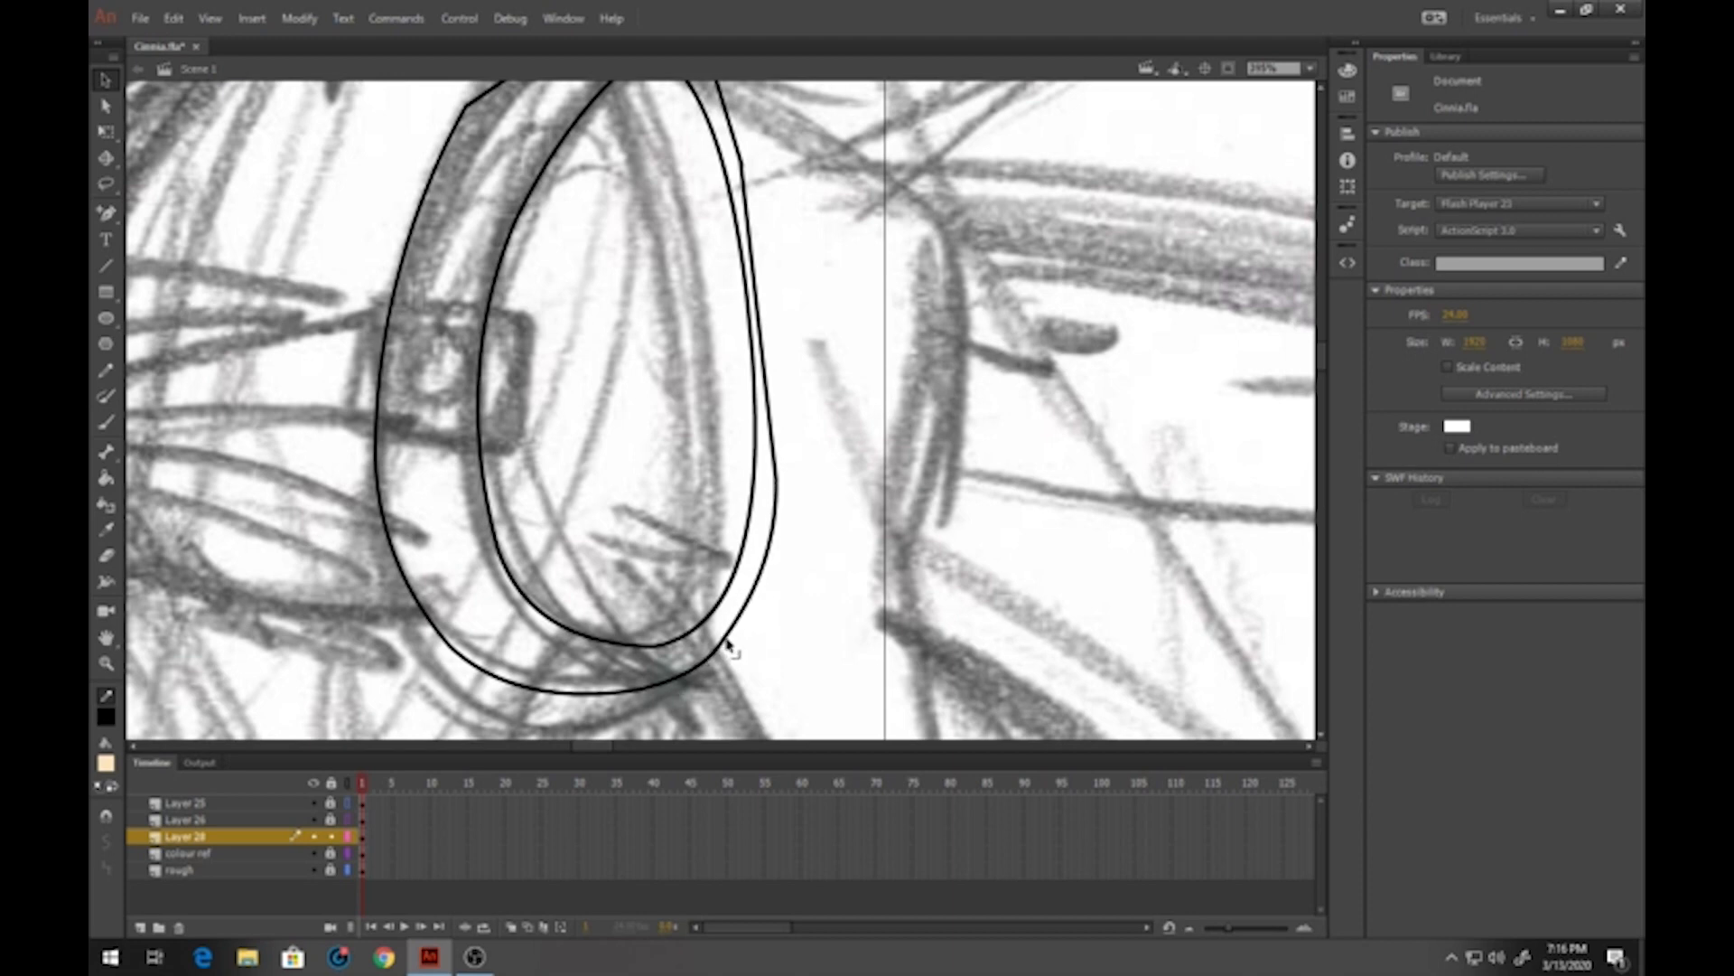
drag(778, 445, 786, 425)
Delete the stray line stub at the top of the oval outlines and round off the outer rim's upper corners
scroll(740, 497, up, 5)
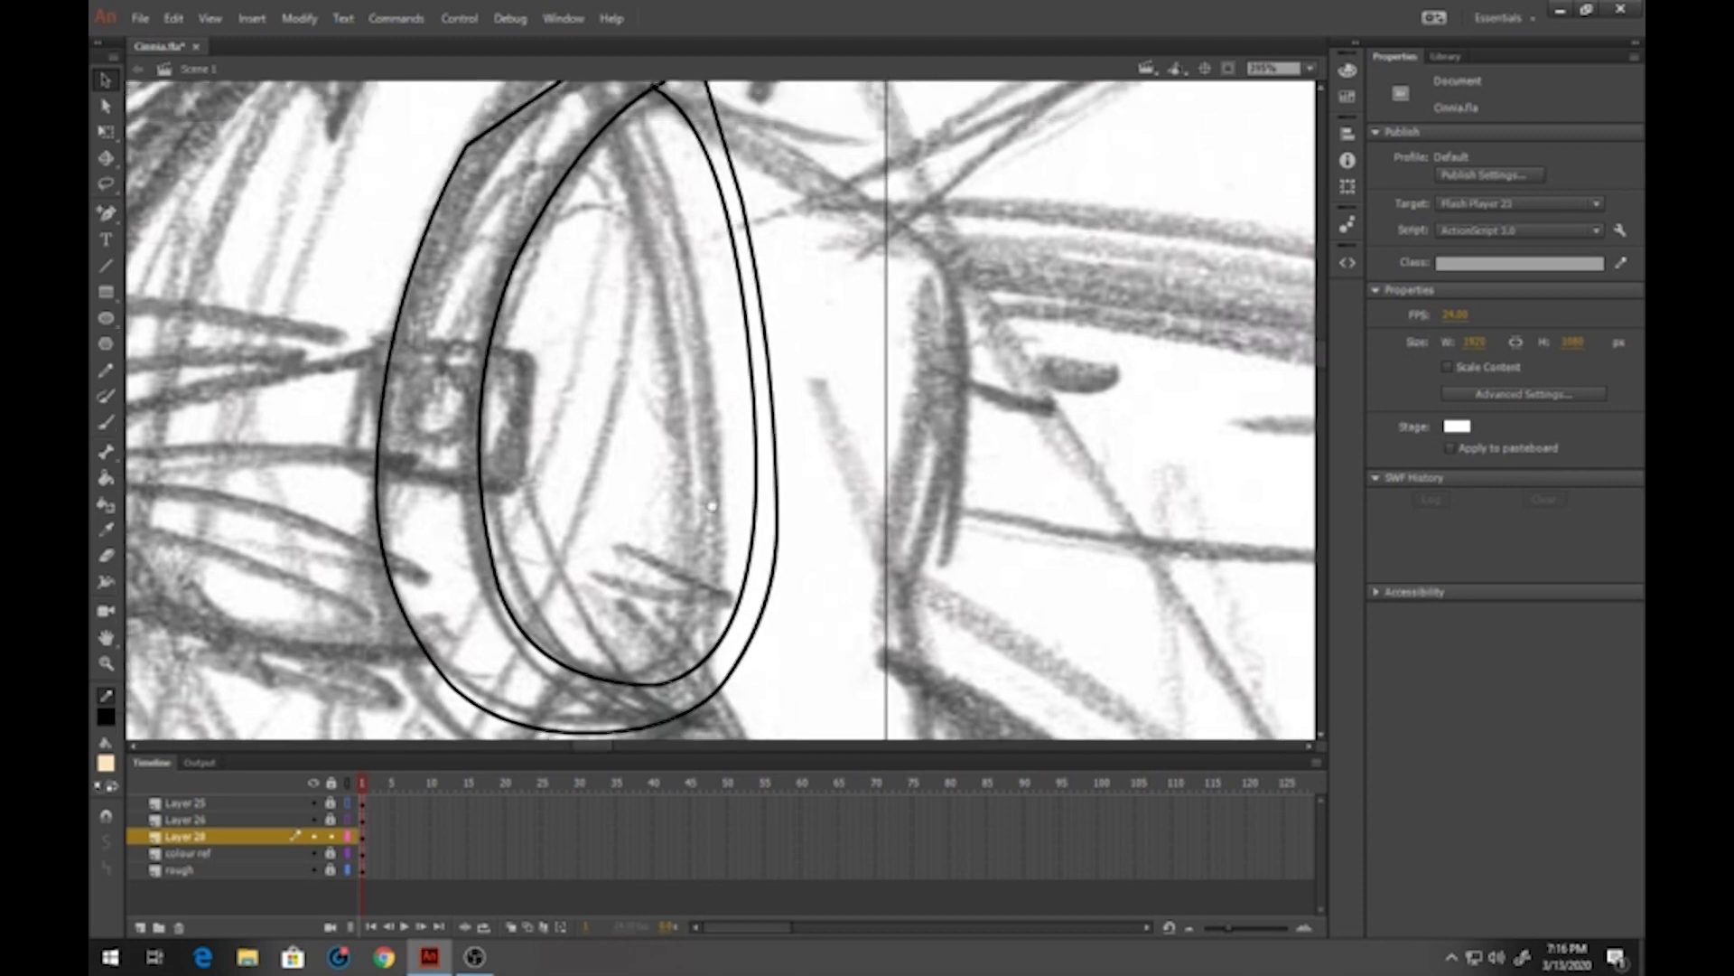
drag(575, 369, 572, 347)
click(667, 368)
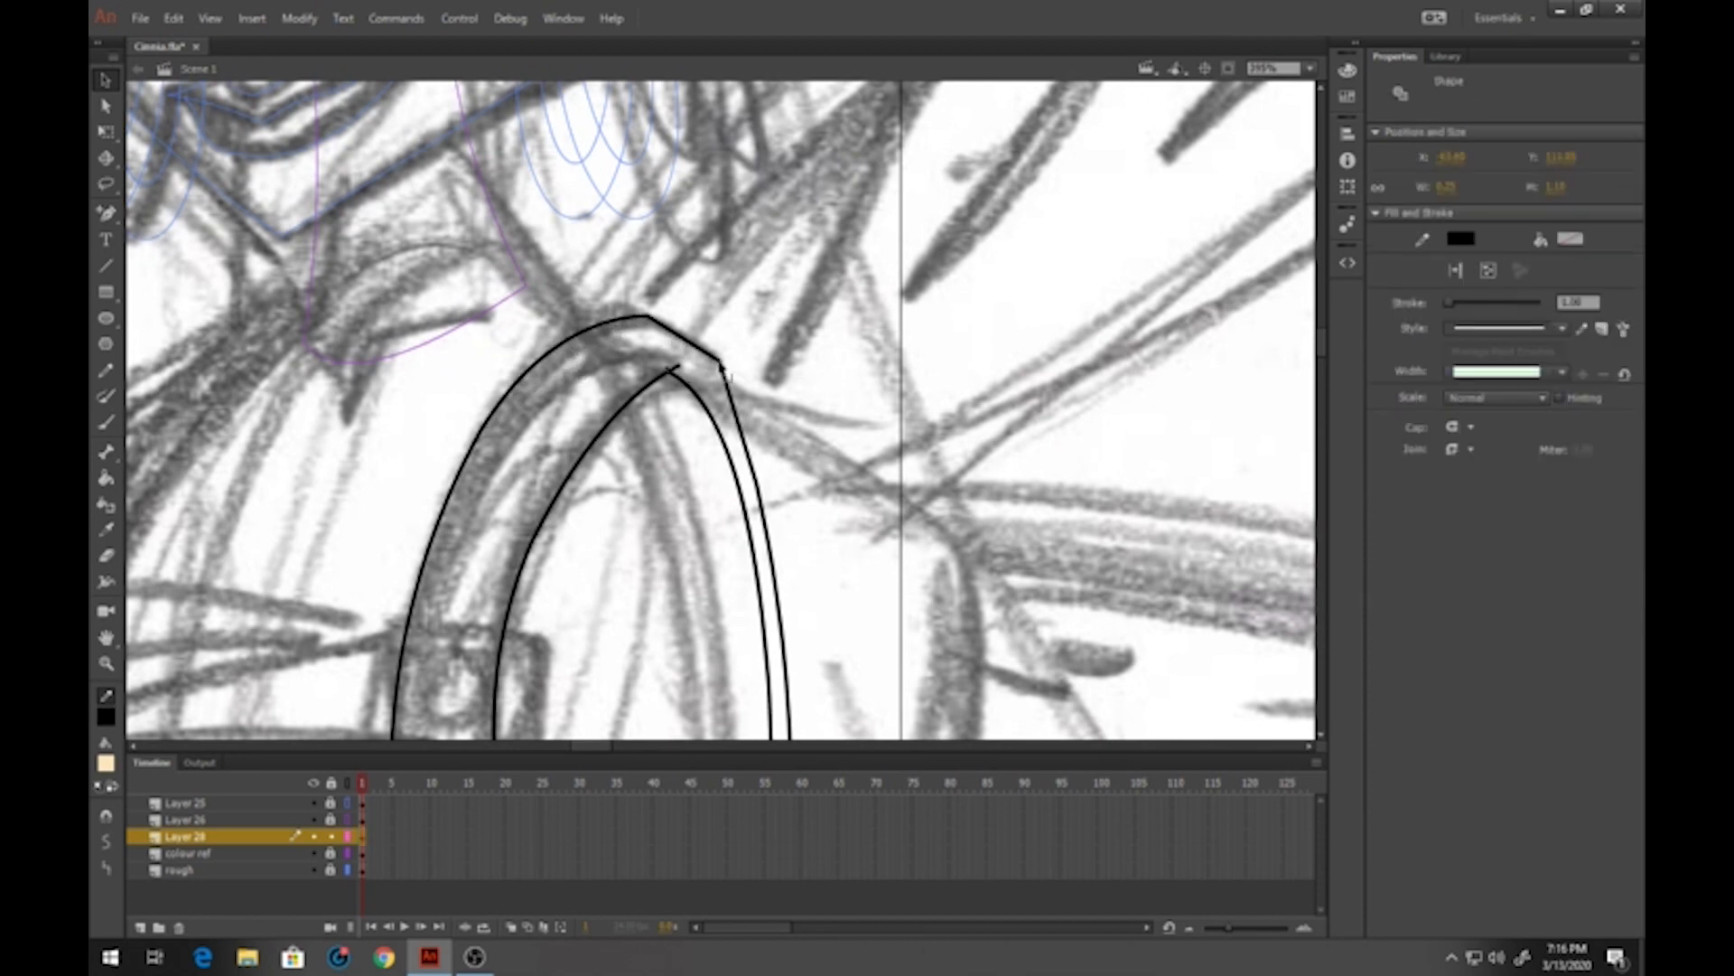
key(Delete)
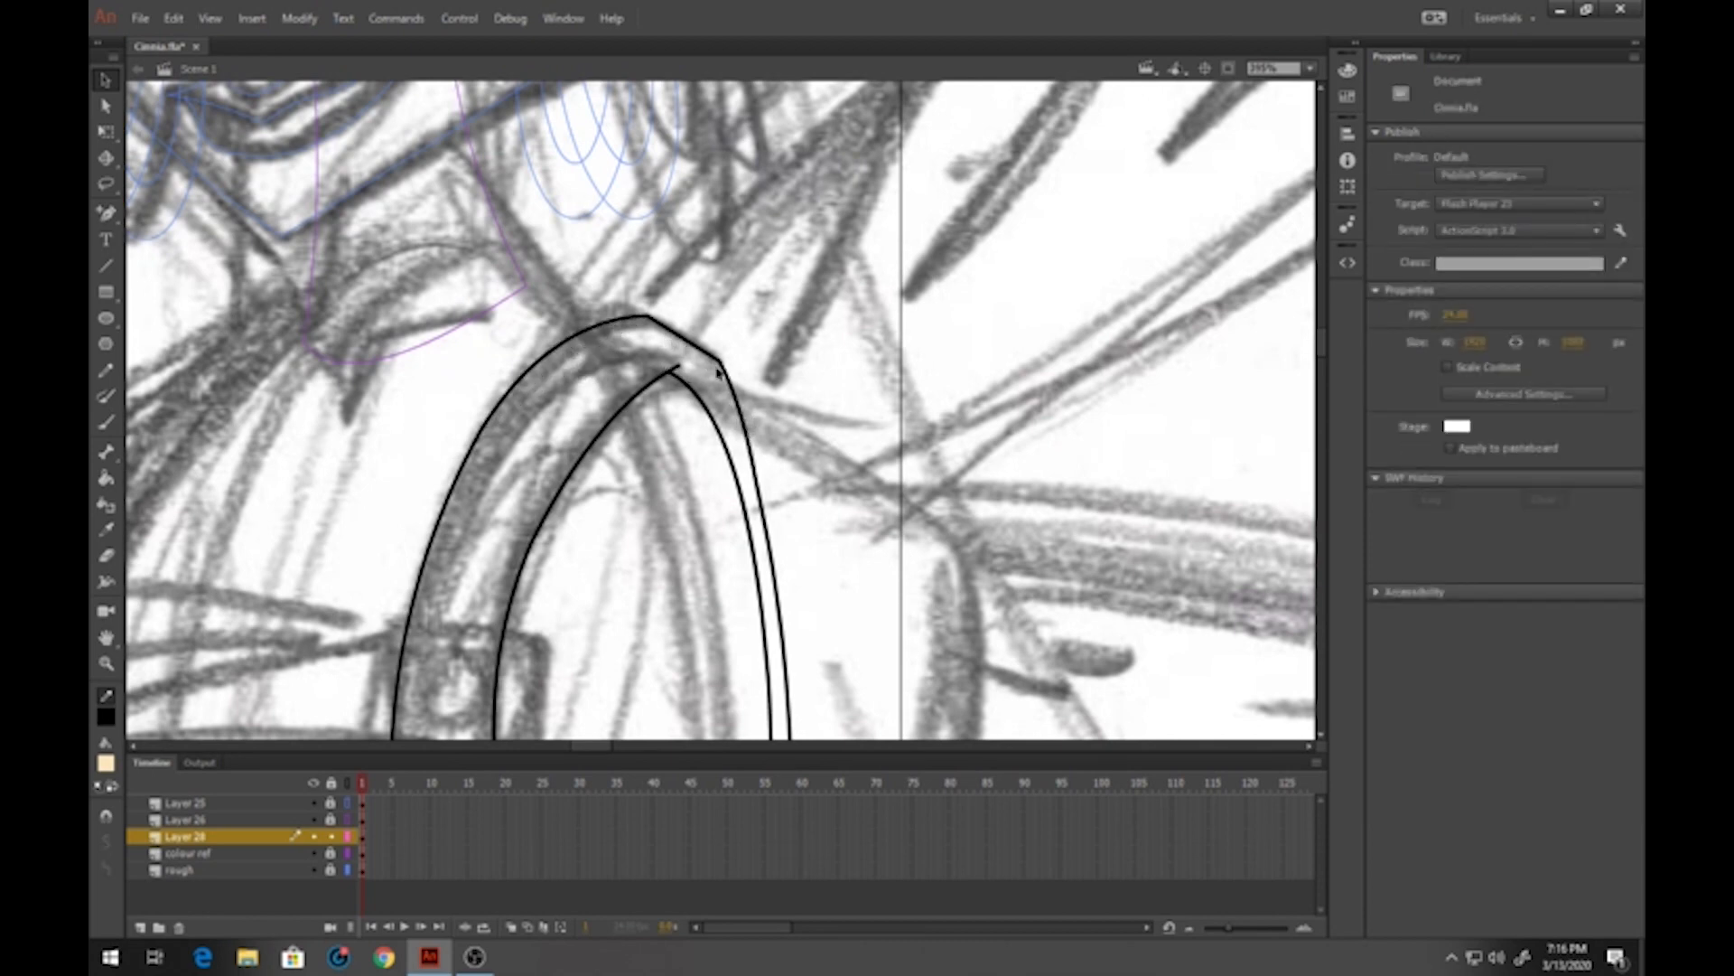
drag(715, 361, 619, 318)
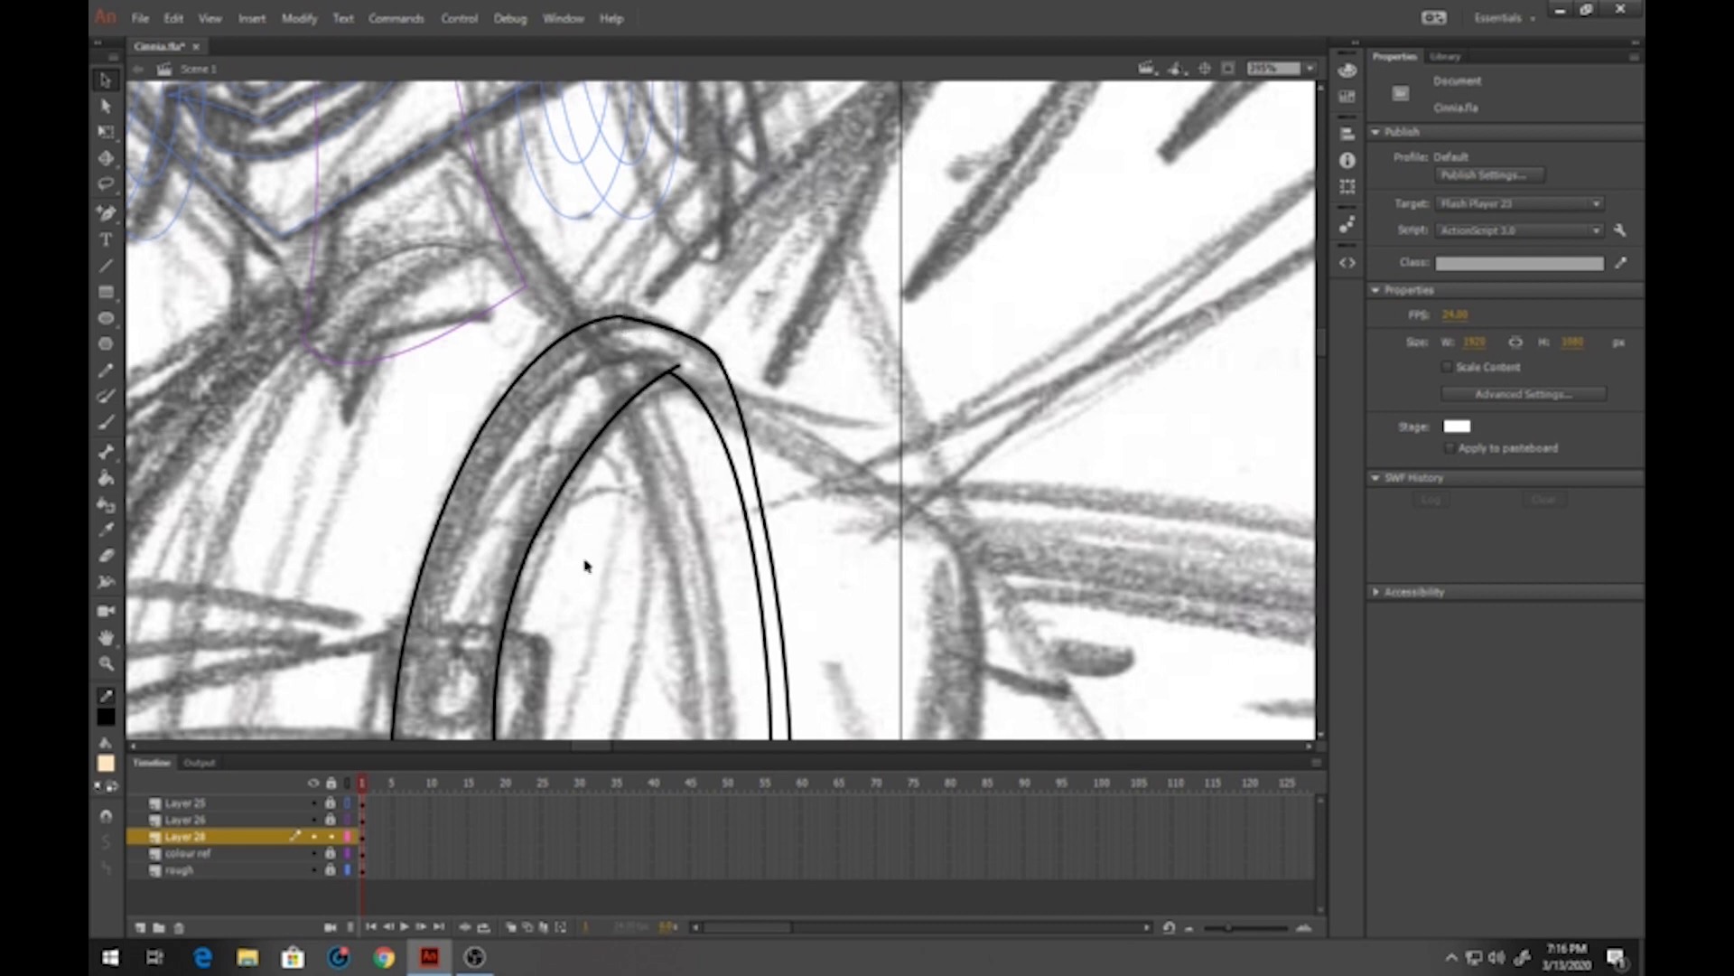
Draw a short hooked collarbone line just below the base of the neck and curve it to the sketch
mouse_move(584, 566)
mouse_down()
mouse_move(623, 391)
mouse_move(649, 373)
mouse_move(650, 427)
mouse_move(799, 432)
mouse_up()
click(740, 441)
key(n)
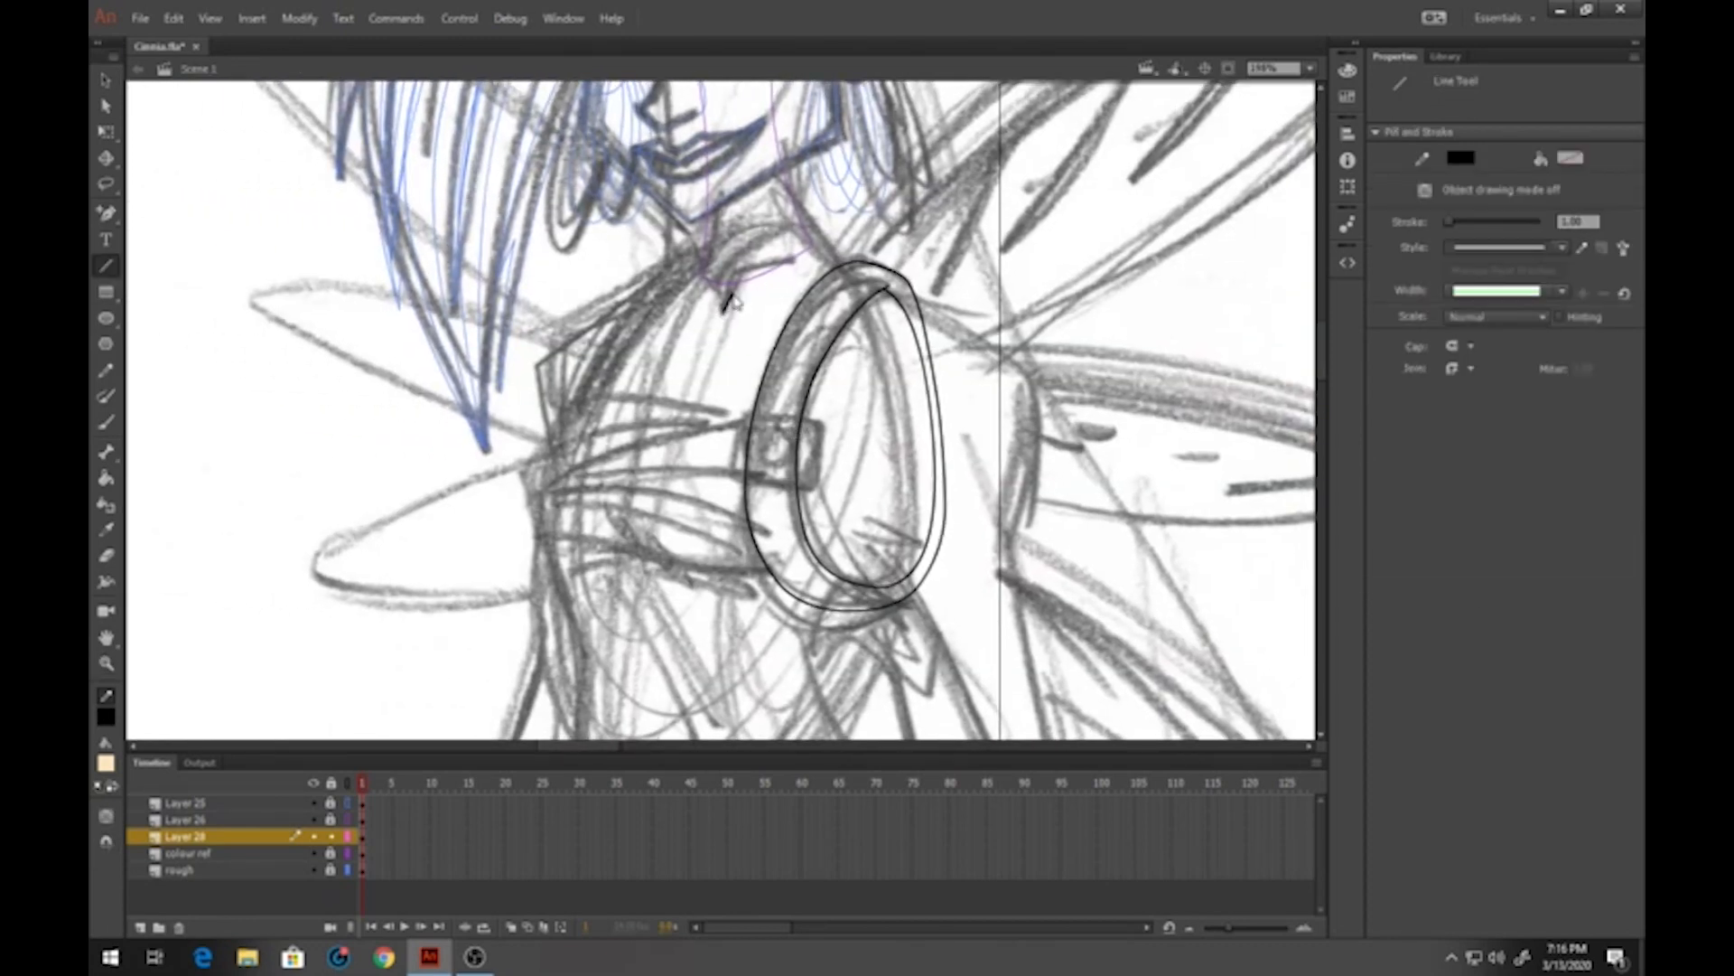
mouse_move(727, 307)
mouse_down()
mouse_move(793, 267)
mouse_move(769, 293)
mouse_up()
key(v)
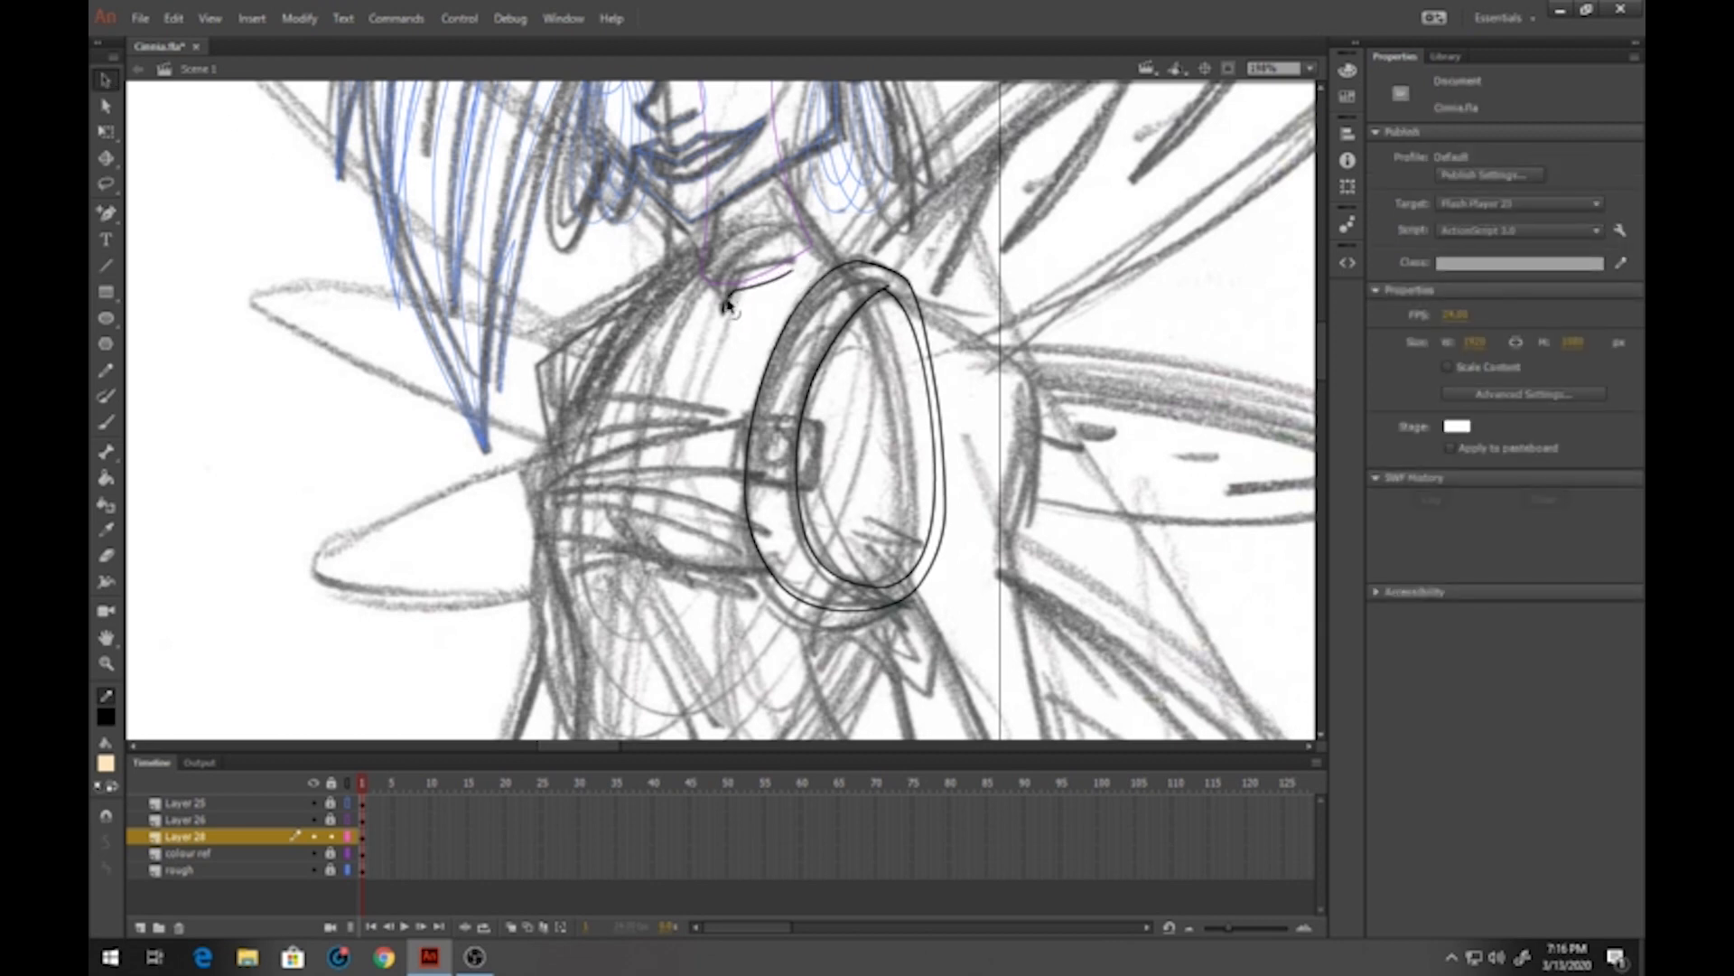
Trace the torso edge from the oval rim over the neck base and down the far shoulder and side, then curve the segments
click(107, 266)
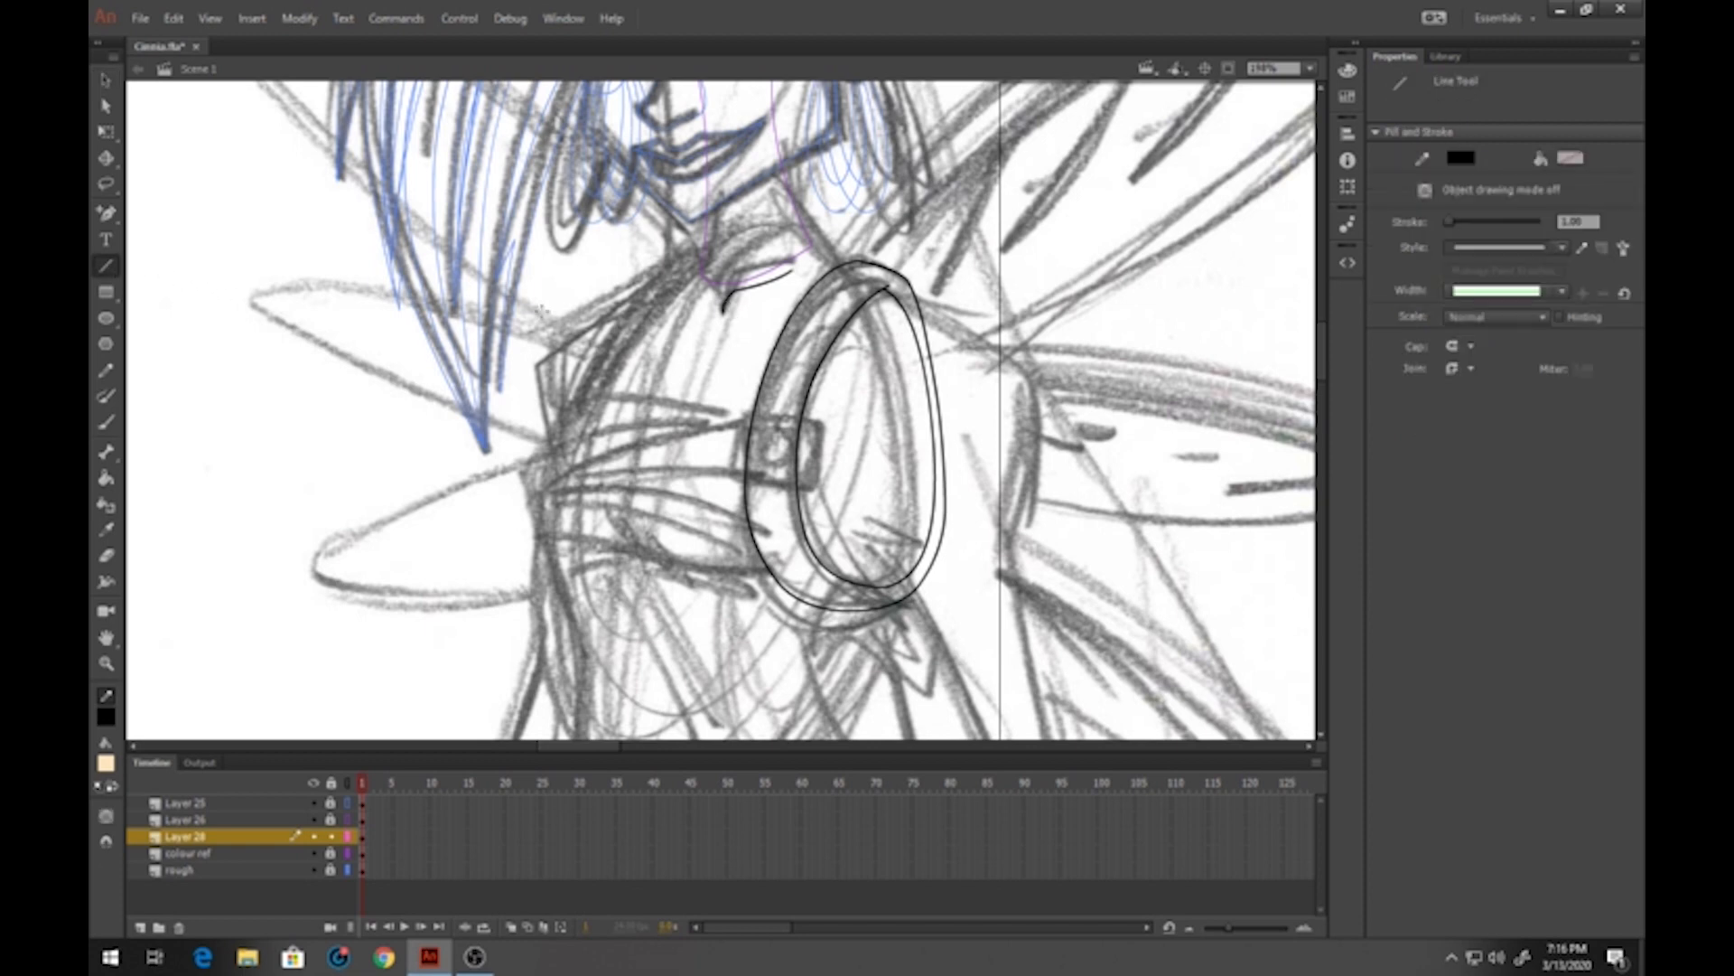
mouse_move(812, 241)
mouse_down()
mouse_move(844, 263)
mouse_move(708, 246)
mouse_move(520, 456)
mouse_move(569, 604)
mouse_up()
click(106, 80)
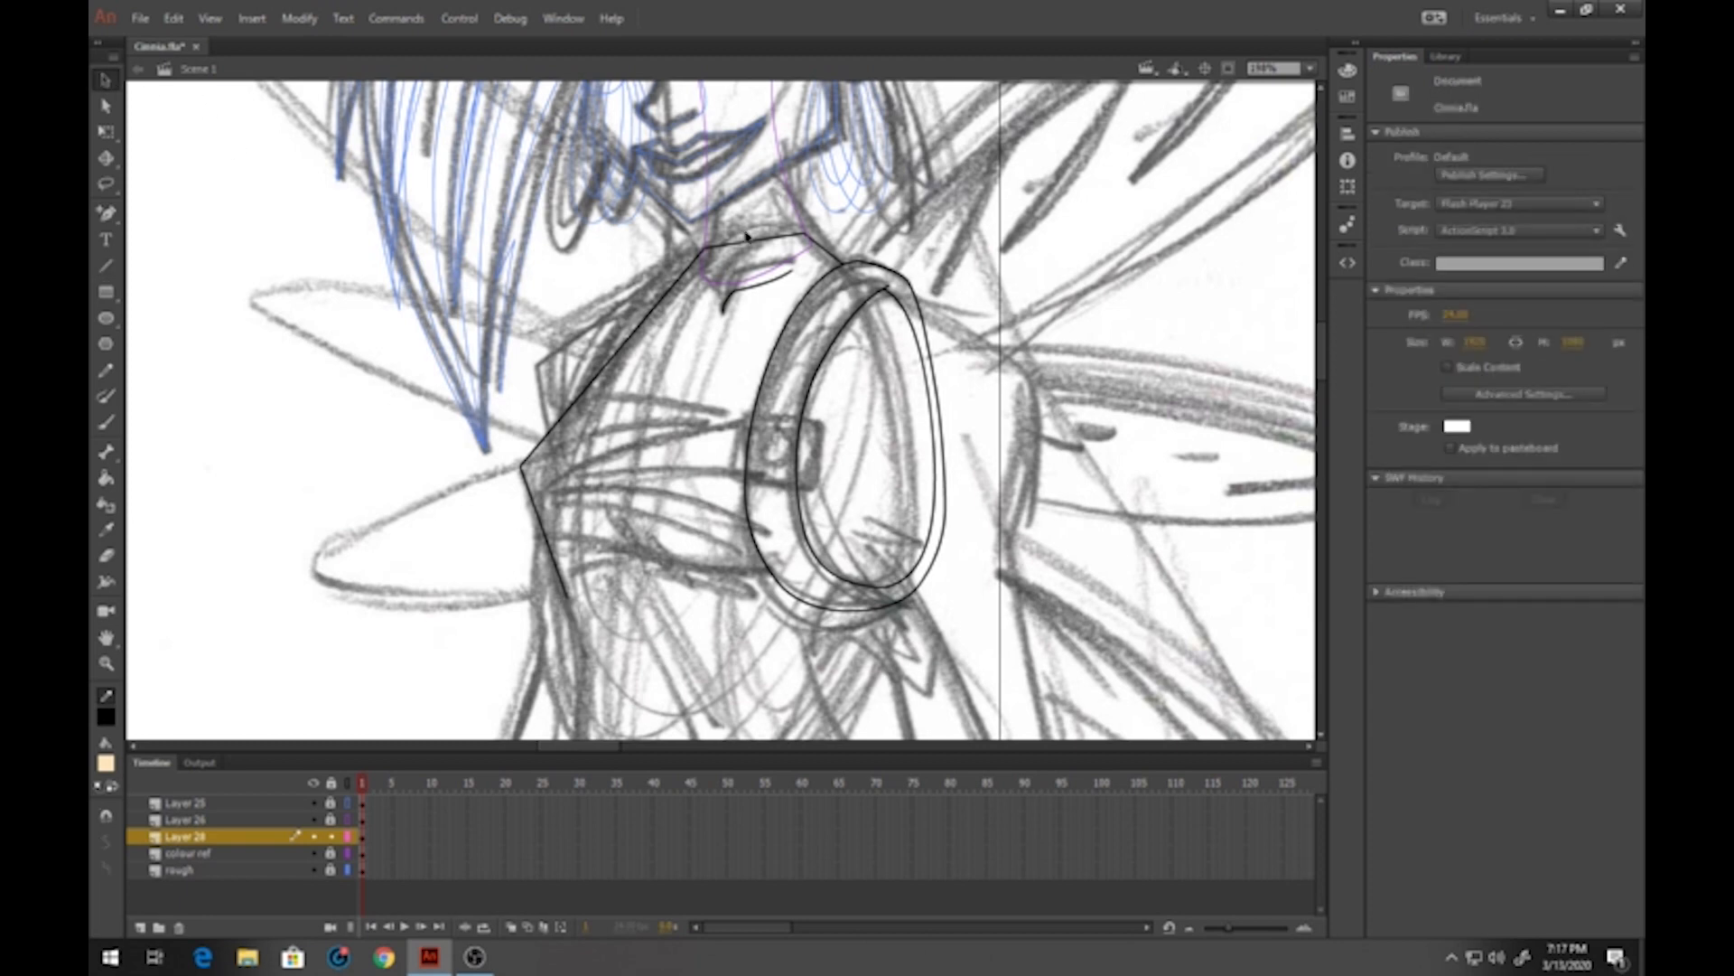
drag(752, 243, 763, 225)
mouse_move(694, 336)
mouse_down()
mouse_move(778, 231)
mouse_move(703, 241)
mouse_up()
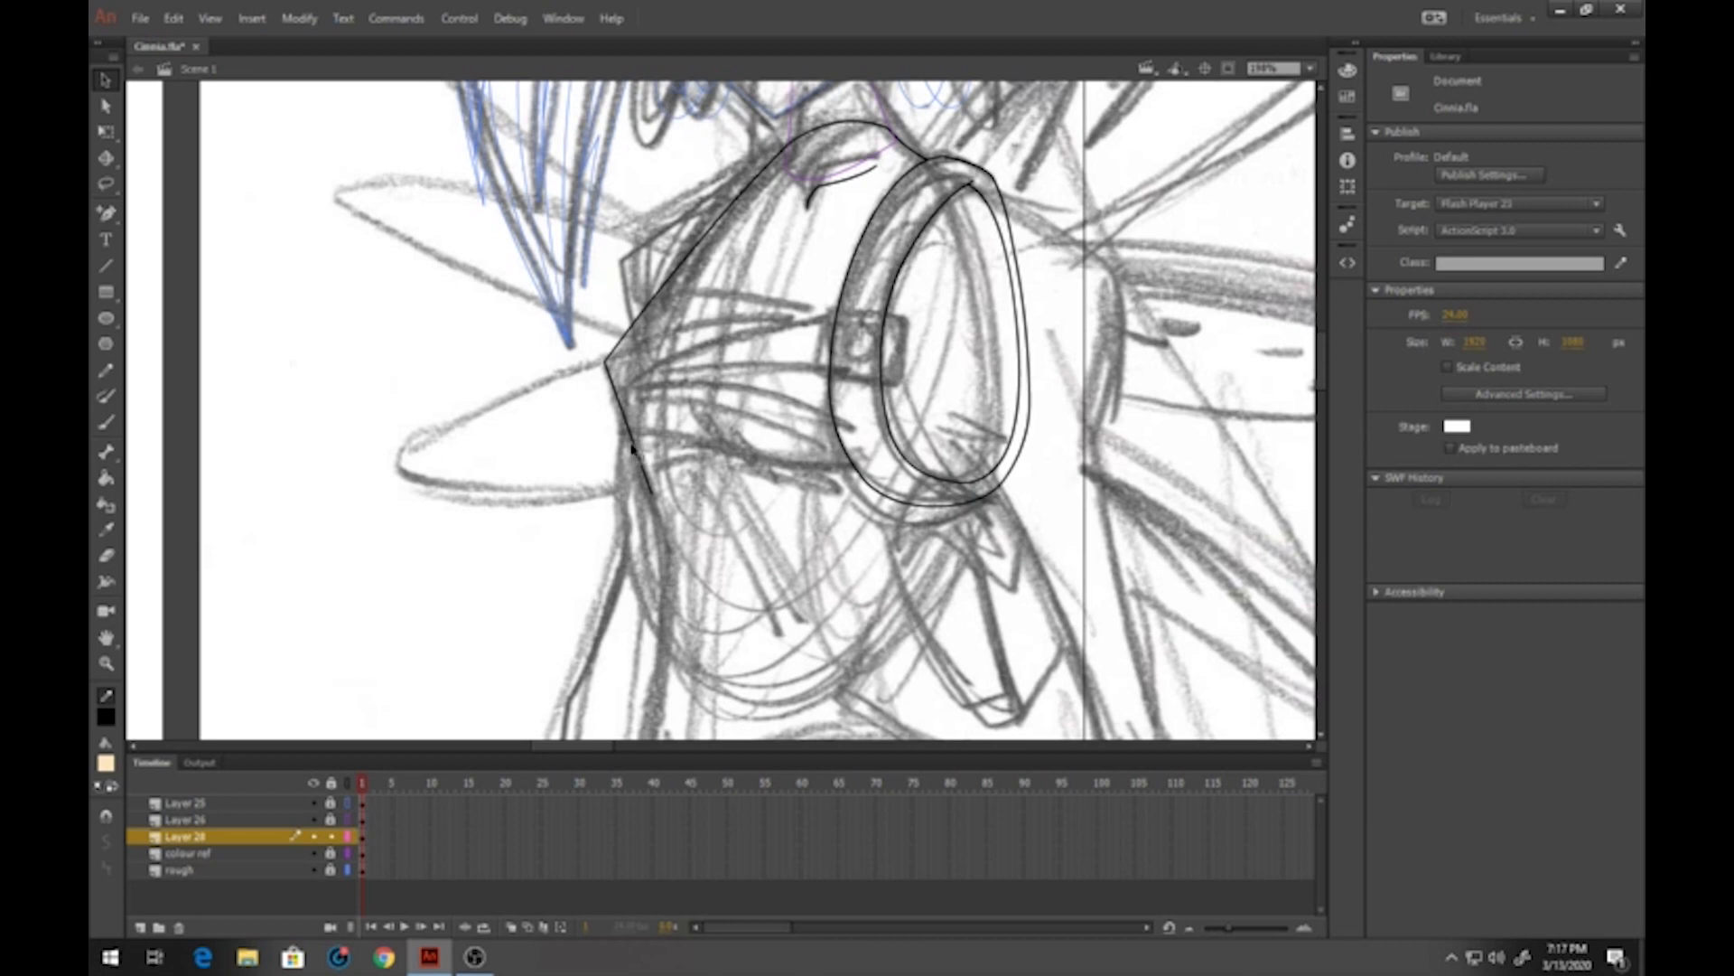
drag(632, 449, 627, 447)
drag(708, 236, 705, 235)
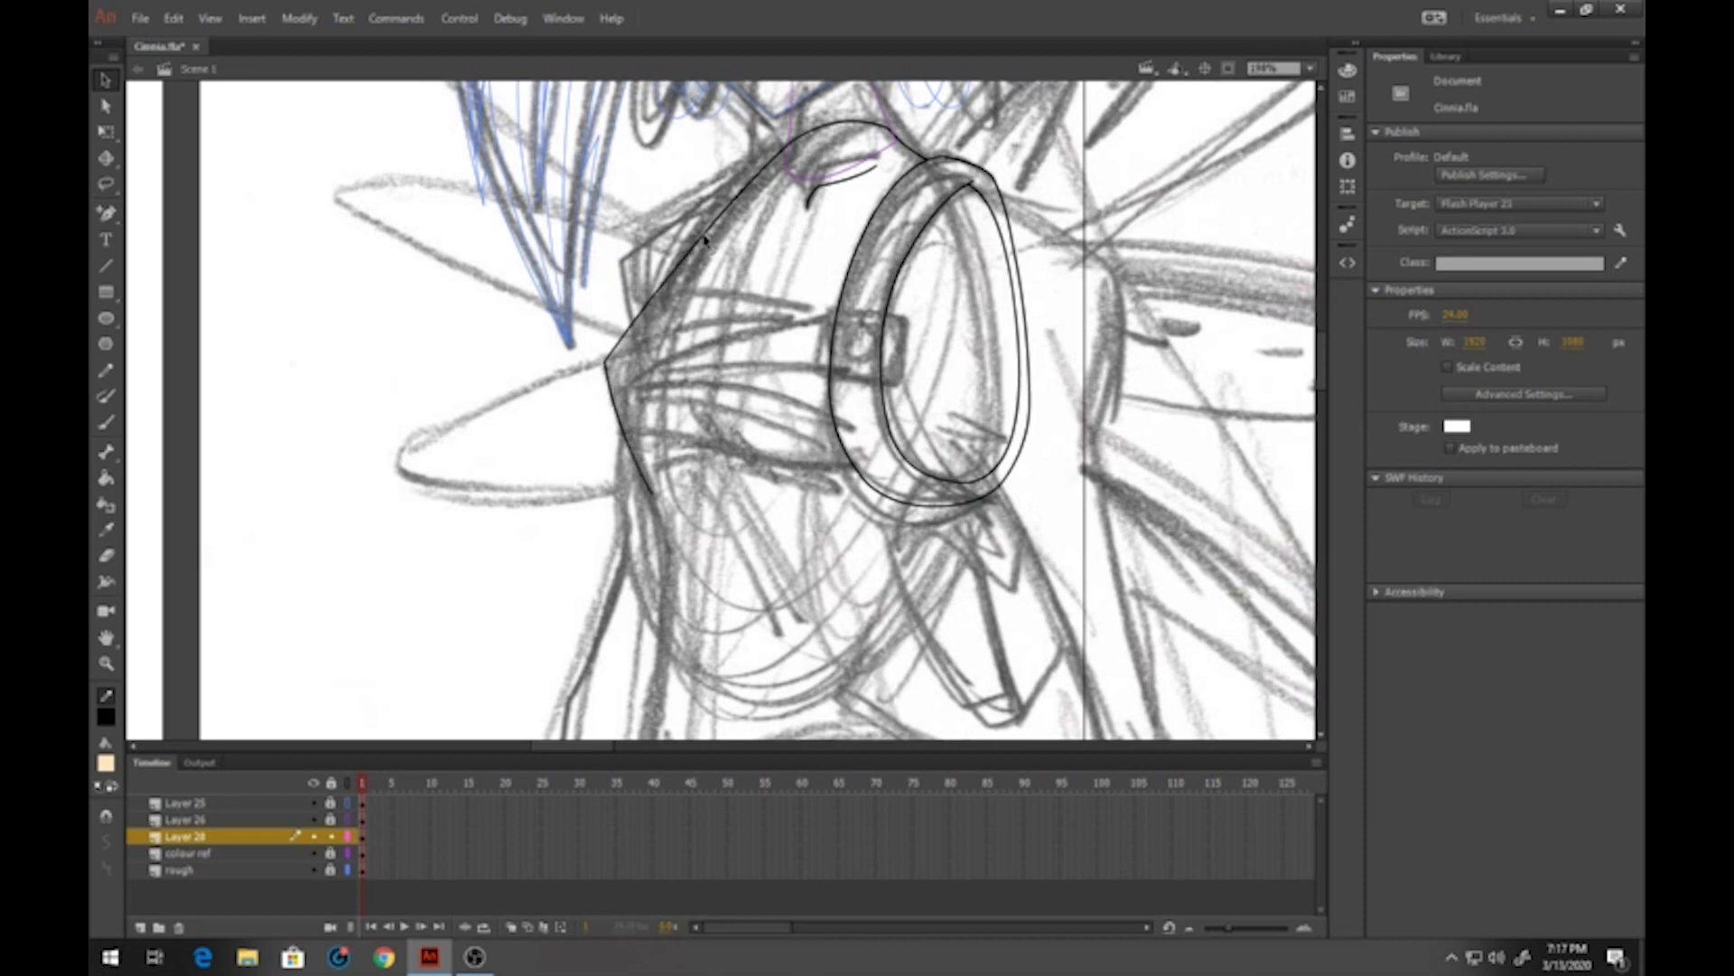
Add a second line outside the sloping shoulder edge and bend it into a rounded shoulder contour
click(105, 266)
mouse_move(783, 152)
mouse_down()
mouse_move(714, 190)
mouse_move(667, 281)
mouse_up()
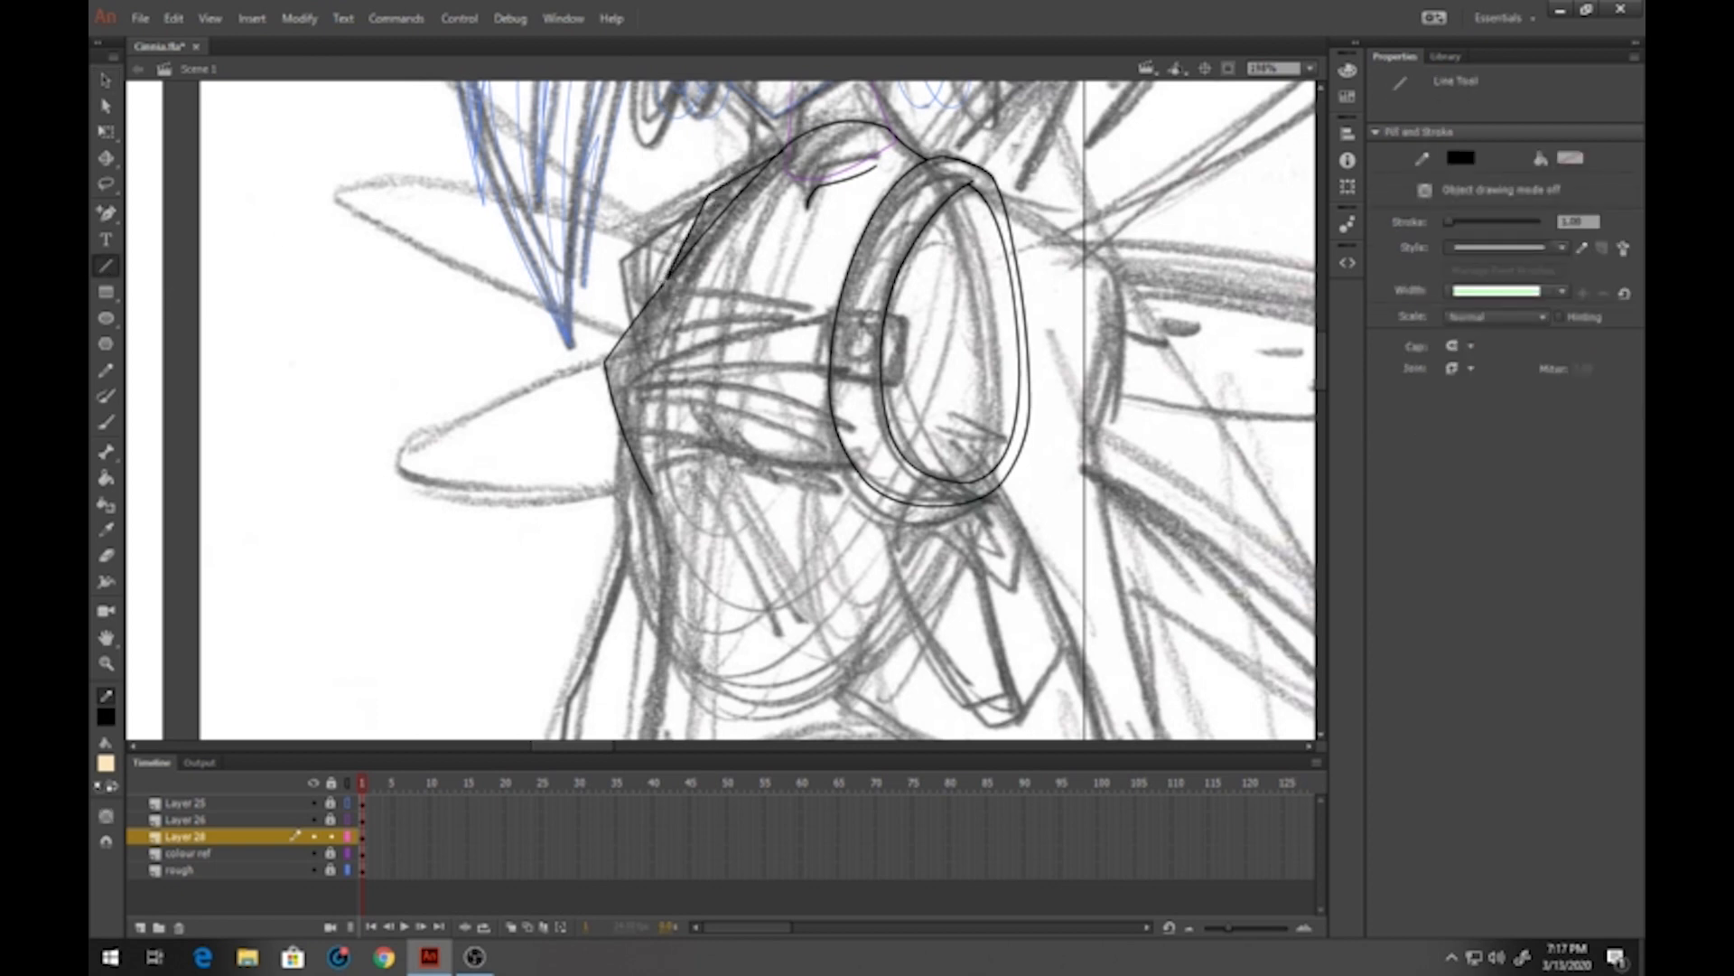
click(106, 80)
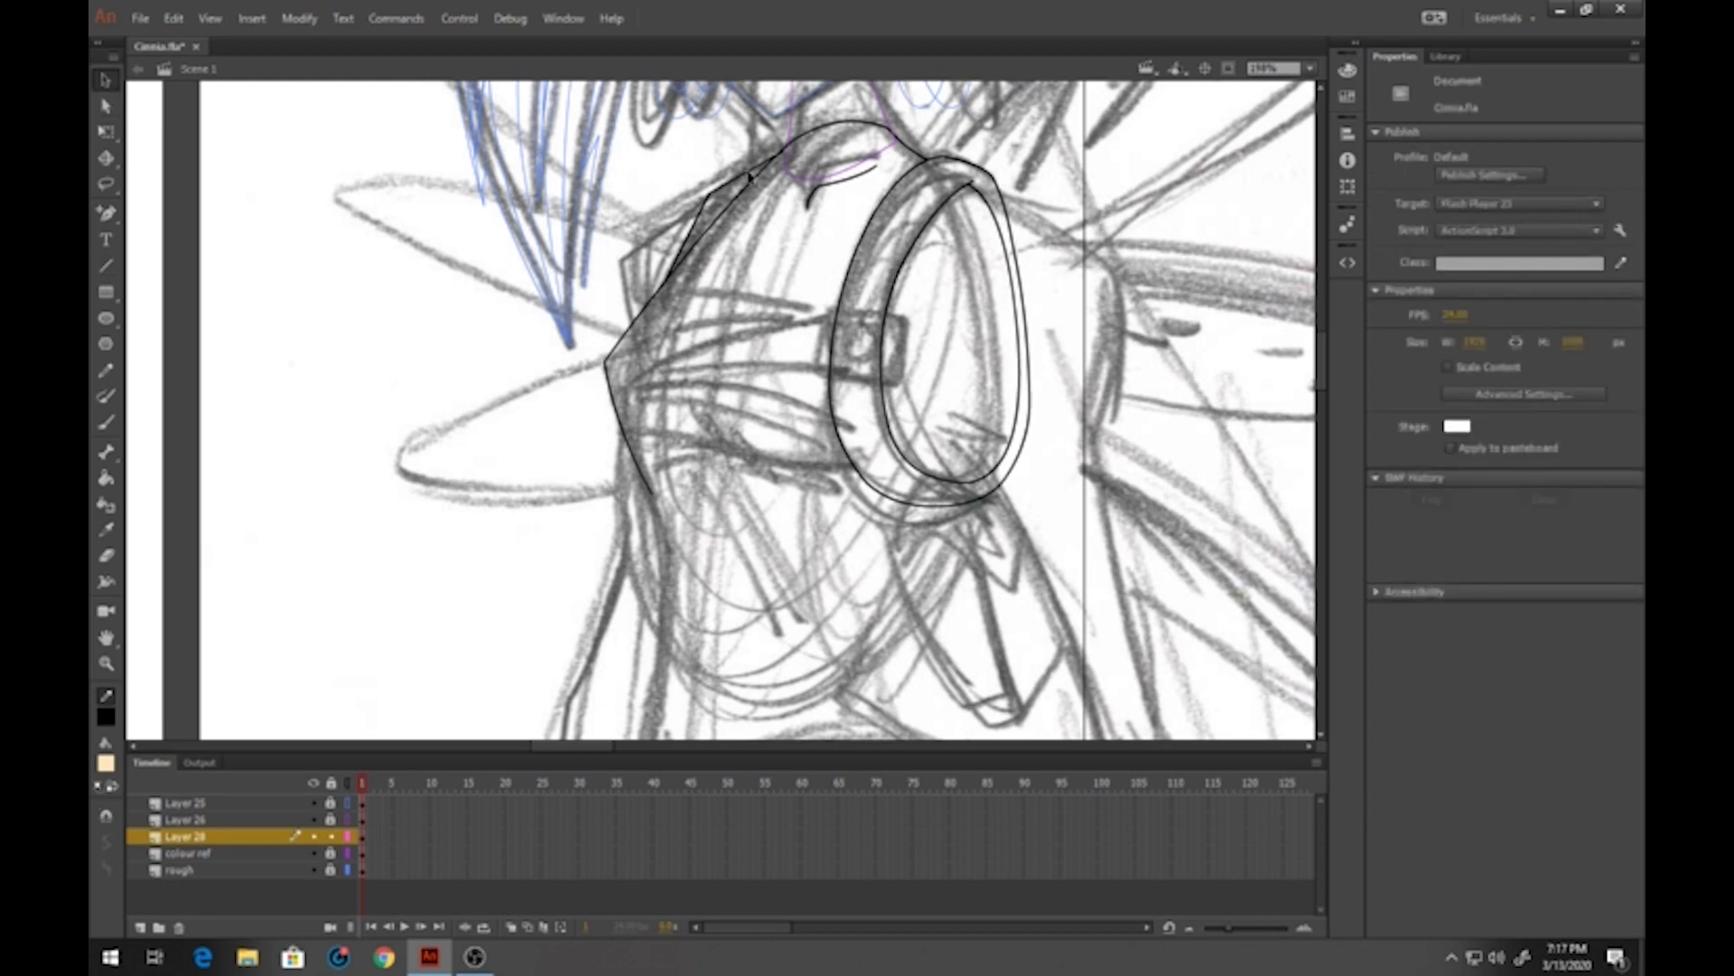
drag(695, 223, 718, 191)
drag(878, 497, 658, 498)
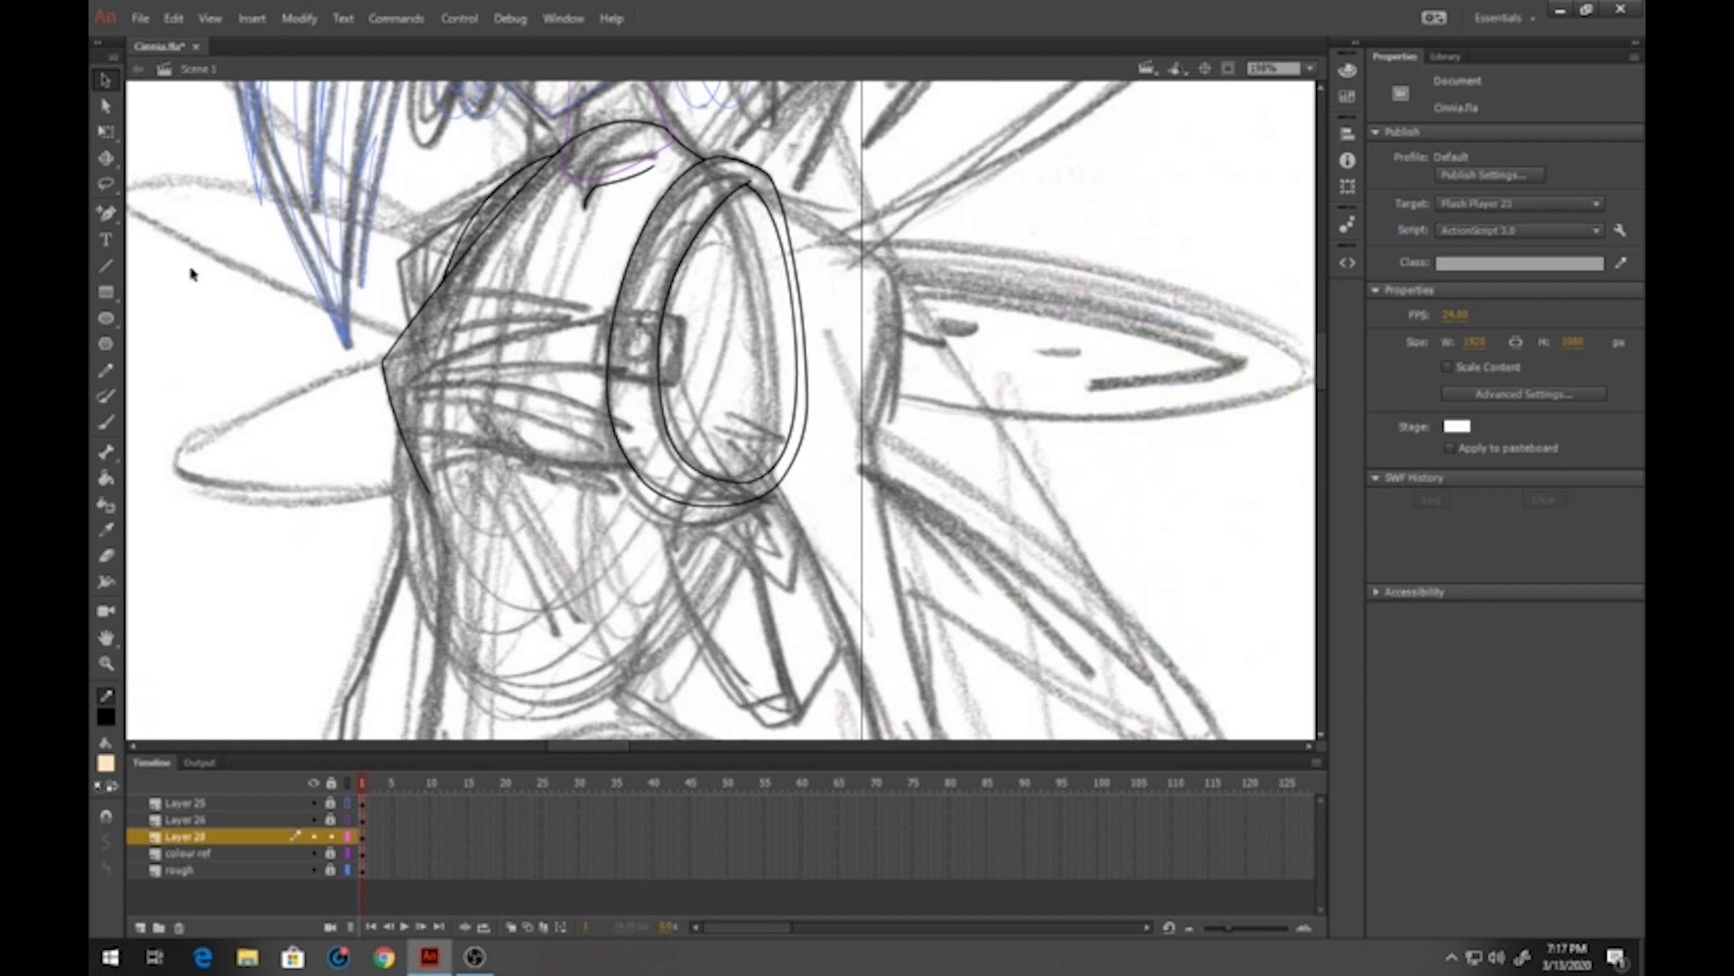
Draw two fold lines fanning from the torso's pointed side corner to the oval rim and curve them to the sketch
click(106, 266)
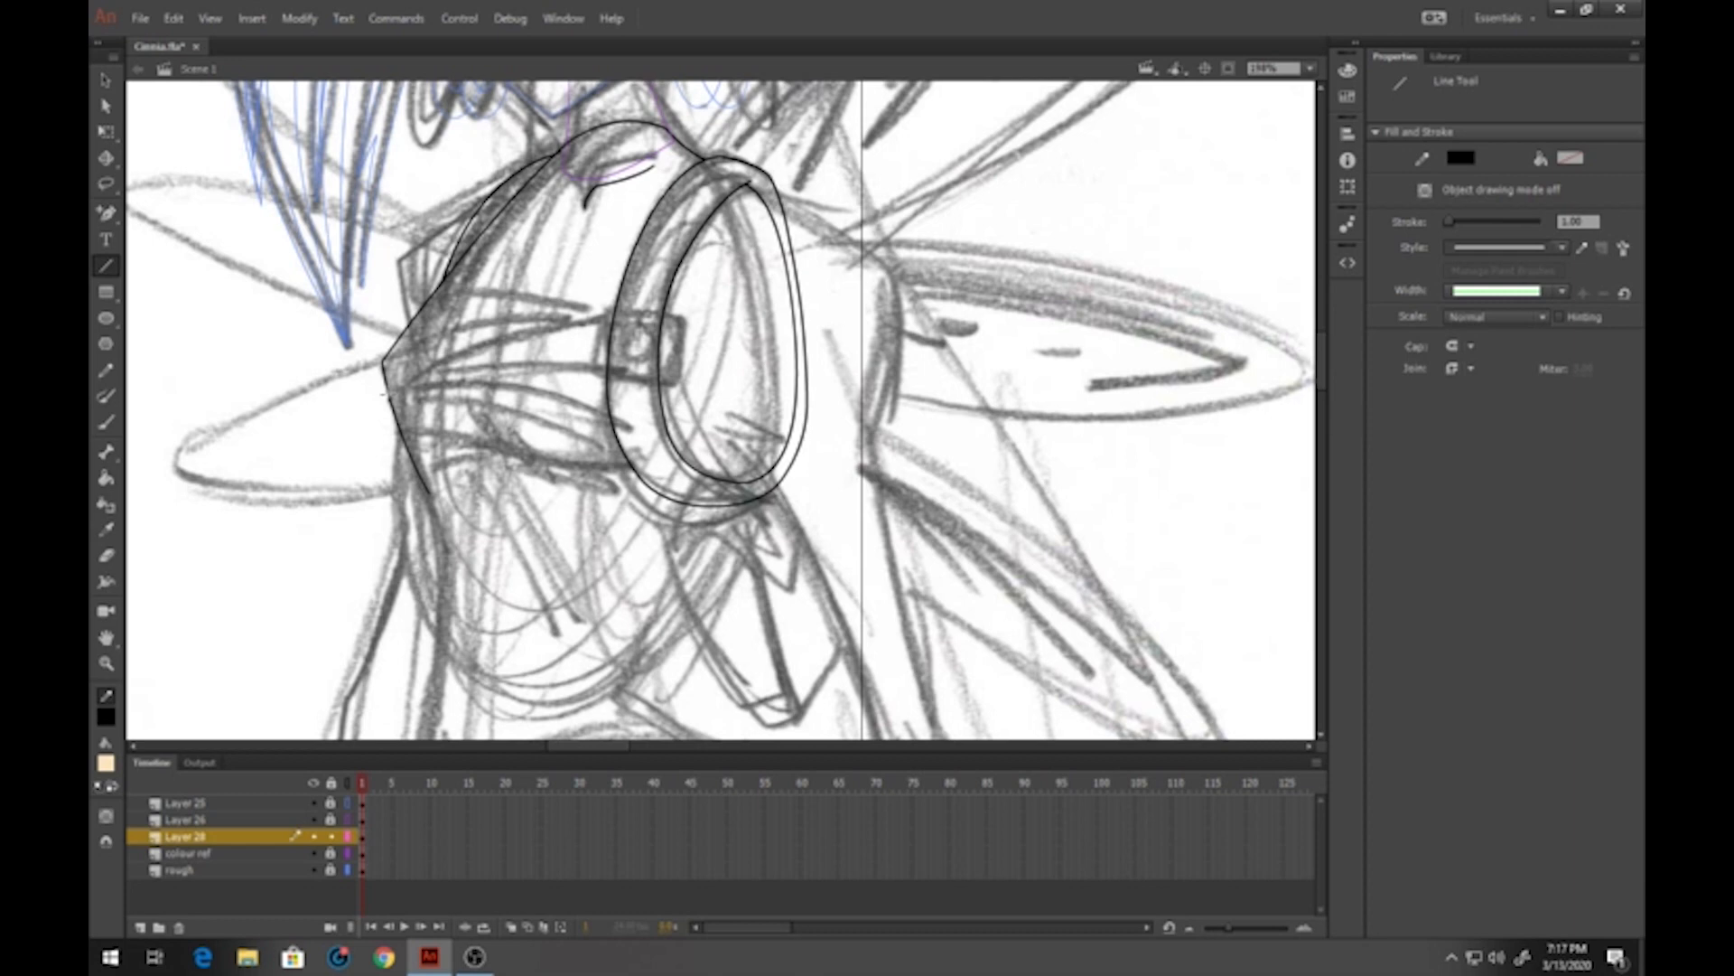
mouse_move(386, 393)
mouse_down()
mouse_move(621, 310)
mouse_move(456, 390)
mouse_move(390, 397)
mouse_up()
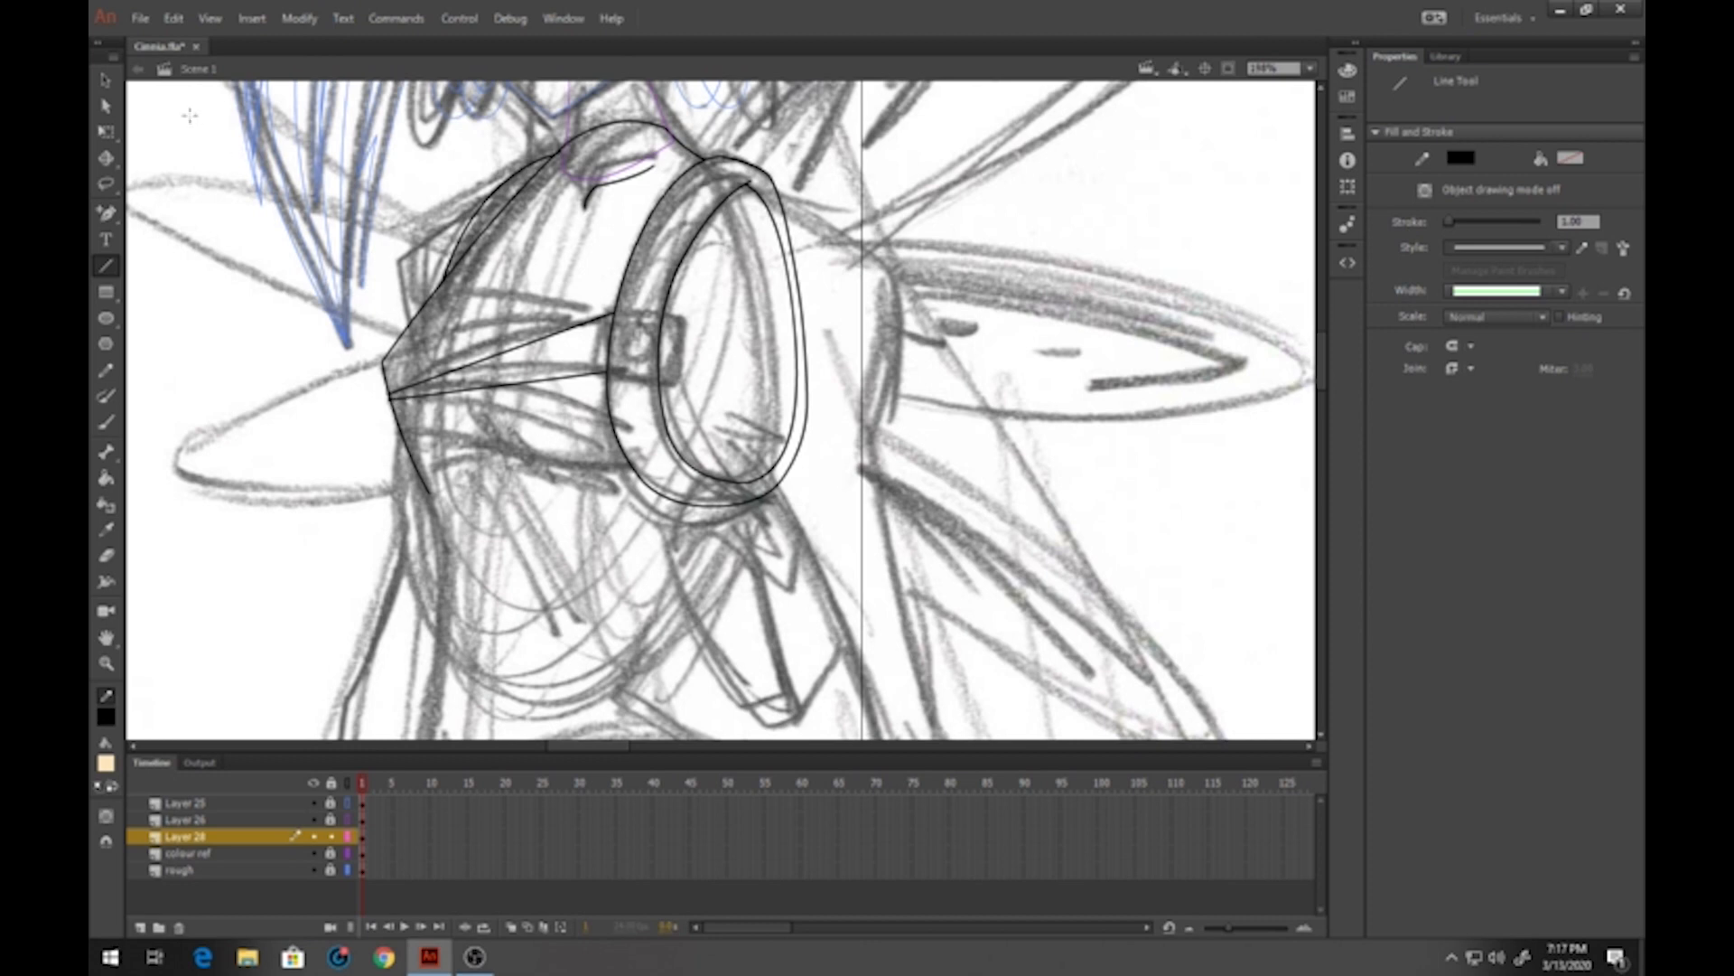
key(v)
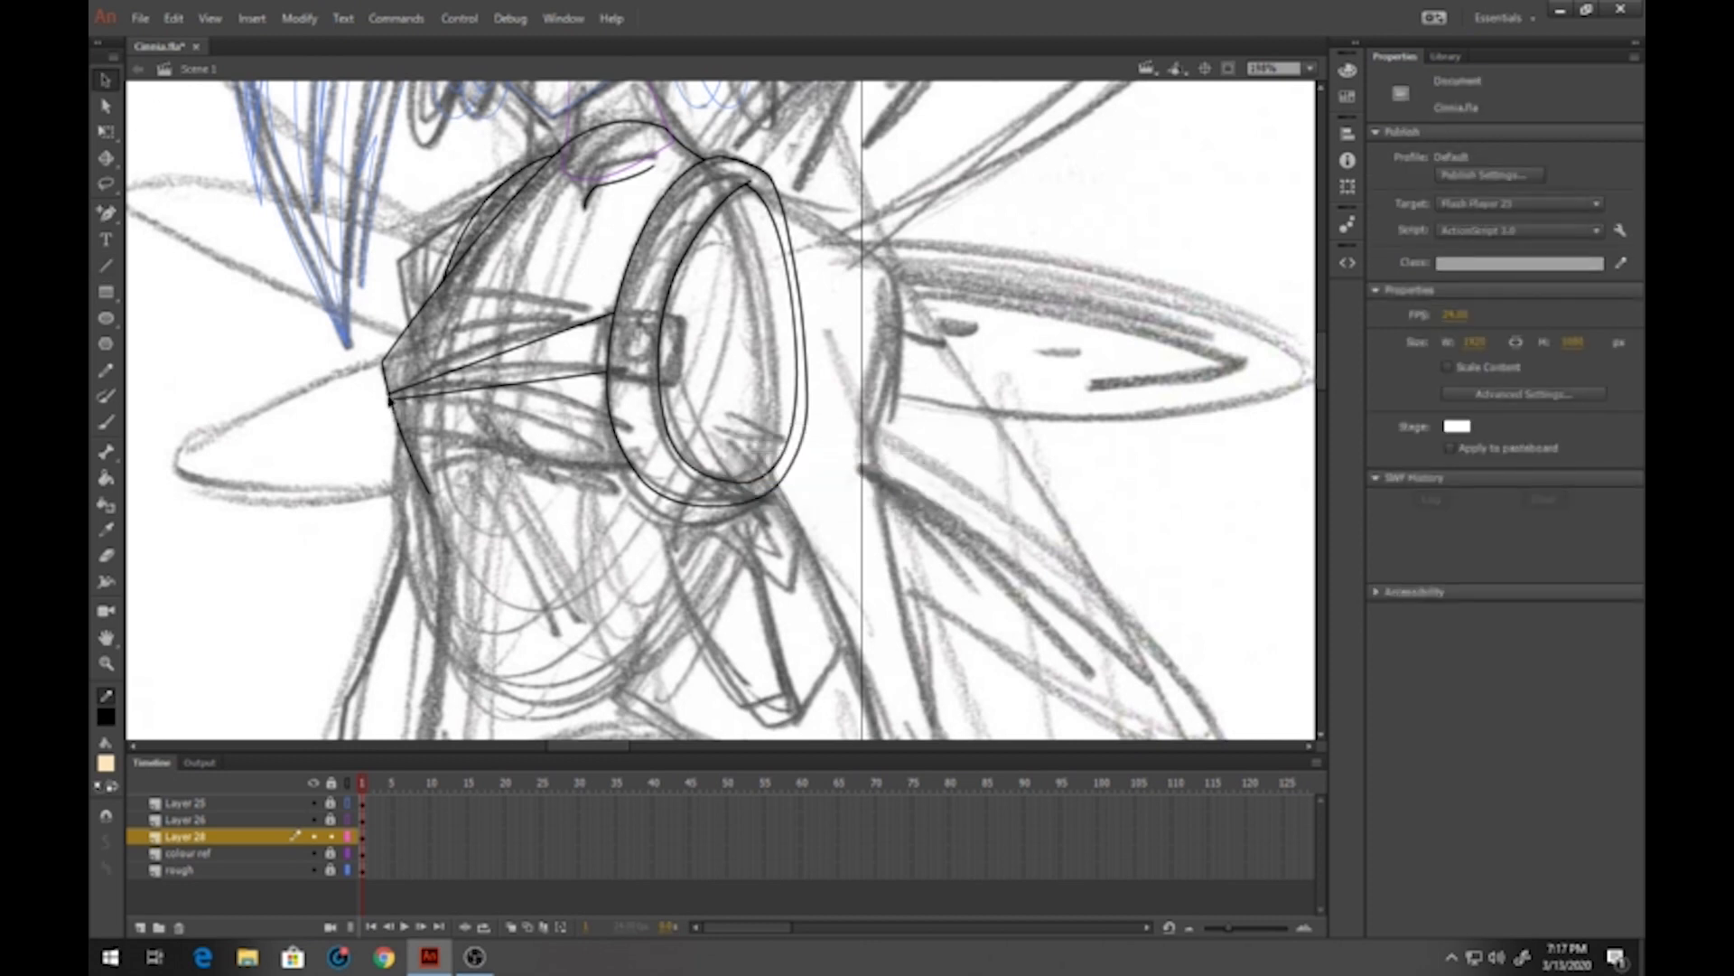
drag(388, 404, 395, 428)
mouse_move(516, 348)
mouse_down()
mouse_move(494, 339)
mouse_move(513, 375)
mouse_up()
Add two more fold lines above the fan, running between the torso's side edge and the oval rim
click(105, 267)
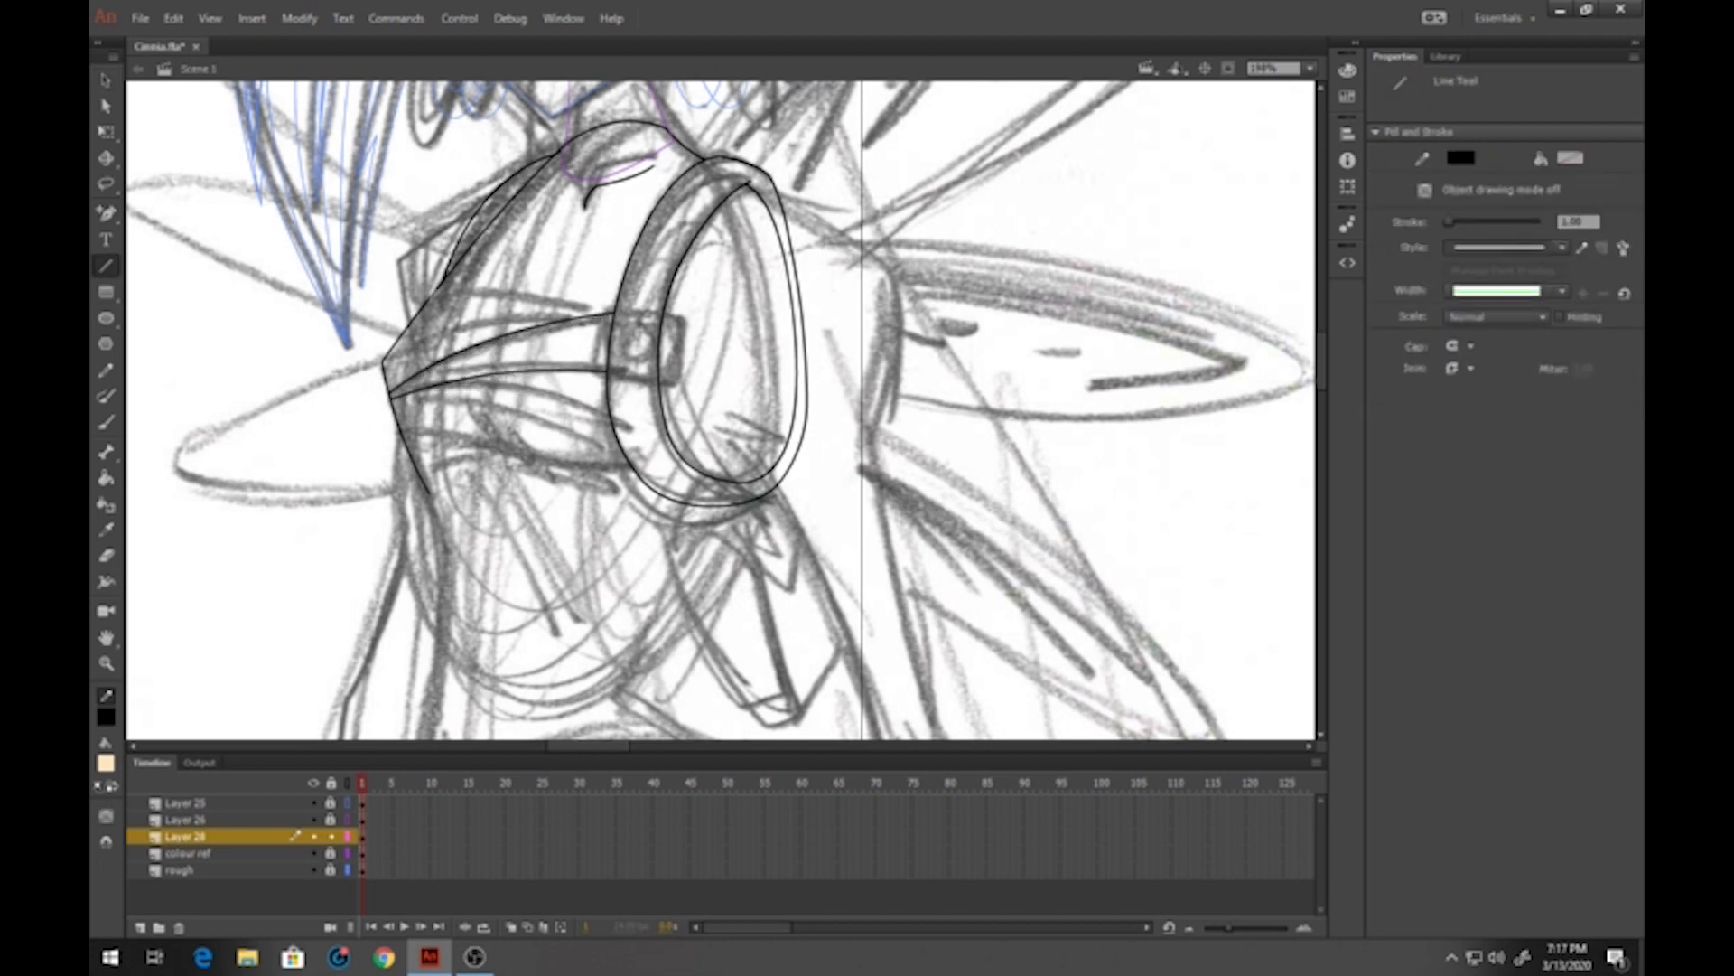
mouse_move(611, 312)
mouse_down()
mouse_move(385, 357)
mouse_move(479, 330)
mouse_up()
click(105, 80)
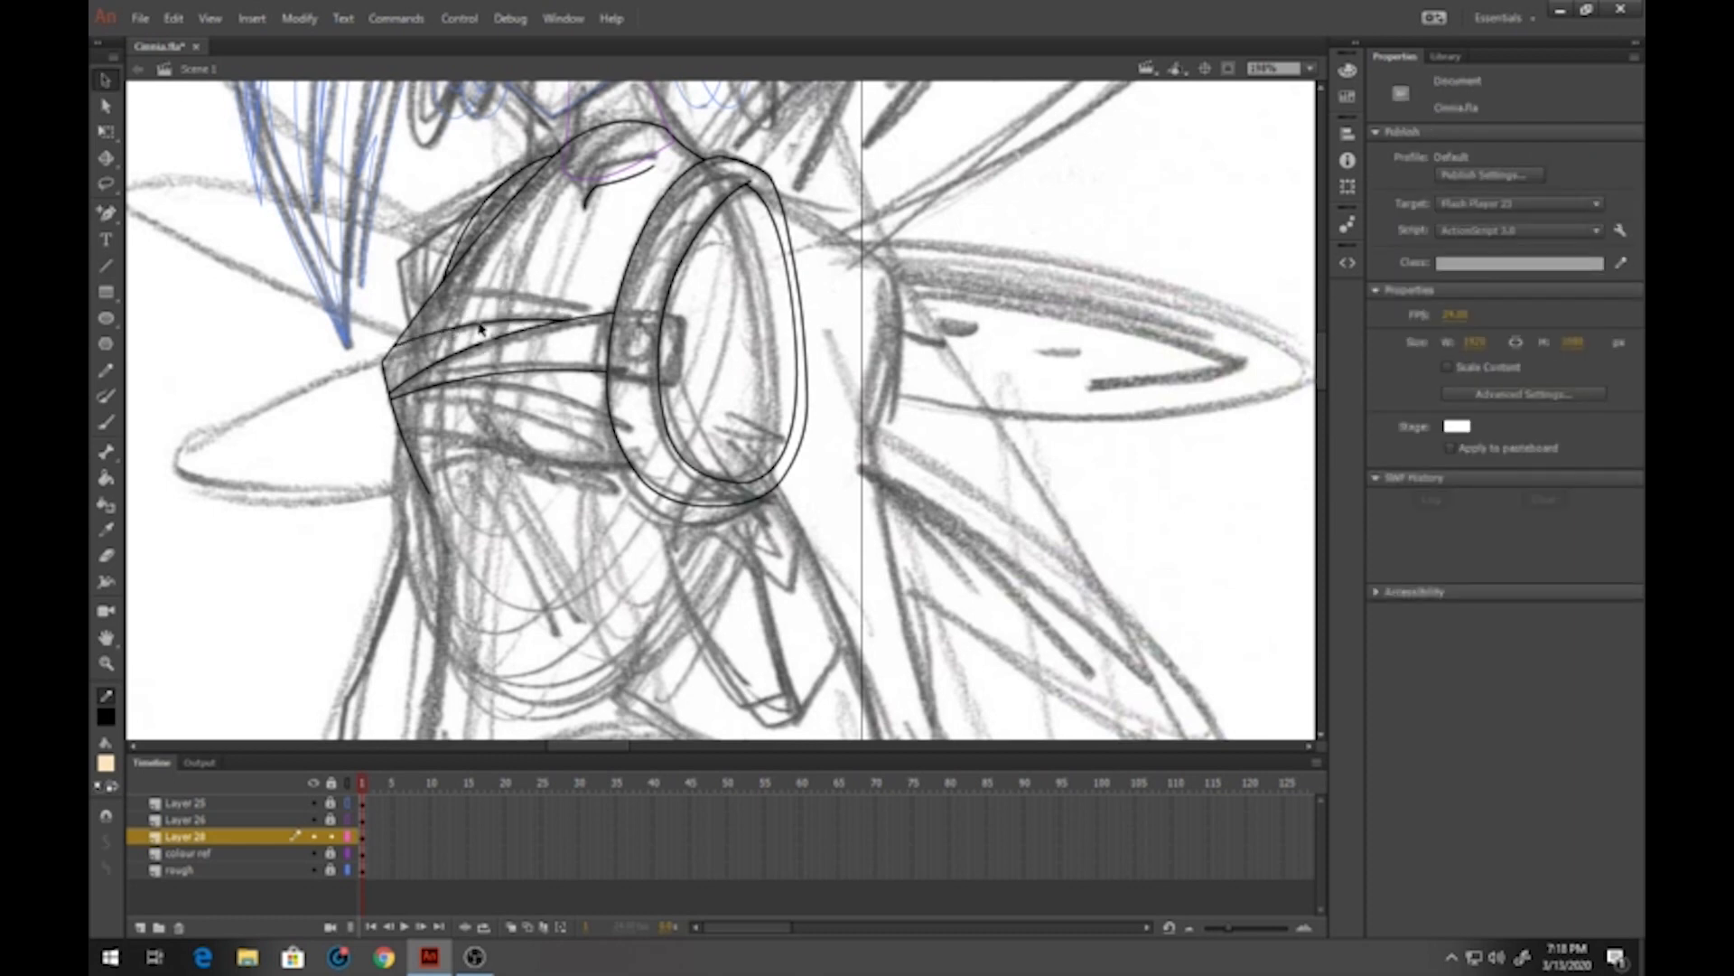
click(104, 265)
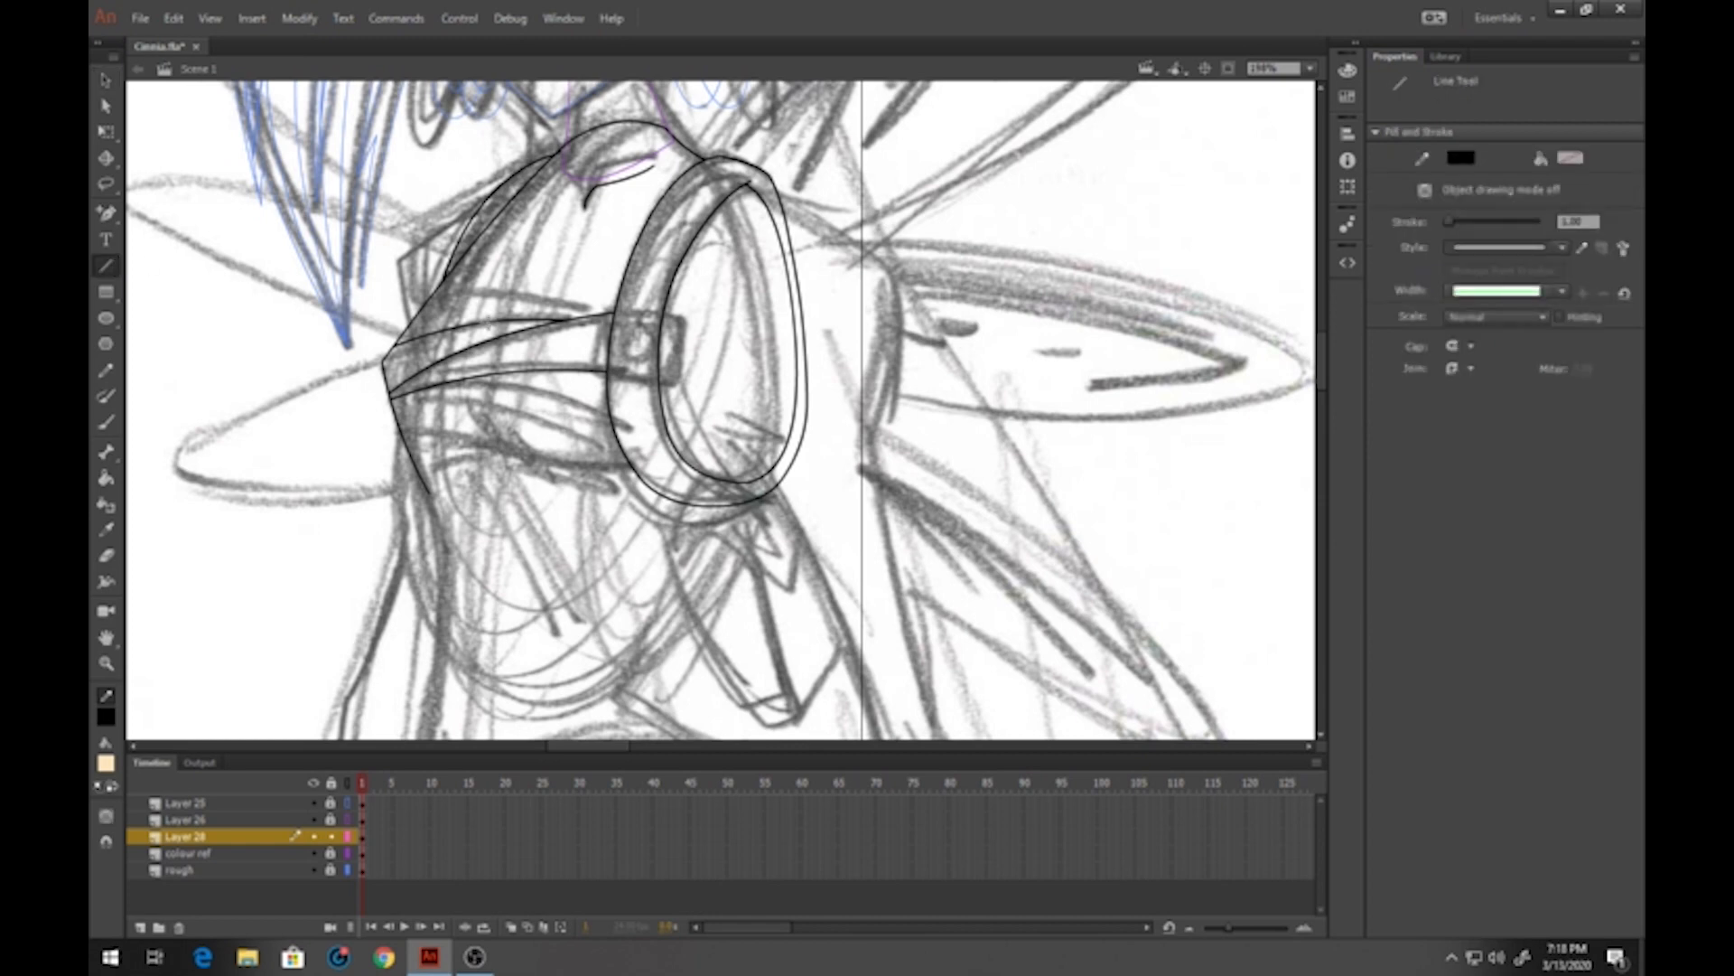
drag(495, 319, 618, 308)
click(105, 80)
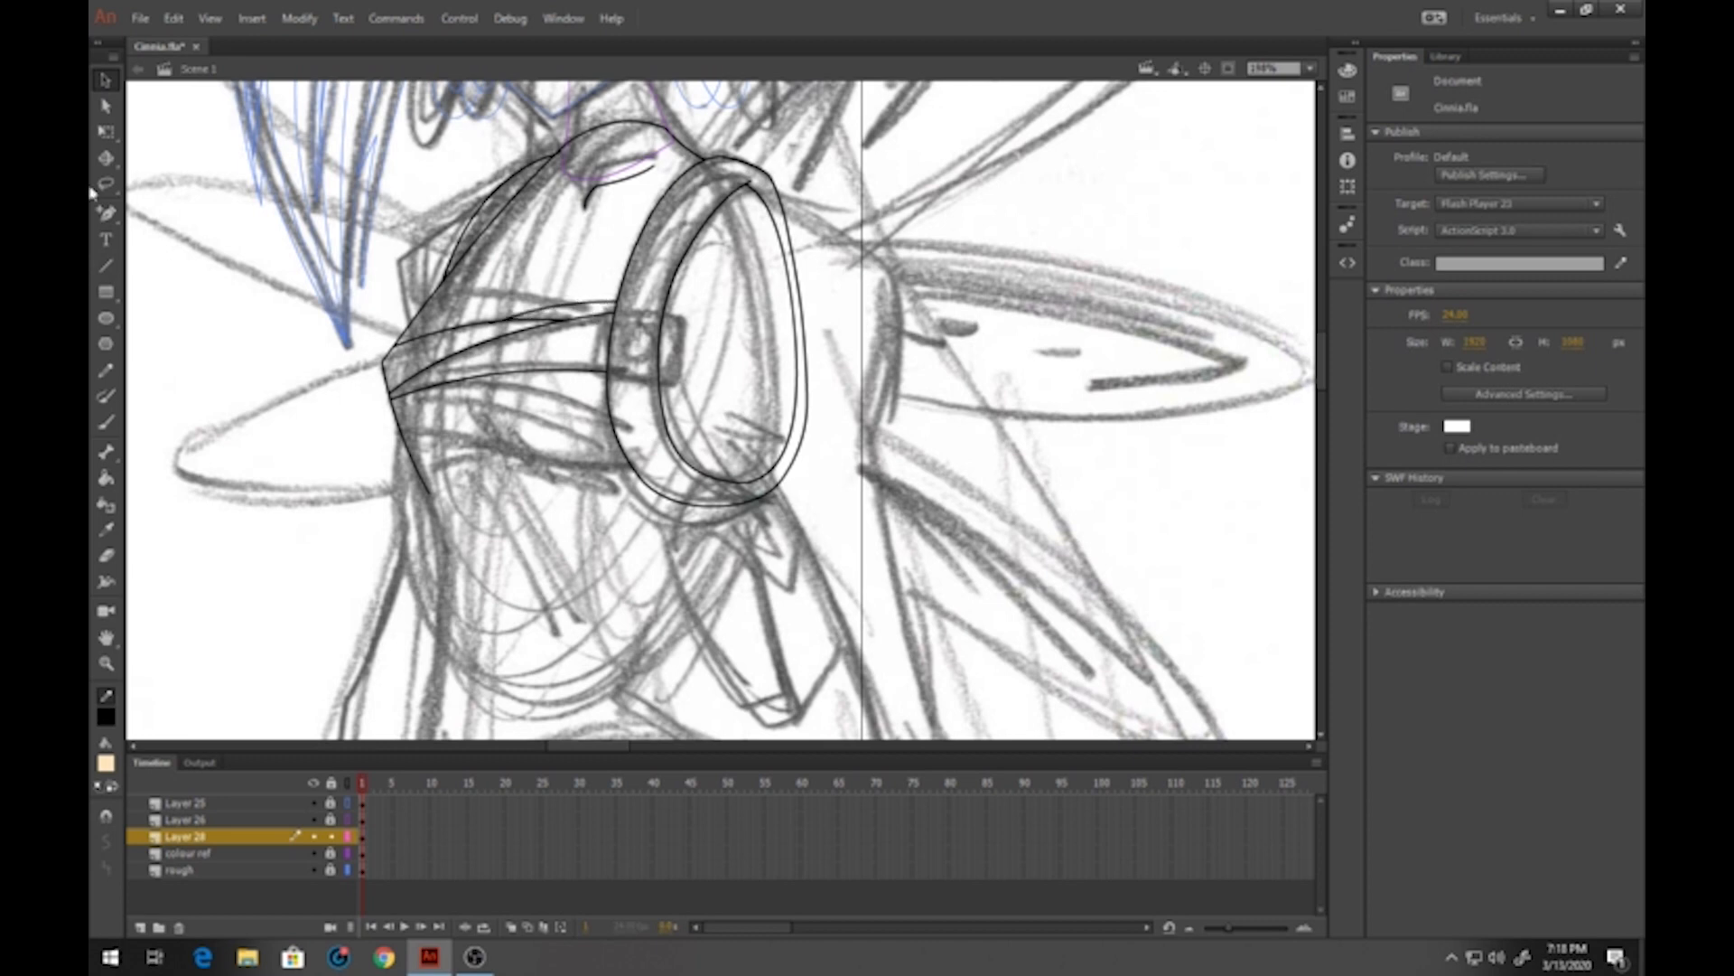
Draw the topmost fold line from the shoulder edge toward the oval rim with a short crease below it, and curve it slightly
click(105, 266)
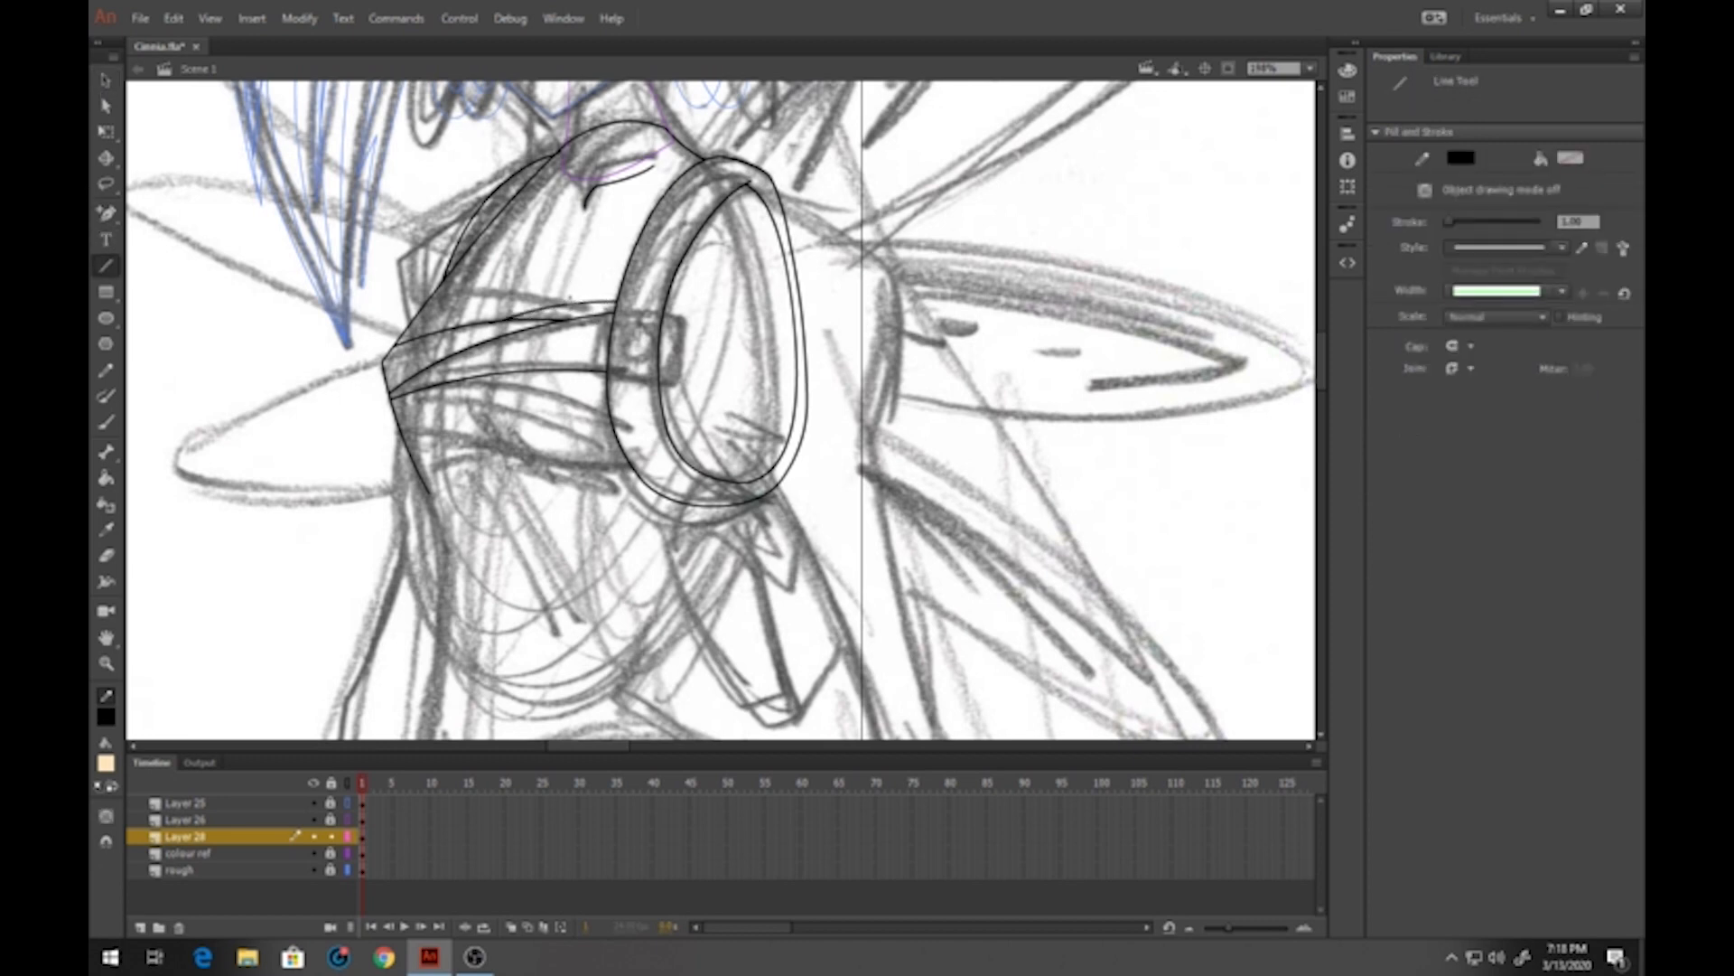
drag(579, 302, 443, 289)
drag(501, 315, 433, 316)
key(v)
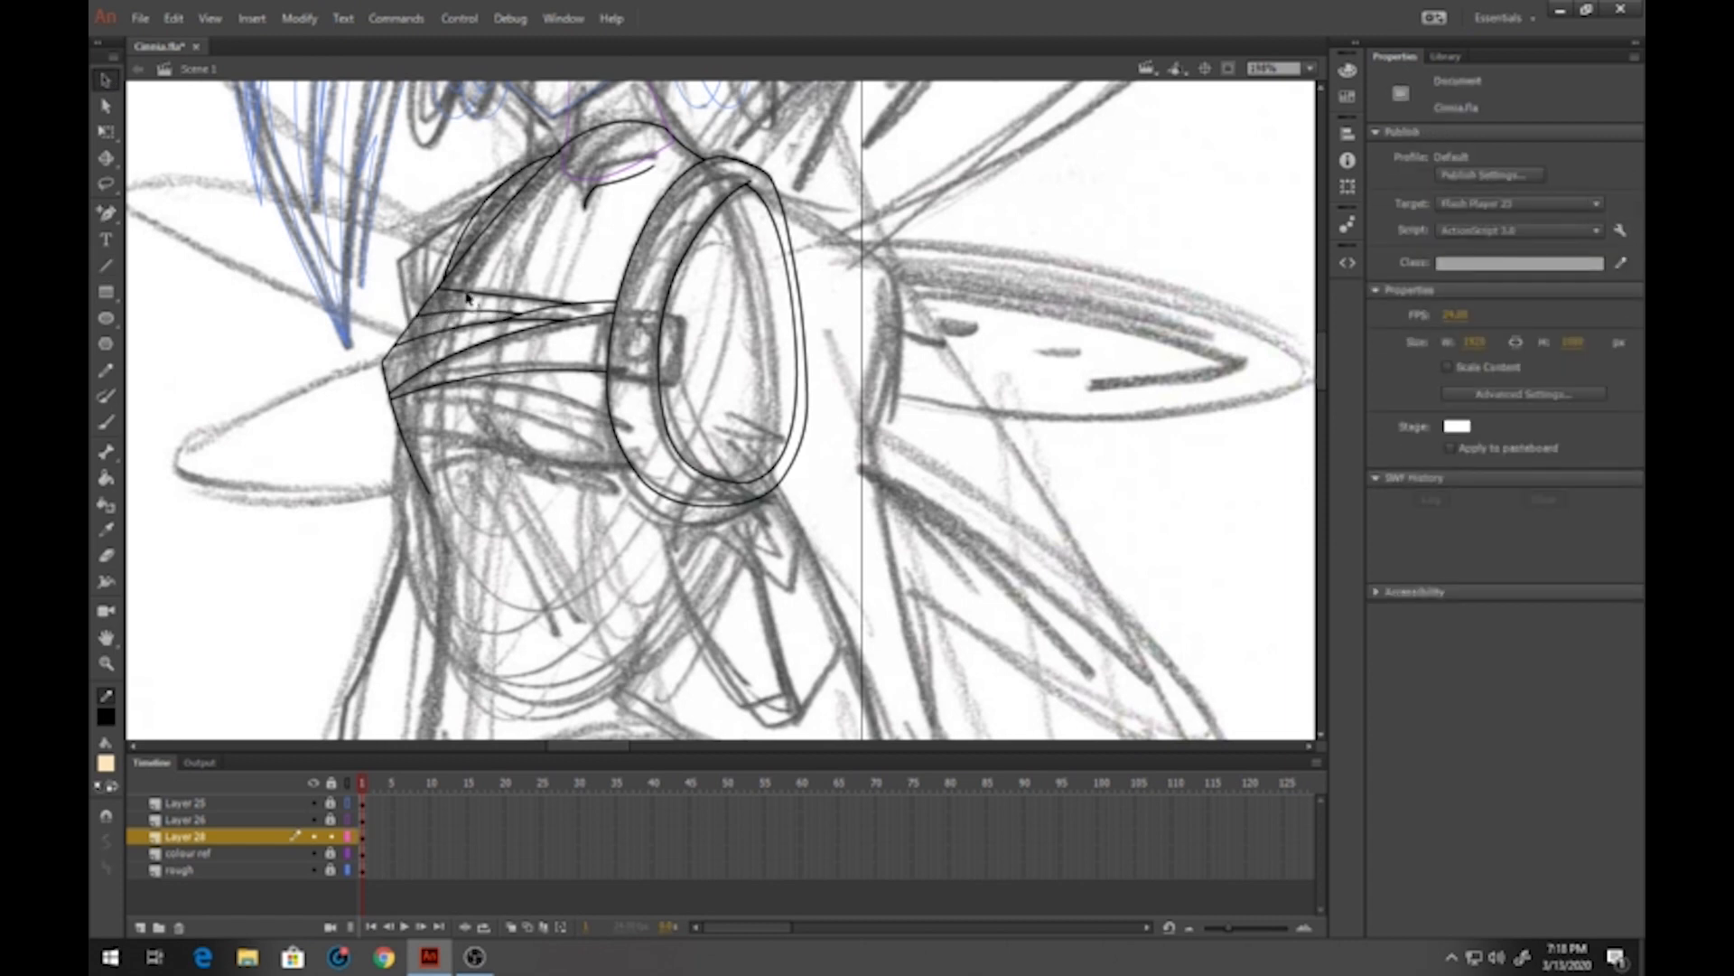
drag(470, 294, 471, 291)
Draw two fold lines in the lower half of the fan, from the side corner to the oval rim, and arch them upward
click(106, 266)
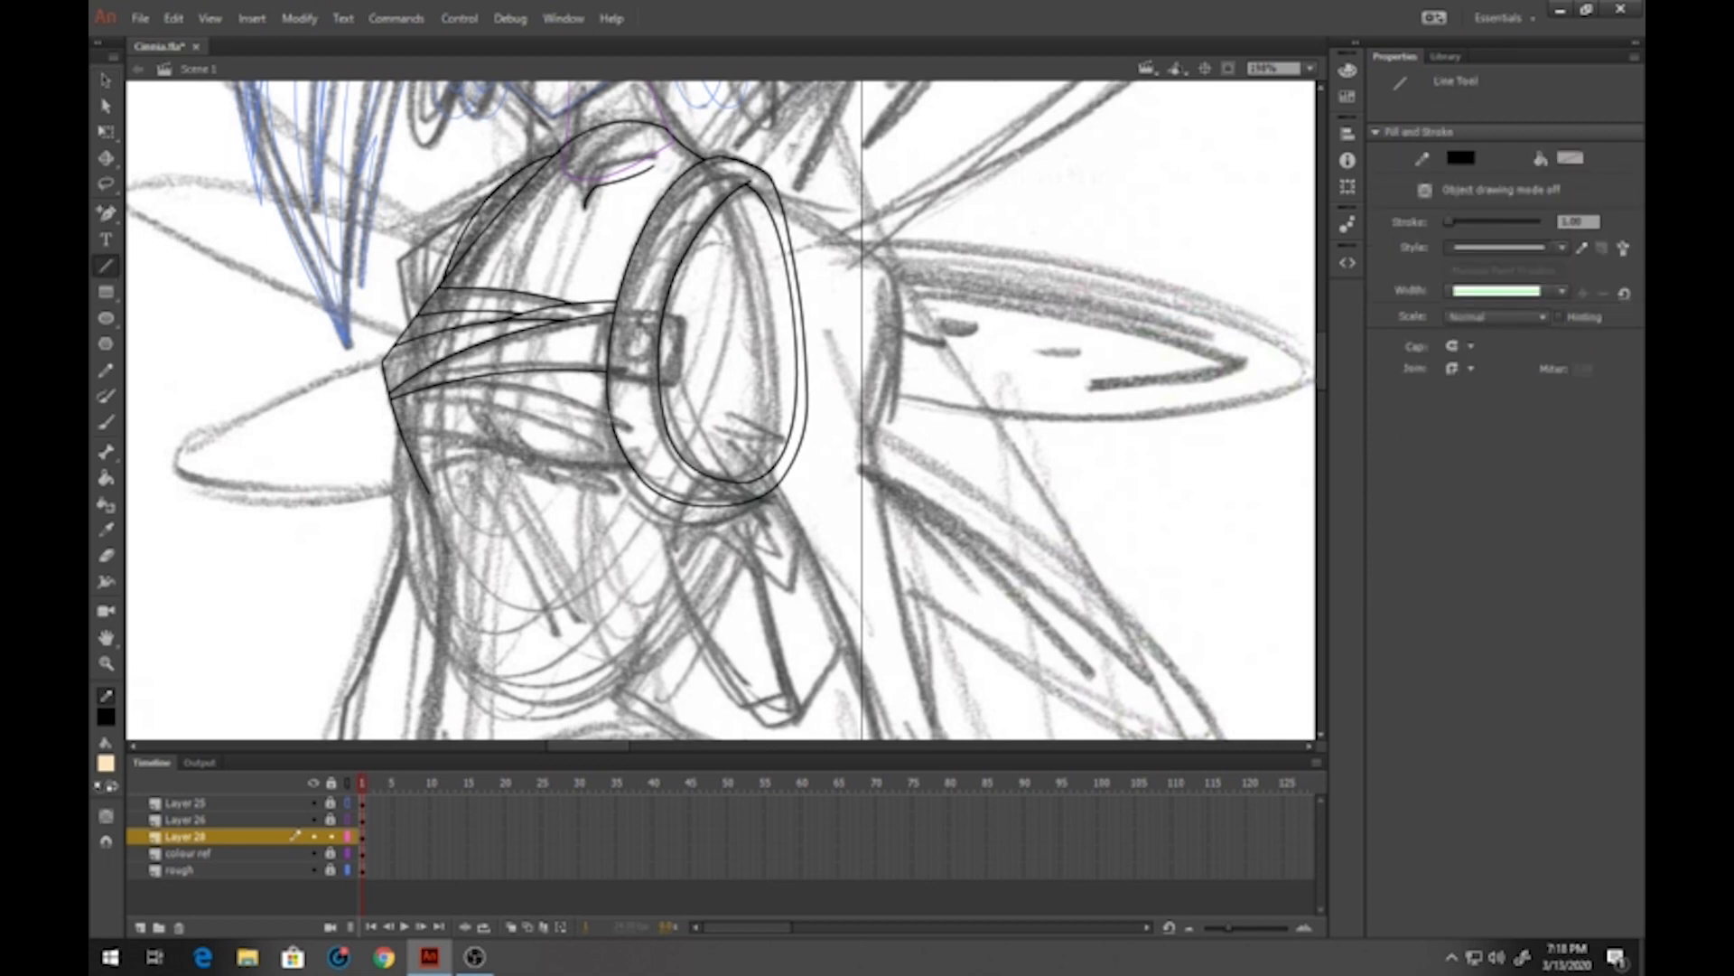
drag(611, 417, 445, 385)
click(106, 81)
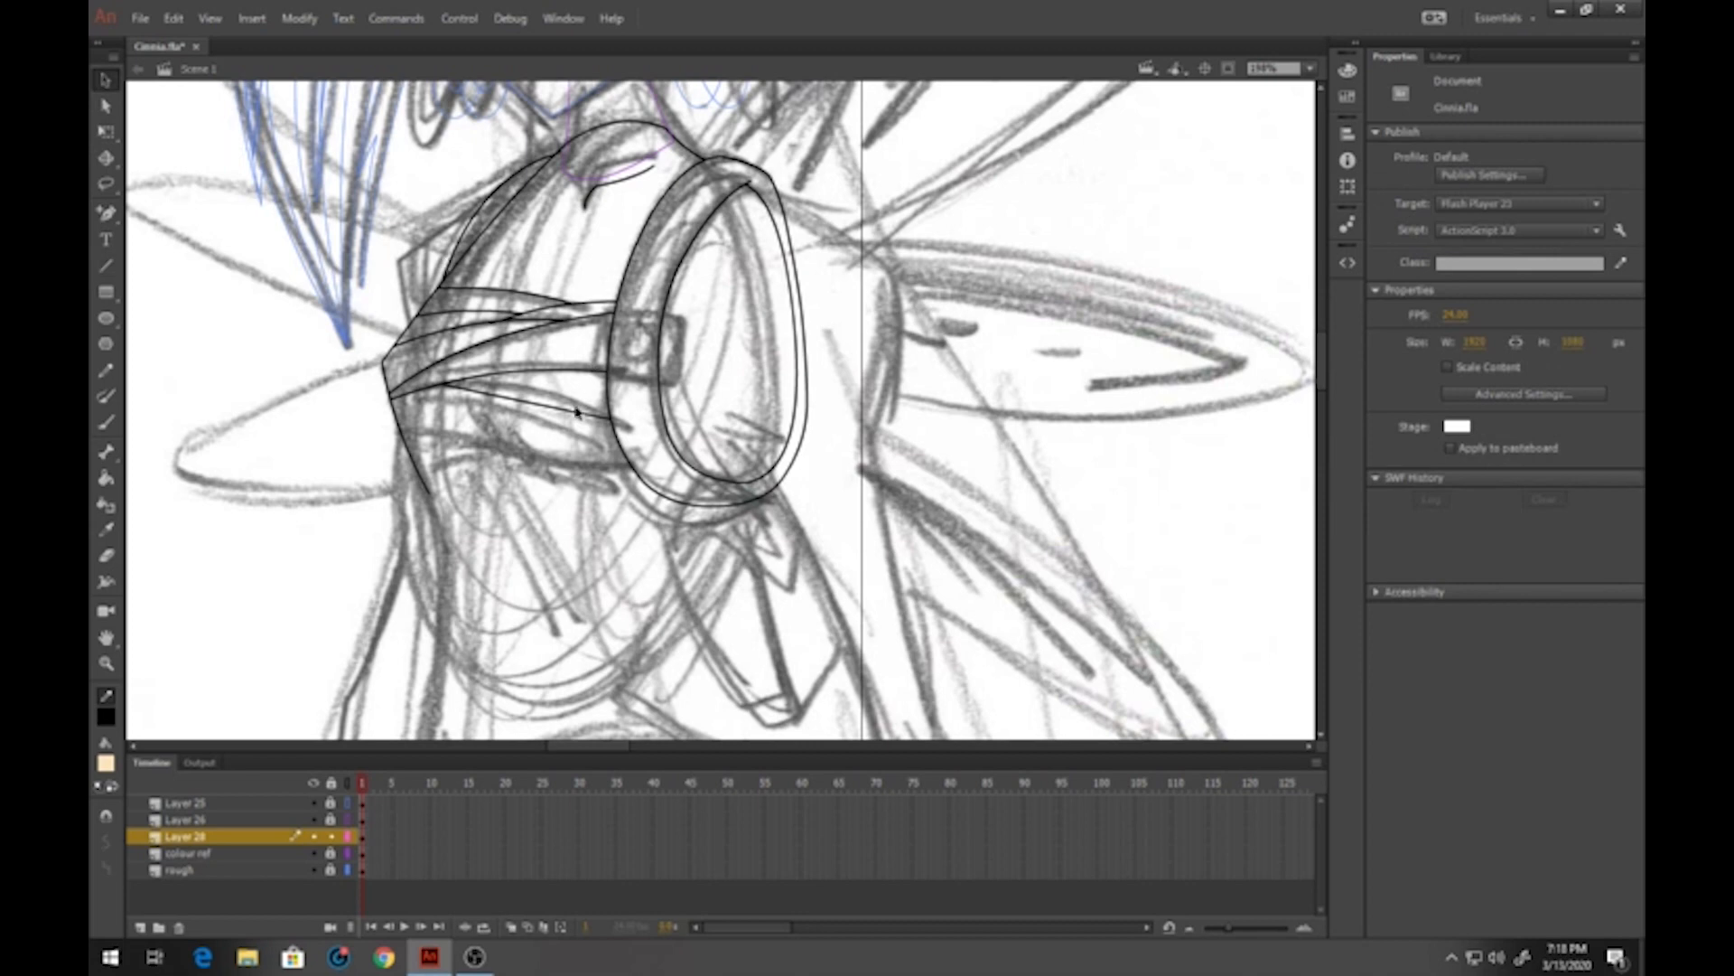
mouse_move(577, 413)
mouse_down()
mouse_move(542, 435)
mouse_move(392, 405)
mouse_up()
click(106, 266)
key(v)
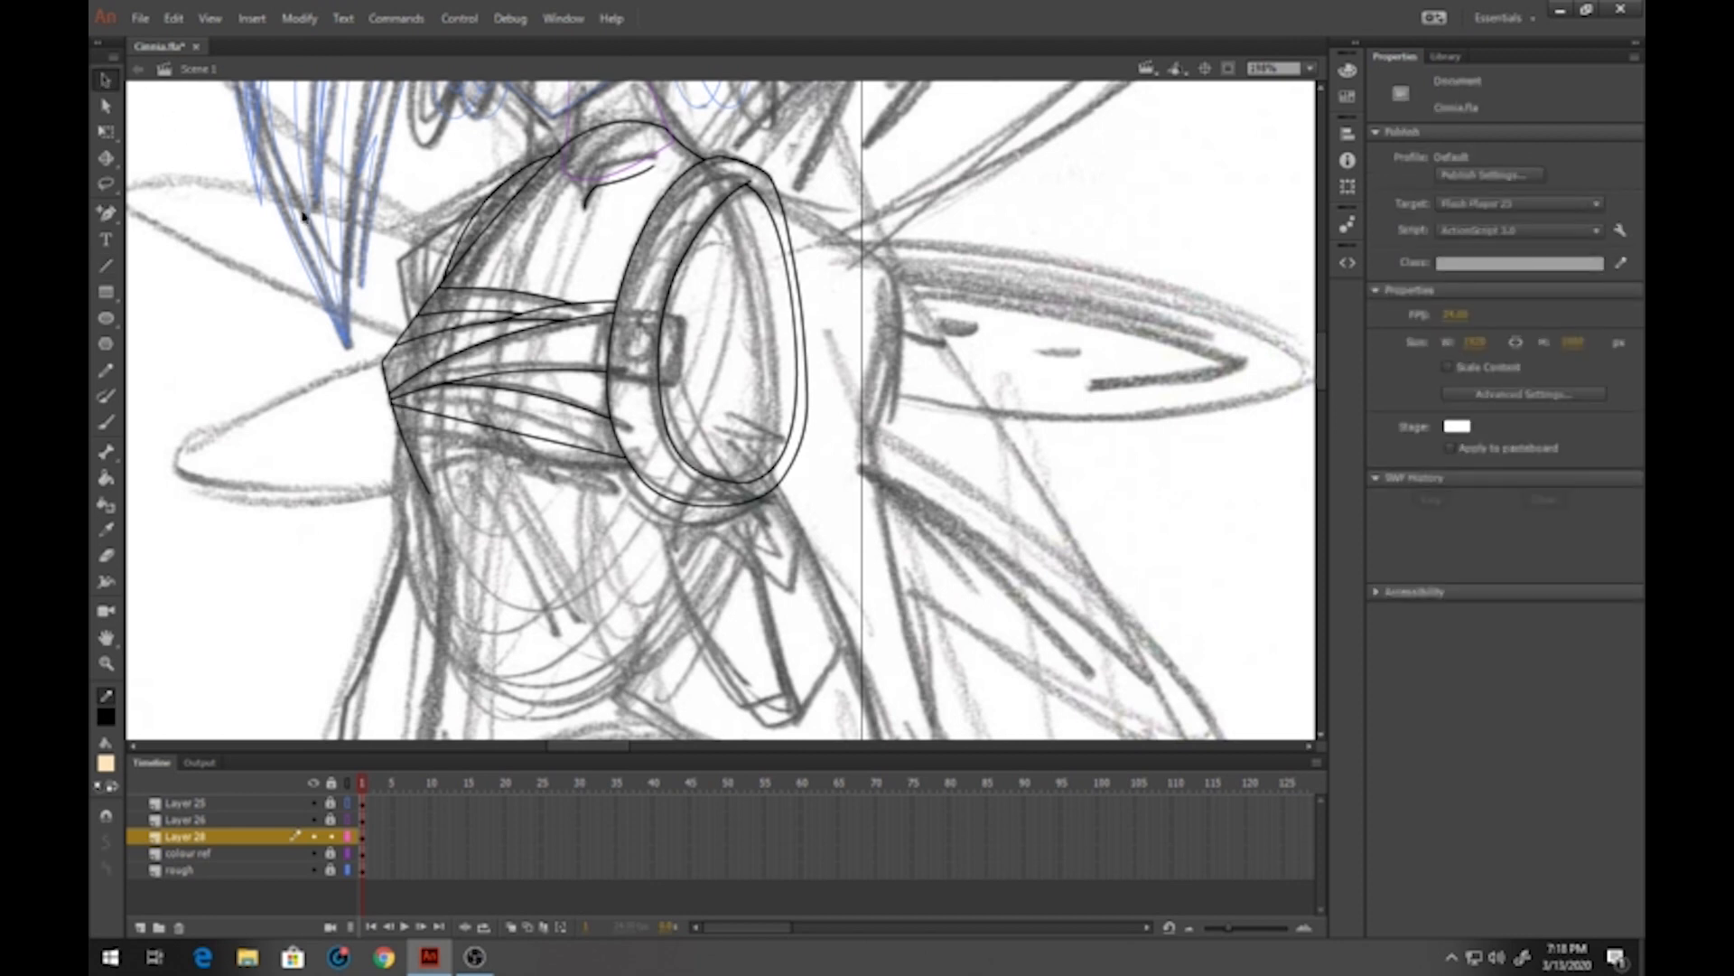
mouse_move(526, 440)
mouse_down()
mouse_move(511, 411)
mouse_move(524, 419)
mouse_up()
Trace the next lower fold in segments from the torso's side edge down to the oval rim and curve it to the sketch
drag(574, 482, 522, 406)
key(n)
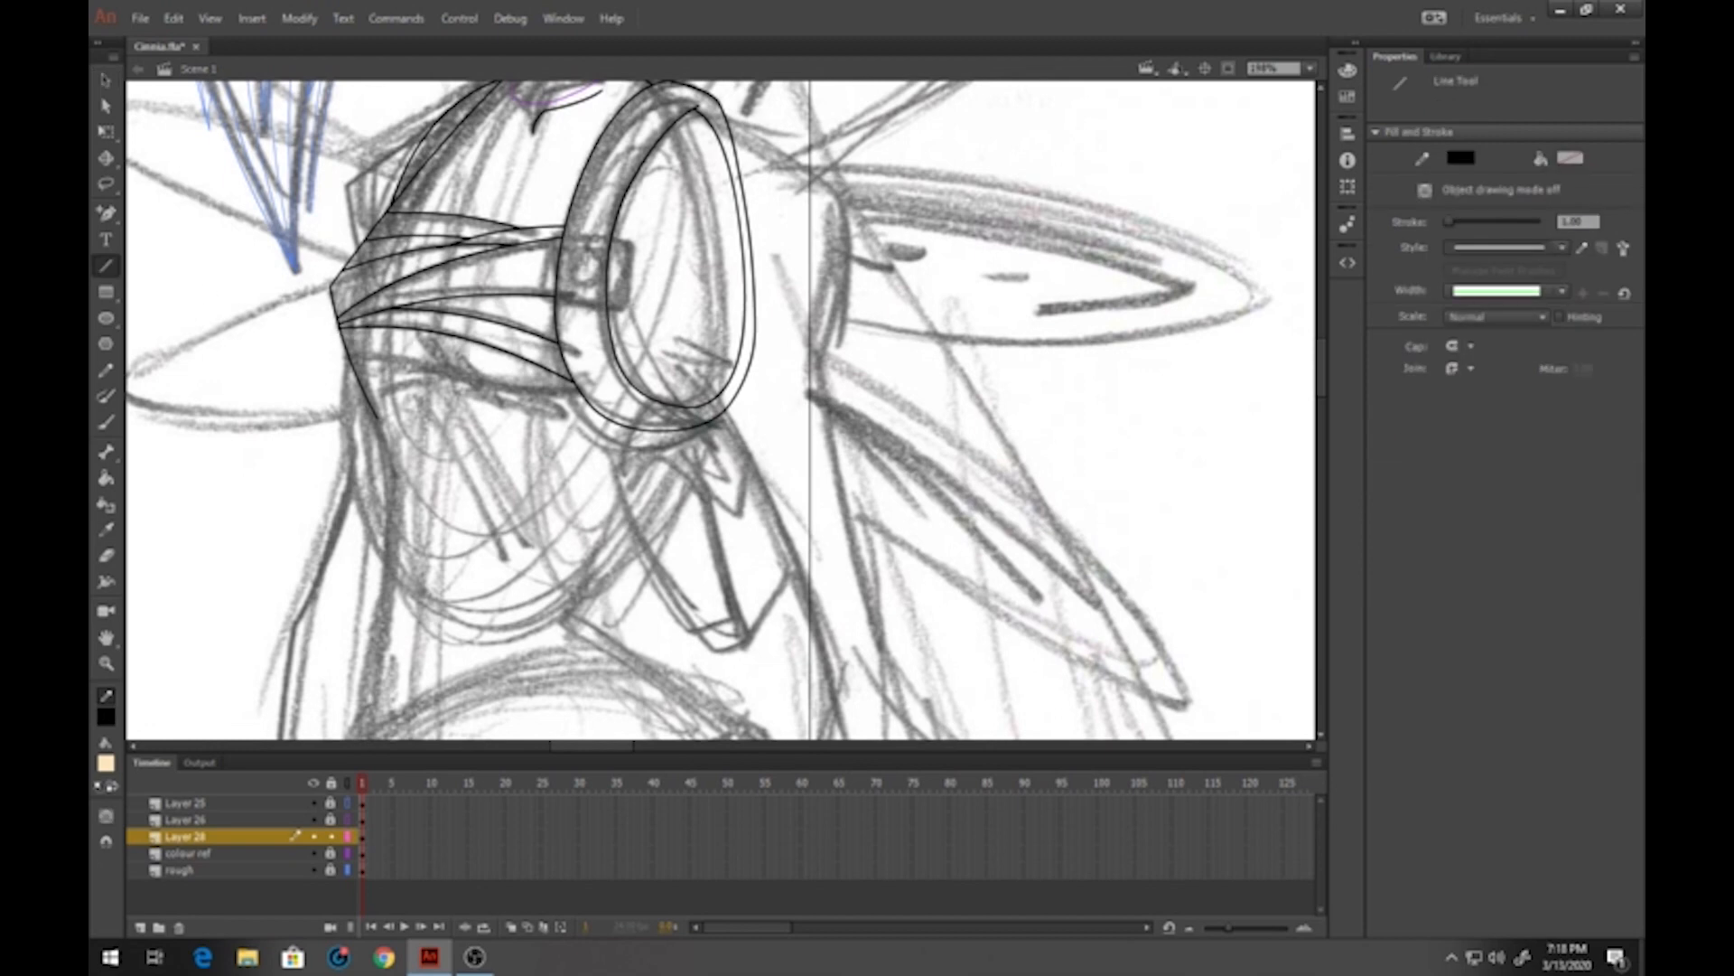
drag(338, 336, 580, 390)
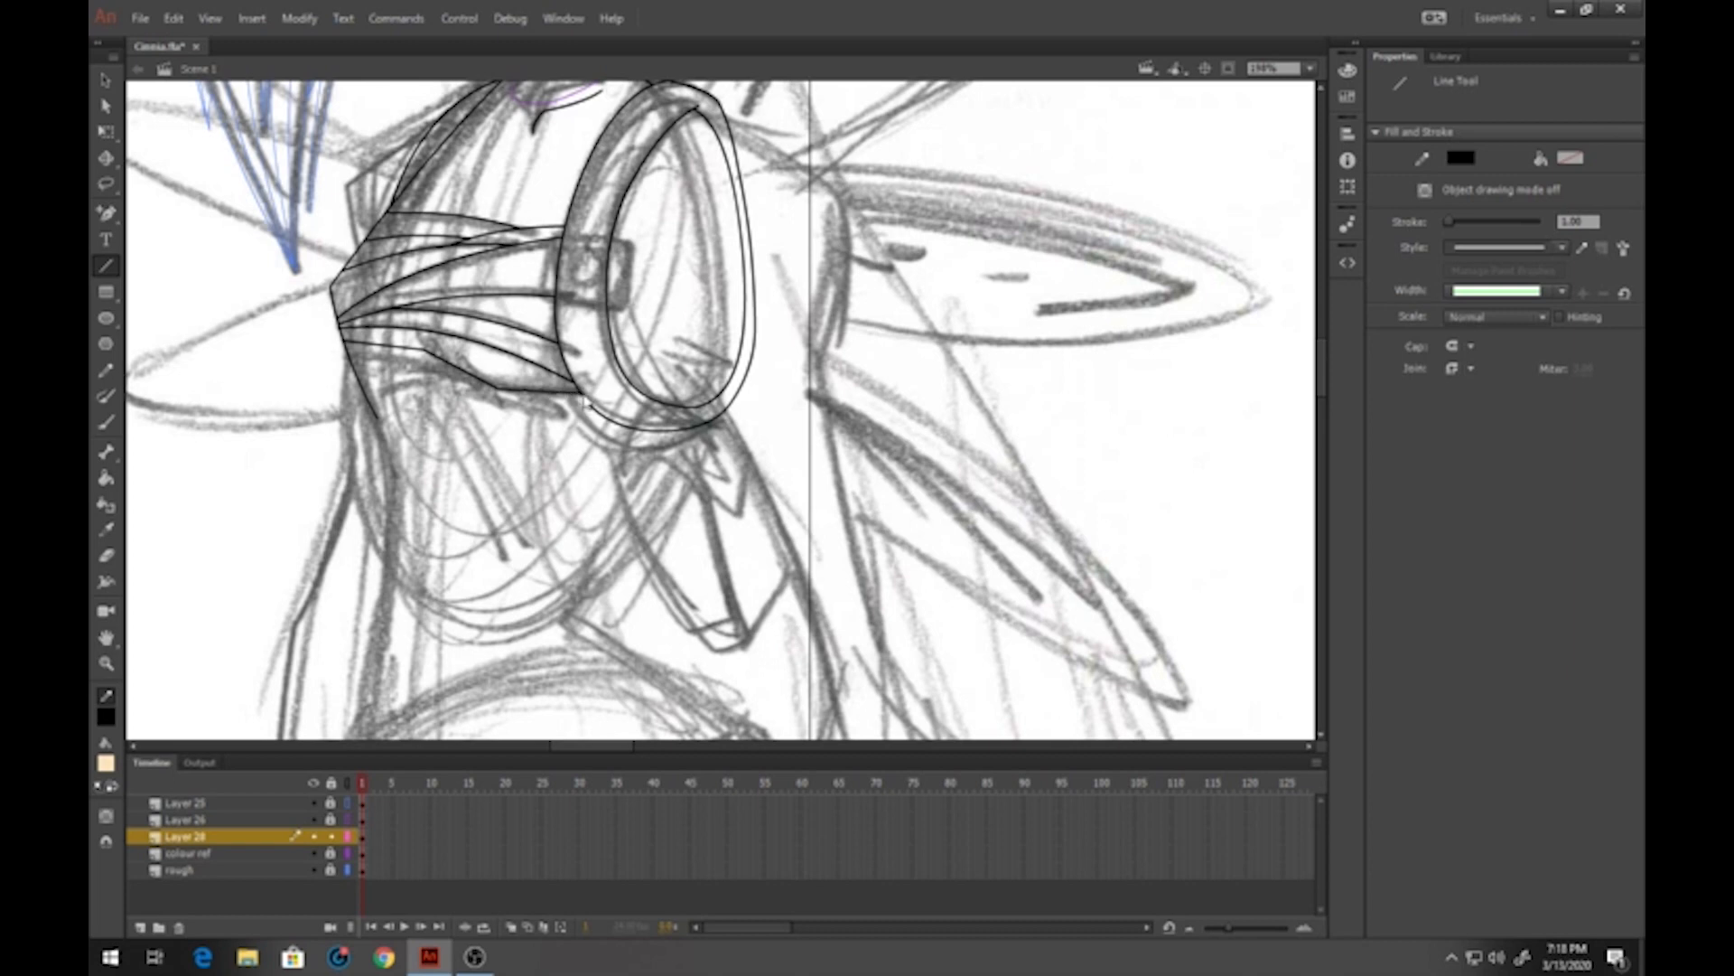
key(v)
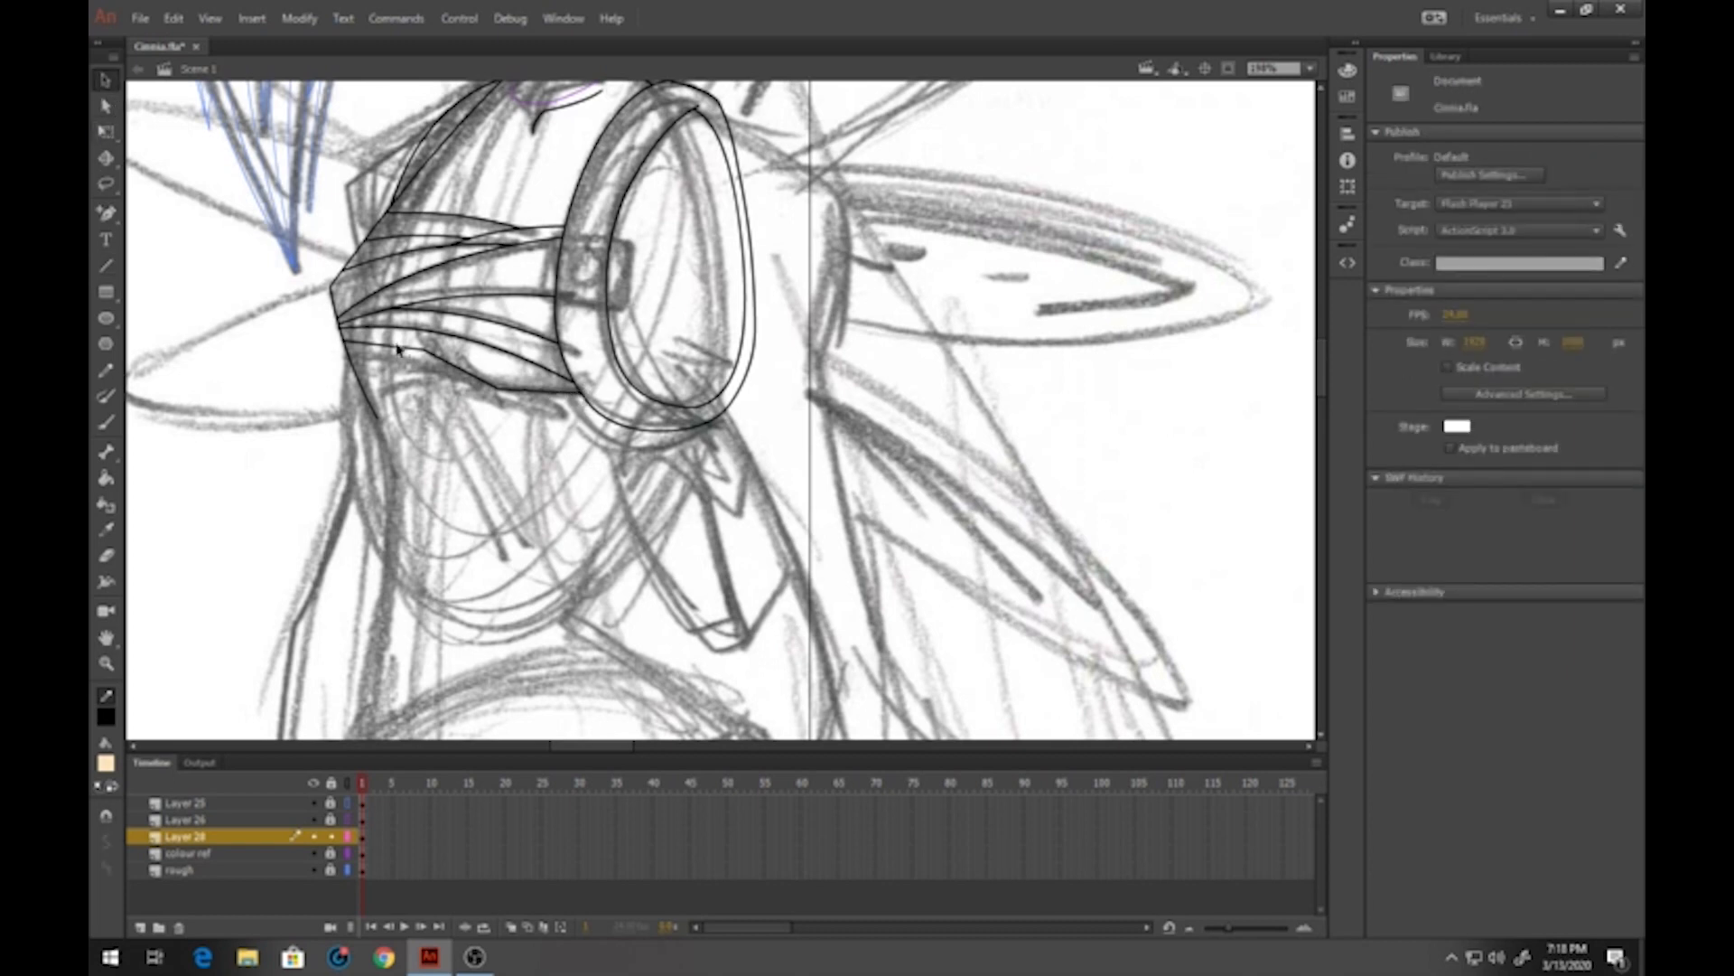
drag(538, 398, 464, 383)
Add short crease lines at the torso's side edge below the lowest fold
click(106, 266)
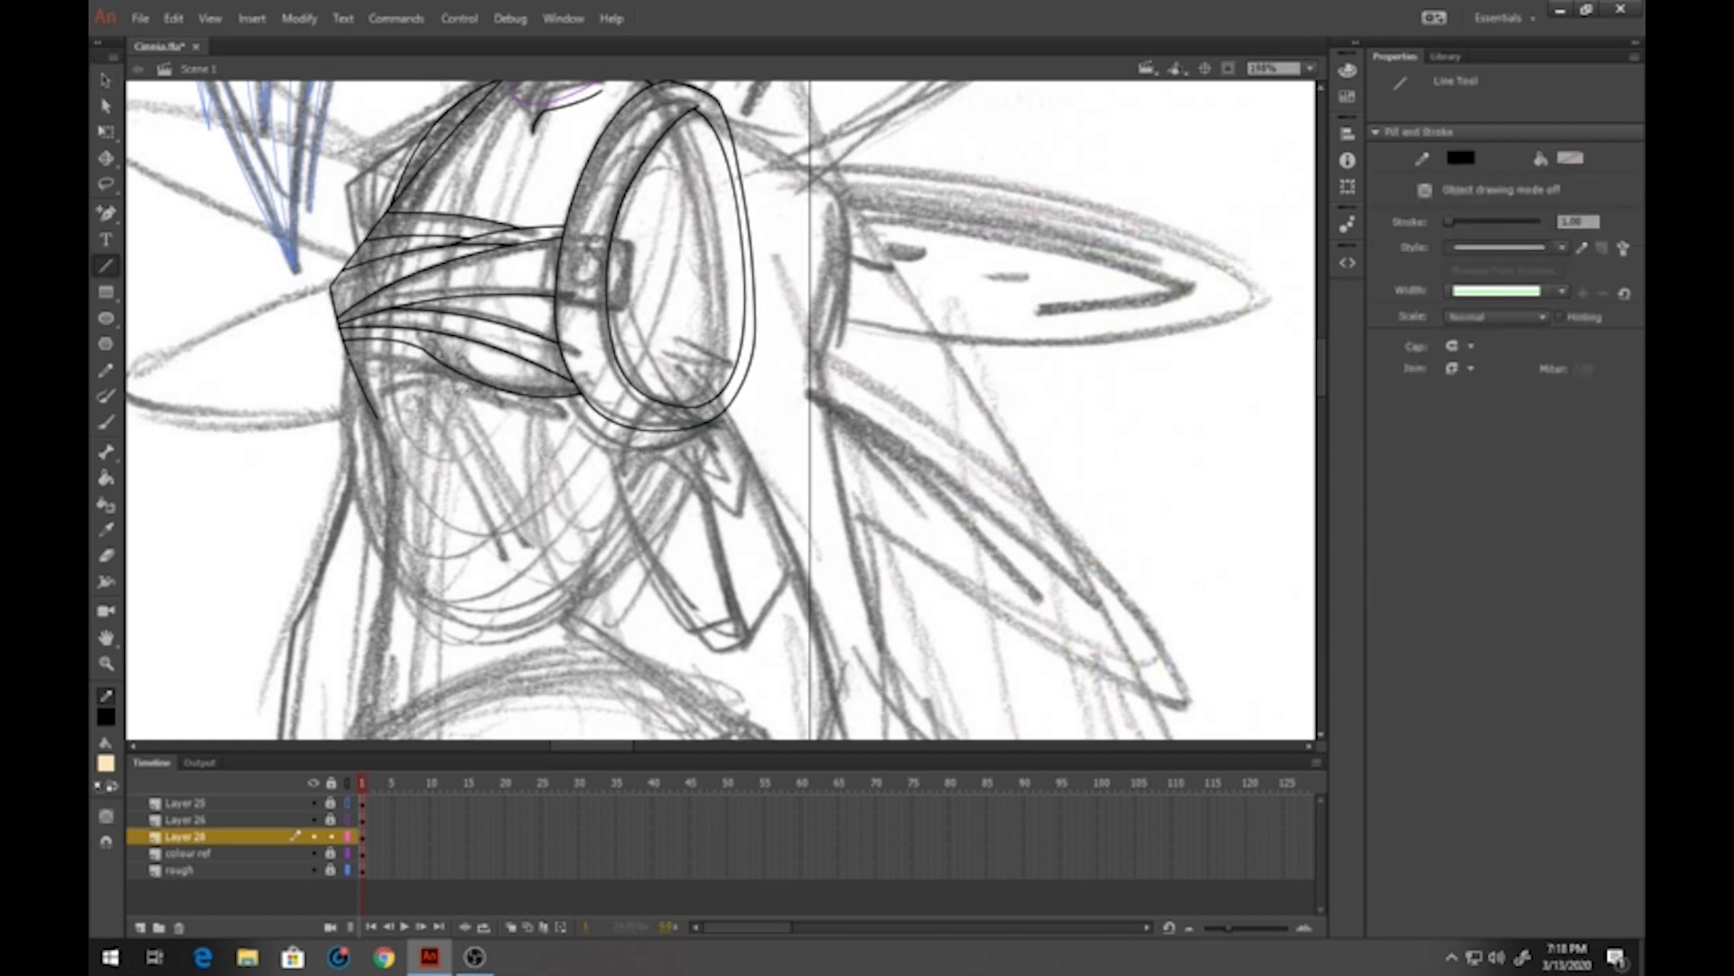
mouse_move(346, 354)
mouse_down()
mouse_move(440, 369)
mouse_move(412, 395)
mouse_move(468, 384)
mouse_move(414, 365)
mouse_up()
click(106, 80)
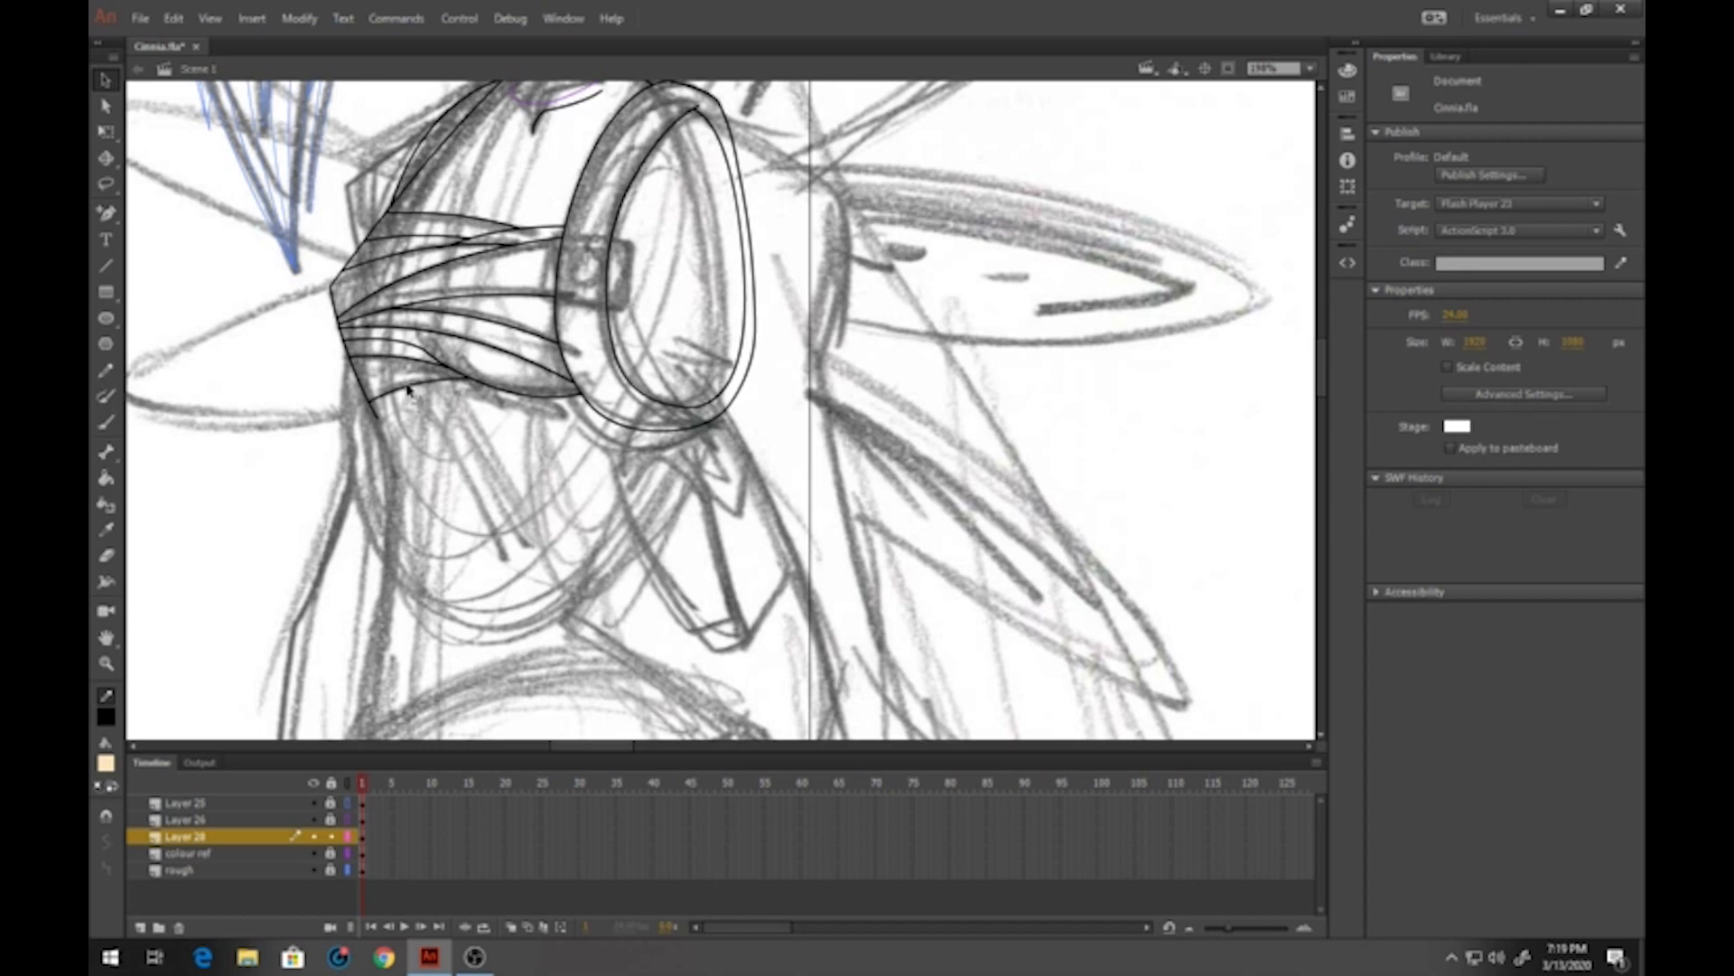
Extend the folds' bottom edge to the oval's lower rim, removing the piece that overshoots and redrawing a short connecting line
click(105, 266)
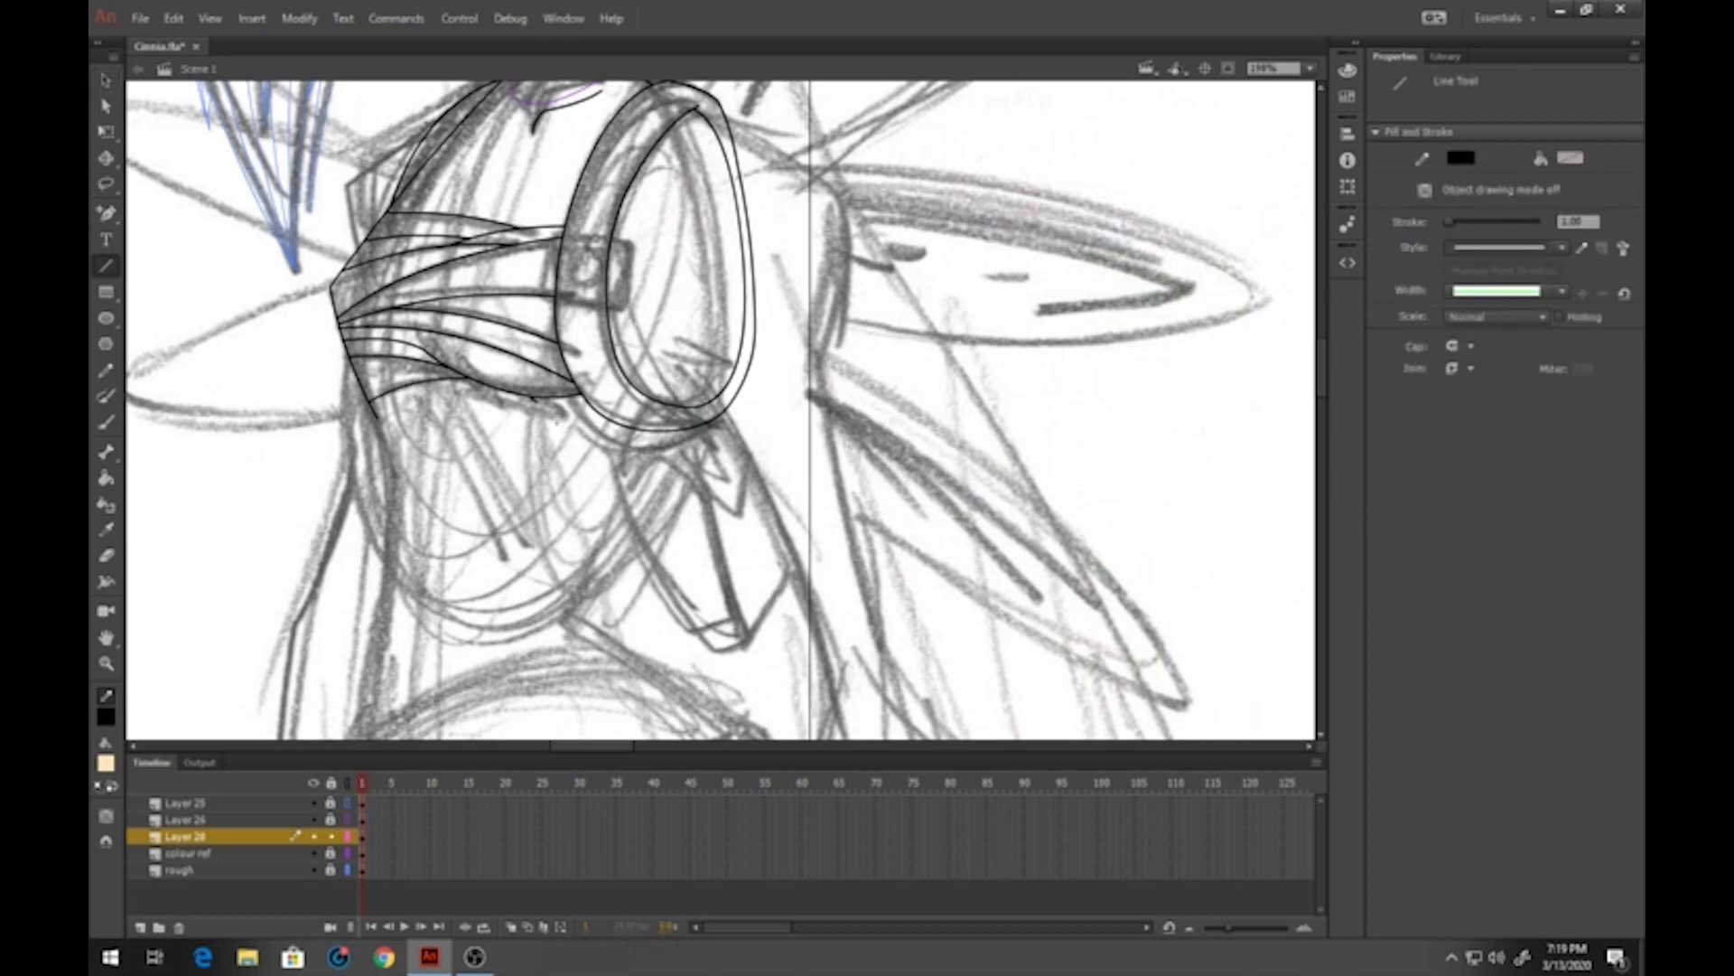
mouse_move(587, 398)
mouse_down()
mouse_move(611, 450)
mouse_move(529, 395)
mouse_up()
click(106, 80)
click(589, 440)
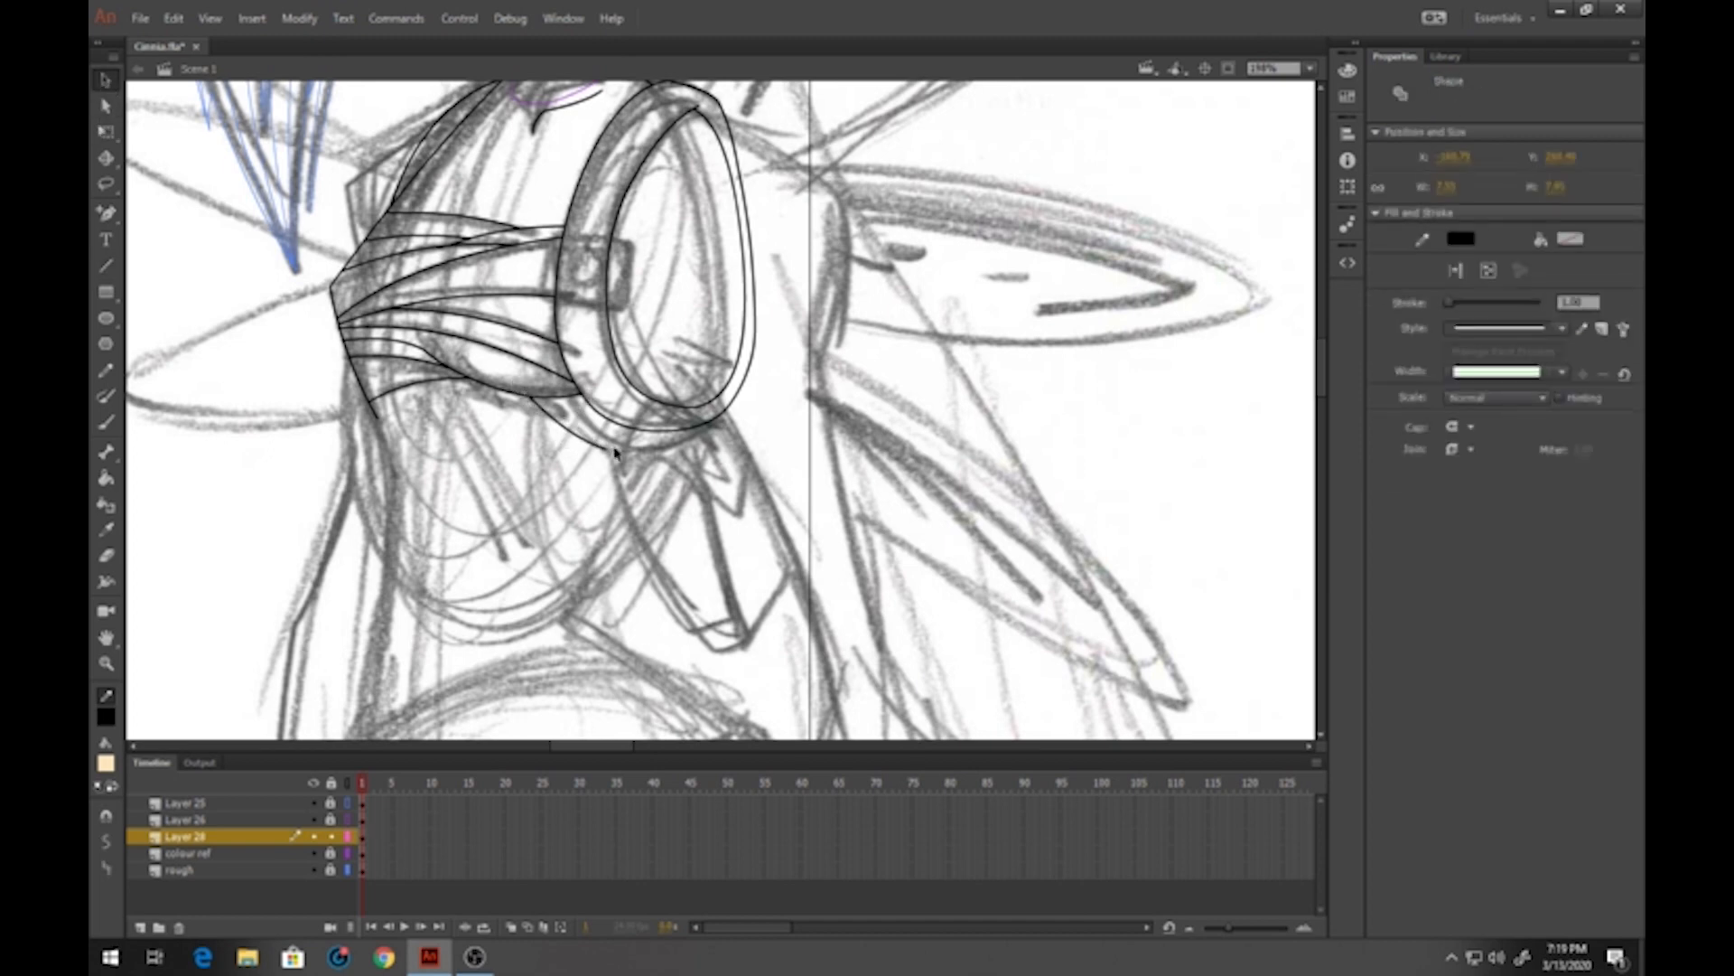
click(609, 455)
mouse_move(606, 450)
mouse_down()
mouse_move(657, 432)
mouse_move(592, 425)
mouse_up()
click(658, 432)
click(600, 430)
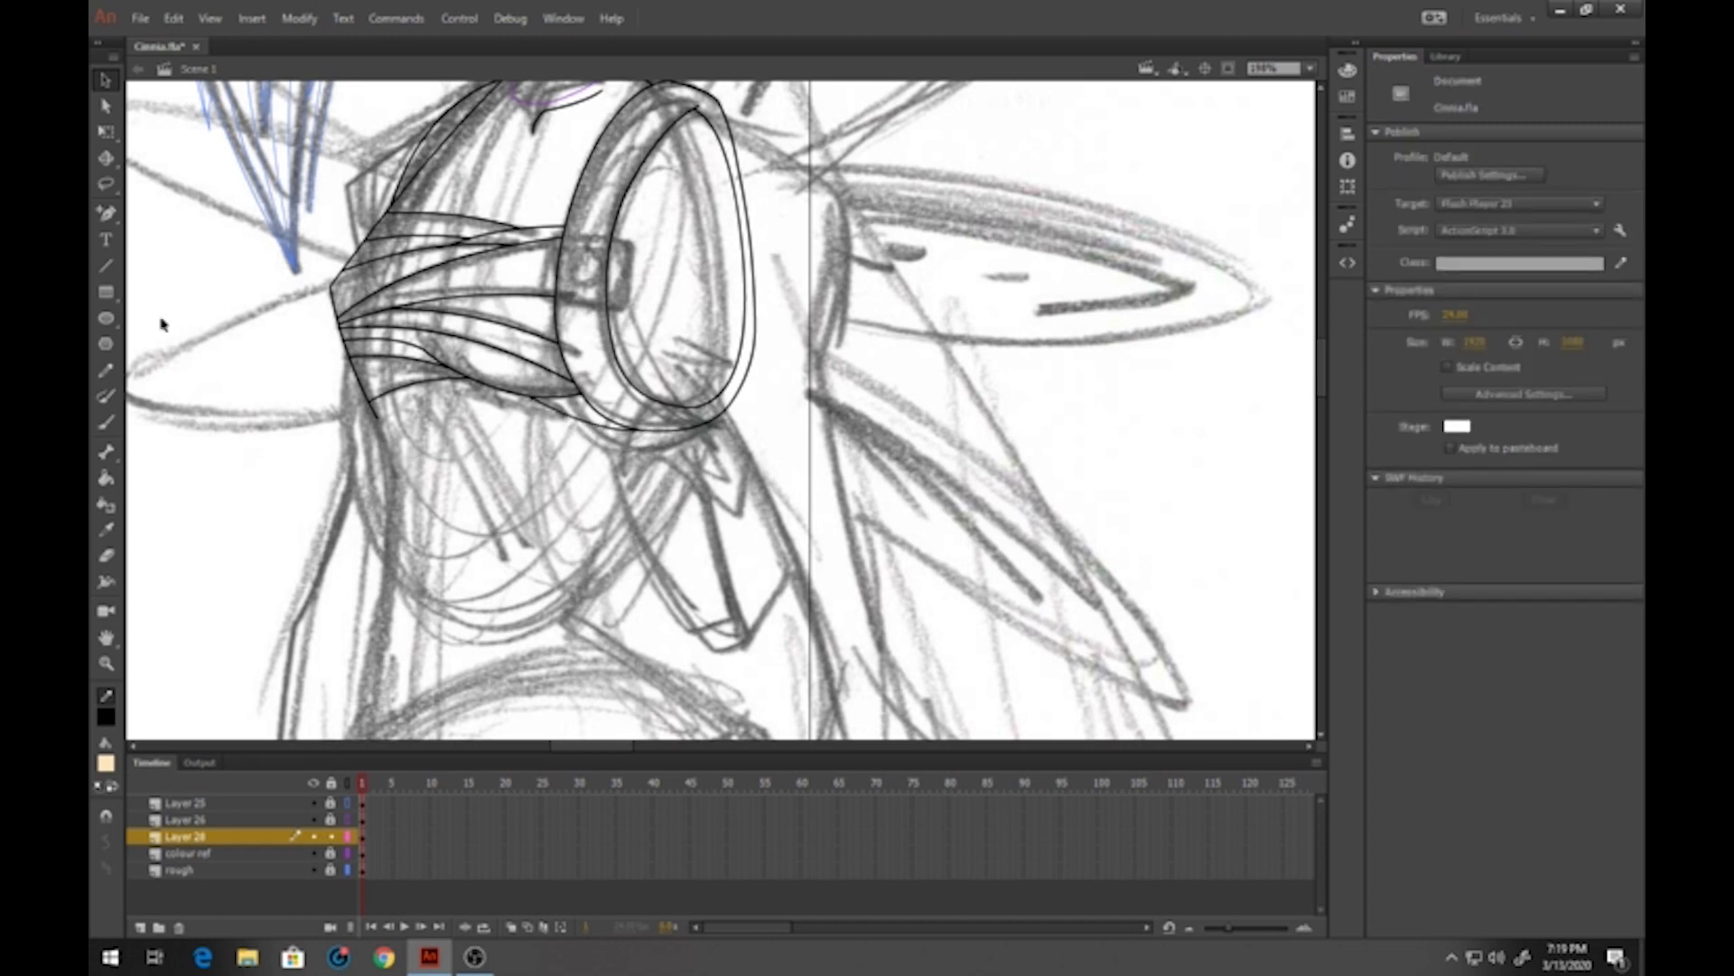
click(106, 266)
drag(549, 397, 592, 407)
Draw a two-segment fold line inside the oval, from its inner rim down to the lower far side, and curve it
click(105, 266)
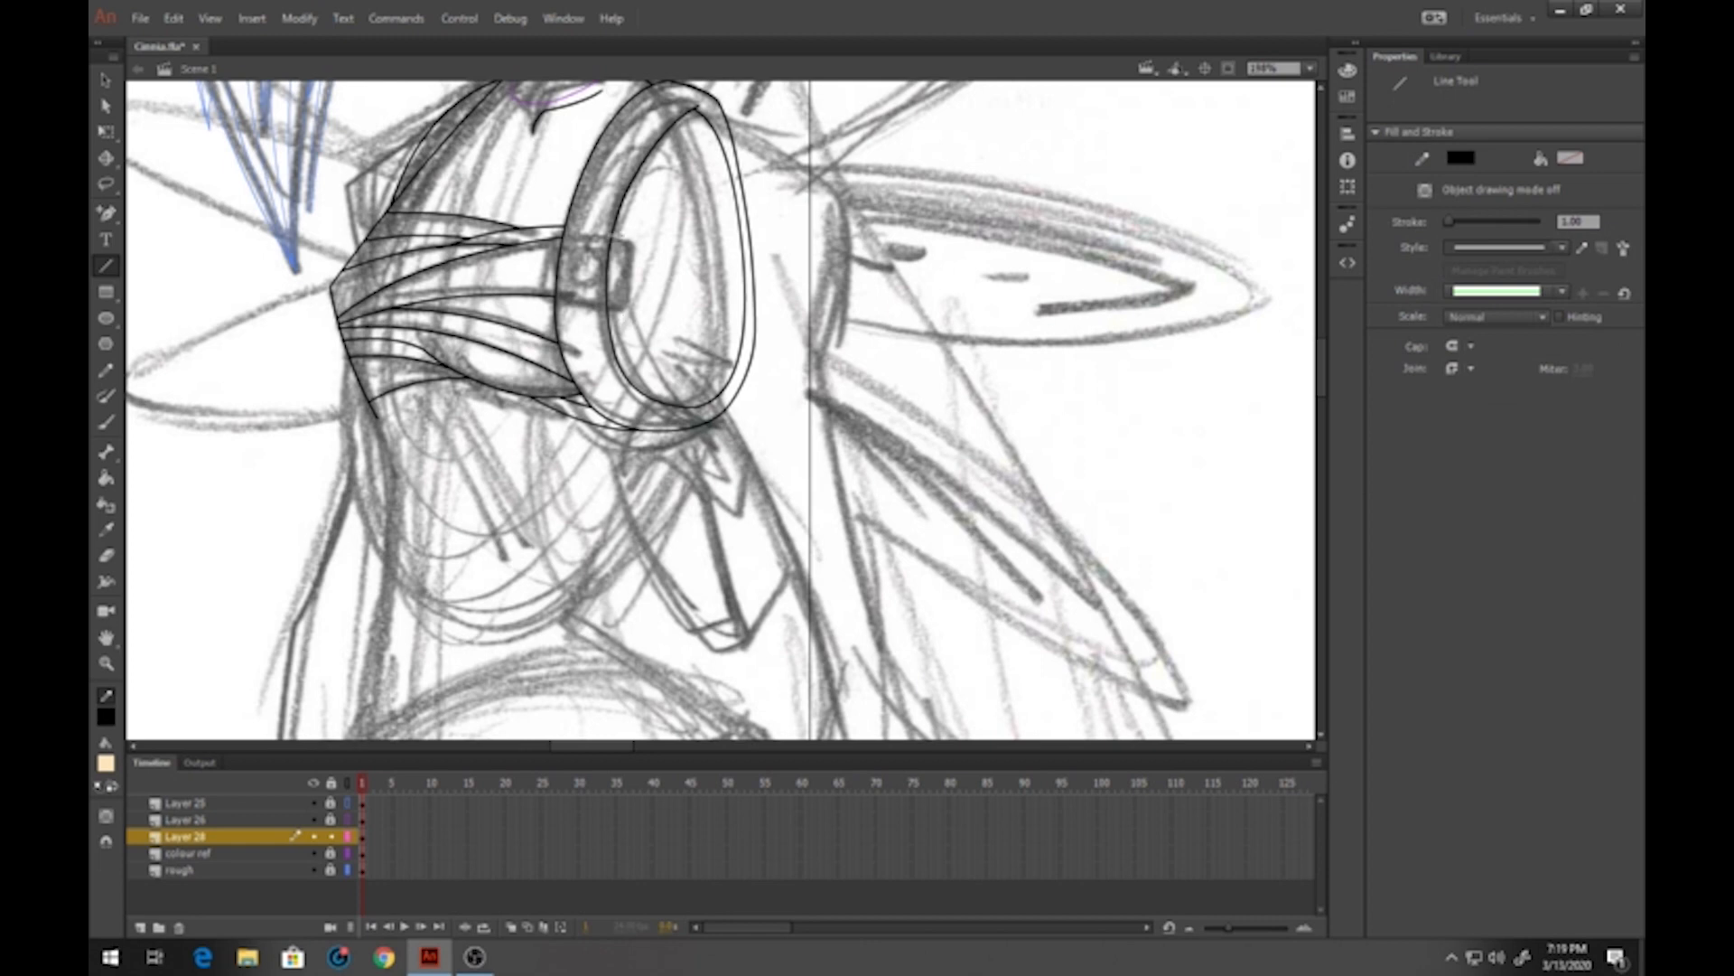
mouse_move(611, 241)
mouse_down()
mouse_move(711, 398)
mouse_move(659, 350)
mouse_move(728, 389)
mouse_up()
click(105, 80)
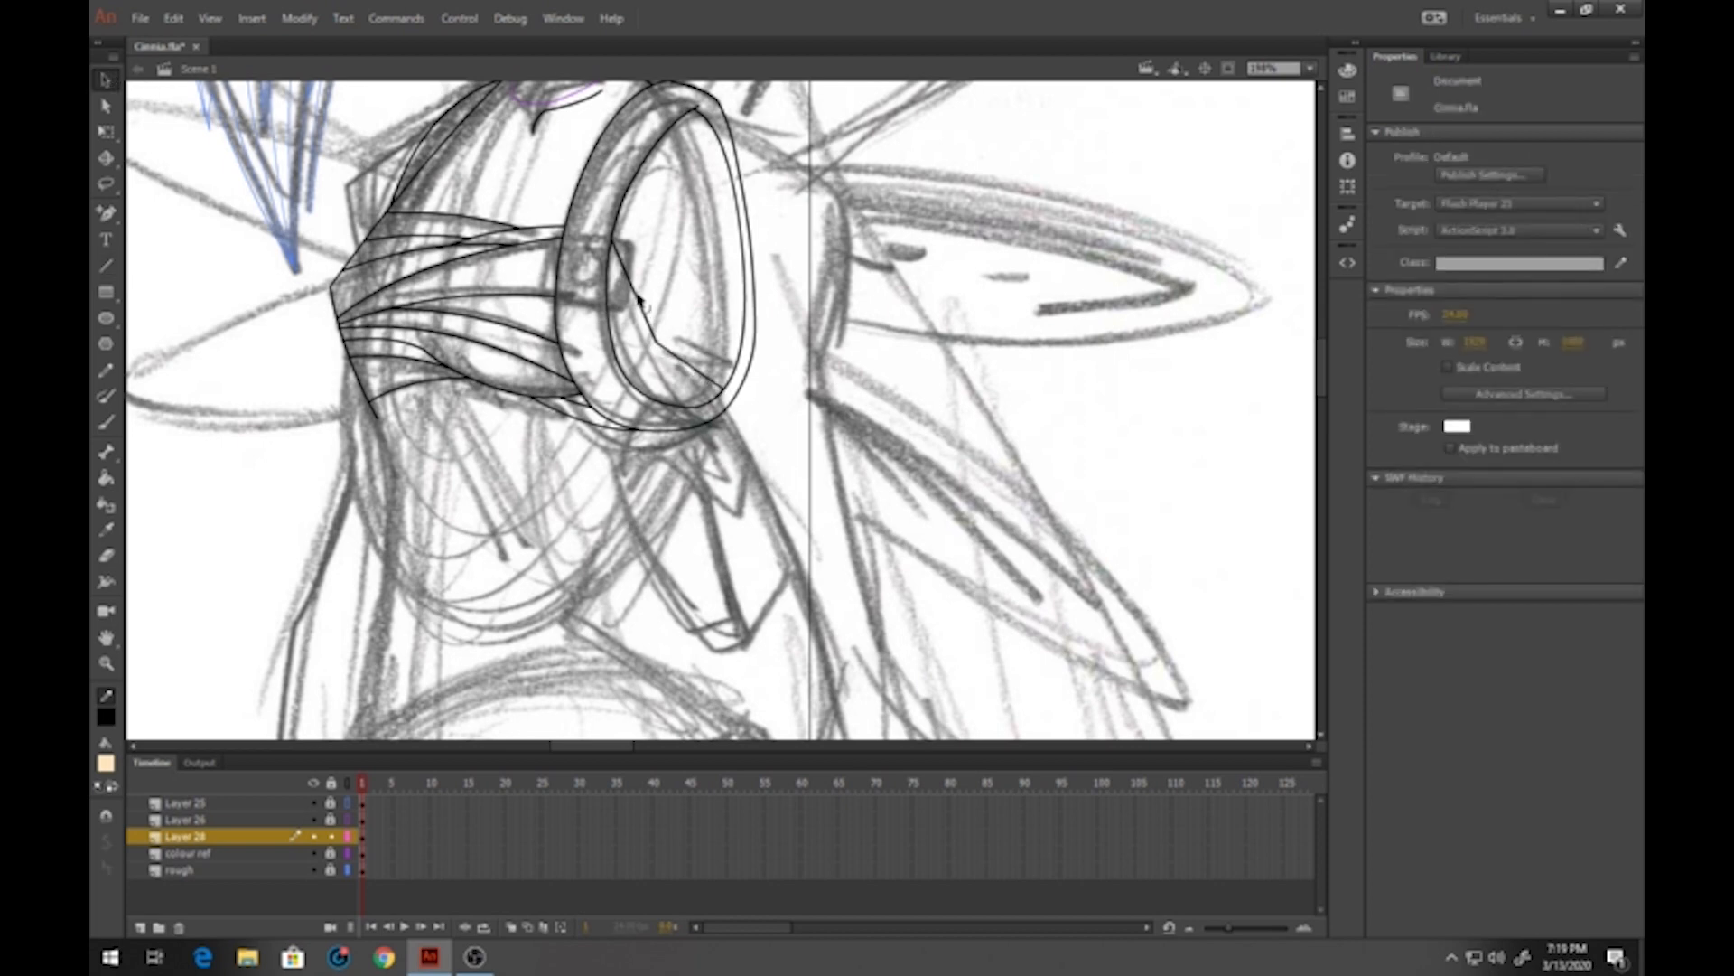
drag(639, 302, 666, 370)
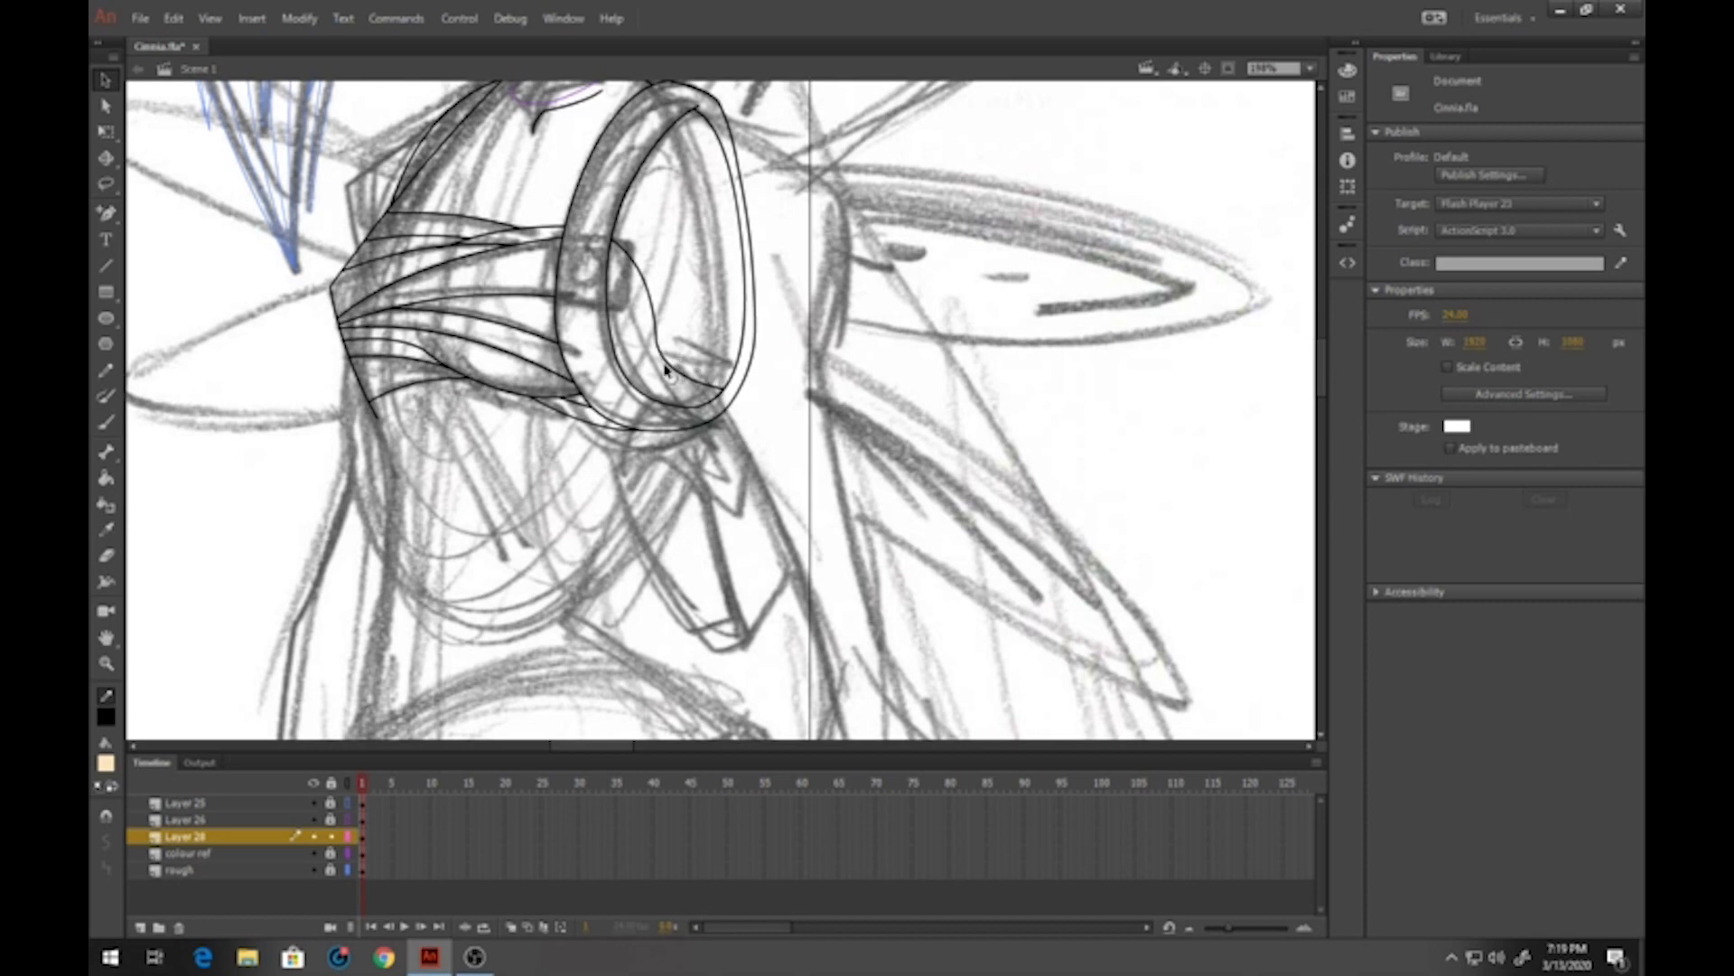
Add a second inner fold line and two shorter creases at the bottom of the oval's opening, curving them to the sketch
click(106, 266)
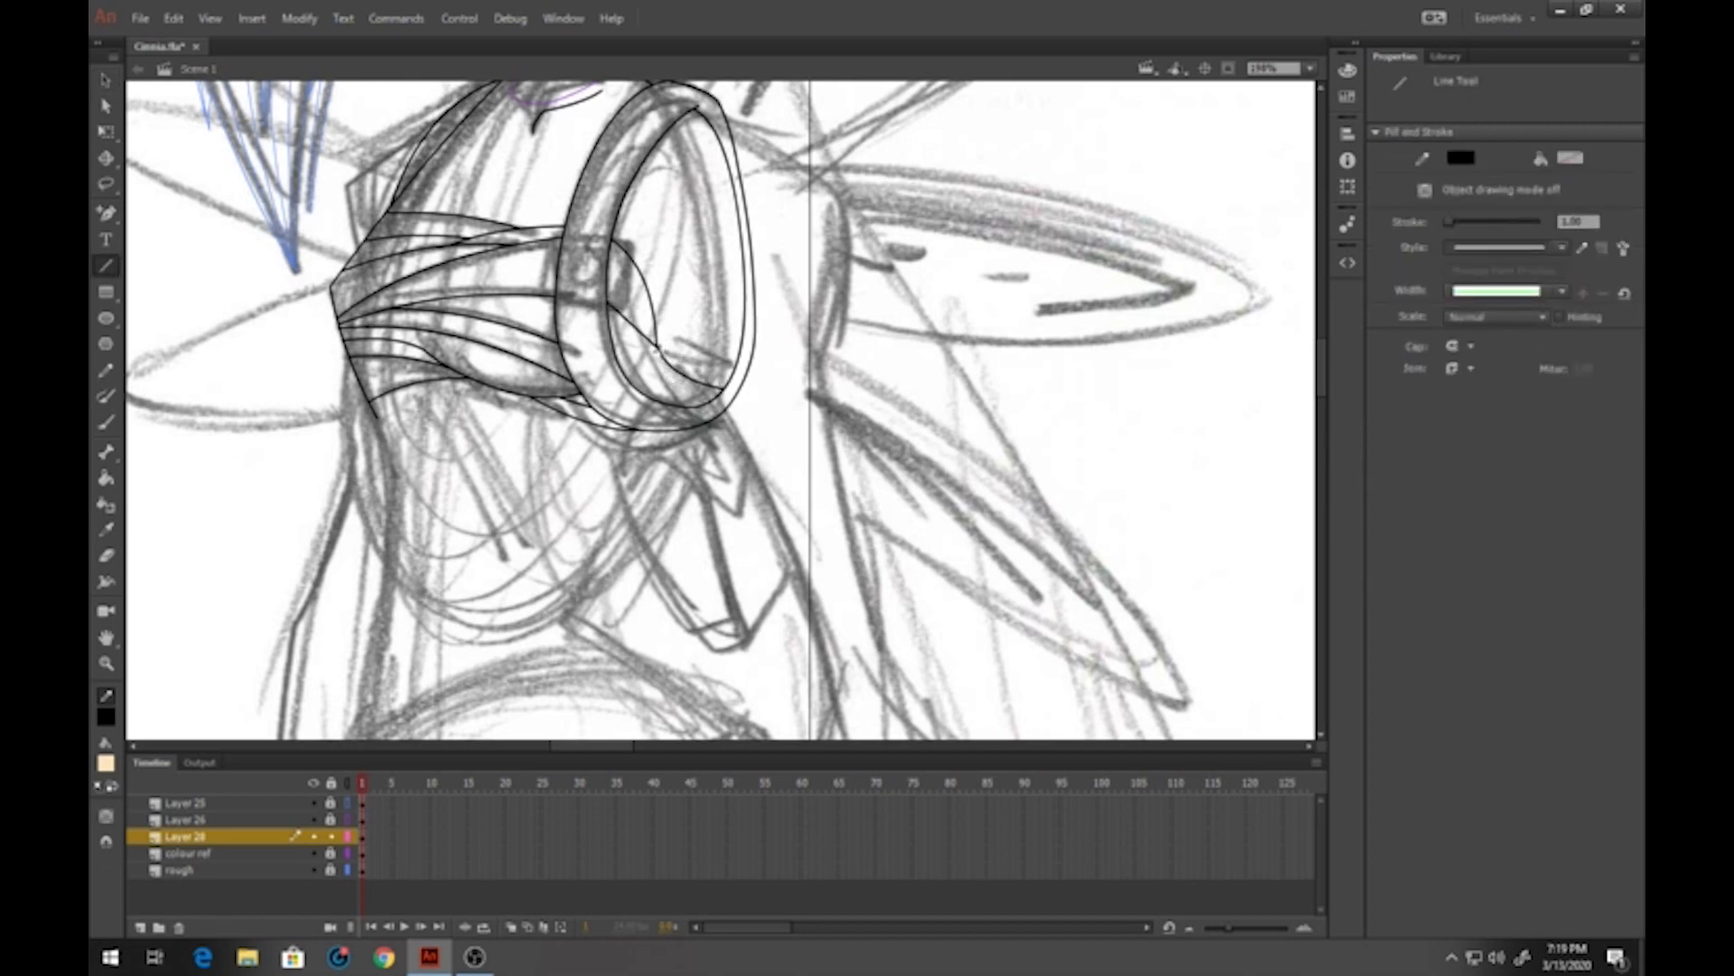
key(v)
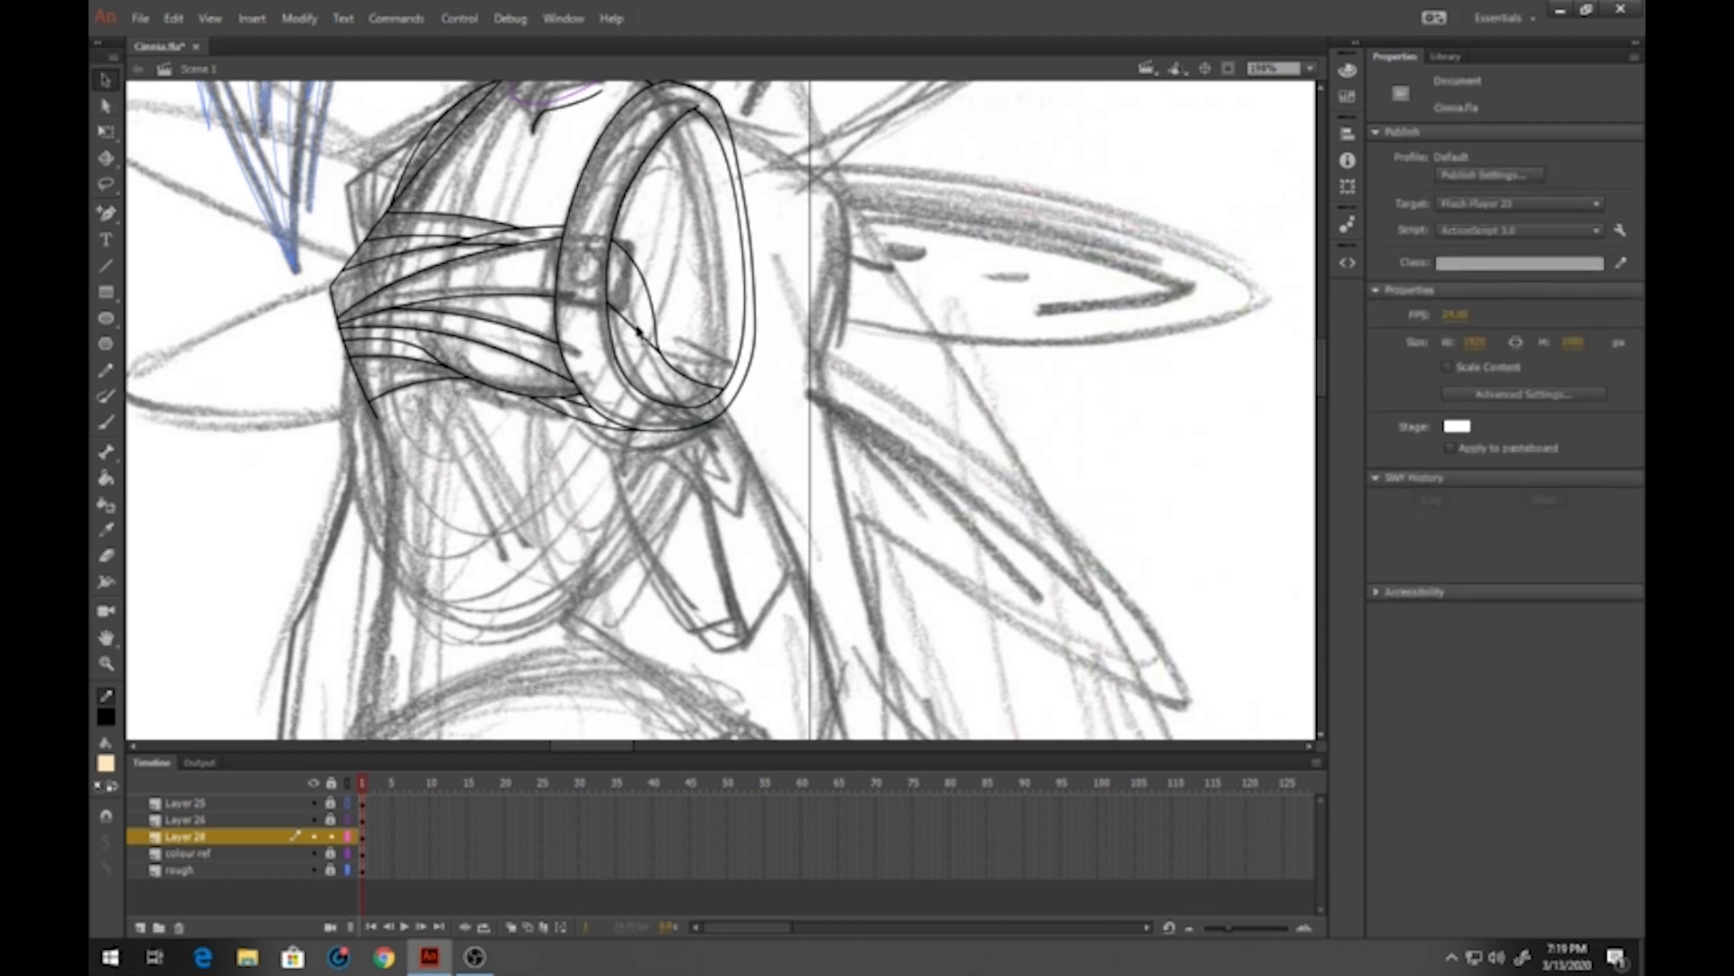
click(111, 269)
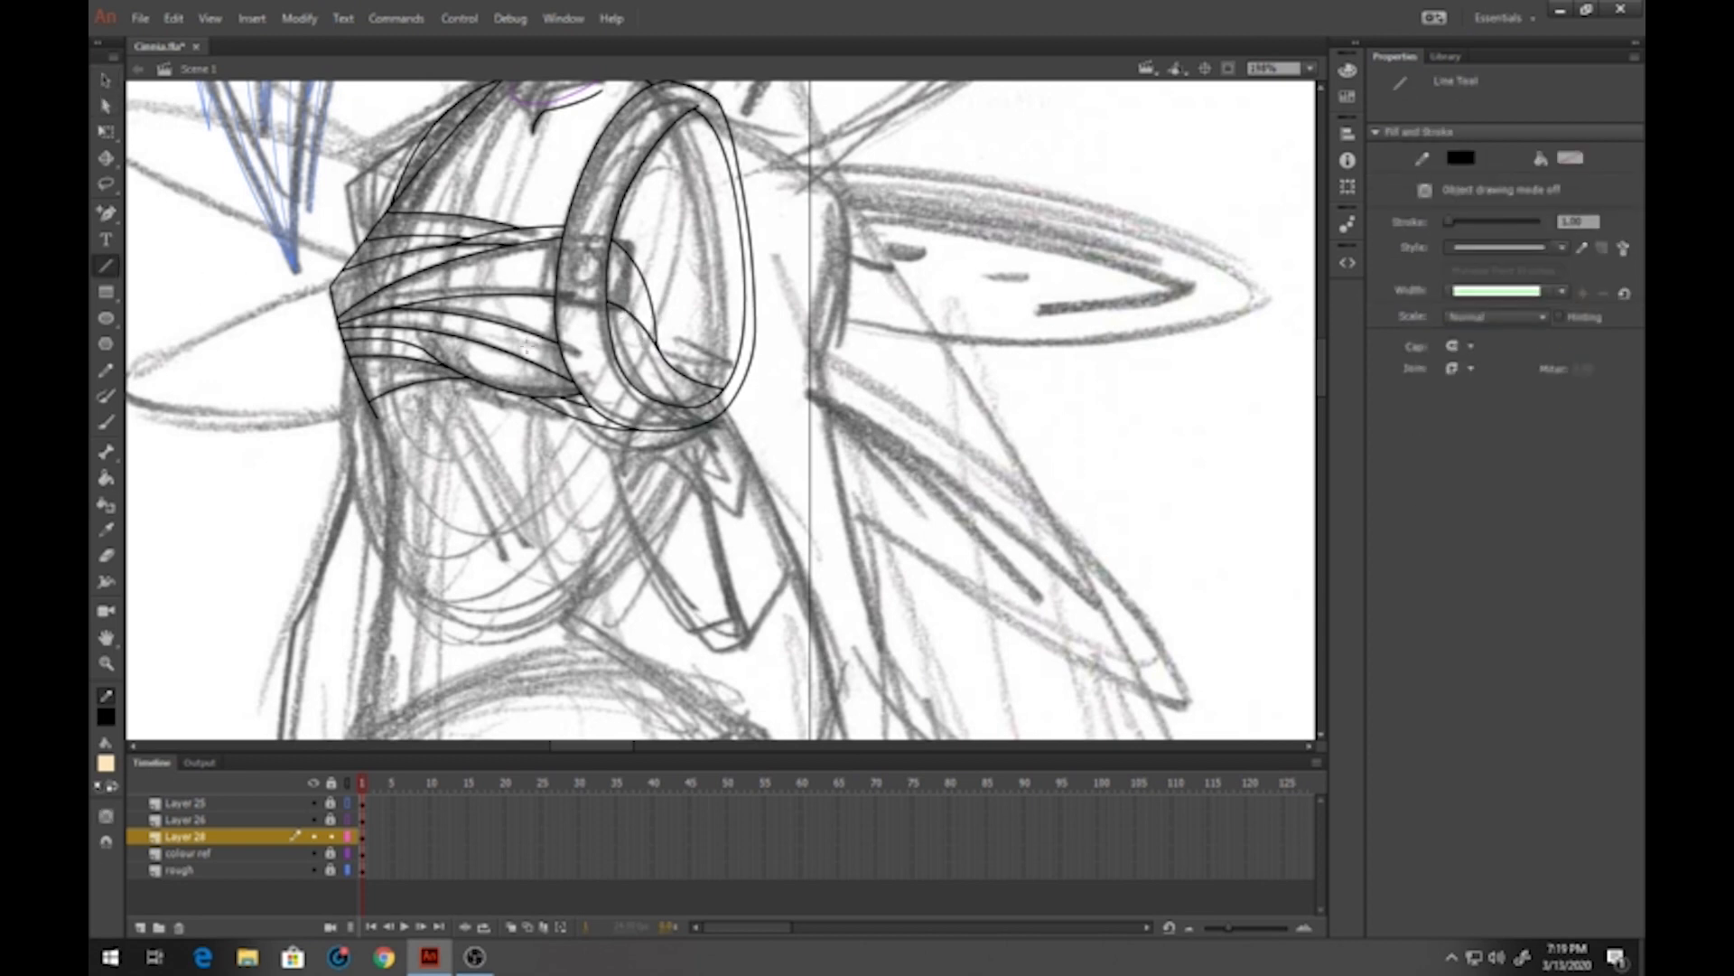
mouse_move(616, 359)
mouse_down()
mouse_move(724, 390)
mouse_move(658, 388)
mouse_up()
click(107, 82)
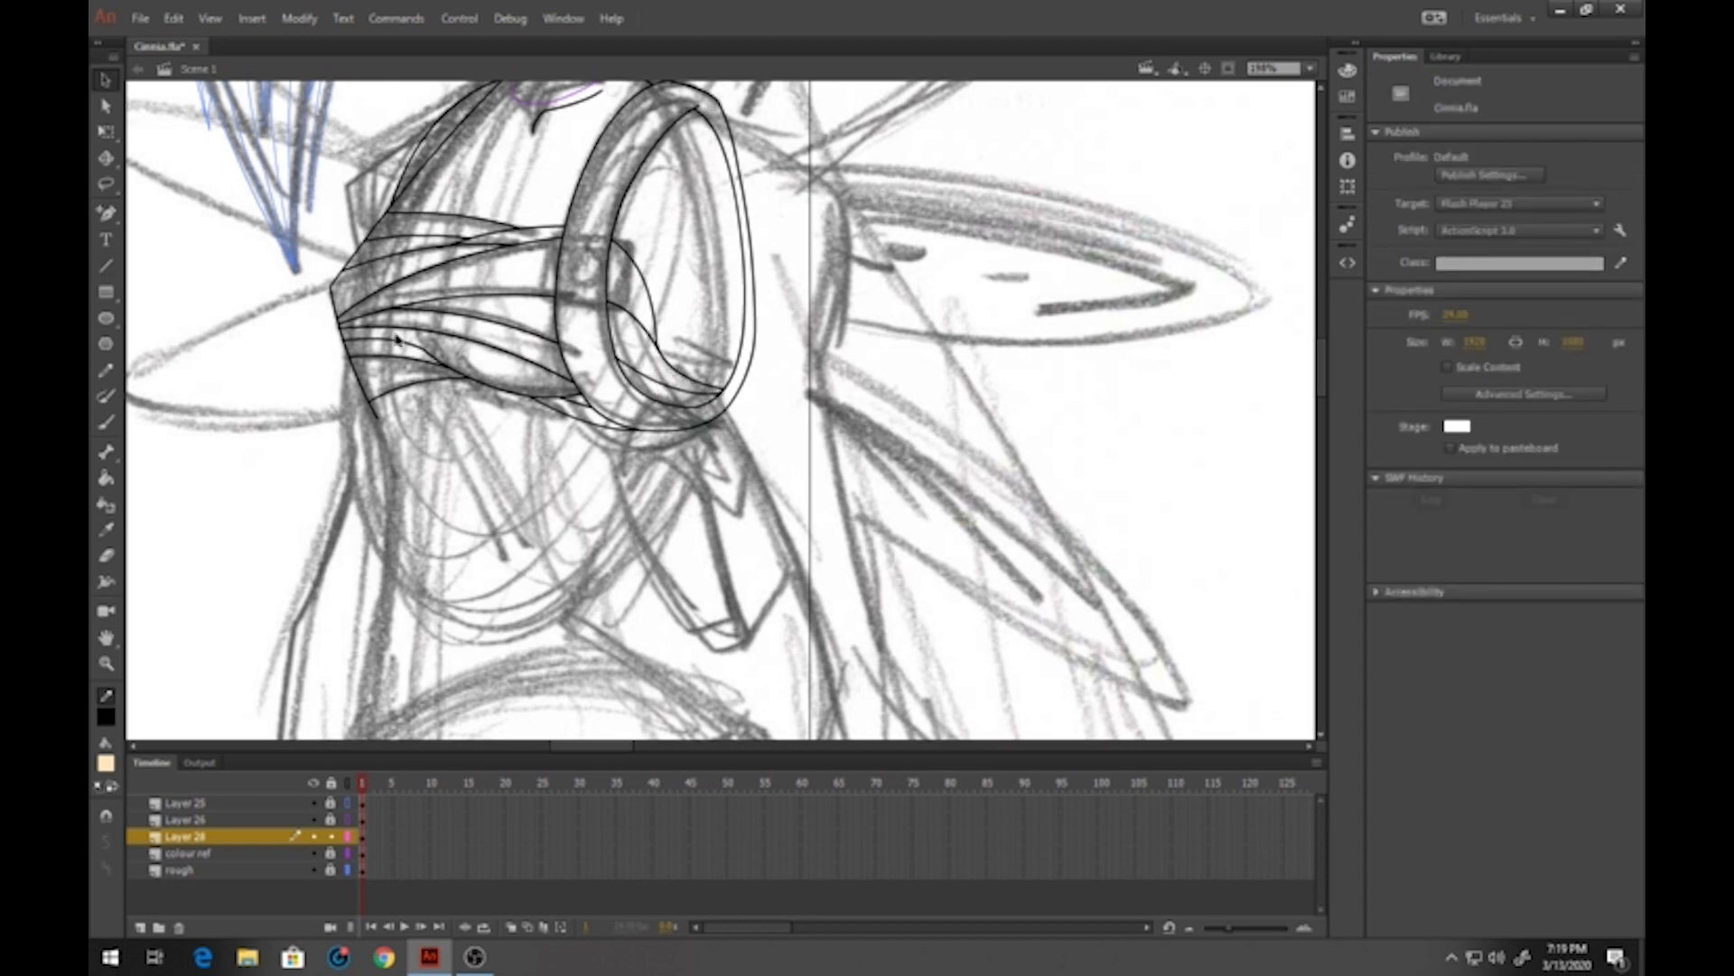
click(107, 266)
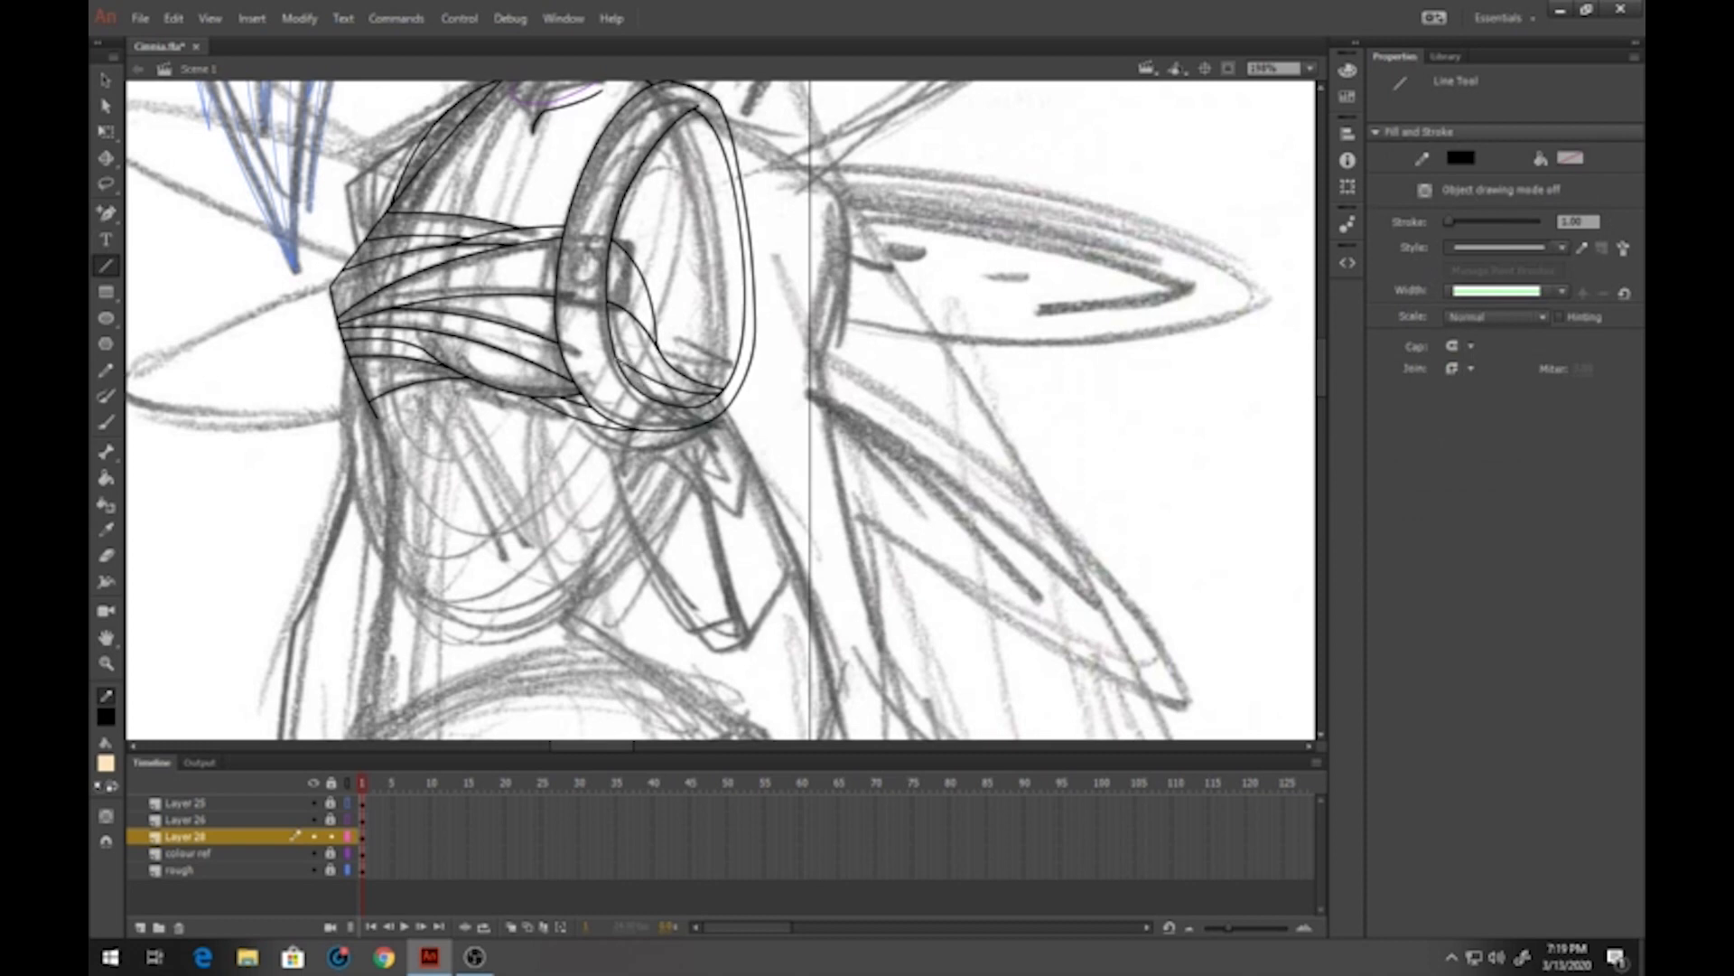
drag(619, 361, 696, 389)
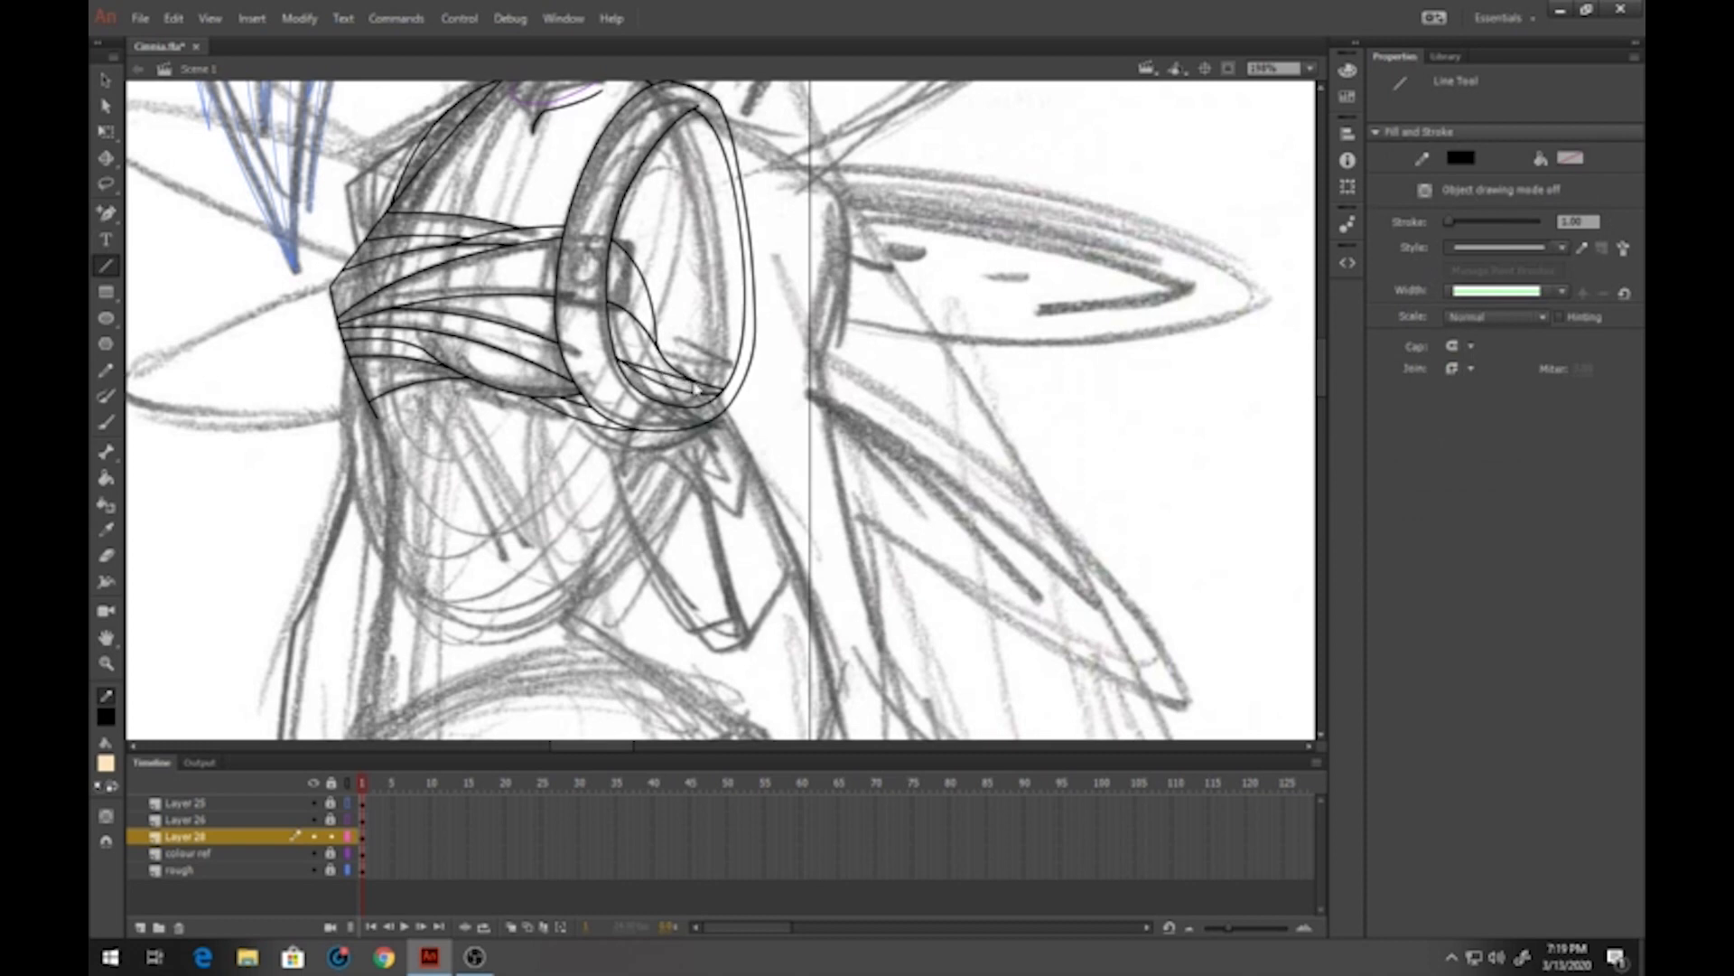
click(106, 81)
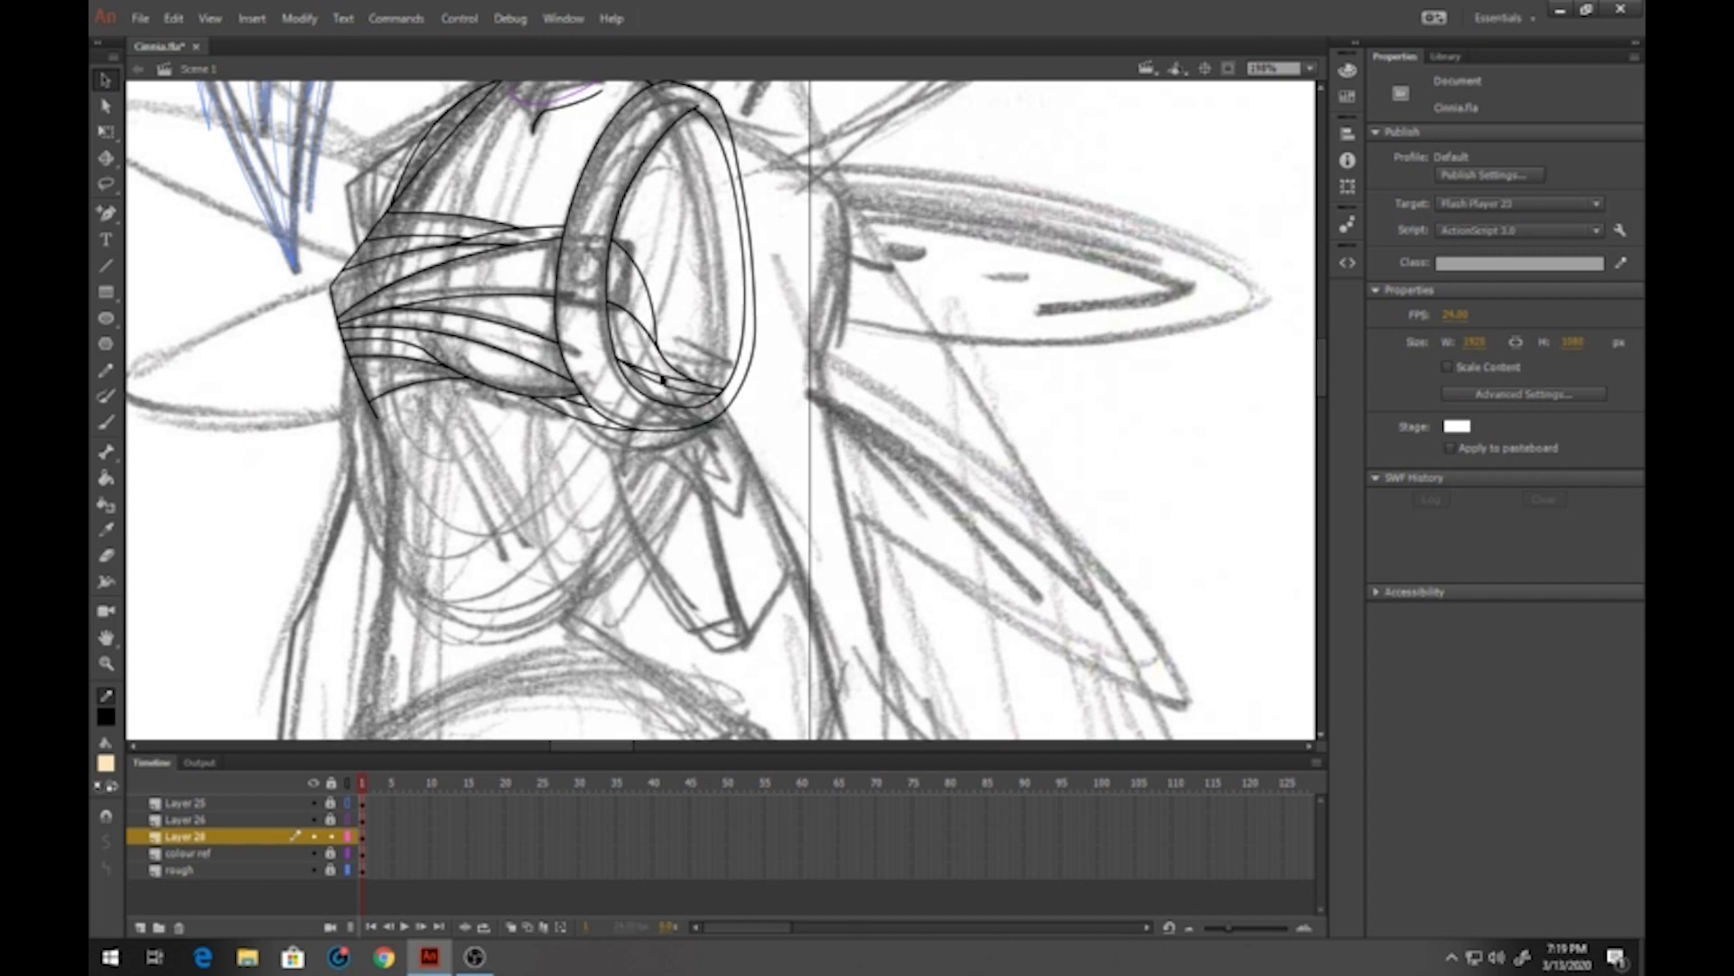
Rework the torso's side line below the folds, then add a short arched line beneath them and a slanted line under the oval
click(380, 417)
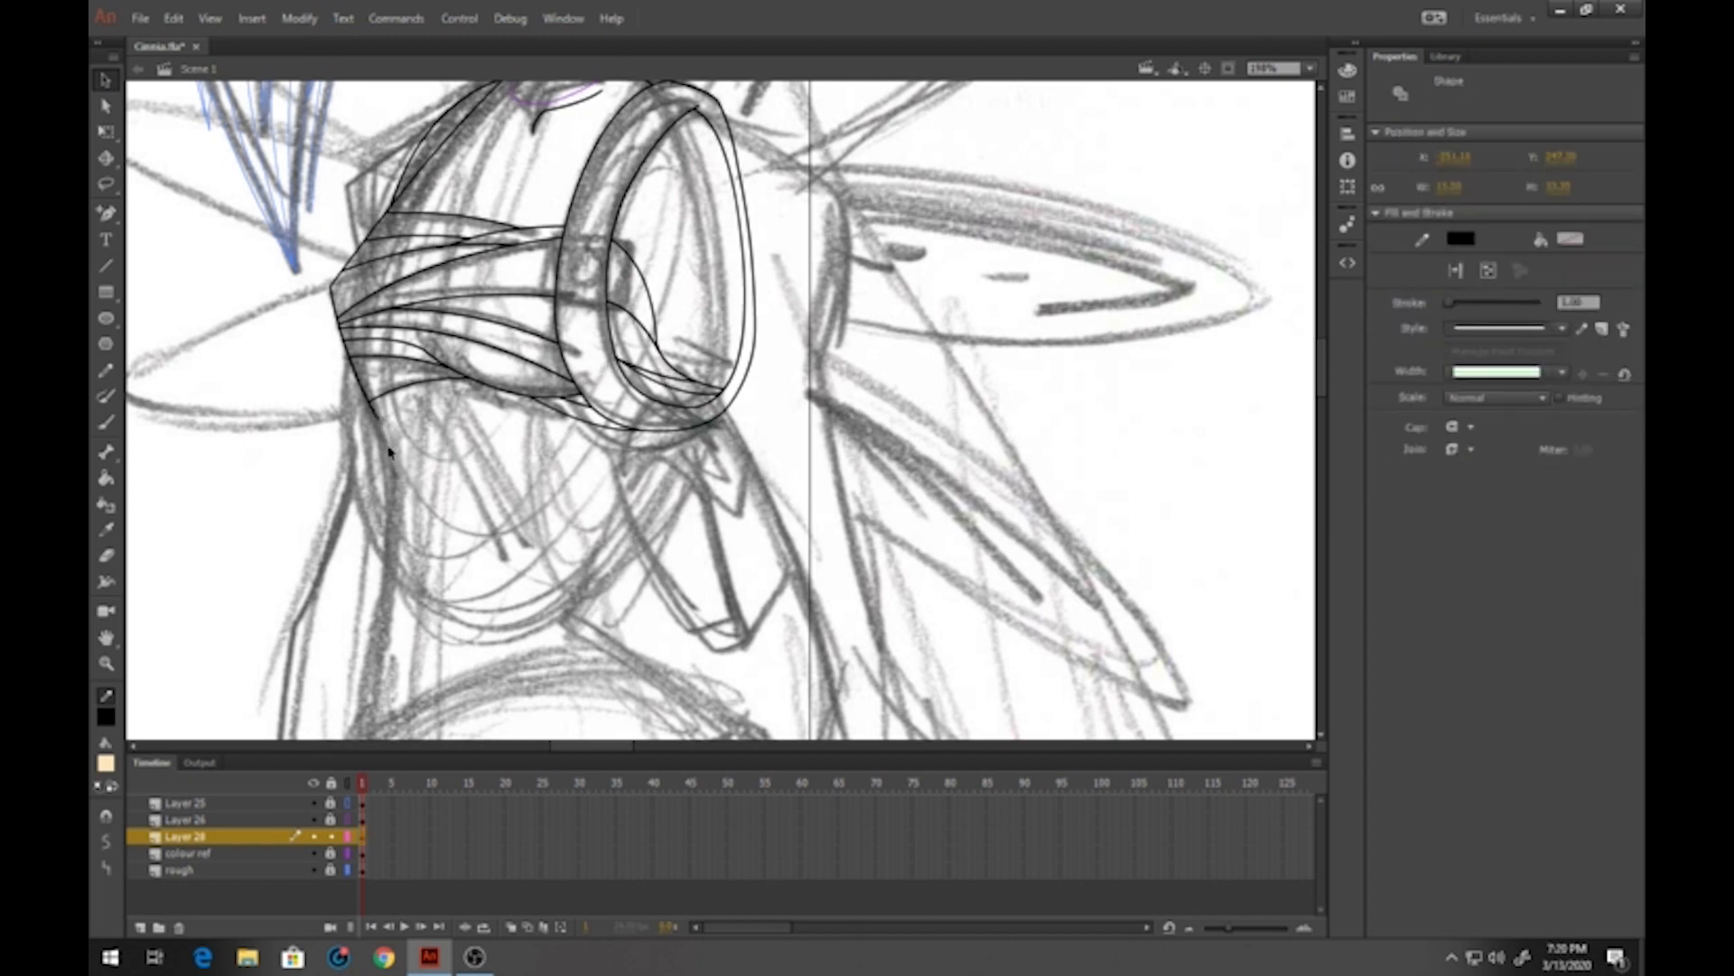
click(366, 408)
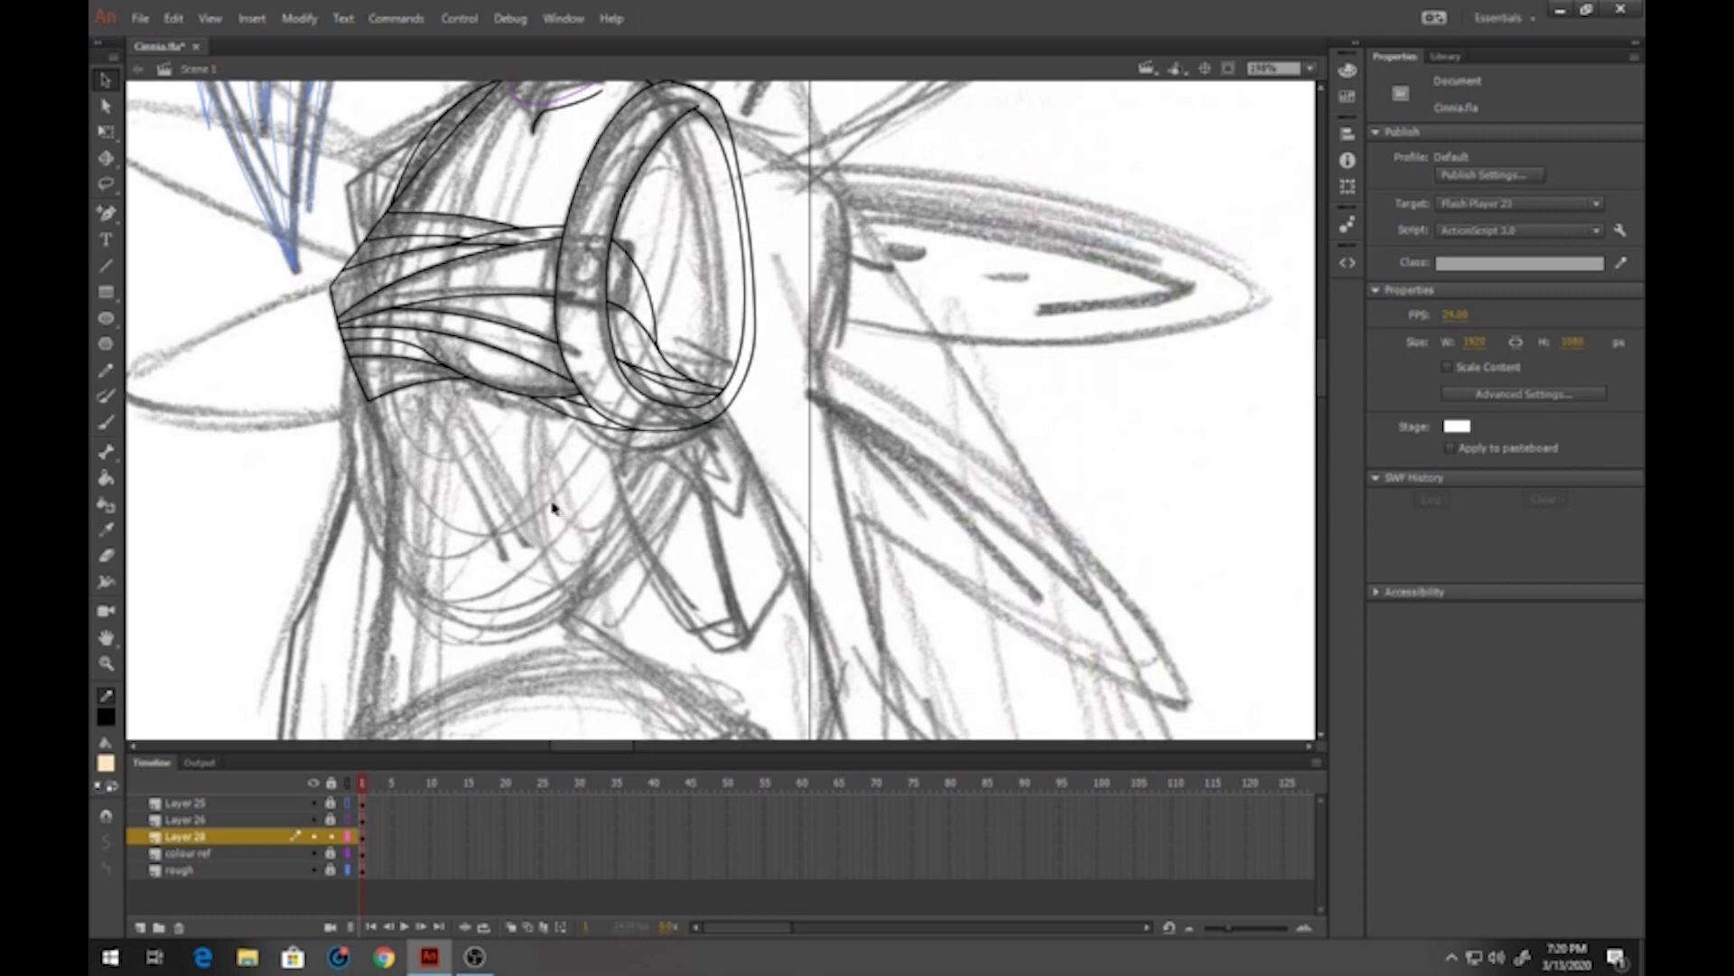
drag(497, 426, 577, 530)
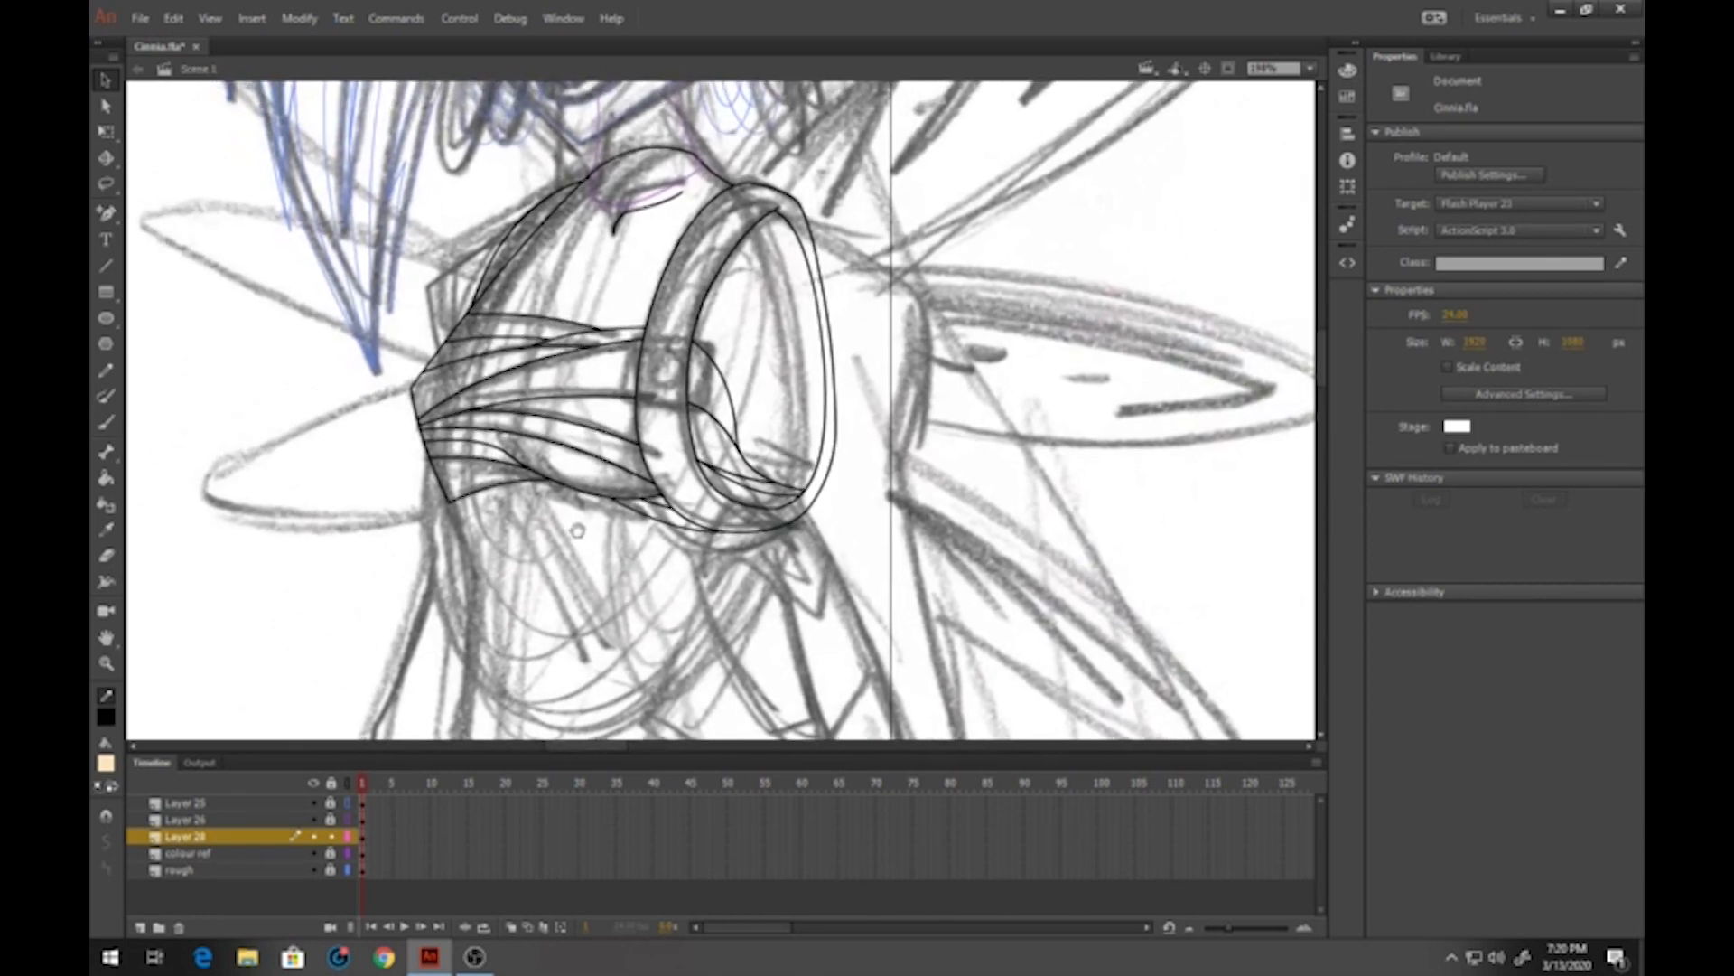
click(106, 265)
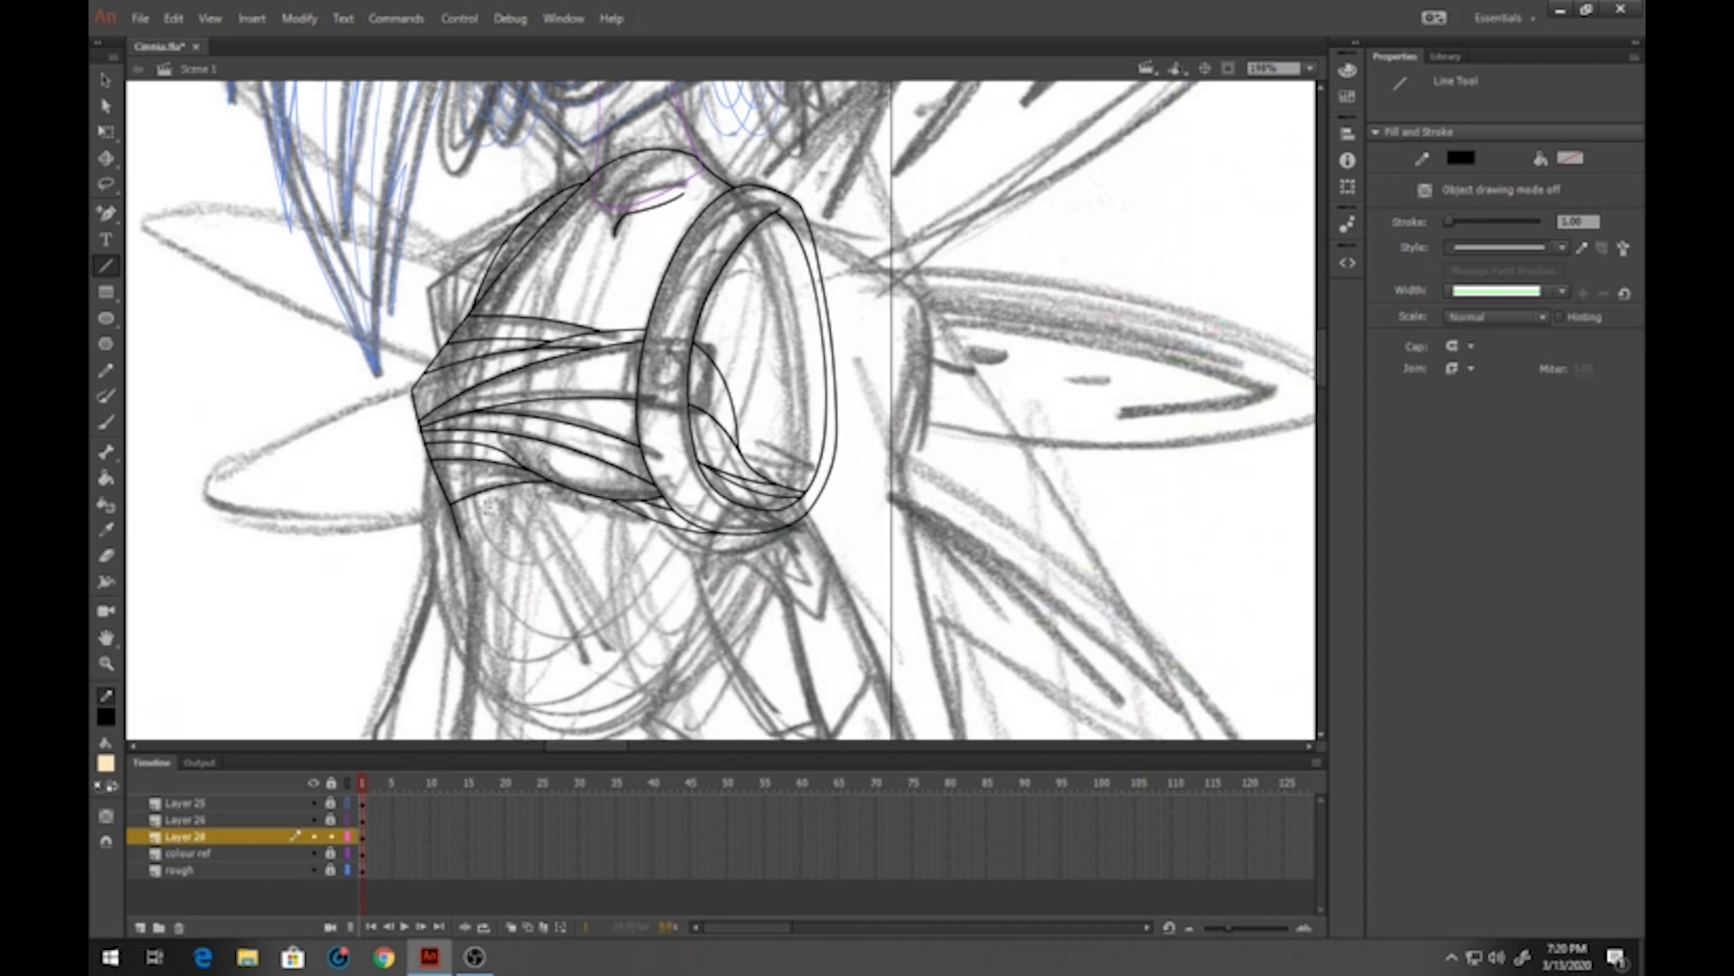
drag(536, 542, 532, 542)
drag(743, 570, 781, 529)
click(106, 81)
drag(516, 534, 507, 514)
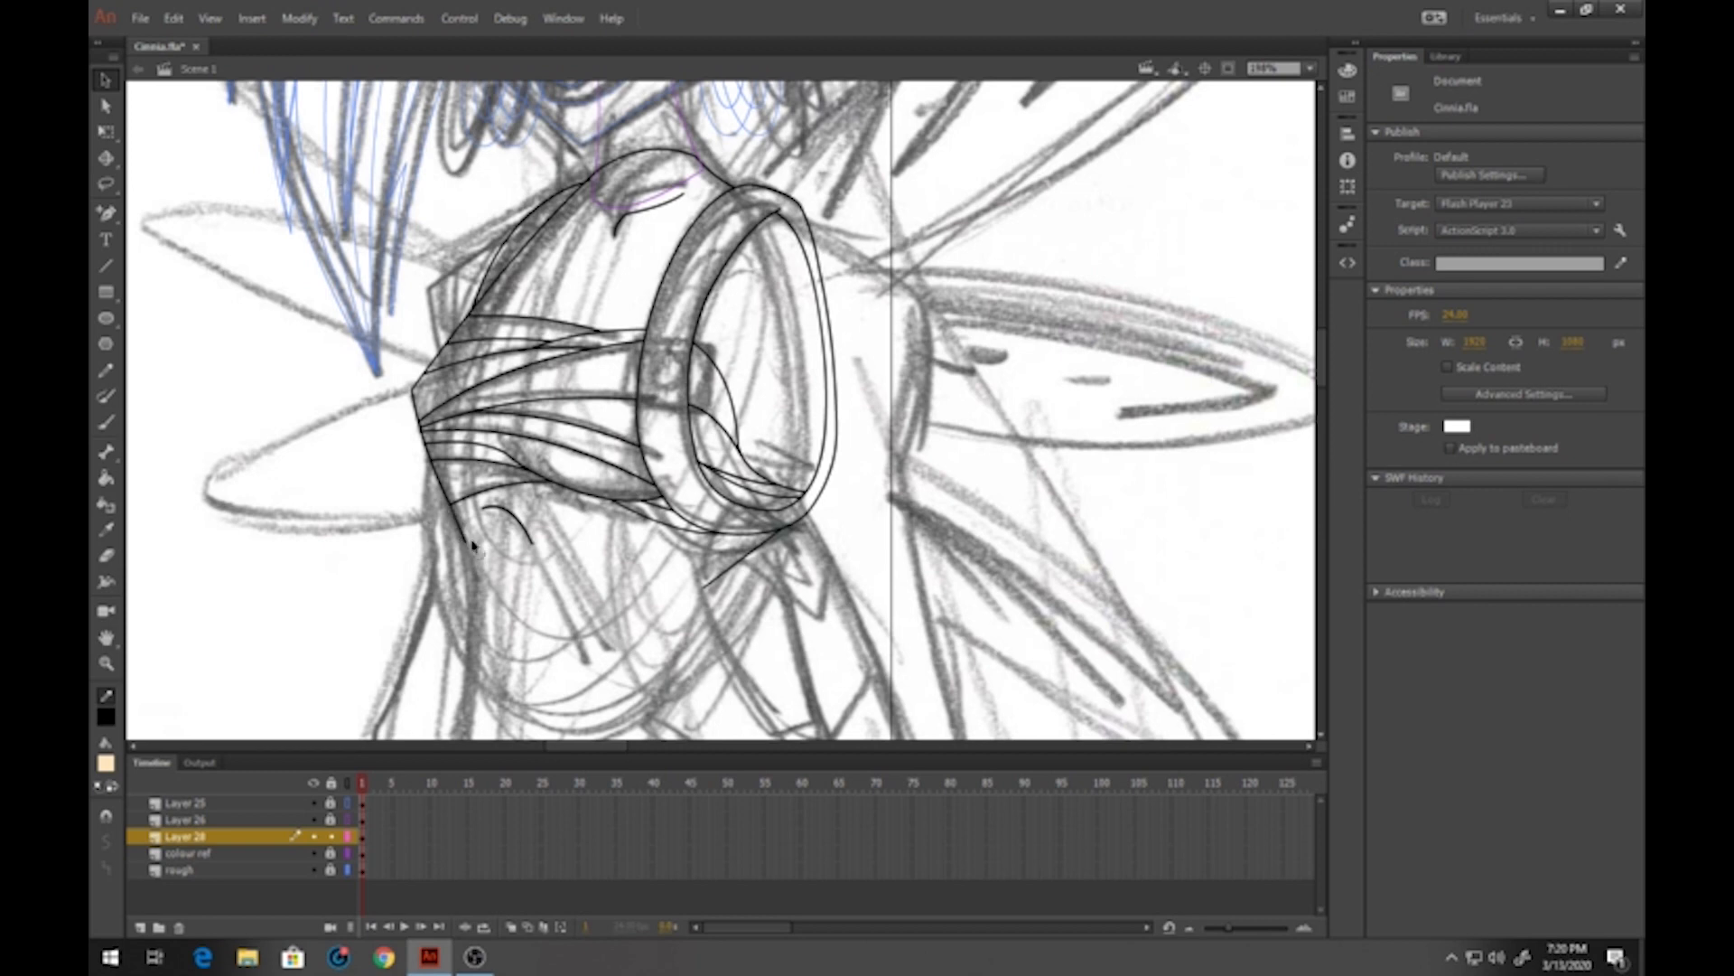
Remove the overshooting end of the torso's side line and adjust the end of the slanted line under the oval
drag(476, 559, 453, 536)
key(Delete)
drag(730, 570, 741, 574)
Set the stroke colour to red and draw temporary straight lines closing the gaps along the torso's open lower edge
click(107, 275)
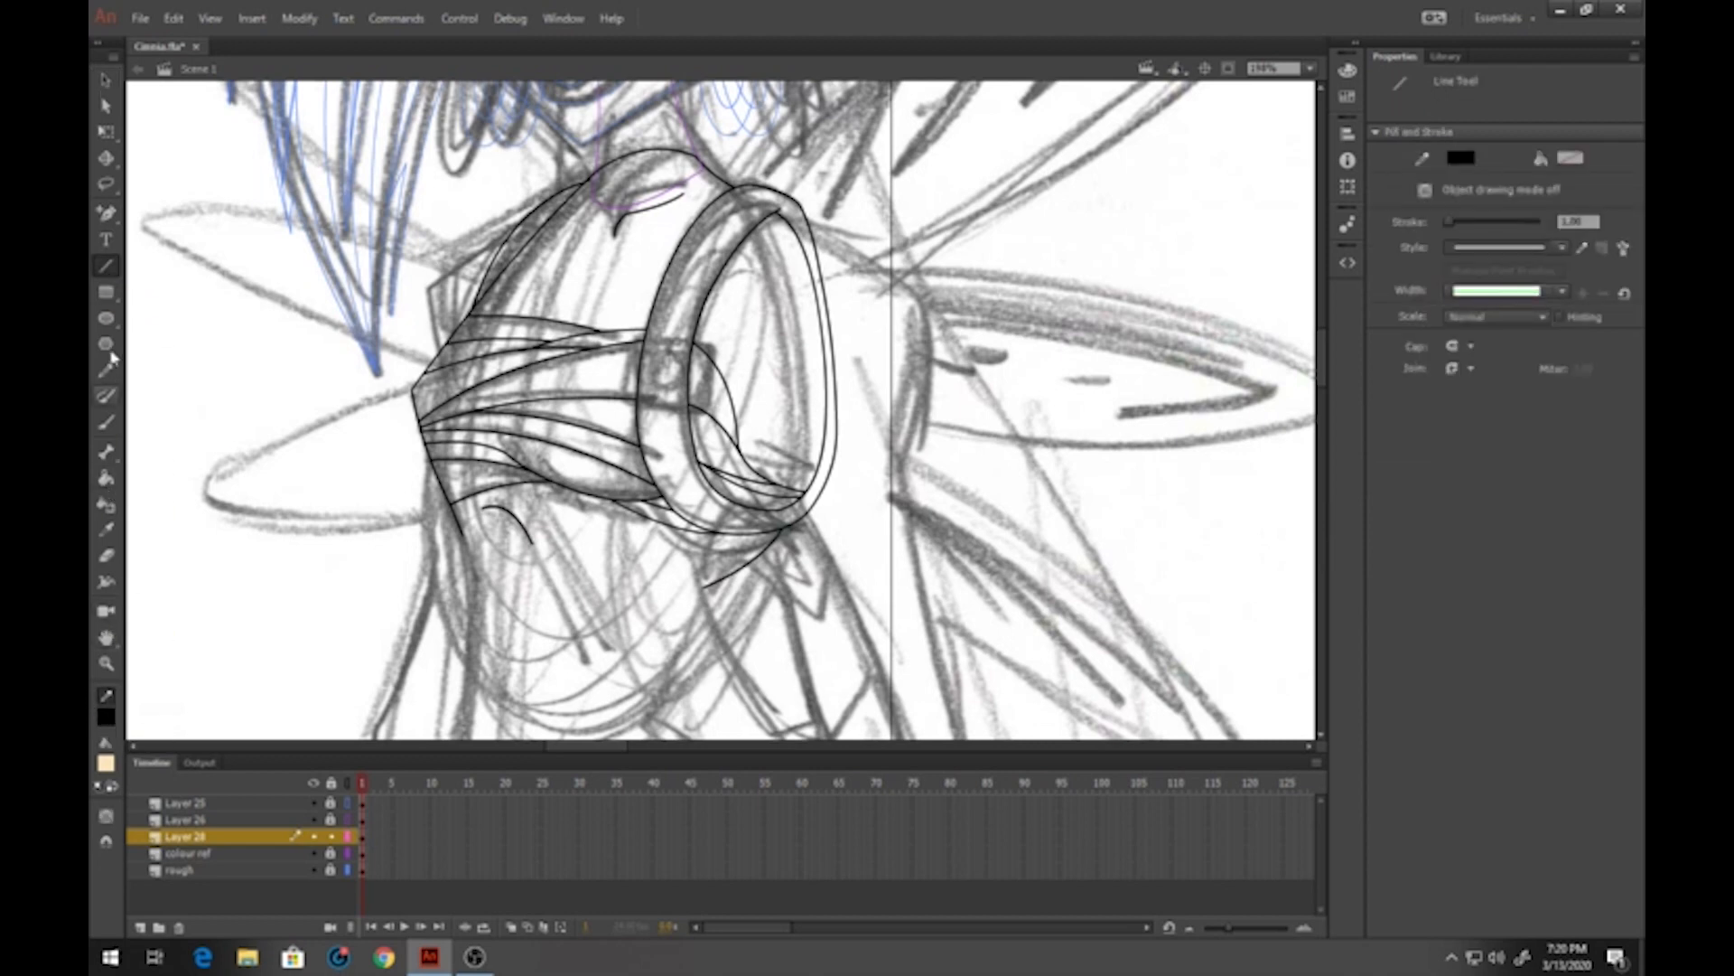
click(106, 695)
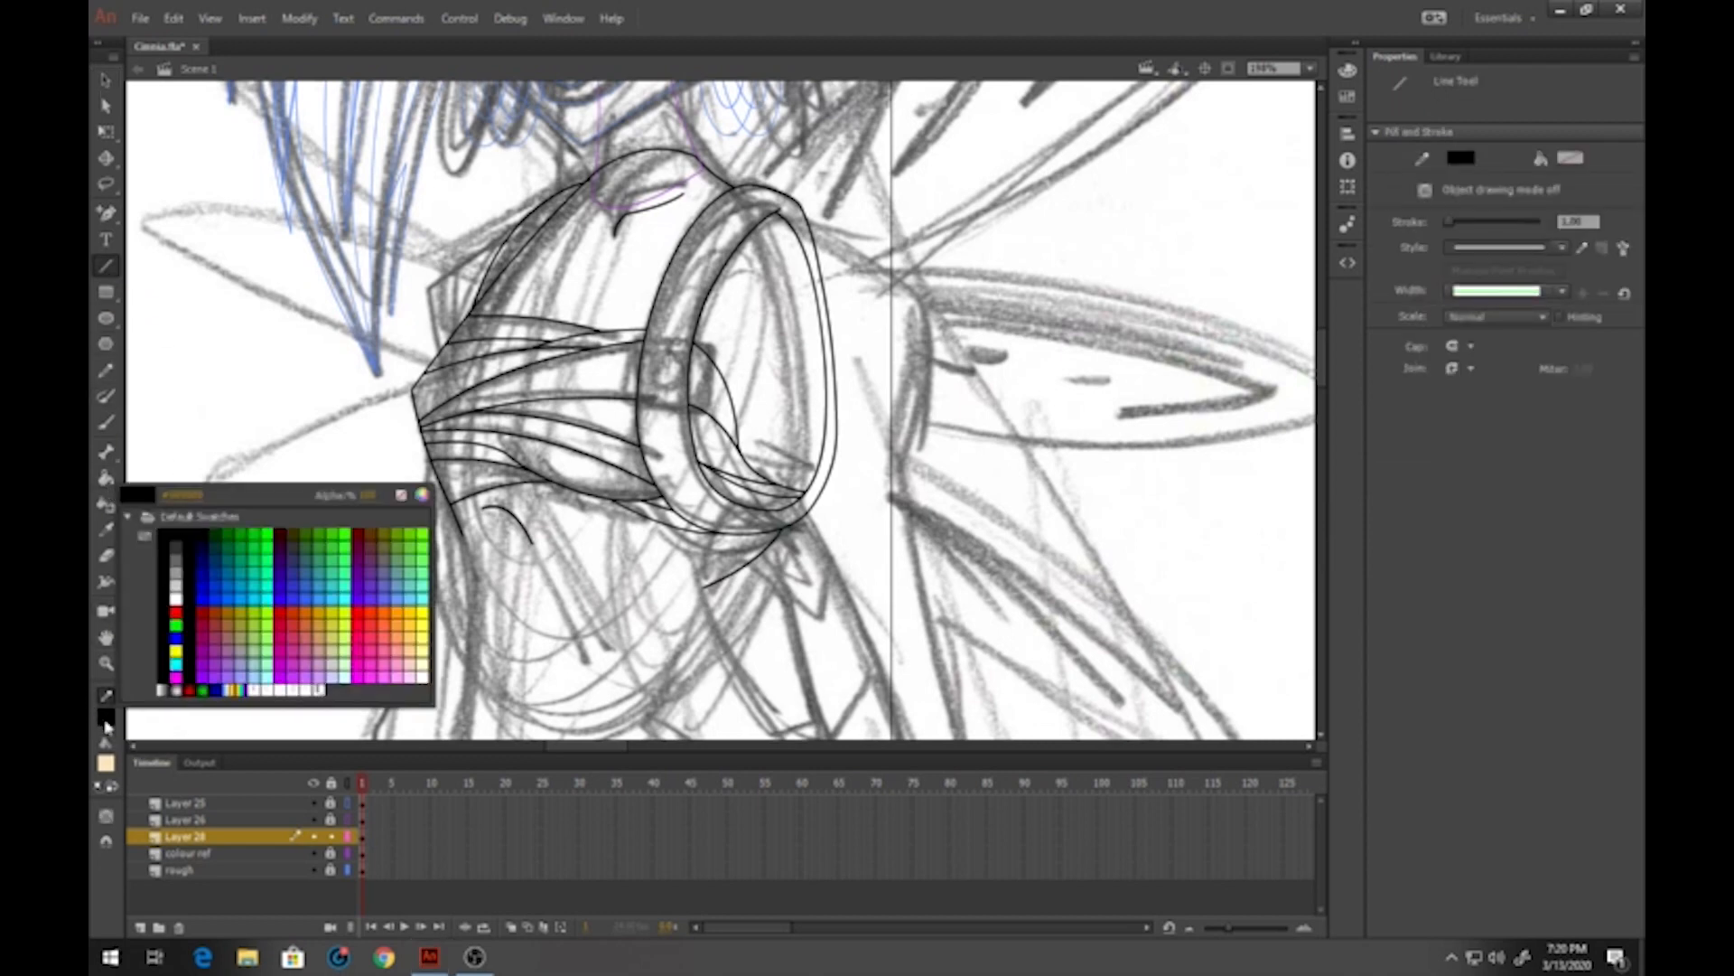
click(177, 608)
mouse_move(490, 507)
mouse_down()
mouse_move(449, 550)
mouse_move(733, 592)
mouse_up()
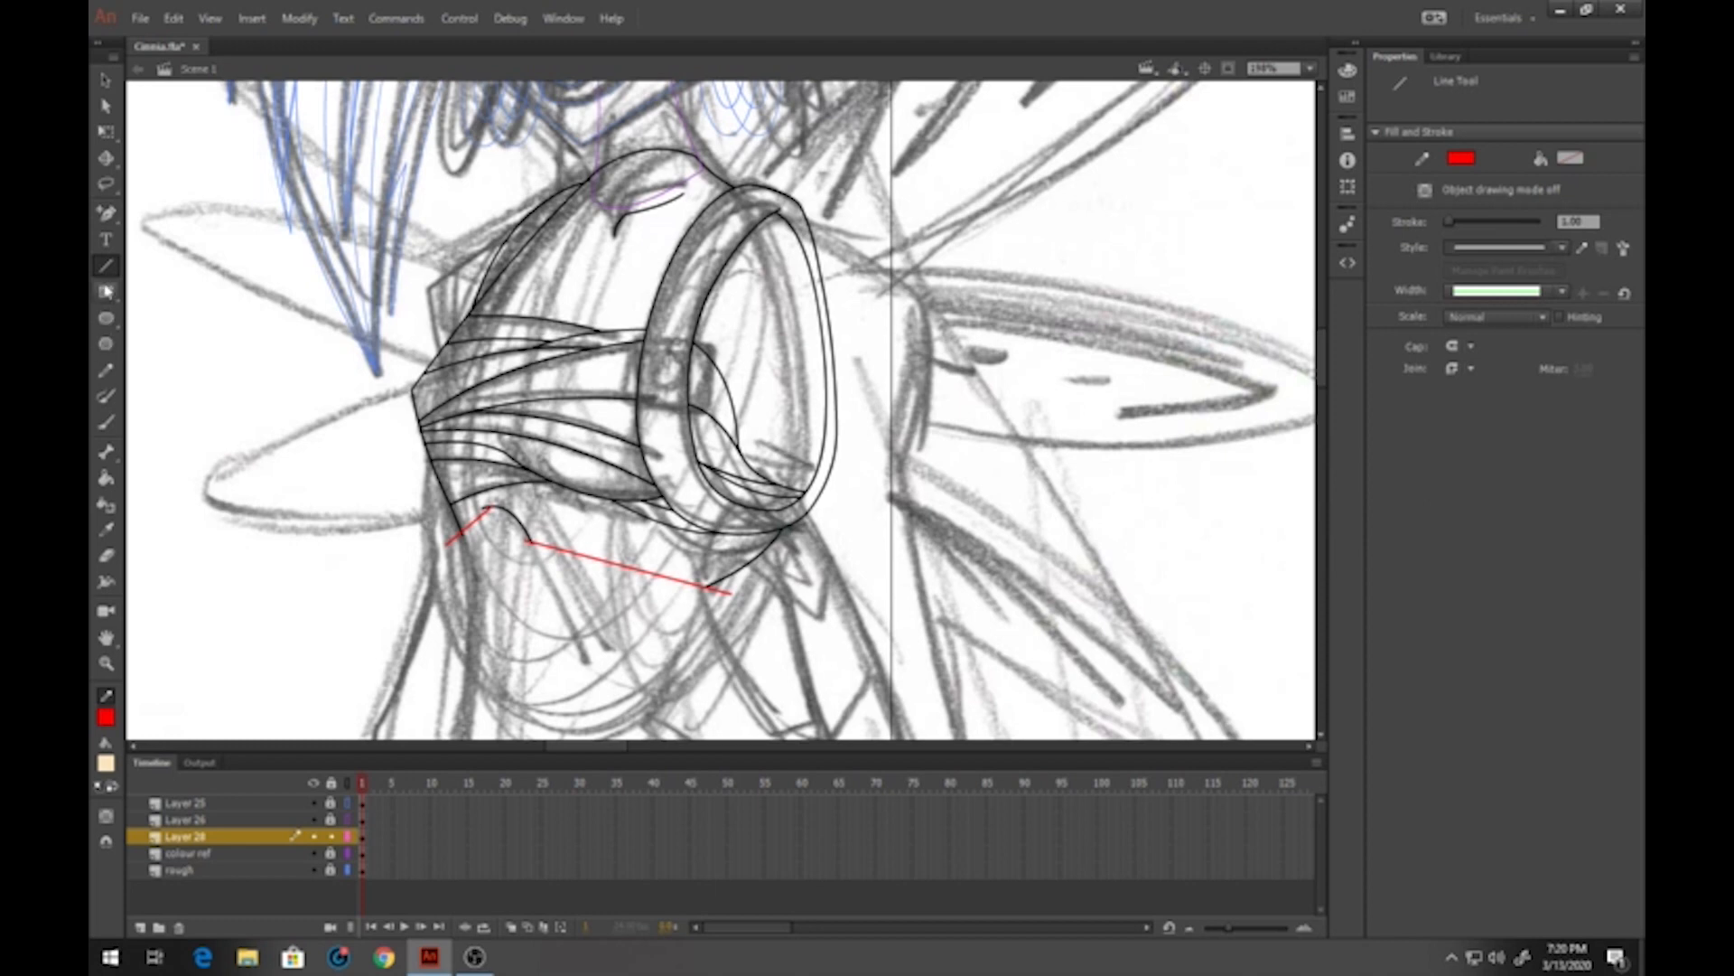
Fill the midriff, the upper chest and the inside of the oval with the pale skin colour
click(106, 477)
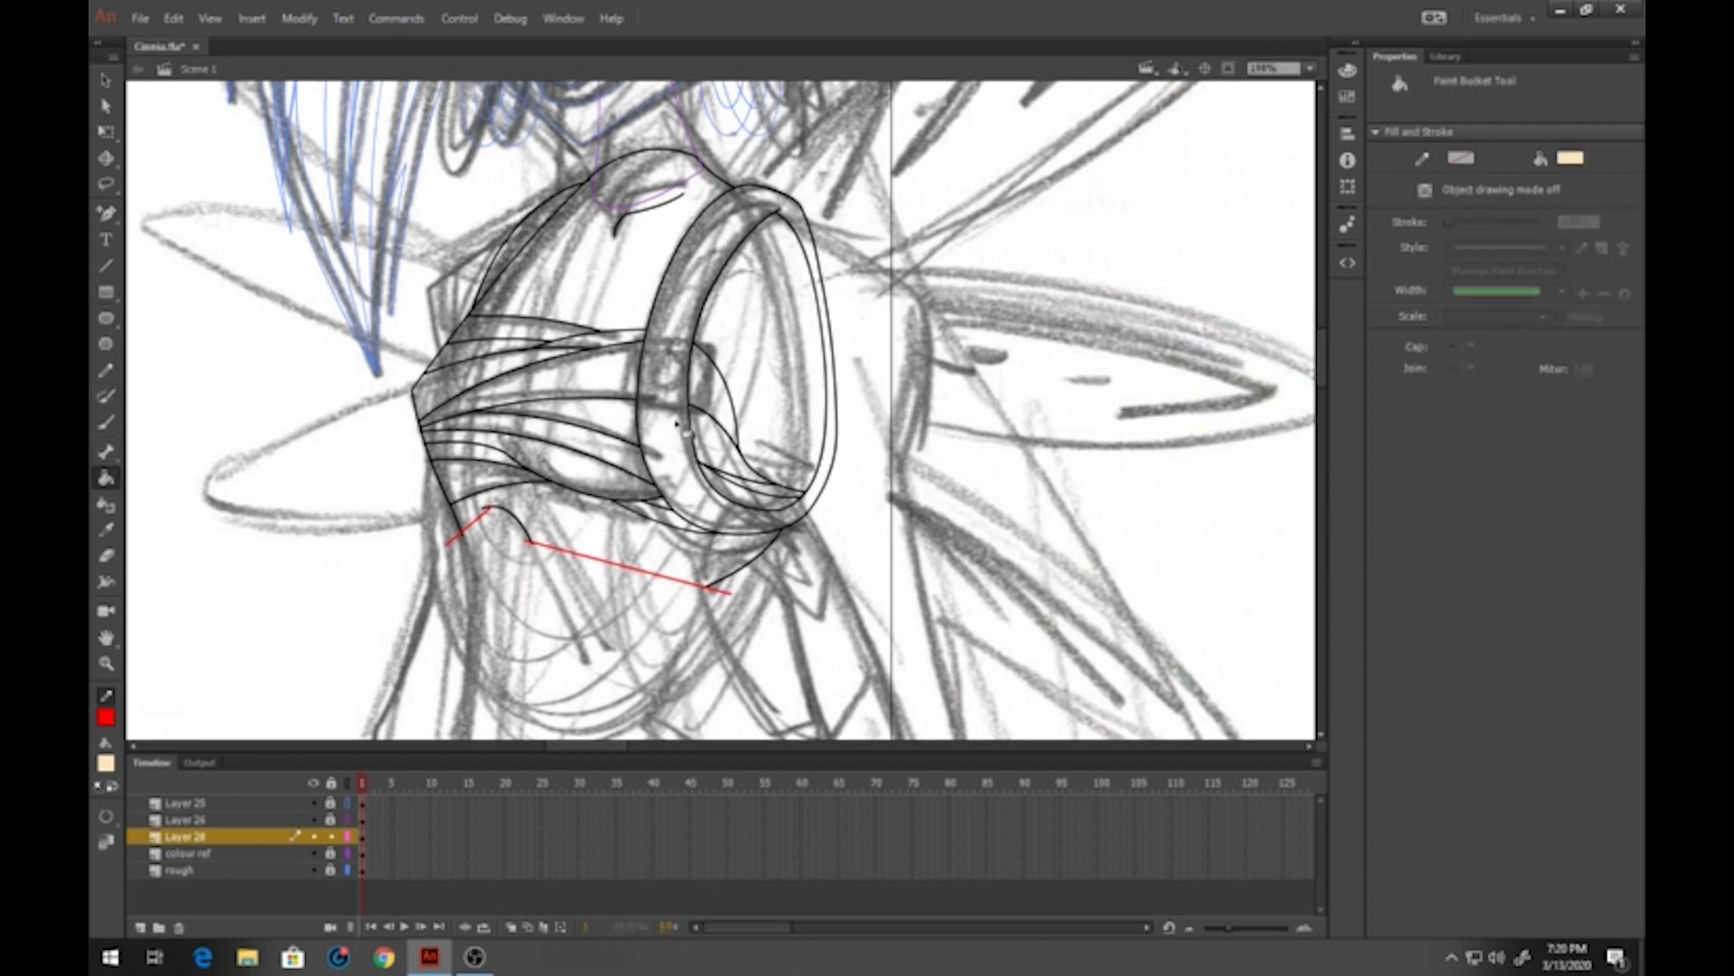
click(583, 545)
click(597, 310)
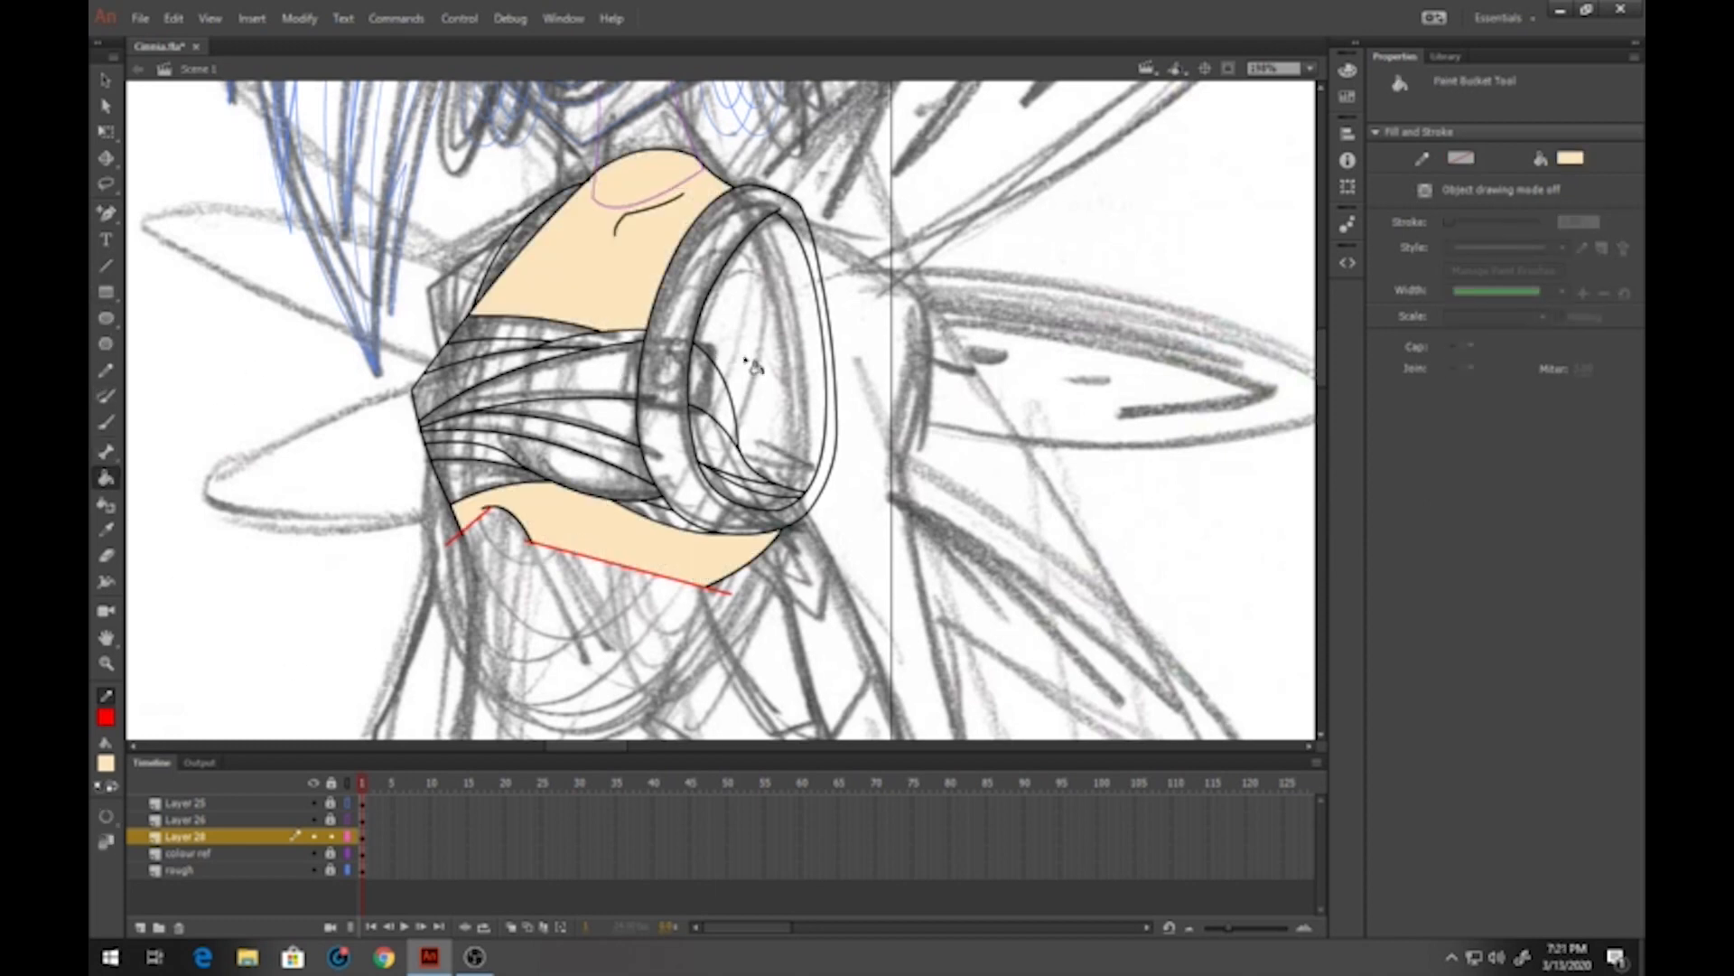
click(743, 369)
Delete the temporary red closing lines along the lower torso, keeping the skin fill
click(106, 80)
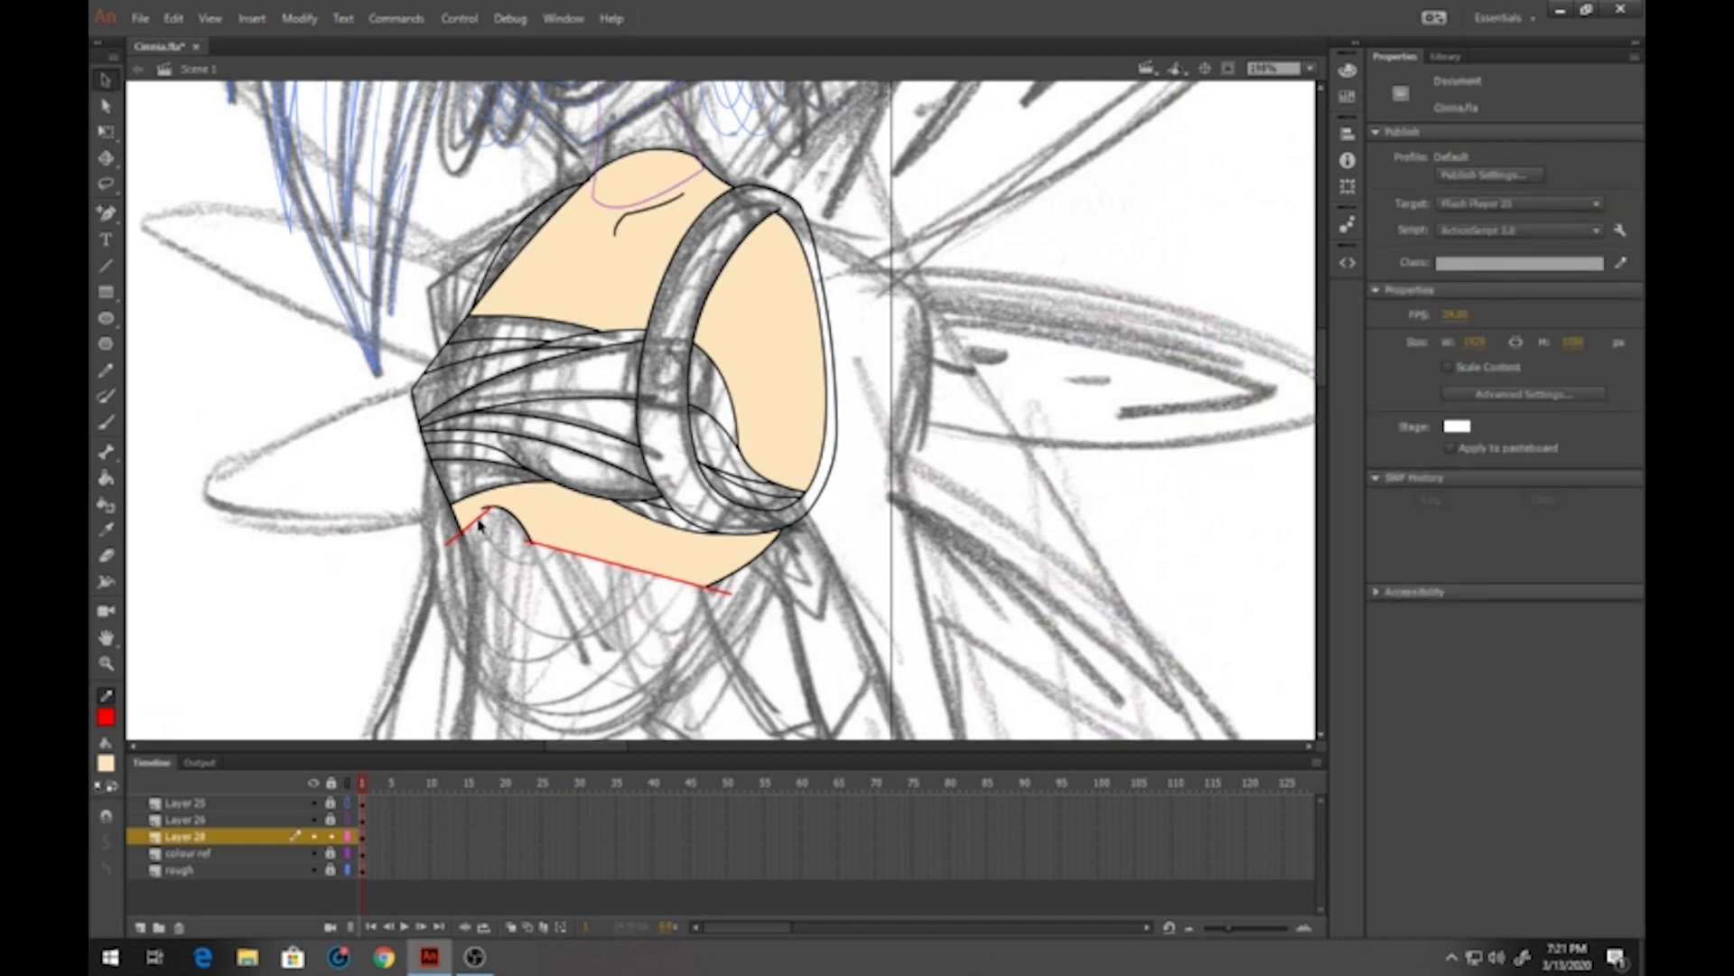
click(483, 529)
key(Delete)
click(589, 559)
key(Delete)
click(719, 594)
key(Delete)
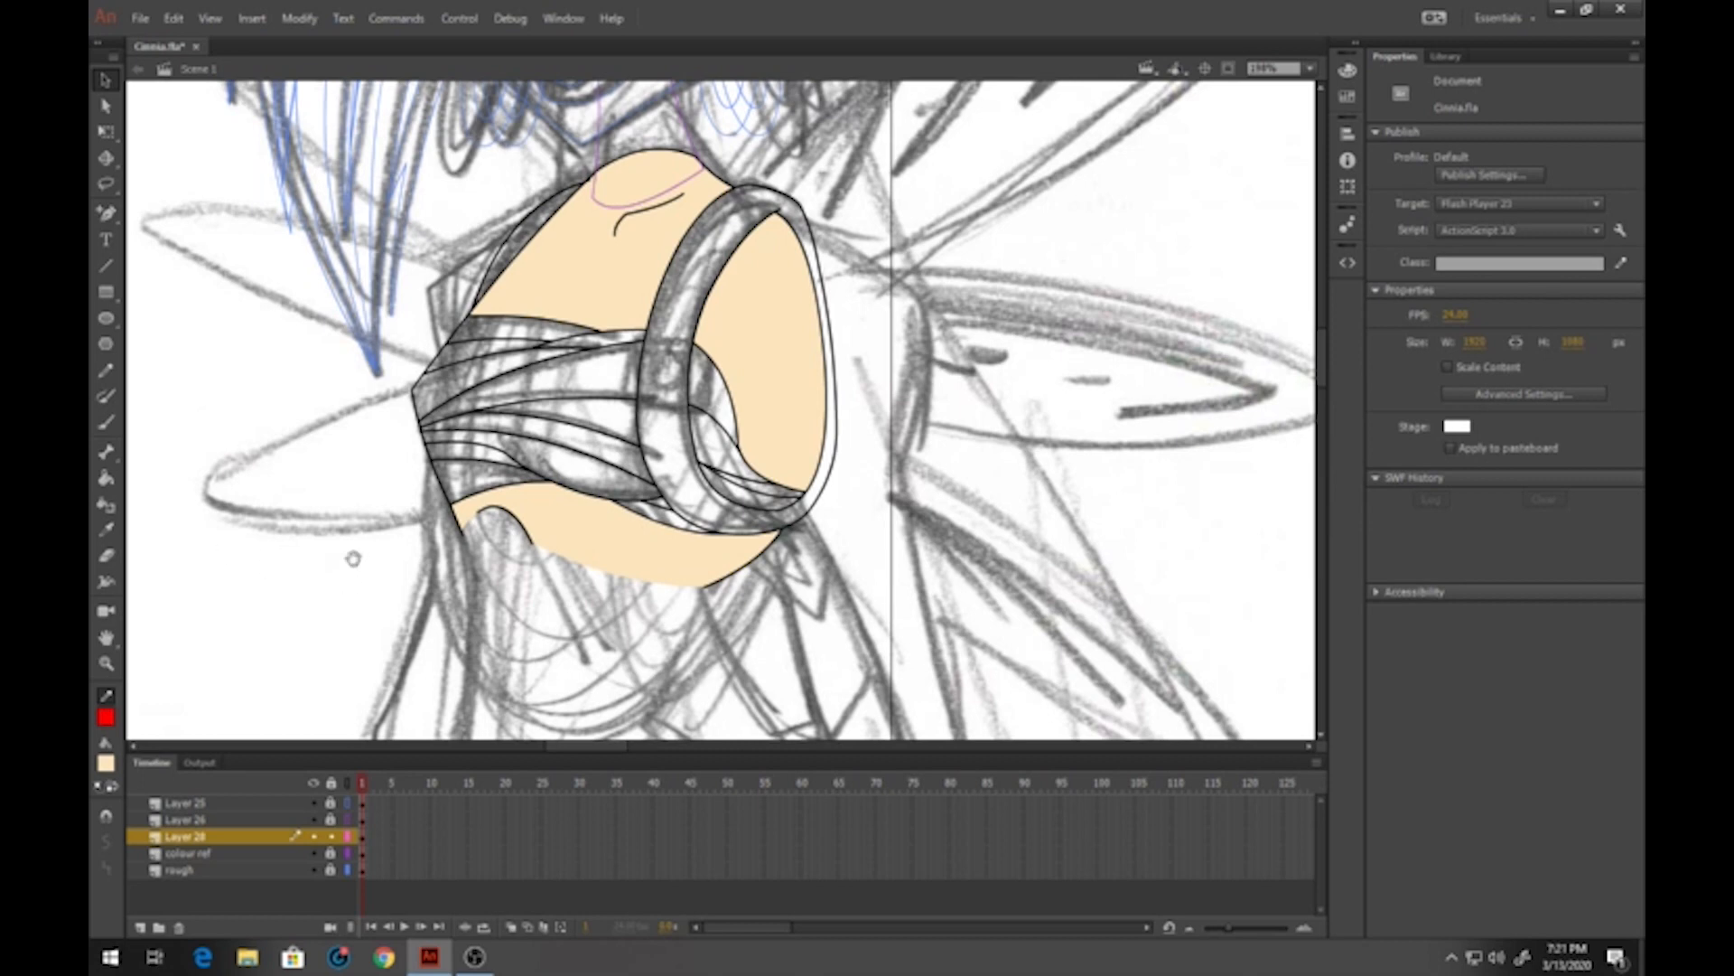
Sample the dark grey of the shoulder strap in the coloured Cinnia reference as the stroke colour
click(348, 821)
click(349, 820)
drag(488, 568, 648, 560)
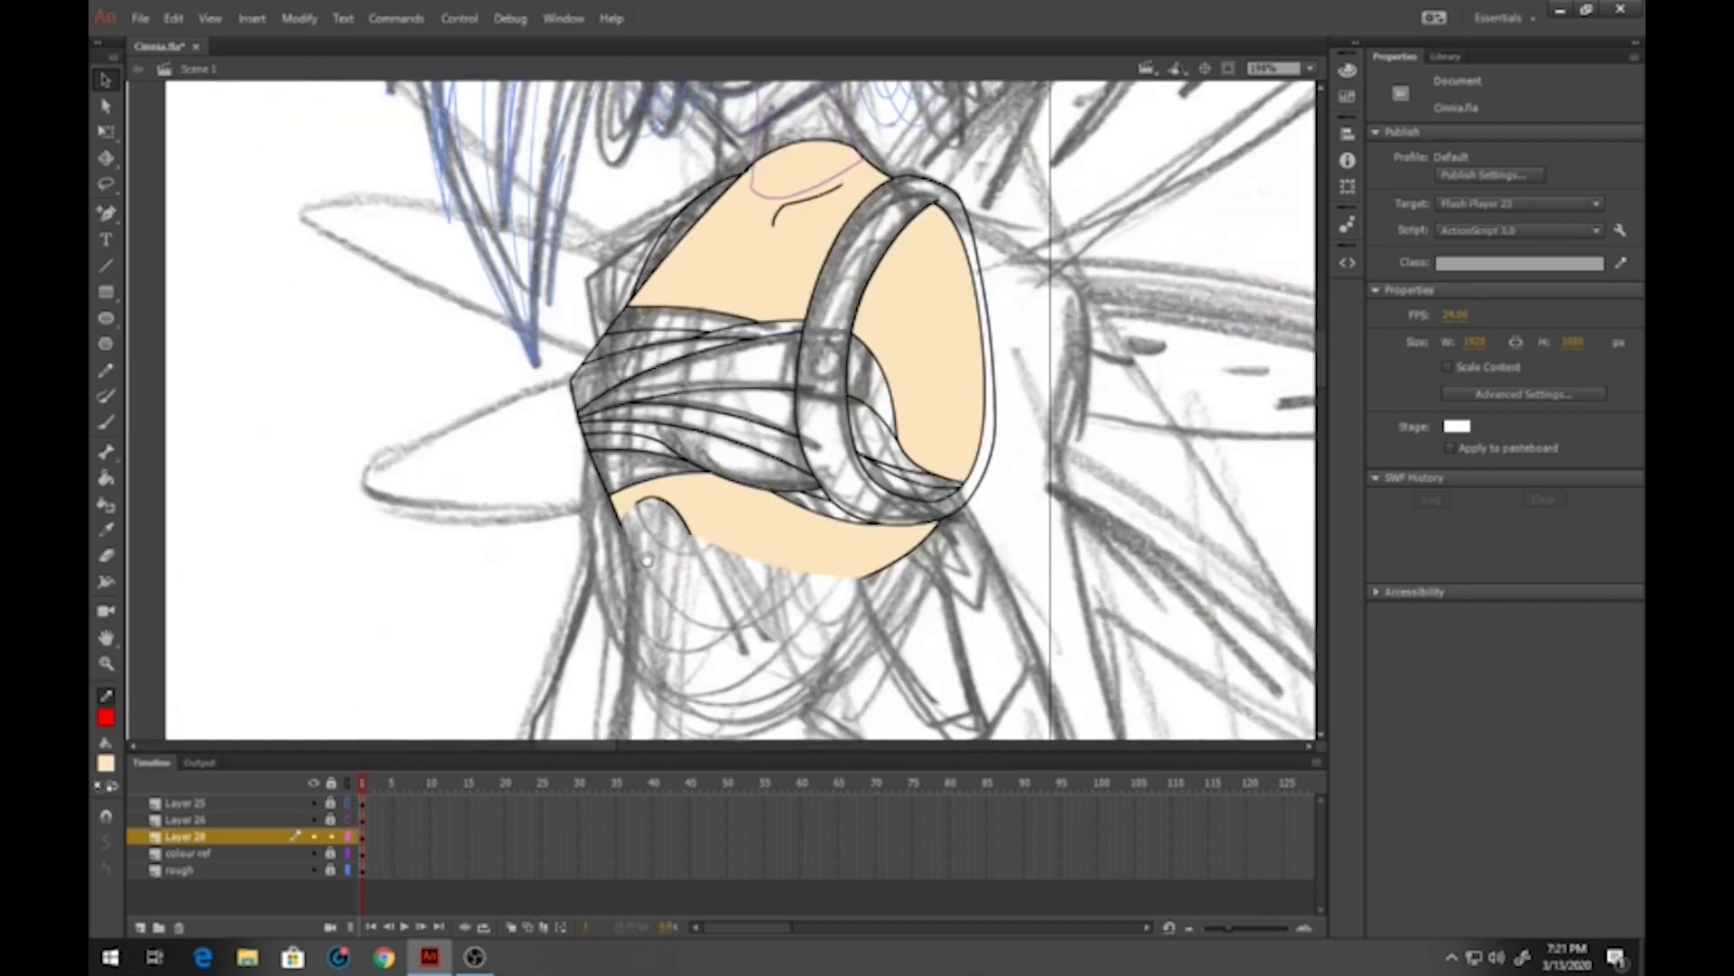
scroll(660, 517, down, 4)
drag(583, 488, 931, 506)
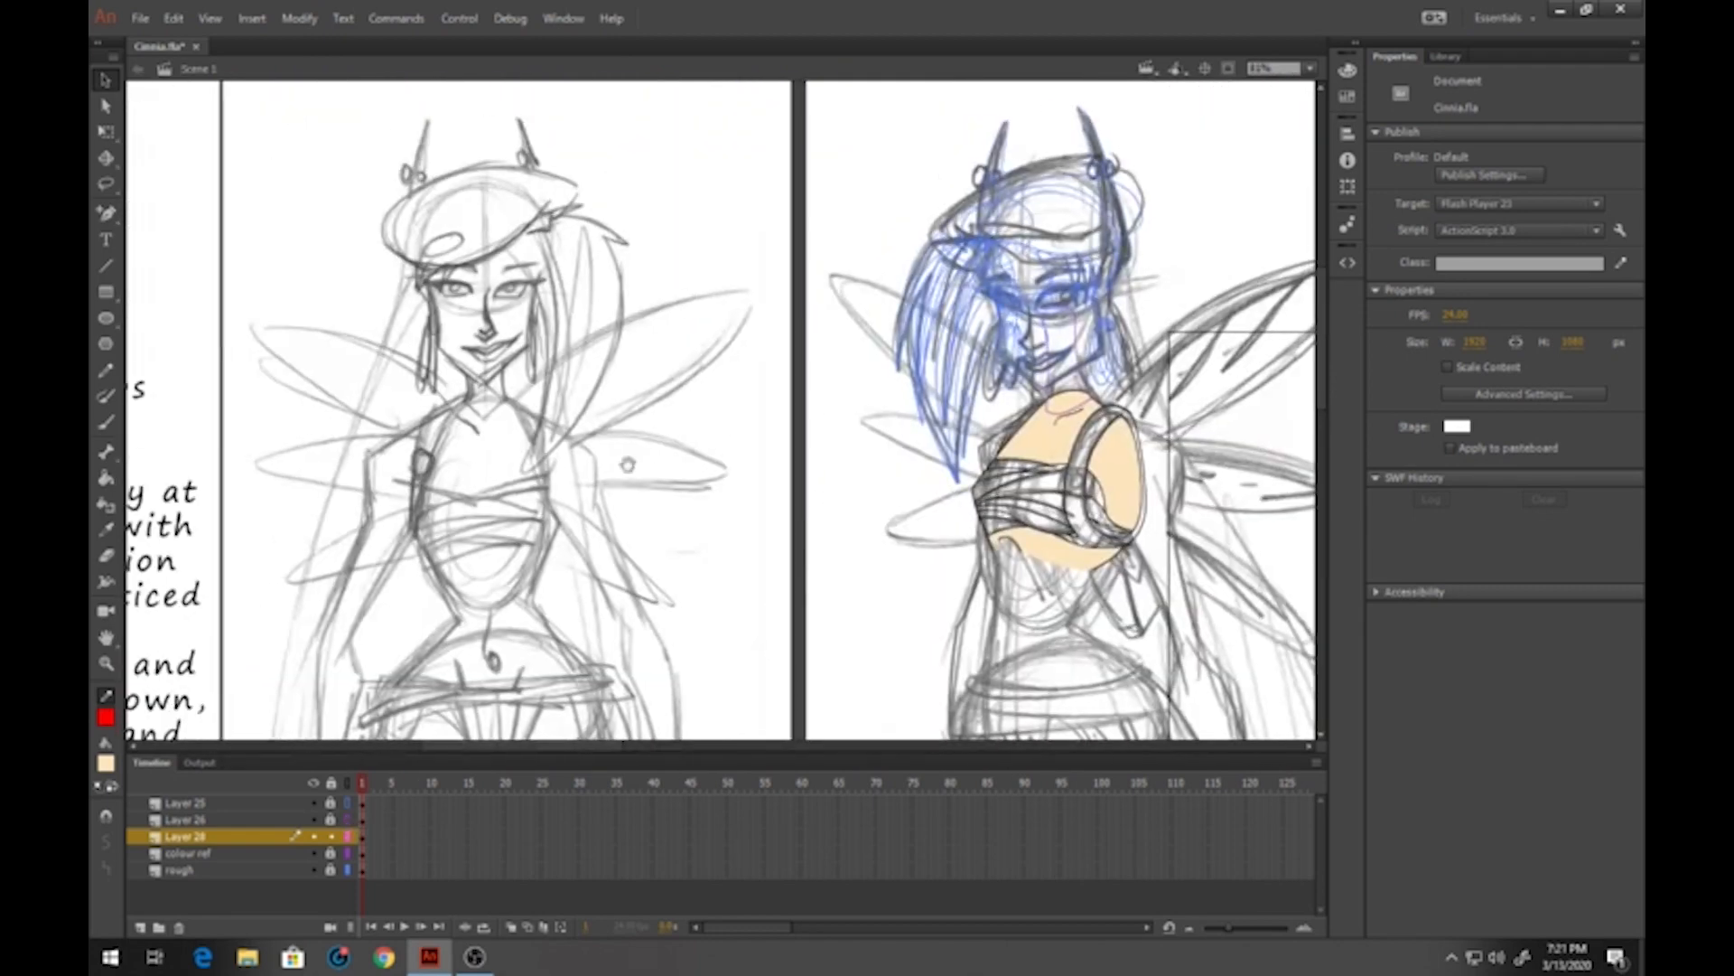
drag(627, 464, 995, 503)
drag(487, 415, 1260, 488)
drag(413, 568, 654, 493)
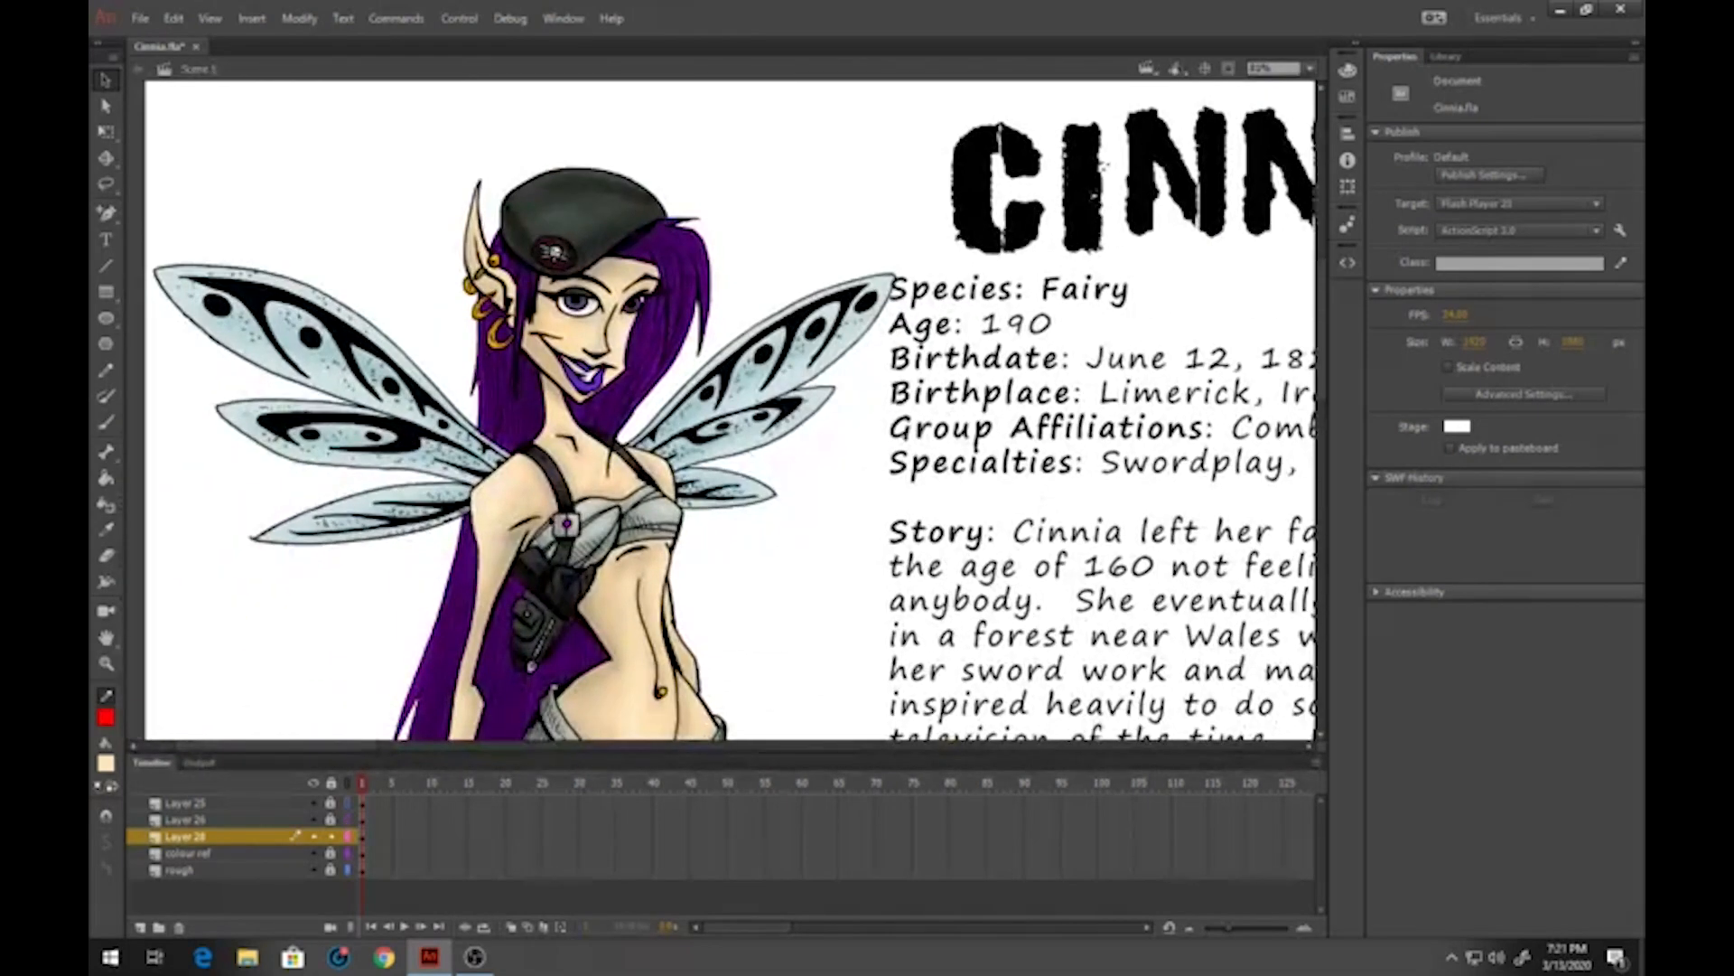
scroll(552, 521, up, 6)
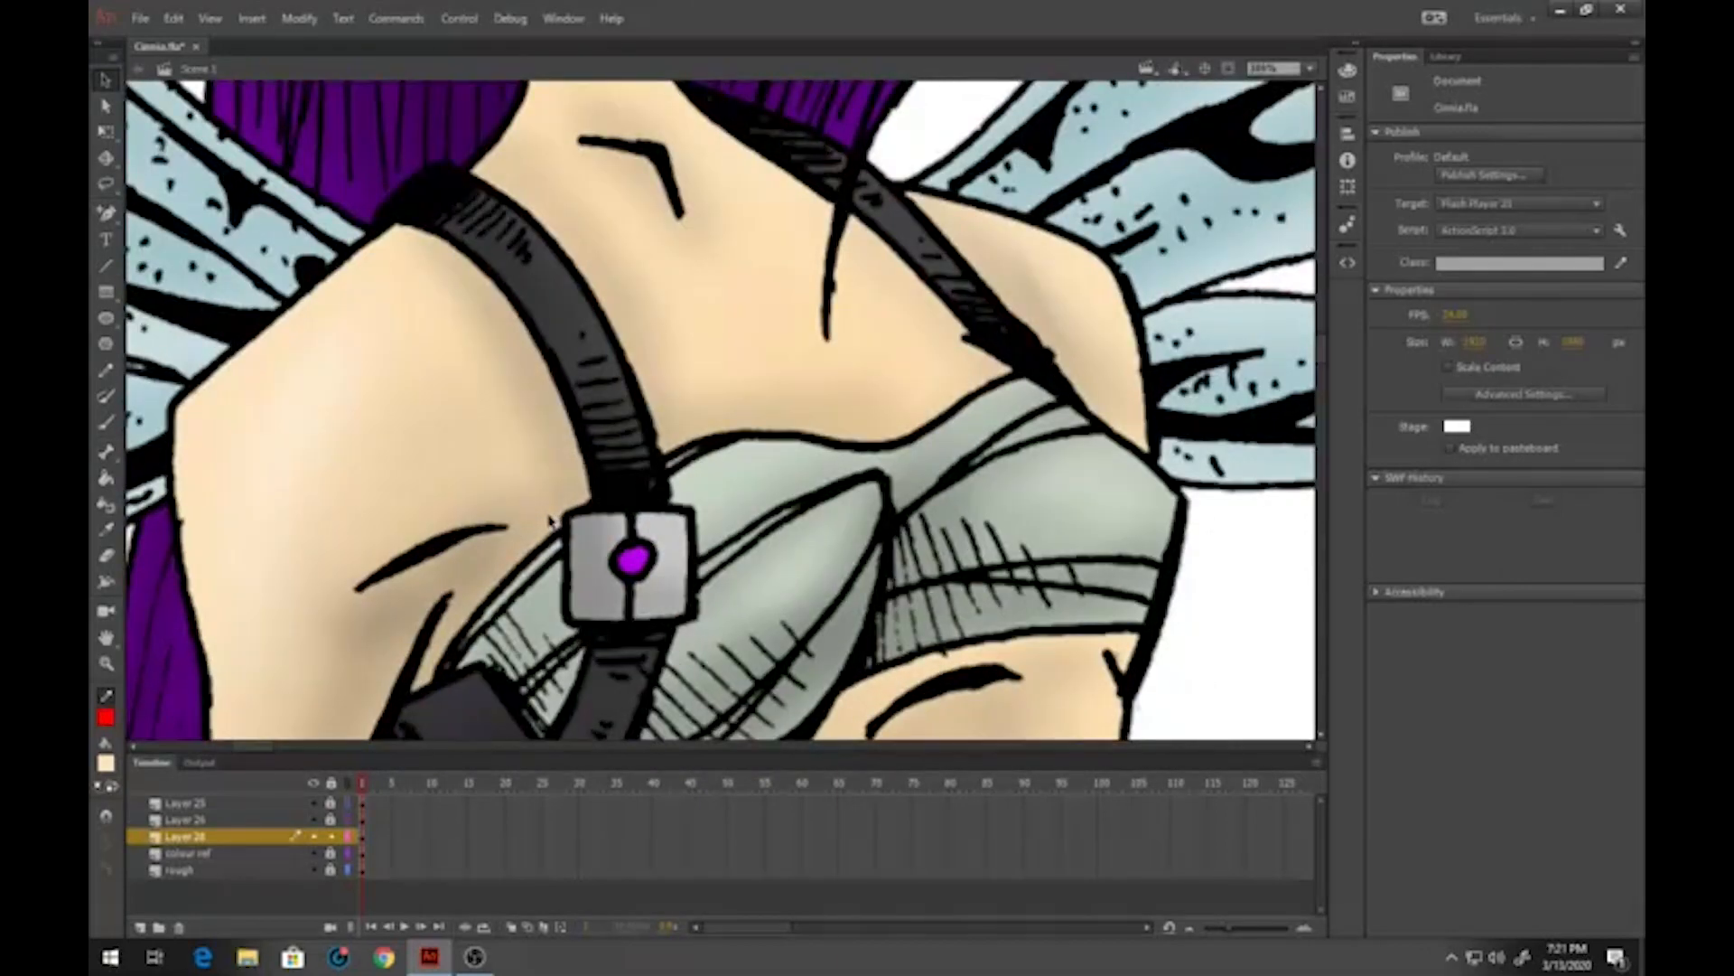
click(106, 716)
click(554, 288)
Set the fill to the sampled dark grey and fill the oval strap and the narrow strap on the far shoulder
scroll(673, 390, down, 6)
scroll(883, 552, right, 15)
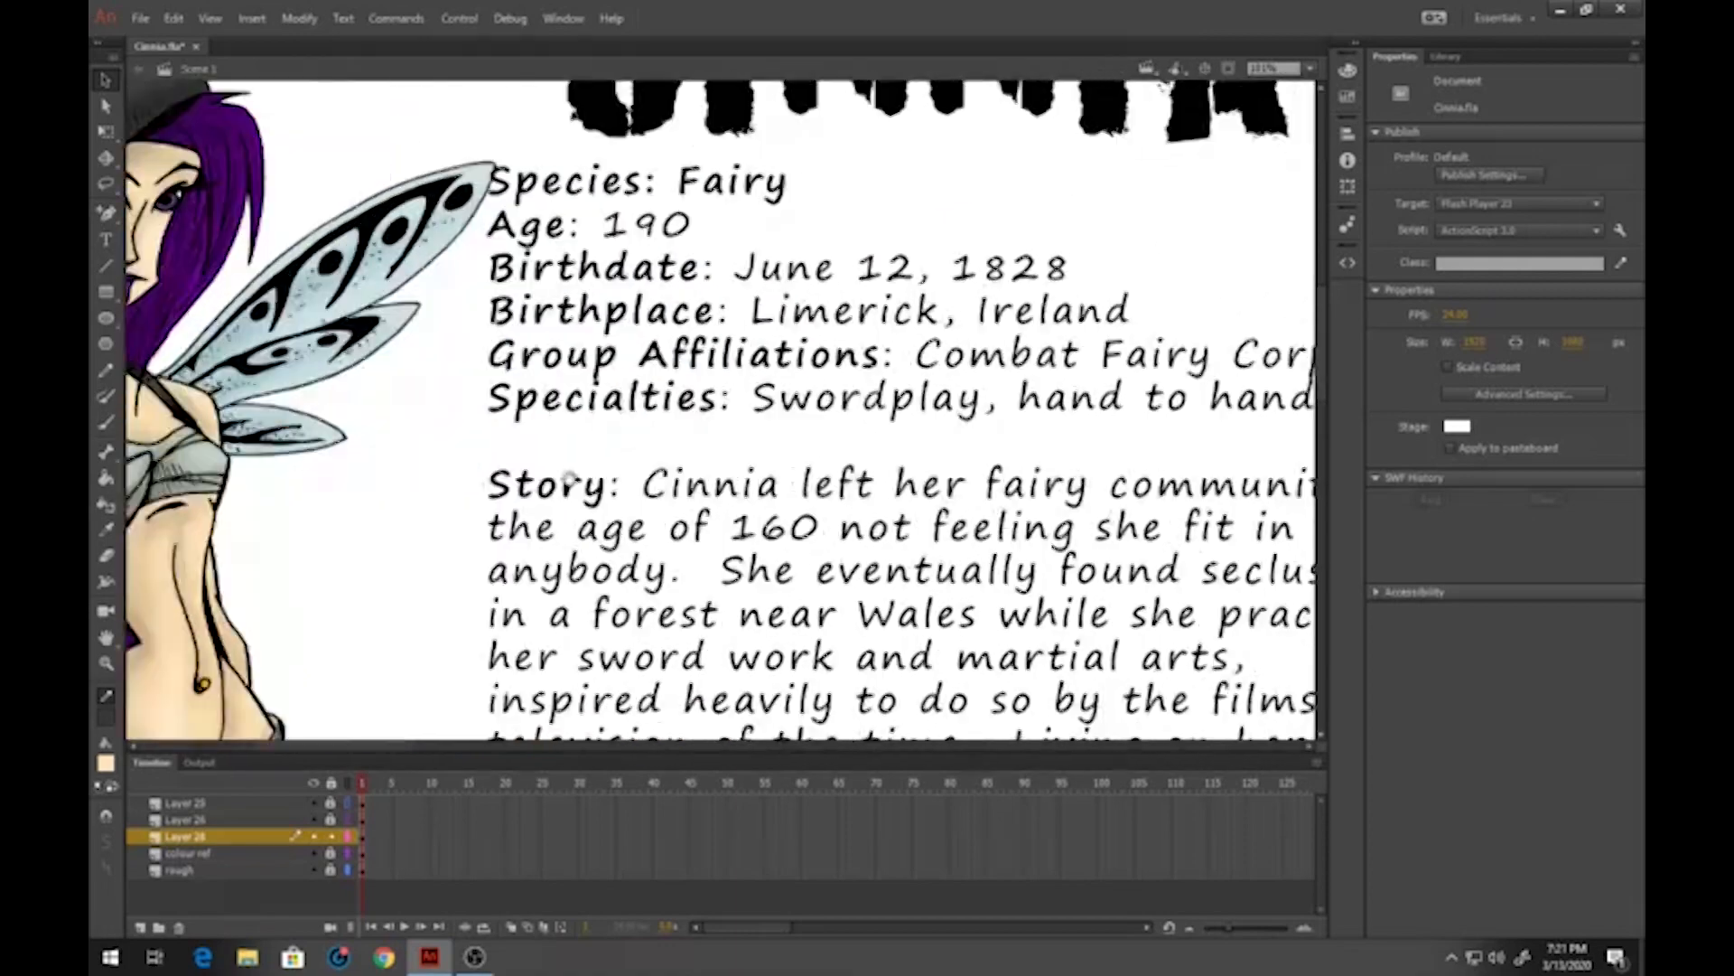
scroll(716, 489, right, 10)
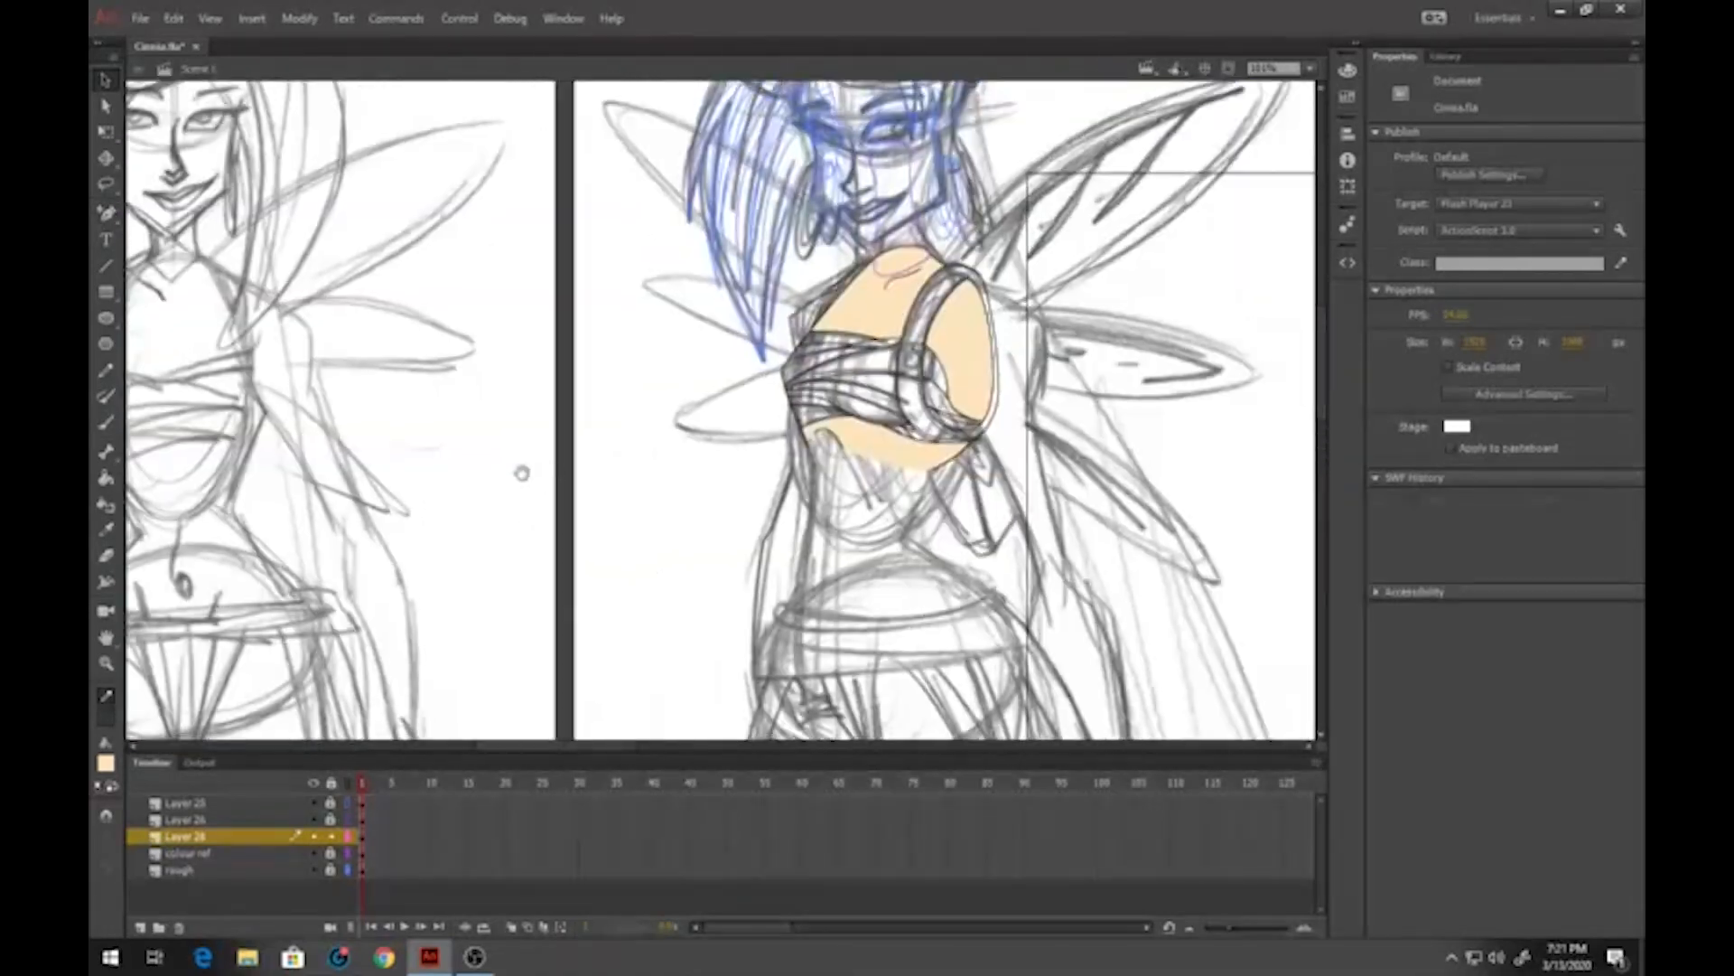
scroll(511, 473, up, 3)
scroll(788, 468, up, 4)
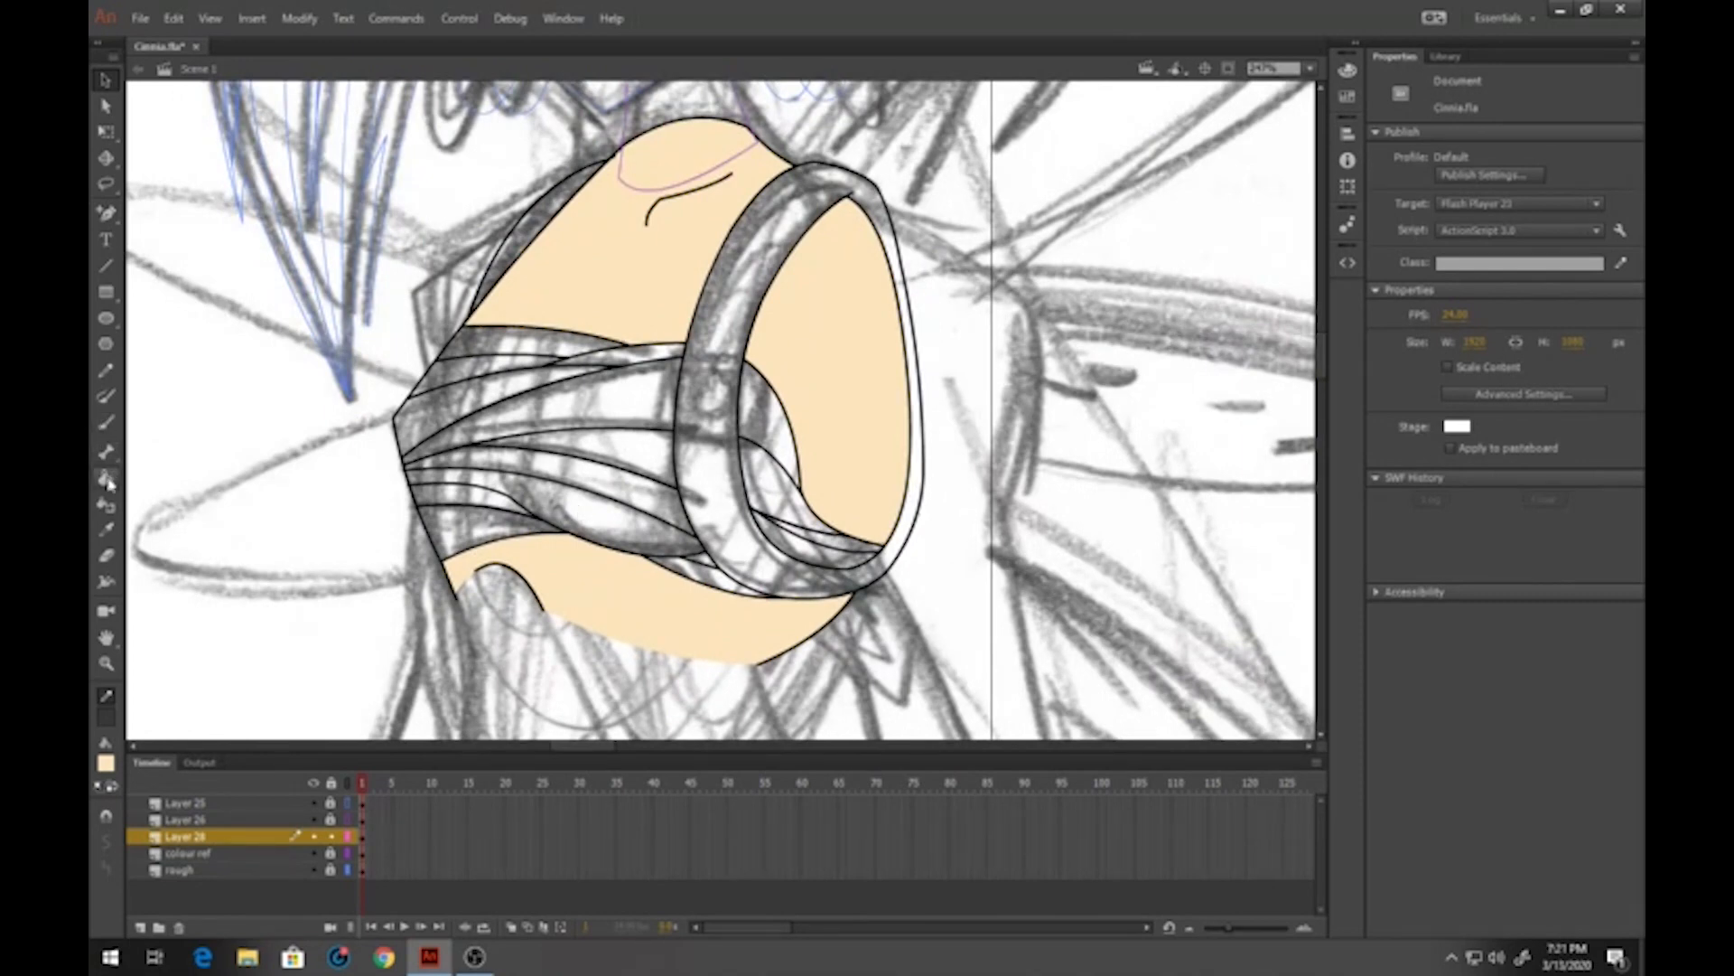
click(107, 761)
click(111, 714)
click(106, 477)
click(719, 460)
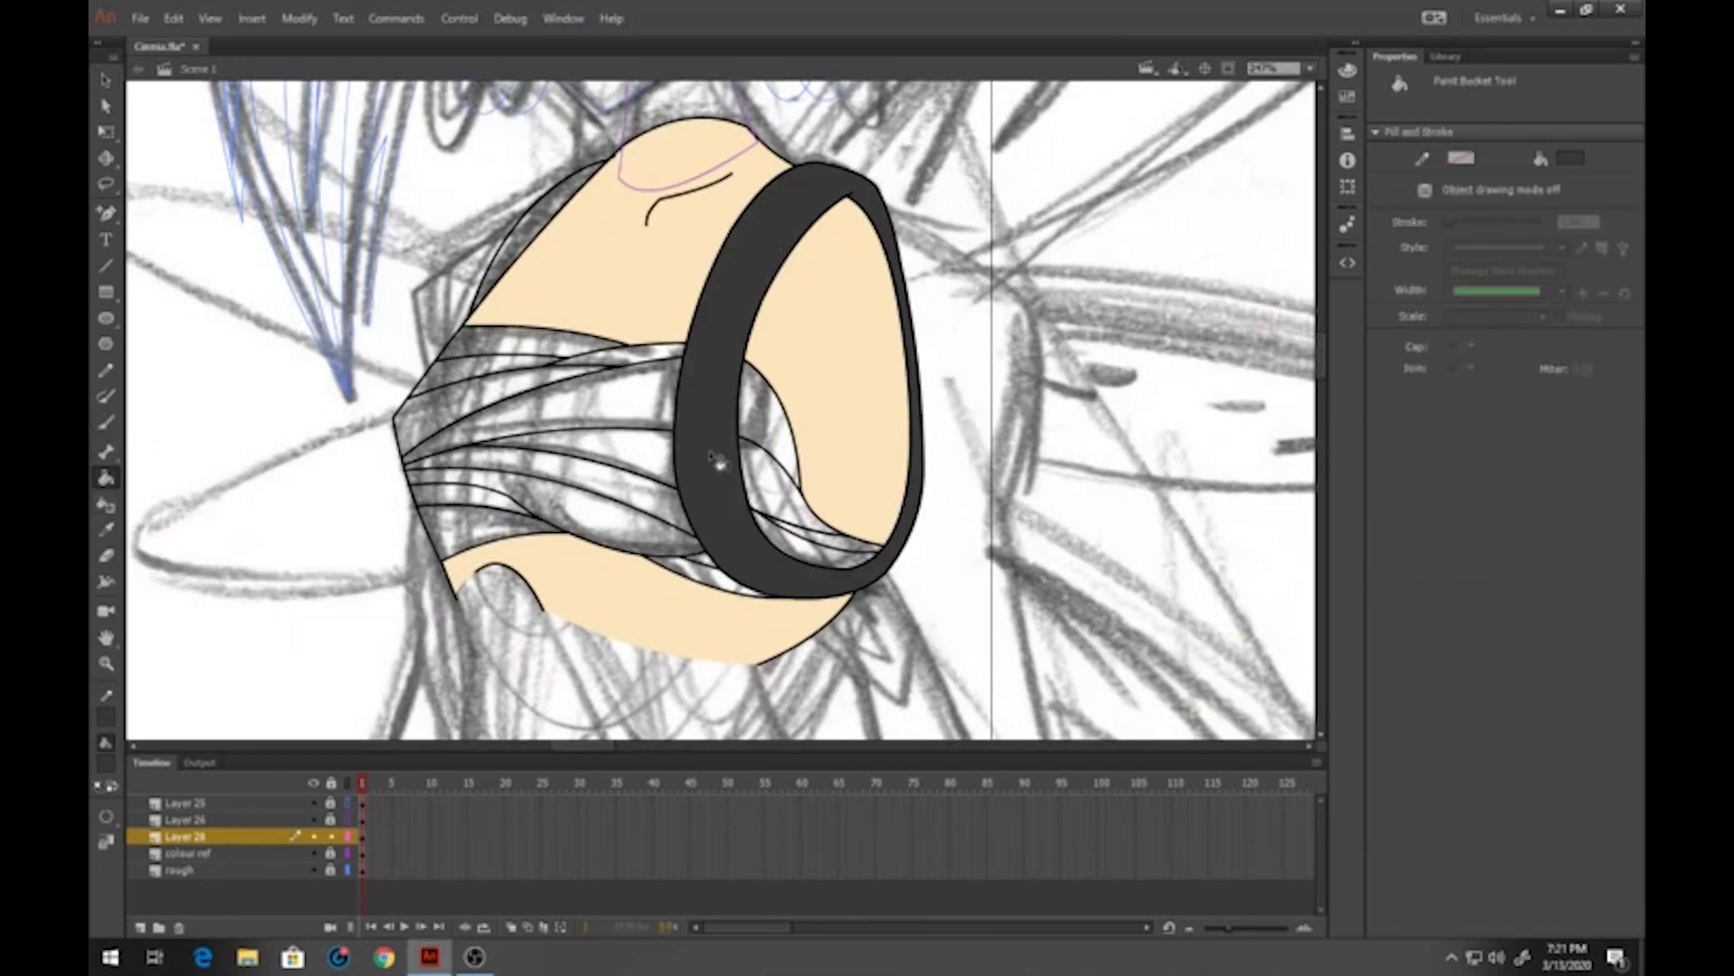
click(527, 258)
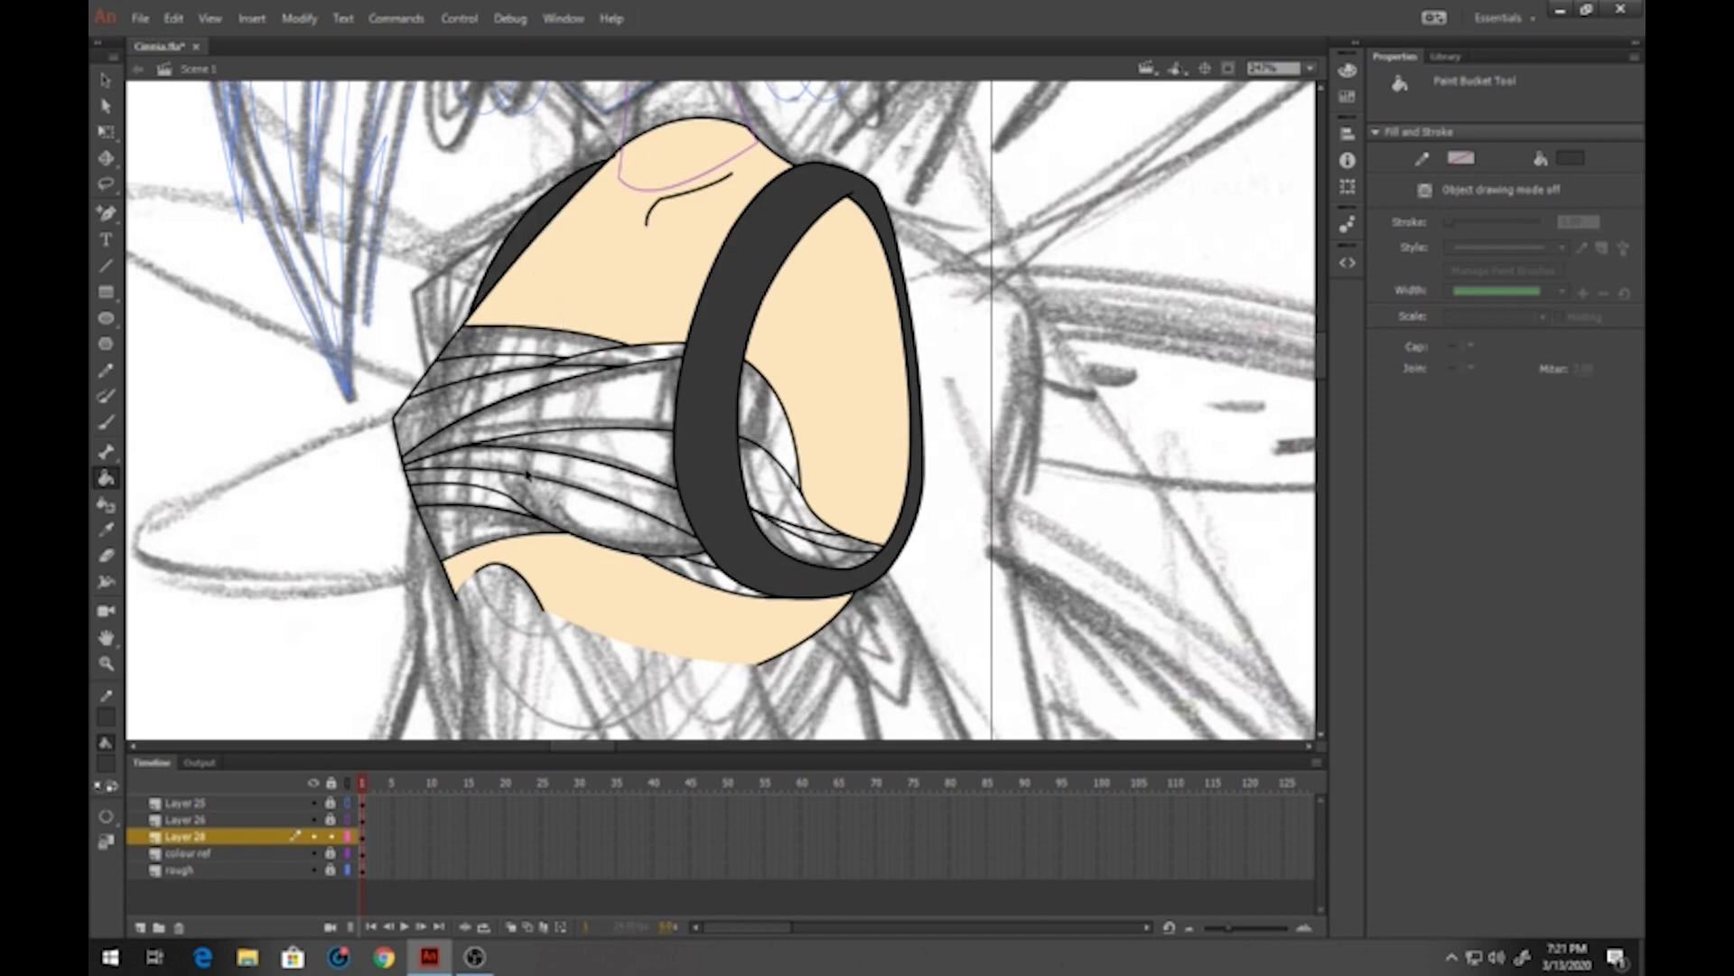
Sample the pale grey-green of the wrapped top in the coloured reference as the fill colour
scroll(527, 473, down, 6)
mouse_move(528, 474)
mouse_down()
mouse_move(1198, 509)
mouse_move(971, 453)
mouse_move(1283, 415)
mouse_up()
scroll(460, 494, up, 4)
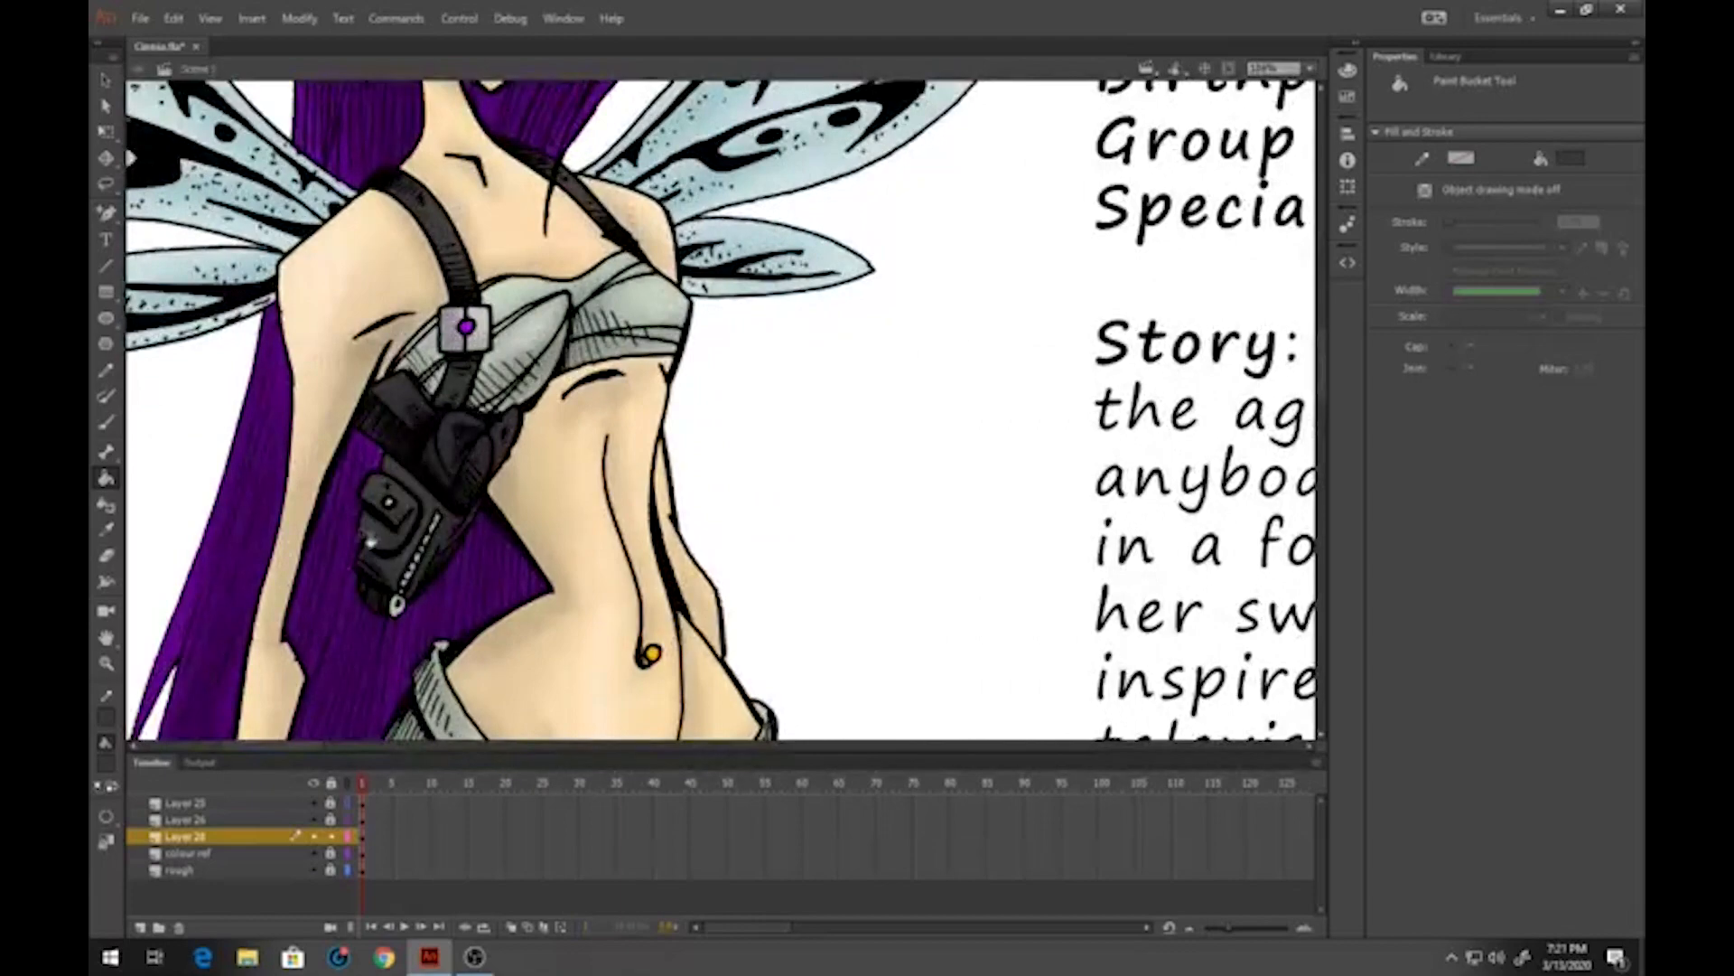
drag(583, 346, 614, 467)
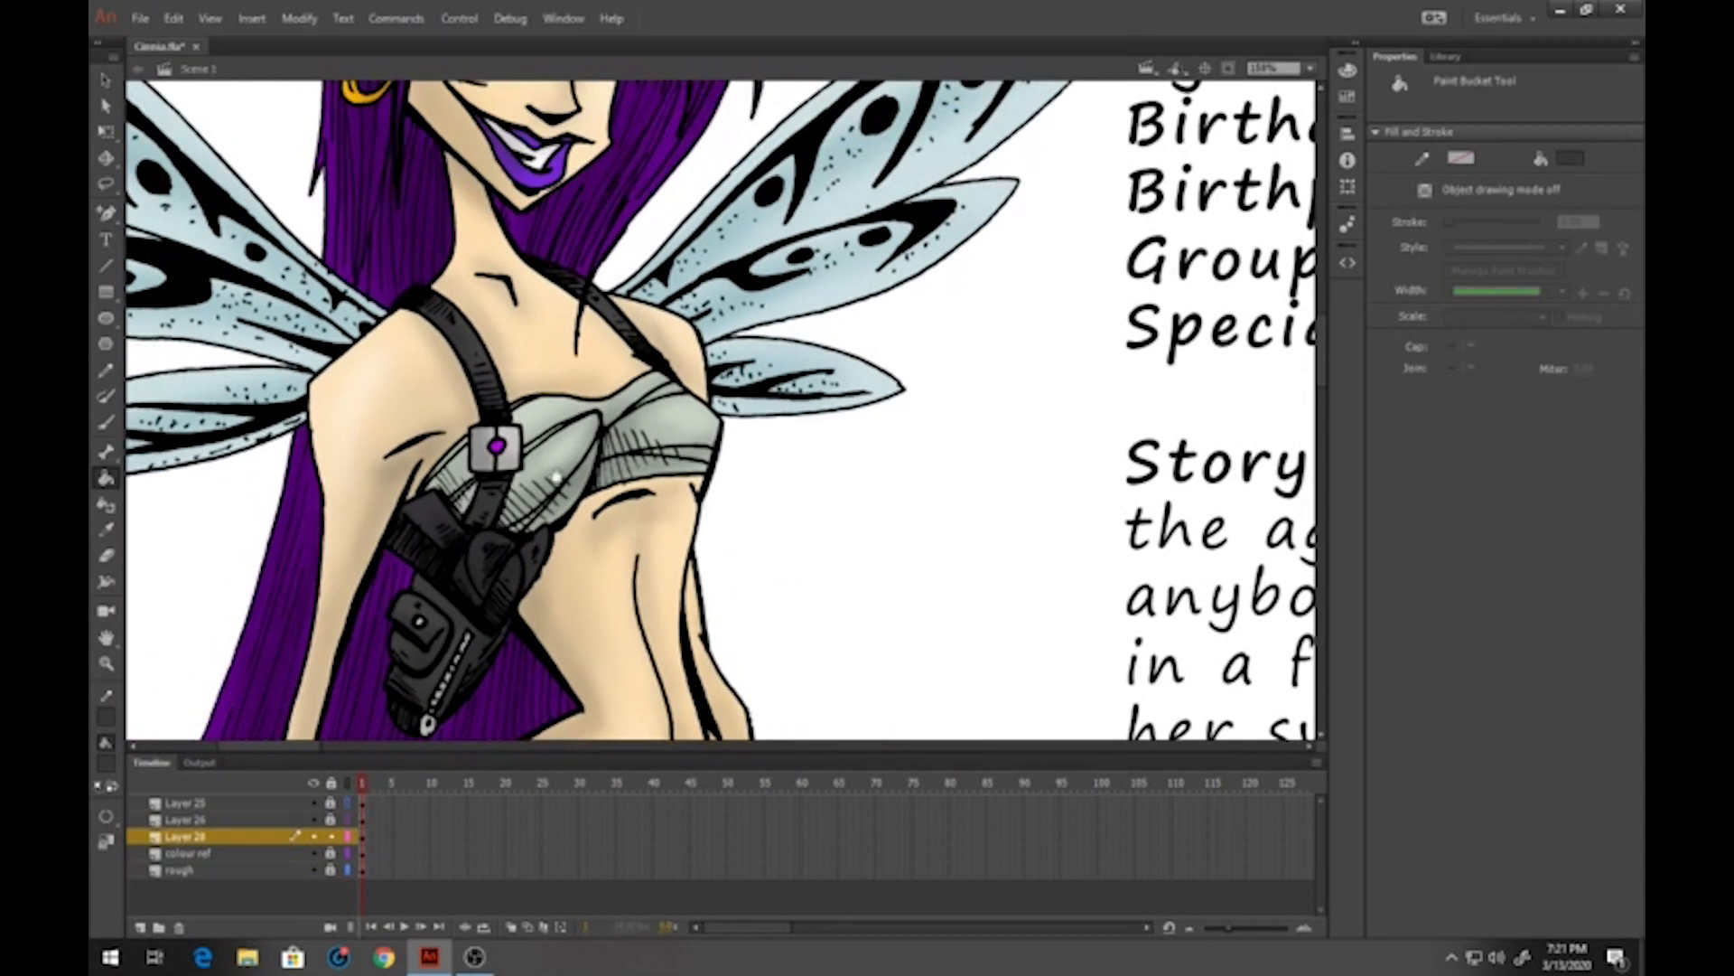
click(106, 772)
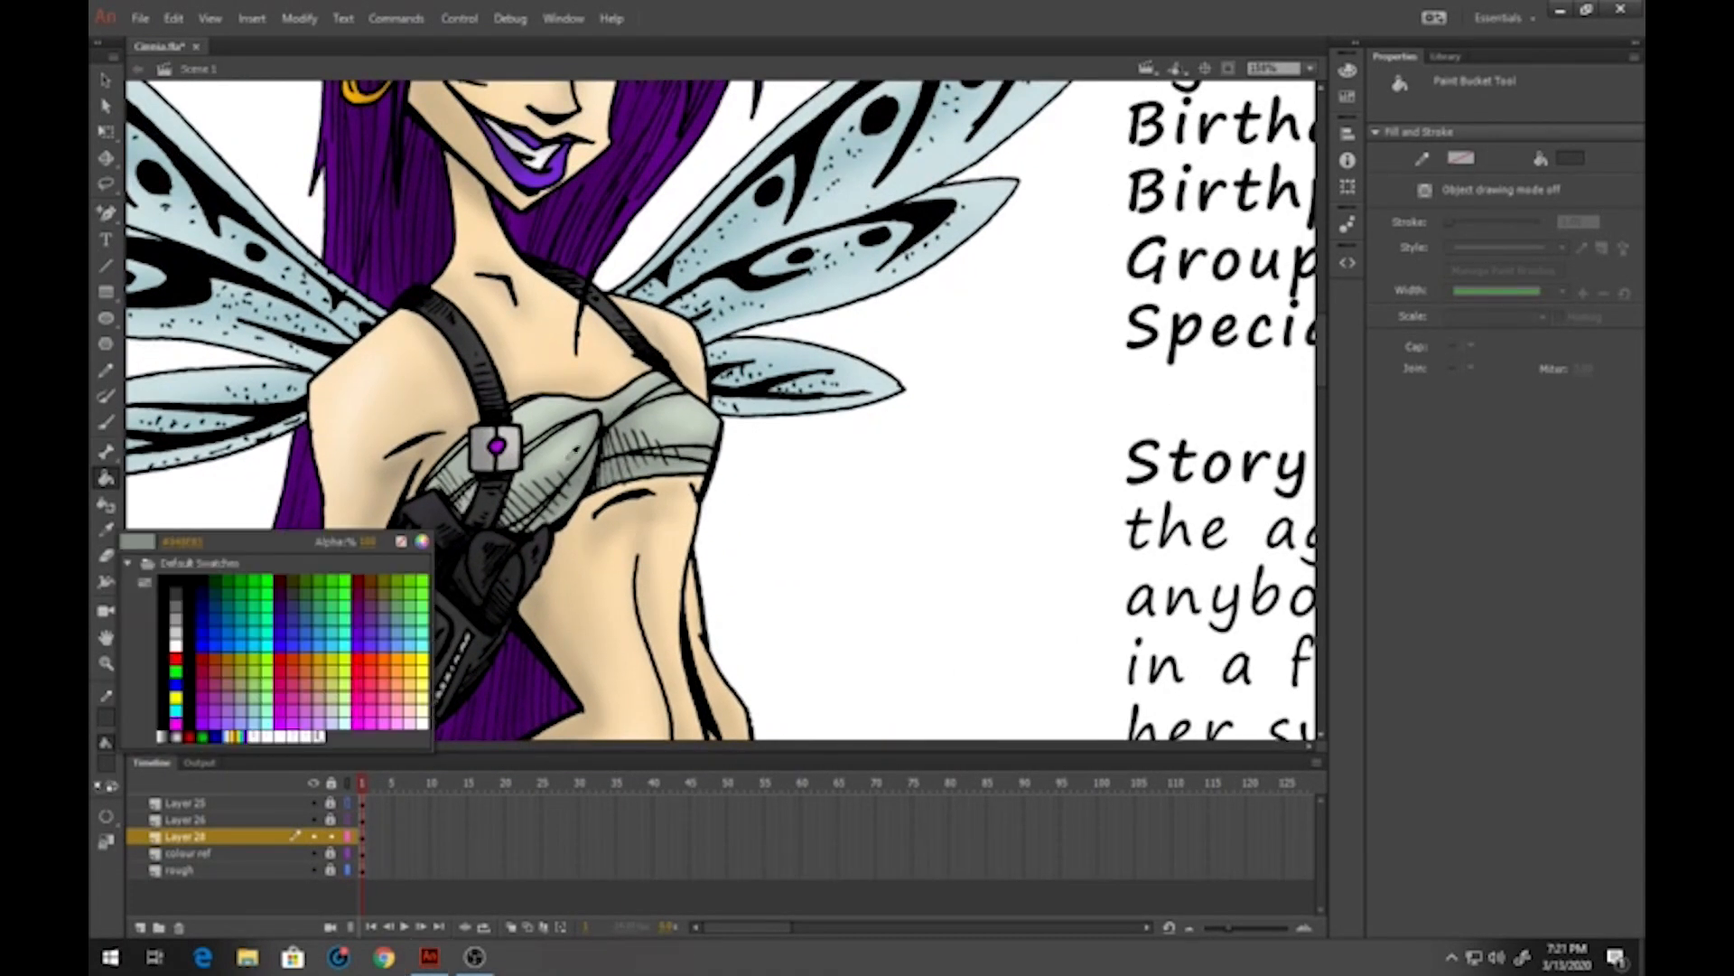
click(544, 417)
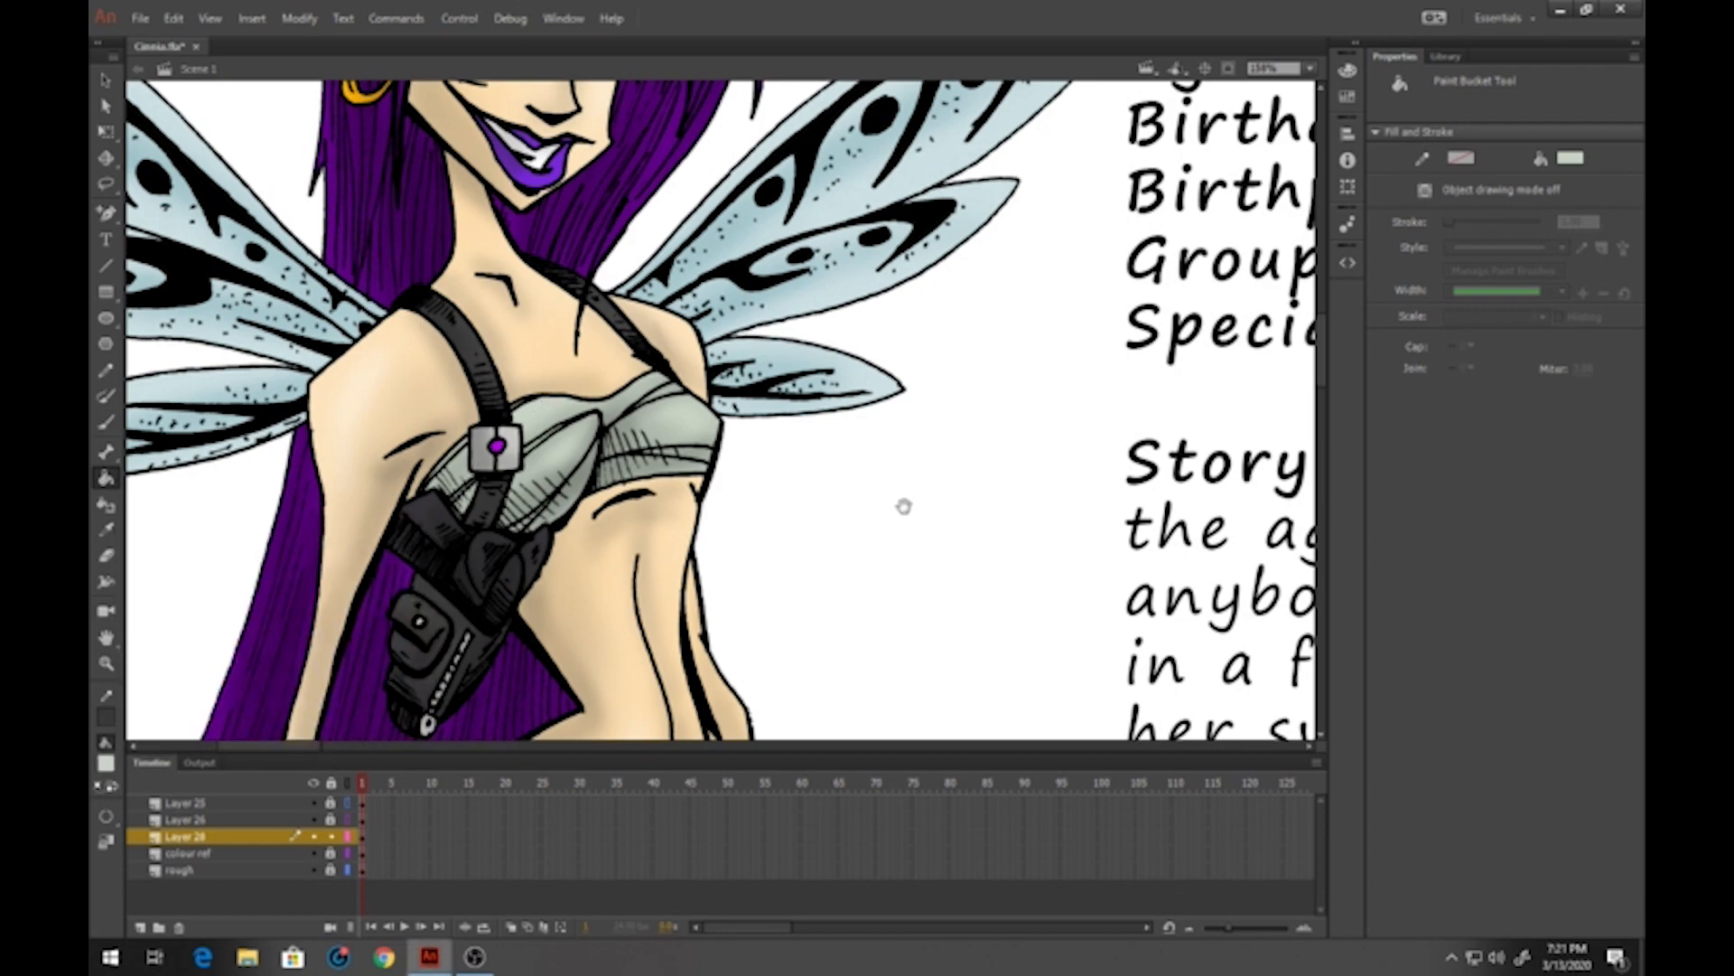
drag(902, 503, 435, 519)
scroll(869, 573, down, 4)
scroll(869, 573, down, 1)
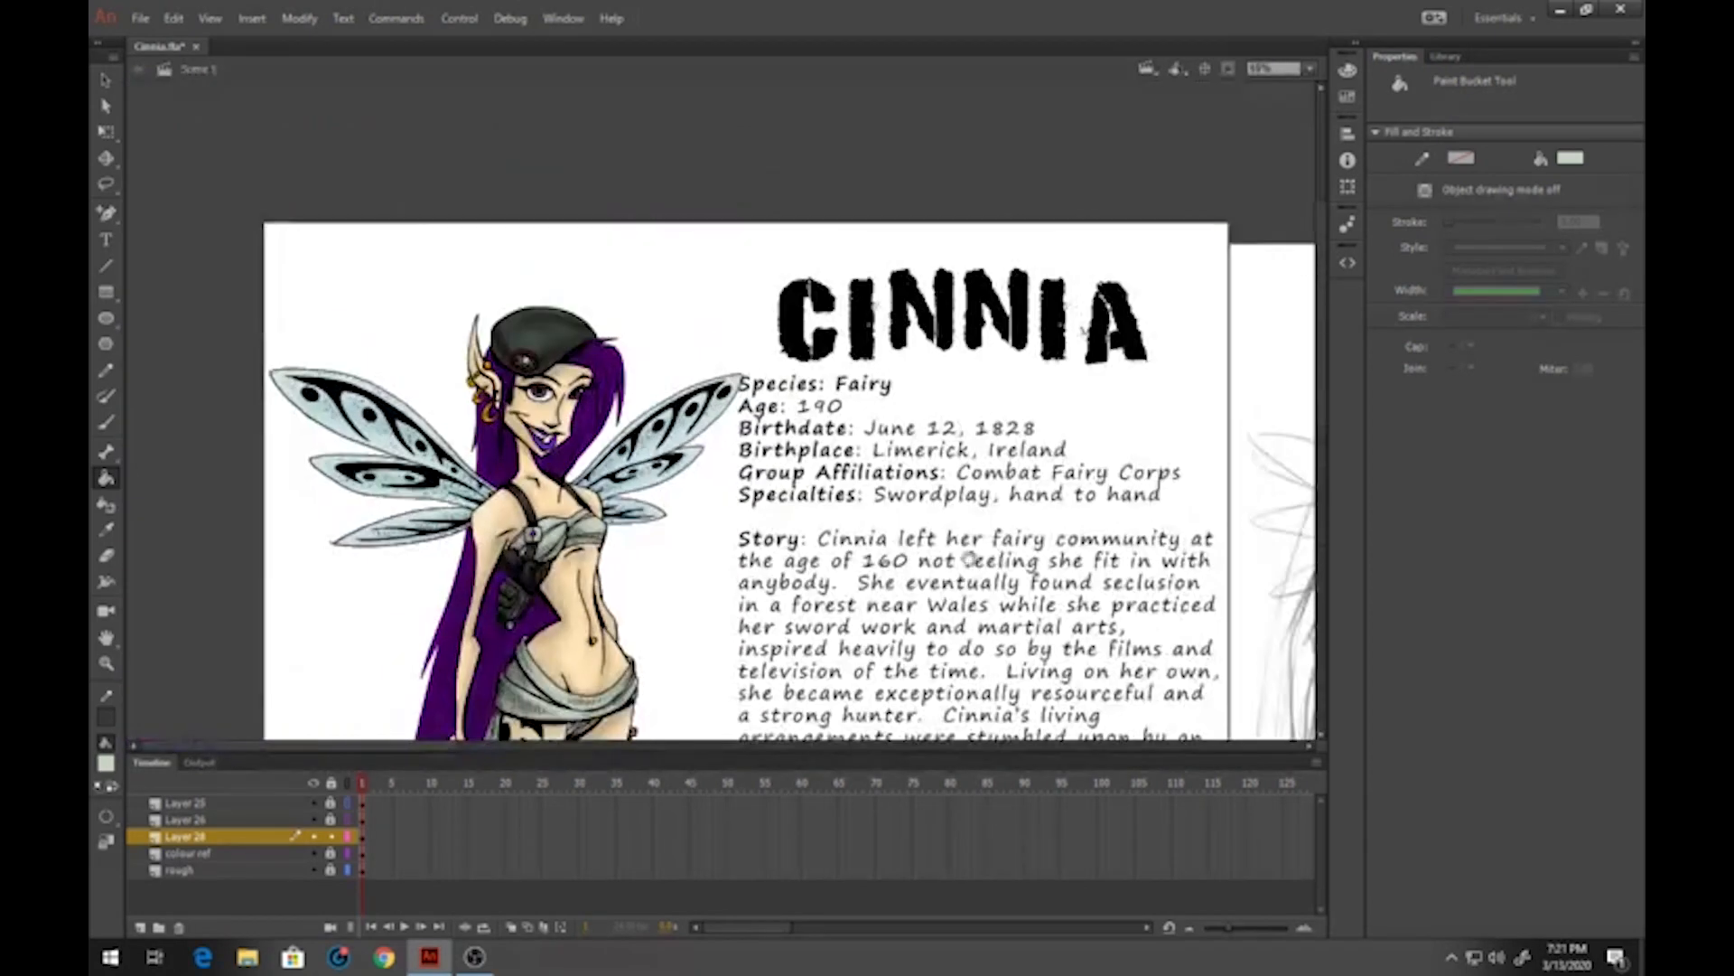
Fill every fold of the cloth wrap across the torso, including the parts inside the strap loop, with the pale grey-green colour
mouse_move(975, 556)
mouse_down()
mouse_move(467, 523)
mouse_move(539, 523)
mouse_move(501, 520)
mouse_up()
scroll(791, 516, up, 7)
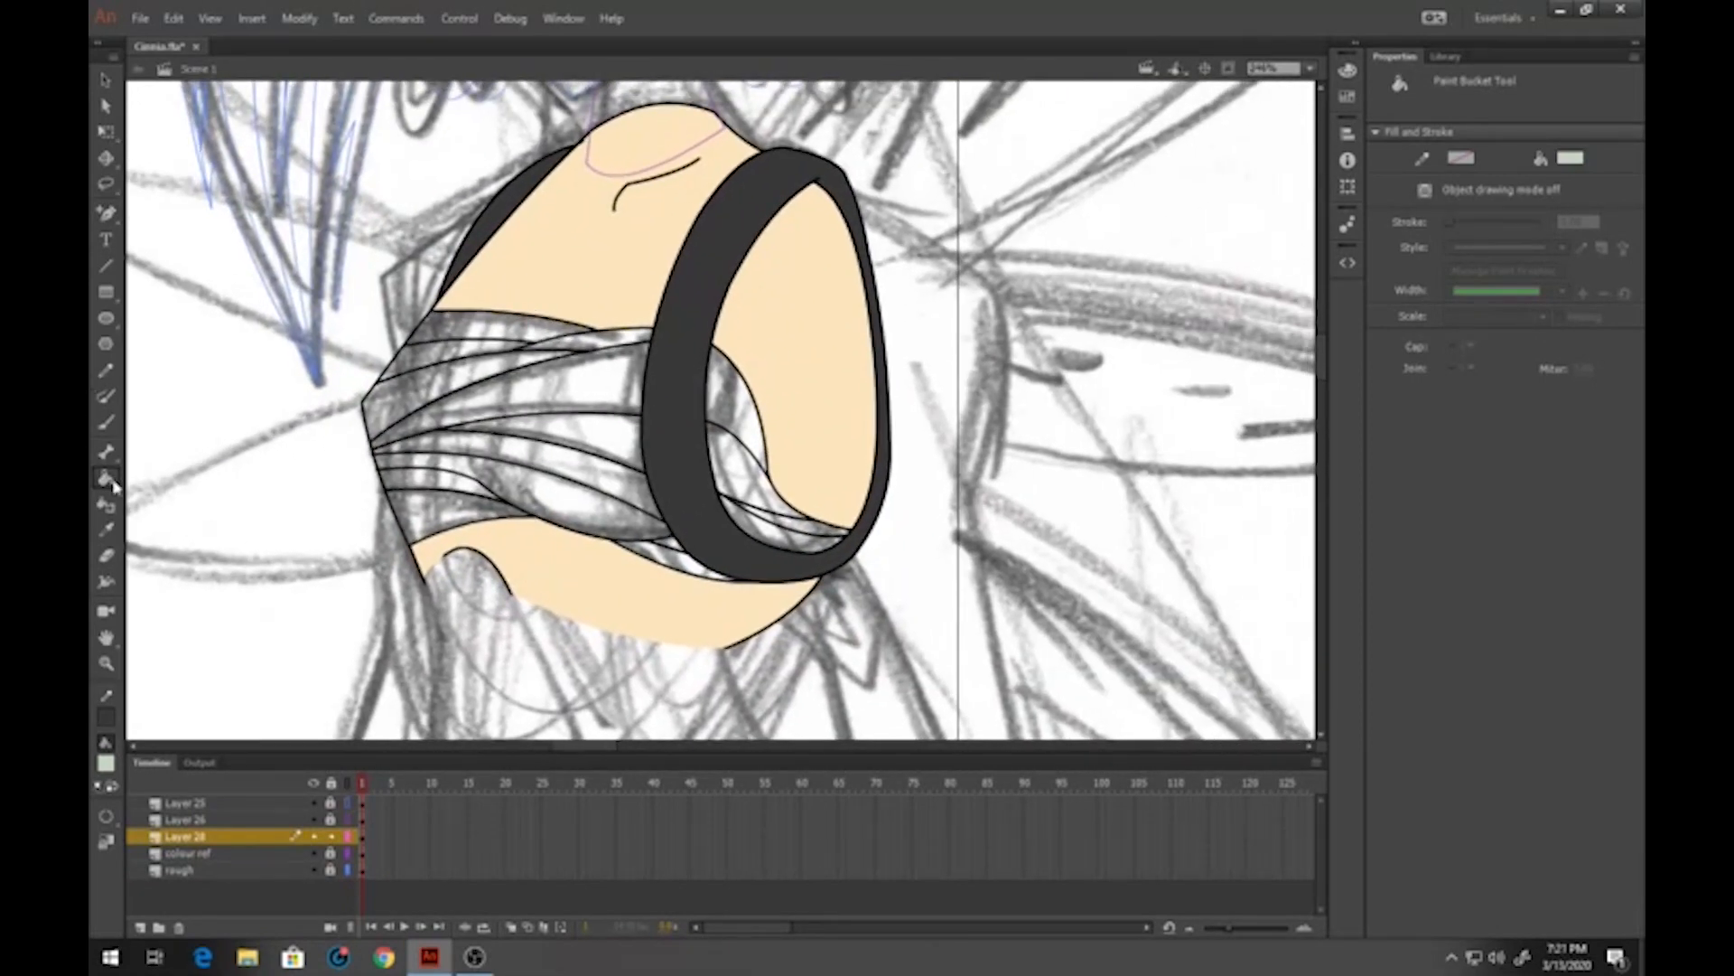
click(483, 330)
click(414, 394)
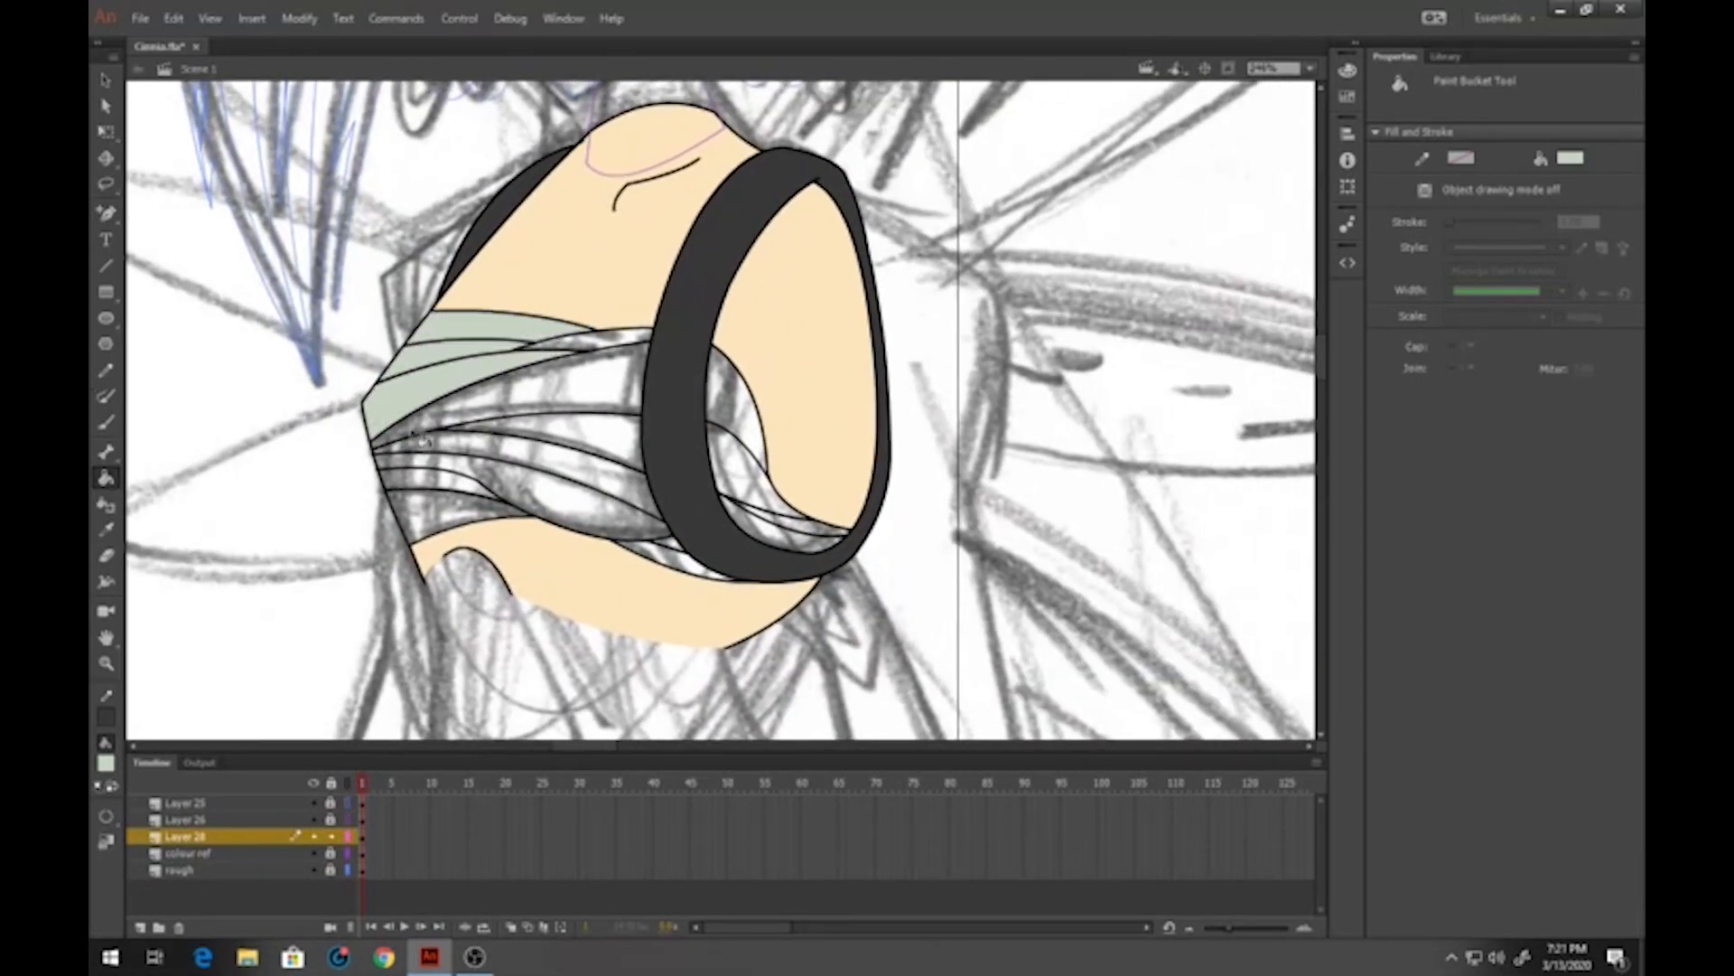
click(410, 428)
click(417, 445)
click(416, 477)
click(414, 467)
click(423, 515)
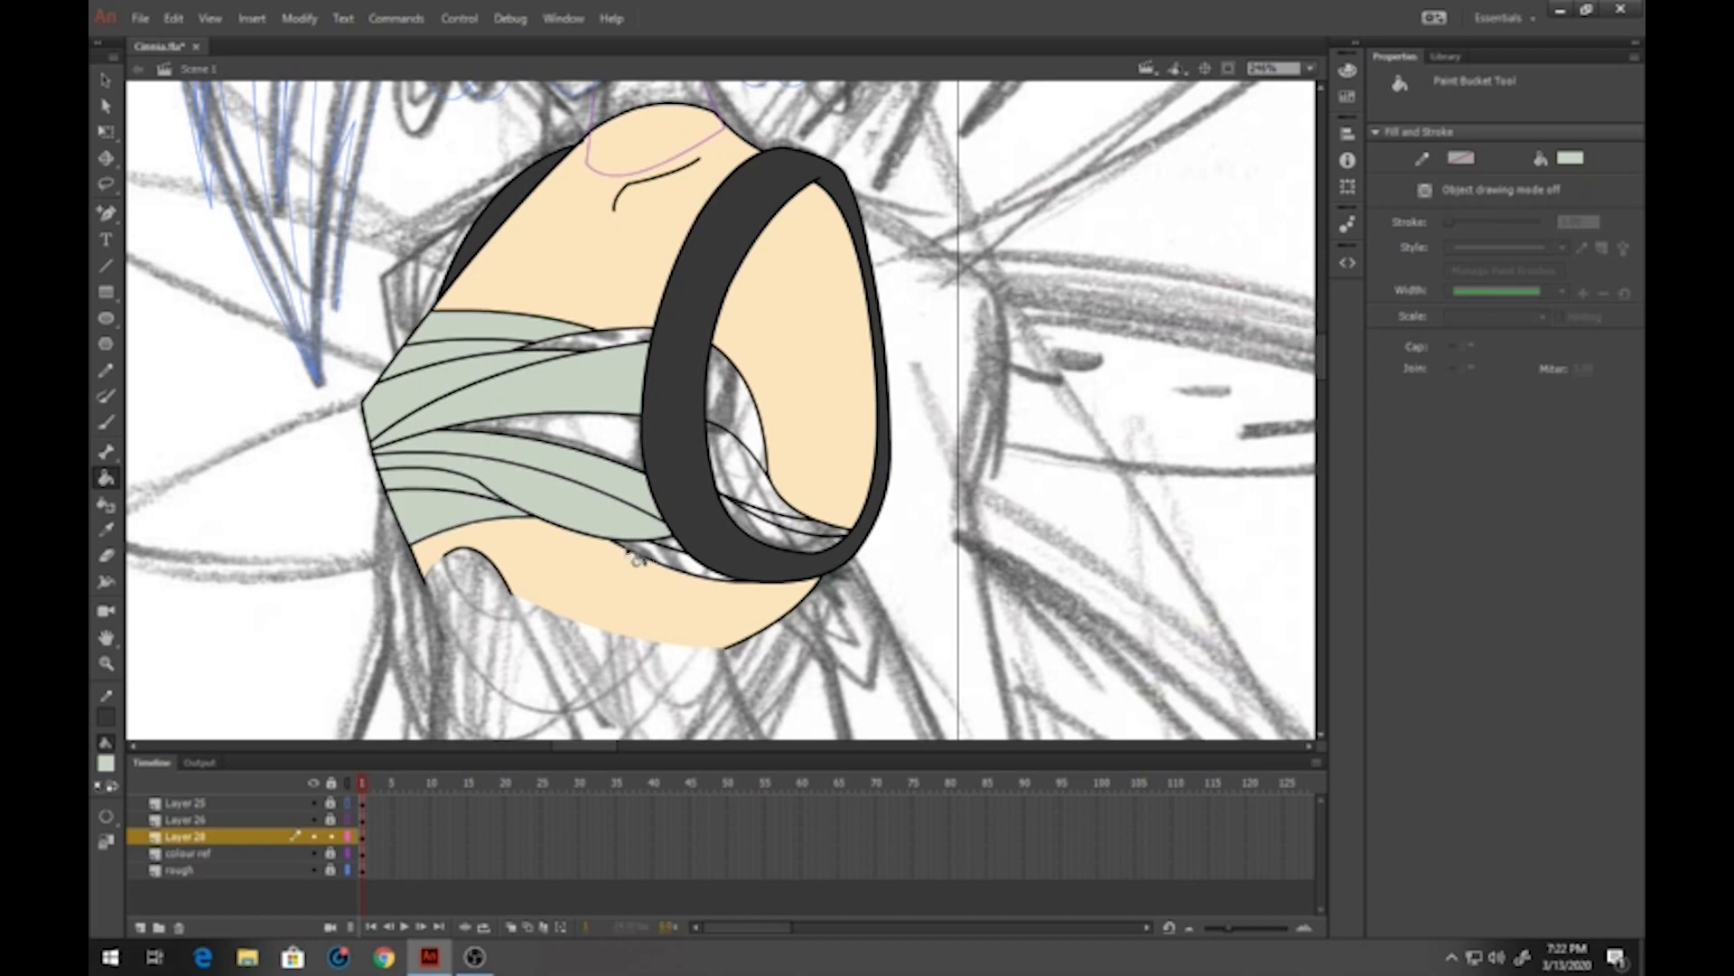
click(651, 550)
click(671, 543)
click(597, 443)
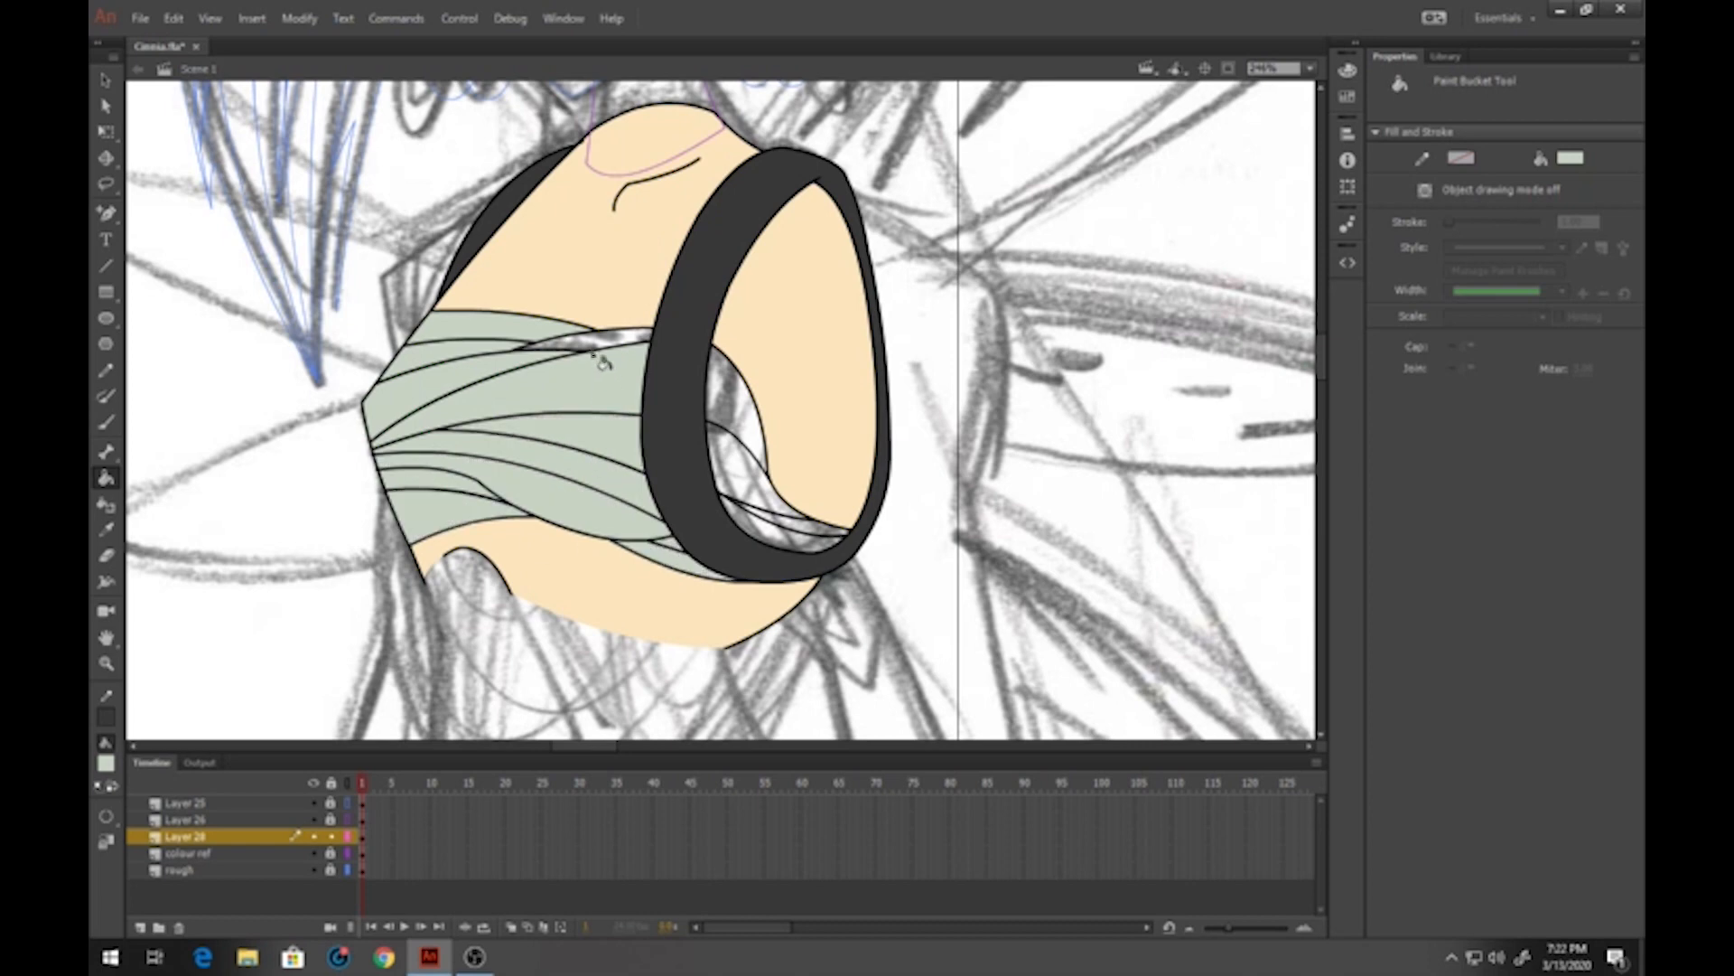
click(601, 348)
click(736, 388)
click(743, 472)
click(782, 526)
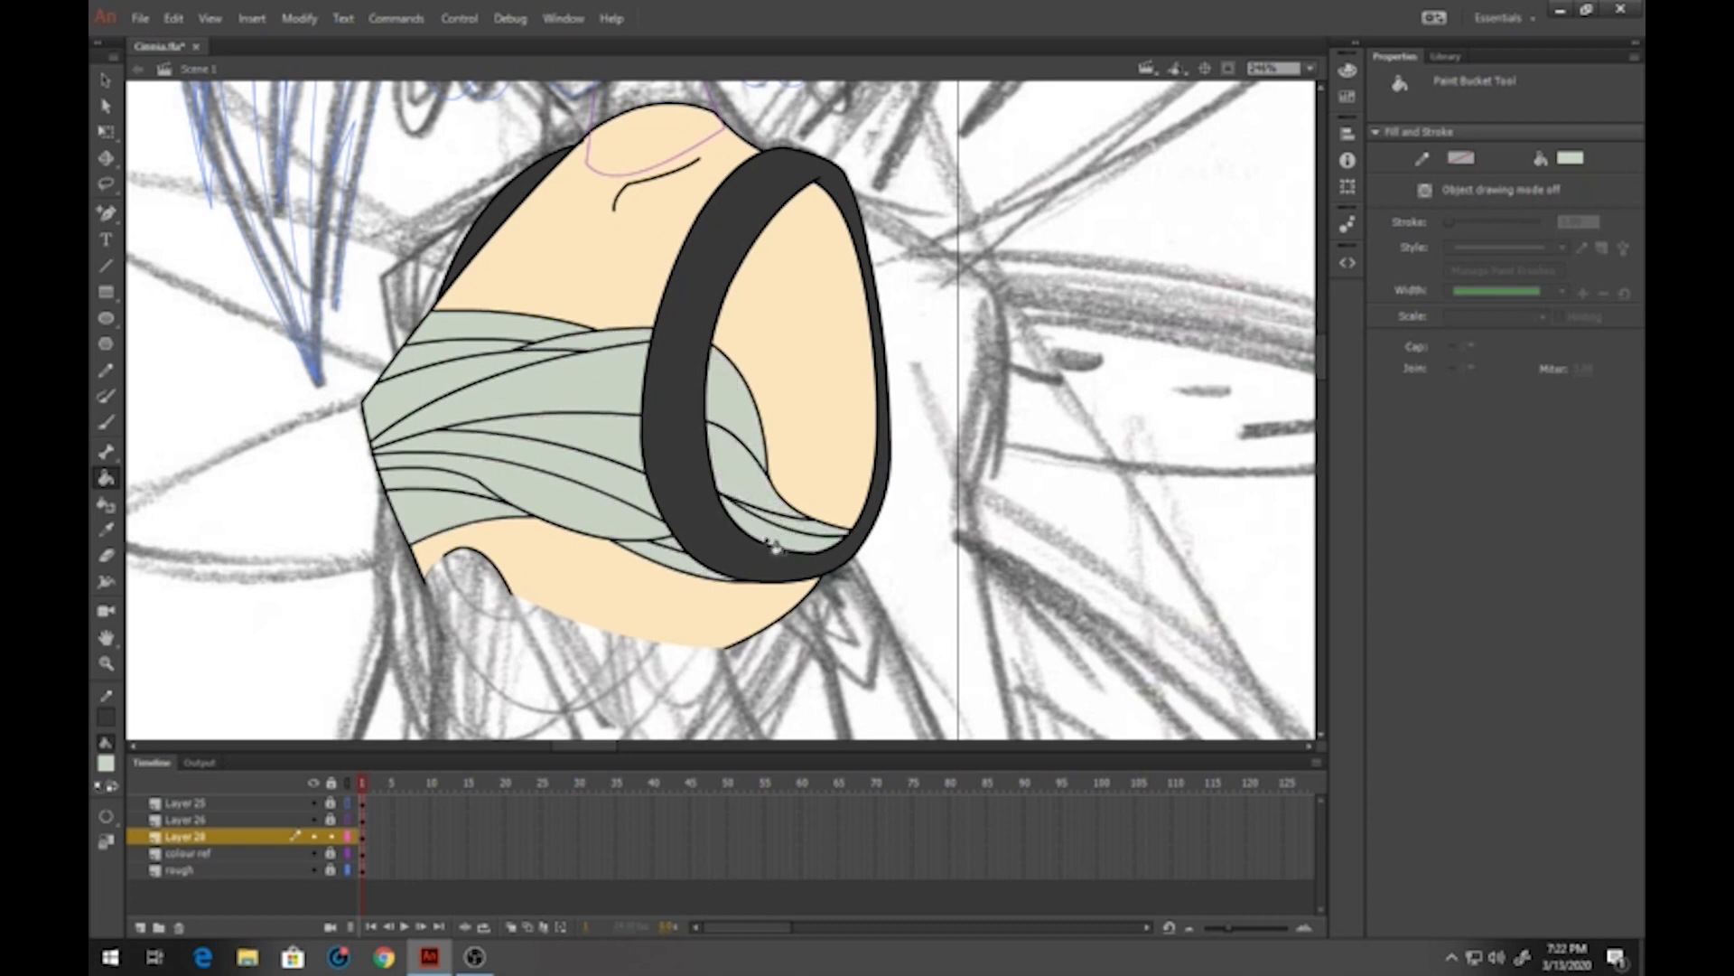
Convert all of the torso artwork on Layer 28 into a graphic symbol named cinnia-torso
click(367, 840)
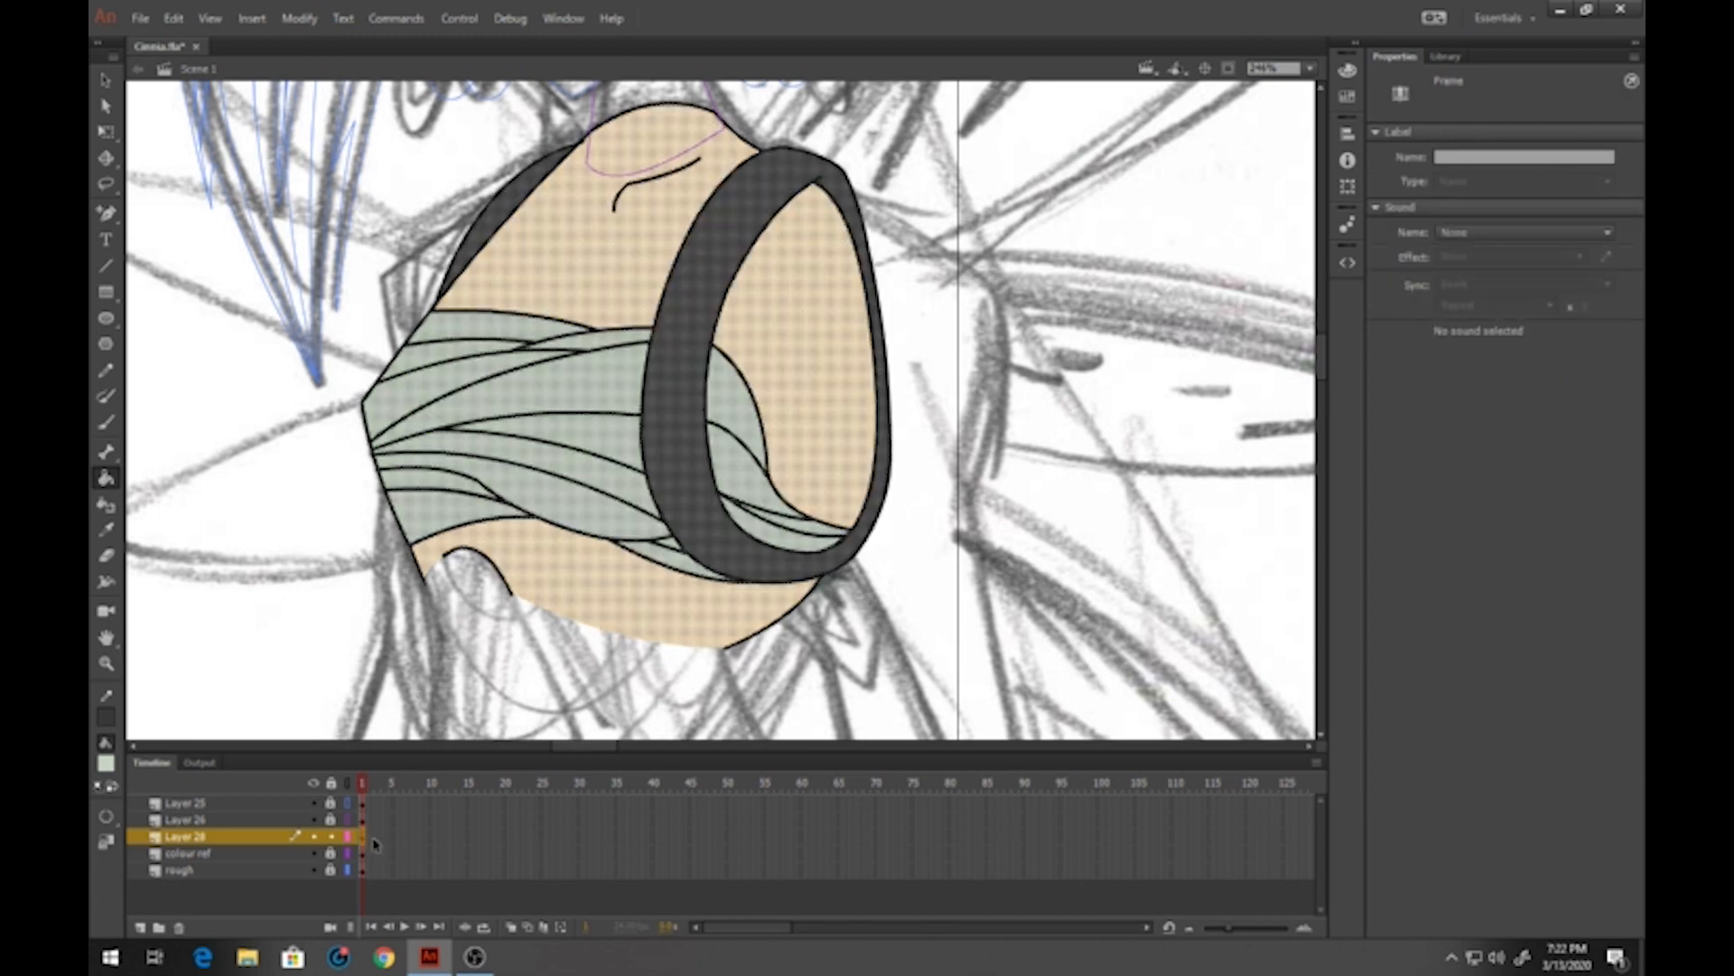
key(F8)
text(cinnia-torso)
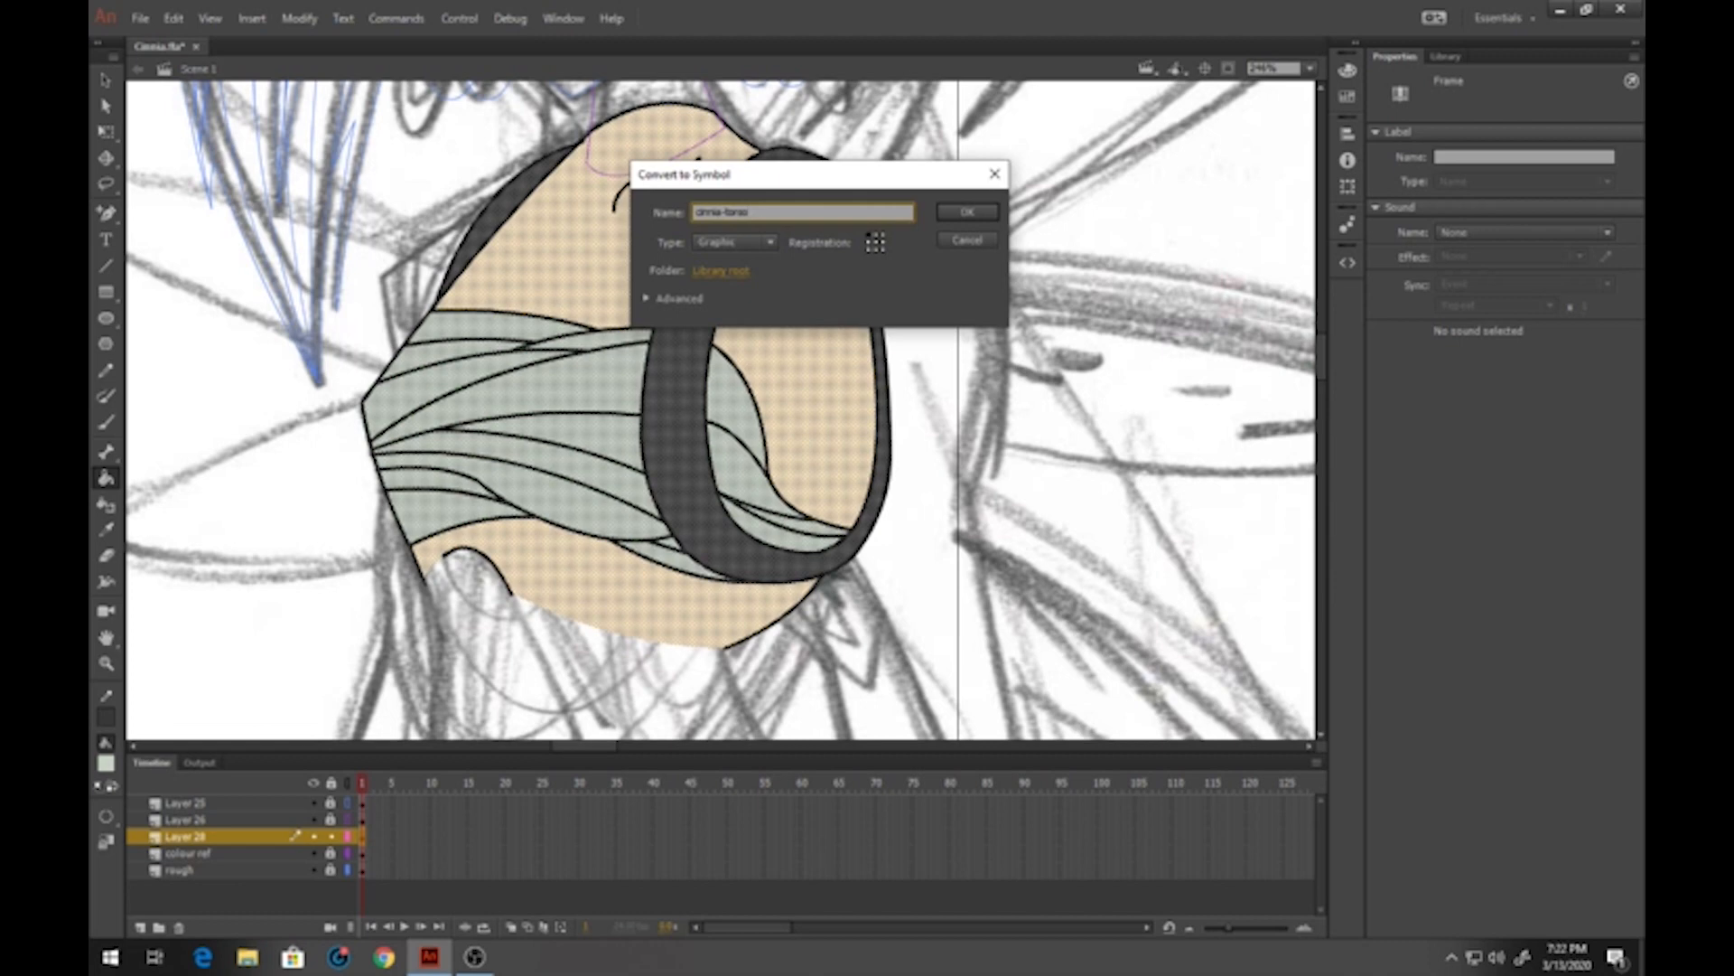
key(Return)
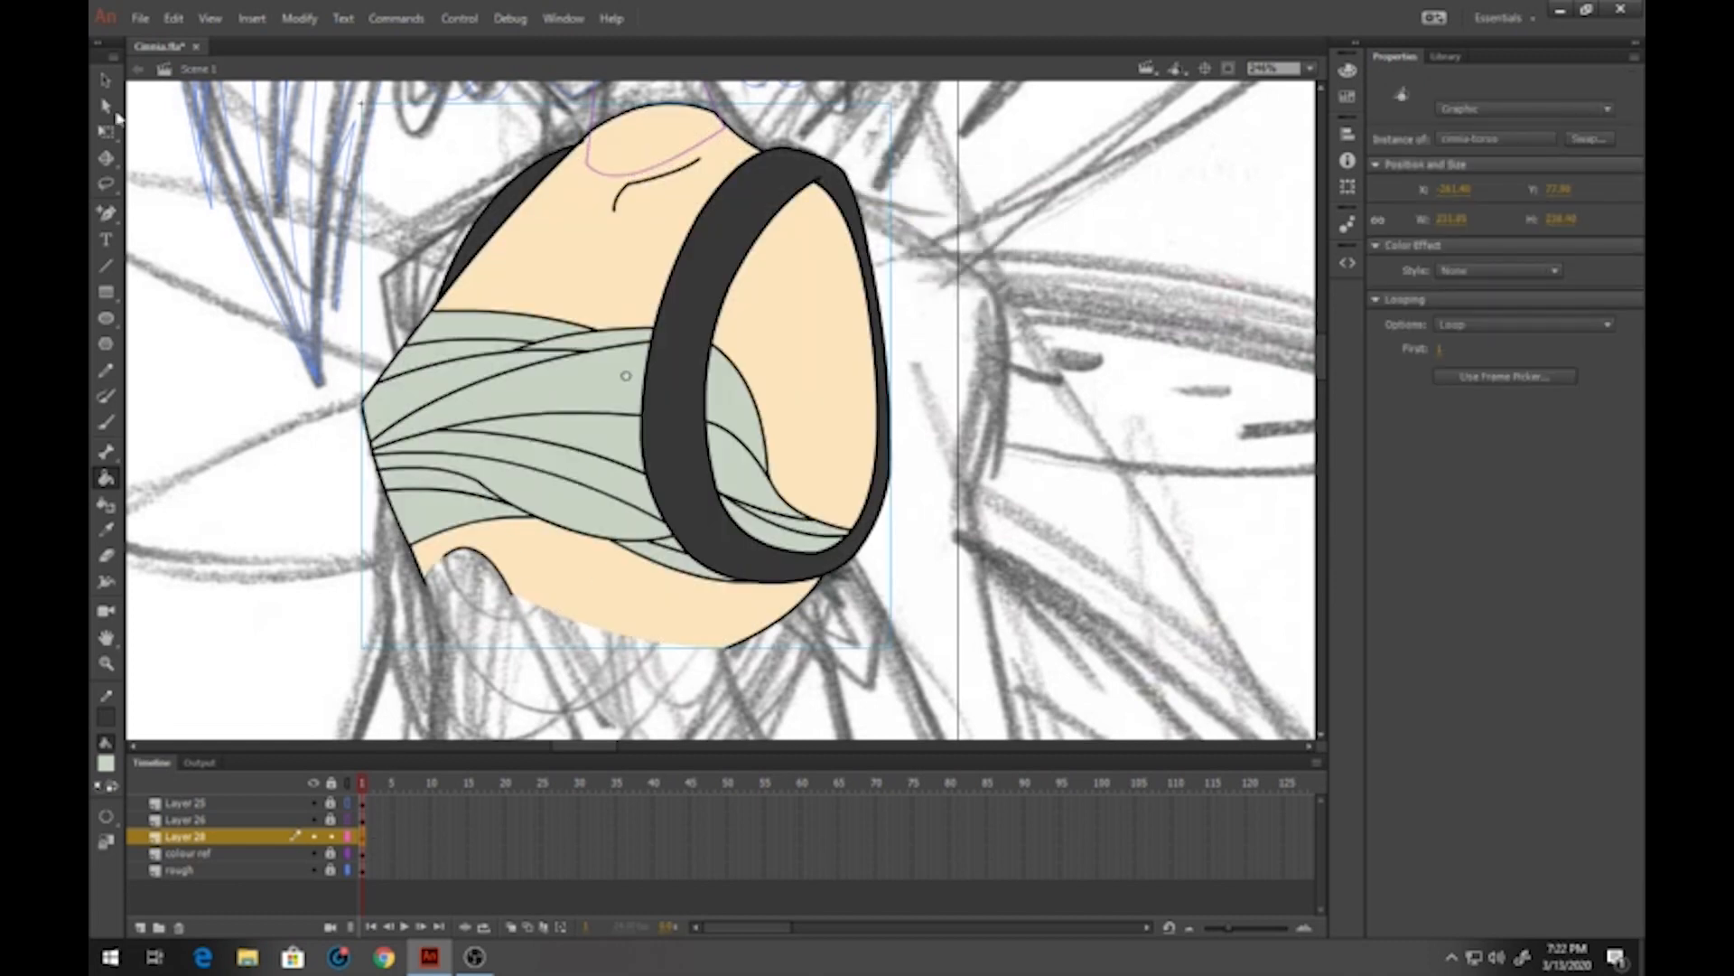
Inside the torso symbol, lock the artwork layer in outline display and add a new layer above it
click(105, 80)
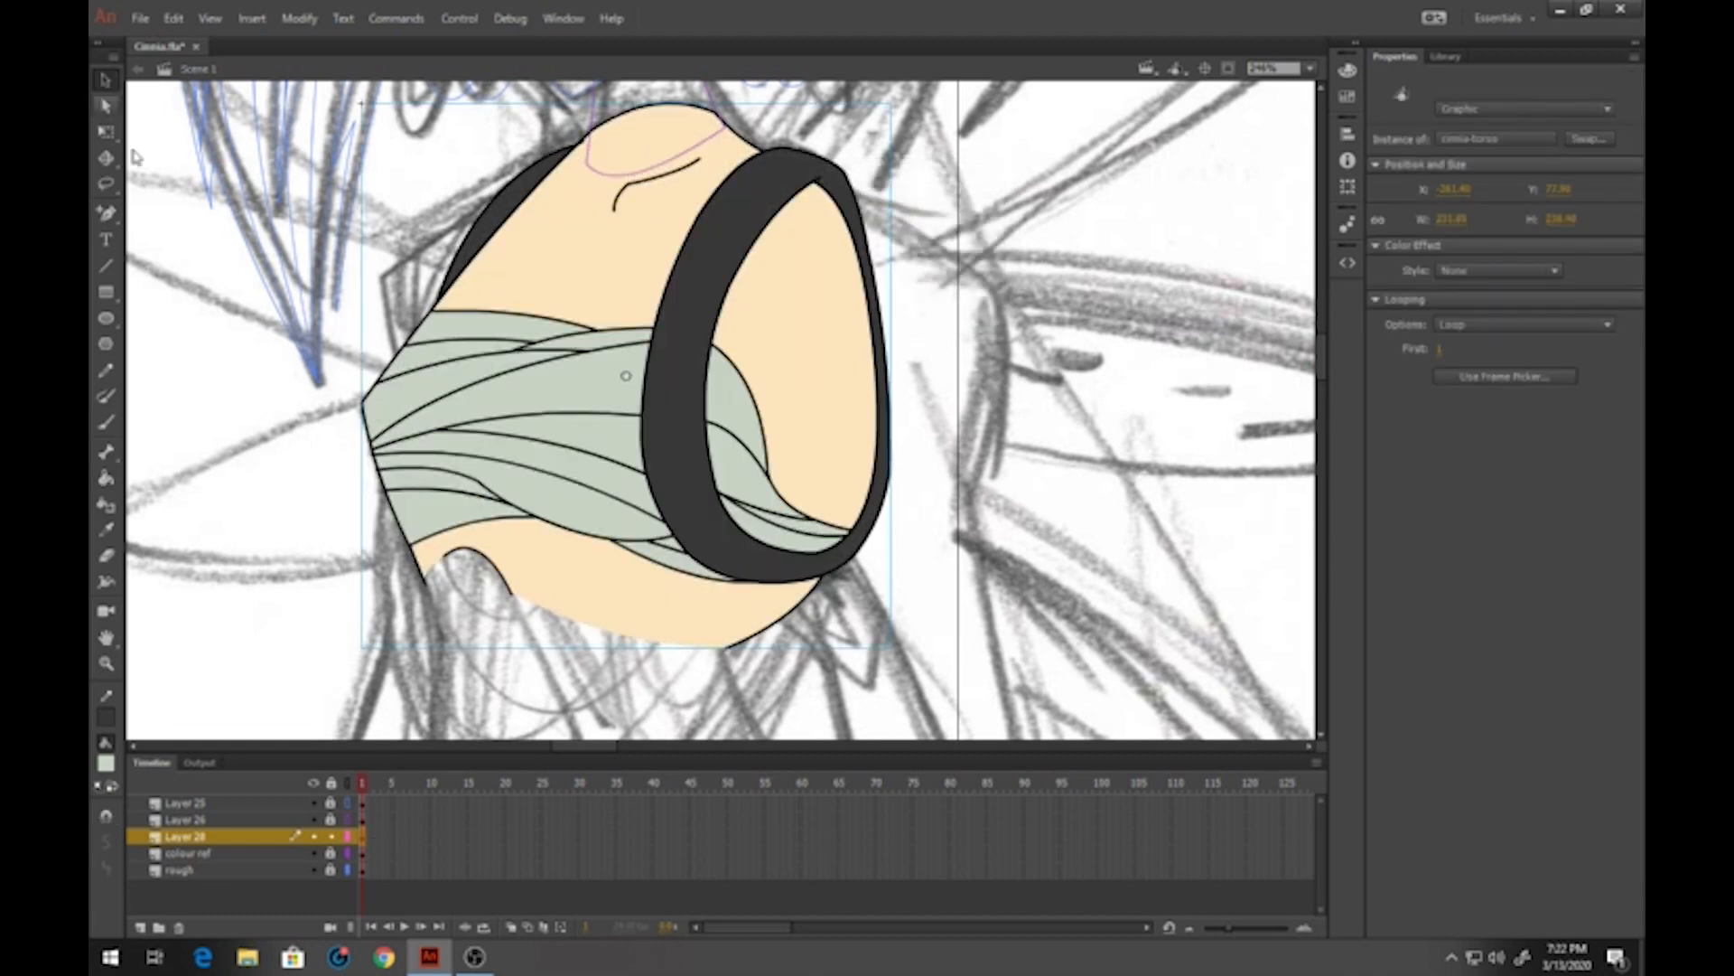
double_click(547, 387)
click(332, 803)
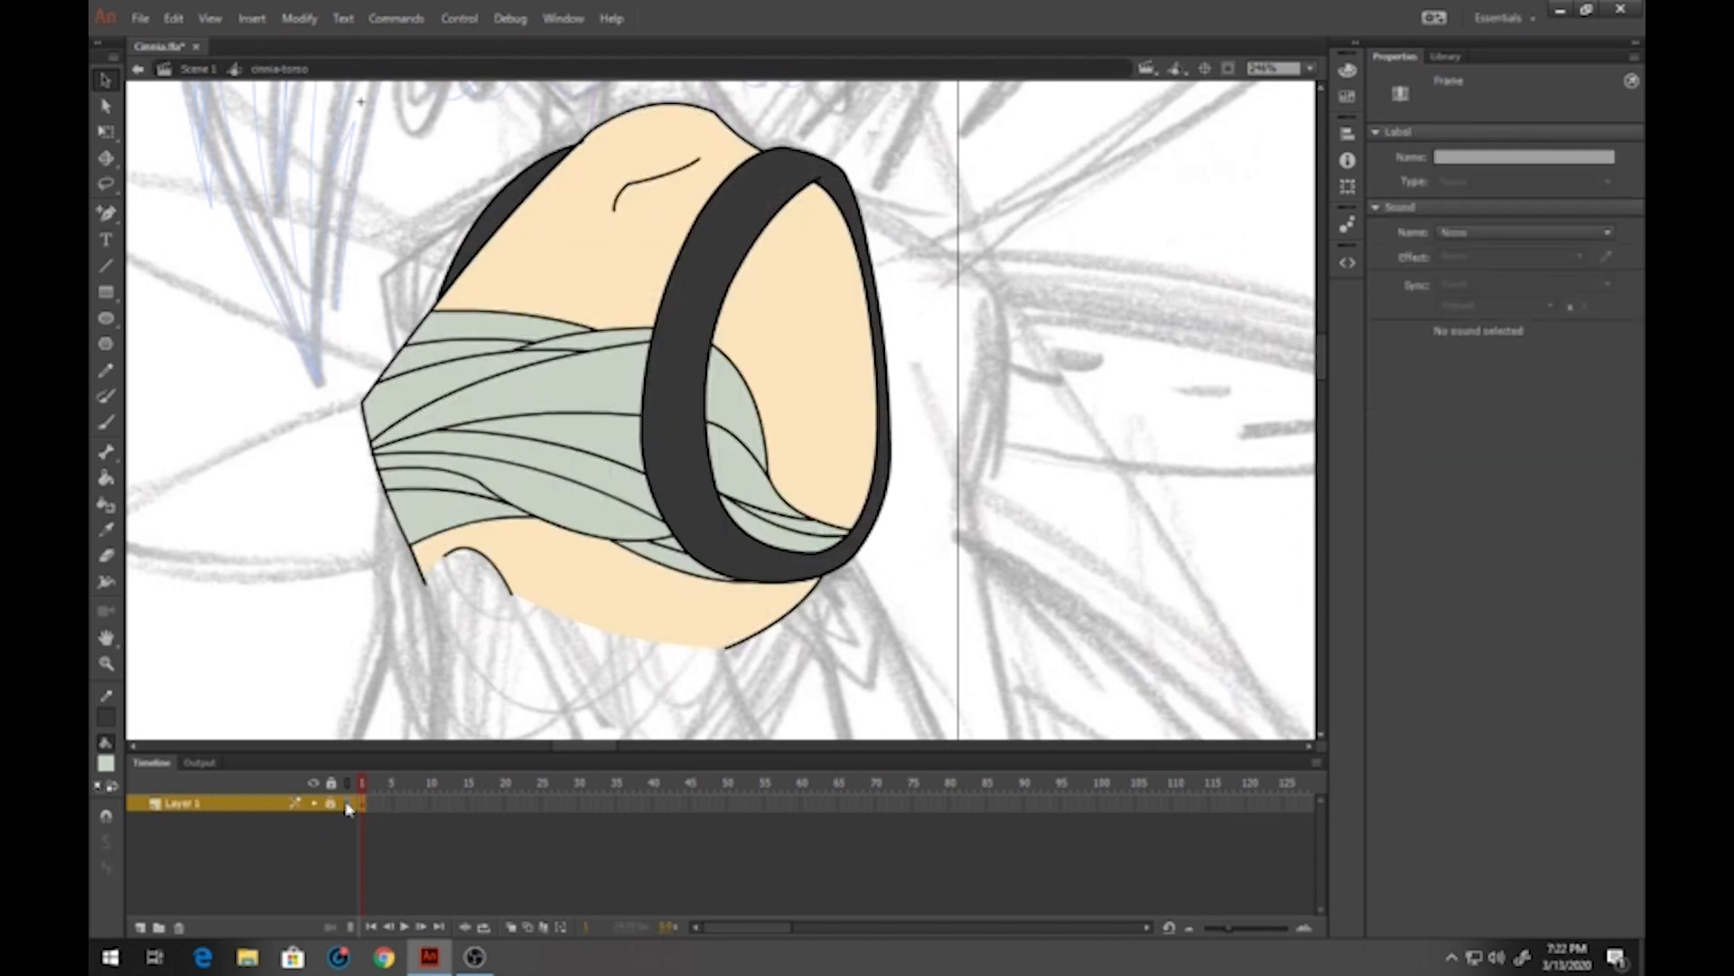
click(347, 804)
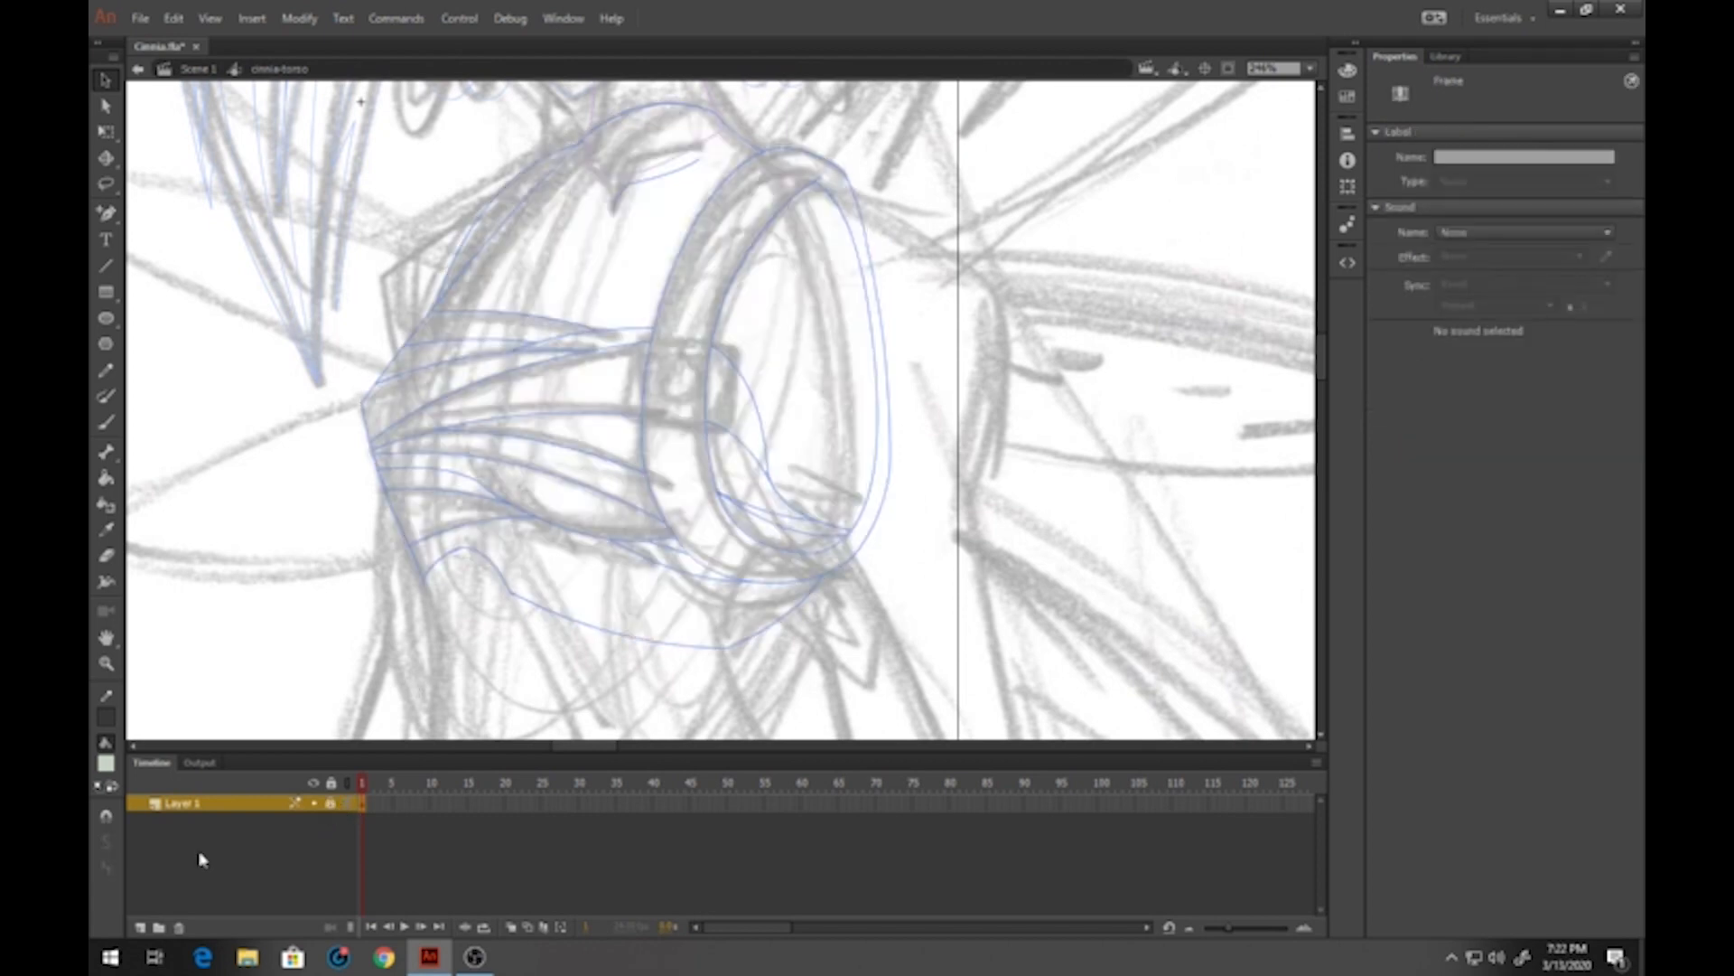
click(140, 929)
Draw the strap buckle as a closed square with cut corners in black straight lines, tracing the sketch on the new layer
click(105, 292)
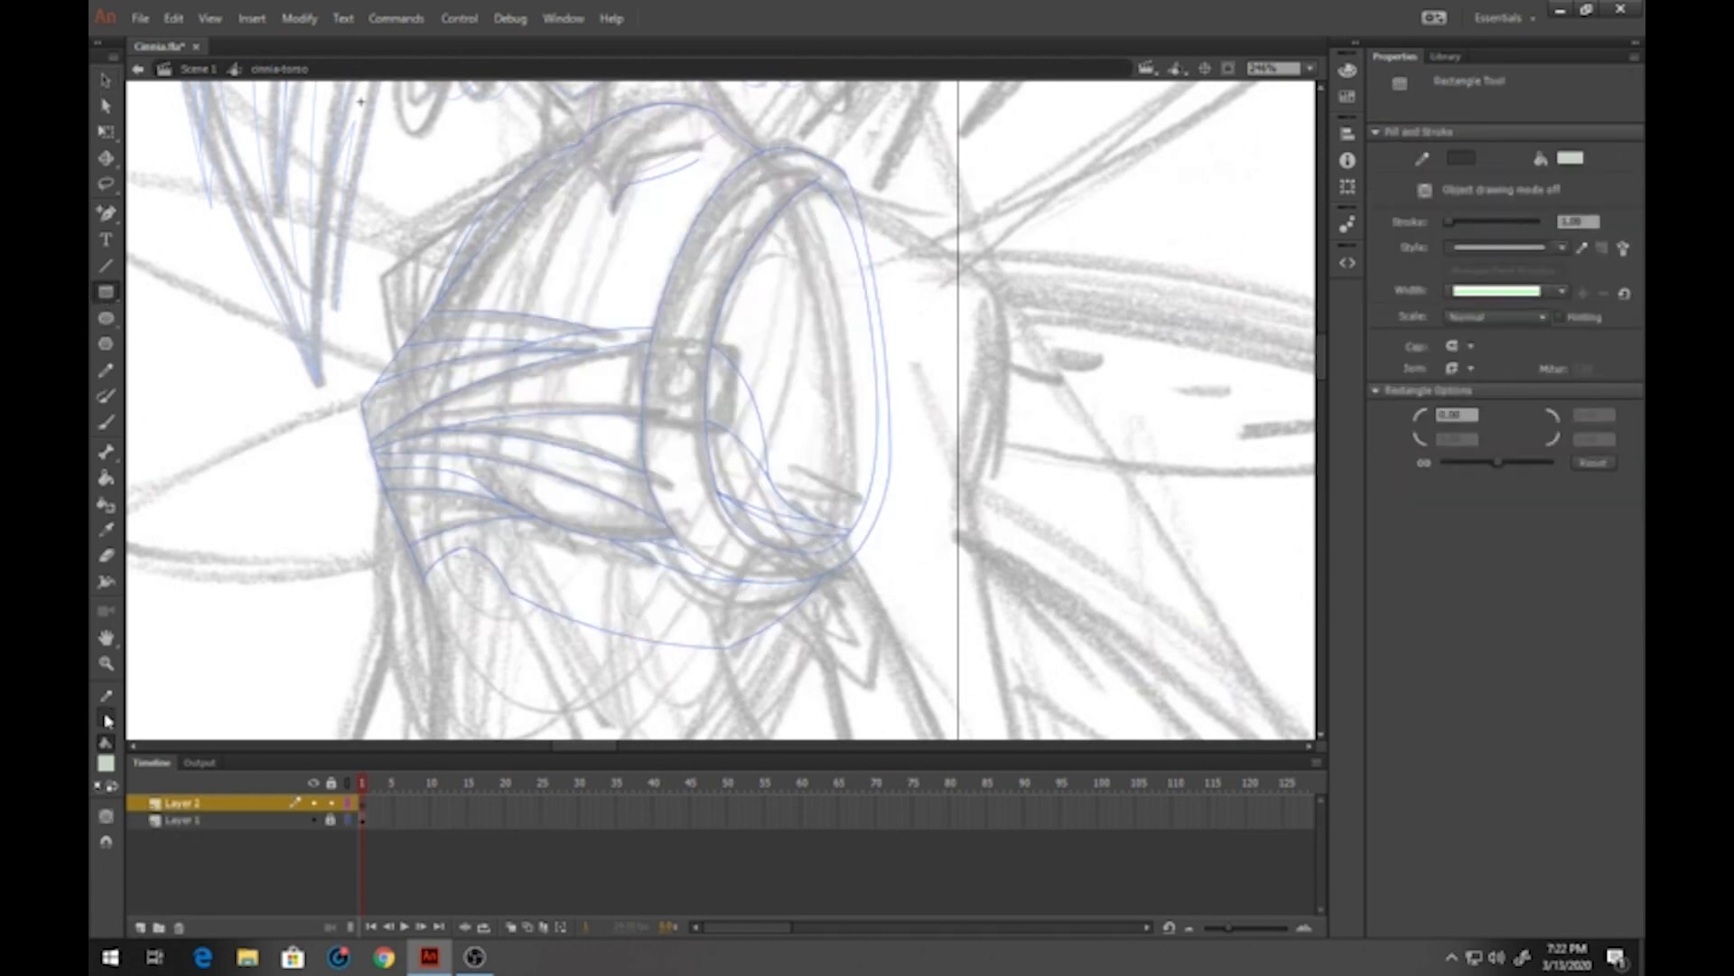
click(105, 720)
click(130, 517)
click(106, 663)
drag(586, 287, 799, 510)
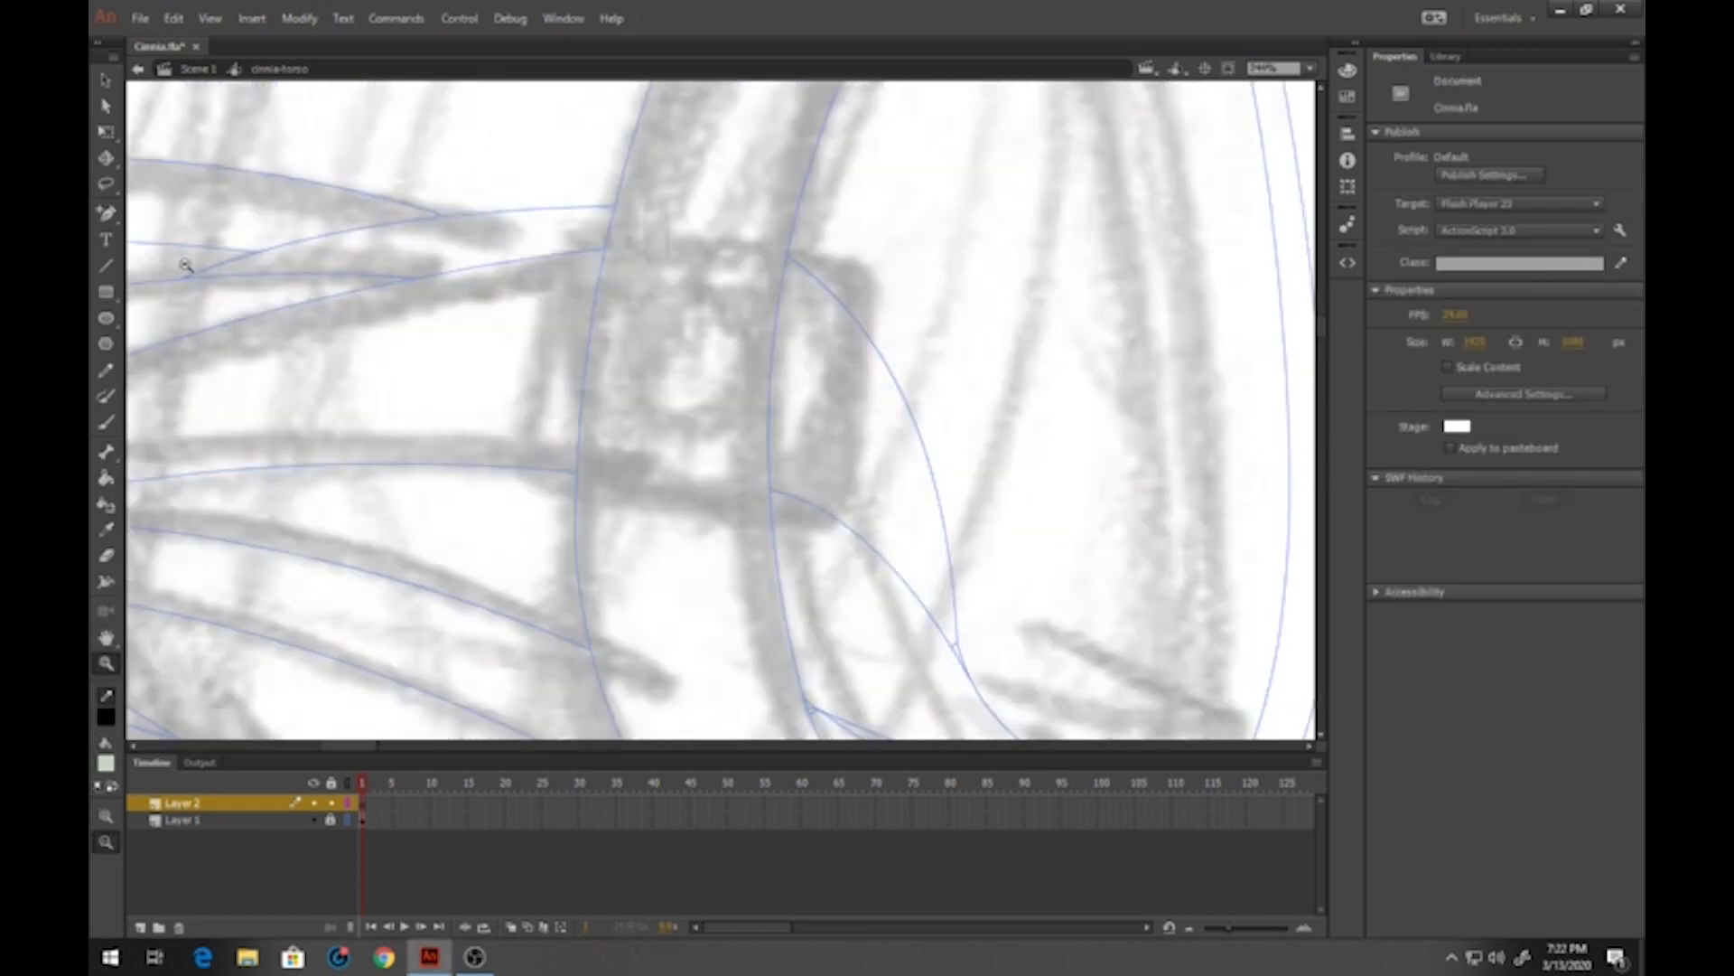
click(106, 267)
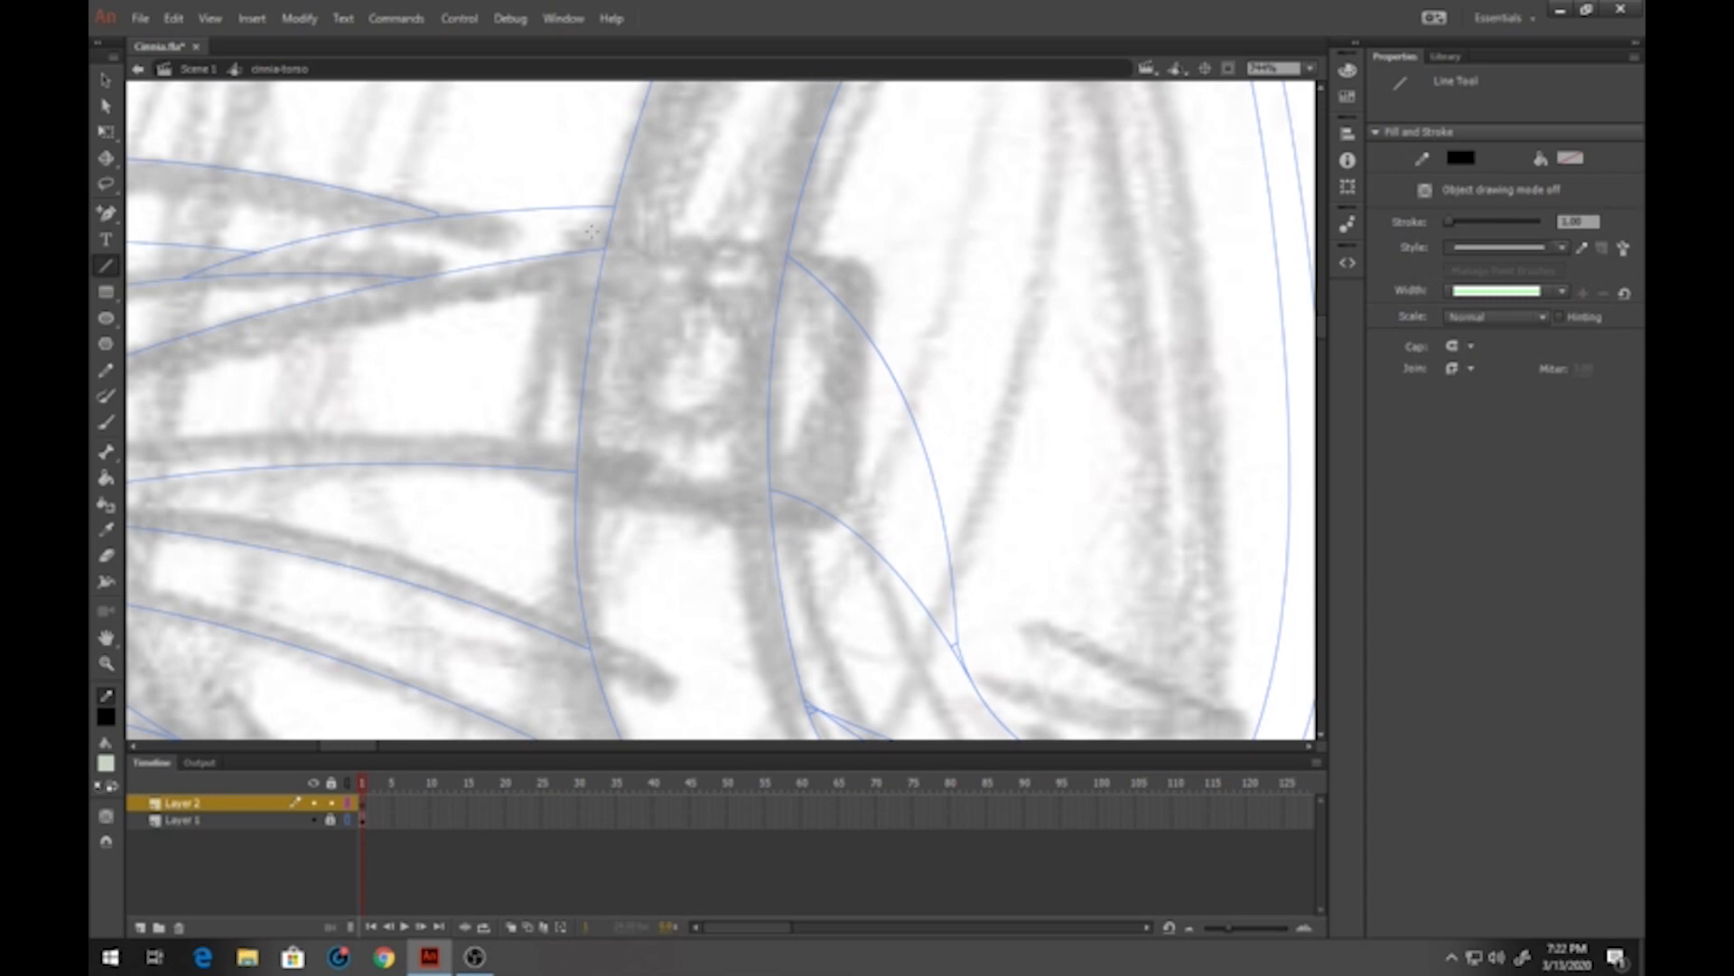
mouse_move(599, 216)
mouse_down()
mouse_move(552, 262)
mouse_move(527, 434)
mouse_move(550, 470)
mouse_move(768, 492)
mouse_up()
mouse_move(769, 493)
mouse_down()
mouse_move(804, 432)
mouse_move(819, 287)
mouse_move(796, 237)
mouse_move(600, 208)
mouse_up()
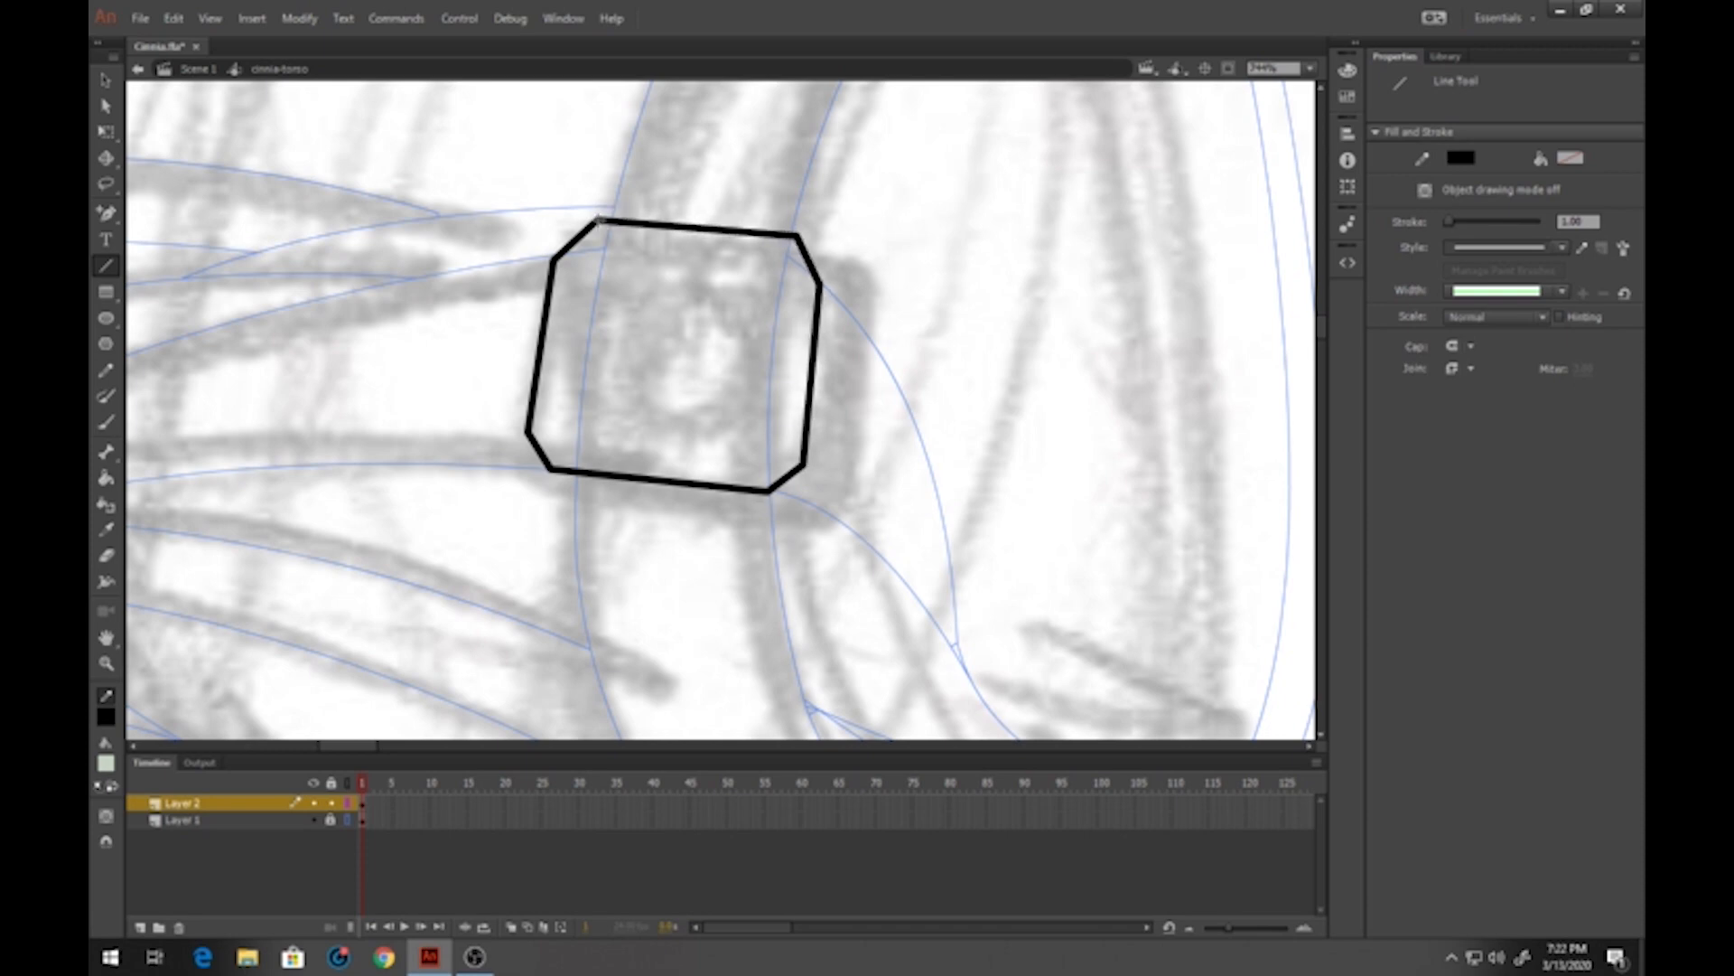
Bend the buckle's four sides and four corner segments slightly outward to form a rounded square
key(v)
drag(658, 226, 657, 221)
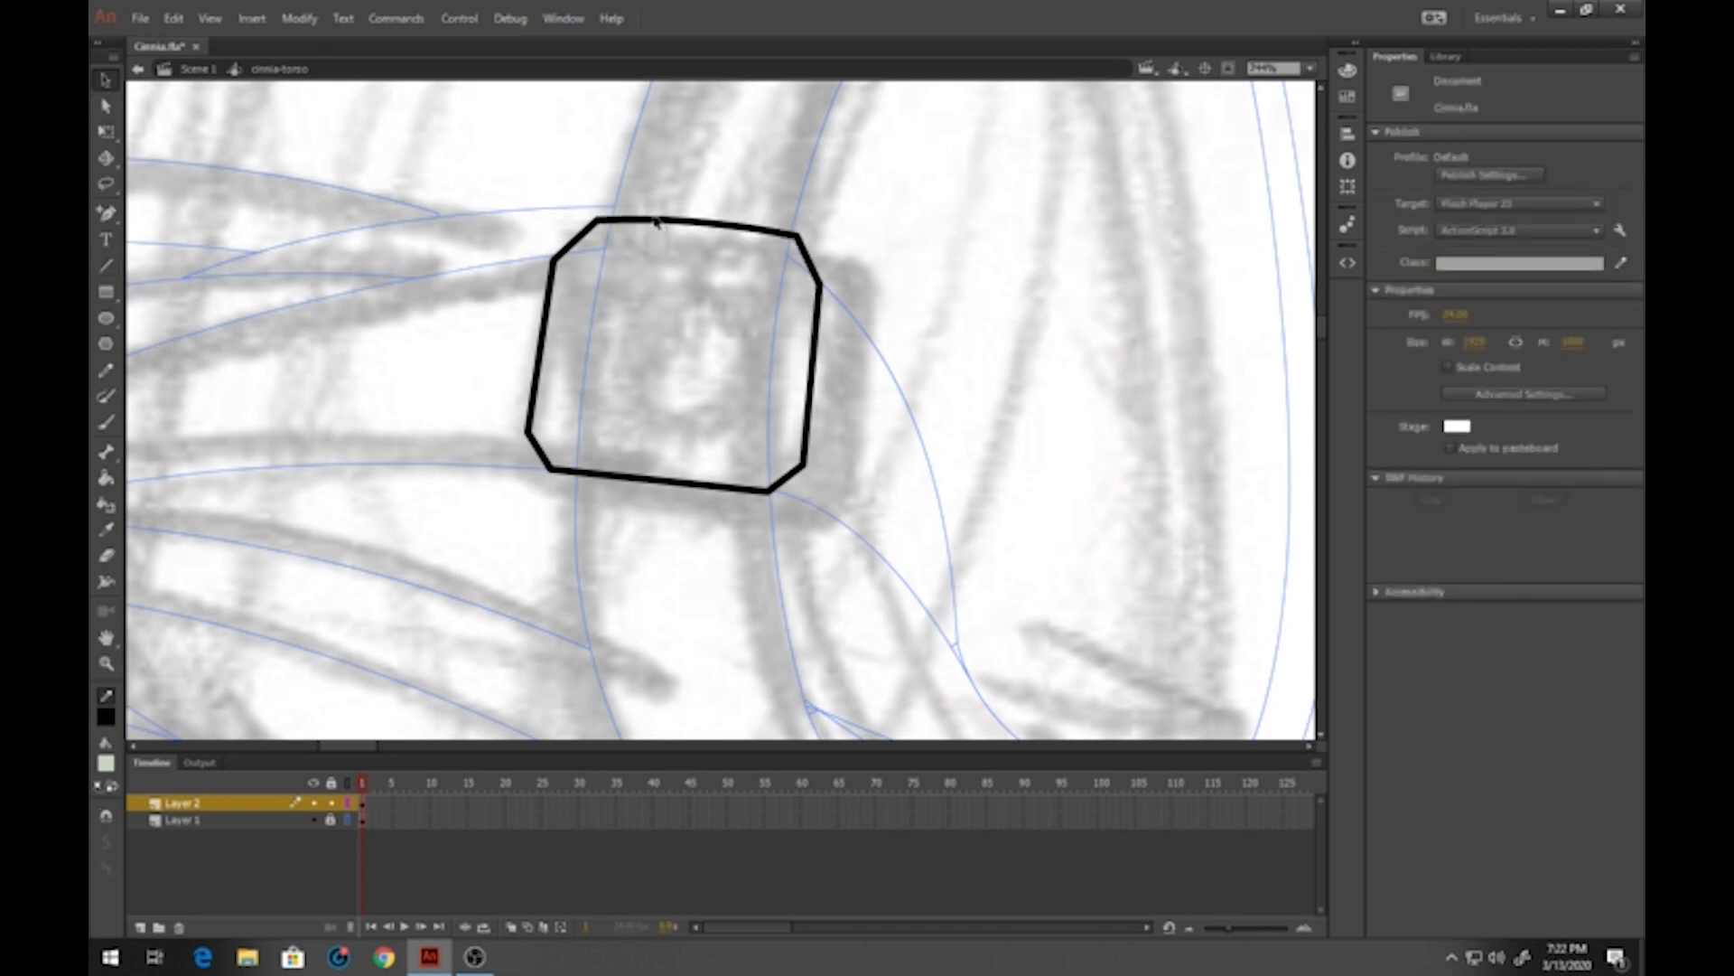
drag(666, 483, 665, 488)
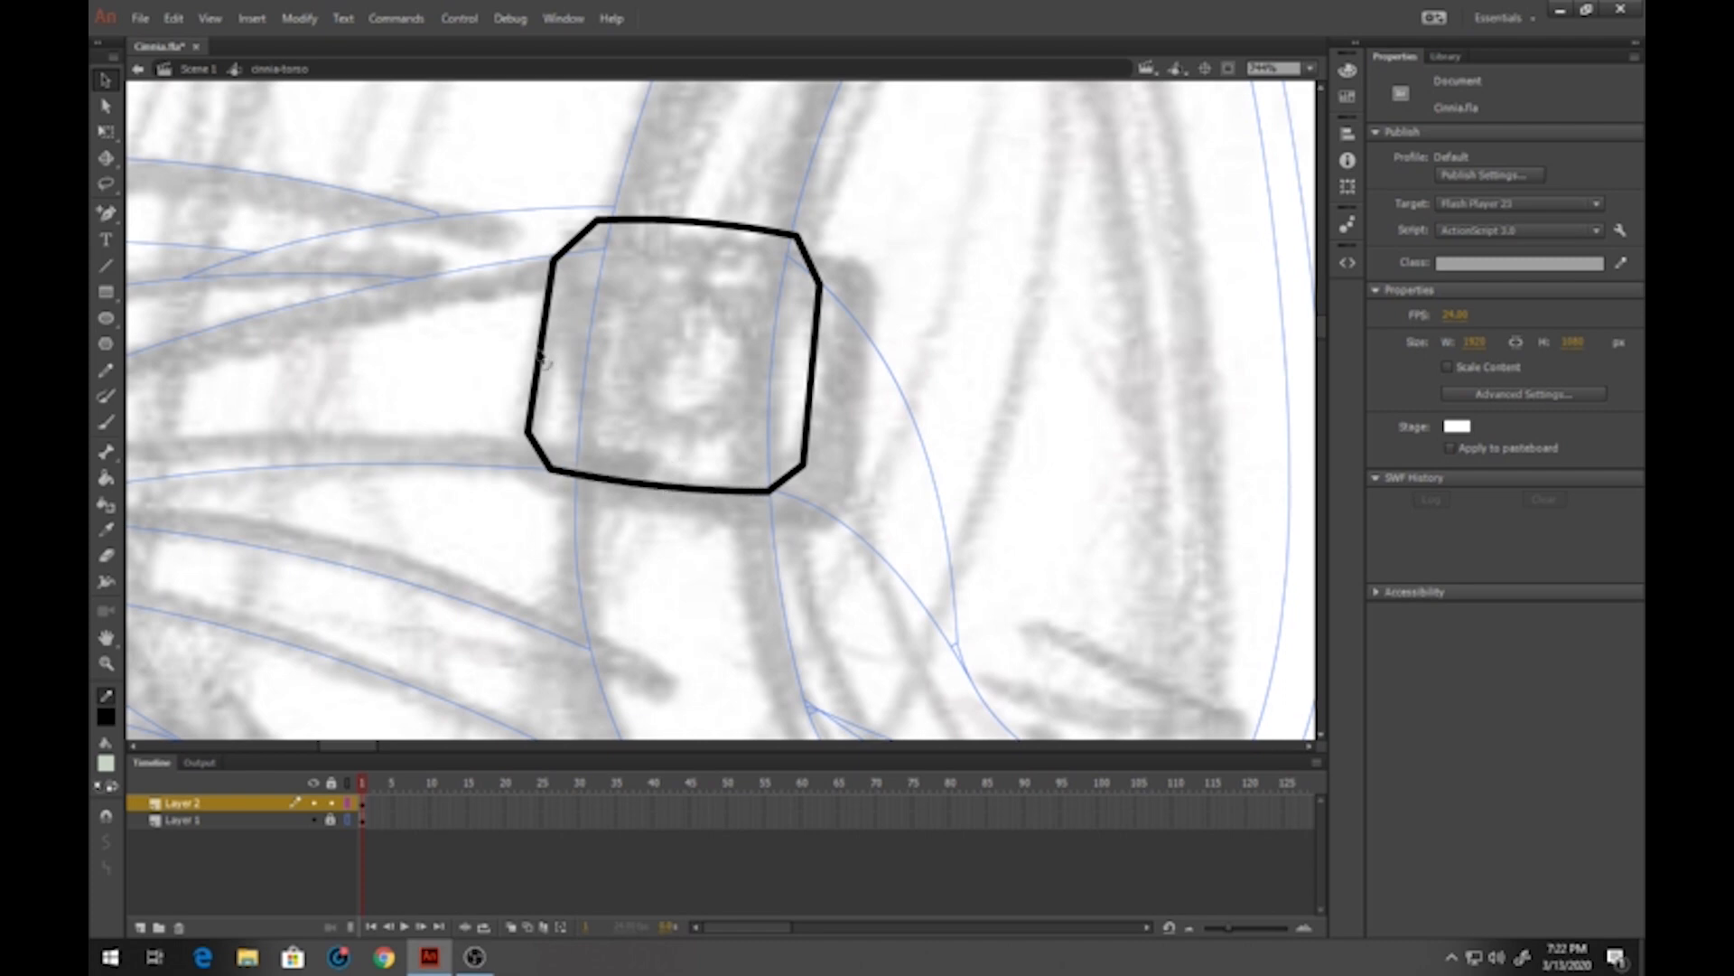
drag(540, 356, 533, 357)
drag(815, 370, 819, 374)
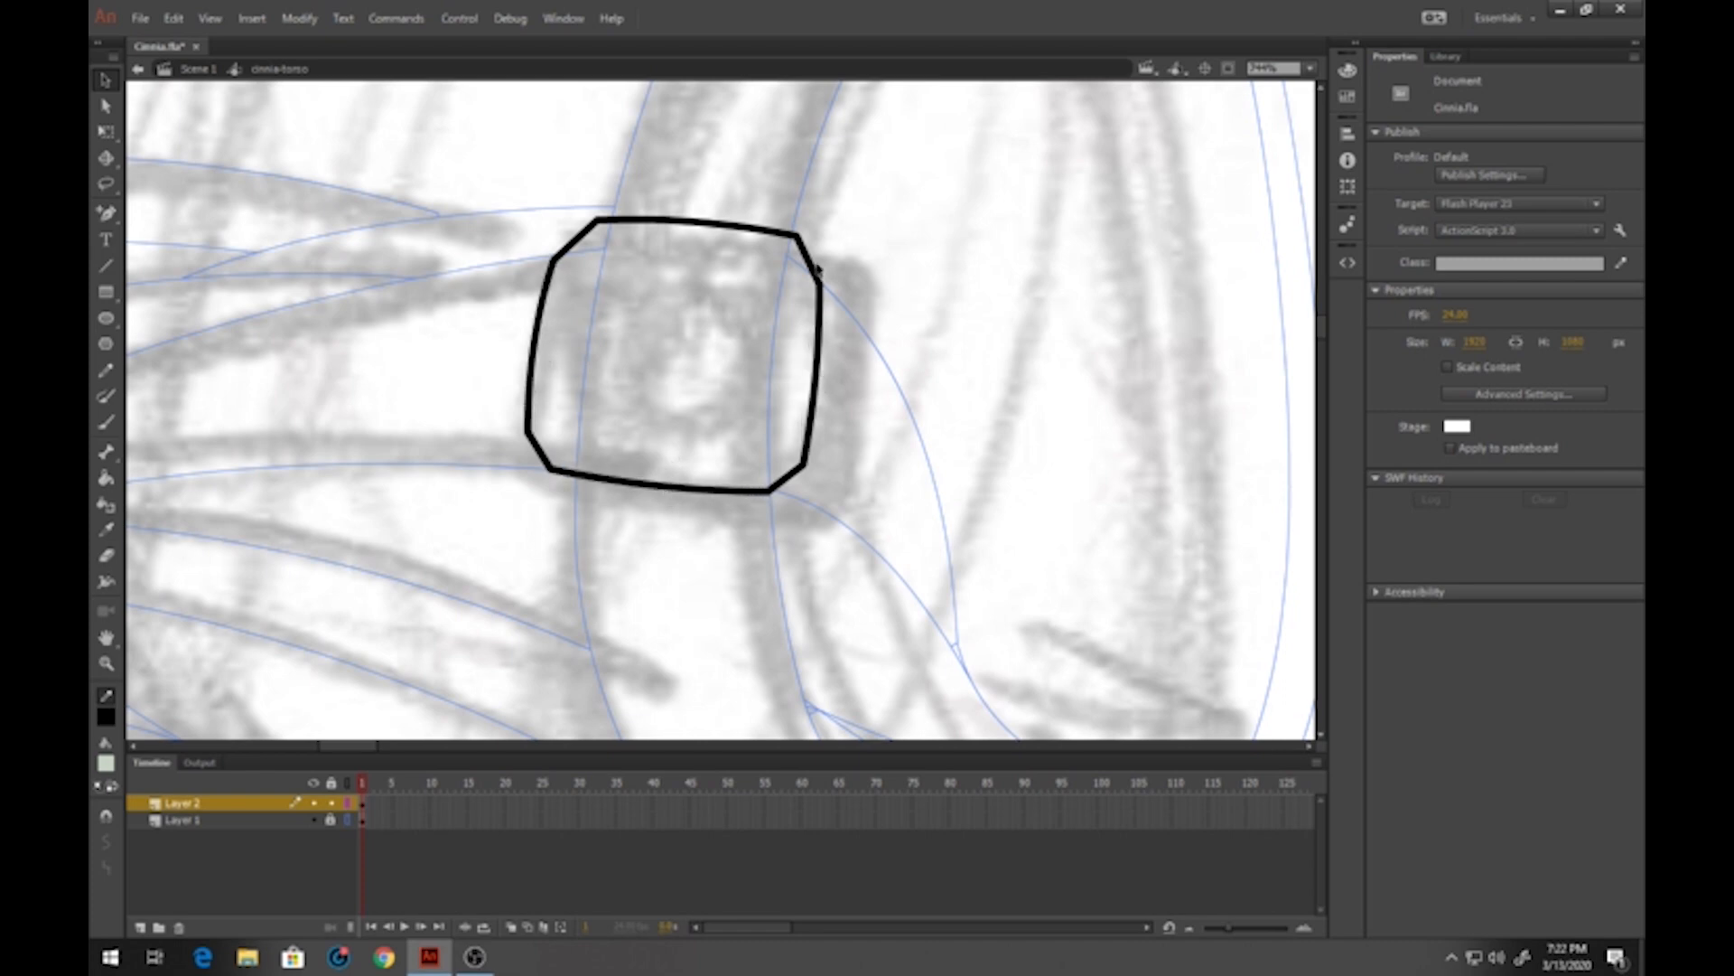
drag(816, 267, 822, 267)
drag(592, 228, 577, 231)
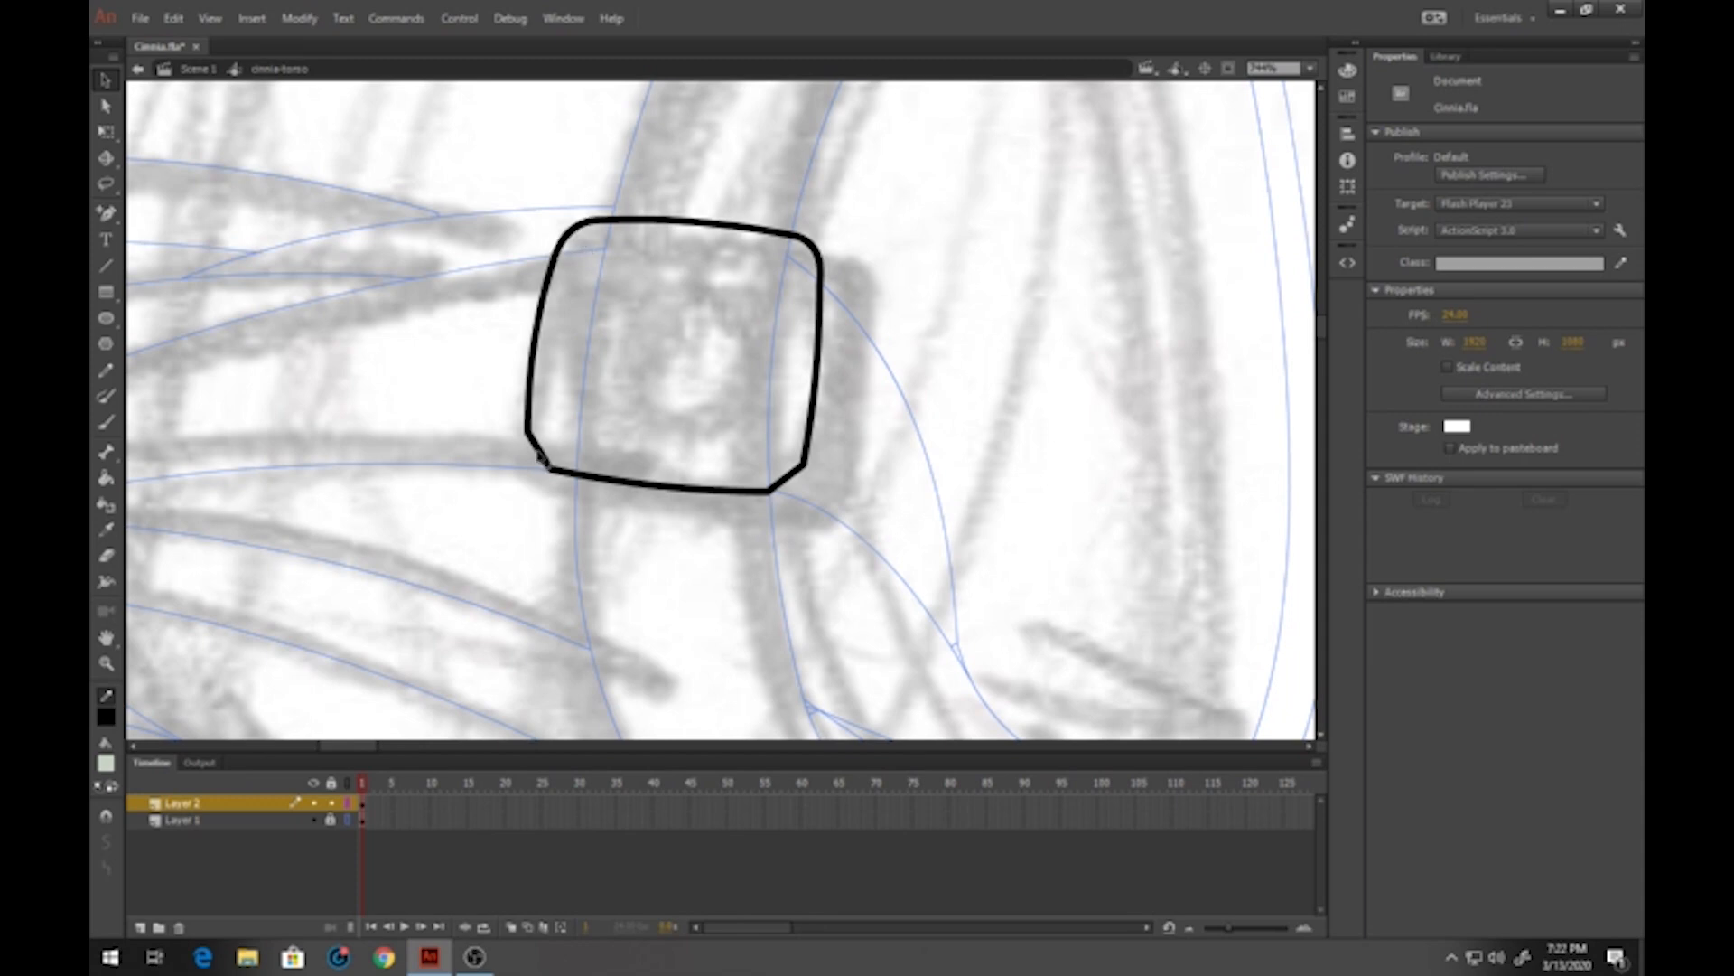
drag(540, 458, 532, 464)
drag(789, 488, 794, 493)
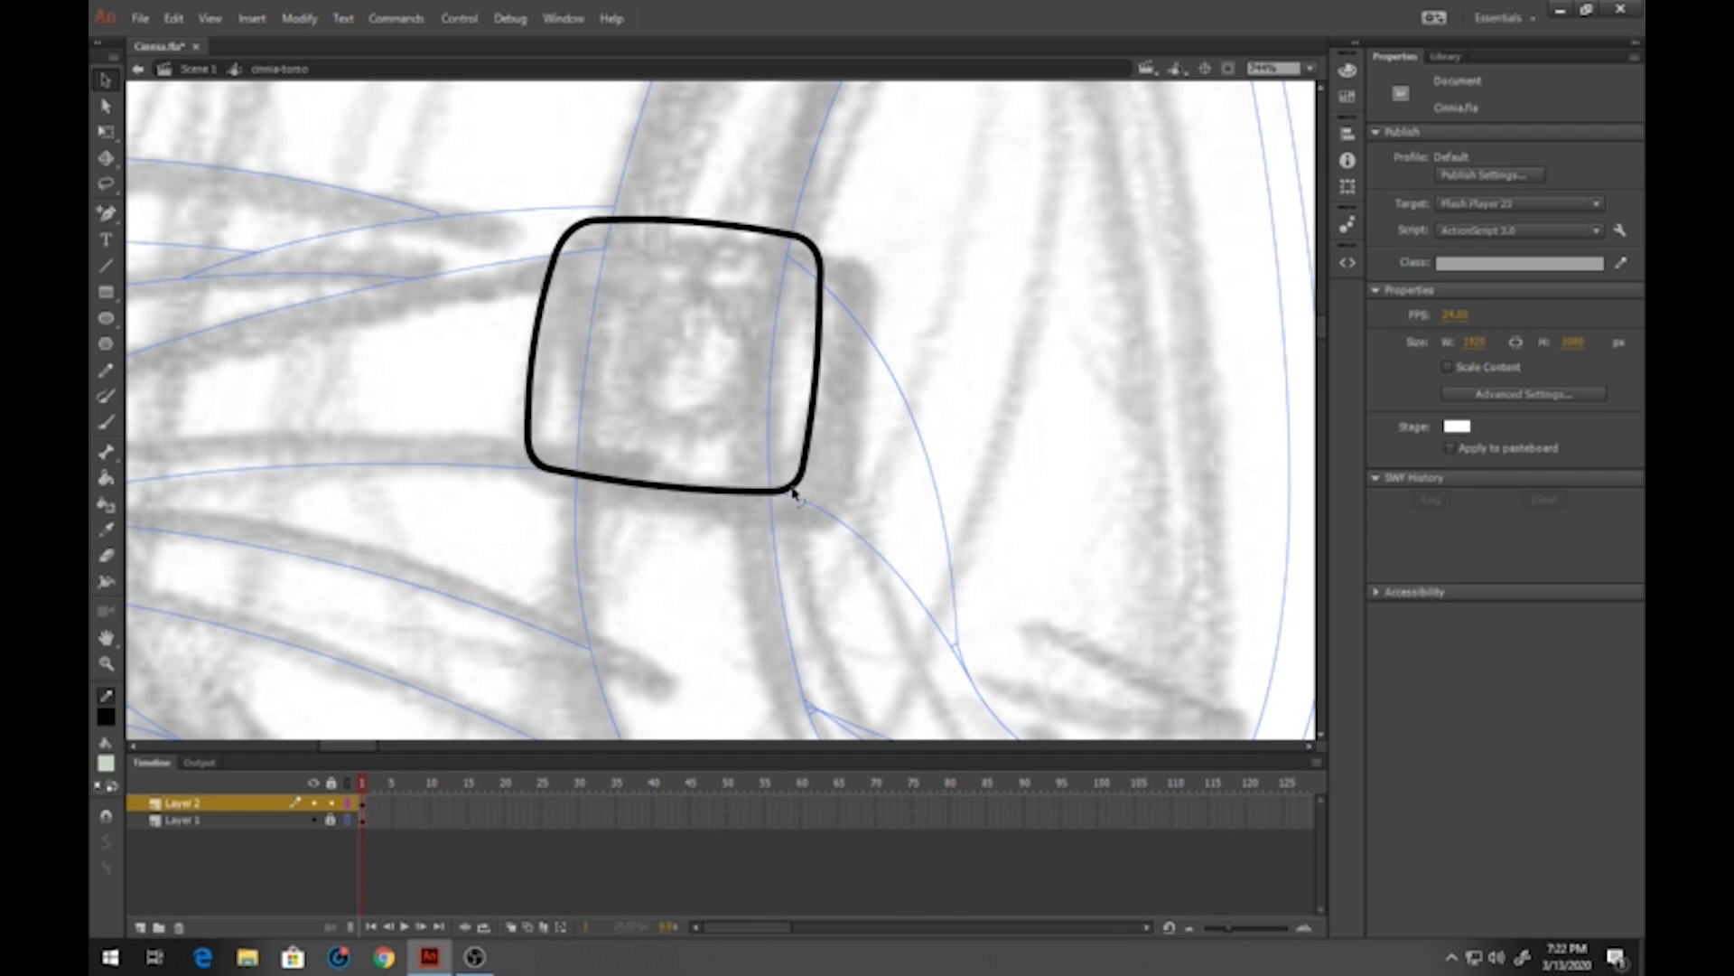
Duplicate the buckle outline and offset the copy down and to the right to suggest thickness
click(810, 441)
key(ctrl+d)
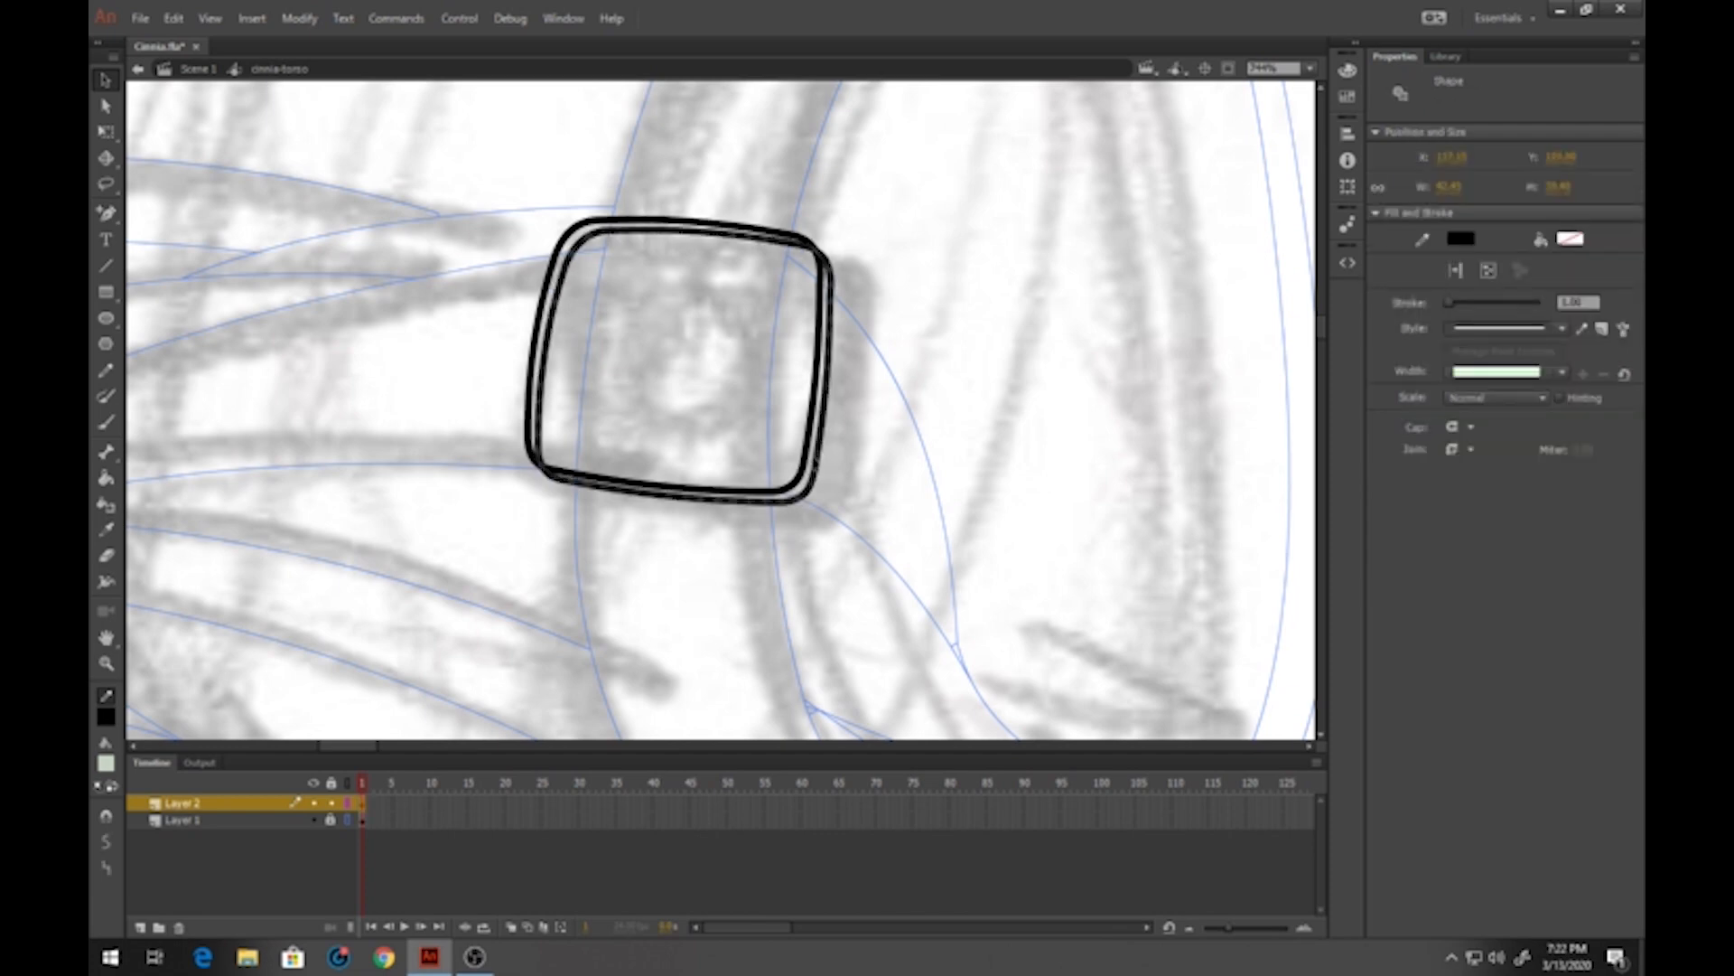
drag(826, 489, 836, 502)
key(ctrl+z)
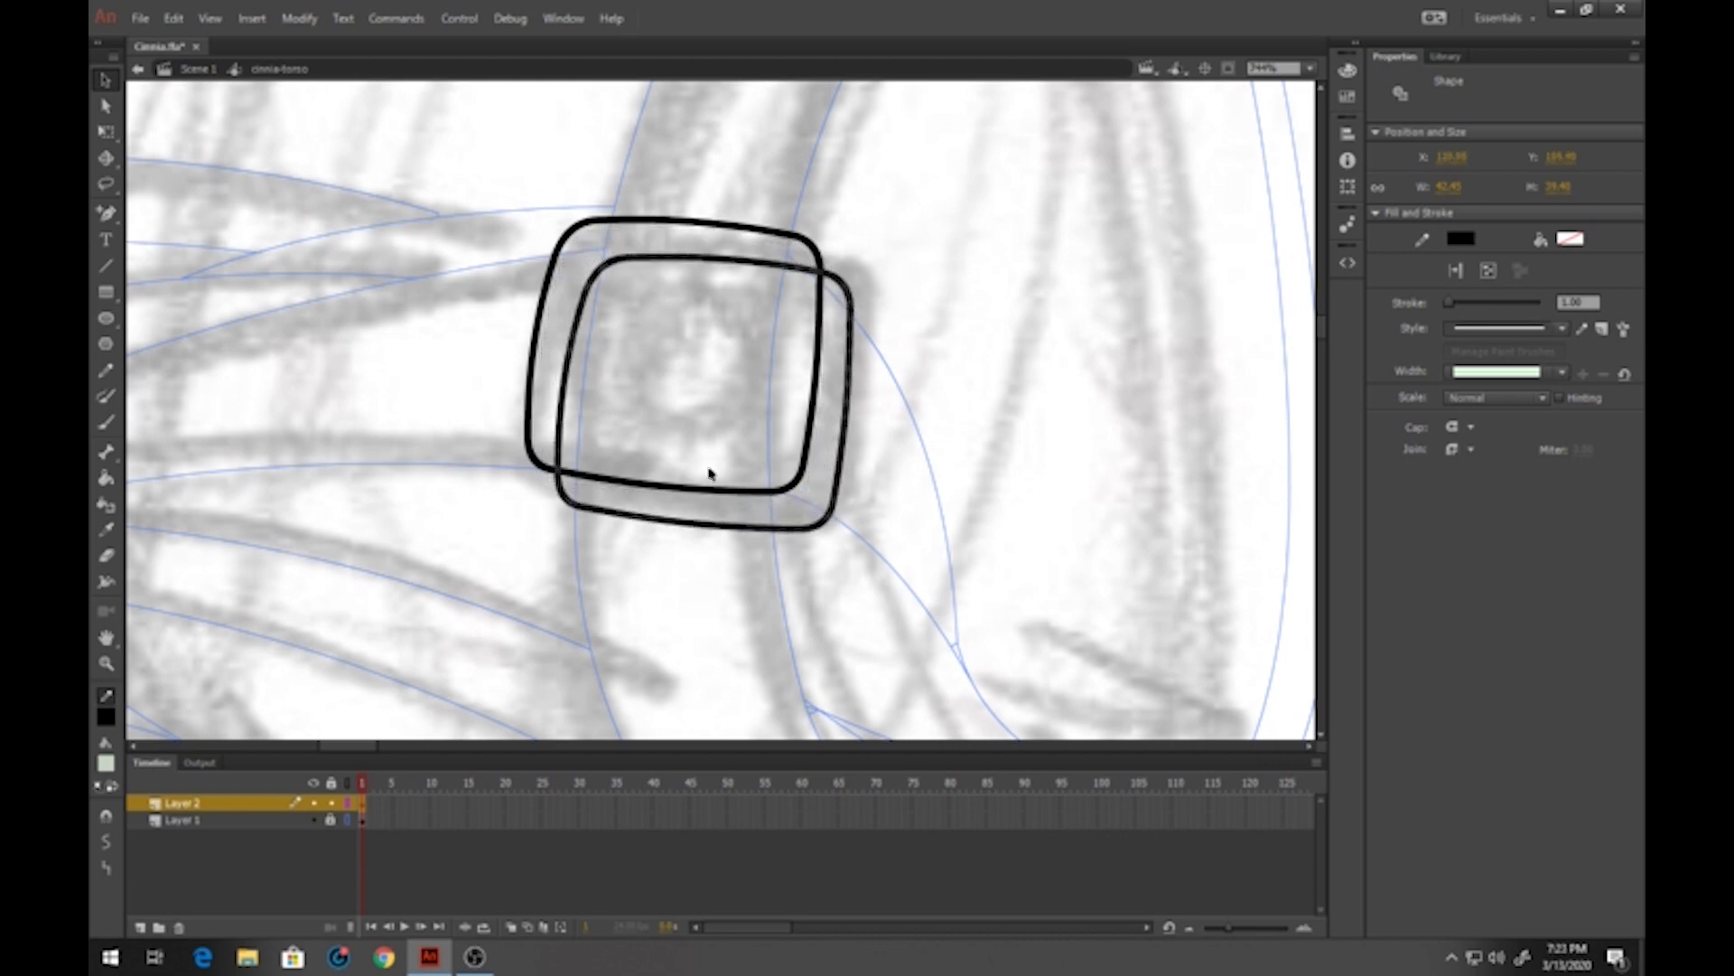
Connect the two buckle outlines with straight lines at their upper-right and lower-left corners
click(105, 662)
drag(481, 198, 971, 588)
click(105, 265)
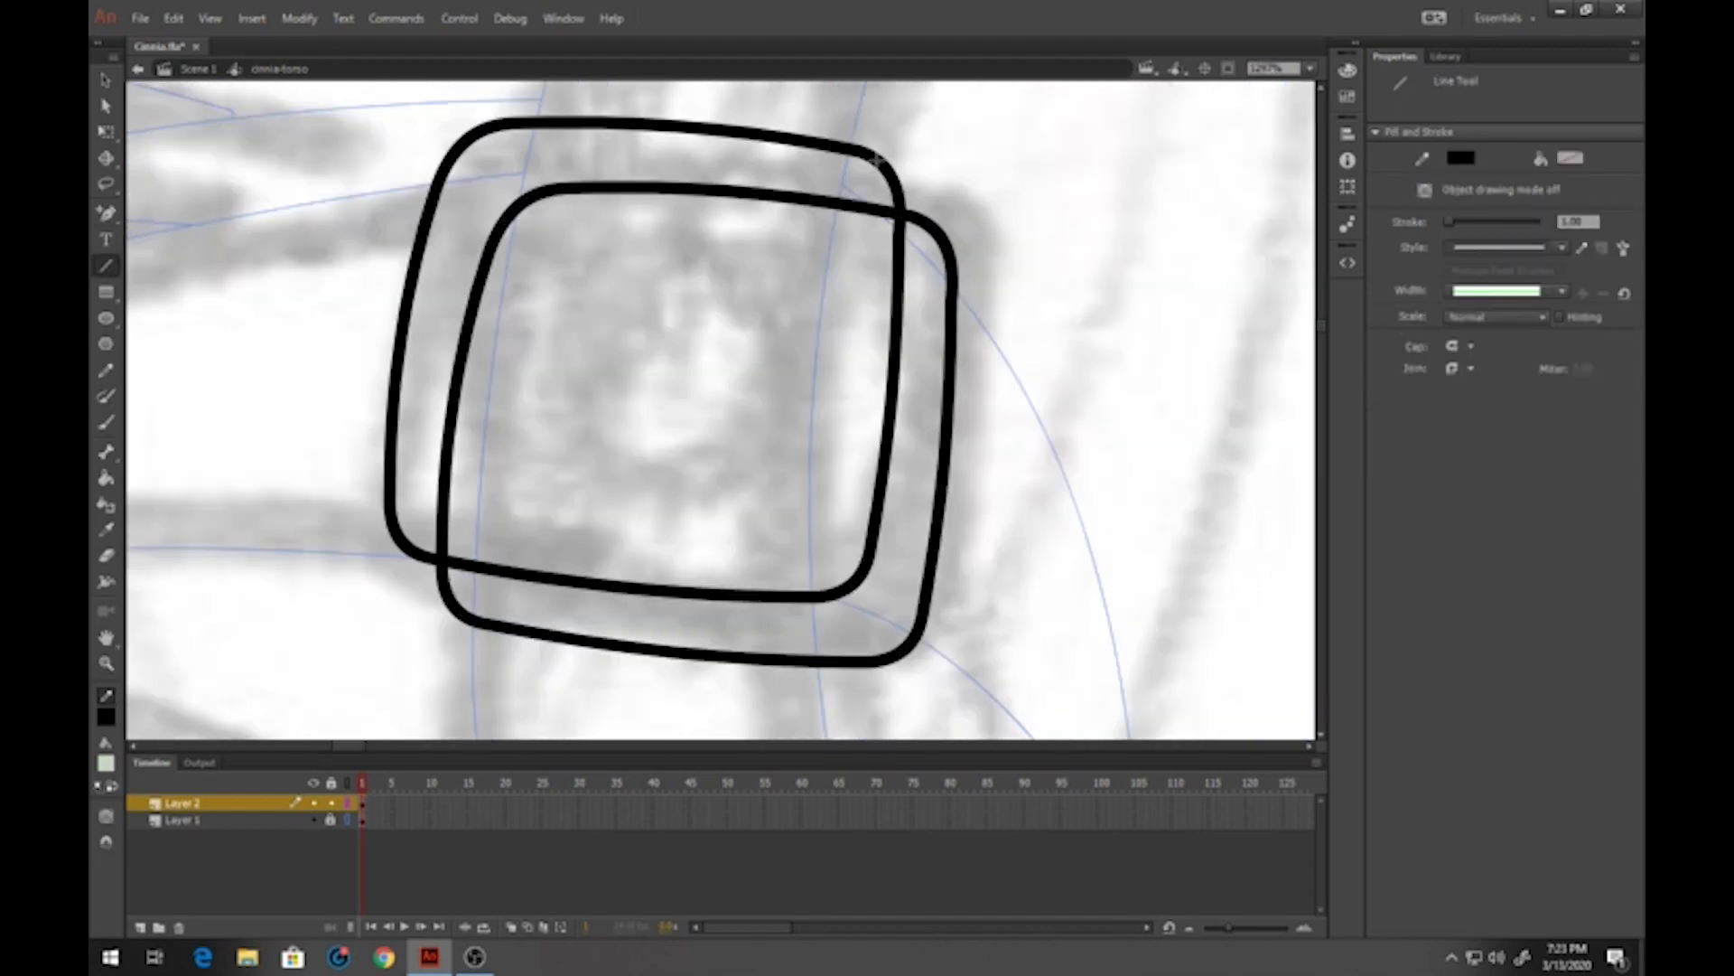
drag(883, 167, 936, 231)
drag(399, 537, 454, 608)
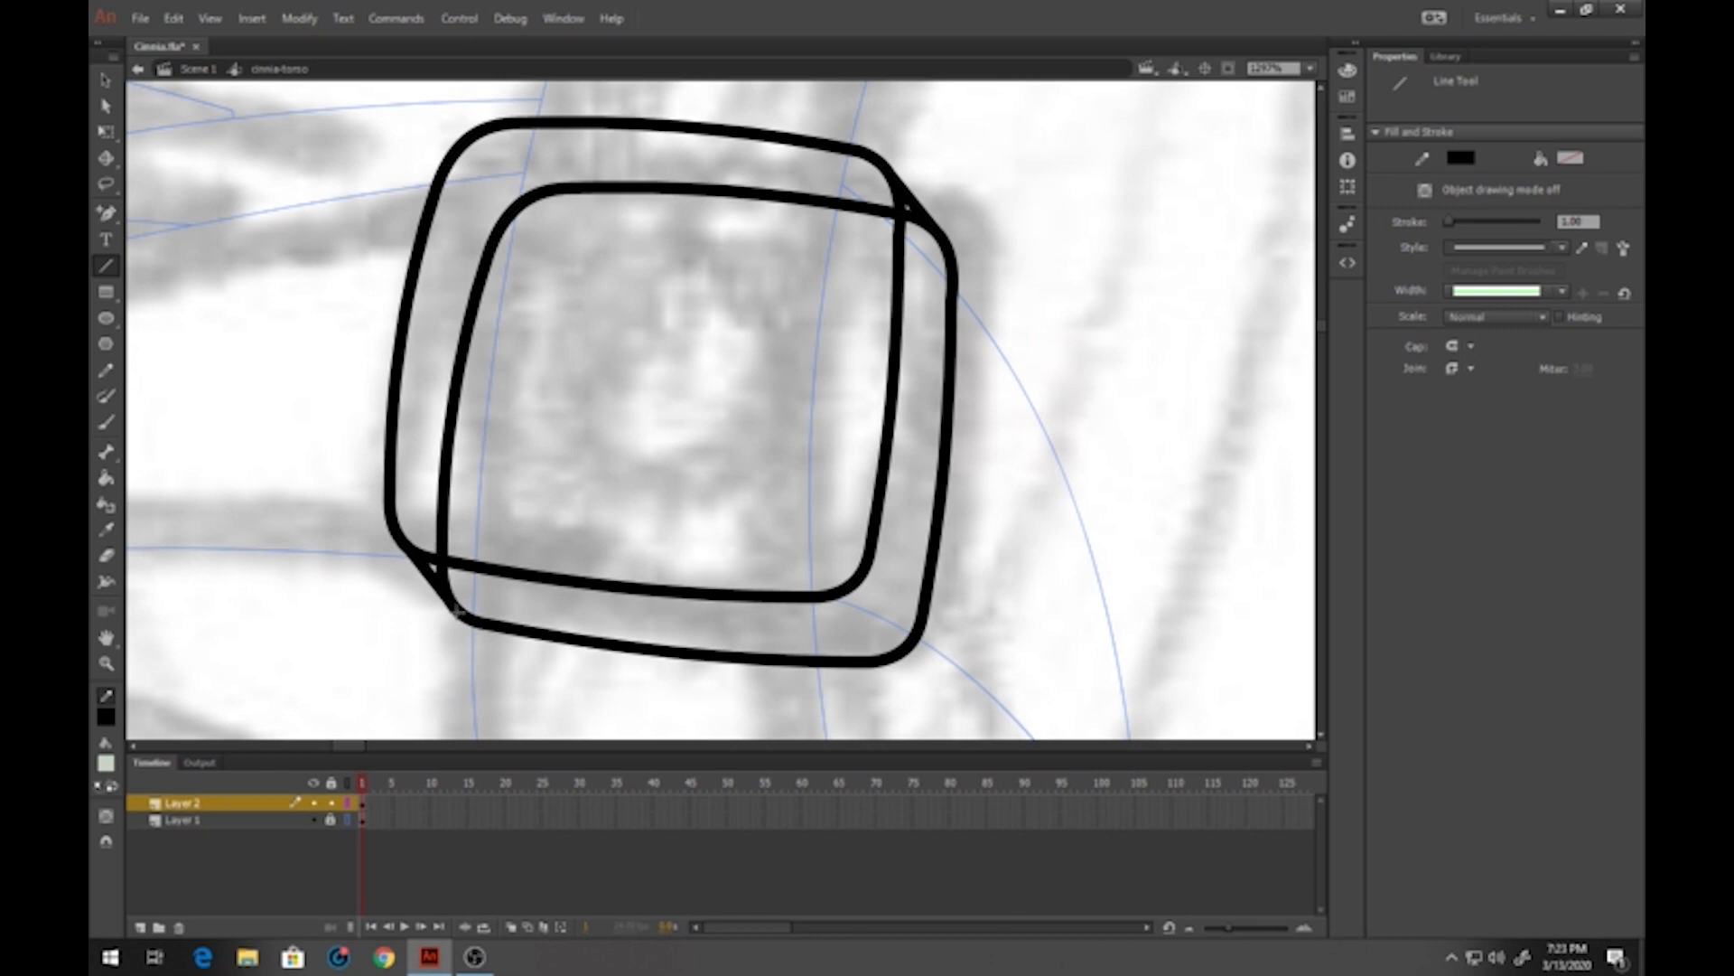
Delete the rear outline's segments that overlap the buckle's front face and smooth the two connecting corners
click(106, 79)
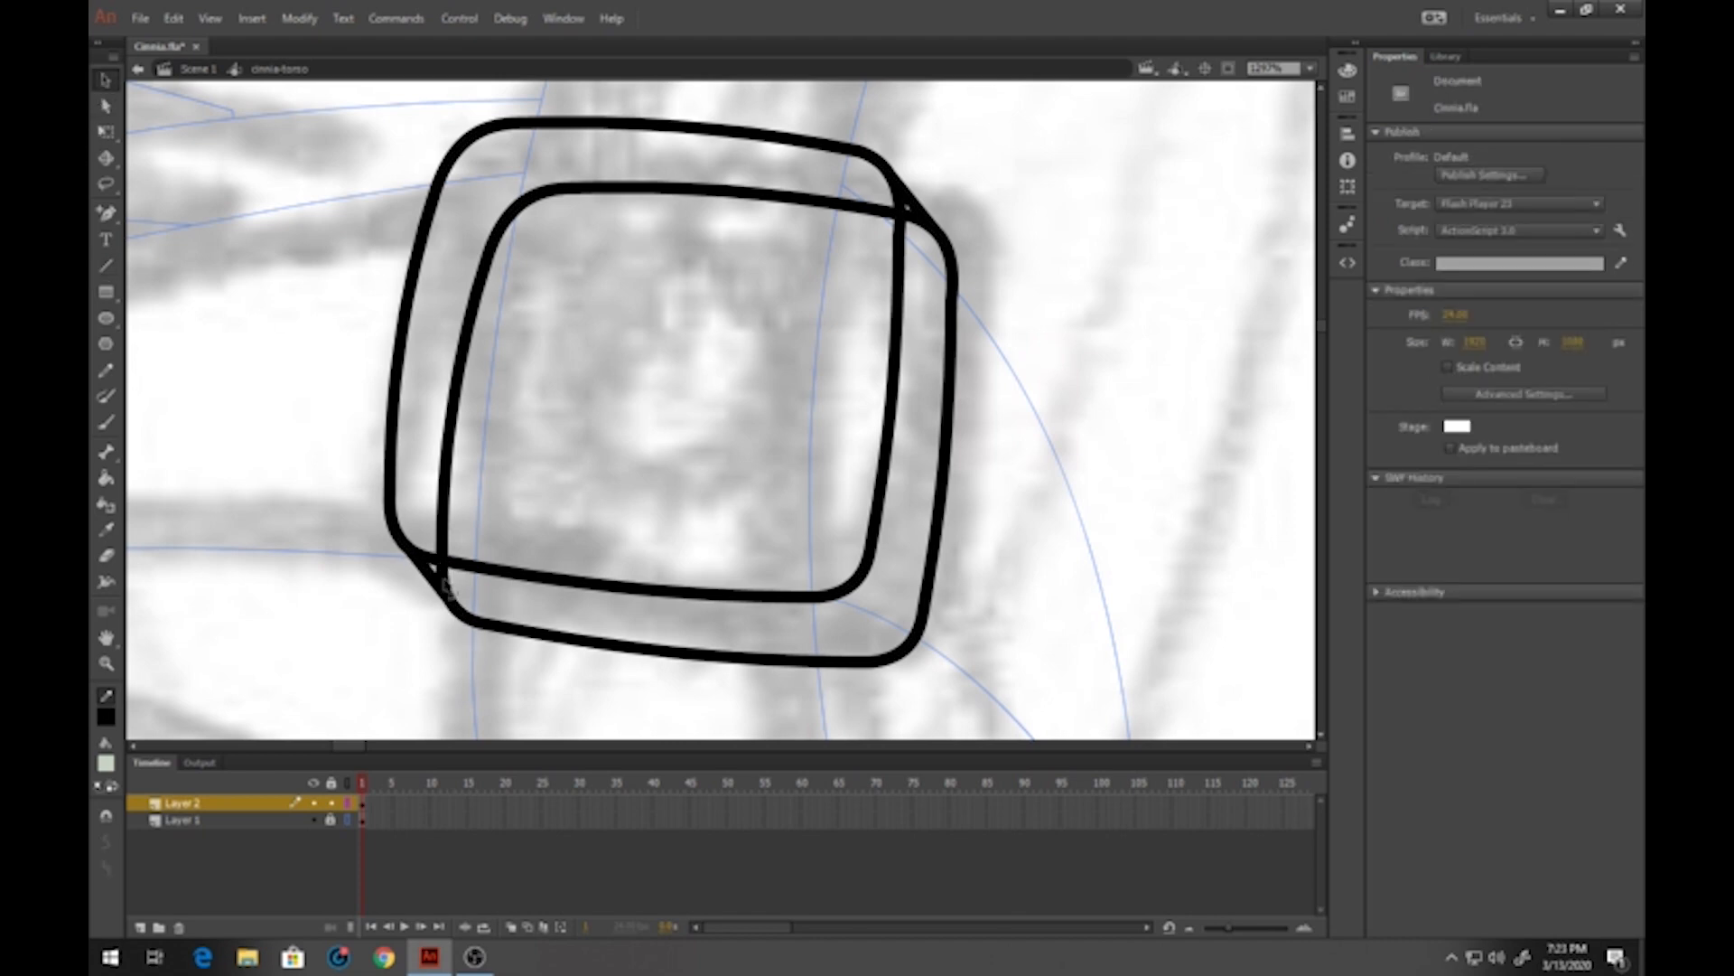
click(445, 528)
key(Delete)
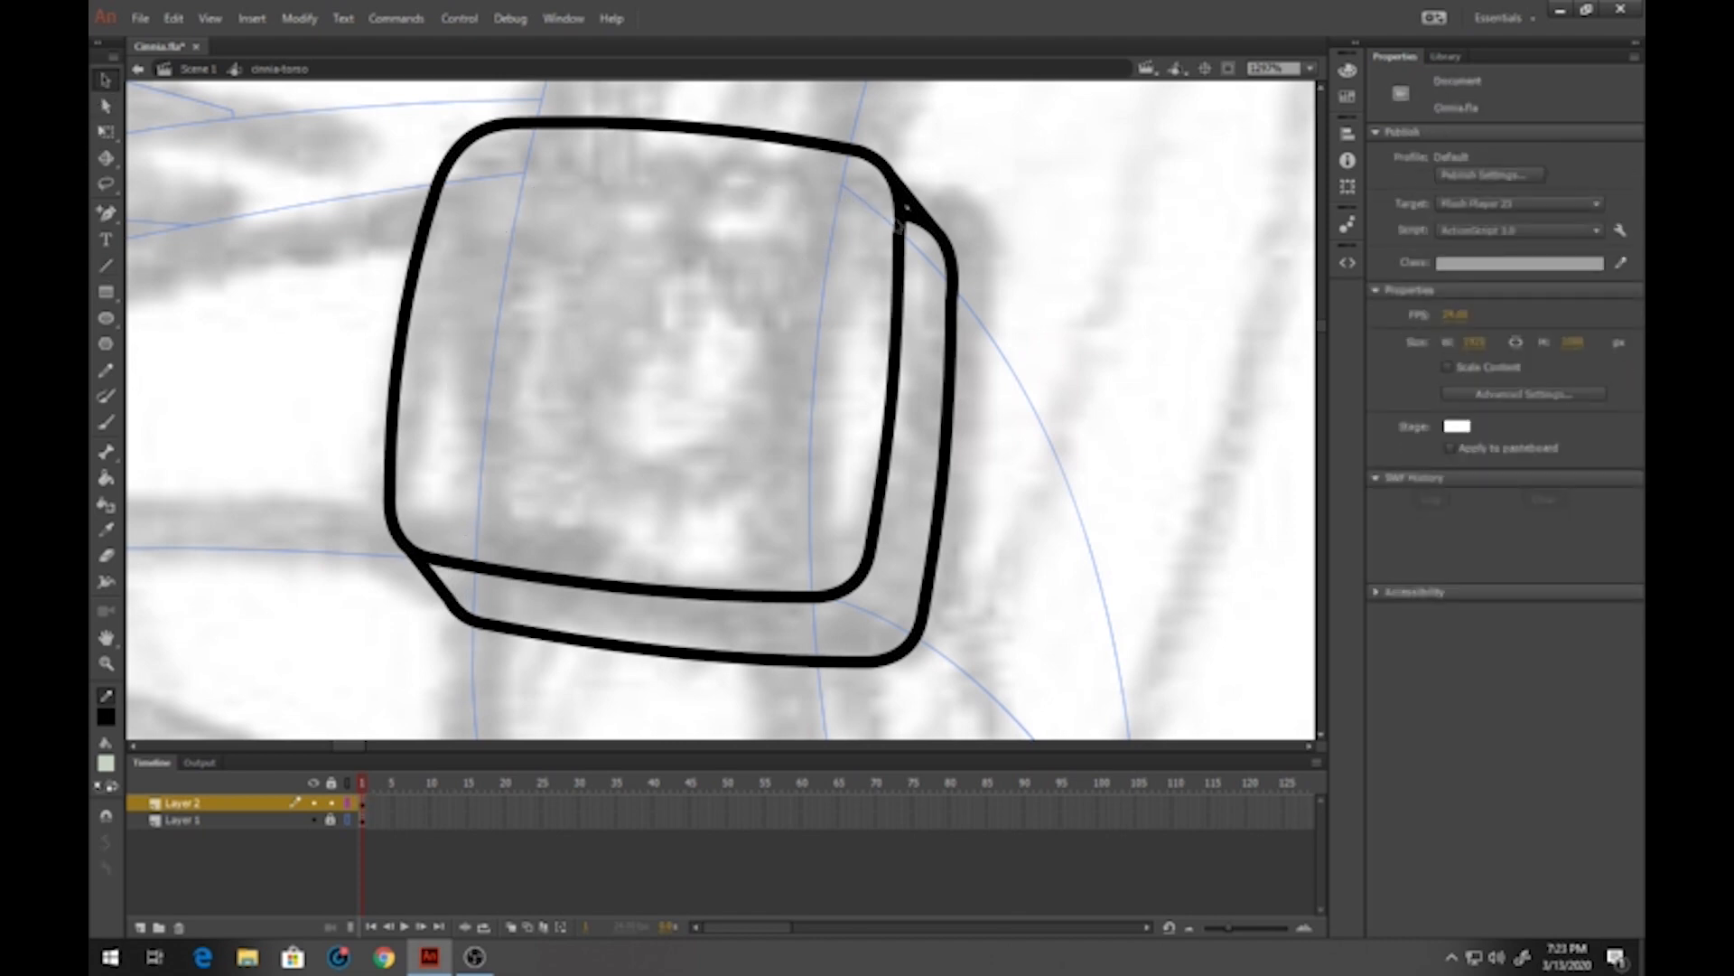
click(914, 220)
key(Delete)
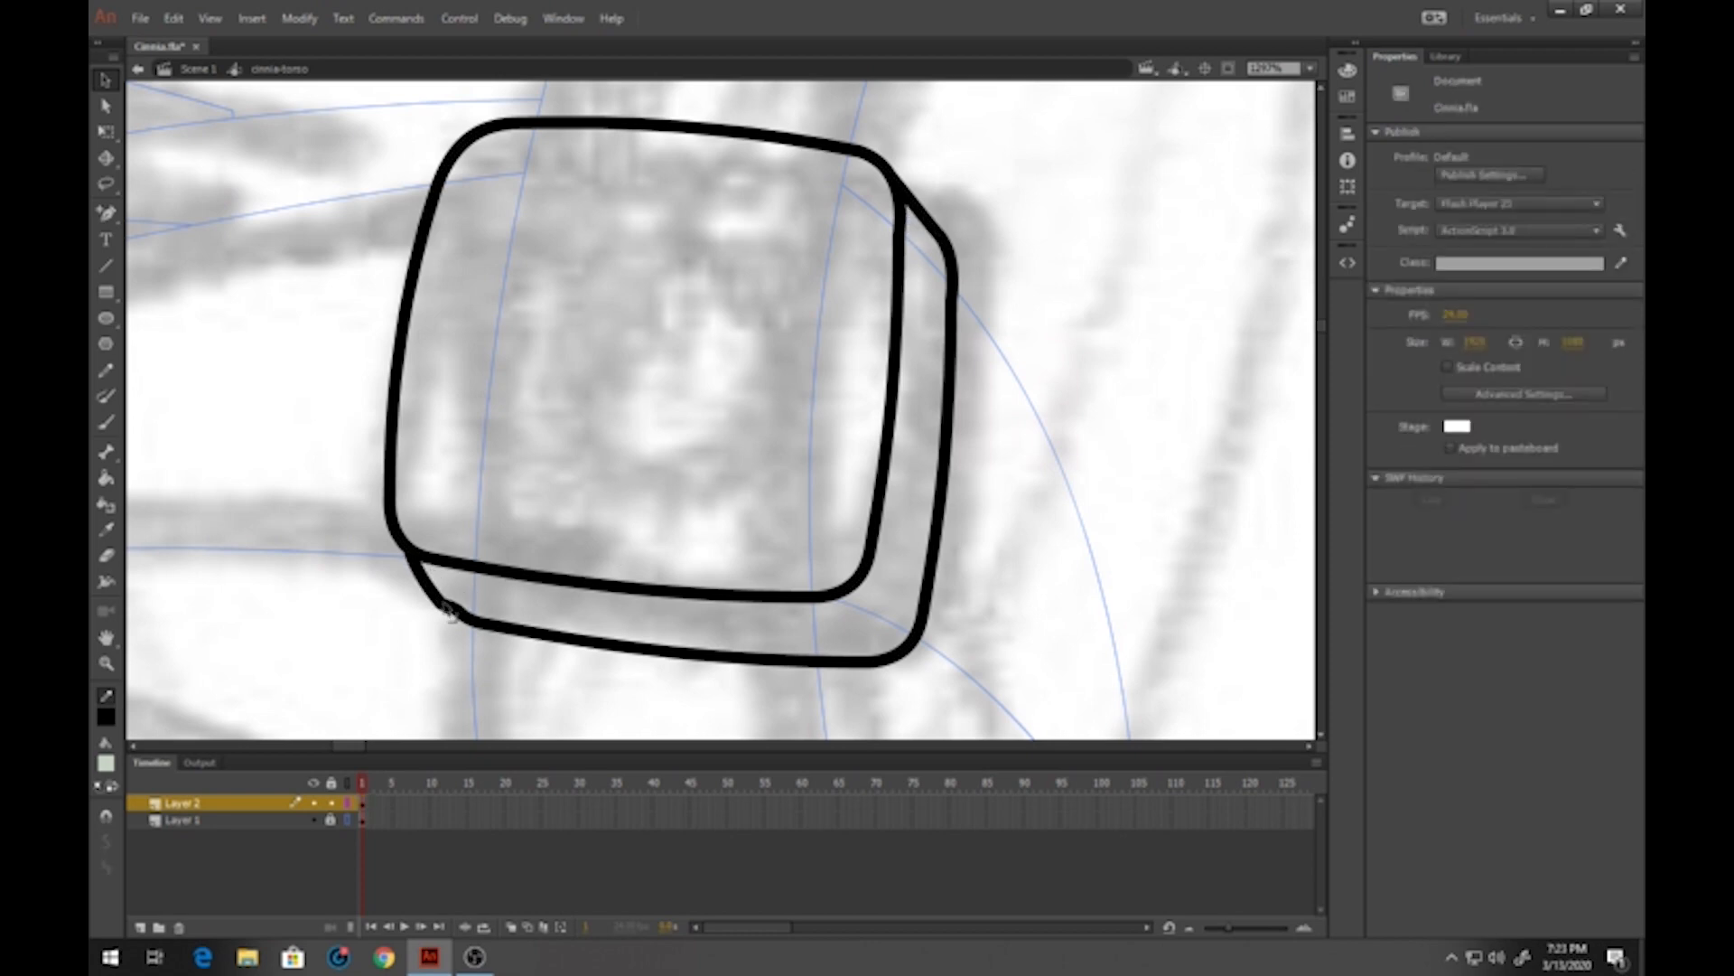
drag(445, 604, 463, 616)
drag(925, 217, 945, 234)
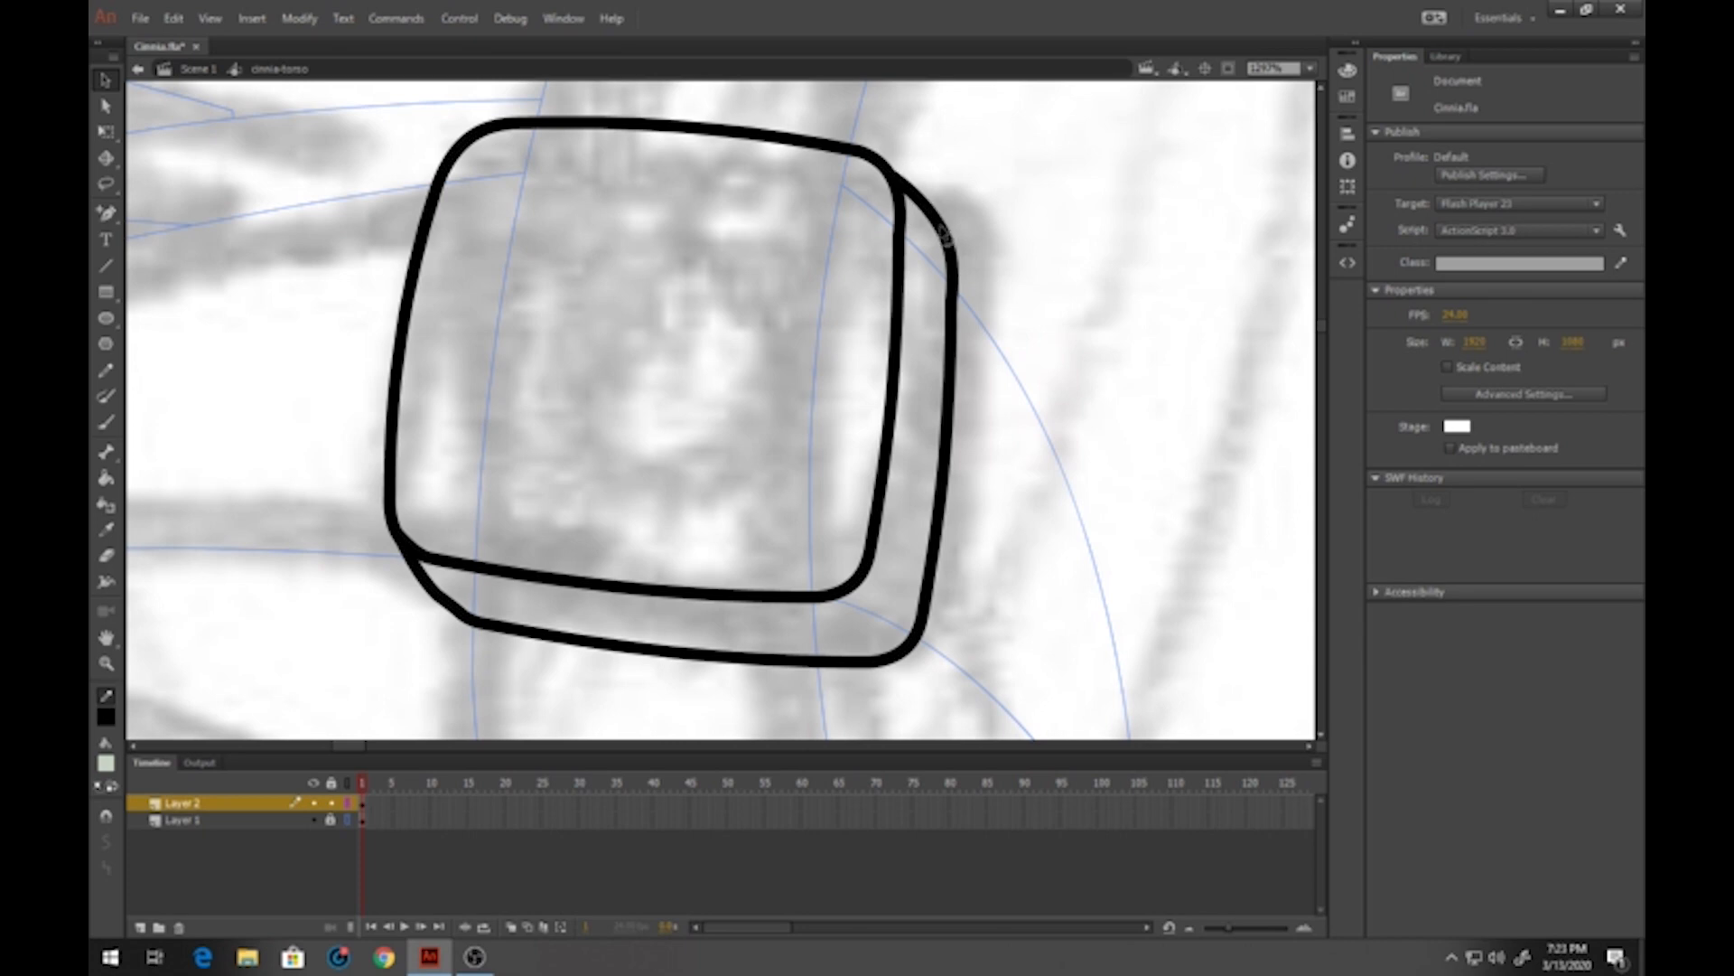
Cut gaps in the front face's lower and right edges and remove the leftover stub near the upper-right corner
drag(475, 531, 522, 600)
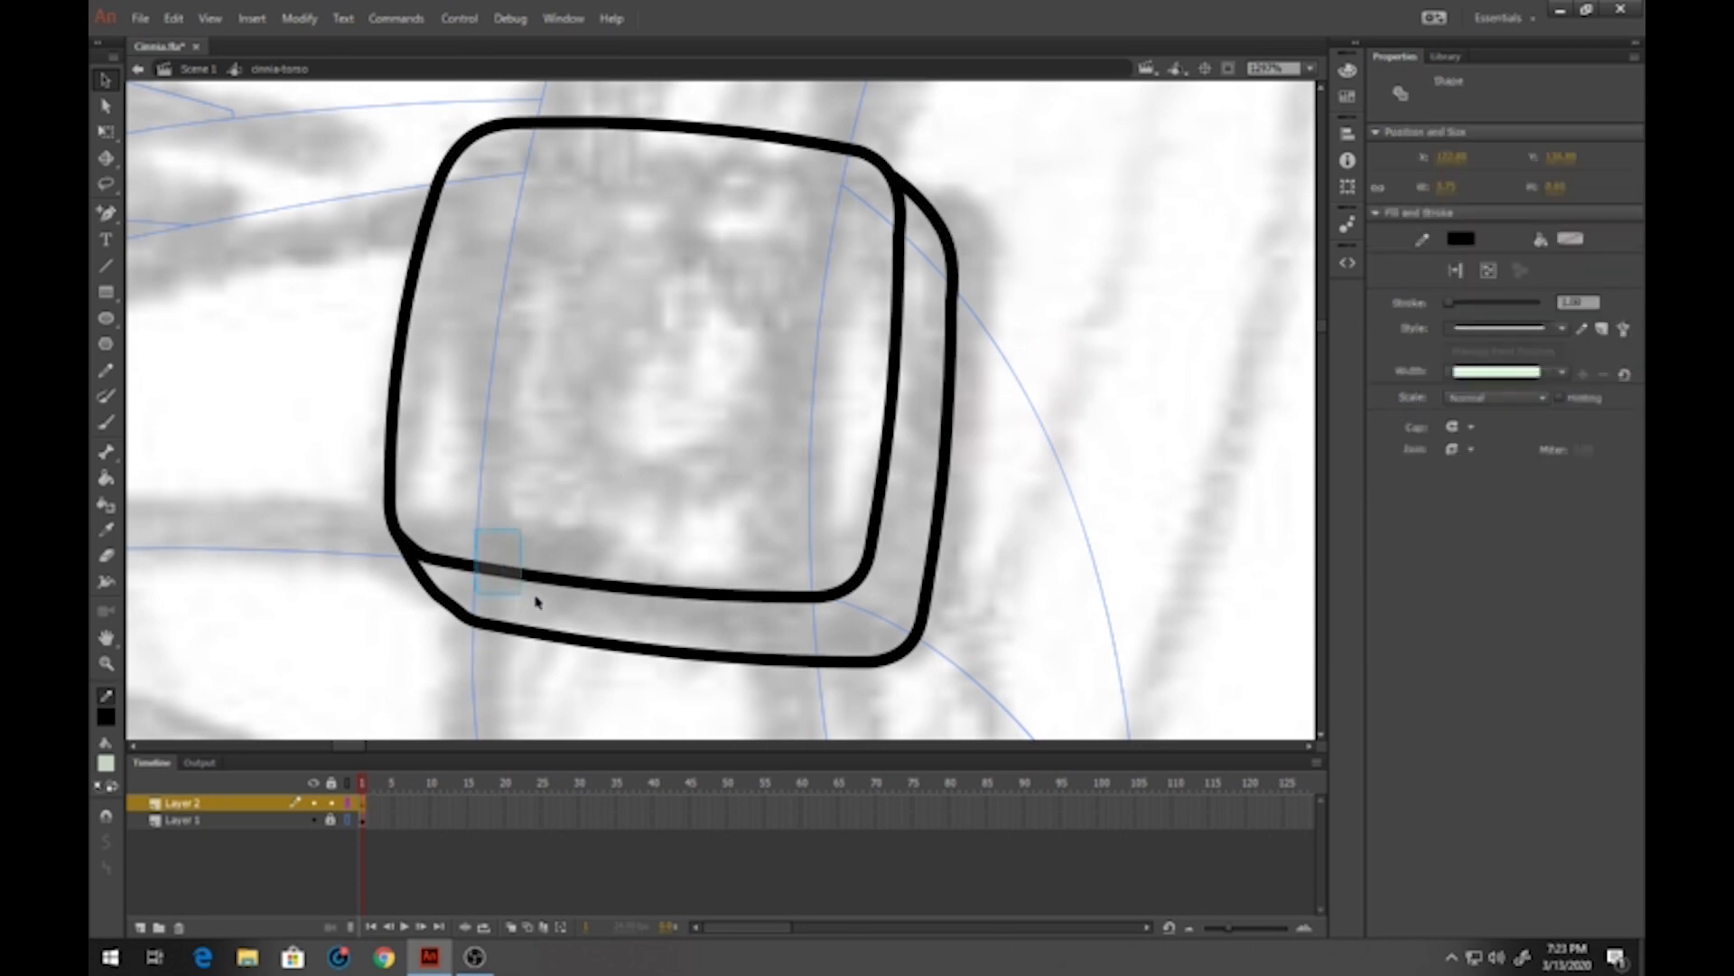
key(Delete)
drag(858, 268, 910, 367)
key(Delete)
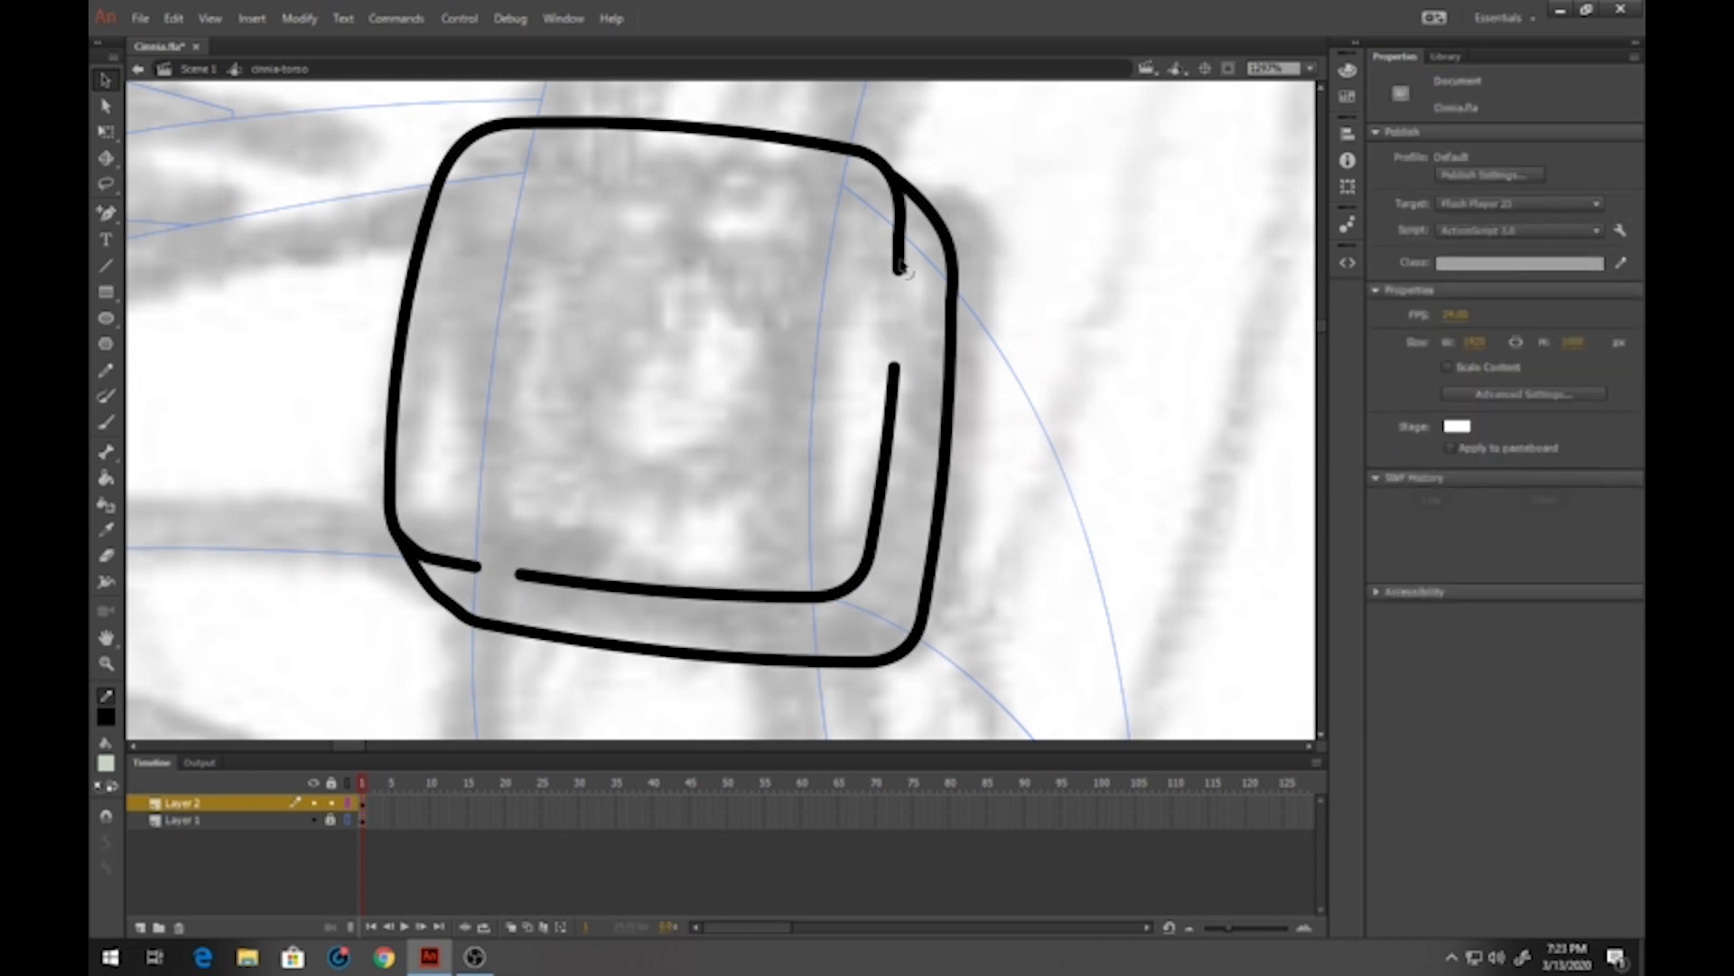
click(902, 249)
key(Delete)
Draw an unfilled black oval in the middle of the buckle, tilt it to match the face and enlarge it
click(106, 317)
click(106, 763)
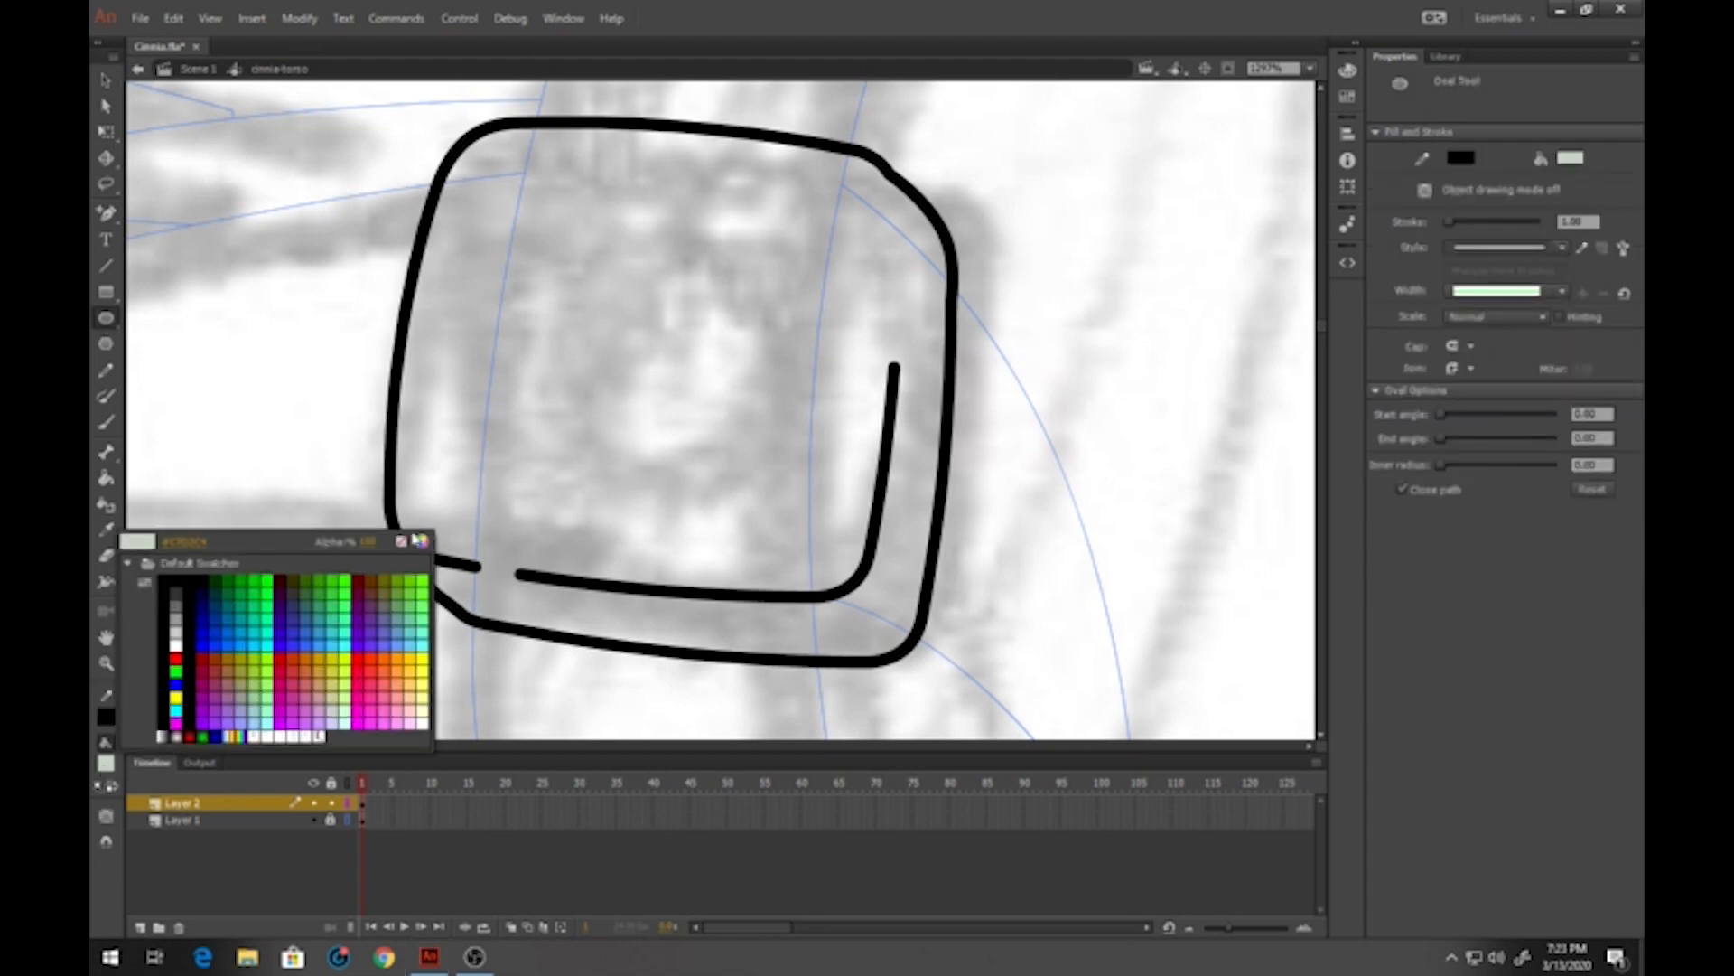
click(401, 540)
drag(561, 270, 708, 456)
key(q)
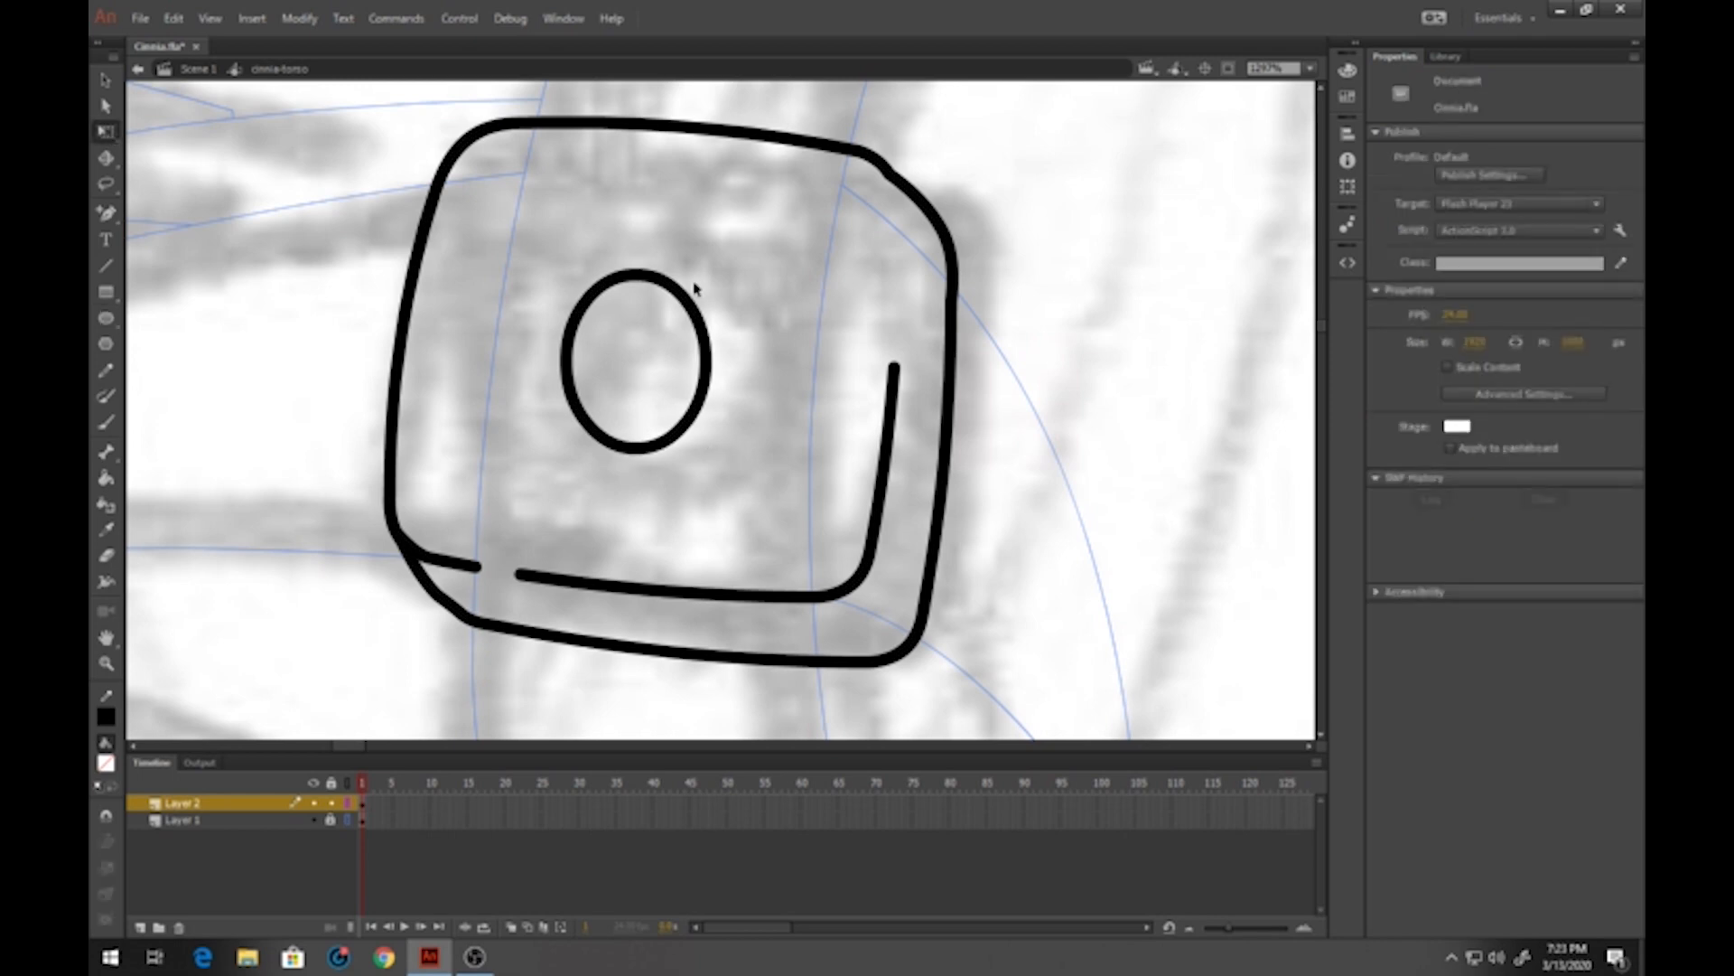
click(671, 289)
drag(720, 269, 744, 244)
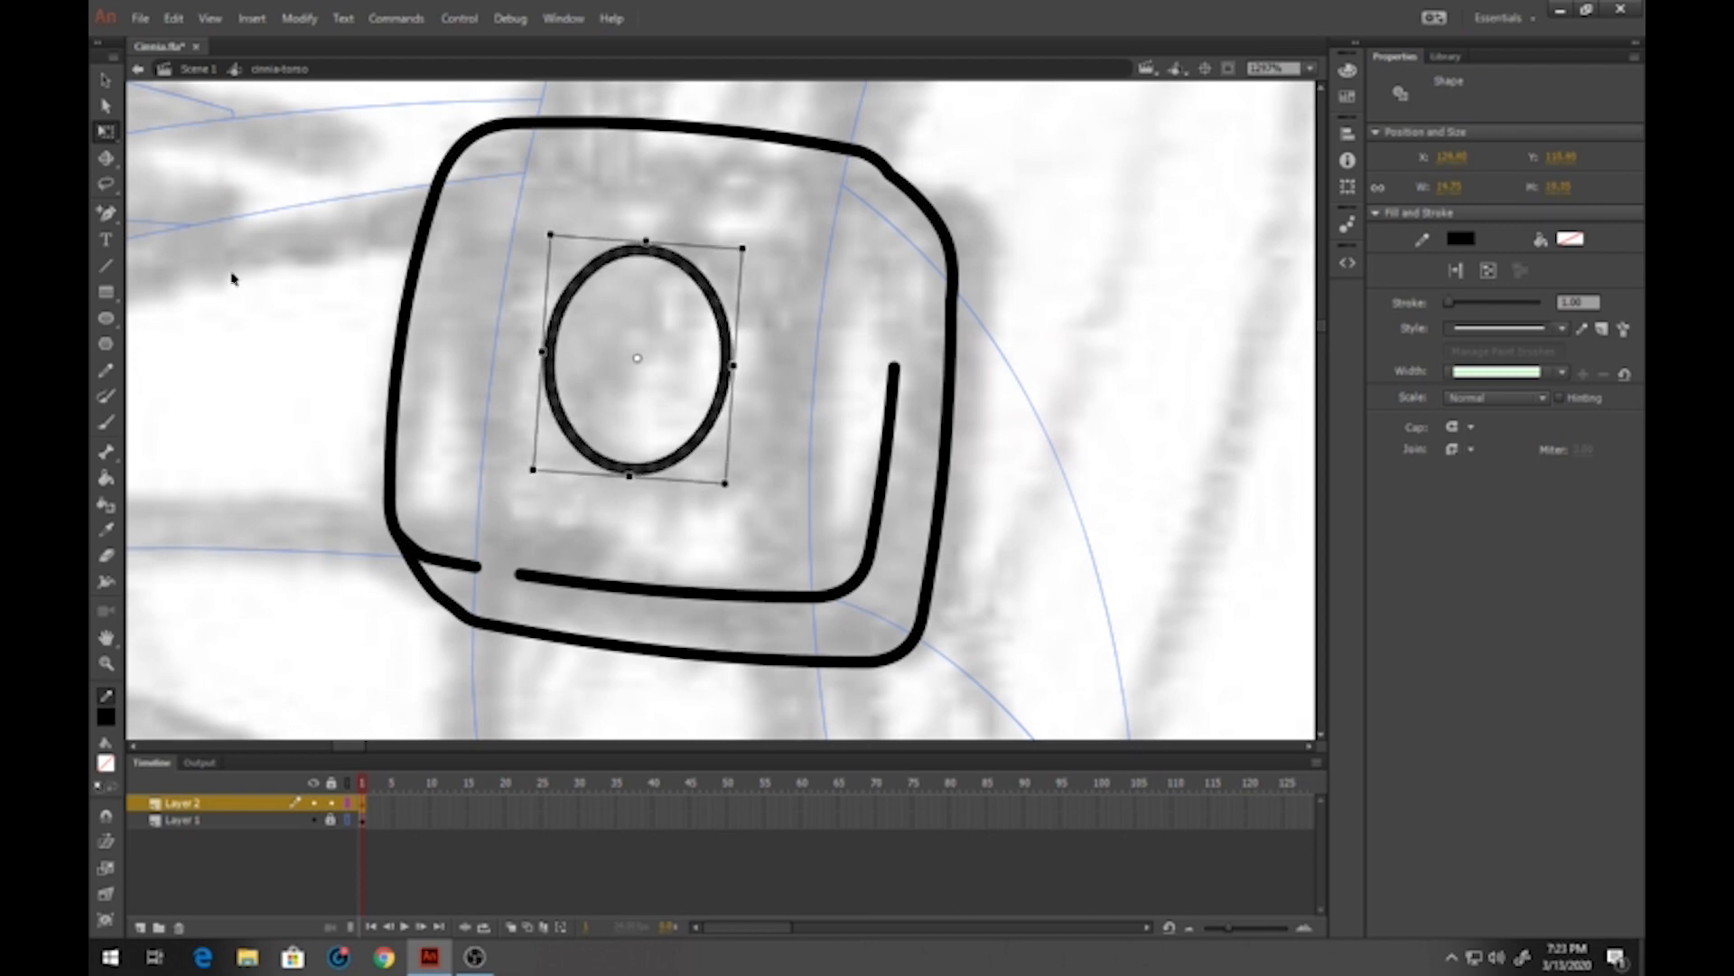
Draw dividing lines from the oval to both edges of the buckle face, continuing across its right side with a curved line
click(105, 265)
drag(404, 326, 548, 342)
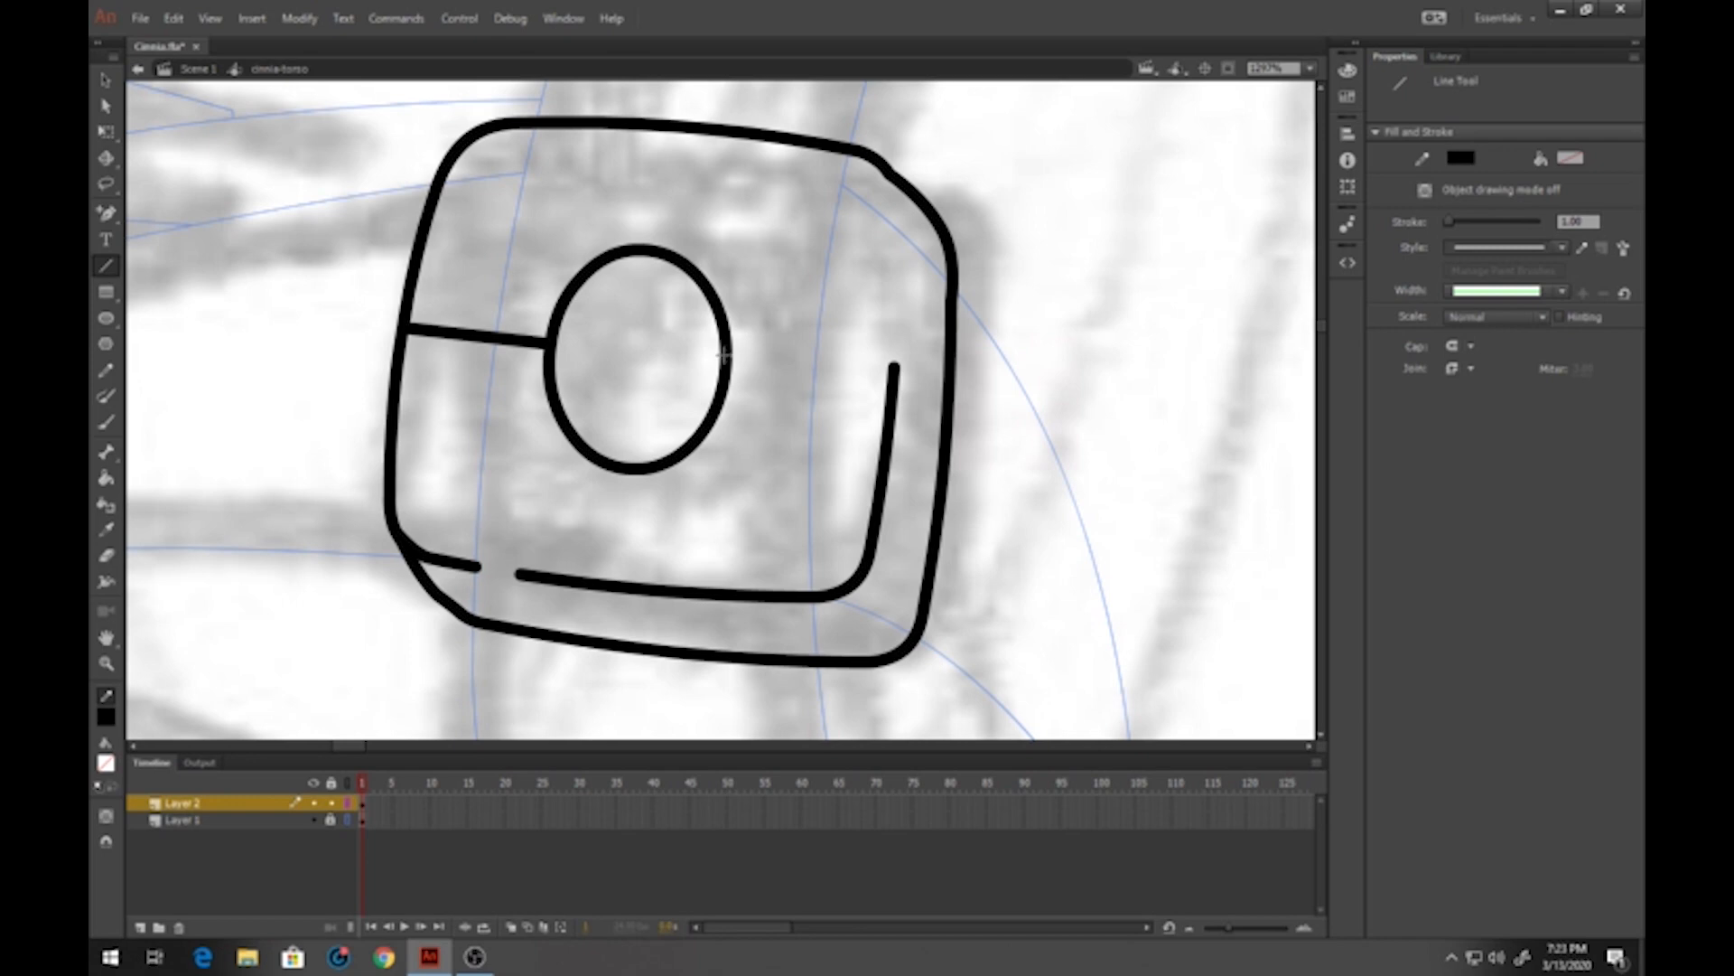
mouse_move(724, 355)
mouse_down()
mouse_move(899, 381)
mouse_move(943, 455)
mouse_move(926, 417)
mouse_up()
click(106, 79)
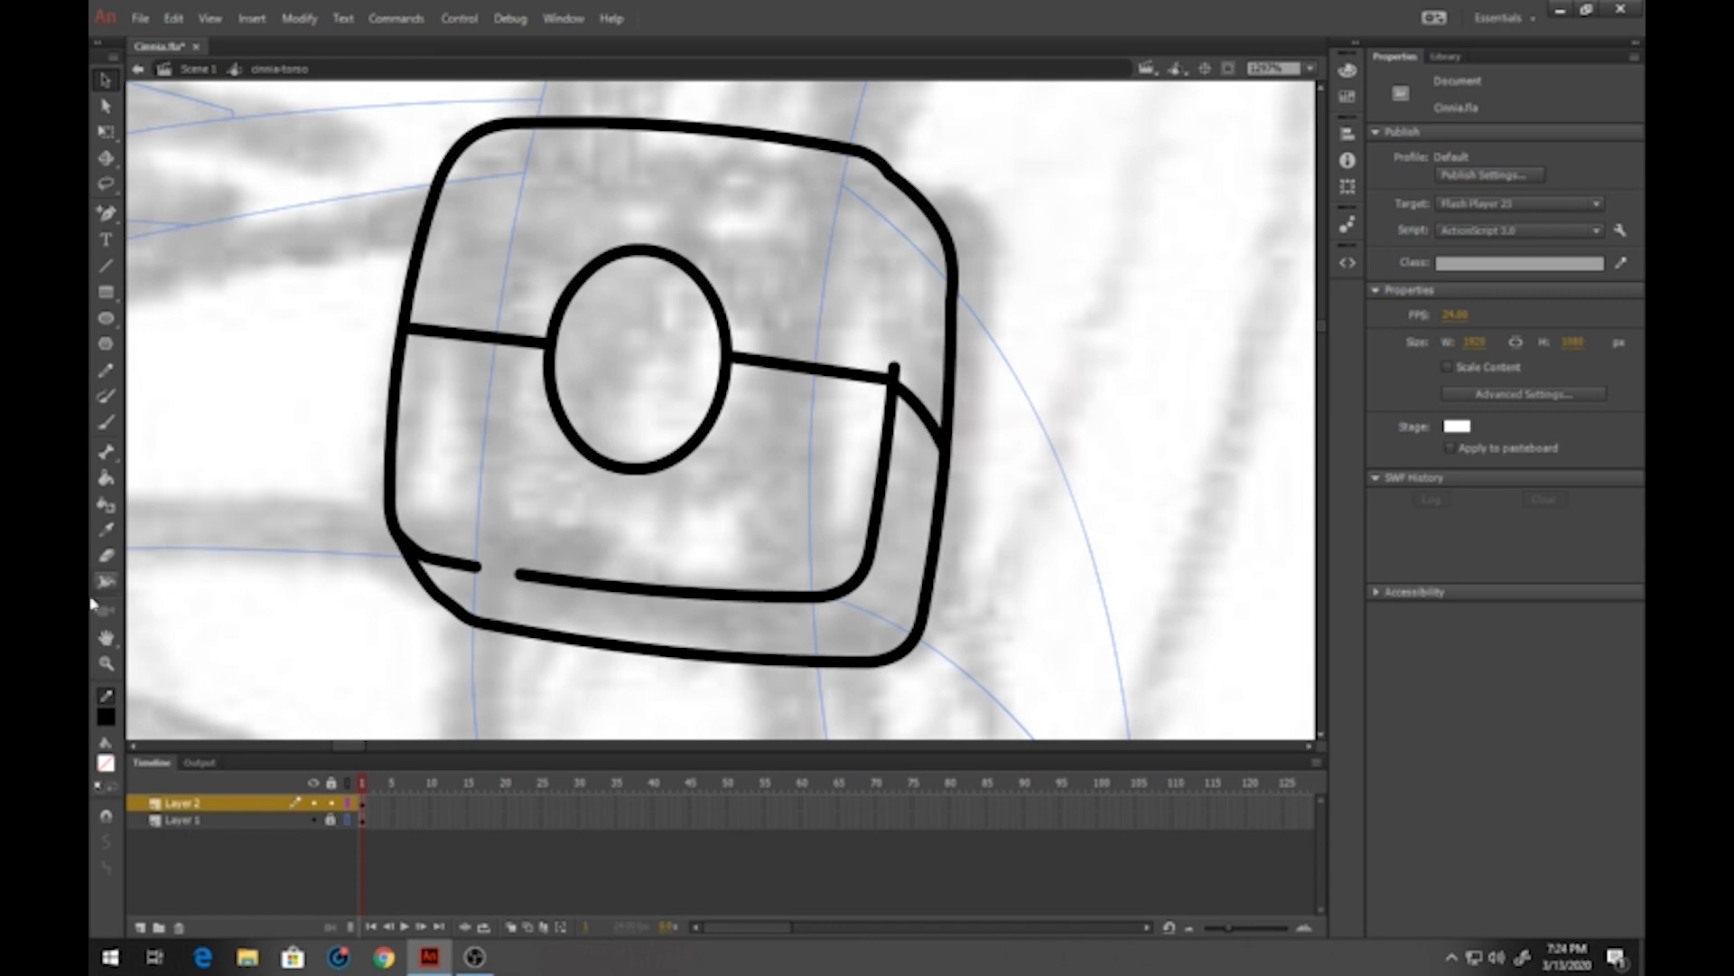
Leave the torso symbol and sample the light grey of the strap buckle in the coloured Cinnia reference as the fill colour
click(106, 667)
click(637, 443)
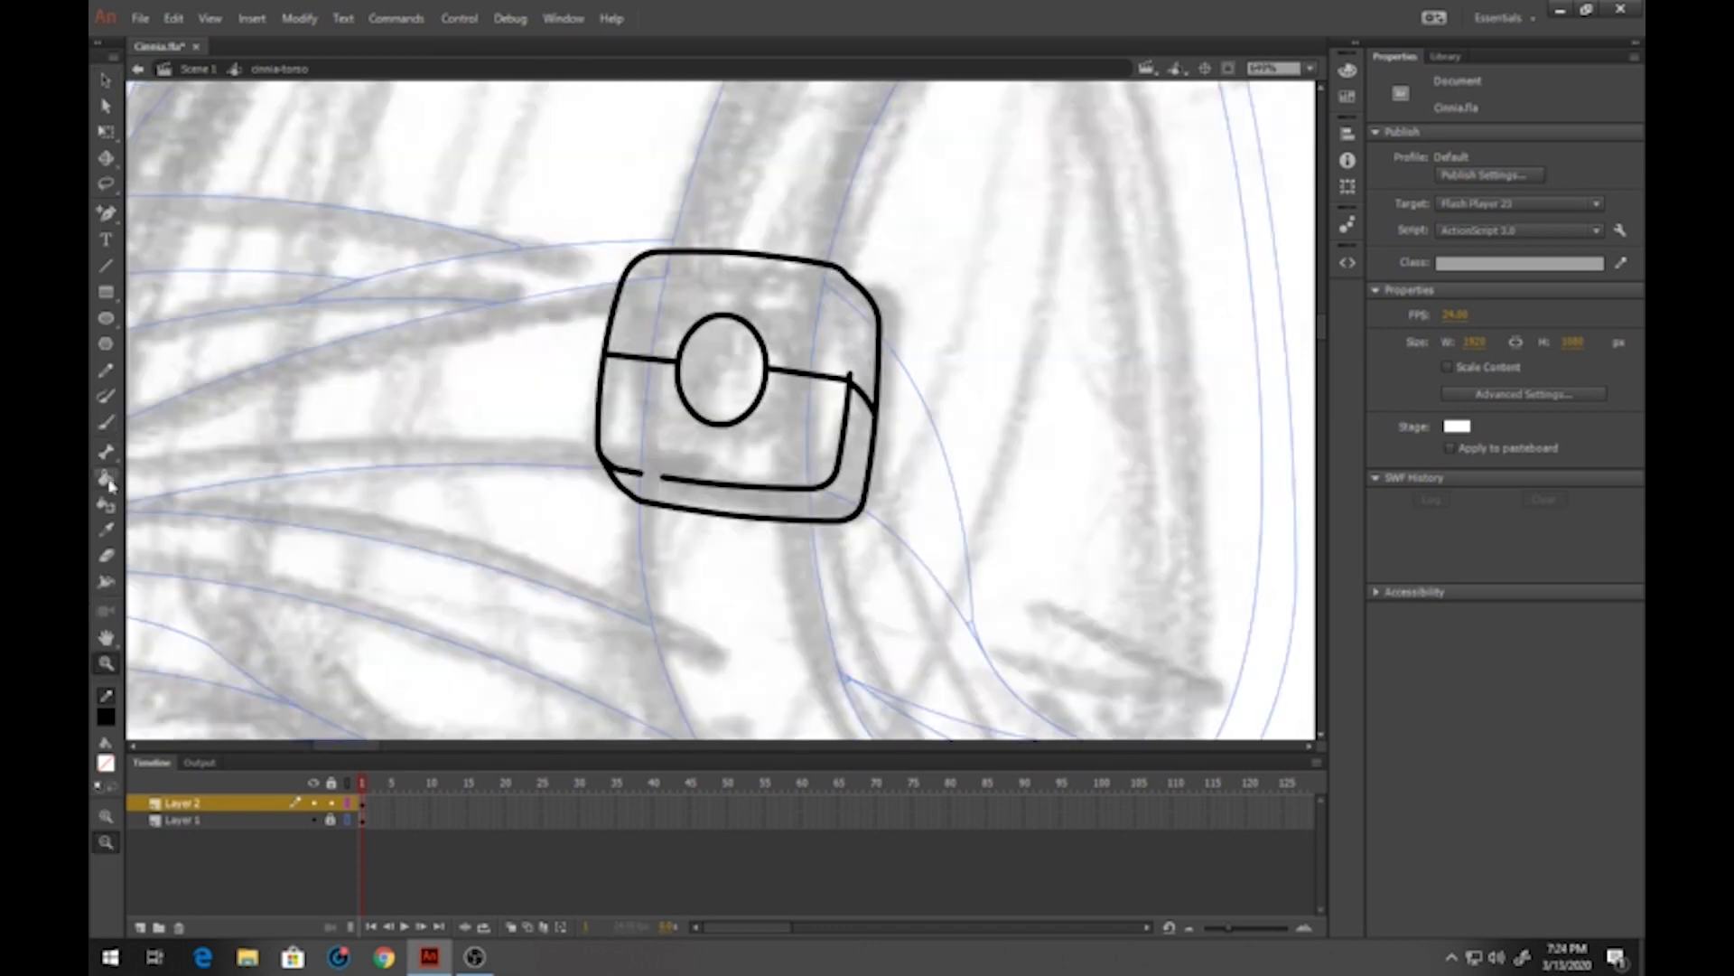
click(198, 69)
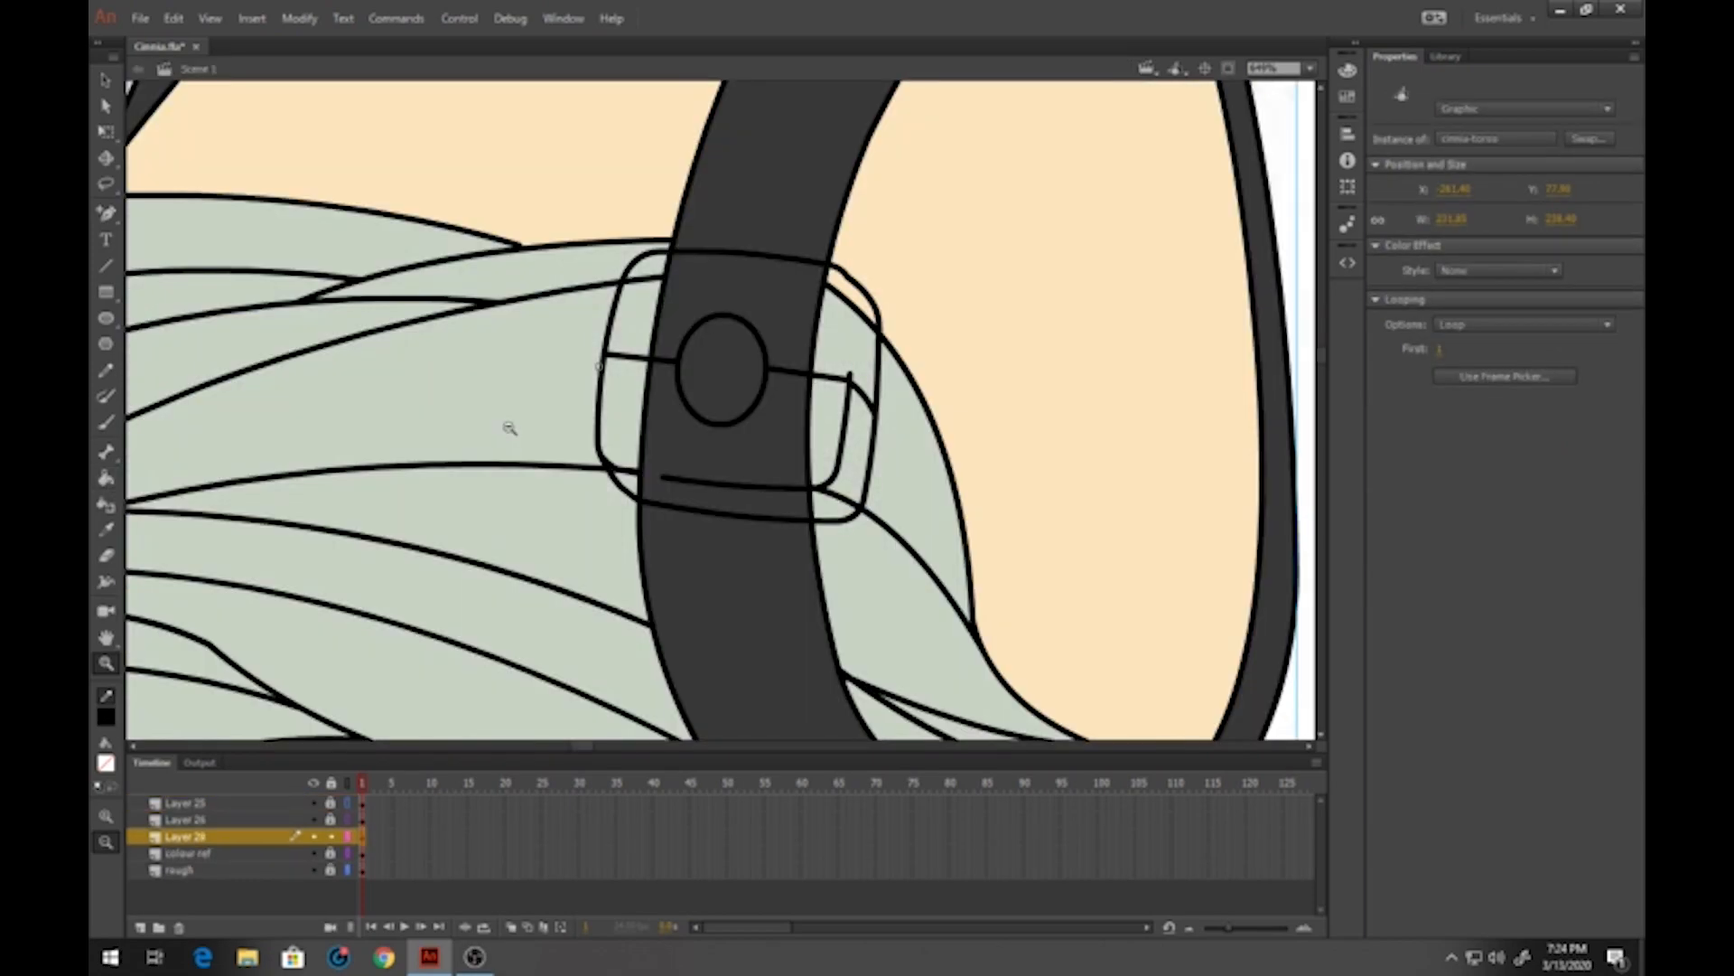
scroll(542, 426, up, 5)
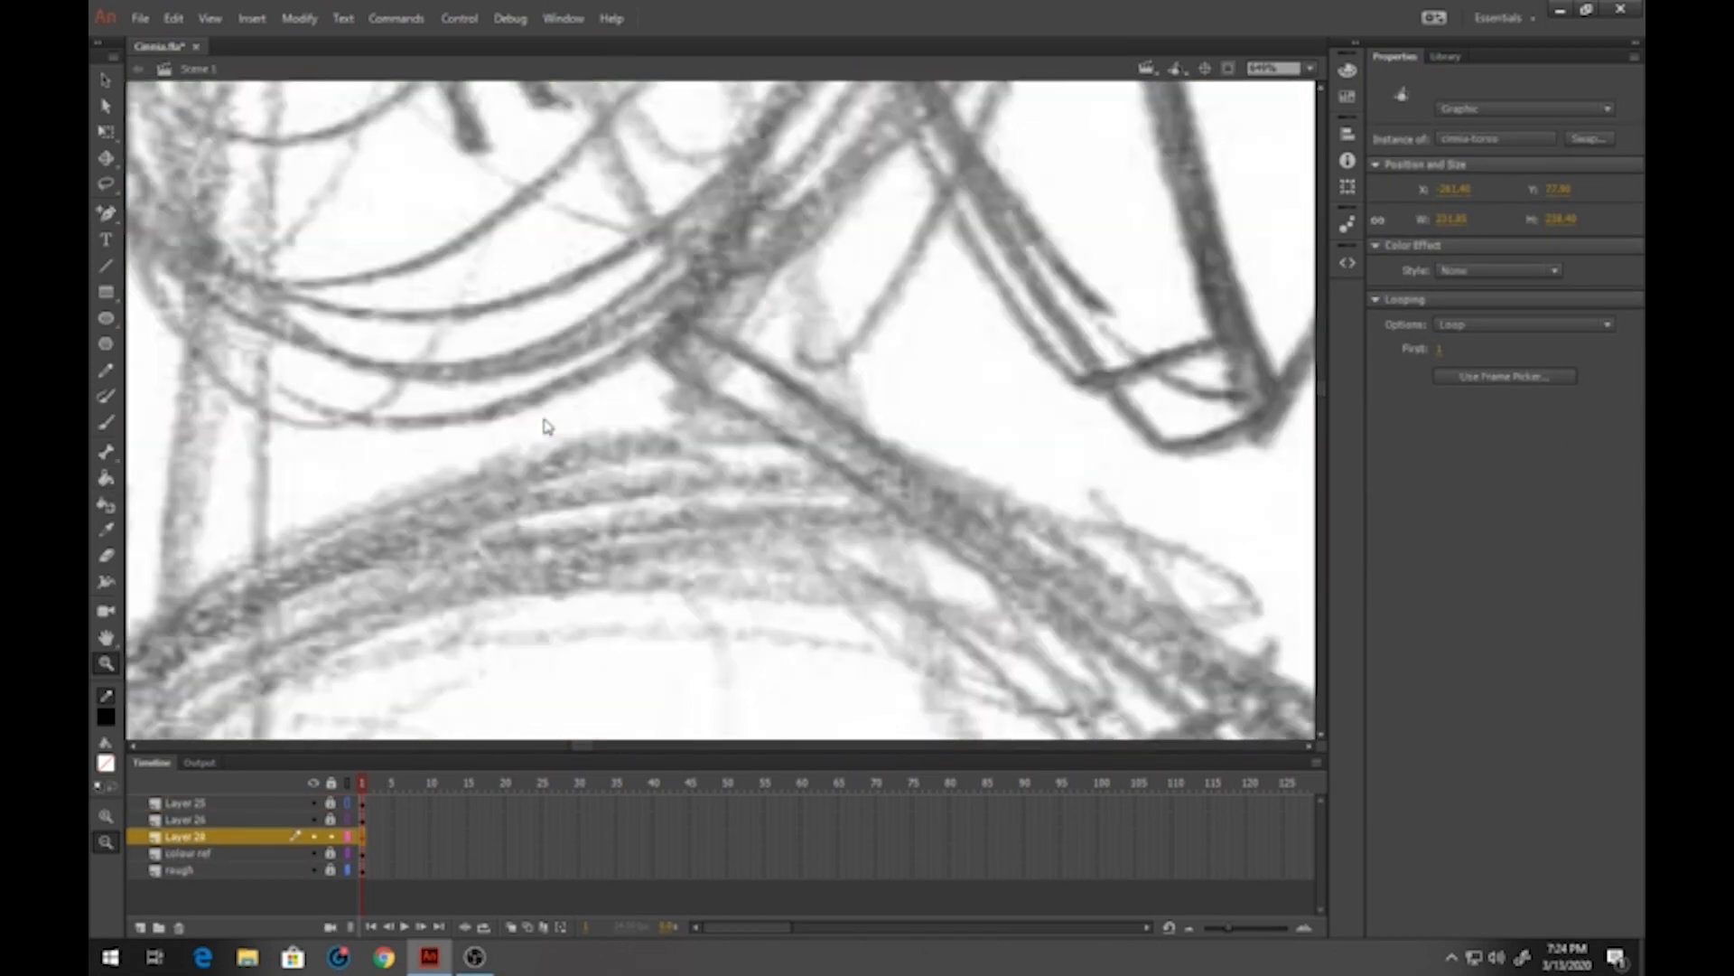
scroll(521, 464, down, 5)
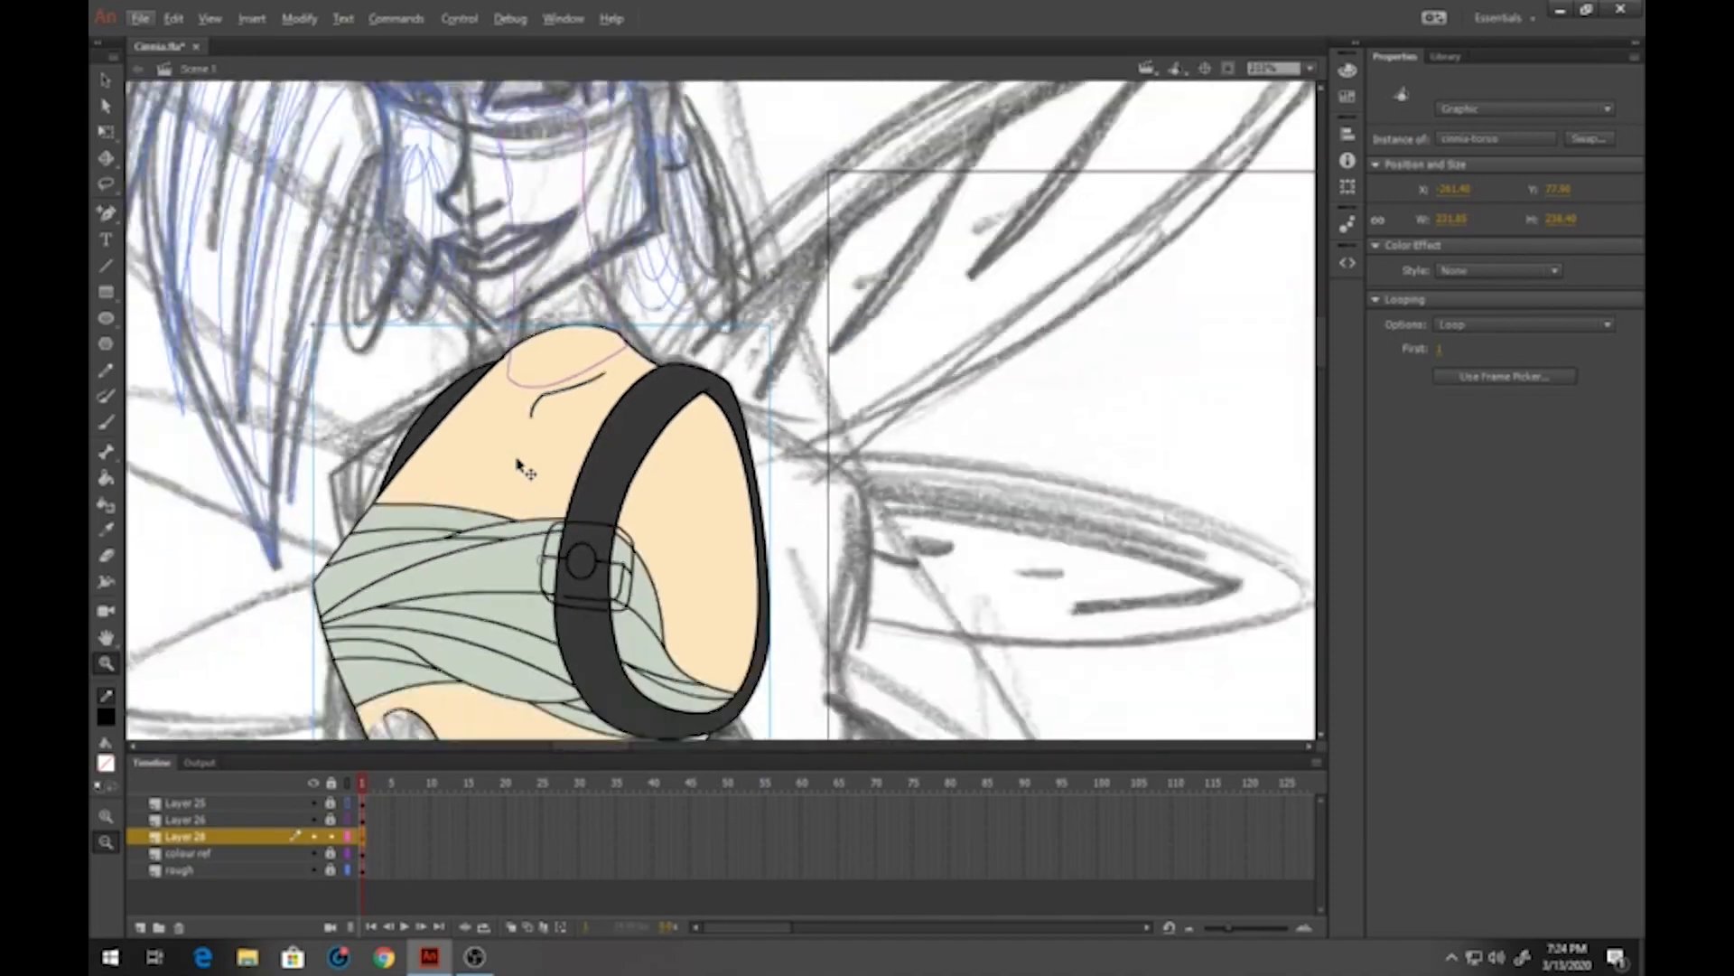
scroll(520, 462, left, 5)
scroll(488, 421, left, 10)
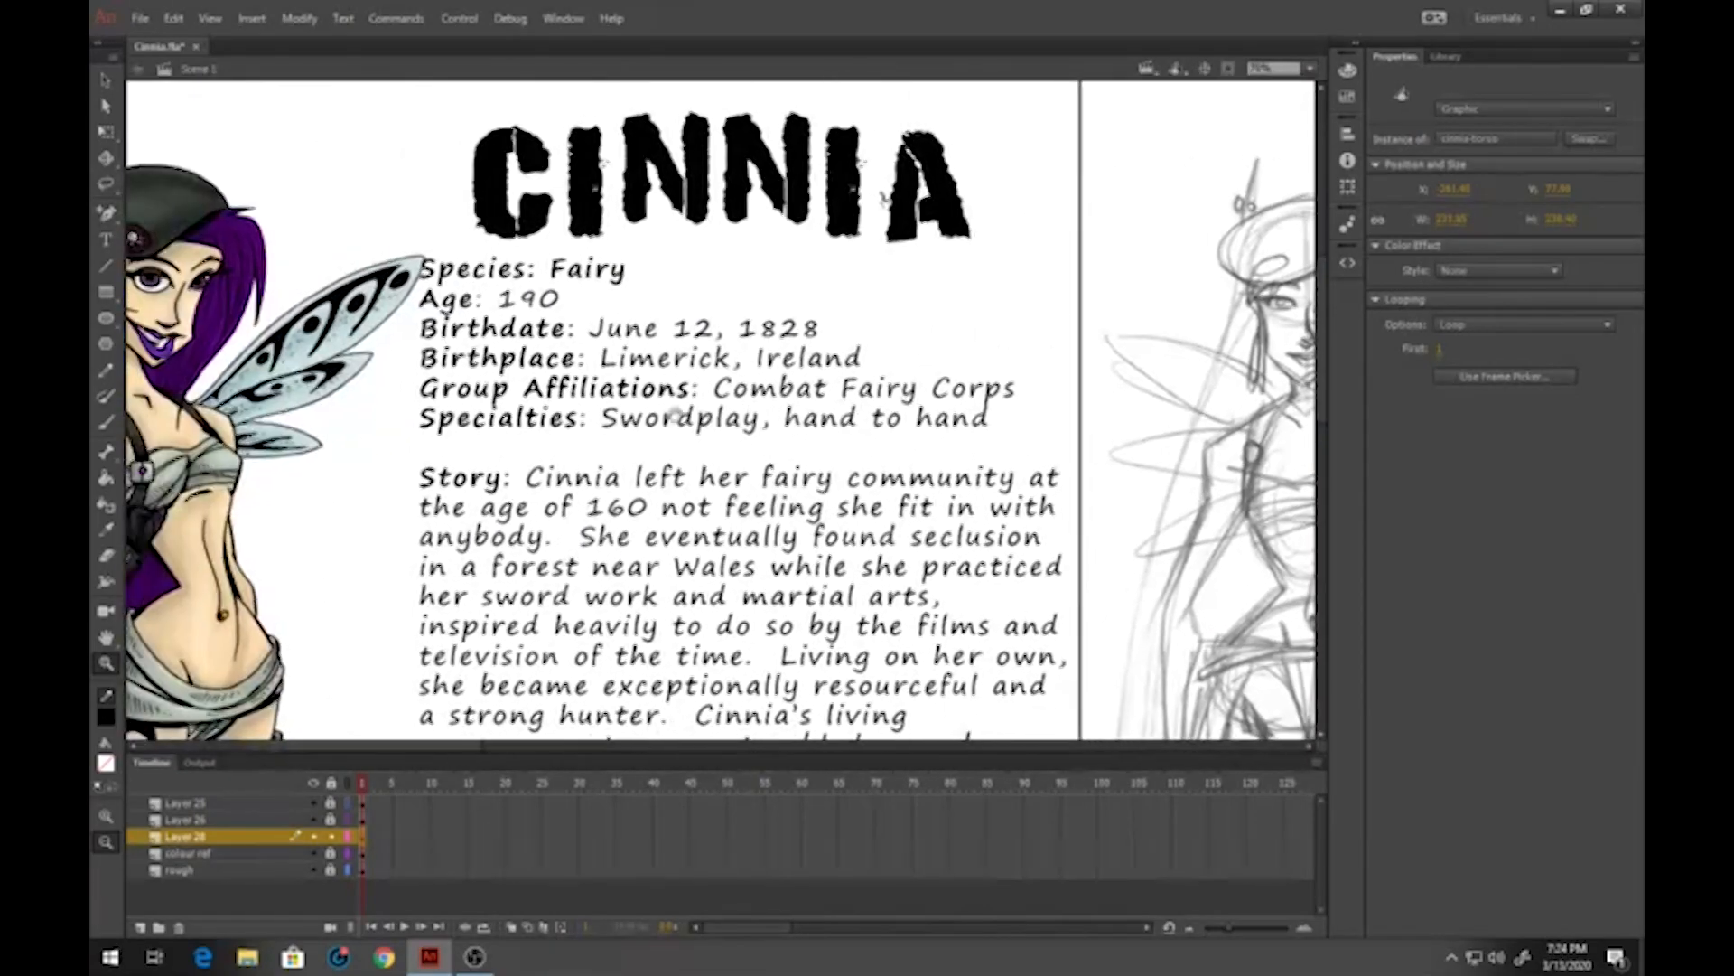
scroll(488, 421, up, 5)
scroll(489, 421, up, 5)
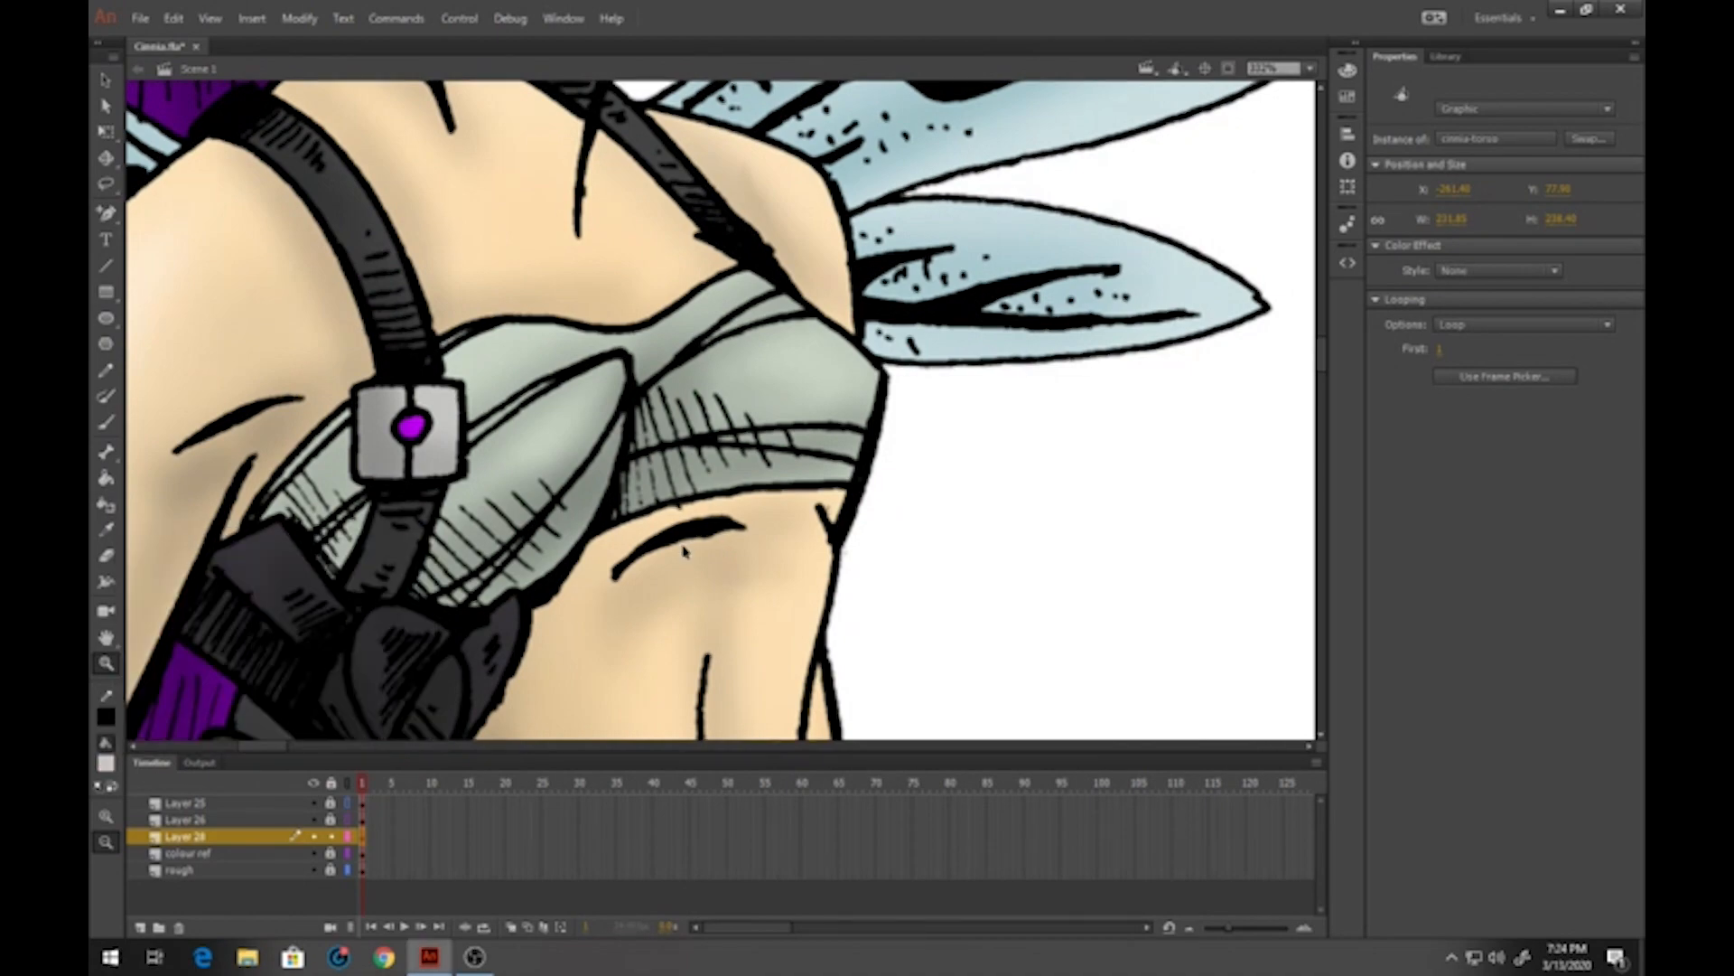
scroll(682, 551, down, 4)
scroll(388, 503, down, 2)
scroll(389, 504, right, 10)
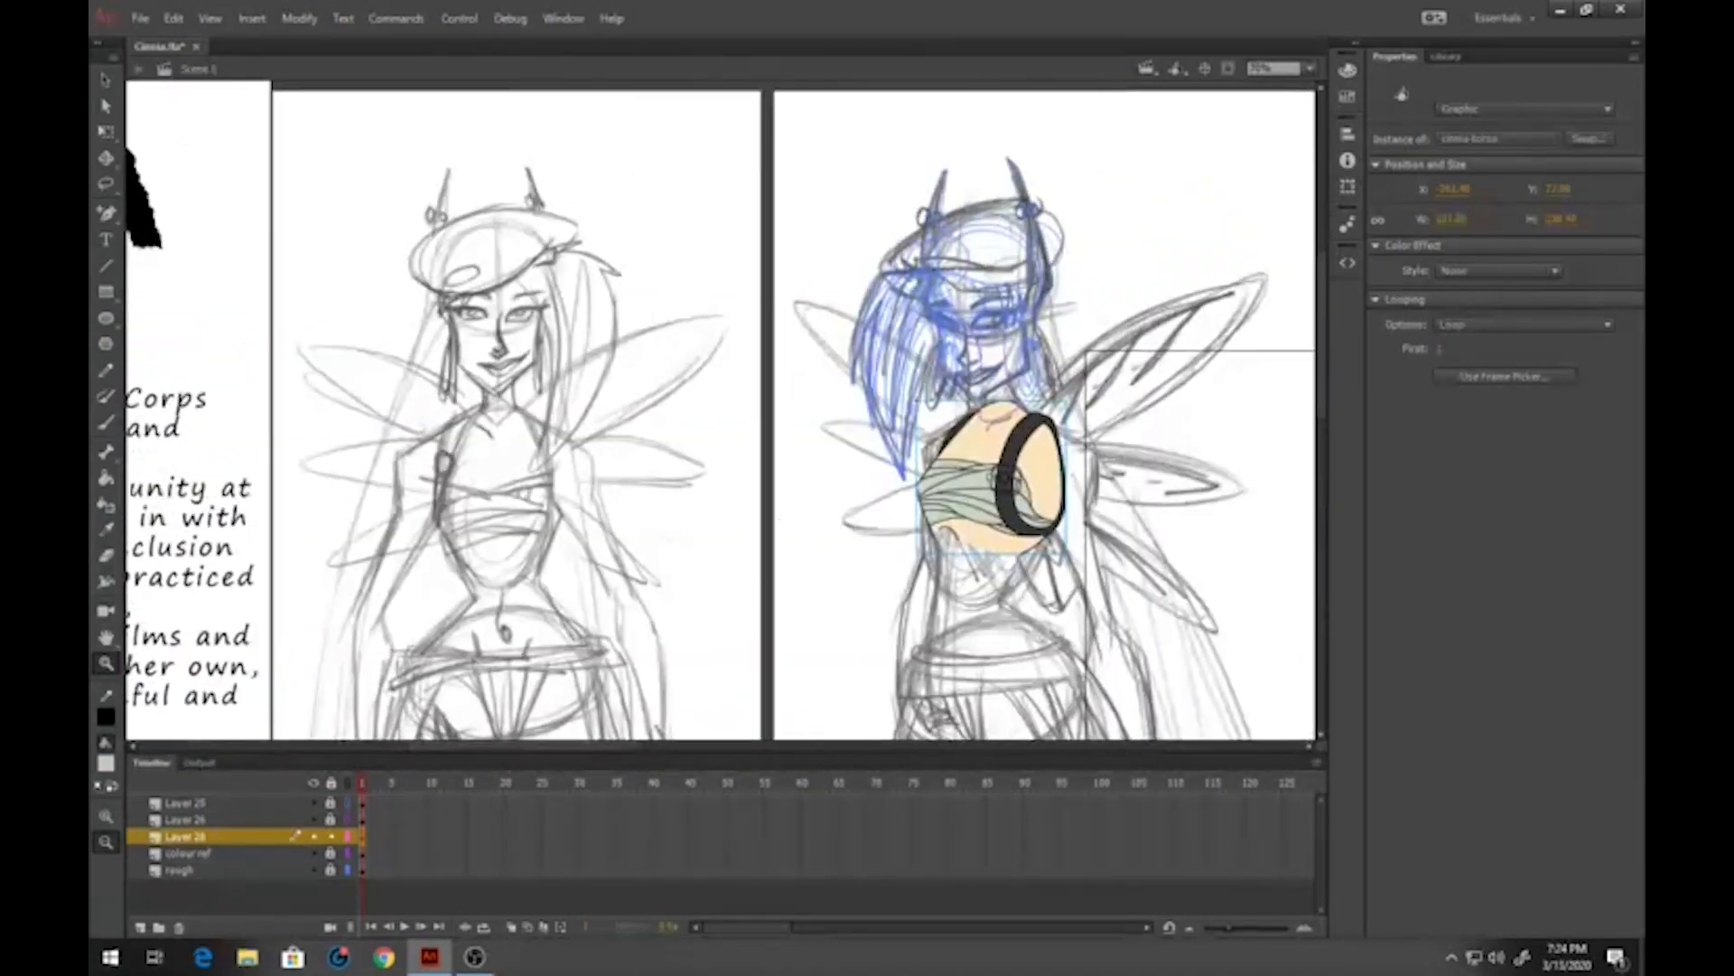
scroll(388, 503, up, 3)
scroll(515, 472, up, 5)
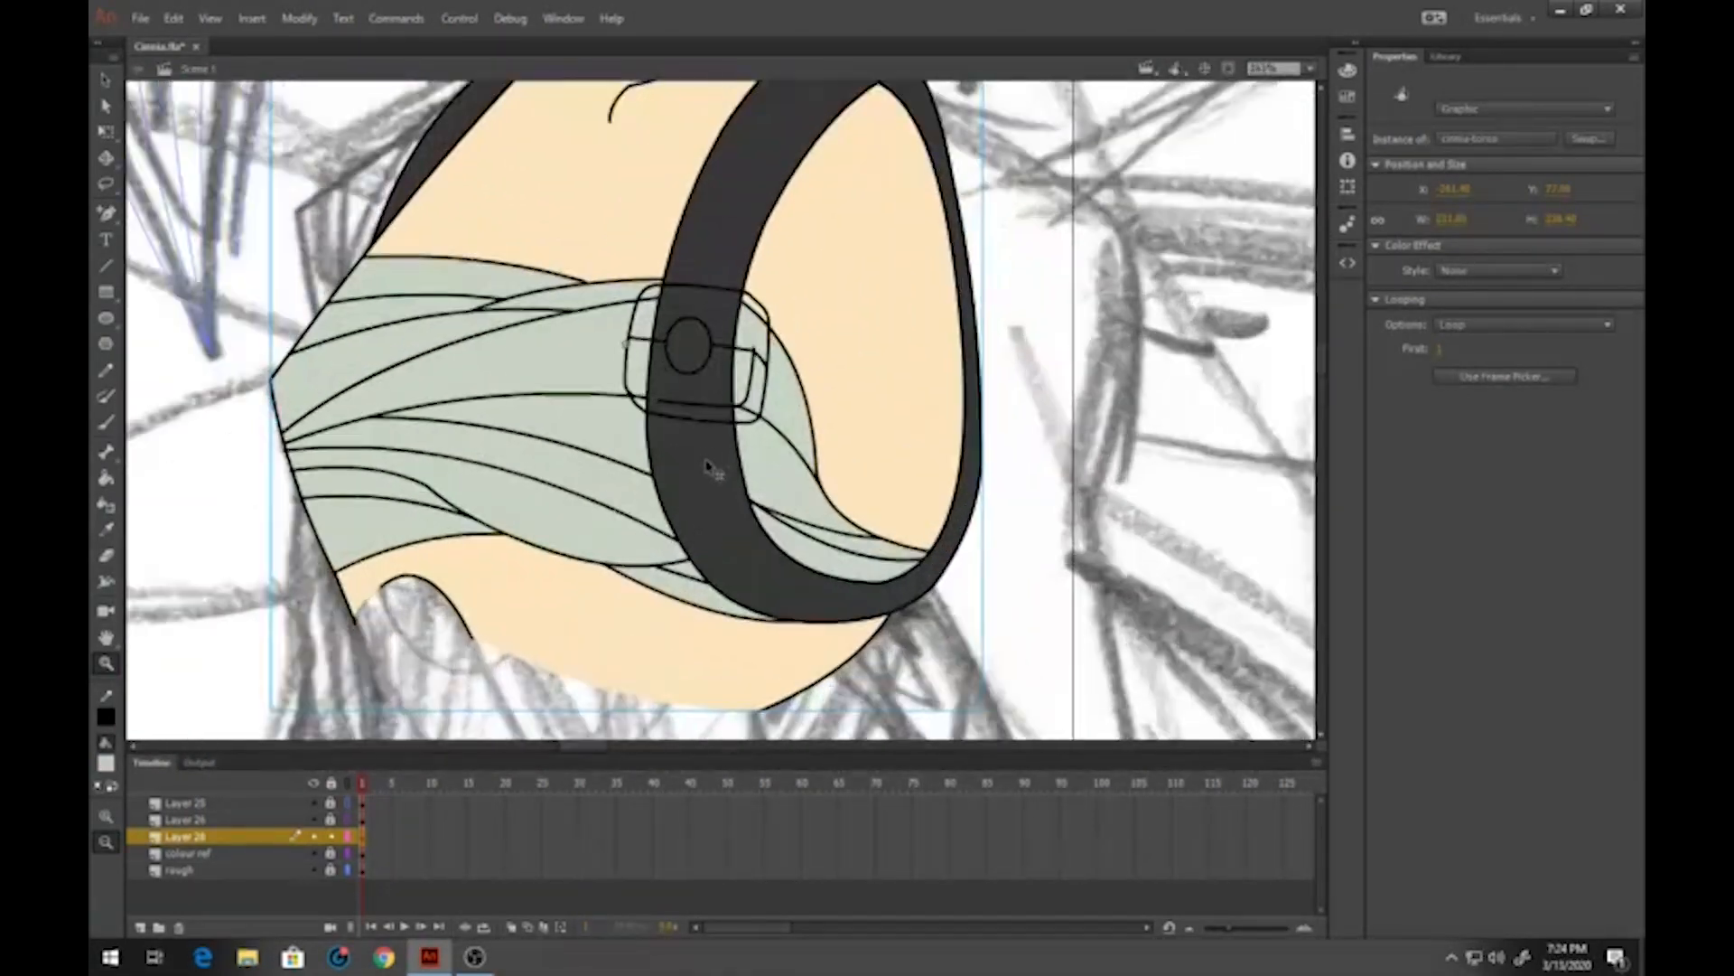
Open the torso symbol for editing and fill the buckle's faces around the oval with the sampled light grey
click(105, 79)
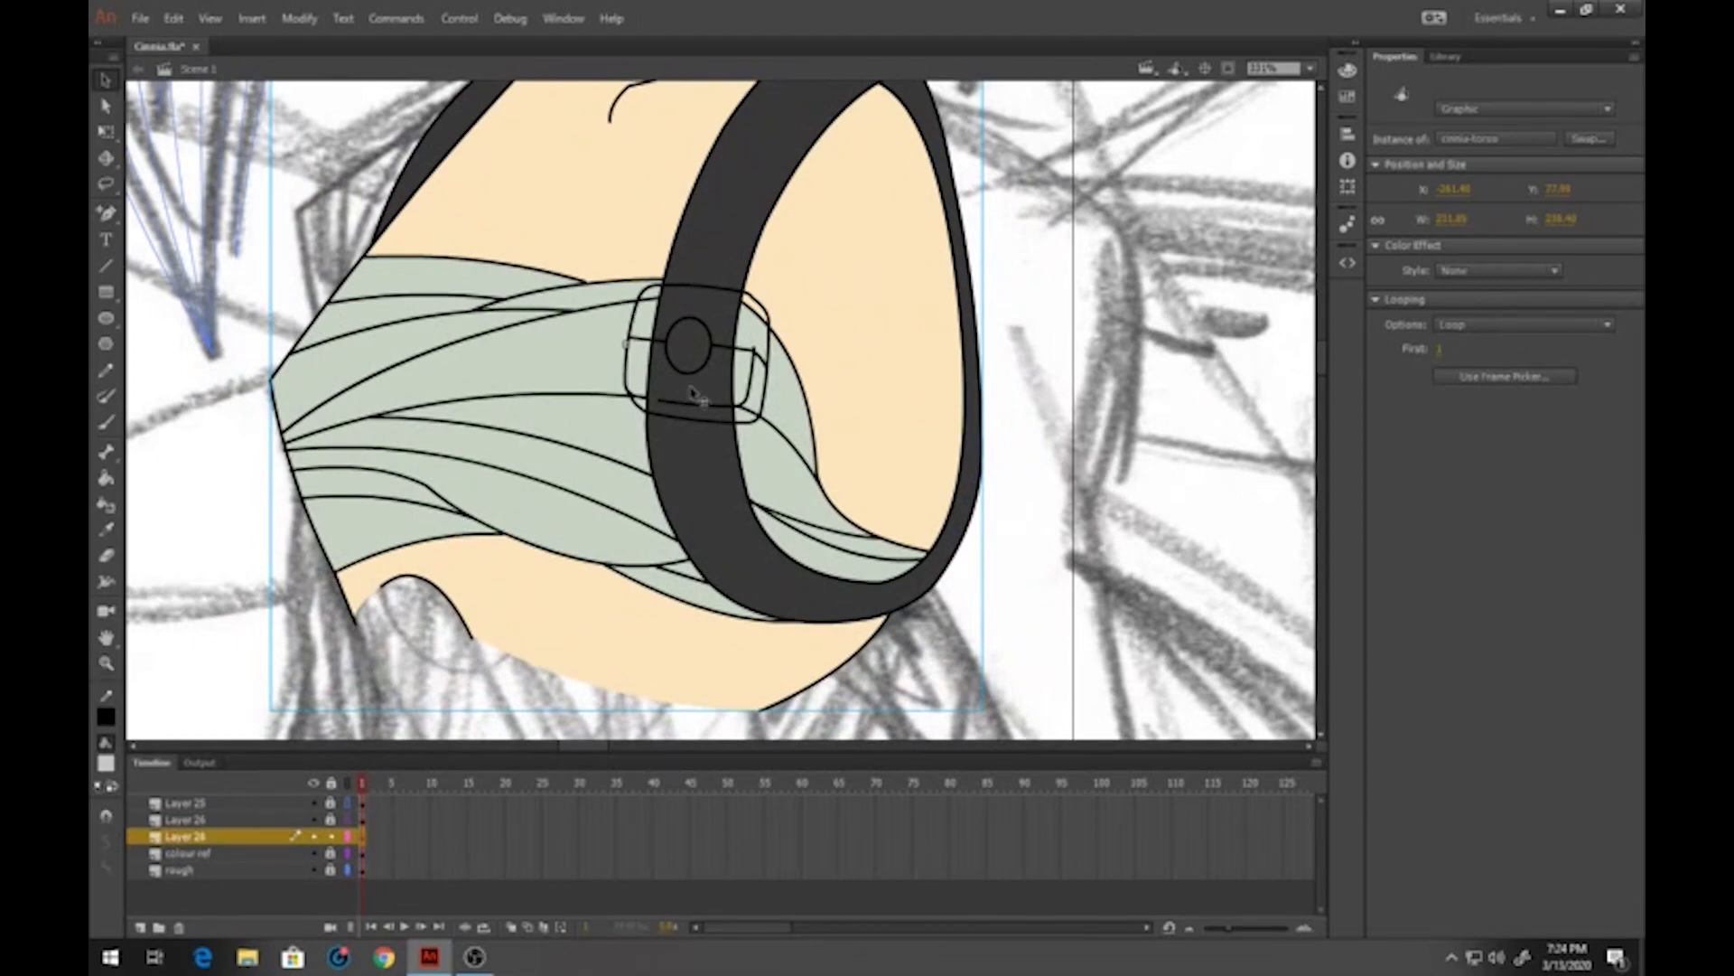
double_click(692, 391)
click(106, 478)
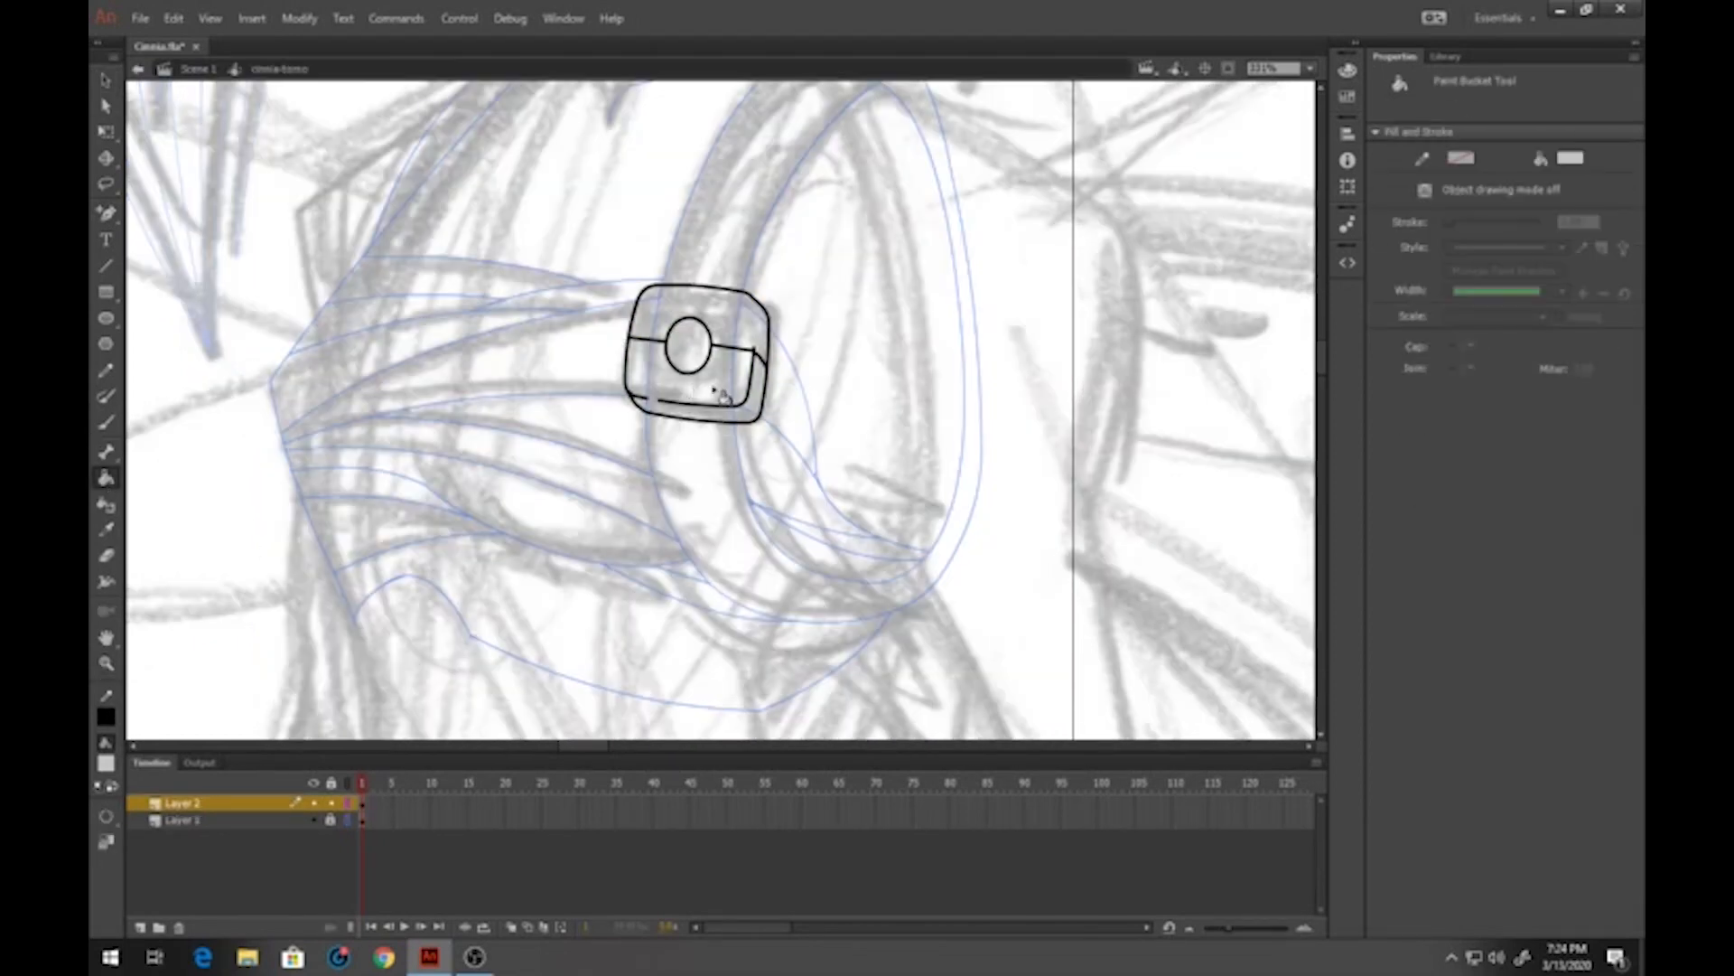
click(748, 418)
click(748, 344)
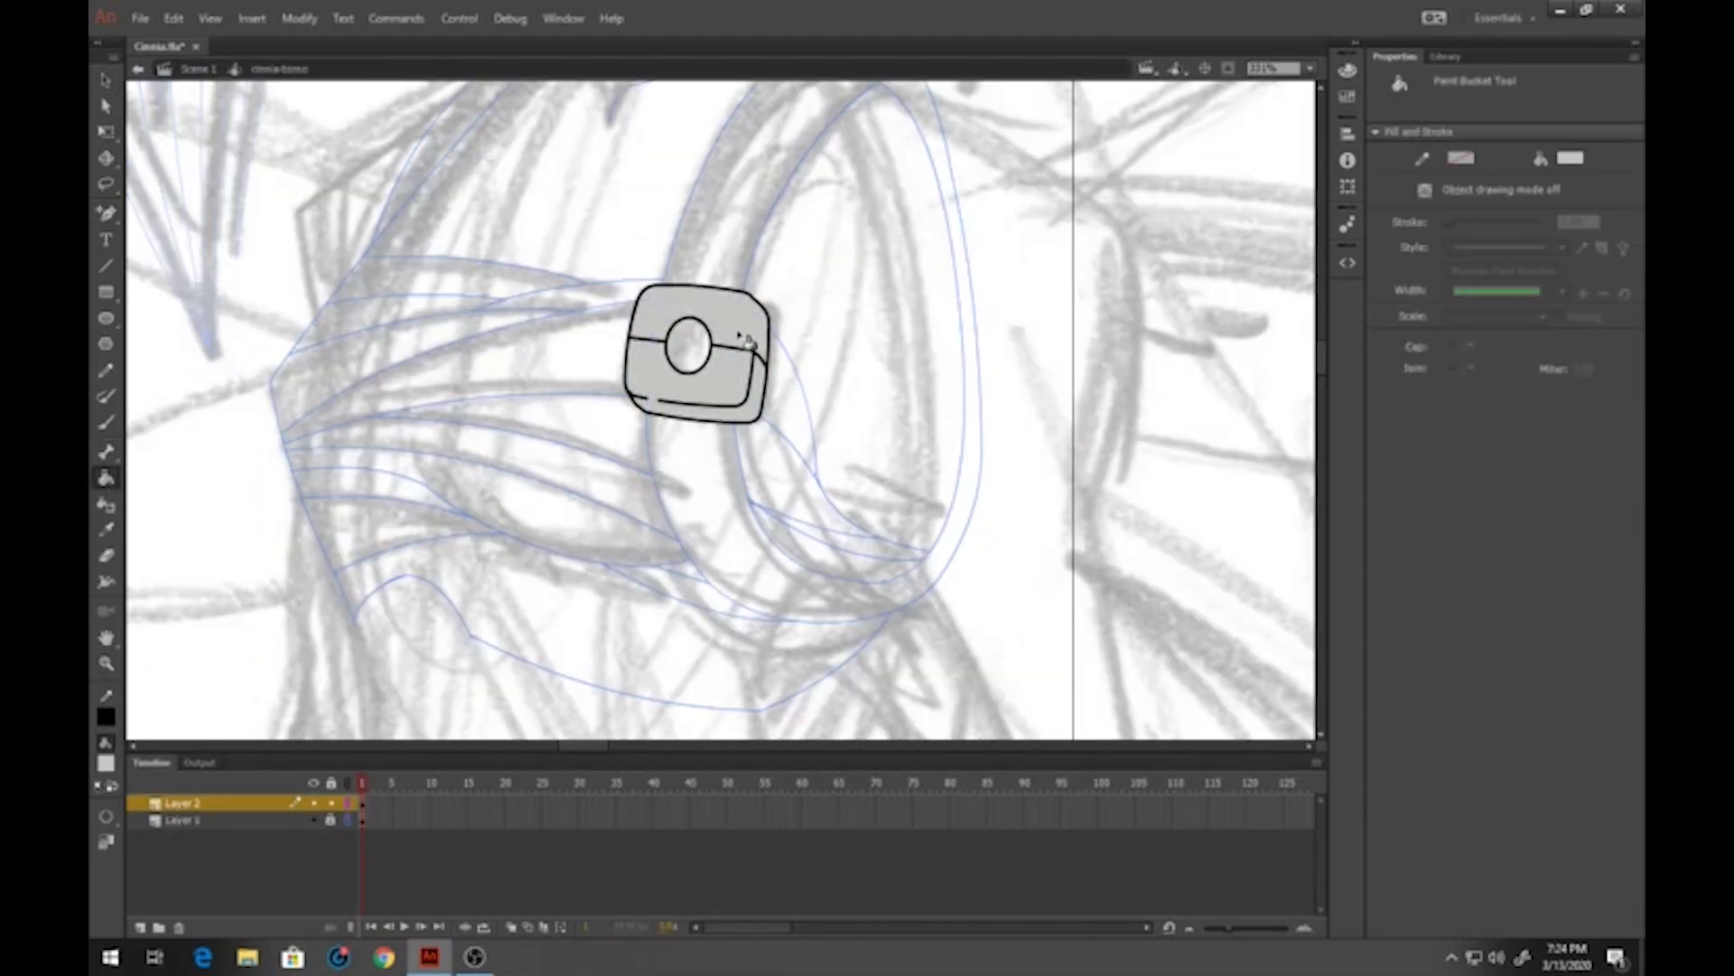
Fill the oval in the middle of the buckle with purple
click(106, 763)
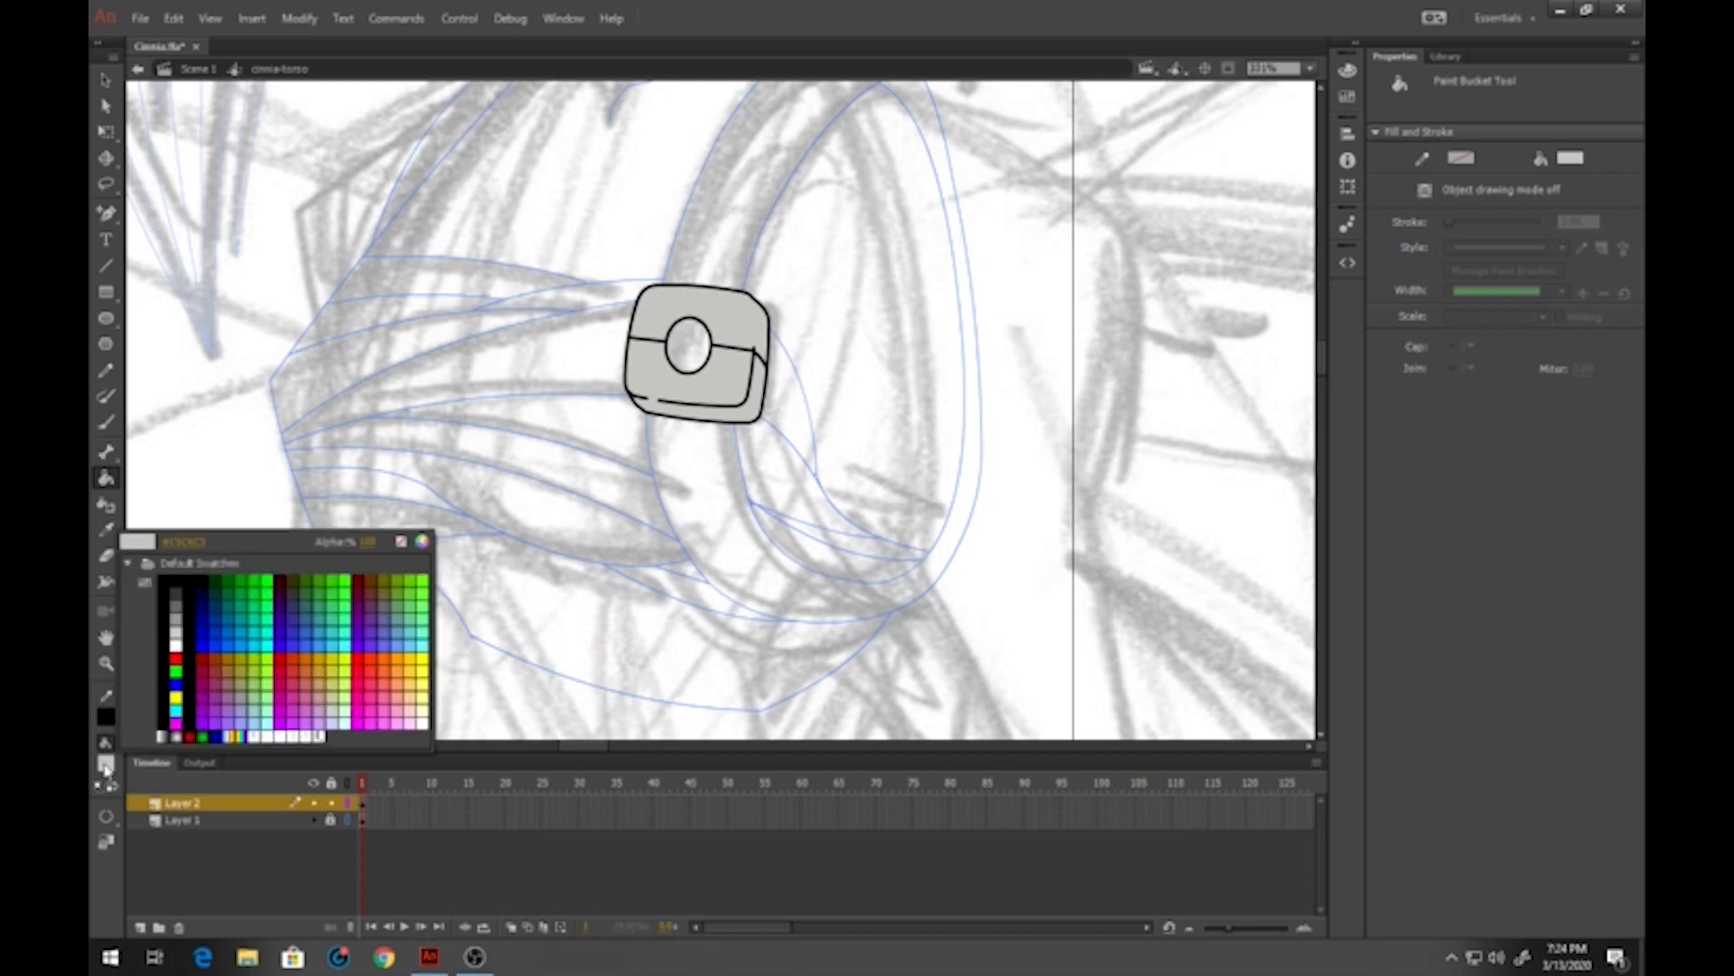
click(378, 620)
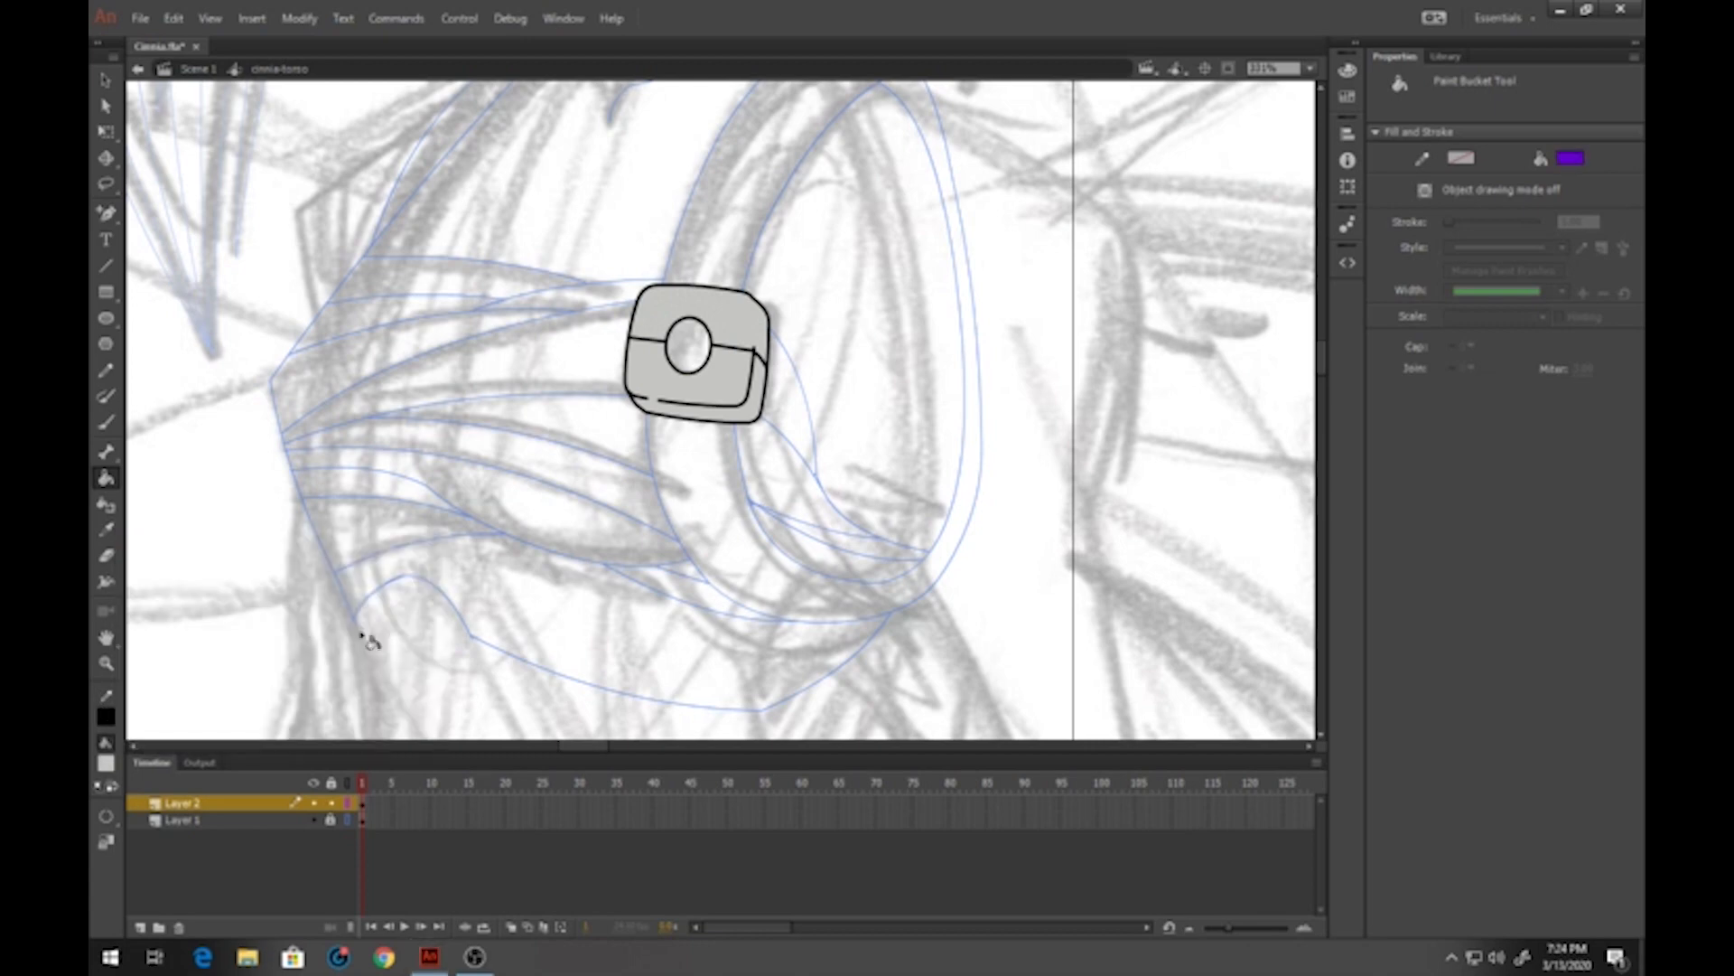
click(689, 344)
Scale the whole buckle down to about 35 px wide so it fits the strap, and return to the main scene
click(106, 131)
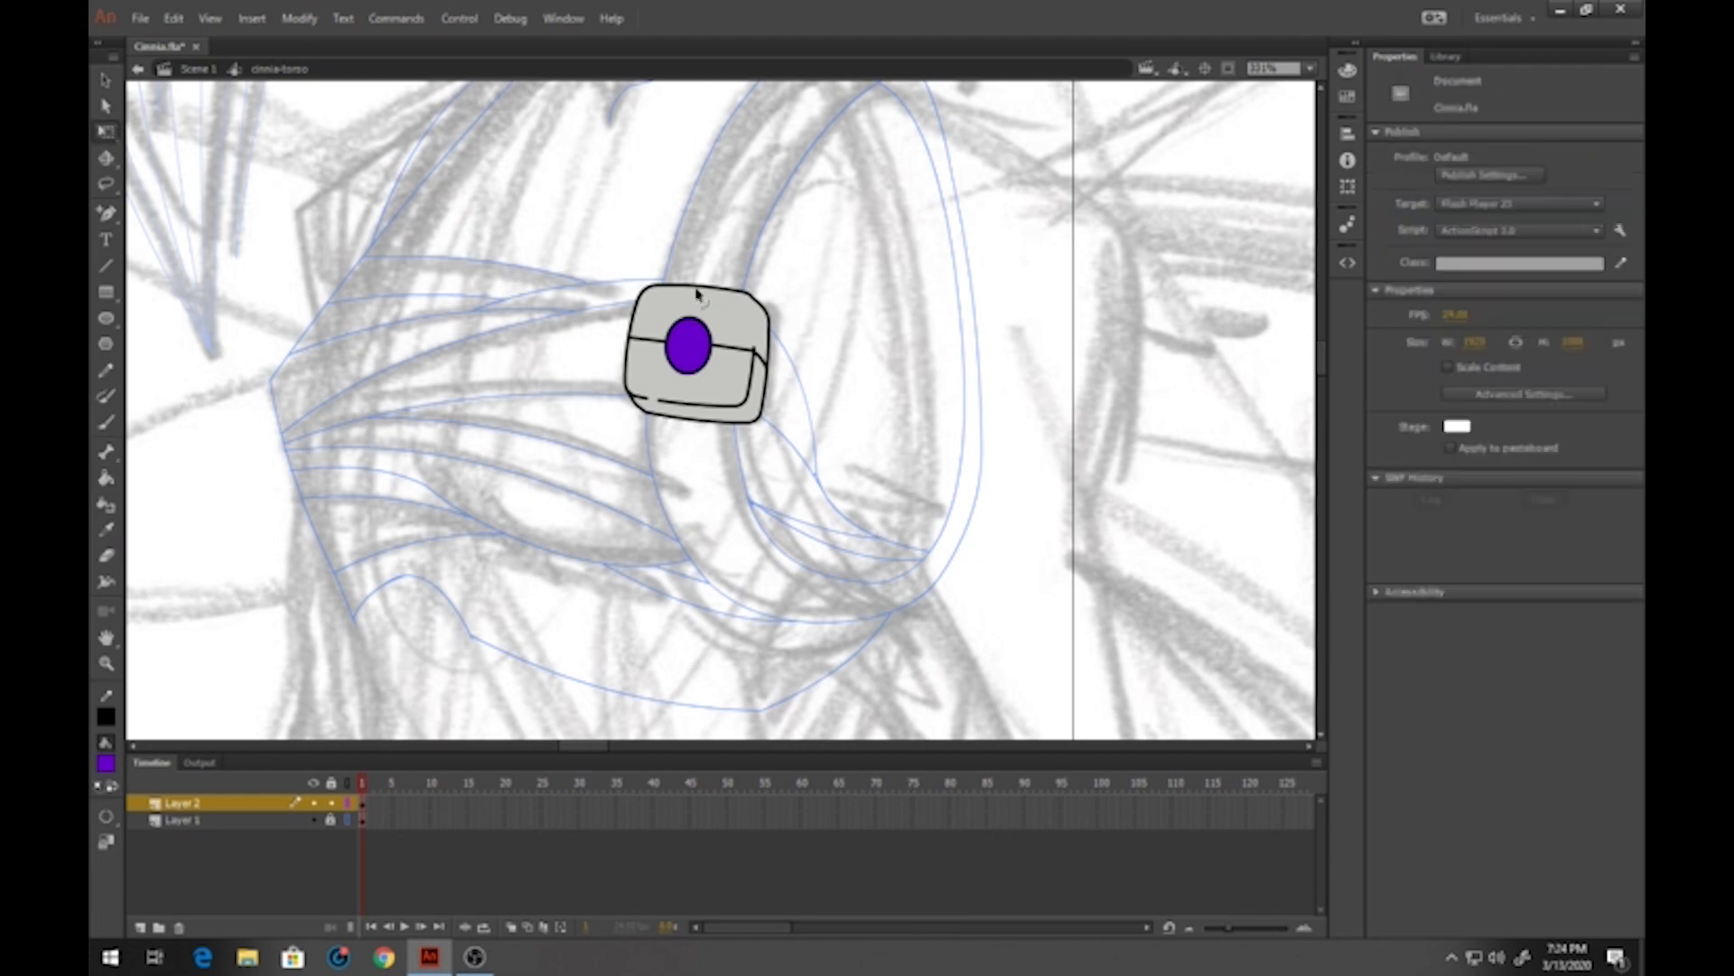
drag(575, 246, 773, 425)
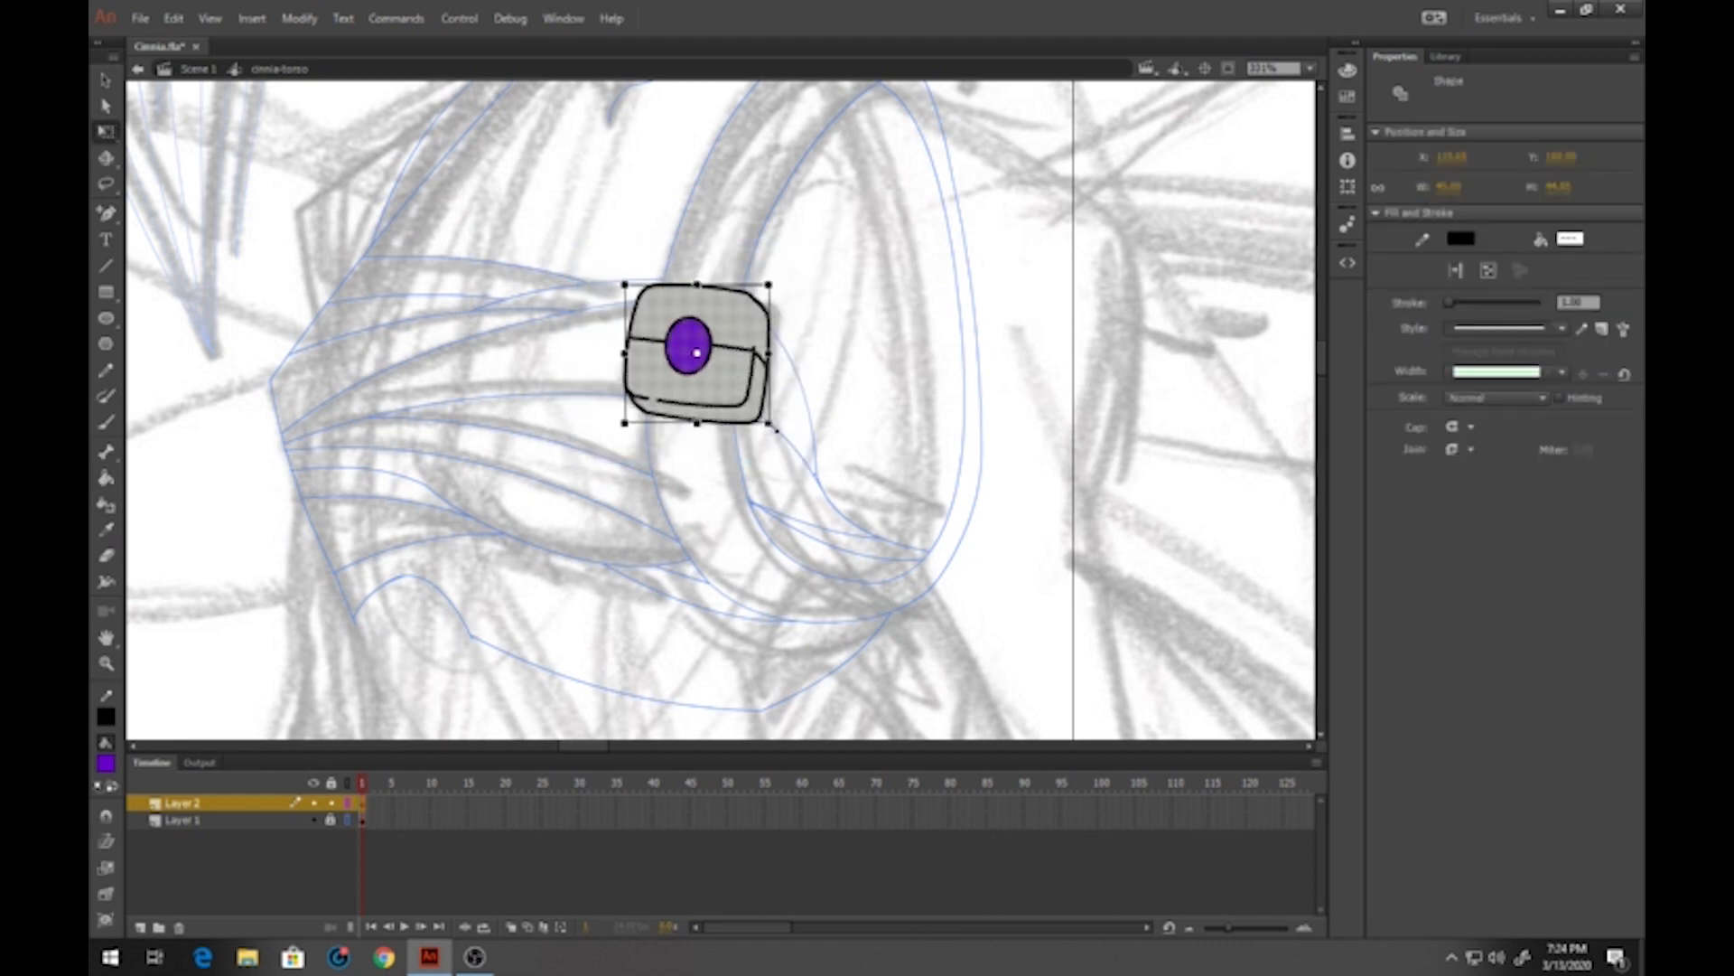
drag(772, 425, 720, 374)
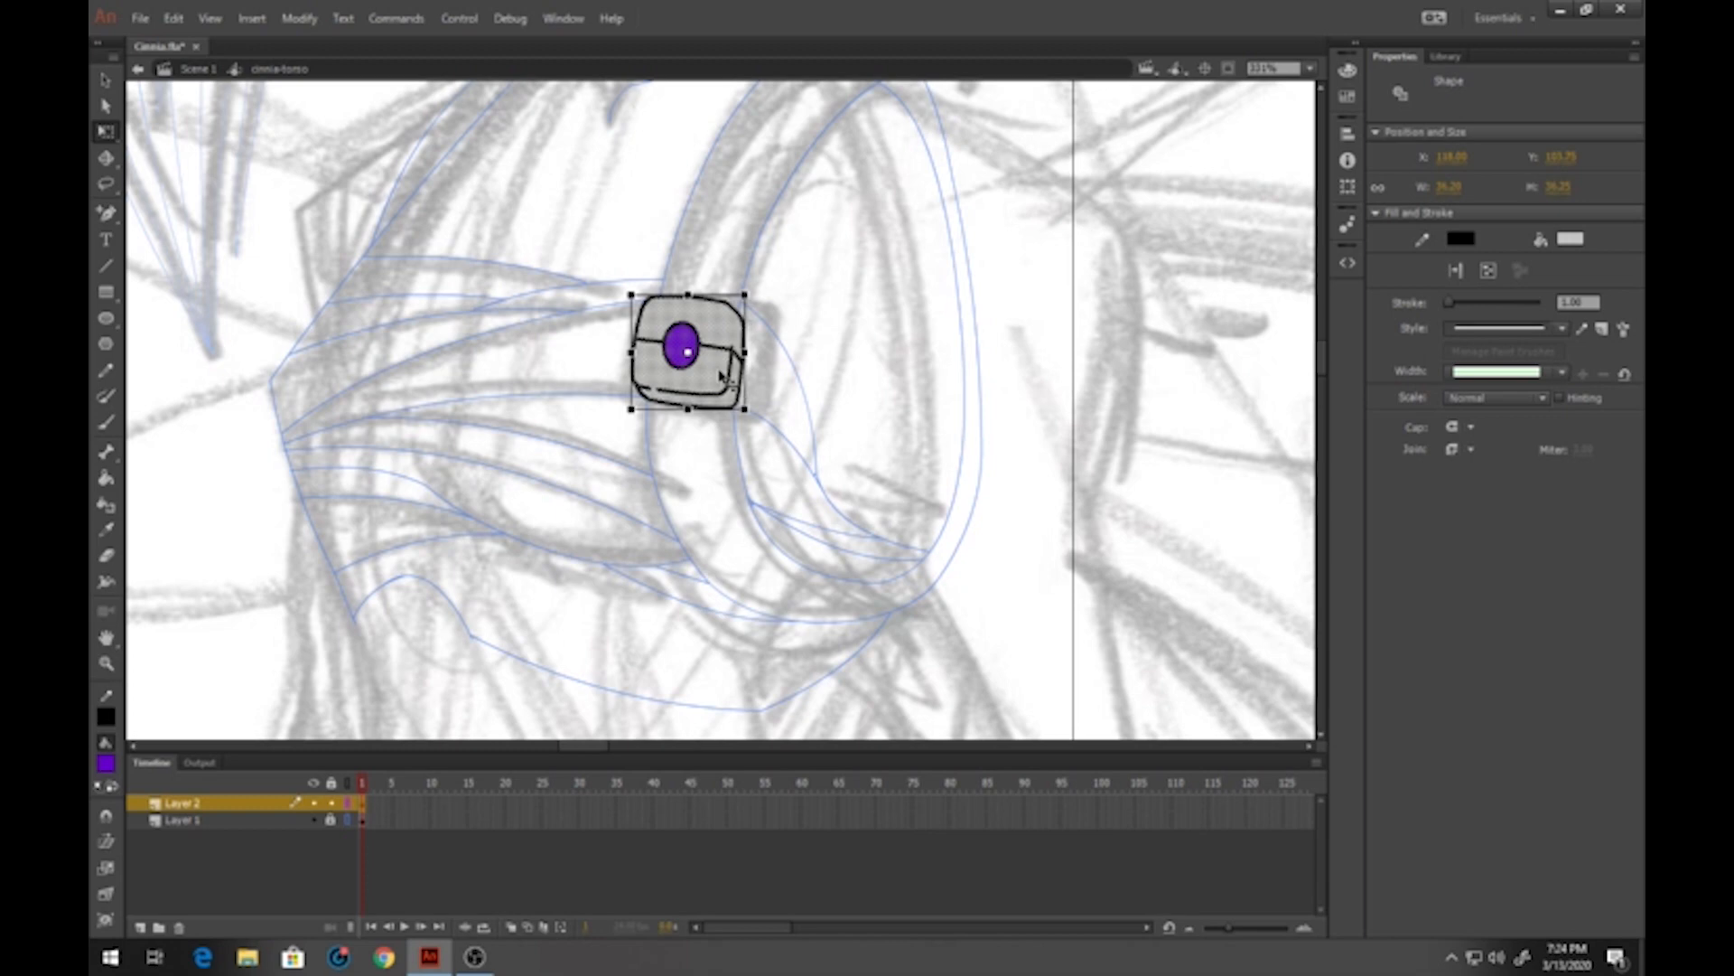
double_click(286, 283)
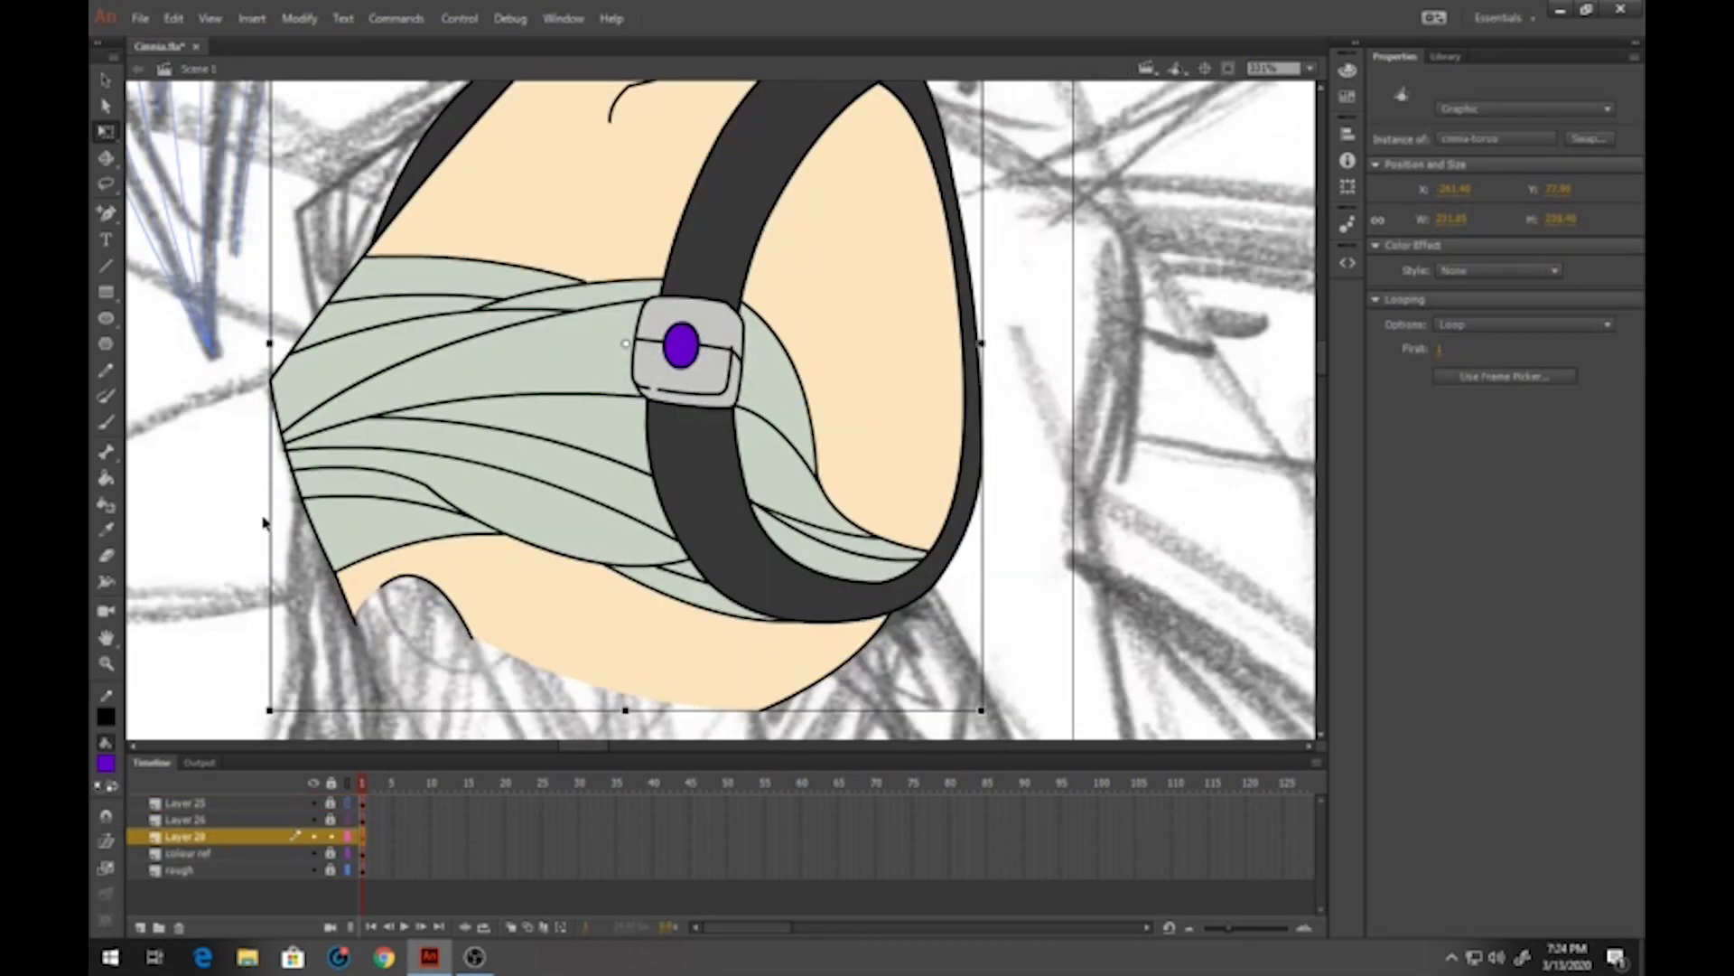
Lock the torso's layer and add a new layer directly above it
click(106, 664)
alt+click(612, 488)
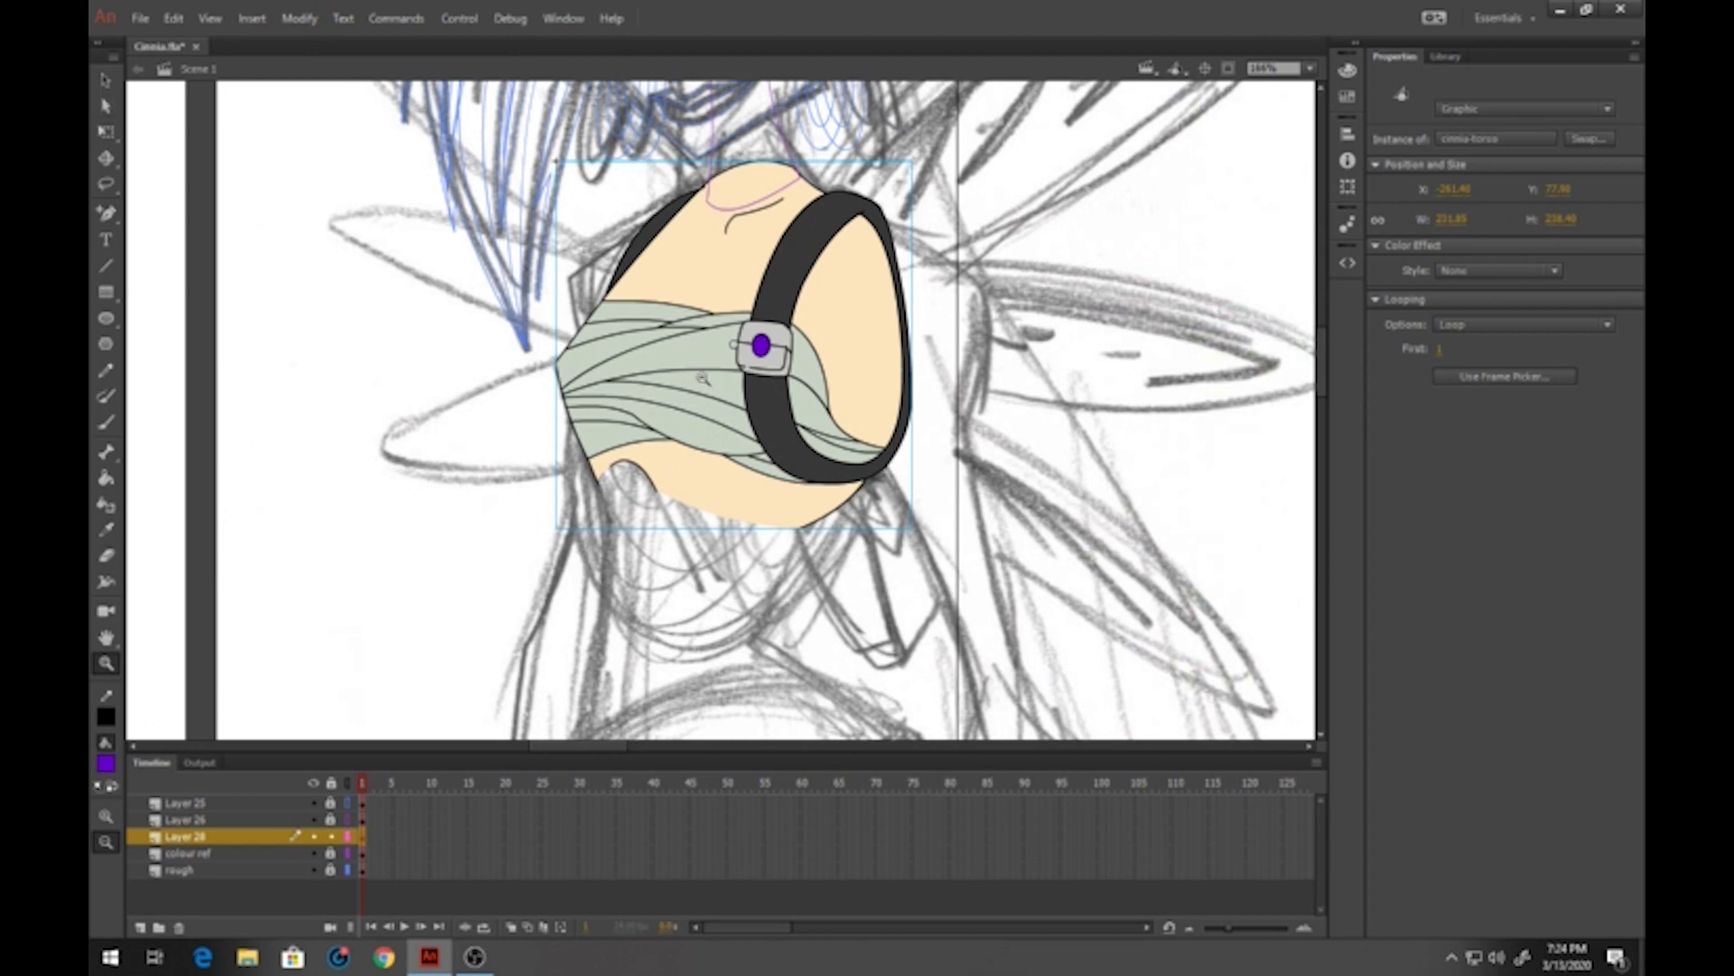
alt+click(680, 381)
scroll(420, 666, down, 3)
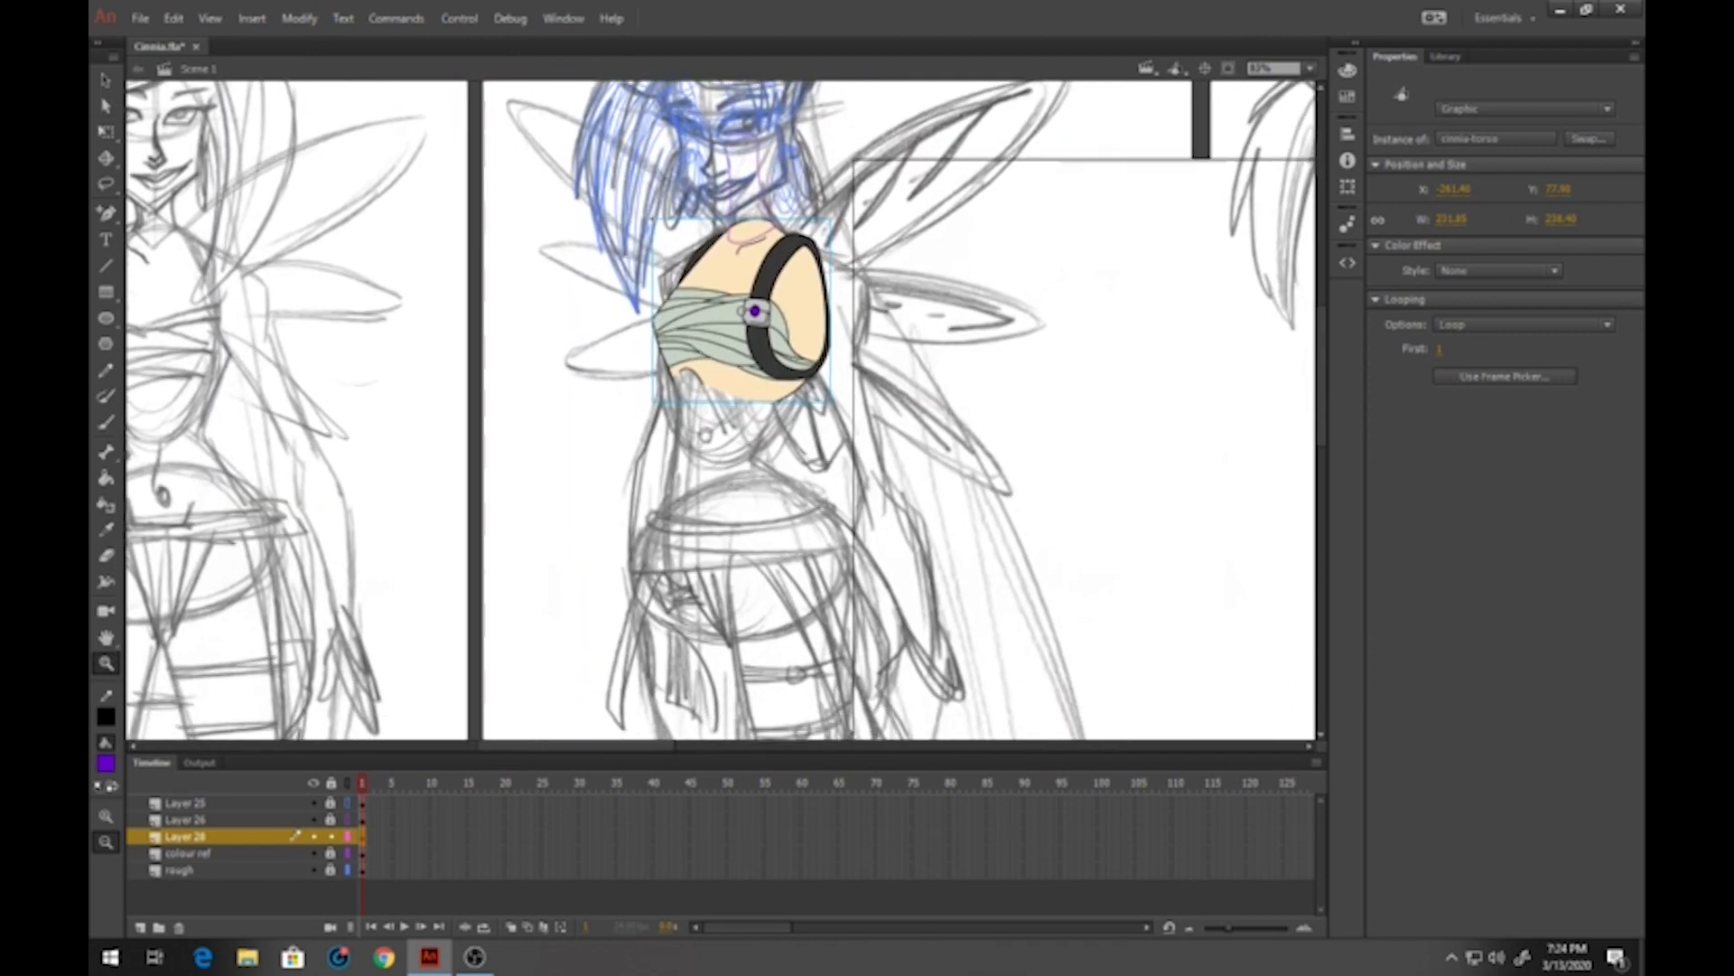
click(330, 840)
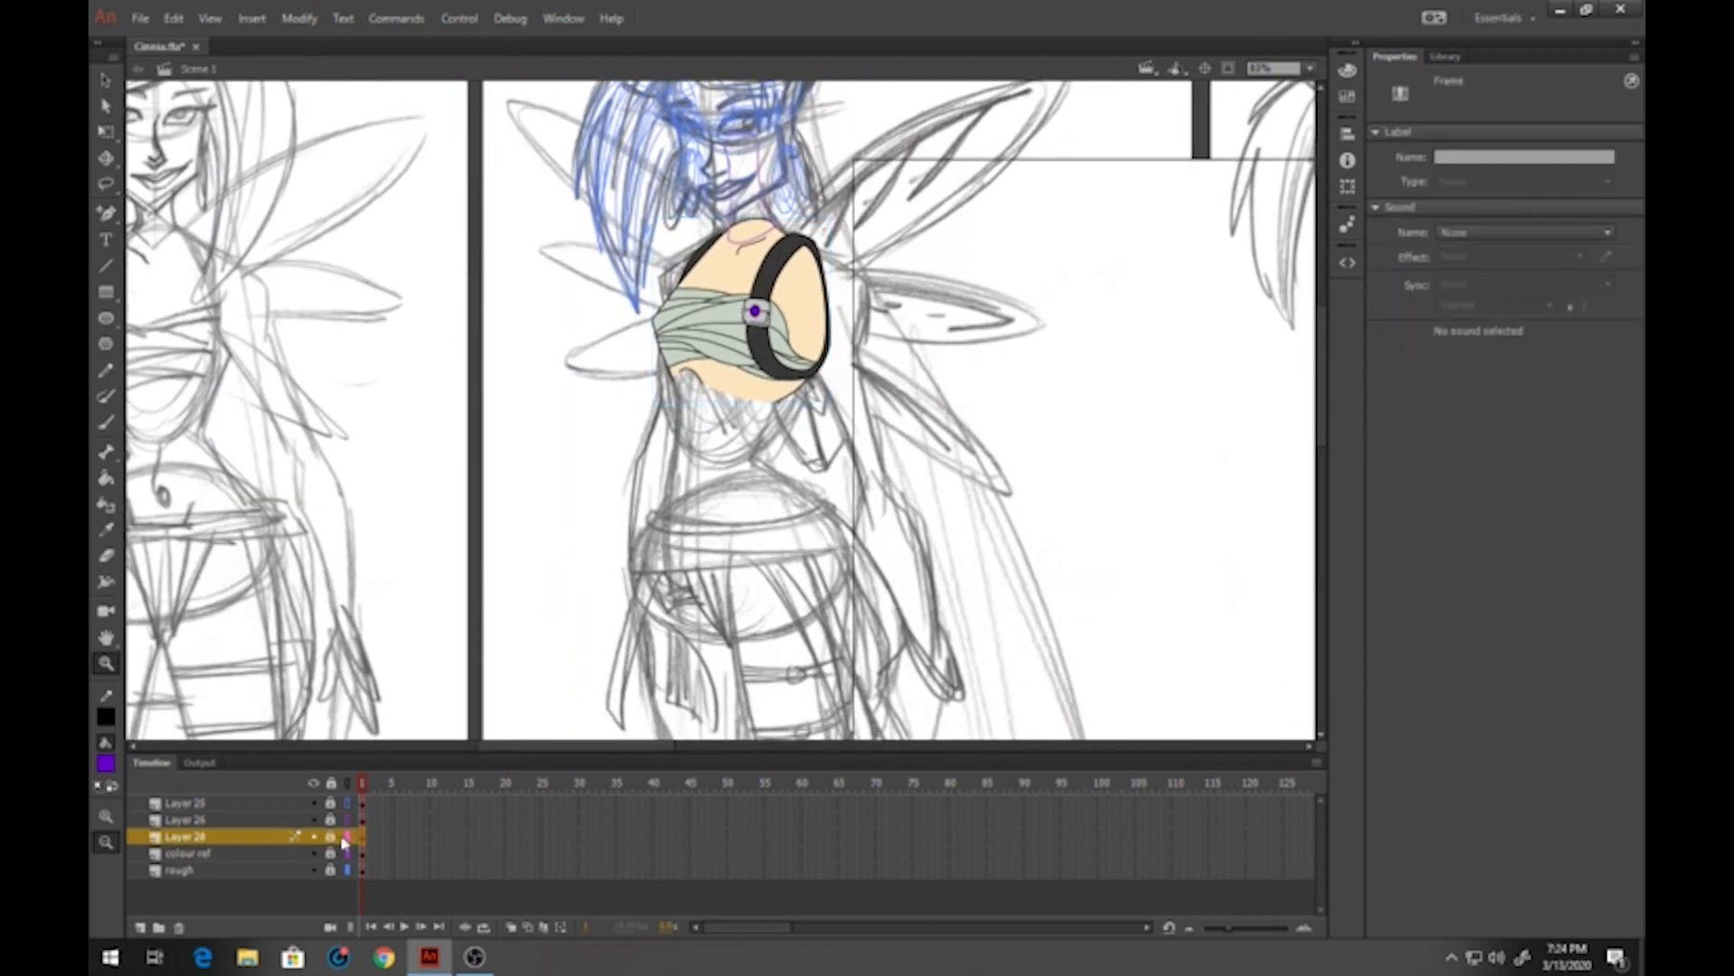
click(346, 840)
click(152, 926)
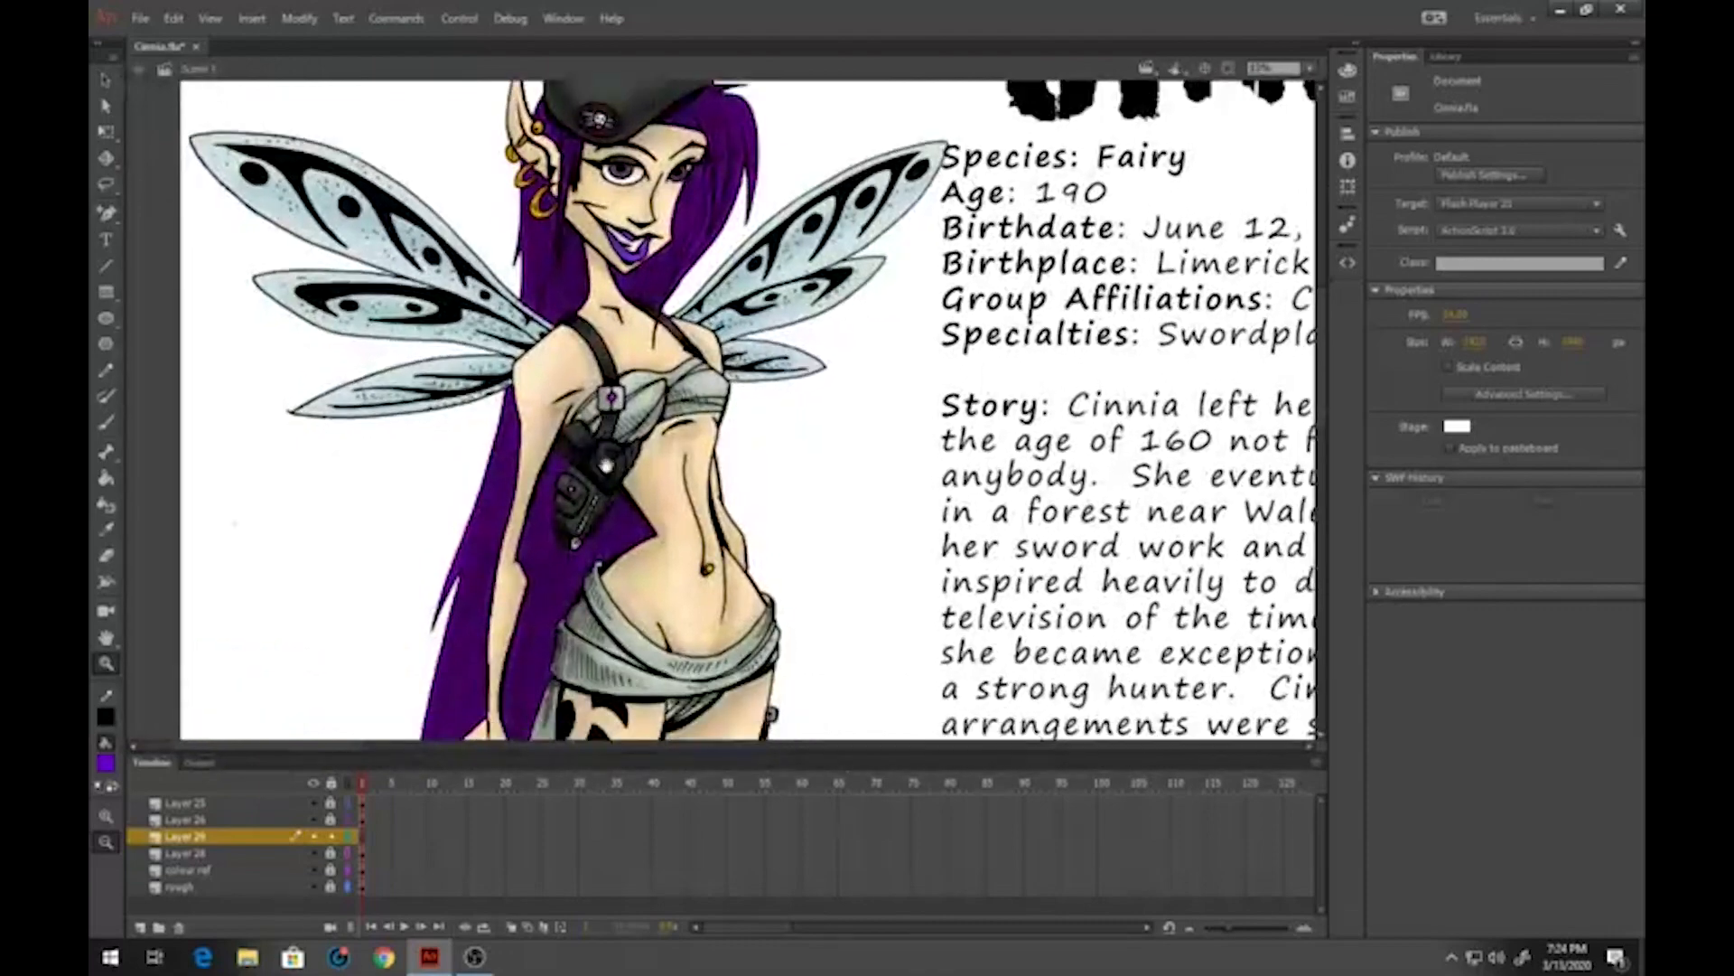
Outline the dark band across the top of the reference figure's pouch with four straight red lines
drag(521, 362, 680, 575)
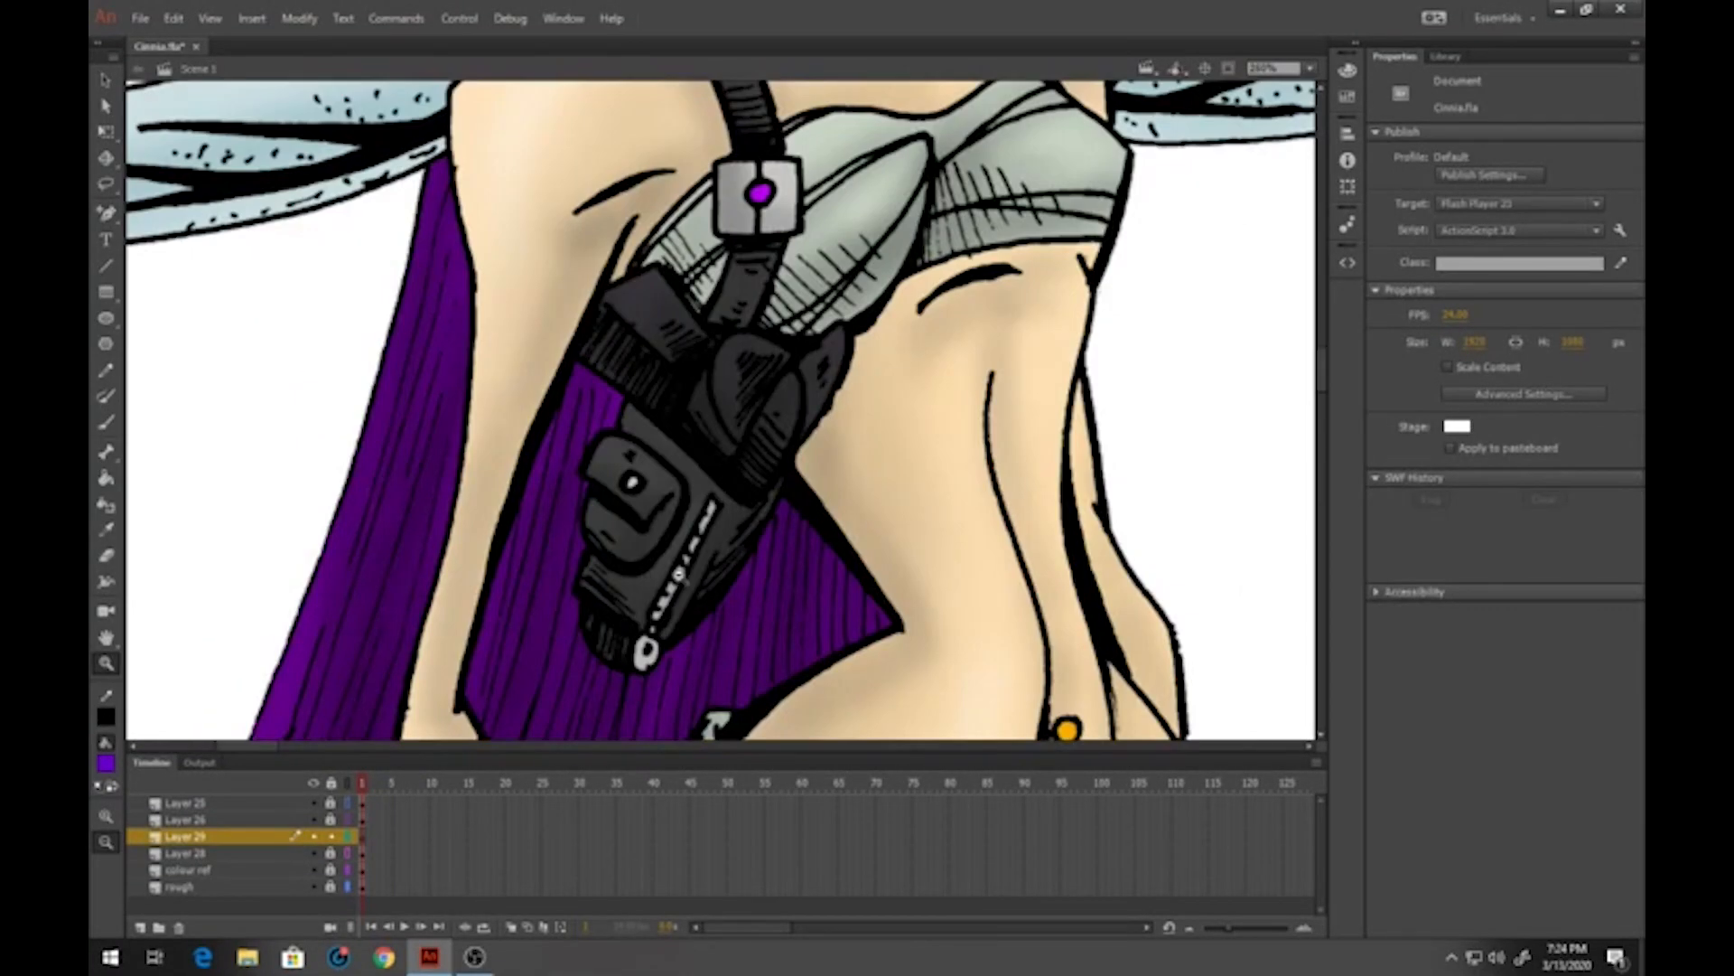
drag(488, 205, 899, 684)
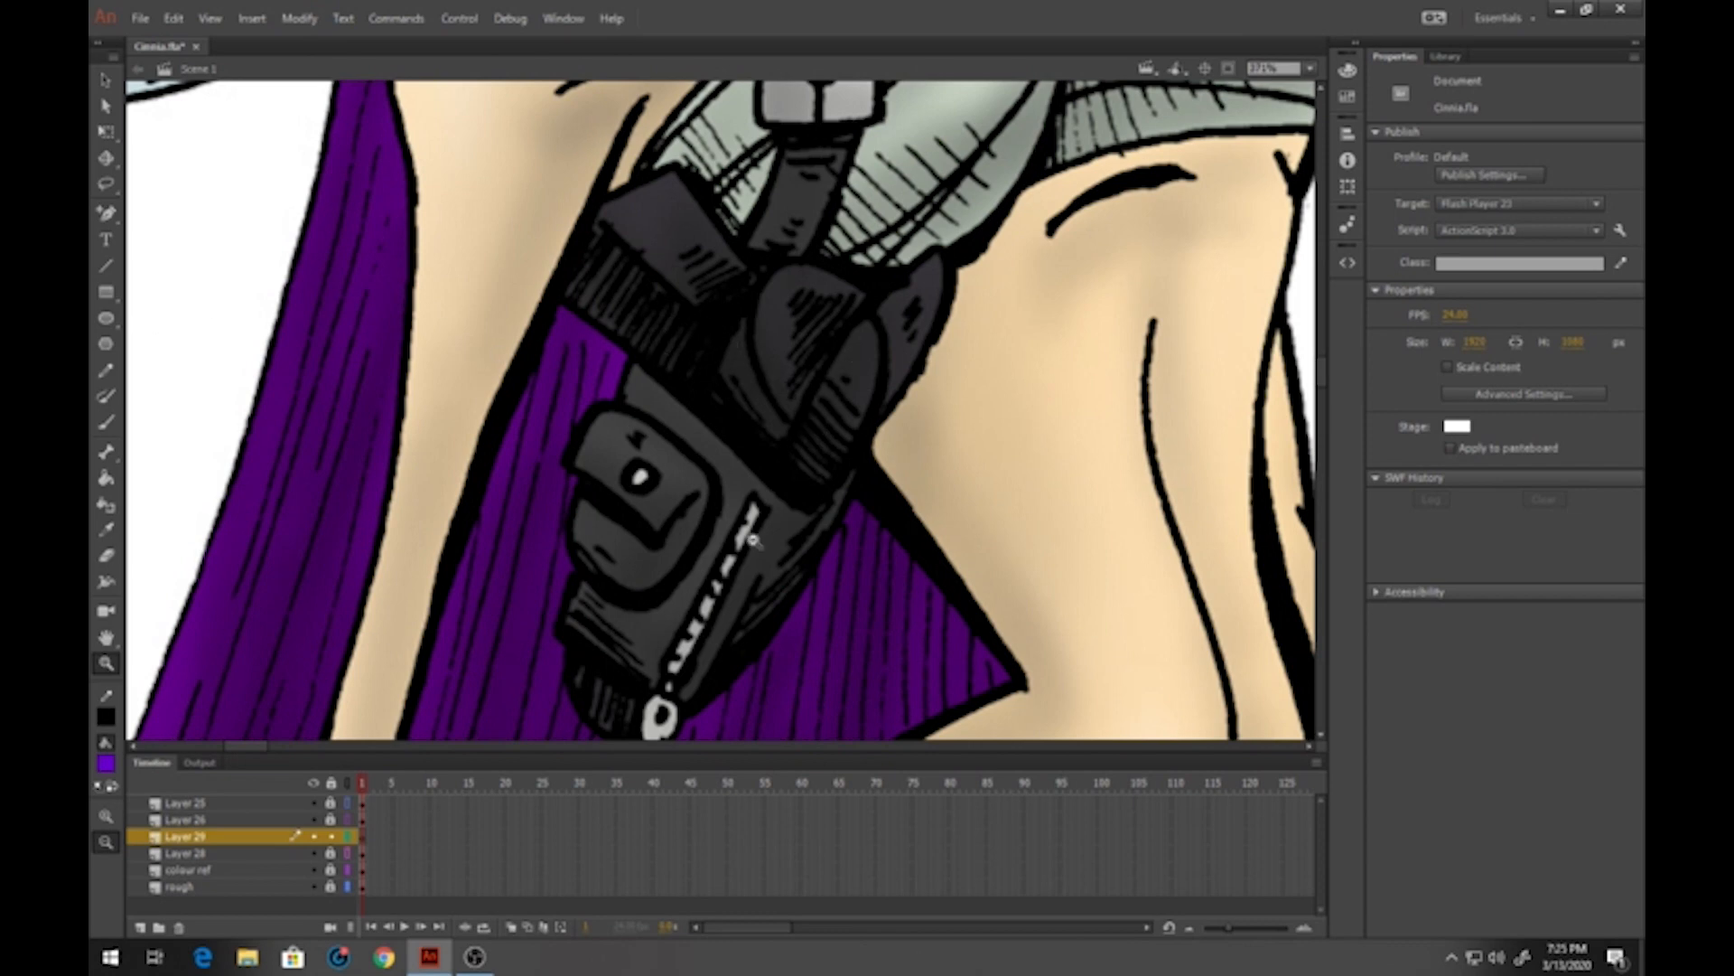
click(106, 265)
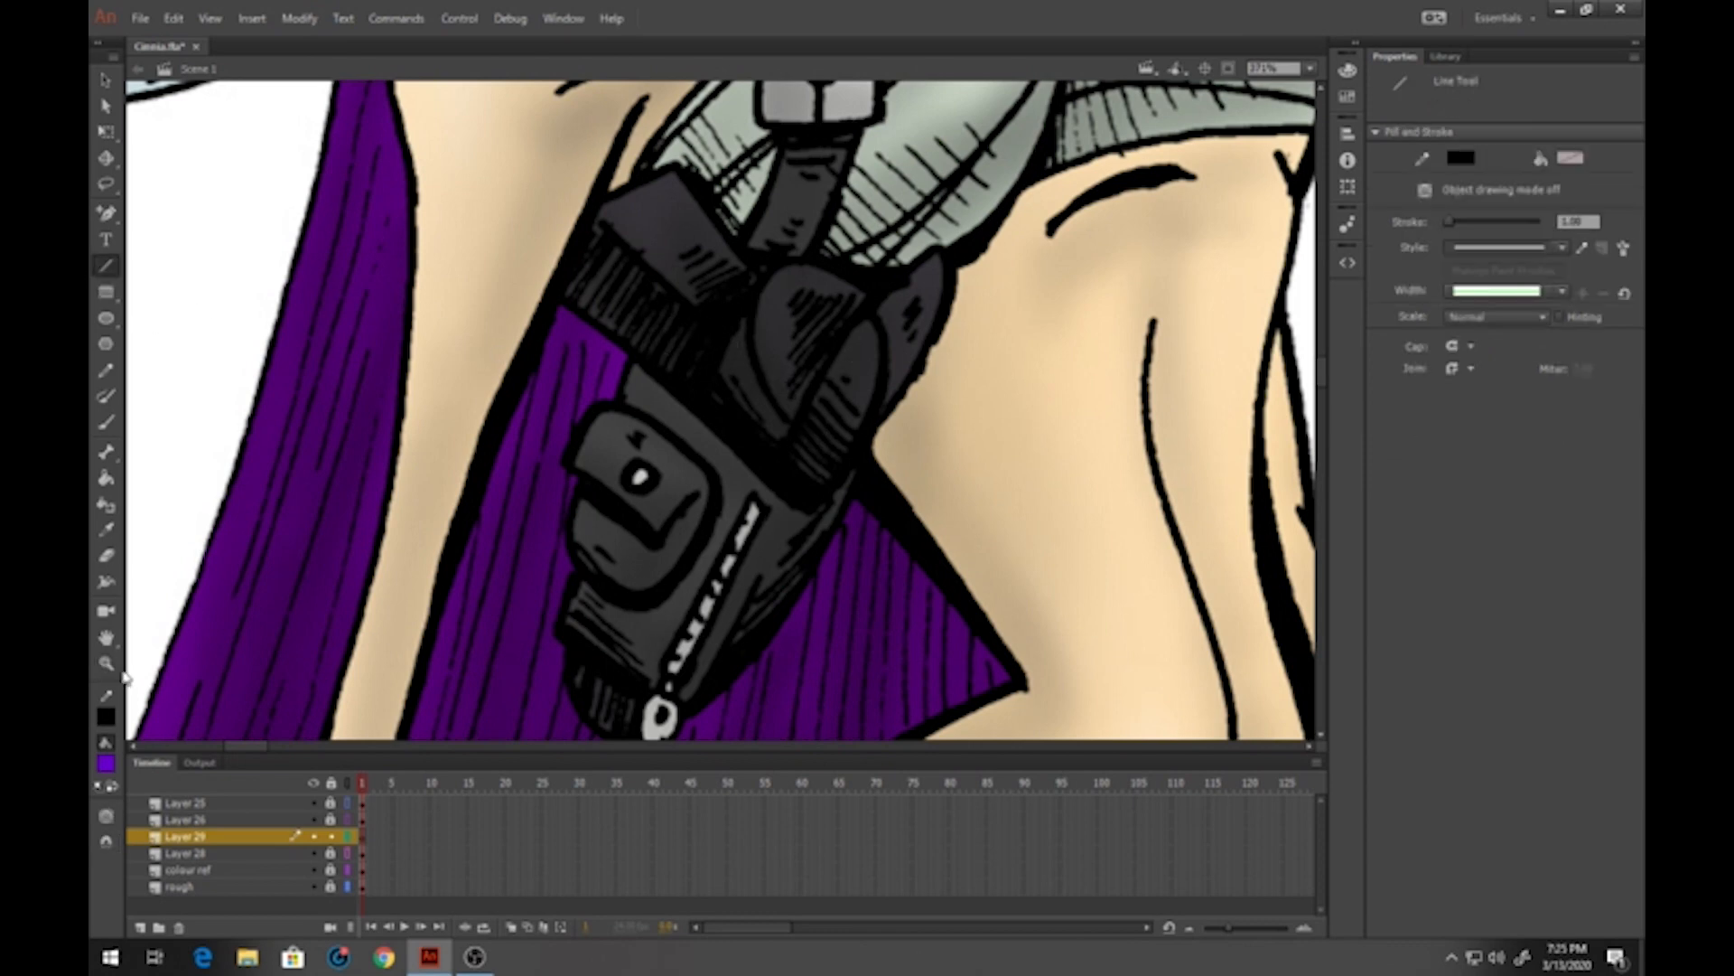
click(106, 718)
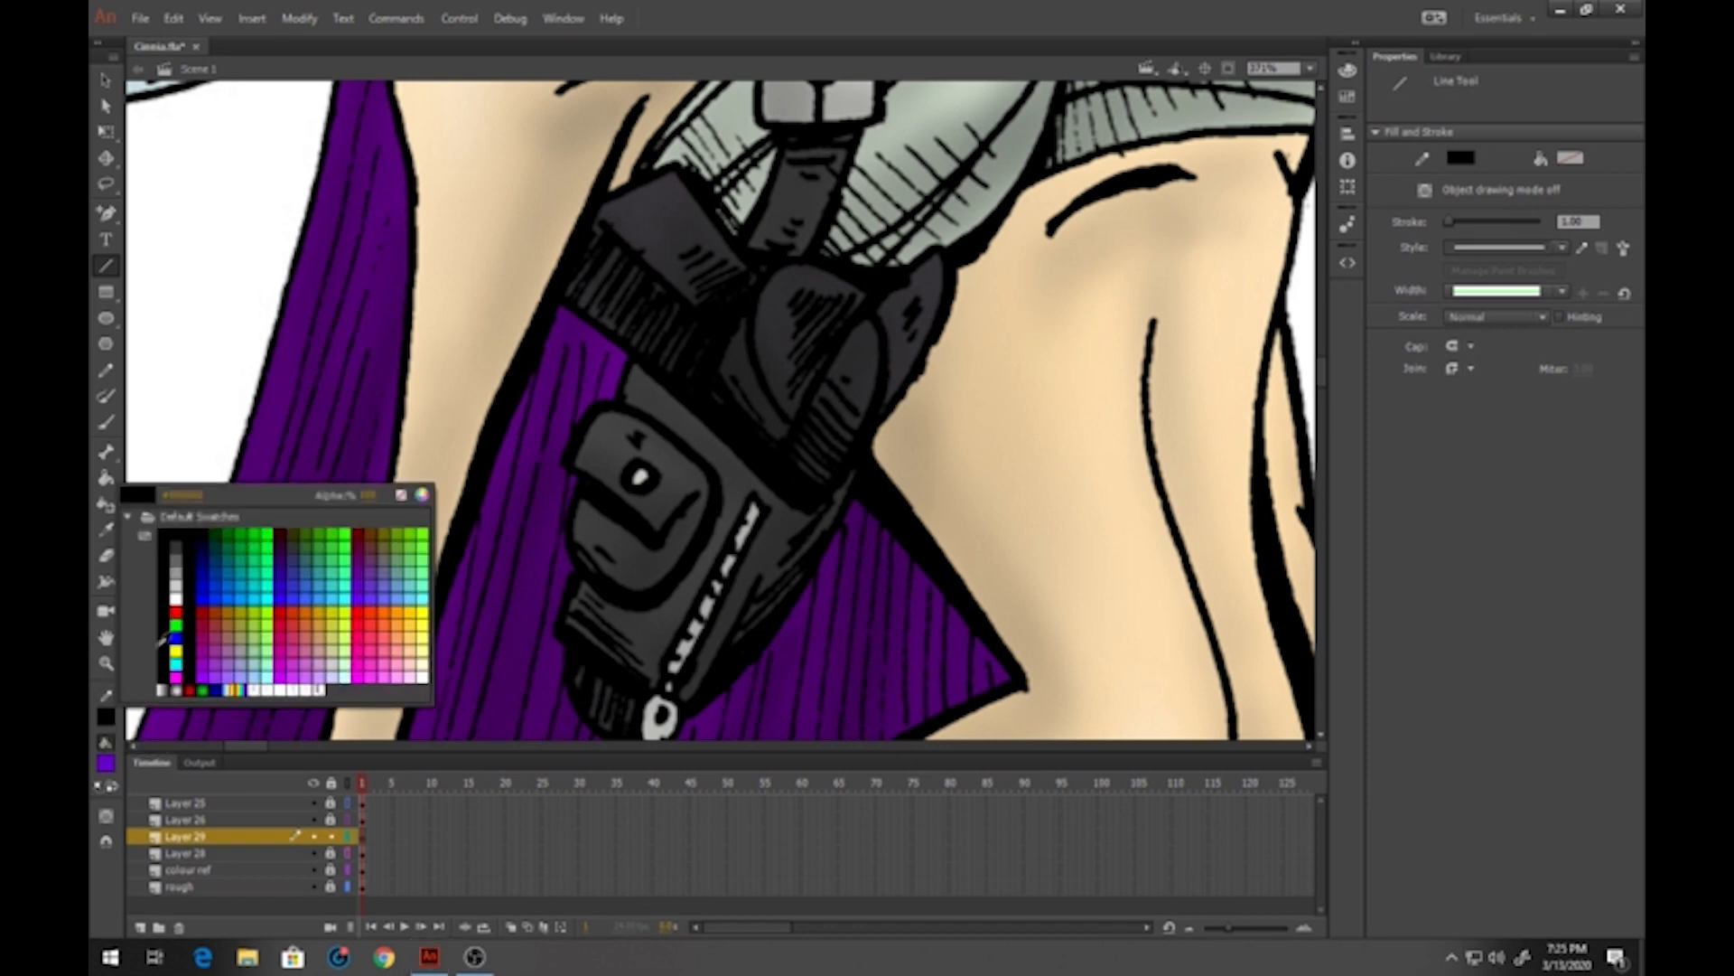
click(175, 609)
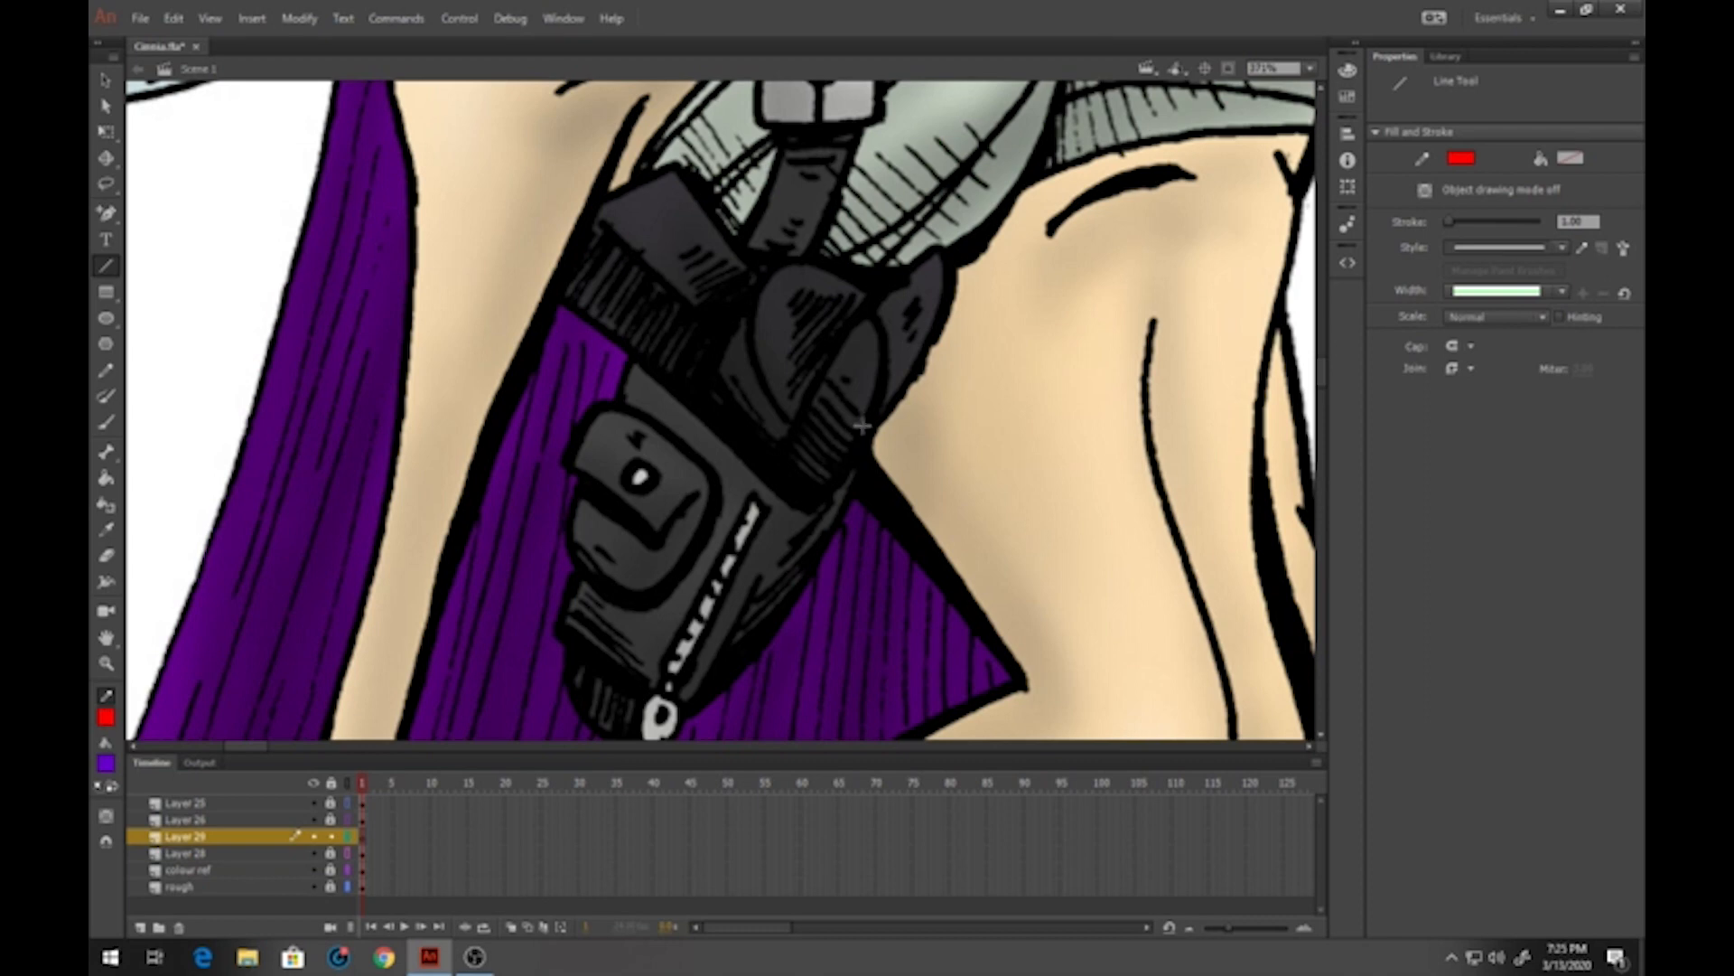
mouse_move(811, 504)
mouse_down()
mouse_move(869, 449)
mouse_move(872, 390)
mouse_move(793, 435)
mouse_move(760, 481)
mouse_move(766, 460)
mouse_up()
key(ctrl+z)
key(ctrl+z)
key(ctrl+z)
key(ctrl+z)
mouse_move(643, 365)
mouse_down()
mouse_move(793, 497)
mouse_move(858, 450)
mouse_move(864, 430)
mouse_move(705, 298)
mouse_move(645, 369)
mouse_up()
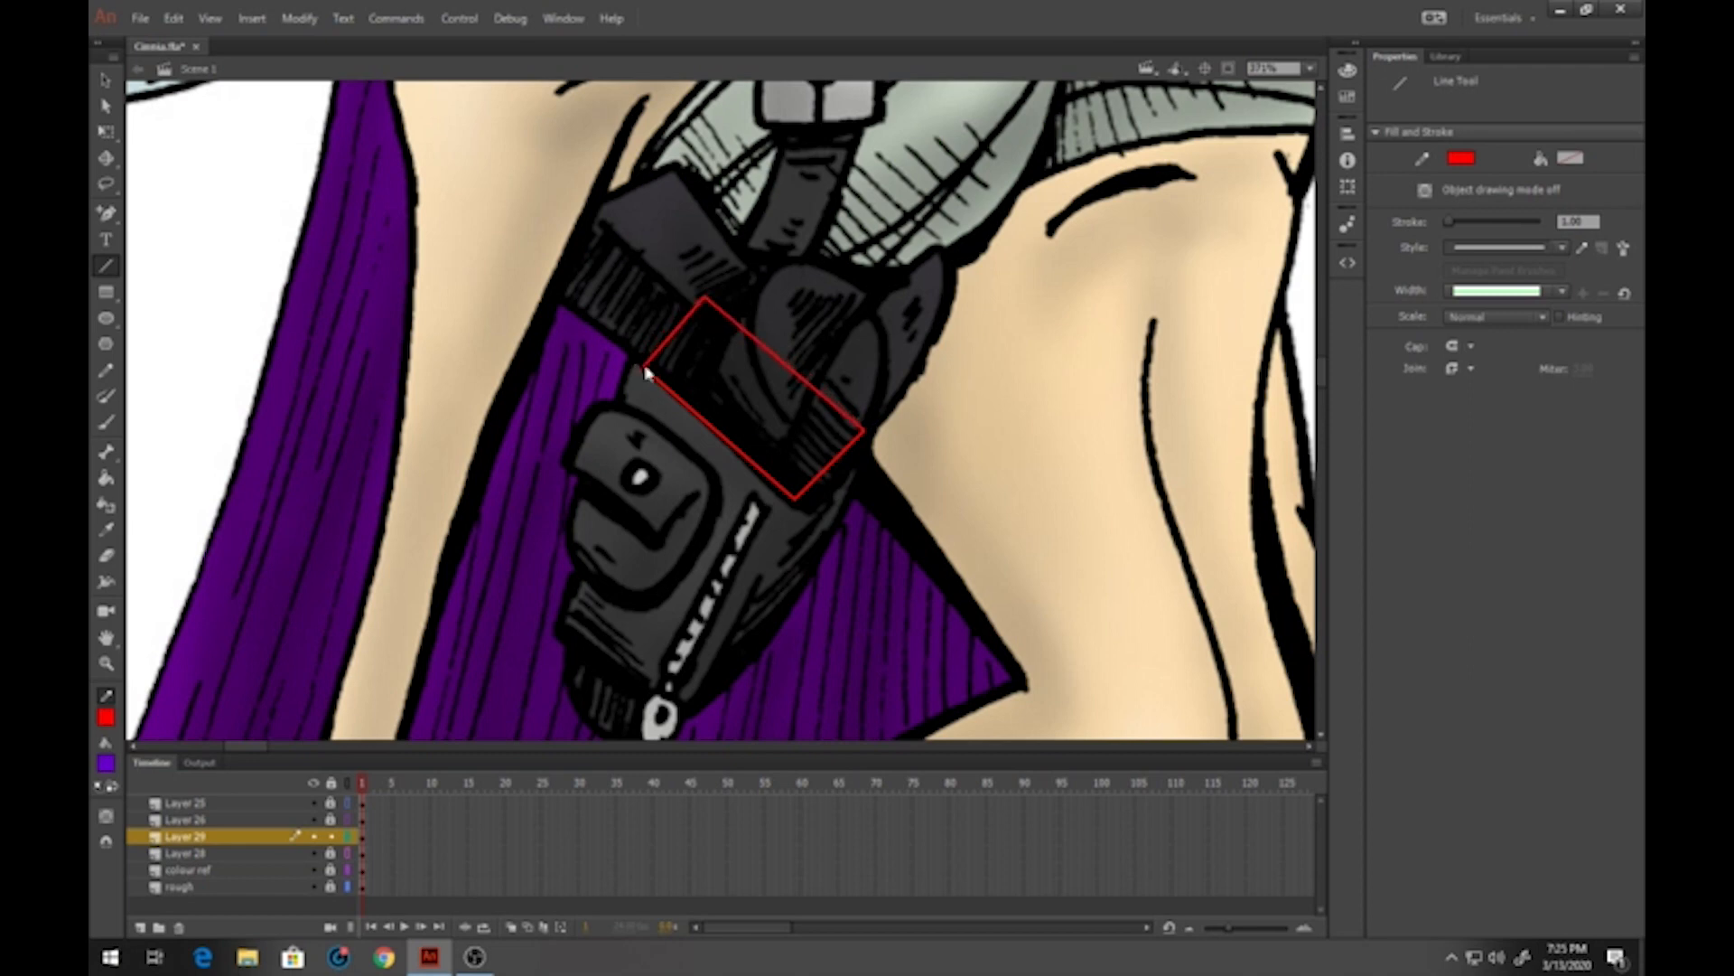
Bend both short ends and the upper edge of the red band outline into curves matching the pouch
key(v)
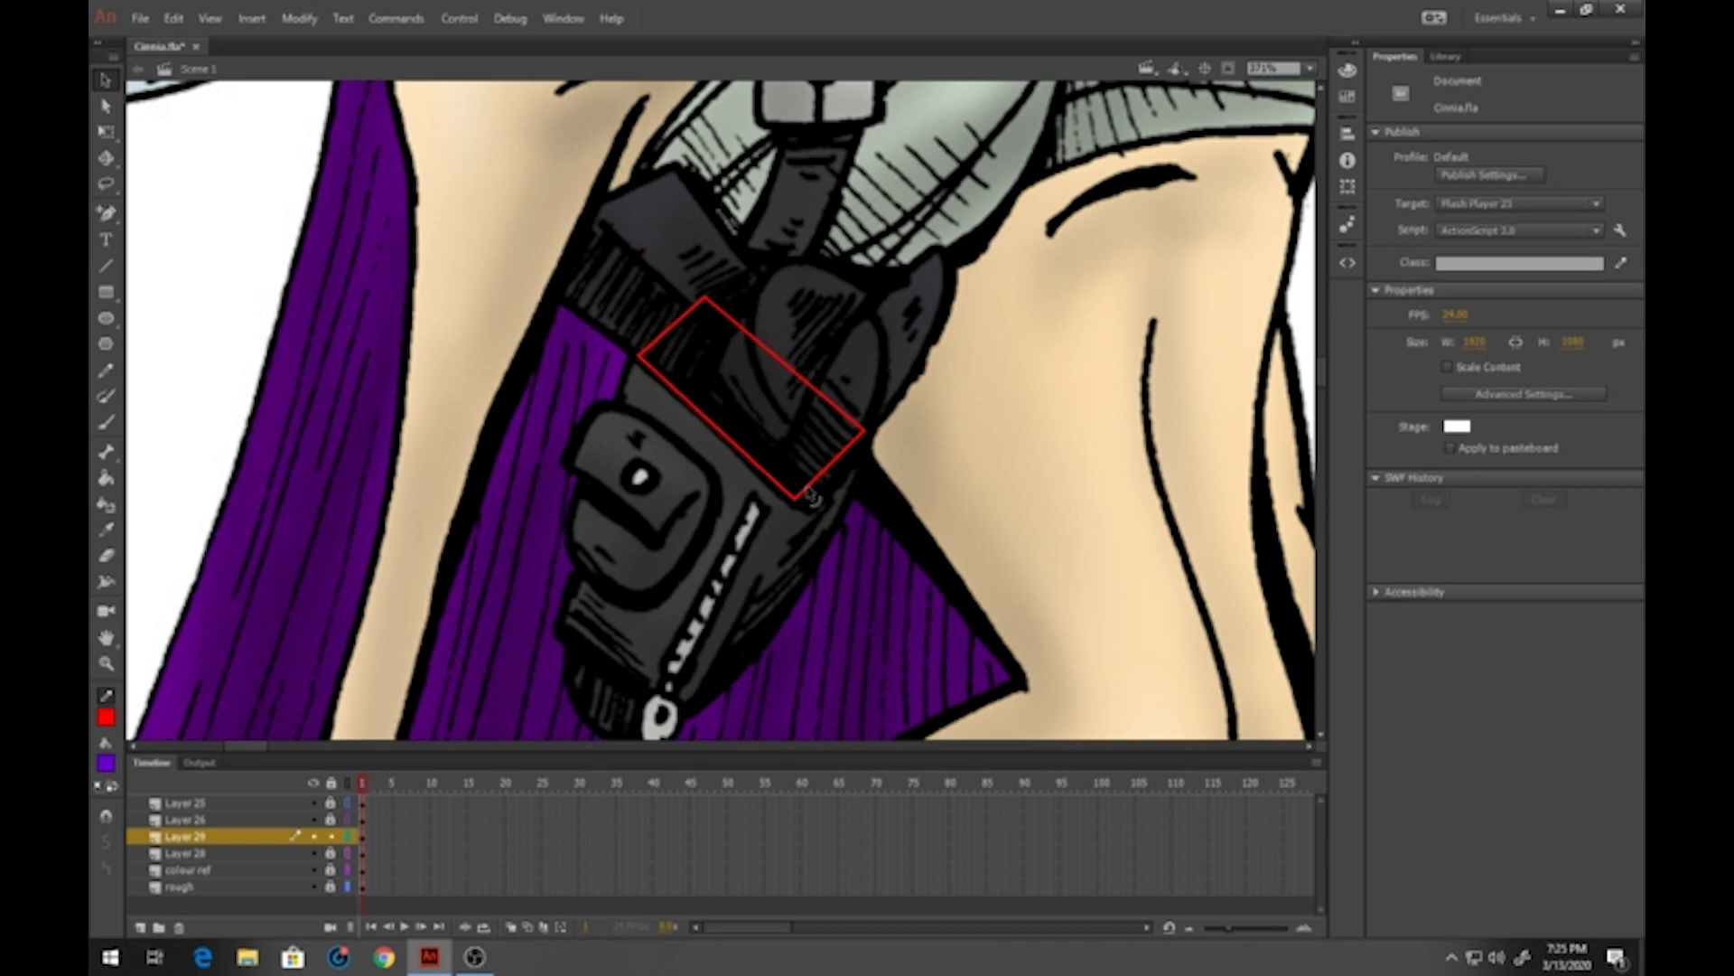
drag(810, 495, 767, 488)
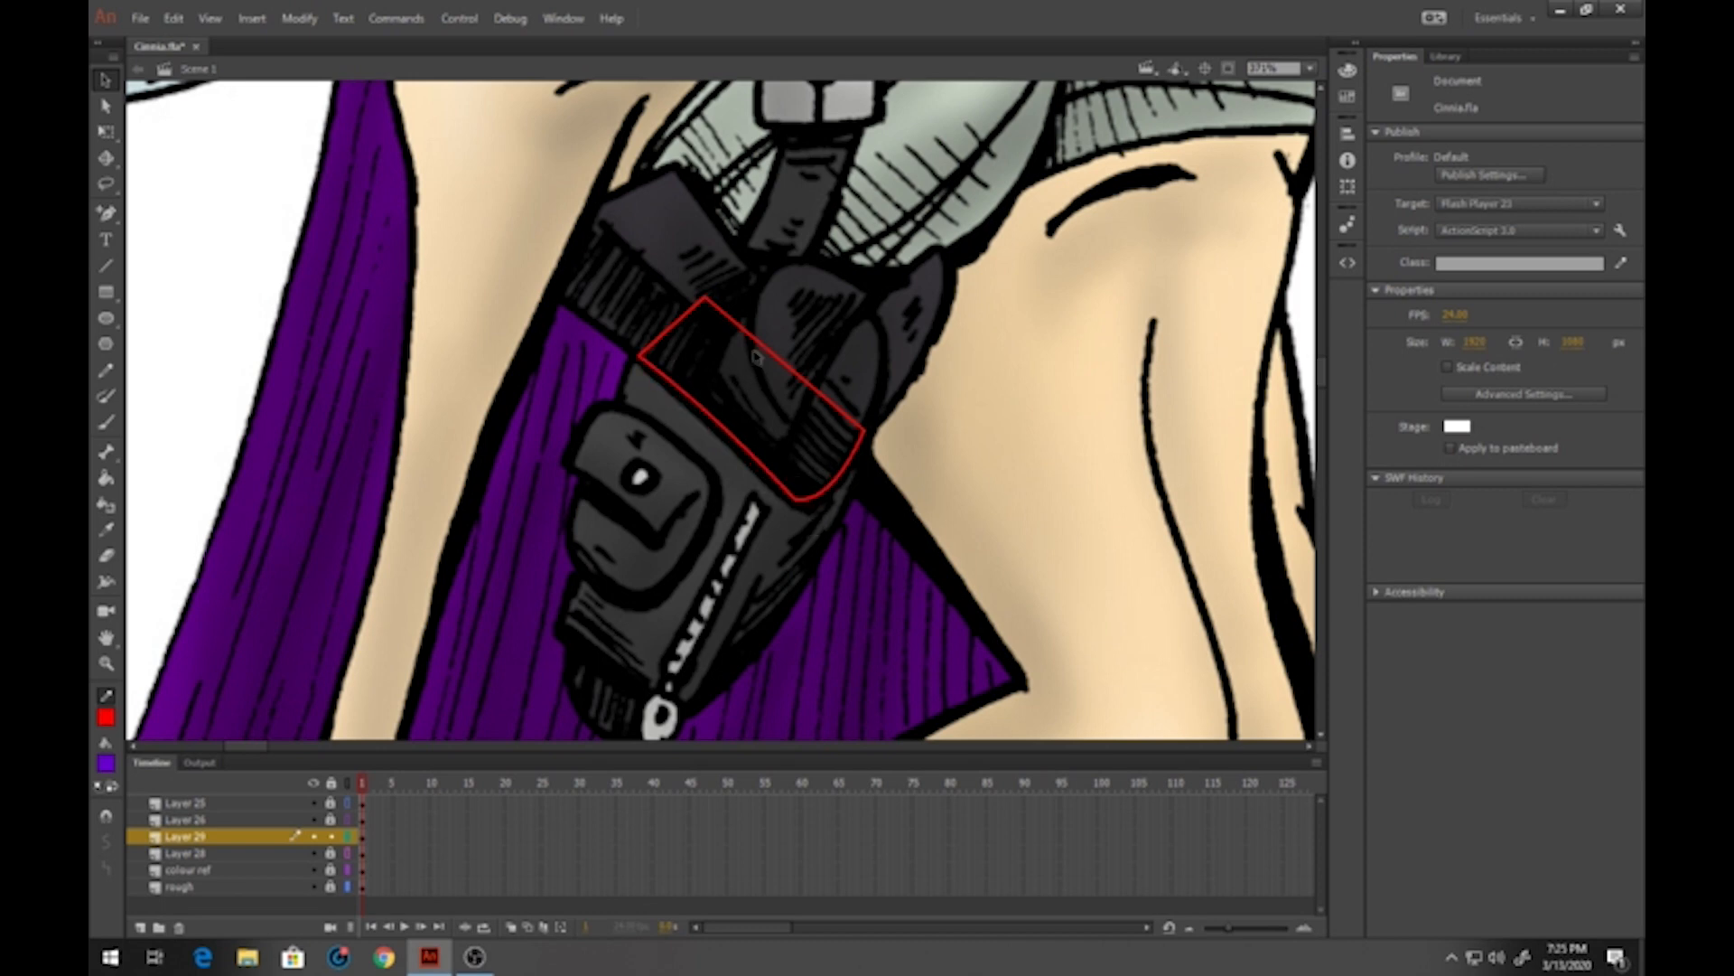
drag(769, 356, 806, 361)
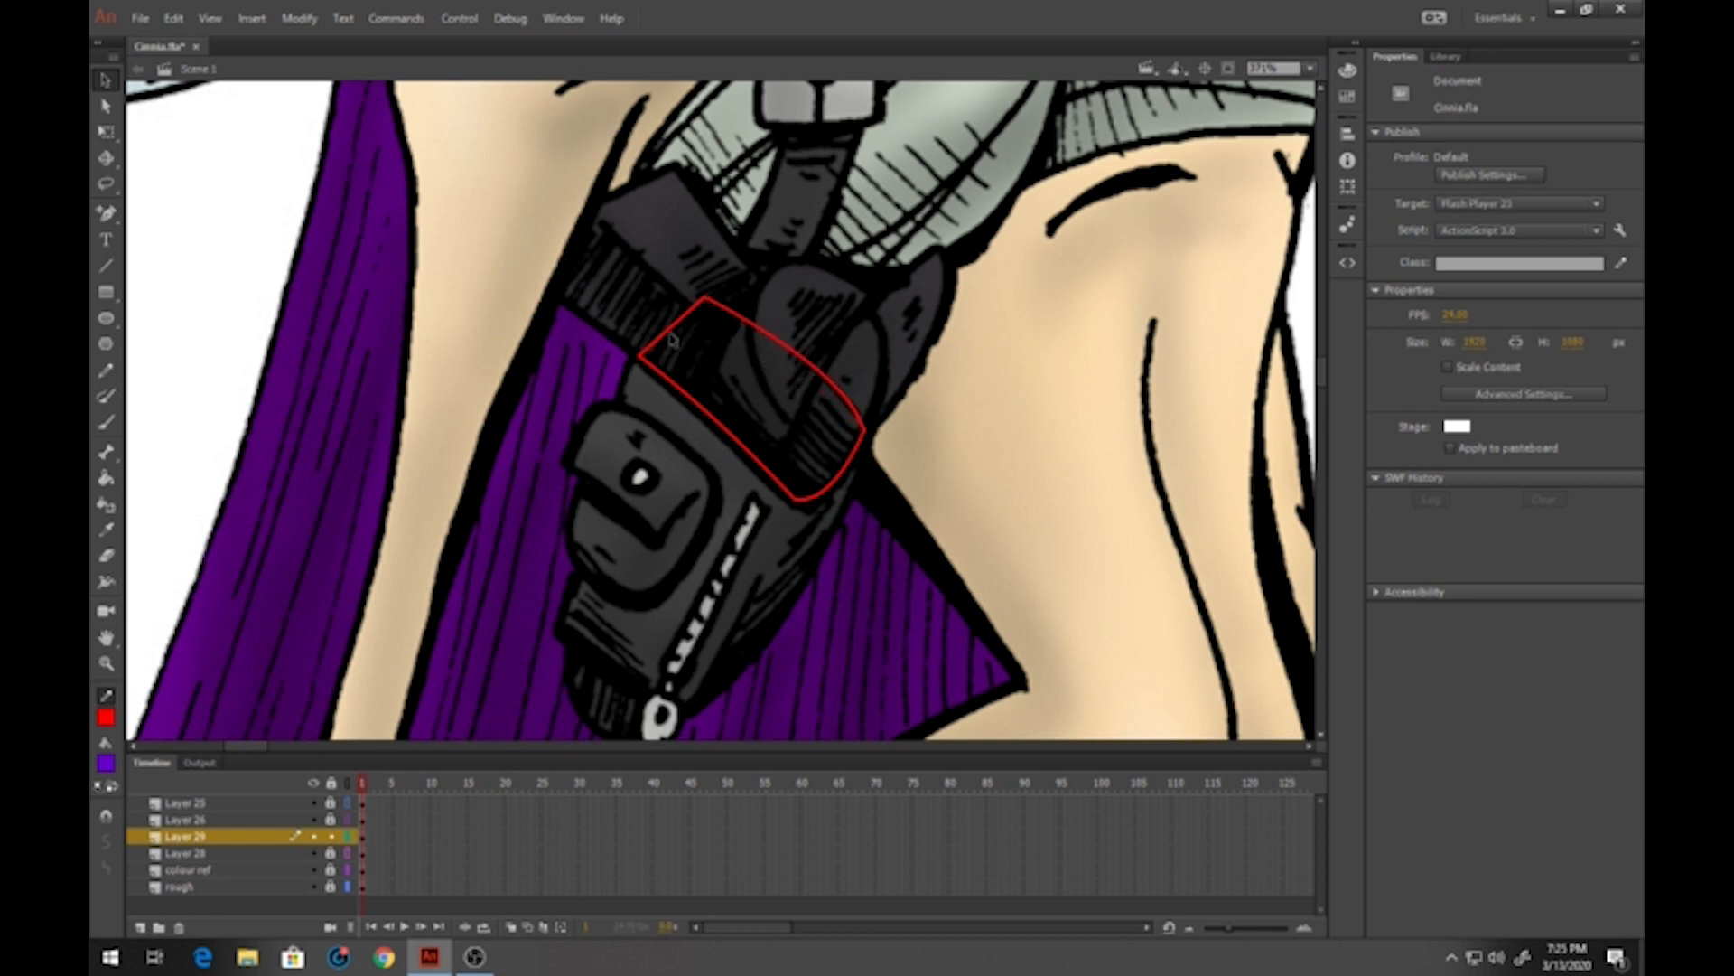
mouse_move(663, 327)
mouse_down()
mouse_move(663, 341)
mouse_move(664, 322)
mouse_up()
Trace the pouch's front pocket and its pointed flap with red lines, bending the pocket's outer edges into curves
click(105, 265)
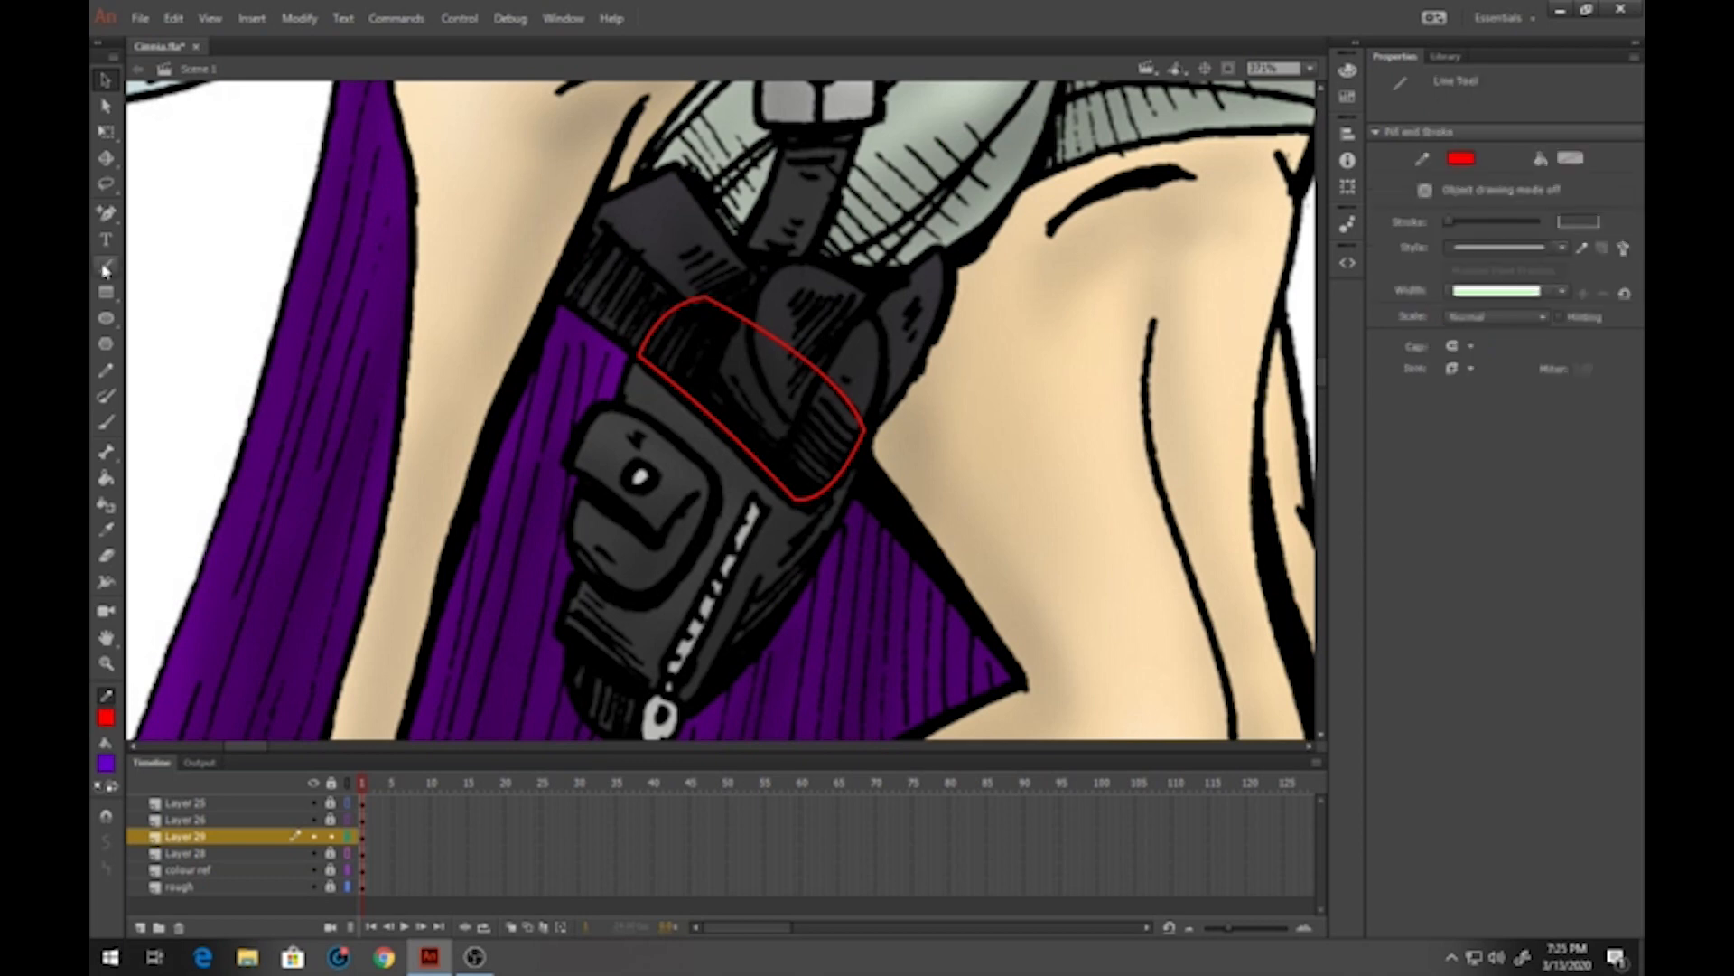
mouse_move(698, 495)
mouse_down()
mouse_move(660, 540)
mouse_move(565, 460)
mouse_move(591, 417)
mouse_move(622, 410)
mouse_move(703, 465)
mouse_move(706, 526)
mouse_move(673, 583)
mouse_move(642, 593)
mouse_move(619, 596)
mouse_move(578, 548)
mouse_up()
click(105, 80)
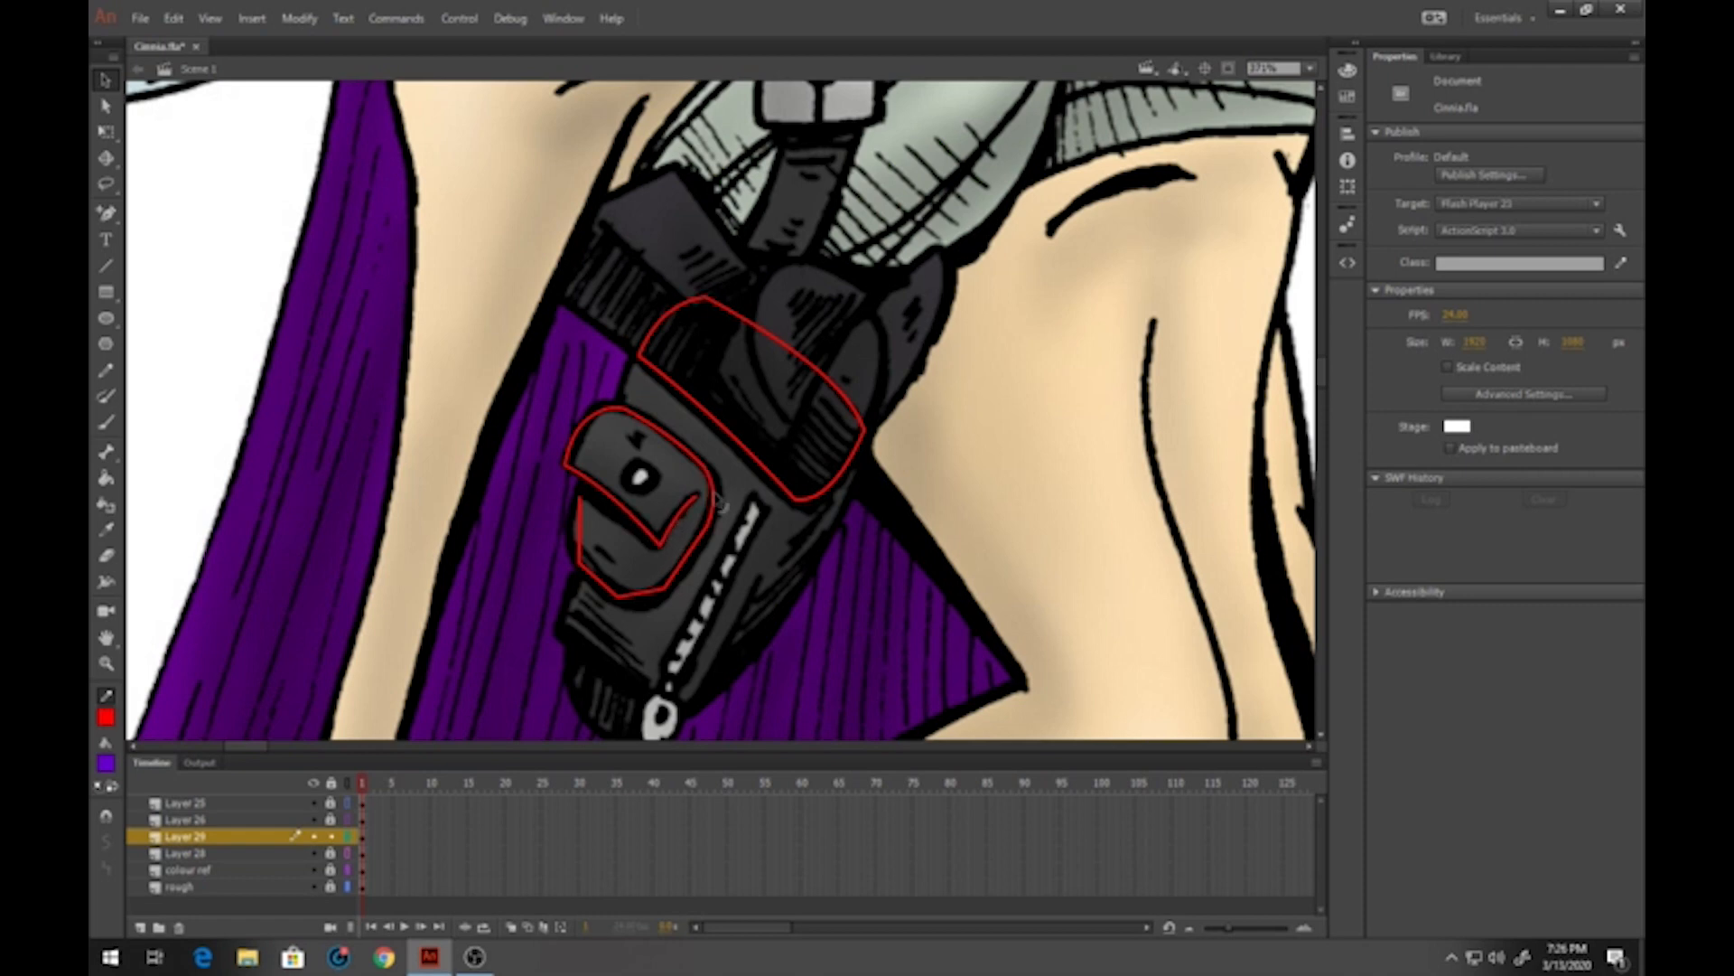
mouse_move(718, 502)
mouse_down()
mouse_move(699, 560)
mouse_move(628, 603)
mouse_move(583, 572)
mouse_move(572, 511)
mouse_up()
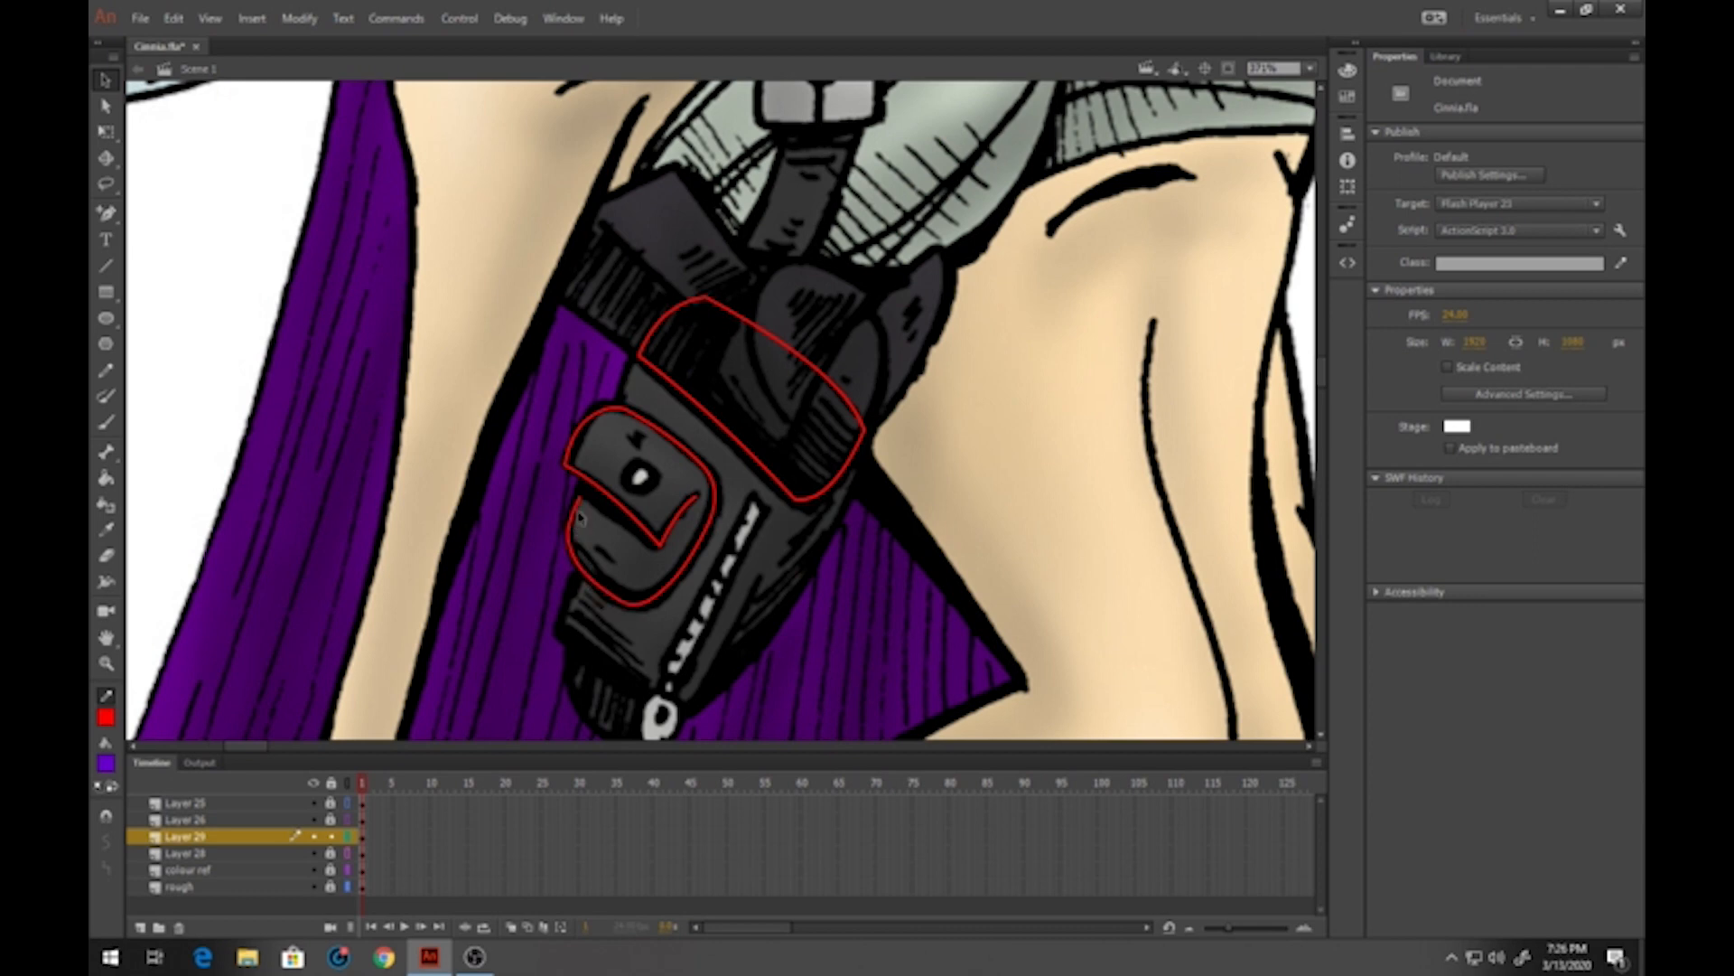
Extend the pocket's side line up into the flap and delete the segment that overshoots the flap's edge
drag(580, 498, 592, 468)
click(593, 472)
key(Delete)
Draw a small unfilled red circle around the snap button on the pocket flap and align it with the reference
click(106, 318)
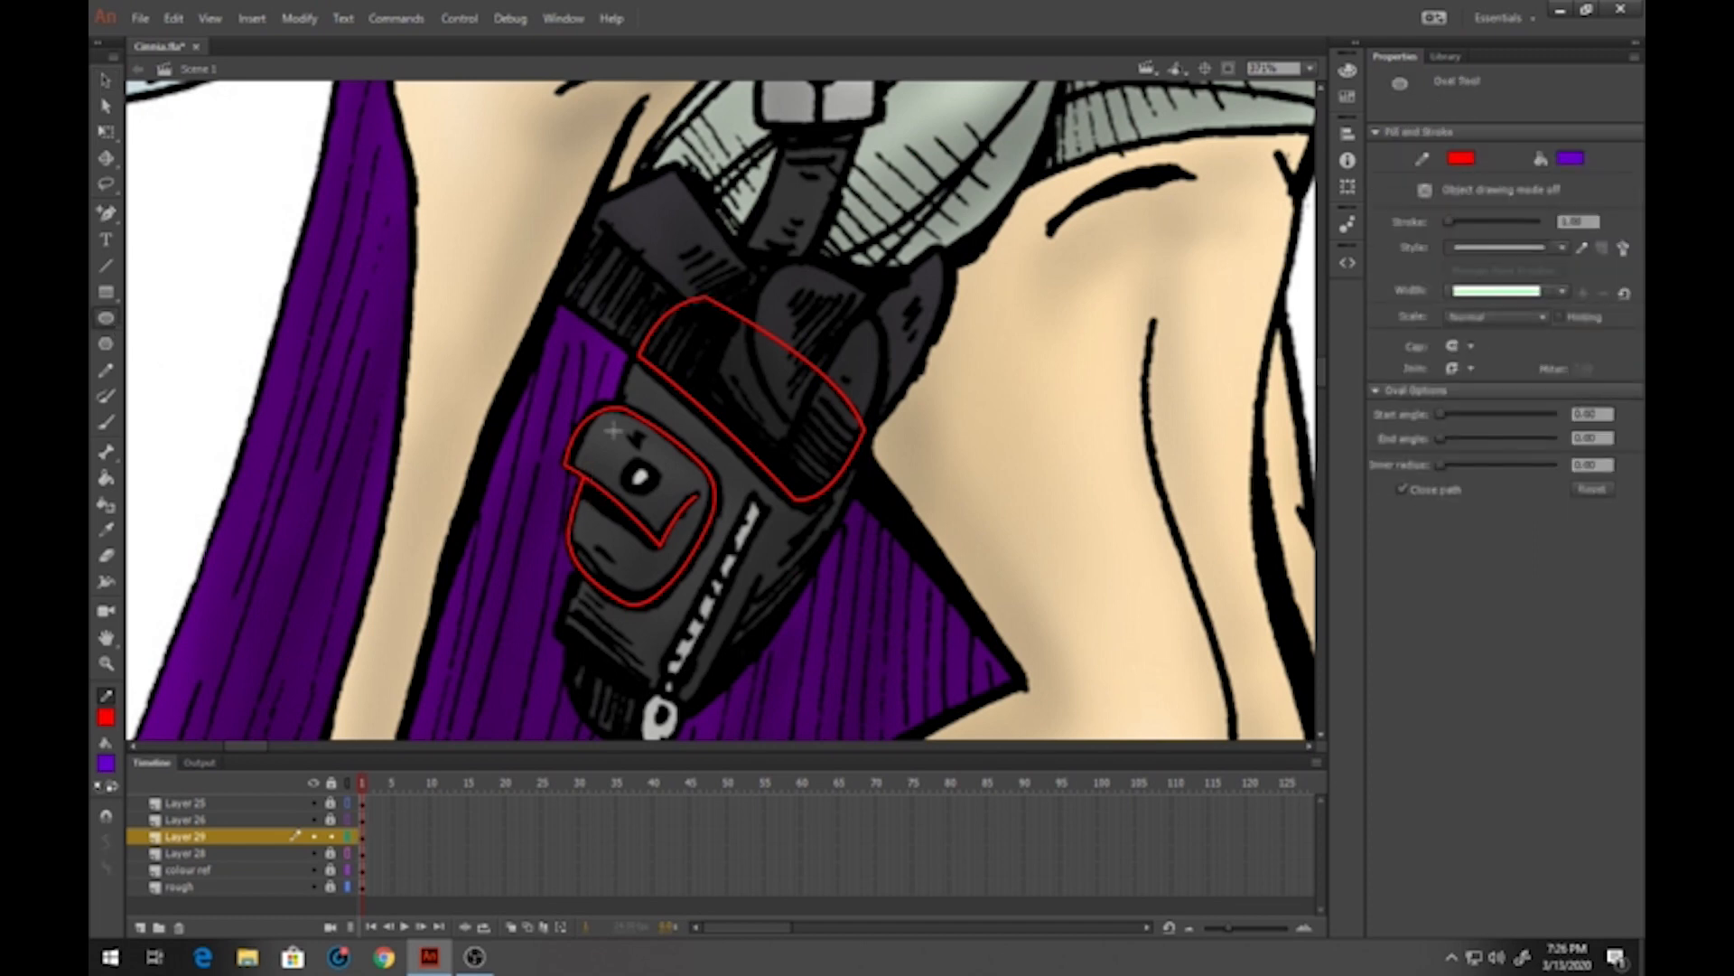
click(105, 769)
click(409, 549)
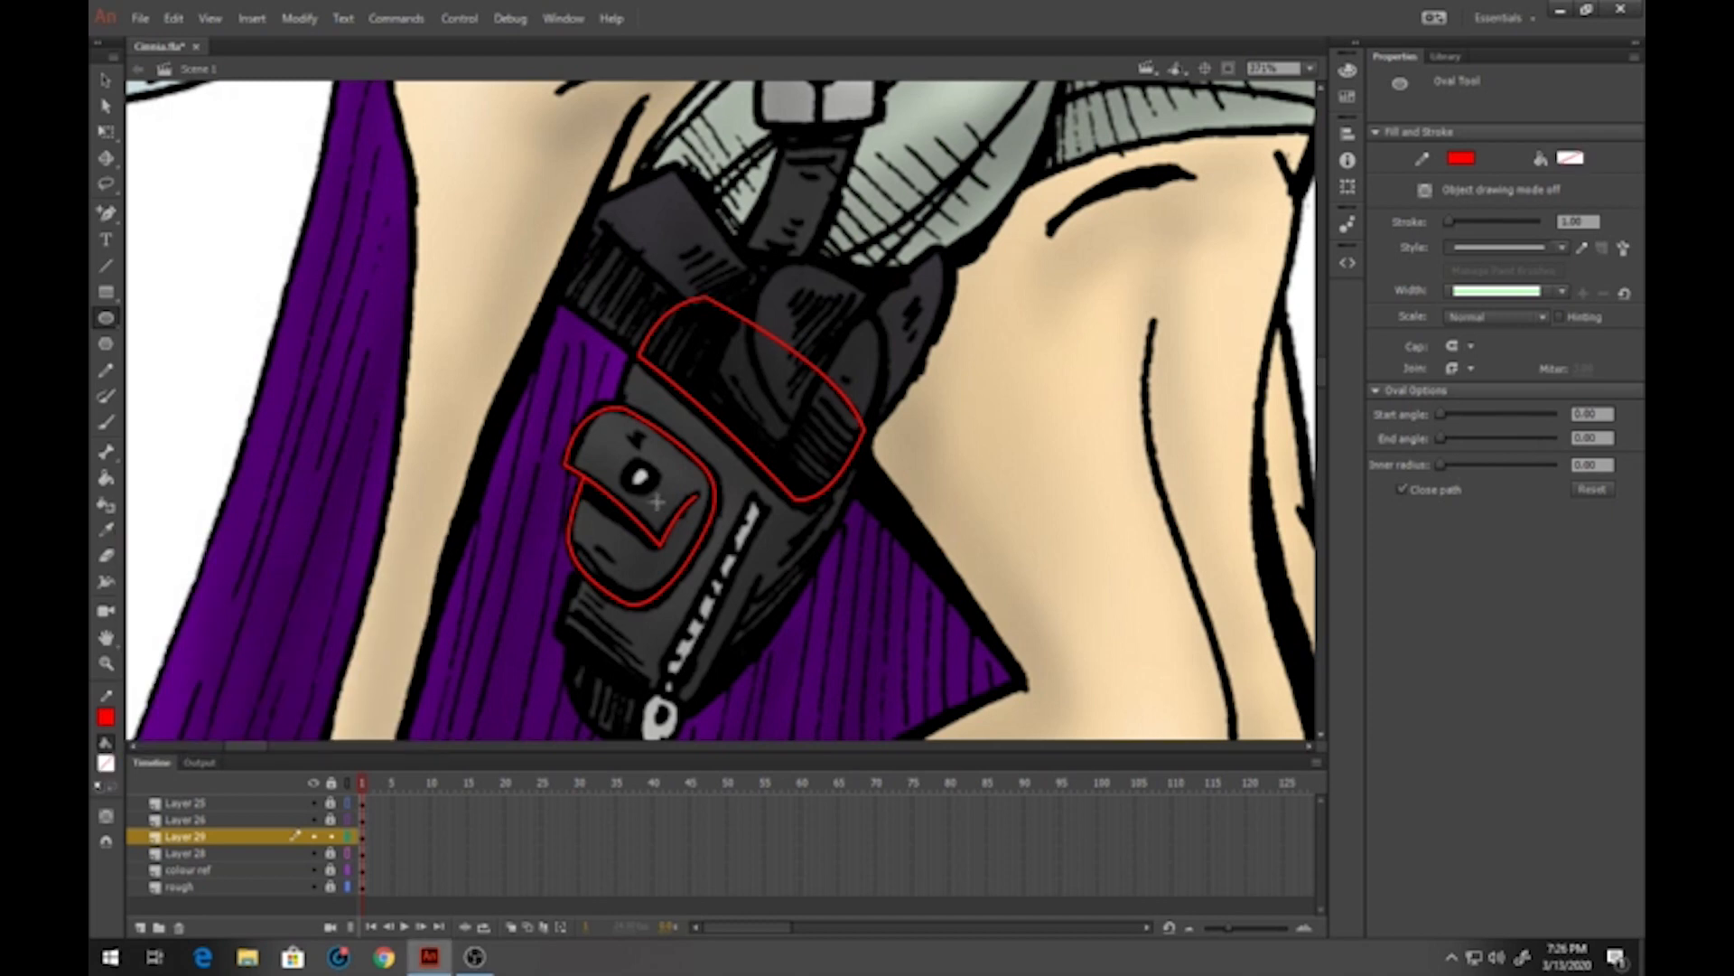
drag(626, 462, 654, 491)
click(106, 131)
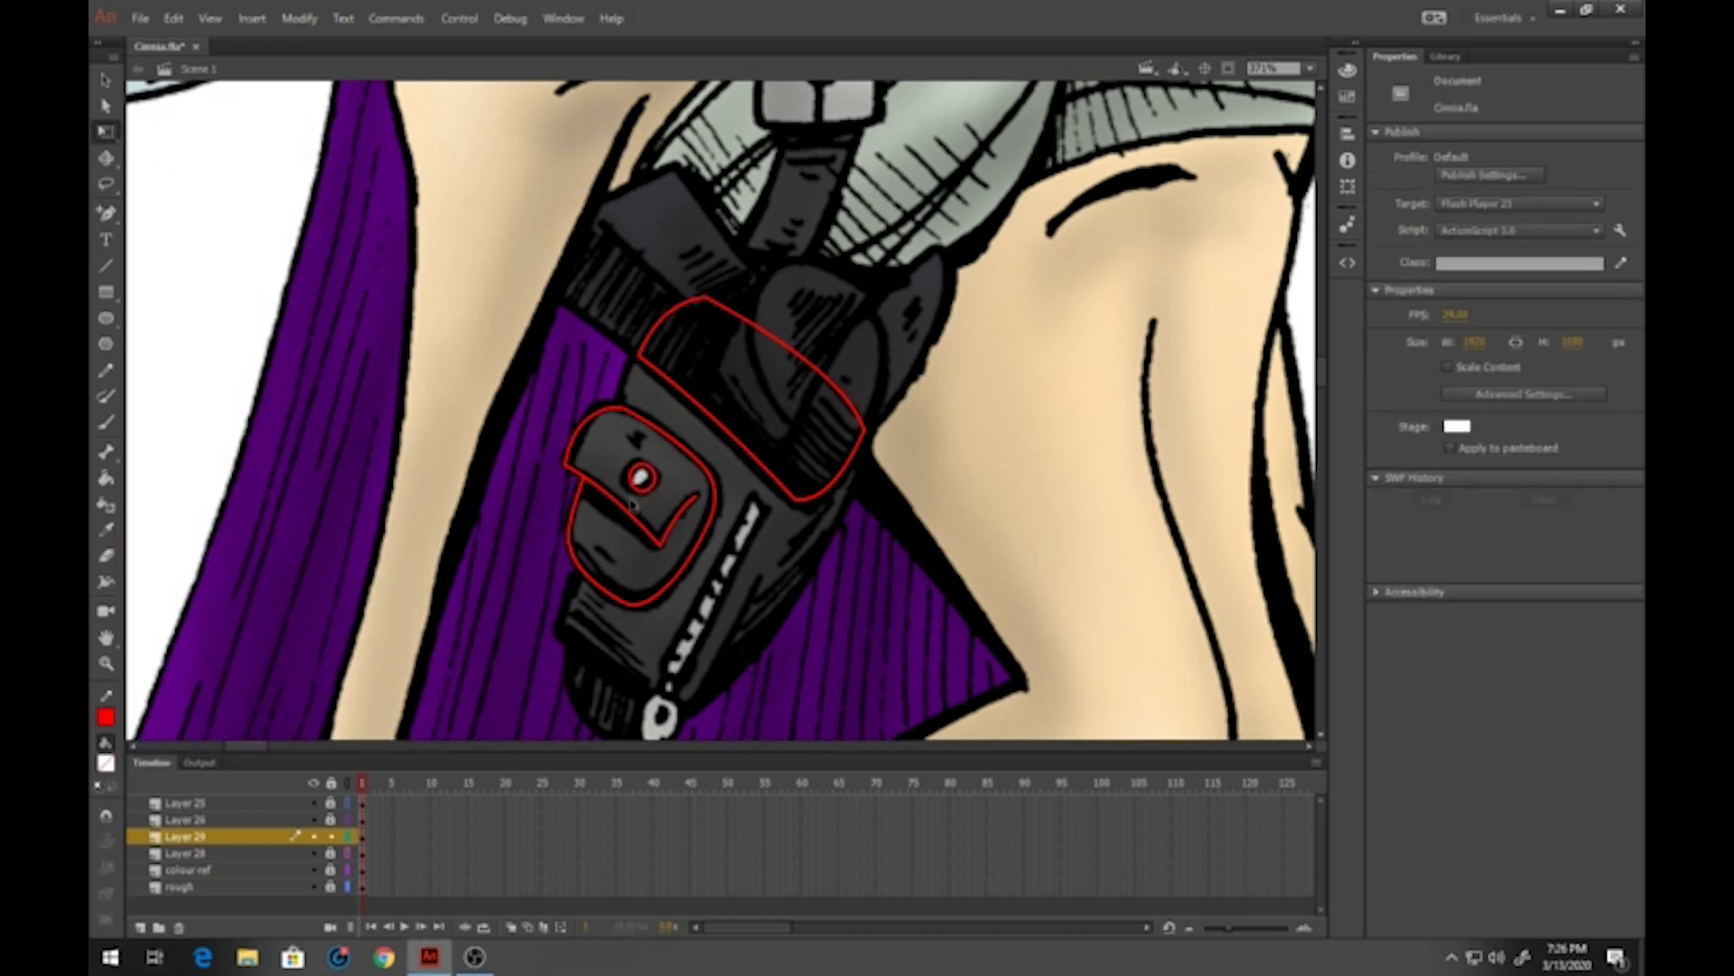
click(639, 476)
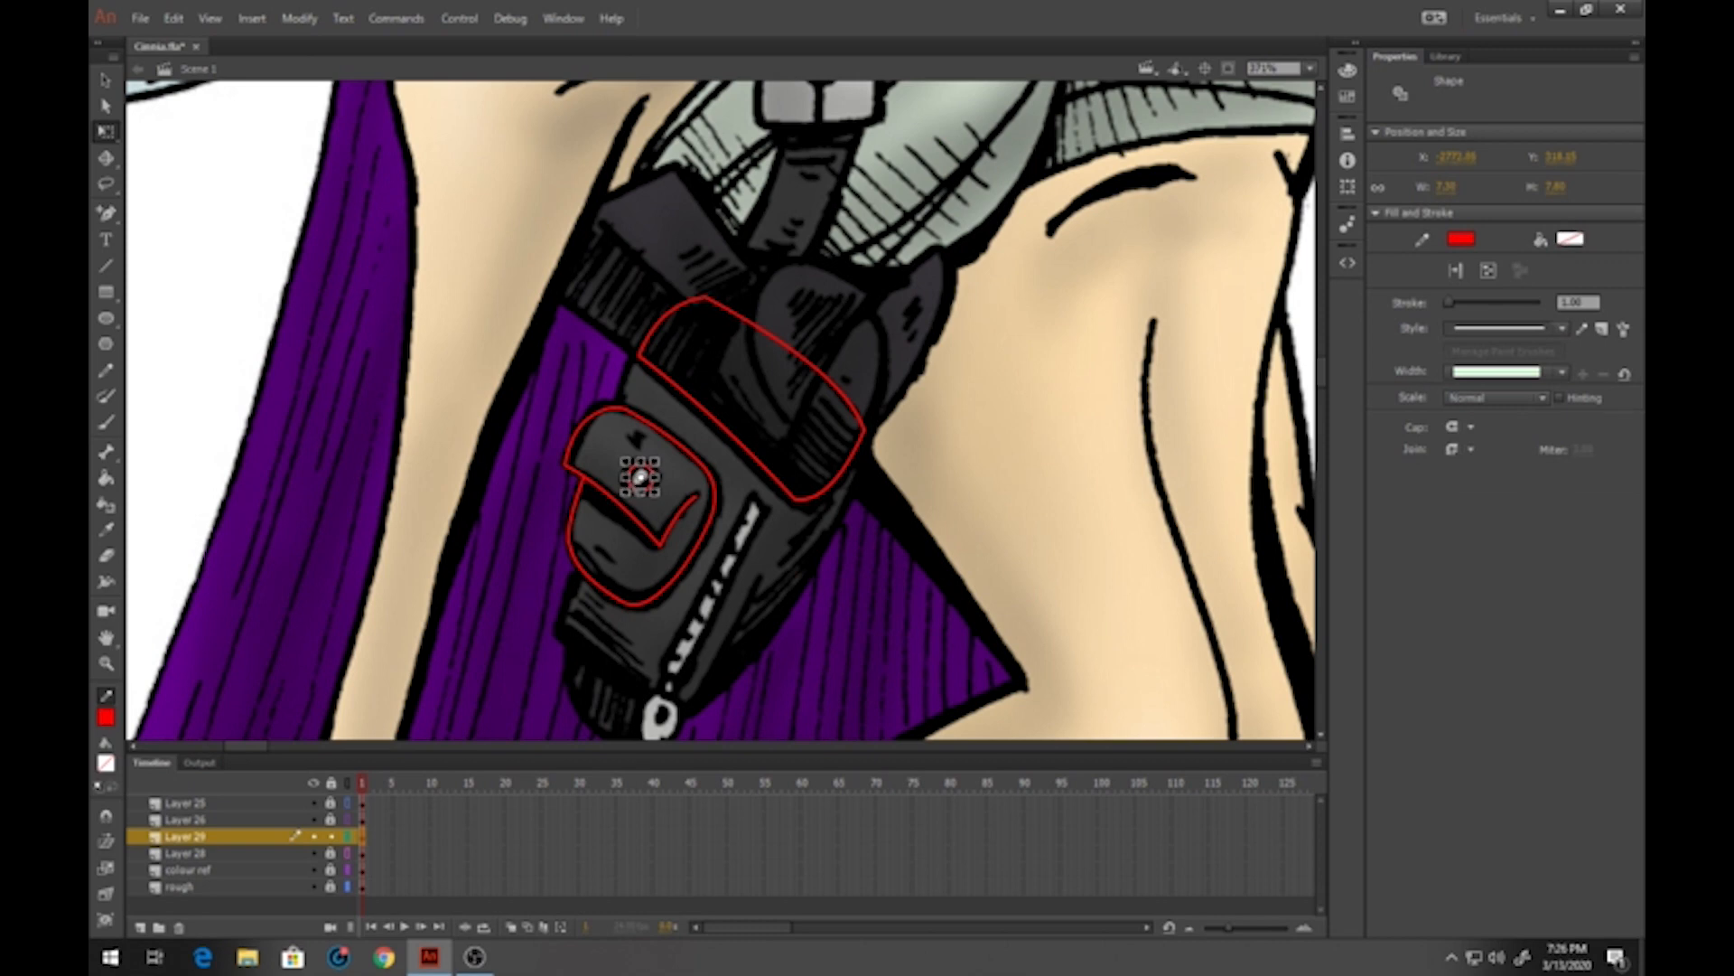
click(571, 390)
Trace the pouch's side edge between the flap and the top band, and outline the zipper strip with its dividing lines
key(n)
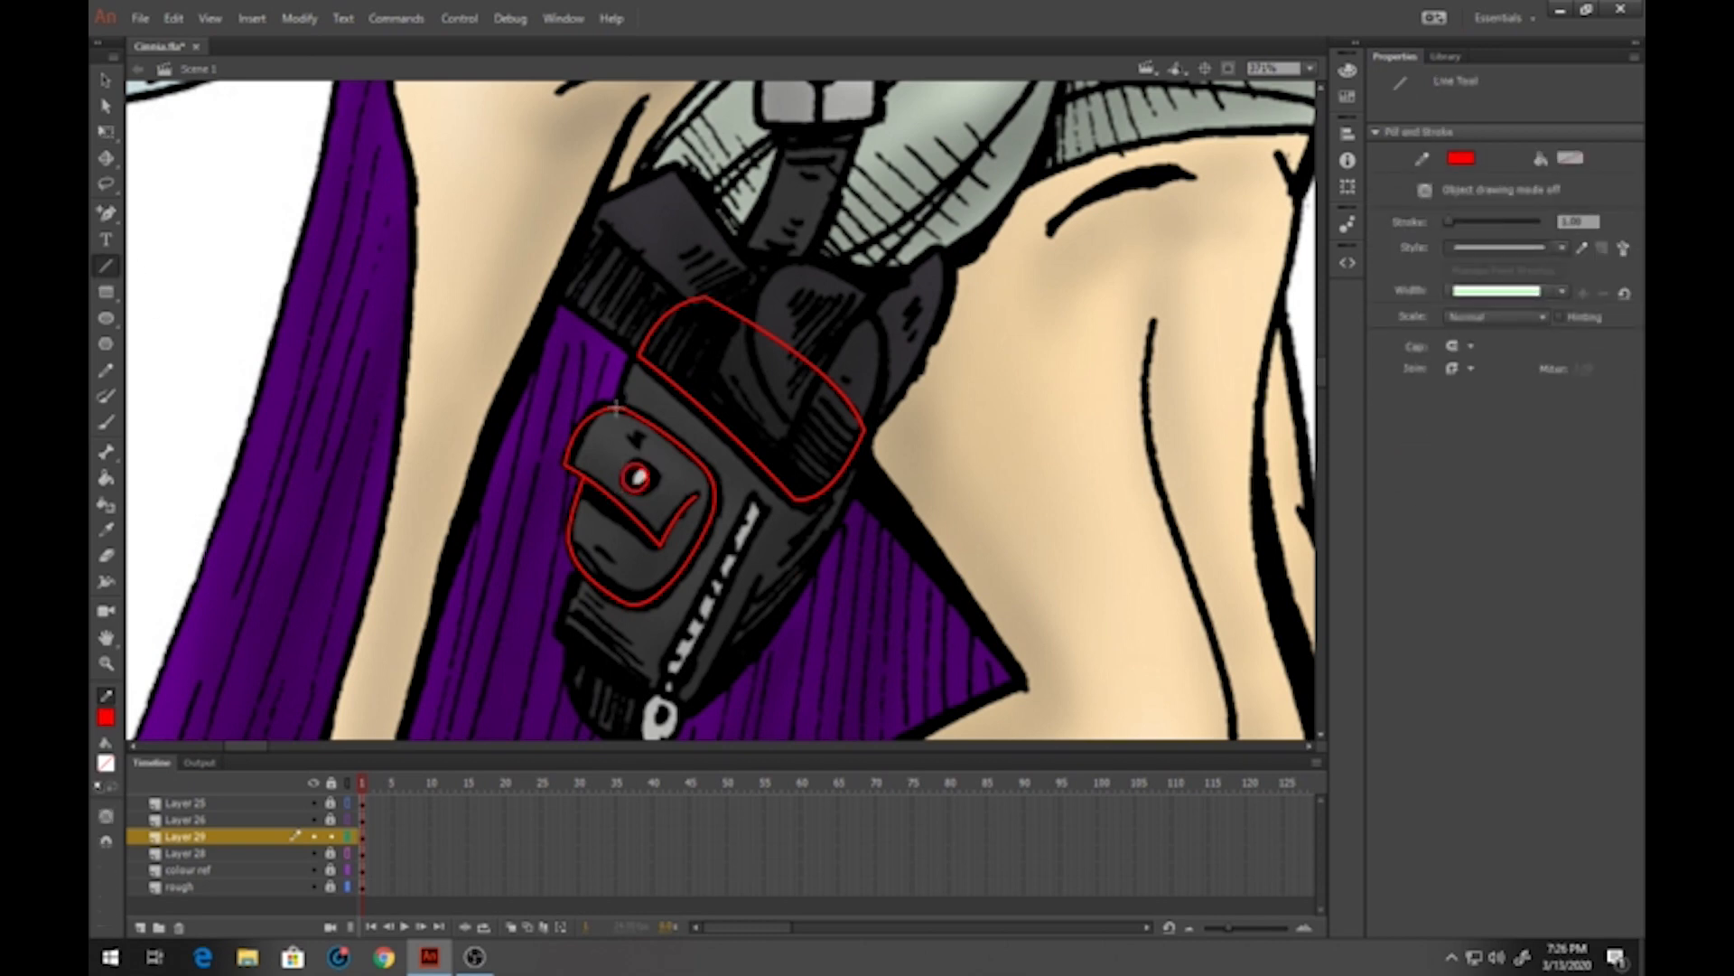
drag(617, 409, 659, 327)
drag(720, 647, 733, 488)
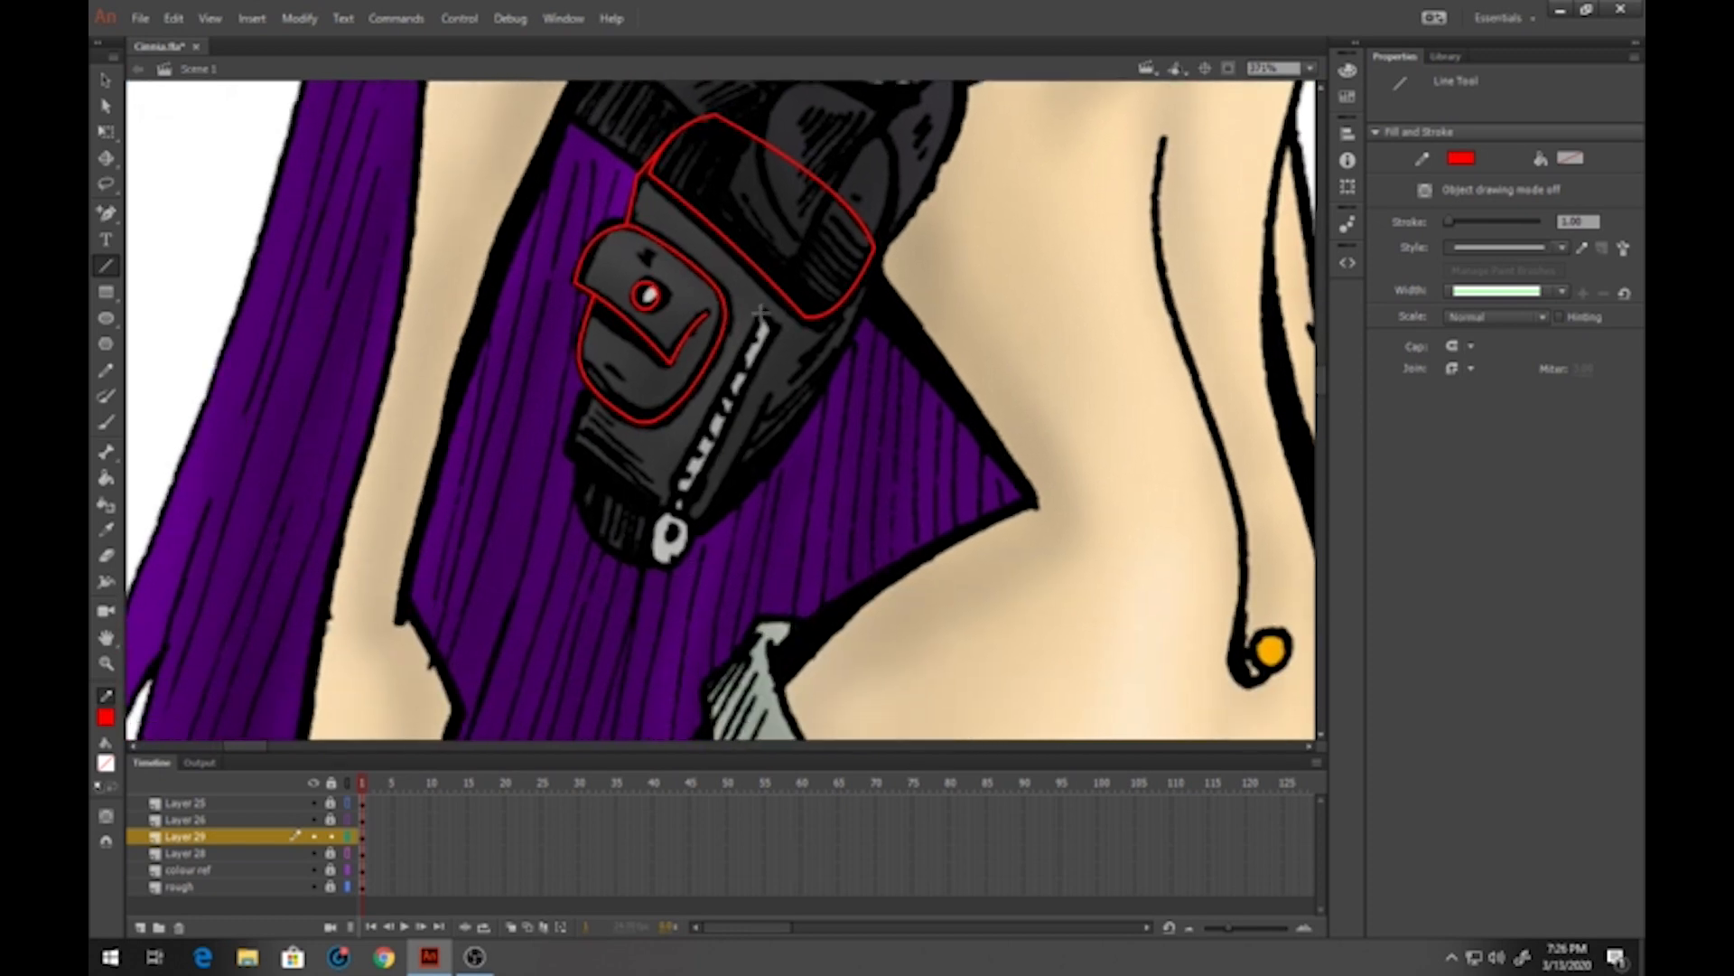
mouse_move(760, 311)
mouse_down()
mouse_move(666, 502)
mouse_move(775, 332)
mouse_up()
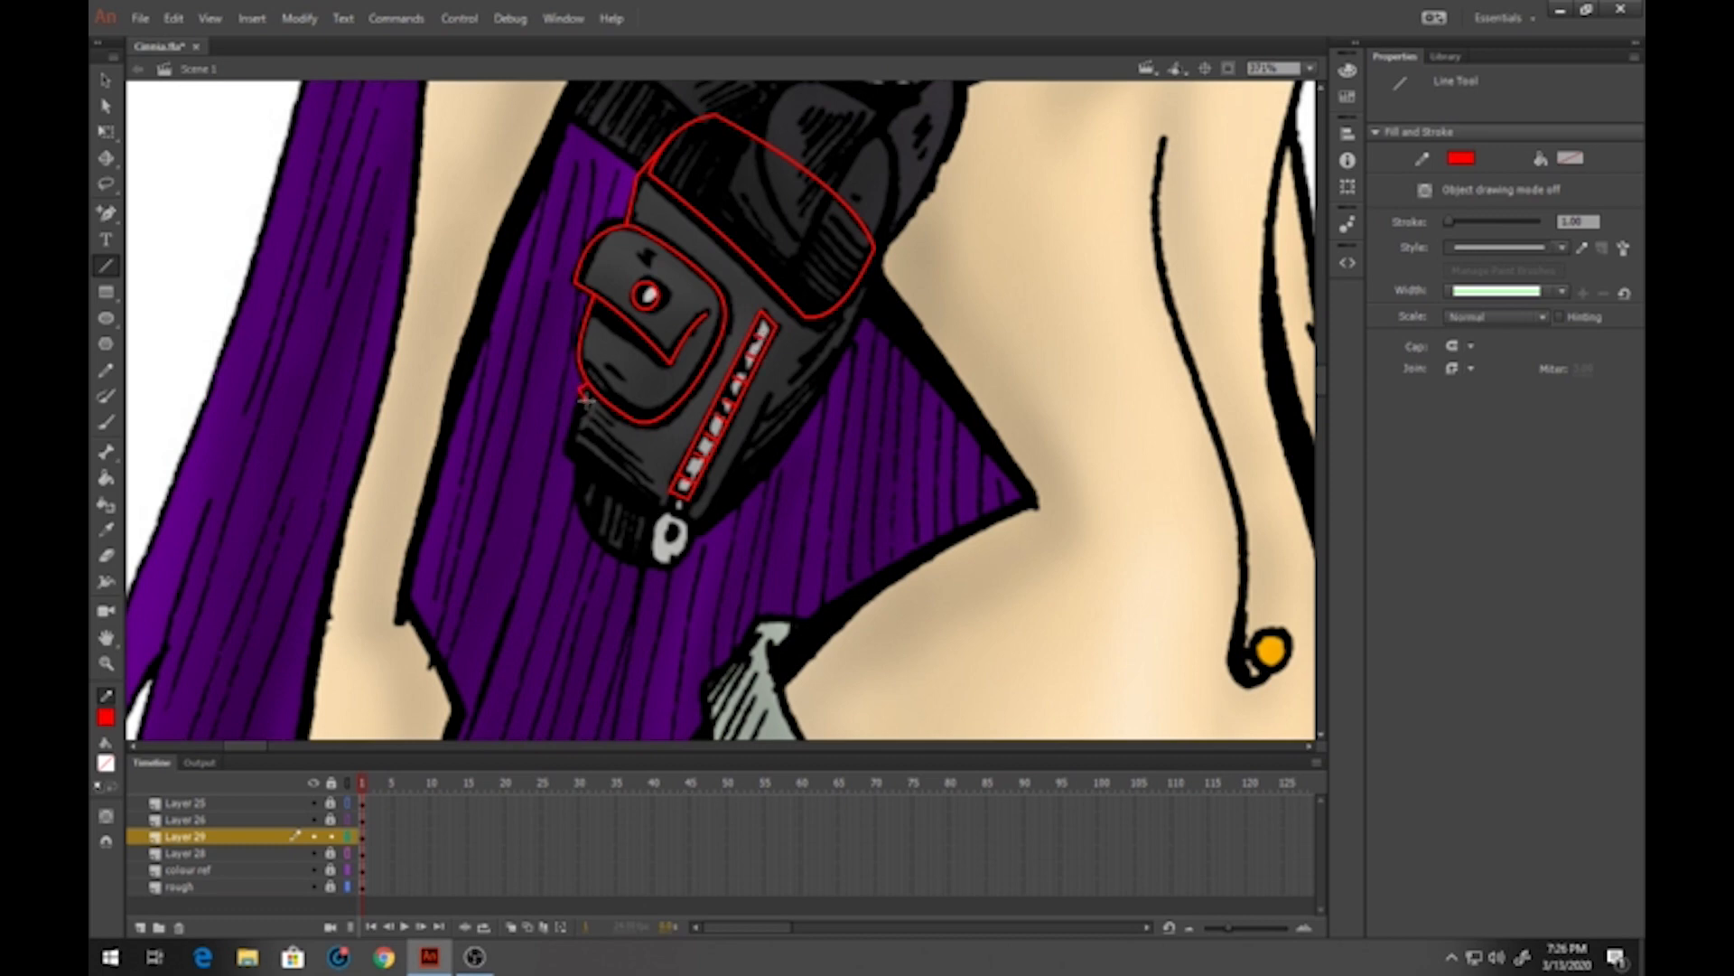
Outline the pouch's lower body and far side with straight lines, then bend them into curves and join them at the band's corner
mouse_move(585, 395)
mouse_down()
mouse_move(565, 456)
mouse_move(613, 538)
mouse_move(694, 536)
mouse_move(774, 396)
mouse_up()
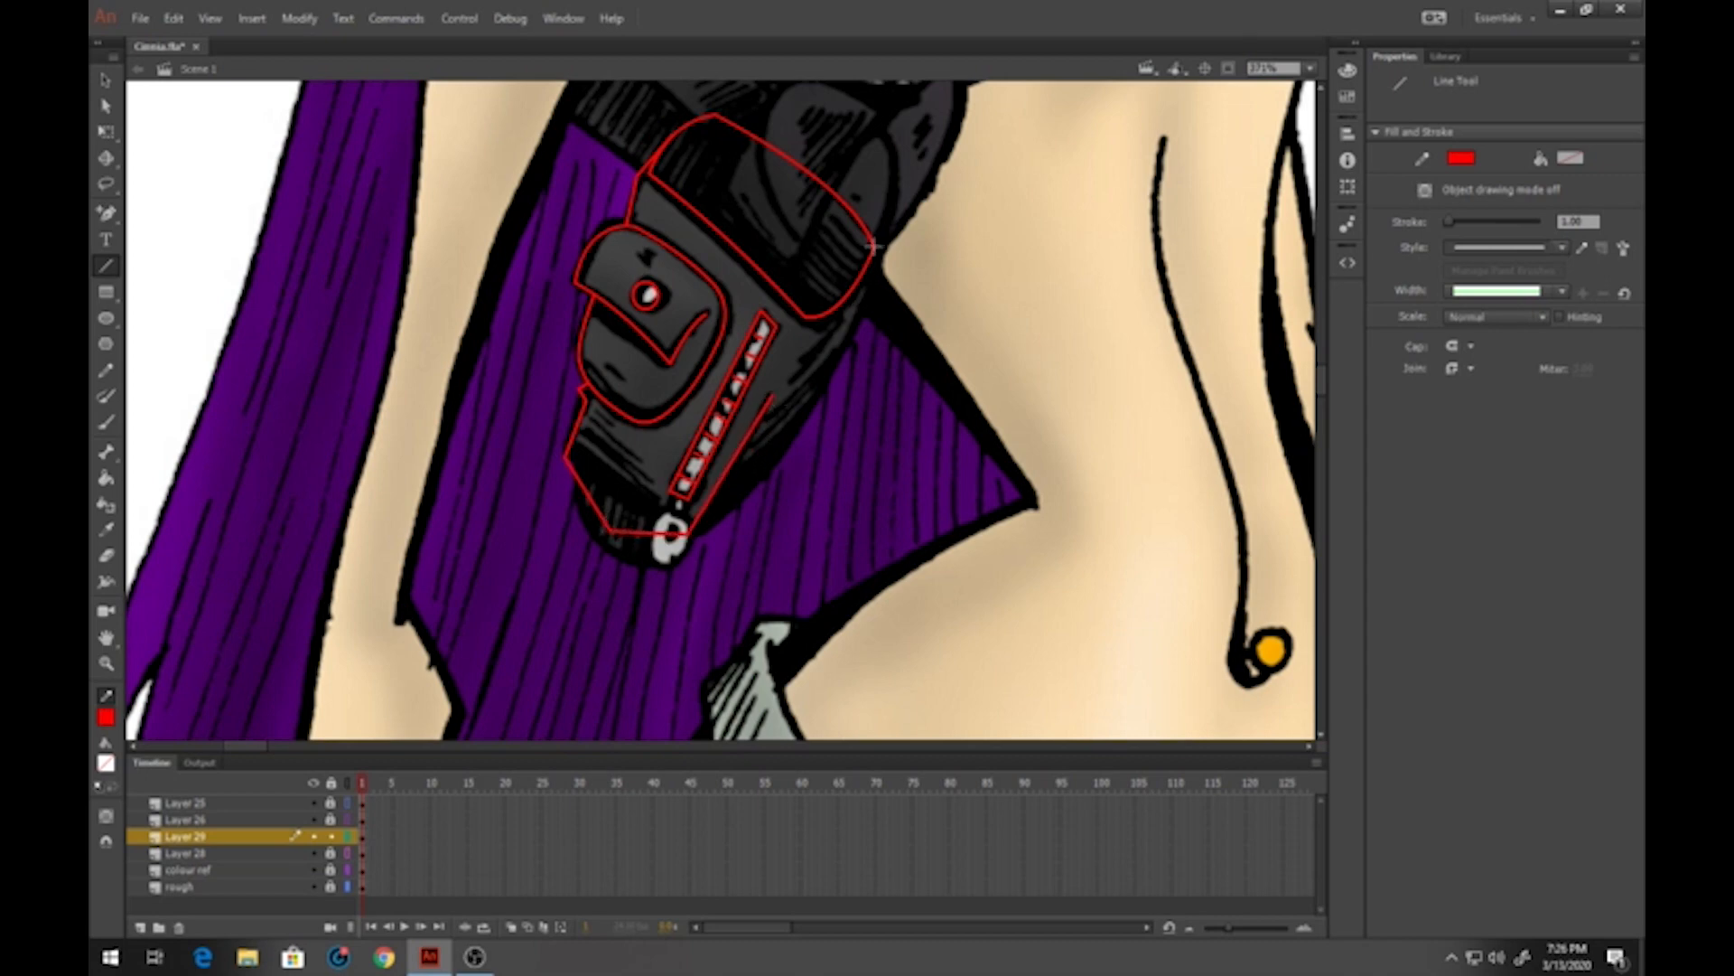
drag(873, 283, 764, 481)
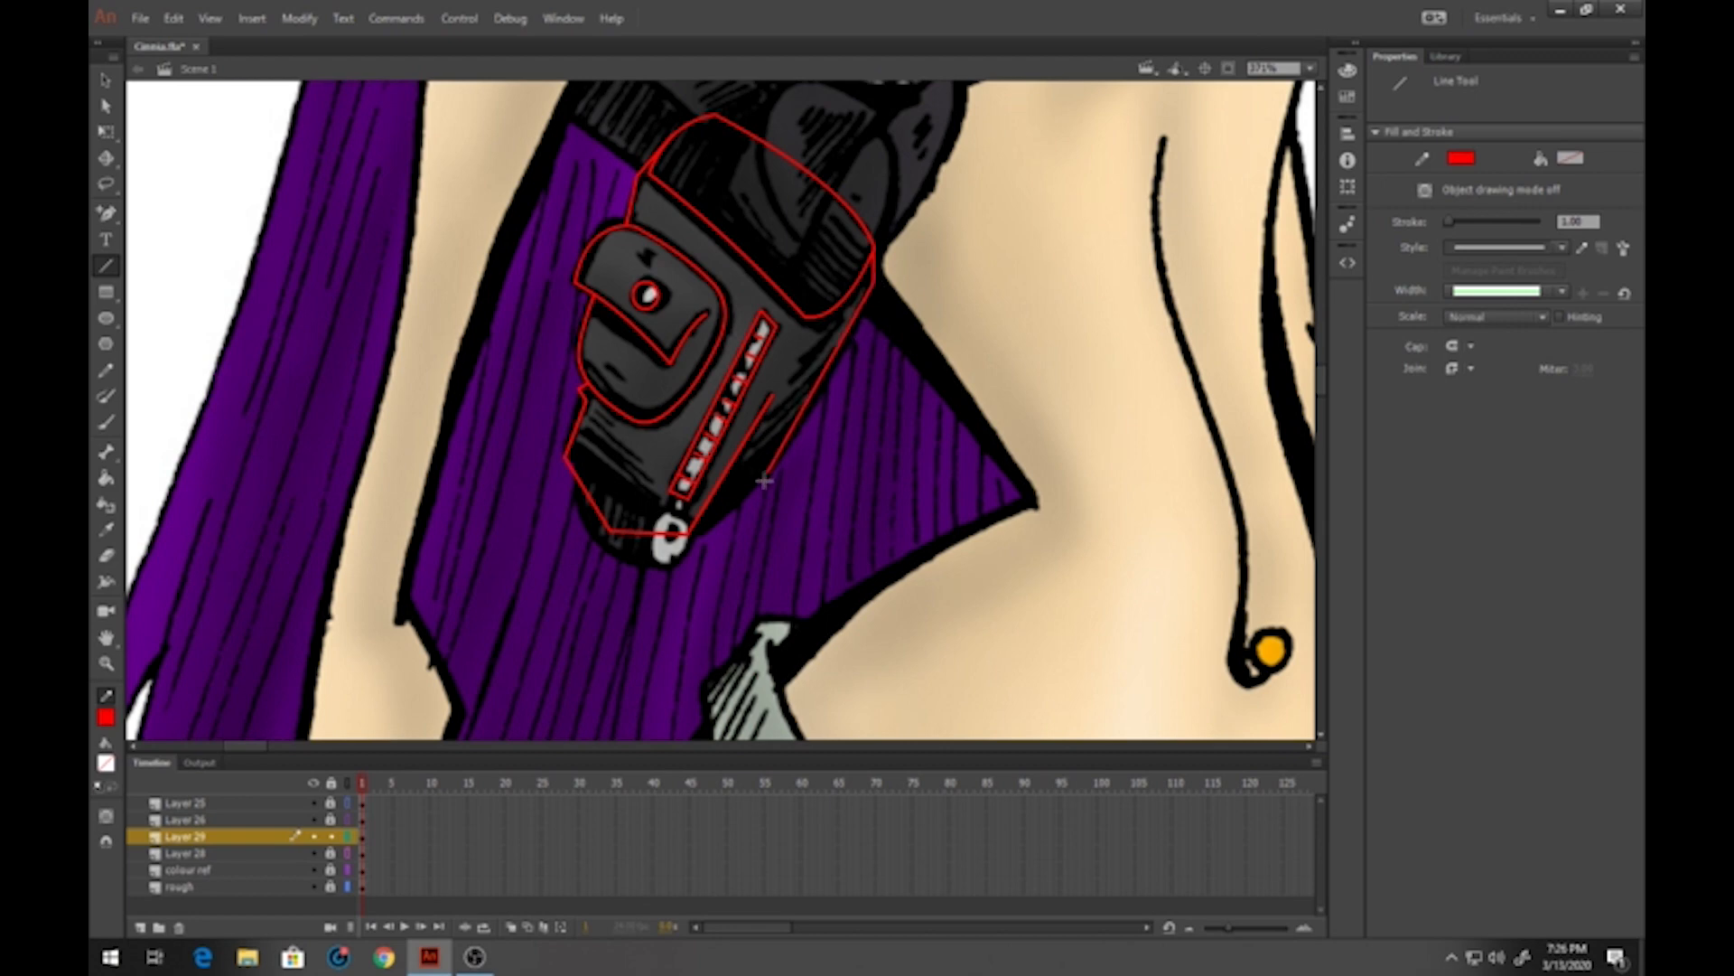
click(107, 79)
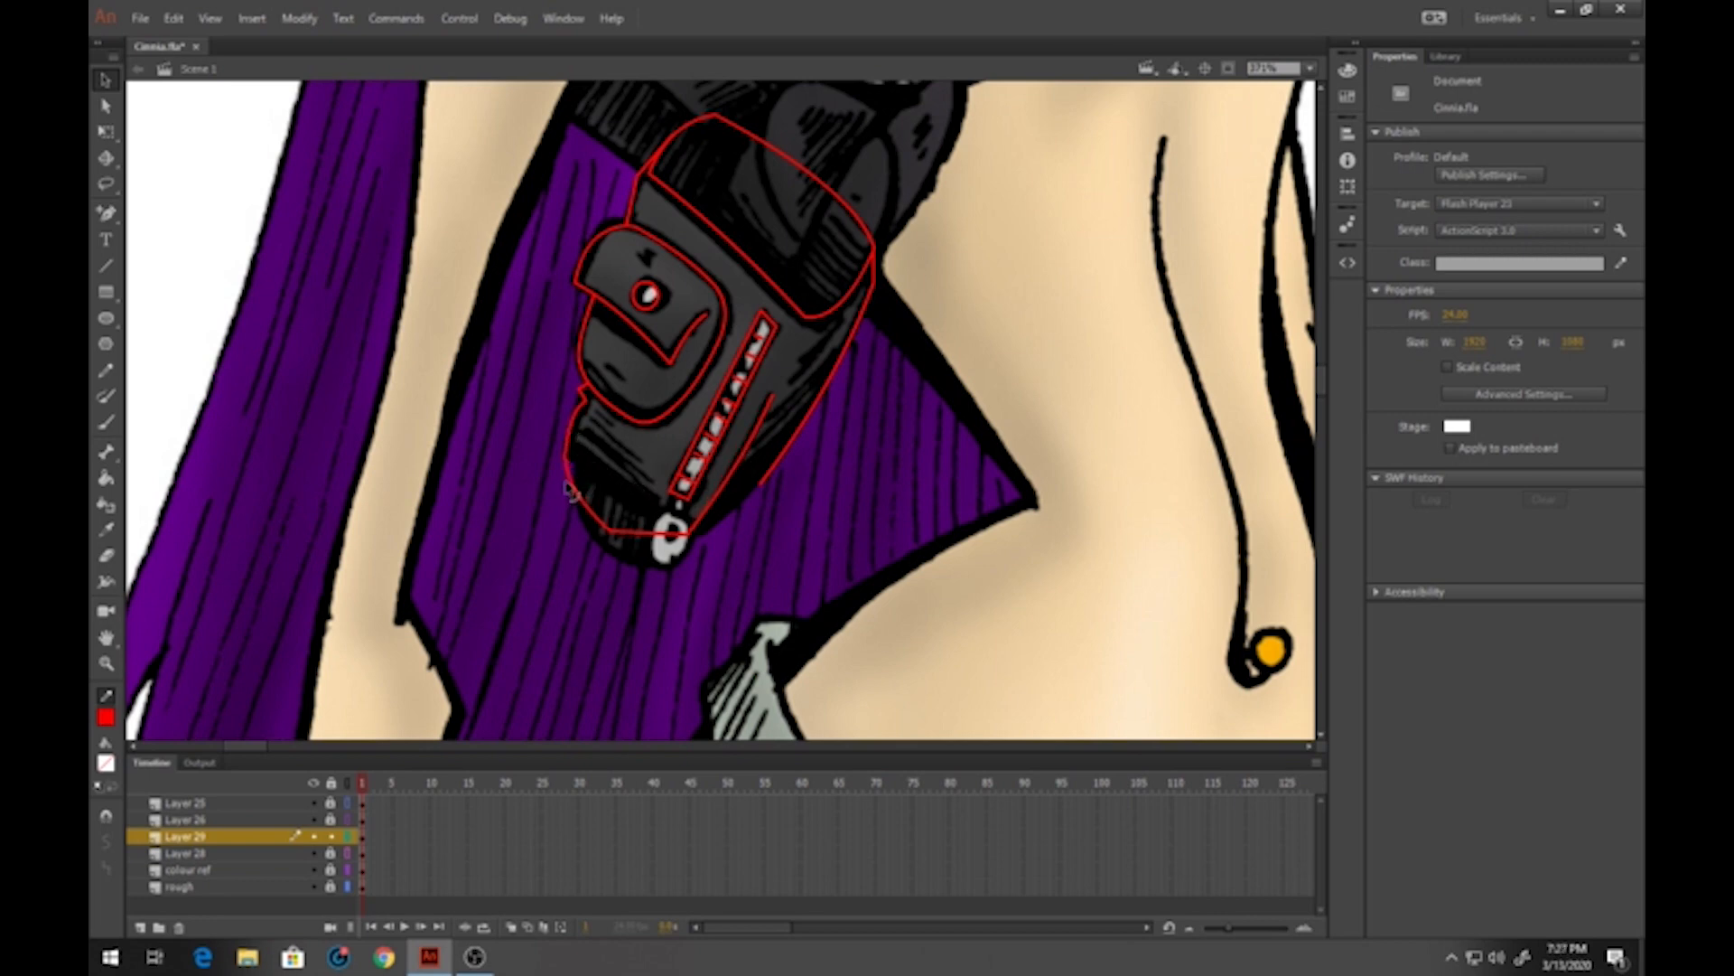
drag(657, 531, 665, 543)
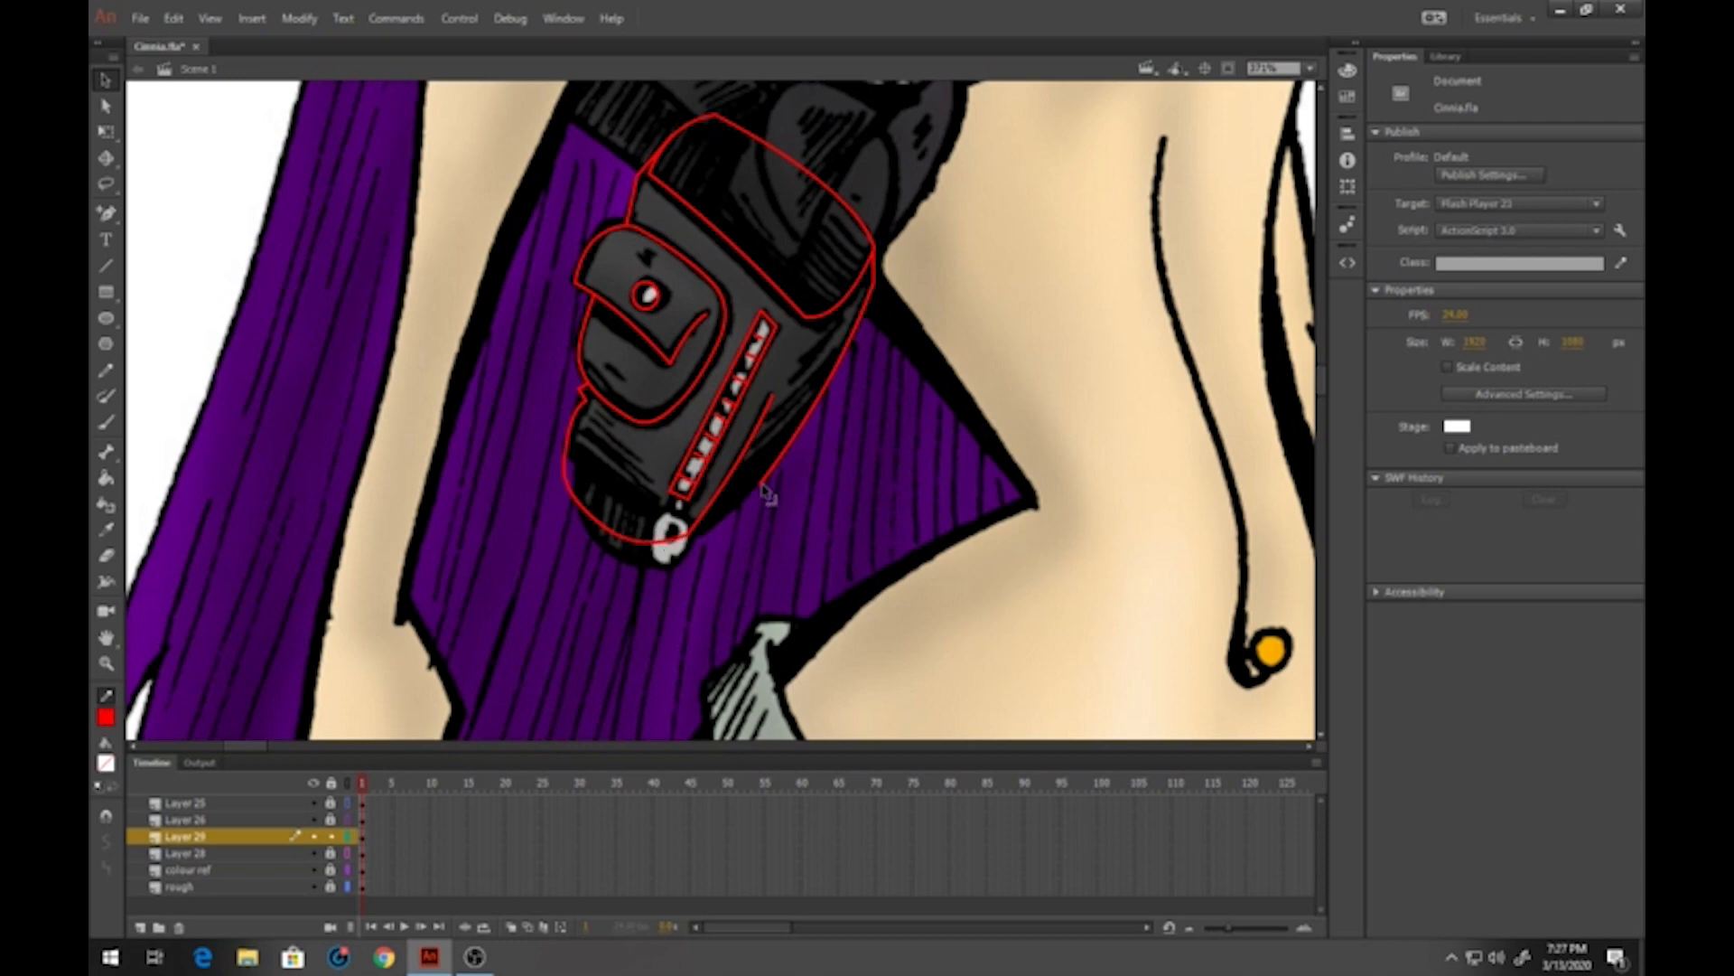
drag(762, 486, 705, 538)
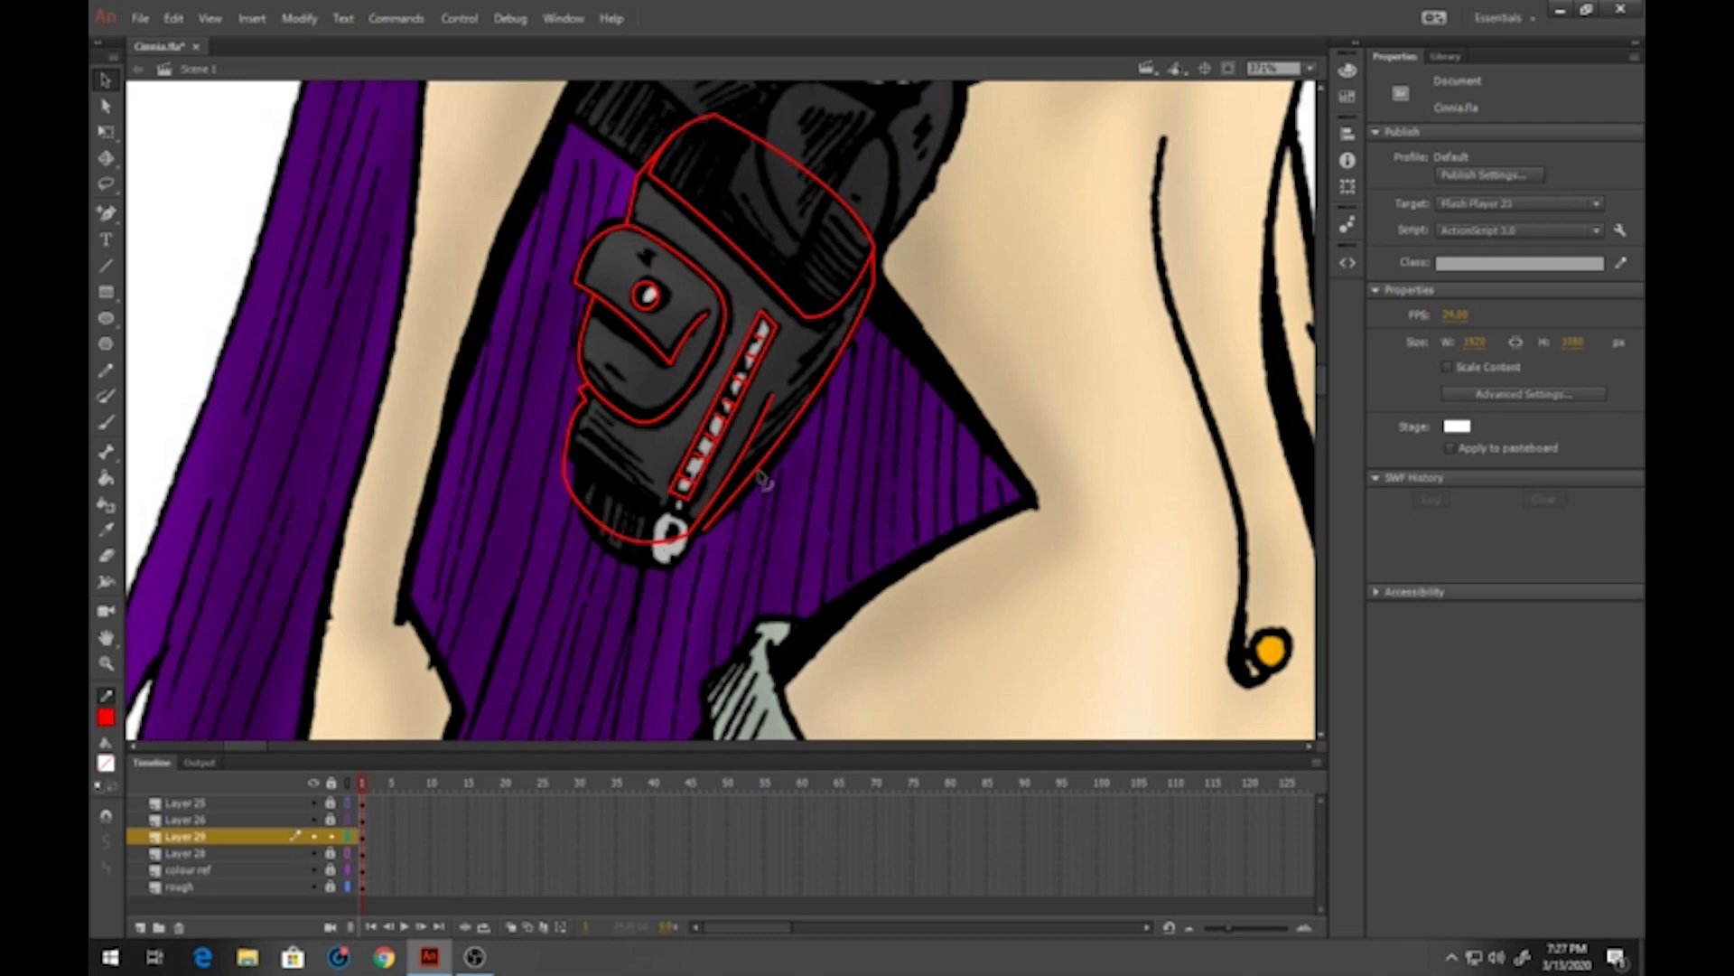
drag(757, 470, 689, 537)
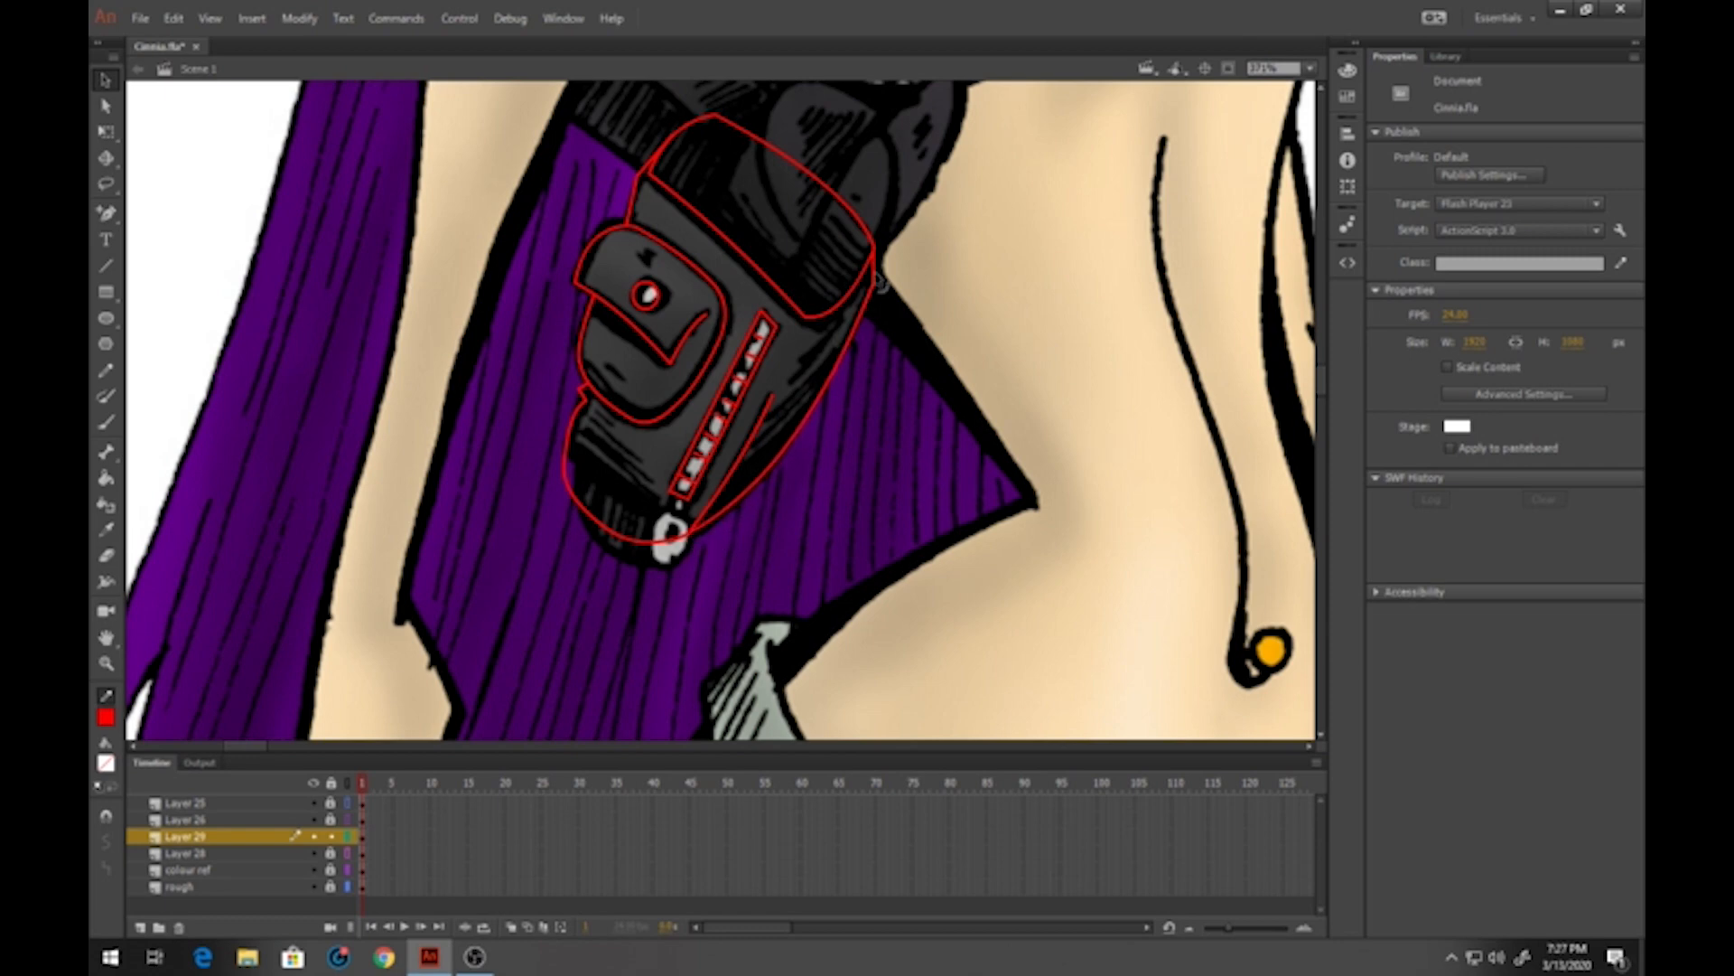
drag(882, 268, 885, 279)
drag(872, 291, 871, 290)
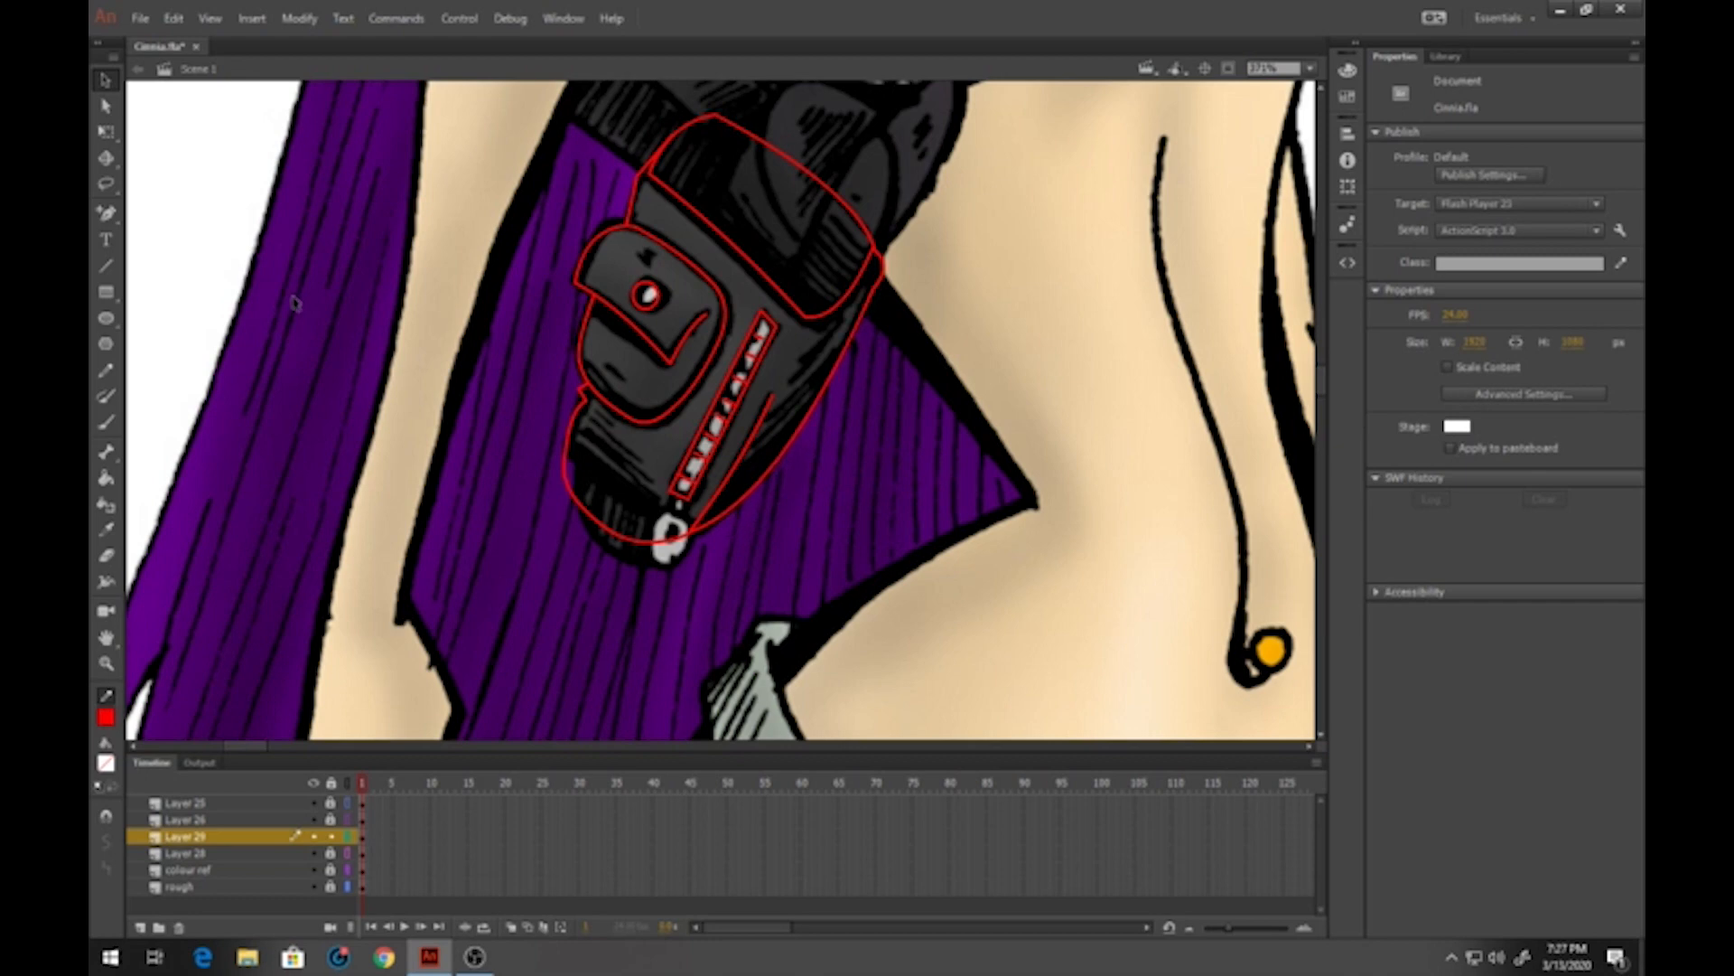
Add short crease lines on the pouch's lower body and a fold line beneath the top band
click(107, 269)
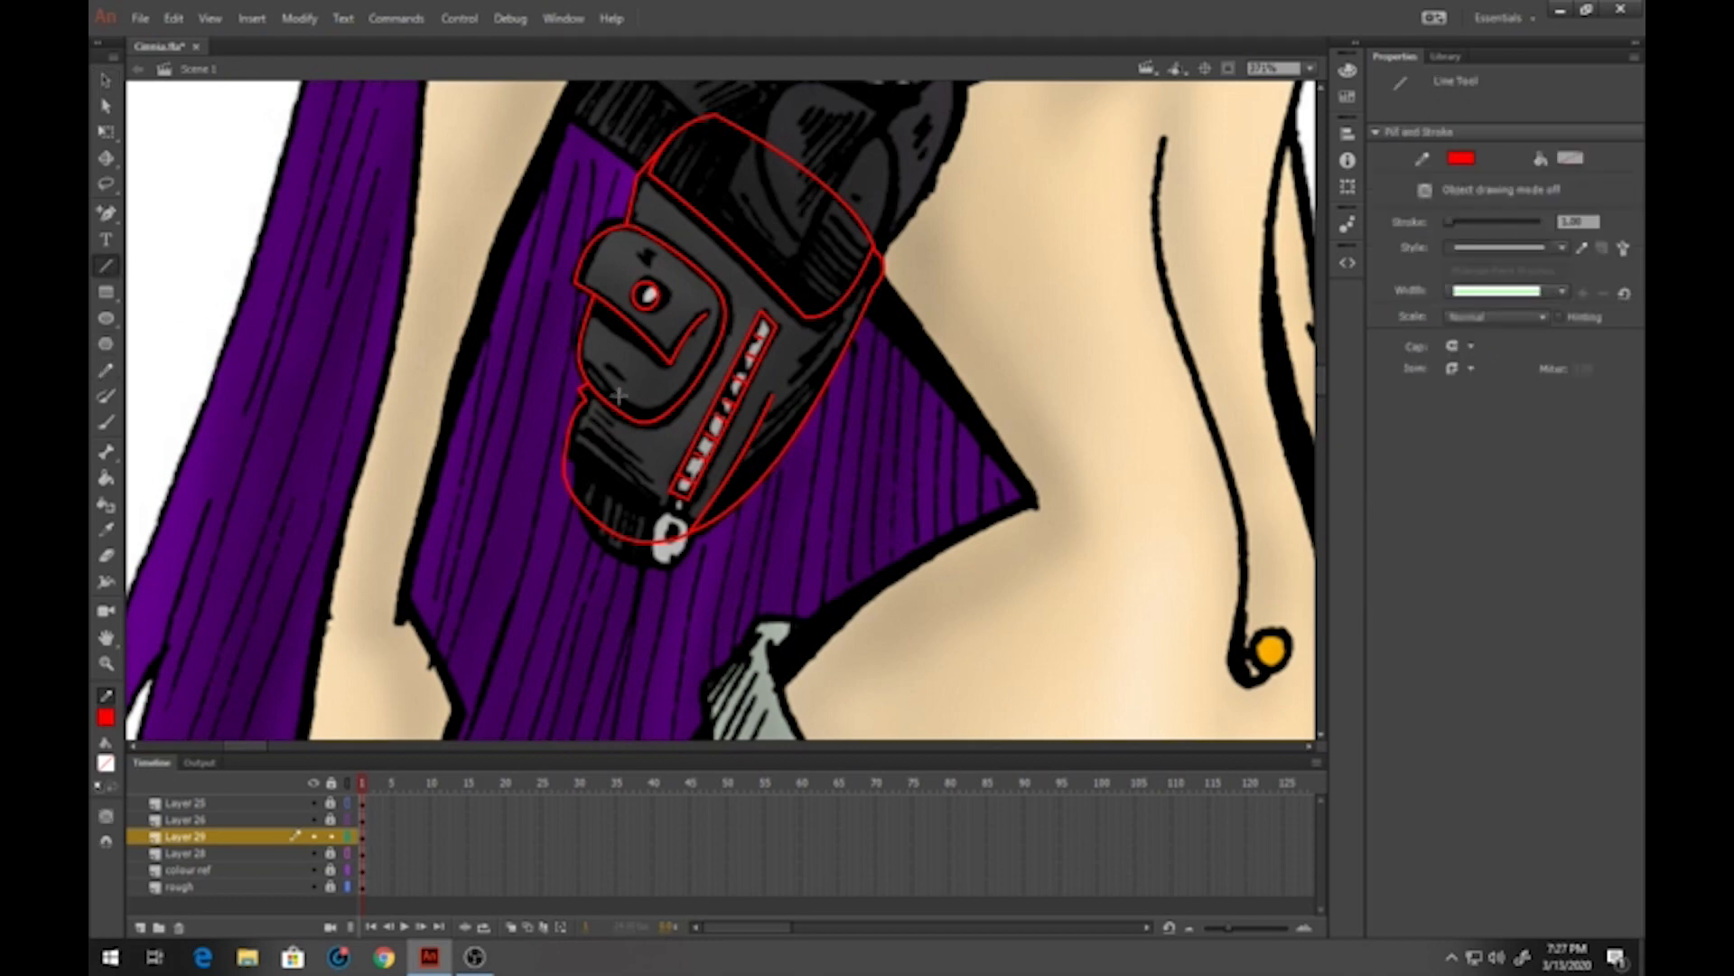
drag(597, 432, 624, 473)
key(v)
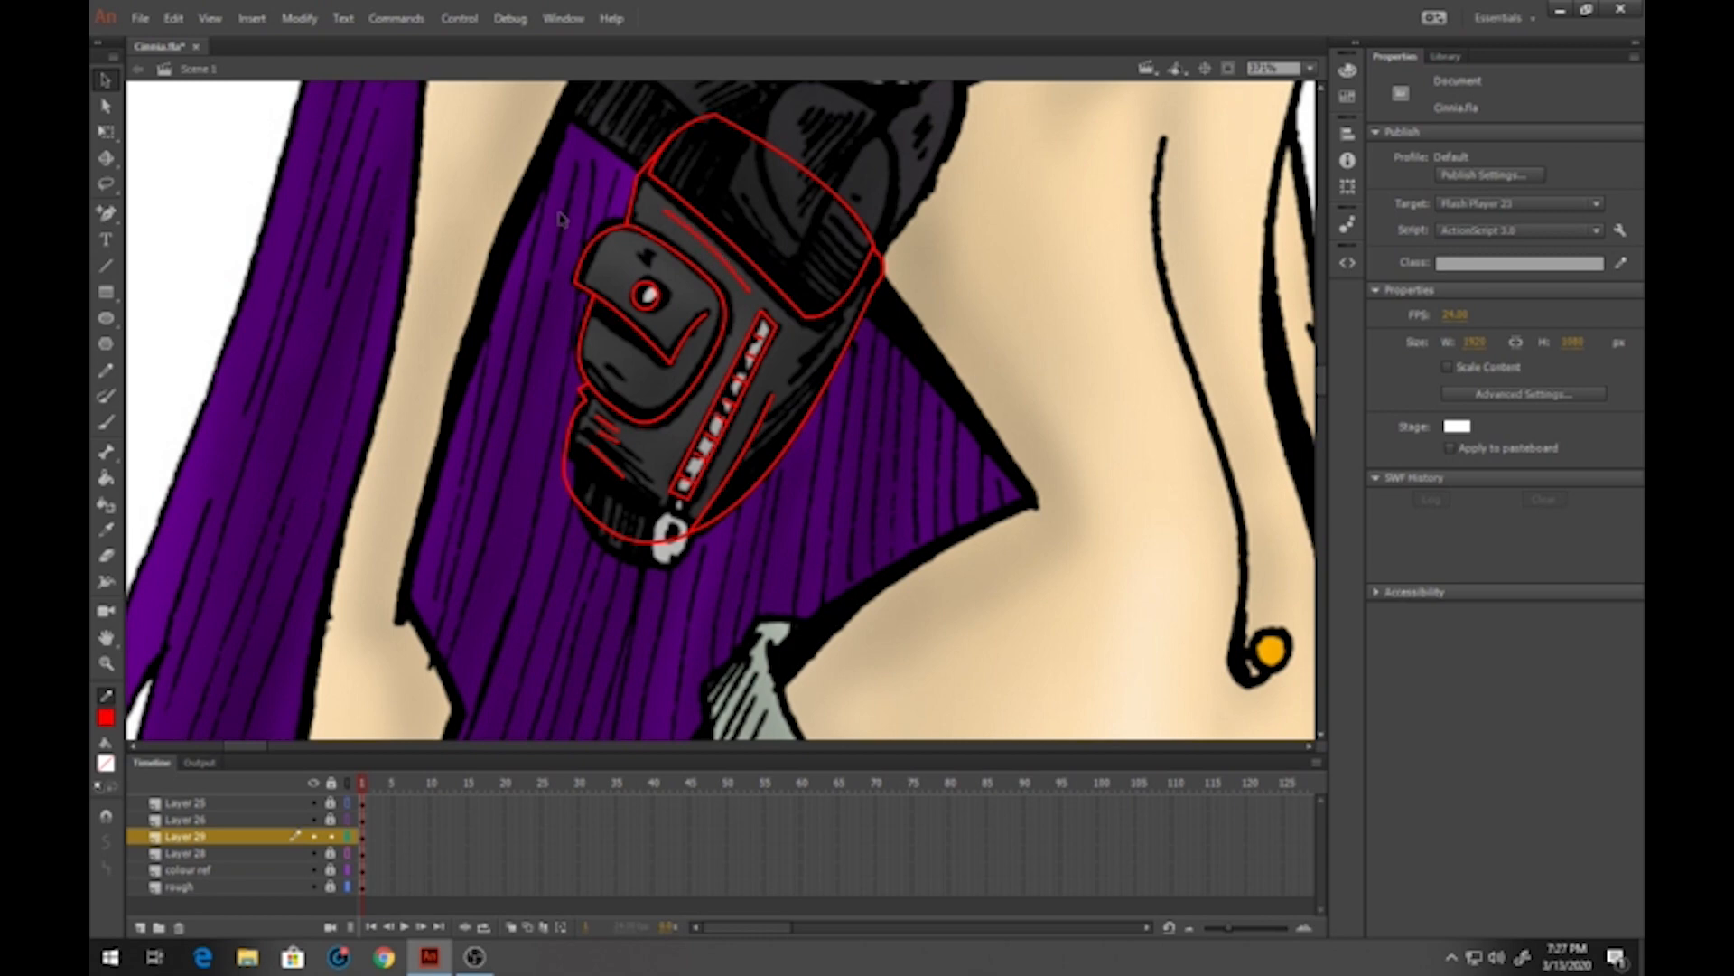
Draw an inner line across the dark top band and curve it parallel to the outer edge to form a rim
click(106, 265)
mouse_move(867, 252)
mouse_down()
mouse_move(716, 132)
mouse_move(651, 174)
mouse_up()
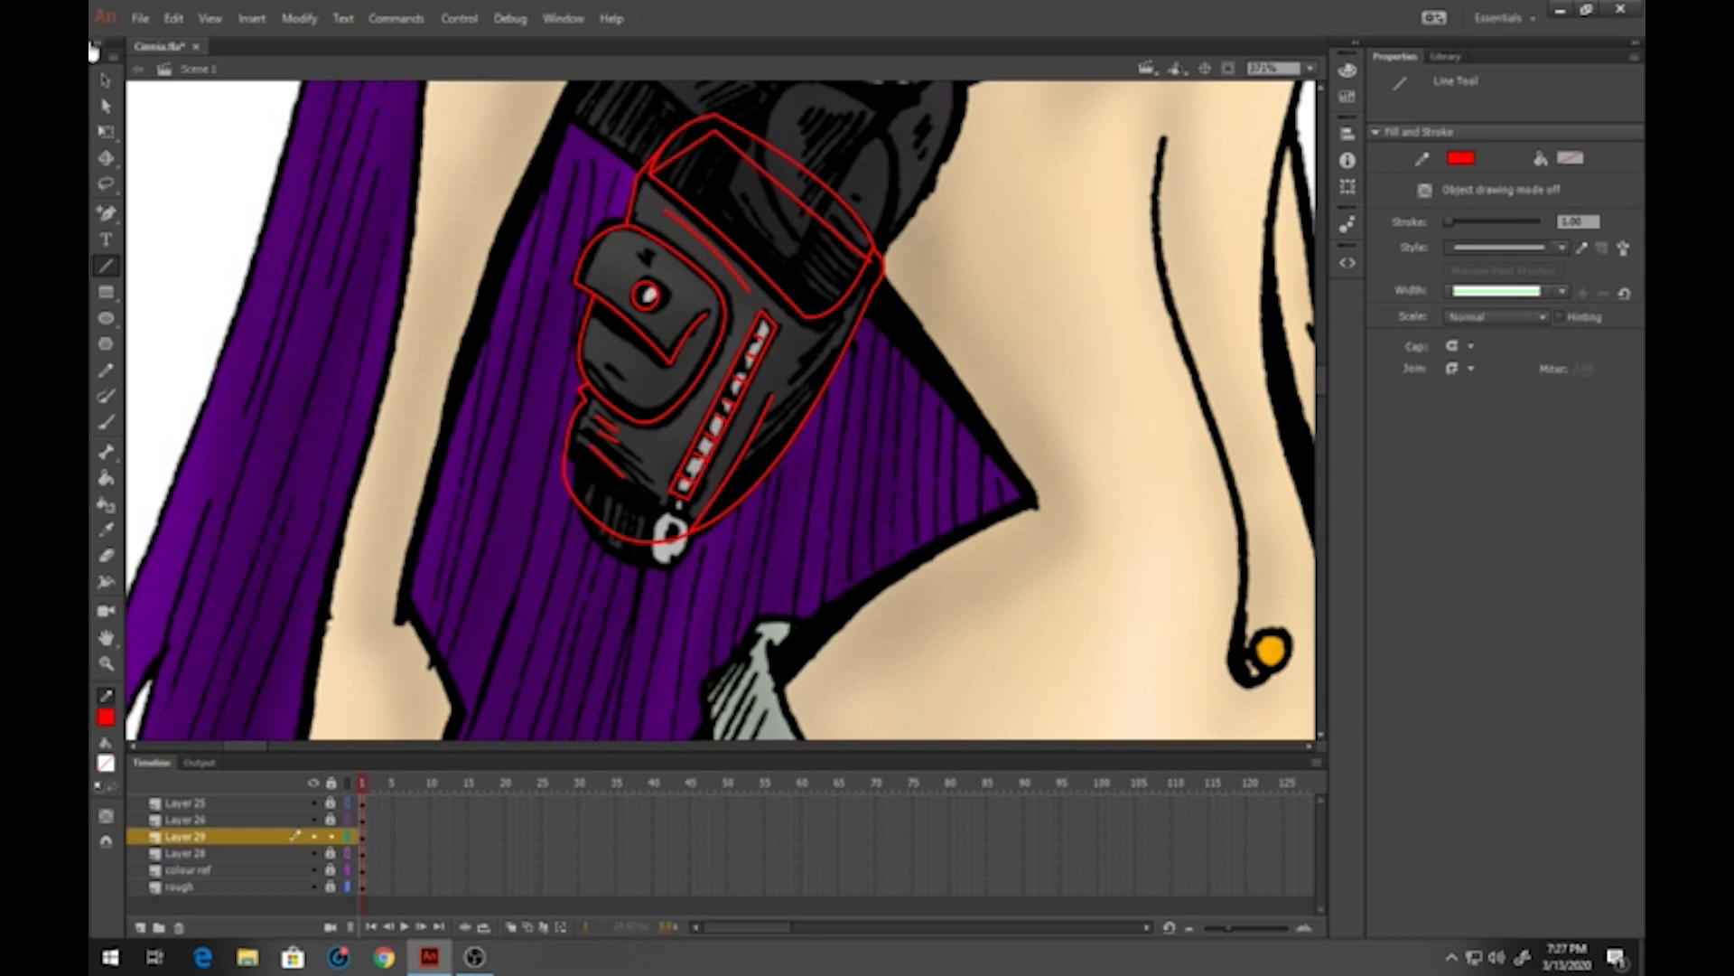
click(106, 79)
click(654, 172)
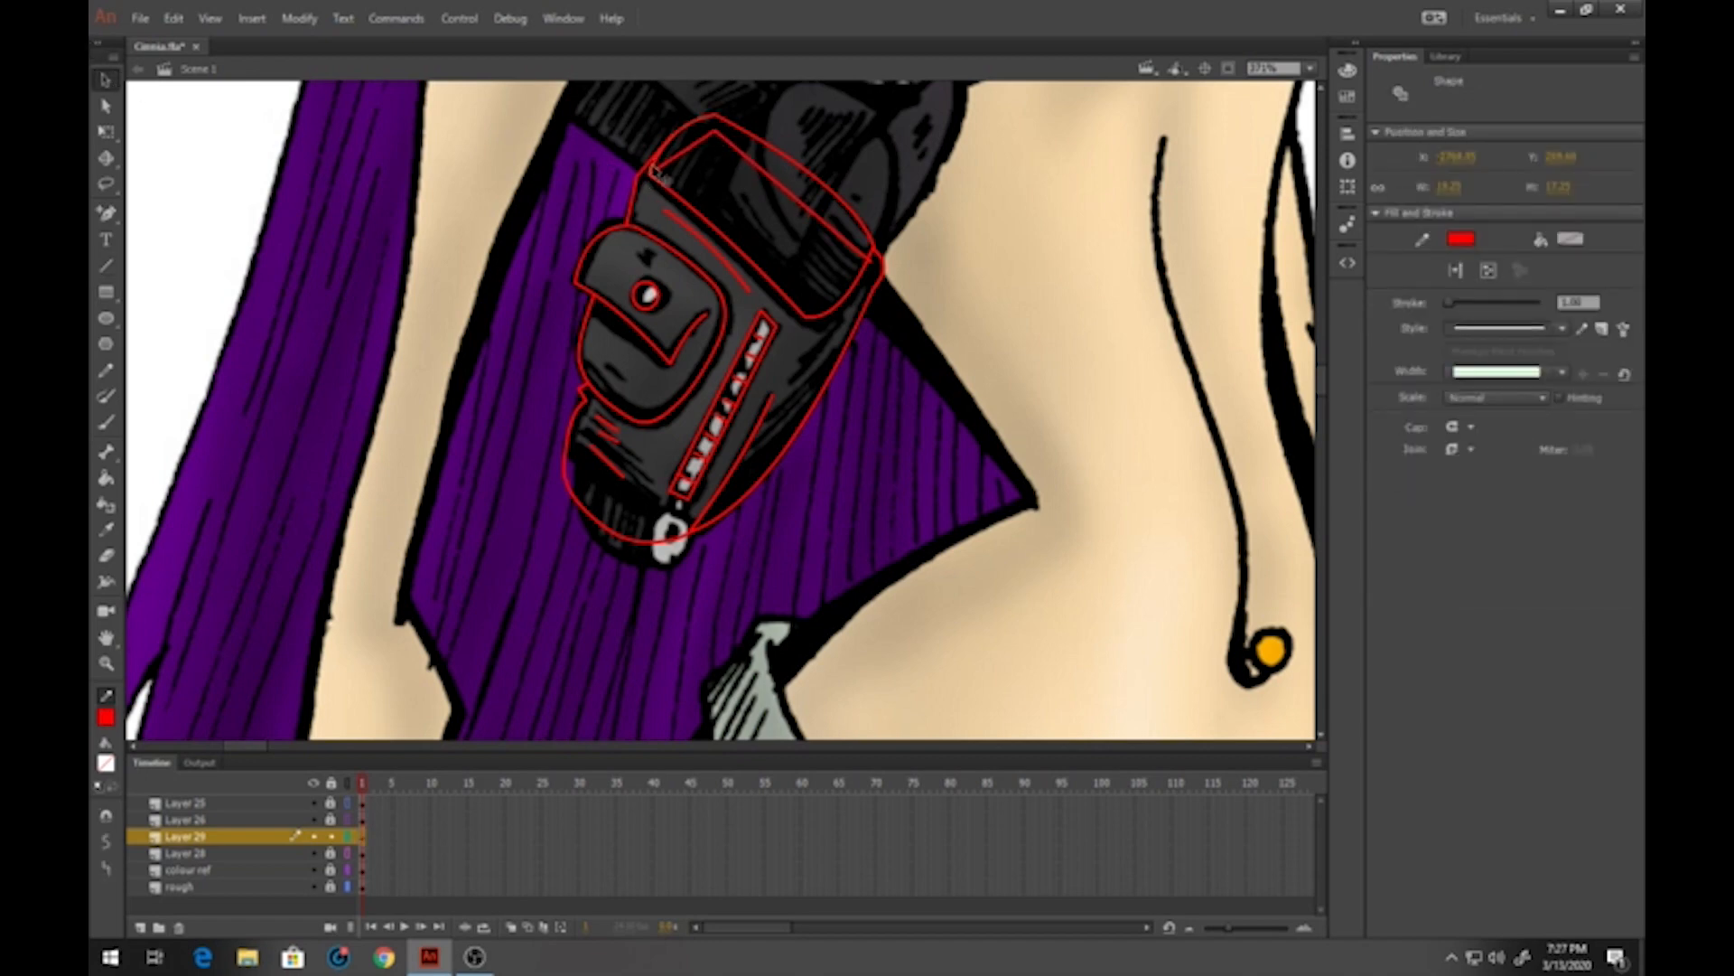
click(657, 164)
drag(652, 158, 784, 162)
drag(878, 257, 880, 264)
drag(874, 265, 869, 261)
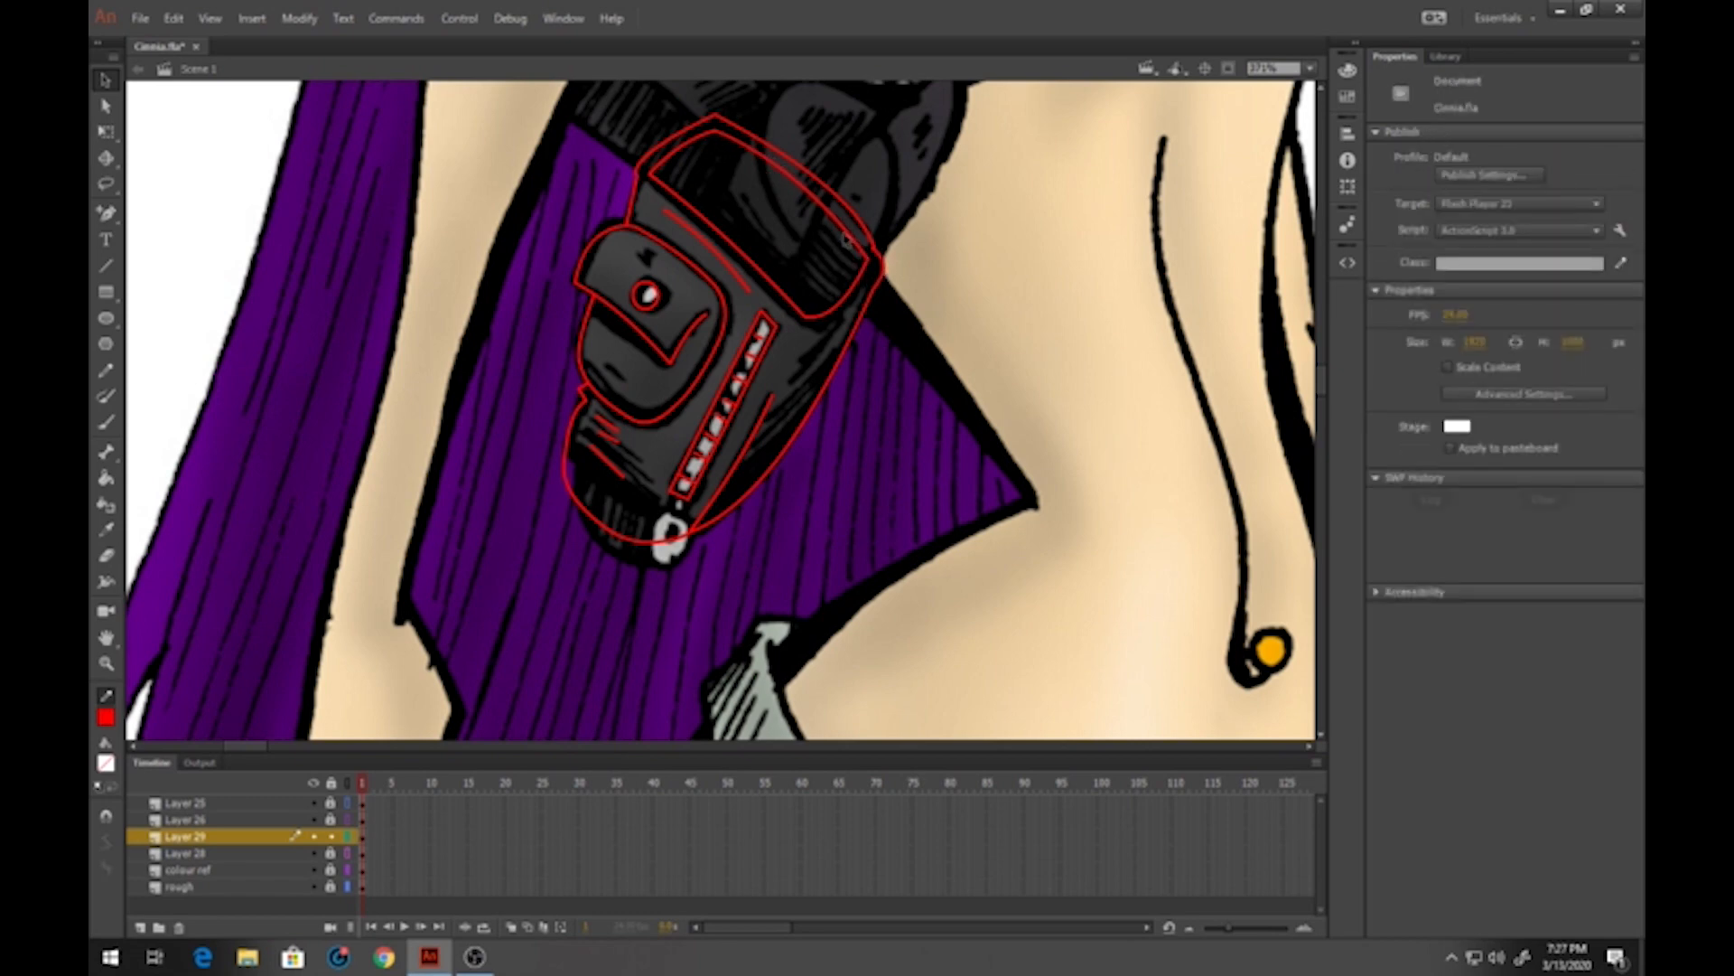
Fill every segment of the zipper strip with light grey
click(105, 479)
click(106, 766)
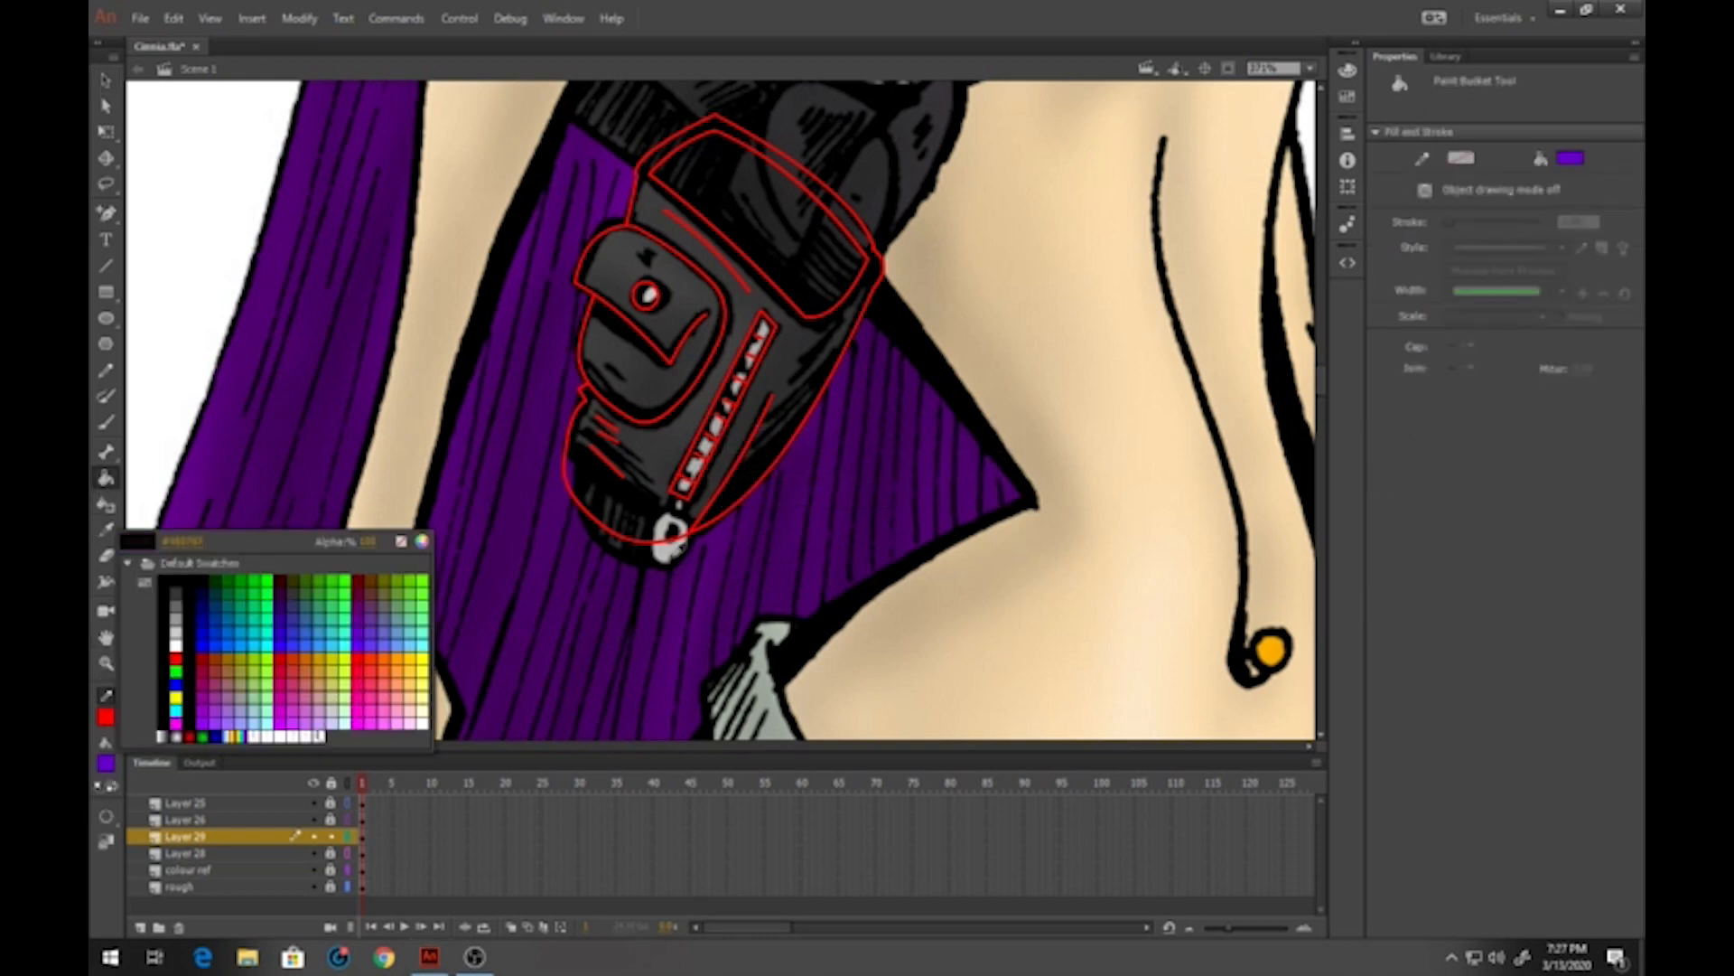
click(122, 619)
click(683, 486)
click(694, 468)
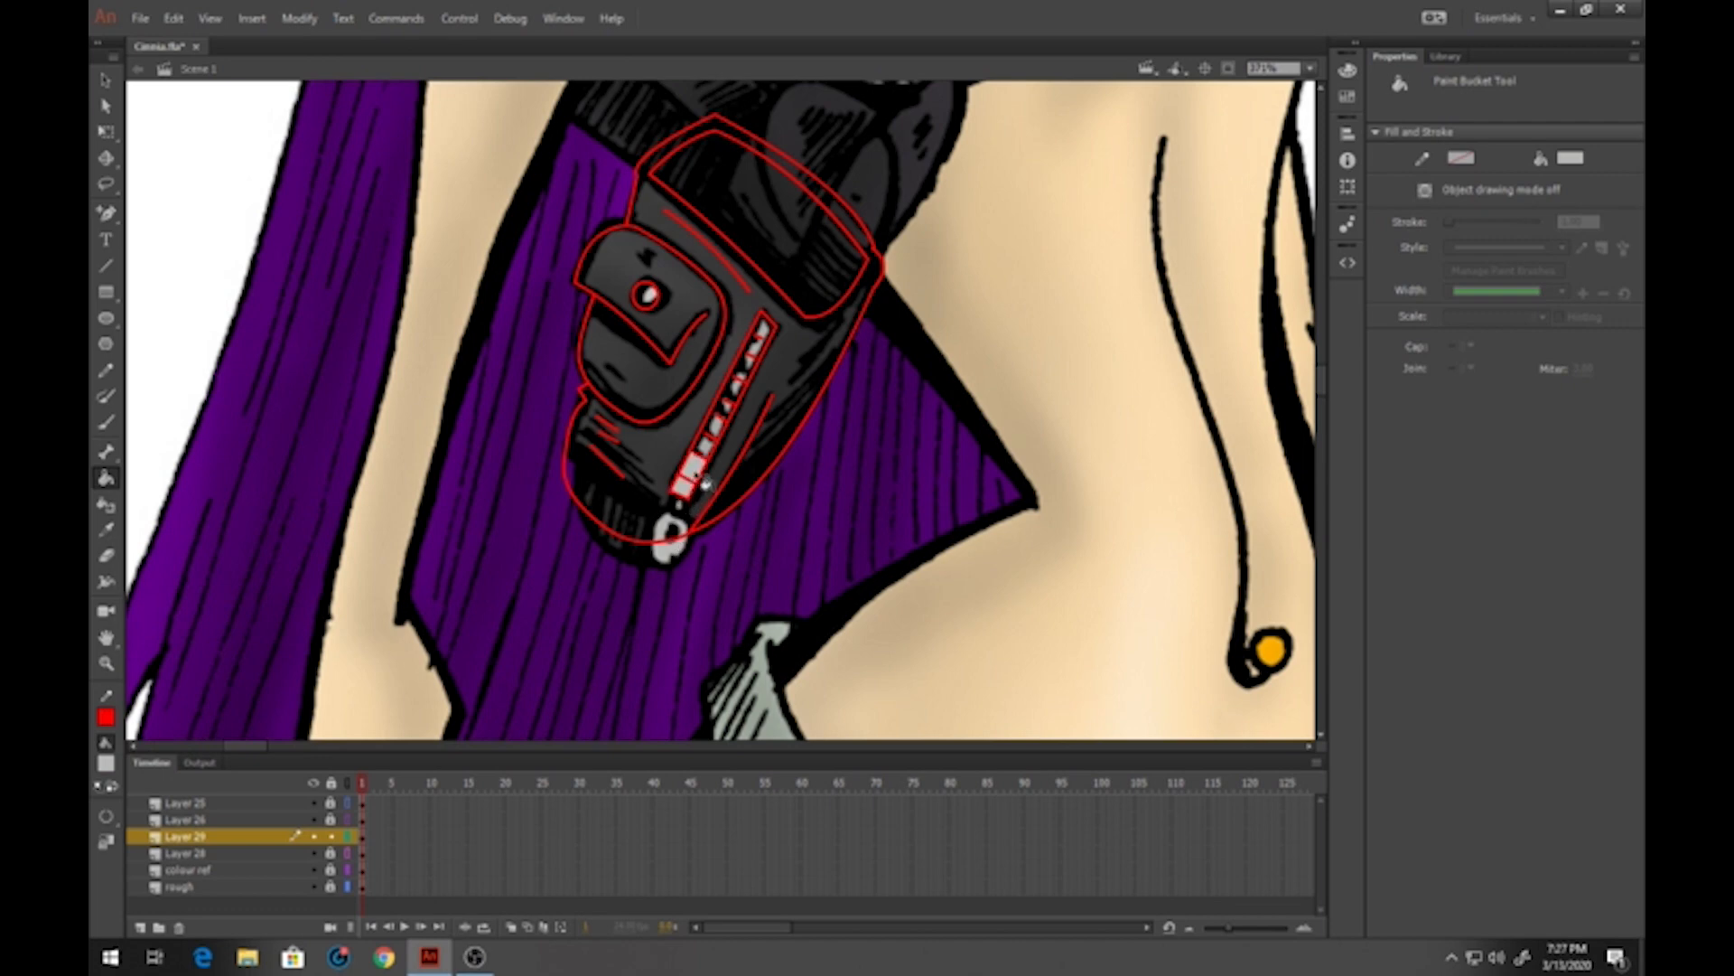
click(705, 447)
click(719, 429)
click(726, 413)
click(732, 397)
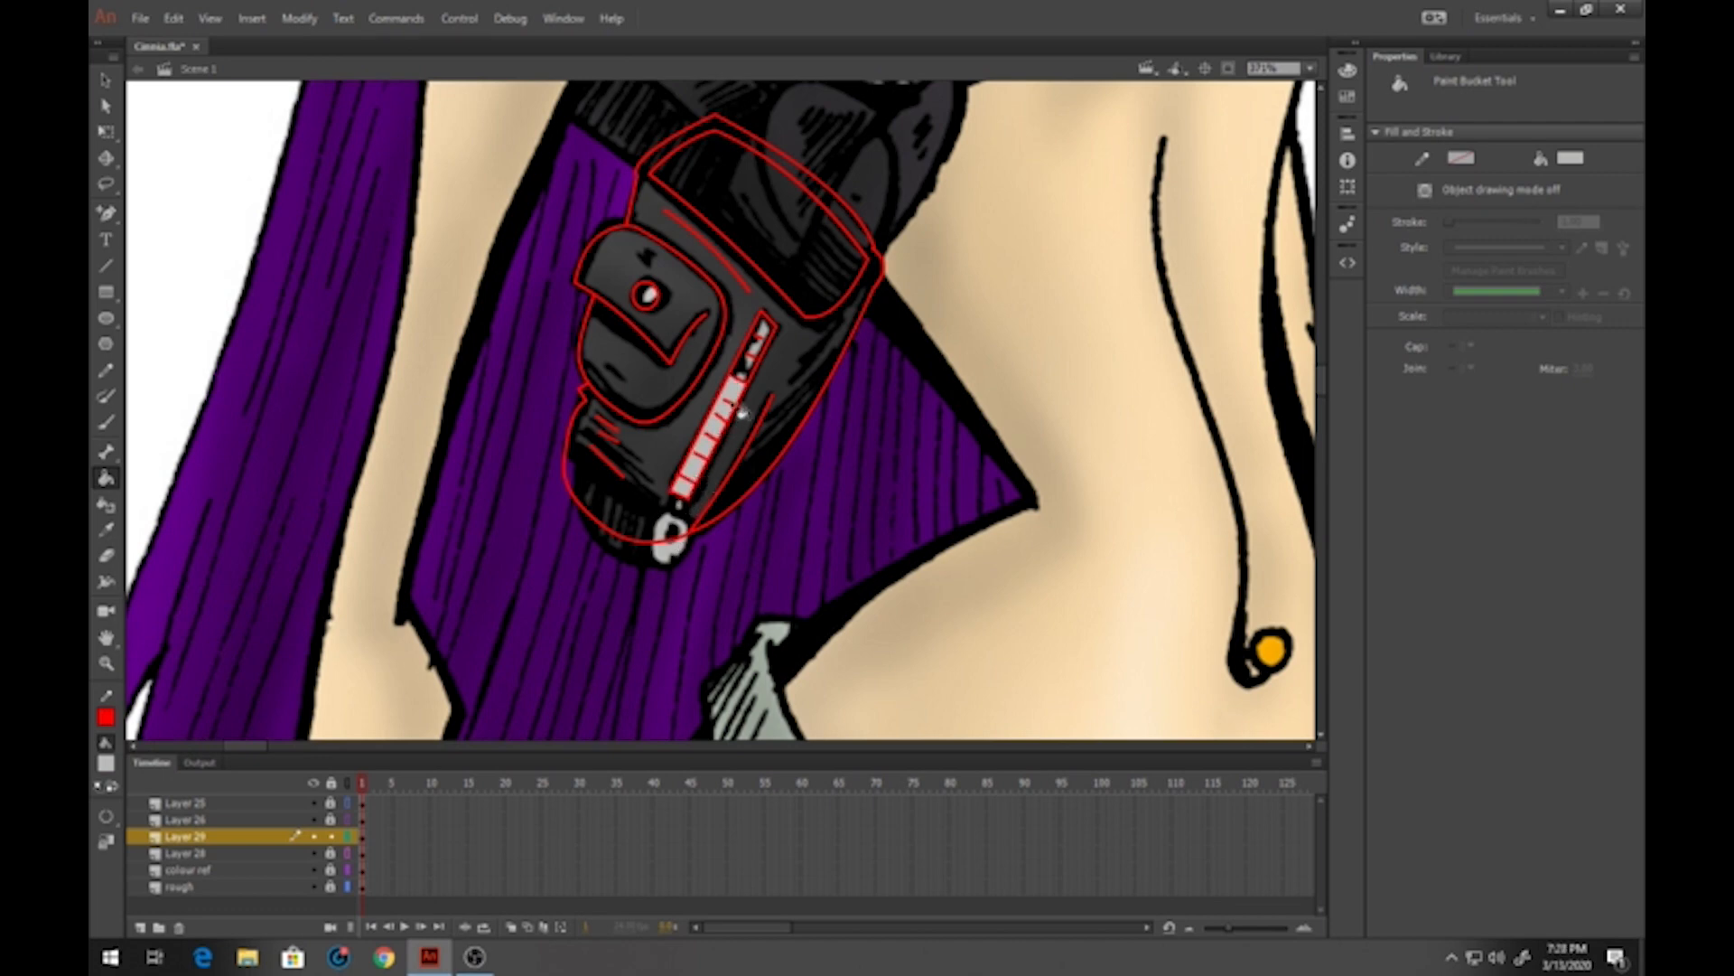
click(749, 363)
click(759, 344)
Delete the stubs of the dividing lines that overshoot both long edges of the zipper strip
click(105, 80)
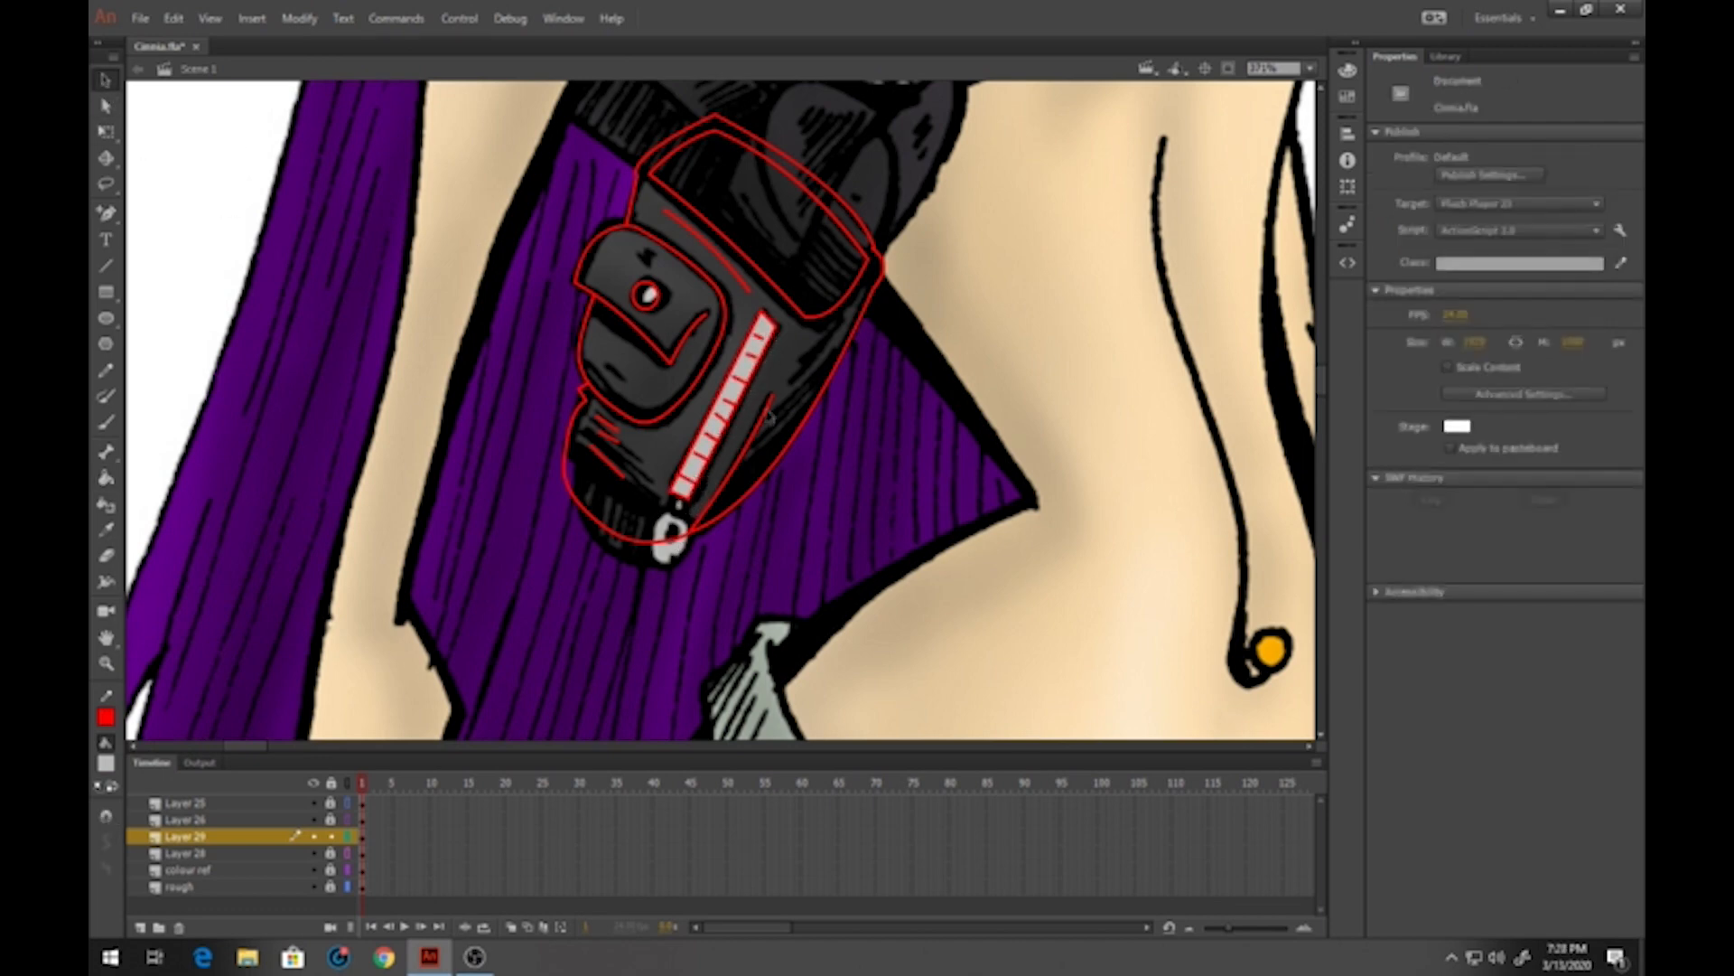
click(706, 411)
key(Delete)
click(689, 451)
key(Delete)
click(692, 454)
key(Delete)
click(729, 400)
key(Delete)
click(728, 384)
key(Delete)
click(737, 357)
key(Delete)
click(766, 366)
key(Delete)
click(758, 341)
key(Delete)
Fill the snap button with light grey, and the flap, pocket and pouch body with dark grey
click(106, 477)
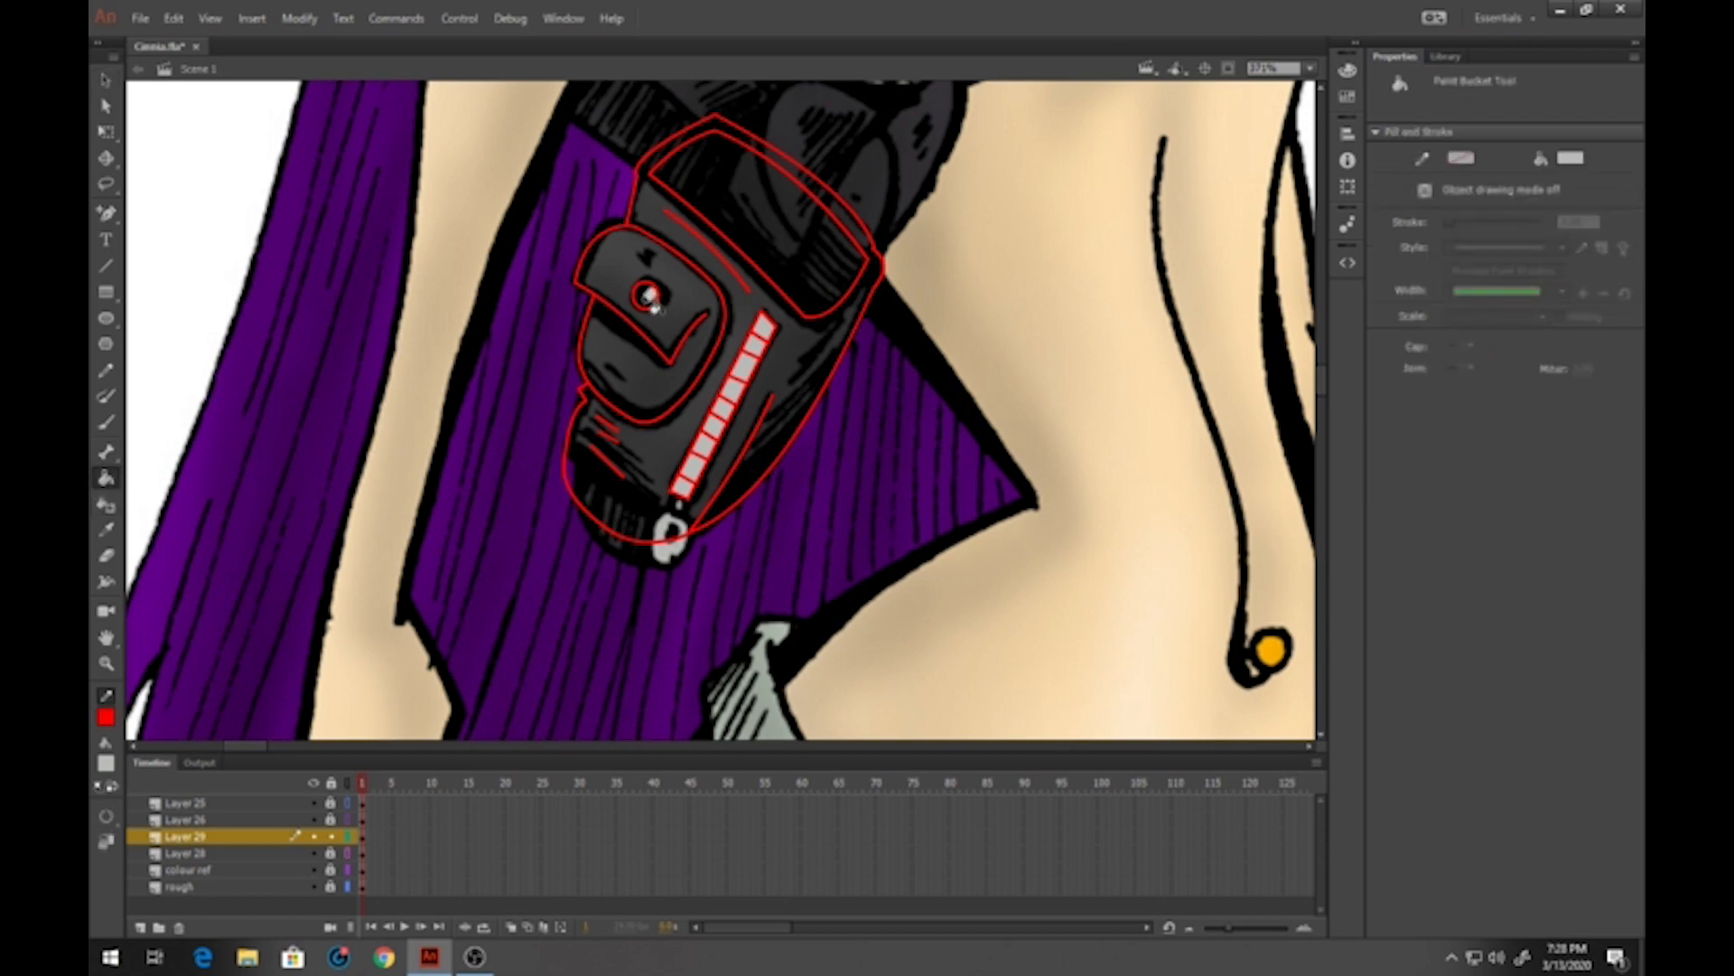
click(106, 764)
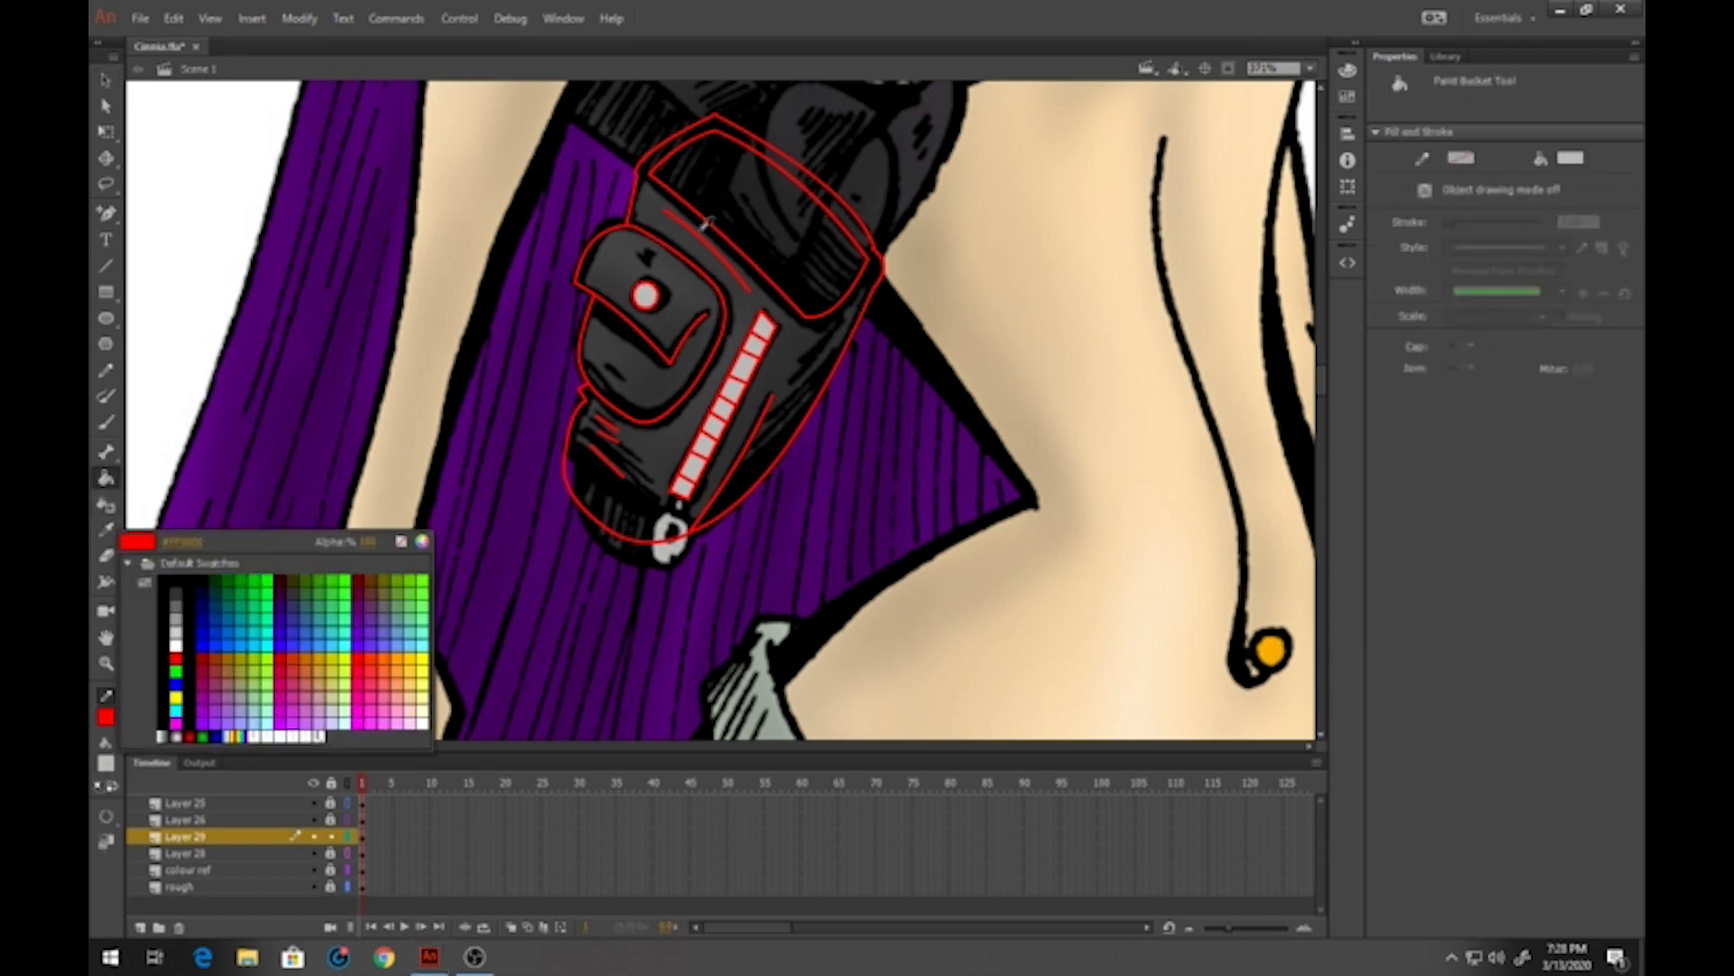
click(644, 249)
click(622, 373)
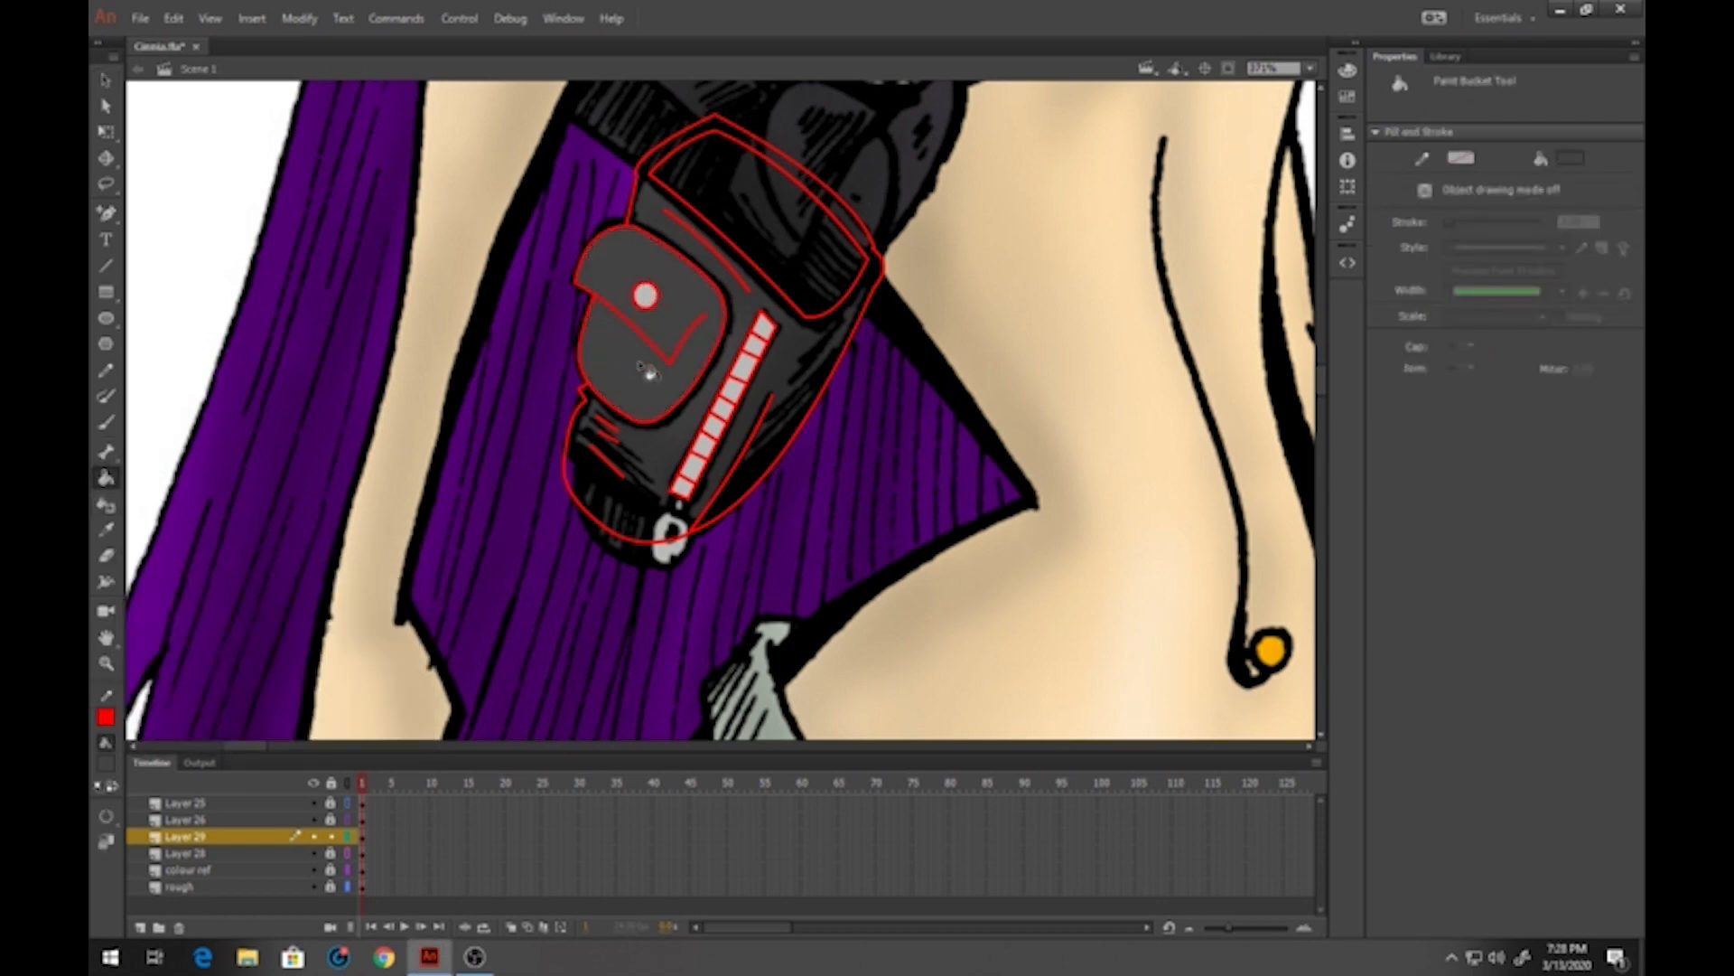
click(645, 477)
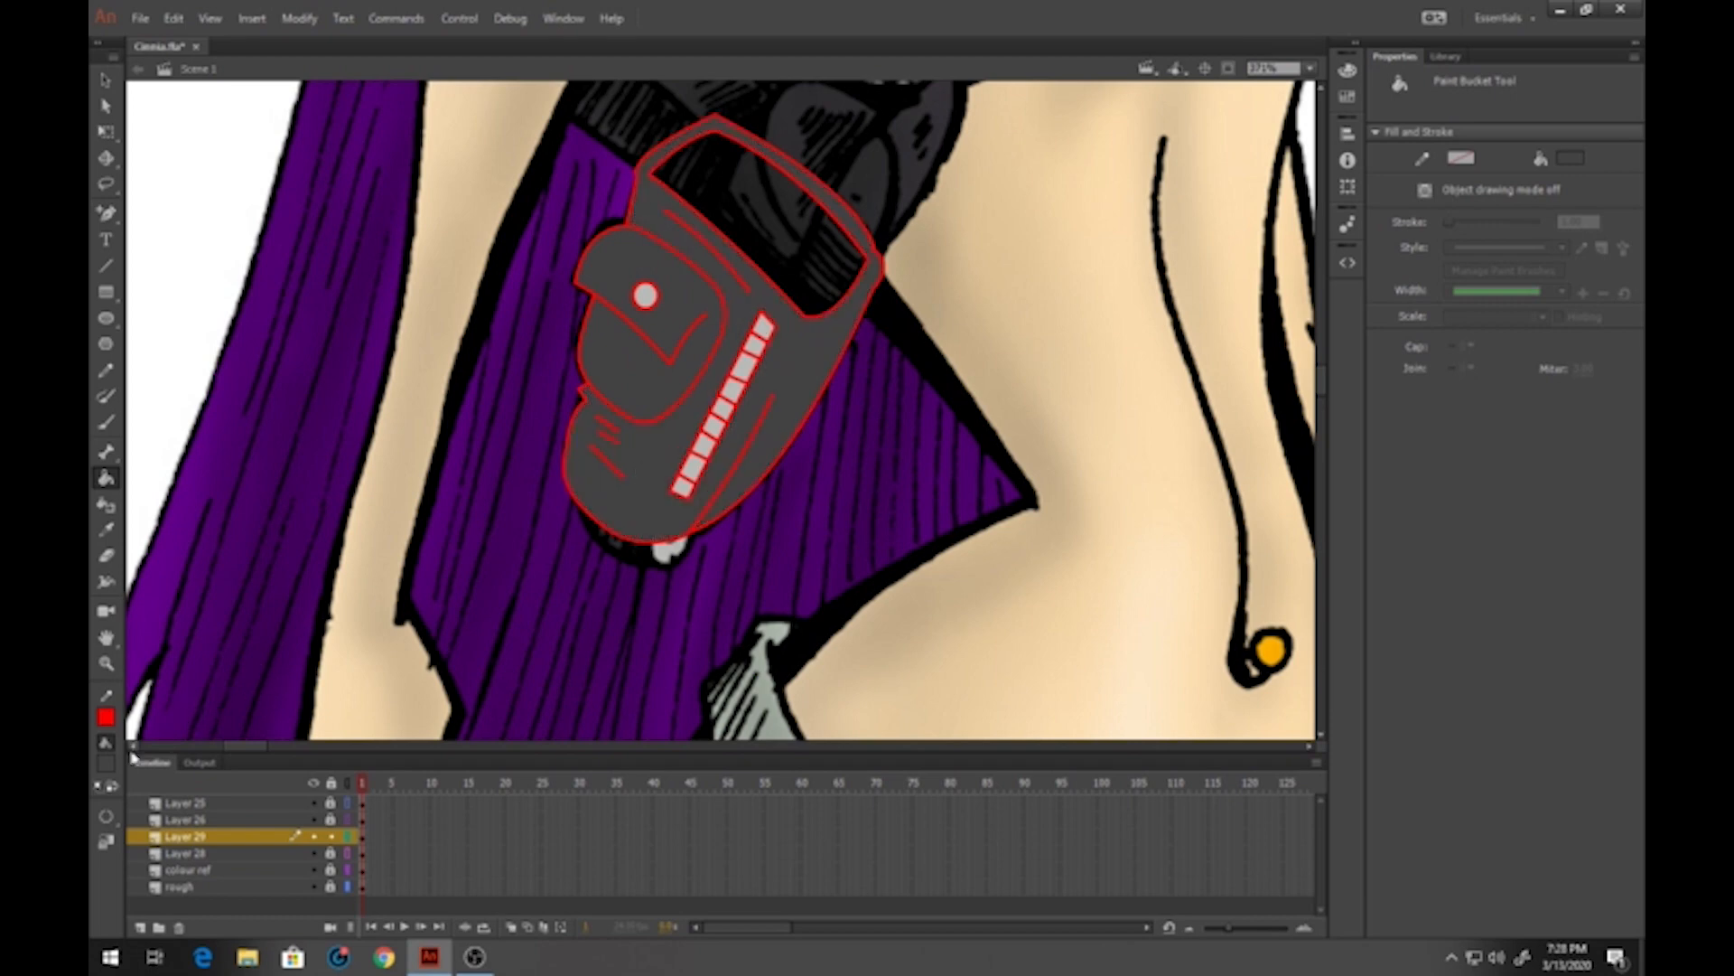
Fill the area inside the pouch's top rim with black
click(105, 764)
click(239, 596)
click(761, 232)
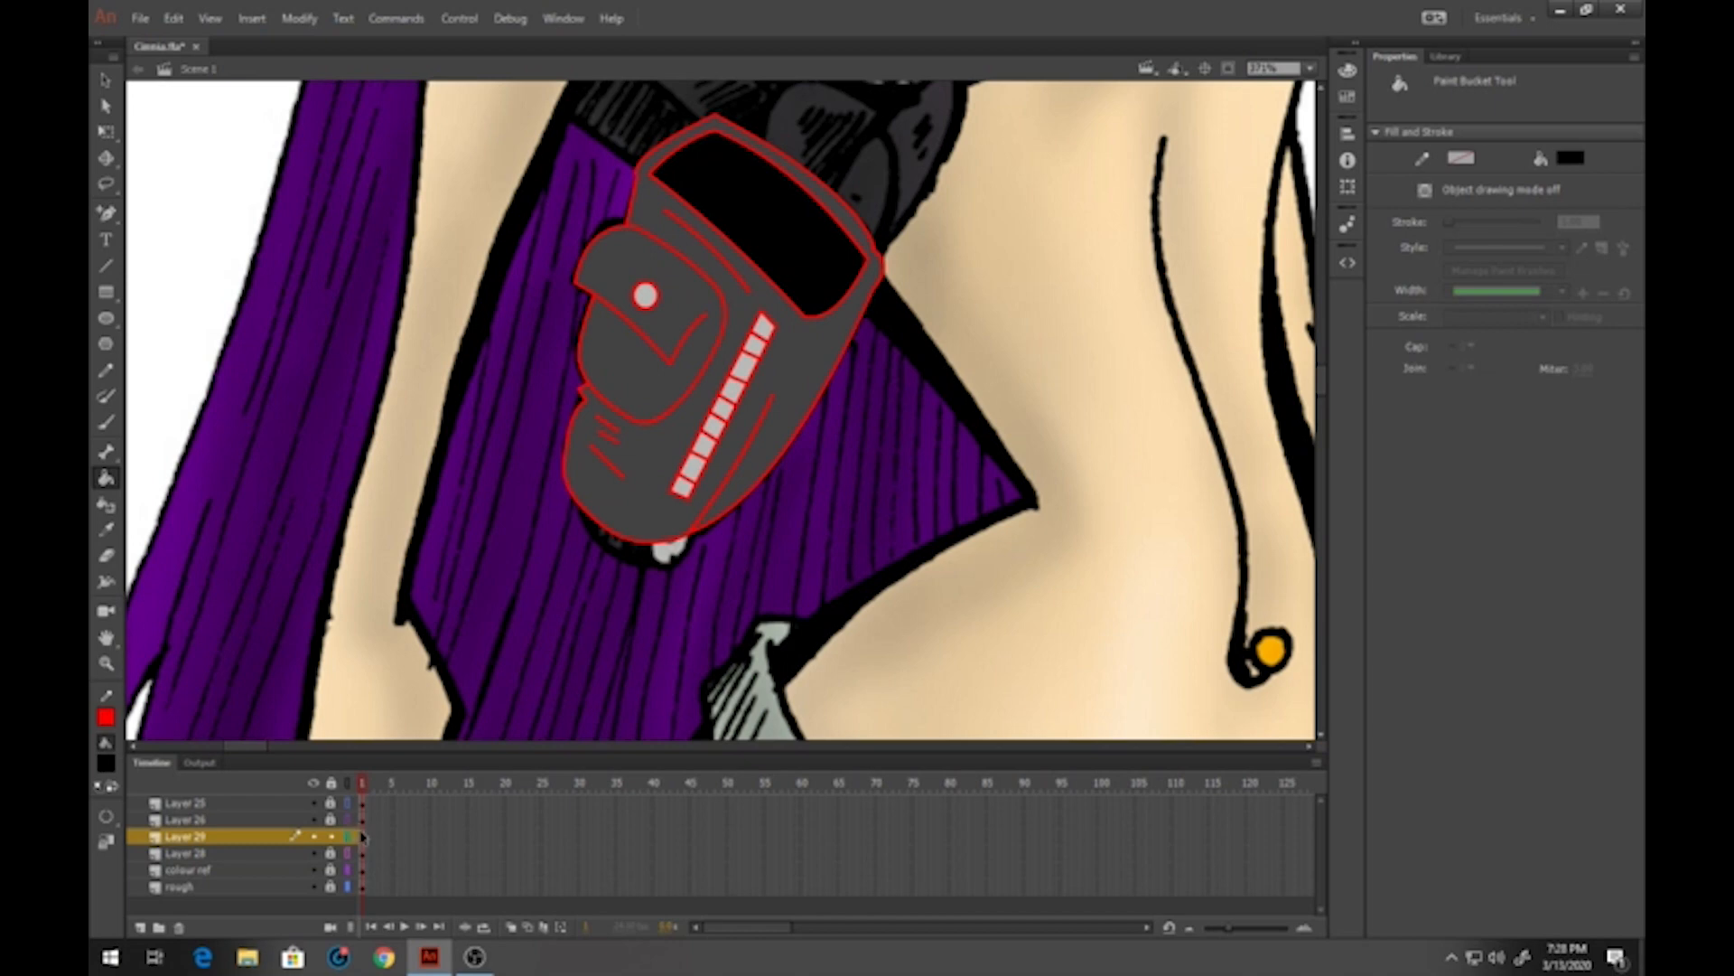
Change all of the pouch's red outlines to black and deselect the artwork
click(361, 837)
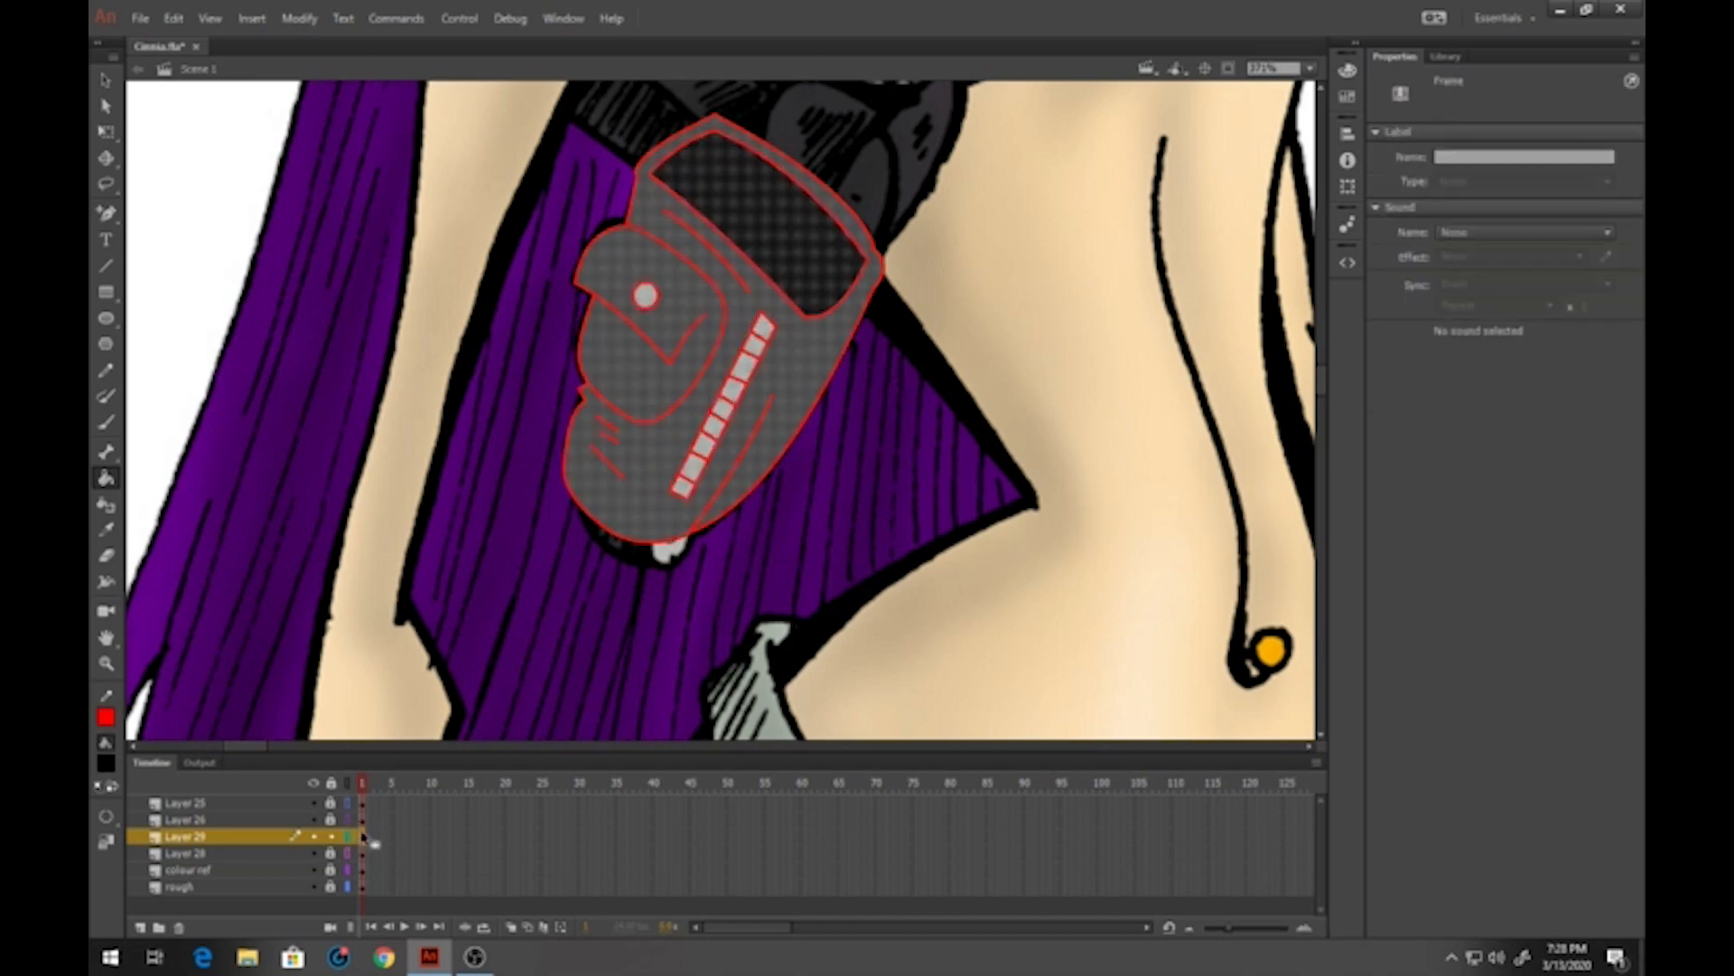
click(106, 719)
click(170, 664)
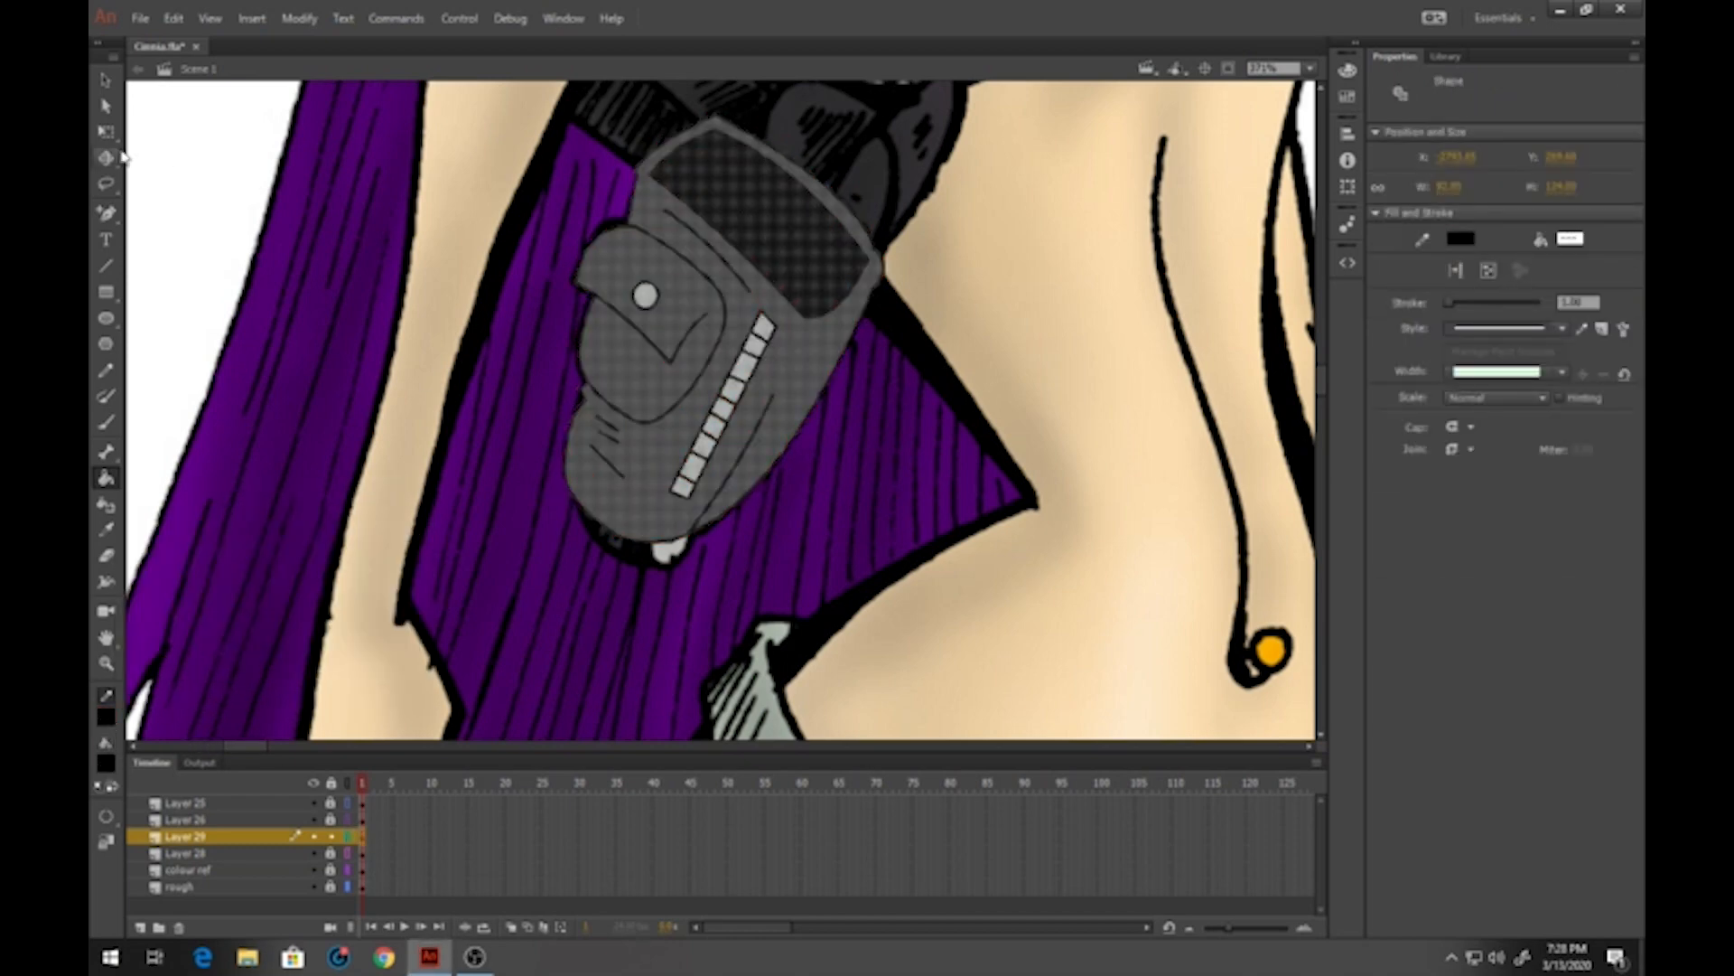
click(105, 80)
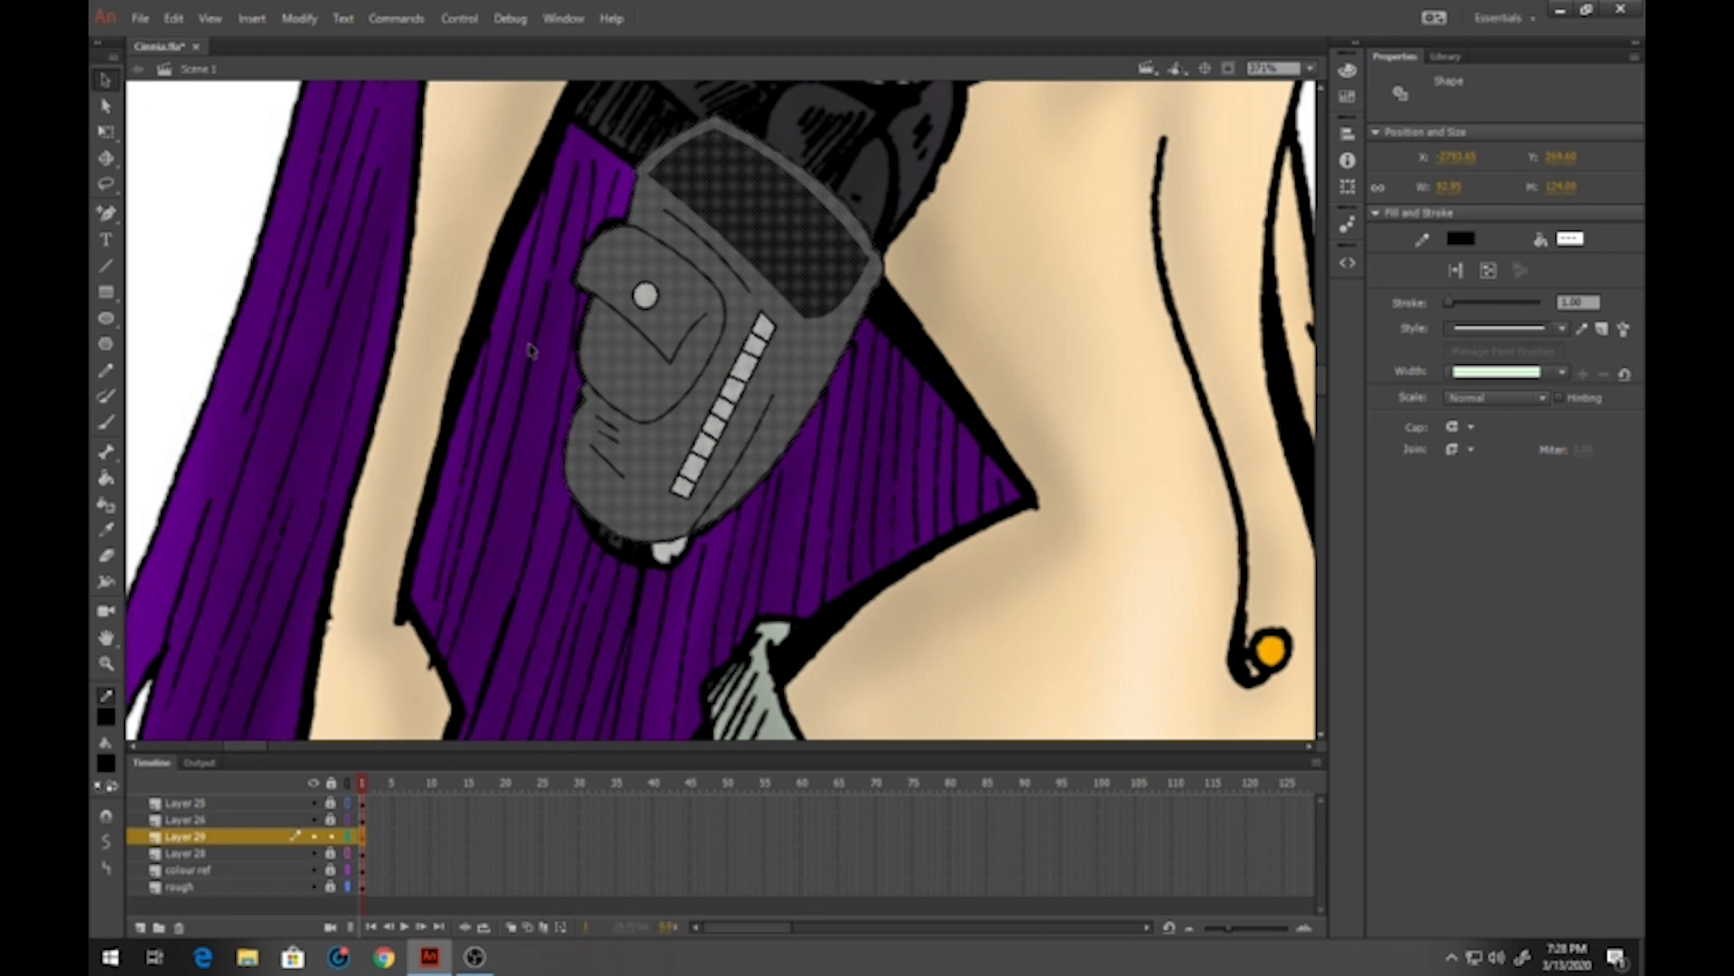
click(530, 350)
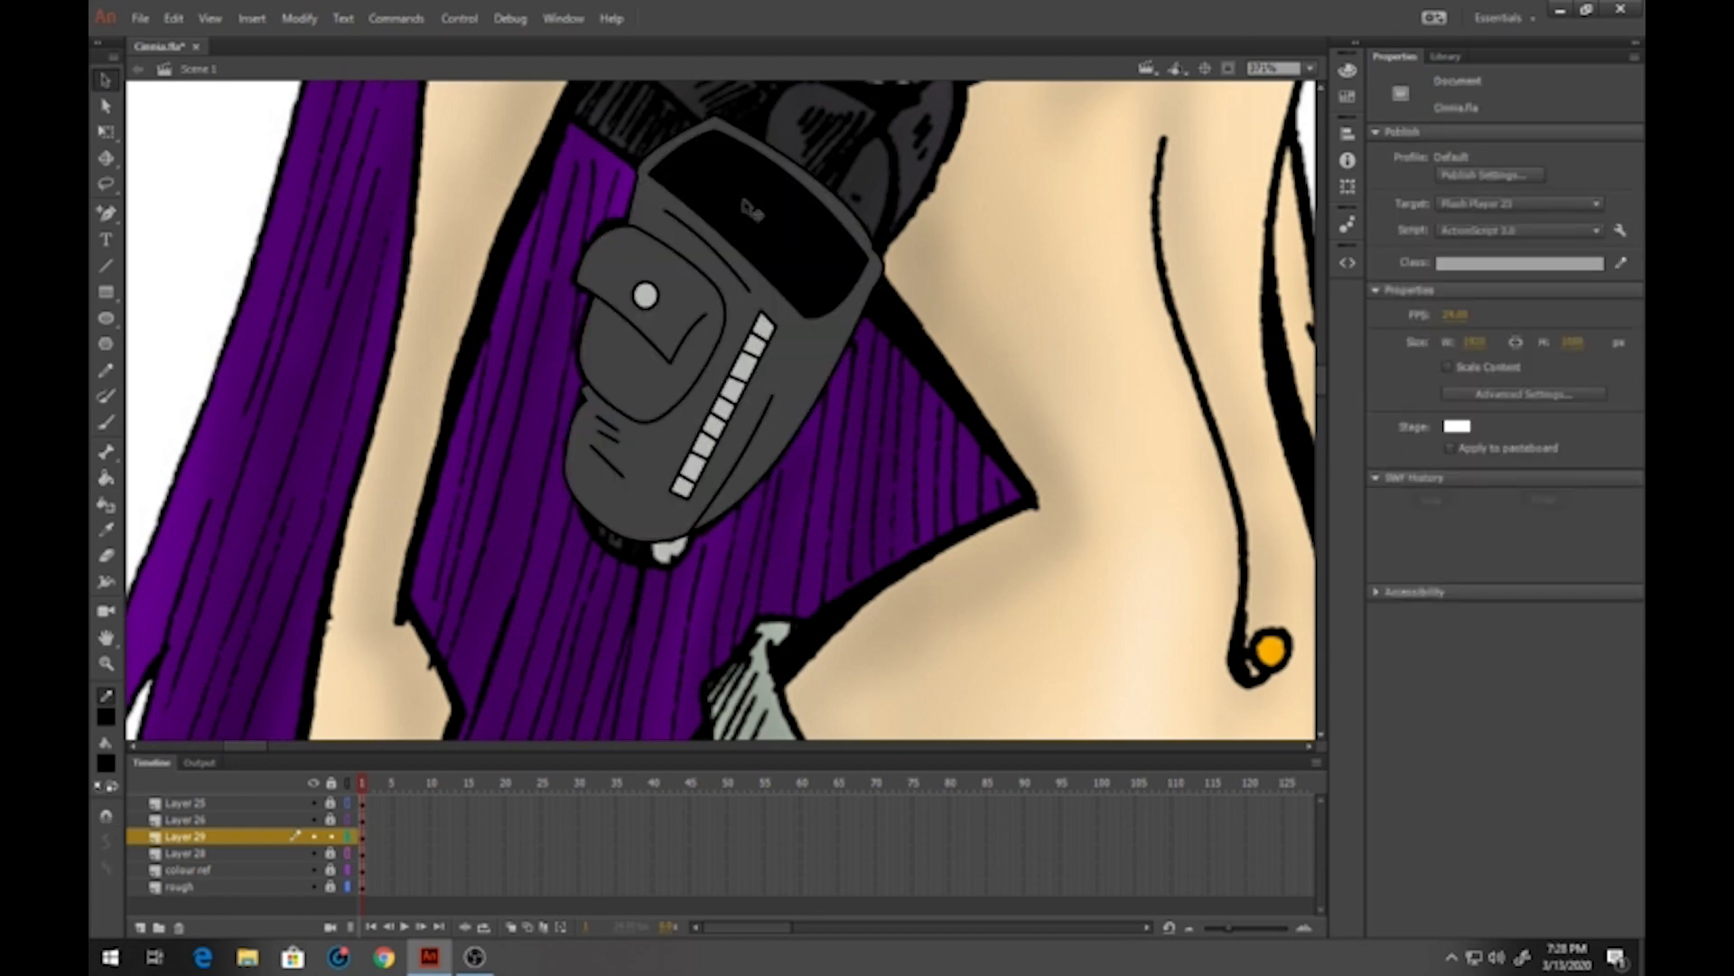
Convert the whole pouch drawing to a graphic symbol named Cinnia-holster and open that symbol for editing
drag(540, 103, 916, 638)
key(F8)
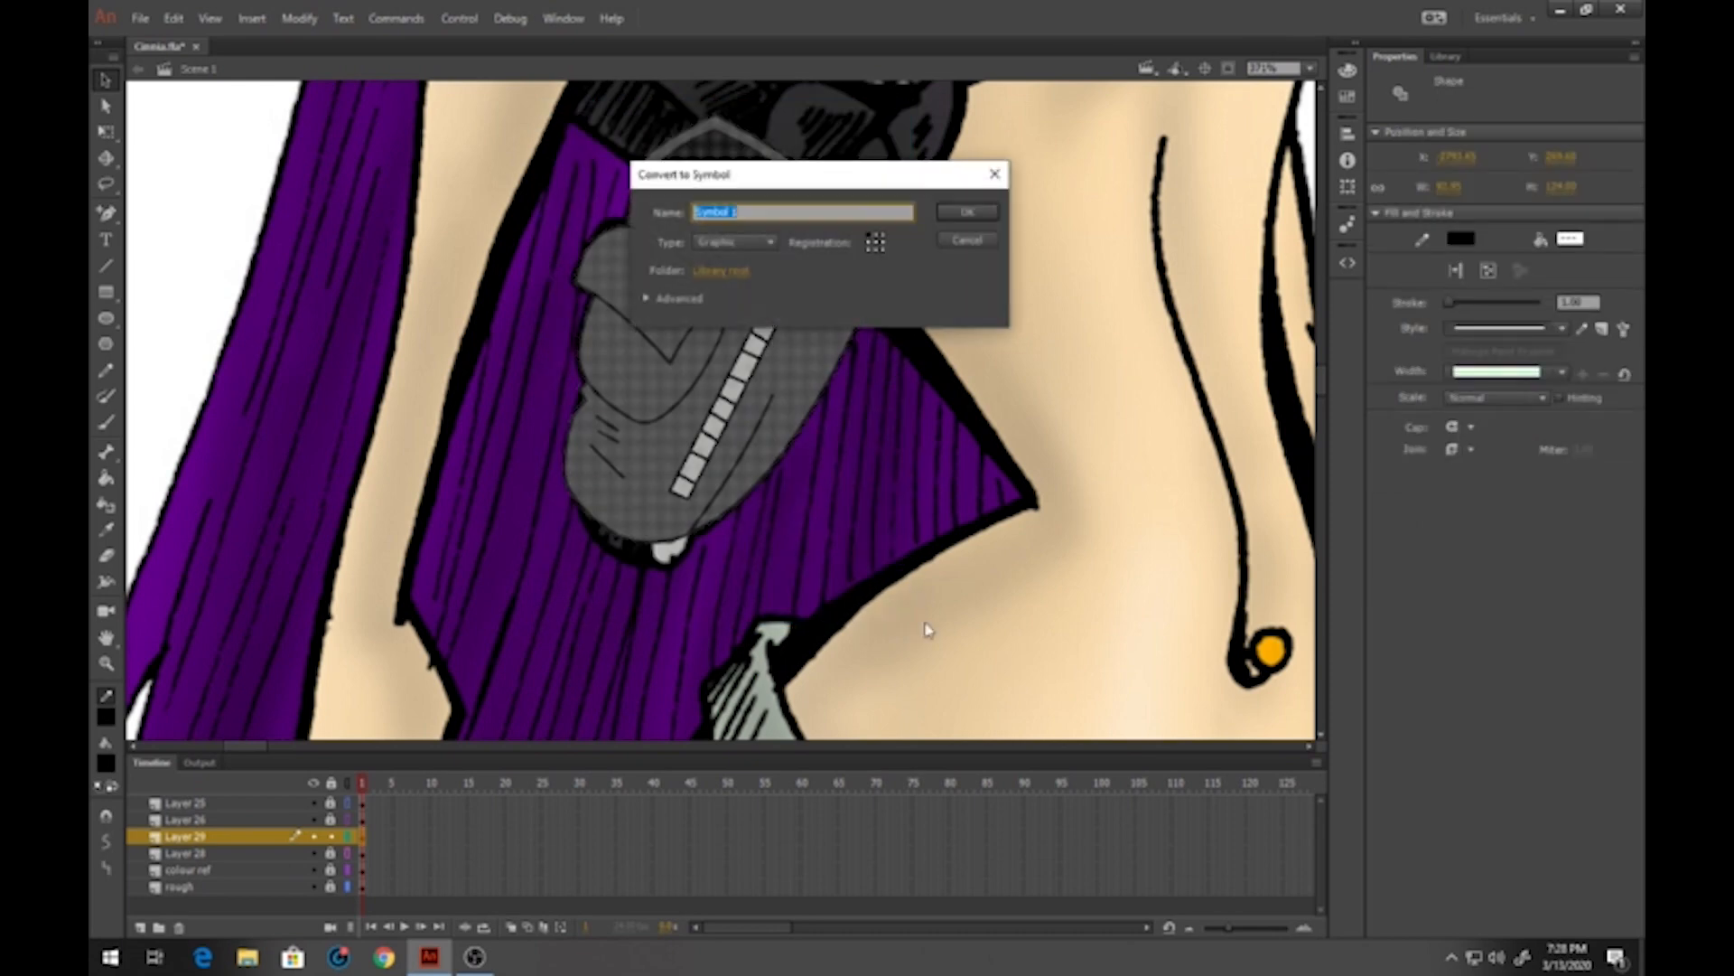
text(Cinnia-holster)
key(Return)
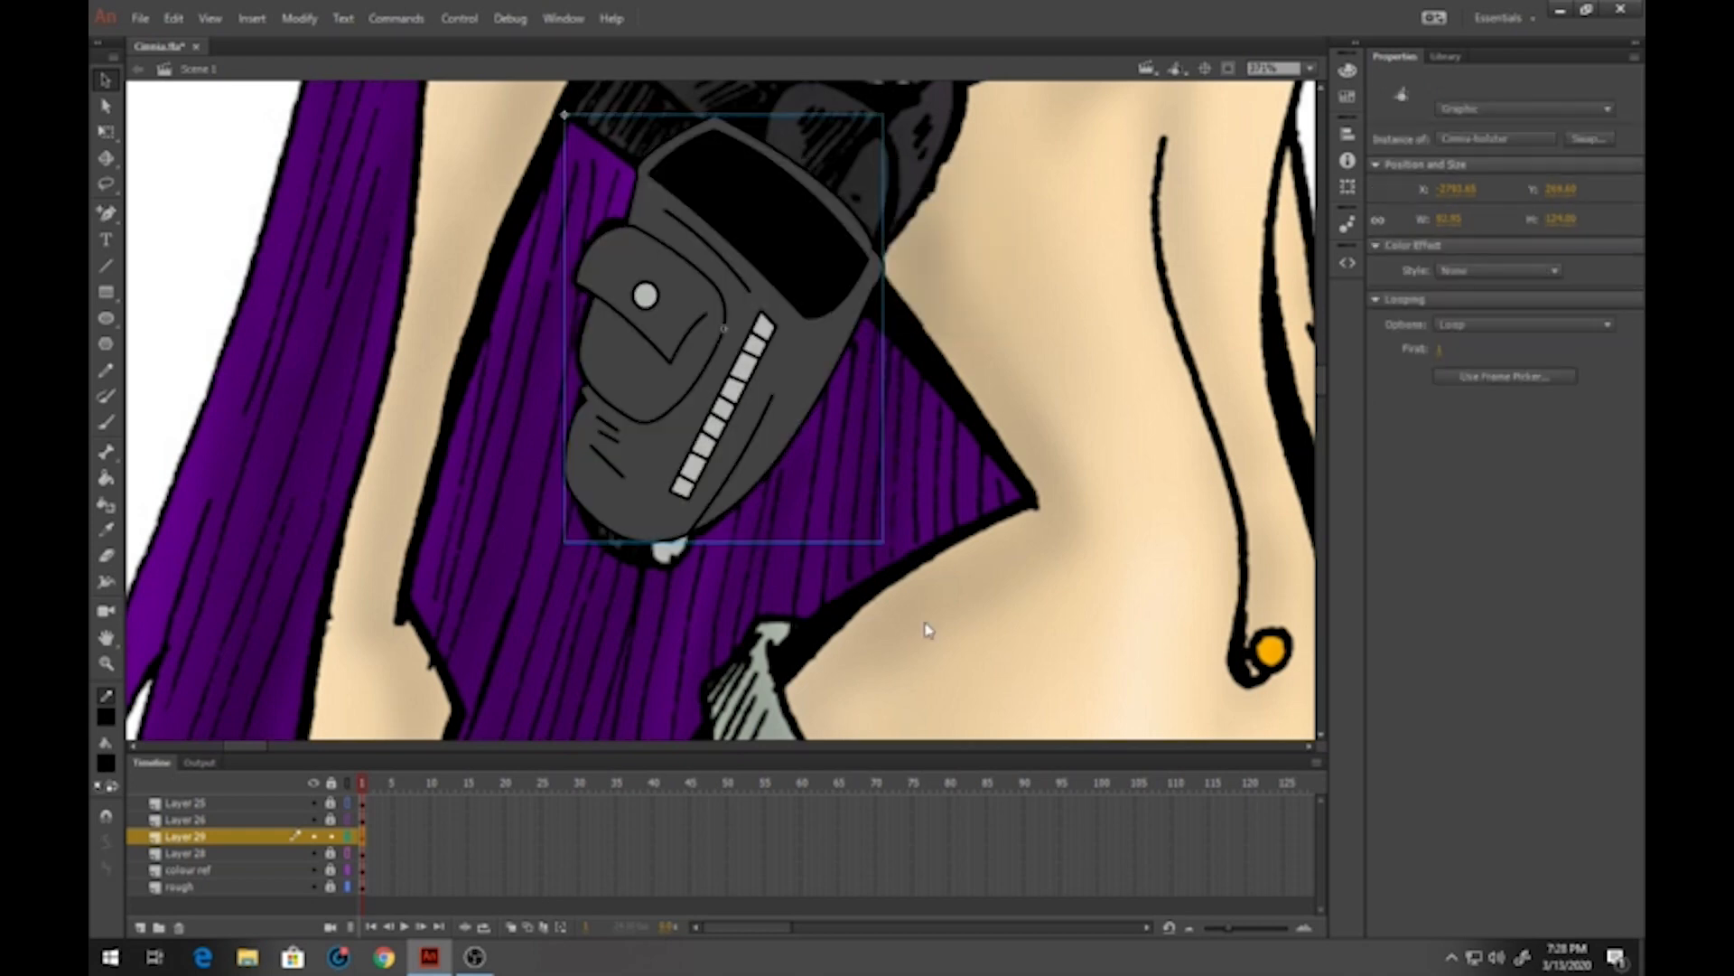
click(107, 83)
double_click(637, 500)
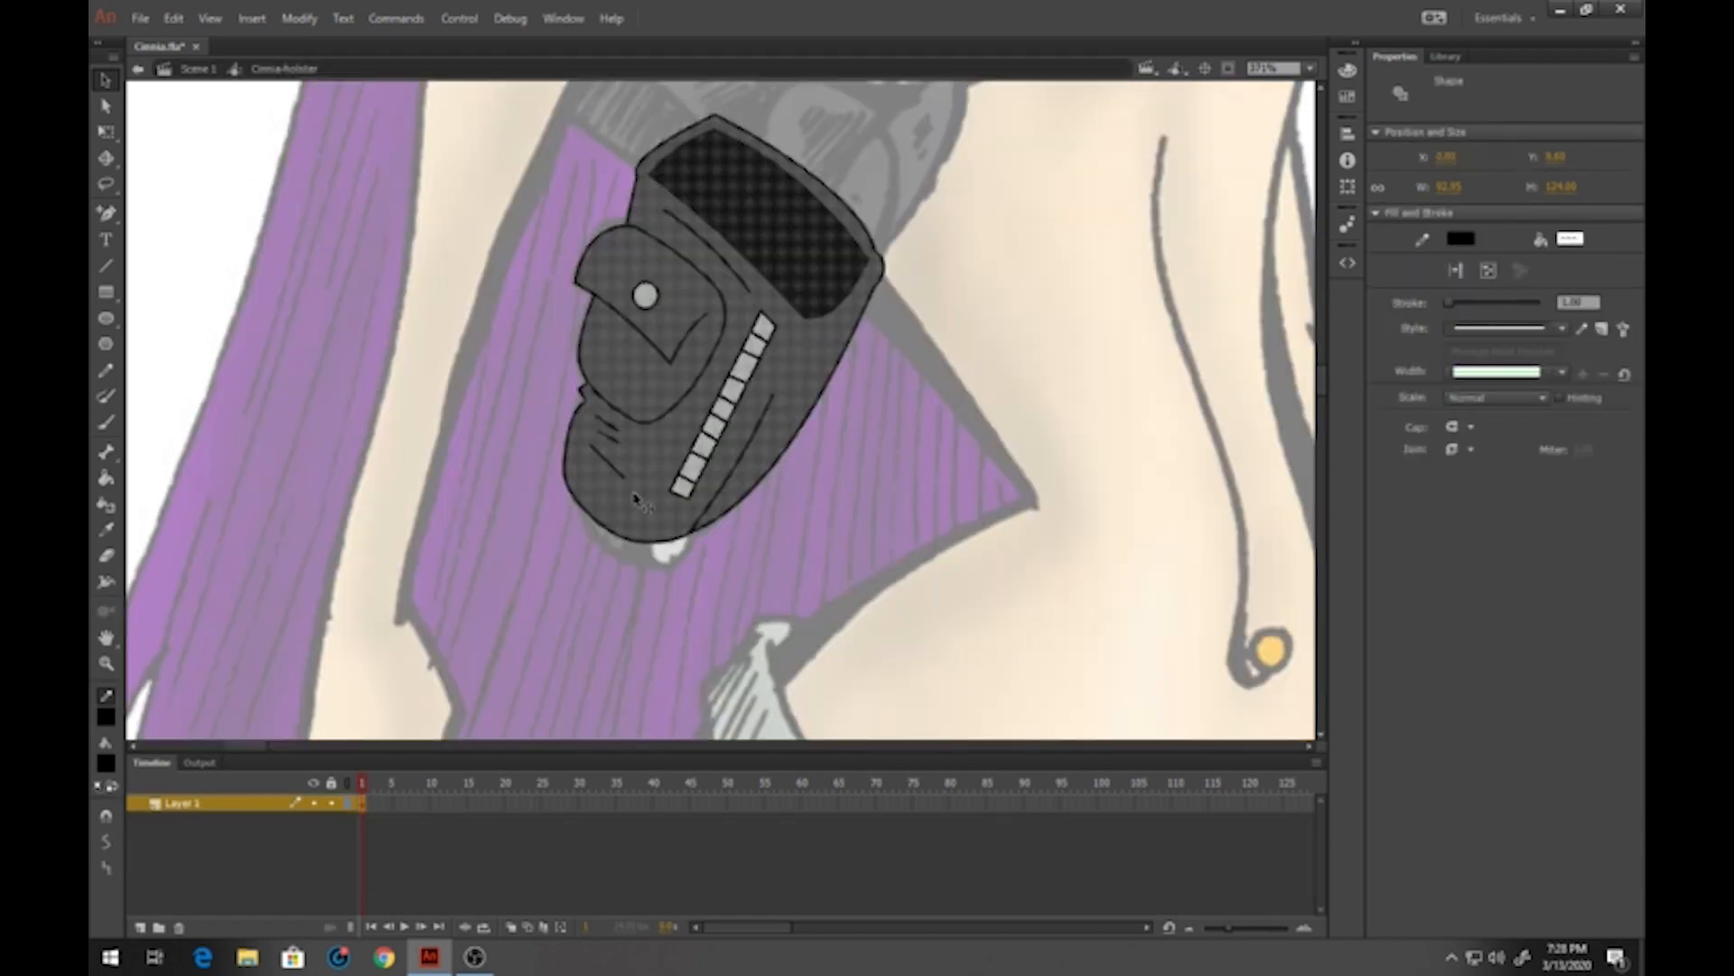
Lock the pouch artwork's layer, add a new layer, and draw a light grey, black-outlined oval zipper pull at the zipper's lower end
click(331, 804)
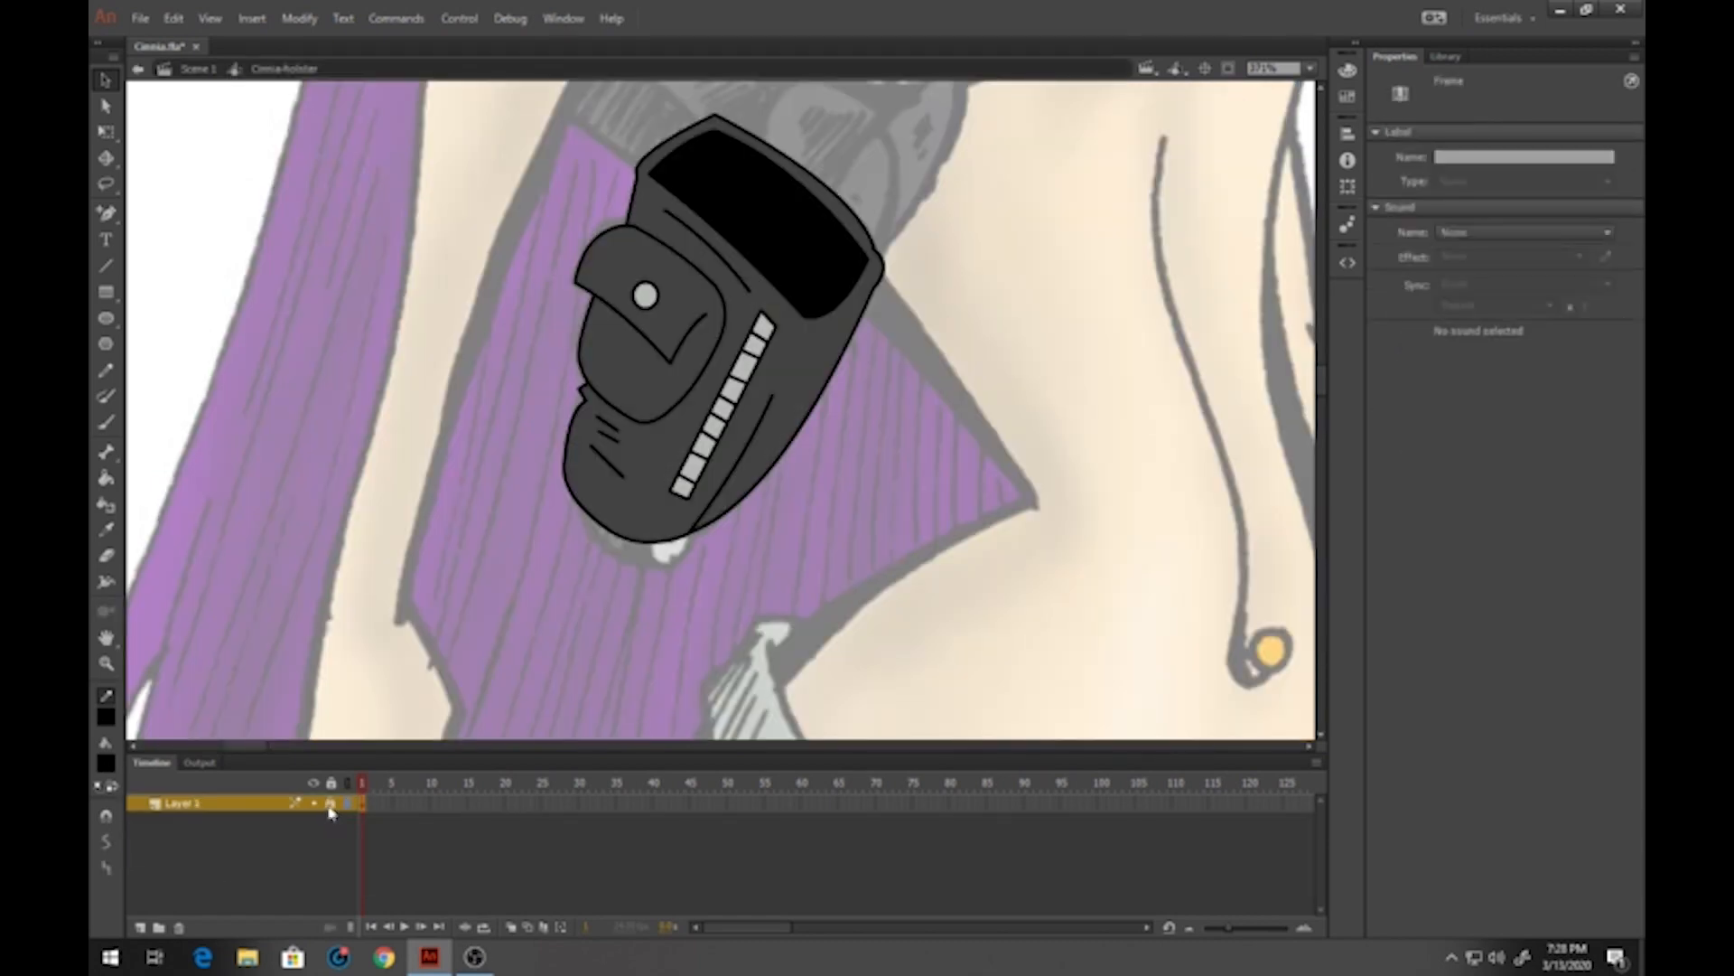
click(141, 928)
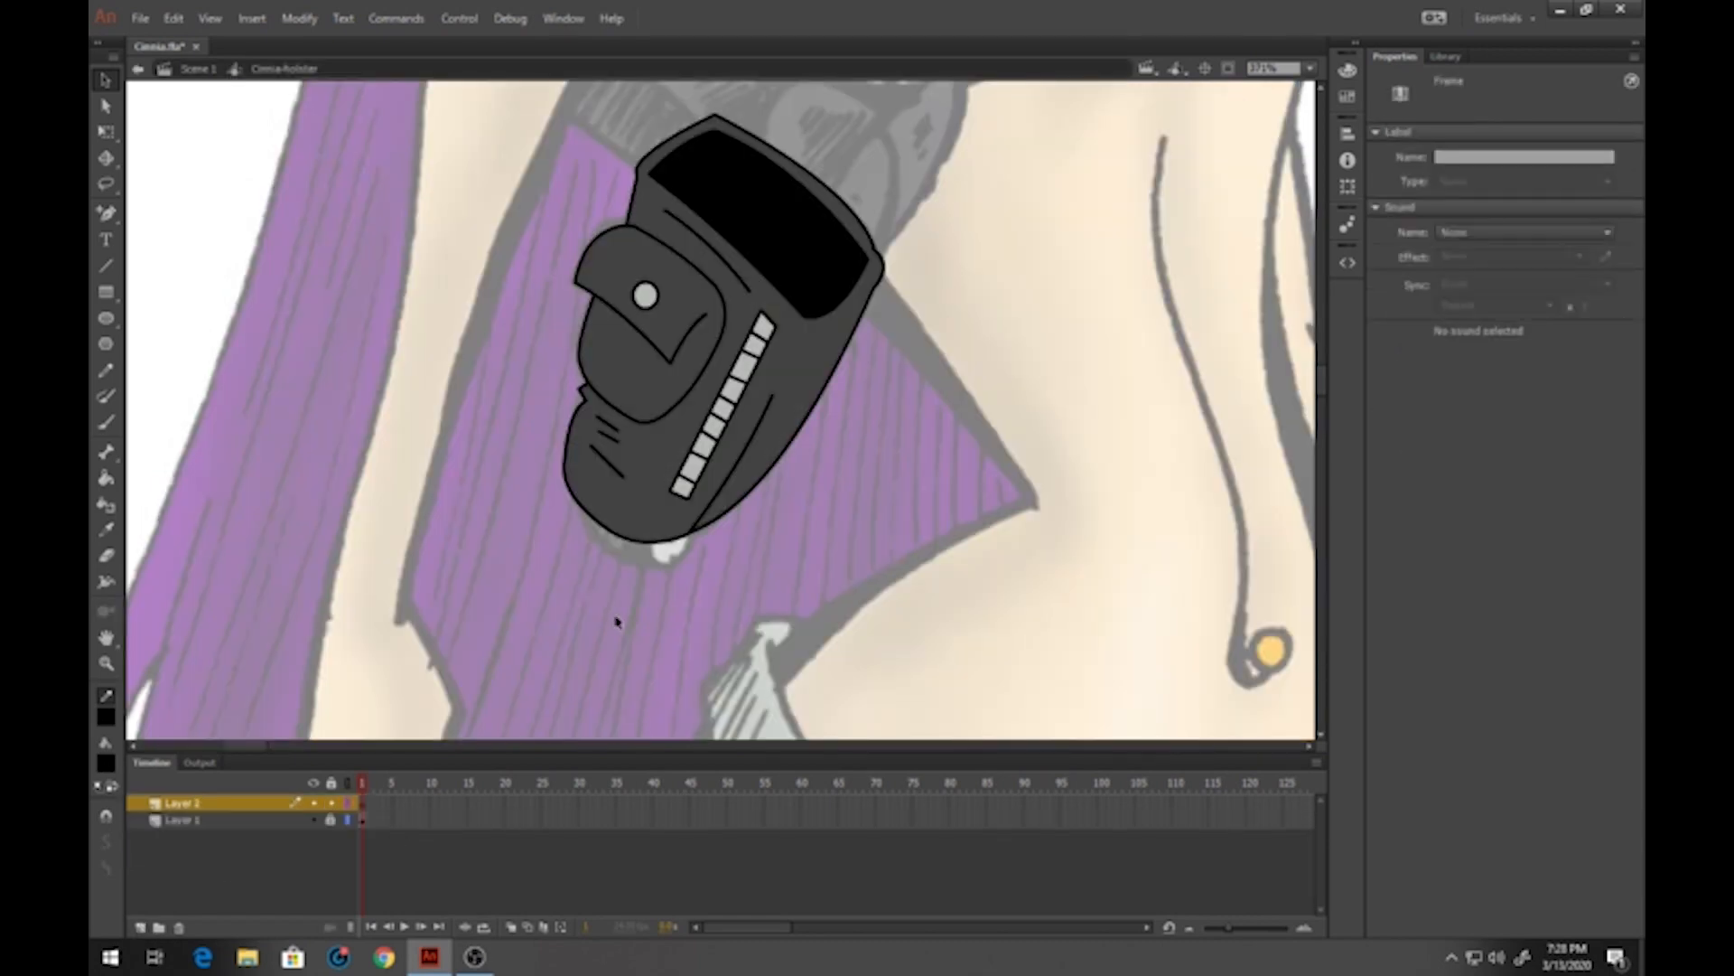
click(106, 763)
click(694, 466)
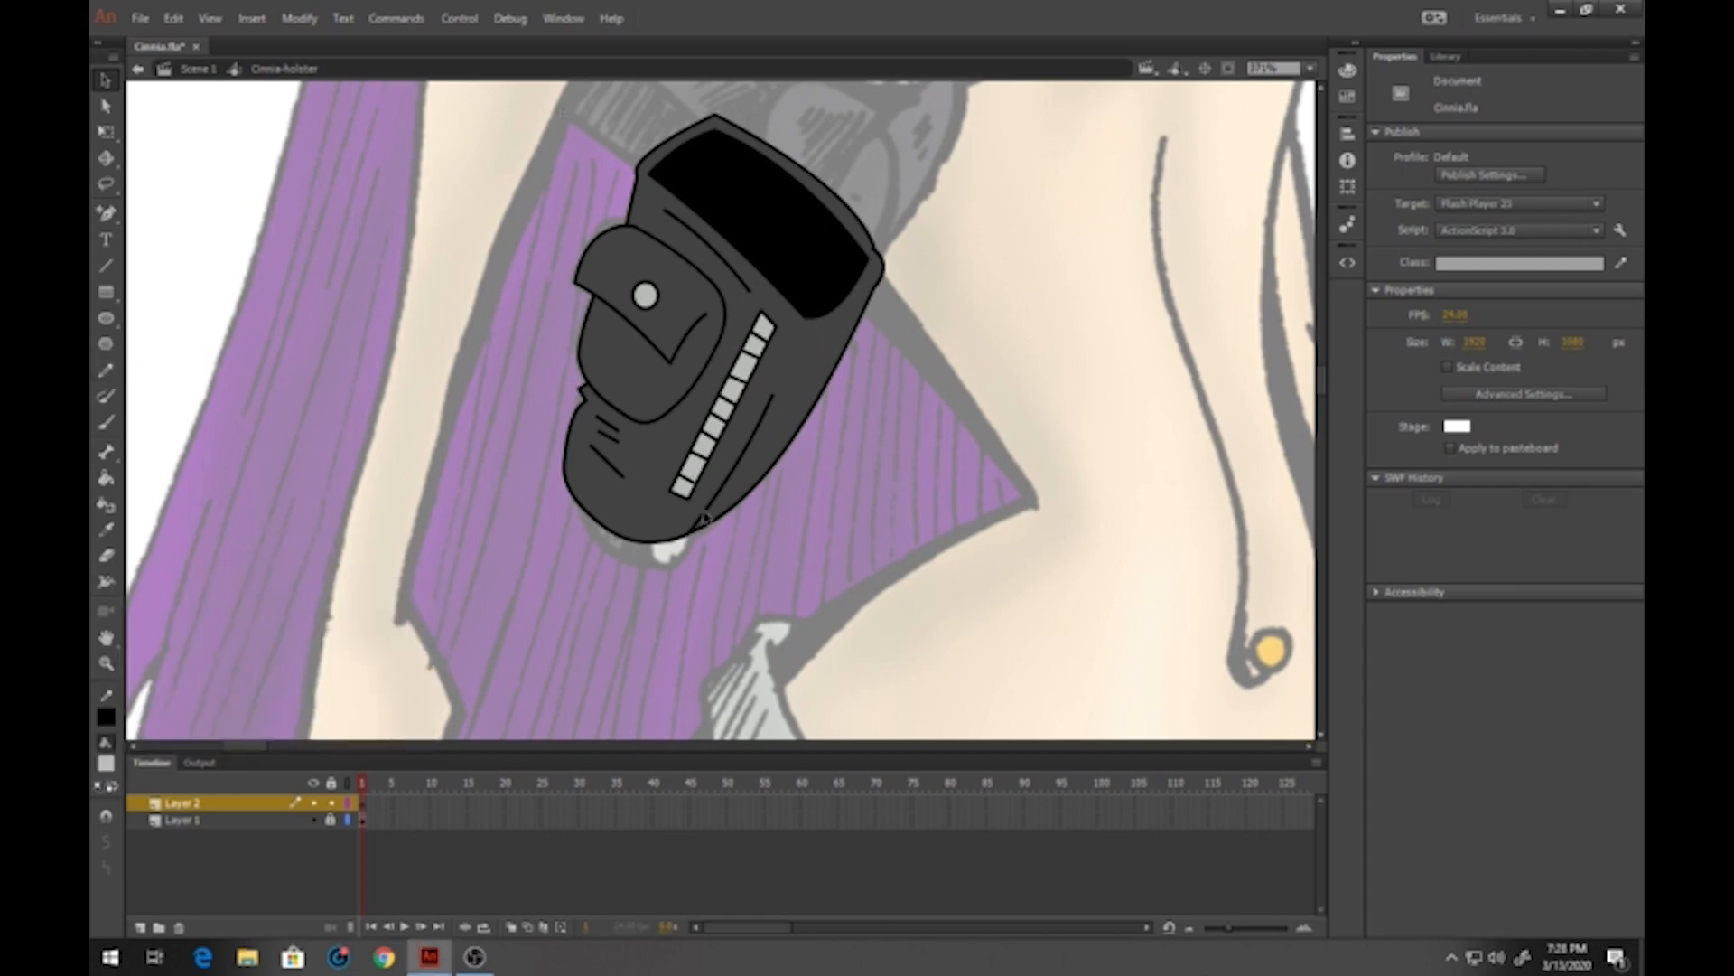
click(106, 318)
drag(666, 502, 701, 554)
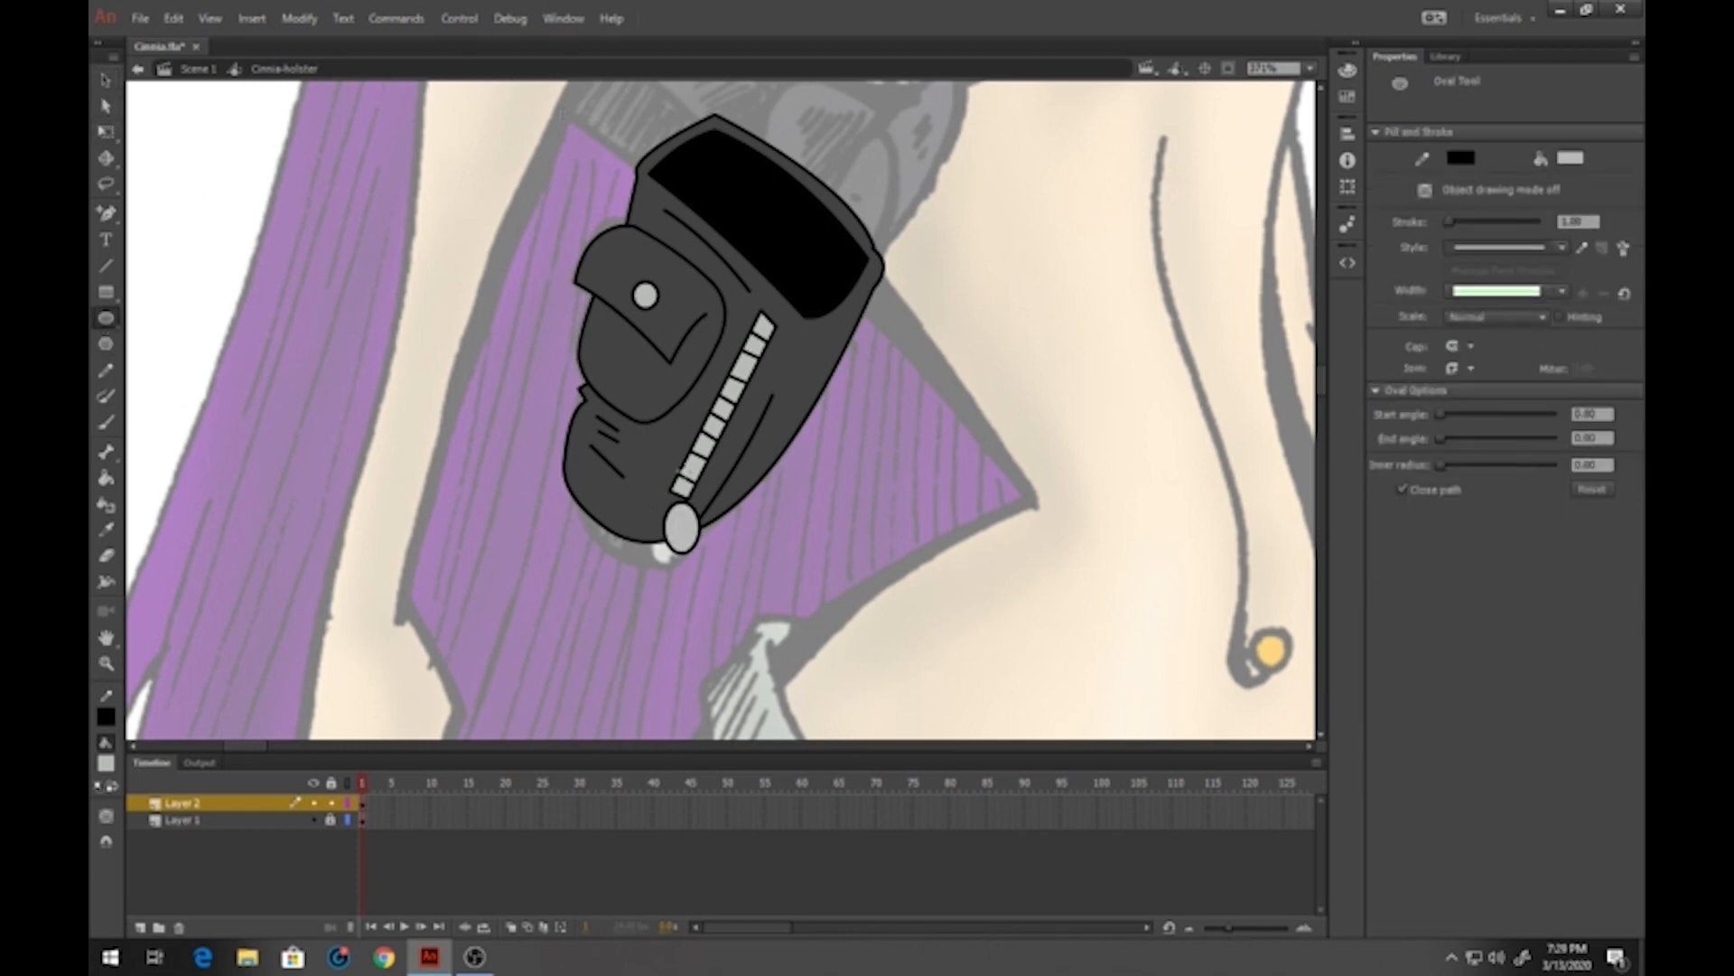
Draw a small unfilled oval joining the pull to the zipper, trimming the overlapping outline and squaring off the pull's lower edge
click(107, 764)
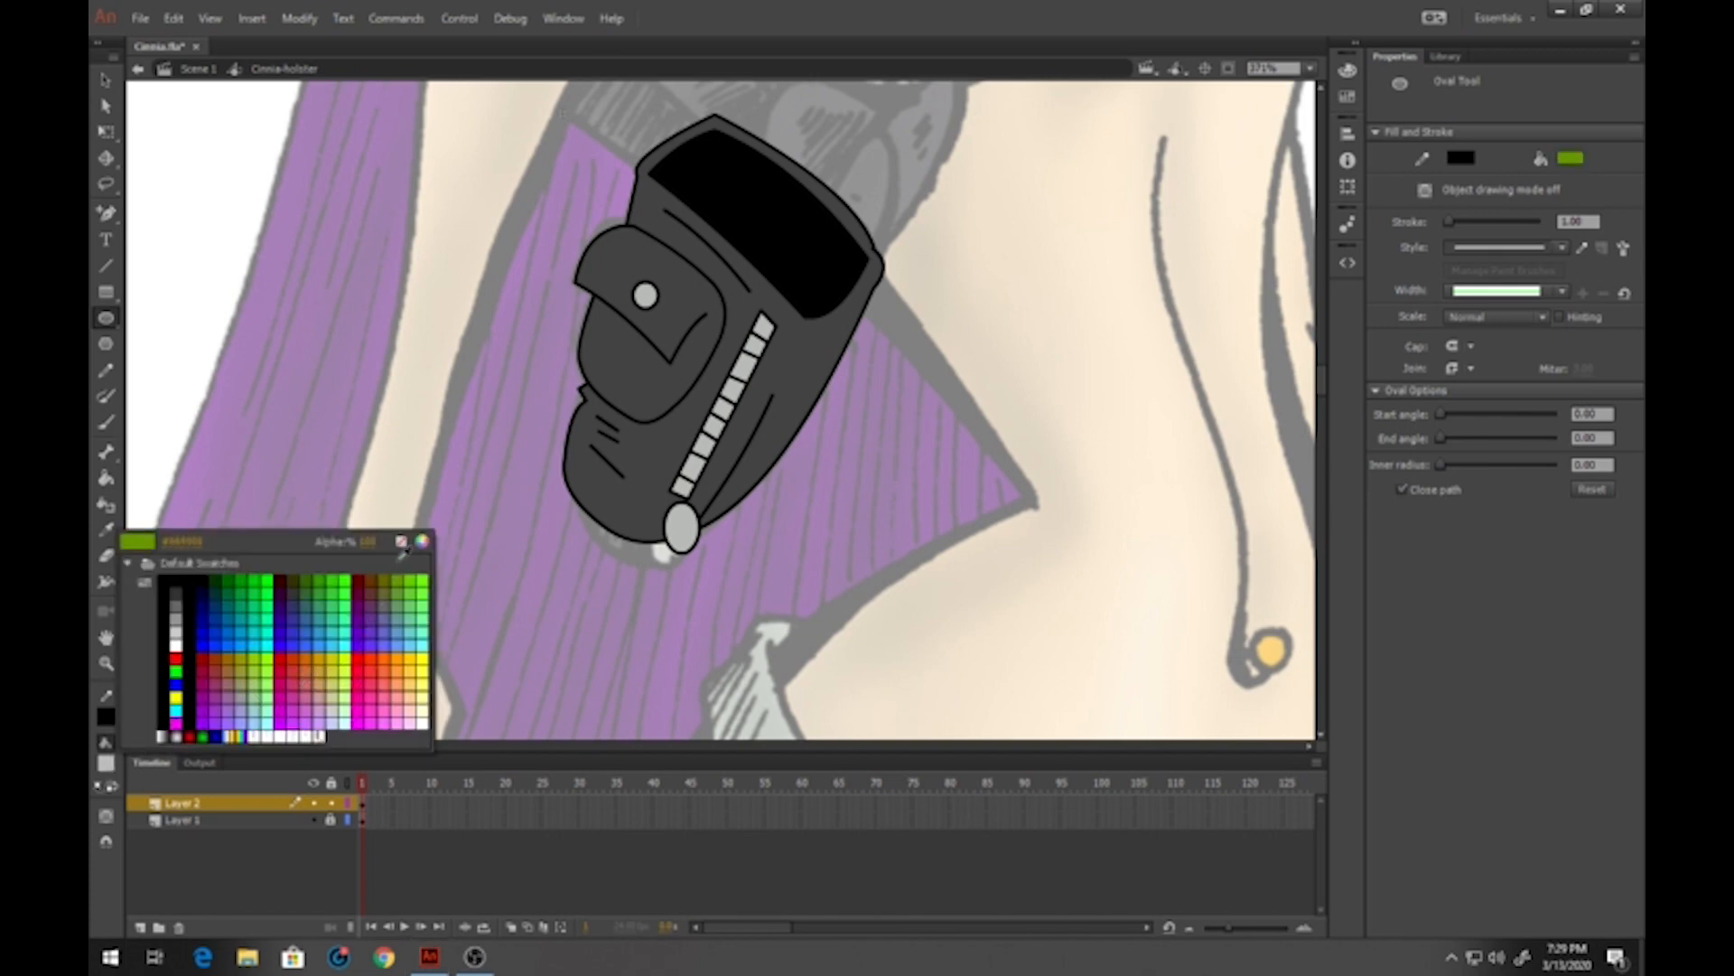
click(401, 545)
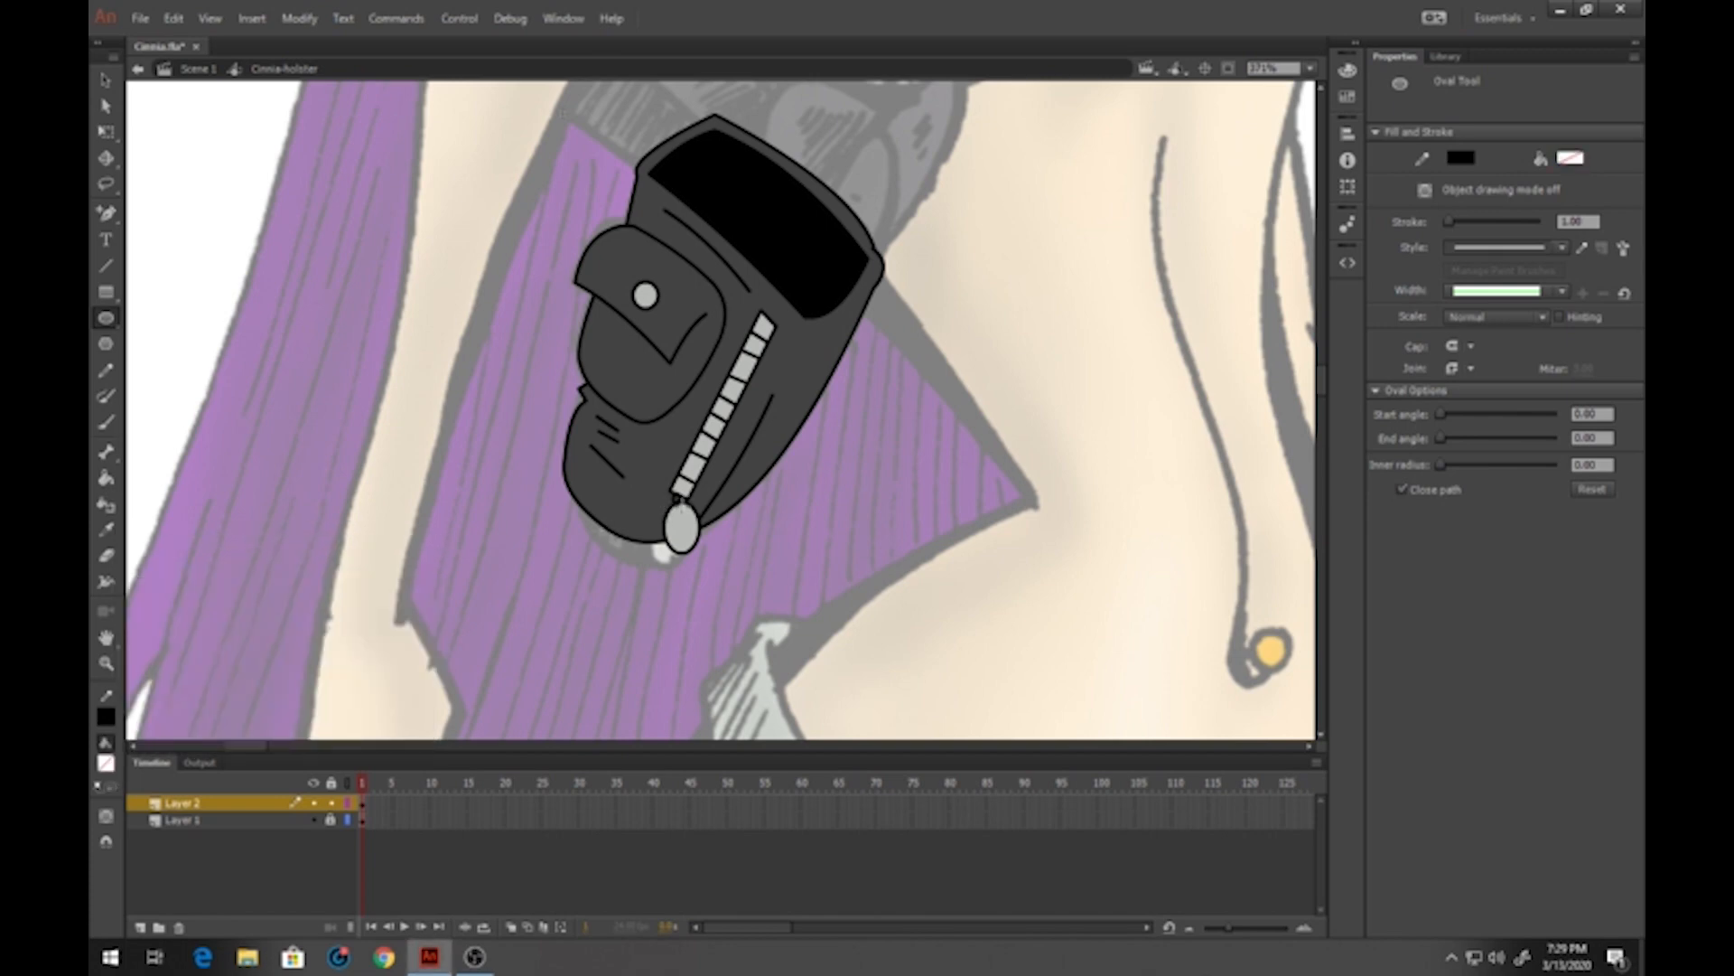
key(v)
click(682, 508)
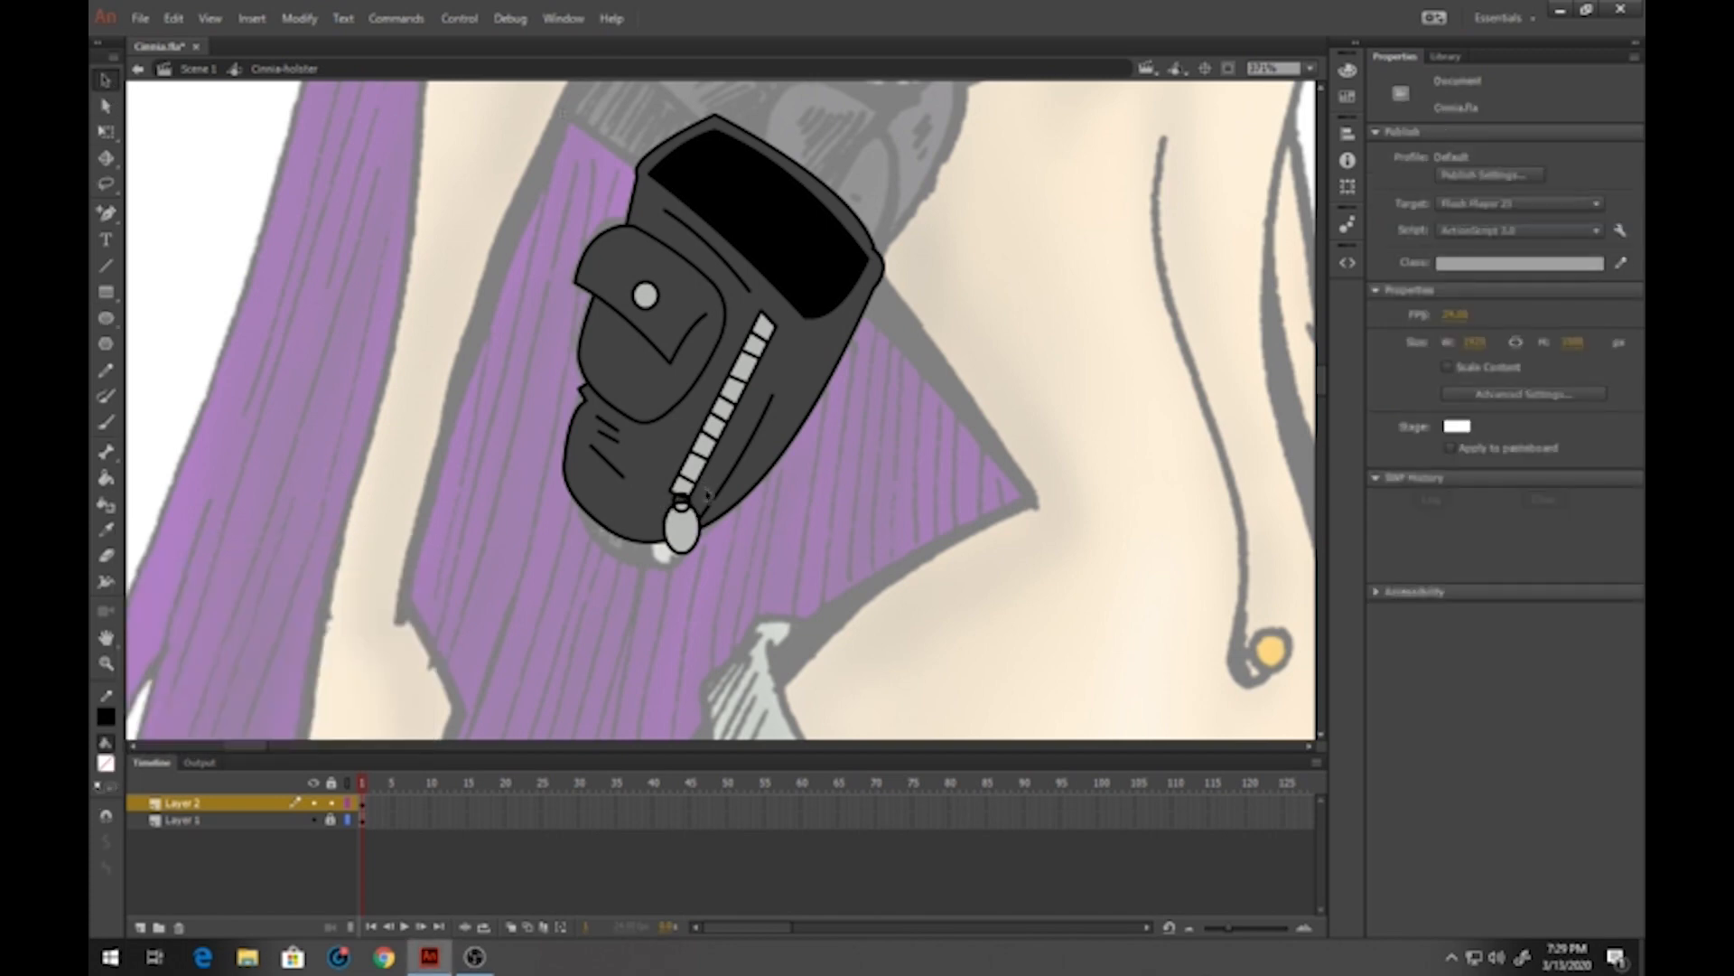
click(685, 551)
click(685, 554)
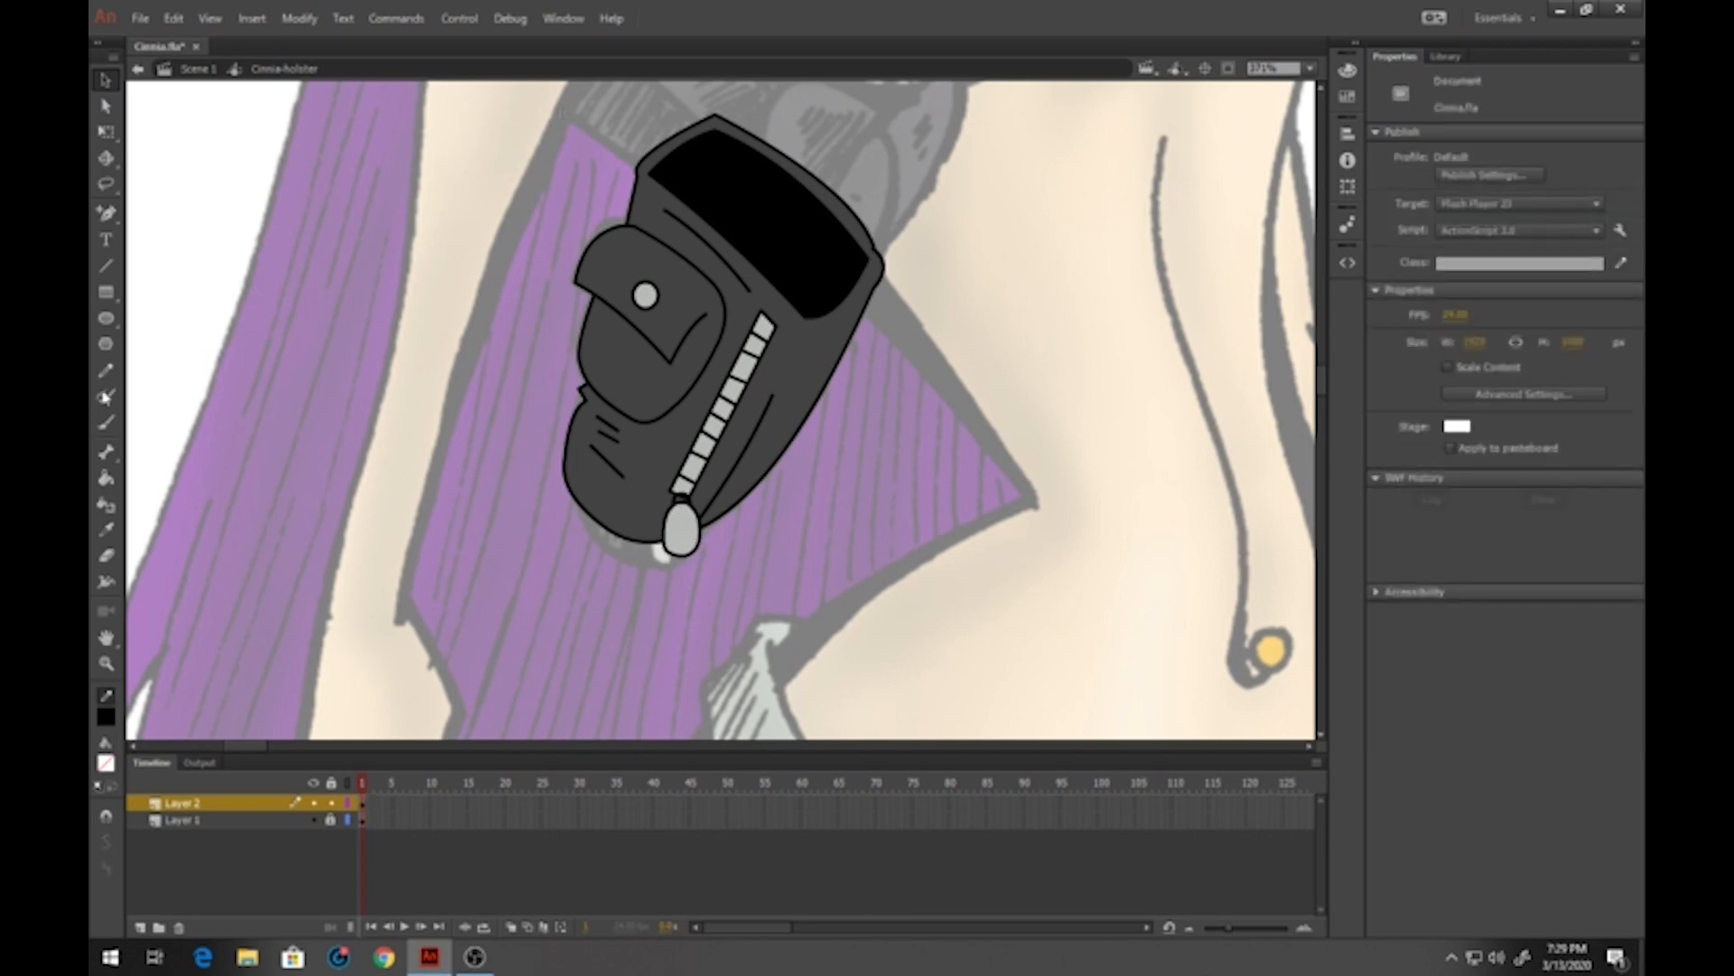
Draw a small upright oval inside the zipper pull and delete the fill within it to cut a hole
click(106, 318)
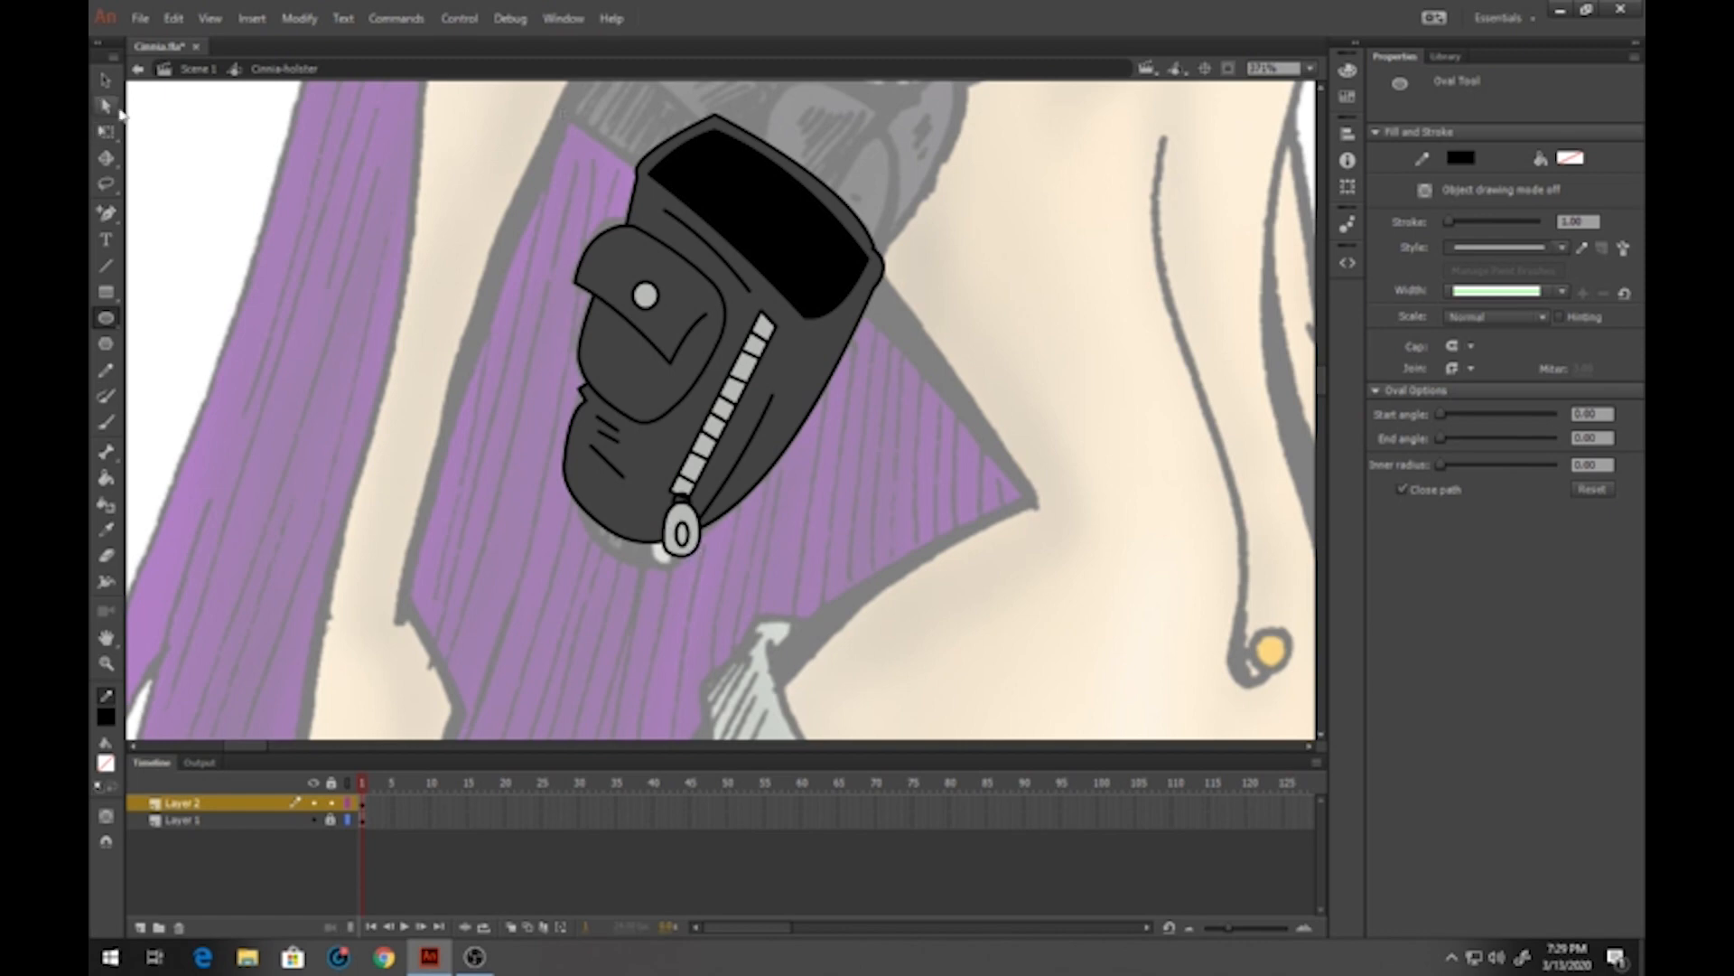
key(v)
click(684, 540)
key(Delete)
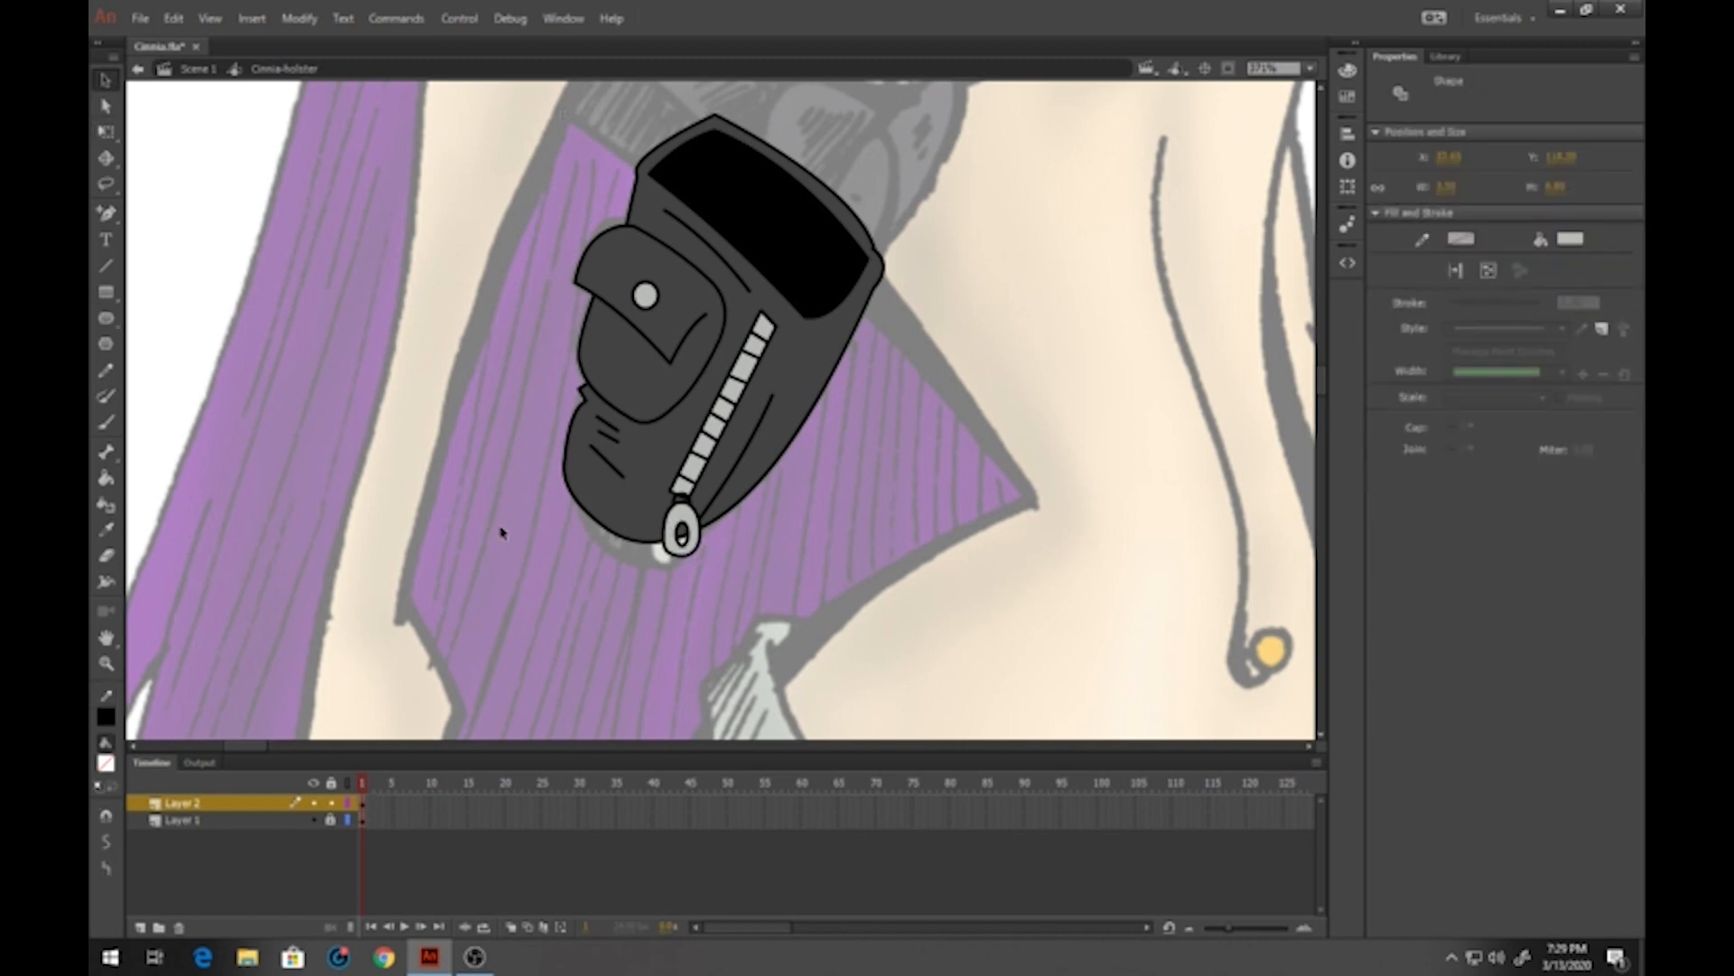
Fill the pull's remaining connector area with light grey and convert the pull to a graphic symbol named cinnia-holster-zipper
click(107, 478)
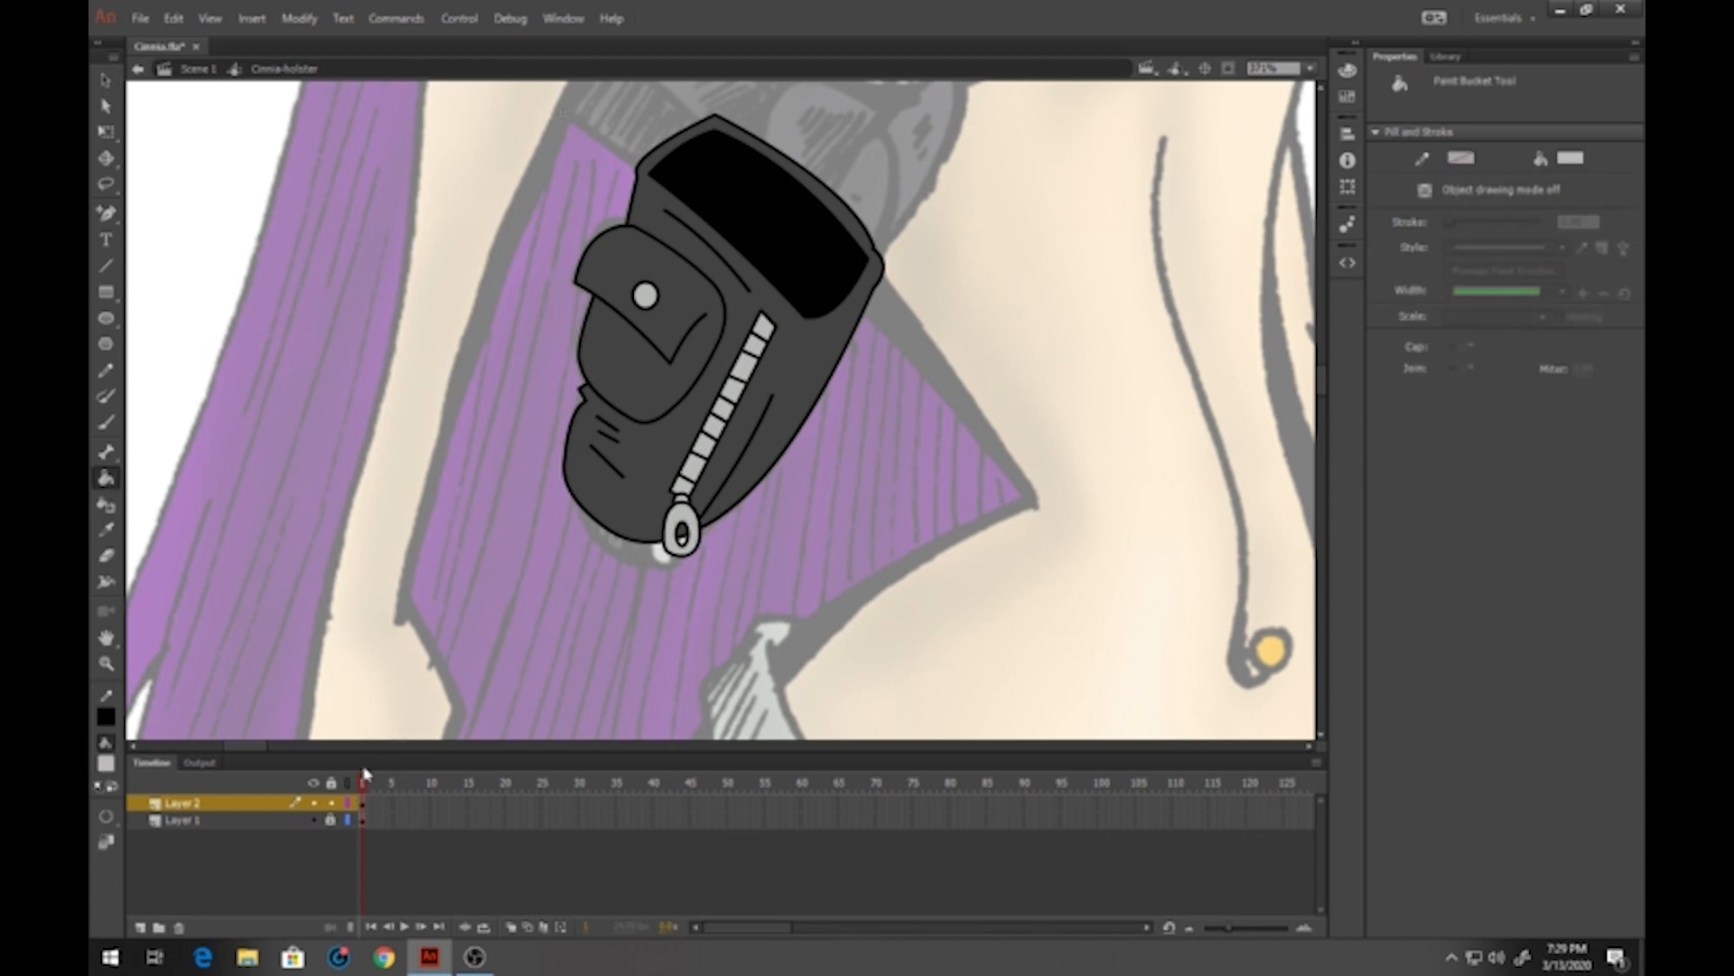
click(362, 803)
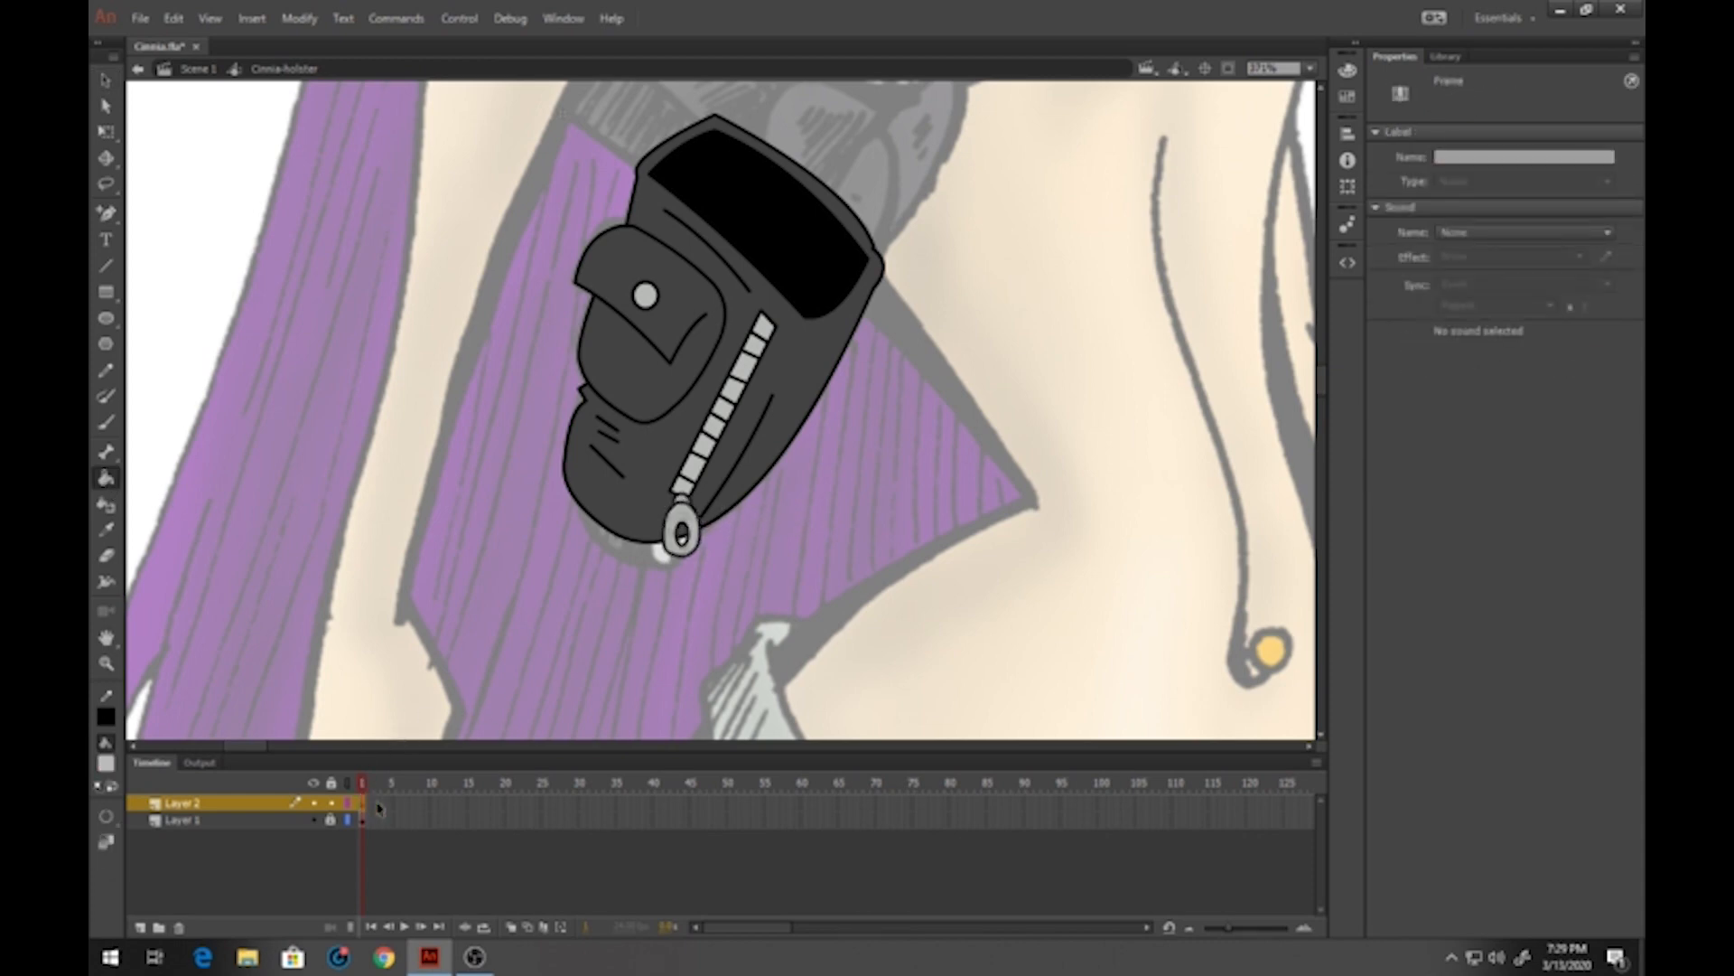
key(F8)
text(cinnia-holster-)
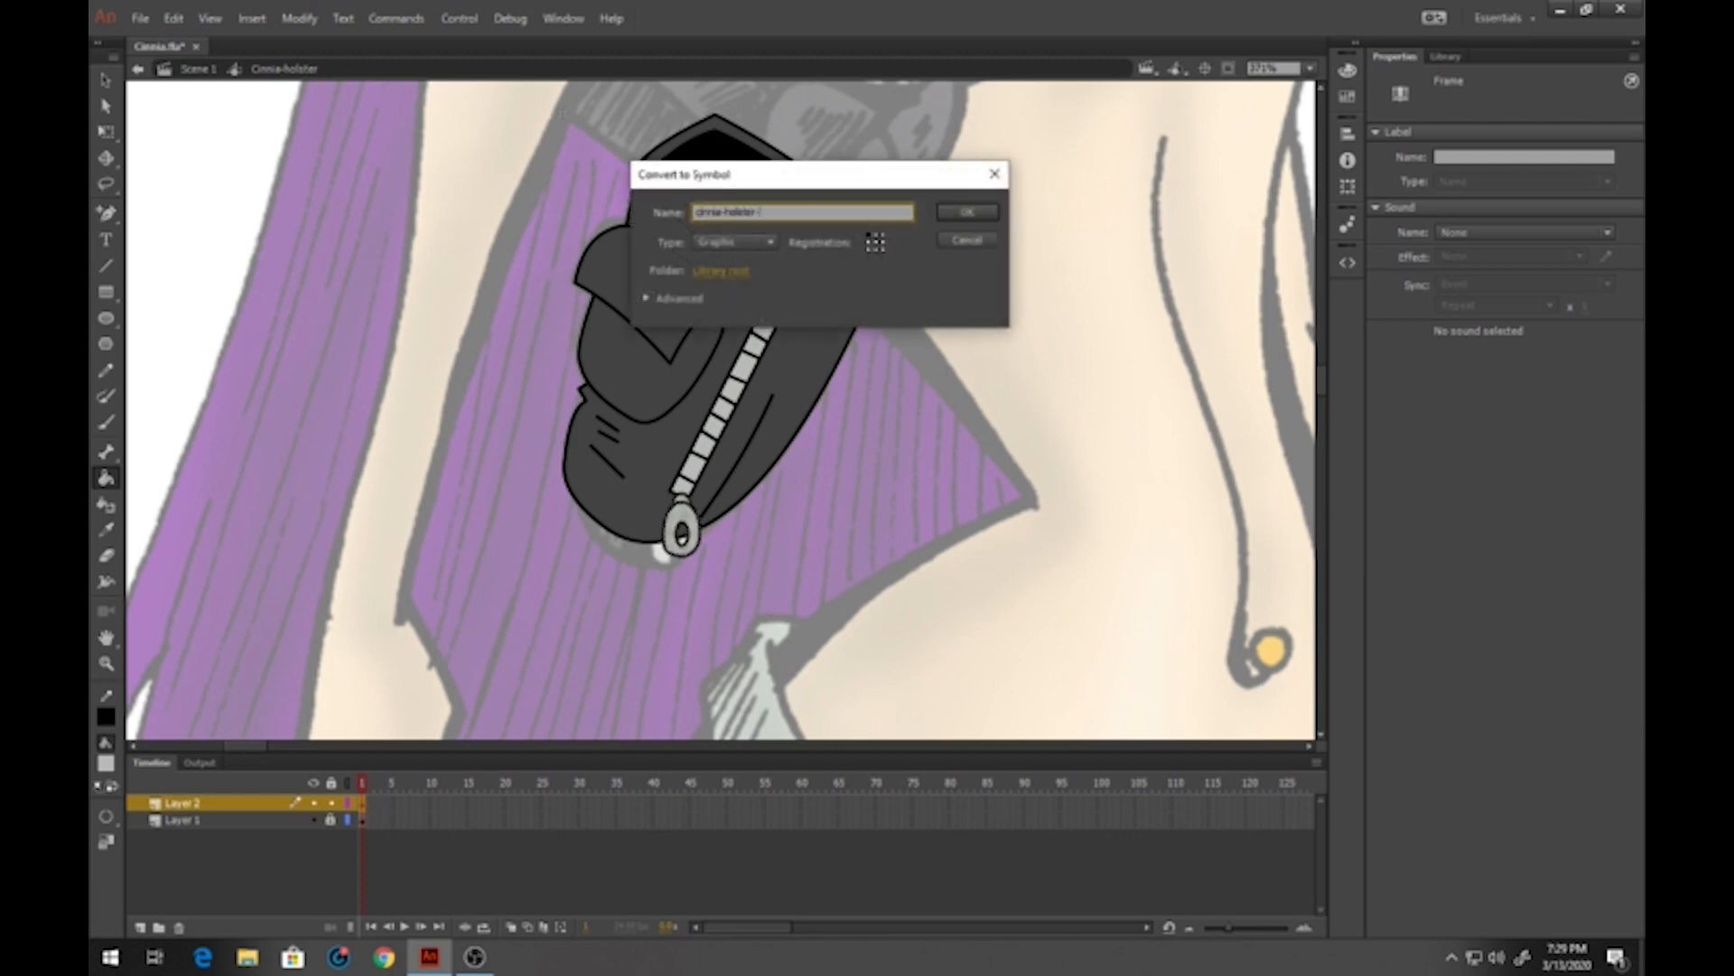
text(zipper)
key(Return)
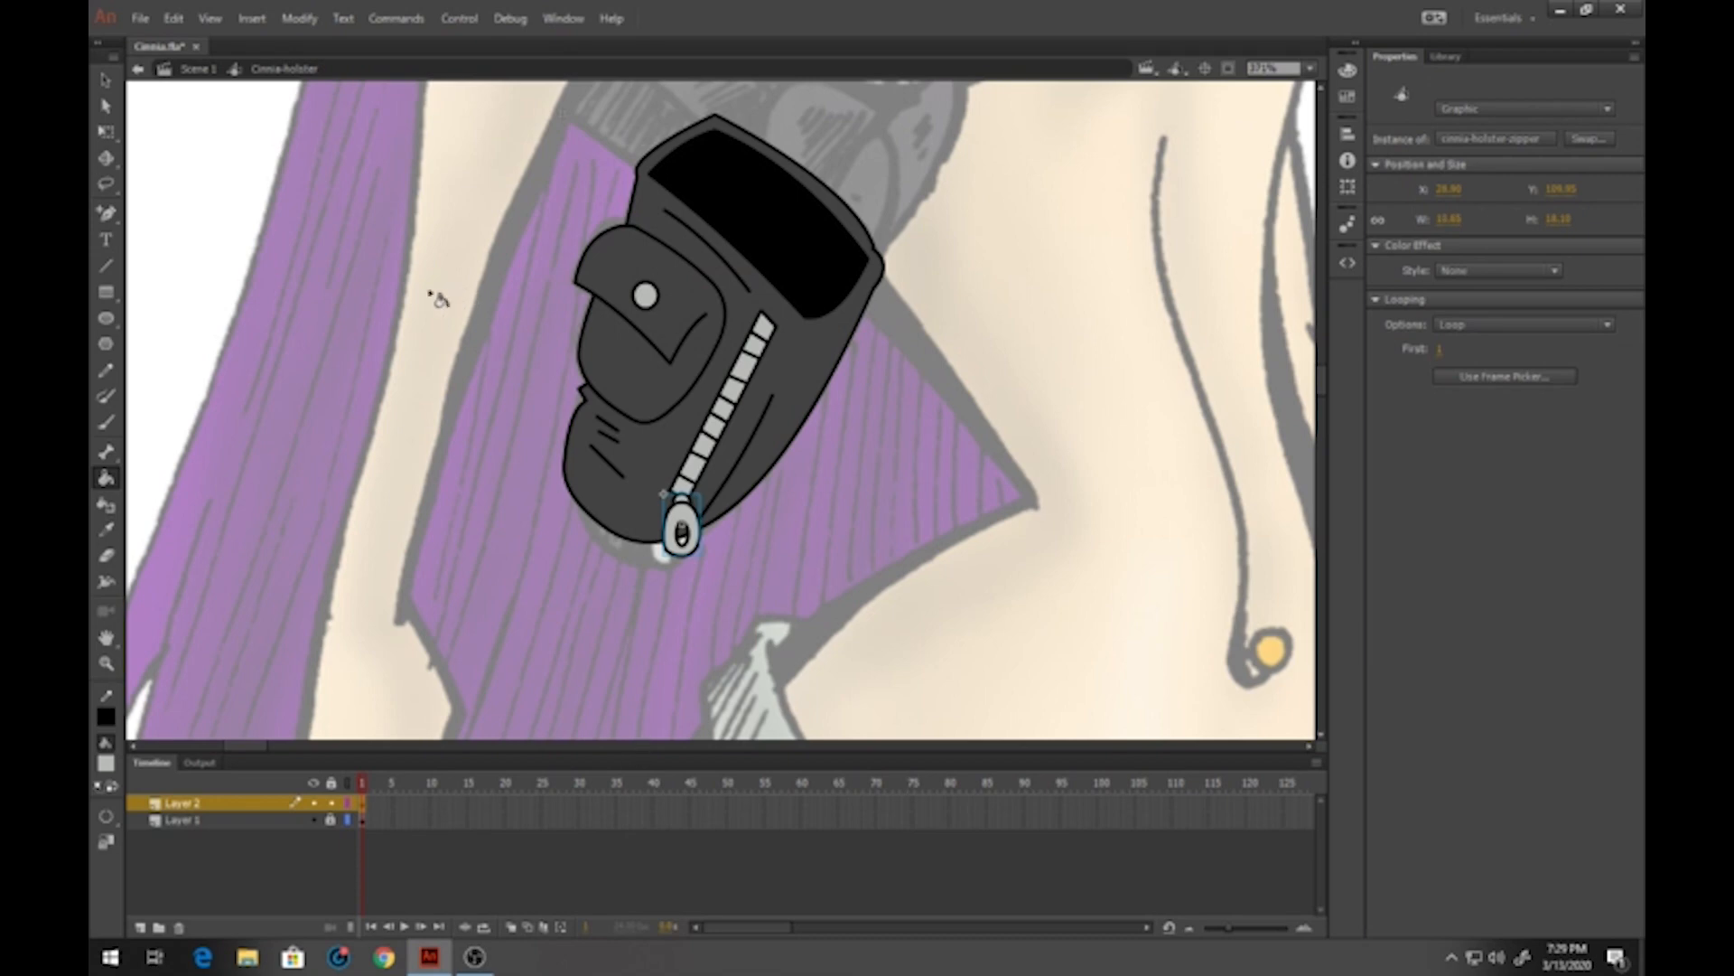
click(106, 131)
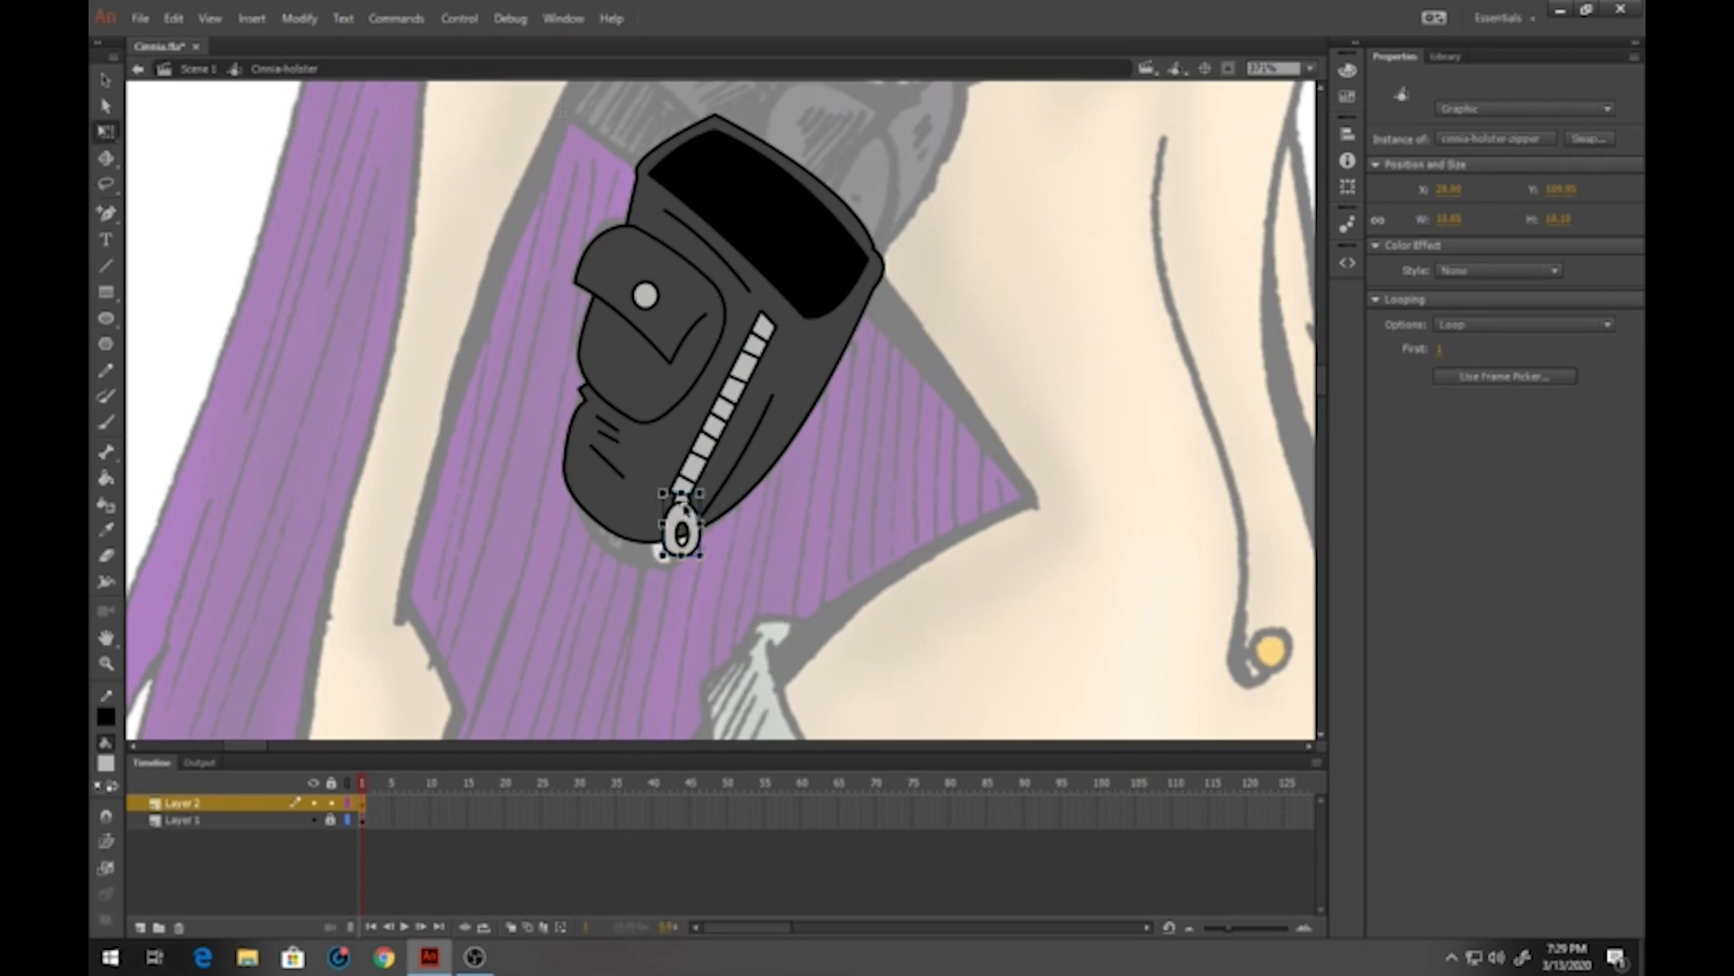
Return to Scene 1 and move the holster from the coloured reference figure to the sketch with the blue hair and magenta torso outlines
click(201, 70)
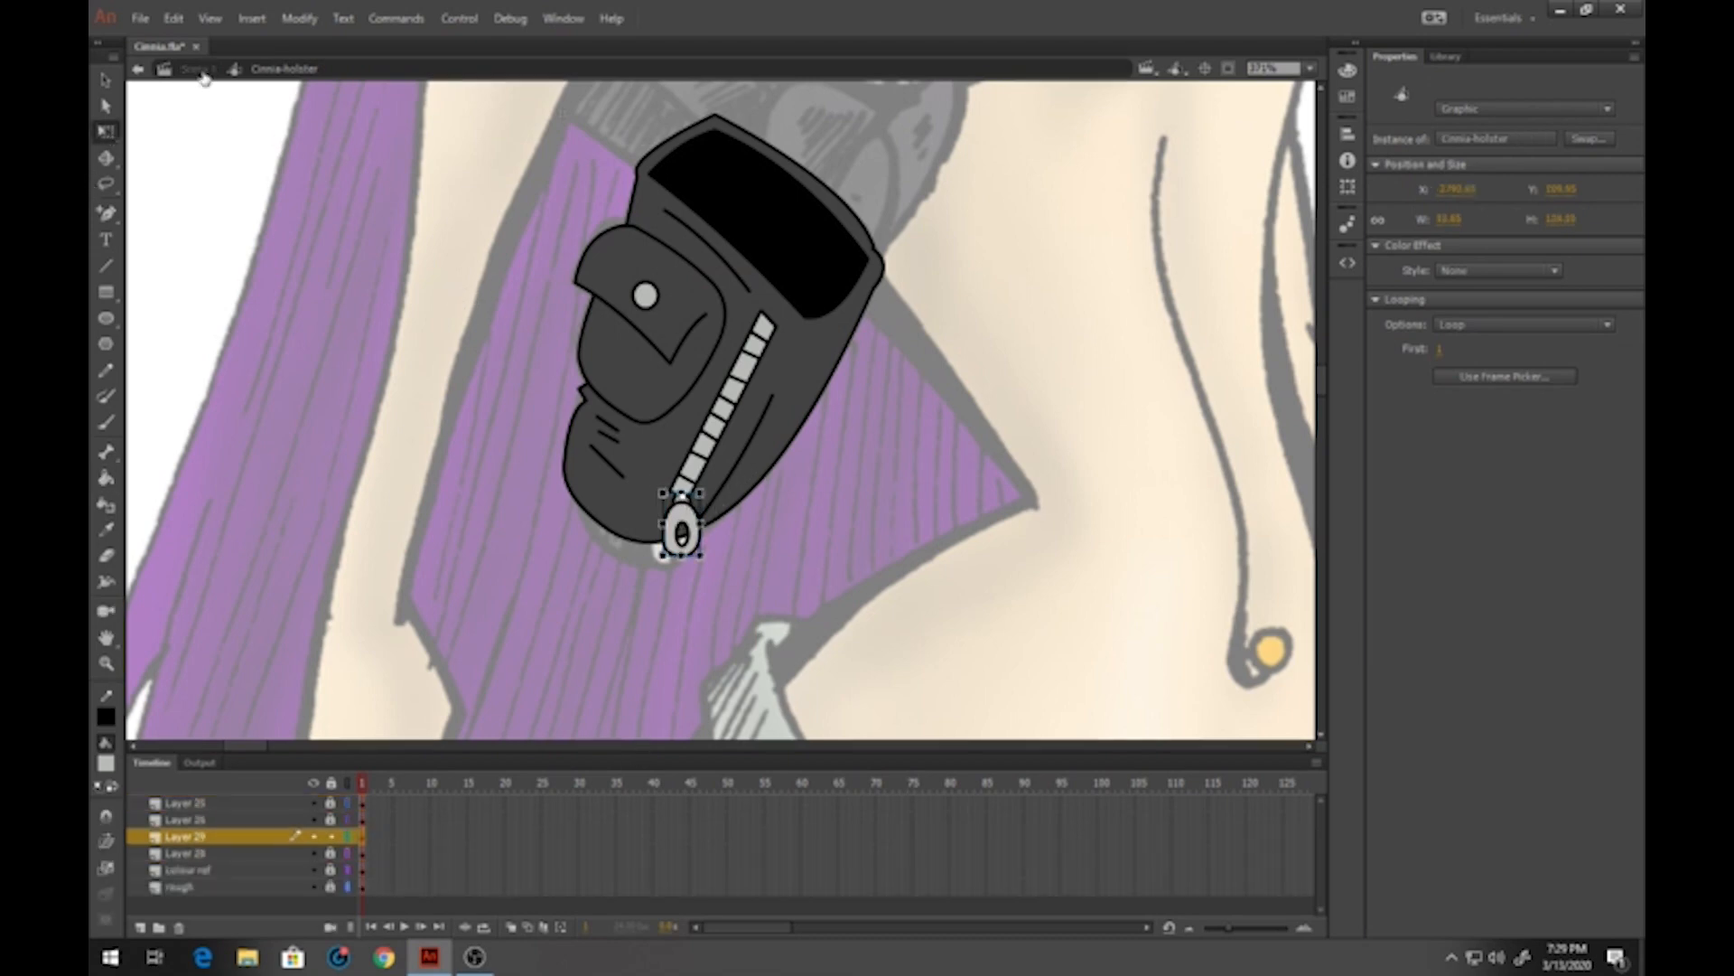
click(107, 664)
click(753, 362)
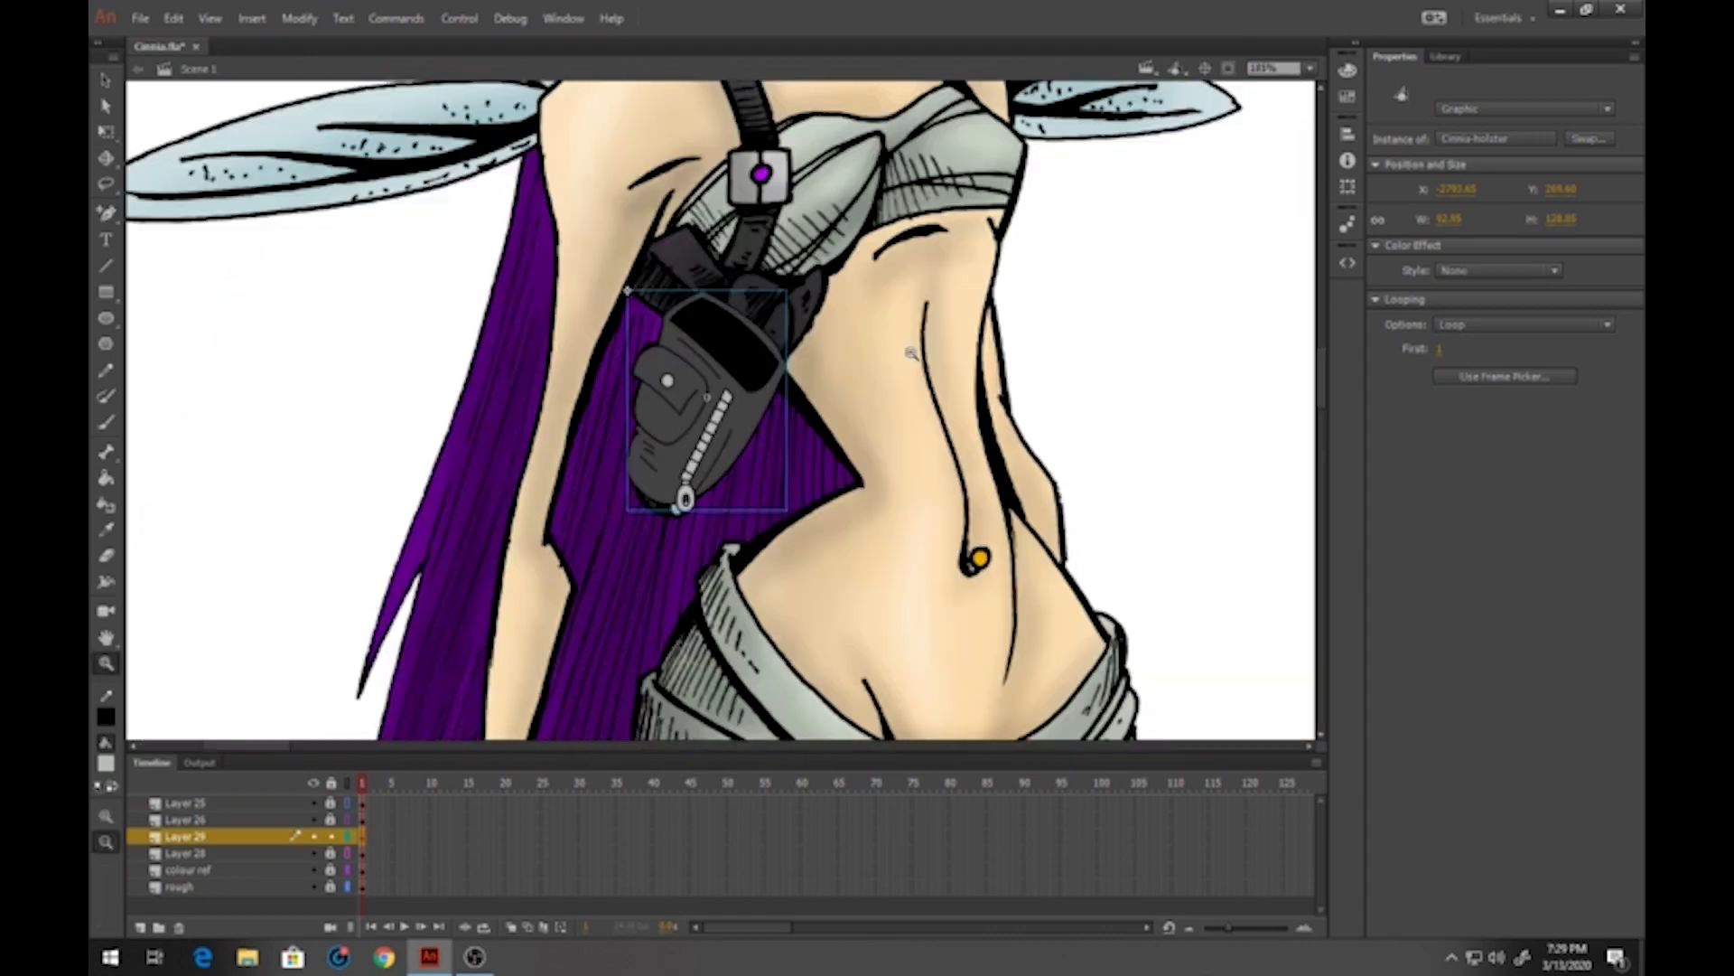
click(913, 354)
click(106, 80)
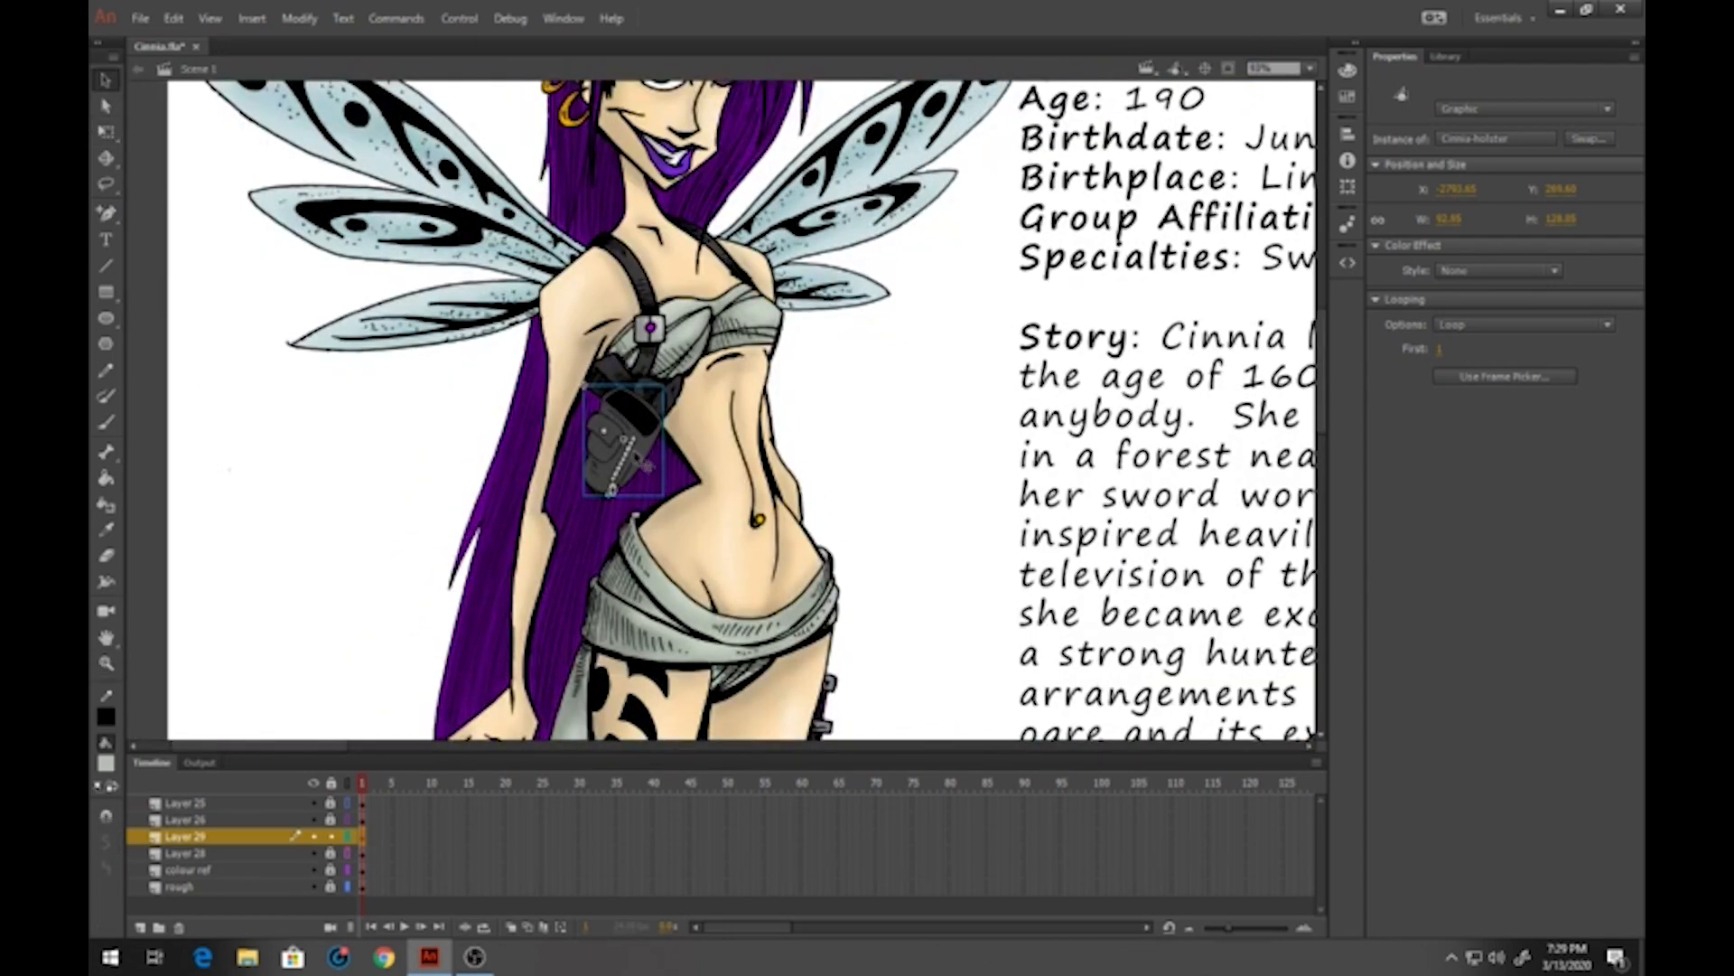
drag(636, 456, 1062, 443)
drag(949, 512, 249, 485)
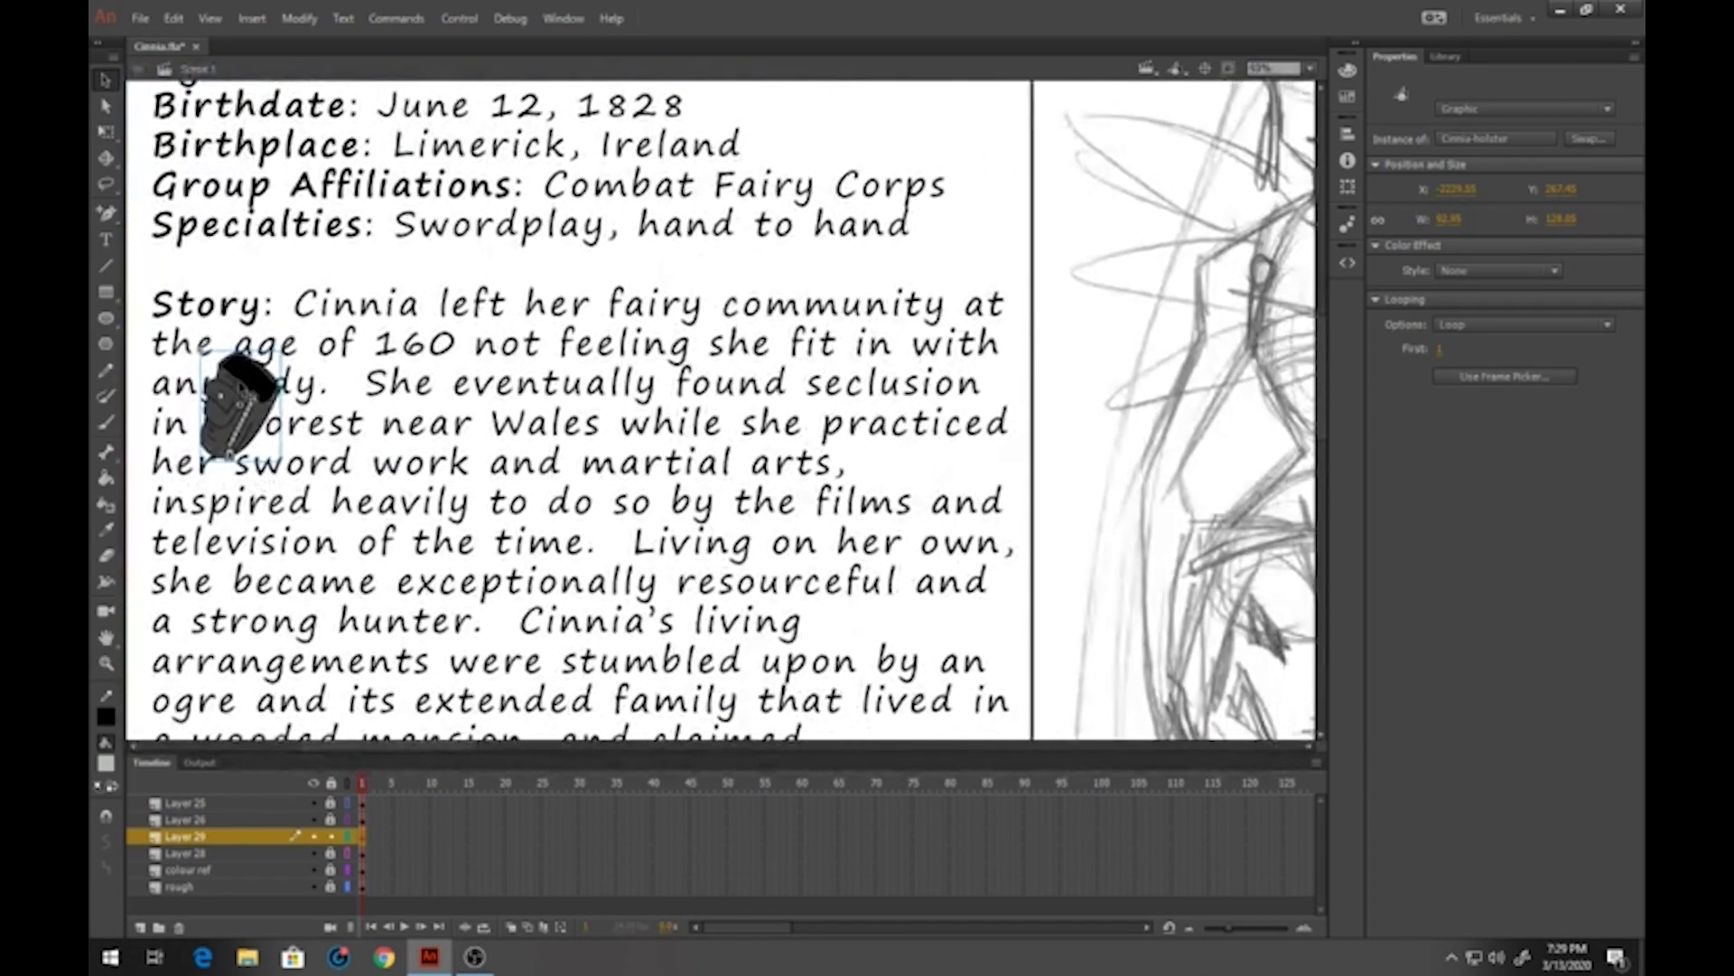
drag(240, 414, 1140, 451)
drag(1224, 505, 355, 470)
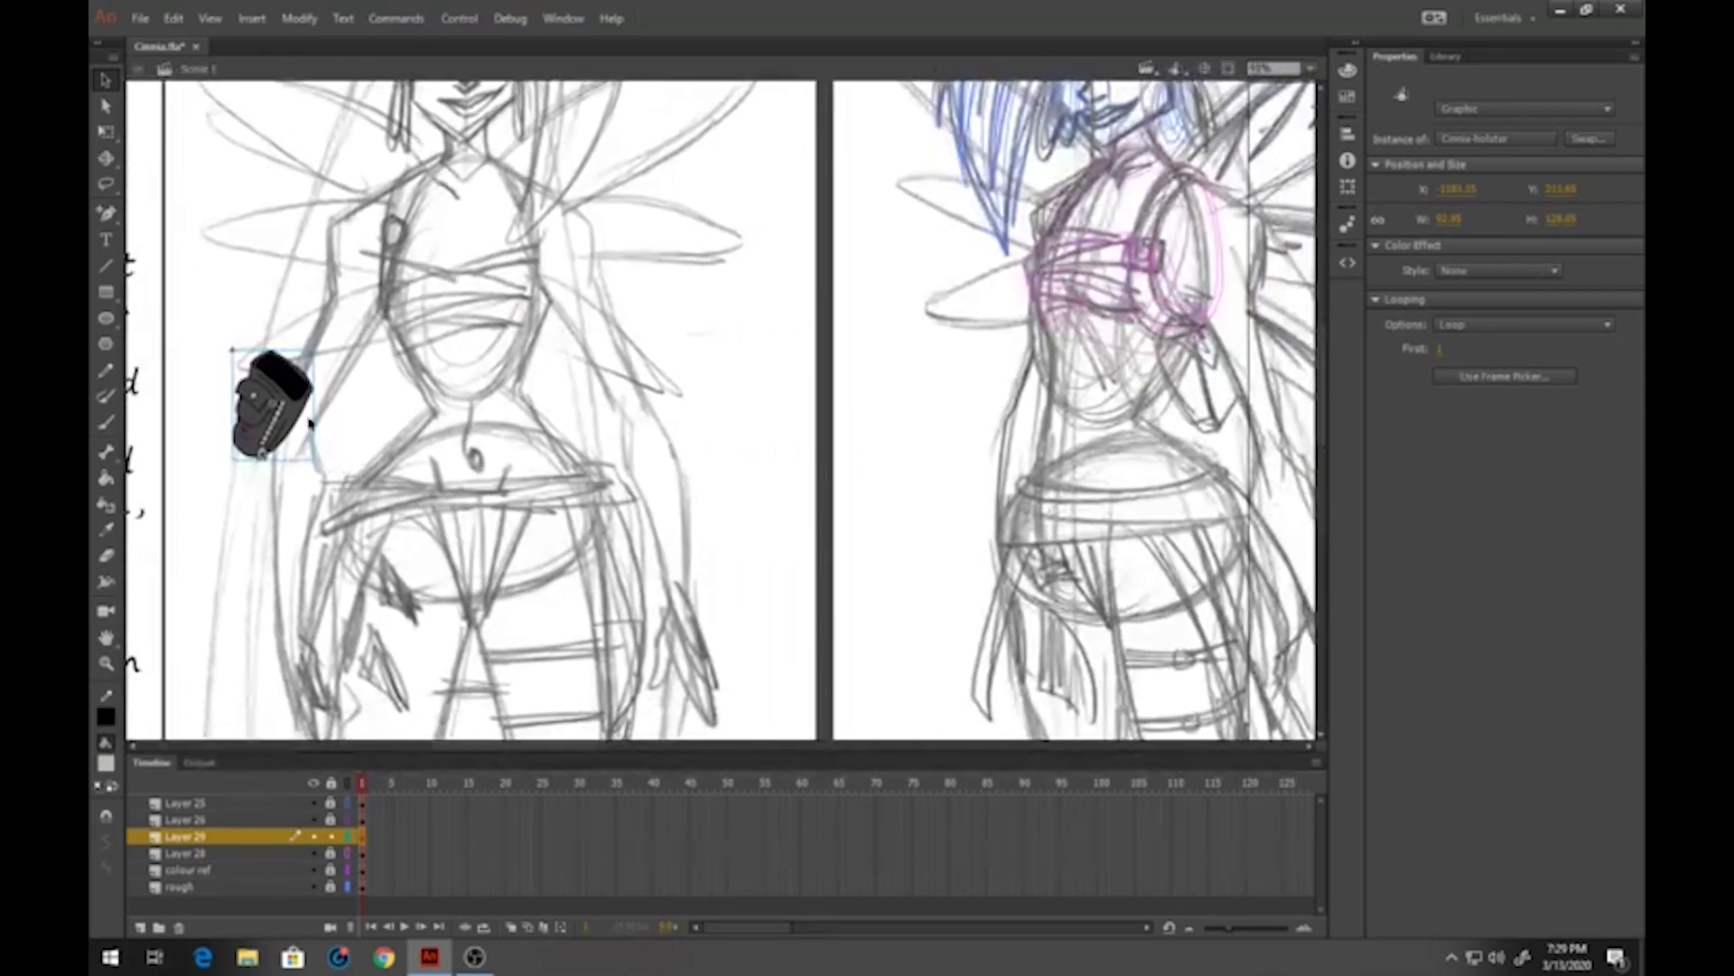
mouse_move(281, 408)
mouse_down()
mouse_move(1165, 426)
mouse_move(1117, 443)
mouse_move(643, 450)
mouse_up()
Flip the holster horizontally and place it over the sketched pouch beside the figure's waist
right_click(636, 450)
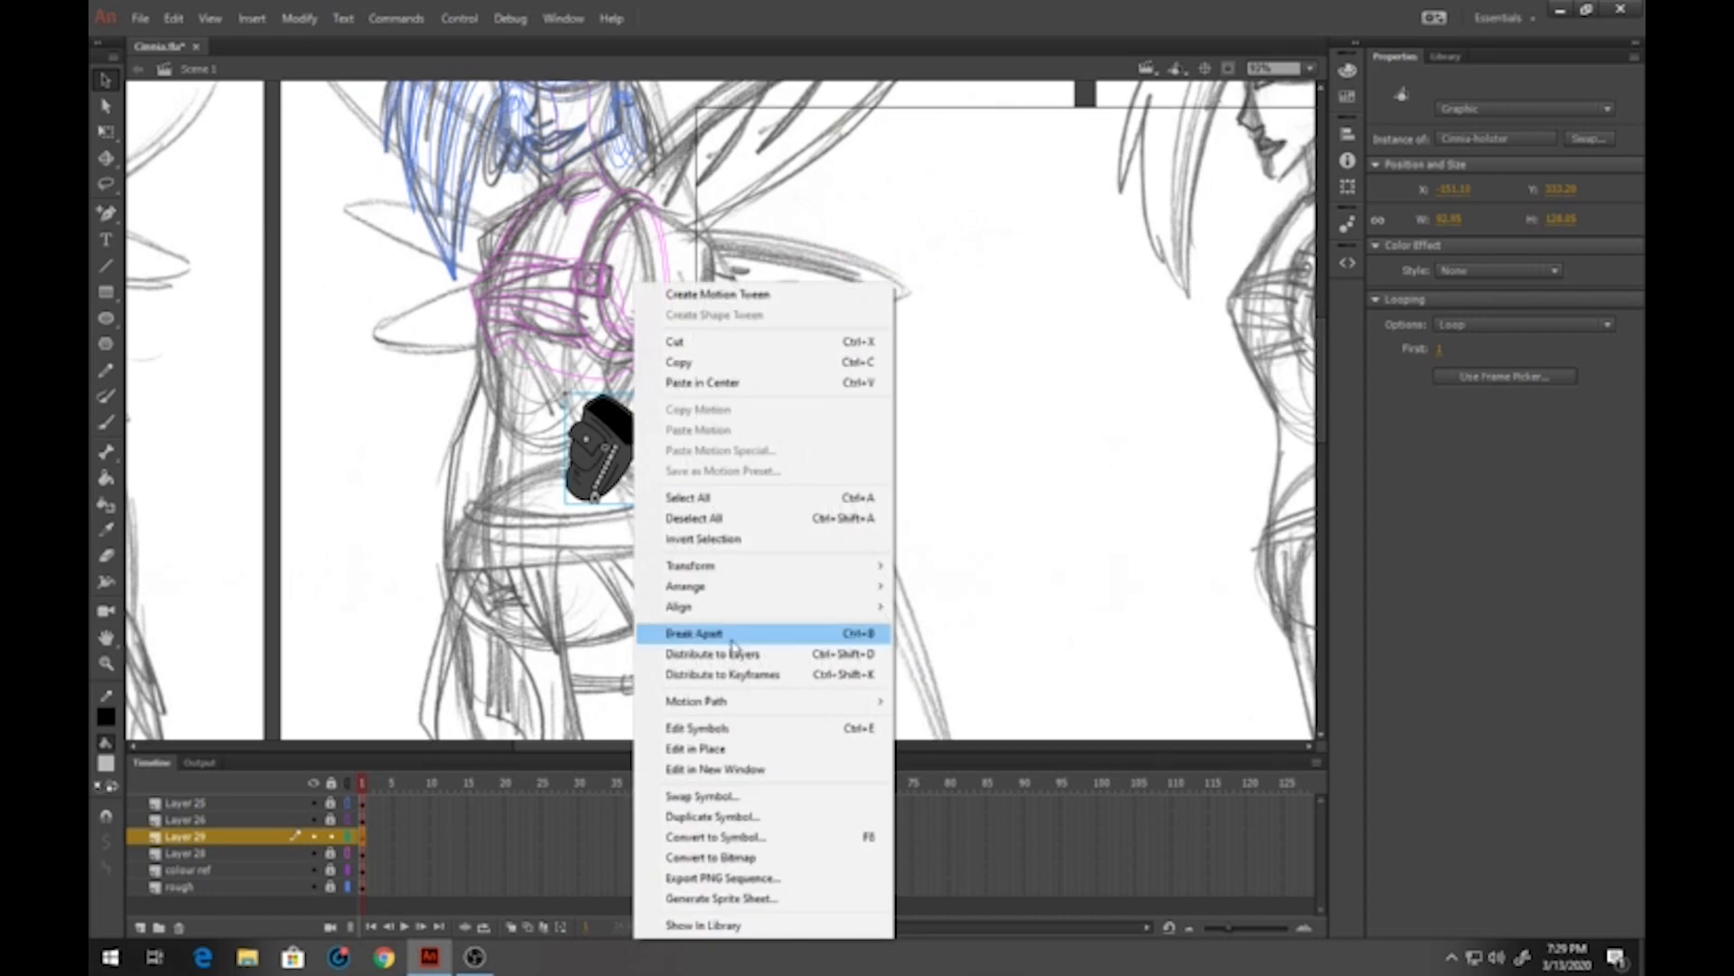
mouse_move(801, 567)
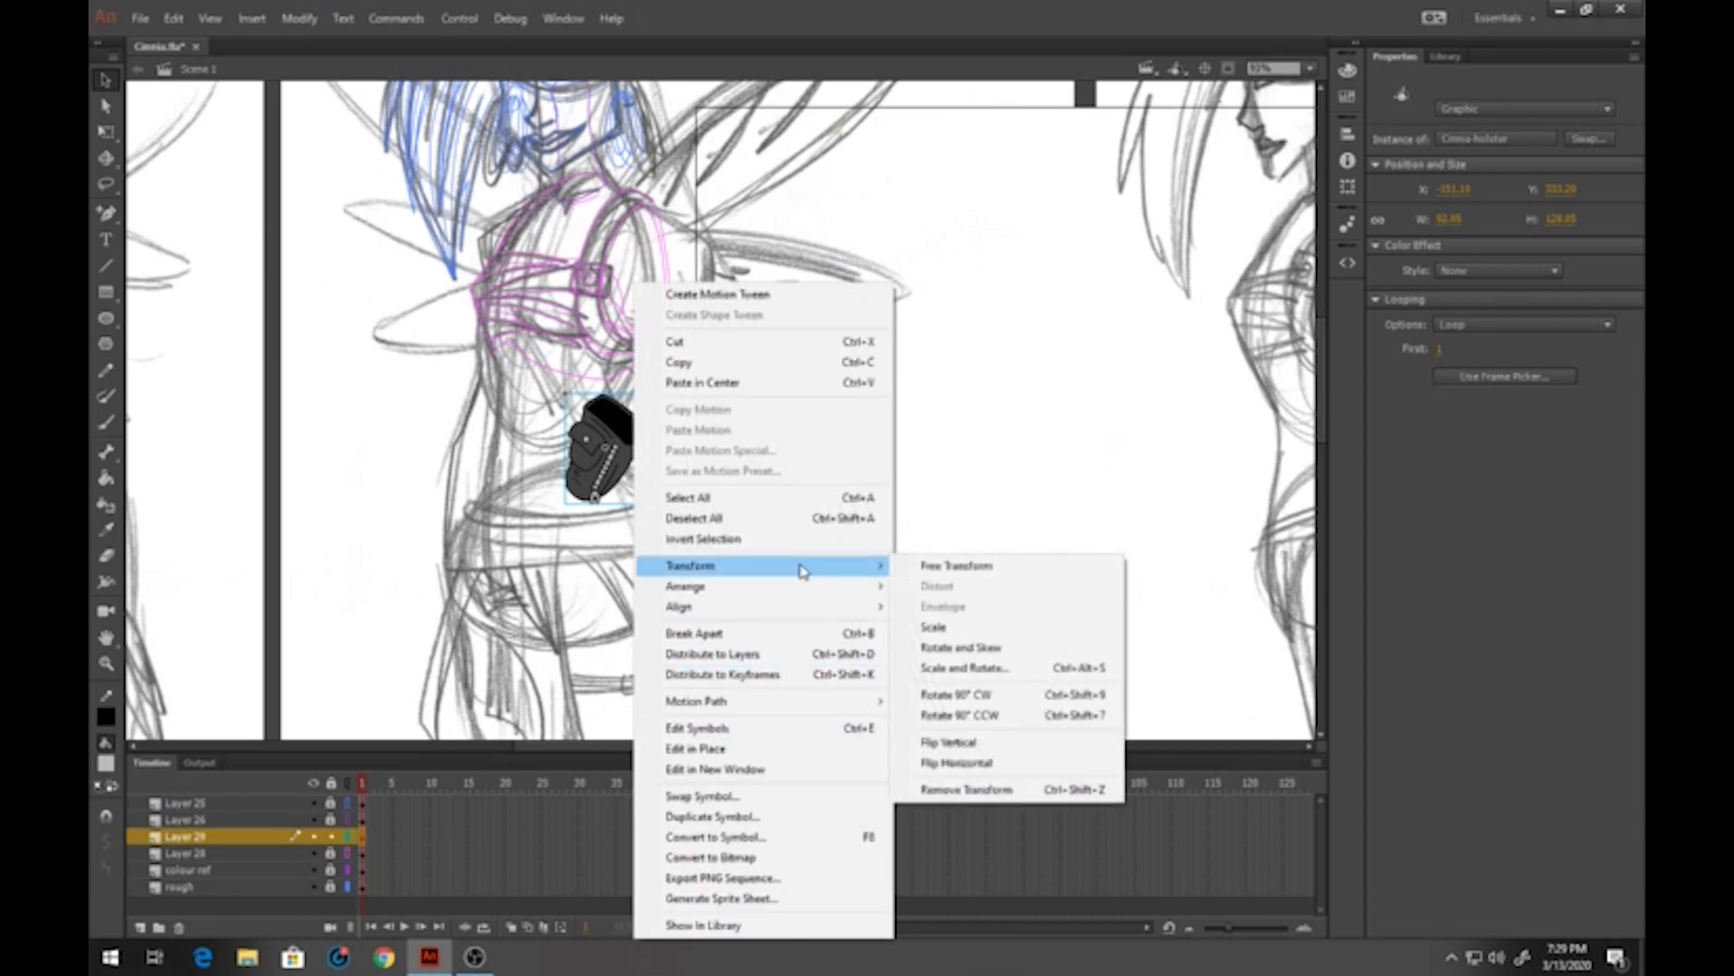
click(1009, 766)
drag(633, 468, 670, 420)
Enlarge the holster slightly and nudge it into line with the sketched pouch below the strap, leaving it deselected
click(105, 132)
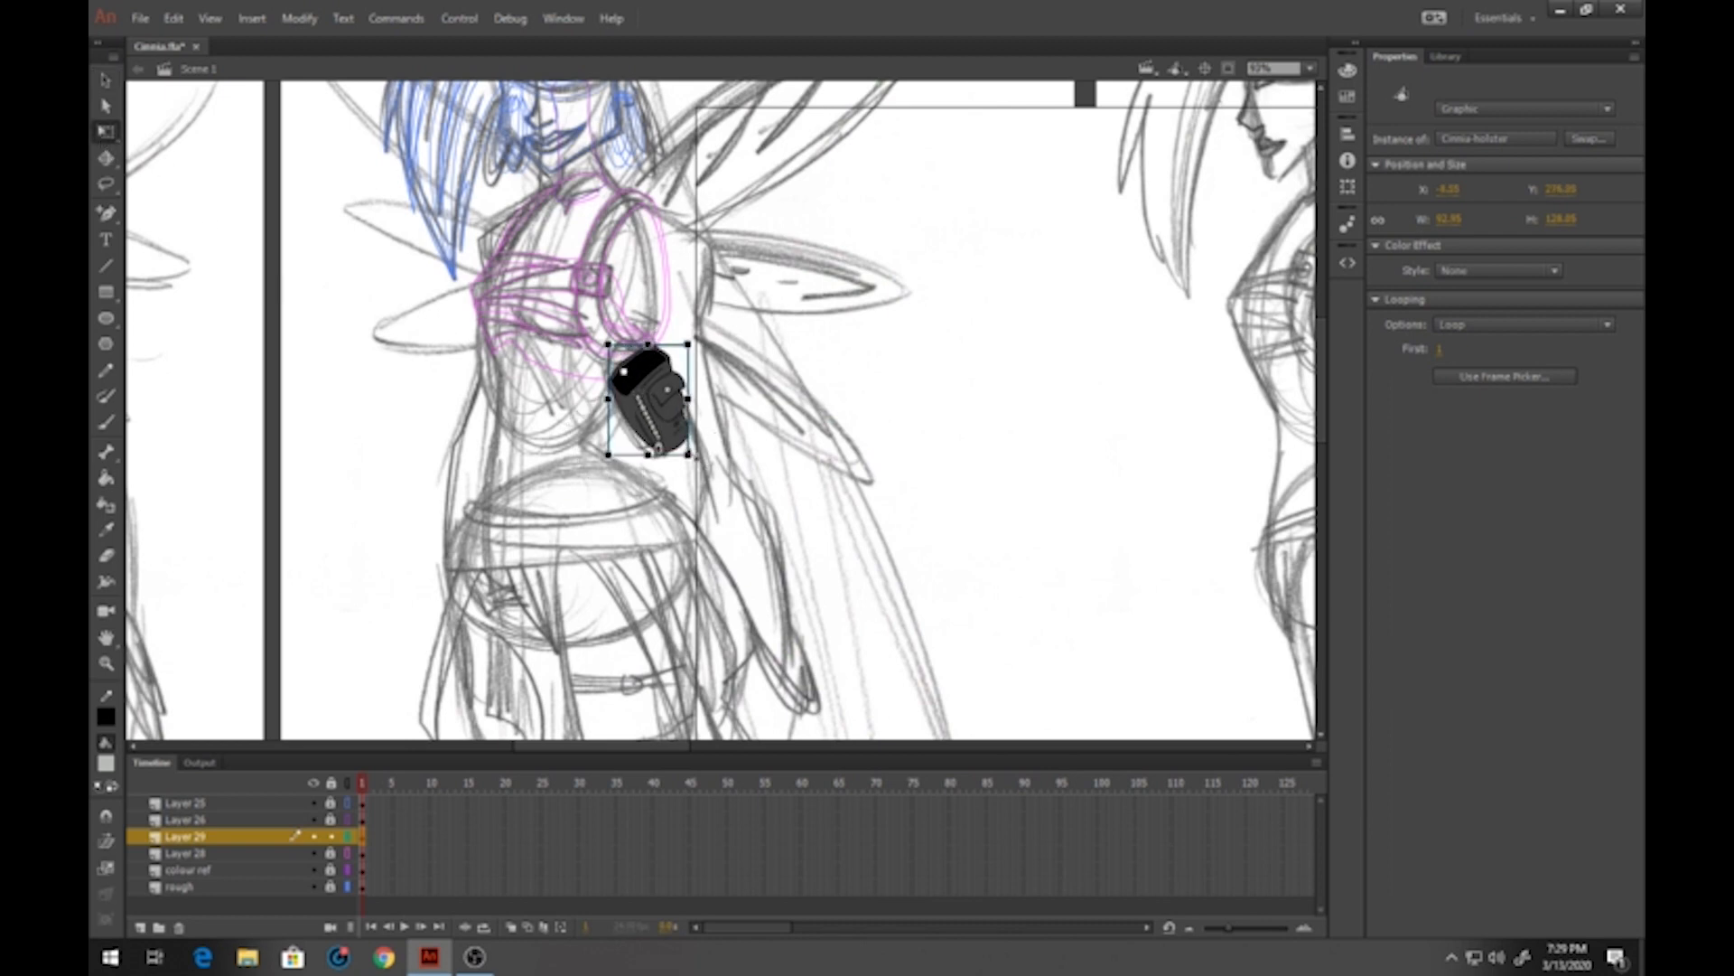
drag(690, 457, 698, 466)
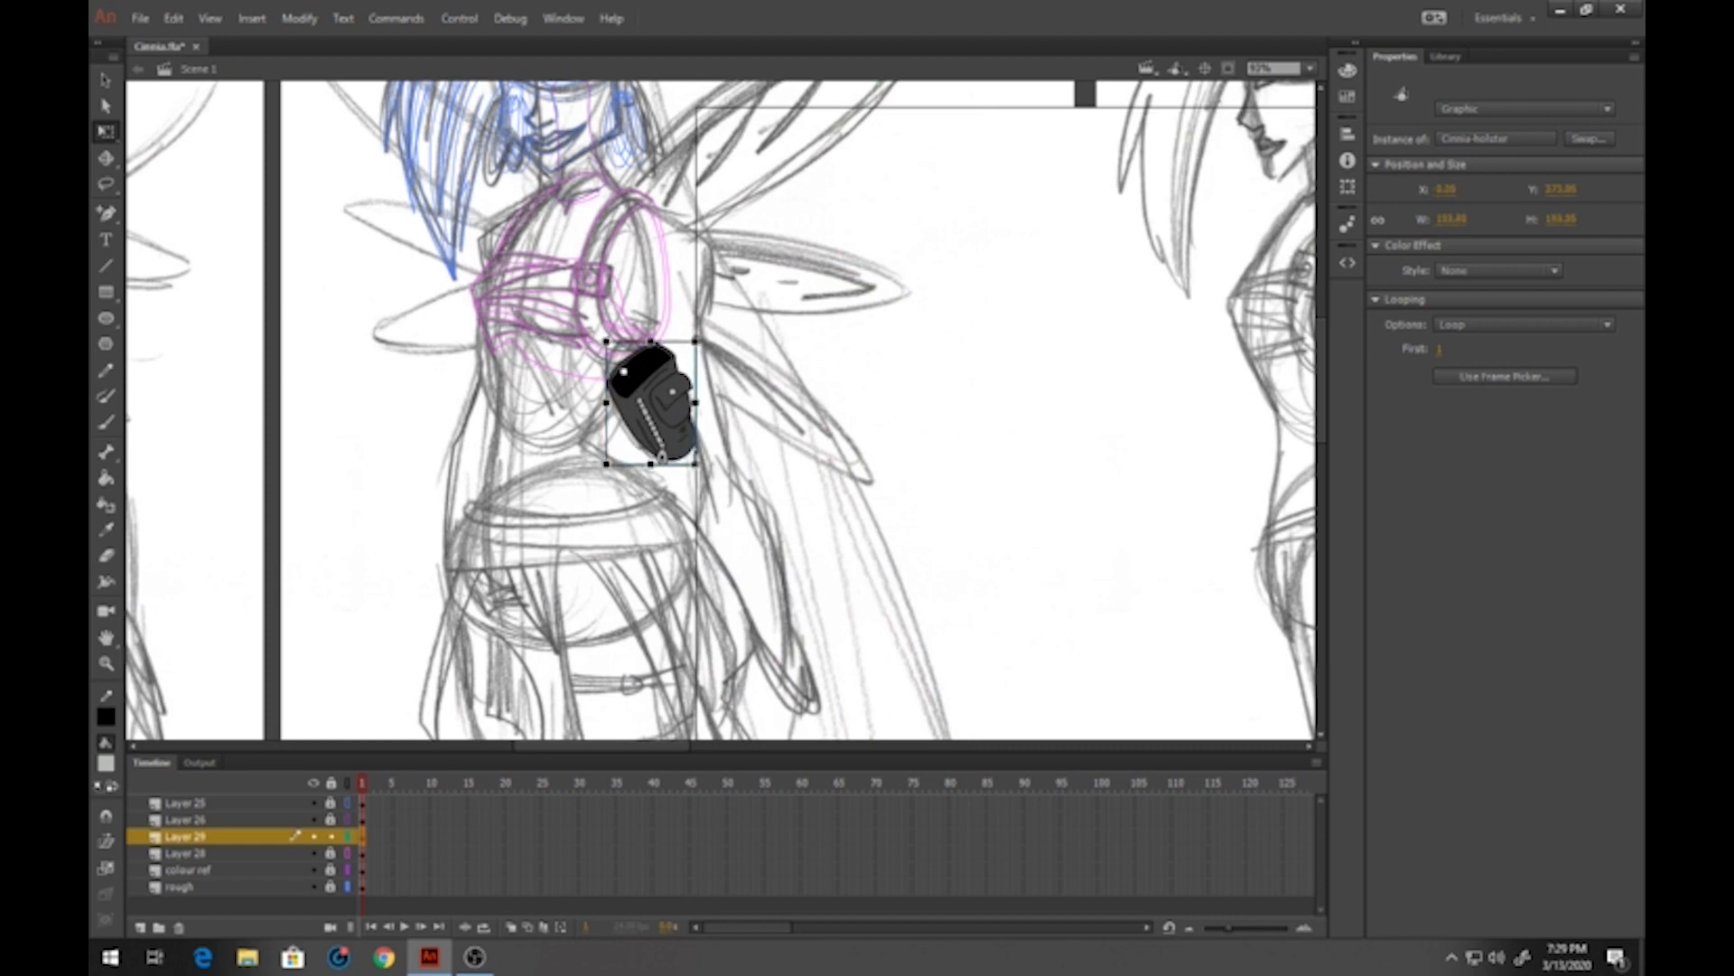
key(Up)
key(Up)
key(Up)
key(Right)
key(Right)
key(Up)
key(Up)
key(Down)
key(Down)
key(Down)
key(Down)
key(Down)
key(Down)
key(Down)
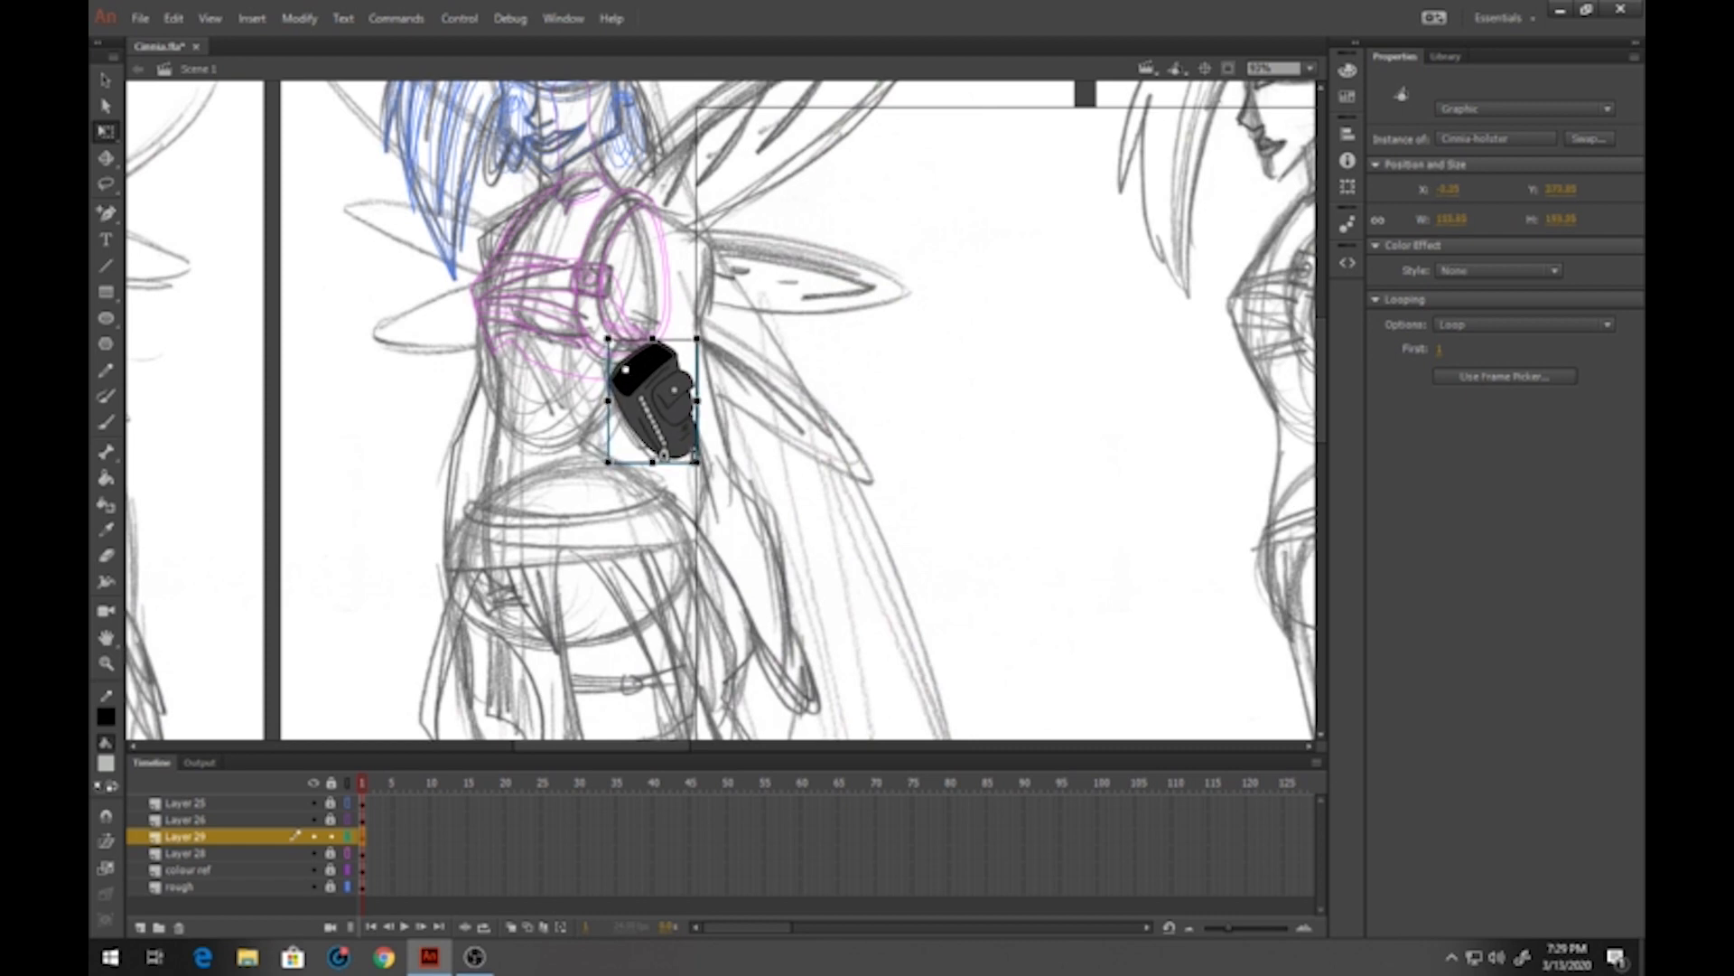
key(Right)
key(Right)
key(Right)
key(Right)
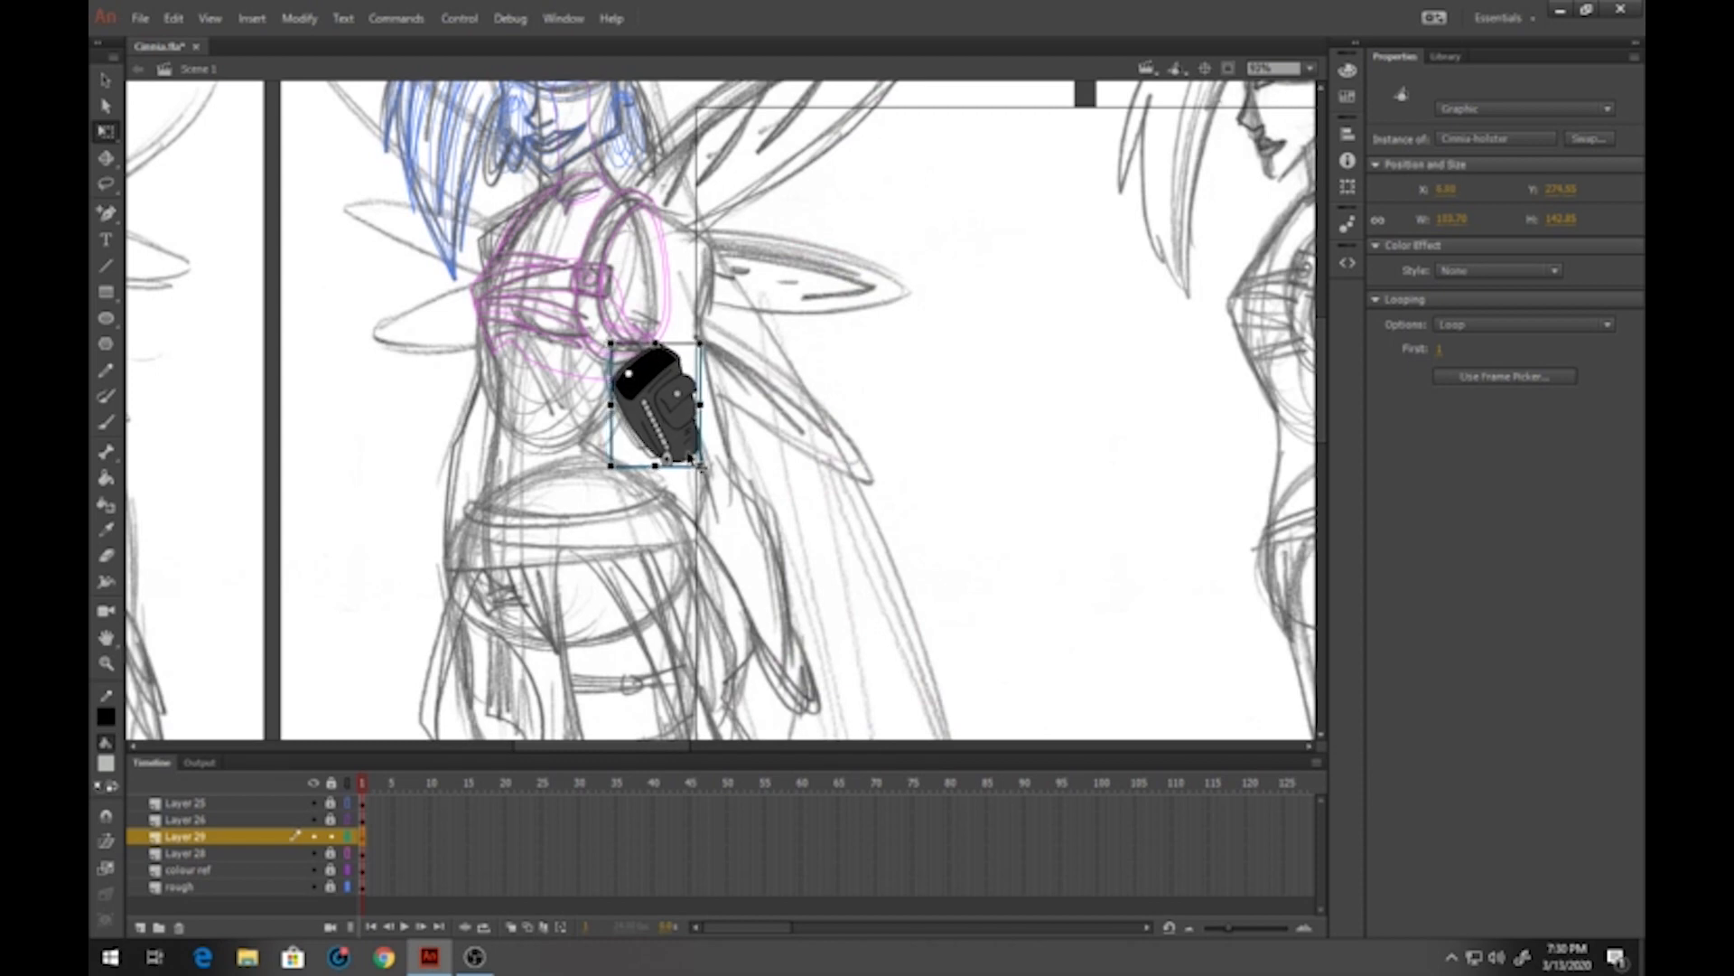
click(831, 387)
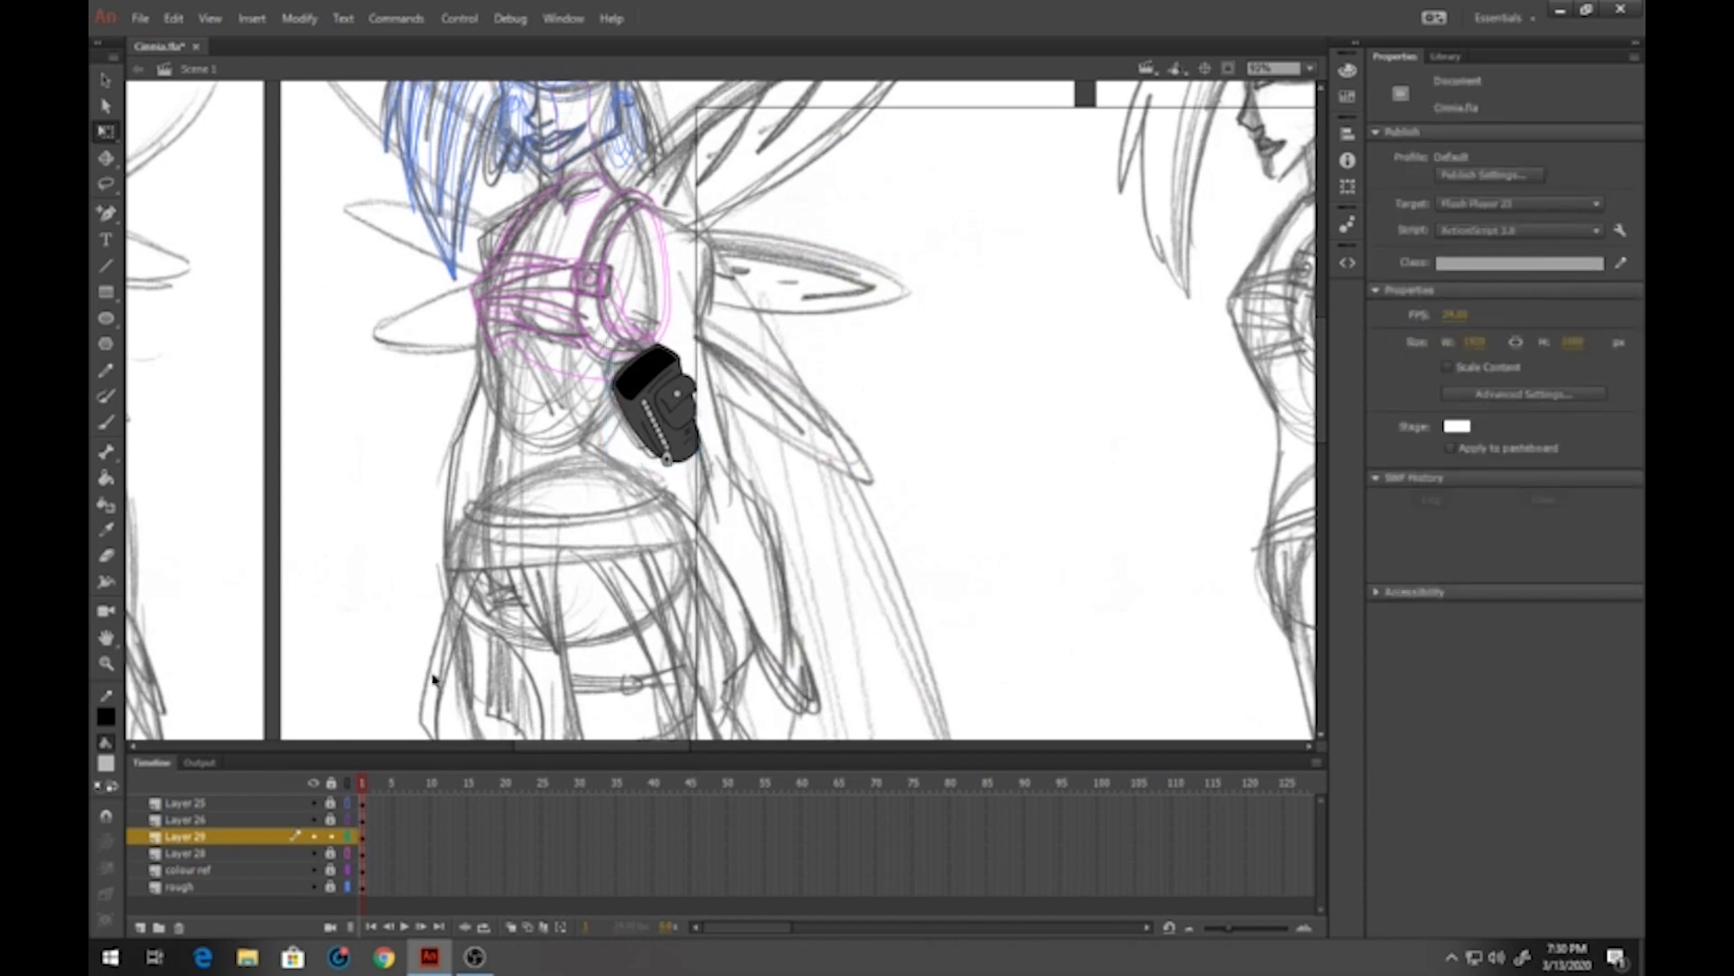
Lock Layer 29, show it as outlines, and add a new layer directly above the colour ref layer
click(349, 836)
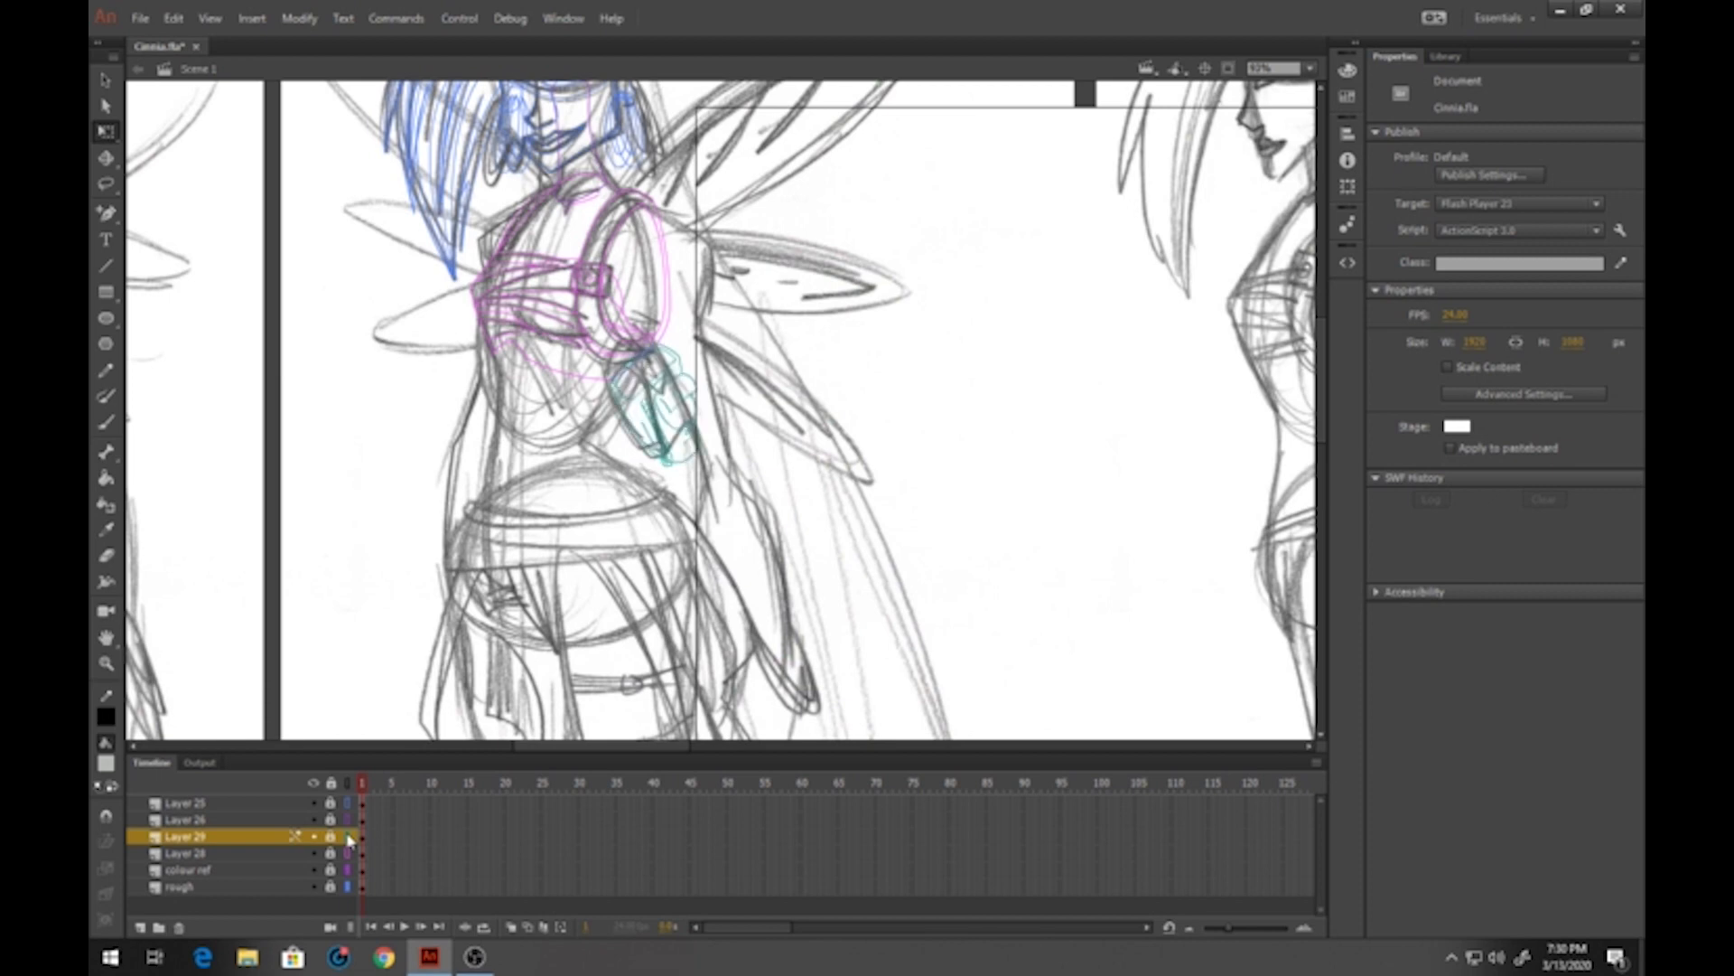
click(251, 868)
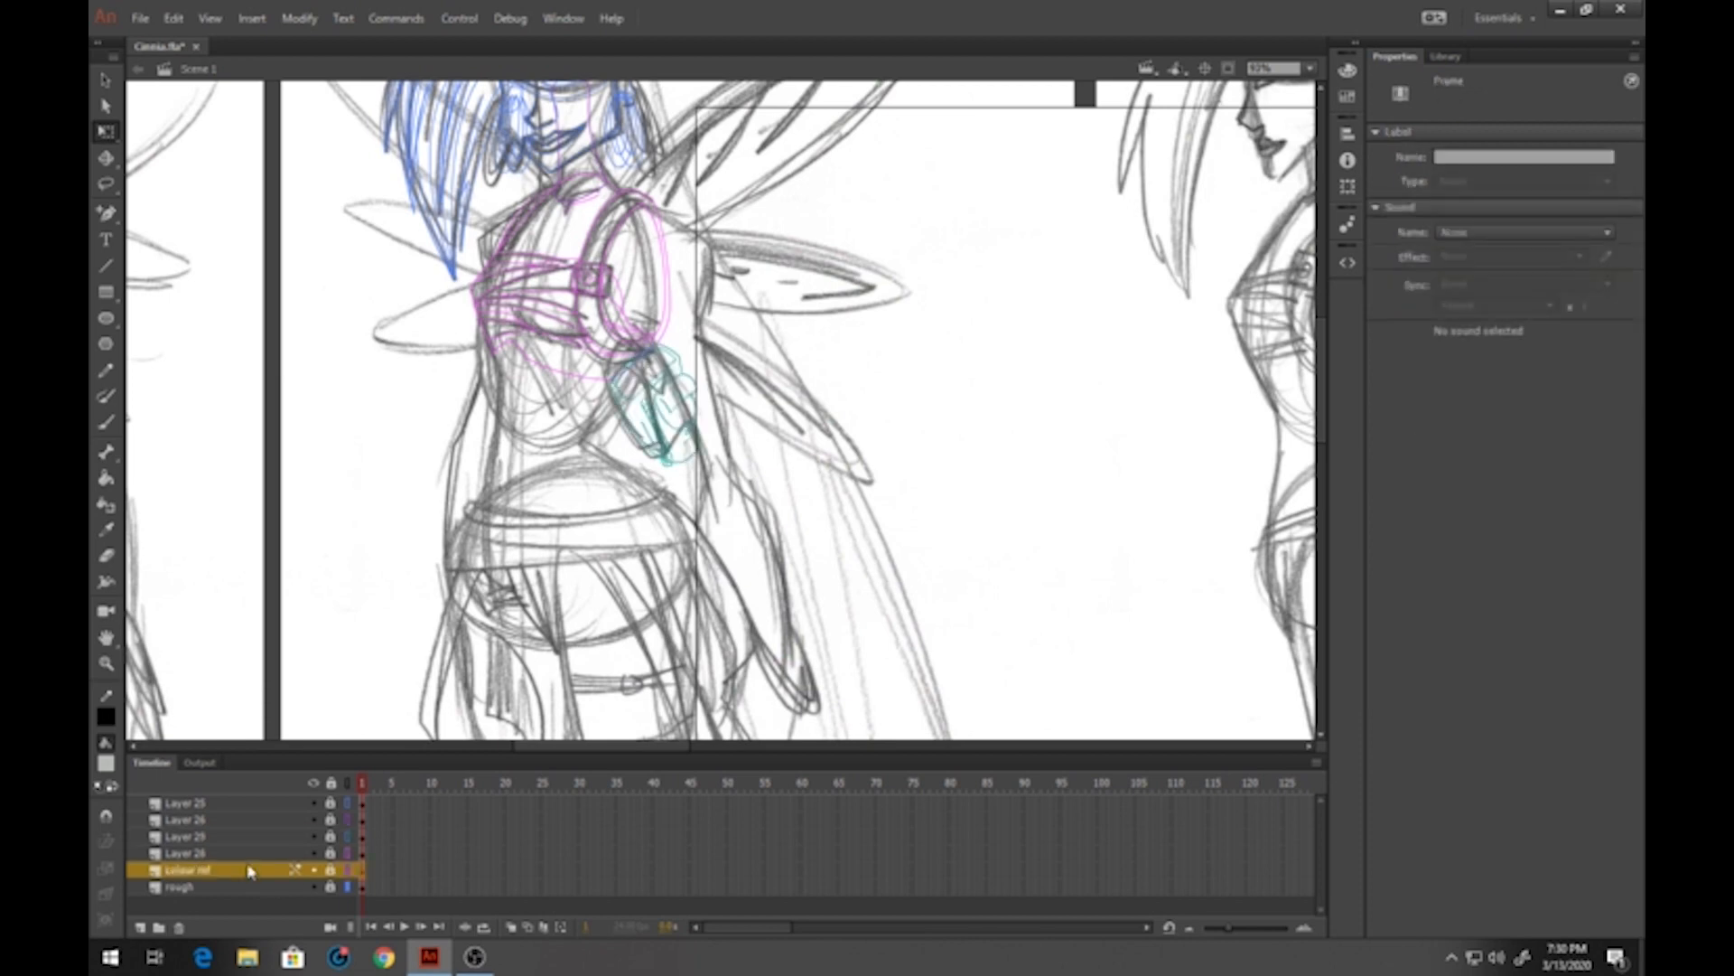
click(140, 927)
Trace the midriff with straight black line segments along both sides and across the chest, plus an inner line near the back edge
click(106, 663)
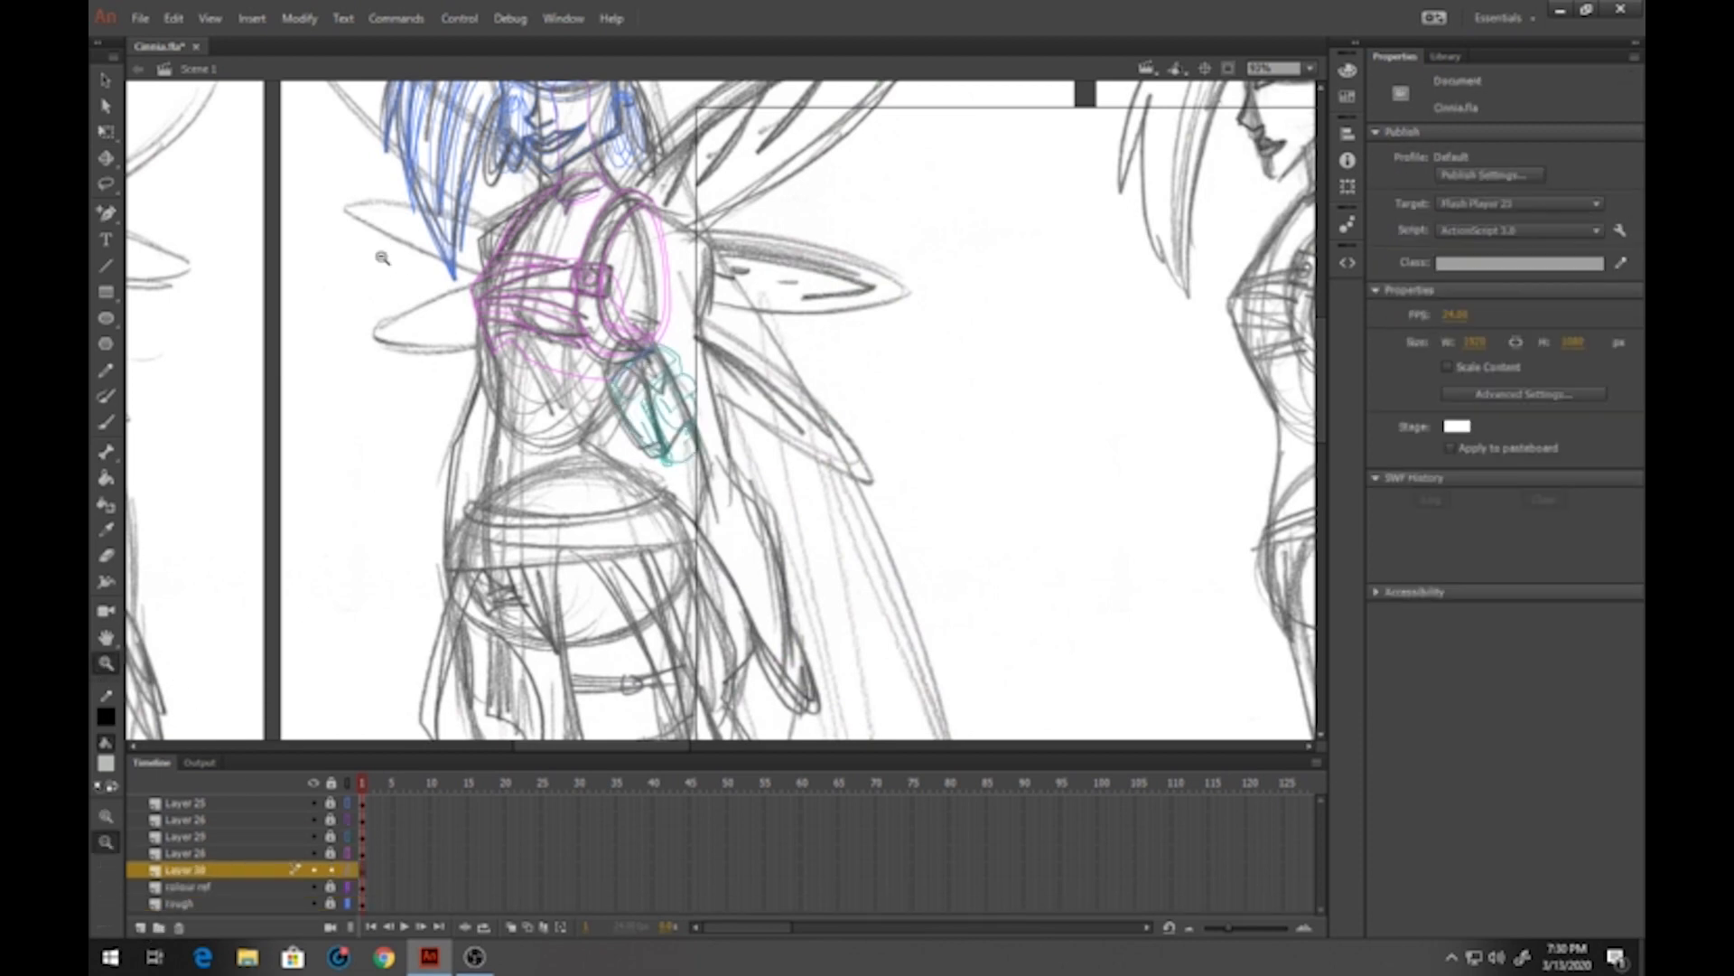
drag(378, 244, 792, 550)
click(106, 266)
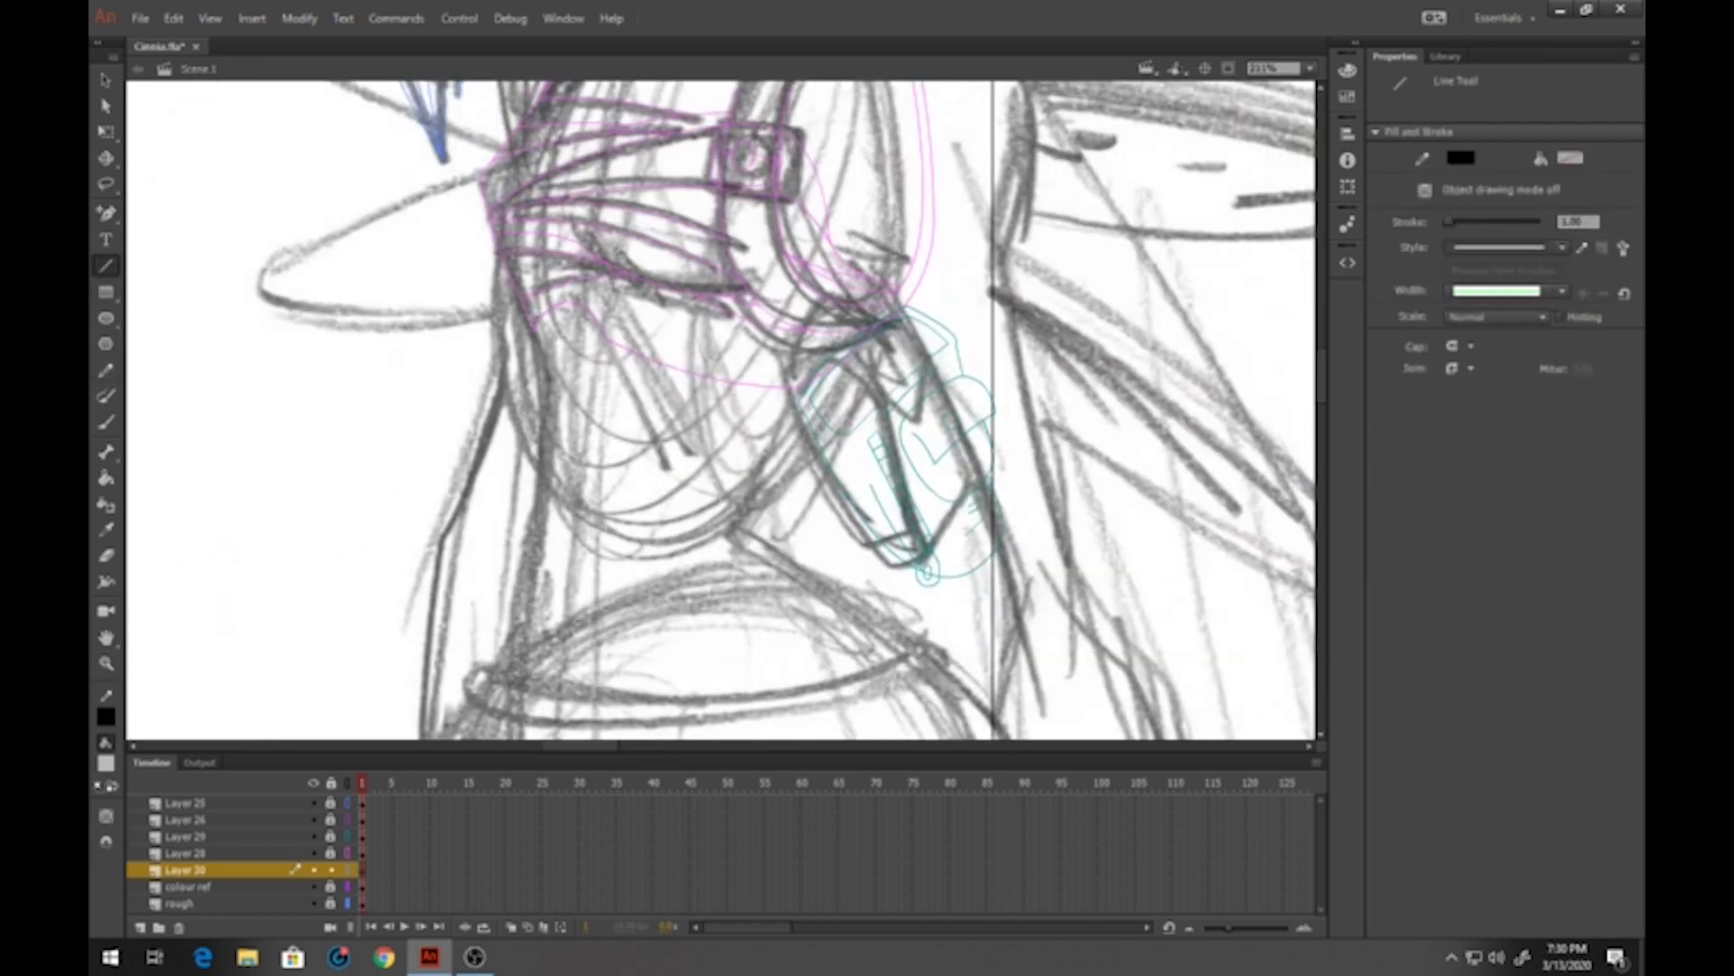
mouse_move(544, 372)
mouse_down()
mouse_move(527, 623)
mouse_move(552, 651)
mouse_up()
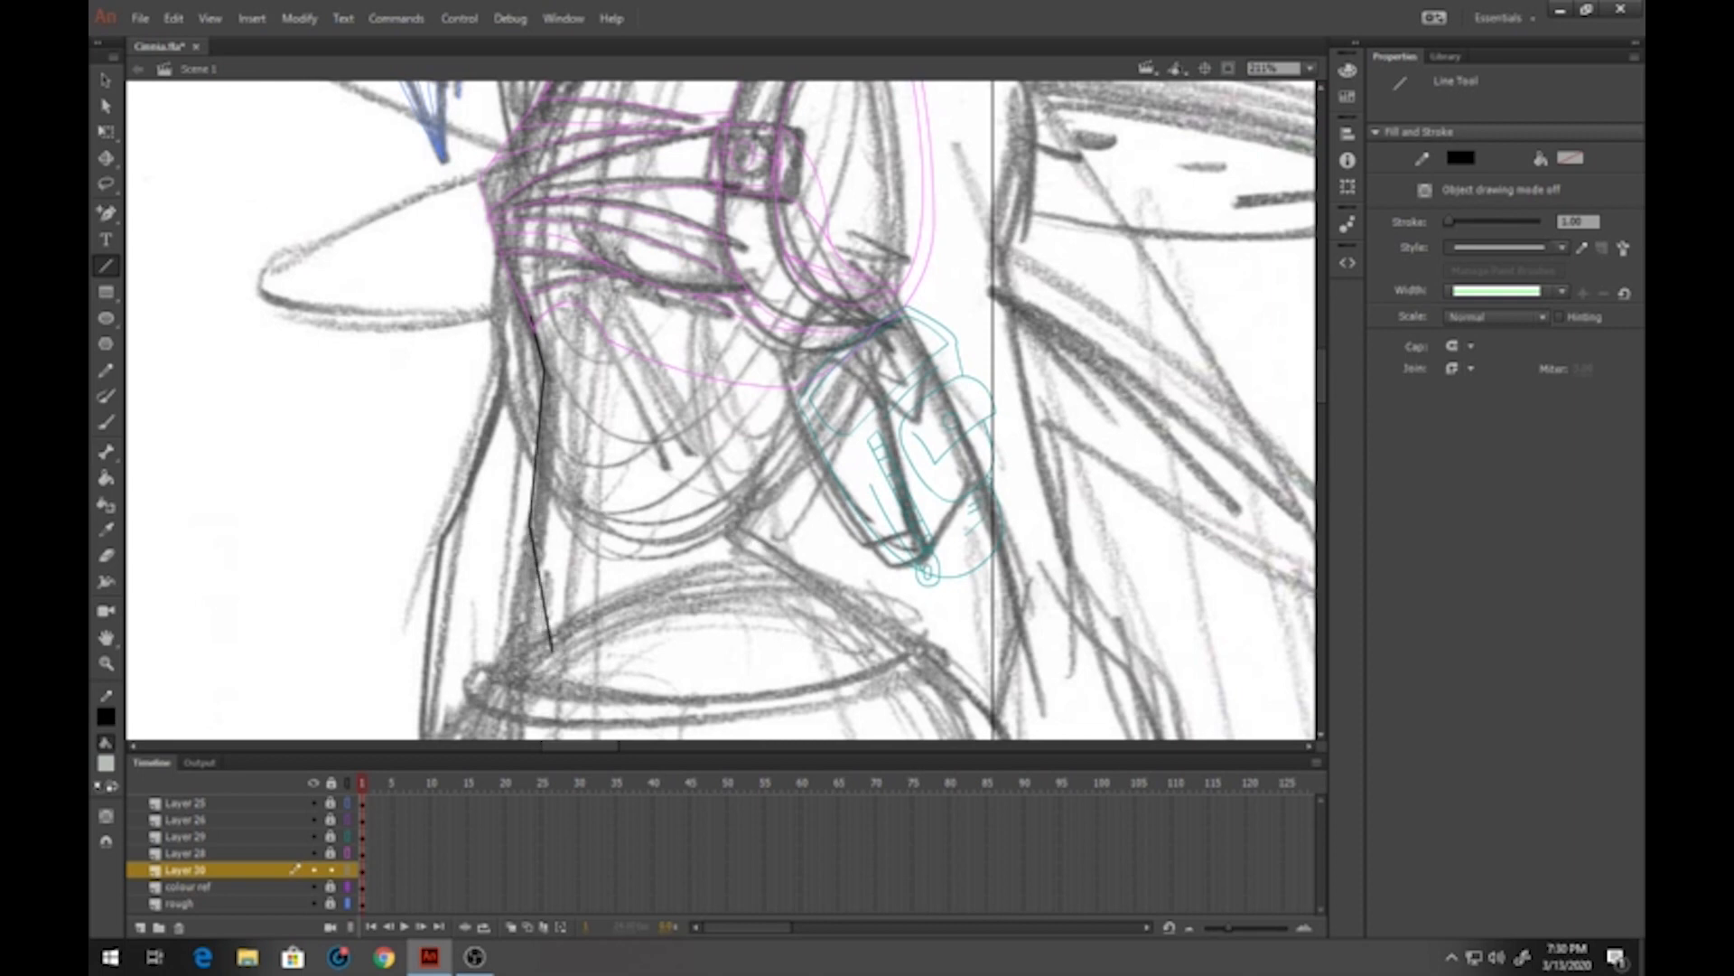
drag(735, 531, 832, 350)
mouse_move(832, 350)
mouse_down()
mouse_move(653, 246)
mouse_move(532, 320)
mouse_up()
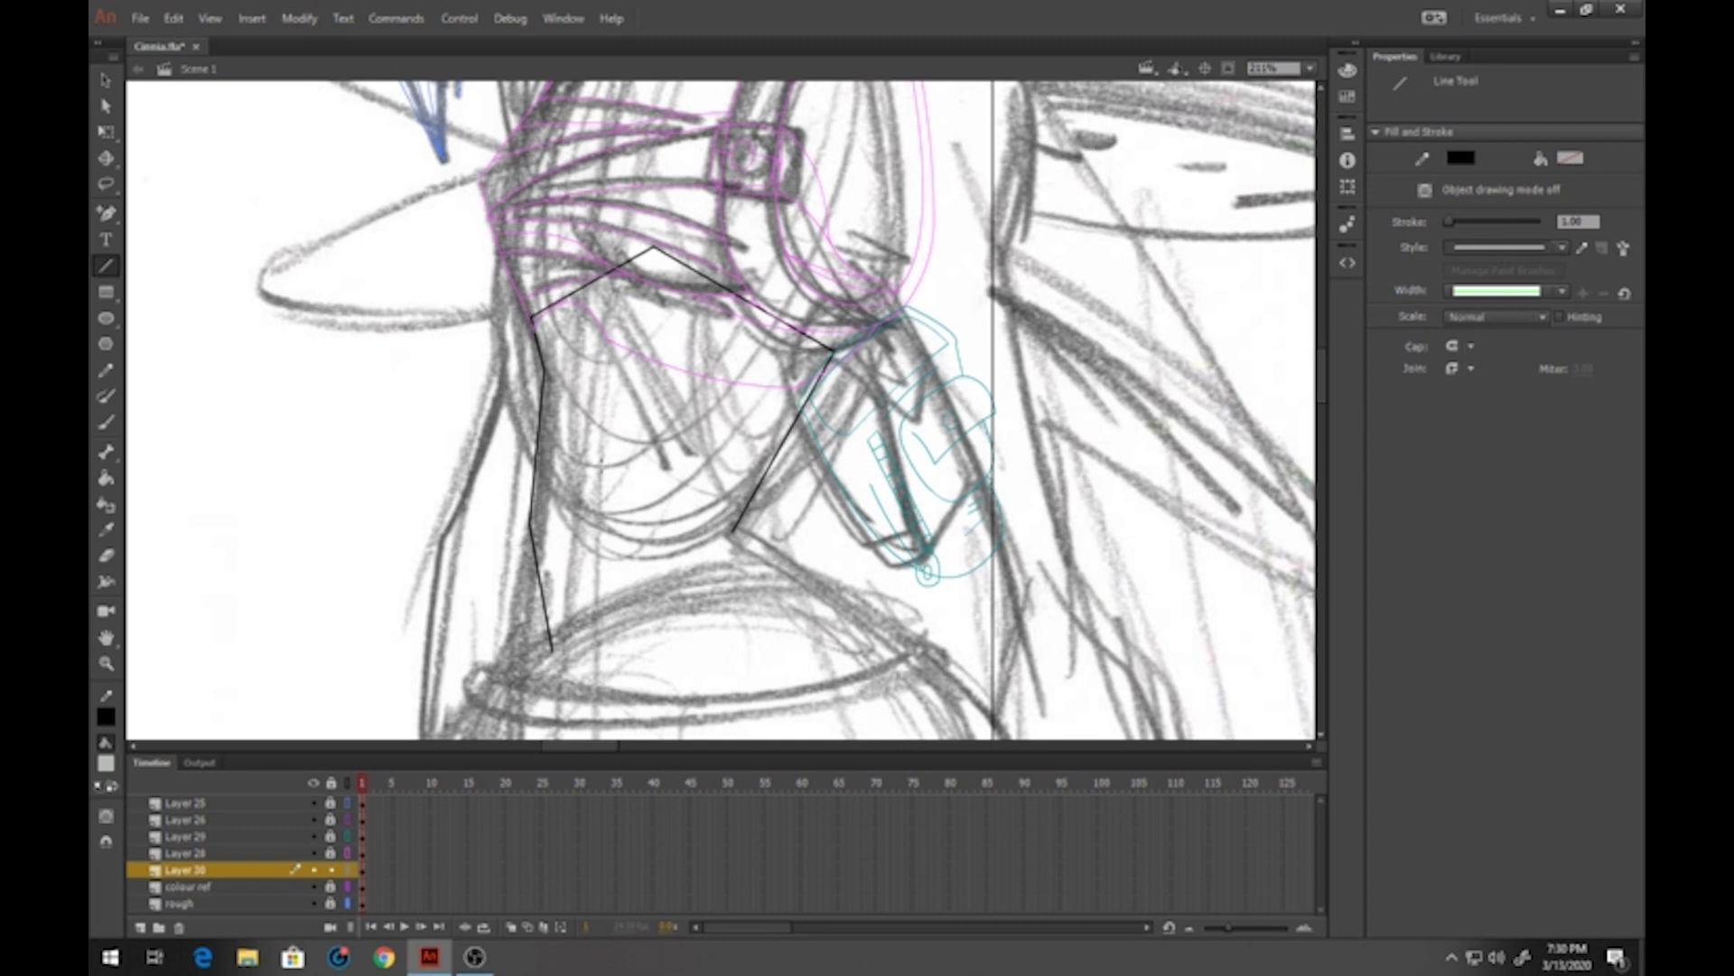
mouse_move(580, 443)
mouse_down()
mouse_move(585, 488)
mouse_move(566, 502)
mouse_up()
drag(566, 501, 580, 622)
Bend the midriff's straight side and chest segments into curves, pulling the top corner up to form a rounded outline
click(106, 80)
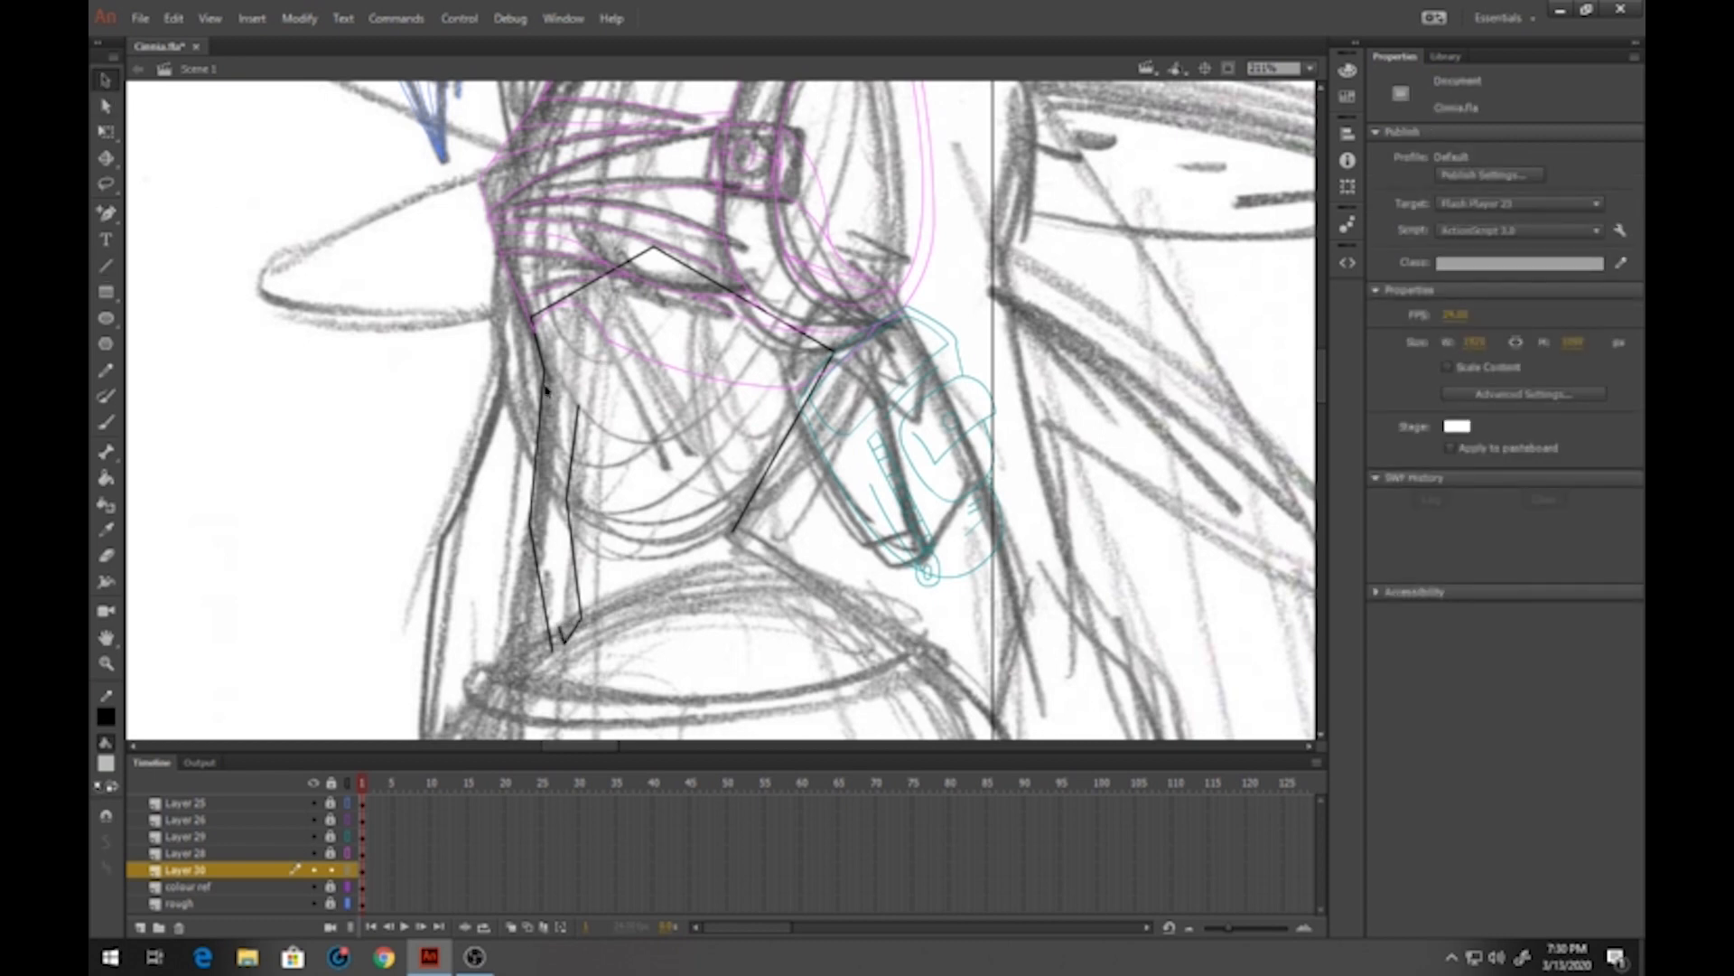
drag(545, 576, 528, 589)
mouse_move(558, 304)
mouse_down()
mouse_move(506, 269)
mouse_move(532, 296)
mouse_up()
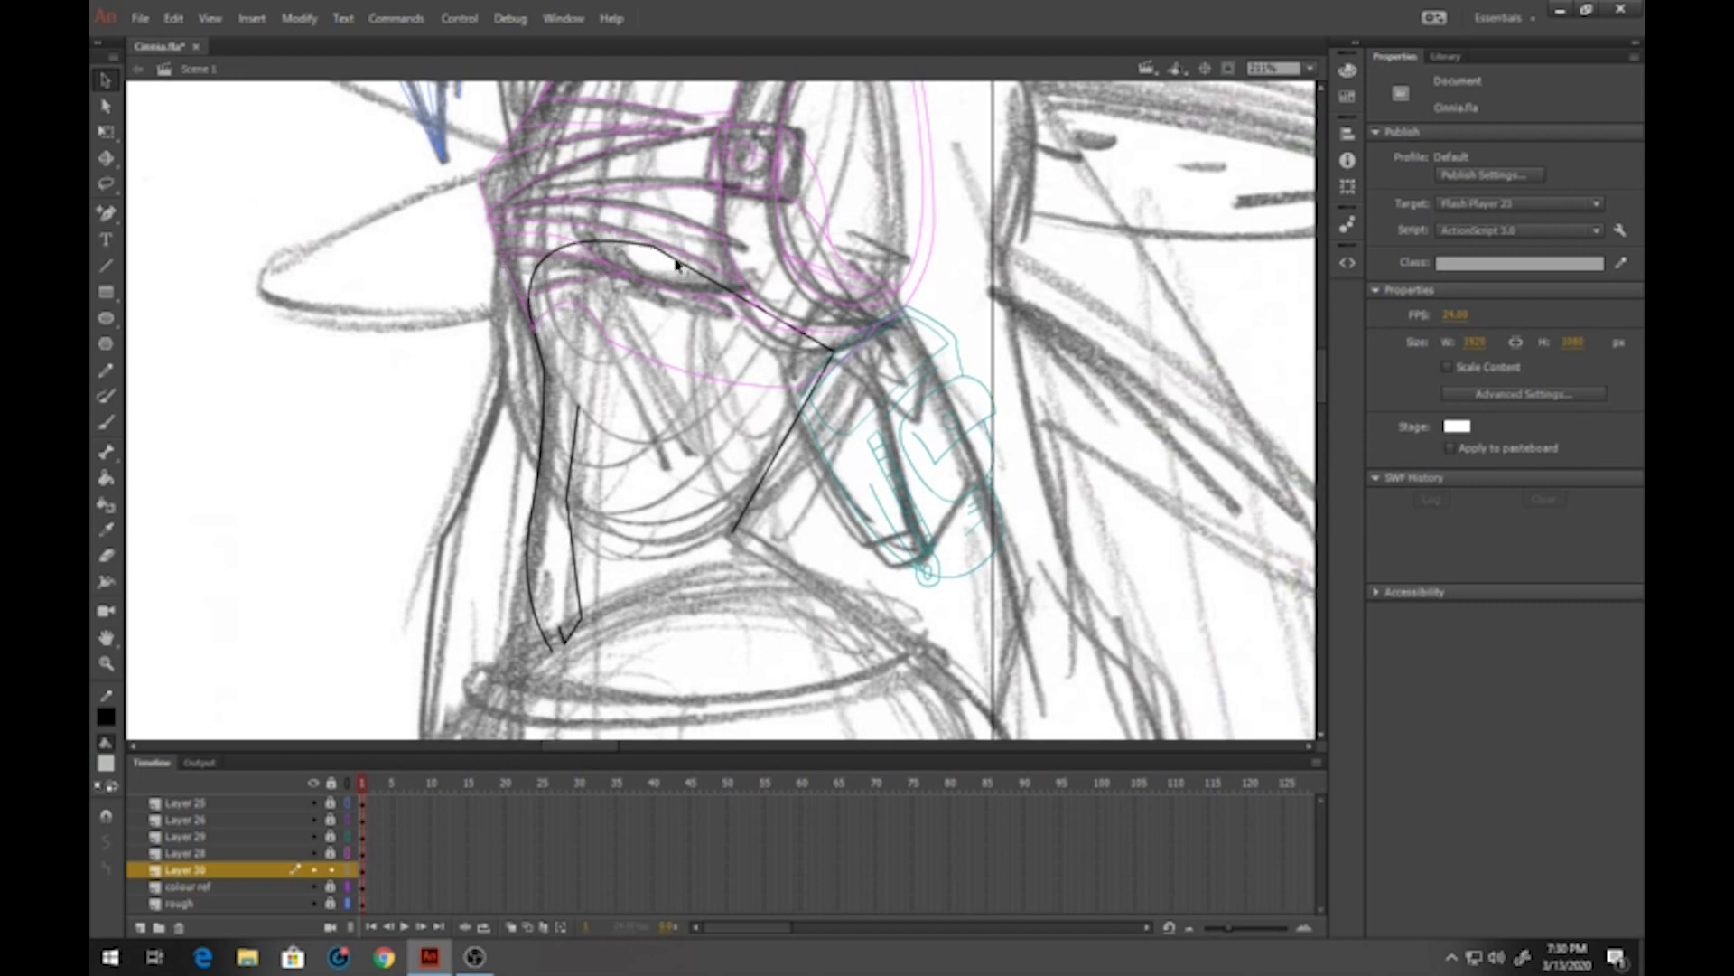
drag(676, 263, 722, 264)
drag(790, 431, 776, 428)
drag(802, 320, 862, 306)
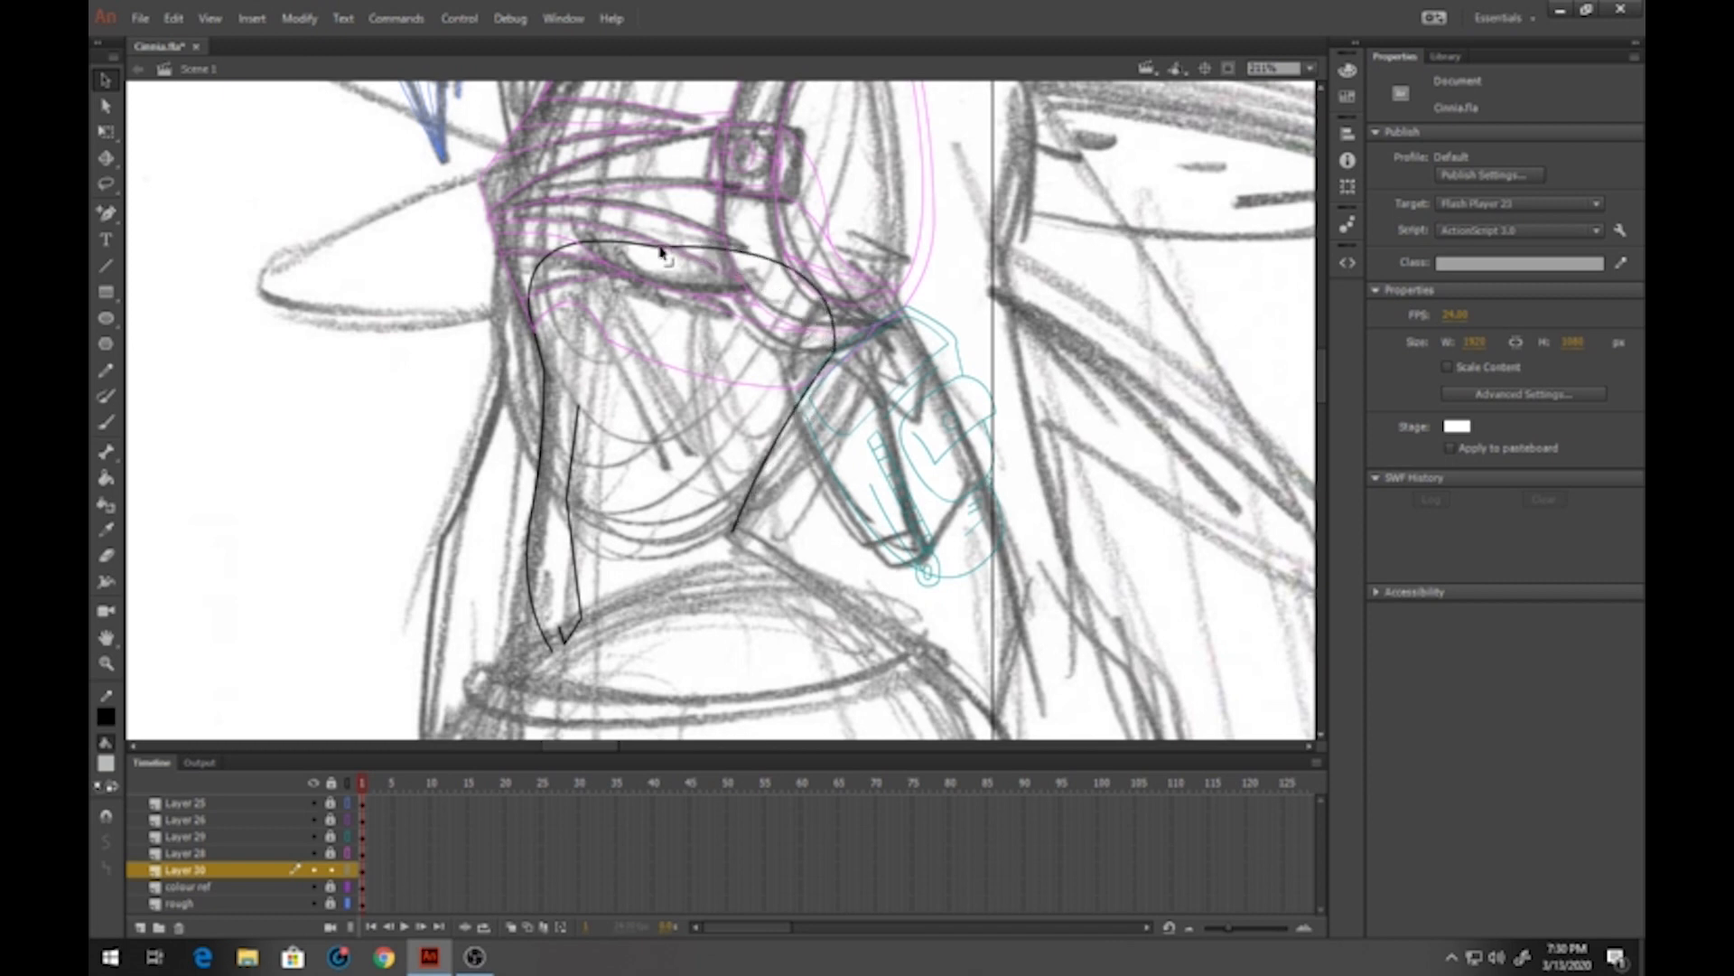
drag(657, 246, 642, 192)
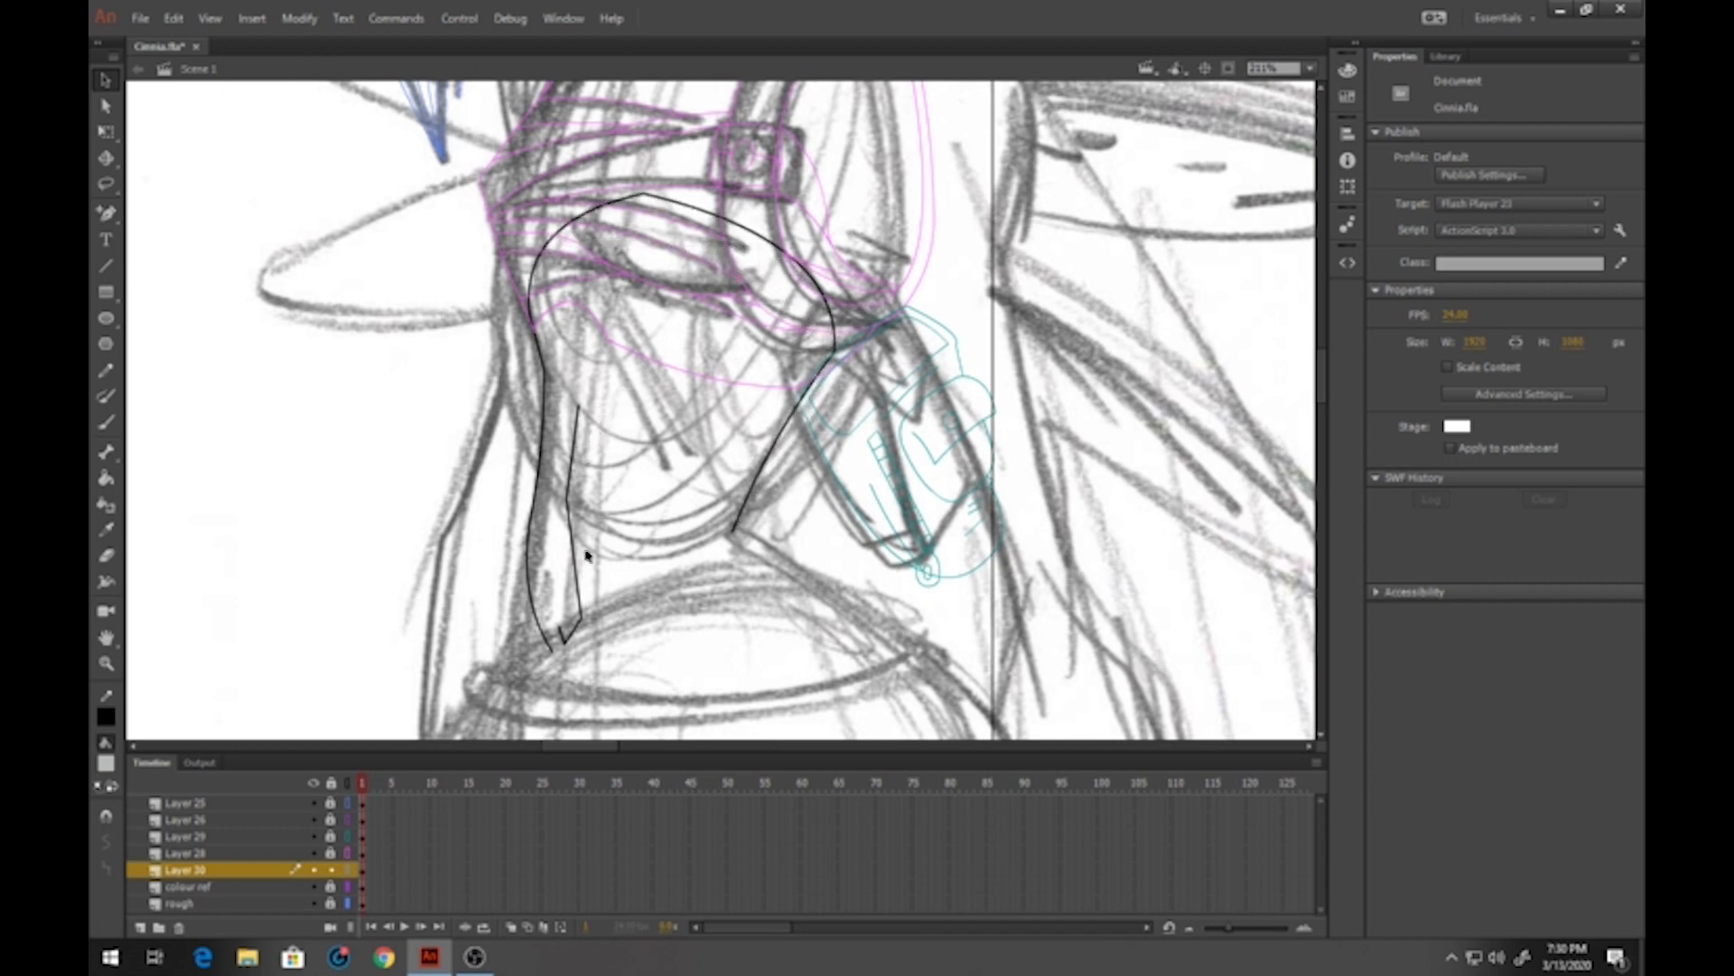
Curve the midriff's inner line along the sketch and bend its lower end into a small navel hook
drag(577, 565, 570, 571)
drag(571, 466, 574, 505)
drag(582, 619, 615, 484)
drag(700, 383, 698, 398)
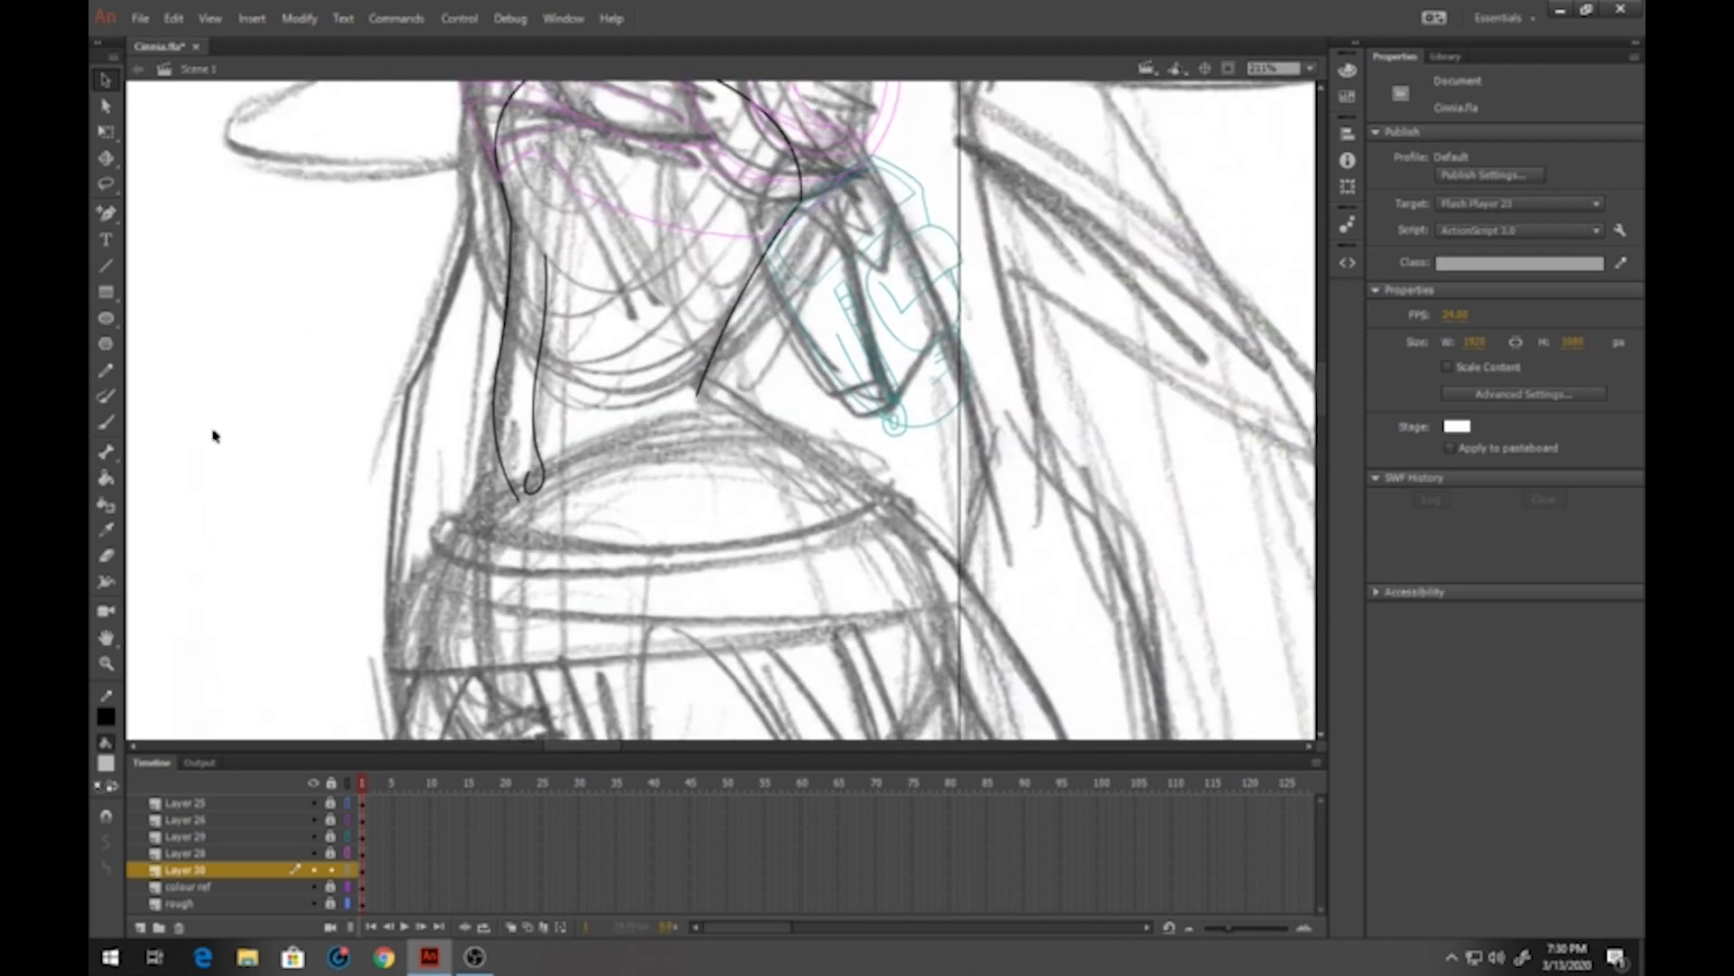
Close the bottom of the midriff outline with two straight red line segments
click(106, 265)
click(114, 717)
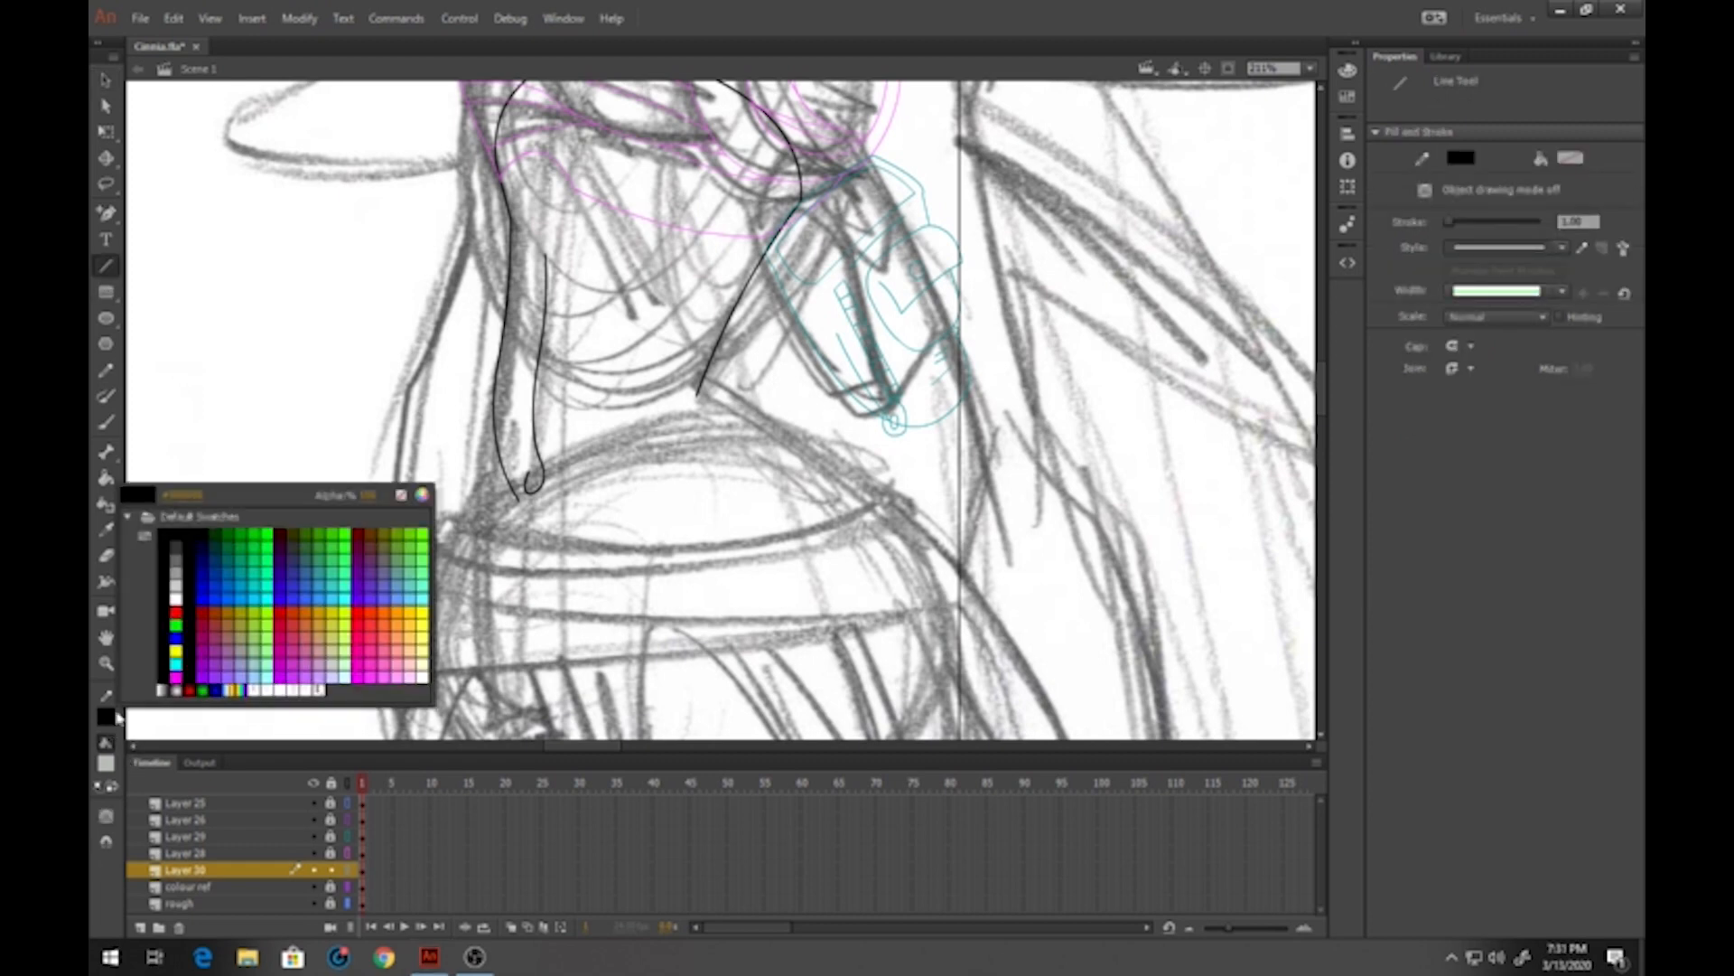
click(176, 613)
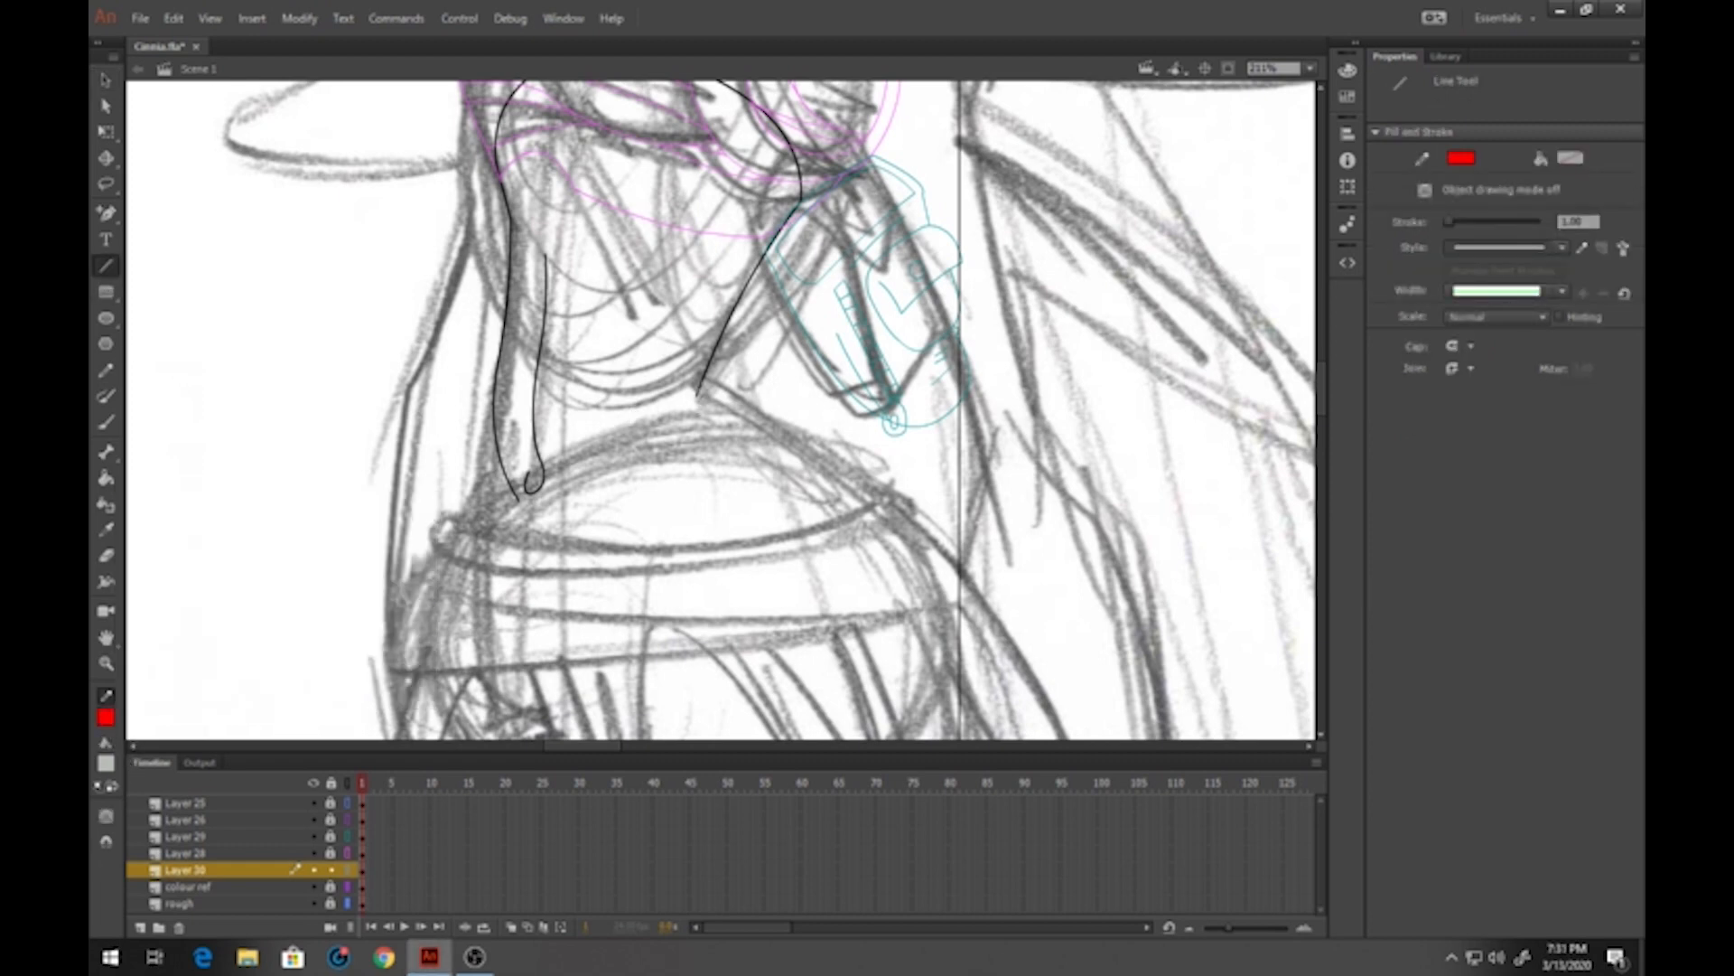
drag(699, 390, 567, 498)
drag(568, 497, 504, 502)
Show Layer 28 in full colour and fill the closed midriff with the skin colour sampled from the torso
click(106, 478)
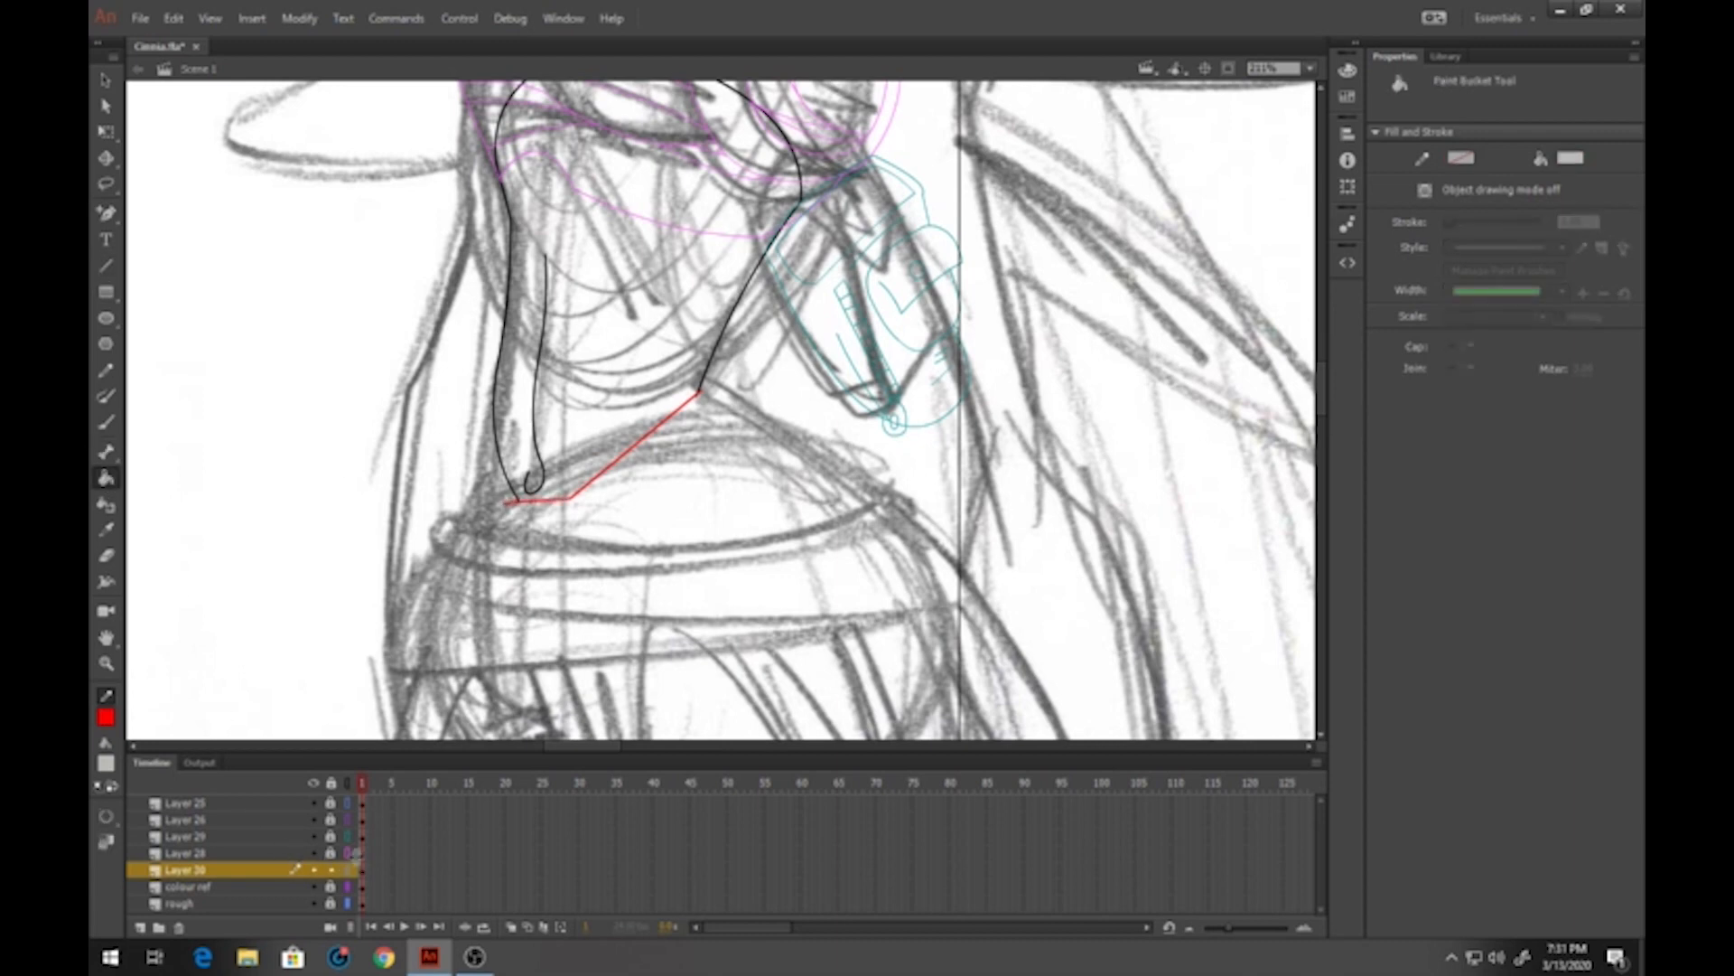
click(346, 853)
click(106, 764)
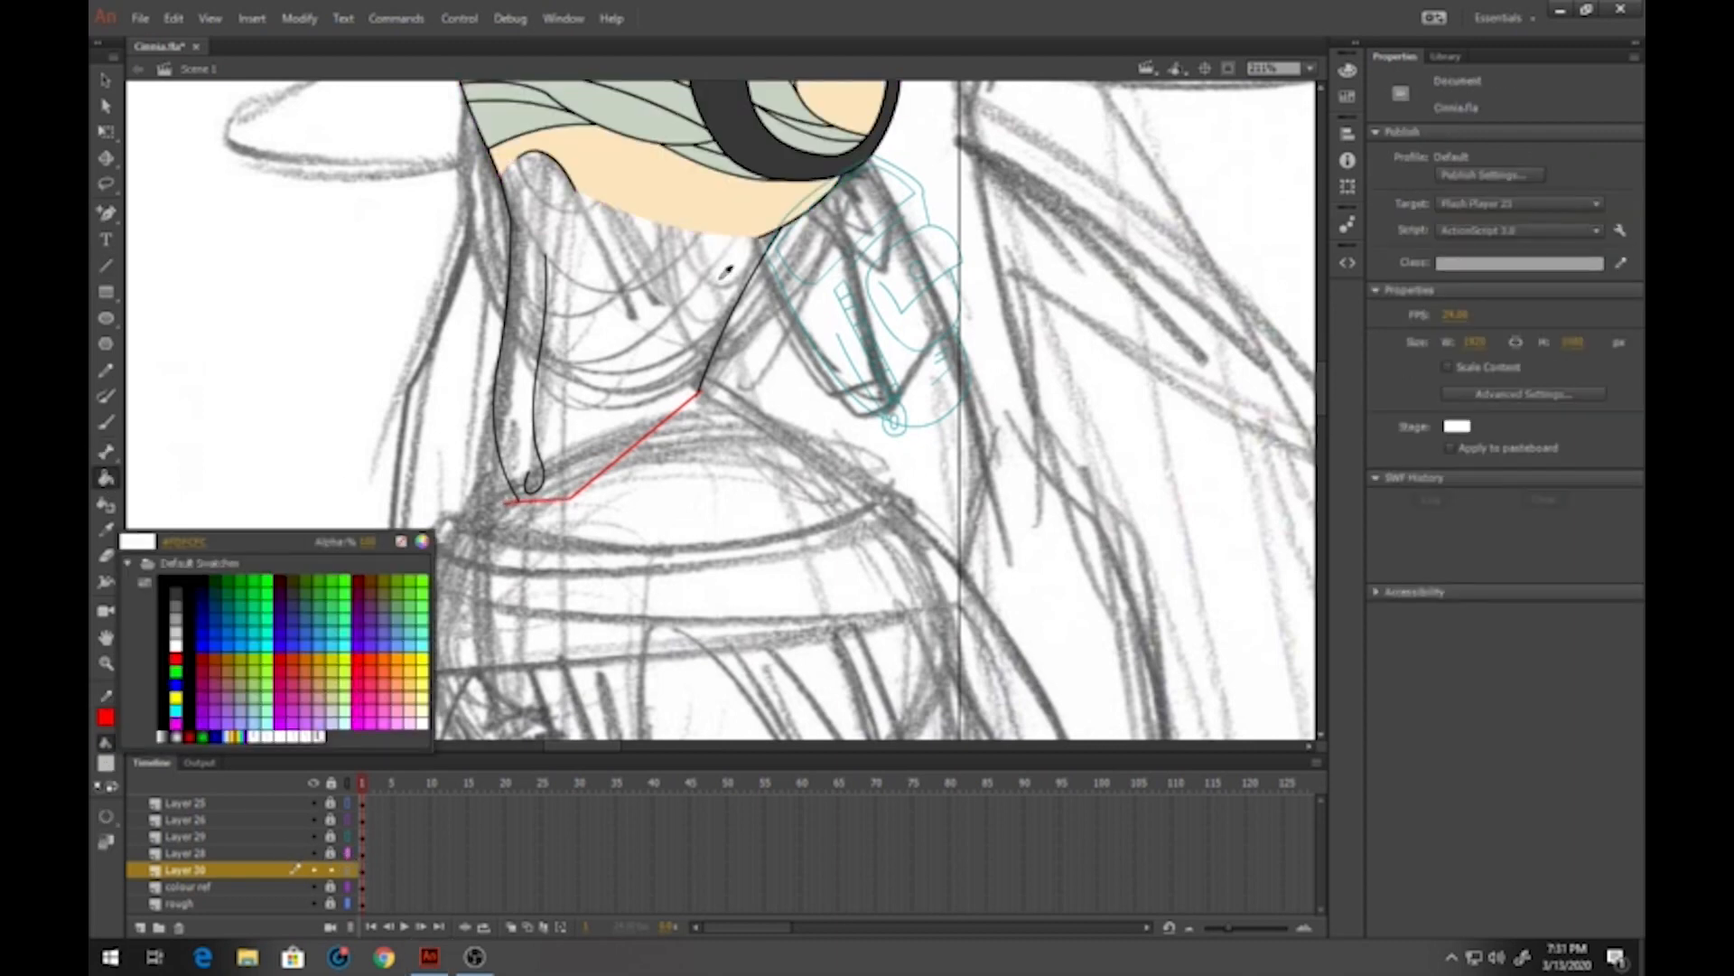
click(718, 215)
click(654, 286)
Round the midriff's red bottom edge and delete the red guide lines, leaving only the skin fill
click(105, 79)
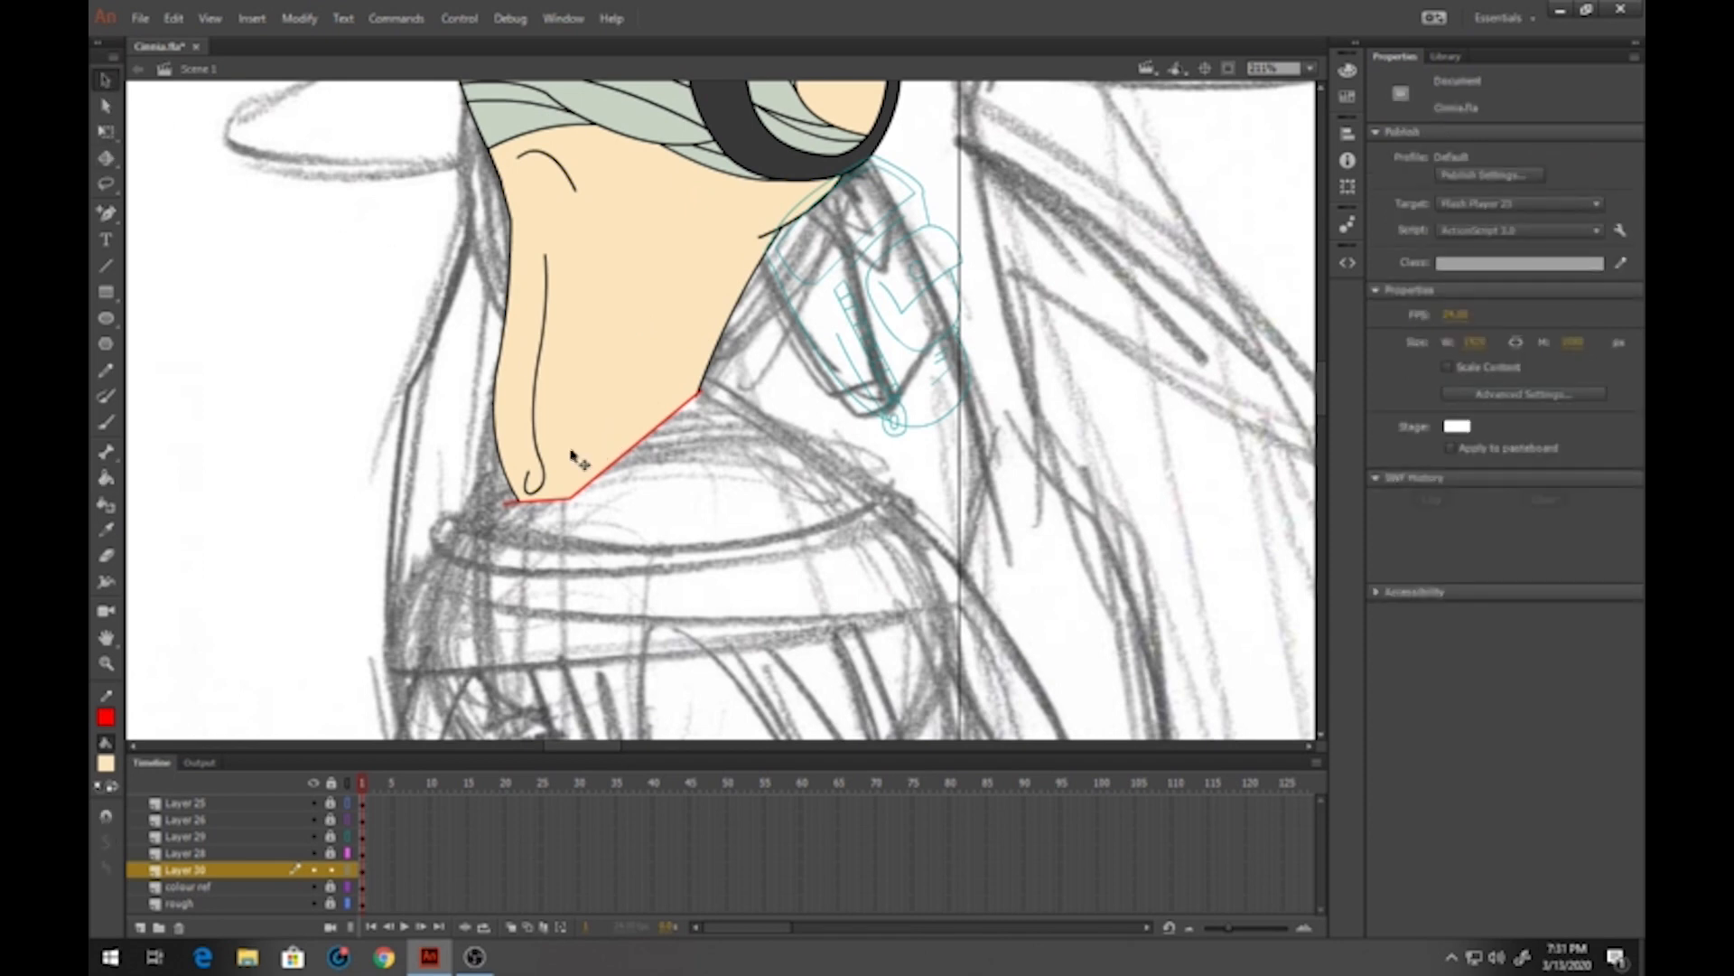
click(576, 506)
key(Delete)
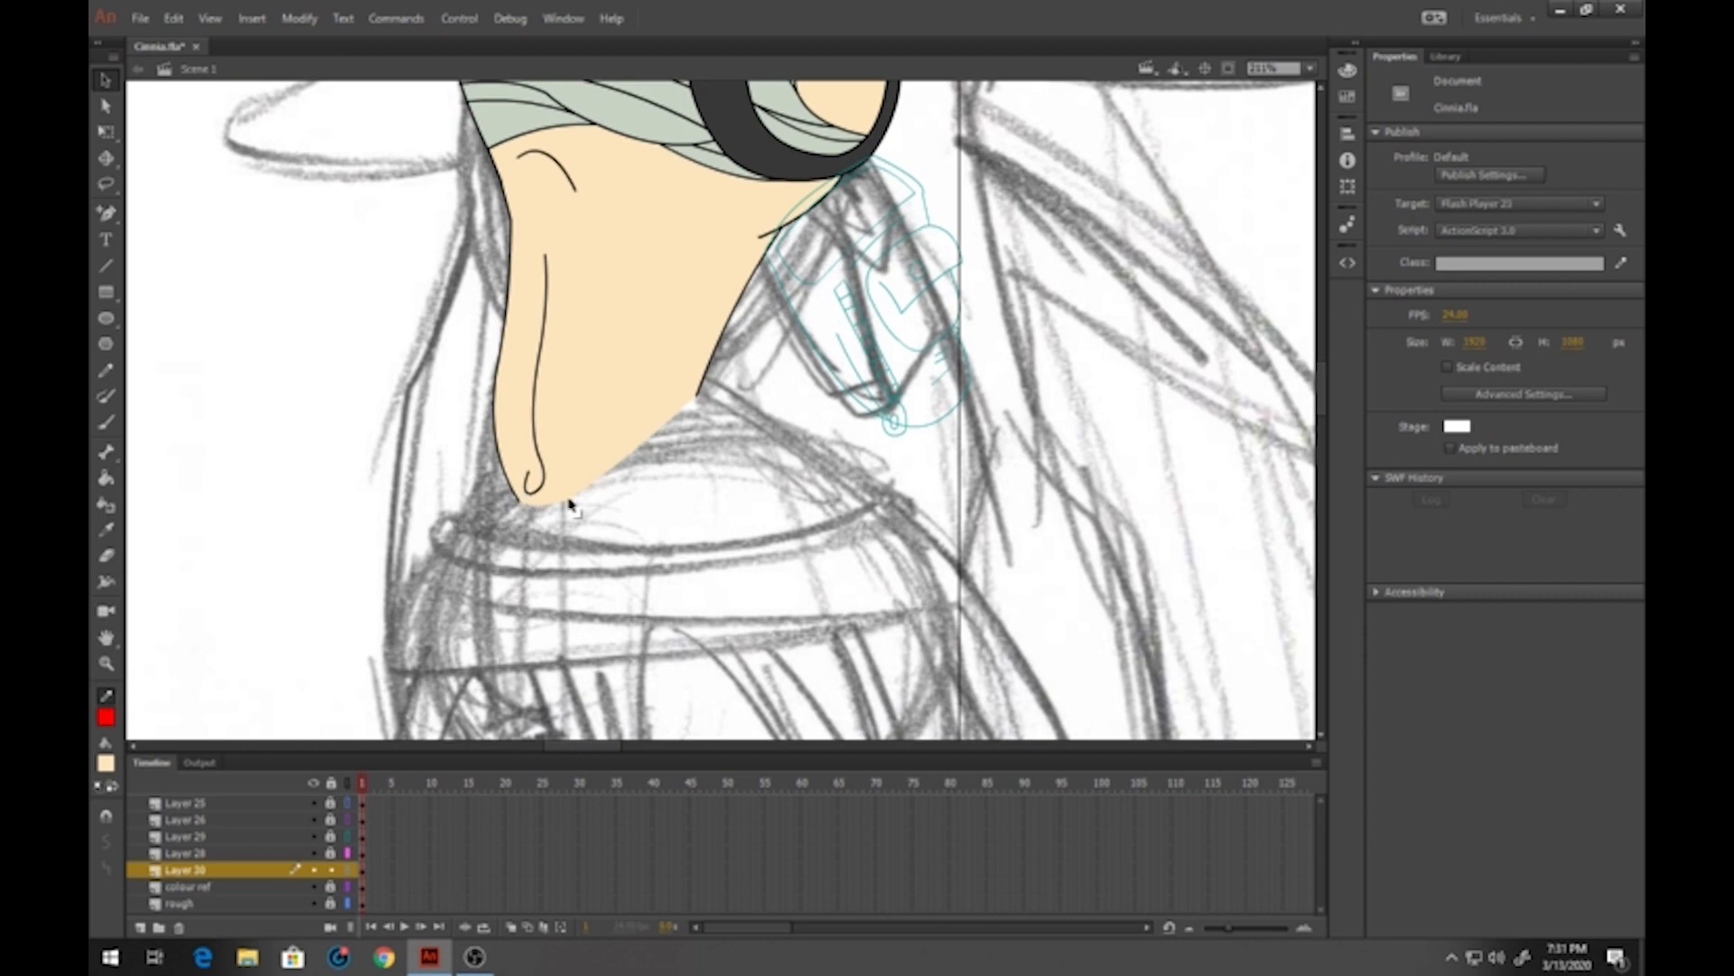
Show Layer 25 in full colour and sample the earrings' orange as the fill colour
scroll(697, 513, up, 3)
drag(785, 115, 711, 612)
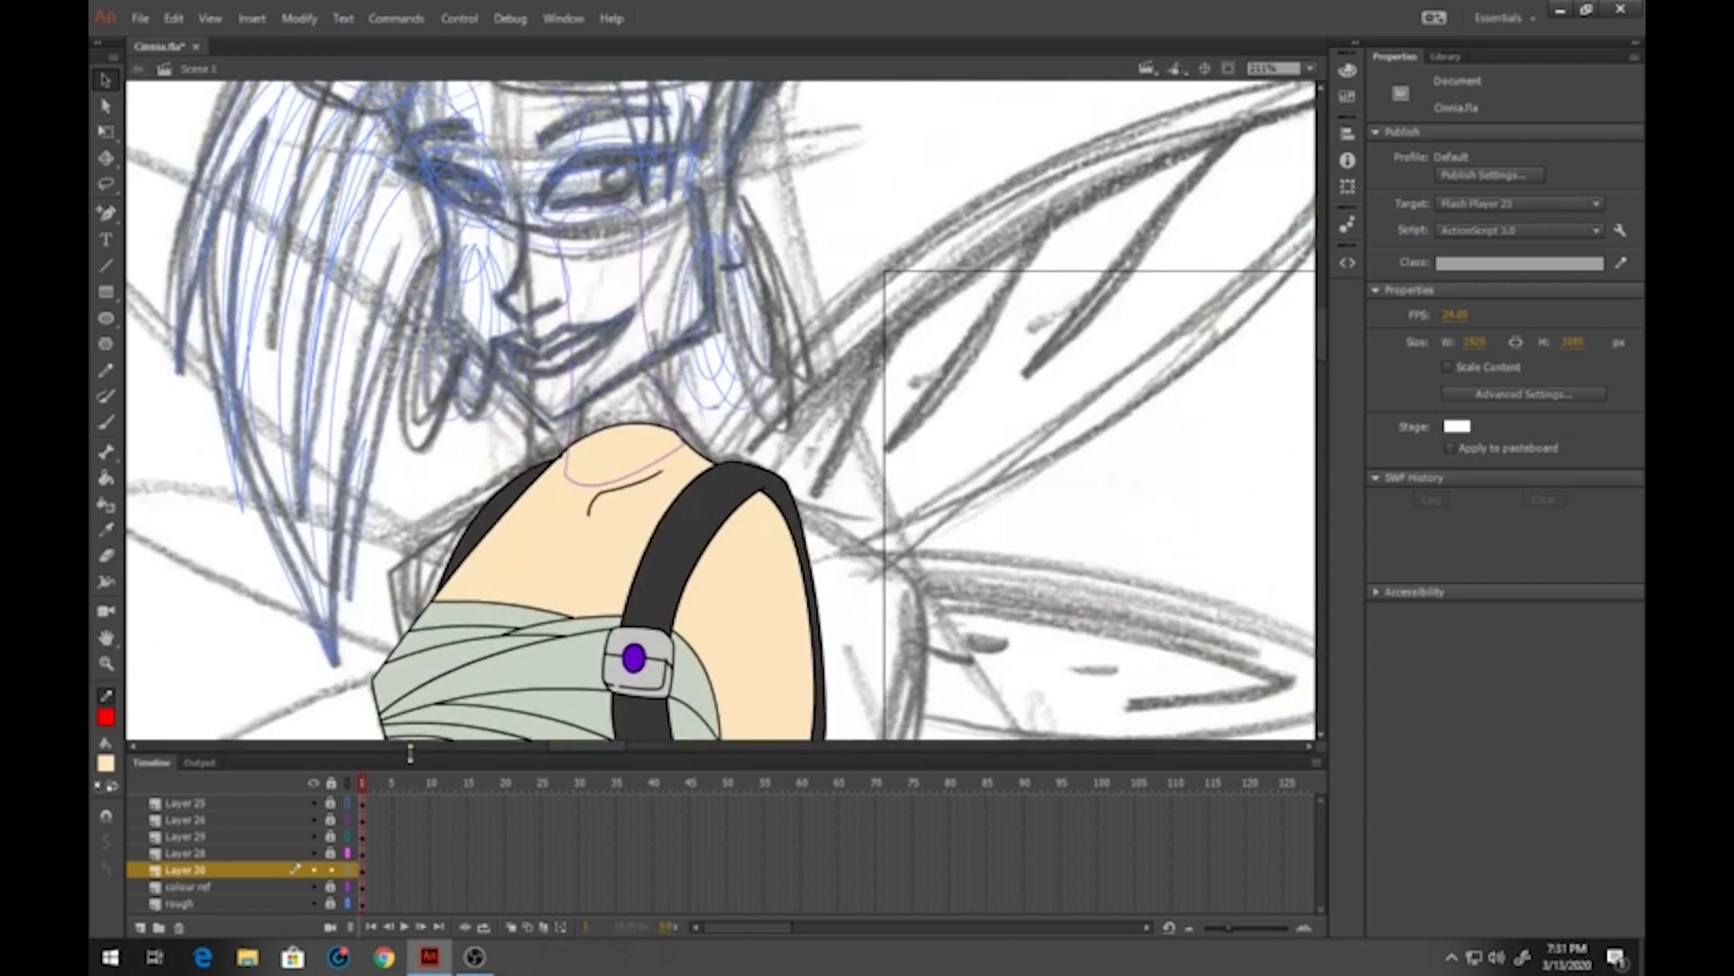
click(349, 803)
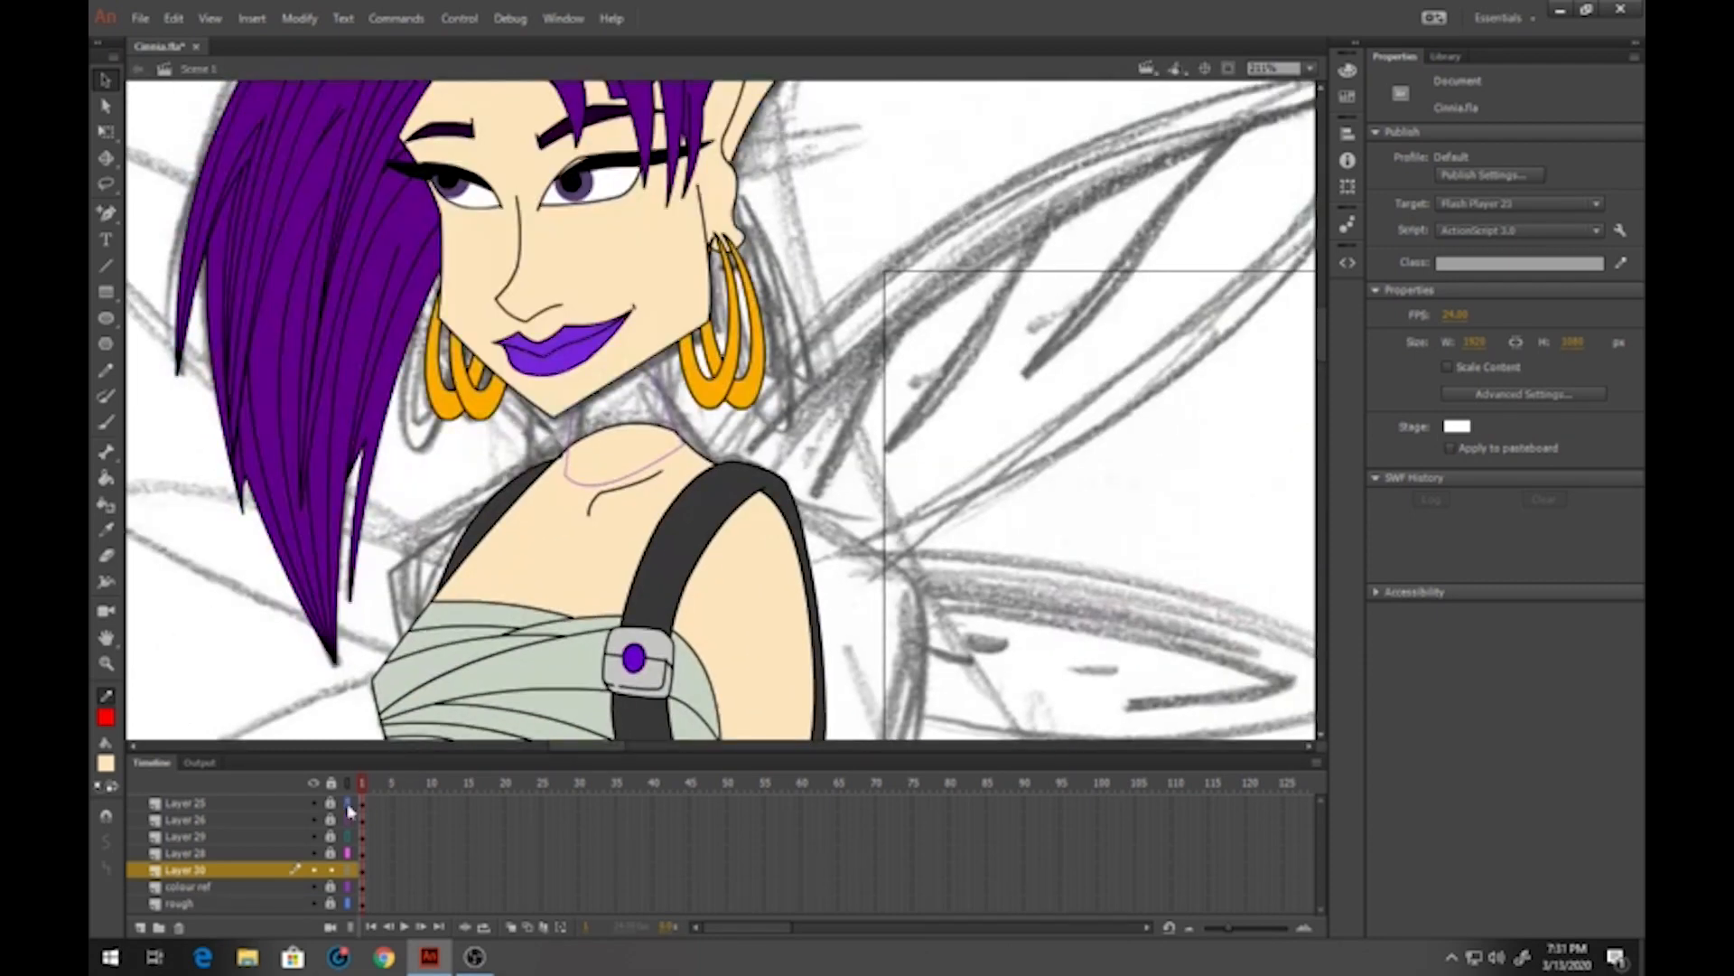
click(106, 763)
click(724, 375)
Draw a small orange circle with a black outline just below the midriff
scroll(623, 569, down, 5)
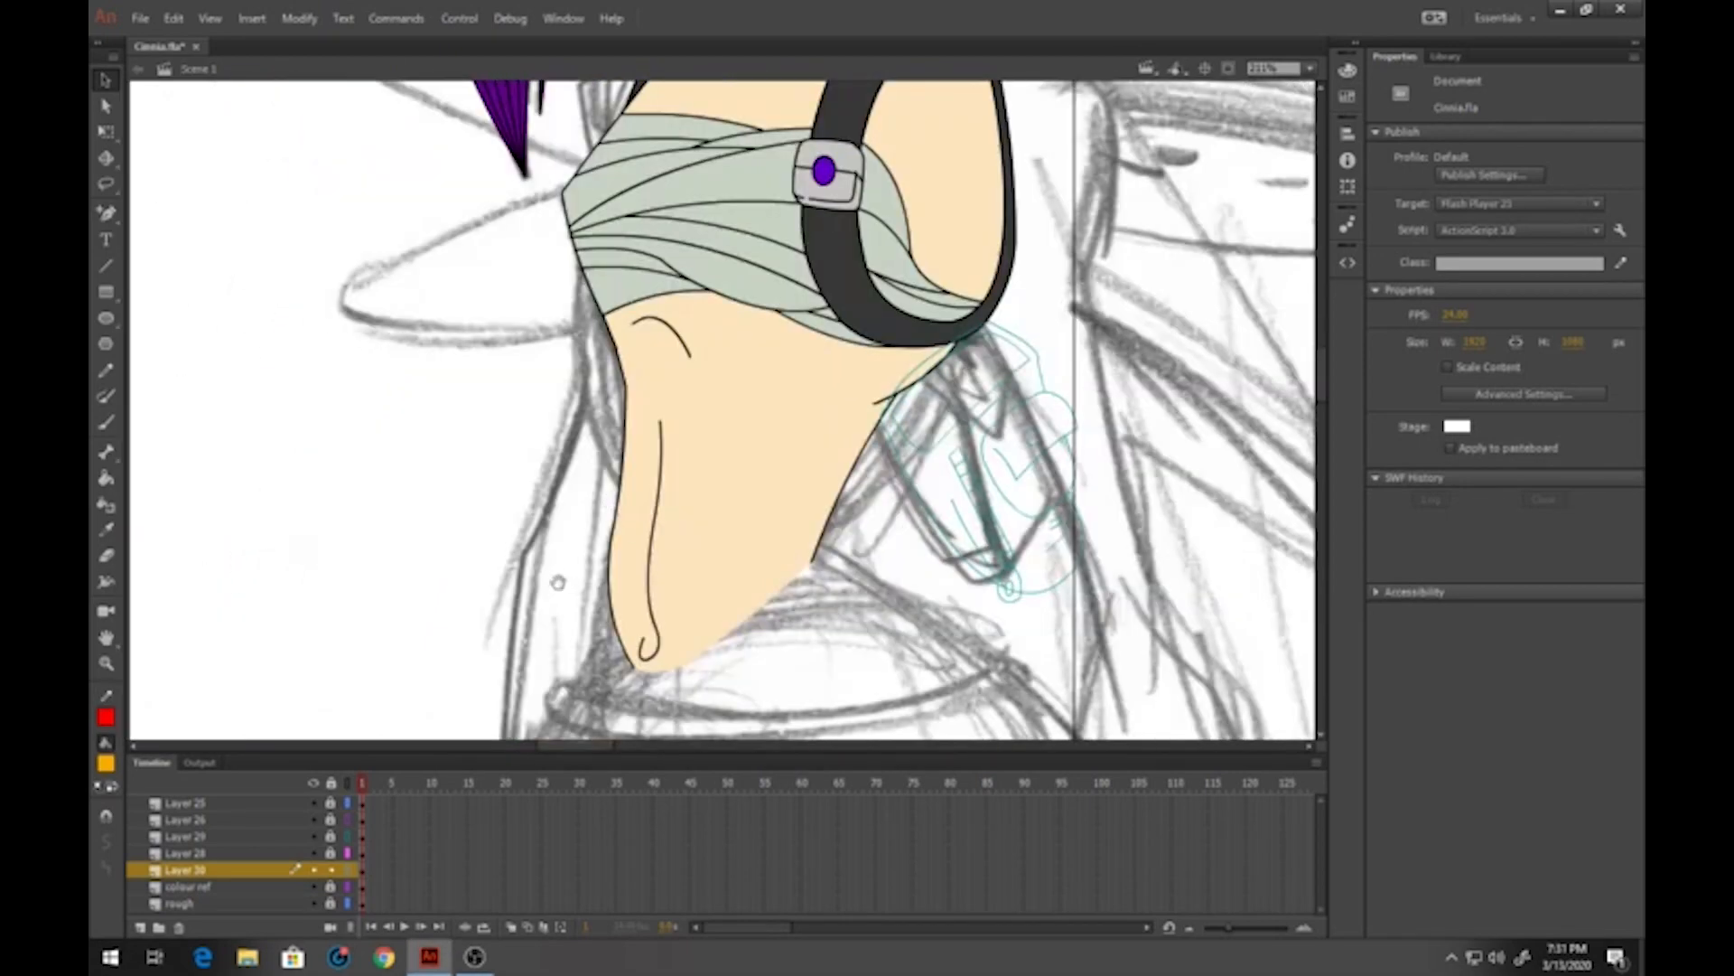
mouse_move(559, 582)
mouse_down()
mouse_move(642, 356)
mouse_move(350, 602)
mouse_up()
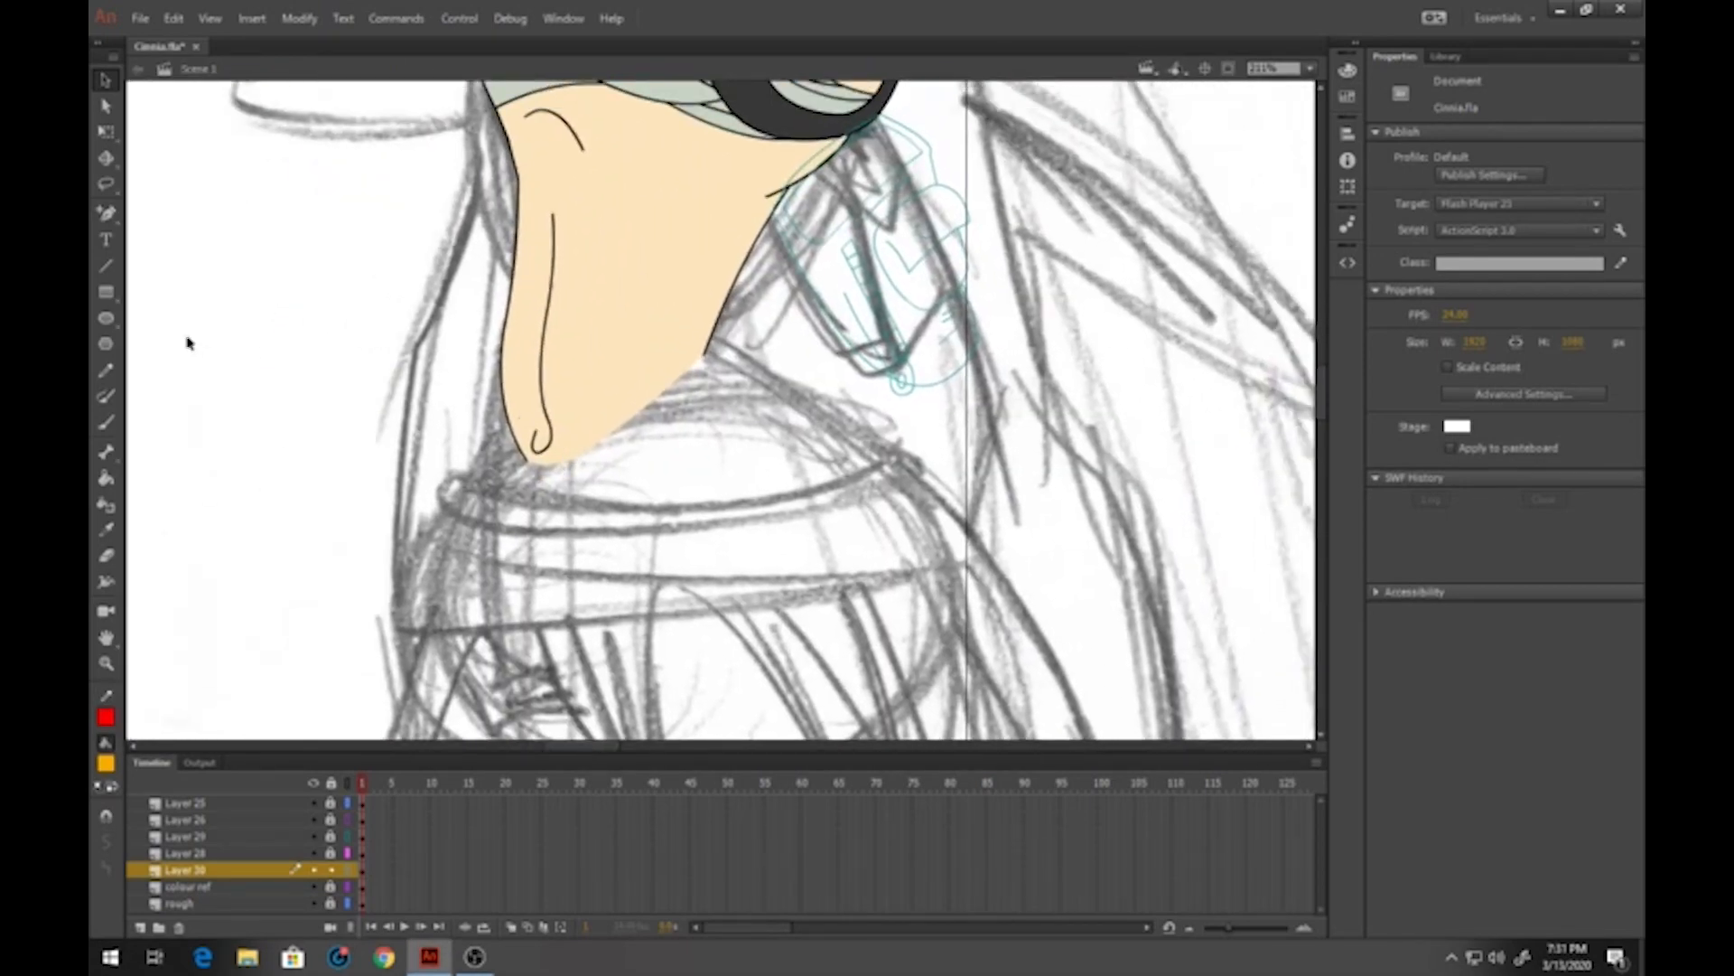
click(105, 318)
click(106, 718)
click(170, 652)
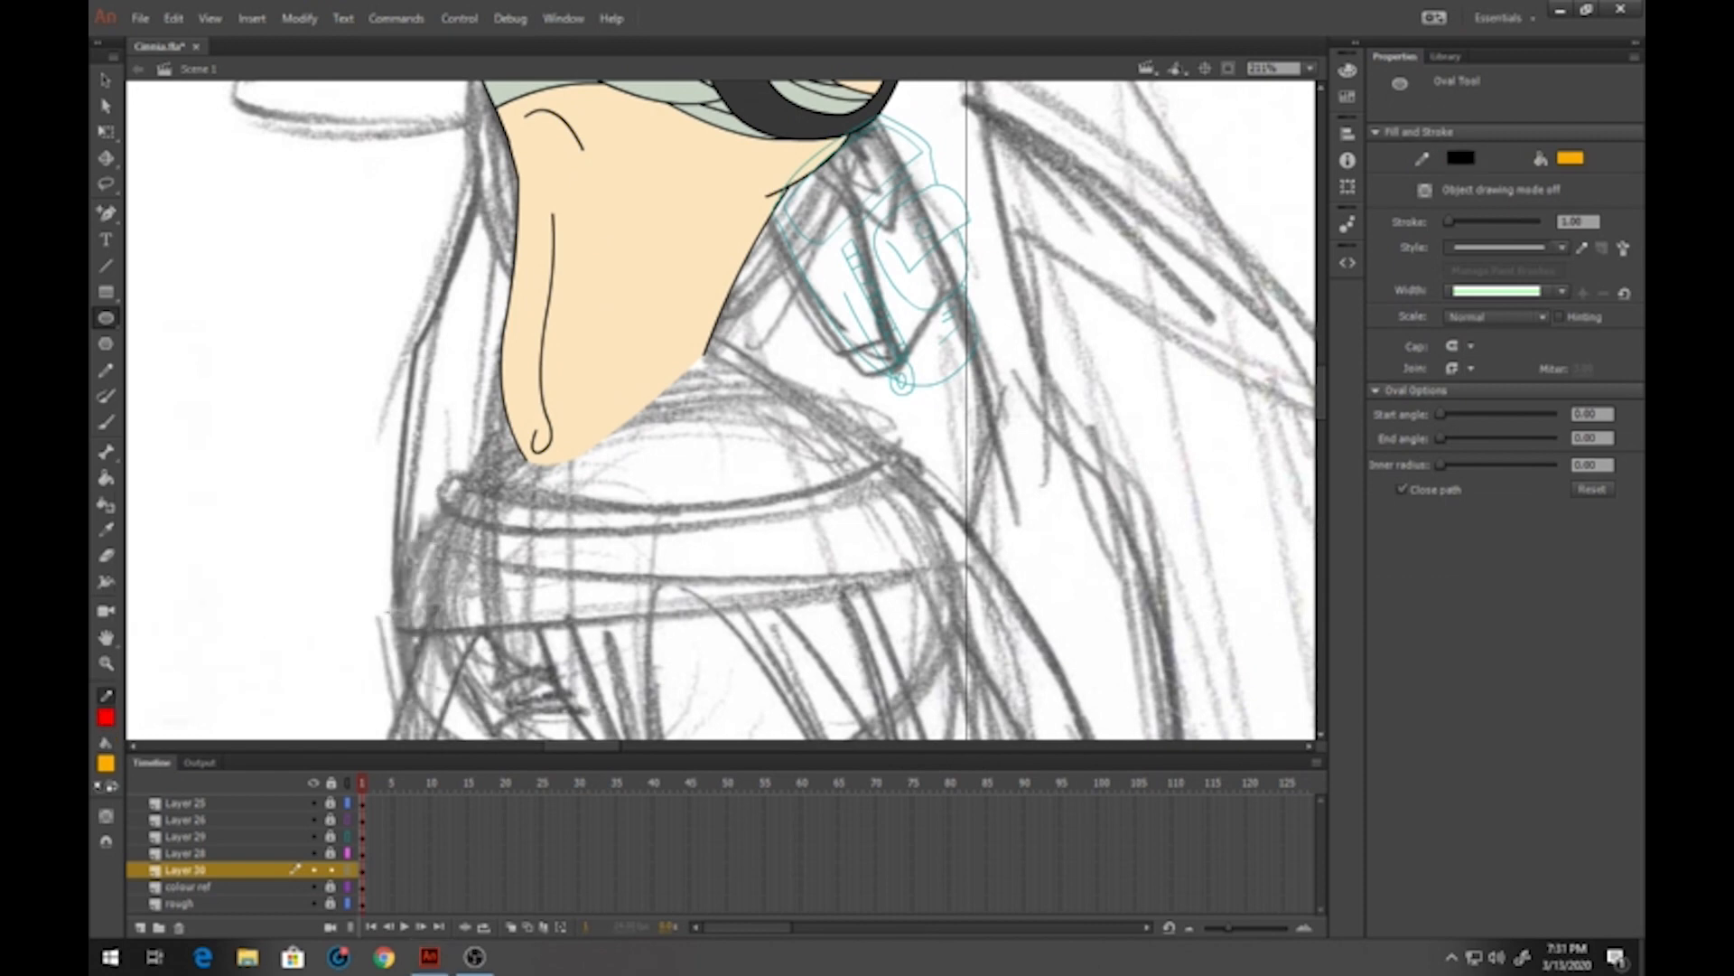
drag(612, 470, 632, 488)
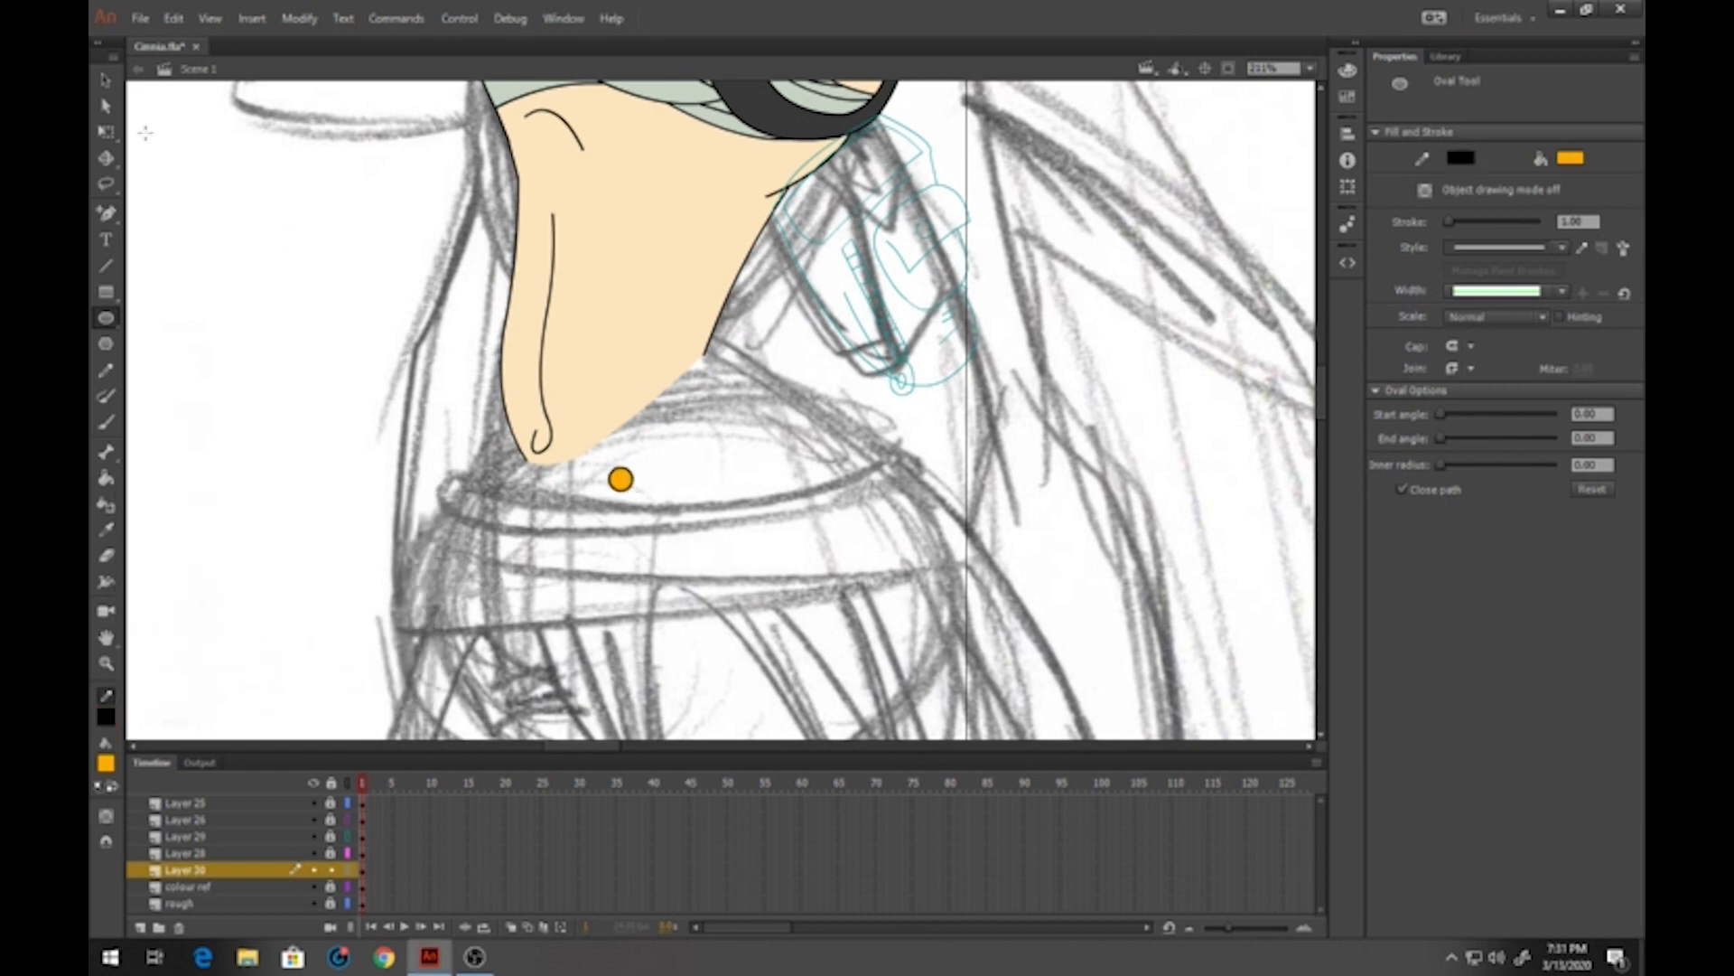
Move the orange circle onto the navel hook at the lower end of the inner line and deselect it
key(v)
click(621, 480)
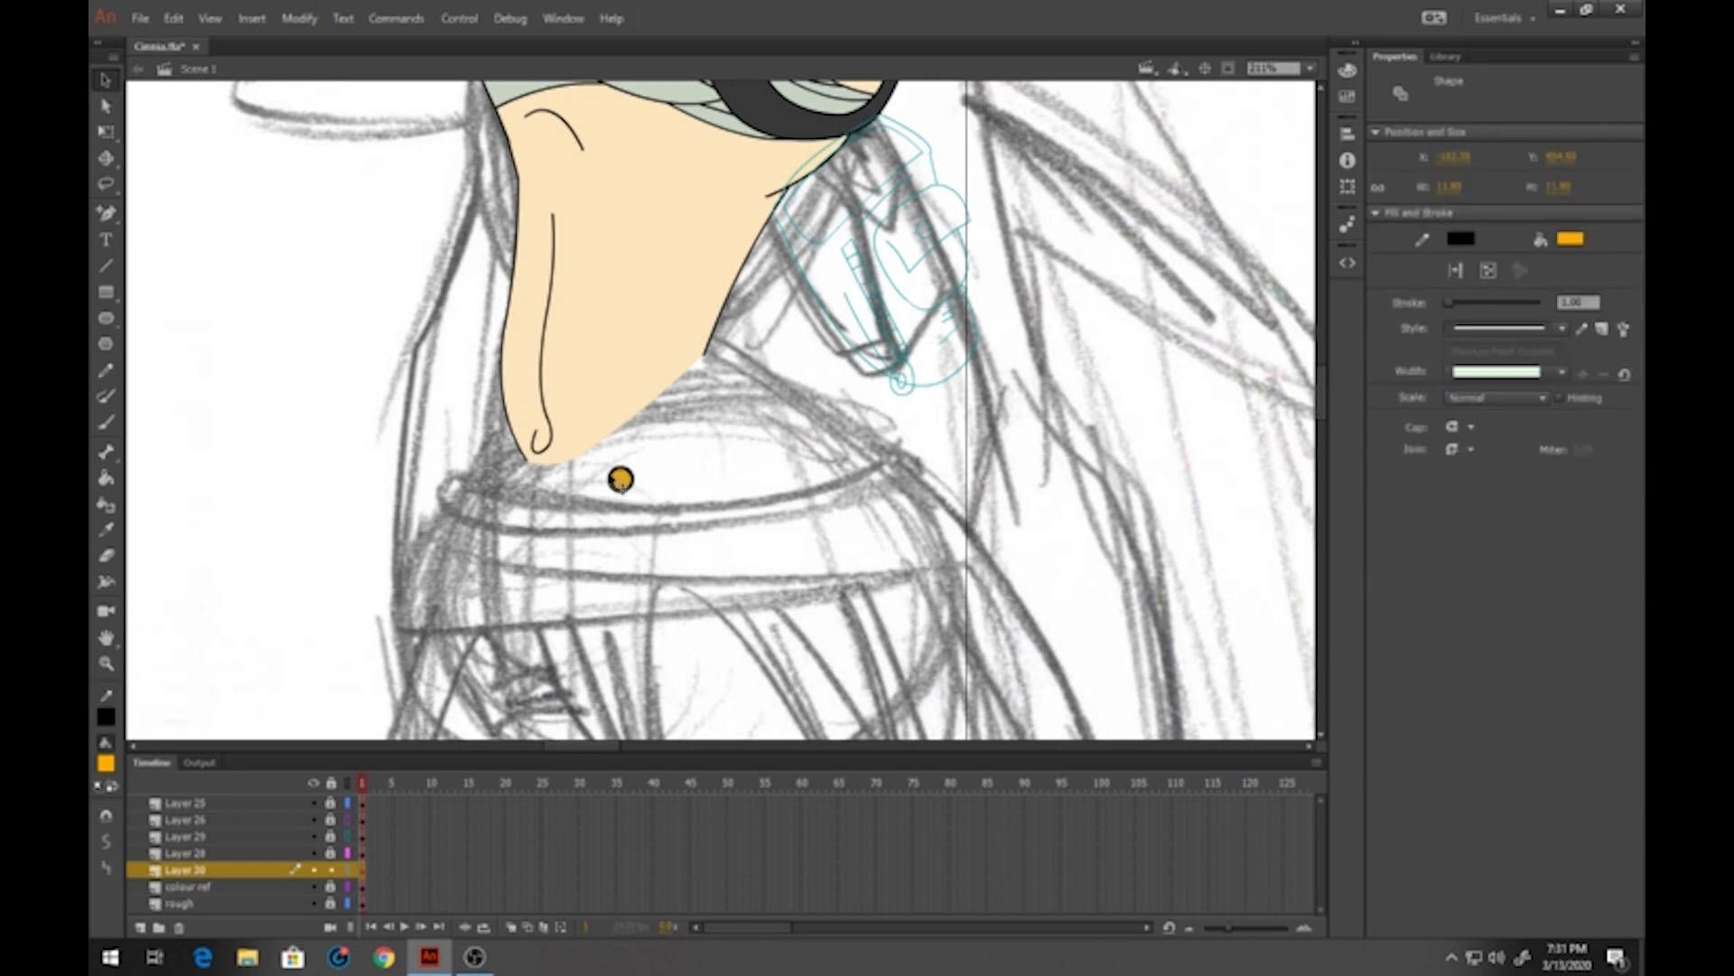
drag(621, 479, 537, 438)
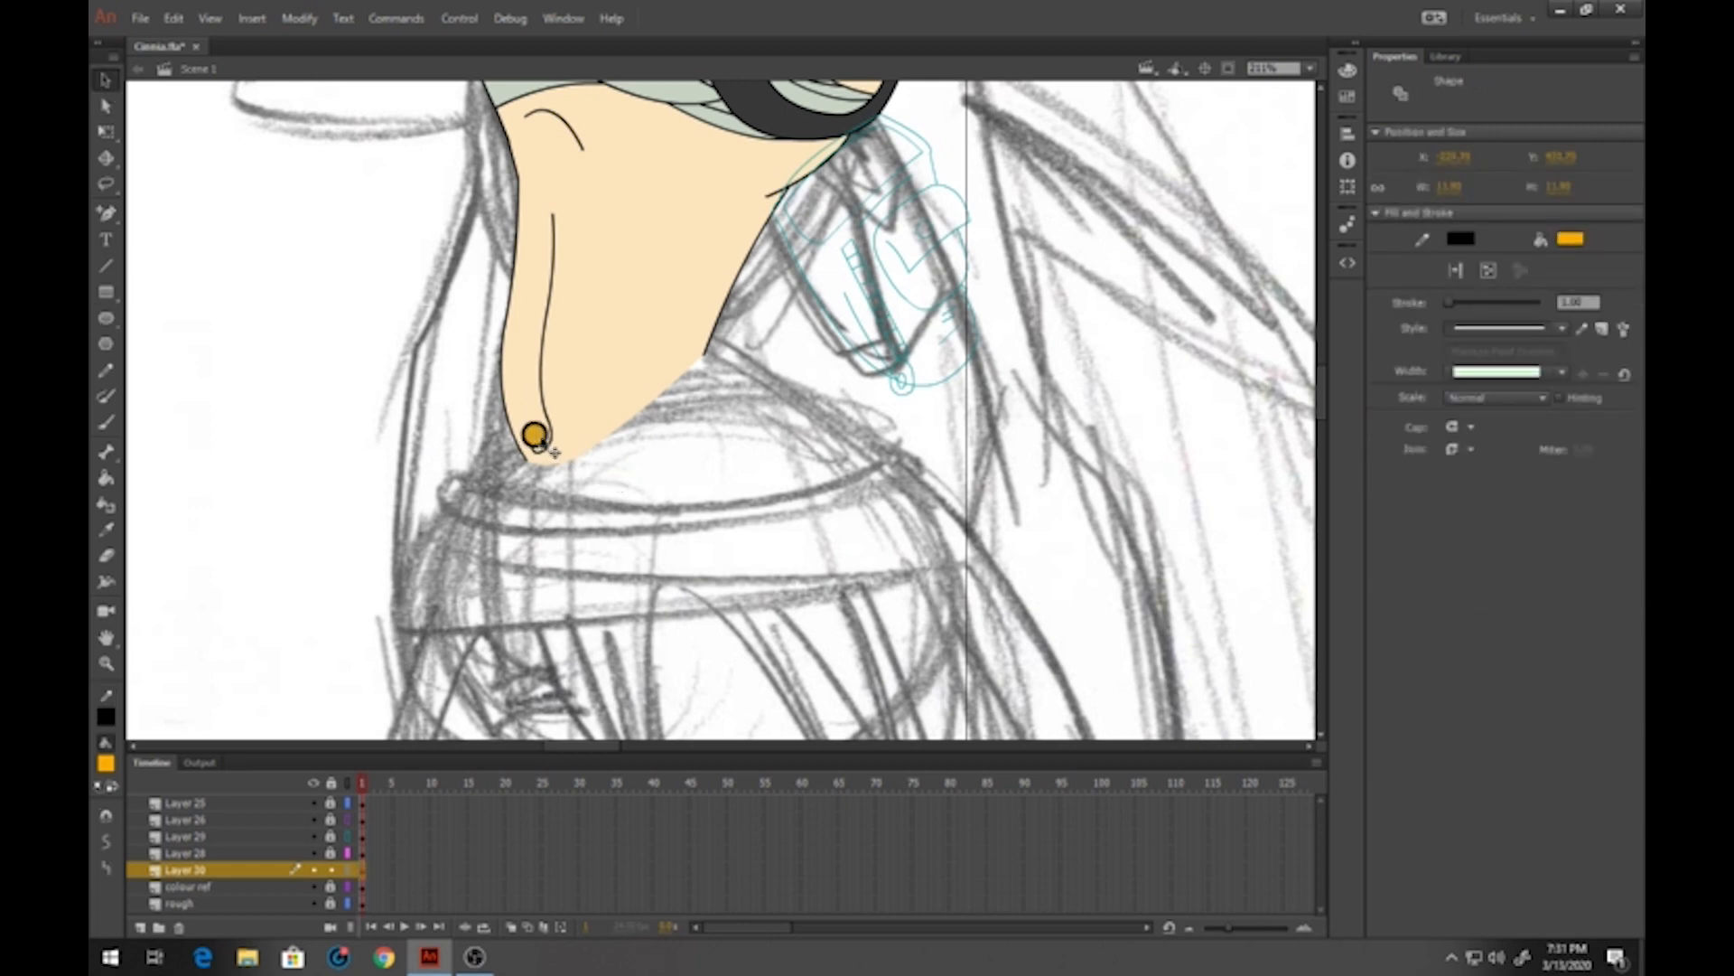
click(729, 512)
Show Layer 26 with the neck in full colour and unlock the layer
key(space)
drag(675, 225, 666, 560)
drag(718, 244, 675, 594)
click(348, 820)
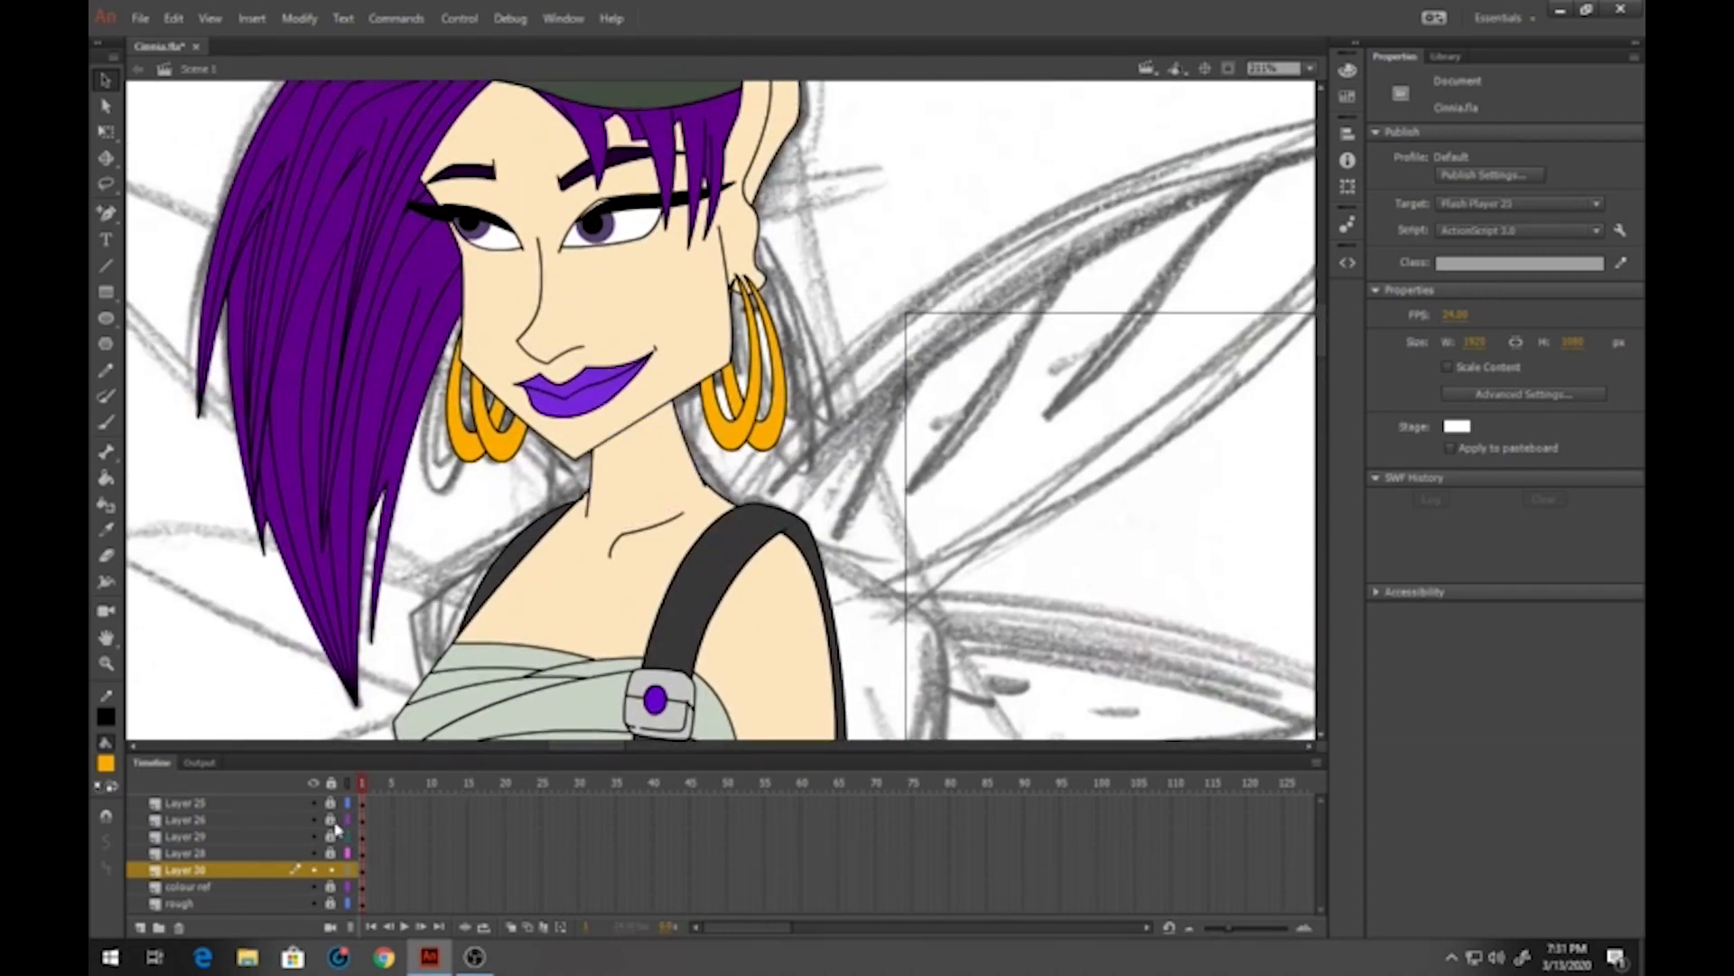
click(332, 821)
Skew the neck shape inside its symbol so the top leans toward the ear, and return to the main scene
click(106, 132)
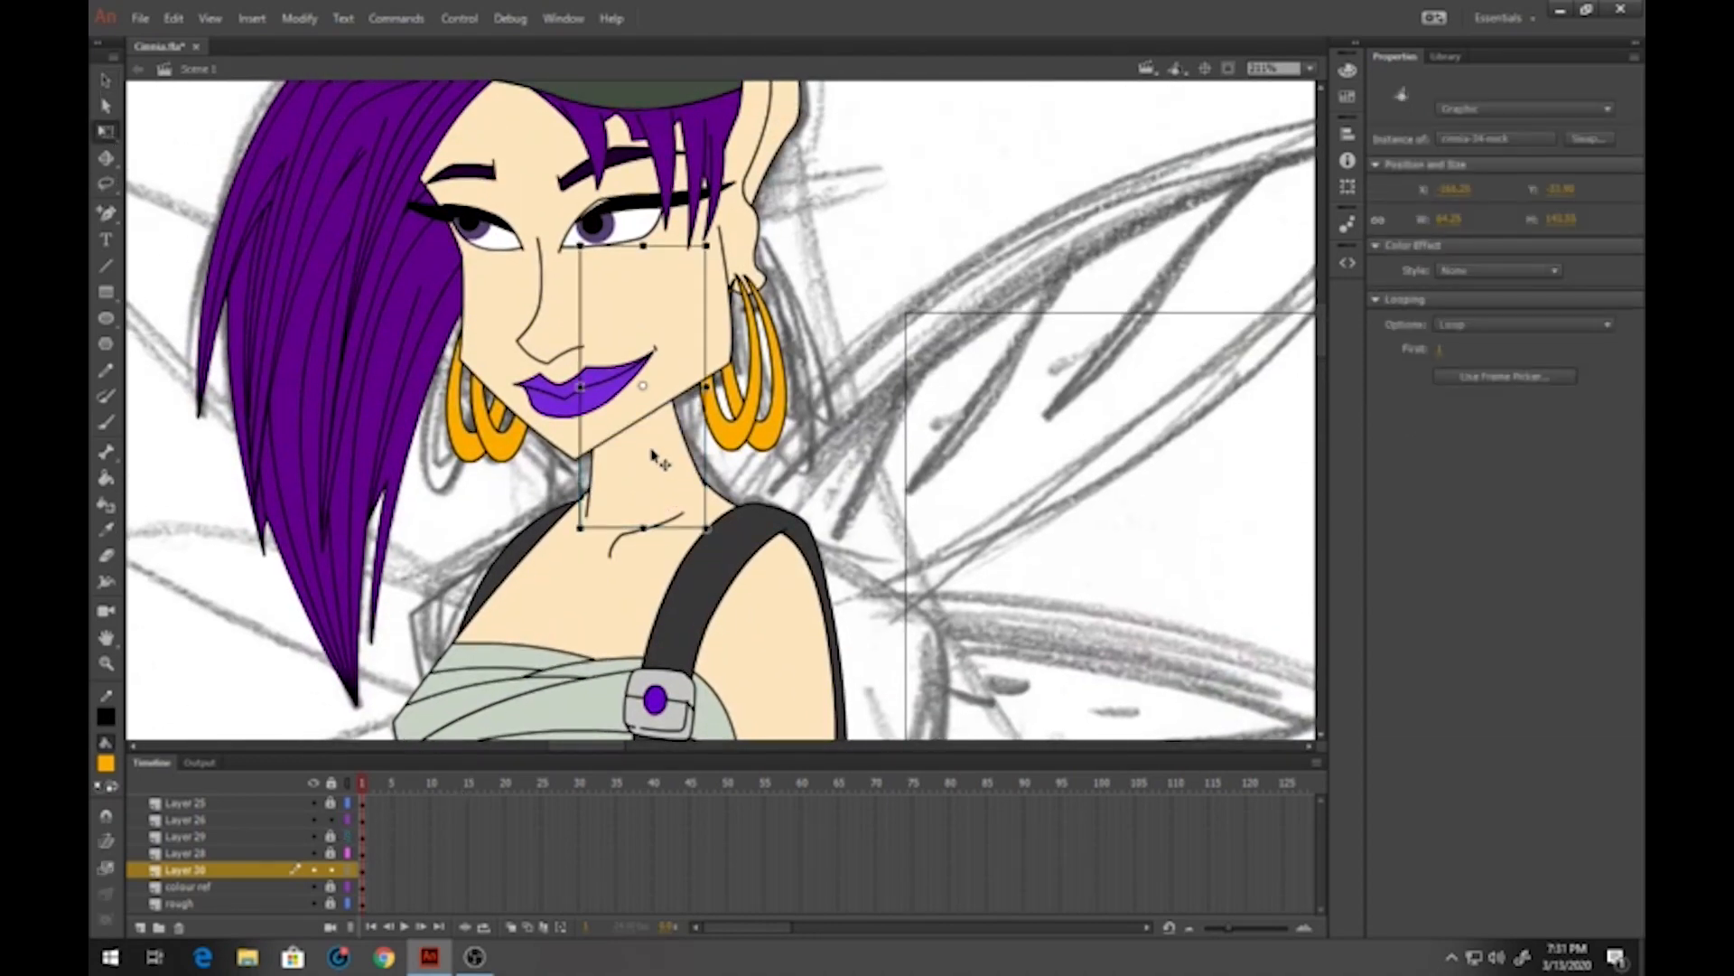
double_click(652, 452)
click(639, 522)
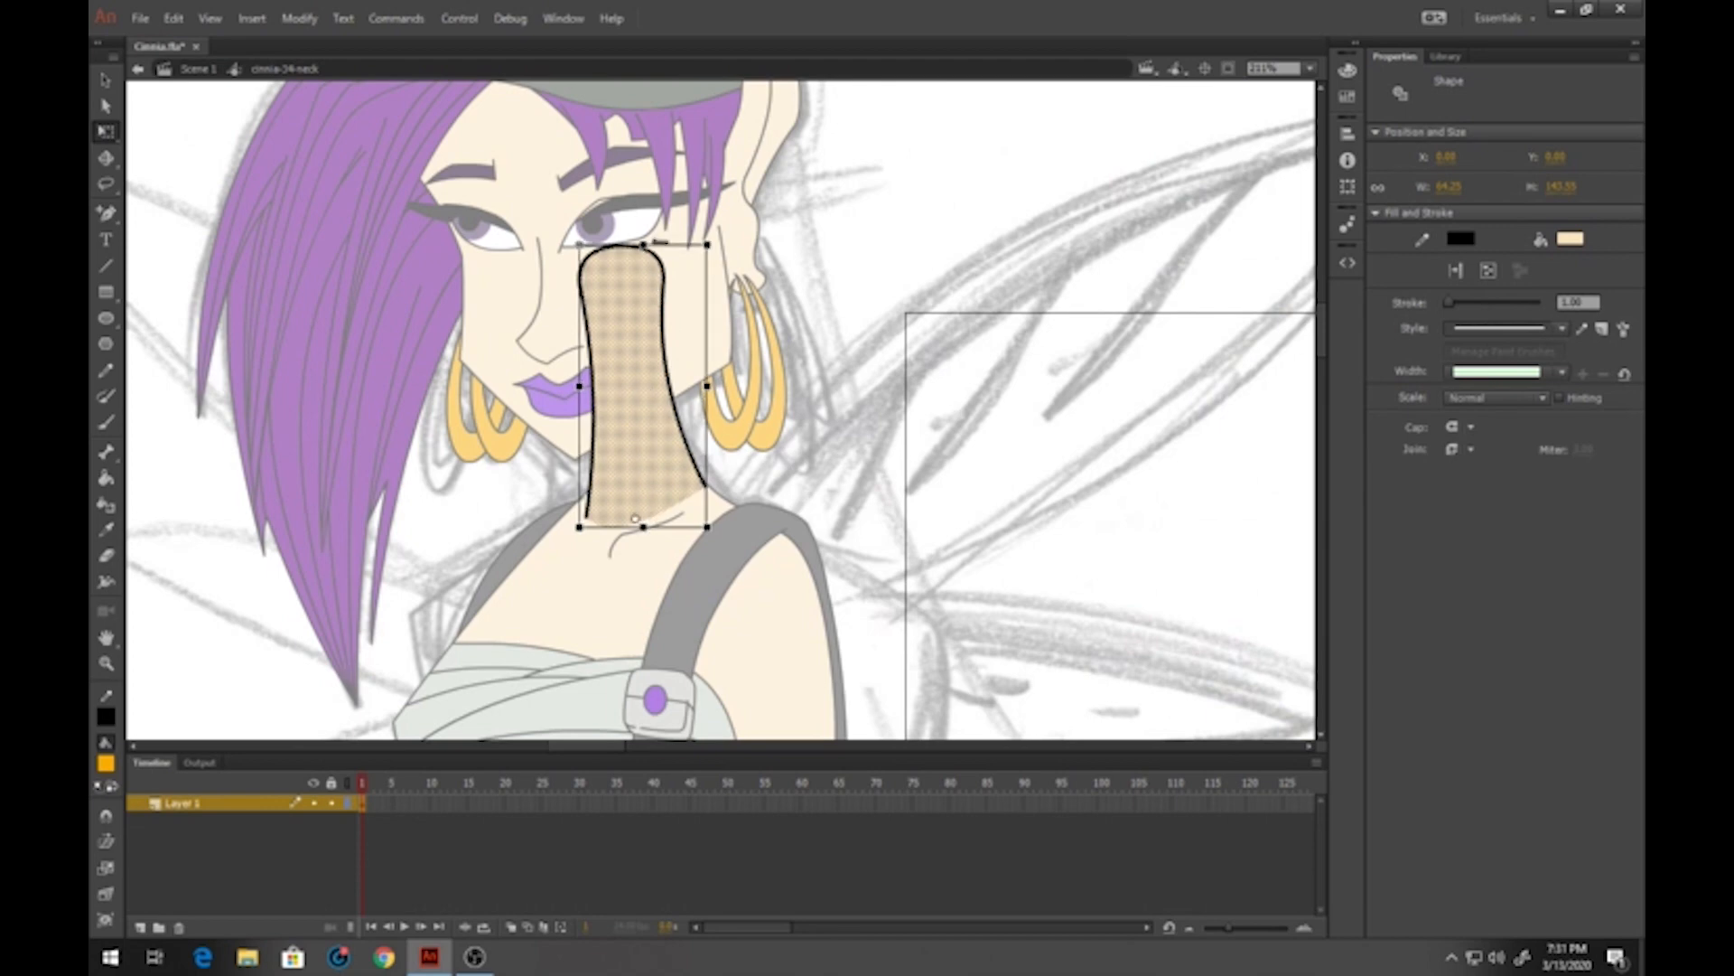
drag(645, 245, 693, 251)
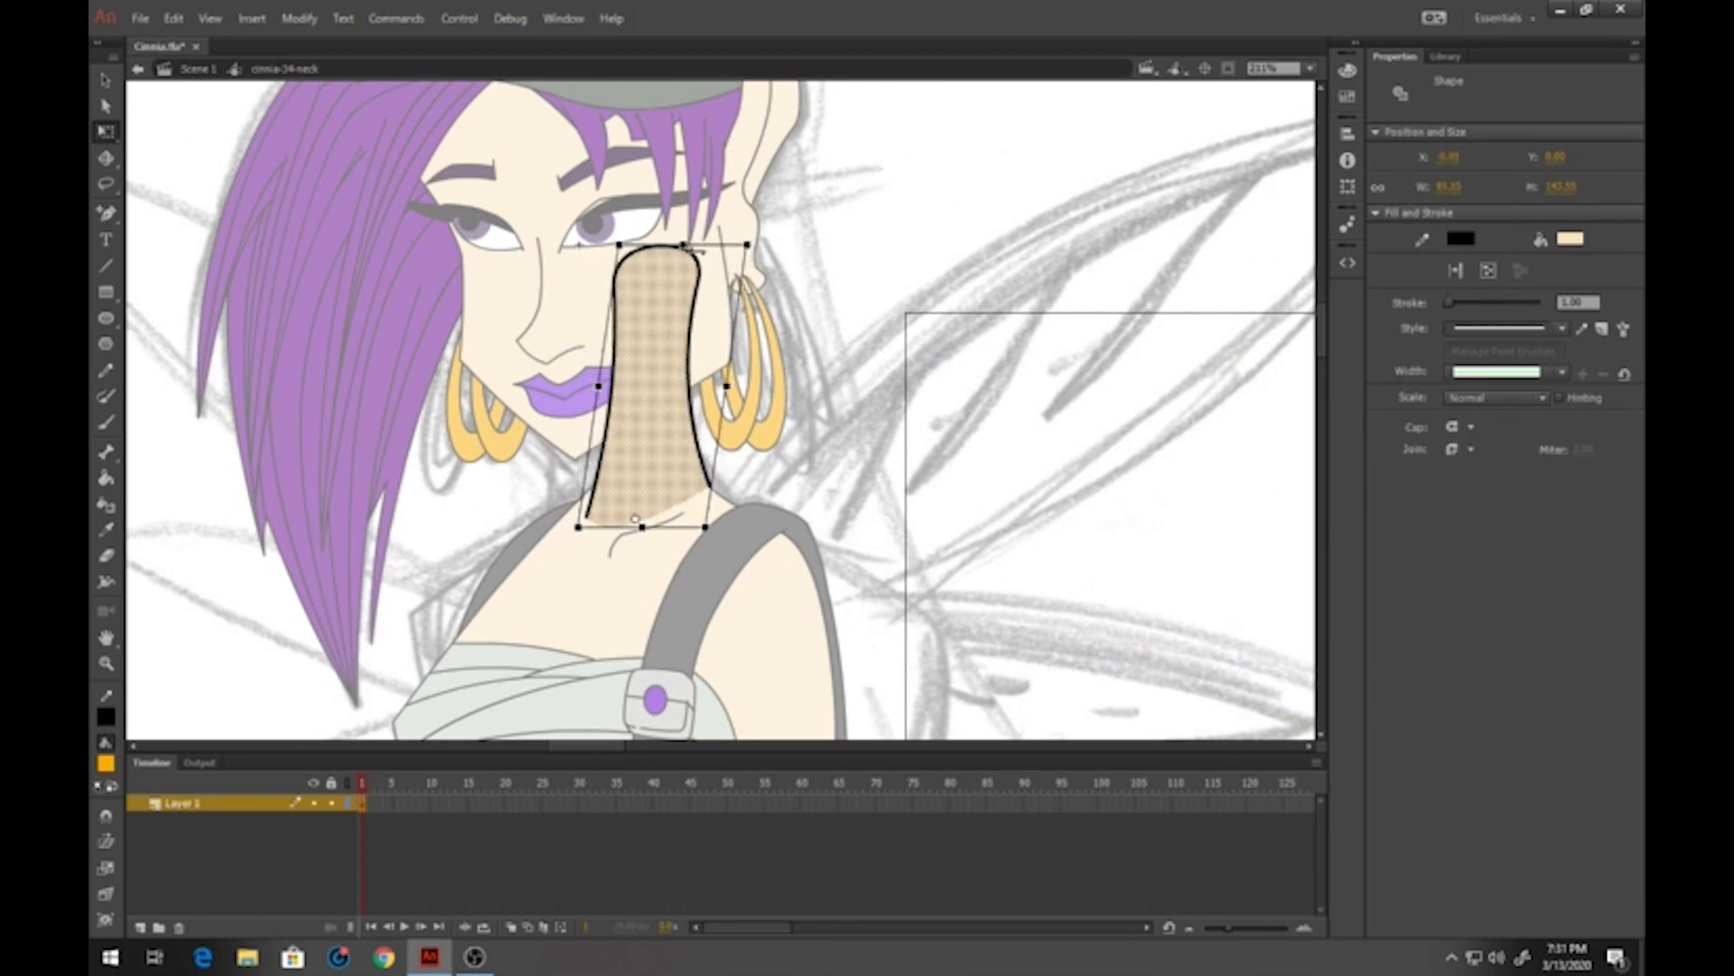
double_click(901, 366)
Lock Layer 26 and convert the midriff artwork on Layer 30 into a graphic symbol named cinnia-34-midriff
drag(609, 687, 669, 303)
drag(601, 722, 662, 392)
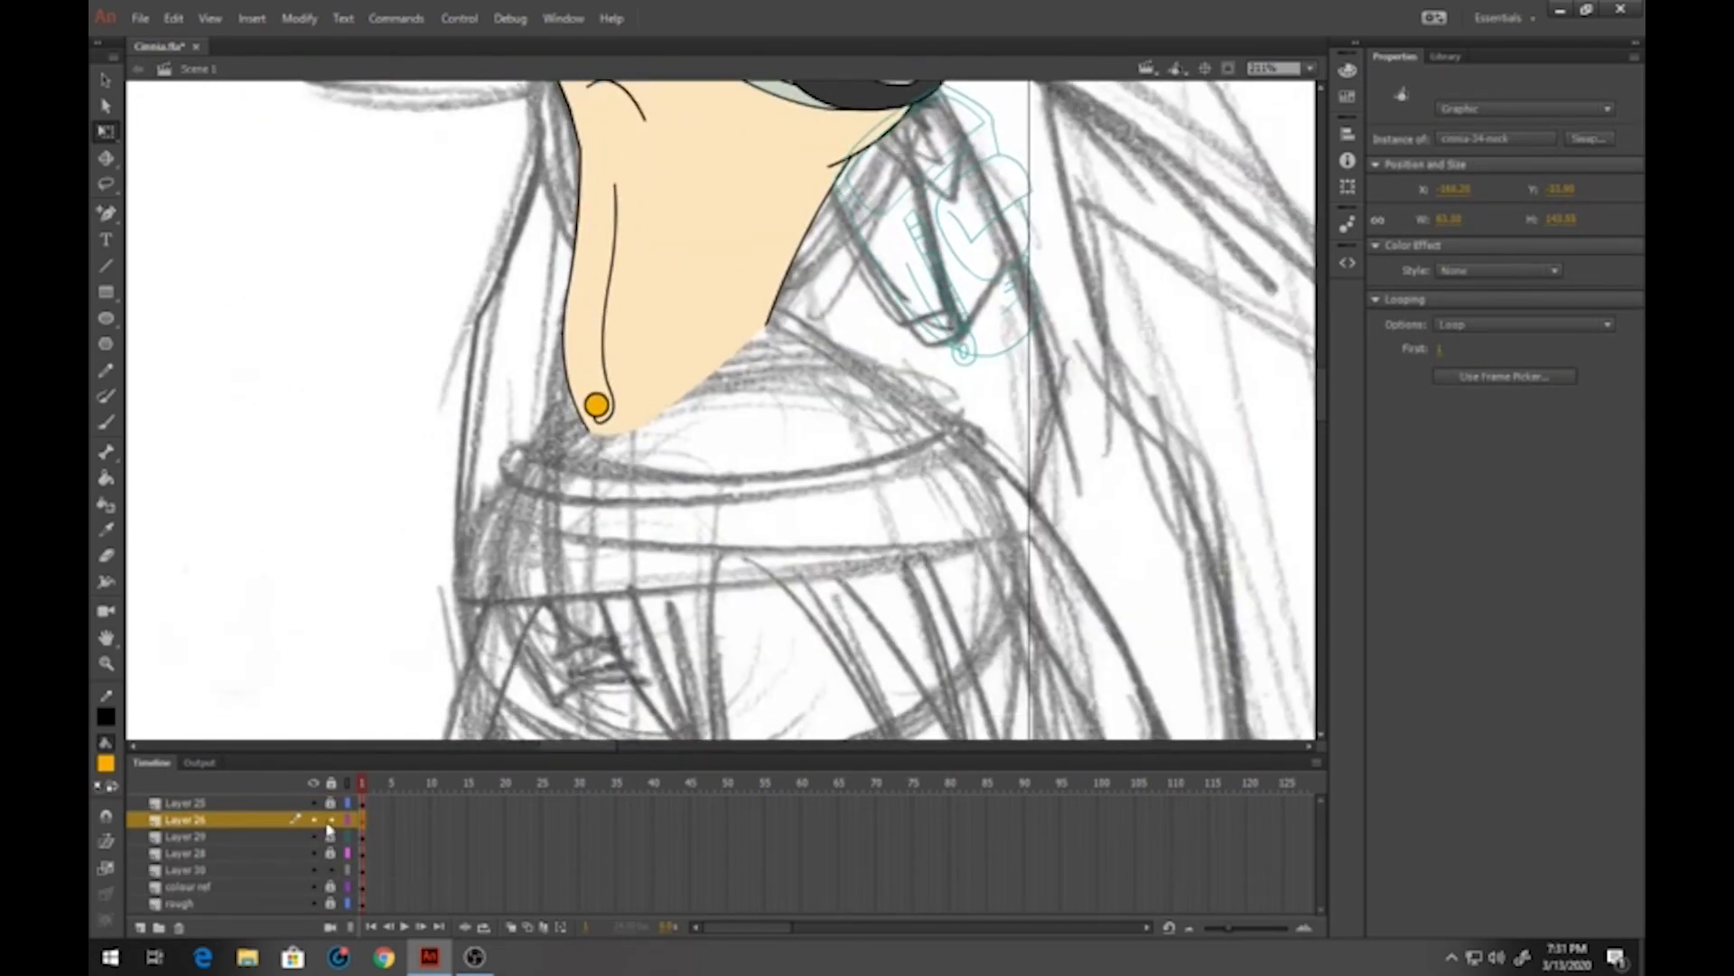
click(363, 870)
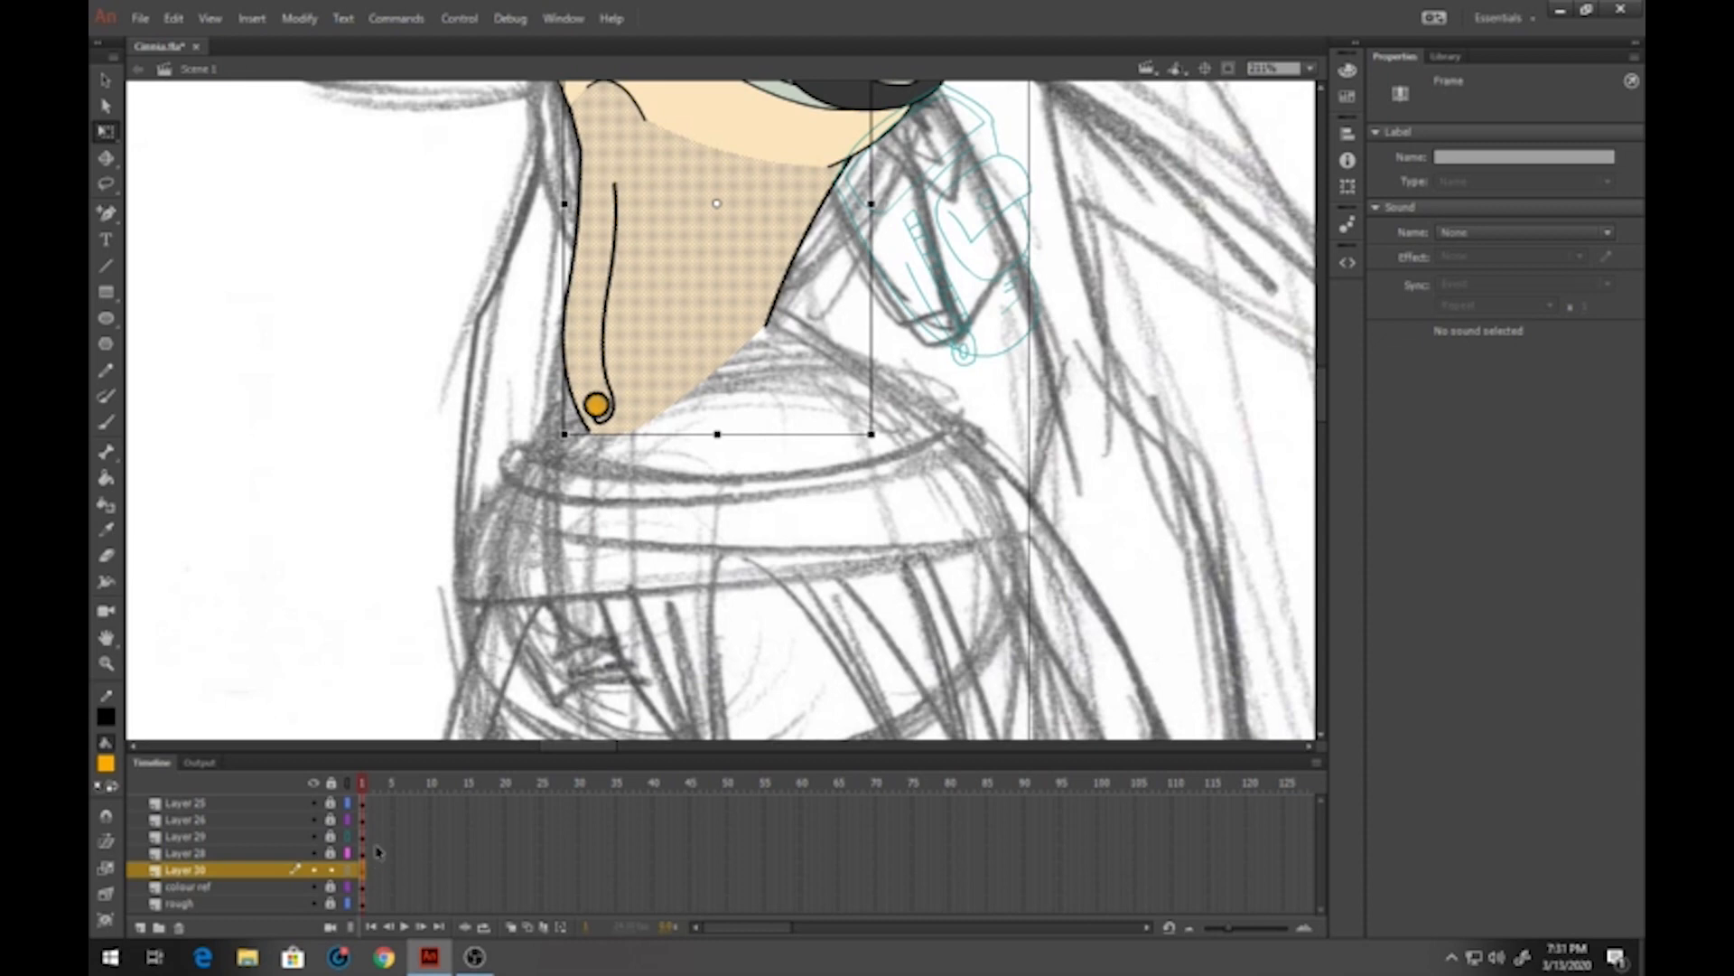
key(F8)
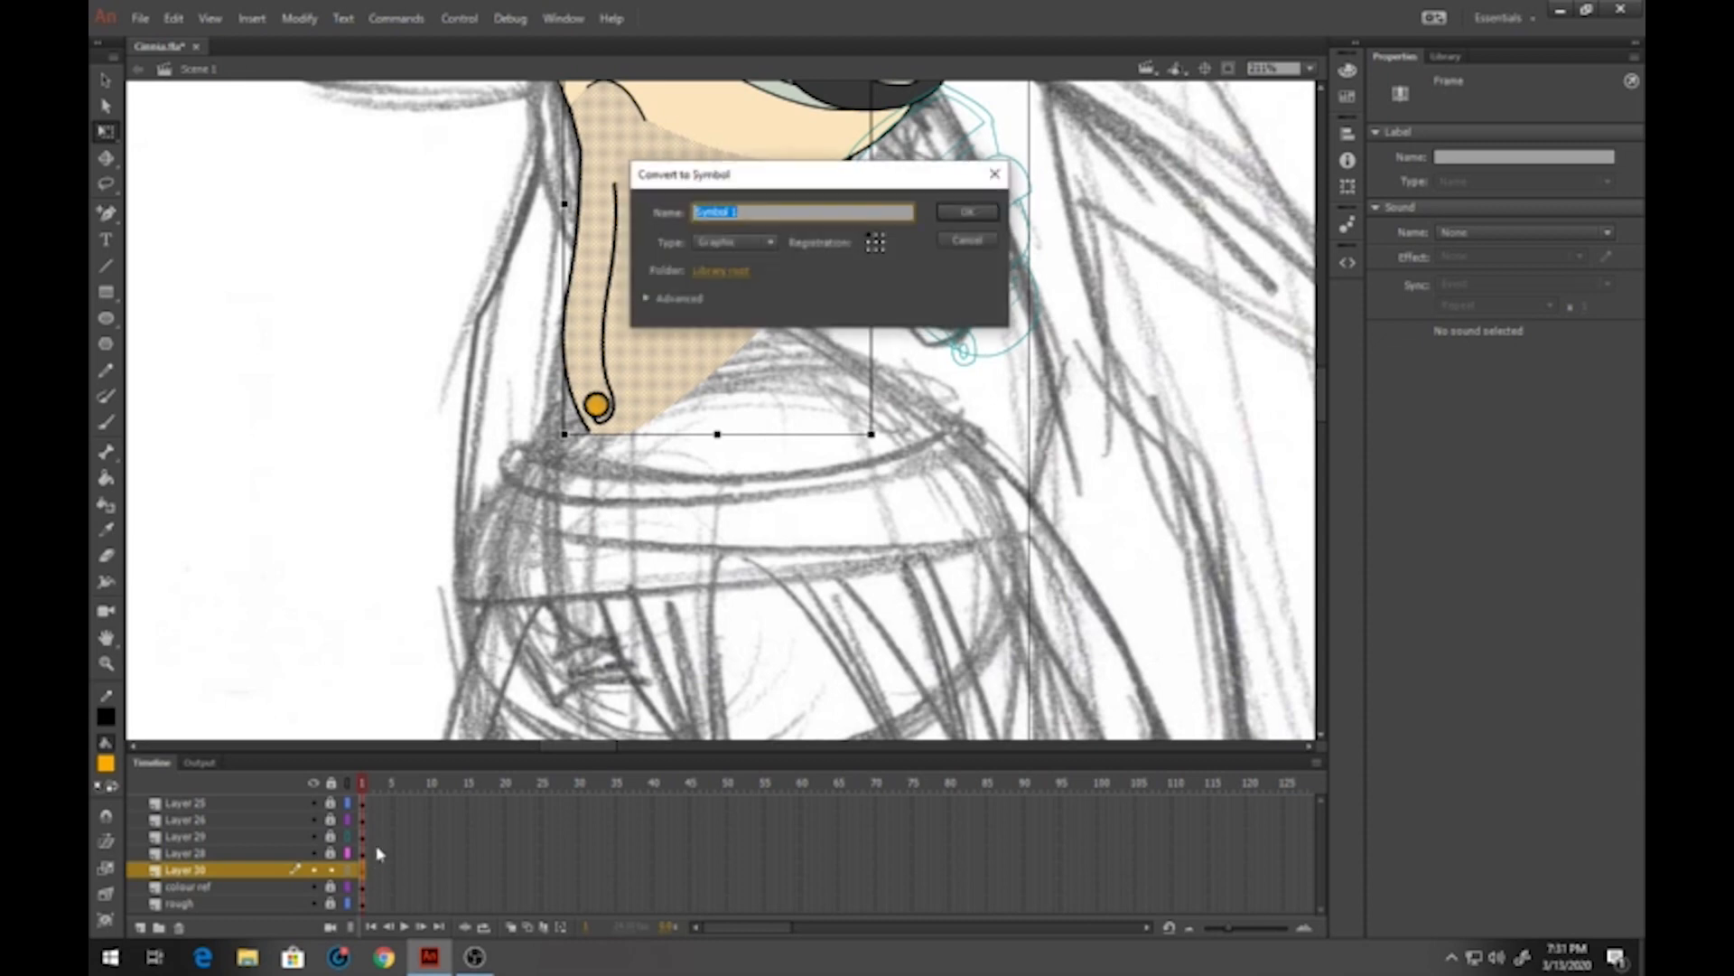
text(cinnia-34-neckff)
key(Return)
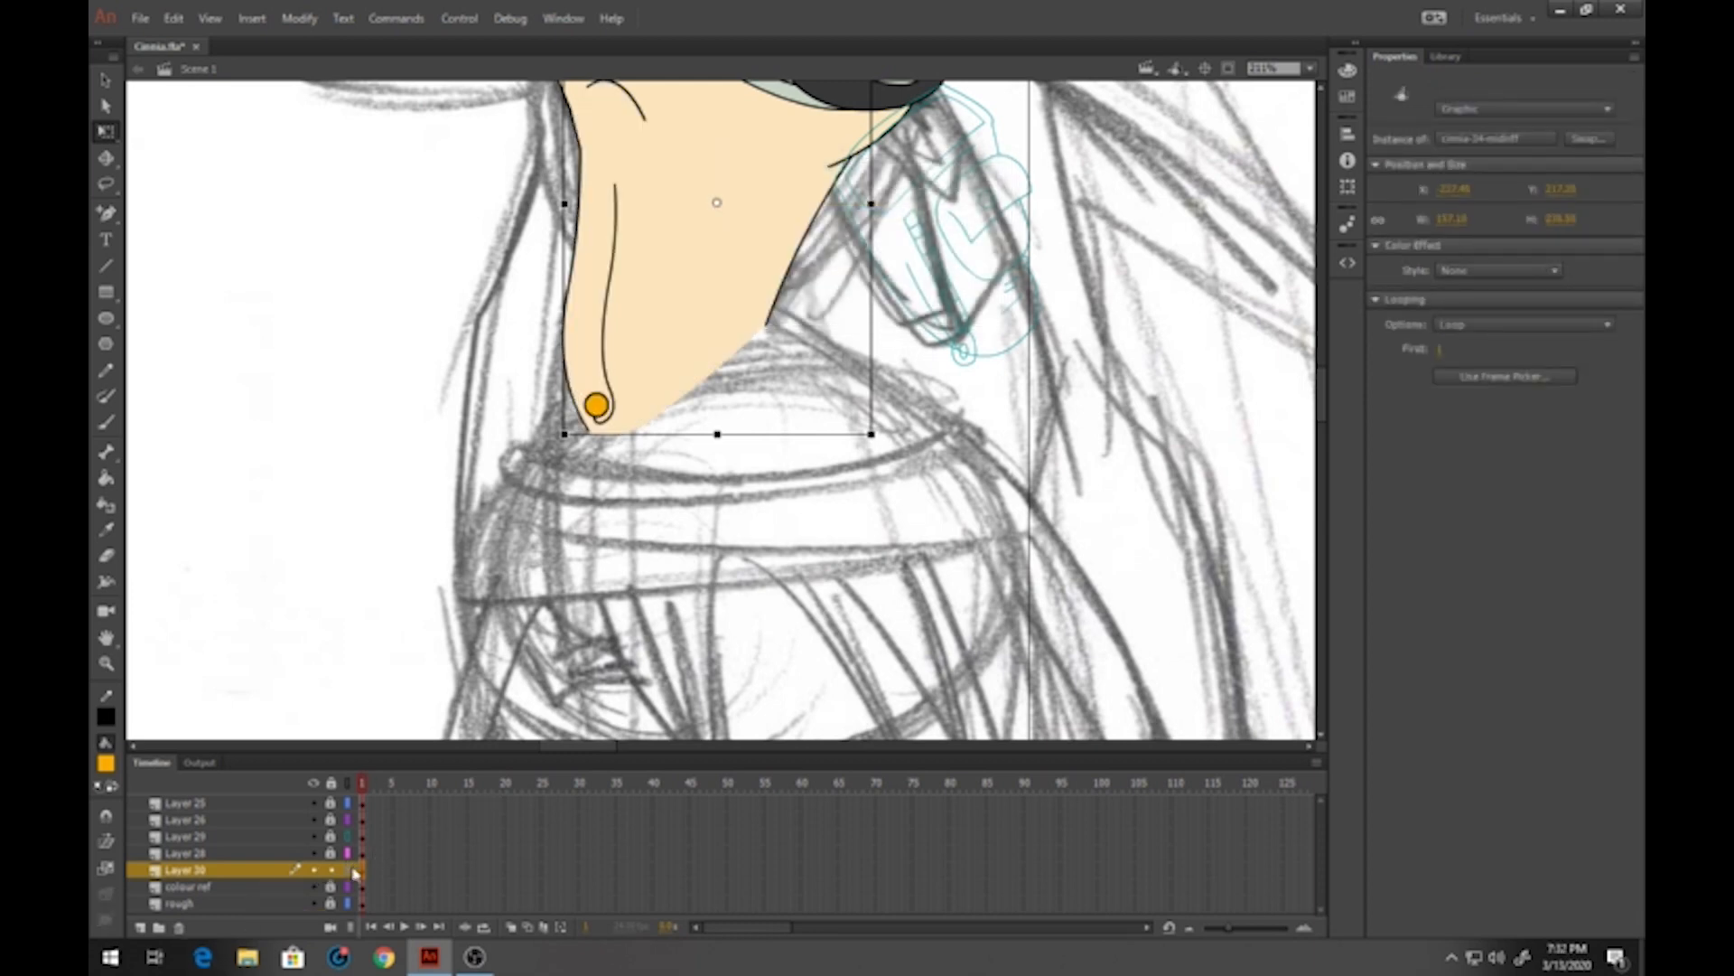
Lock Layer 30, show Layers 28 and 30 as outlines, and add a new layer directly above the colour ref layer
click(347, 872)
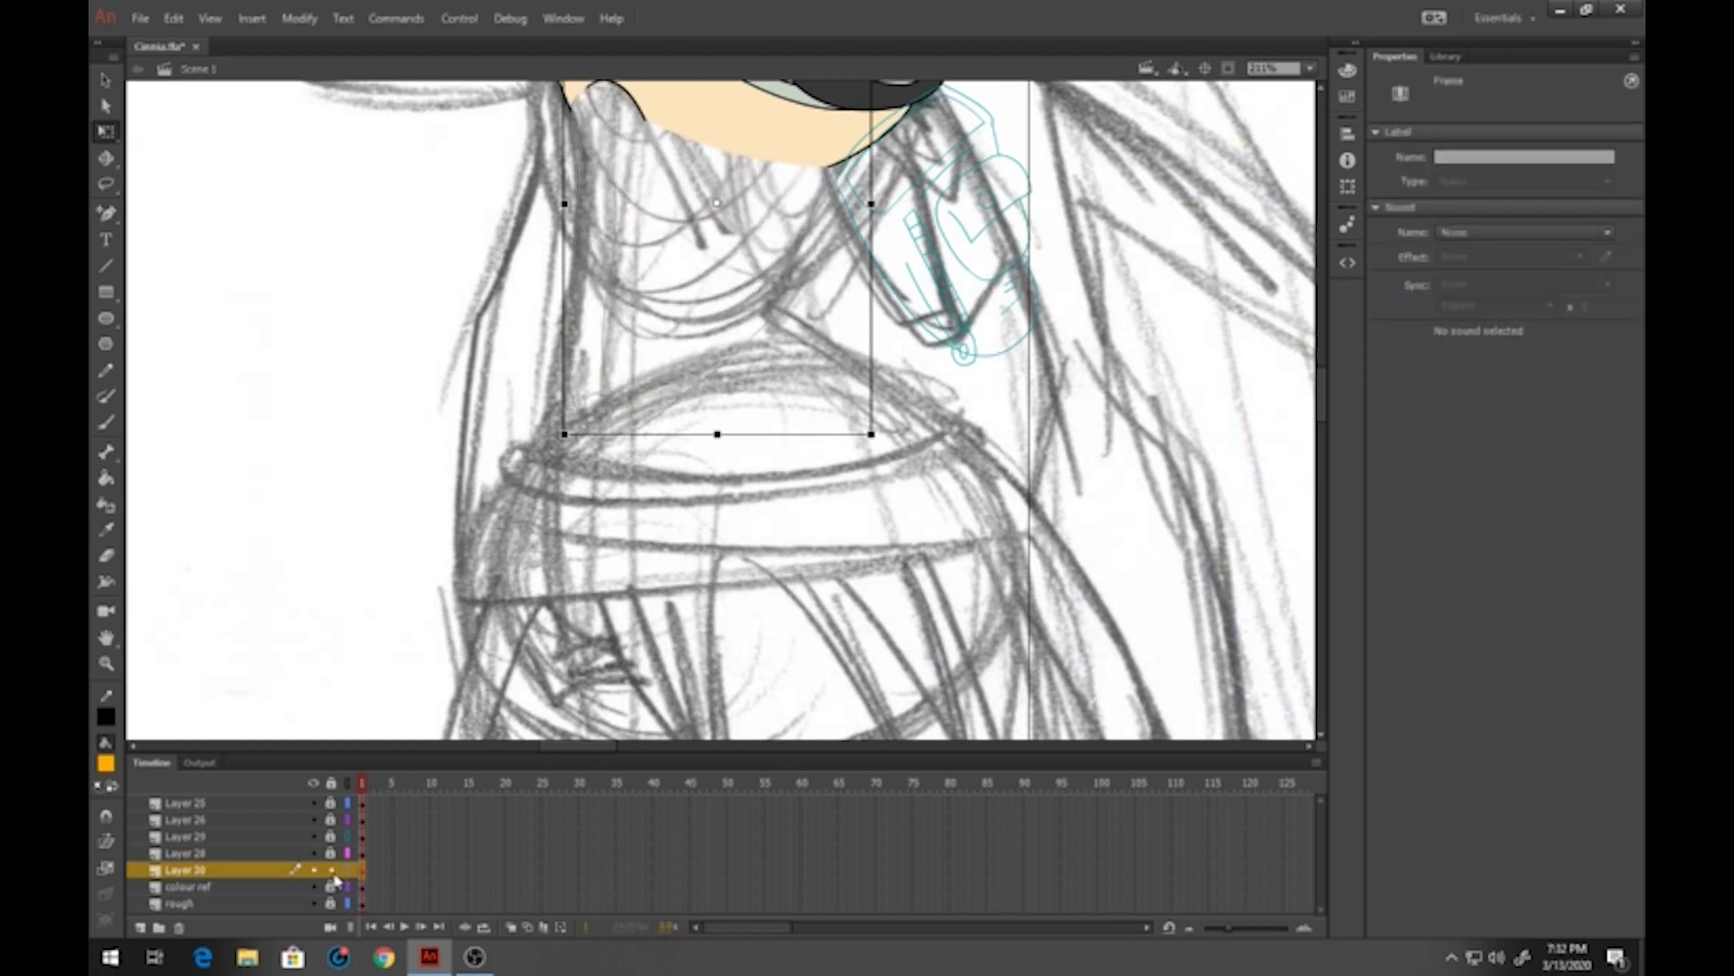
click(332, 871)
click(348, 871)
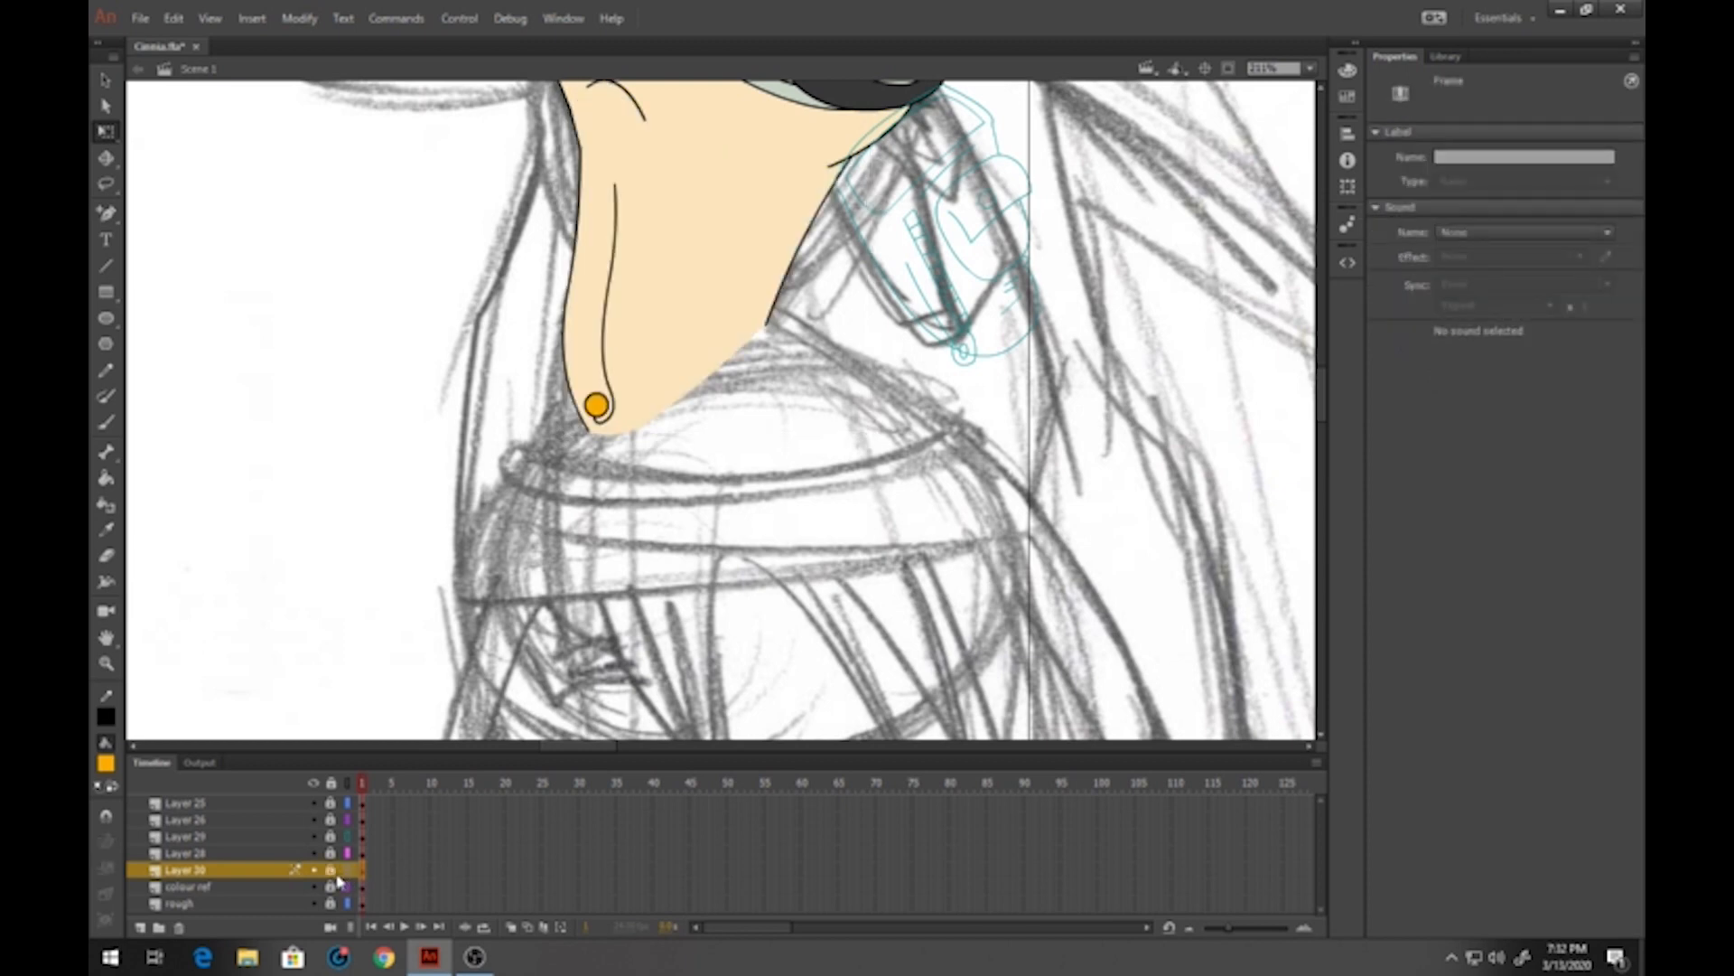
click(347, 854)
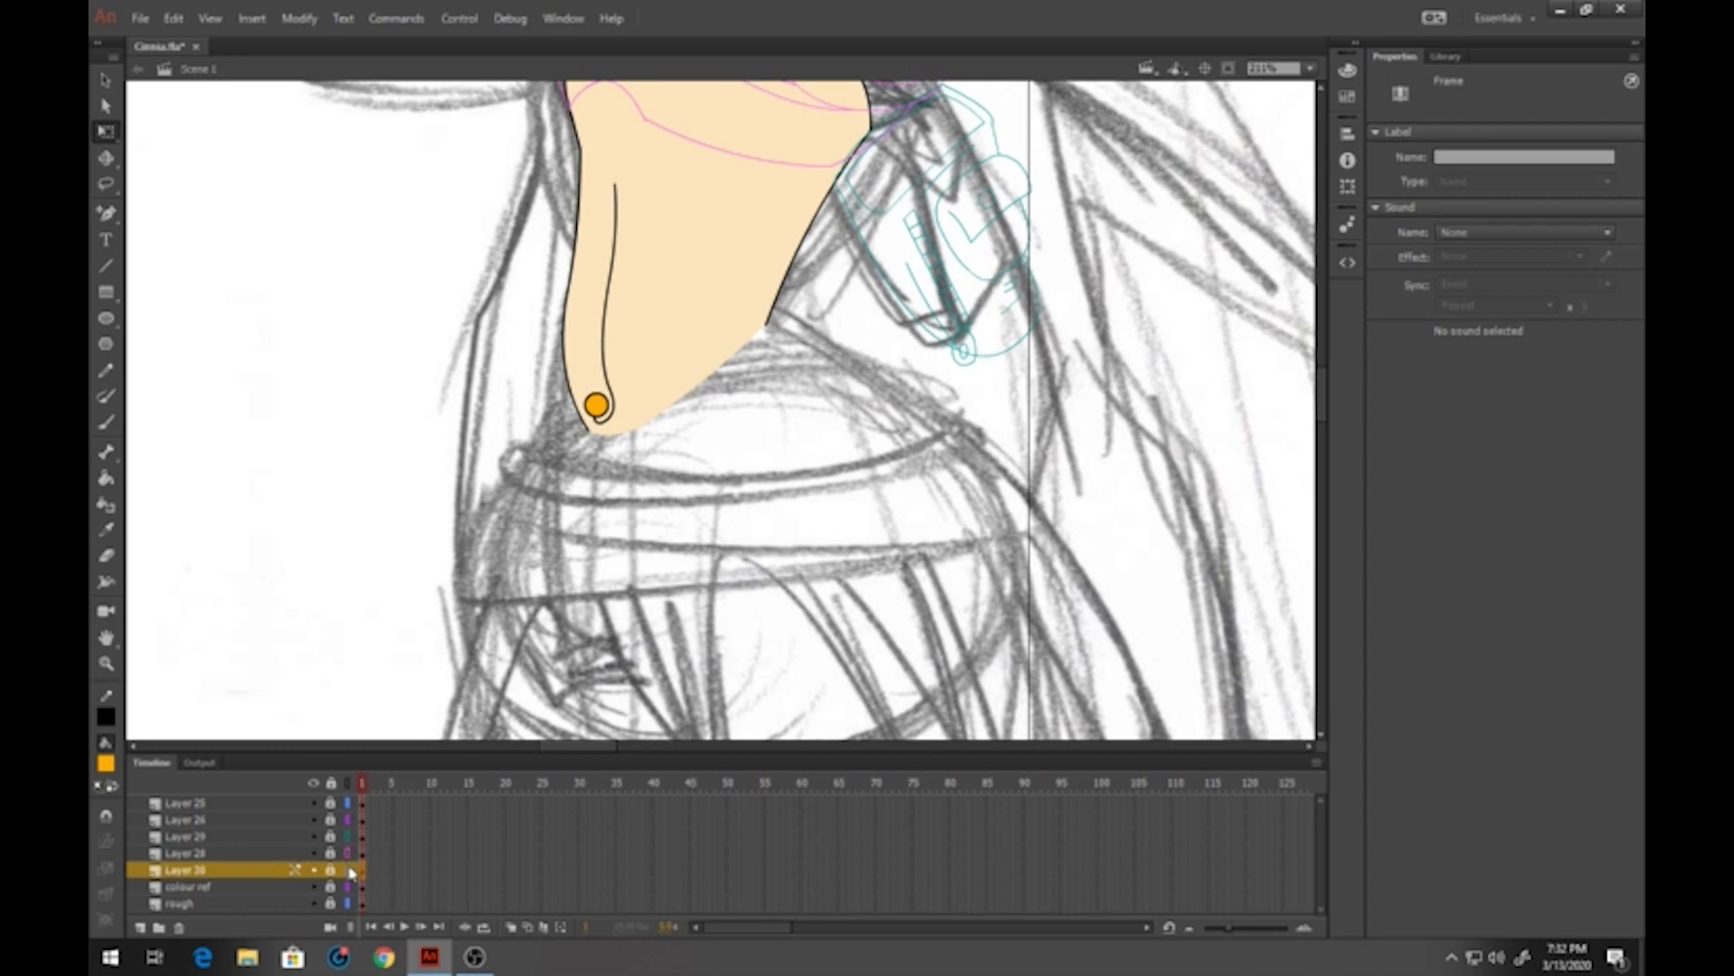
click(348, 871)
click(267, 890)
click(141, 928)
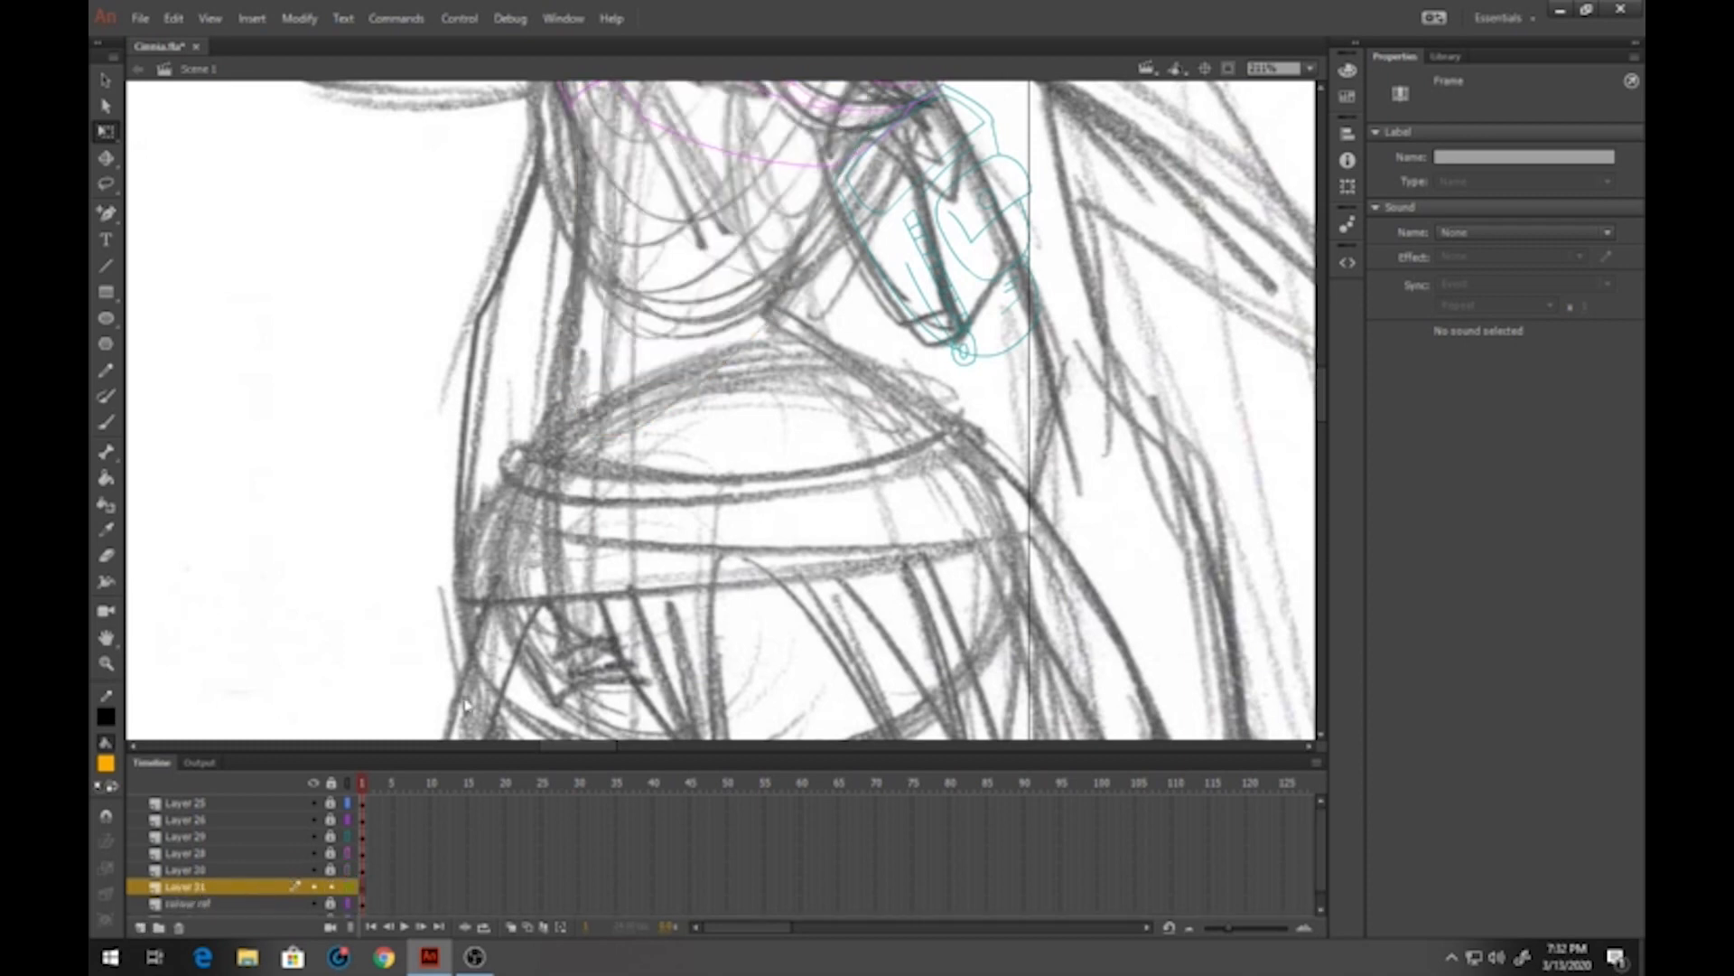
Draw a large unfilled black oval over the sketched hips on the new layer
click(468, 704)
drag(578, 616, 451, 430)
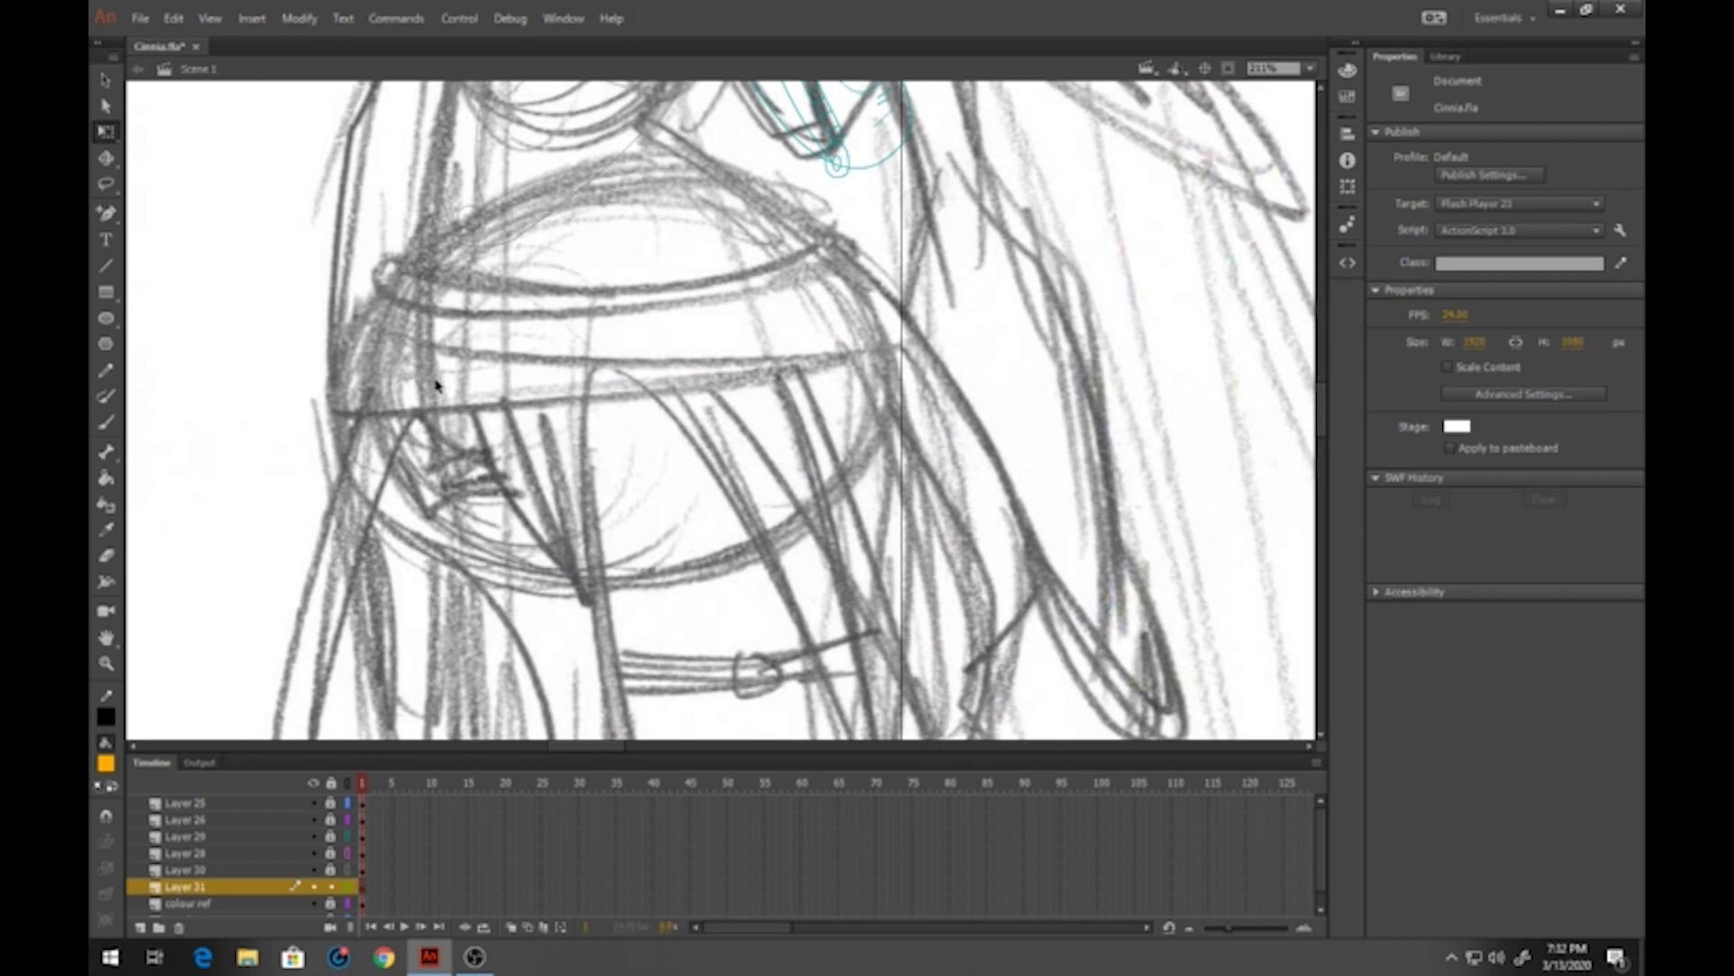
click(106, 266)
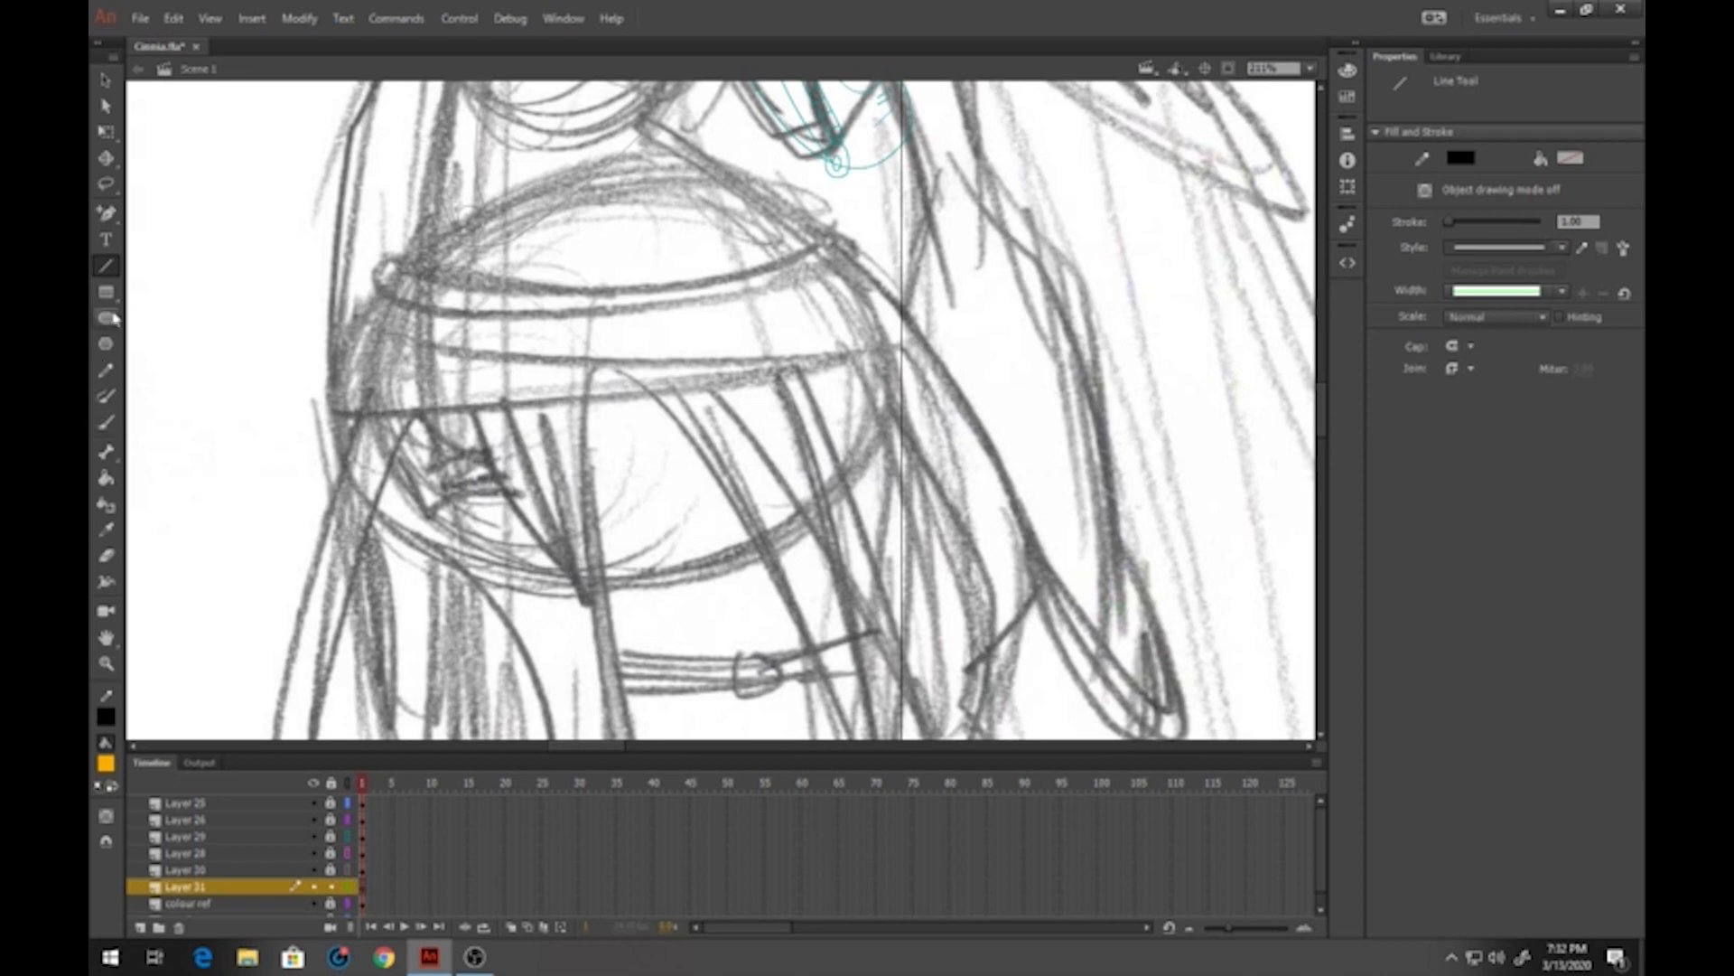
click(106, 317)
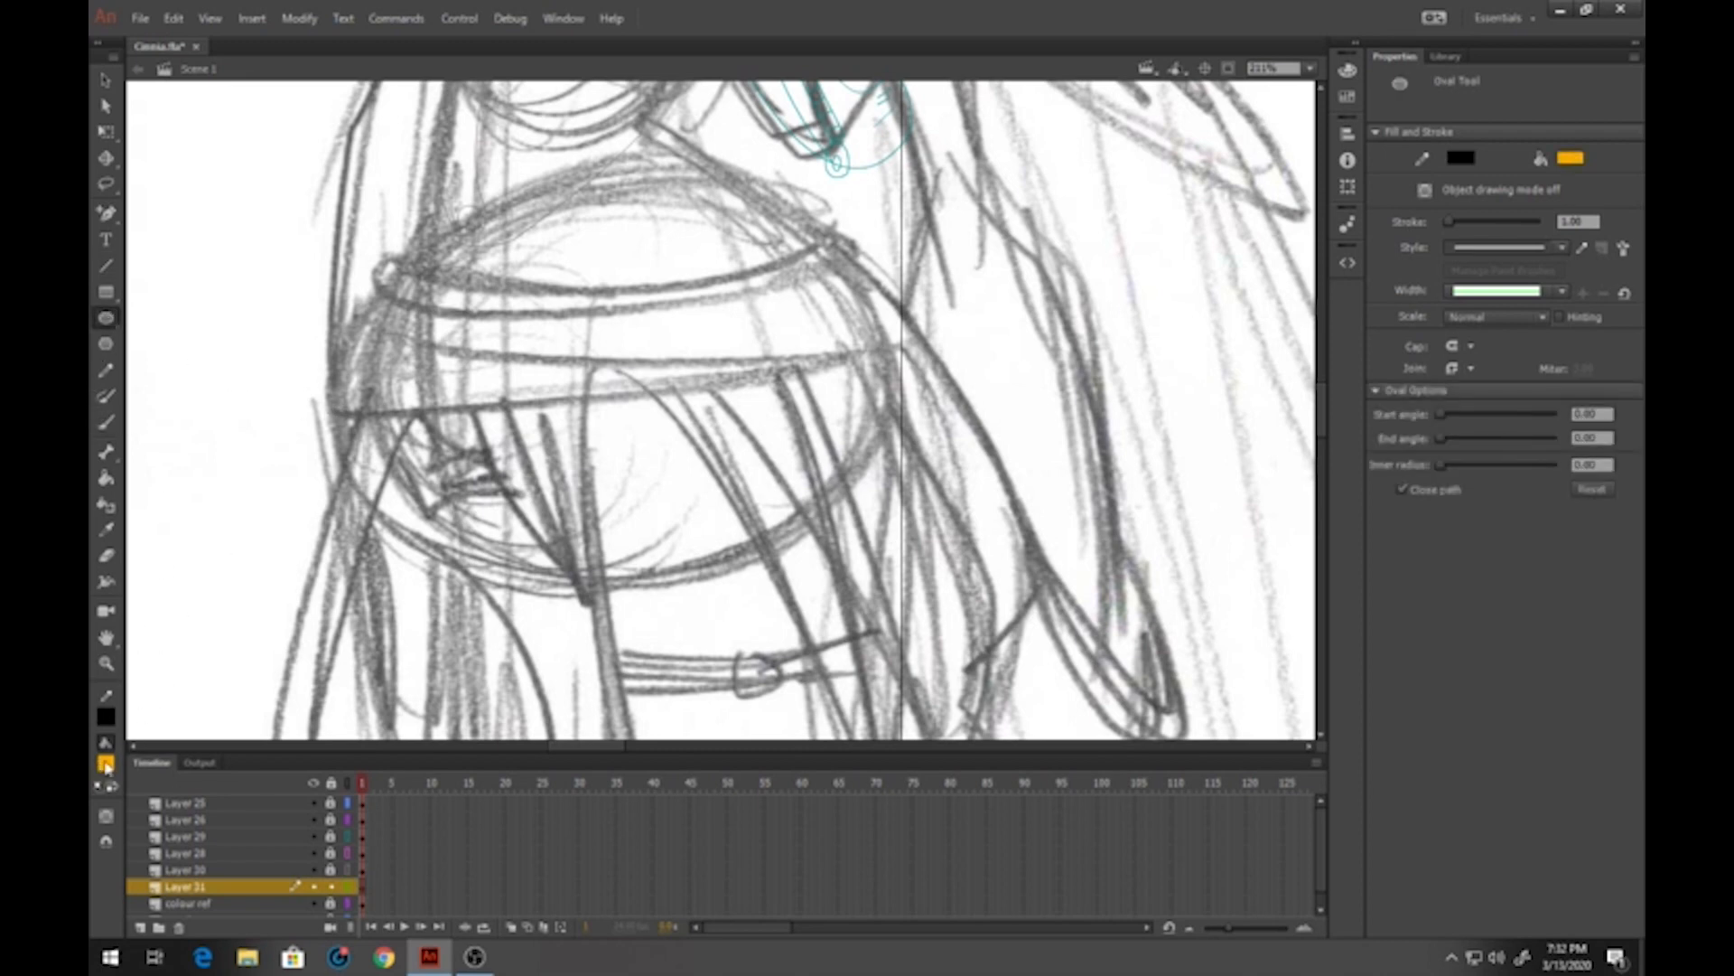
click(105, 763)
click(400, 547)
drag(403, 210, 872, 573)
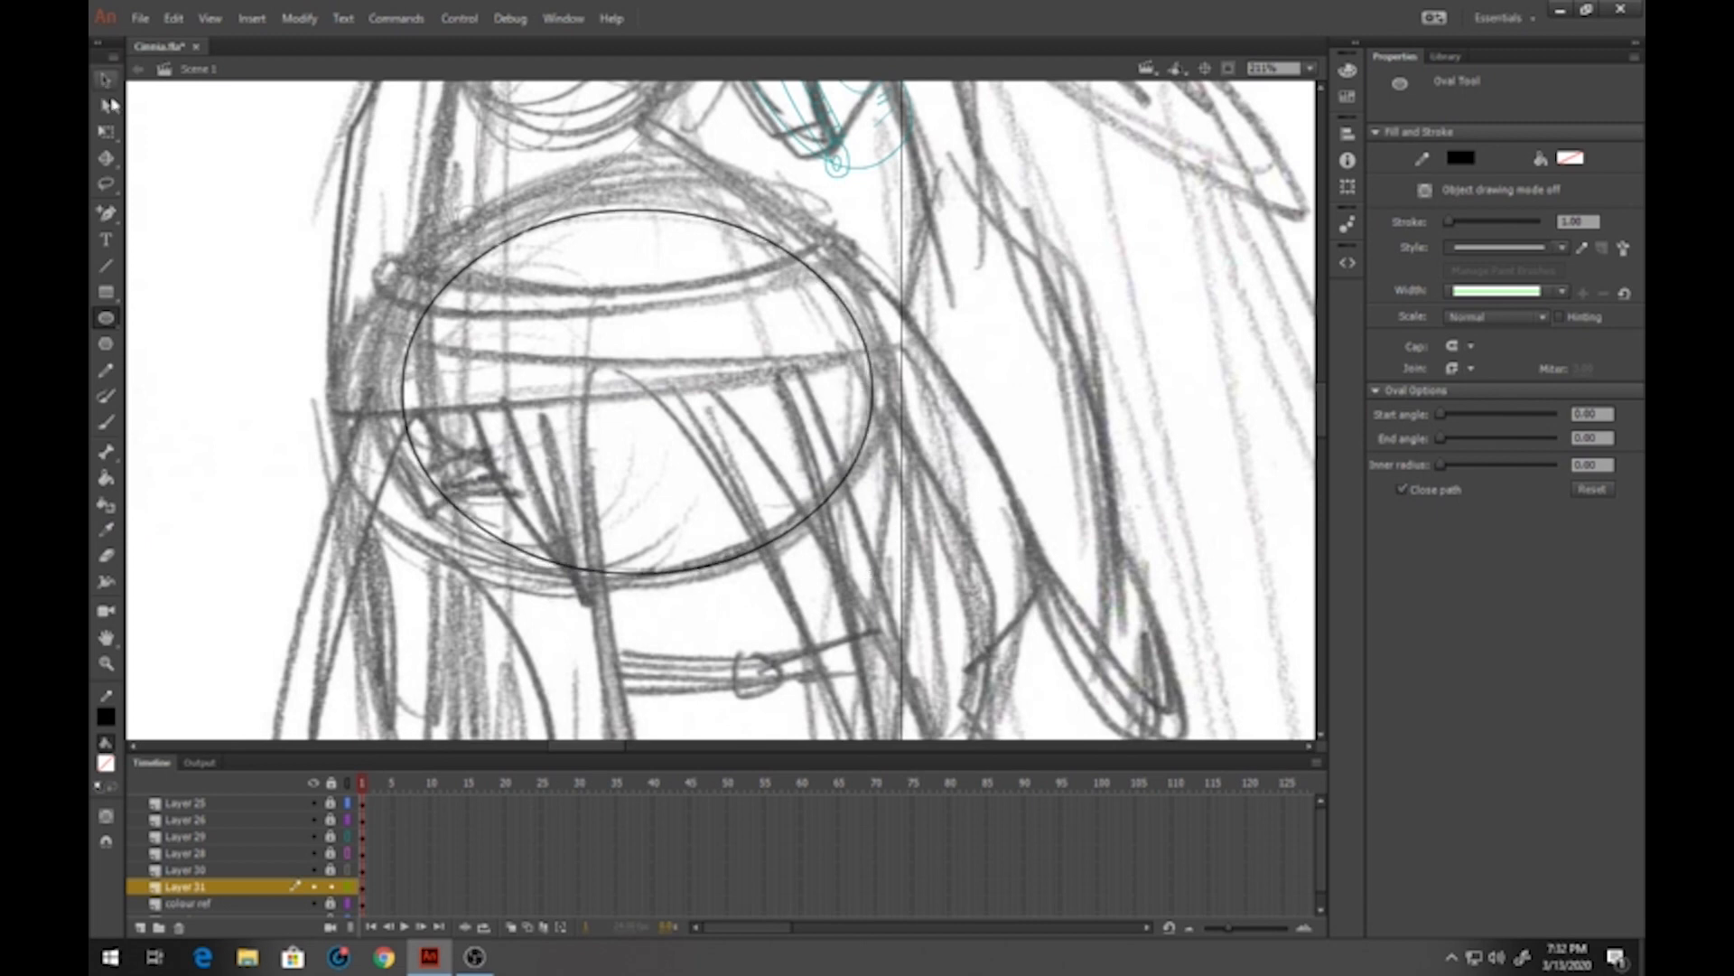
Reshape the oval's upper, side and lower edges so the outline follows the sketched hips
click(106, 80)
drag(621, 212, 676, 153)
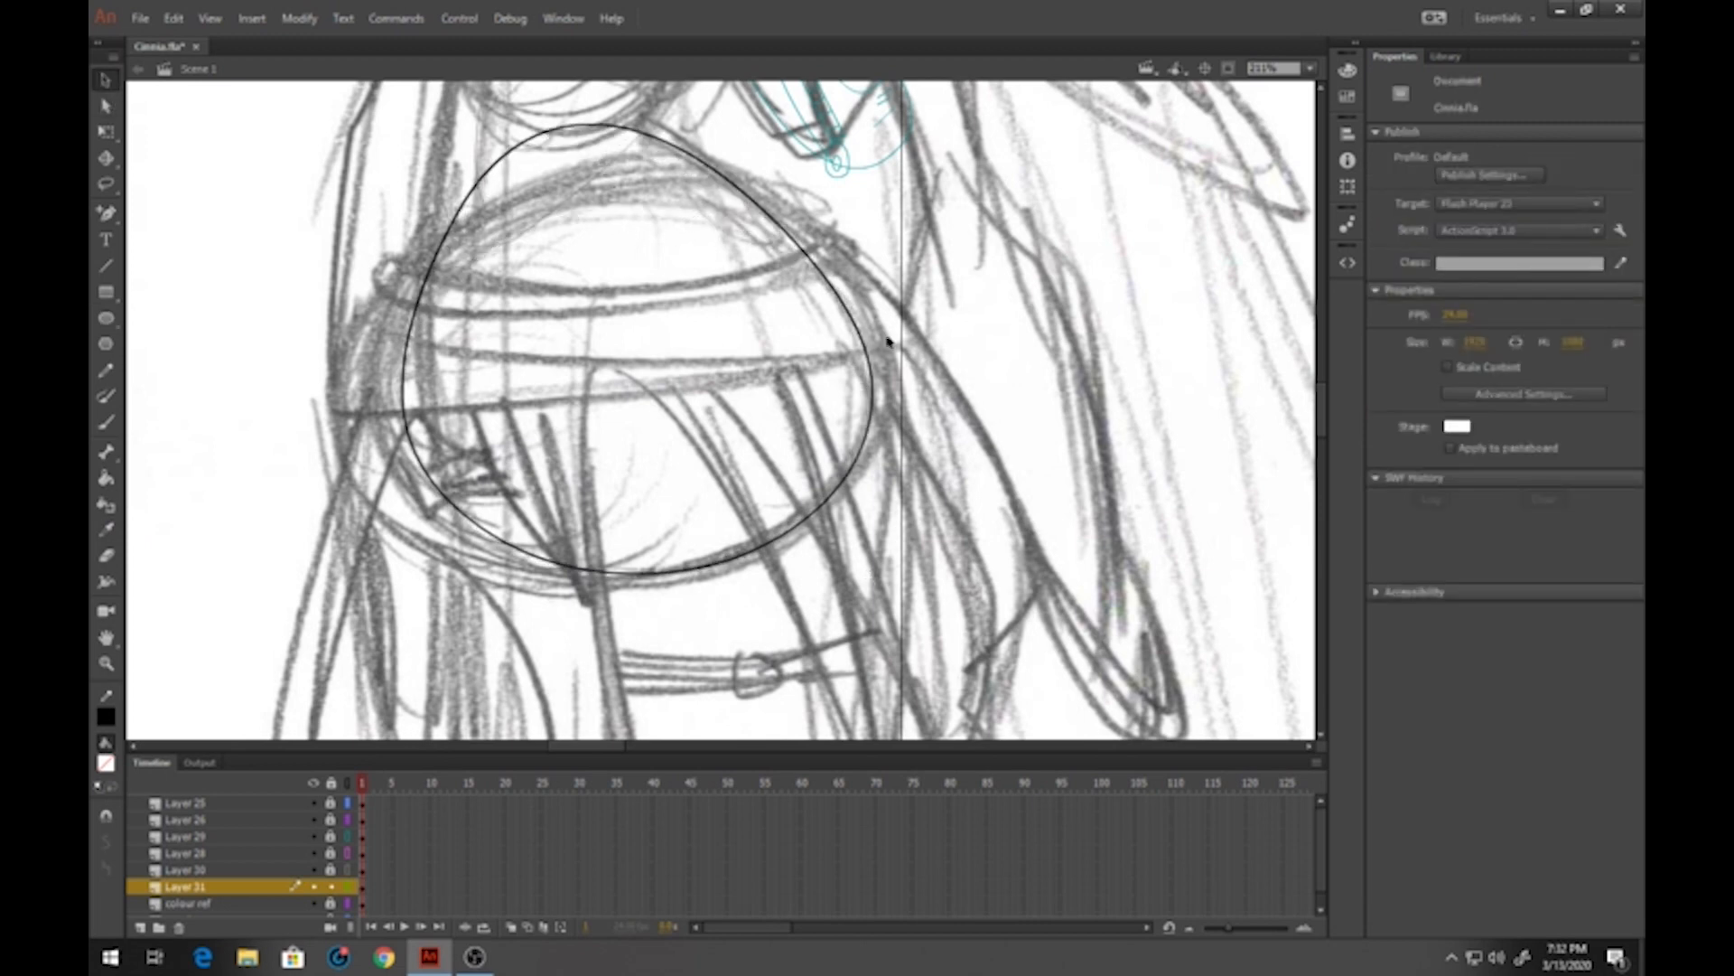
drag(866, 343, 888, 348)
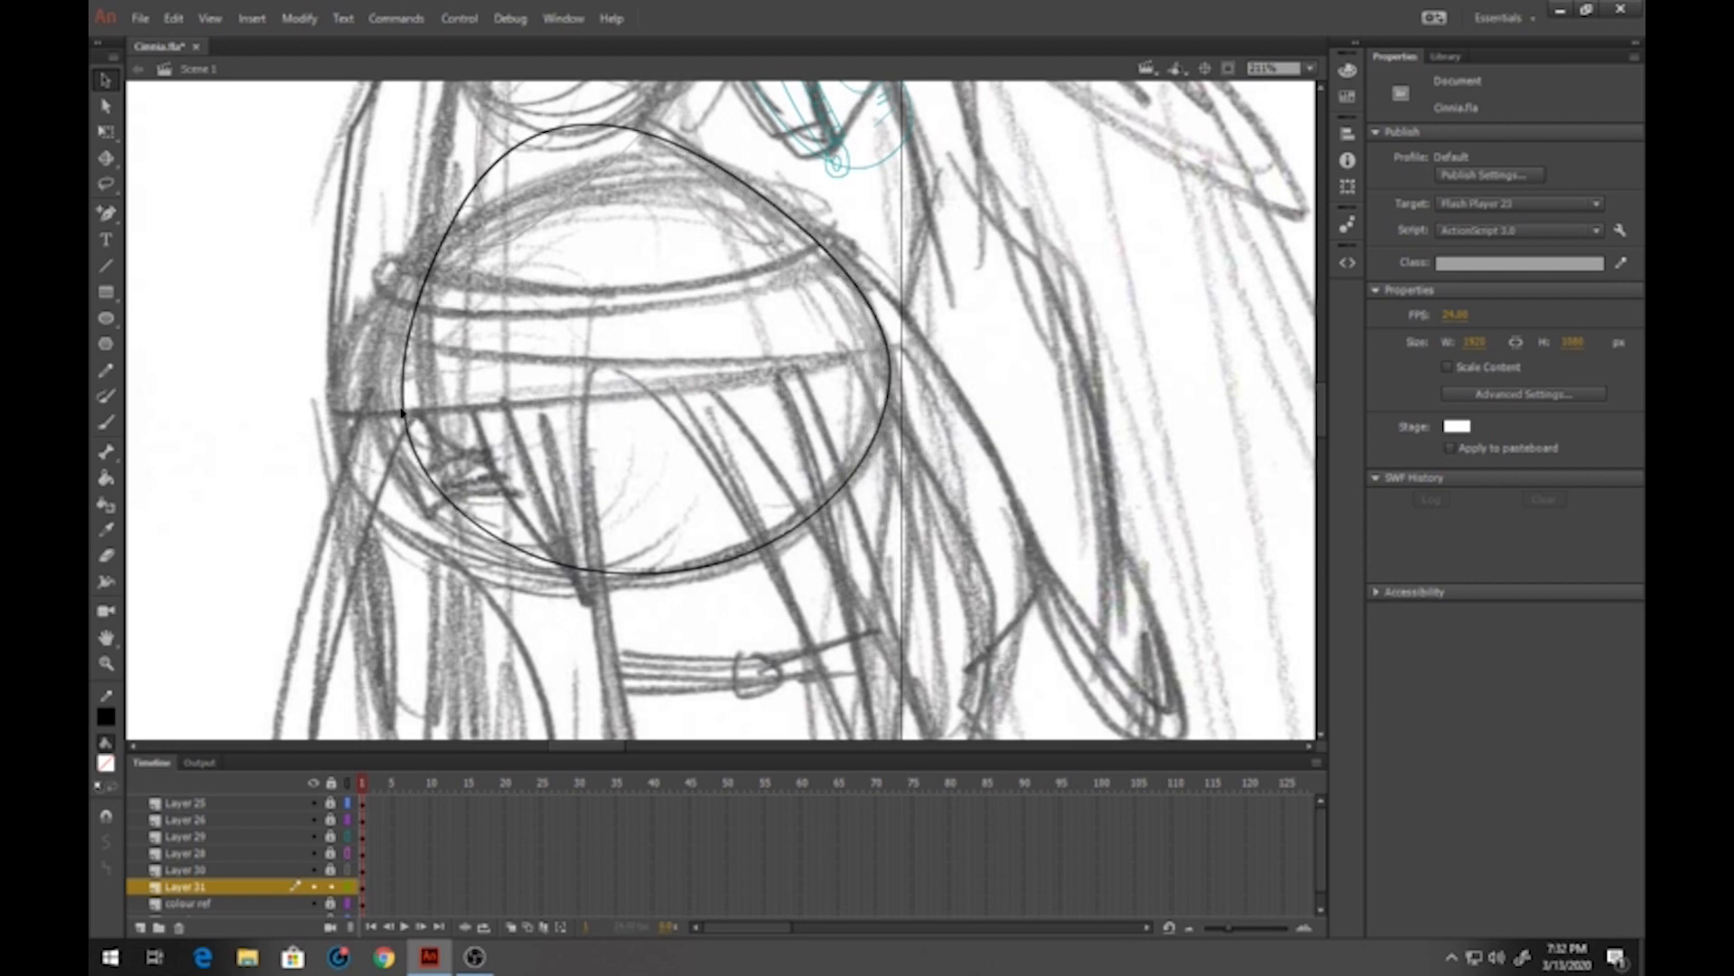
drag(402, 413, 362, 400)
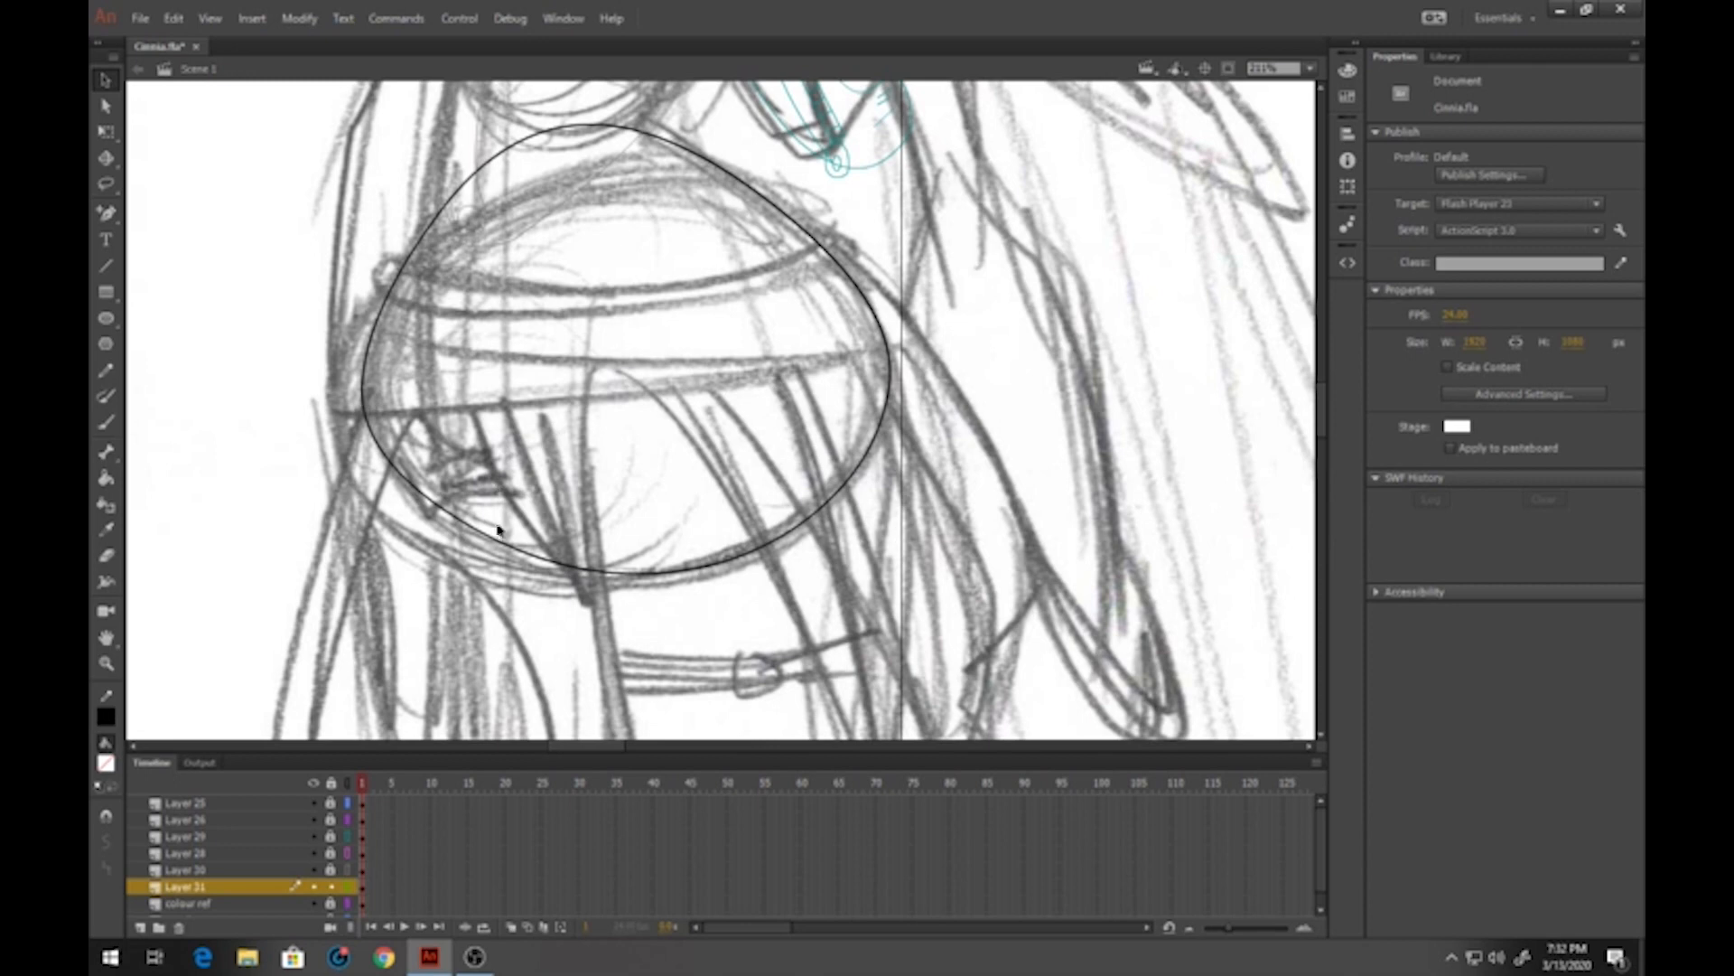
drag(495, 544, 494, 552)
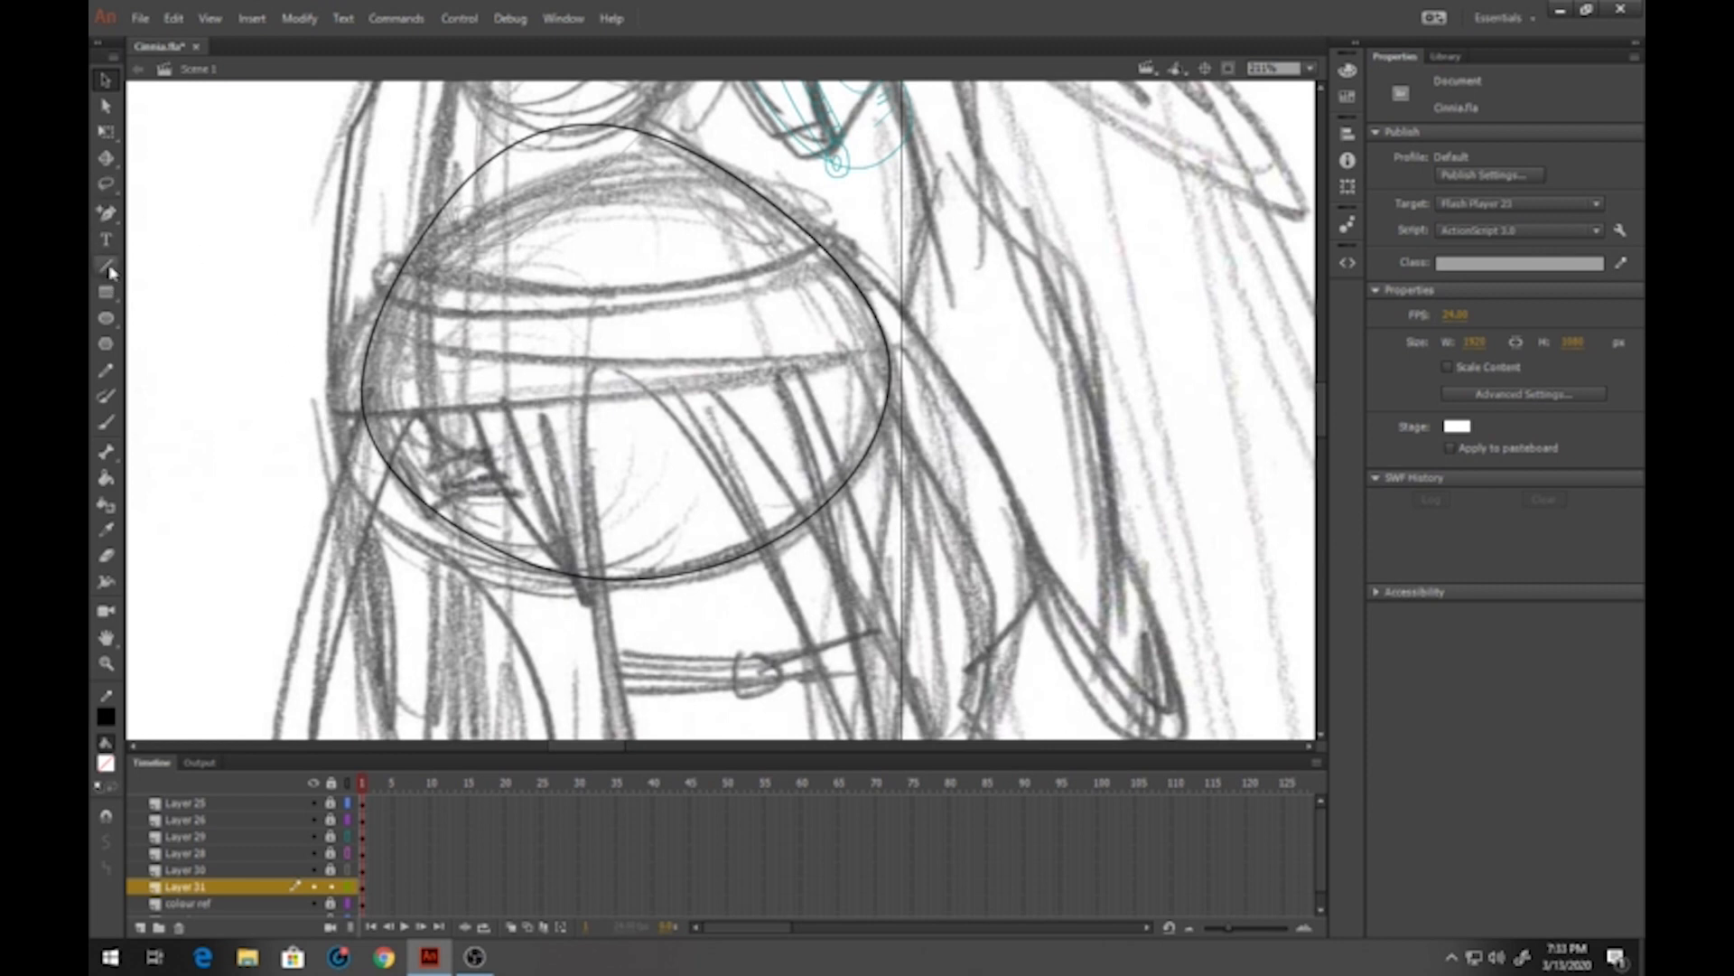
Draw two lines across the hip shape for the waistband edges and bend both downward into curves
click(106, 266)
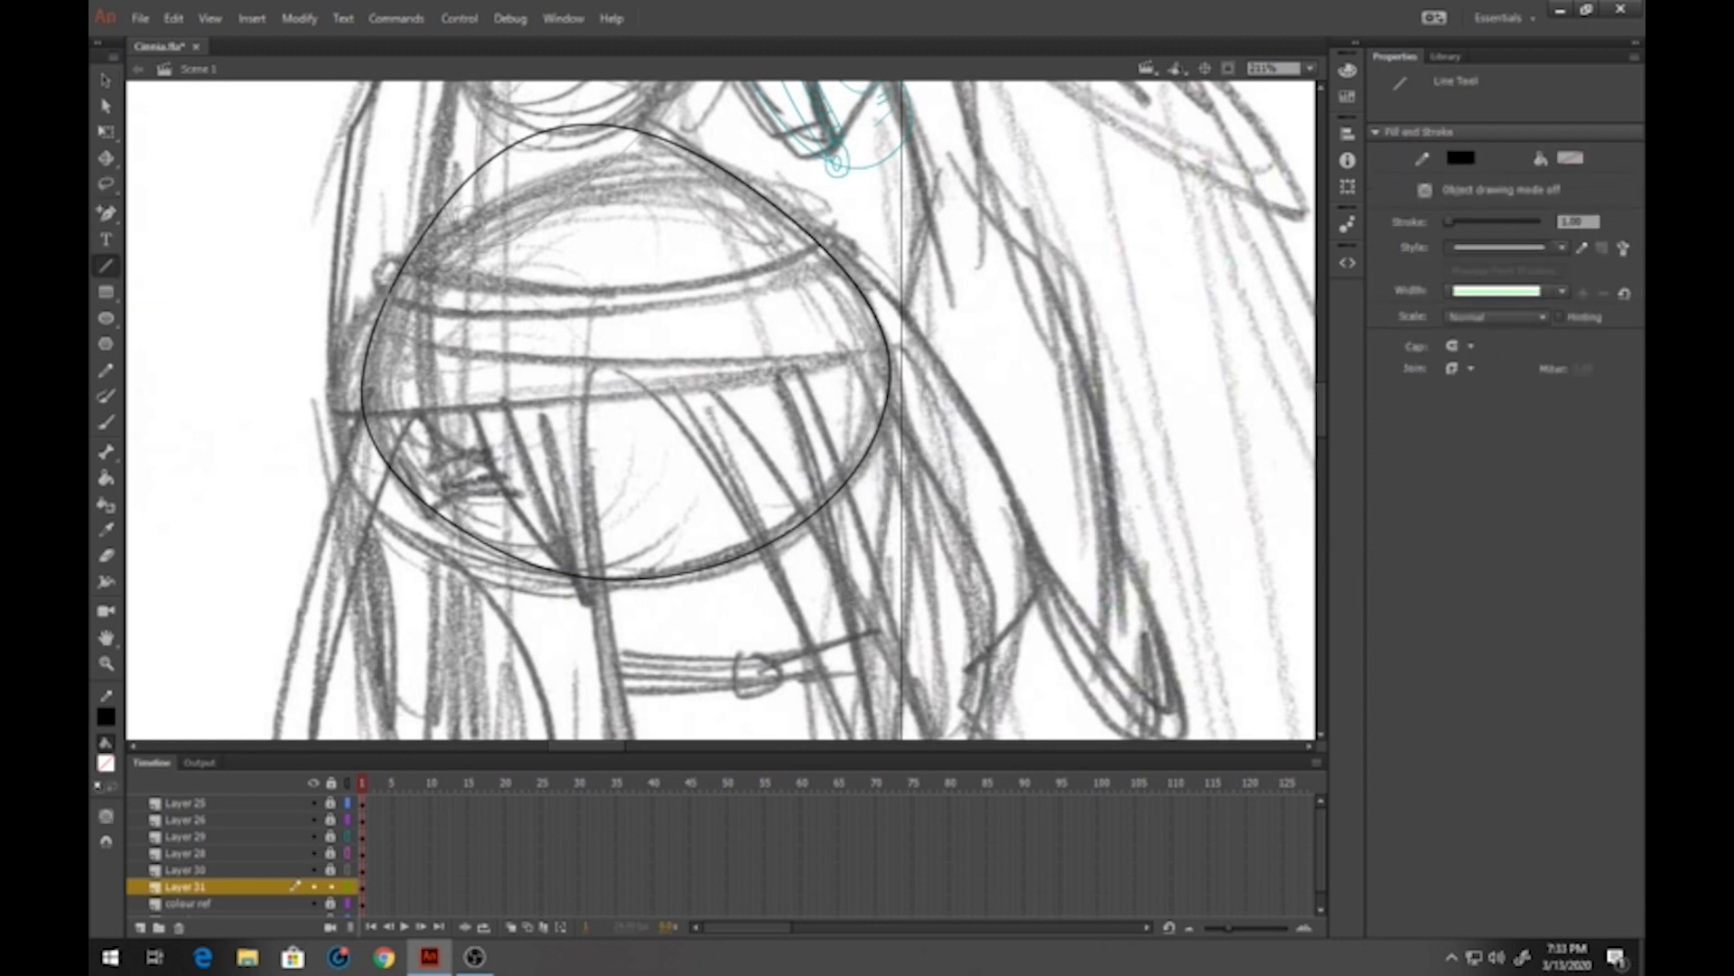
mouse_move(389, 296)
mouse_down()
mouse_move(677, 307)
mouse_move(852, 277)
mouse_up()
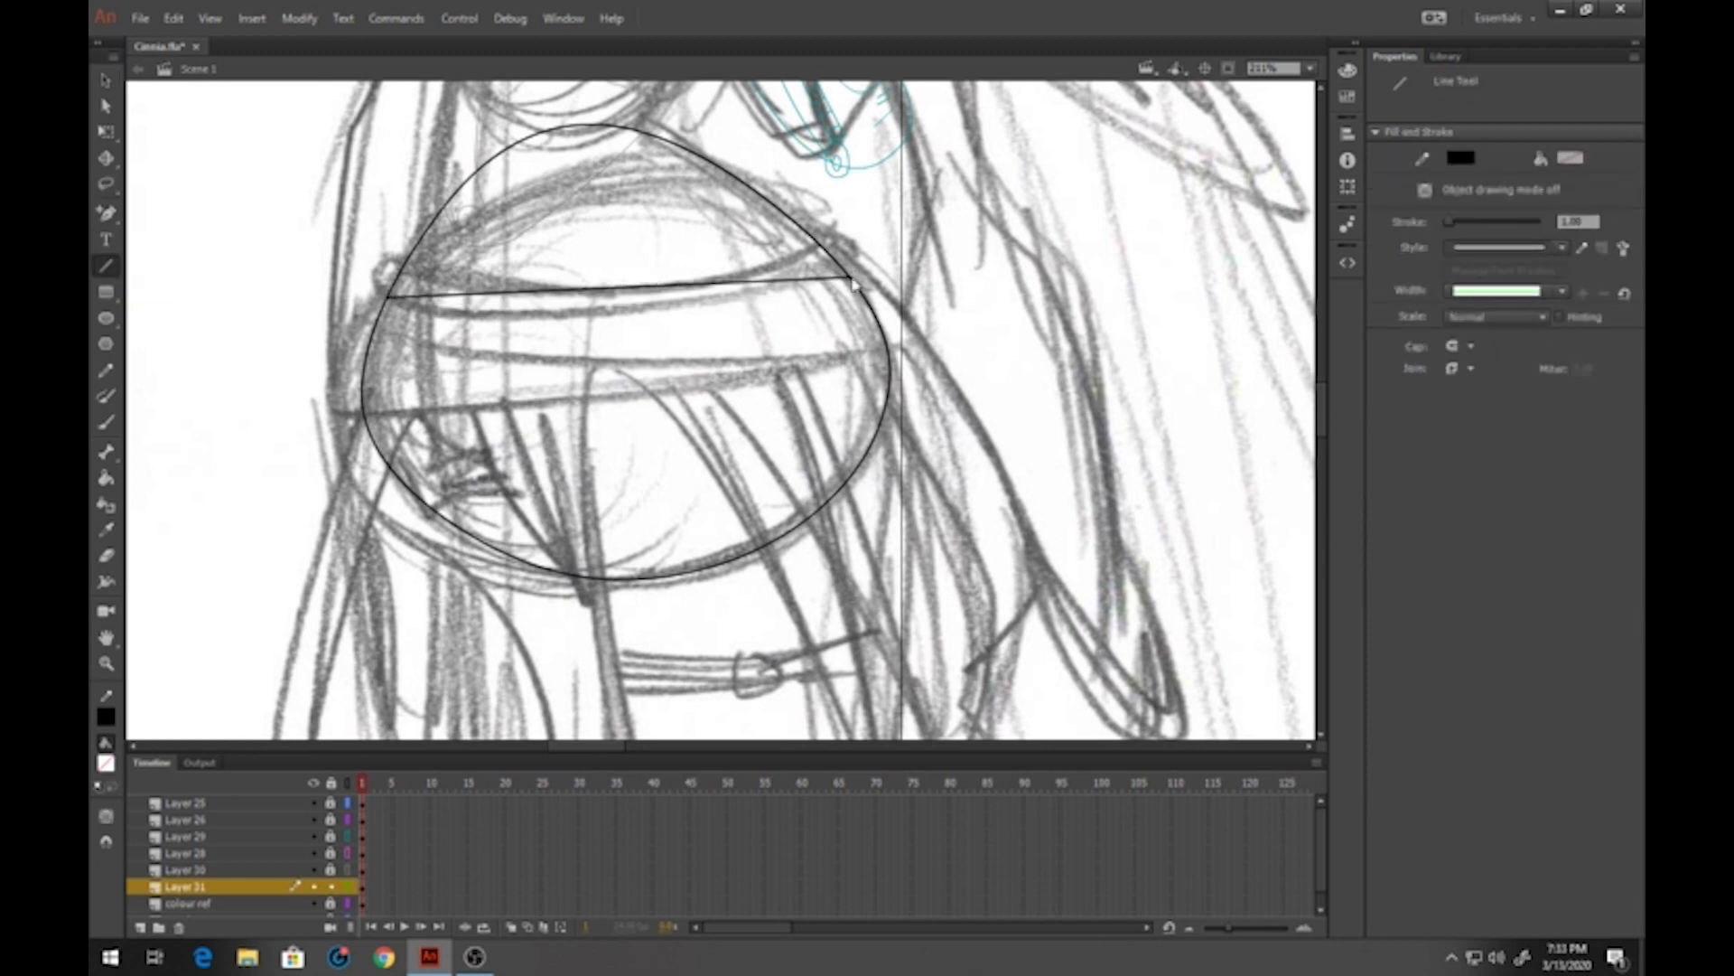
click(105, 79)
drag(513, 291, 492, 351)
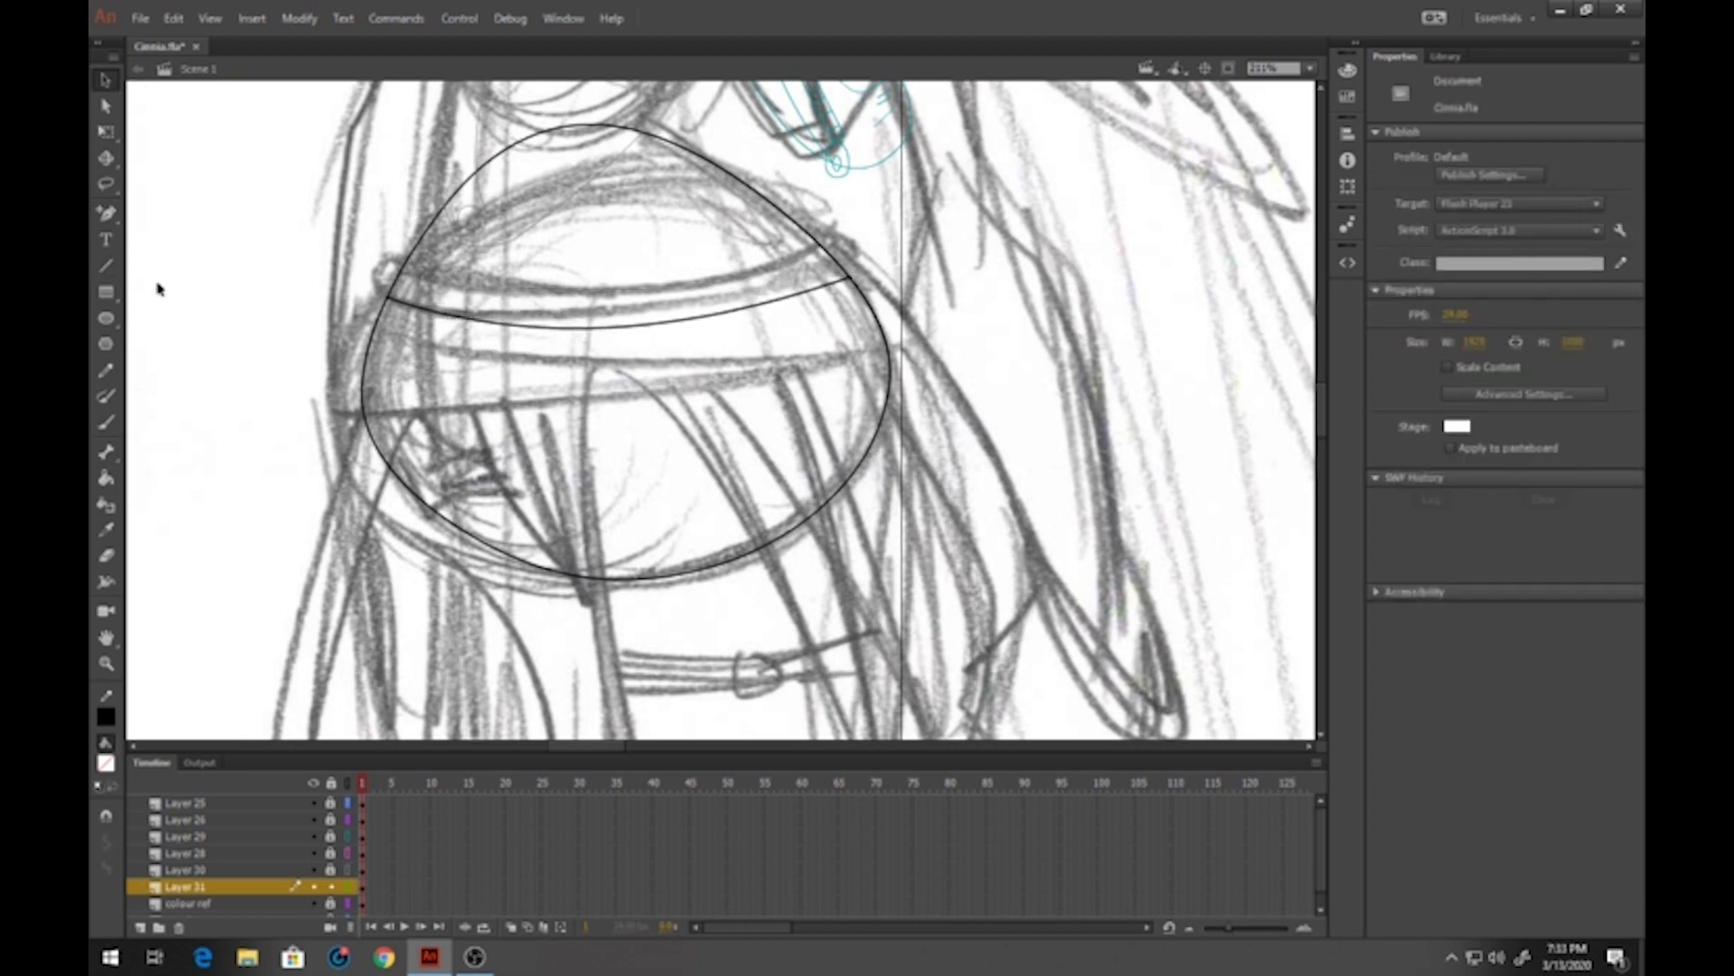
click(107, 266)
drag(364, 364, 890, 353)
click(105, 80)
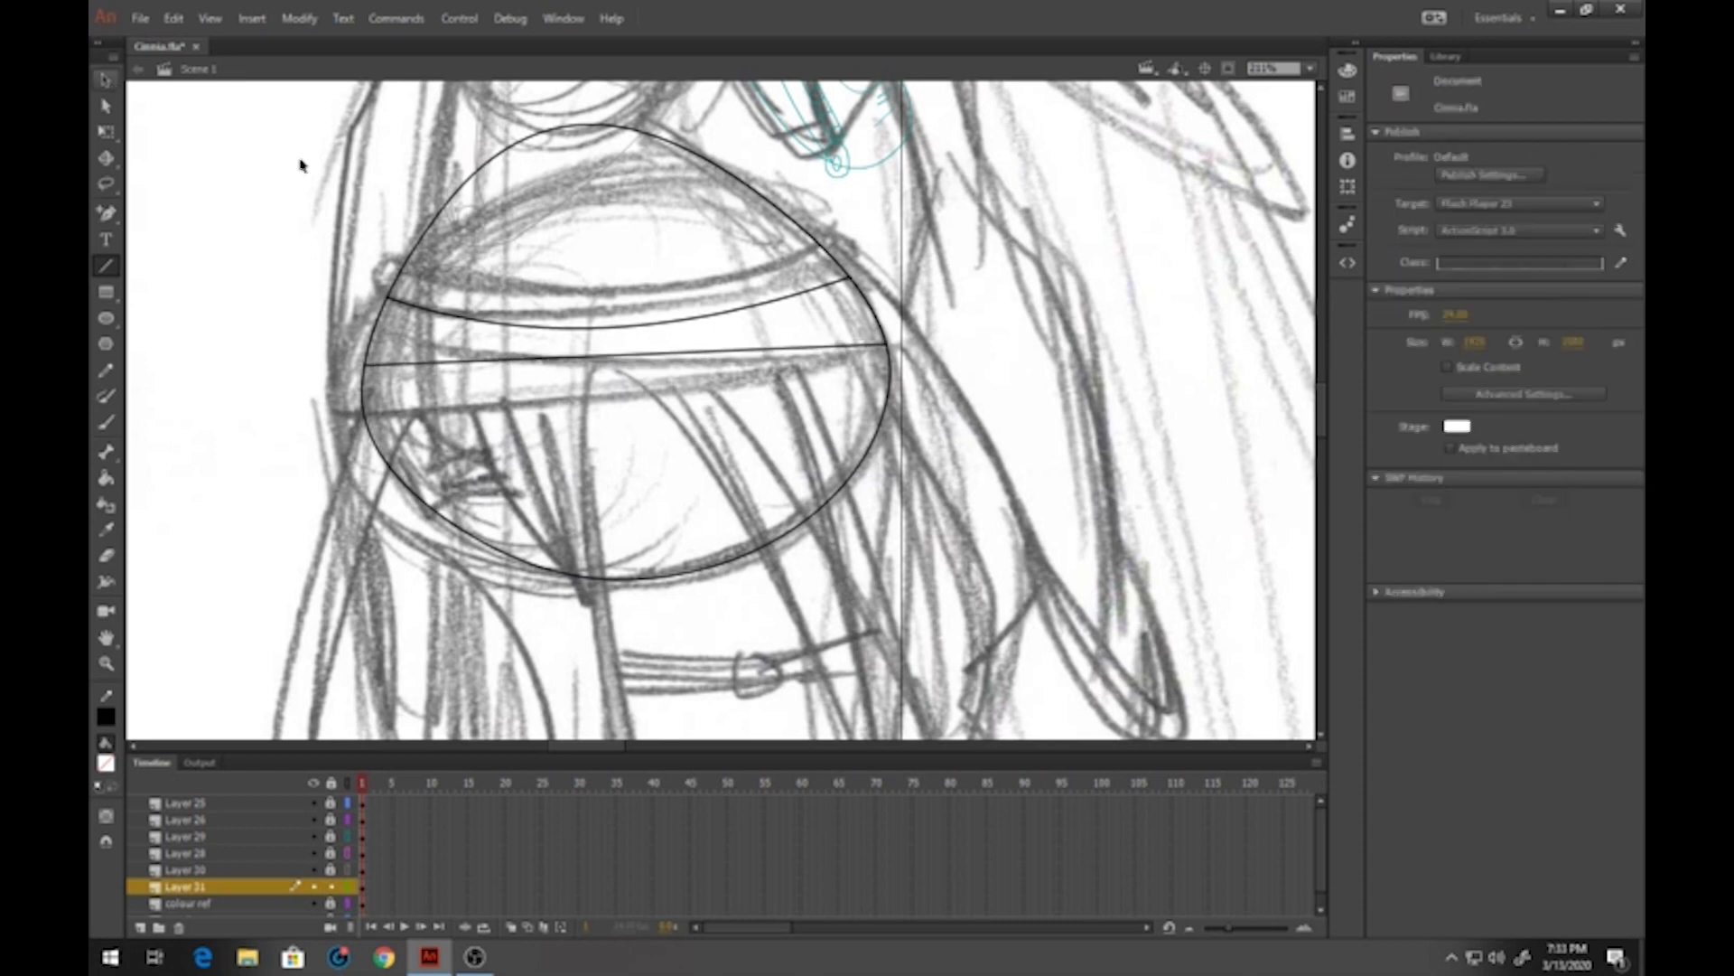
drag(554, 357, 516, 414)
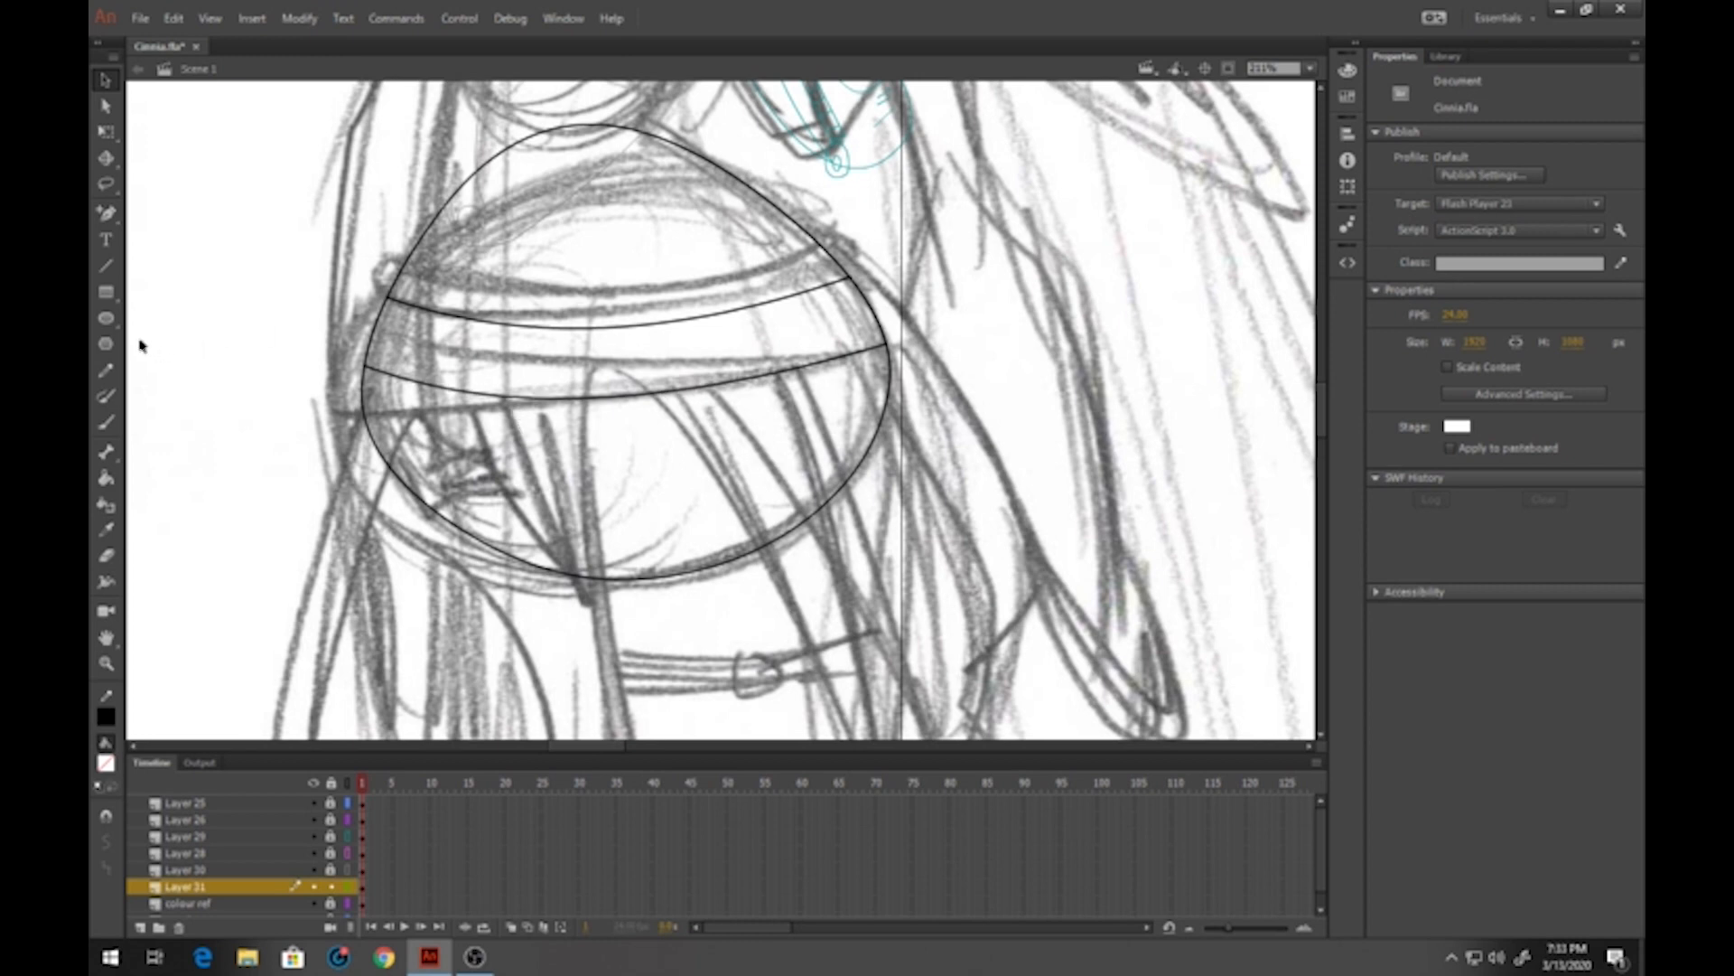
Draw five lines from the waistband to the hips' lower edge for the front panel folds, and curve the folds slightly
click(106, 265)
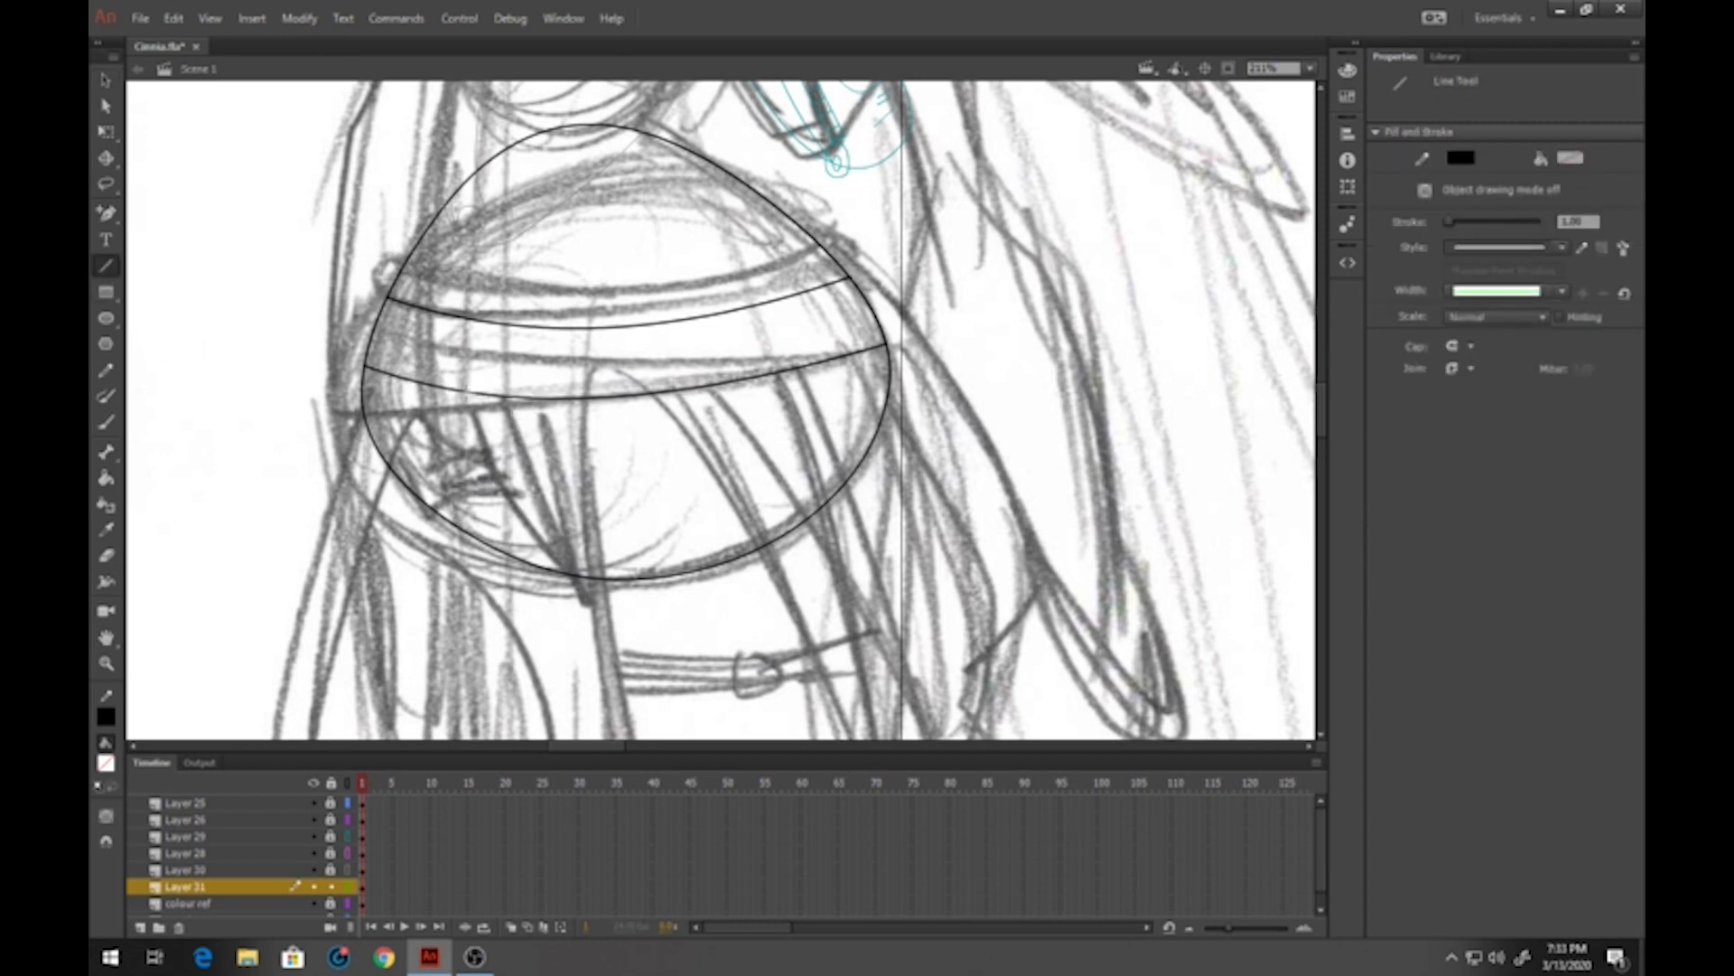
mouse_move(467, 394)
mouse_down()
mouse_move(561, 575)
mouse_move(505, 397)
mouse_up()
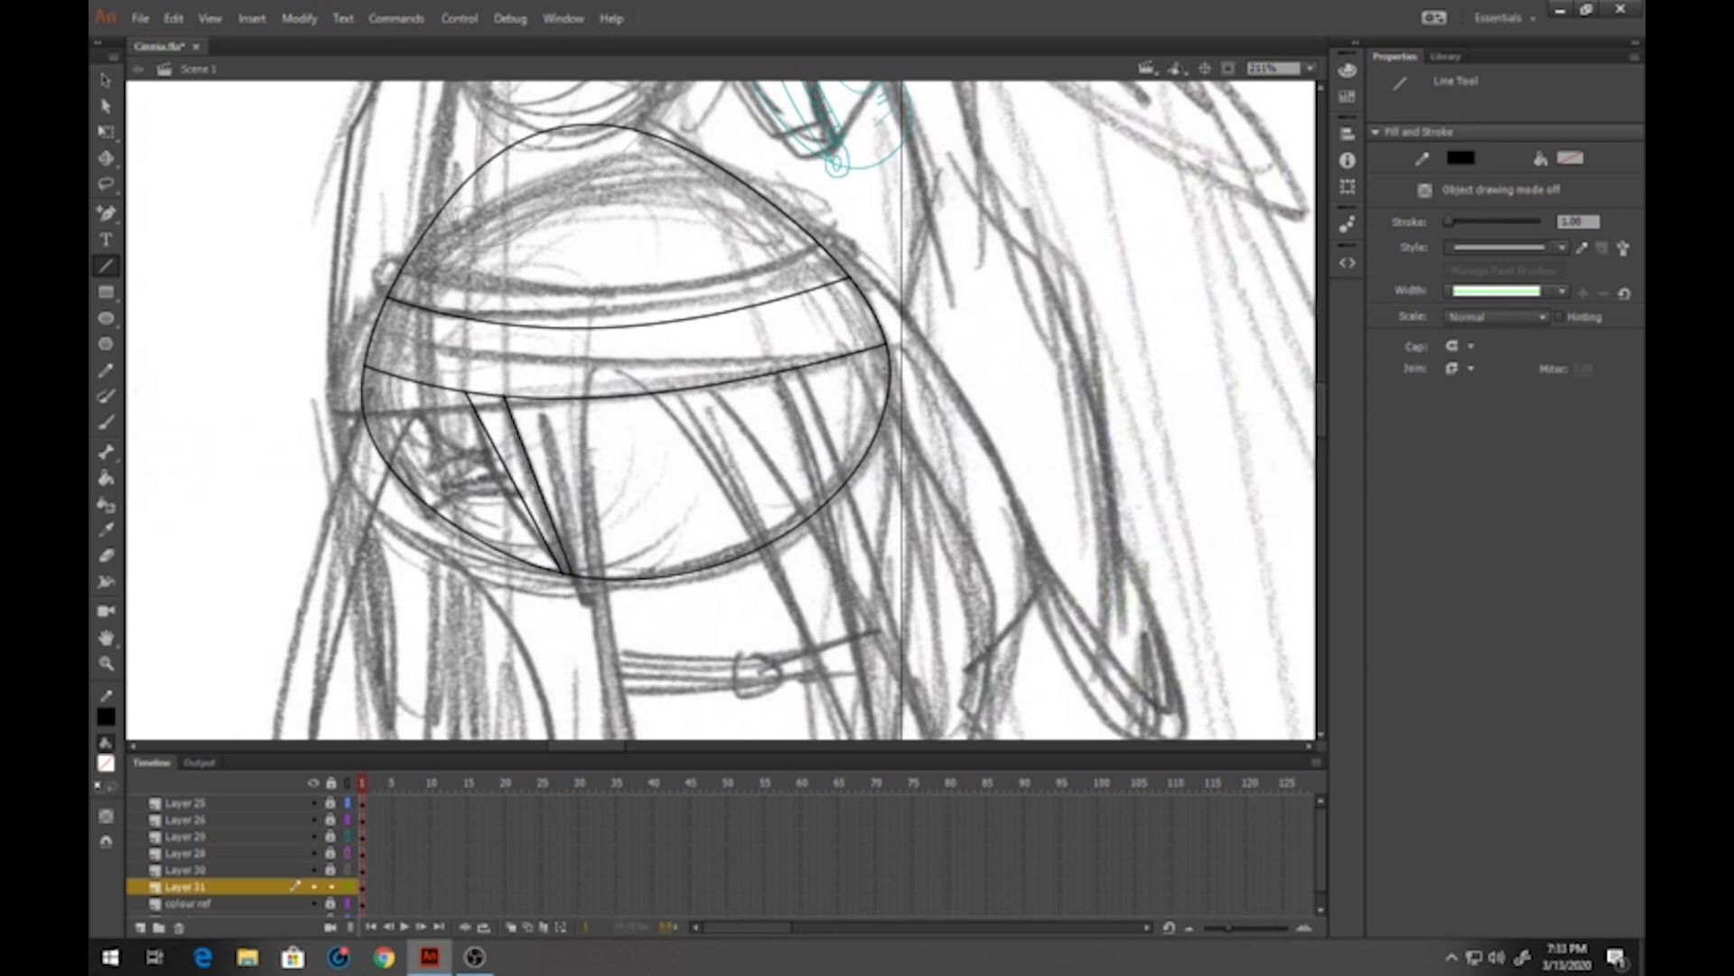
mouse_move(577, 579)
mouse_down()
mouse_move(539, 401)
mouse_move(609, 568)
mouse_up()
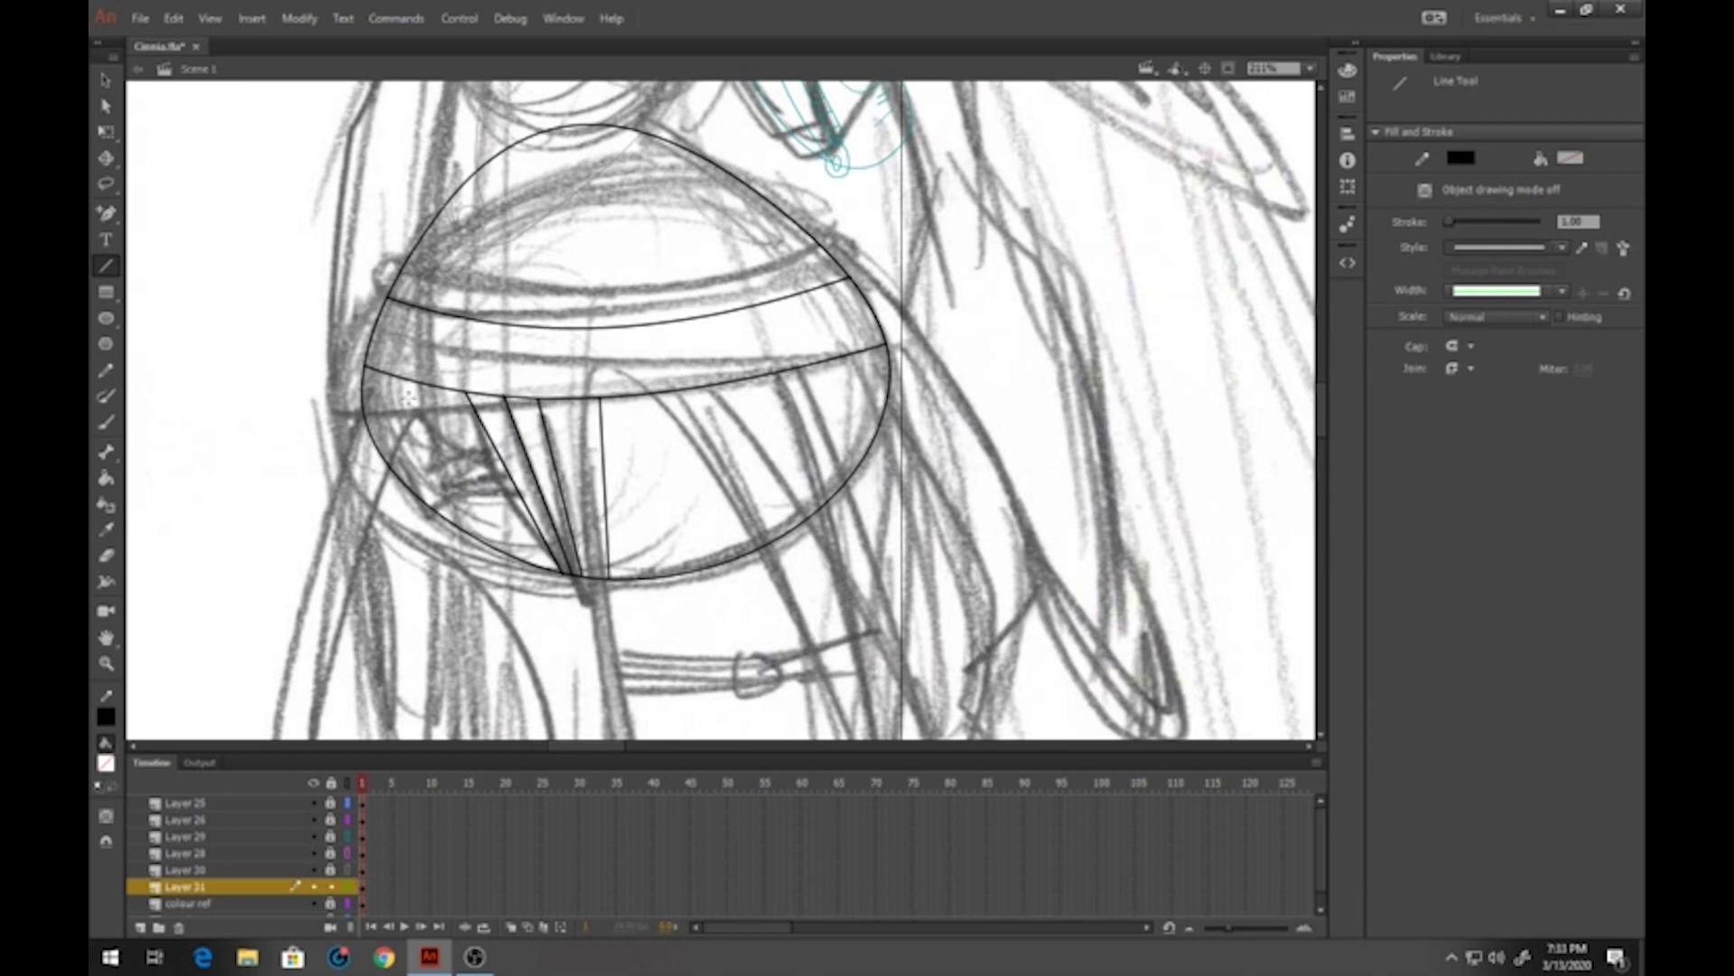
drag(653, 395, 626, 579)
click(108, 84)
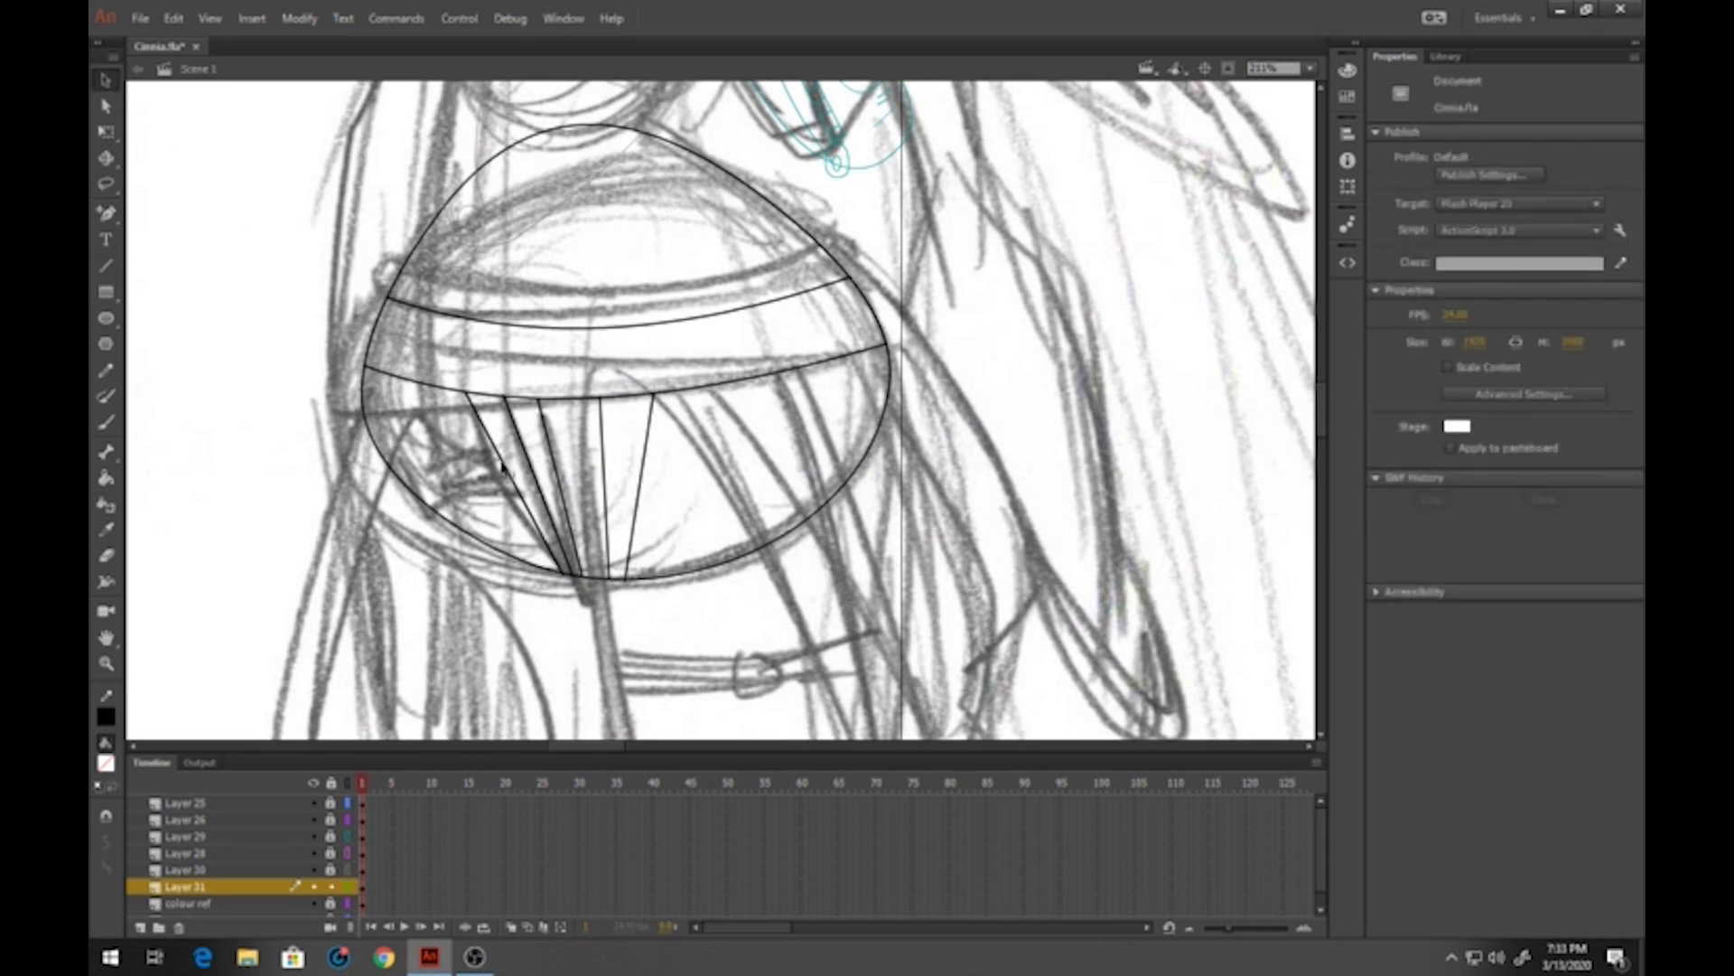
drag(511, 475, 600, 475)
Delete the stray segments at the lower ends of the panel folds and reshape the bottom edge between them
drag(612, 579, 607, 583)
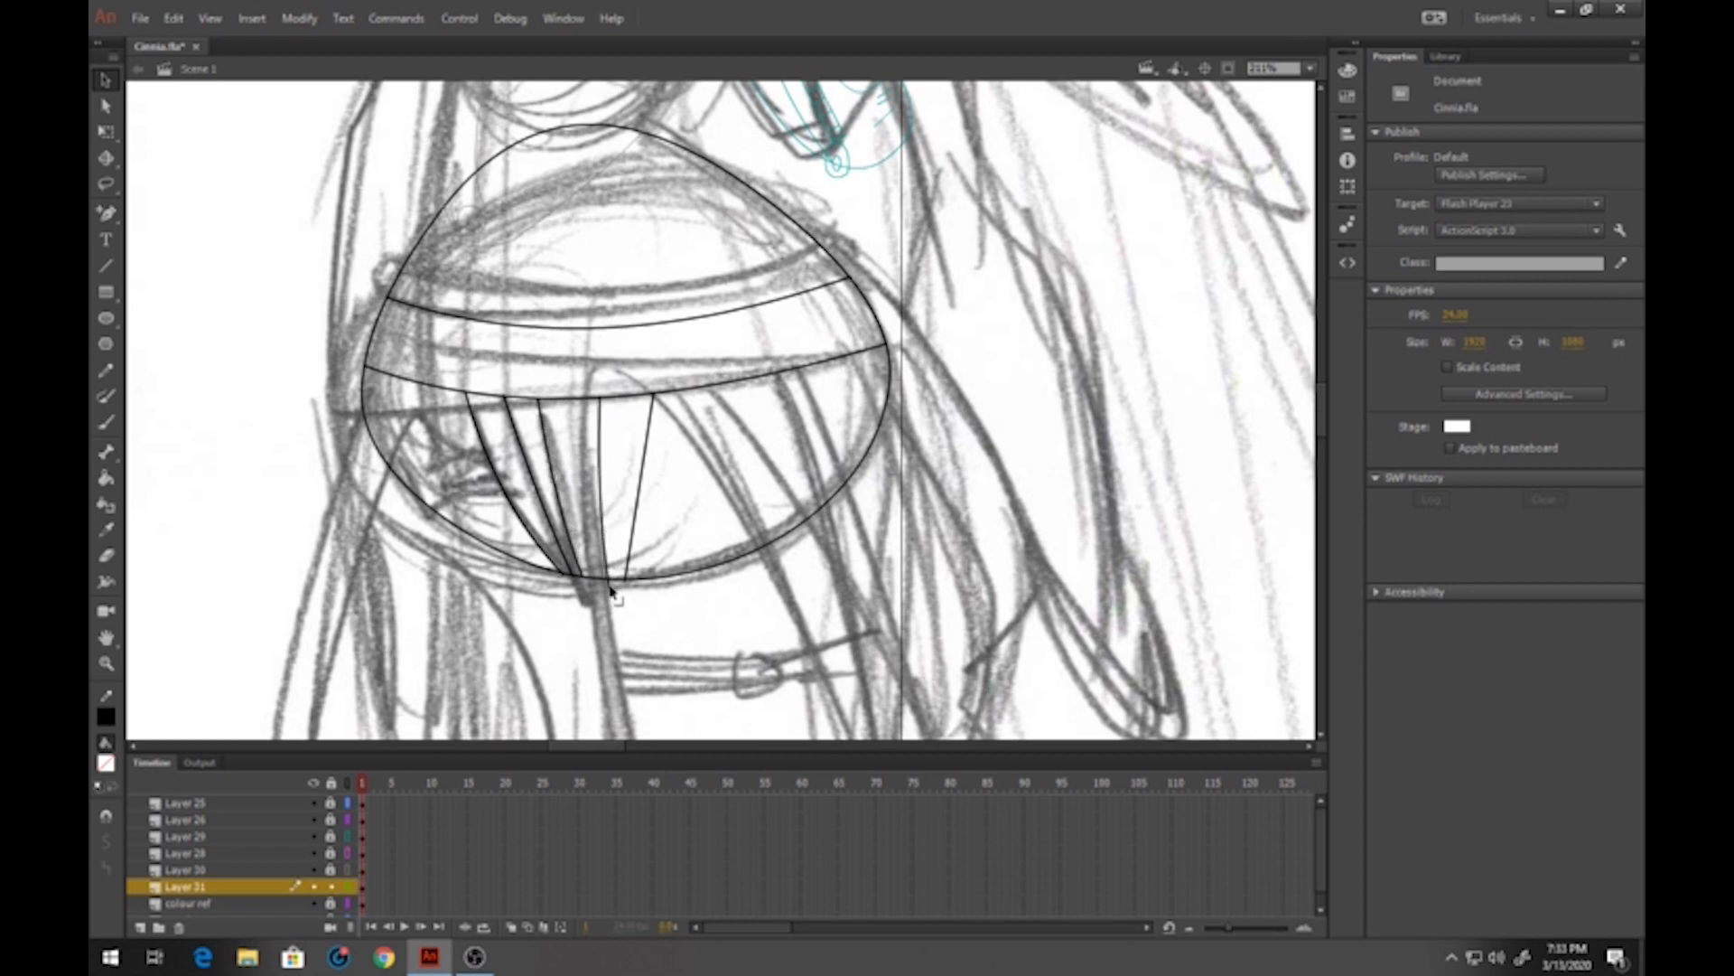
click(621, 580)
click(625, 584)
click(625, 585)
key(Delete)
drag(591, 583, 593, 584)
click(574, 580)
key(Delete)
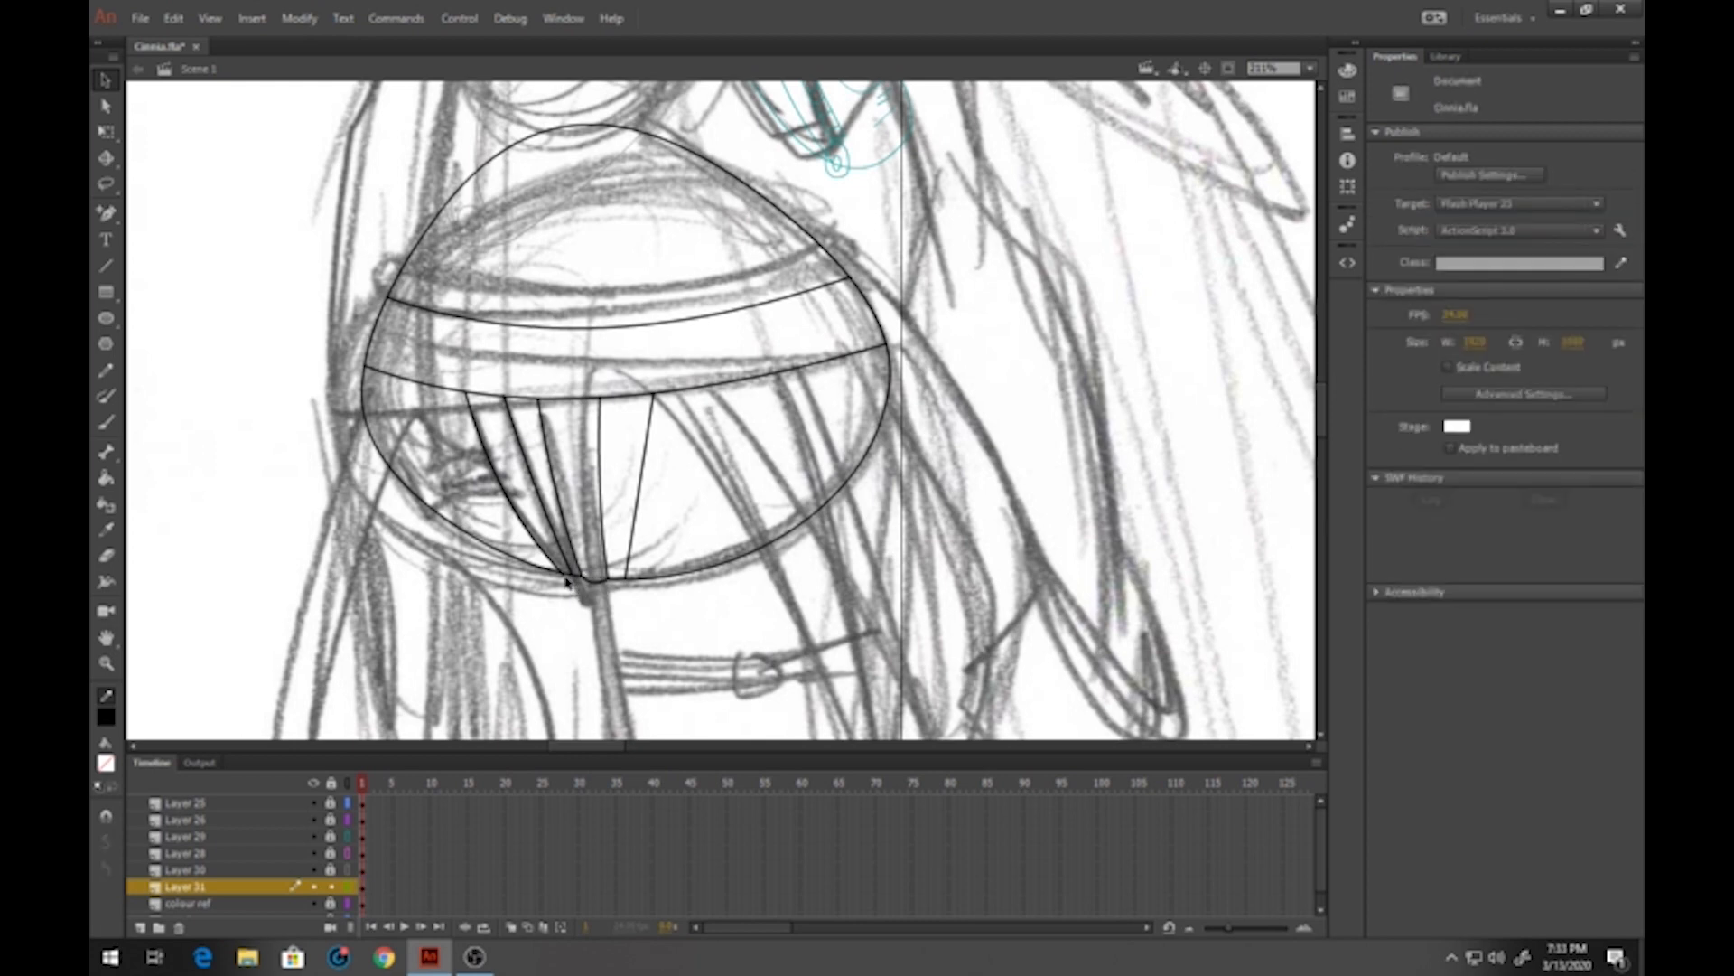
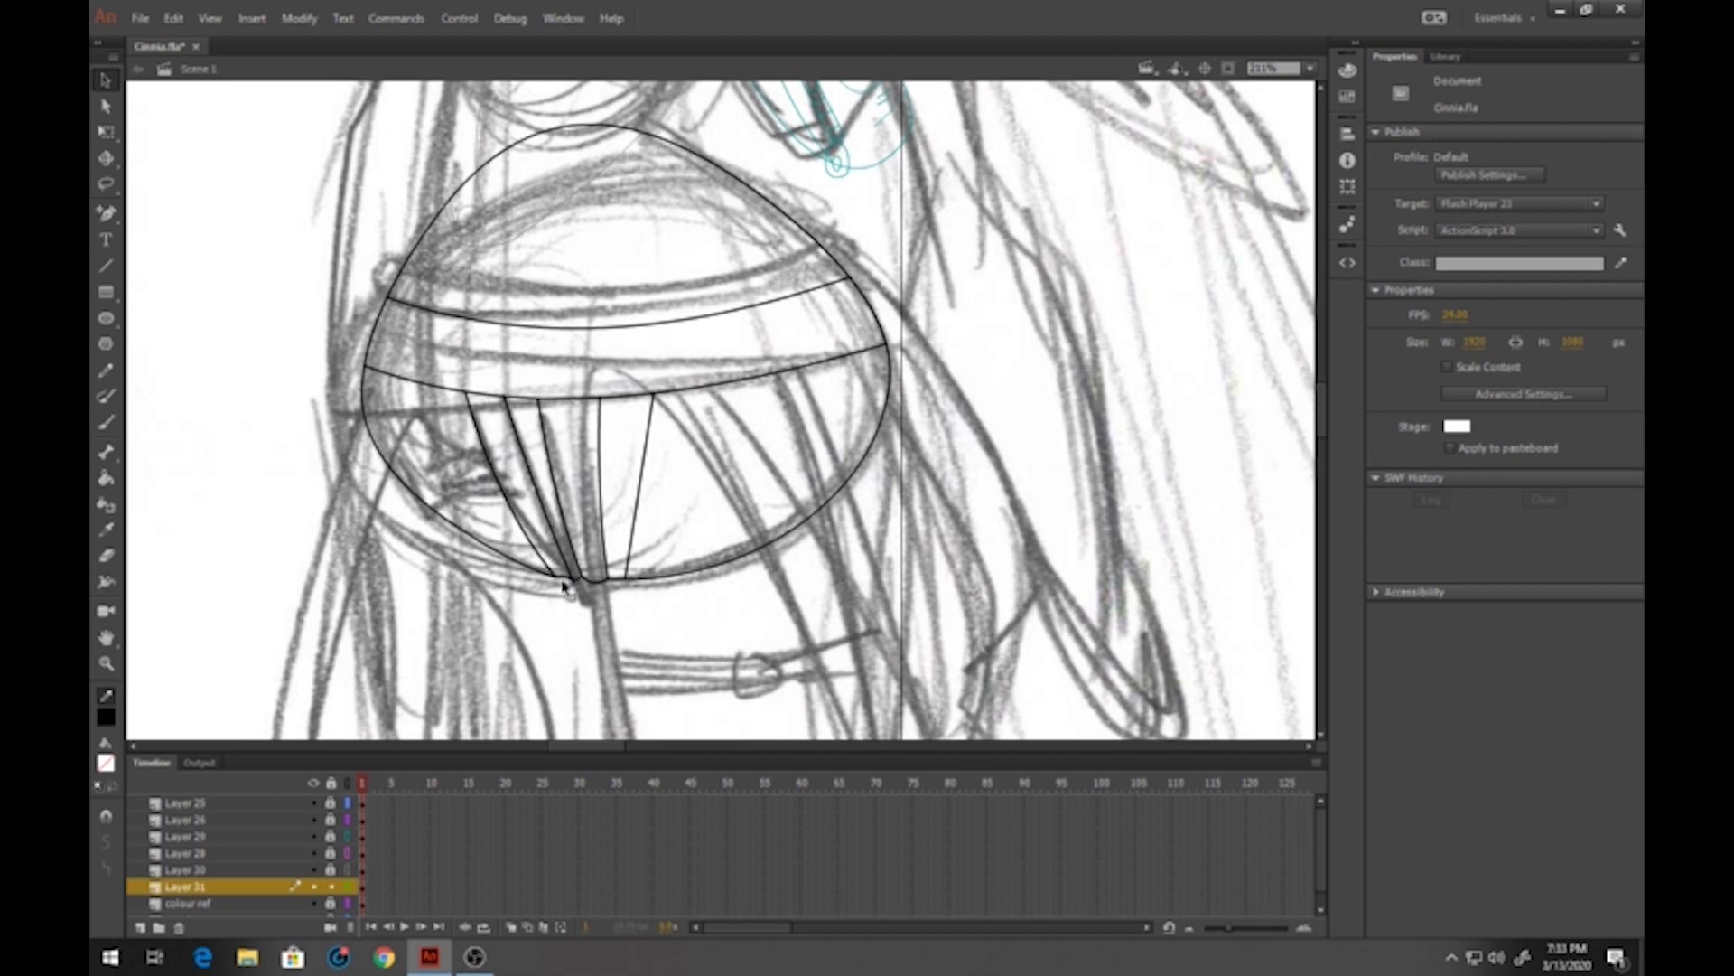
drag(574, 583, 571, 579)
drag(560, 579, 607, 581)
Draw two short crease lines rising from the waistband's upper edge and curve the longer one
click(105, 266)
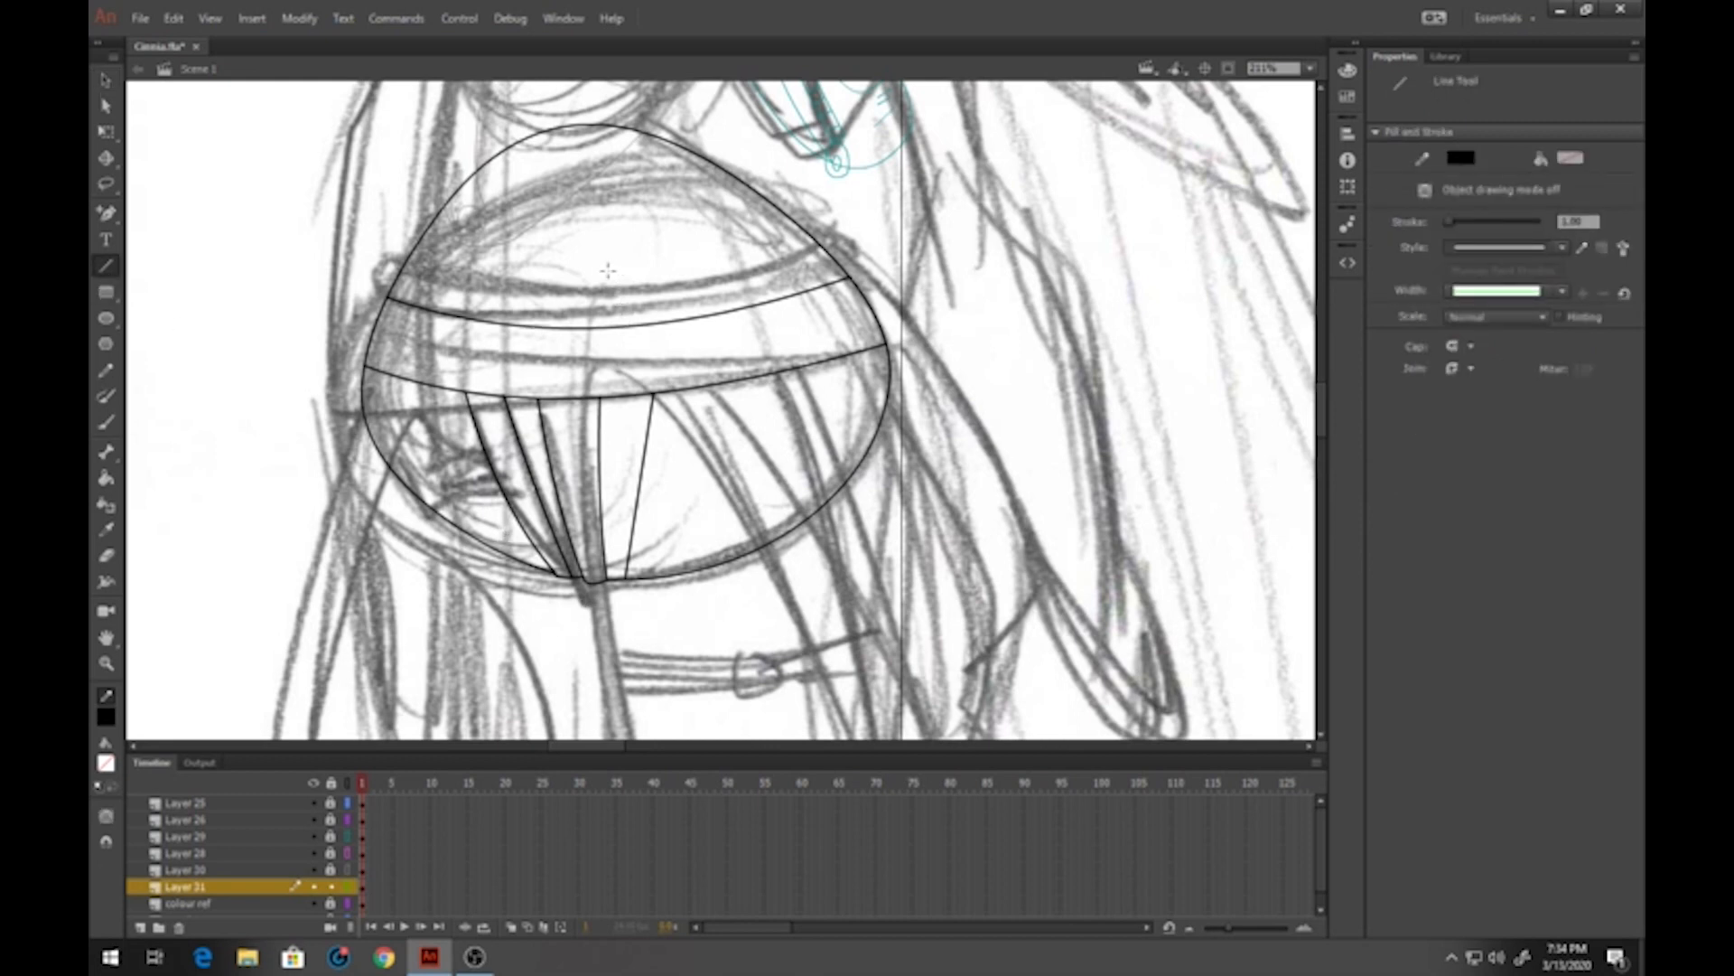
drag(615, 263, 593, 328)
drag(422, 270, 426, 300)
click(106, 80)
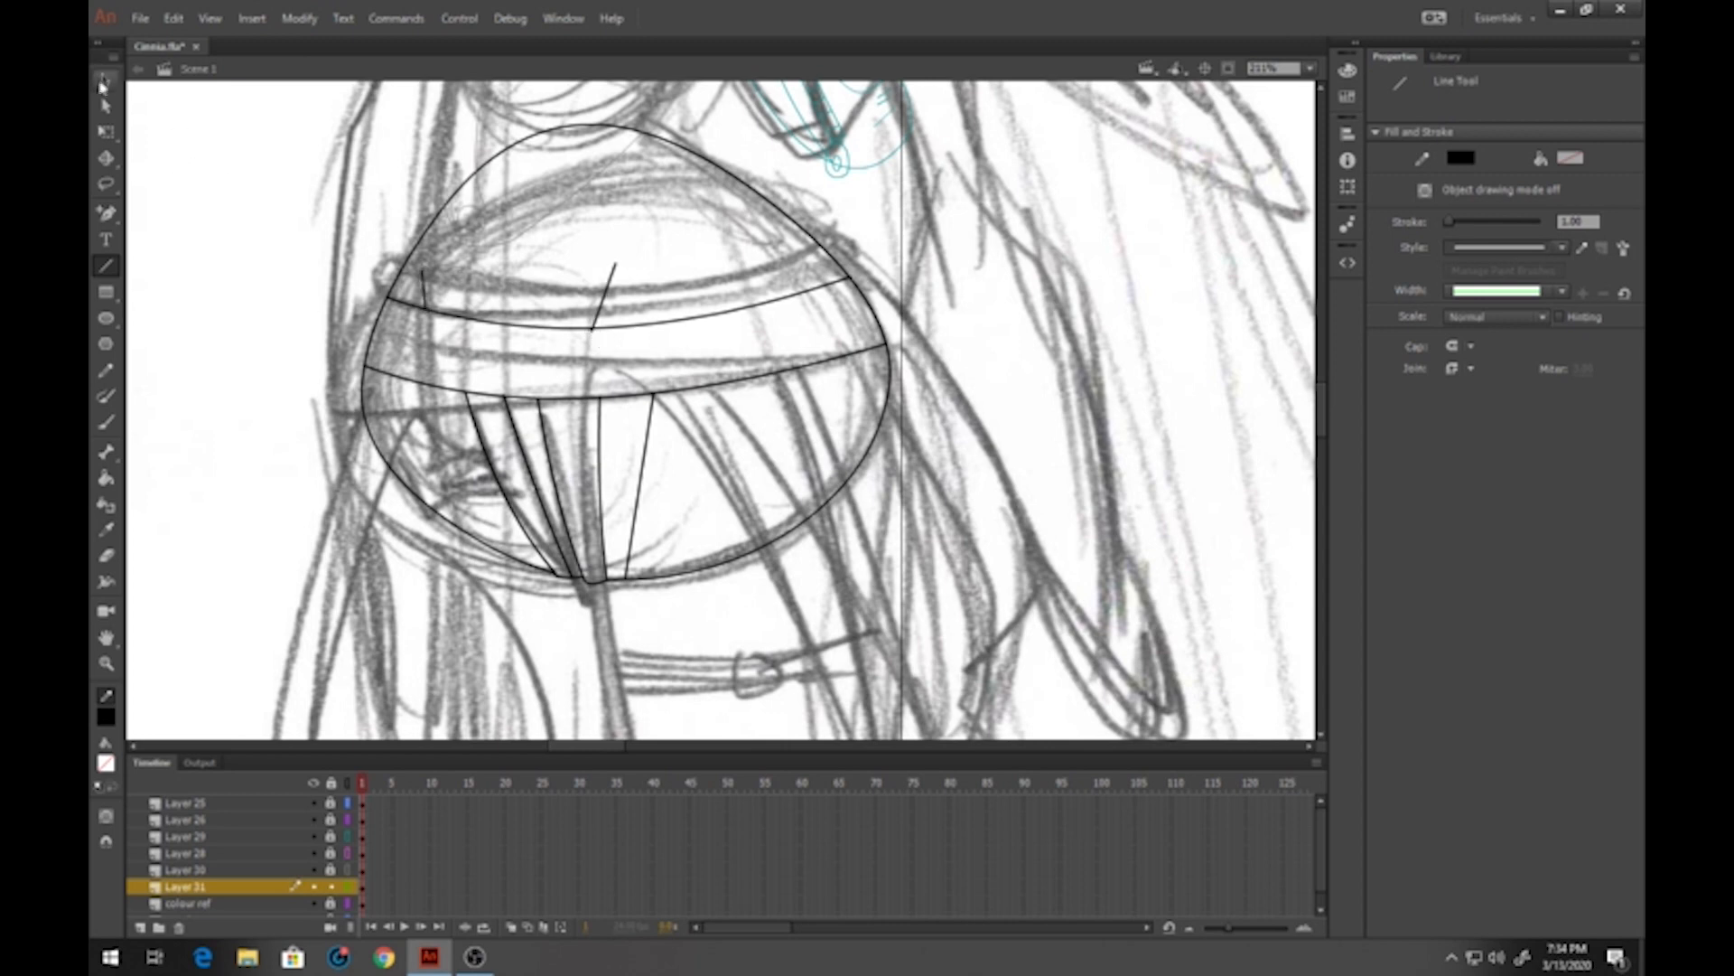
drag(599, 309, 596, 302)
click(591, 331)
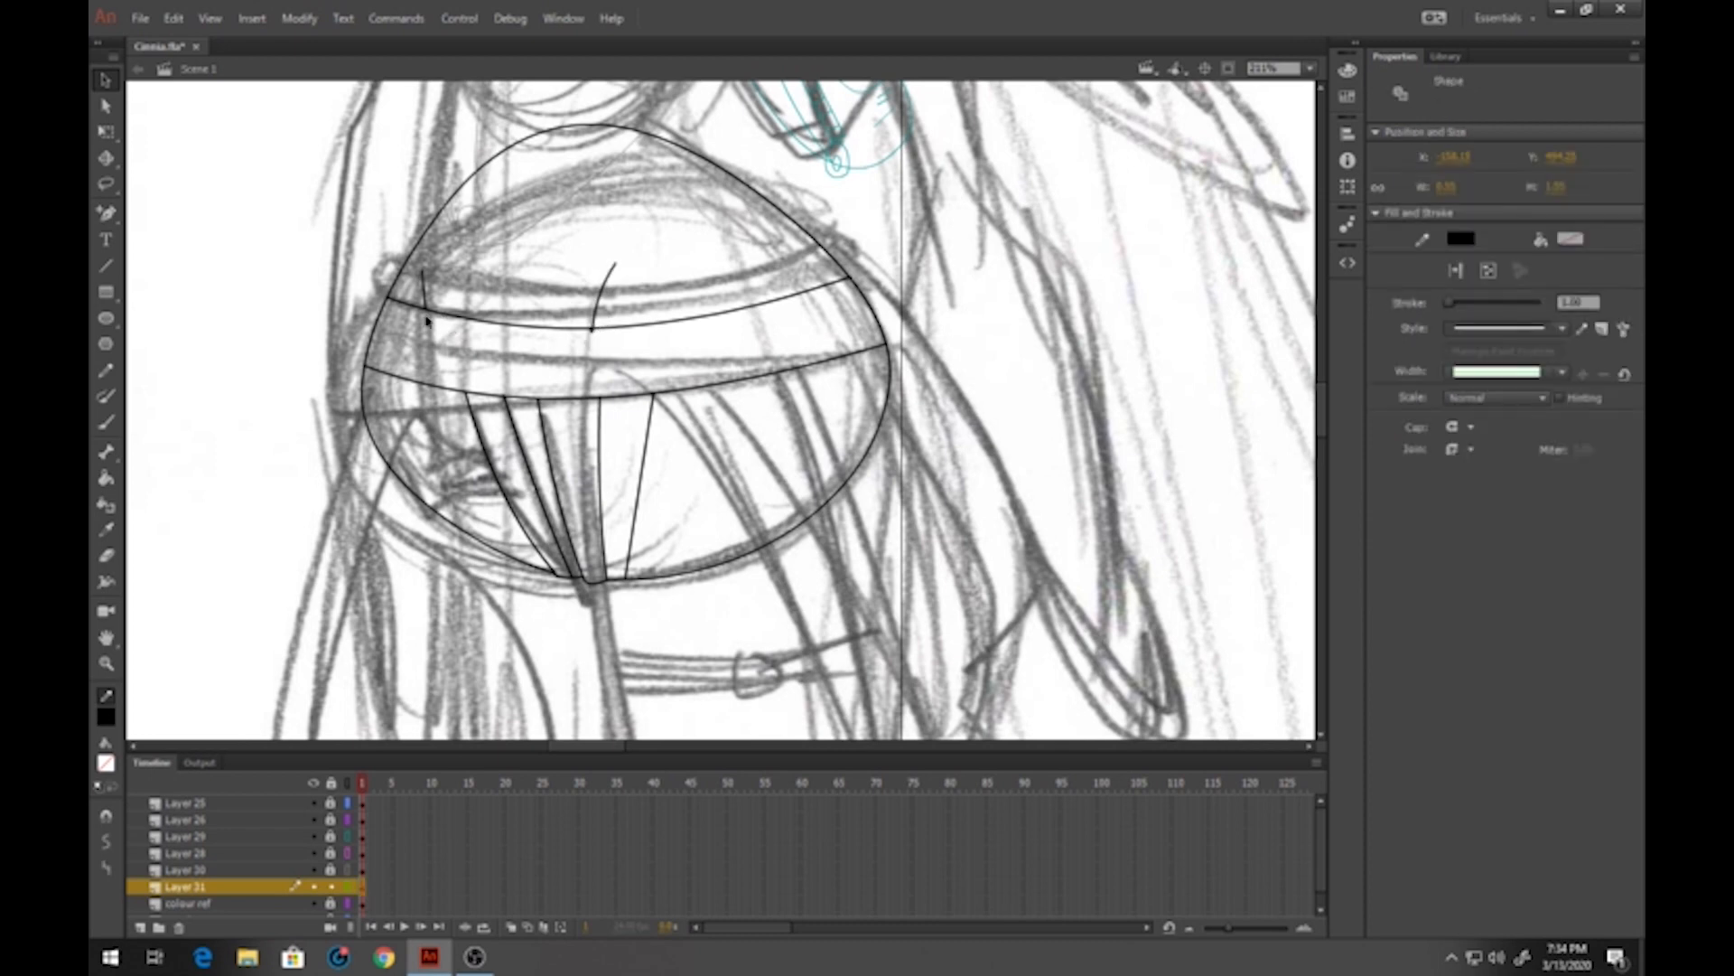
Show Layer 30 in full colour and fill both hip areas beside the front panel with the midriff's skin tone
click(106, 478)
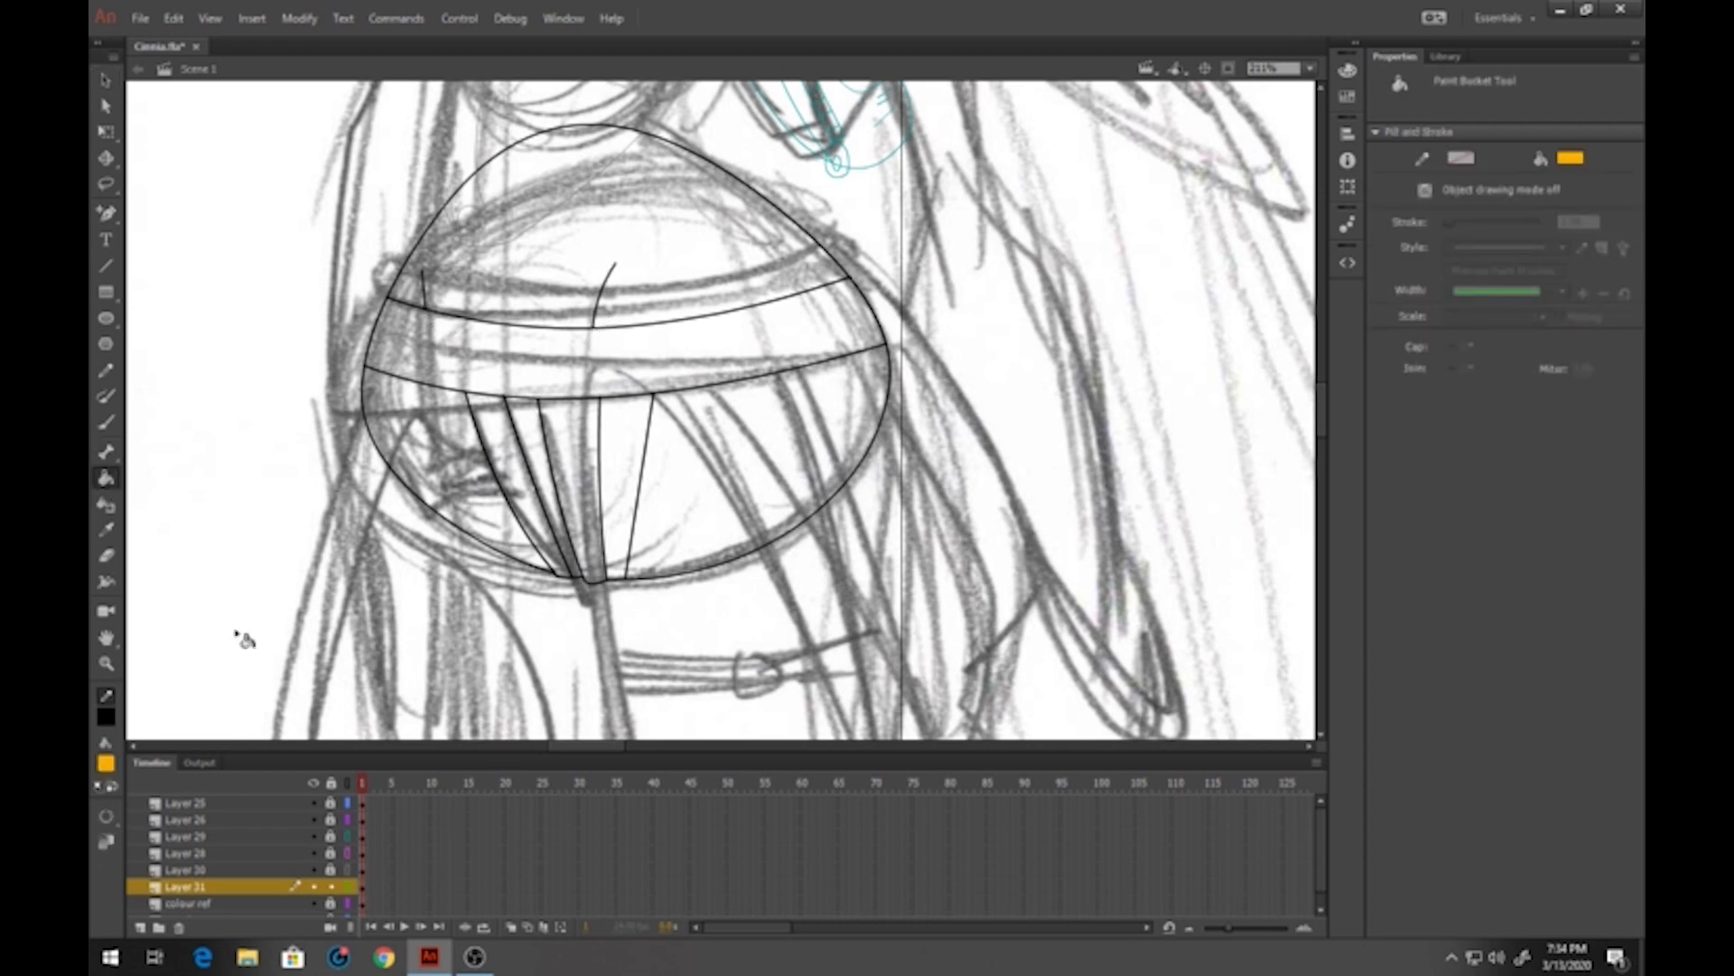
click(349, 870)
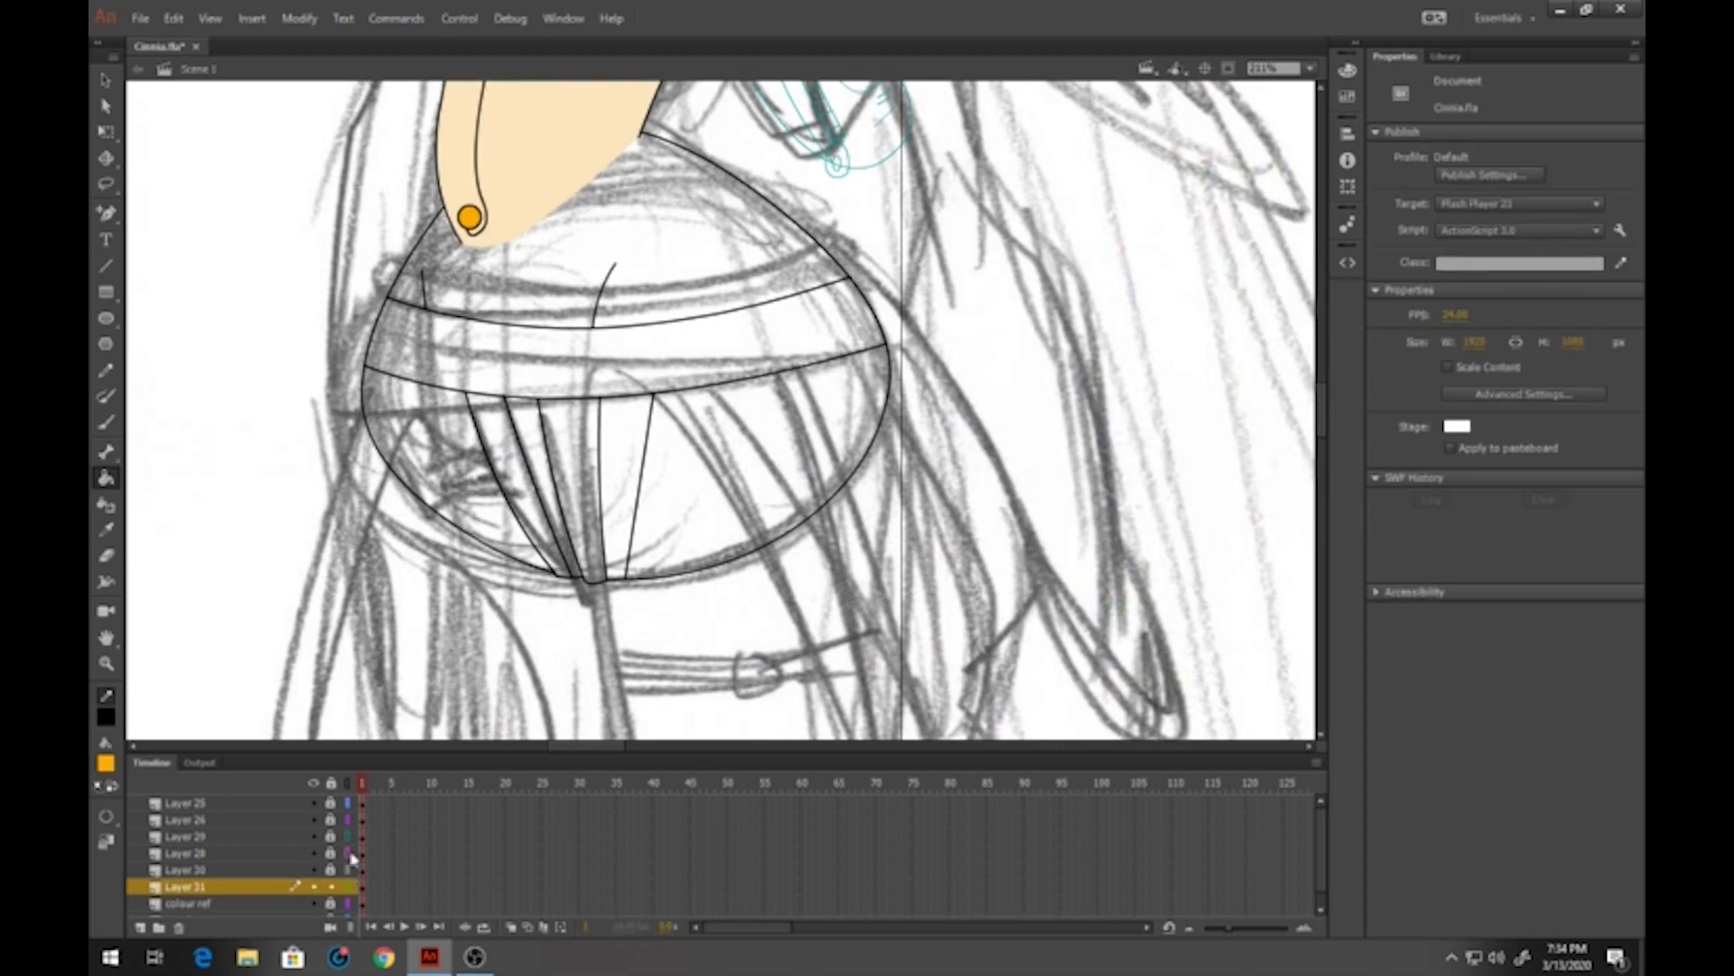
click(102, 766)
click(560, 138)
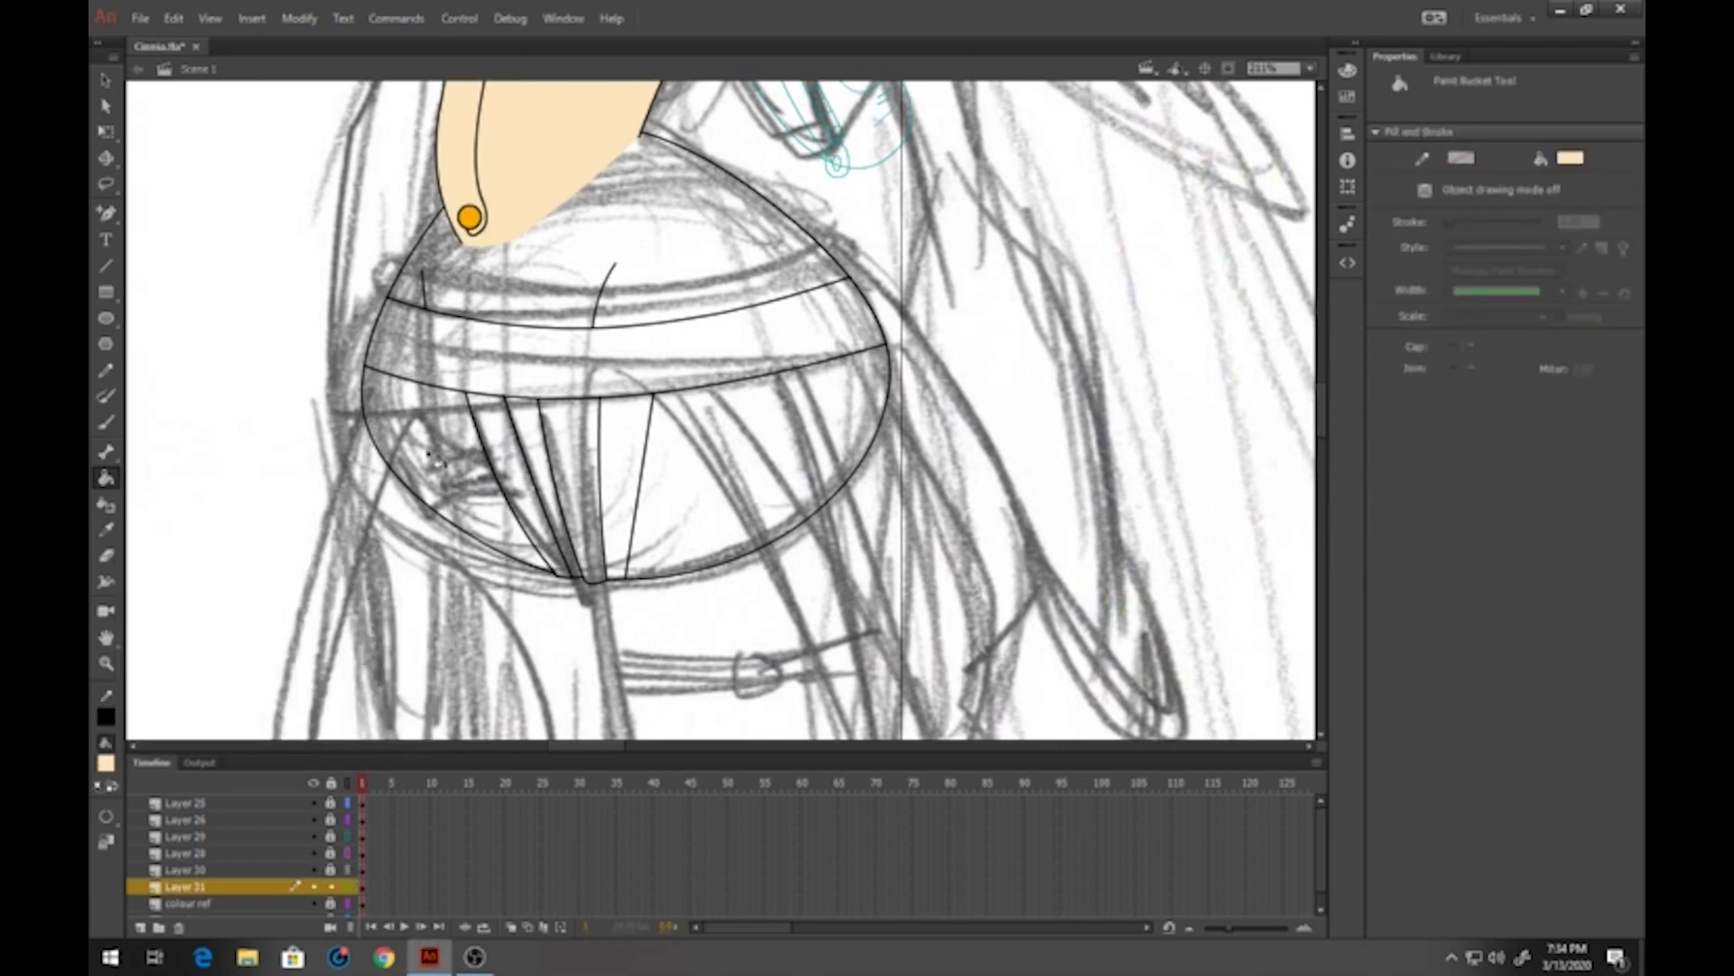
click(431, 456)
click(705, 492)
Curve the front panel's right edge inward and fill the belly area above the waistband with the same skin tone
click(106, 79)
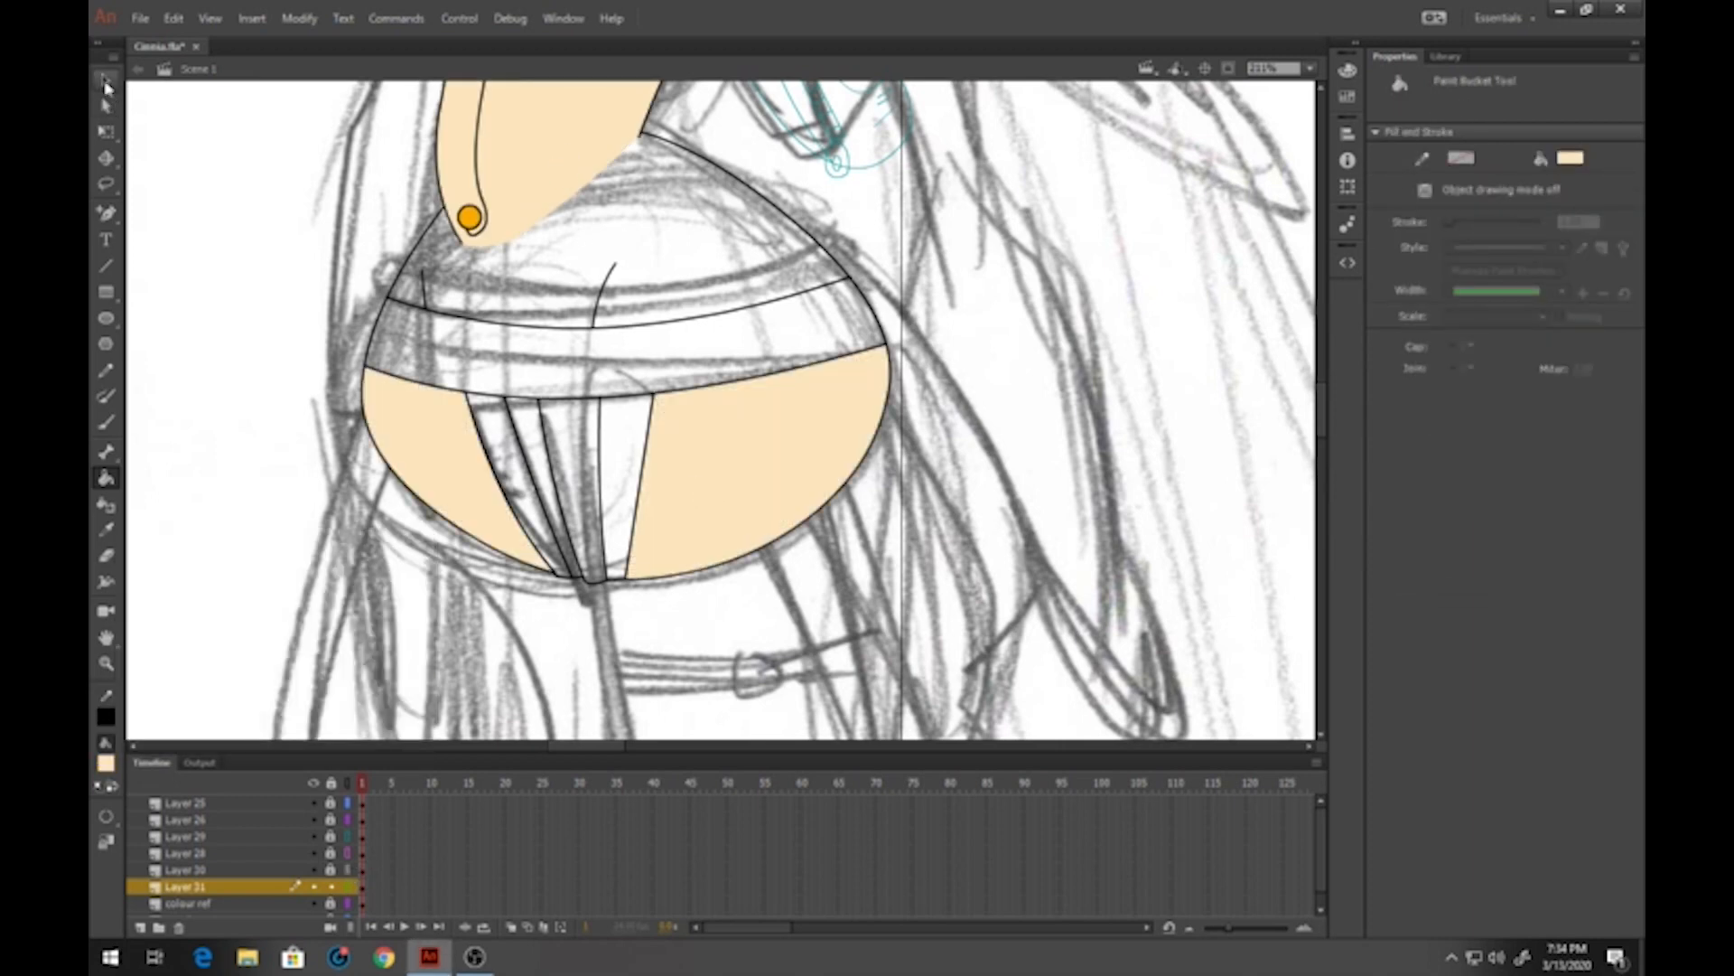
drag(640, 471, 632, 473)
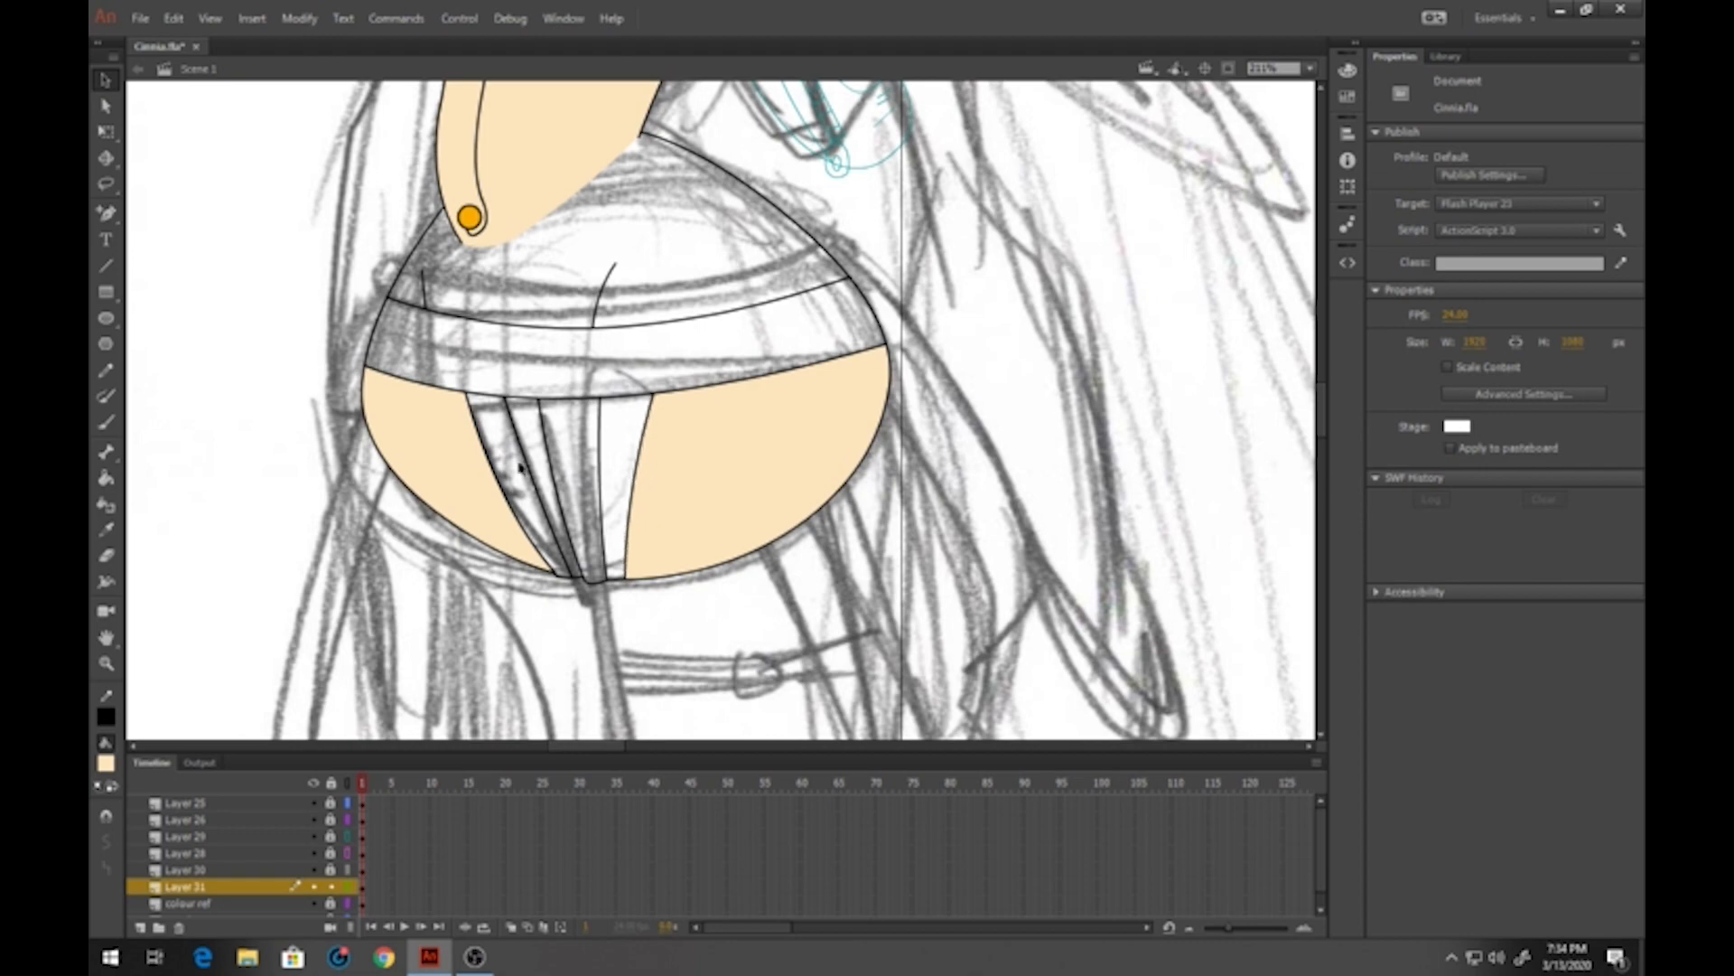
click(106, 478)
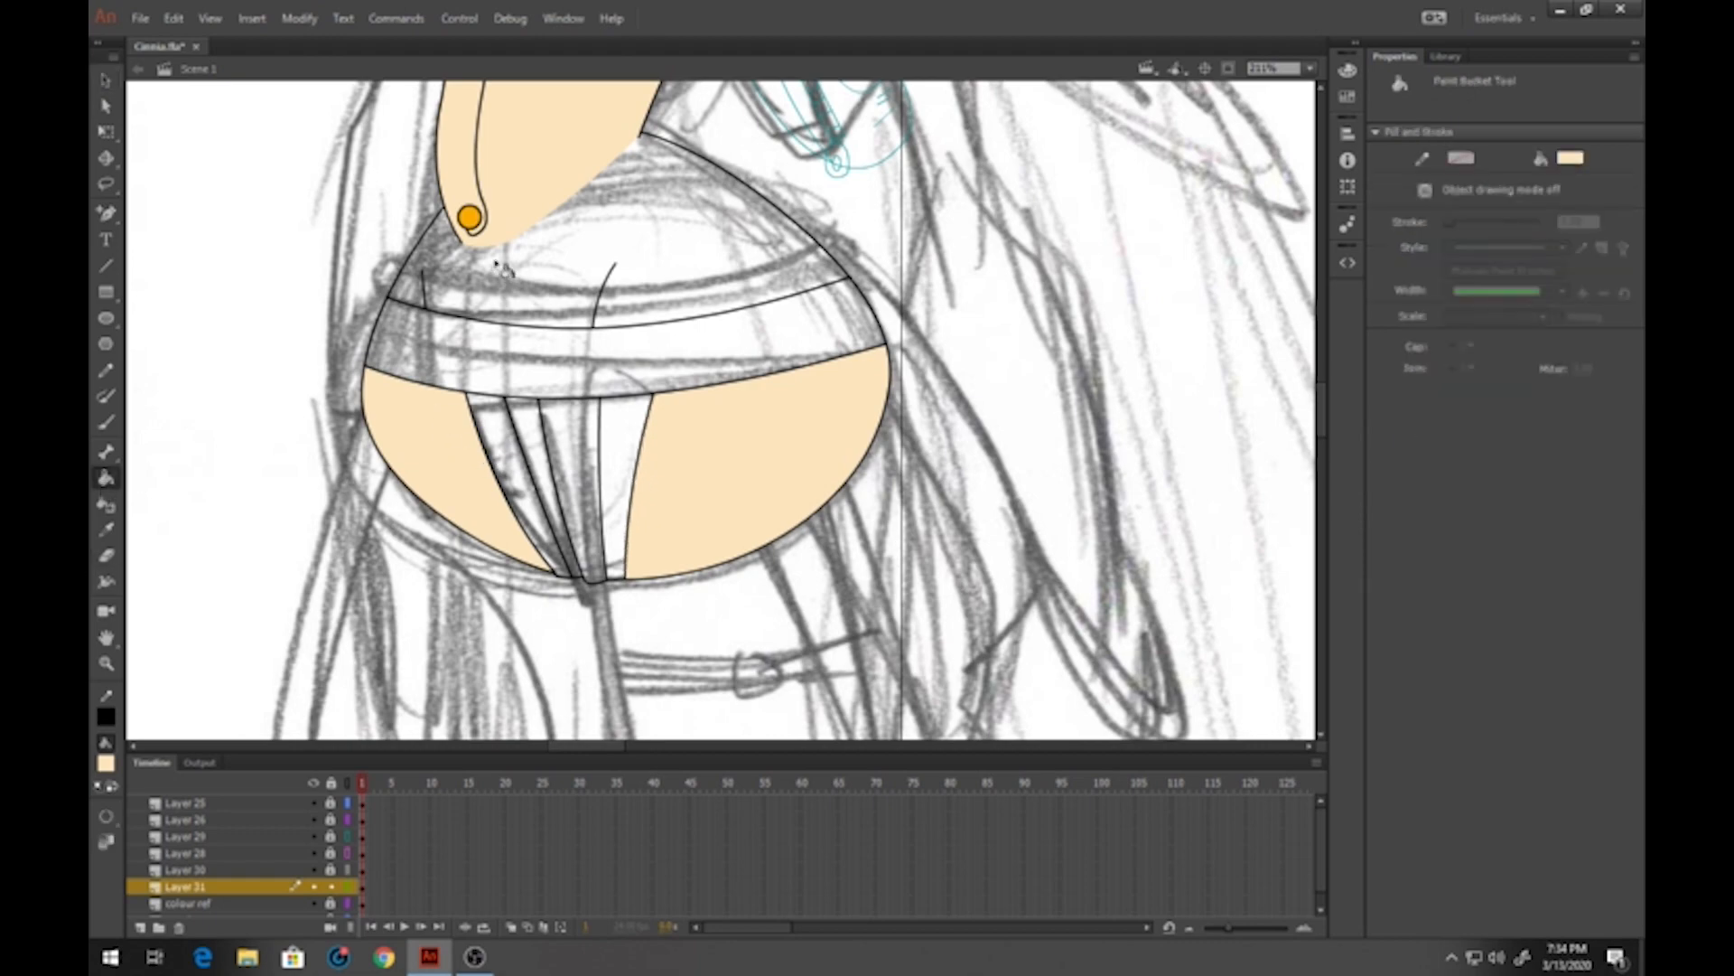
click(539, 249)
Show Layer 28 in full colour and fill the waistband and front panel sections with the top's grey-green
scroll(540, 335, up, 5)
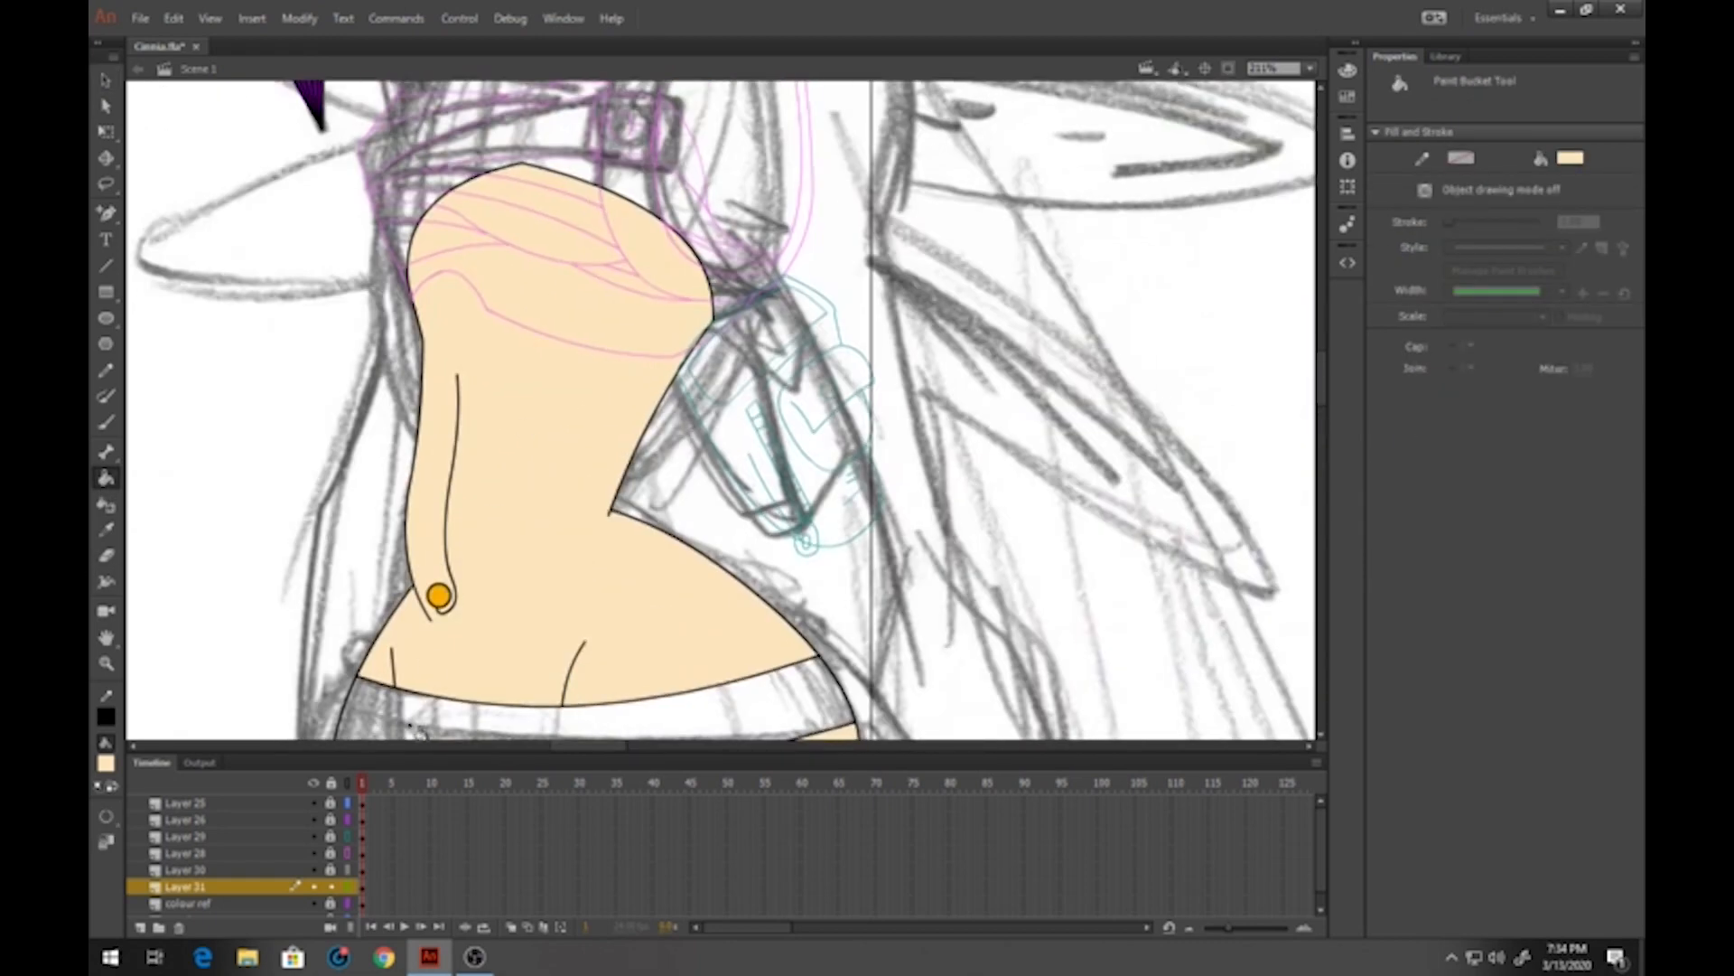
click(348, 855)
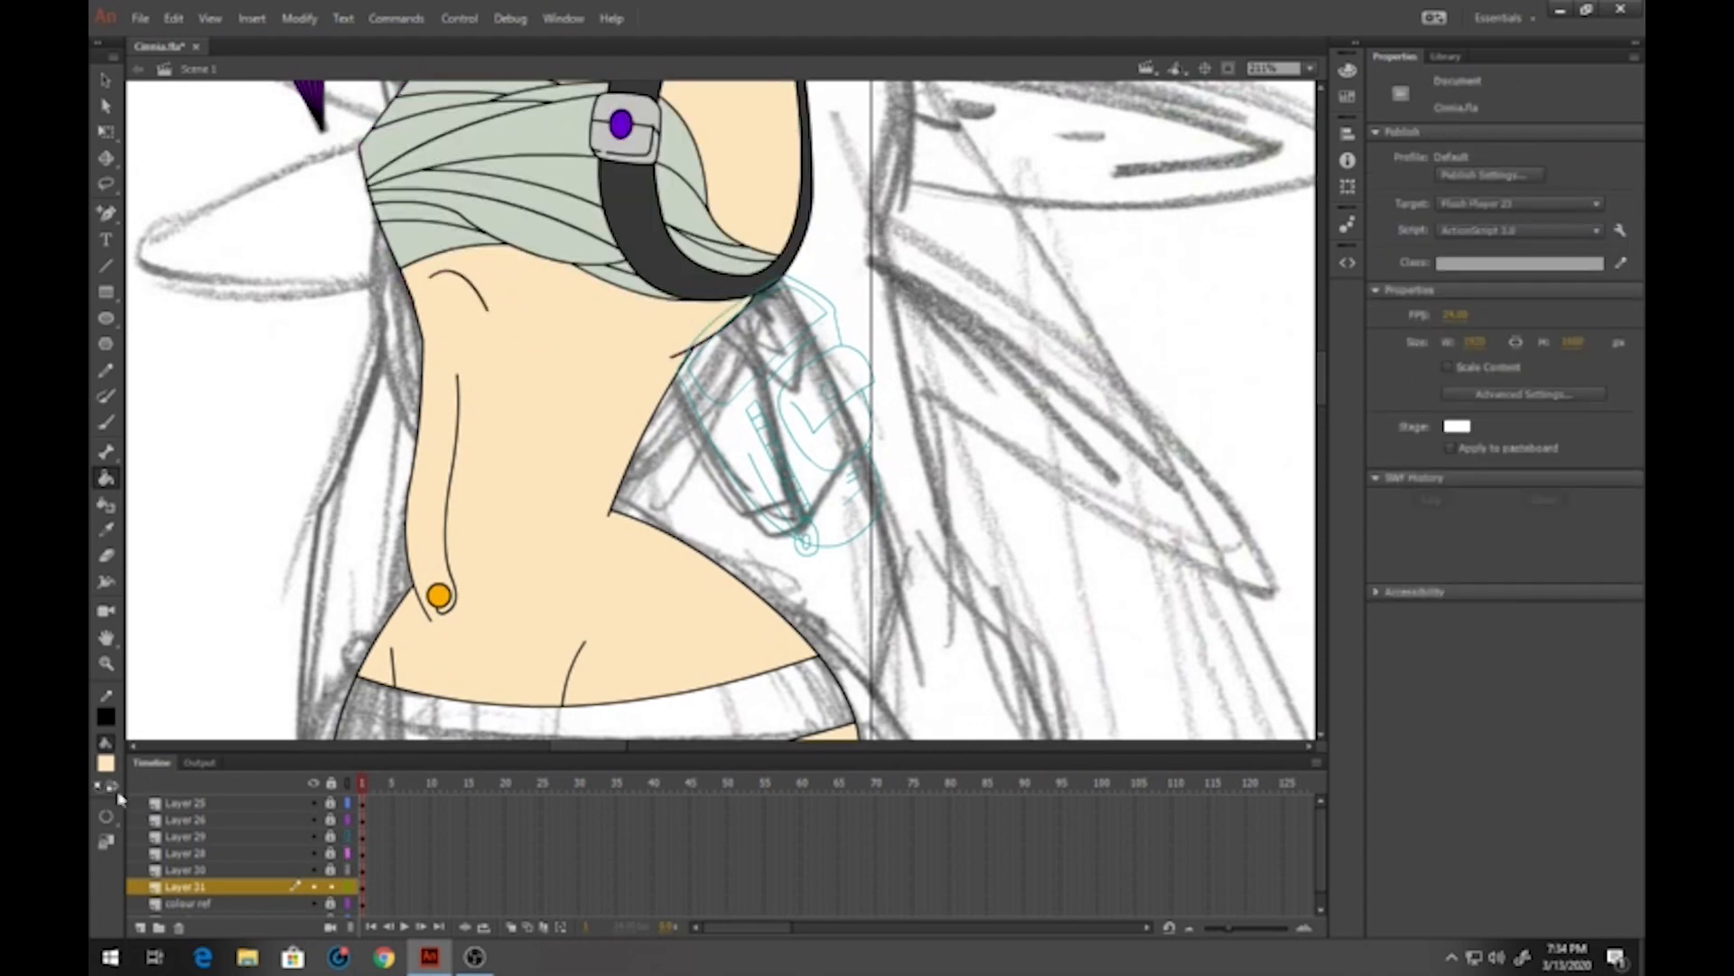
click(105, 763)
click(126, 630)
scroll(596, 425, down, 5)
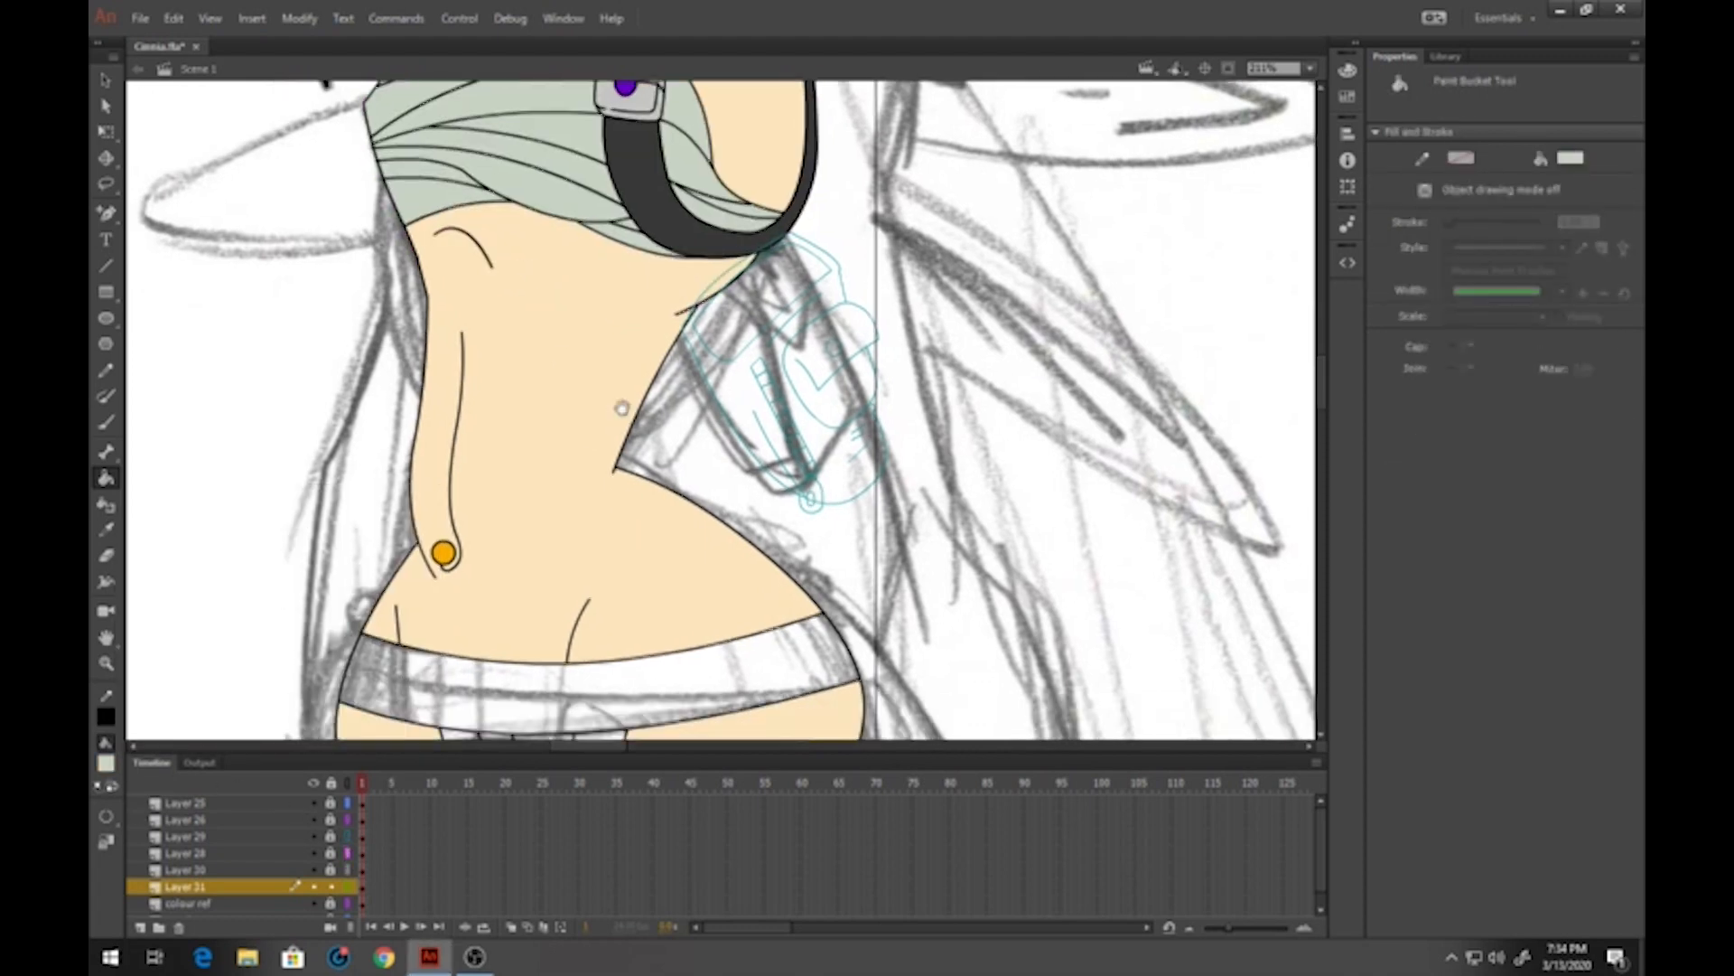
click(483, 360)
click(453, 417)
click(484, 414)
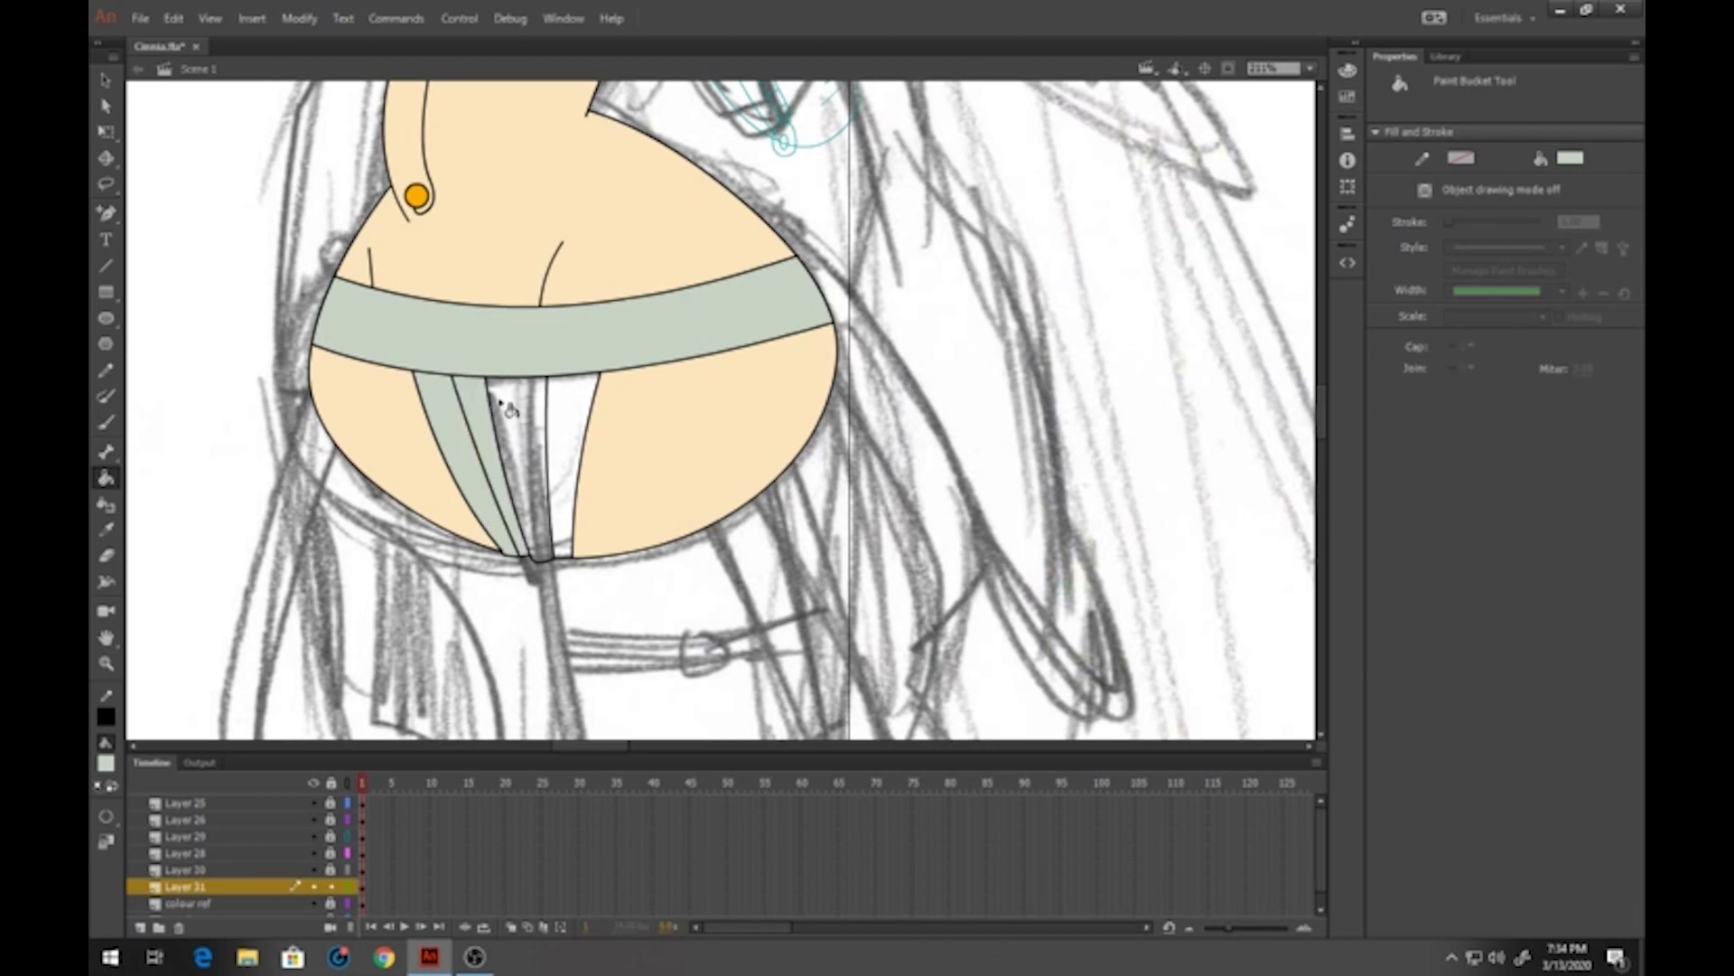
click(511, 411)
click(572, 411)
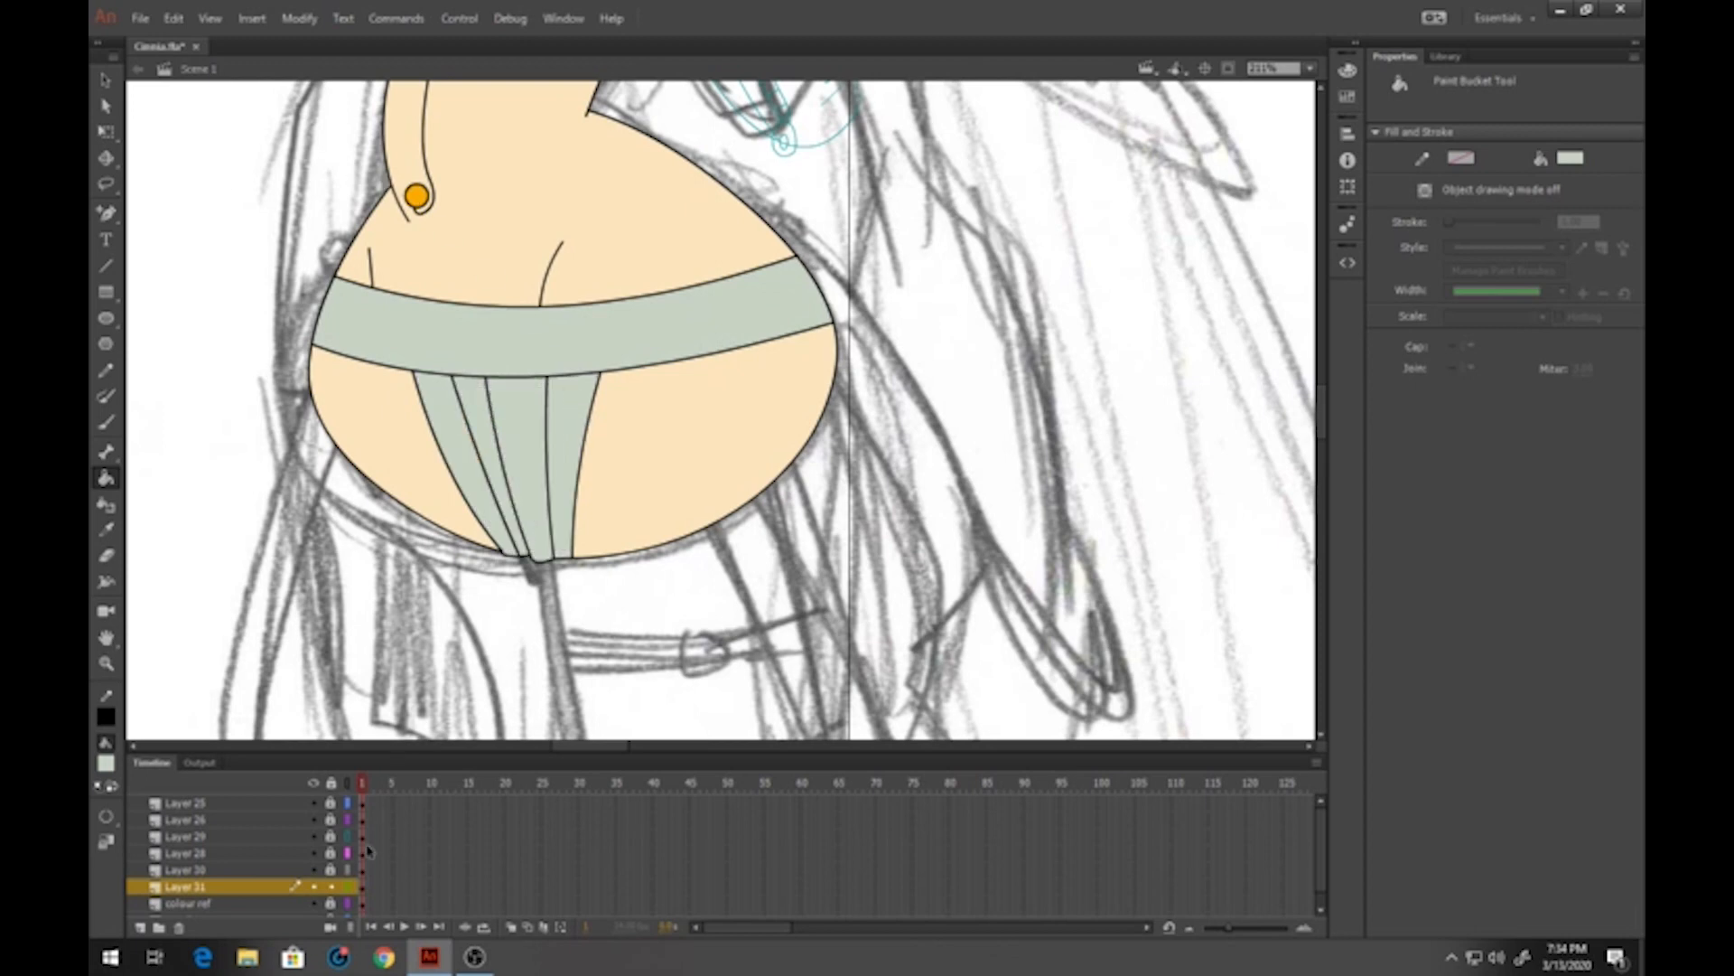
Convert the hip artwork on Layer 31 into a graphic symbol named cinnia-pelvis
click(365, 888)
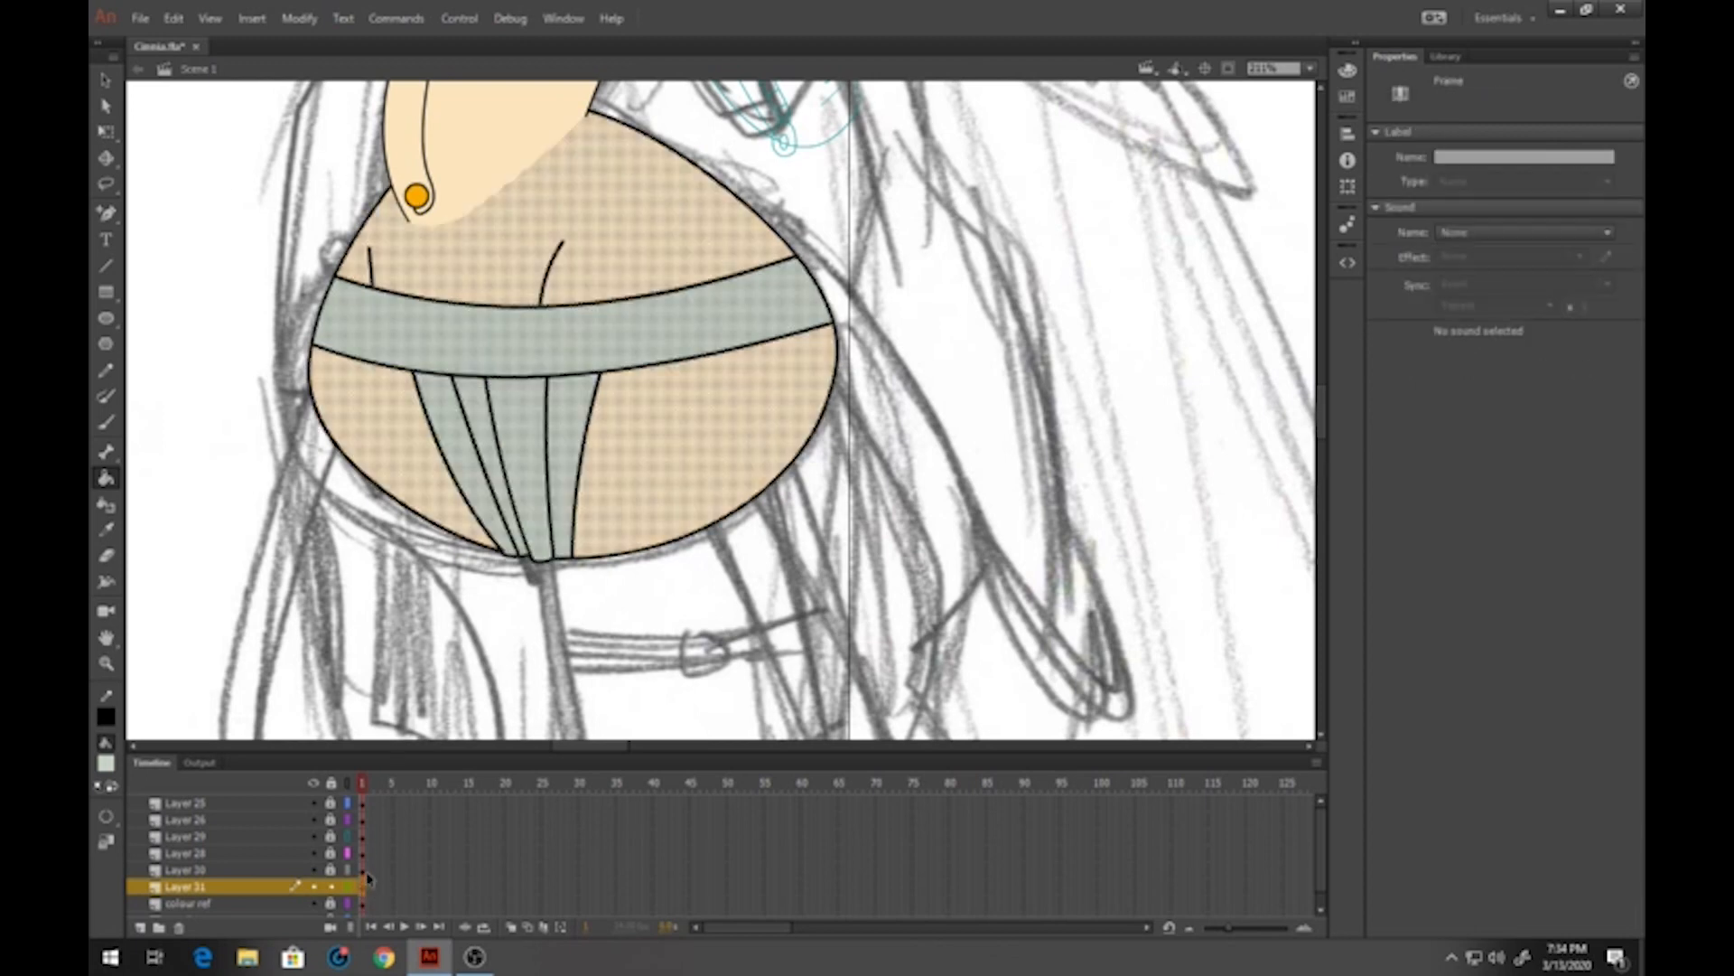
key(F8)
text(sh)
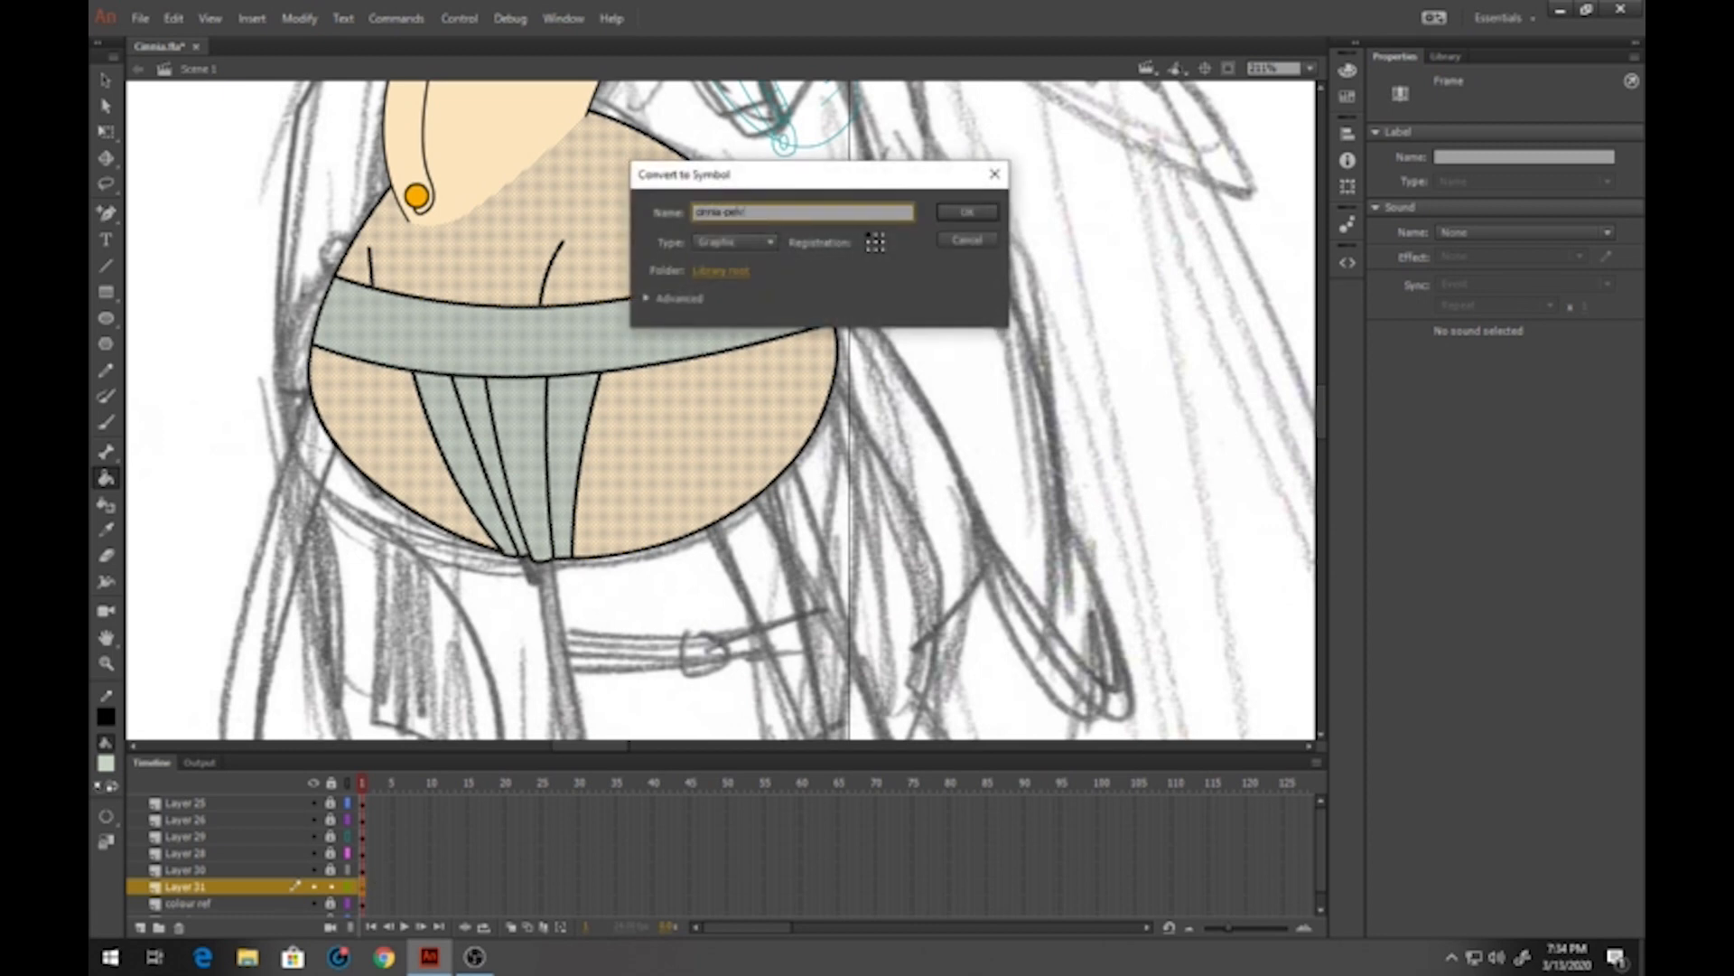
key(Return)
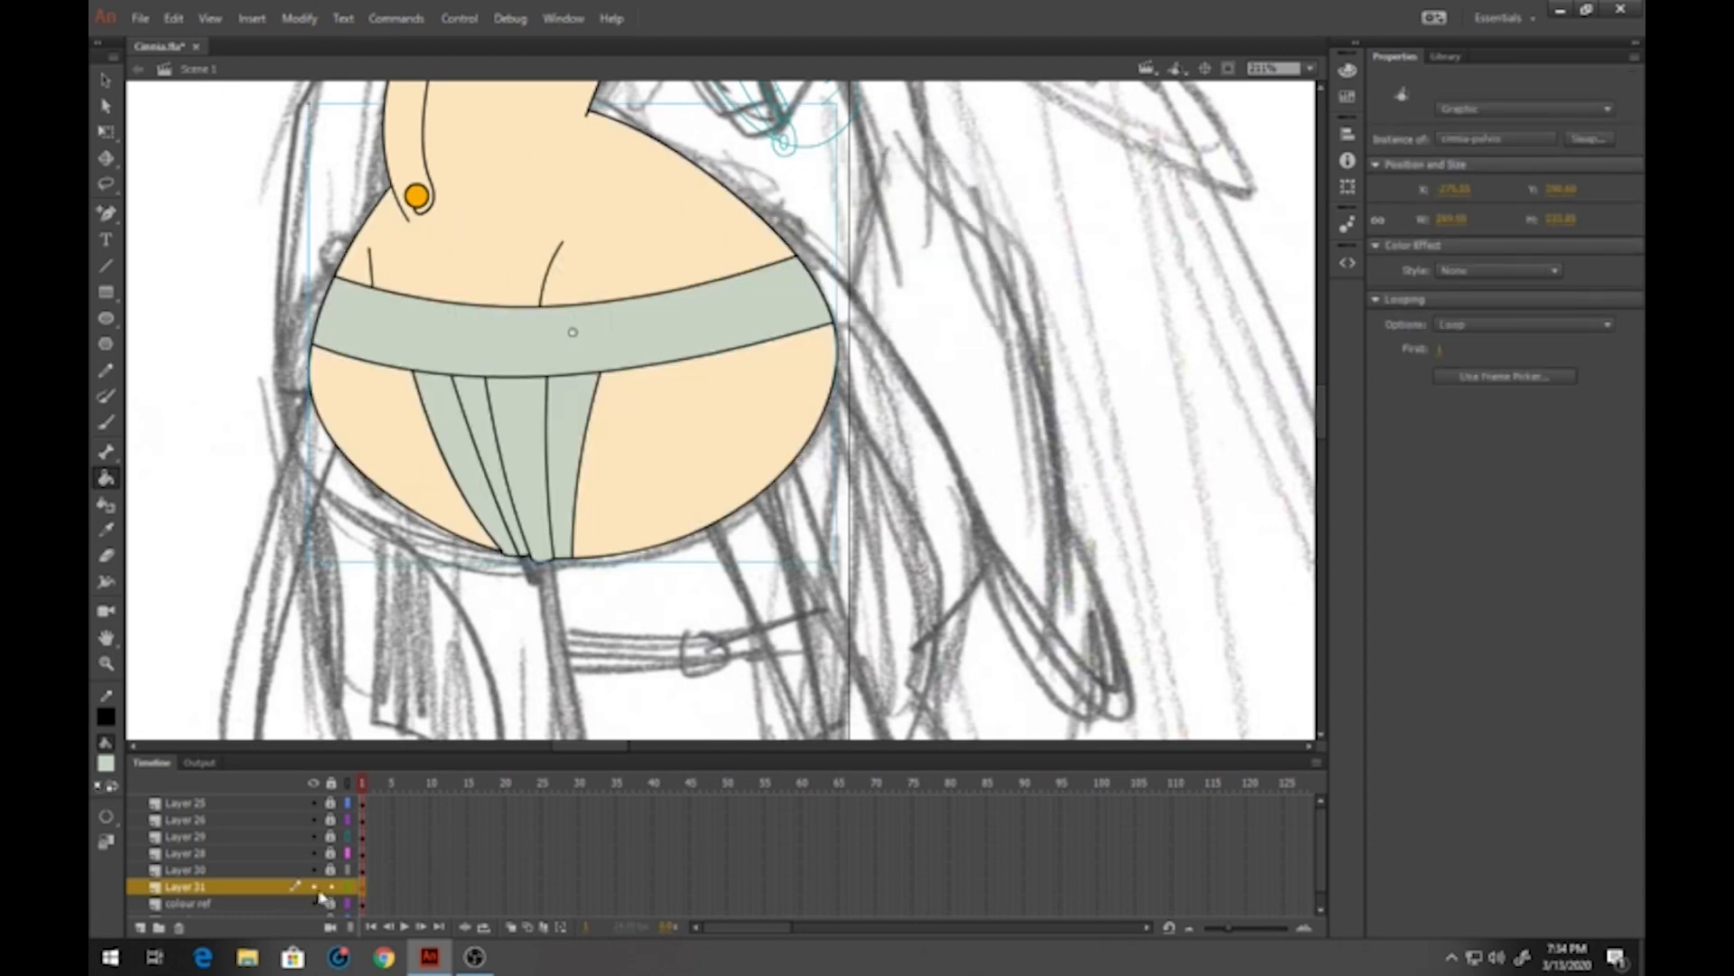
Lock Layer 31, show it as outlines, and add a new layer directly above it for line drawing
click(330, 887)
click(349, 887)
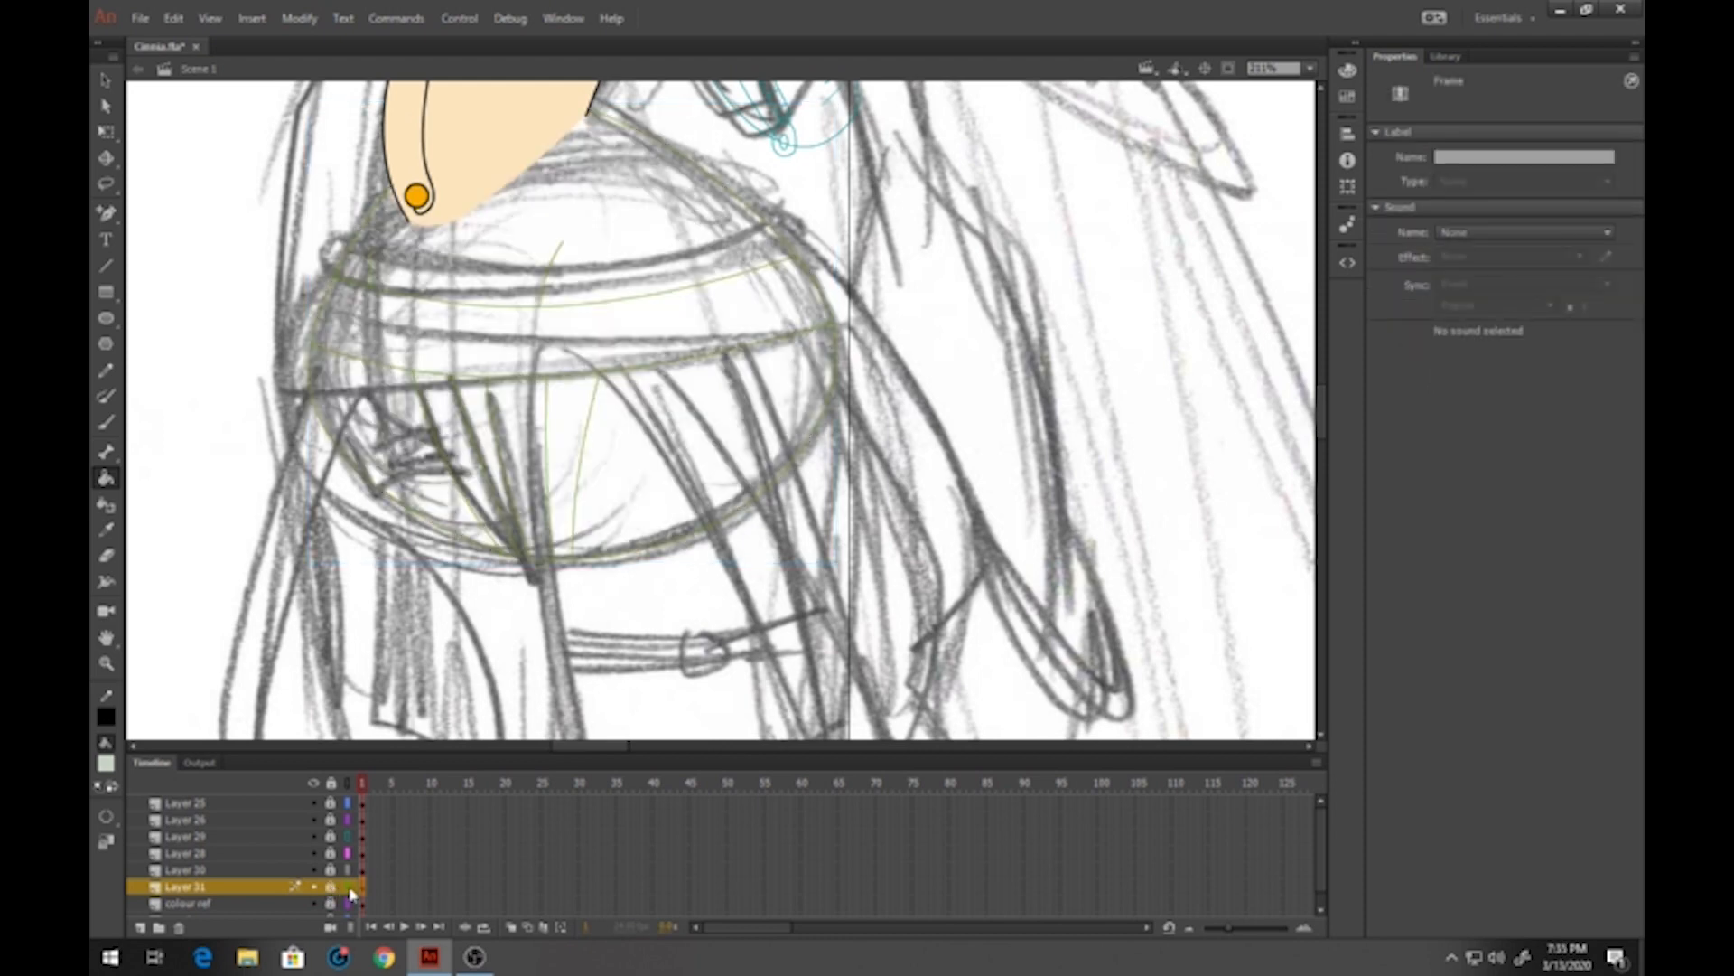
click(144, 927)
click(107, 265)
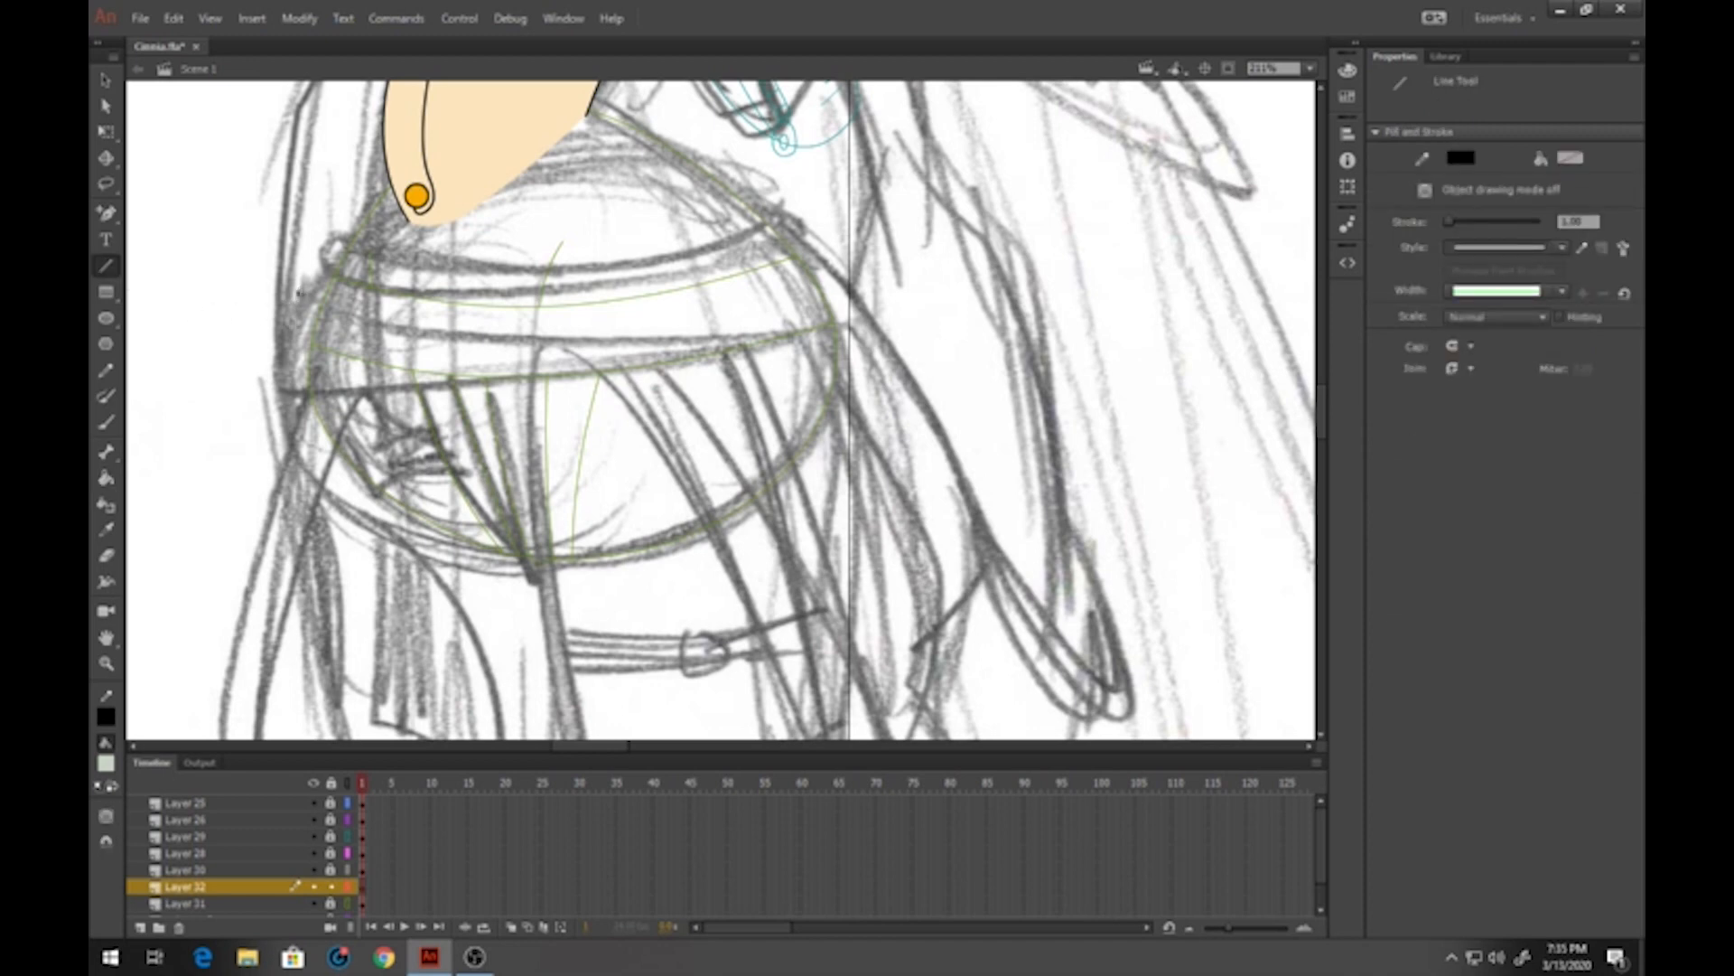
Outline the lower sash band across the hips and curve its upper and lower edges to follow the sketch
mouse_move(298, 292)
mouse_down()
mouse_move(283, 393)
mouse_move(854, 318)
mouse_move(844, 337)
mouse_move(858, 331)
mouse_move(581, 292)
mouse_move(318, 288)
mouse_up()
key(v)
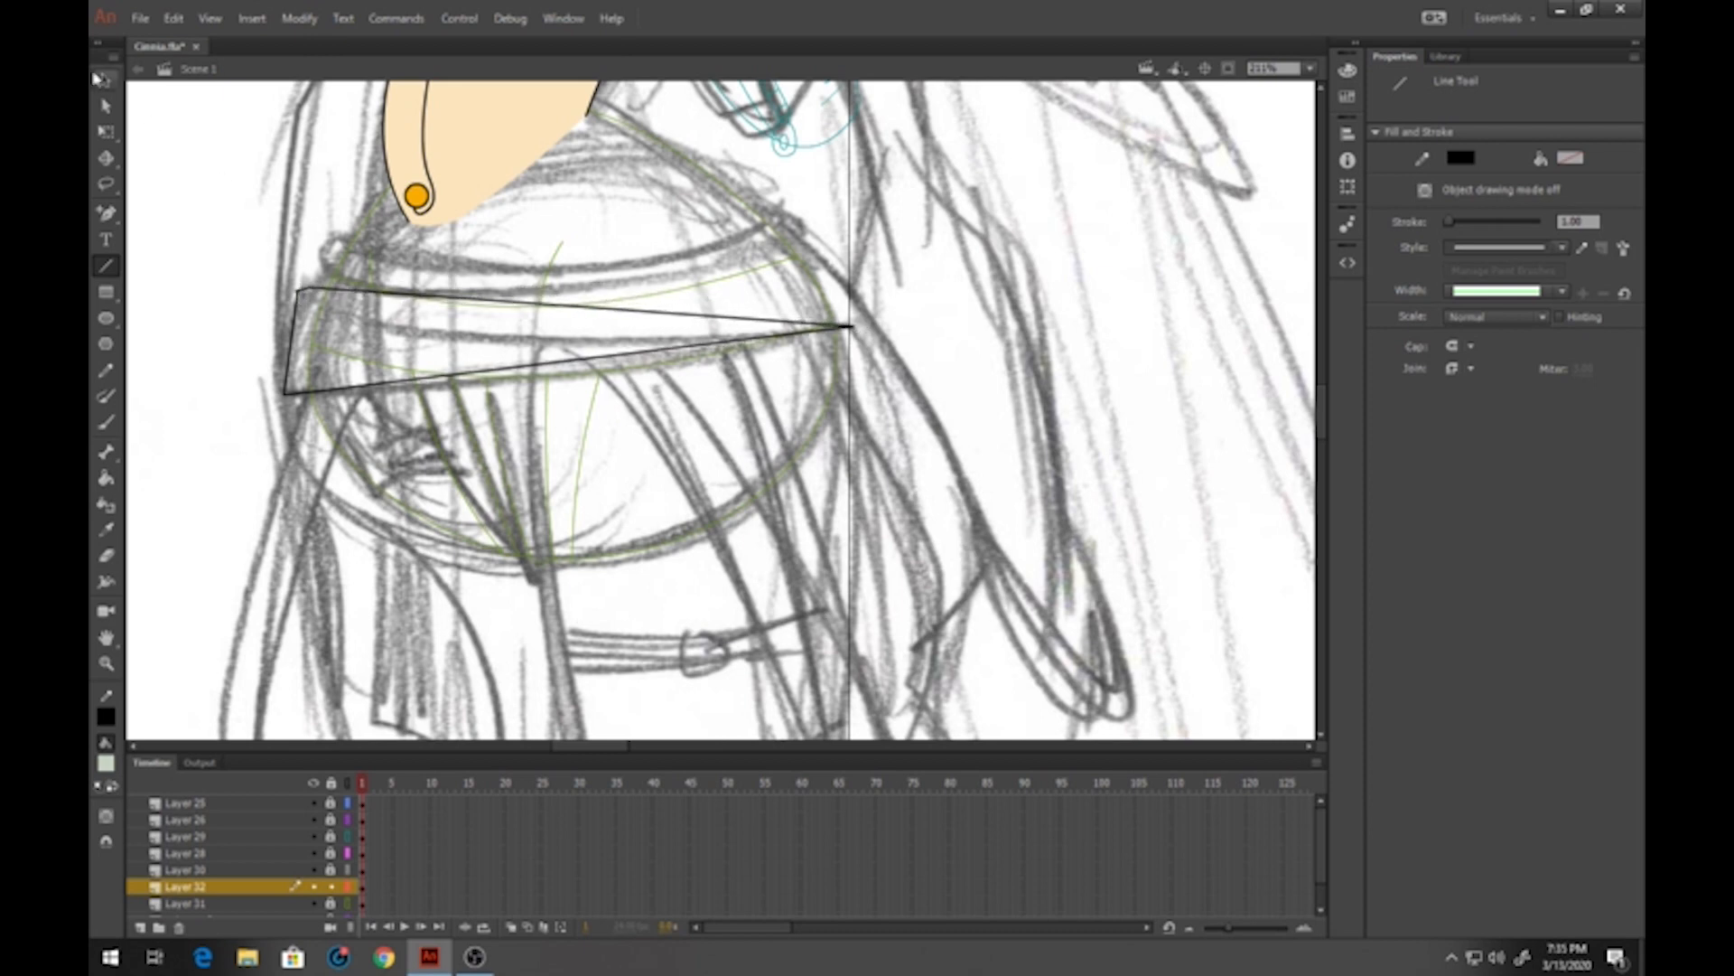
click(298, 298)
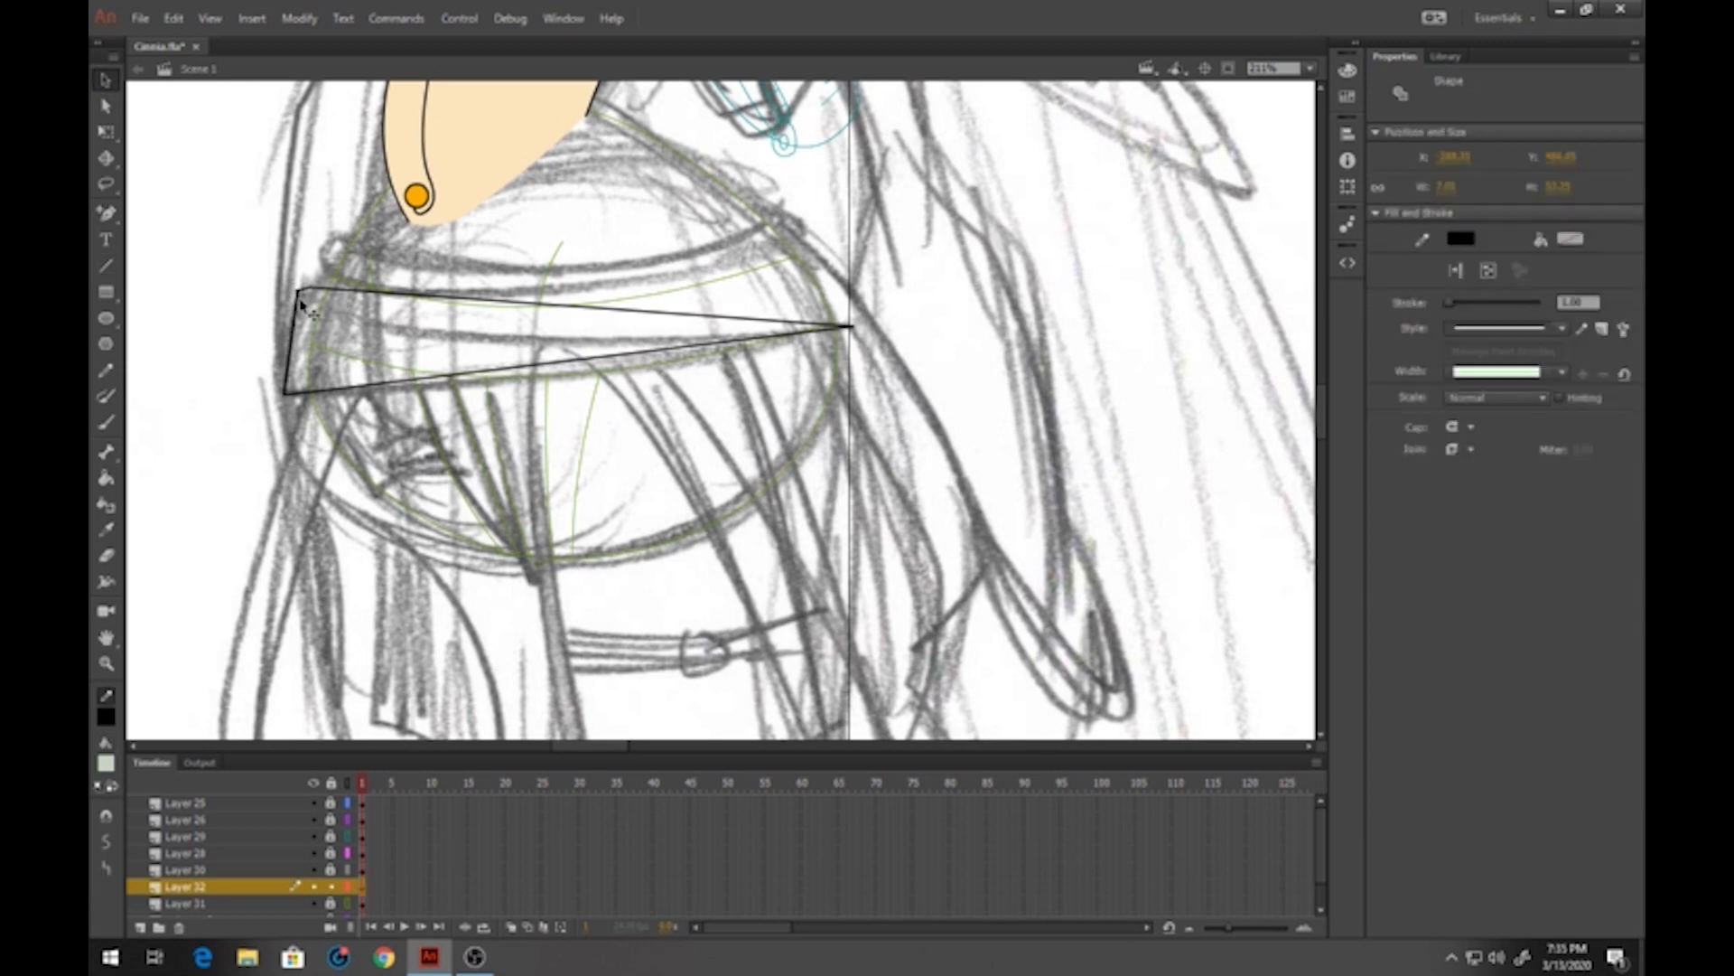
key(Delete)
key(ctrl+z)
click(333, 316)
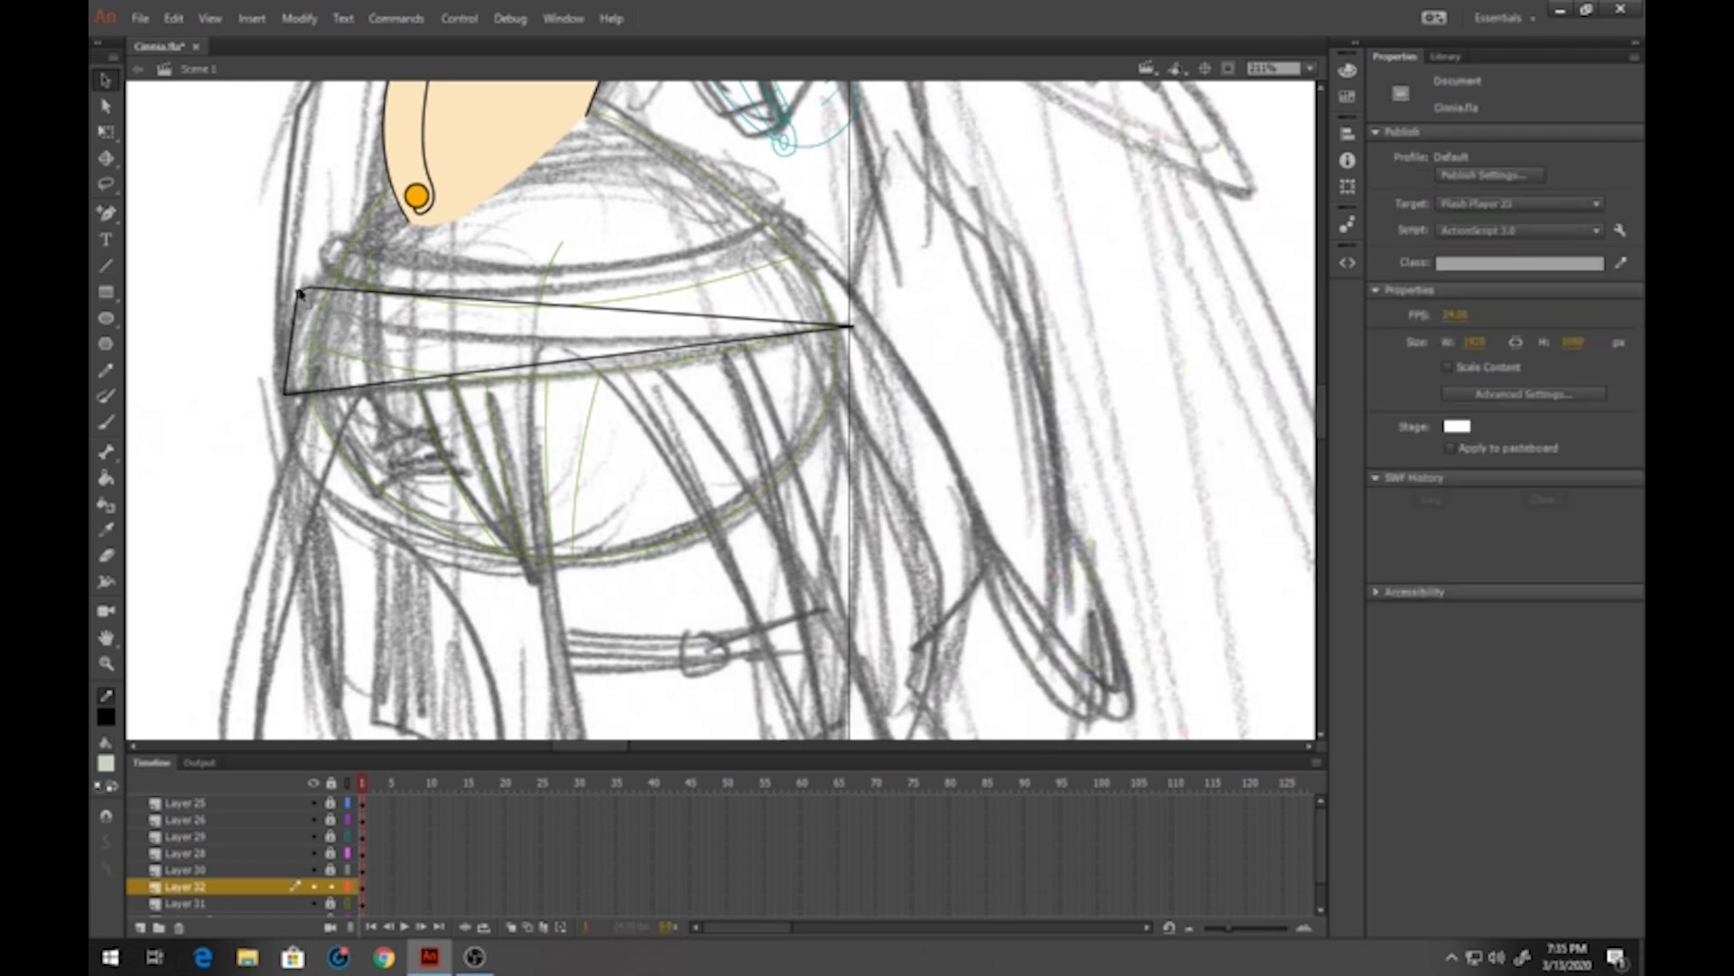
drag(298, 290, 263, 349)
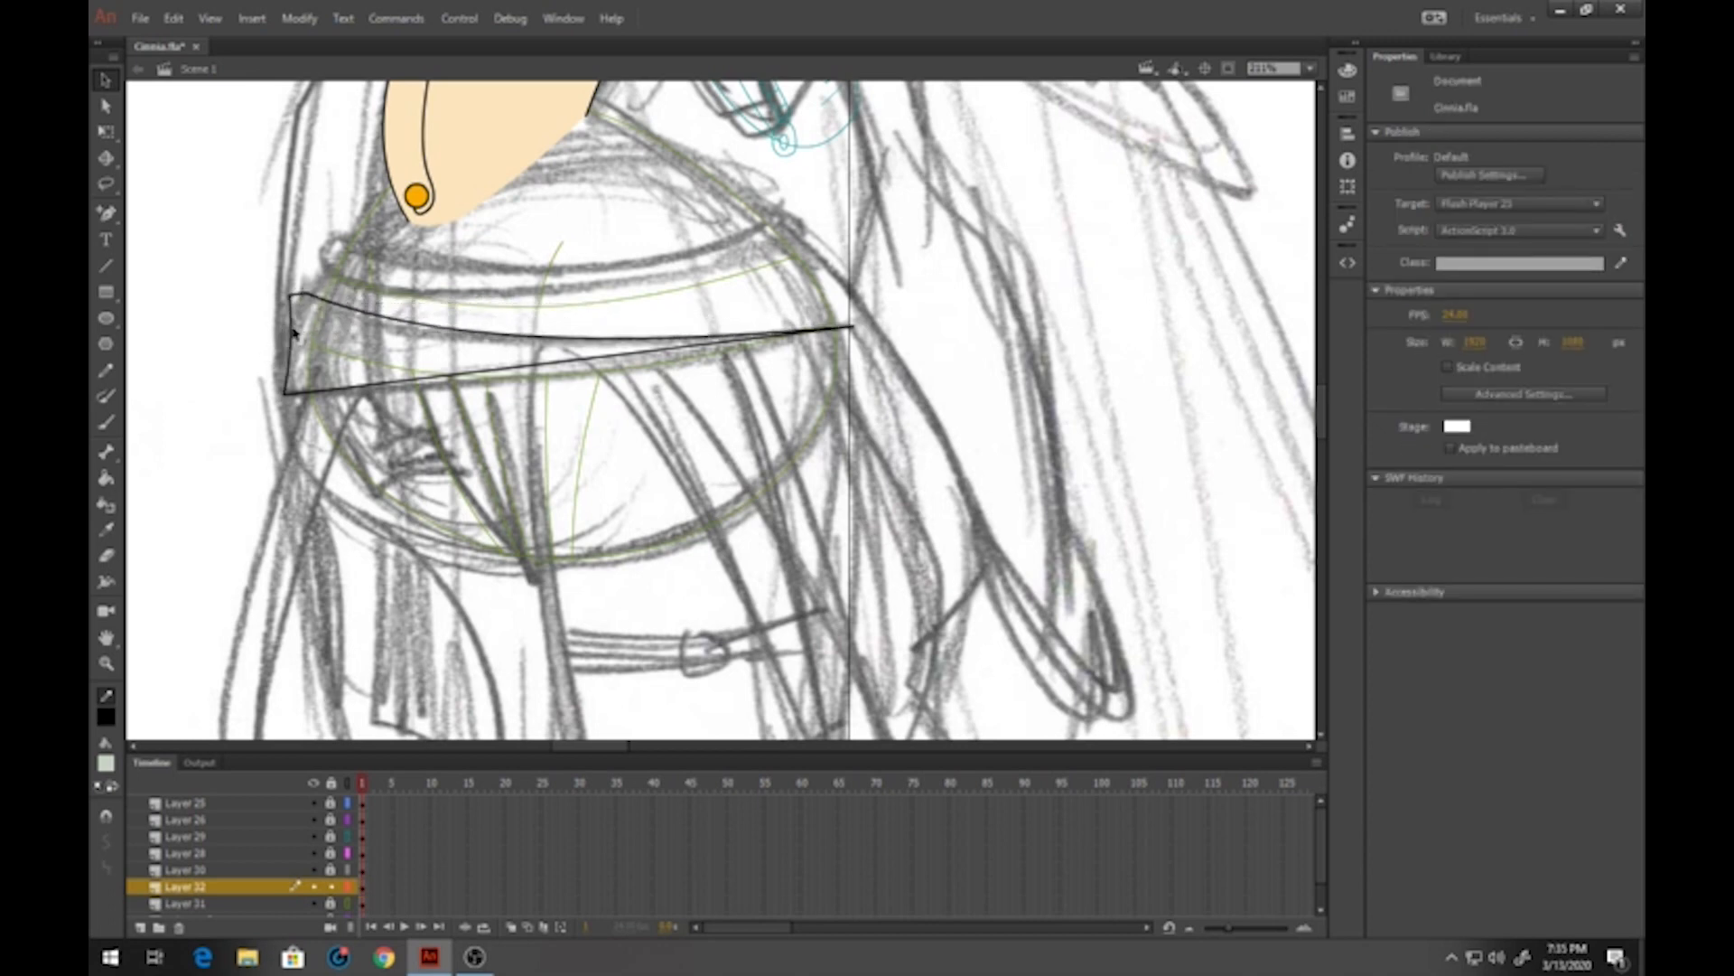
drag(380, 383, 442, 403)
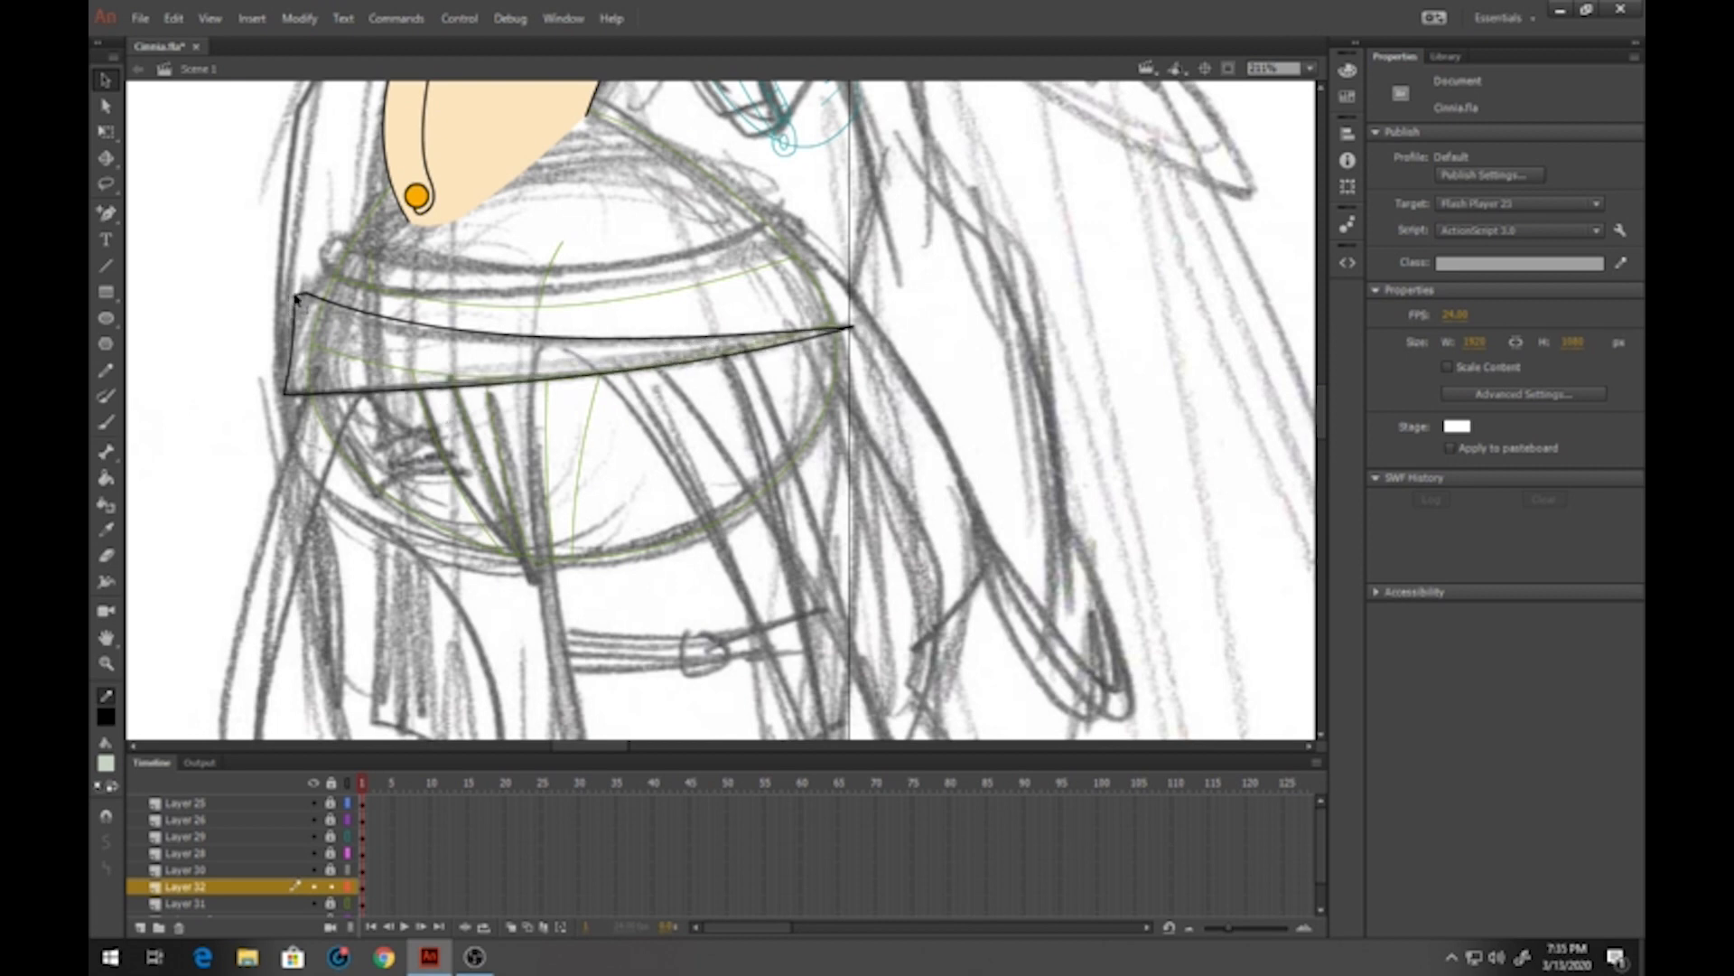
Outline the narrow upper sash band above it, curving its long edges downward and rounding its left end
click(105, 265)
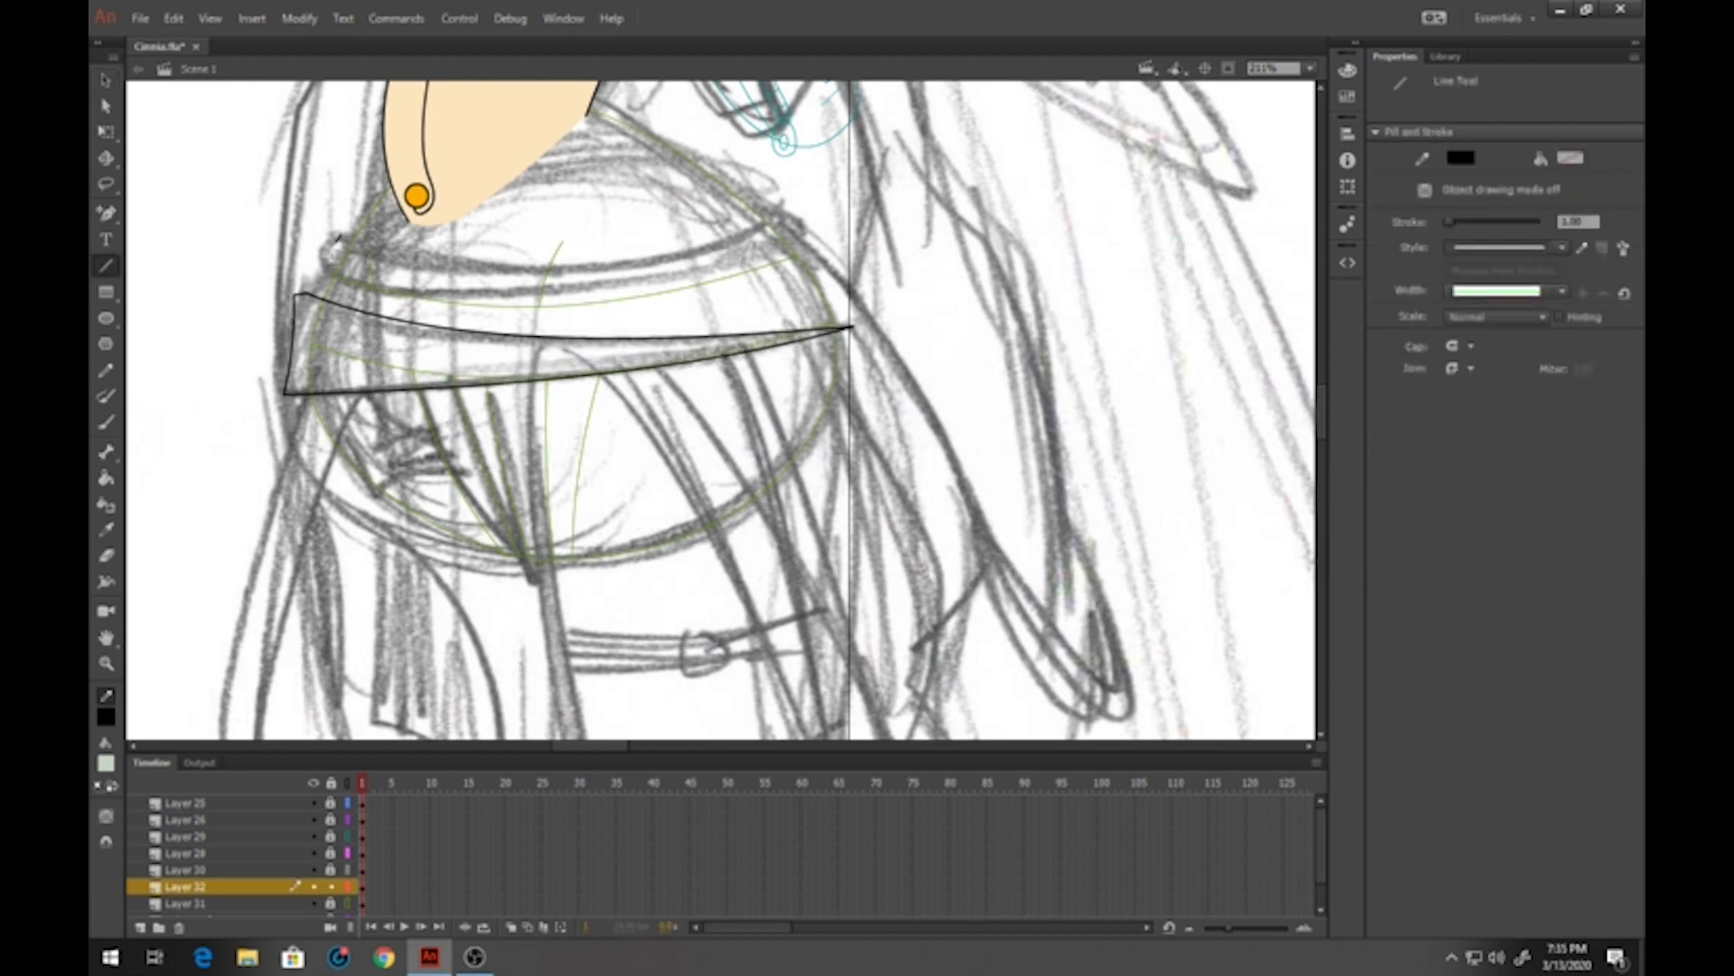
mouse_move(334, 278)
mouse_down()
mouse_move(794, 237)
mouse_move(340, 234)
mouse_up()
click(105, 81)
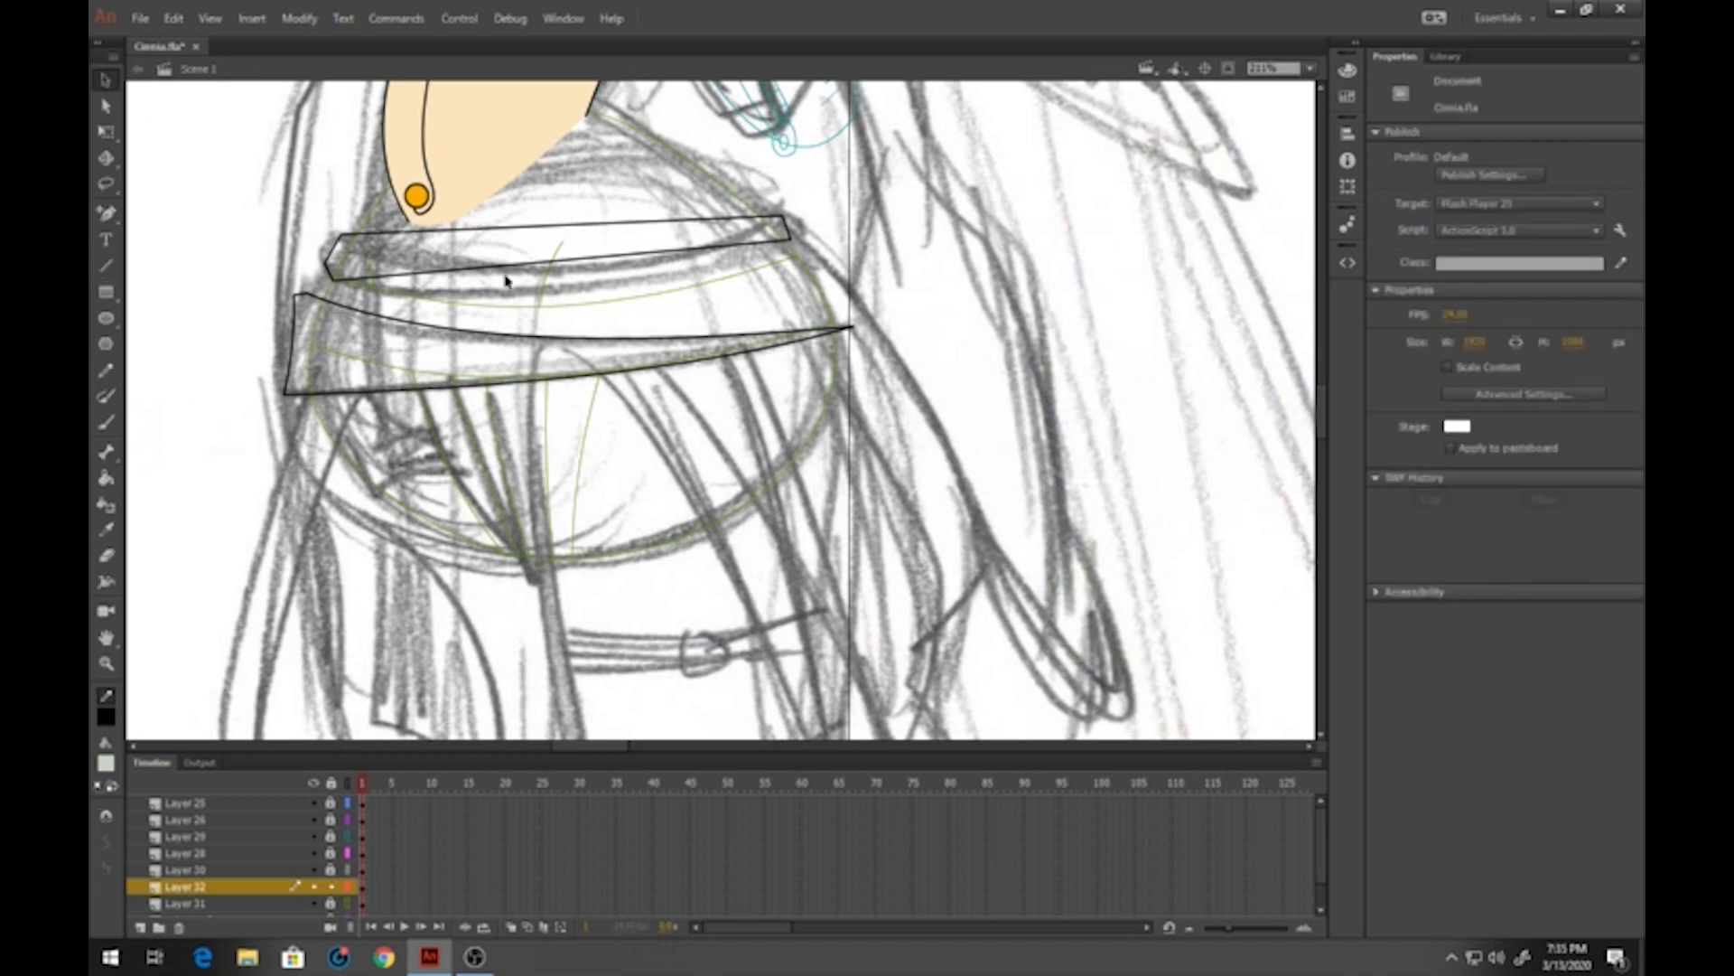
drag(488, 275, 493, 300)
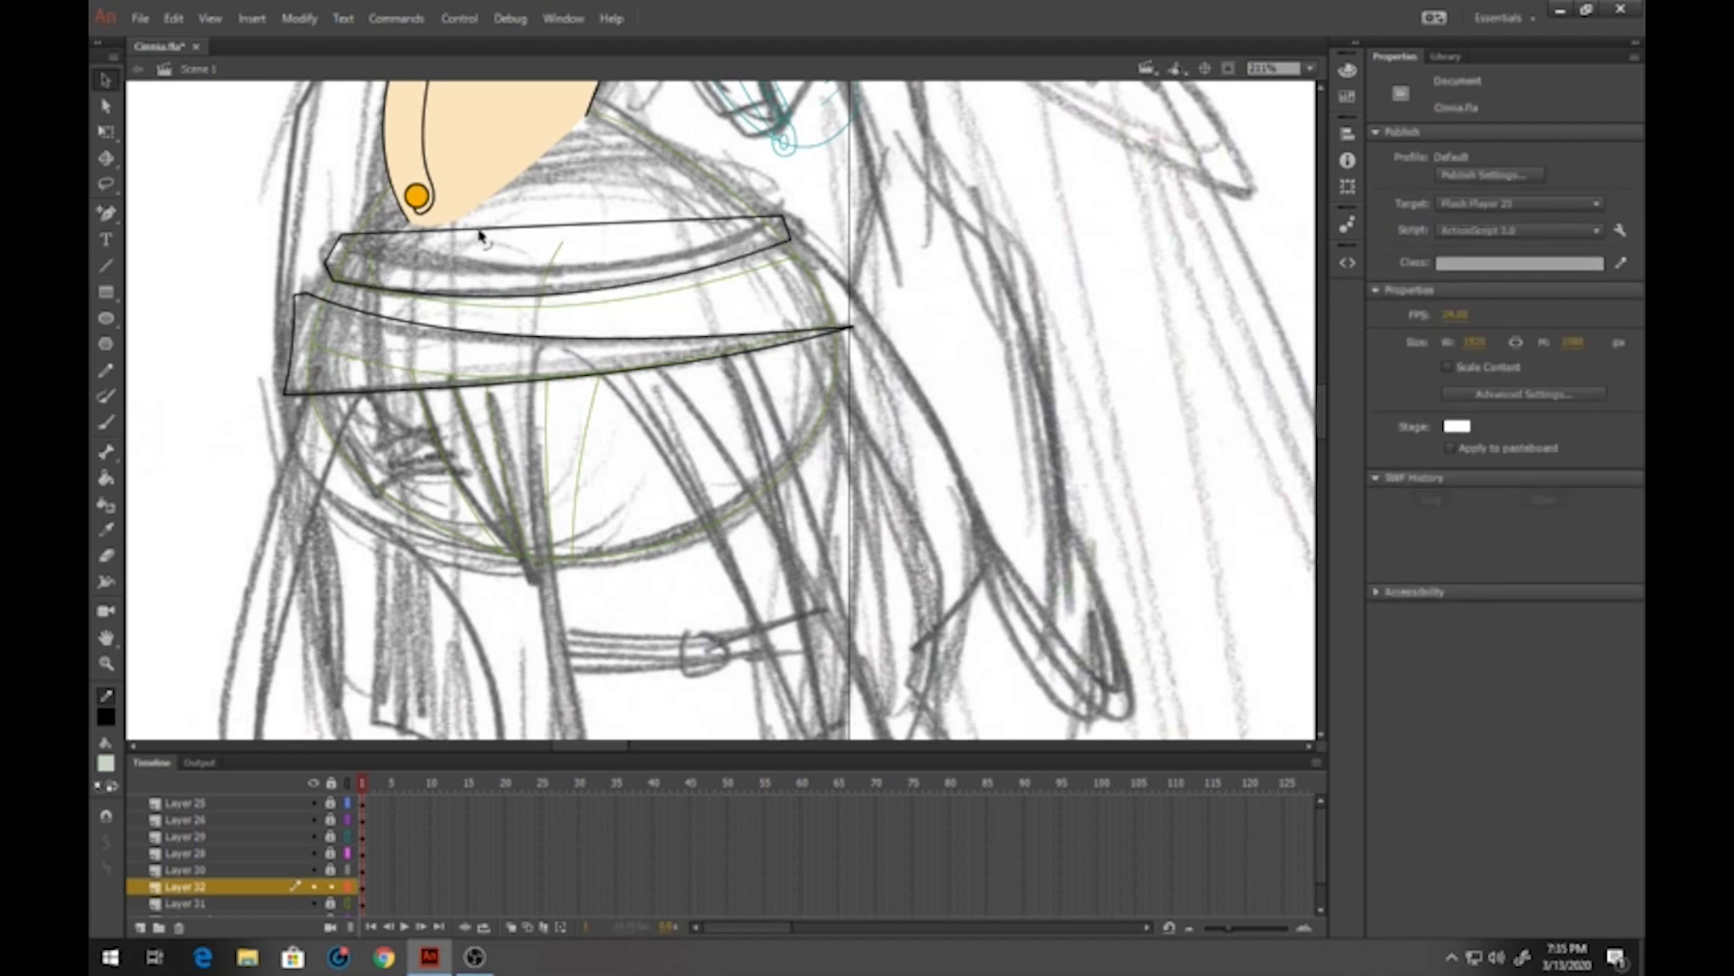
drag(484, 230, 479, 283)
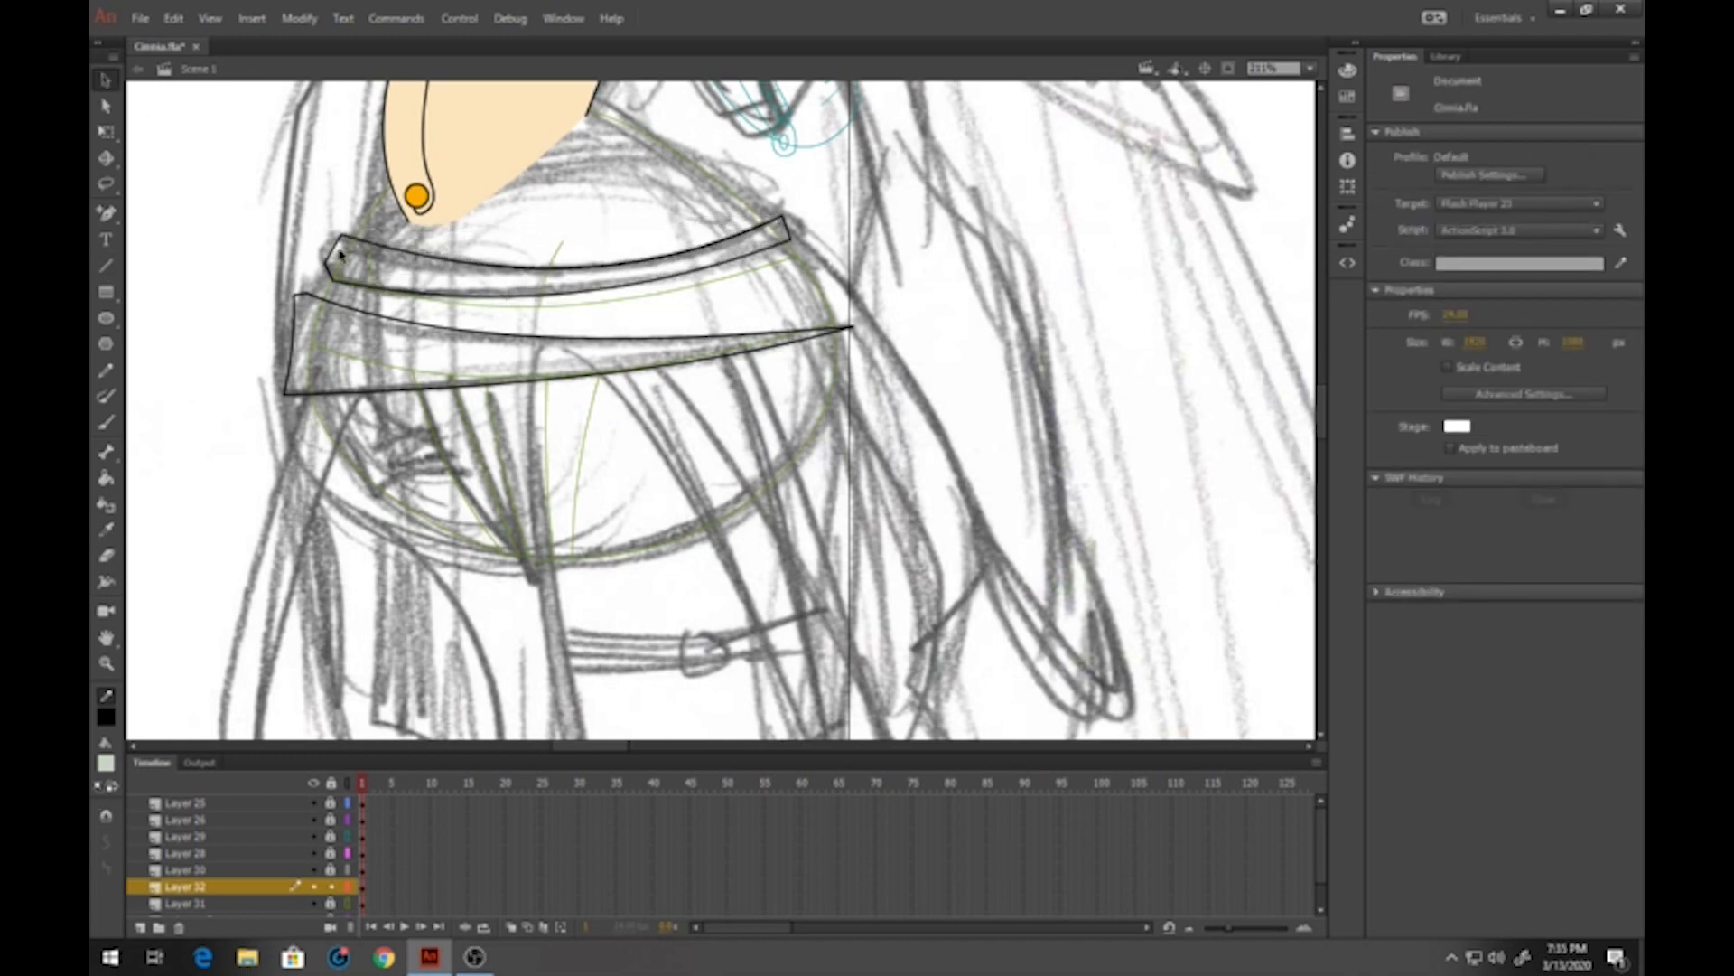
drag(327, 266, 330, 258)
Draw the middle sash band between the two bands, connecting its left end and curving its lower edge and right end
key(n)
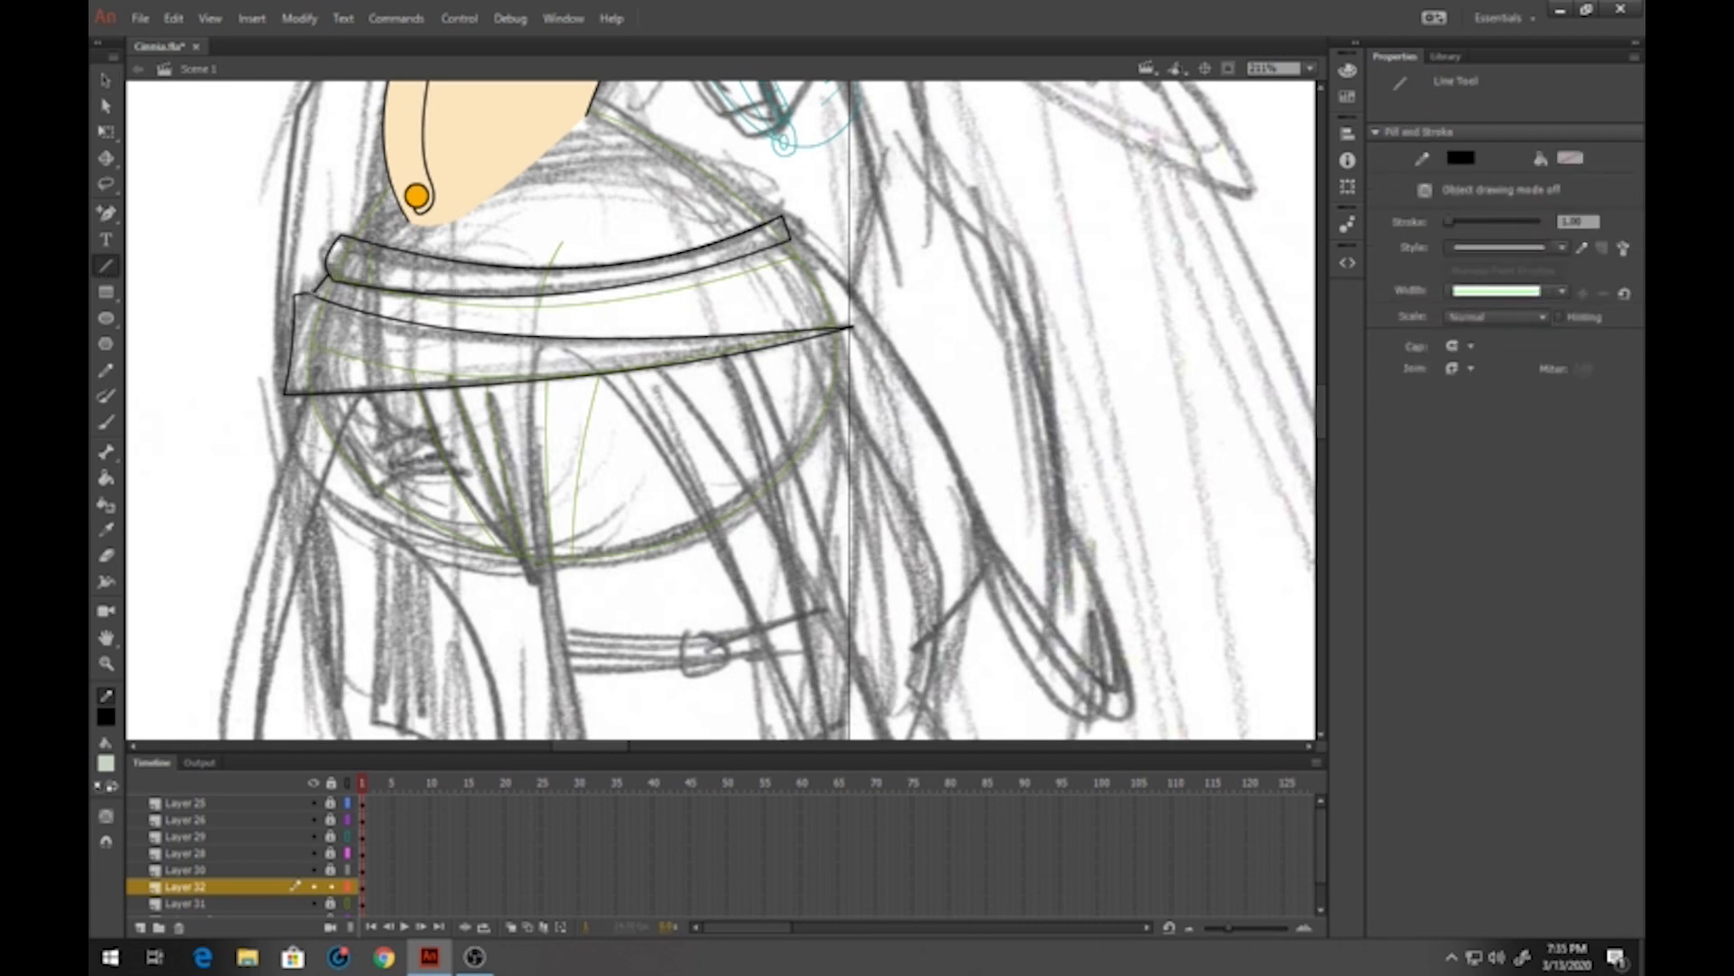
key(v)
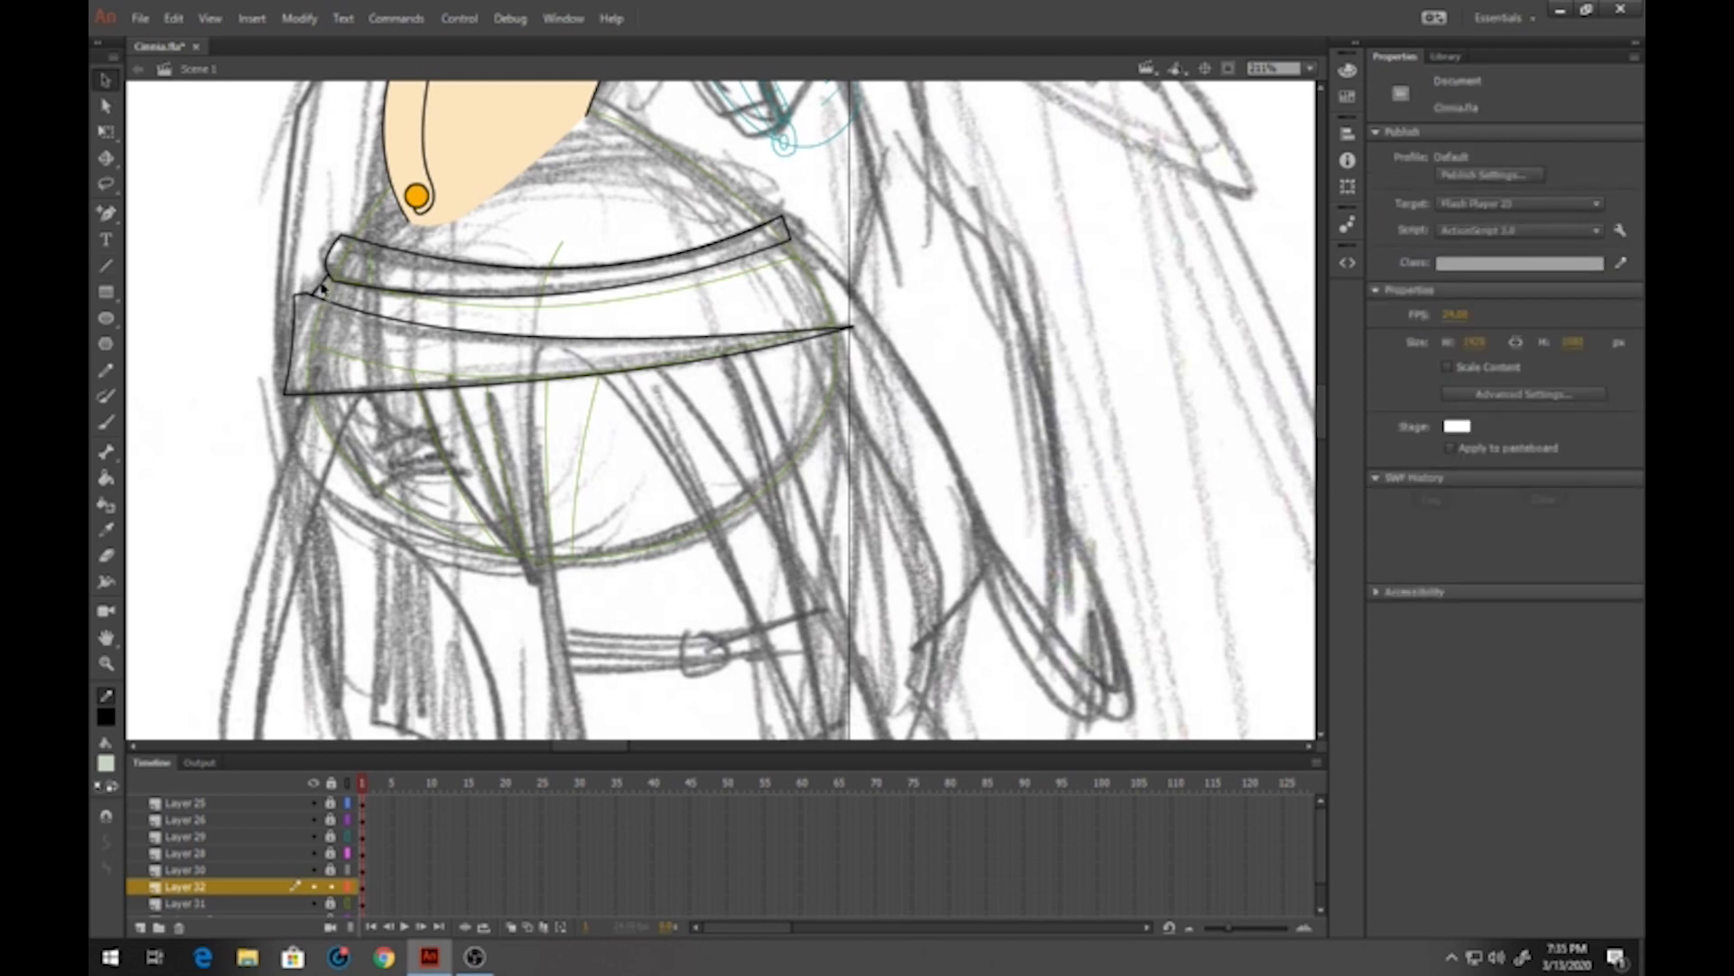
click(105, 265)
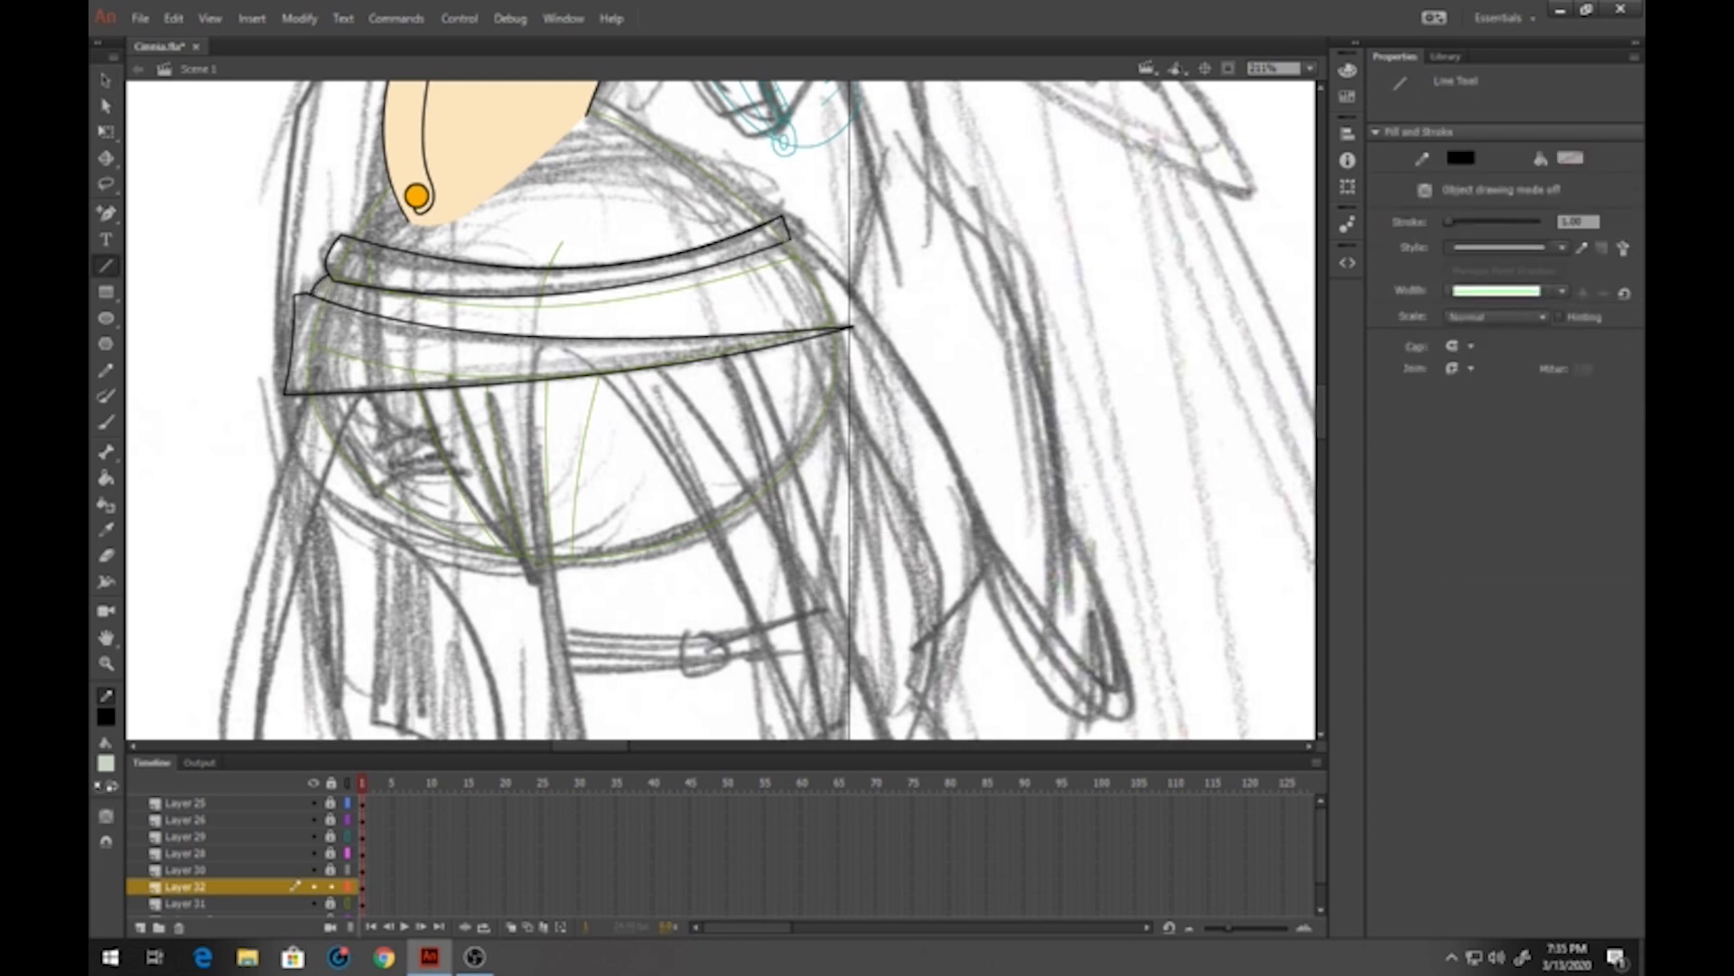
drag(819, 270, 538, 340)
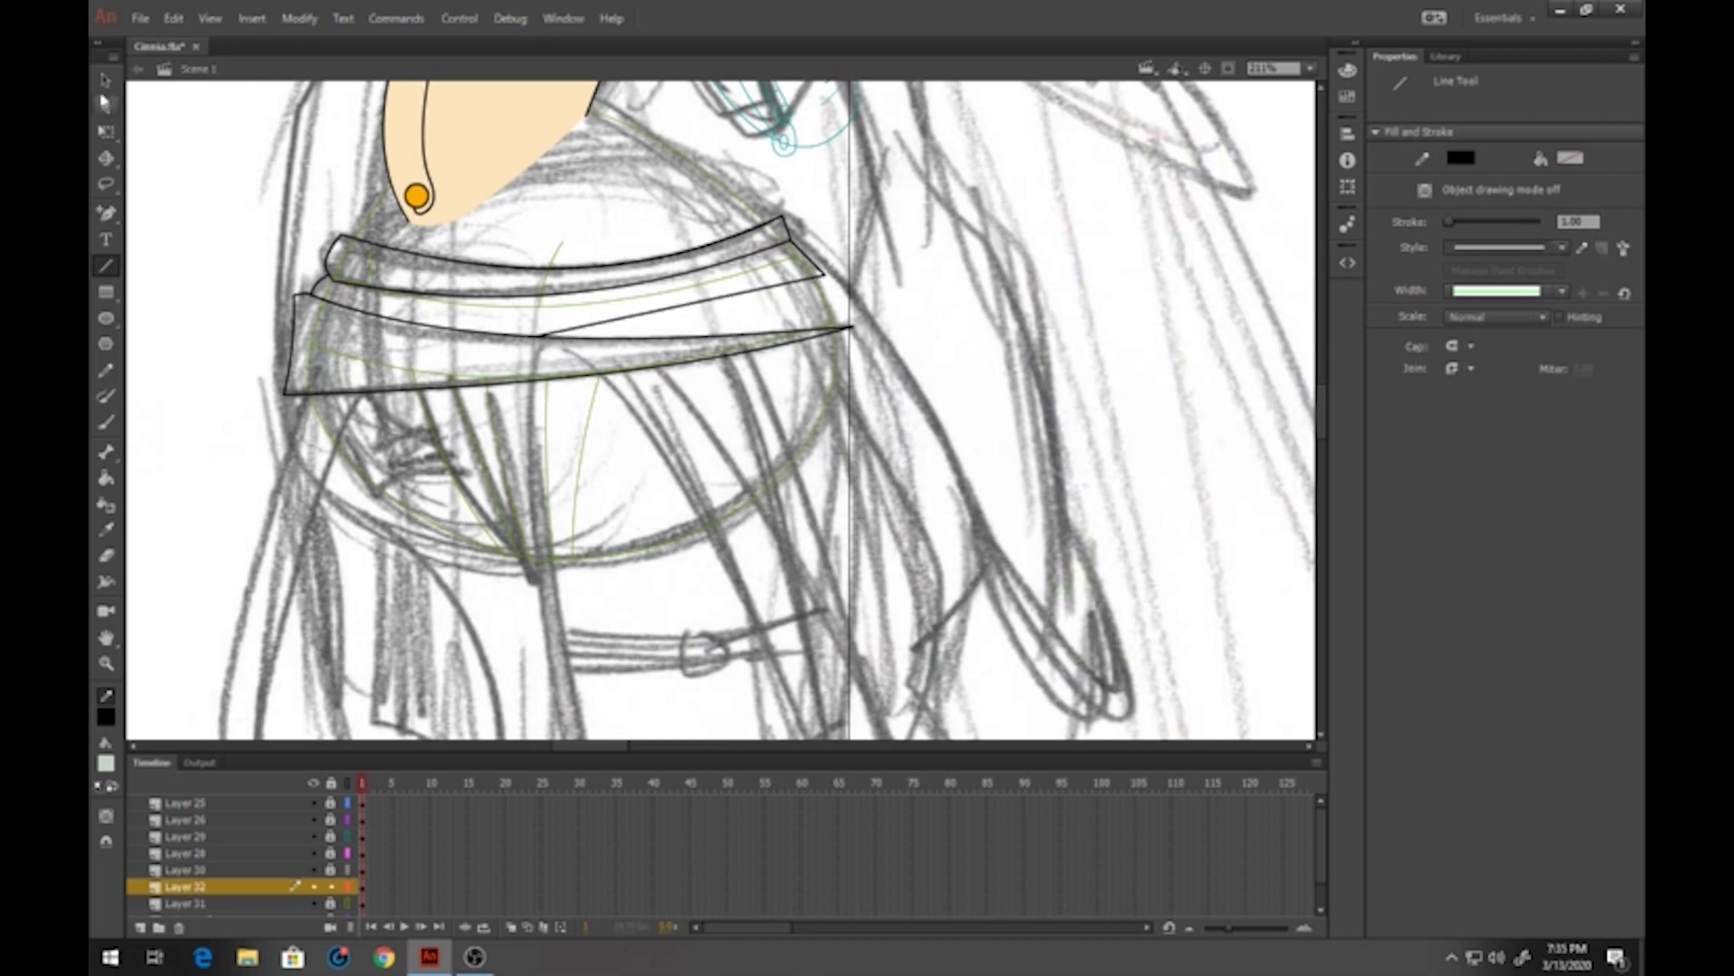
click(105, 79)
drag(755, 294, 820, 284)
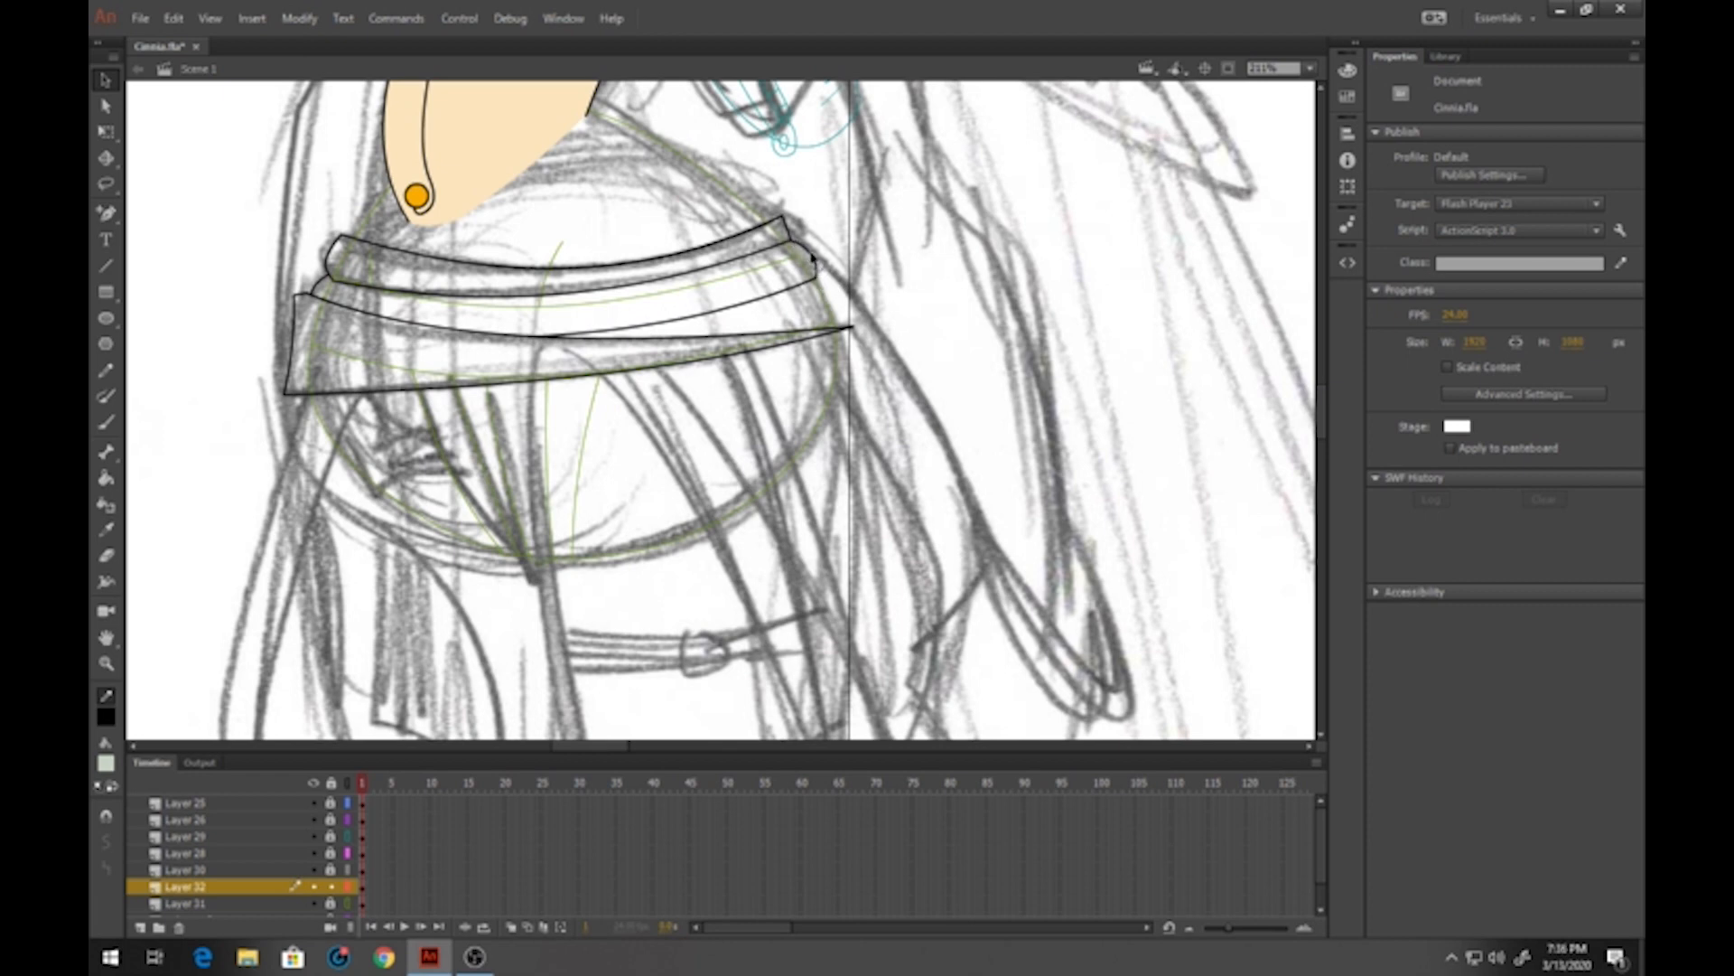
Close the gap at the sash's right side with a curved line from the middle band to the lower band's tip
click(106, 266)
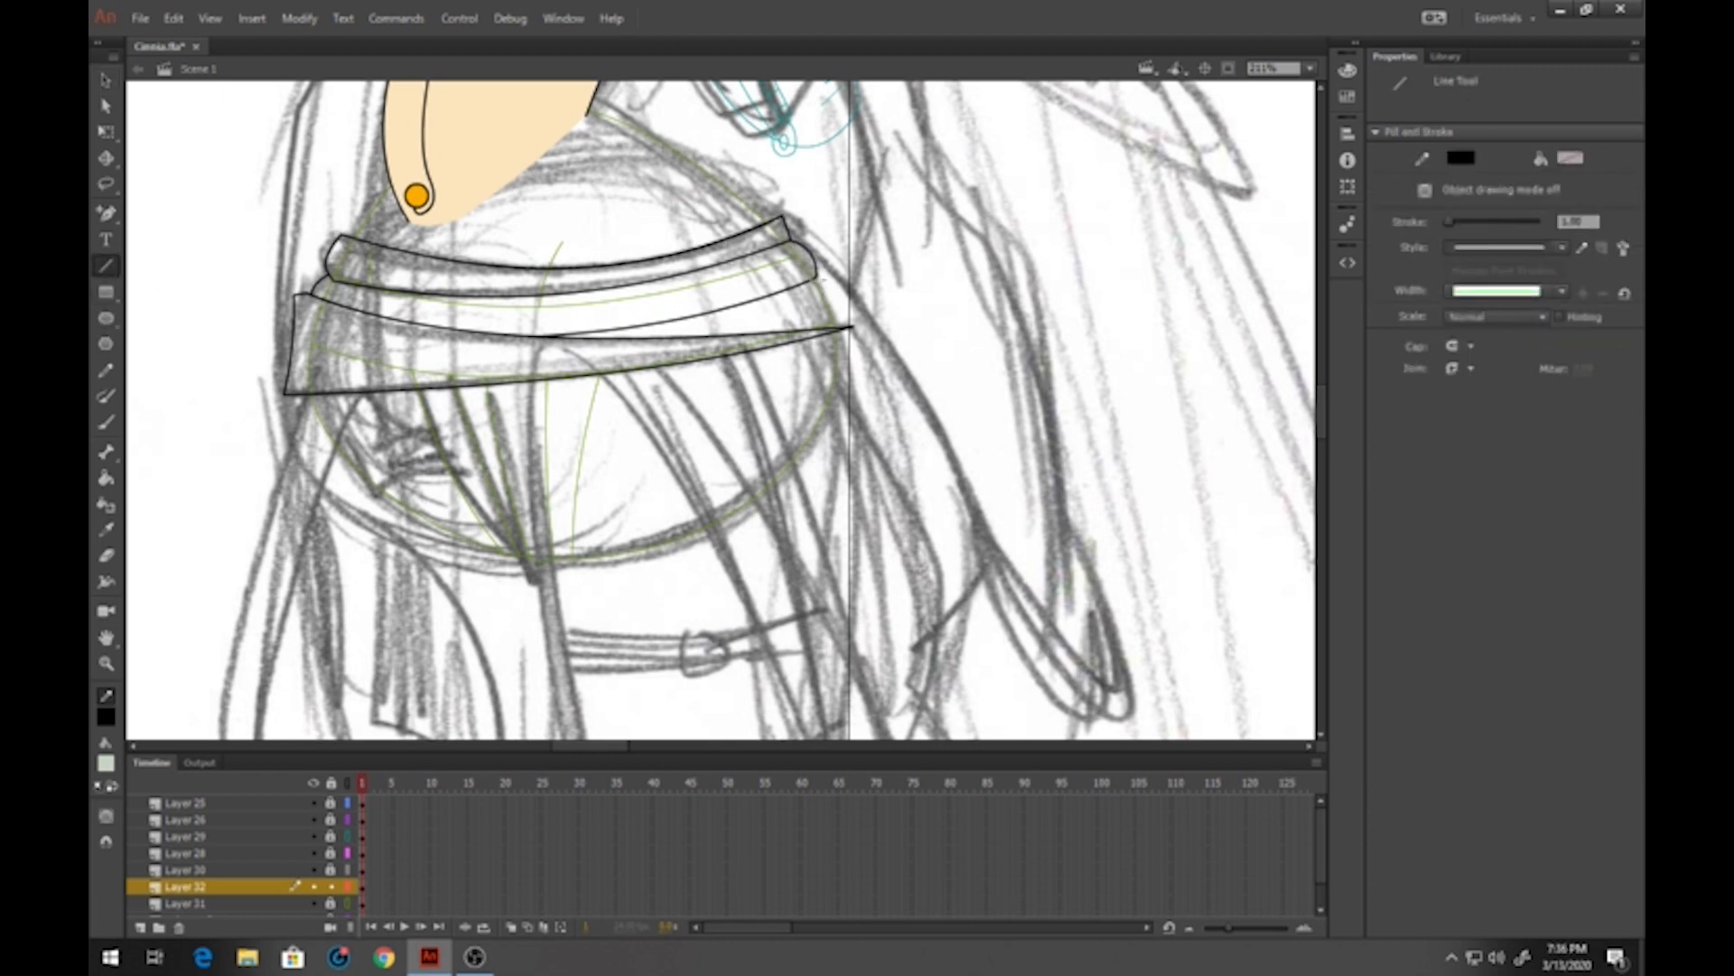
drag(815, 276, 843, 324)
click(106, 79)
mouse_move(815, 272)
mouse_down()
mouse_move(815, 252)
mouse_move(841, 308)
mouse_up()
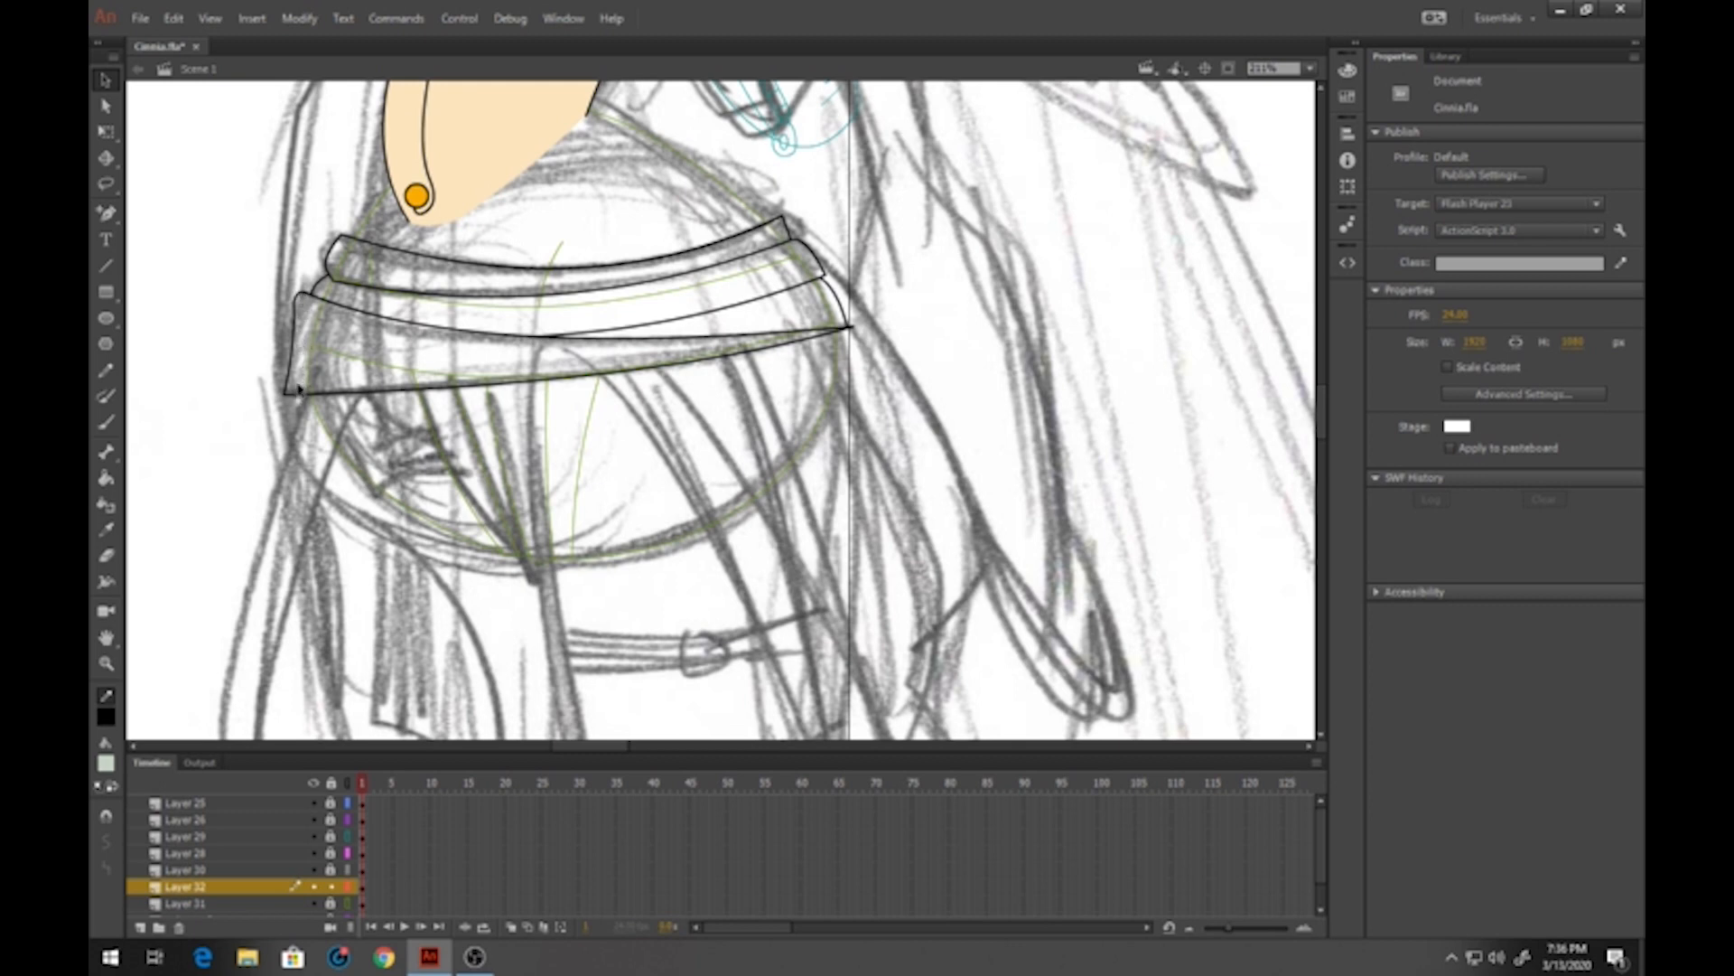
Fill all four sash sections with the grey-green used for the top
click(106, 478)
click(403, 356)
click(439, 307)
click(438, 280)
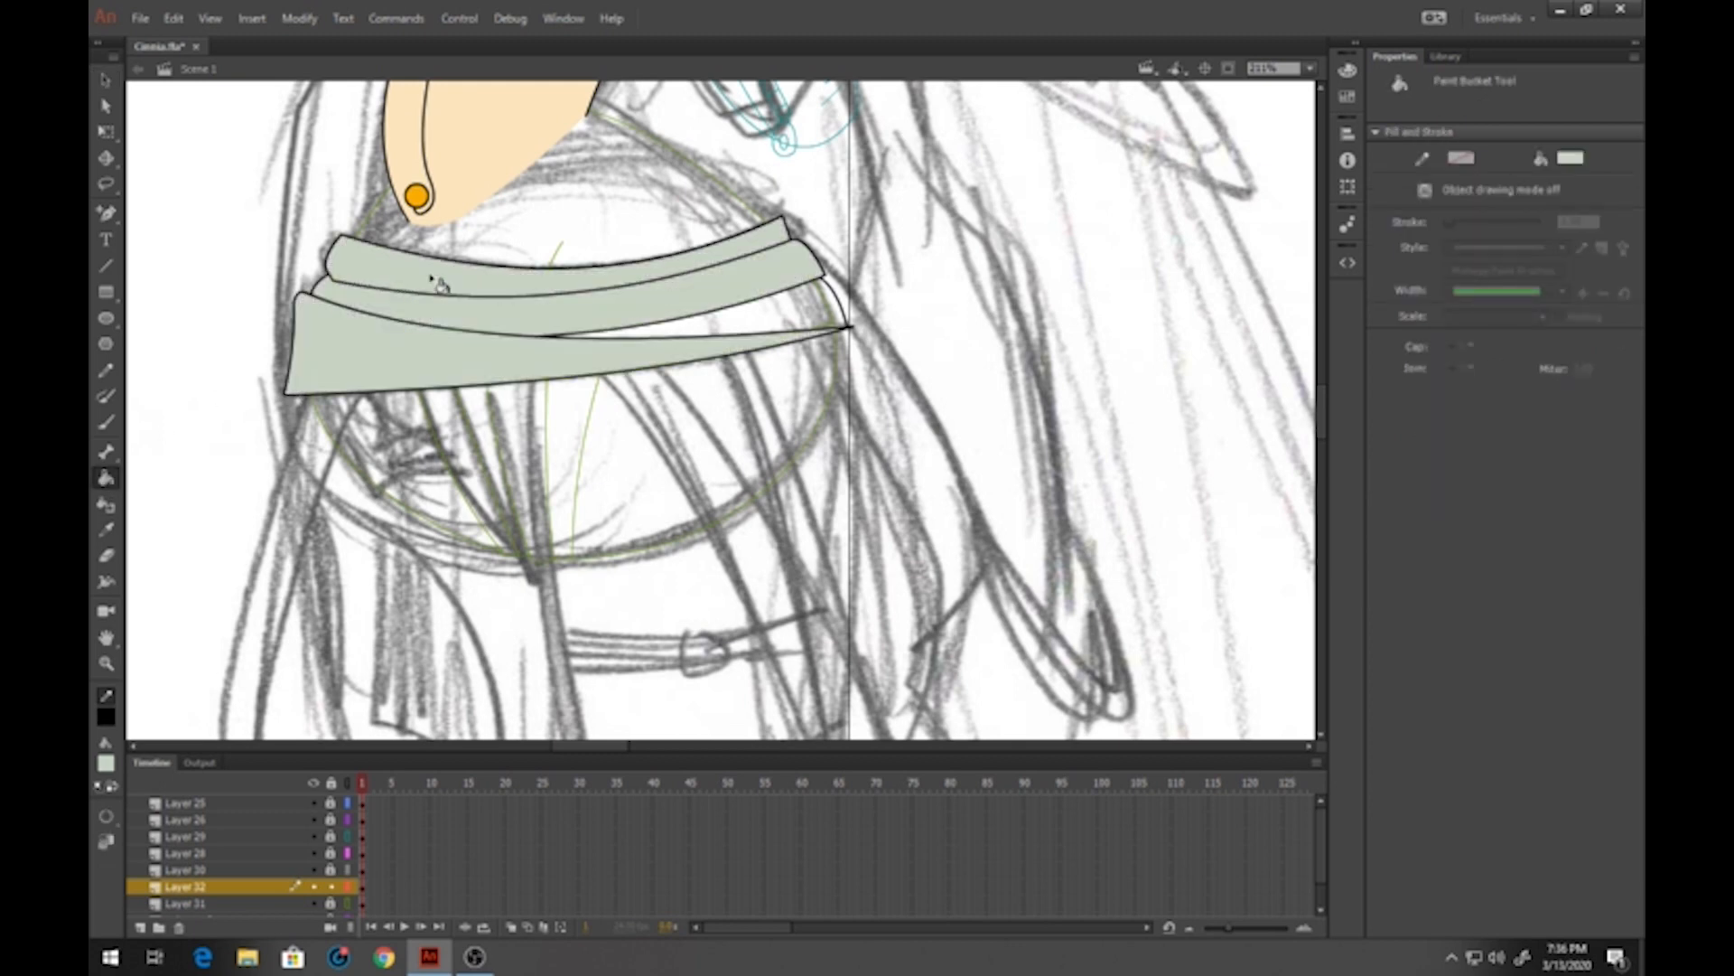
click(770, 326)
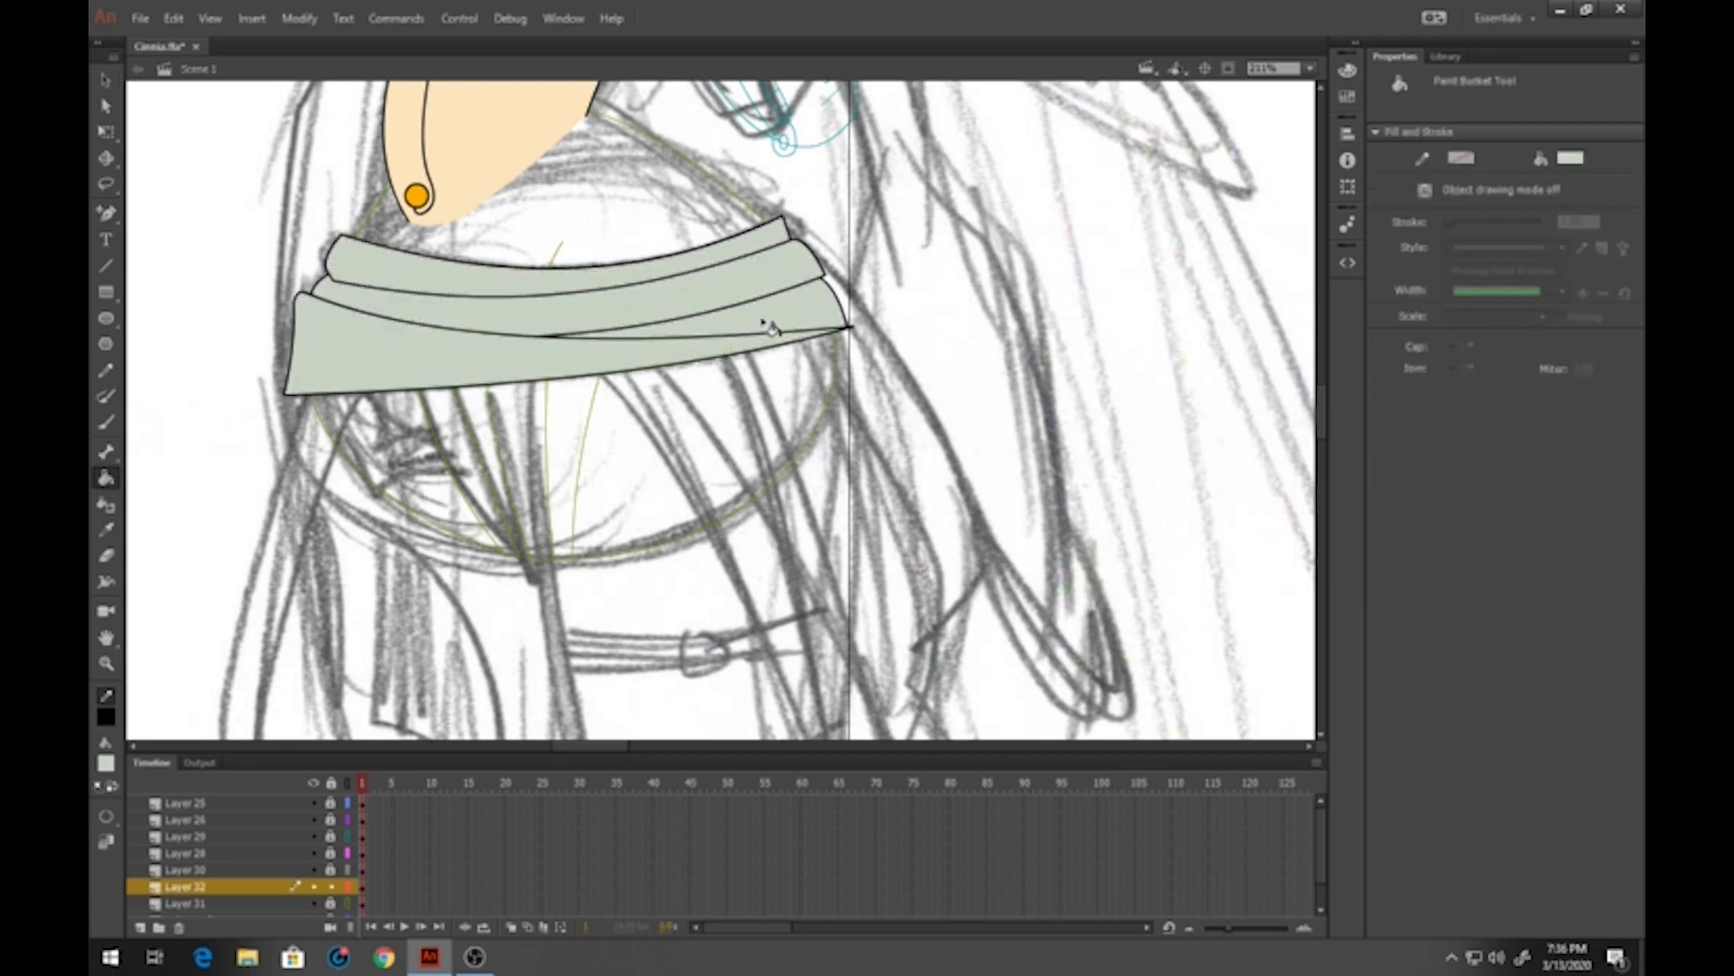
Convert the complete sash artwork on Layer 32 into a graphic symbol
click(101, 81)
drag(262, 166, 941, 470)
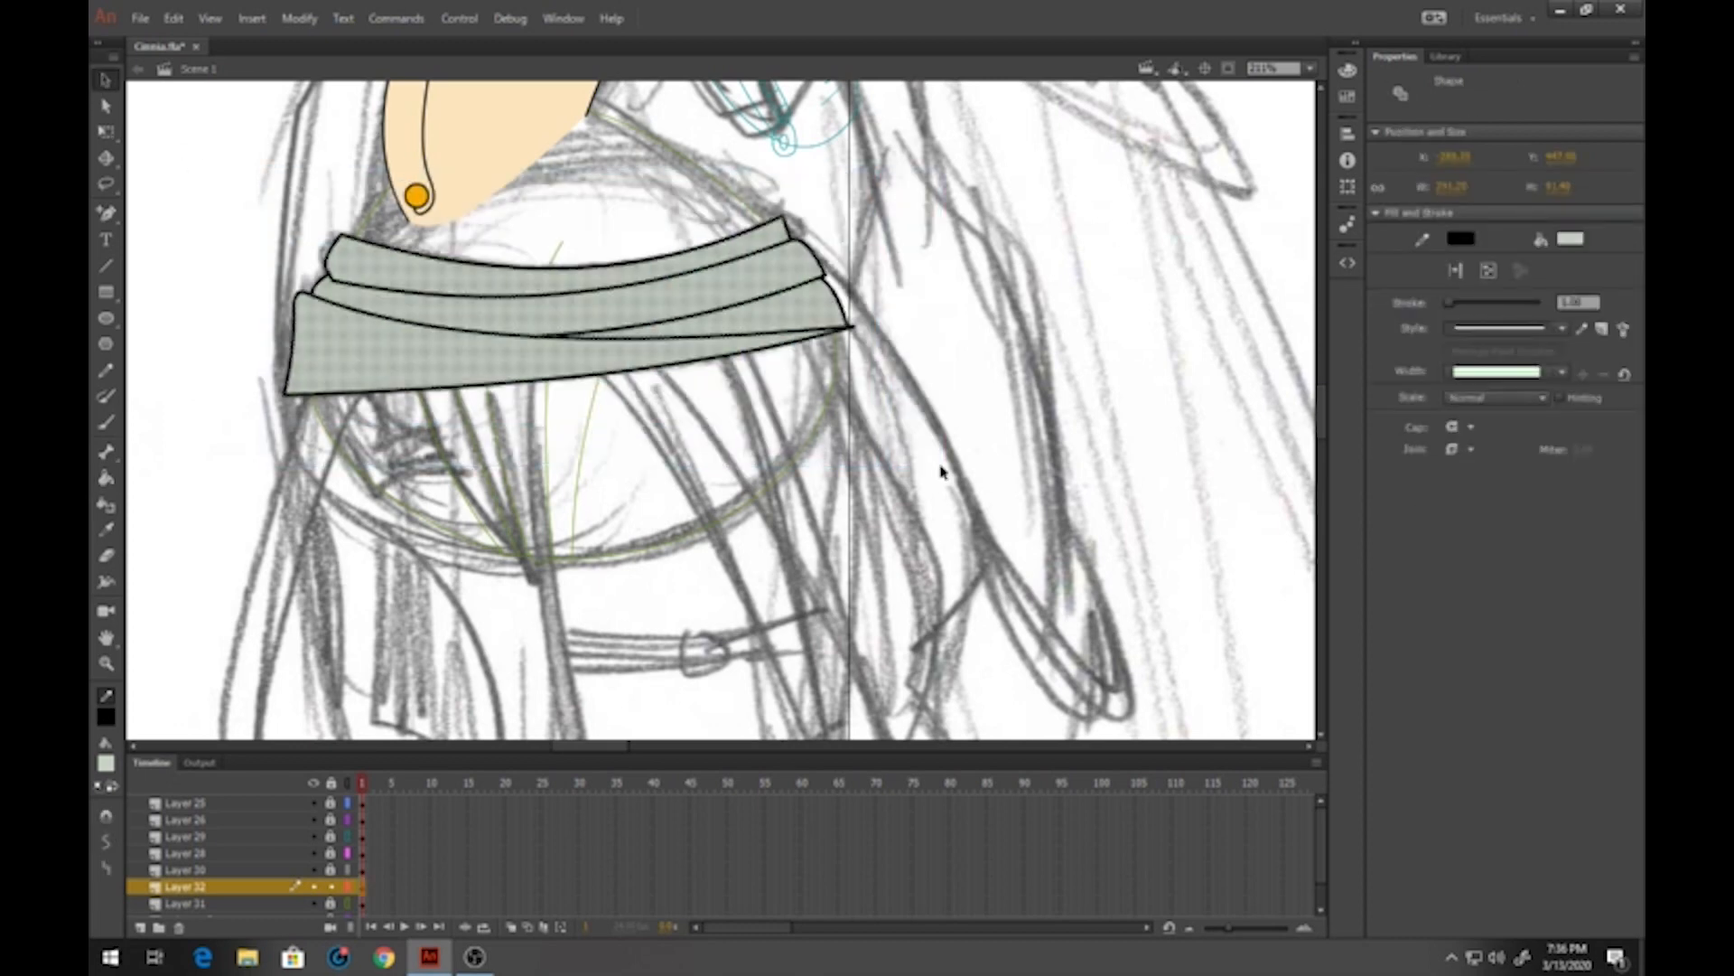
key(F8)
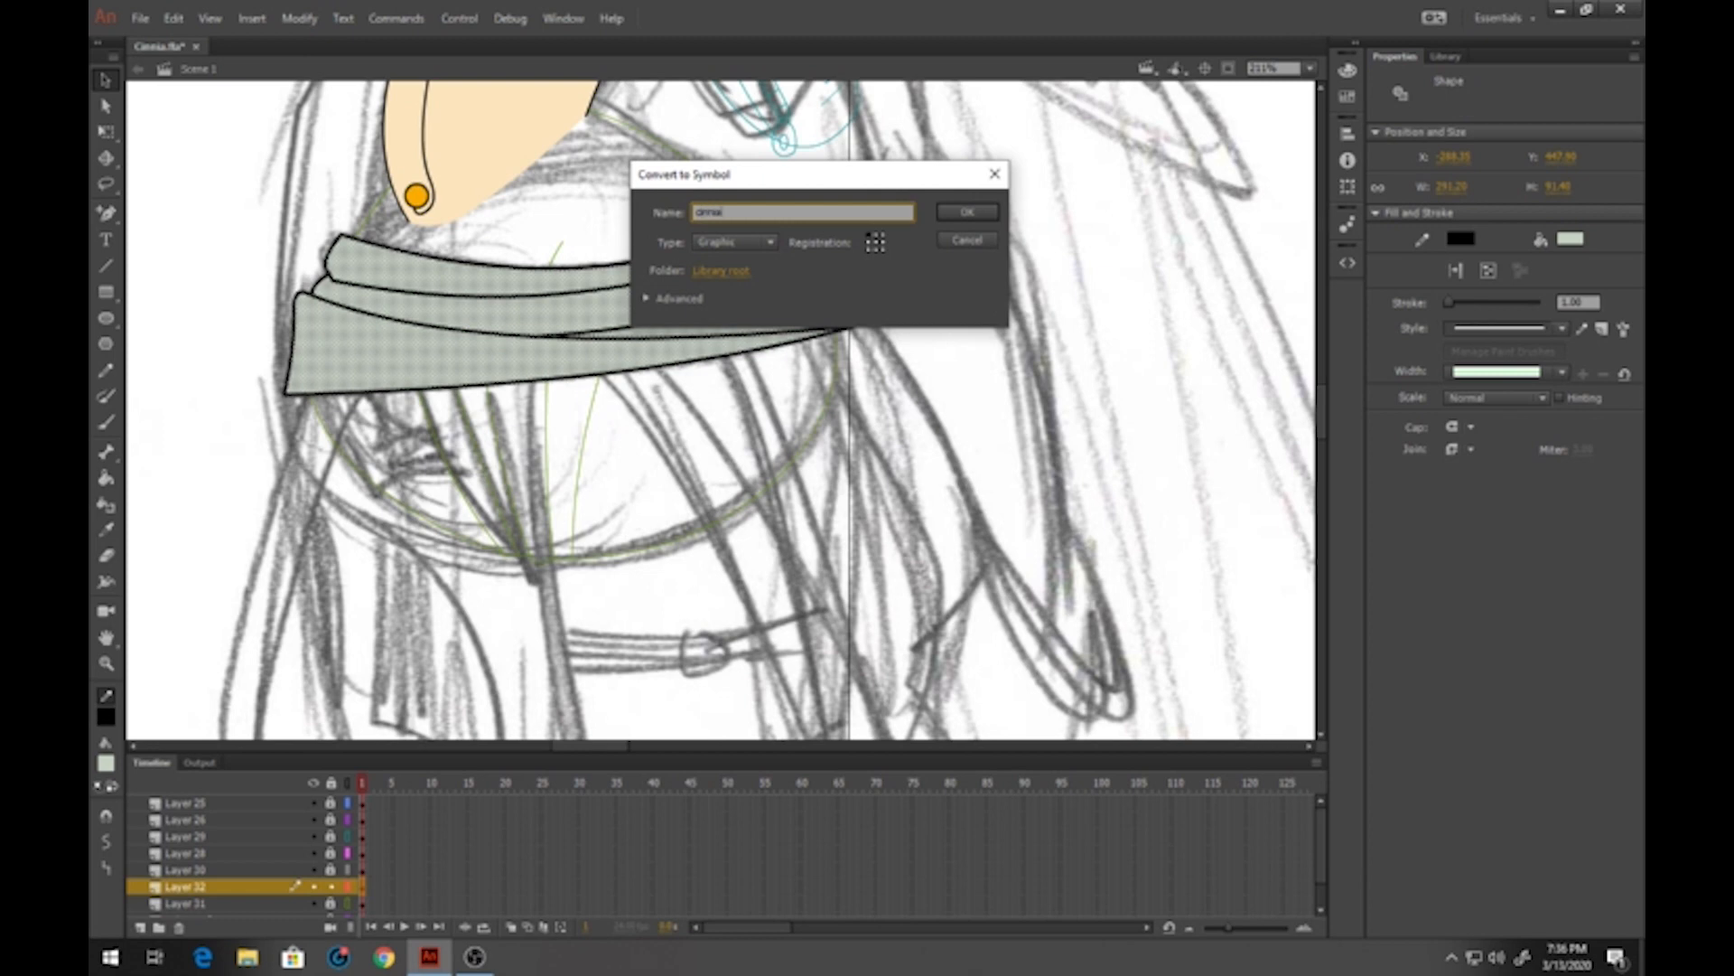
key(Return)
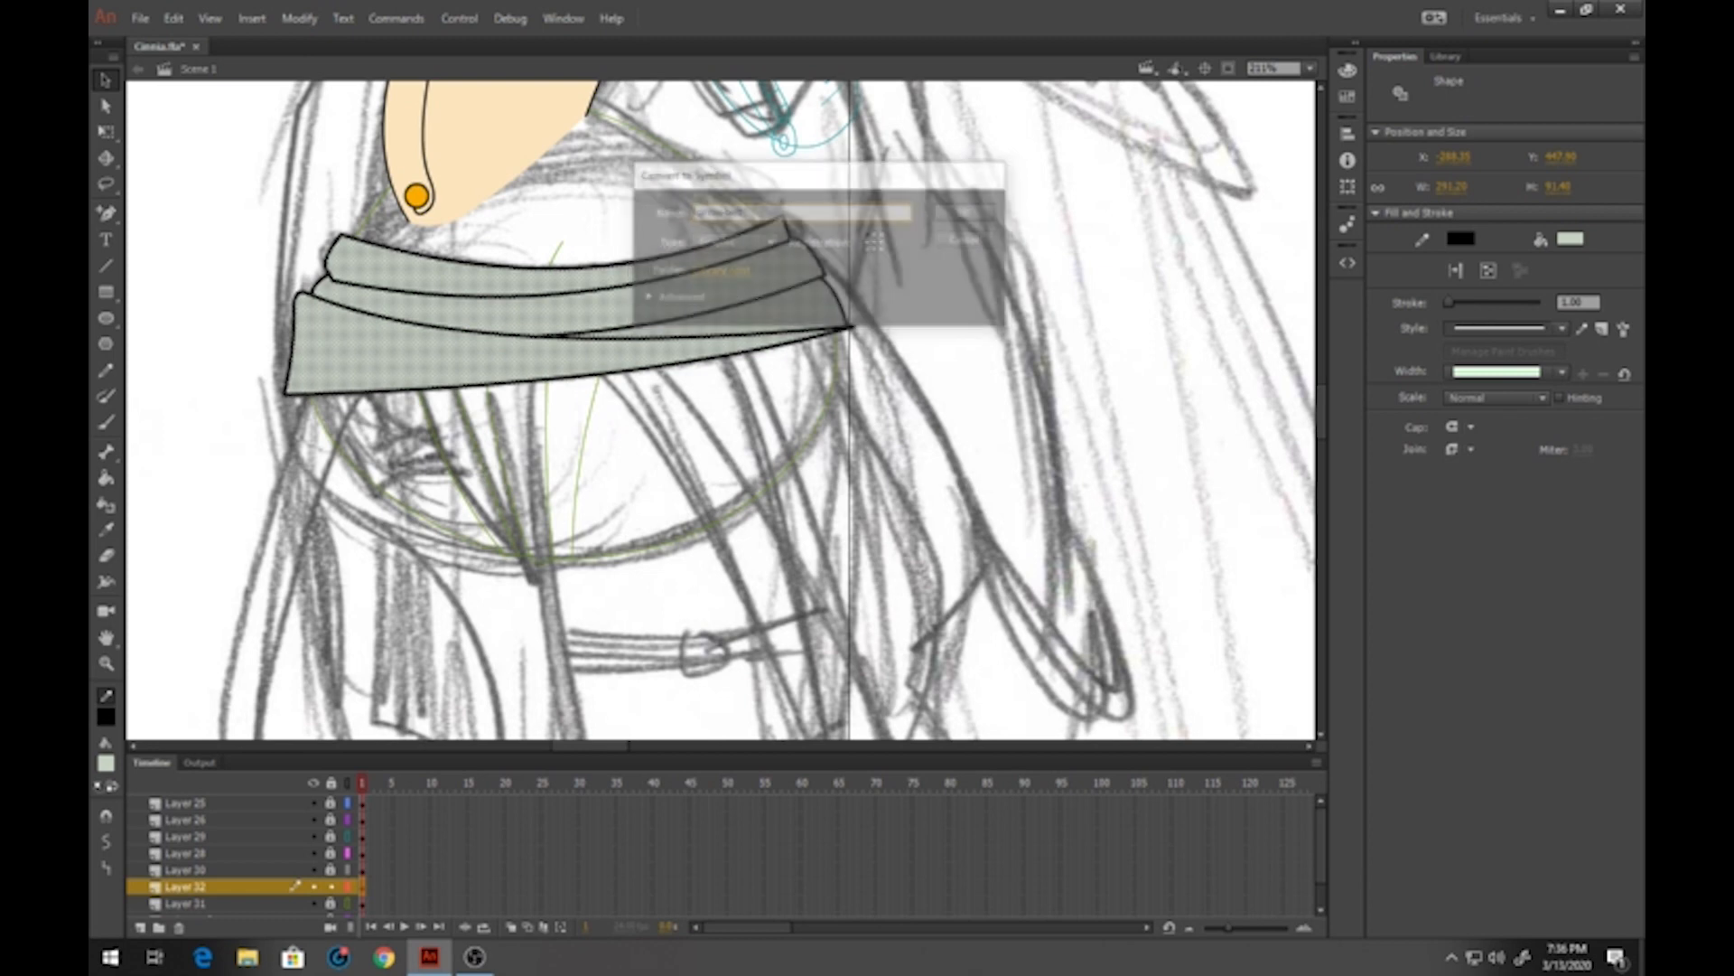
Lock Layer 32, show it as outlines, and add a new layer directly above Layer 31
click(348, 886)
click(207, 903)
click(138, 931)
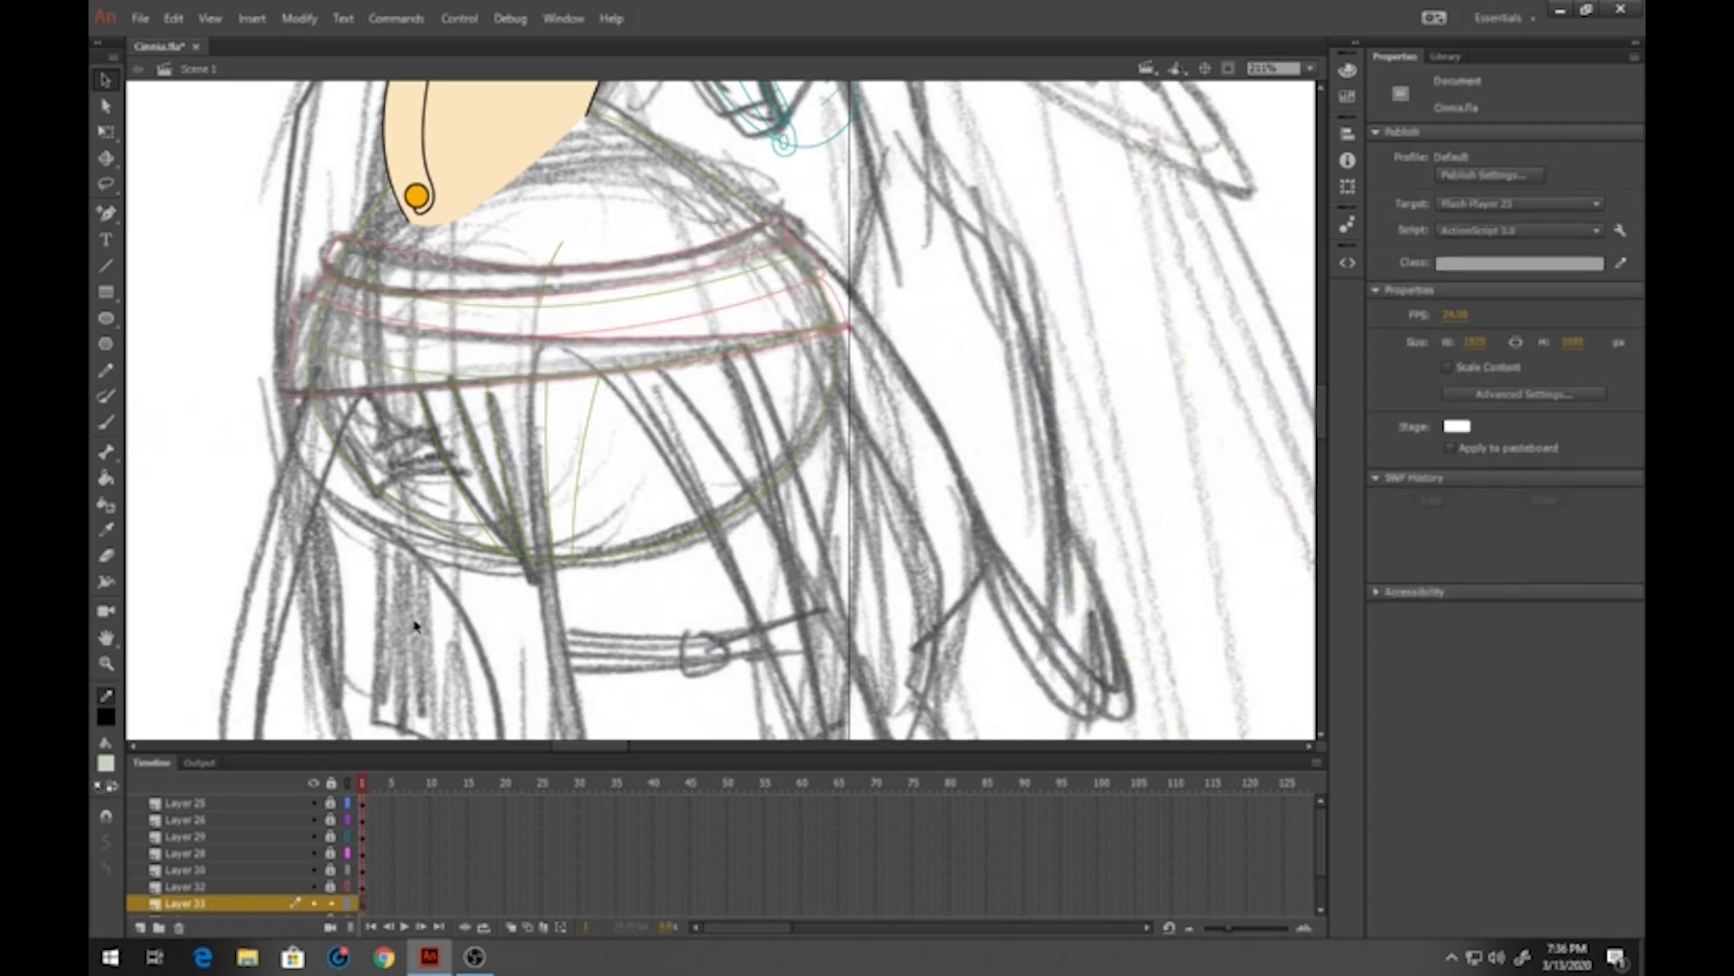
Trace the long pointed cloth flap hanging from the sash and the second fold beside it with straight lines
scroll(501, 598, down, 5)
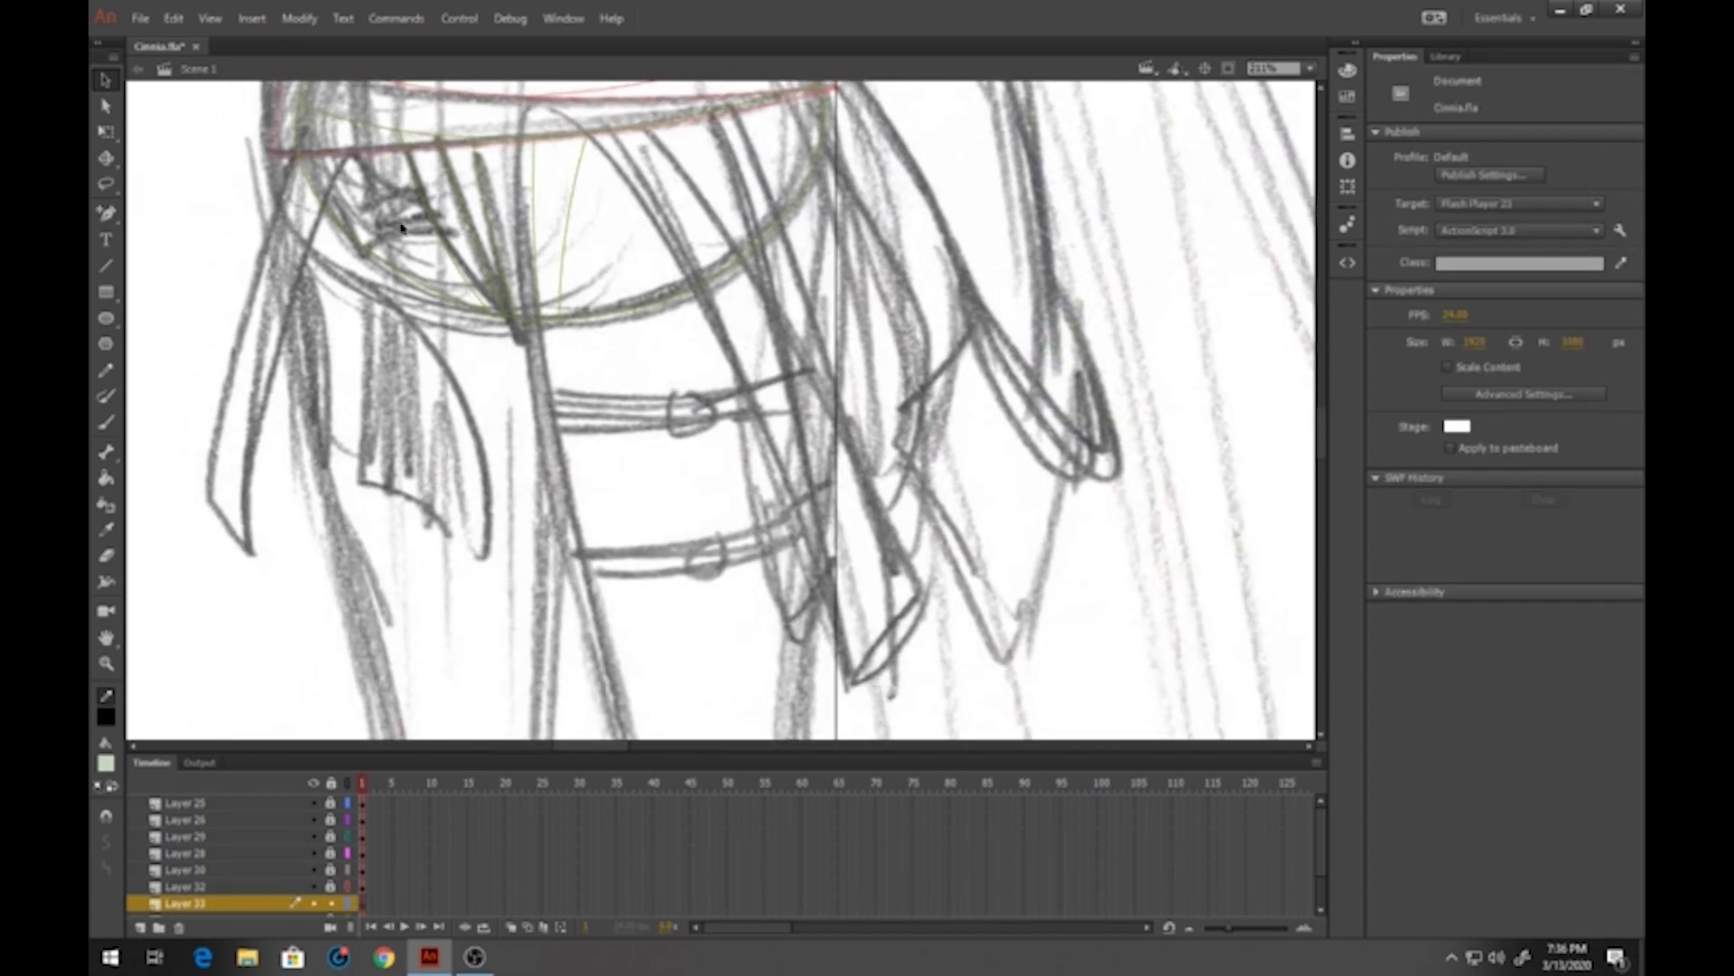
click(106, 266)
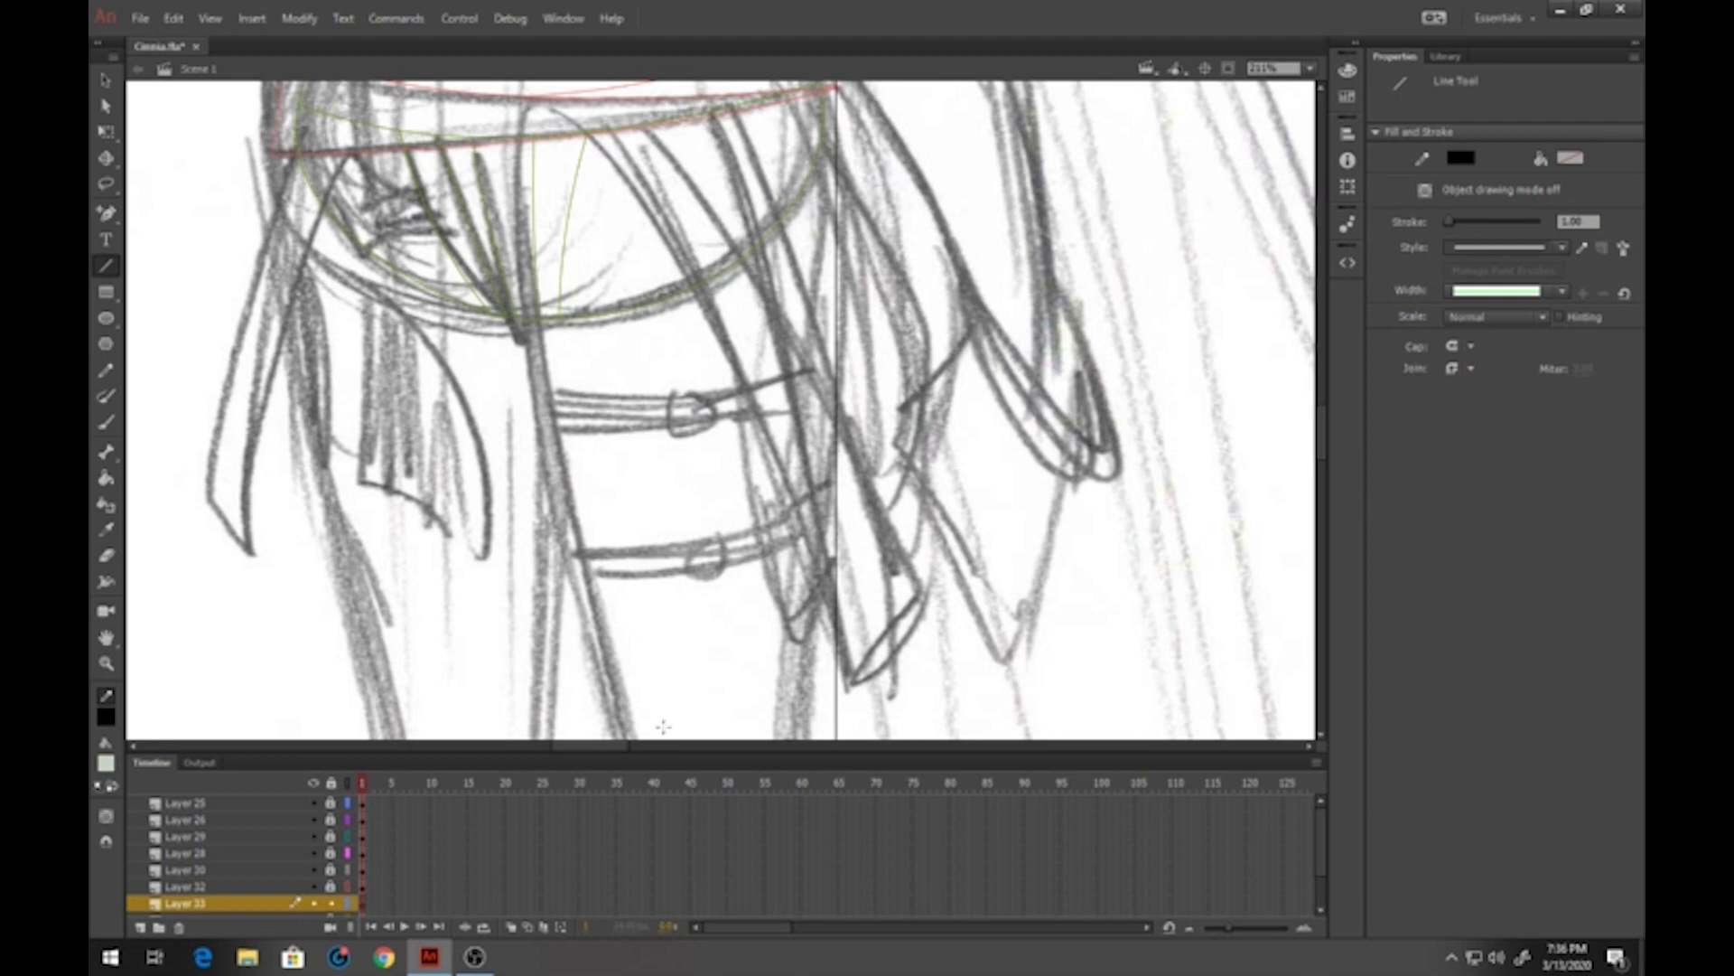
drag(664, 753, 675, 813)
drag(533, 338, 465, 395)
mouse_move(482, 158)
mouse_down()
mouse_move(798, 784)
mouse_move(783, 742)
mouse_move(858, 652)
mouse_move(603, 210)
mouse_move(866, 529)
mouse_move(861, 600)
mouse_up()
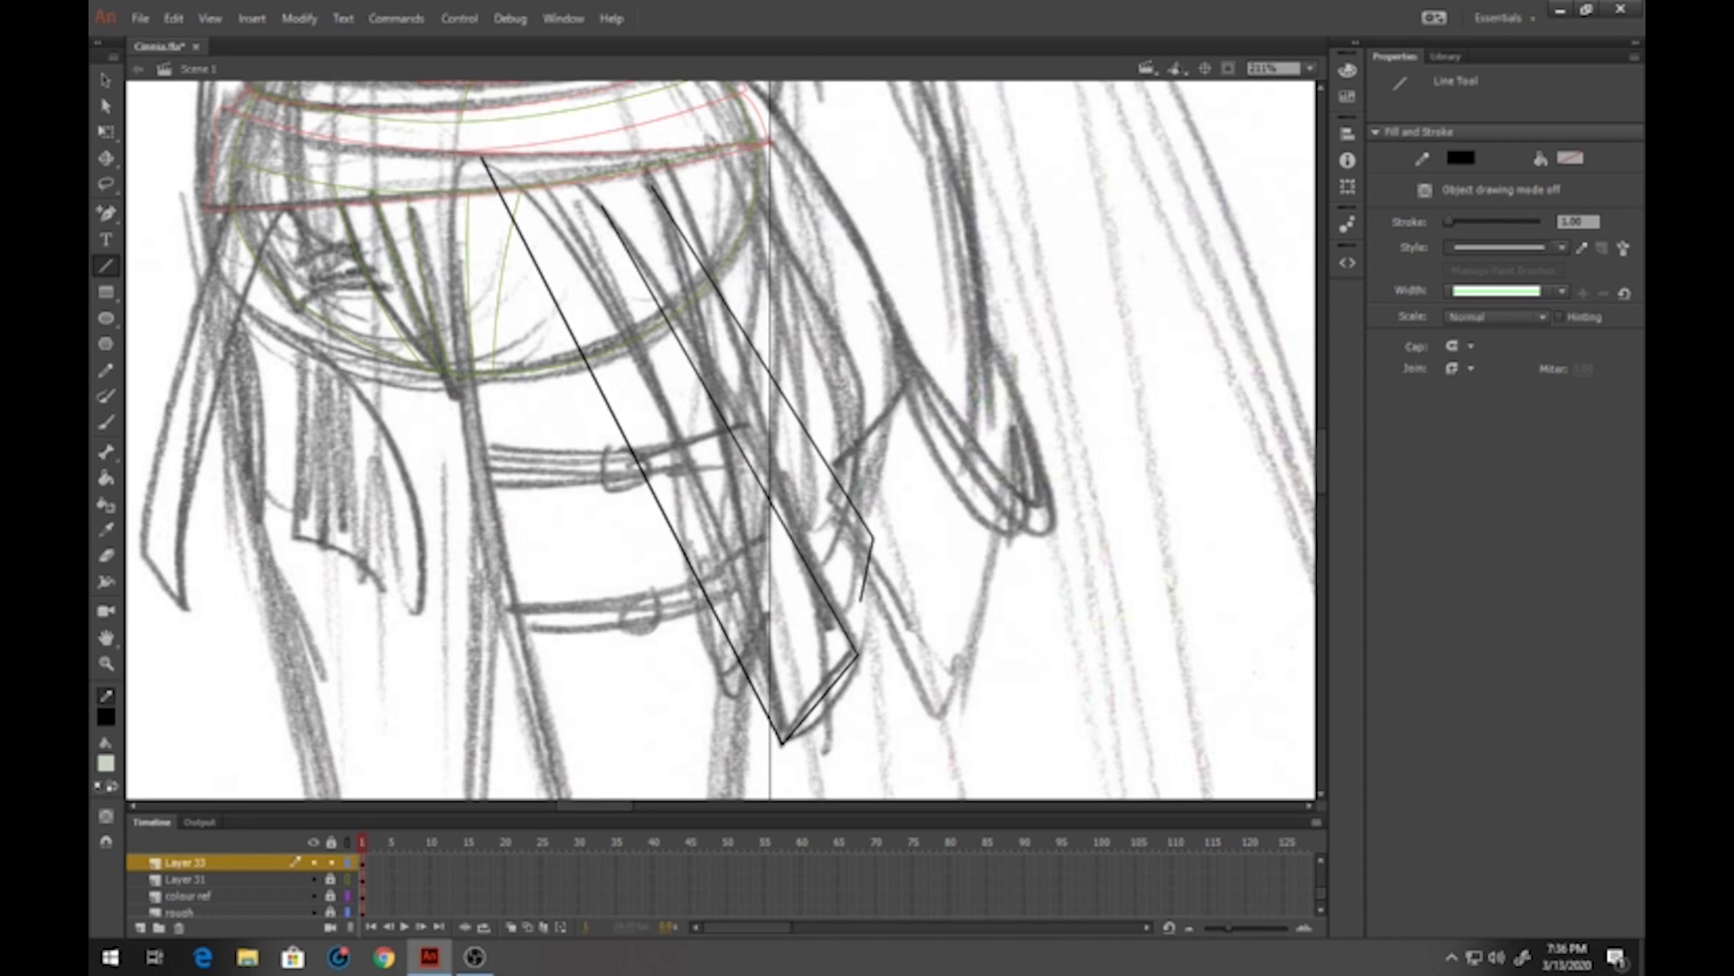
Add straight segments for the two outer cloth folds and a top edge running beneath the sash
drag(711, 142, 748, 262)
drag(748, 262, 888, 501)
drag(755, 127, 784, 194)
drag(784, 194, 908, 299)
drag(908, 298, 912, 386)
drag(482, 155, 723, 120)
Curve the pointed flap's two long sides and its short lower edge to match the sketch
key(v)
drag(611, 396, 630, 335)
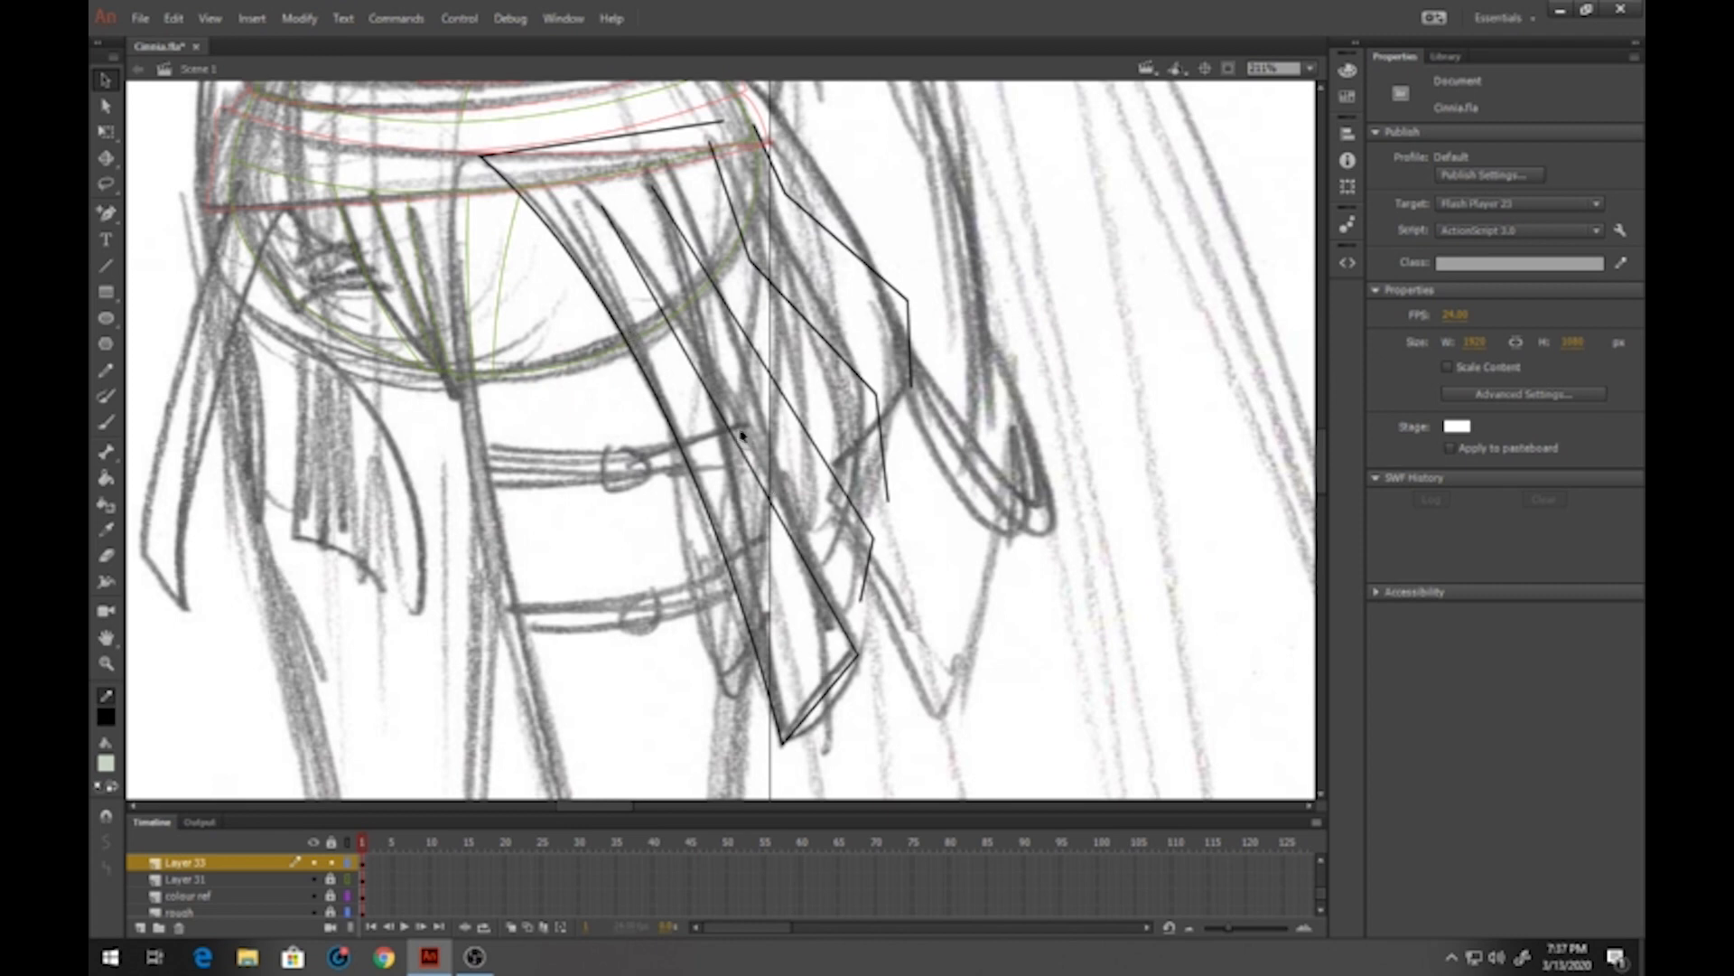
drag(741, 436, 747, 429)
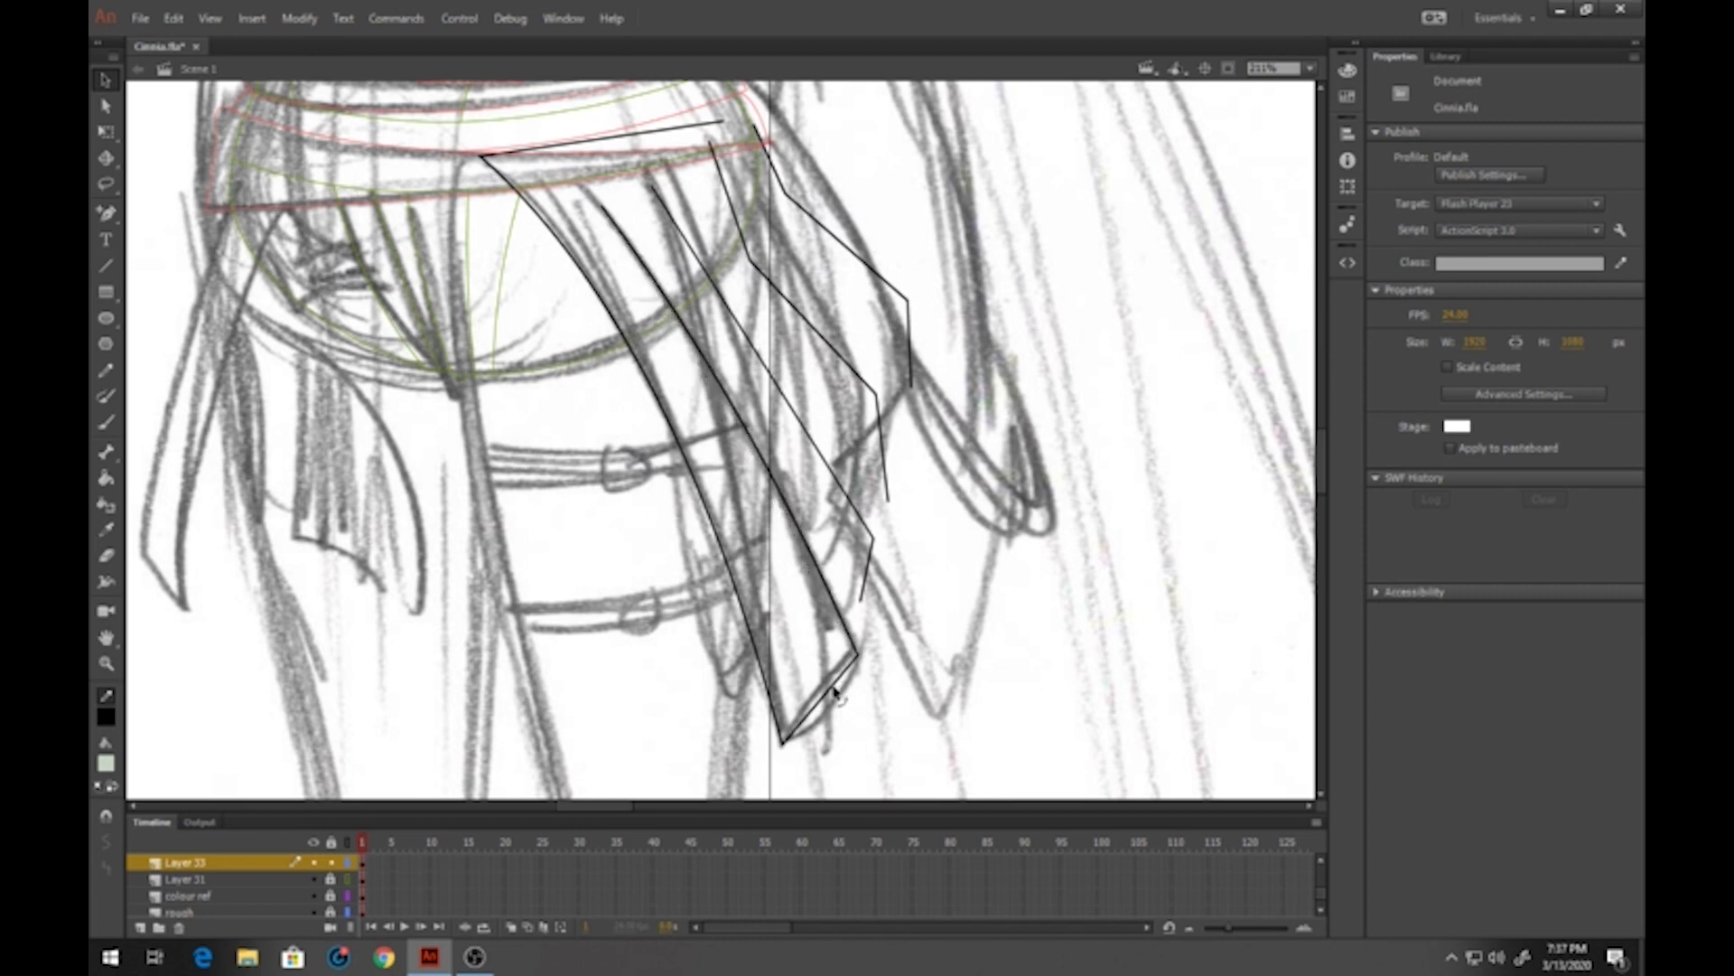
drag(835, 692, 844, 704)
Set the rough sketch layer's visibility to transparent in its layer properties
scroll(253, 892, down, 1)
click(185, 897)
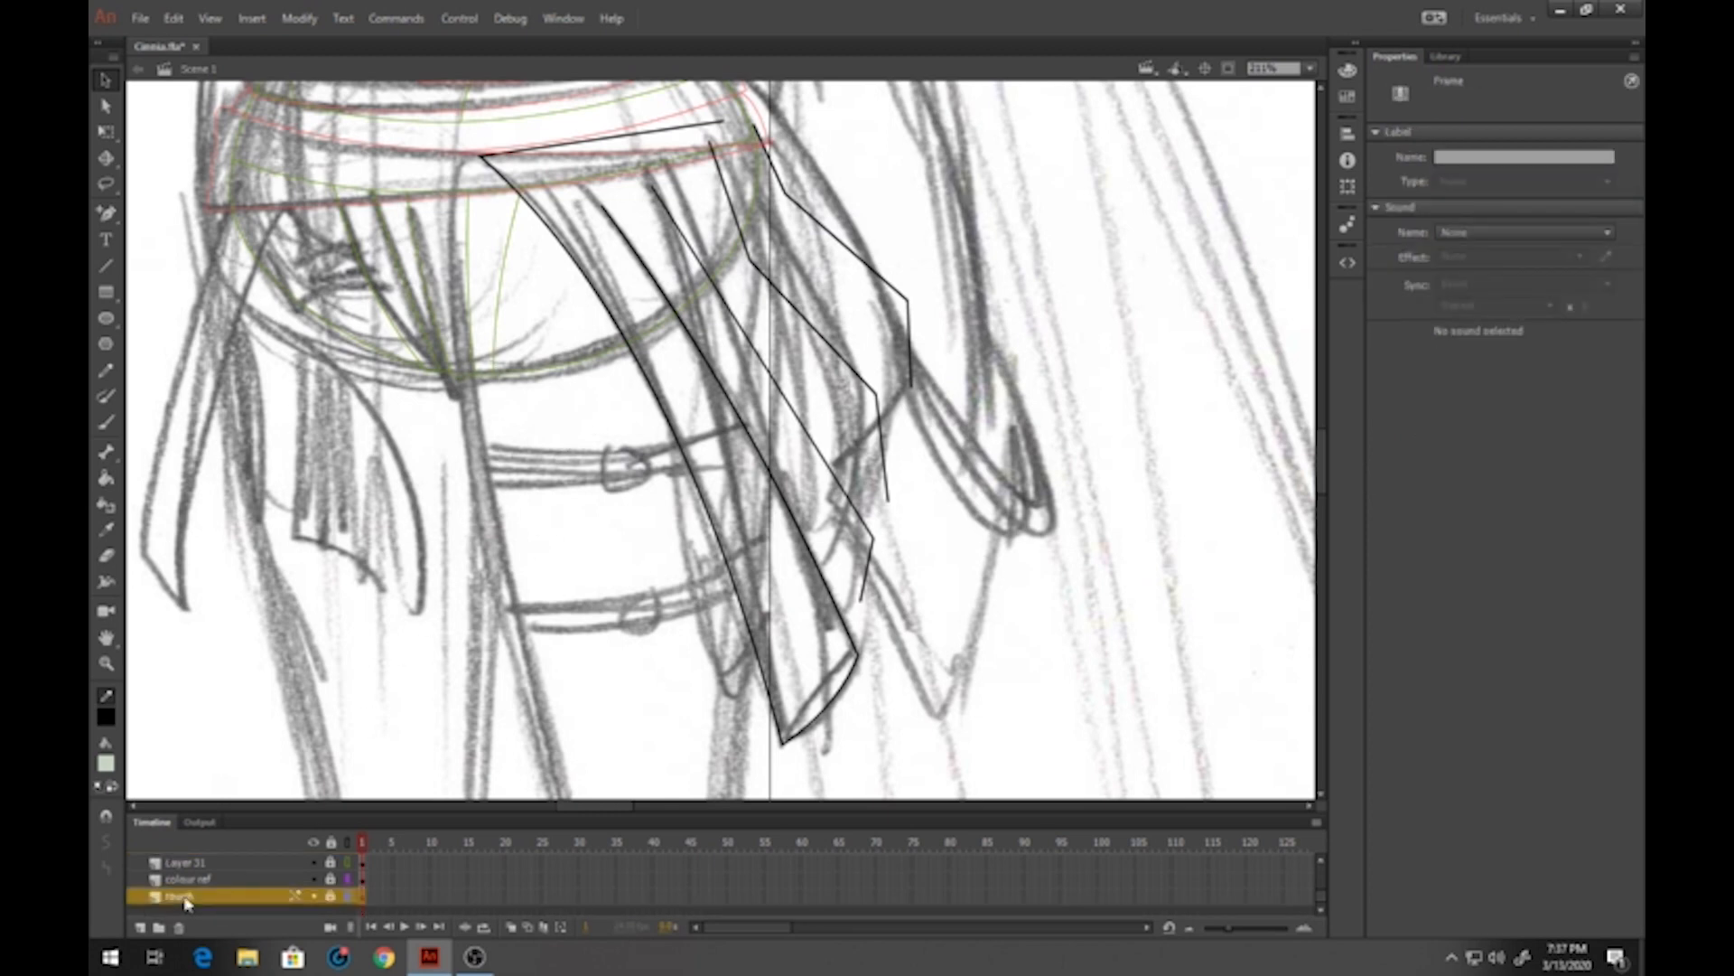
right_click(185, 897)
click(248, 888)
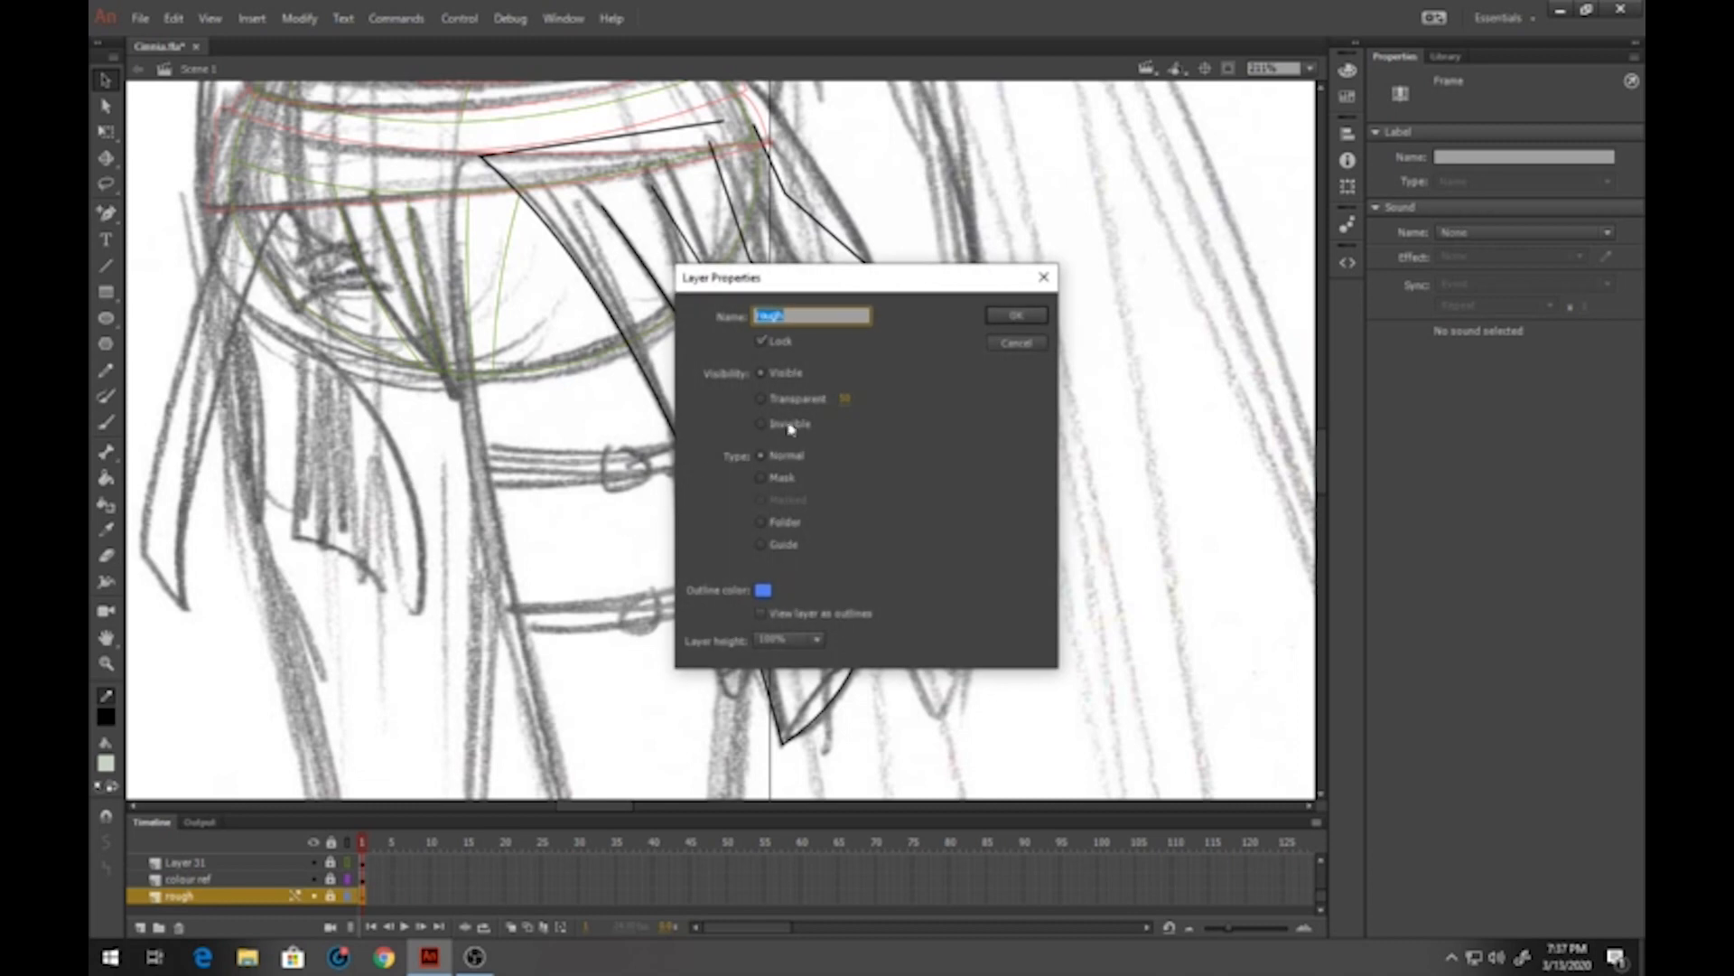
click(800, 407)
click(1013, 316)
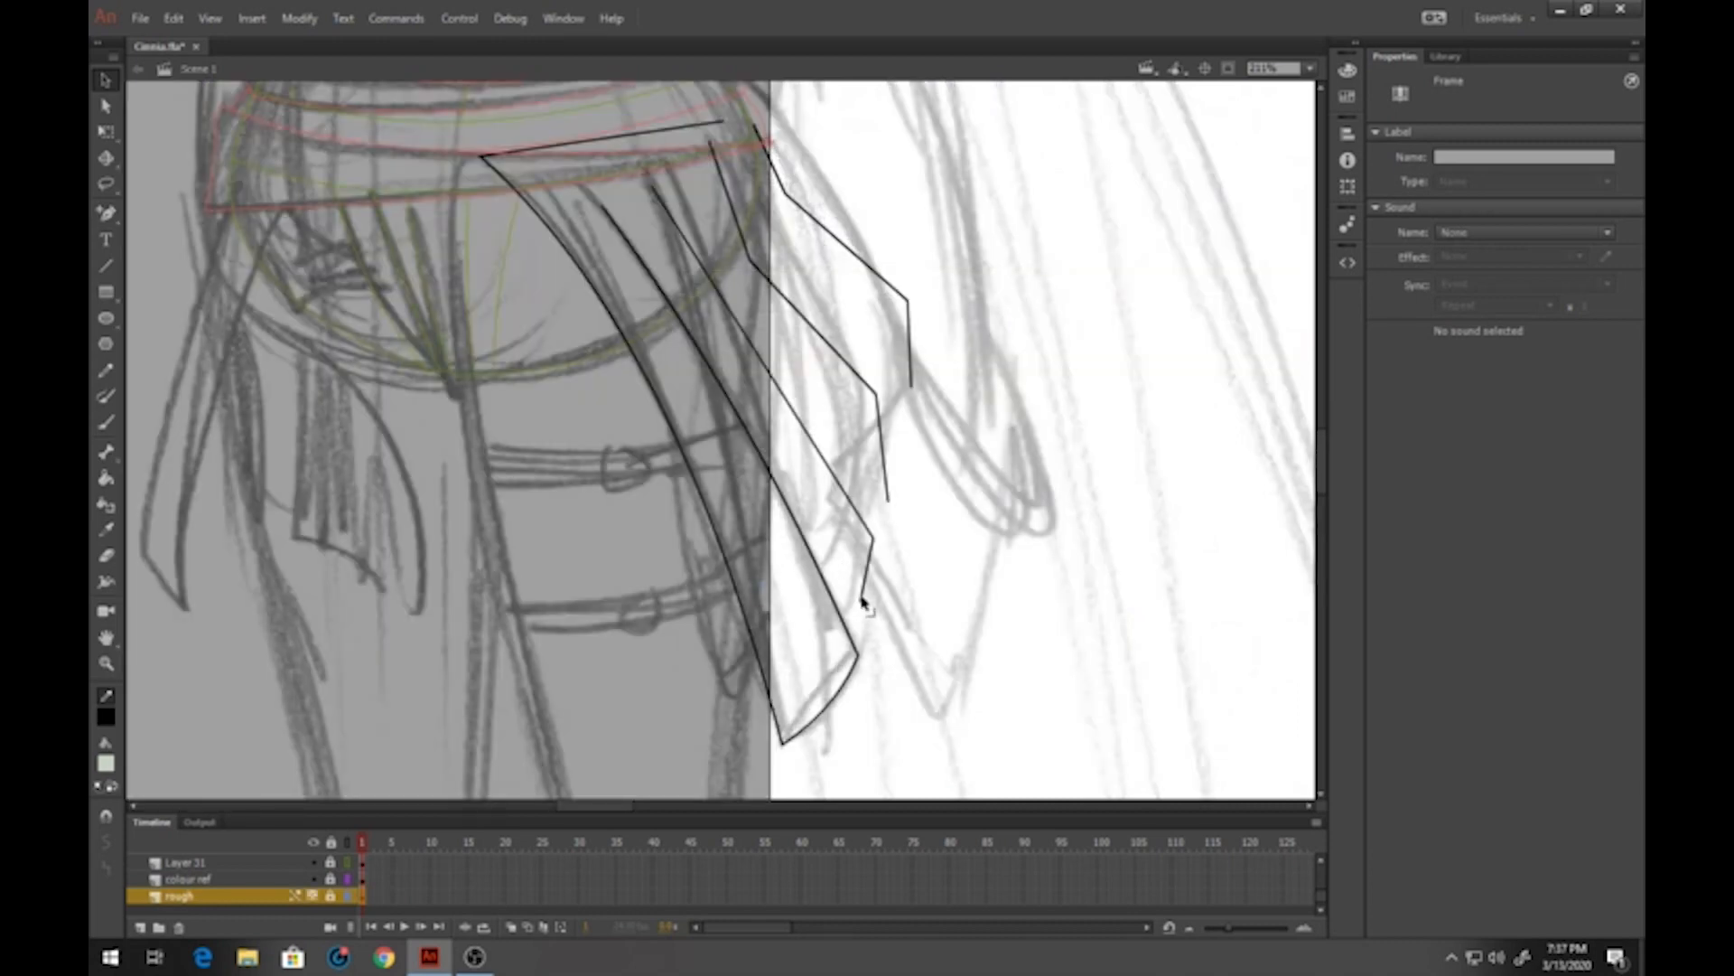
Join the second fold's tip to the pointed flap with a curved end, and attach the third fold's end to the second fold
drag(860, 600, 851, 637)
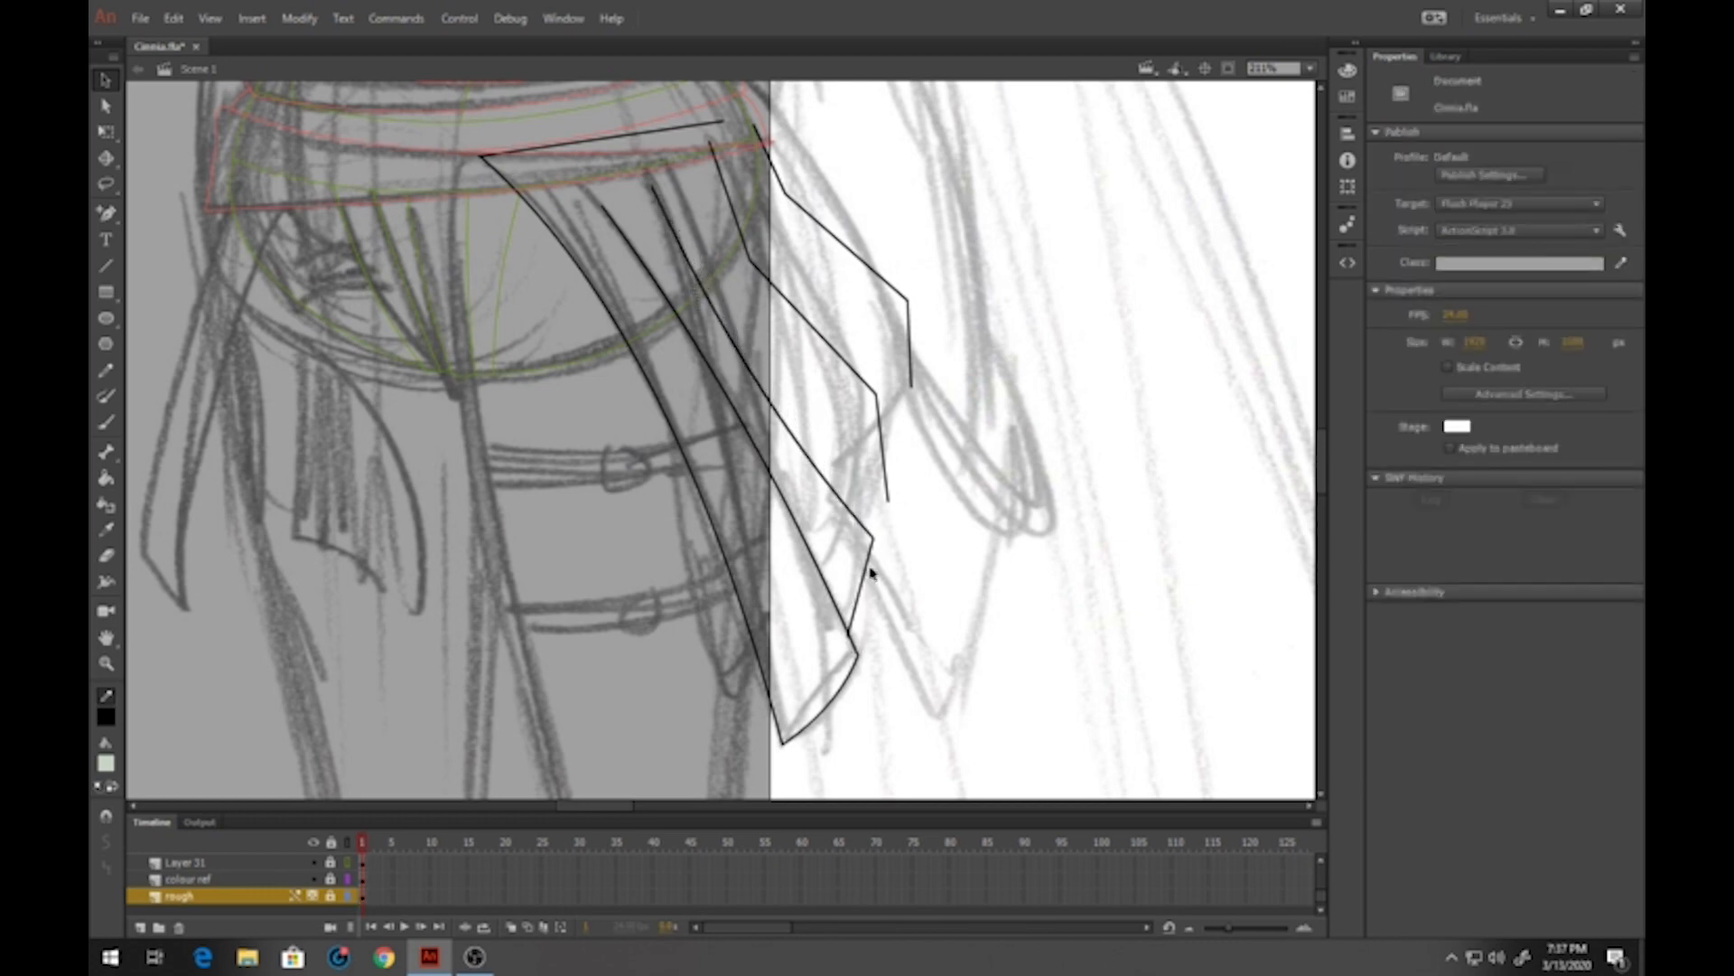
drag(871, 570, 881, 572)
drag(888, 504, 861, 535)
click(860, 532)
click(783, 281)
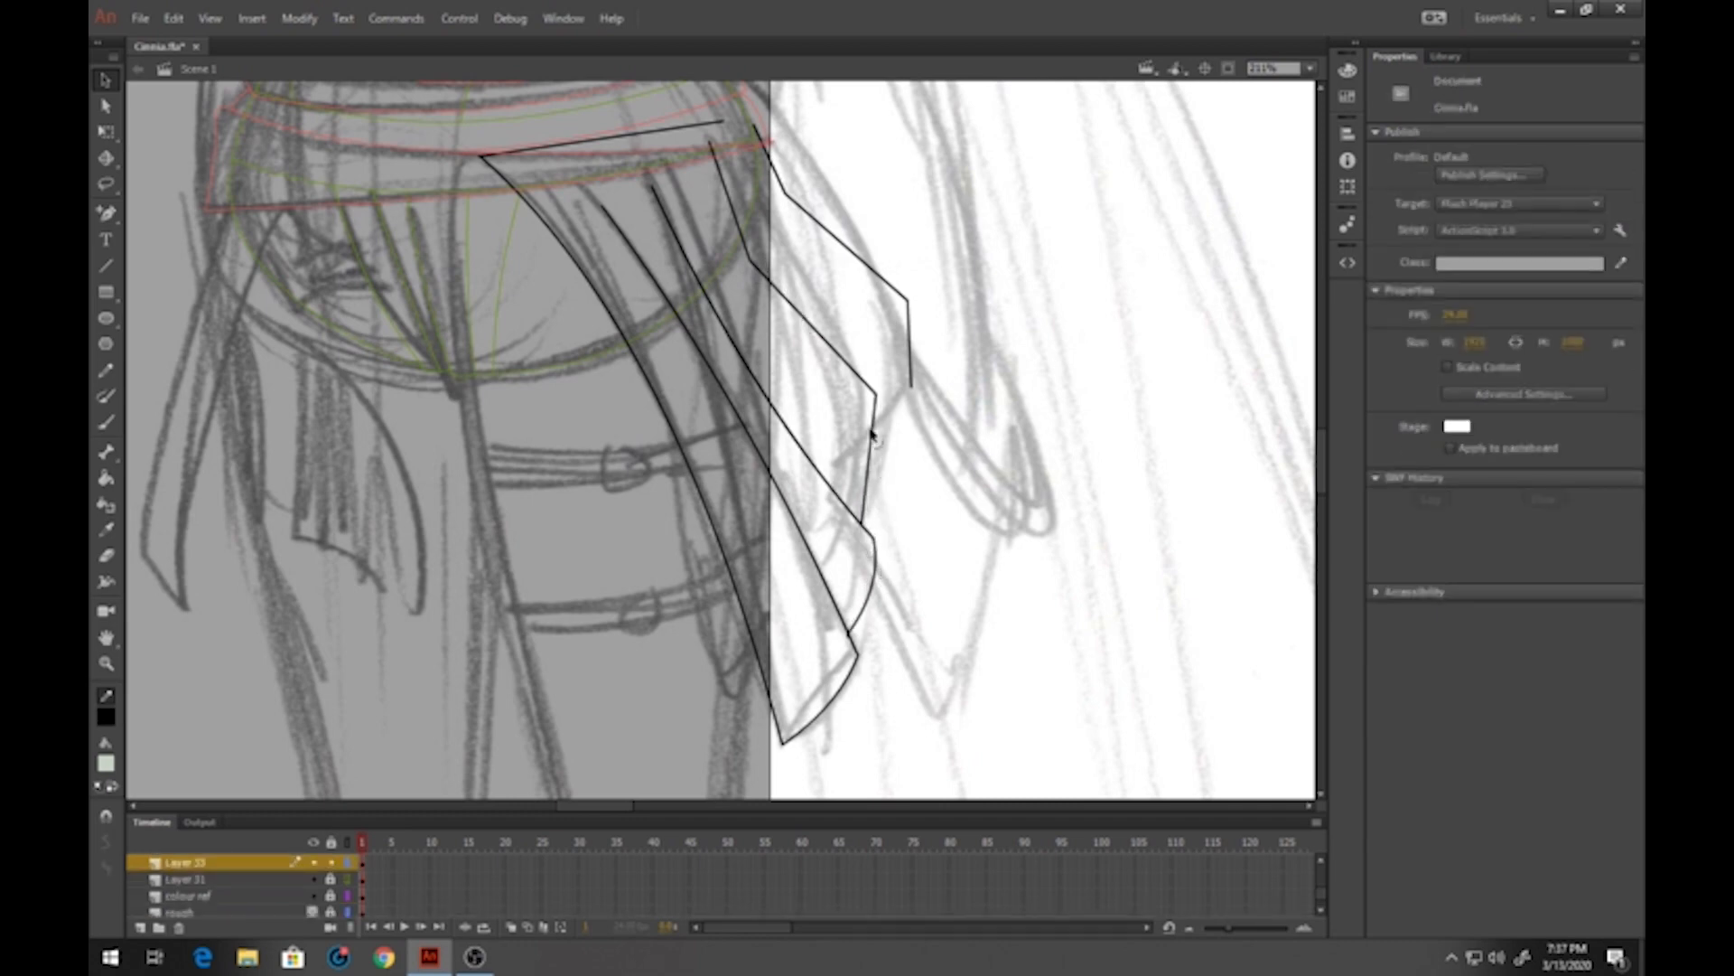
Curve the third fold's outer edge into a smooth S-shape and move its upper end inward
drag(871, 426, 882, 434)
drag(826, 346, 840, 350)
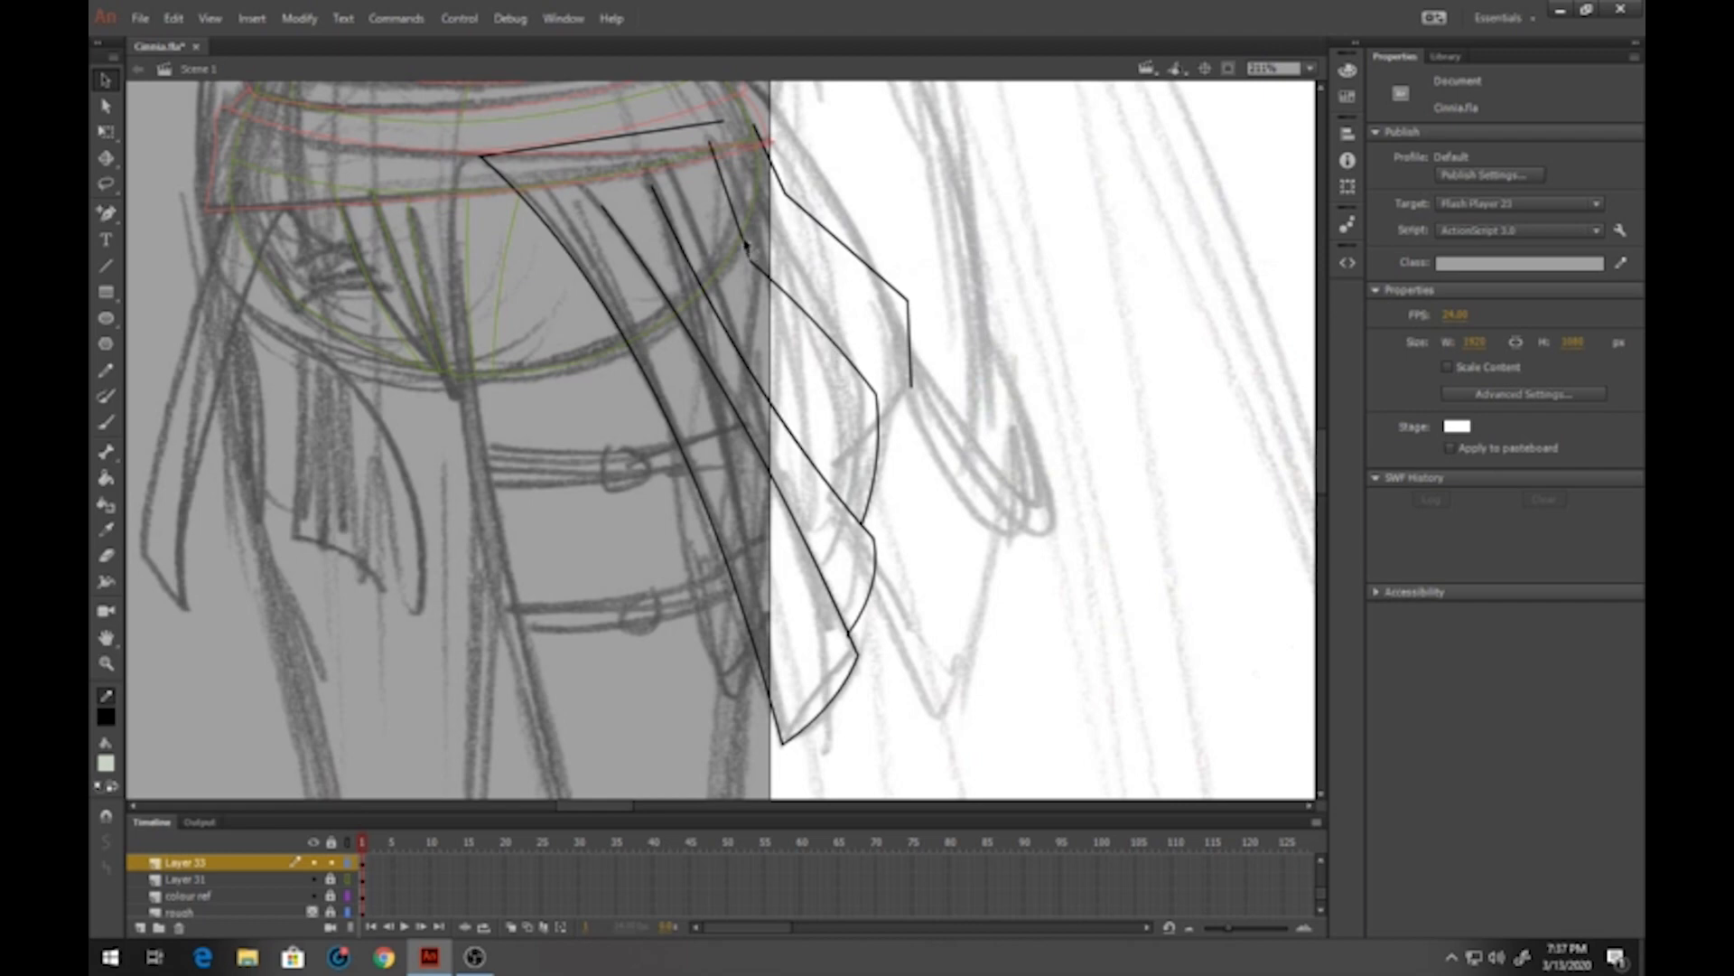
drag(742, 249, 719, 244)
drag(710, 144, 683, 150)
drag(721, 221, 772, 296)
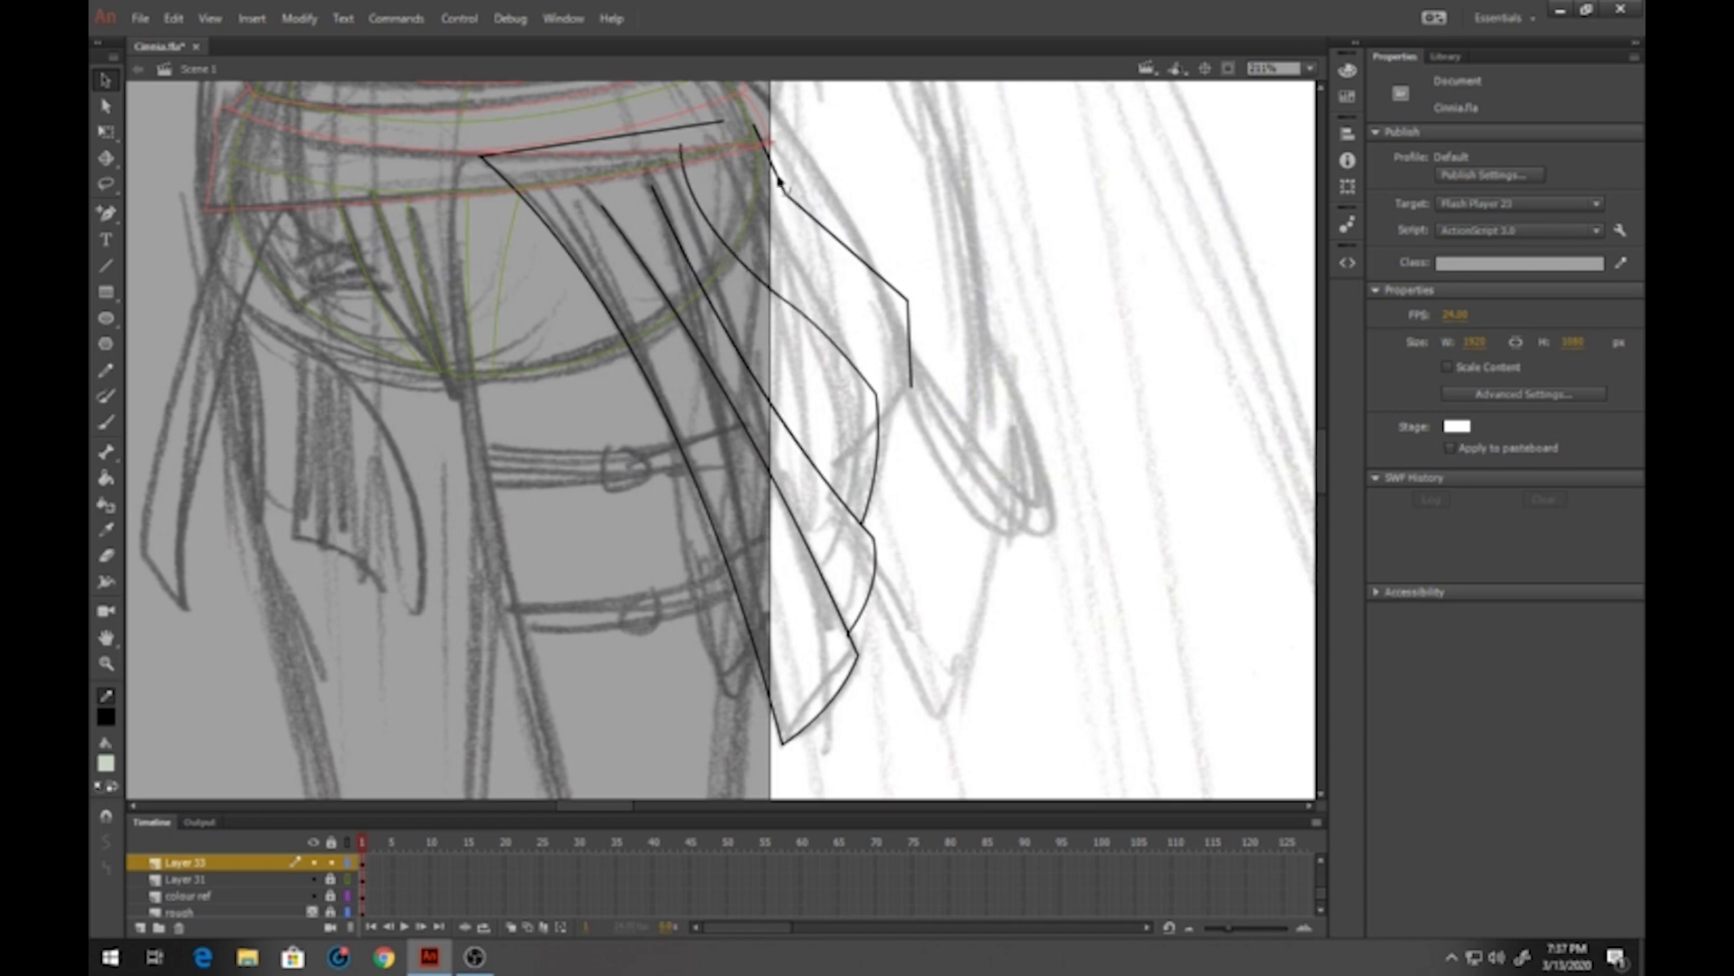
Curve the outermost fold's outer edge to match the sketch and attach its lower end to the third fold
drag(813, 221, 823, 217)
drag(915, 390, 883, 302)
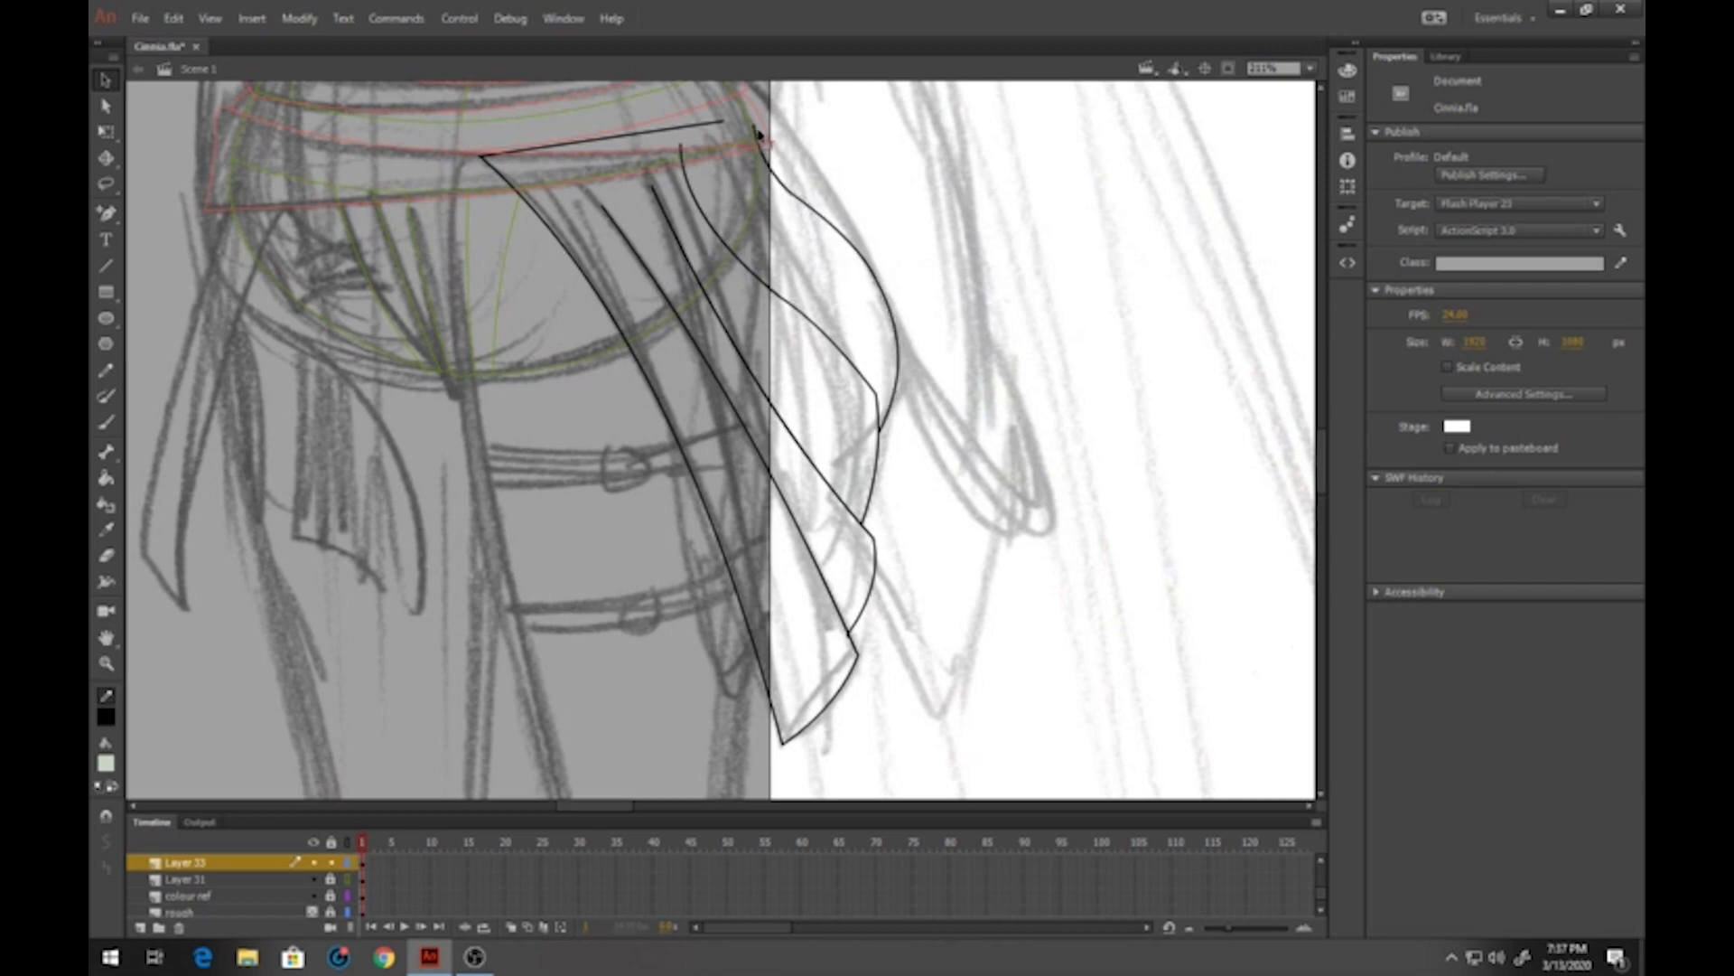
drag(755, 127, 759, 127)
Extend the cloth's upper edge to meet the outermost fold, remove the overhanging line piece, and bow the upper edge upward
drag(724, 122, 762, 118)
click(762, 119)
key(Delete)
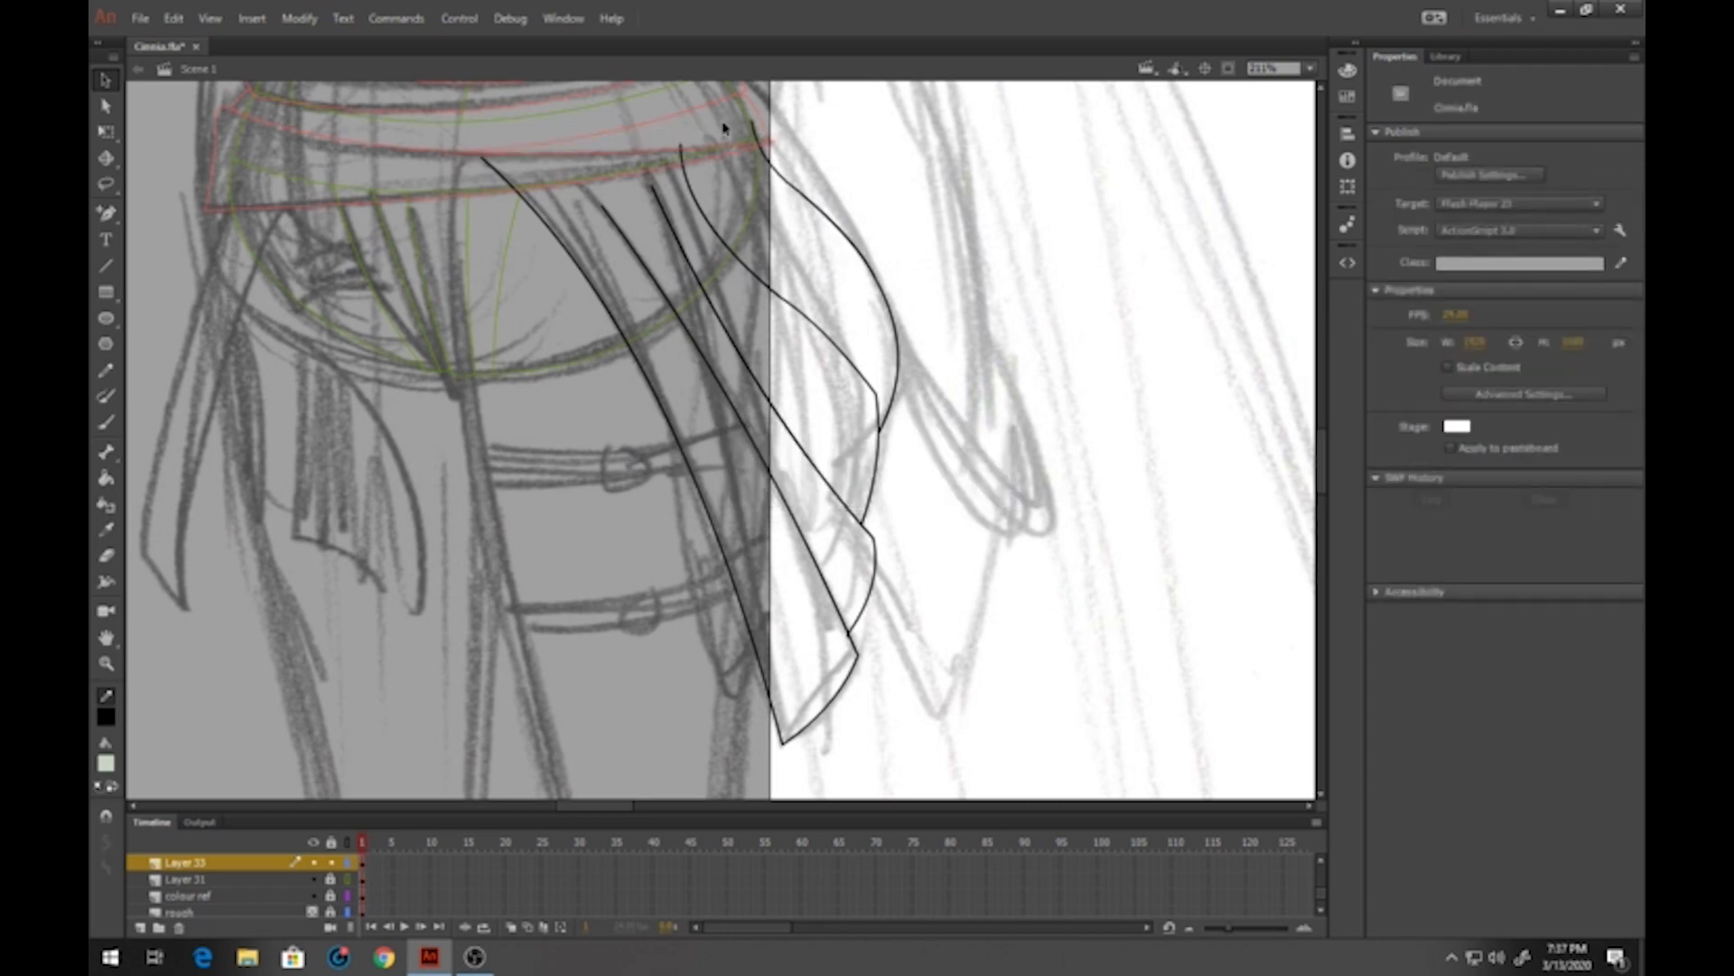
key(ctrl+z)
click(770, 123)
click(759, 120)
key(Delete)
drag(719, 124, 693, 107)
Draw the narrow hanging cloth on the opposite hip with straight lines, including its inner fold, outer edge and upper edge
key(n)
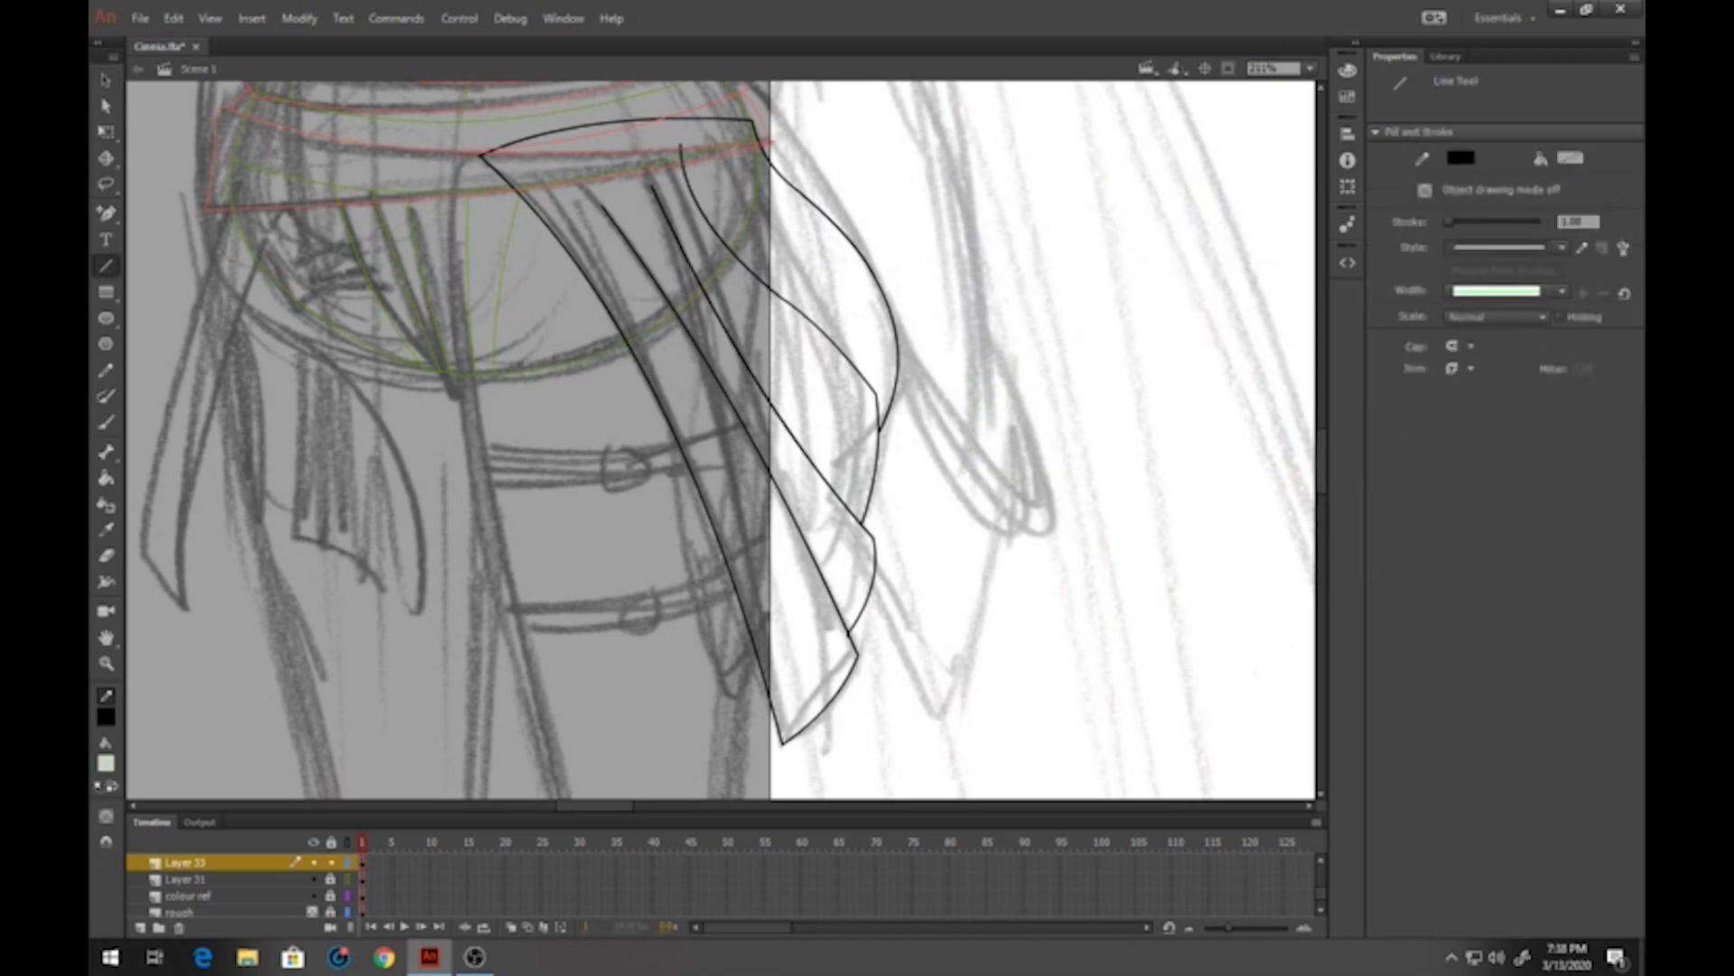
mouse_move(296, 192)
mouse_down()
mouse_move(183, 603)
mouse_move(142, 551)
mouse_move(231, 275)
mouse_move(236, 193)
mouse_up()
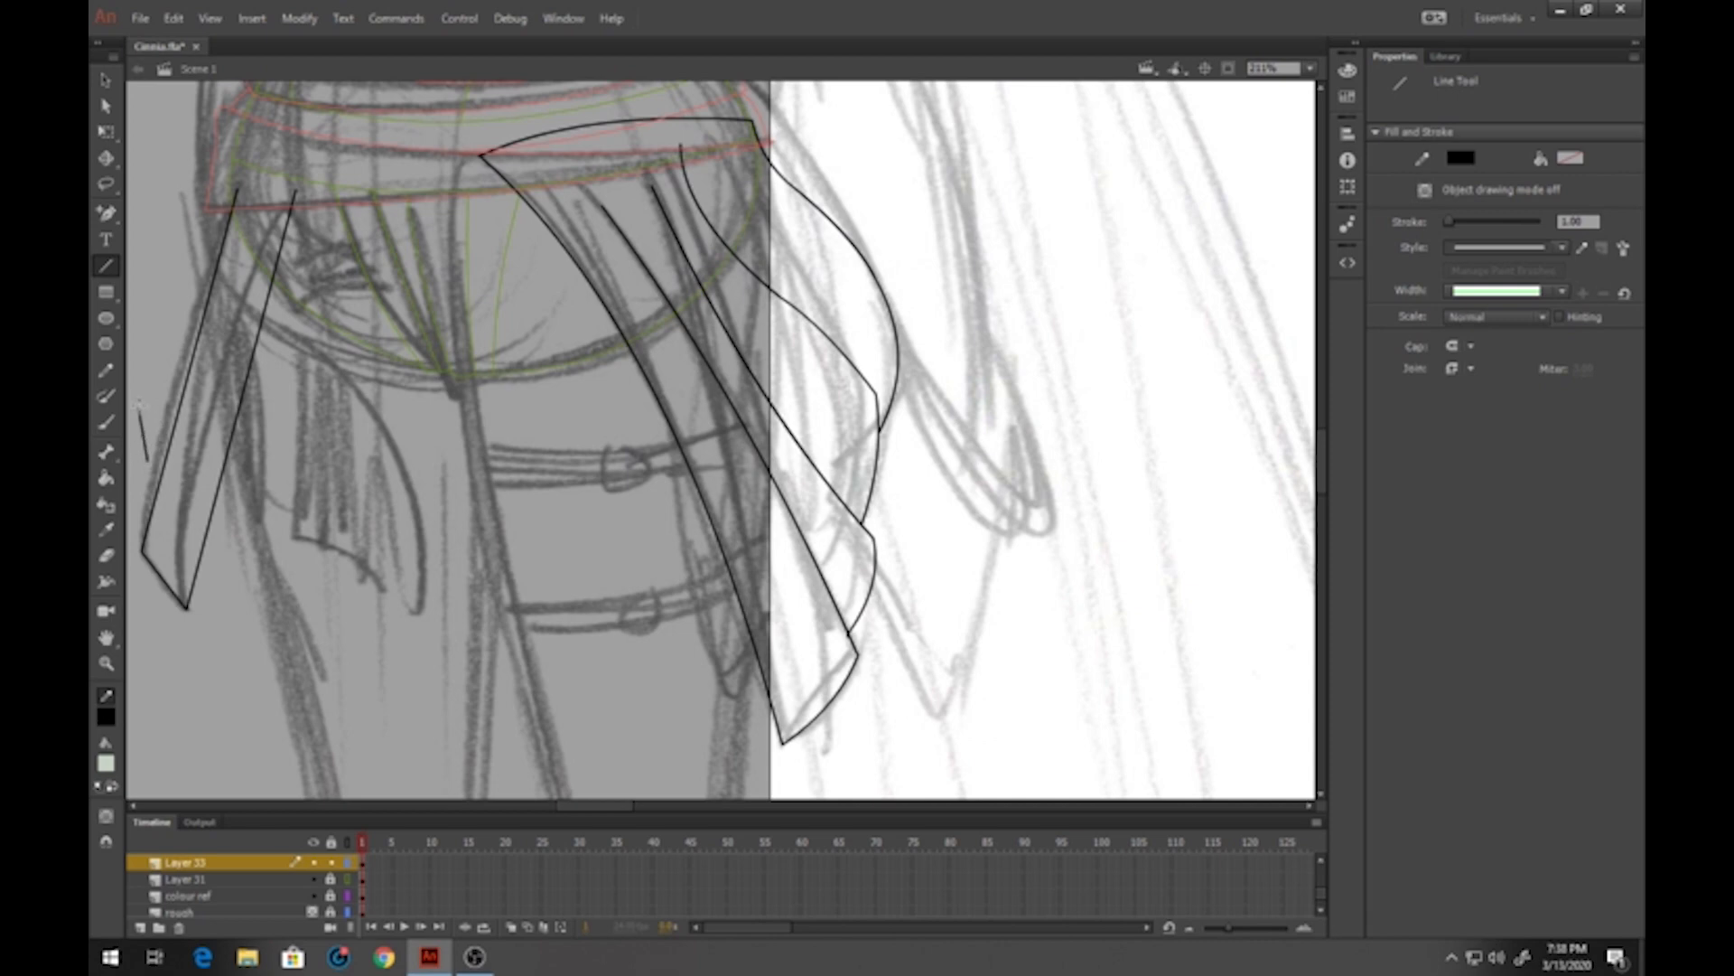
mouse_move(138, 409)
mouse_down()
mouse_move(227, 174)
mouse_move(301, 164)
mouse_up()
Curve the narrow cloth's sides, tip and upper edge to match the sketch, and join the outer edge to the fold
click(106, 80)
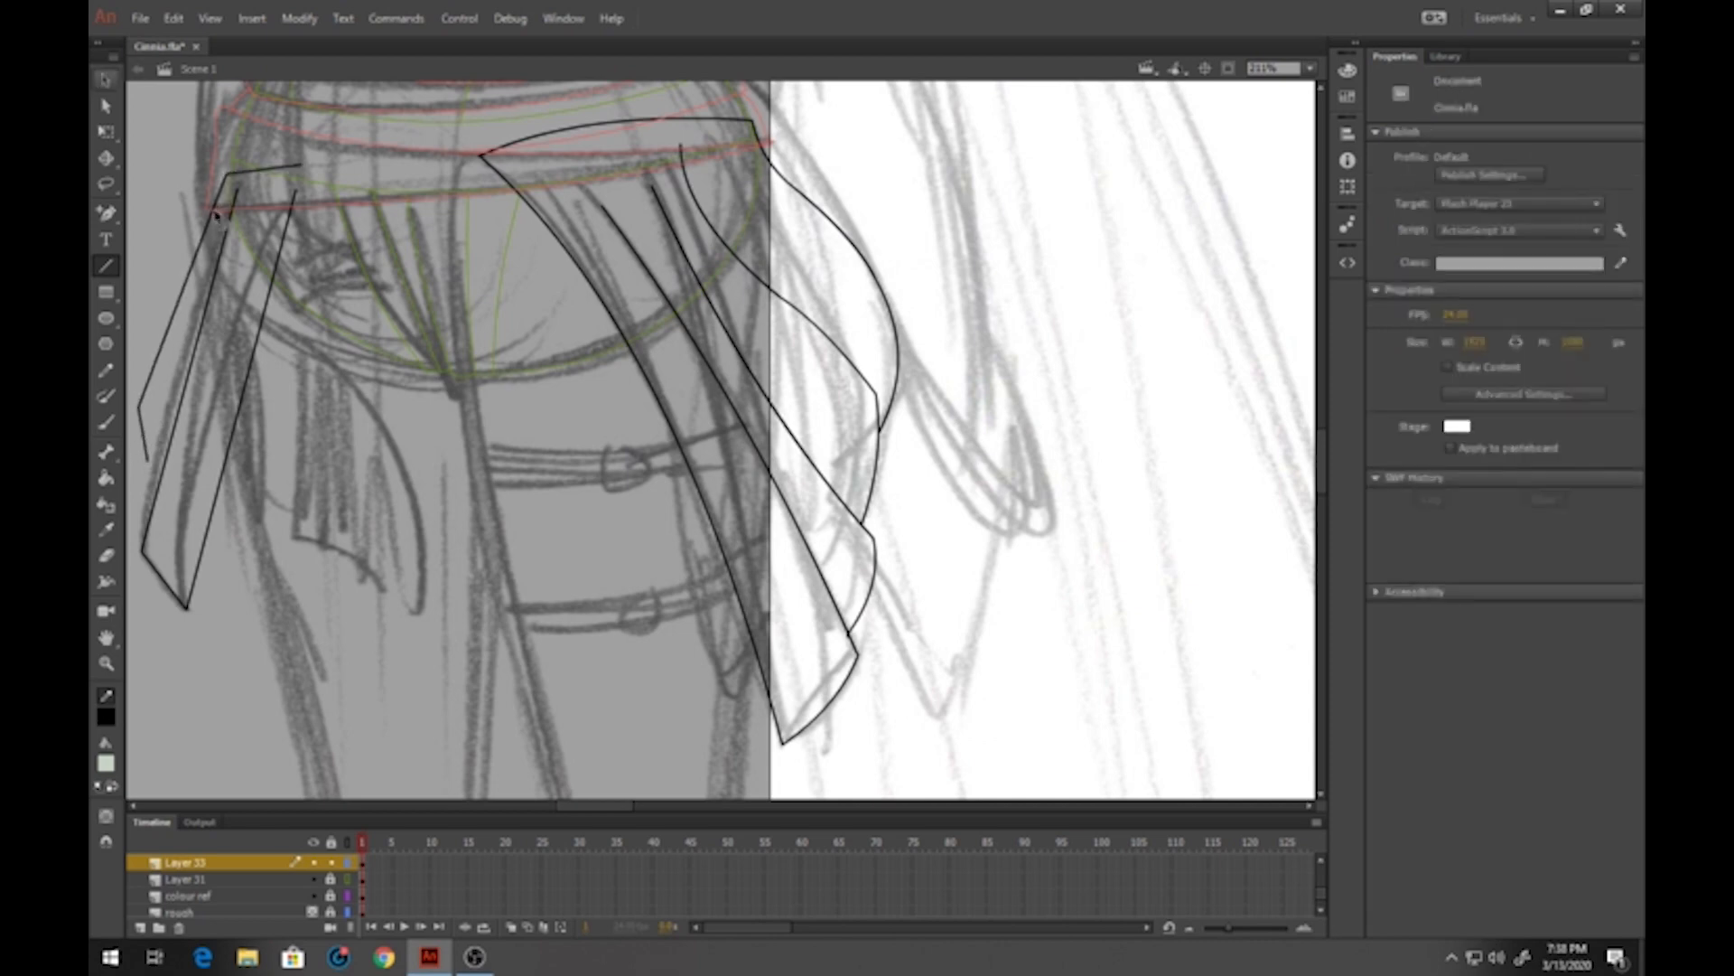
key(v)
mouse_move(208, 303)
mouse_down()
mouse_move(254, 294)
mouse_move(236, 285)
mouse_up()
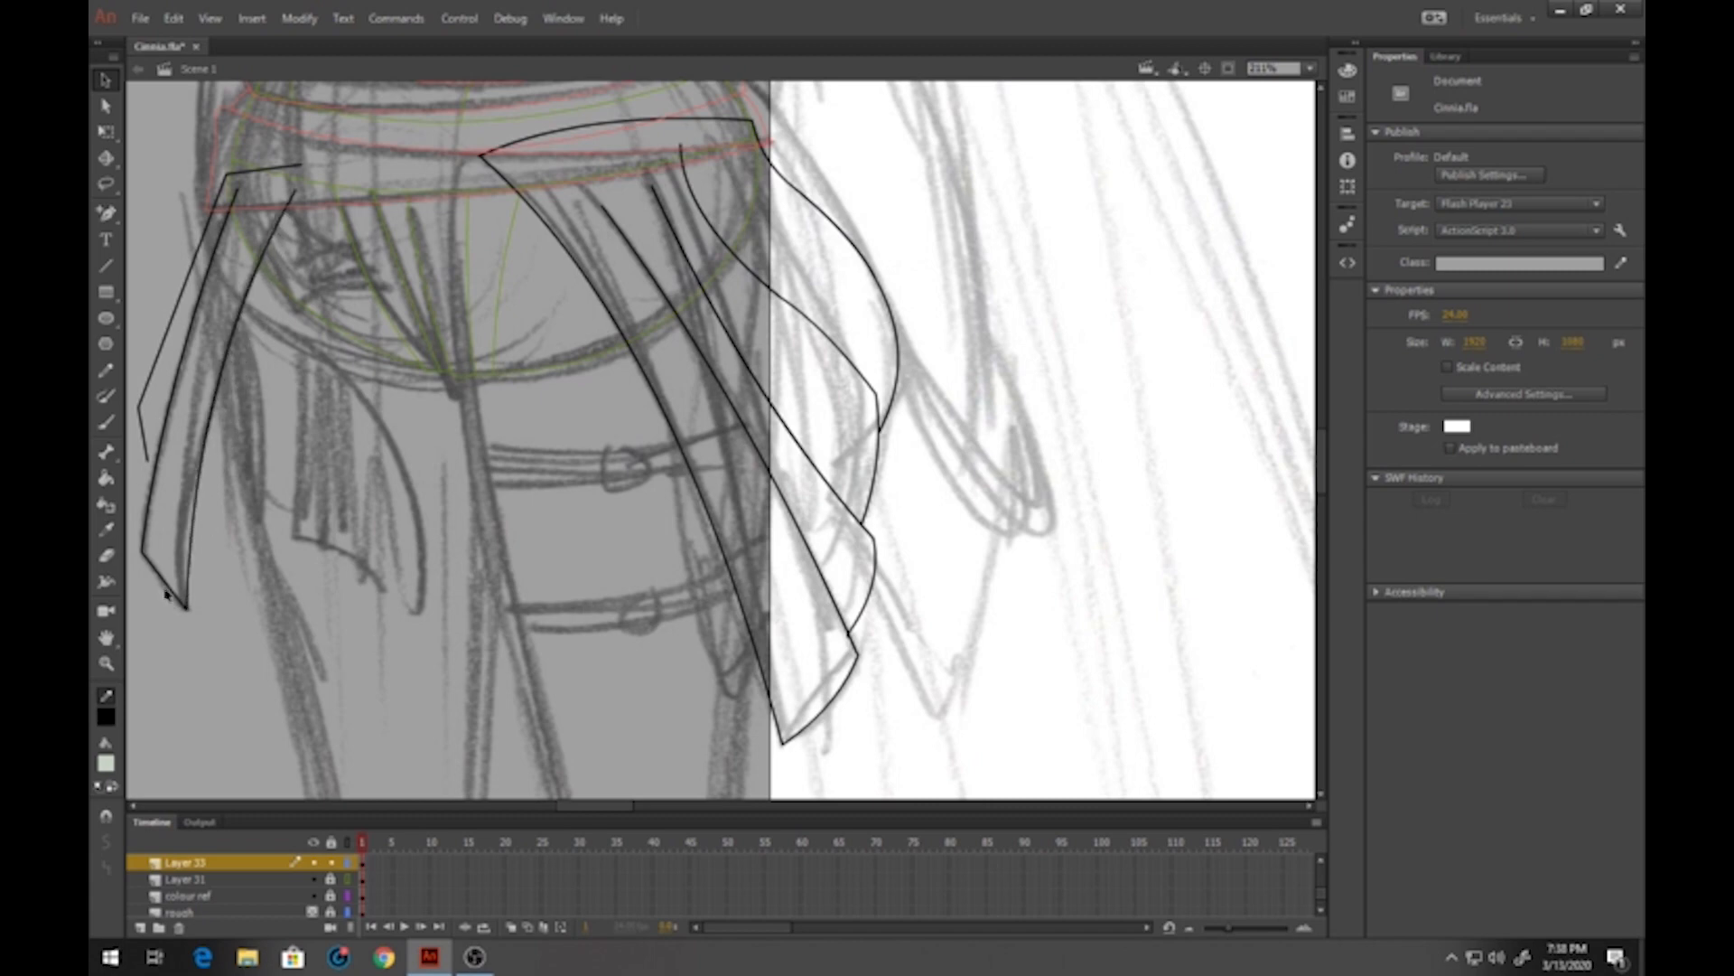
mouse_move(165, 593)
mouse_down()
mouse_move(184, 564)
mouse_move(177, 577)
mouse_up()
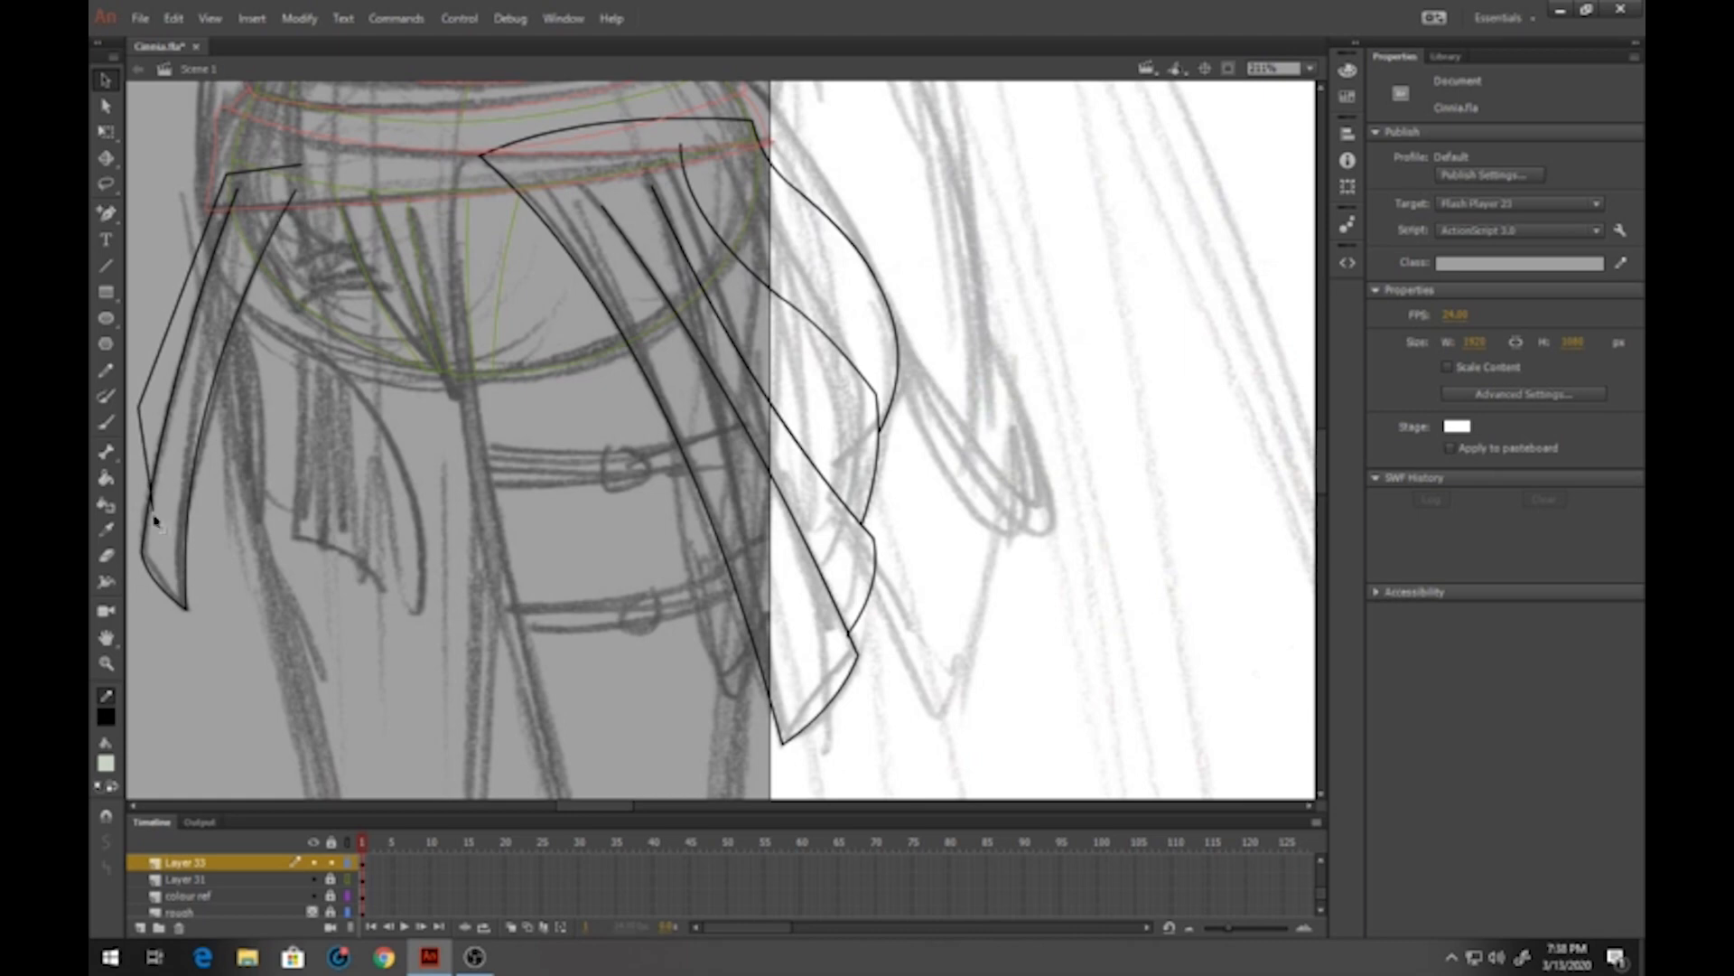
drag(147, 468, 142, 471)
drag(167, 338, 166, 318)
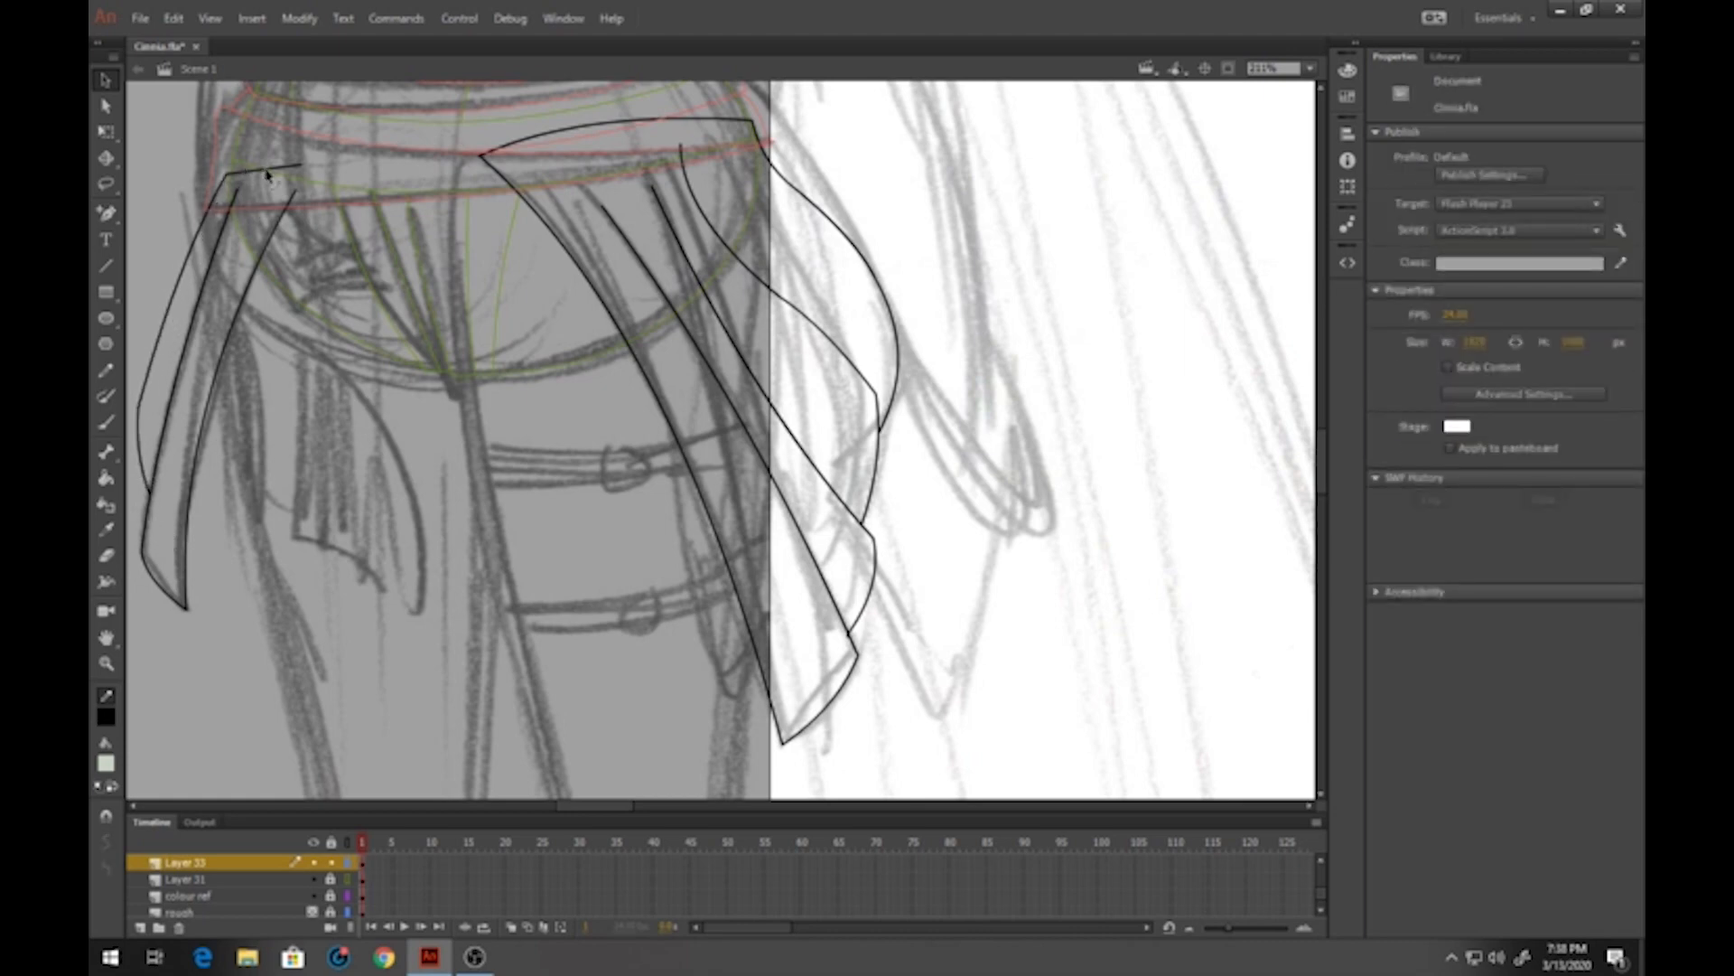
mouse_move(267, 174)
mouse_down()
mouse_move(297, 193)
mouse_move(264, 170)
mouse_up()
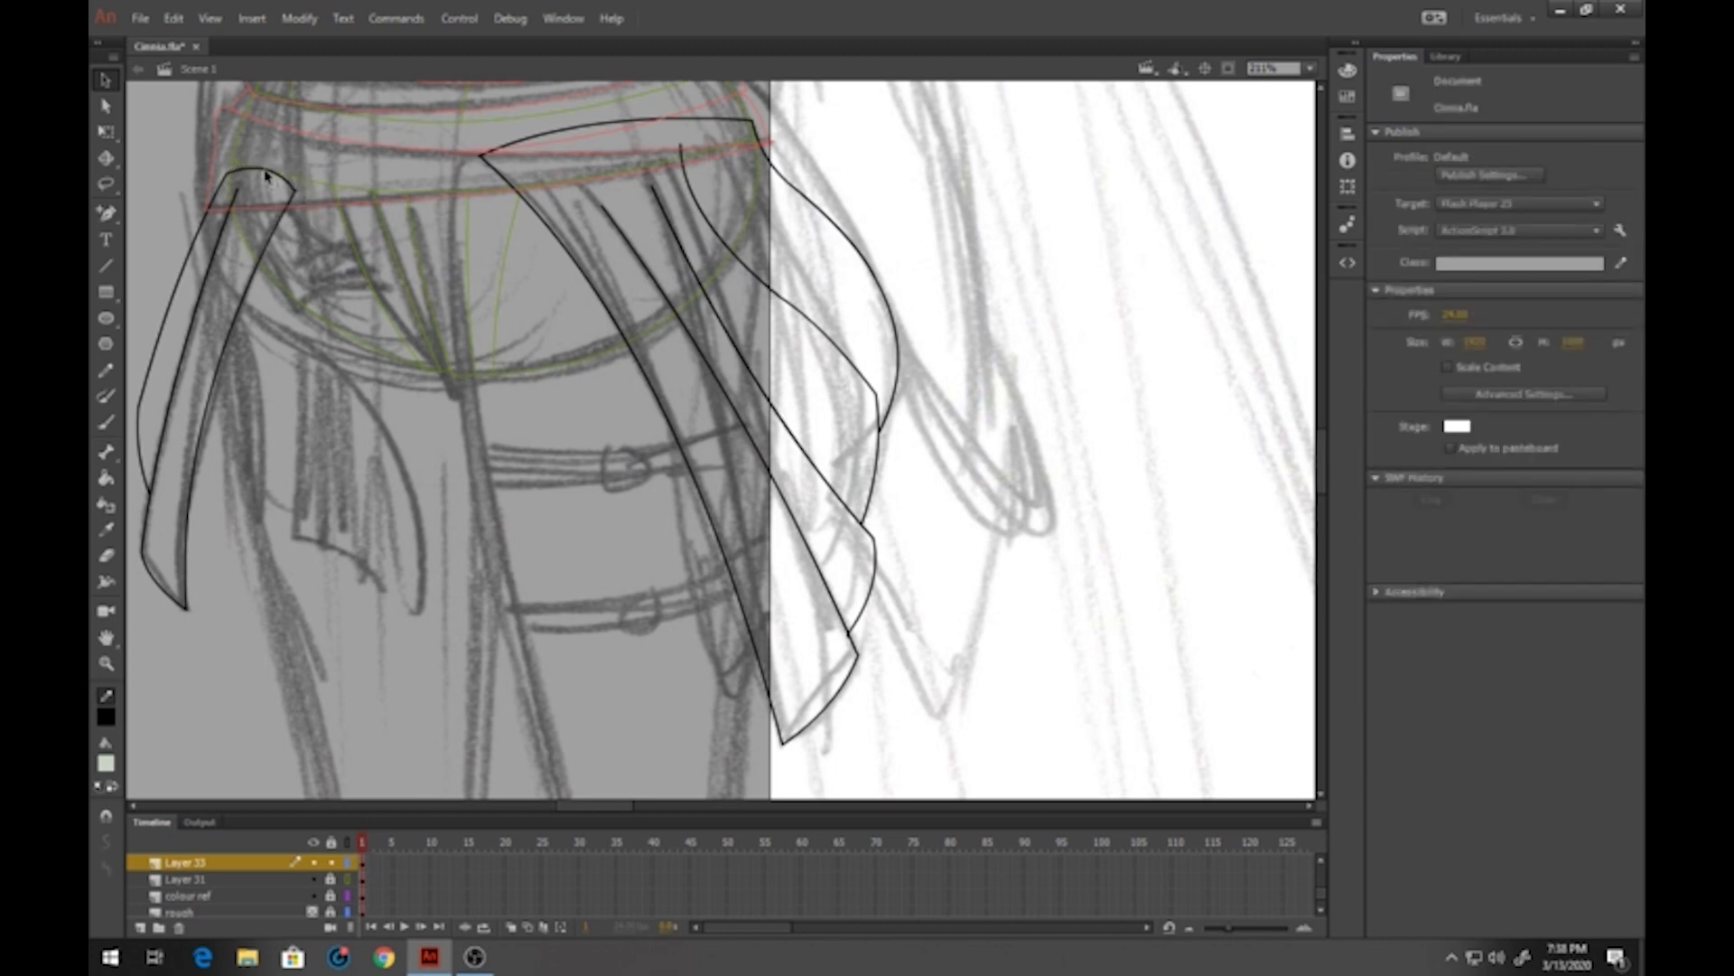
Fill the narrow hanging cloth and the large folded cloth with the pale green fill colour
click(105, 477)
click(230, 286)
click(610, 245)
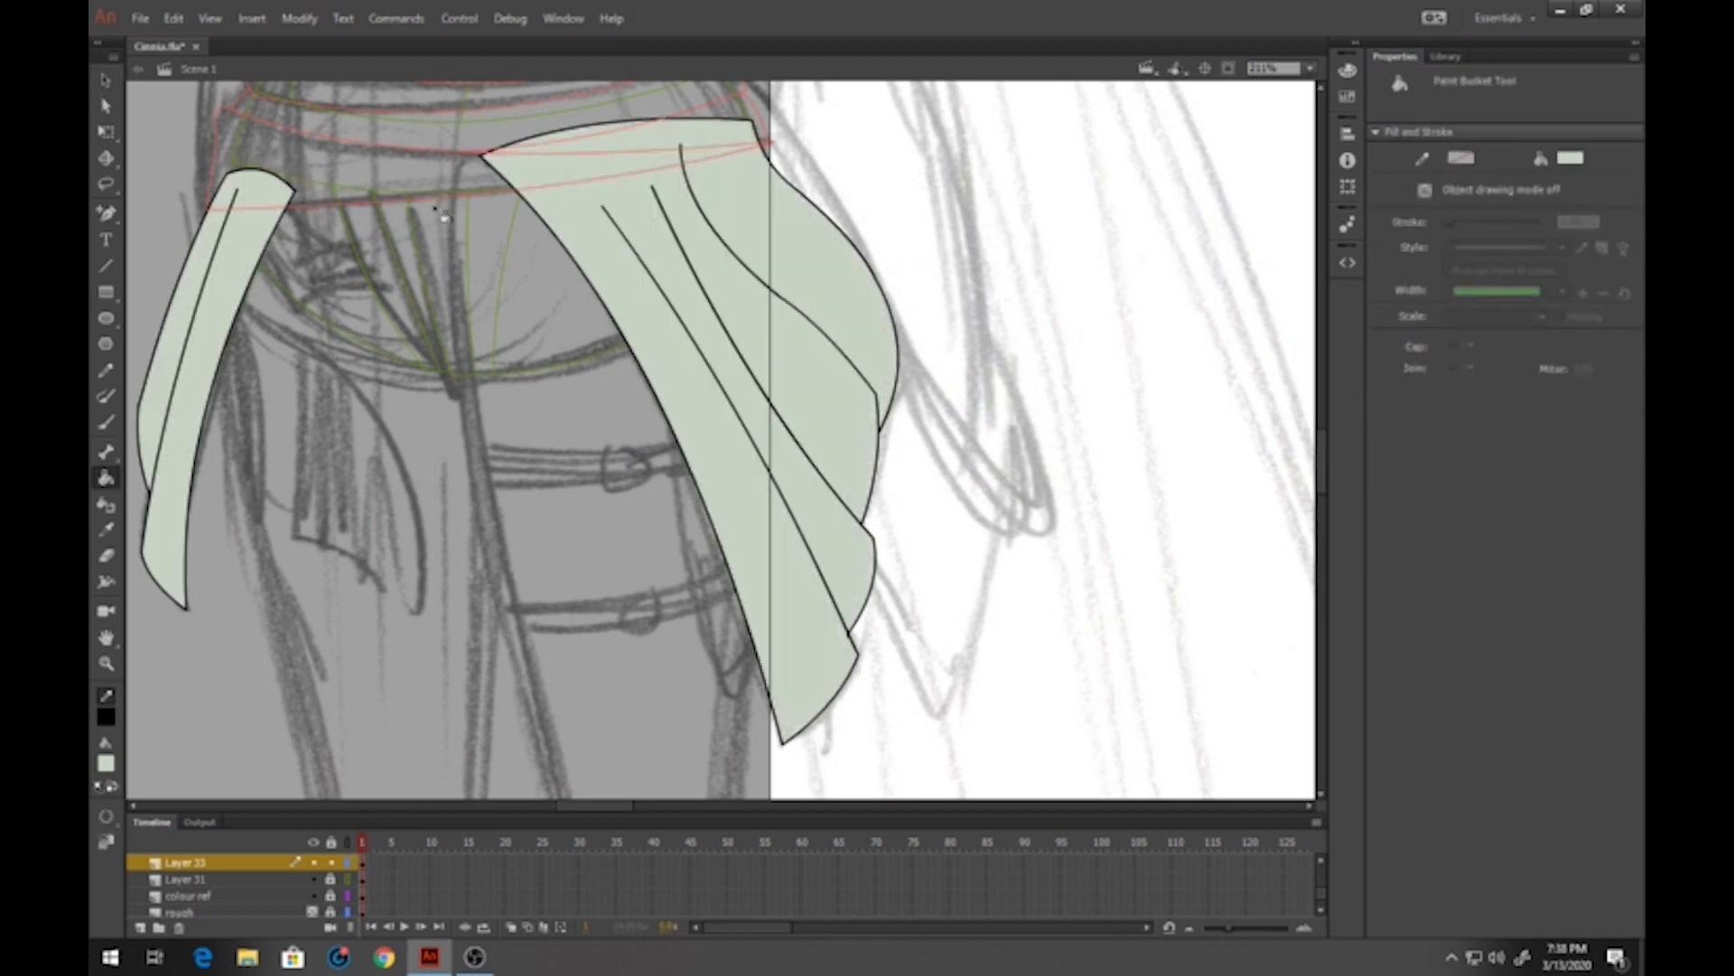
Convert the large folded cloth into a graphic symbol named cinnia-skirt1
click(106, 80)
drag(412, 99, 1053, 798)
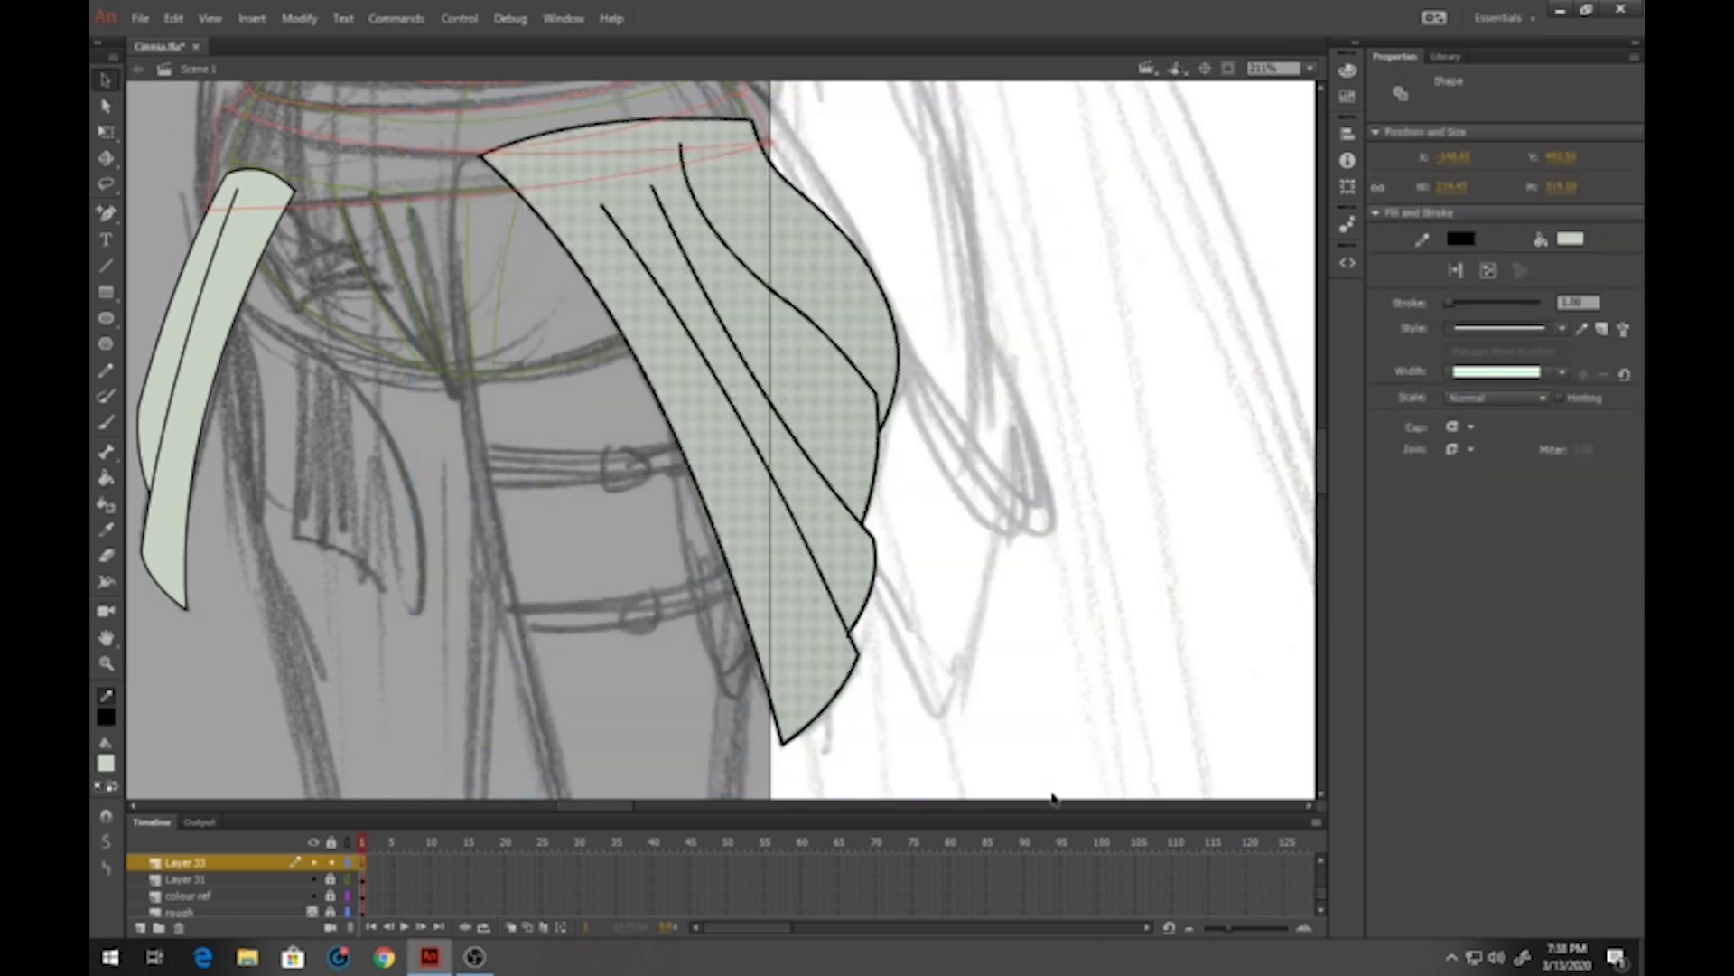
key(F8)
text(drma)
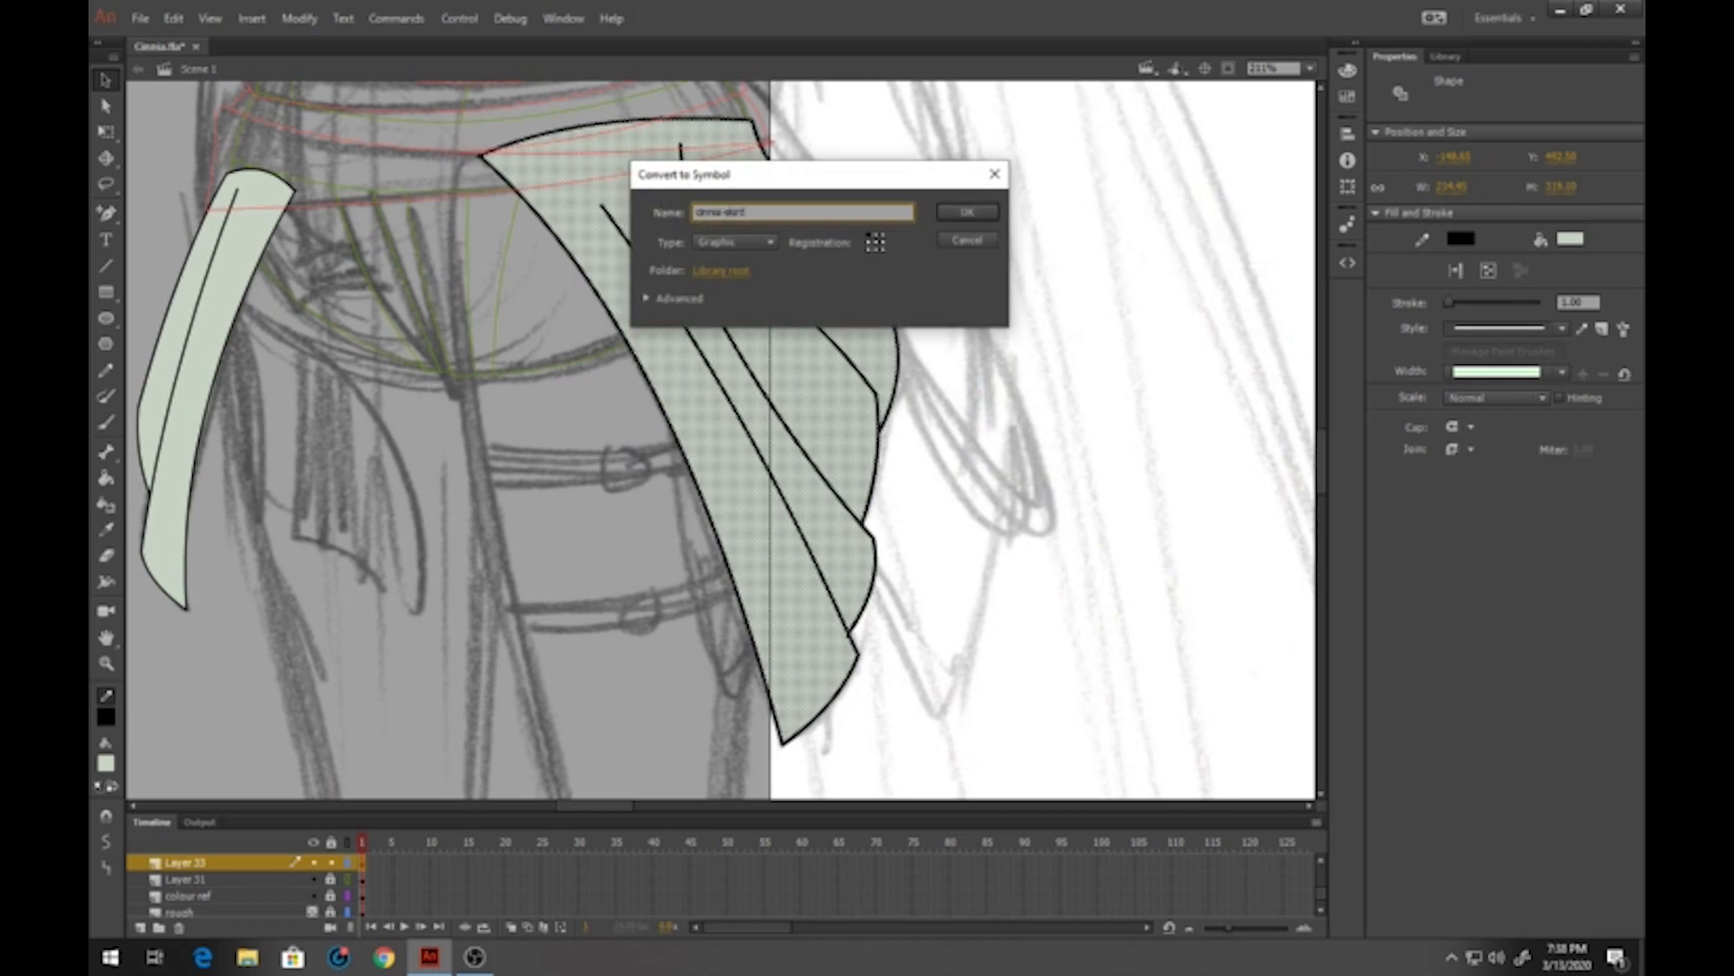
key(Return)
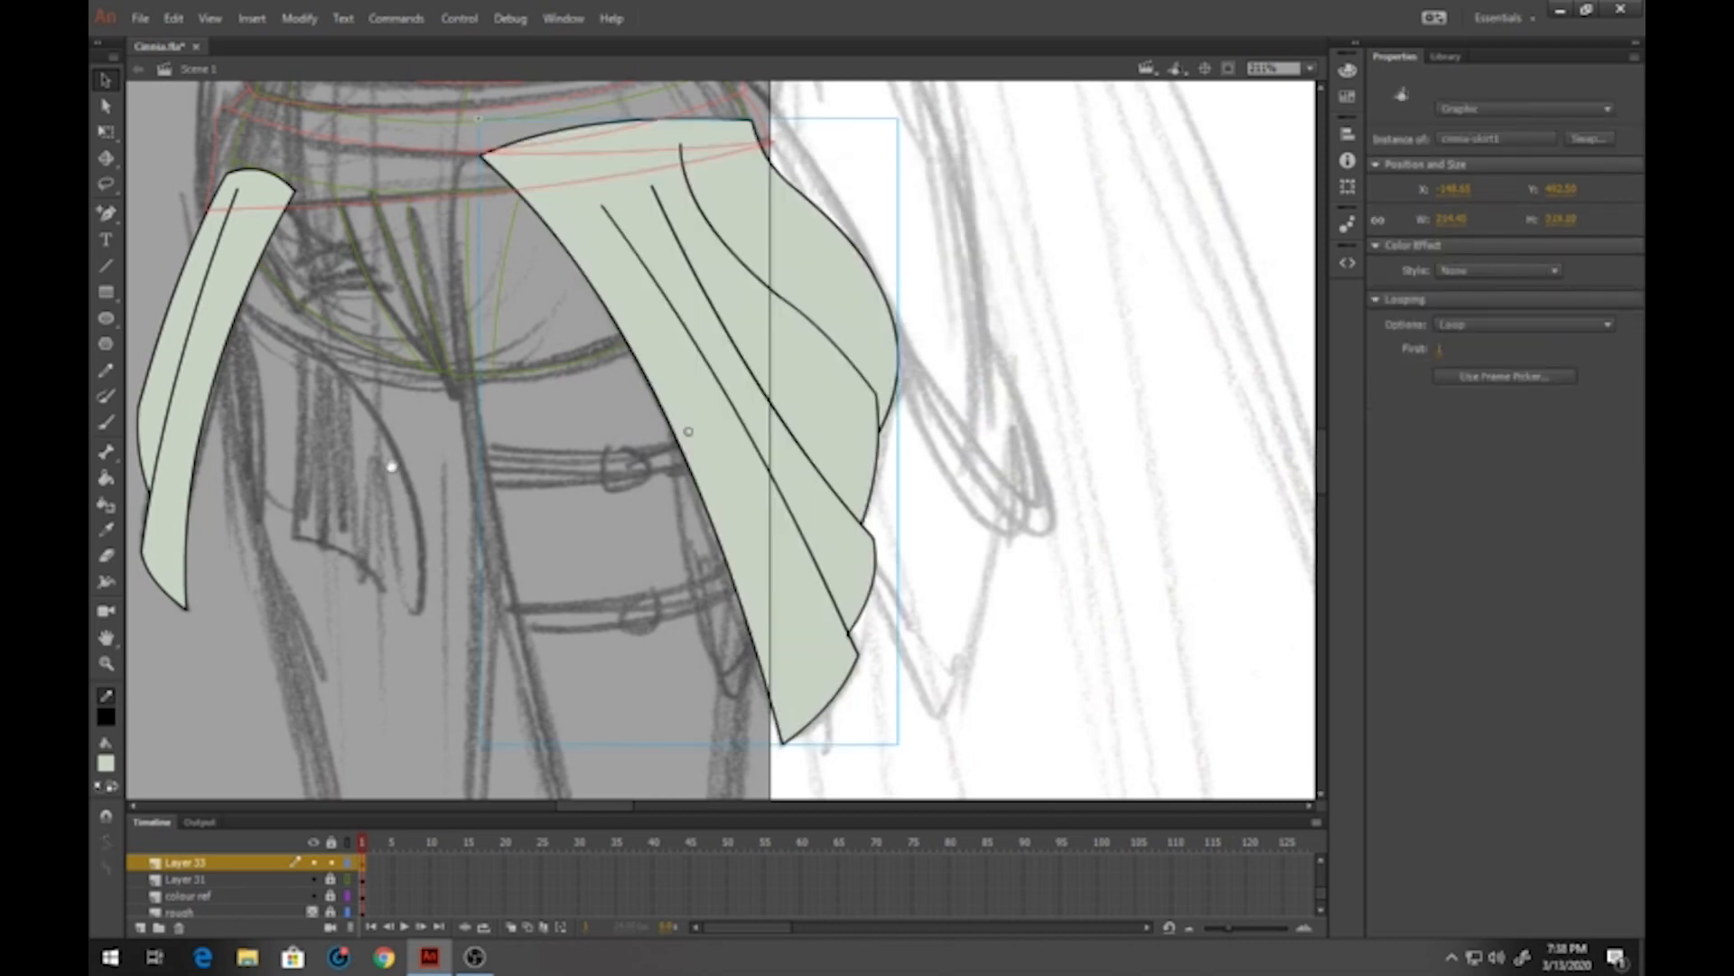
Convert the narrow hanging cloth into a graphic symbol named cinnia-skirt2
drag(391, 466, 483, 464)
click(351, 282)
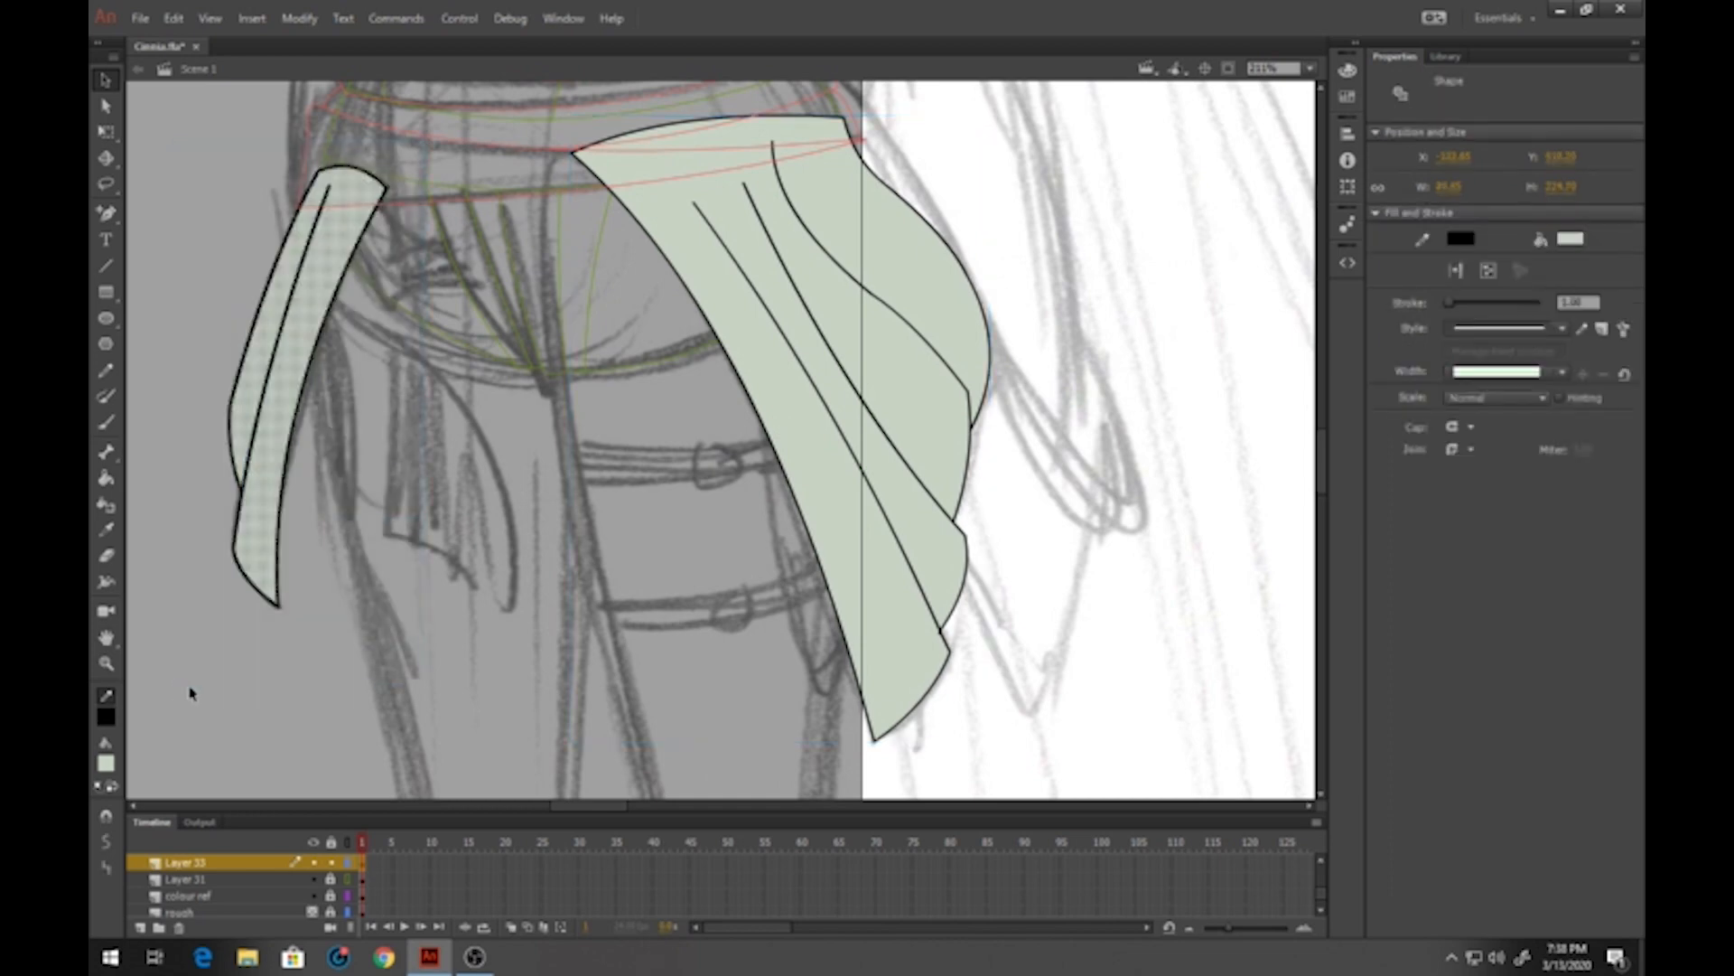
key(F8)
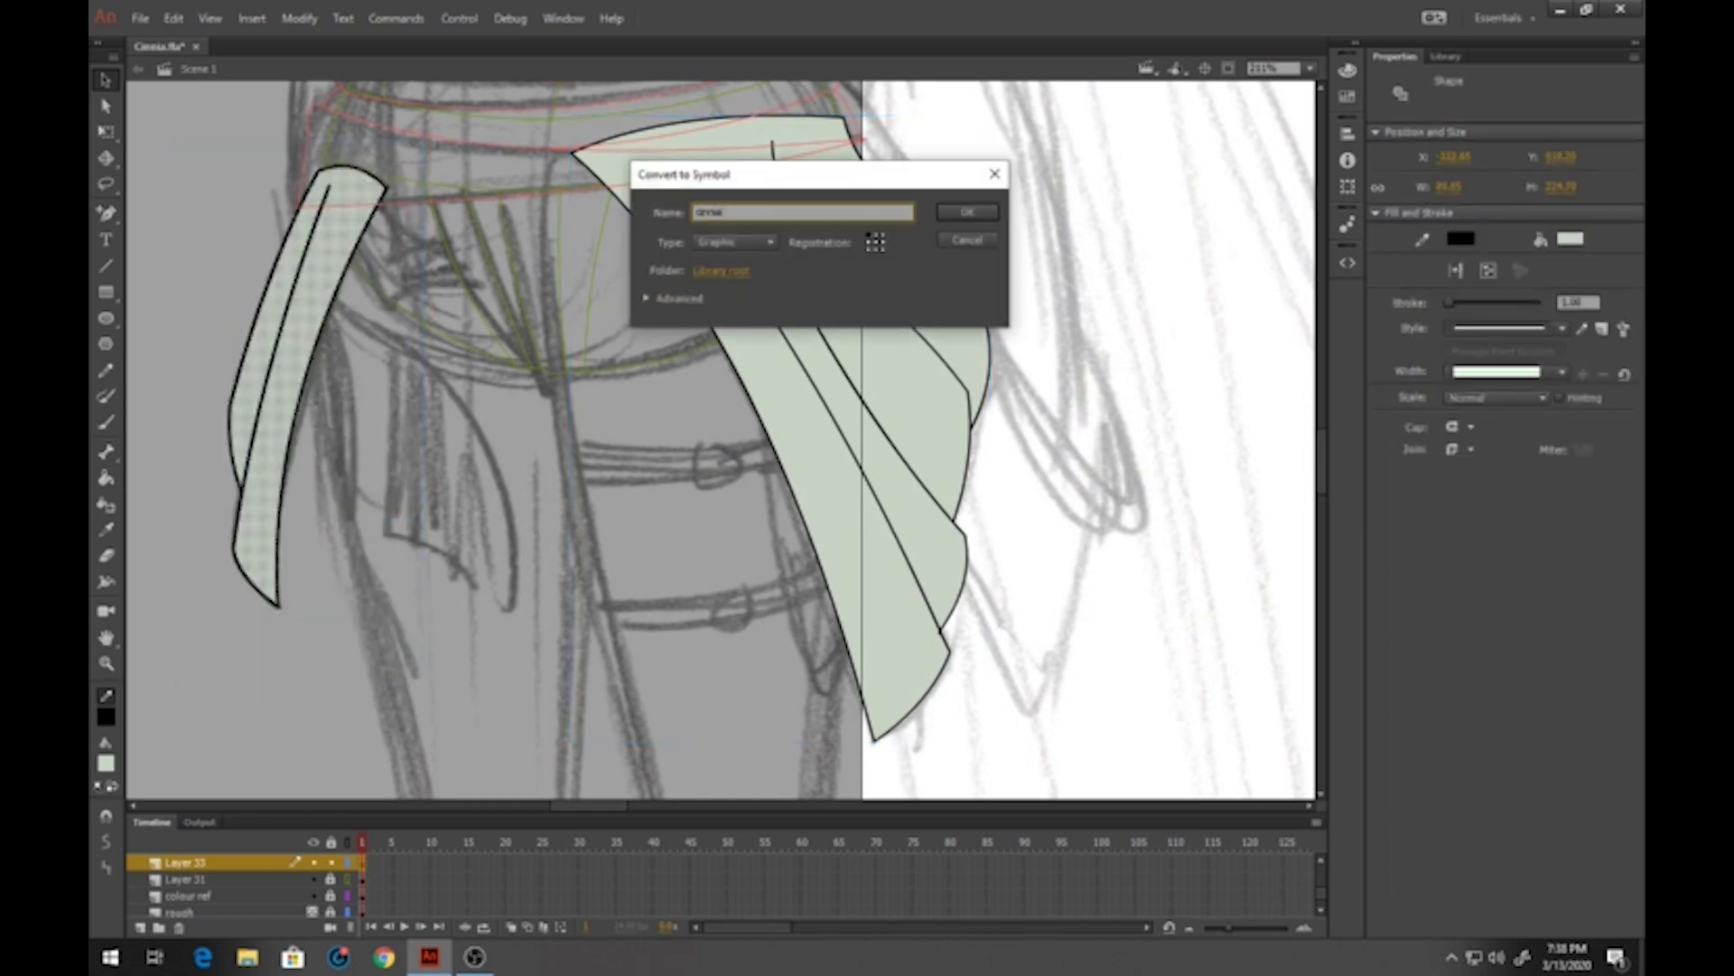
key(Return)
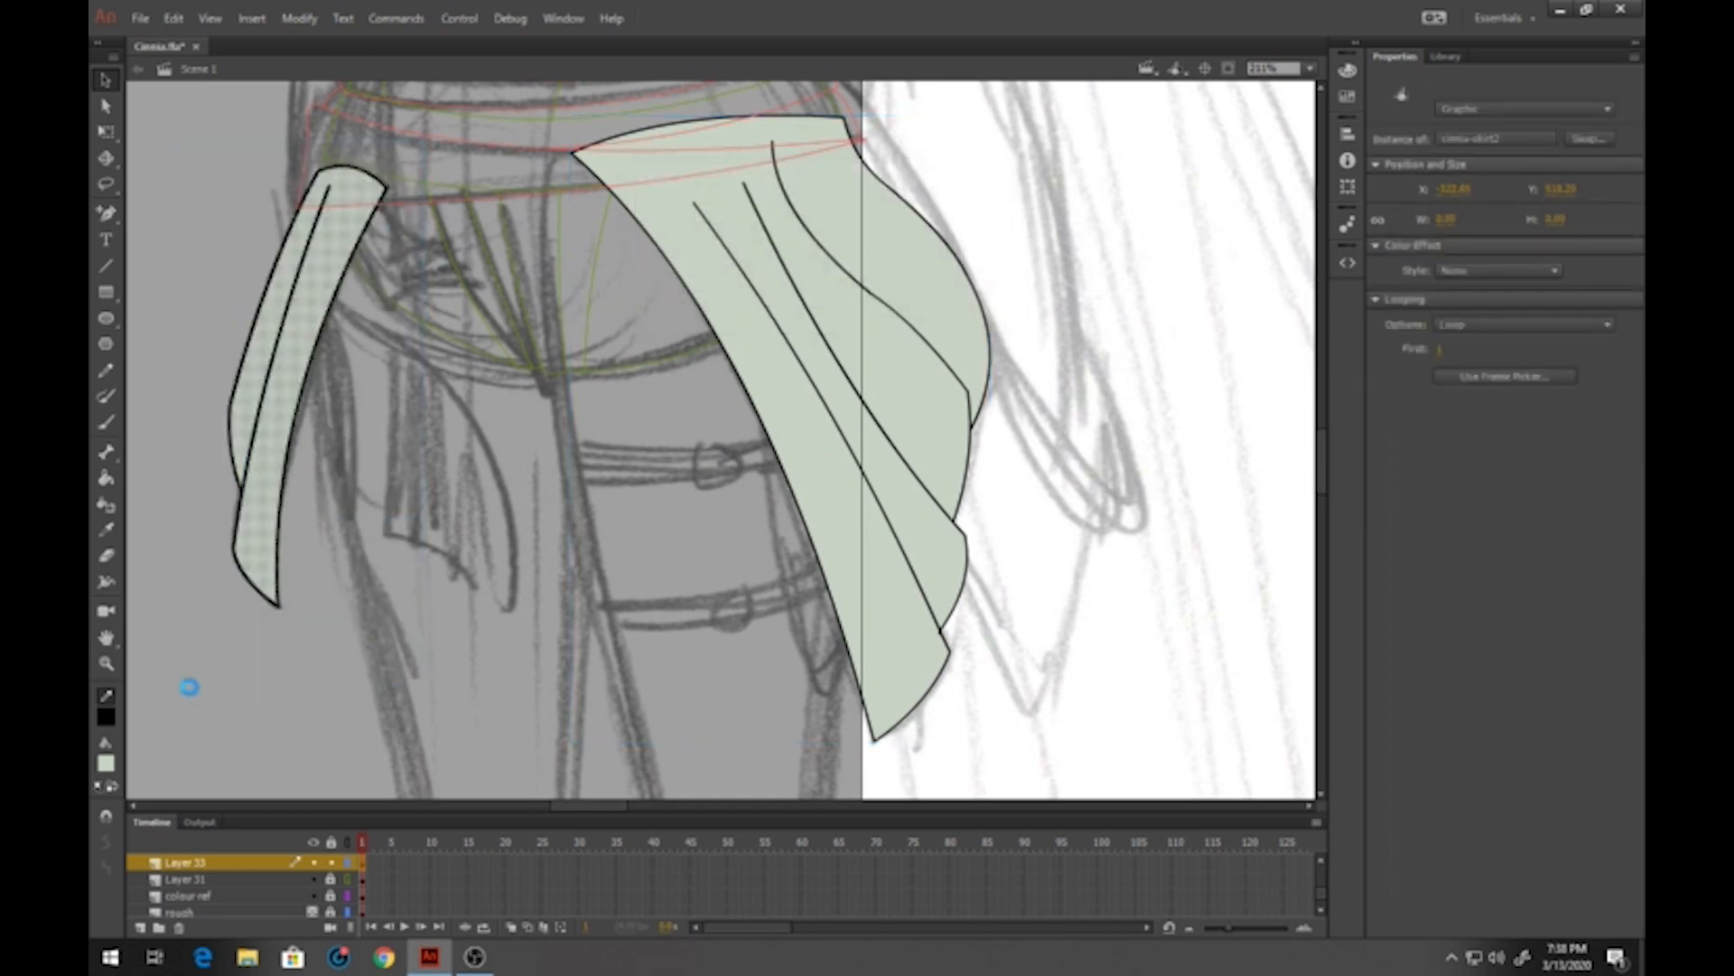
Lock Layer 33, show it as outlines, and add a new layer beneath it
click(334, 865)
click(349, 863)
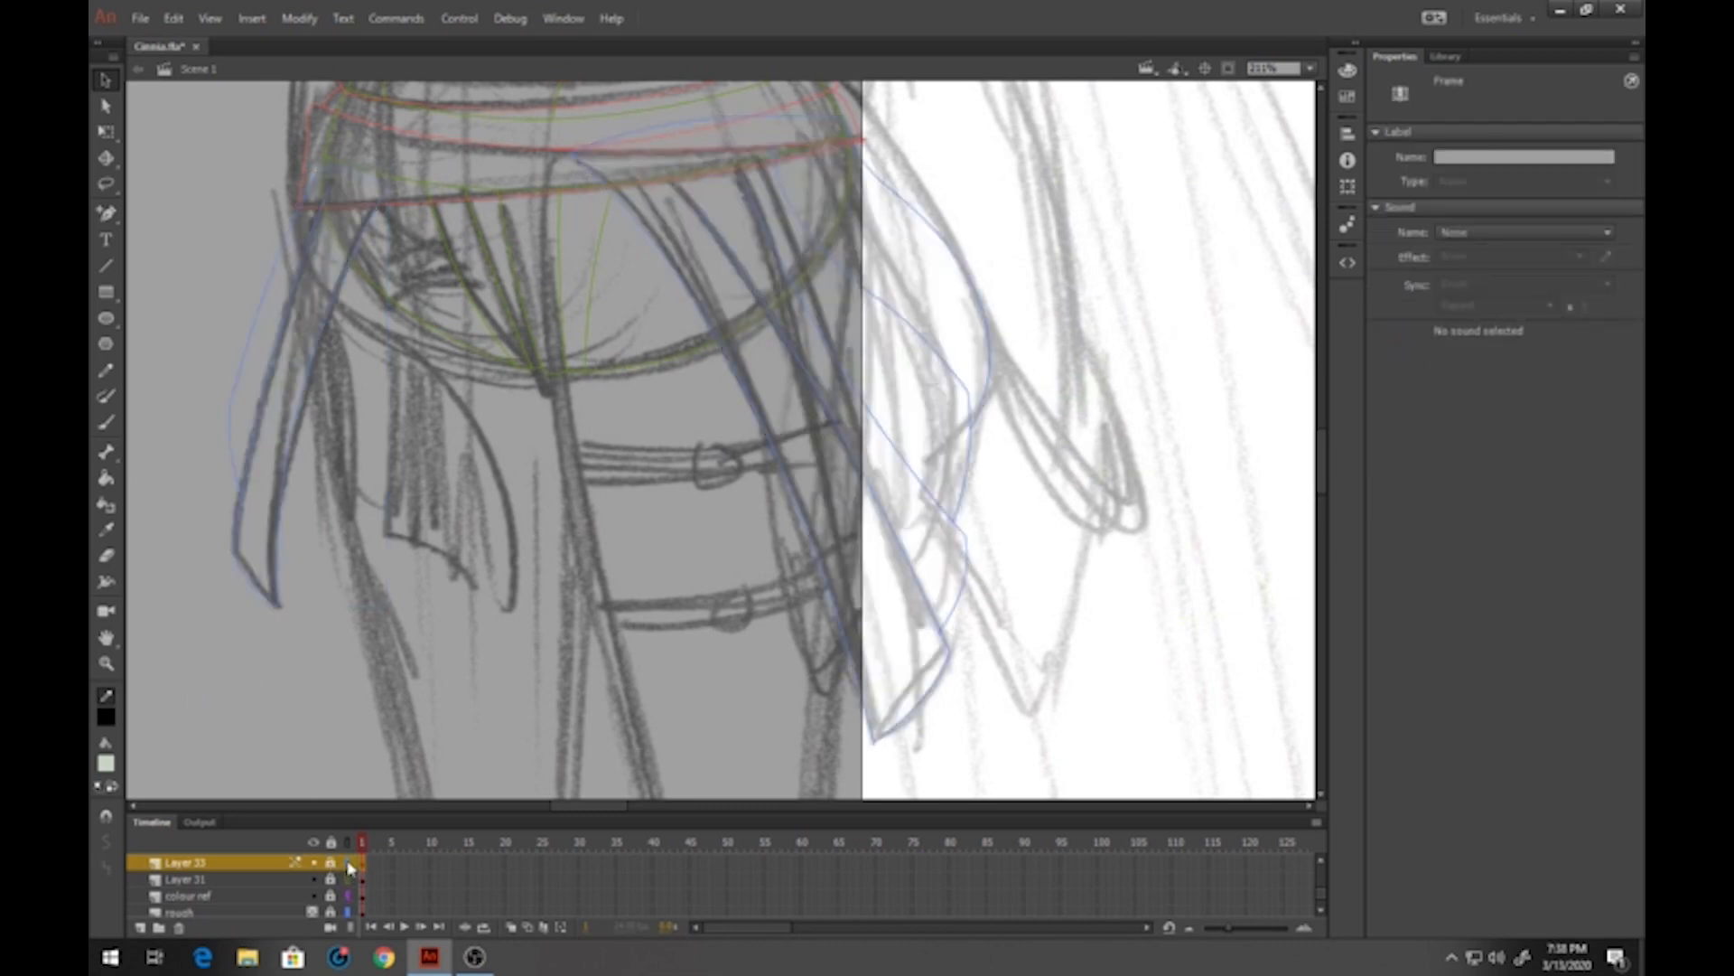
click(140, 928)
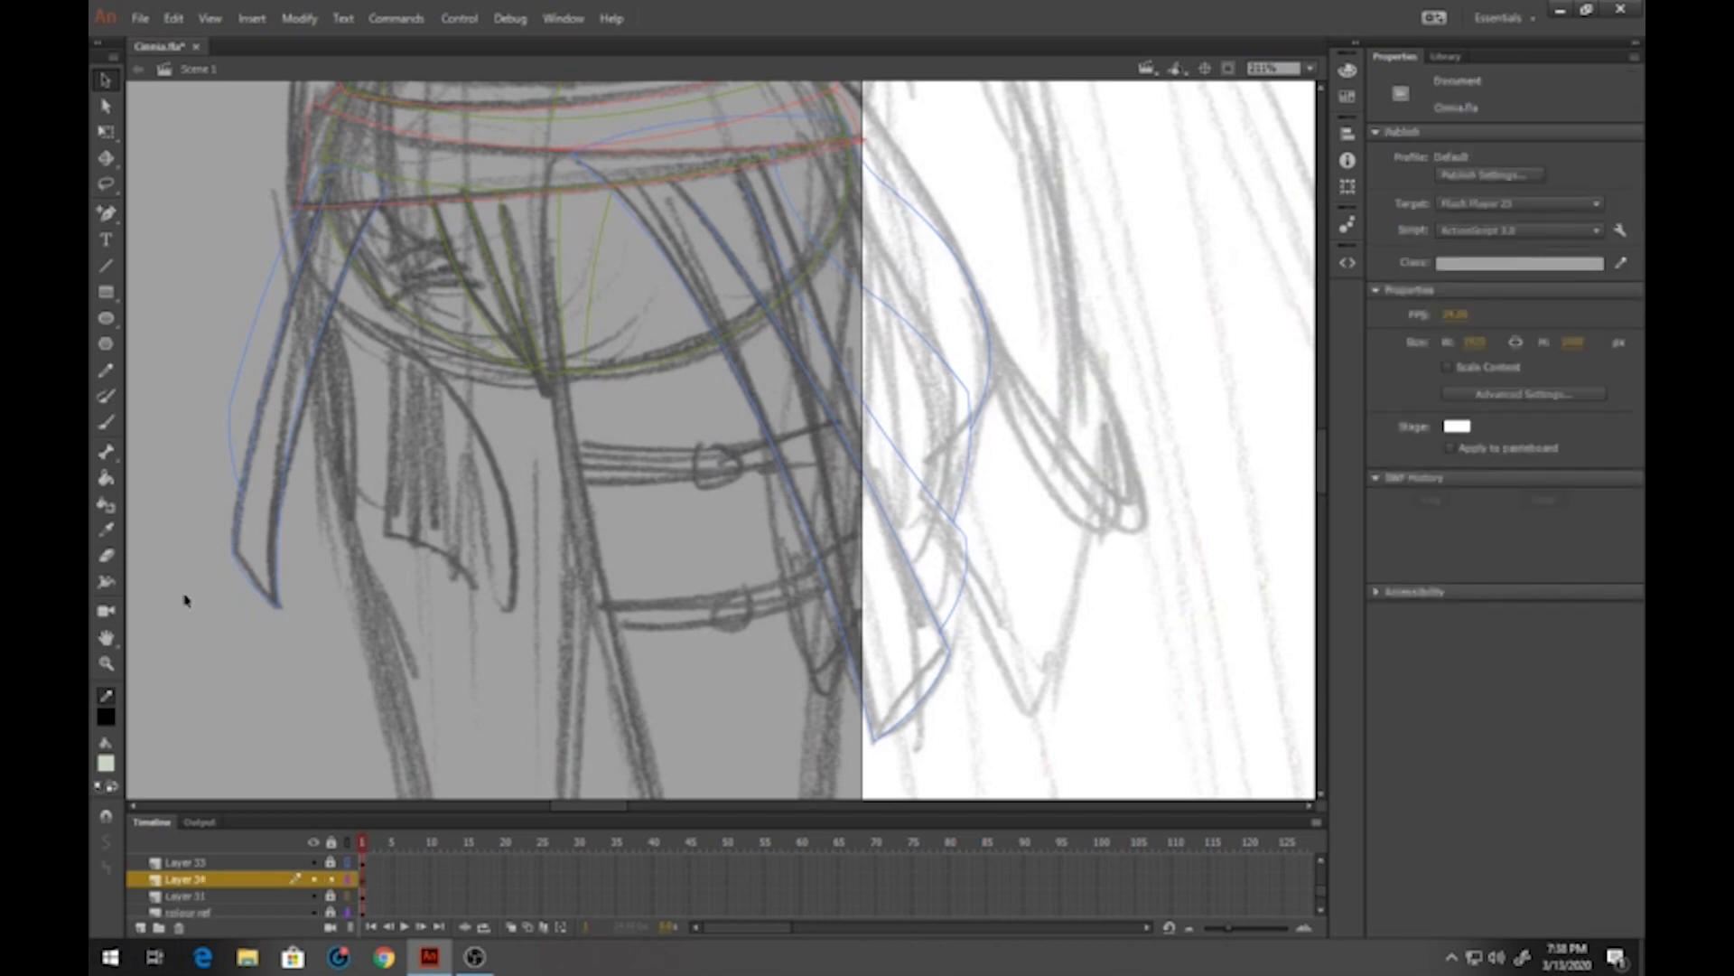
Draw the outline of the thigh with the leg straps on Layer 34 in straight lines, from the hip to the knee
click(105, 663)
alt+click(753, 428)
alt+click(753, 428)
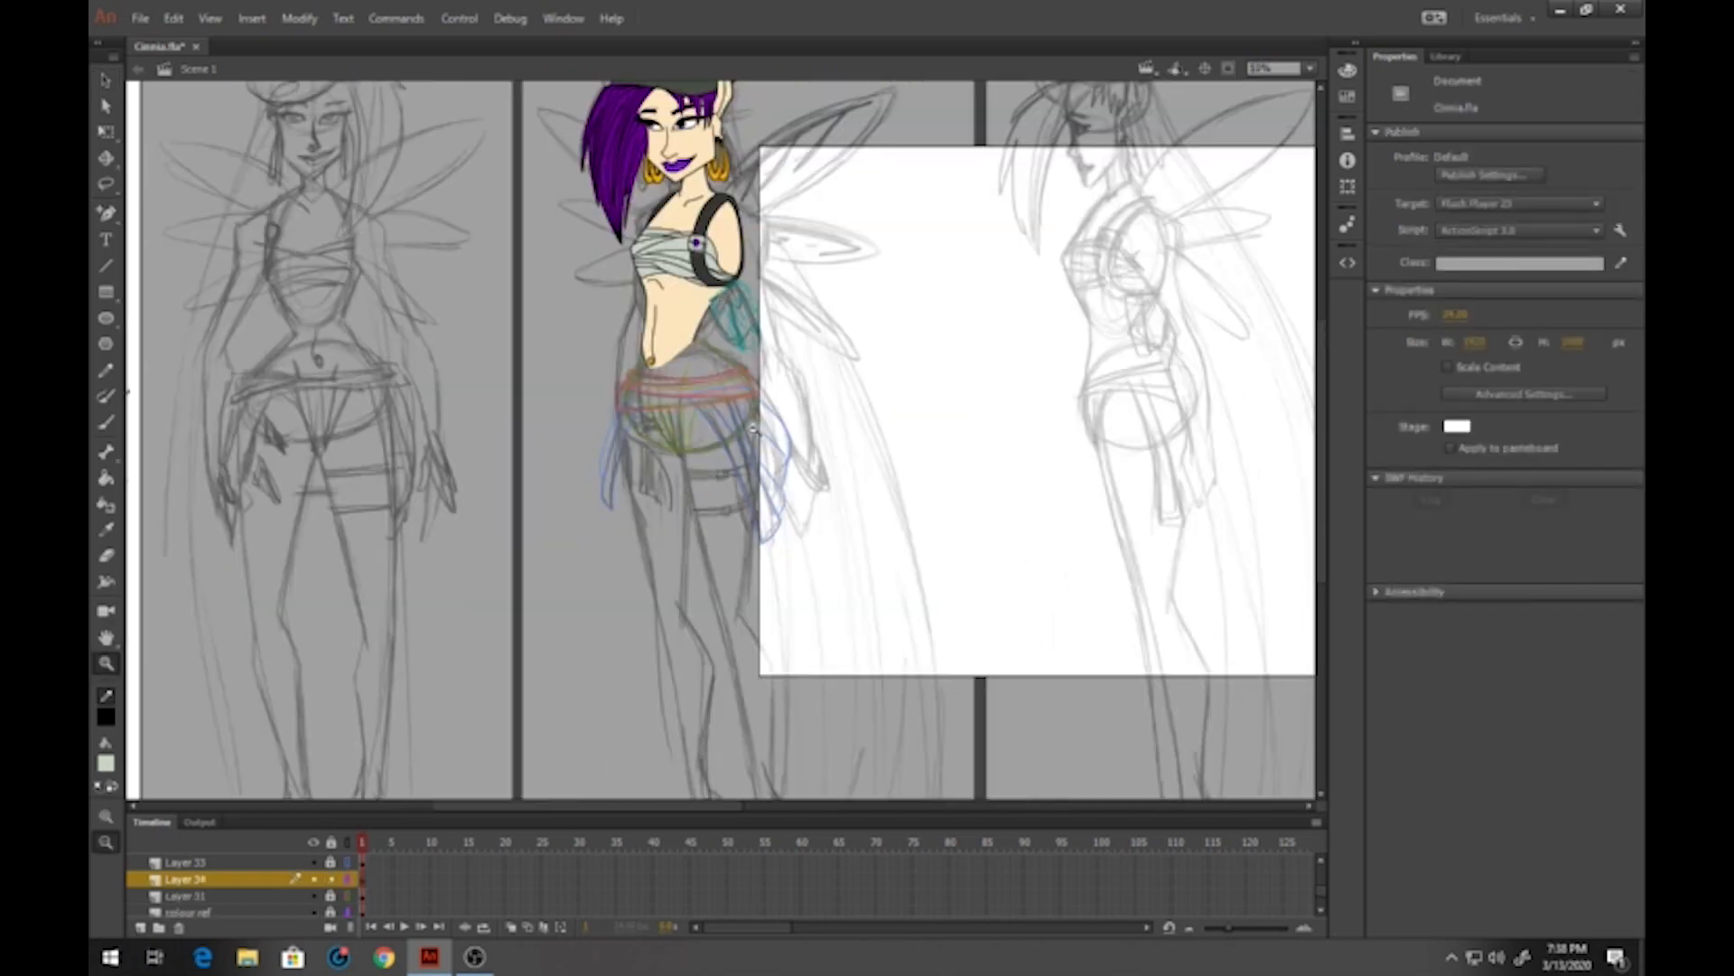
drag(765, 549, 674, 406)
drag(569, 228, 782, 510)
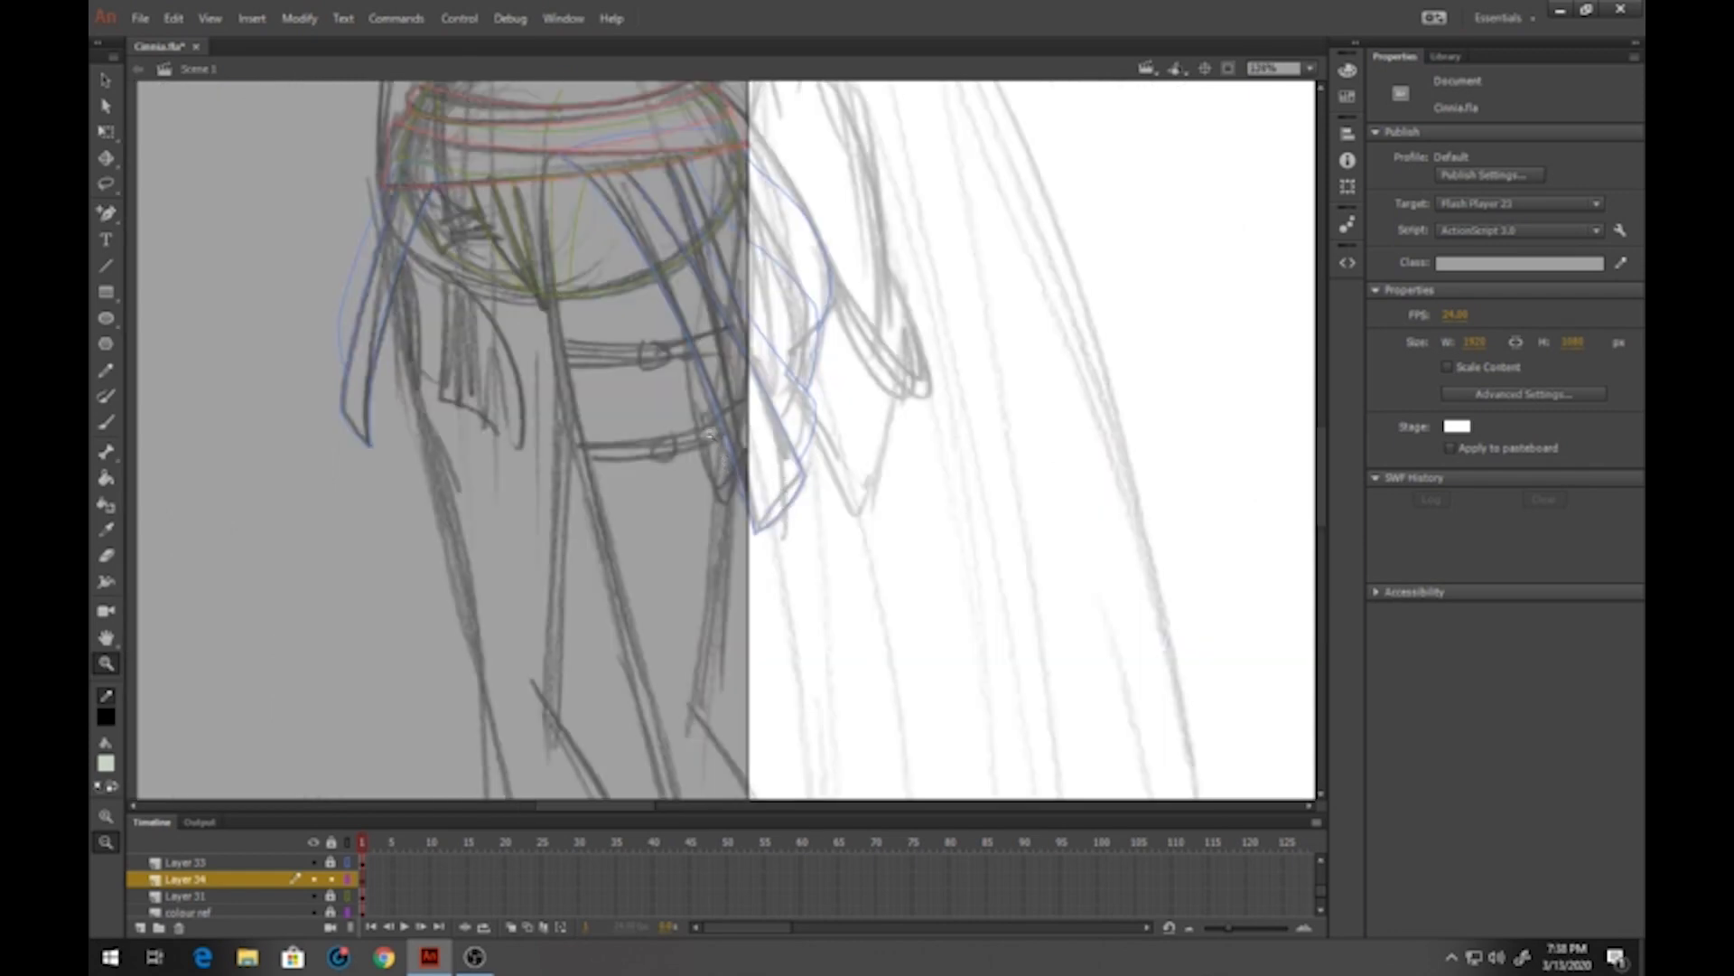
click(106, 265)
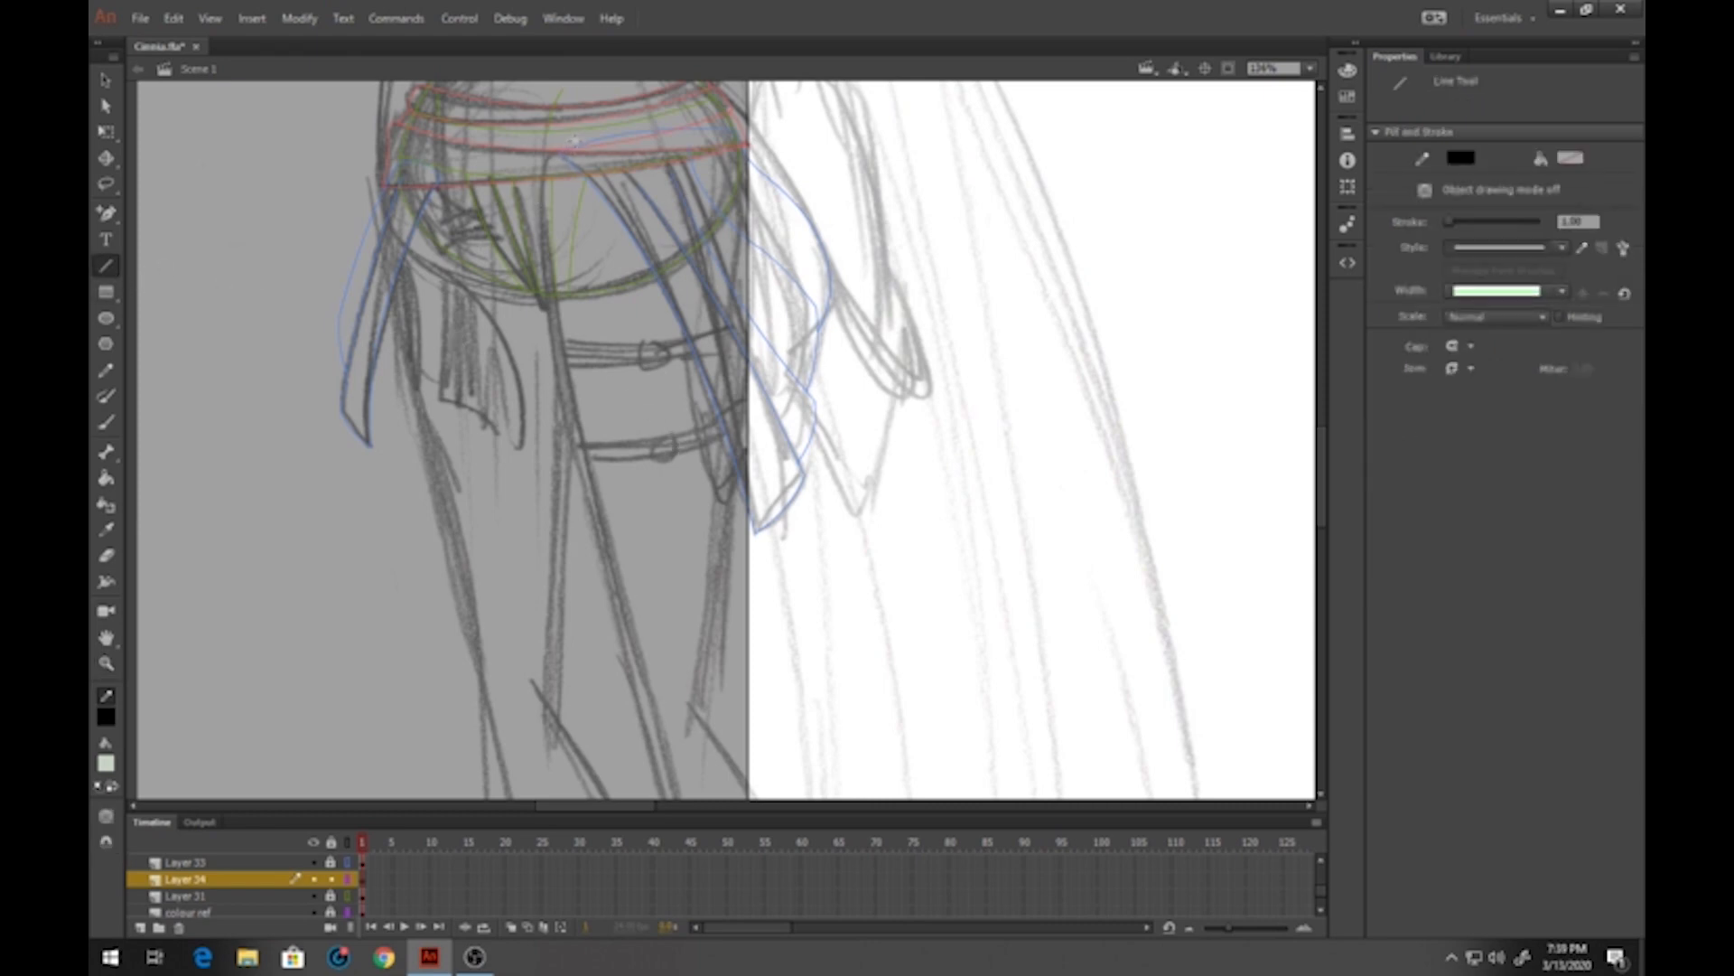
scroll(615, 136, up, 2)
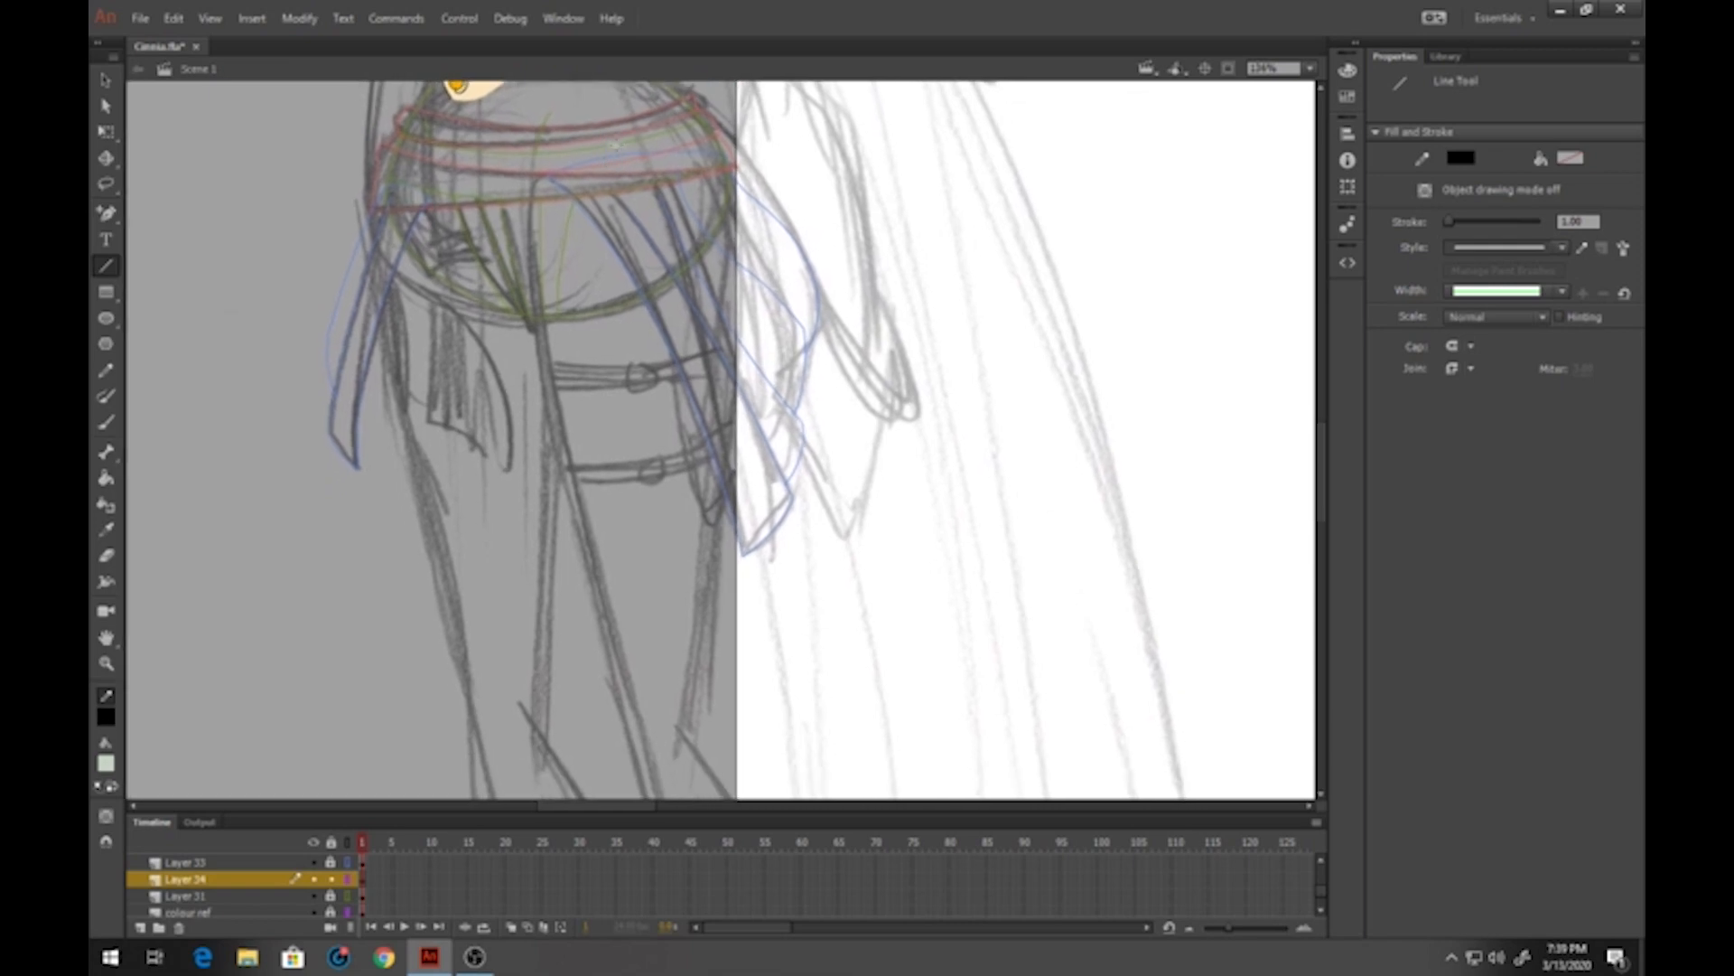
drag(622, 136, 736, 242)
drag(731, 346, 621, 138)
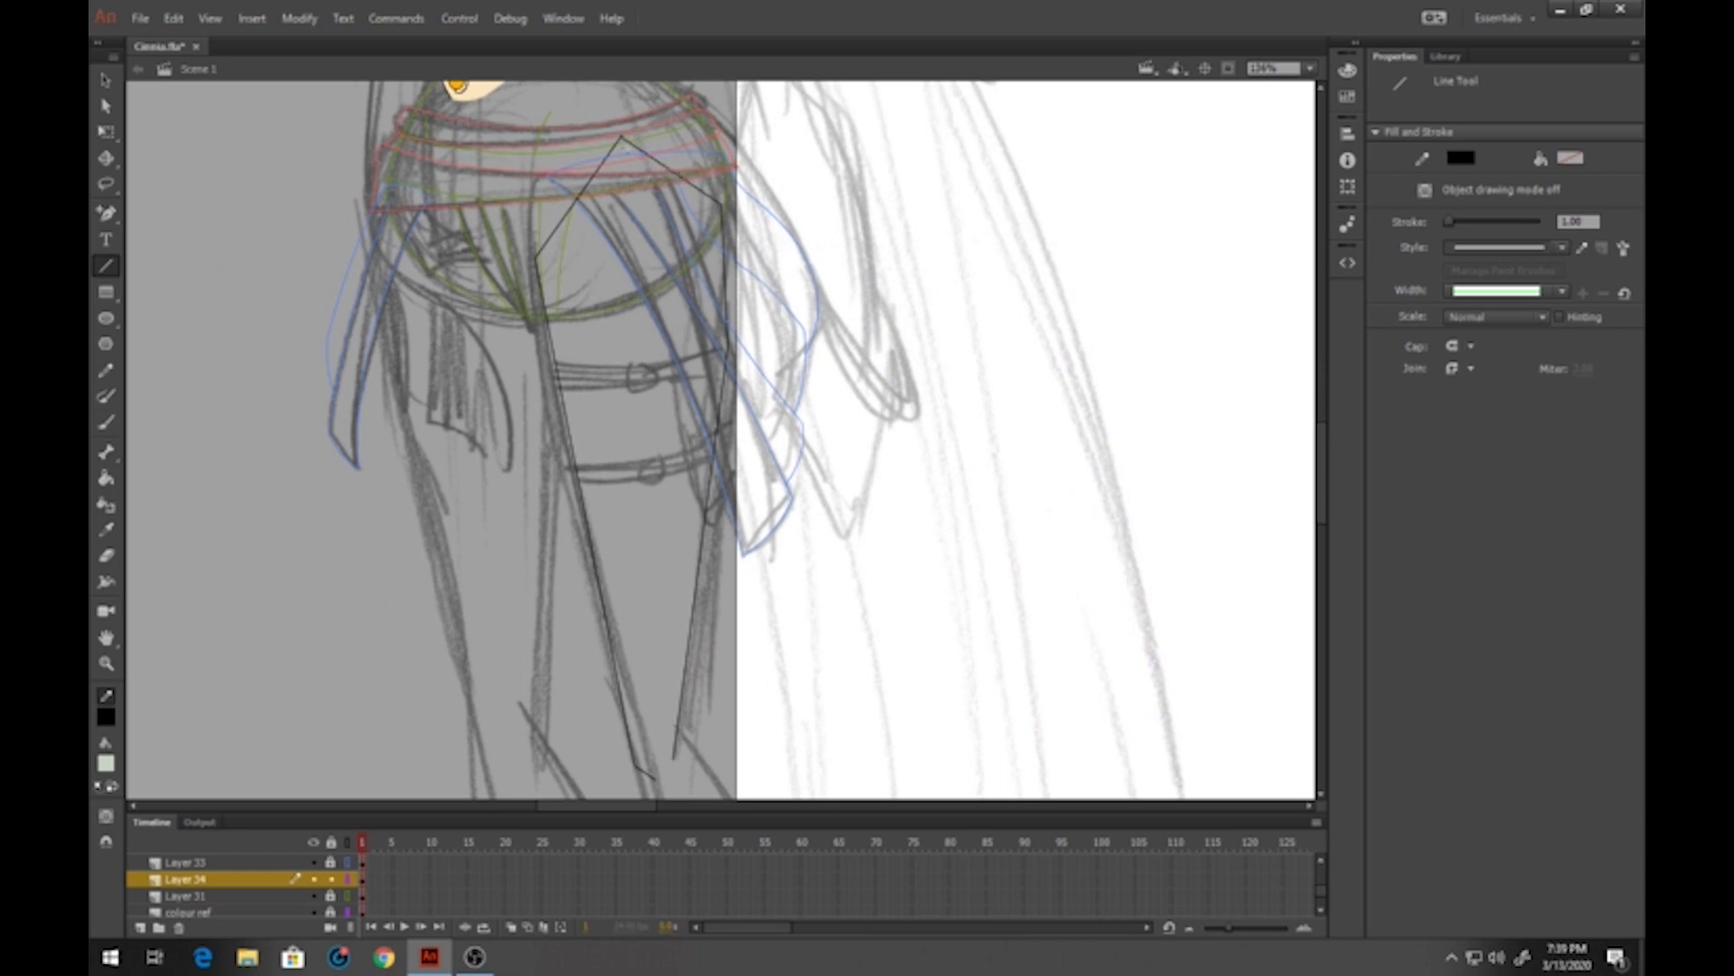
Round the thigh outline's upper end at the hip and curve its two long sides down to the knee
key(v)
click(627, 139)
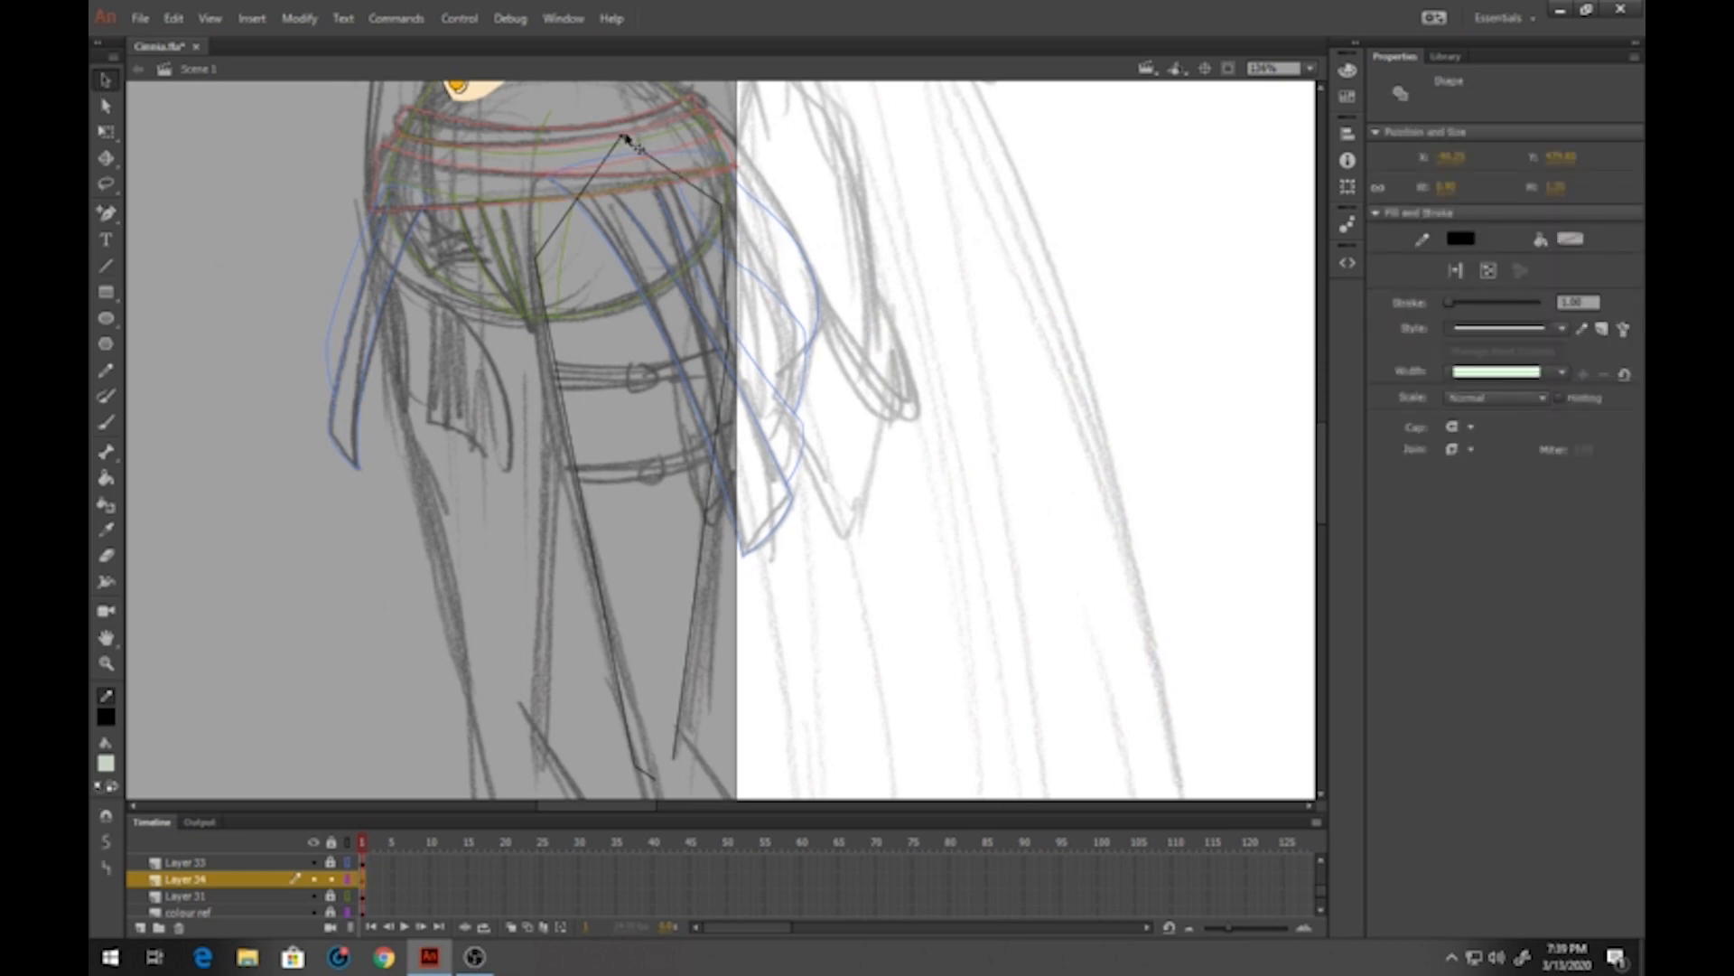
drag(598, 164, 576, 148)
drag(562, 142, 731, 240)
drag(729, 368, 747, 368)
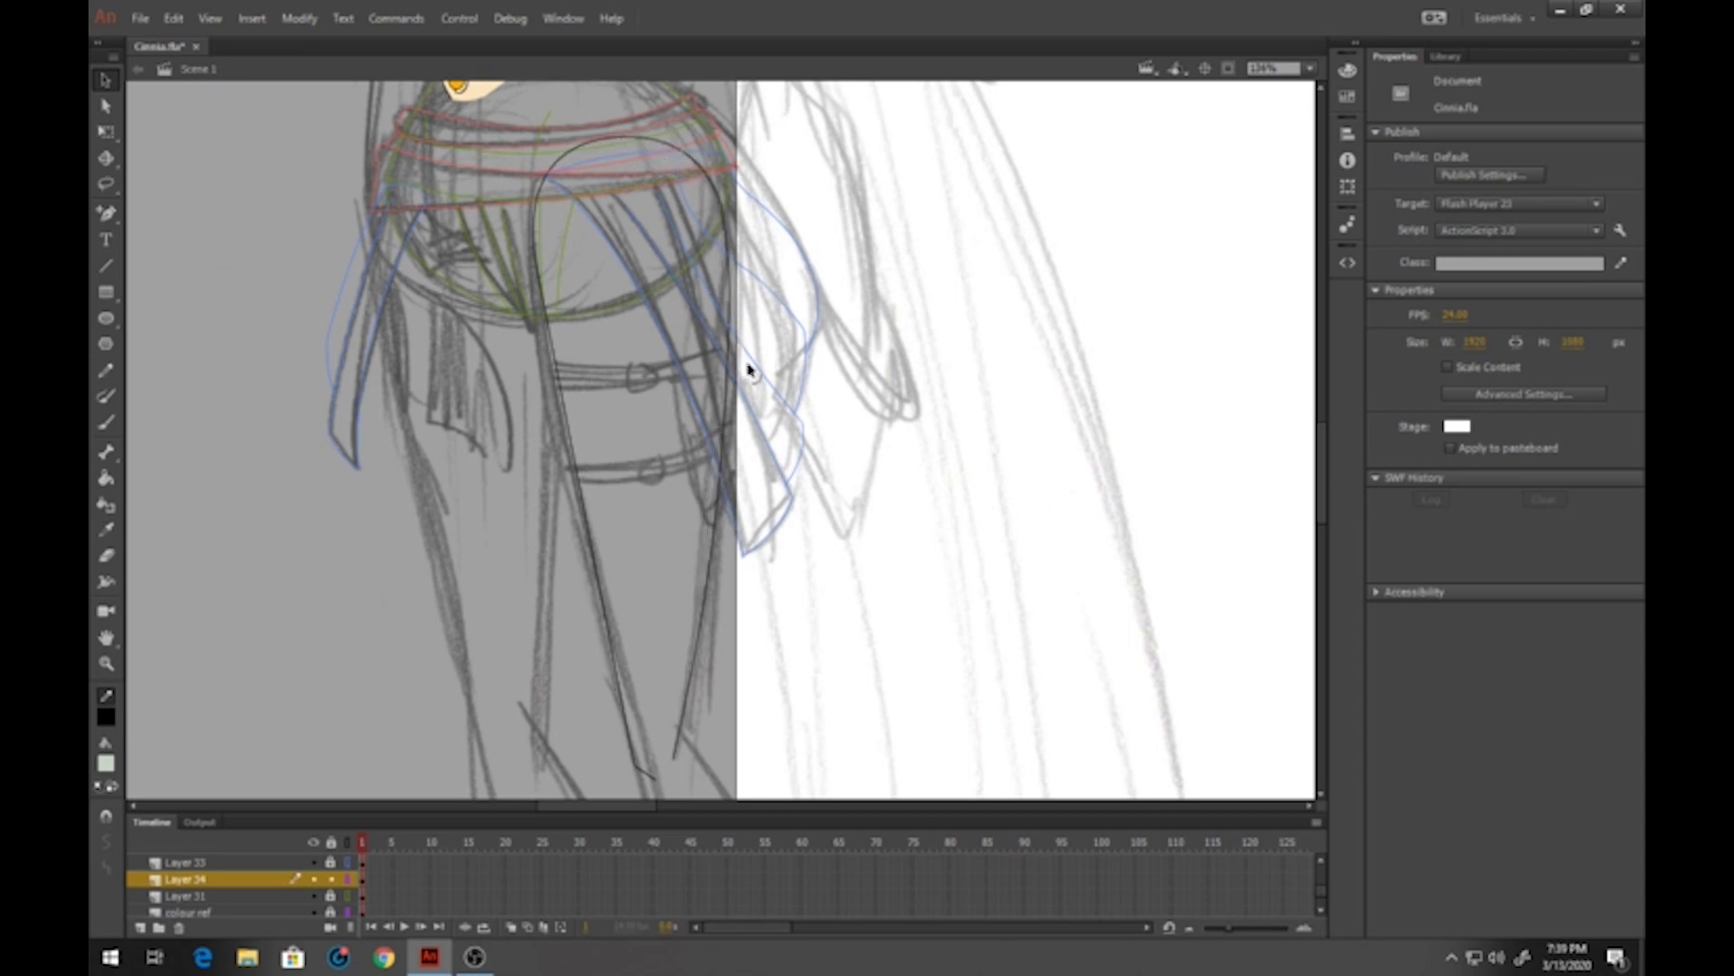
mouse_move(571, 439)
mouse_down()
mouse_move(561, 452)
mouse_move(554, 430)
mouse_up()
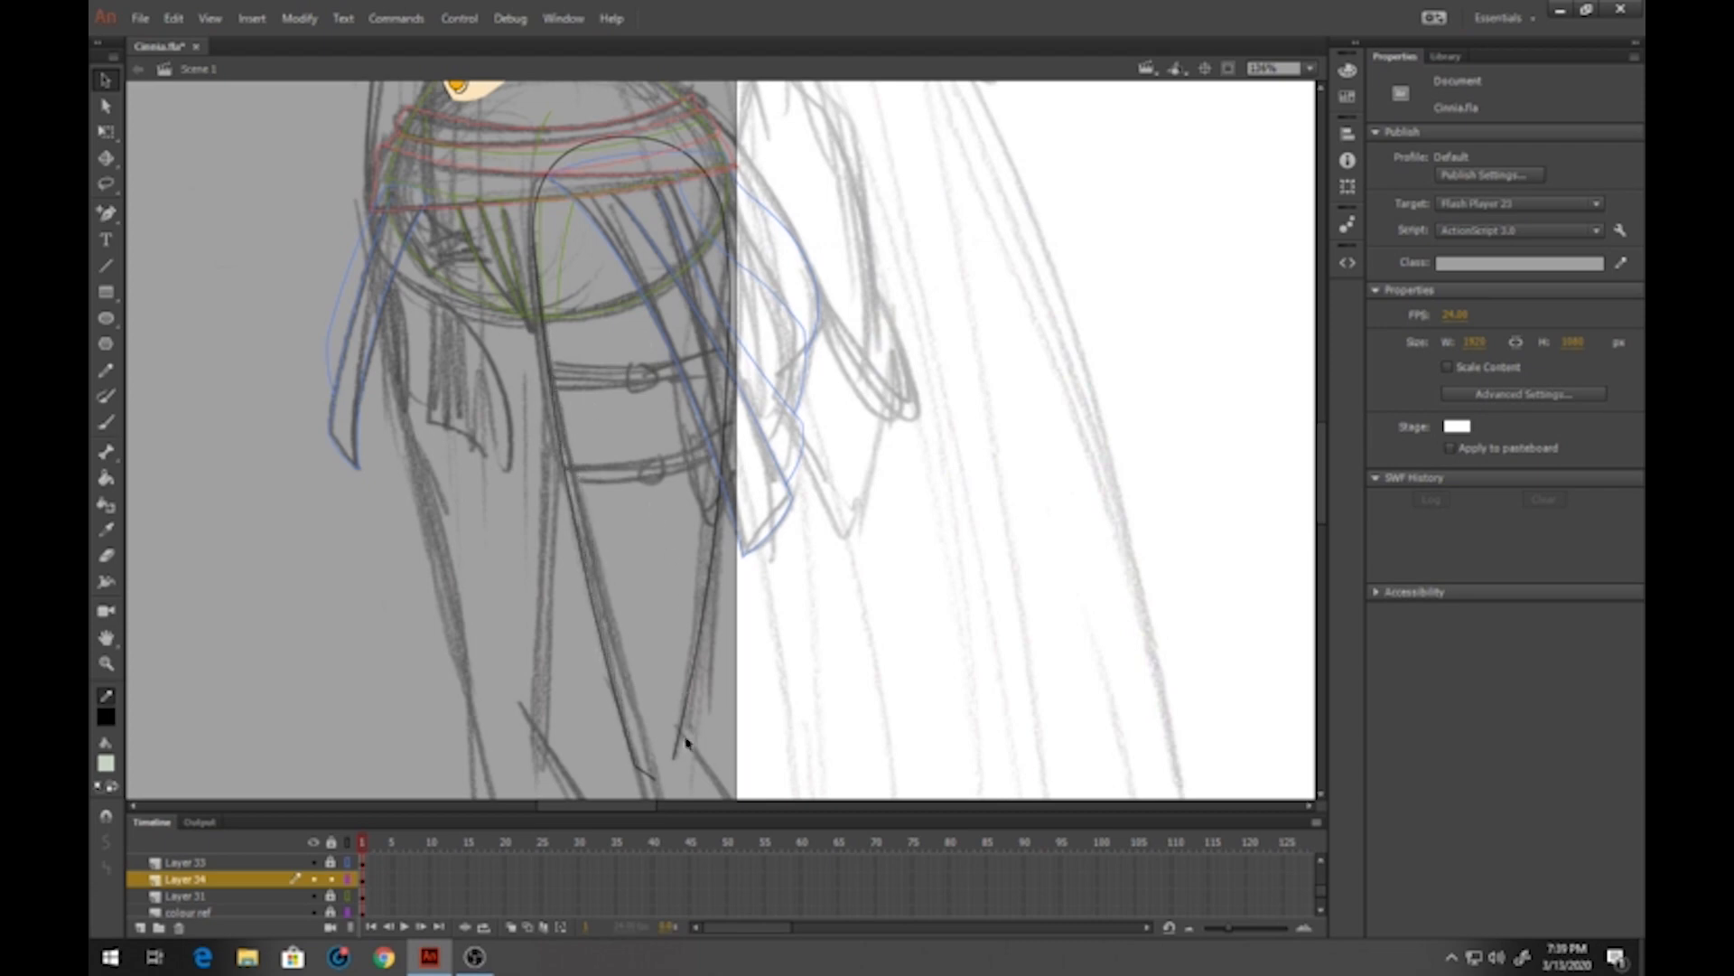
scroll(666, 689, down, 3)
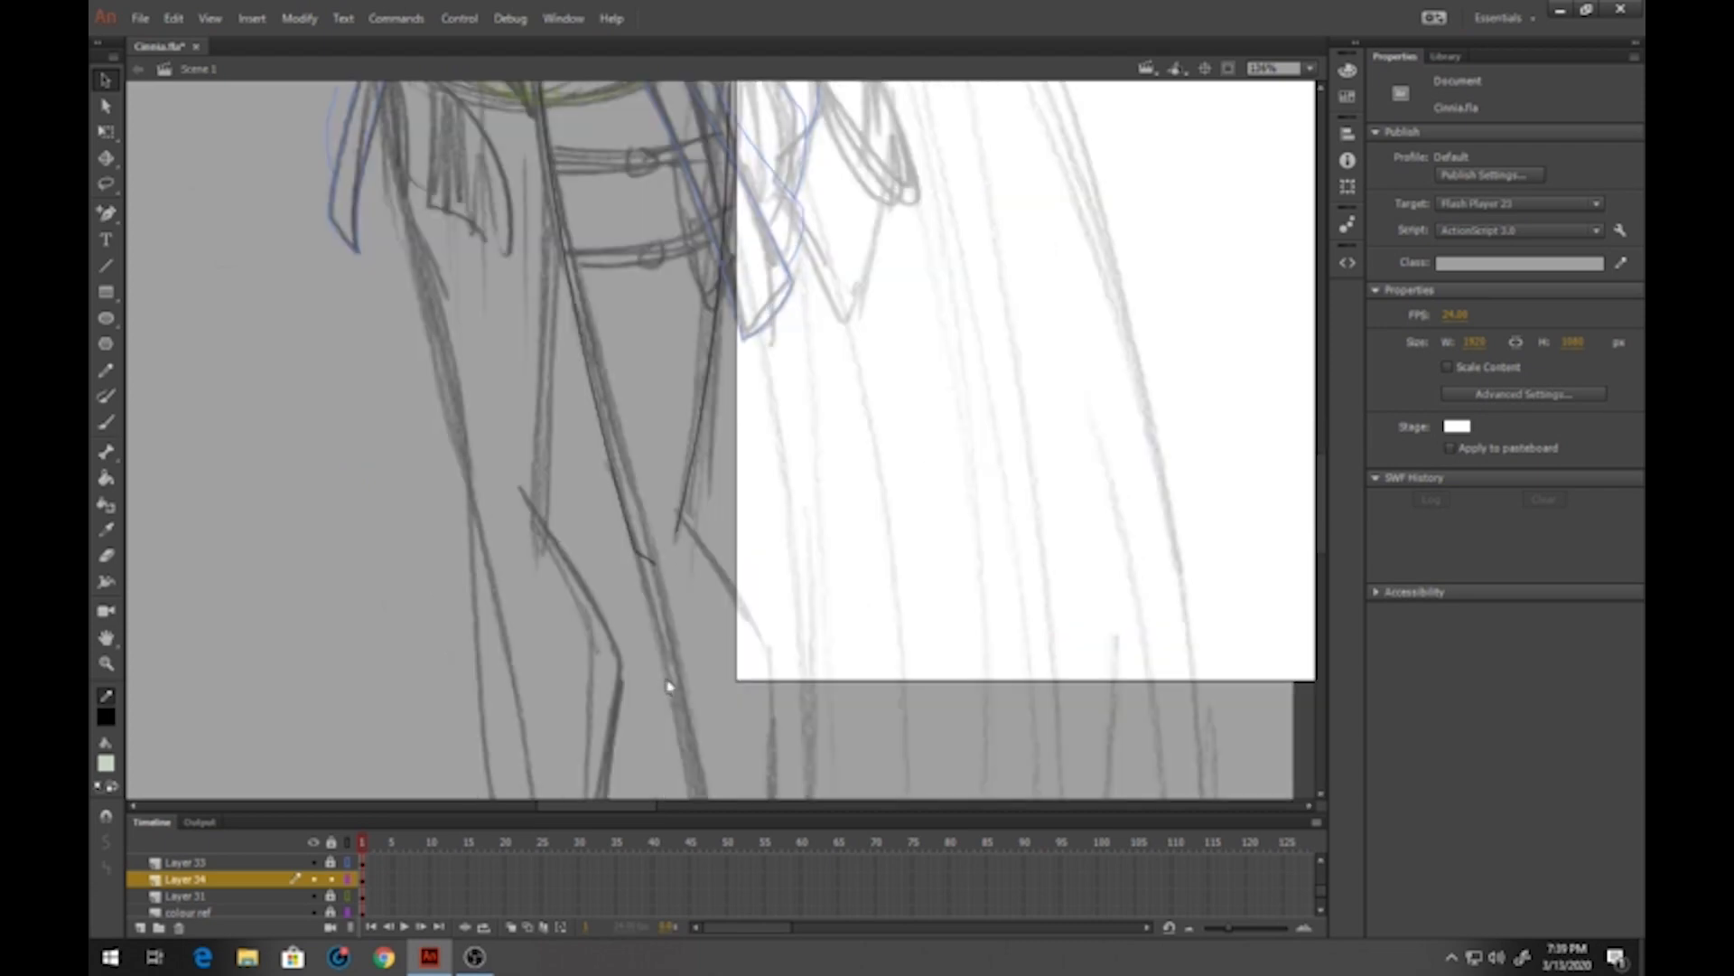
drag(635, 553, 615, 504)
scroll(736, 504, up, 2)
Set the stroke colour to red and close the thigh outline's open lower end at the knee with a line
click(106, 266)
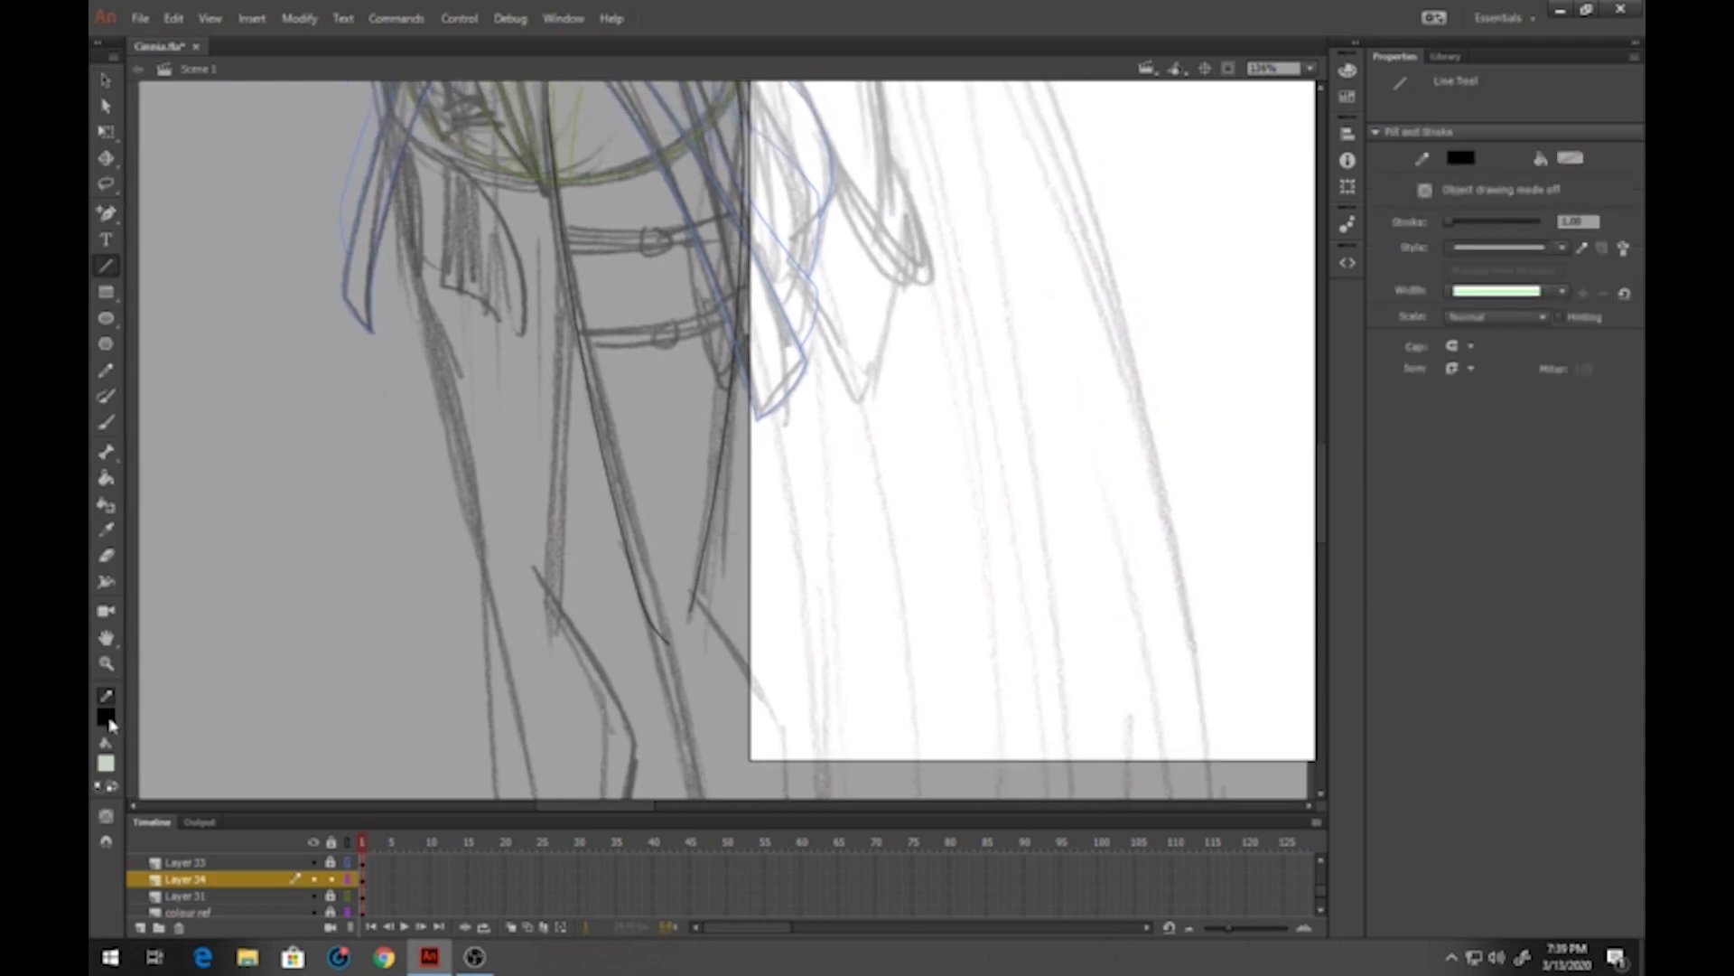
click(107, 718)
click(158, 621)
drag(667, 641, 693, 608)
Set the stroke colour back to black and draw the upper leg strap's top edge across the thigh in two connected lines
drag(650, 484, 595, 659)
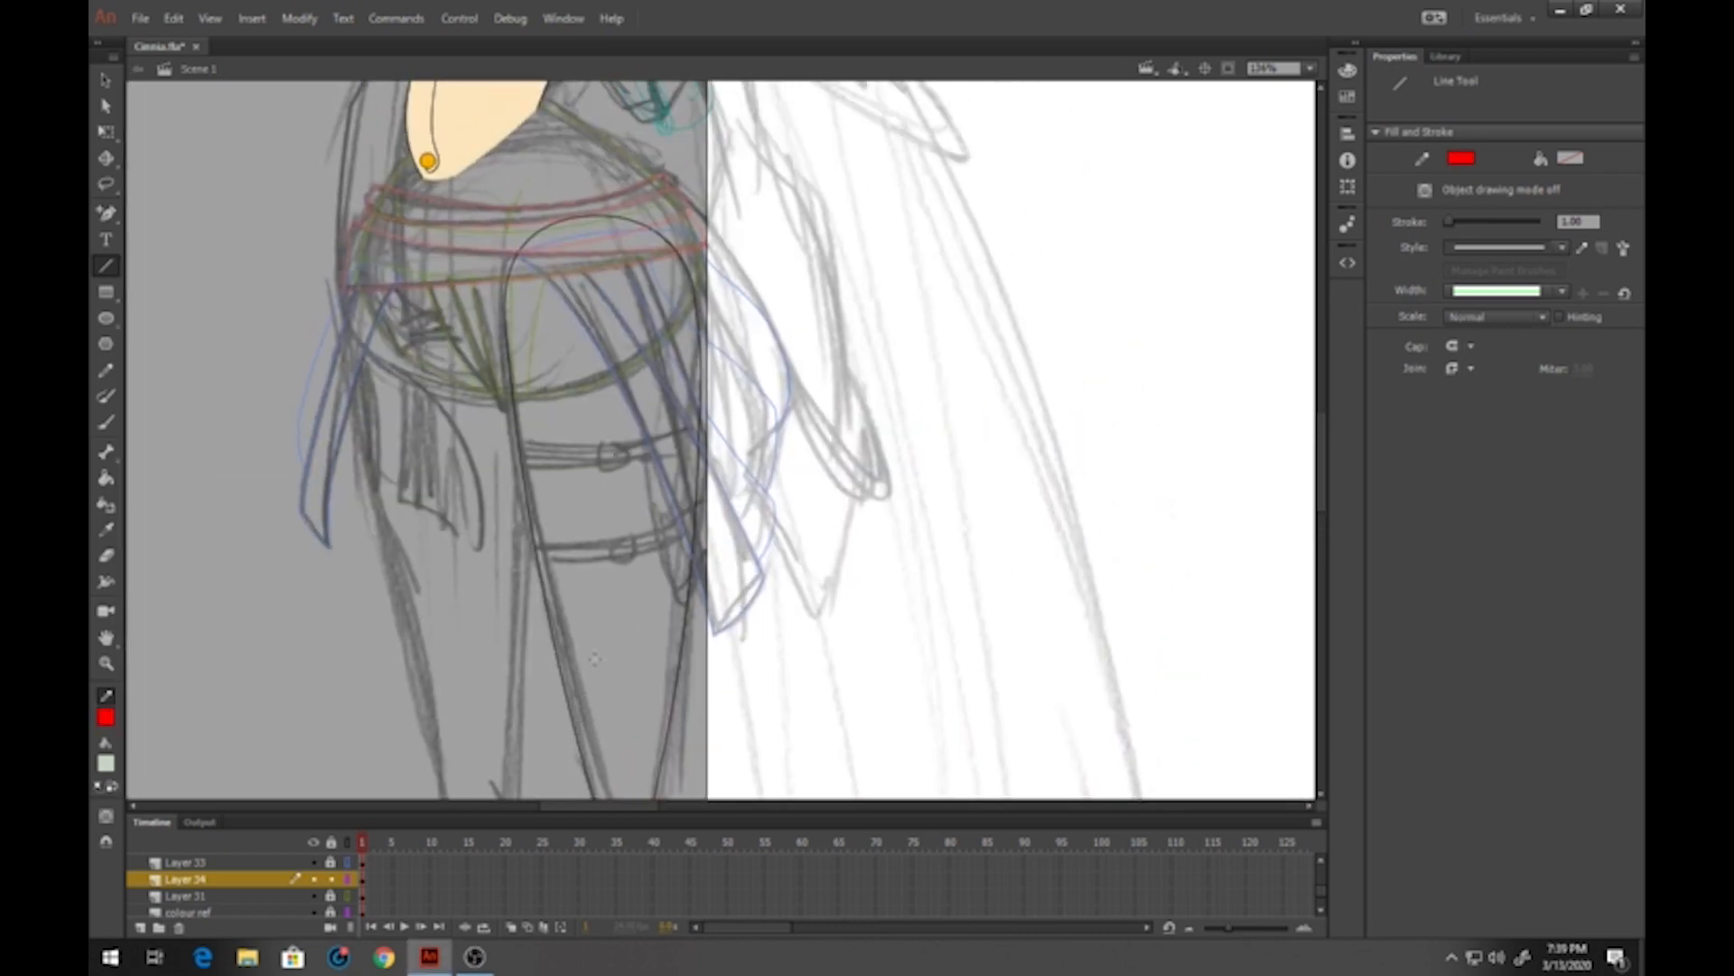
click(106, 663)
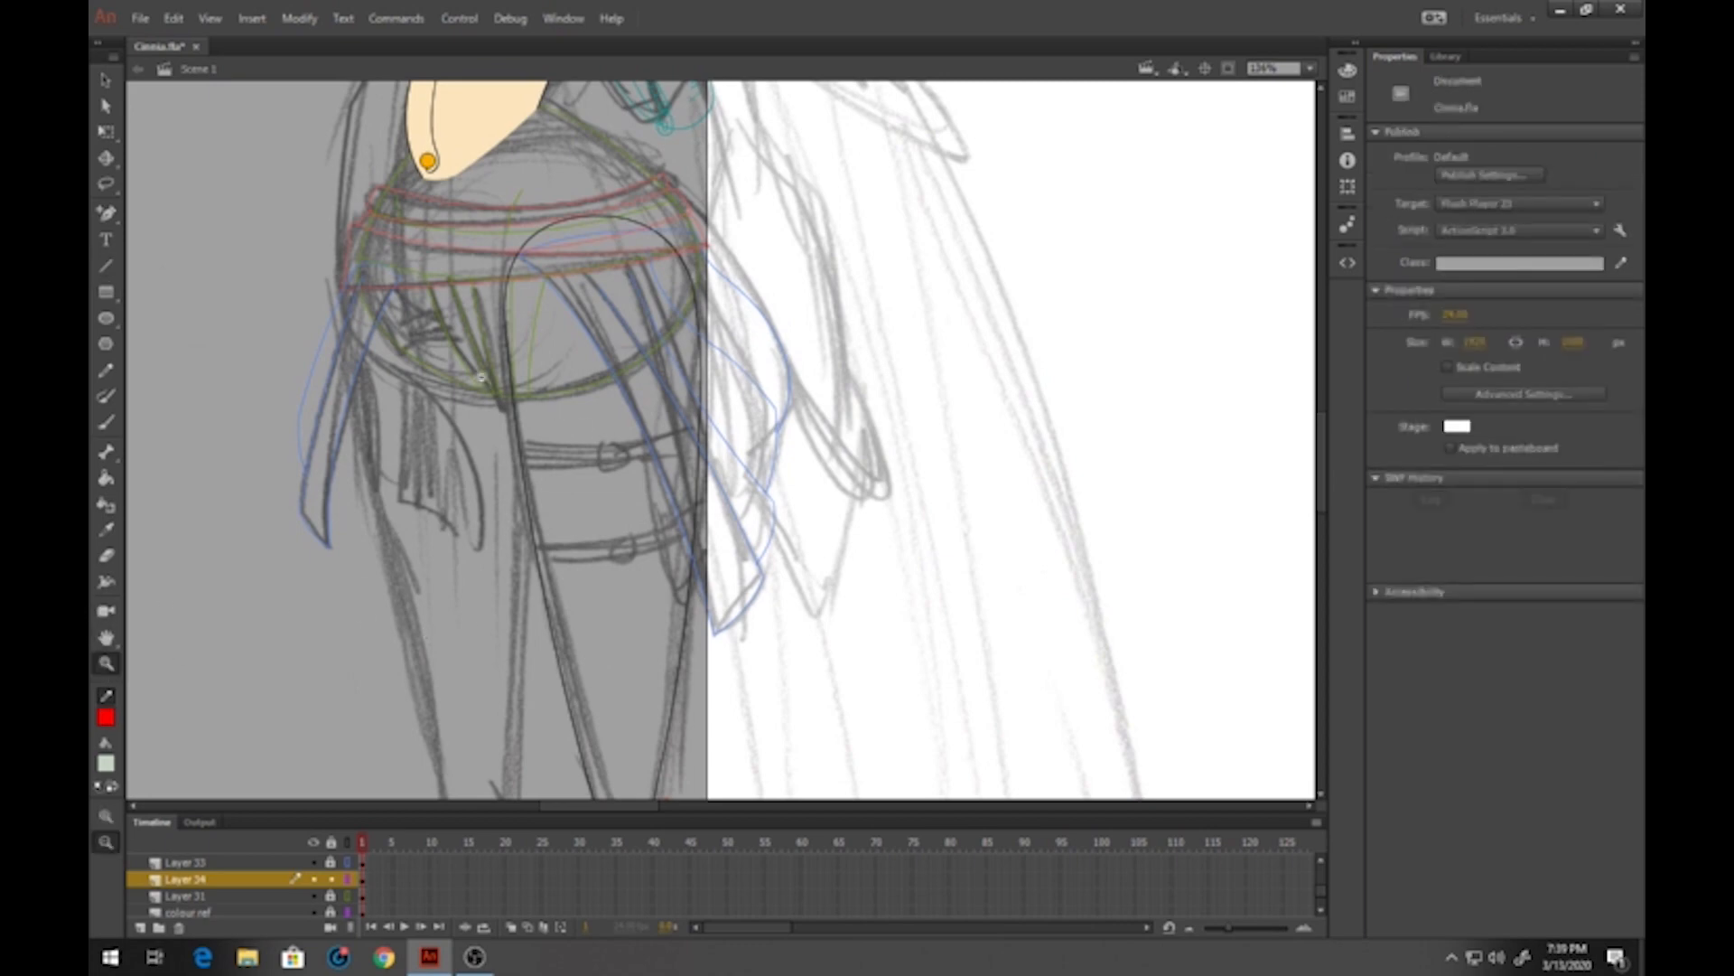
drag(502, 366, 830, 664)
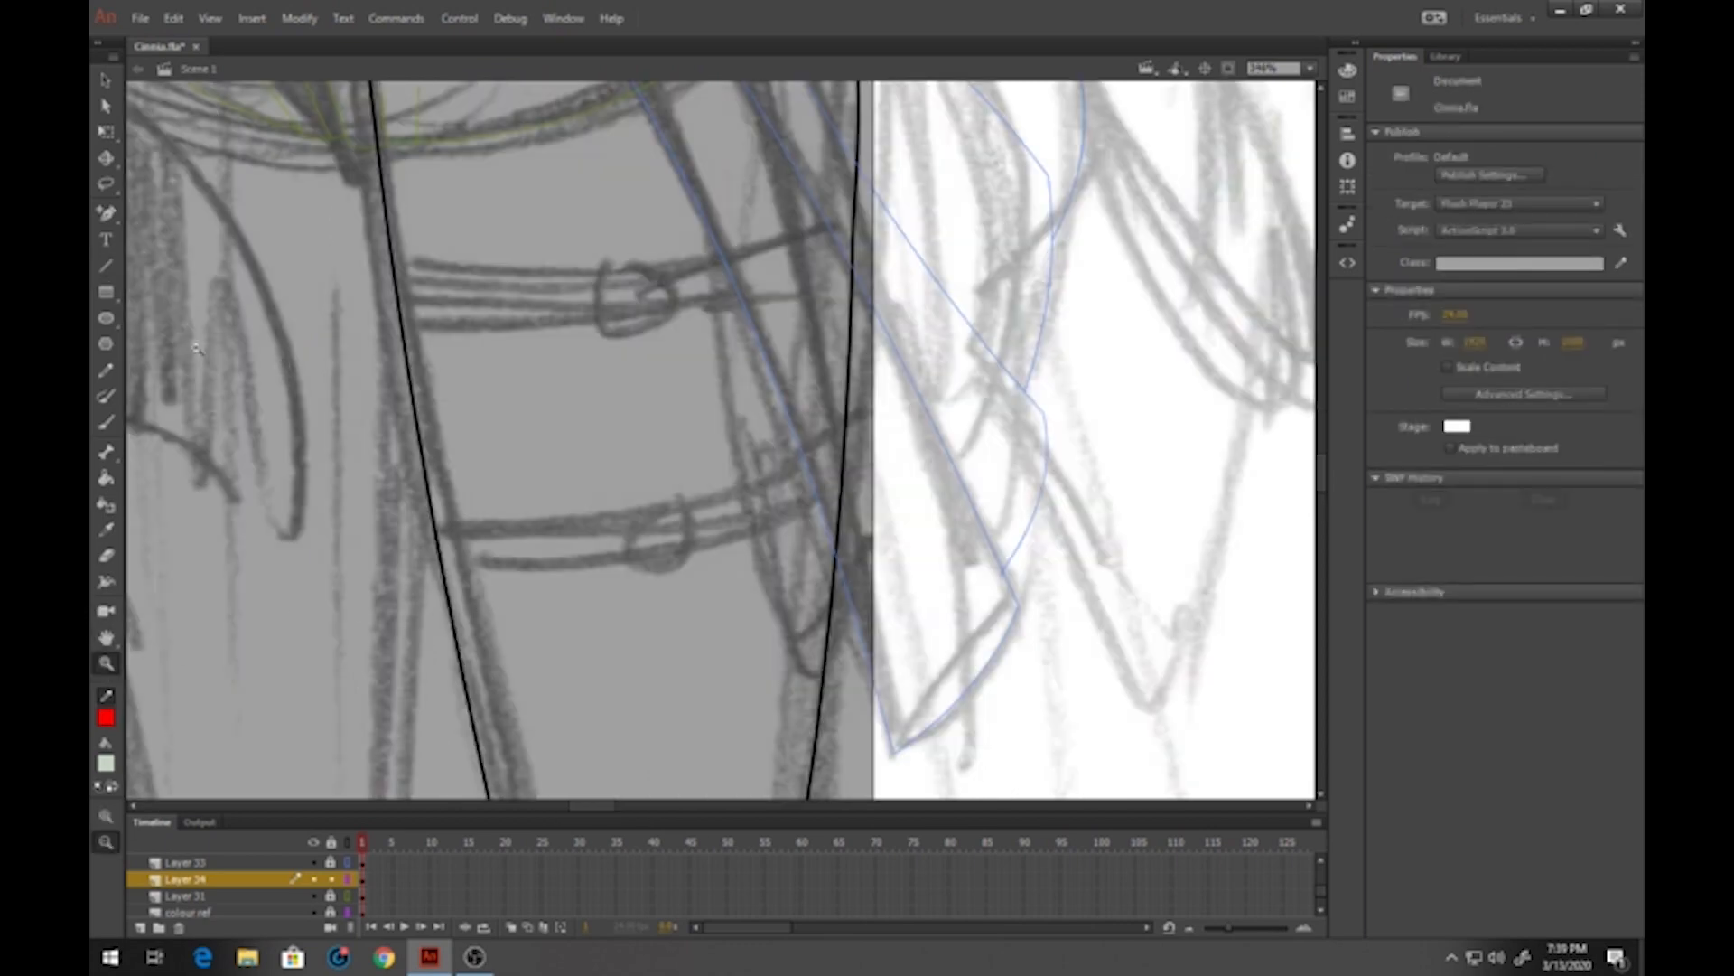
click(105, 266)
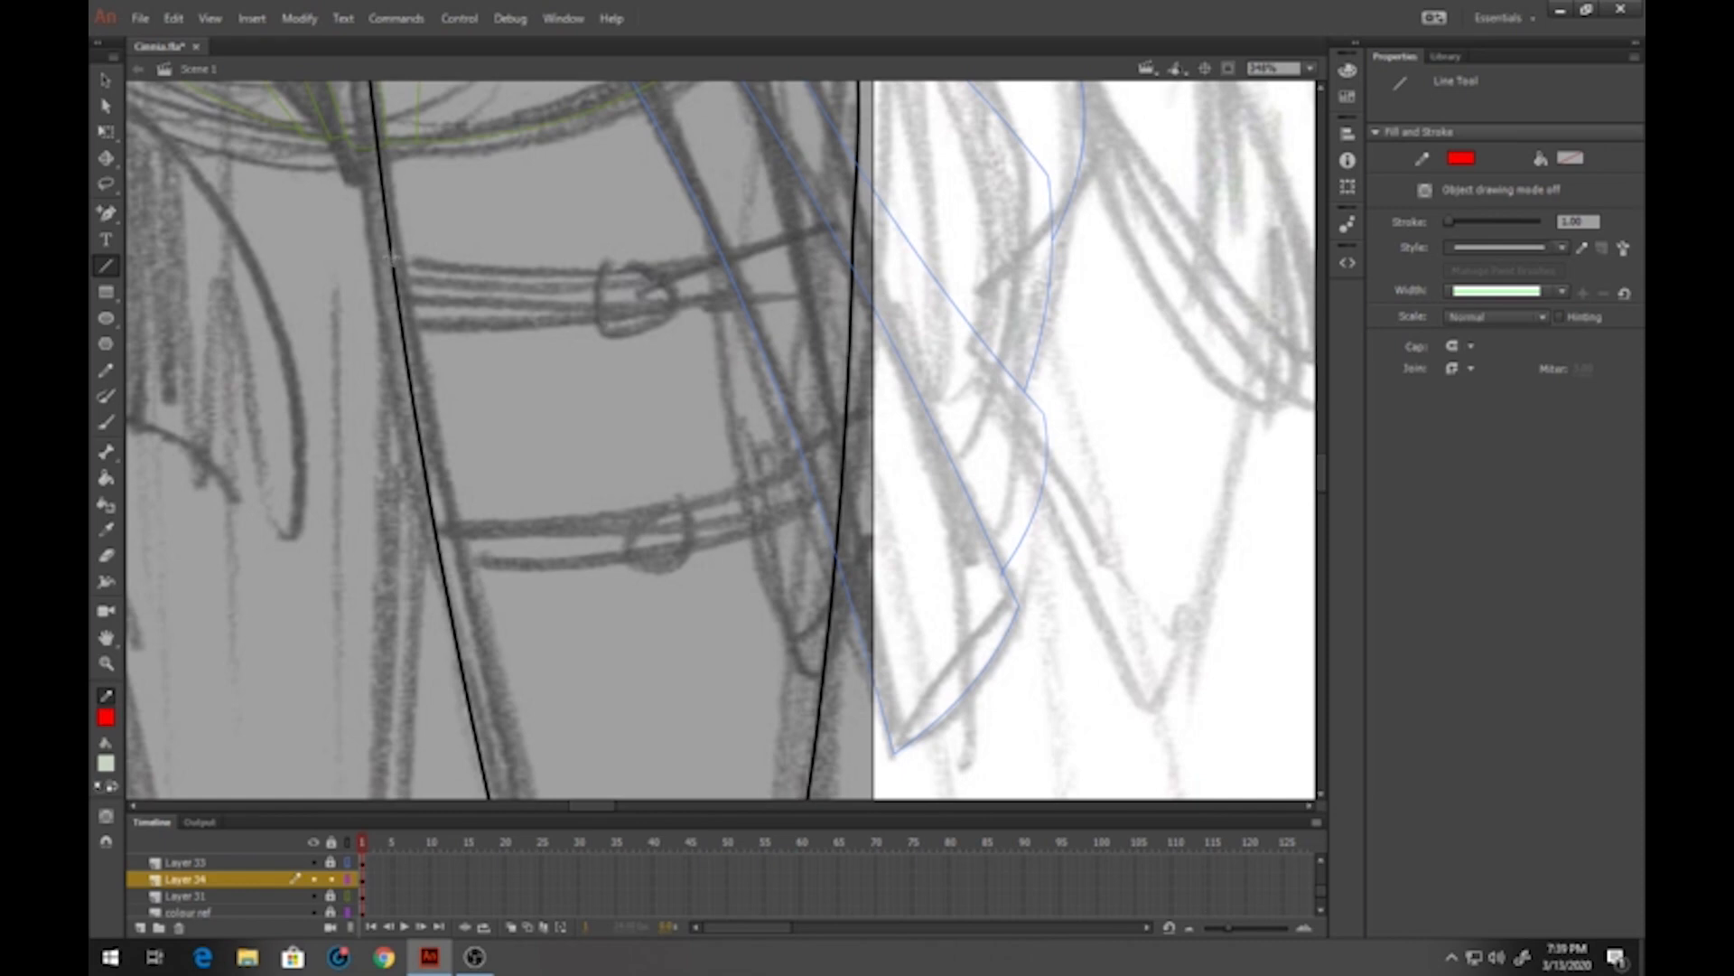
drag(391, 259, 736, 243)
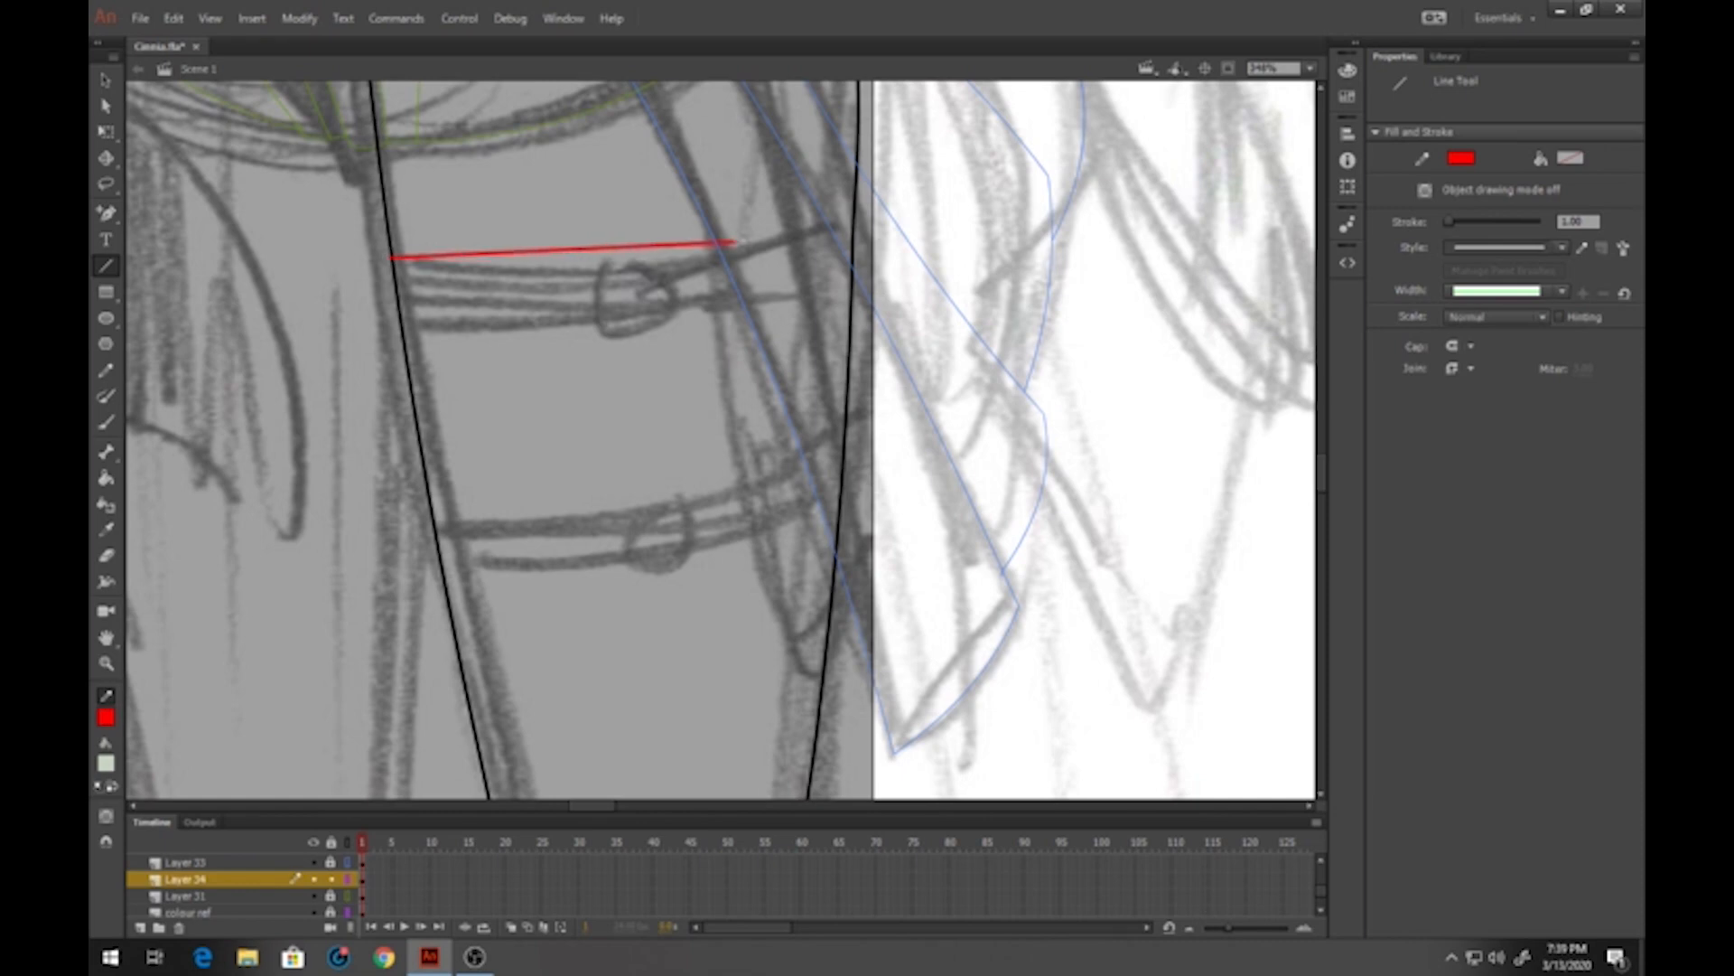
key(ctrl+z)
click(106, 717)
click(177, 689)
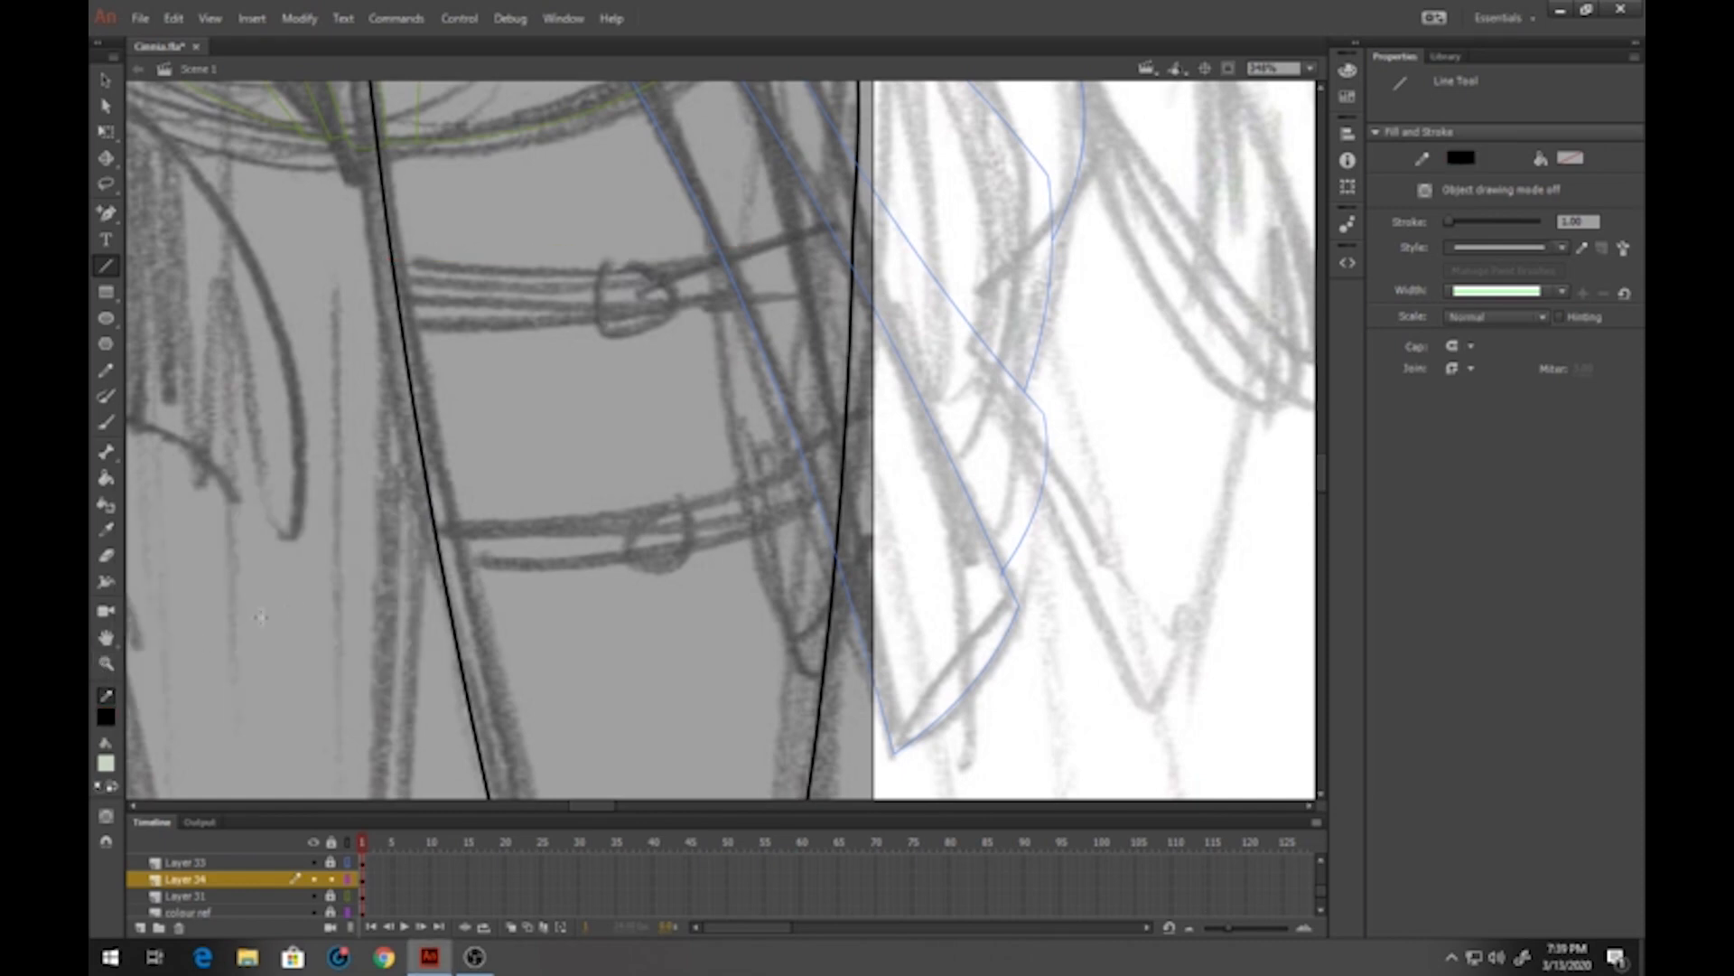
mouse_move(392, 259)
mouse_down()
mouse_move(799, 215)
mouse_move(642, 275)
mouse_move(851, 224)
mouse_up()
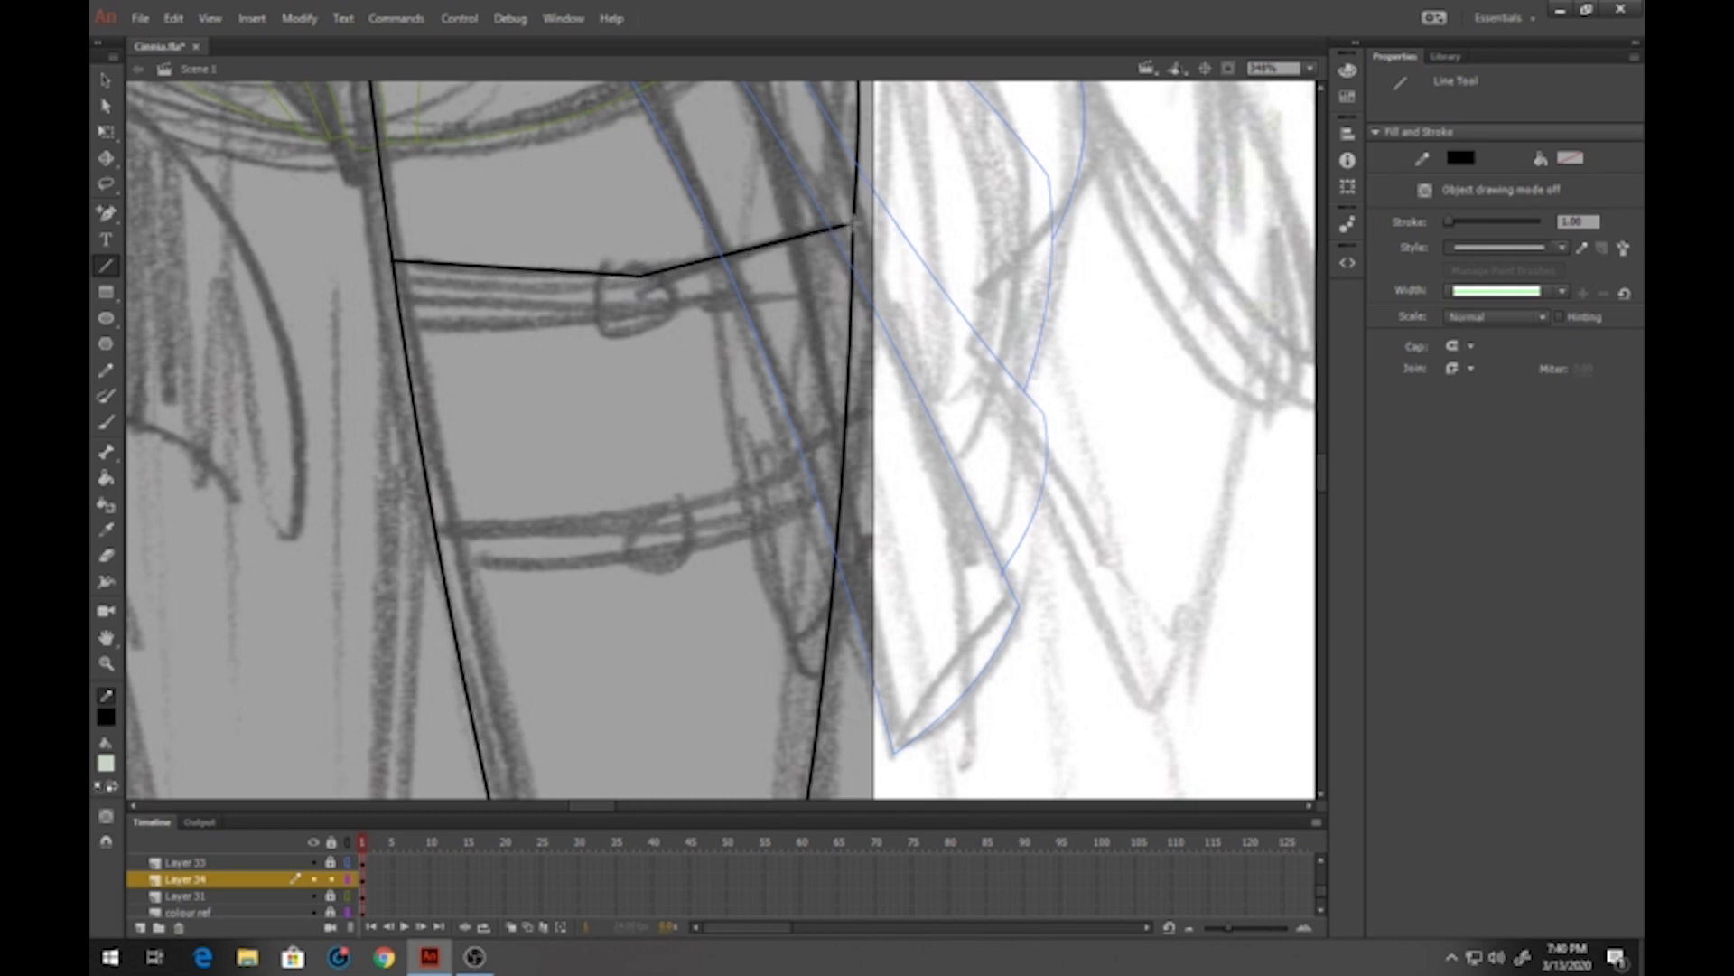
Draw the upper leg strap's bottom edge and both edges of the lower strap across the thigh in connected straight lines
mouse_move(400, 314)
mouse_down()
mouse_move(648, 313)
mouse_move(851, 270)
mouse_up()
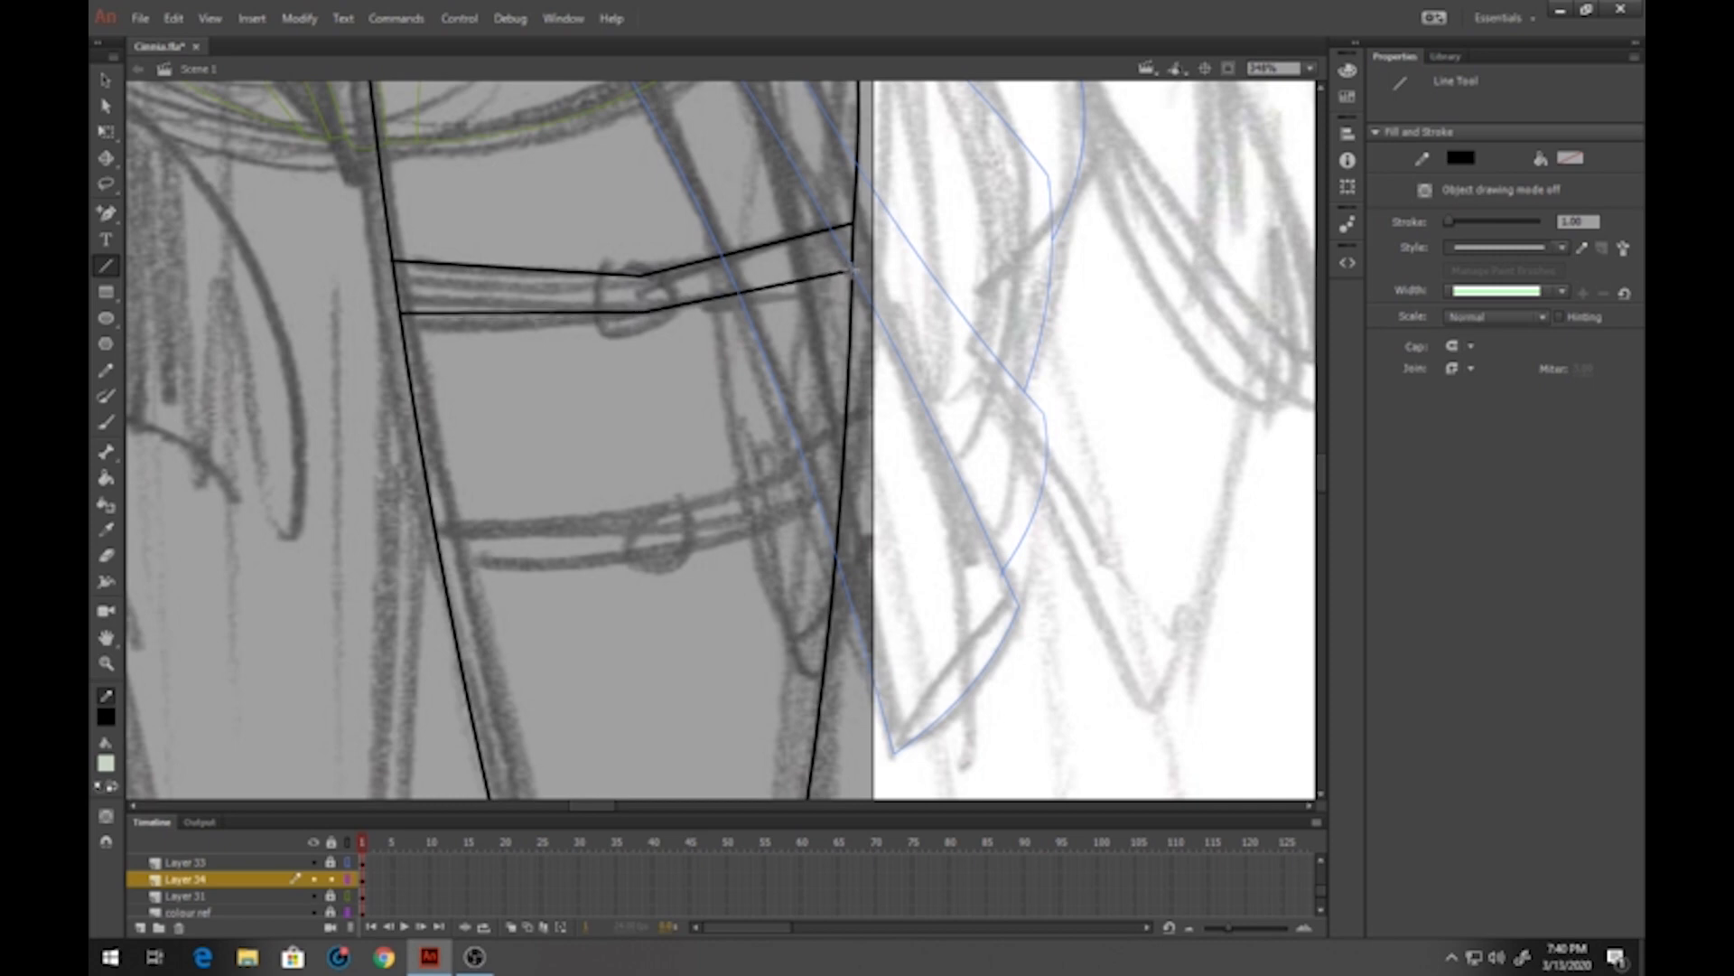
mouse_move(432, 504)
mouse_down()
mouse_move(660, 519)
mouse_move(844, 440)
mouse_up()
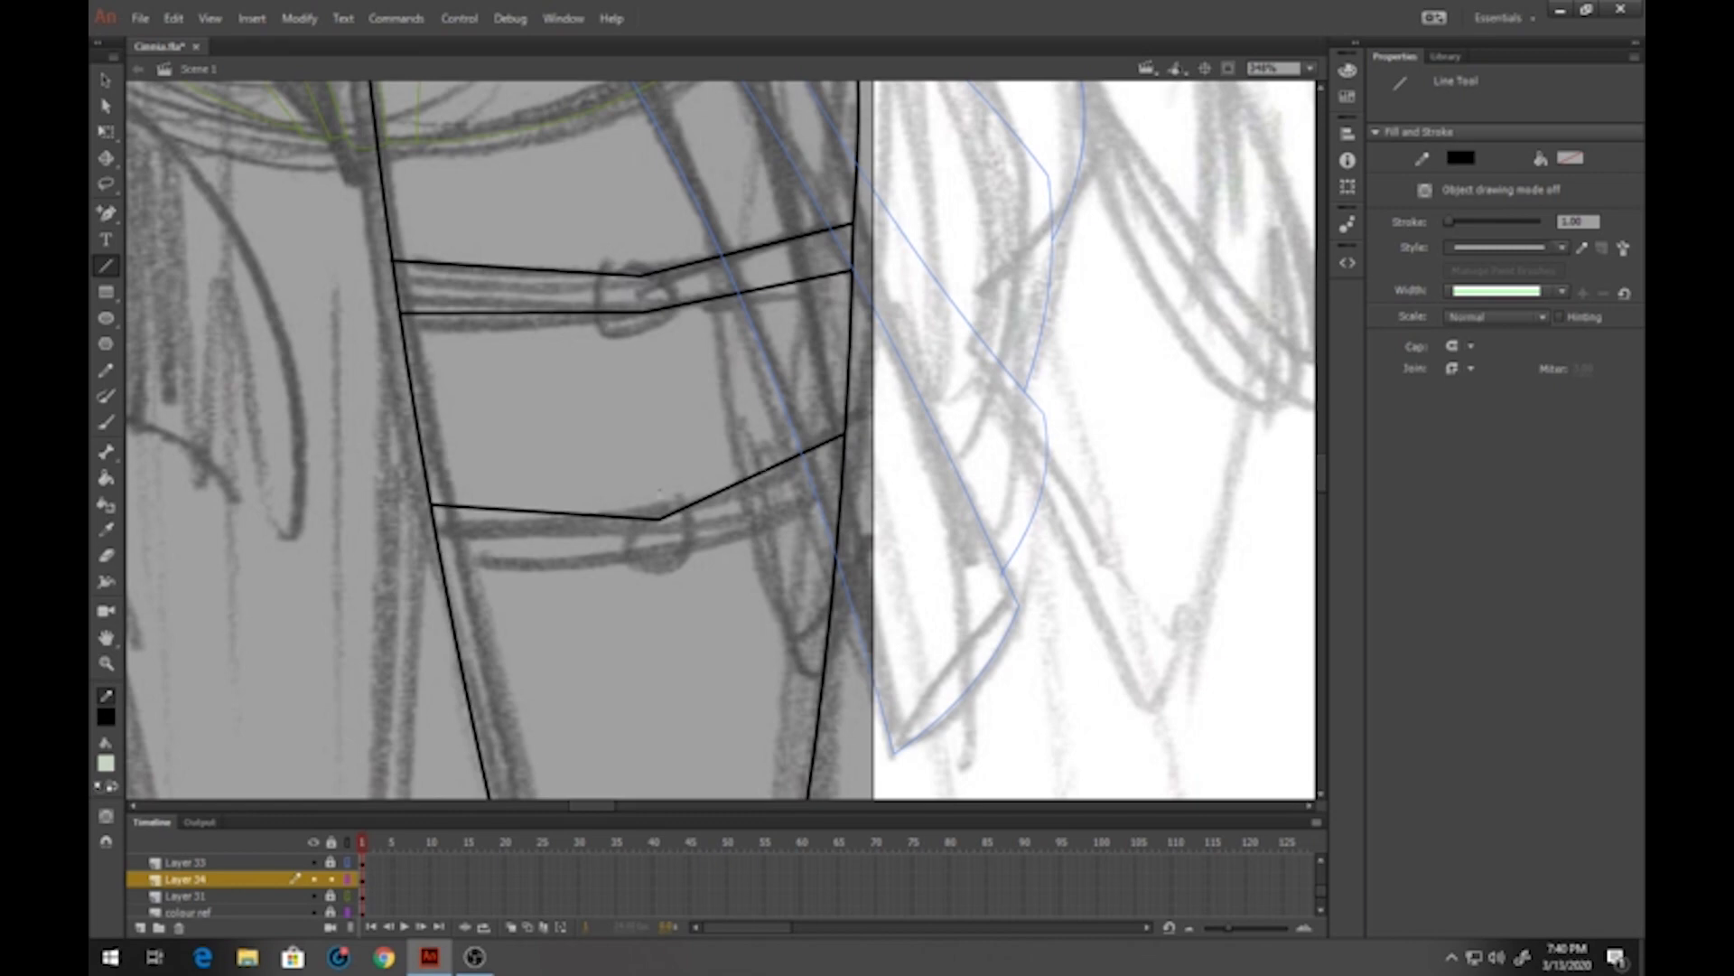
mouse_move(441, 556)
mouse_down()
mouse_move(668, 553)
mouse_move(840, 485)
mouse_up()
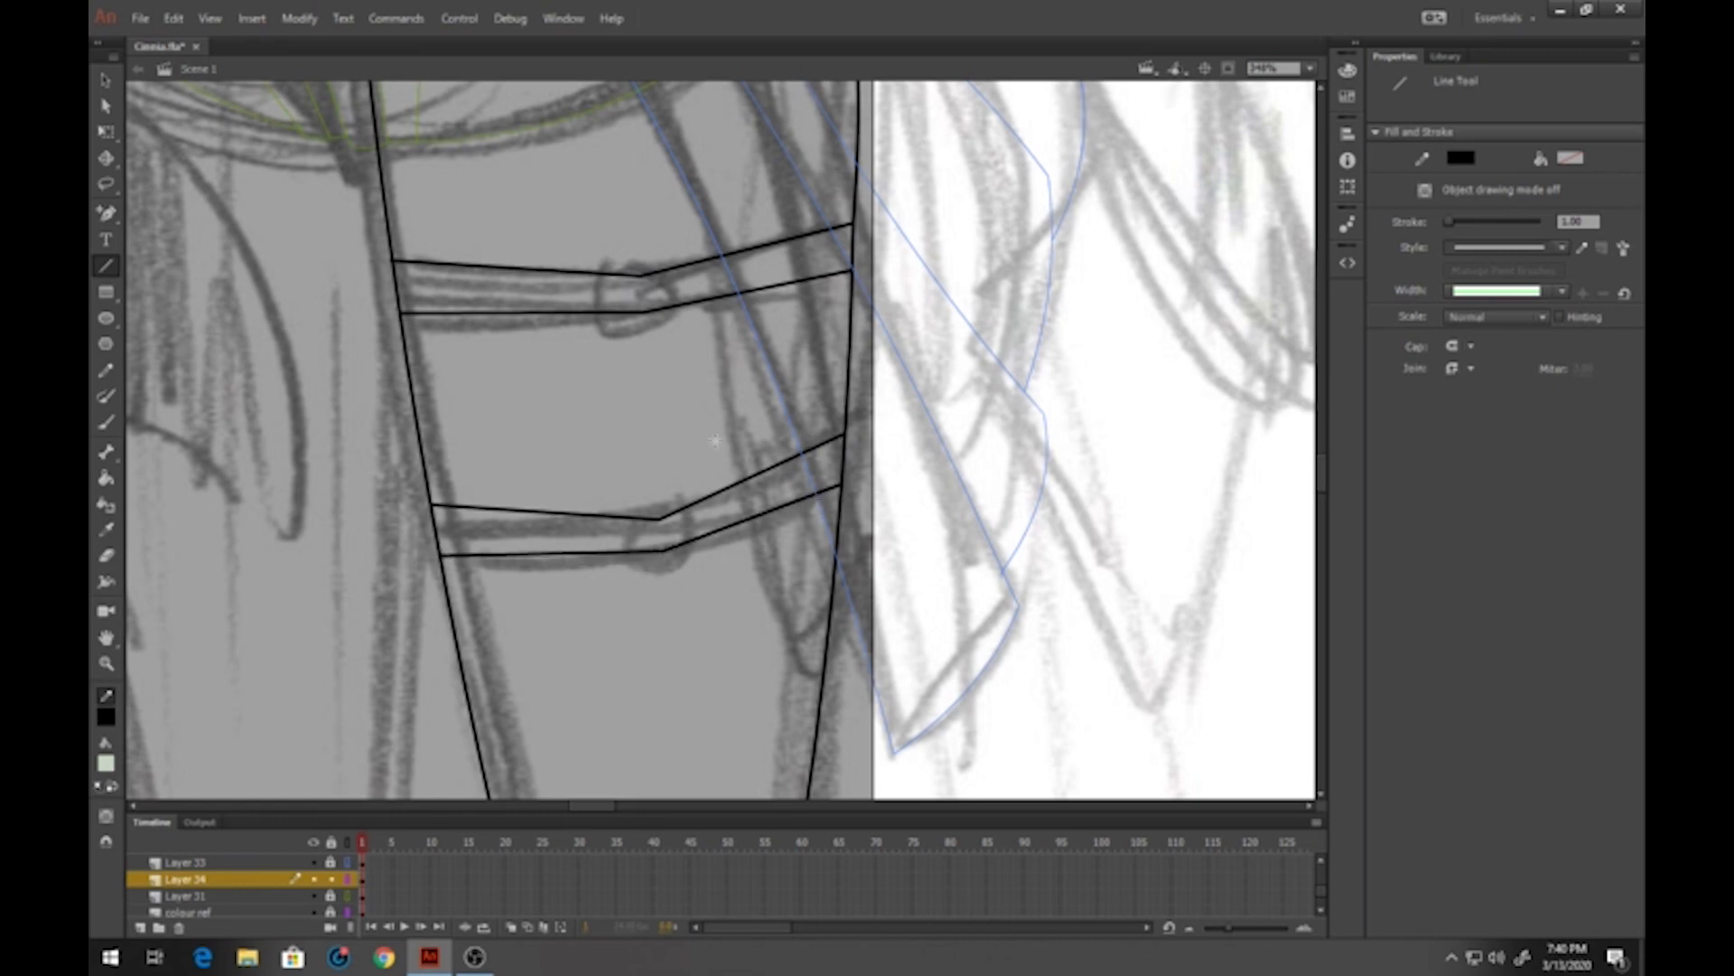
Curve the top and bottom edges of both leg straps downward so they wrap around the thigh
click(106, 80)
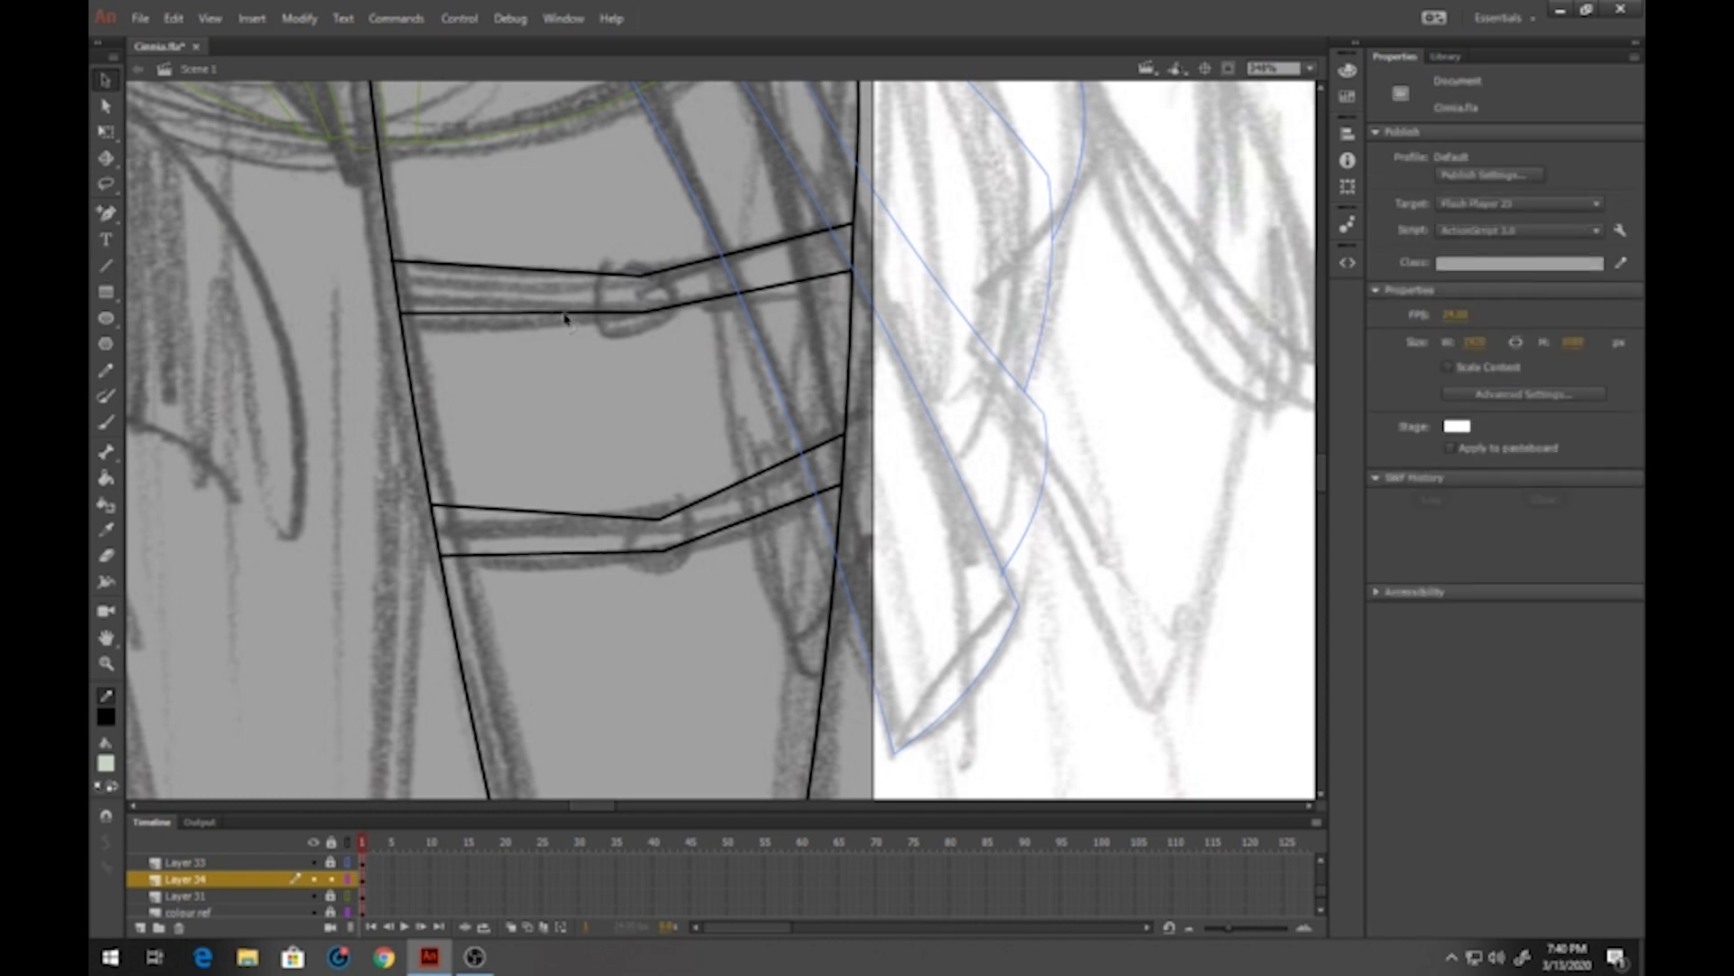
drag(563, 316, 687, 324)
drag(598, 280, 649, 325)
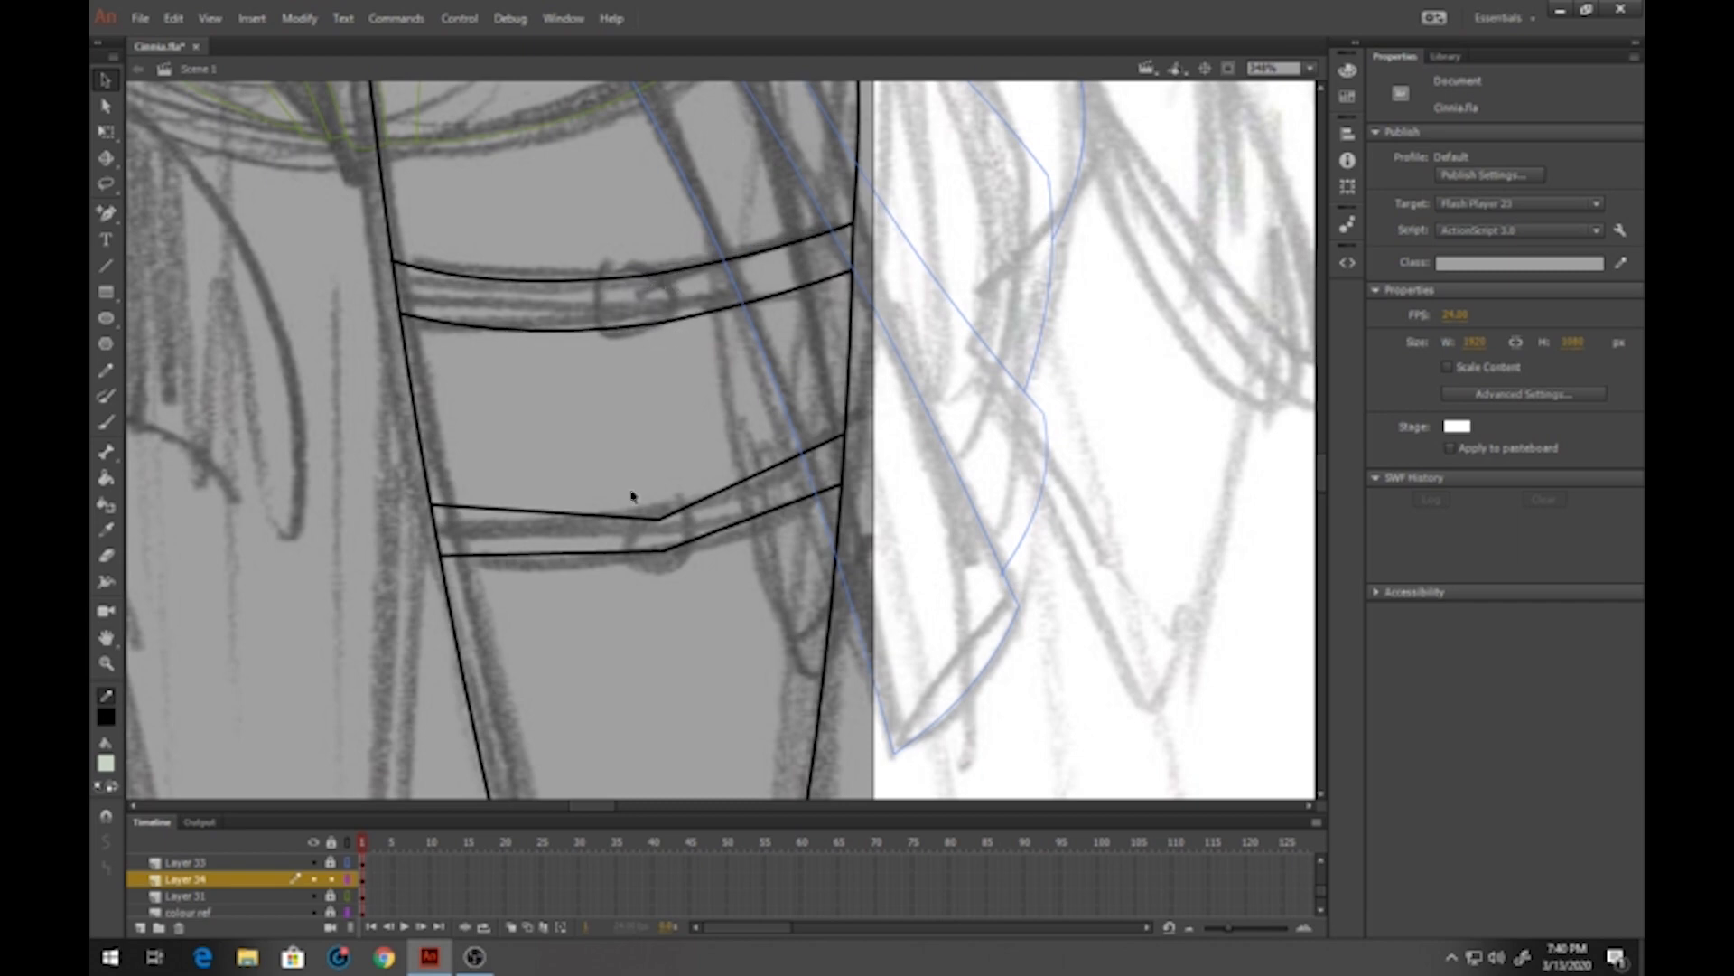
drag(614, 565, 696, 576)
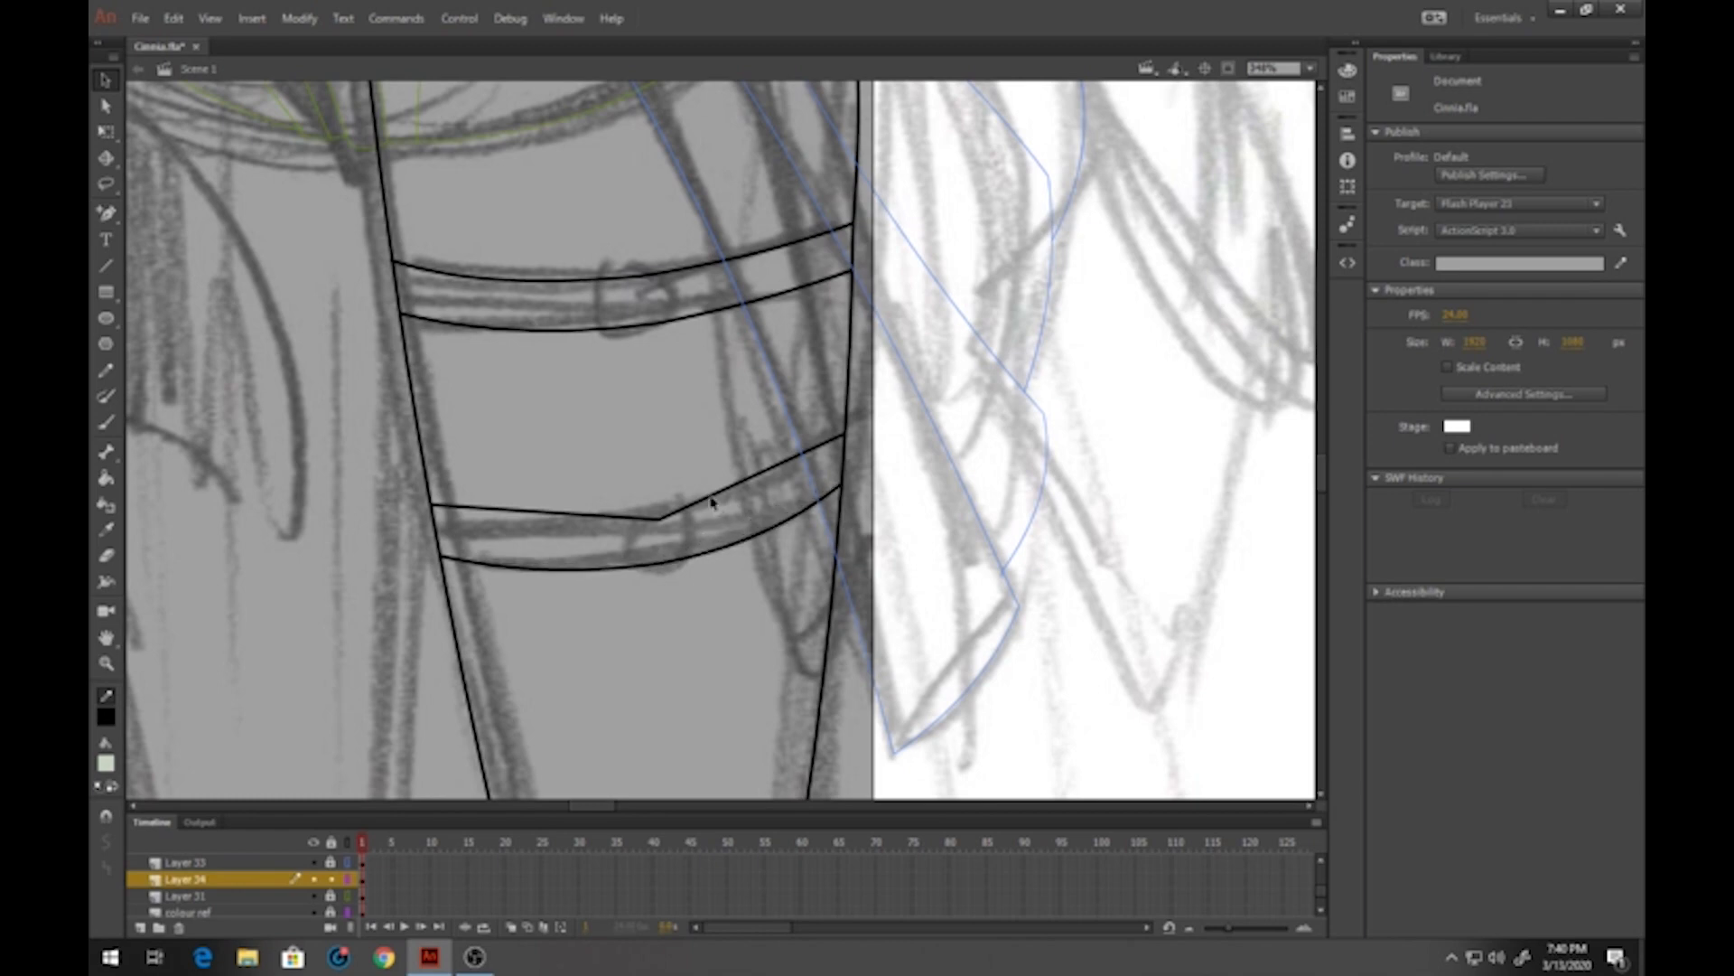
drag(711, 503, 612, 542)
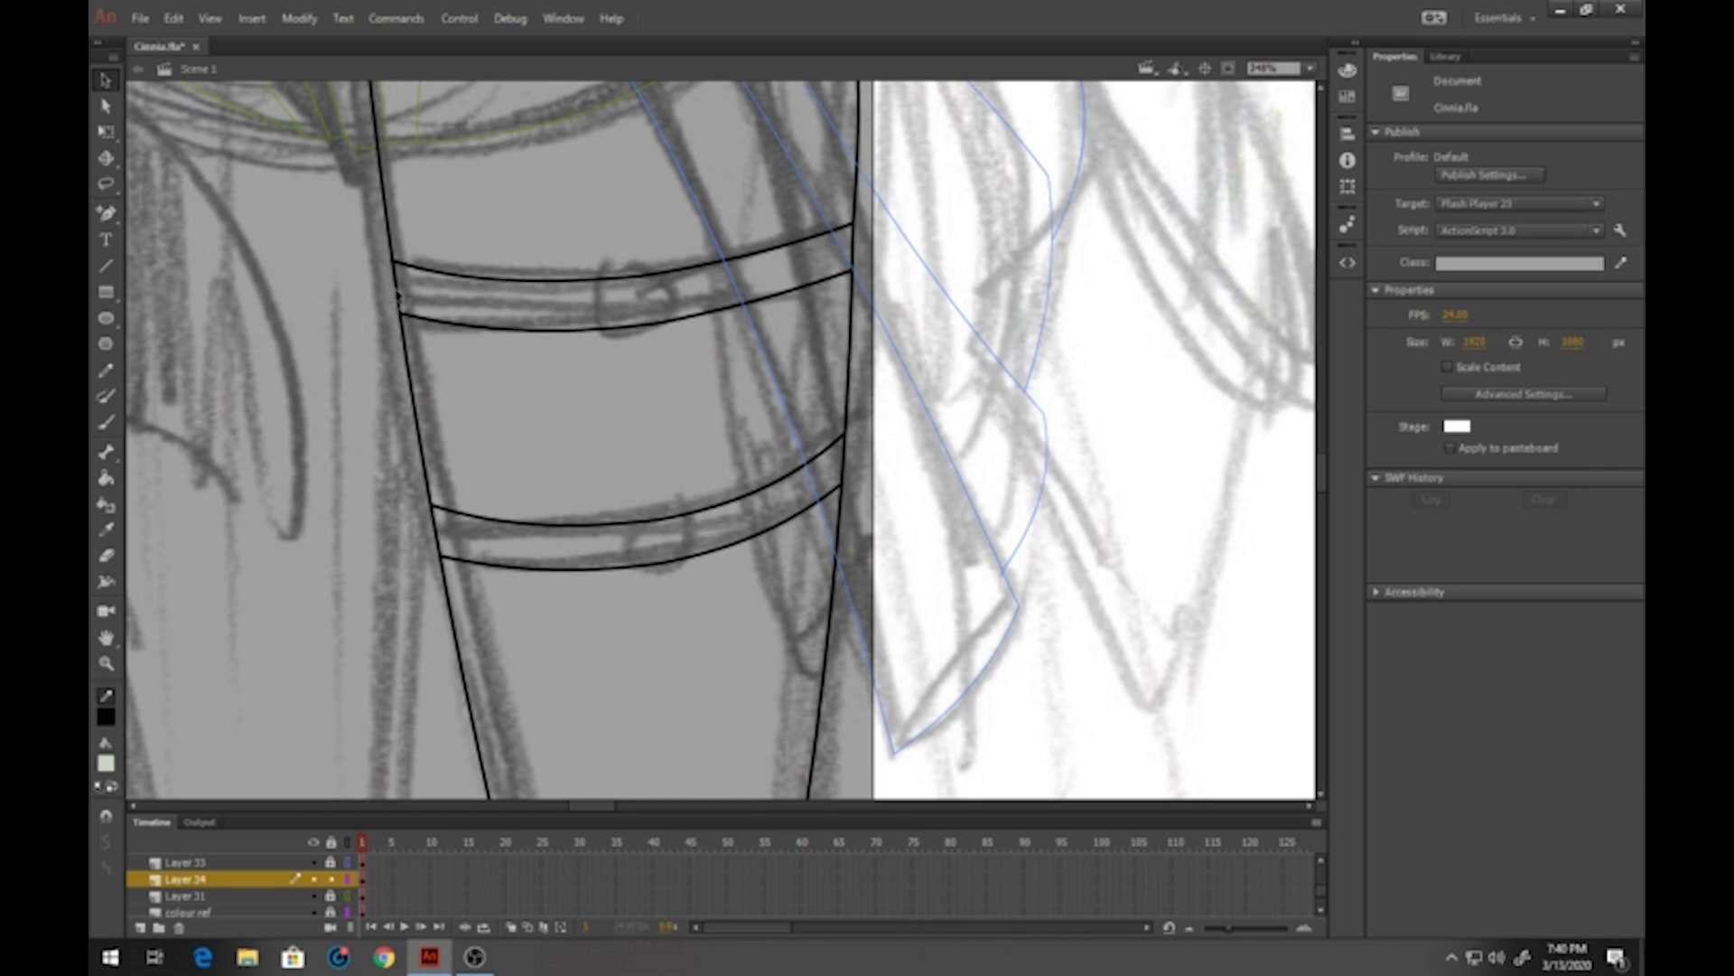
Bulge the thigh outline slightly outward at both ends of each strap and delete the strap-edge stubs overshooting the outline
drag(393, 291, 390, 288)
drag(442, 554, 432, 535)
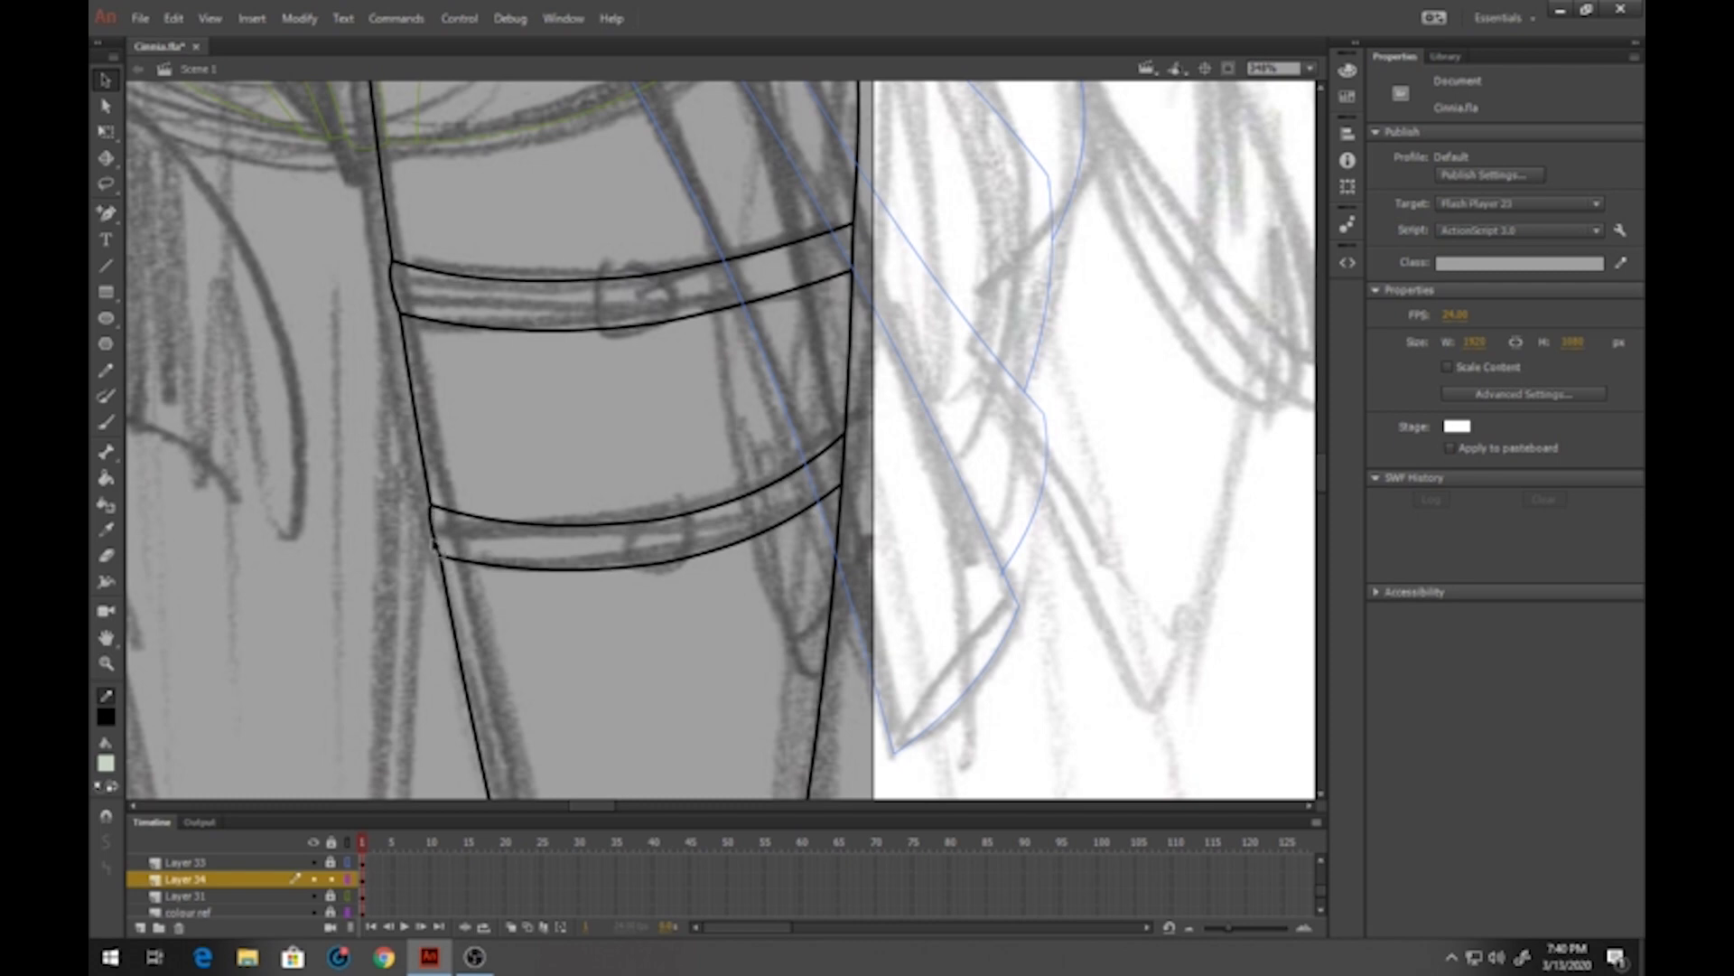
mouse_move(849, 462)
mouse_down()
mouse_move(852, 429)
mouse_move(848, 482)
mouse_up()
key(ctrl+z)
click(850, 431)
key(Delete)
click(847, 483)
key(Delete)
mouse_move(852, 272)
mouse_down()
mouse_move(790, 297)
mouse_move(860, 250)
mouse_up()
click(857, 269)
key(Delete)
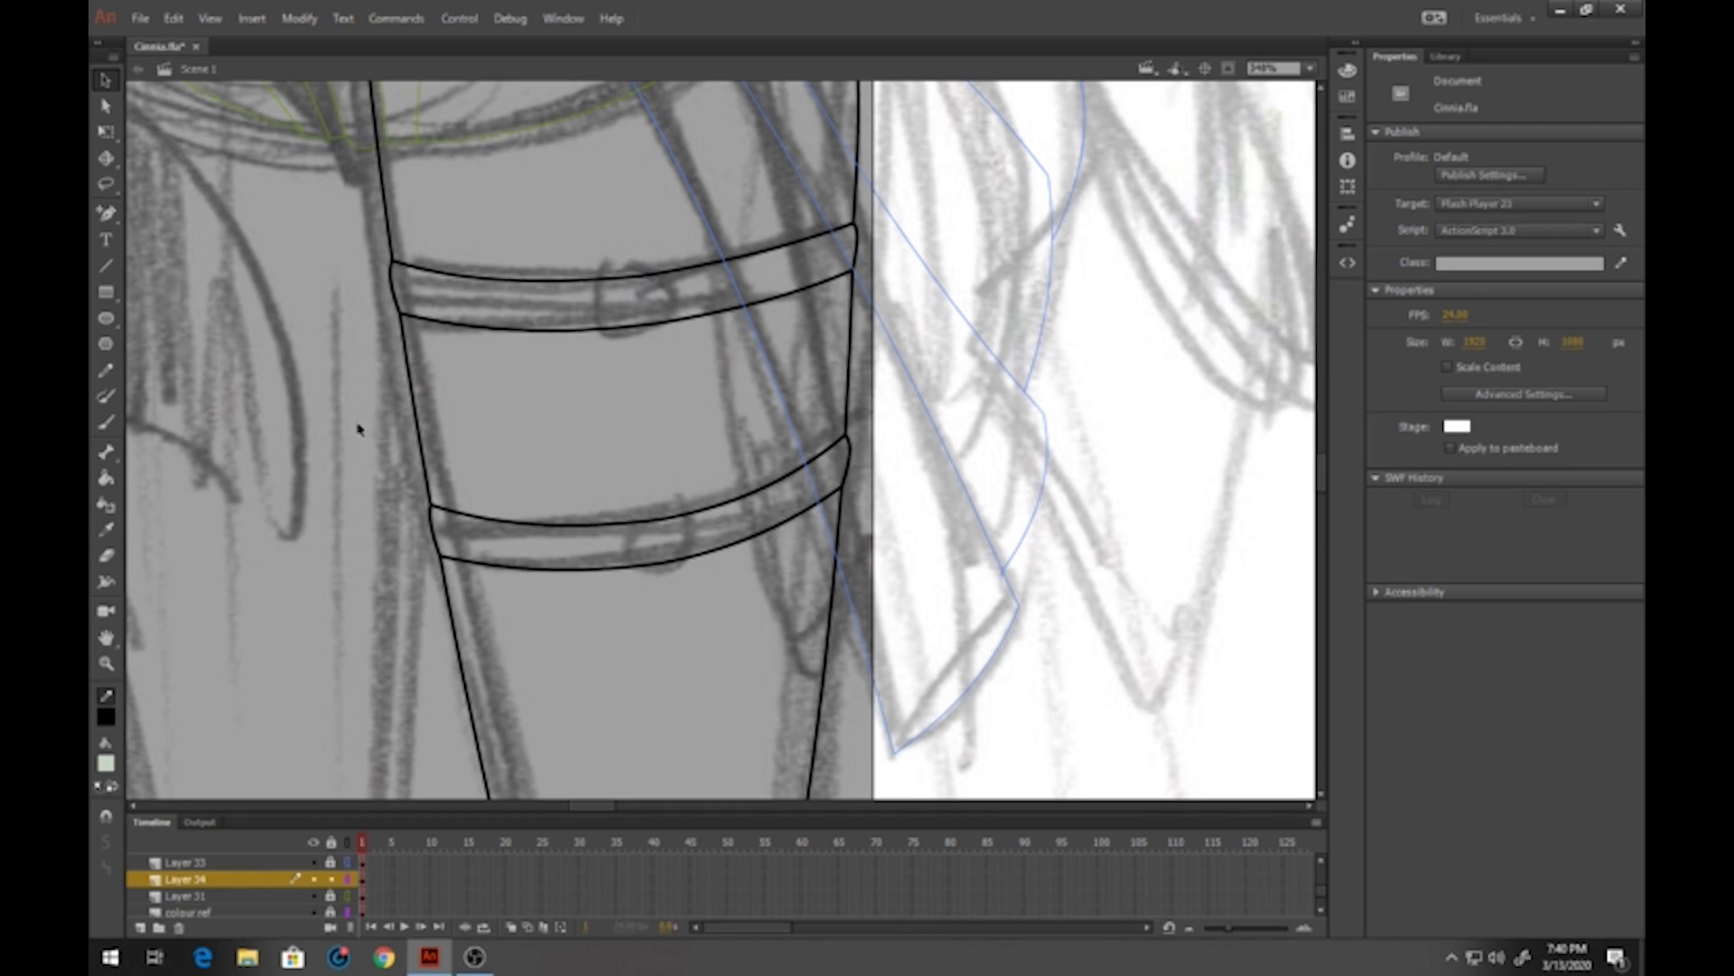
Fill the three skin areas of the thigh with the skin tone sampled from the torso
click(106, 662)
click(719, 366)
click(718, 366)
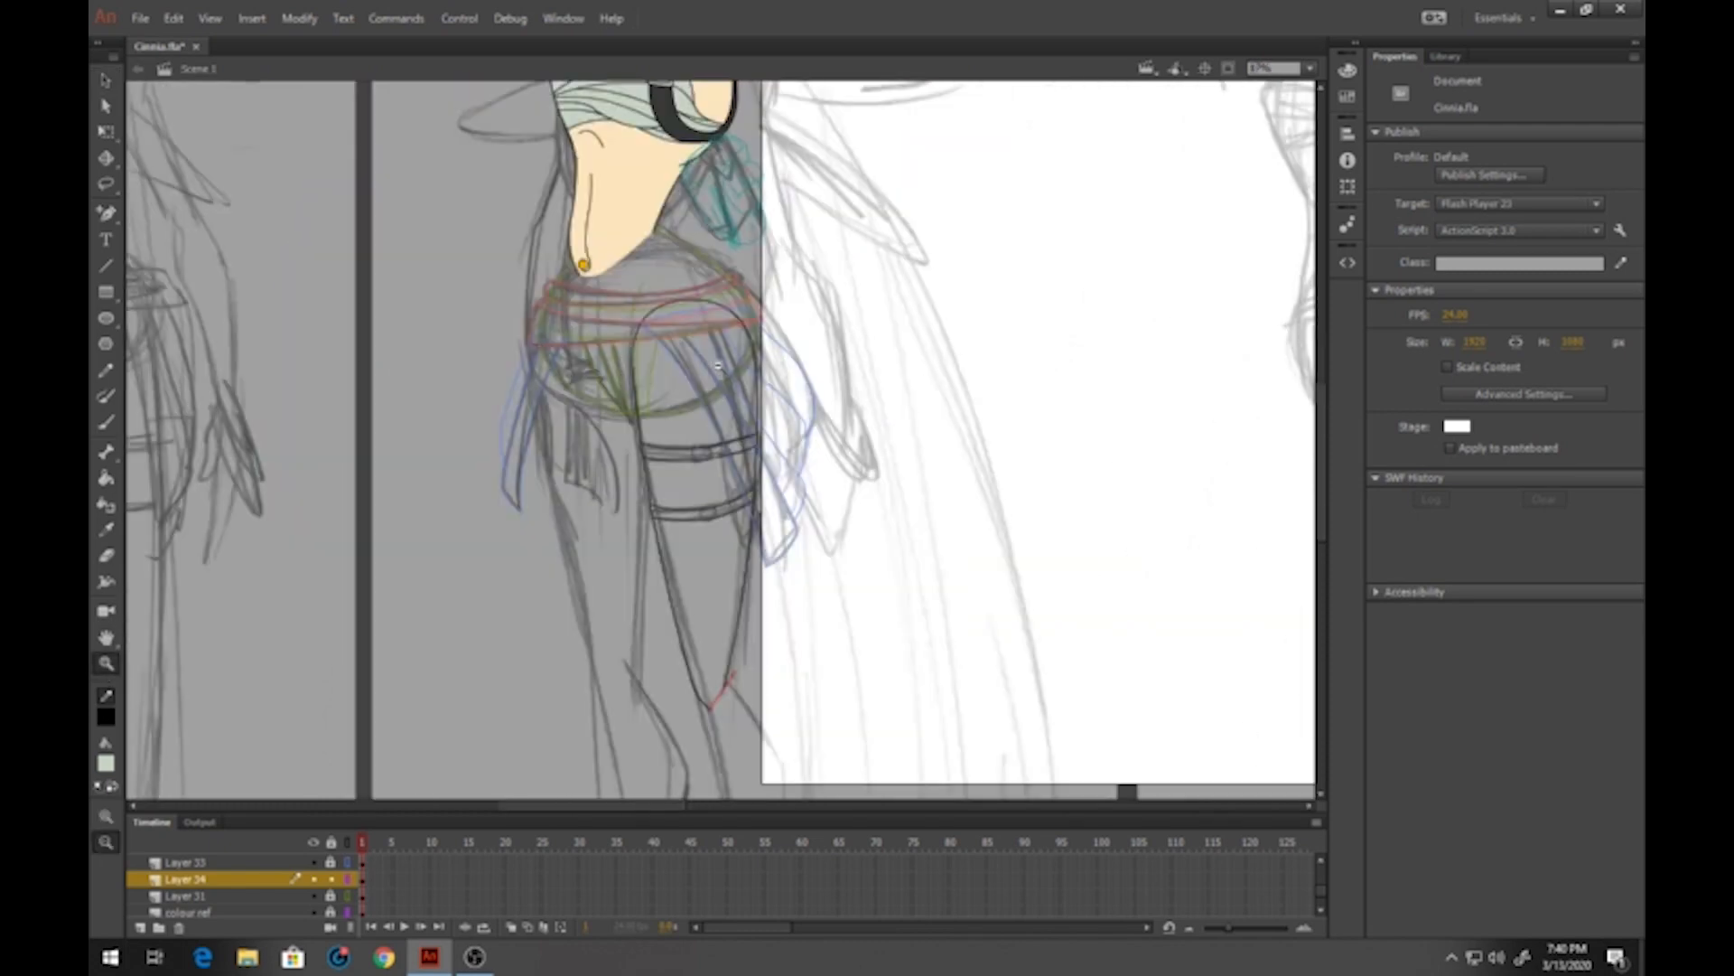
click(106, 478)
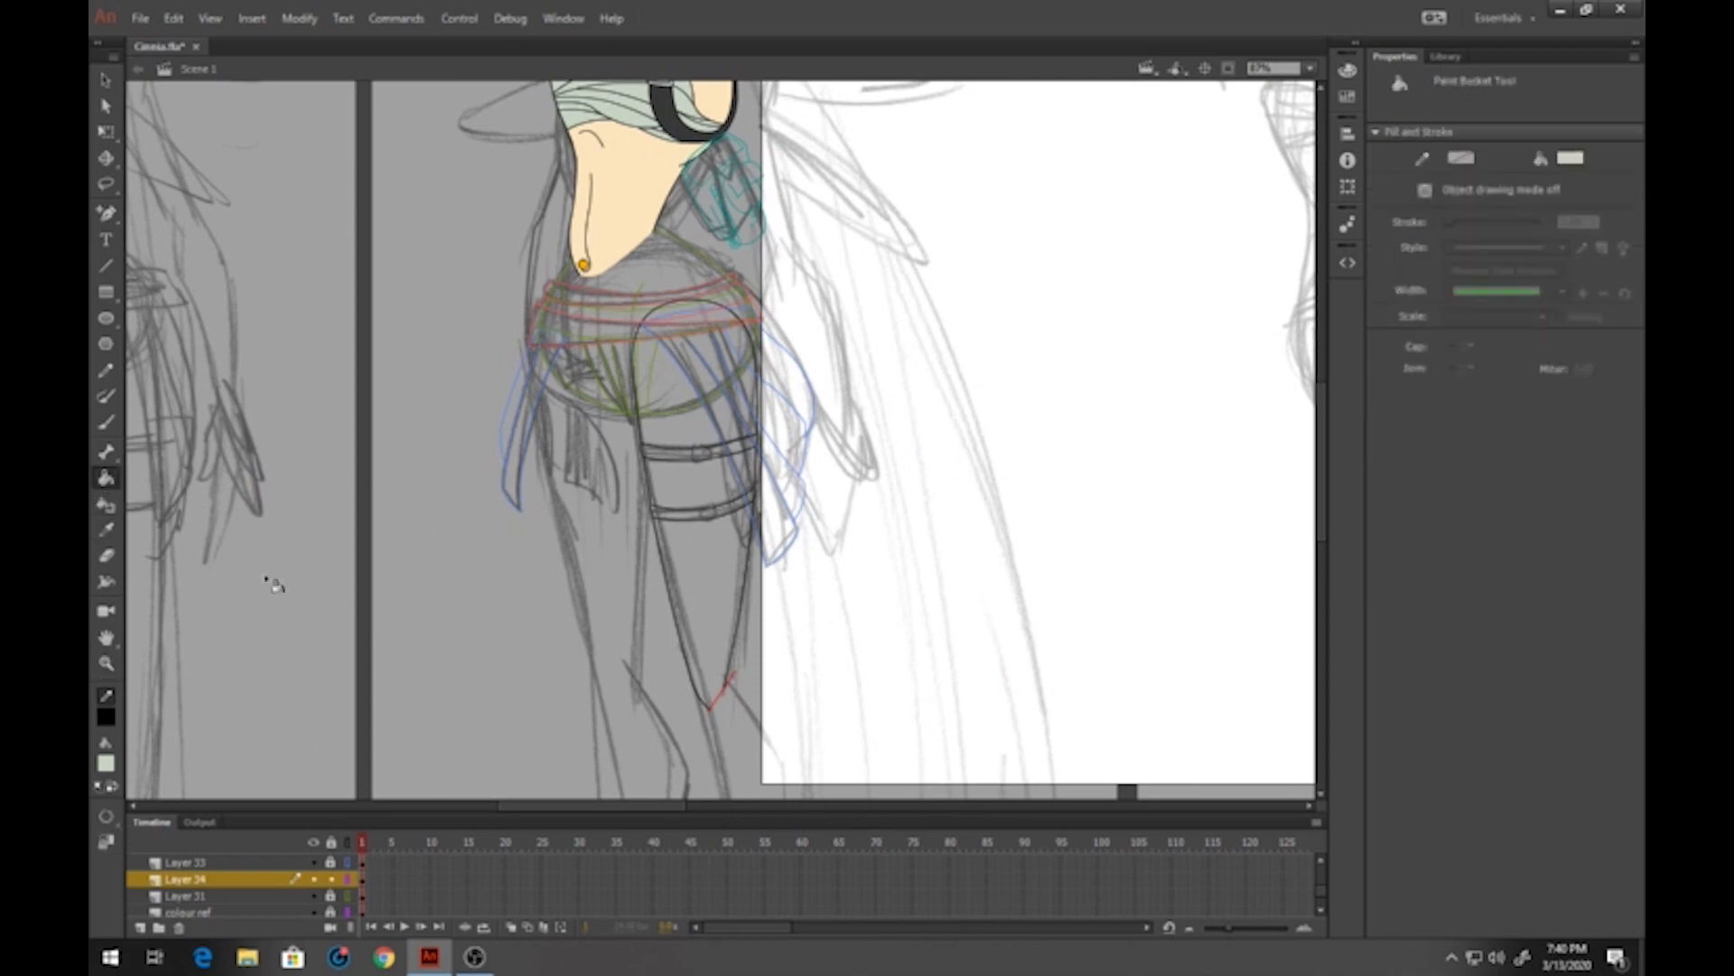
click(106, 764)
click(632, 222)
click(691, 429)
click(703, 488)
click(709, 566)
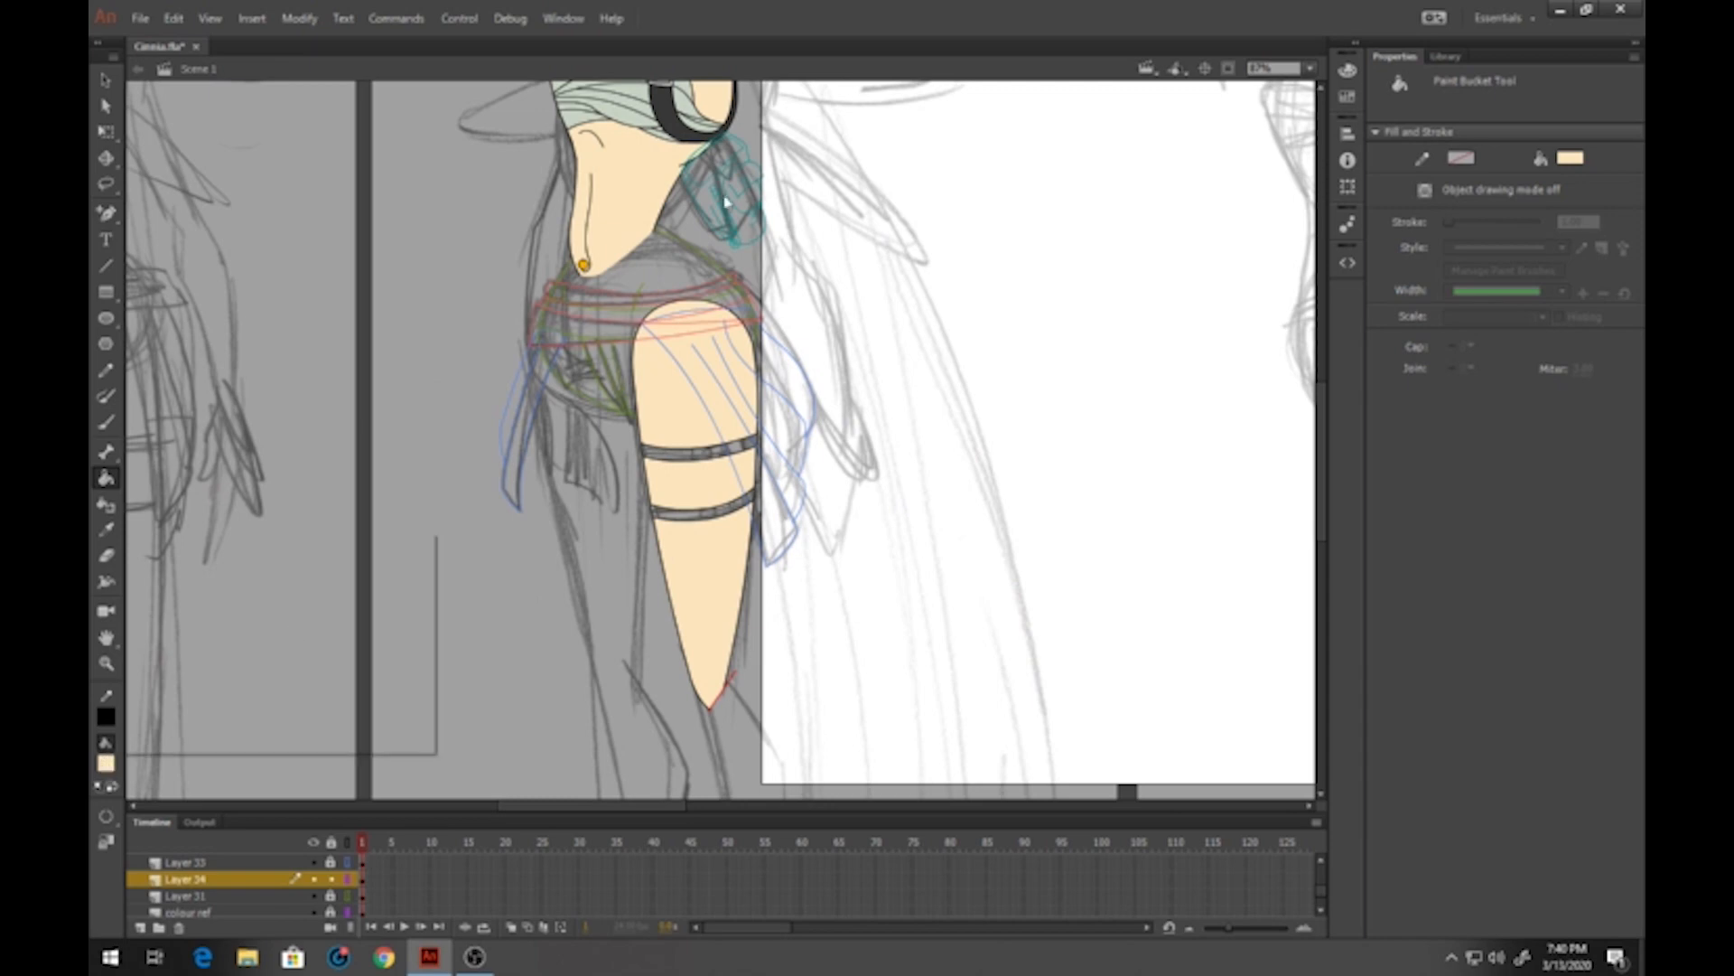
Fill both leg straps with dark grey
click(106, 764)
click(126, 570)
click(718, 450)
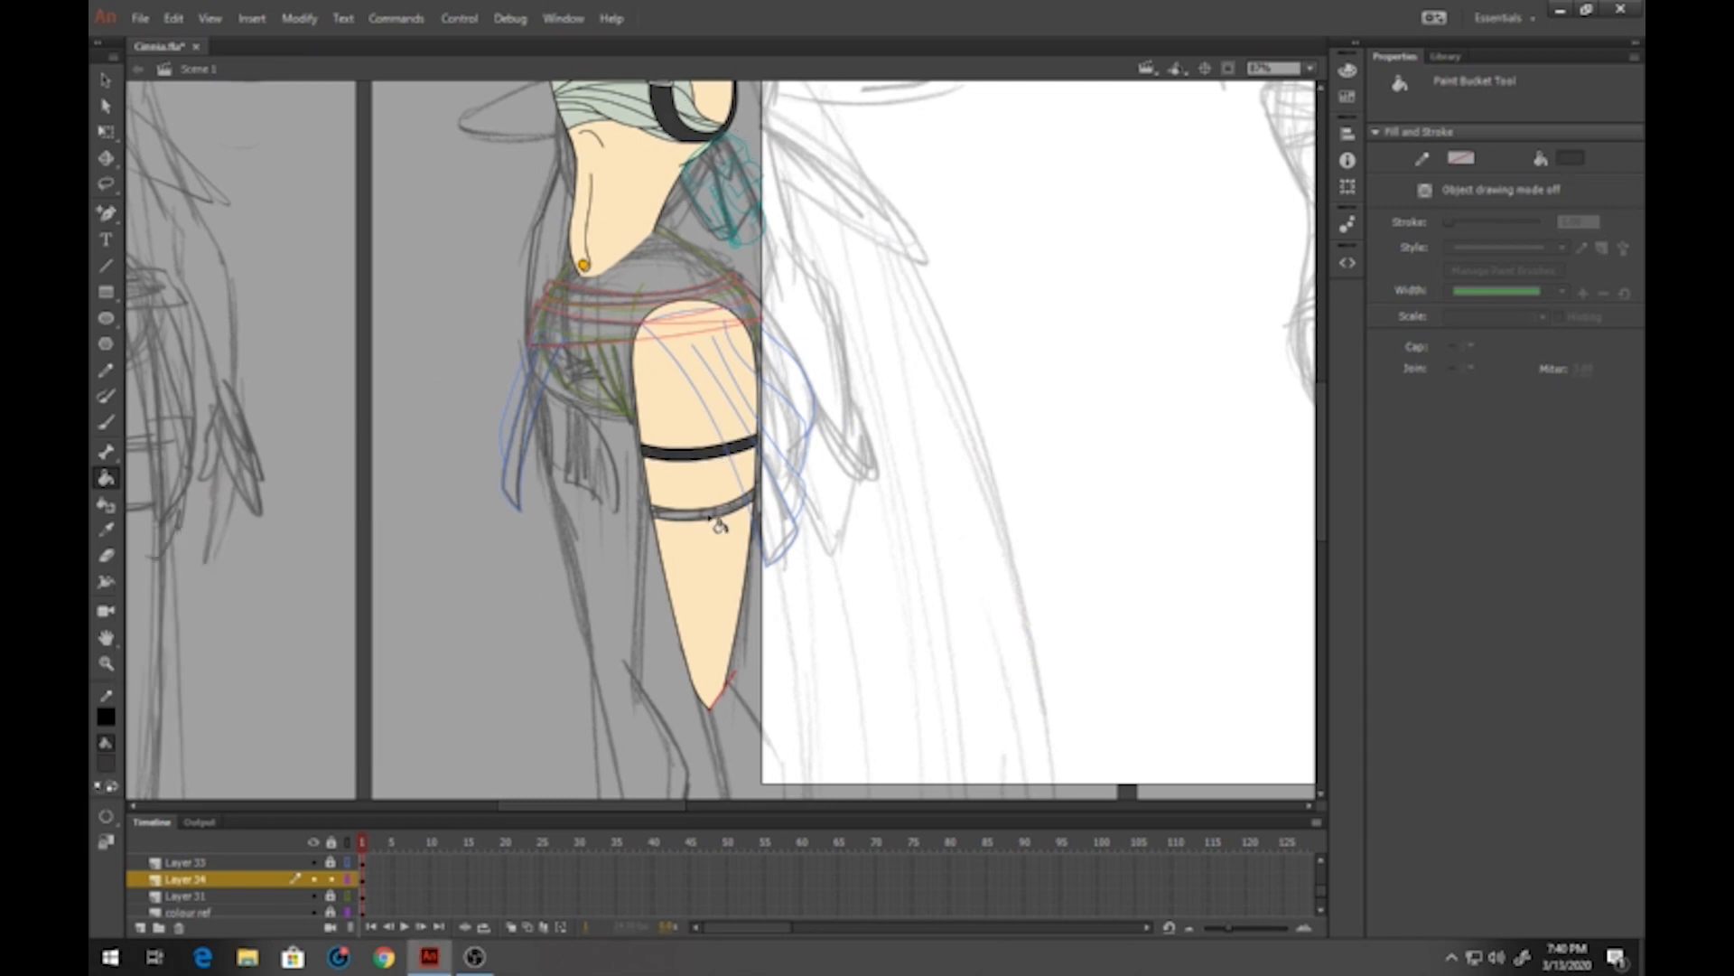
click(719, 511)
Delete the red closing line and its overshooting end at the knee
click(105, 80)
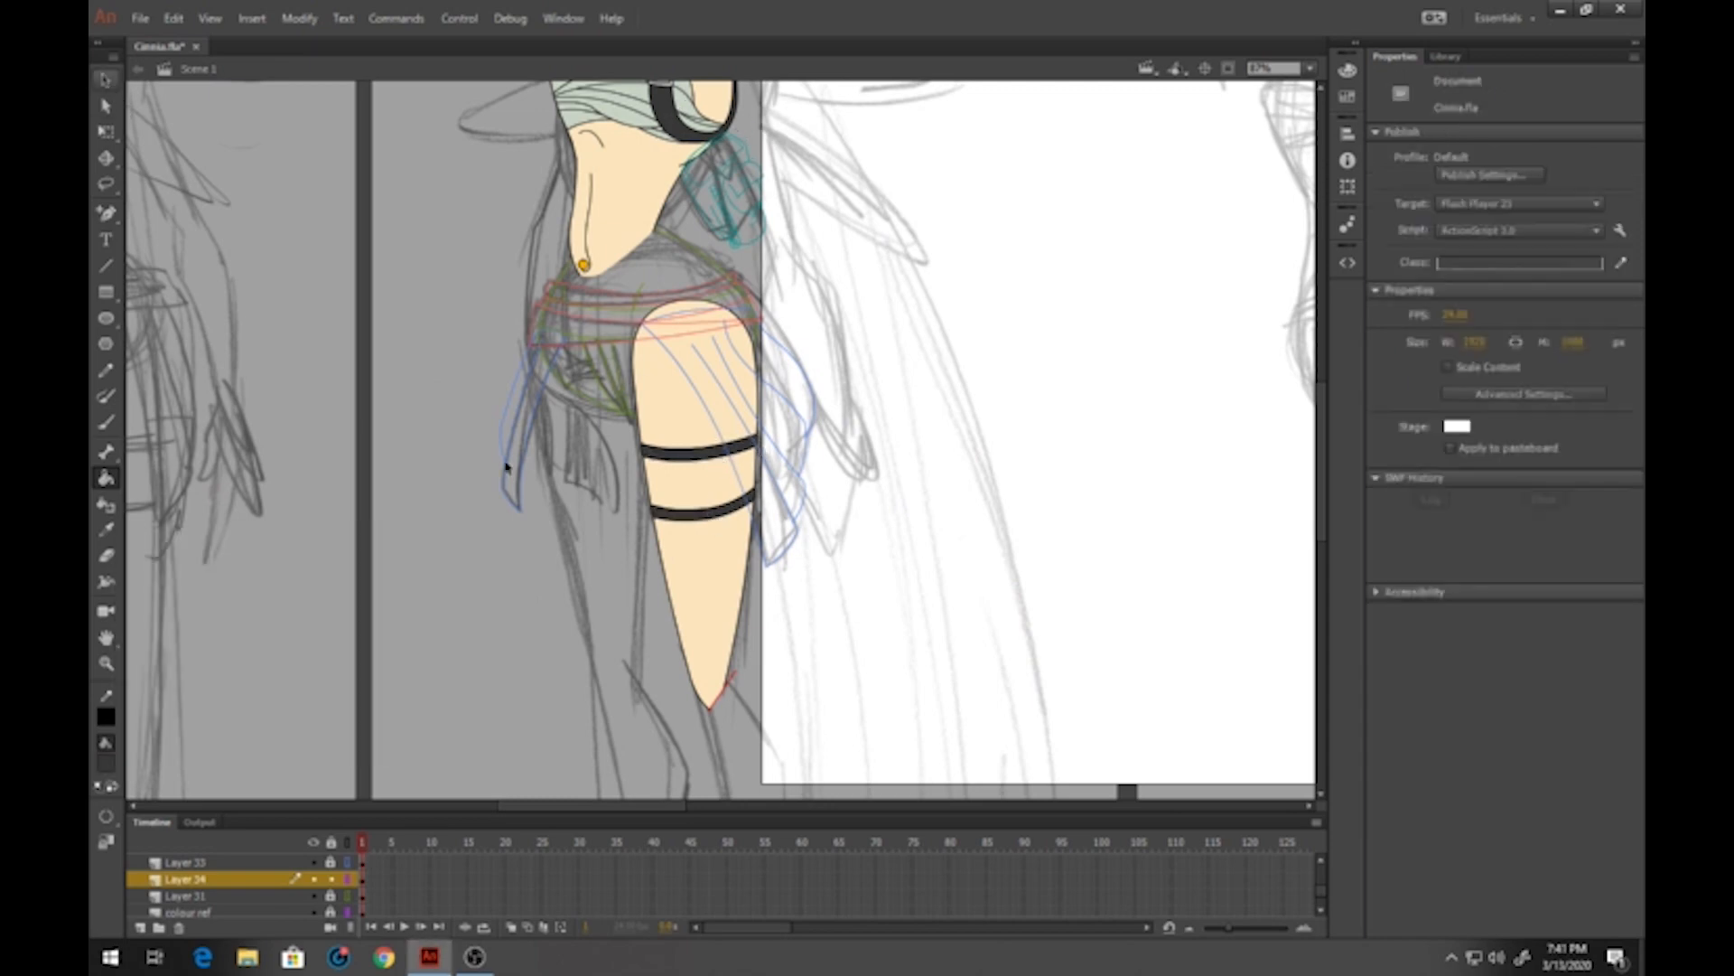
click(732, 679)
key(Delete)
click(718, 702)
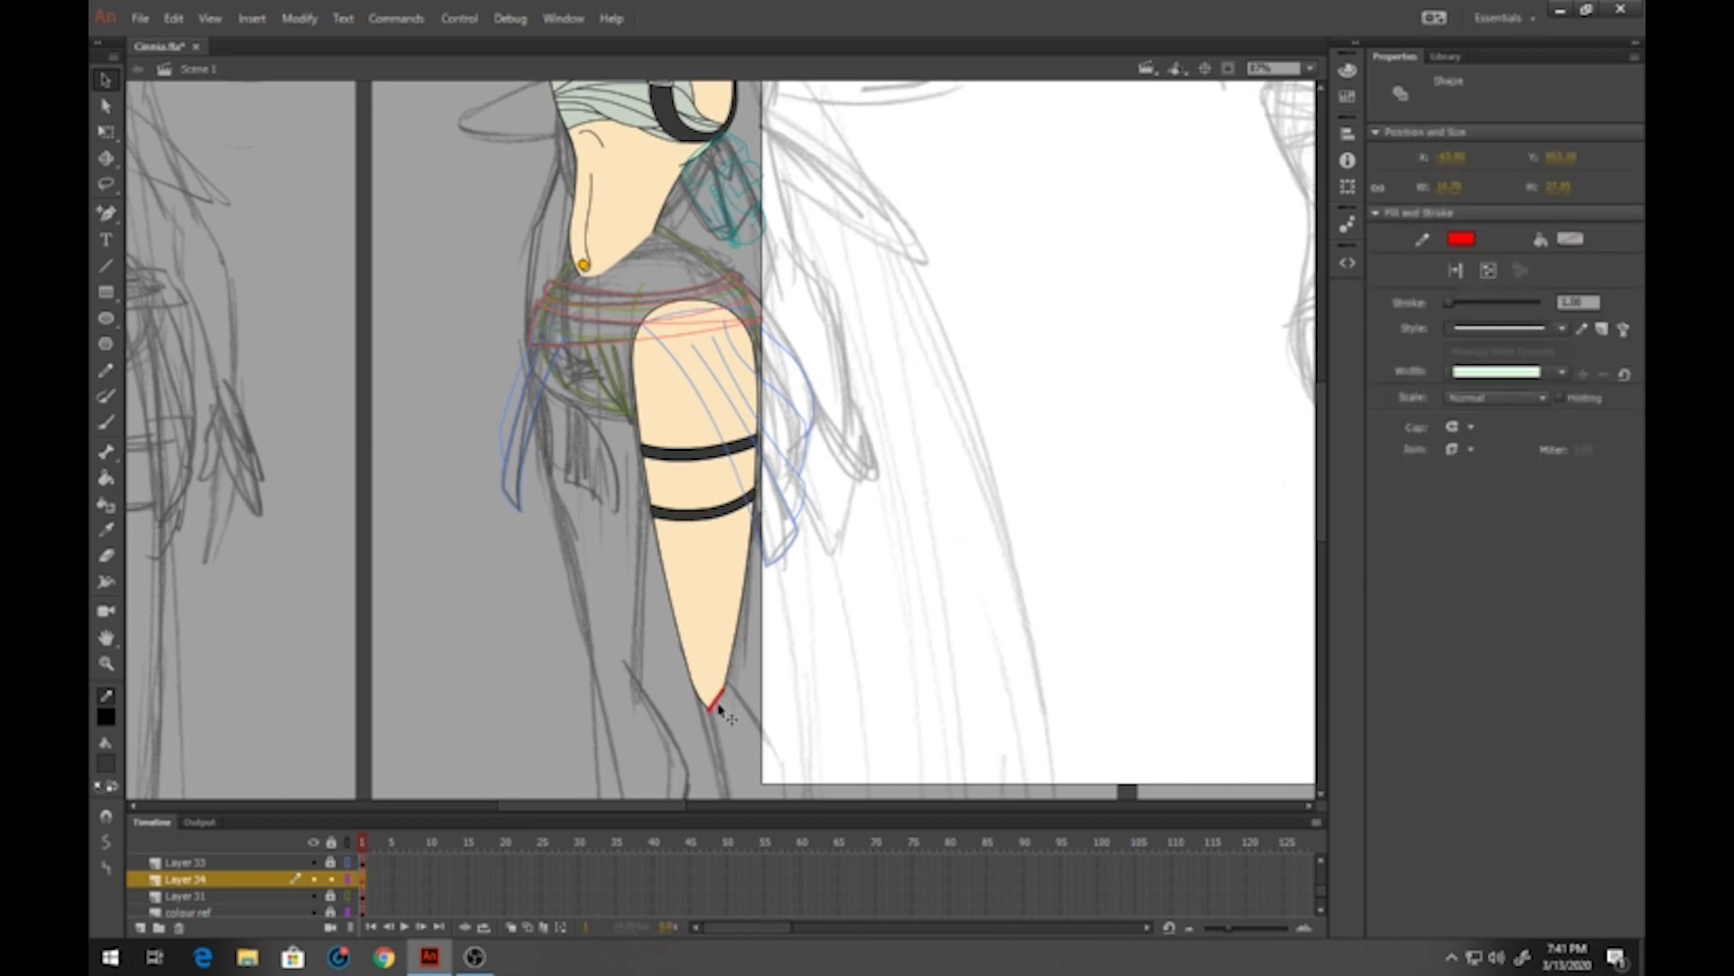
key(Delete)
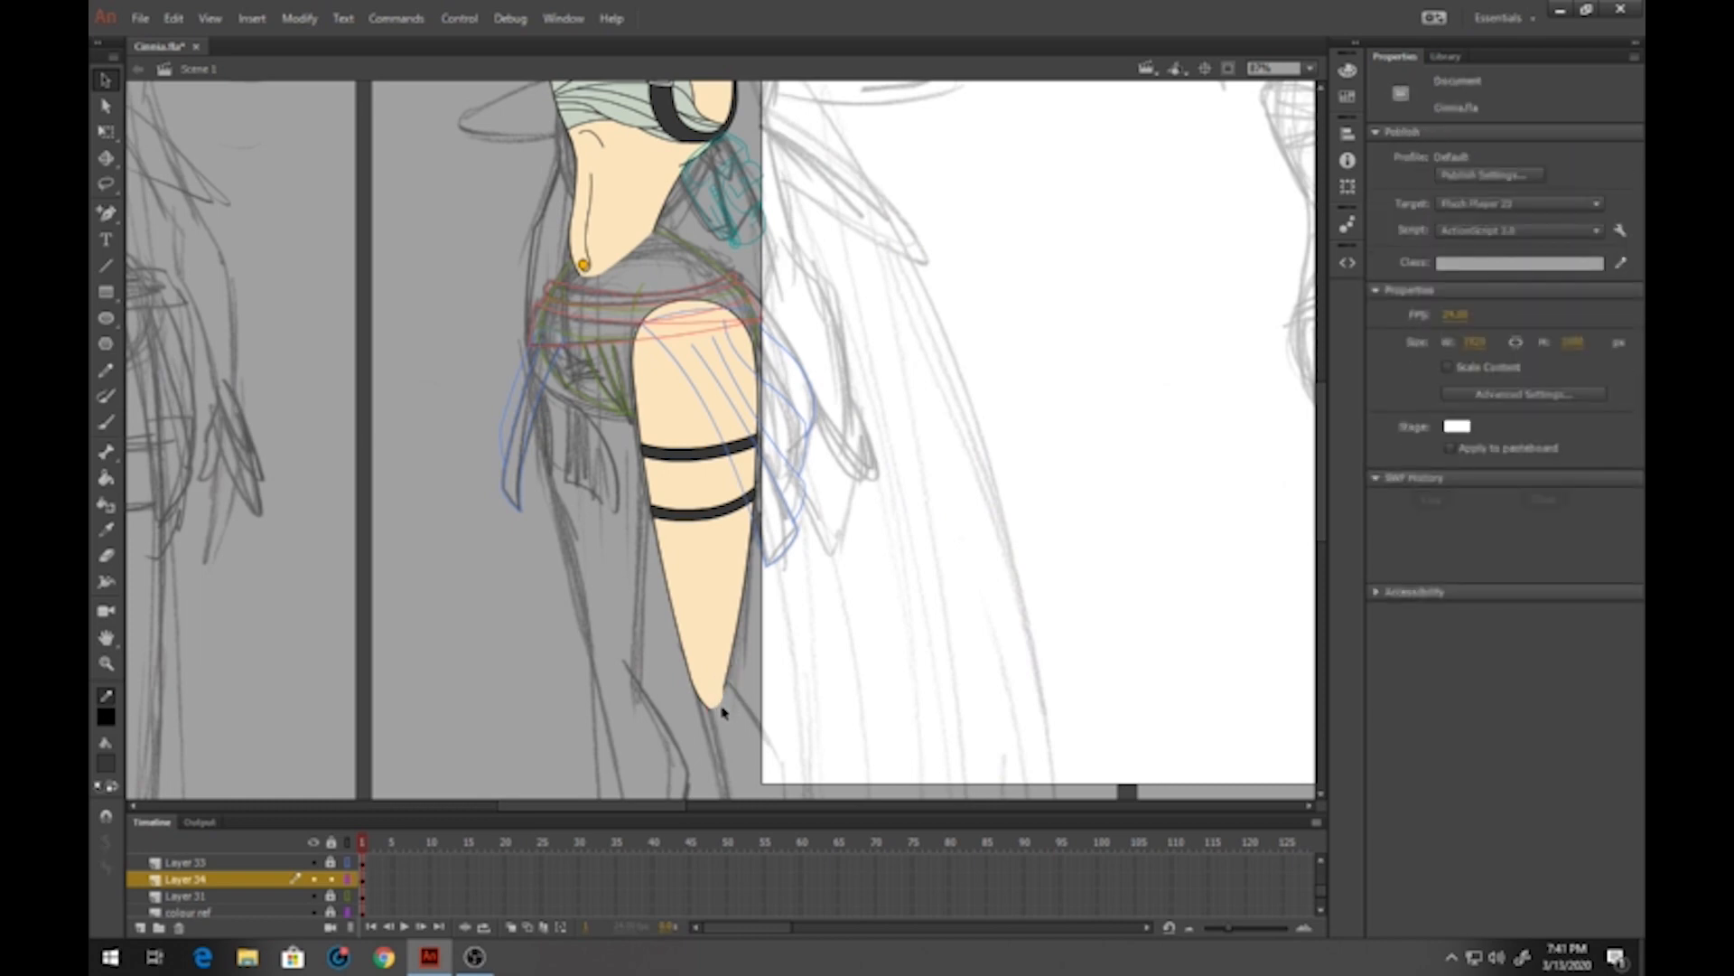
Convert the whole strapped thigh into a graphic symbol named cinnia-thigh1
scroll(679, 136, up, 2)
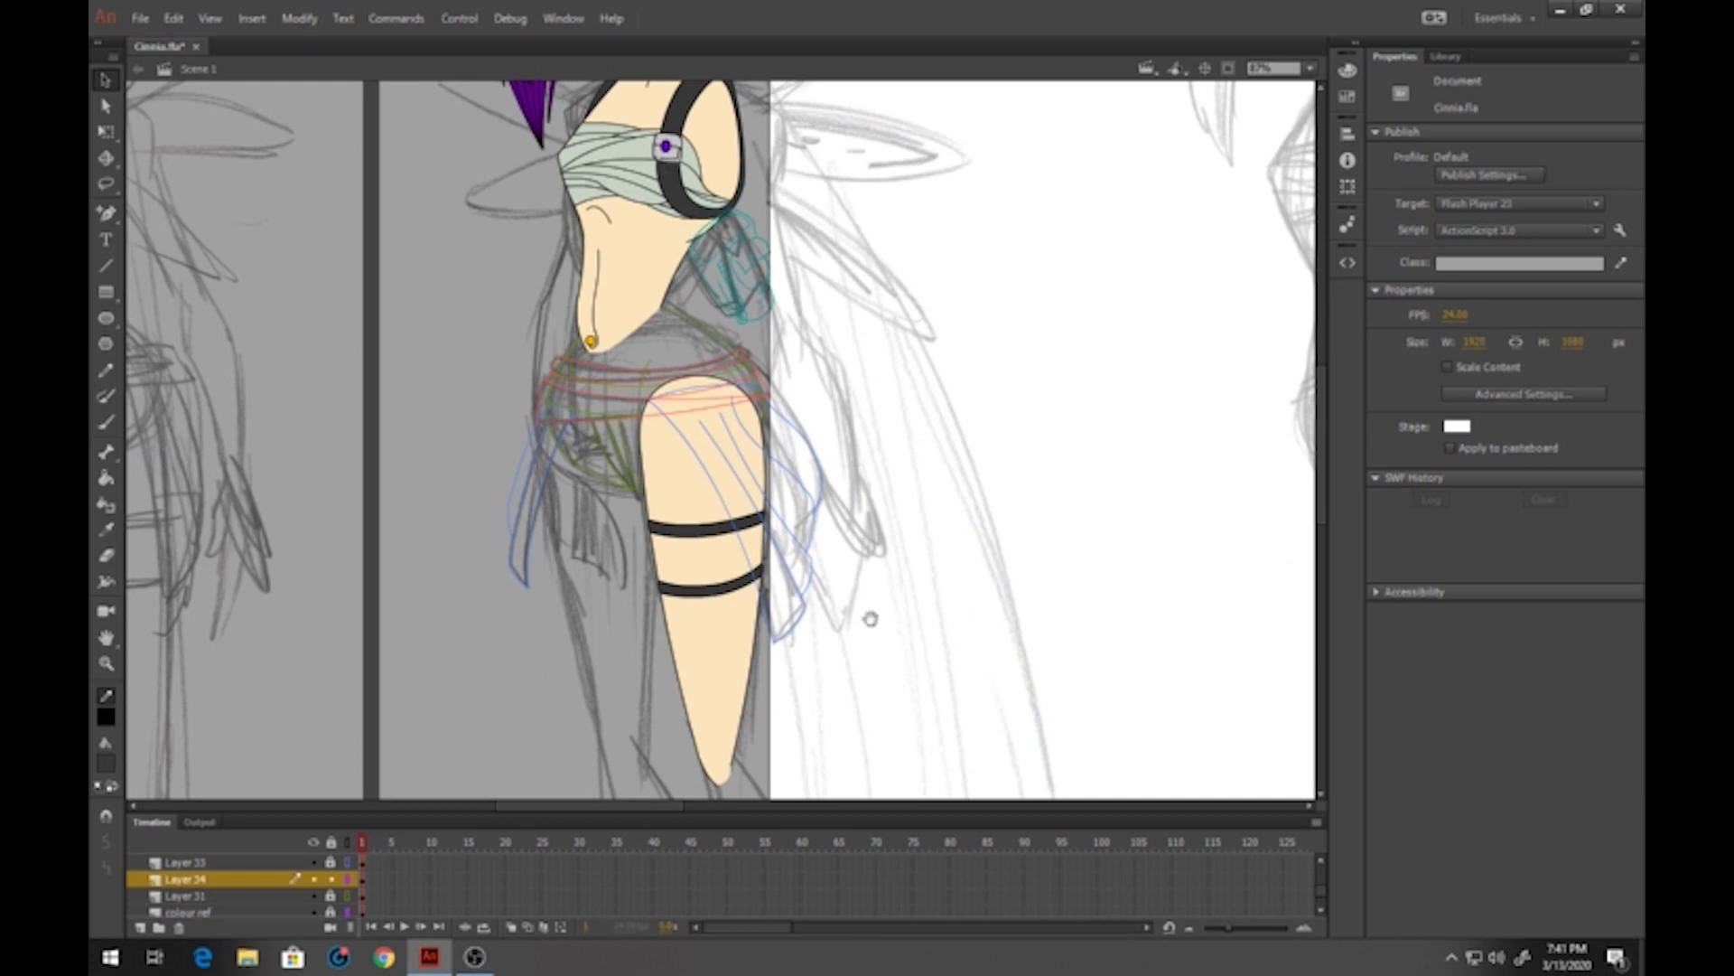
scroll(855, 588, down, 2)
mouse_move(593, 315)
mouse_down()
mouse_move(793, 651)
mouse_move(854, 809)
mouse_up()
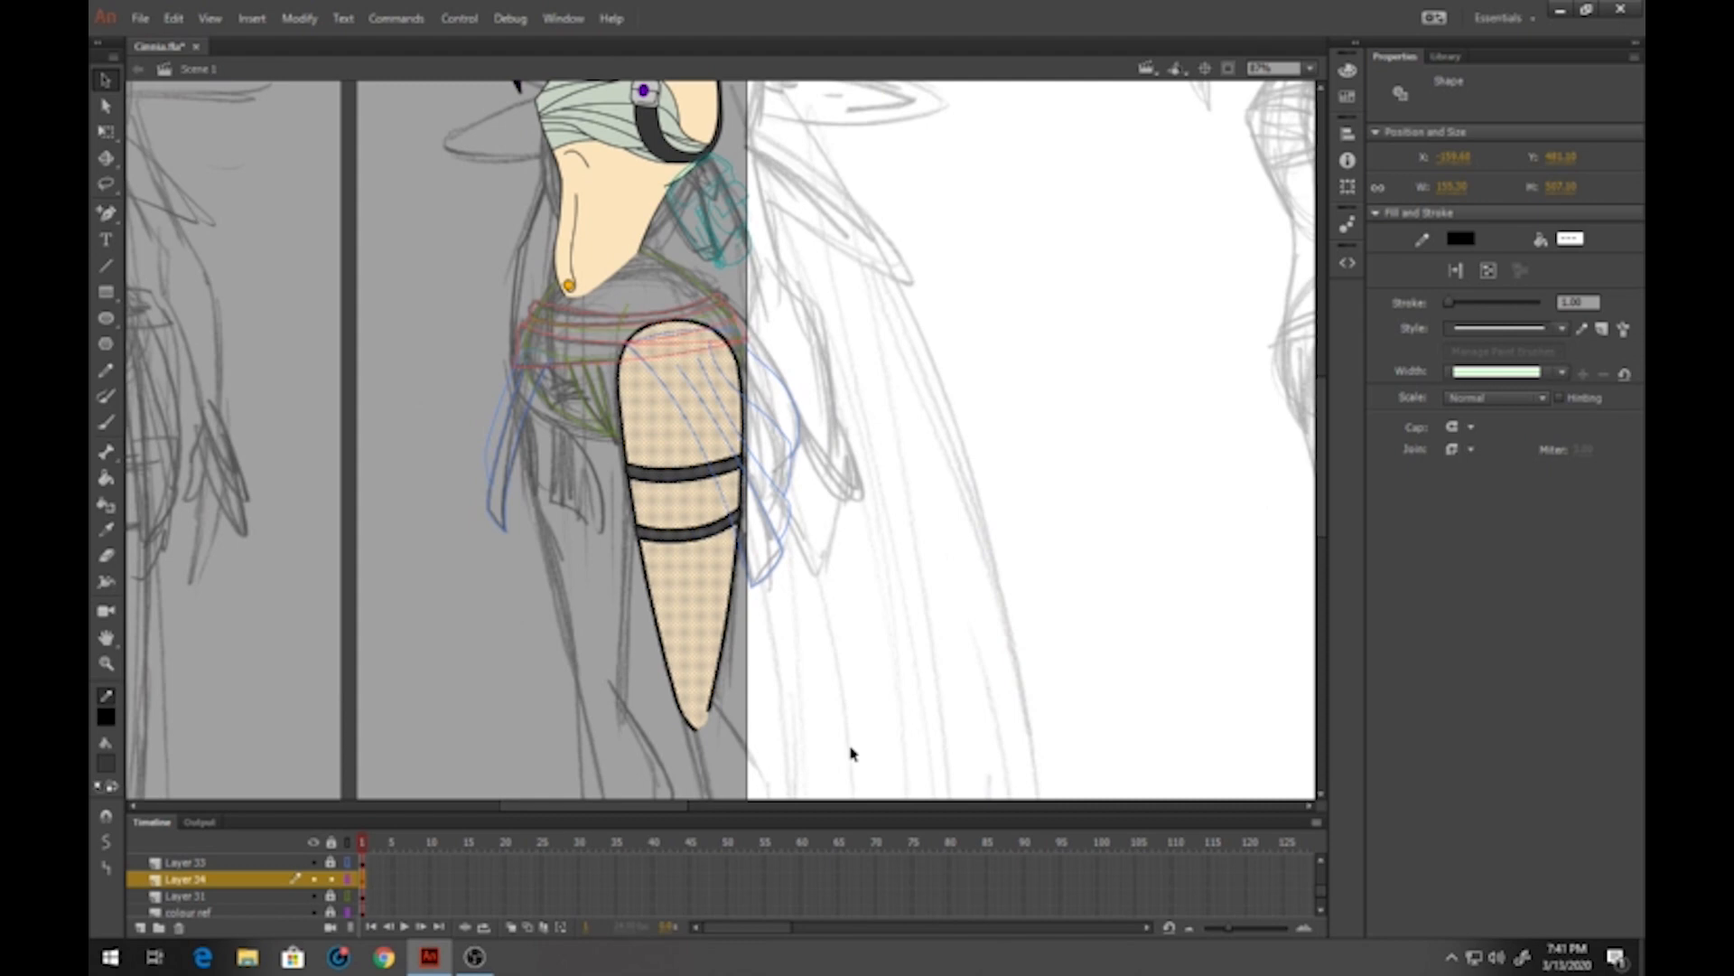
key(F8)
text(d)
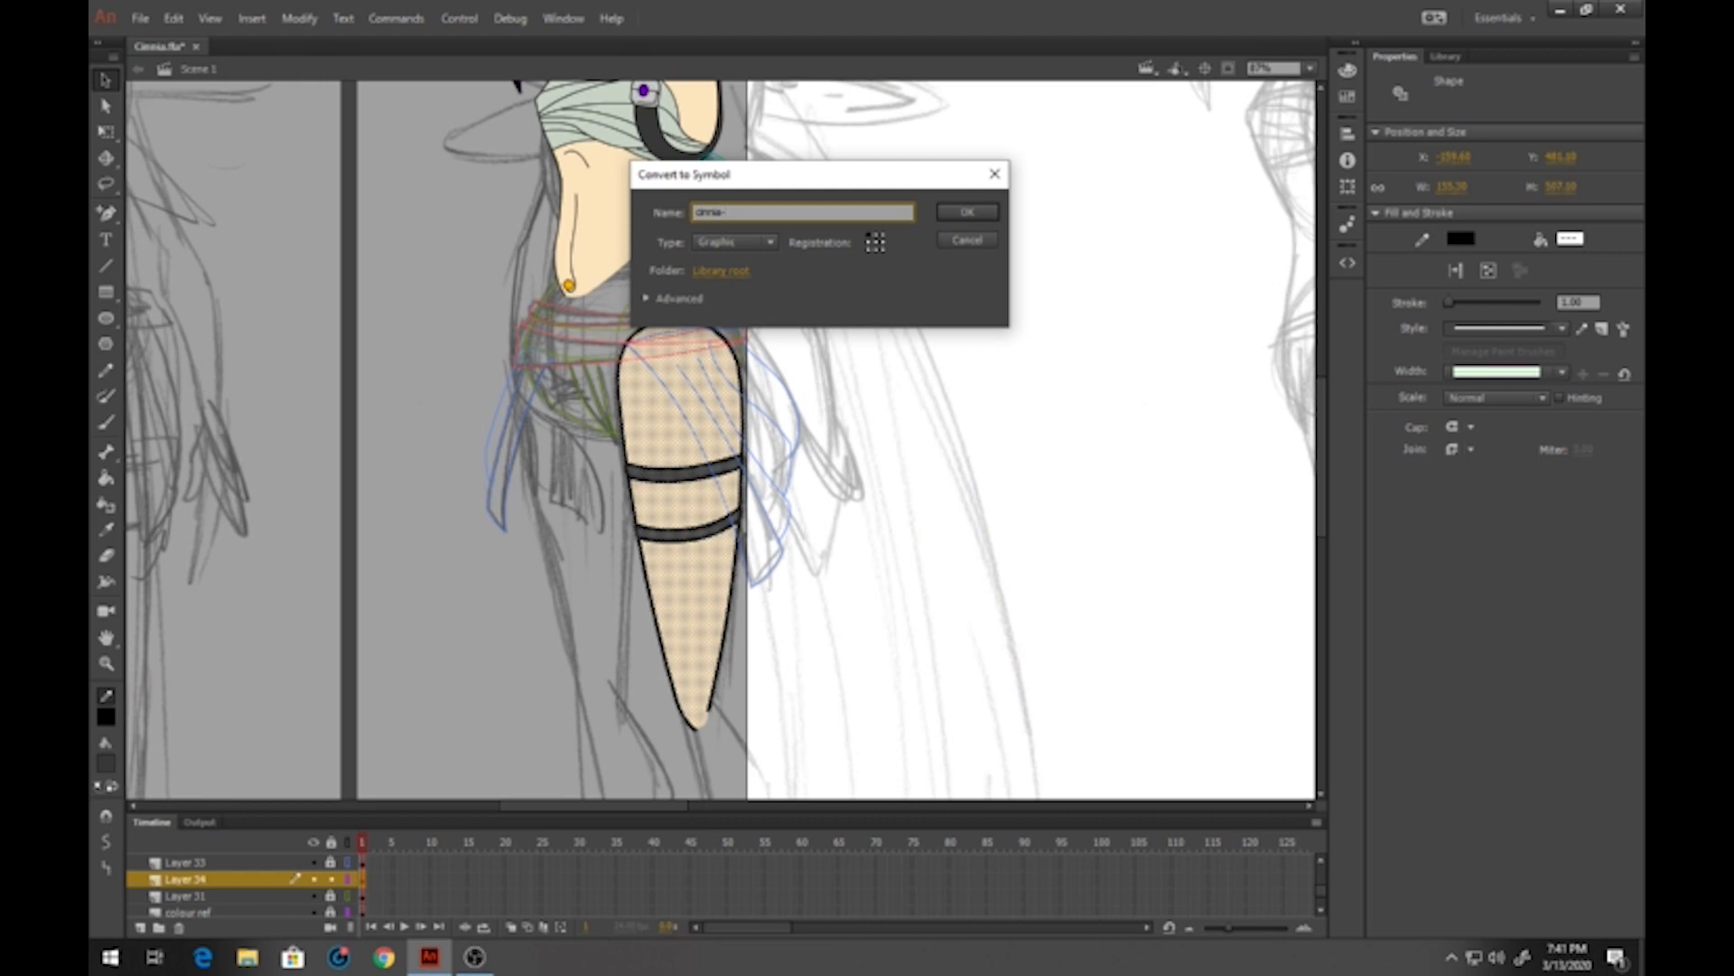
key(Return)
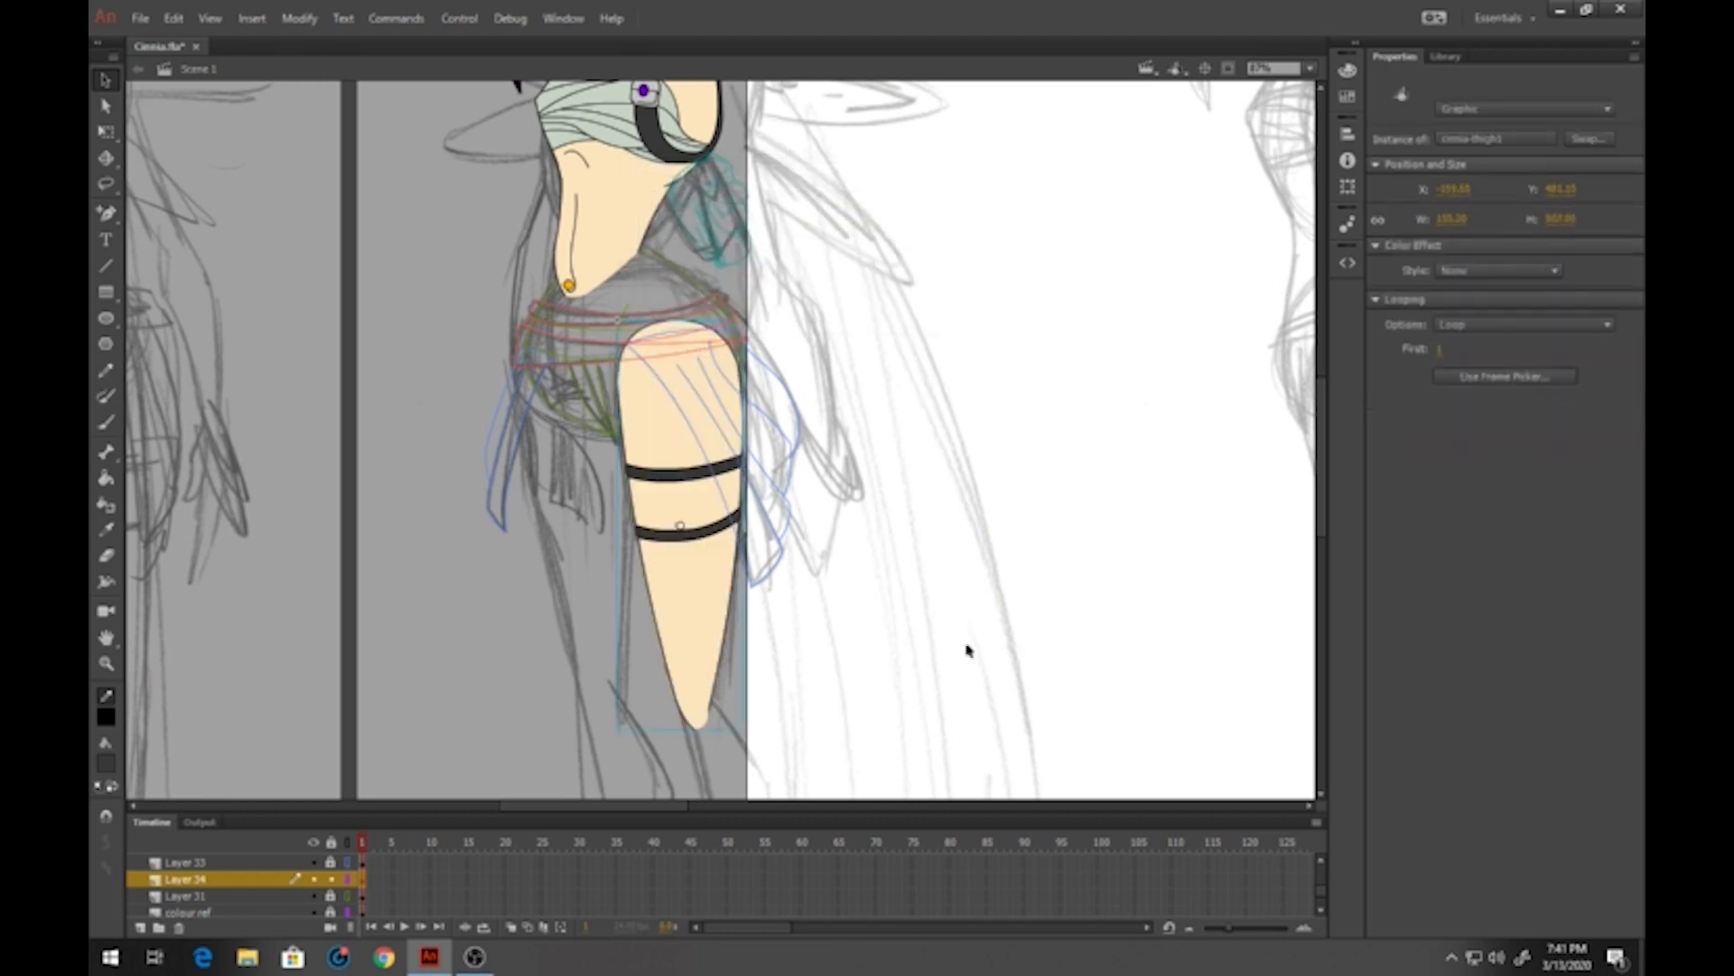
Find the torso's layer and copy the purple-gem buckle from Layer 2 inside the torso symbol
scroll(343, 867, up, 2)
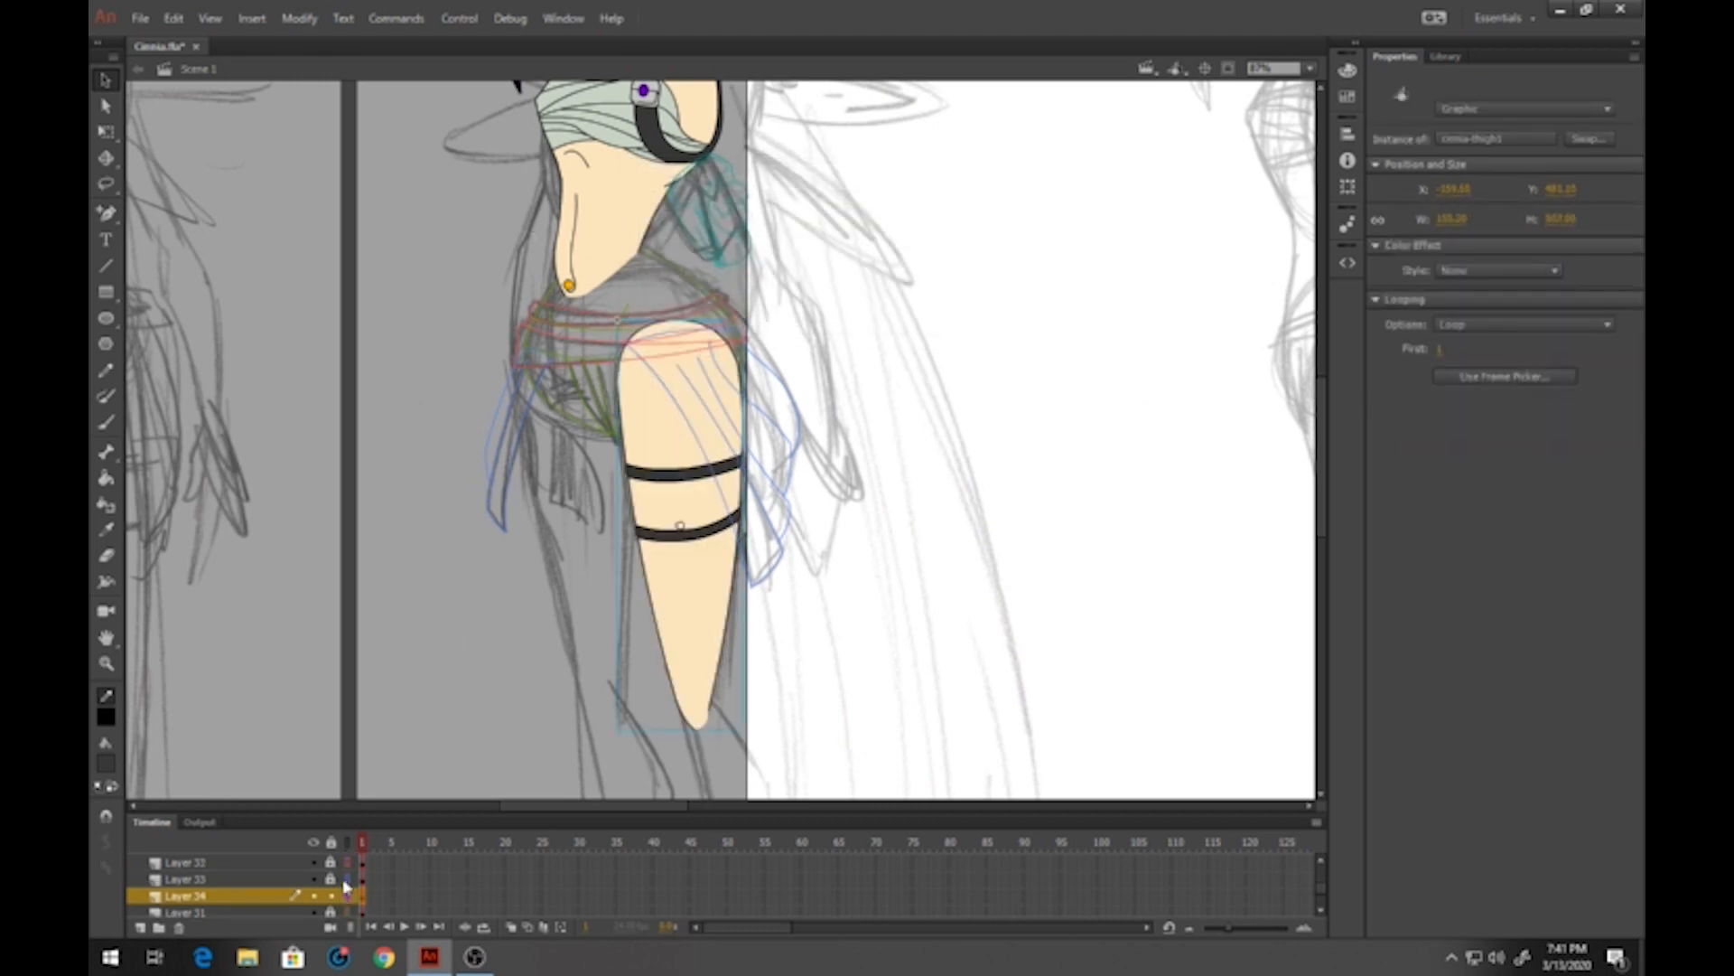
click(312, 862)
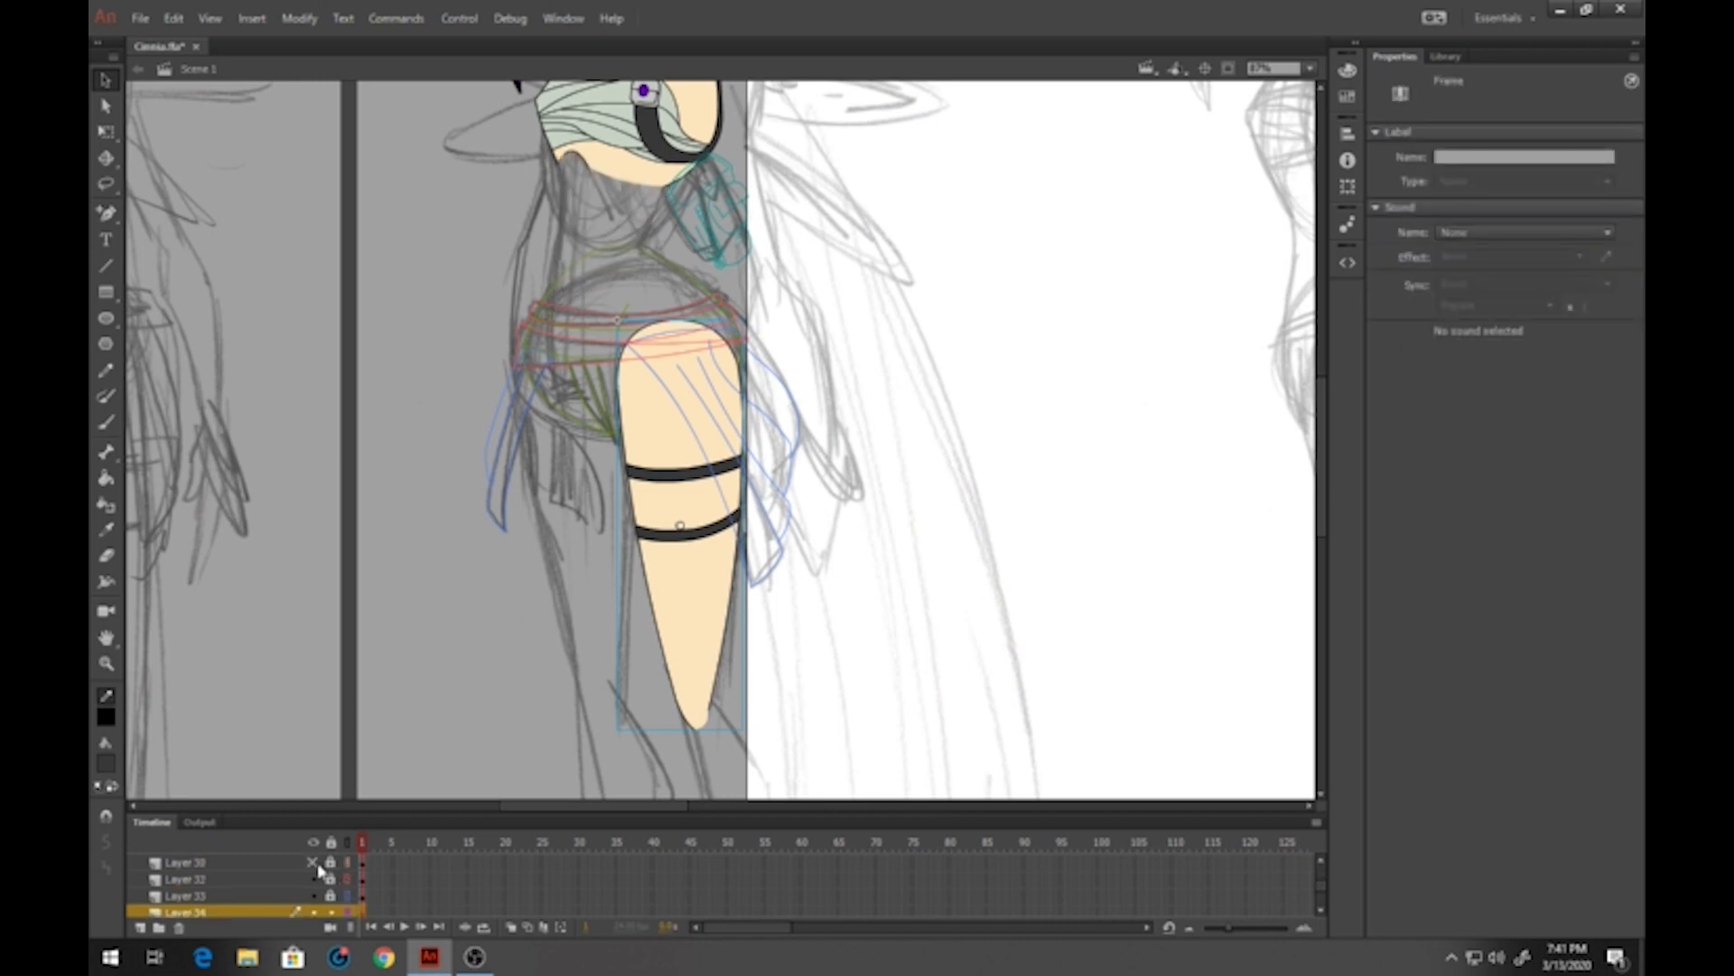
click(314, 862)
scroll(318, 869, up, 1)
click(313, 863)
click(315, 864)
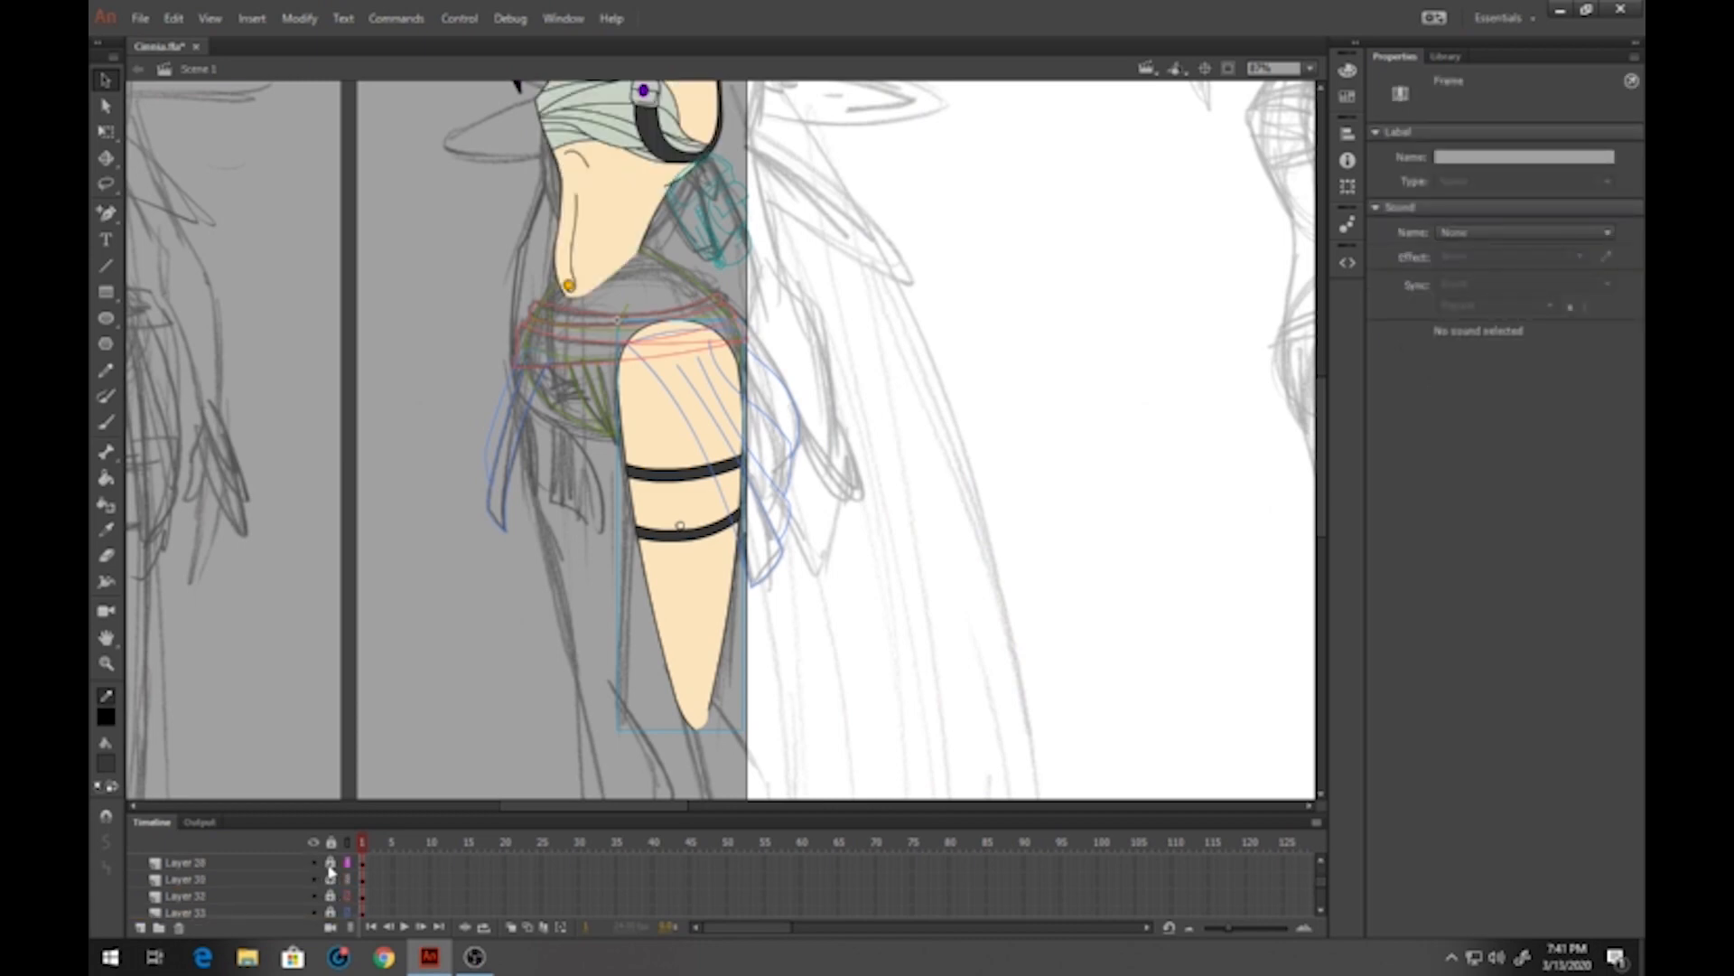
double_click(637, 132)
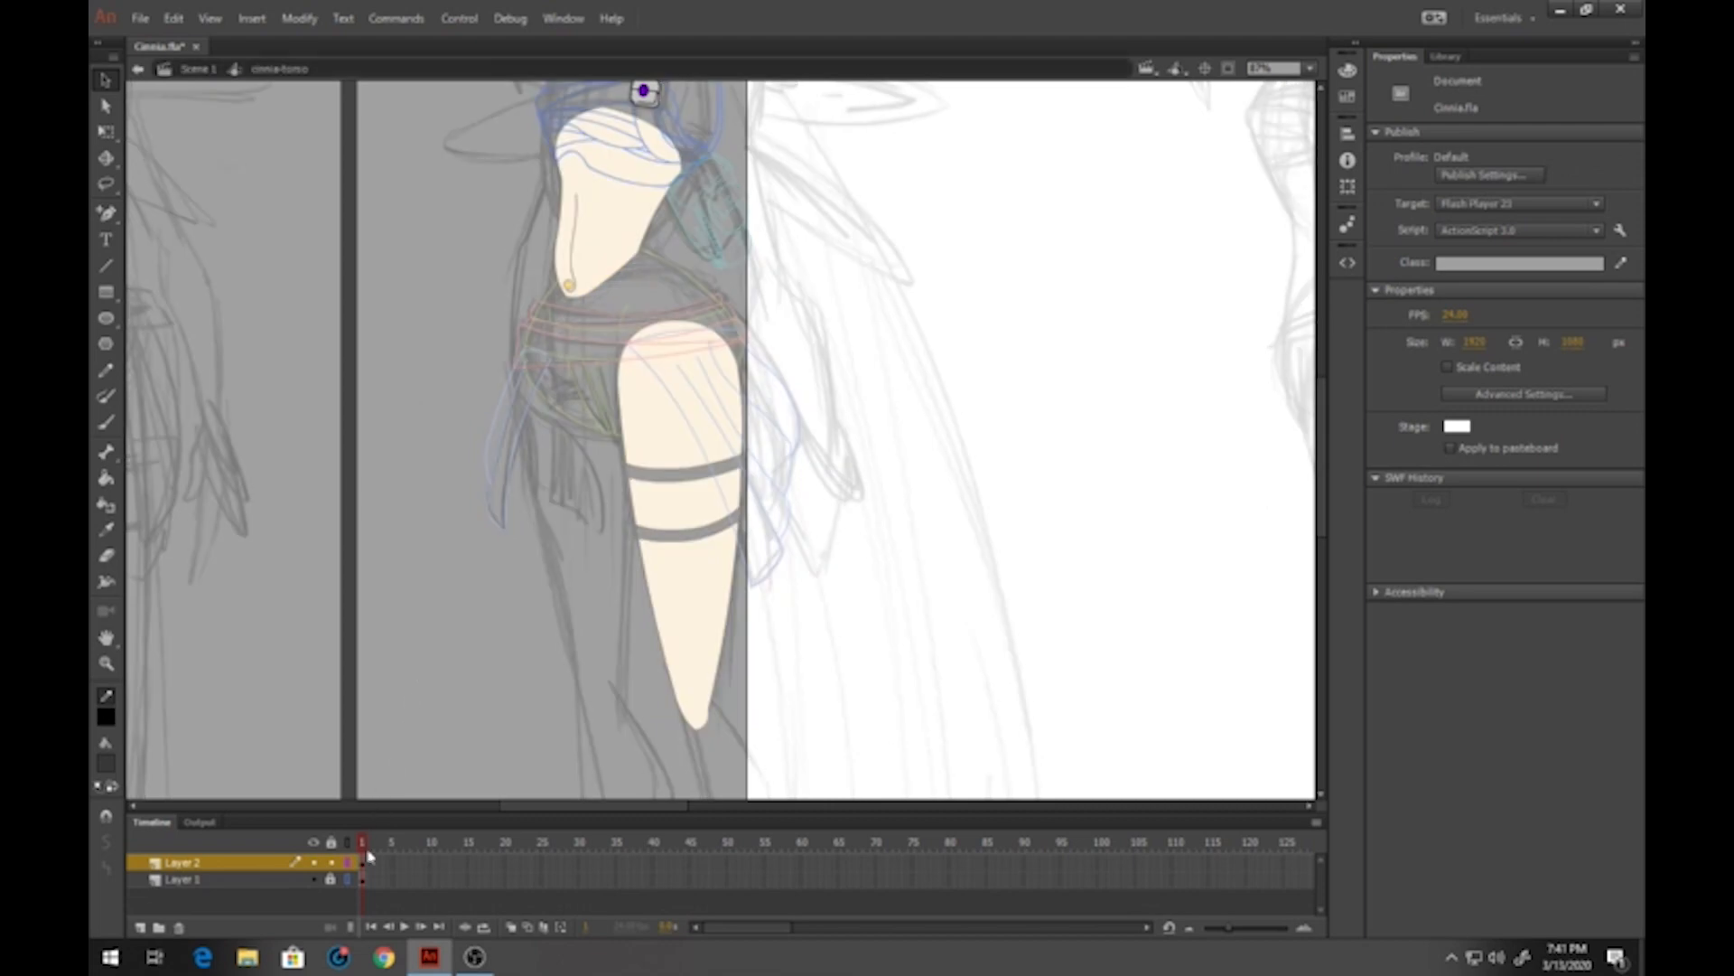
click(364, 864)
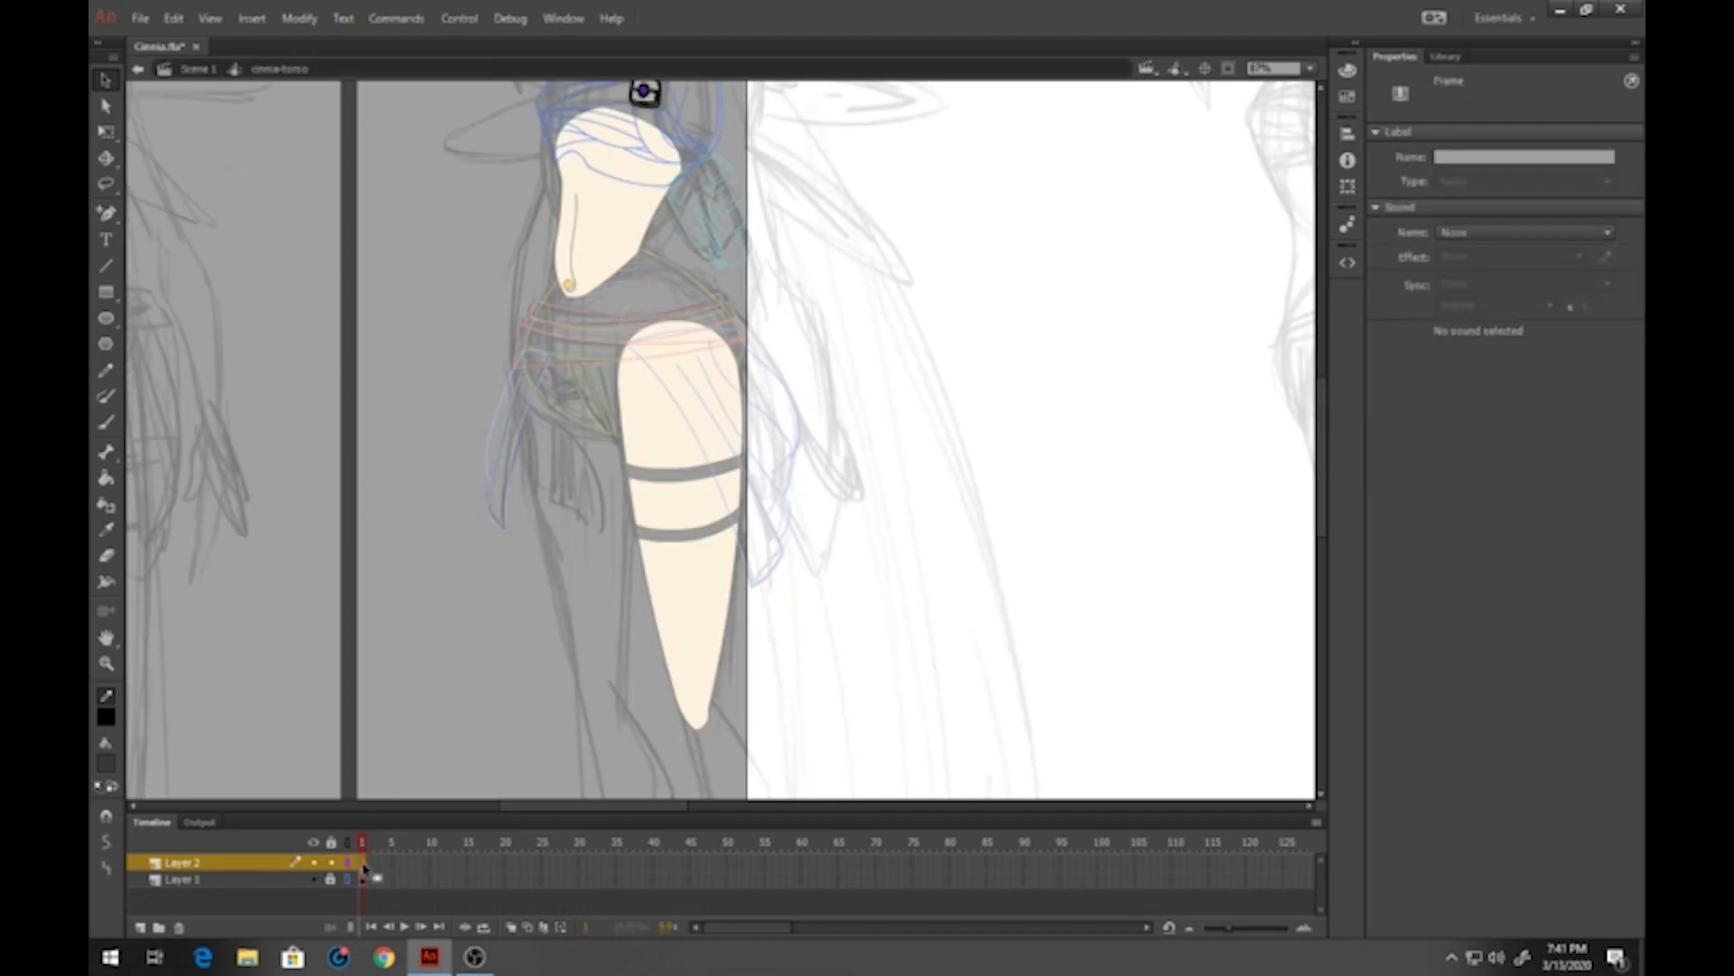
double_click(847, 647)
Paste the buckle onto a new layer inside the thigh symbol and show Layer 1 as outlines
click(696, 560)
double_click(697, 561)
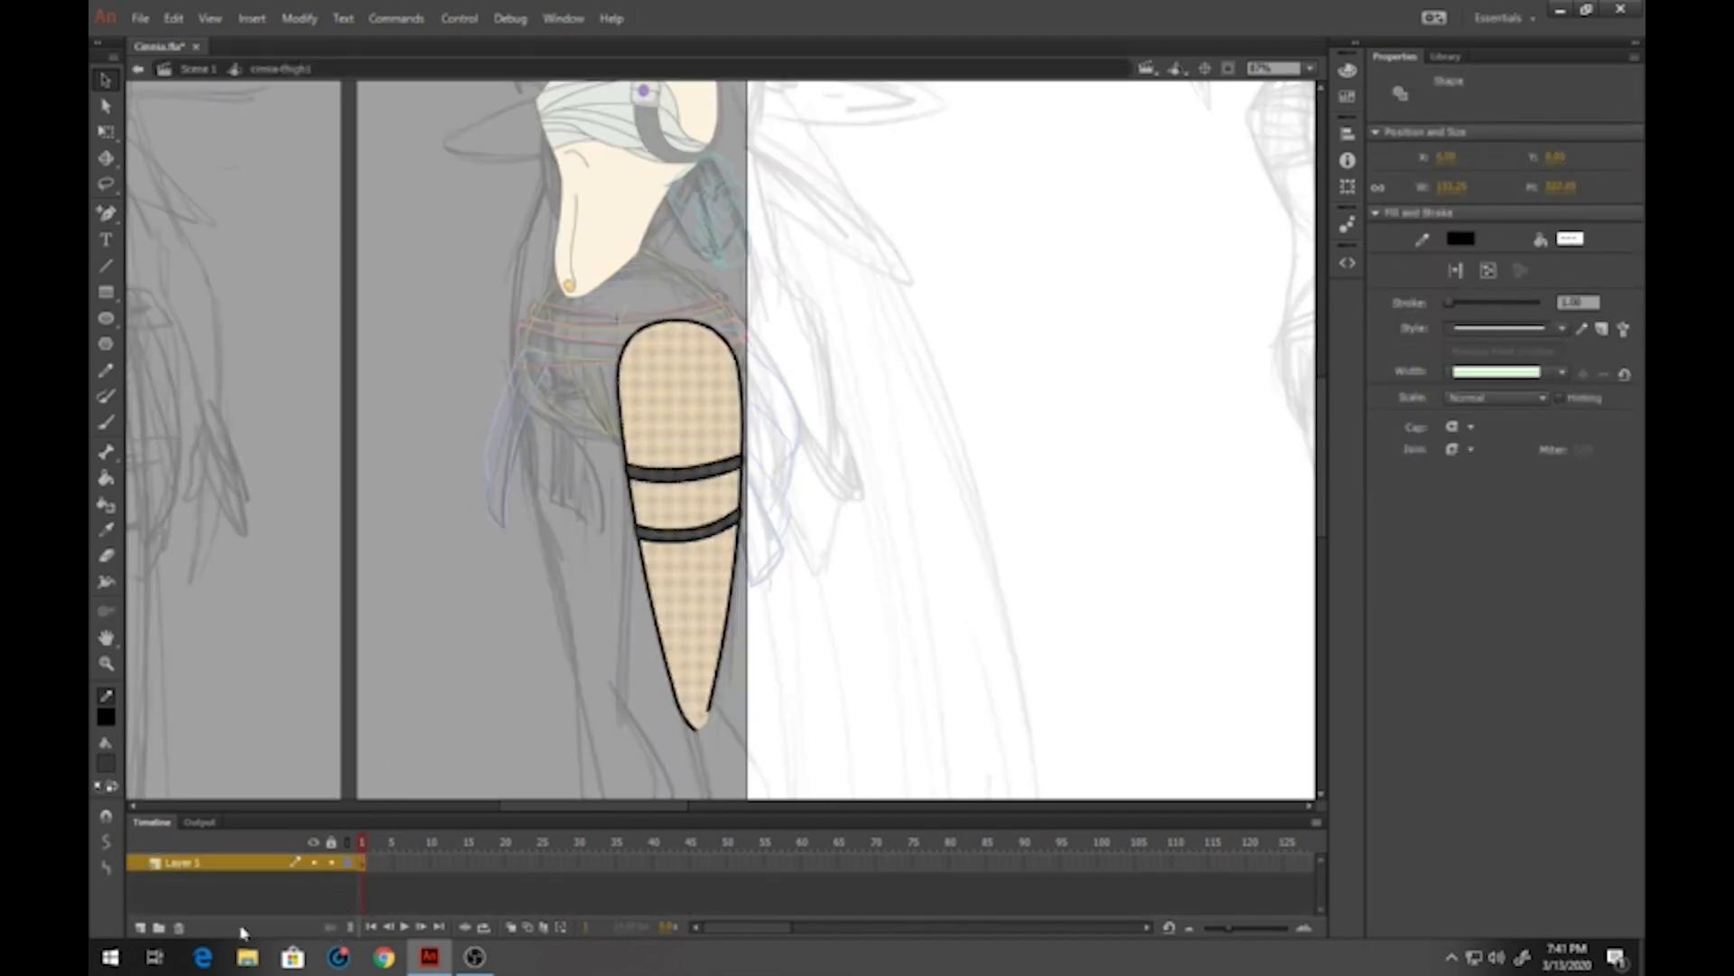
click(140, 927)
click(364, 864)
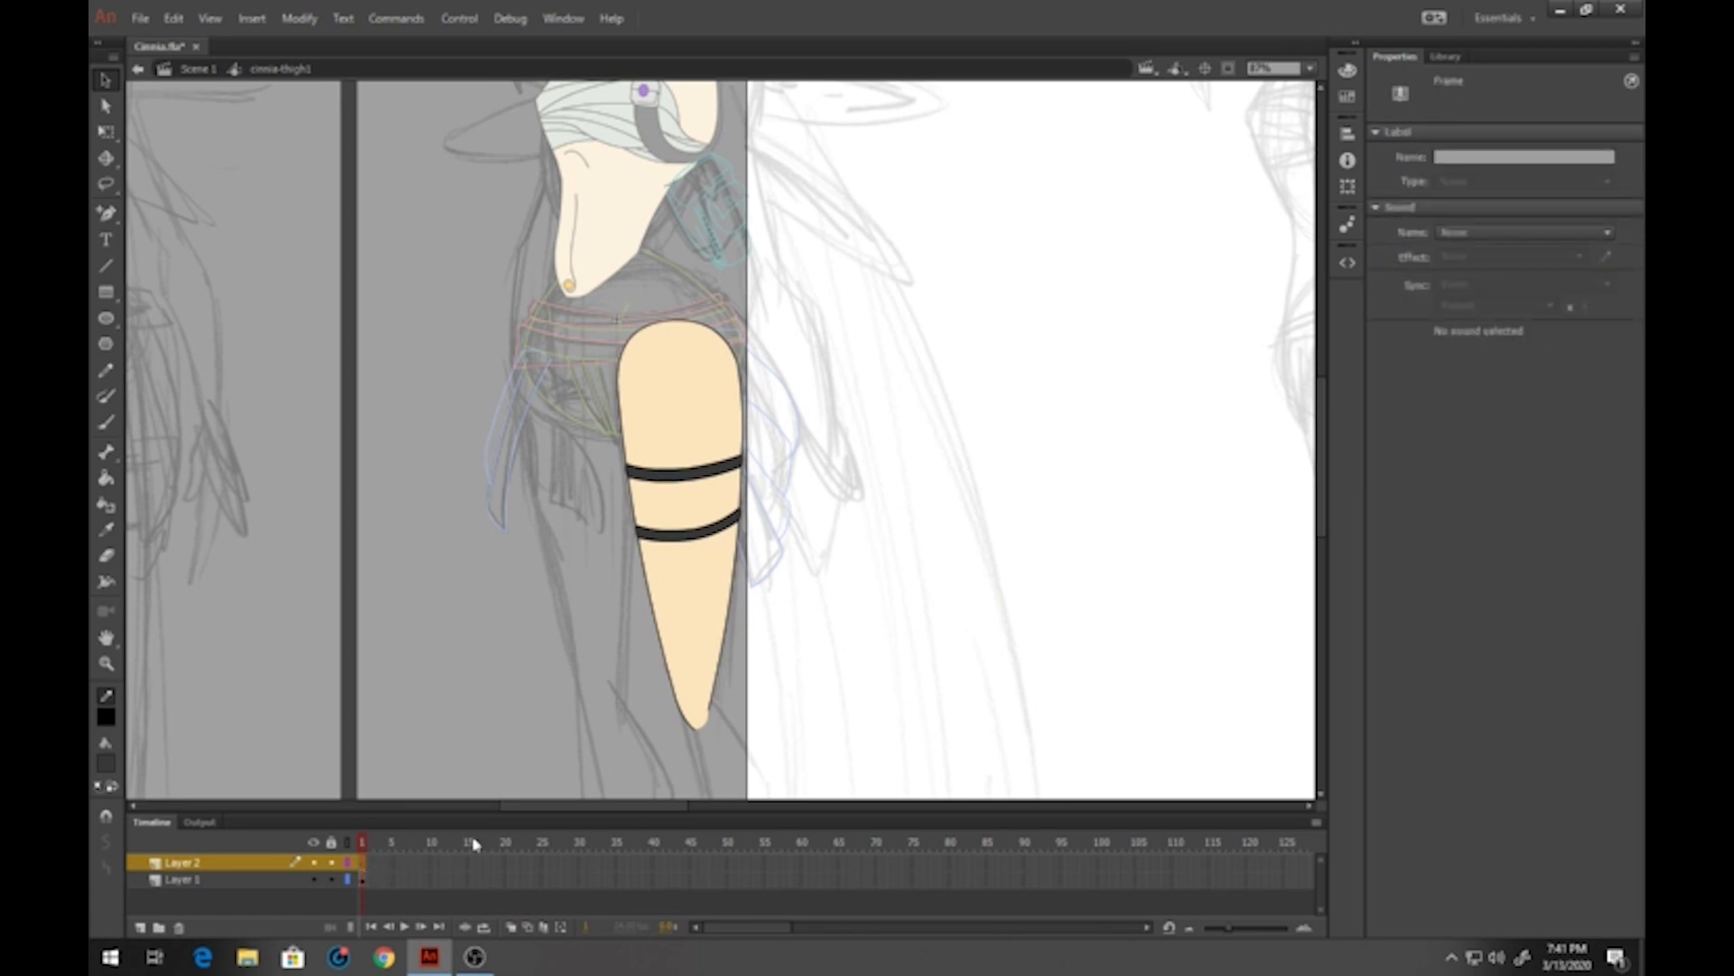
key(ctrl+v)
click(347, 880)
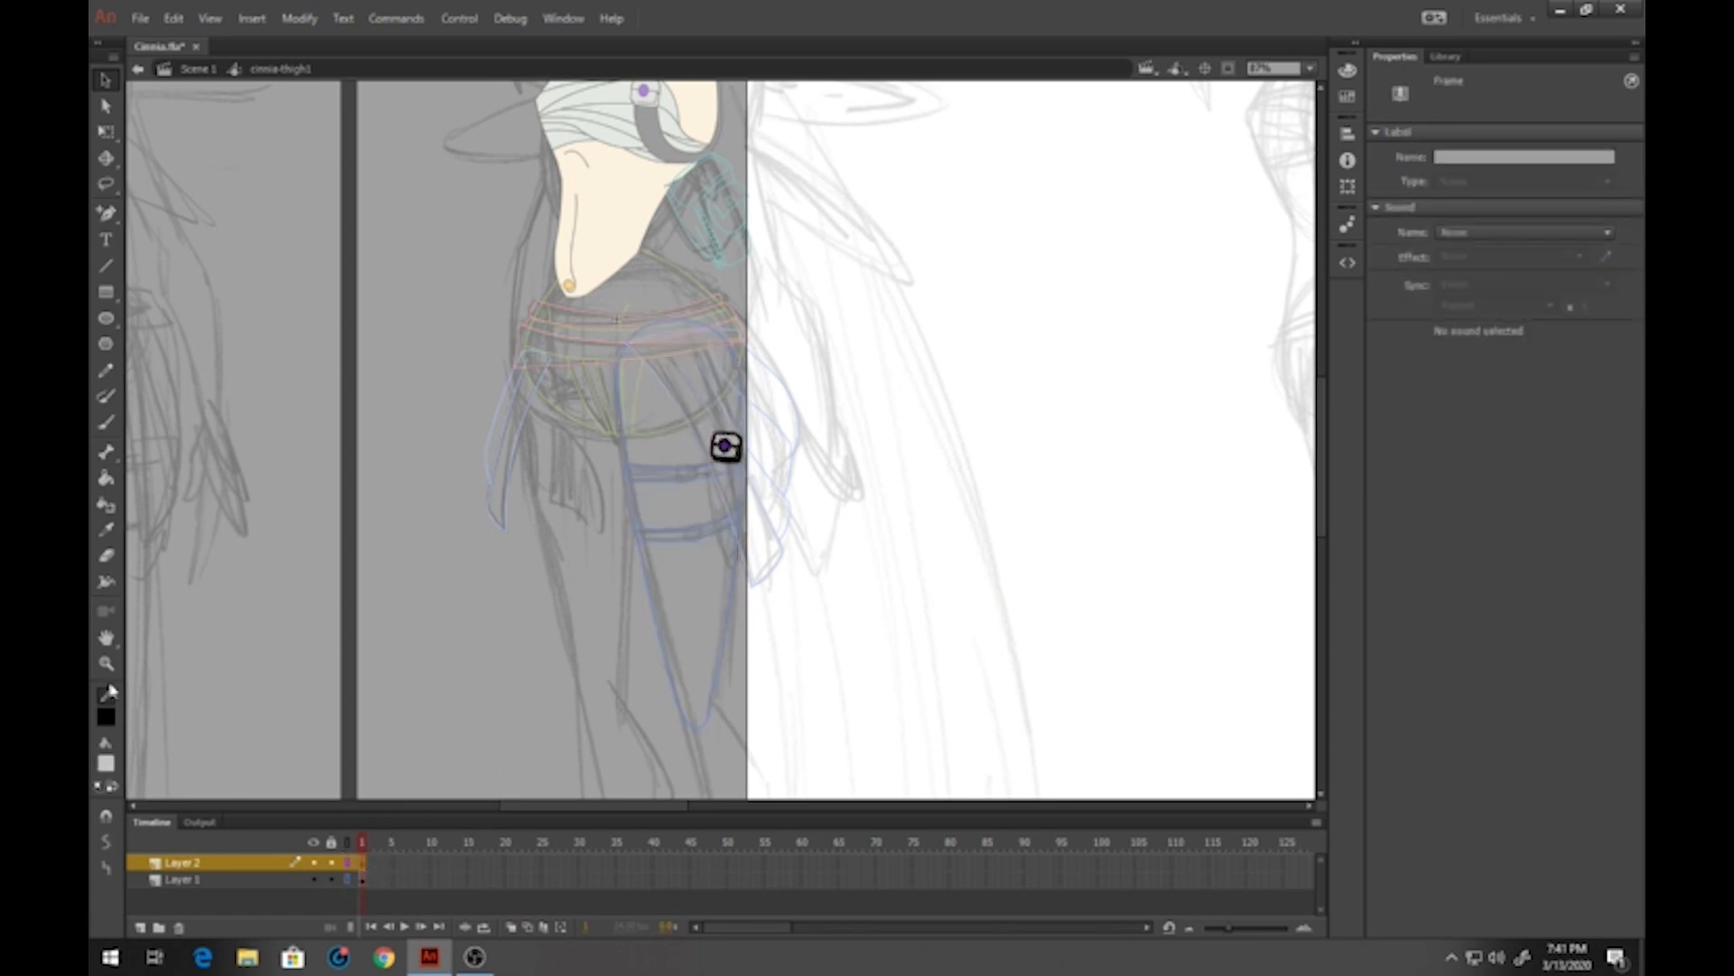
Scale the buckle down, move it onto the upper leg strap and rotate it about a quarter turn
click(106, 662)
click(730, 452)
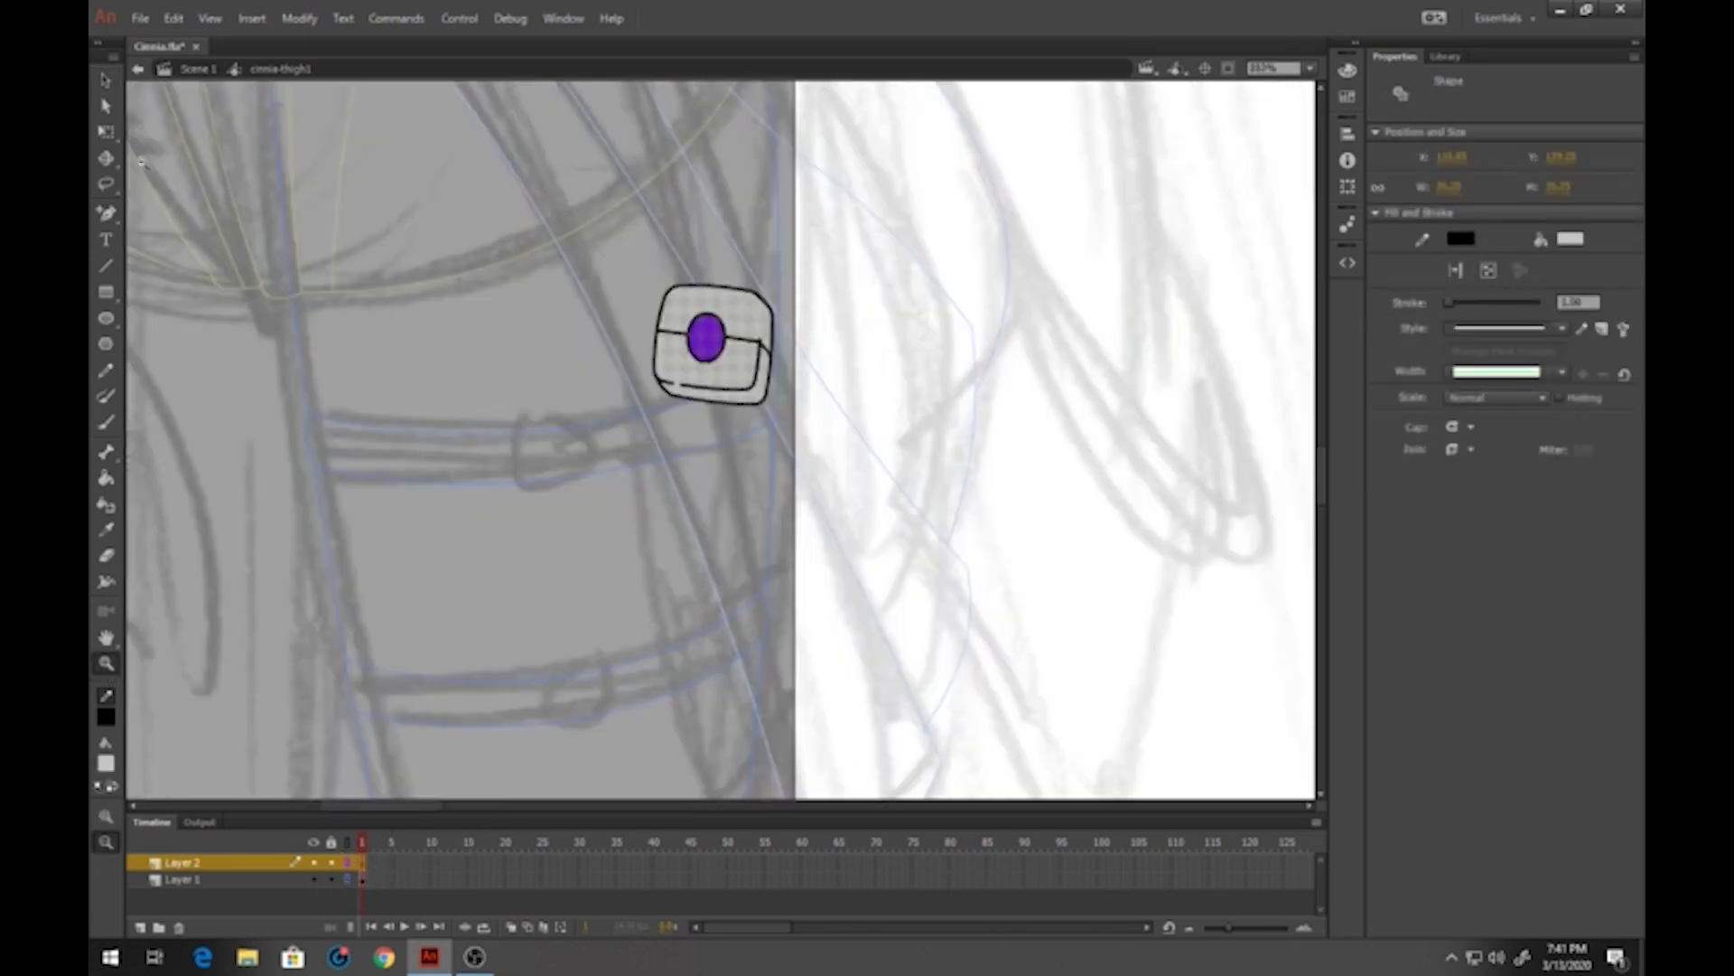
click(106, 131)
drag(739, 374, 575, 494)
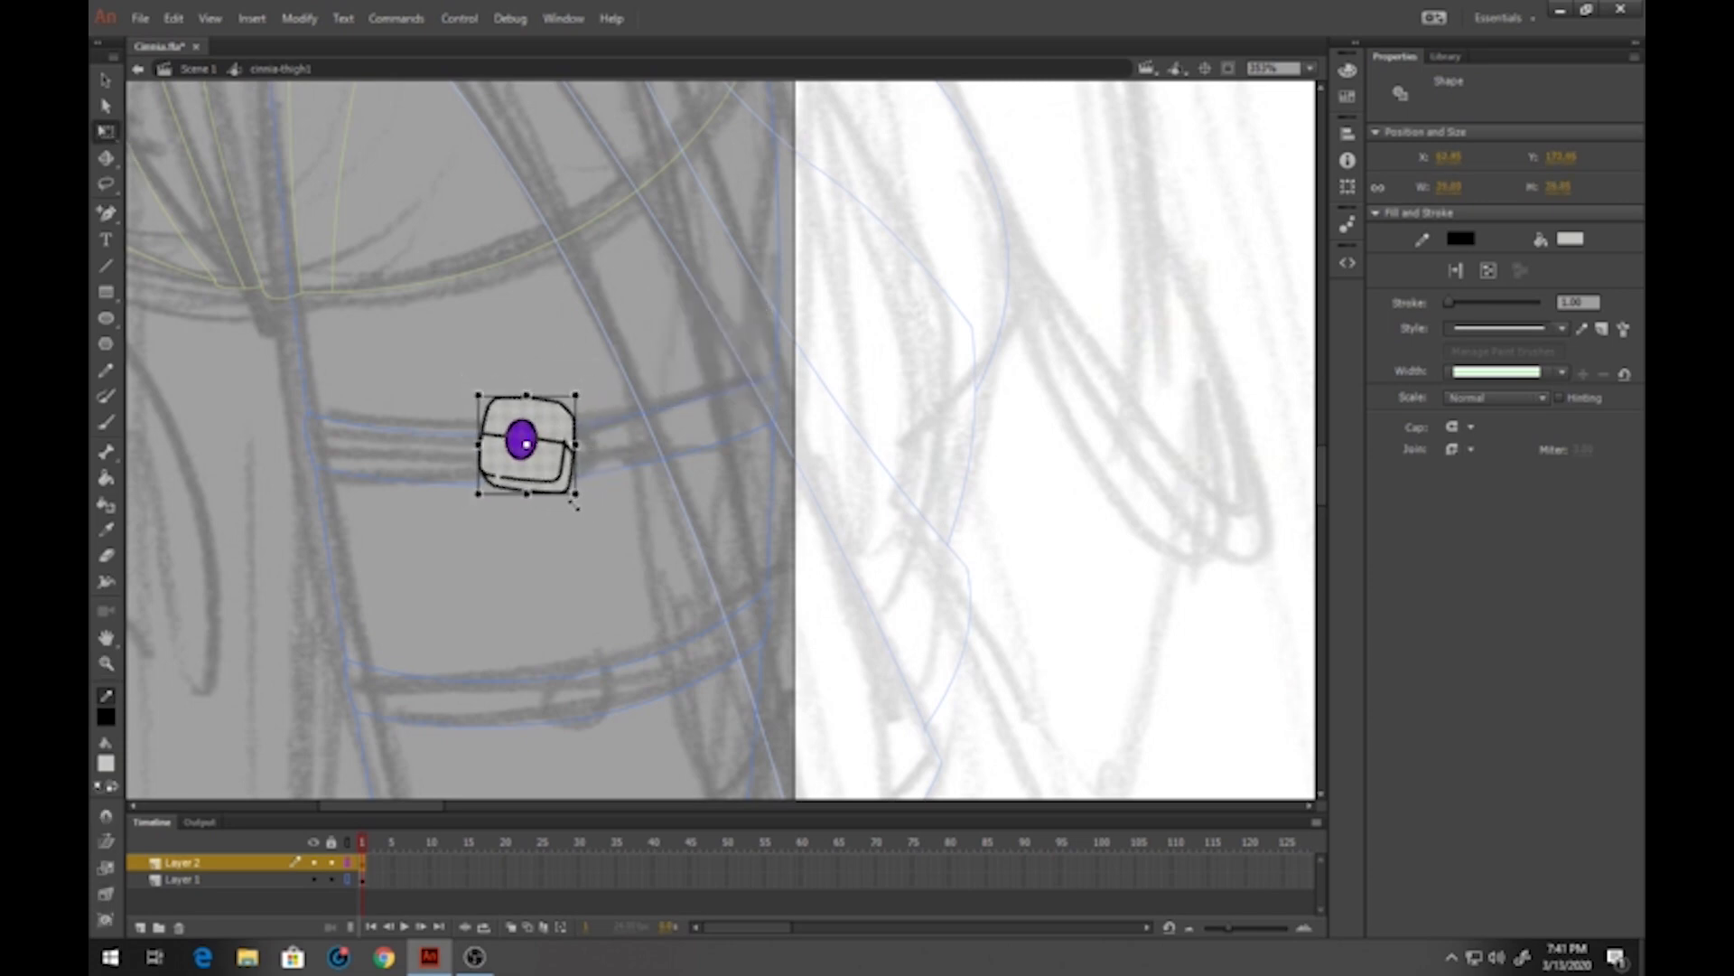
right_click(567, 458)
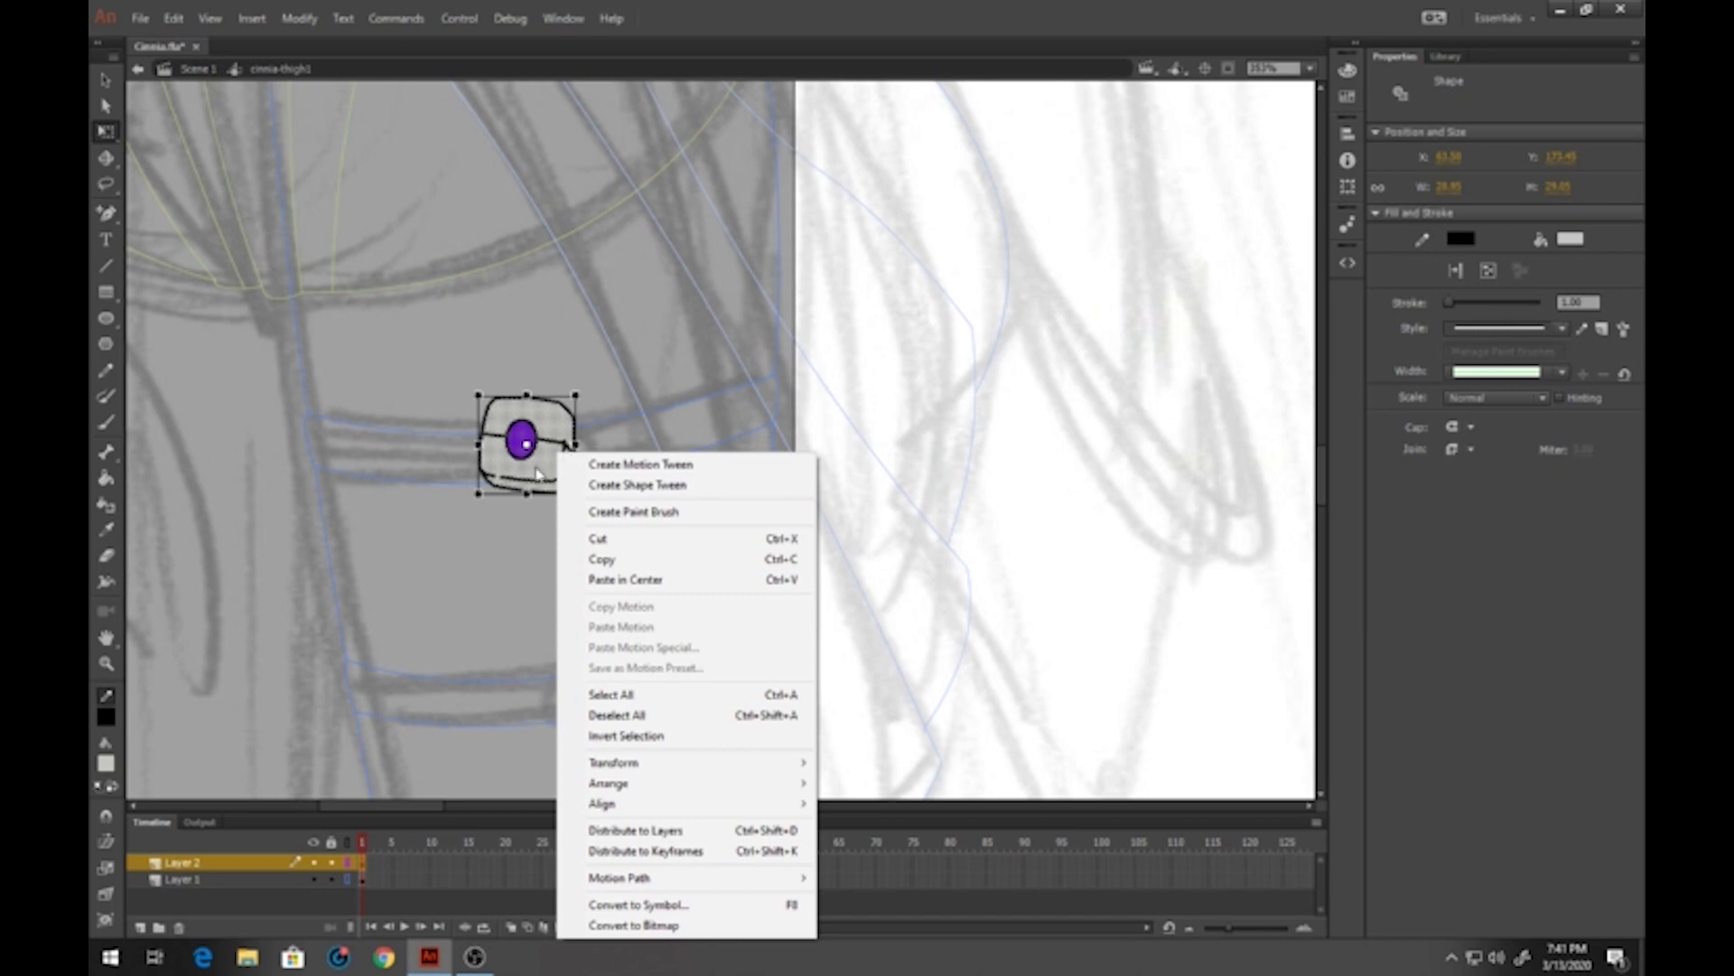
click(537, 467)
drag(589, 402, 634, 517)
Flip the buckle vertically, fit it to the upper strap's angle and place a copy on the lower strap
right_click(555, 452)
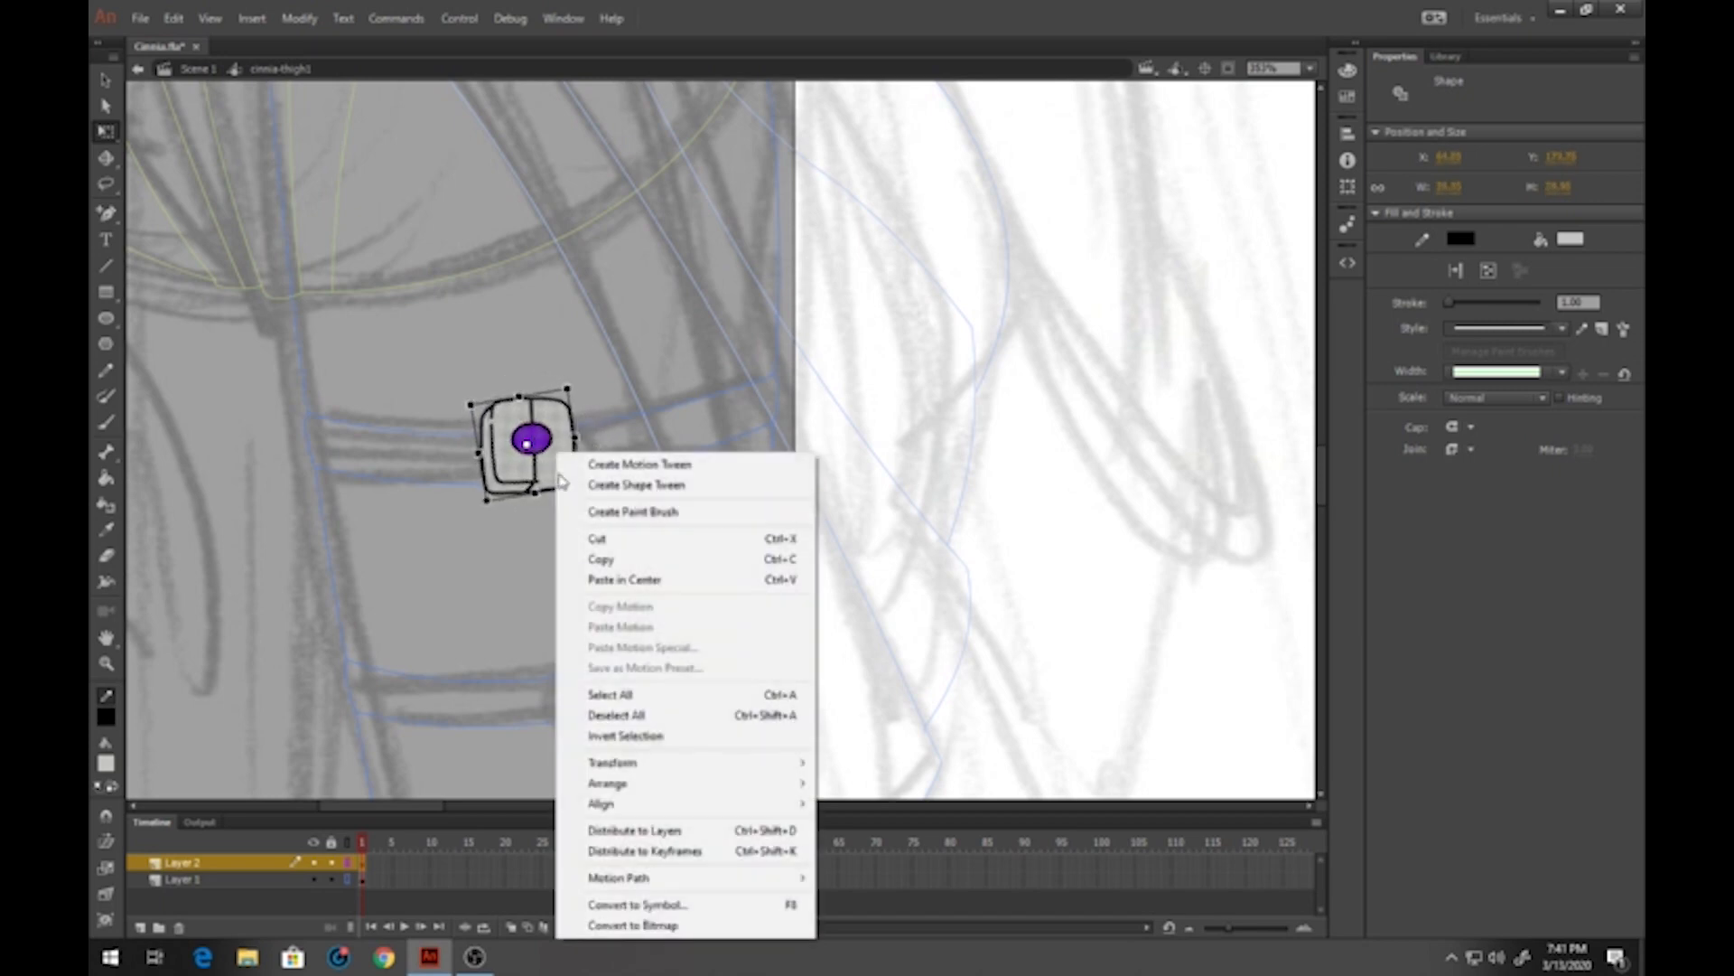
mouse_move(758, 769)
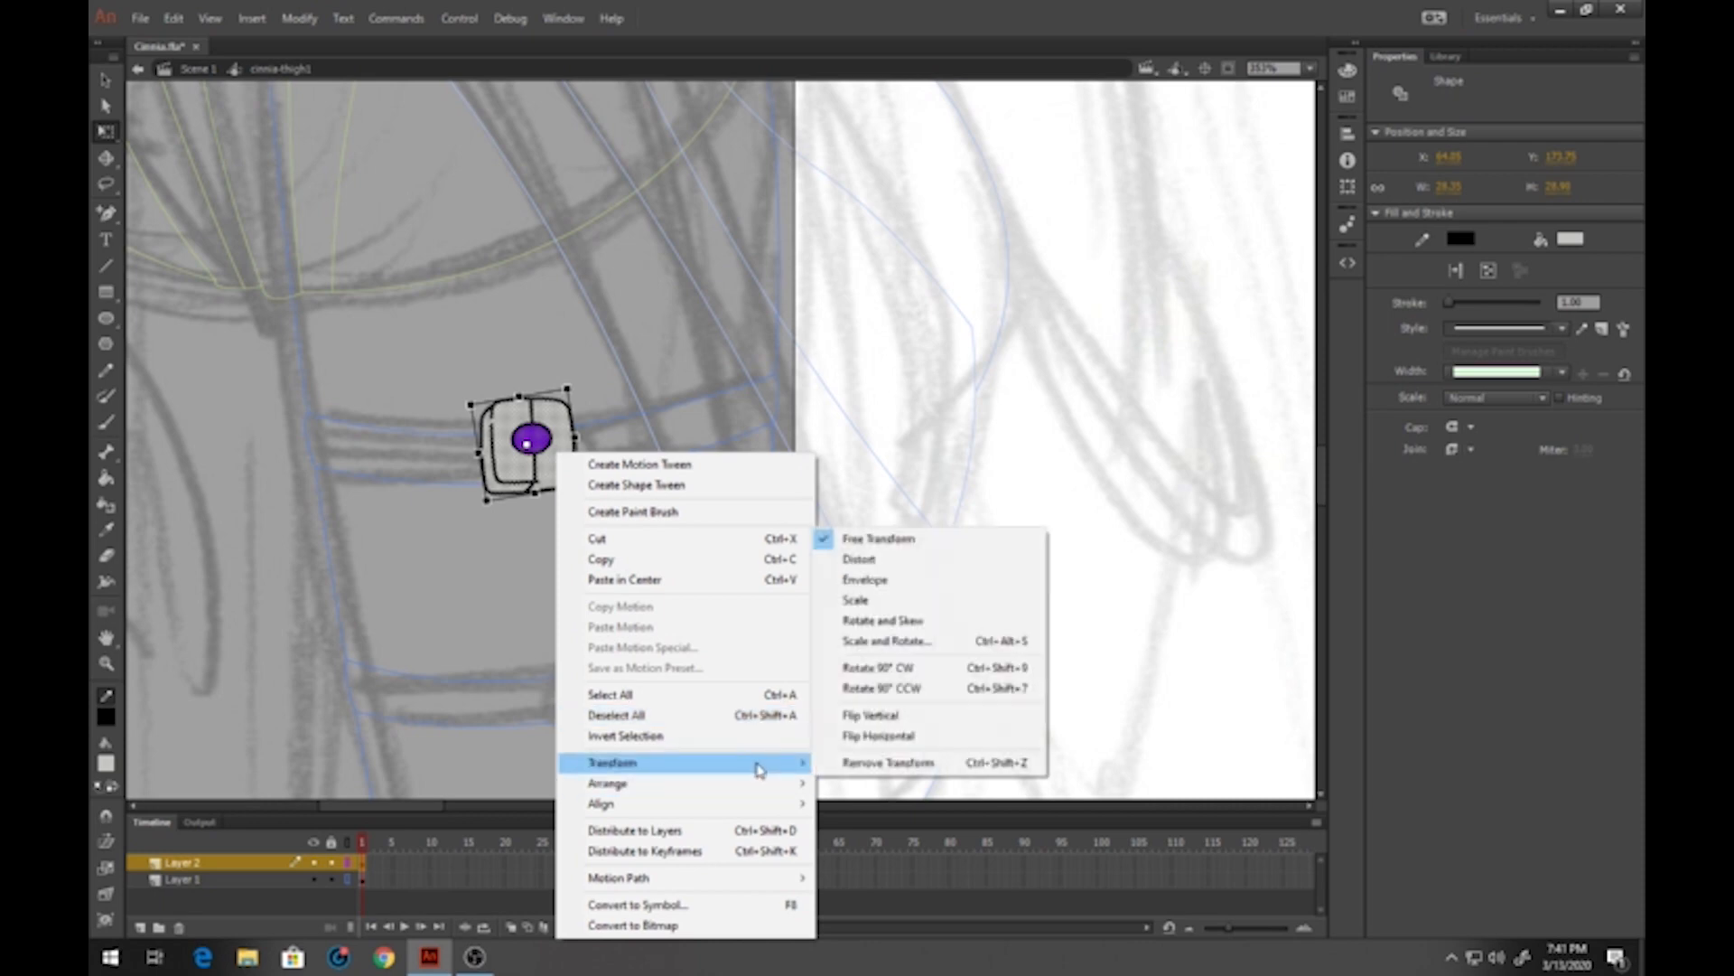
click(881, 733)
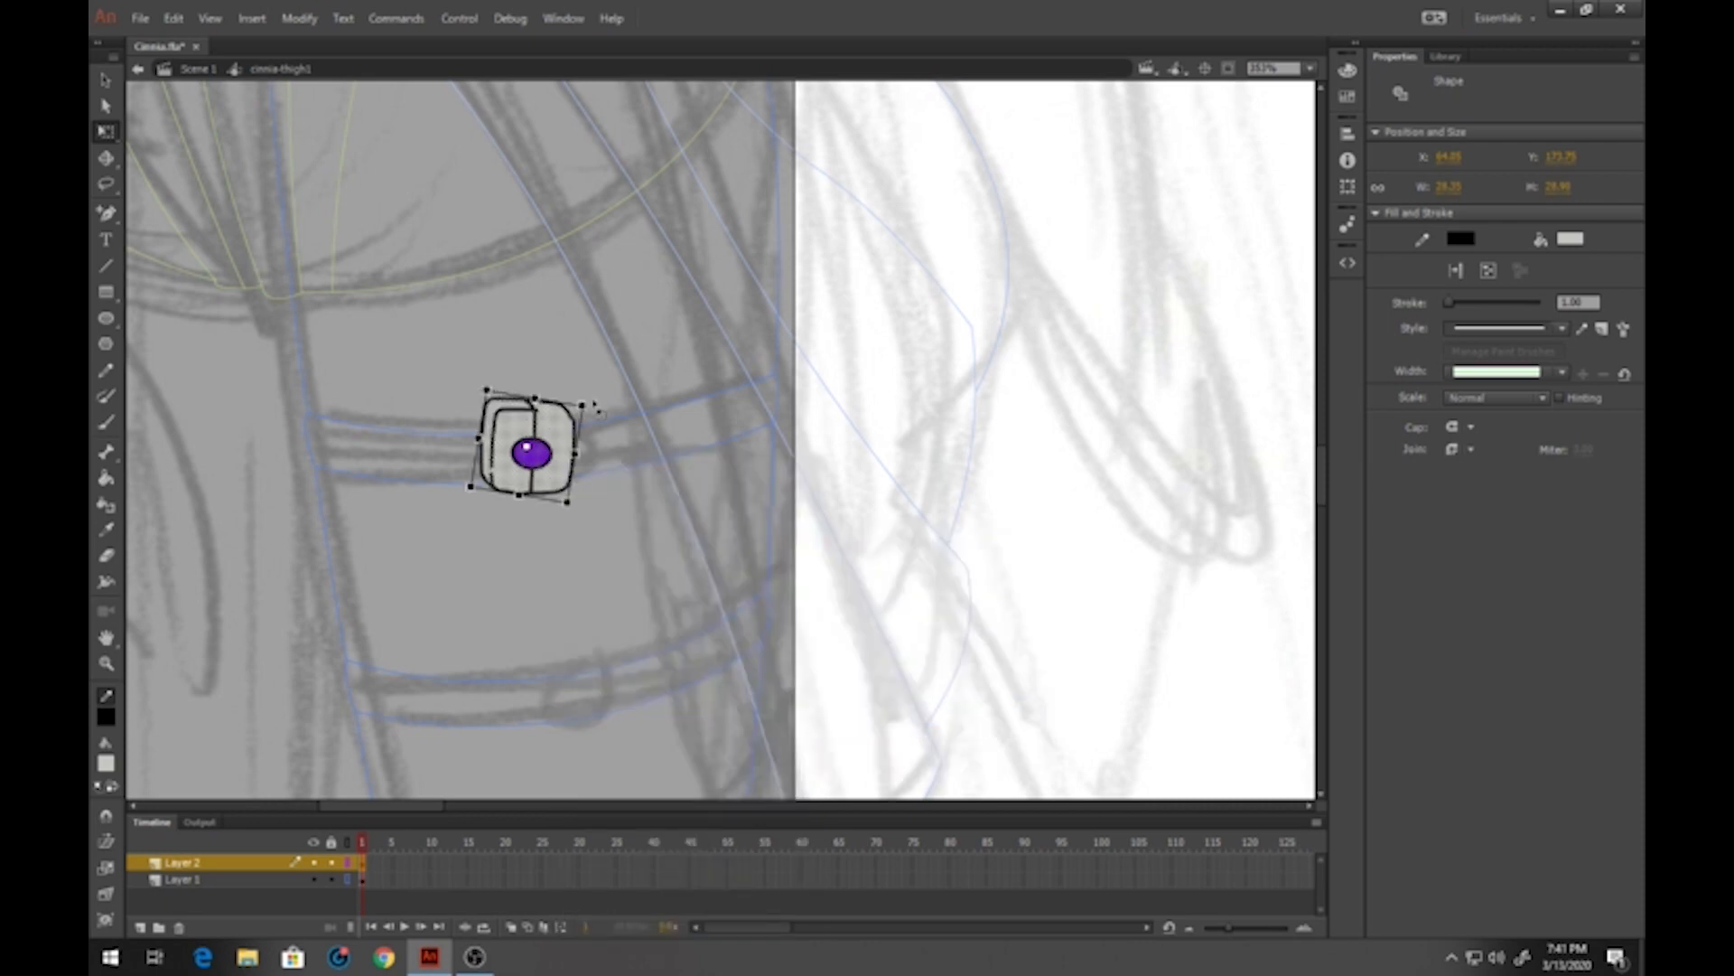
drag(597, 402, 616, 731)
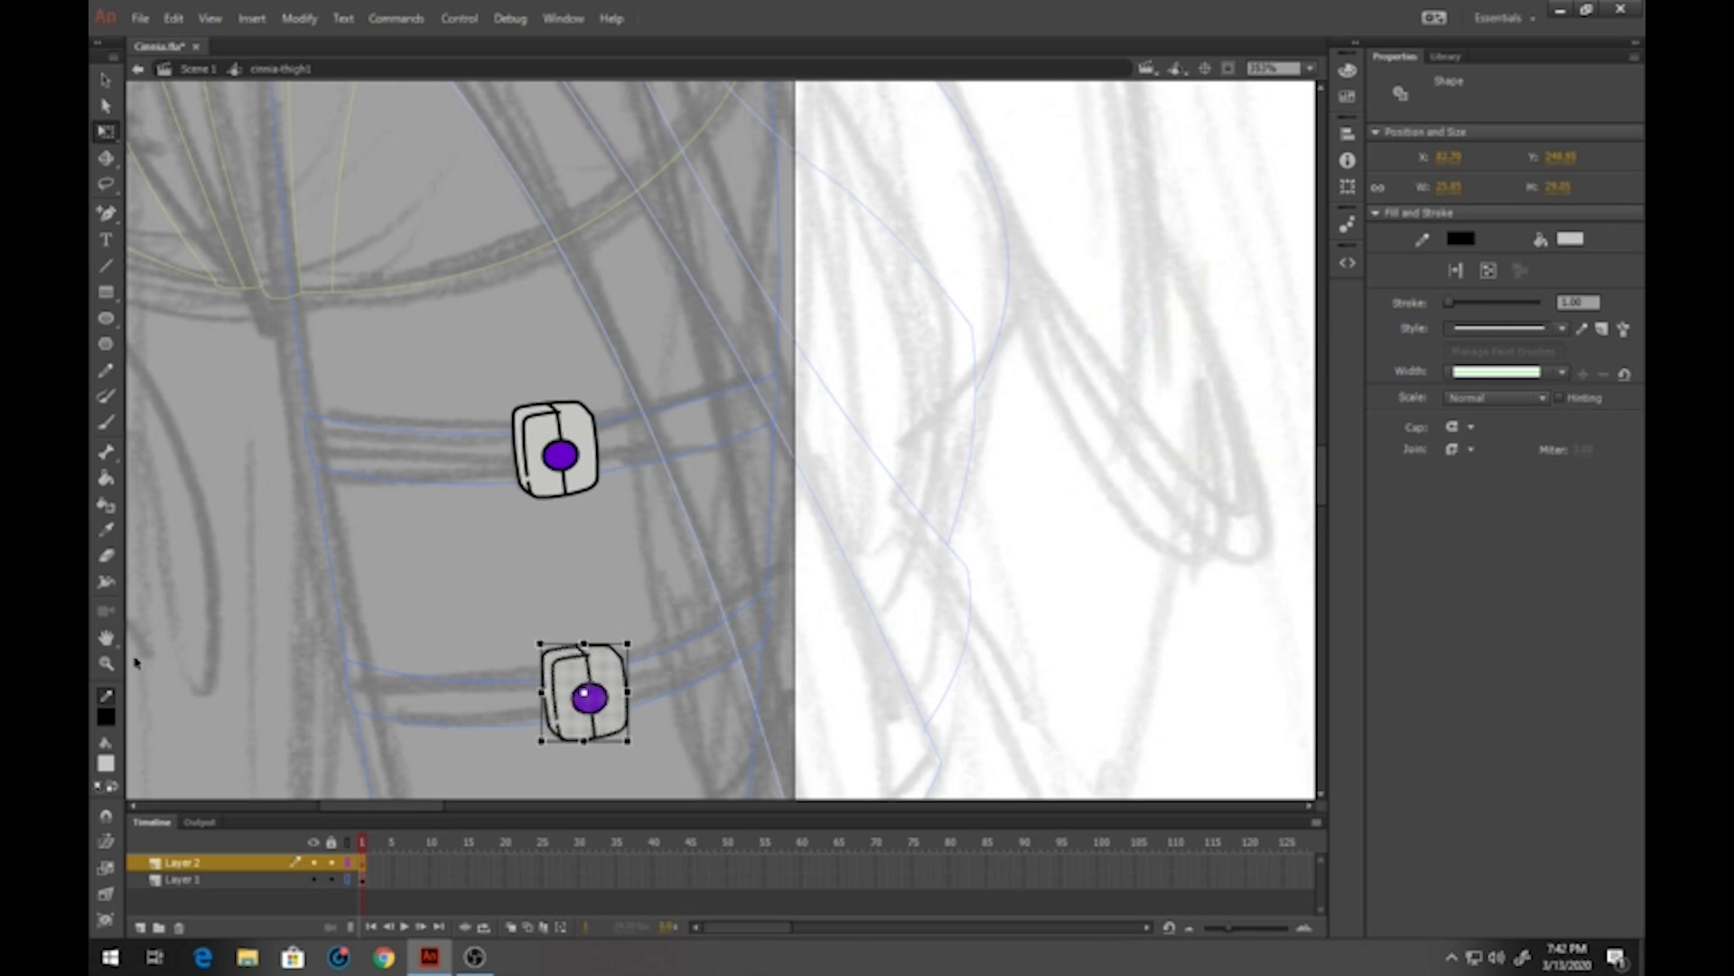
Return to the main scene and examine the coloured reference drawing's thigh straps and knife holster
click(108, 663)
click(488, 579)
click(691, 533)
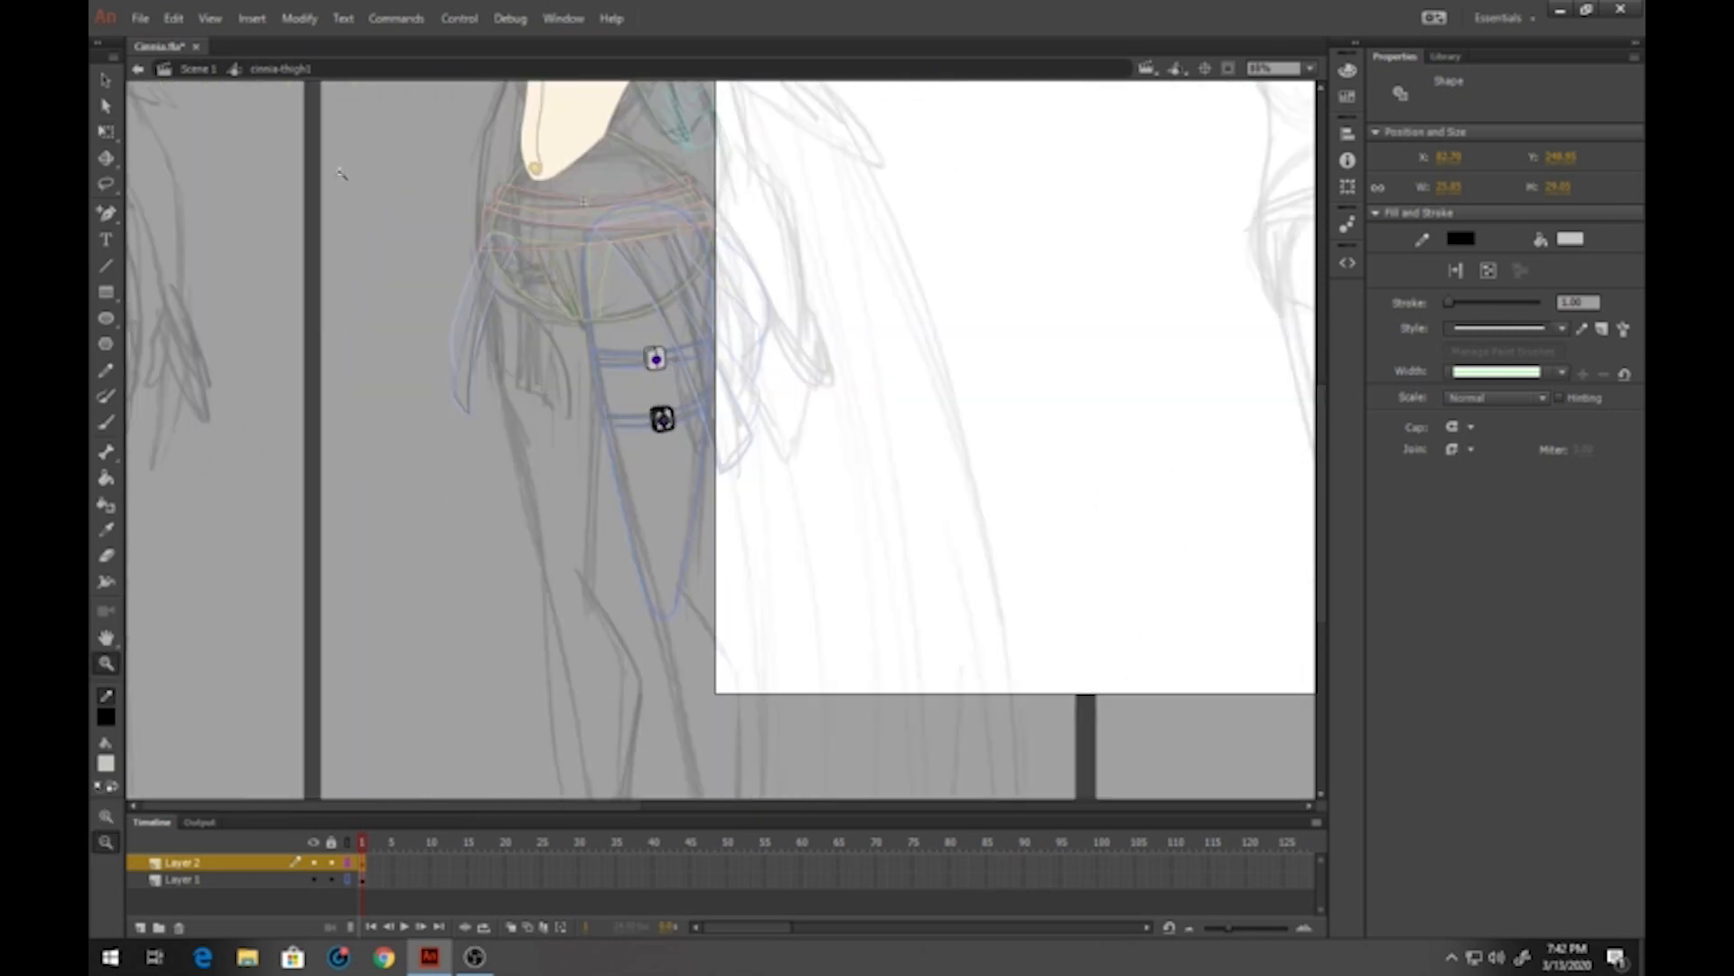
click(208, 72)
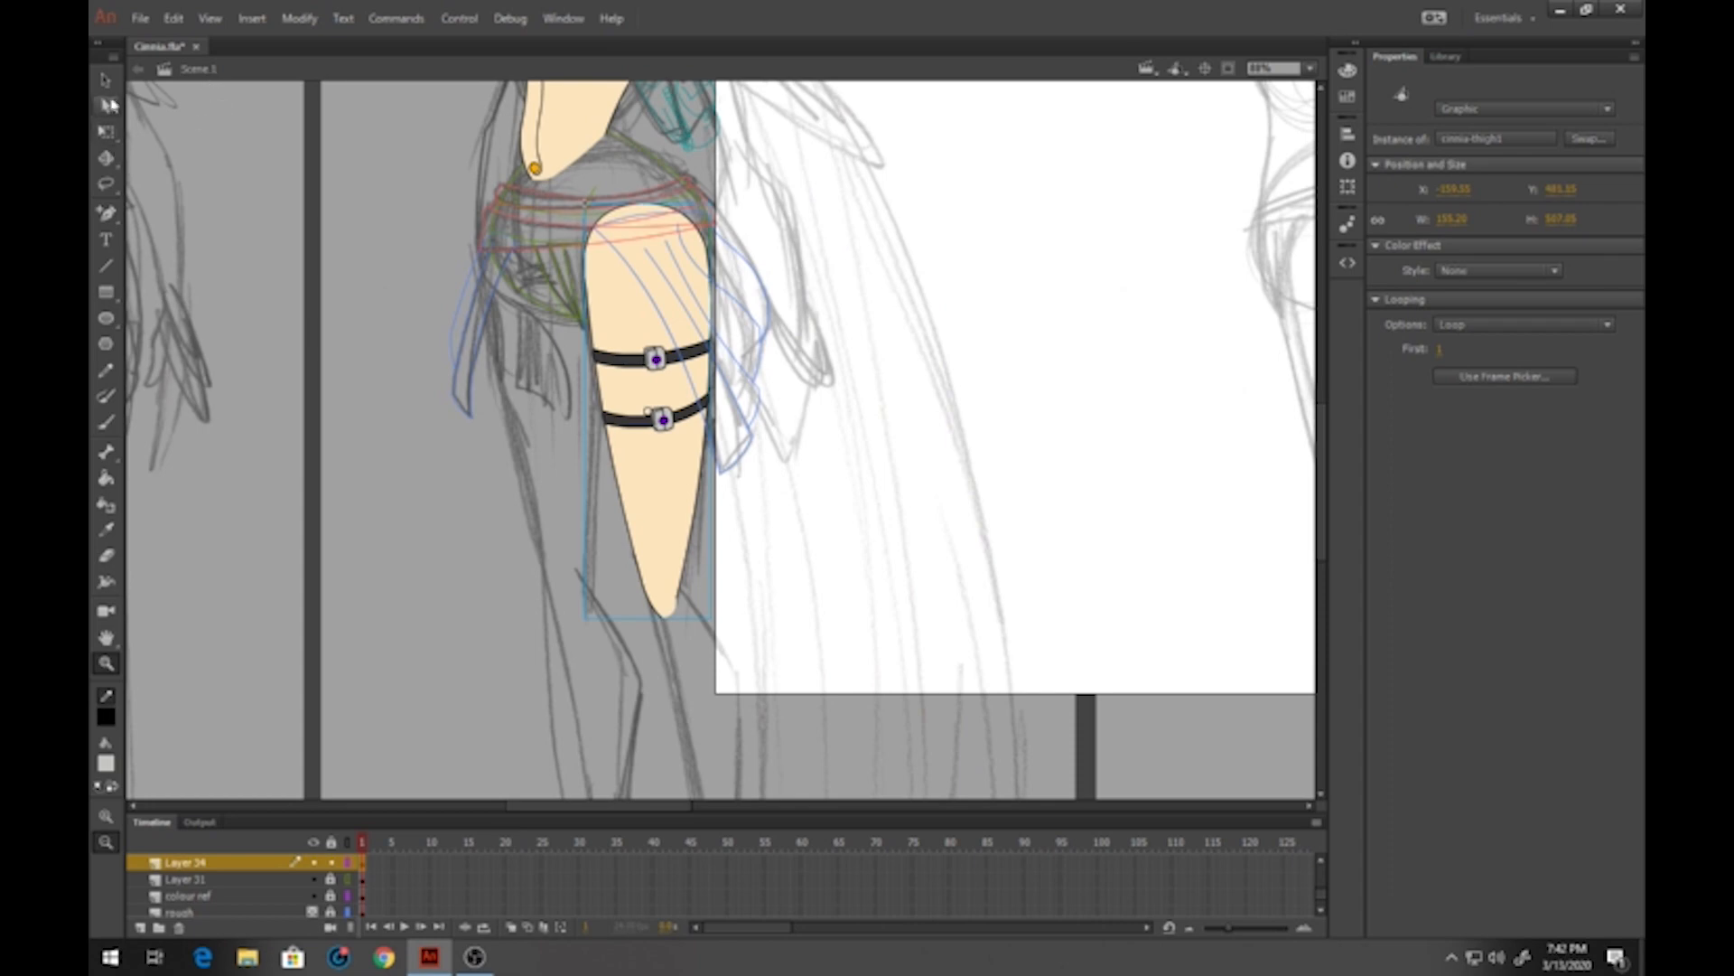
click(106, 79)
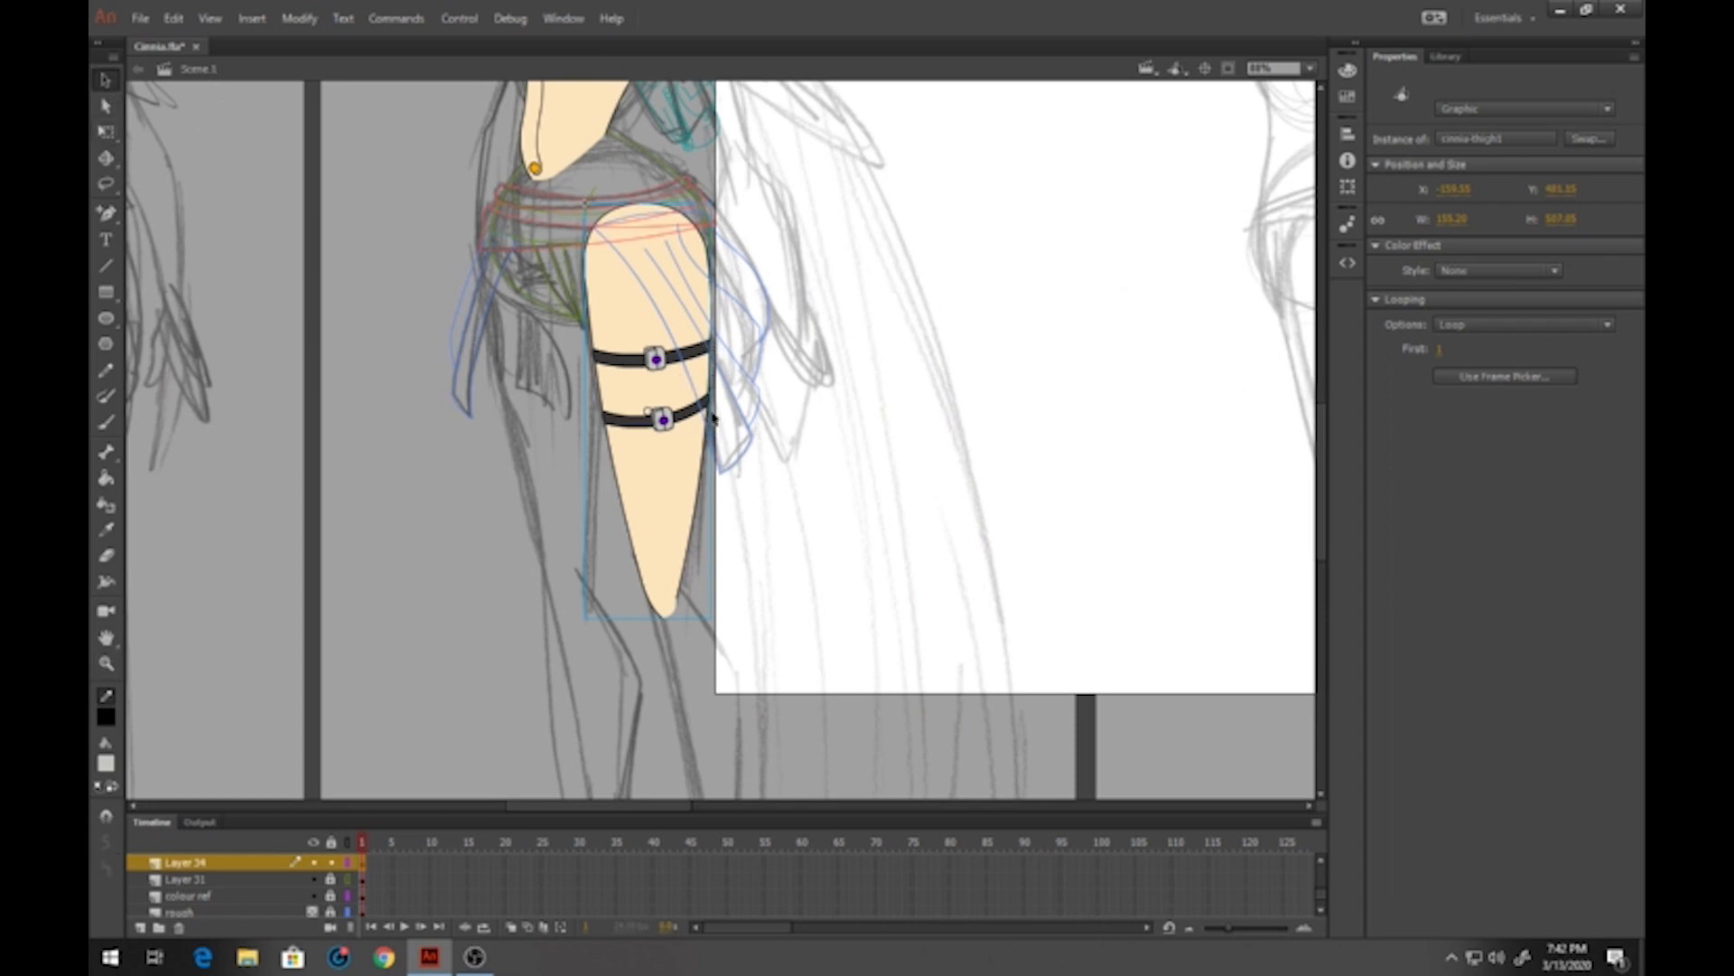
scroll(509, 398, left, 5)
scroll(509, 399, left, 15)
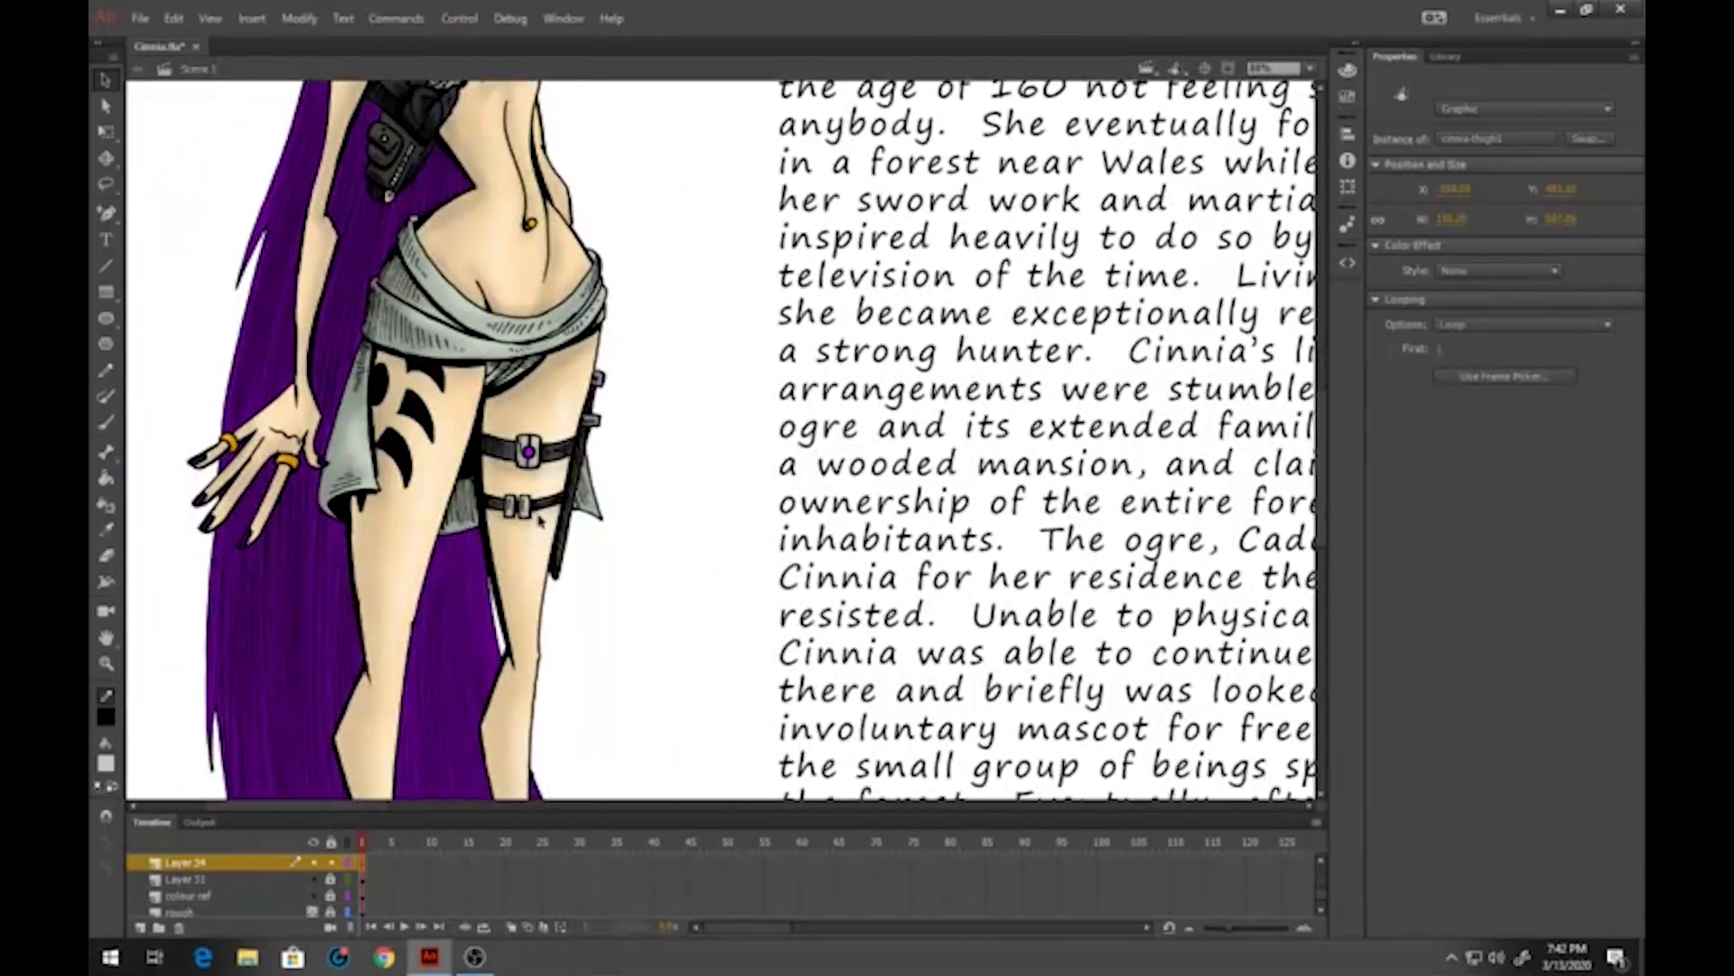
scroll(735, 418, right, 12)
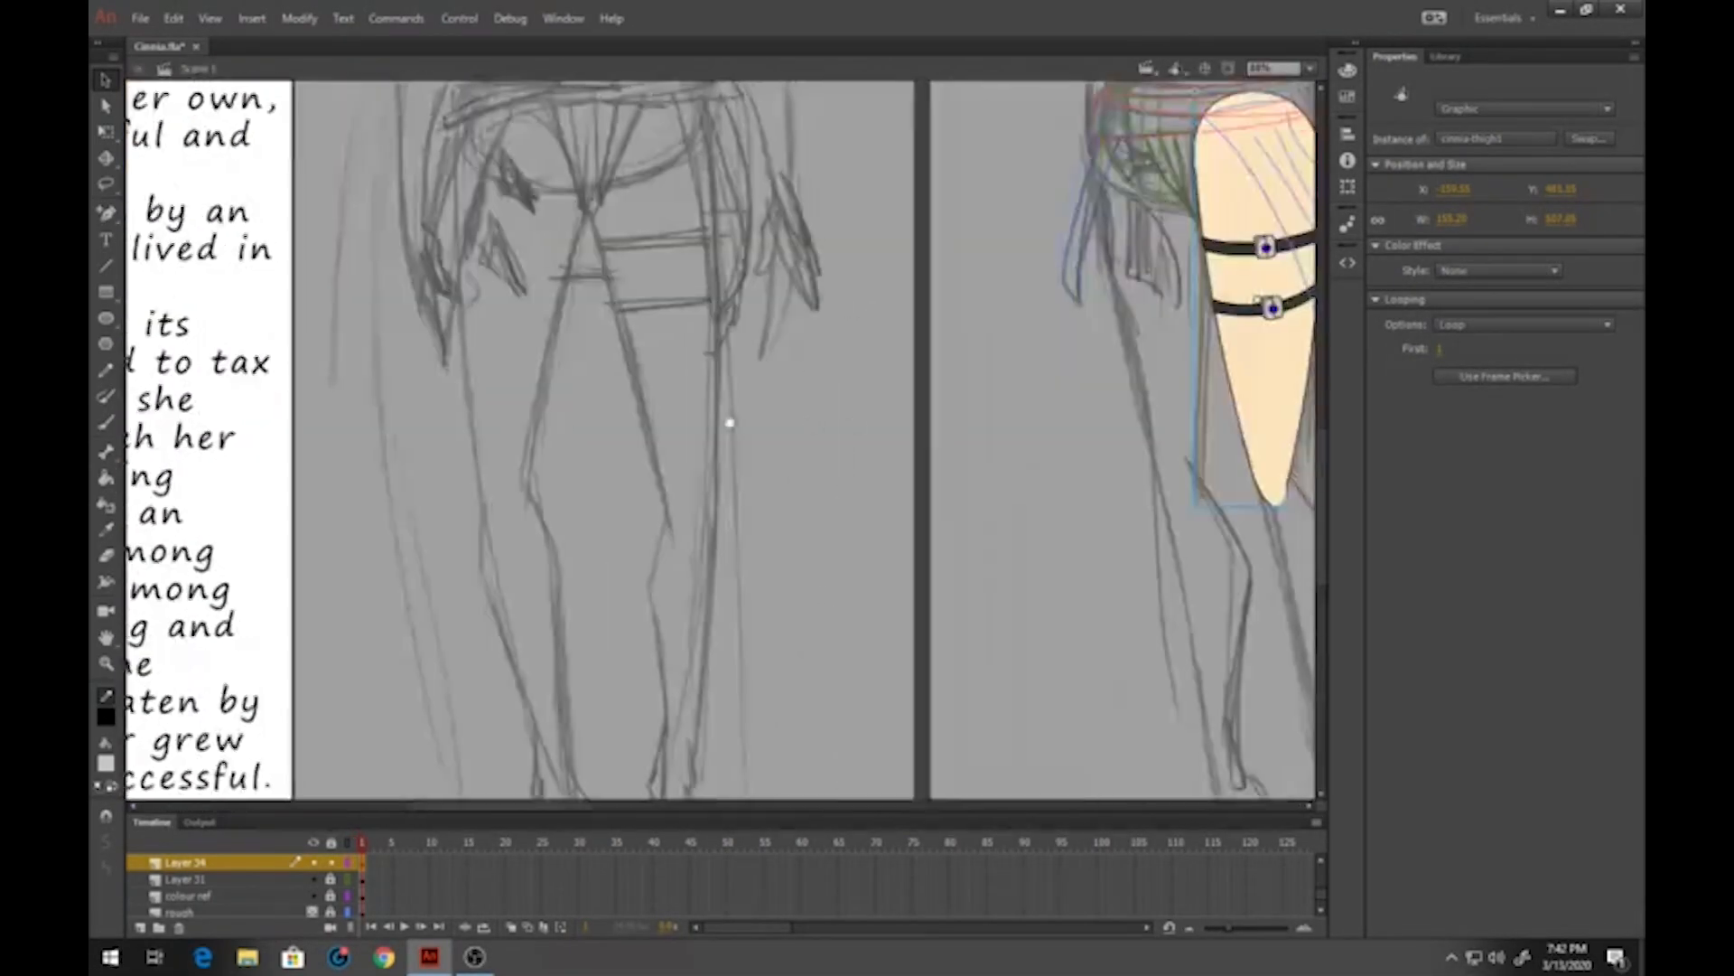
scroll(730, 421, right, 10)
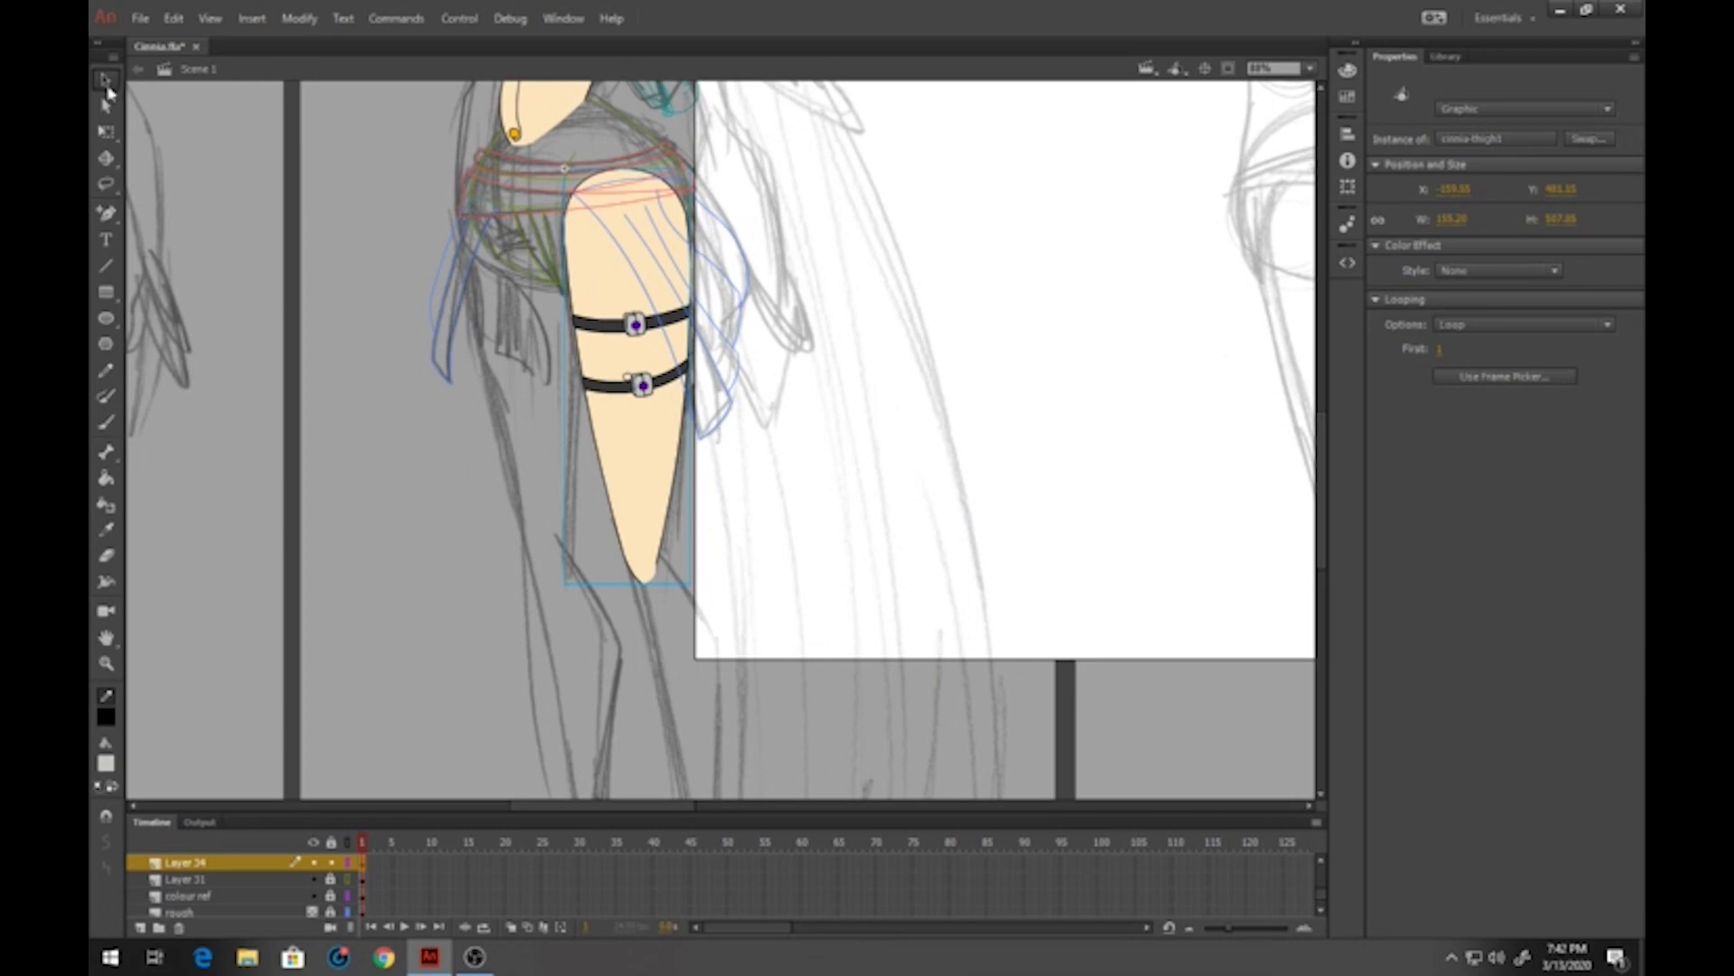
Reopen the thigh symbol, lock both layers, show Layer 1 in full colour and add a new layer on top
double_click(646, 451)
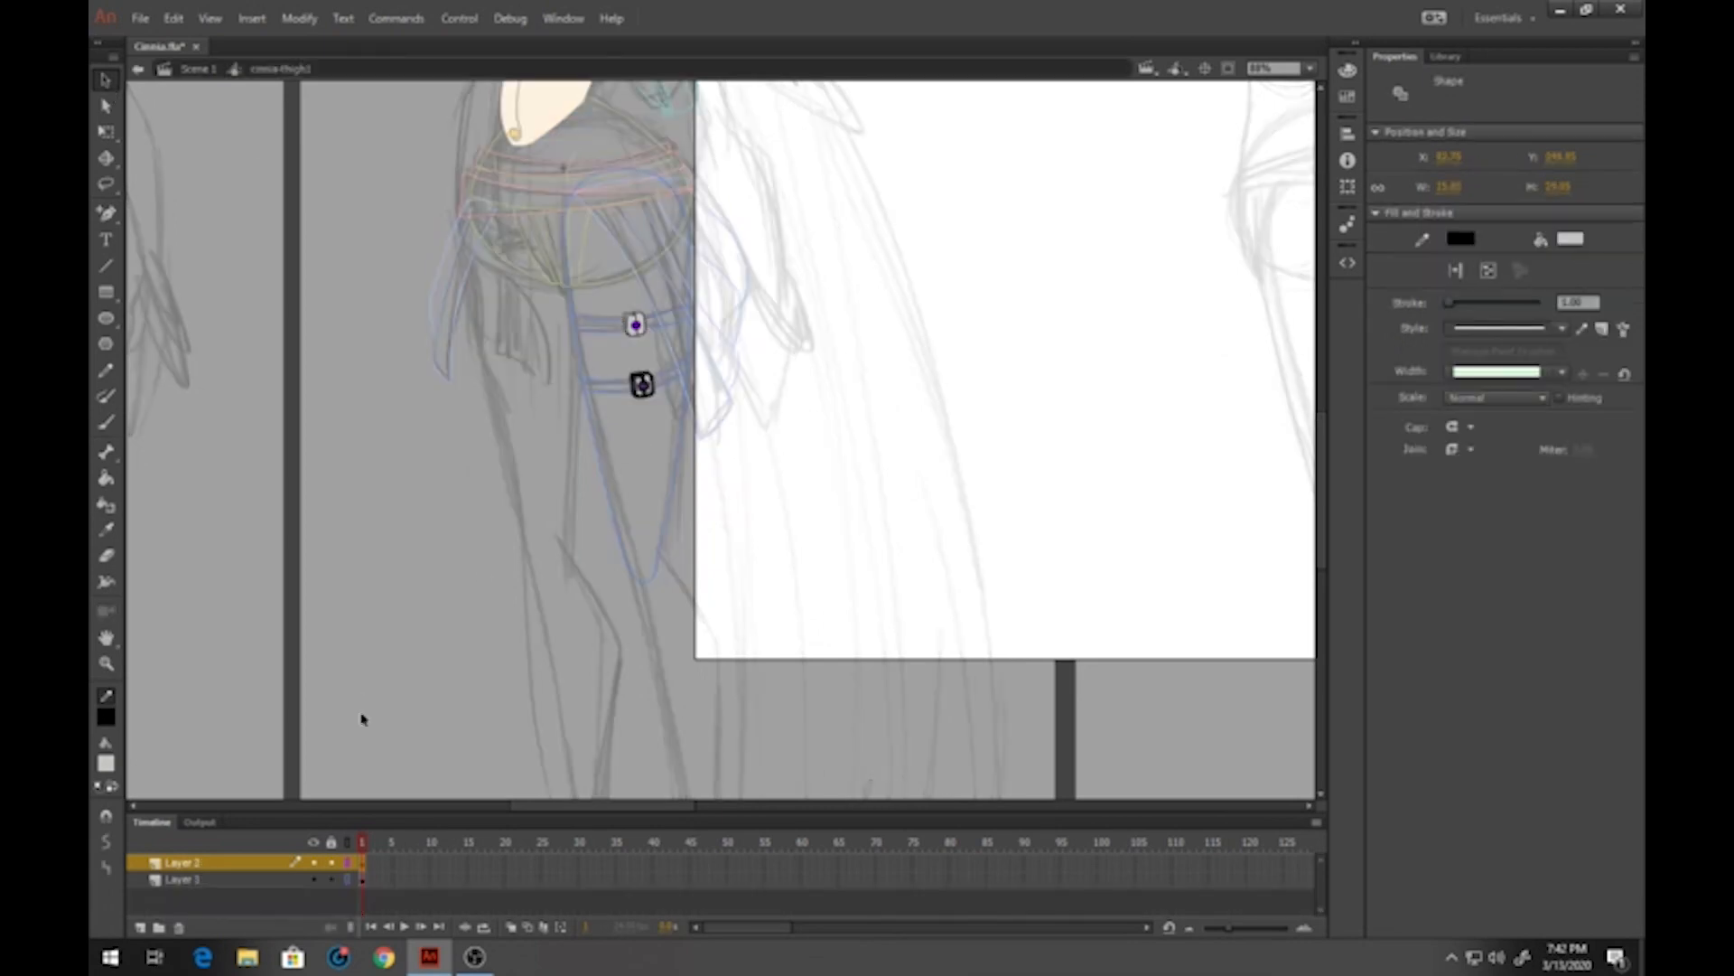
click(333, 864)
click(332, 879)
click(346, 880)
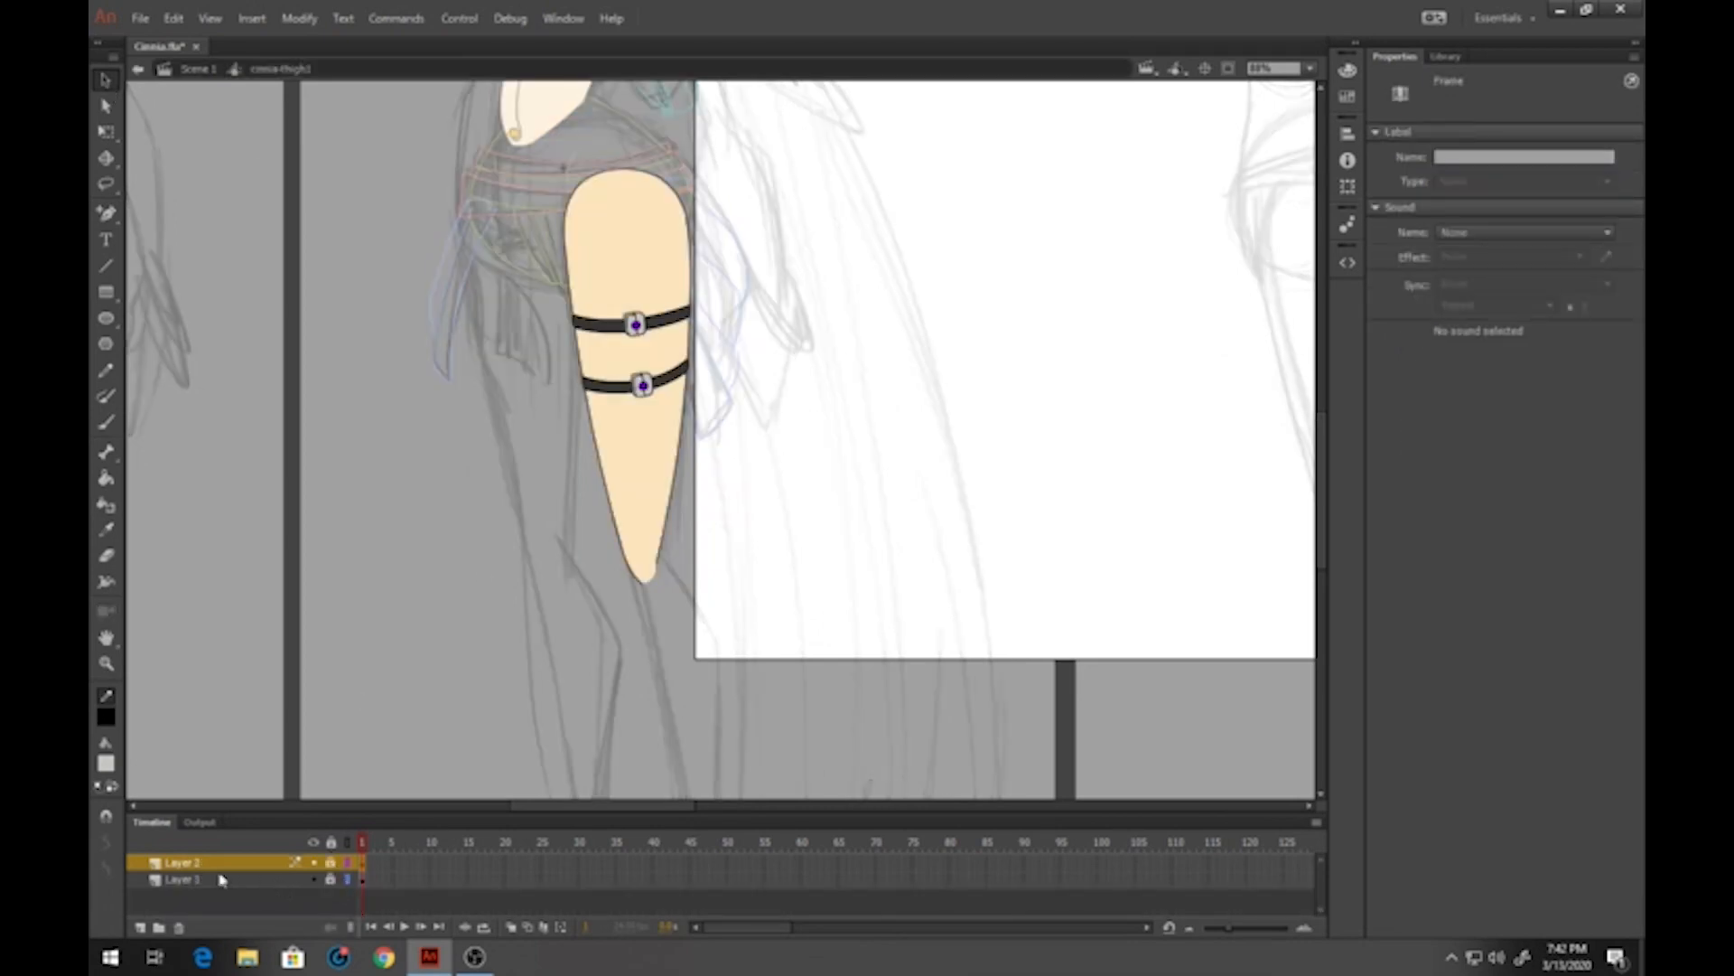
click(140, 928)
Draw a tall, straight-sided holster outline with the Line tool across both straps at the thigh's outer edge
click(106, 662)
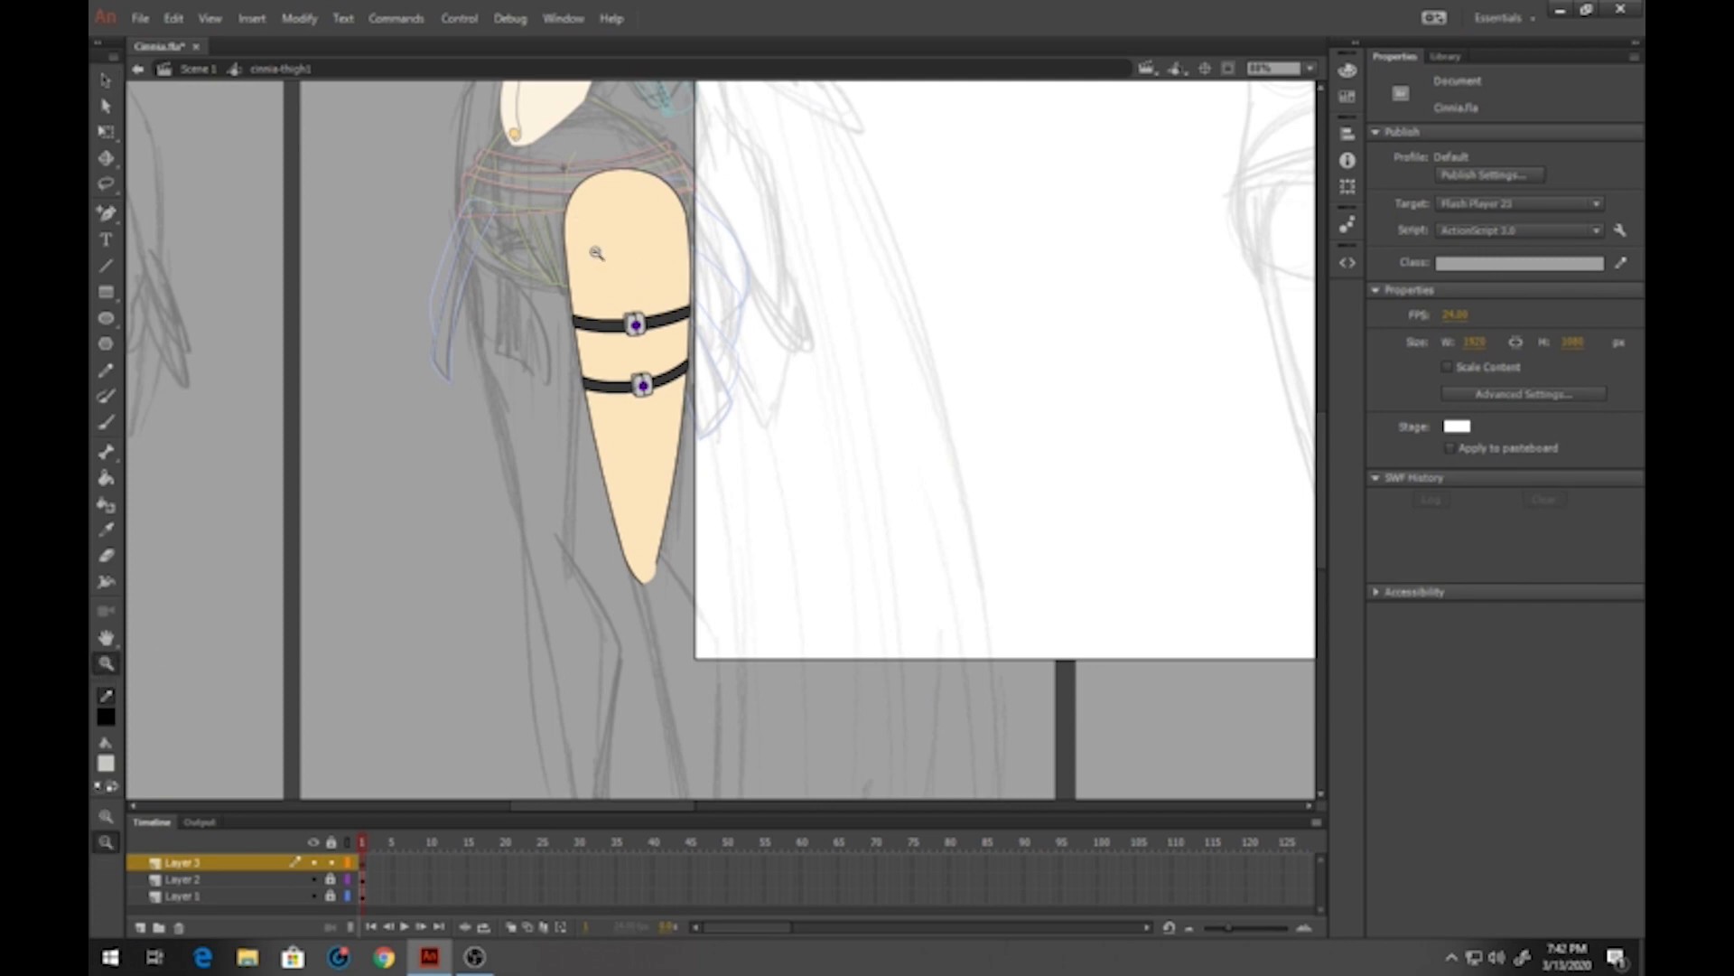
drag(563, 192, 707, 524)
click(106, 265)
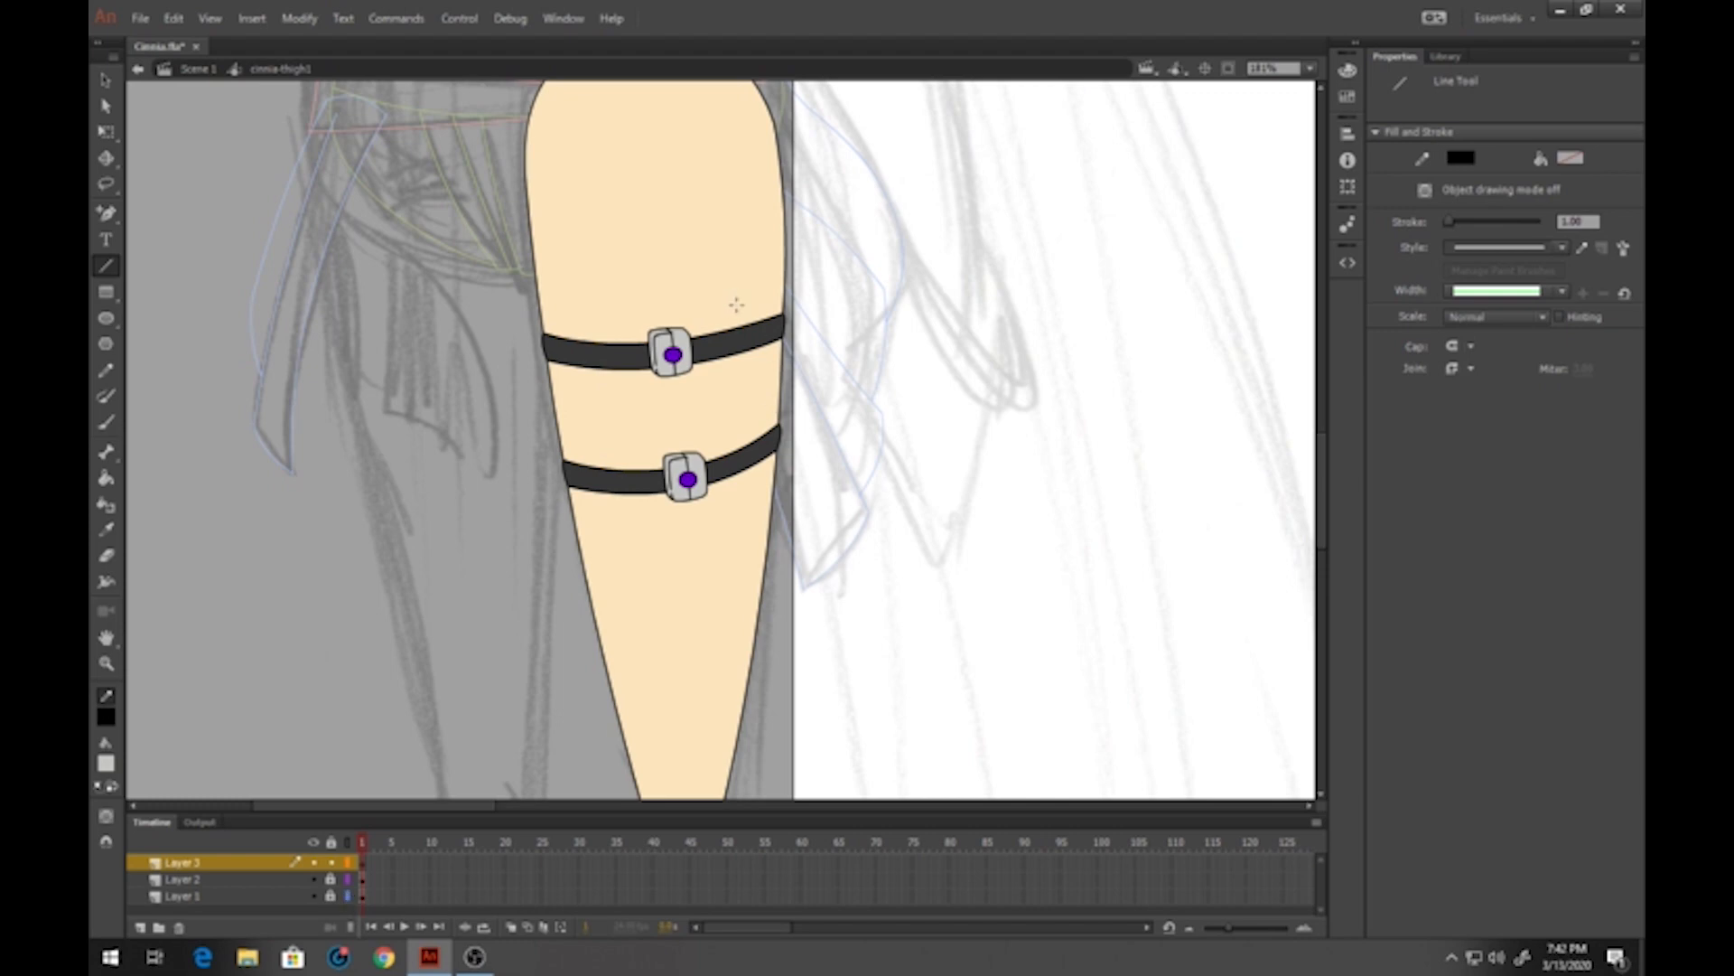
mouse_move(711, 331)
mouse_down()
mouse_move(735, 545)
mouse_move(775, 571)
mouse_move(804, 323)
mouse_up()
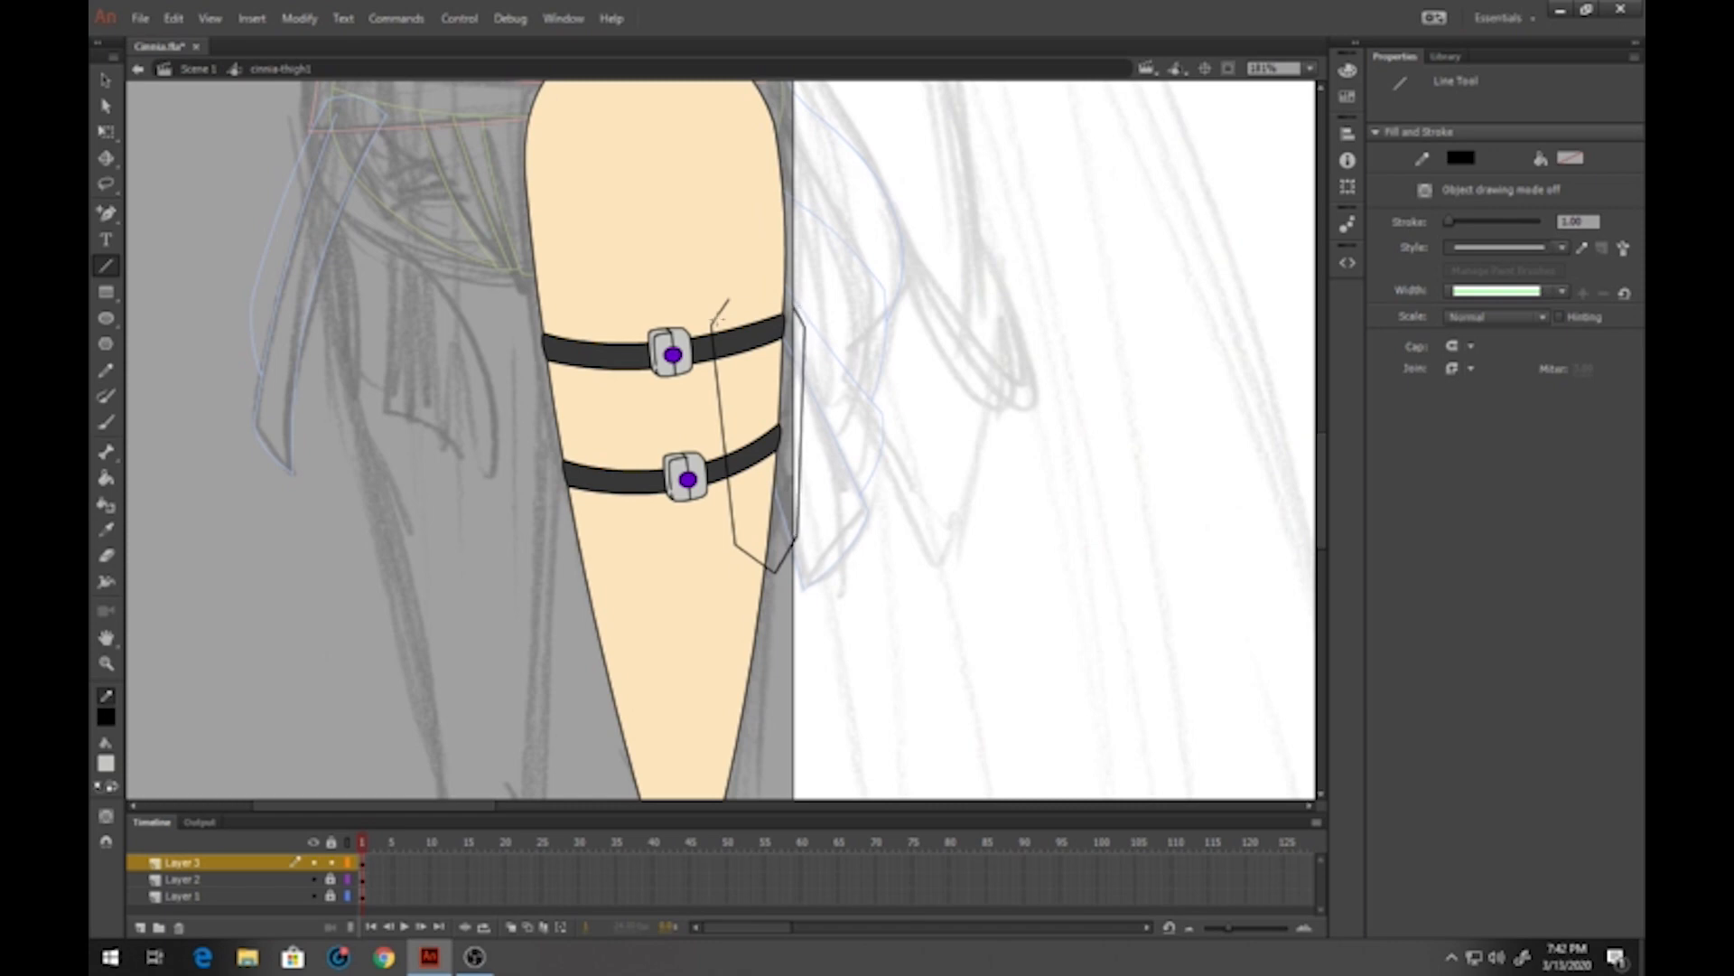
Bend the holster outline's sides, base and top edge into smooth curves and delete the stray line end at the top
key(v)
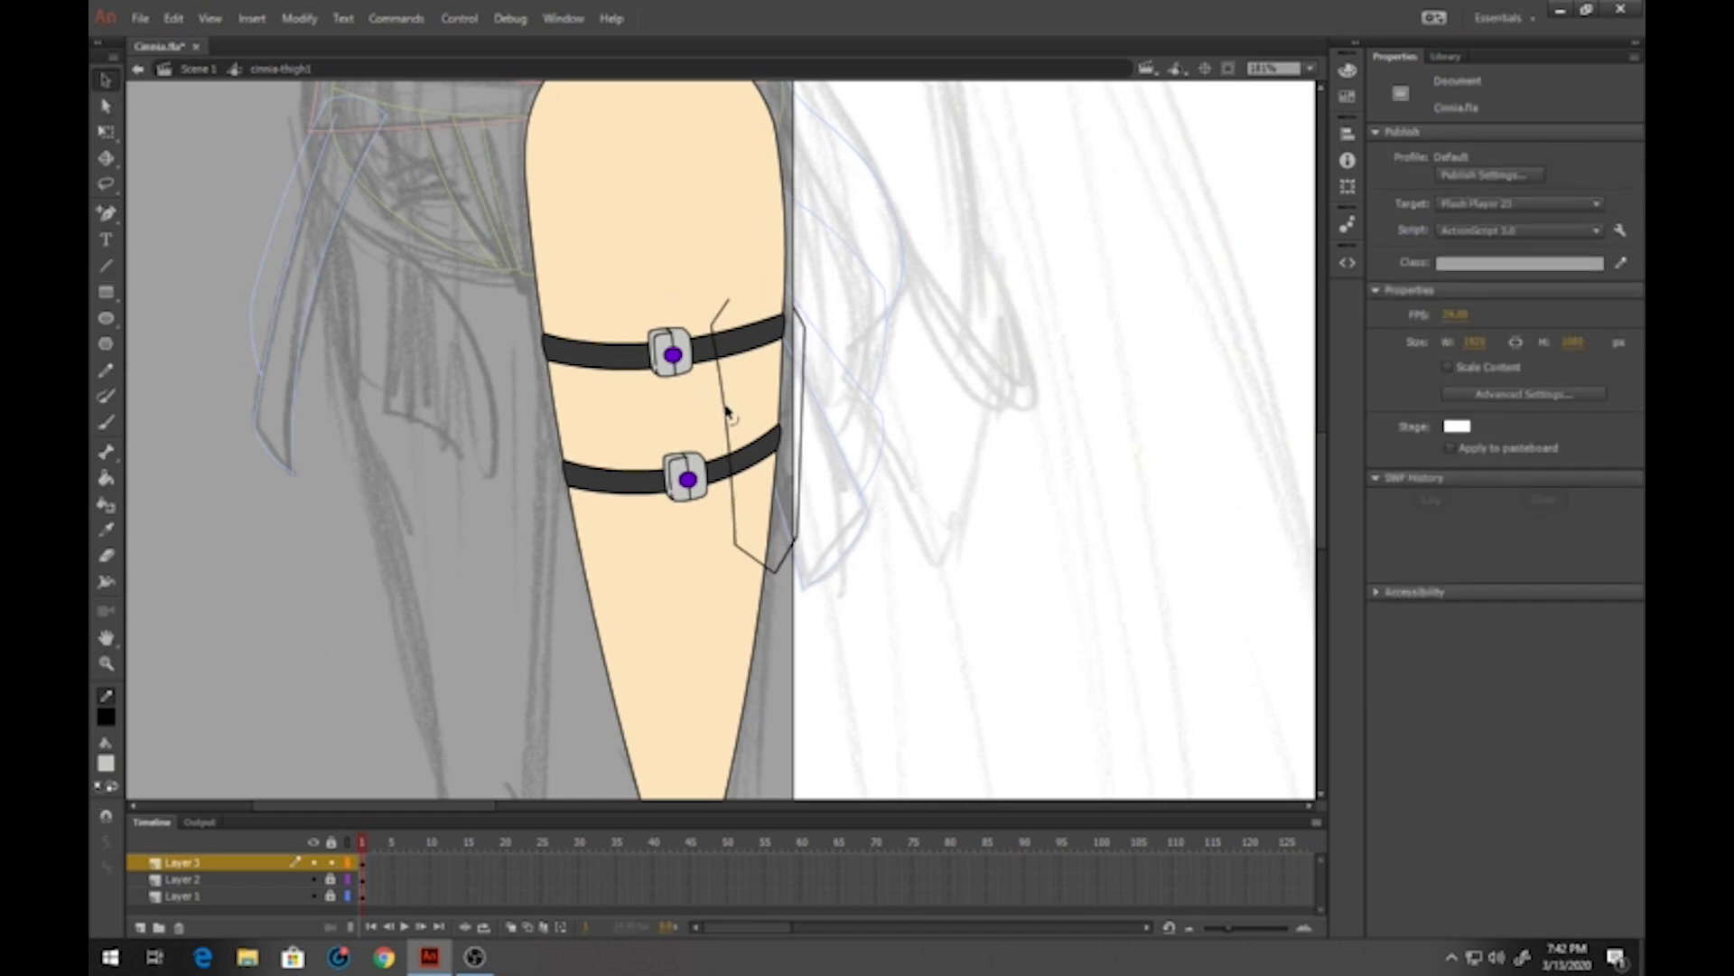
drag(726, 411, 811, 430)
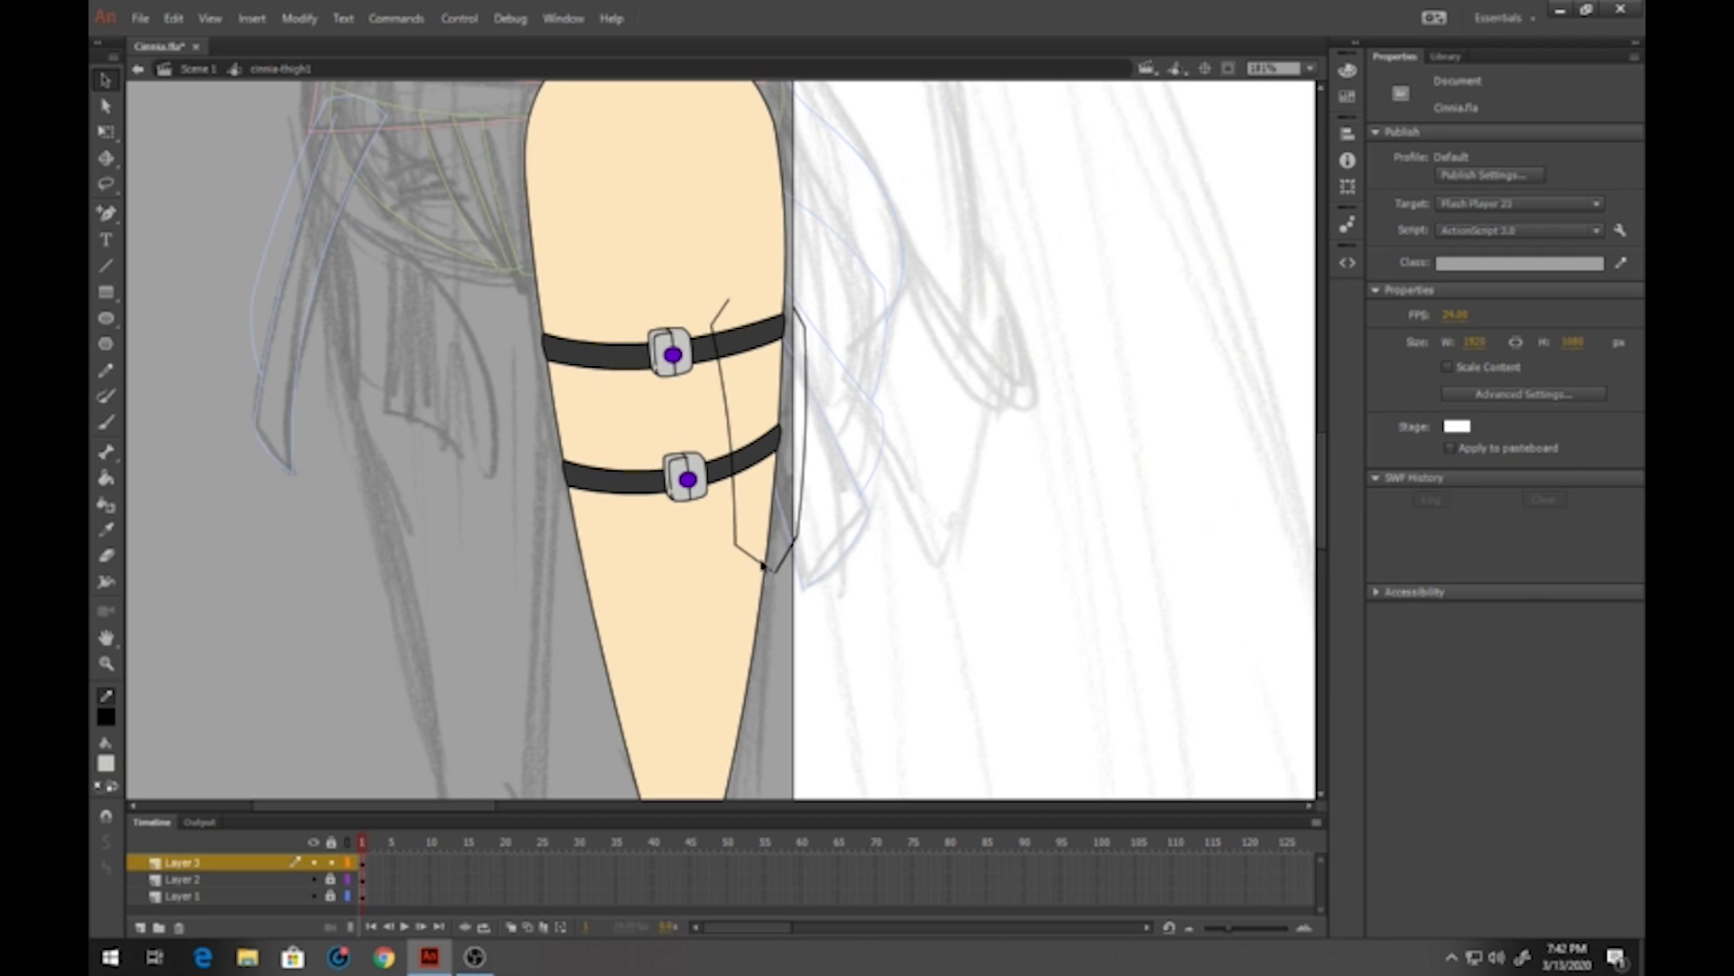
drag(766, 562, 752, 575)
drag(785, 567, 793, 572)
drag(720, 317, 822, 313)
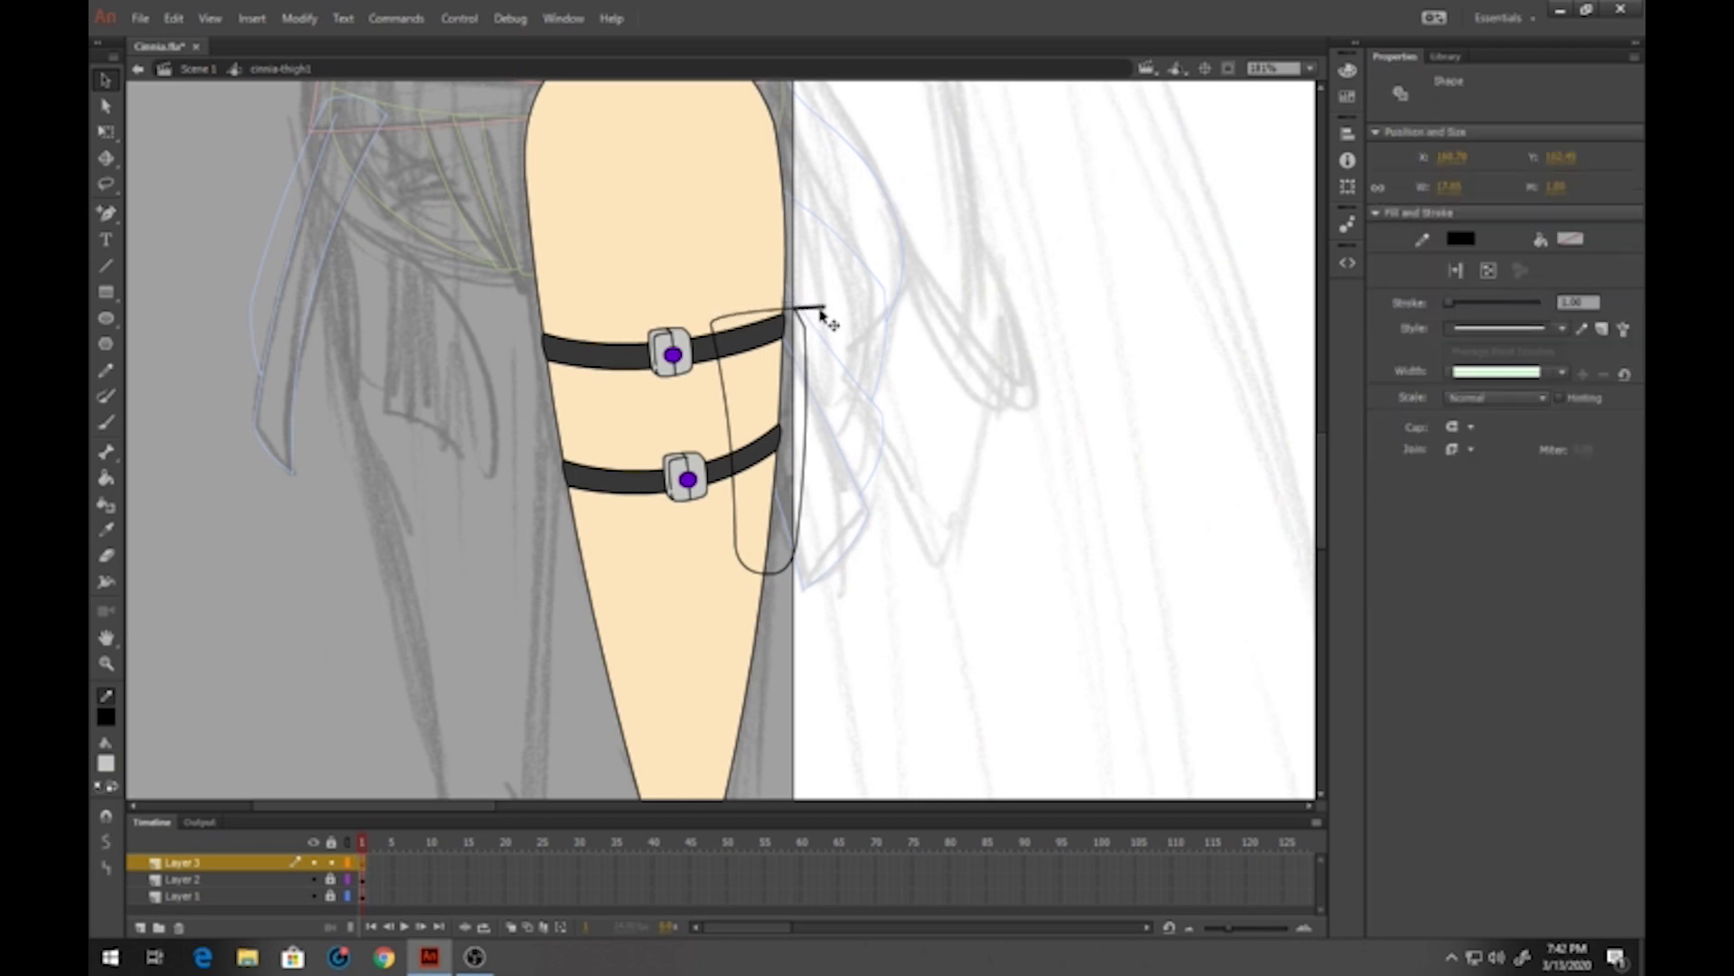
key(Delete)
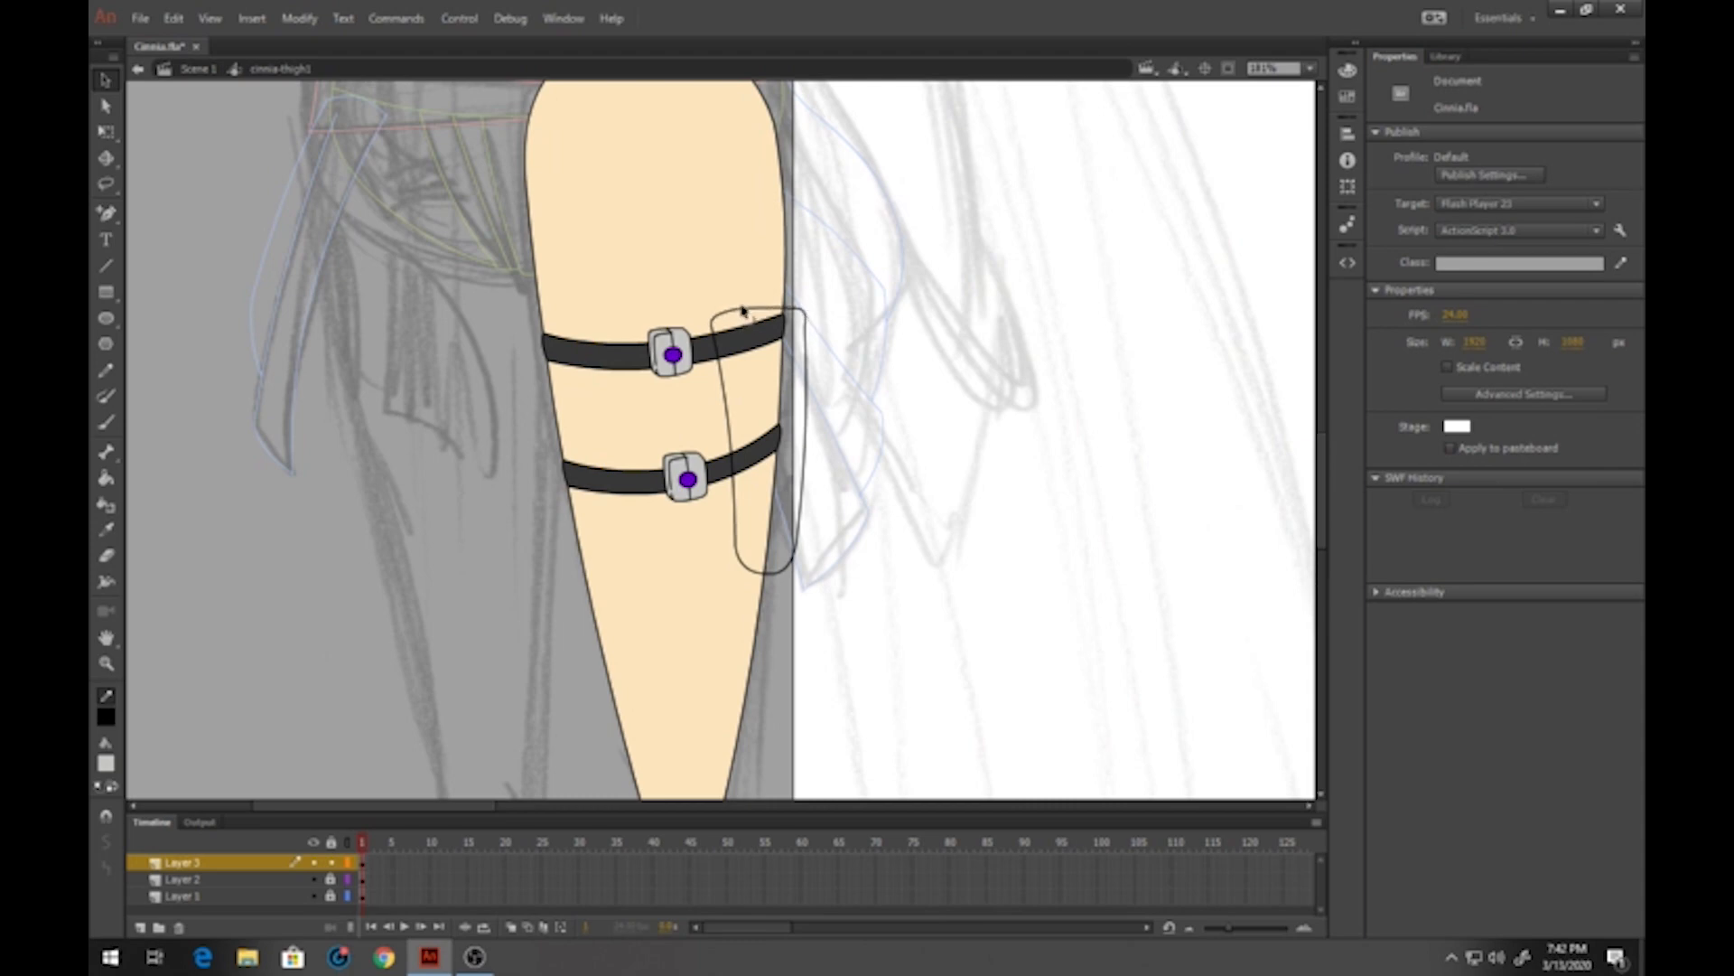
drag(742, 306, 748, 305)
Add lines inside the holster for its opening rim, short creases below it and a long lengthwise seam
click(106, 265)
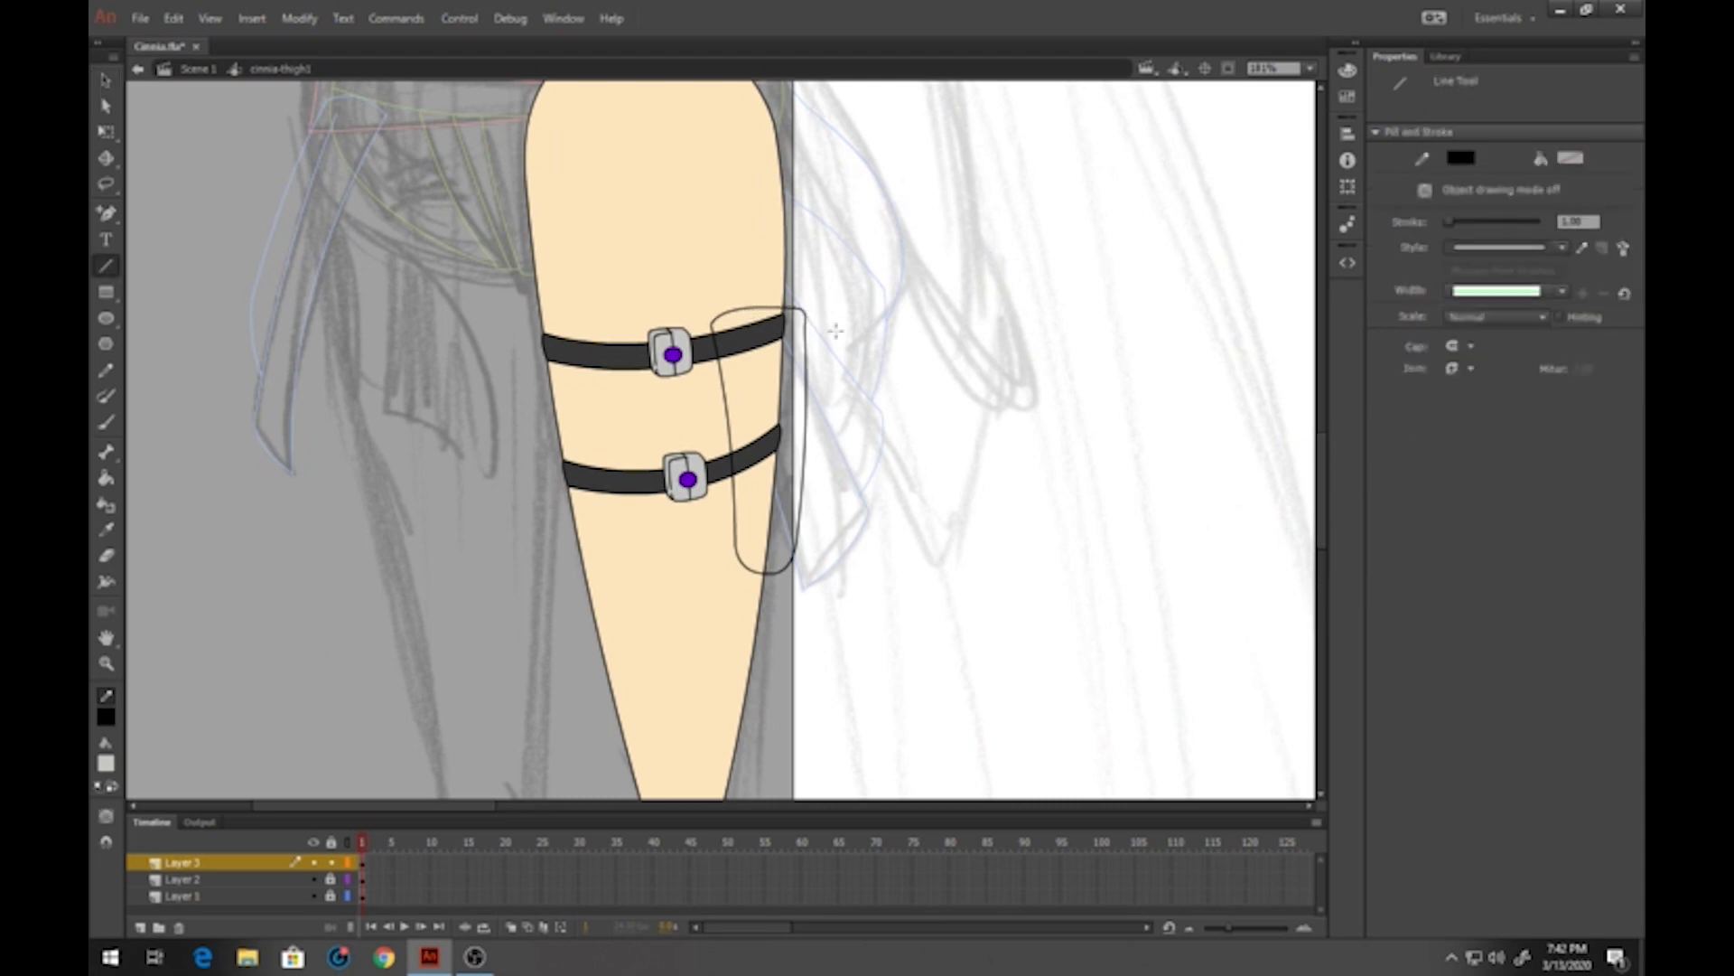
drag(723, 325, 784, 318)
click(105, 79)
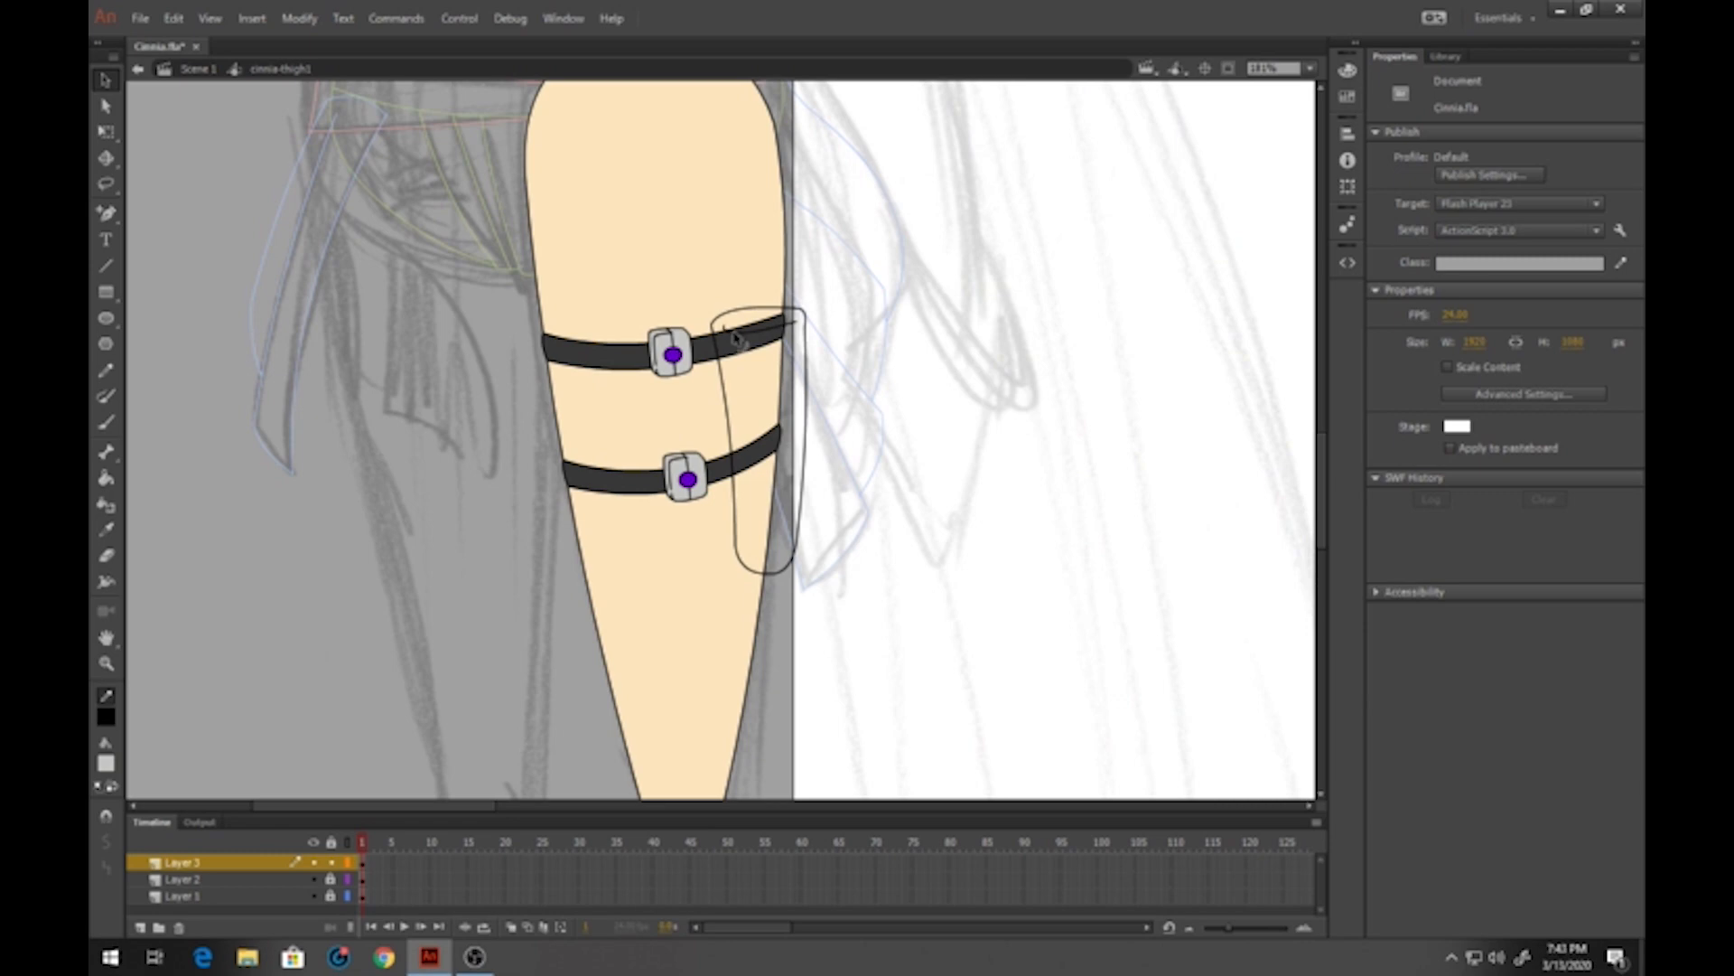
key(n)
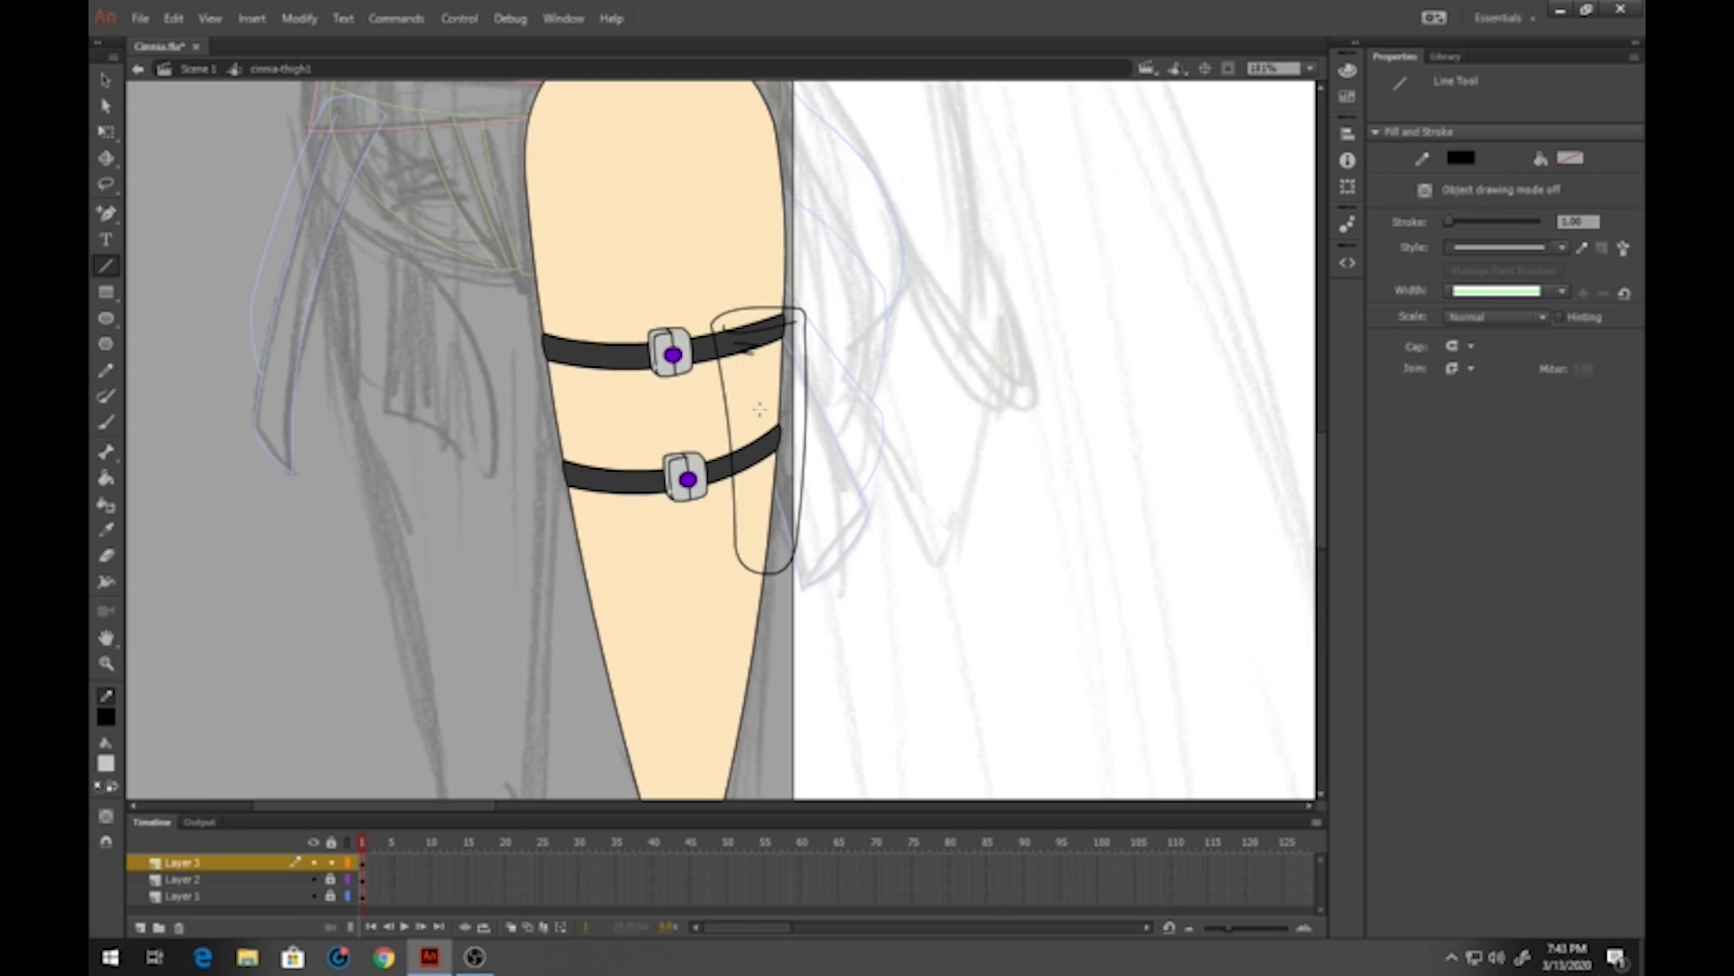
drag(752, 356, 755, 552)
key(v)
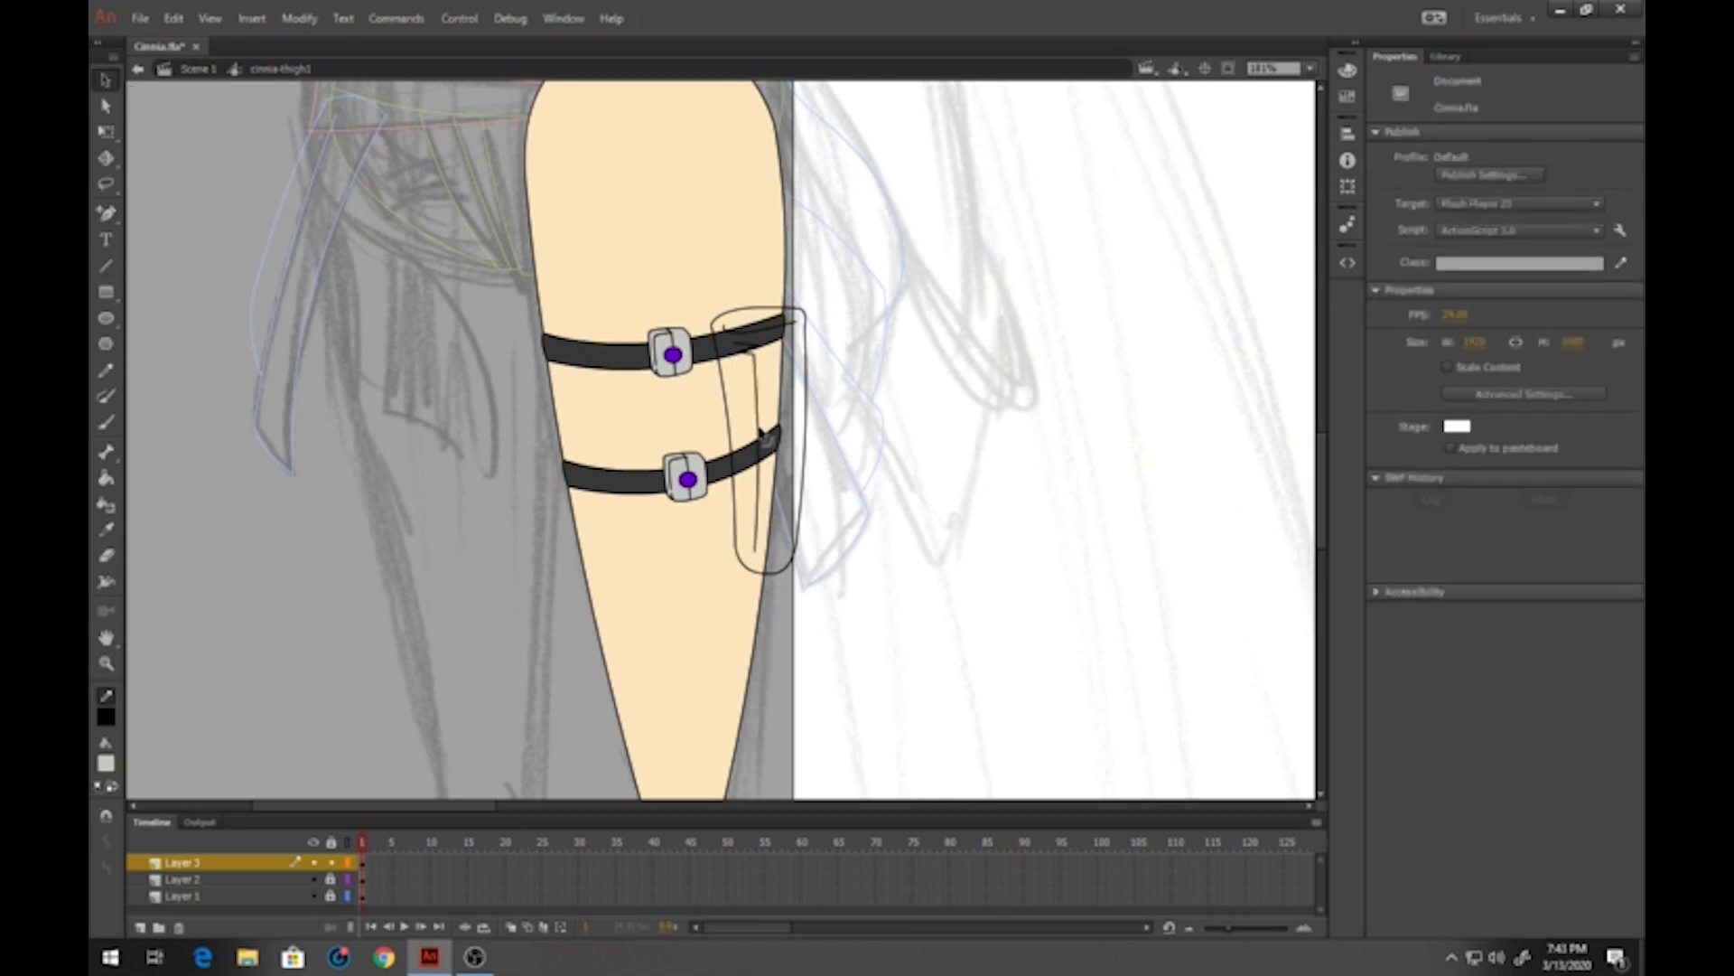
Fill the holster with the straps' dark grey
click(109, 666)
click(110, 770)
click(648, 481)
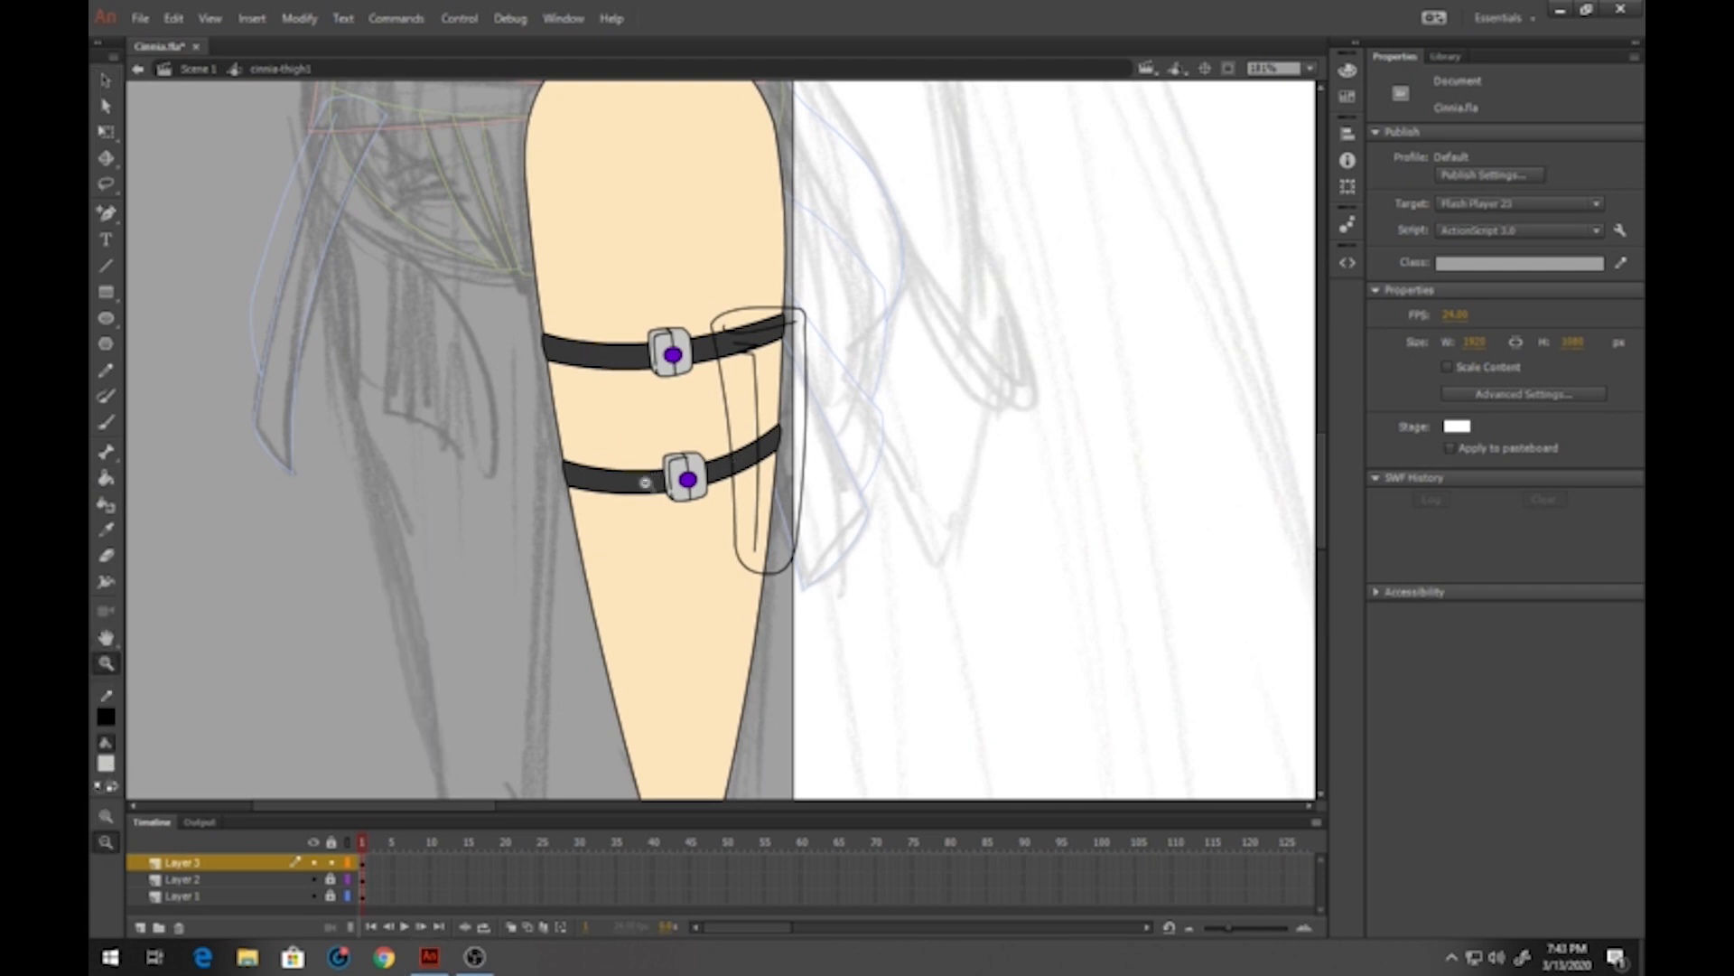
click(105, 480)
click(794, 393)
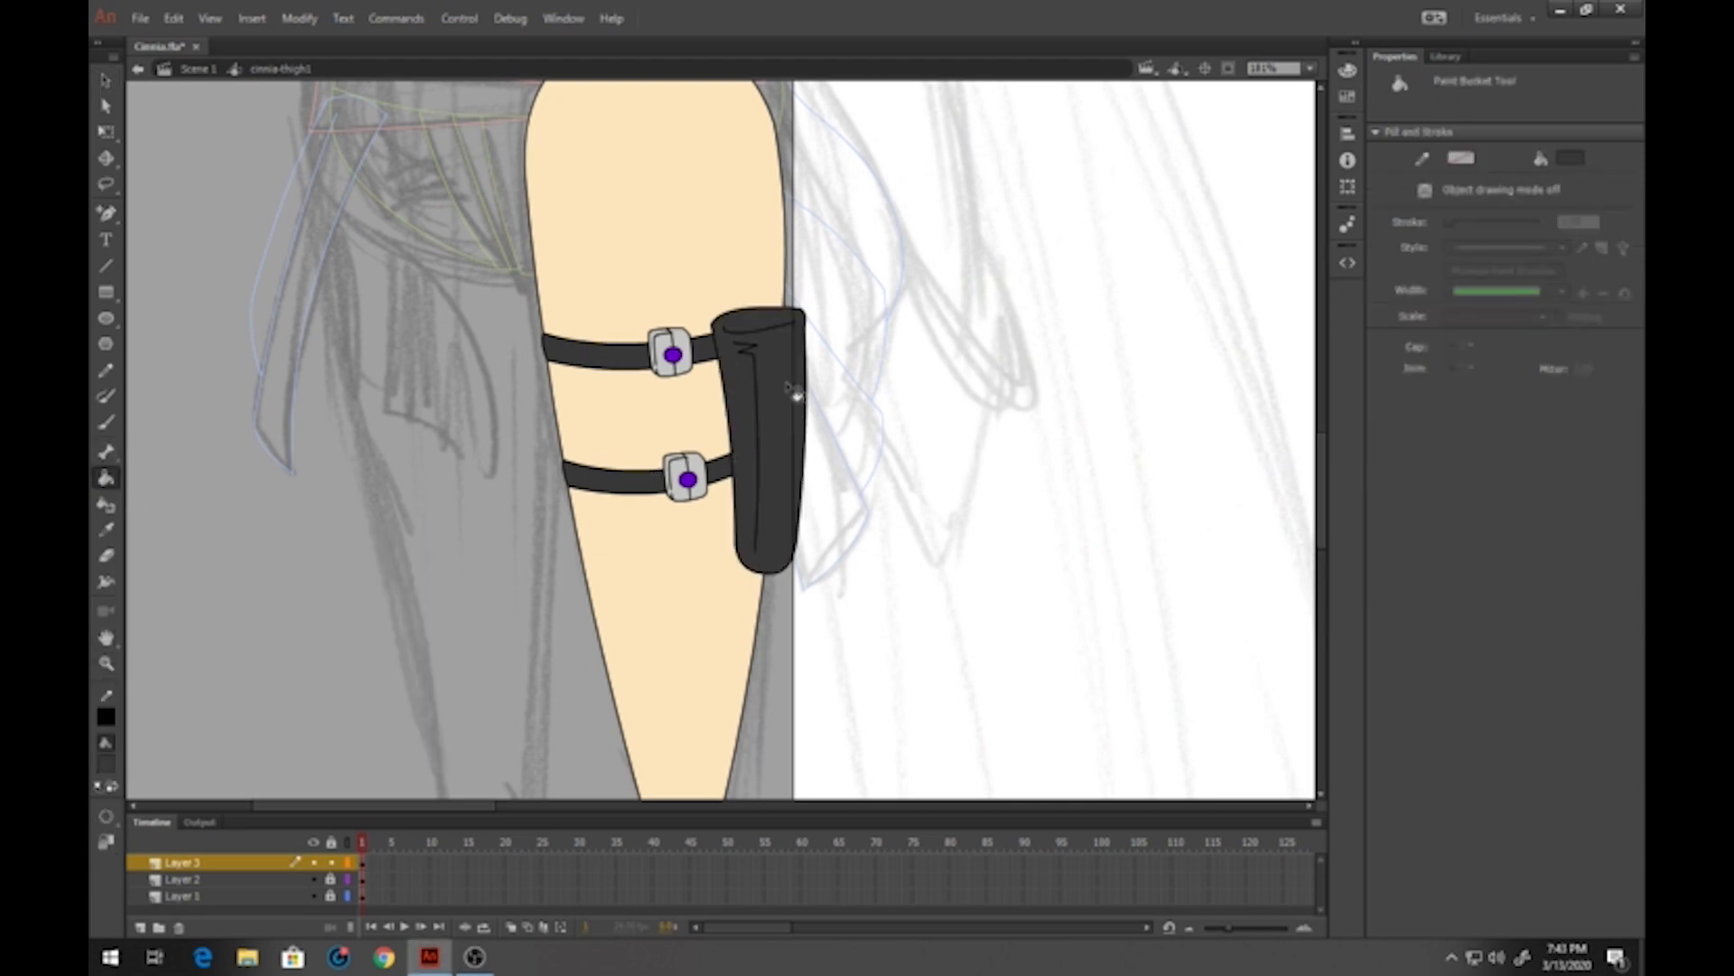
Convert the whole holster drawing to a graphic symbol named cinnia-knife holster
key(v)
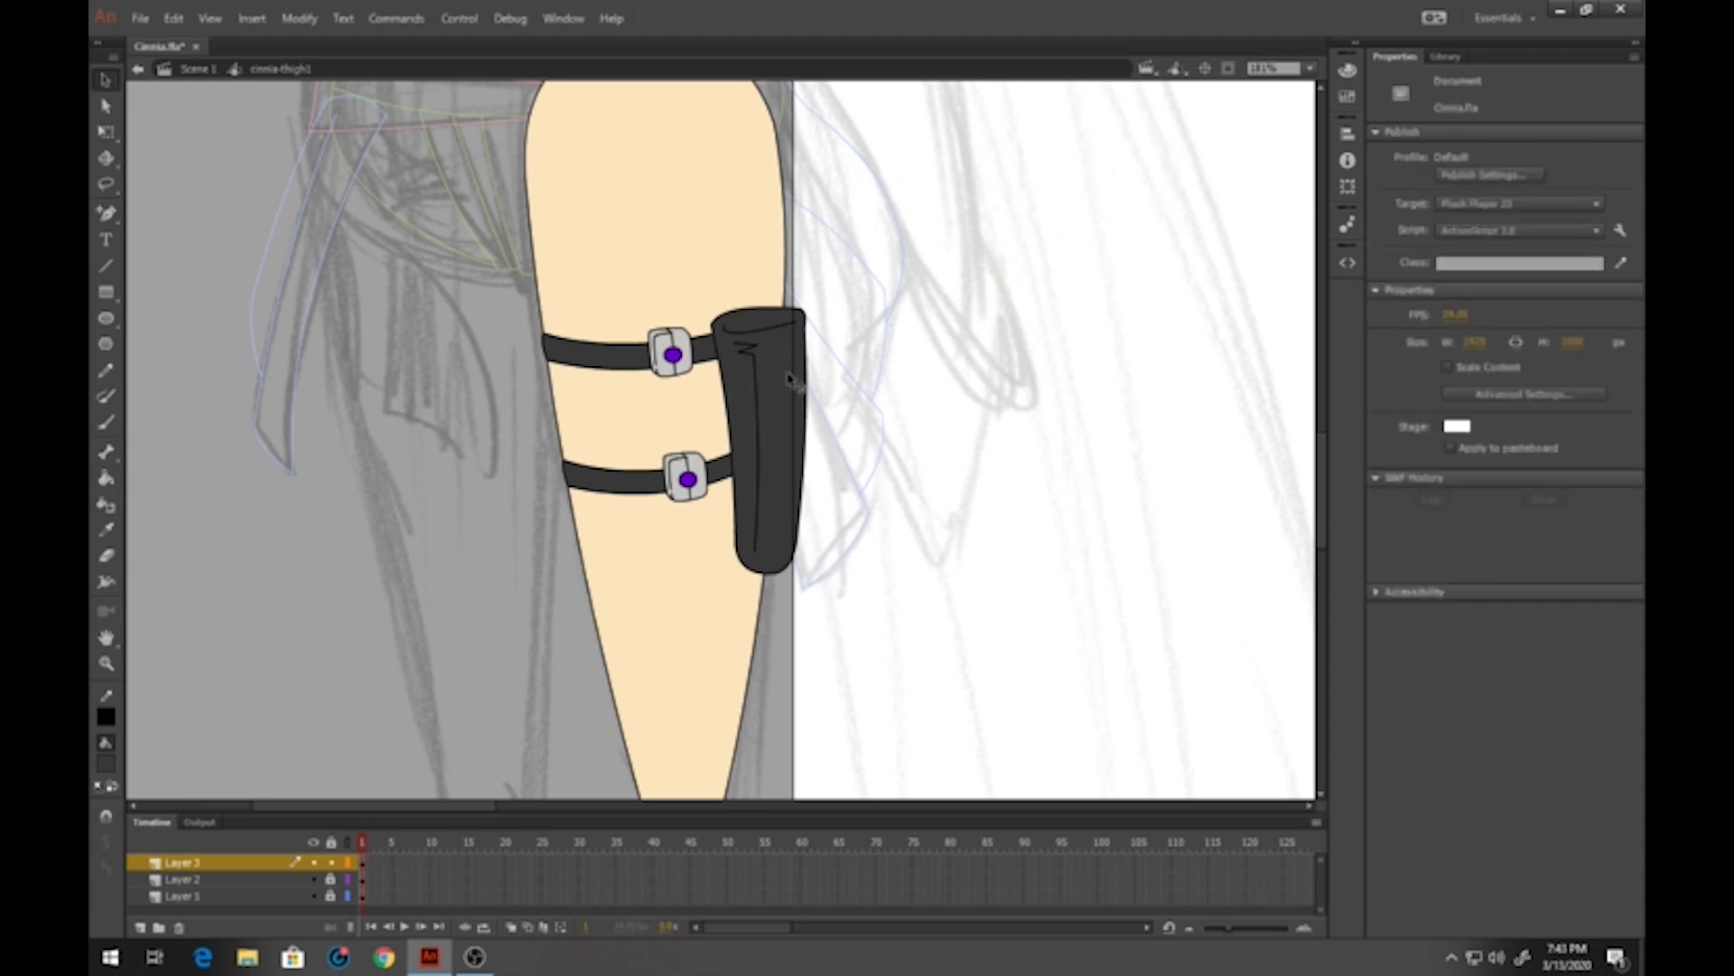
drag(844, 262, 703, 632)
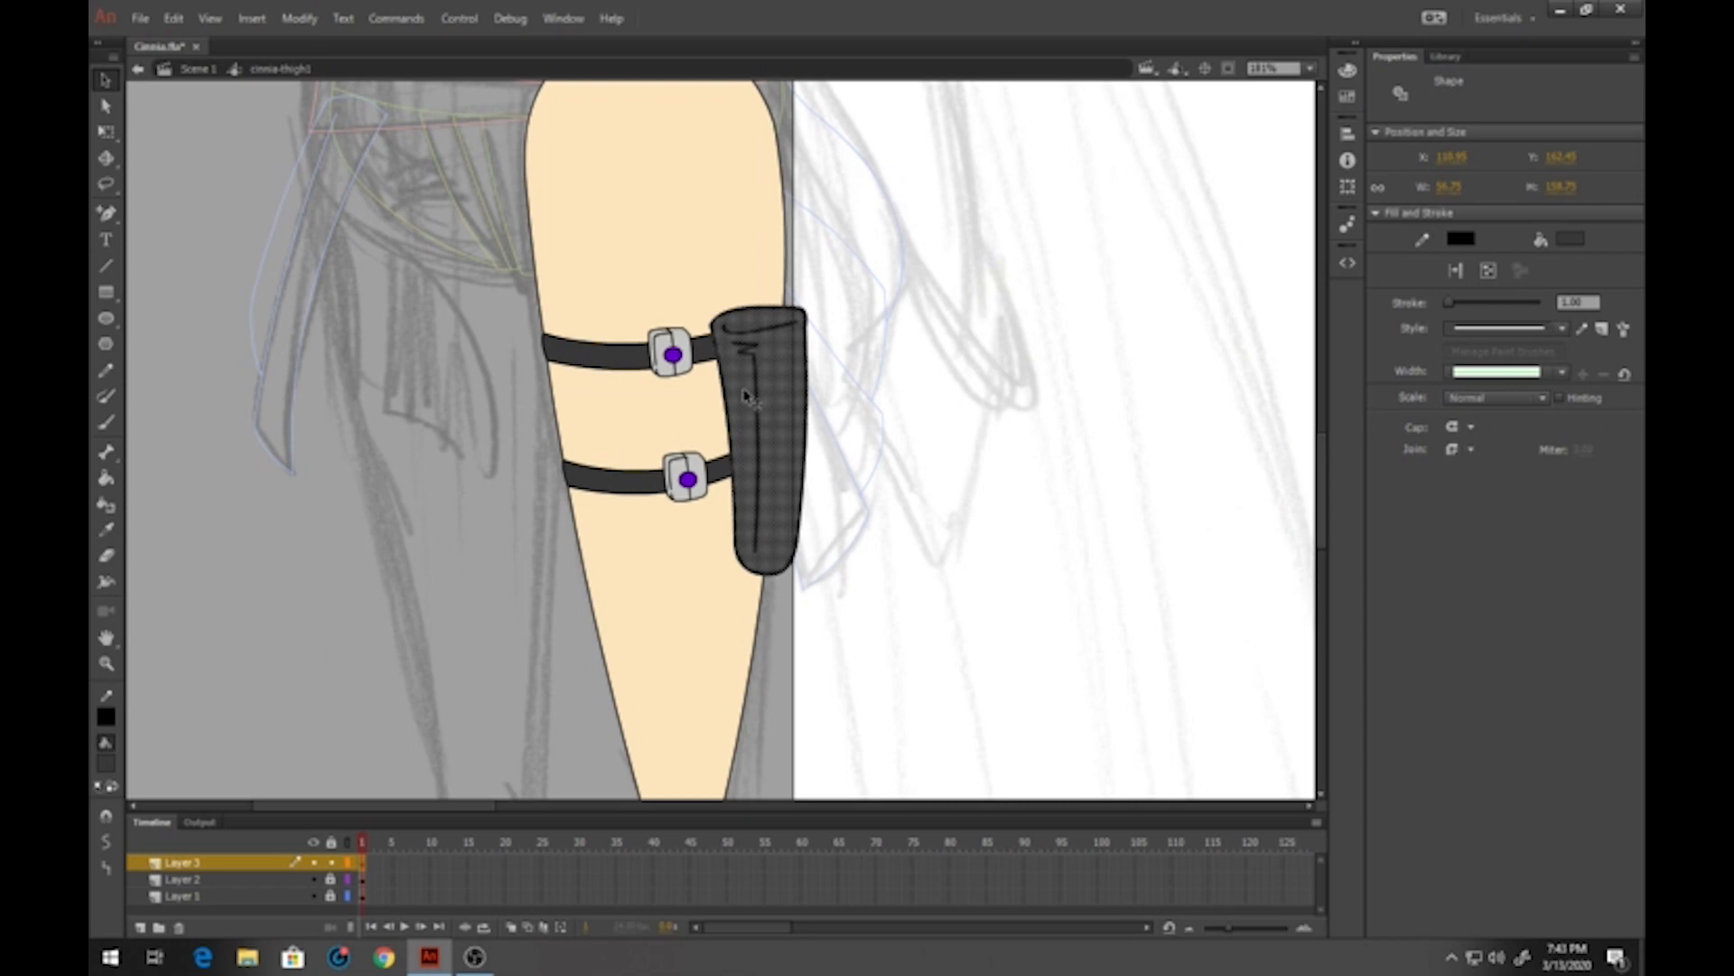
key(F8)
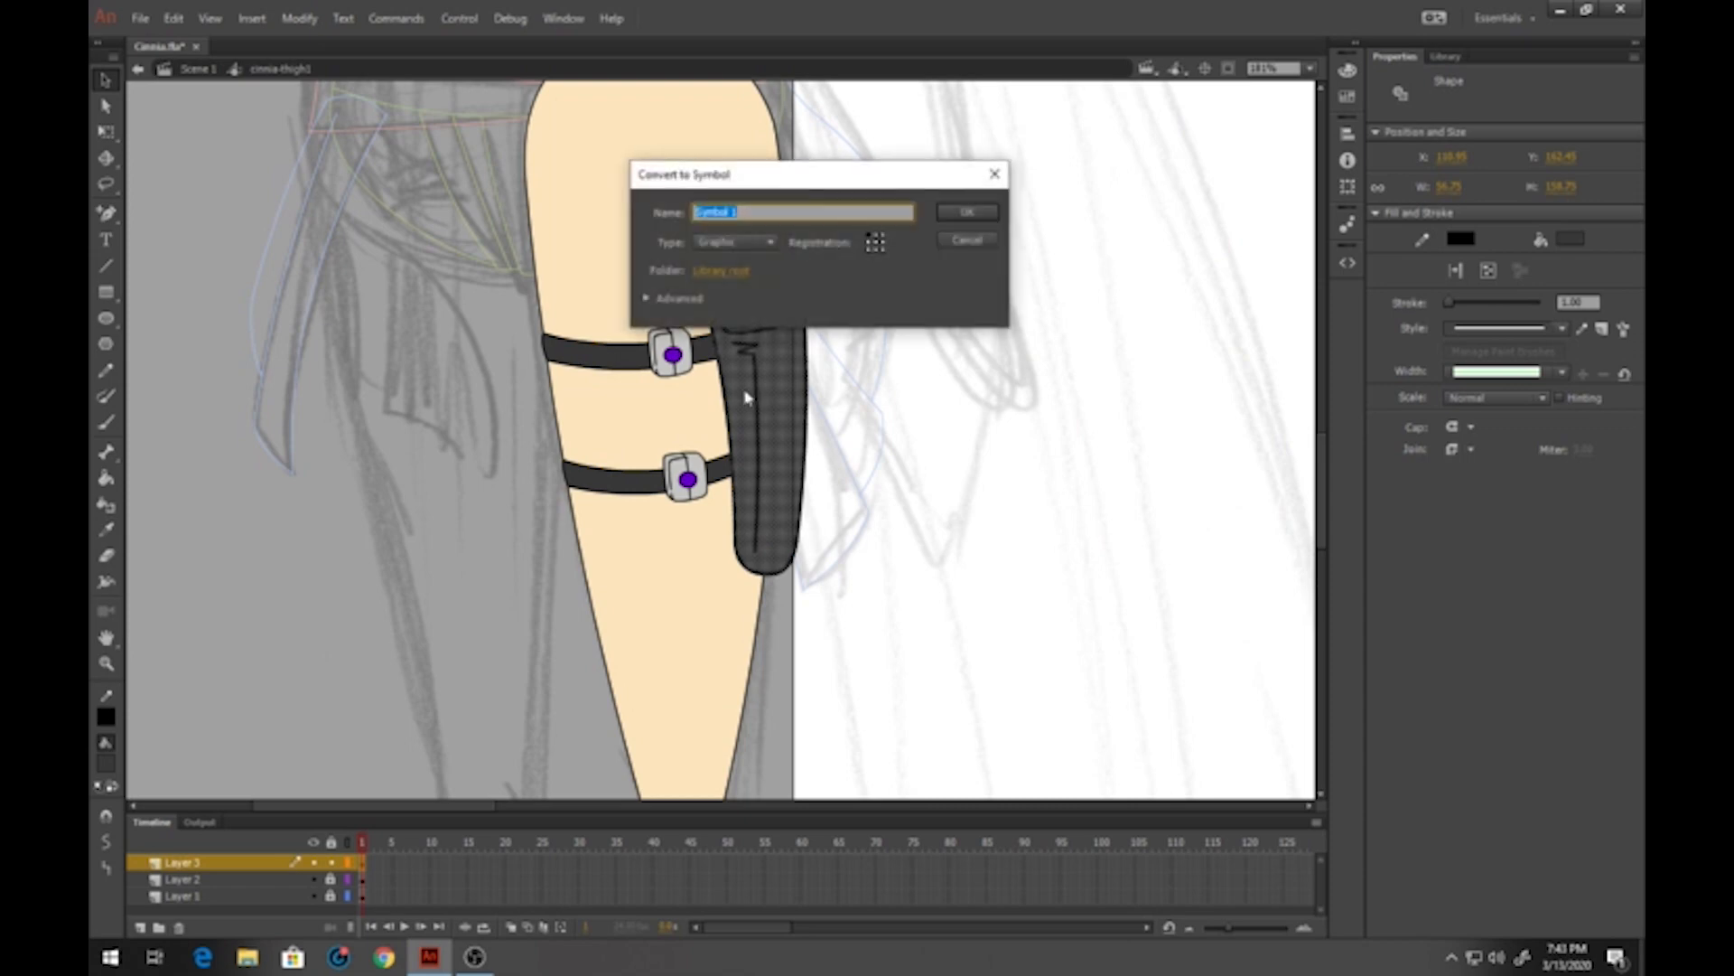
text(cn)
key(Return)
Open the holster symbol for editing, lock Layer 1 and add a new layer above it
key(ctrl+e)
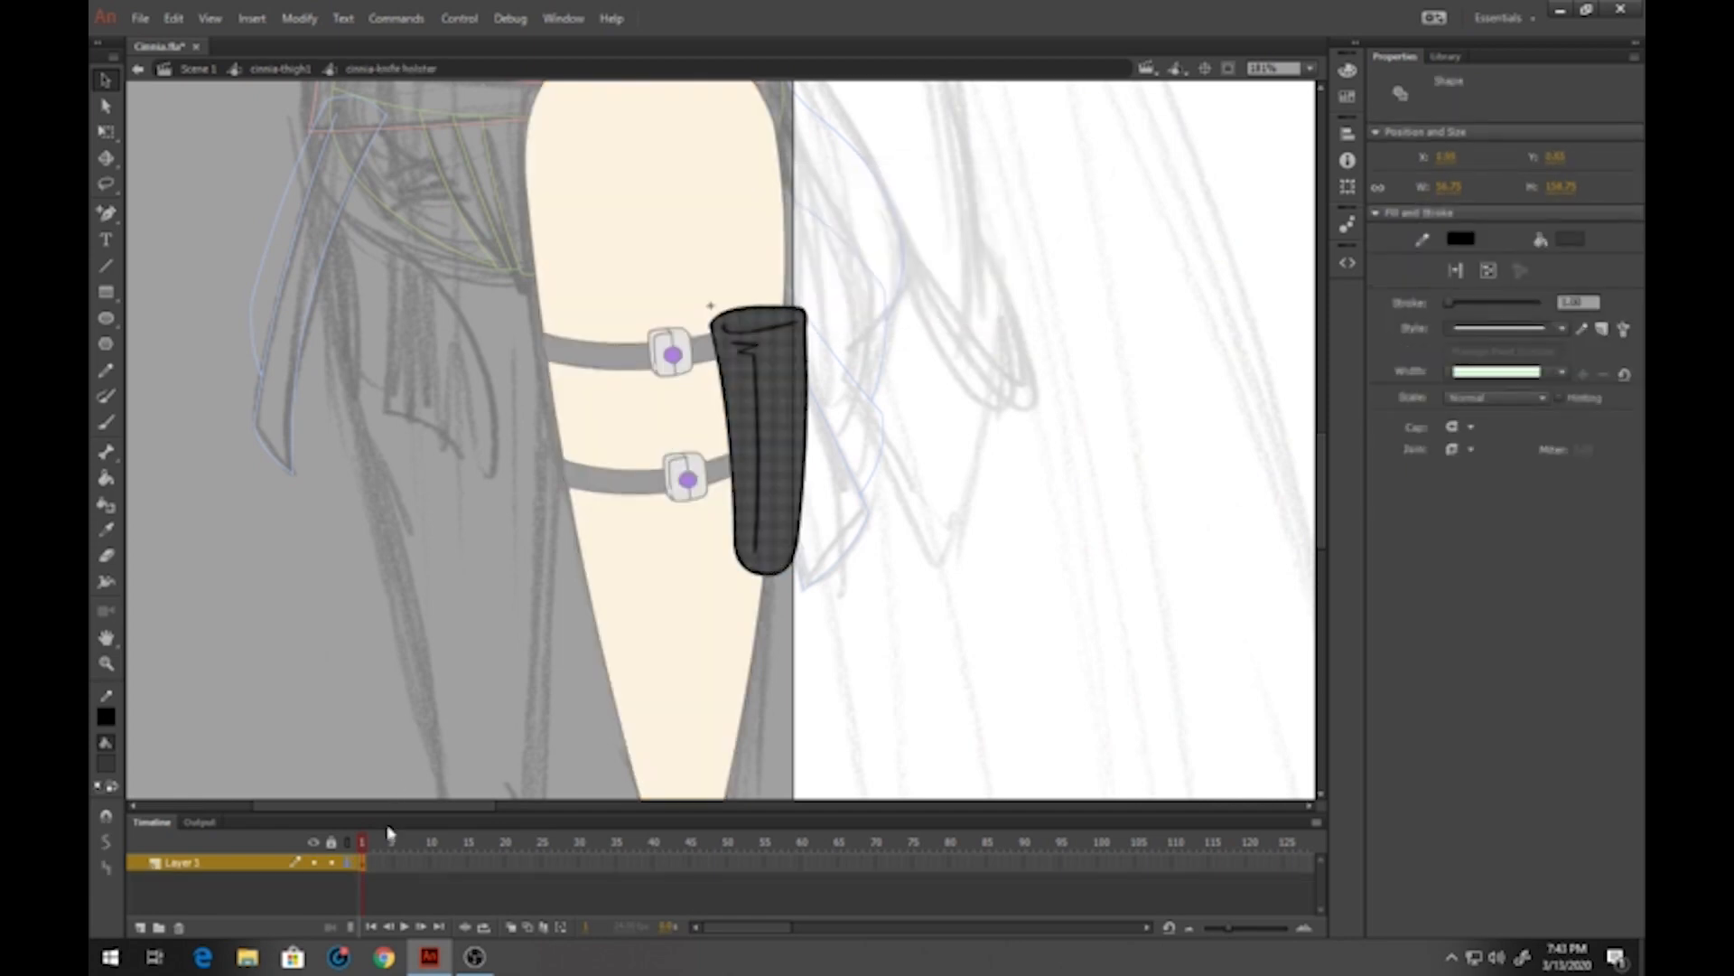
click(332, 865)
click(140, 927)
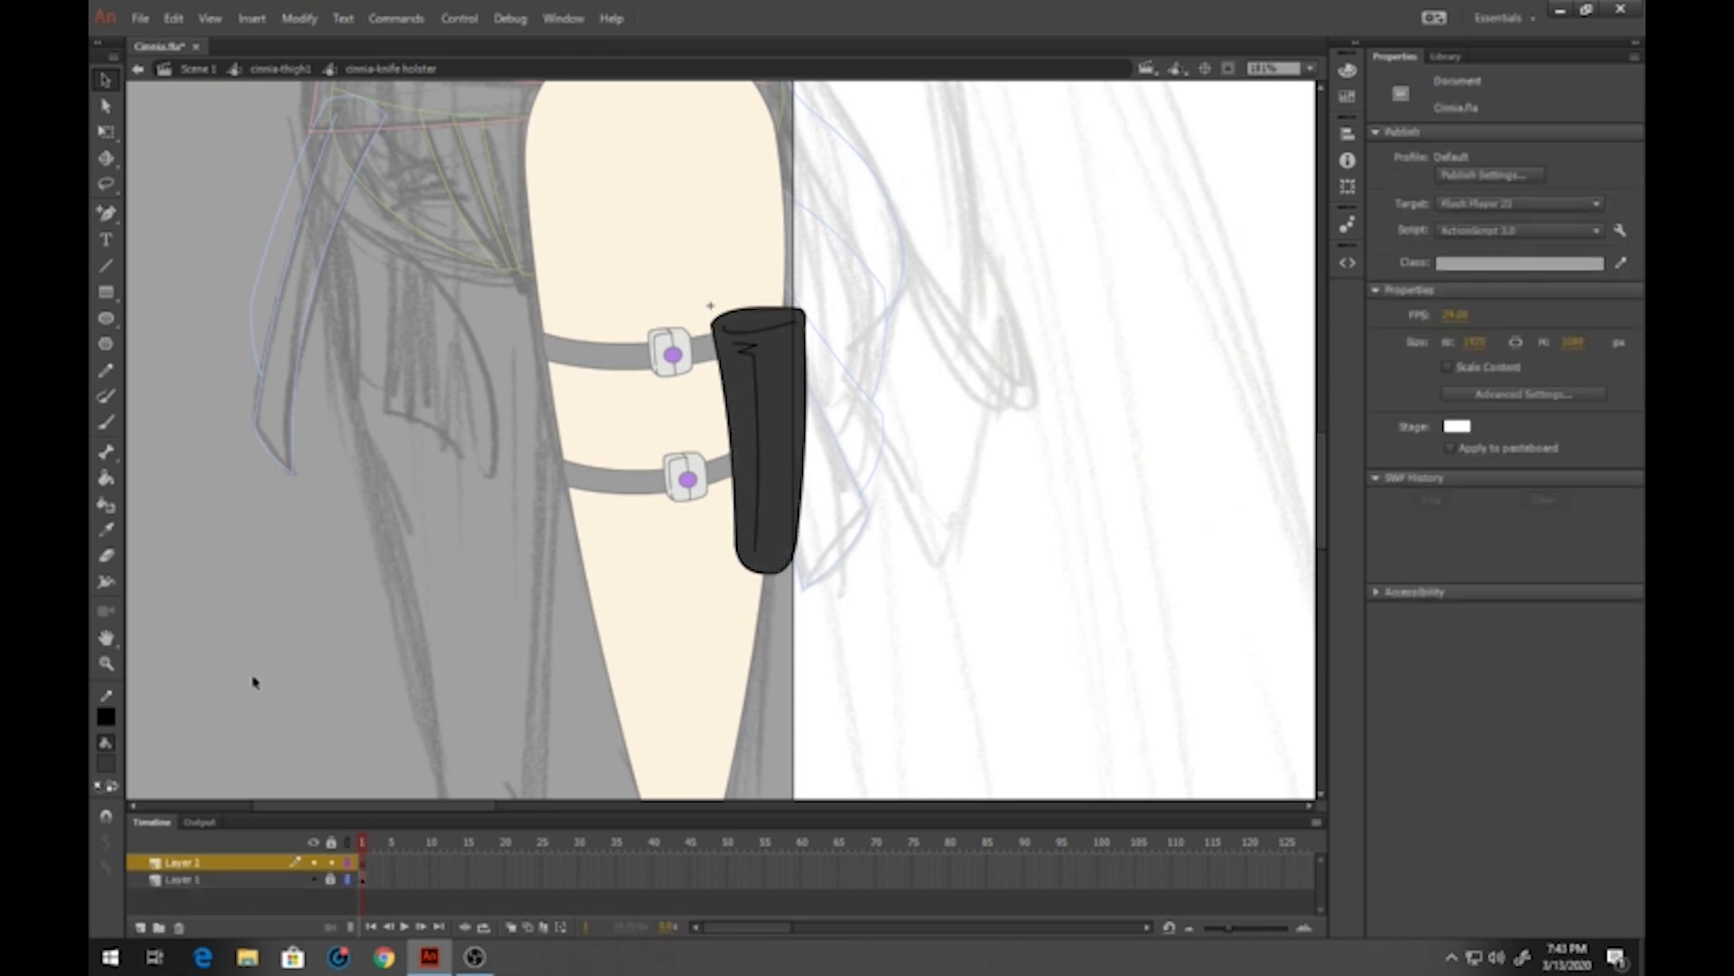
Draw a flat light-grey oval with a black outline across the holster's opening, reshape its lower edge and nudge it into place
click(105, 292)
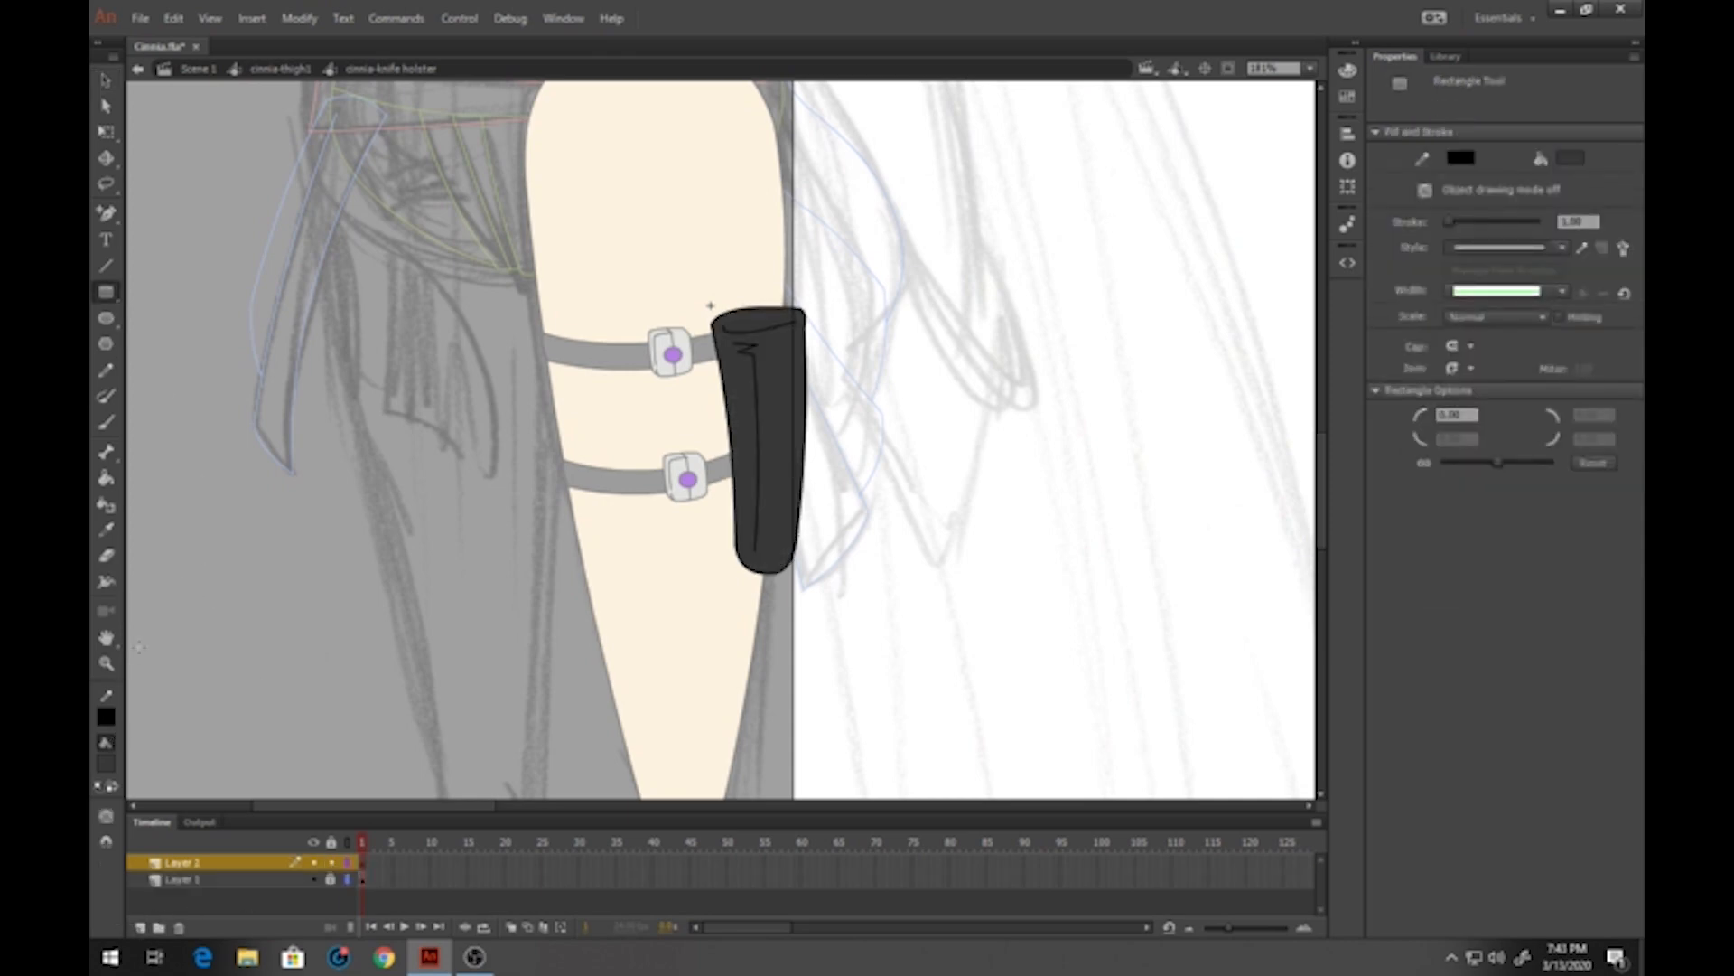
key(o)
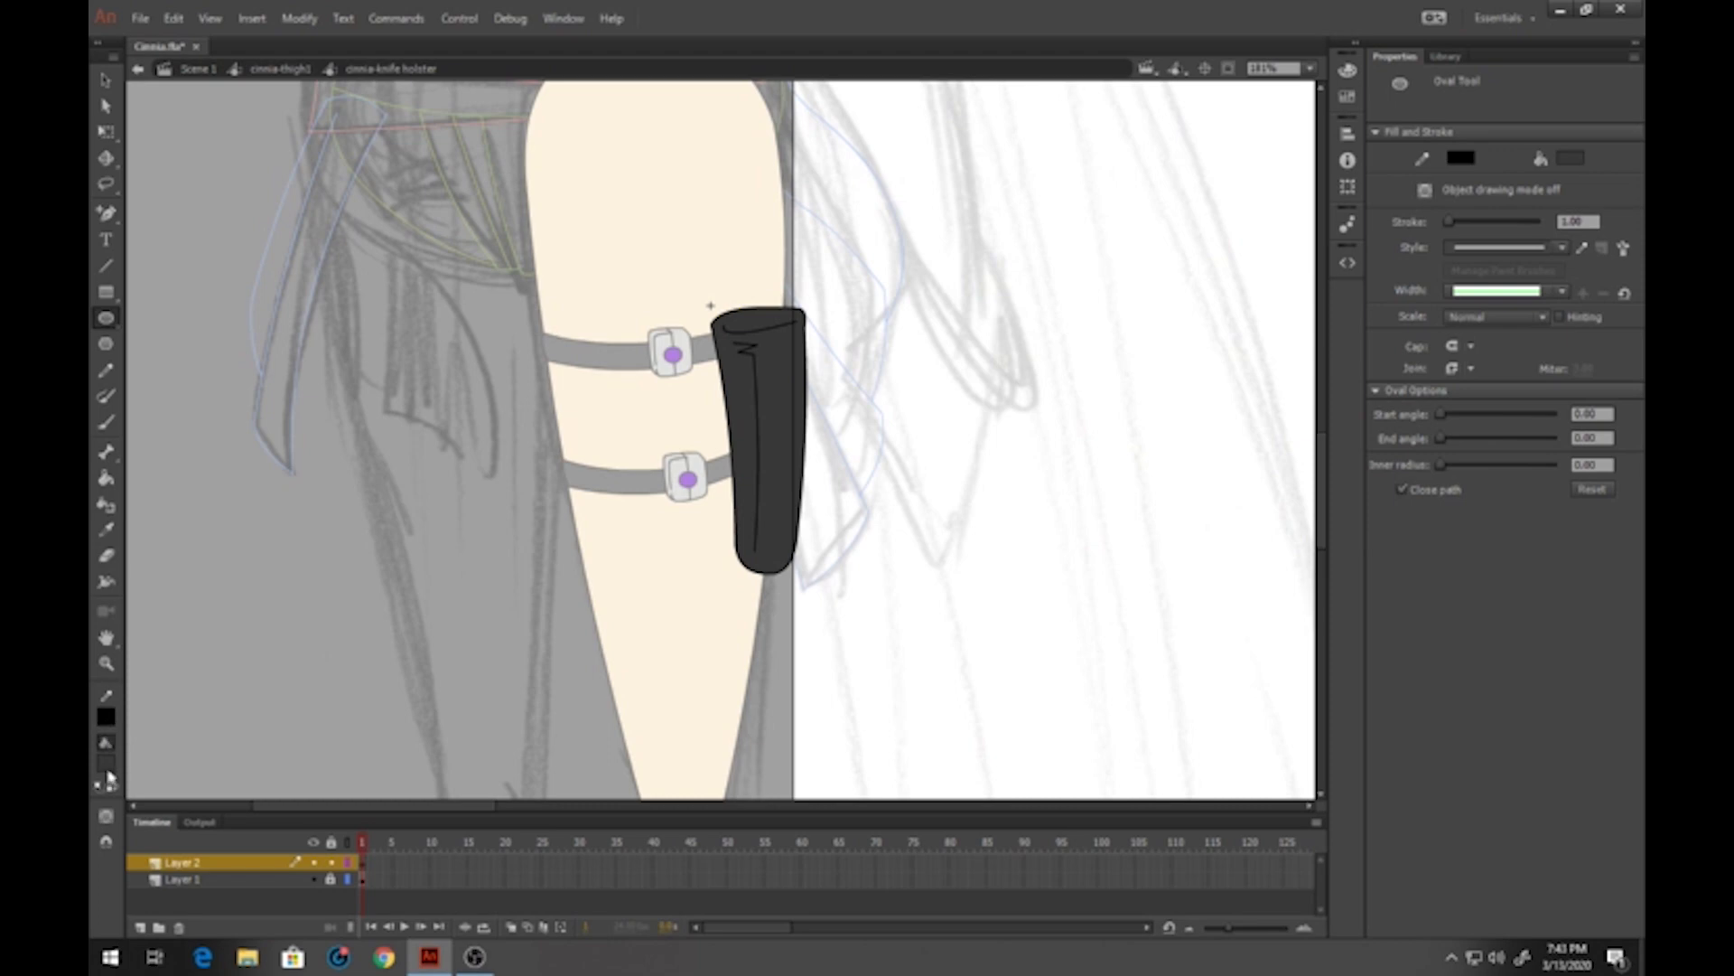
click(106, 768)
click(182, 622)
drag(693, 295, 823, 323)
click(105, 81)
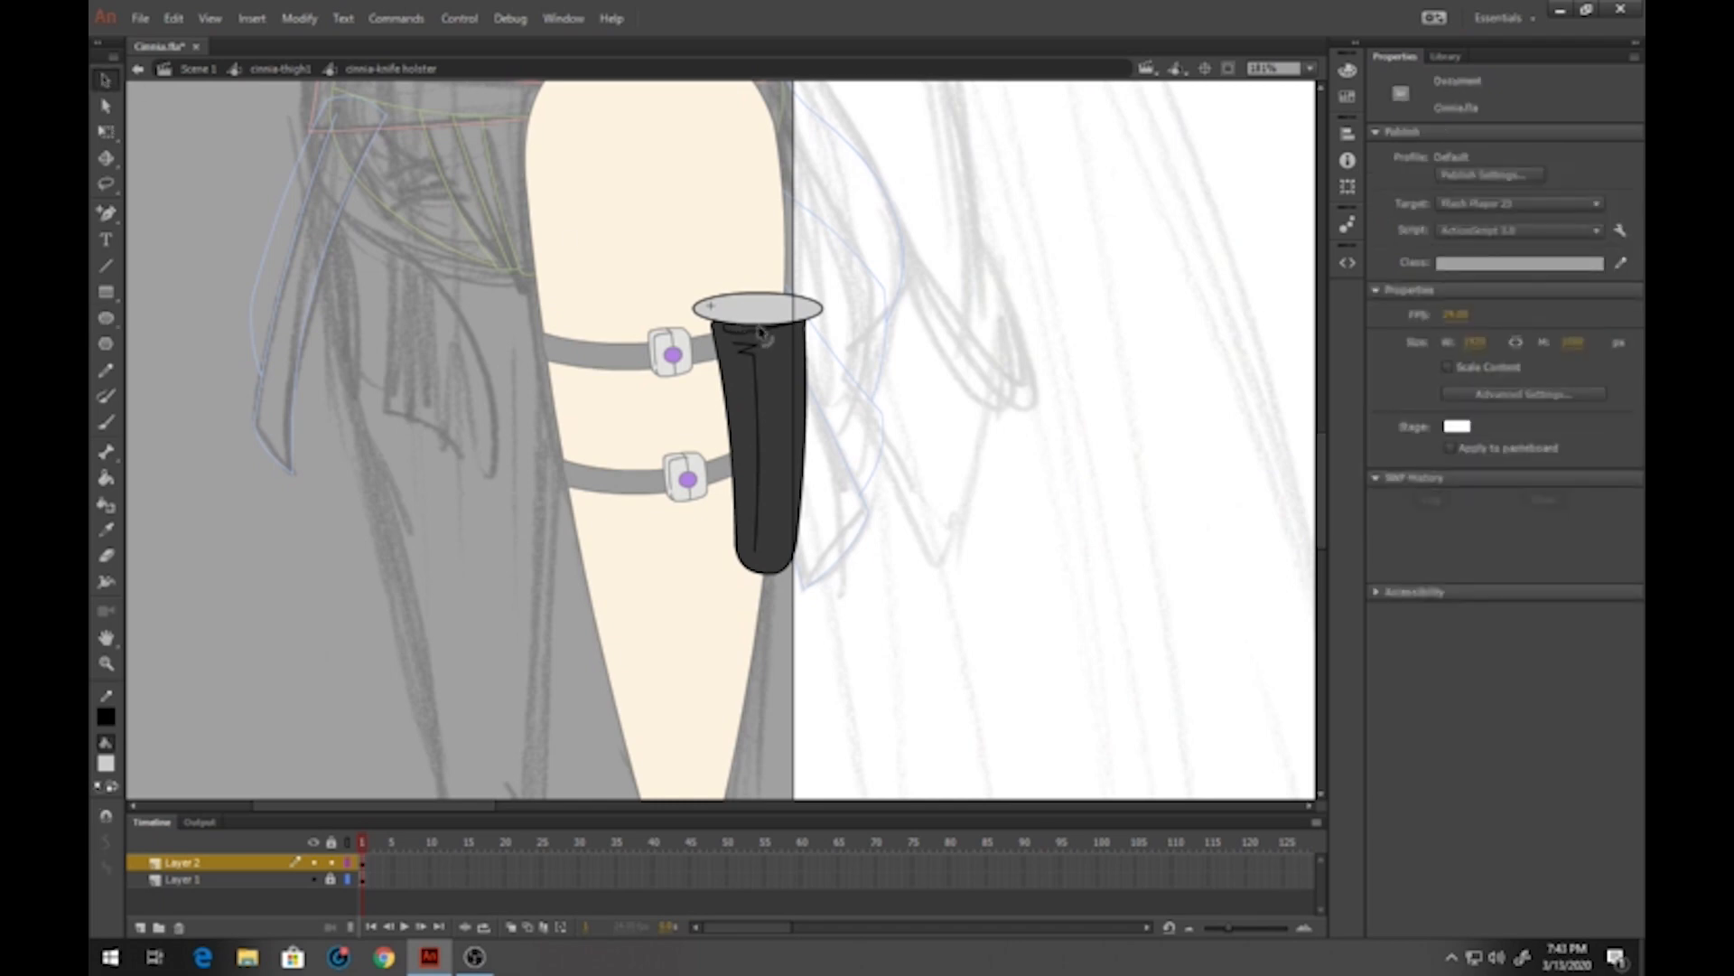
drag(745, 333, 755, 326)
double_click(750, 318)
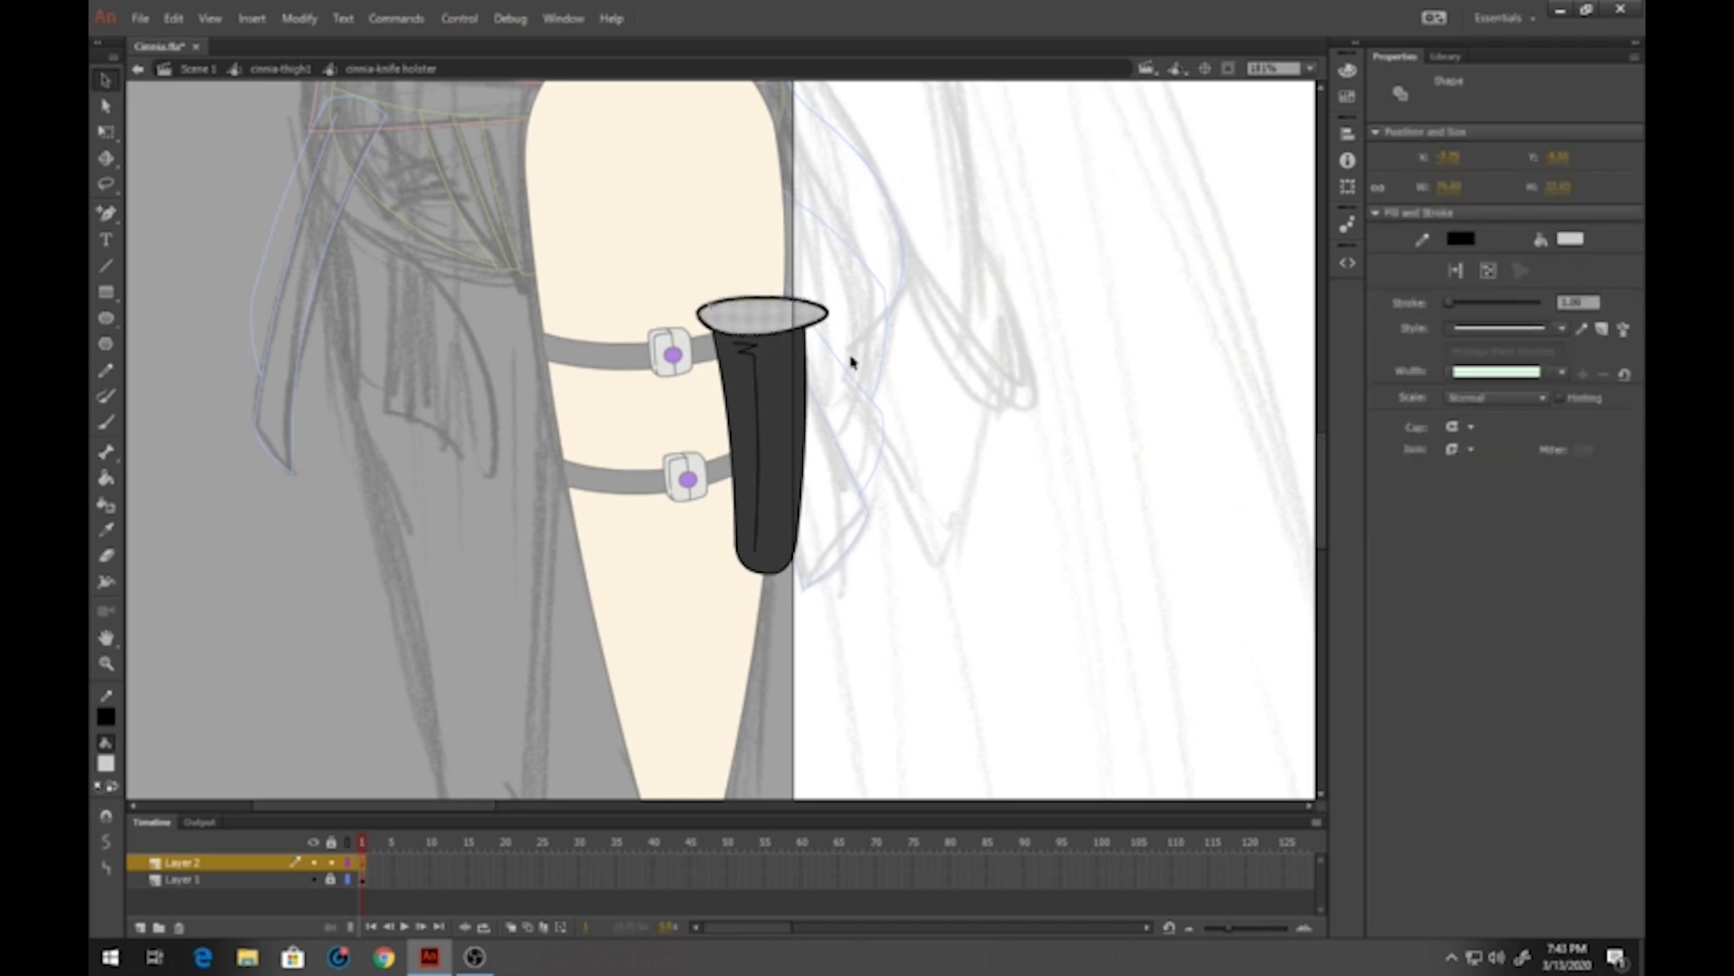
click(852, 361)
Draw an upright indigo oval with a black outline above the light-grey oval as the knife's handle
click(104, 318)
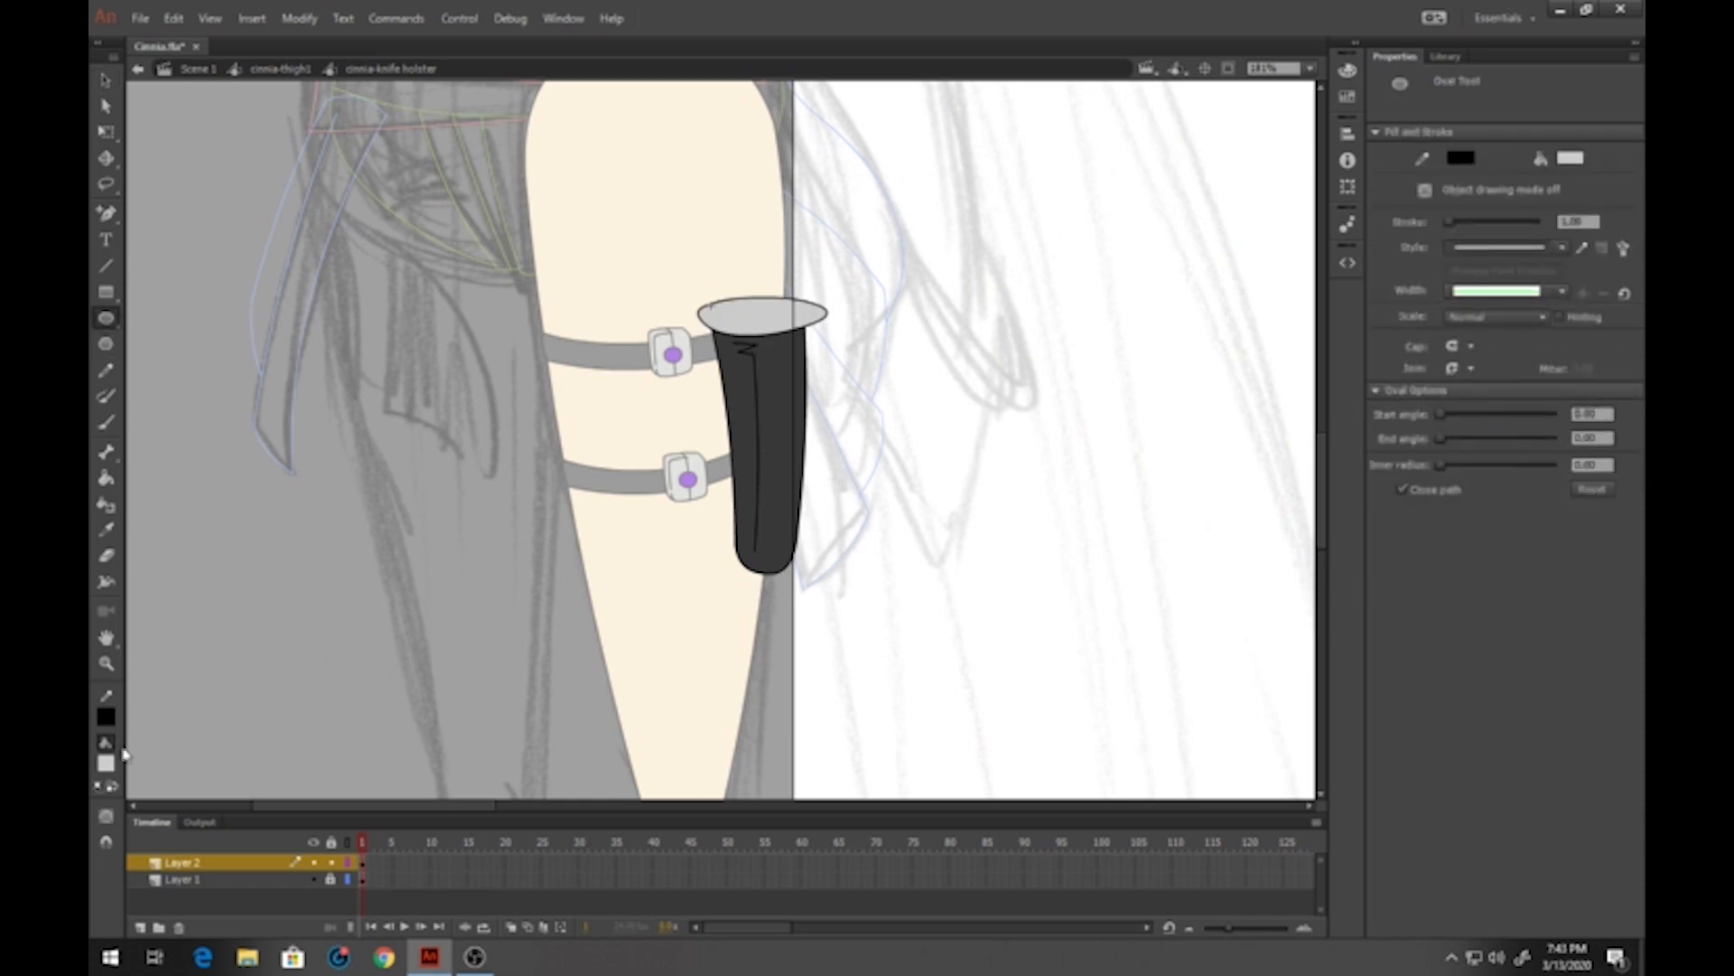
click(107, 765)
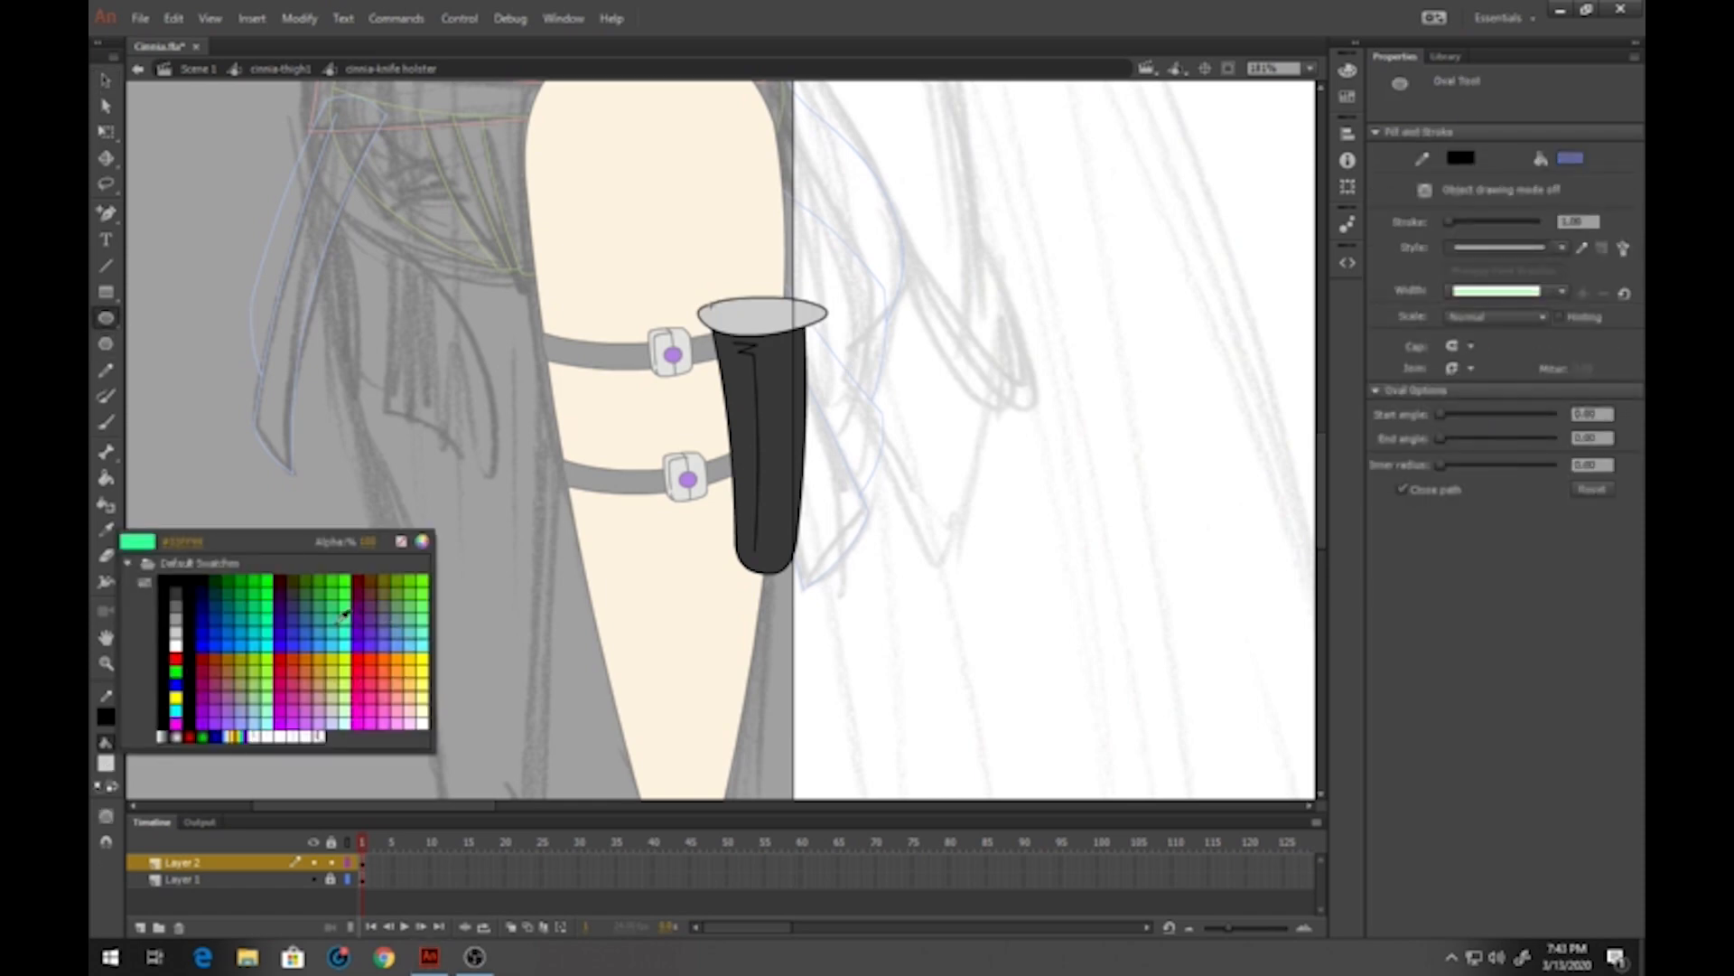
click(287, 610)
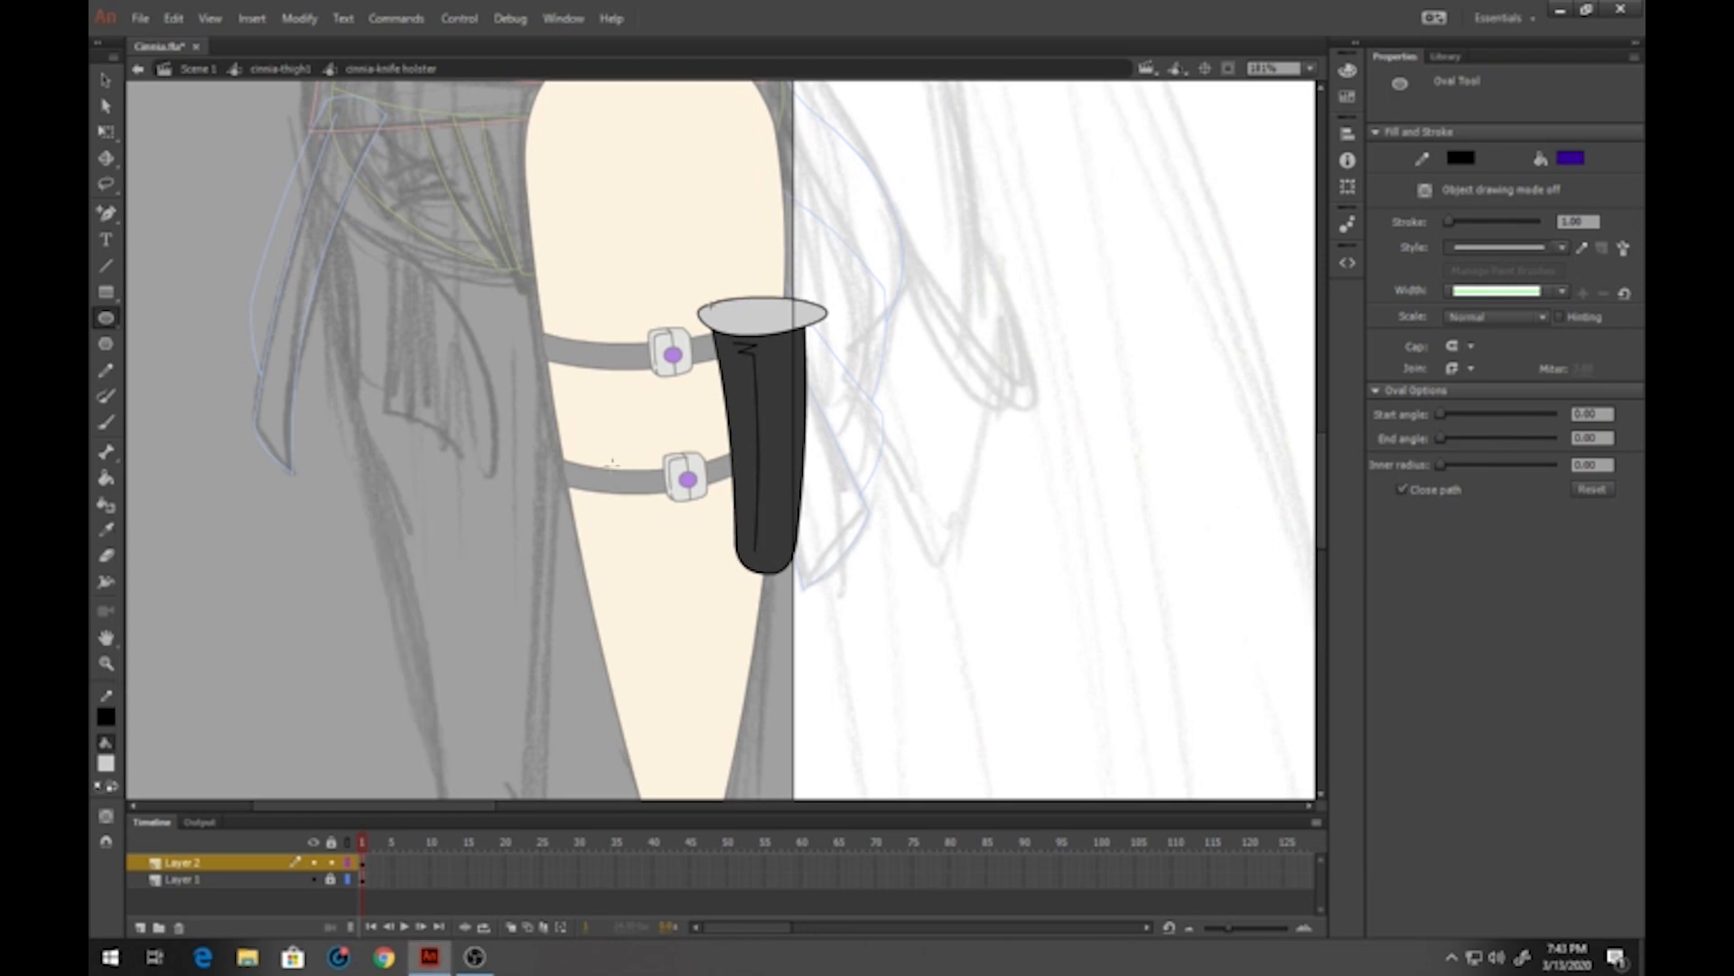
drag(721, 168, 792, 268)
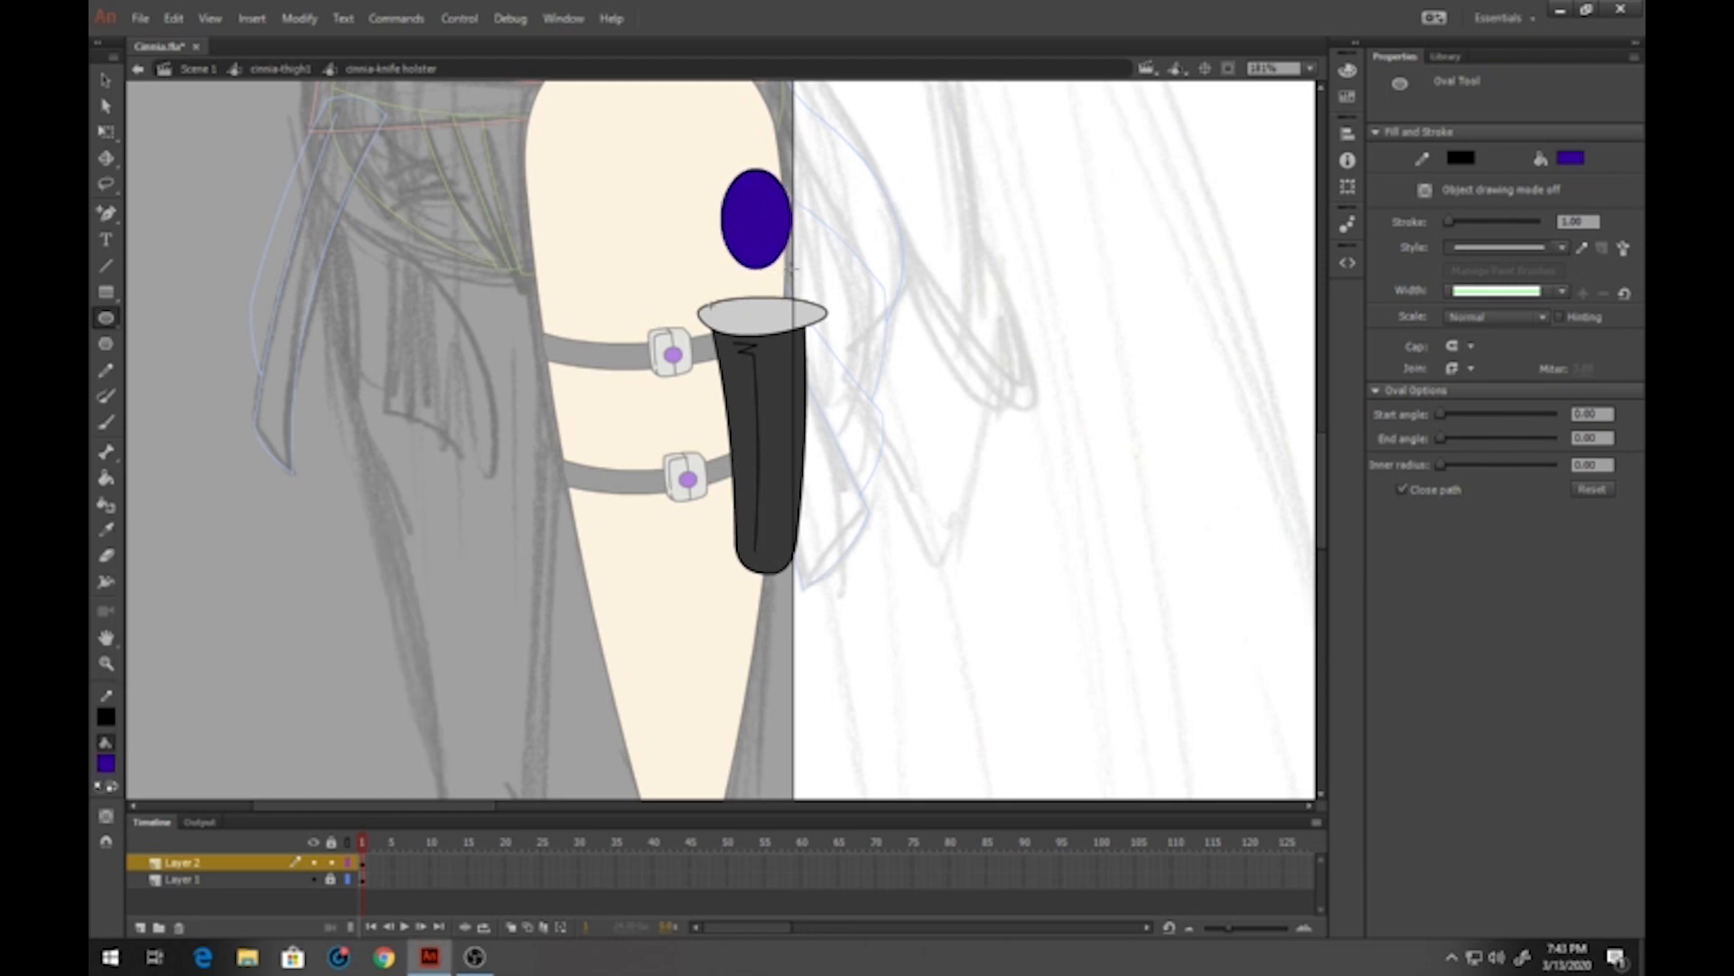
click(106, 80)
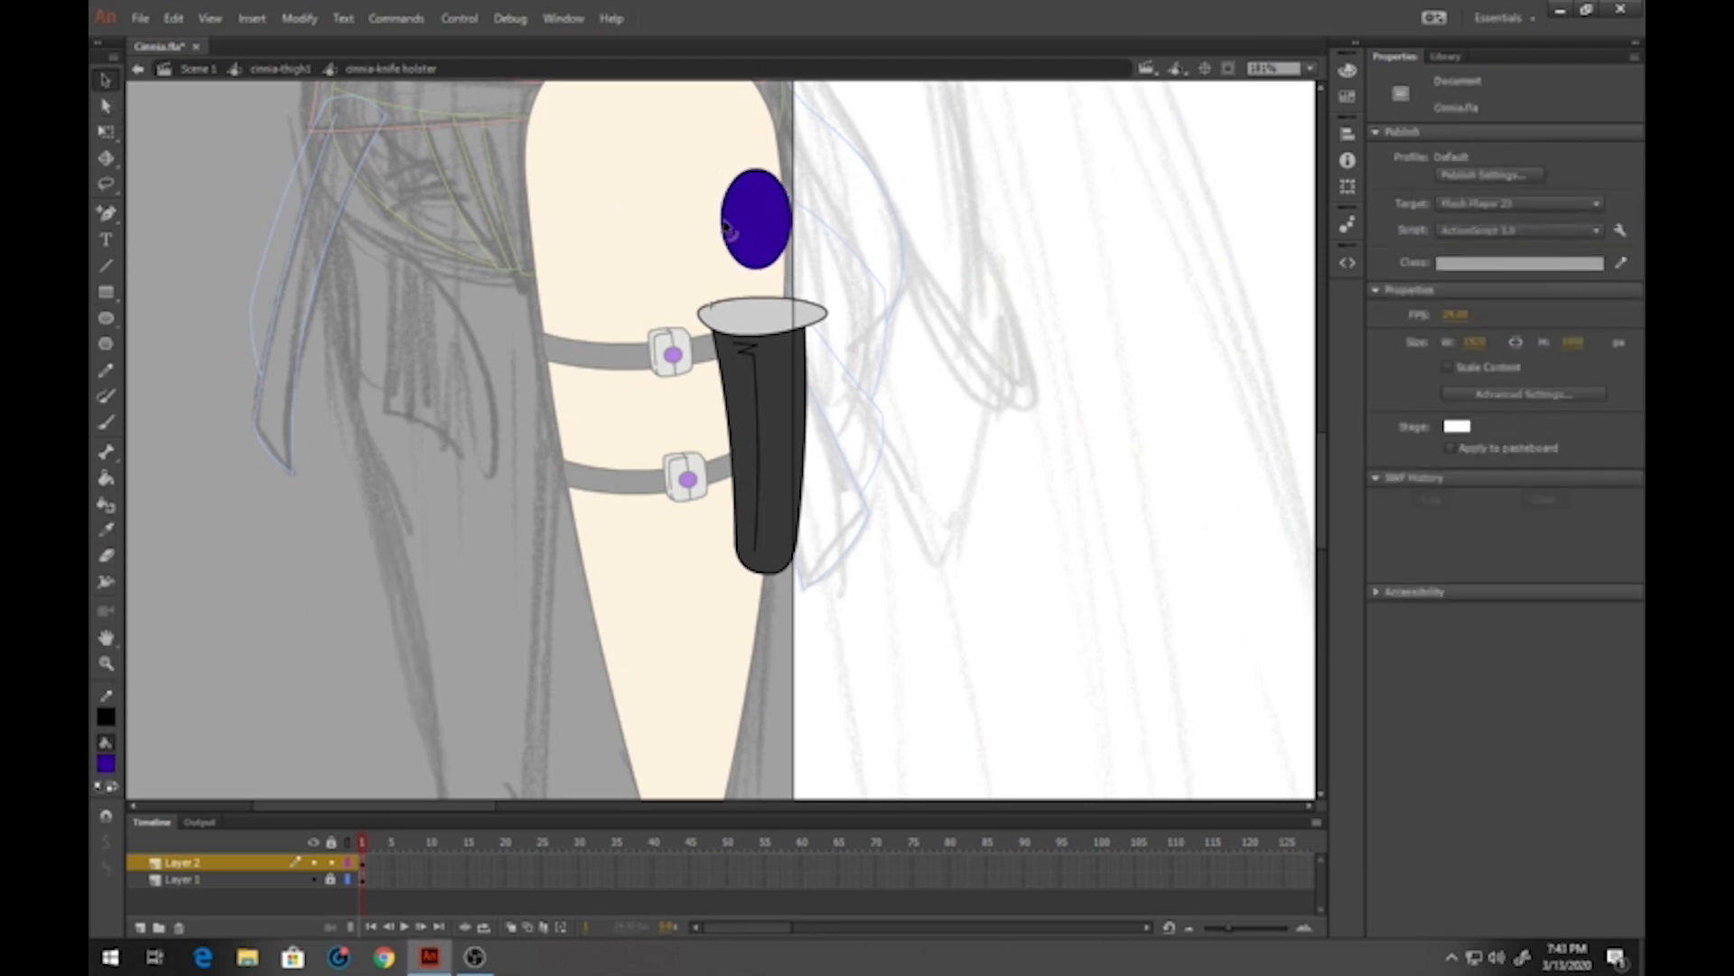
Reshape the indigo oval into a narrow, tapered knife handle and move it down onto the light-grey guard
drag(722, 223, 734, 261)
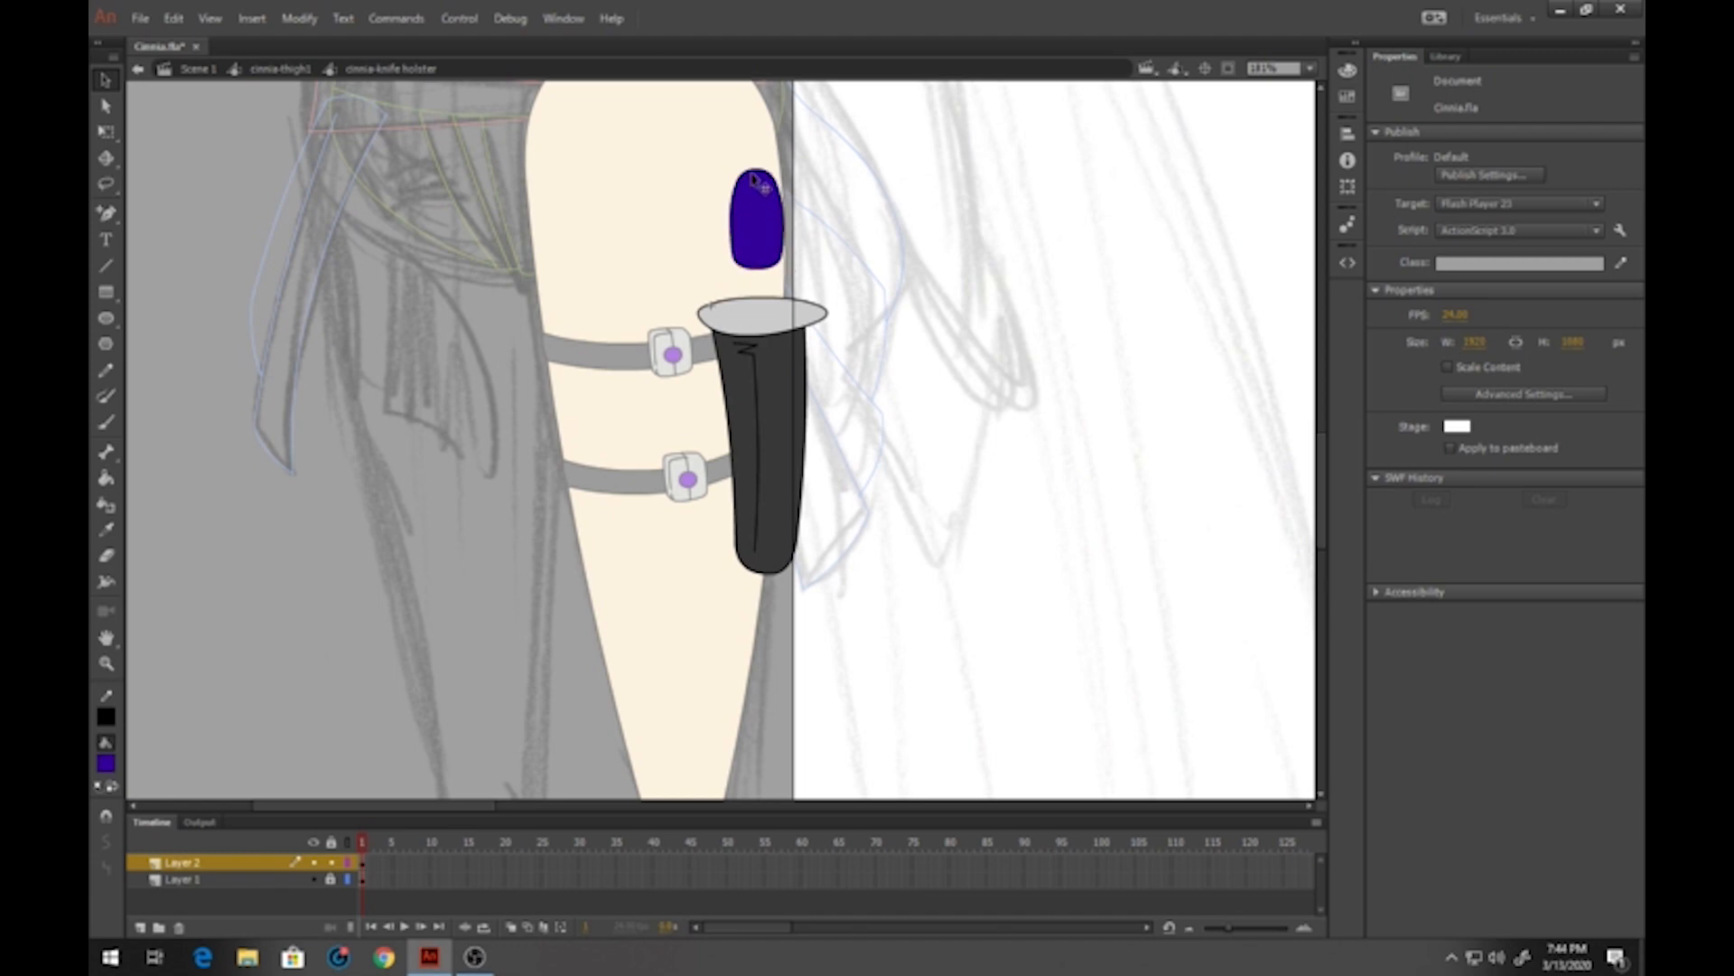
drag(763, 176, 770, 167)
click(770, 217)
drag(770, 251, 766, 298)
click(826, 257)
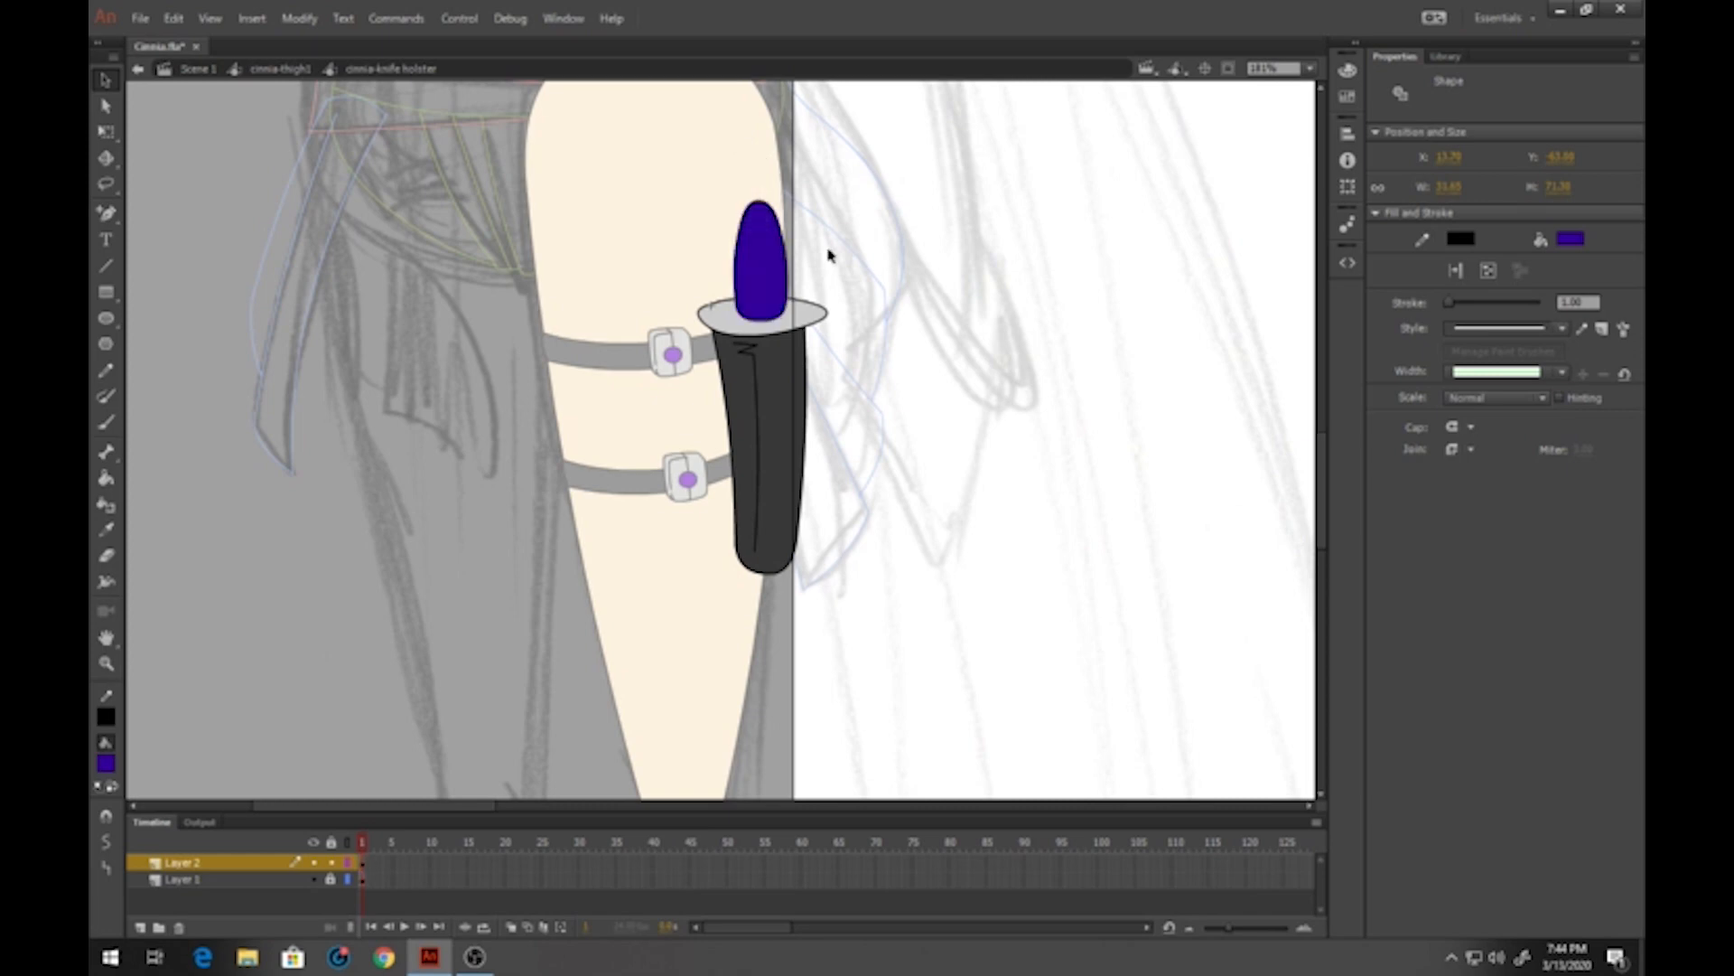
Draw a small black-outlined circle on the tip of the knife handle as its pommel and fill it with light grey
click(105, 318)
click(108, 767)
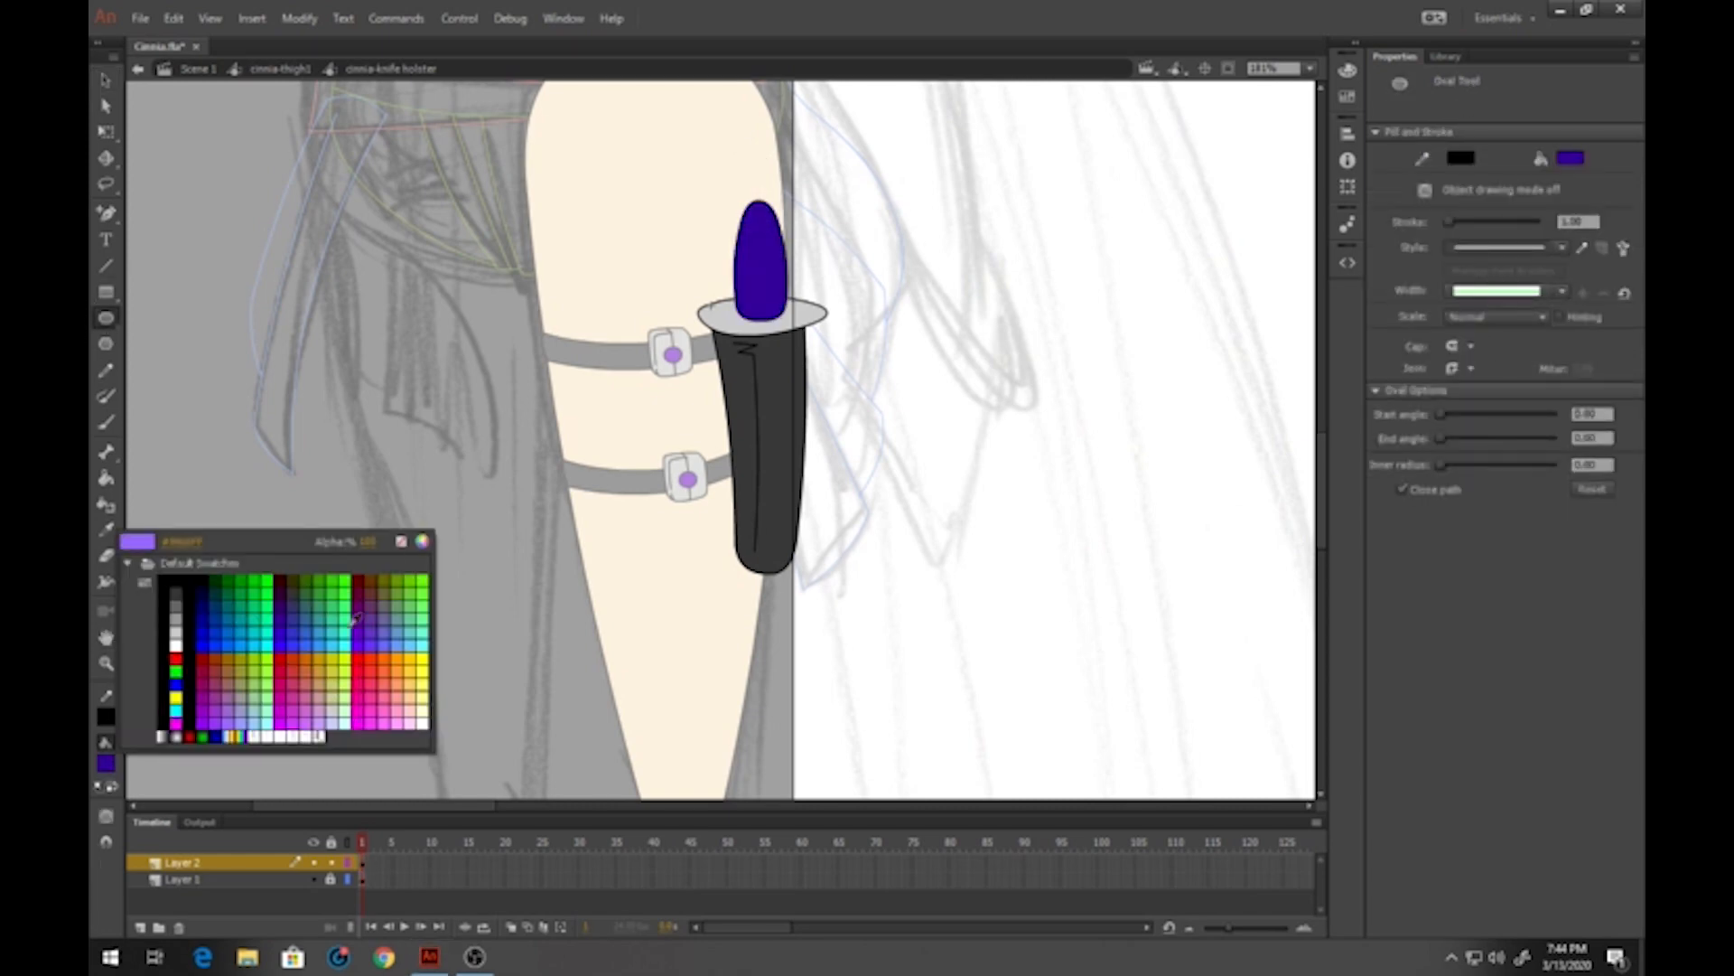
click(403, 545)
drag(736, 179, 777, 213)
click(106, 80)
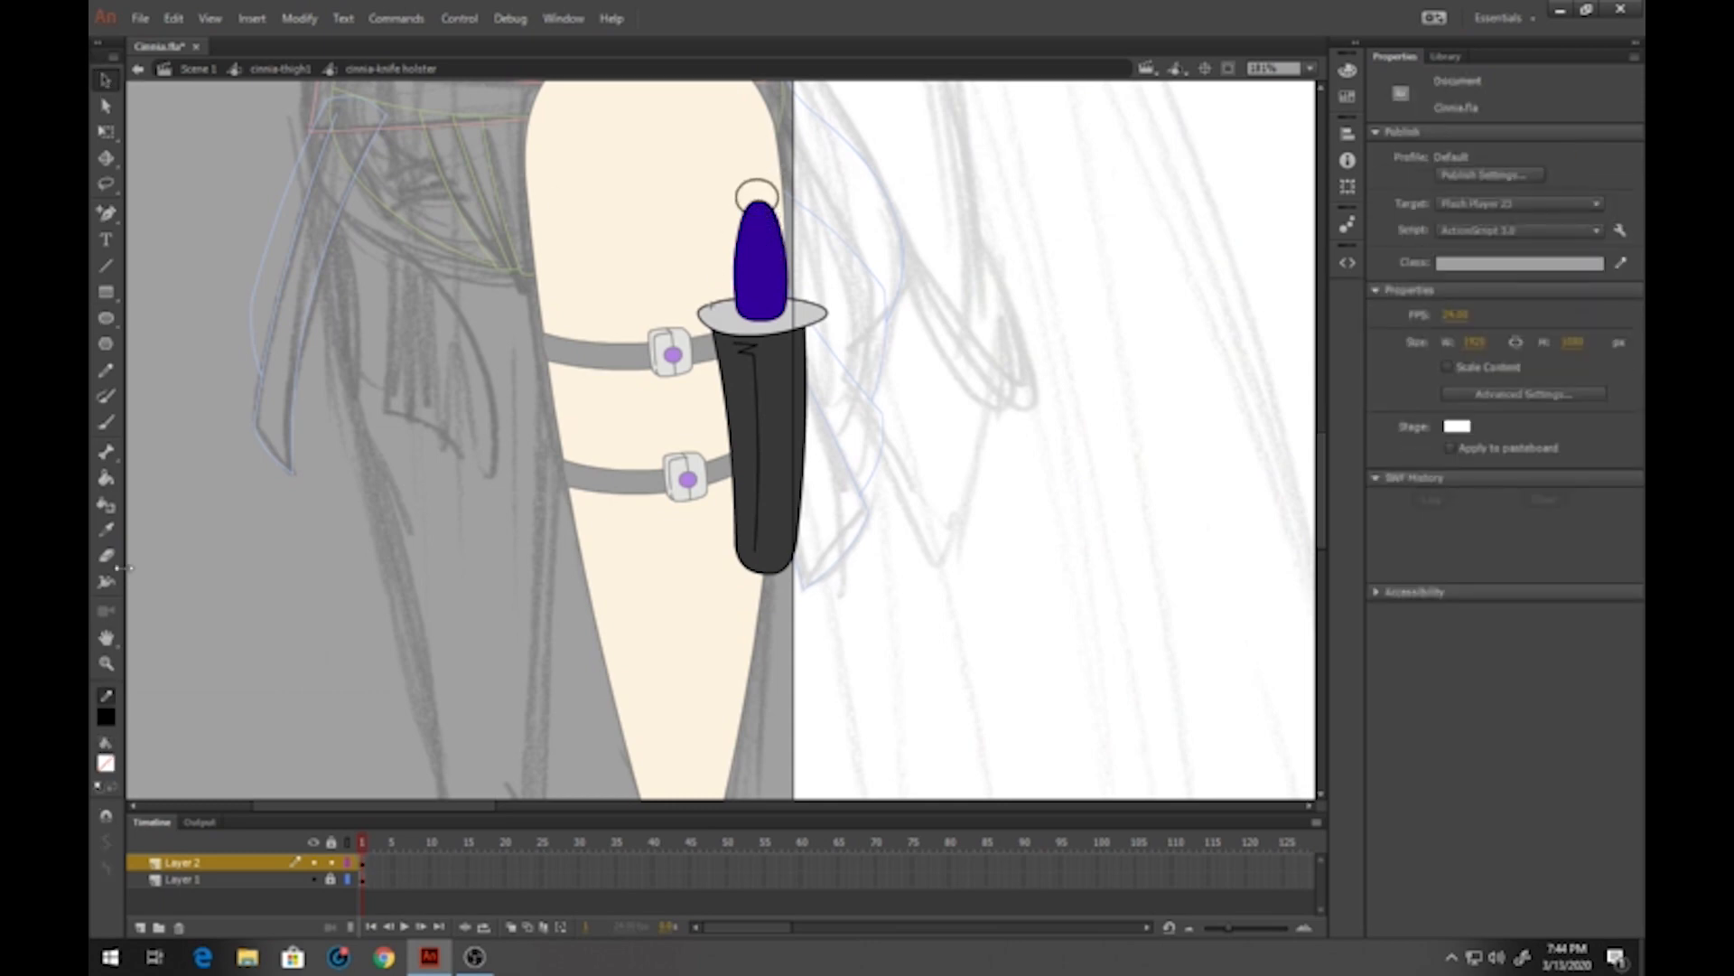
click(105, 478)
click(106, 766)
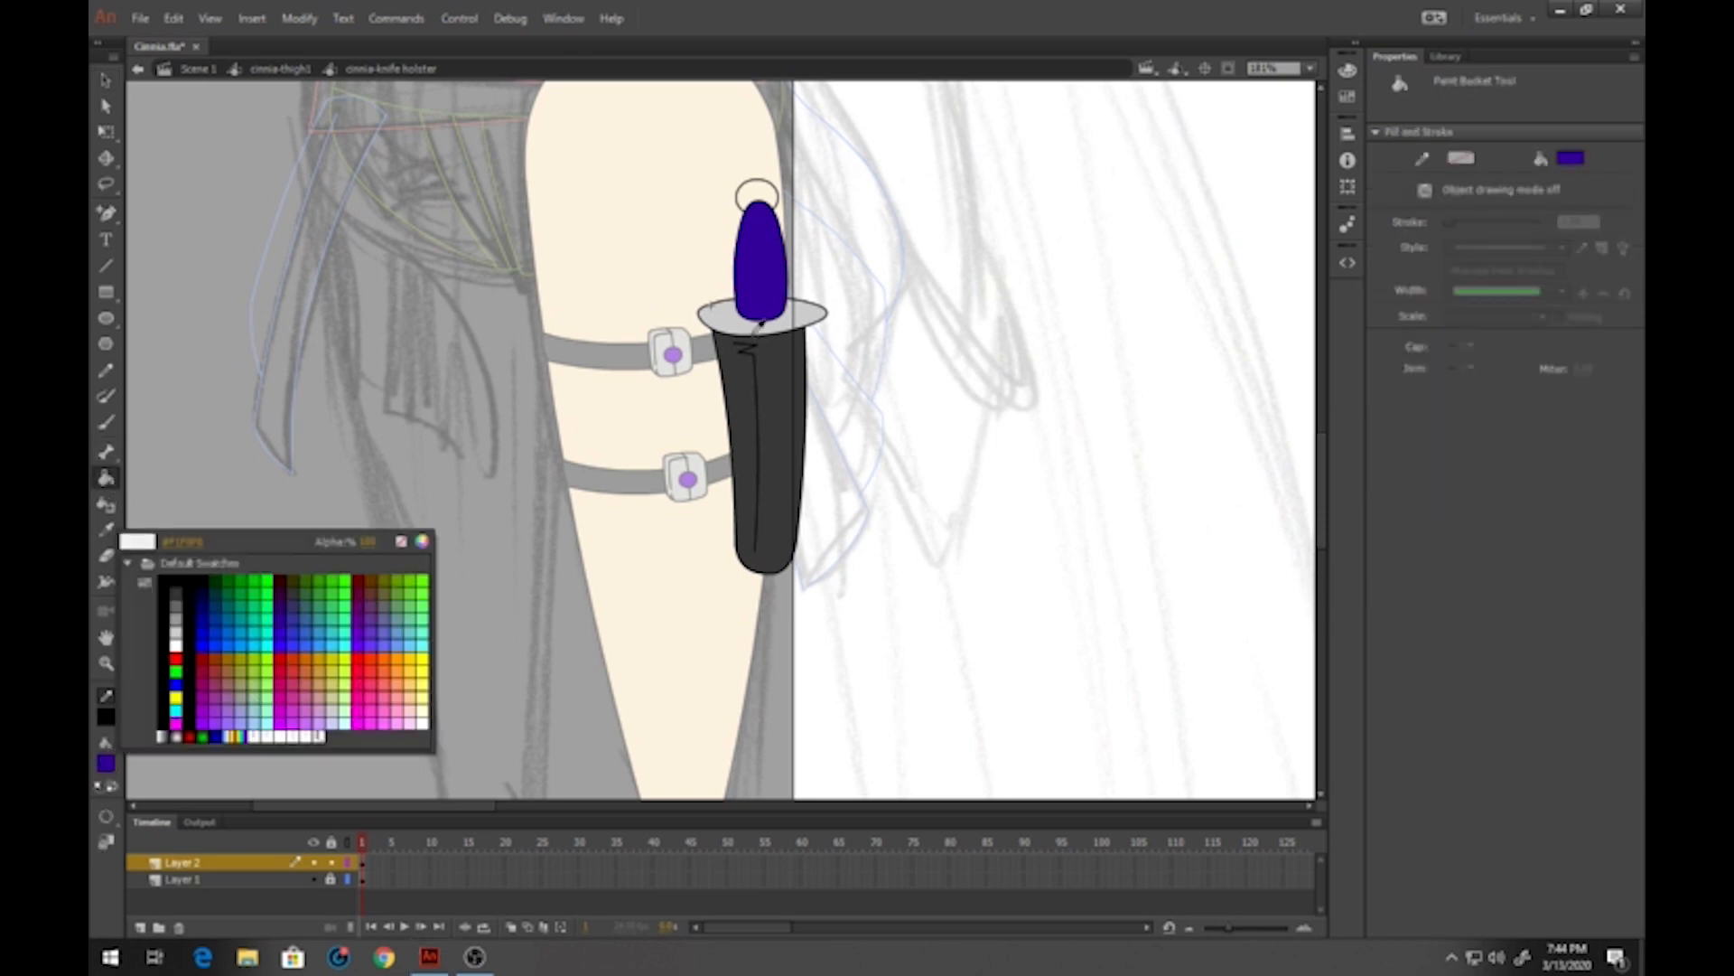
click(128, 632)
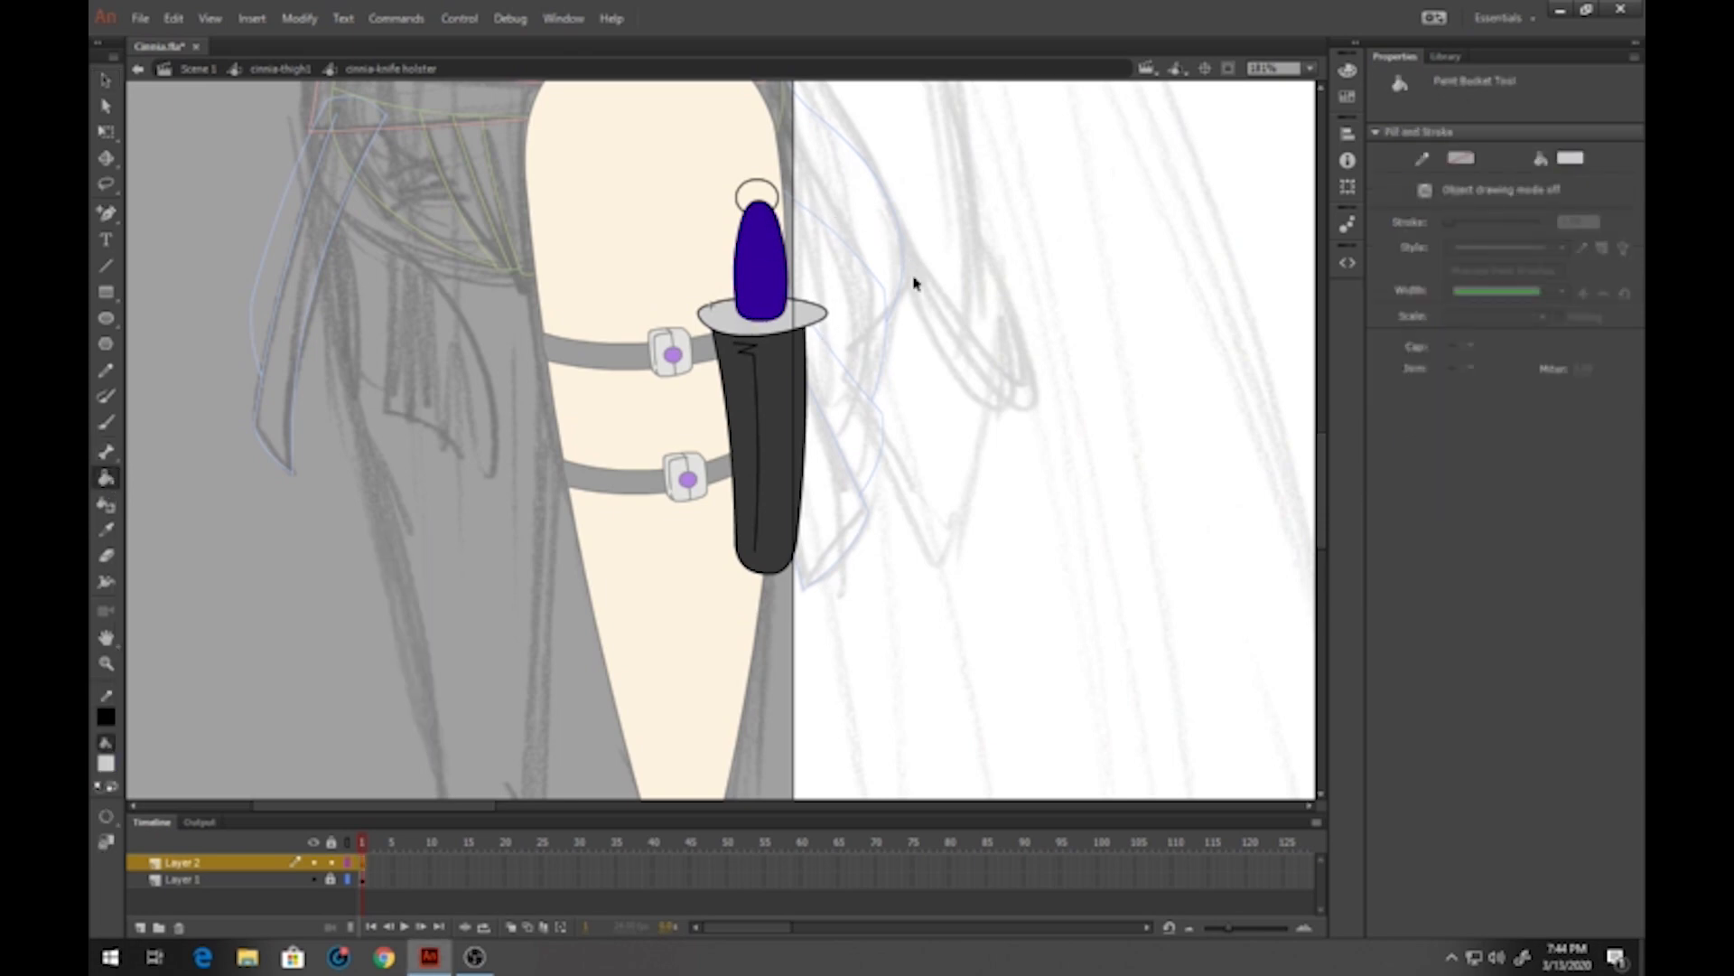
key(v)
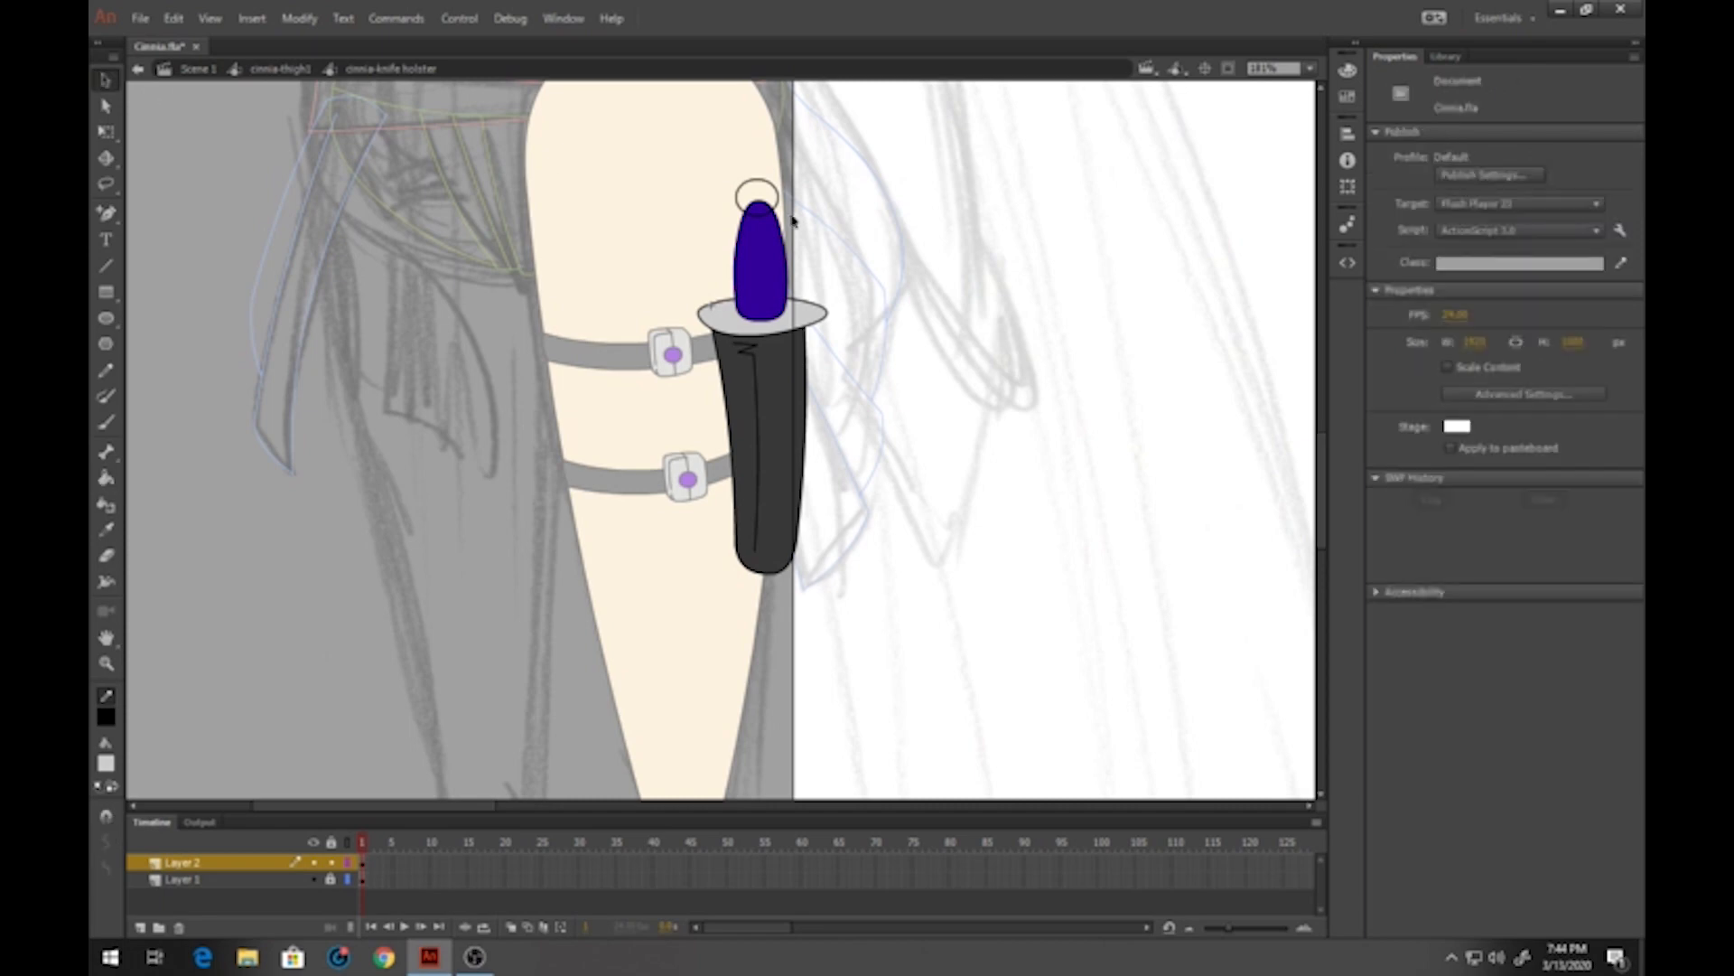
key(k)
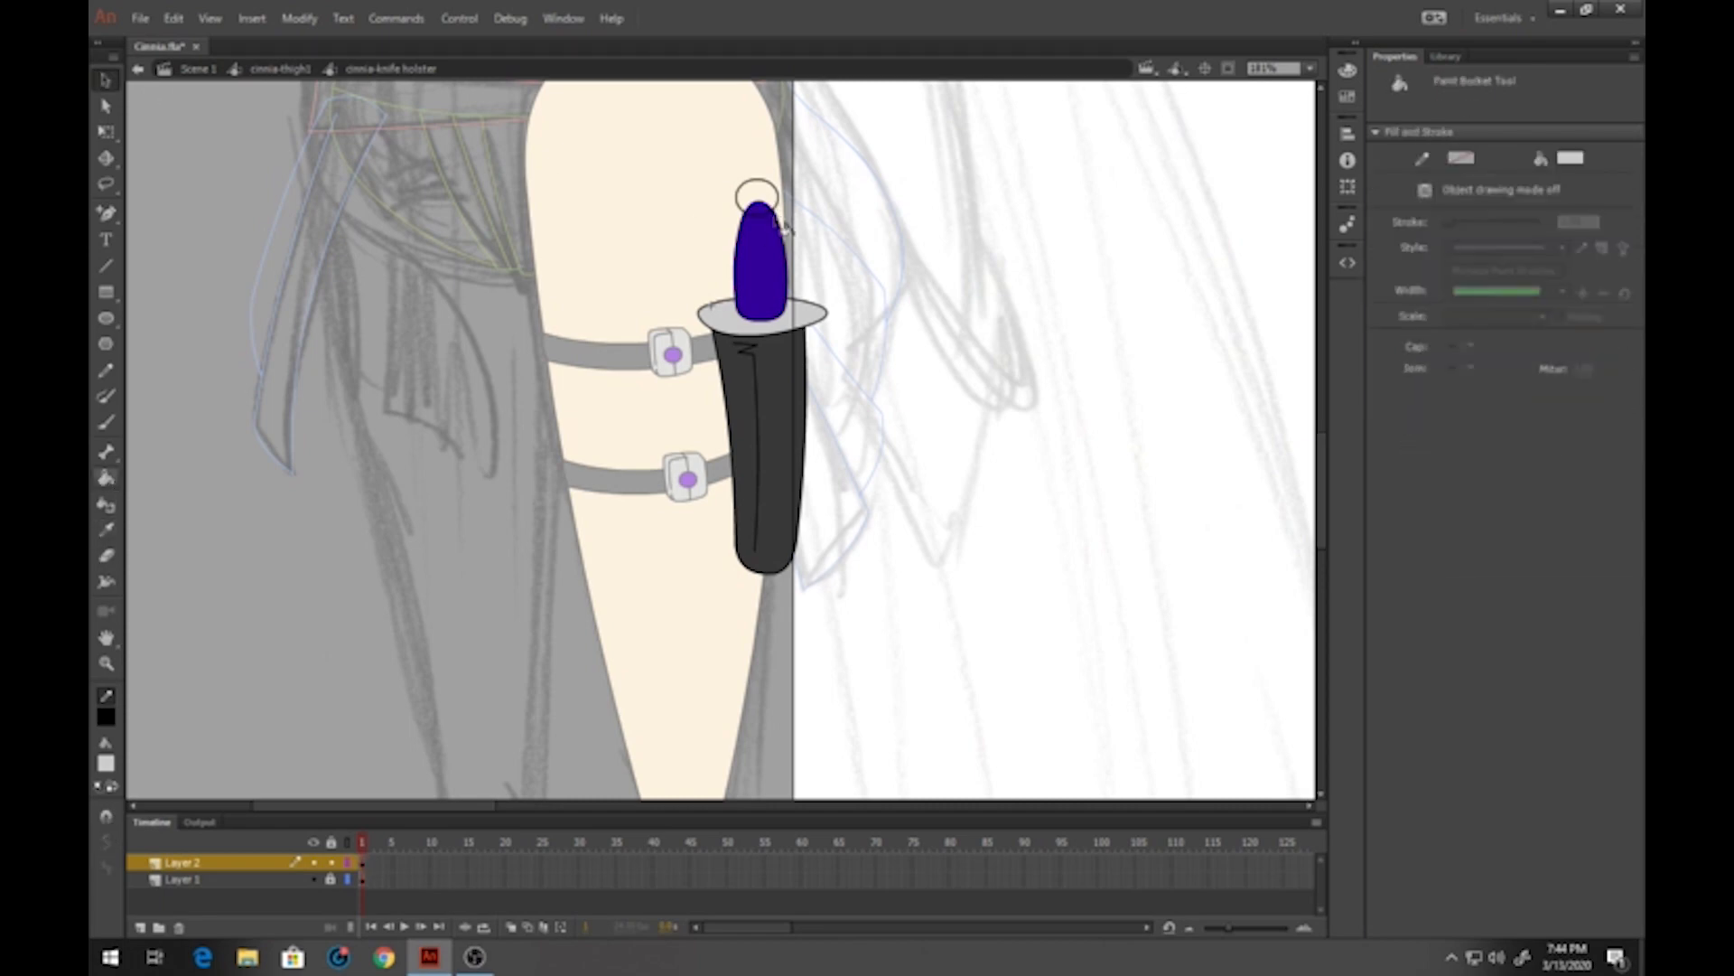
click(758, 197)
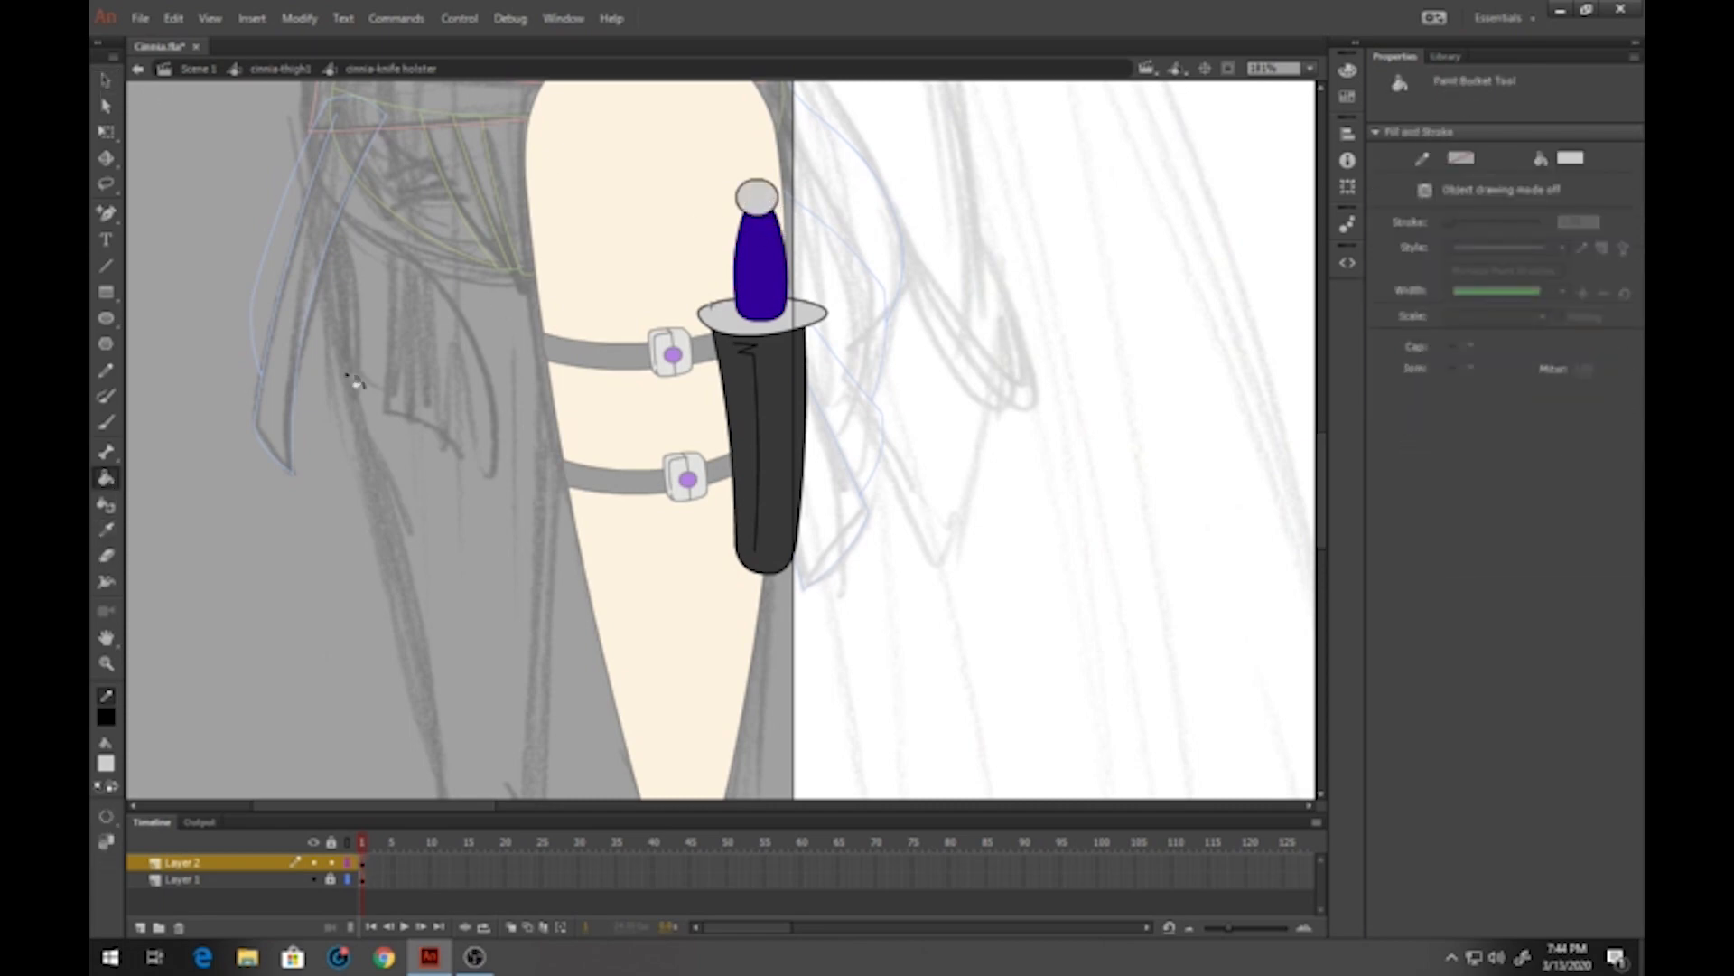
Draw black zigzag wrap lines down the knife handle with the Pencil tool and return to Scene 1
click(107, 372)
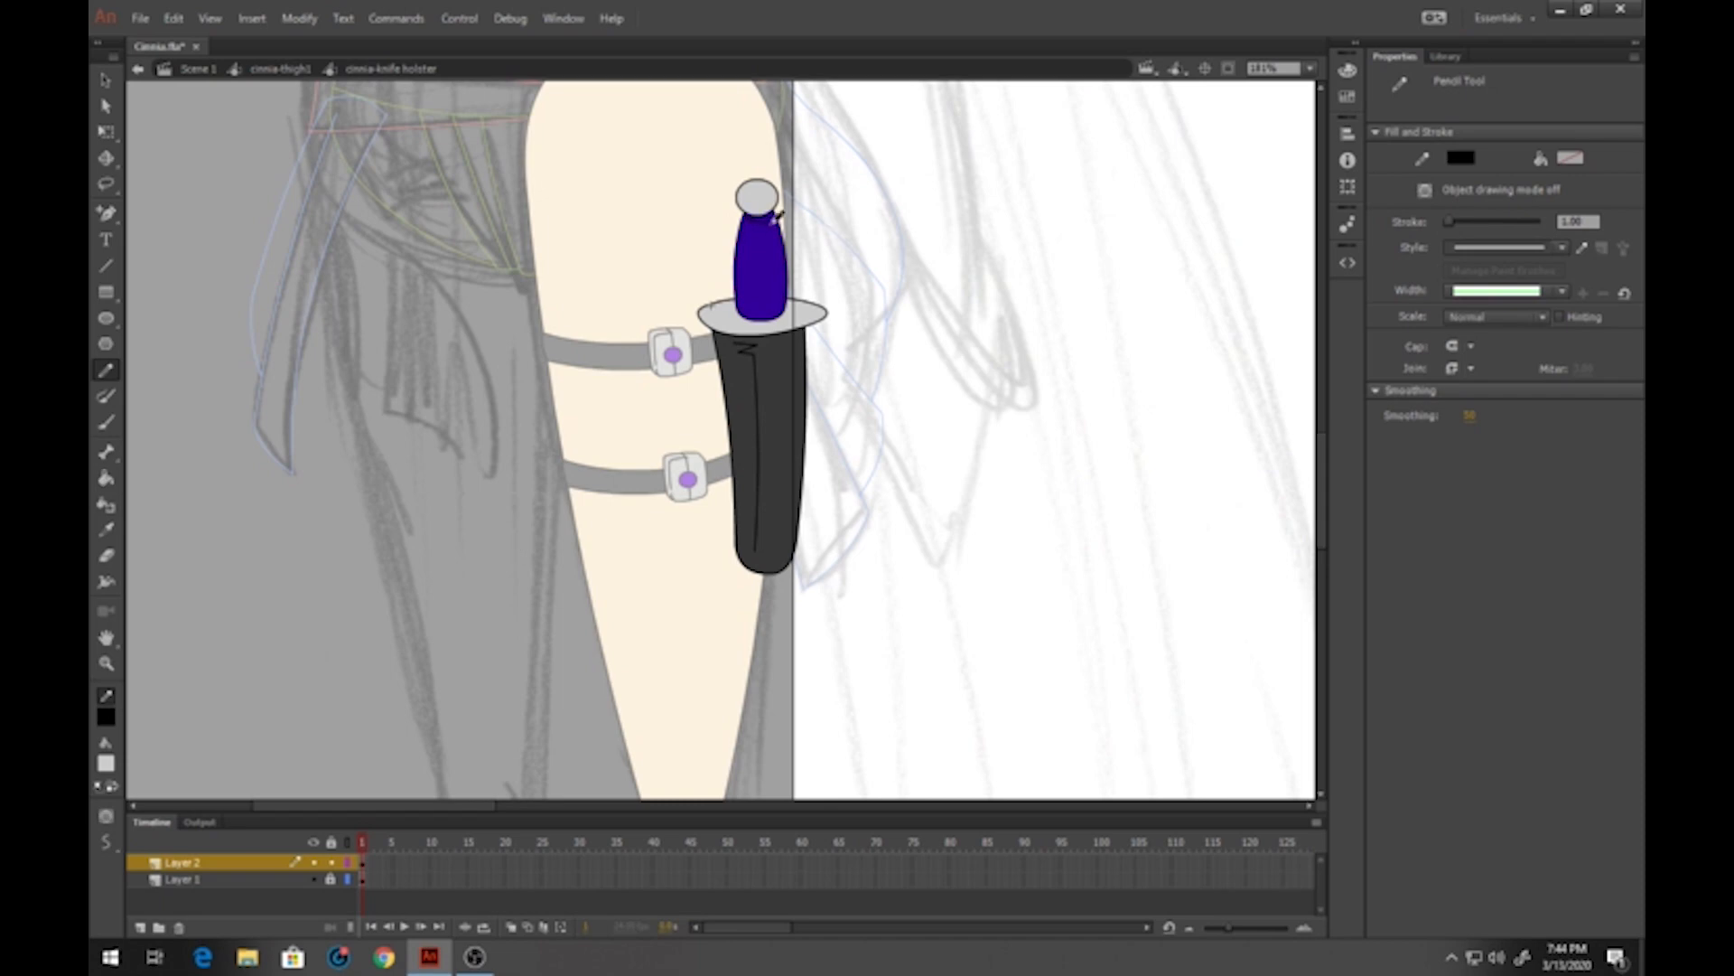
mouse_move(759, 221)
mouse_down()
mouse_move(764, 255)
mouse_move(746, 259)
mouse_move(779, 268)
mouse_move(750, 276)
mouse_move(779, 294)
mouse_move(748, 299)
mouse_move(777, 307)
mouse_move(764, 314)
mouse_up()
click(271, 70)
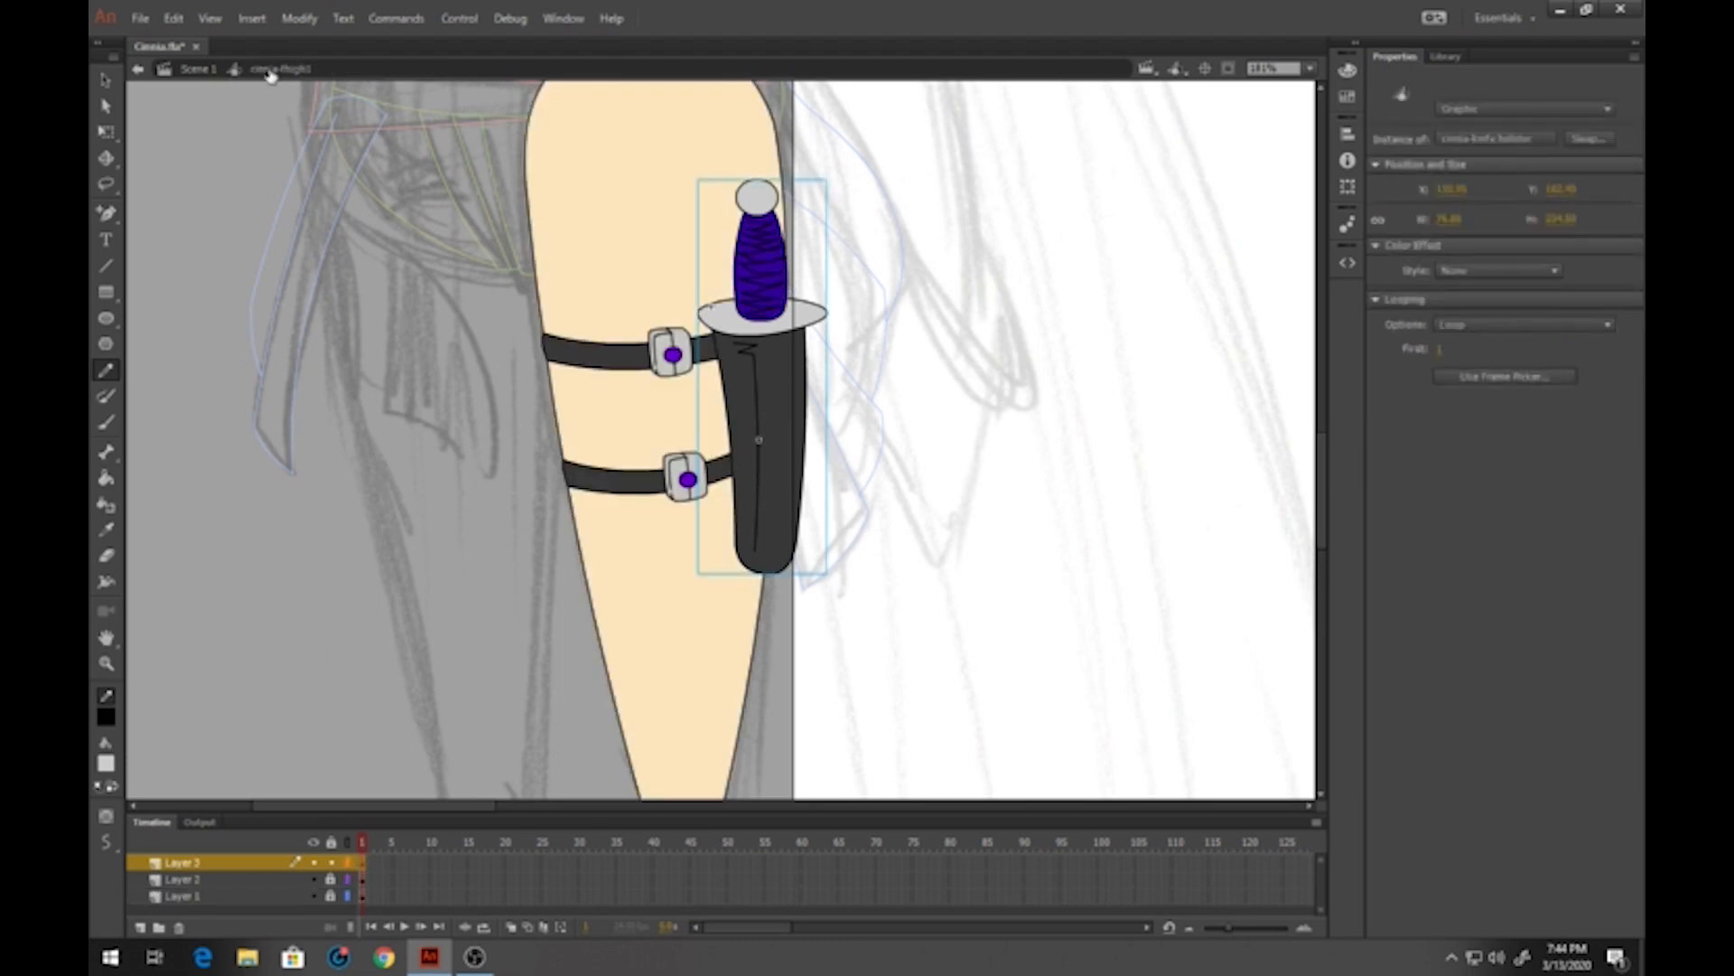
click(202, 69)
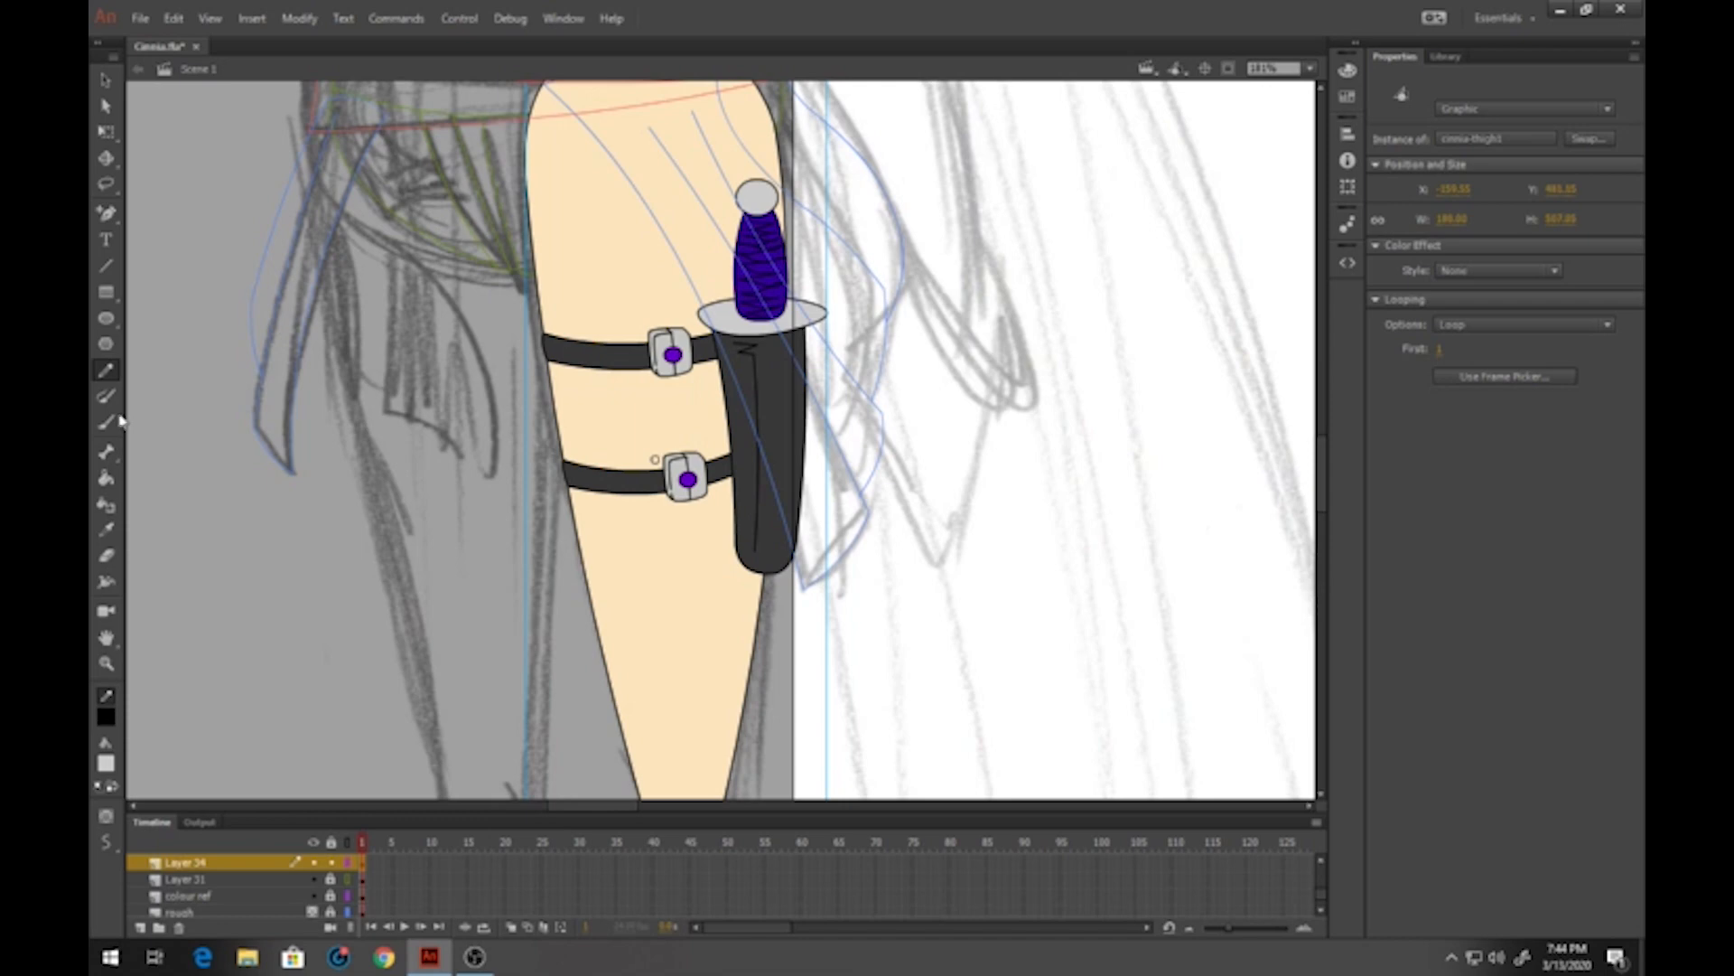
Lock Layer 34, display it as outlines and add a new layer directly above Layer 31
click(106, 662)
click(666, 481)
drag(684, 621, 604, 410)
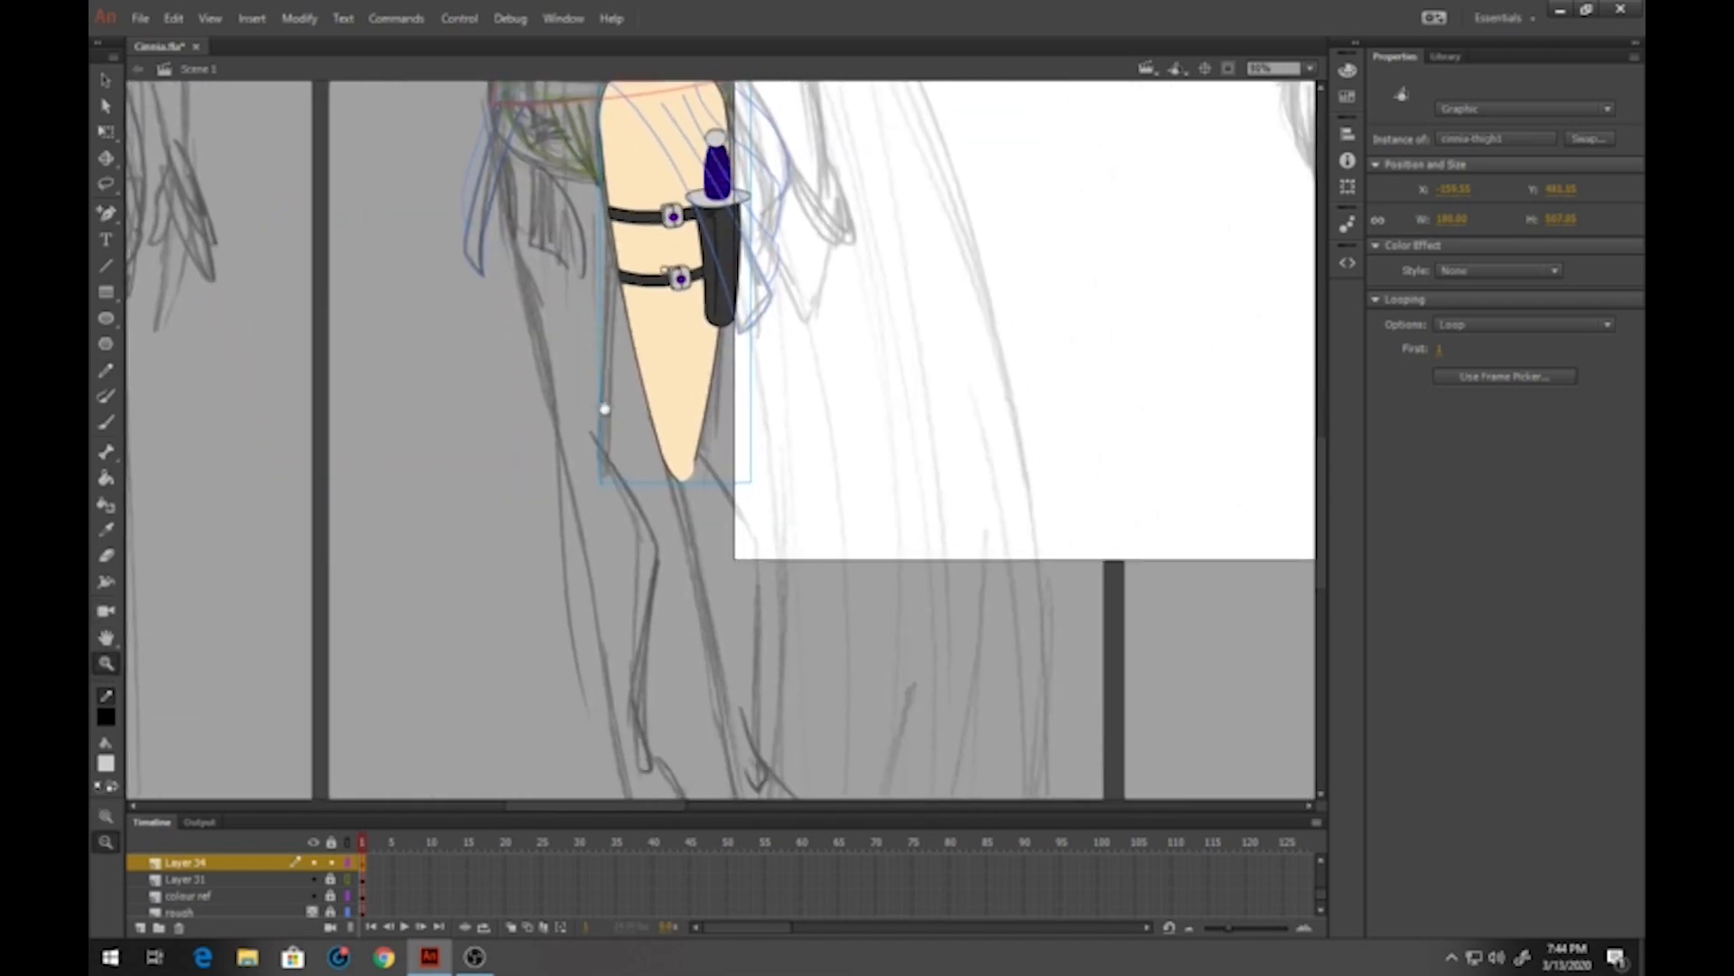
drag(665, 520, 579, 348)
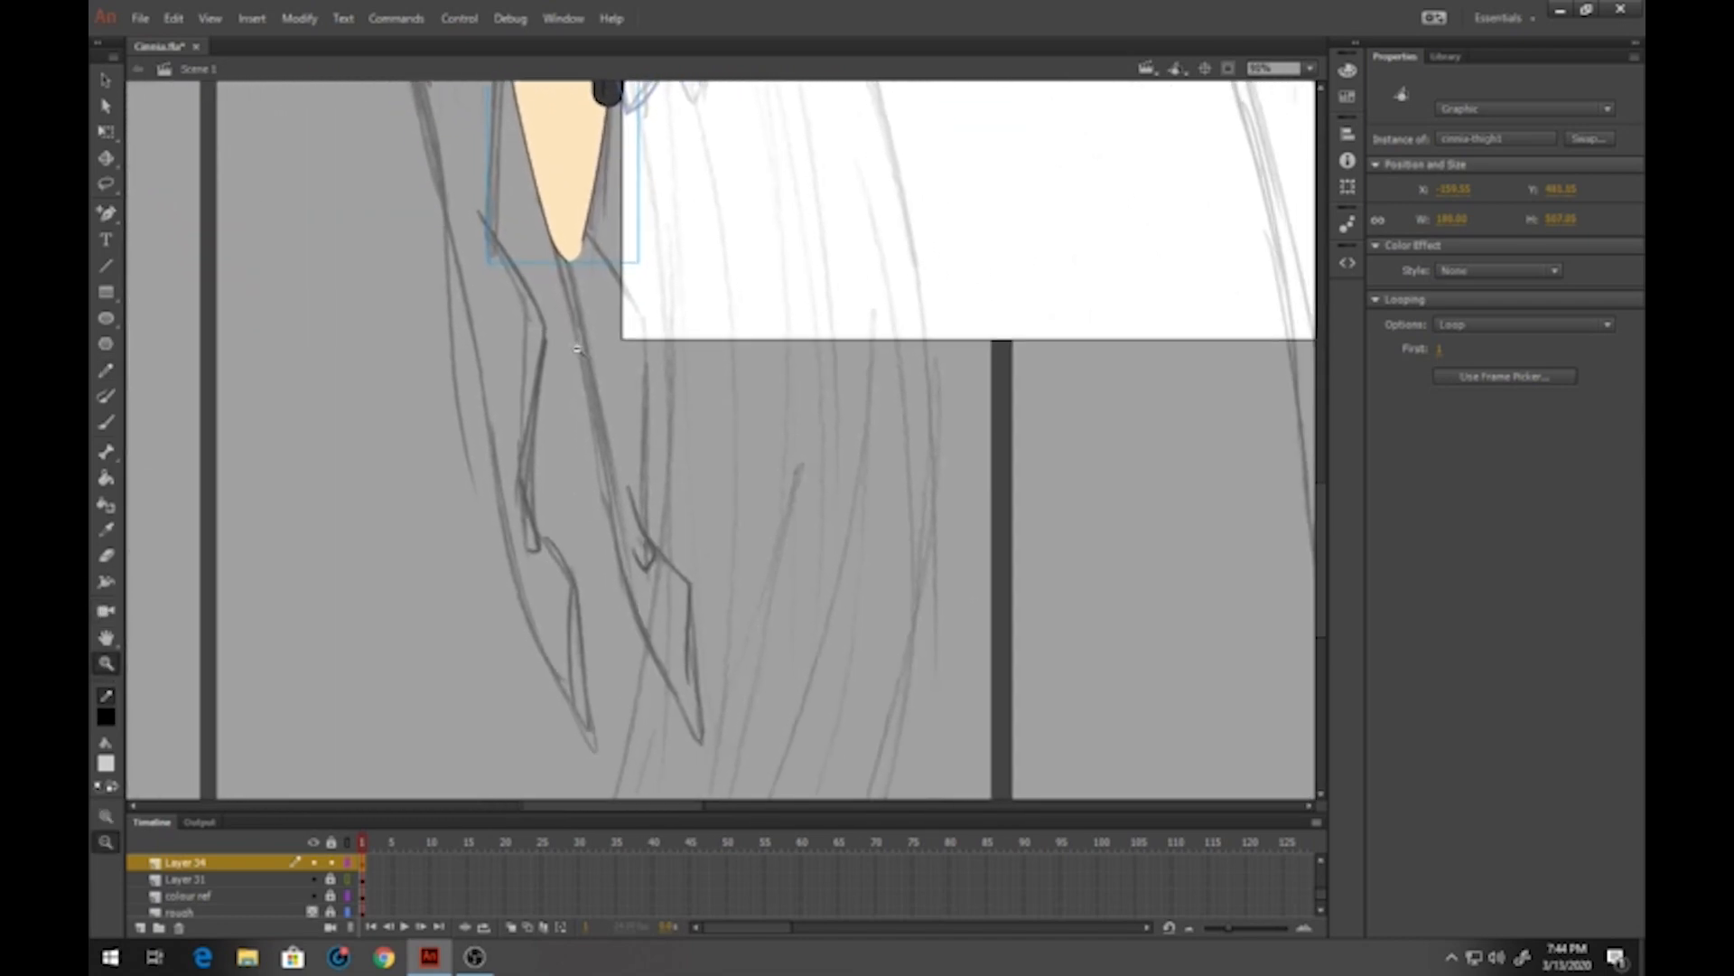
key(n)
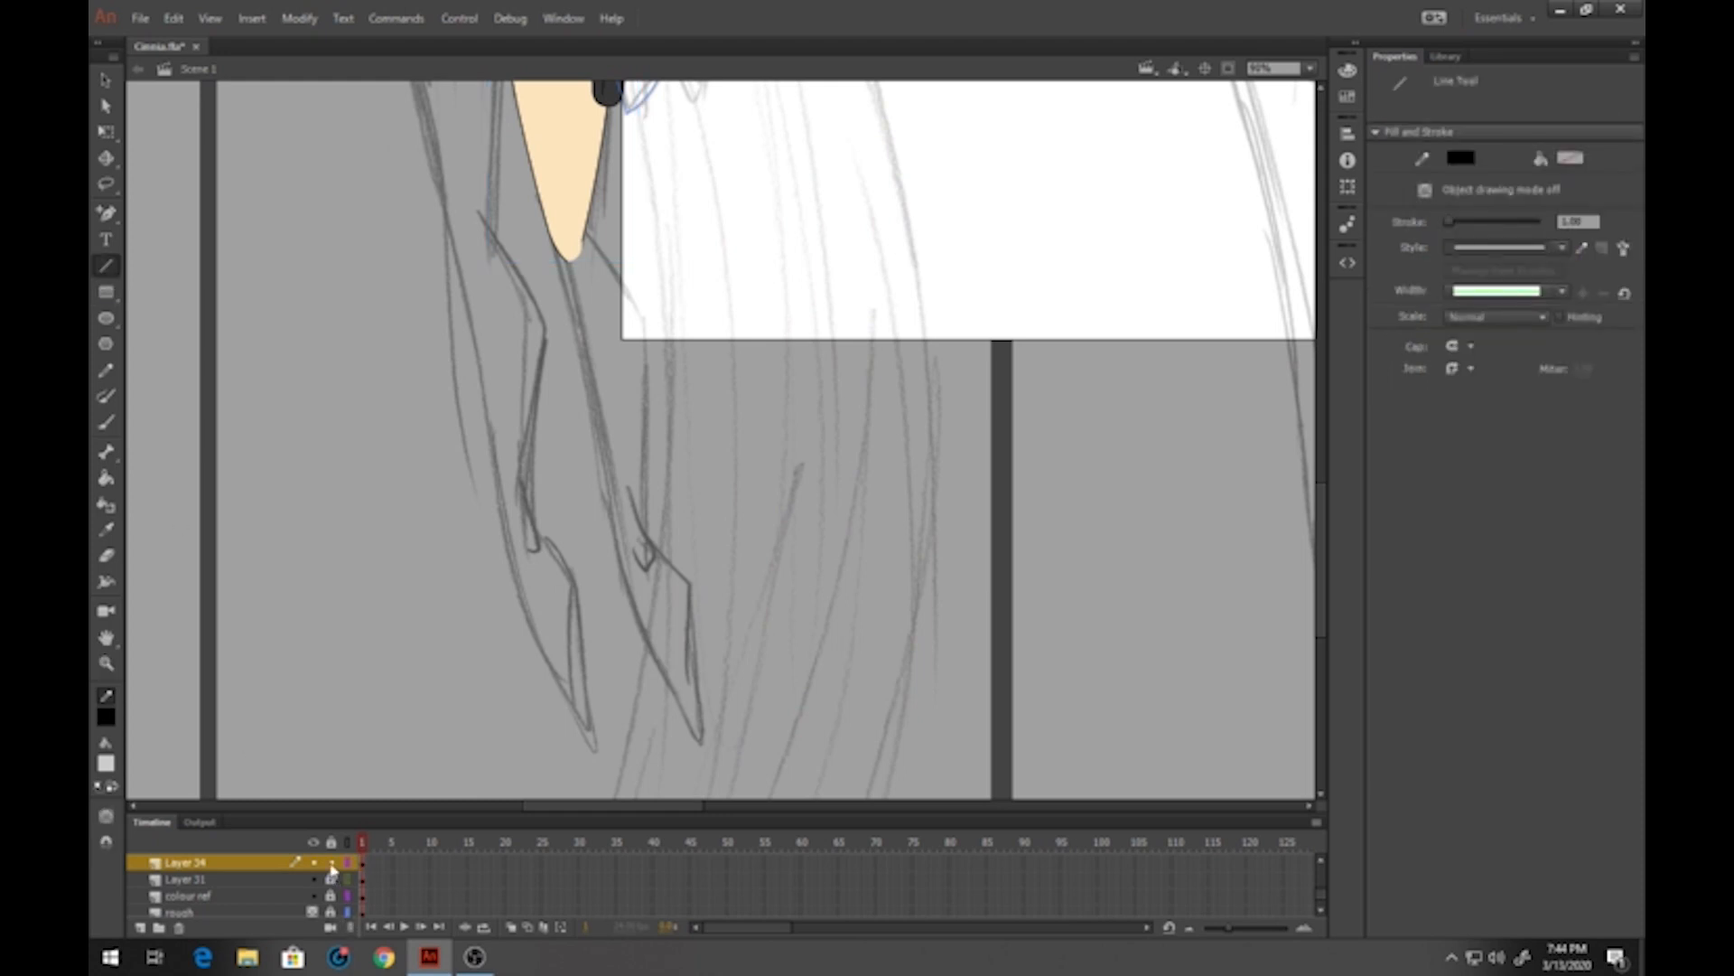
click(332, 864)
click(347, 864)
click(235, 883)
click(139, 927)
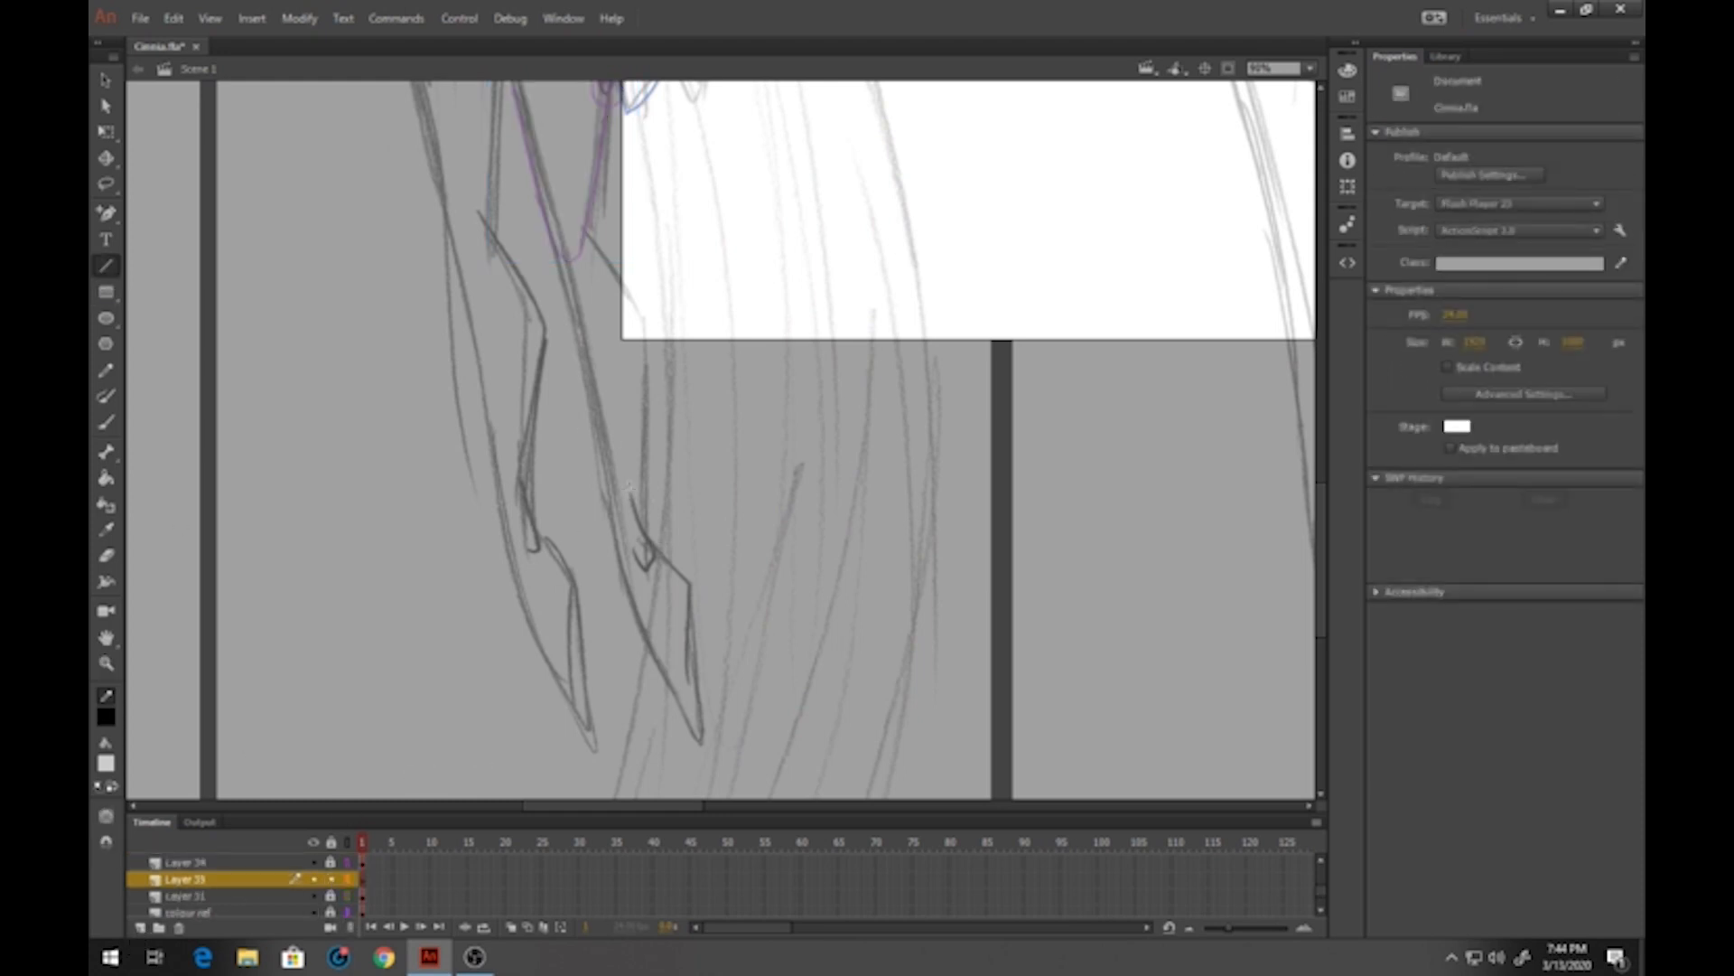
Trace the sketched lower leg below the thigh with black straight lines, then bend its knee, calf and ankle edges into curves
drag(644, 531, 653, 541)
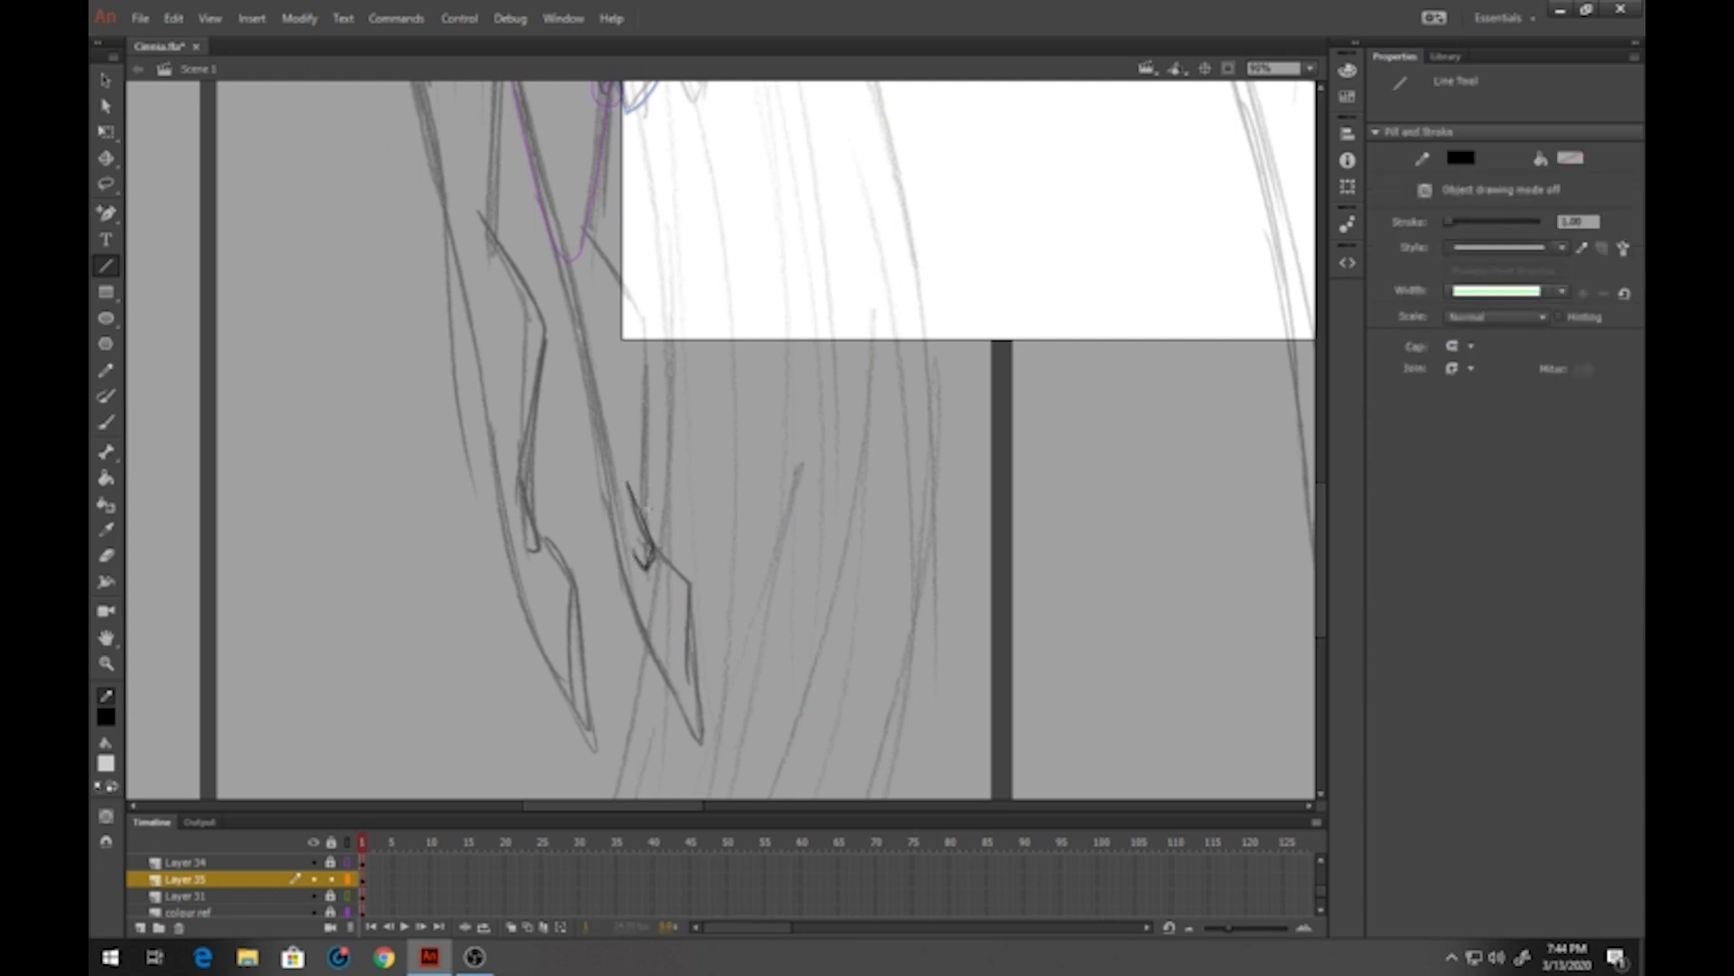
mouse_move(644, 522)
mouse_down()
mouse_move(648, 321)
mouse_move(586, 226)
mouse_move(613, 539)
mouse_up()
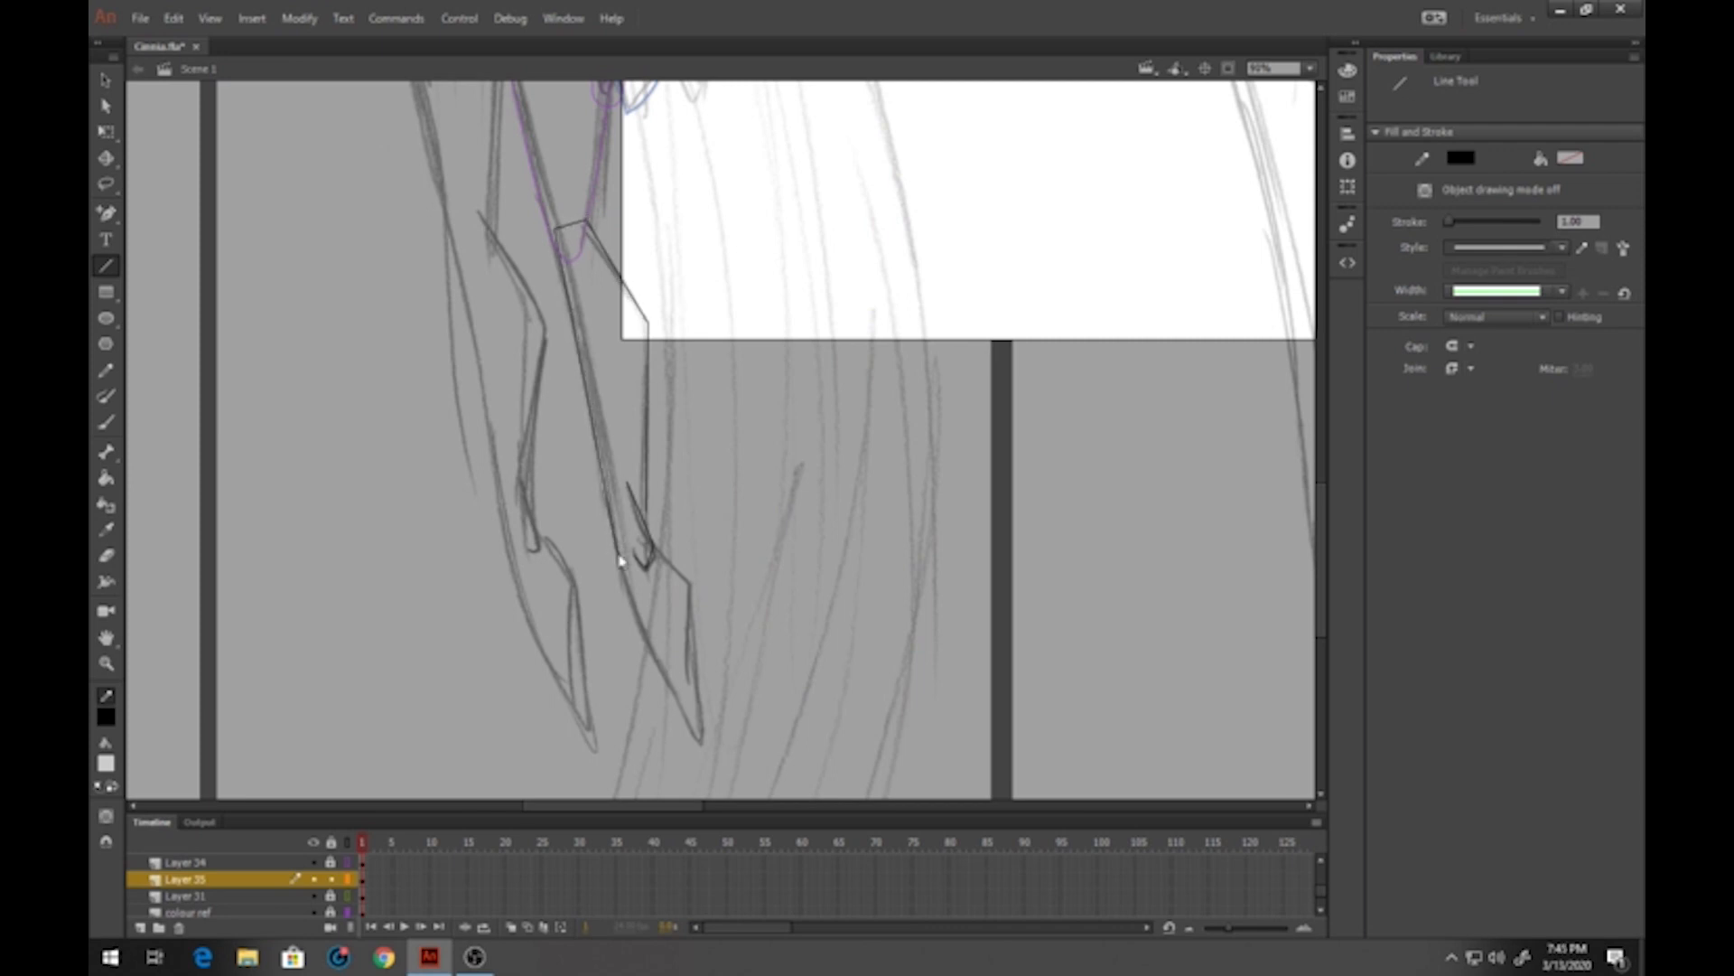
key(v)
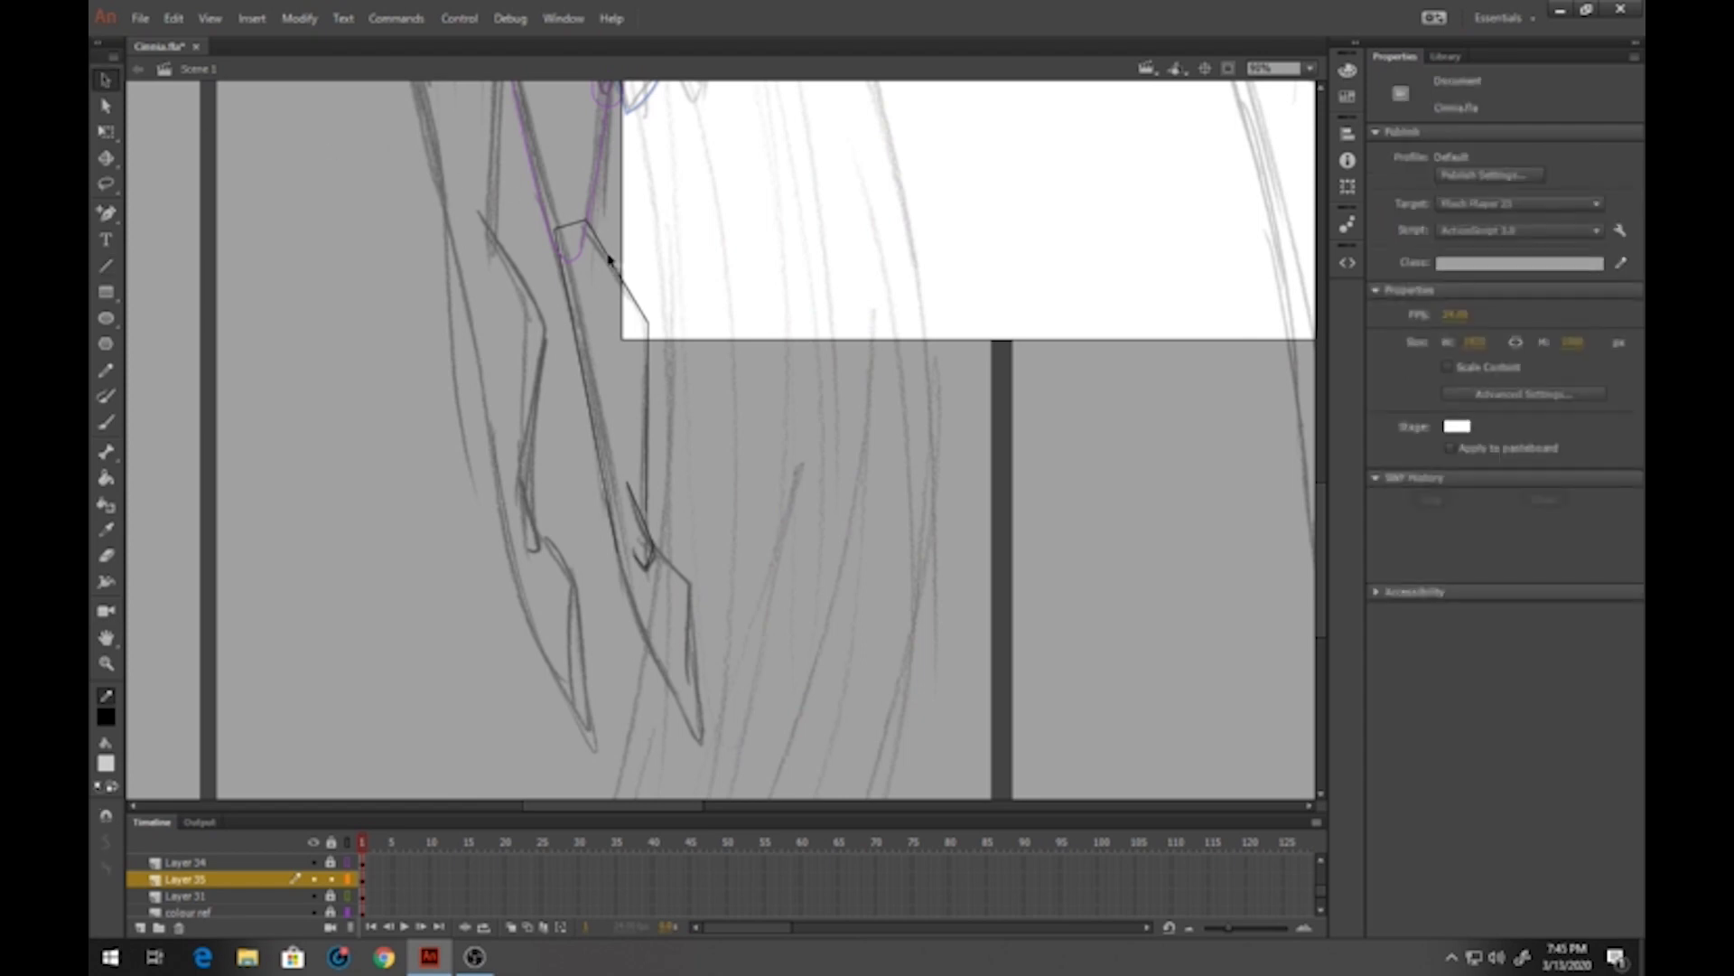
drag(609, 261, 609, 251)
drag(650, 367, 649, 371)
drag(650, 517, 645, 536)
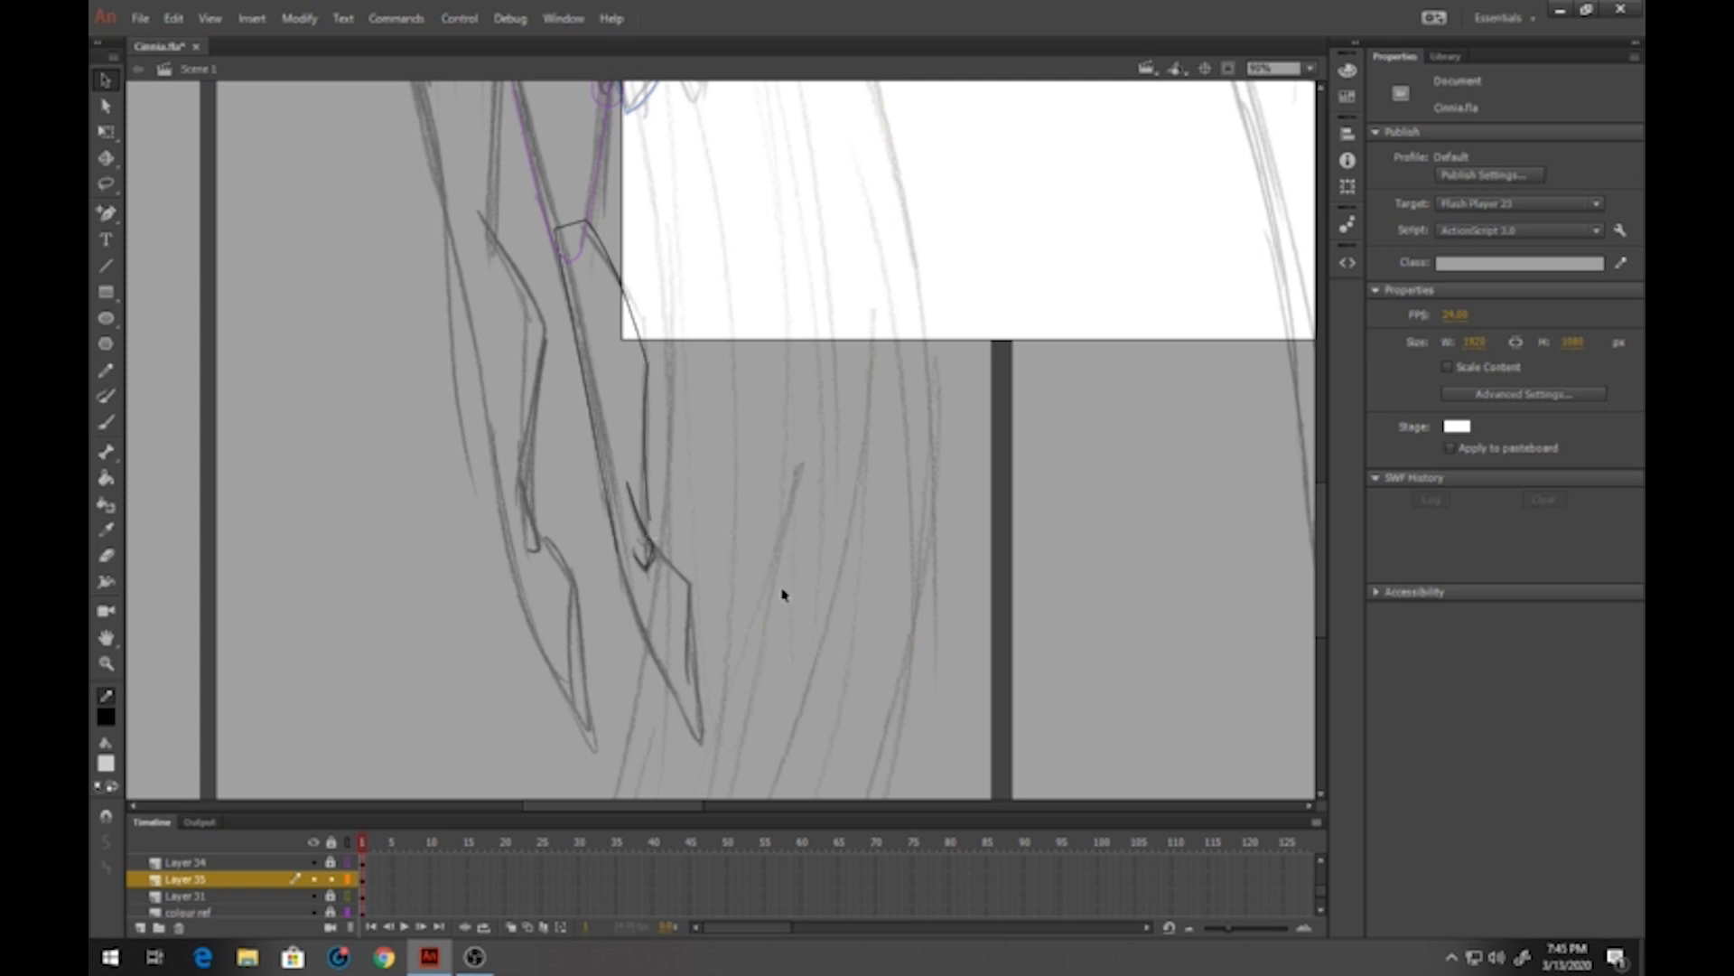
scroll(783, 595, up, 4)
drag(482, 528, 459, 553)
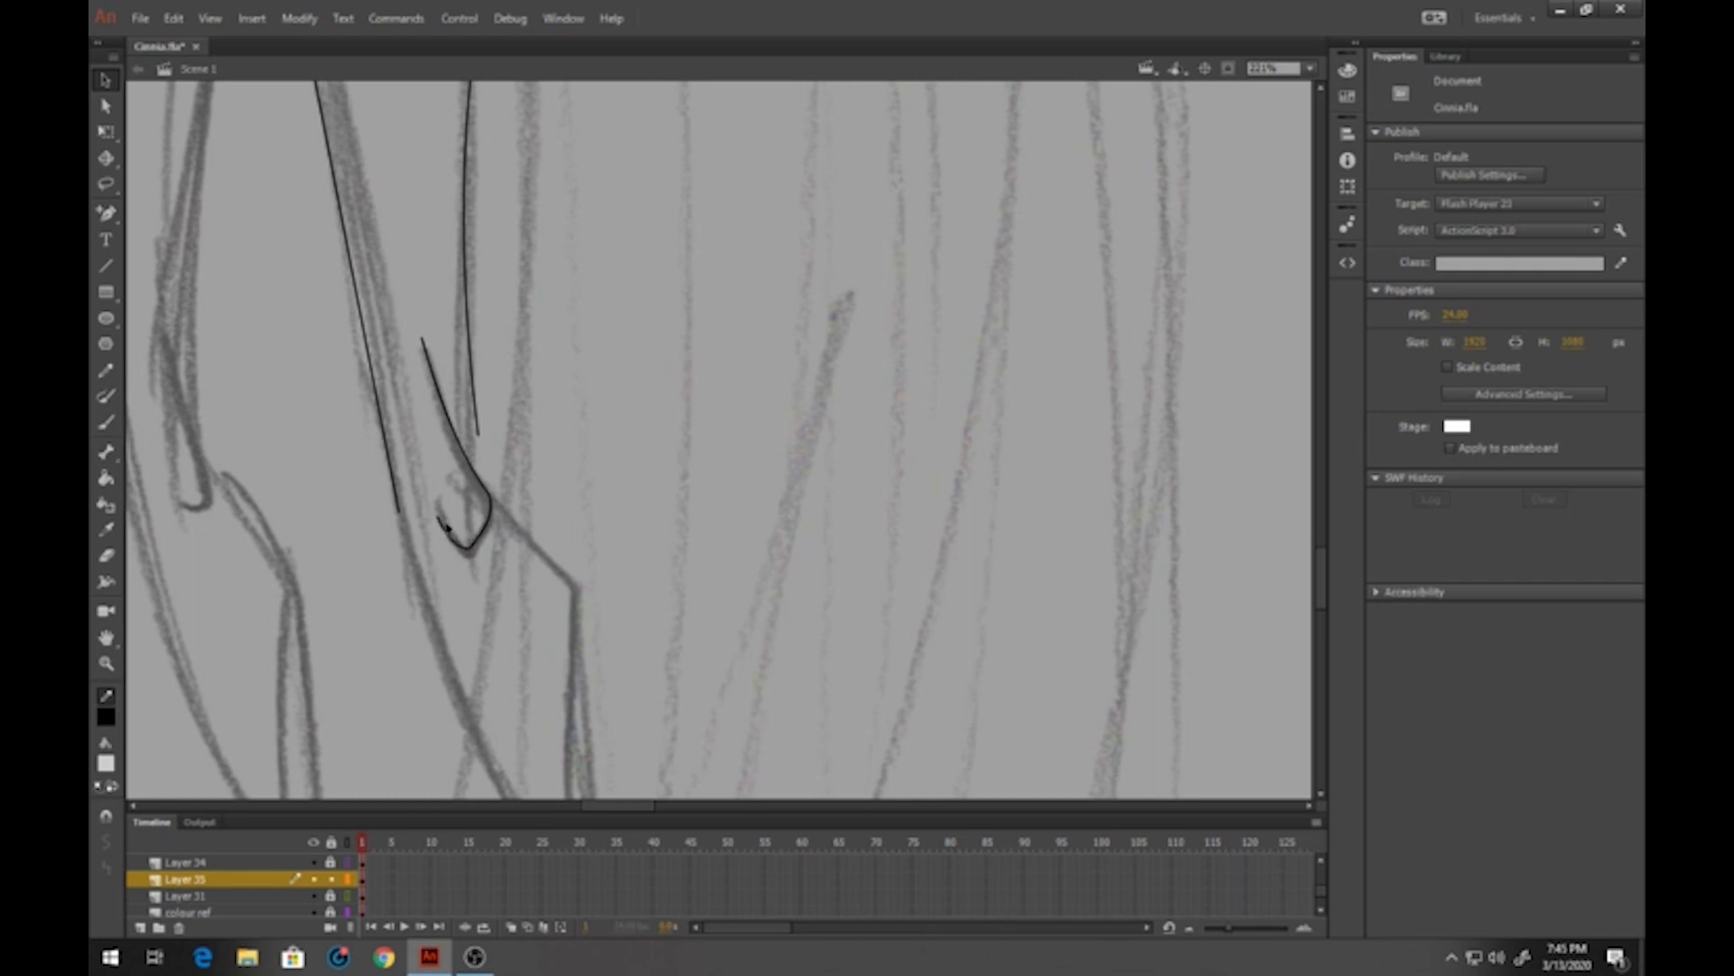
Bend the lower leg outline into curves at the calf and knee, and adjust its line ends at the ankle
drag(479, 442, 484, 490)
drag(464, 300, 524, 669)
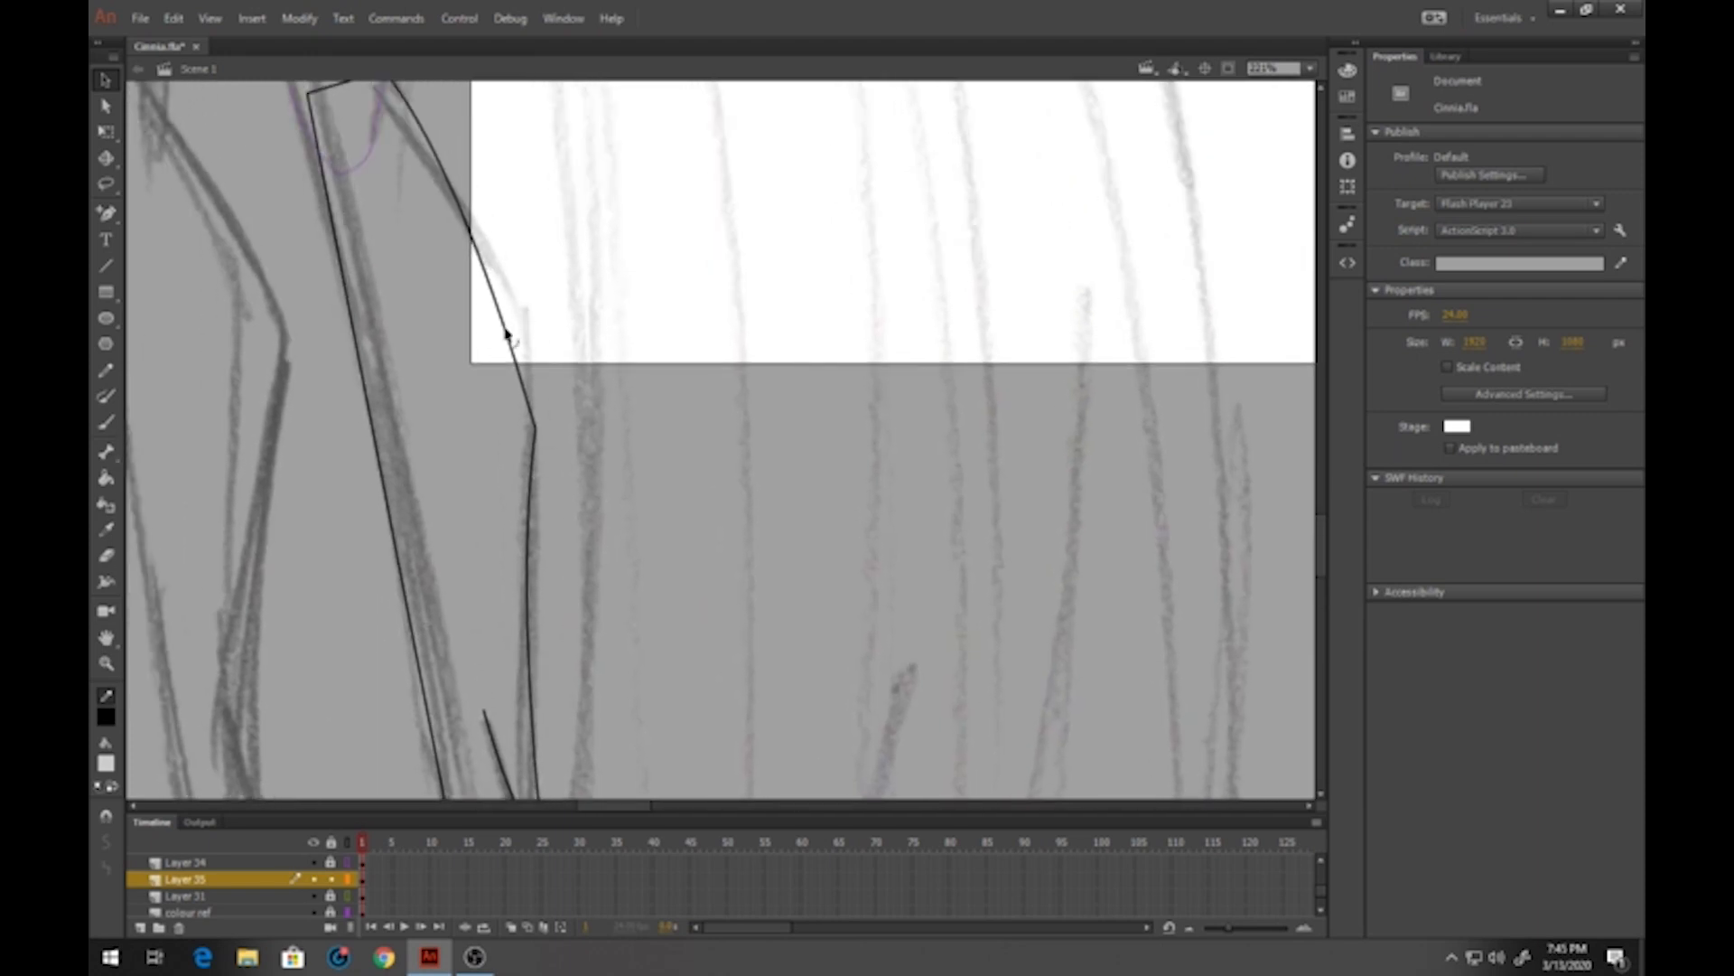
drag(506, 333, 573, 417)
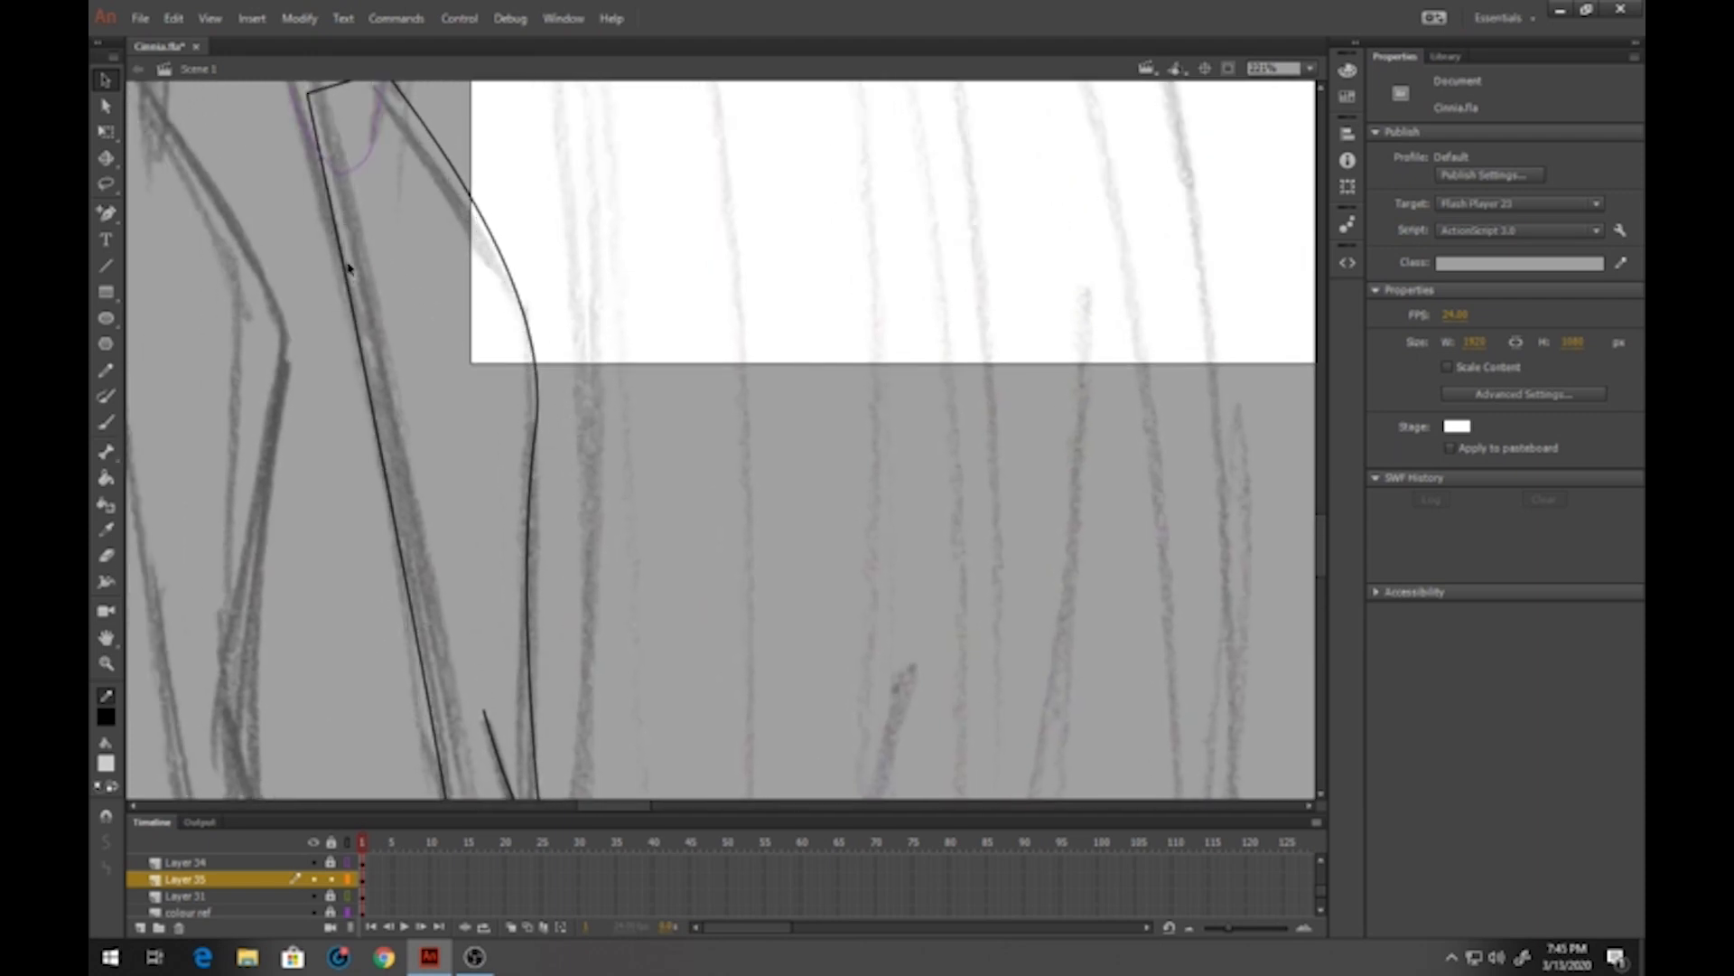
scroll(361, 271, up, 3)
drag(327, 262, 323, 212)
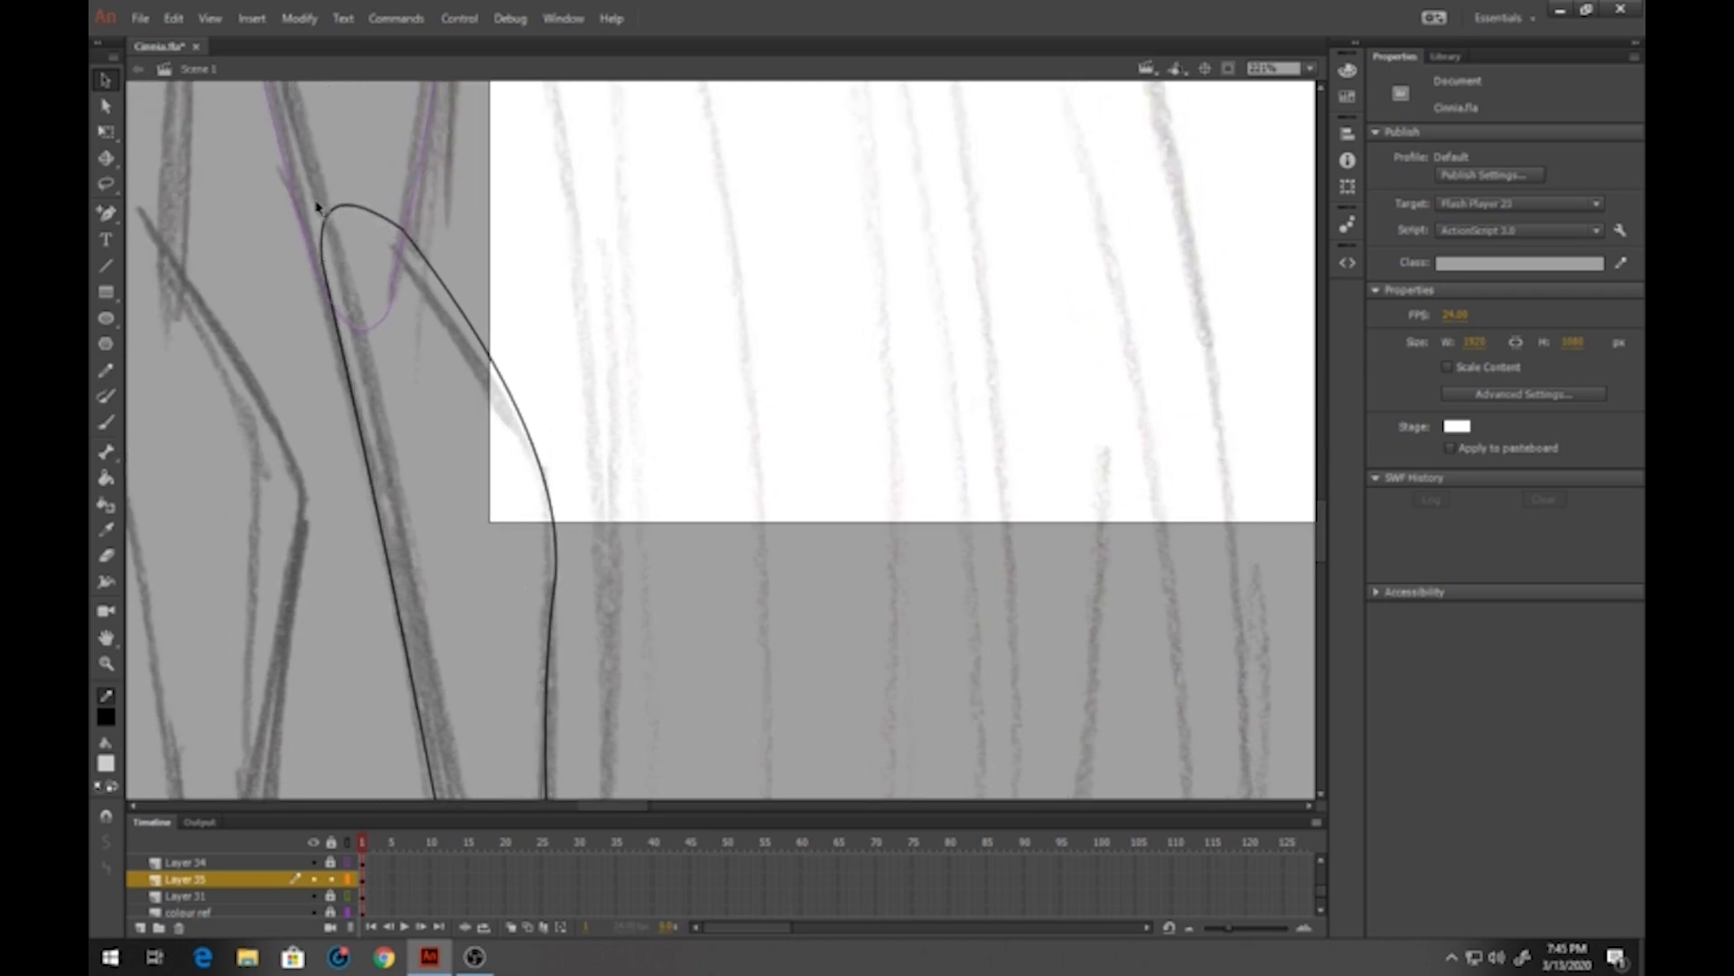
scroll(403, 226, down, 6)
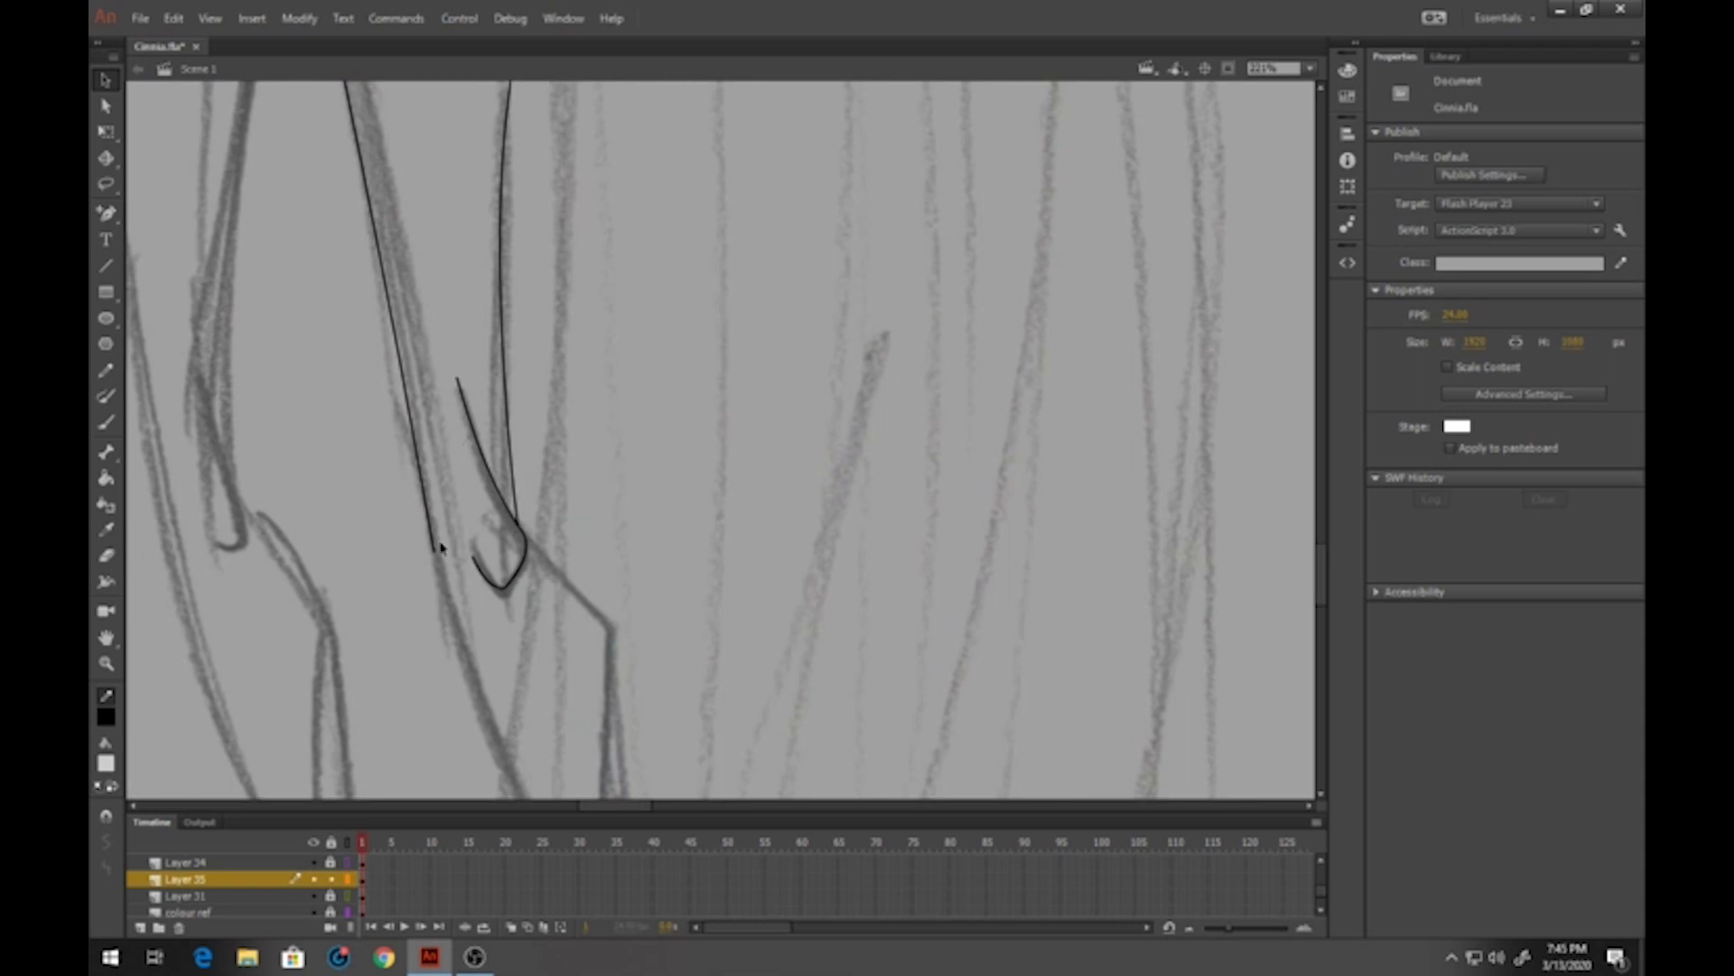
drag(436, 552, 438, 544)
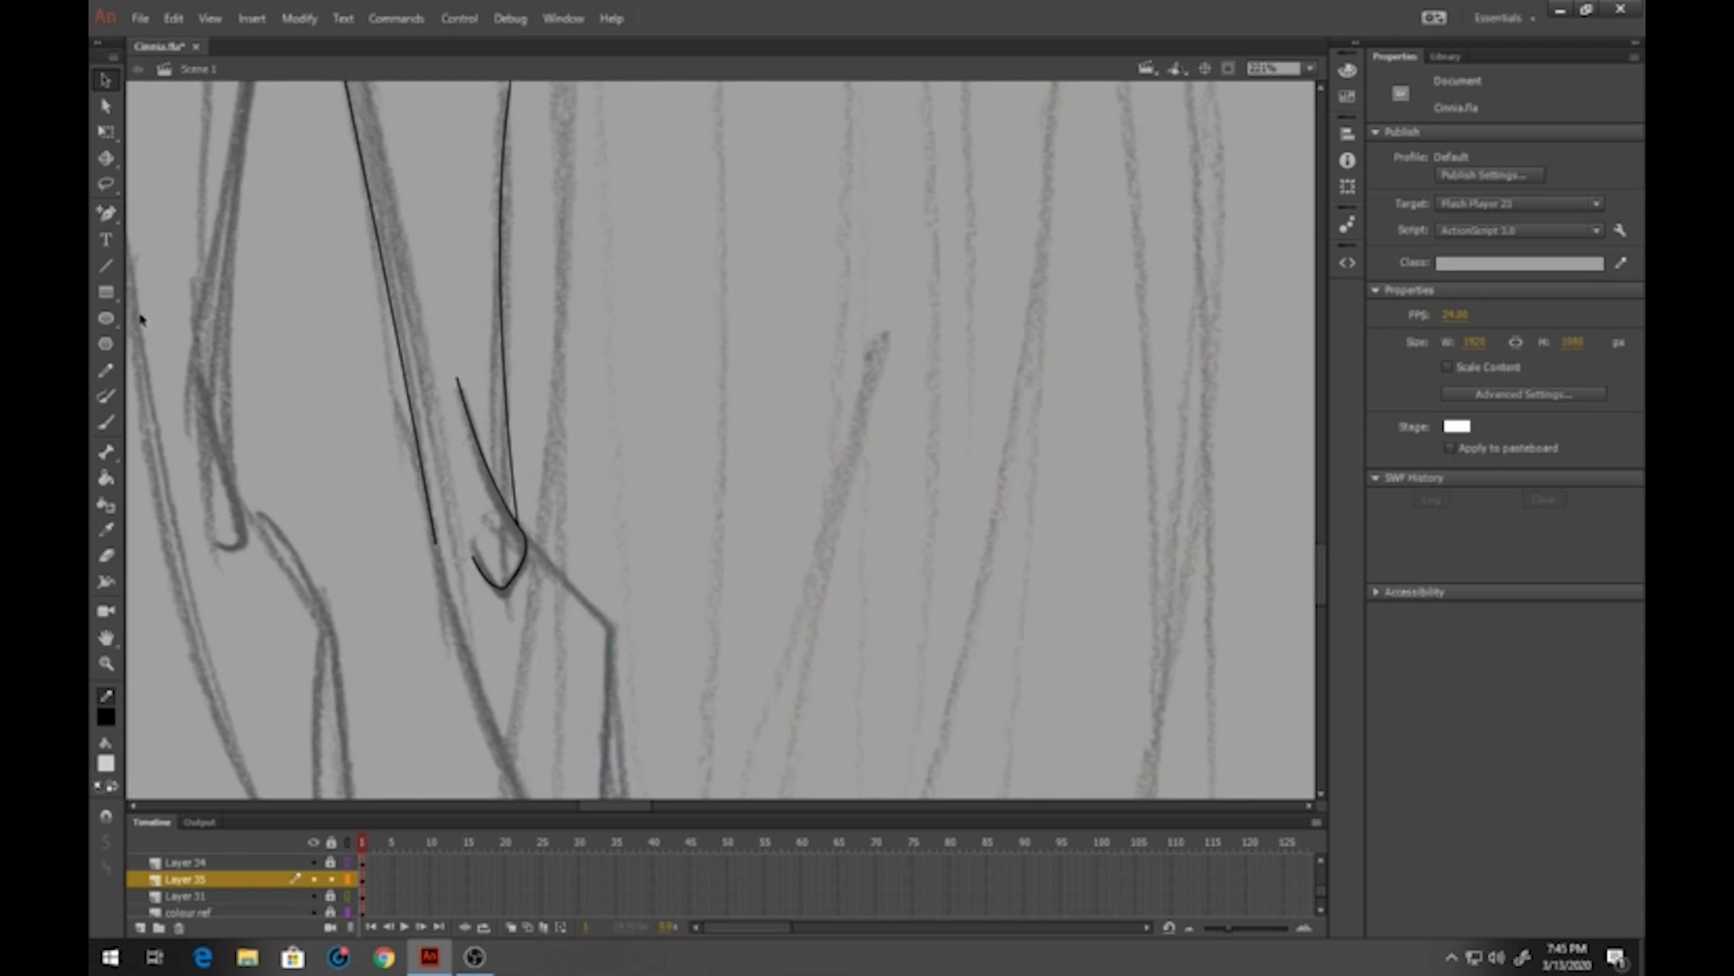
Draw a red straight line across the gap at the ankle to close the lower leg outline
click(105, 265)
click(106, 717)
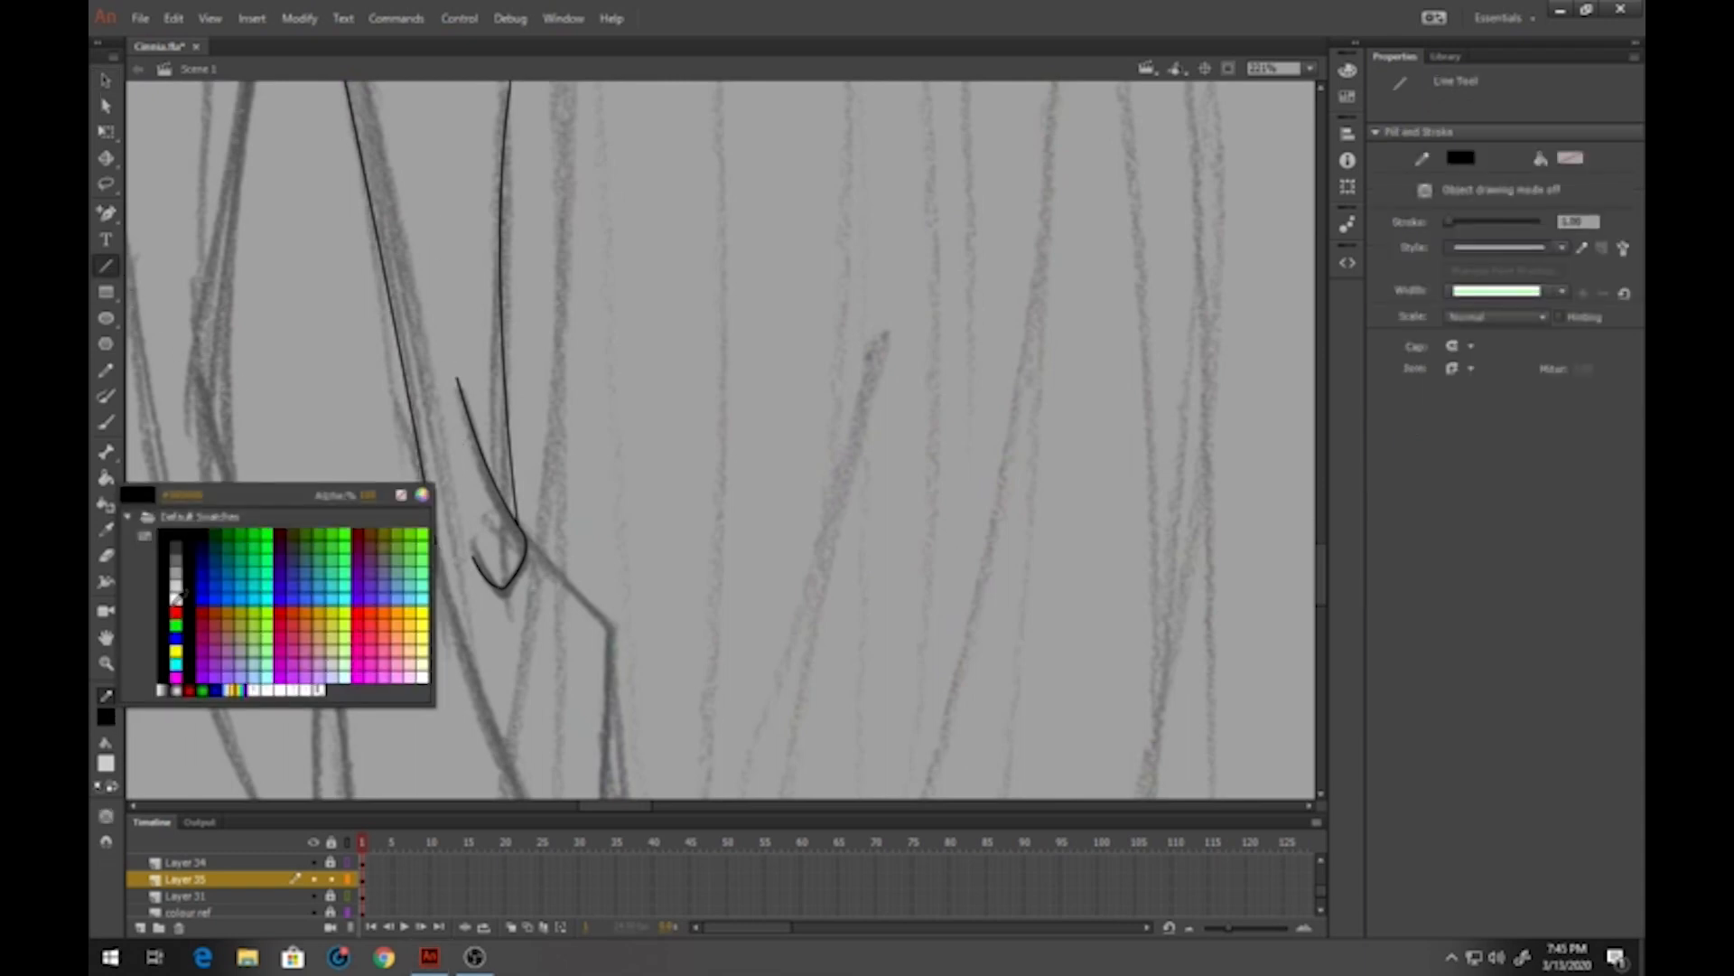
click(176, 612)
drag(473, 560, 394, 522)
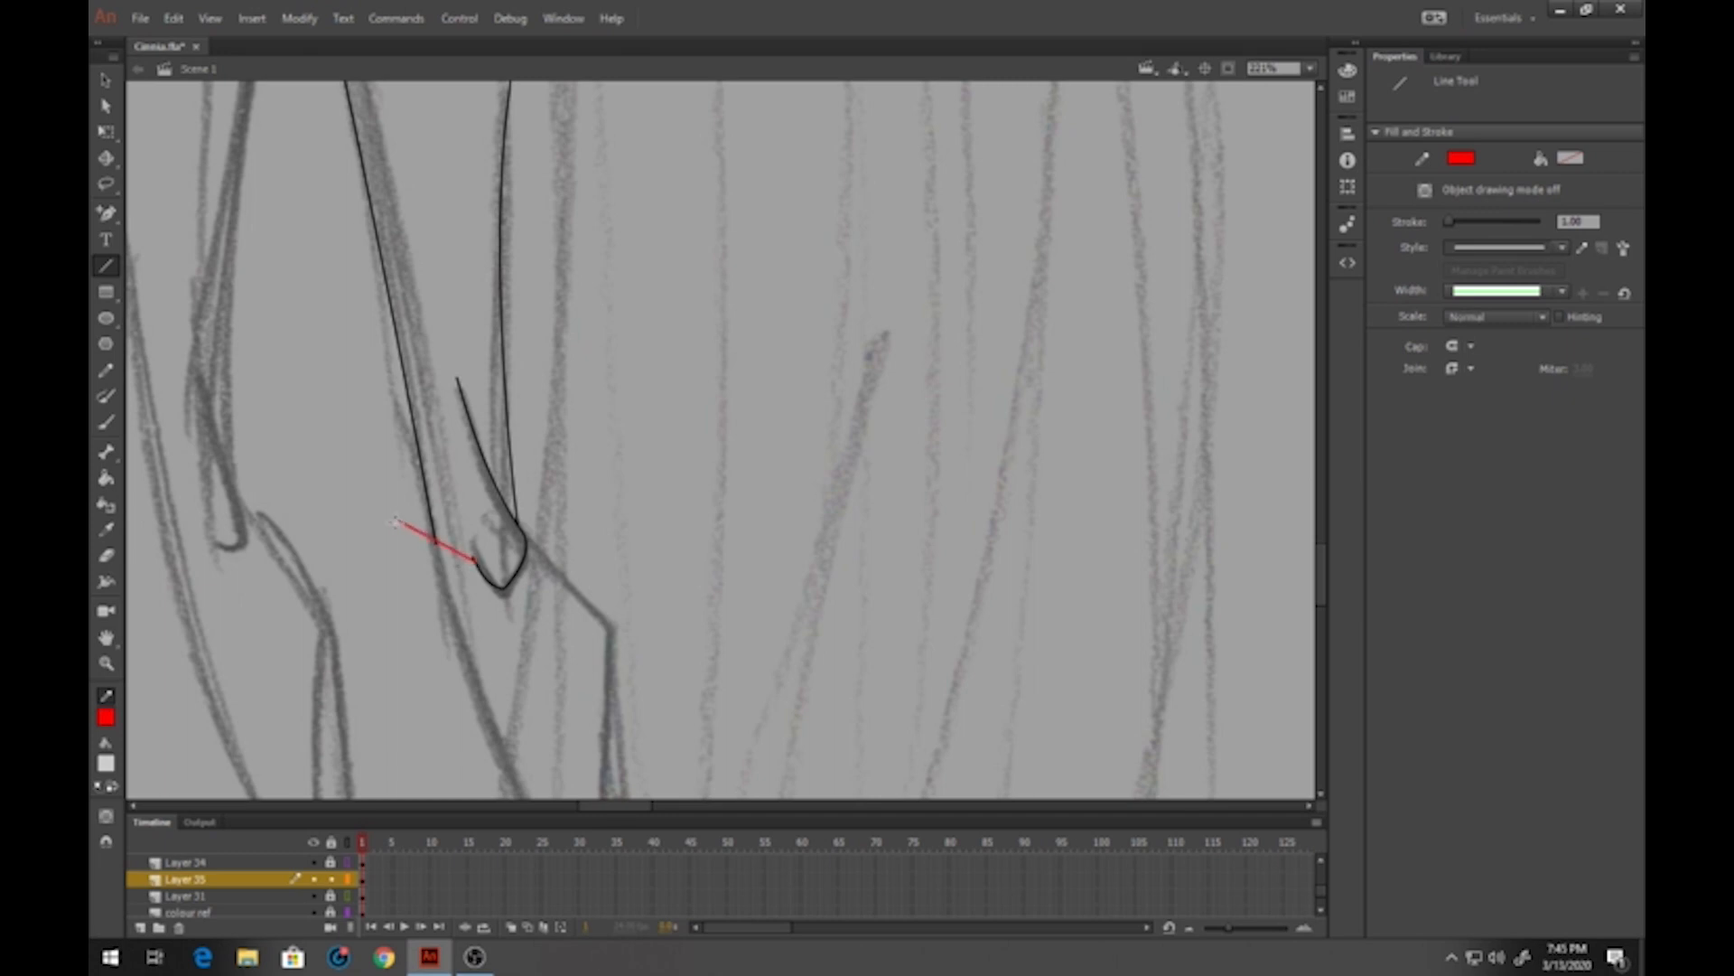
Sample the skin colour from the upper leg and fill the closed lower leg shape with it
click(106, 478)
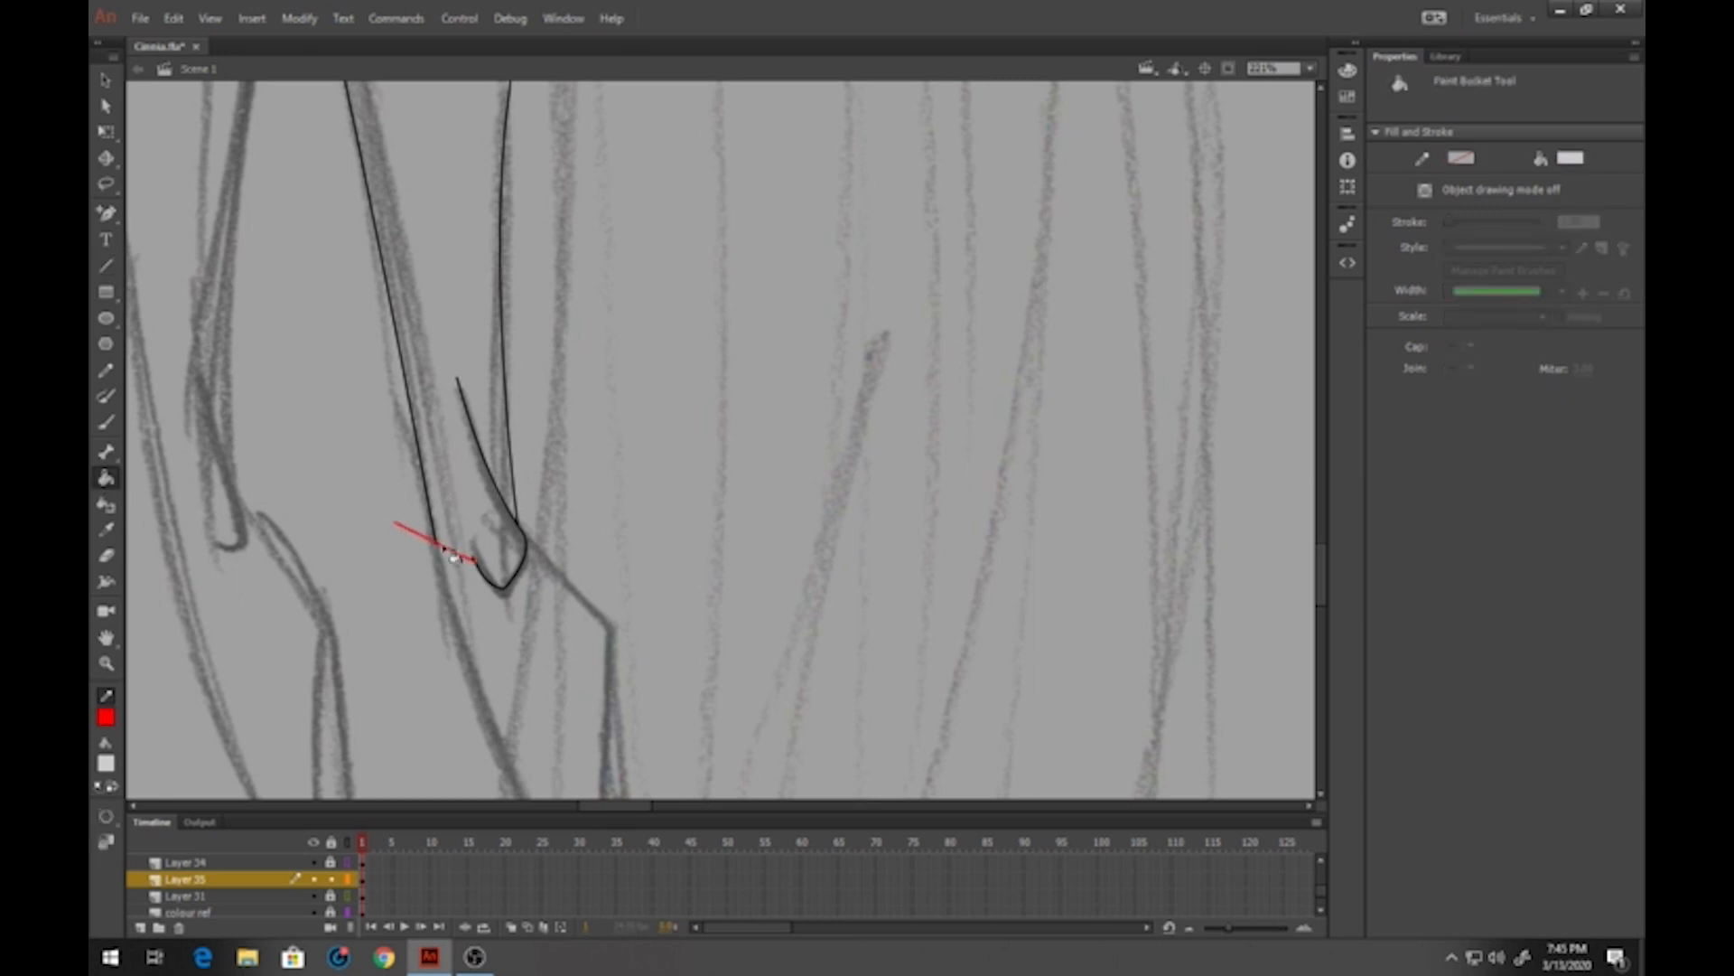
scroll(449, 553, down, 5)
drag(469, 262, 492, 561)
scroll(508, 383, up, 3)
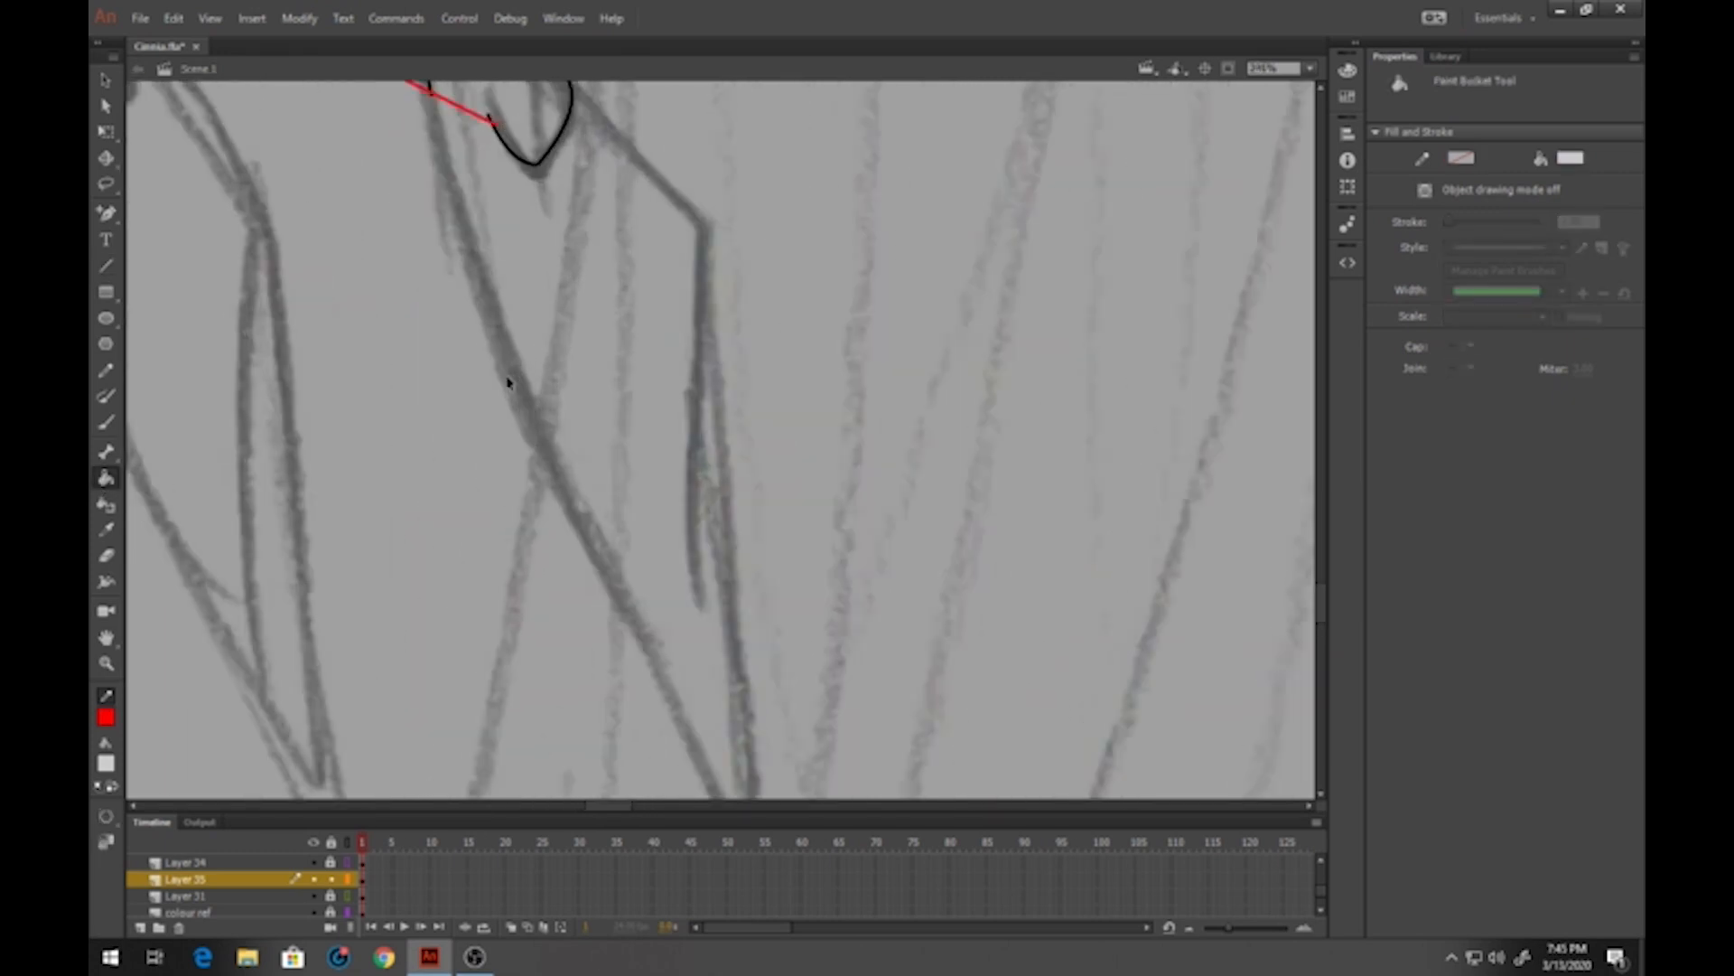
scroll(507, 383, down, 6)
drag(421, 240, 439, 584)
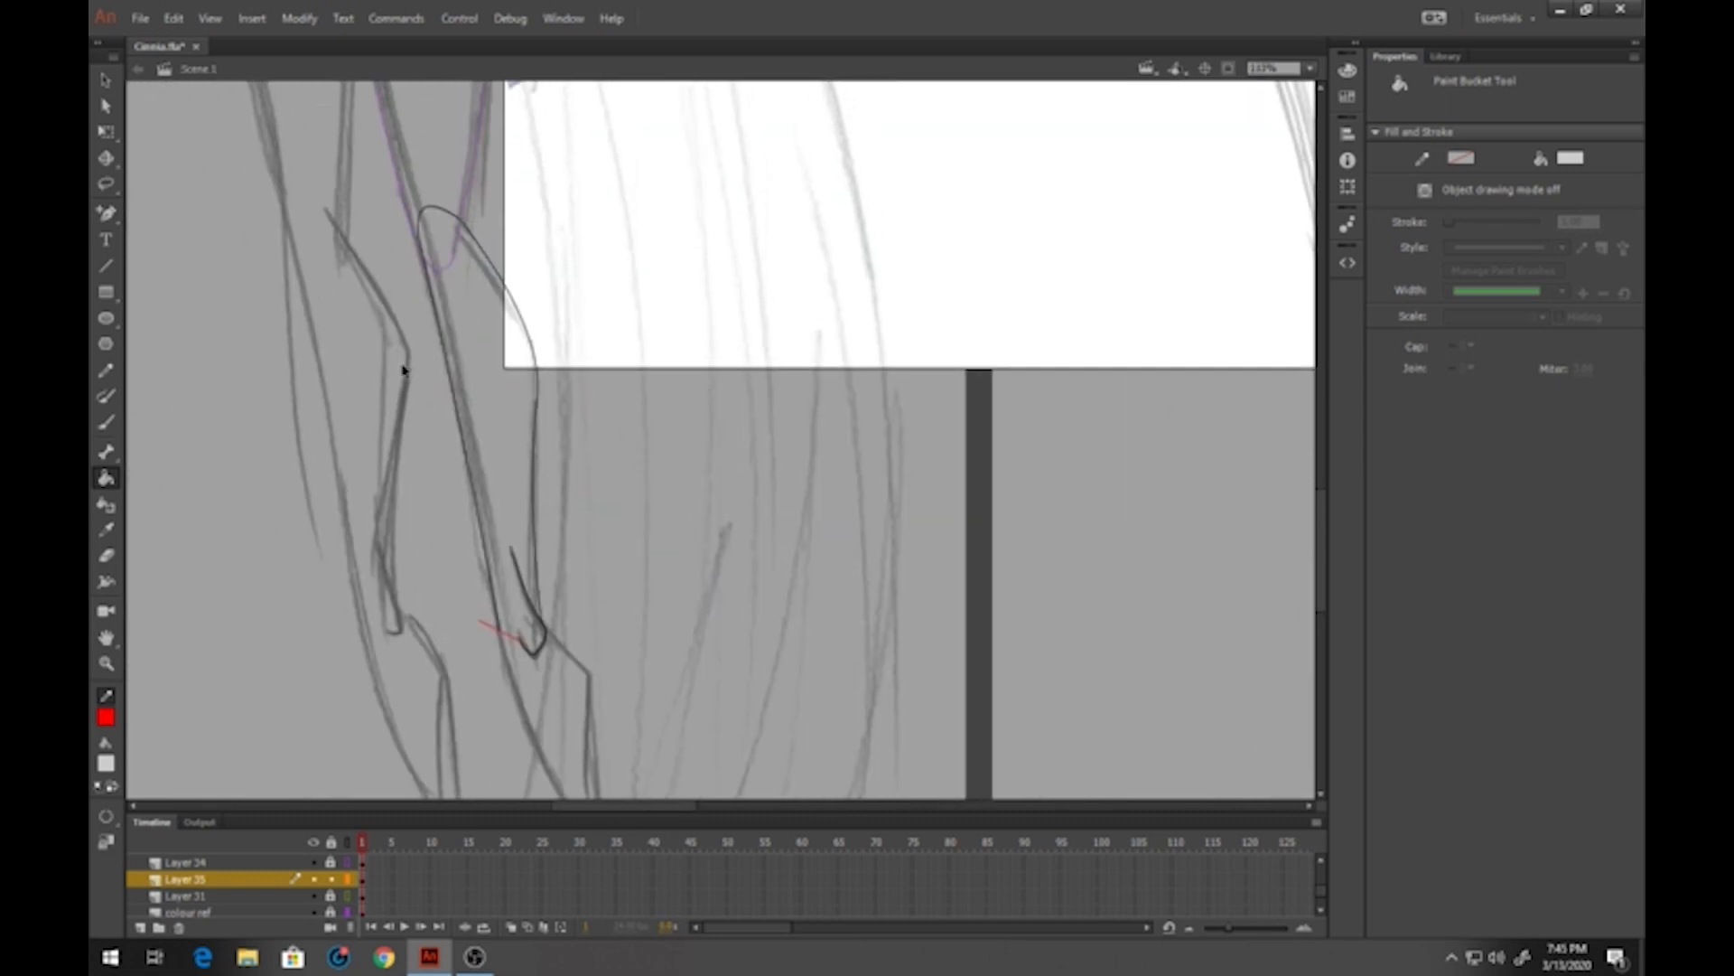
click(445, 86)
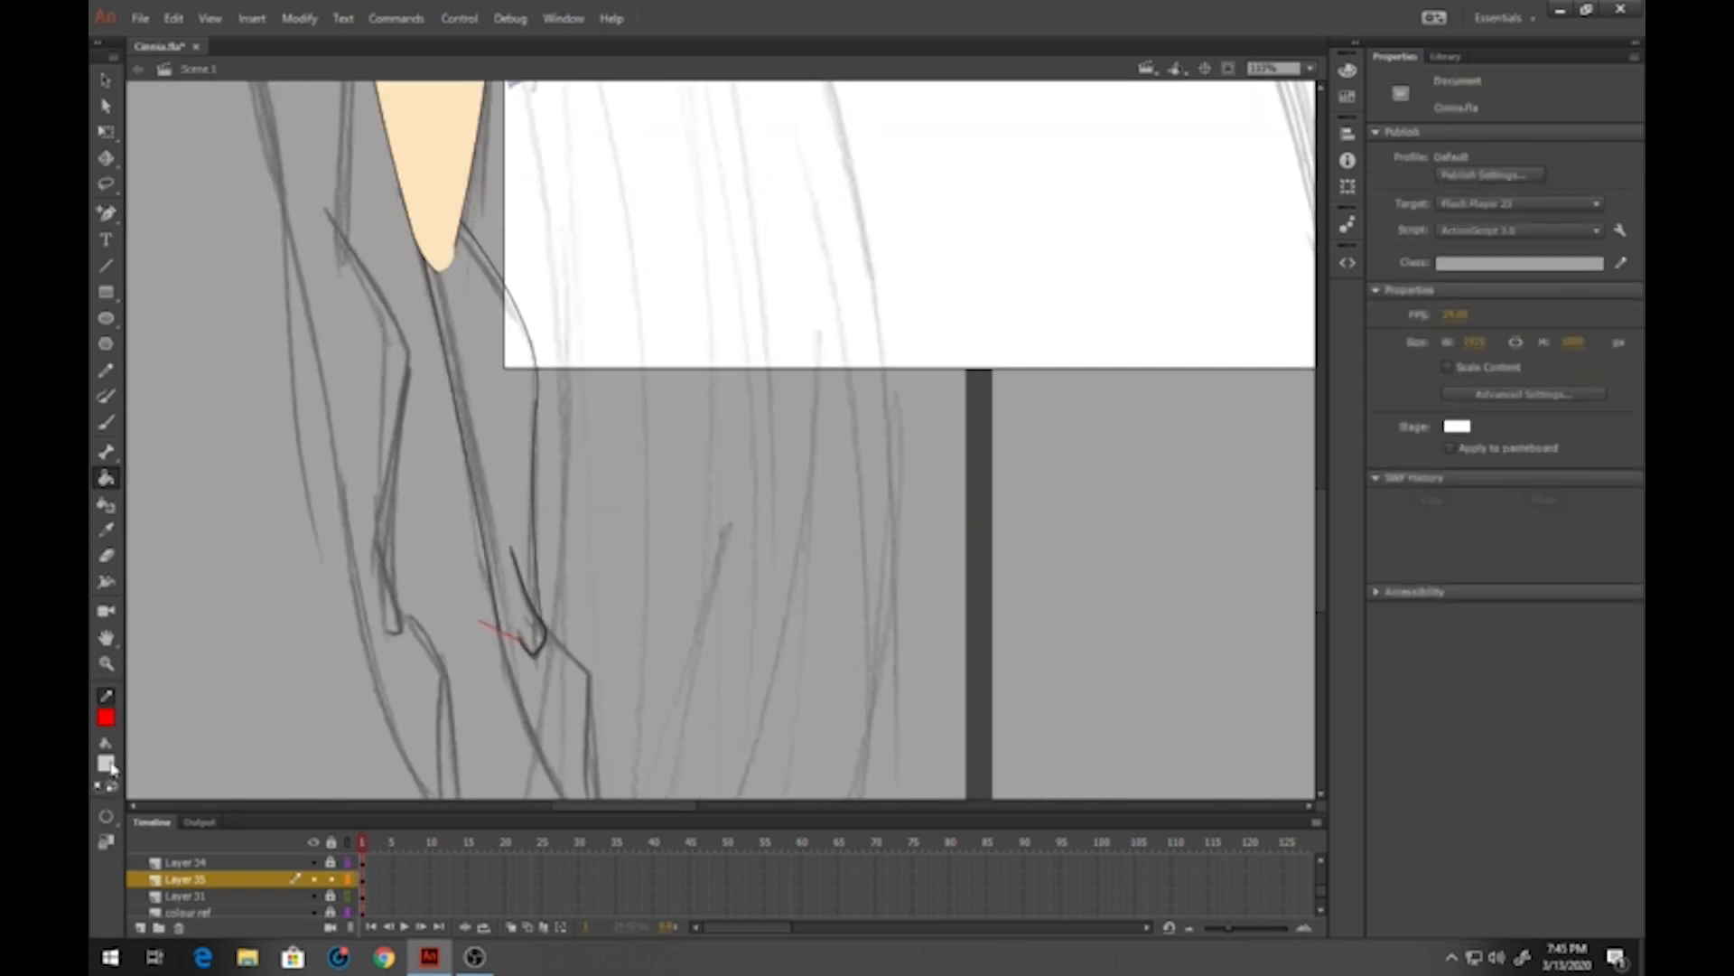
click(446, 83)
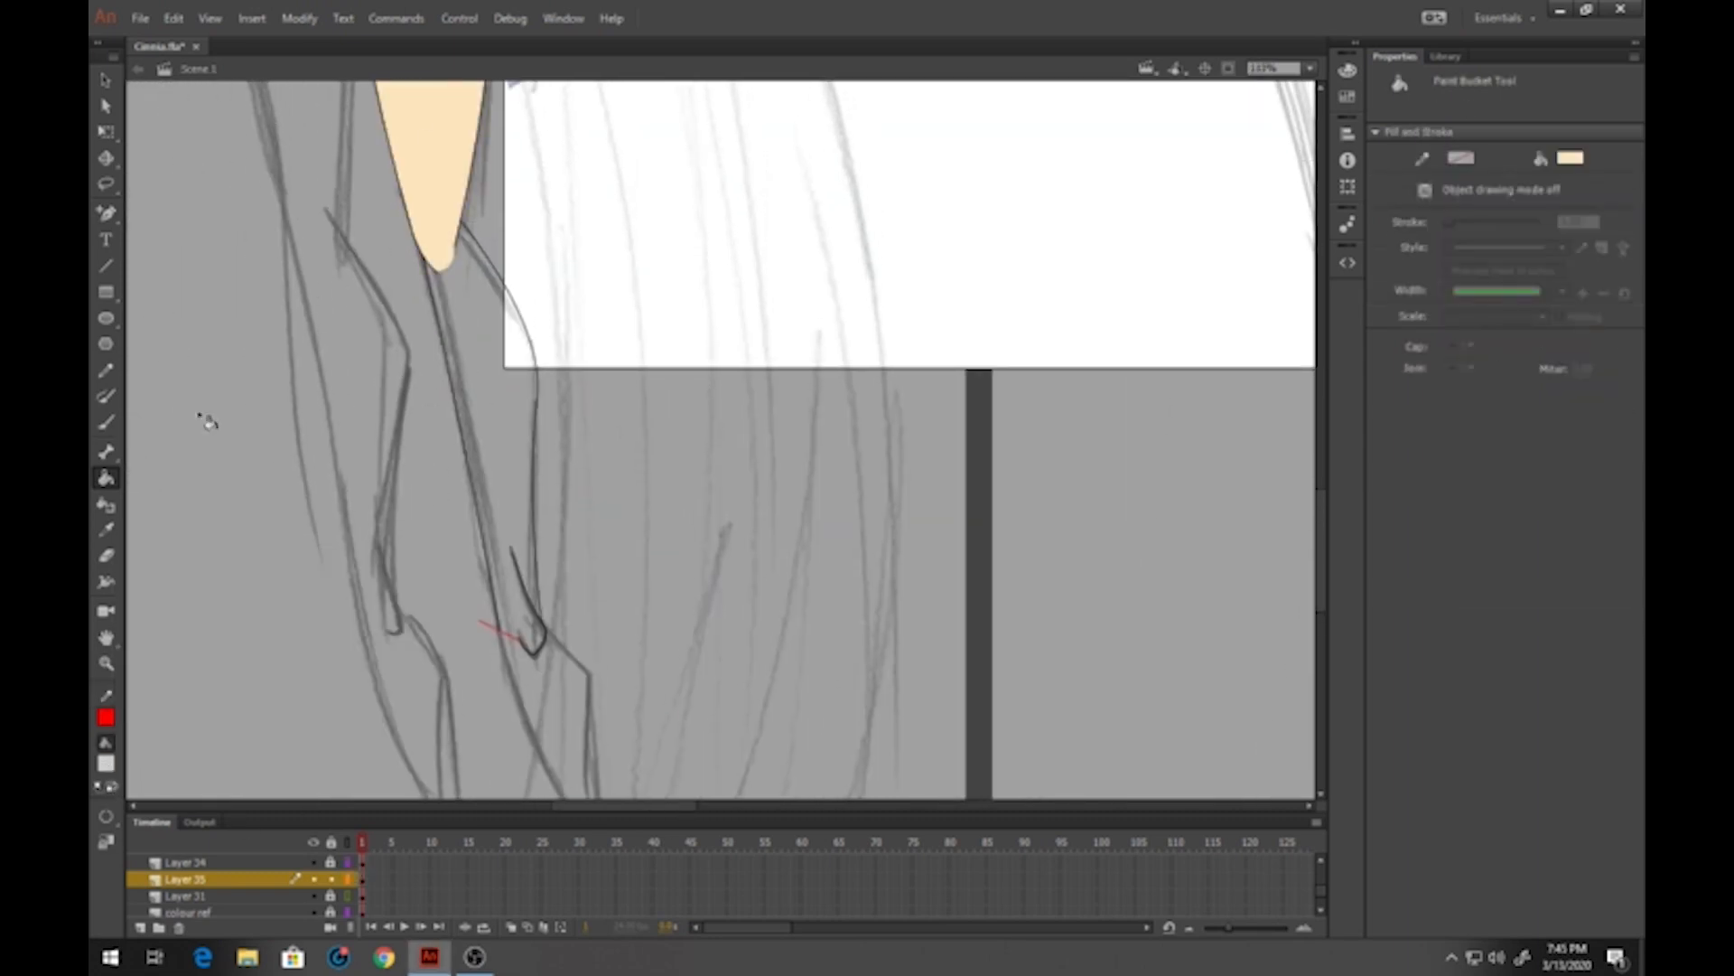
click(517, 493)
Delete the red closing line at the ankle
click(104, 80)
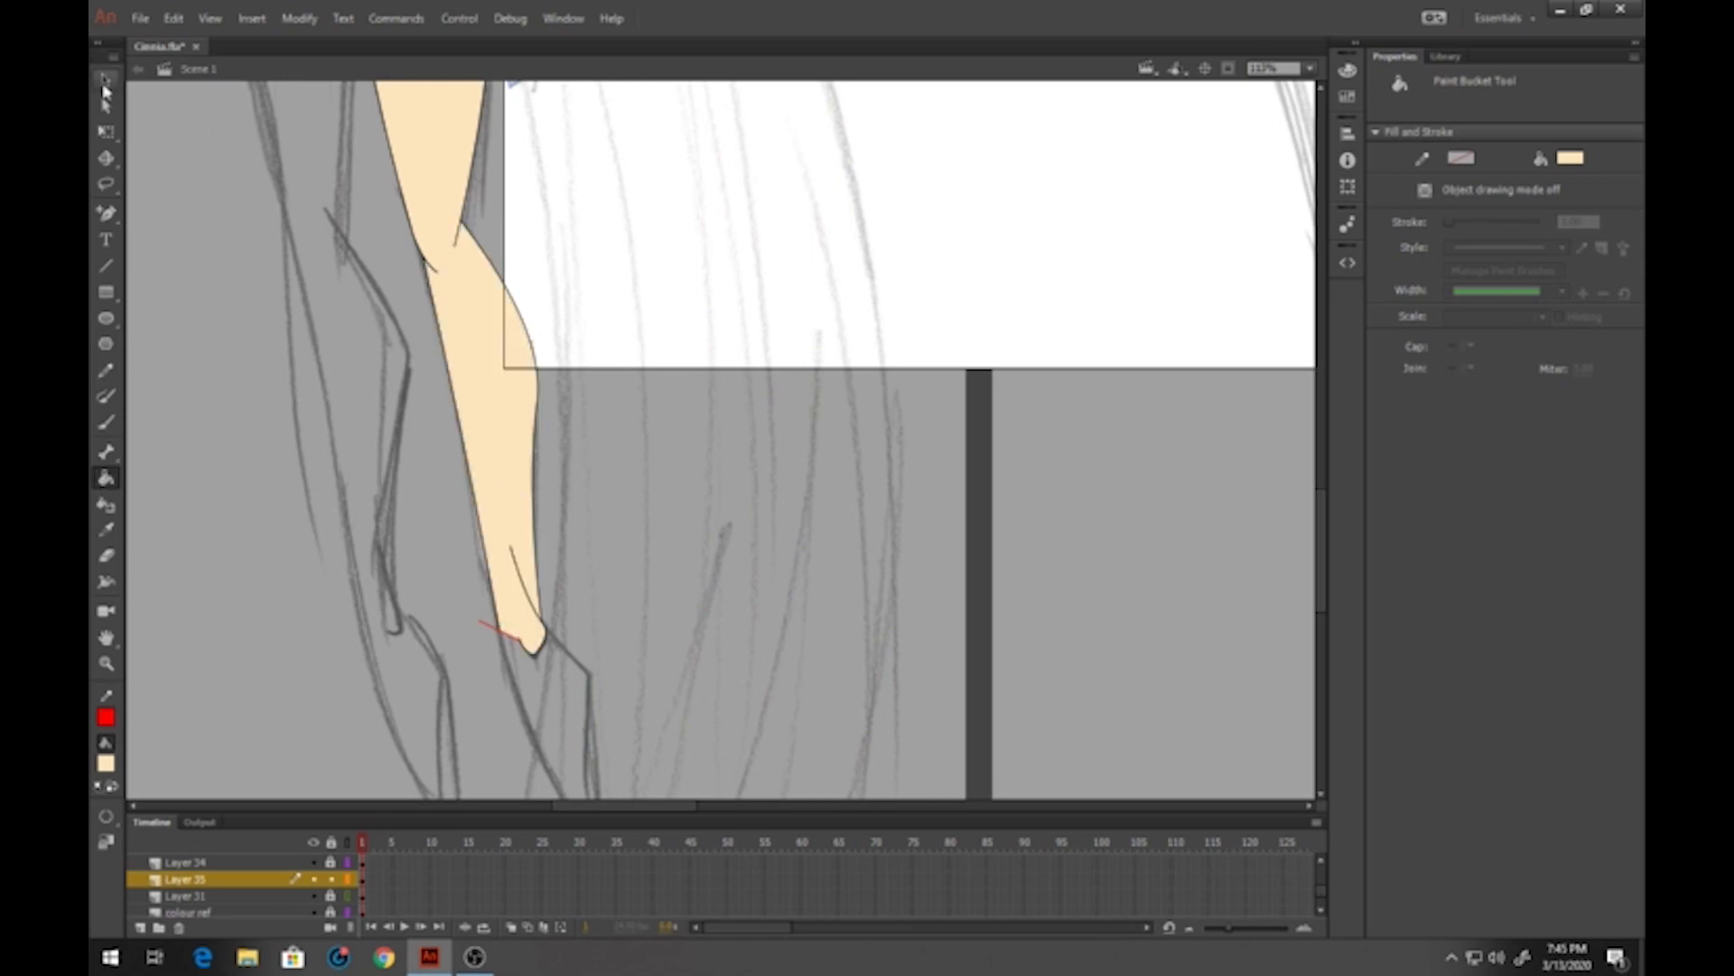
click(500, 633)
key(Delete)
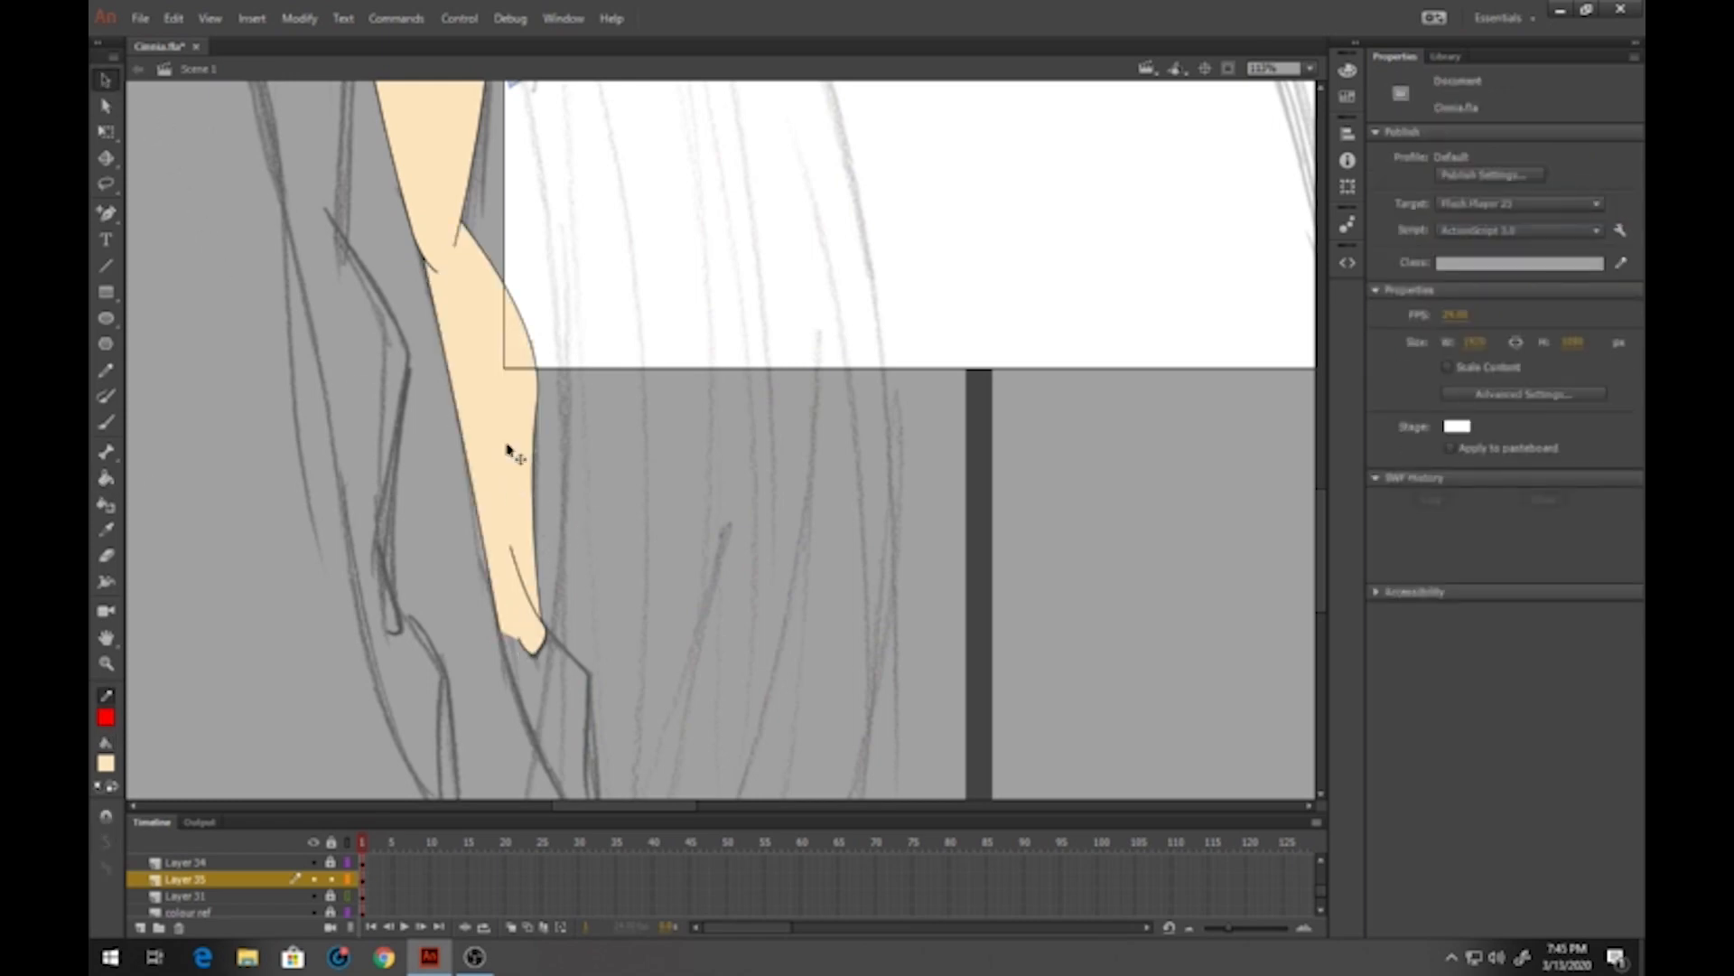
Select all the lower leg artwork and convert it to a named Graphic symbol
mouse_move(325, 156)
mouse_down()
mouse_move(554, 361)
mouse_move(722, 742)
mouse_up()
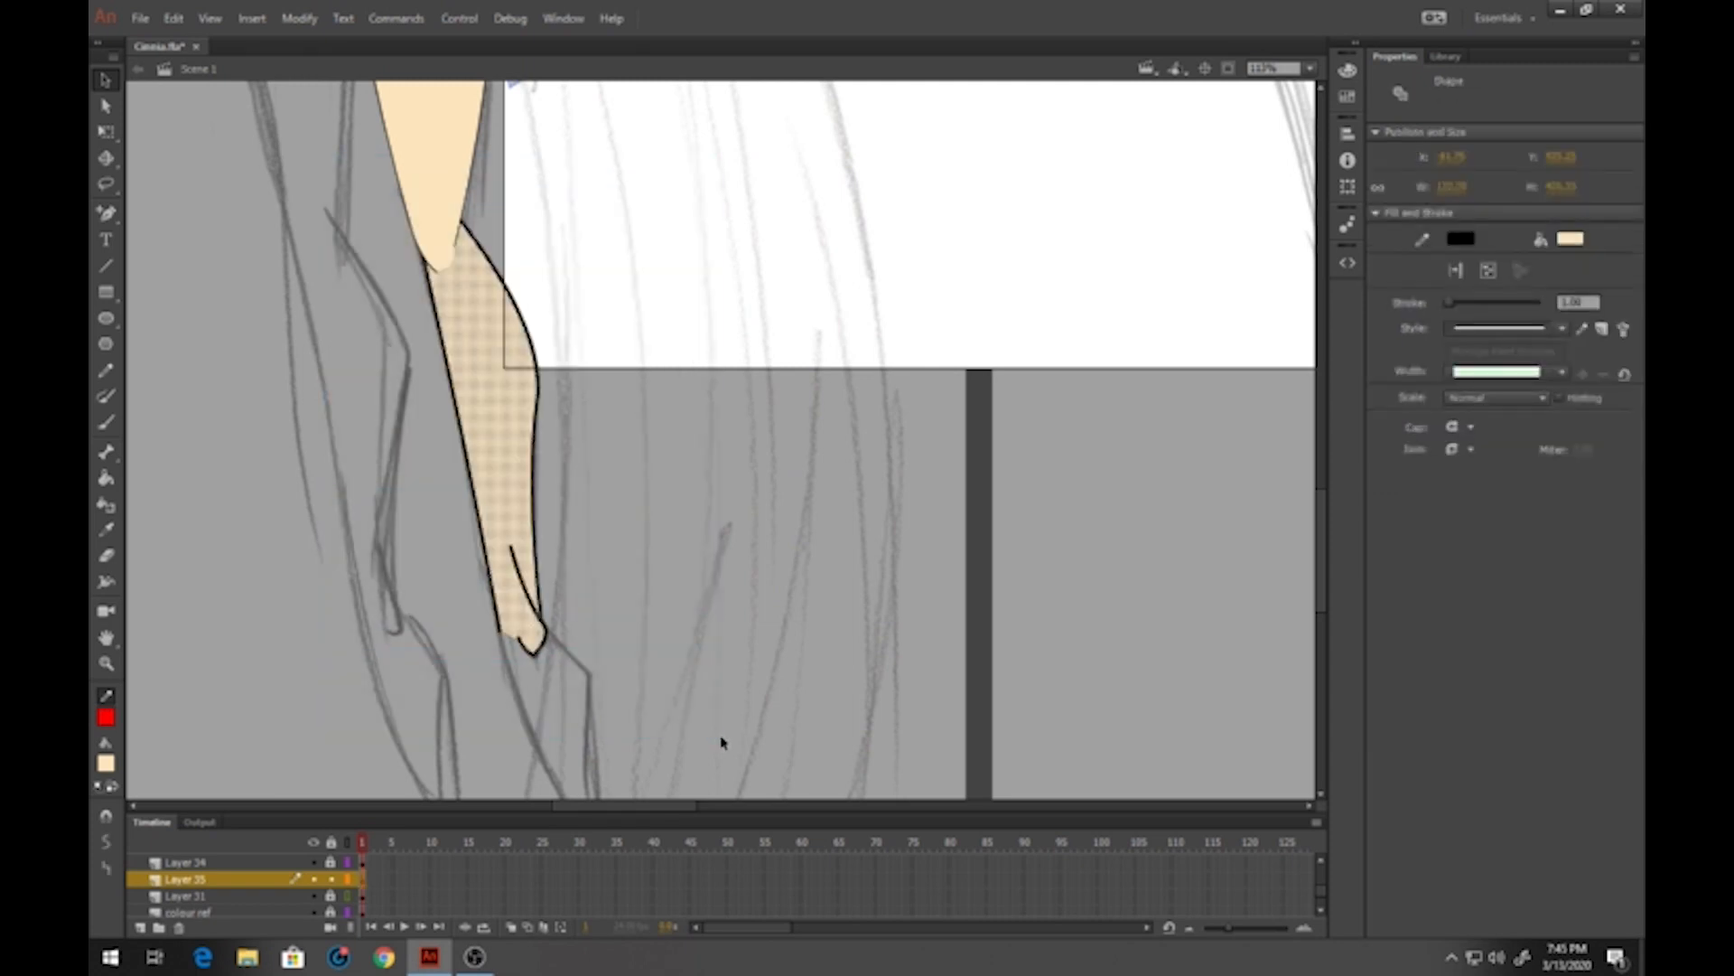
key(F8)
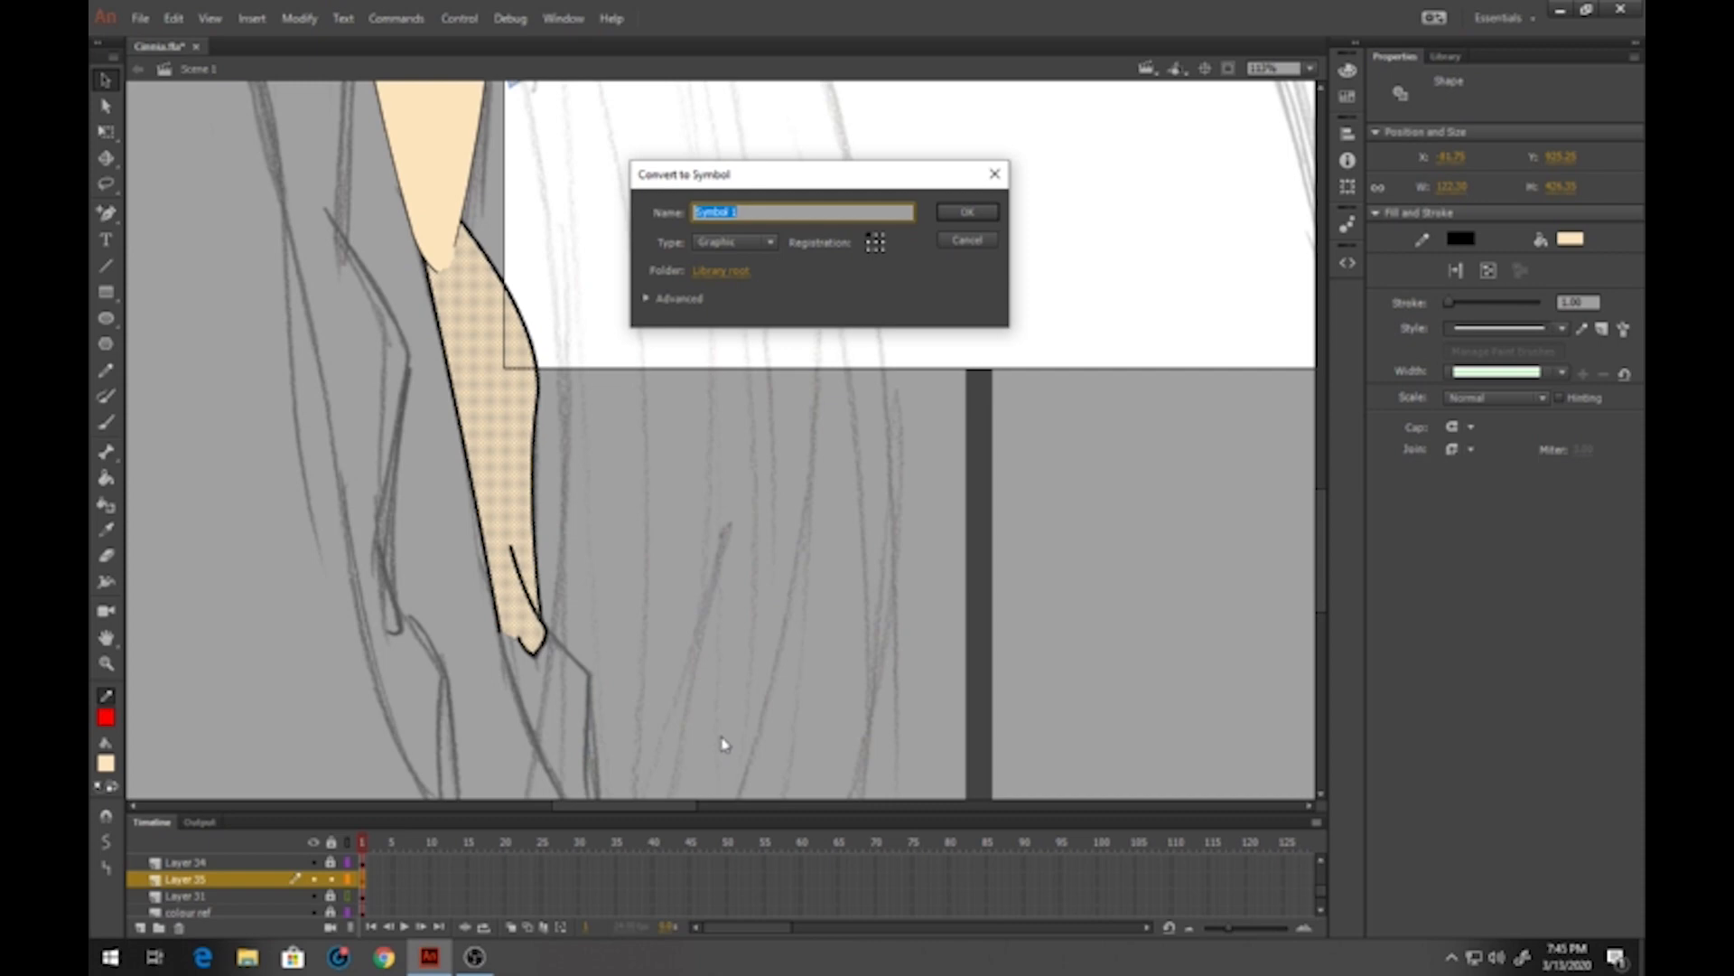
text(ar)
text(g)
key(Return)
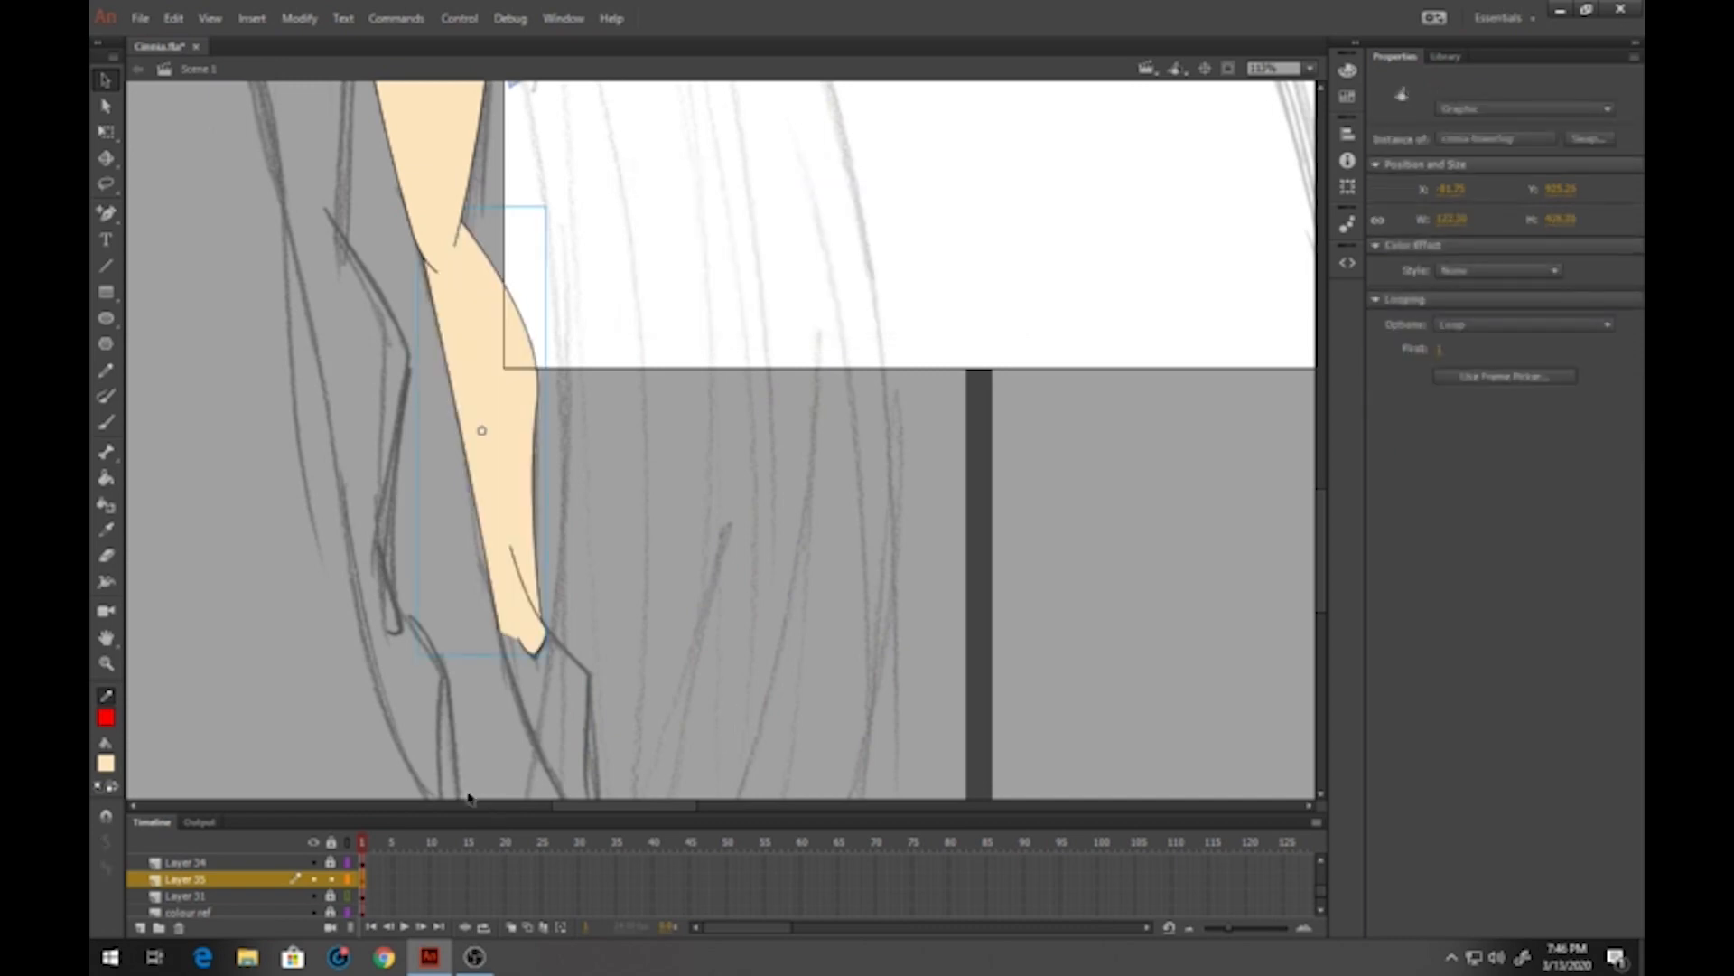
Lock Layer 35, show it as outlines, and add a new layer for the foot directly above Layer 31
click(331, 879)
click(348, 879)
click(239, 897)
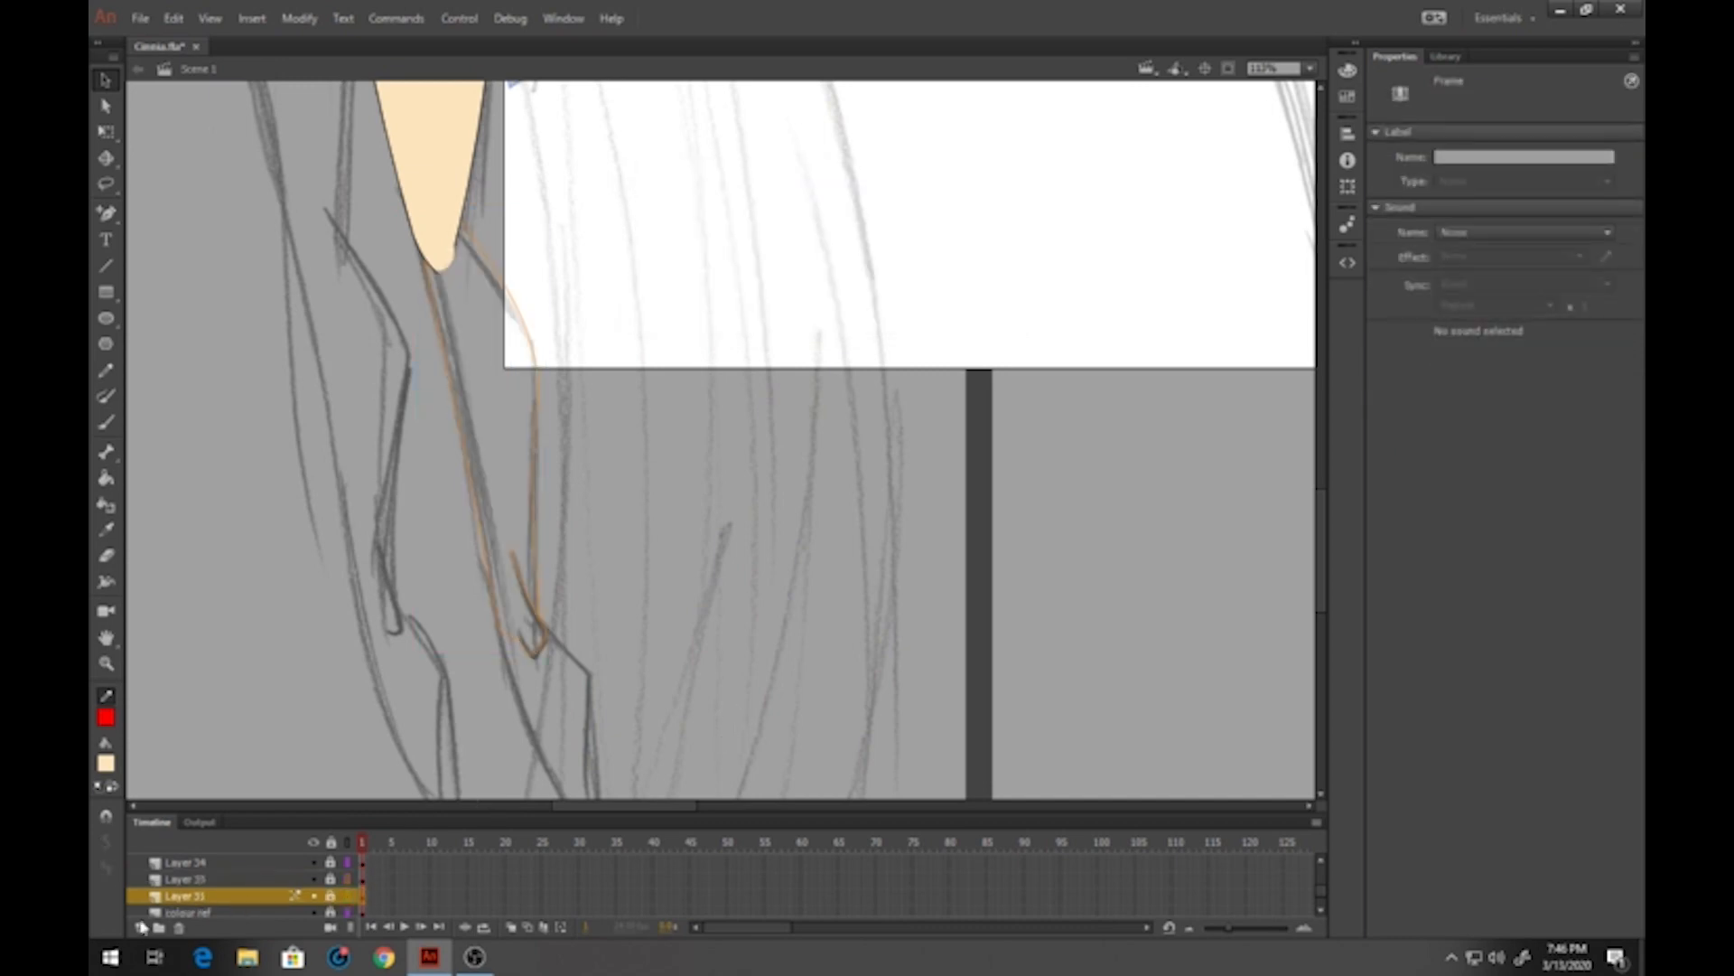
click(142, 927)
scroll(608, 593, down, 5)
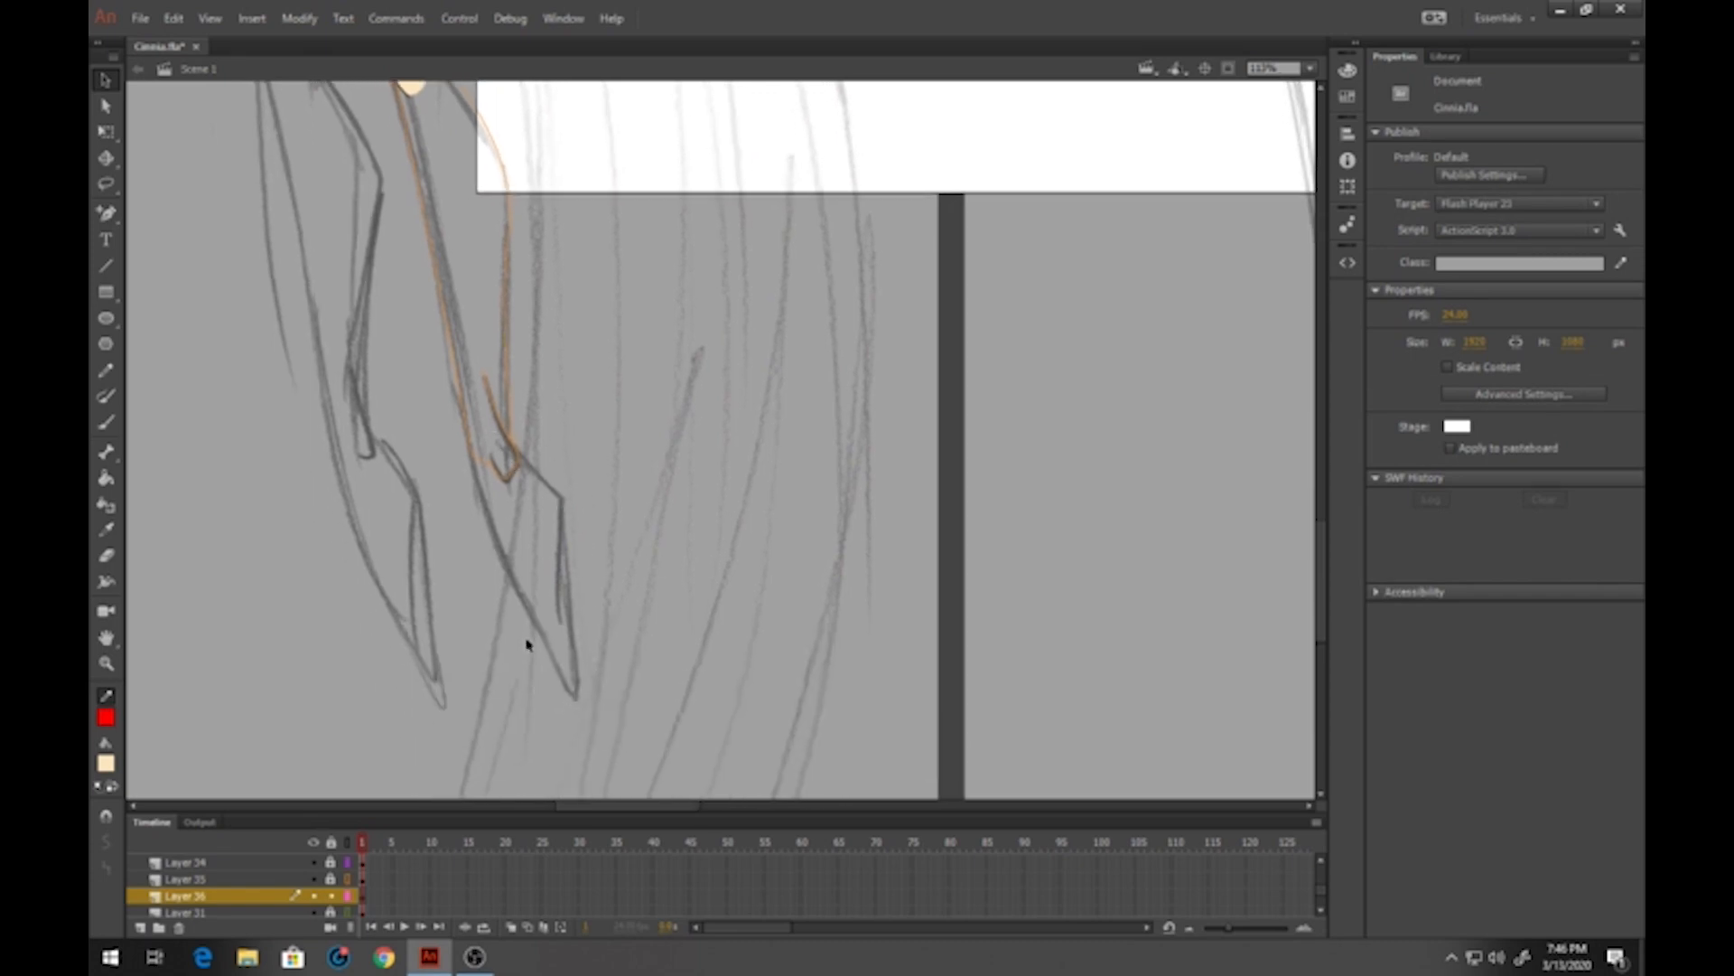
Open the asset bank file from the Character builds folder
click(140, 18)
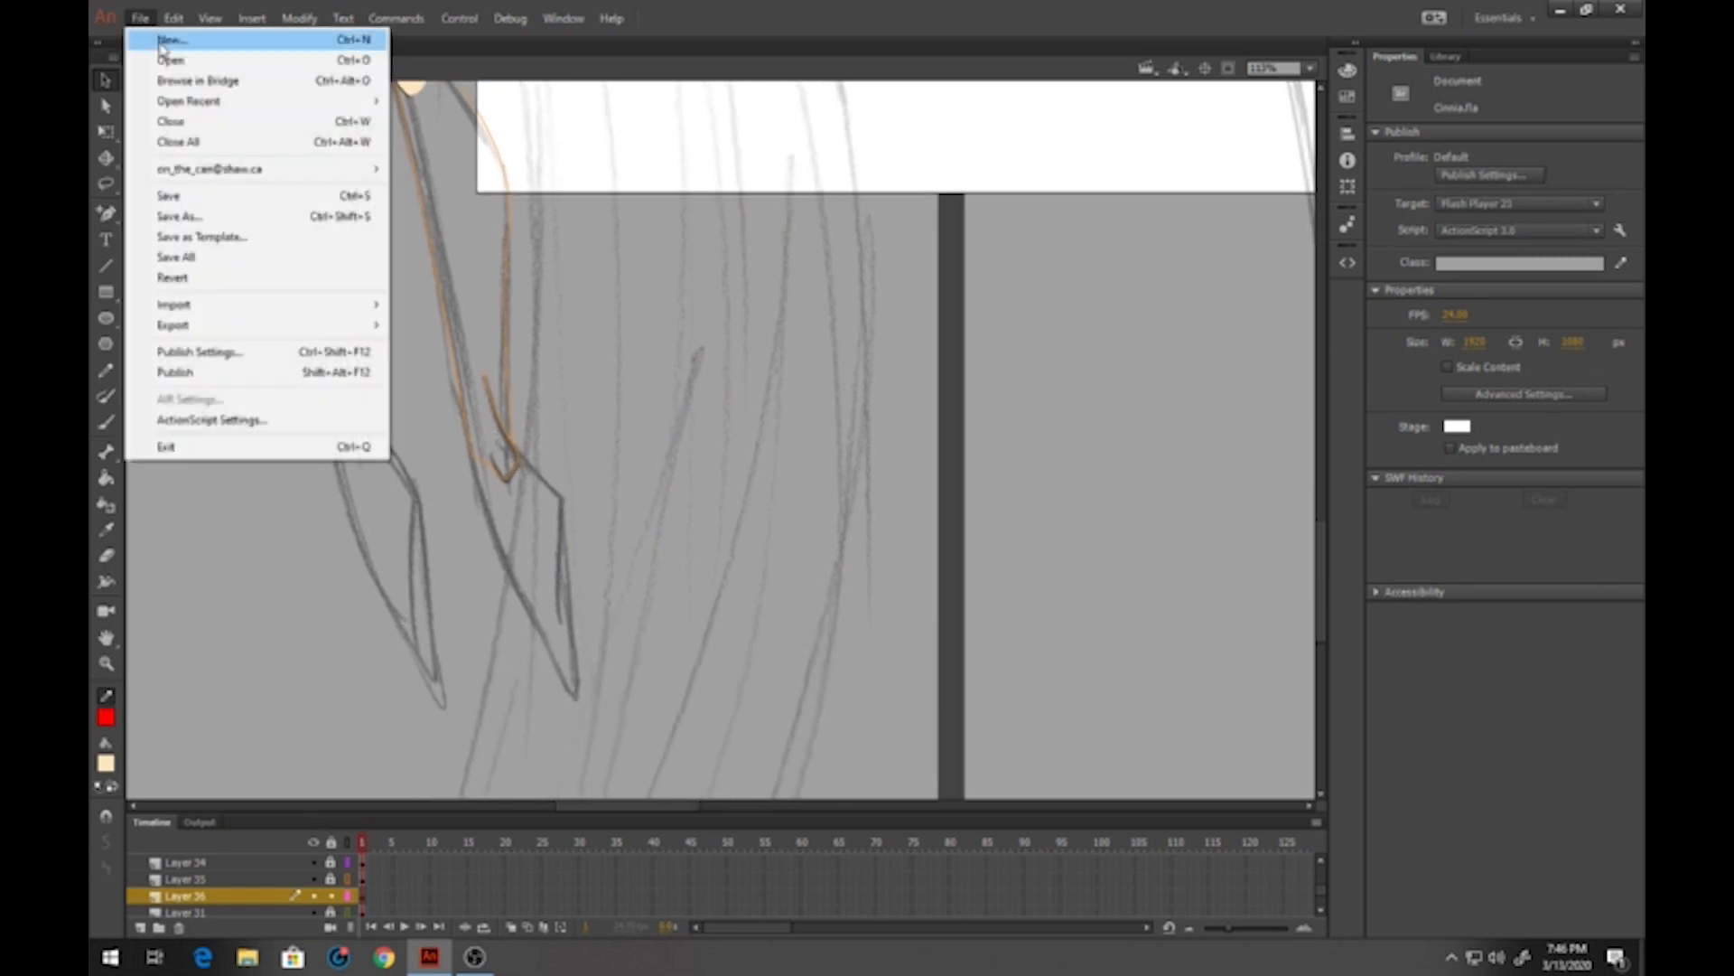
click(140, 18)
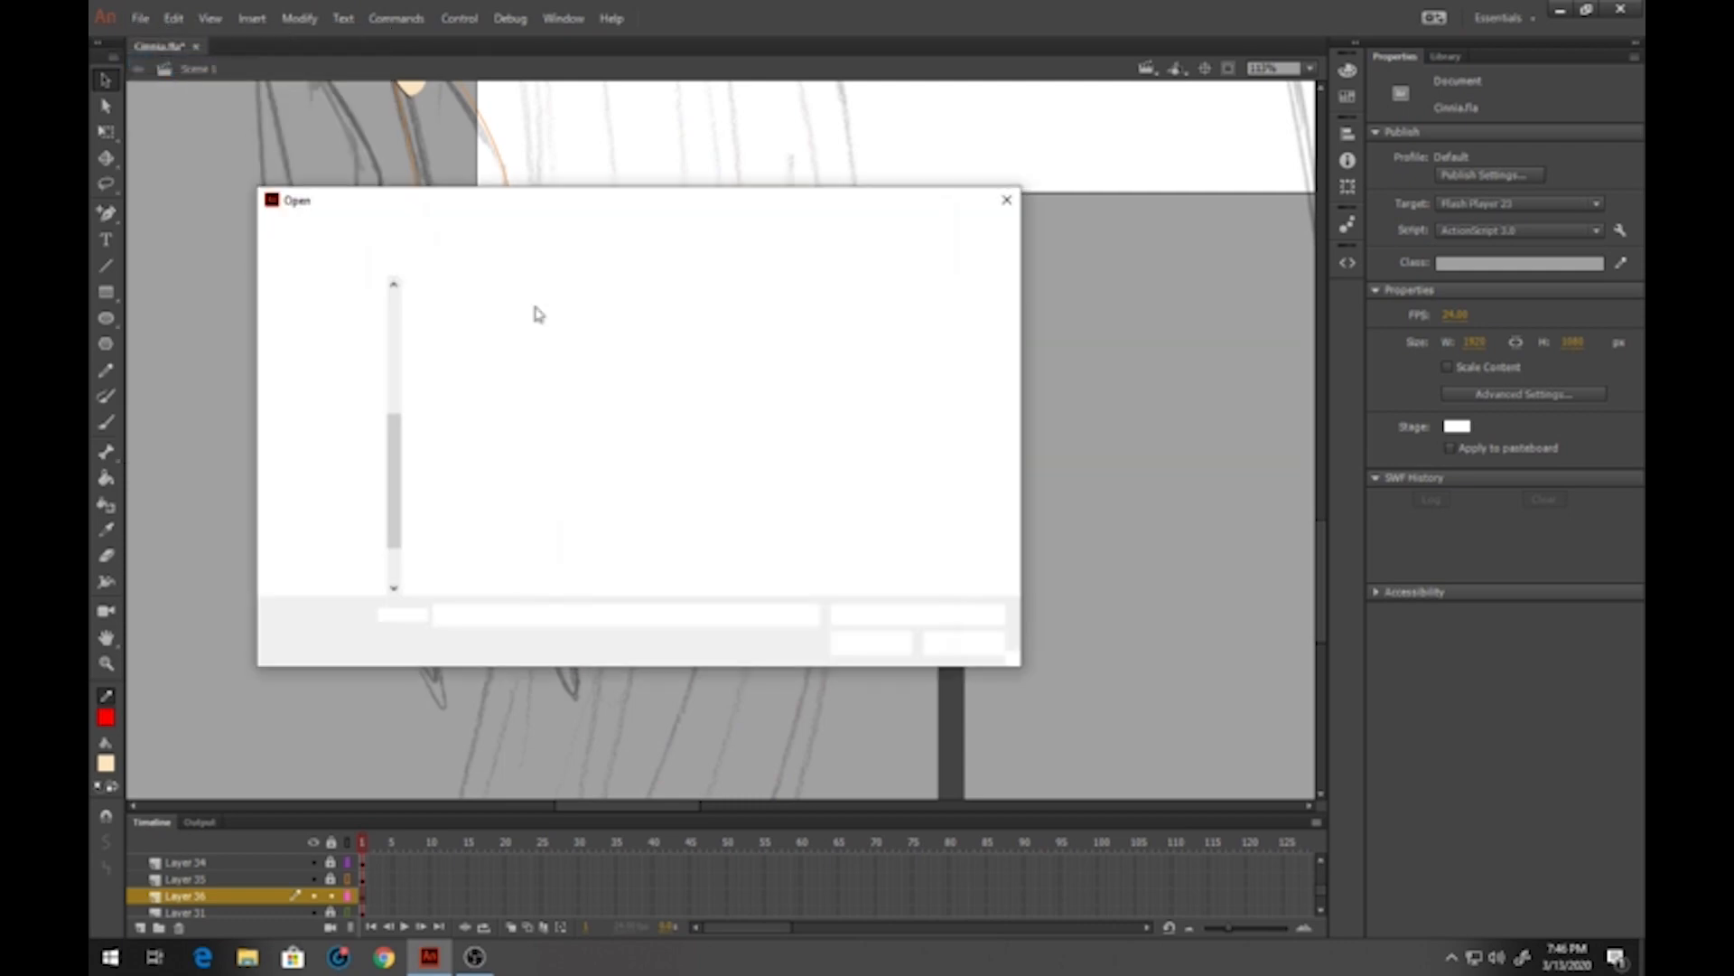
click(567, 329)
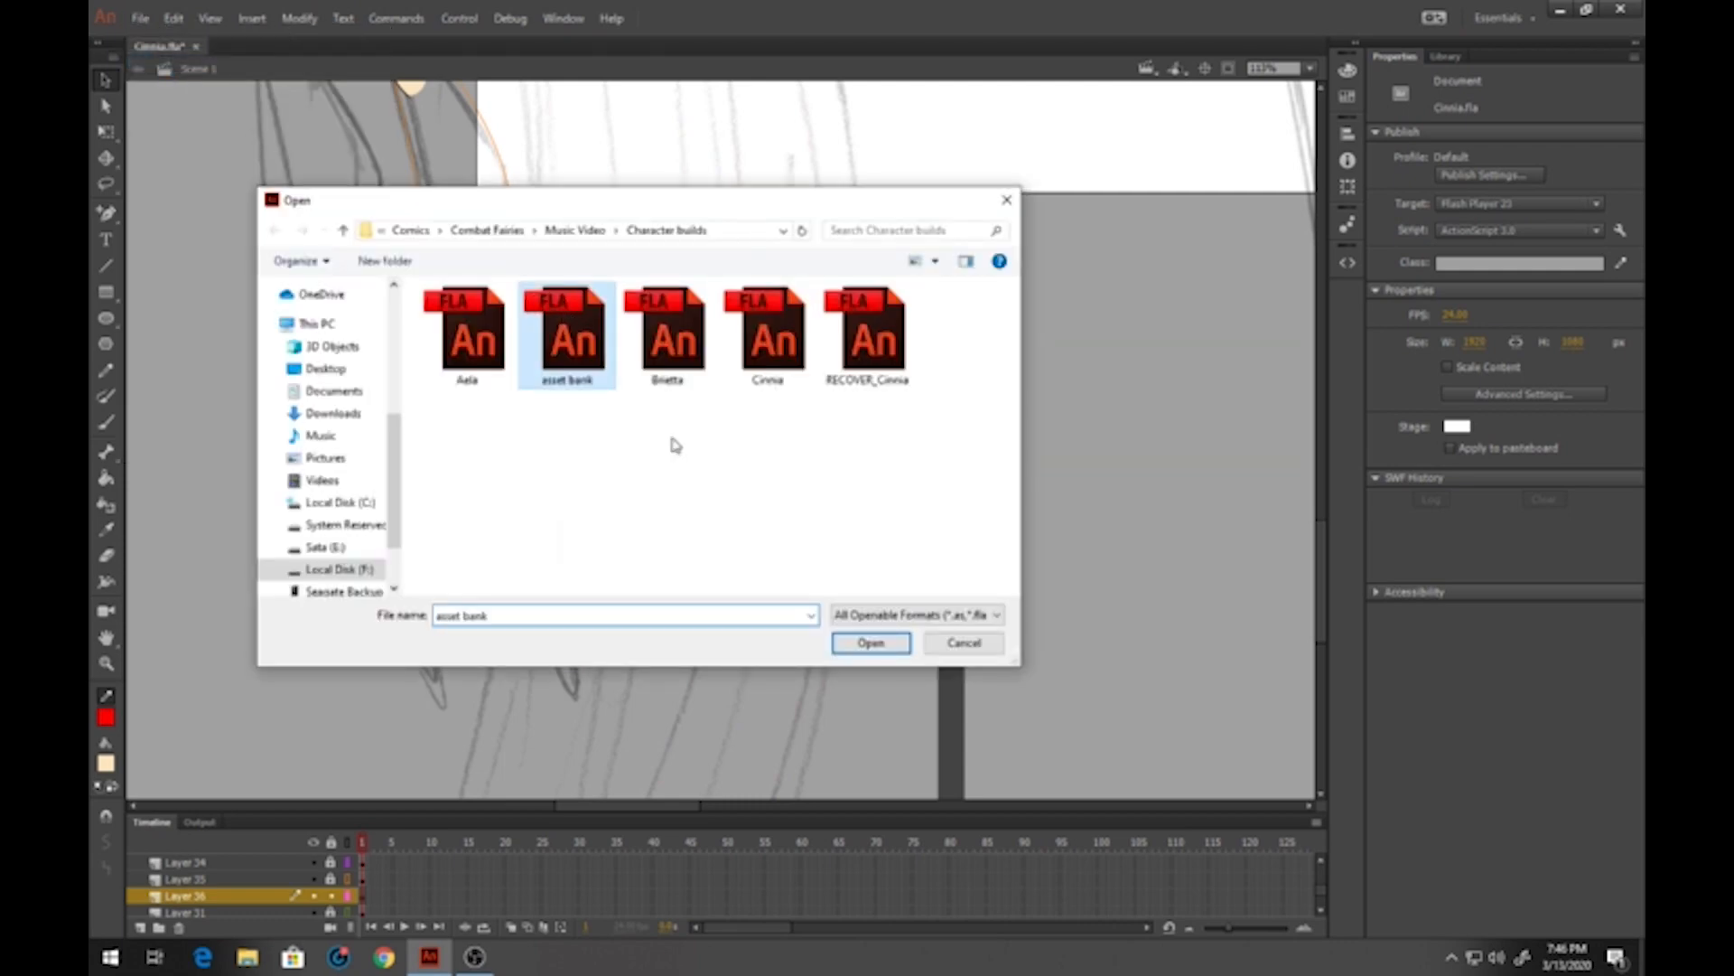
click(871, 642)
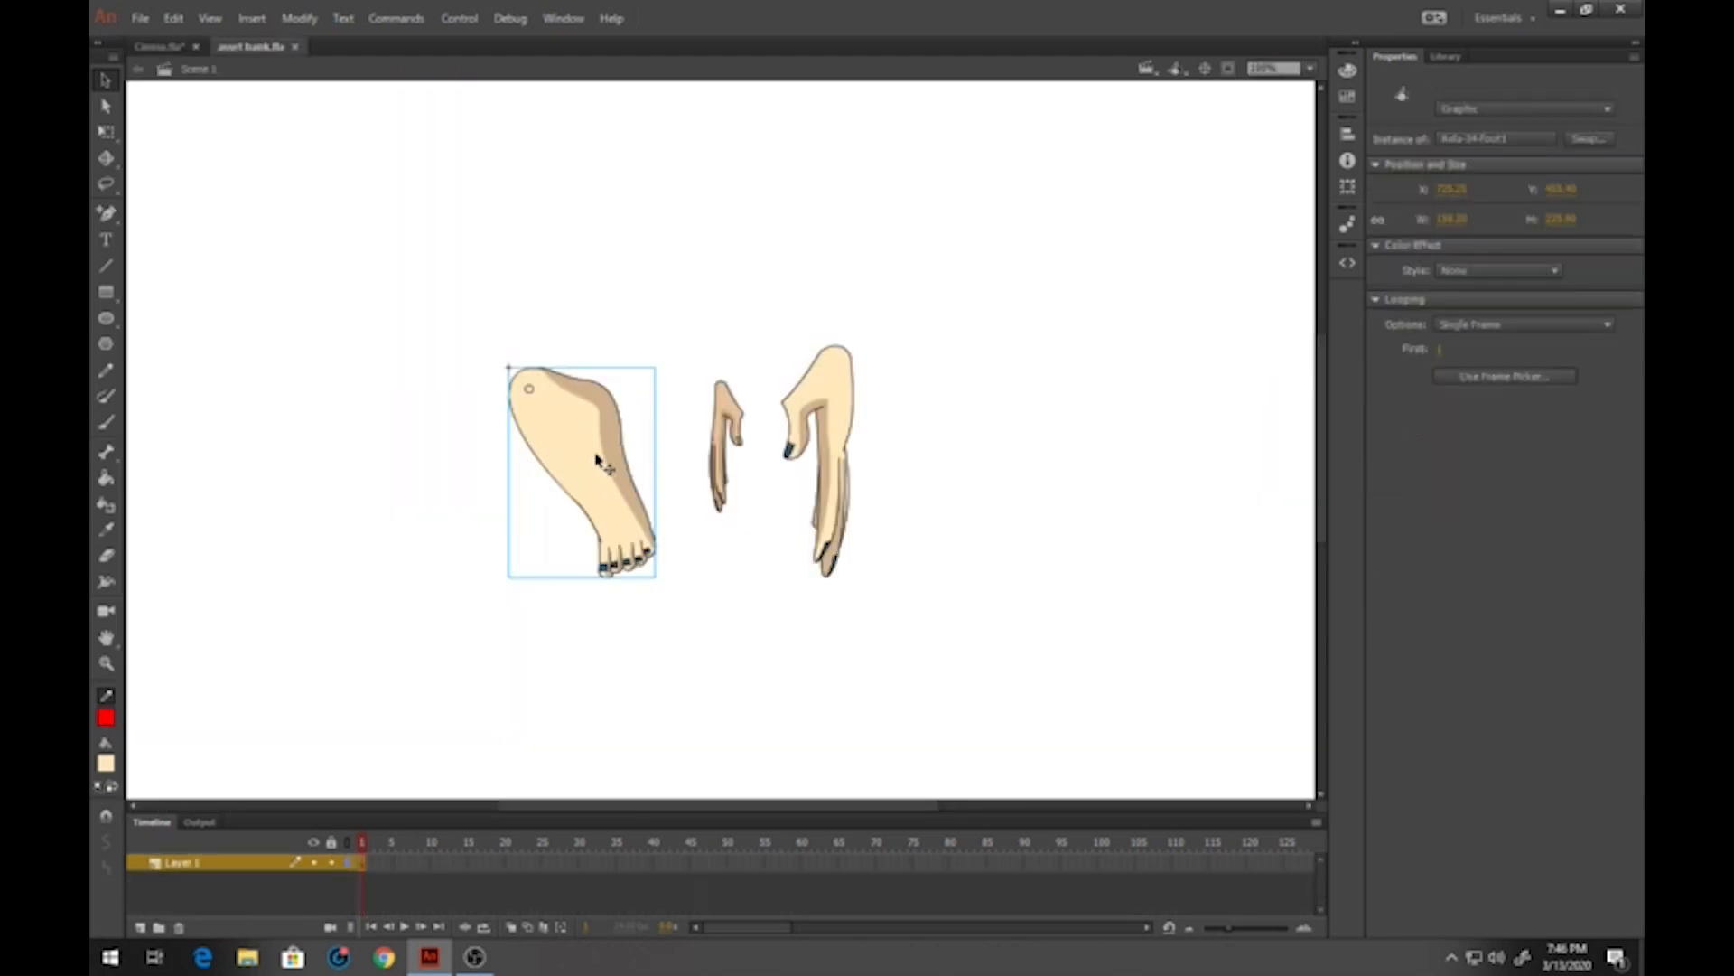
Copy the foot from the asset bank into Layer 36 of Cinnia.fla and place it at the ankle
click(158, 46)
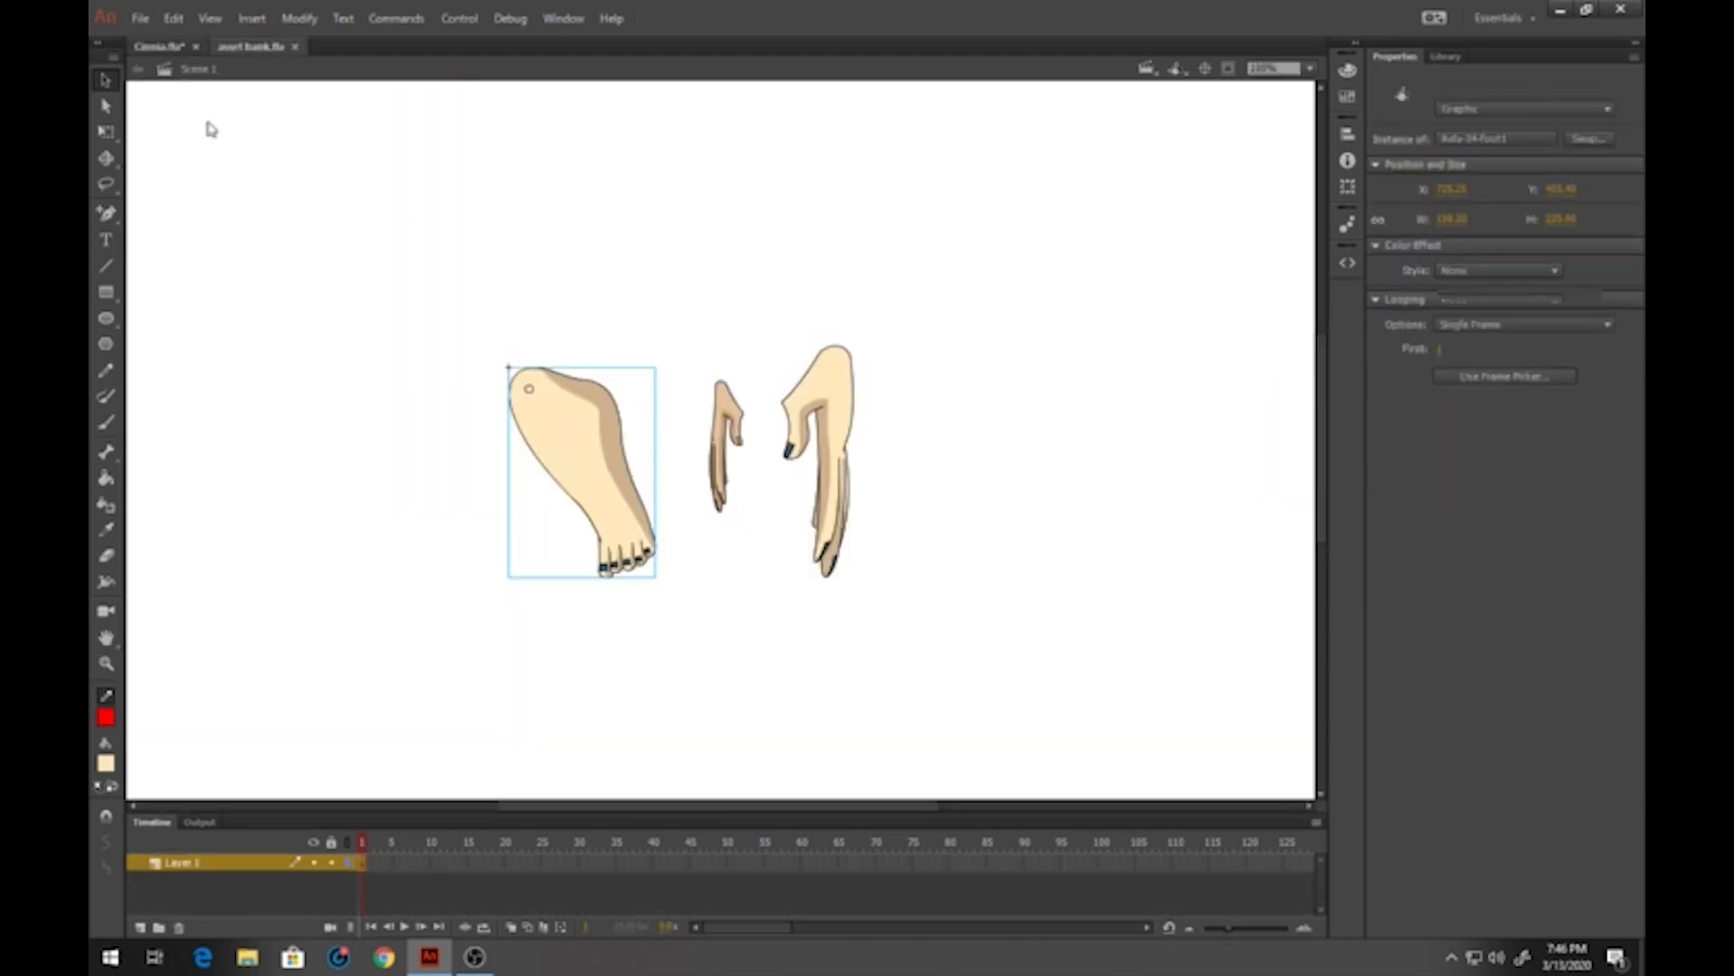
click(368, 872)
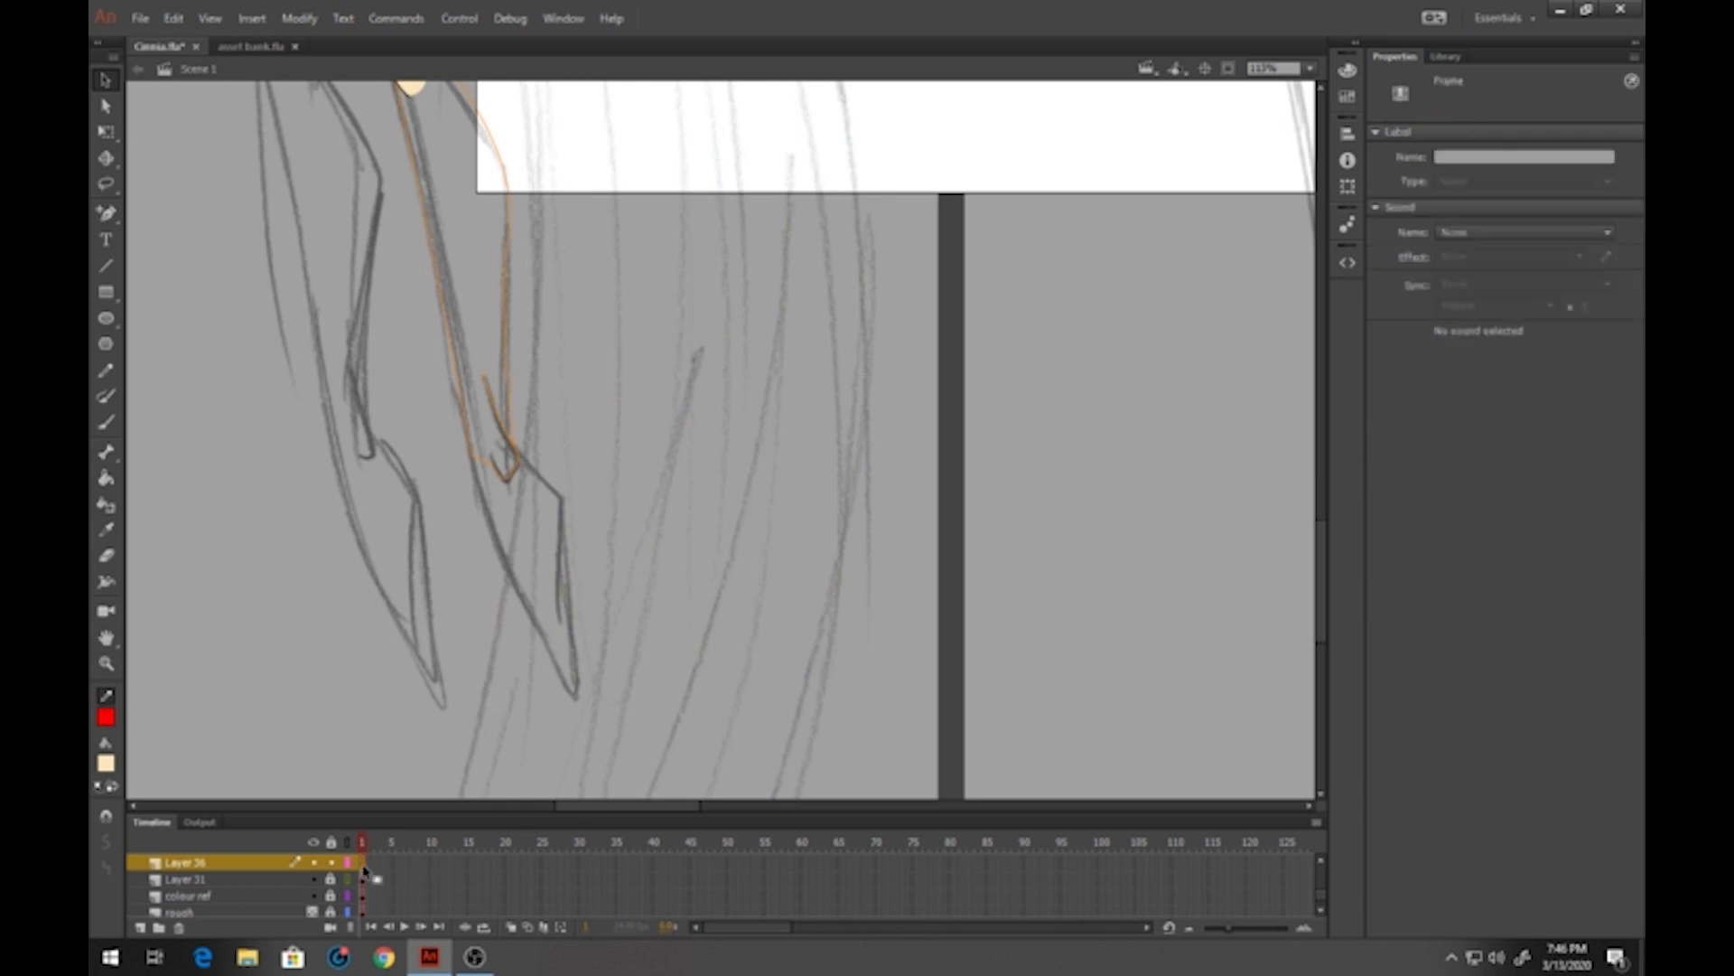
key(ctrl+v)
drag(685, 460, 533, 542)
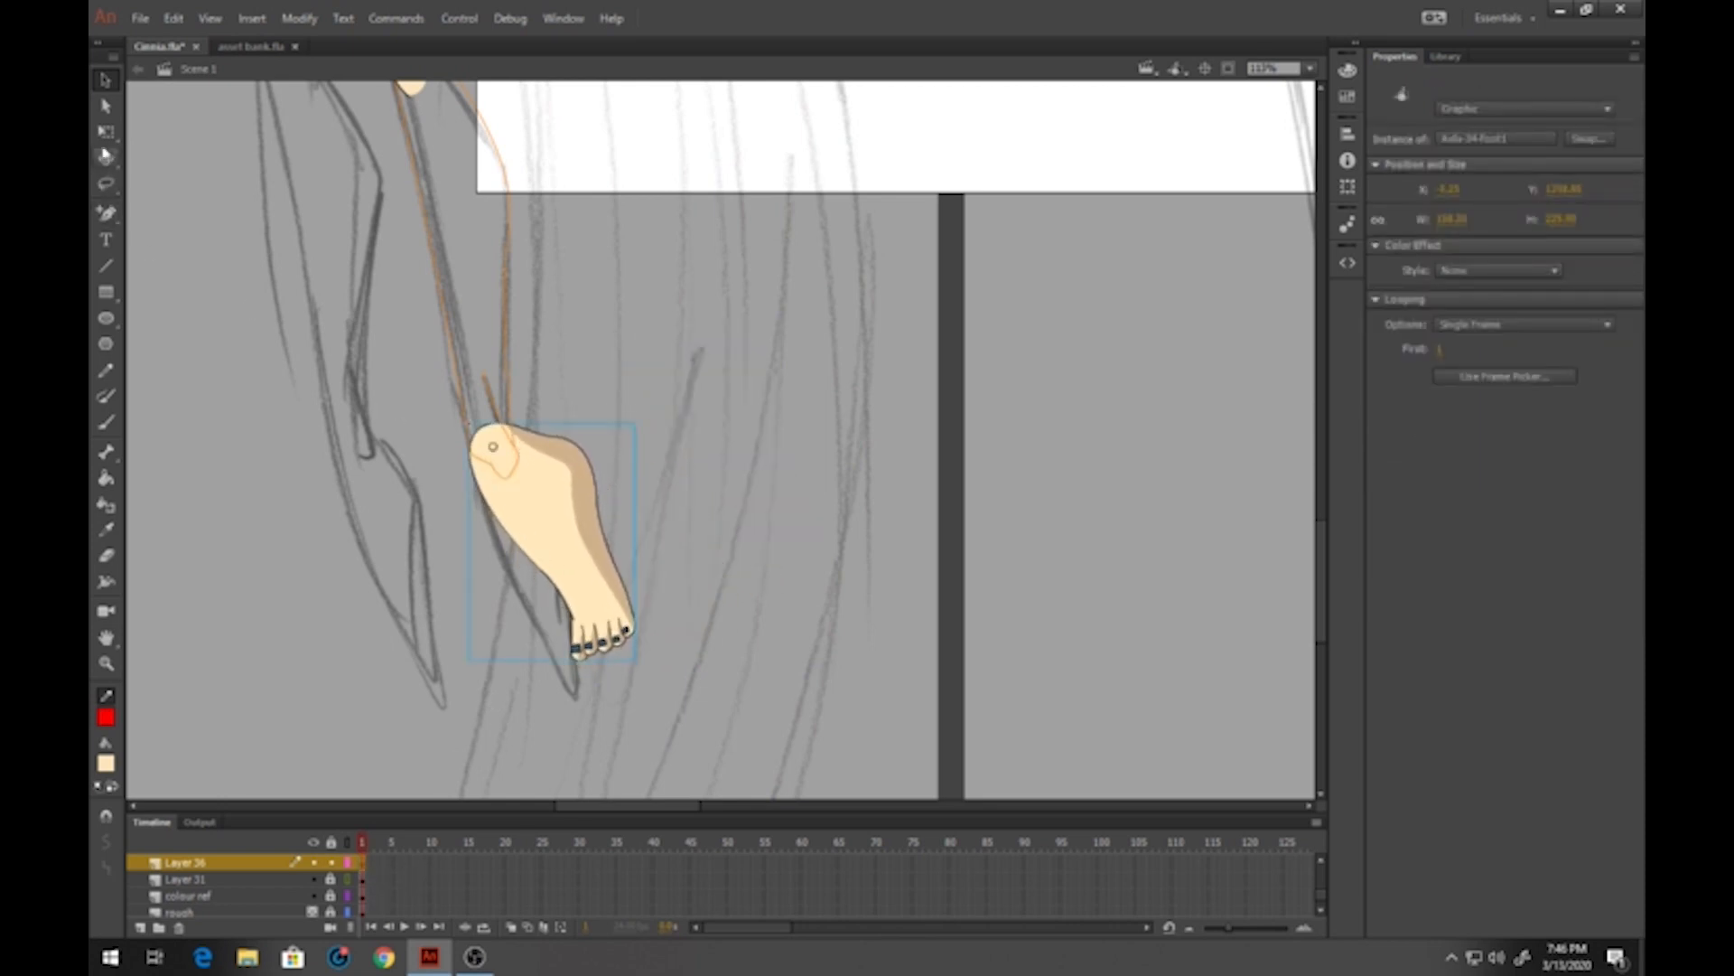
Rotate the foot slightly and narrow it to match the sketch, and turn off outline display for Layer 35
key(q)
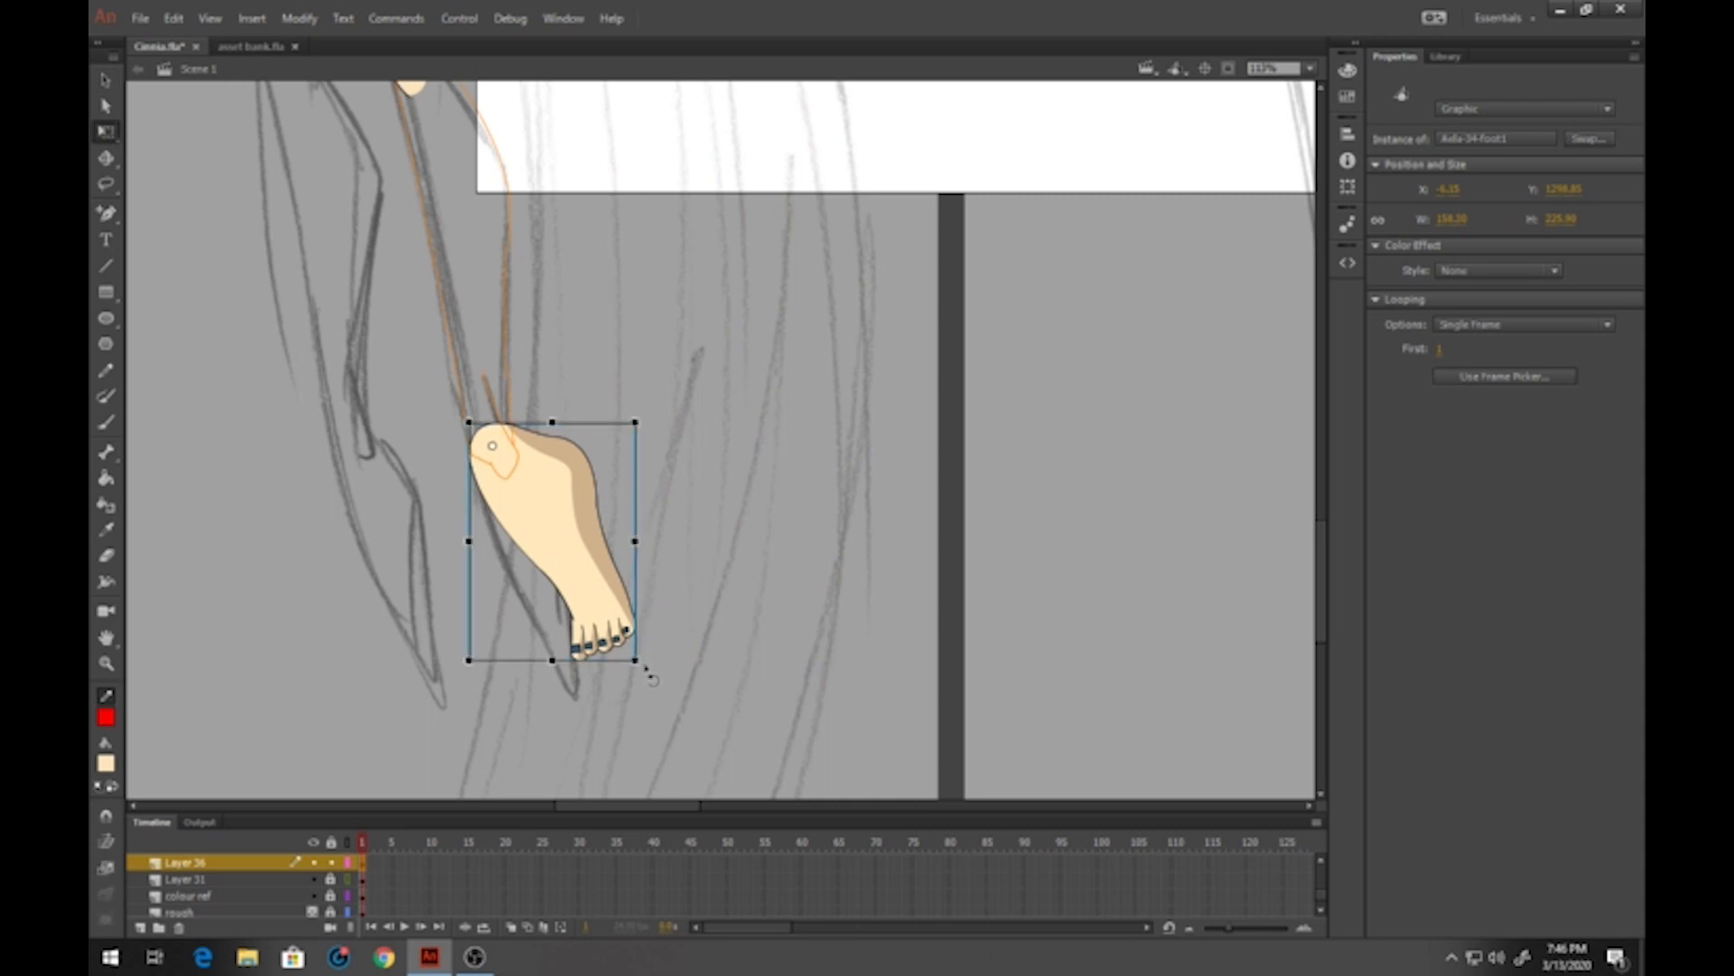
drag(650, 677, 602, 667)
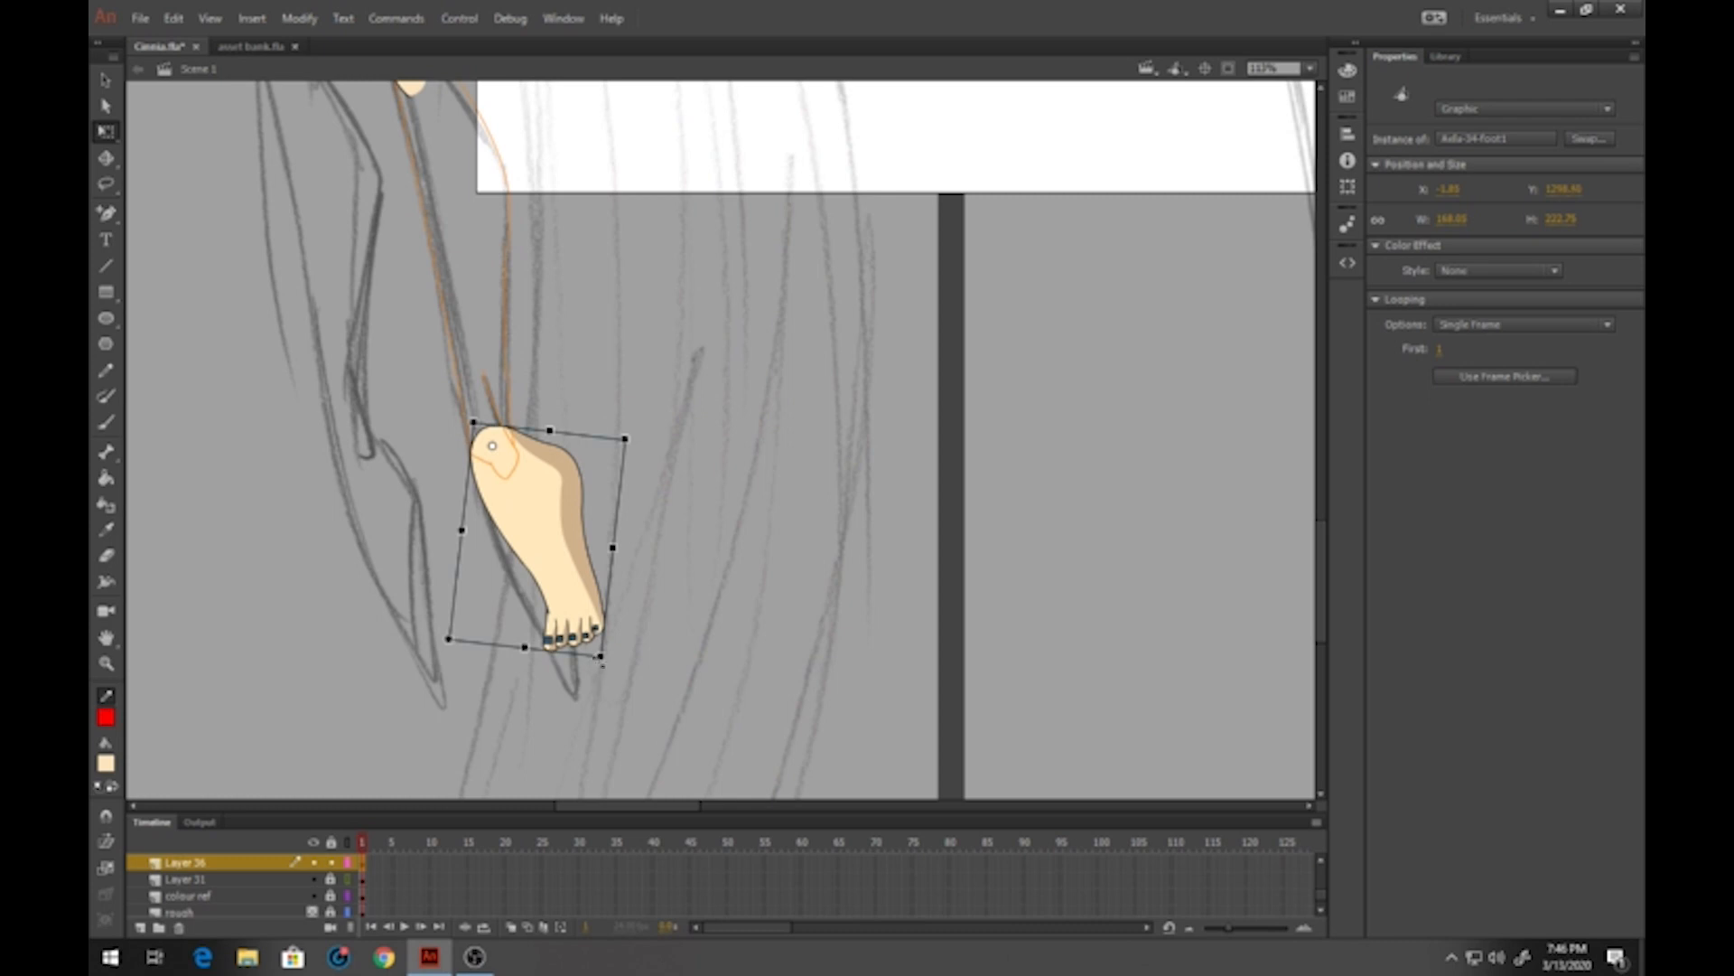
drag(608, 552, 599, 572)
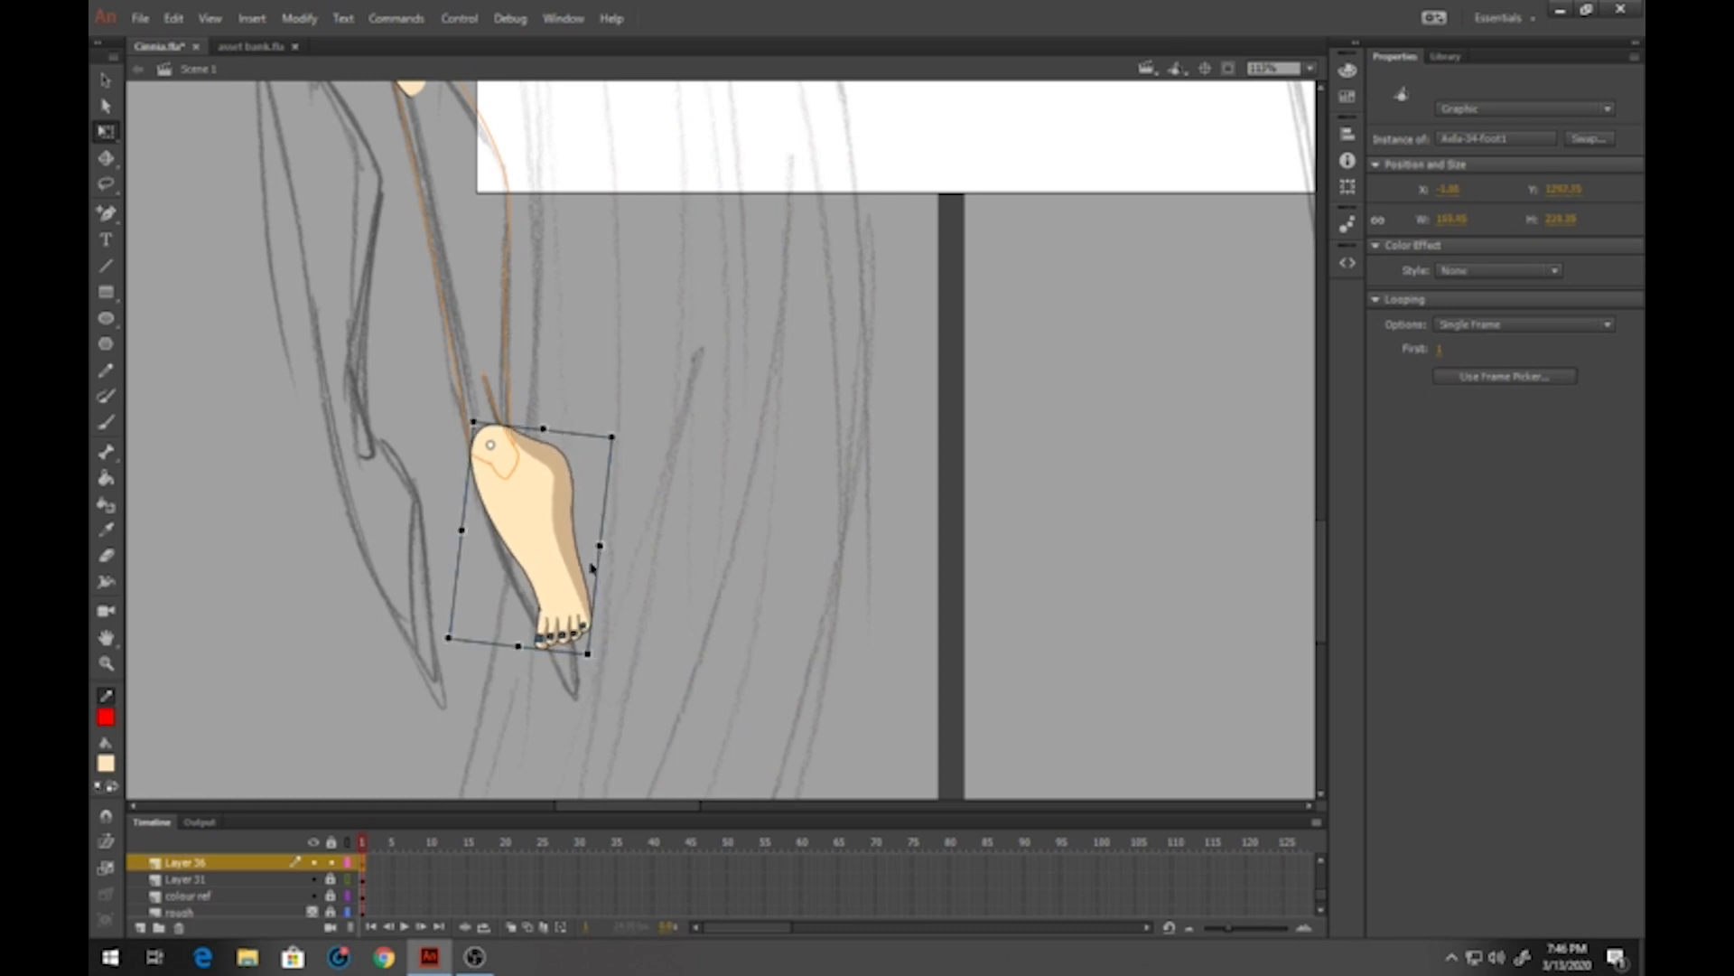
click(659, 524)
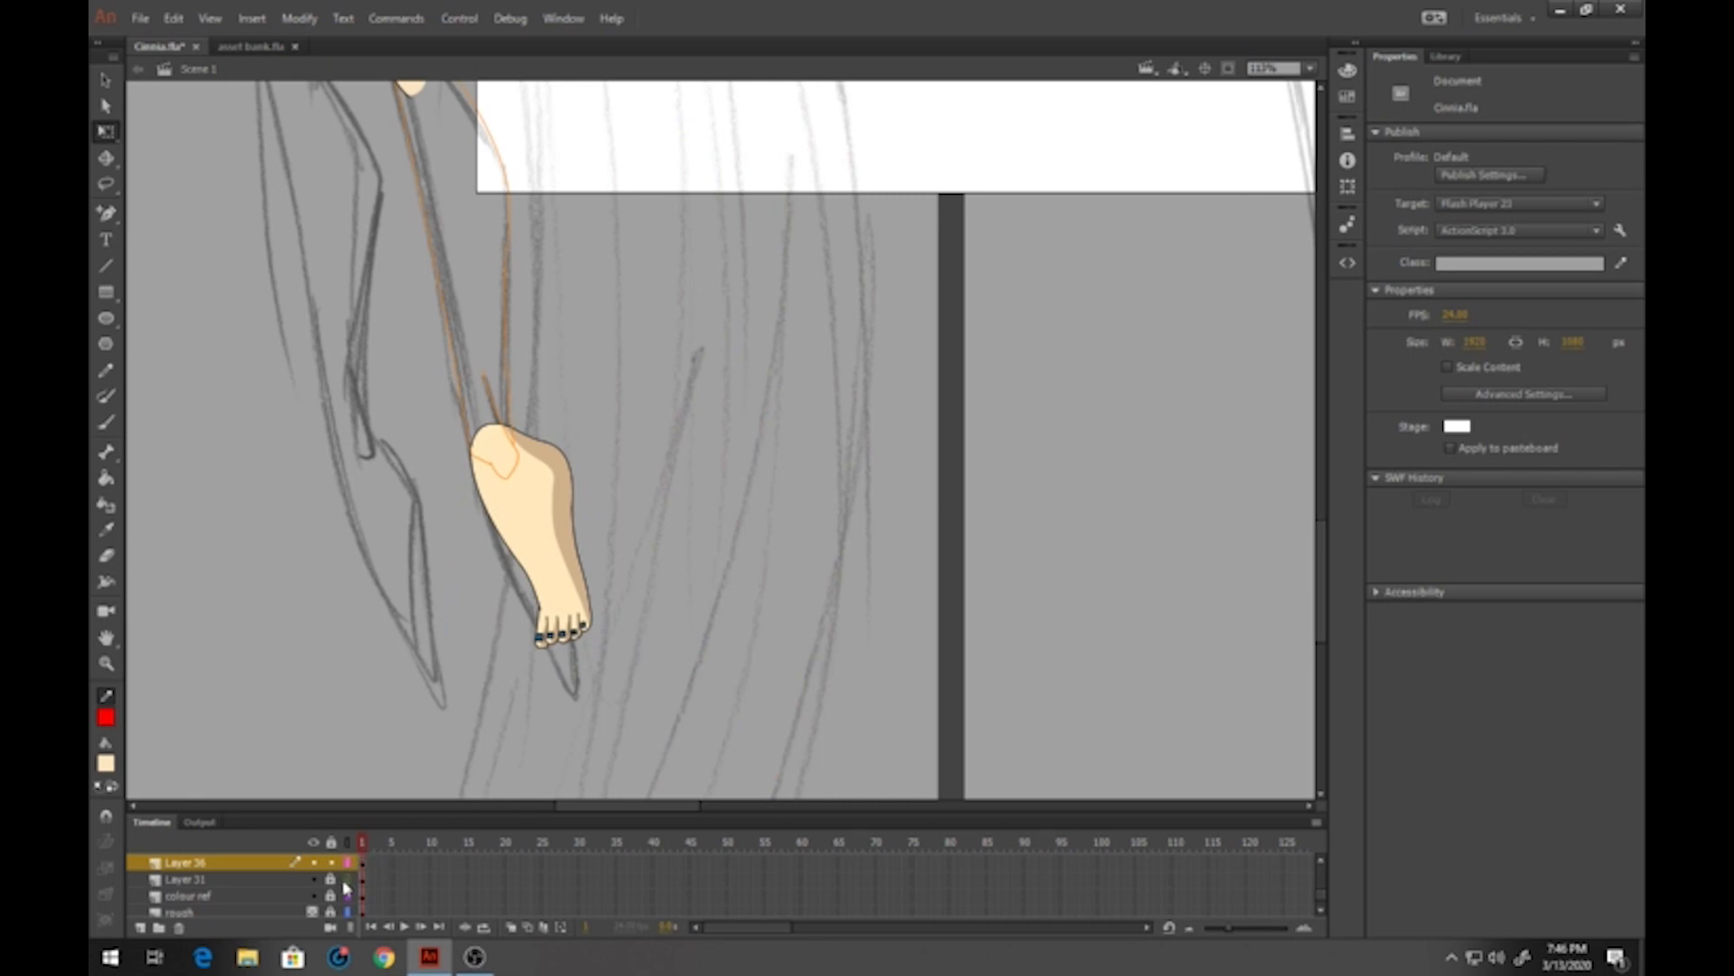
scroll(344, 889, up, 1)
click(348, 863)
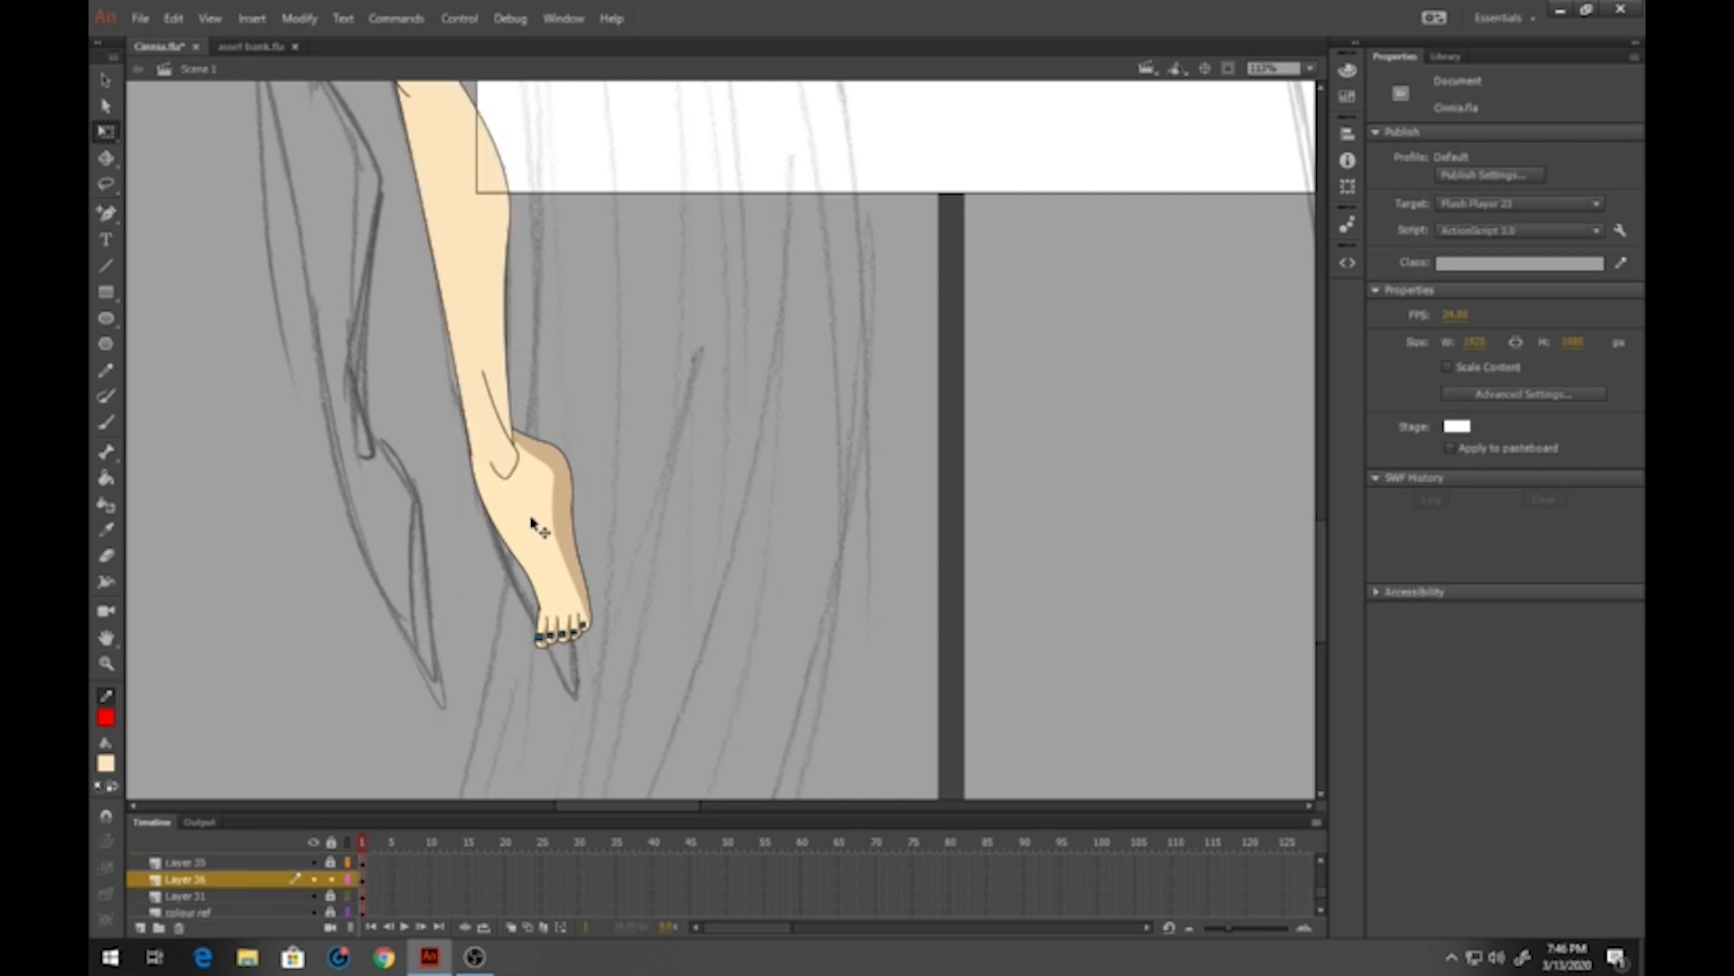
Duplicate the foot symbol on Layer 36 under the name Cinnia-34-foot1
click(106, 80)
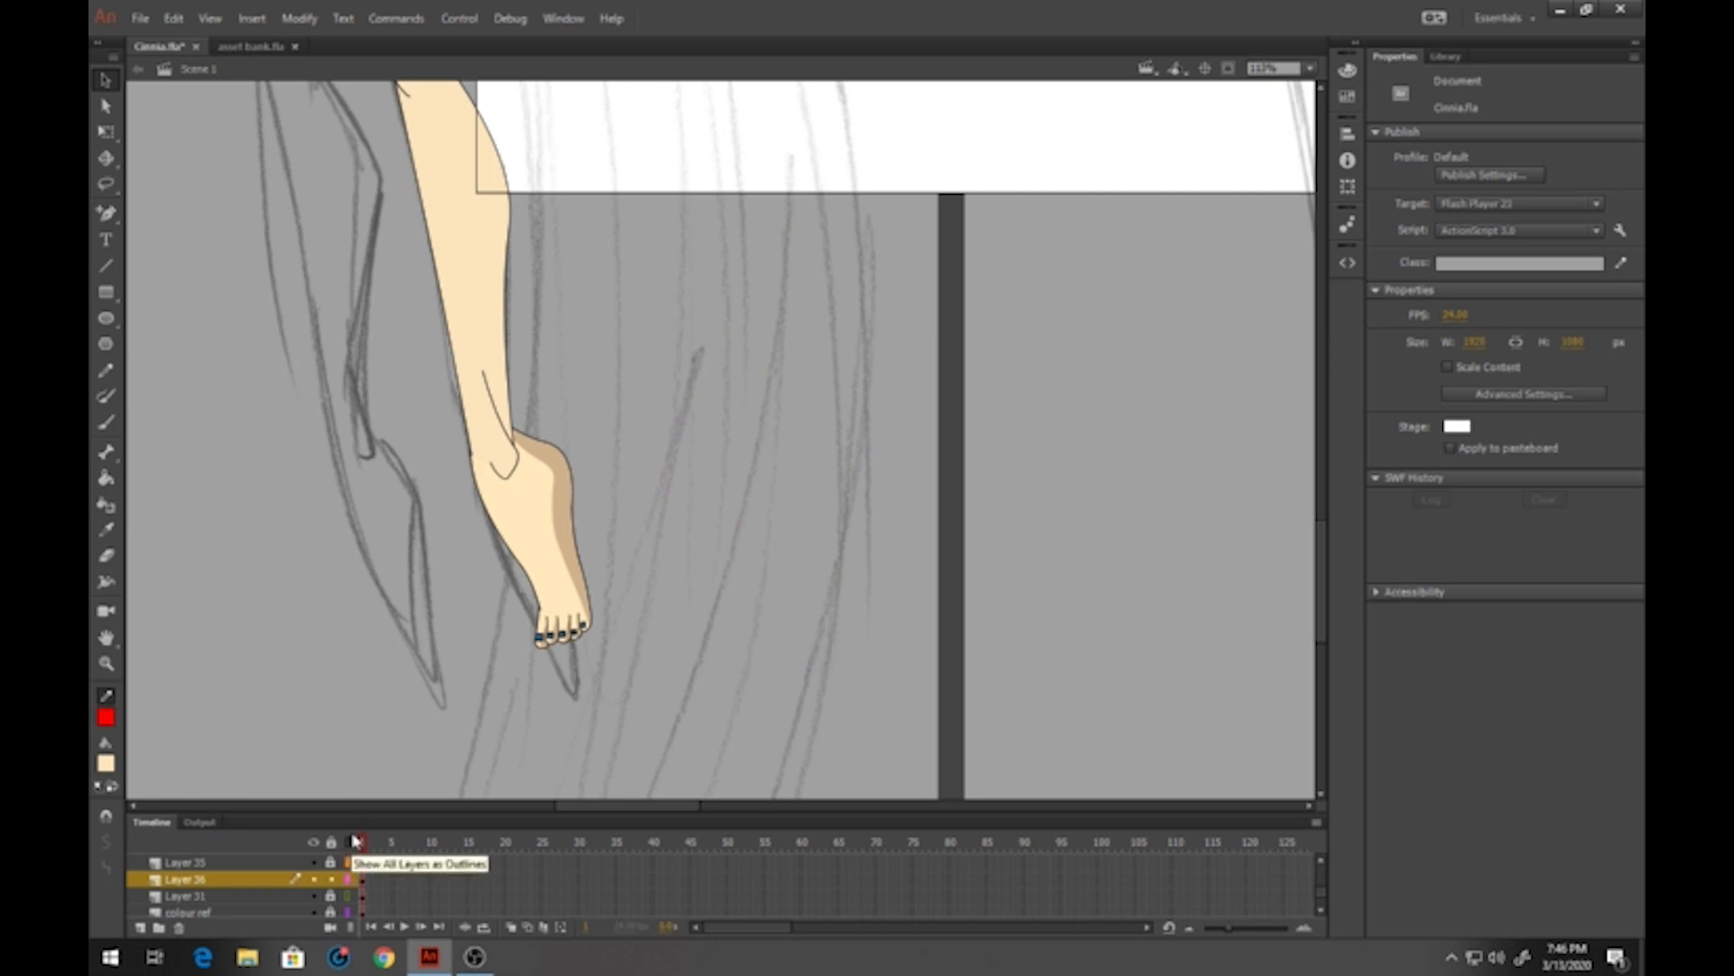
click(516, 533)
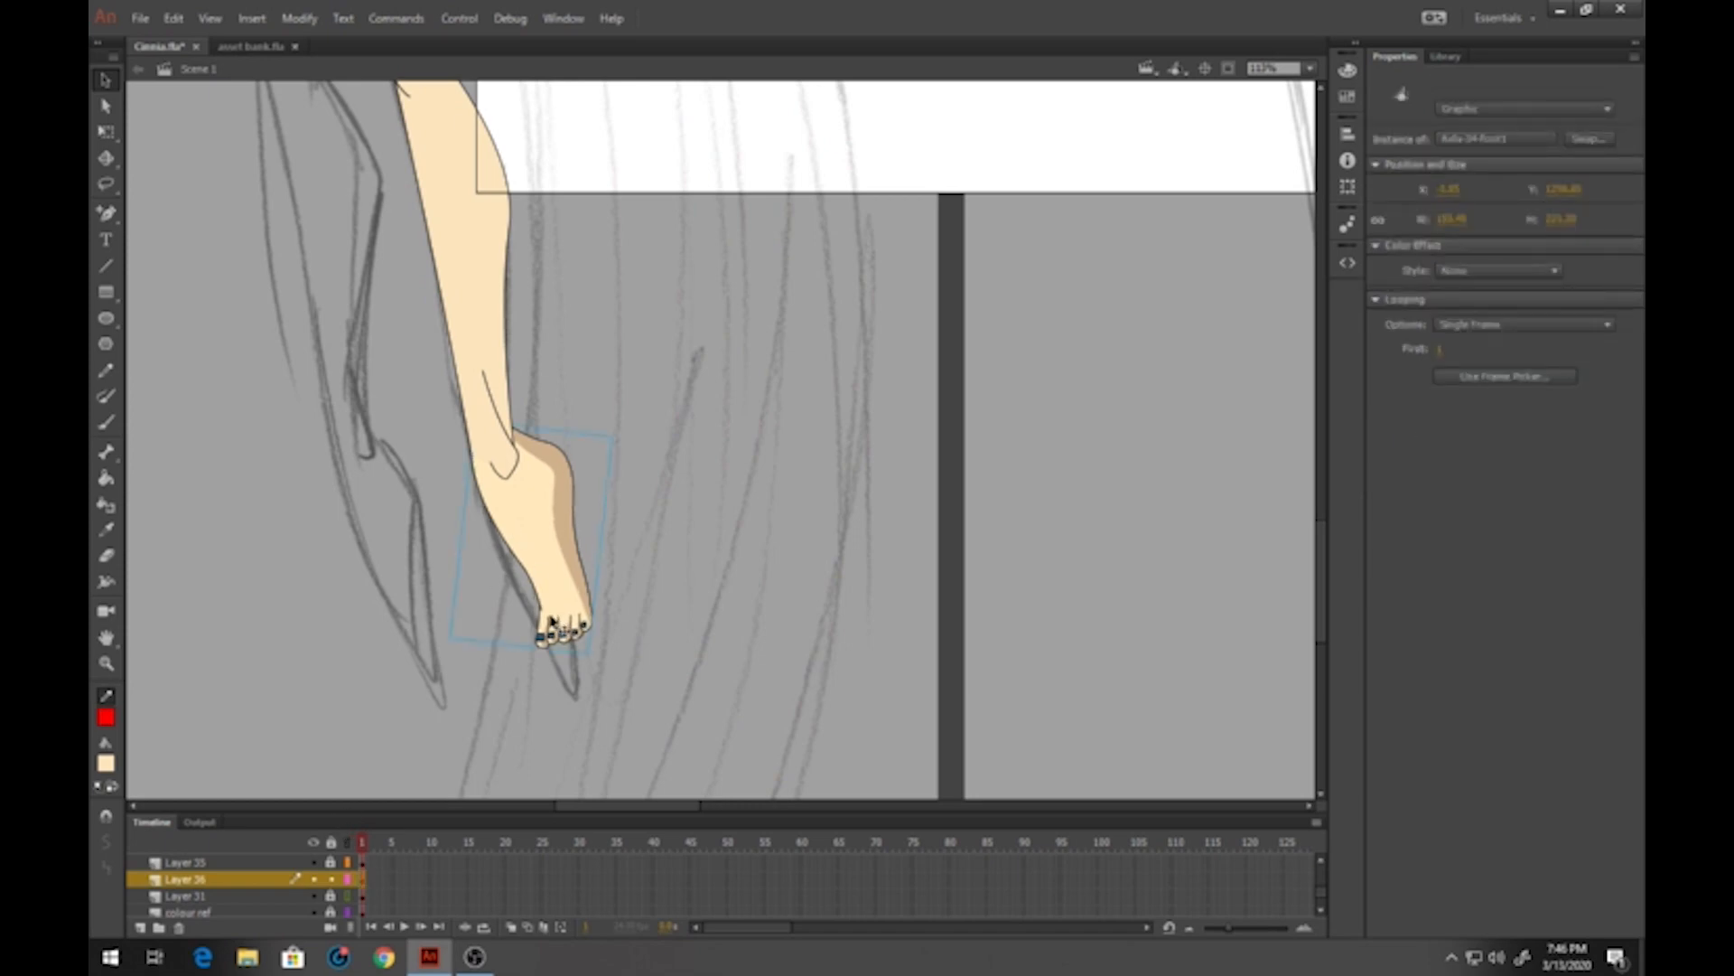
right_click(546, 532)
click(641, 816)
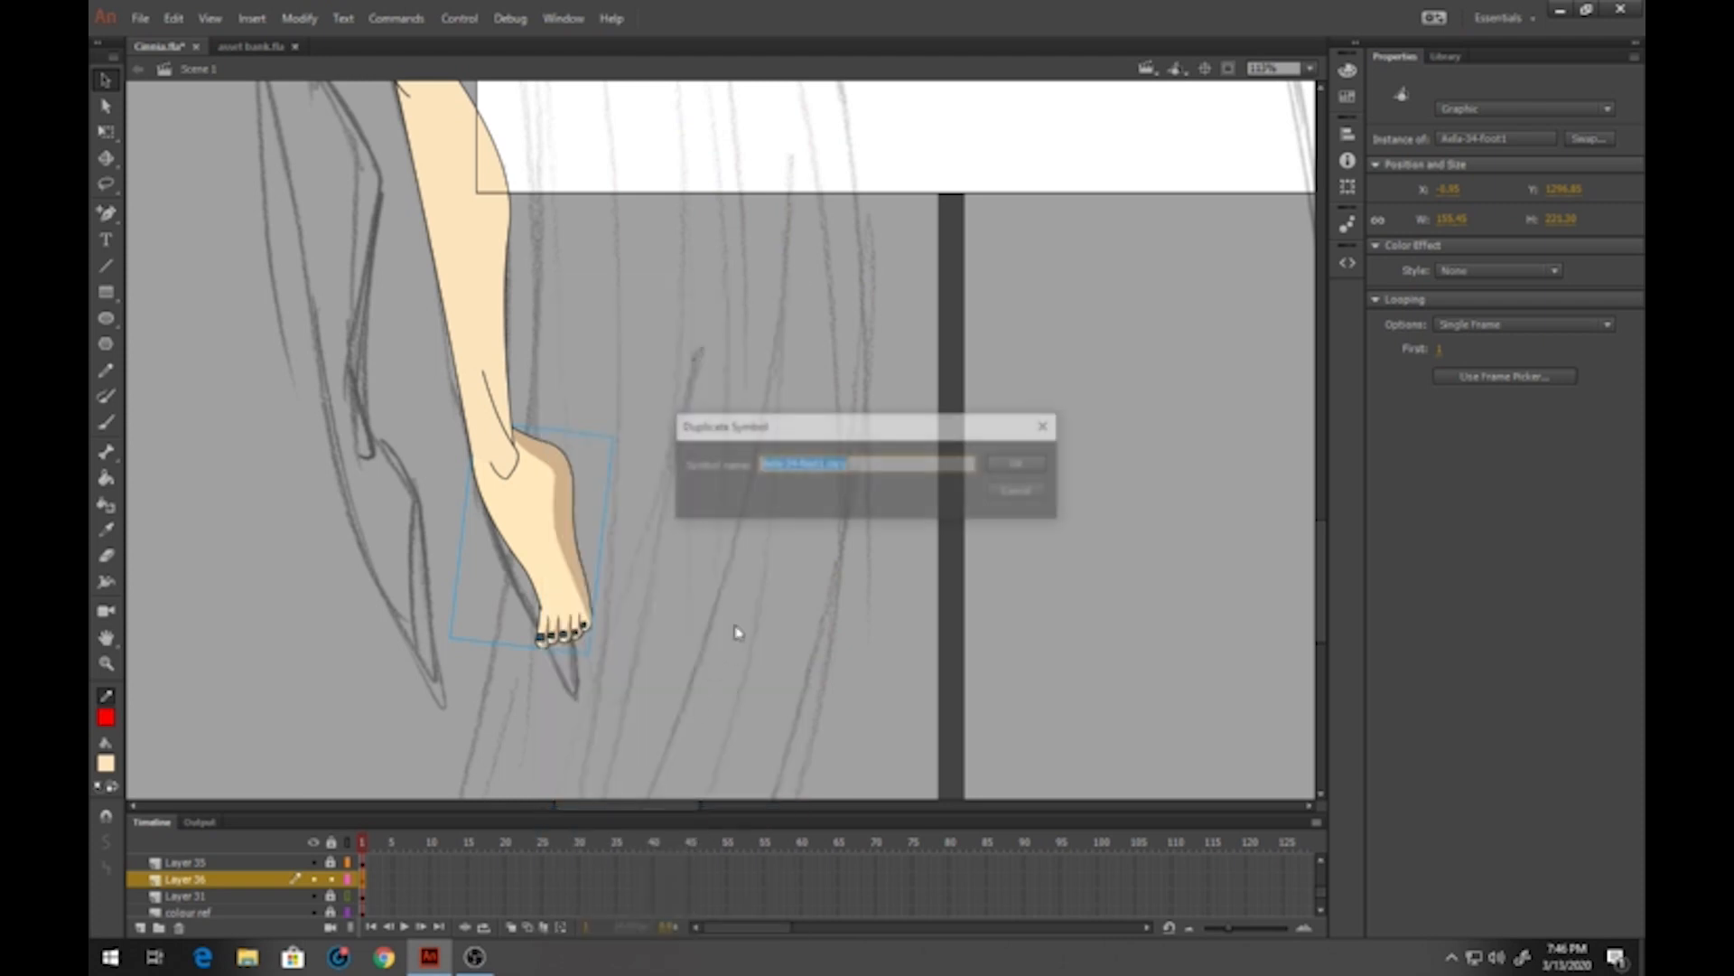
click(787, 463)
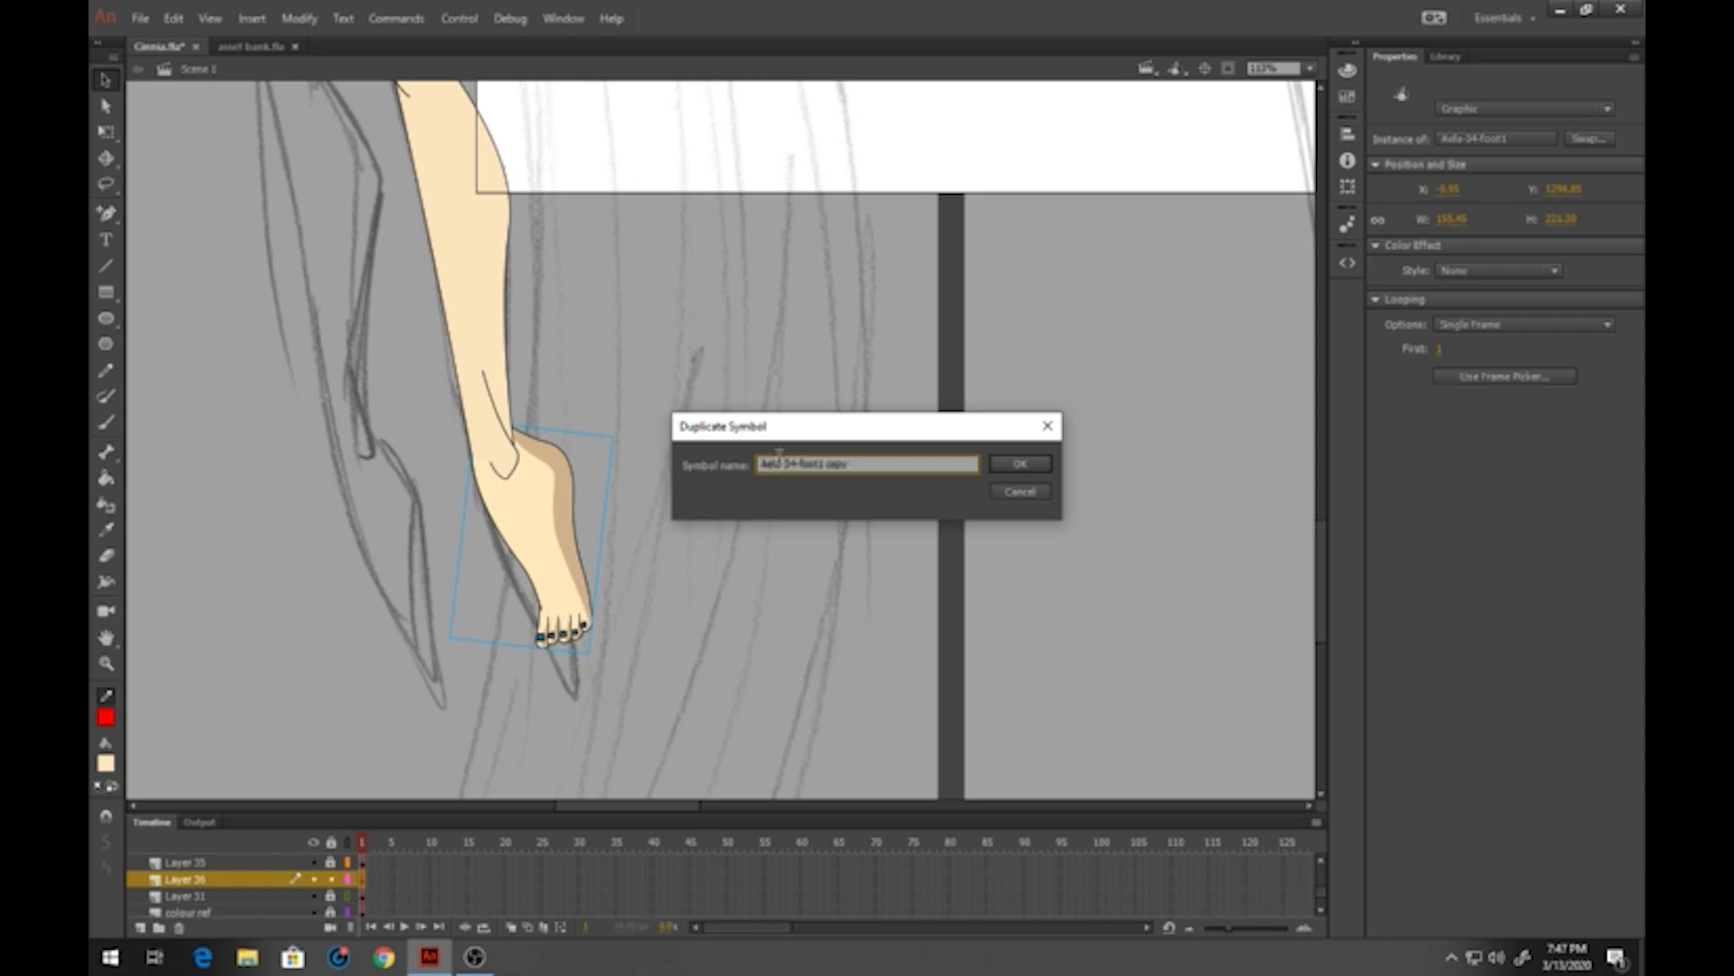
drag(780, 465, 704, 487)
text(Cinnia)
key(Return)
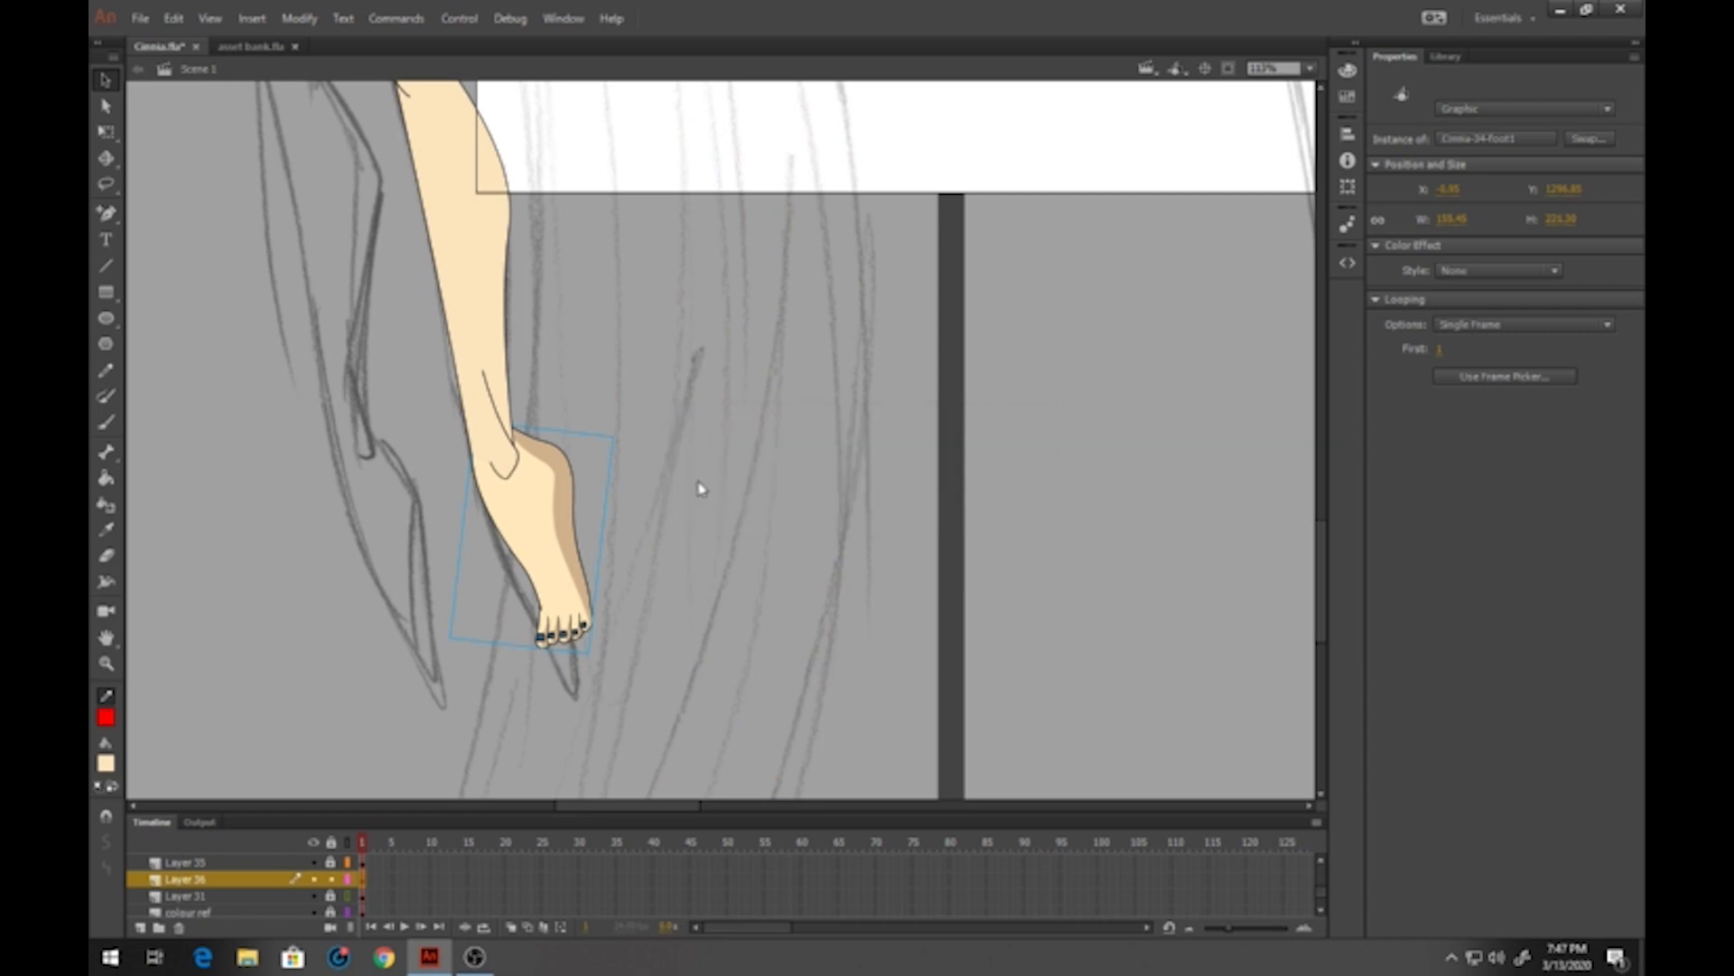
Examine how the foot's outline and skin fill meet the lower leg at the ankle
click(106, 663)
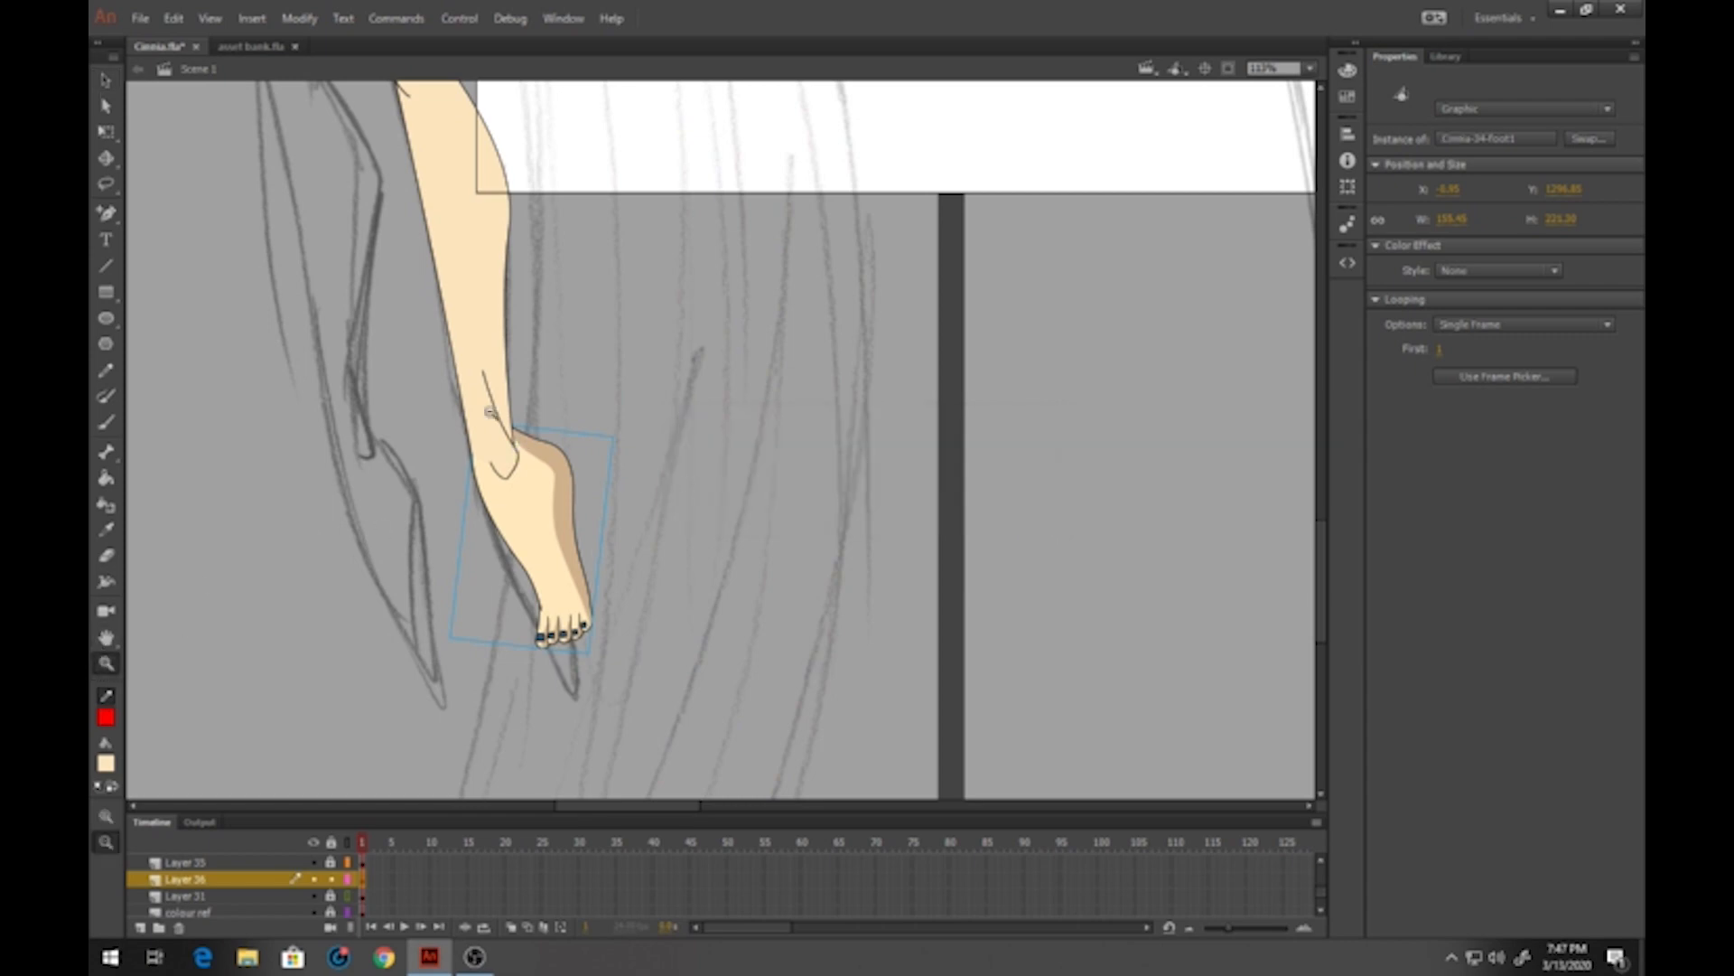
drag(460, 397, 569, 522)
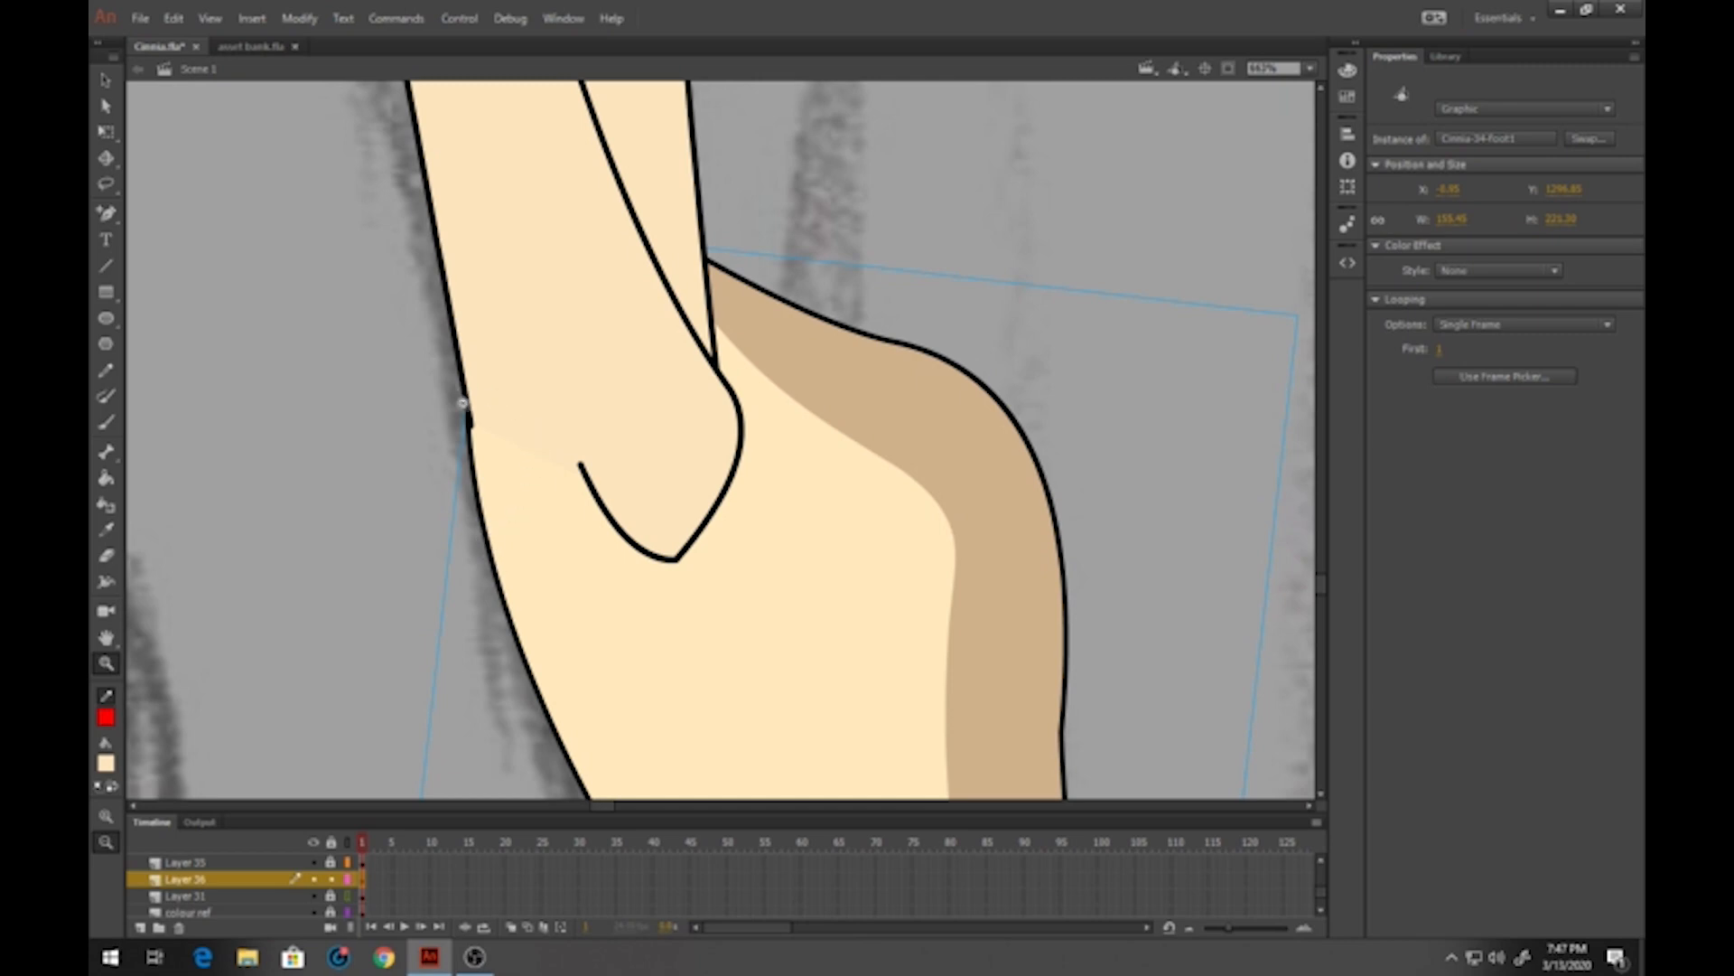
drag(462, 391, 571, 512)
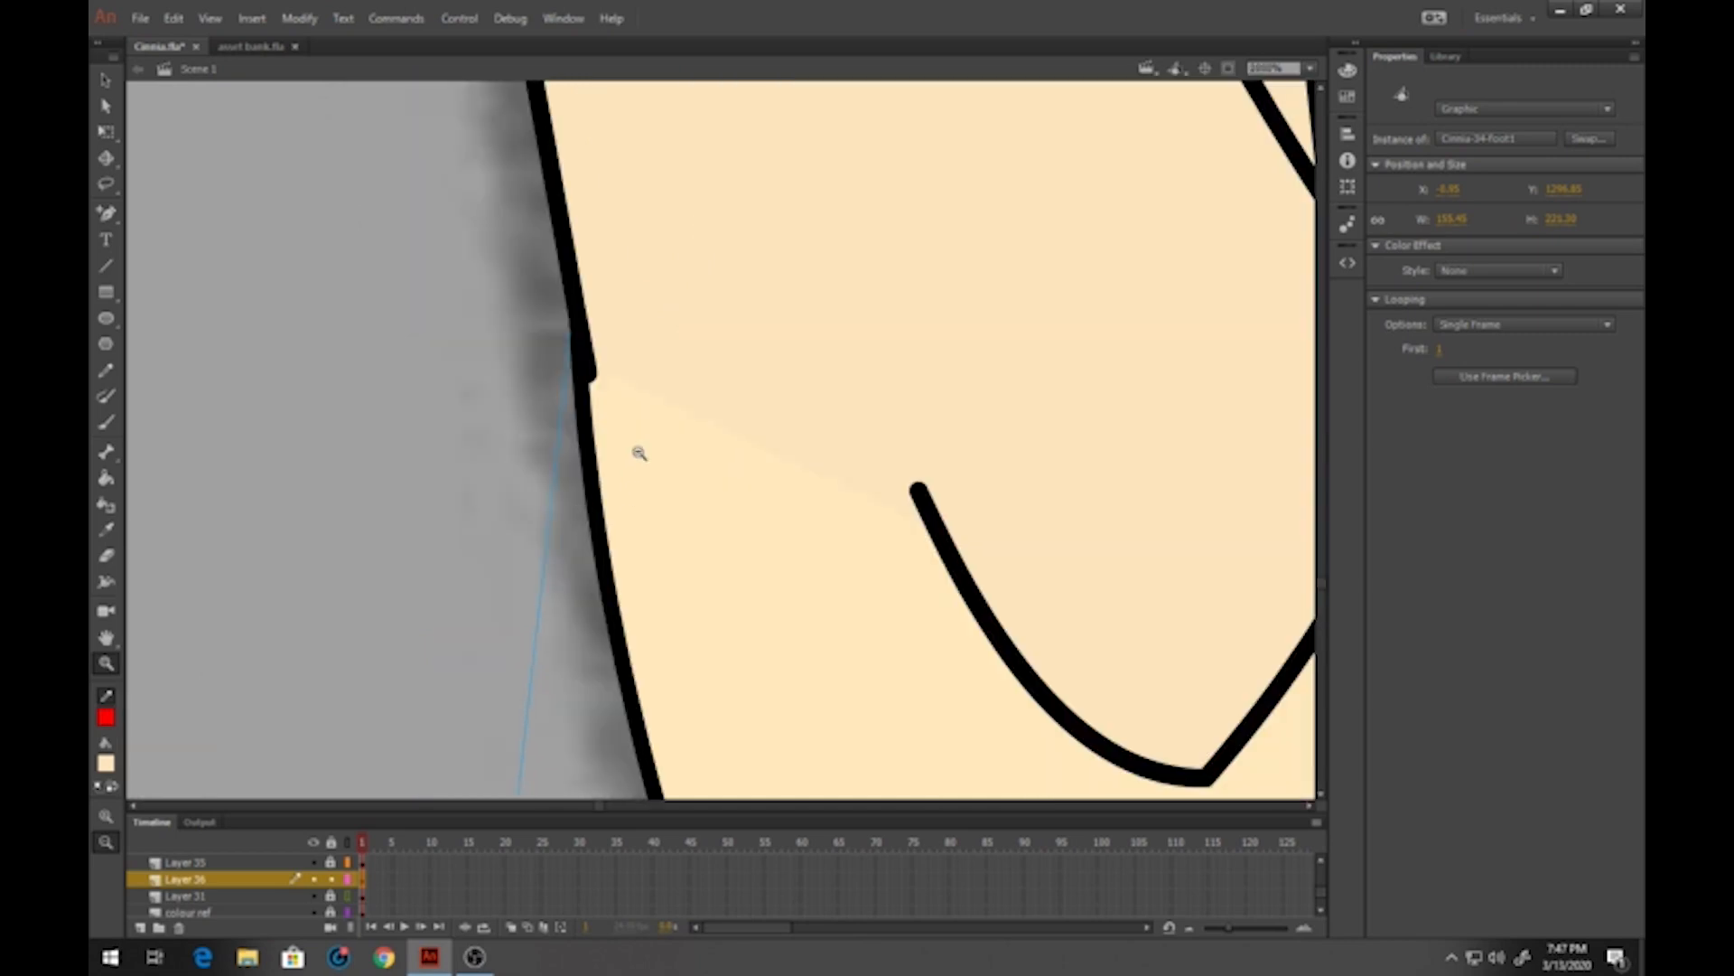
alt+click(904, 450)
alt+click(903, 461)
alt+click(830, 548)
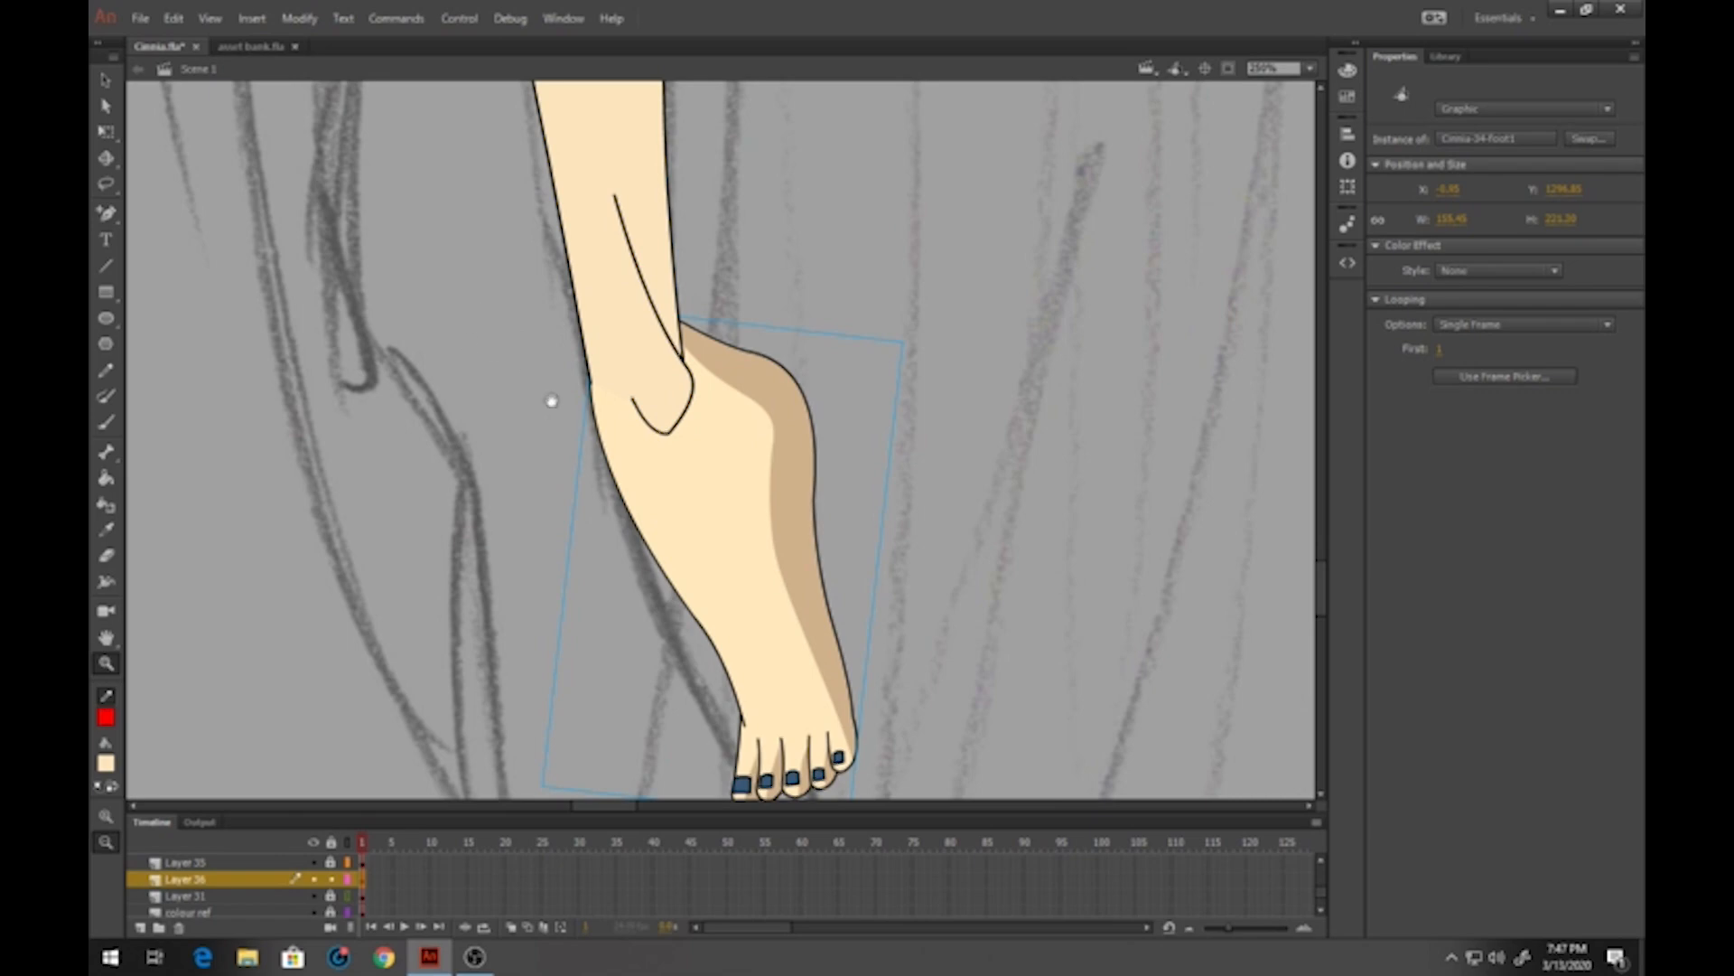
drag(554, 398, 418, 244)
Open the duplicated foot symbol for editing at its first frame
click(105, 80)
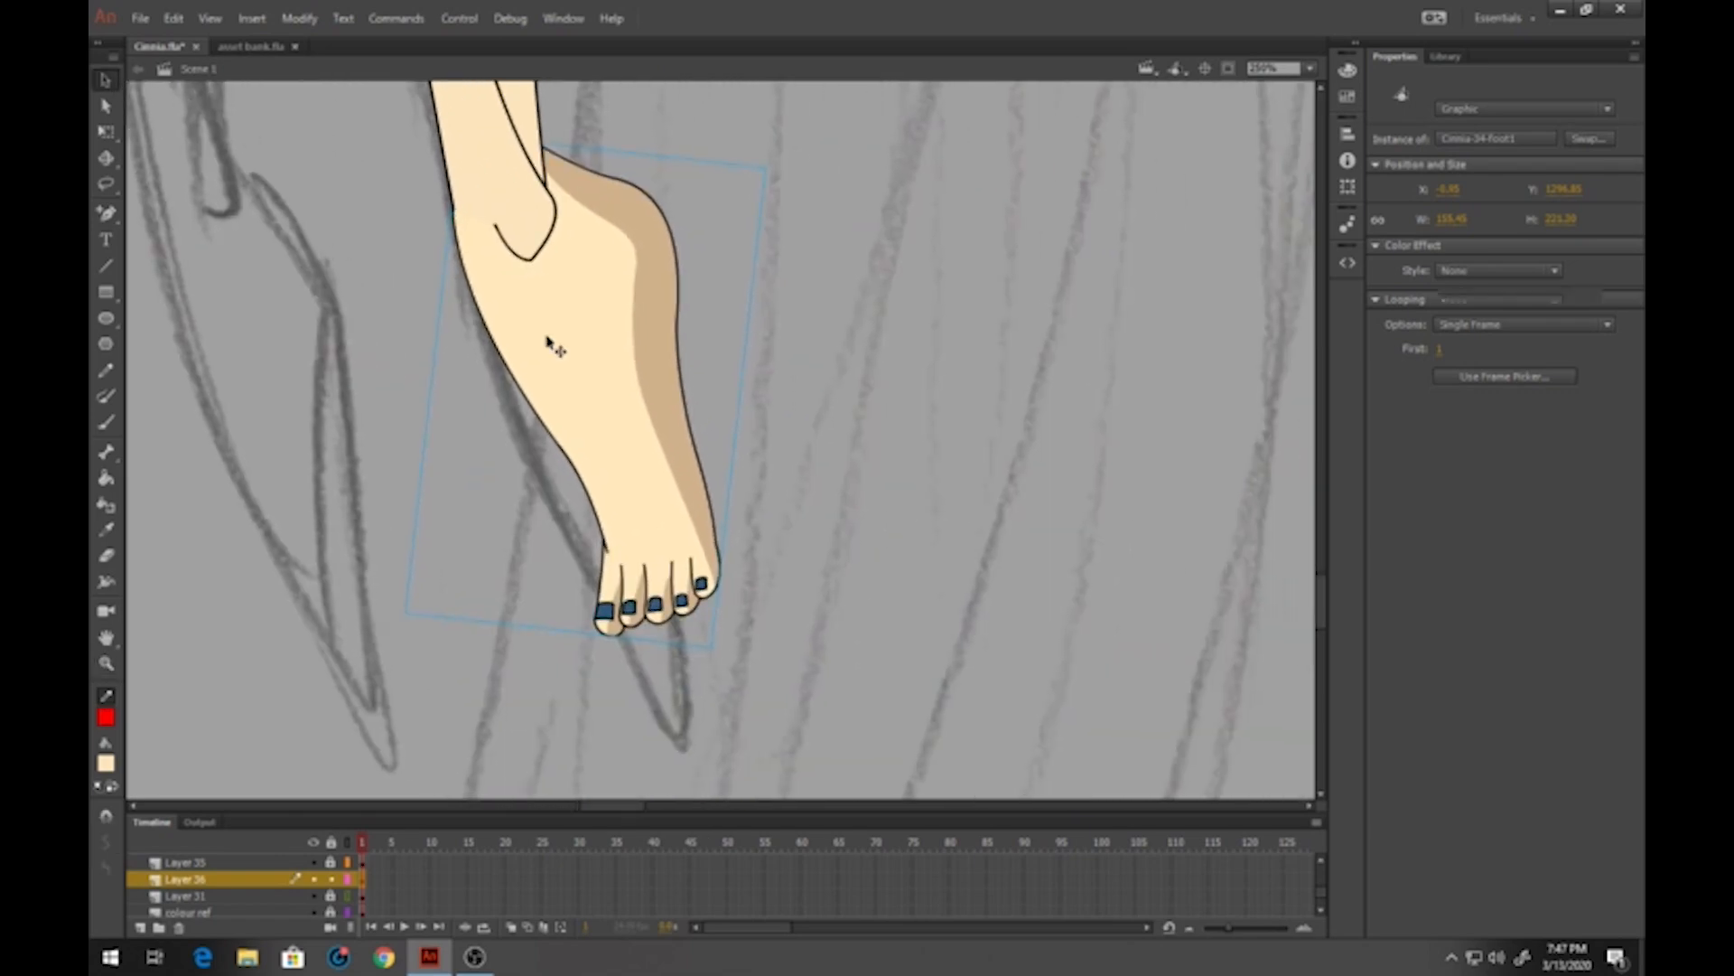
double_click(554, 344)
mouse_move(369, 849)
mouse_down()
mouse_move(567, 846)
mouse_move(362, 847)
mouse_up()
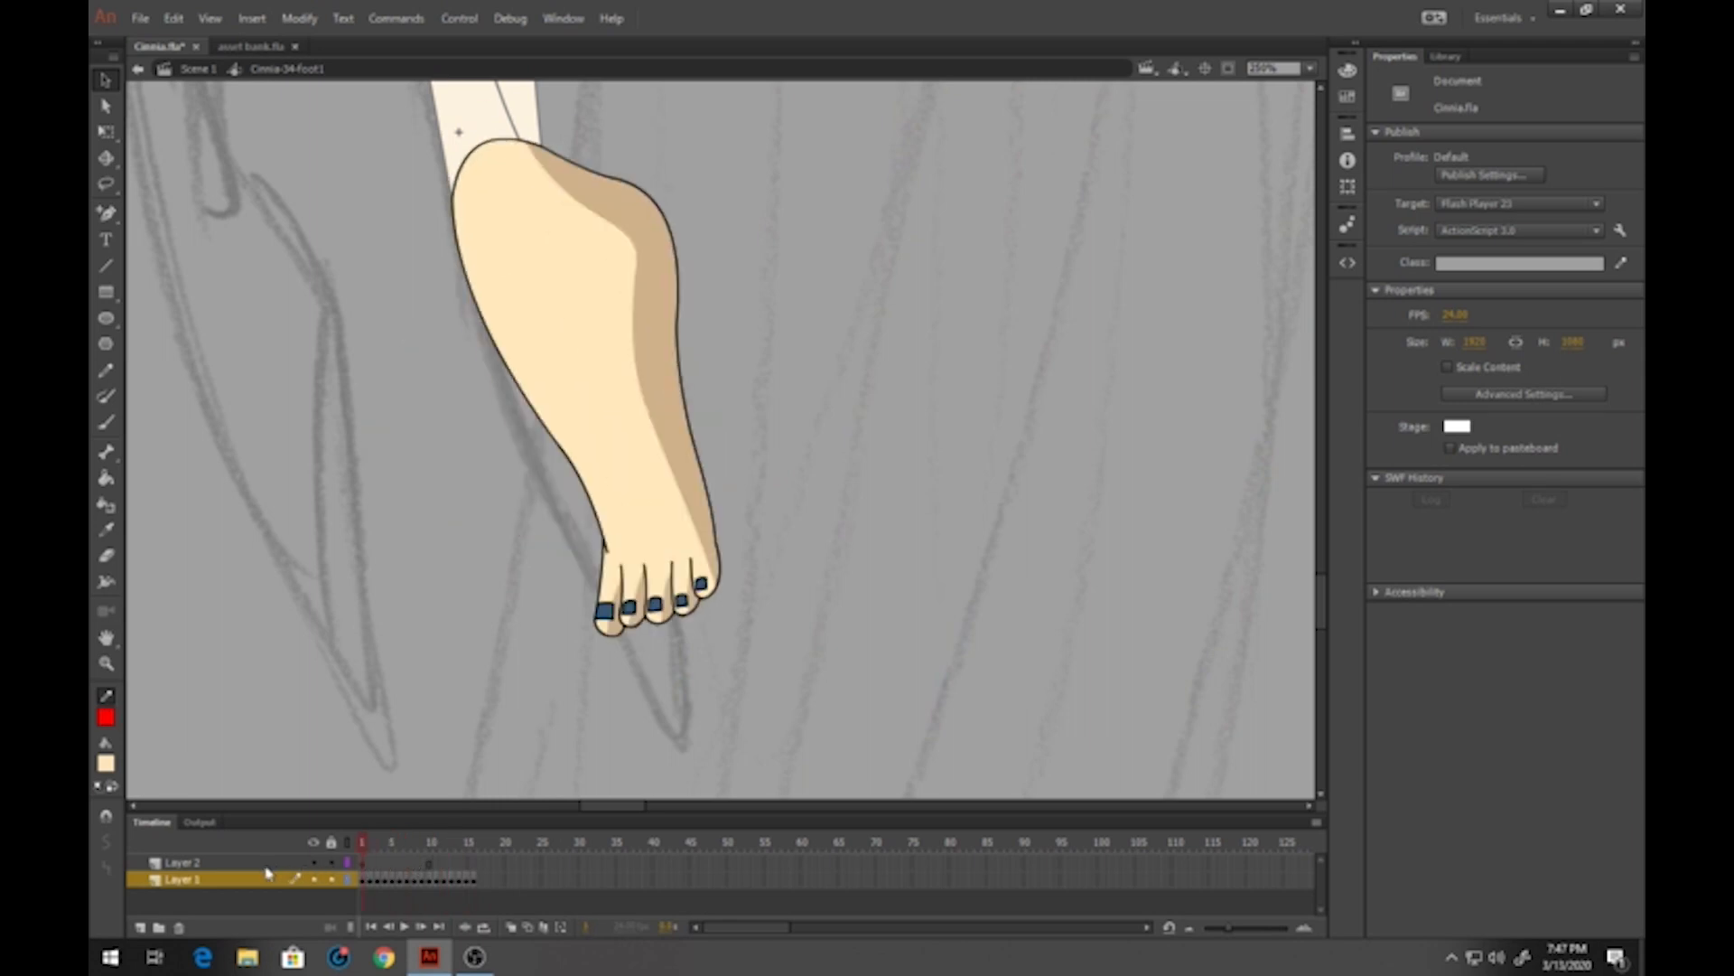
Fill the lit skin areas of the foot drawings with the leg's skin colour, frame by frame from frame 1 to 16
click(106, 478)
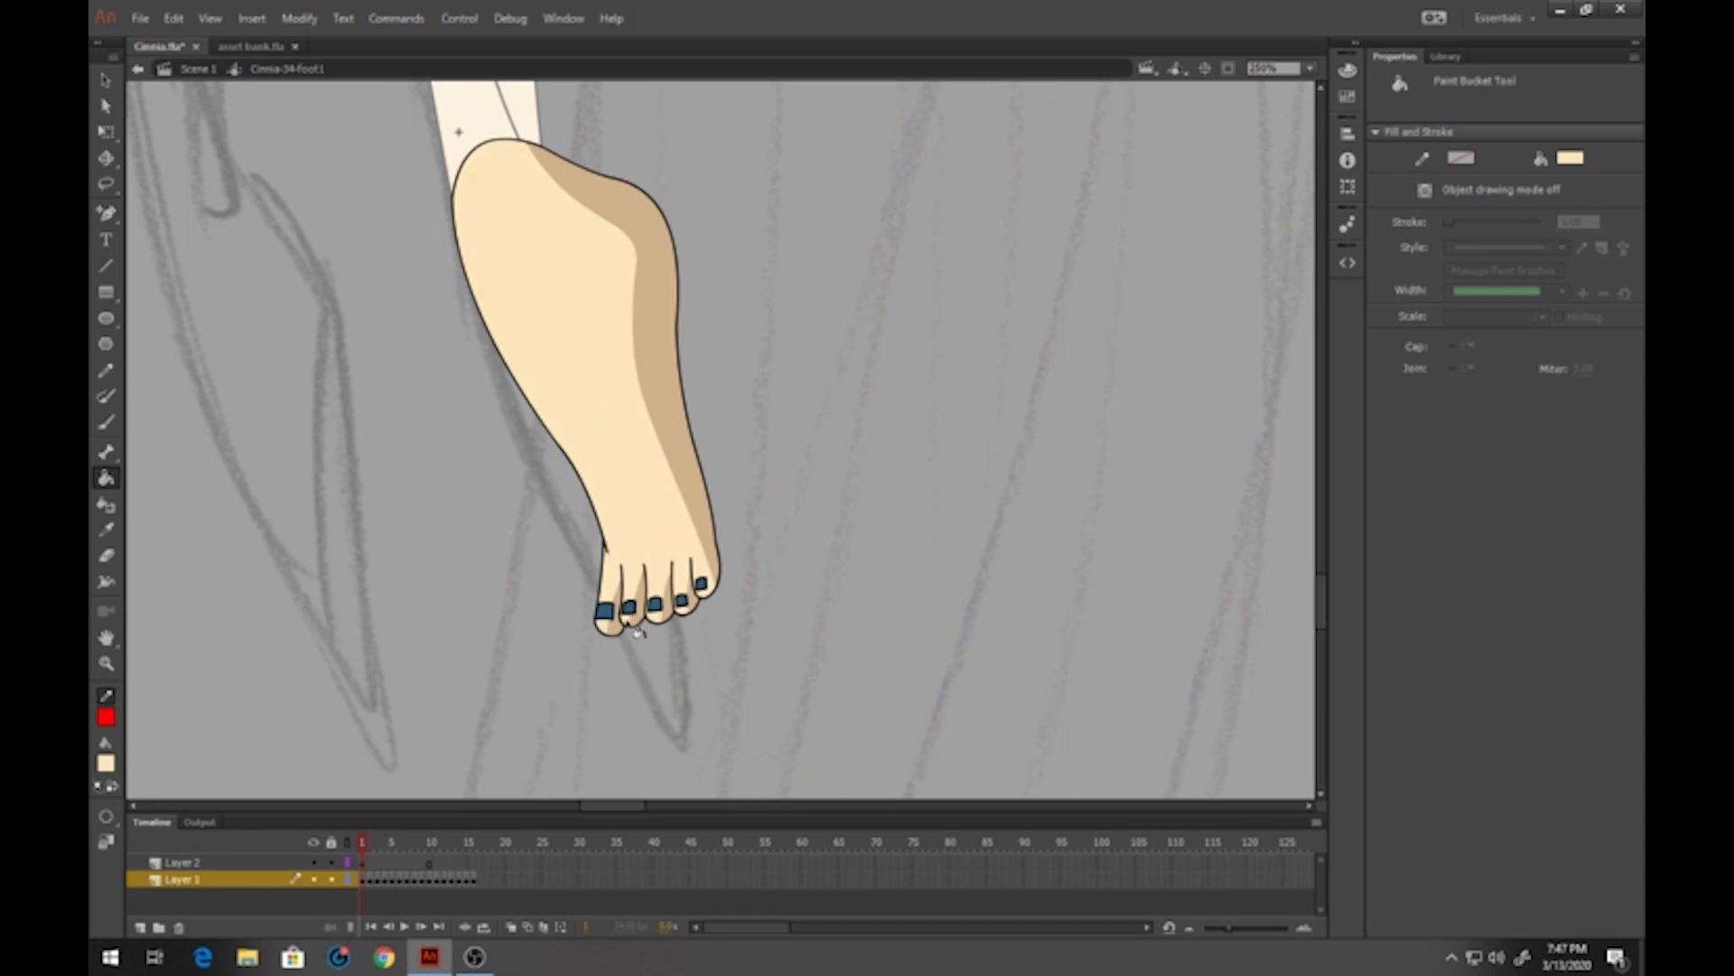
key(period)
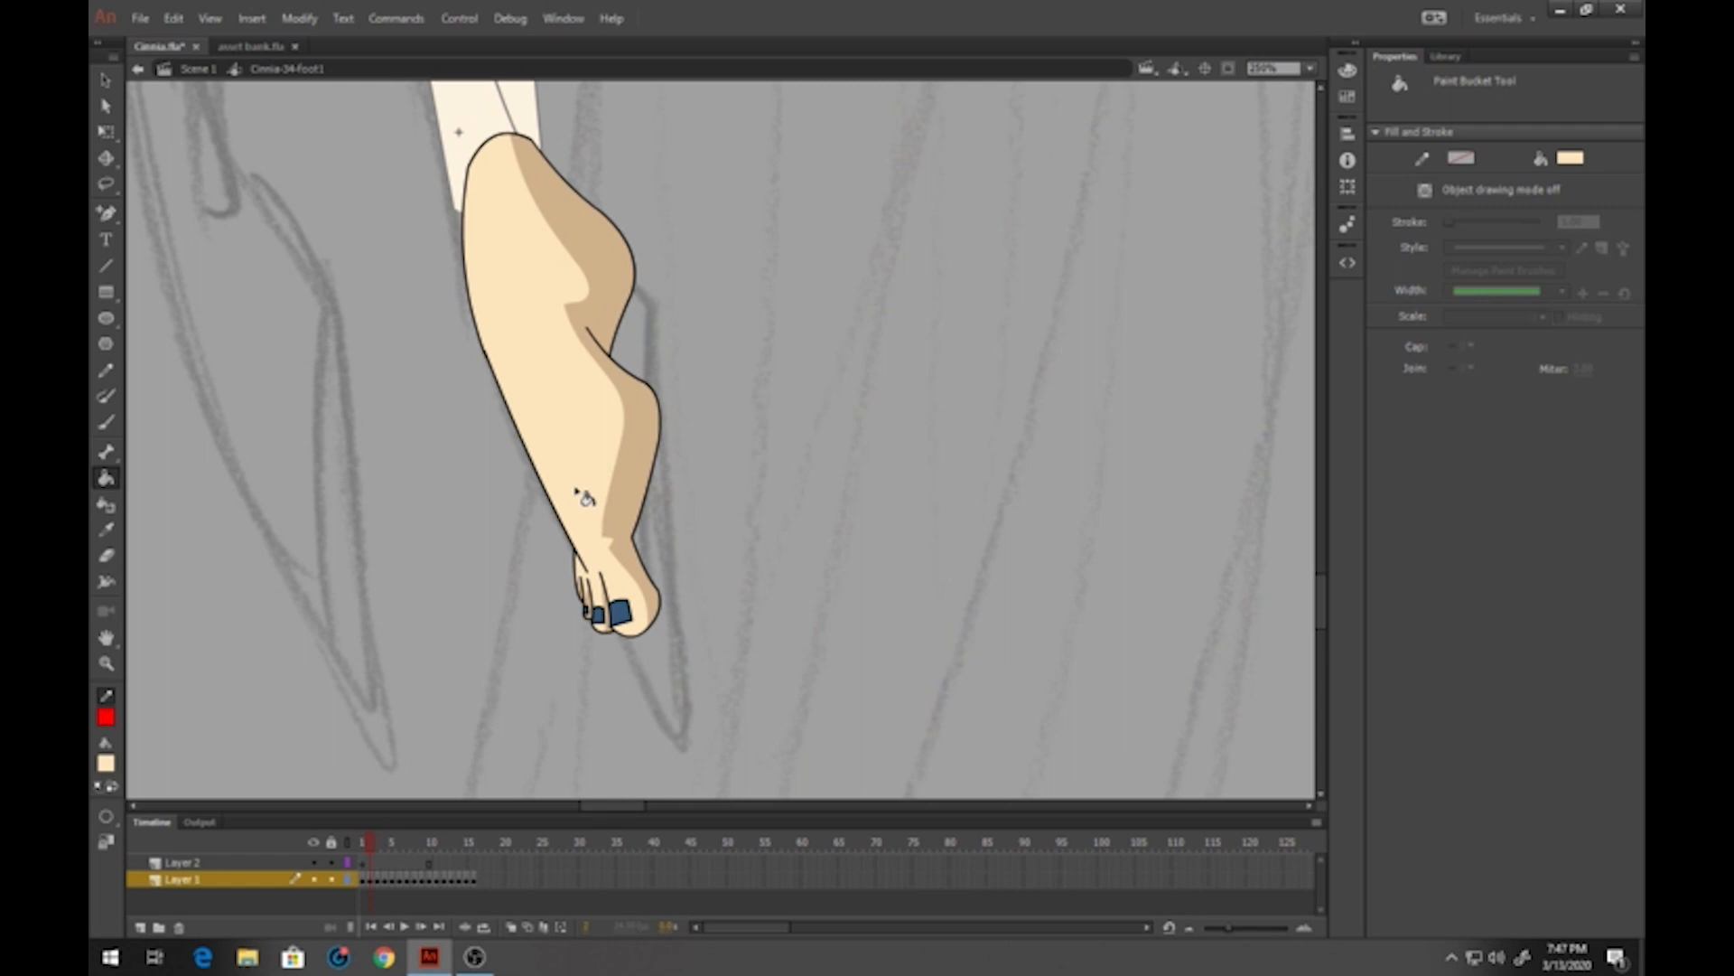
key(period)
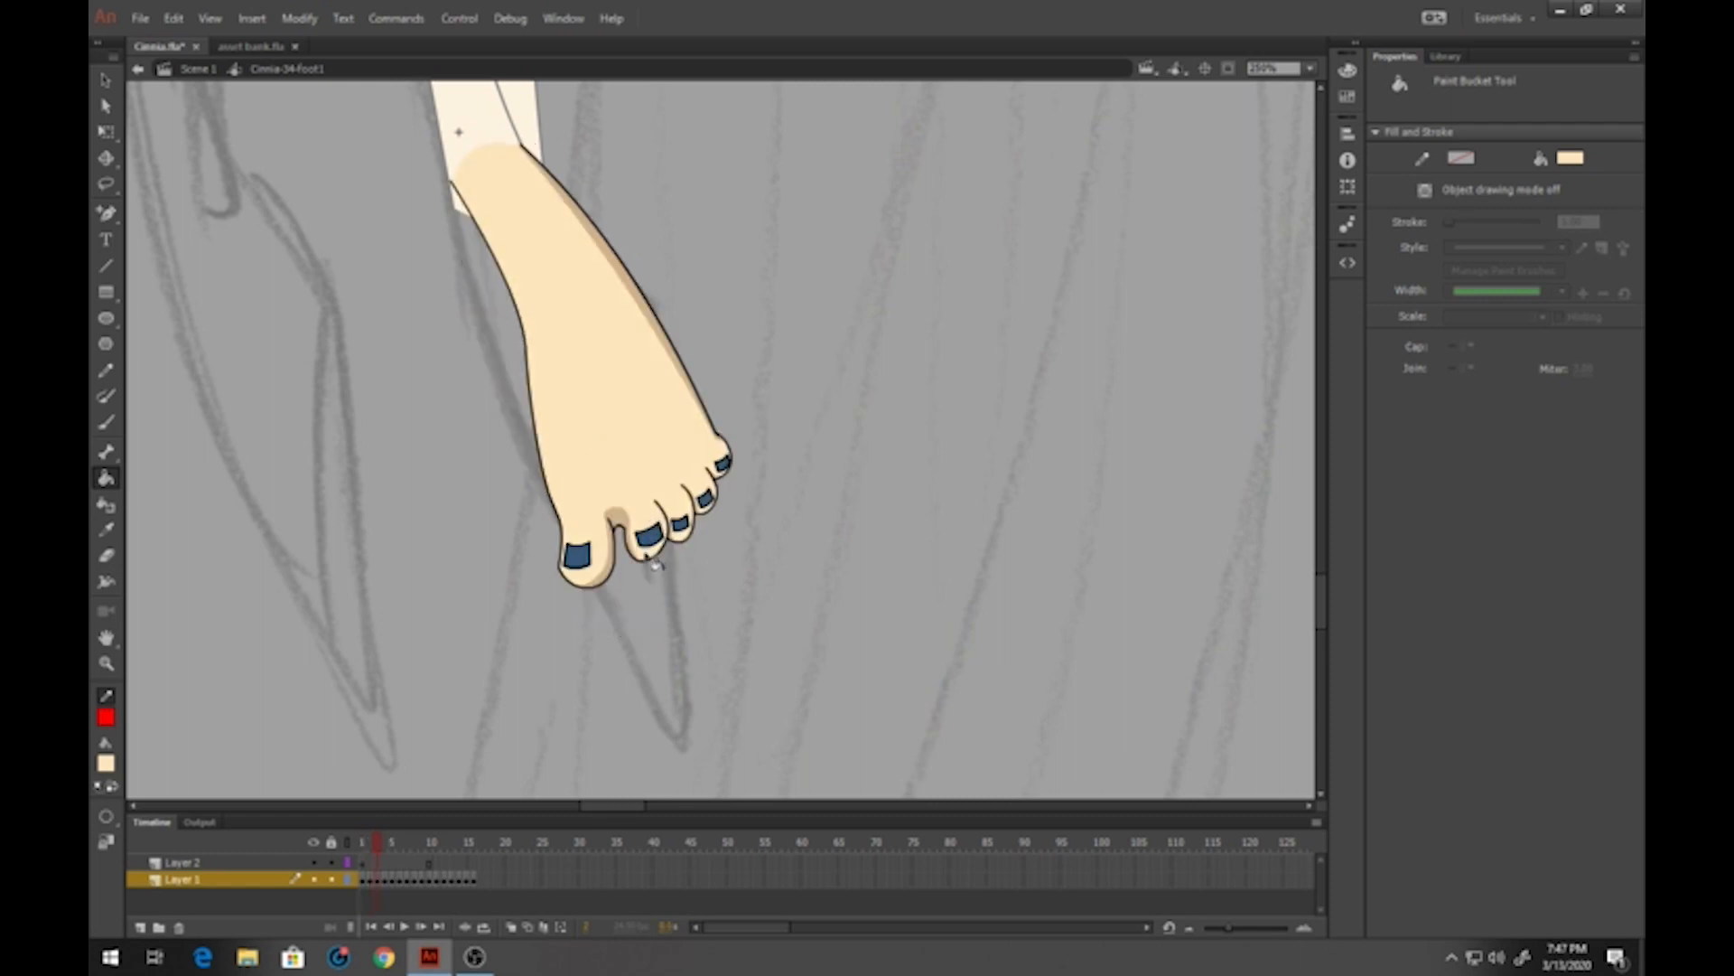
key(period)
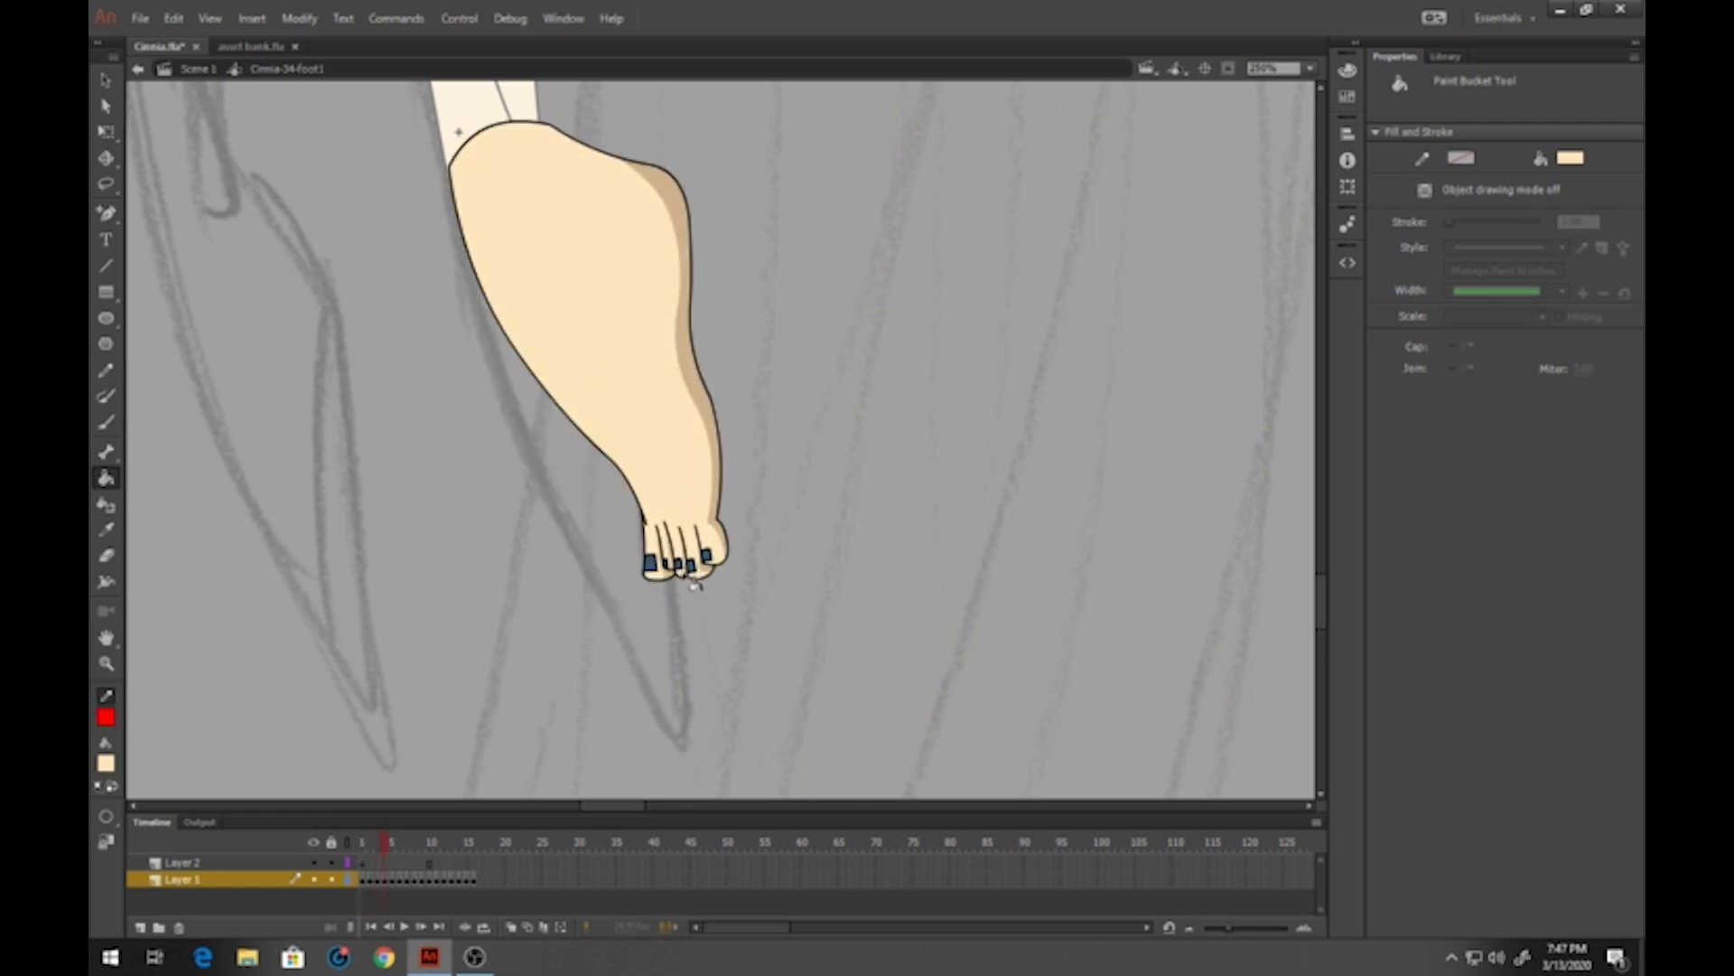
key(period)
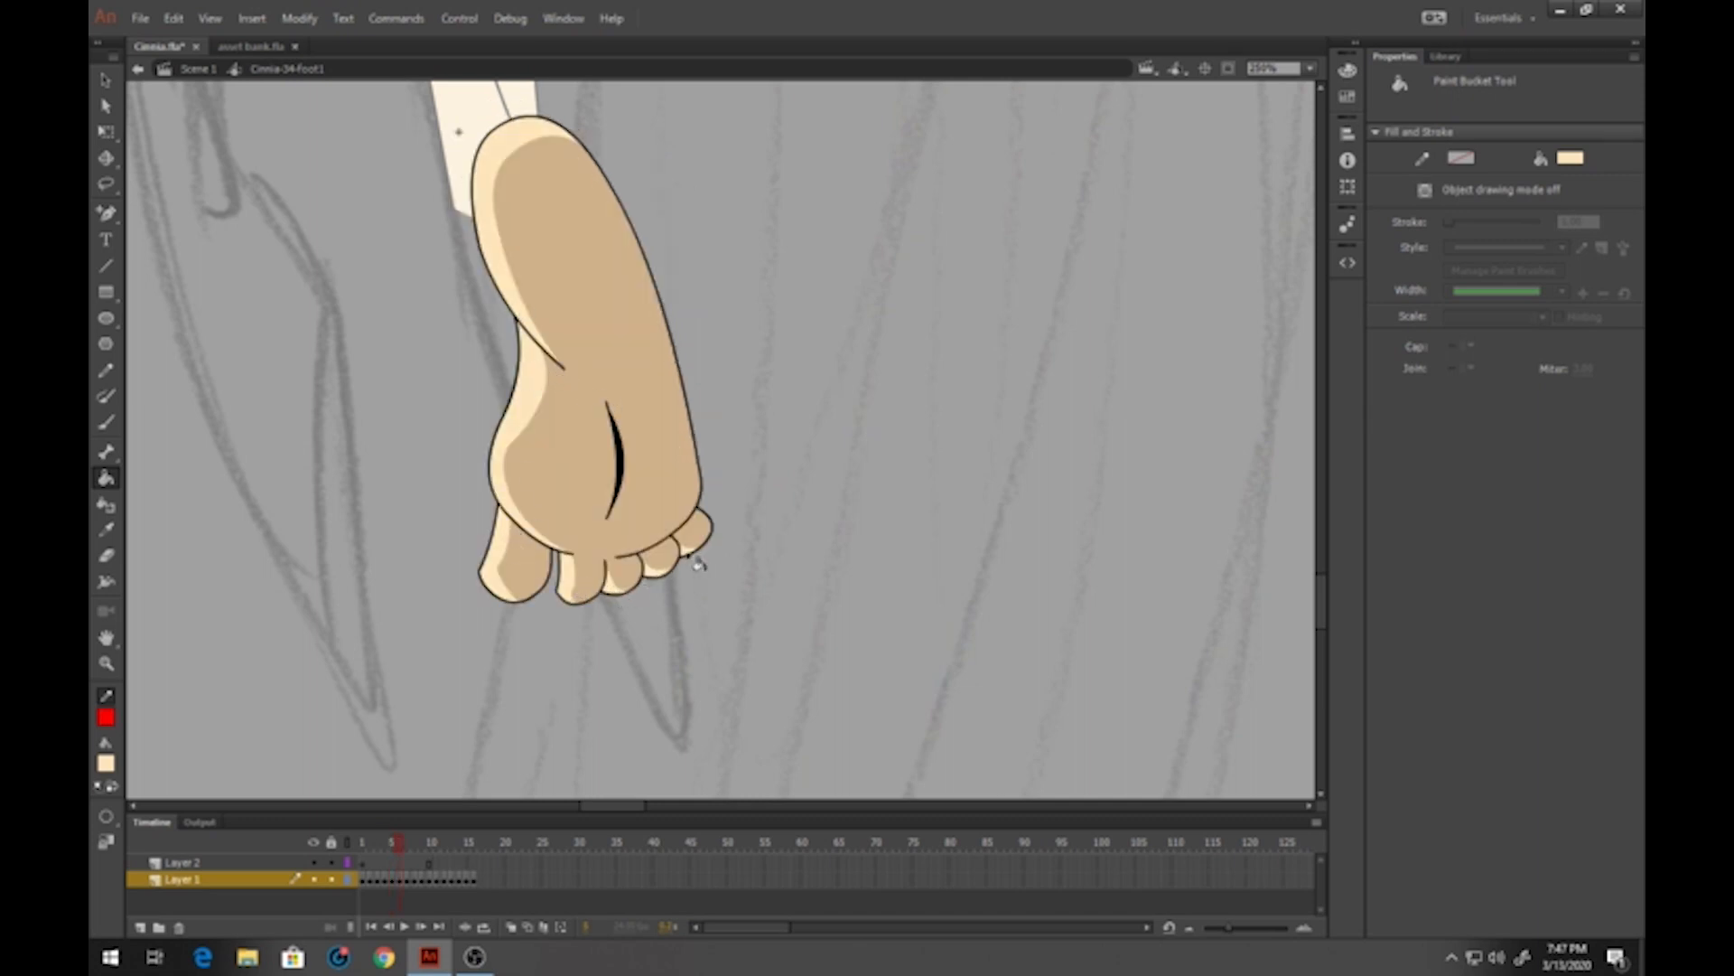
key(comma)
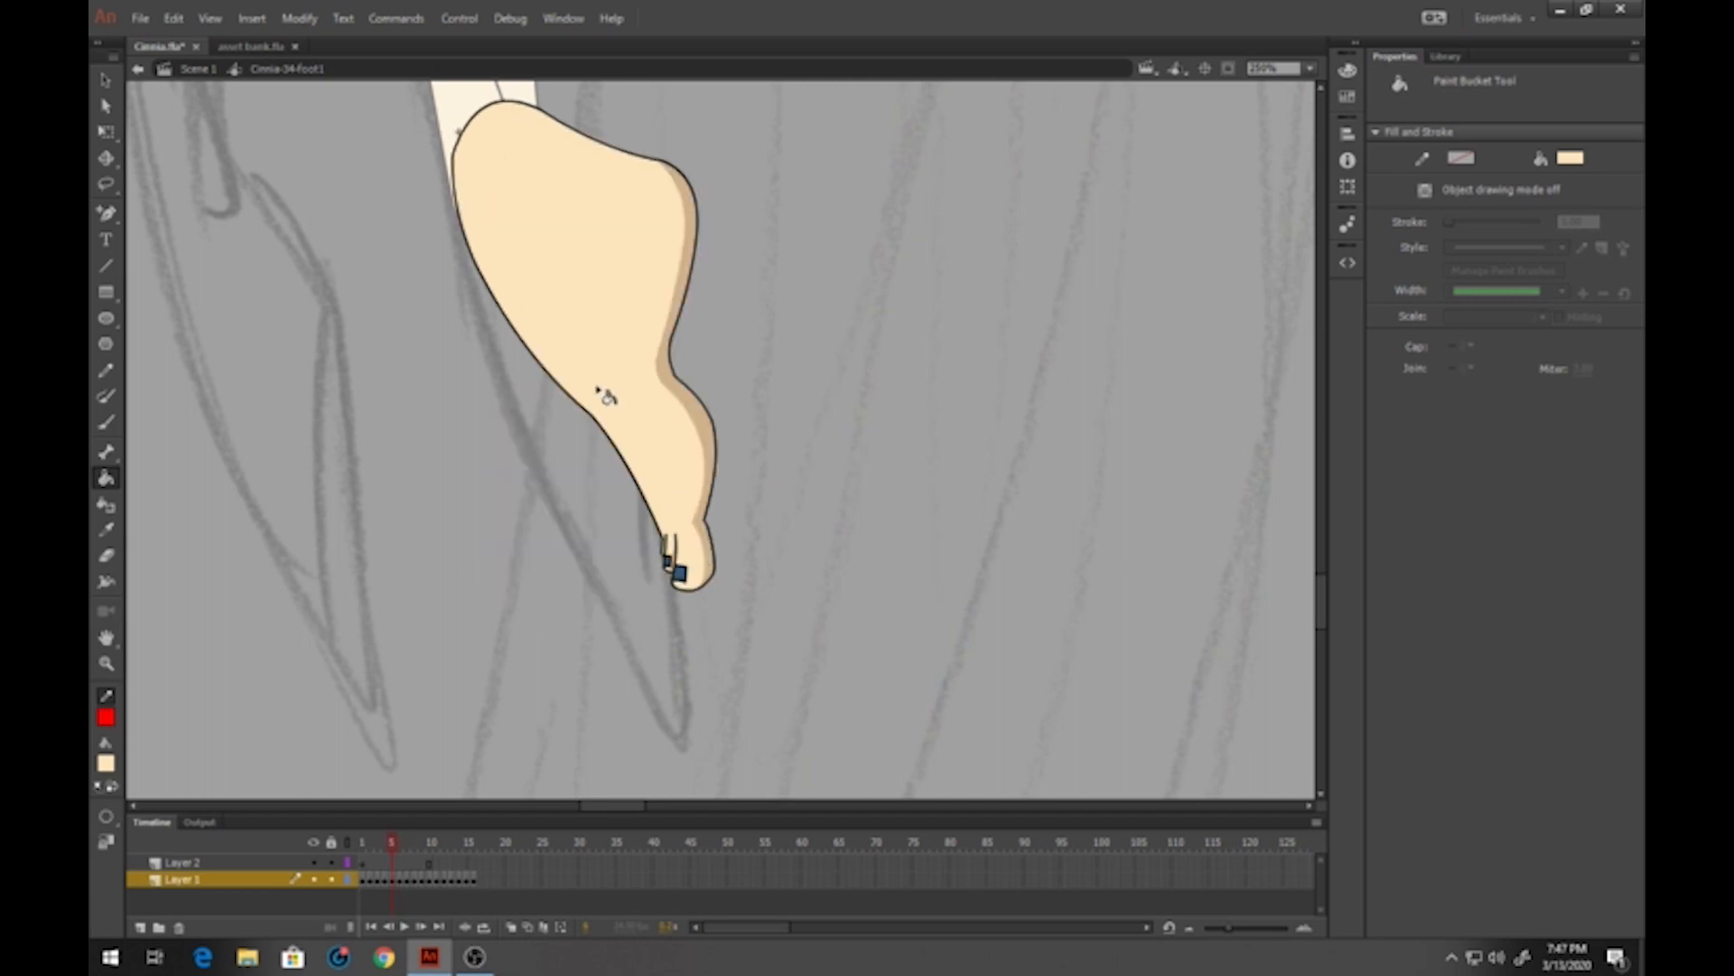
key(period)
key(period)
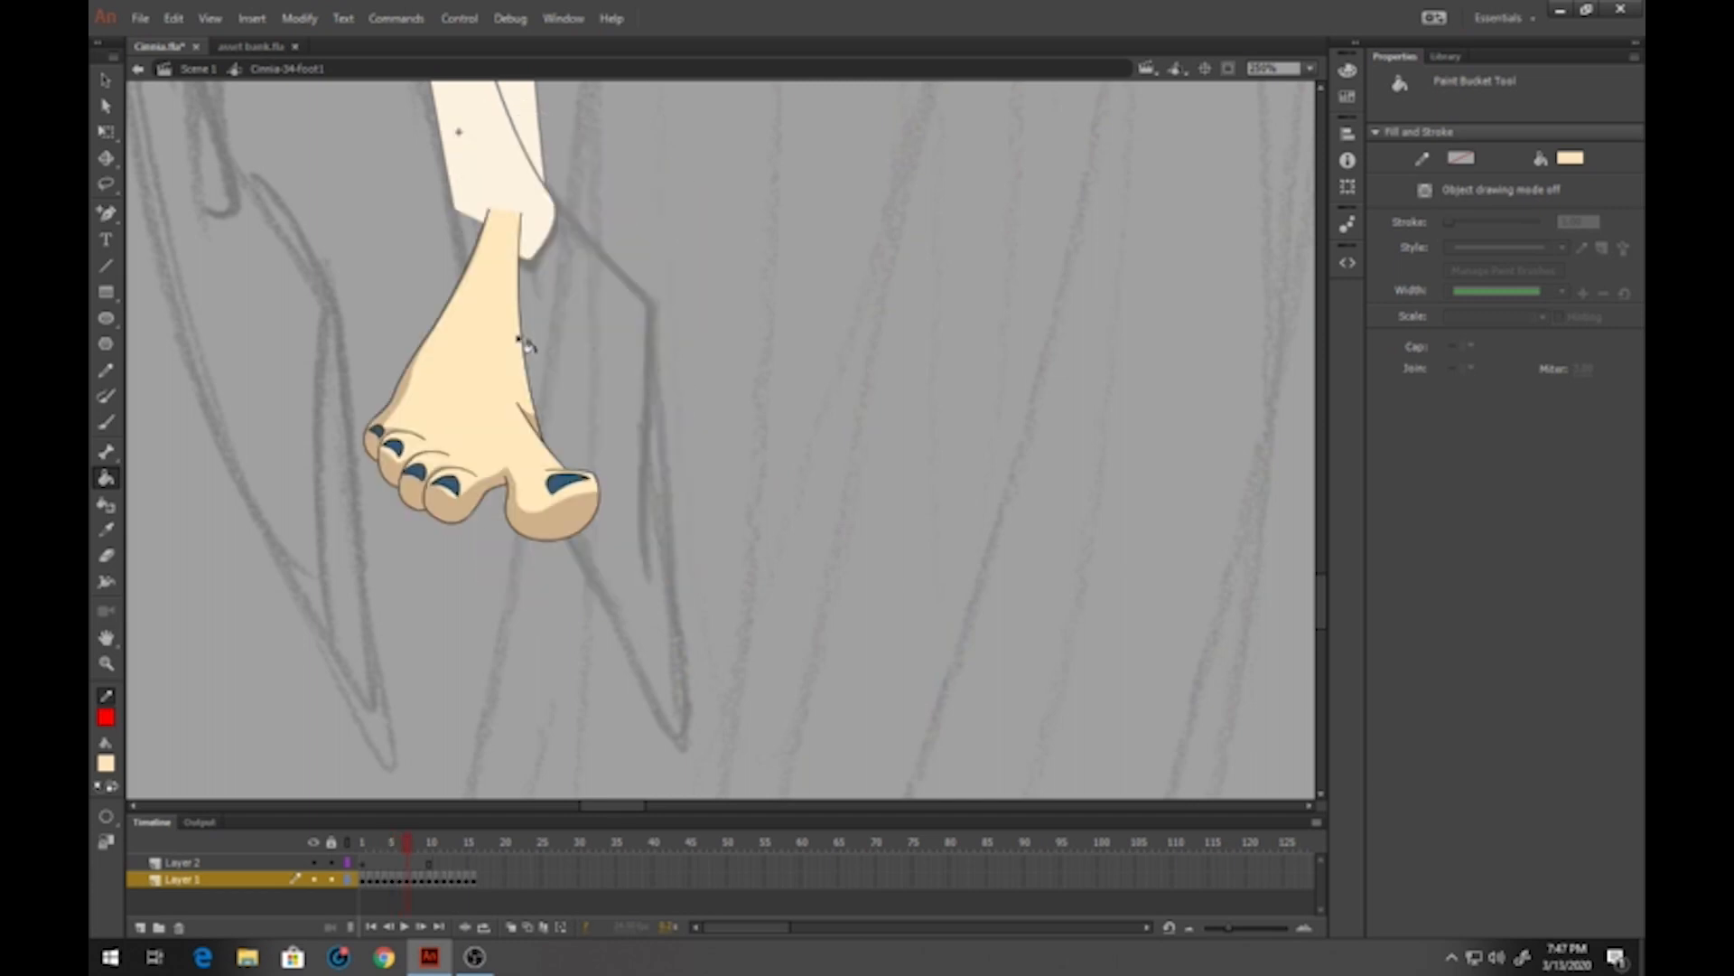
key(period)
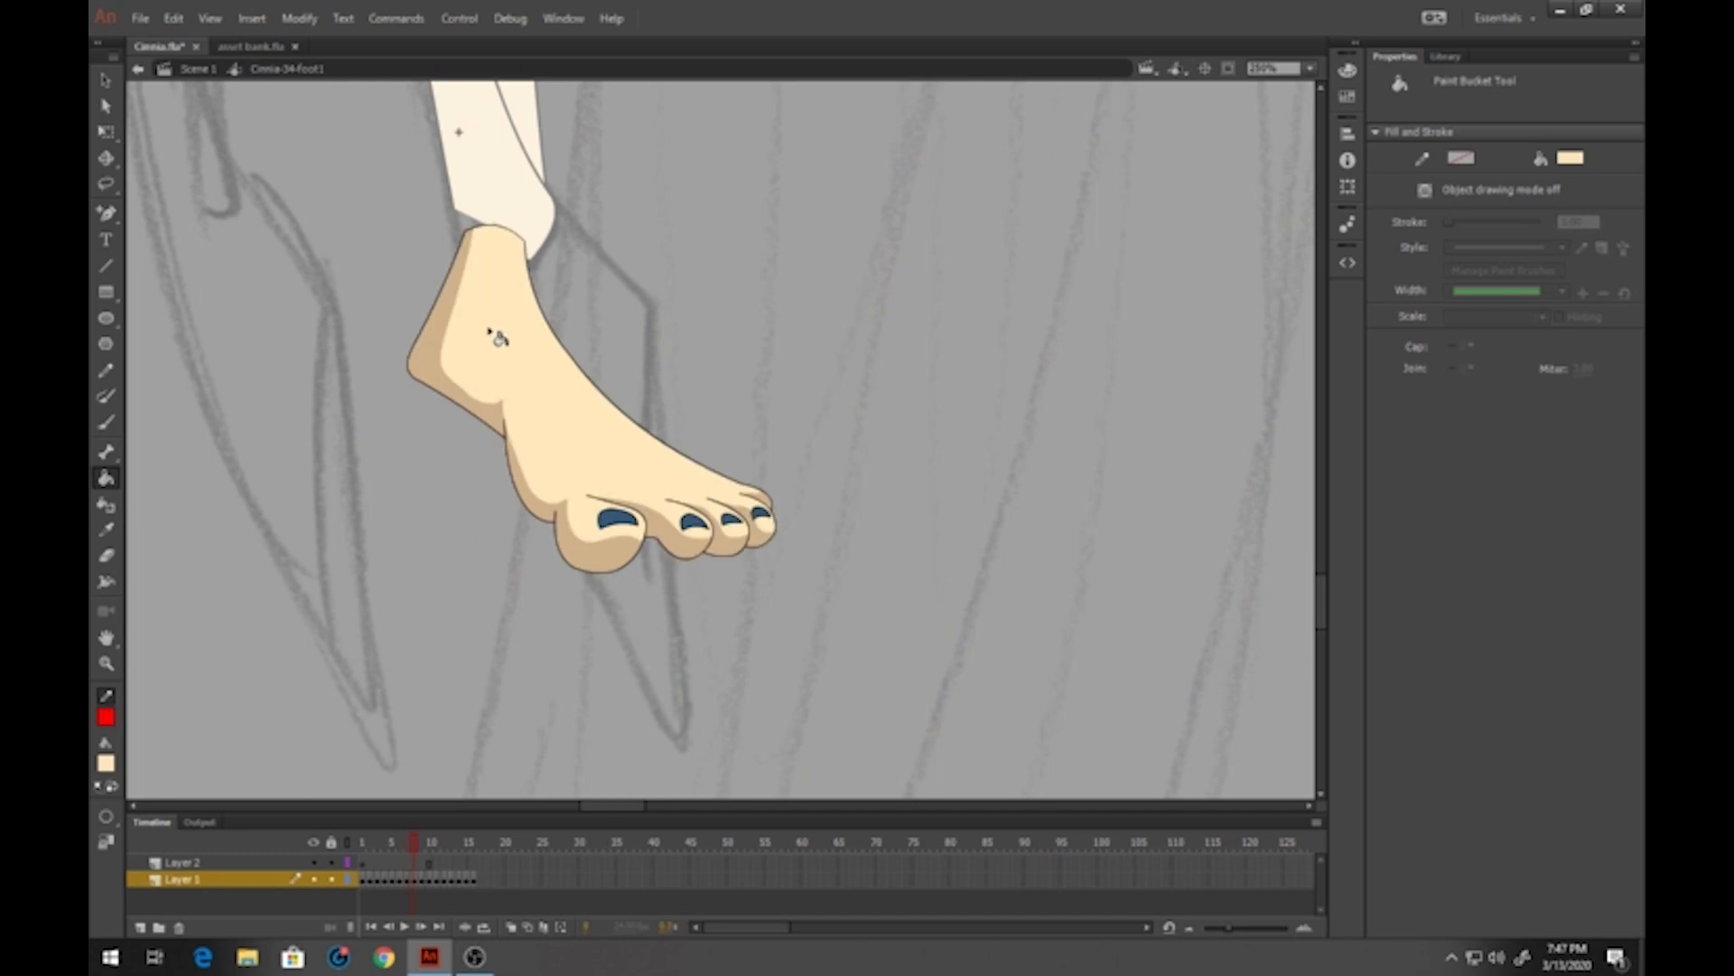
key(period)
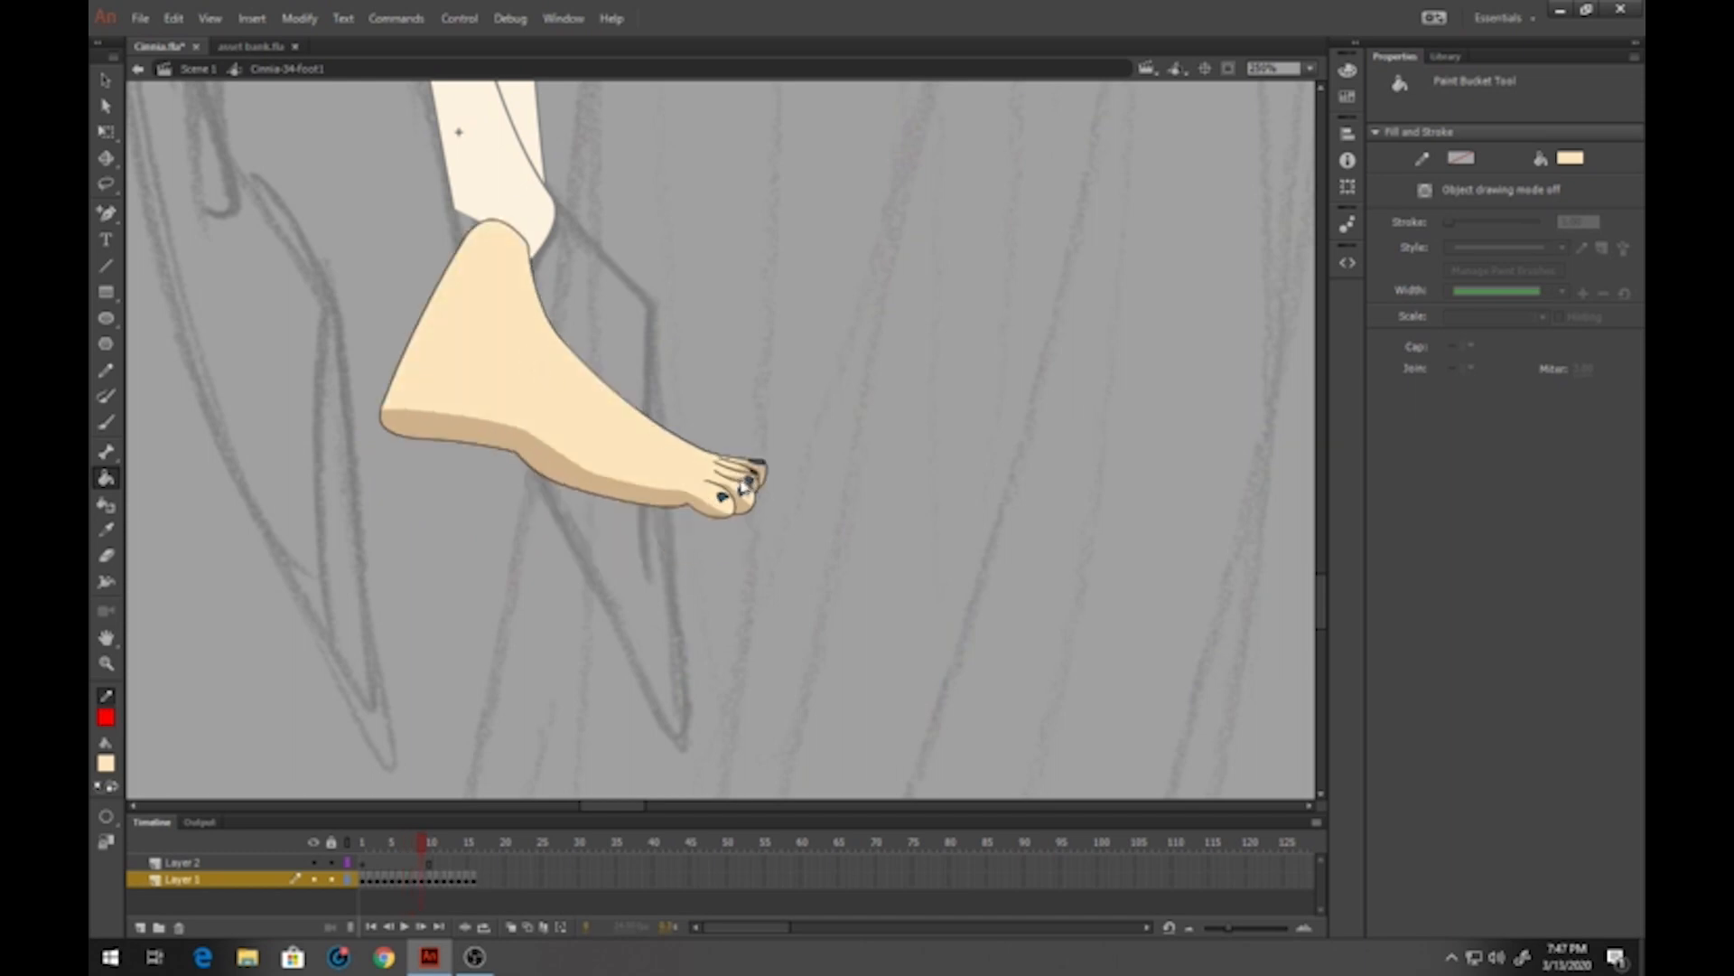
key(period)
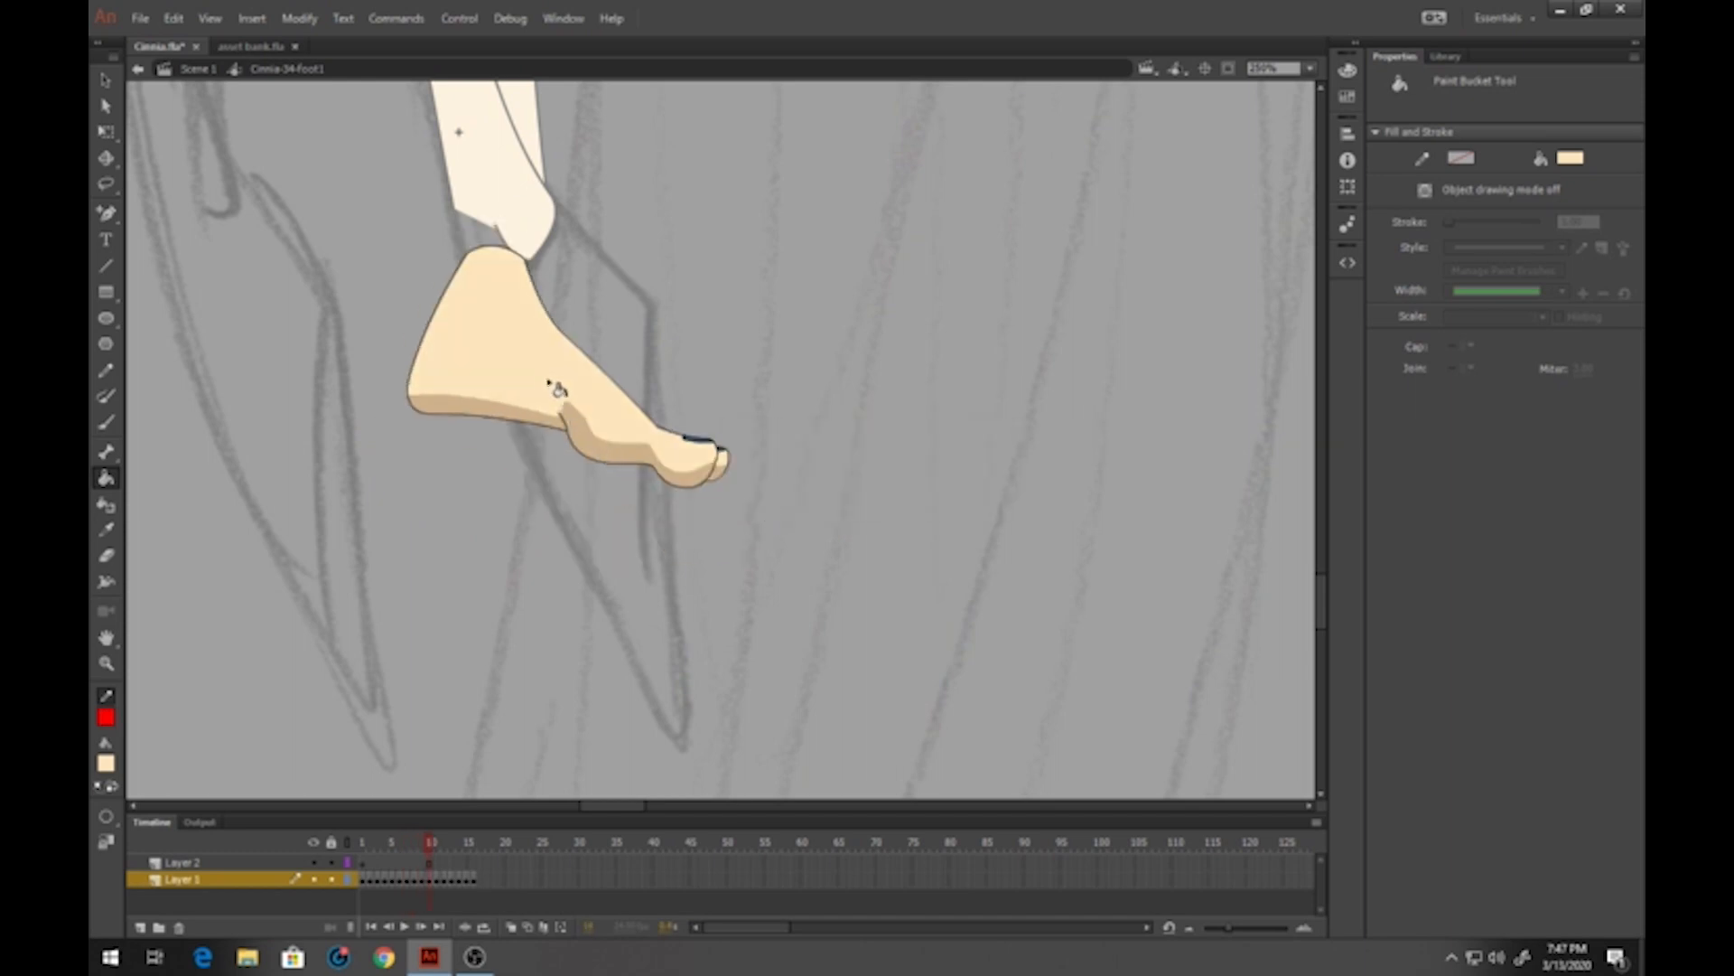
key(period)
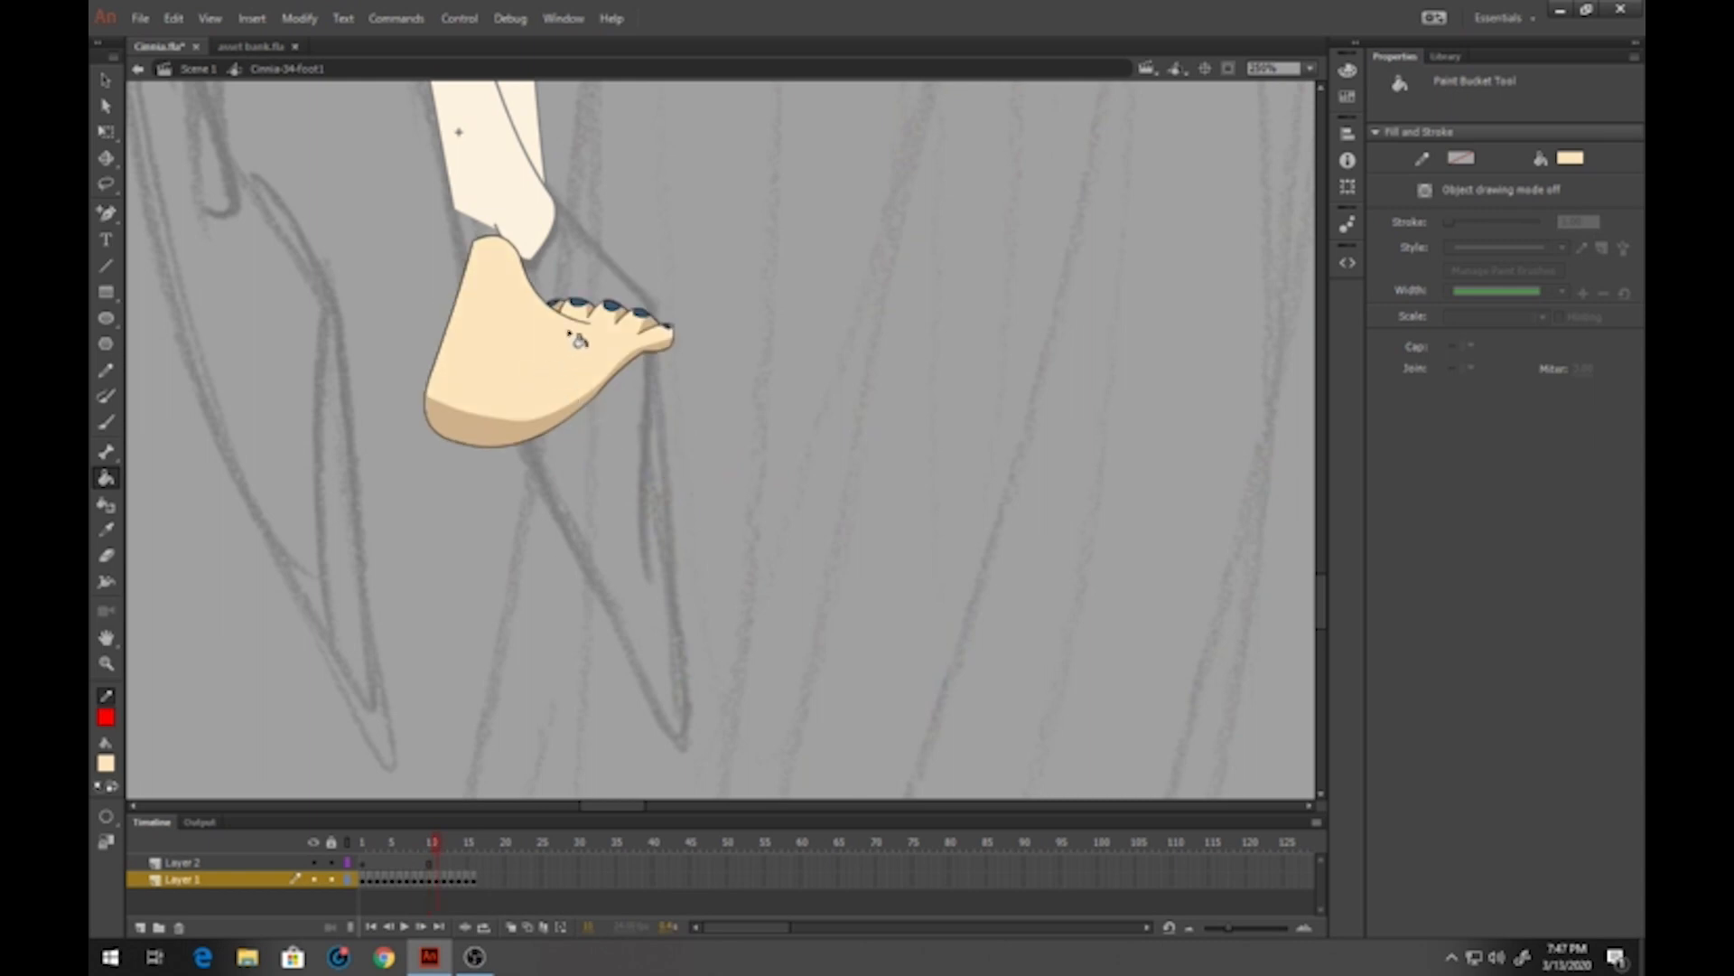
key(period)
key(period)
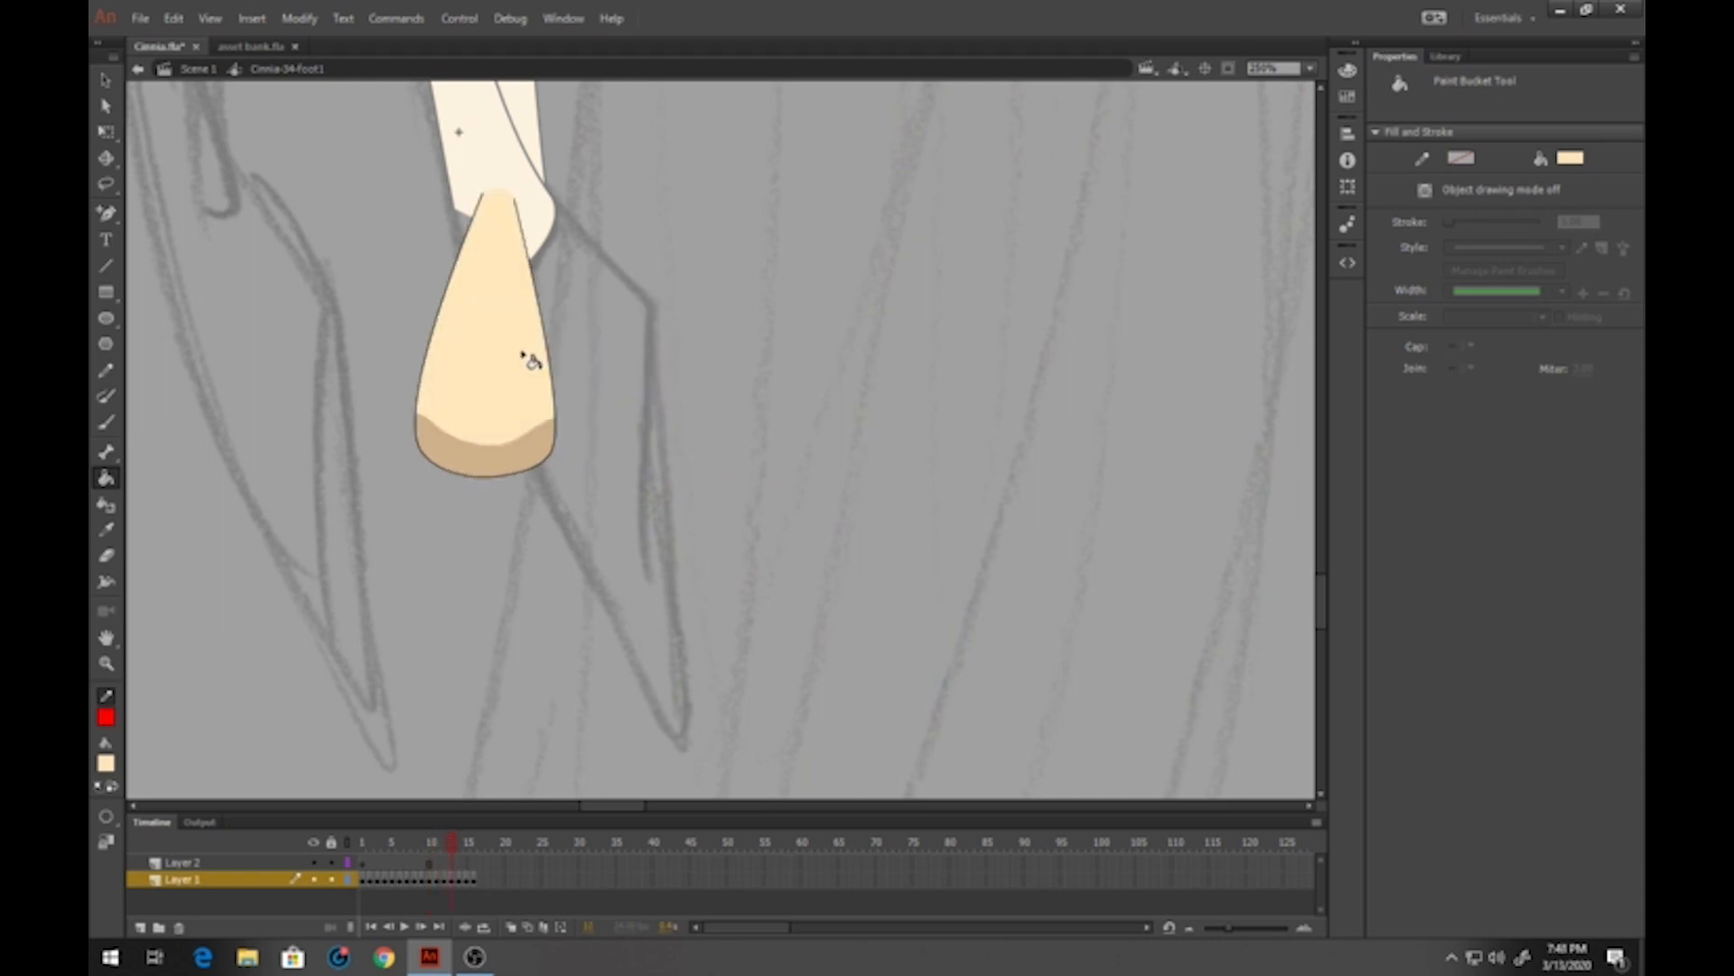
key(period)
key(period)
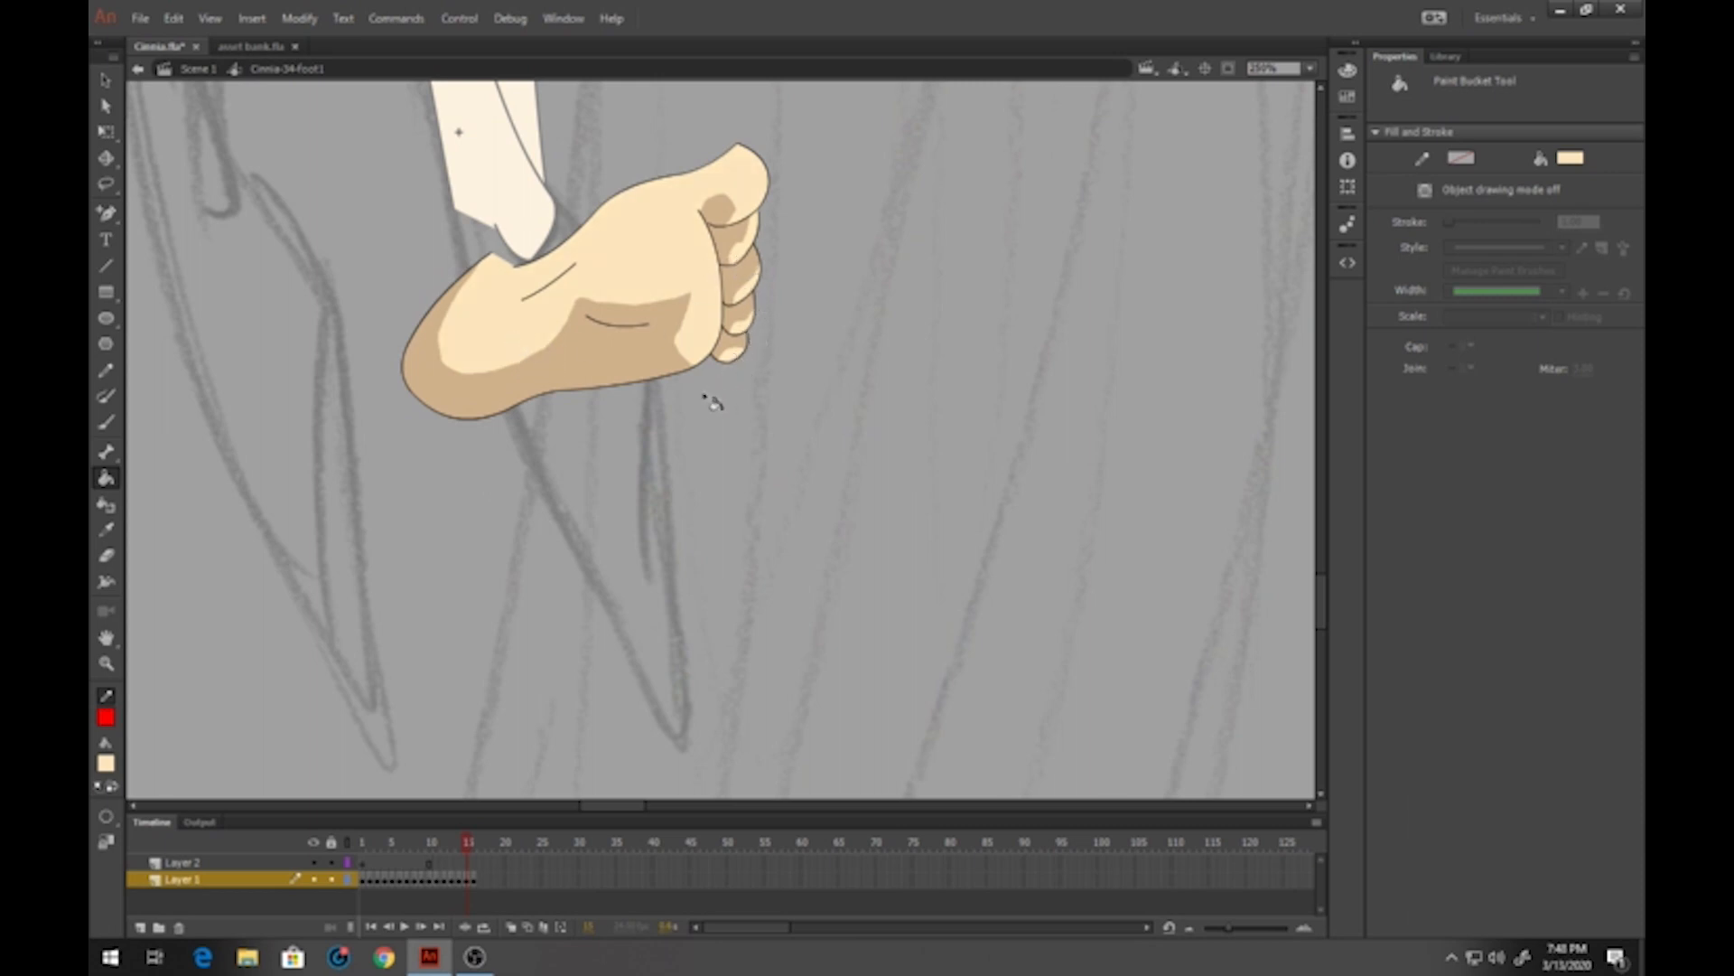
key(period)
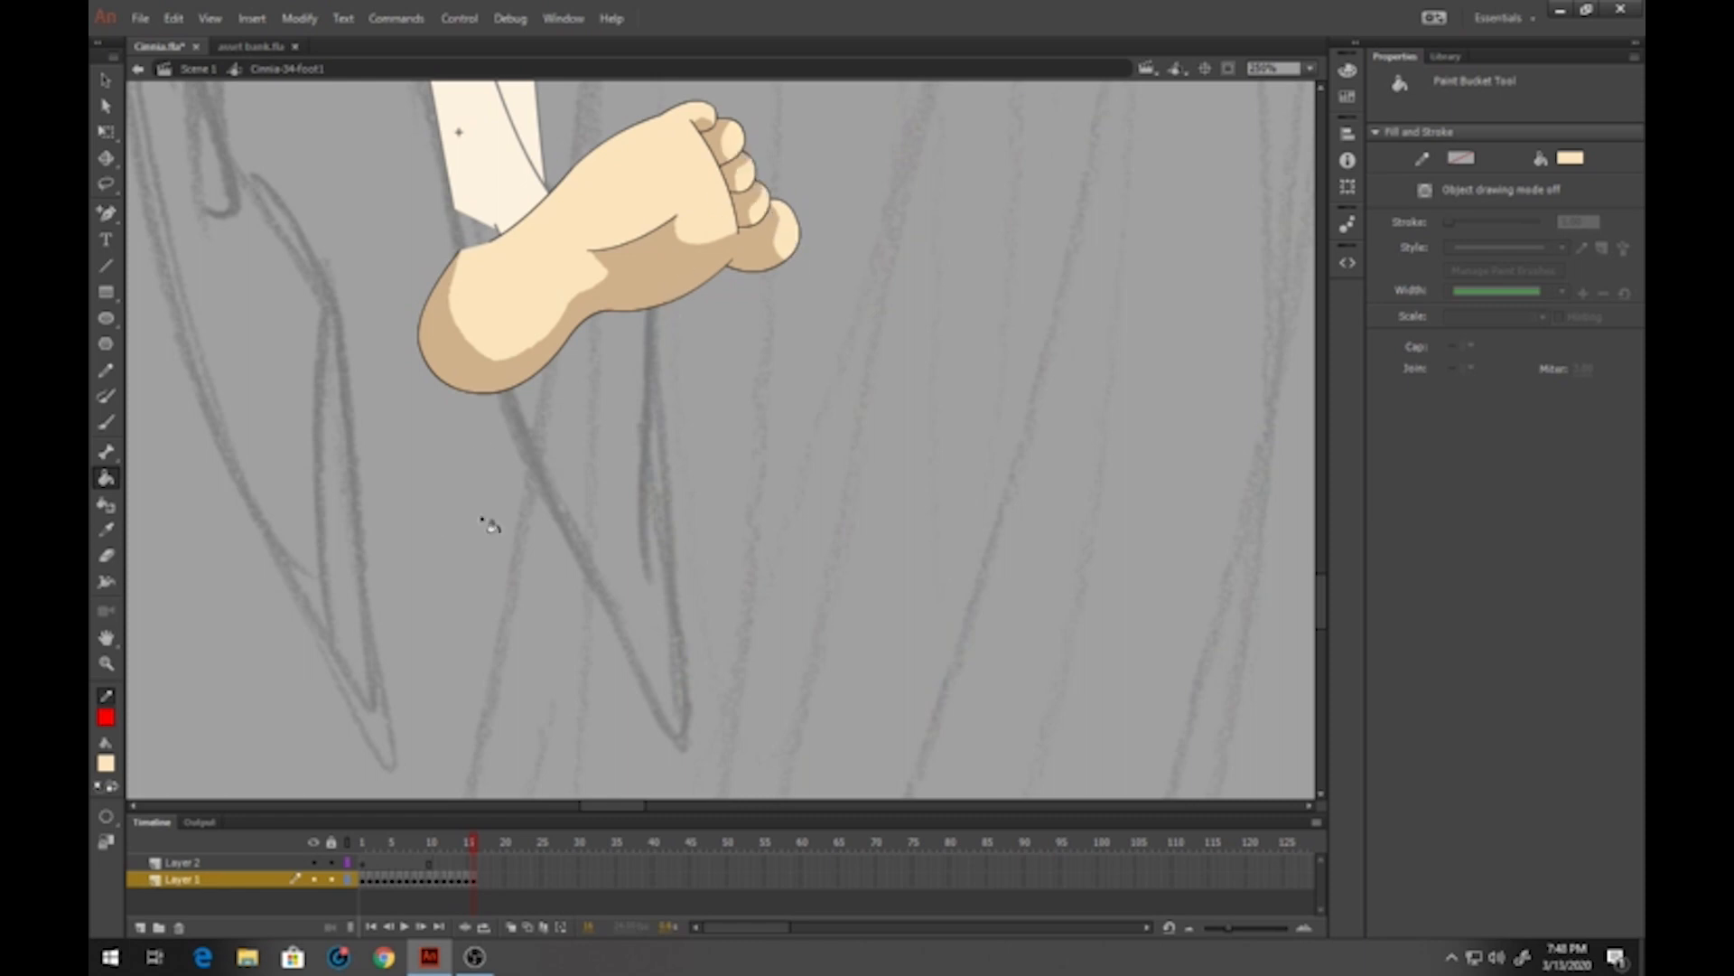
Mix a slightly darker version of the skin colour and fill the foot's shadow areas with it on frame 16
click(106, 764)
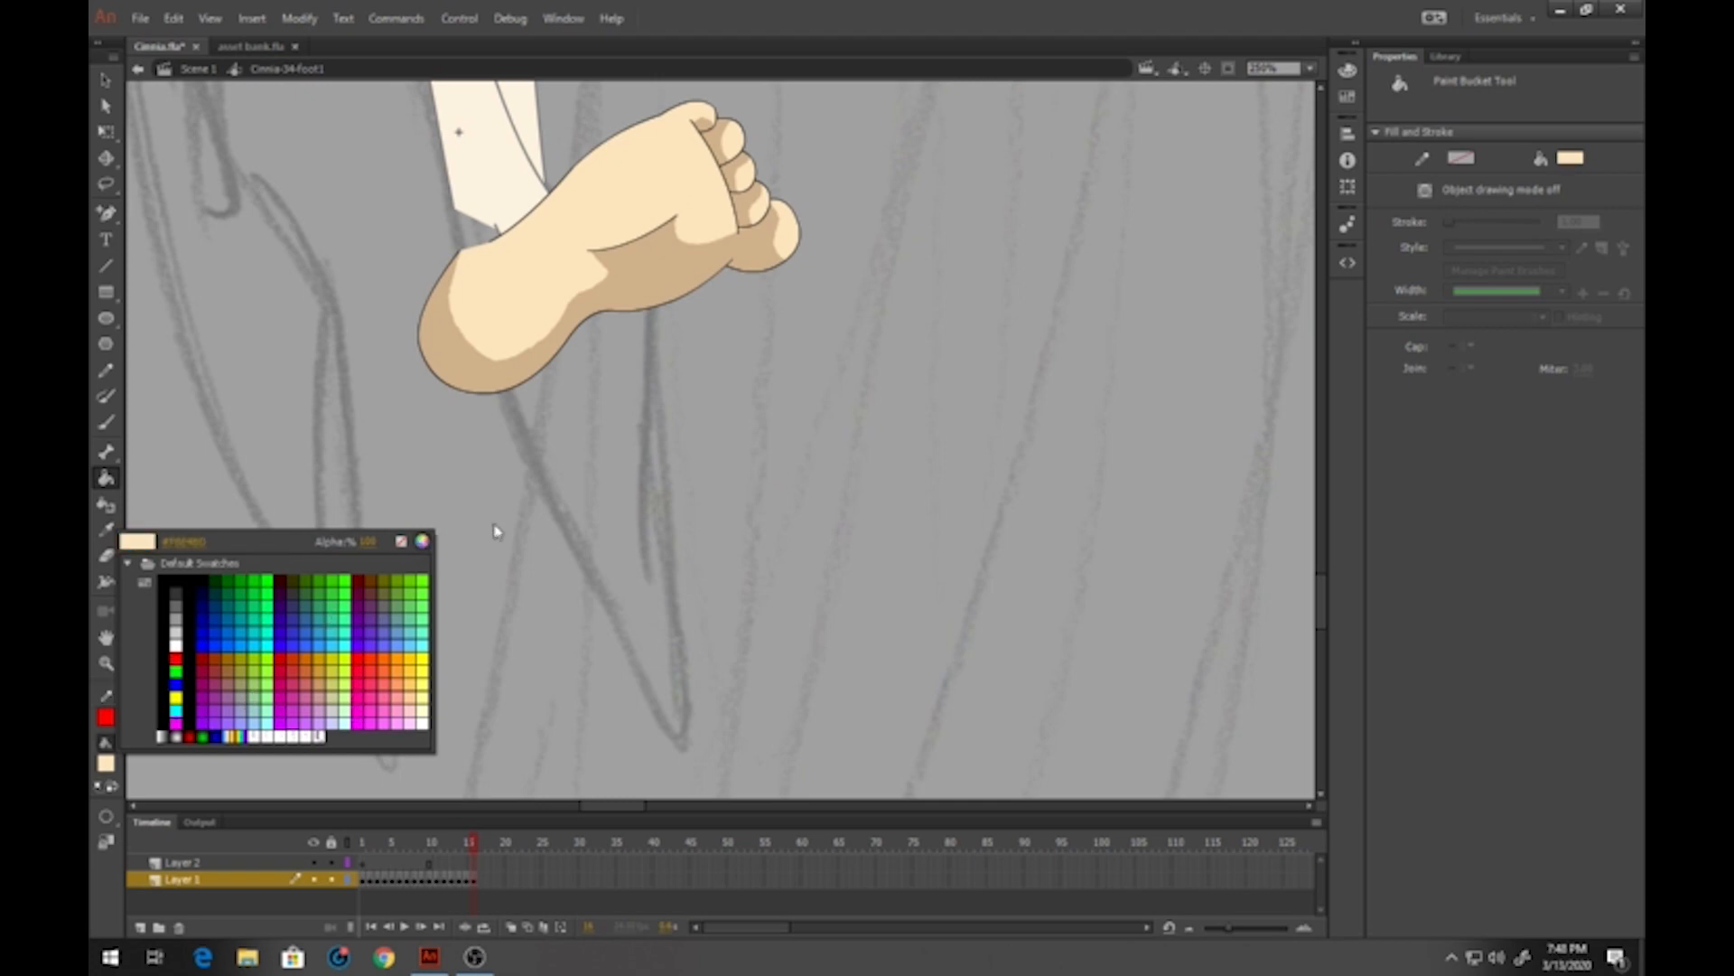
click(421, 540)
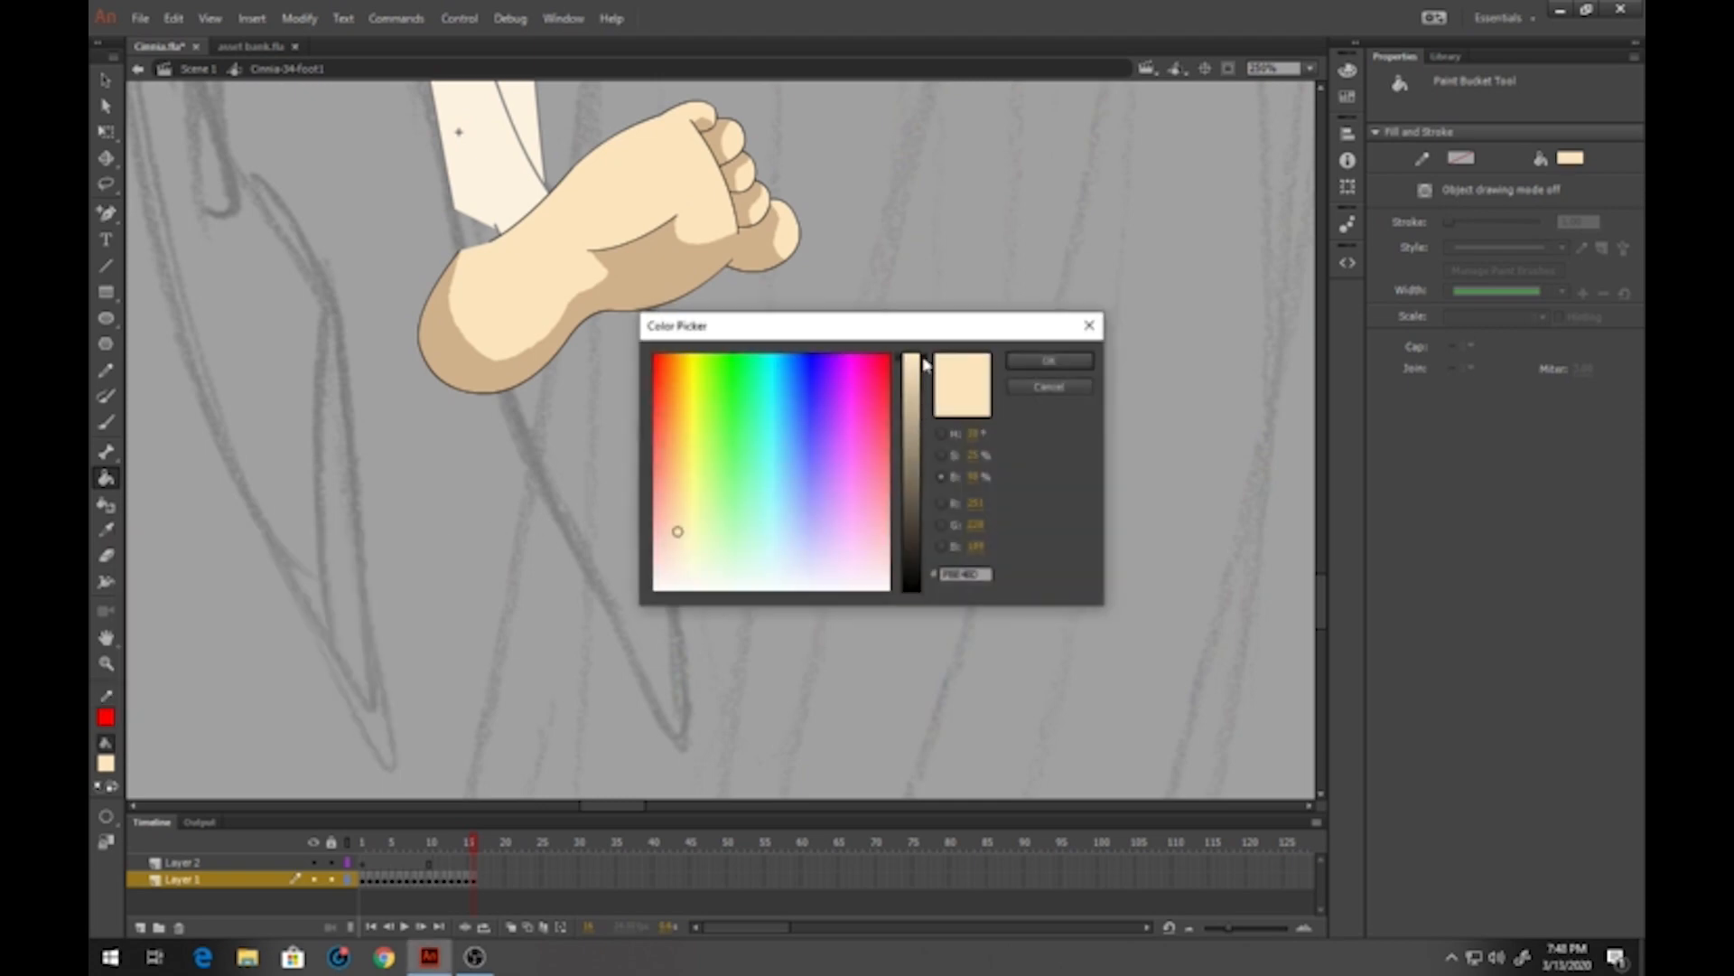
drag(925, 374, 925, 381)
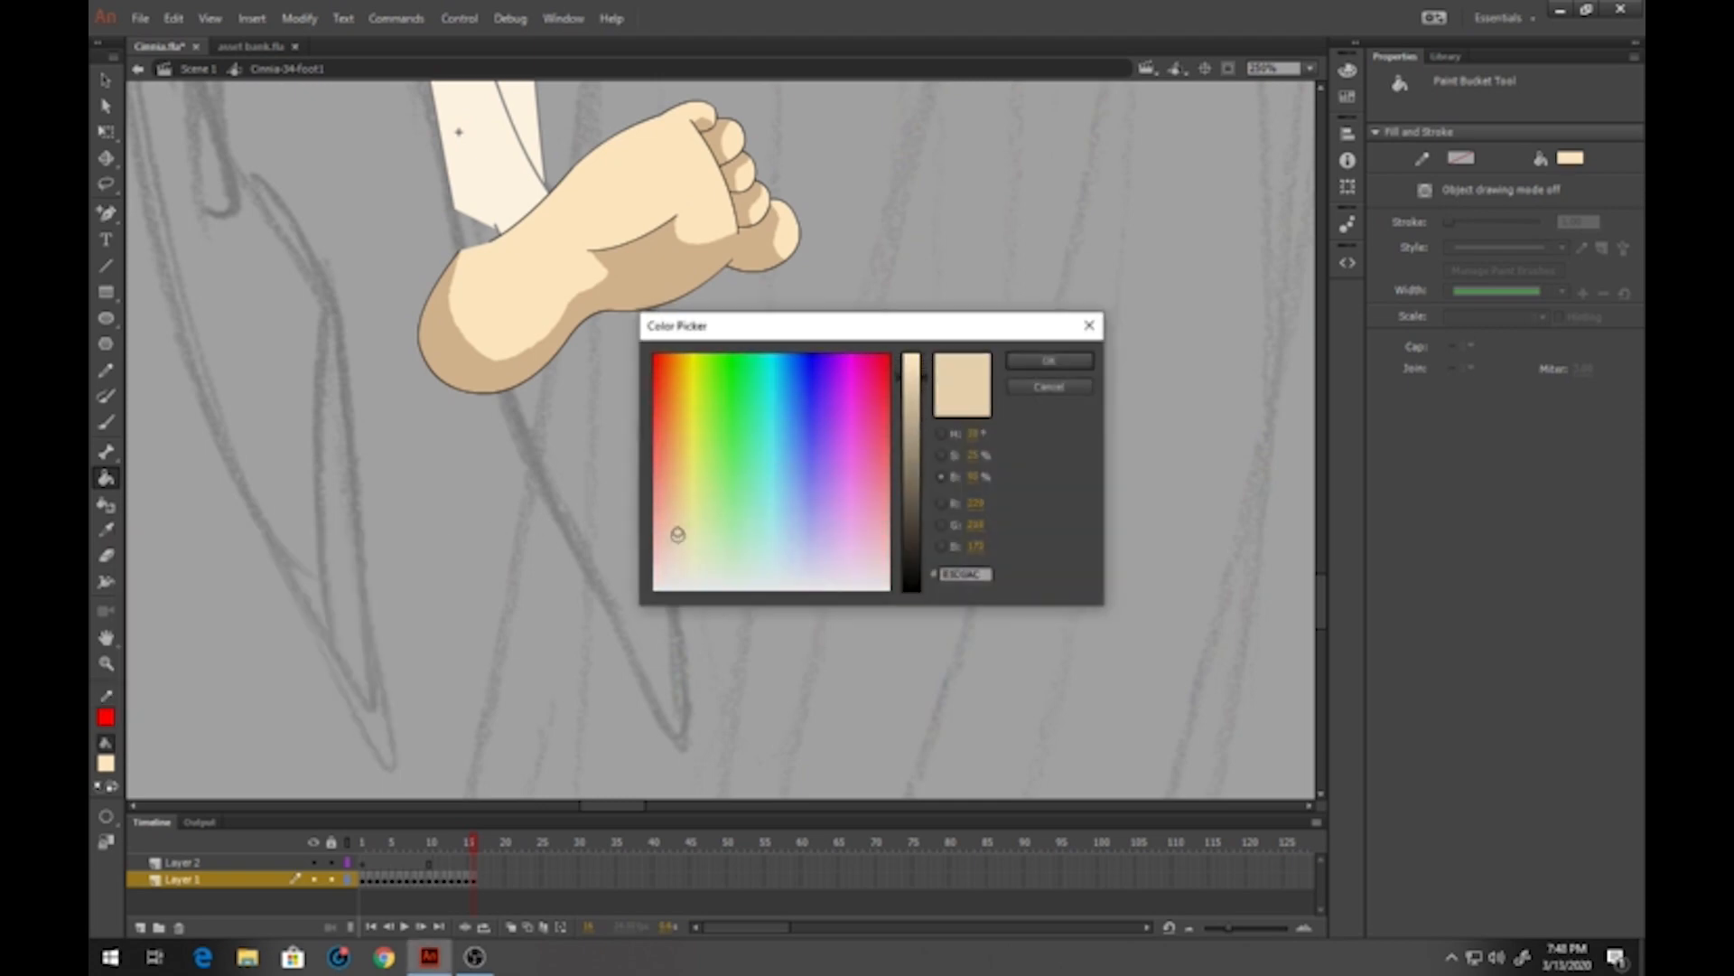
click(1022, 361)
click(485, 377)
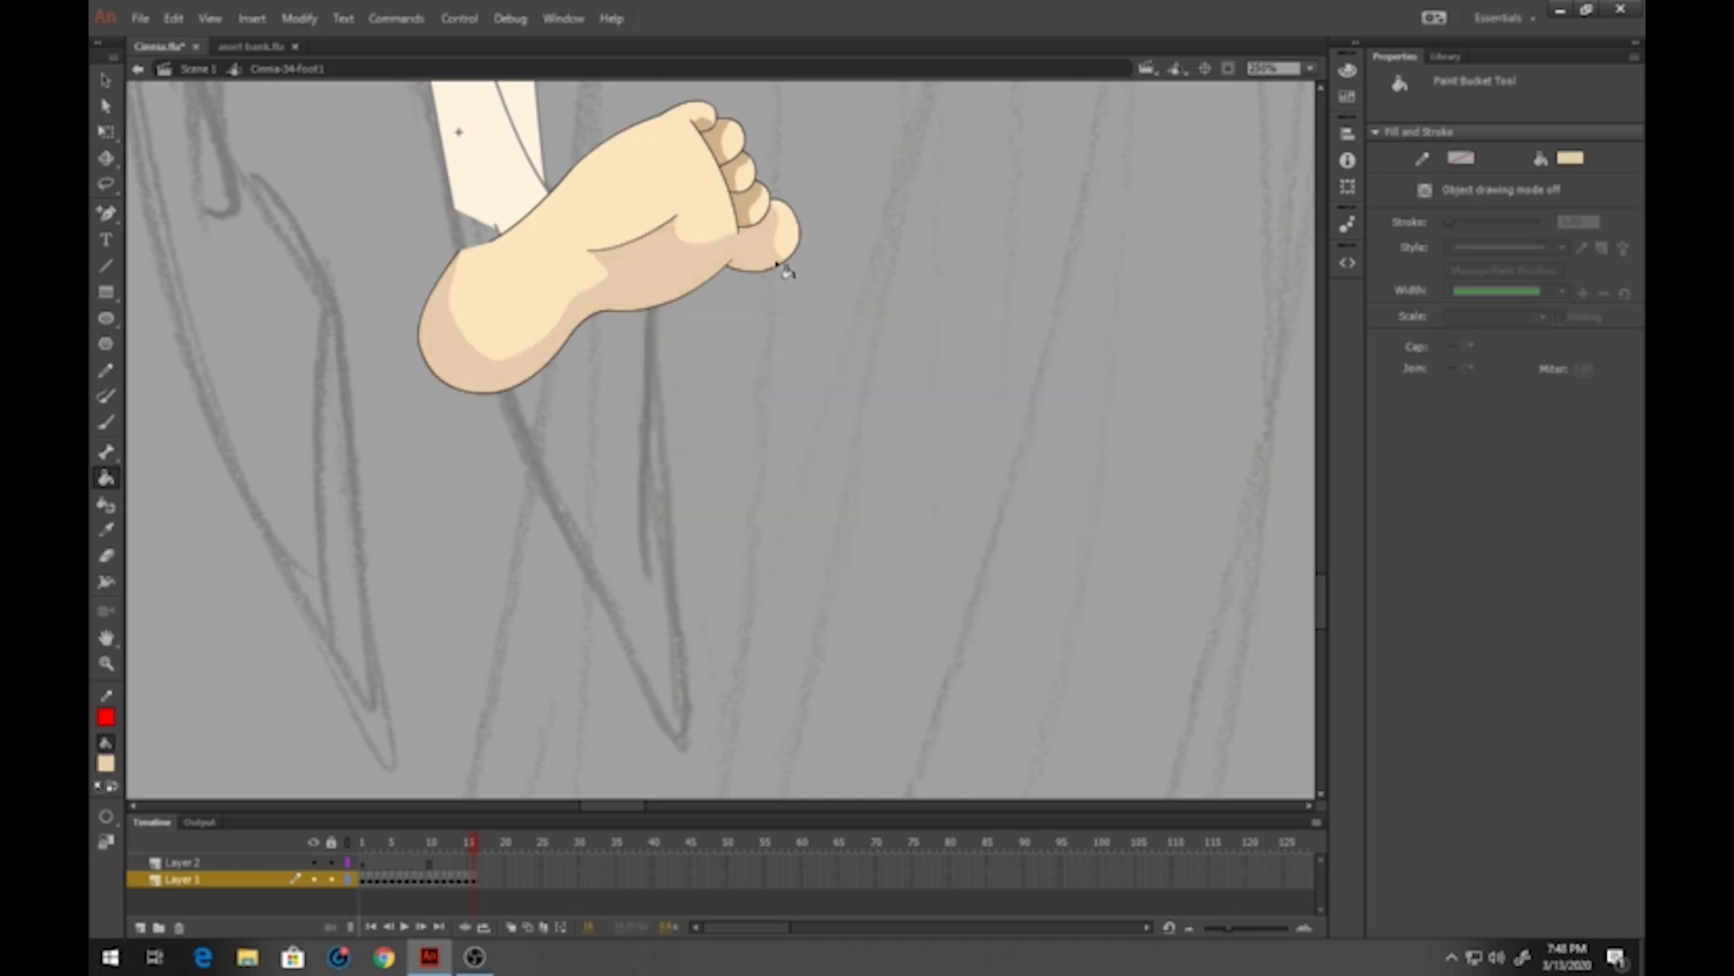
Darken the shadow skin colour a little further and refill the foot's shadow areas with it on frame 16
click(106, 766)
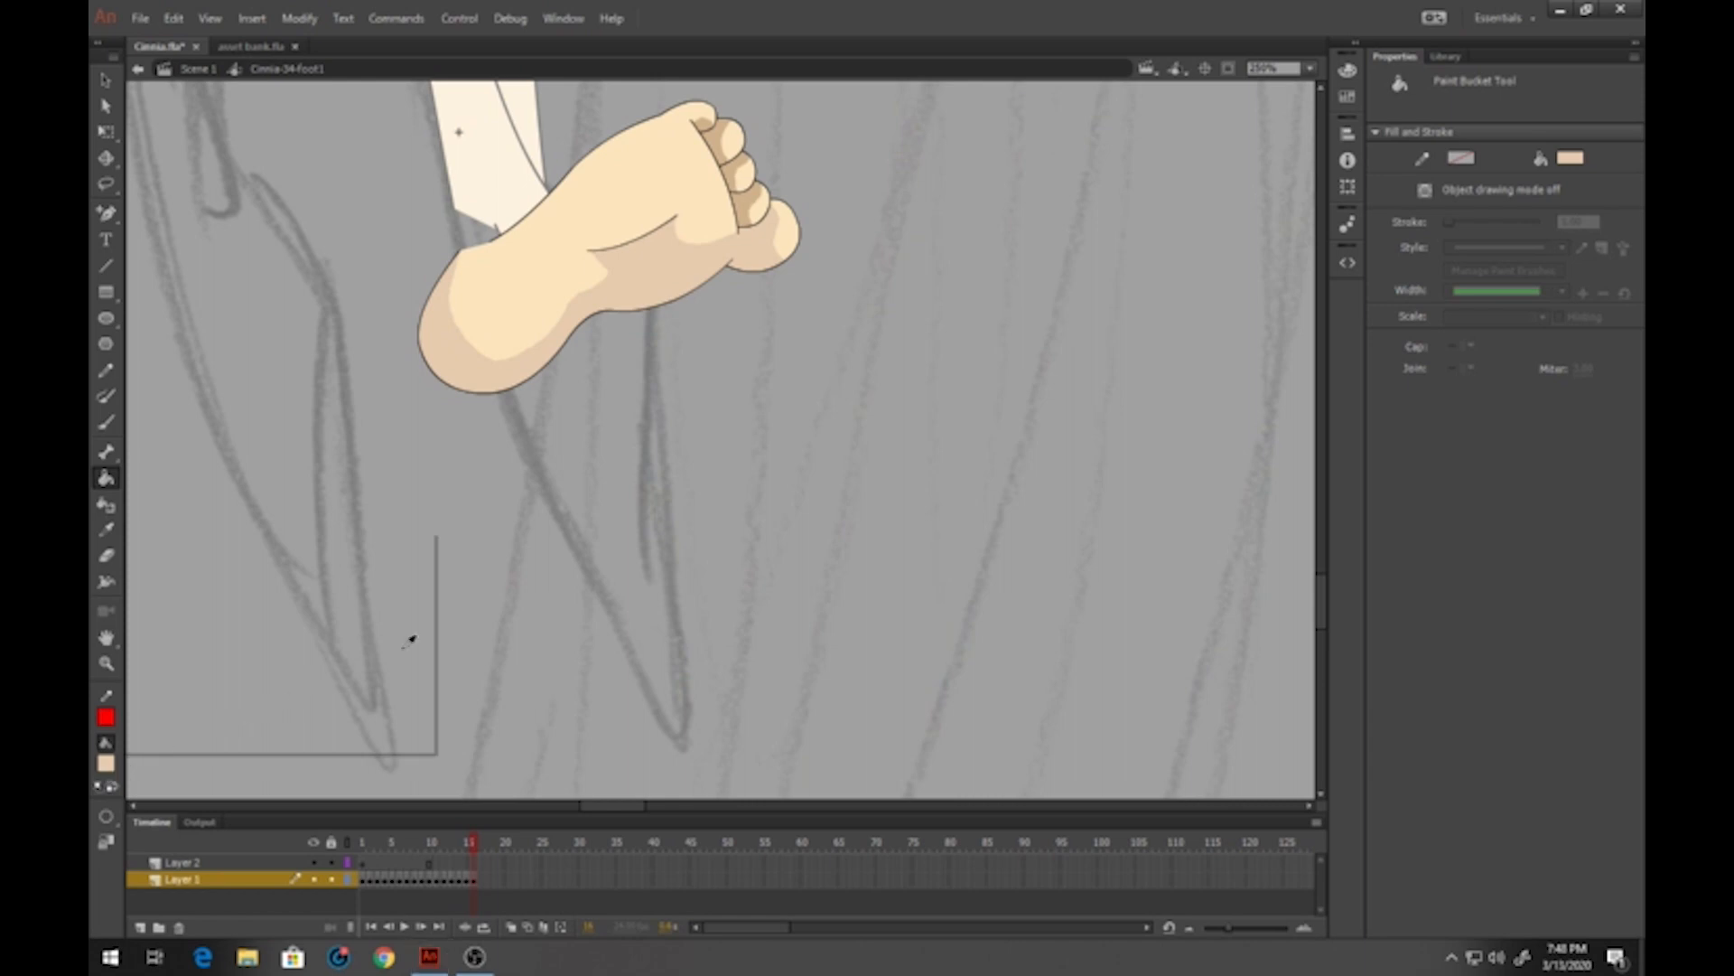
click(425, 548)
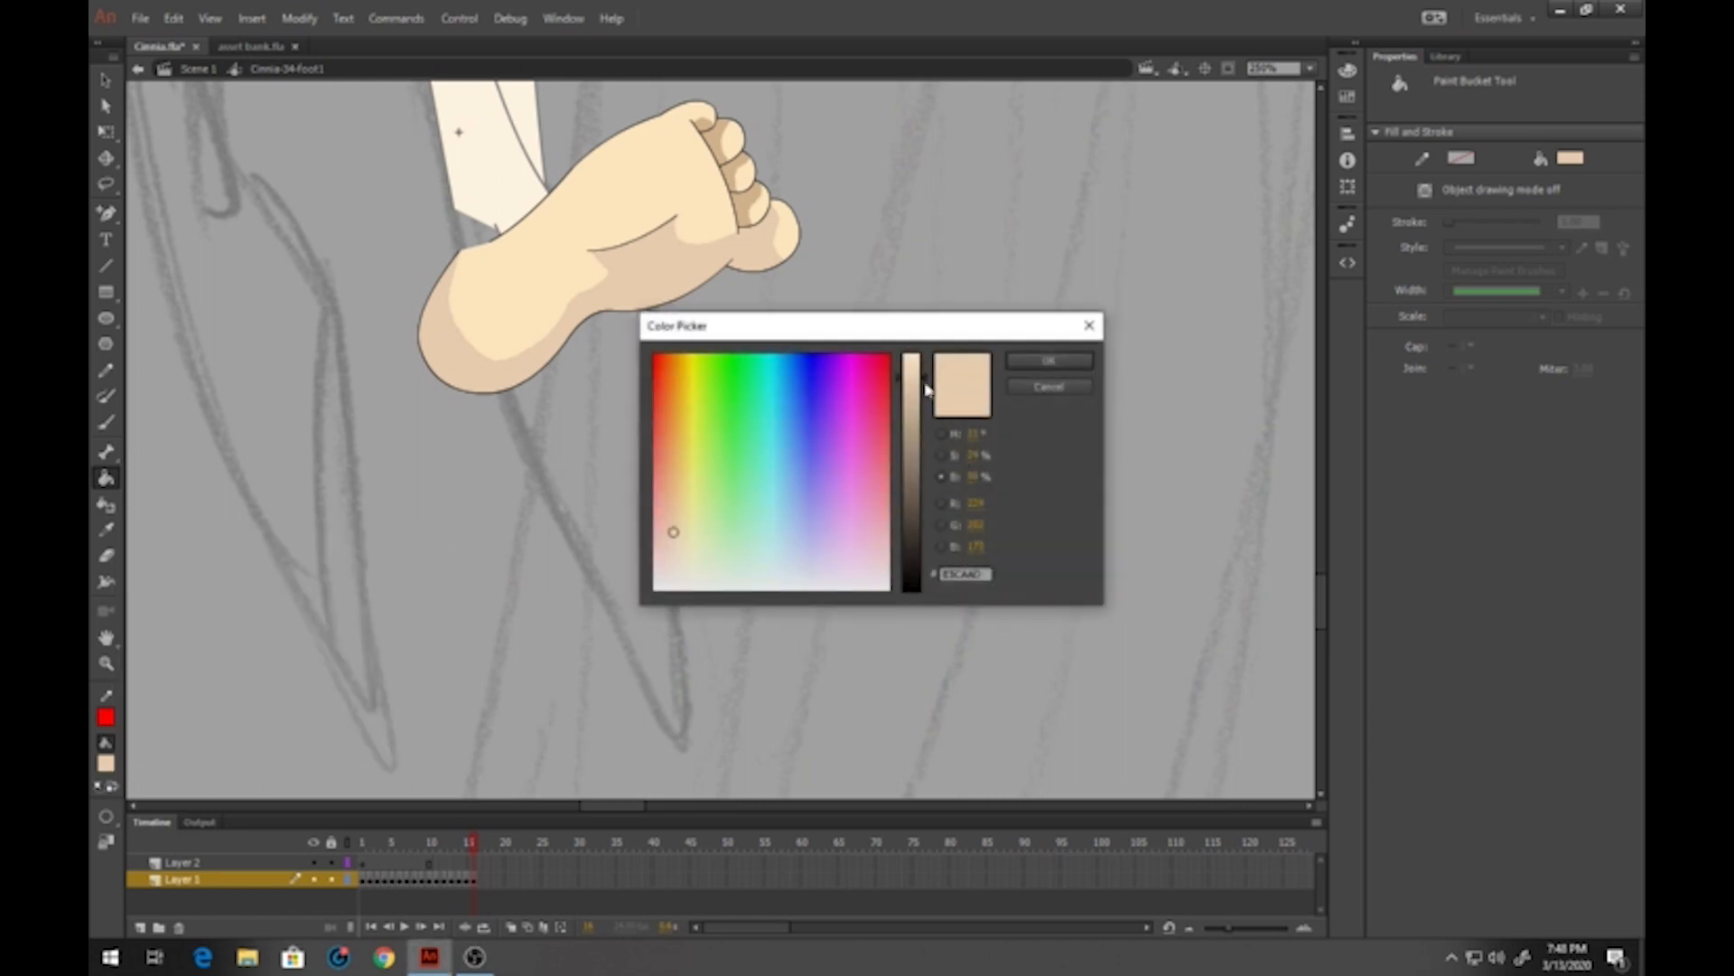
drag(926, 385, 931, 400)
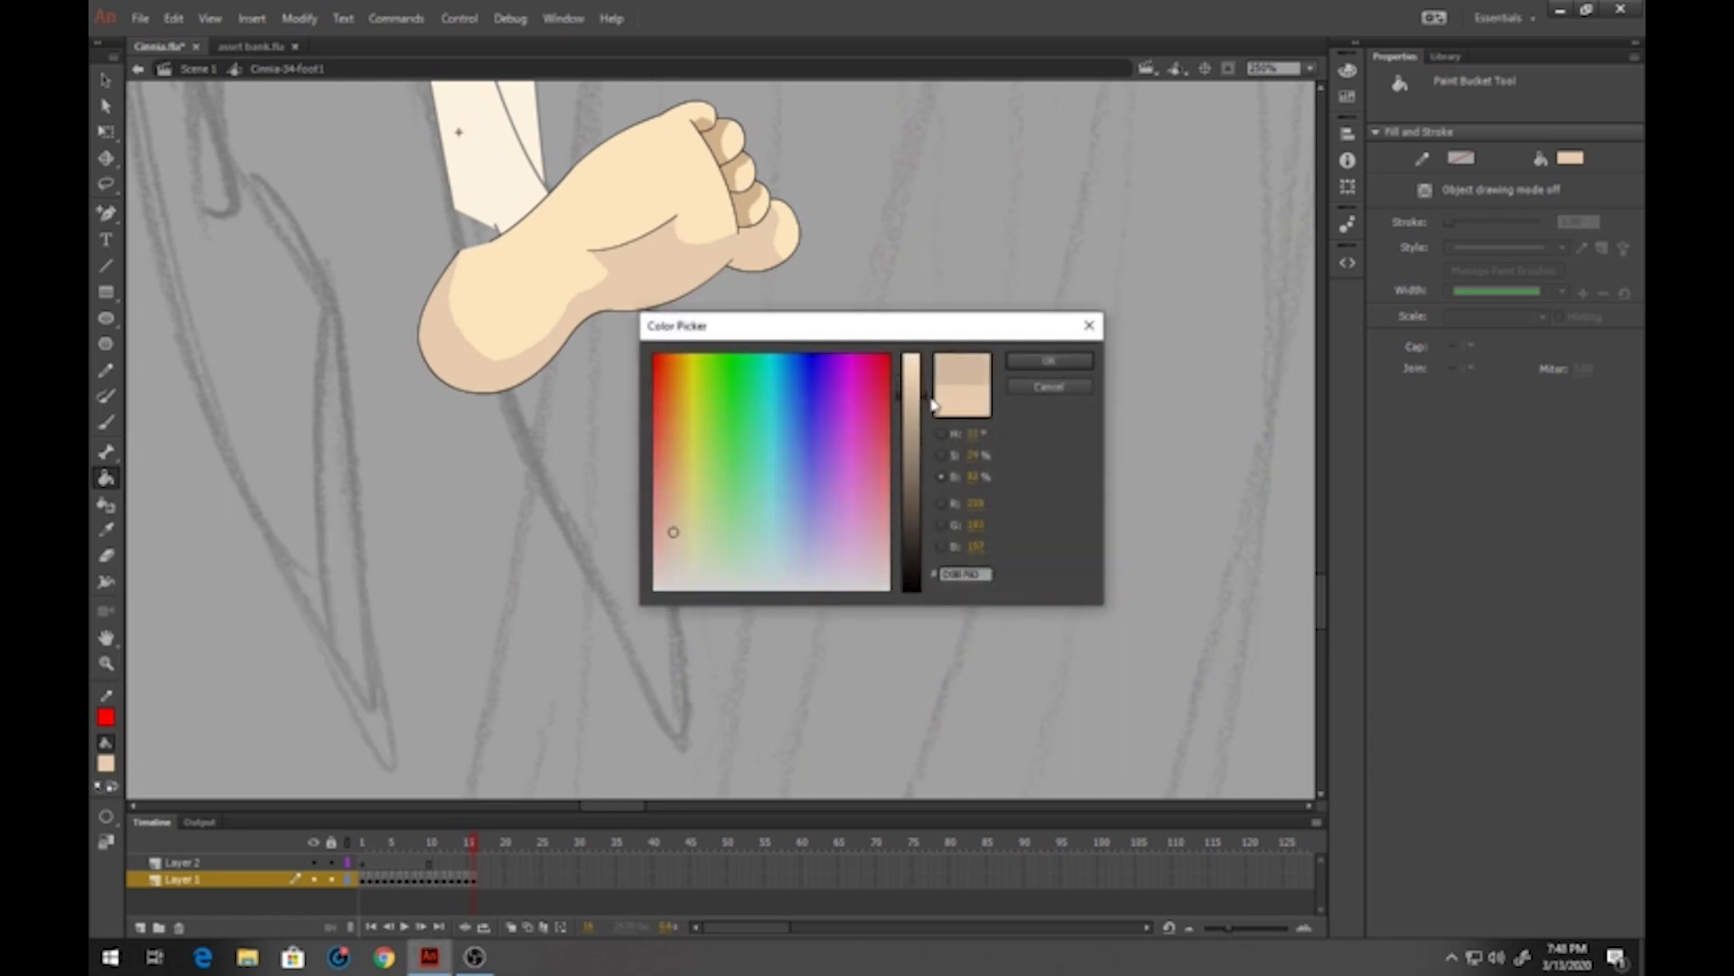
click(1046, 360)
click(689, 280)
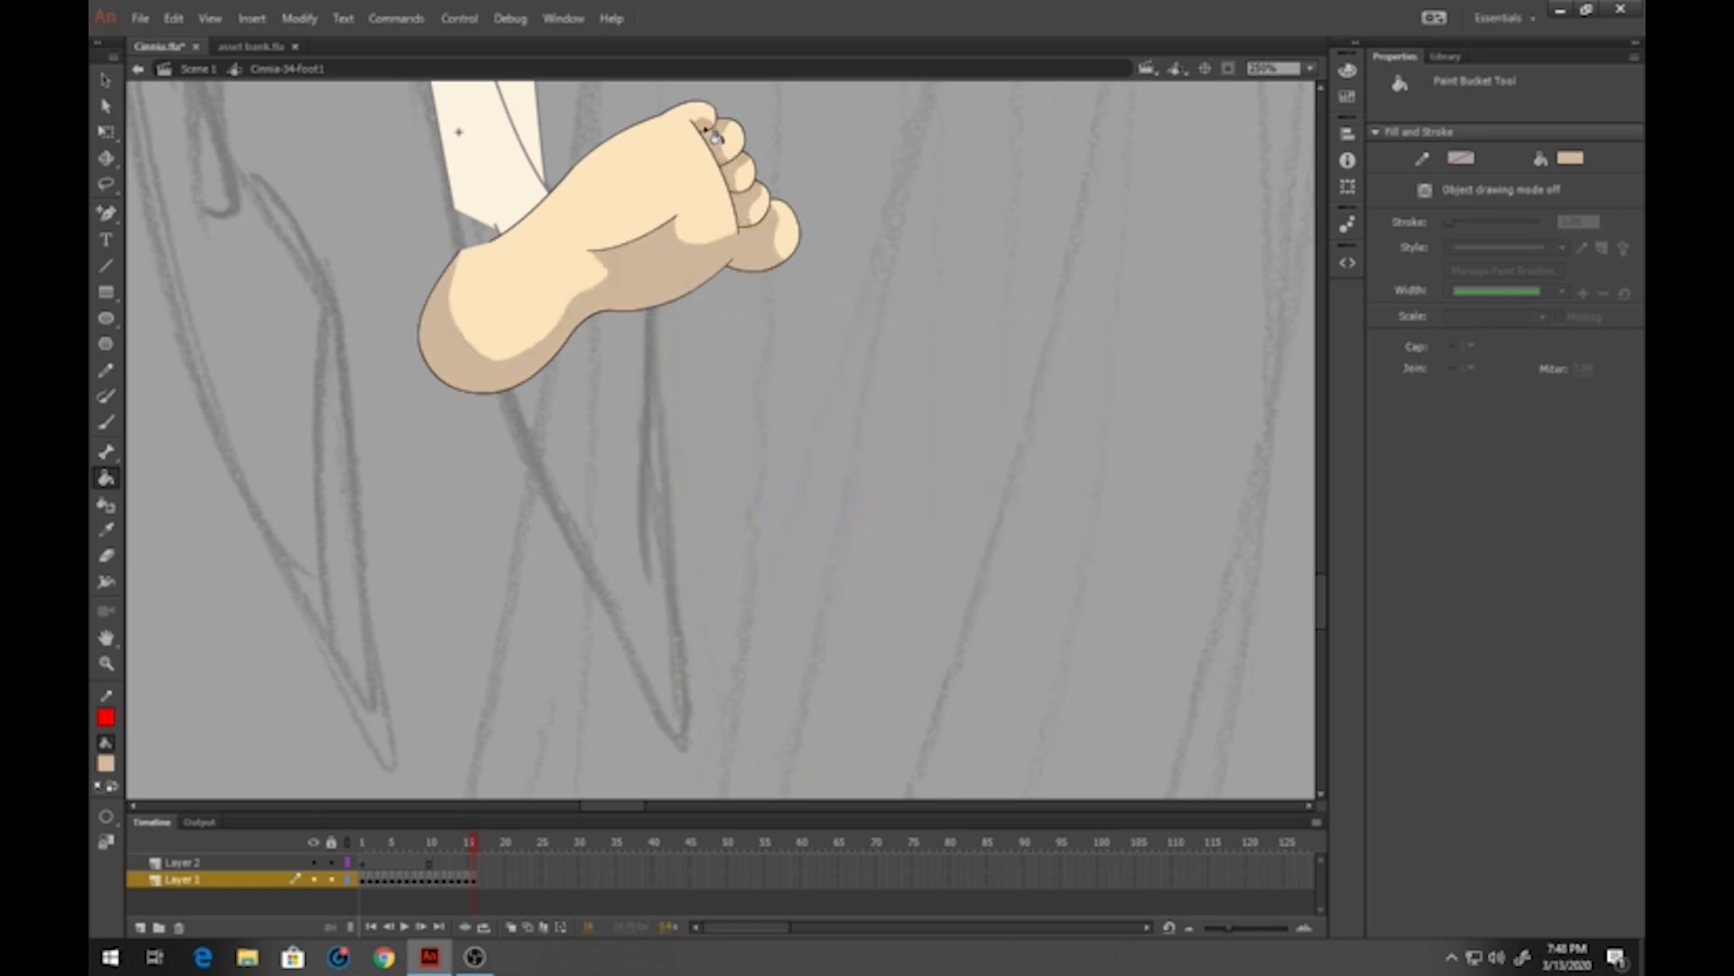
Fill the shadow areas of the foot drawings with the darker skin shade, frame by frame from frame 15 back to frame 1
key(comma)
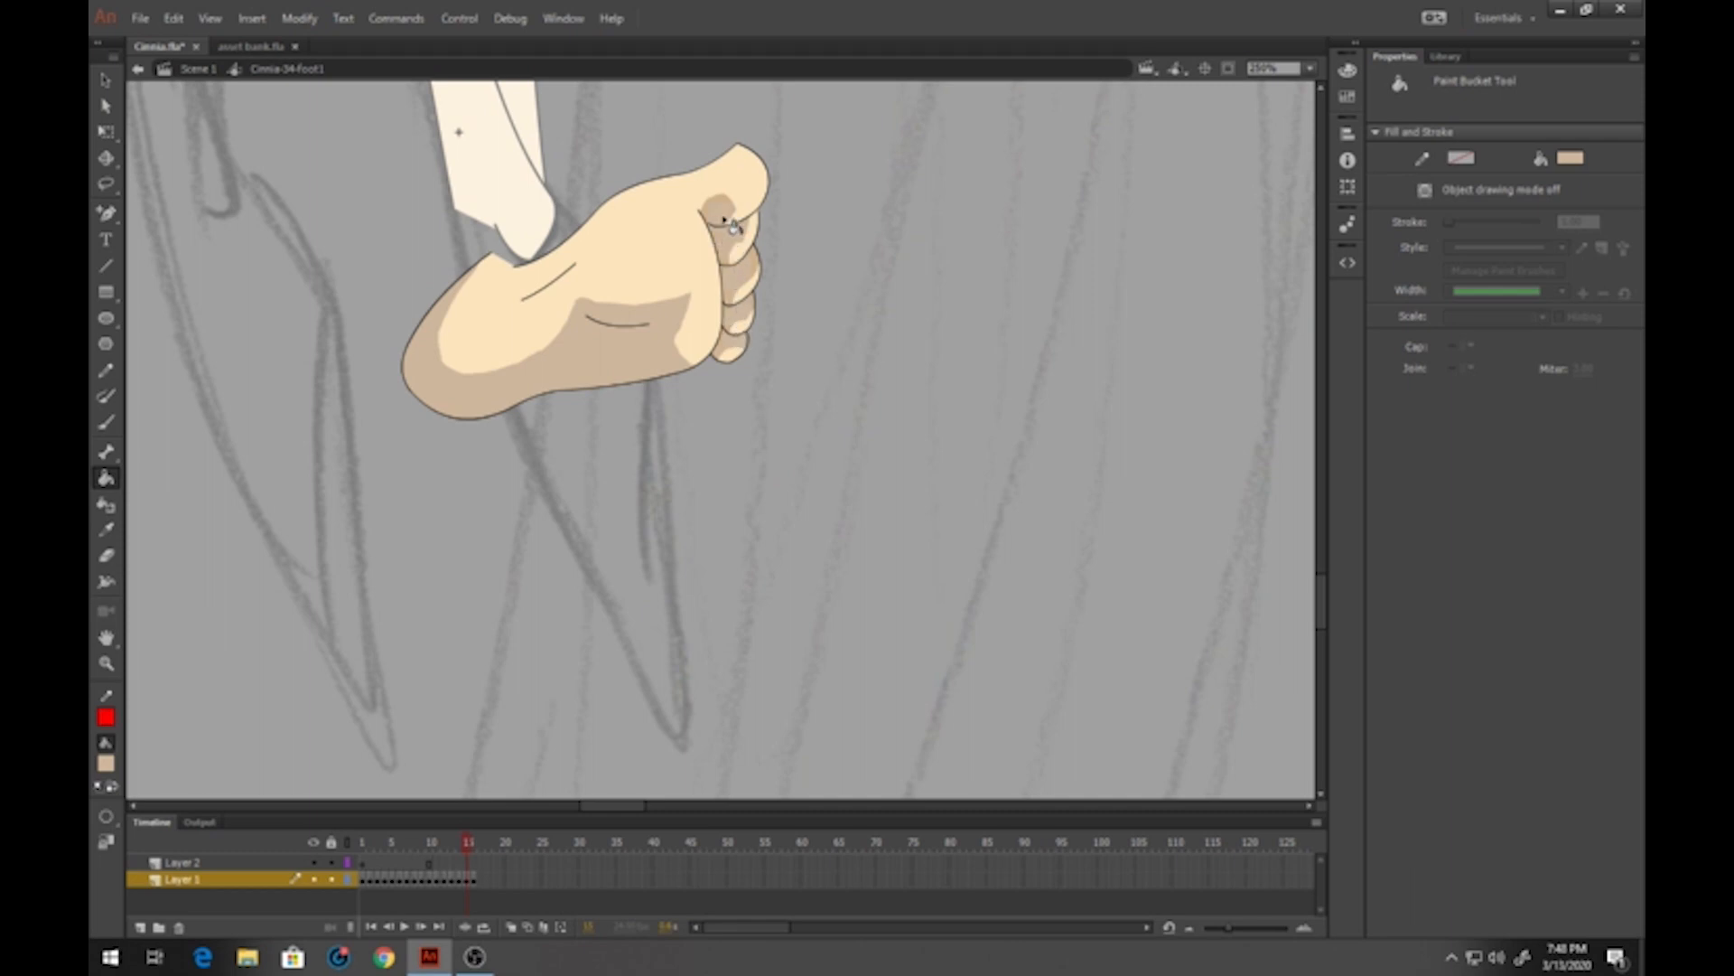
key(comma)
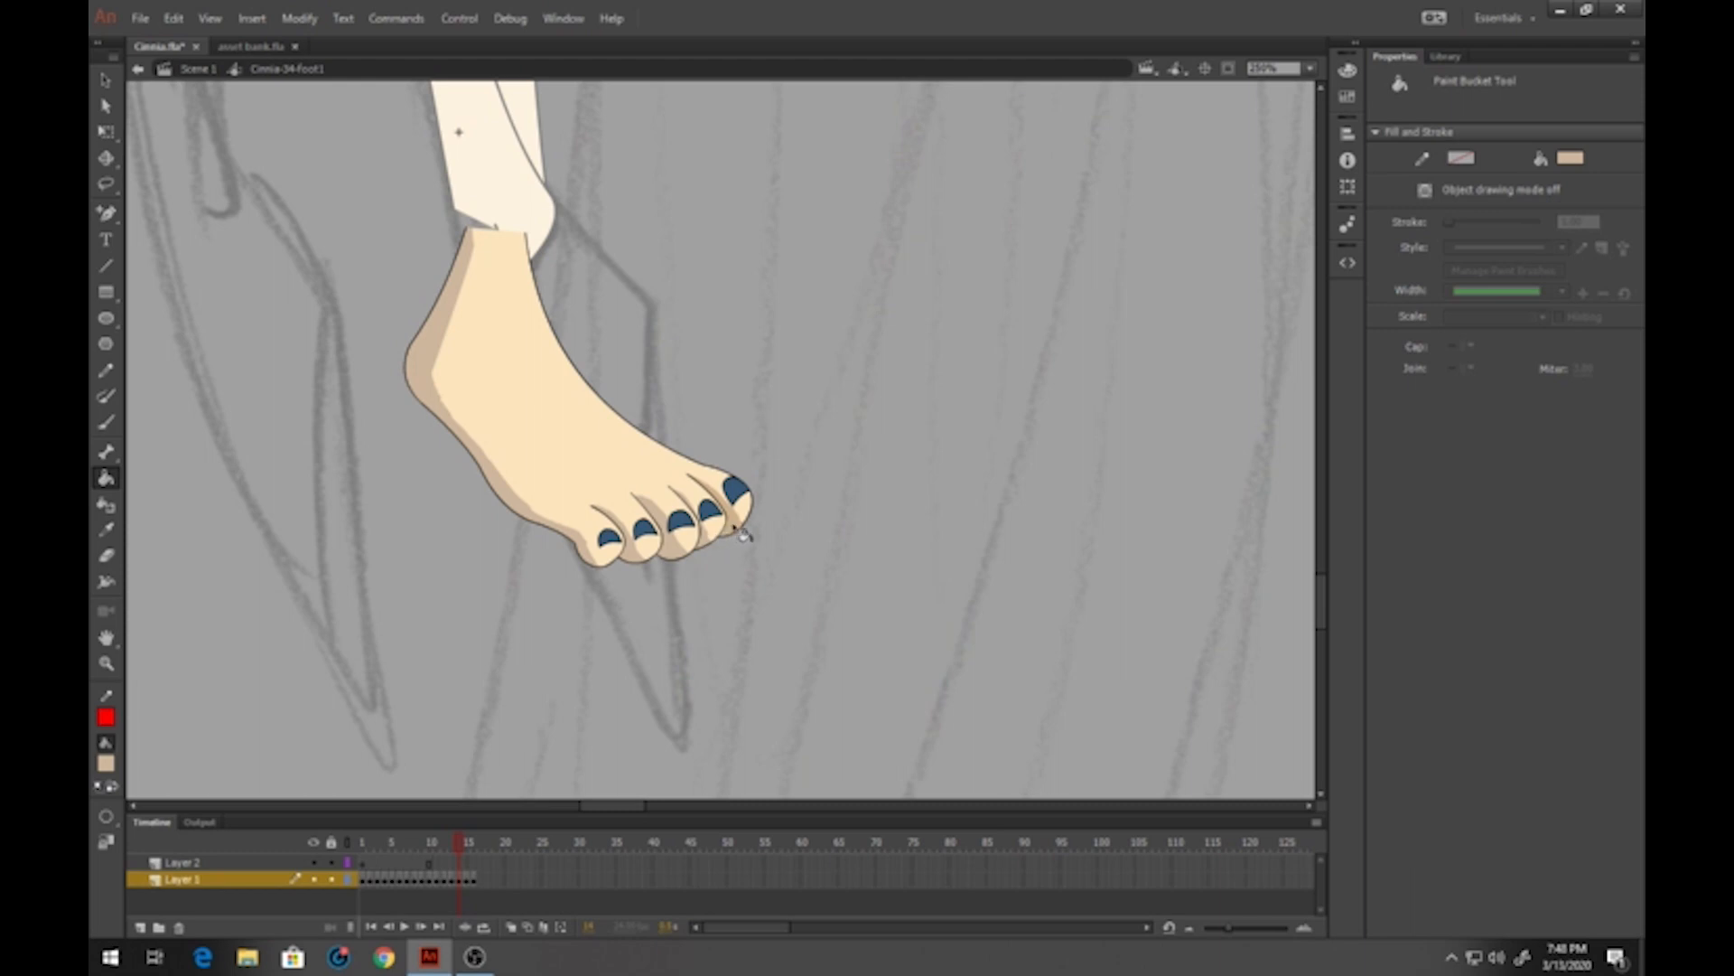
key(comma)
key(comma)
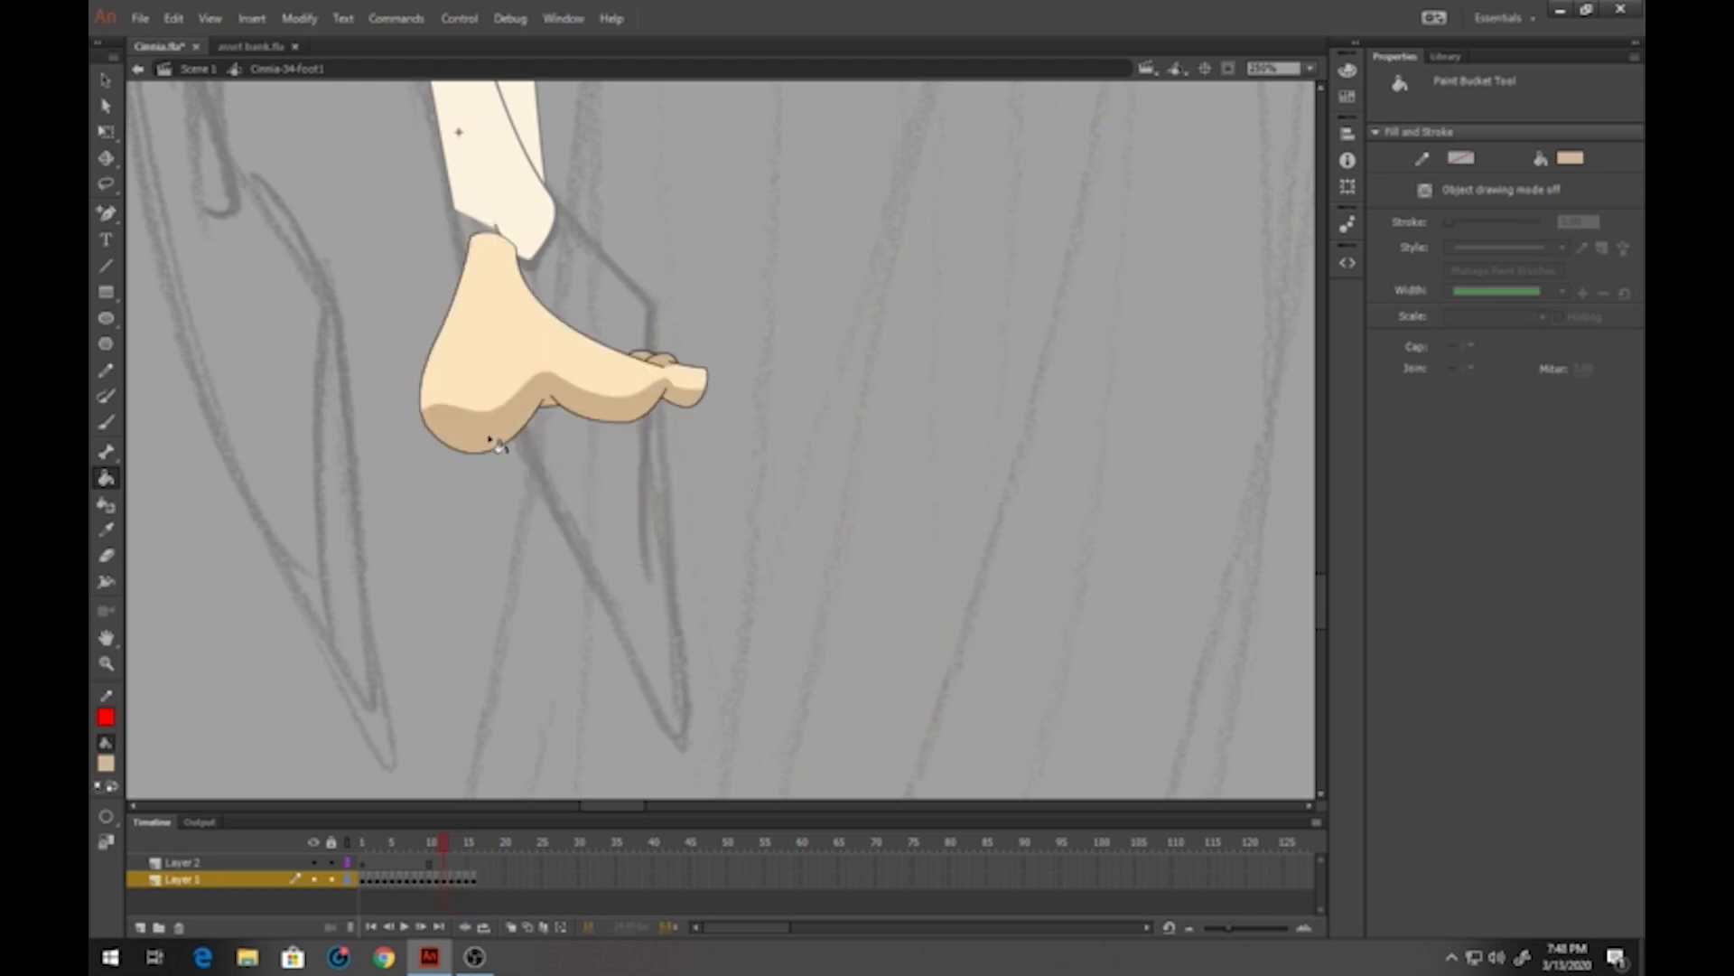
key(comma)
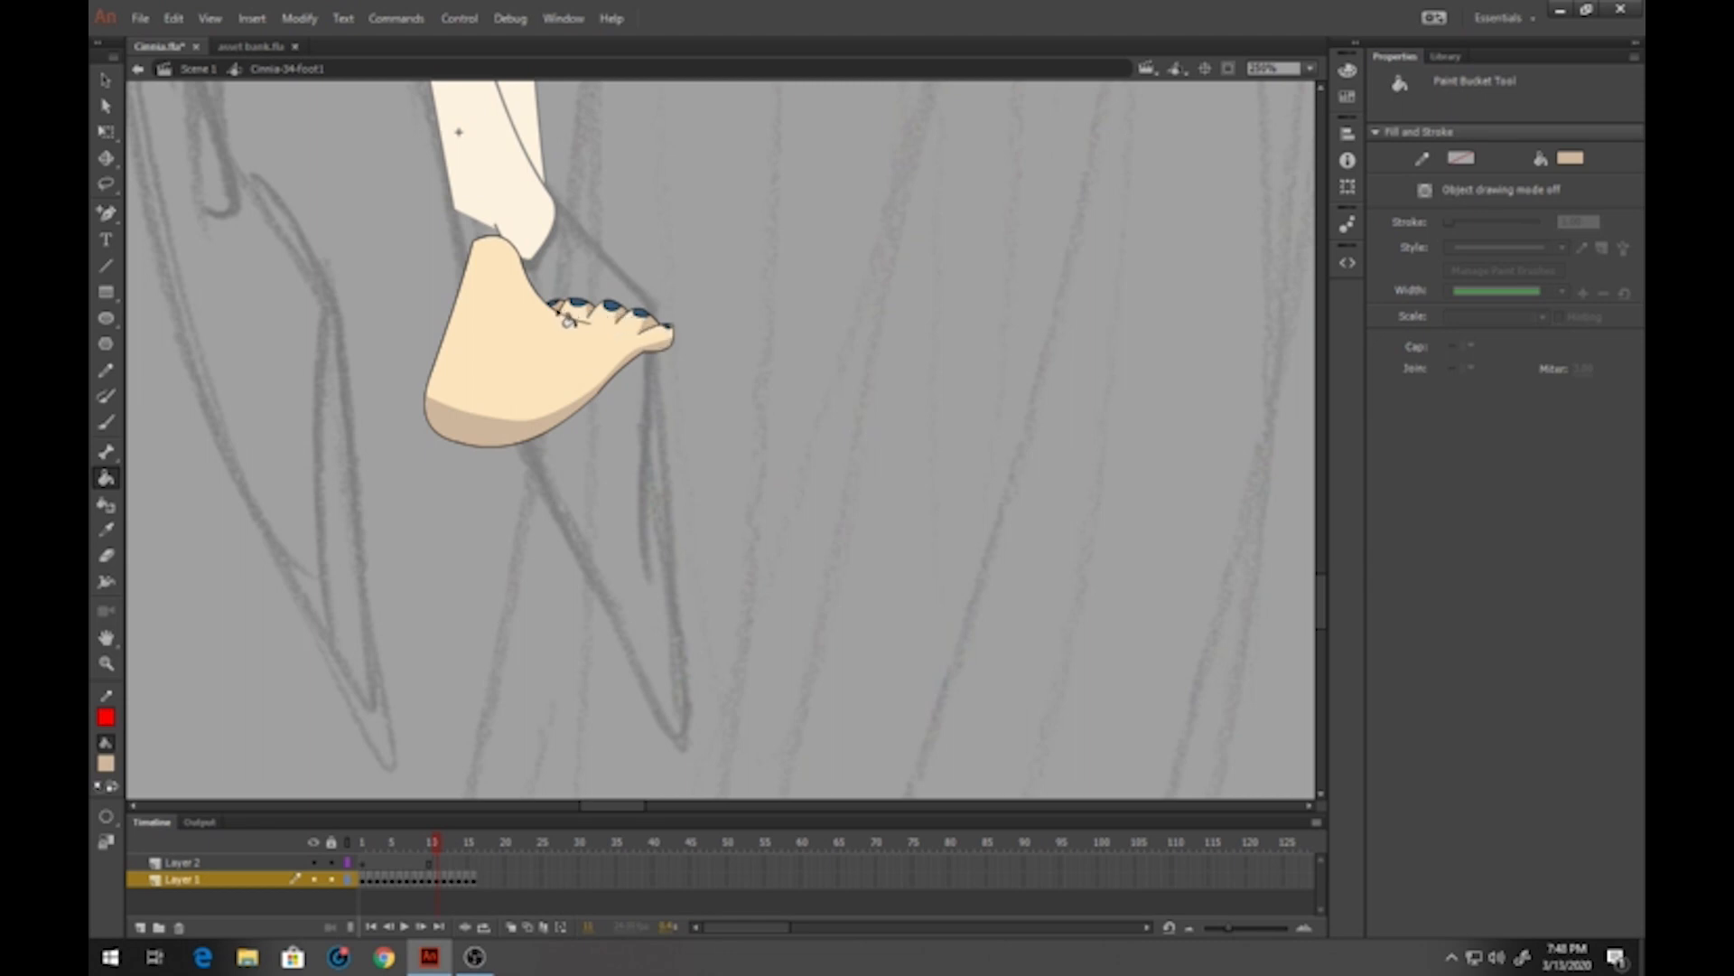
key(comma)
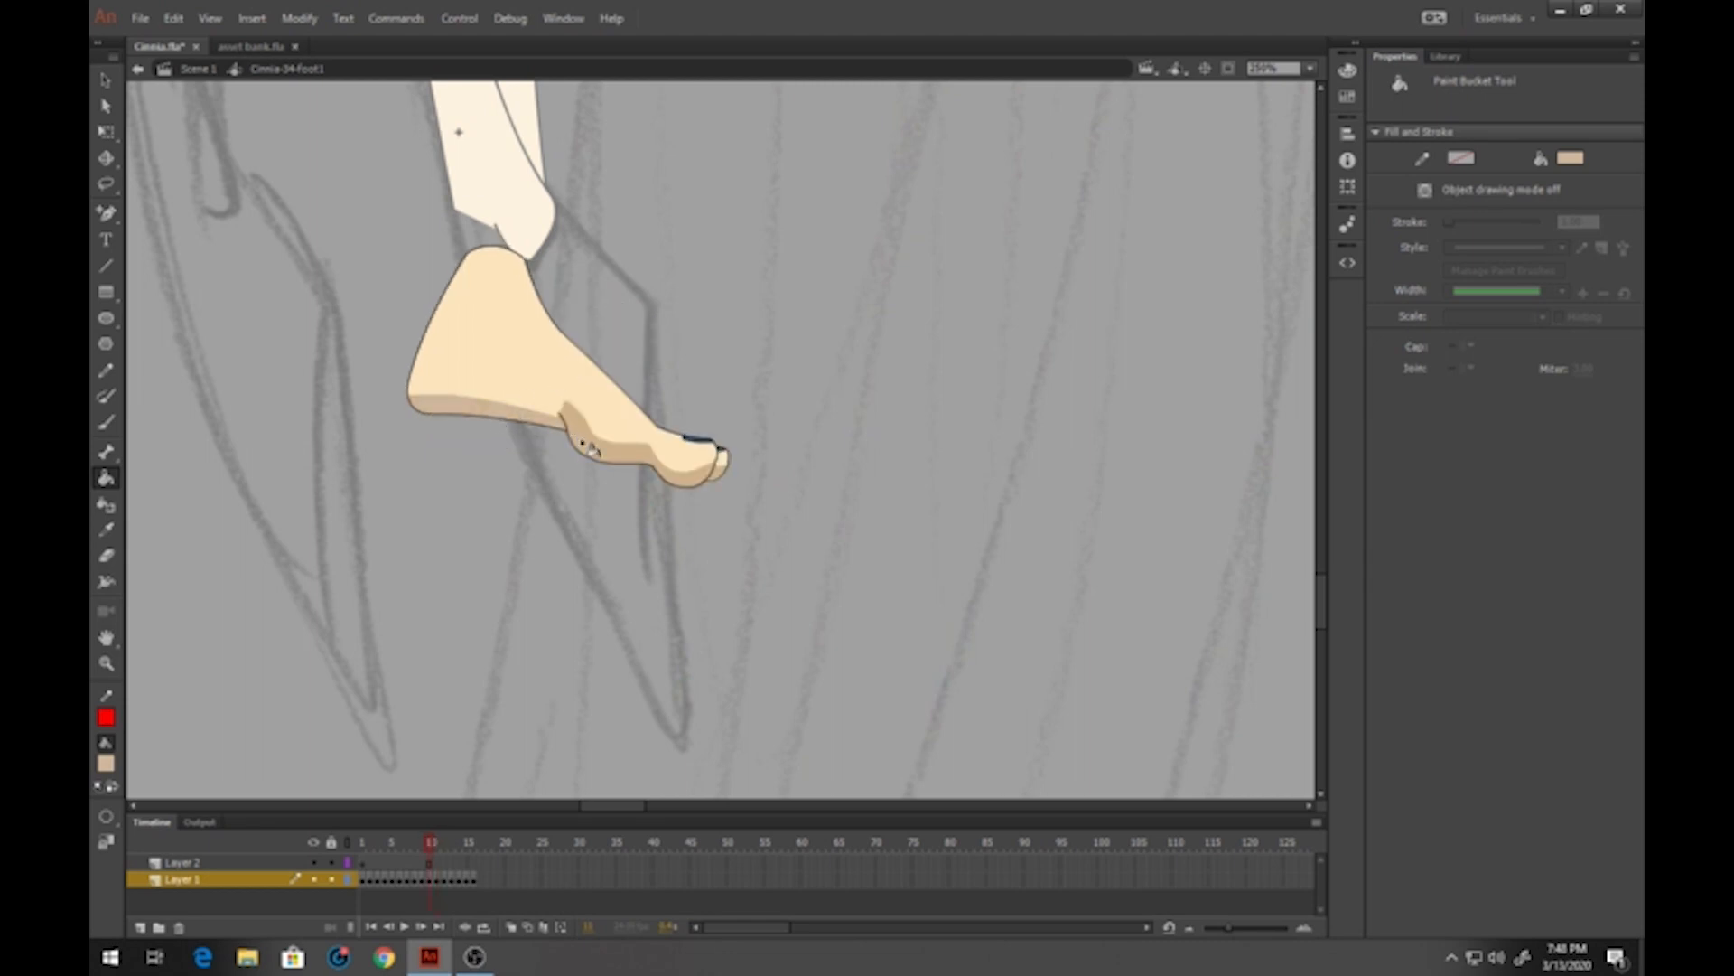
key(comma)
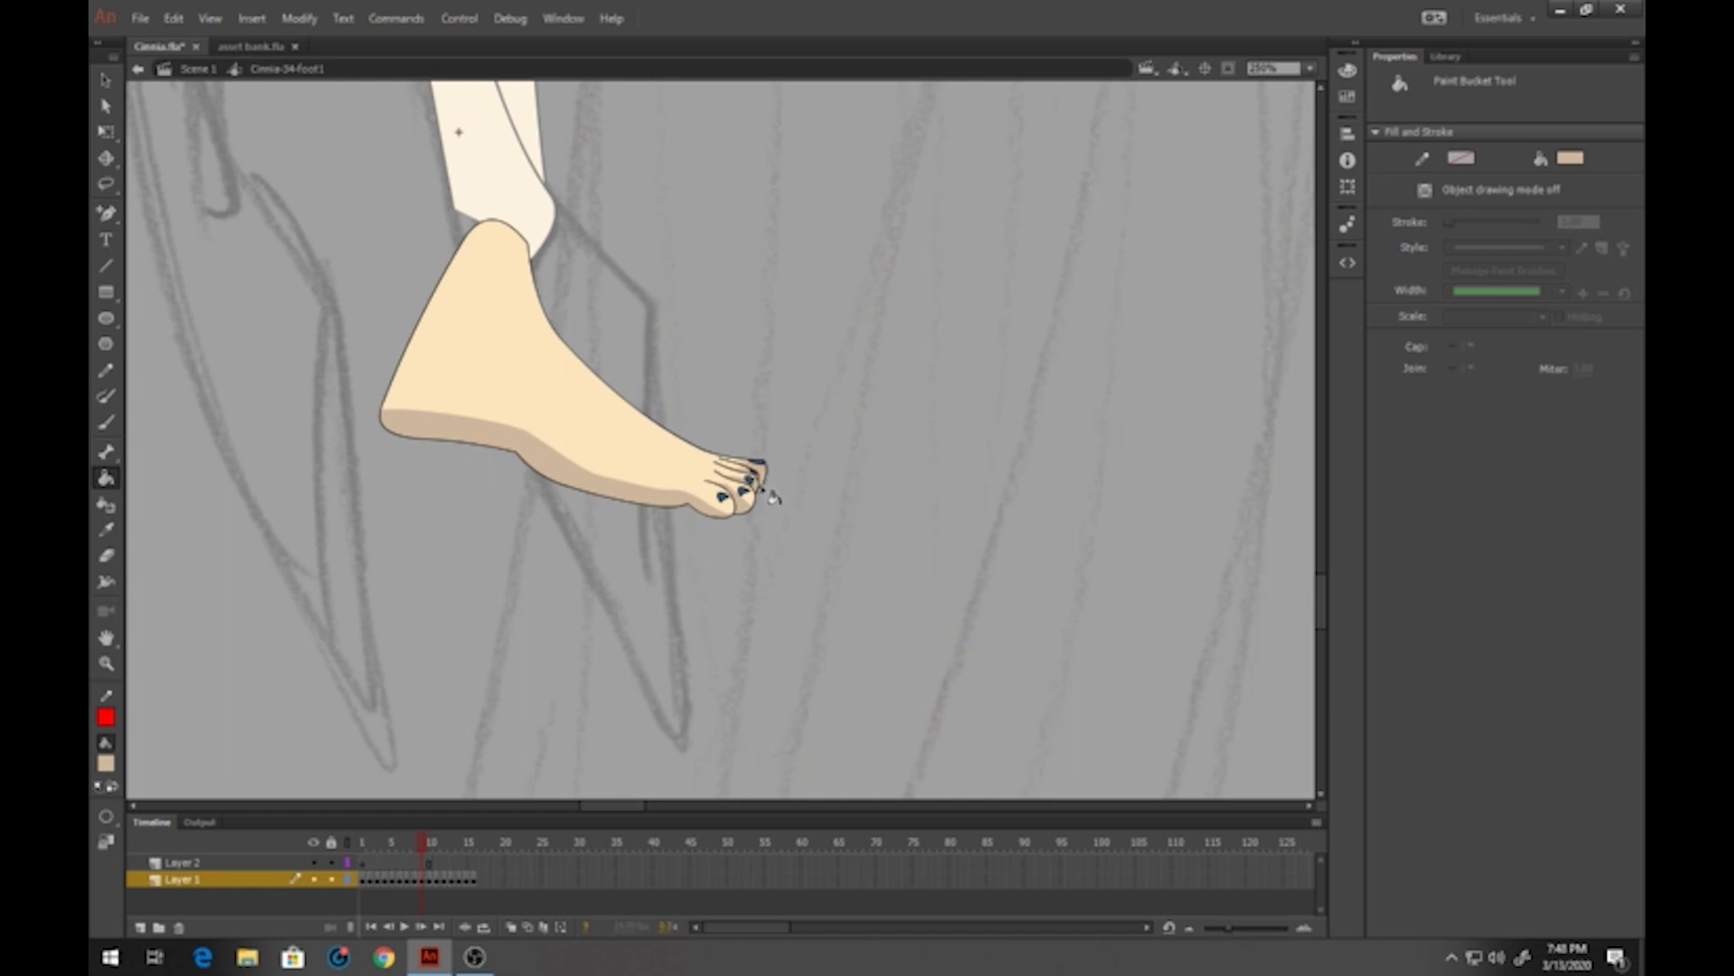
key(comma)
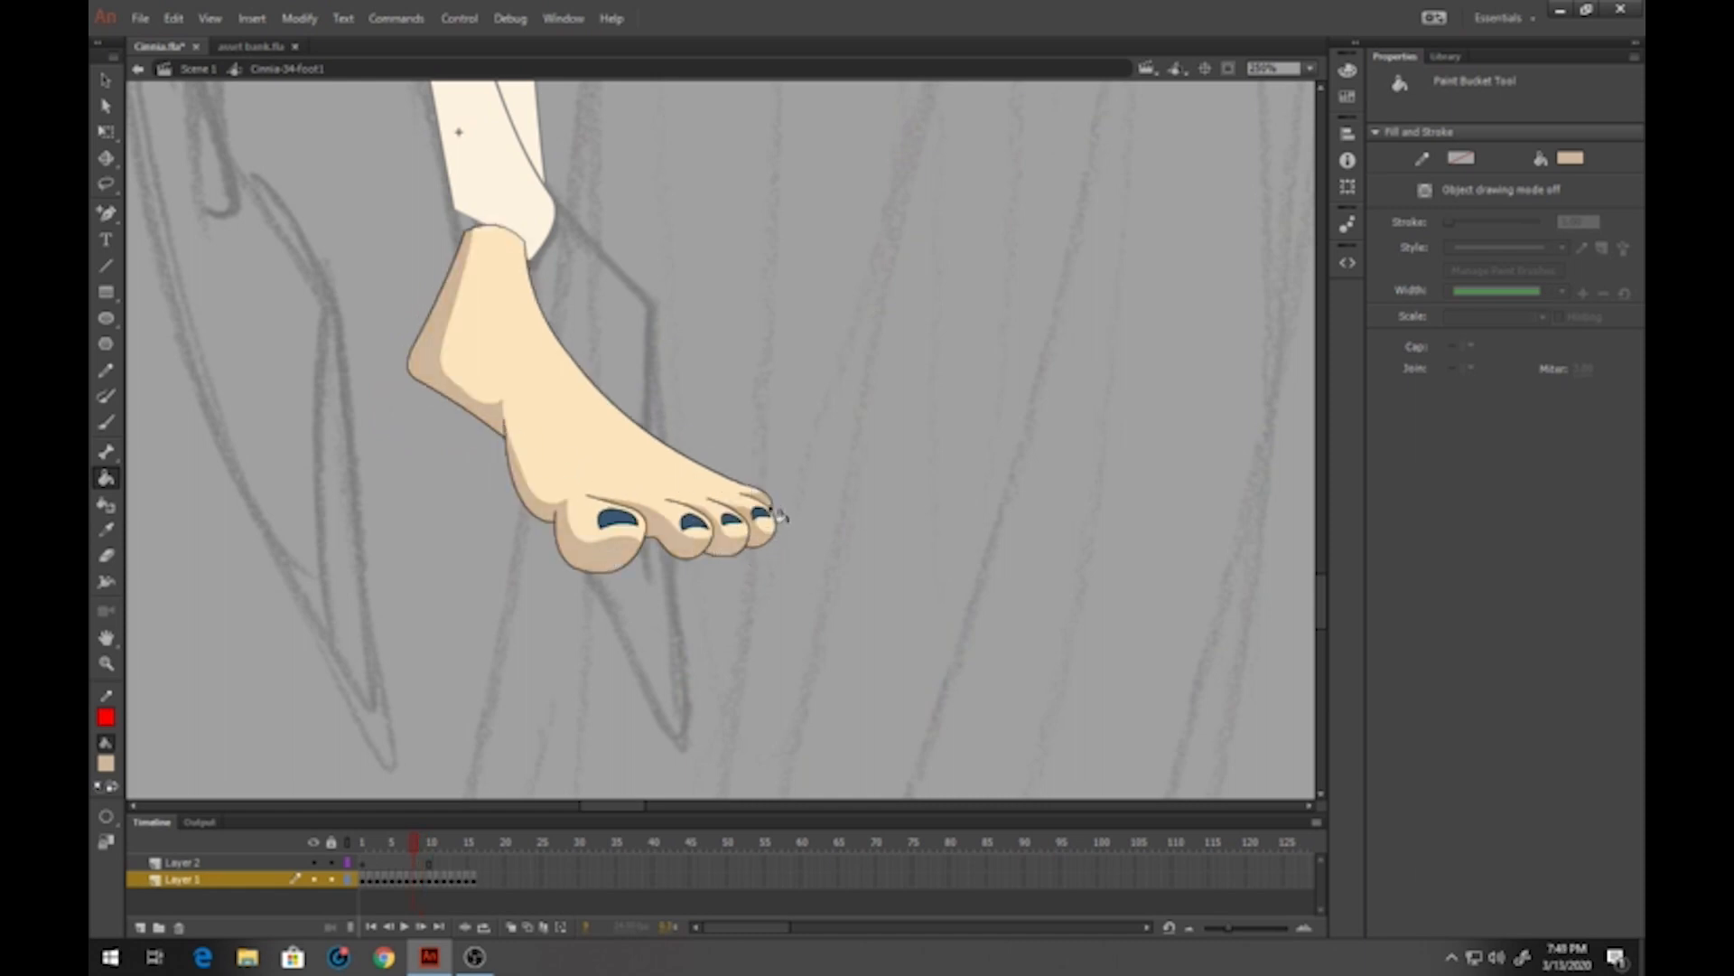
key(comma)
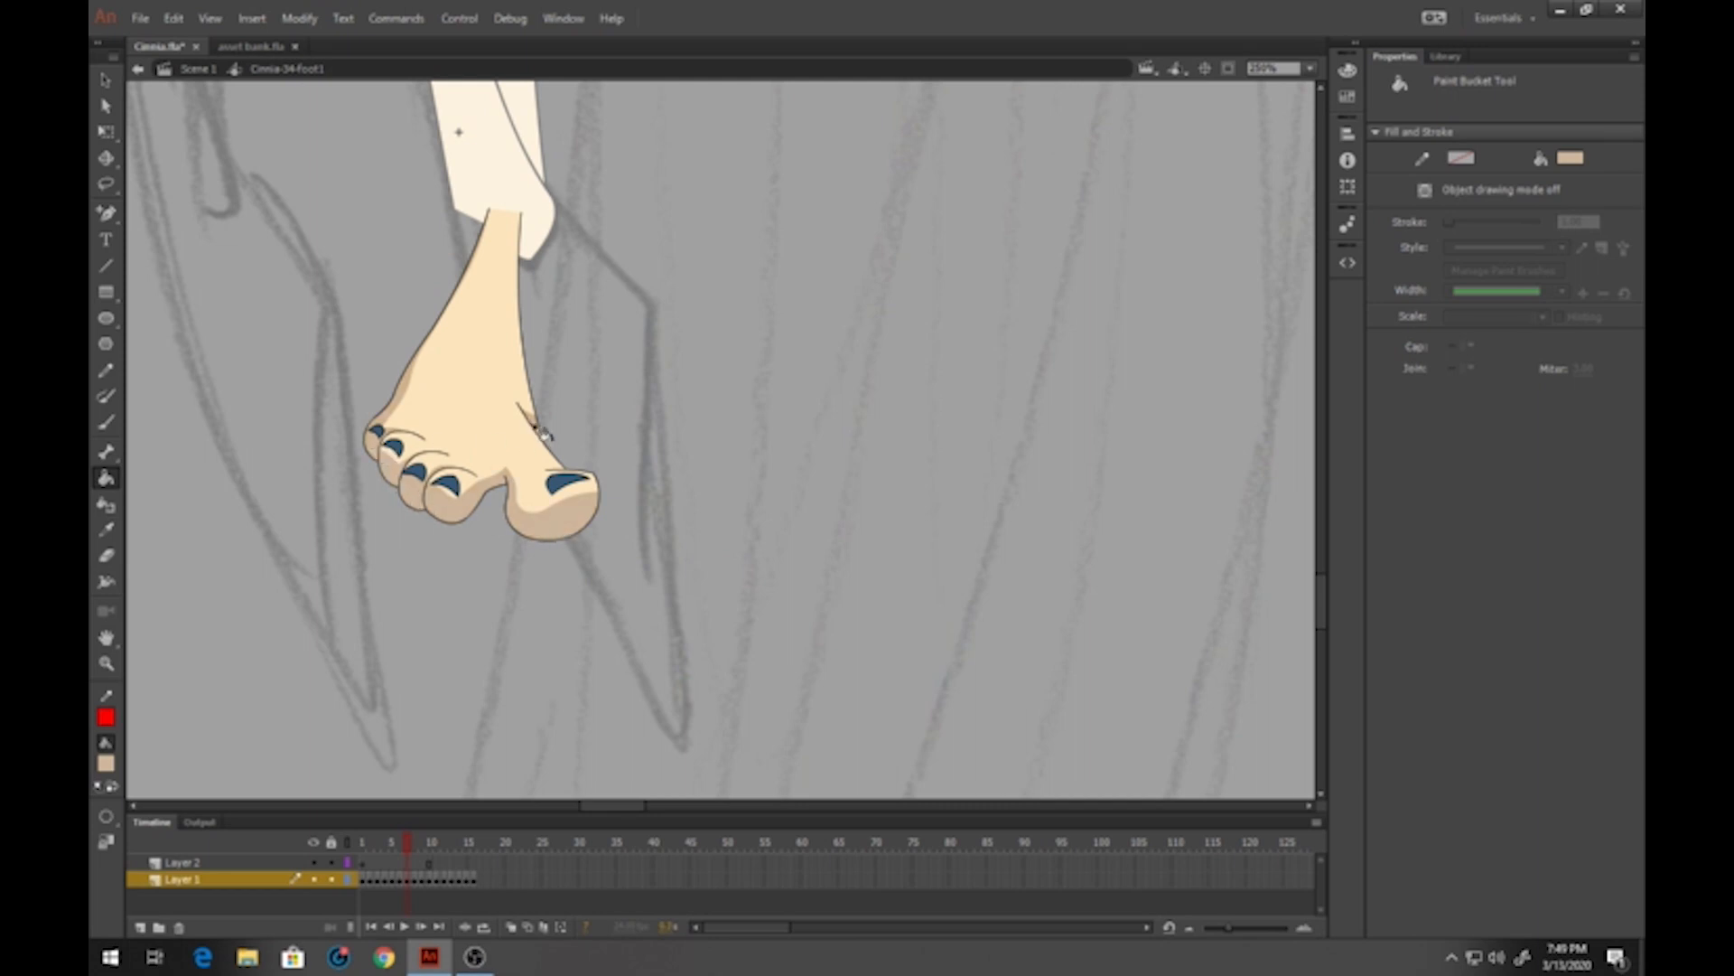
key(comma)
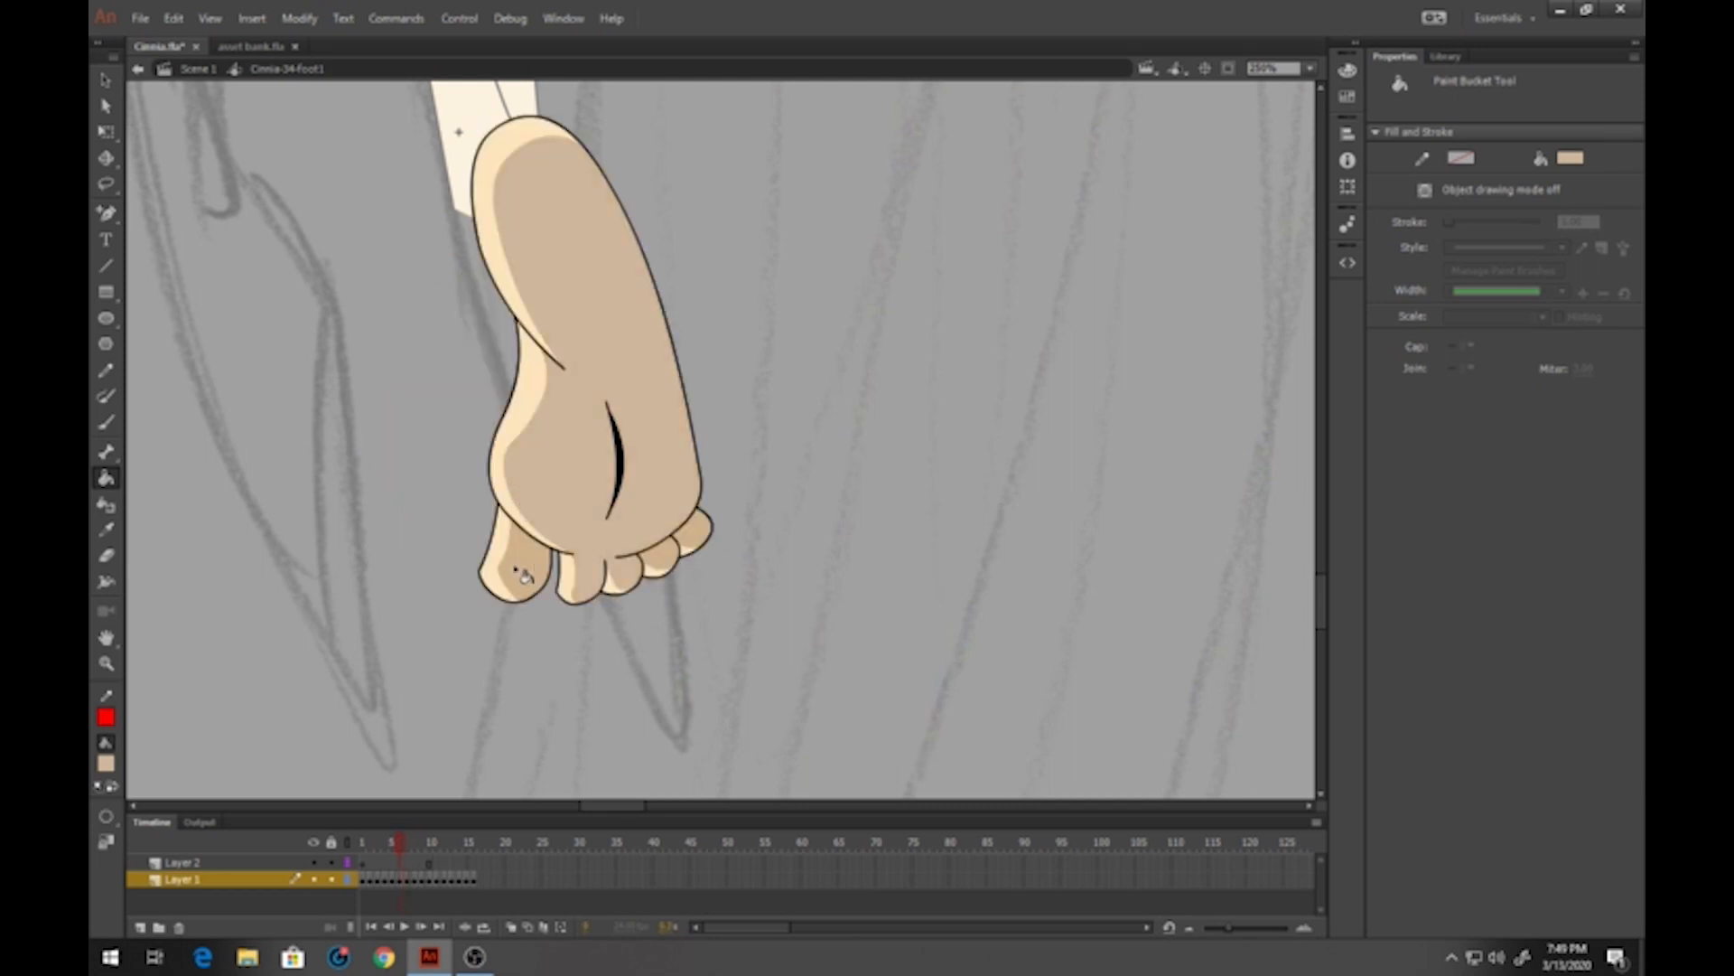
key(comma)
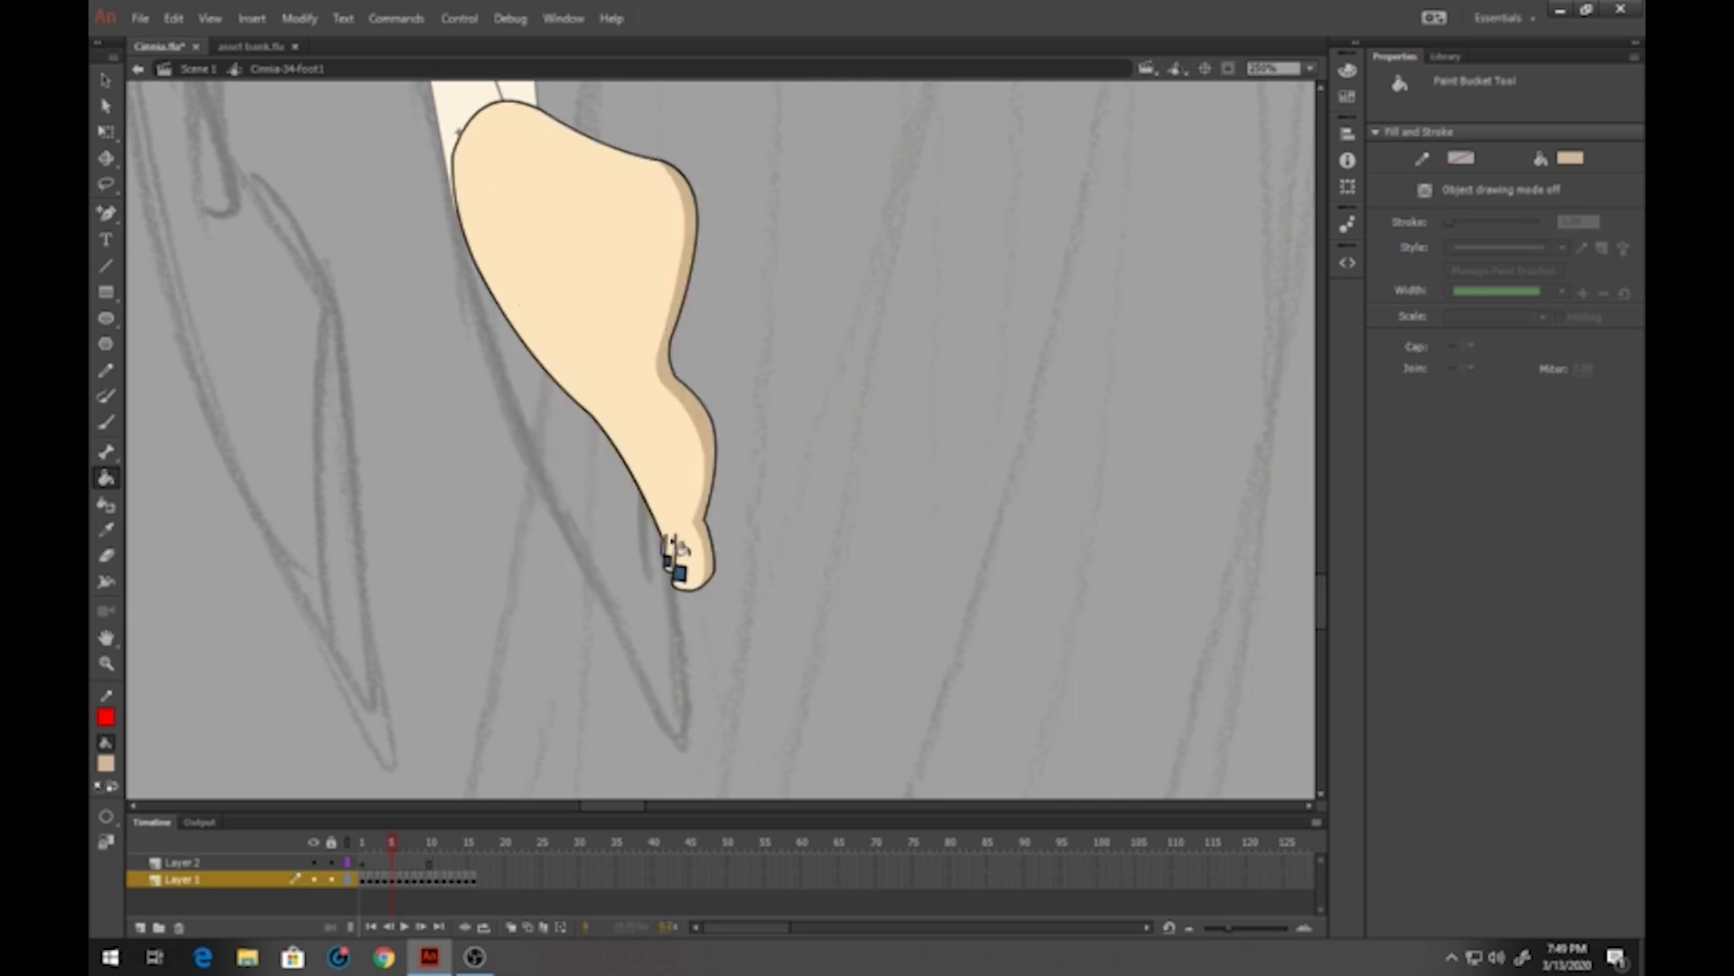
key(comma)
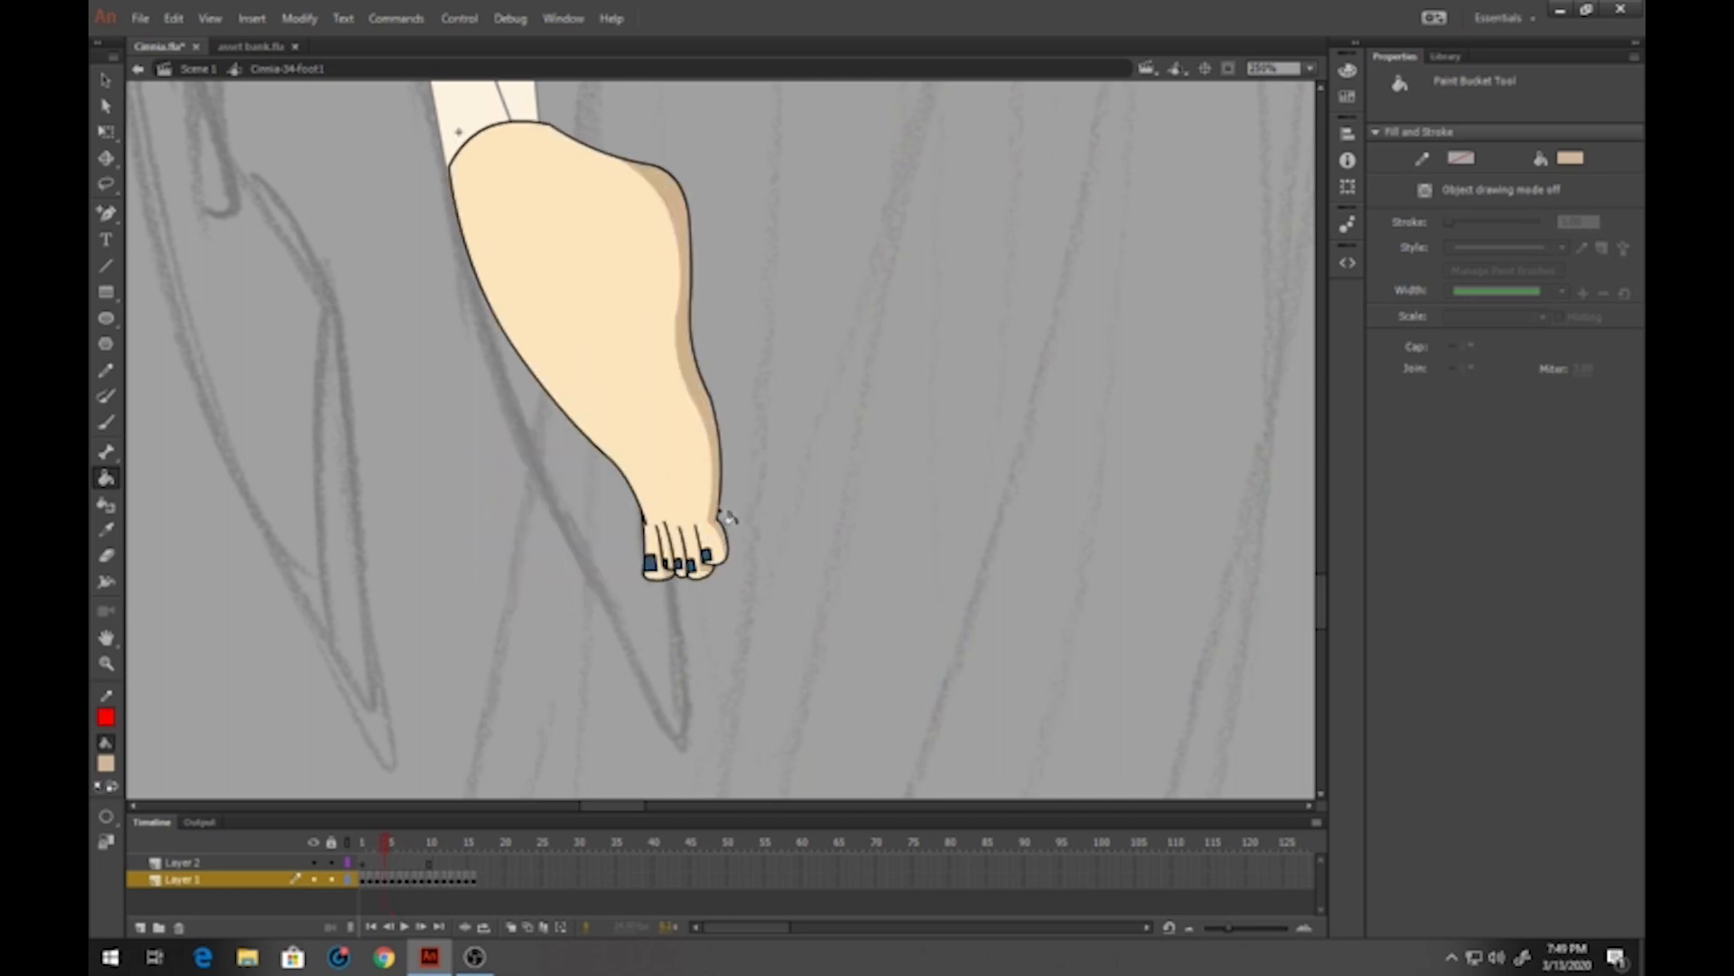
key(comma)
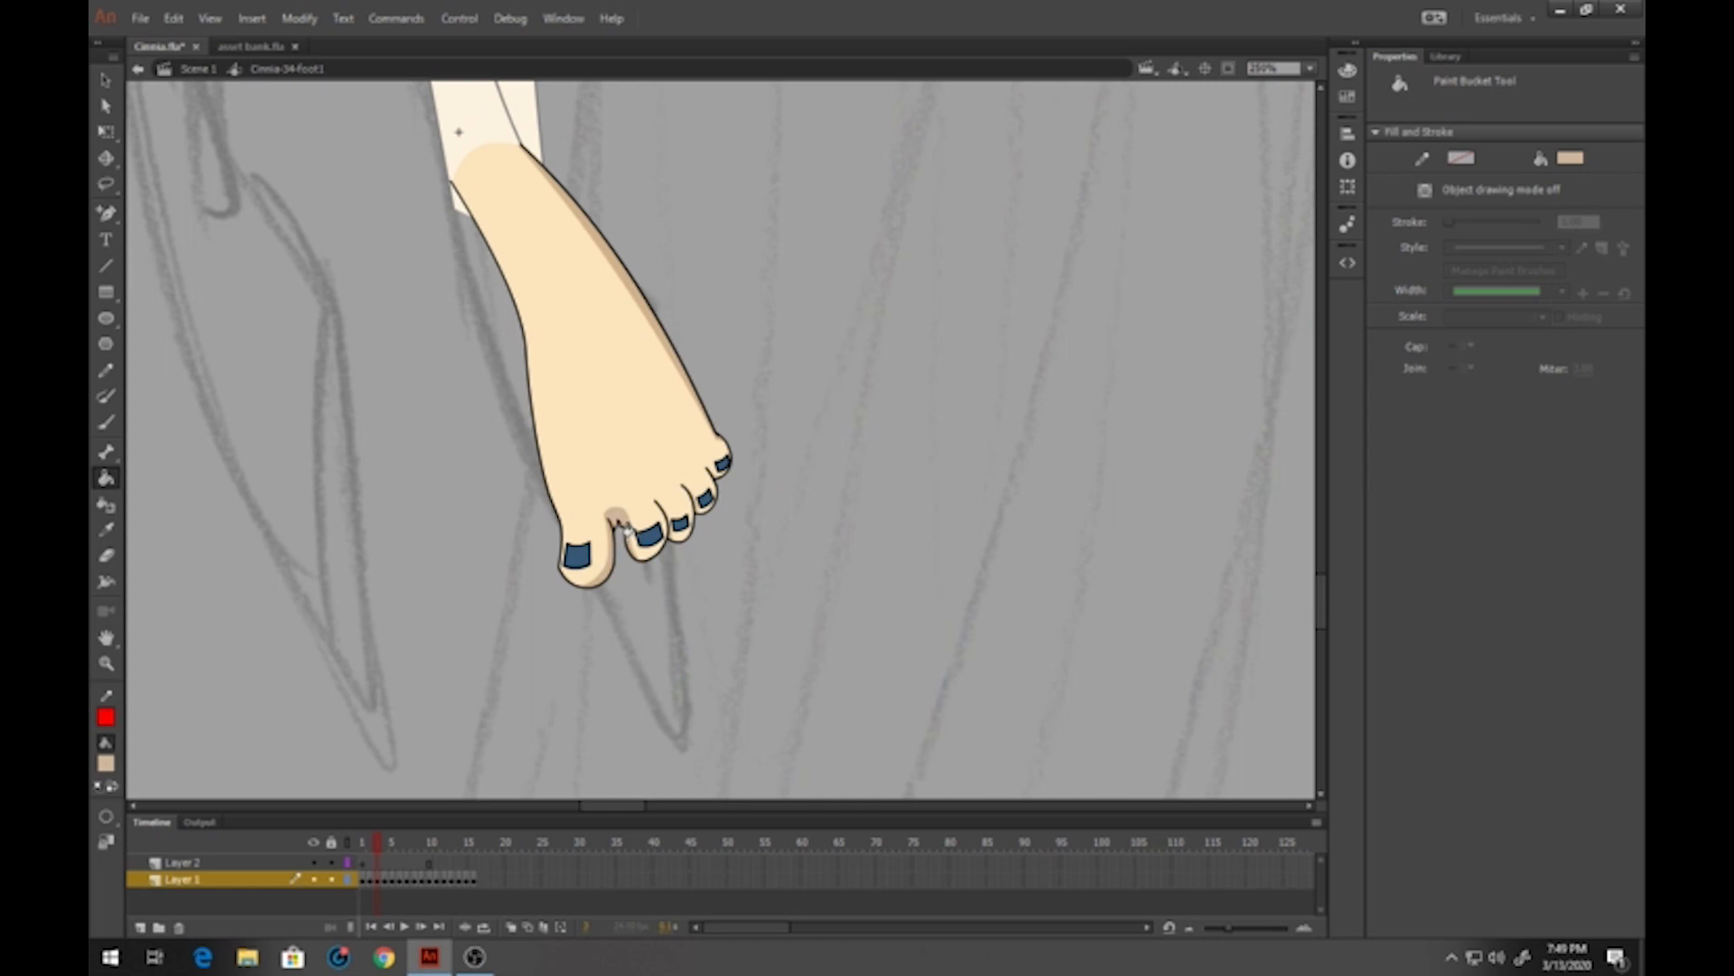
click(684, 547)
key(ctrl+z)
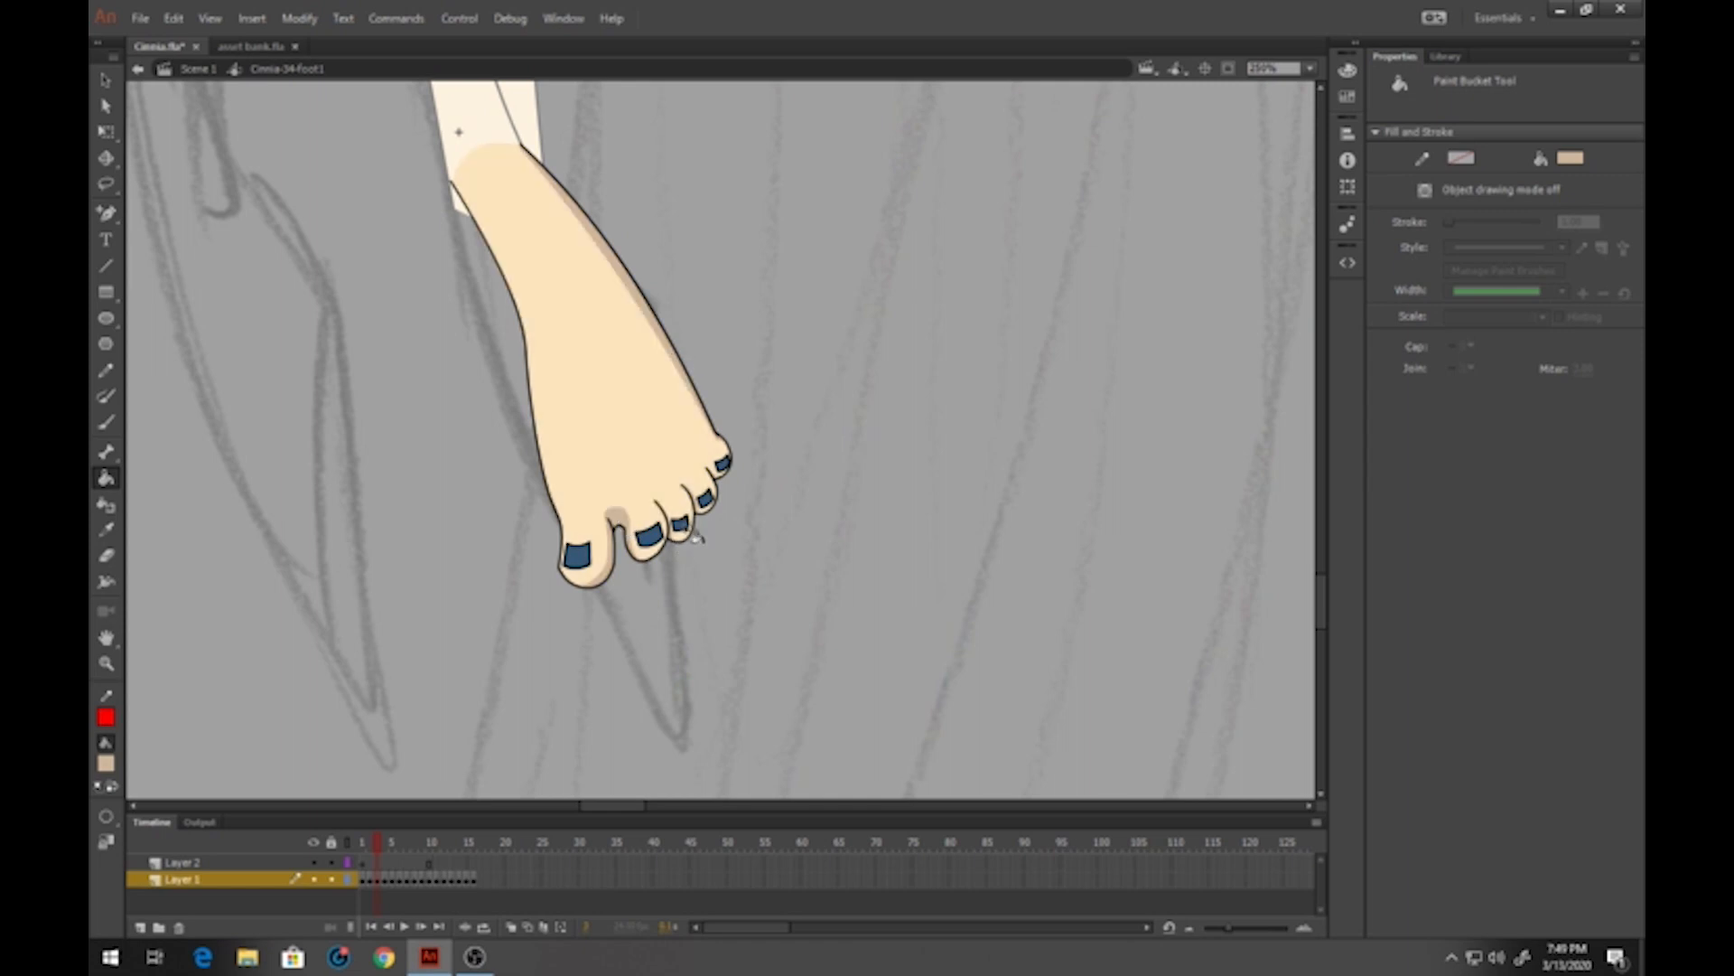
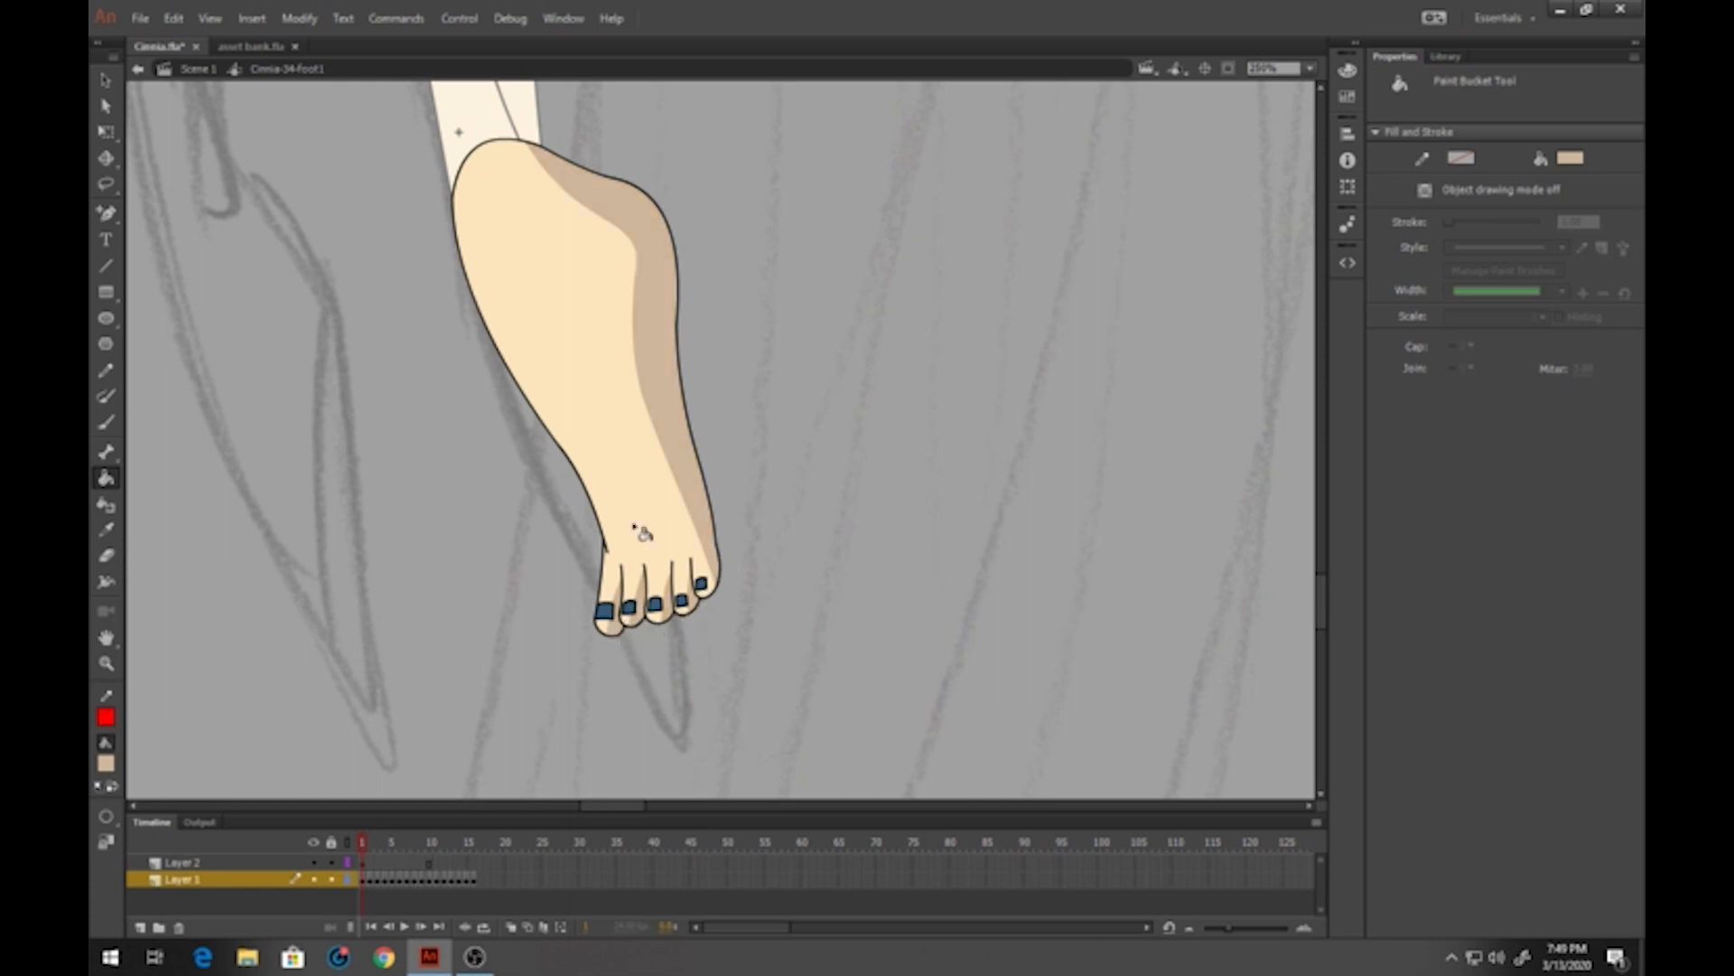
Return to the main scene and sample the dark purple toenail colour from the coloured reference drawing as the fill colour
click(193, 73)
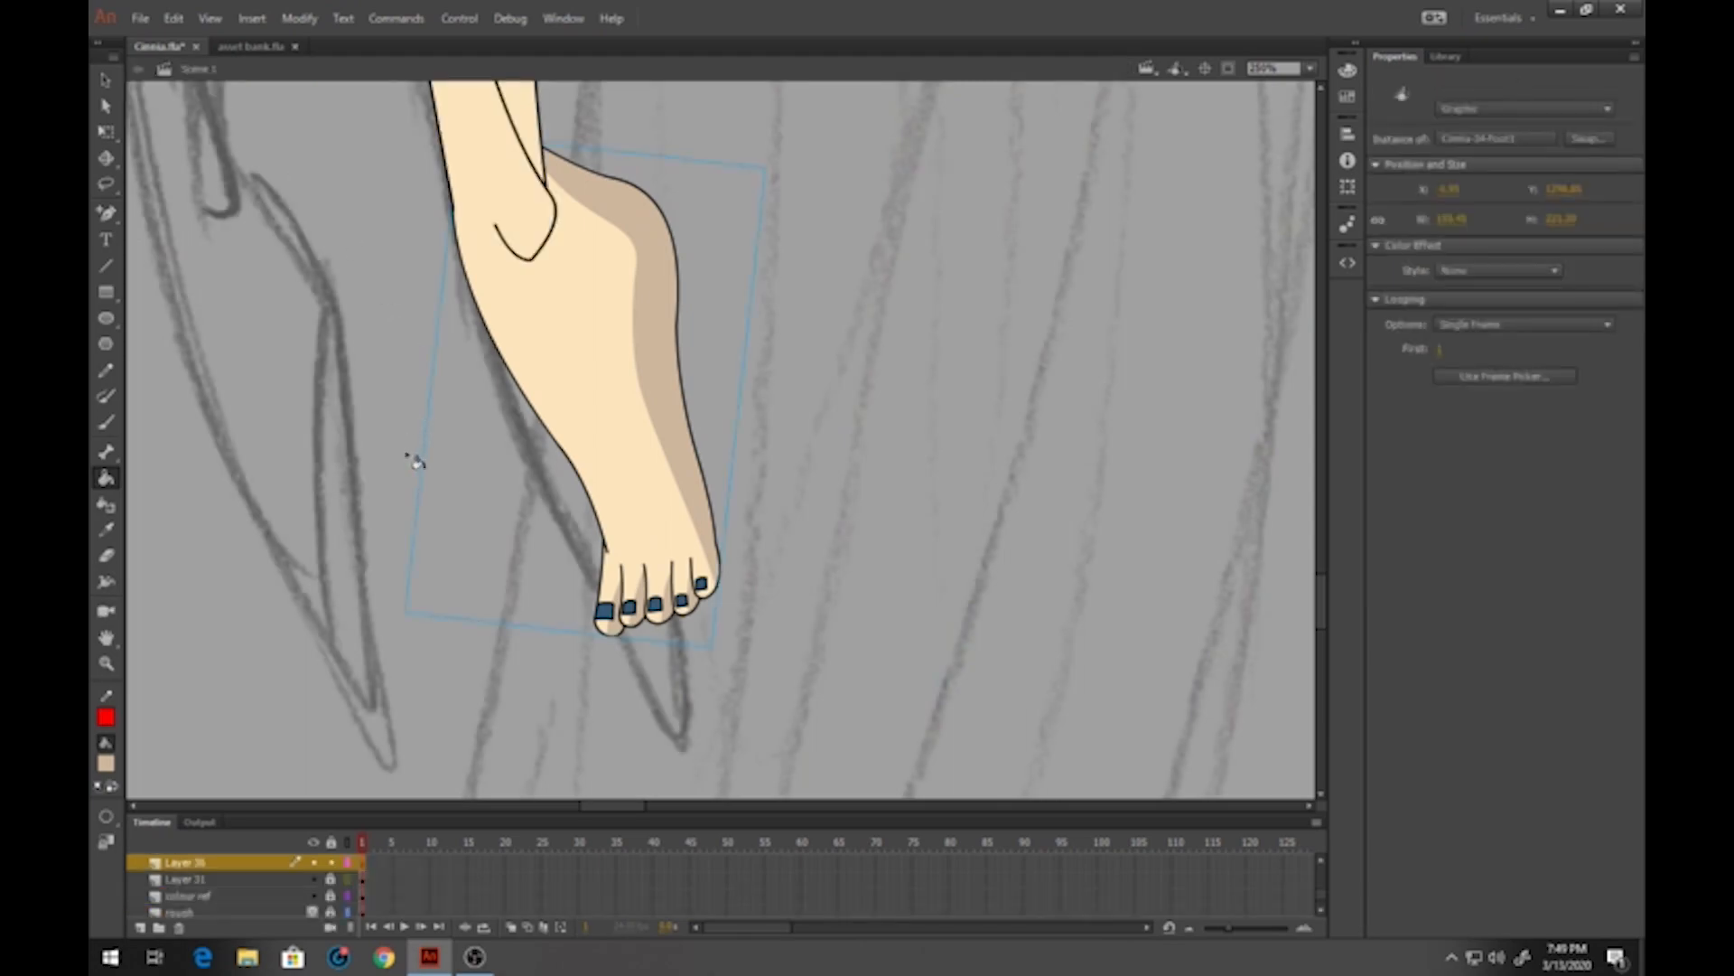
scroll(406, 458, down, 5)
drag(522, 454, 1260, 499)
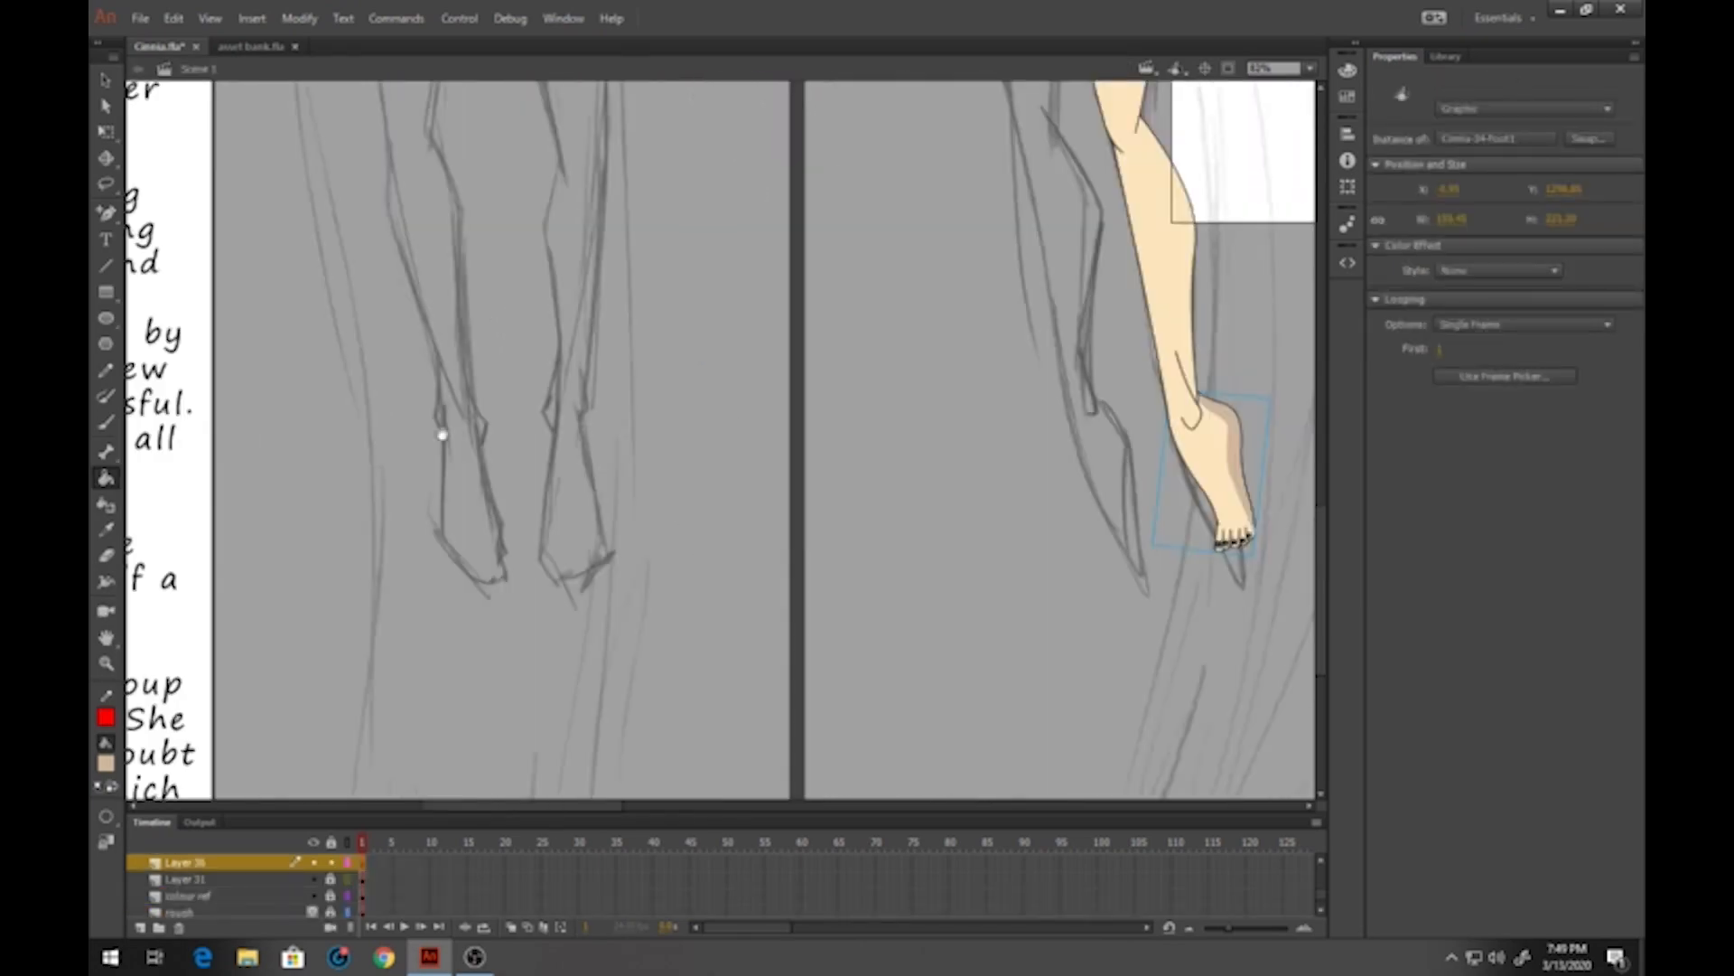
drag(442, 432, 1201, 357)
drag(368, 437, 686, 380)
drag(396, 468, 649, 413)
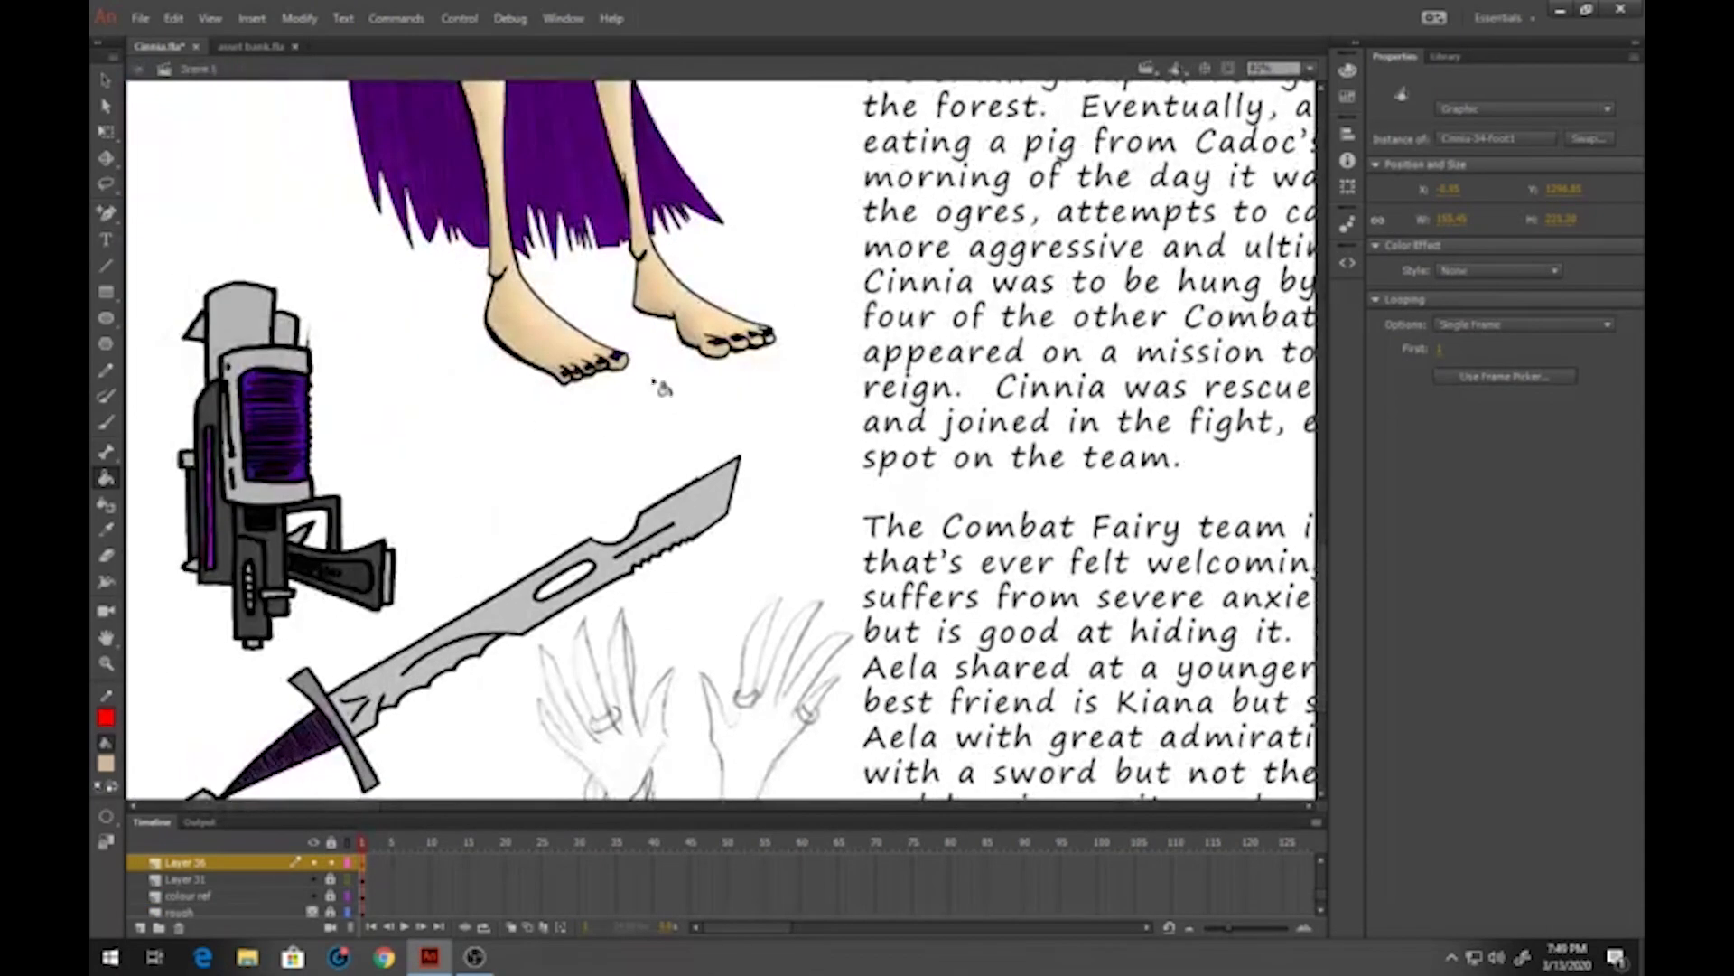
scroll(634, 370, up, 2)
scroll(633, 368, up, 3)
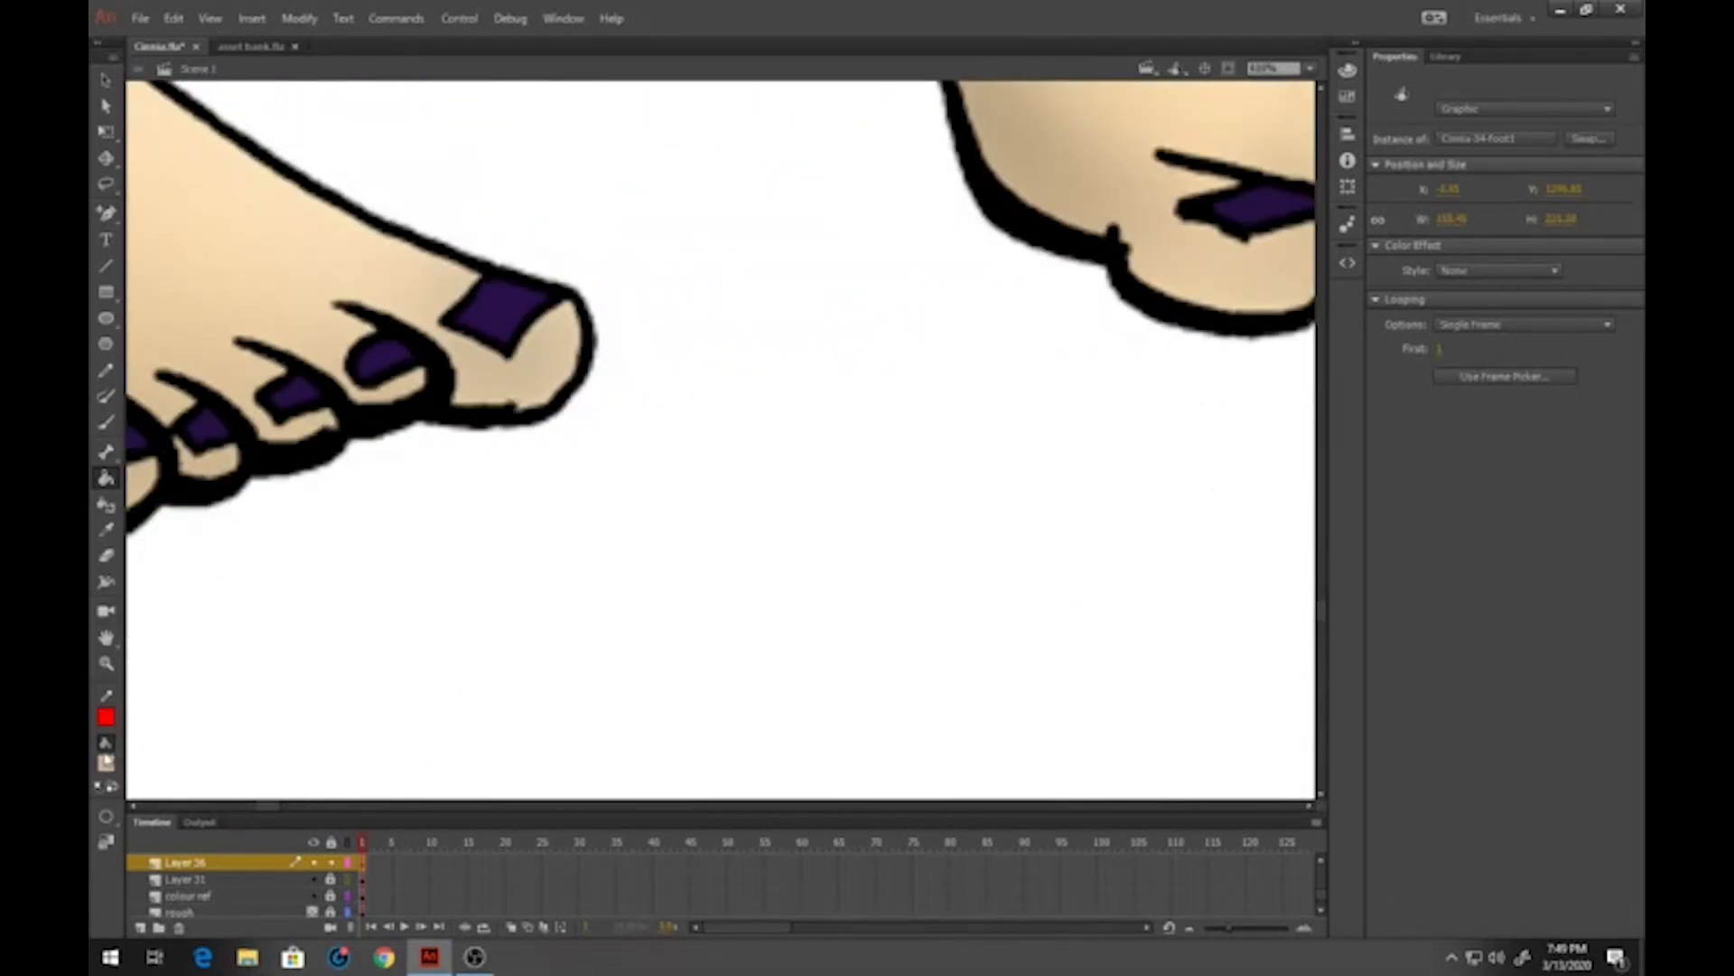
click(106, 766)
click(508, 303)
Go back to the leg's foot and reopen its symbol for editing
scroll(991, 496, down, 5)
scroll(991, 498, down, 4)
drag(1118, 461, 591, 465)
drag(1201, 459, 568, 414)
scroll(719, 404, up, 6)
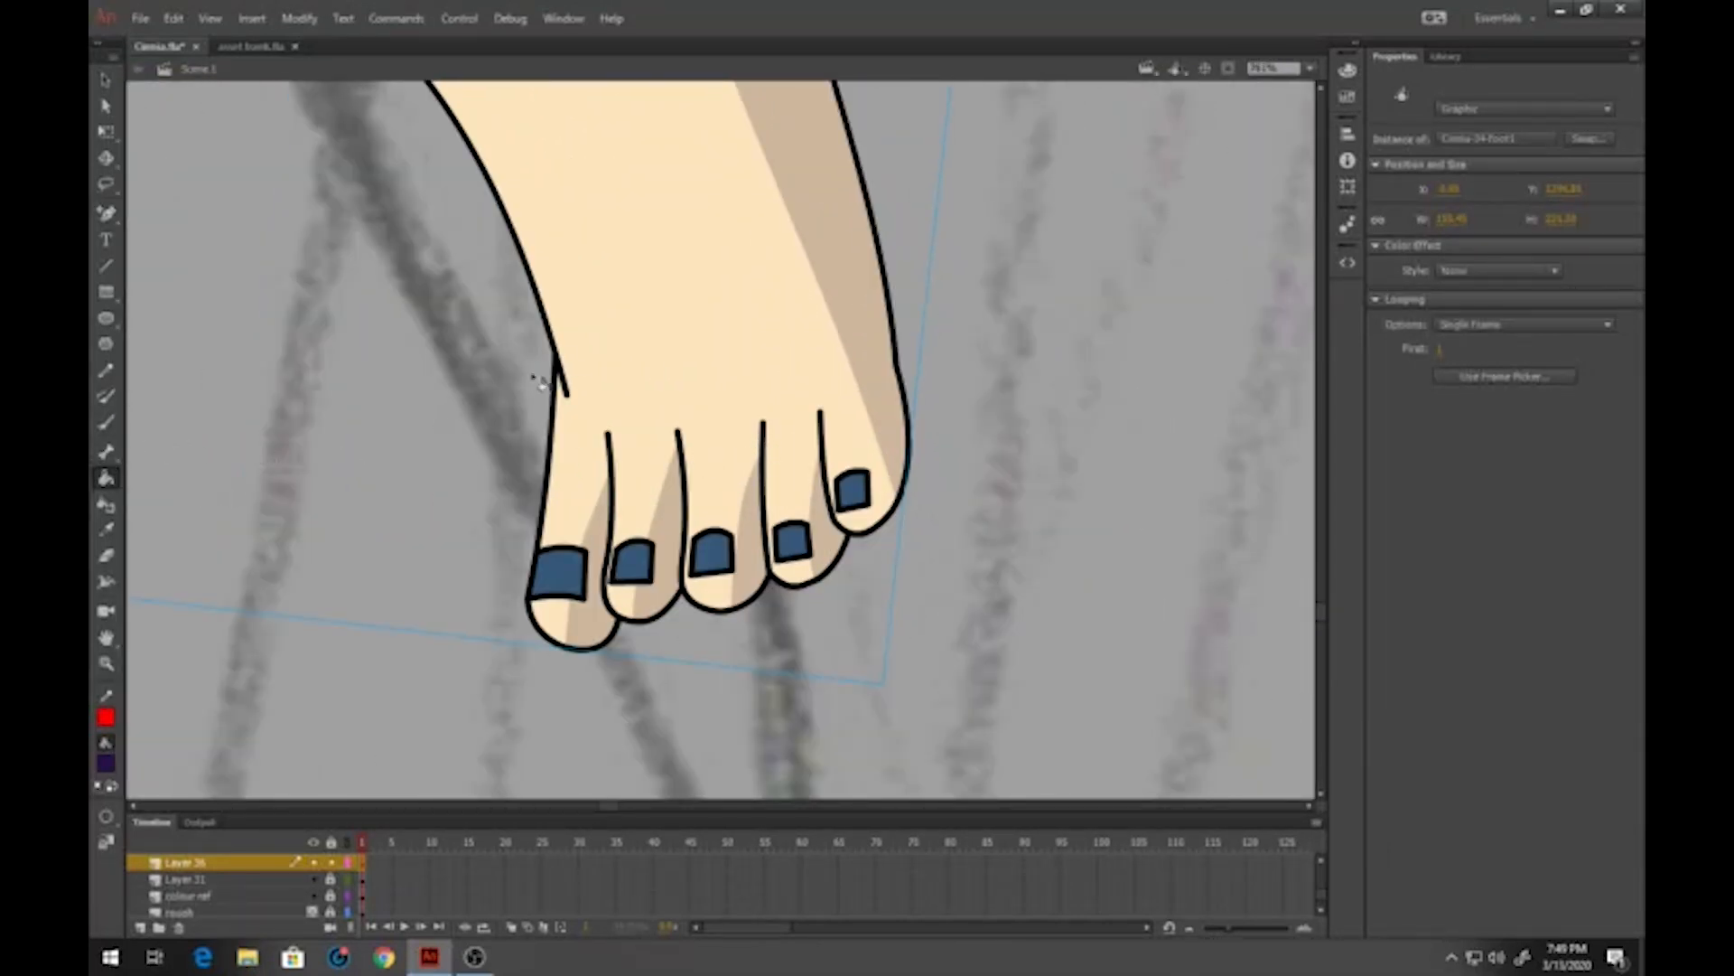
click(105, 80)
double_click(658, 322)
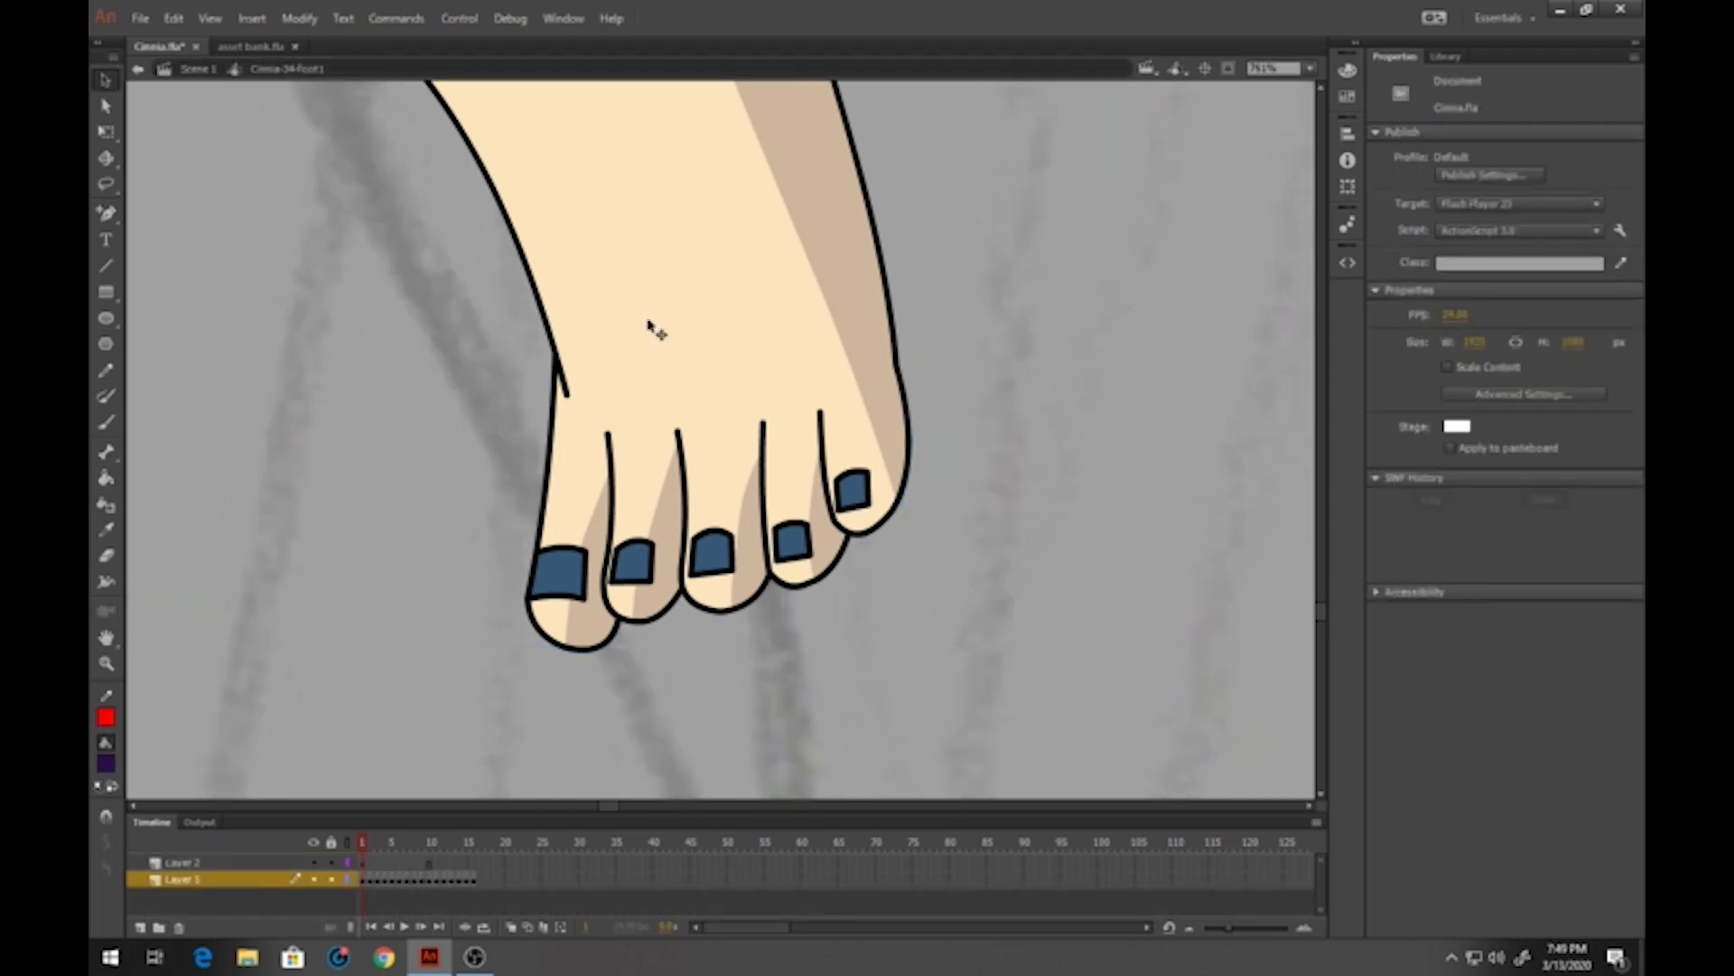
Fill all five toenails of the foot drawing on frame 1 with the dark purple
click(106, 478)
click(560, 580)
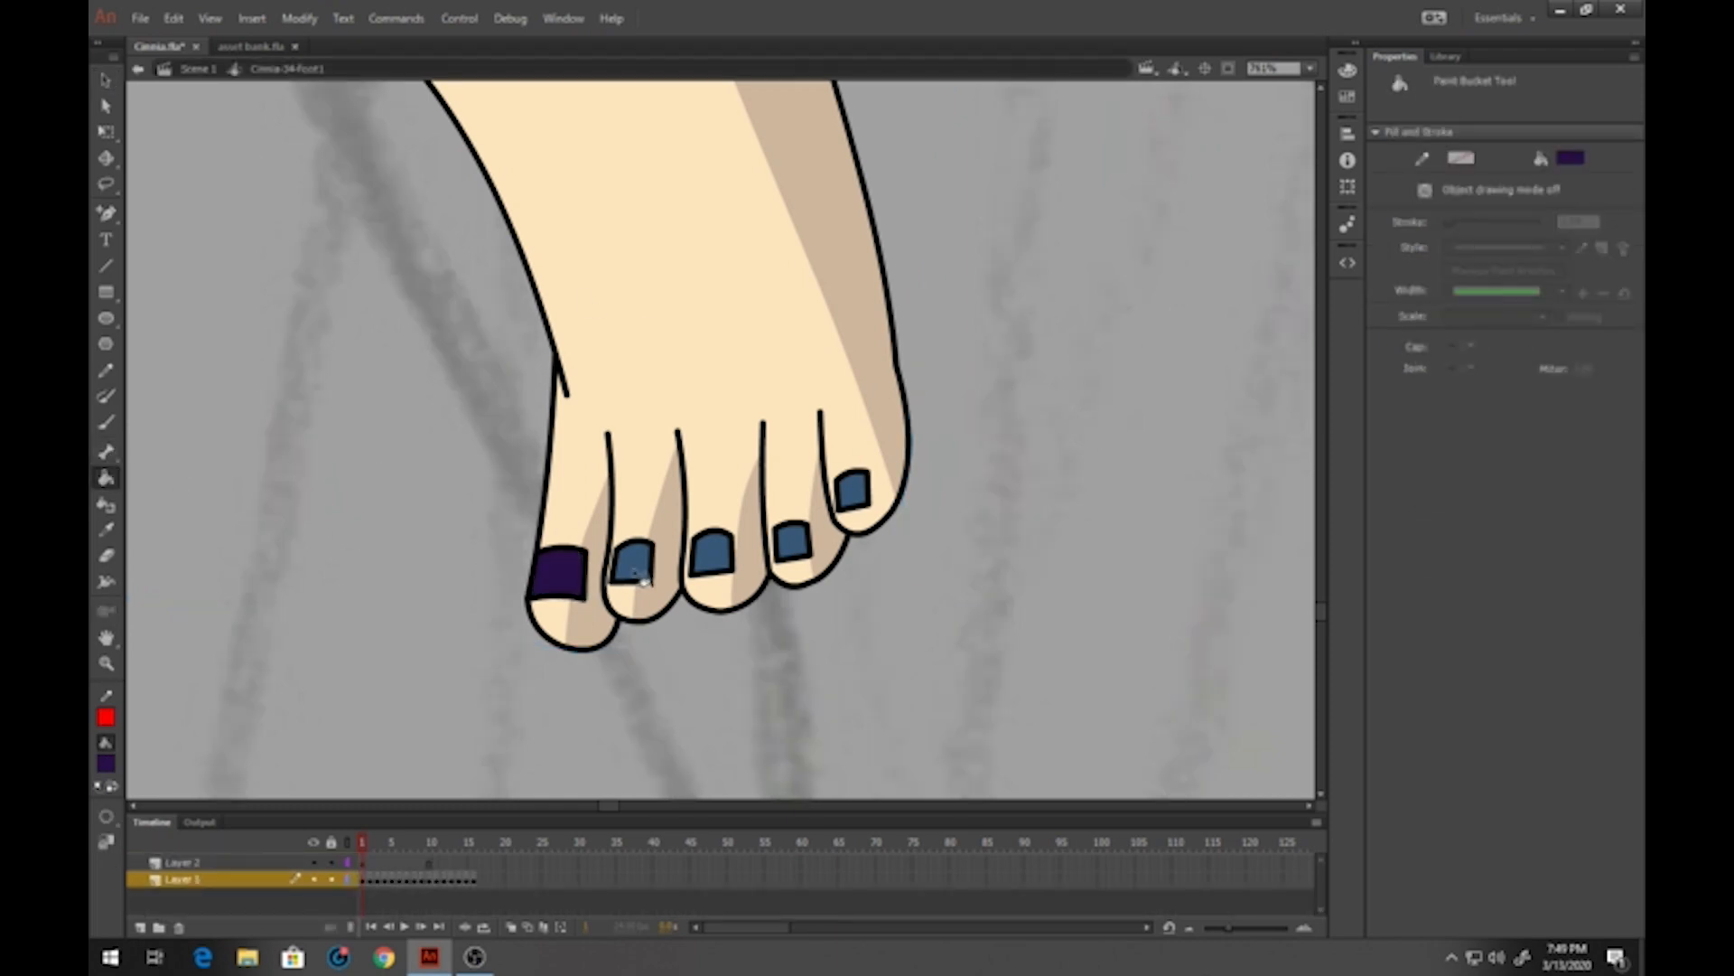
click(637, 569)
click(727, 565)
click(797, 545)
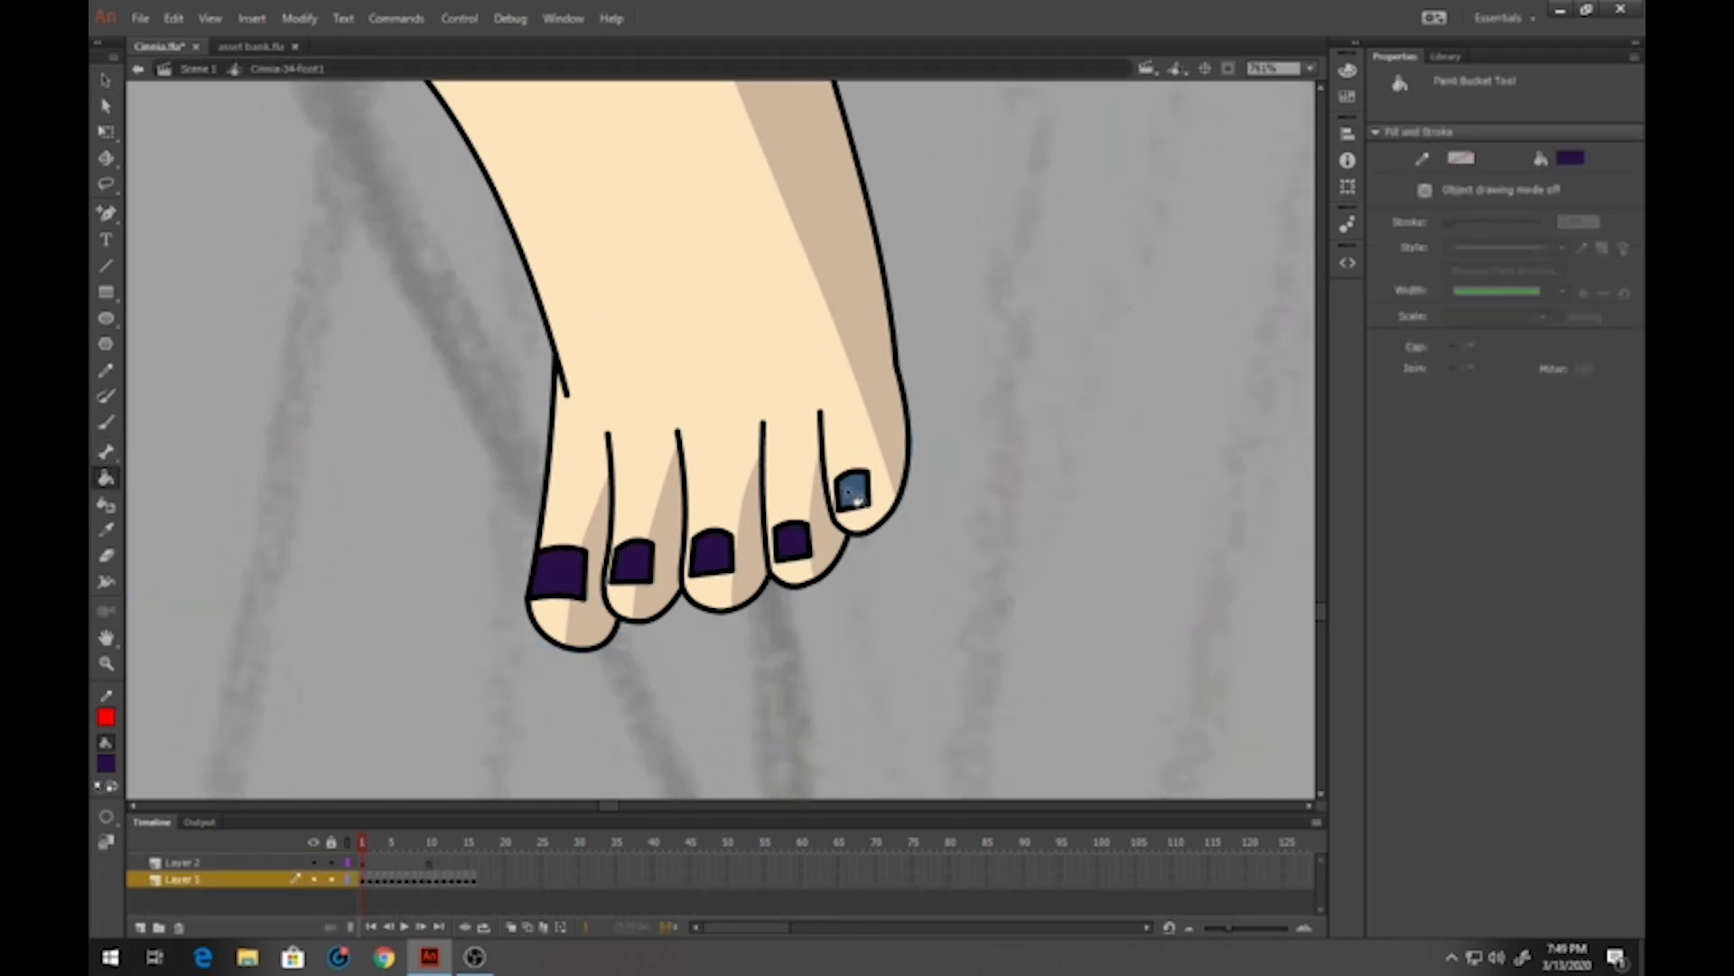
click(856, 495)
Fill the three visible toenails of the foot drawing on frame 2 with the dark purple
key(period)
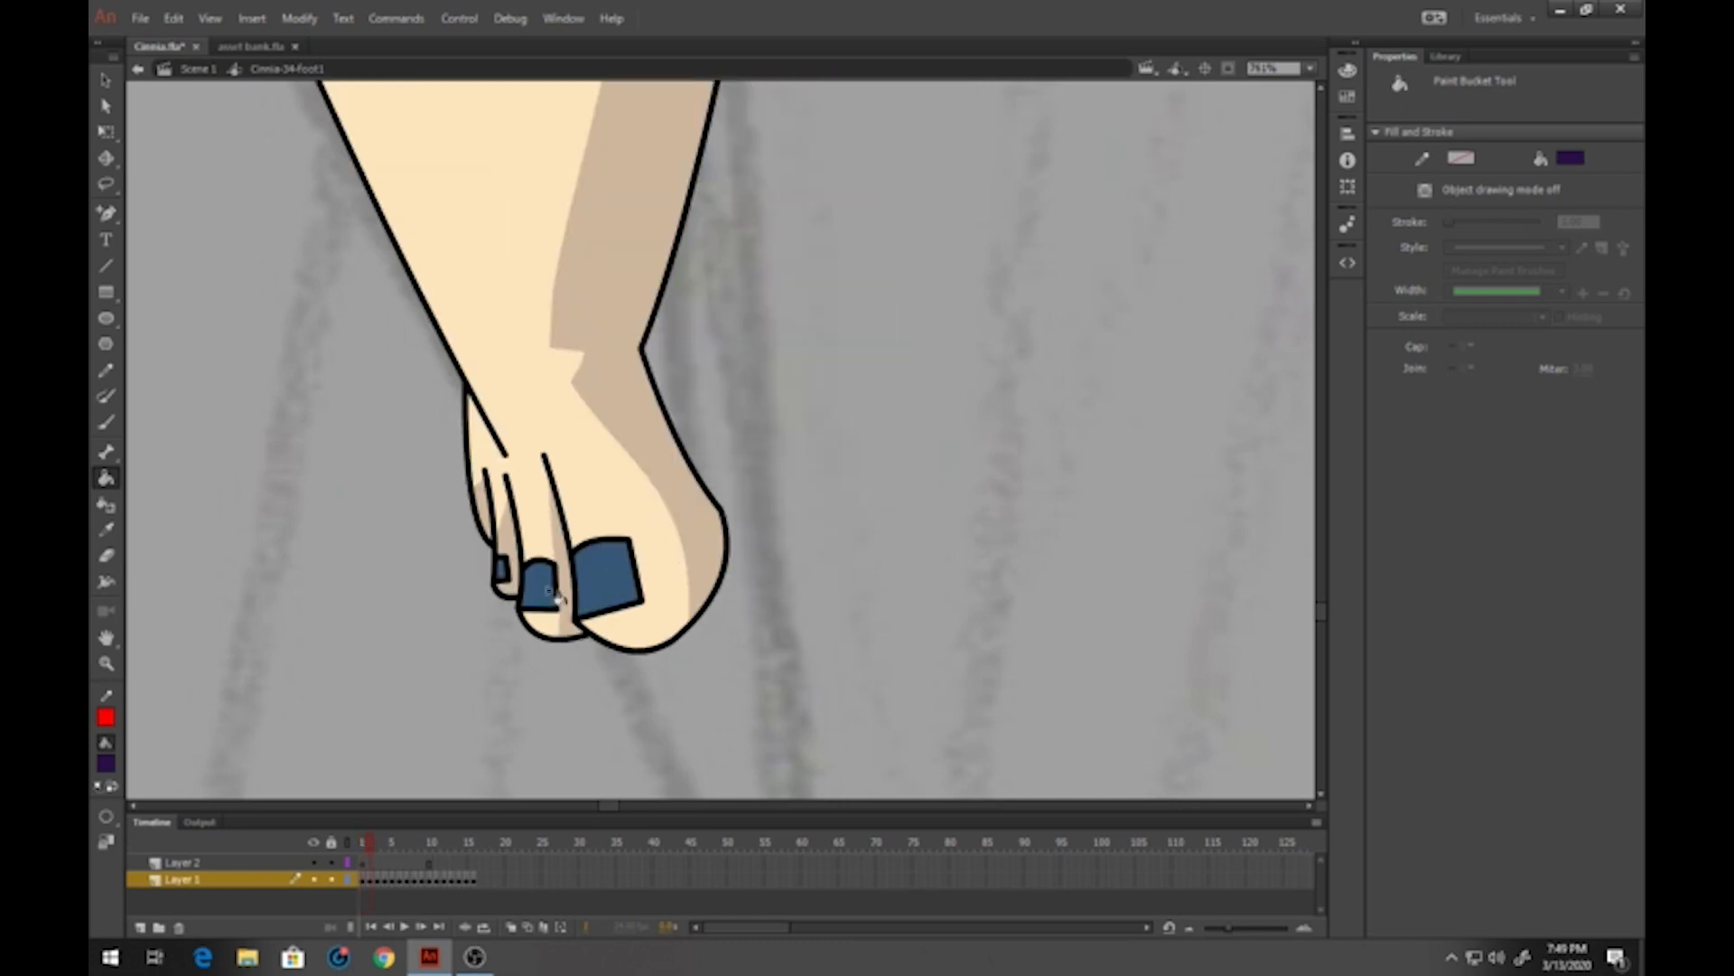
click(608, 583)
click(539, 586)
click(502, 569)
Recolour the five toenails of the foot drawing on frame 3 with the dark purple
key(period)
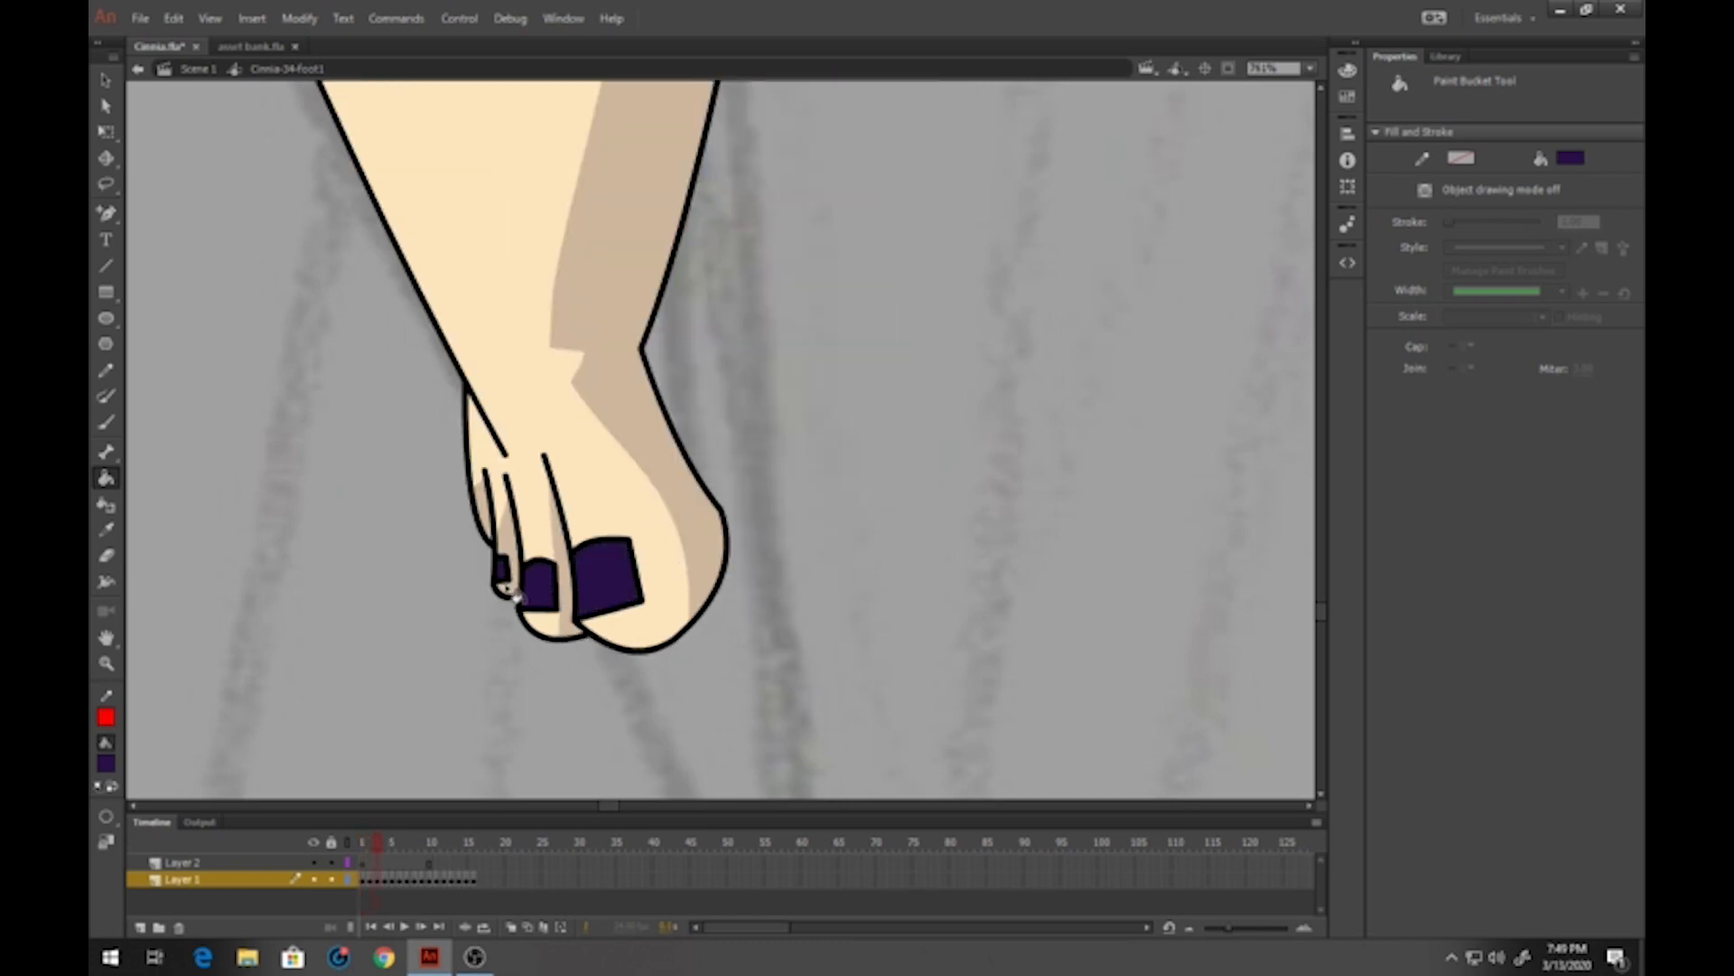
click(476, 415)
click(693, 351)
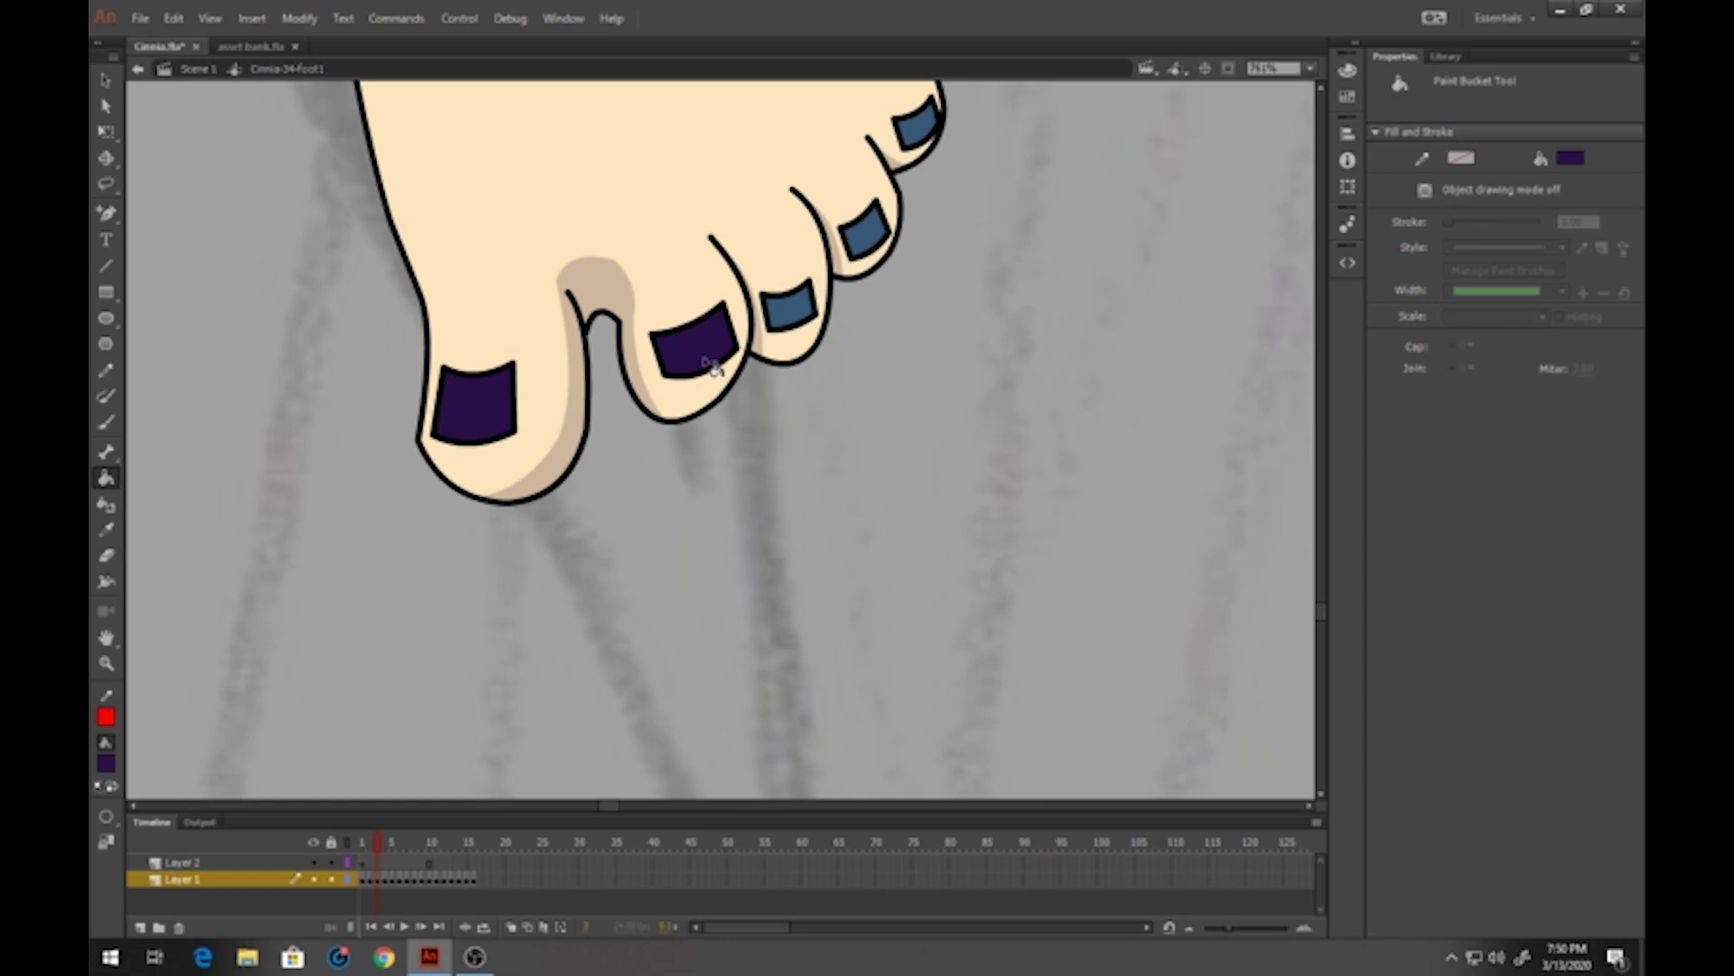
click(794, 316)
click(893, 226)
click(920, 125)
Recolour the five toenails of the foot drawing on frame 4 with the dark purple
key(period)
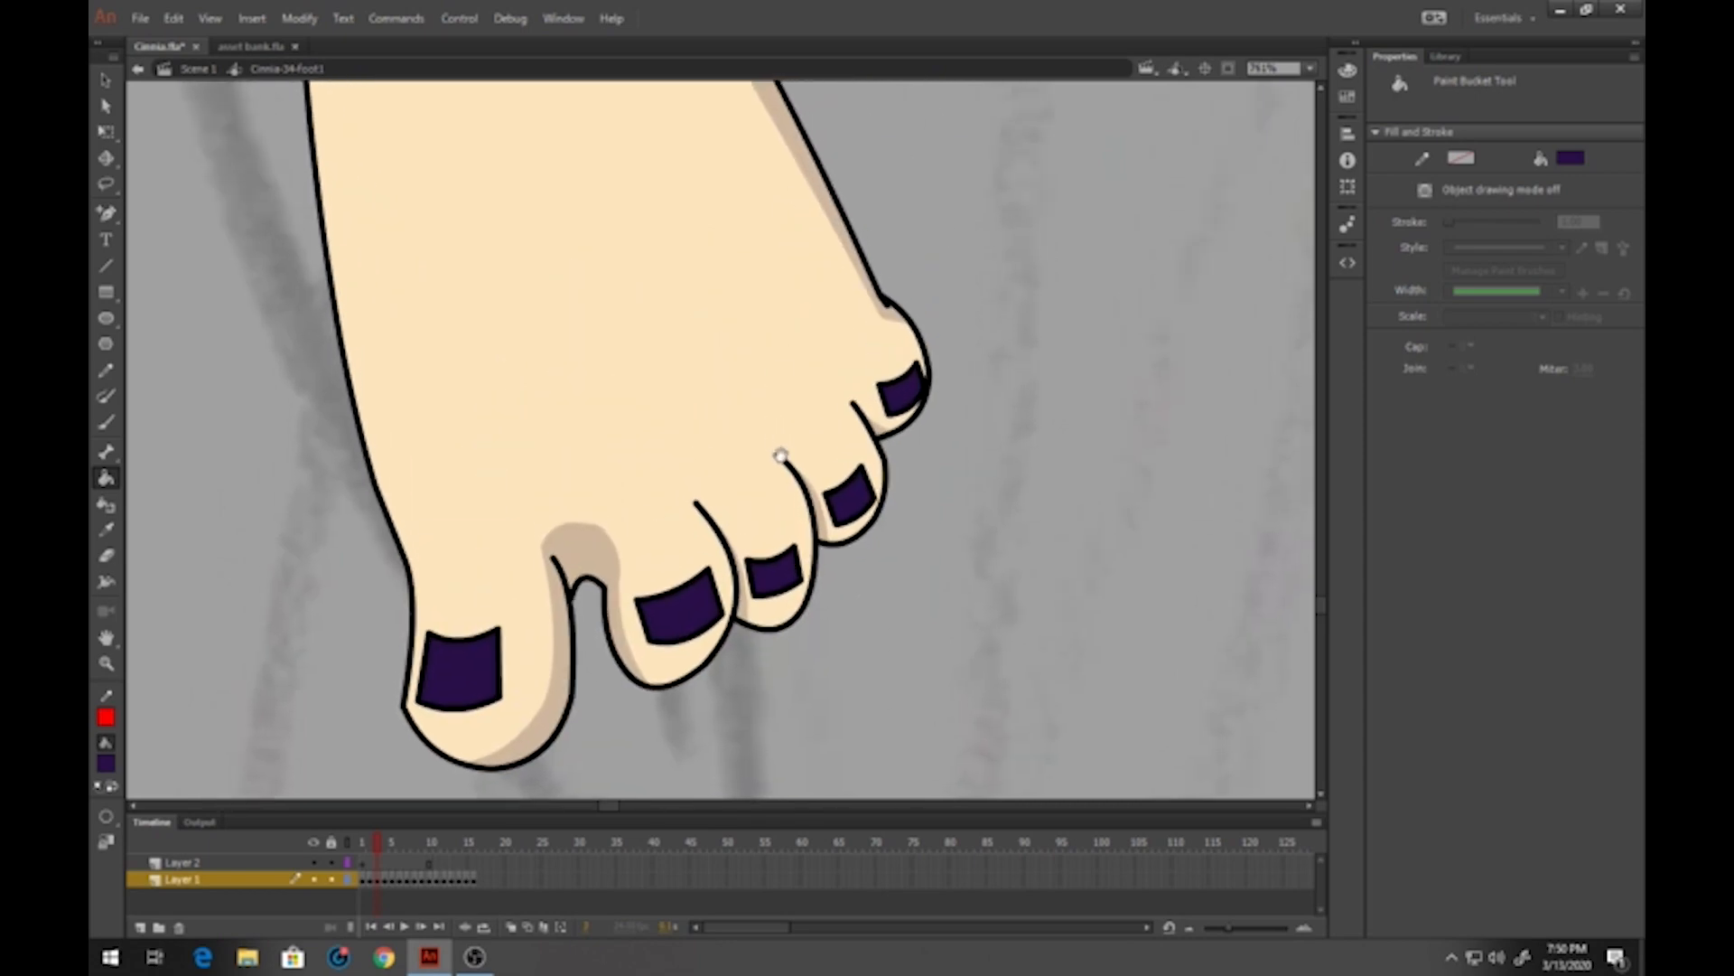
key(period)
click(682, 691)
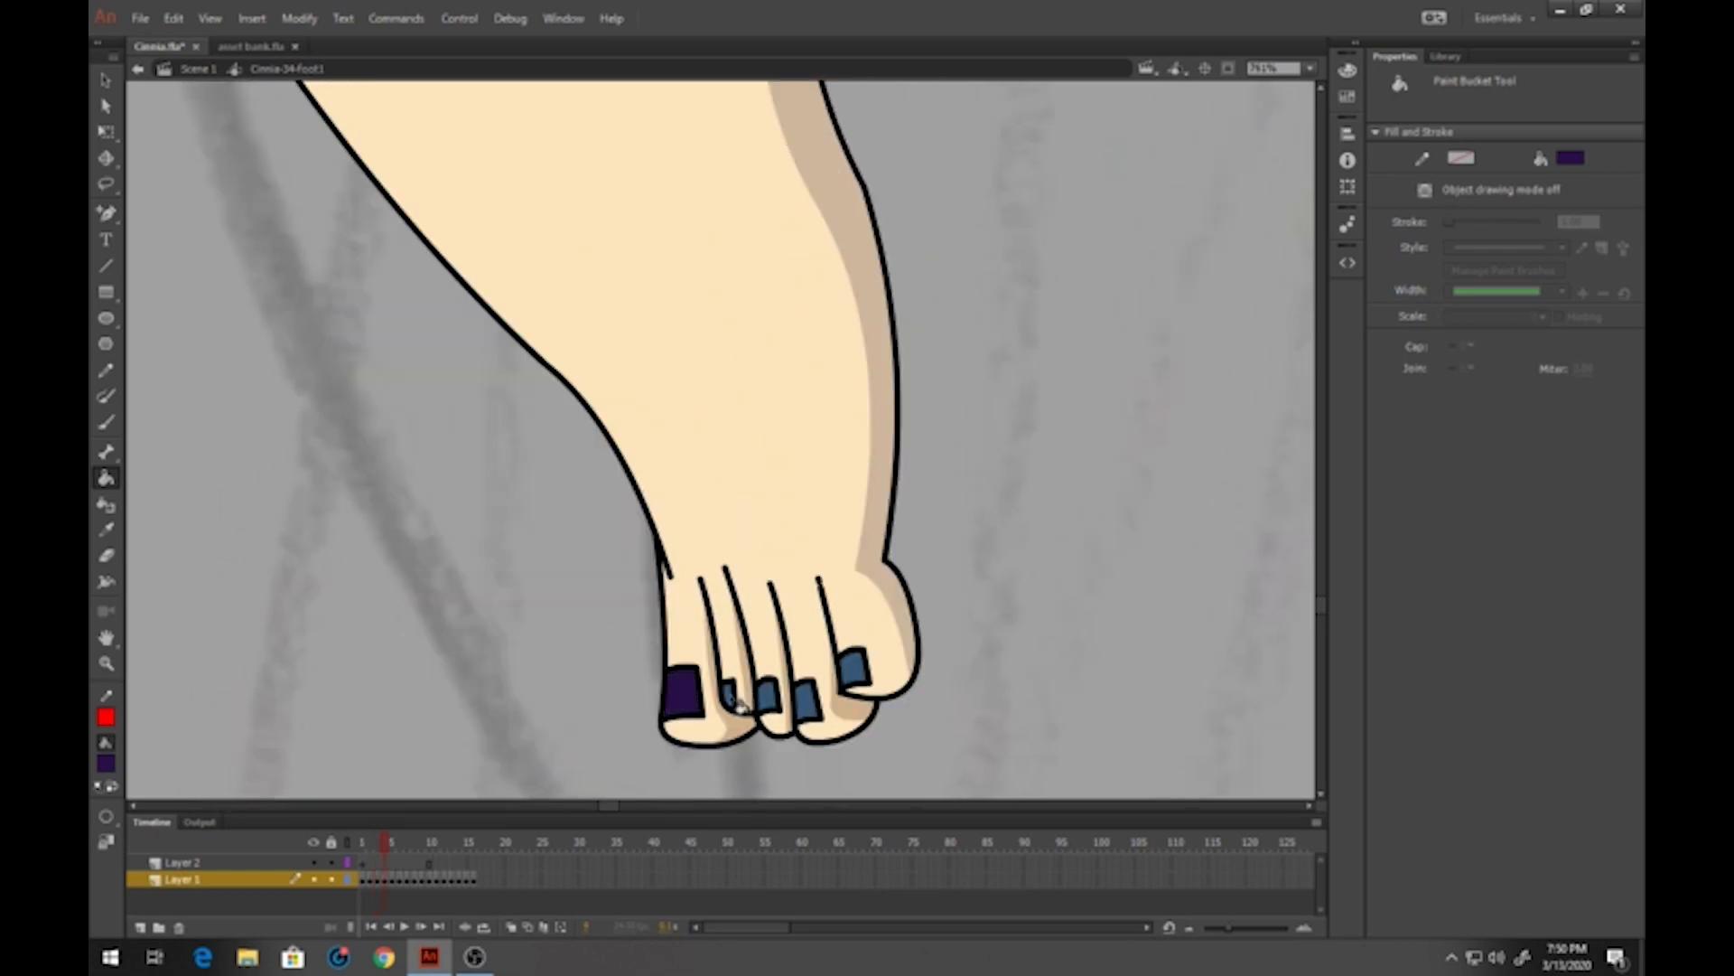
click(730, 694)
click(775, 697)
click(809, 704)
click(855, 669)
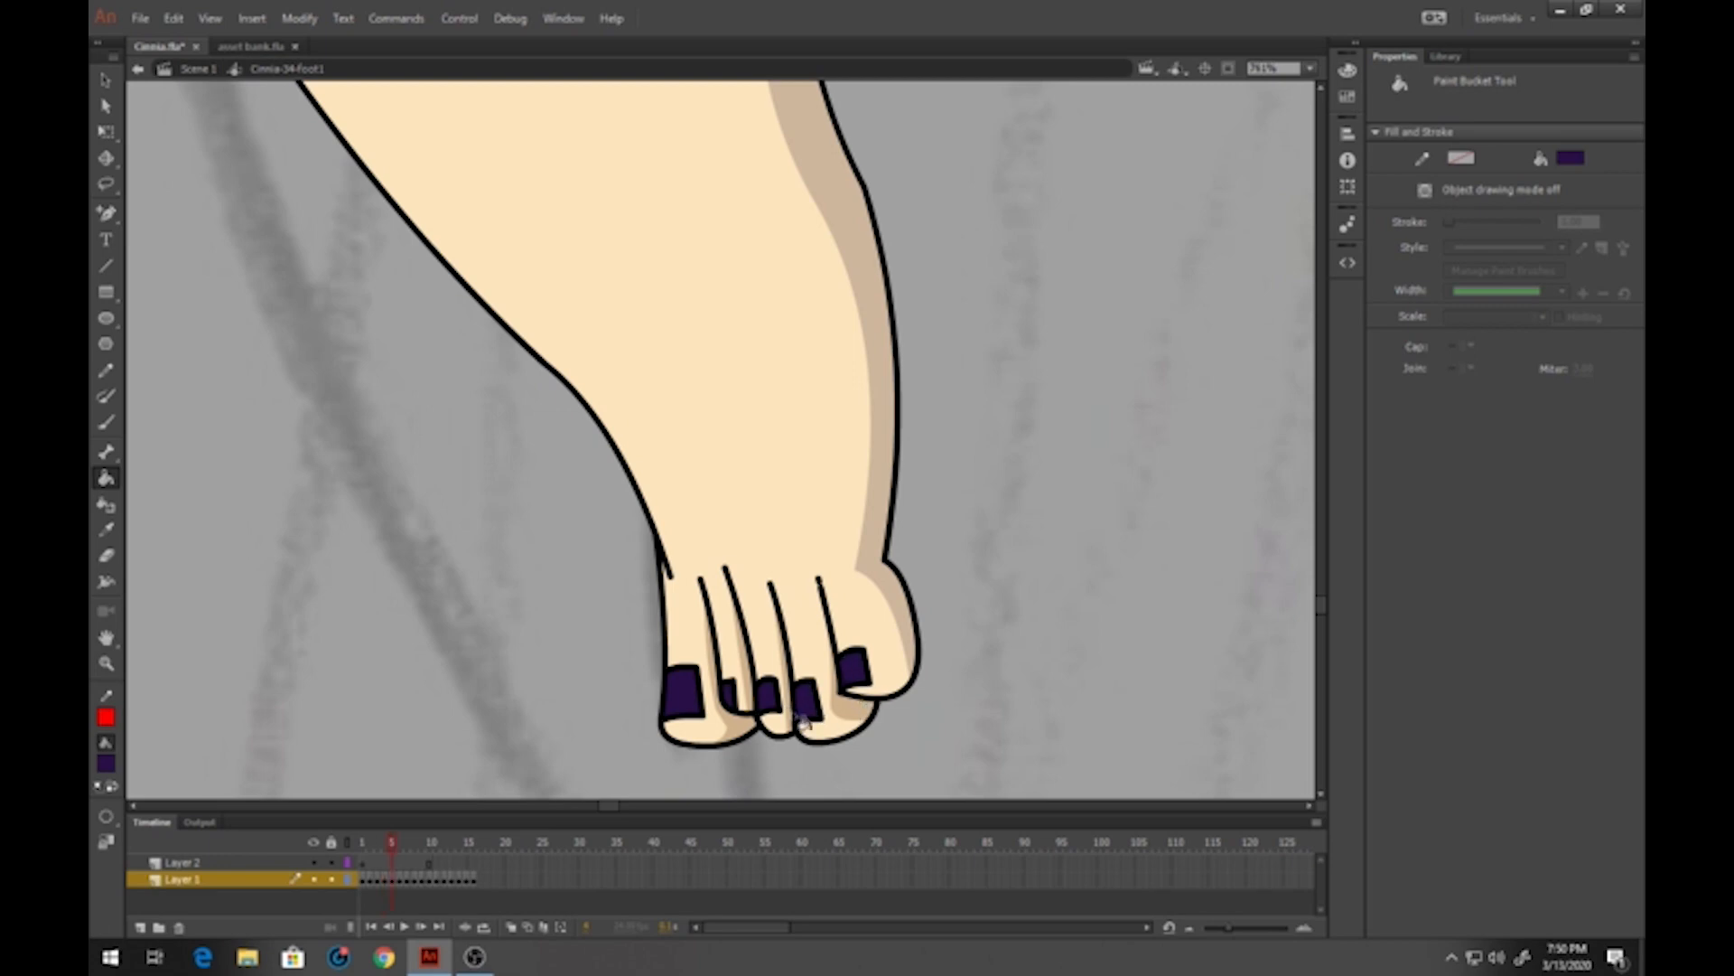
Fill the two visible toenails of the foot drawing on frame 5 with the dark purple
key(period)
click(735, 690)
click(773, 725)
Skip the sole view on frame 6 and fill the five toenails on frame 7 with the dark purple
key(period)
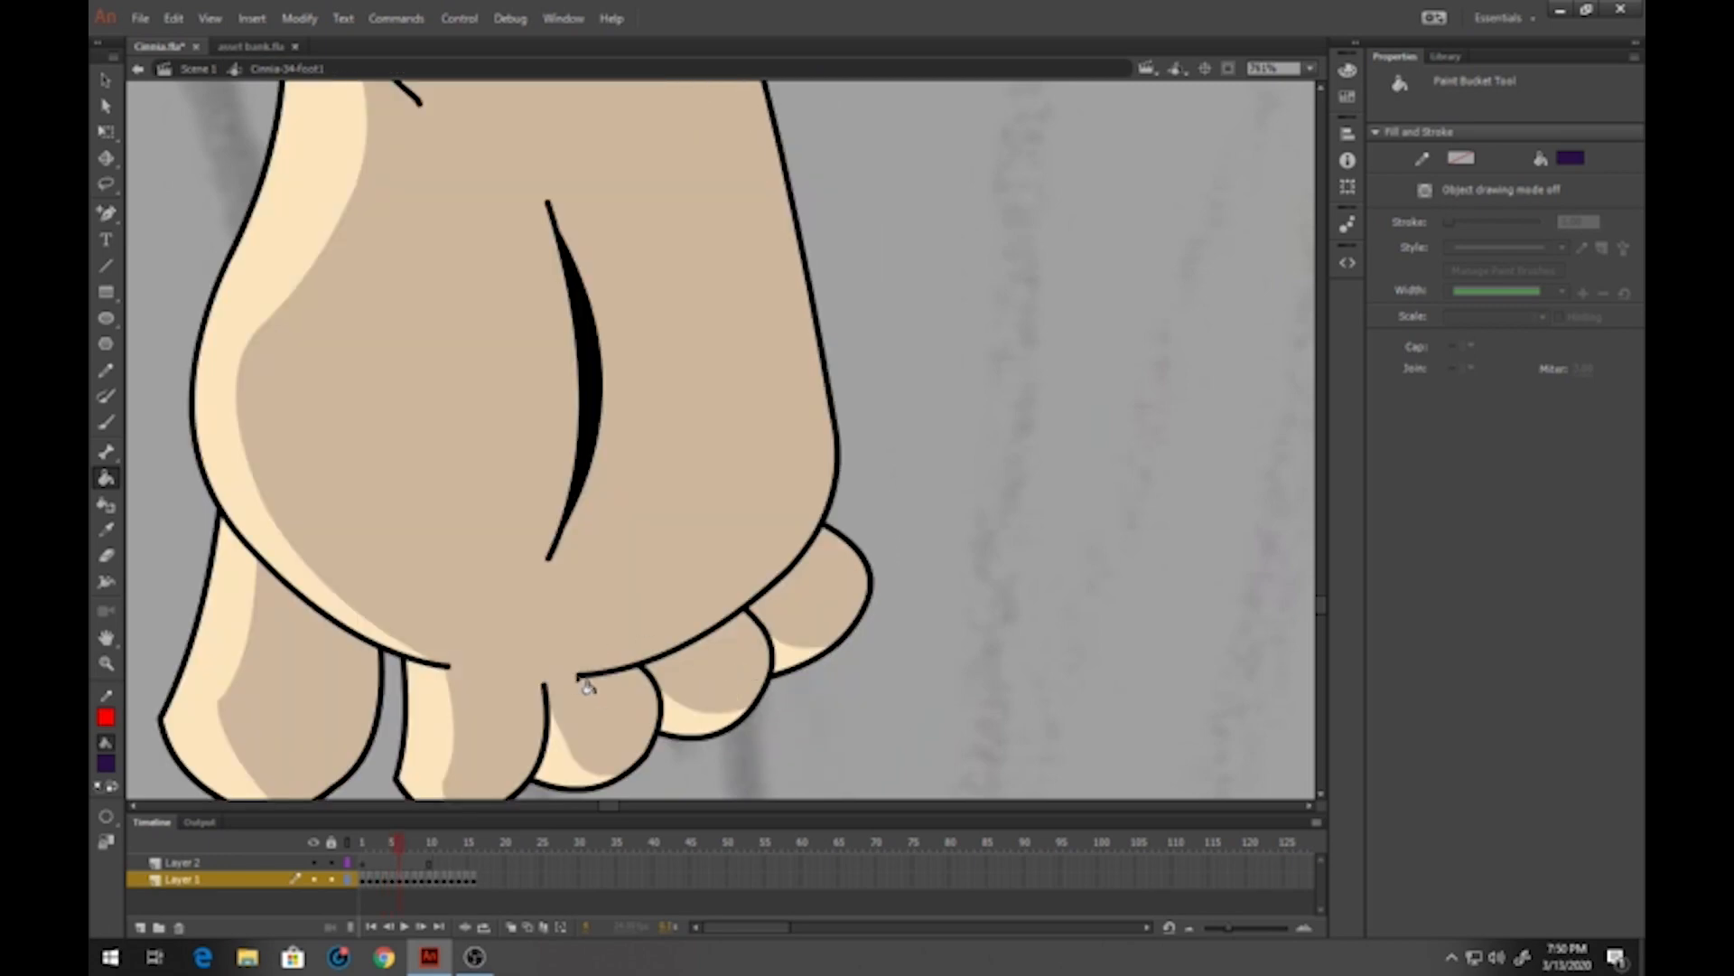
key(period)
click(418, 447)
drag(288, 491, 1106, 529)
click(876, 495)
click(795, 461)
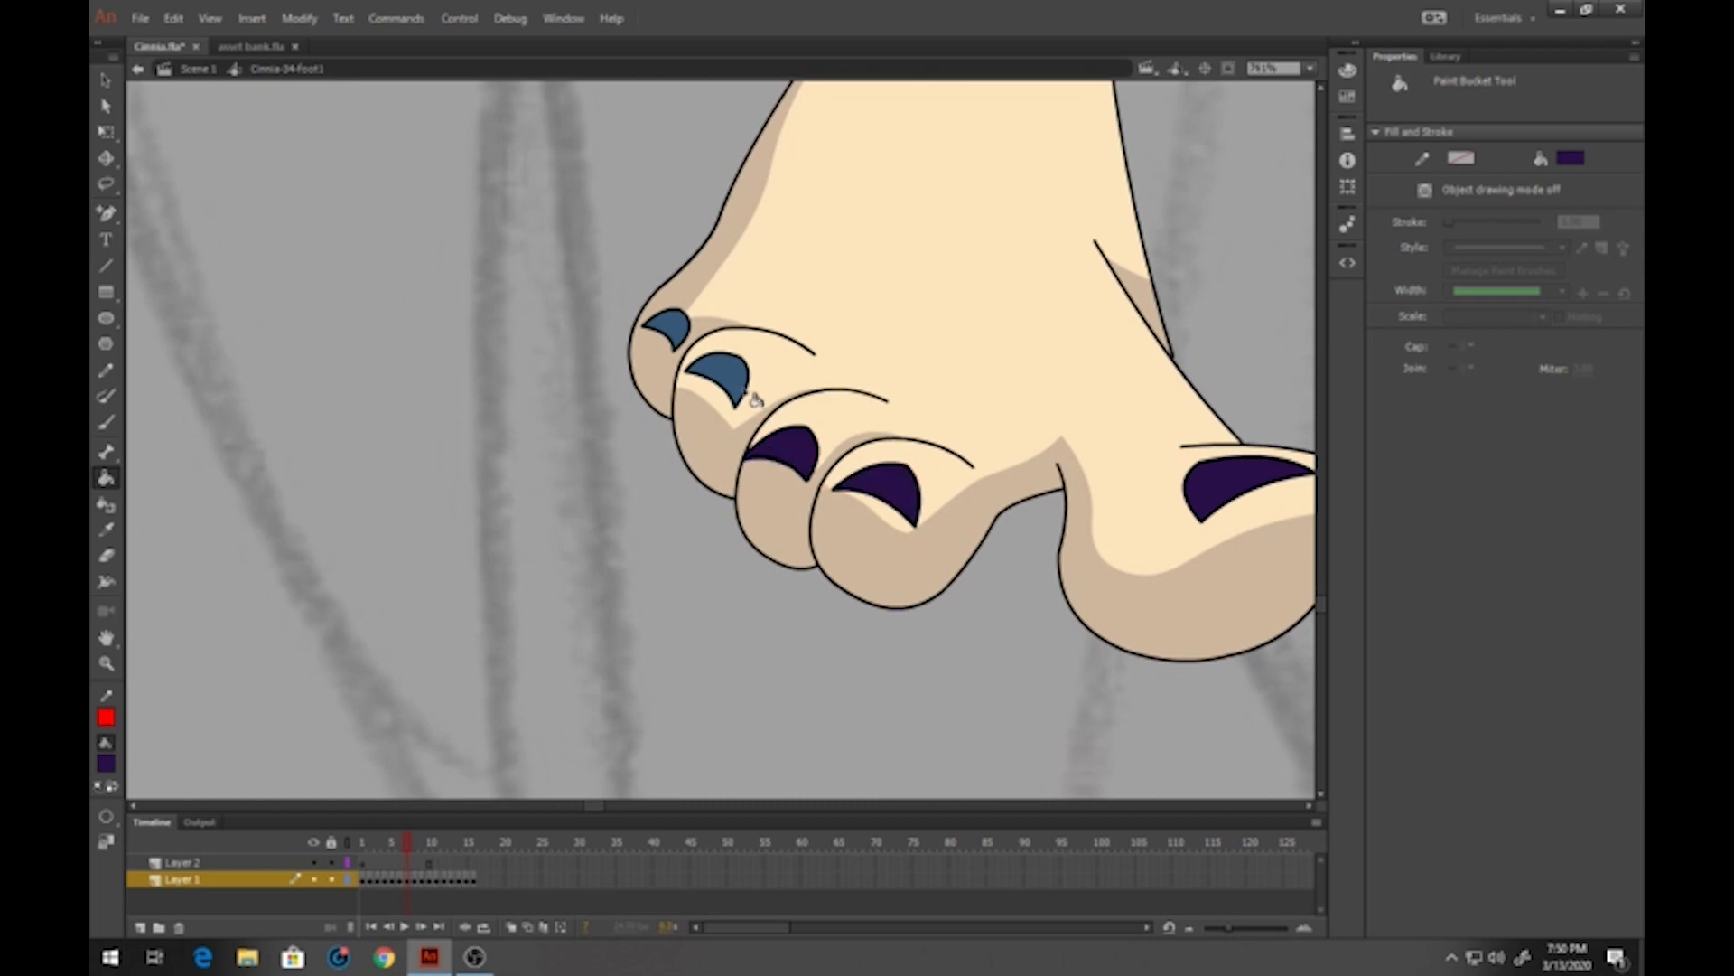
click(729, 380)
click(666, 330)
Fill the four visible toenails of the foot drawing on frame 8 with the dark purple
key(period)
drag(1104, 554, 373, 550)
click(678, 600)
click(892, 603)
click(1014, 596)
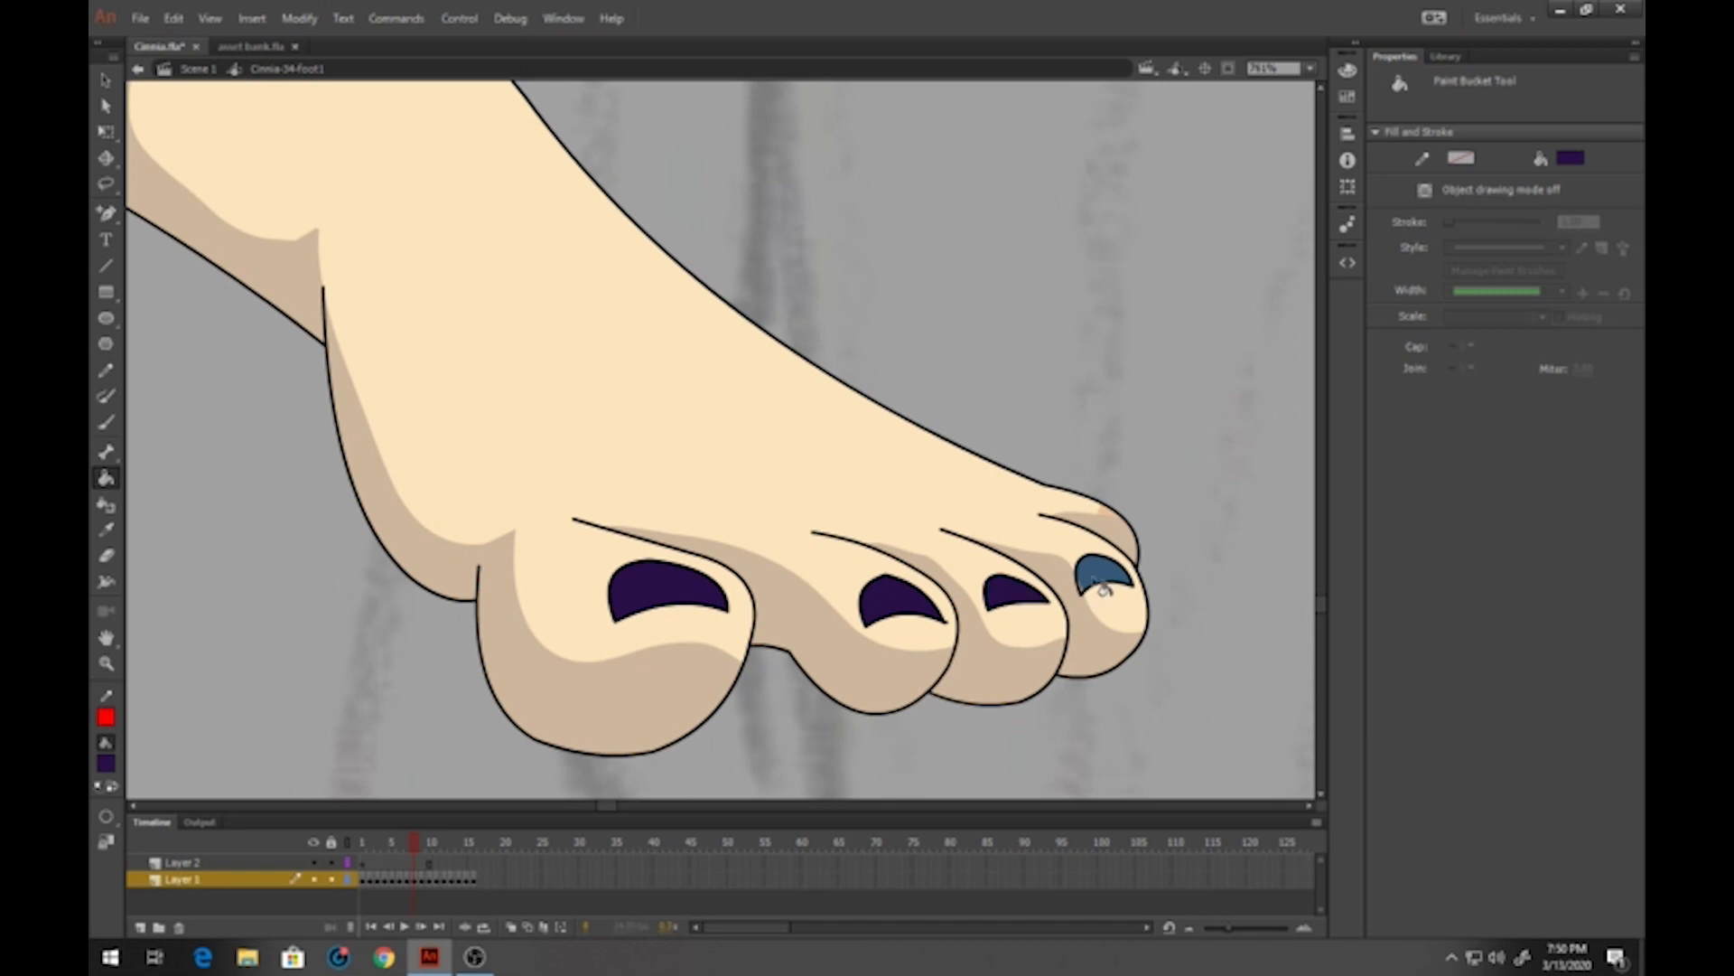
click(1095, 582)
Recolour the five toenails of the foot drawing on frame 9 with the dark purple
key(period)
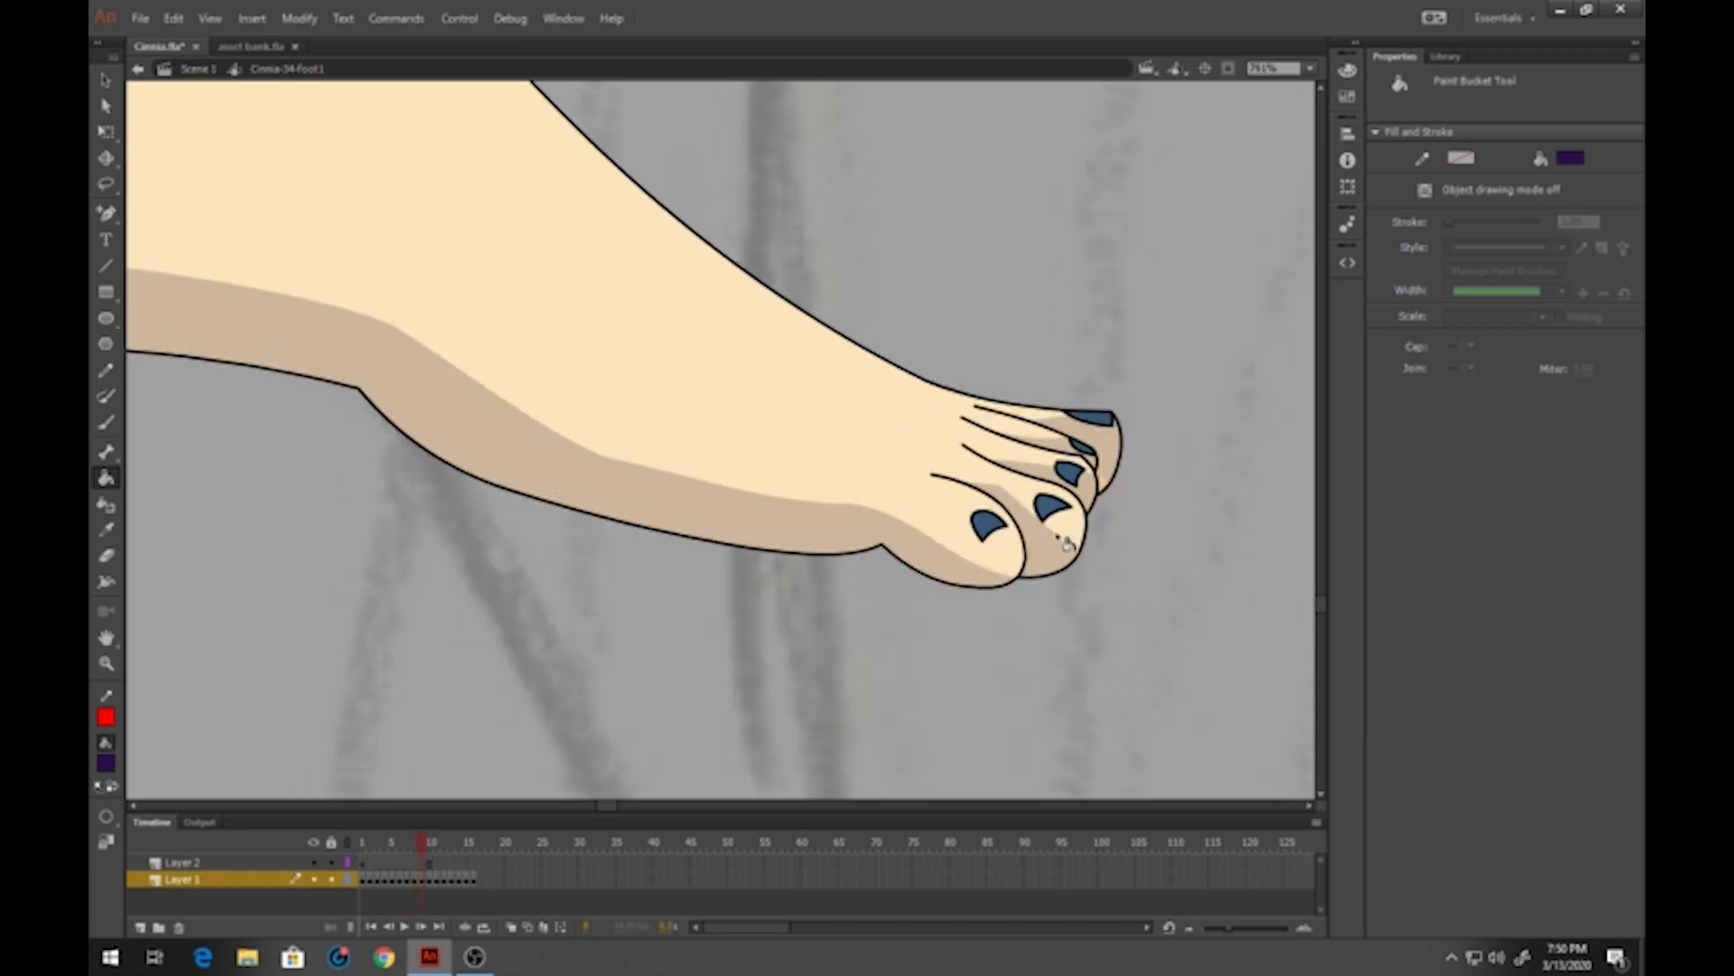
click(1001, 532)
click(1052, 507)
click(1072, 472)
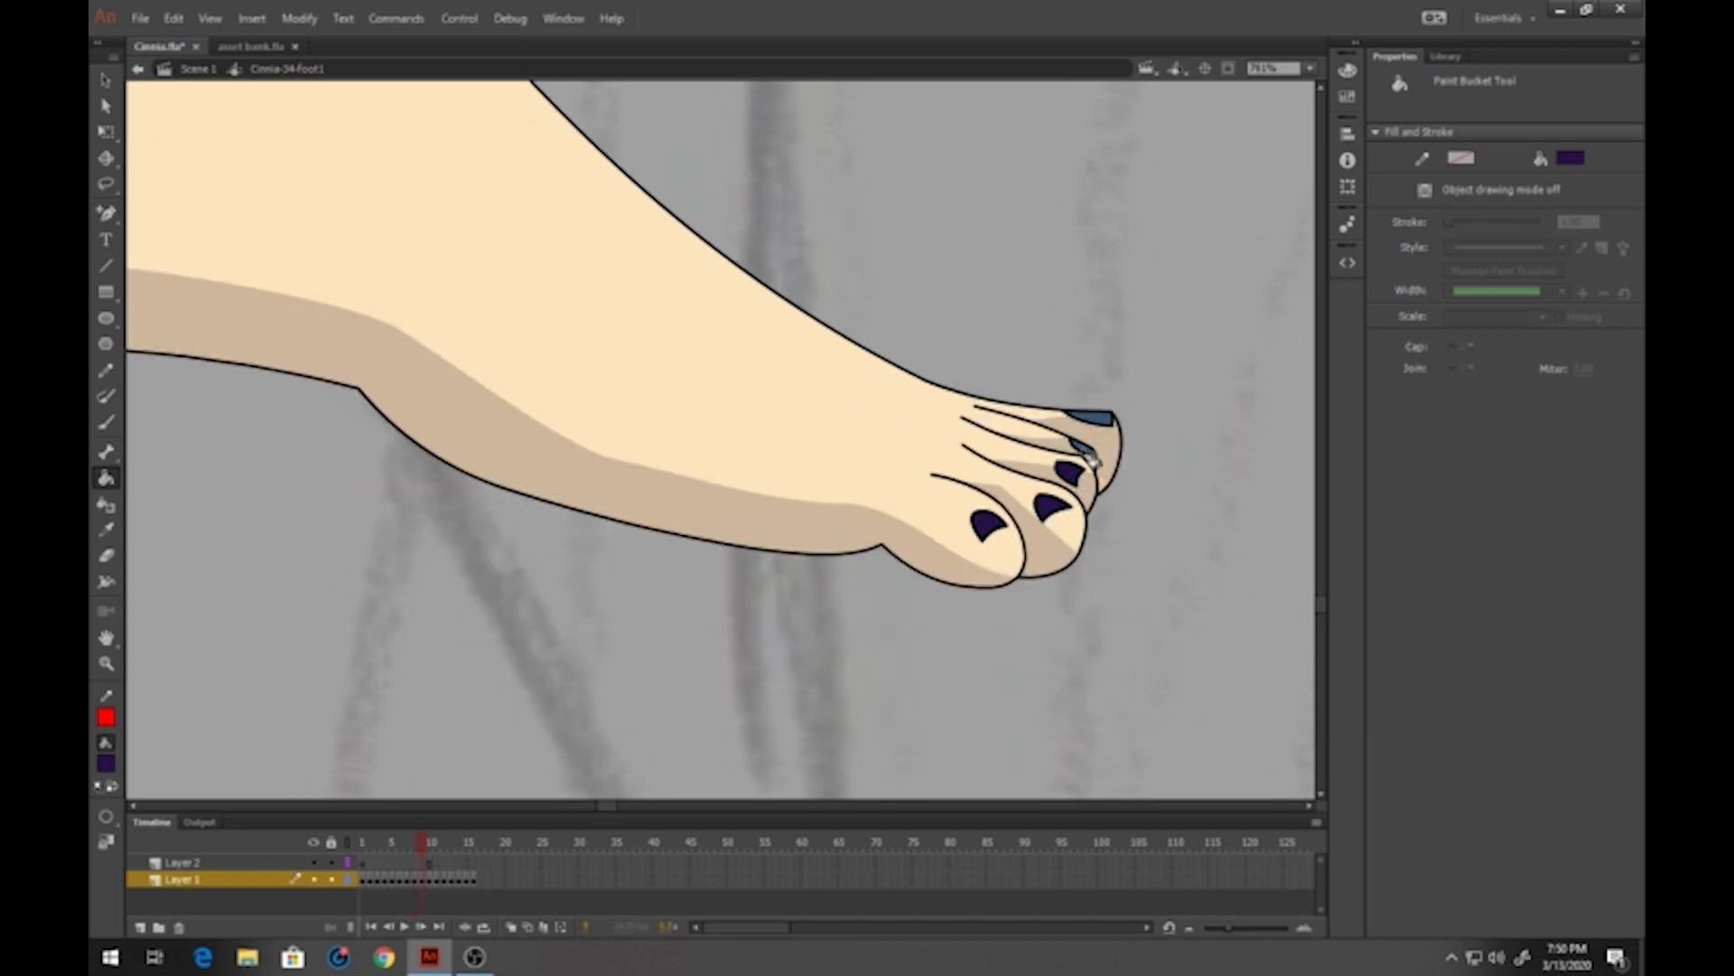
click(1084, 446)
click(1098, 424)
Fill the two visible toenails of the foot drawing on frame 10 with the dark purple
key(period)
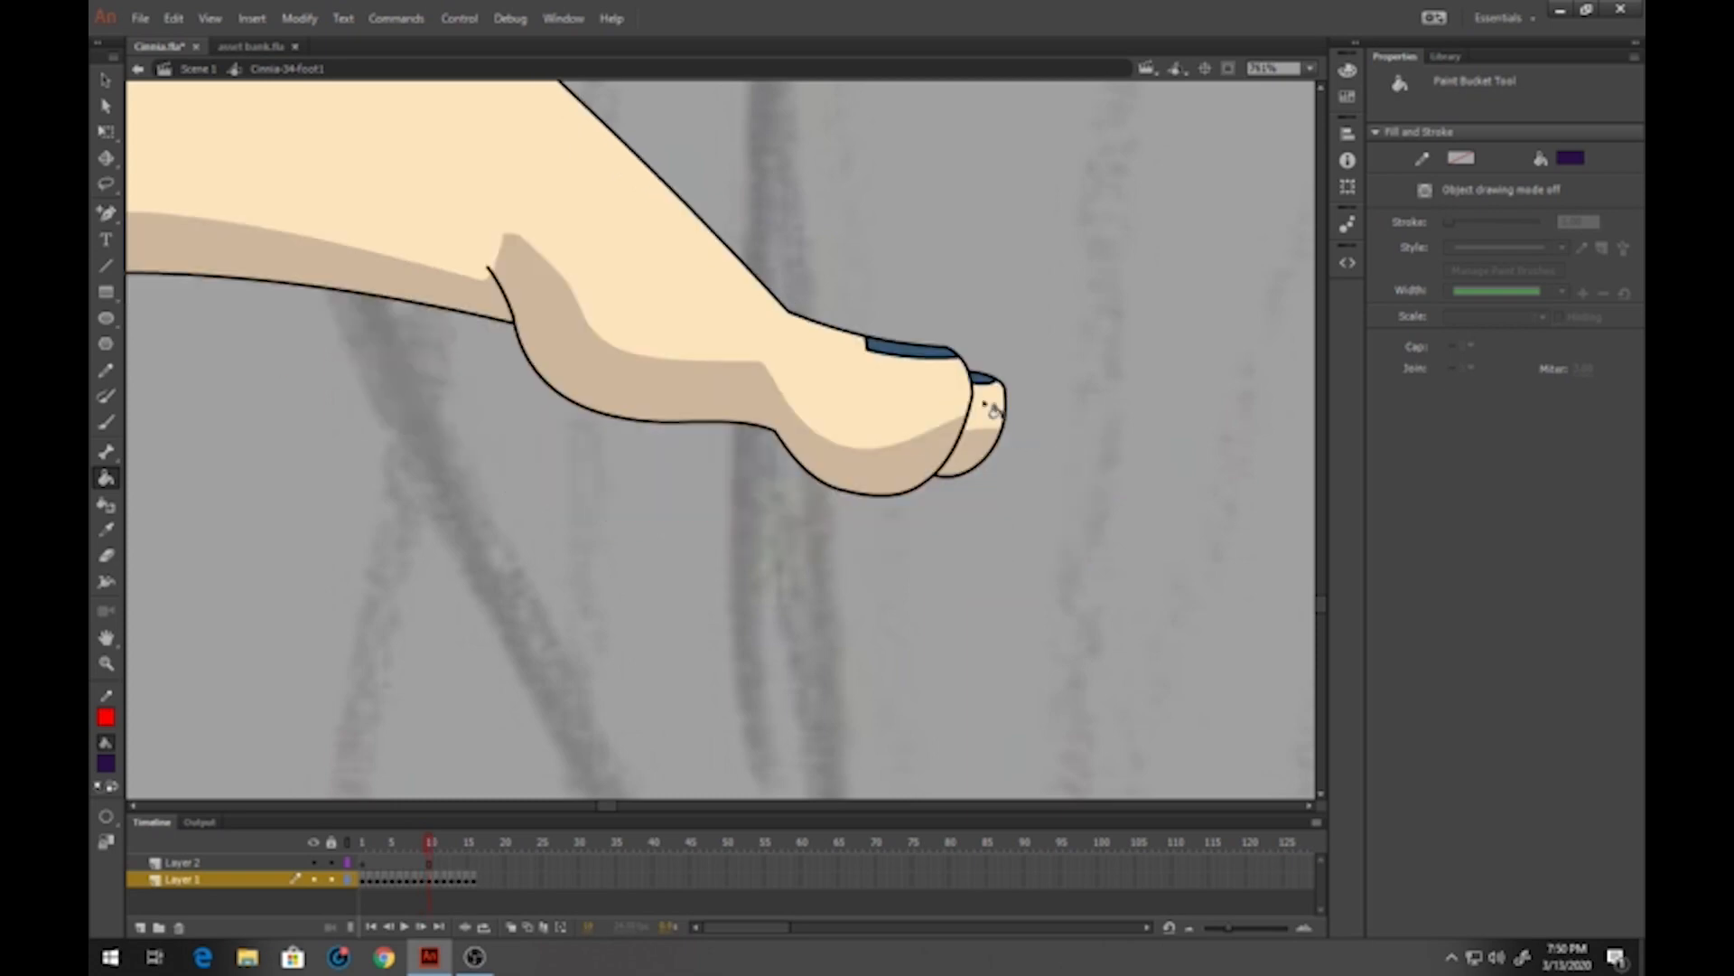
click(944, 350)
click(992, 387)
Recolour the five toenails of the foot drawing on frame 11 with the dark purple
key(period)
scroll(668, 291, up, 5)
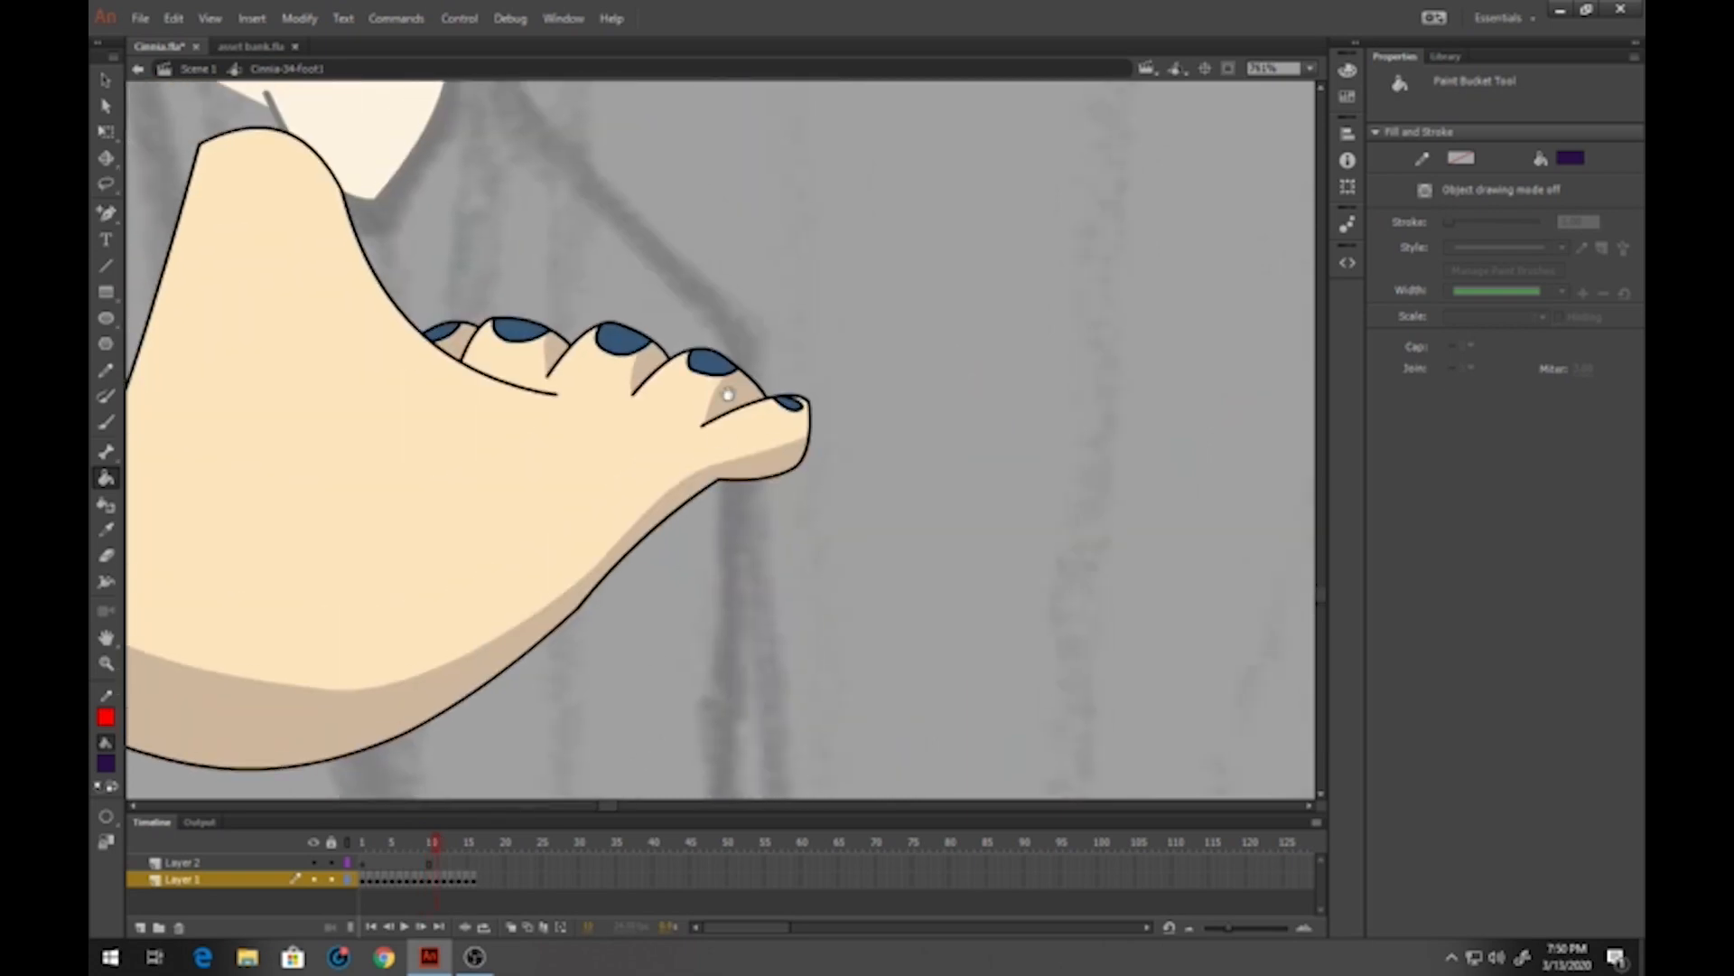
click(793, 404)
click(718, 366)
click(635, 352)
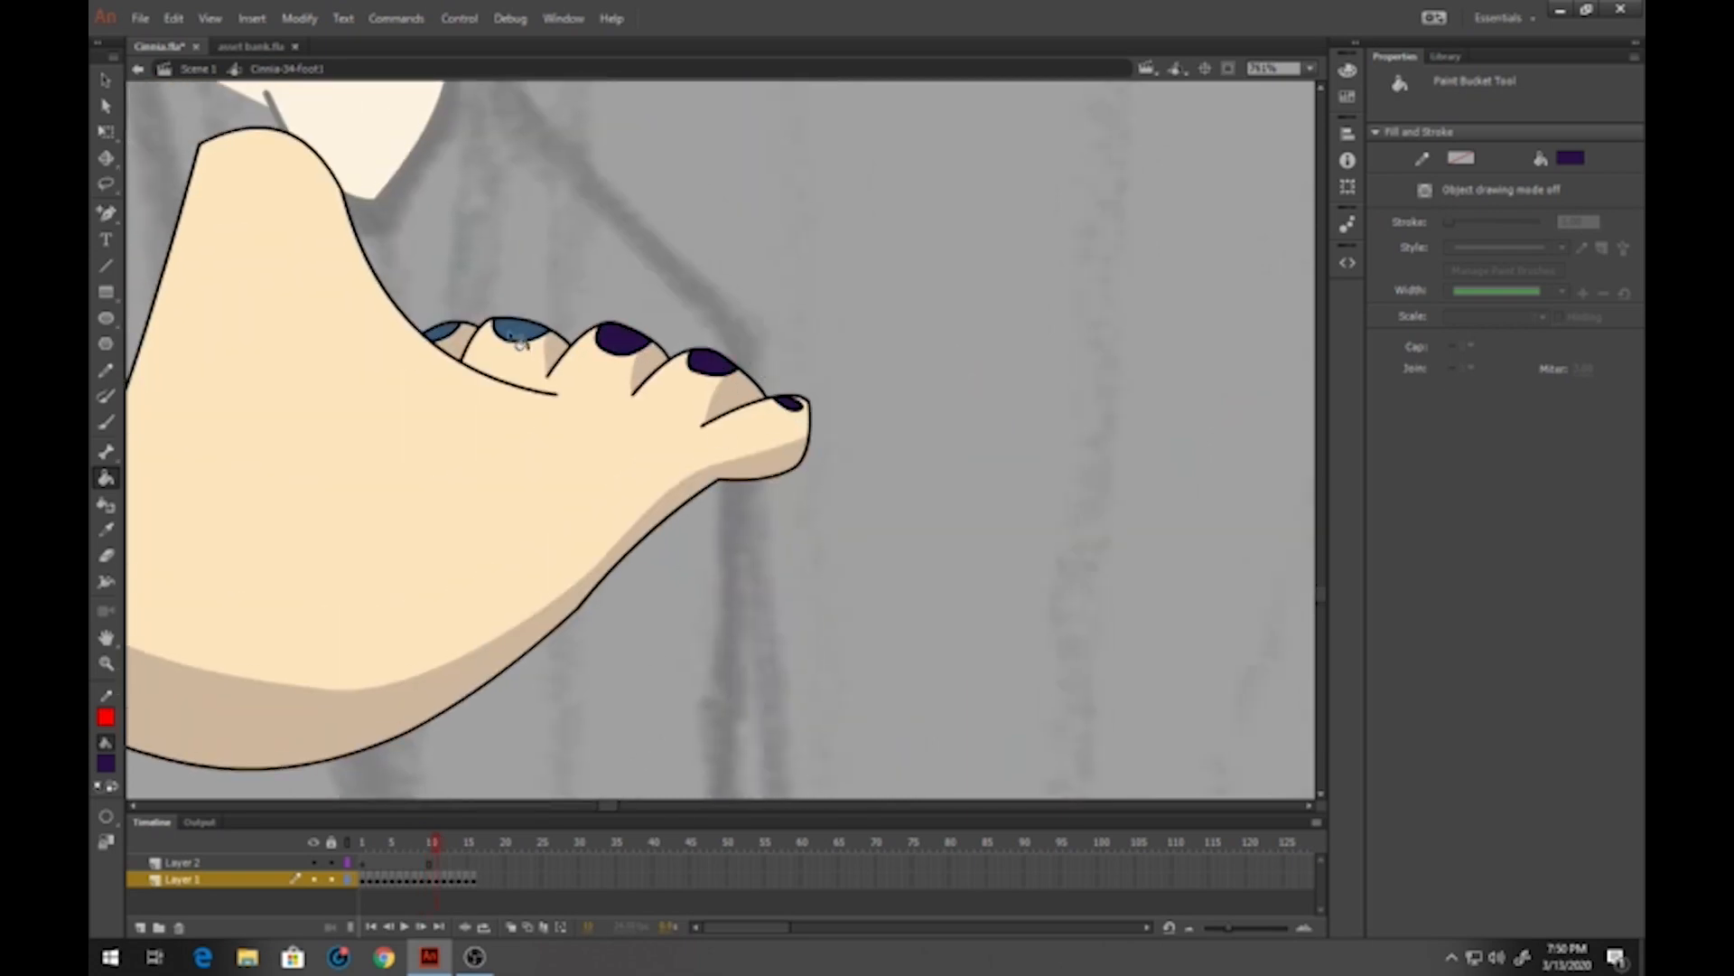
click(520, 332)
click(443, 332)
Skip frames 12 and 13 and fill the five toenails on frame 14 with the dark purple
key(period)
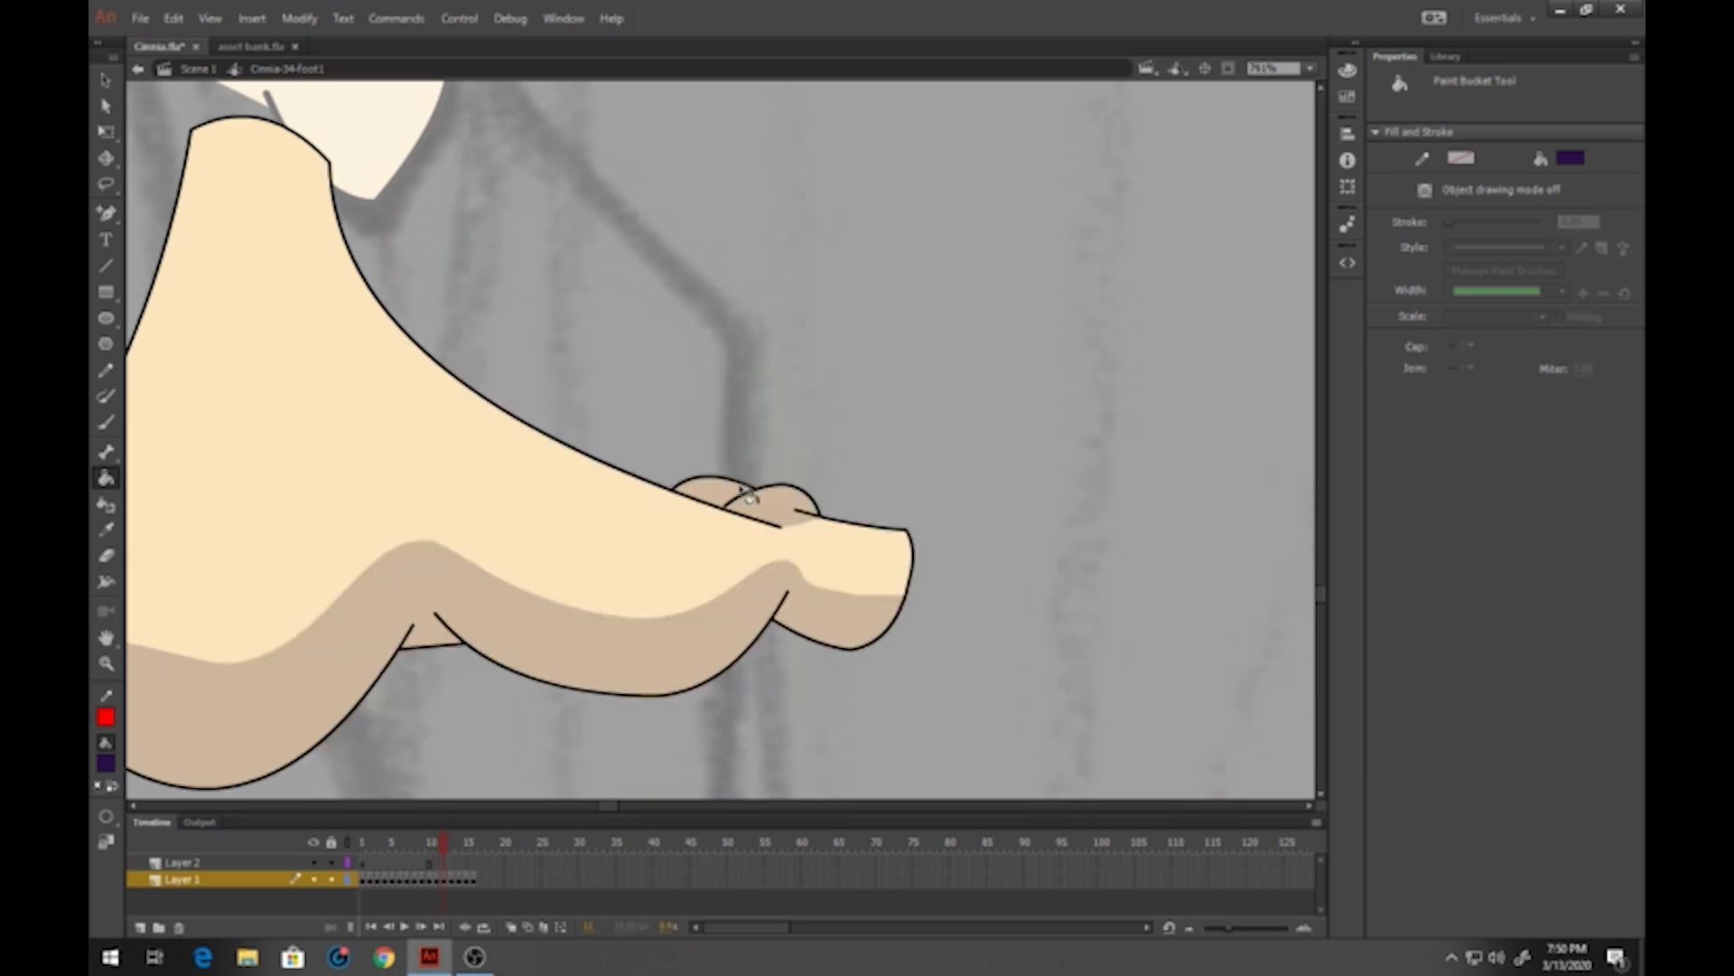
key(period)
scroll(659, 554, down, 8)
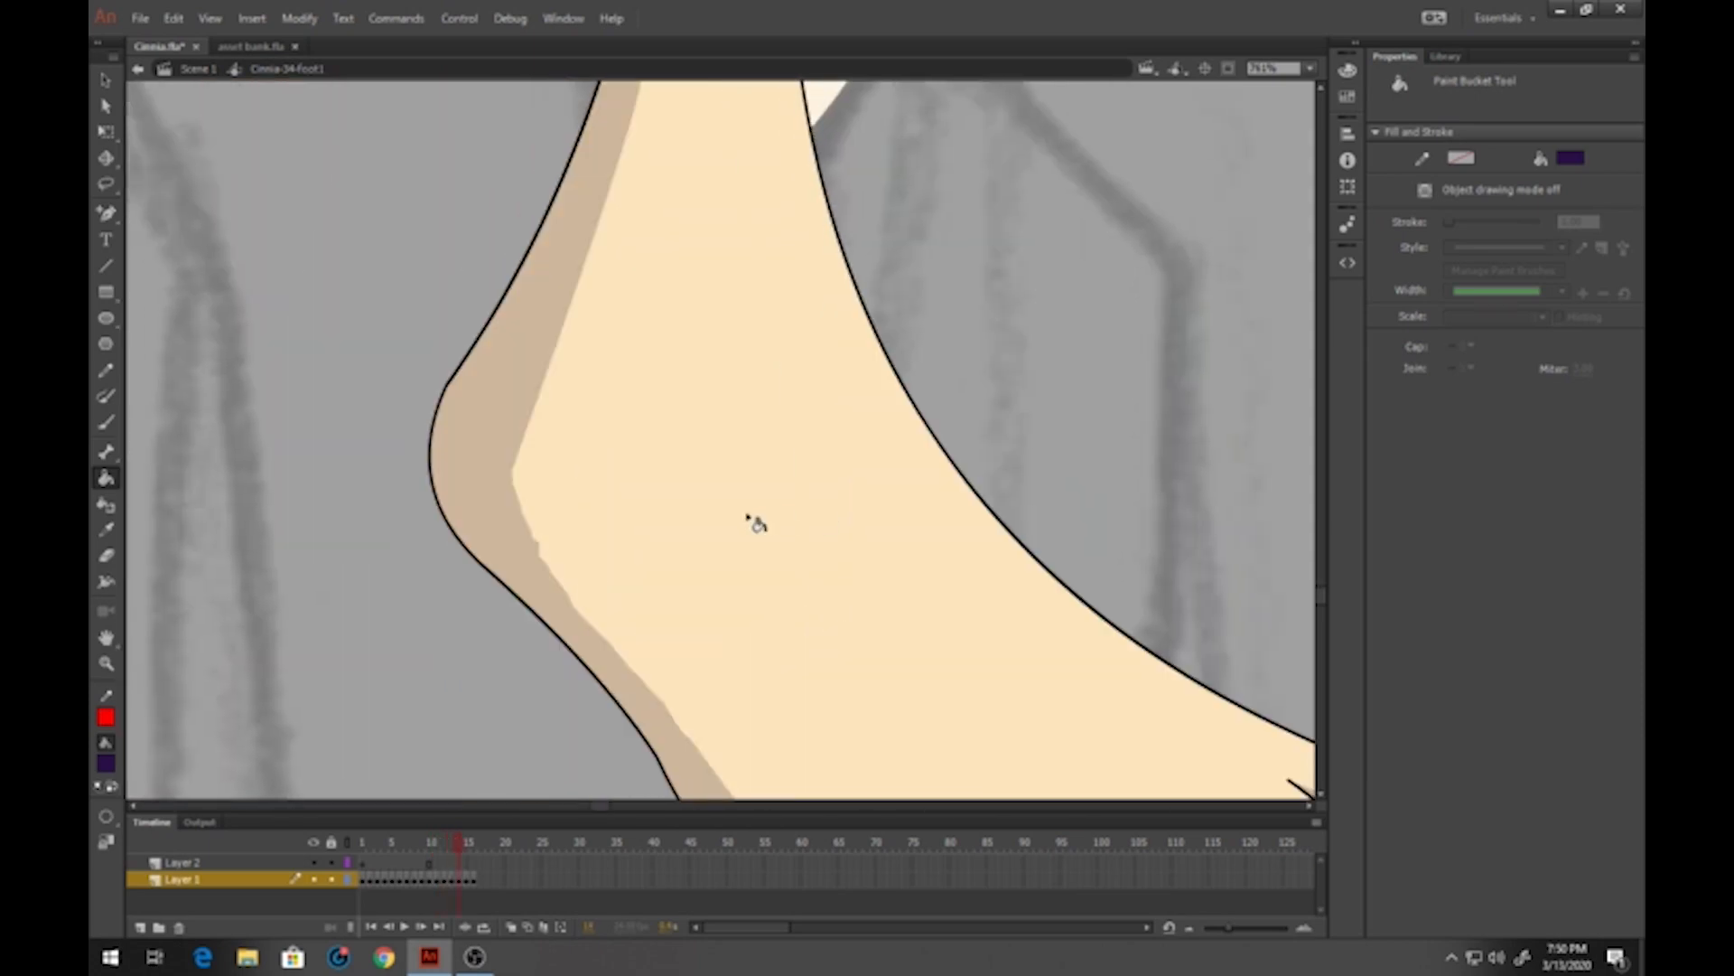
scroll(953, 632, down, 6)
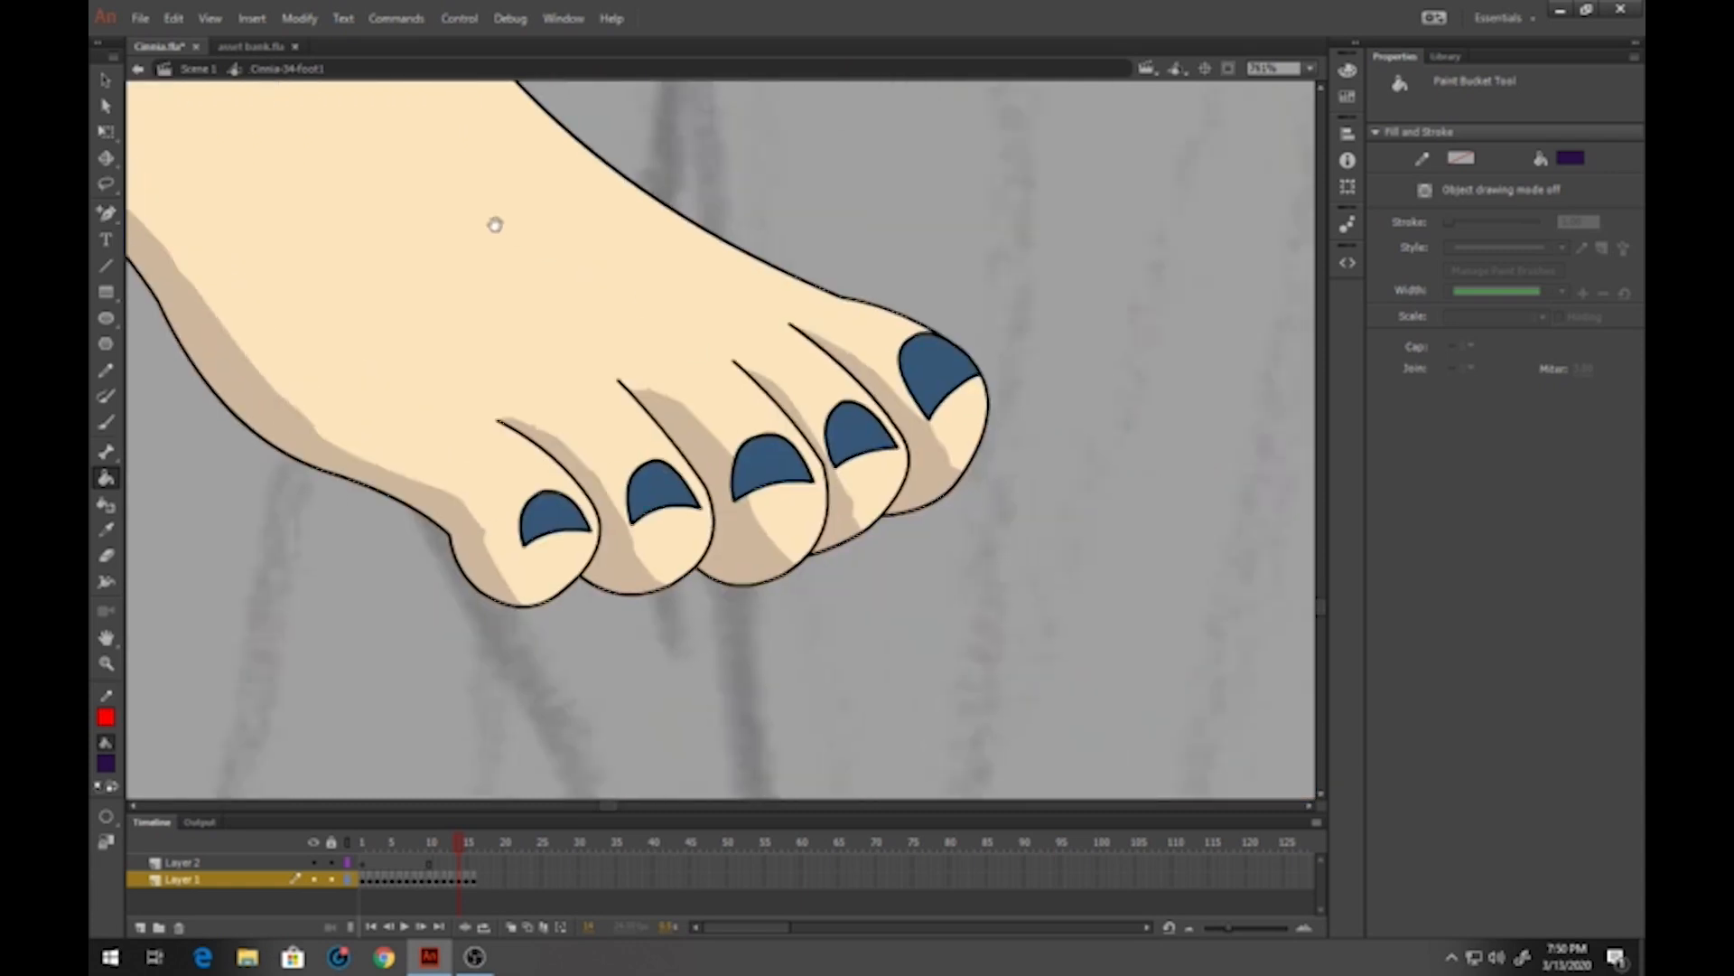
click(939, 376)
click(860, 432)
click(772, 469)
click(662, 492)
click(554, 518)
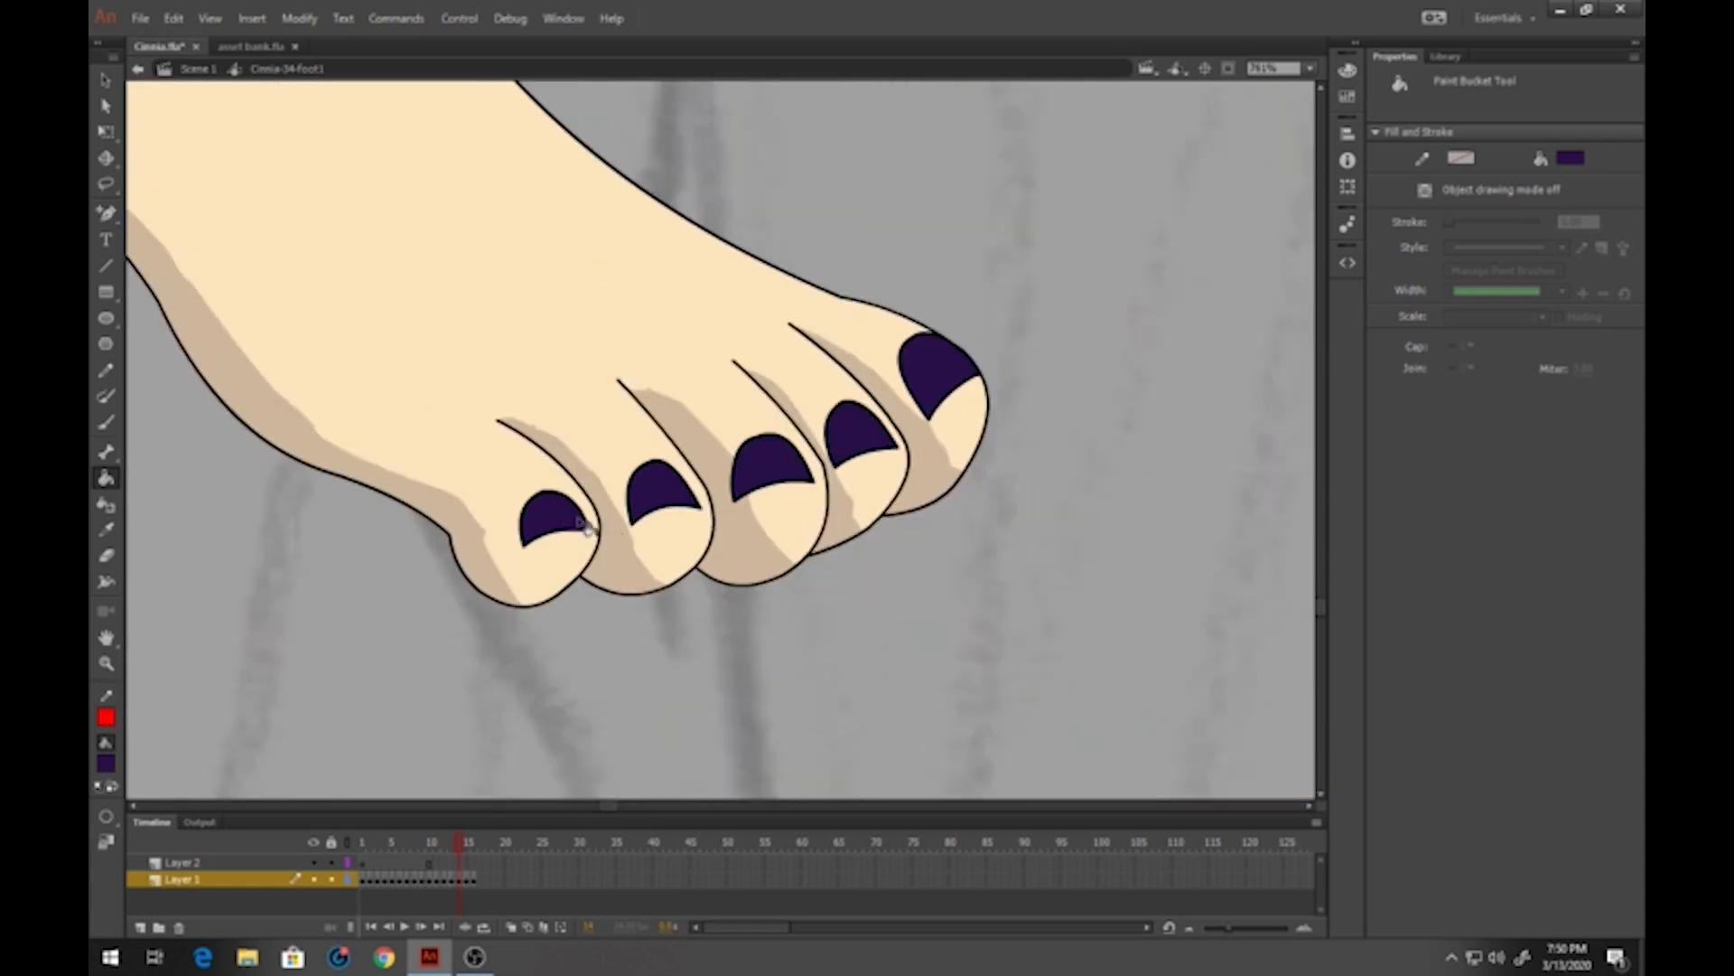
Check the sole views on frames 15 and 16, then leave the foot symbol and return to Scene 1
scroll(638, 519, down, 5)
scroll(560, 463, up, 5)
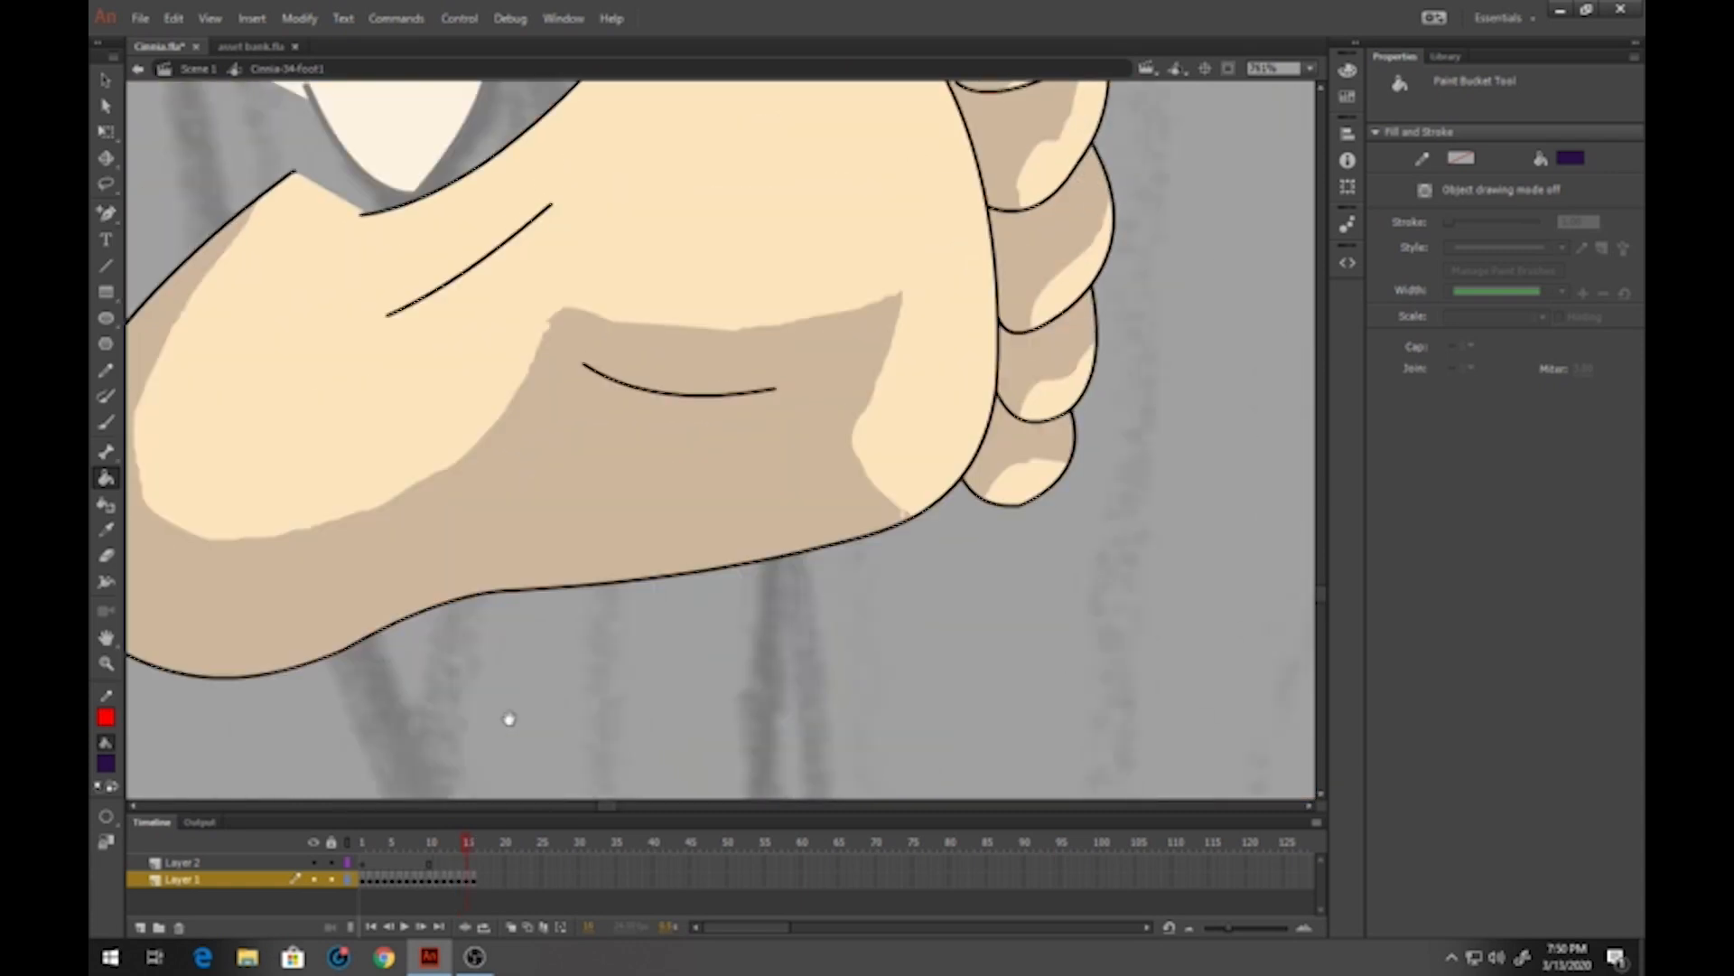
key(period)
click(106, 663)
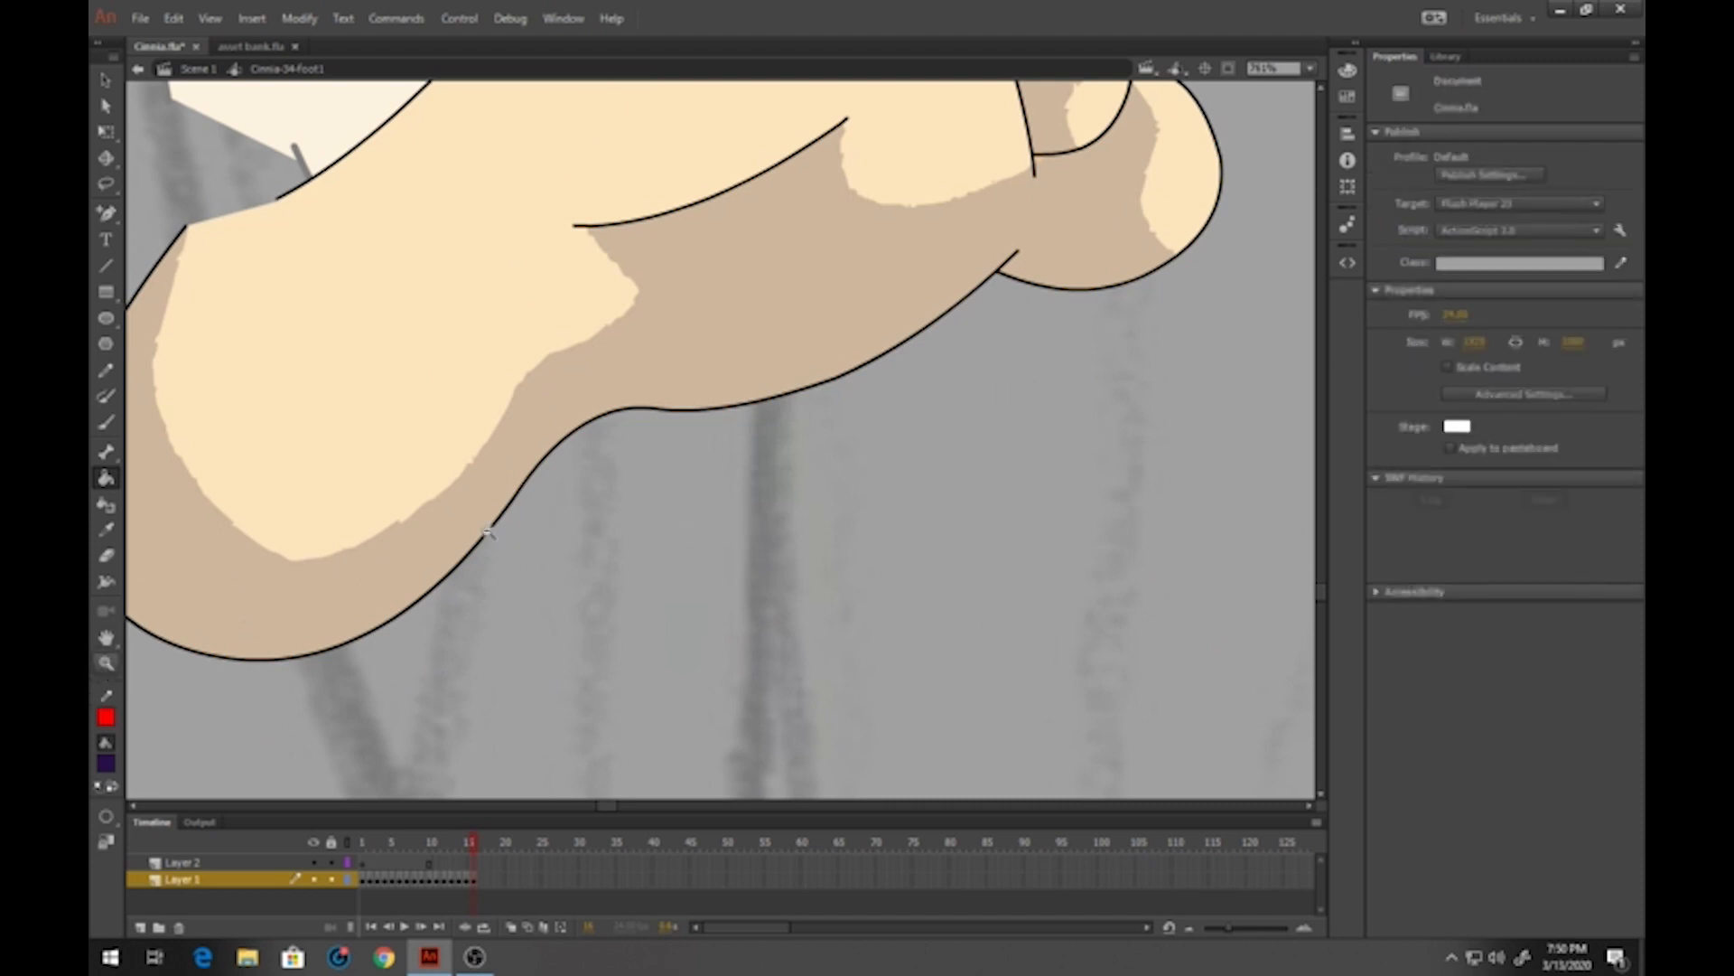
click(543, 494)
click(719, 471)
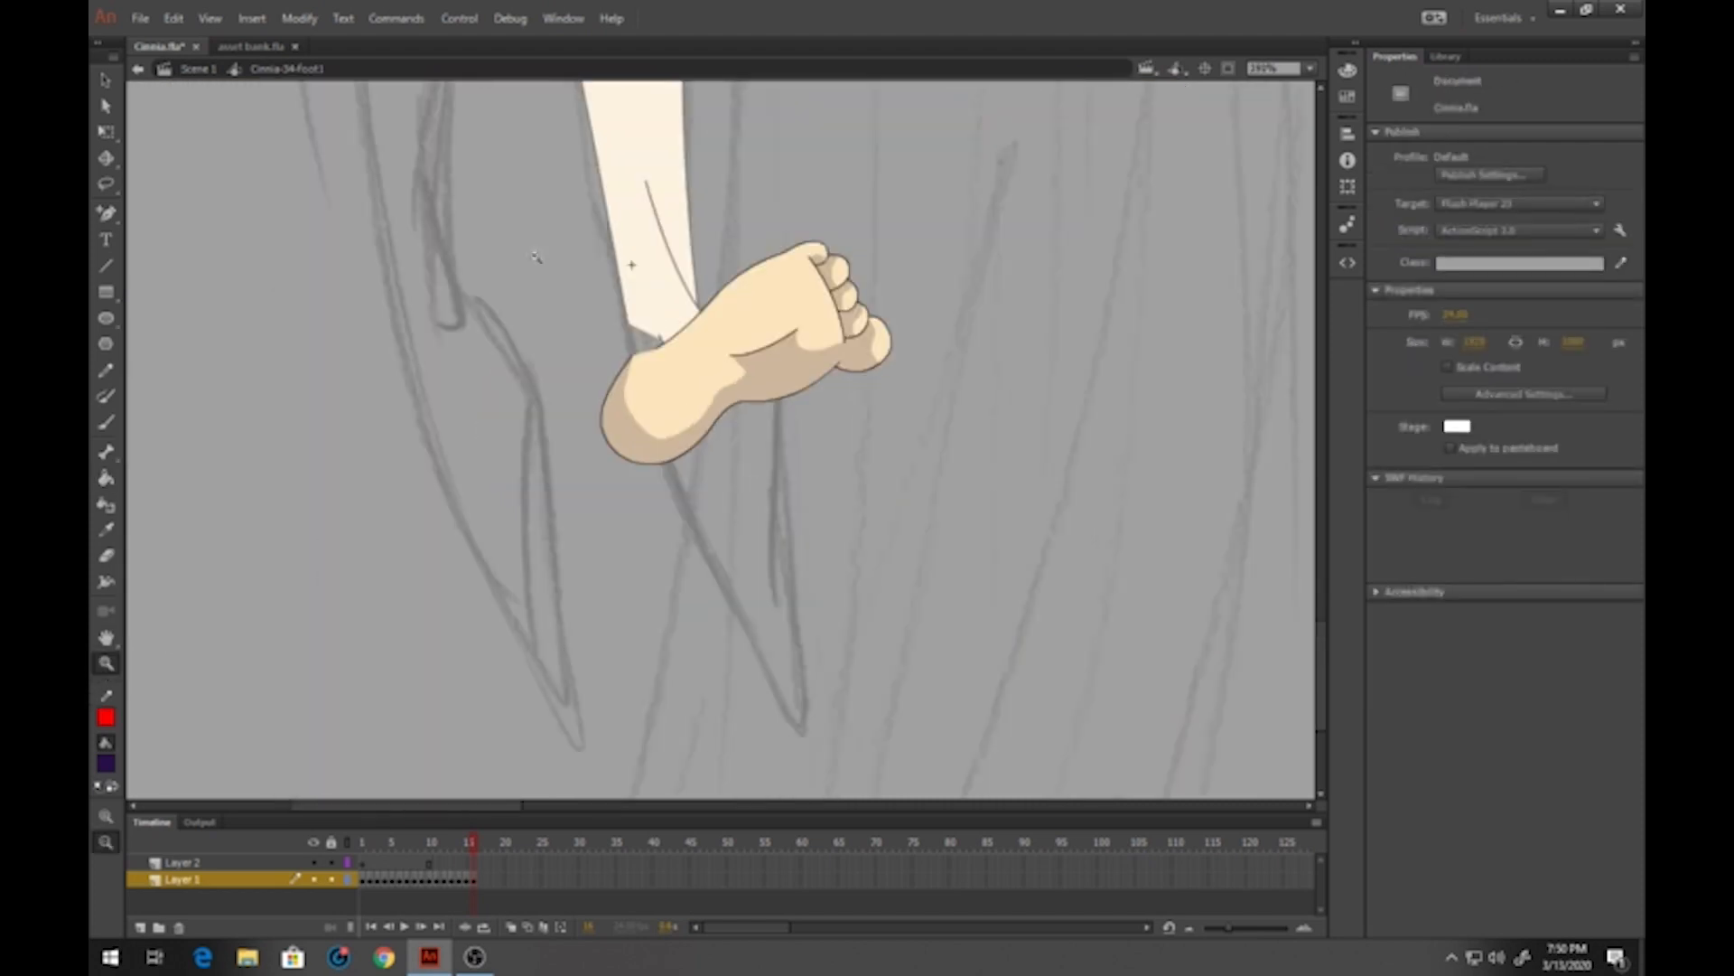
click(194, 70)
click(709, 390)
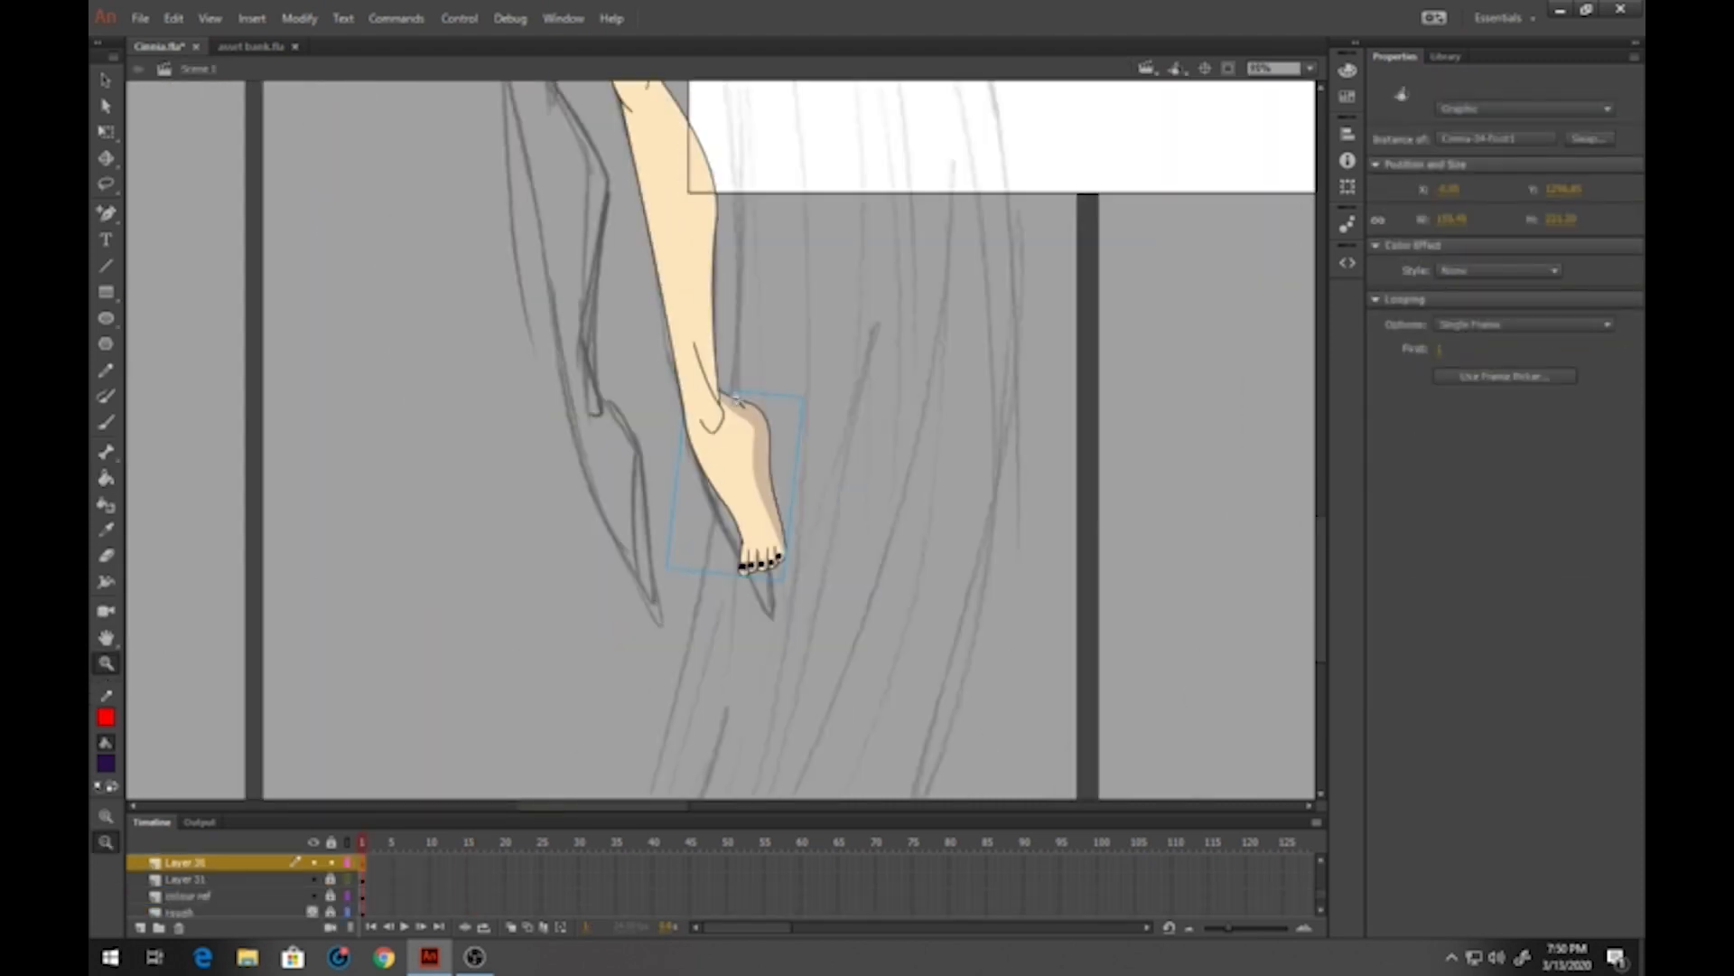
drag(620, 327, 650, 637)
click(625, 403)
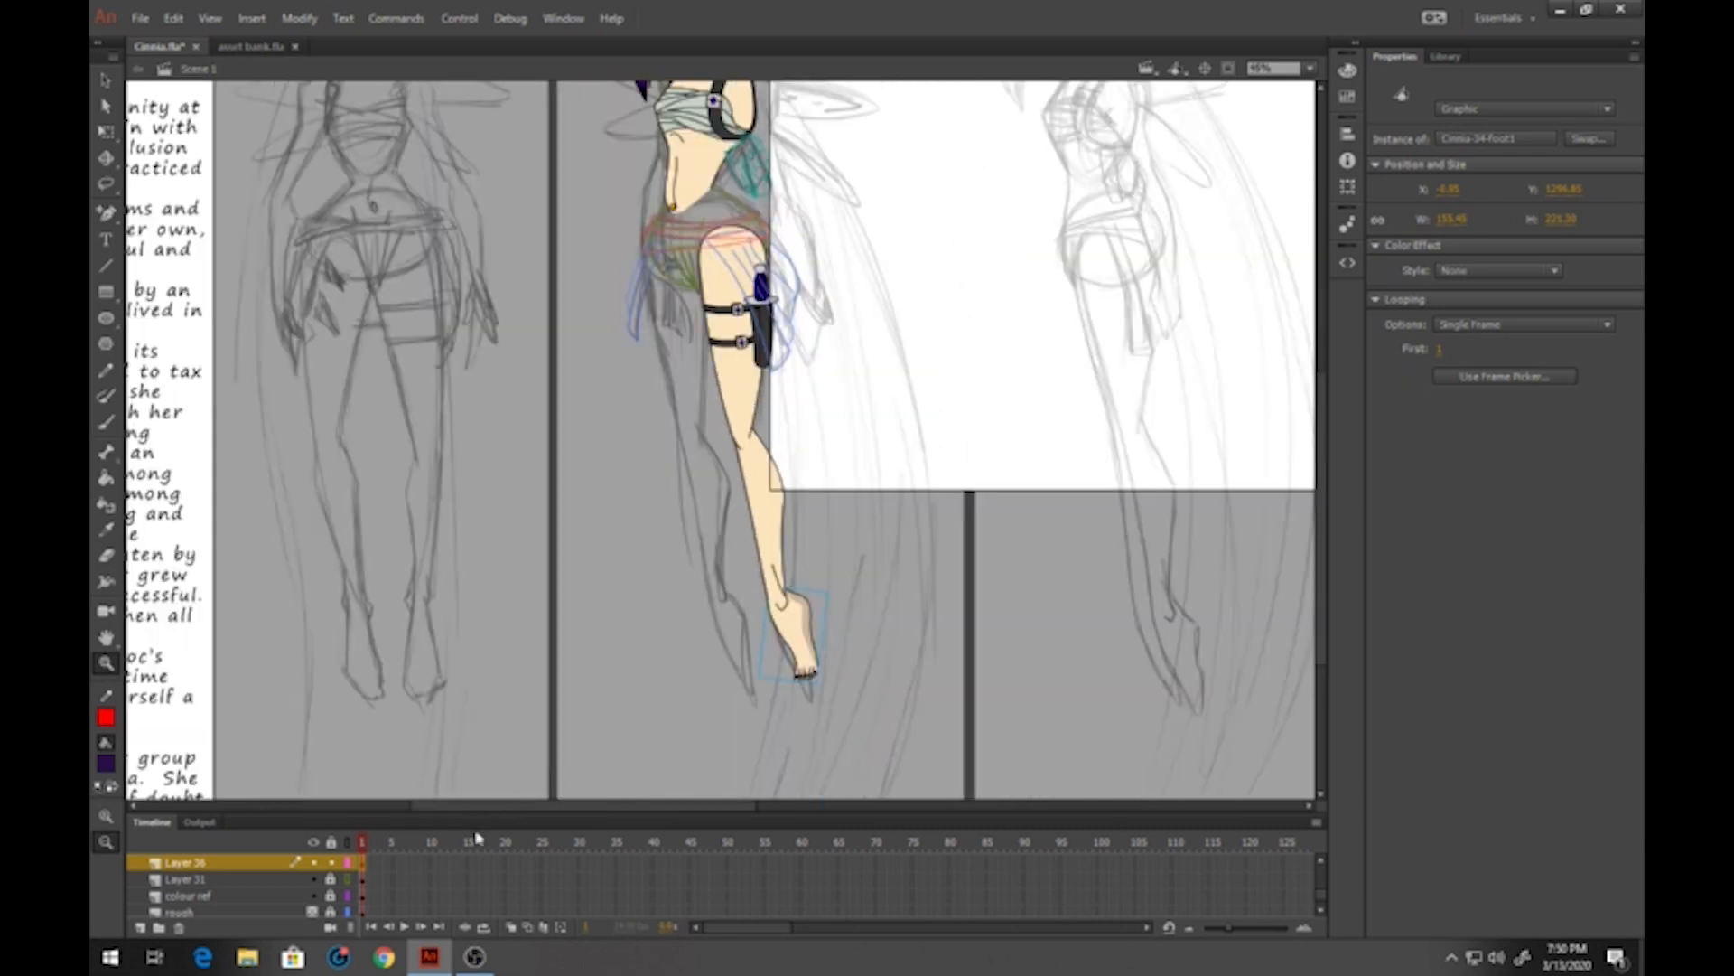
Lock the foot's Layer 36 and show the foot, lower leg and thigh layers as outlines
click(336, 865)
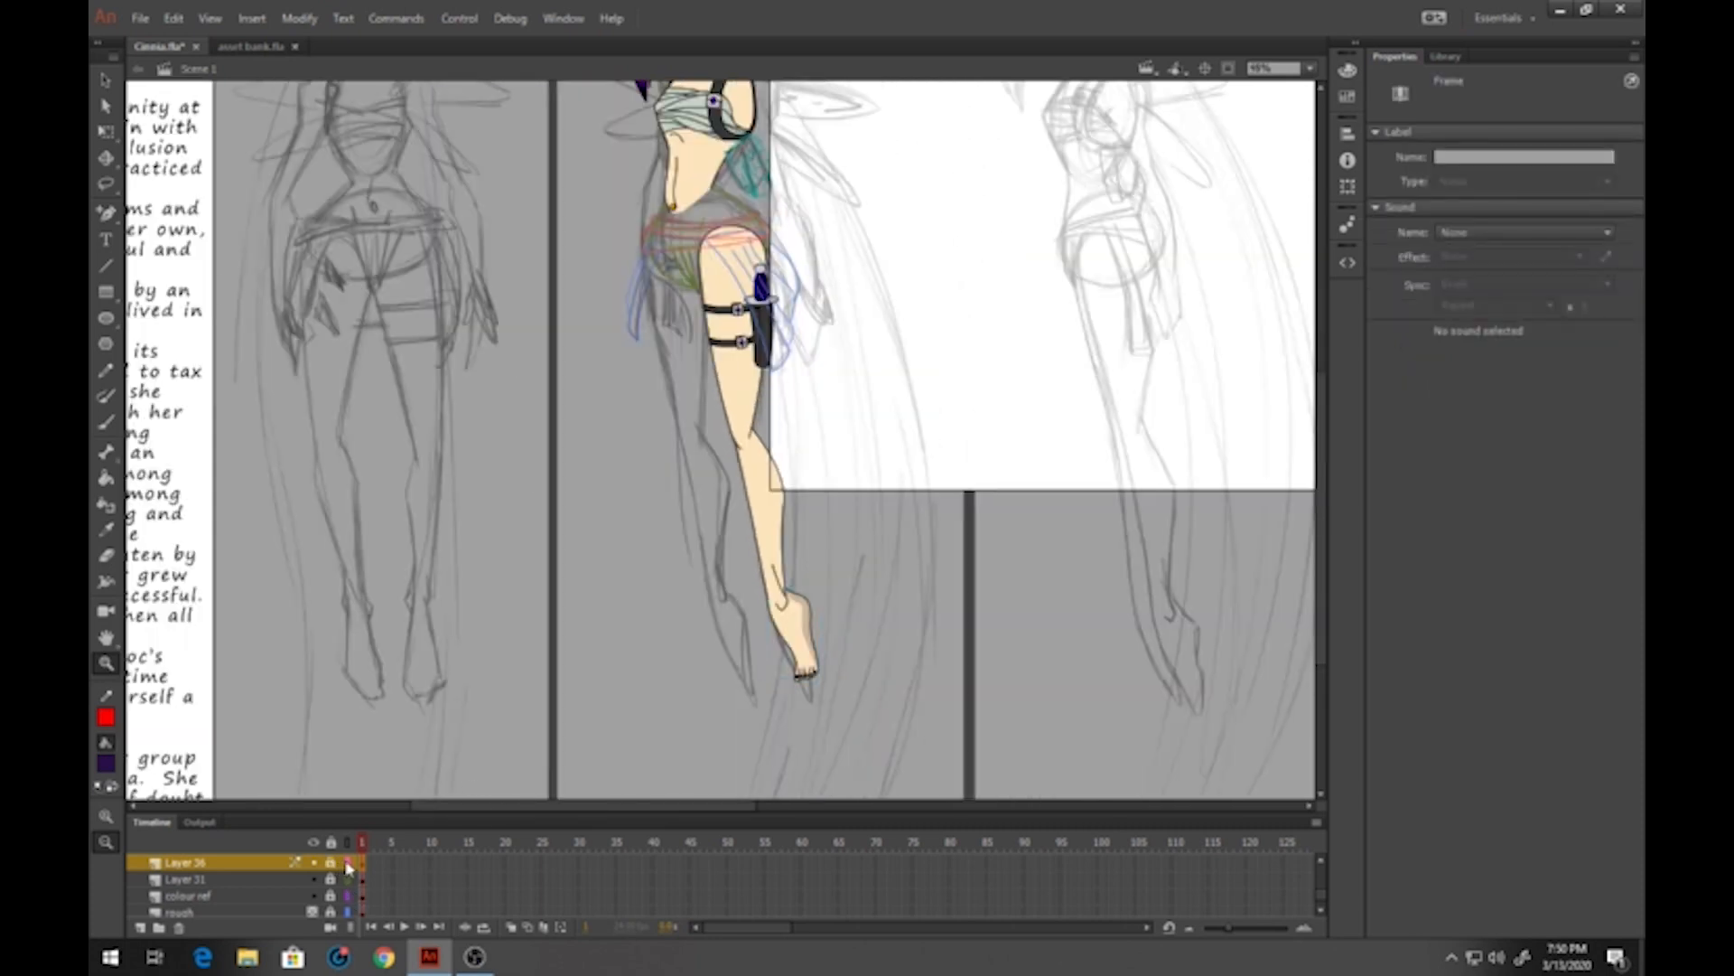
click(349, 865)
click(349, 896)
click(349, 897)
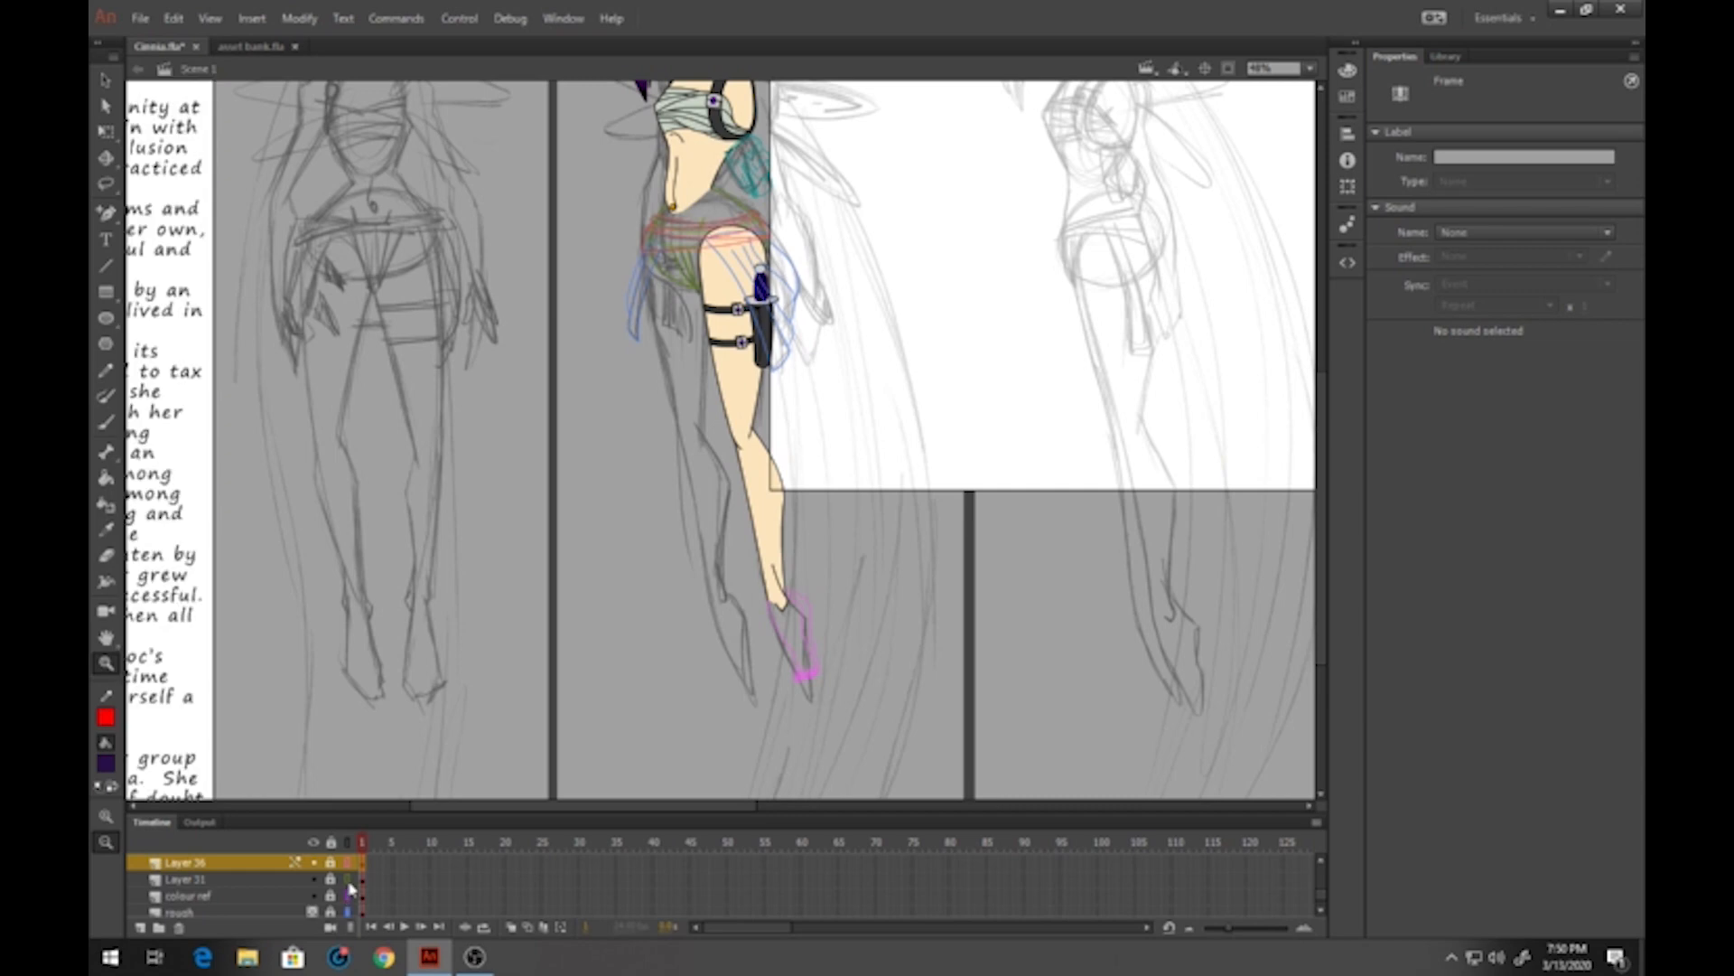
scroll(351, 880, up, 1)
click(348, 866)
scroll(349, 867, up, 1)
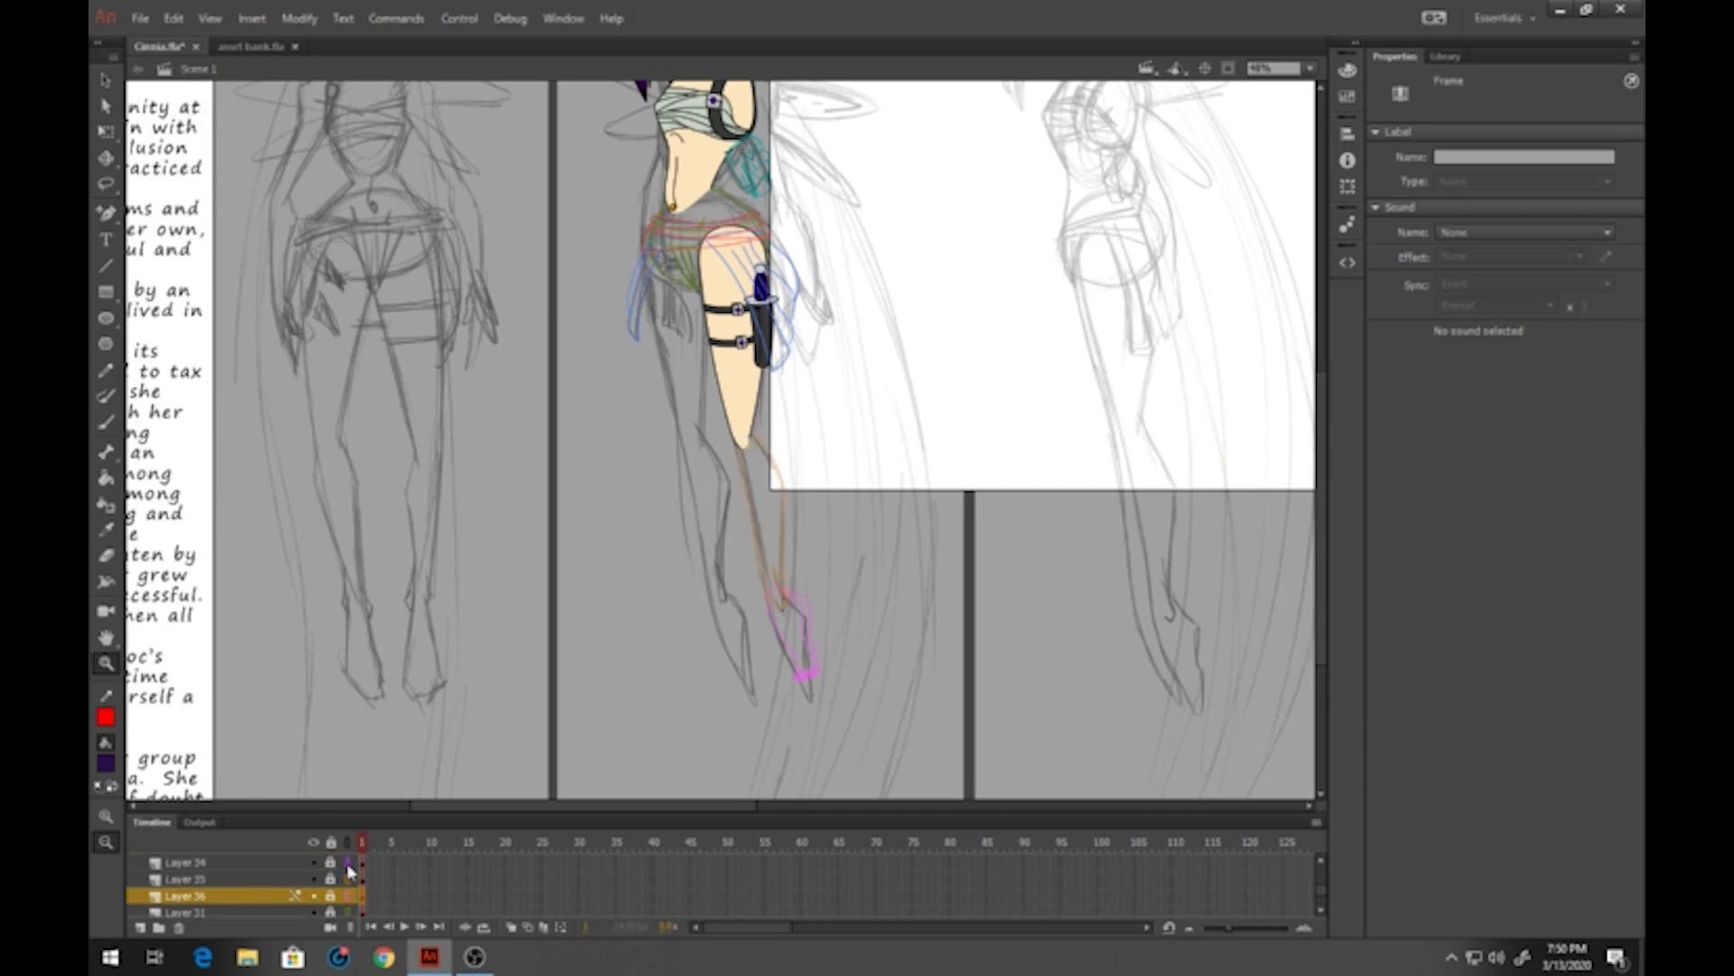
click(348, 866)
scroll(332, 889, down, 2)
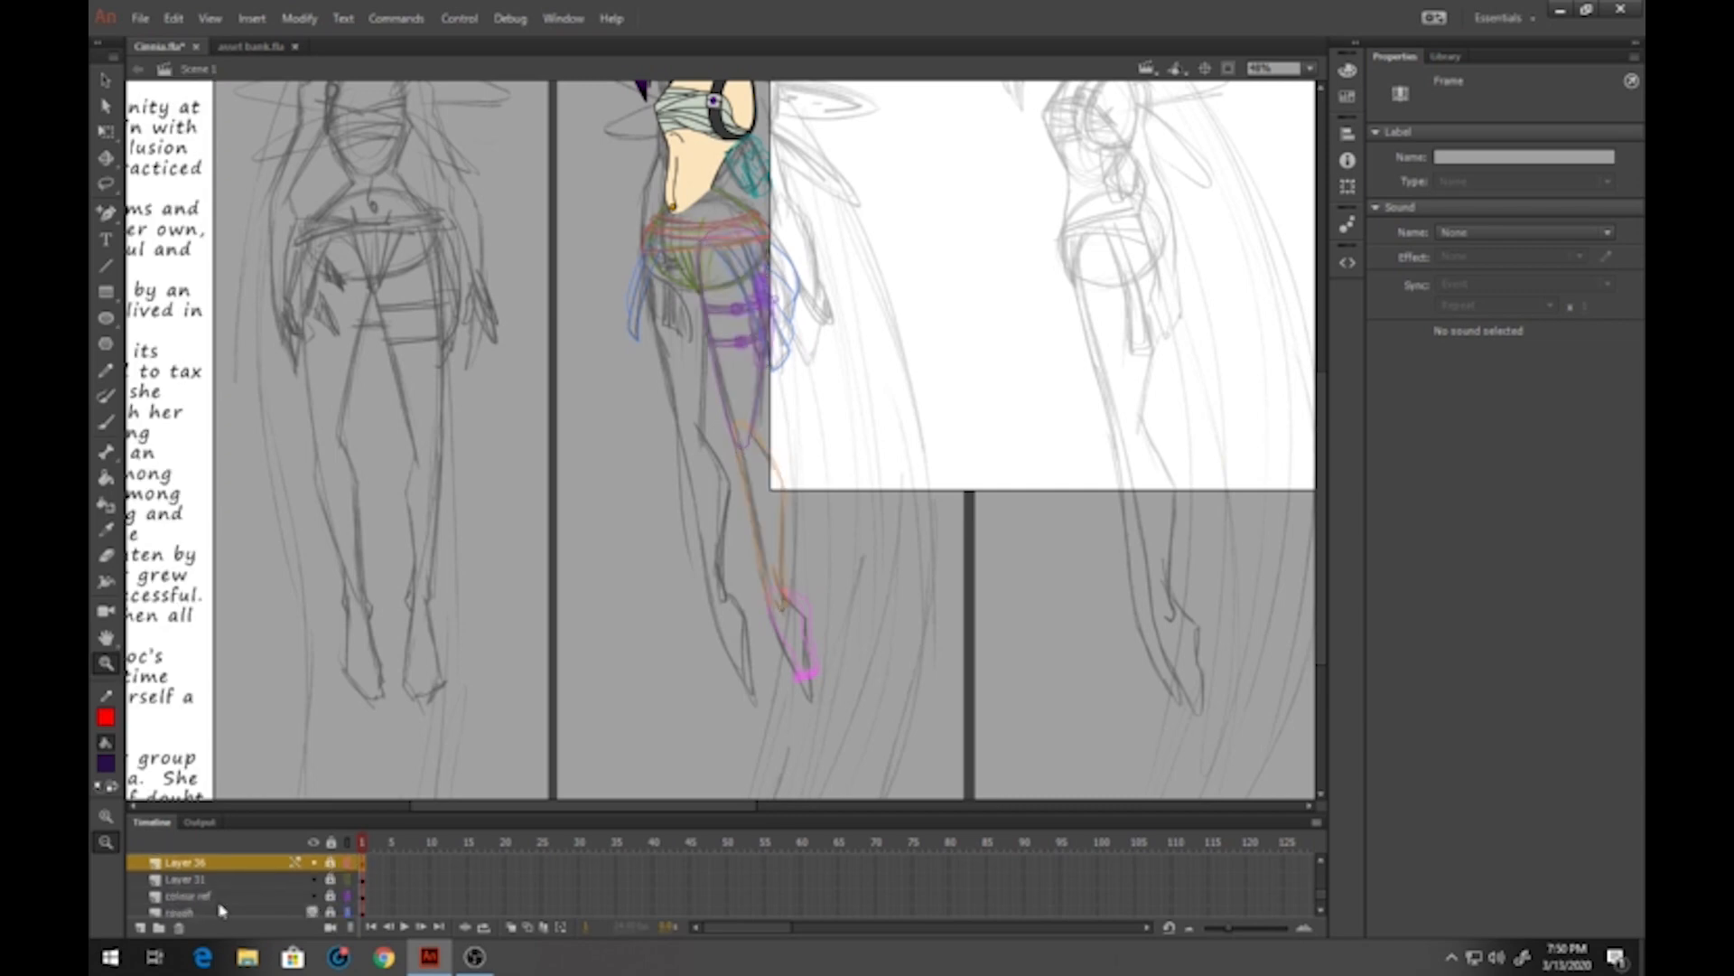
Add a new layer above the colour ref layer and set the Line tool's stroke to black
click(237, 896)
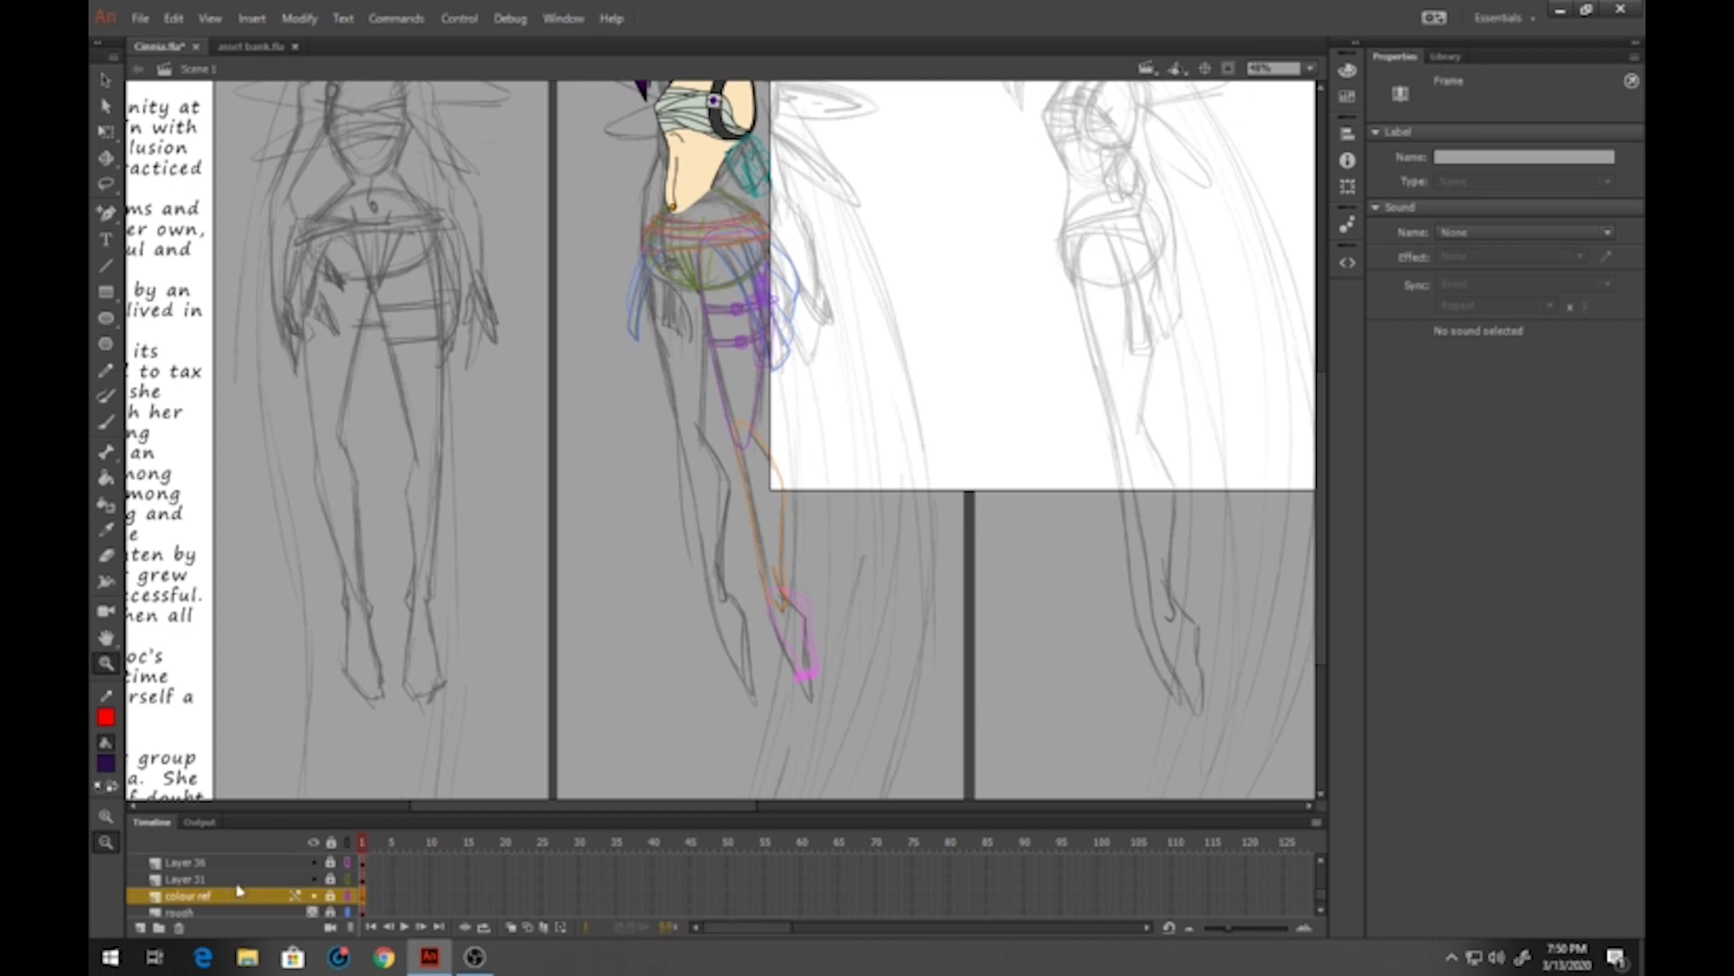
click(142, 927)
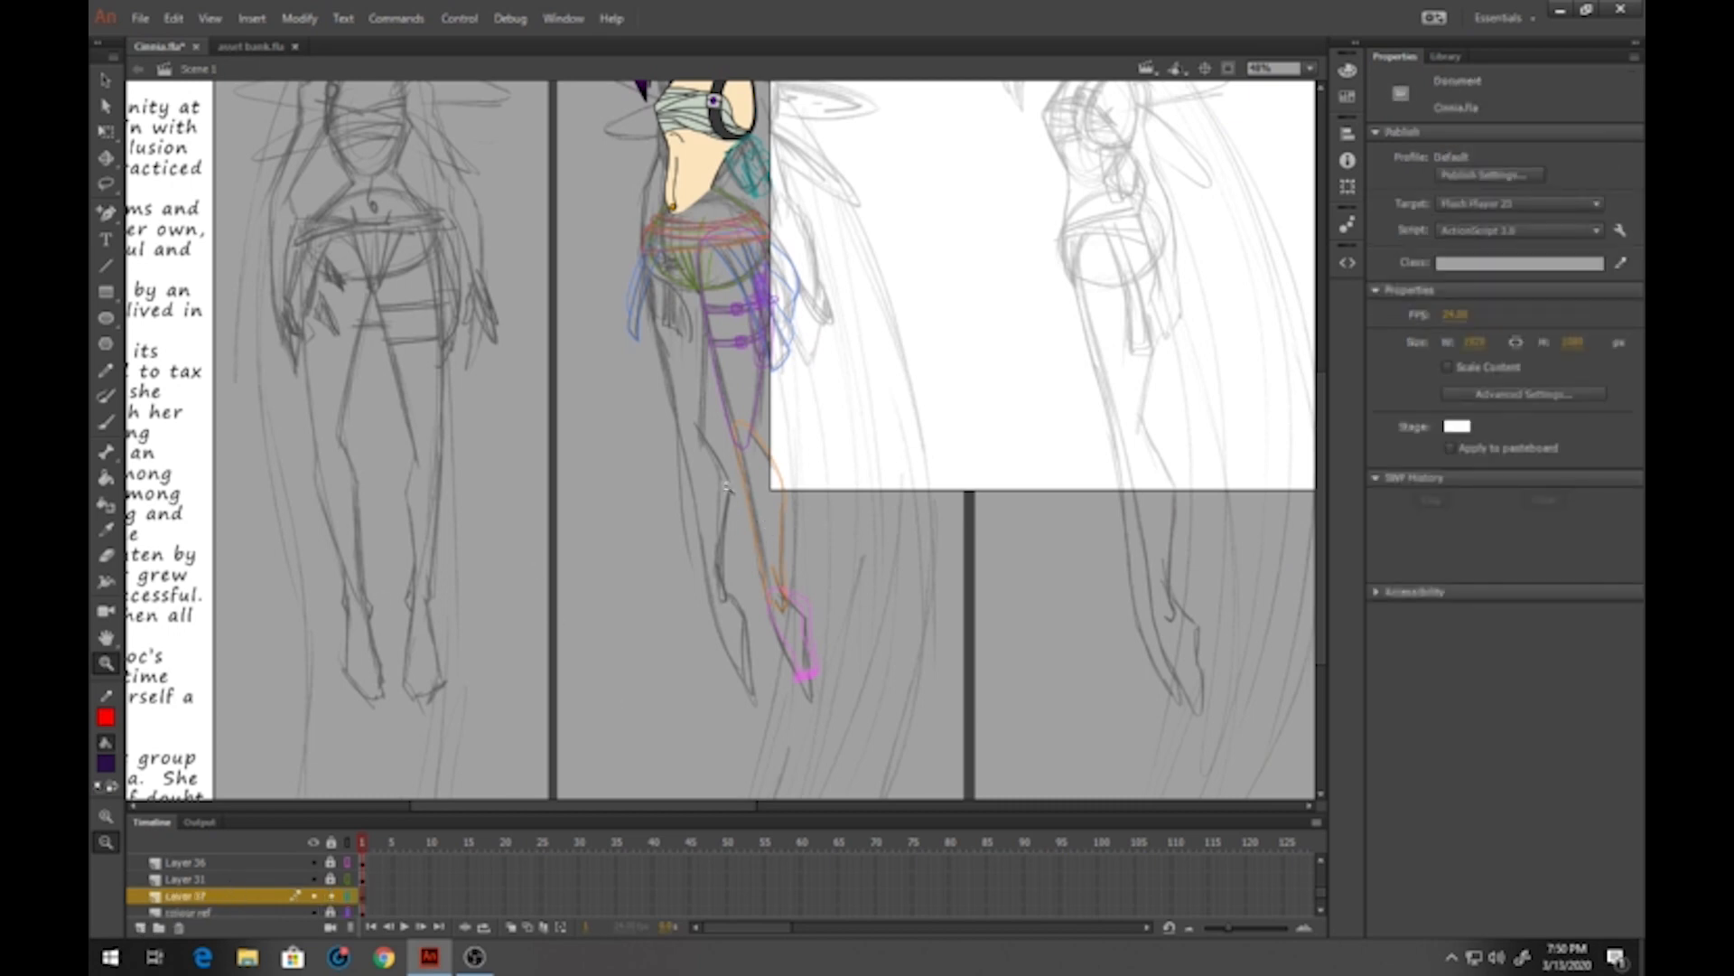
drag(639, 214, 816, 506)
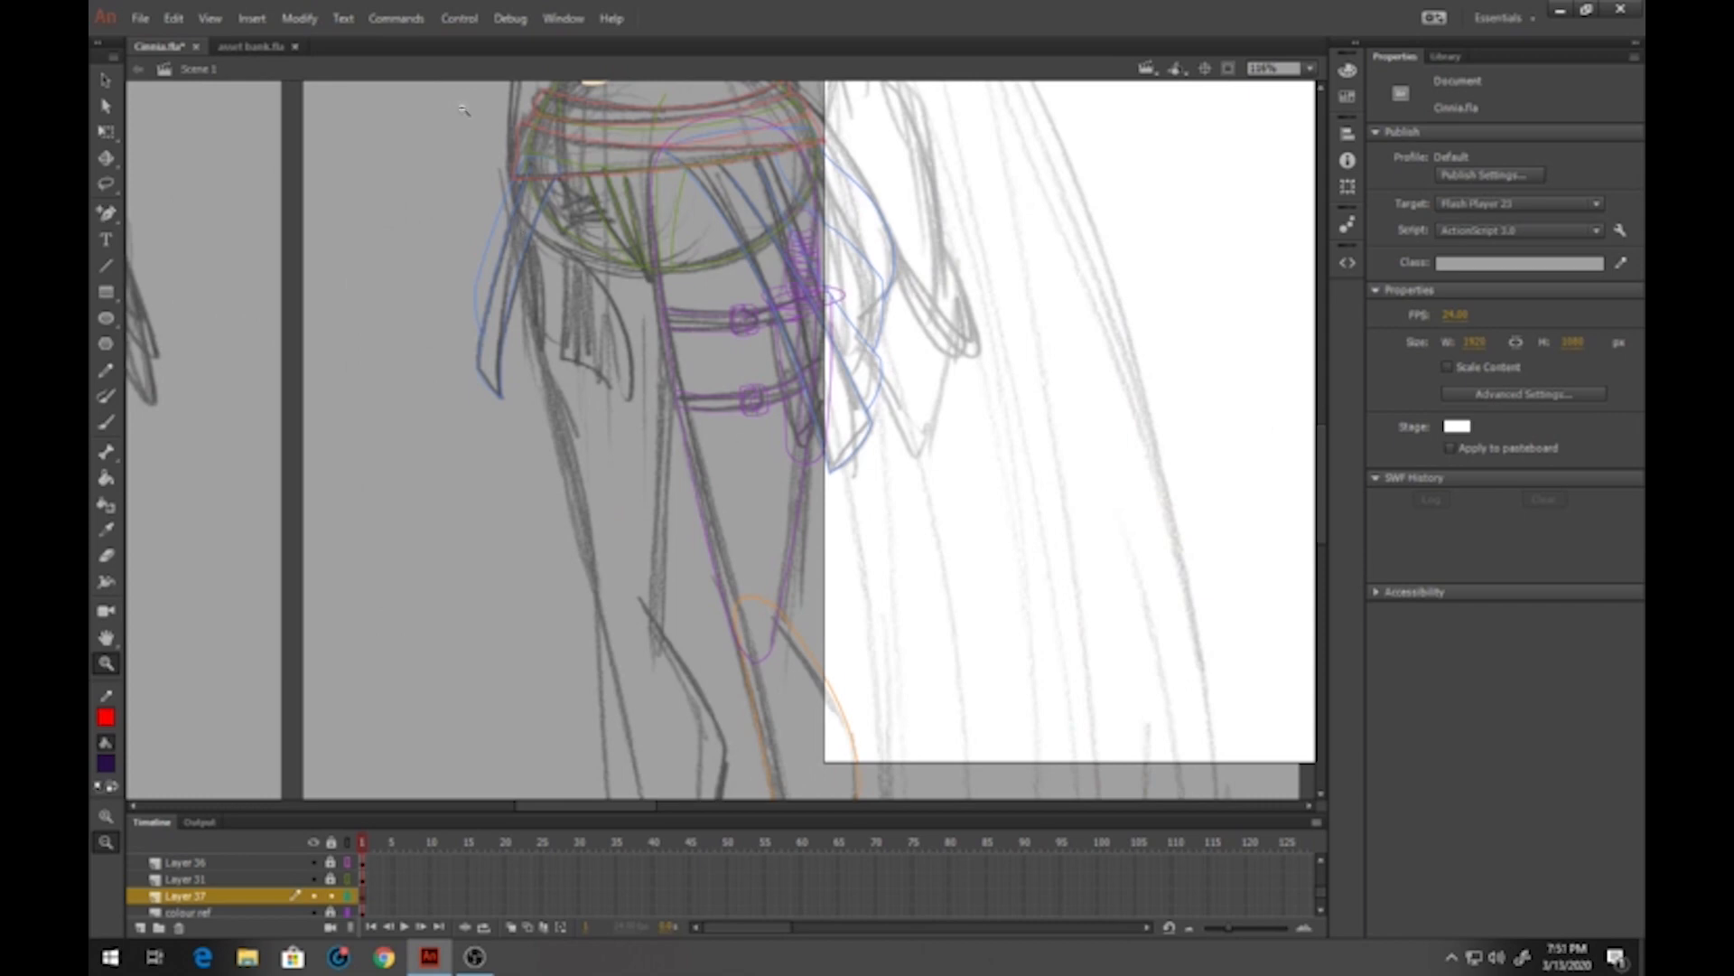
drag(463, 110, 935, 657)
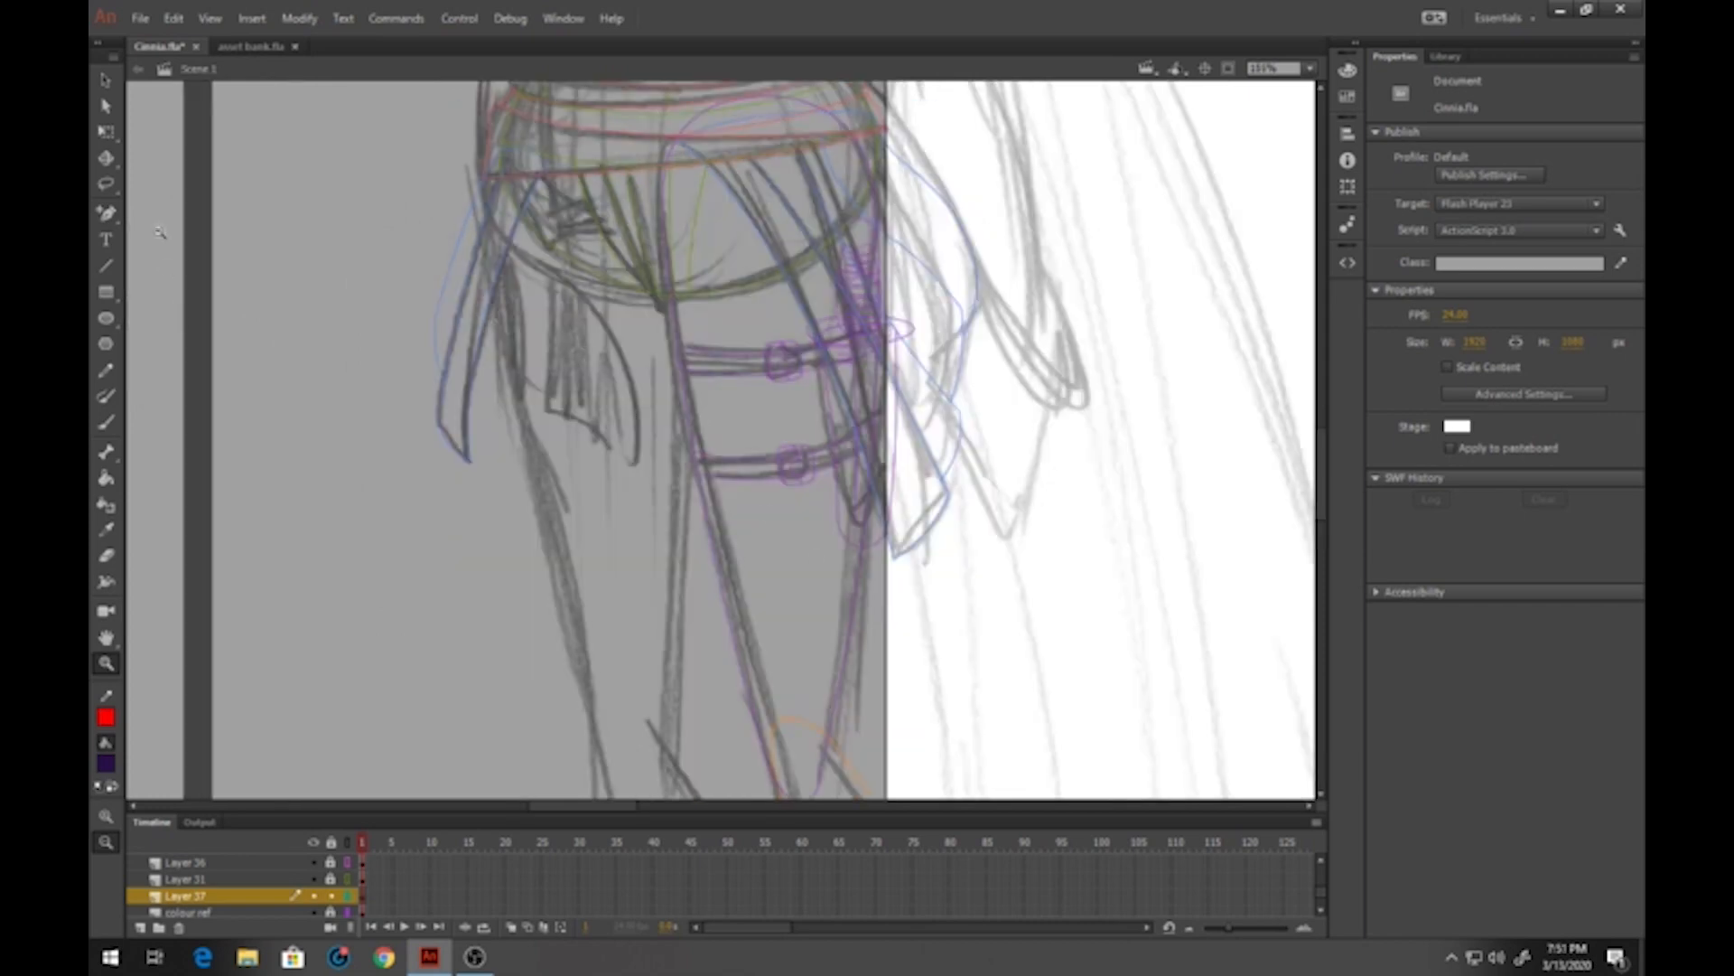
click(105, 266)
click(106, 716)
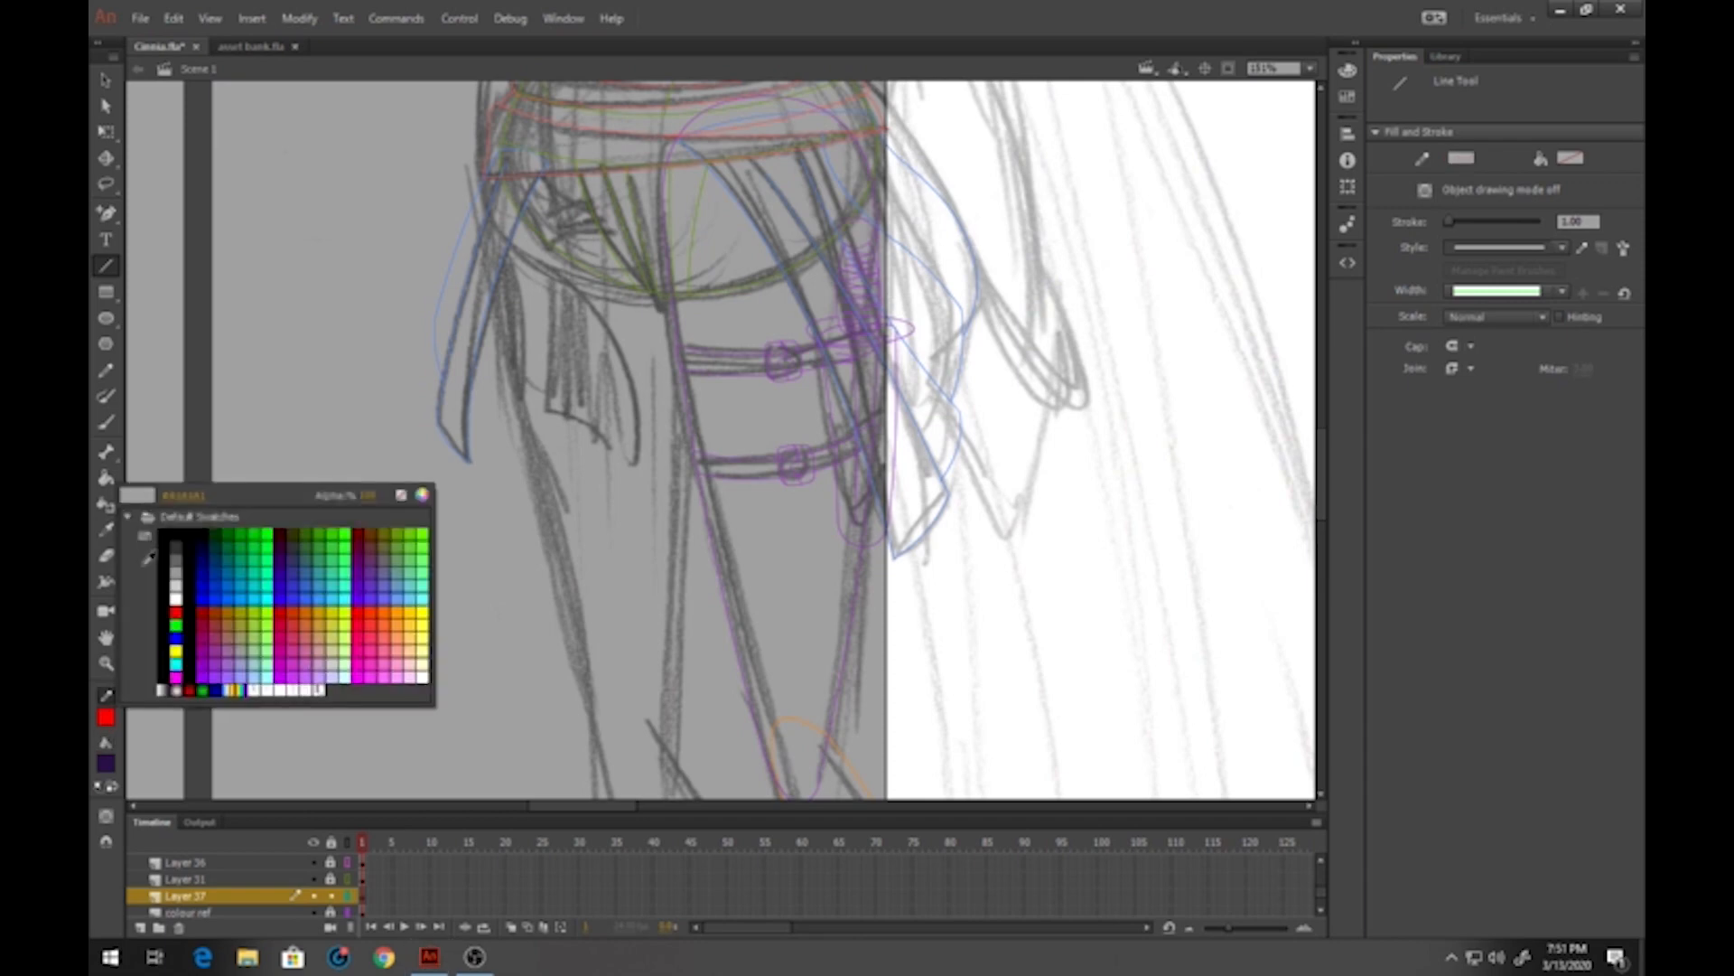
click(163, 534)
Trace the sketch's other thigh with straight lines from the knee up both sides and across the hip
drag(580, 468, 489, 375)
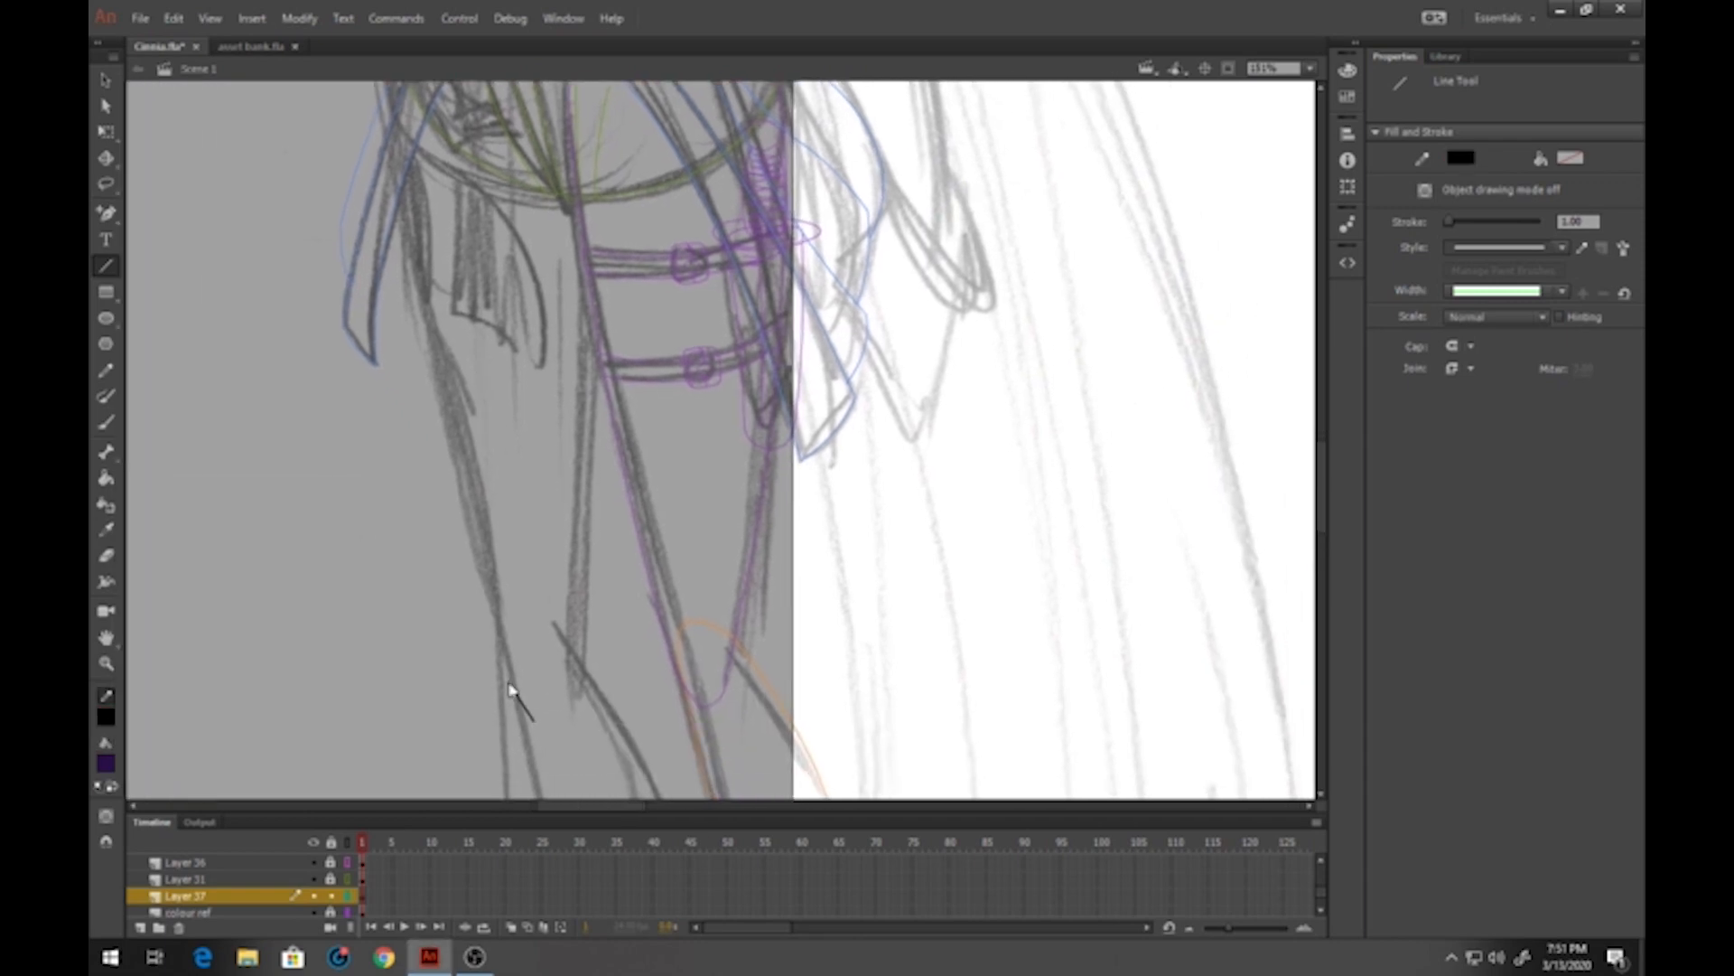
drag(508, 688, 506, 681)
drag(506, 680, 404, 134)
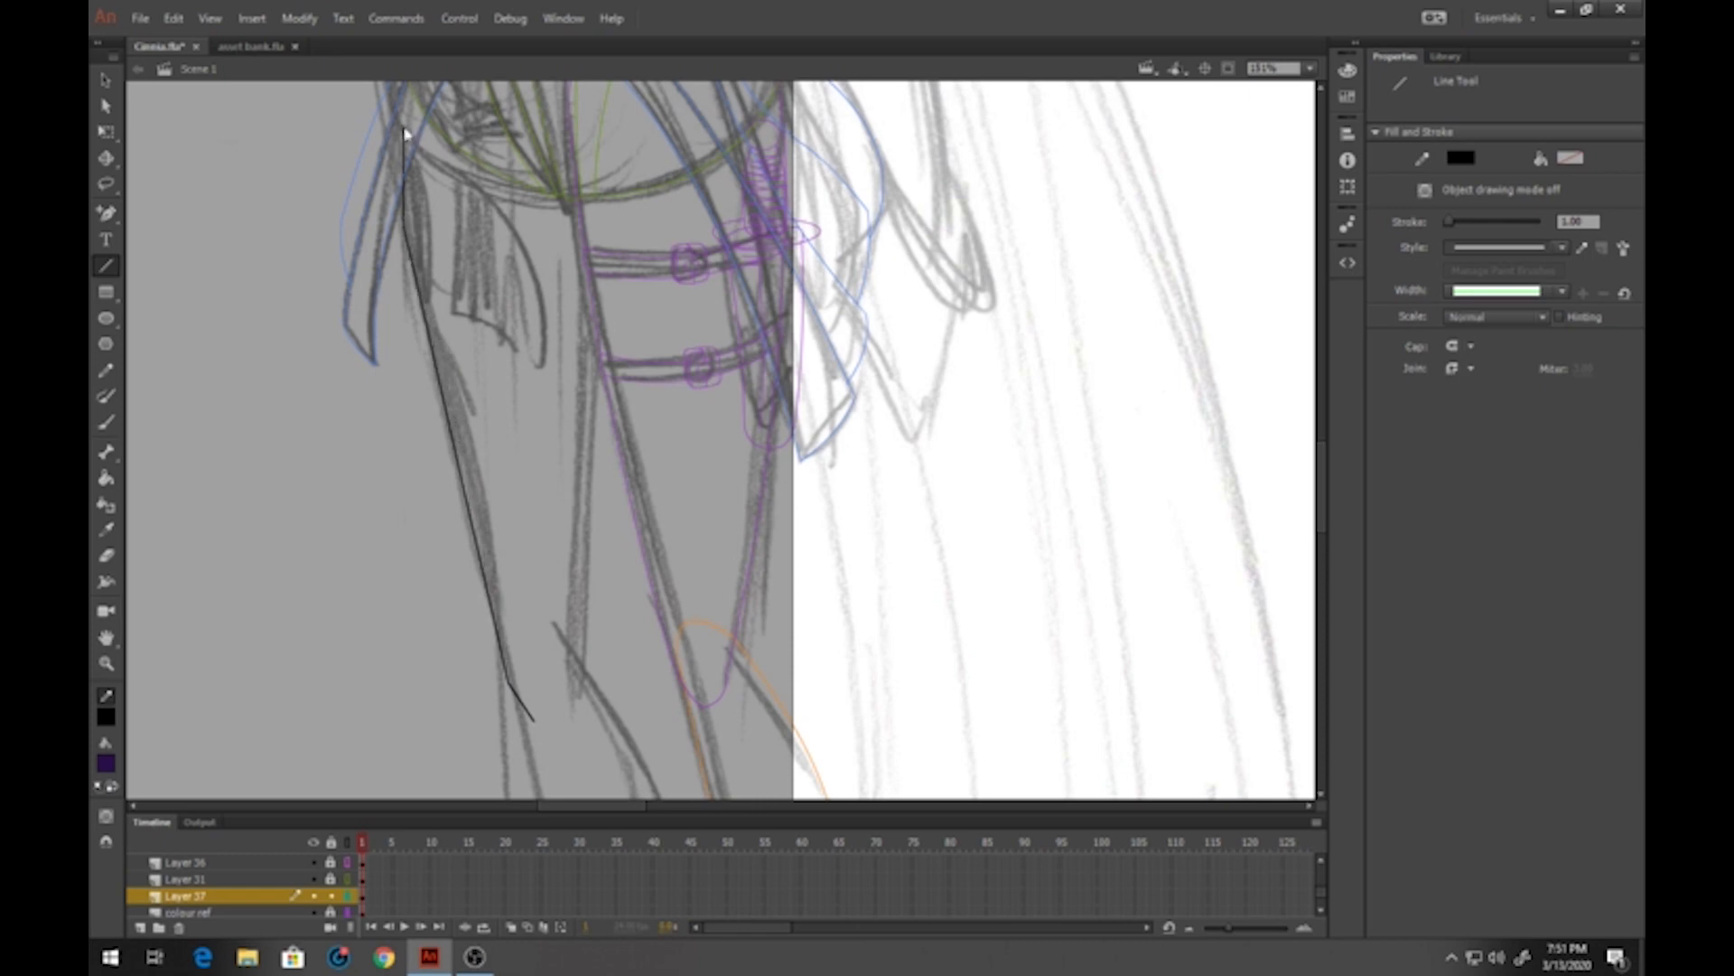
drag(587, 696, 610, 152)
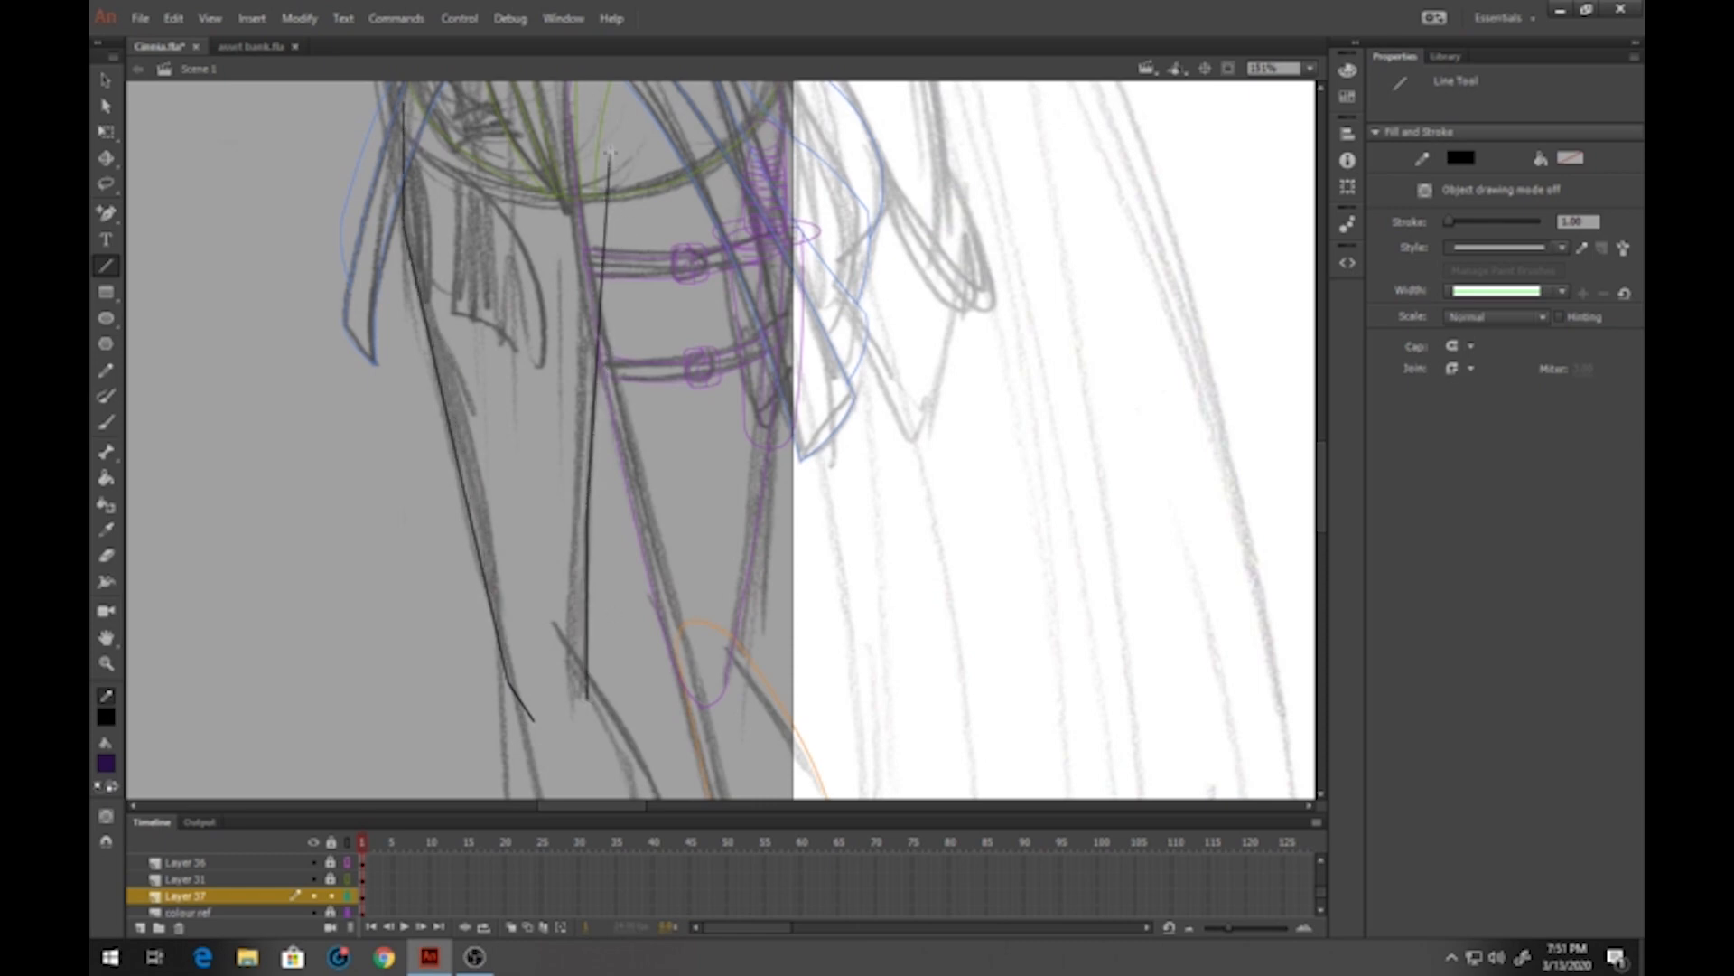
scroll(643, 146, up, 4)
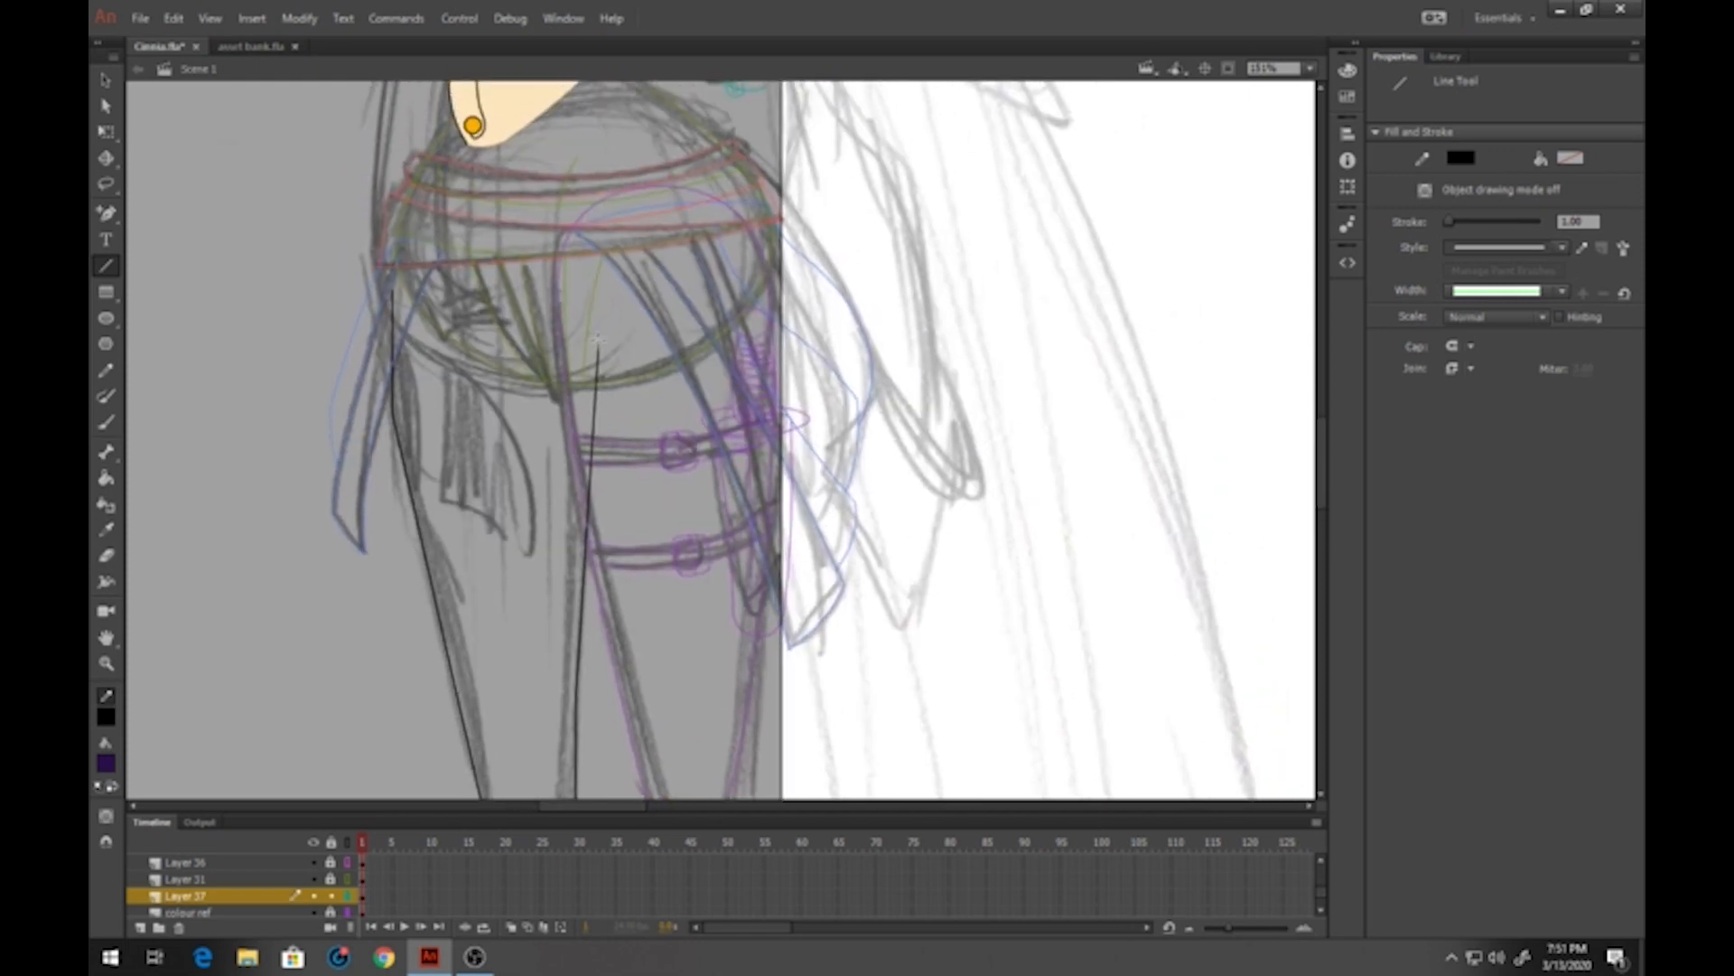
mouse_move(597, 339)
mouse_down()
mouse_move(487, 251)
mouse_move(394, 290)
mouse_up()
Bend the straight lines of the new thigh outline into curves, rounding its top at the hip
click(105, 79)
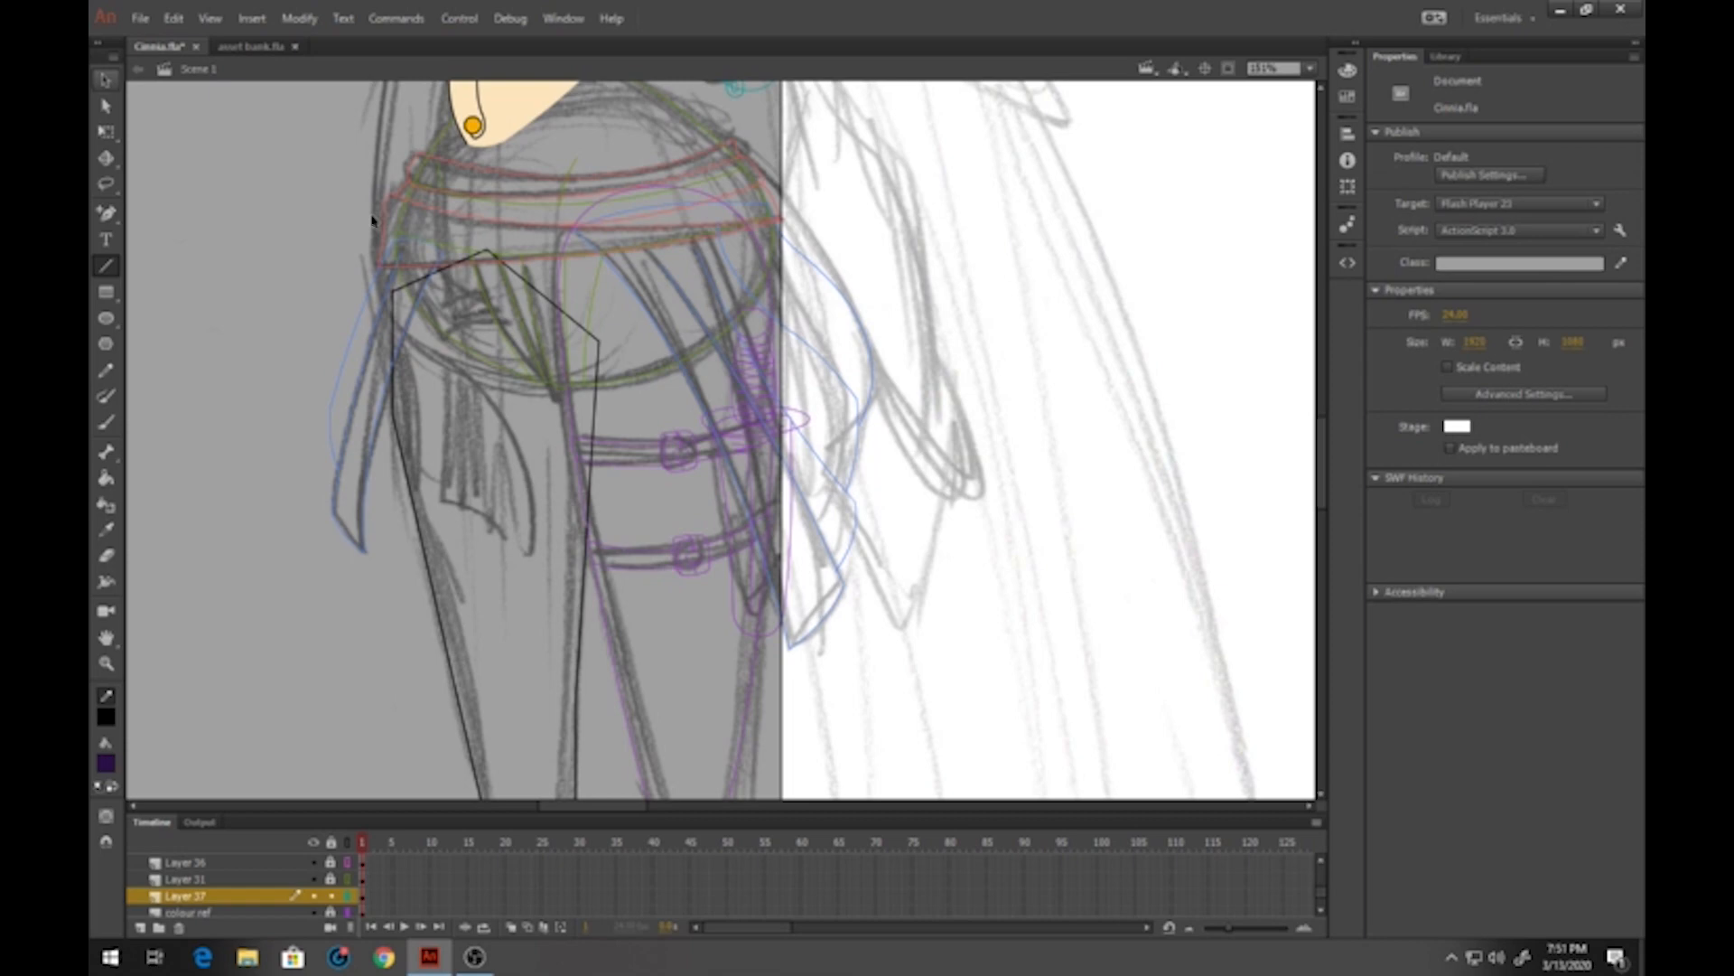
click(396, 303)
click(396, 294)
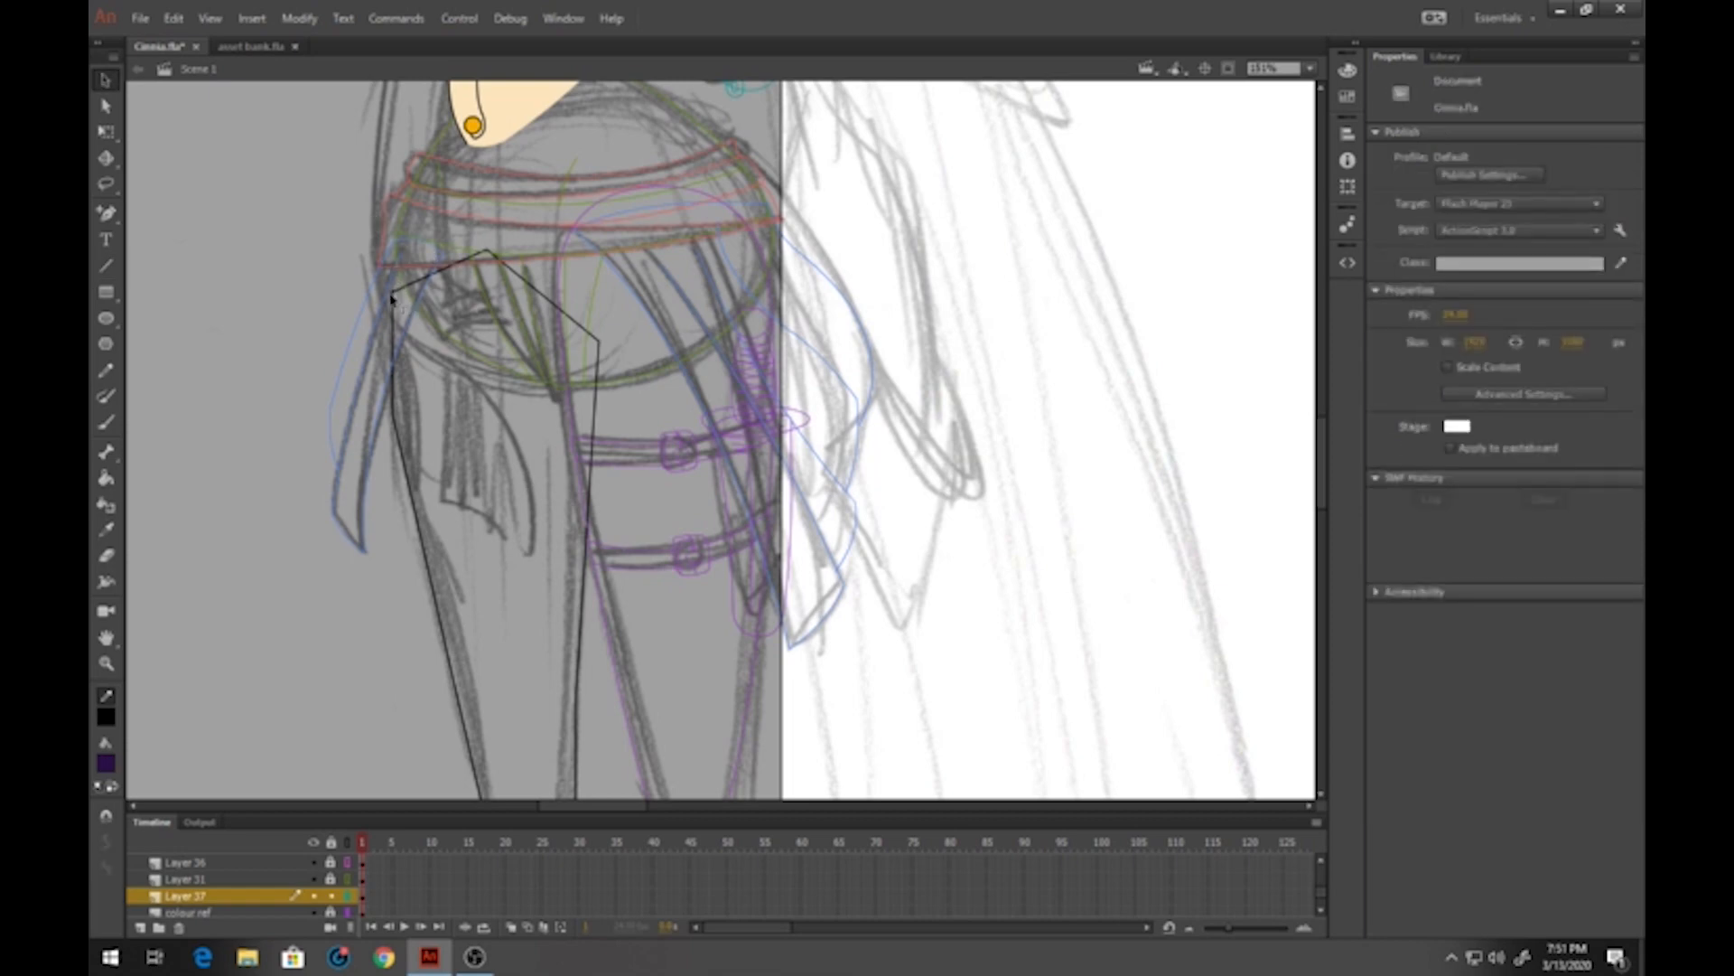
click(392, 294)
click(392, 346)
drag(391, 344, 386, 345)
drag(408, 475, 405, 494)
drag(596, 491, 603, 491)
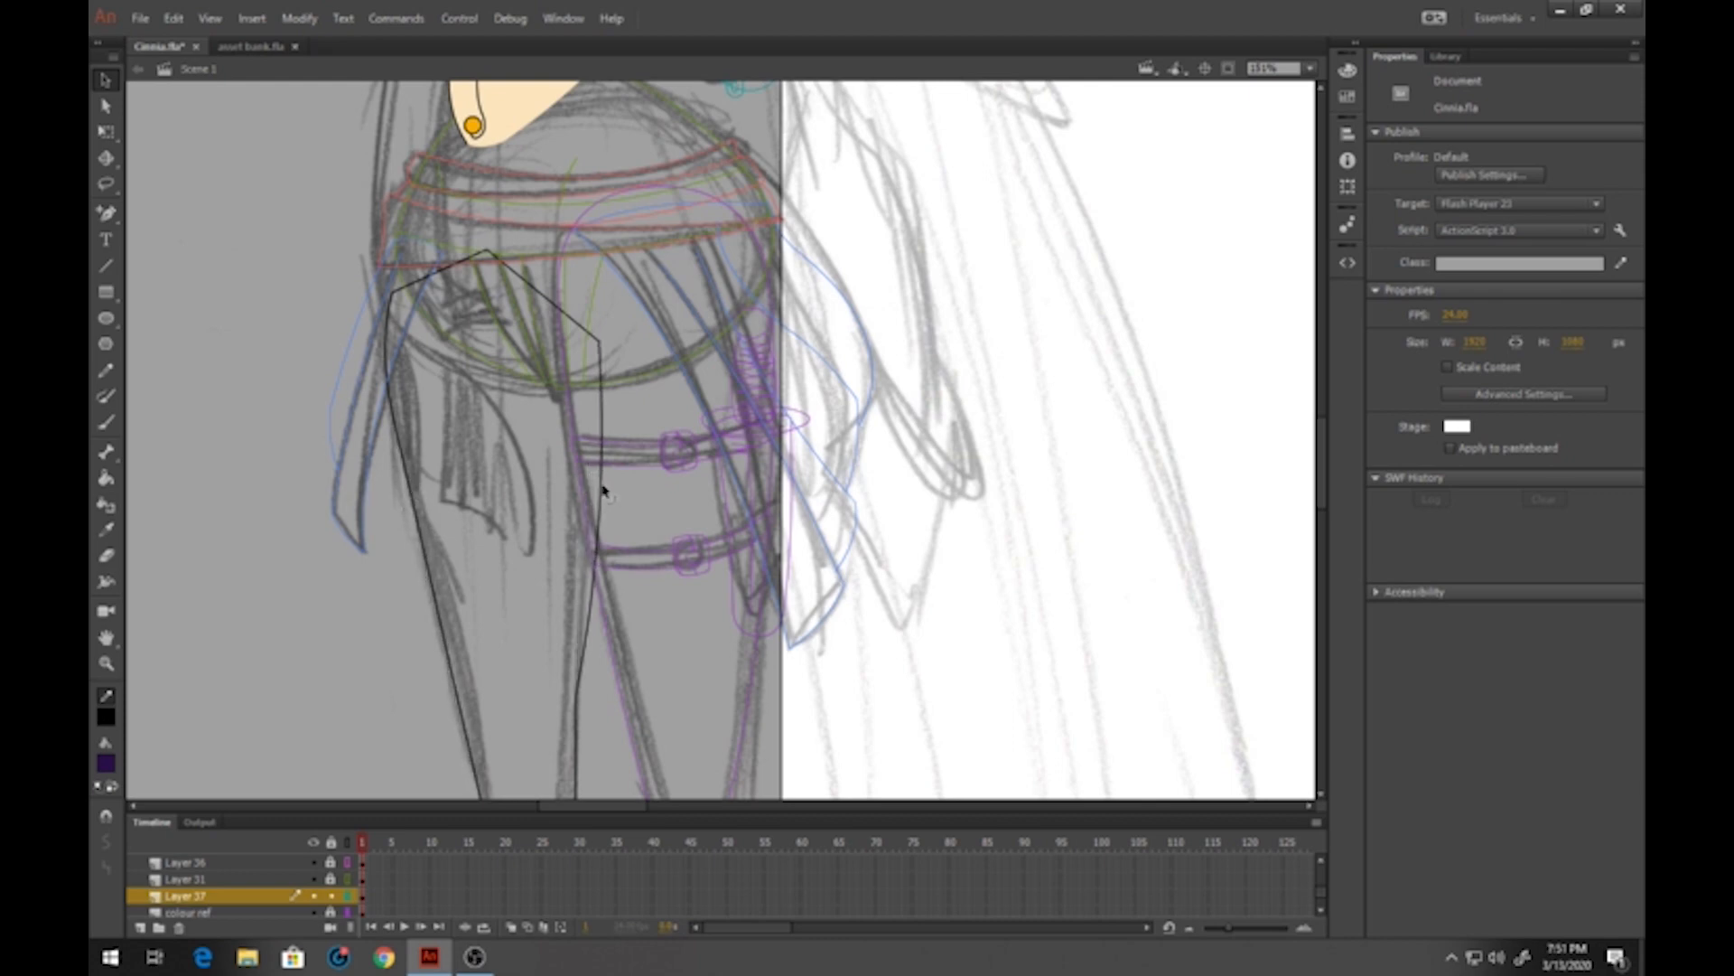
drag(583, 325, 613, 298)
drag(458, 266, 492, 242)
mouse_move(600, 347)
mouse_down()
mouse_move(608, 333)
mouse_move(601, 351)
mouse_up()
Reshape the inner edge of the new thigh outline down to the knee to follow the sketch more closely
scroll(646, 514, down, 5)
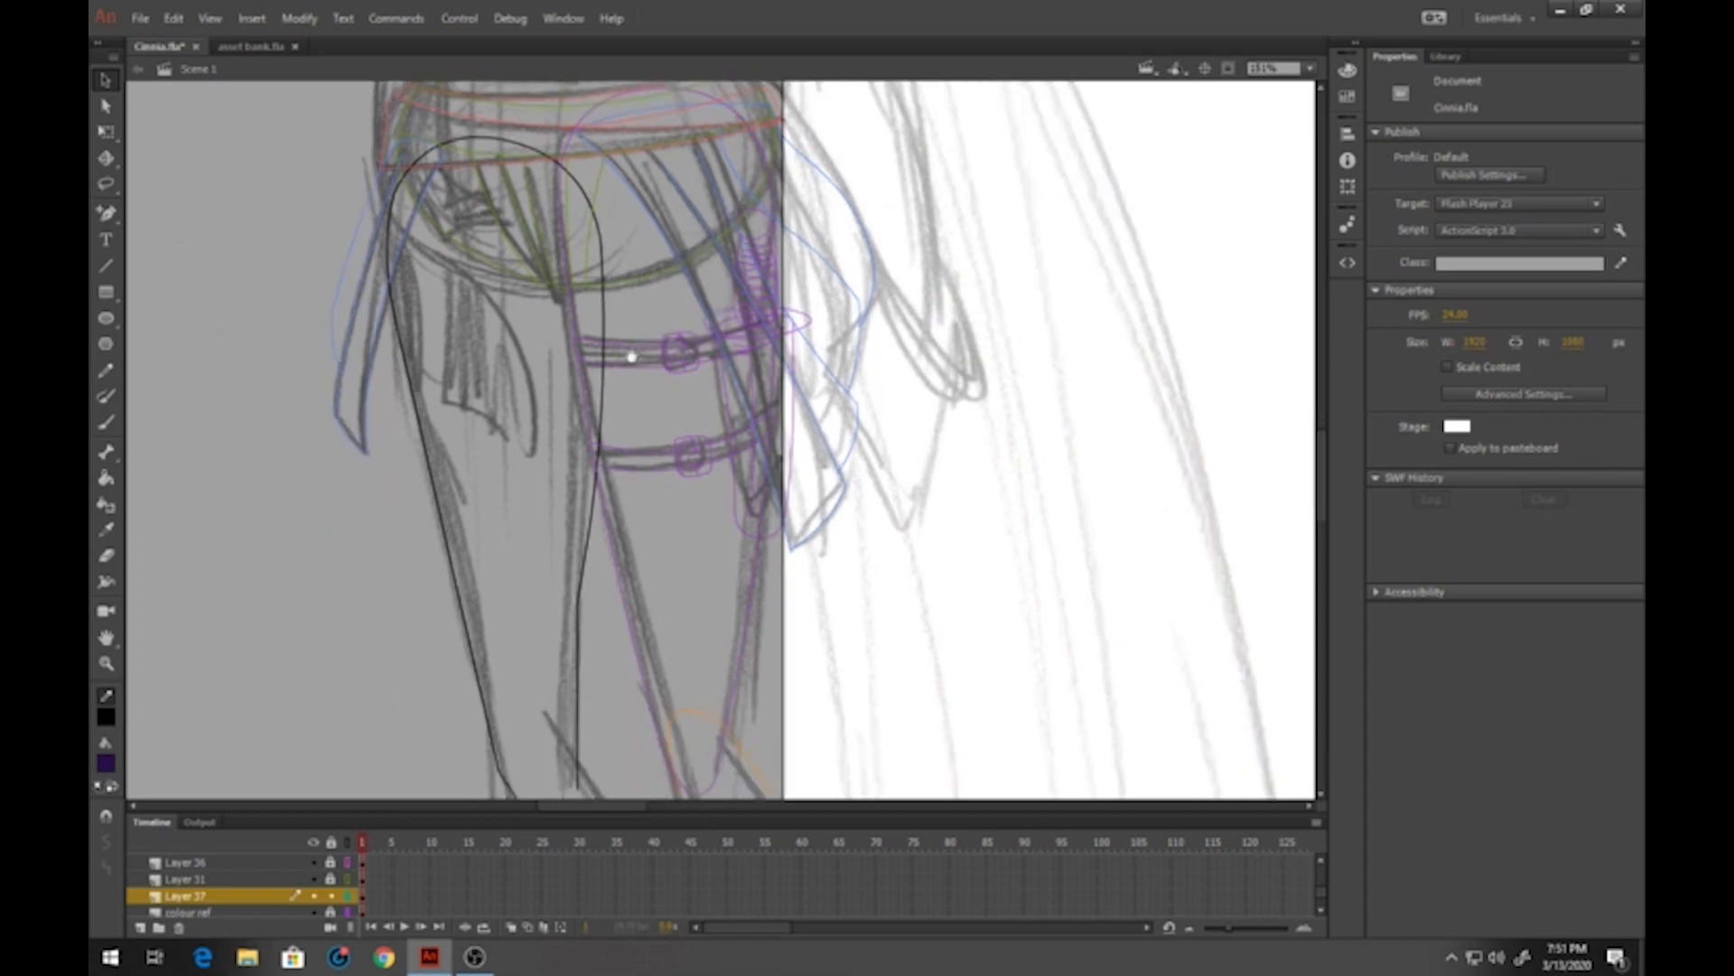
drag(547, 466, 557, 456)
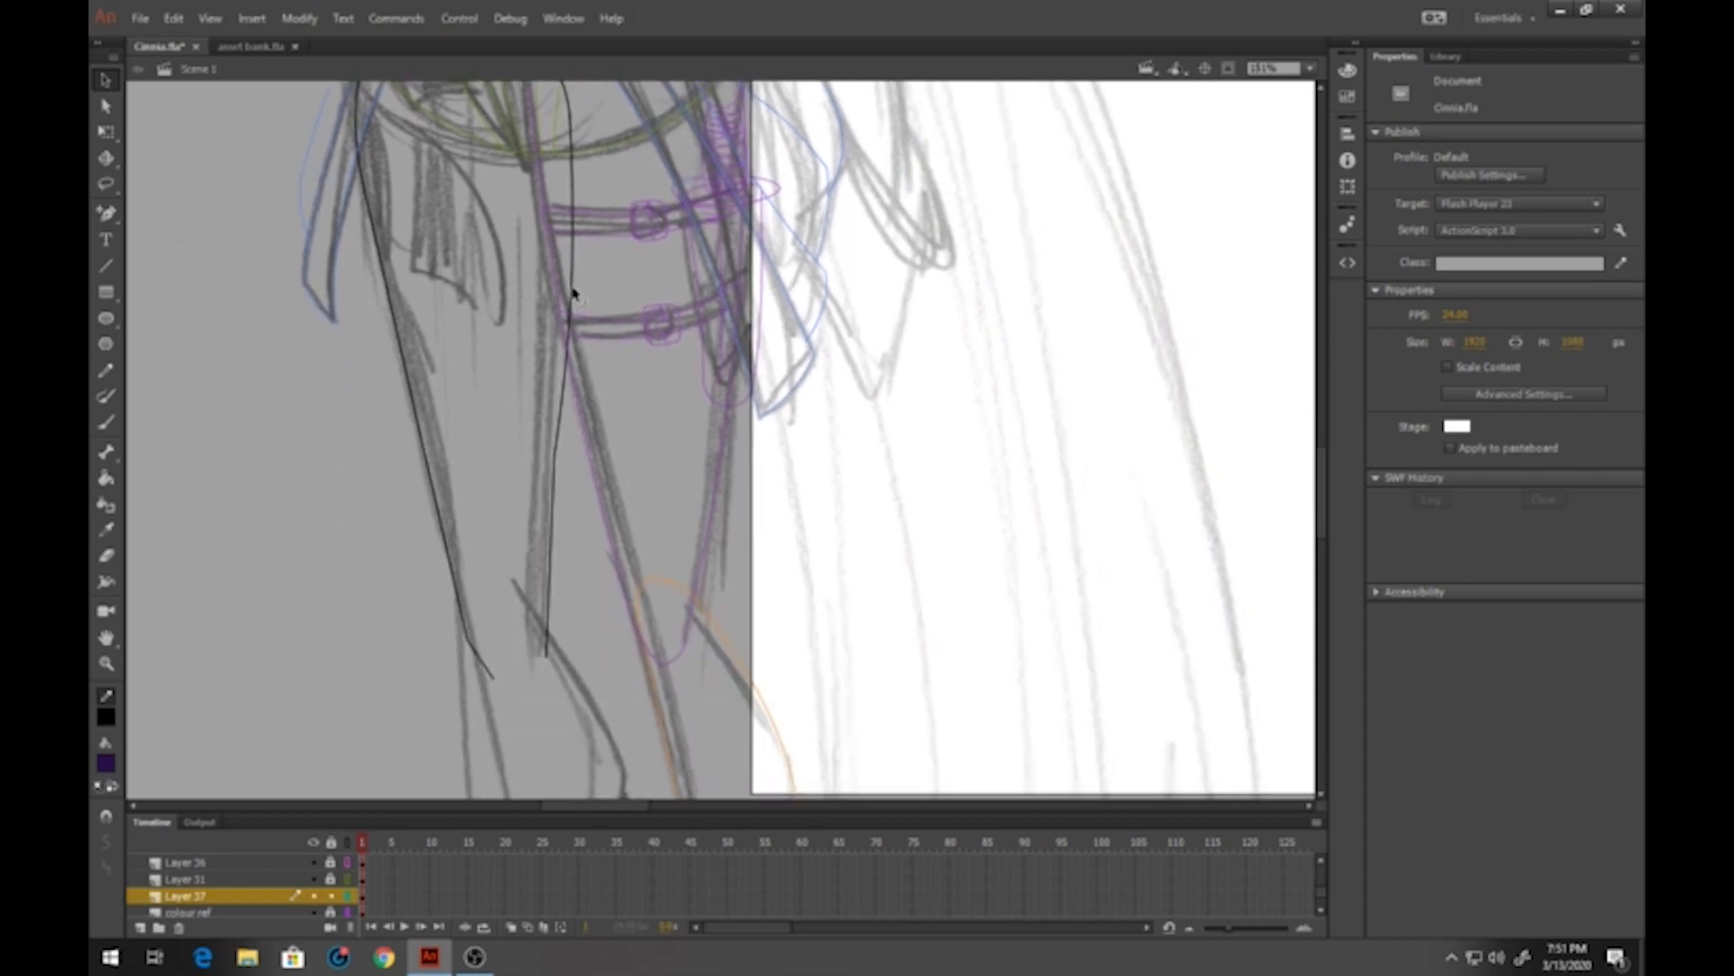
drag(573, 293, 565, 237)
drag(573, 124, 560, 93)
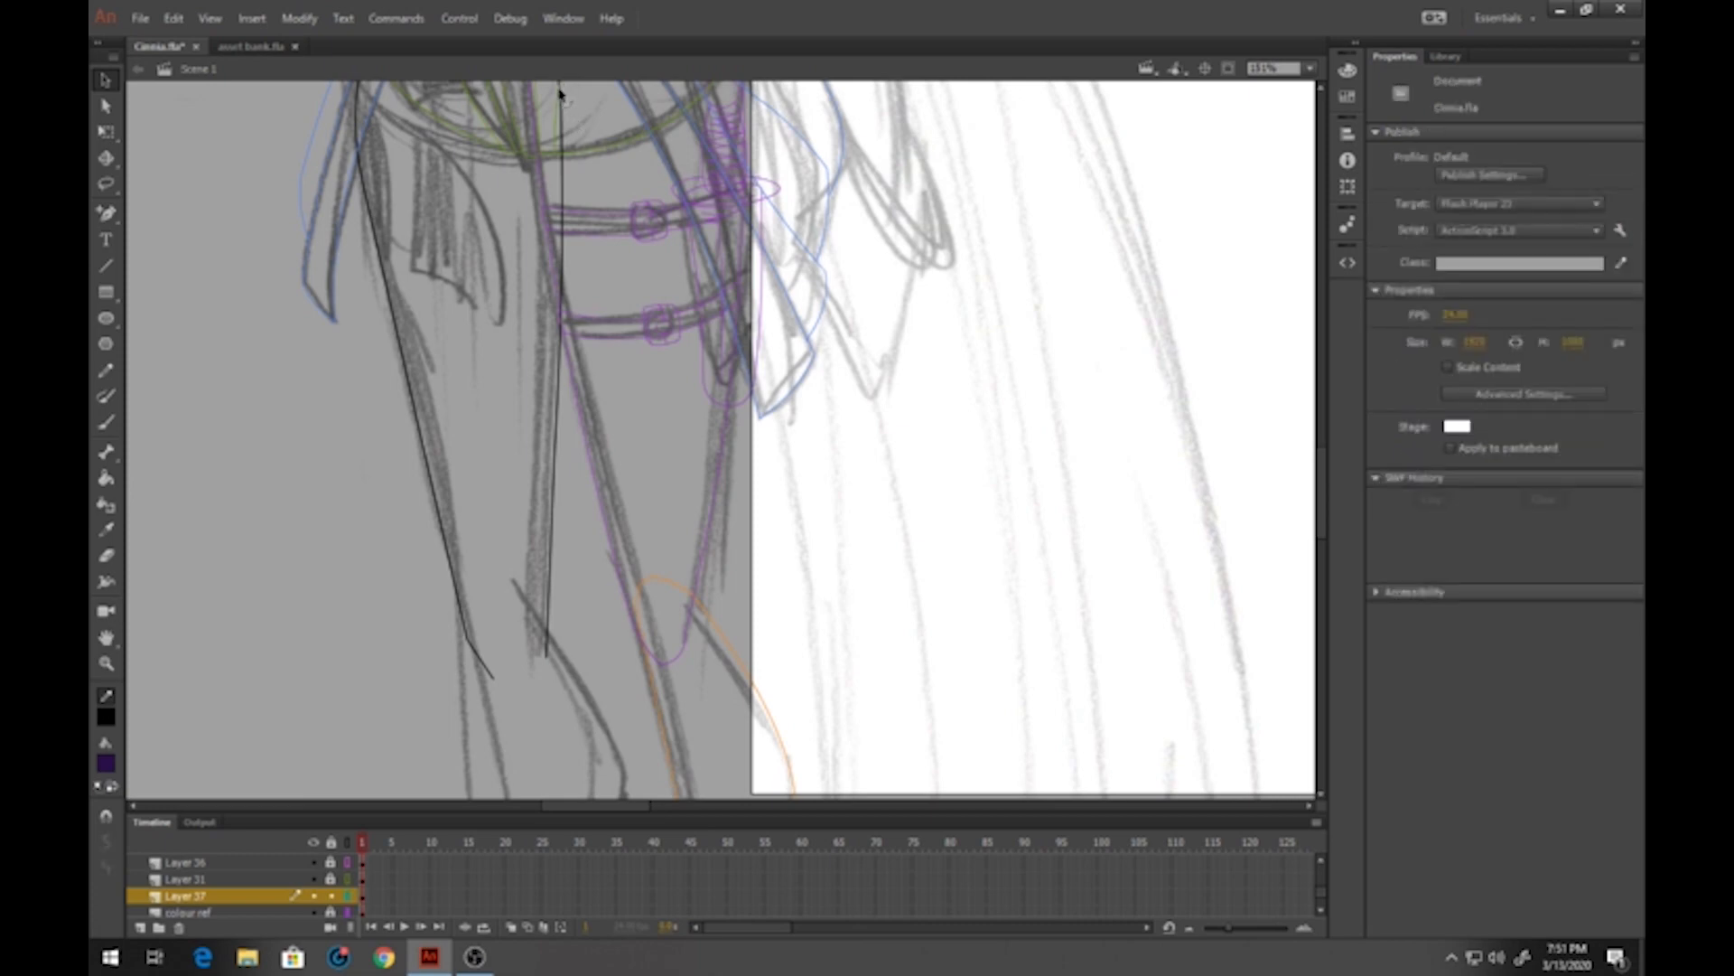
drag(548, 569, 542, 575)
drag(555, 462, 553, 461)
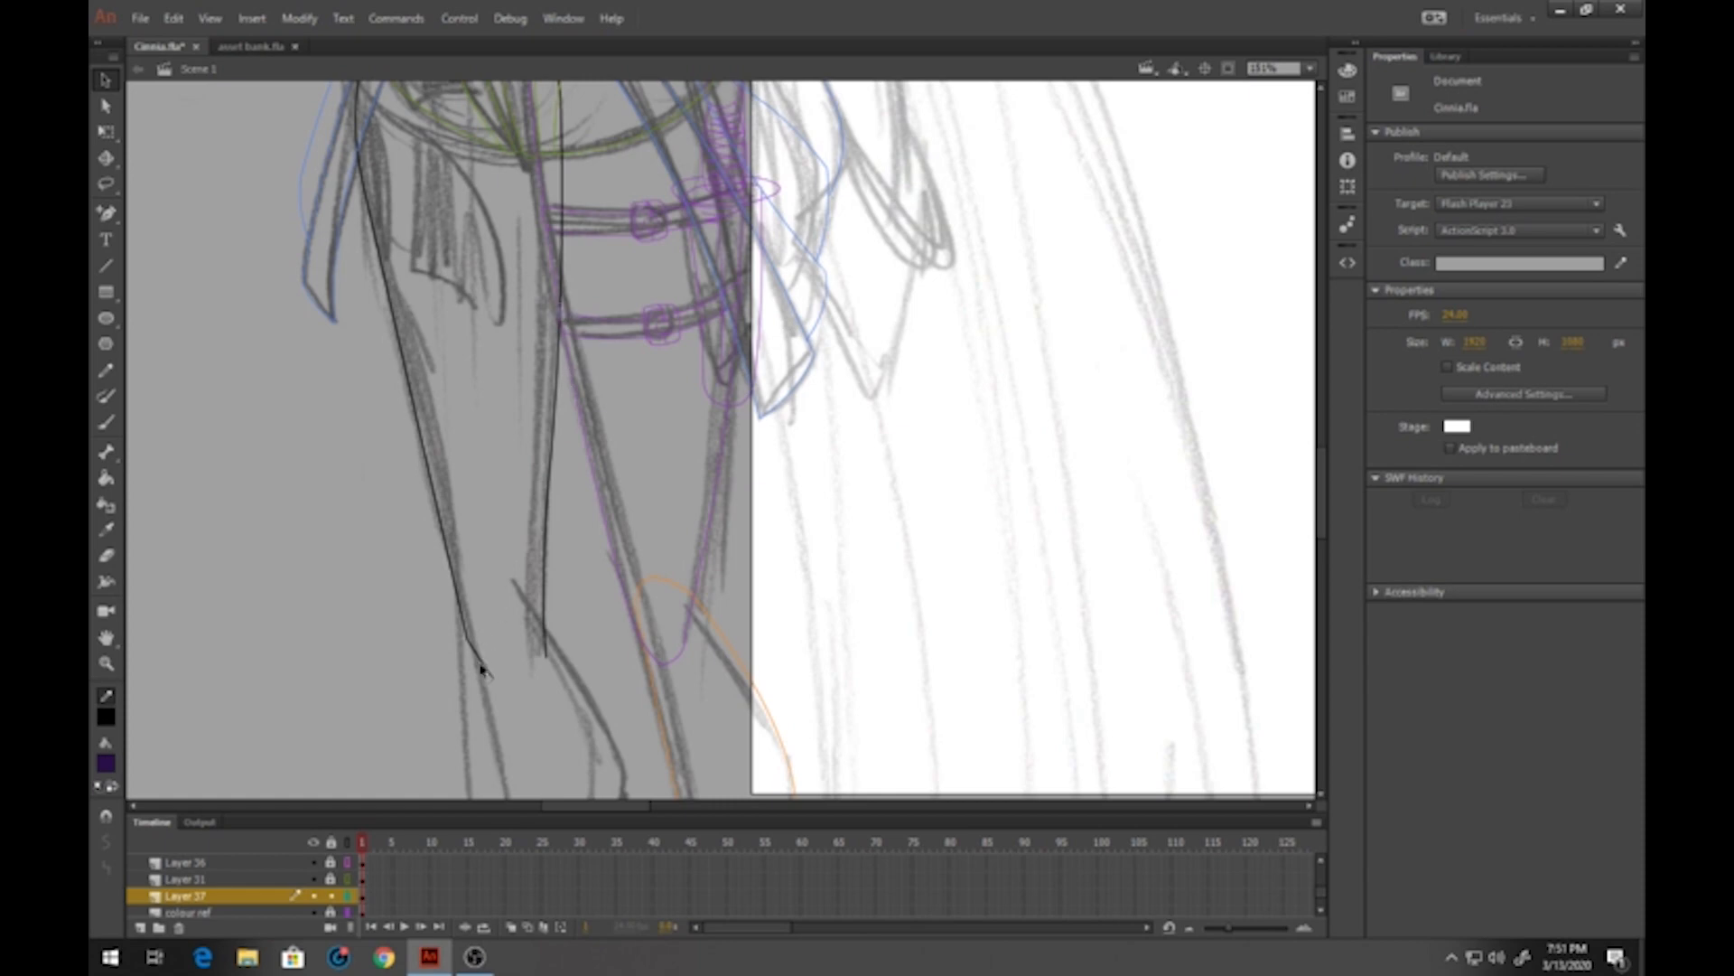
Refine the new thigh outline's curves at the knee end and along the inner hip edge to match the sketch
drag(481, 669, 480, 670)
drag(487, 351, 474, 607)
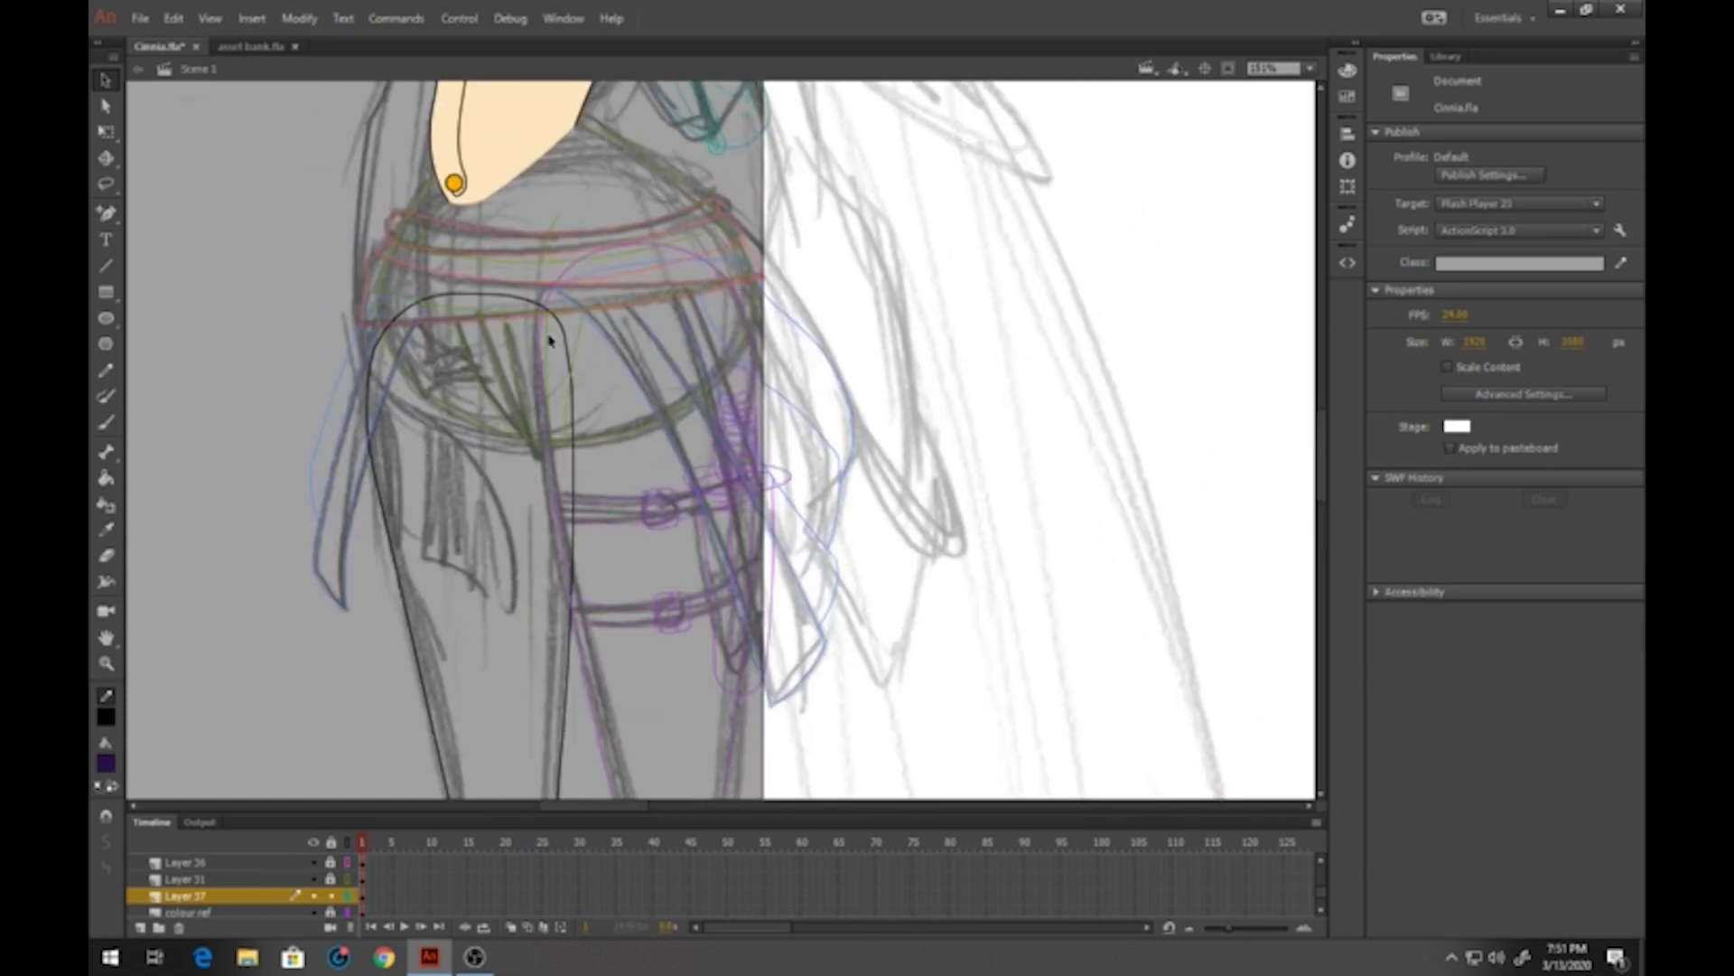
drag(568, 355, 571, 367)
drag(533, 623, 461, 293)
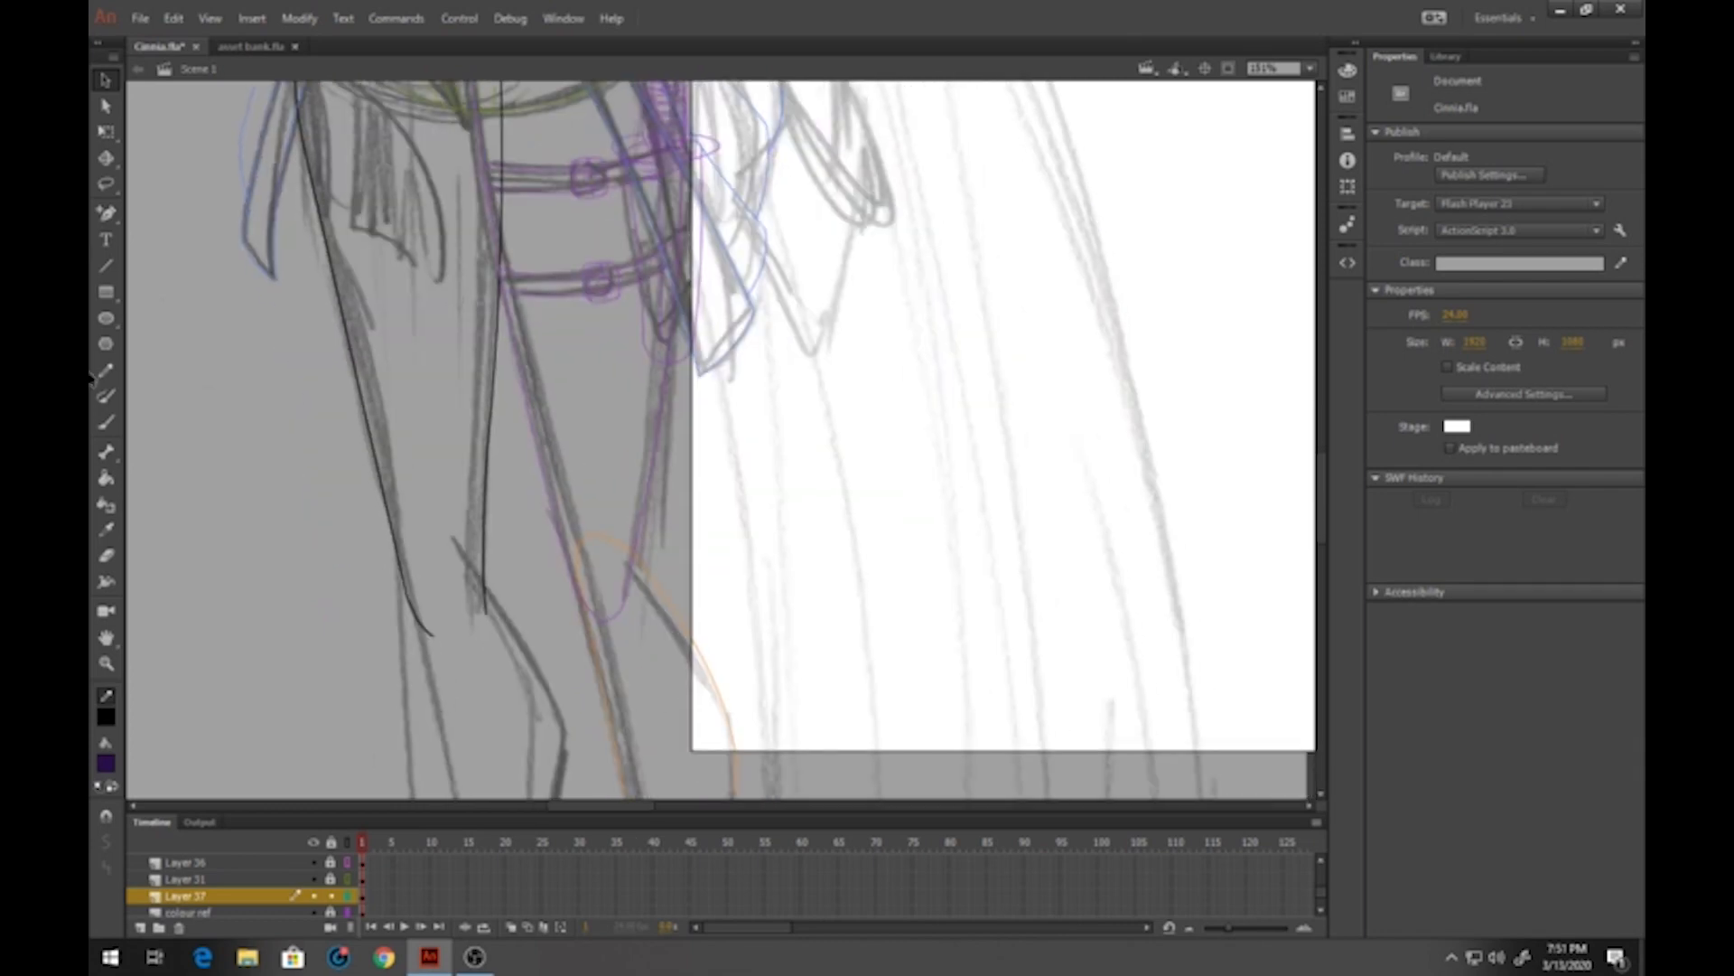
Close the open knee end of the thigh outline with a straight red line
click(106, 266)
click(106, 716)
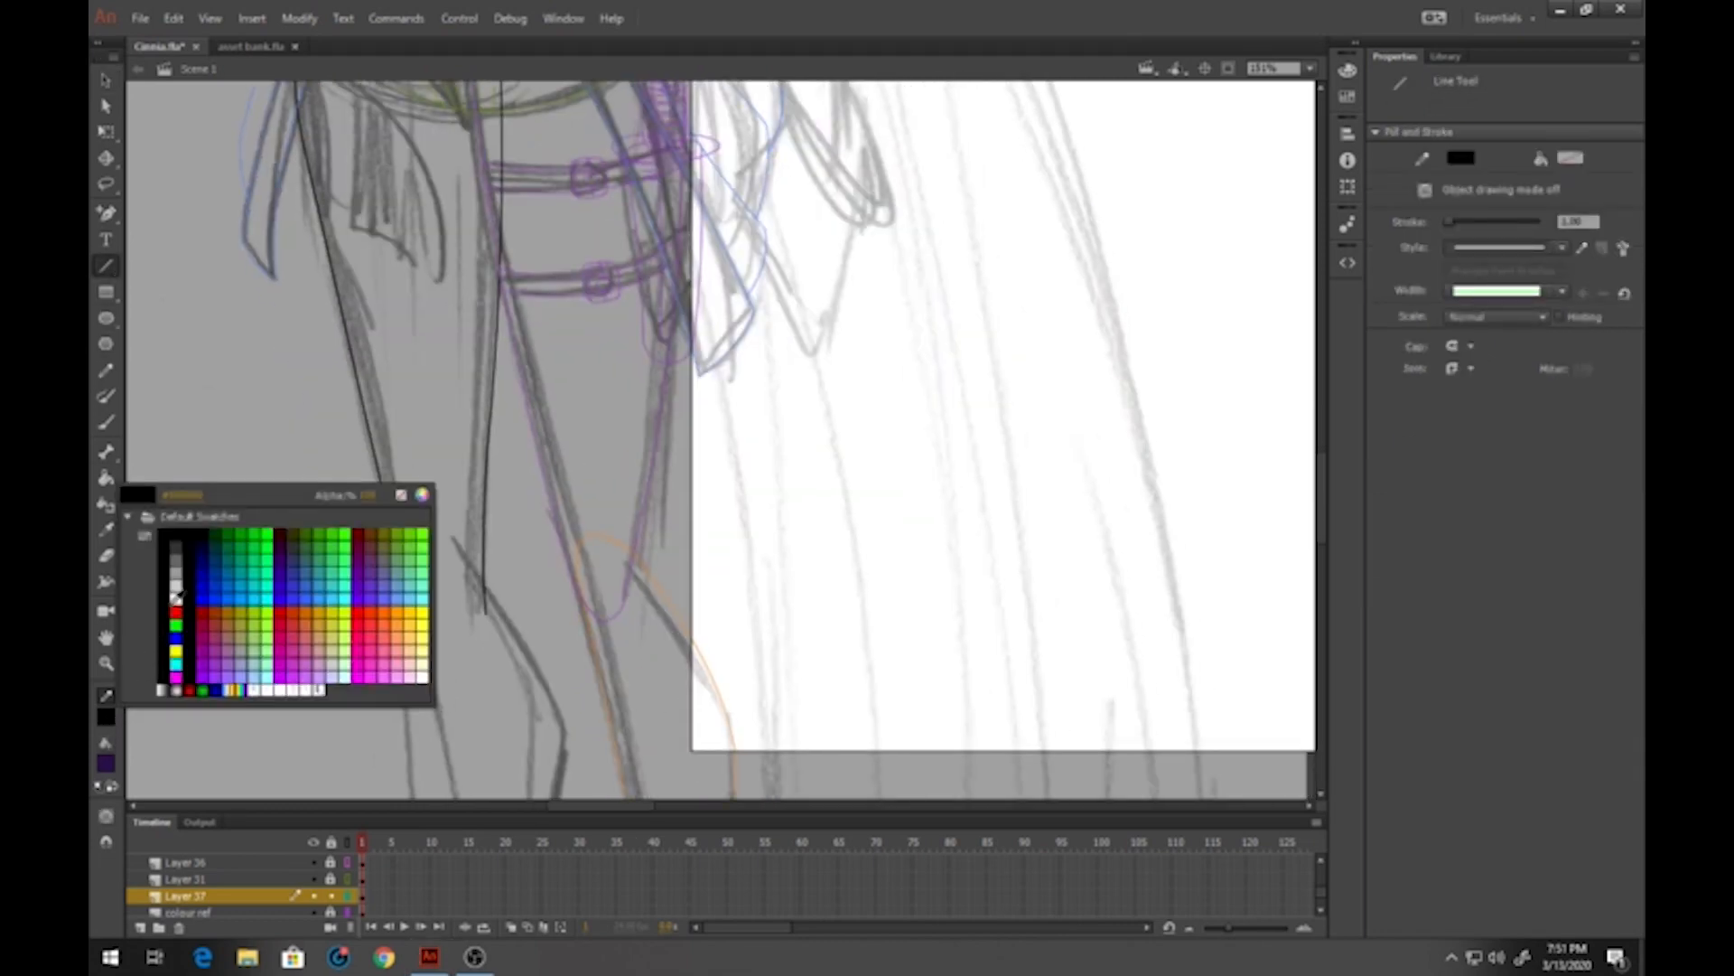
click(177, 597)
drag(485, 611, 420, 637)
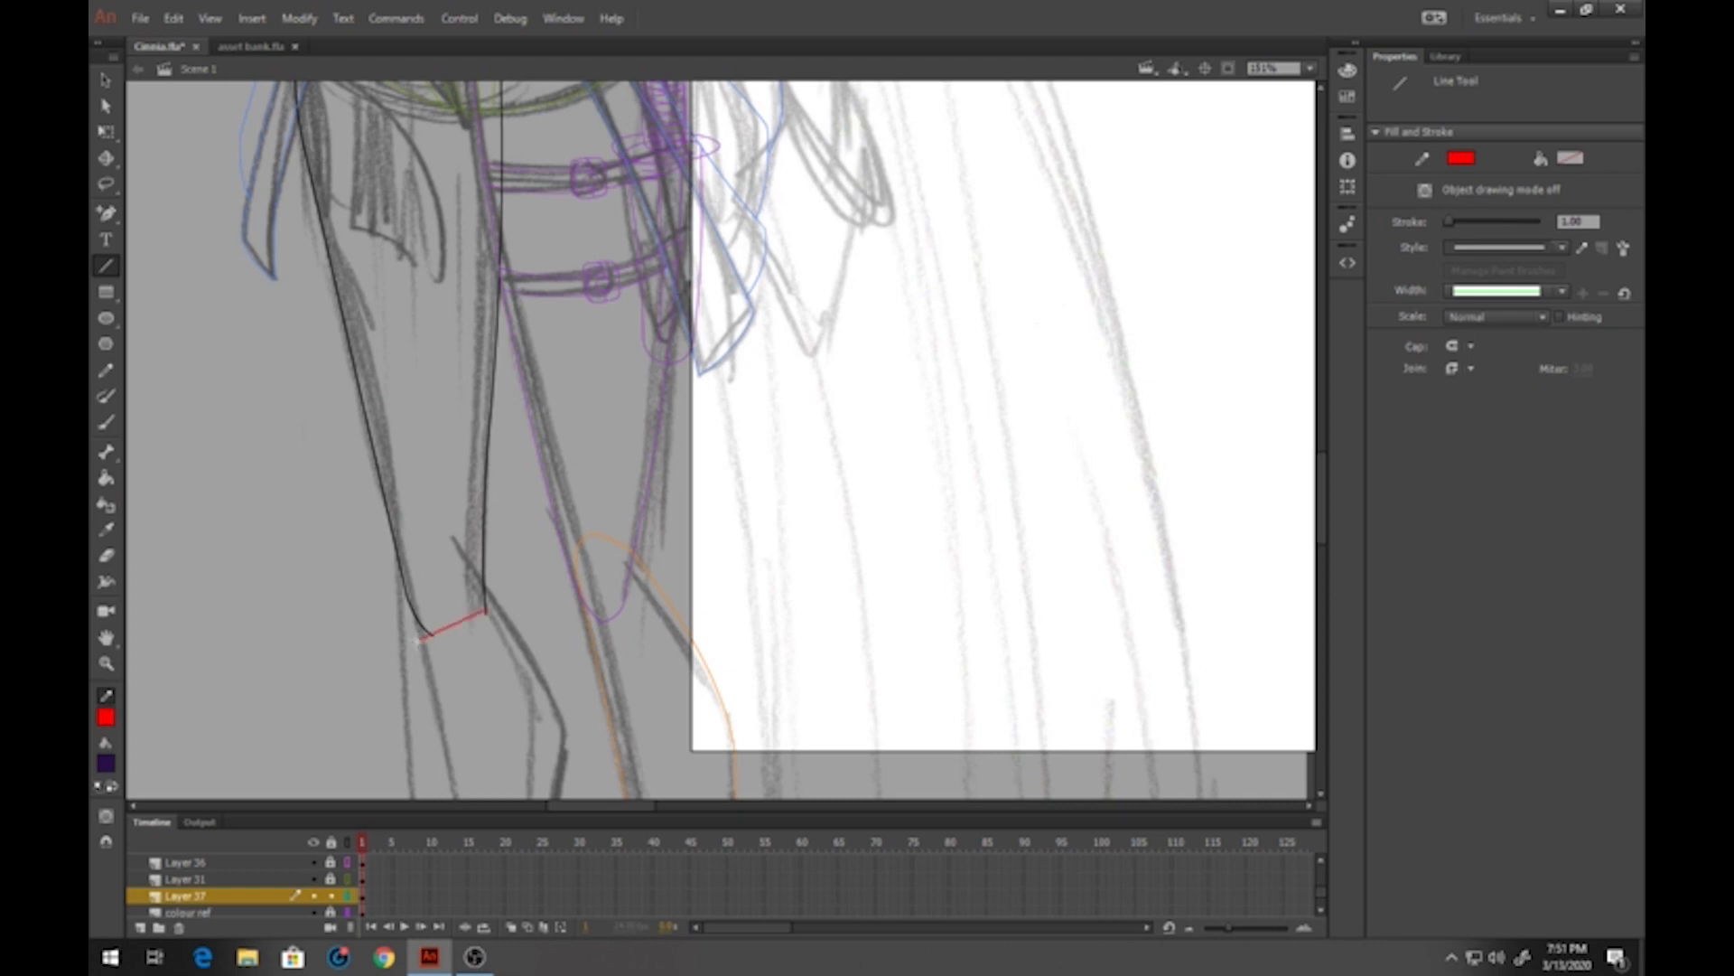
Show the calf on Layer 35 in full colour, sample its skin tone and fill the closed thigh outline with it
click(105, 478)
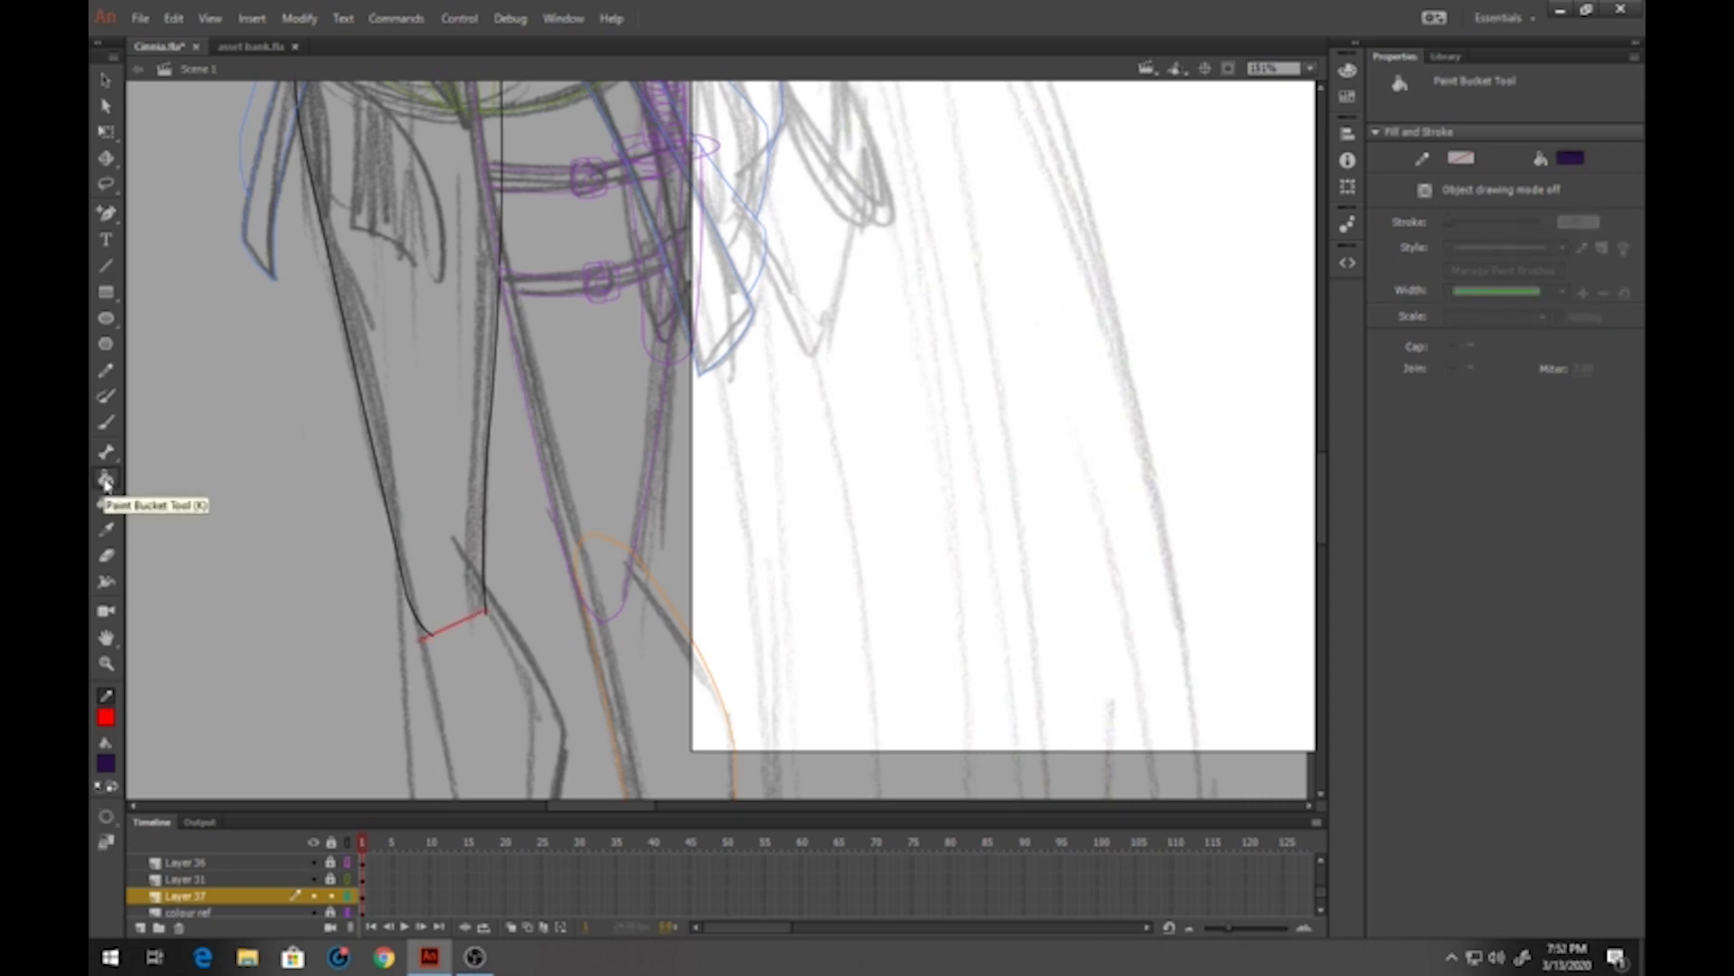
click(352, 870)
scroll(355, 877, up, 3)
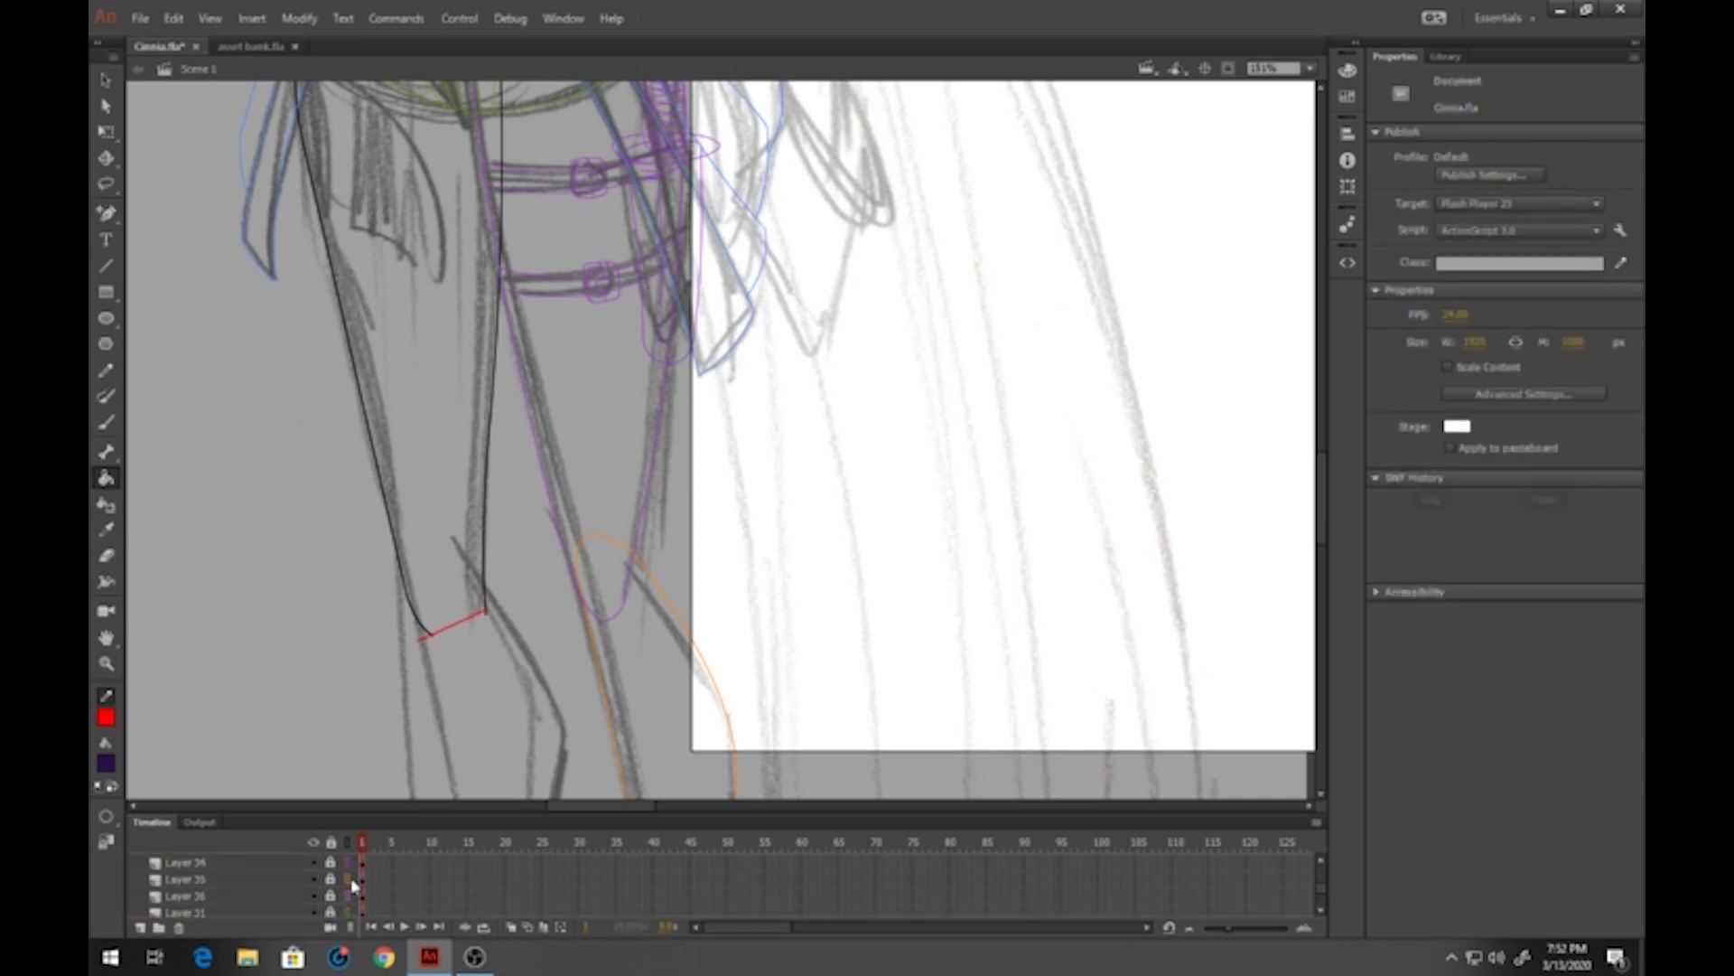
click(352, 881)
key(k)
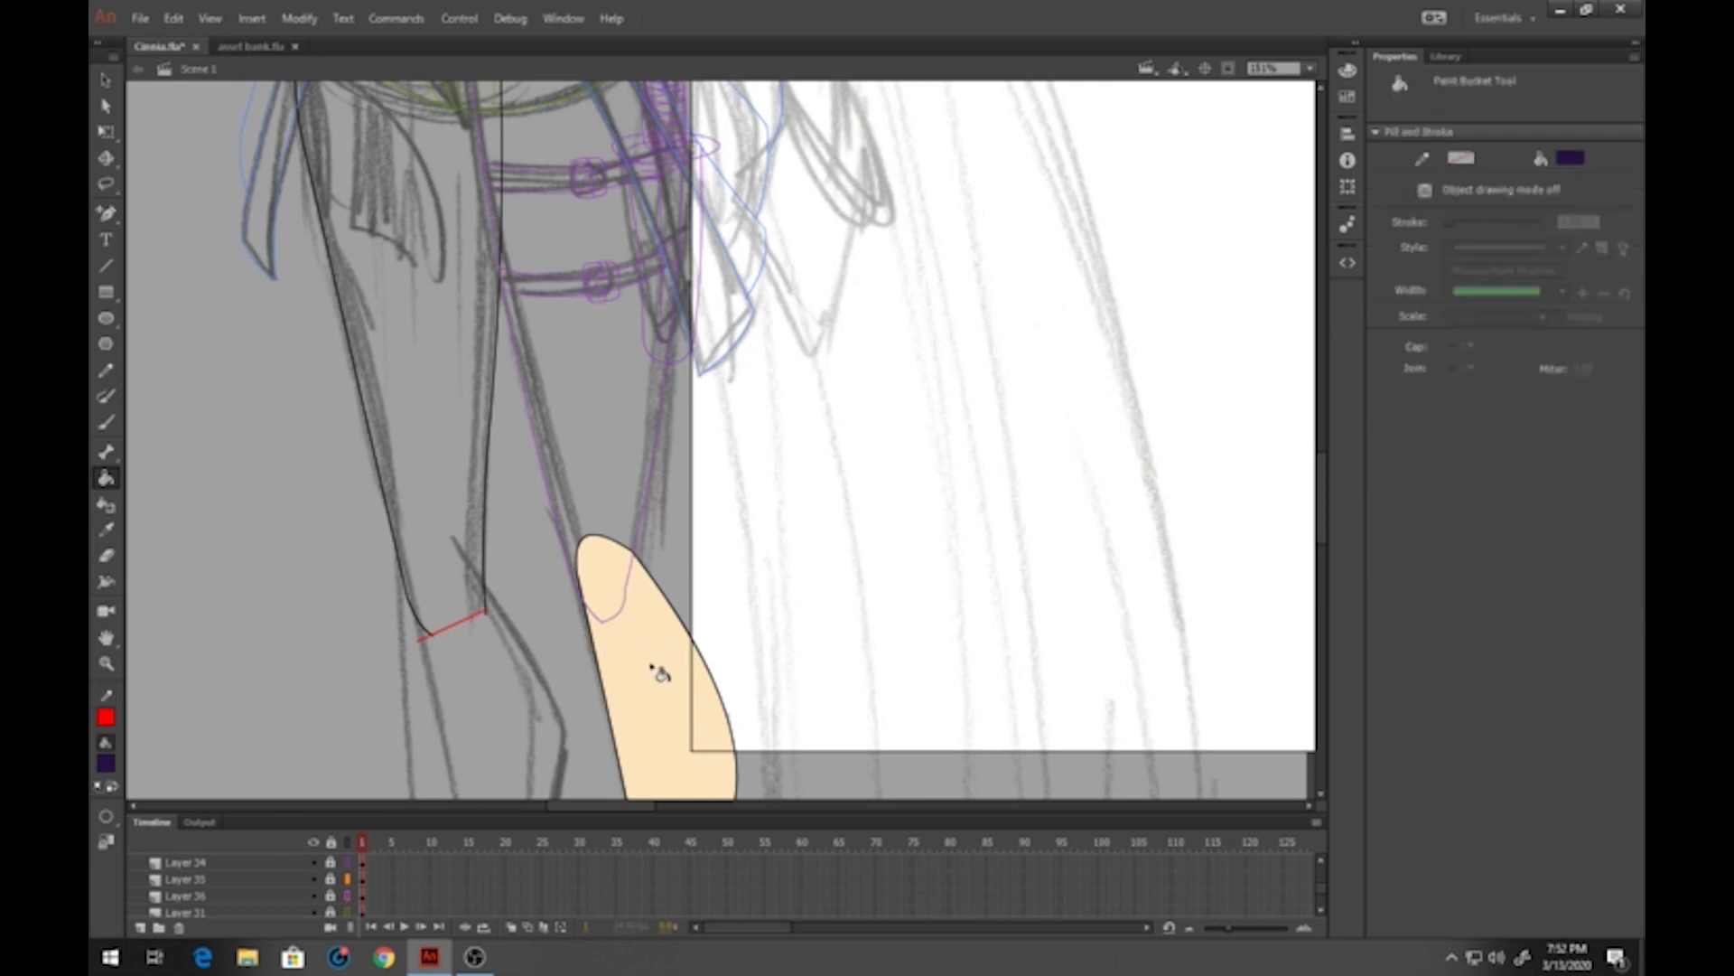
click(107, 763)
click(639, 666)
click(465, 571)
Delete the red closing line at the knee end of the filled thigh
click(106, 80)
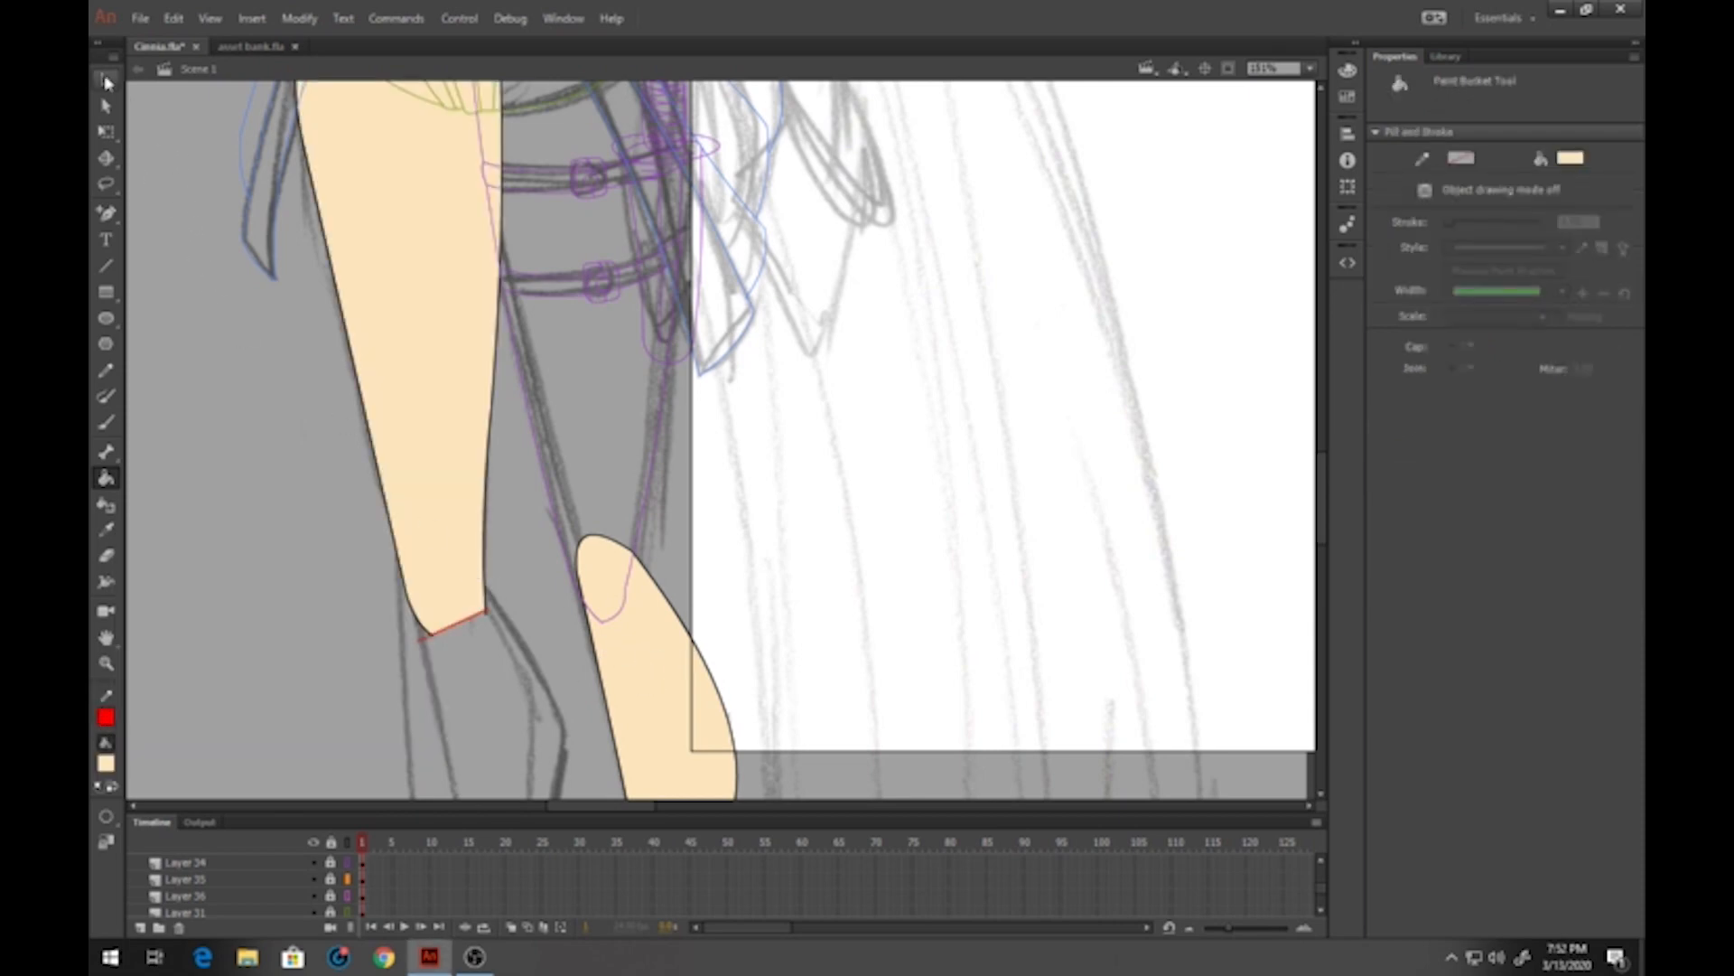
click(449, 626)
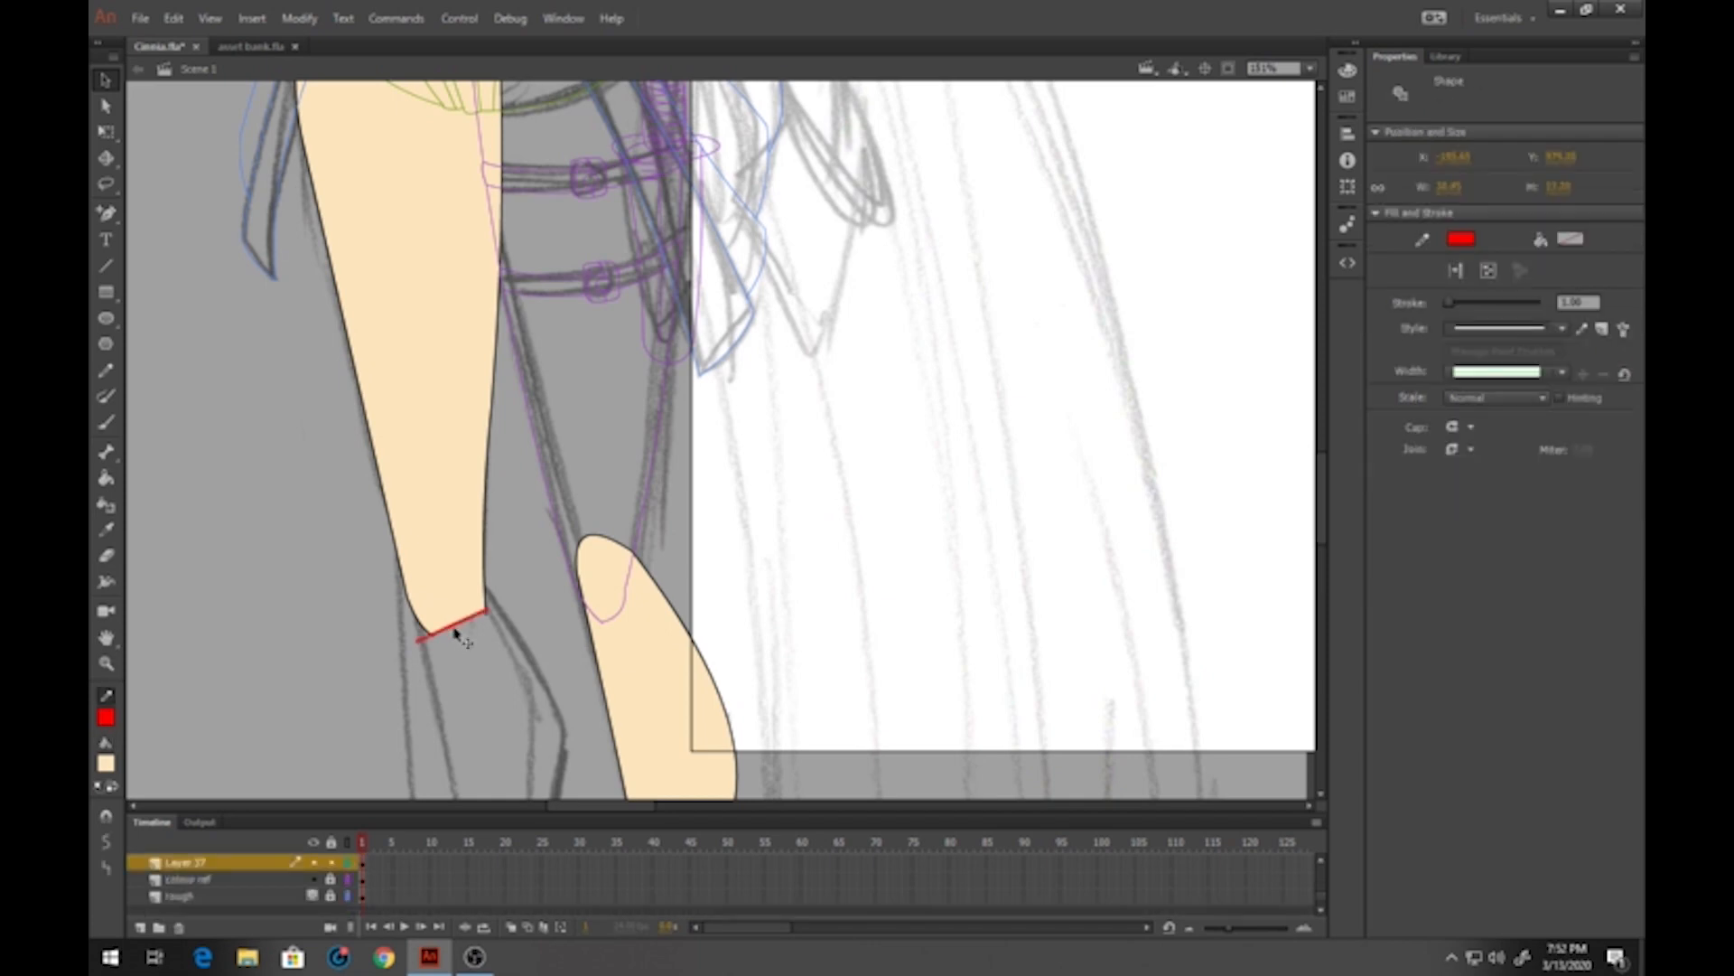
key(Delete)
scroll(343, 492, up, 1)
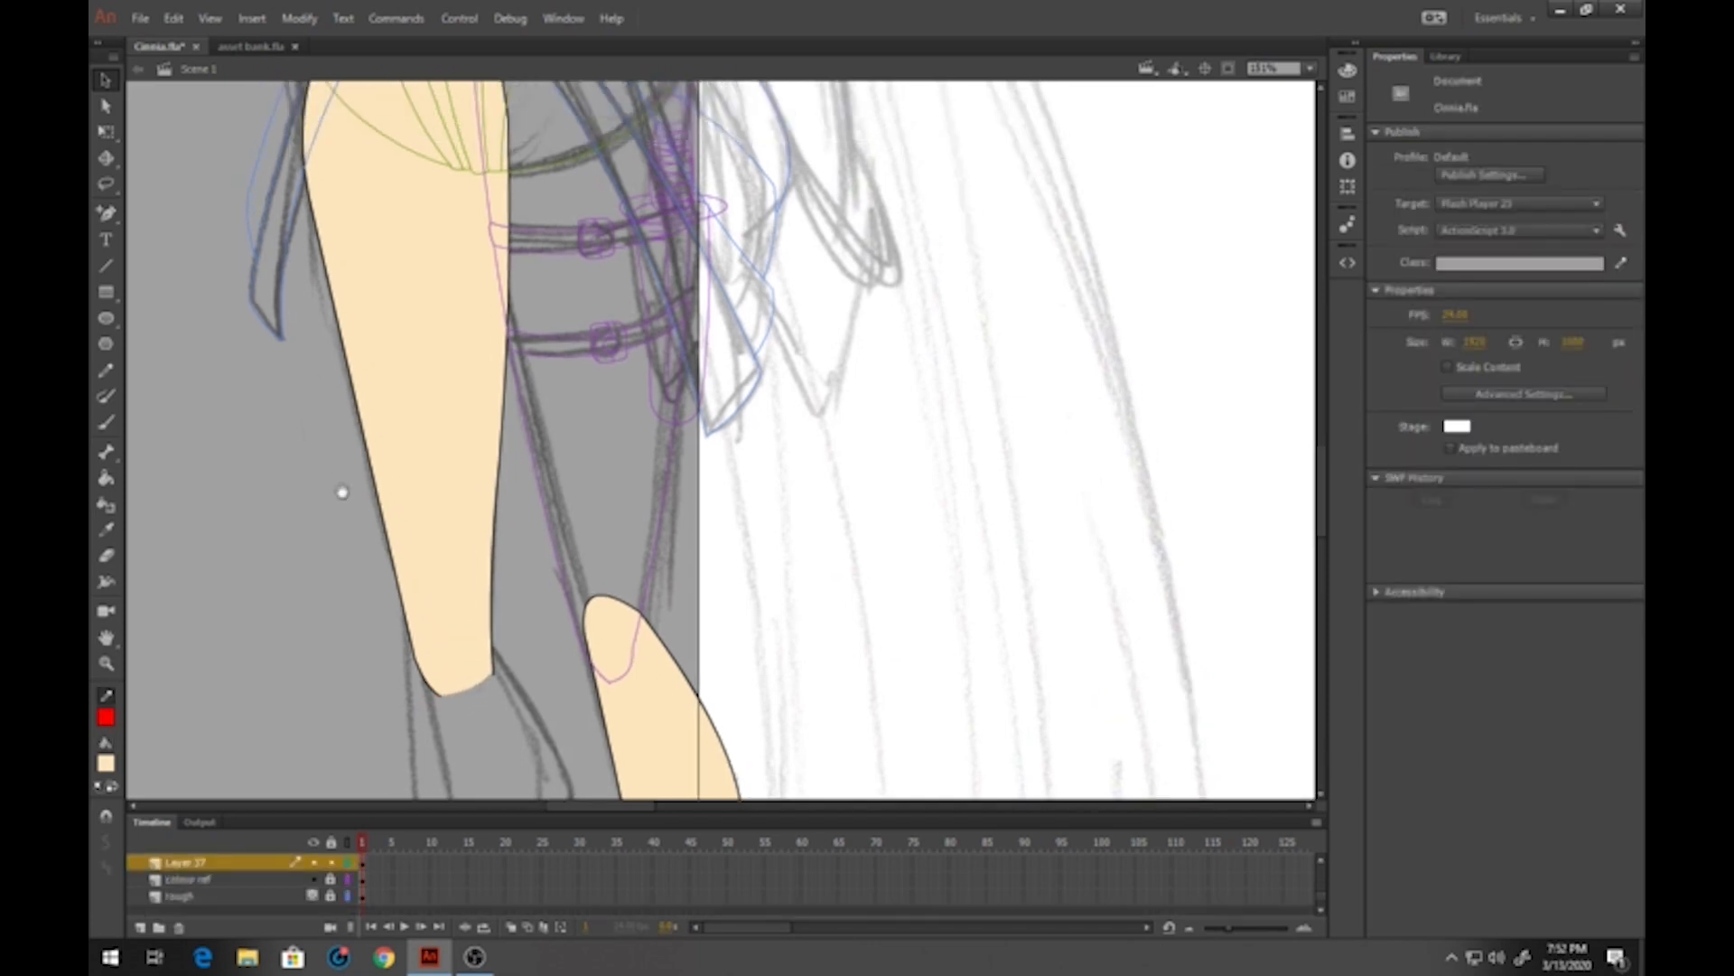
drag(342, 492, 343, 445)
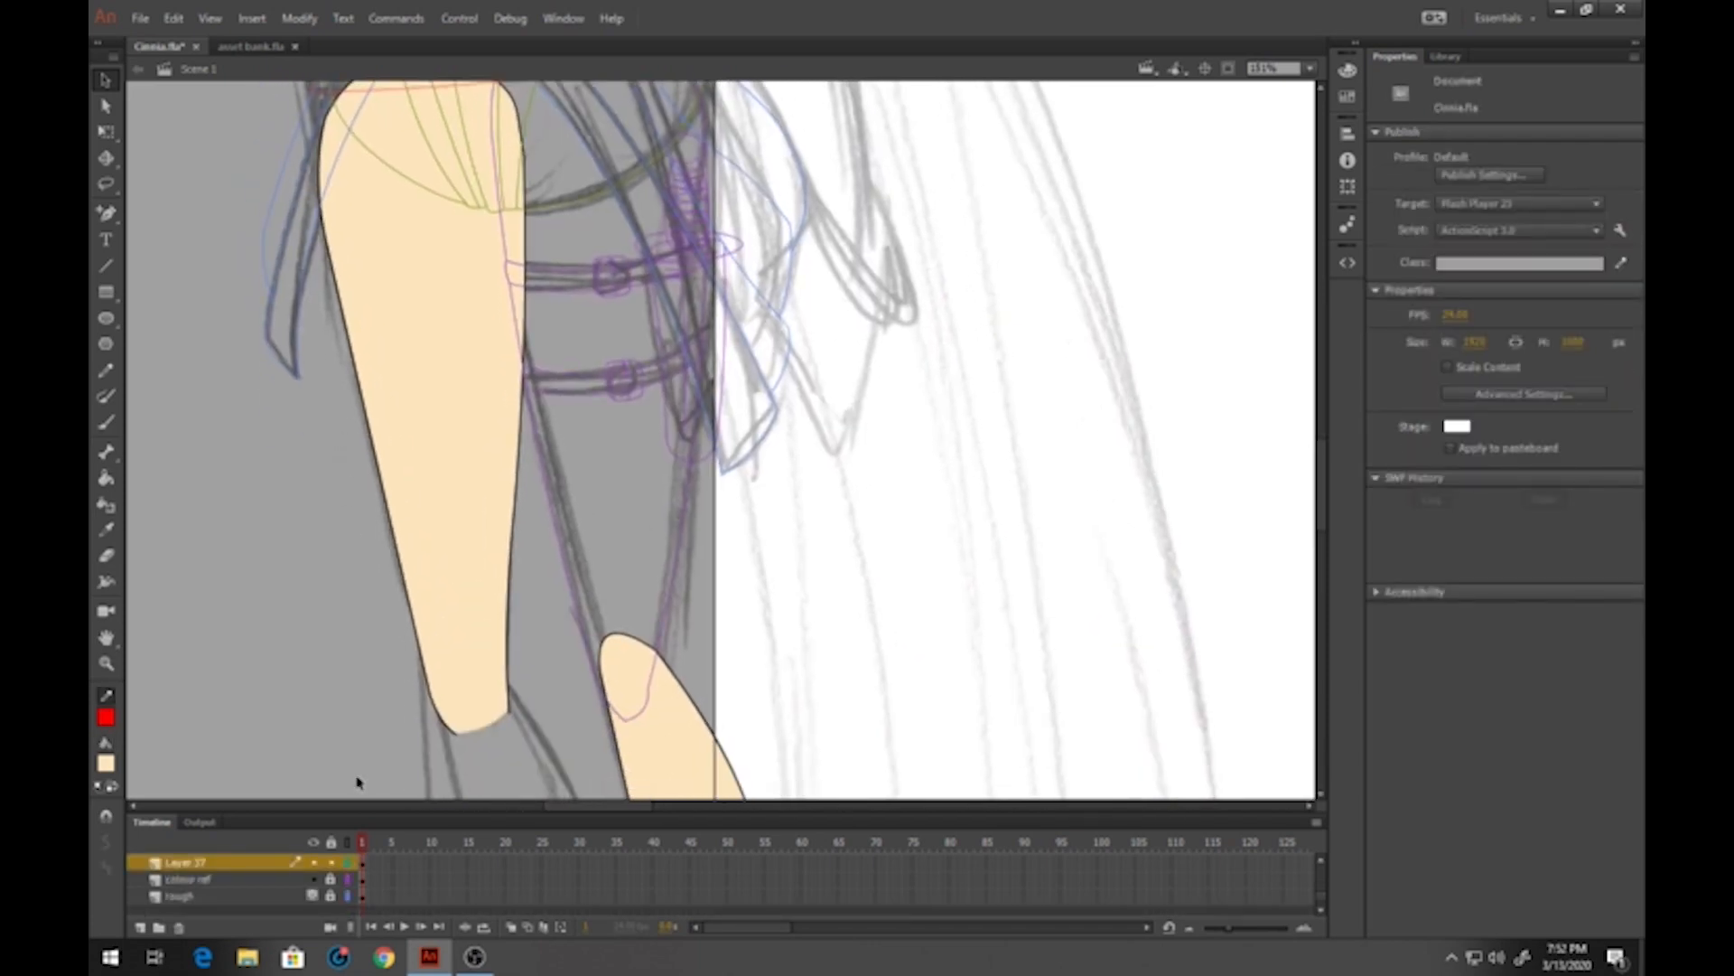
Display Layer 37 as outlines and draw a tall, unfilled red oval over the thigh's outer edge
click(351, 865)
click(106, 318)
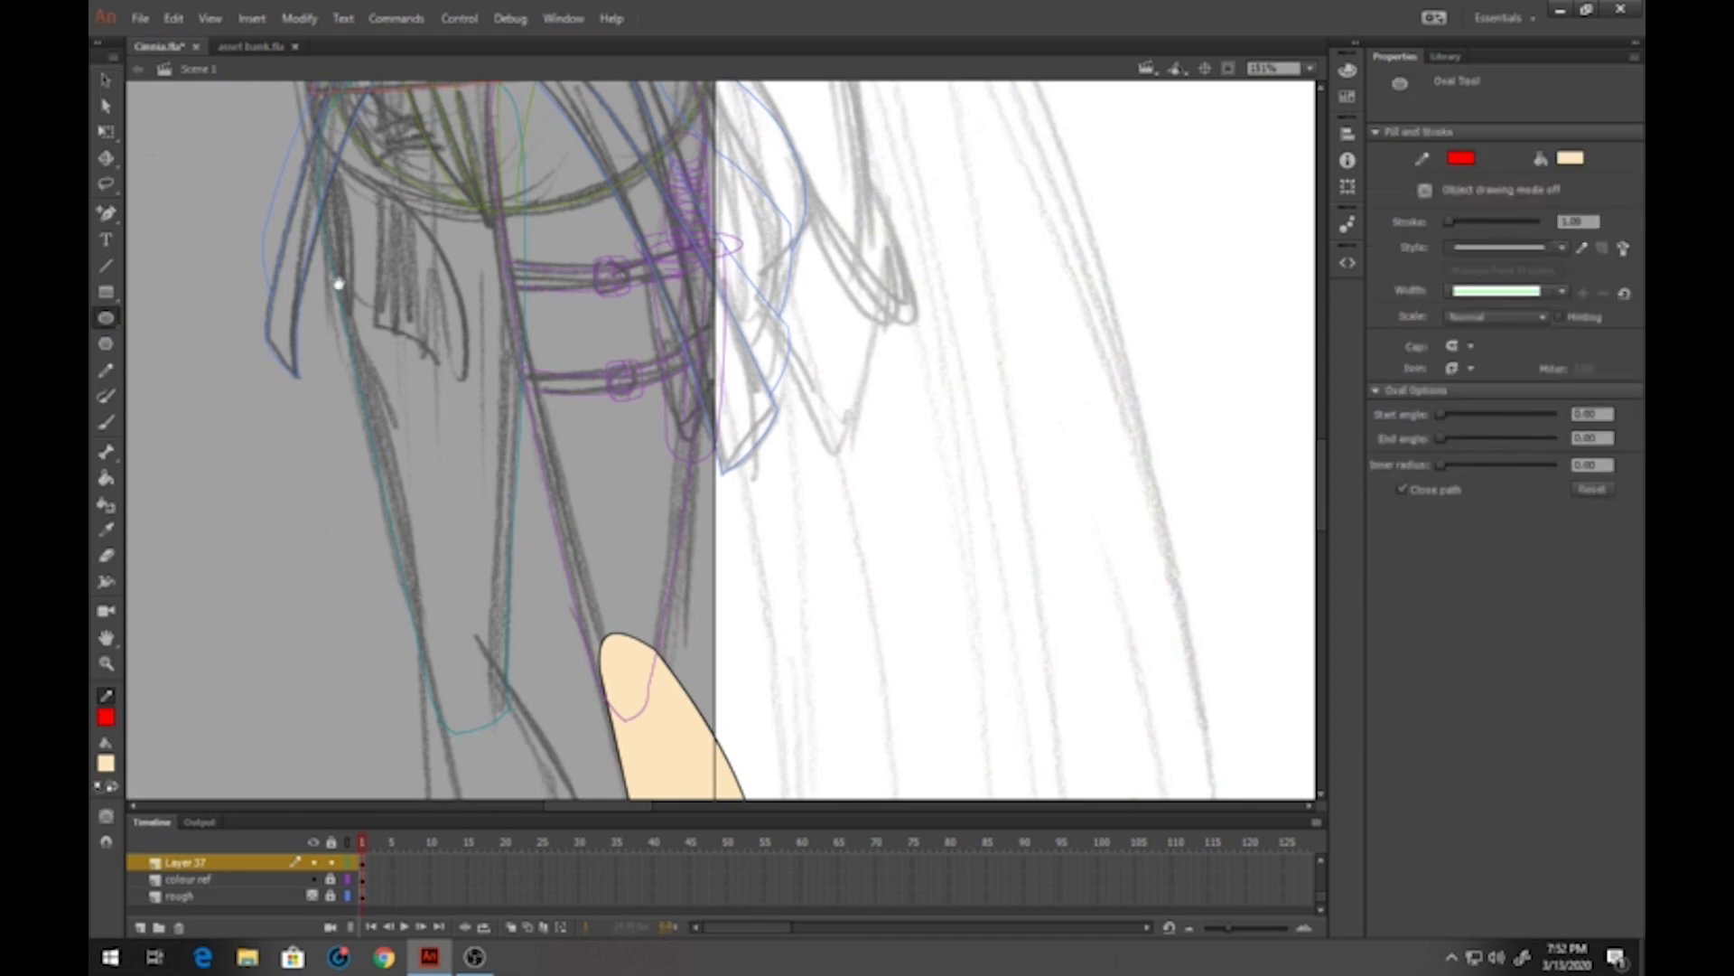
drag(292, 282, 307, 446)
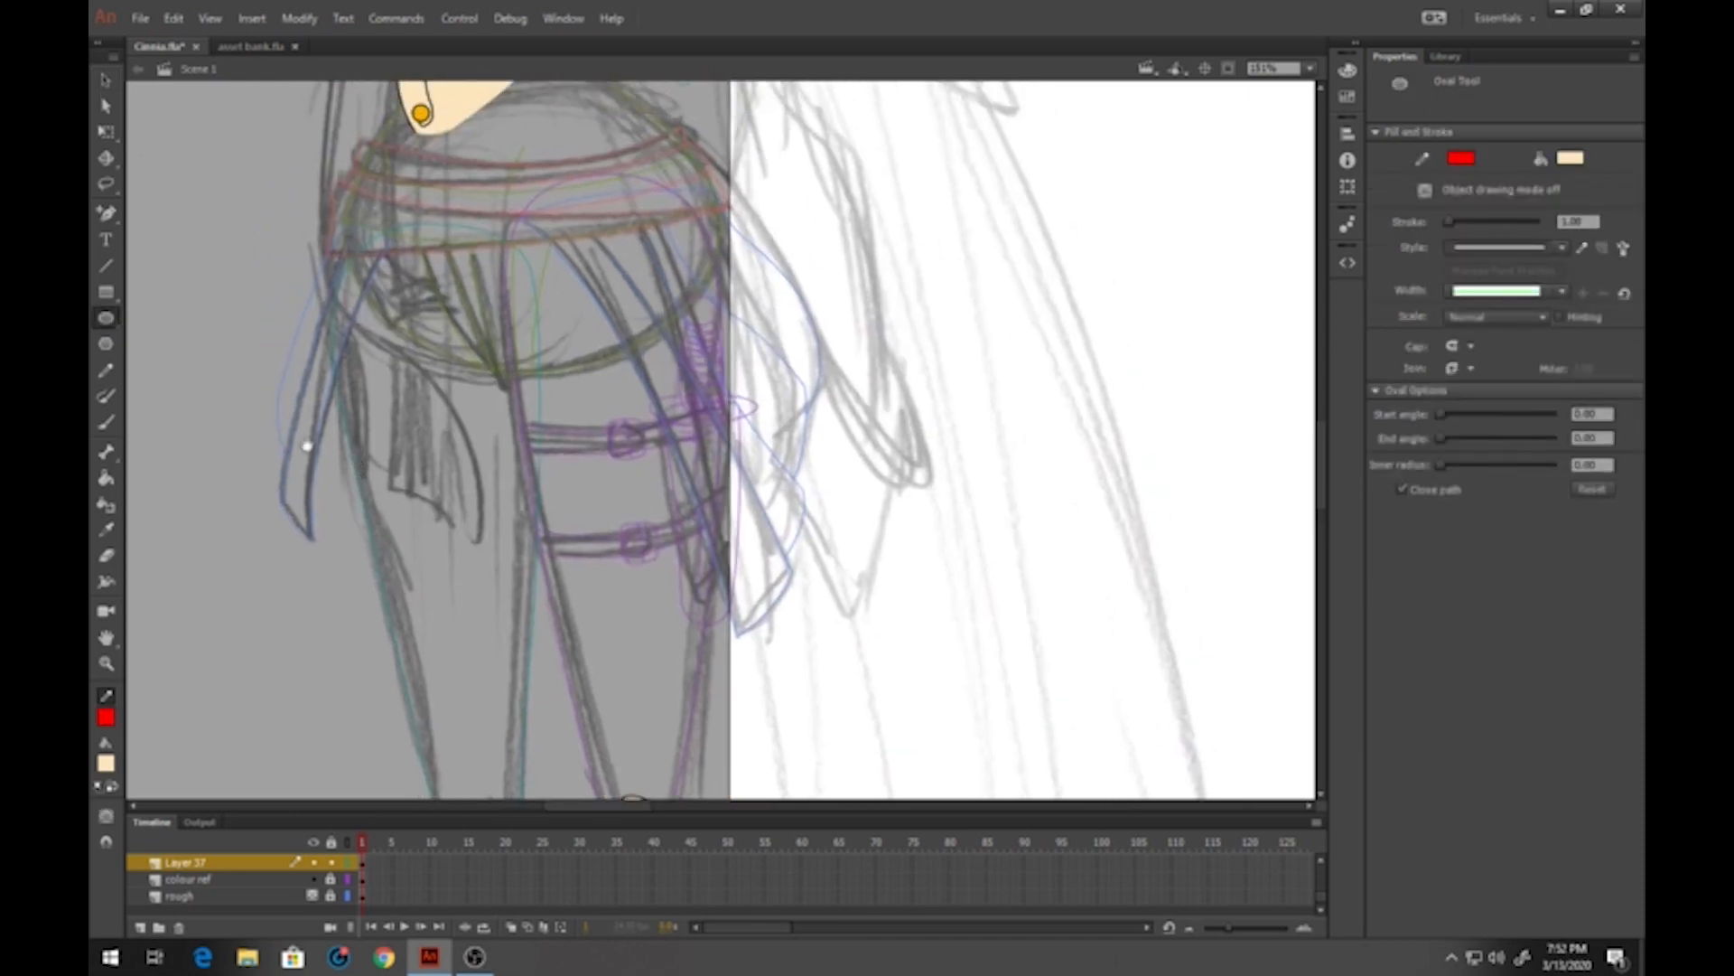
click(105, 763)
click(397, 553)
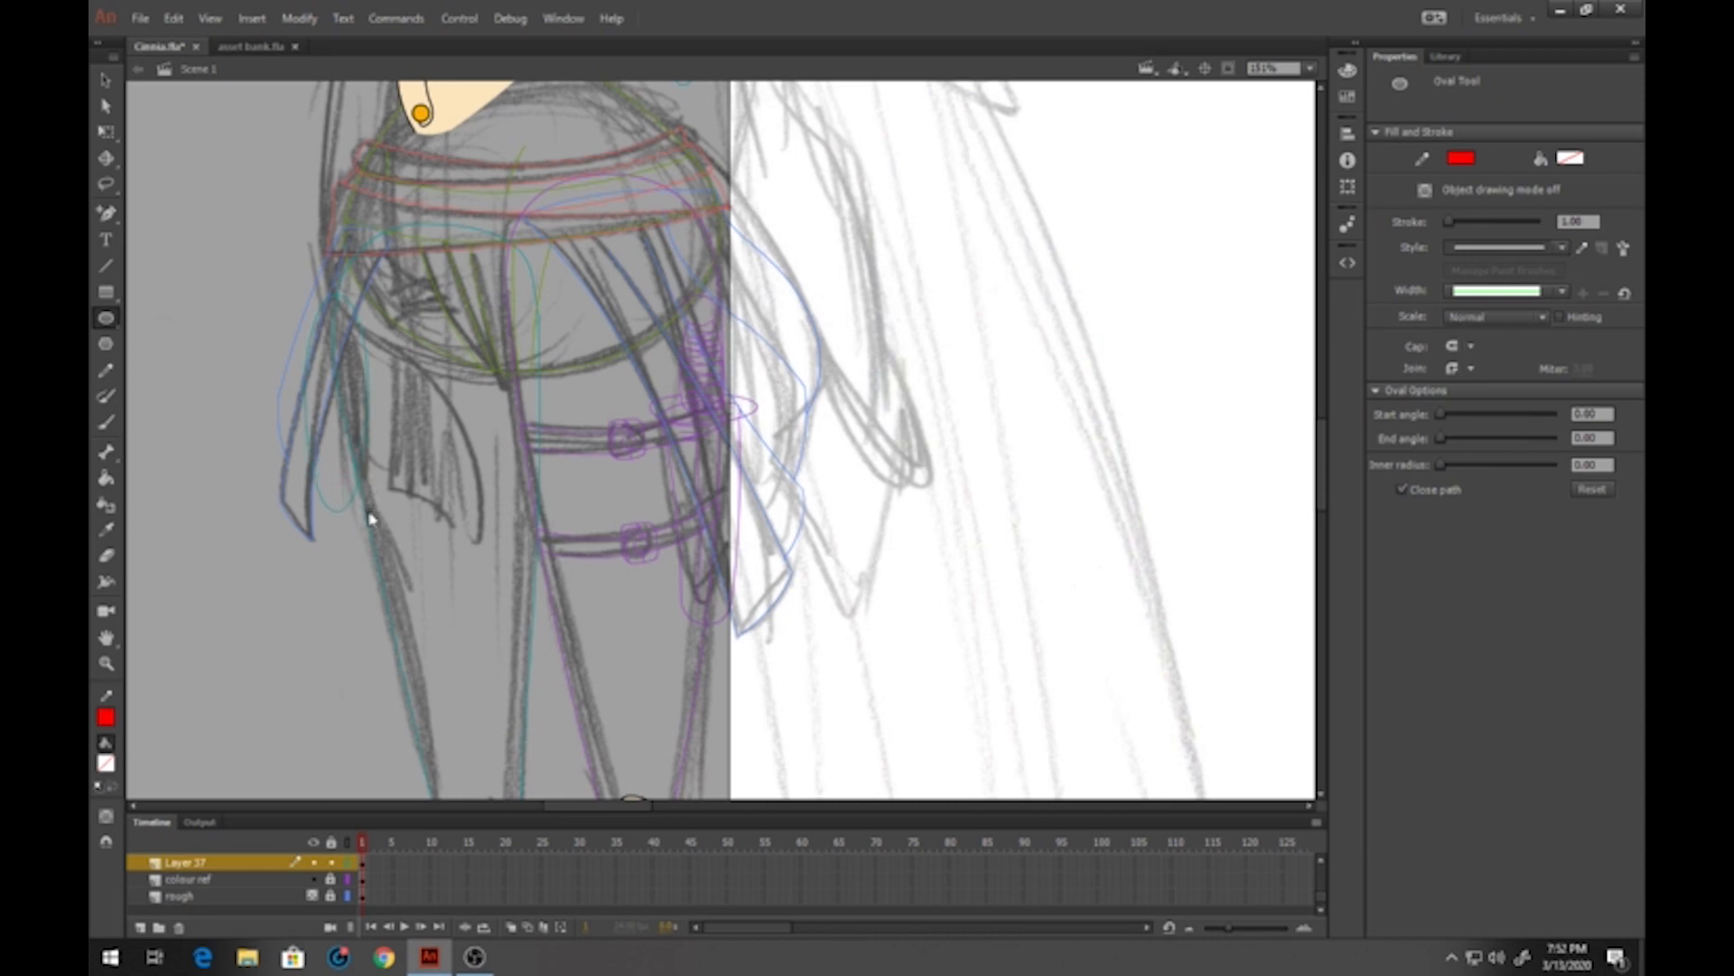
click(106, 267)
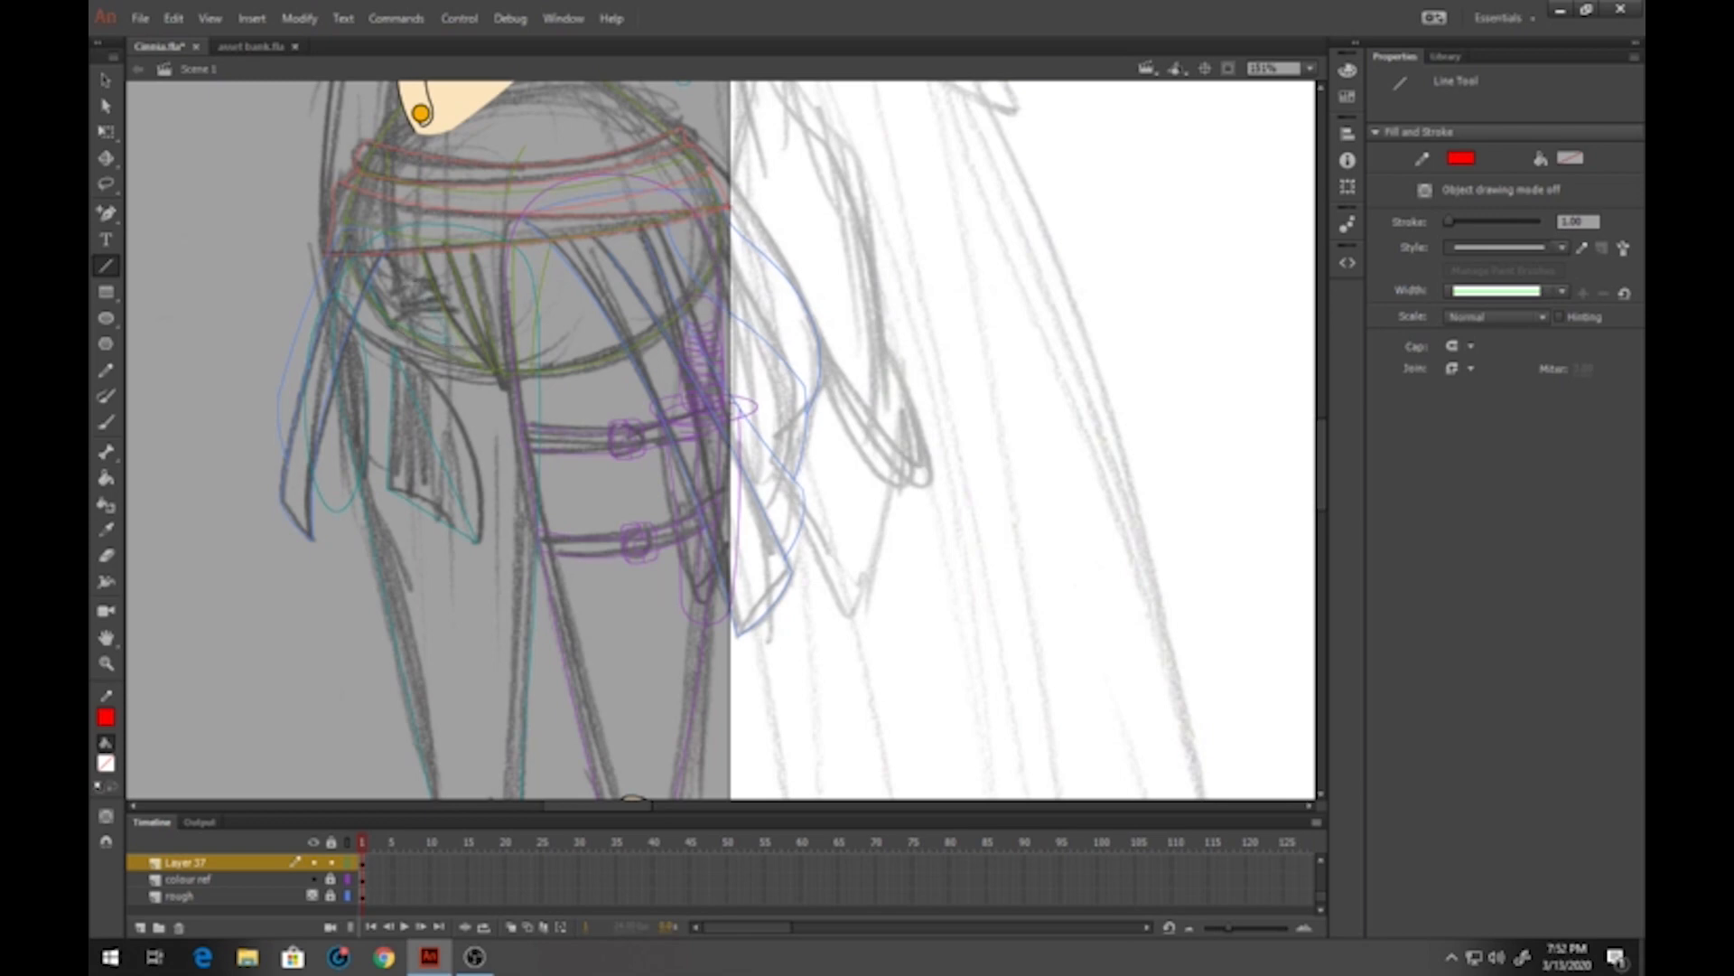
click(106, 81)
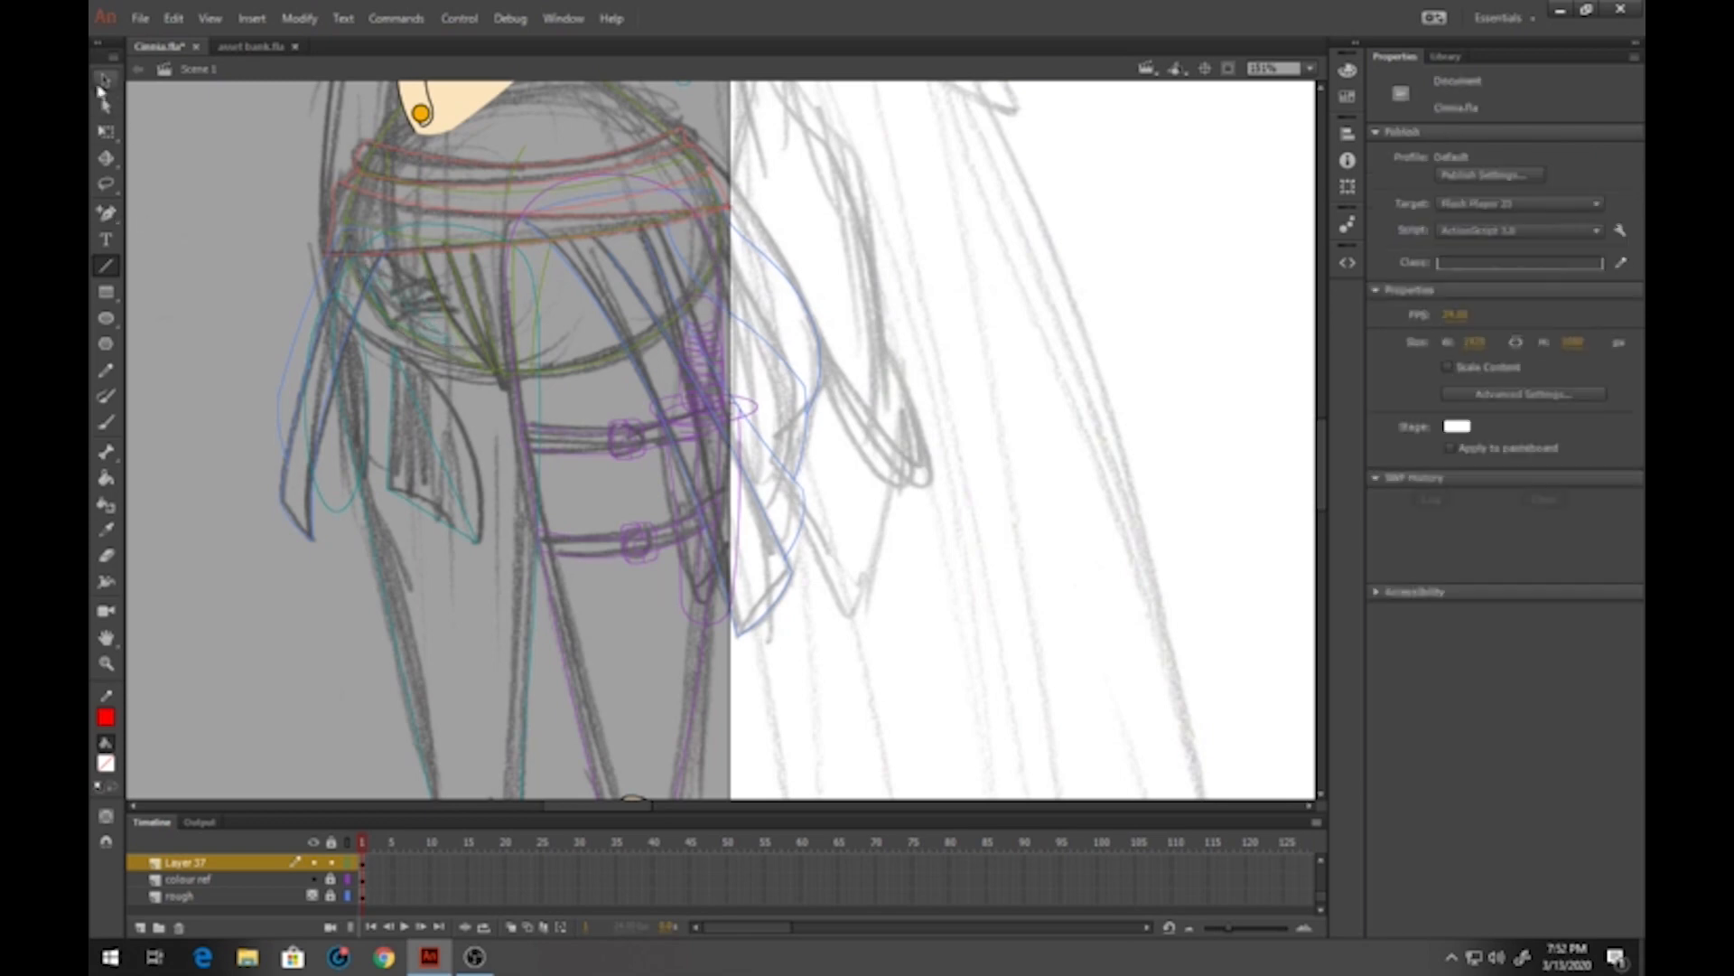
double_click(415, 332)
key(Delete)
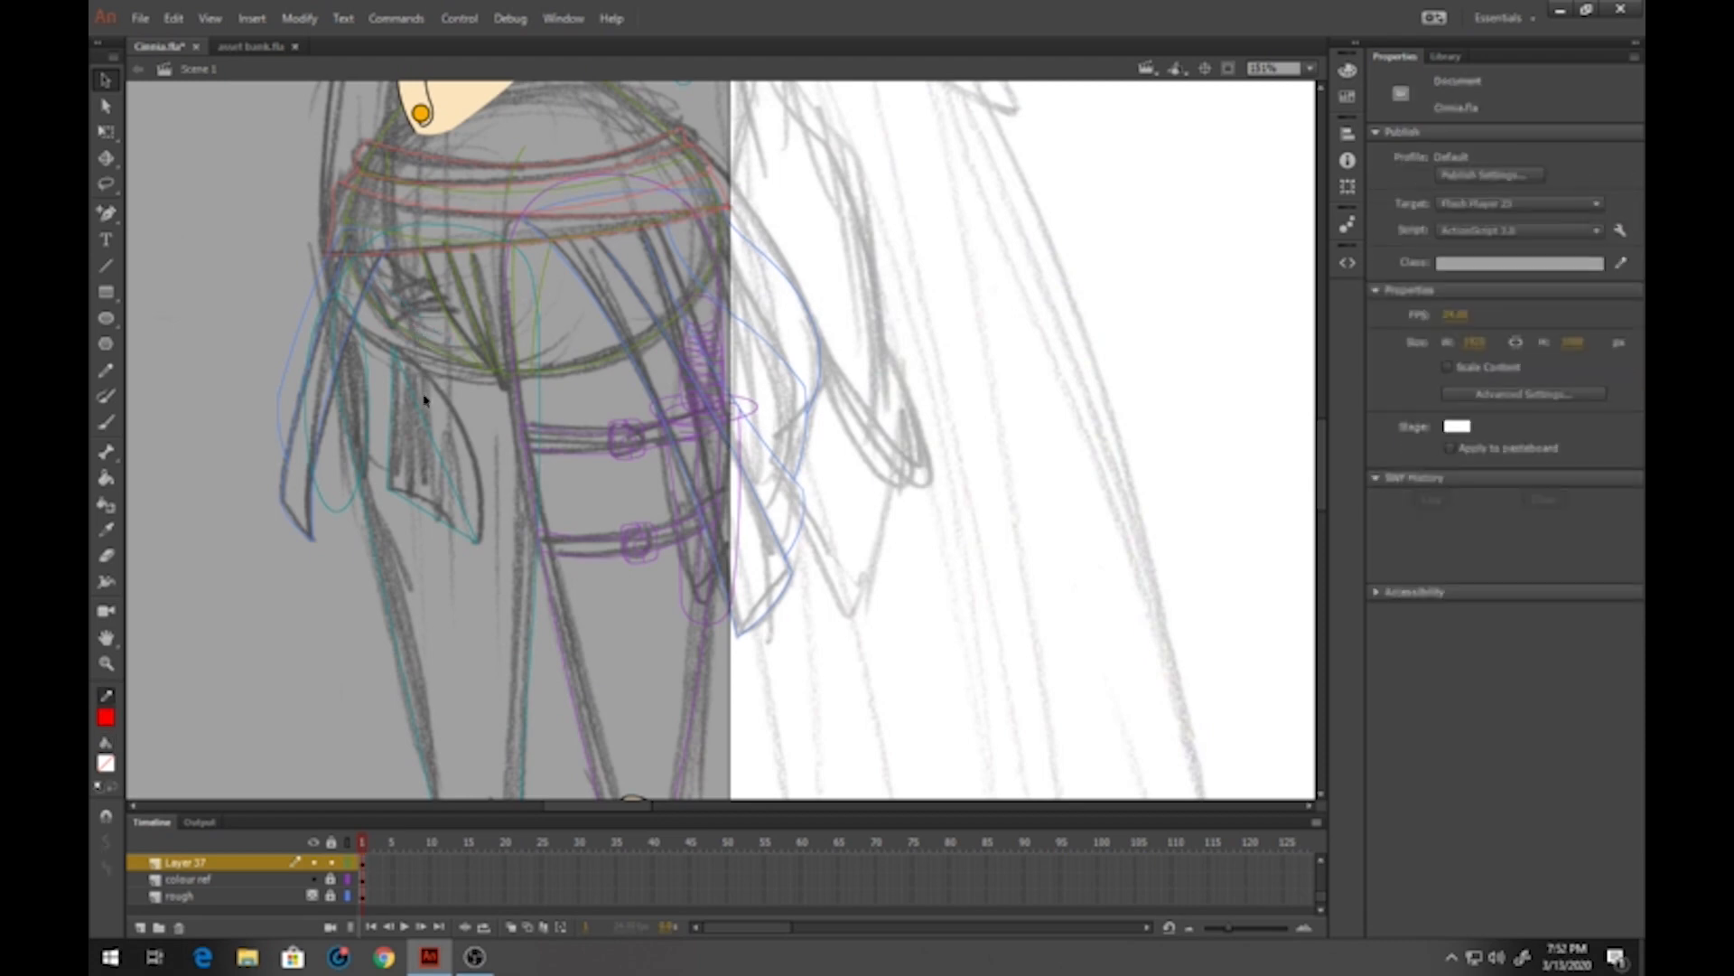
Outline two pointed markings on the outer thigh beside and below the oval with red lines, bending their edges into curves
click(105, 265)
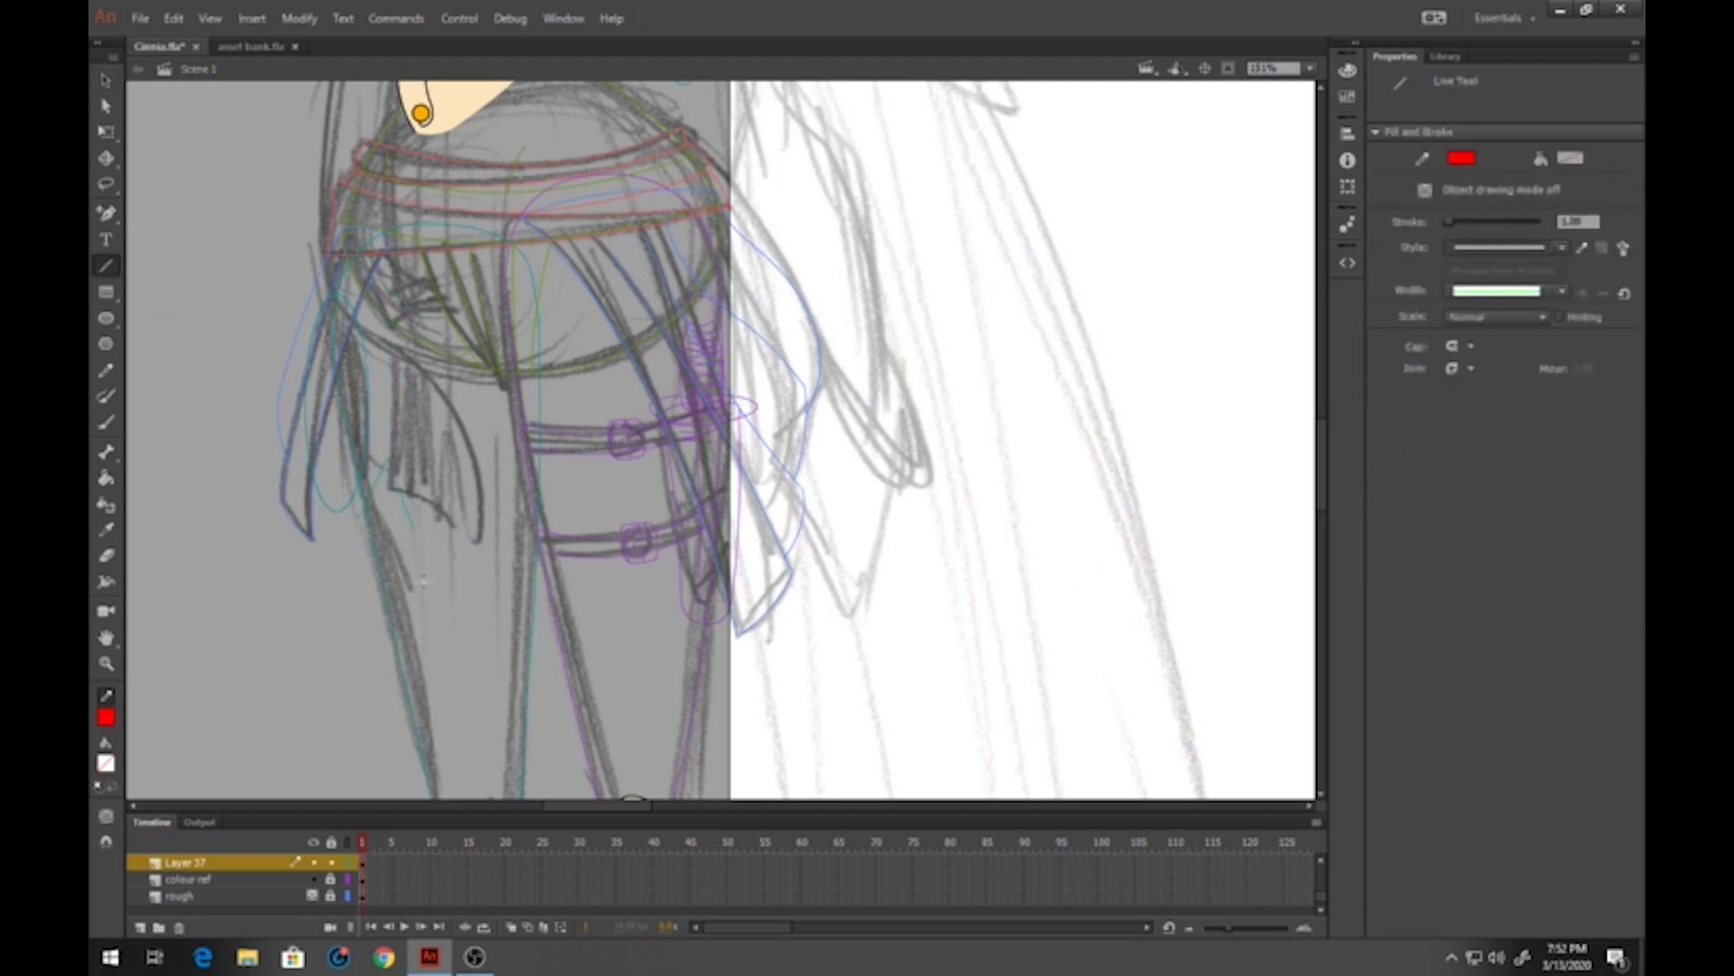
drag(425, 579, 435, 634)
drag(365, 327, 440, 450)
key(v)
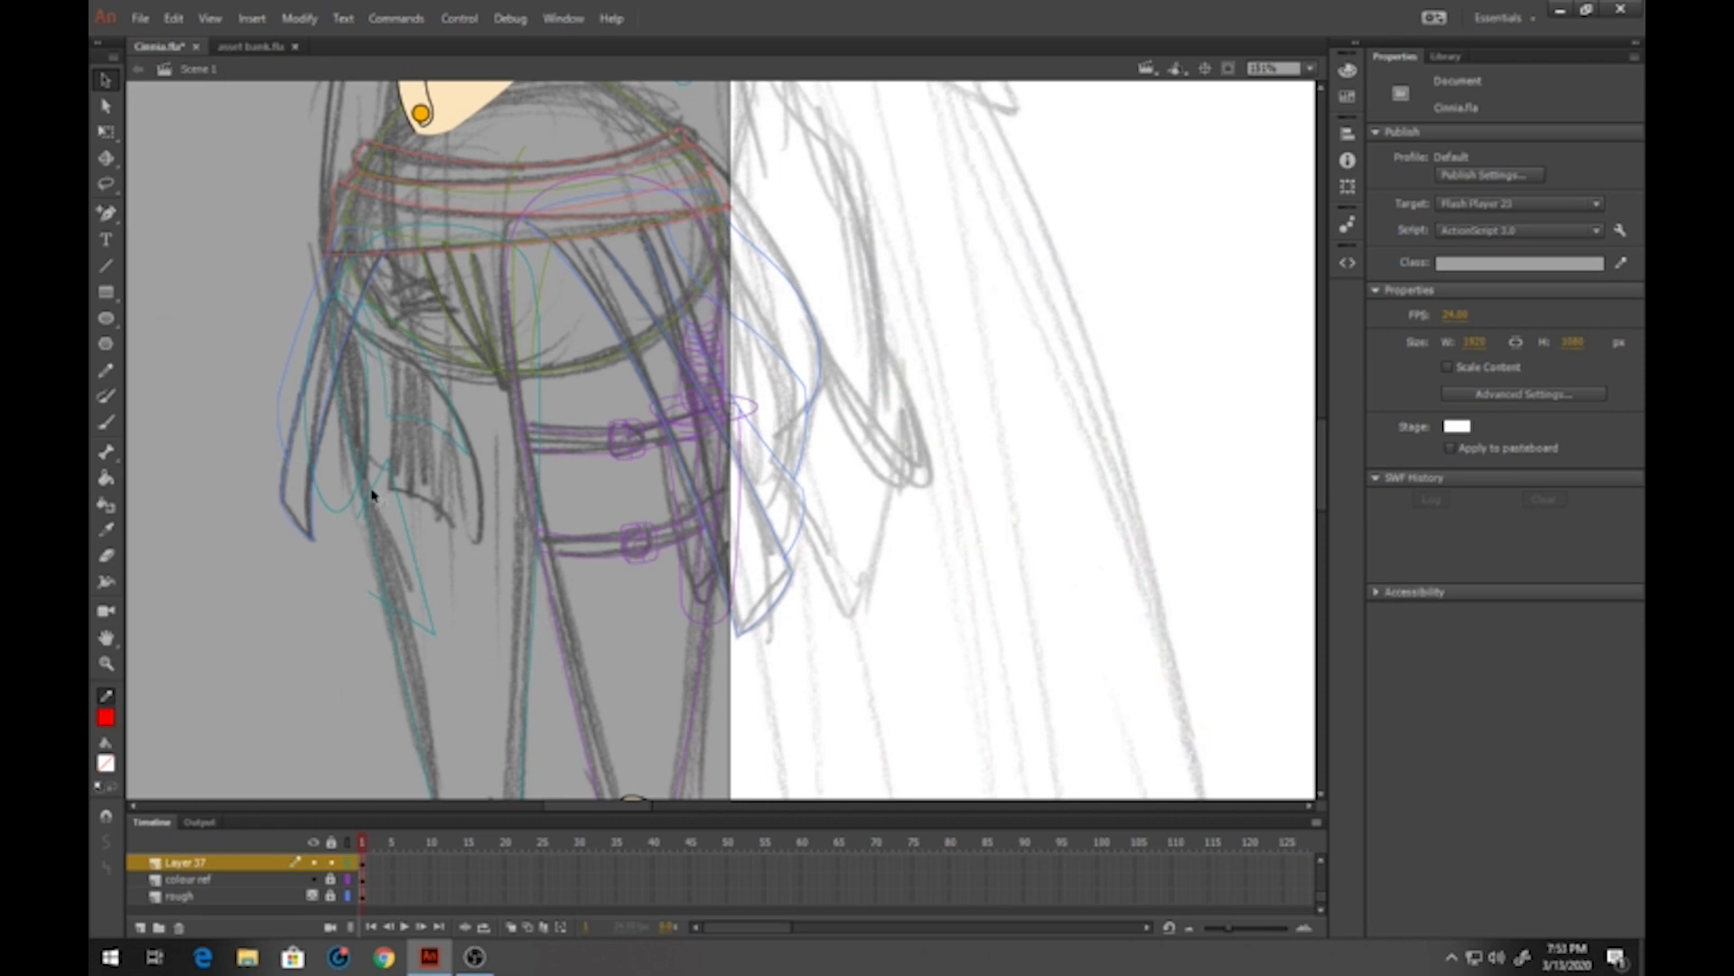
drag(400, 508, 417, 506)
Return Layer 37 to full-colour display and fill the three thigh markings with black
click(348, 864)
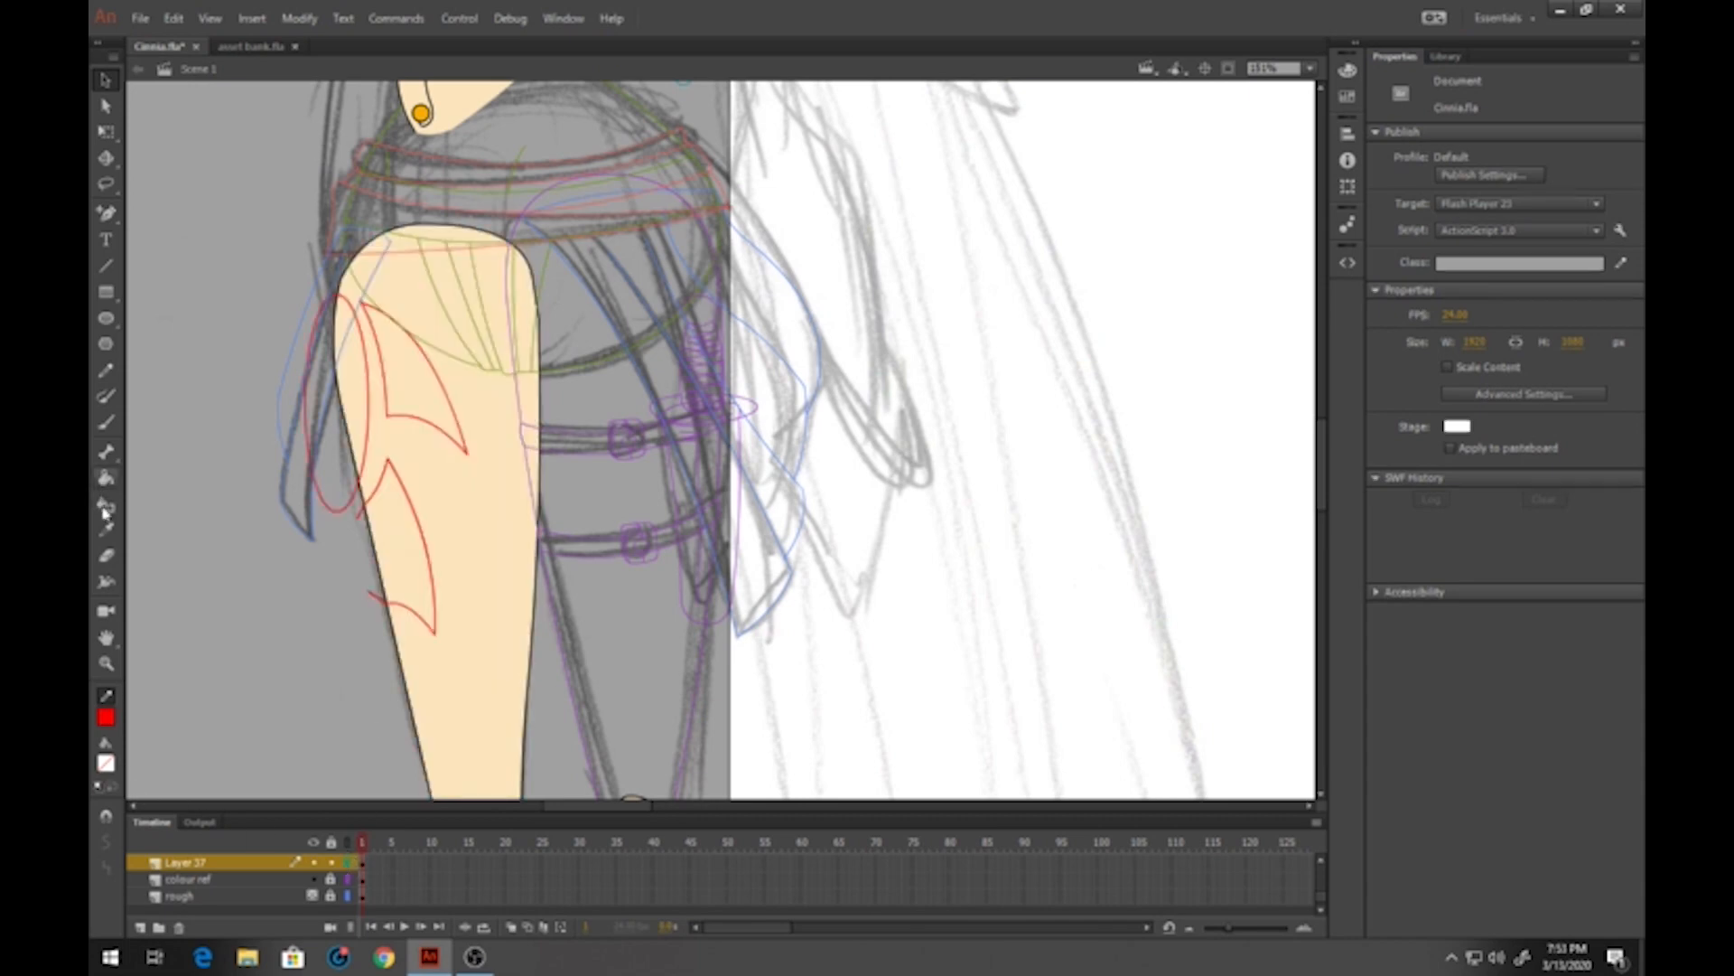
click(106, 479)
click(111, 764)
click(171, 677)
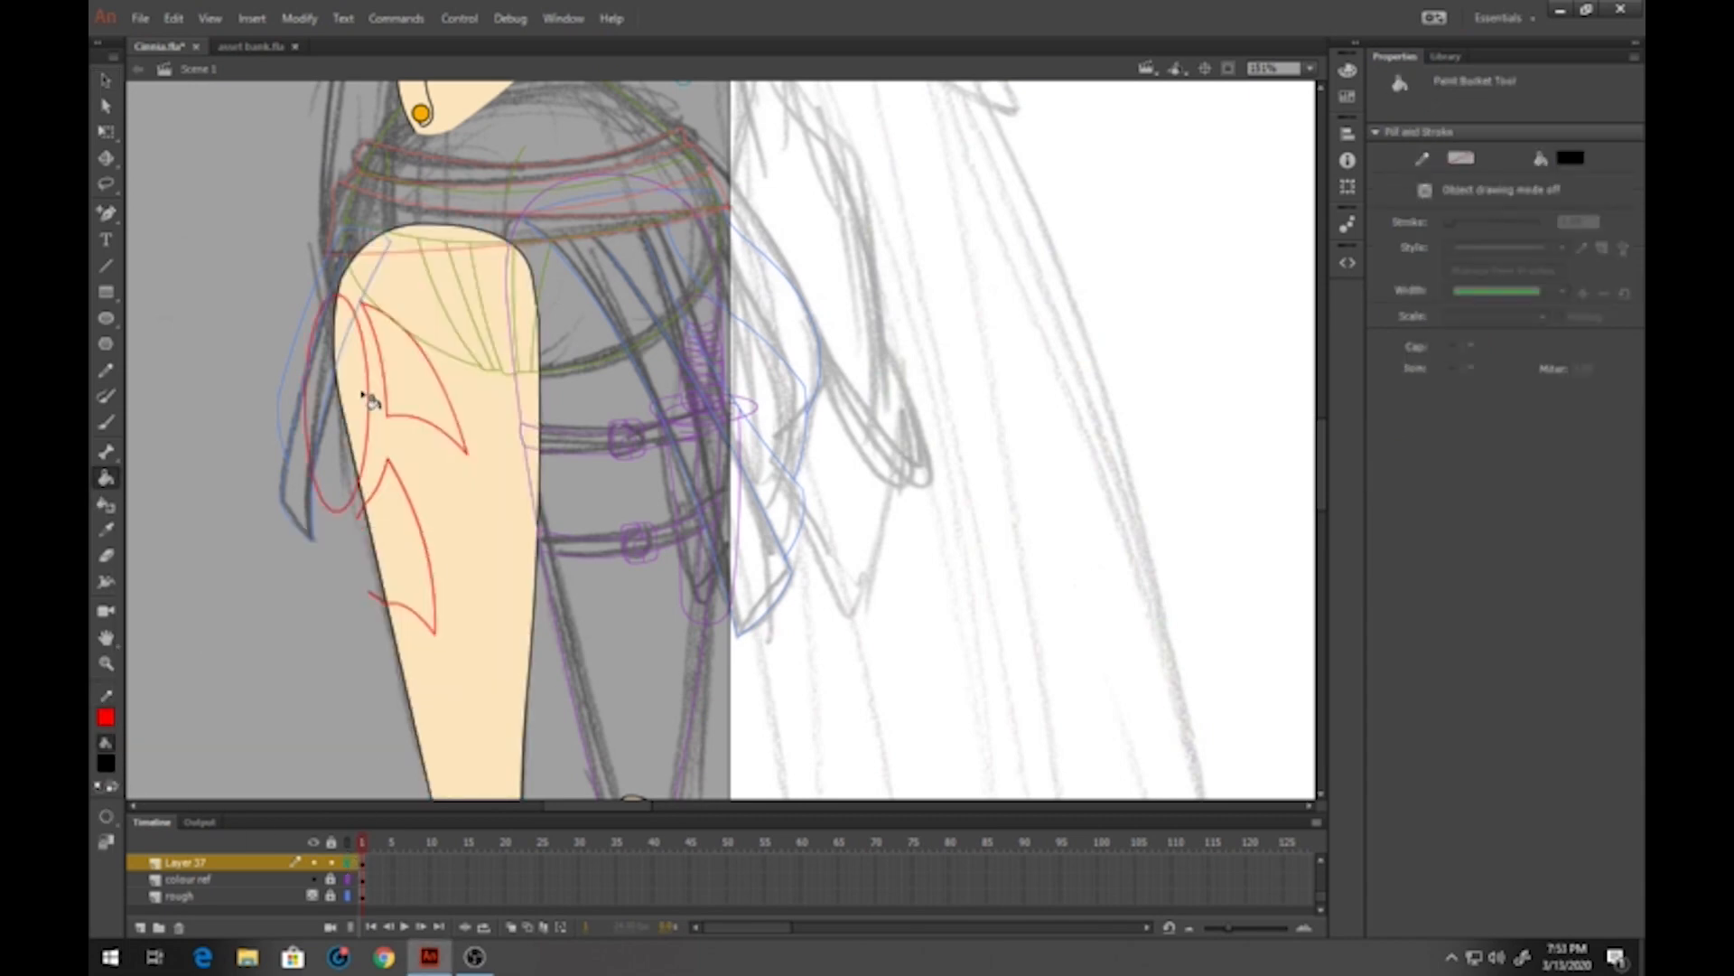
click(361, 402)
click(402, 382)
click(420, 541)
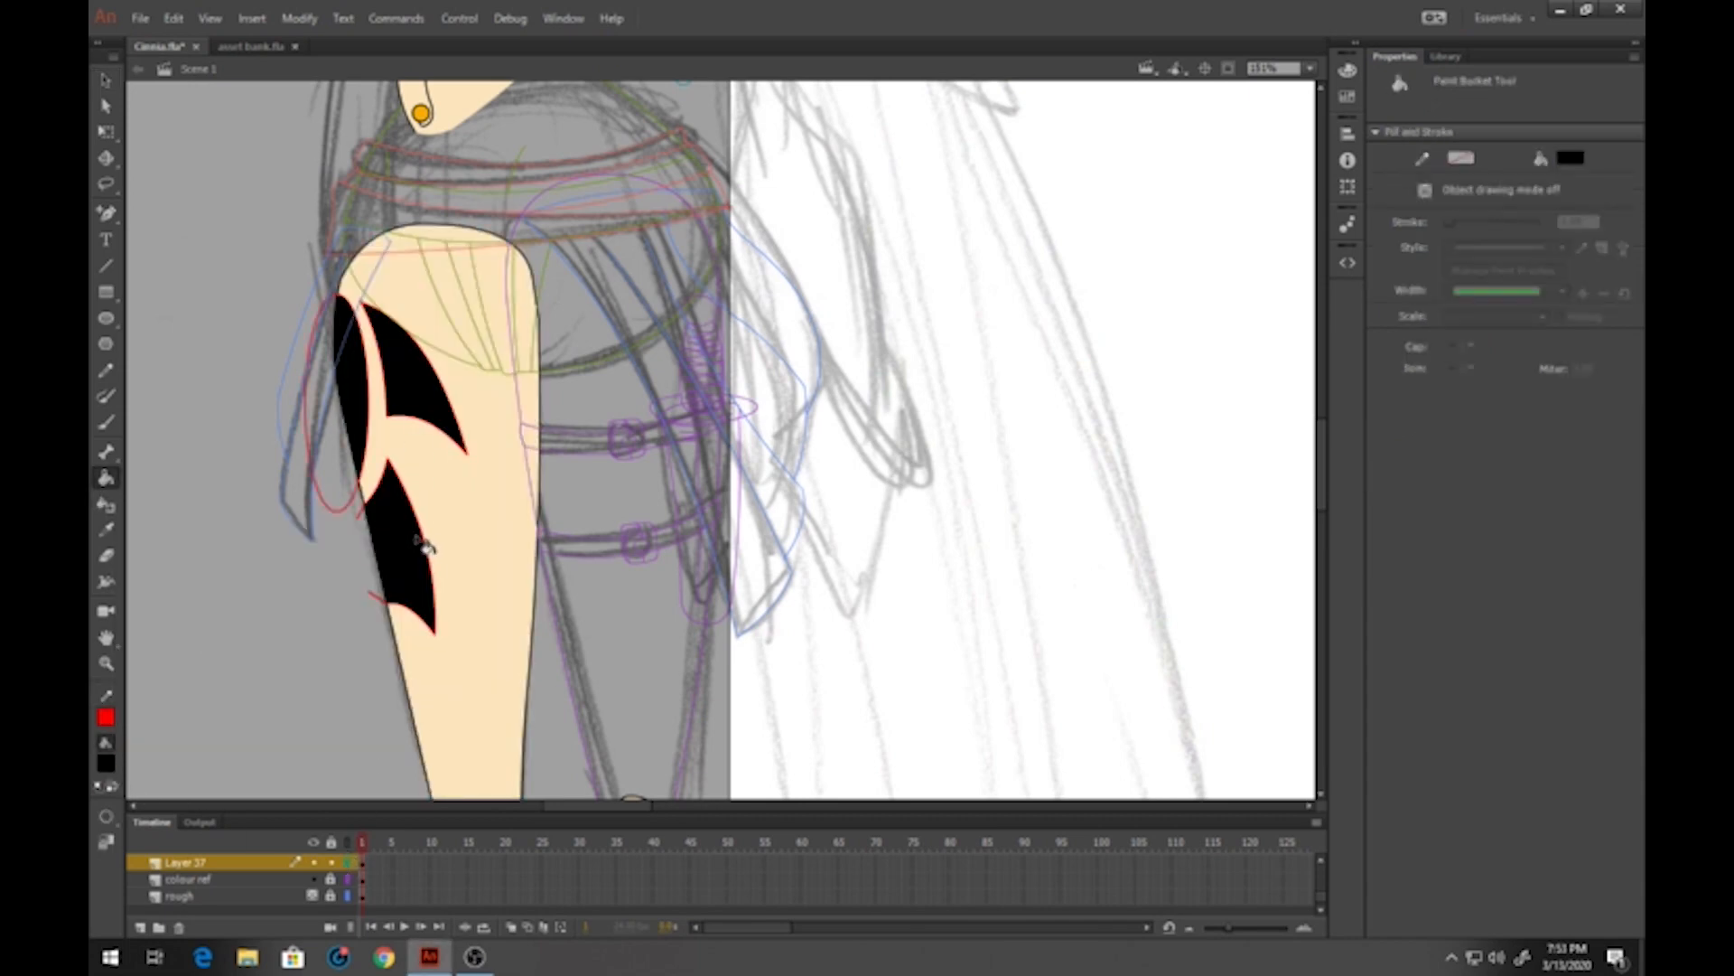
Delete the red guide lines around the three black thigh markings
click(107, 80)
click(375, 413)
double_click(368, 407)
key(Delete)
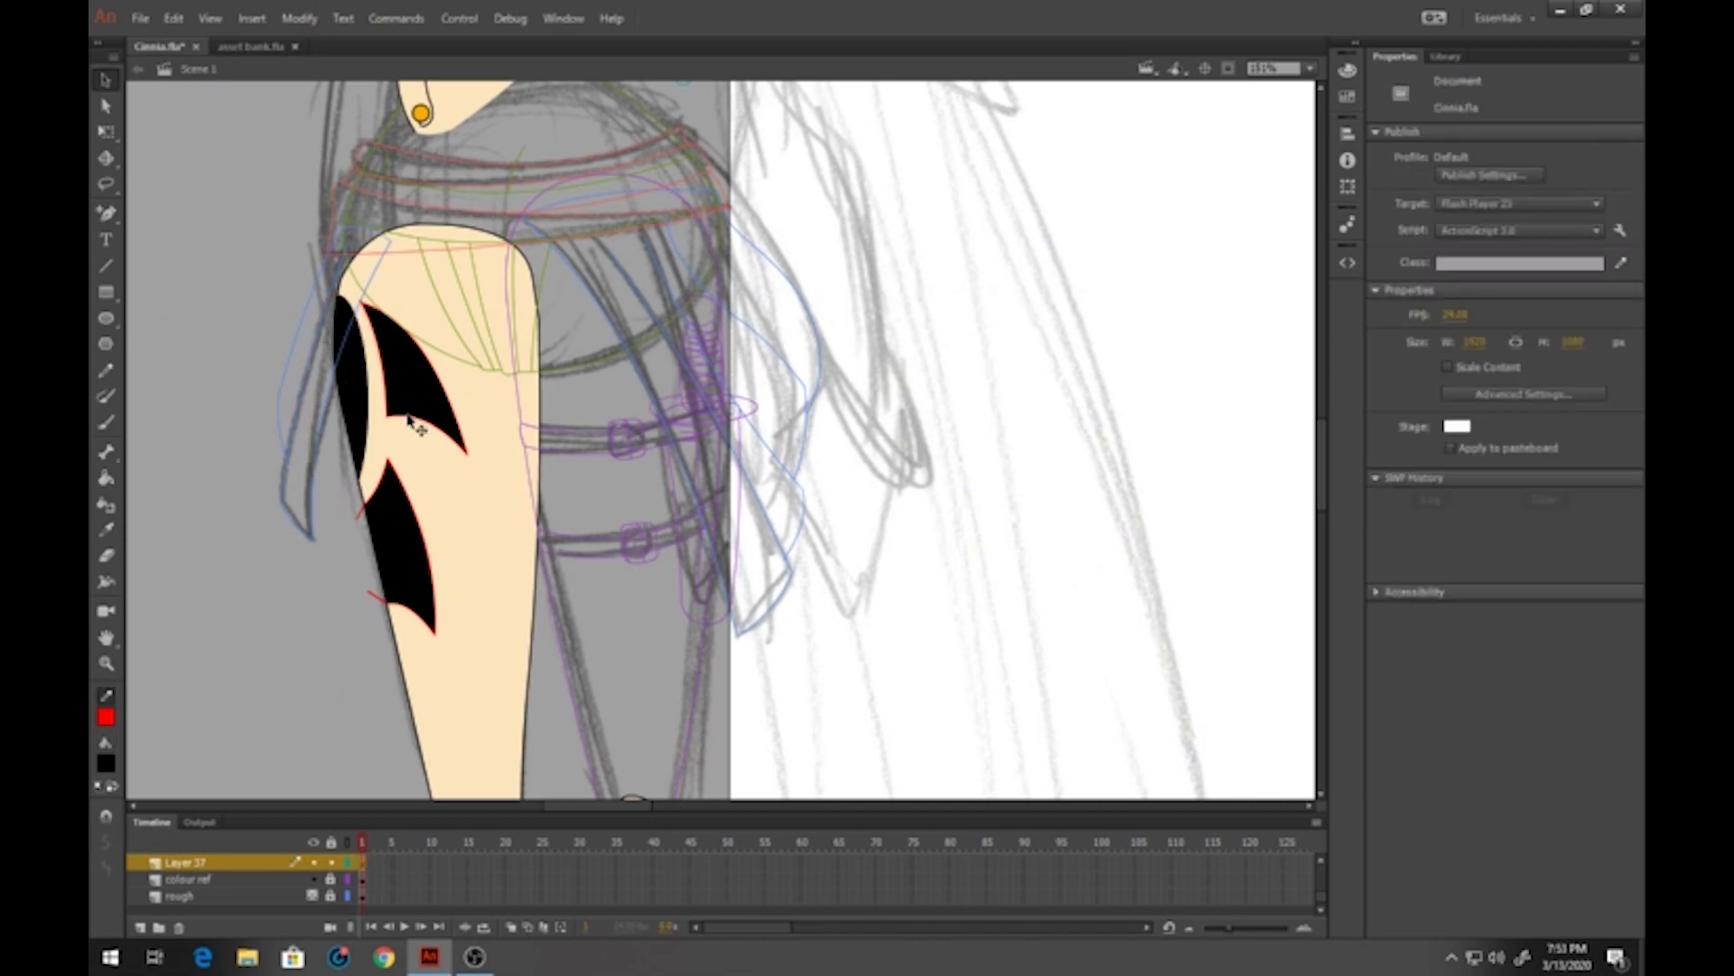
double_click(409, 417)
key(Delete)
double_click(394, 472)
key(Delete)
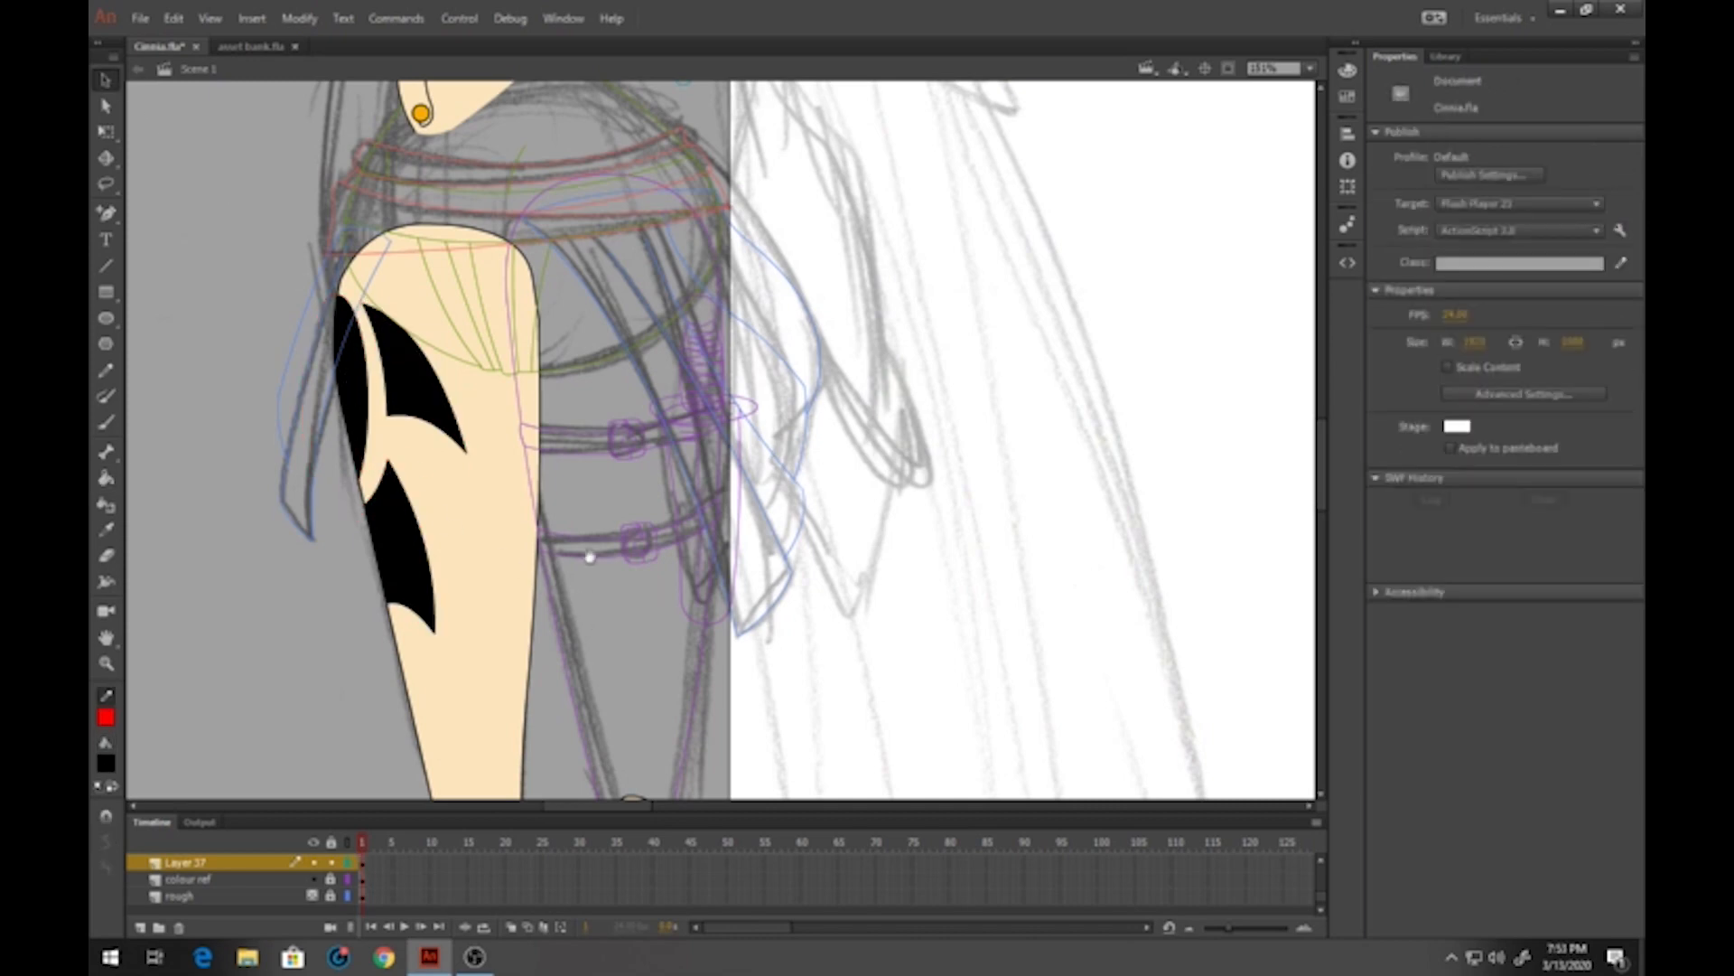
Convert all artwork on Layer 37 into a graphic symbol named cinnia-thigh2
scroll(542, 537, down, 4)
scroll(469, 506, up, 5)
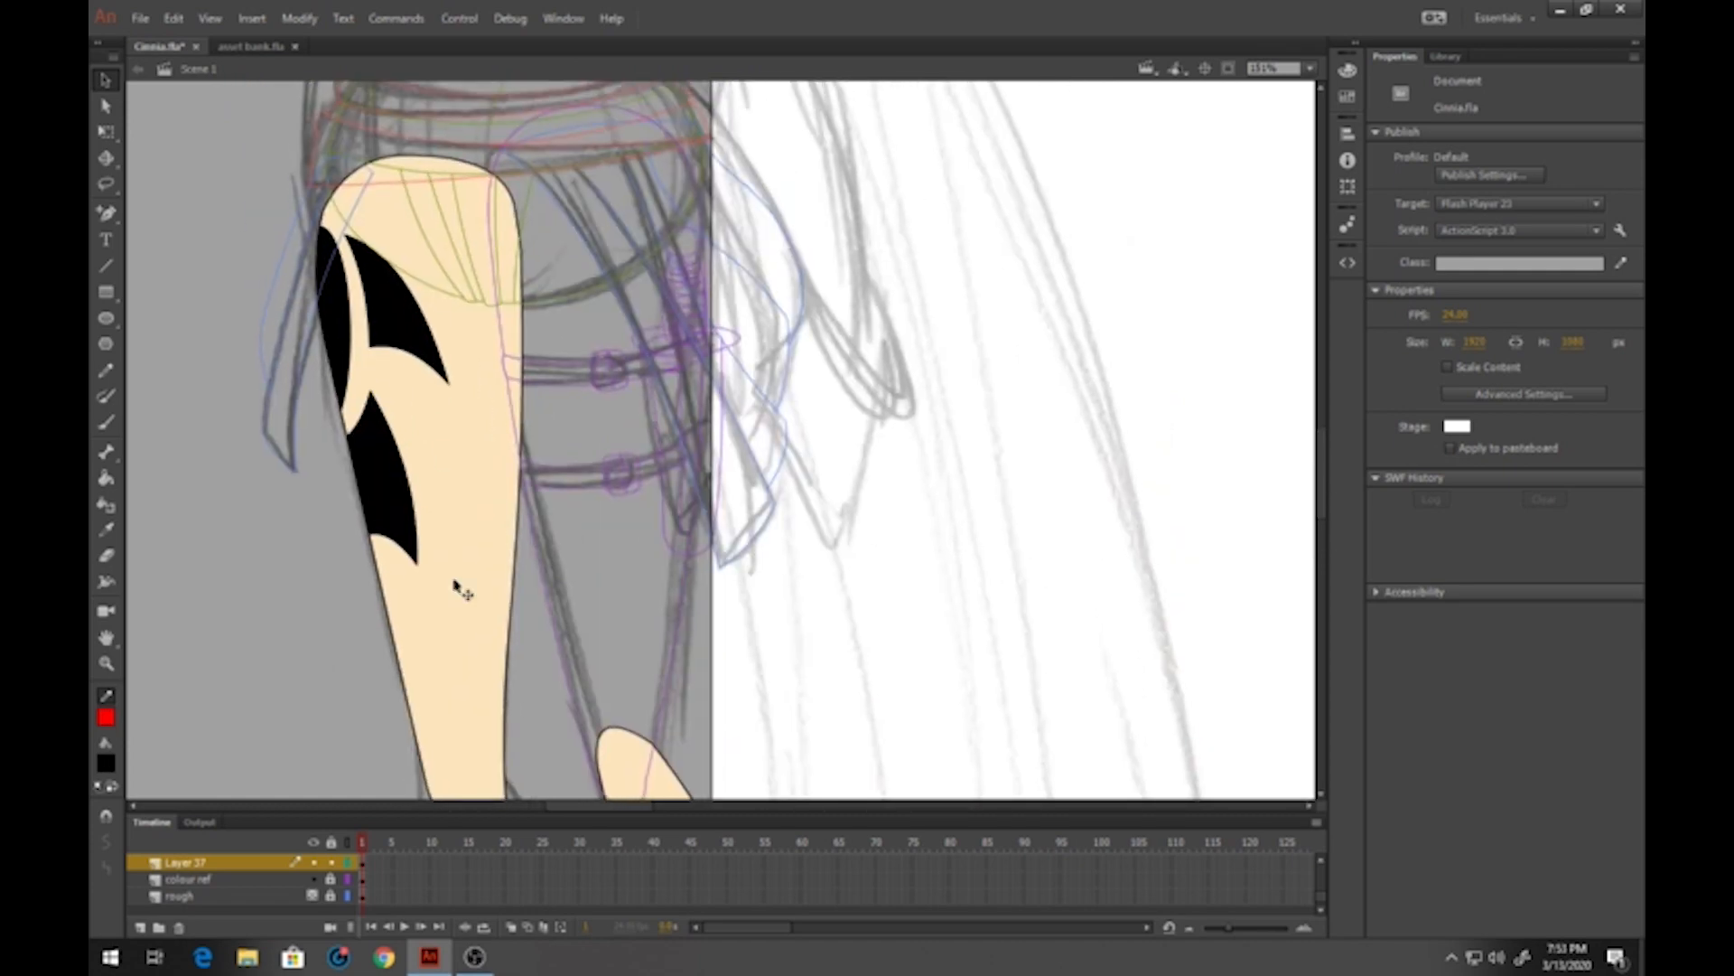
click(363, 864)
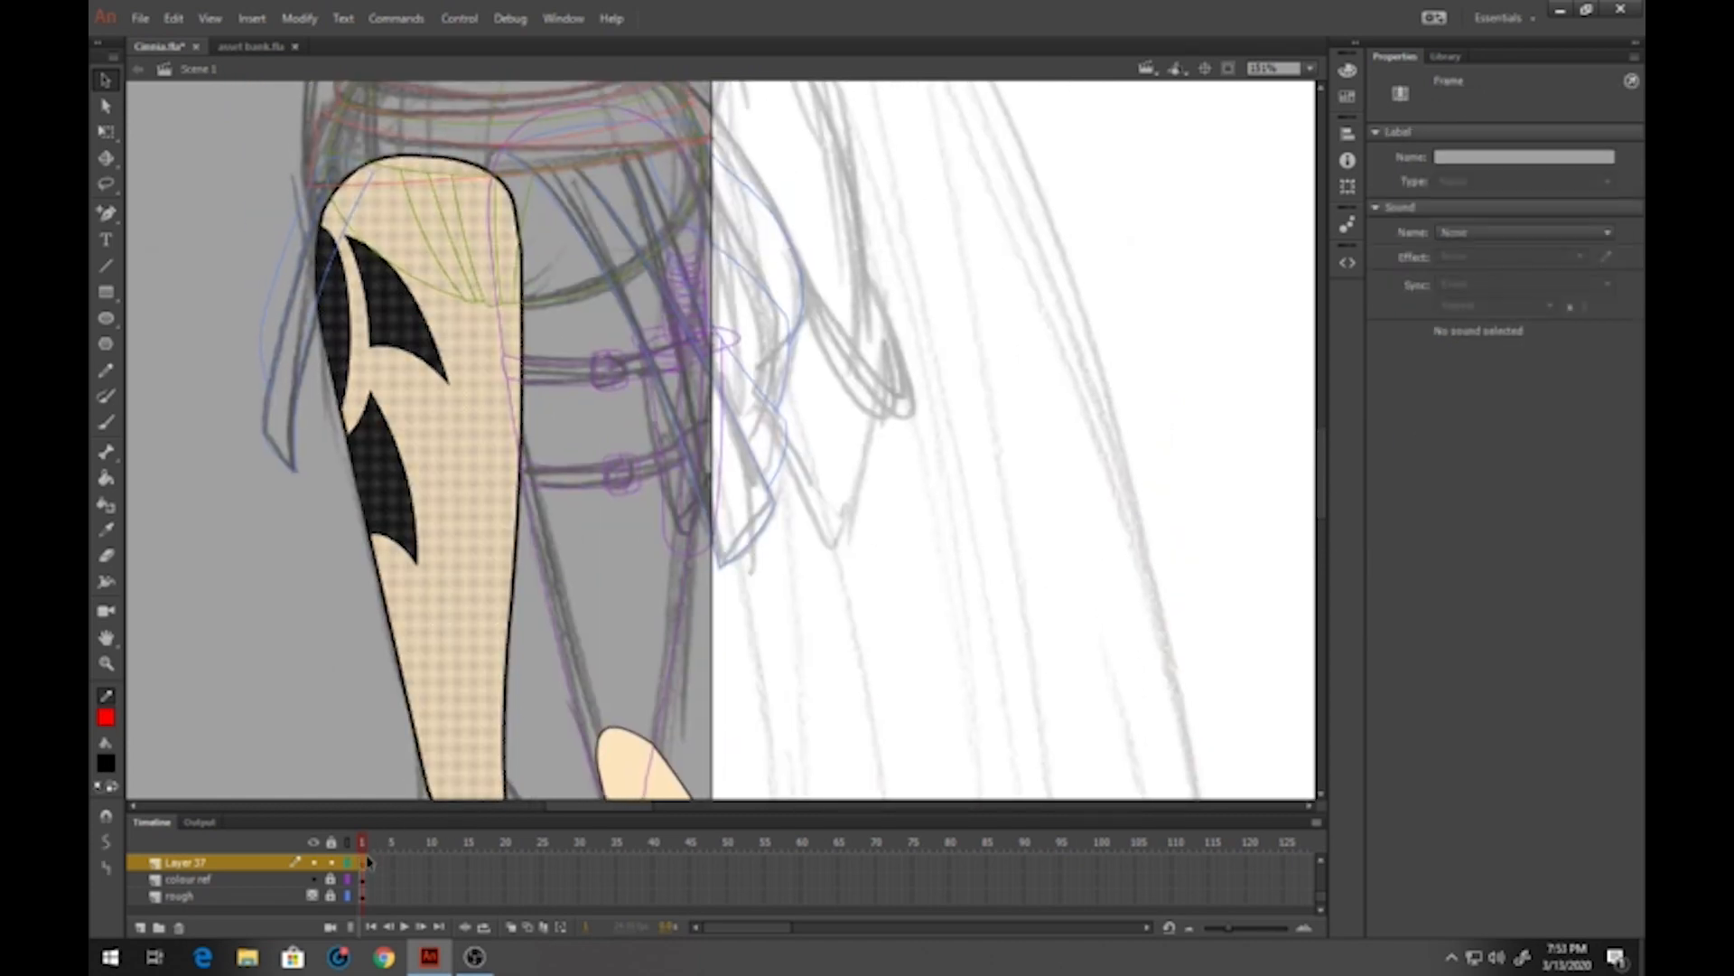
key(F8)
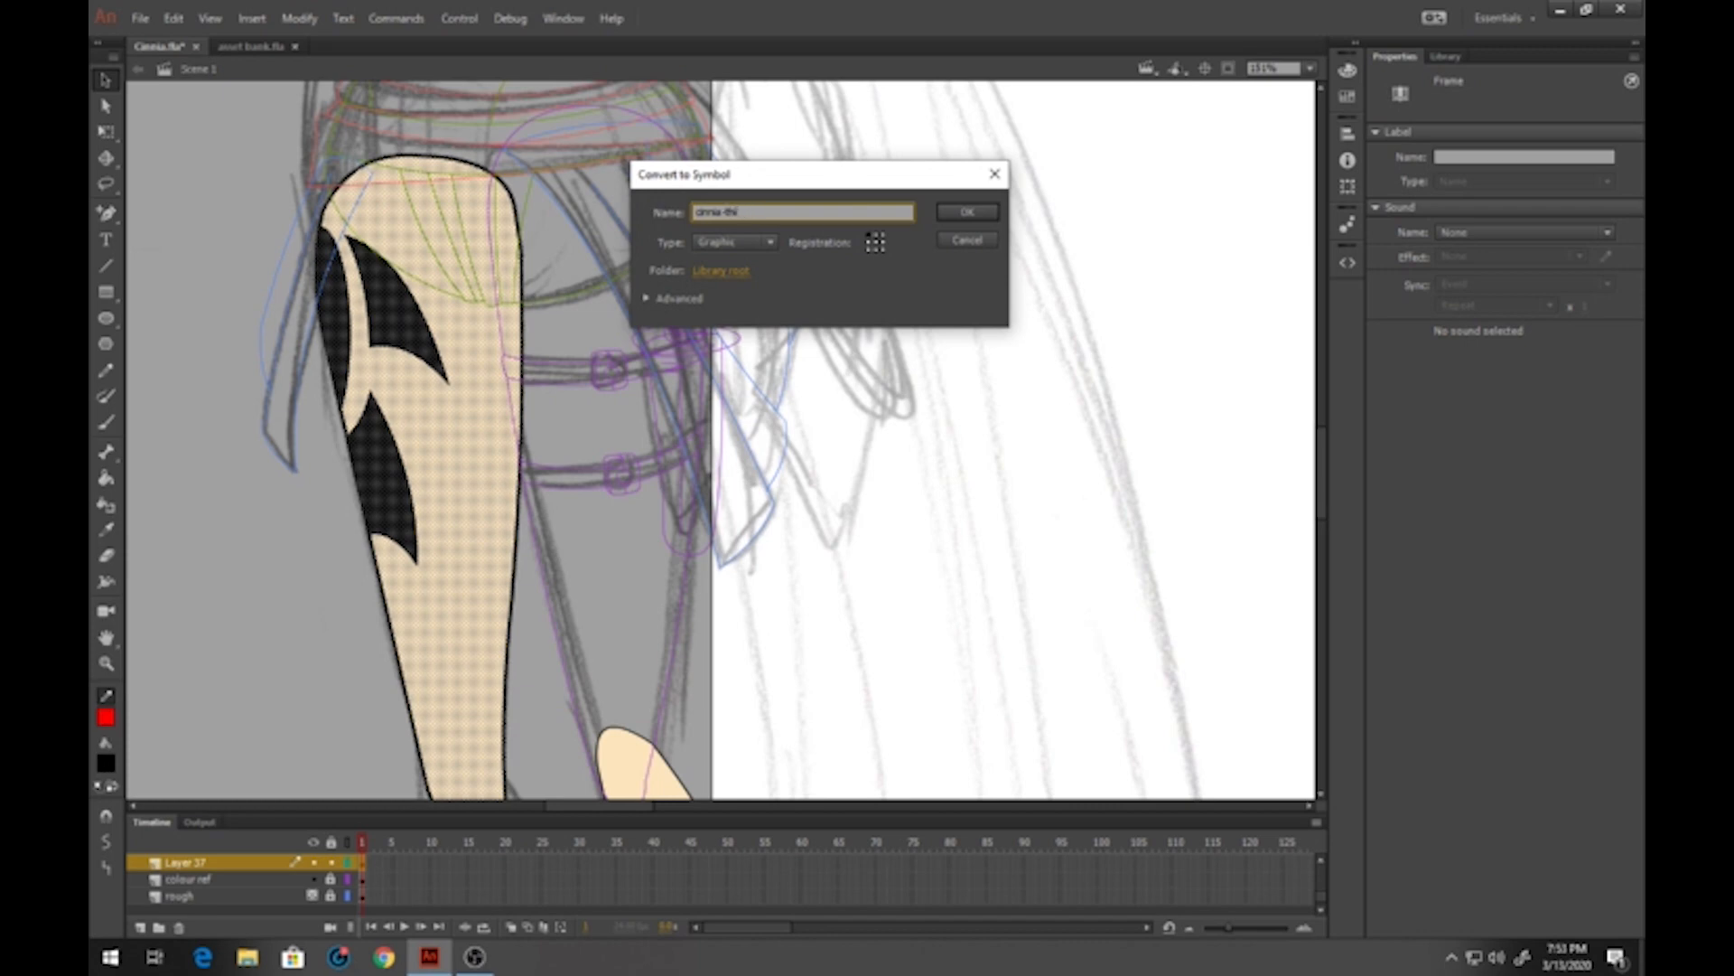
key(Return)
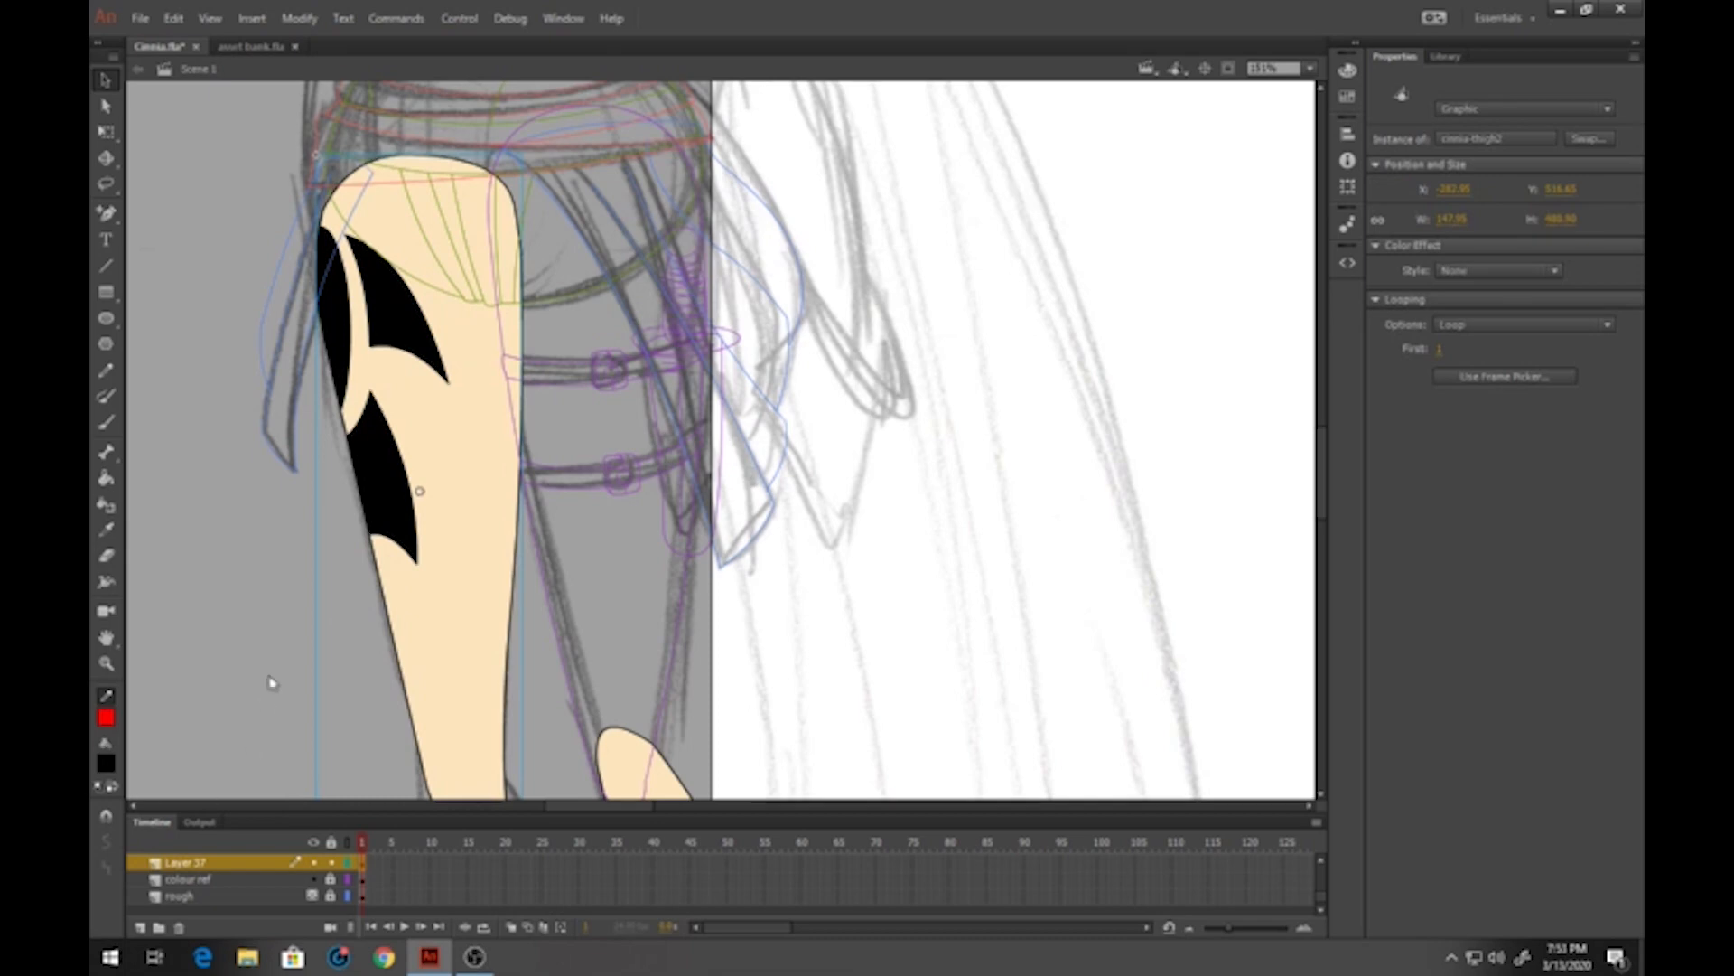
Lock Layer 37 and display it as outlines
scroll(271, 690, down, 5)
click(332, 862)
click(347, 862)
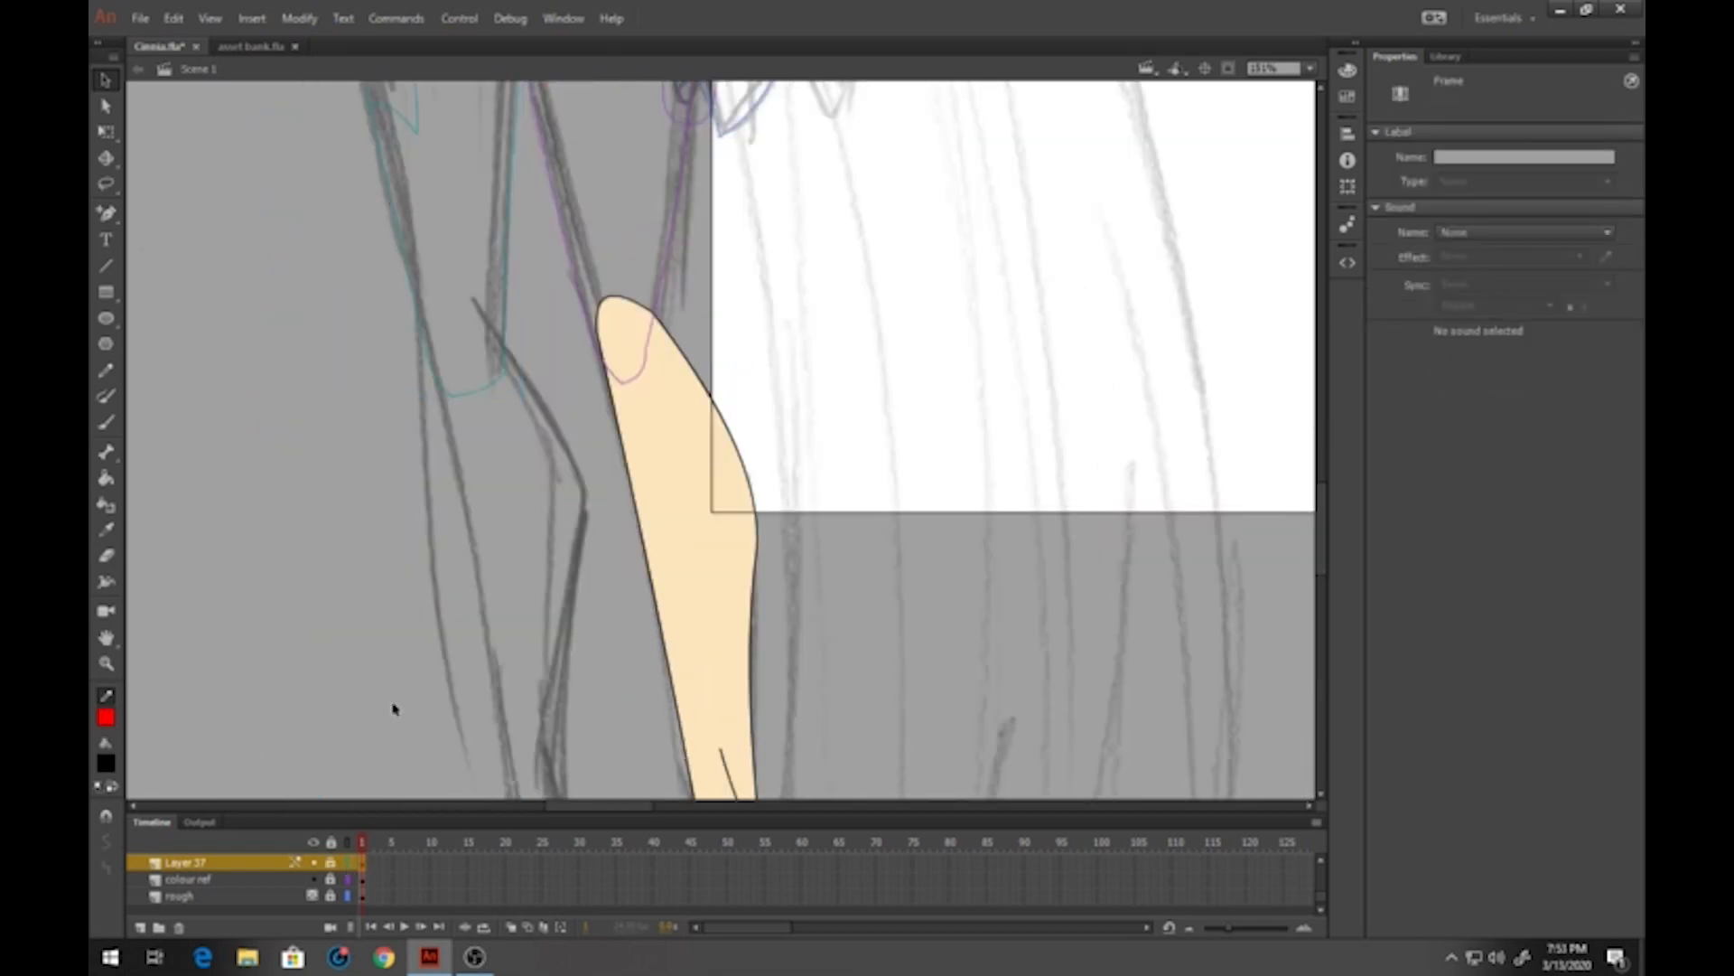
Enlarge the timeline to list more layers, show Layer 36's foot in full colour, and leave Layers 35 and 36 locked
scroll(479, 567, down, 3)
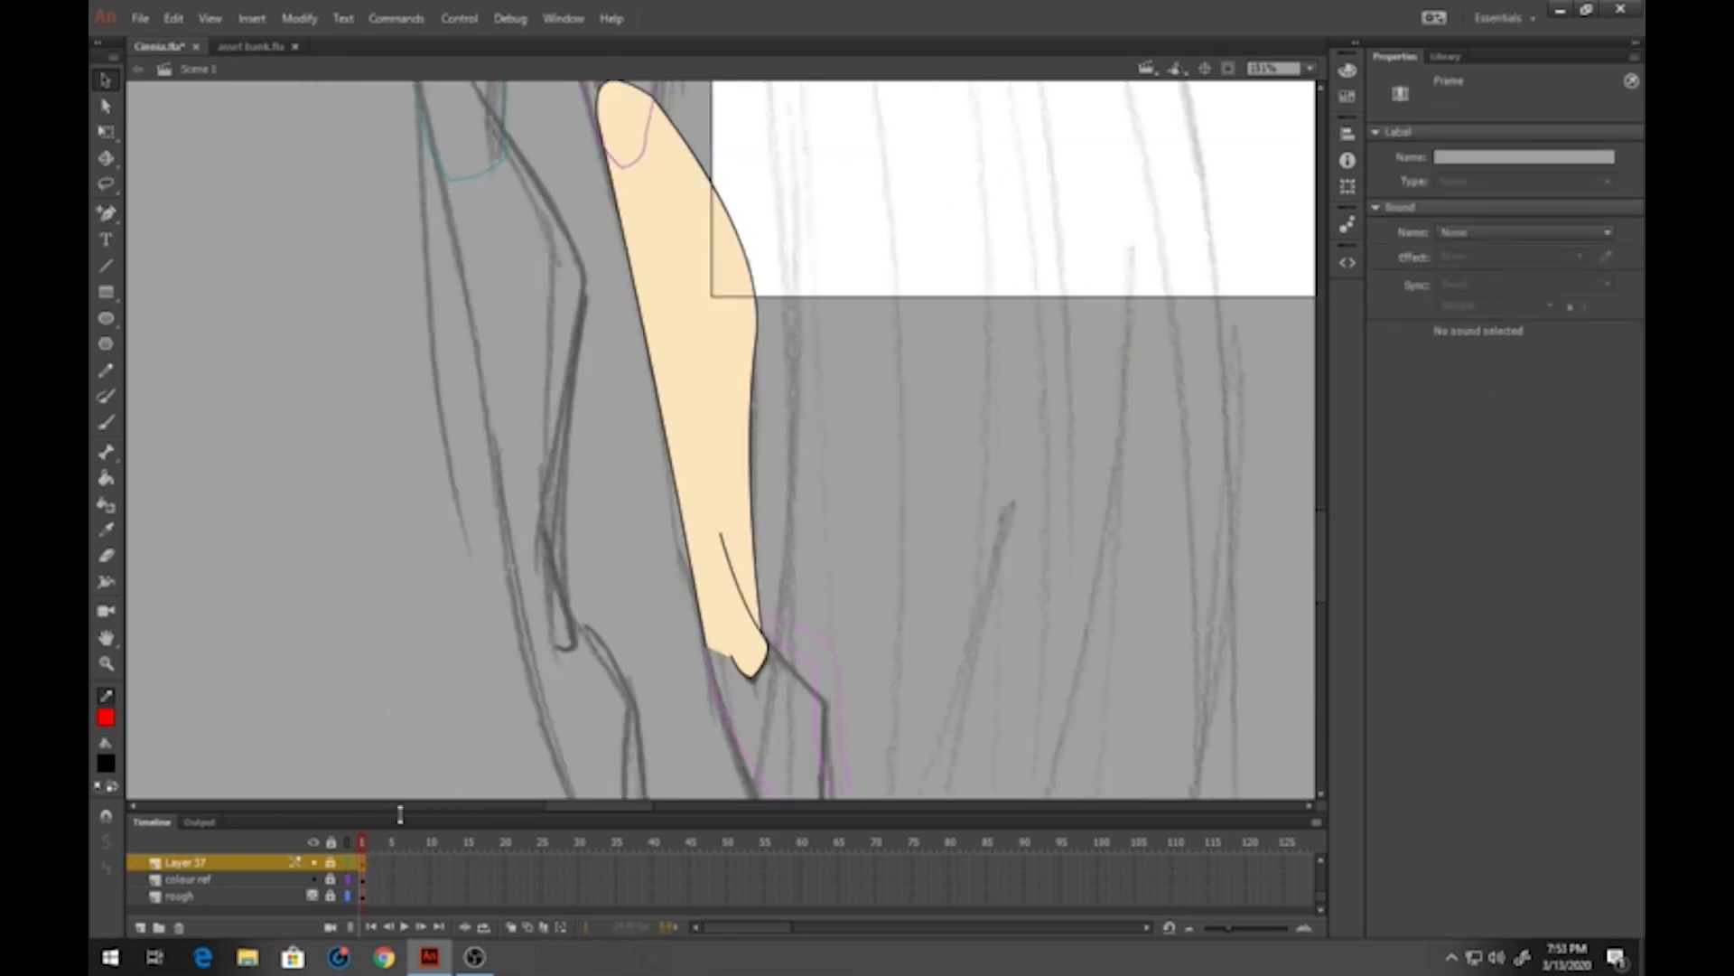
drag(398, 810, 398, 638)
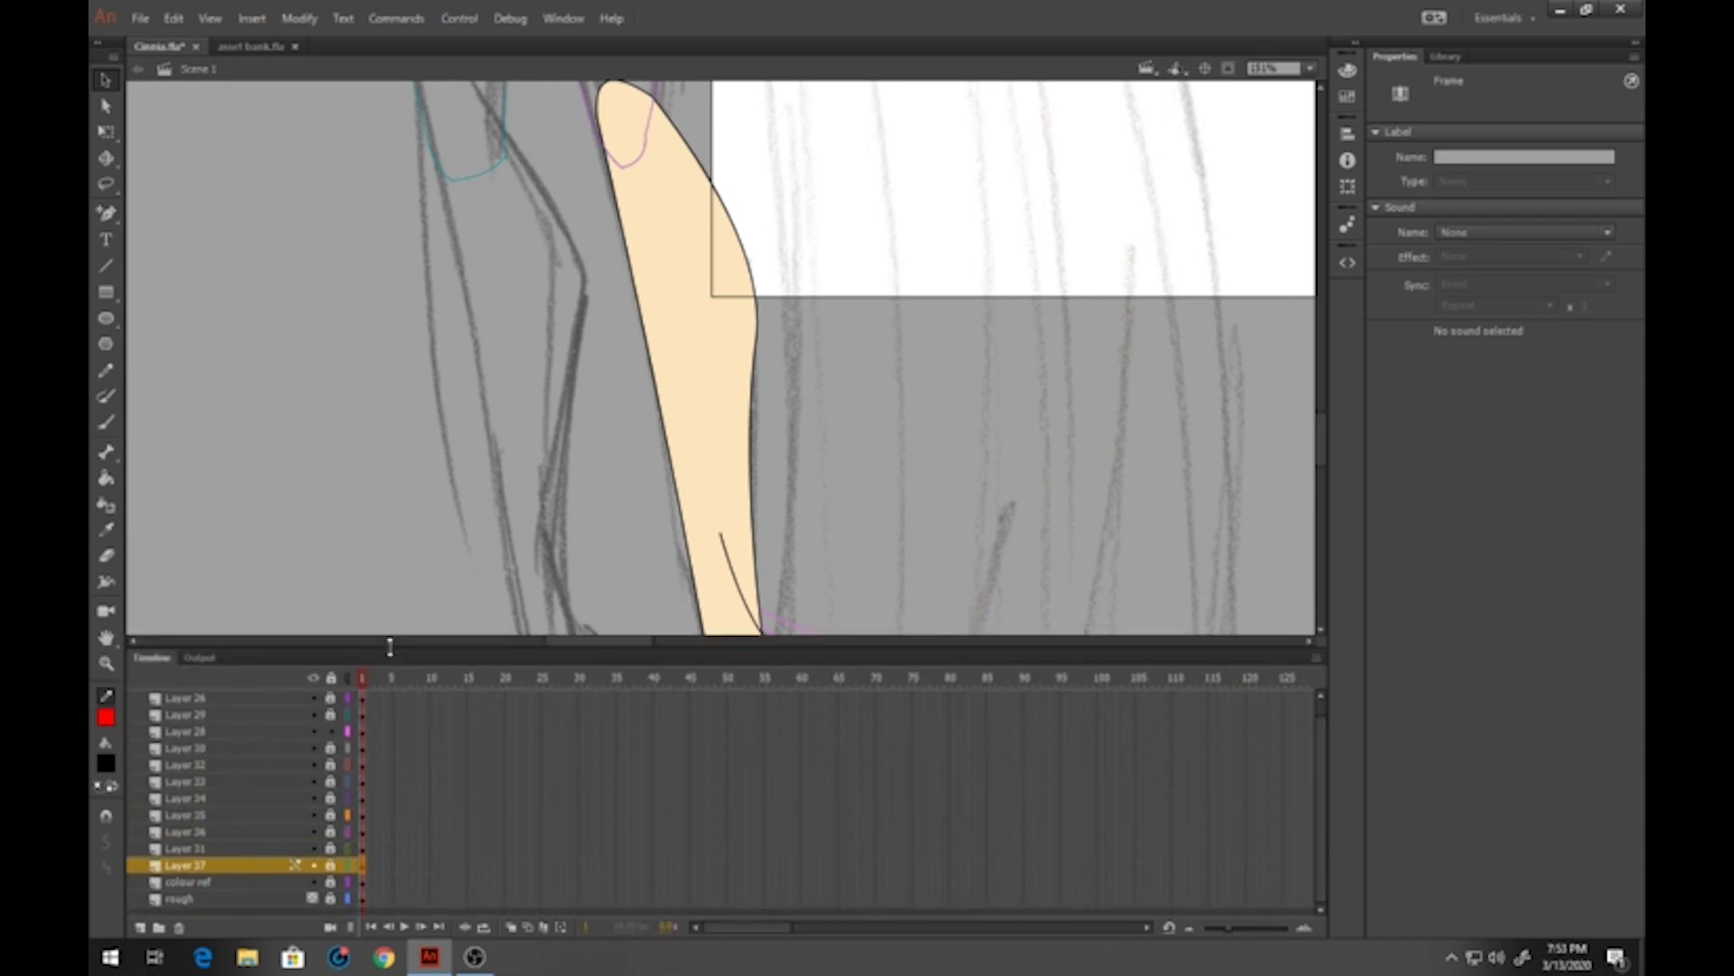
click(329, 818)
click(347, 833)
click(332, 831)
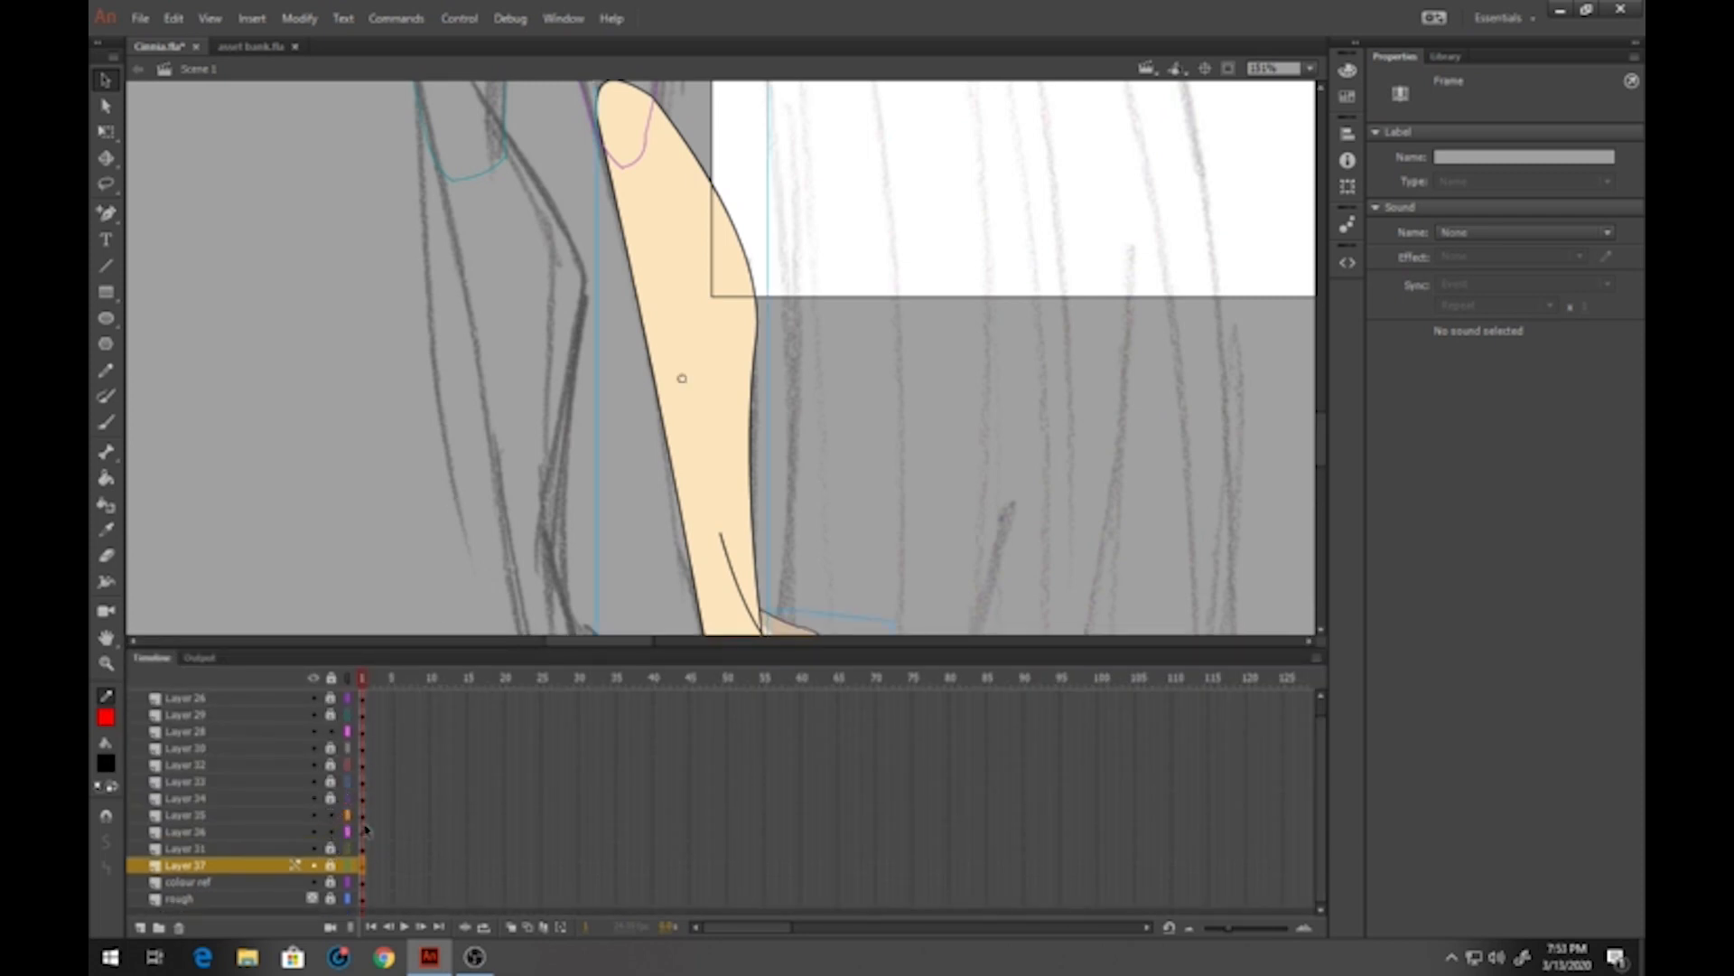
mouse_move(363, 817)
mouse_down()
mouse_move(365, 834)
mouse_move(331, 815)
mouse_up()
Add a new layer above the colour ref layer and paste the copied lower leg and foot onto it
scroll(584, 455, down, 3)
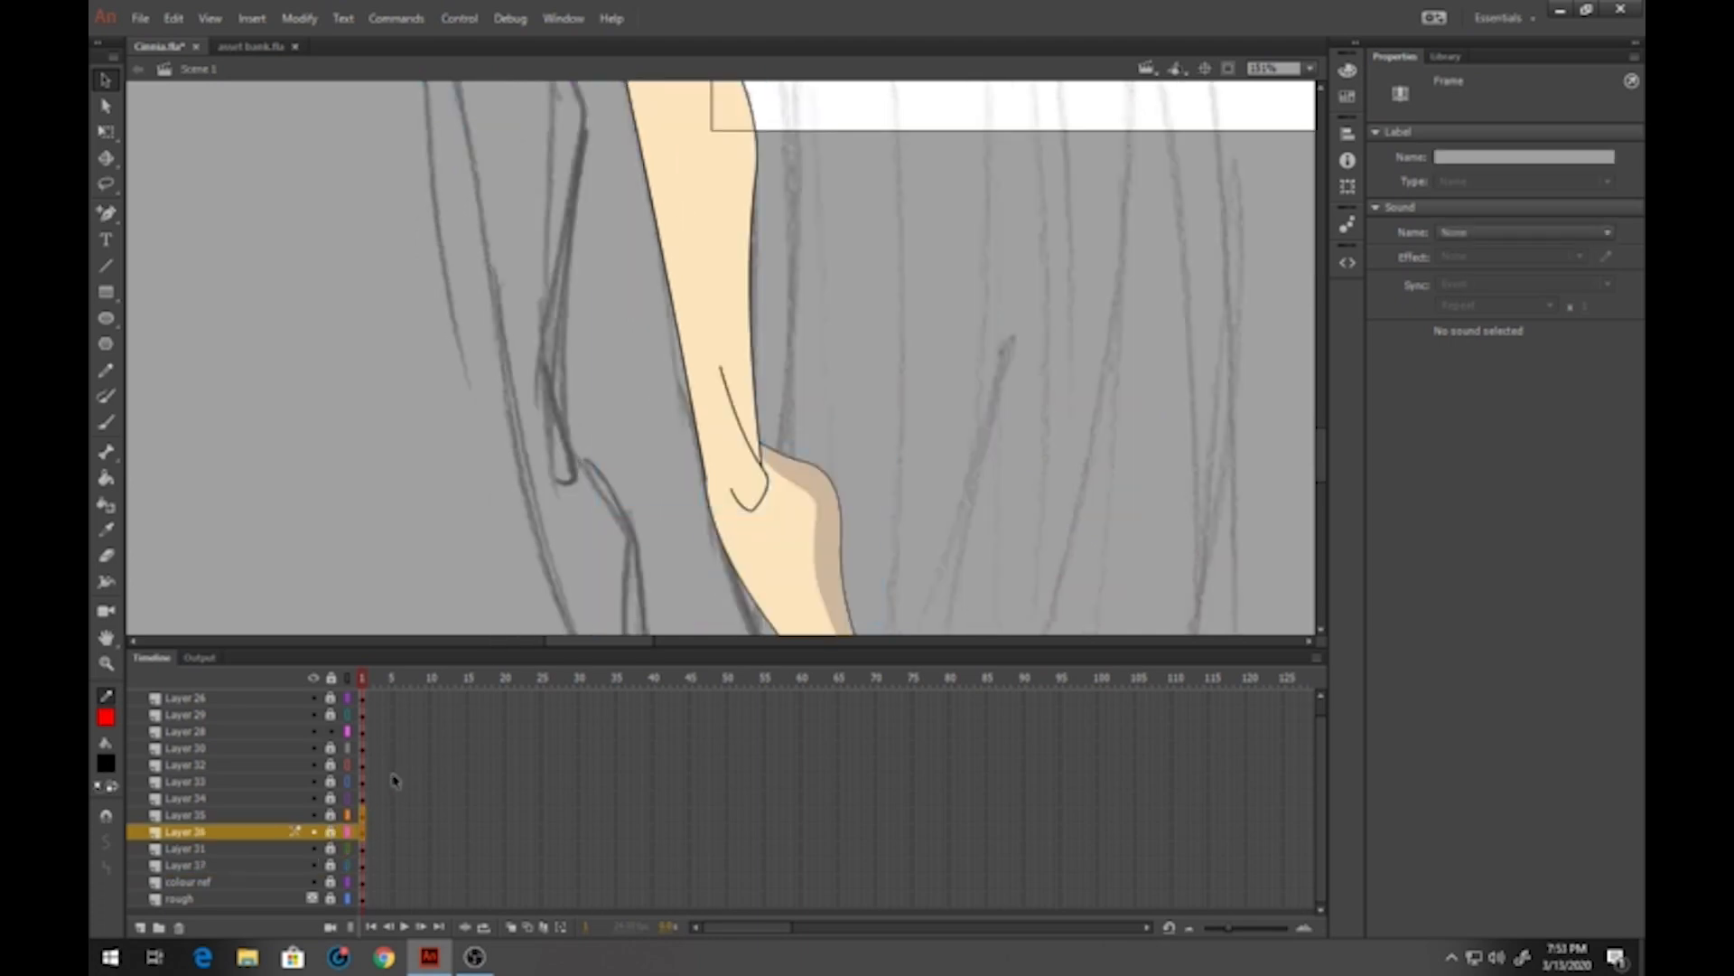
scroll(420, 535, up, 6)
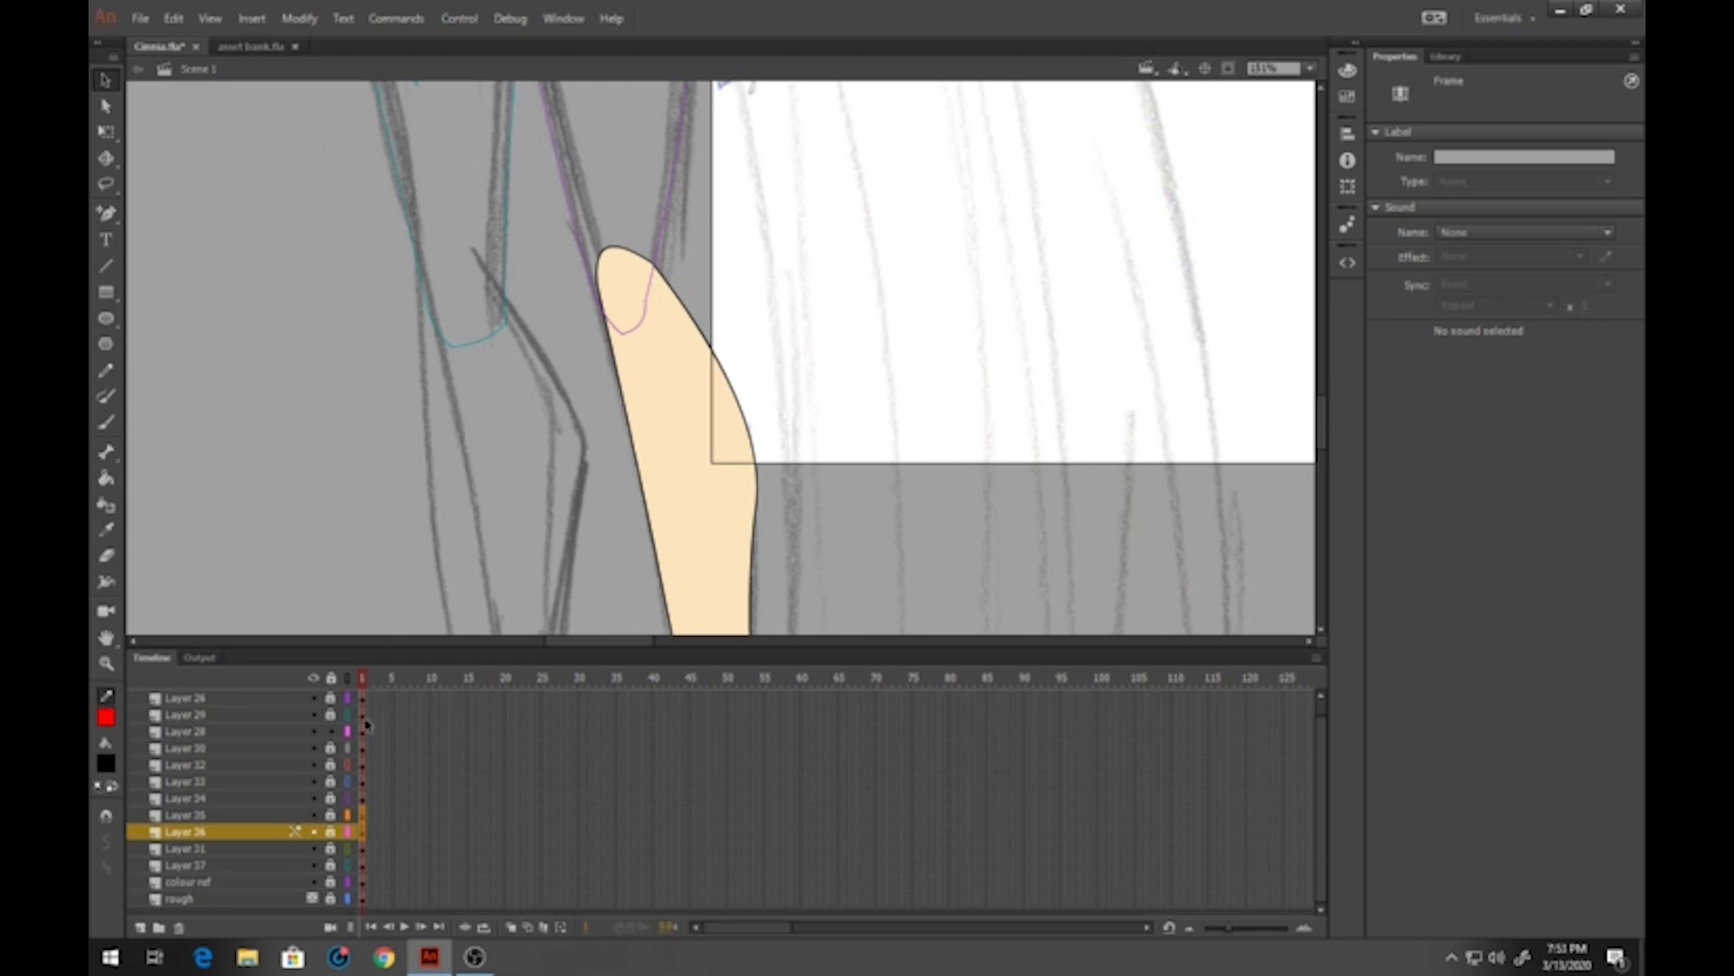
click(261, 882)
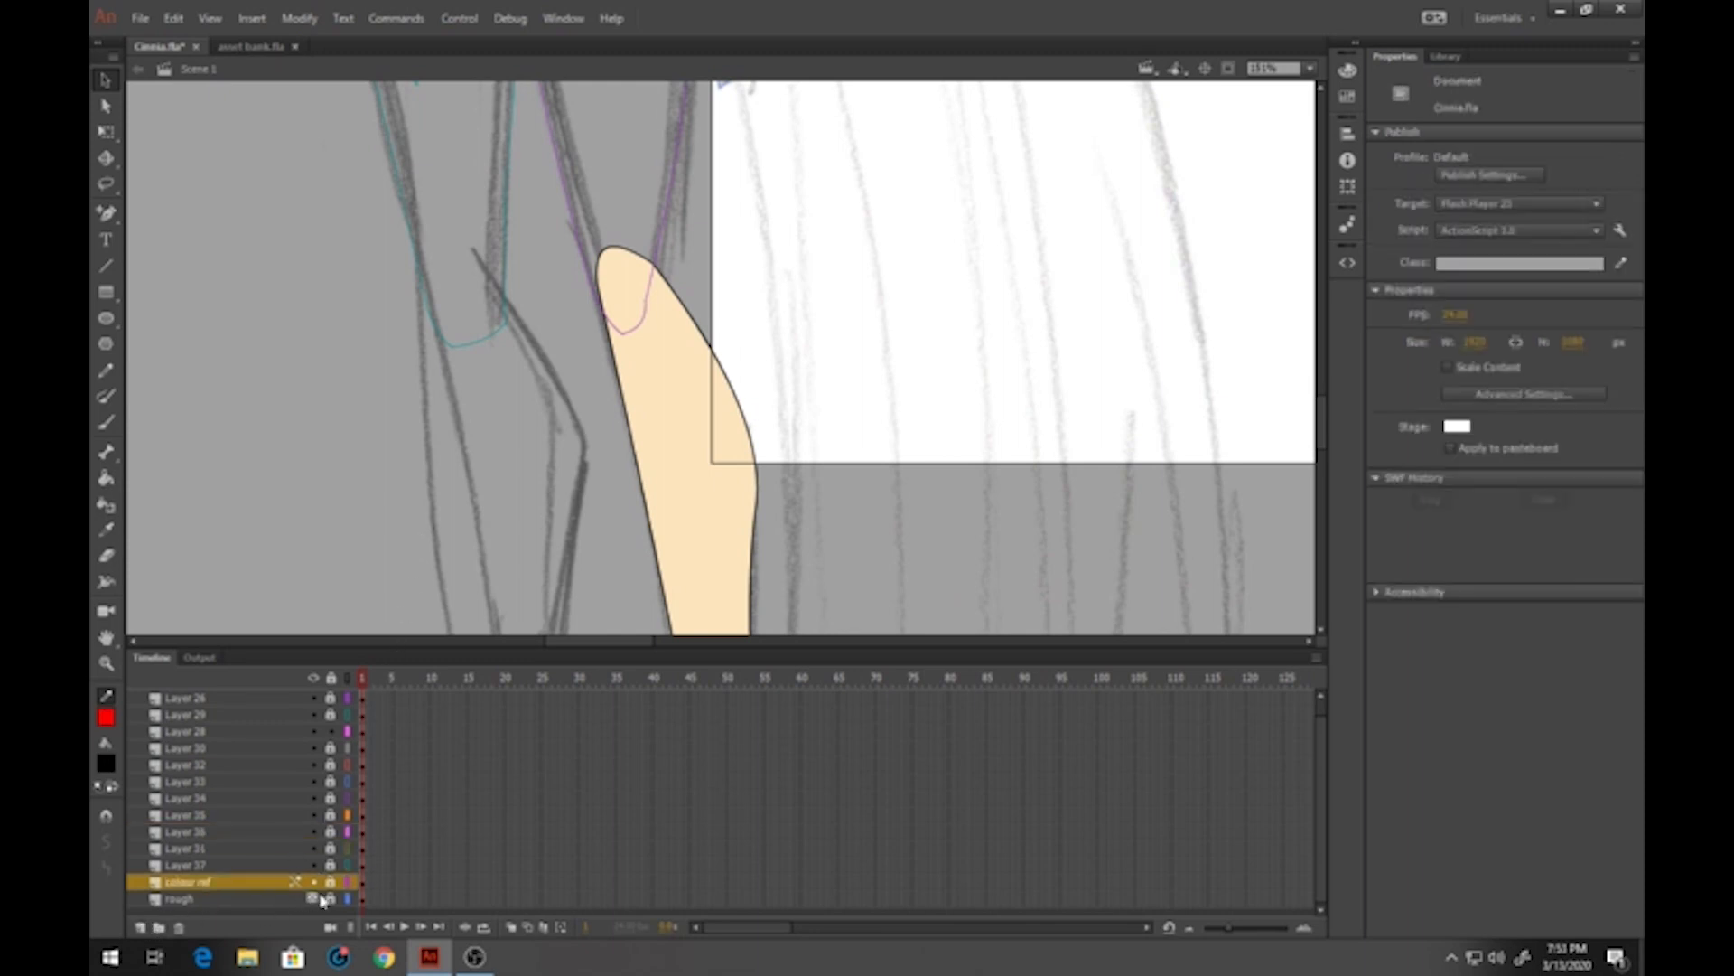
click(141, 927)
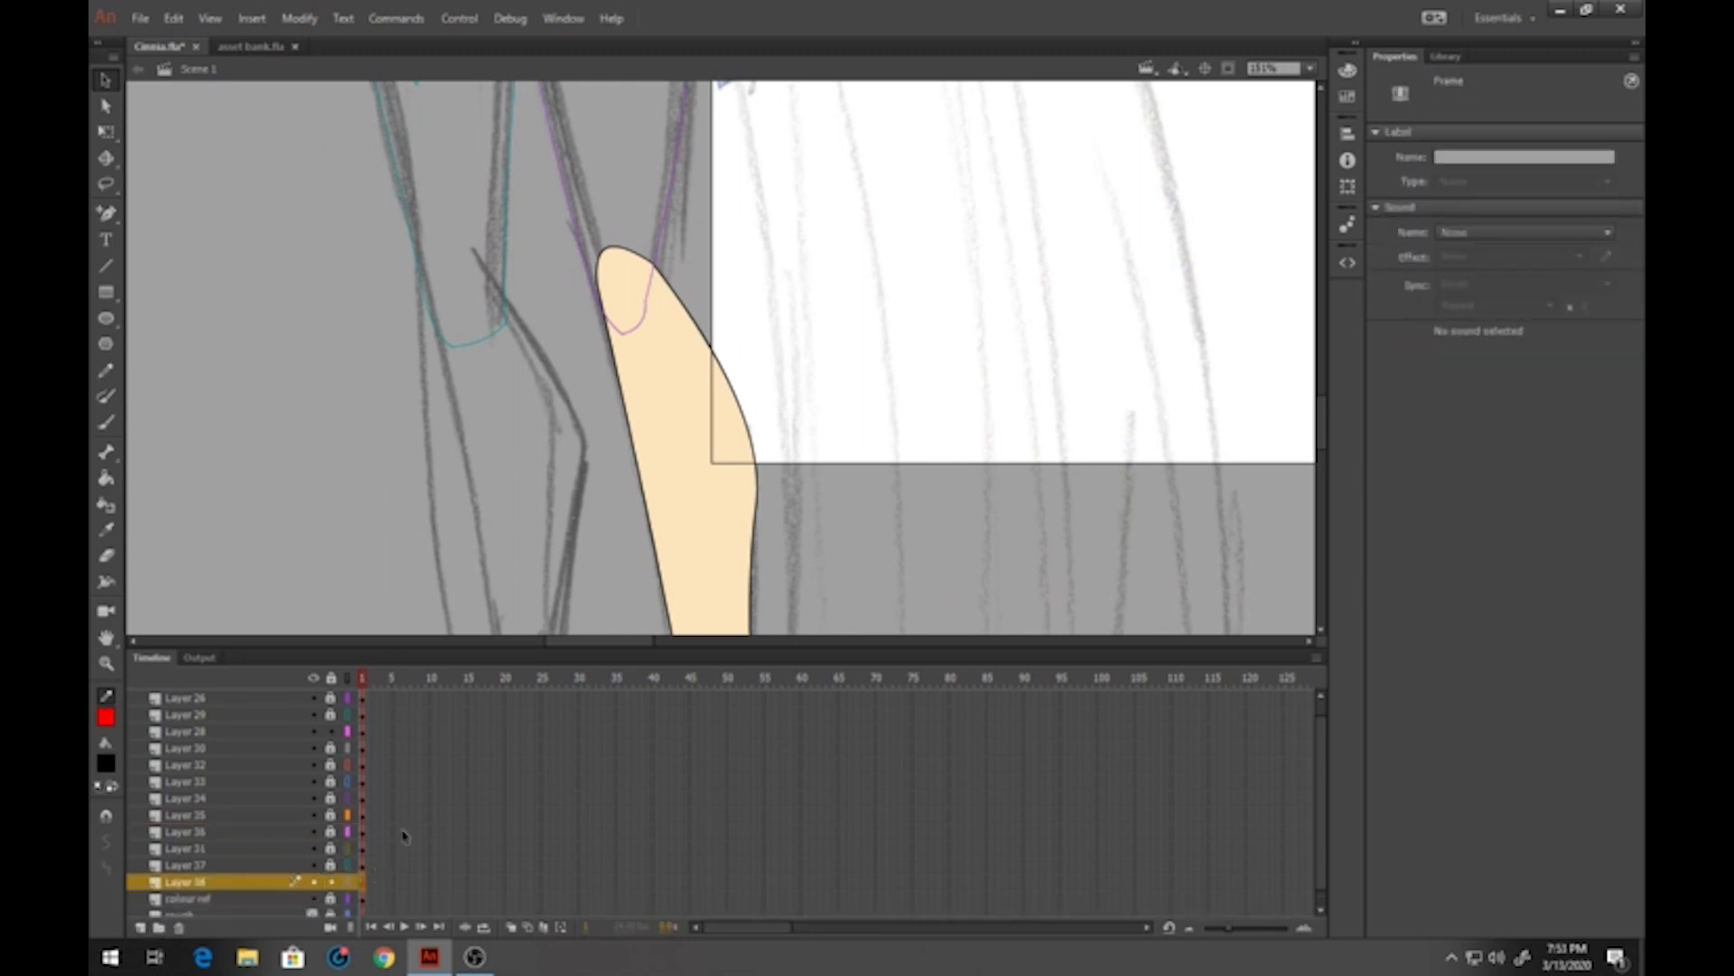
key(ctrl+shift+v)
Move the pasted lower leg and foot so the knee overlaps the lower end of the teal outlined thigh
click(105, 662)
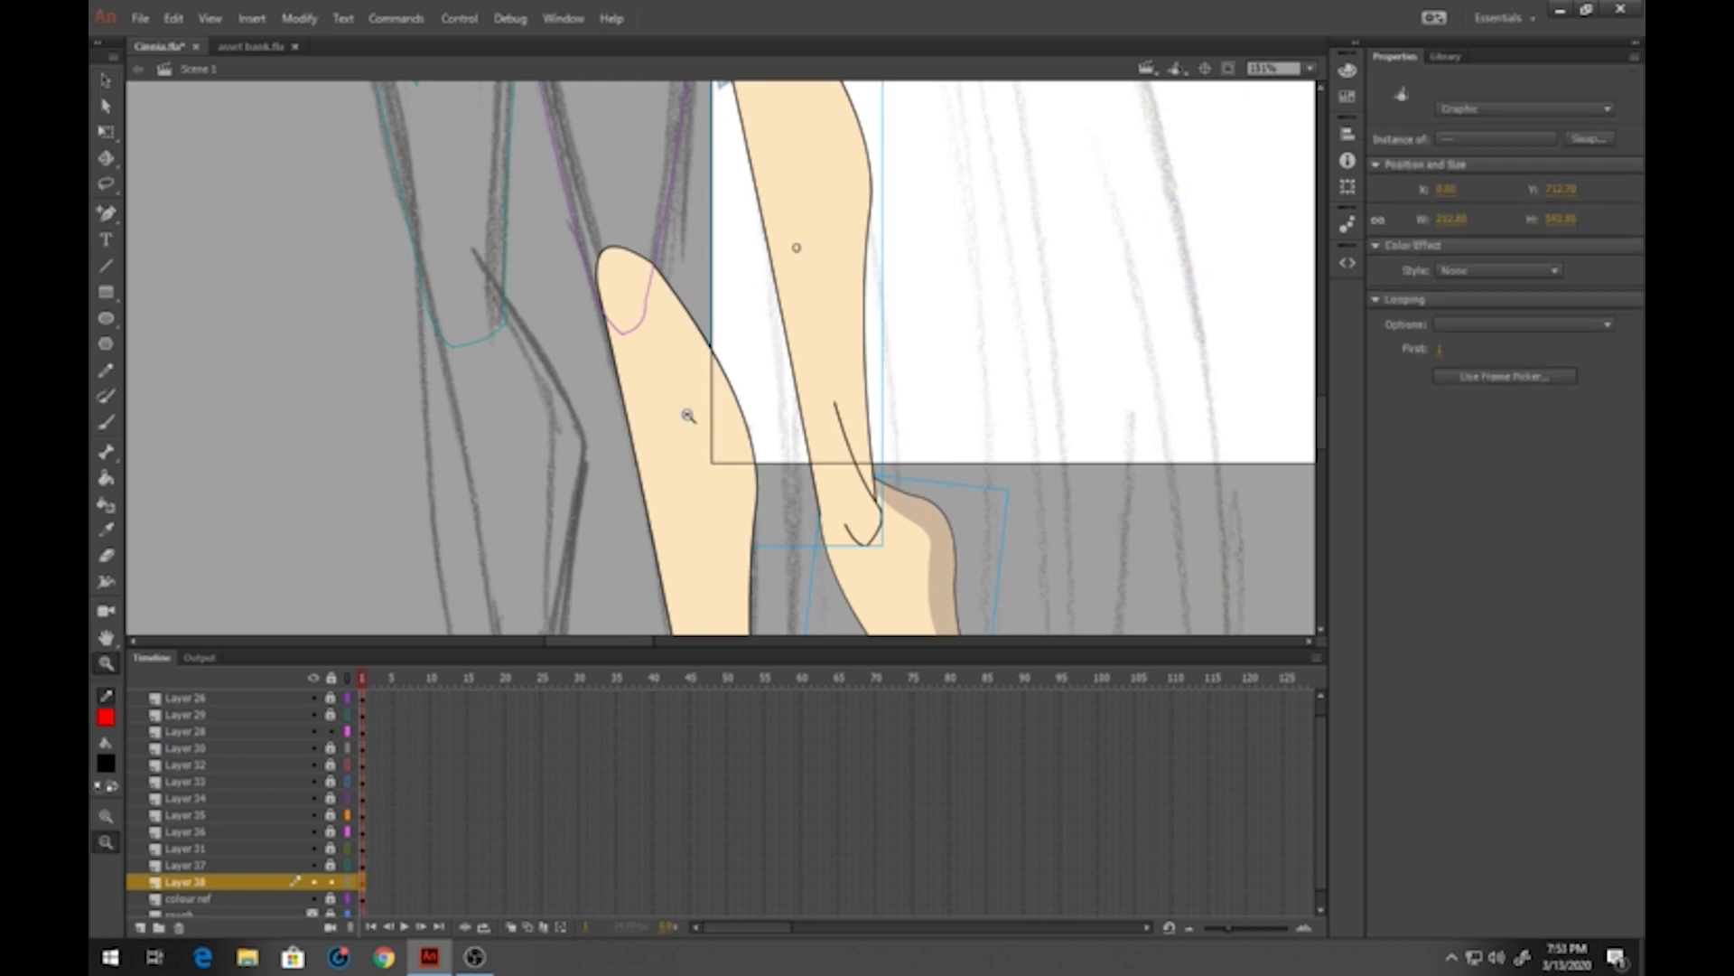
alt+click(729, 424)
click(105, 80)
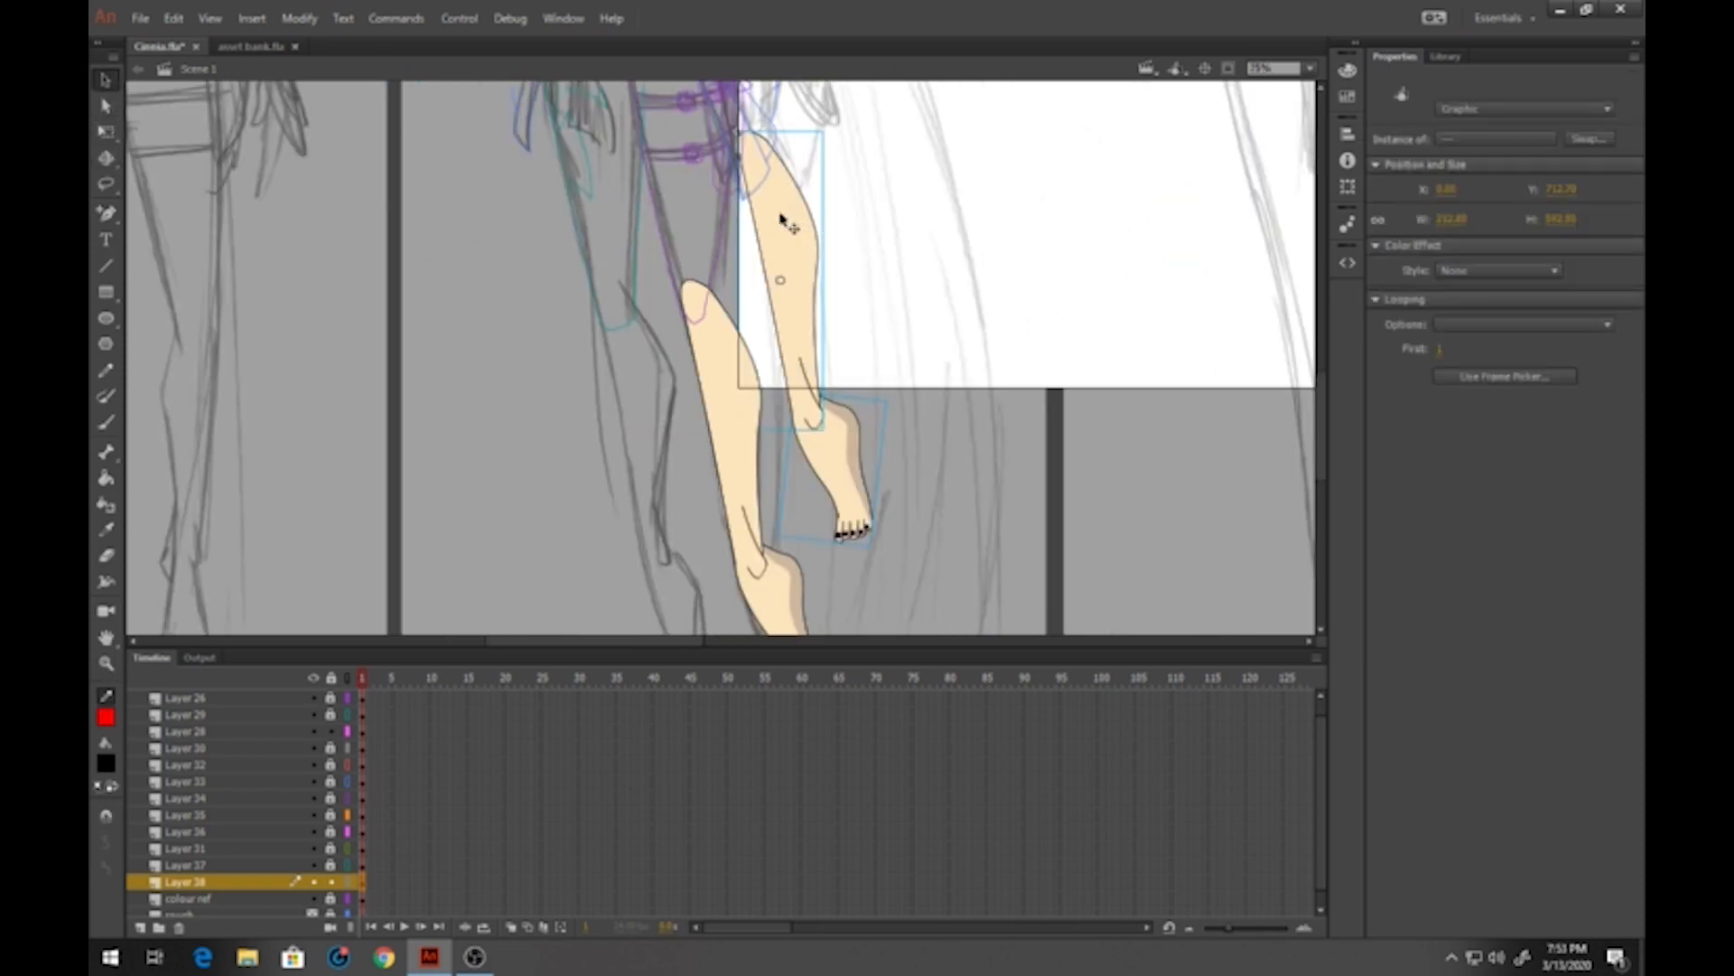
drag(790, 226, 647, 378)
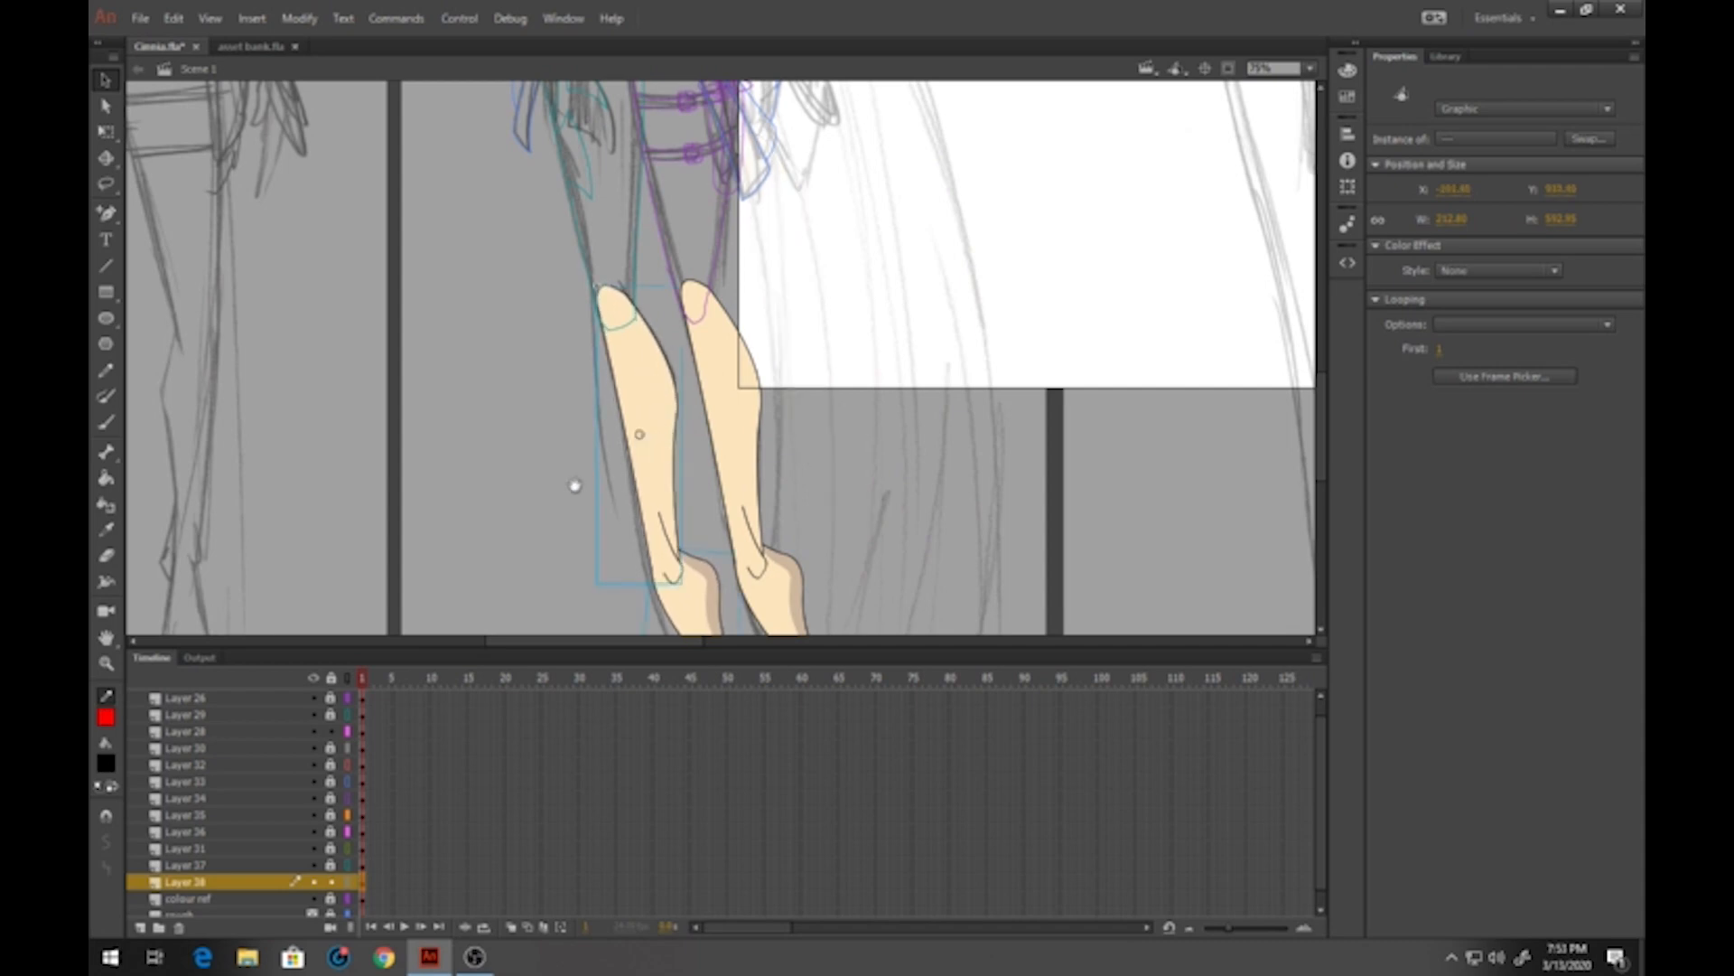
drag(572, 484, 519, 390)
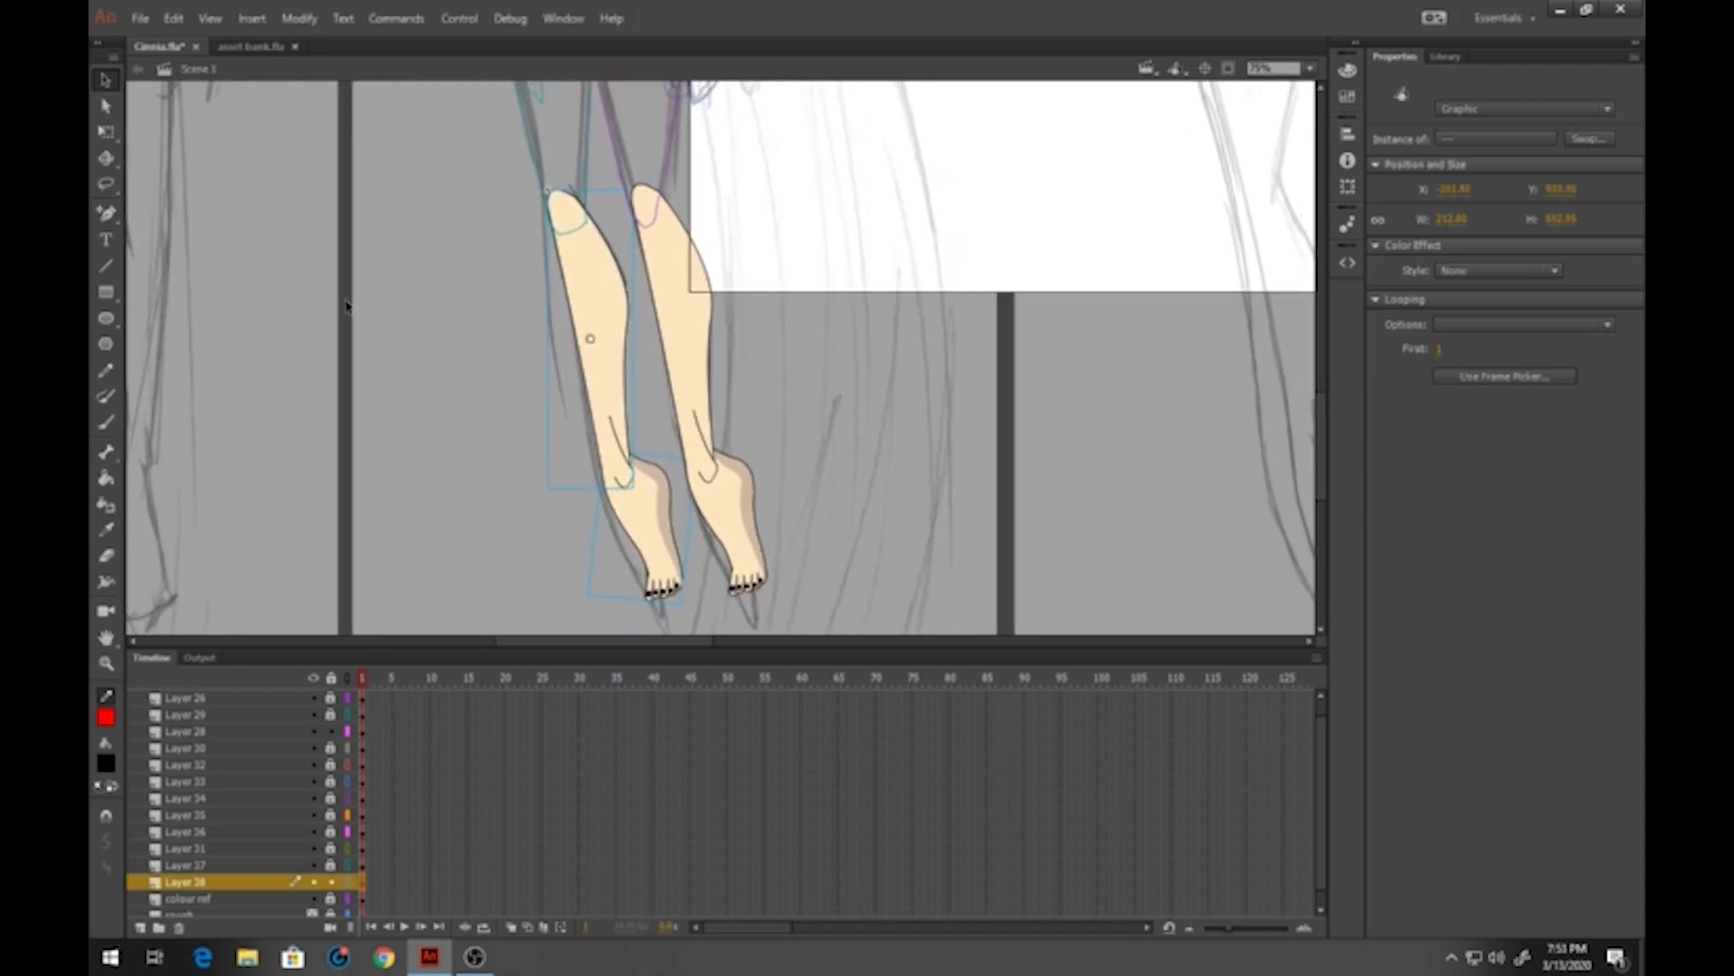
Check the frames inside the pasted foot's symbol and set that instance's first frame to 2
click(639, 474)
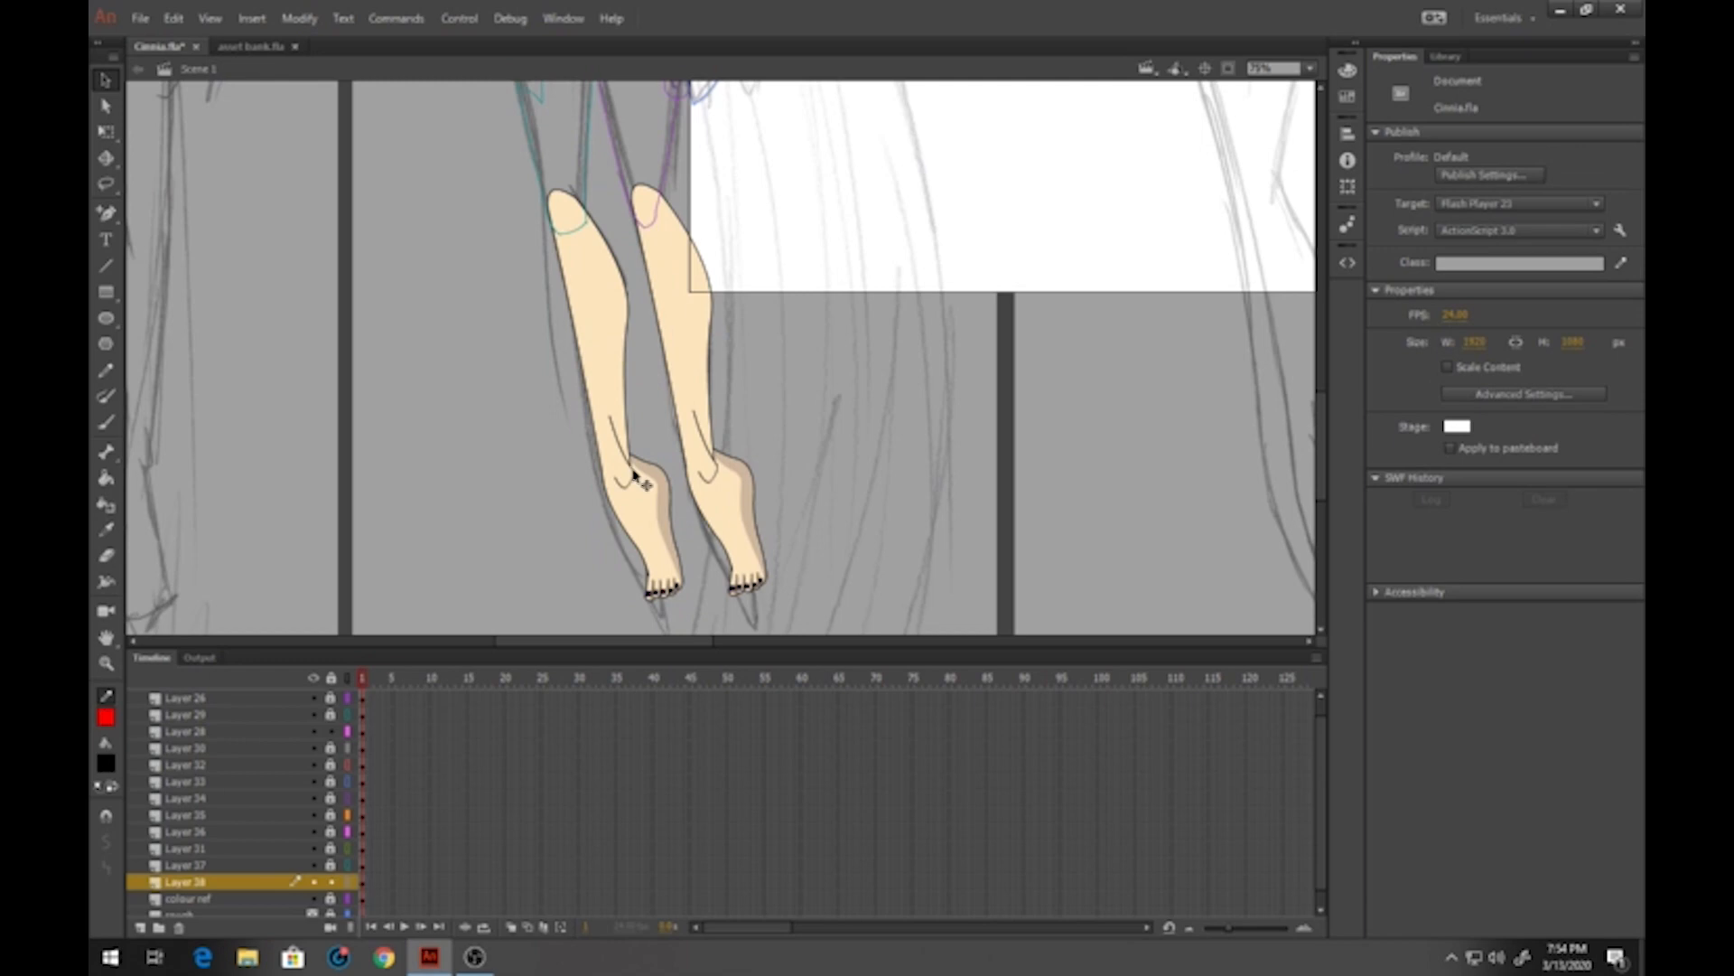
double_click(664, 519)
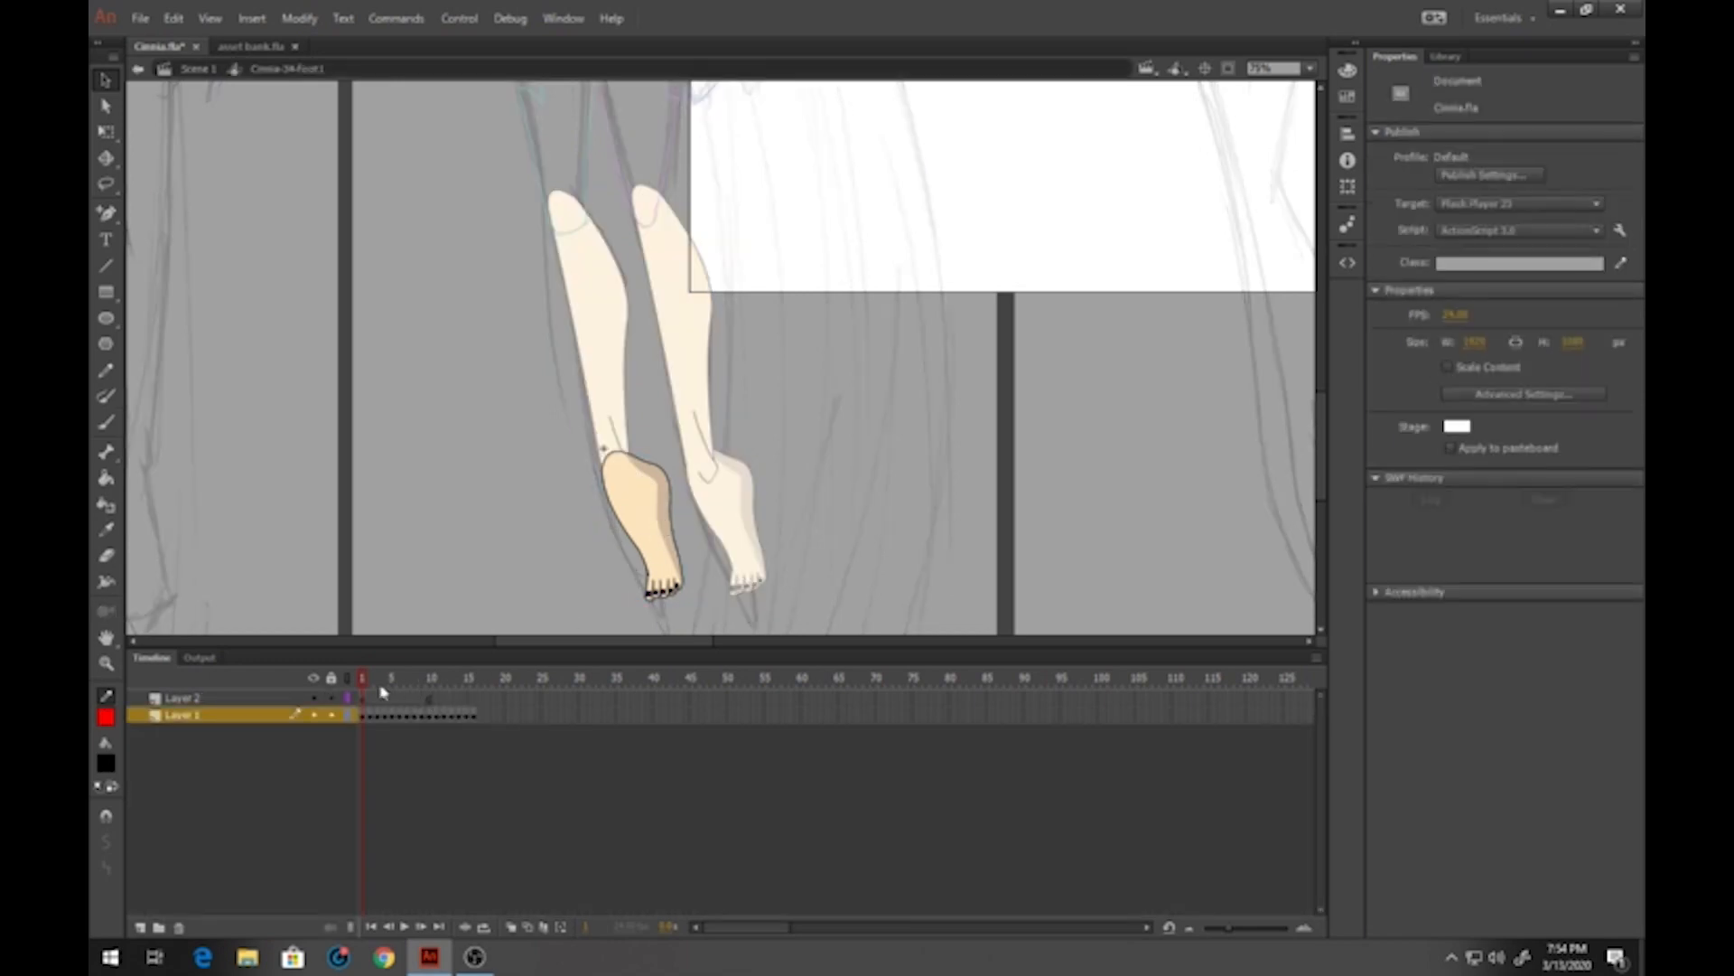
click(434, 689)
drag(434, 689, 349, 694)
key(period)
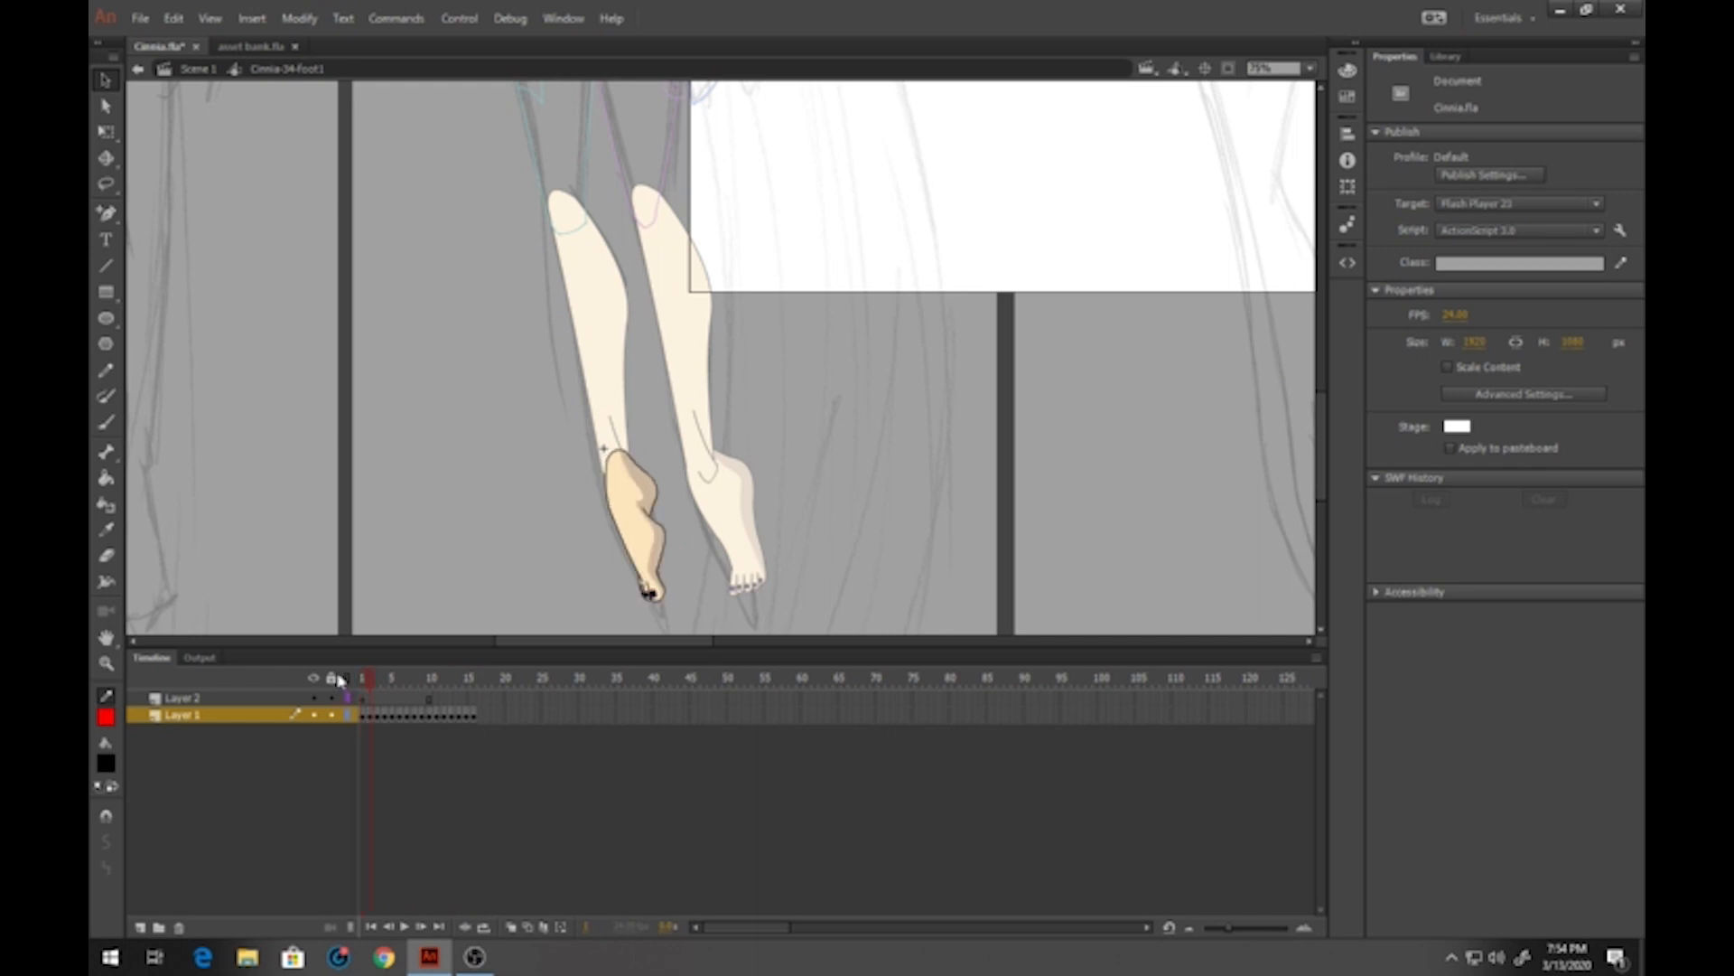
double_click(471, 479)
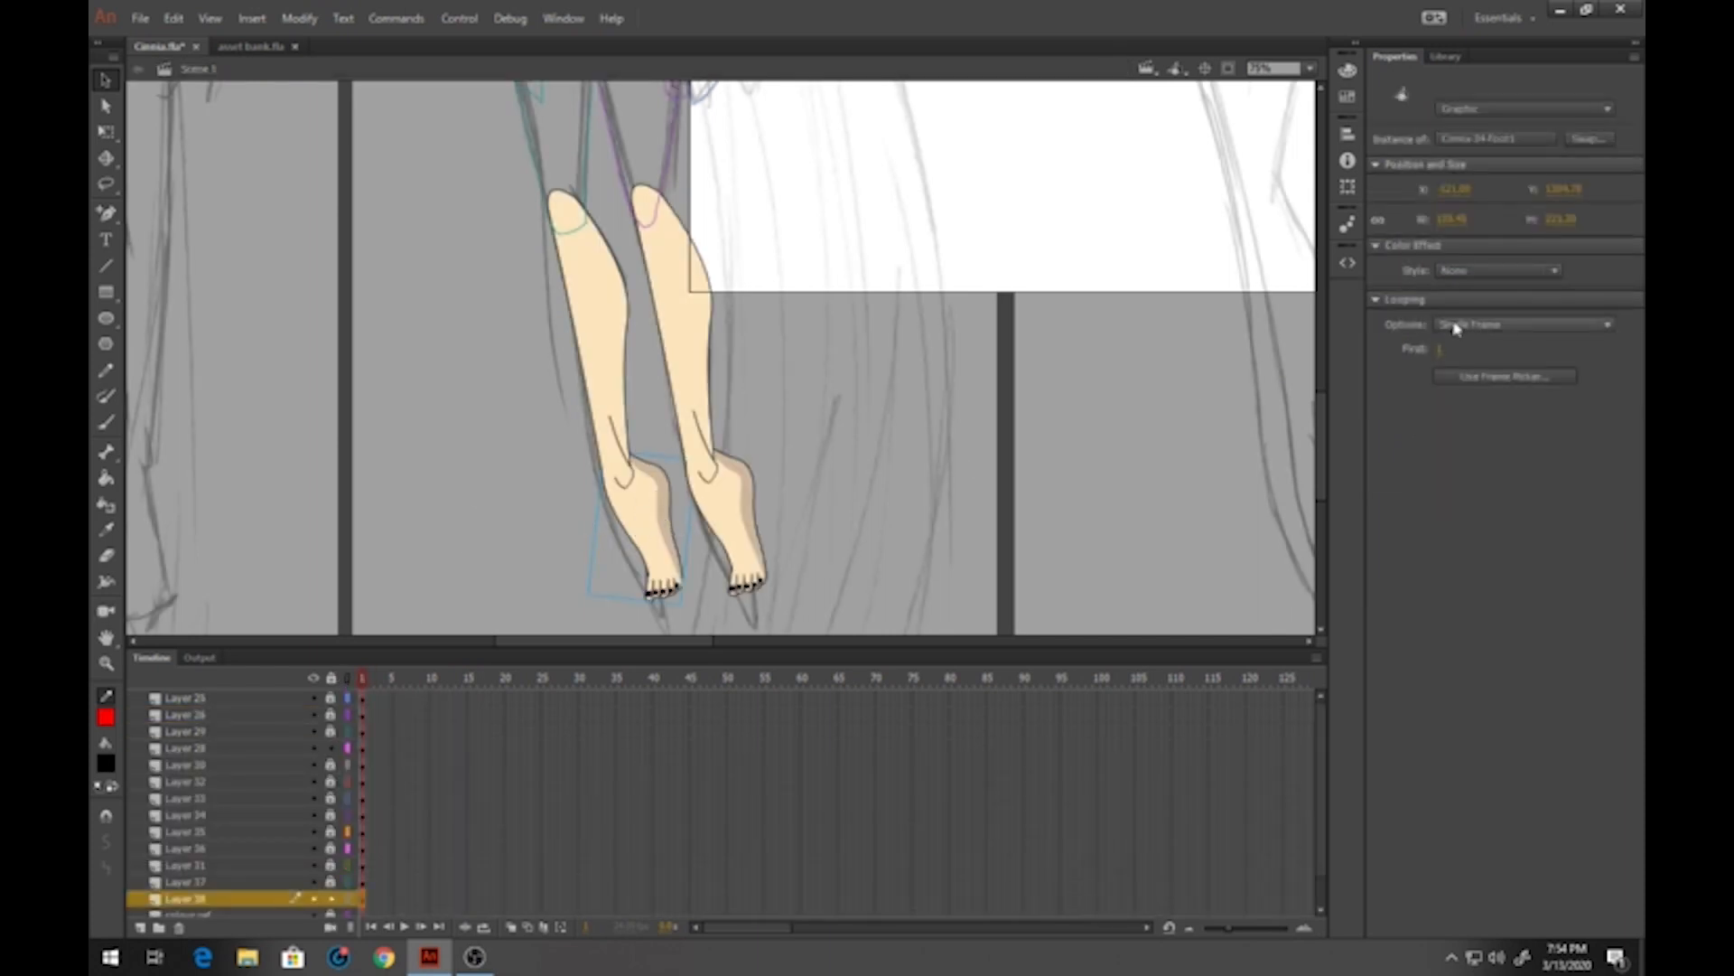
click(1439, 349)
text(2)
key(Return)
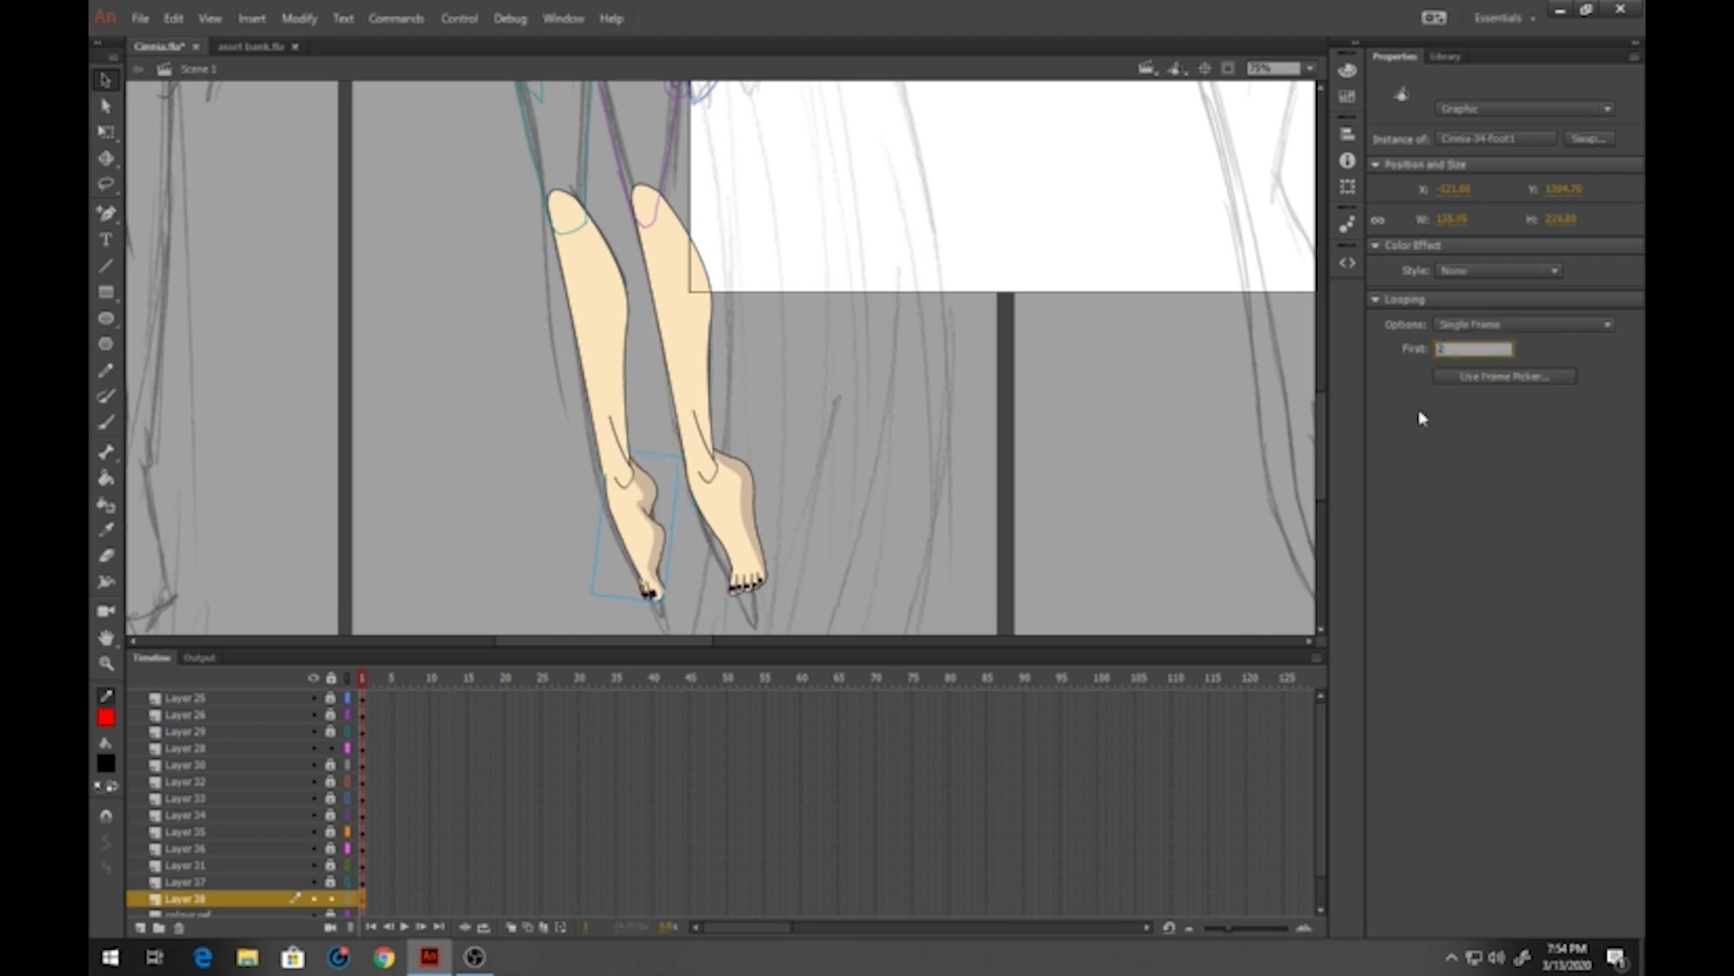
Nudge the copied foot slightly left and up to fit it against the ankle of its lower leg
click(803, 471)
click(635, 534)
key(Left)
key(Left)
key(Left)
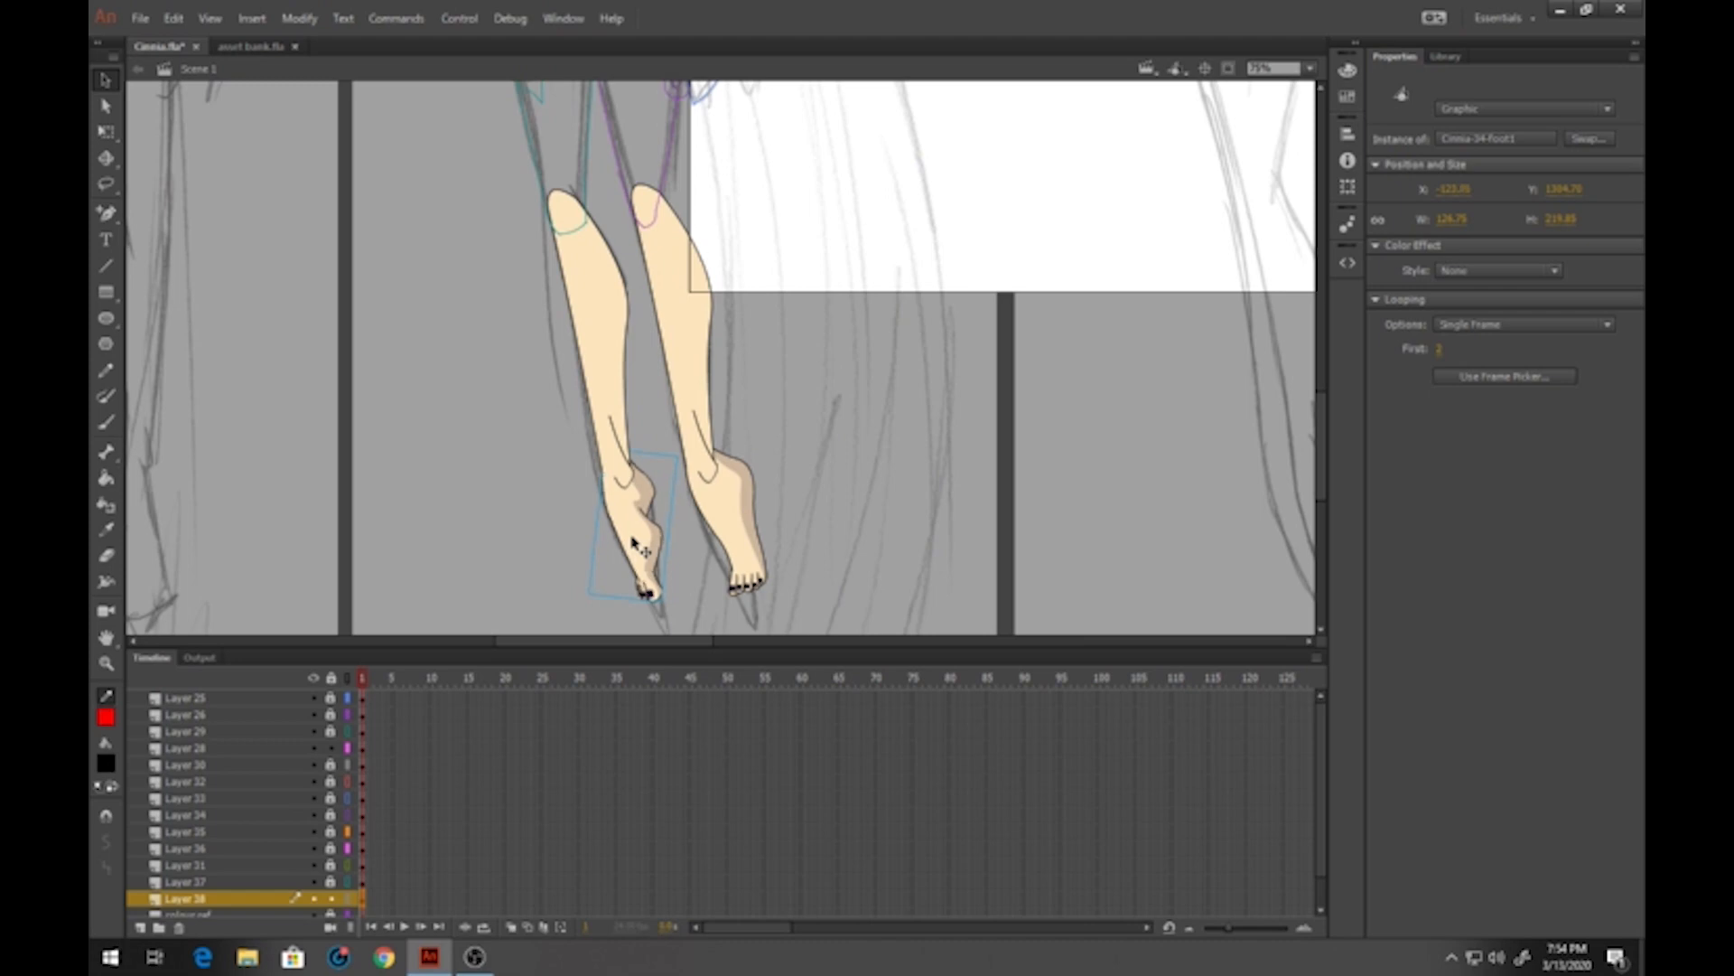
key(Up)
key(Up)
Unlock the character's layers and show them in full colour, leaving the colour ref and rough layers locked
click(332, 679)
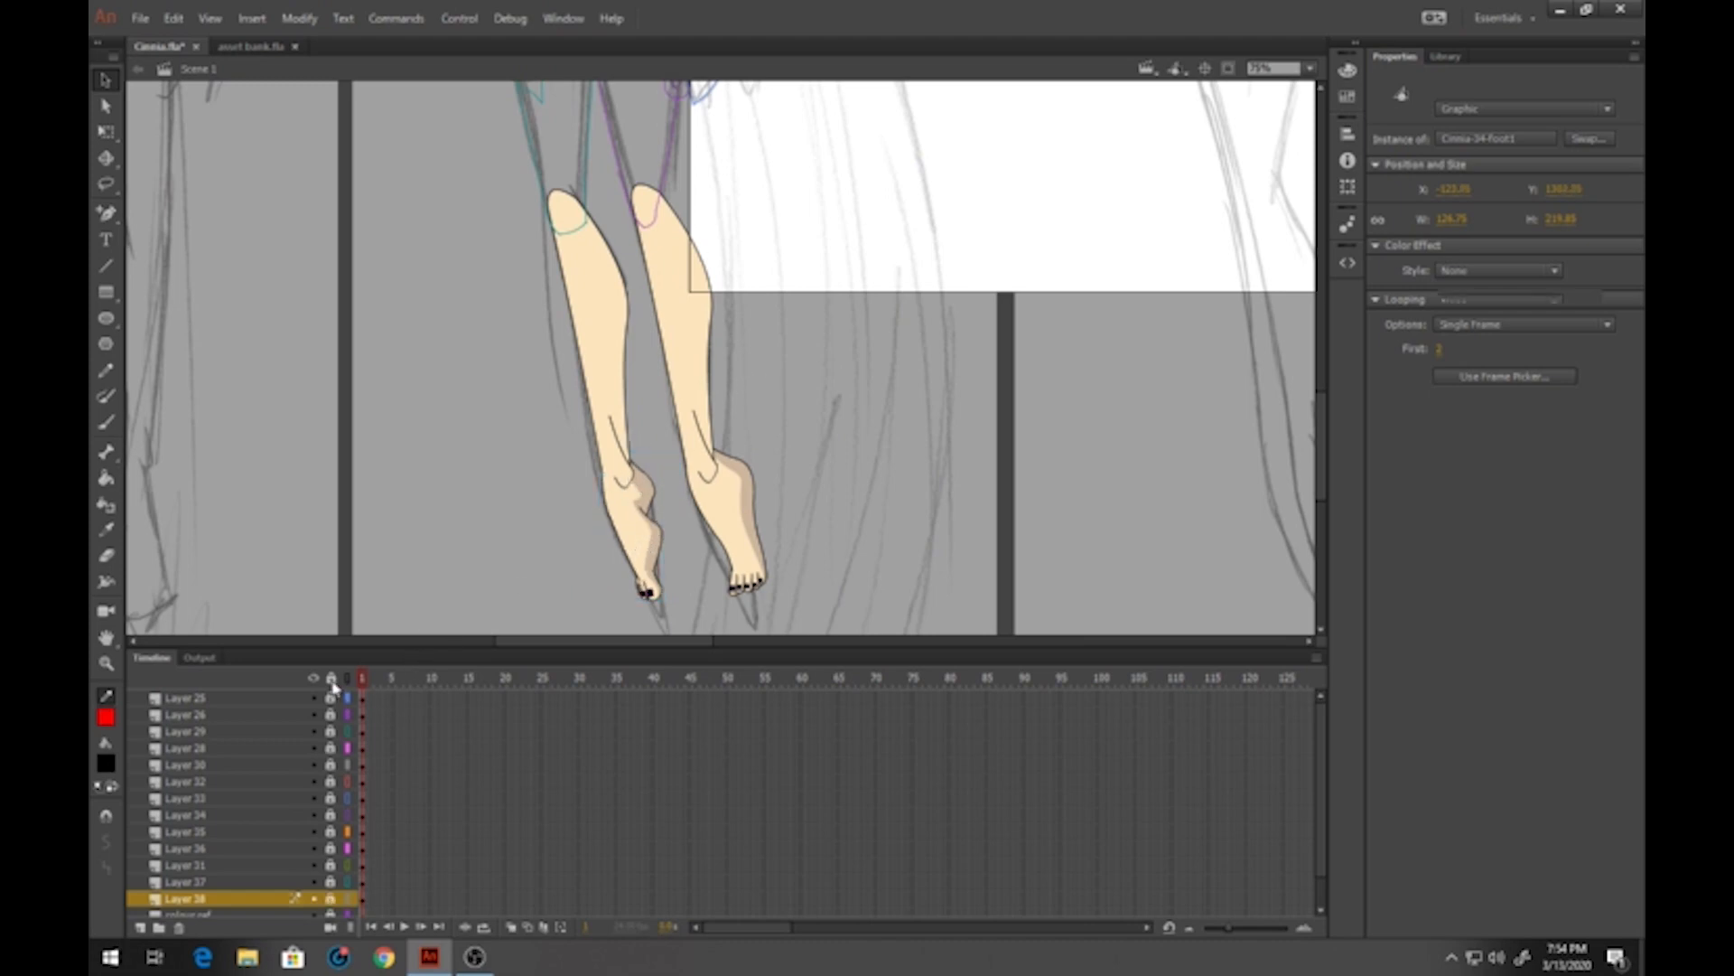
click(333, 681)
click(348, 683)
scroll(331, 823, down, 2)
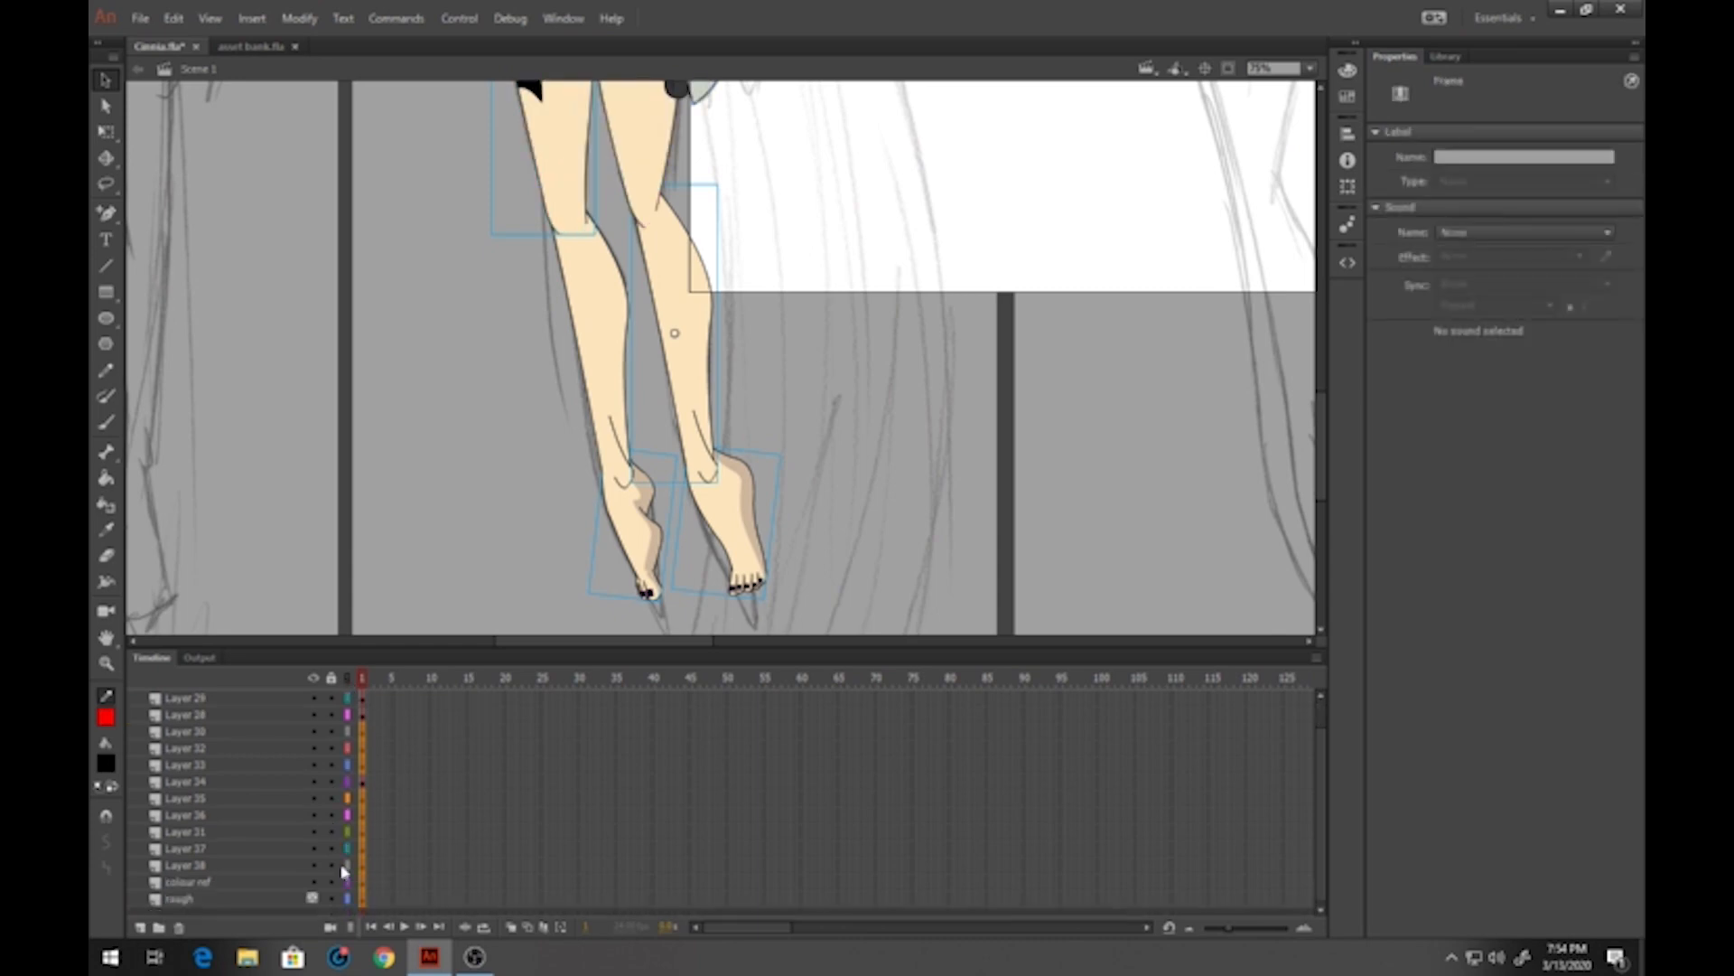
scroll(745, 269, up, 5)
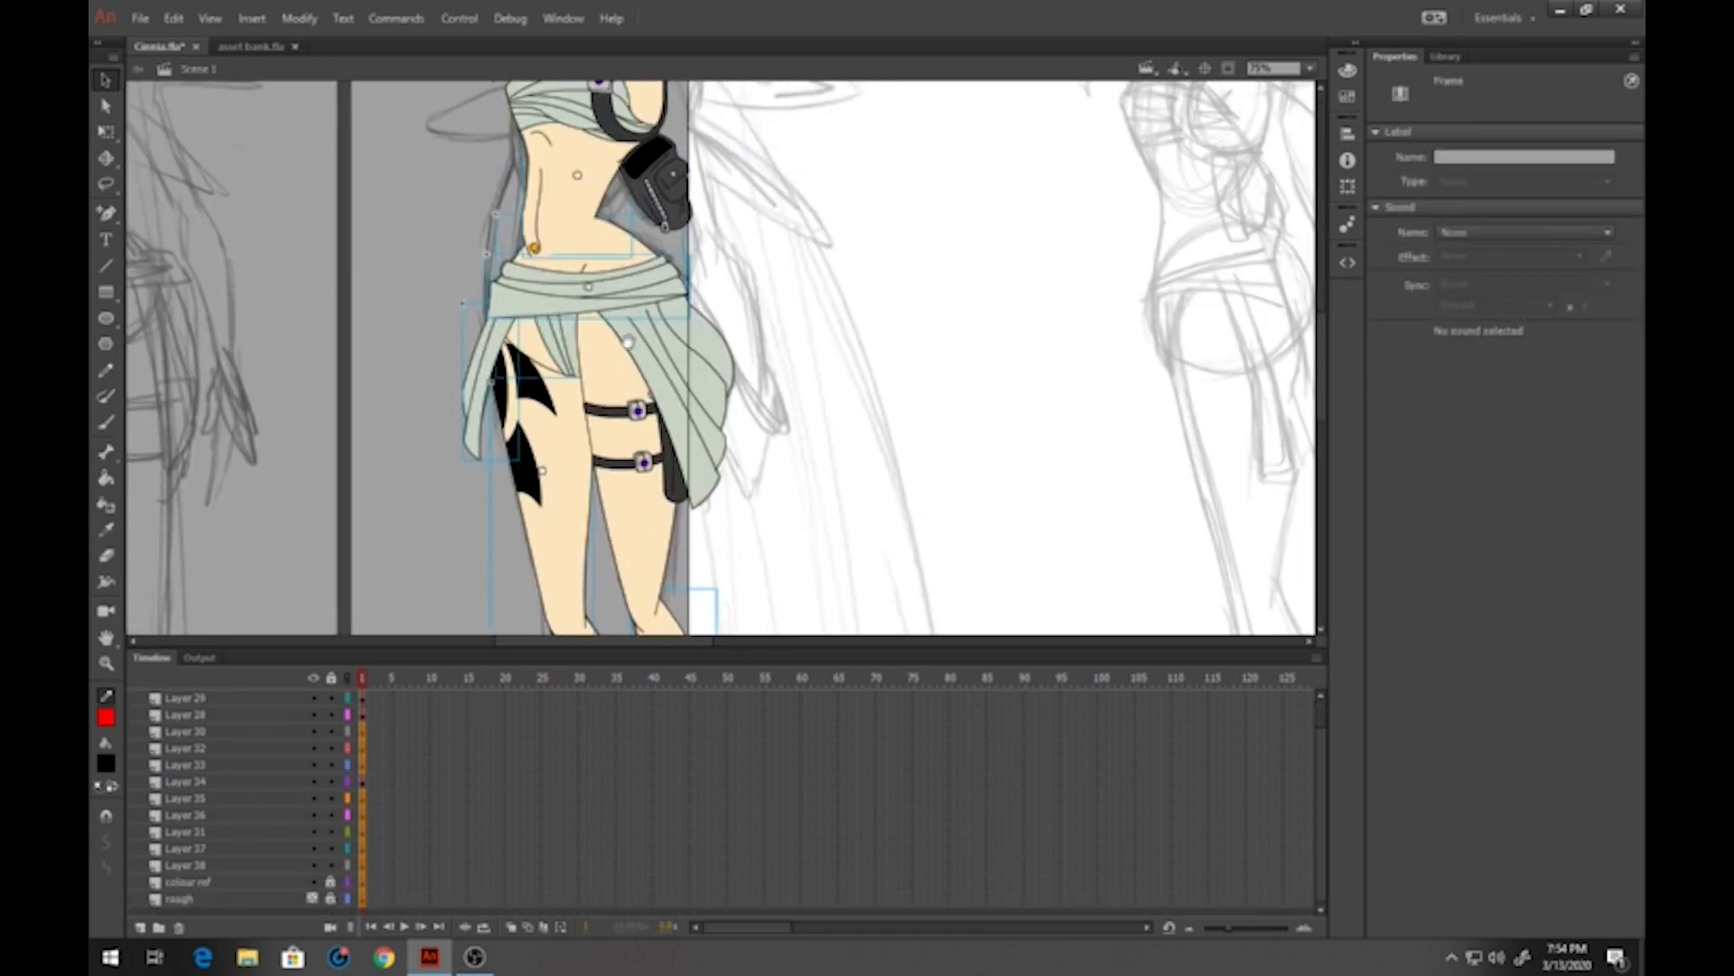
In the cinnia-pelvis symbol, pull the pelvis's lower-left edge inward and delete that outline segment where it overlaps the thigh
click(625, 348)
click(105, 664)
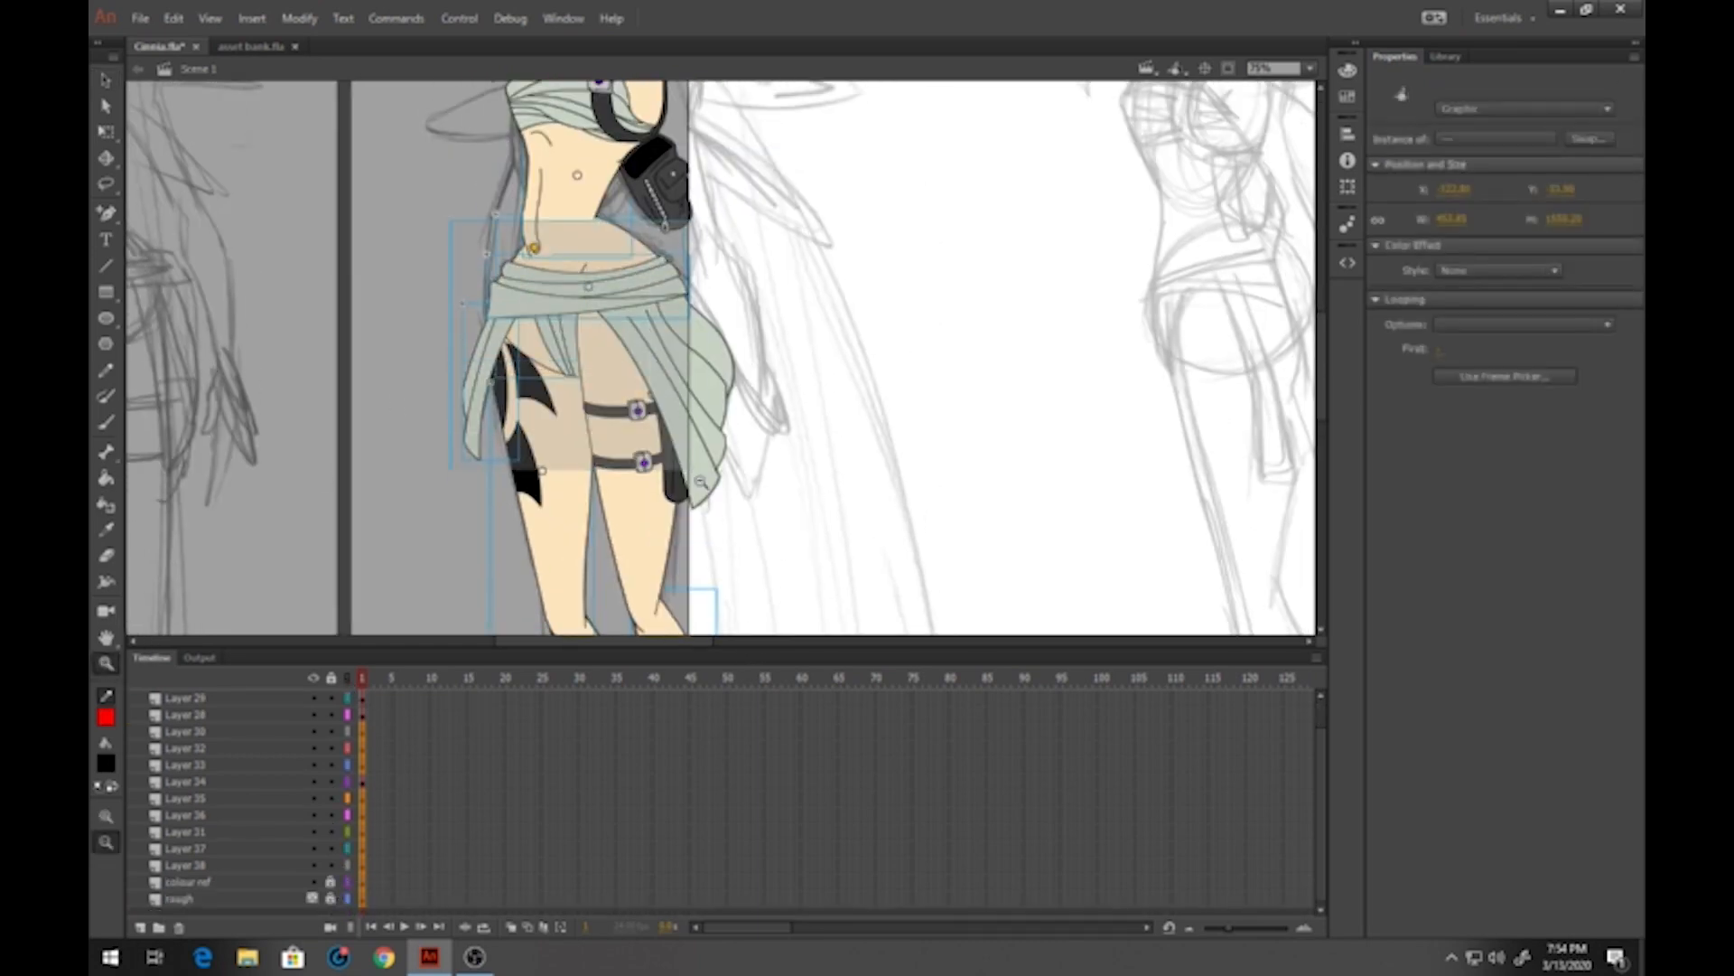
click(578, 348)
key(v)
double_click(652, 372)
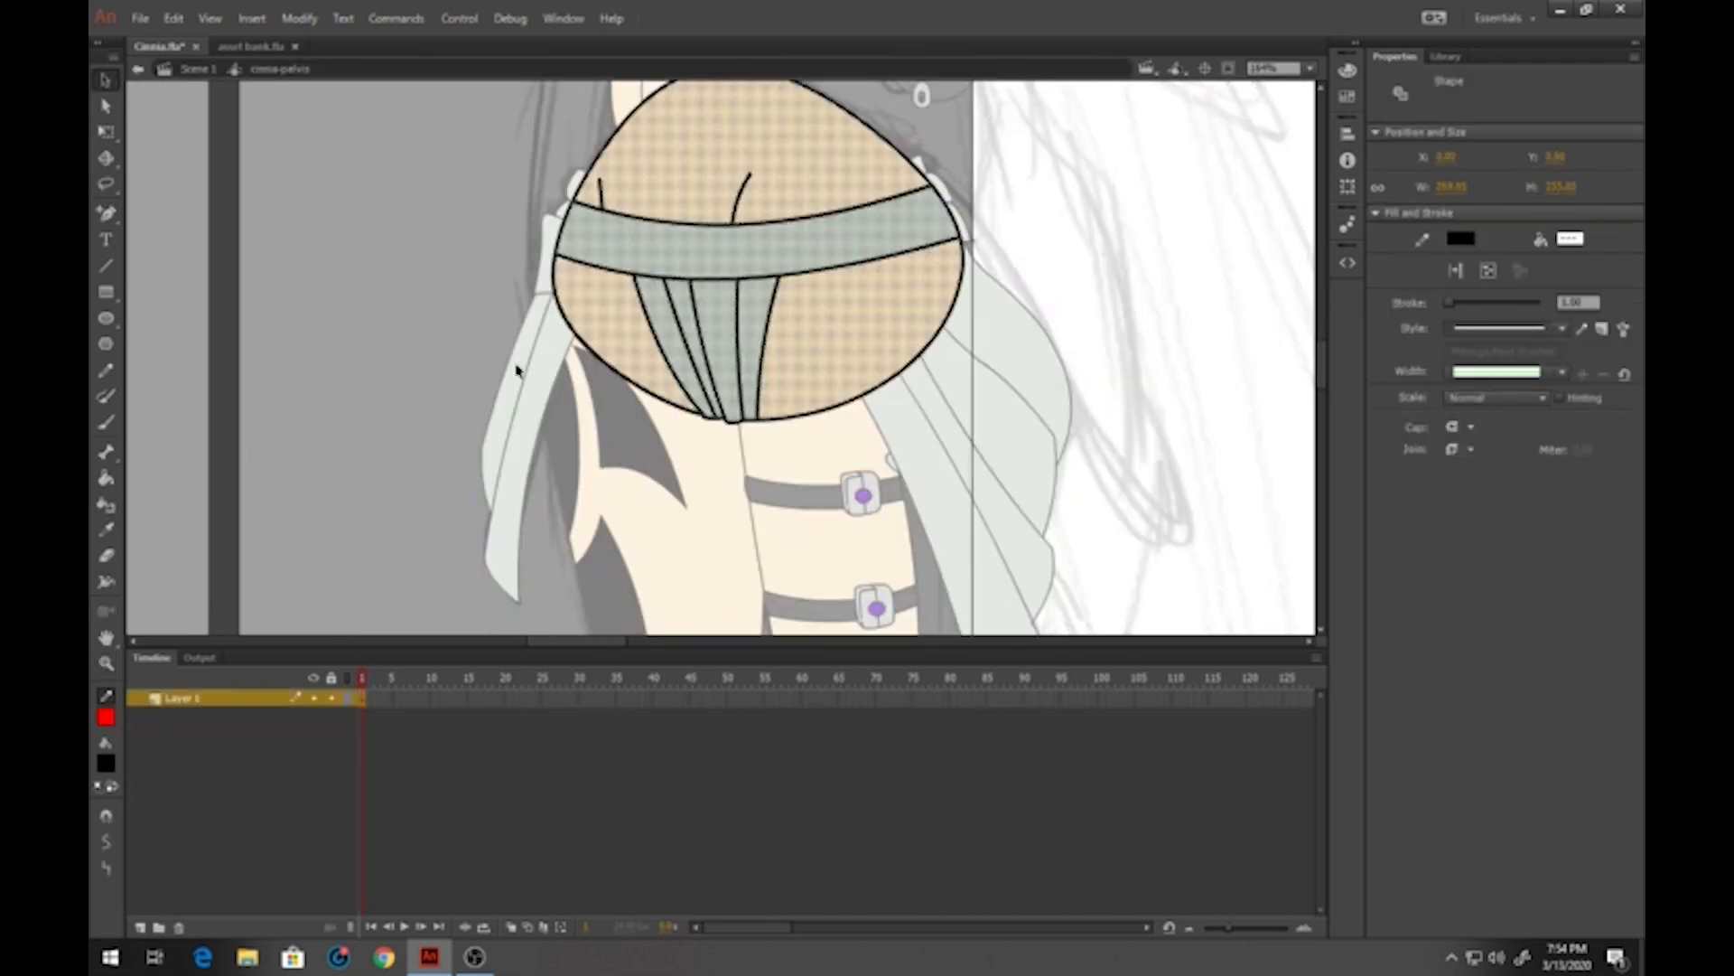
click(517, 369)
drag(614, 373, 628, 342)
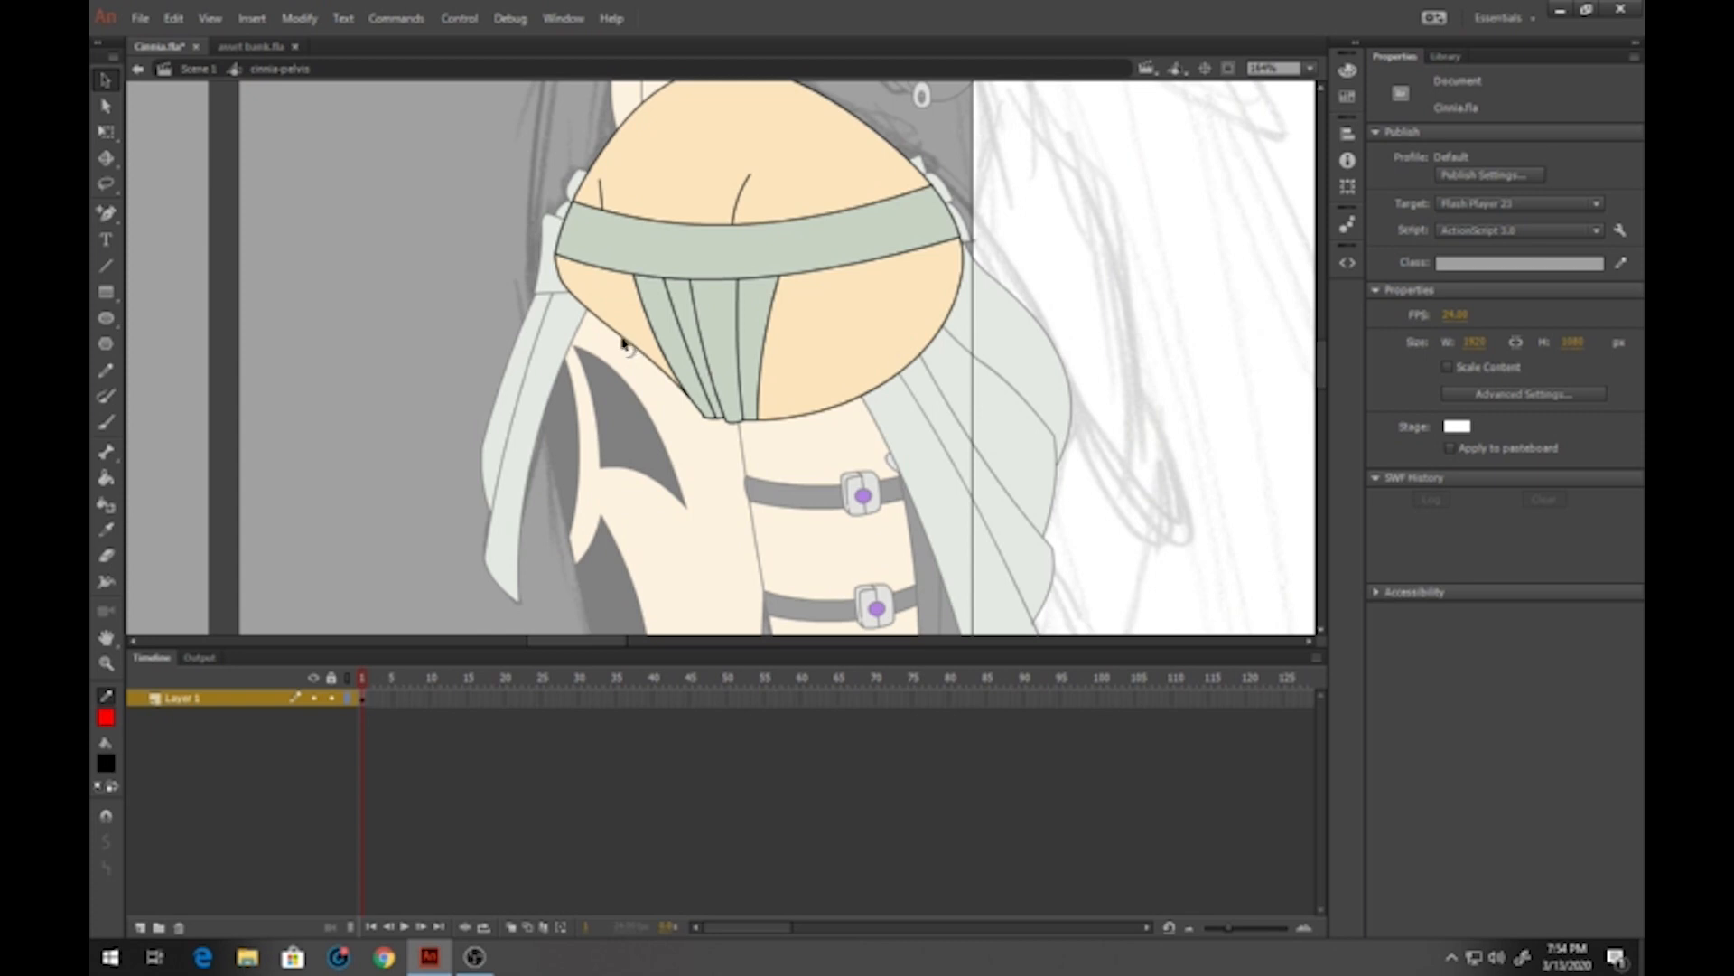
click(611, 327)
key(Delete)
double_click(395, 363)
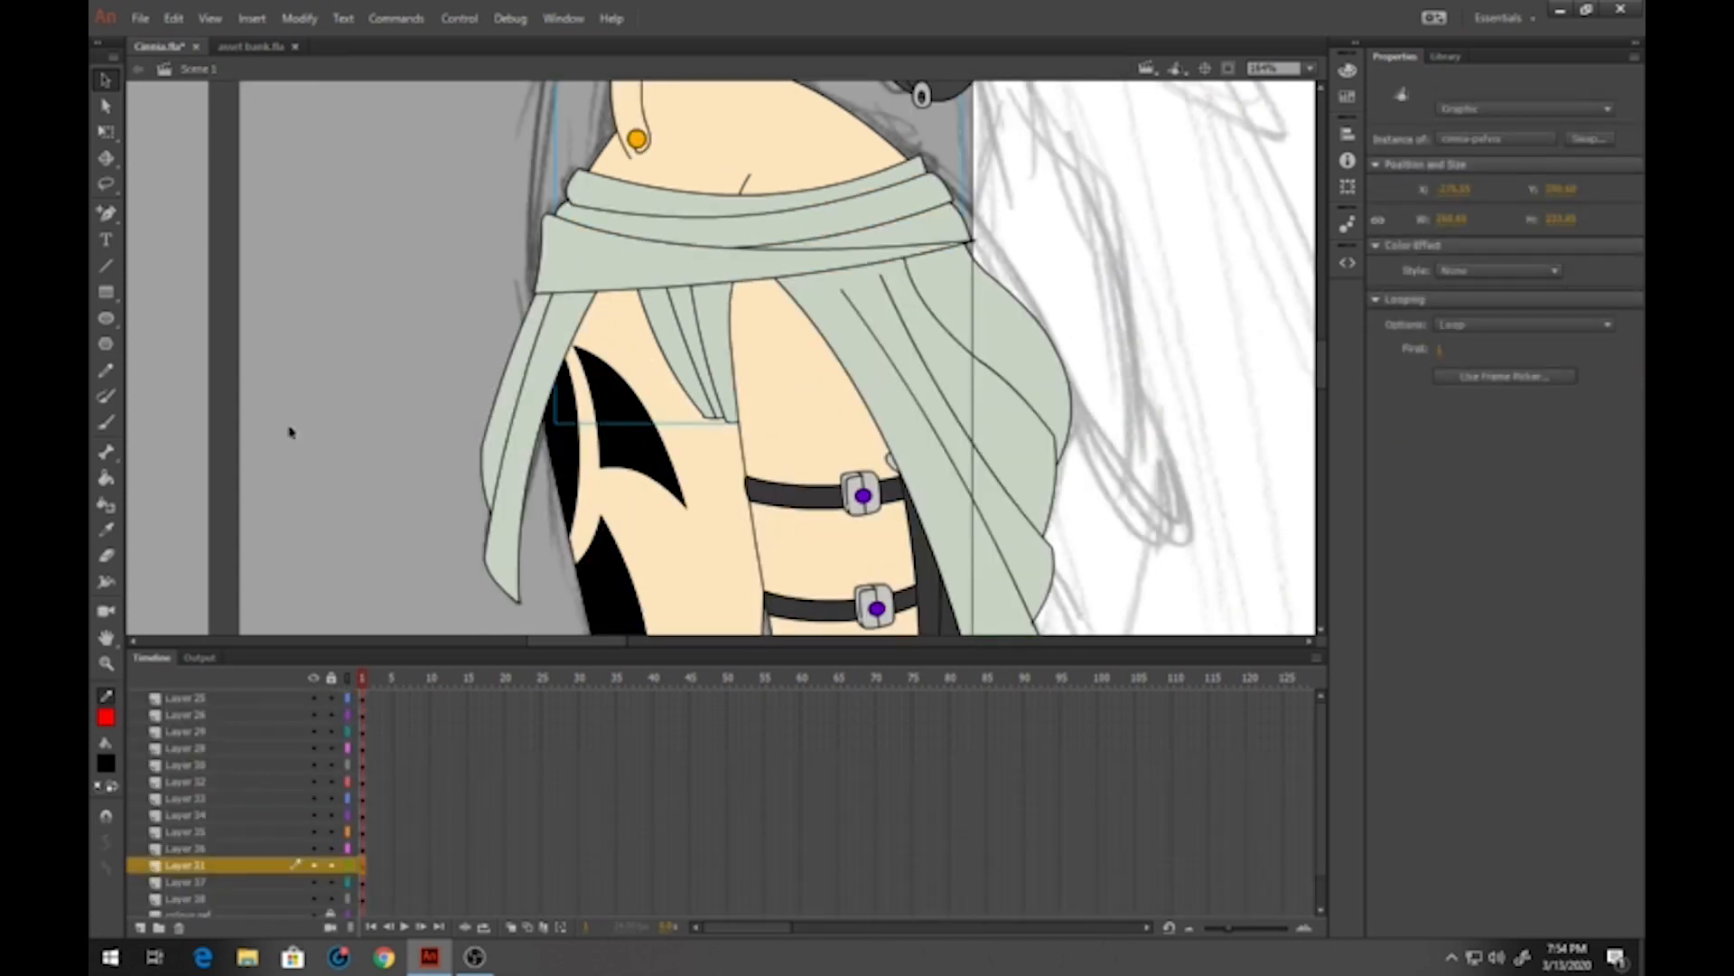
Lock all layers and display them as outlines, except for the rough sketch layer shown in full
click(106, 662)
click(649, 447)
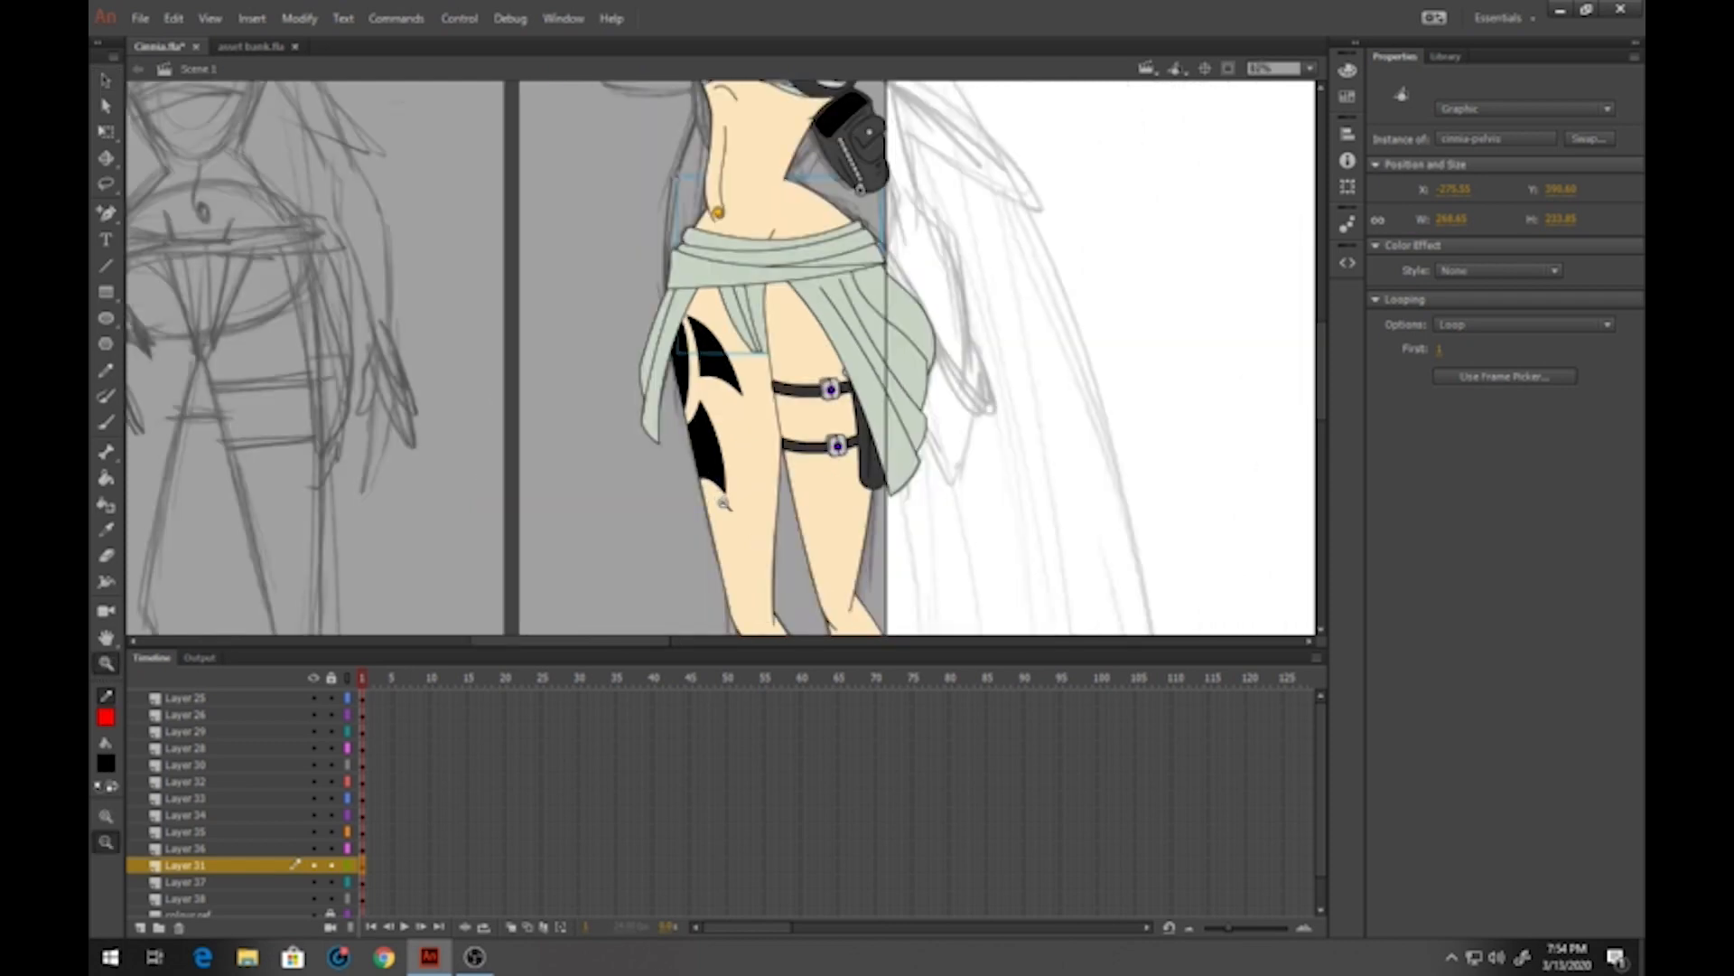
click(758, 525)
drag(759, 525, 676, 504)
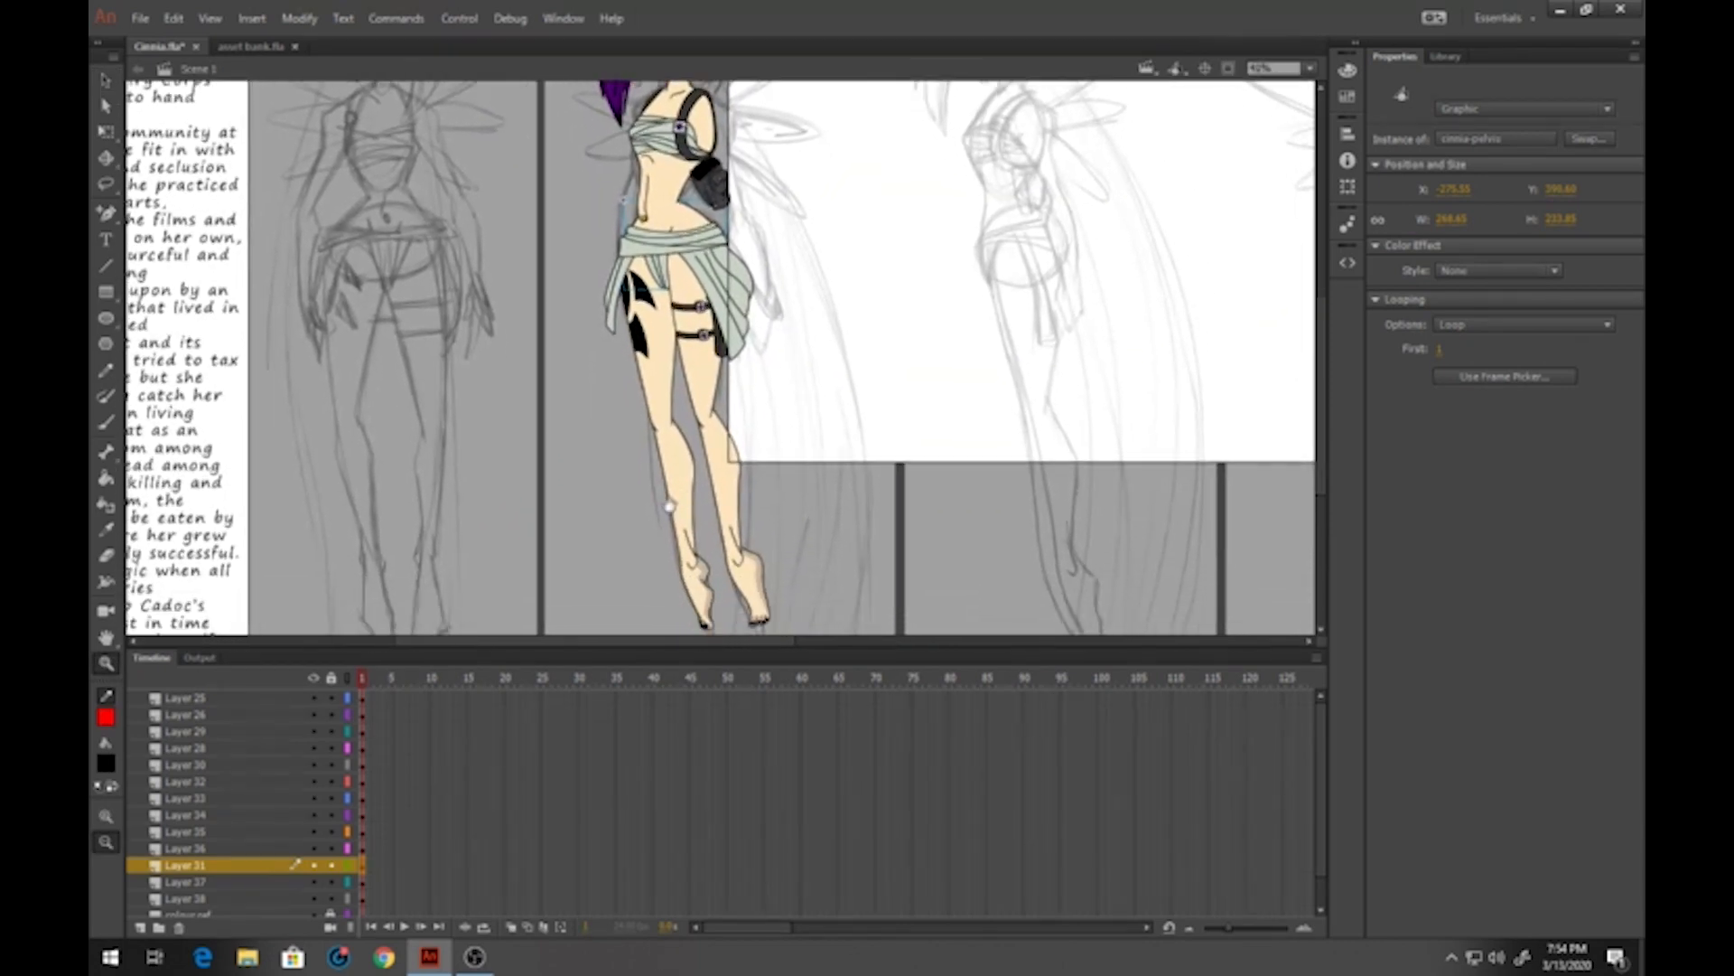
click(331, 678)
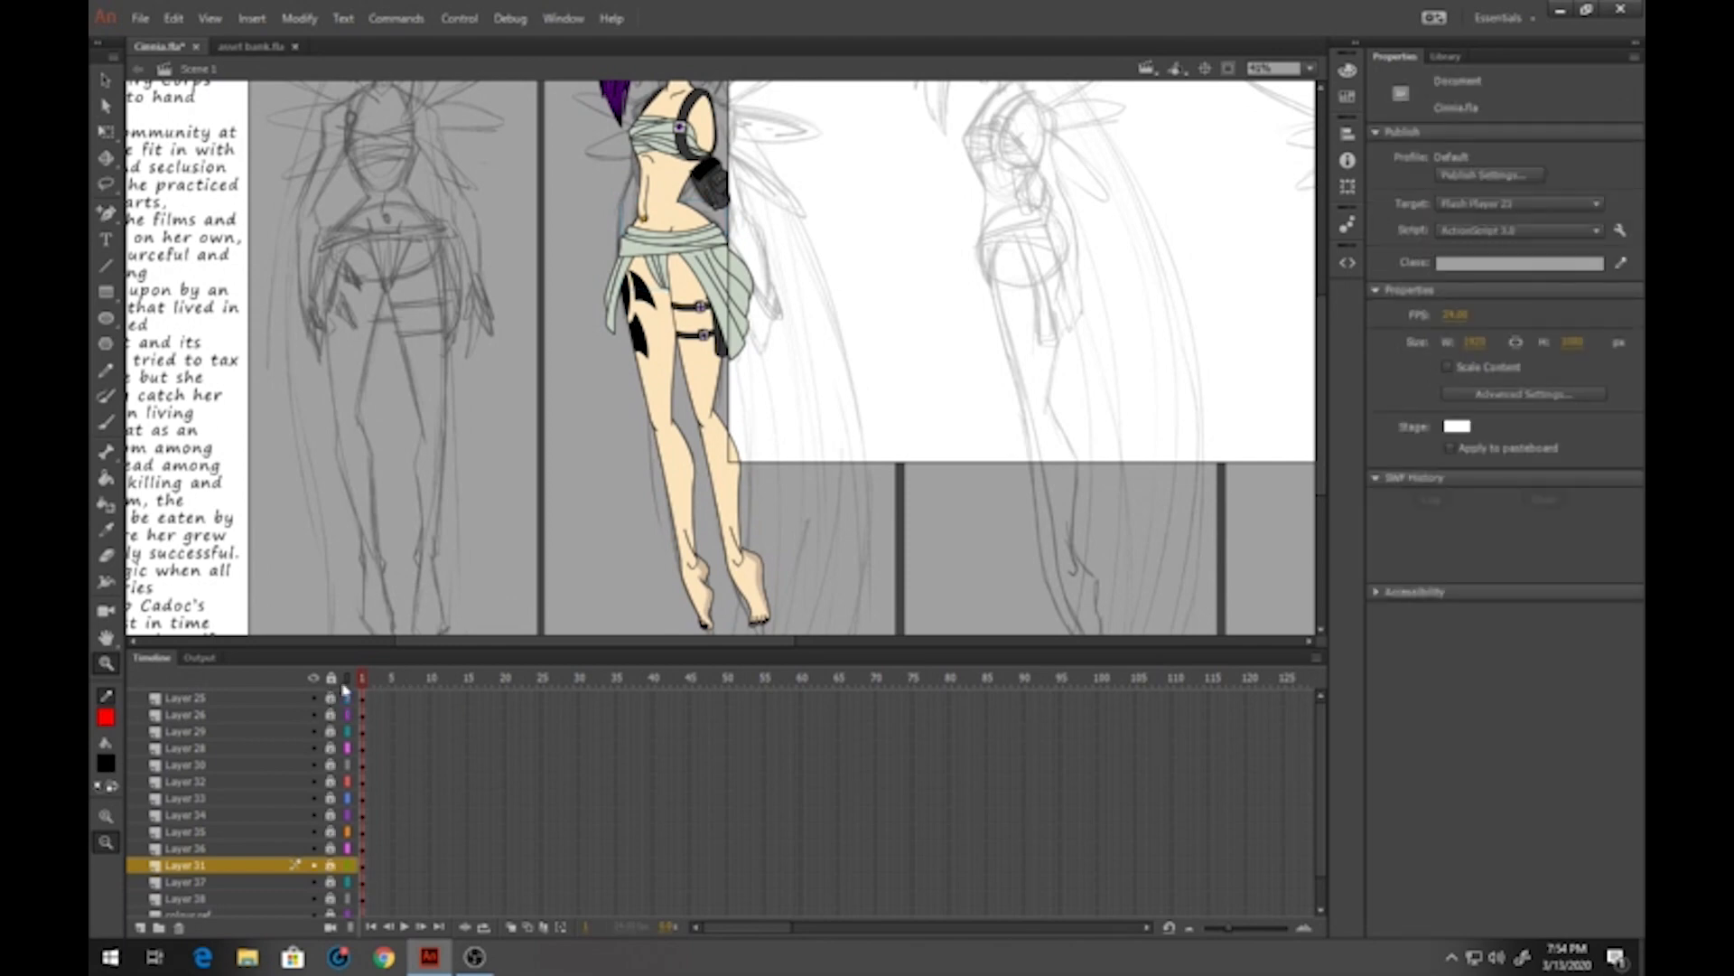
click(347, 678)
scroll(341, 820, down, 1)
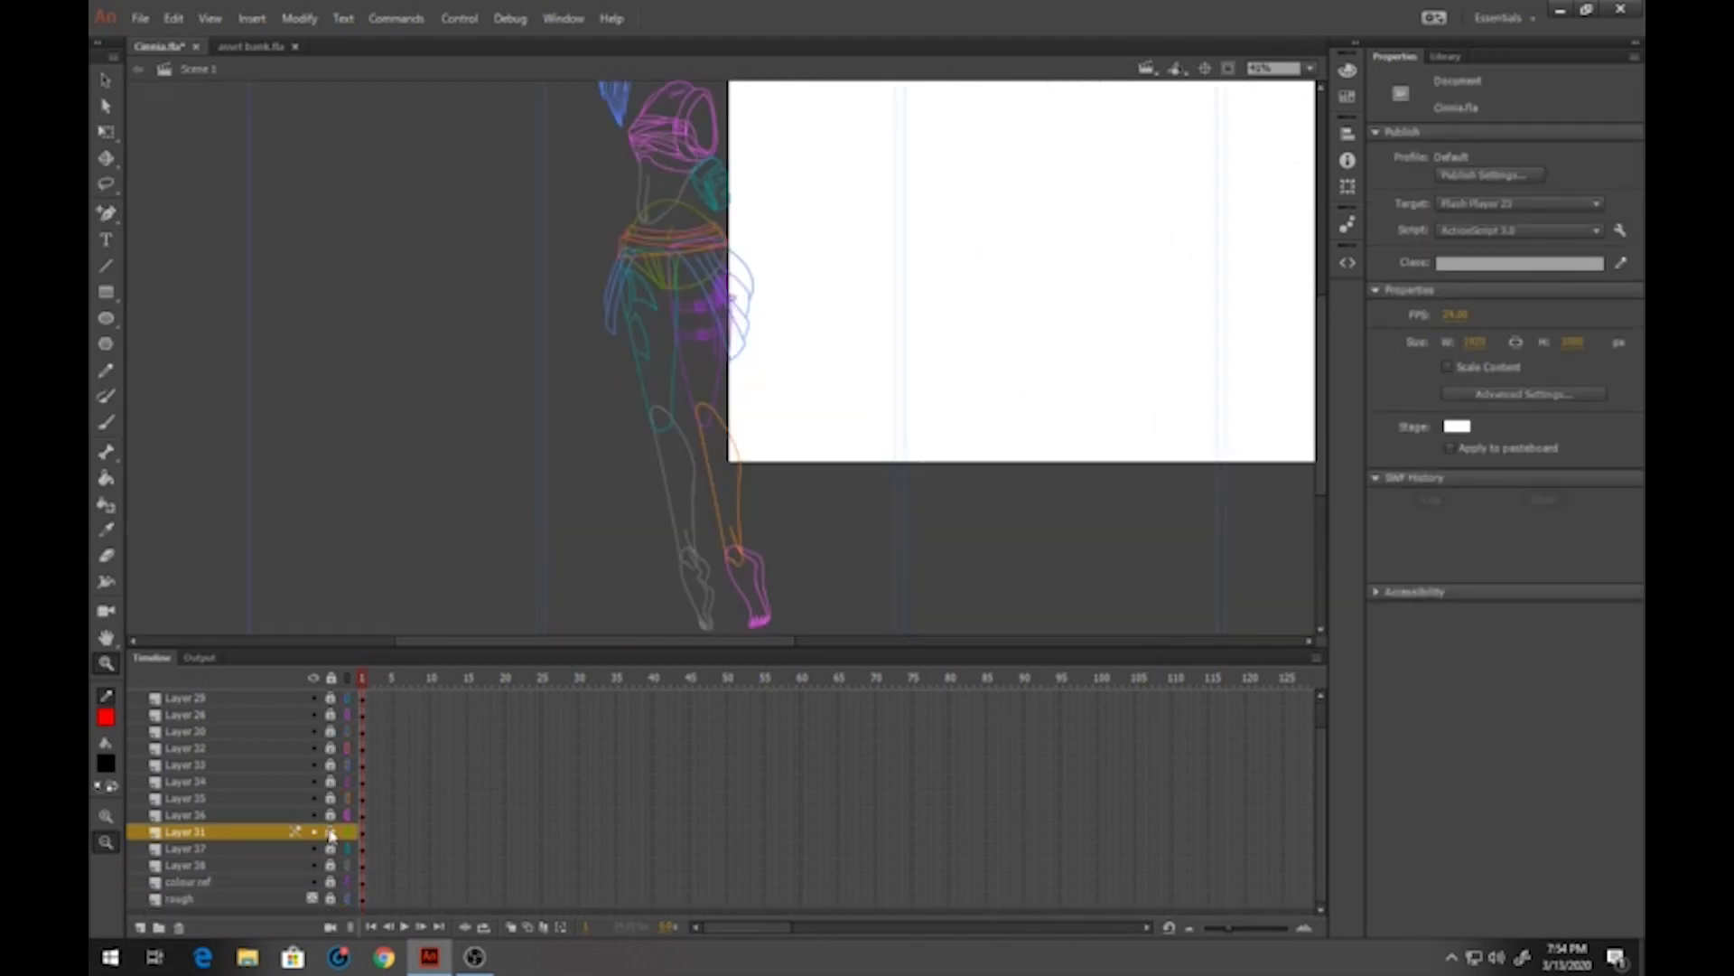
click(347, 899)
Set the Line tool's stroke colour to black and reduce the timeline's height to enlarge the stage around the torso
drag(756, 247, 743, 449)
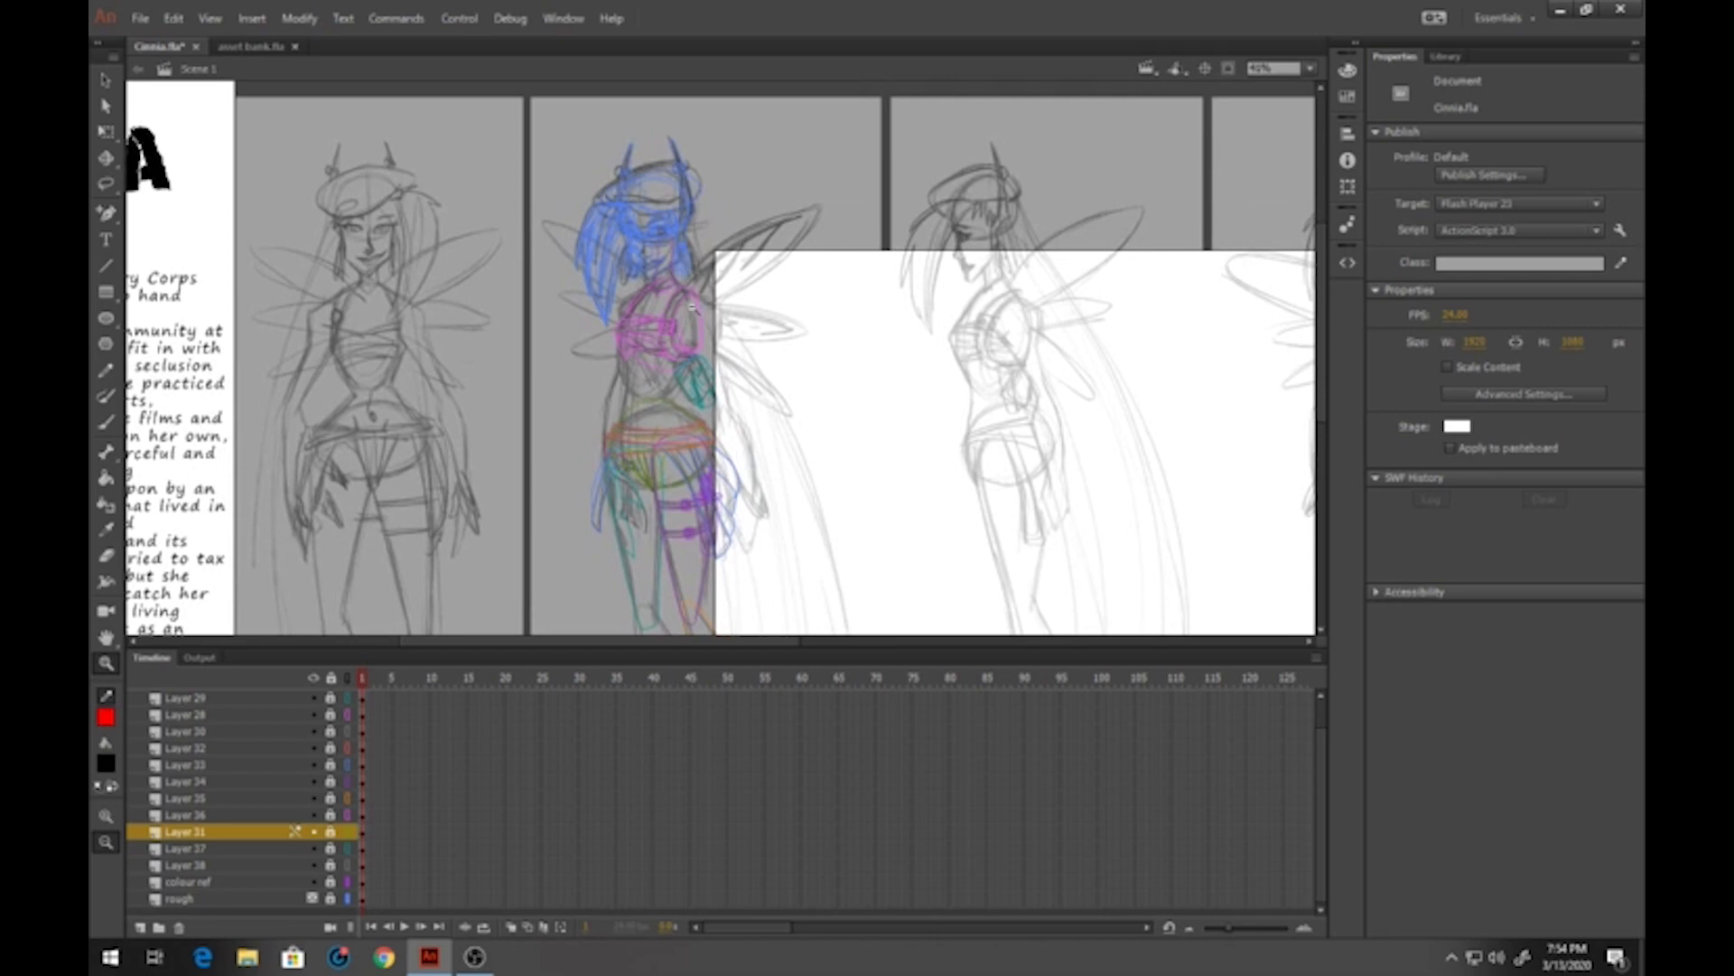
drag(655, 271, 836, 572)
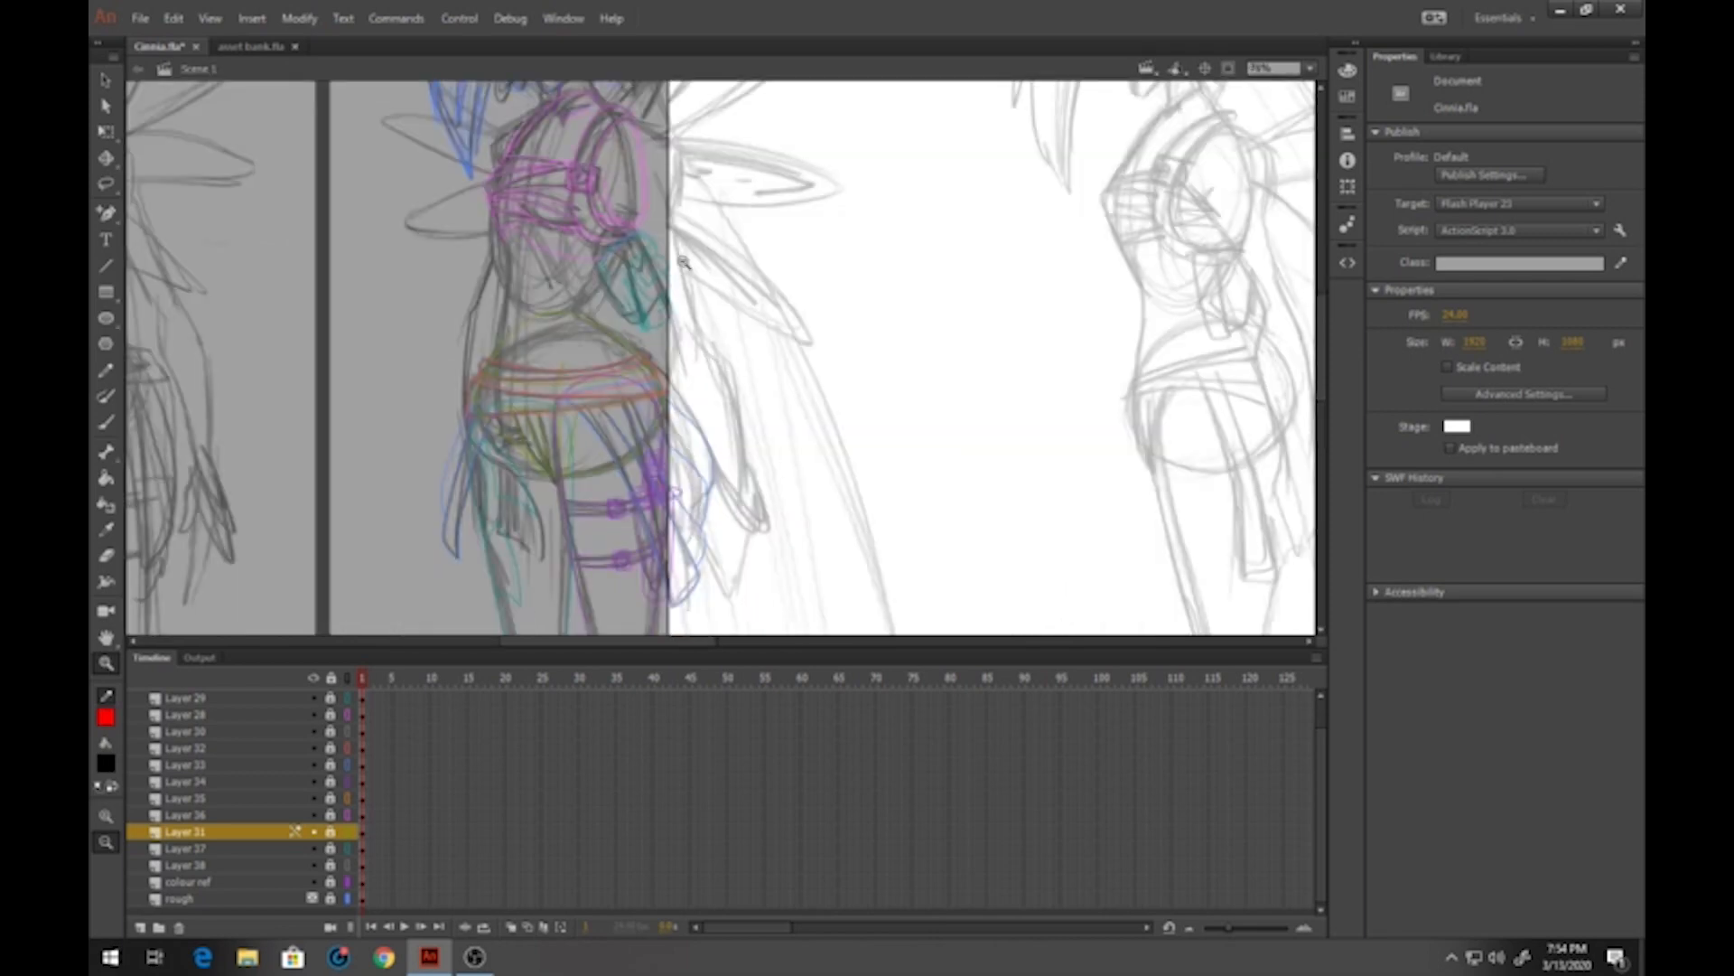
click(620, 163)
key(n)
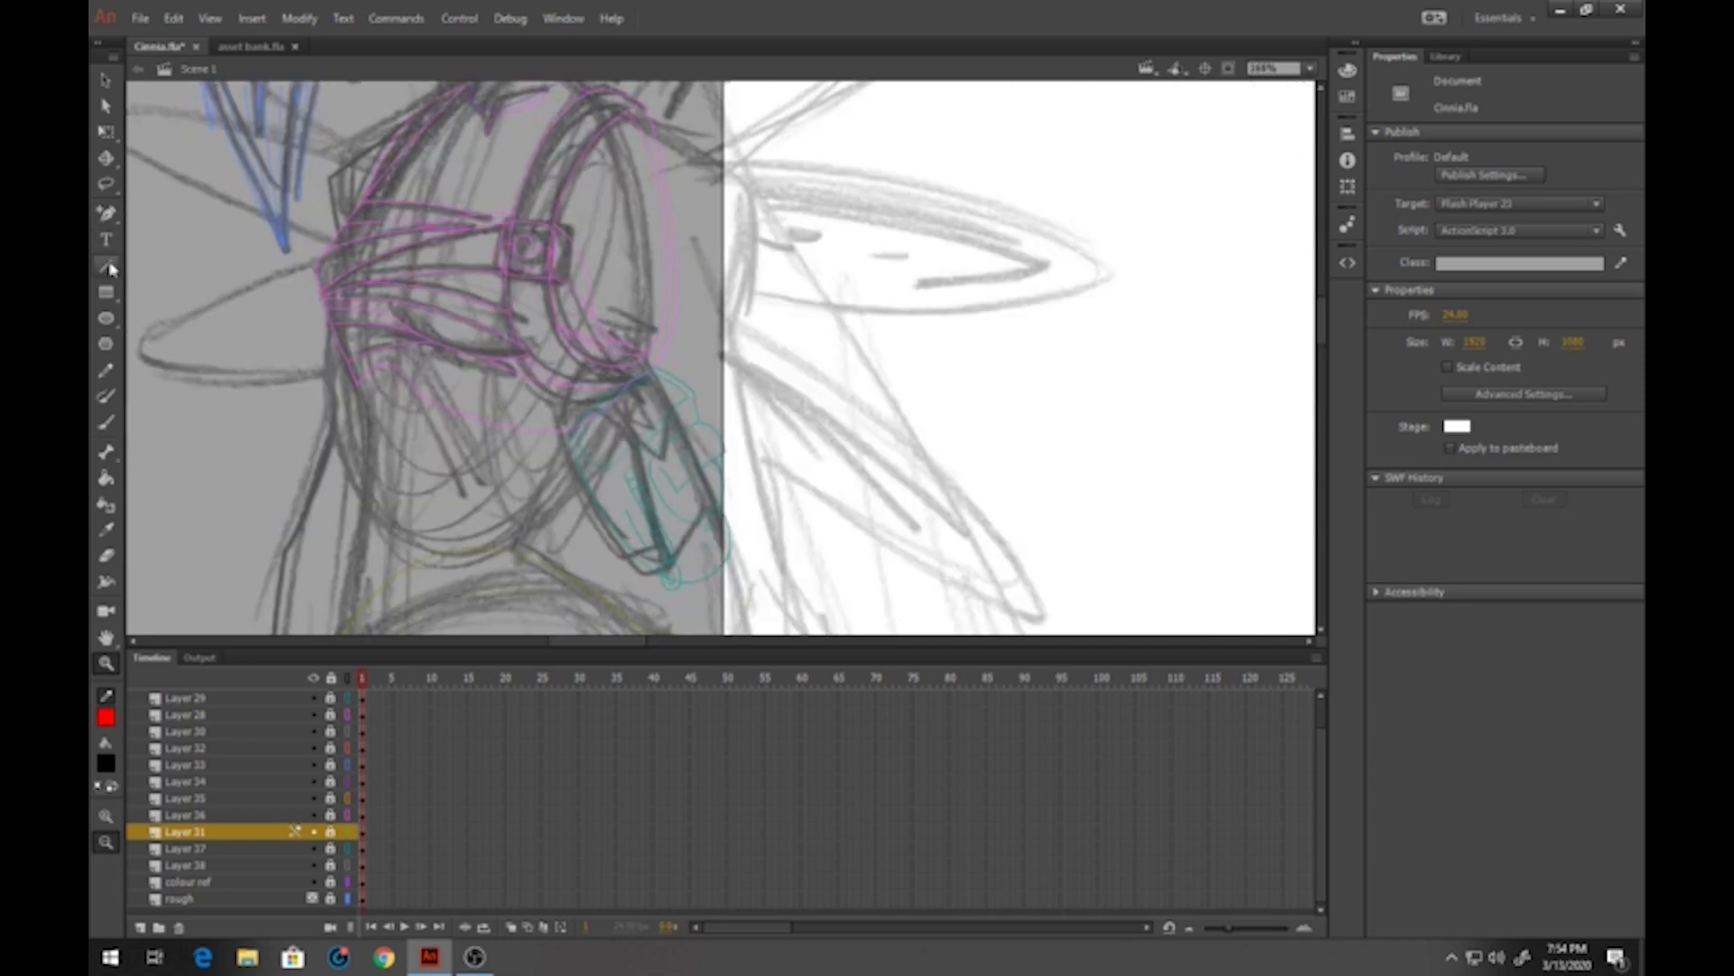
drag(662, 649, 660, 694)
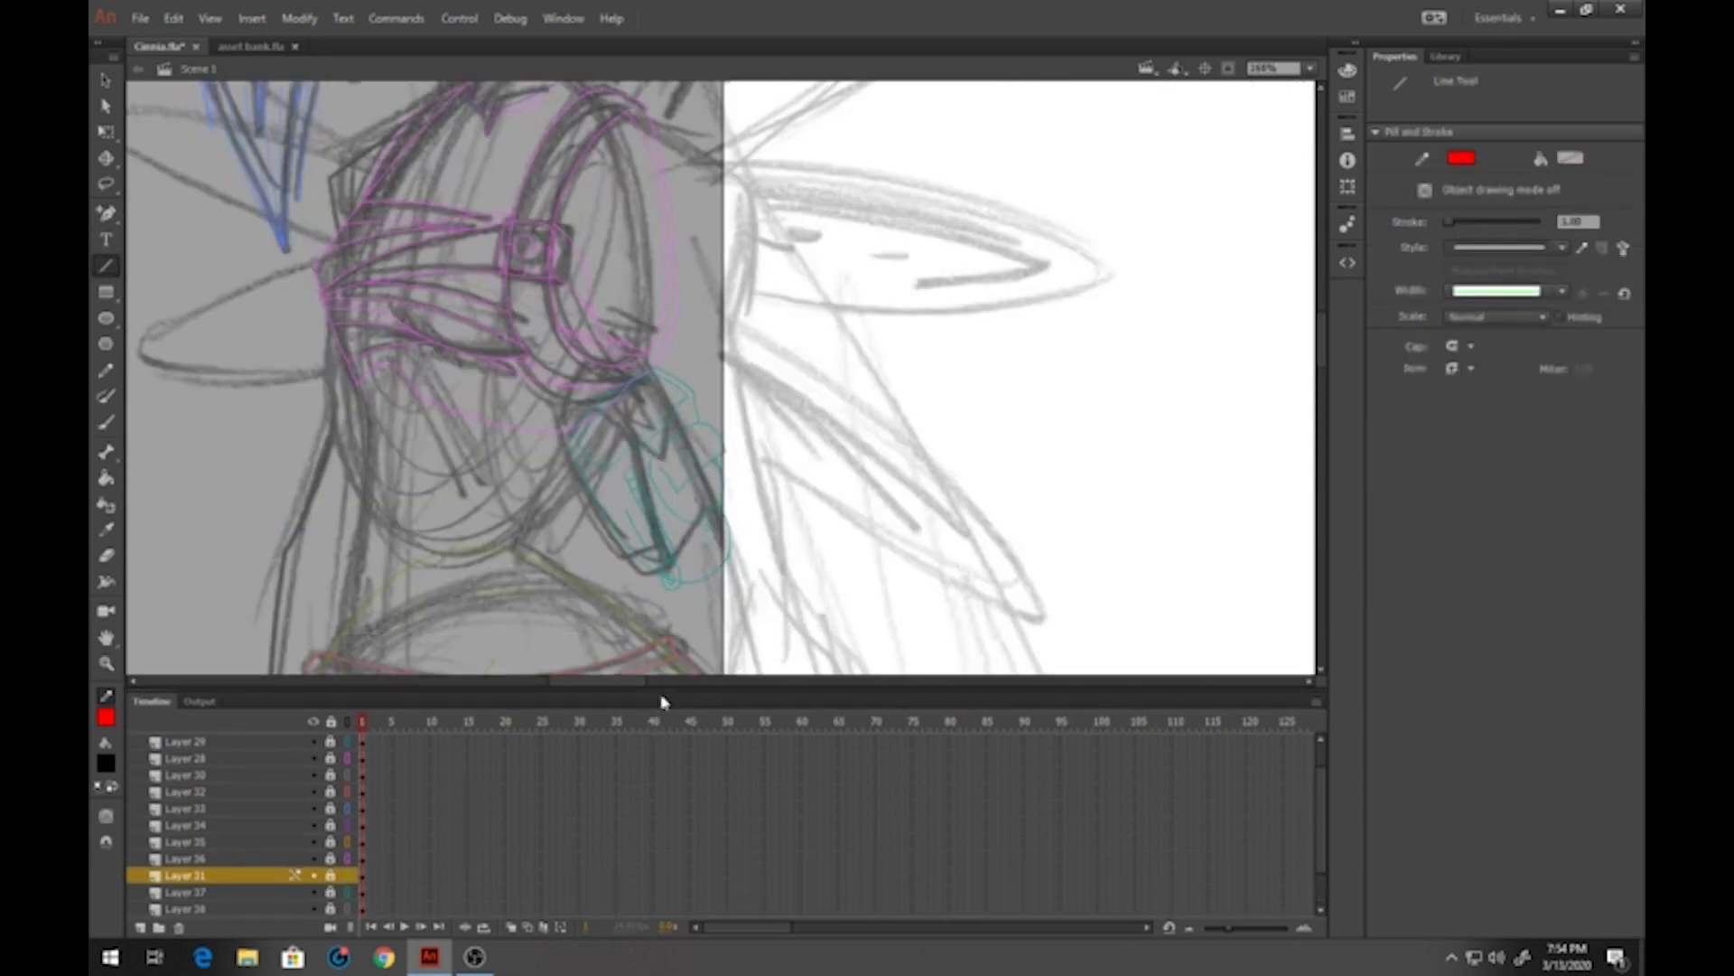
drag(666, 561, 630, 504)
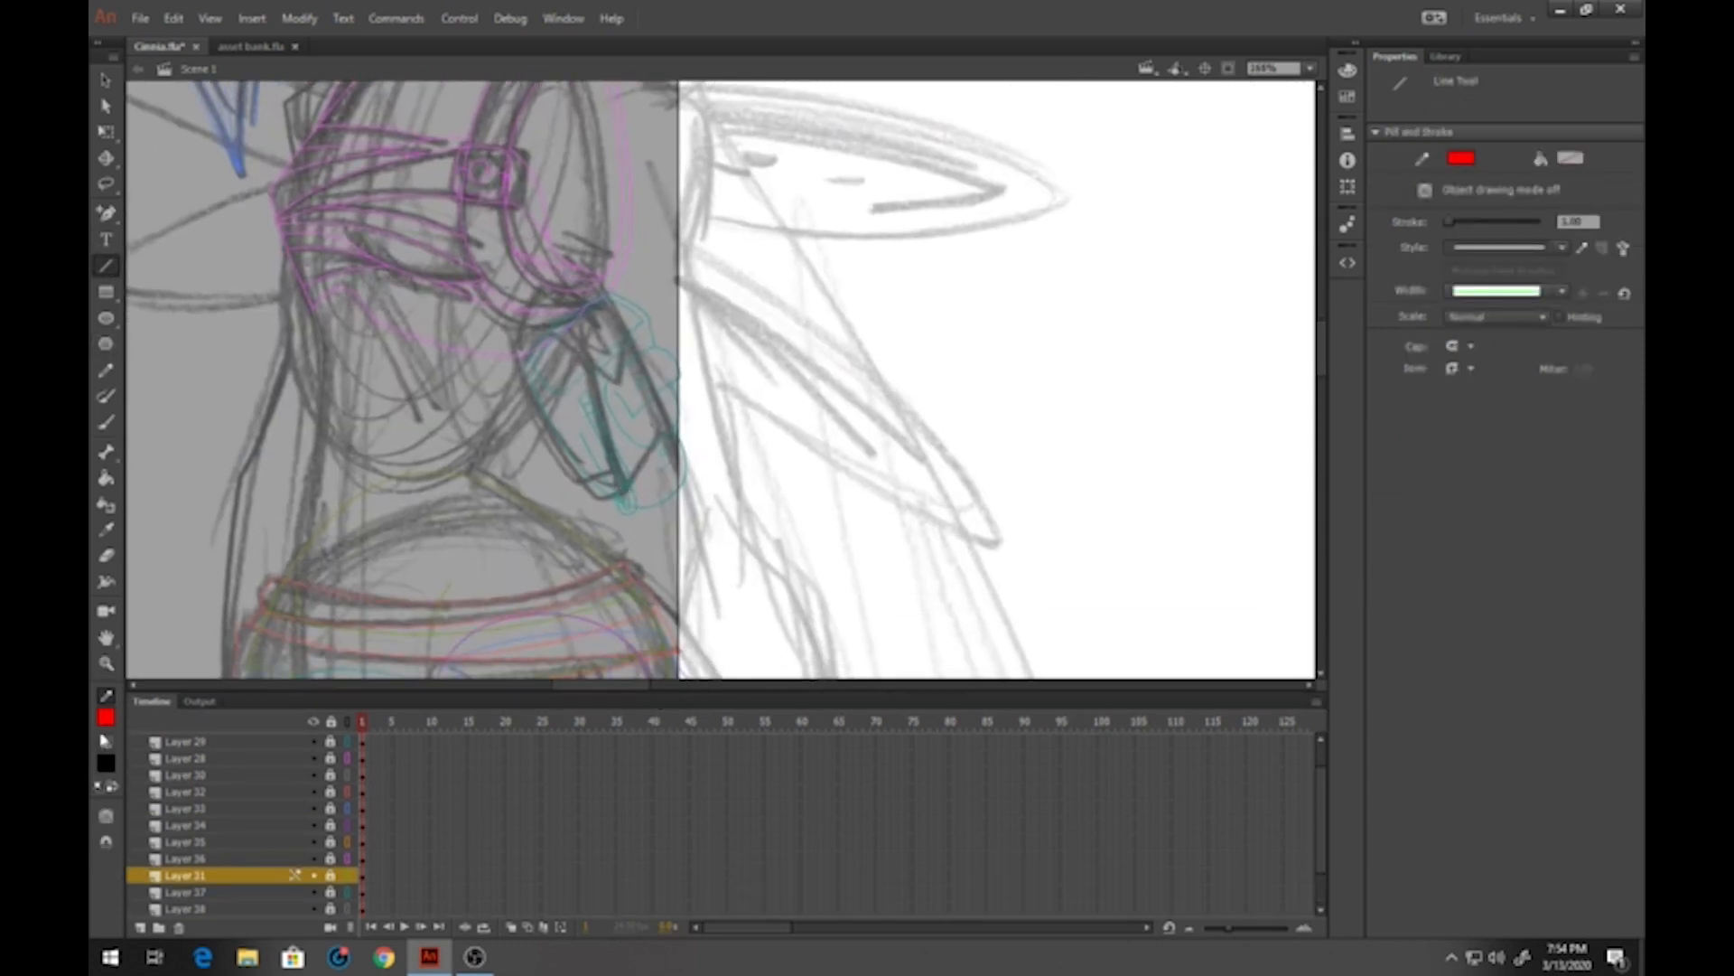
click(106, 716)
click(167, 660)
On a new topmost layer, outline the upper arm and armpit crease with black lines and curve them to match the sketch
scroll(339, 806, up, 1)
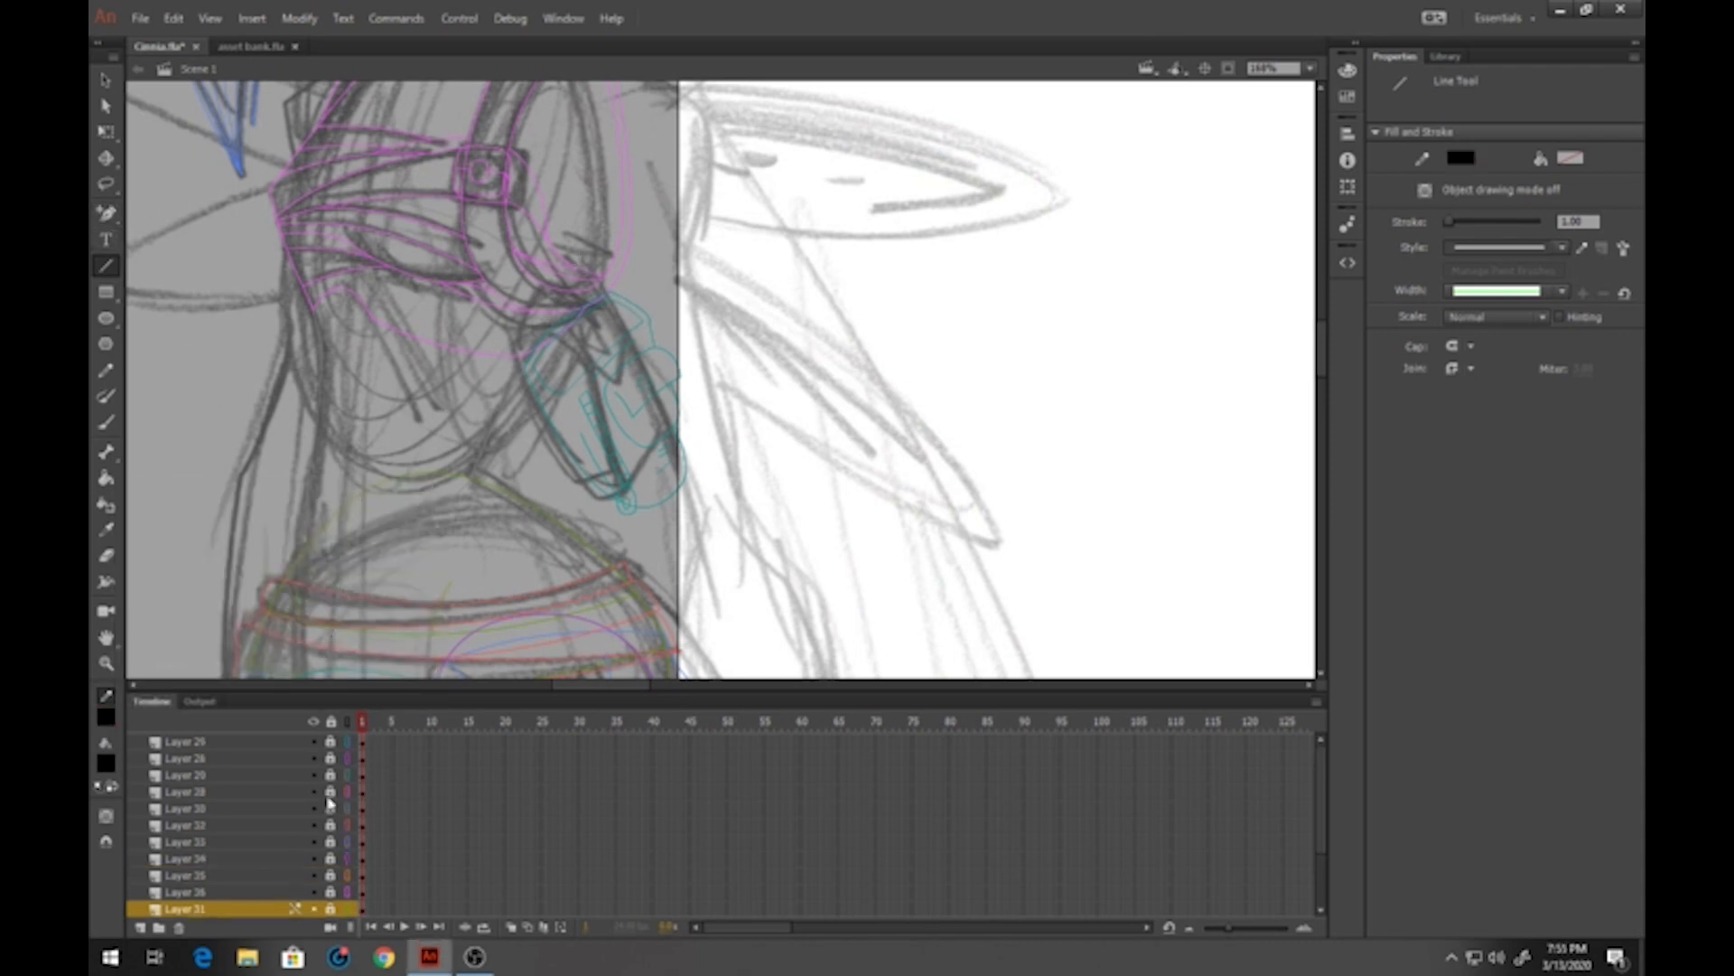
click(204, 742)
click(582, 228)
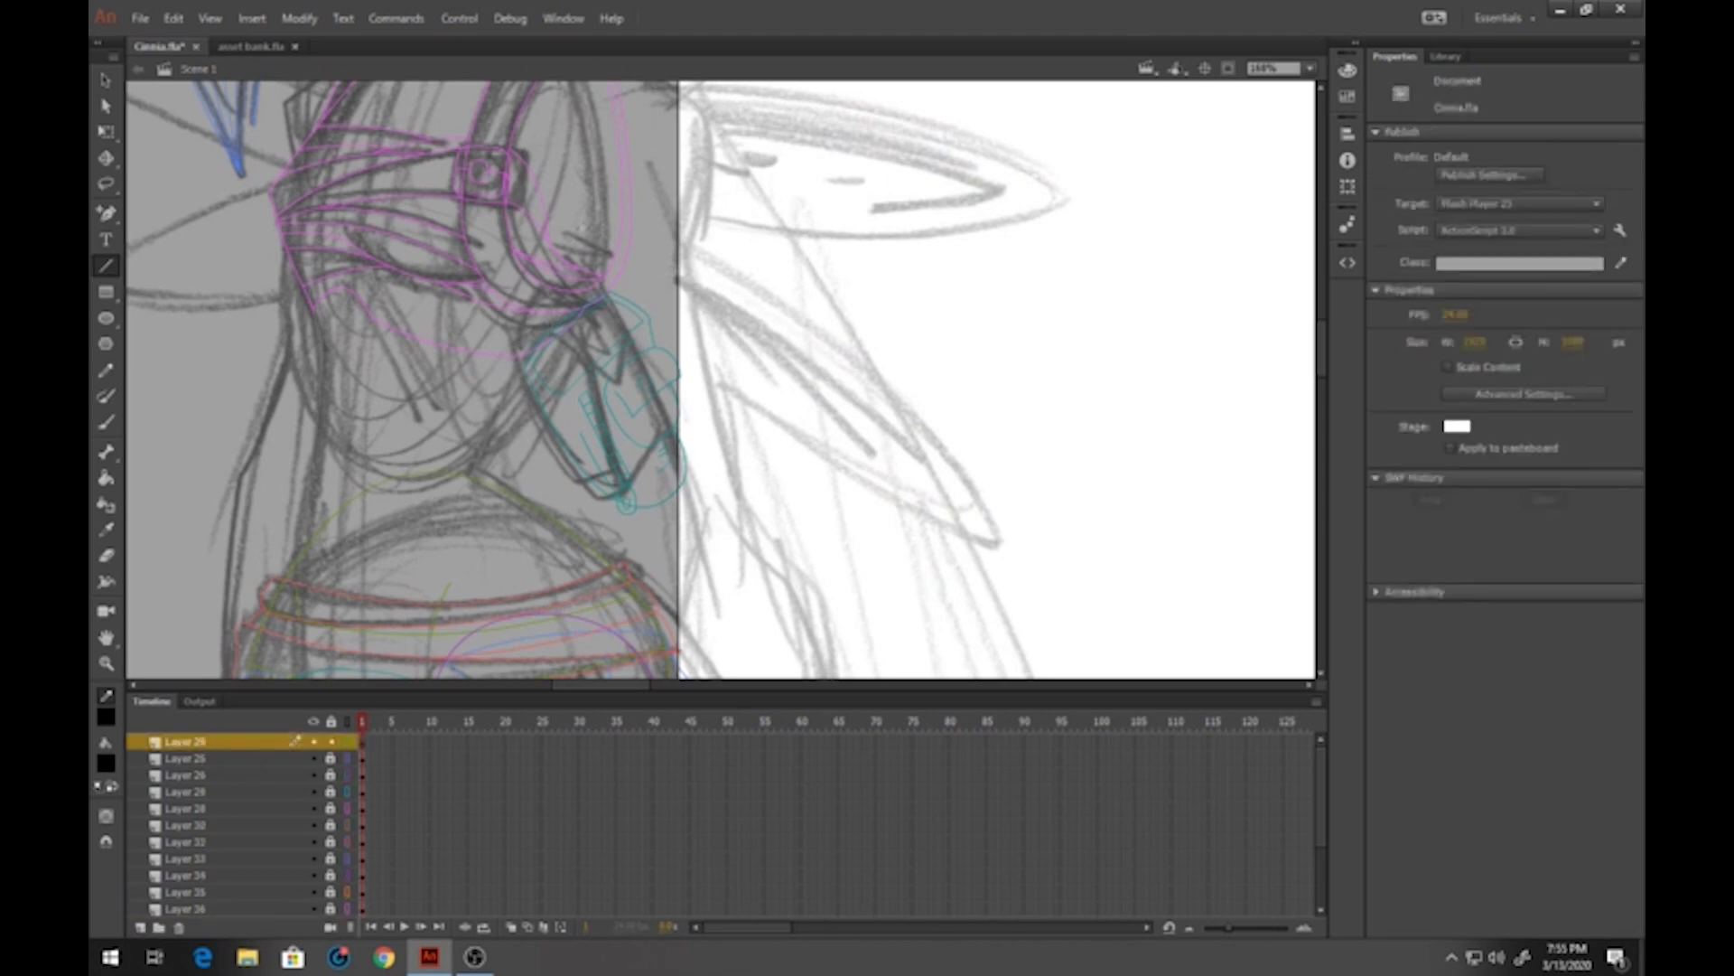
drag(586, 262, 662, 204)
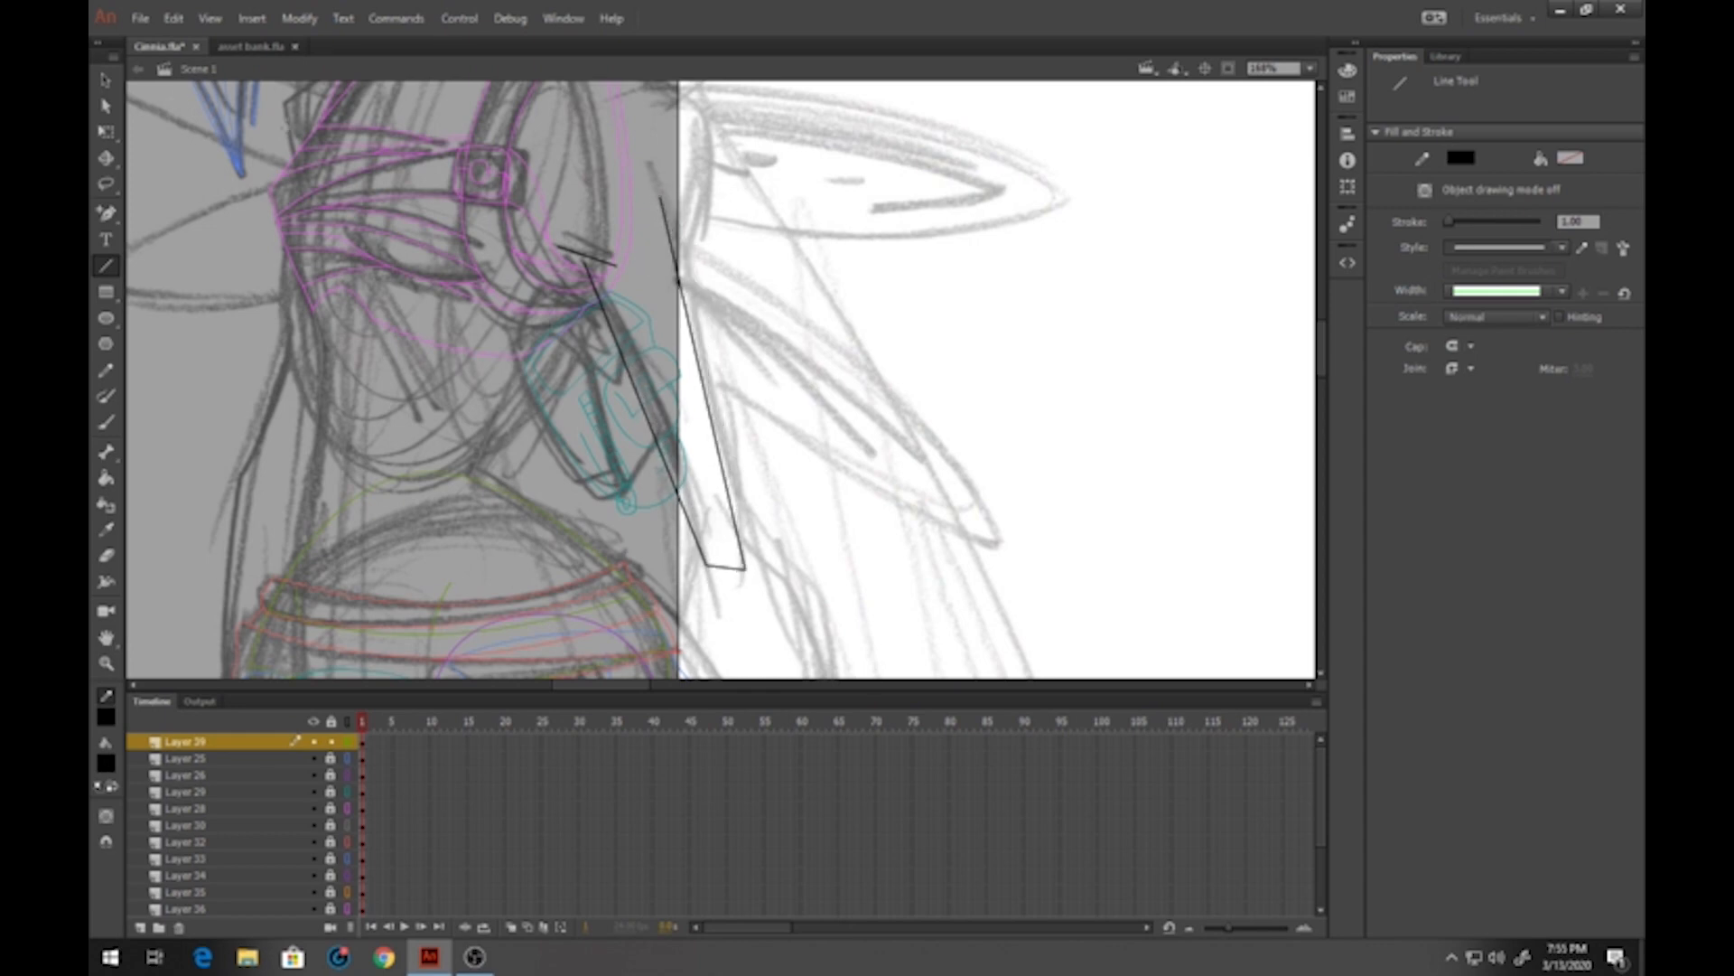
click(101, 79)
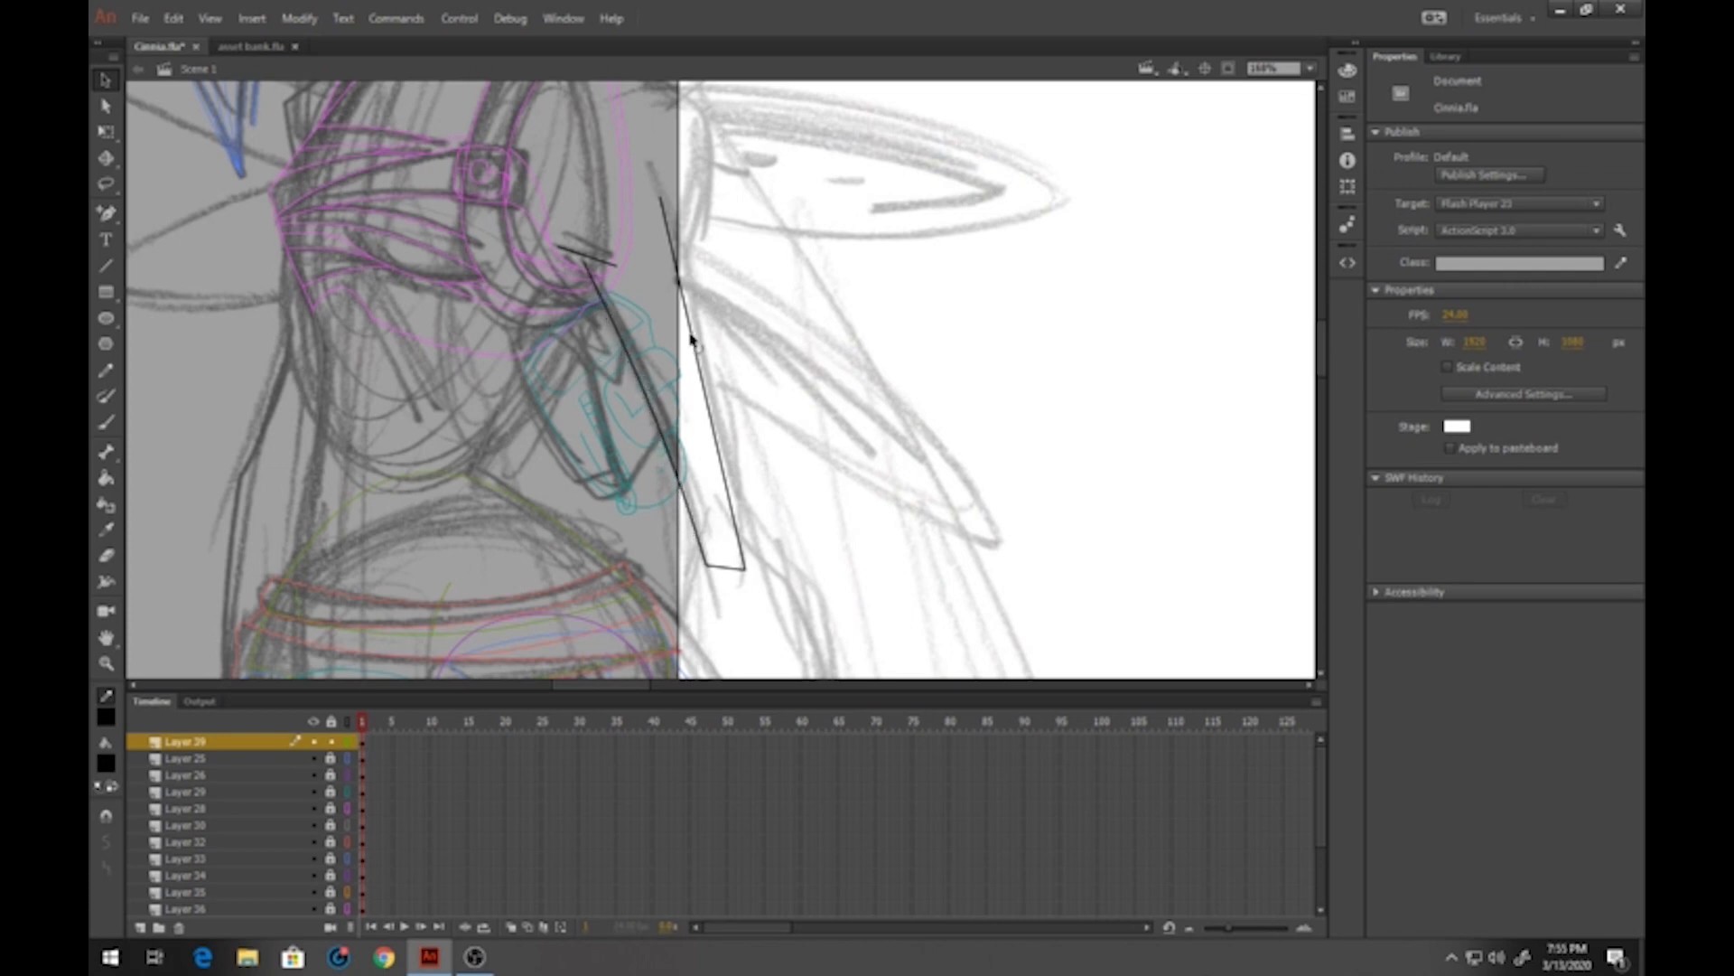
drag(690, 338, 701, 292)
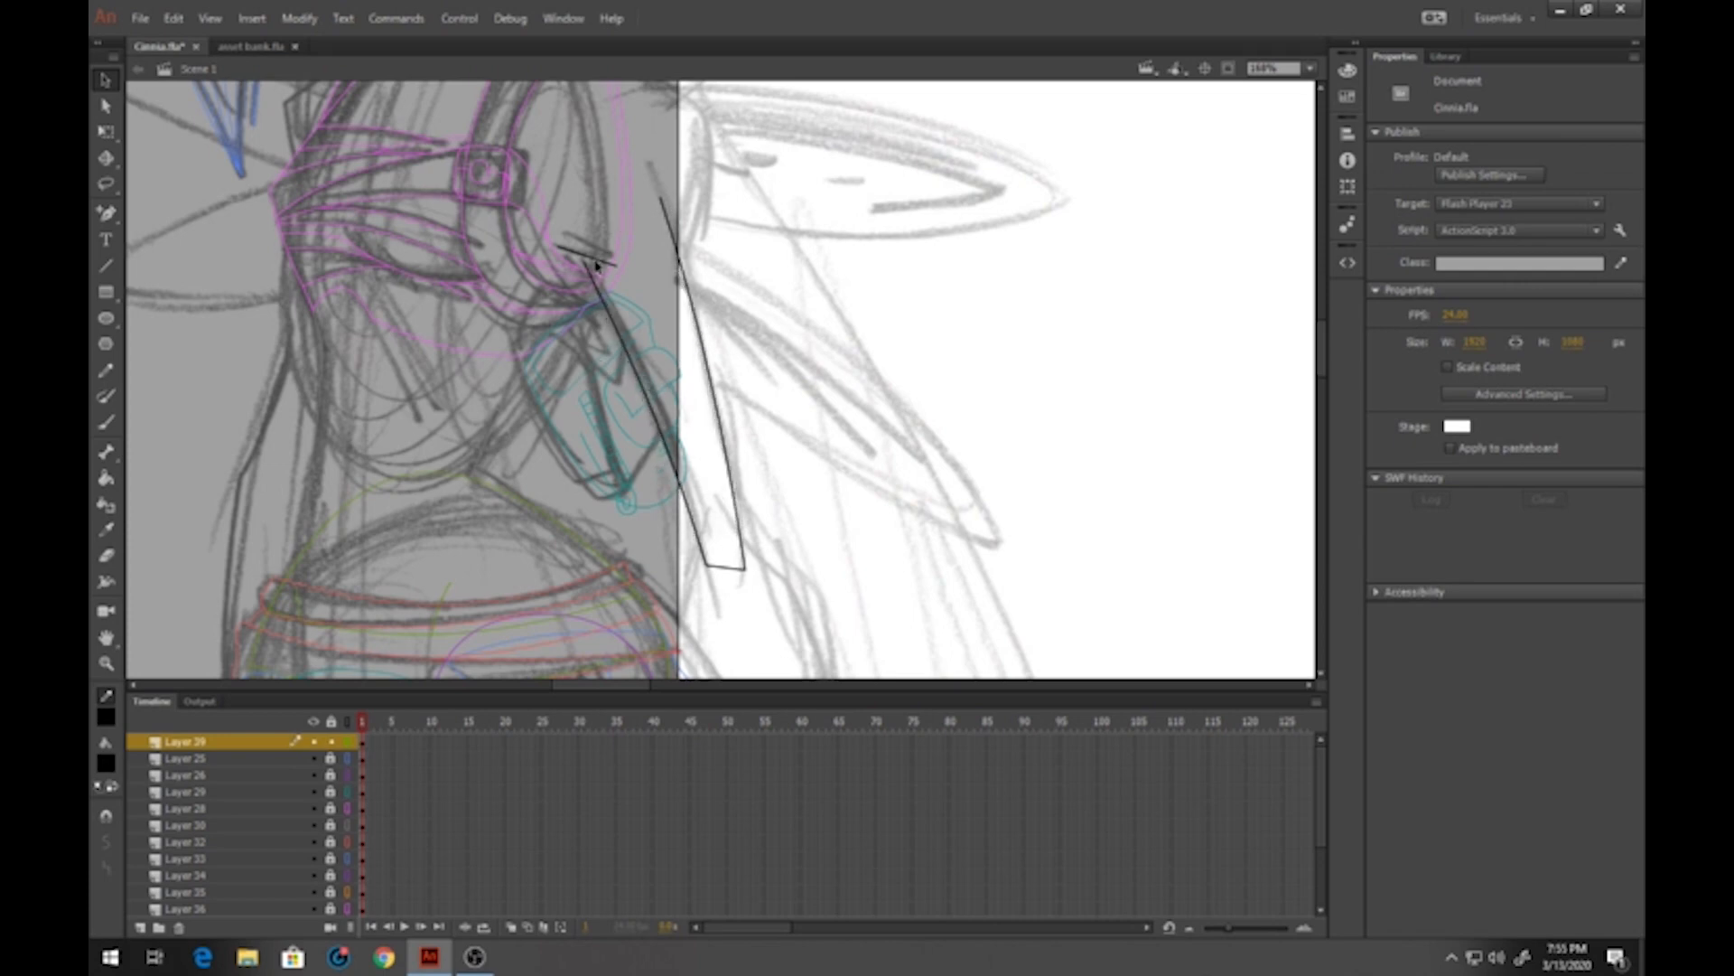
drag(598, 260, 598, 258)
Add black lines for the shoulder contour from the chest strap down to the upper arm and bend them to the sketch
click(105, 266)
scroll(578, 271, up, 4)
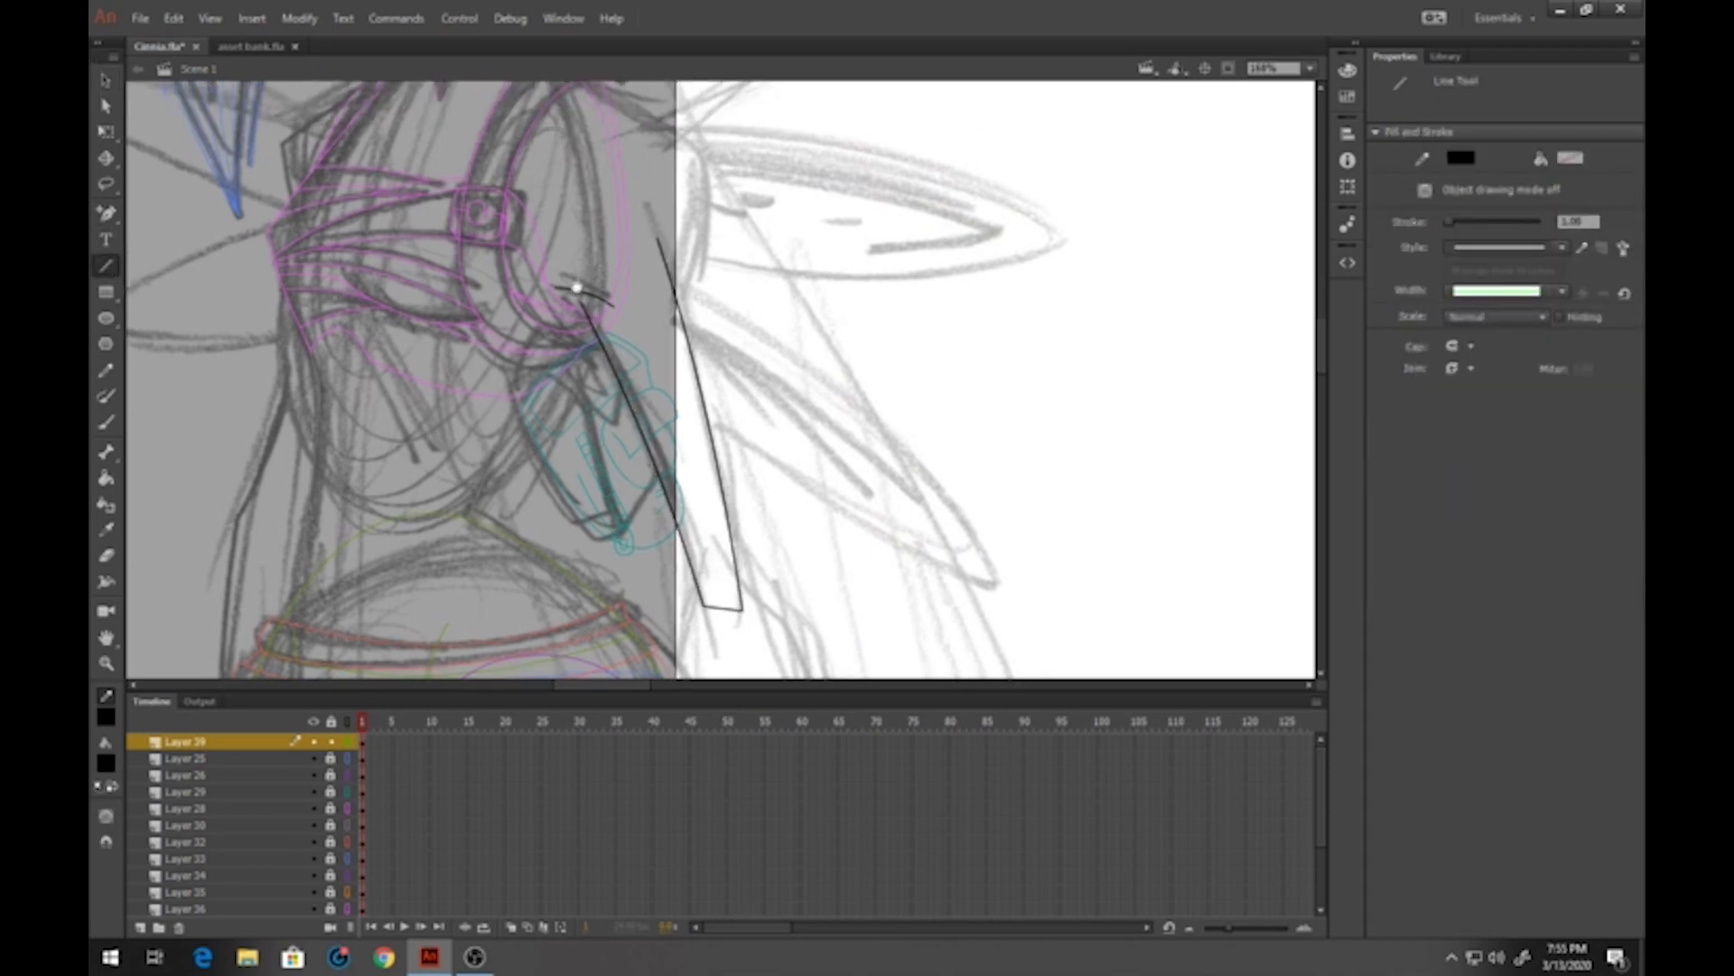
mouse_move(567, 191)
mouse_down()
mouse_move(683, 255)
mouse_move(673, 402)
mouse_up()
click(106, 80)
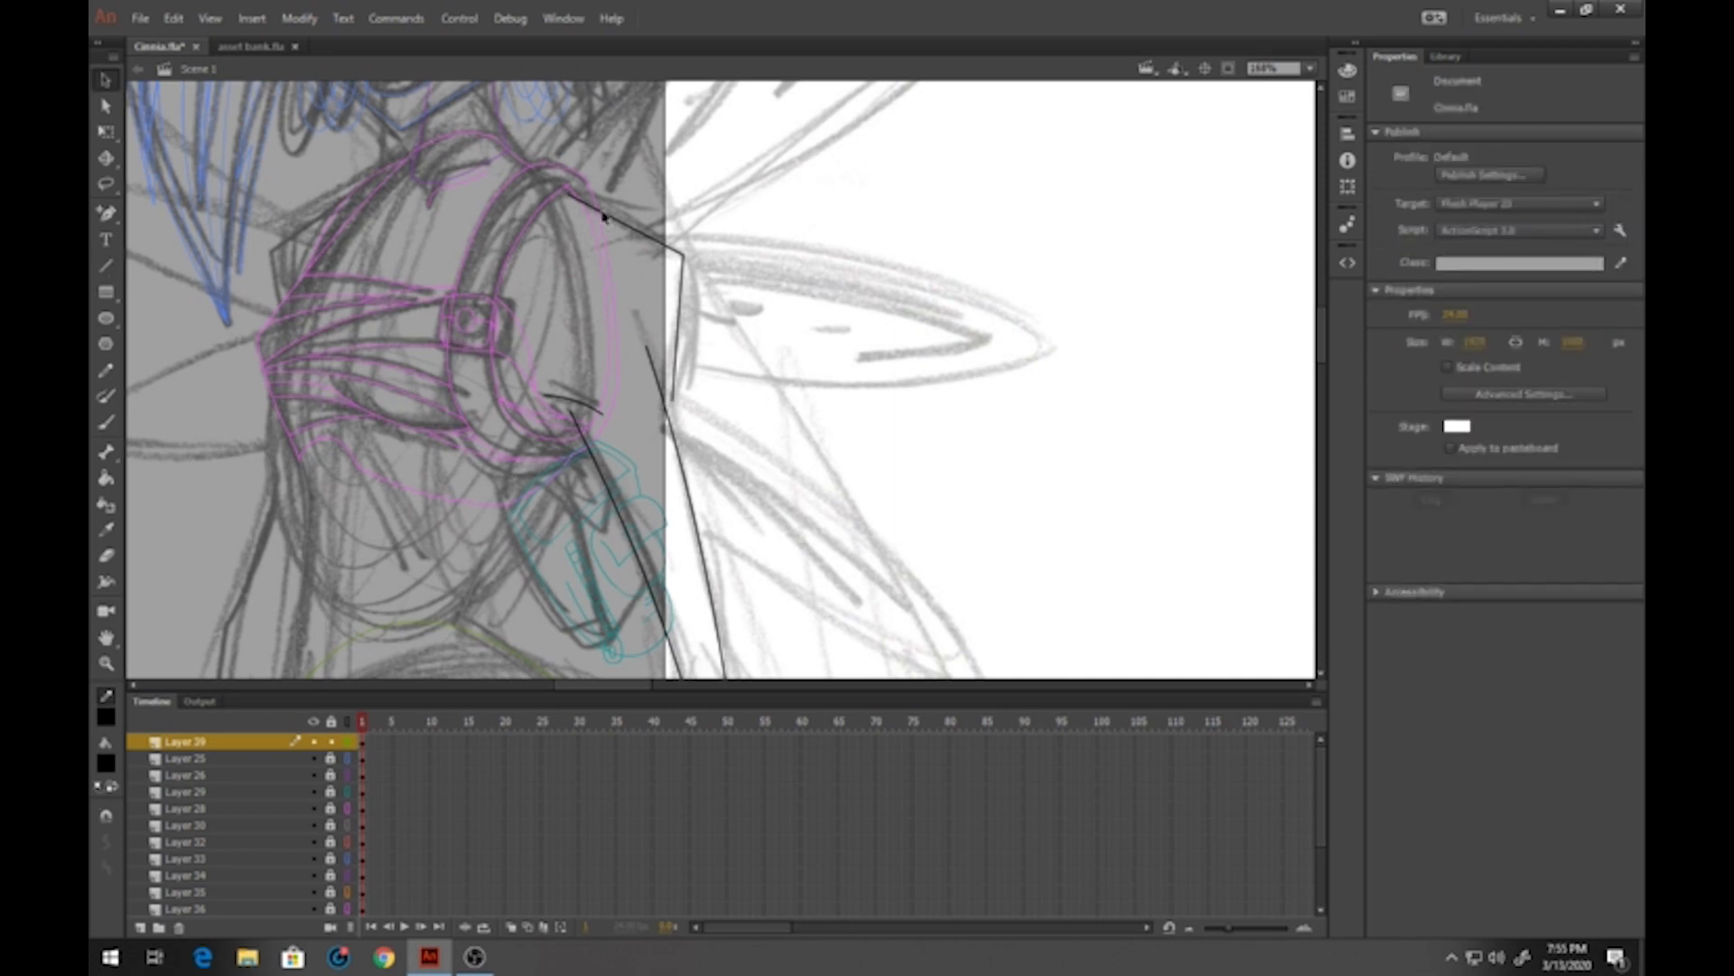
drag(677, 340, 692, 330)
drag(676, 405, 665, 426)
click(569, 420)
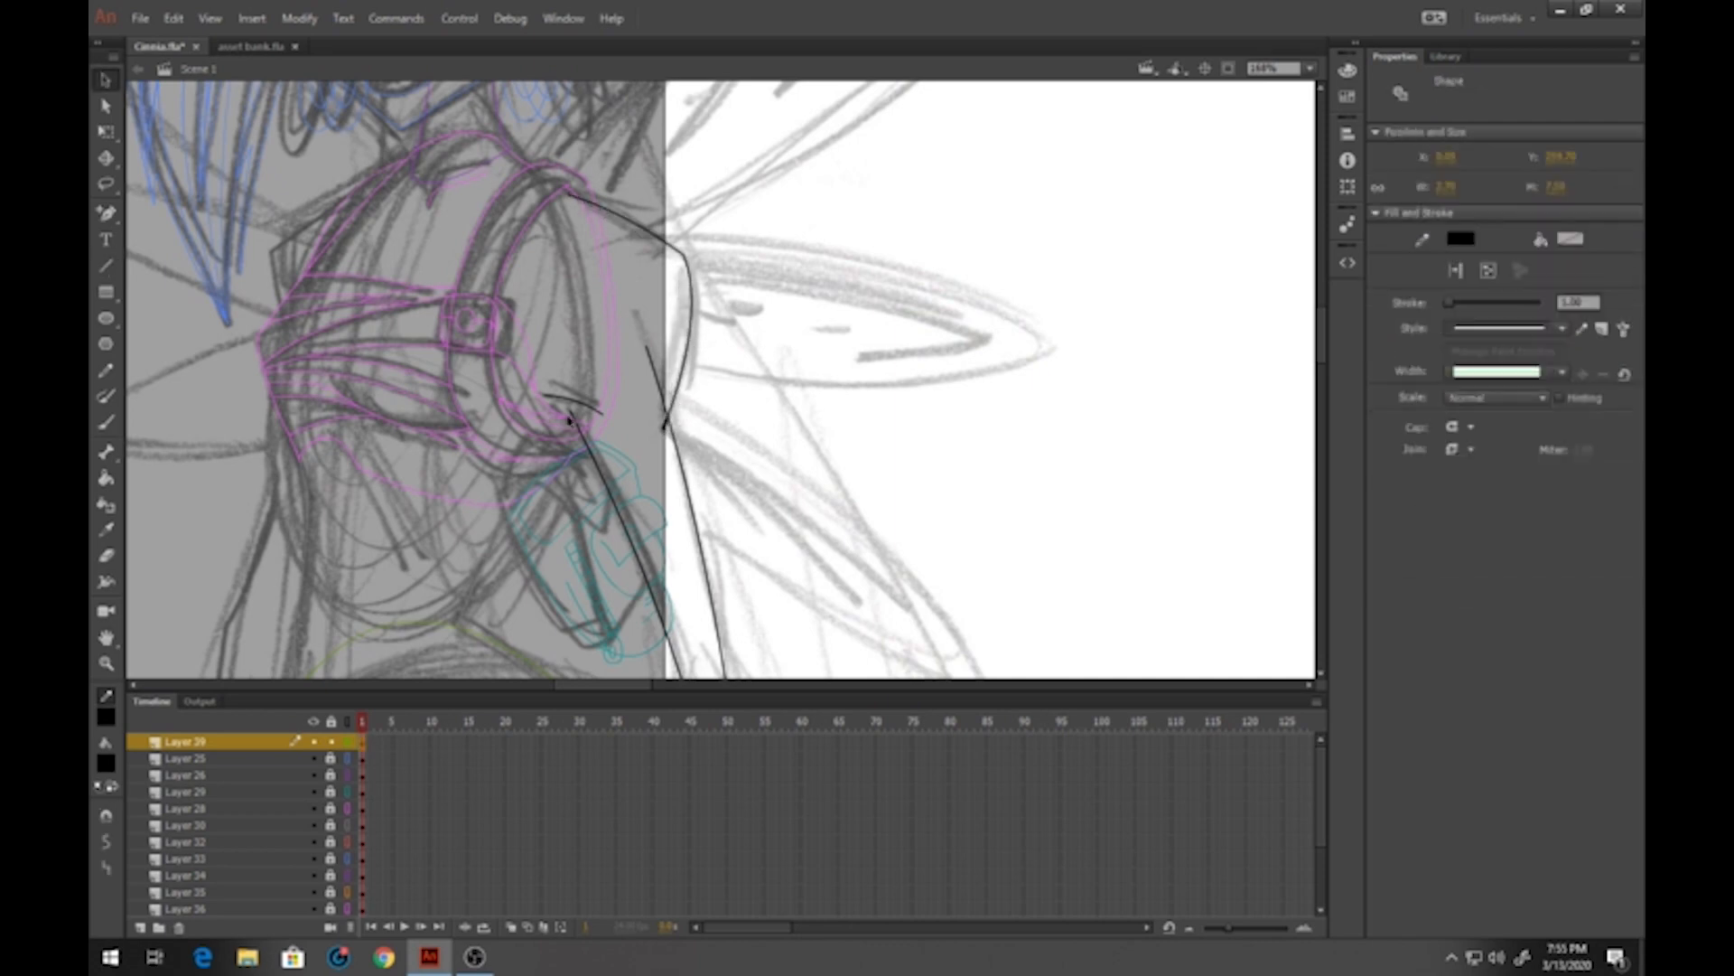
click(555, 406)
Reshape the armpit crease so it meets the upper arm's inner line
scroll(569, 380, down, 5)
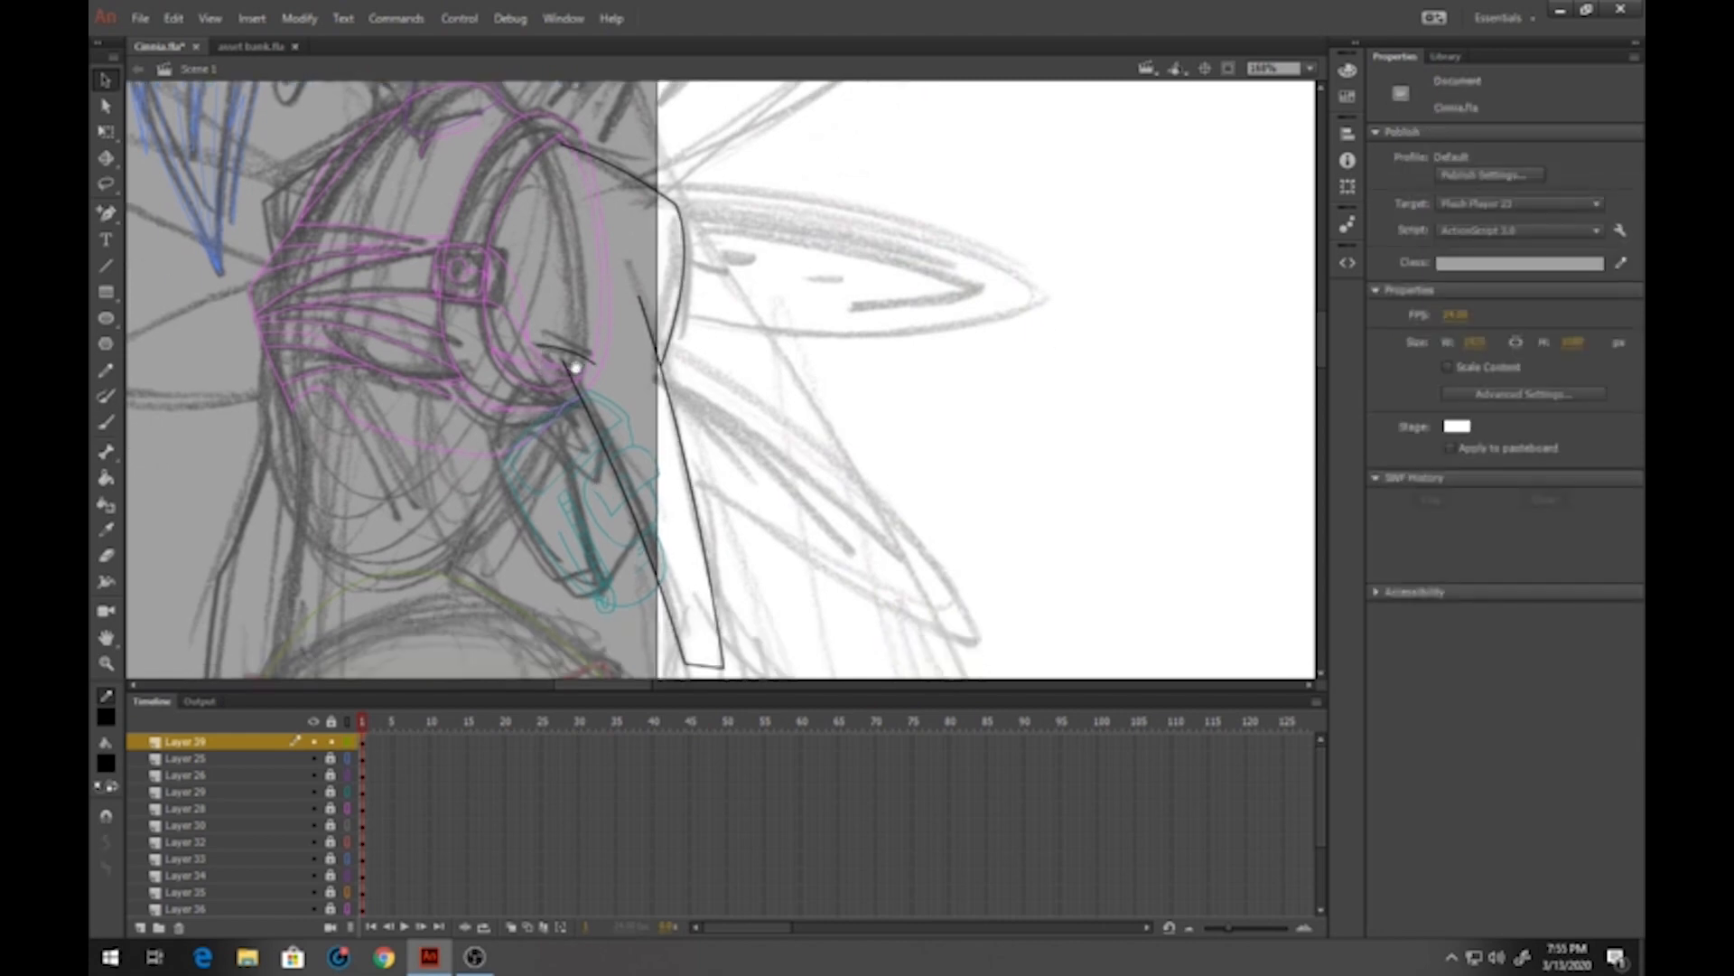
scroll(567, 308, up, 3)
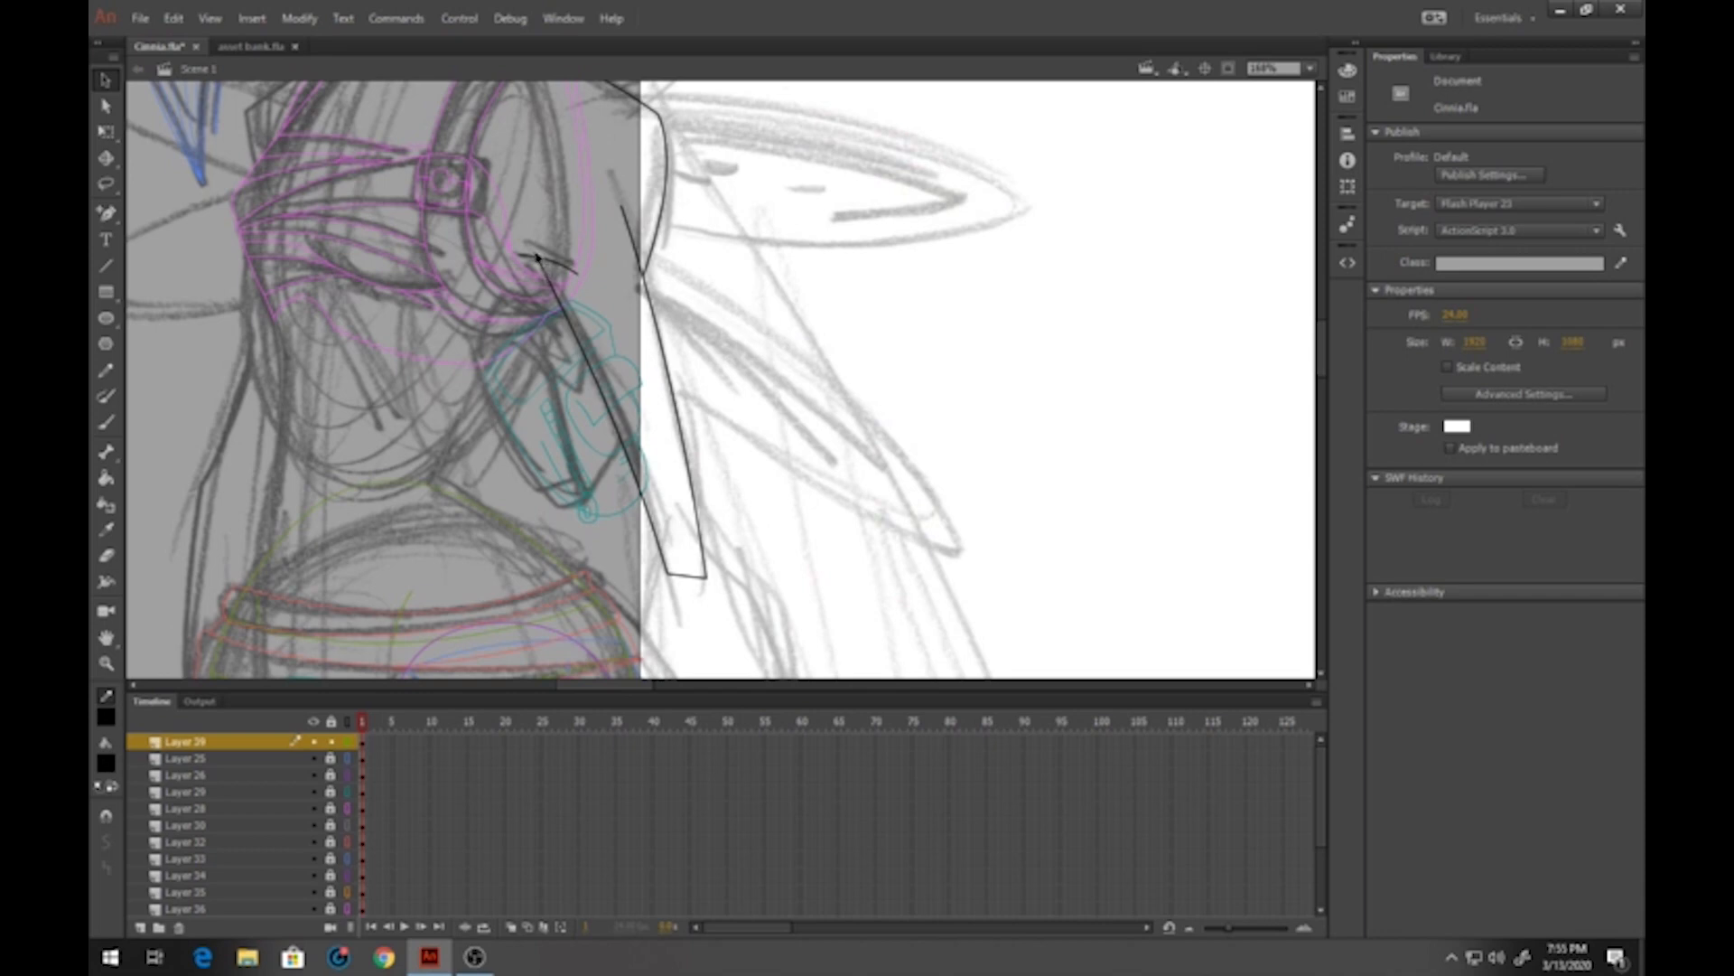
click(565, 270)
click(571, 273)
drag(578, 274, 581, 388)
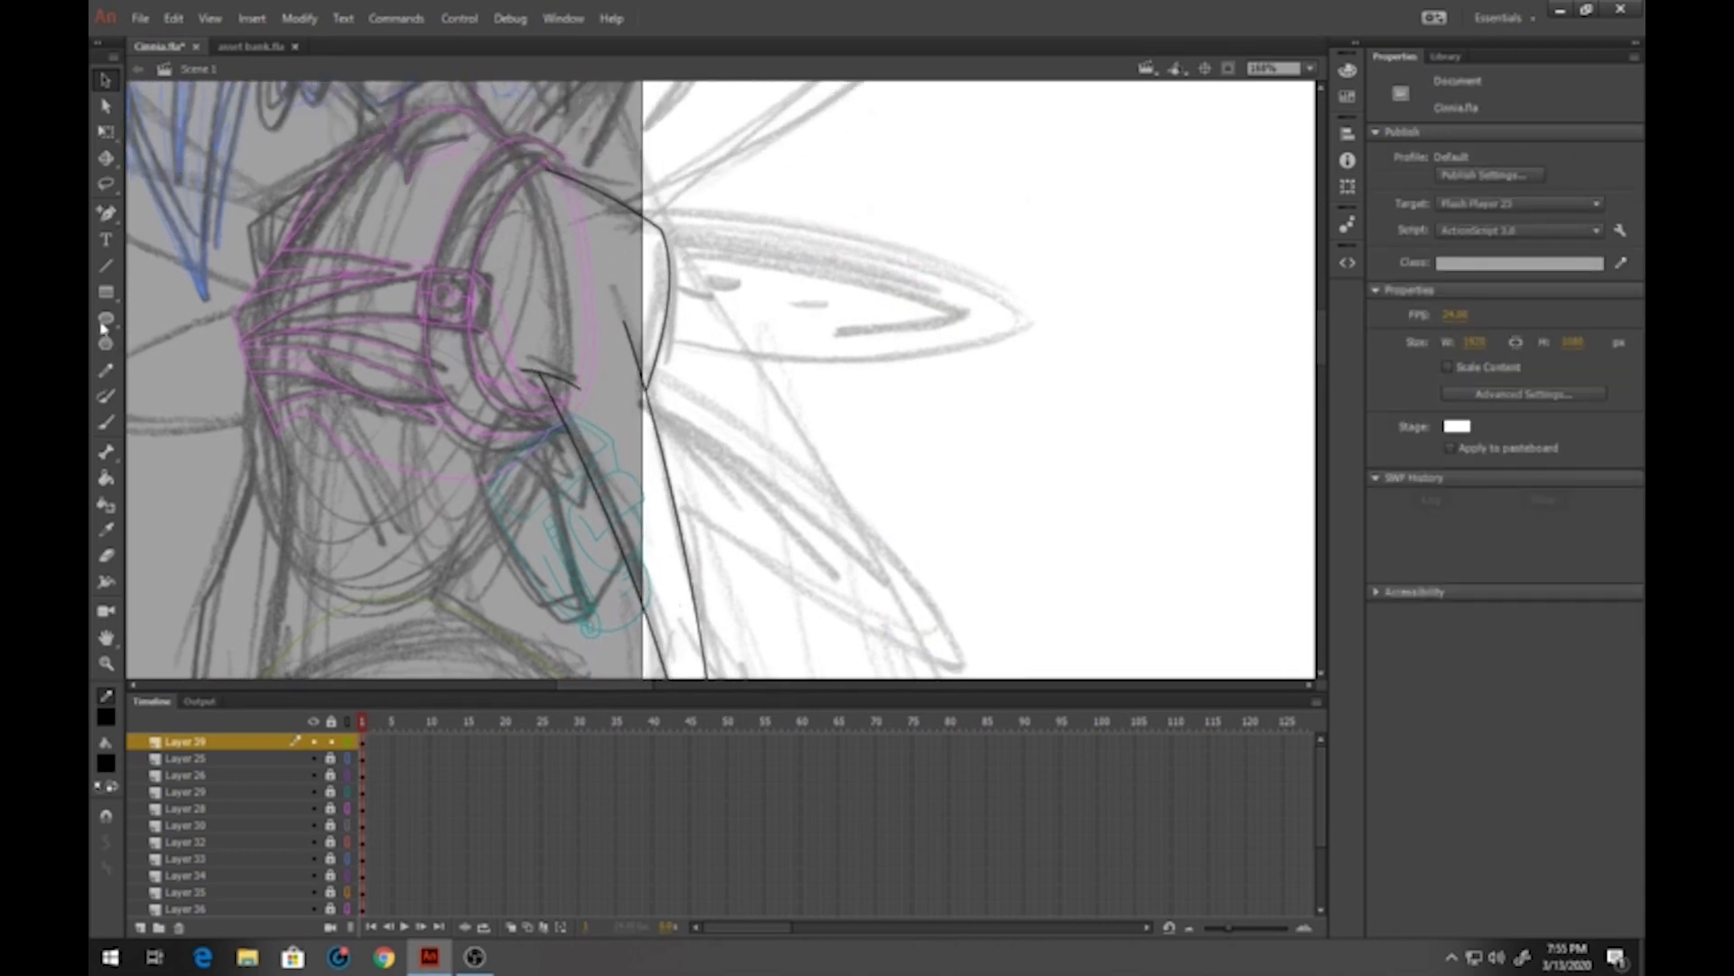
Close the upper arm's open shoulder side with a red line running from the shoulder down to the armpit crease
click(106, 266)
click(106, 716)
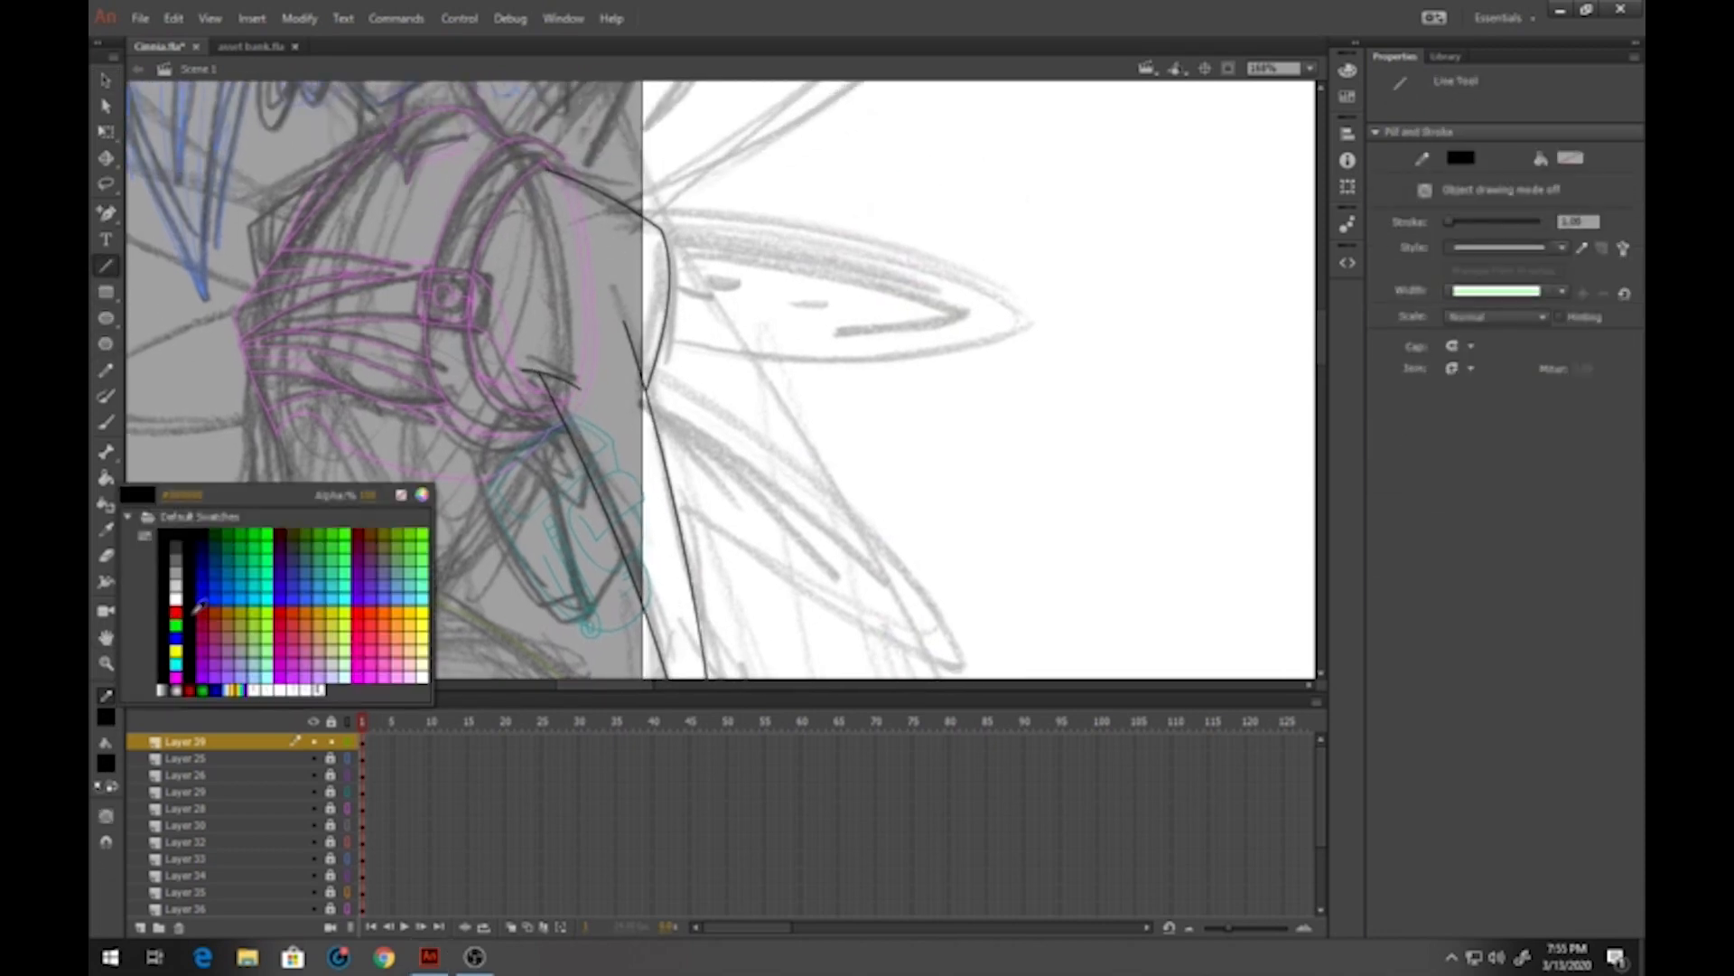
click(197, 609)
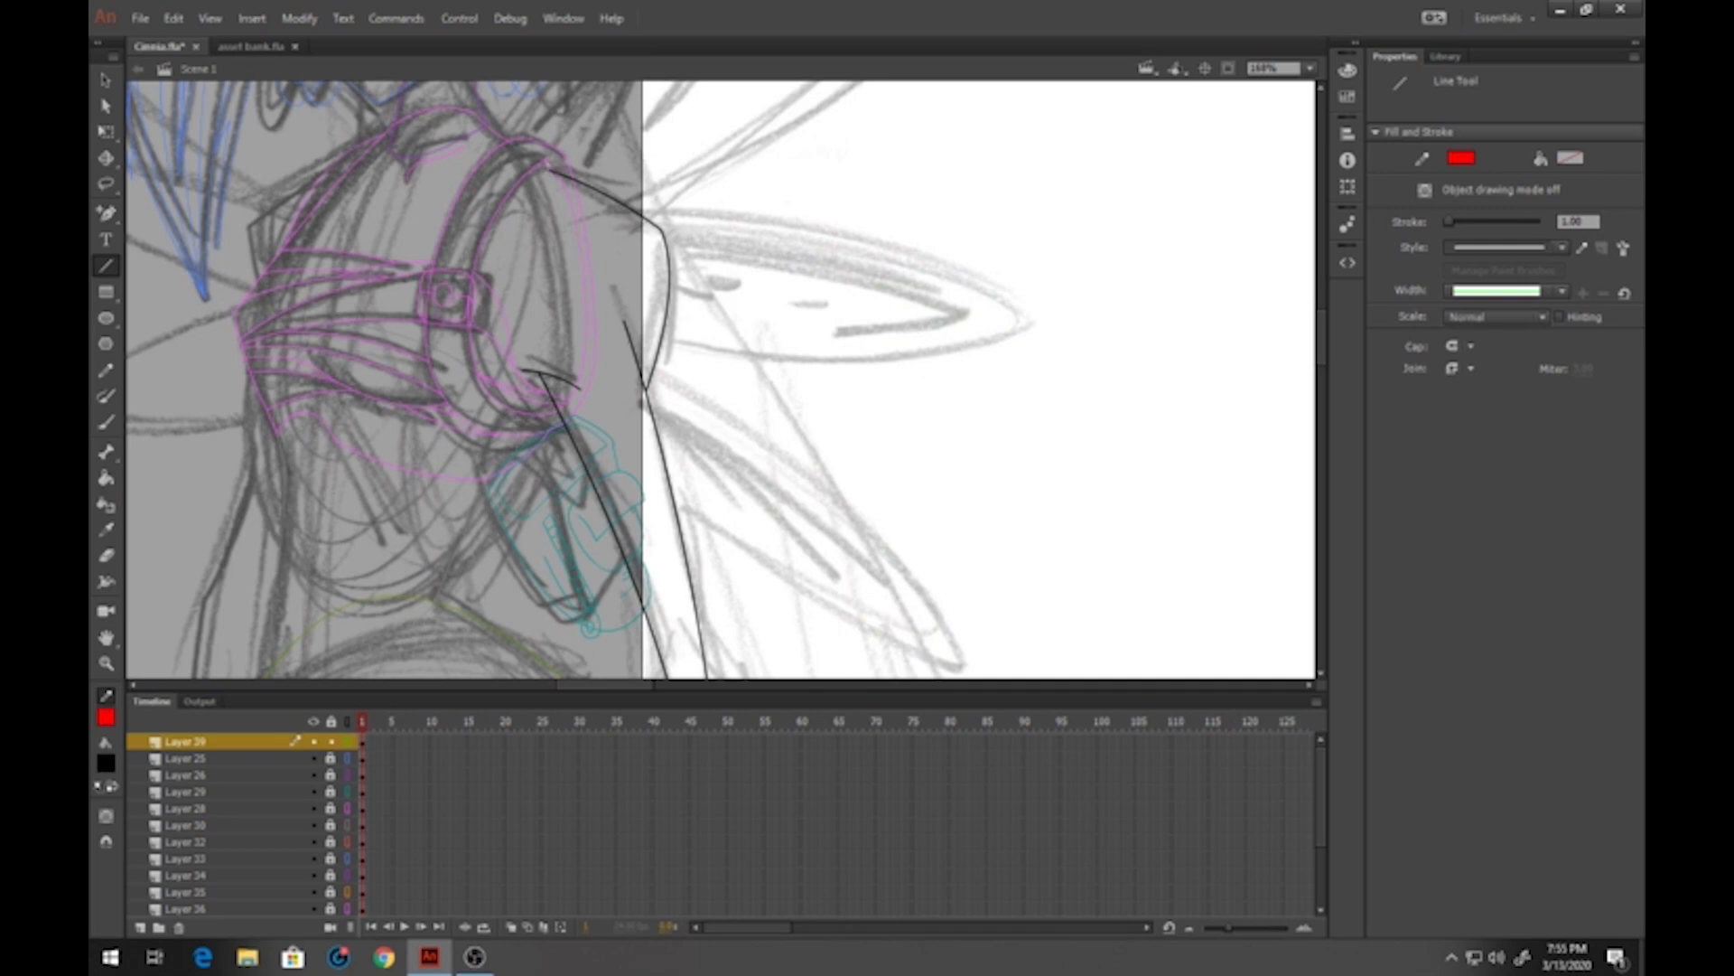
drag(547, 167, 521, 409)
Show the torso layer in full colour and fill the upper arm with the skin colour sampled from the torso
click(106, 479)
click(347, 807)
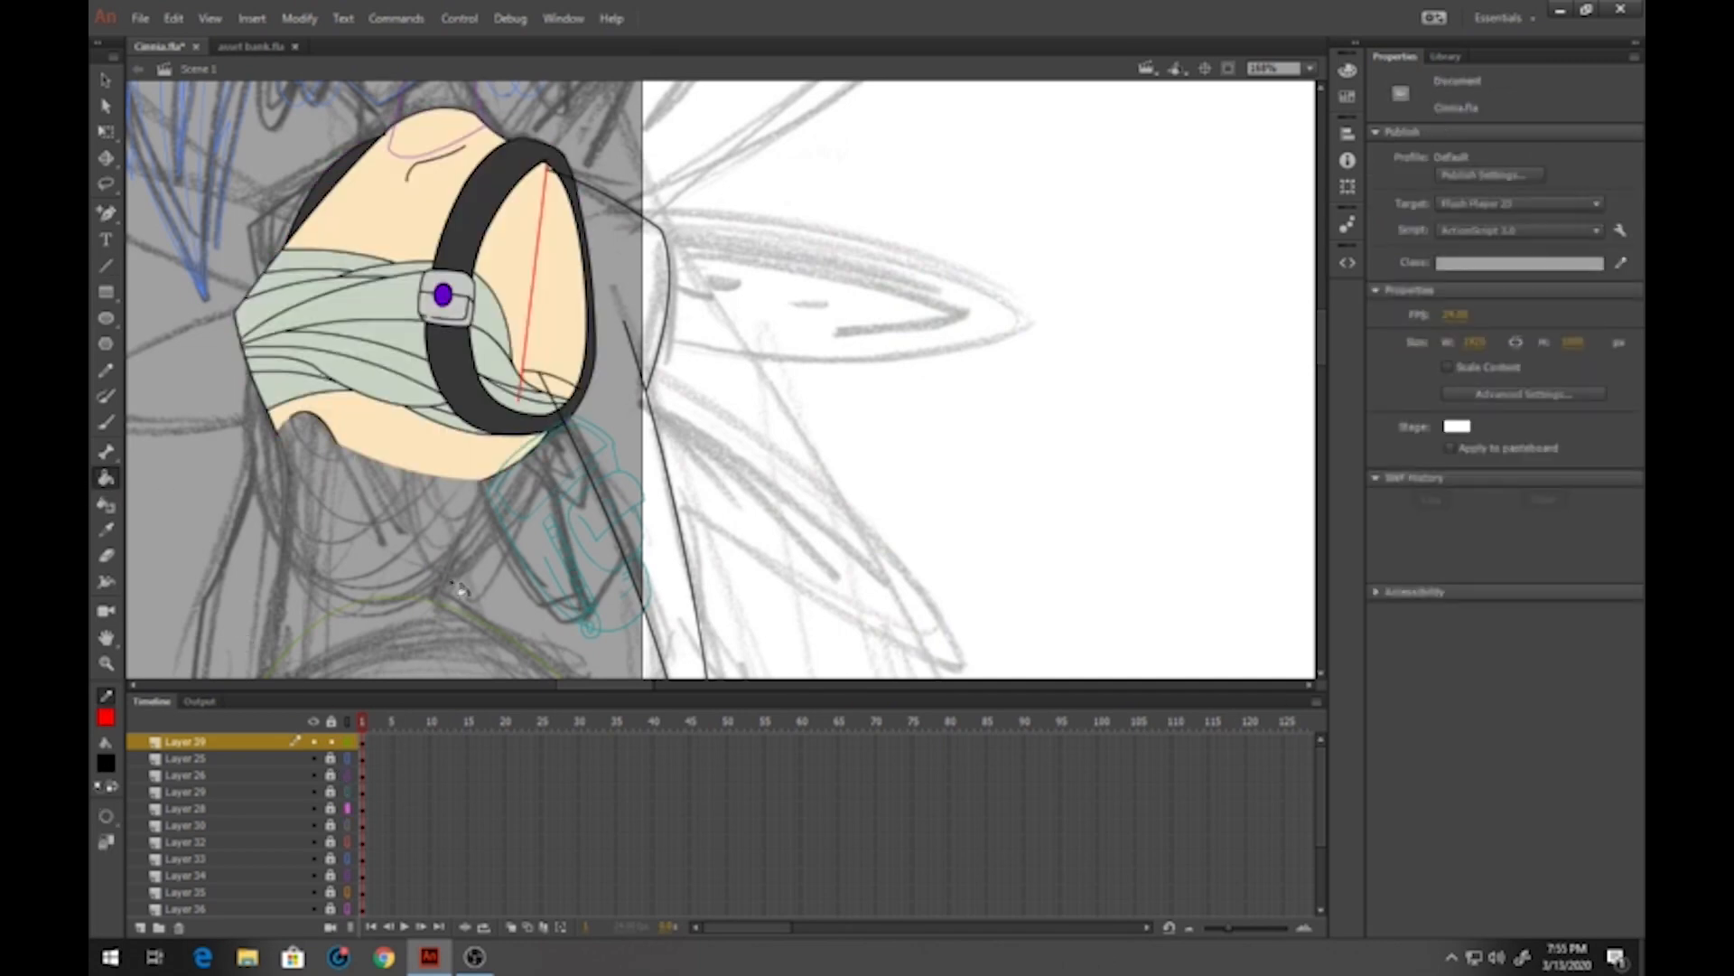
click(106, 764)
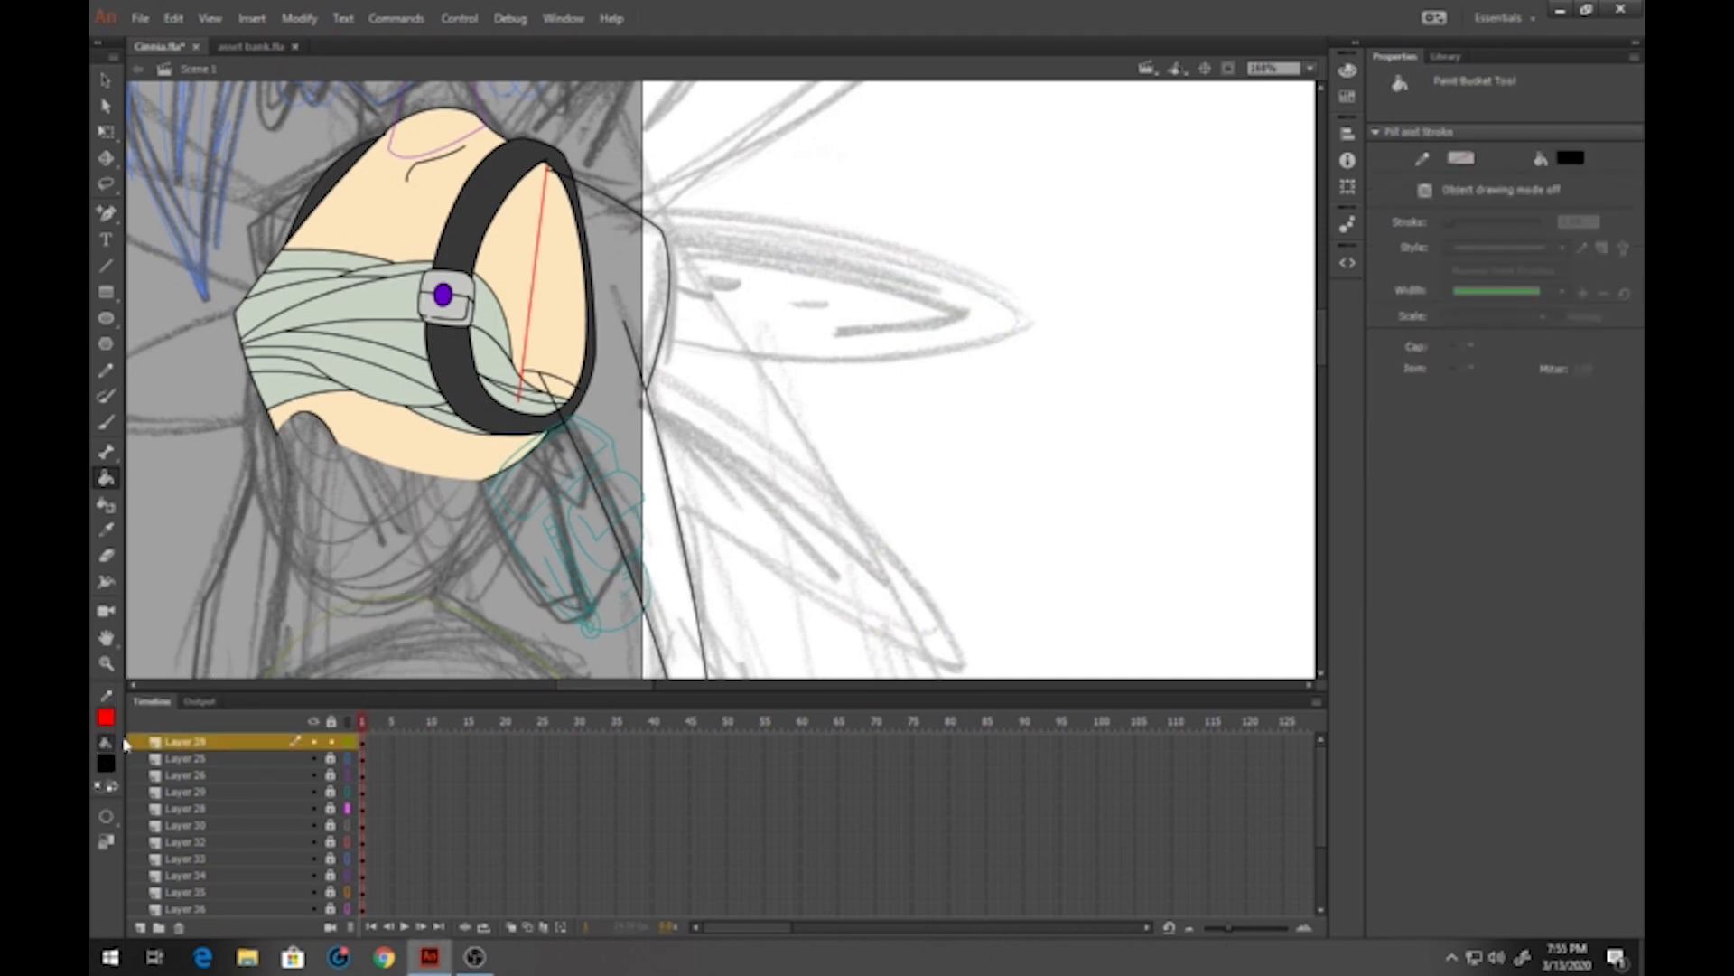
click(107, 769)
click(404, 458)
click(576, 370)
Delete the red closing line between the upper arm and the chest
key(v)
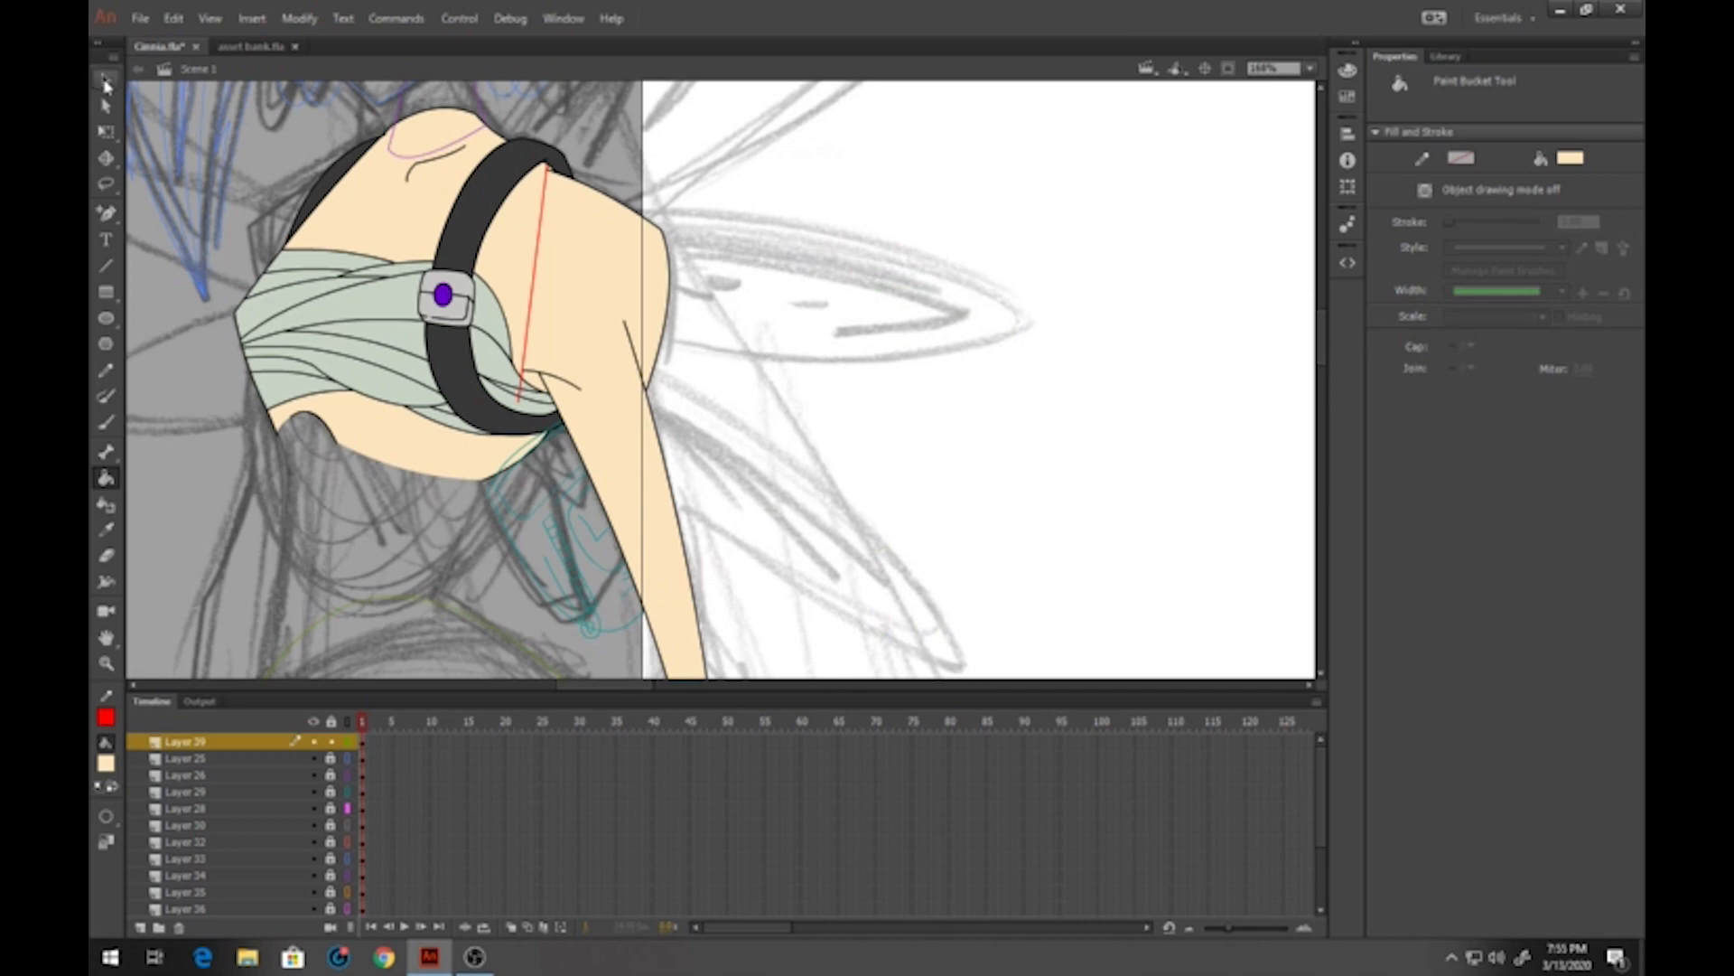
click(544, 224)
key(Delete)
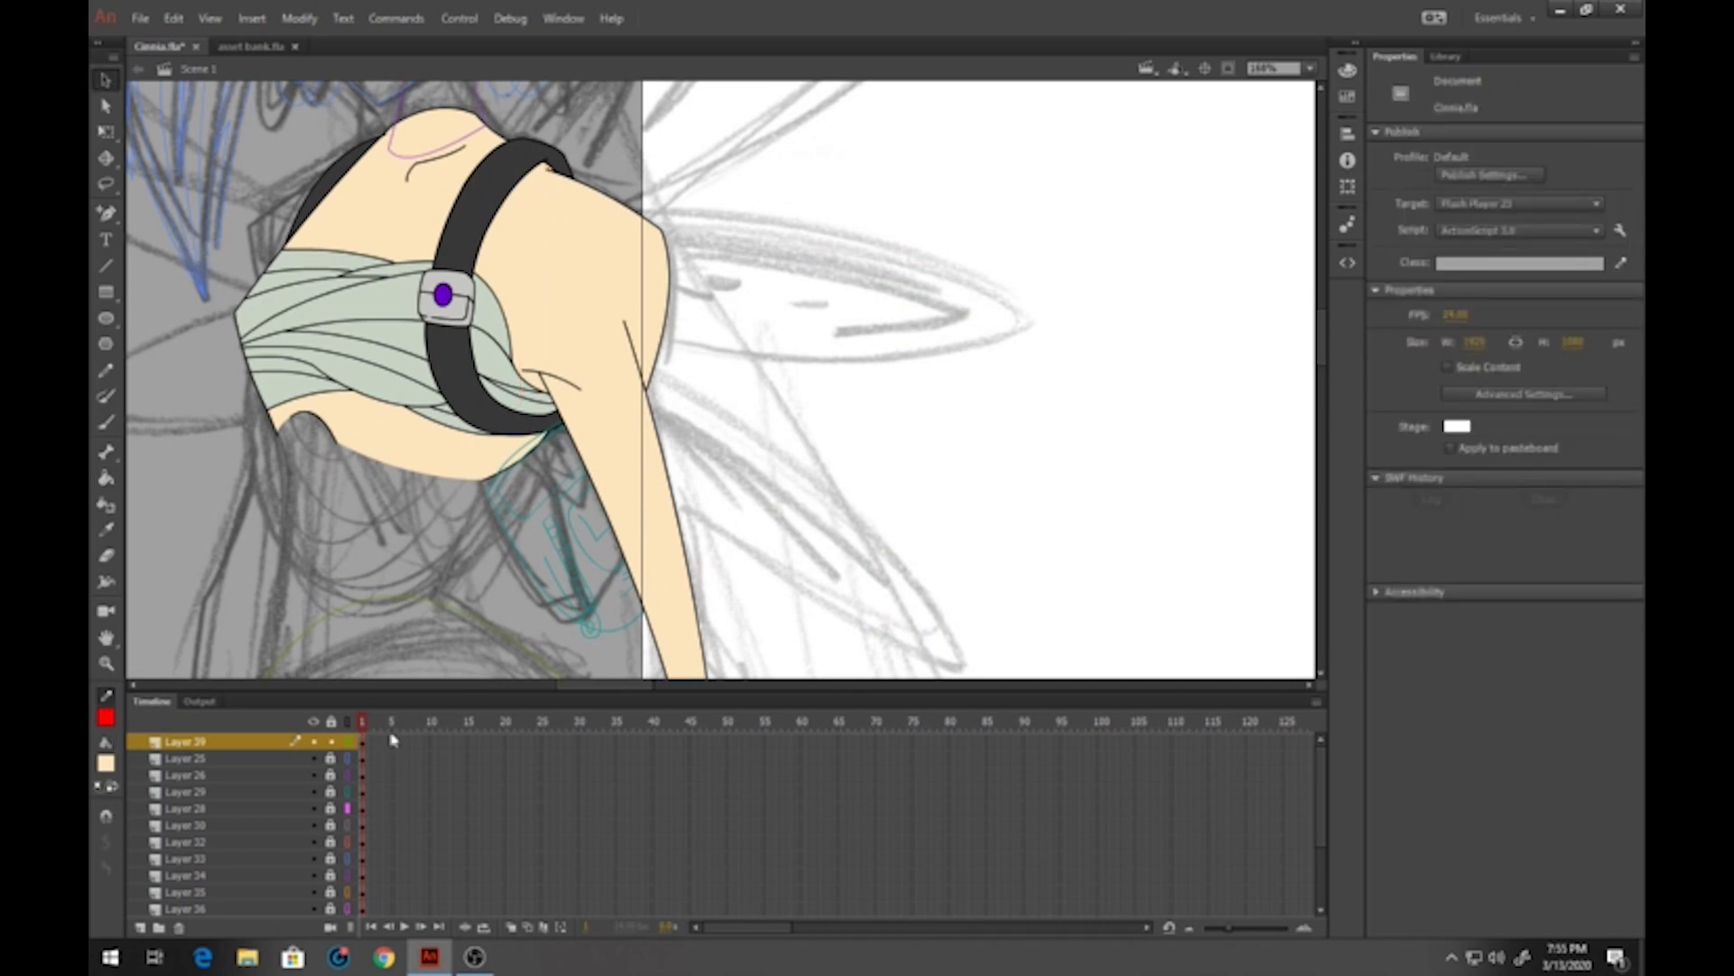
Convert the upper arm to a graphic symbol named cinnia-upperarm, then lock its layer and display it as outlines
click(364, 742)
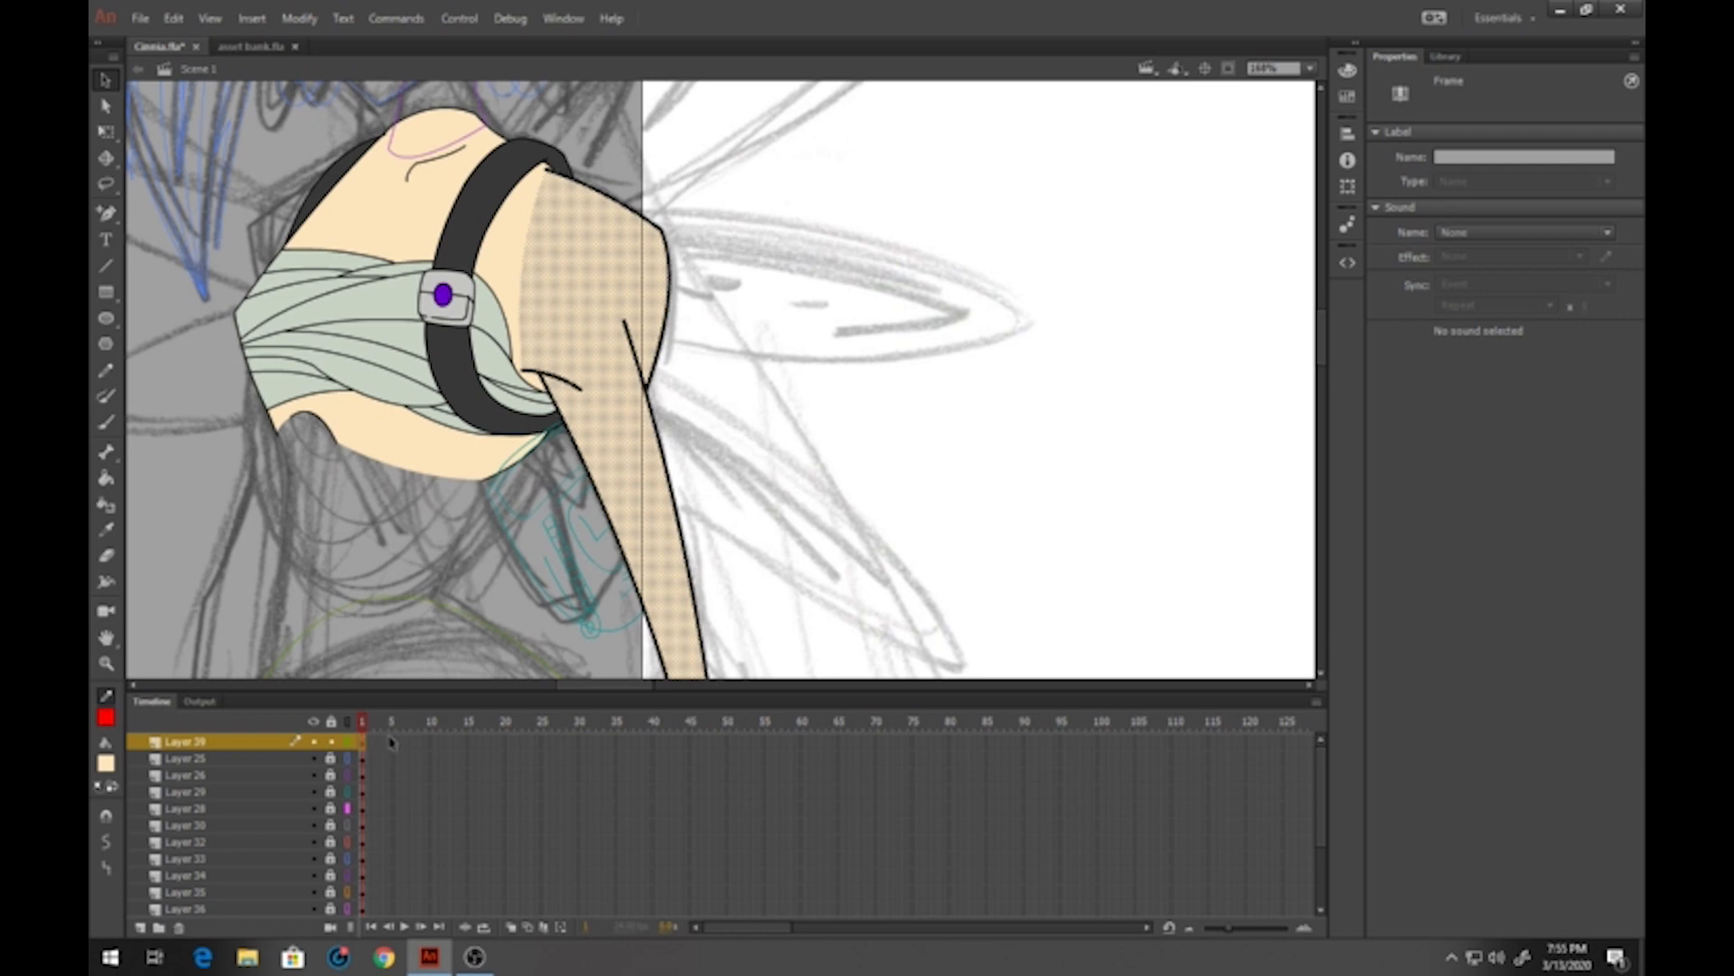
key(F8)
text(arm)
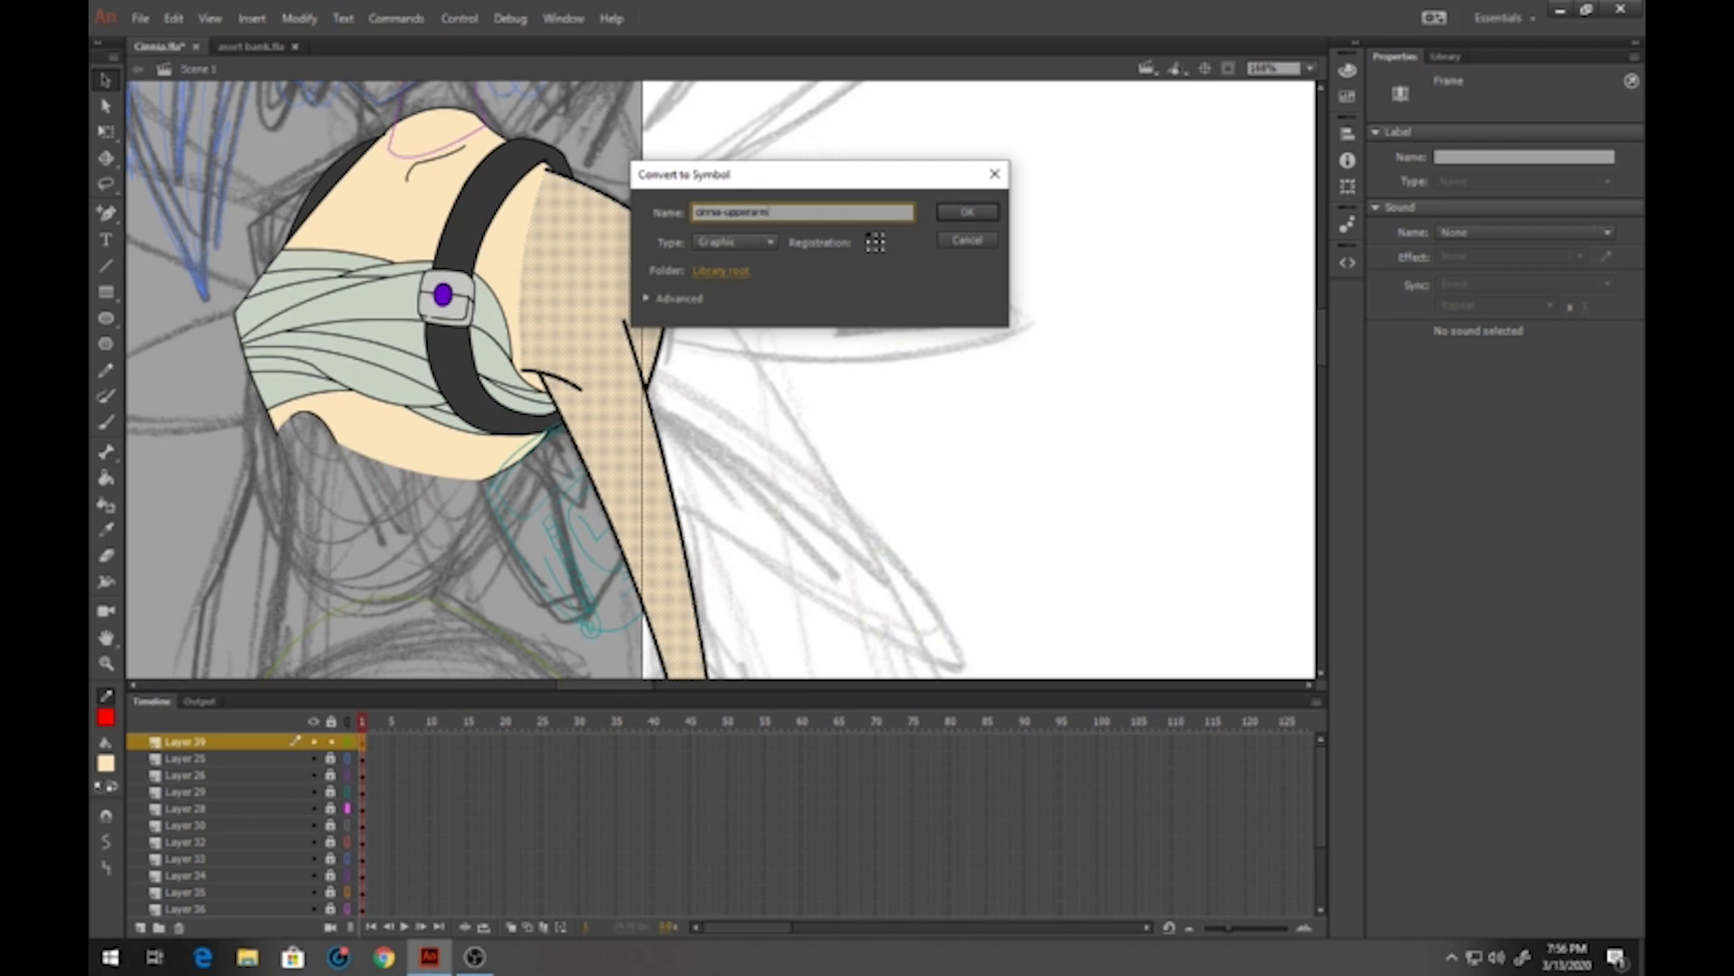
key(Return)
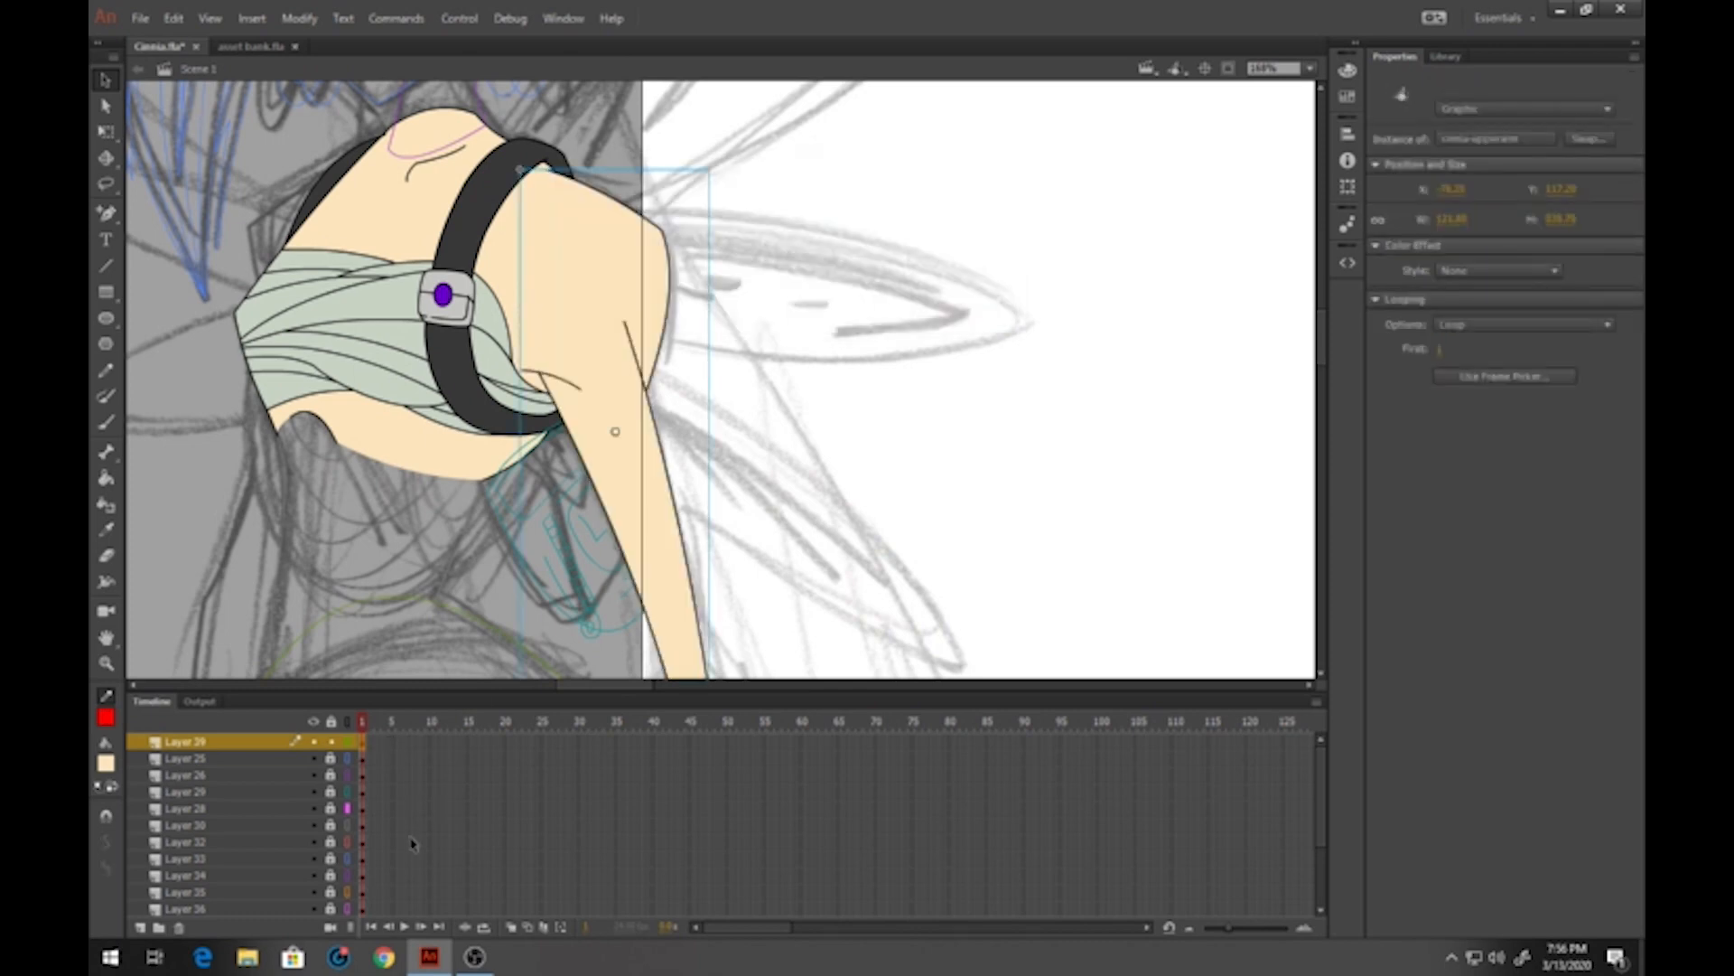
click(330, 741)
click(347, 741)
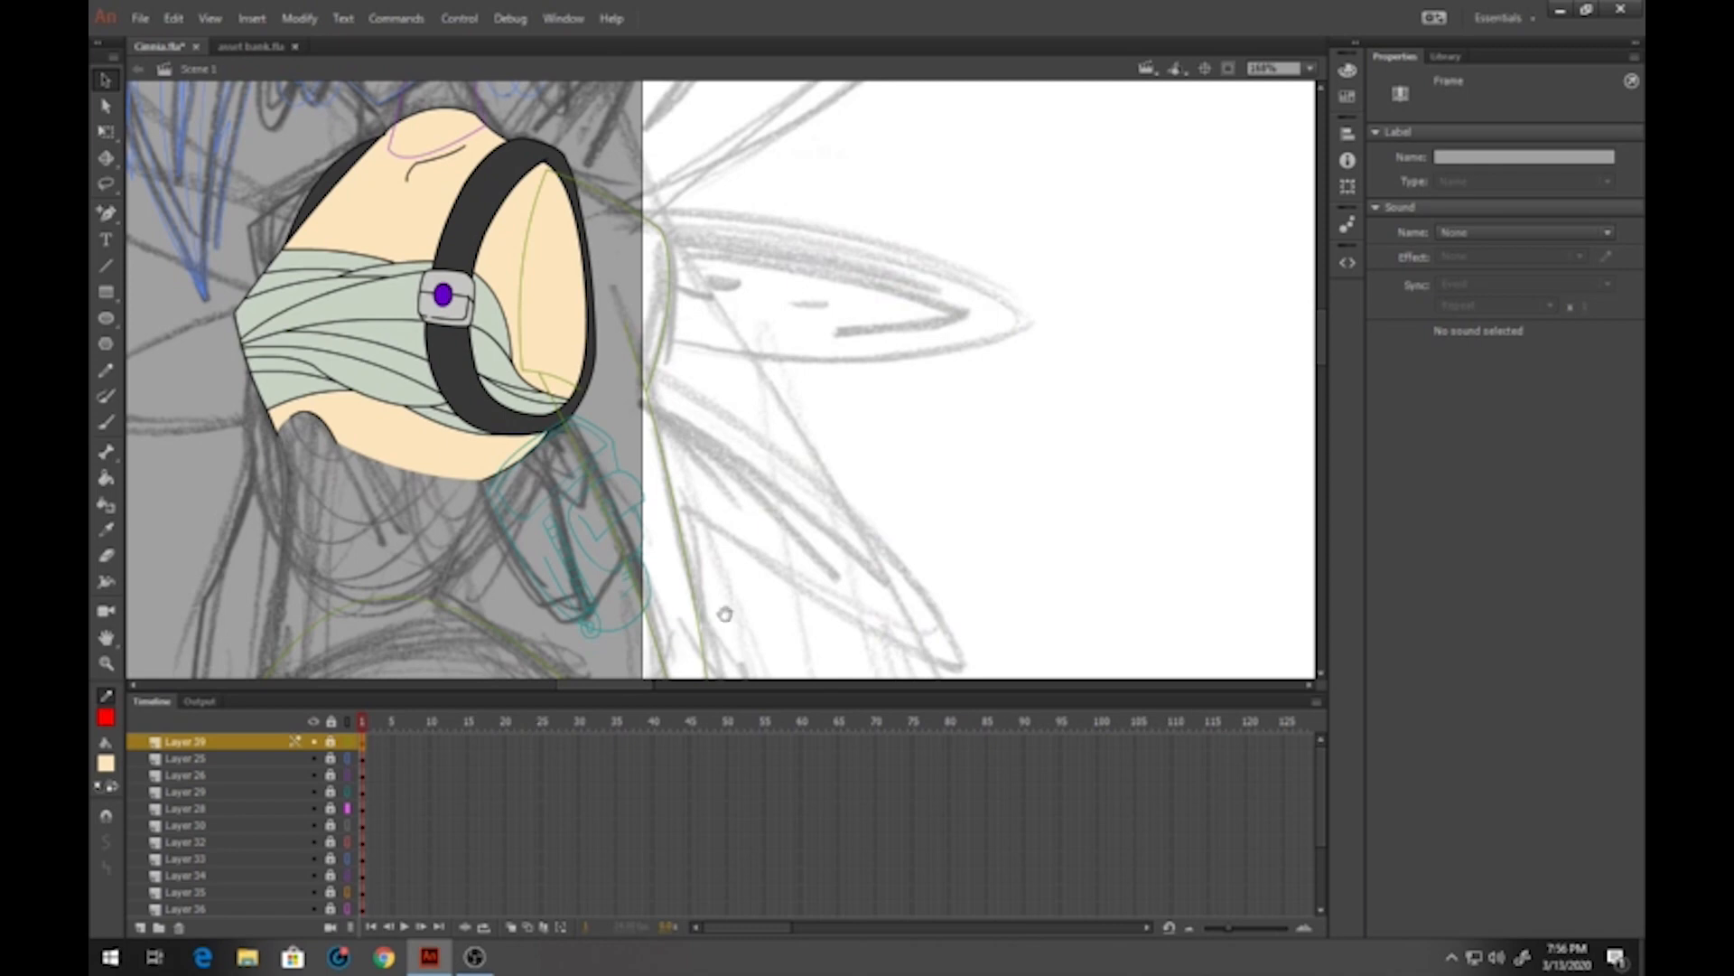
Add a new layer and draw both sides of the forearm over the sketch with straight black lines
drag(720, 608, 661, 250)
click(145, 928)
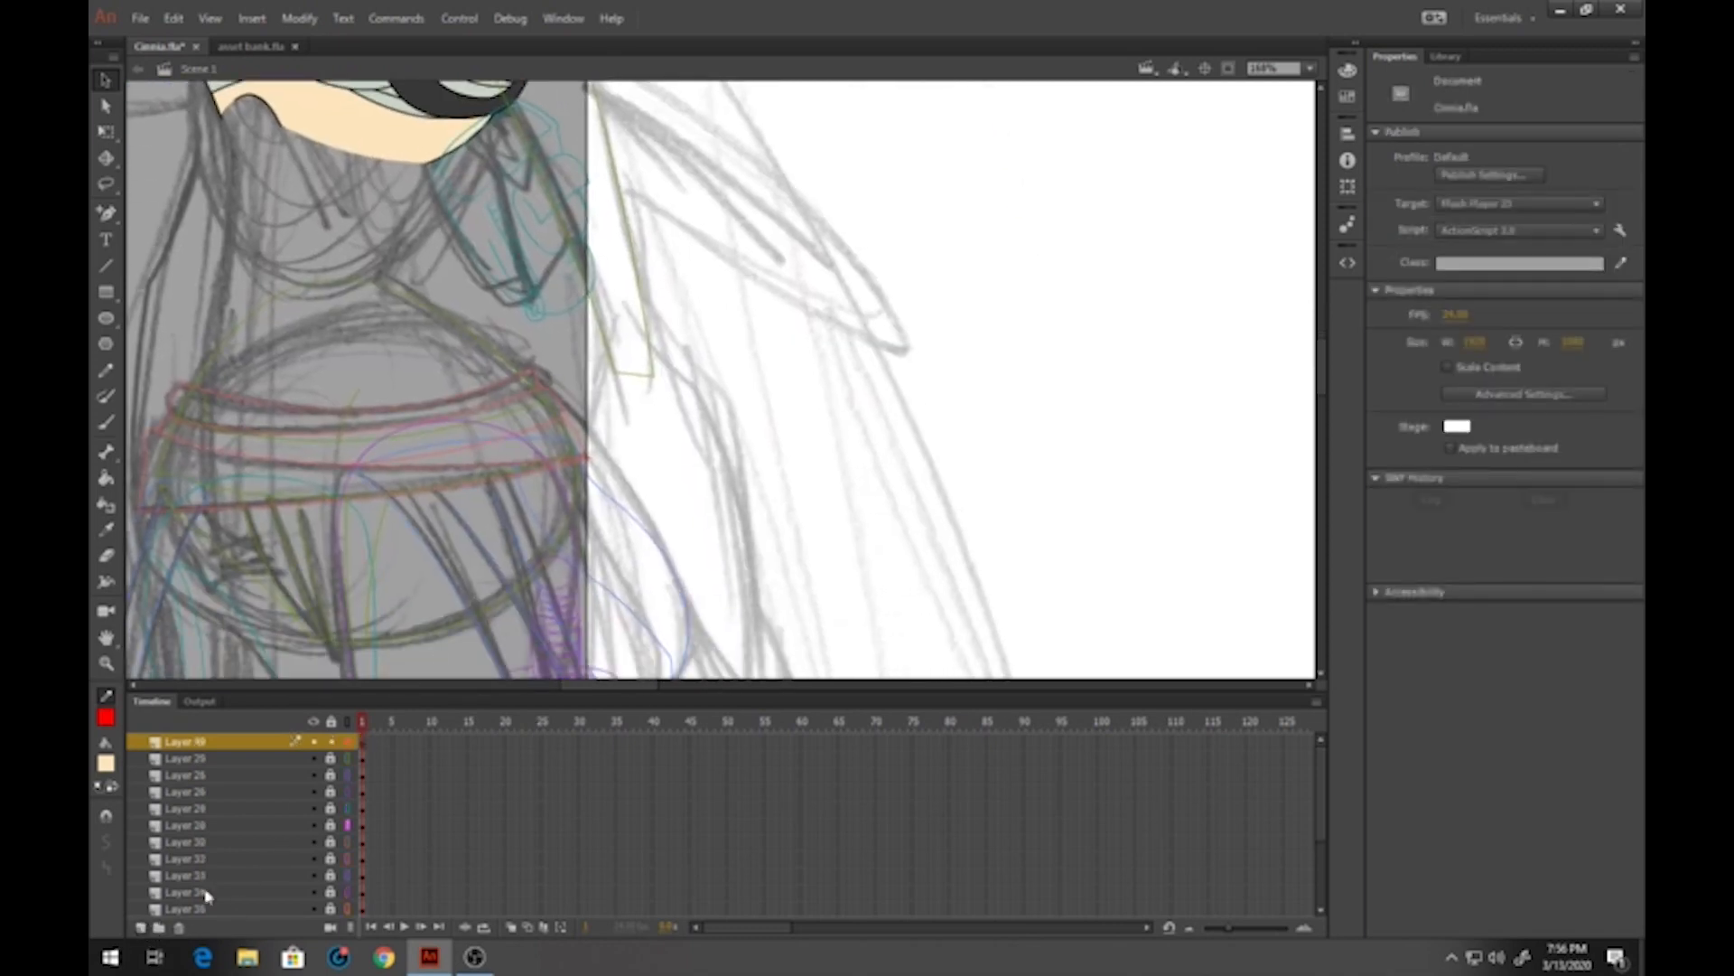
click(105, 266)
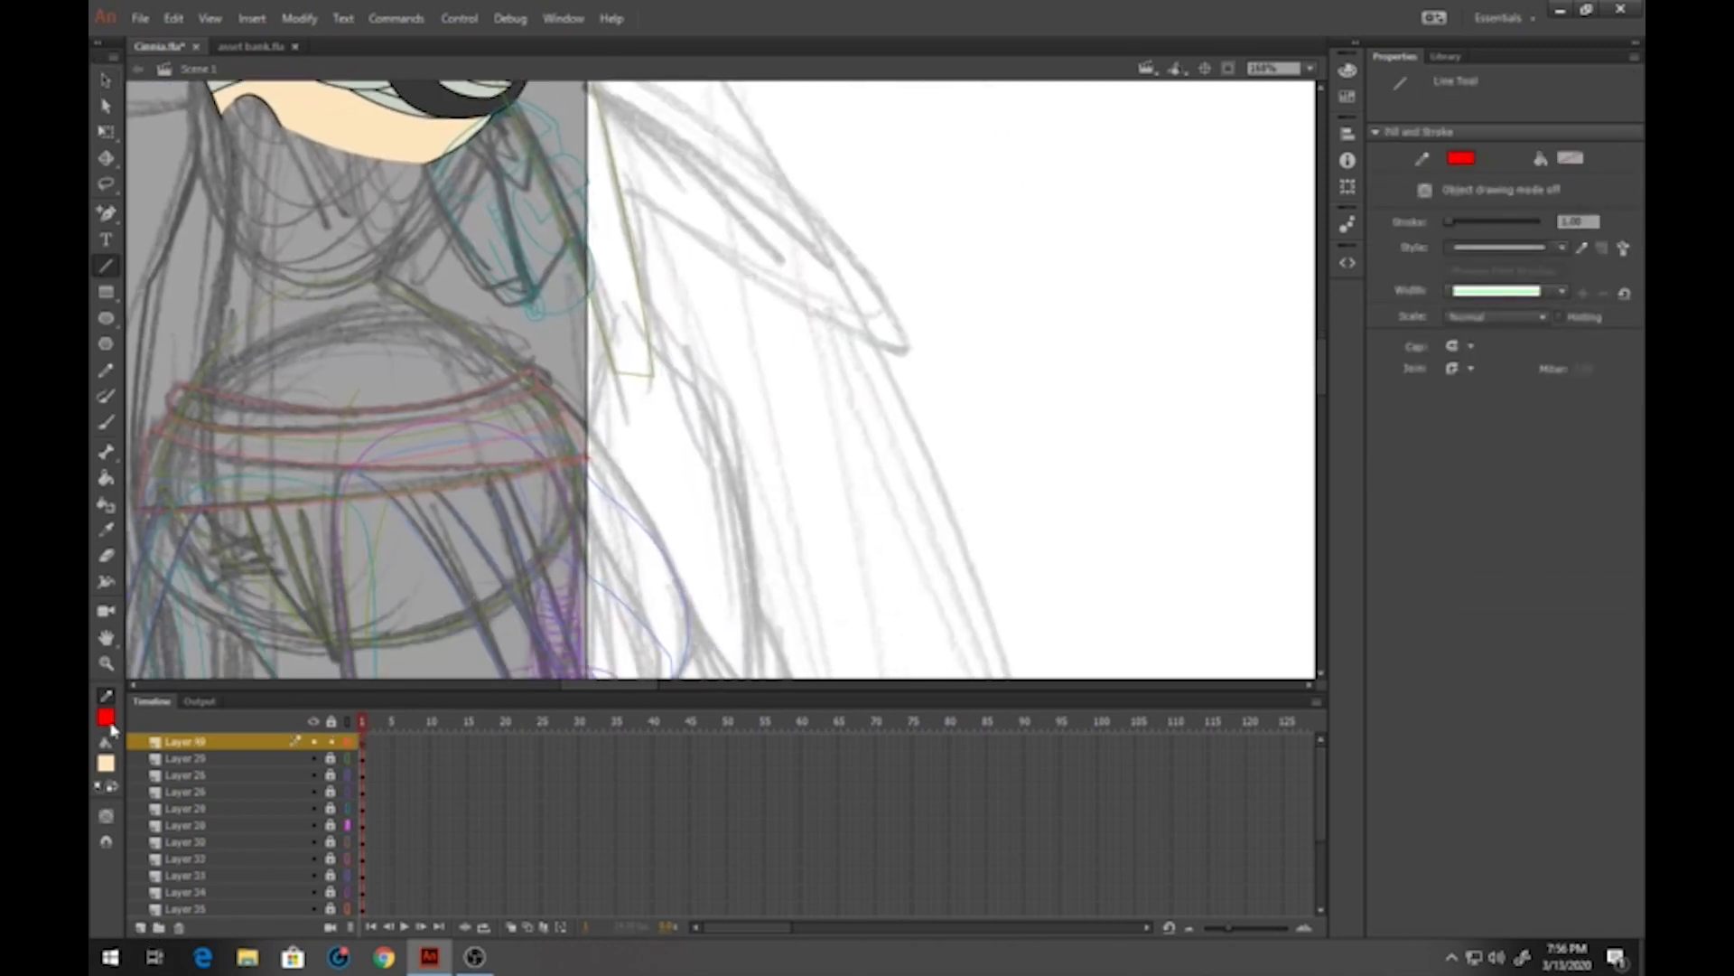
click(109, 722)
click(170, 630)
drag(575, 421, 443, 296)
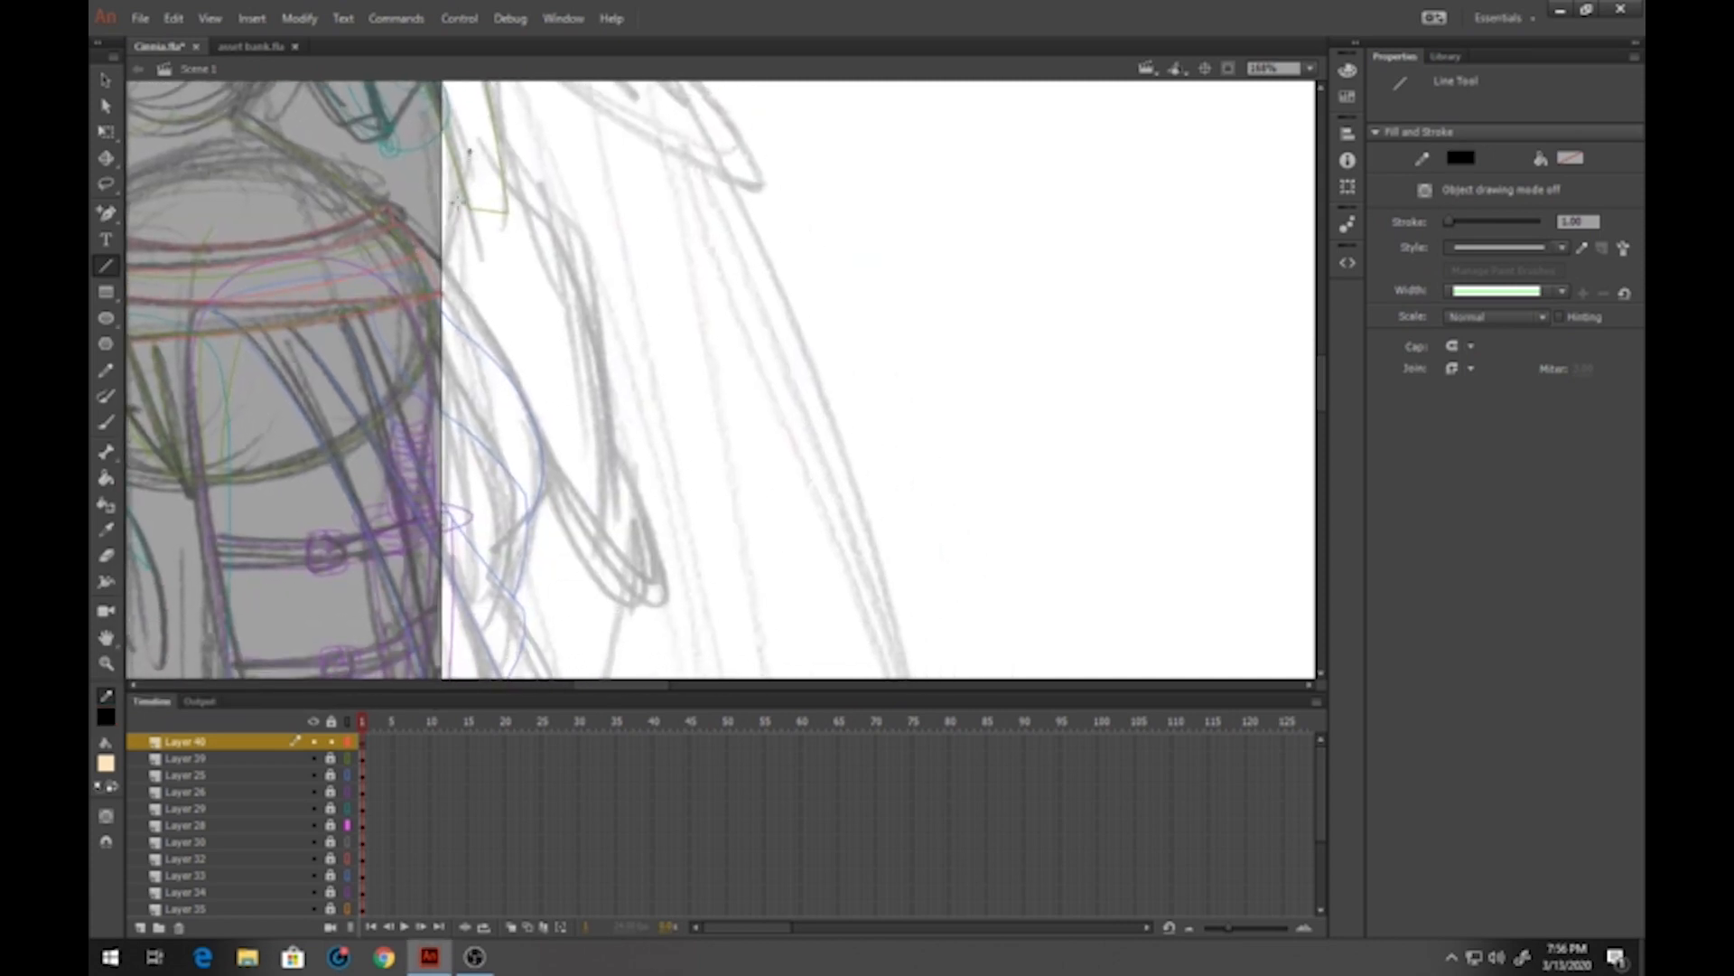
mouse_move(469, 151)
mouse_down()
mouse_move(443, 262)
mouse_move(558, 487)
mouse_up()
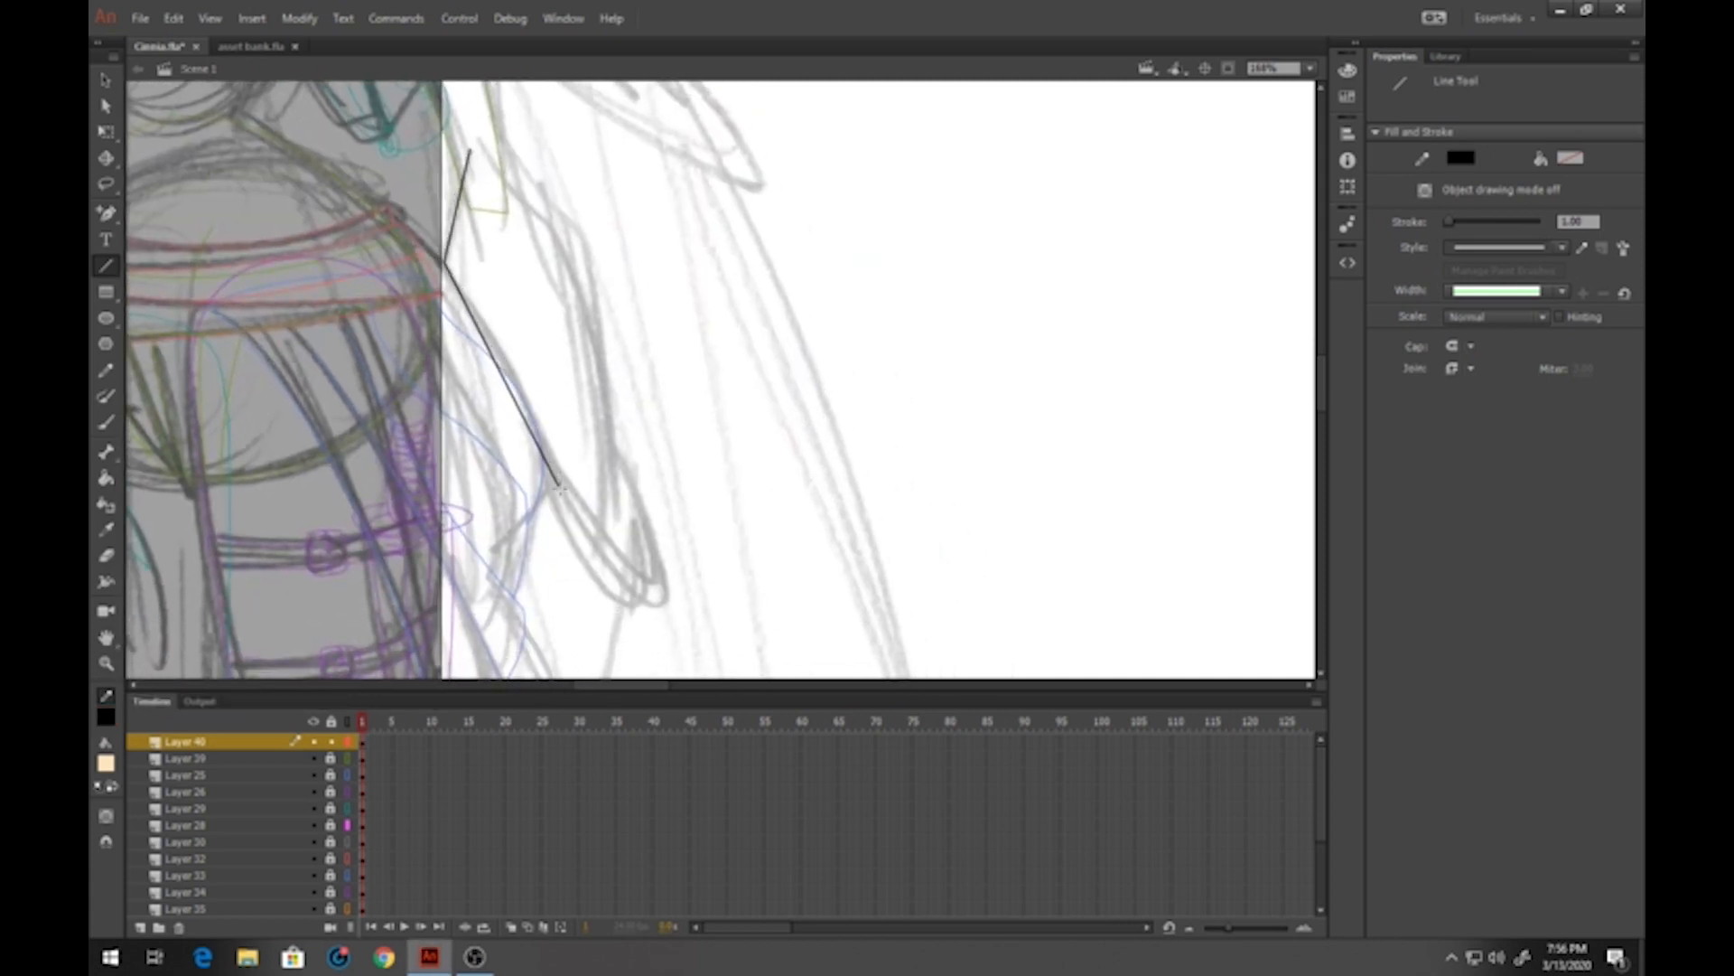
drag(496, 152, 573, 233)
drag(572, 234, 608, 526)
Bend the forearm's lines and adjust their elbow end so the contour follows the sketch smoothly
key(v)
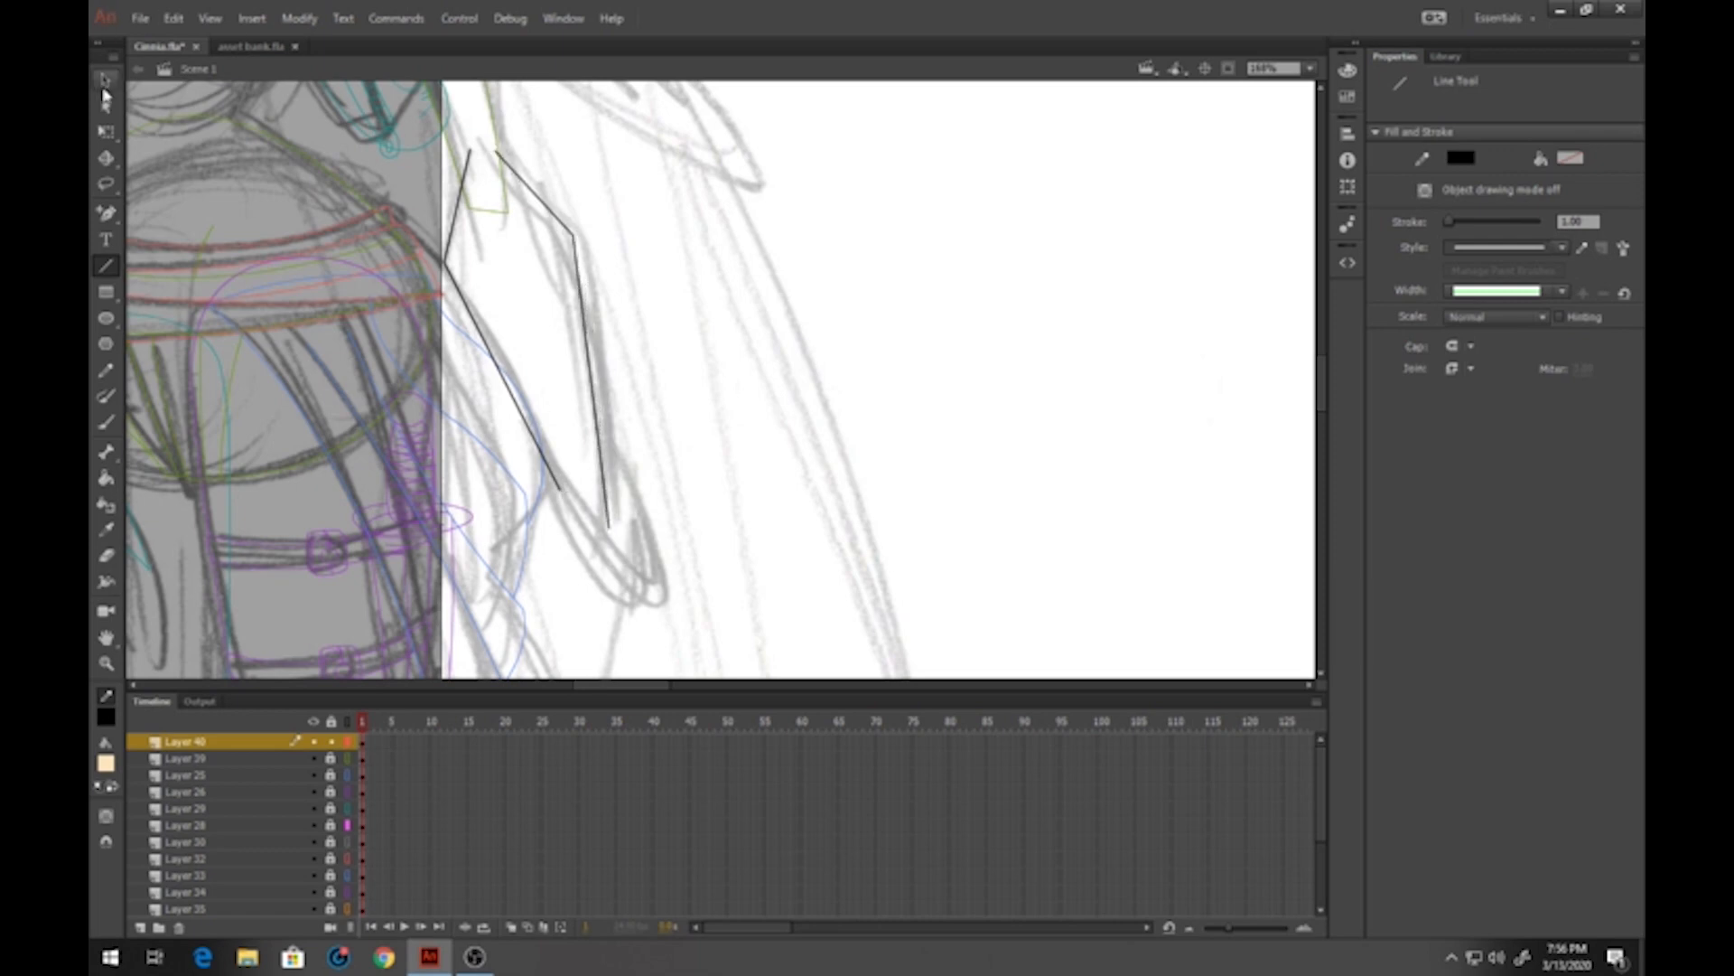
drag(582, 307, 594, 312)
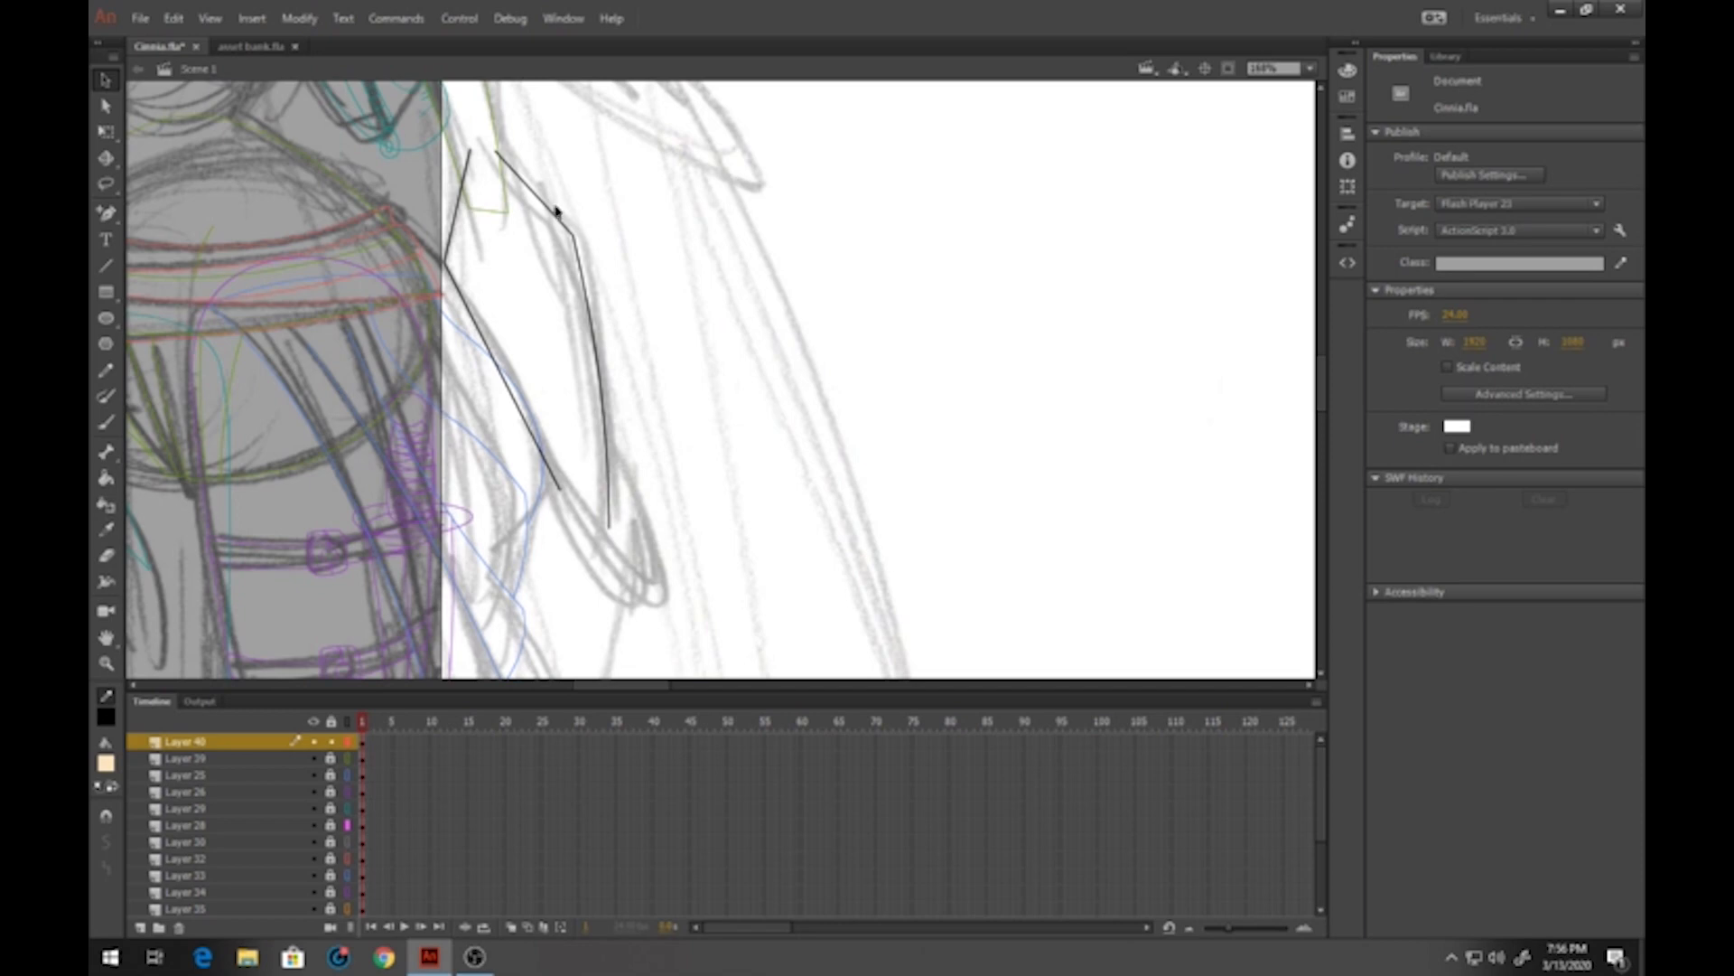
drag(557, 216, 561, 217)
drag(481, 324, 489, 327)
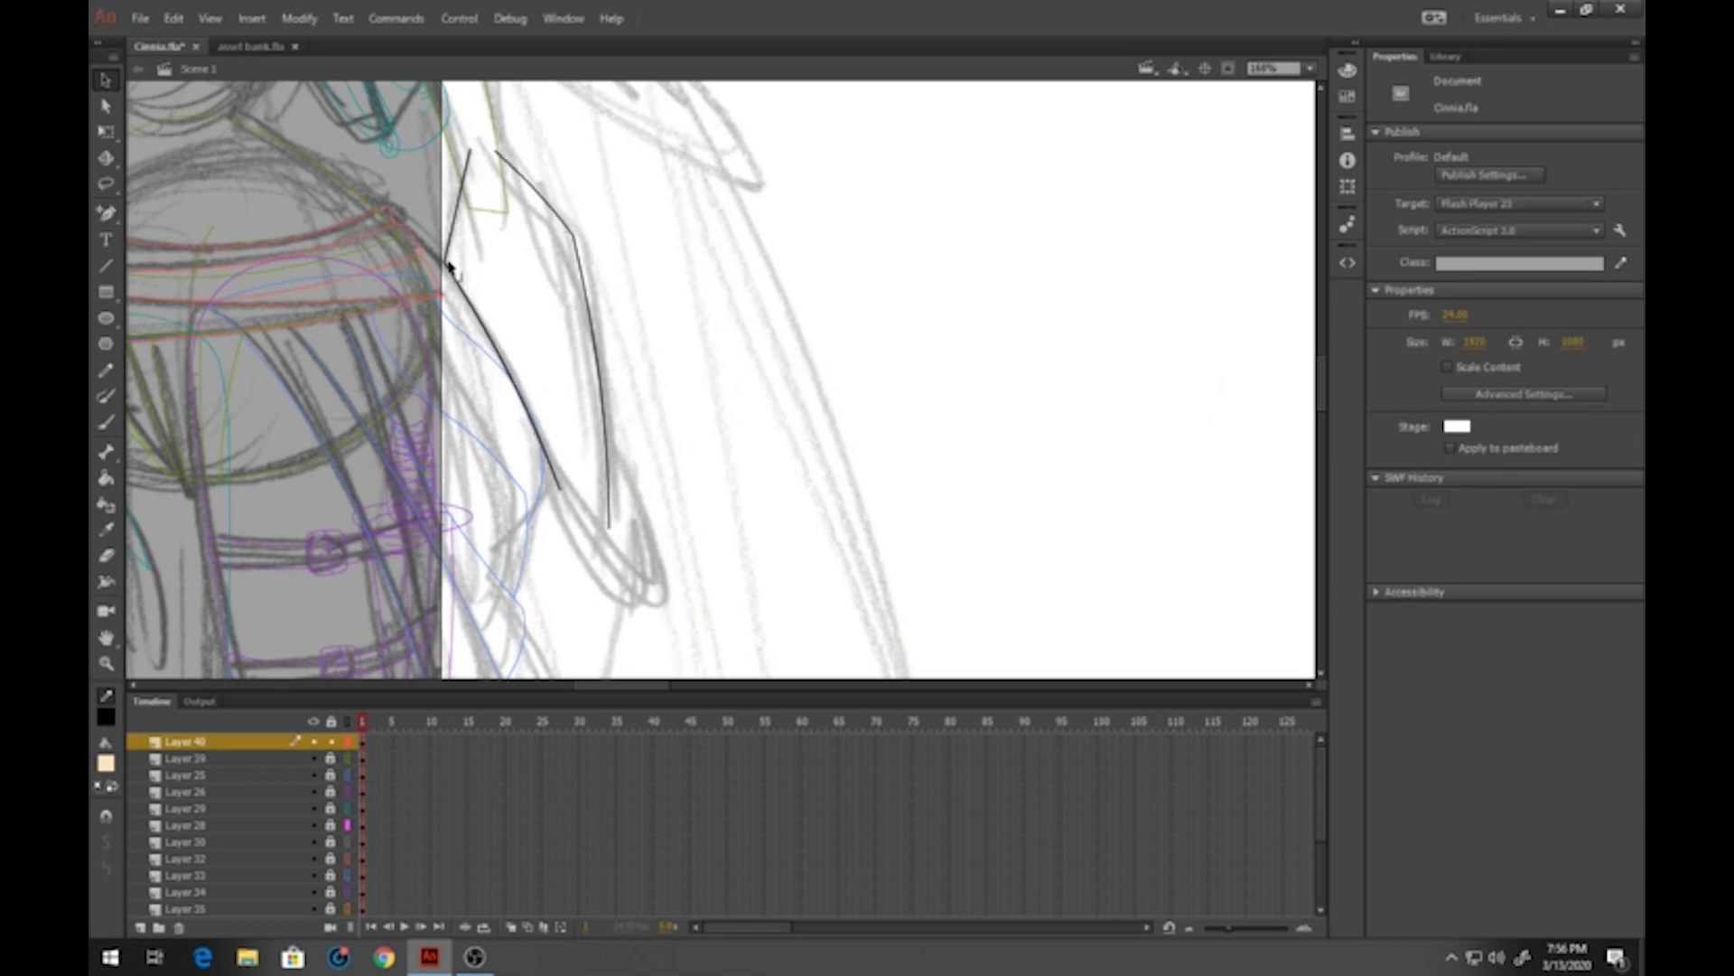
drag(458, 224, 452, 239)
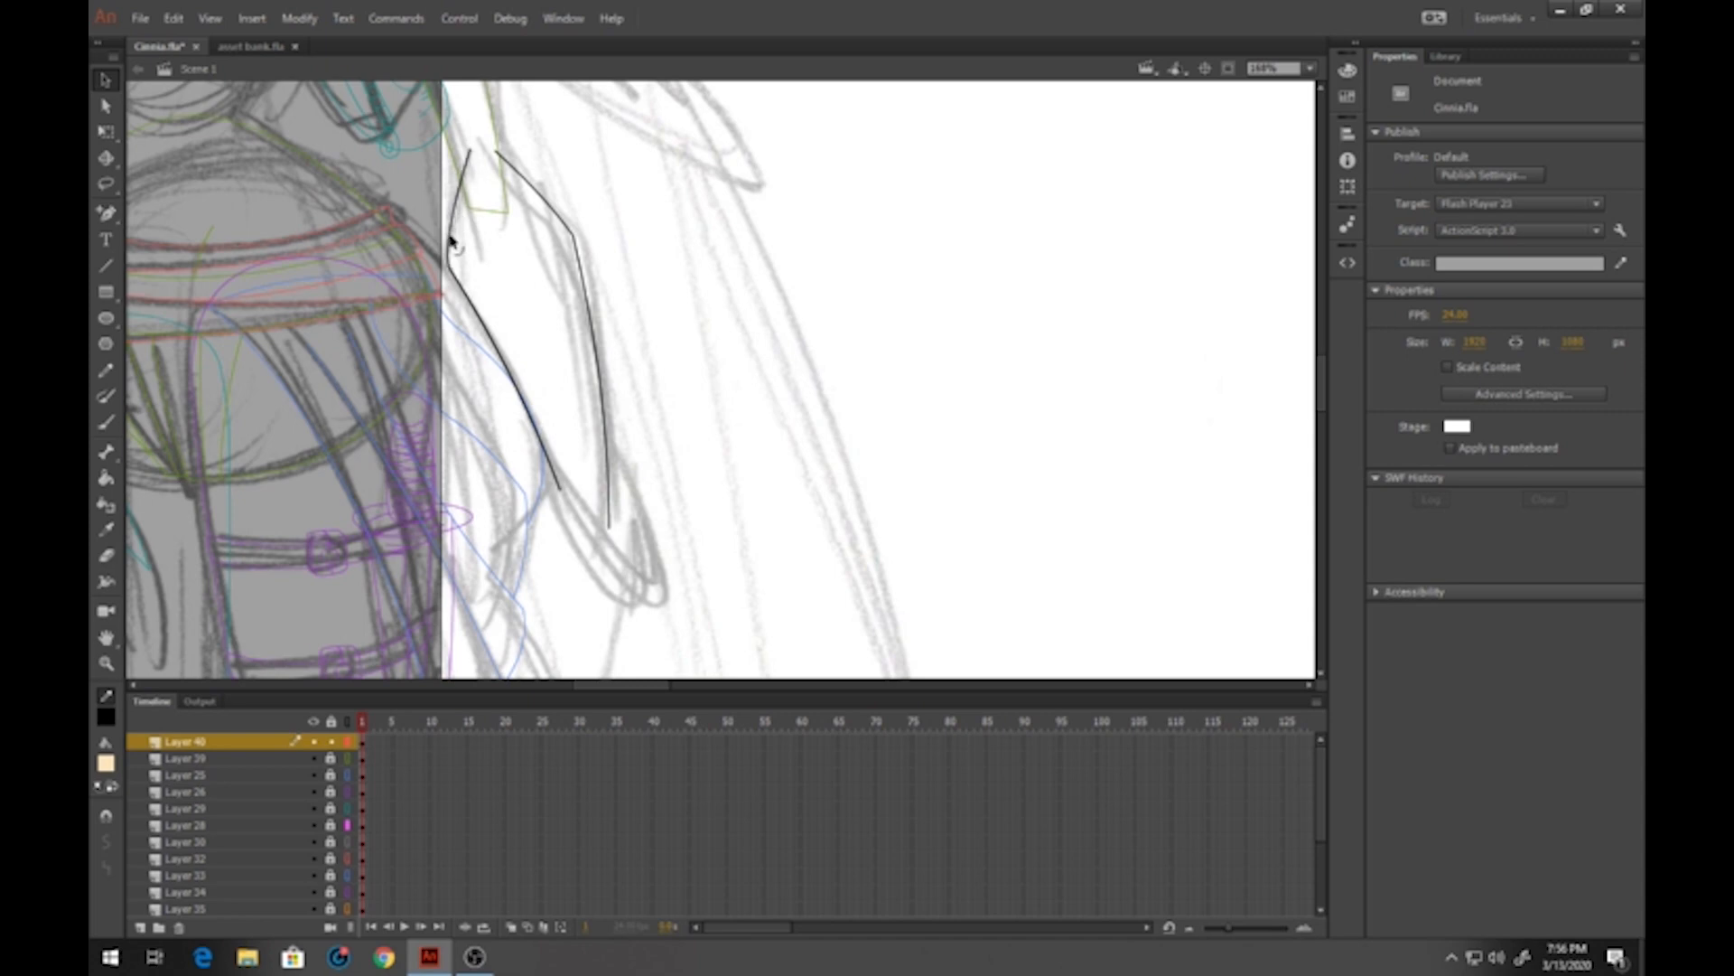
drag(474, 156, 469, 163)
drag(558, 217, 560, 215)
drag(585, 281, 581, 226)
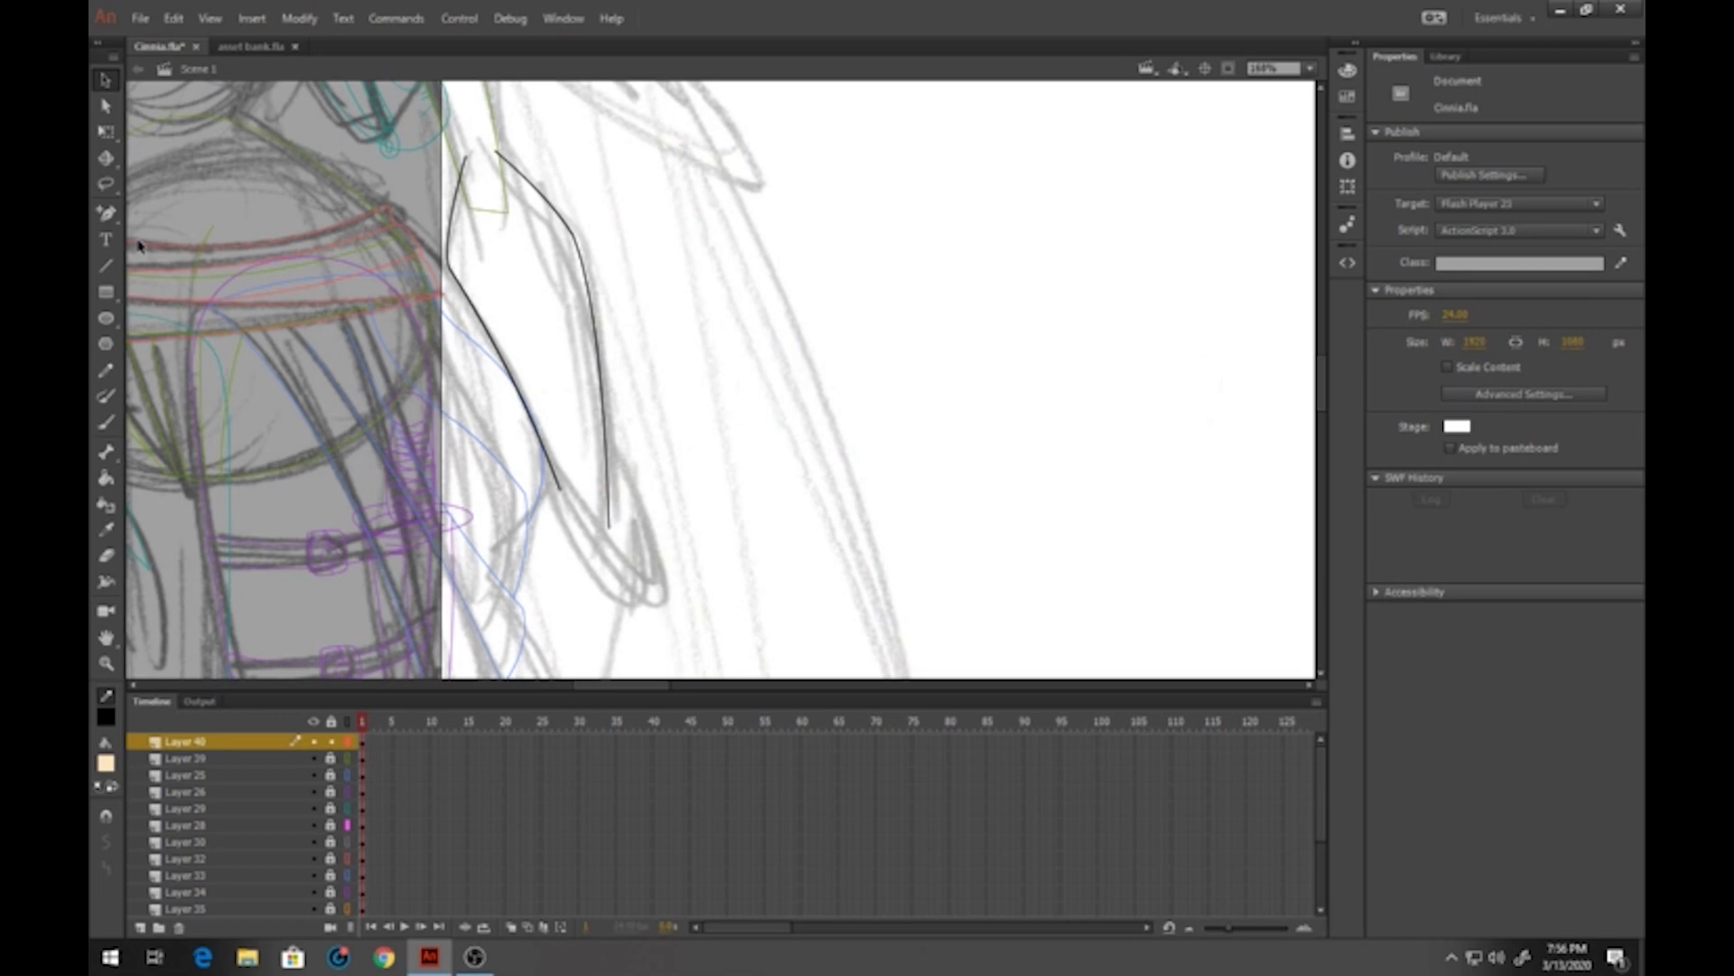
Close the forearm's elbow and wrist ends with red lines and fill the shape with the skin colour
drag(318, 329, 356, 257)
drag(505, 296, 504, 367)
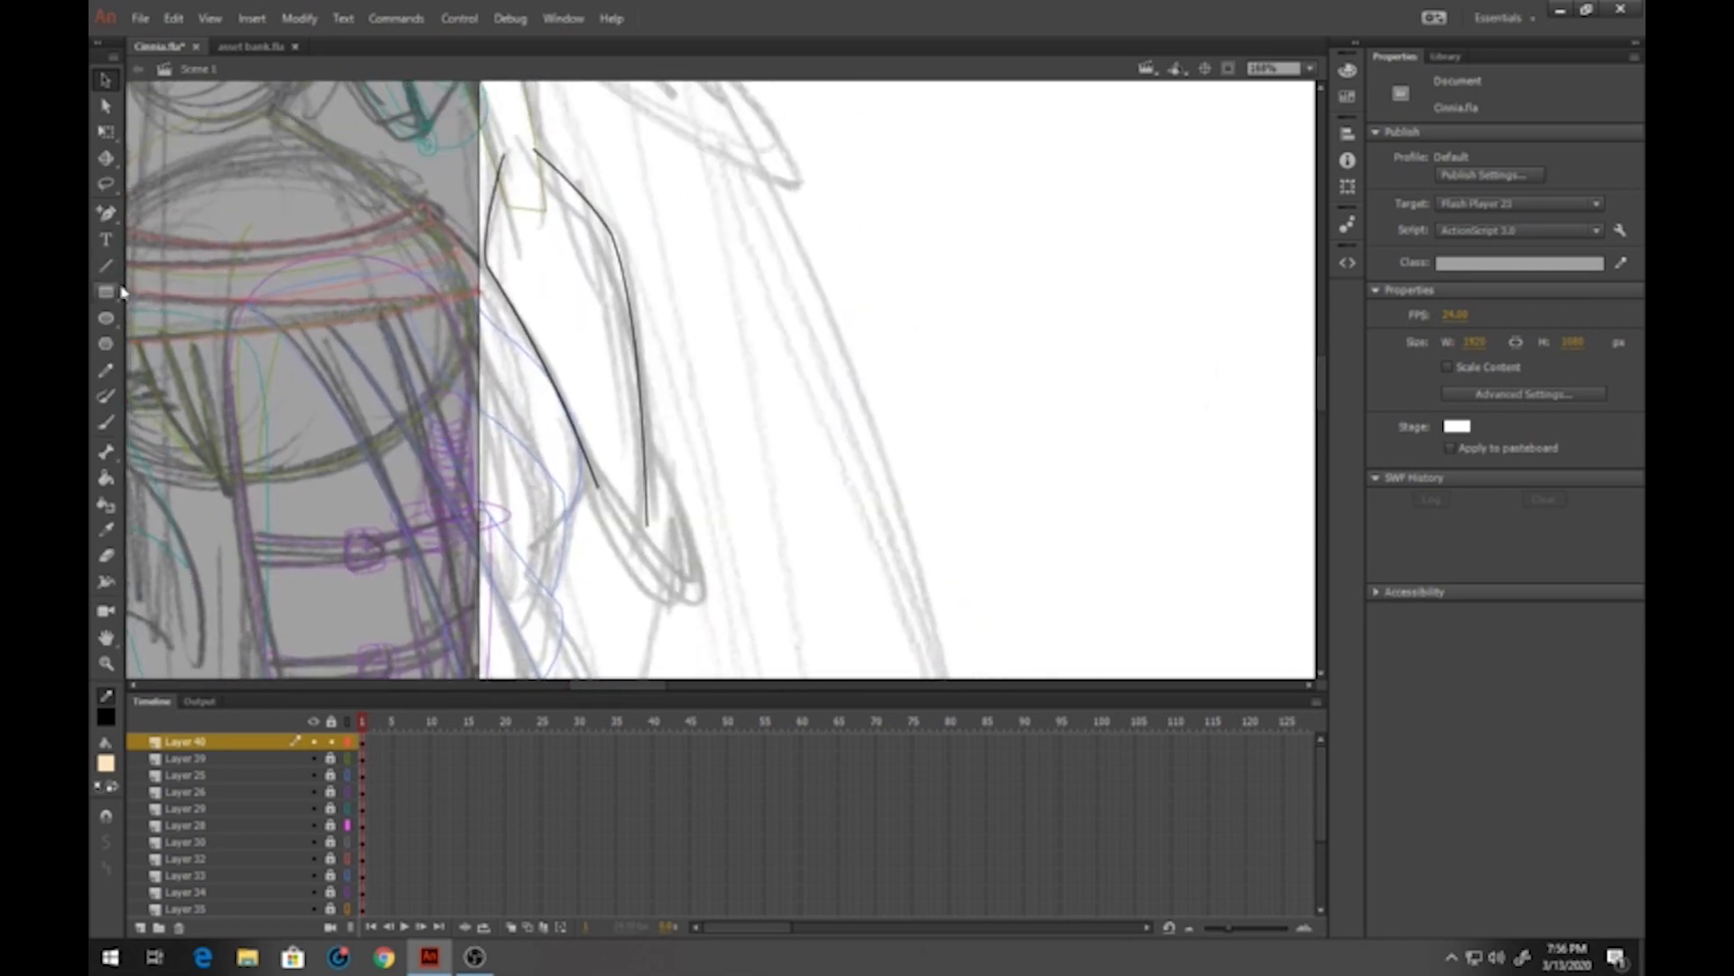
click(109, 270)
click(107, 719)
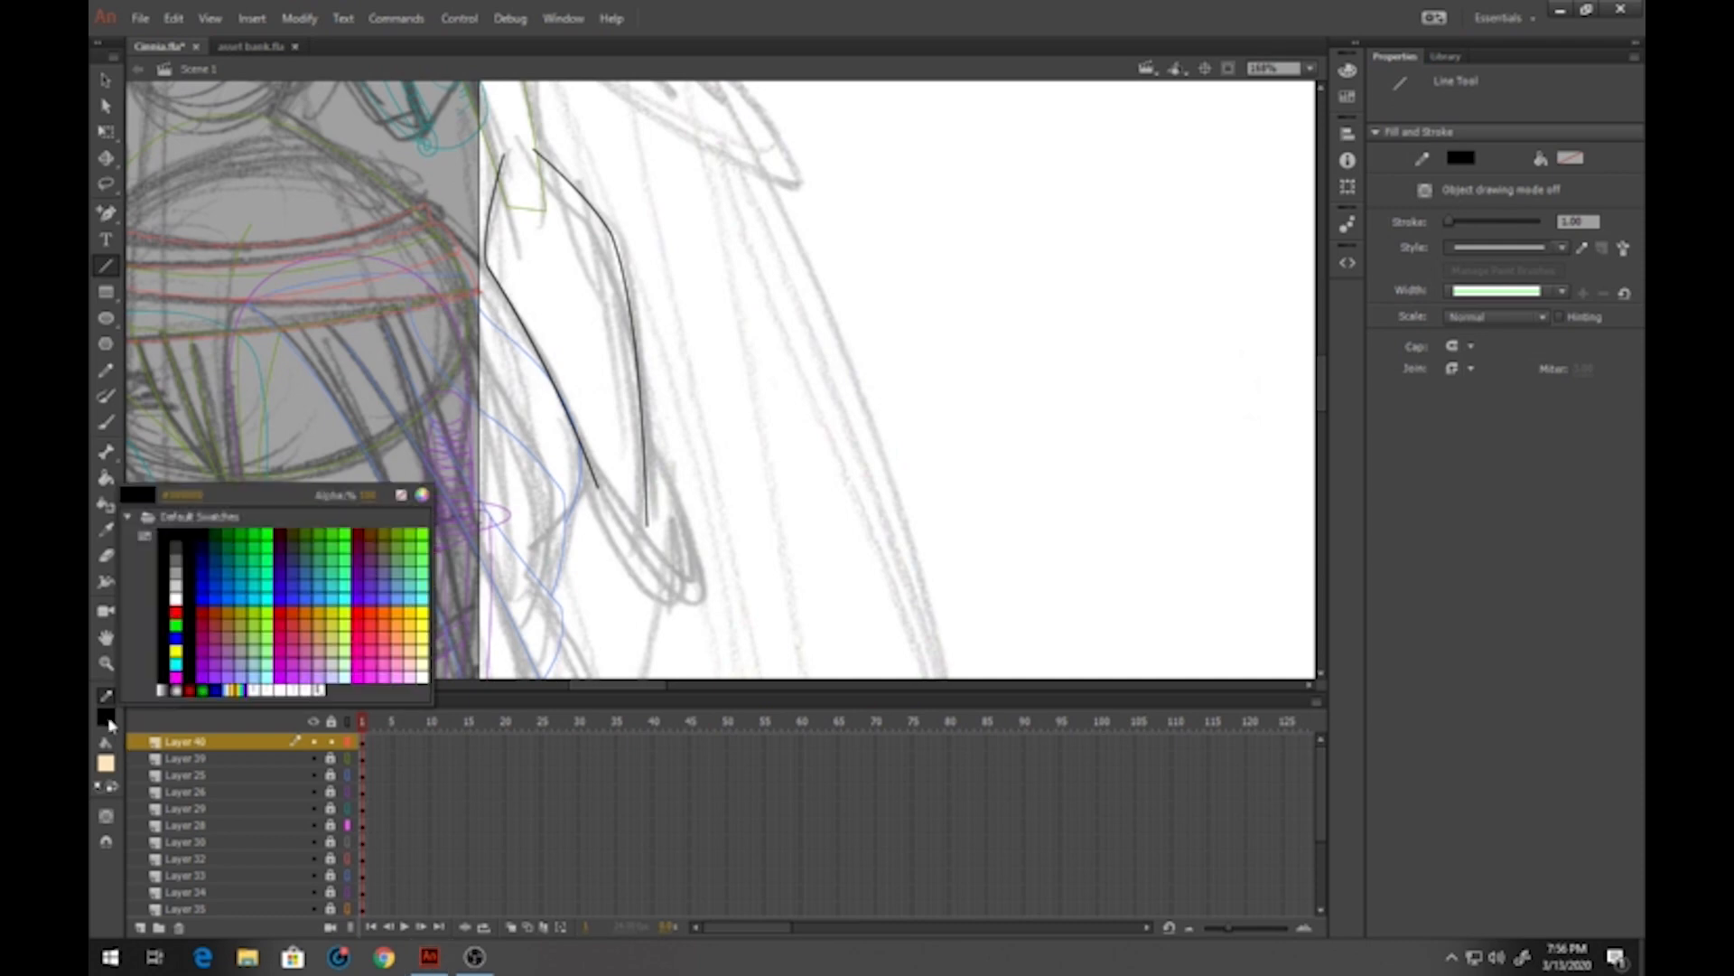
click(180, 602)
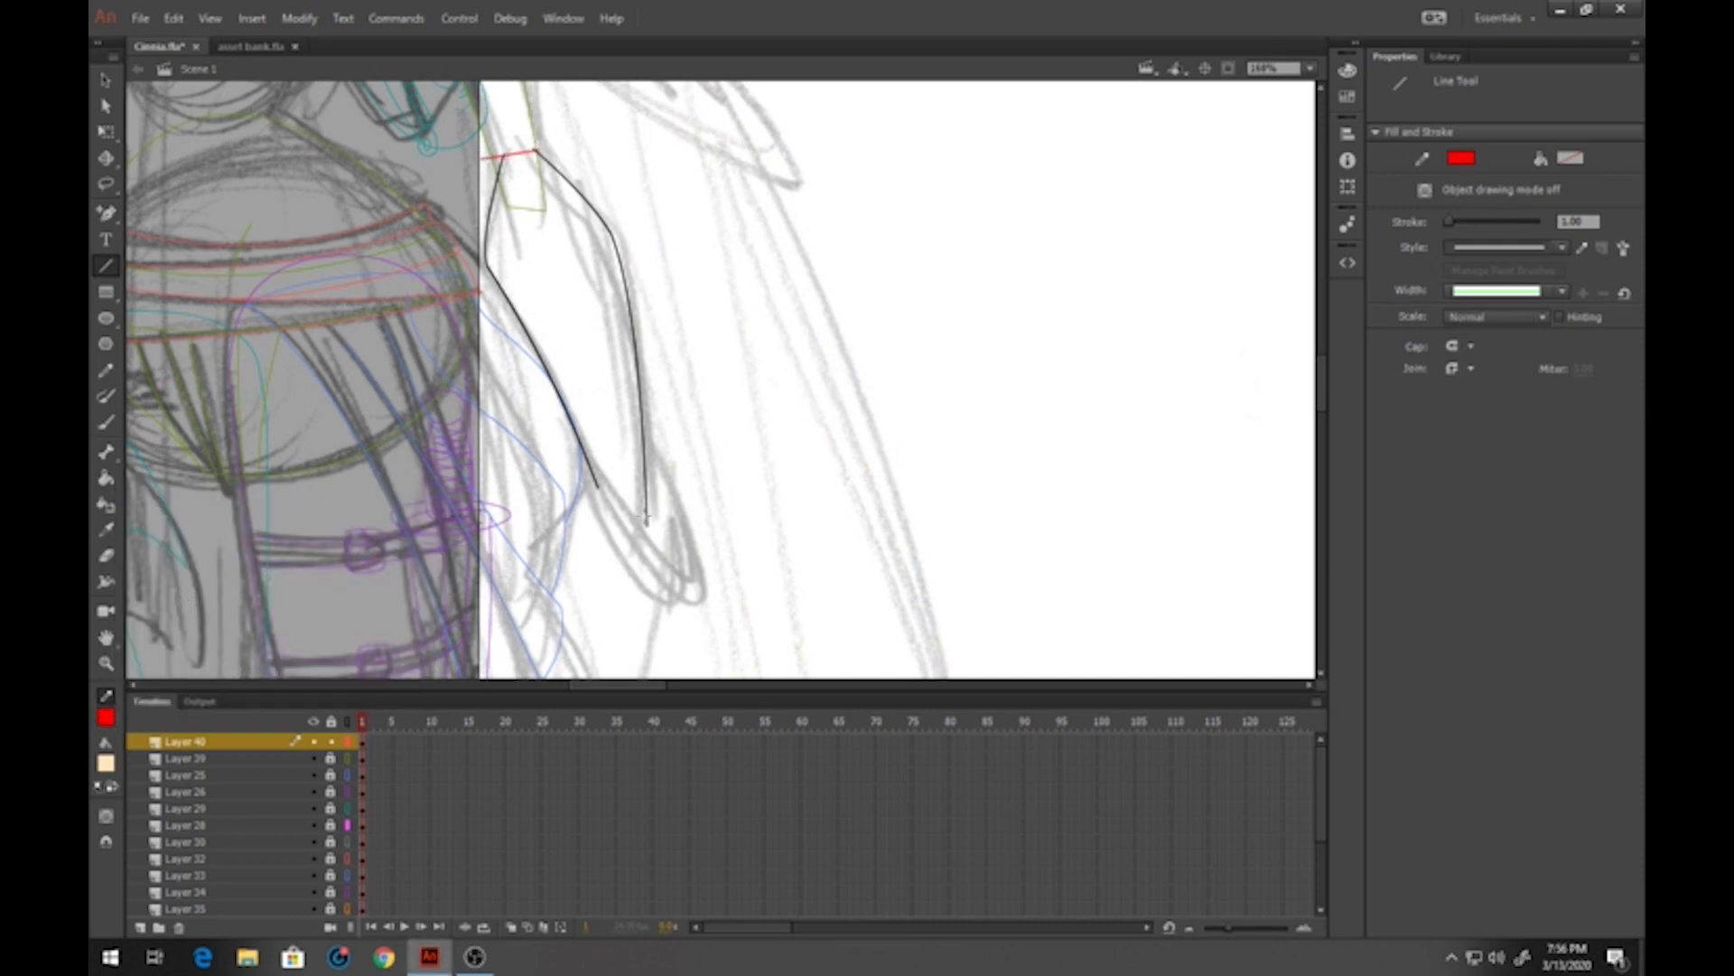
drag(647, 522, 594, 482)
click(106, 478)
click(592, 336)
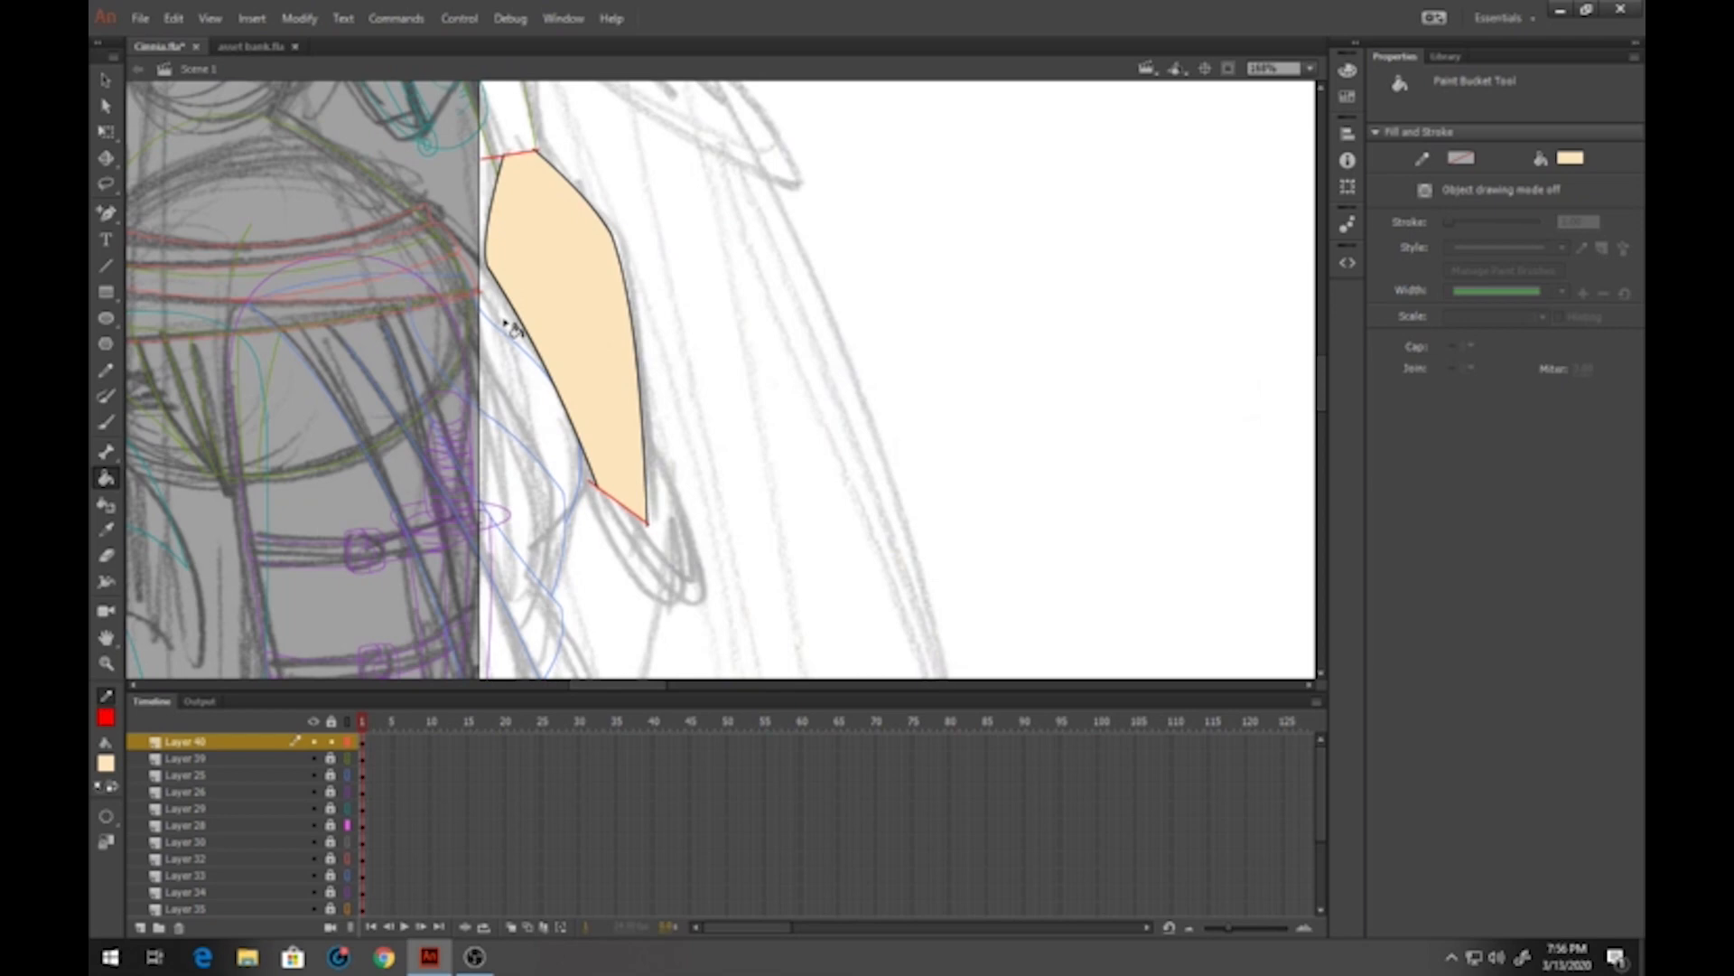
Delete the red closing lines at the forearm's elbow and wrist ends
click(105, 80)
click(515, 159)
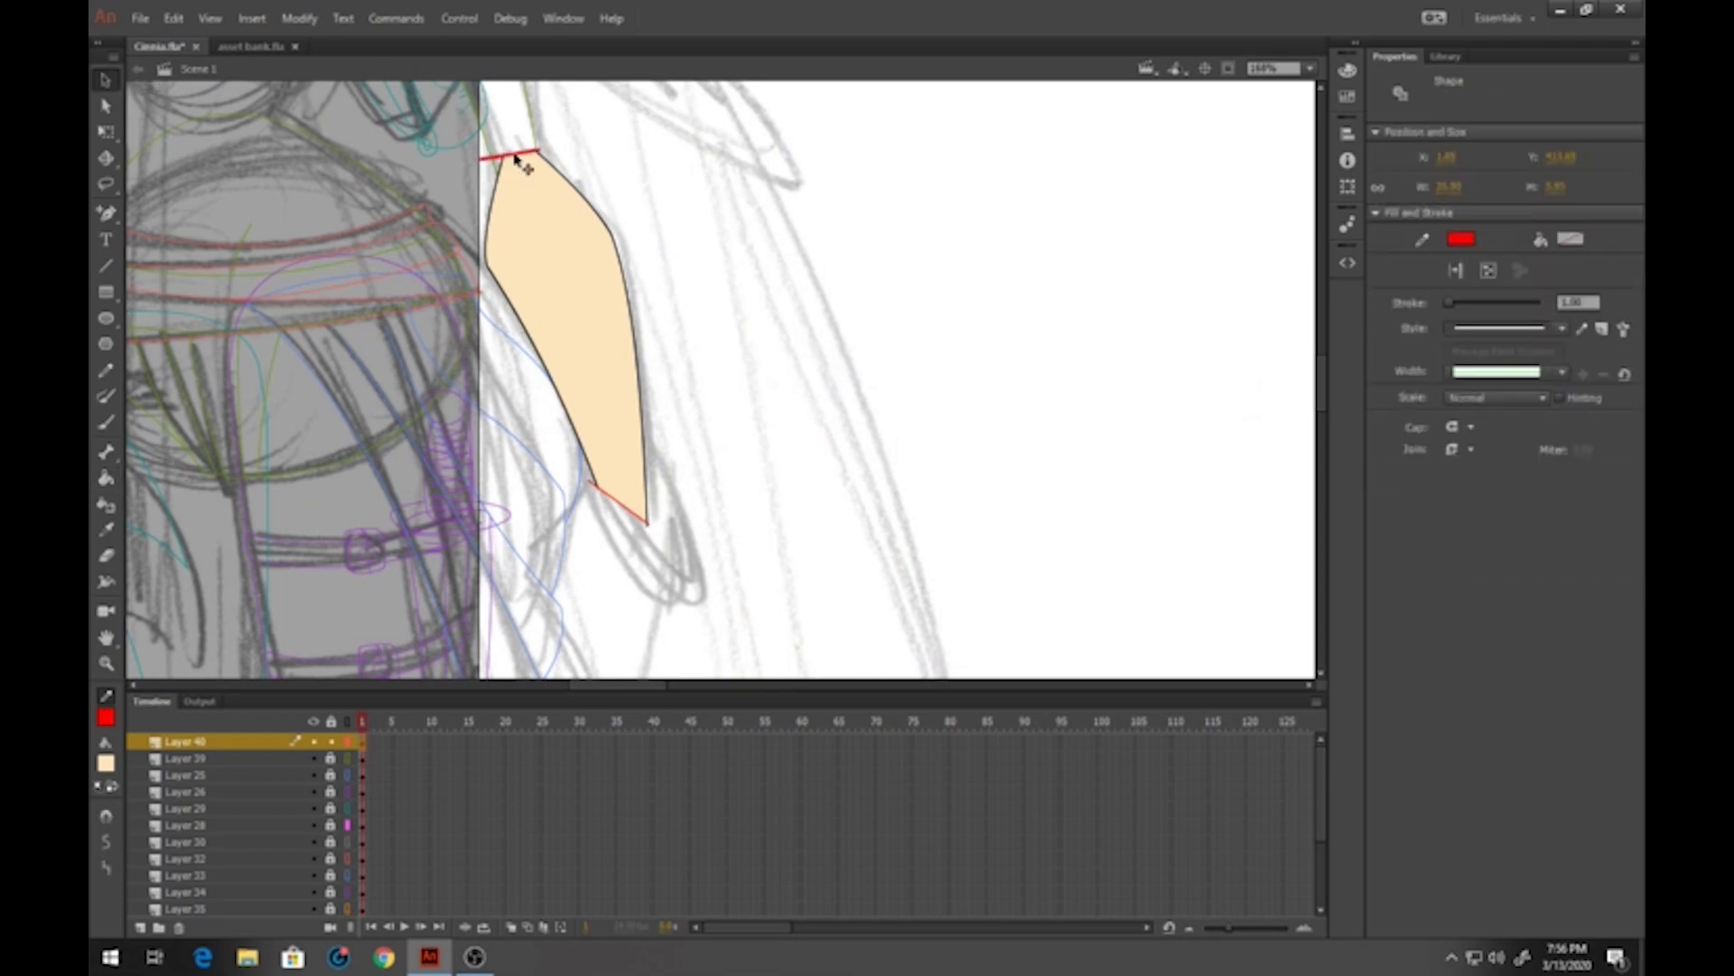
key(Delete)
click(625, 513)
key(Delete)
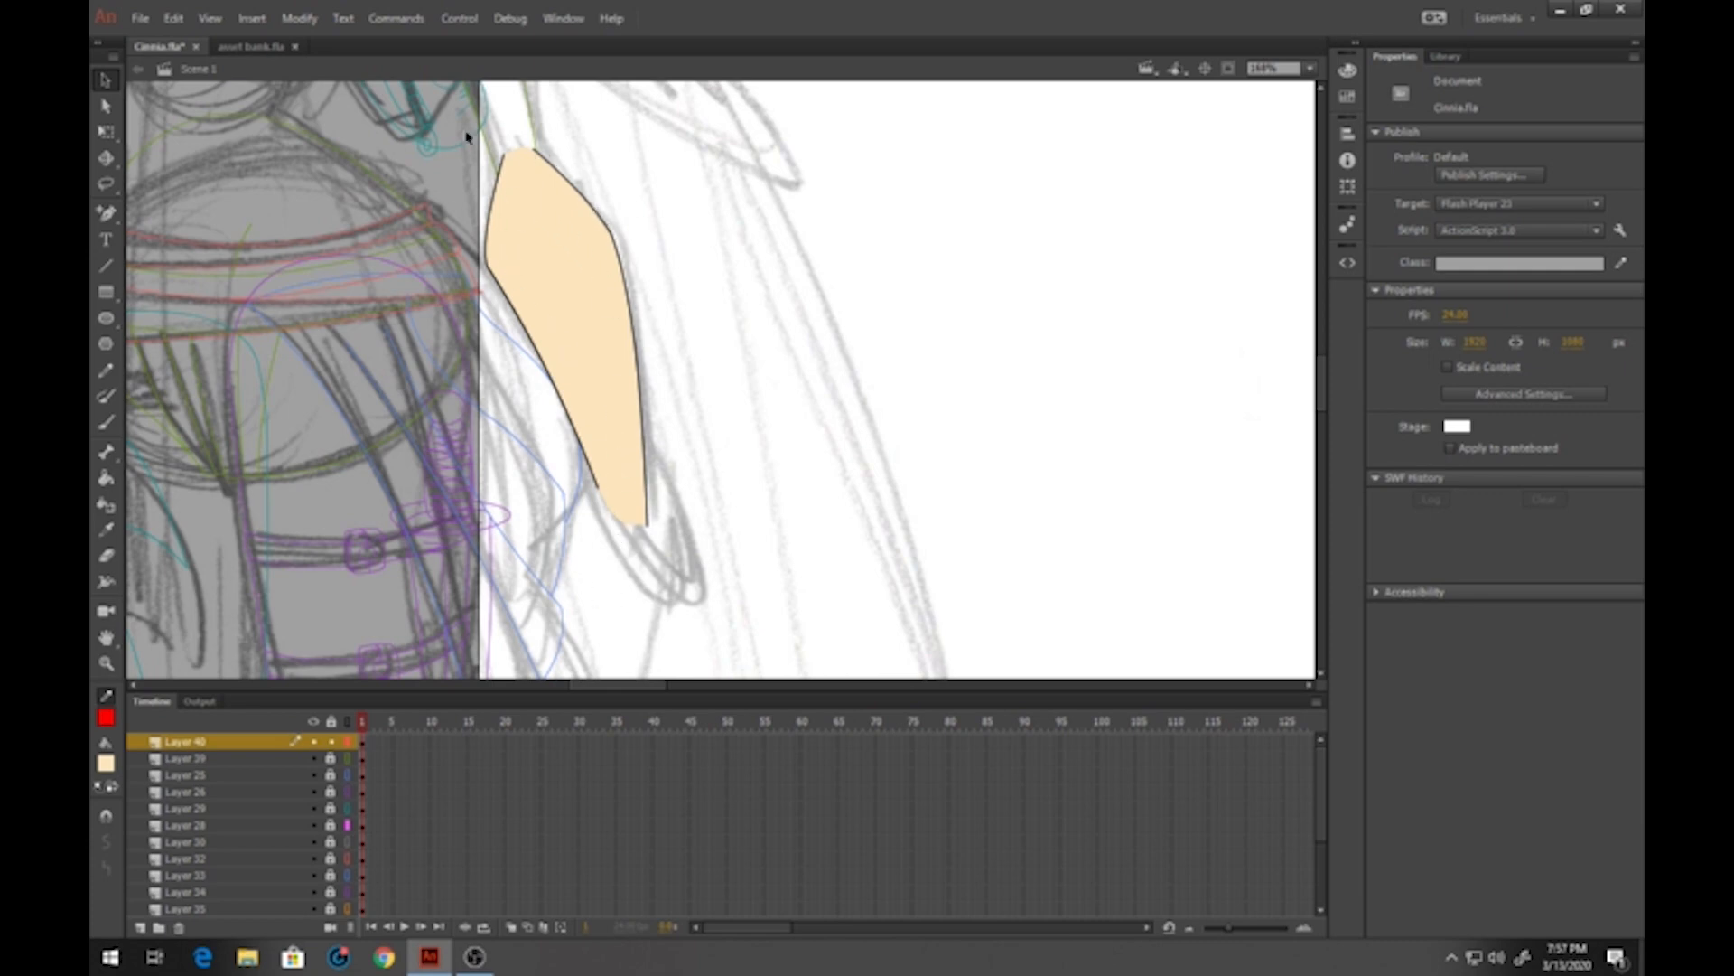
Convert the whole forearm to a graphic symbol named cinnia-forearm, then lock its layer and display it as outlines
drag(416, 115, 749, 598)
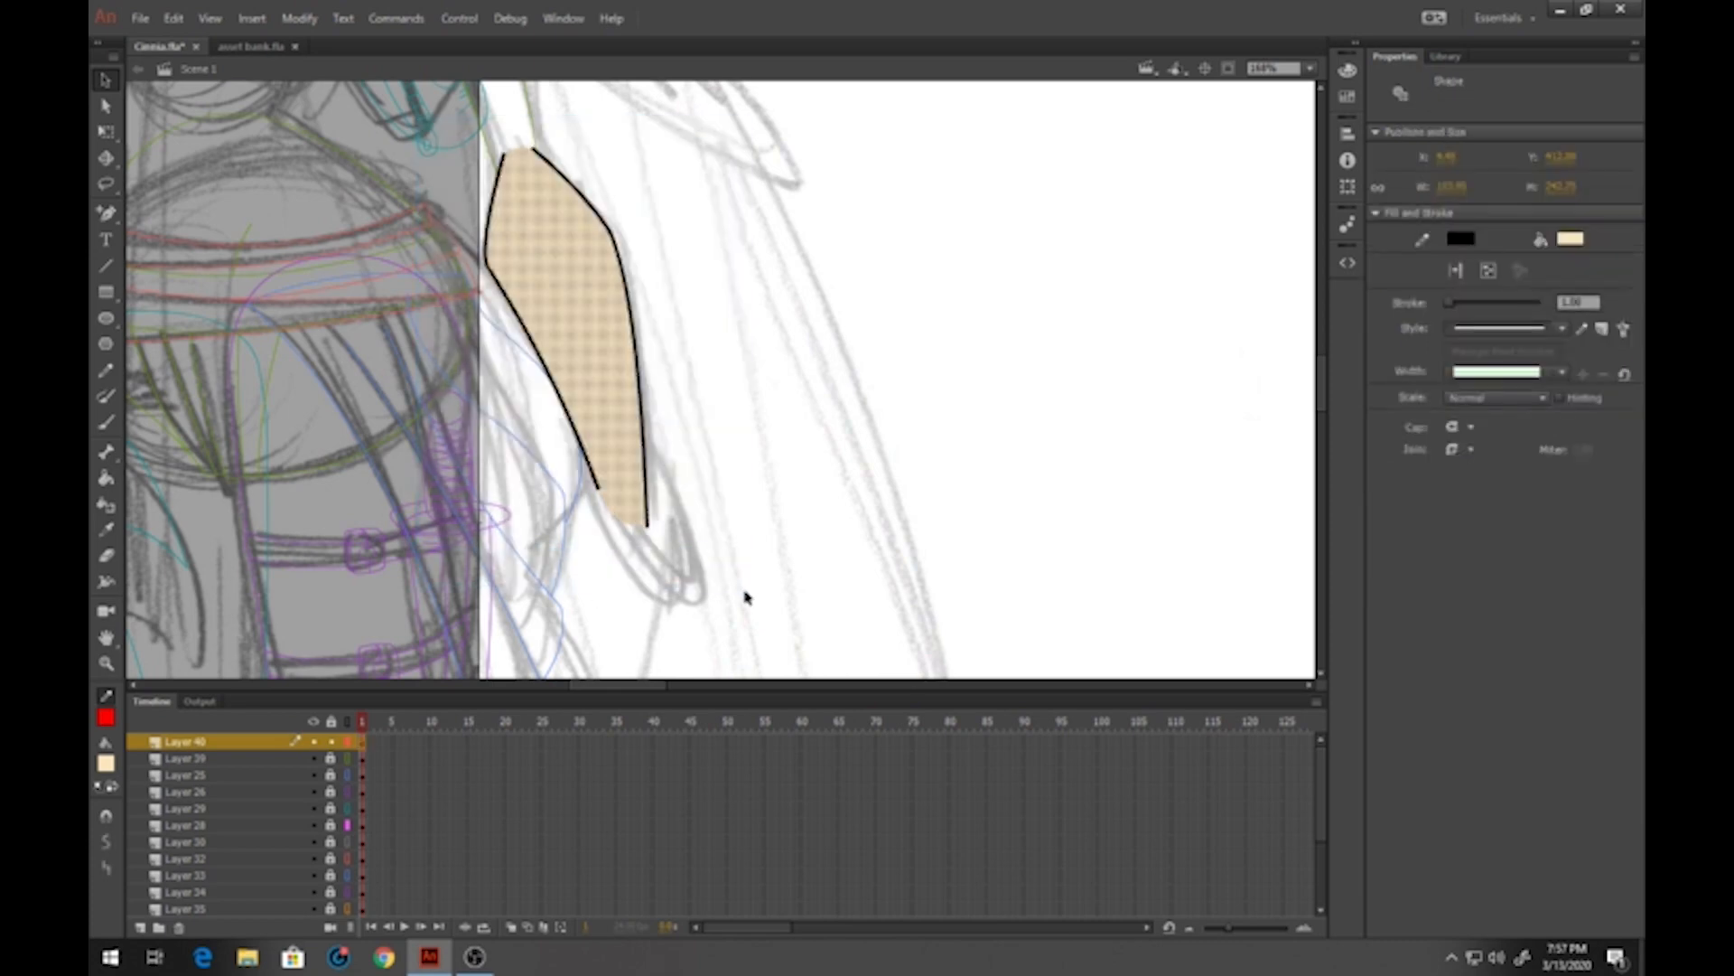
key(F8)
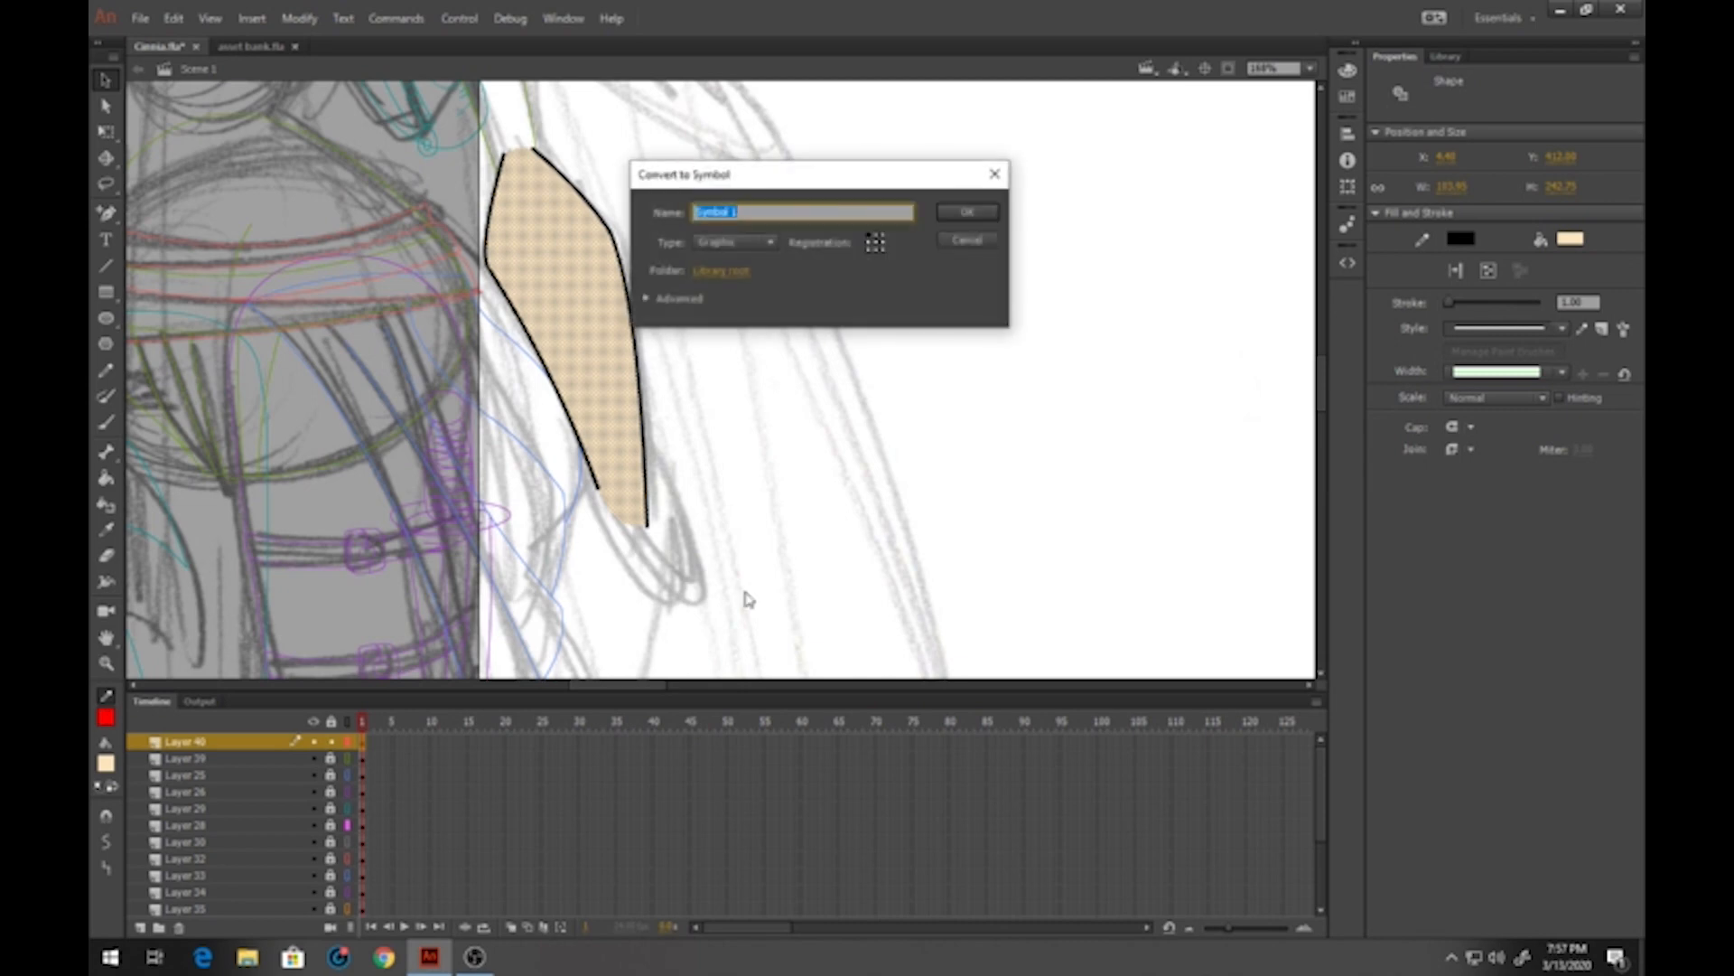
text(d)
text(innia-forearm)
key(Return)
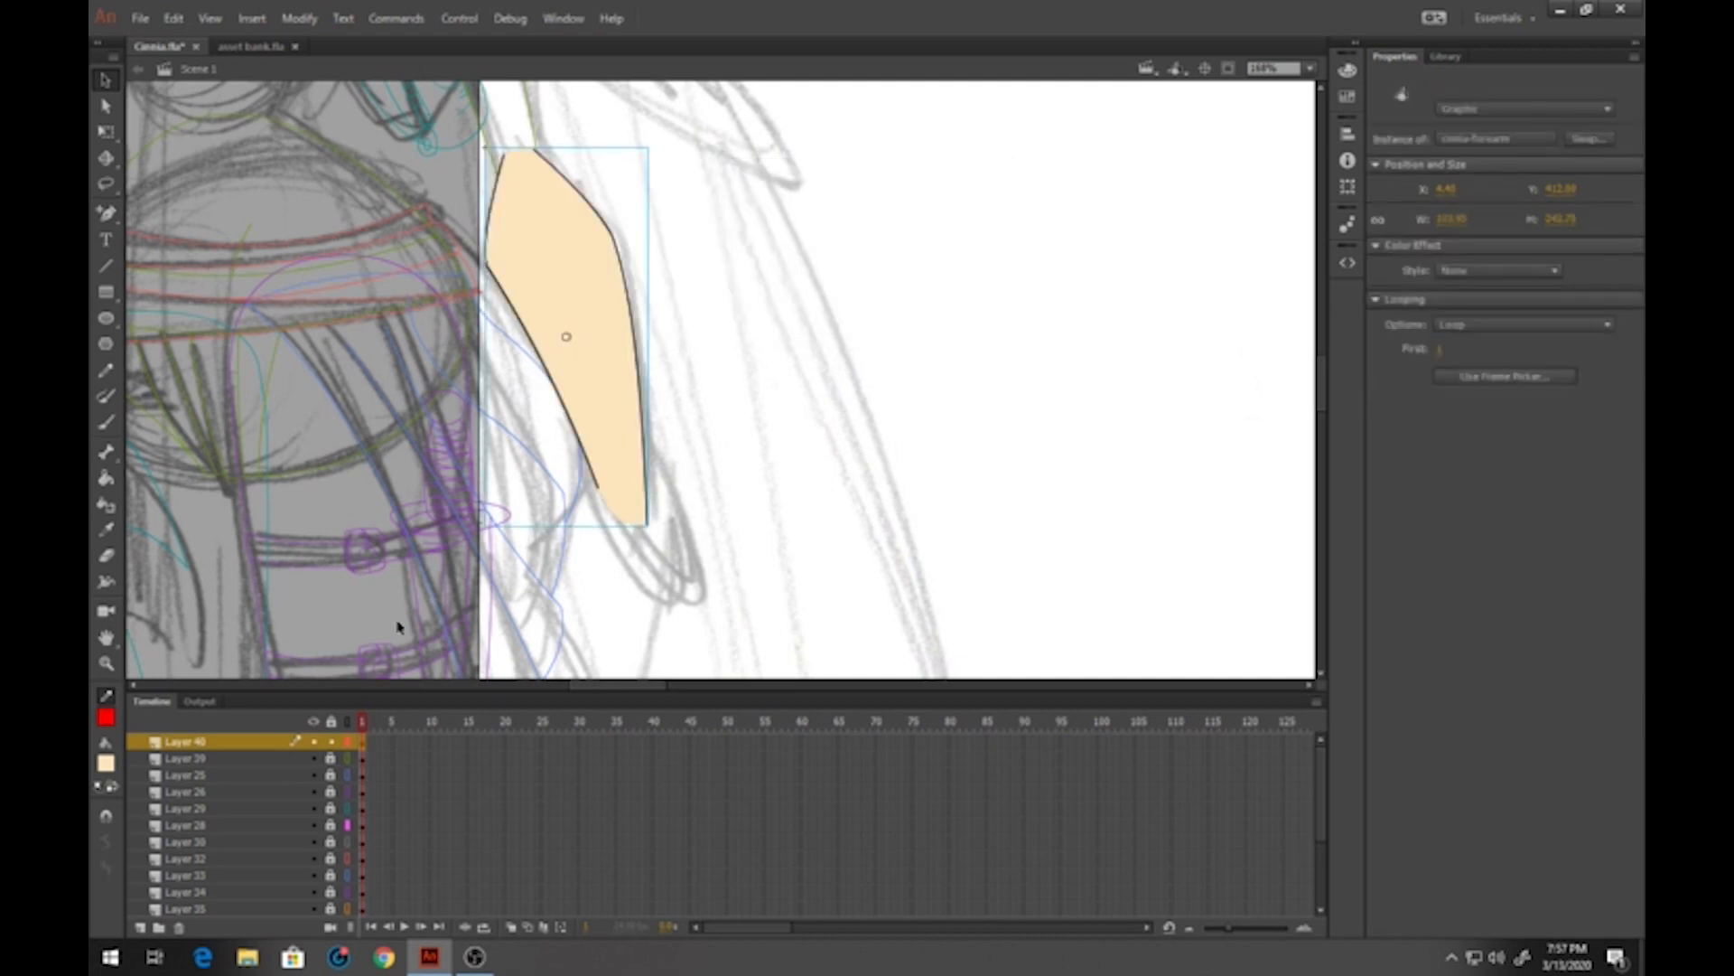
click(330, 742)
click(348, 742)
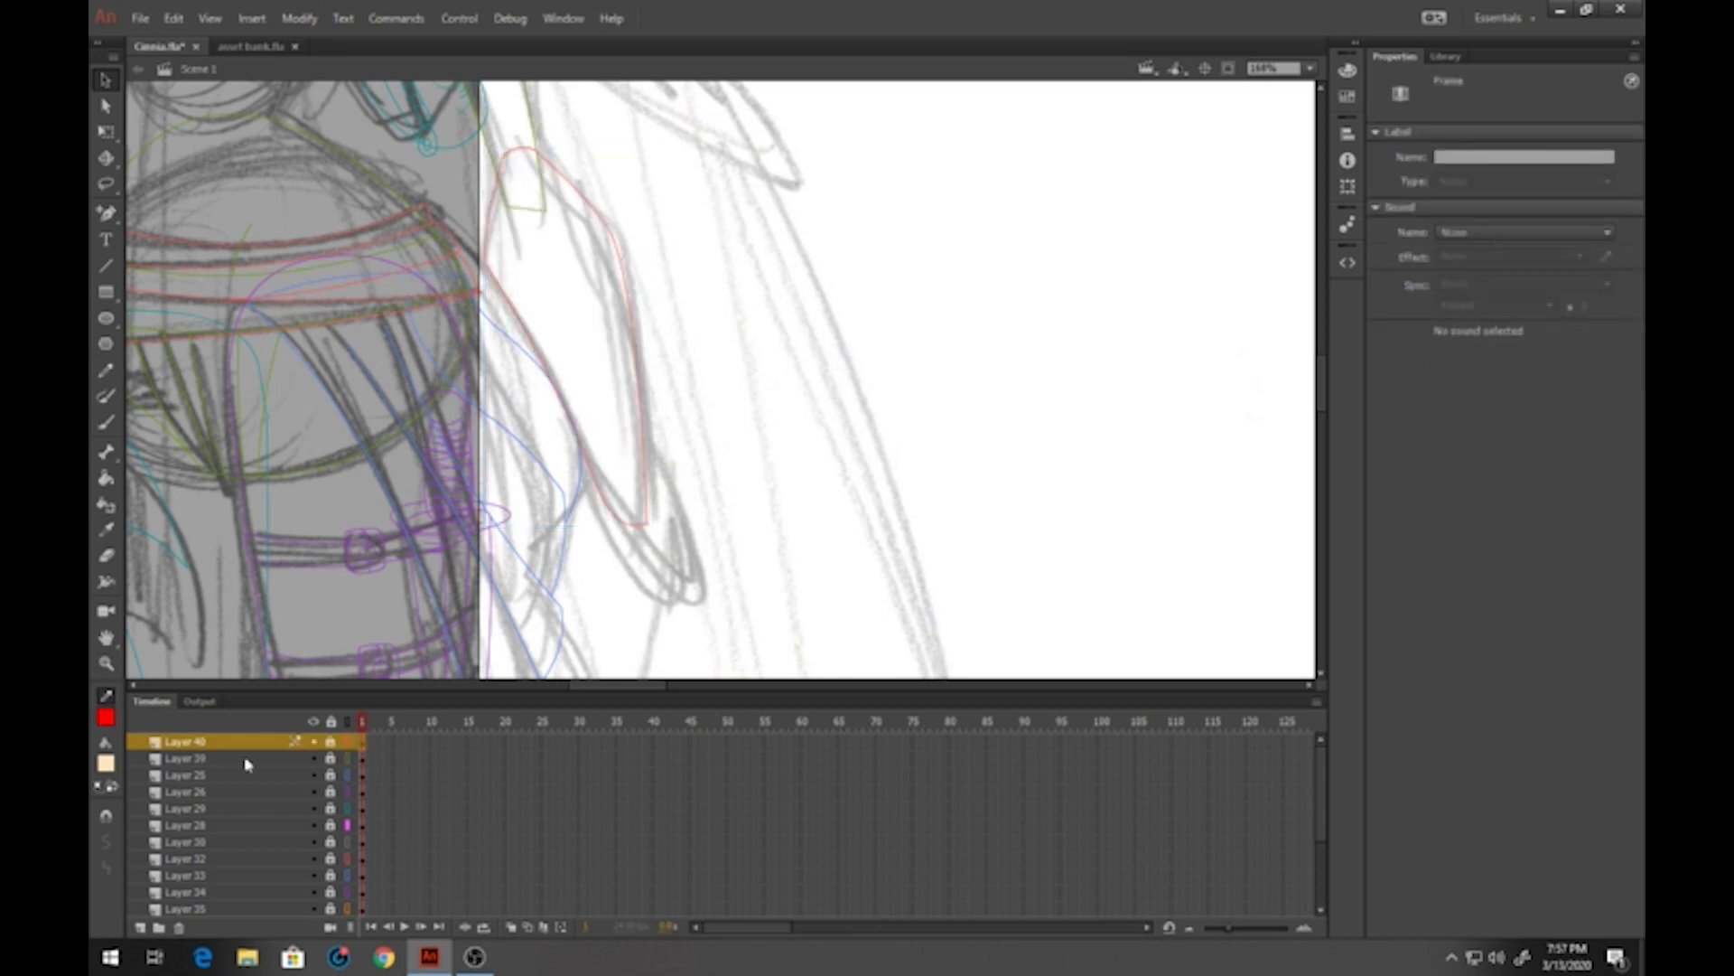
Add a new layer beneath the forearm, copy the larger hand from asset bank.fla into it, and place it at the wrist
click(240, 766)
click(143, 930)
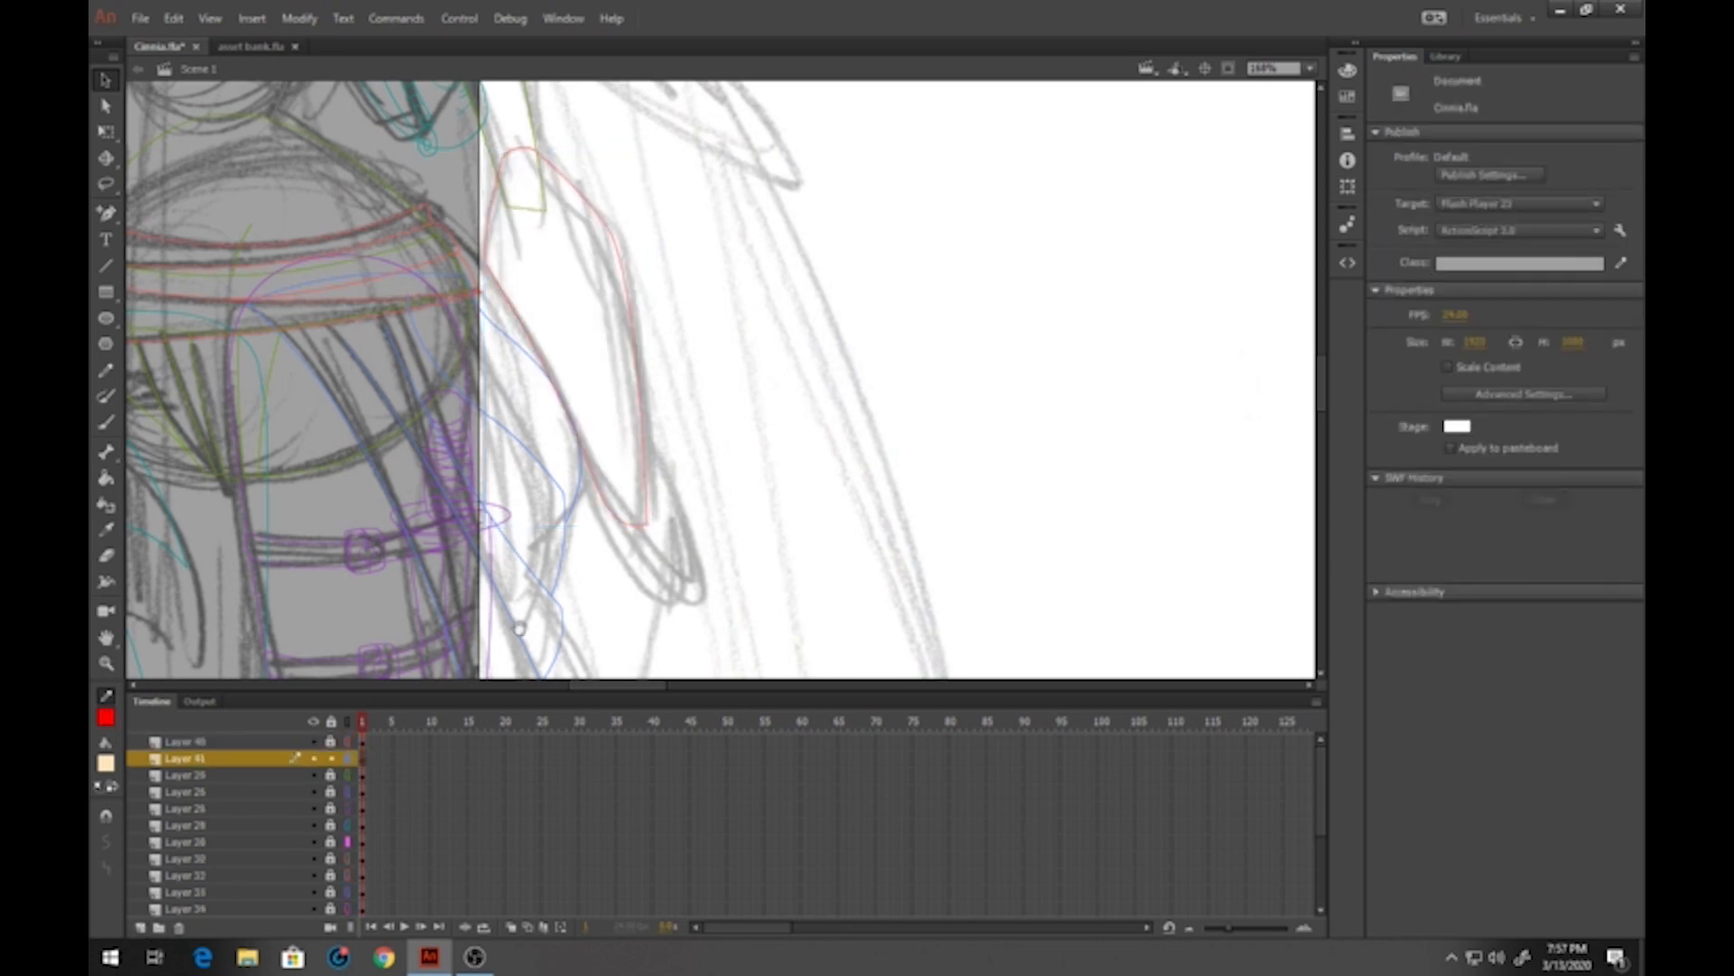
scroll(456, 461, down, 3)
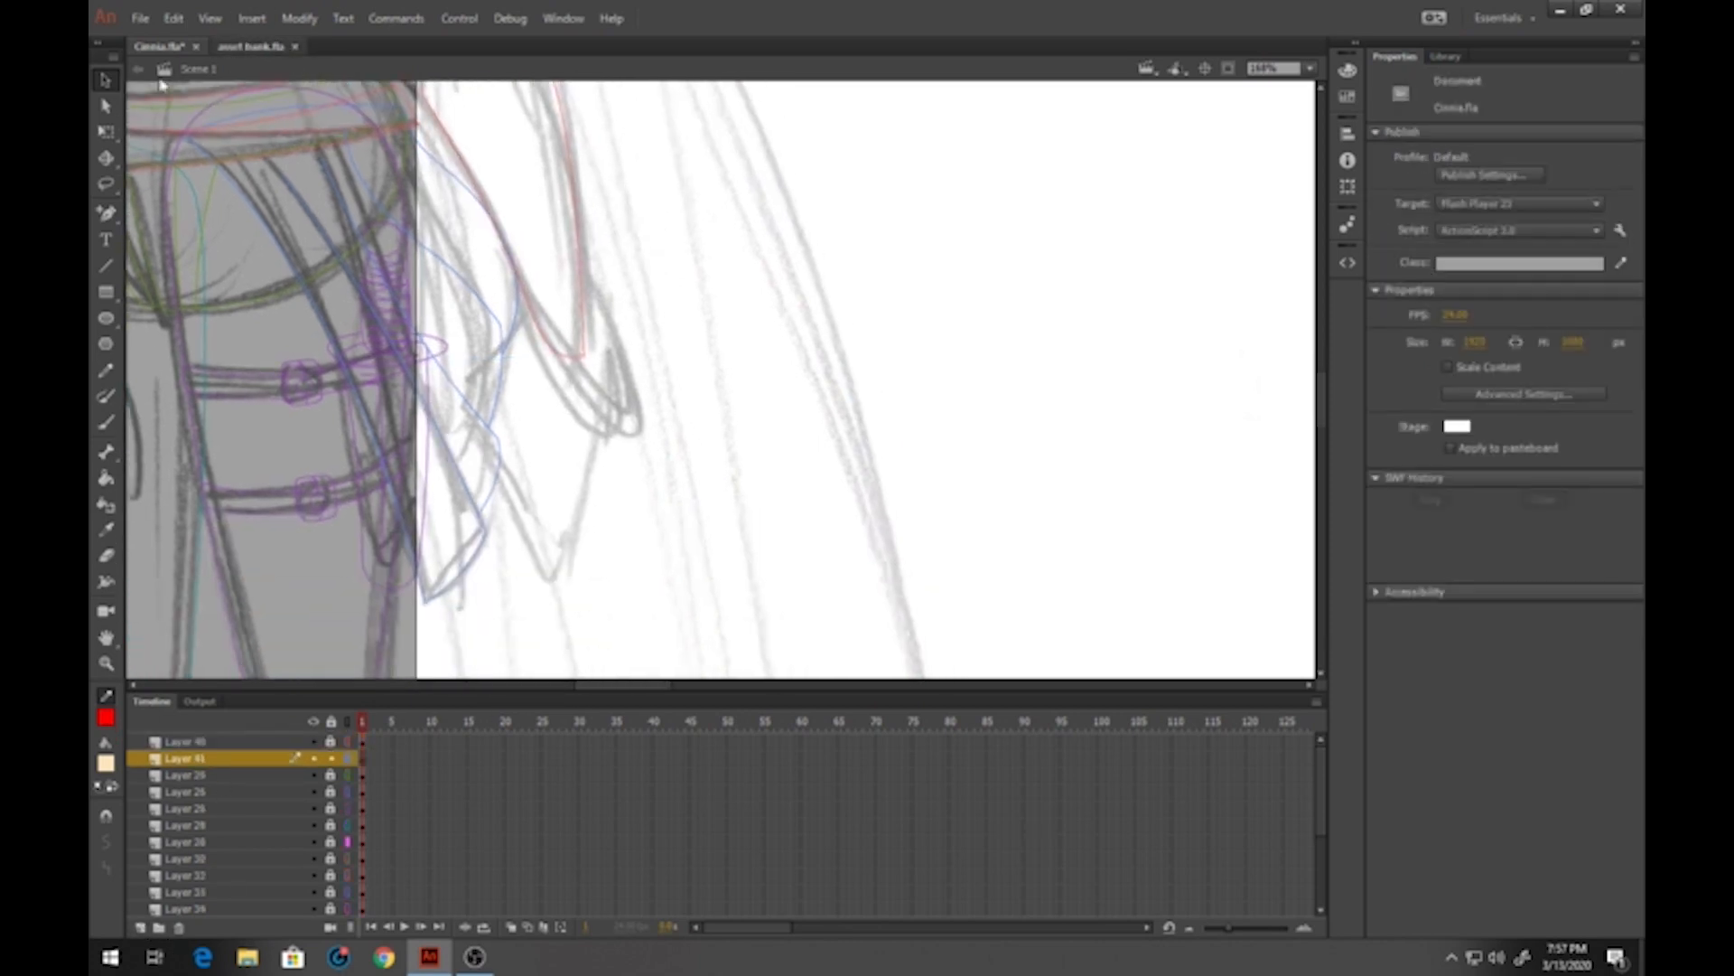
click(252, 46)
click(833, 411)
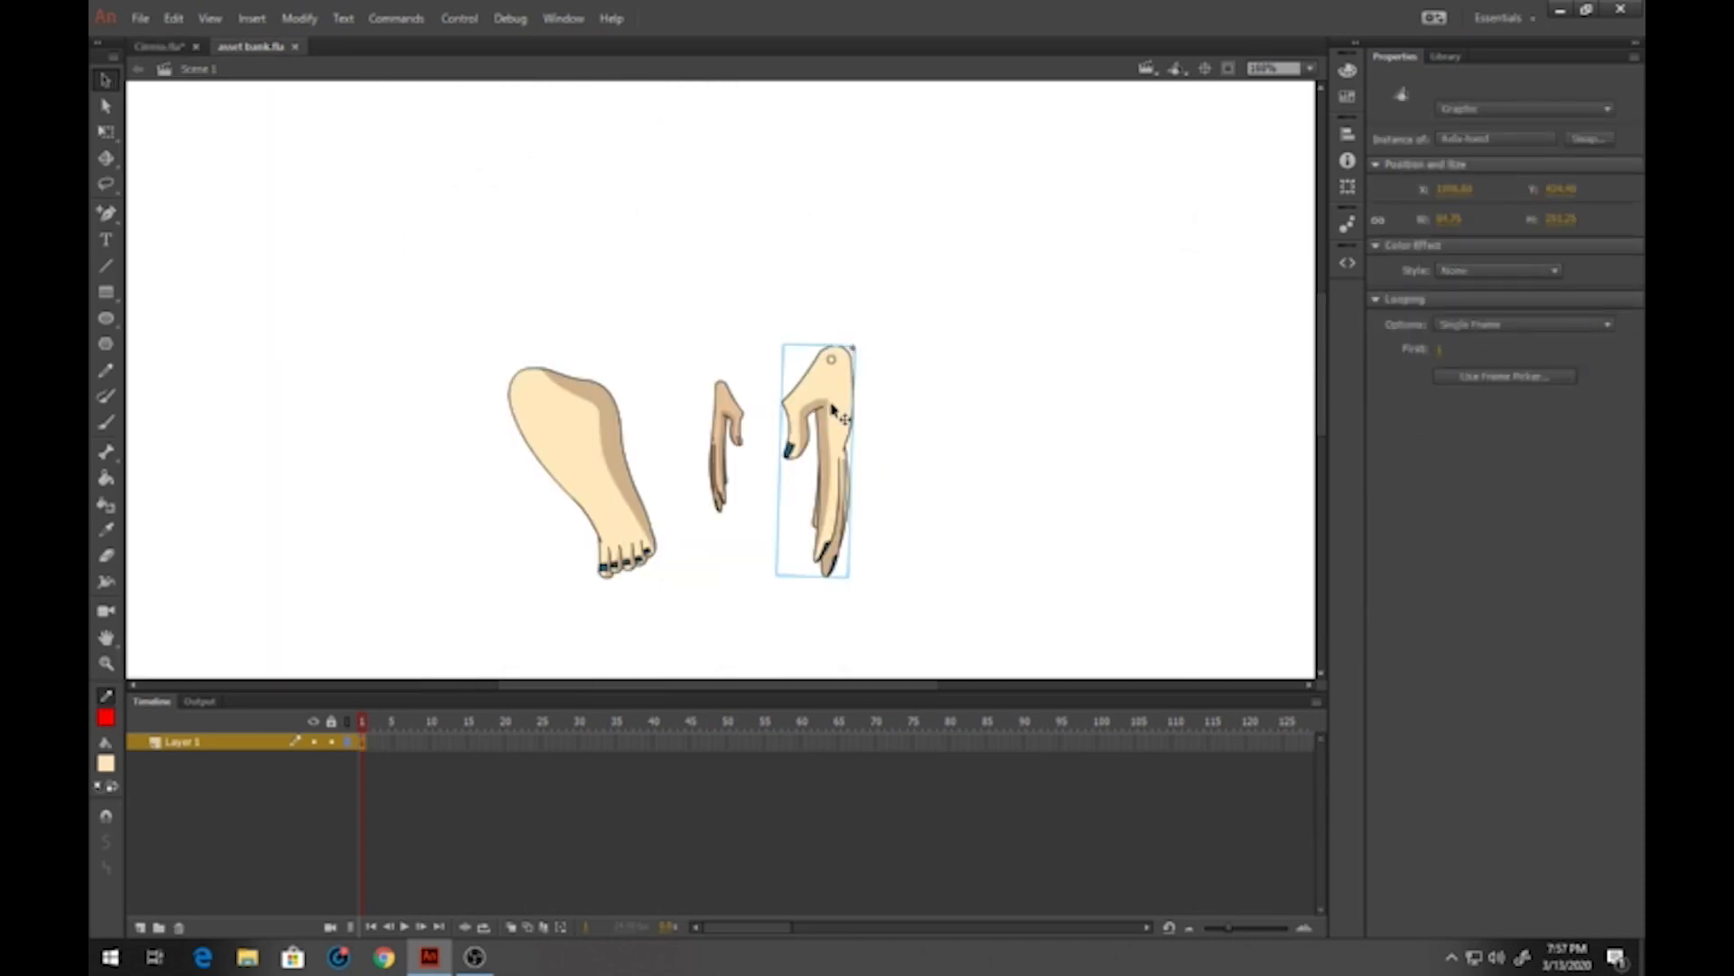
click(169, 47)
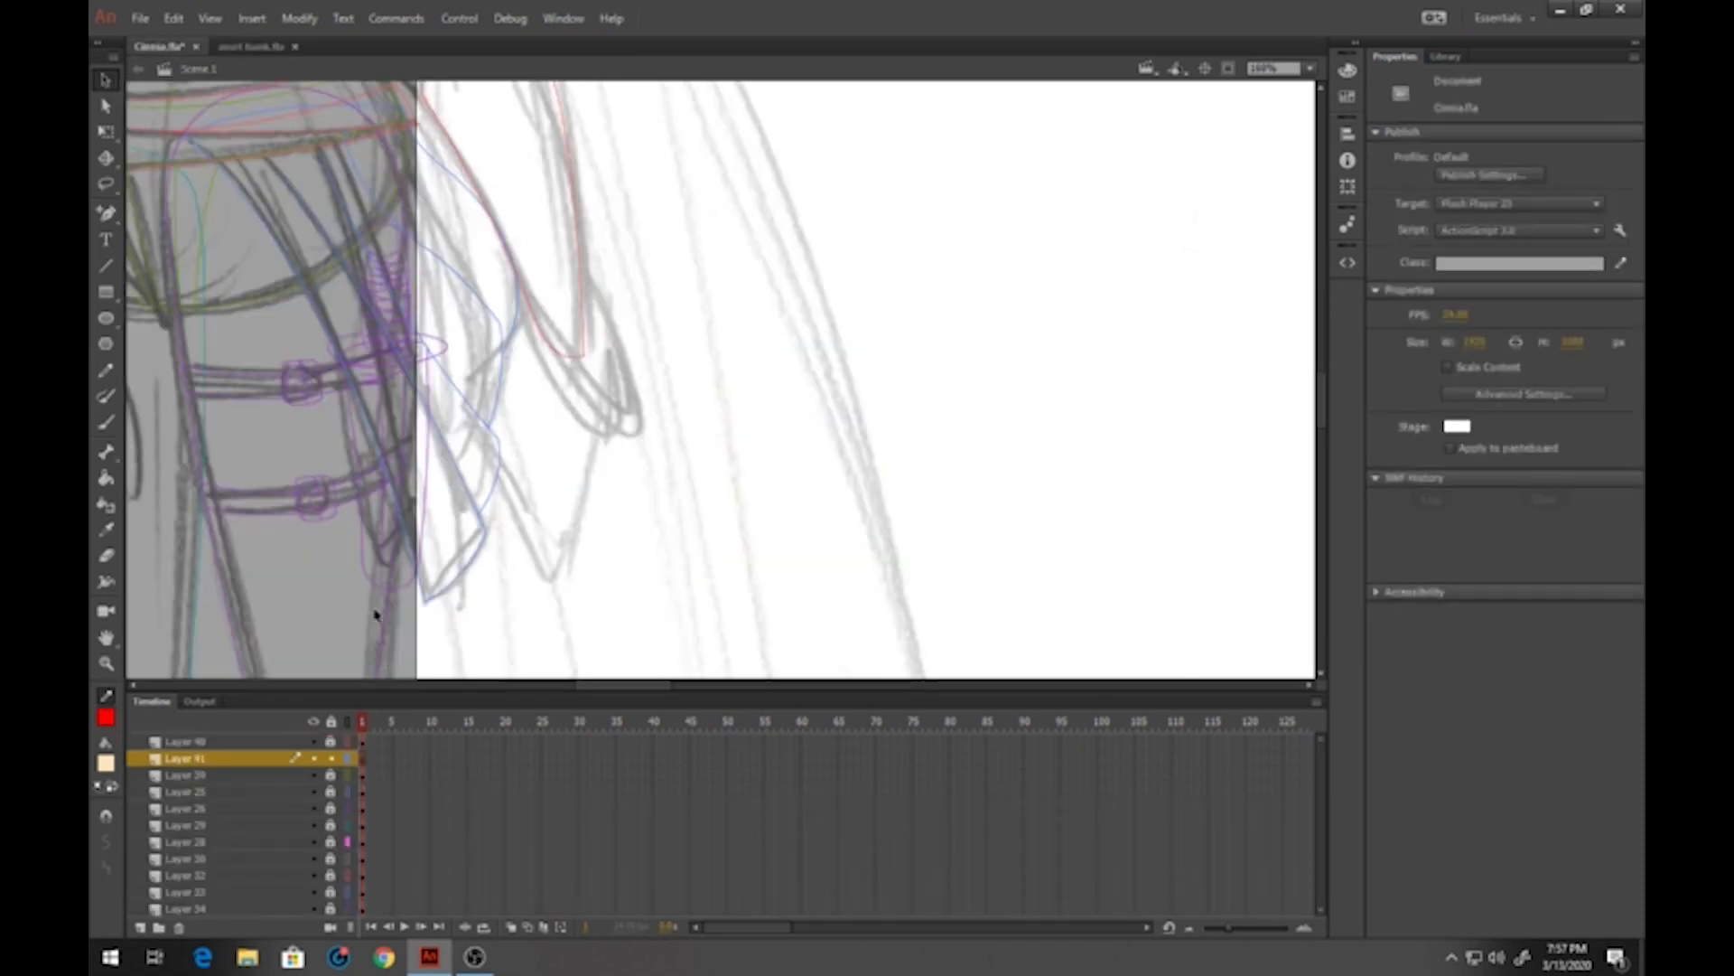
click(364, 763)
key(ctrl+shift+v)
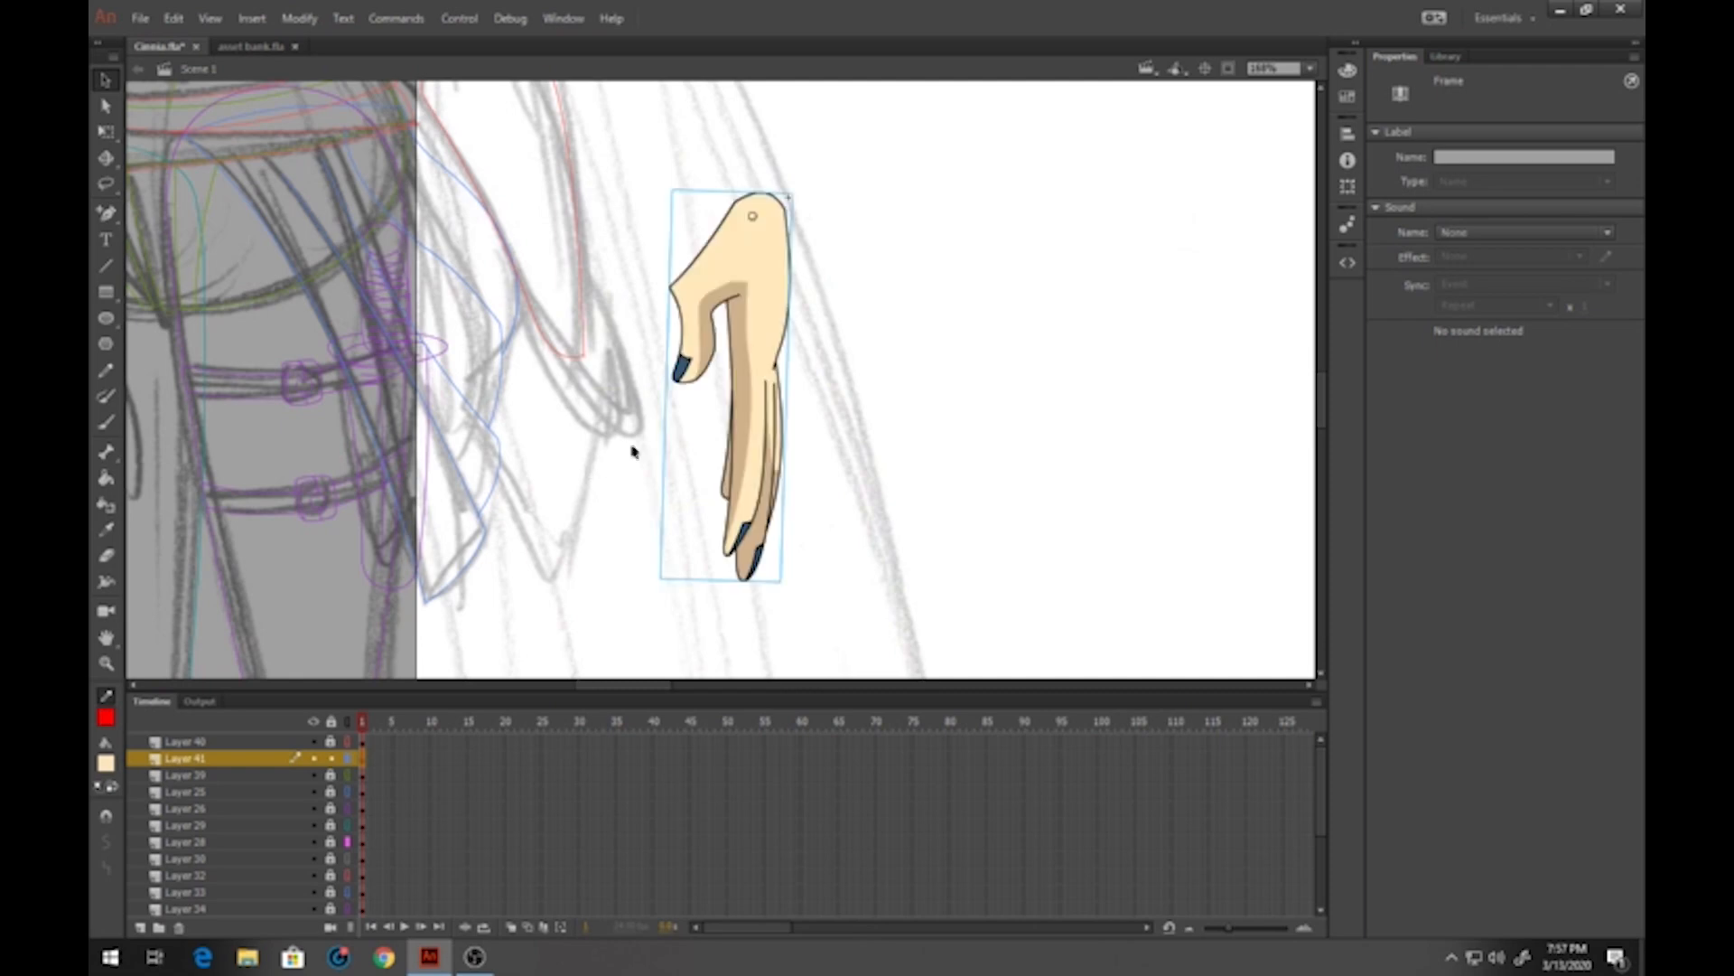
drag(751, 285, 547, 395)
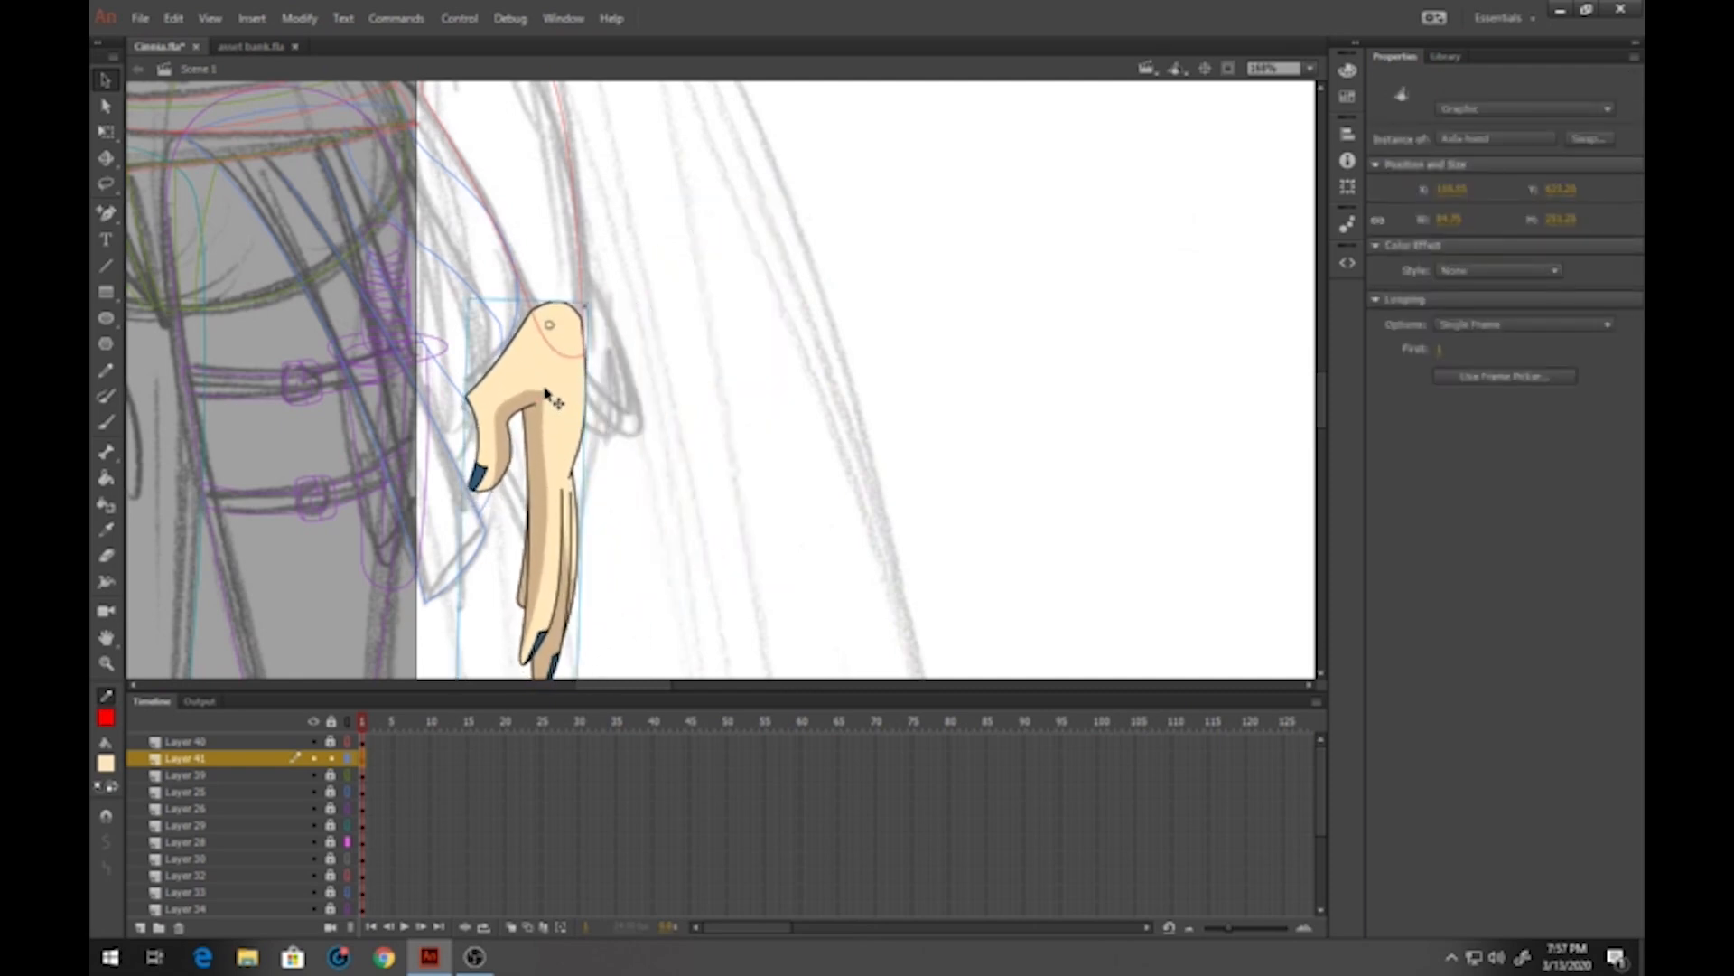
Show the forearm layer in full colour again and sample the forearm's skin tone as the fill colour
click(347, 741)
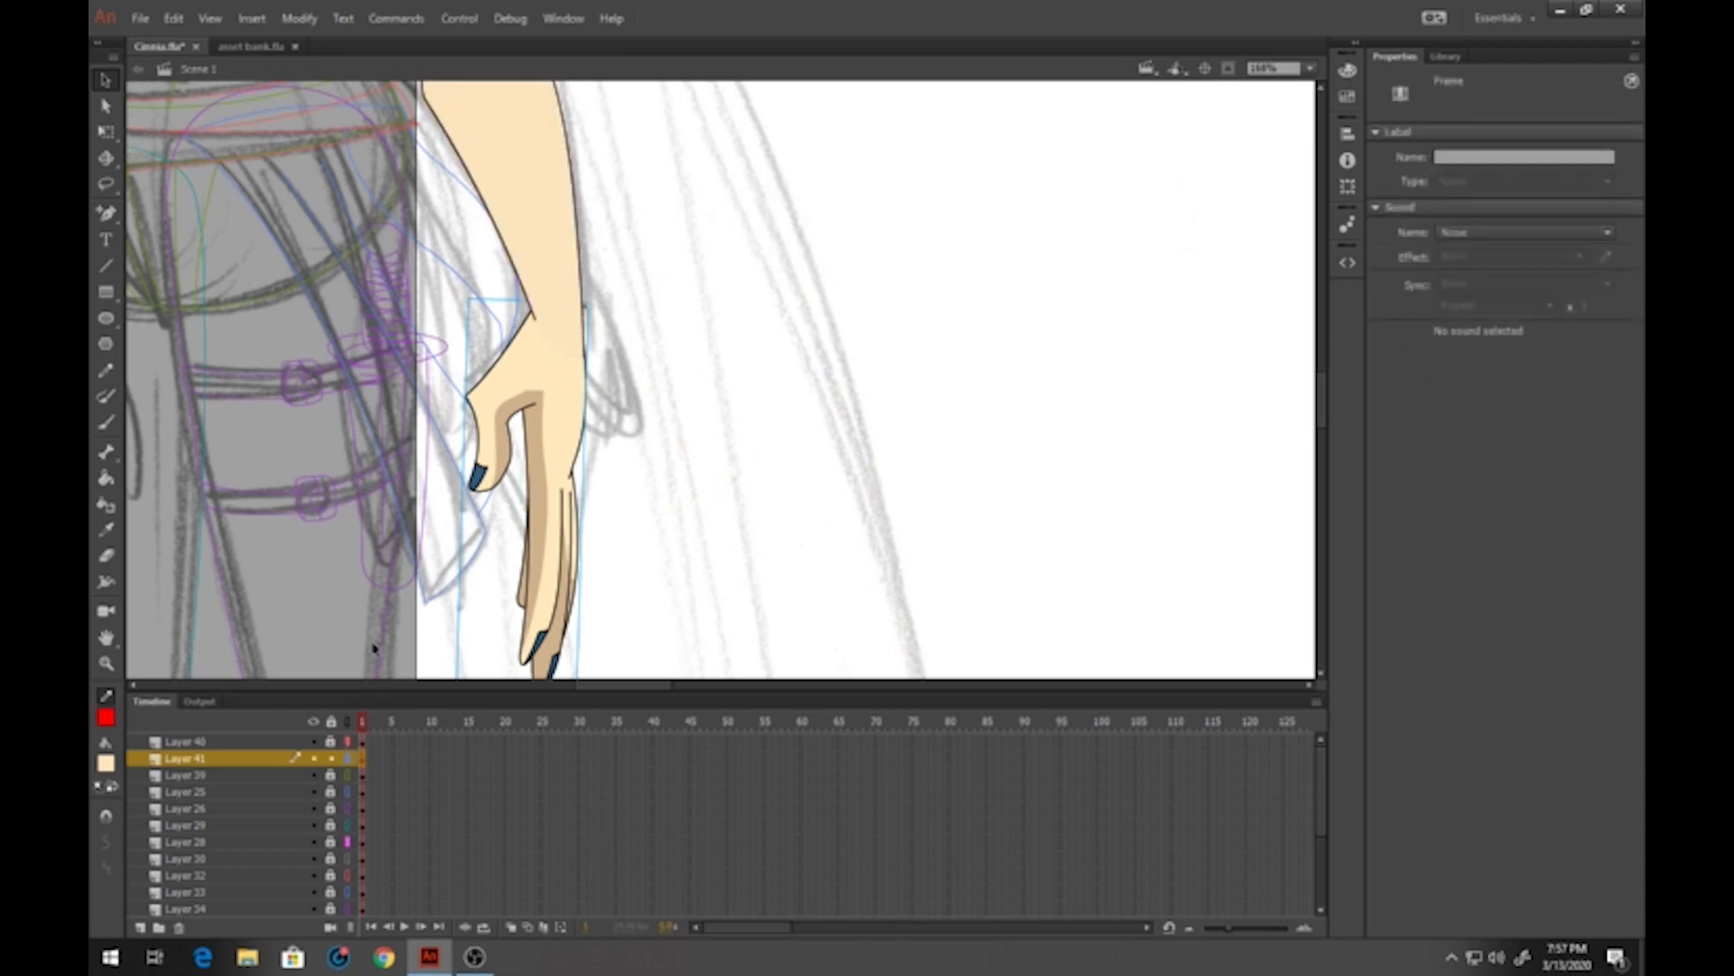
click(106, 766)
click(563, 273)
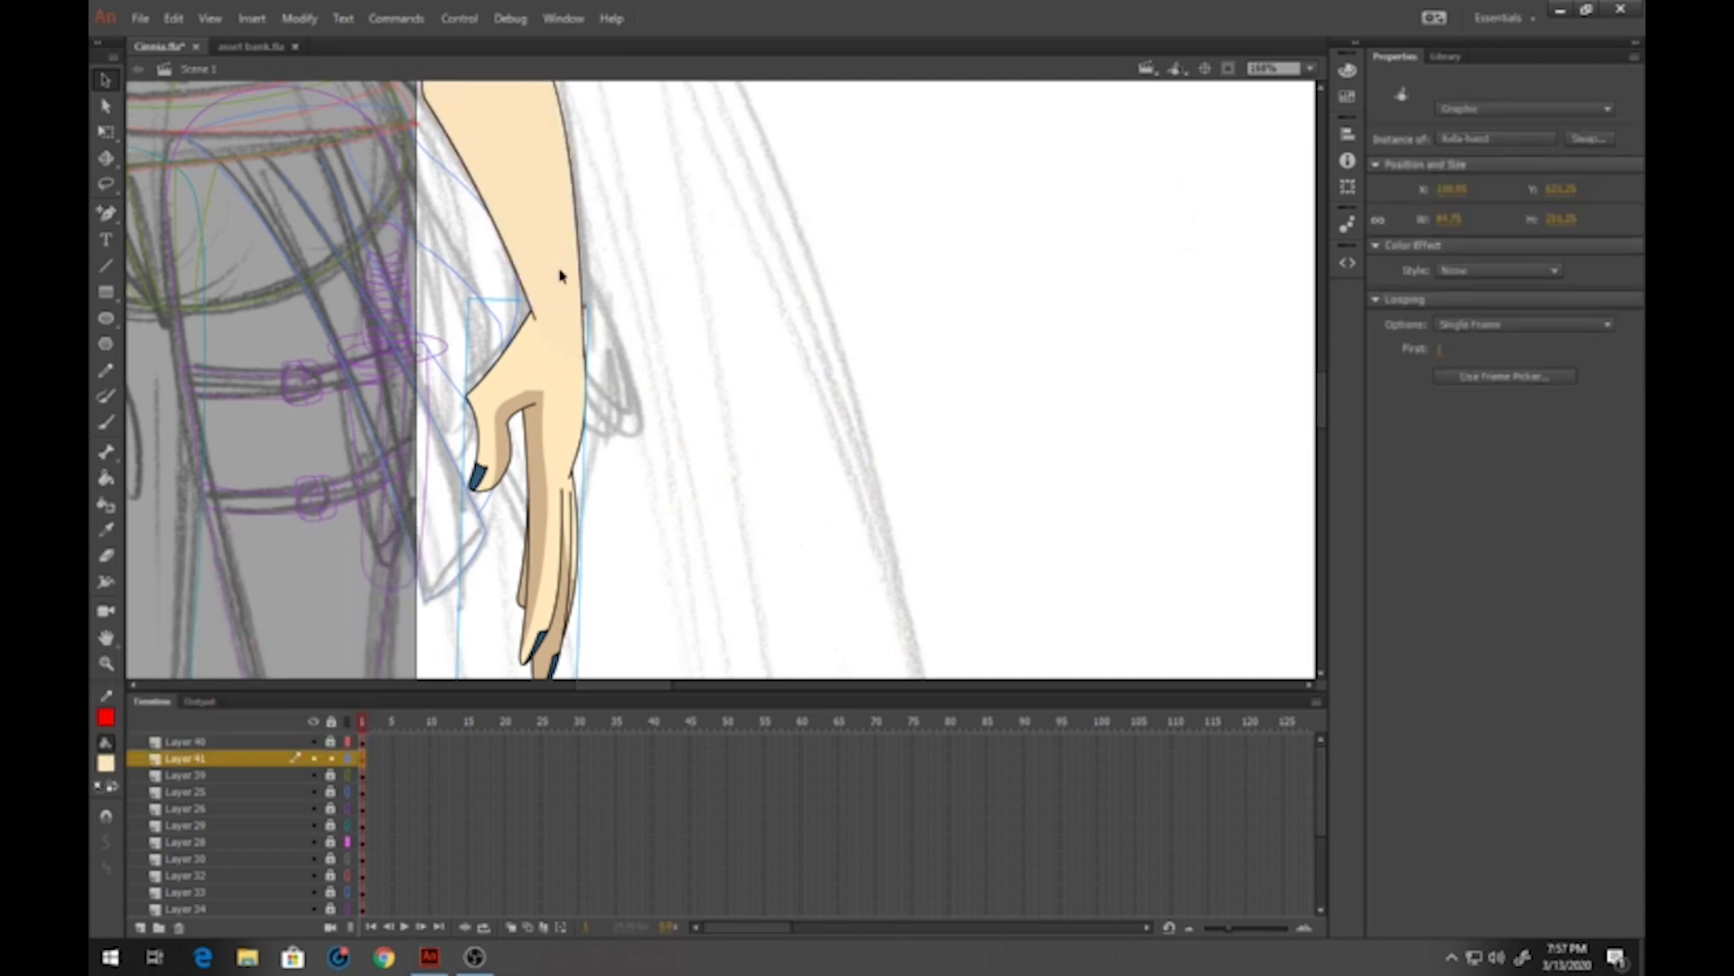
Inside the pasted hand symbol, refill the skin in the first frames with the forearm's skin colour, then return to Scene 1
double_click(571, 397)
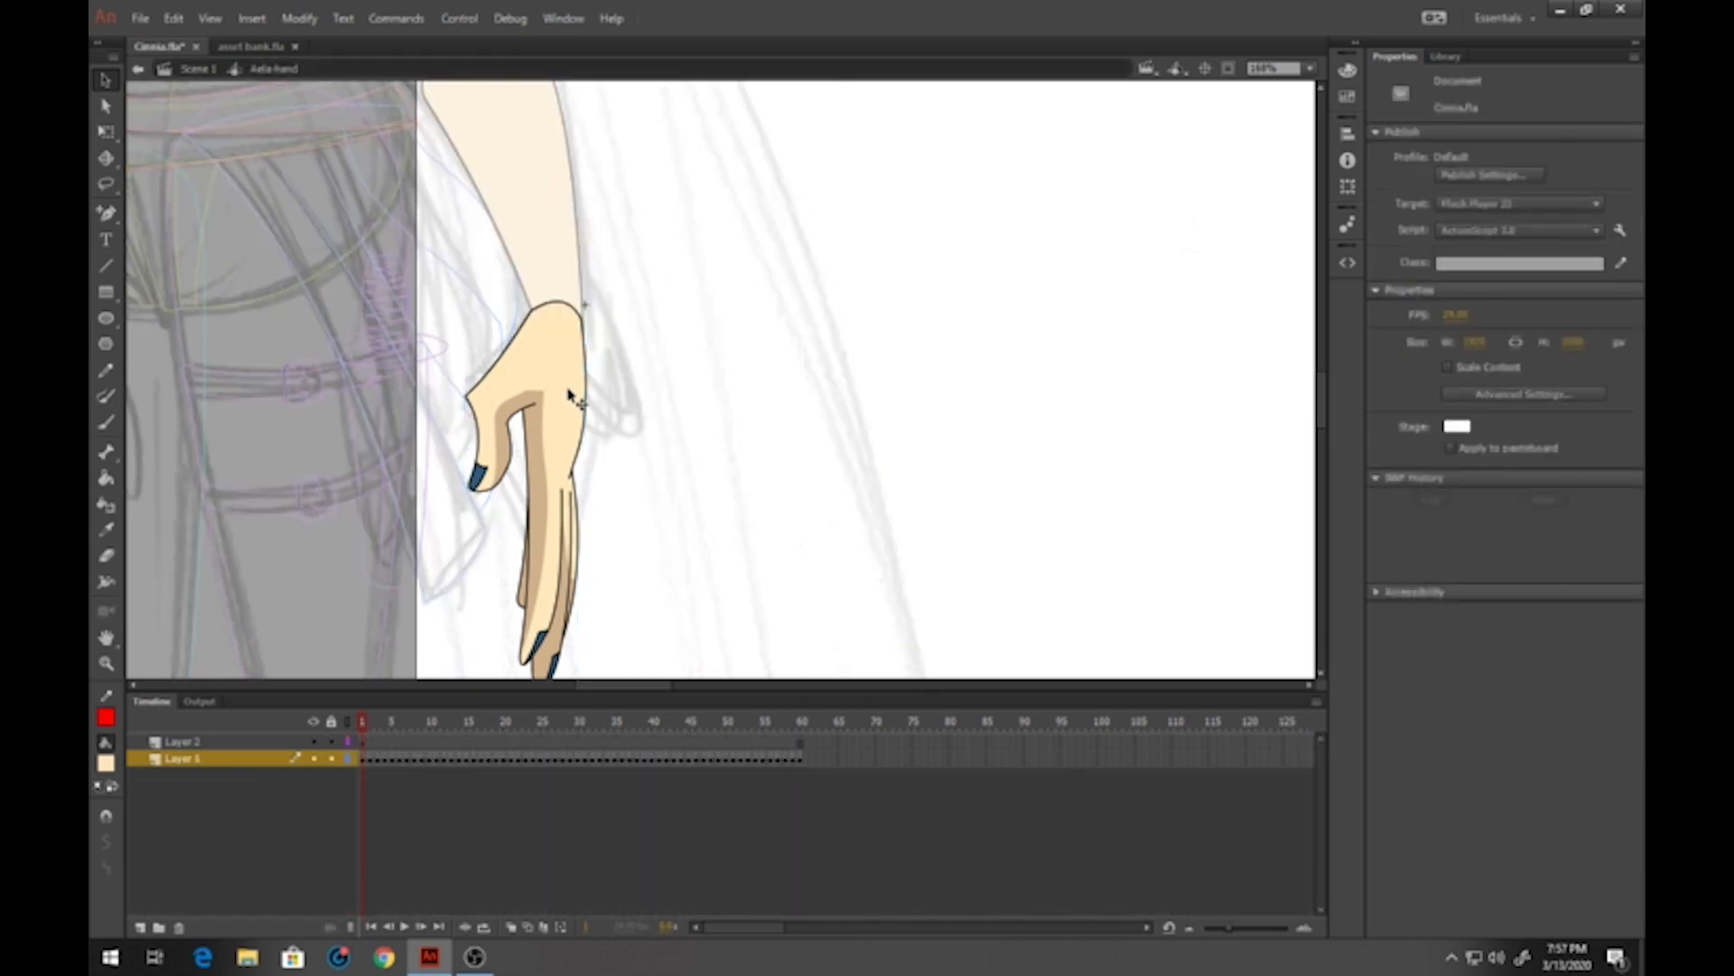
key(k)
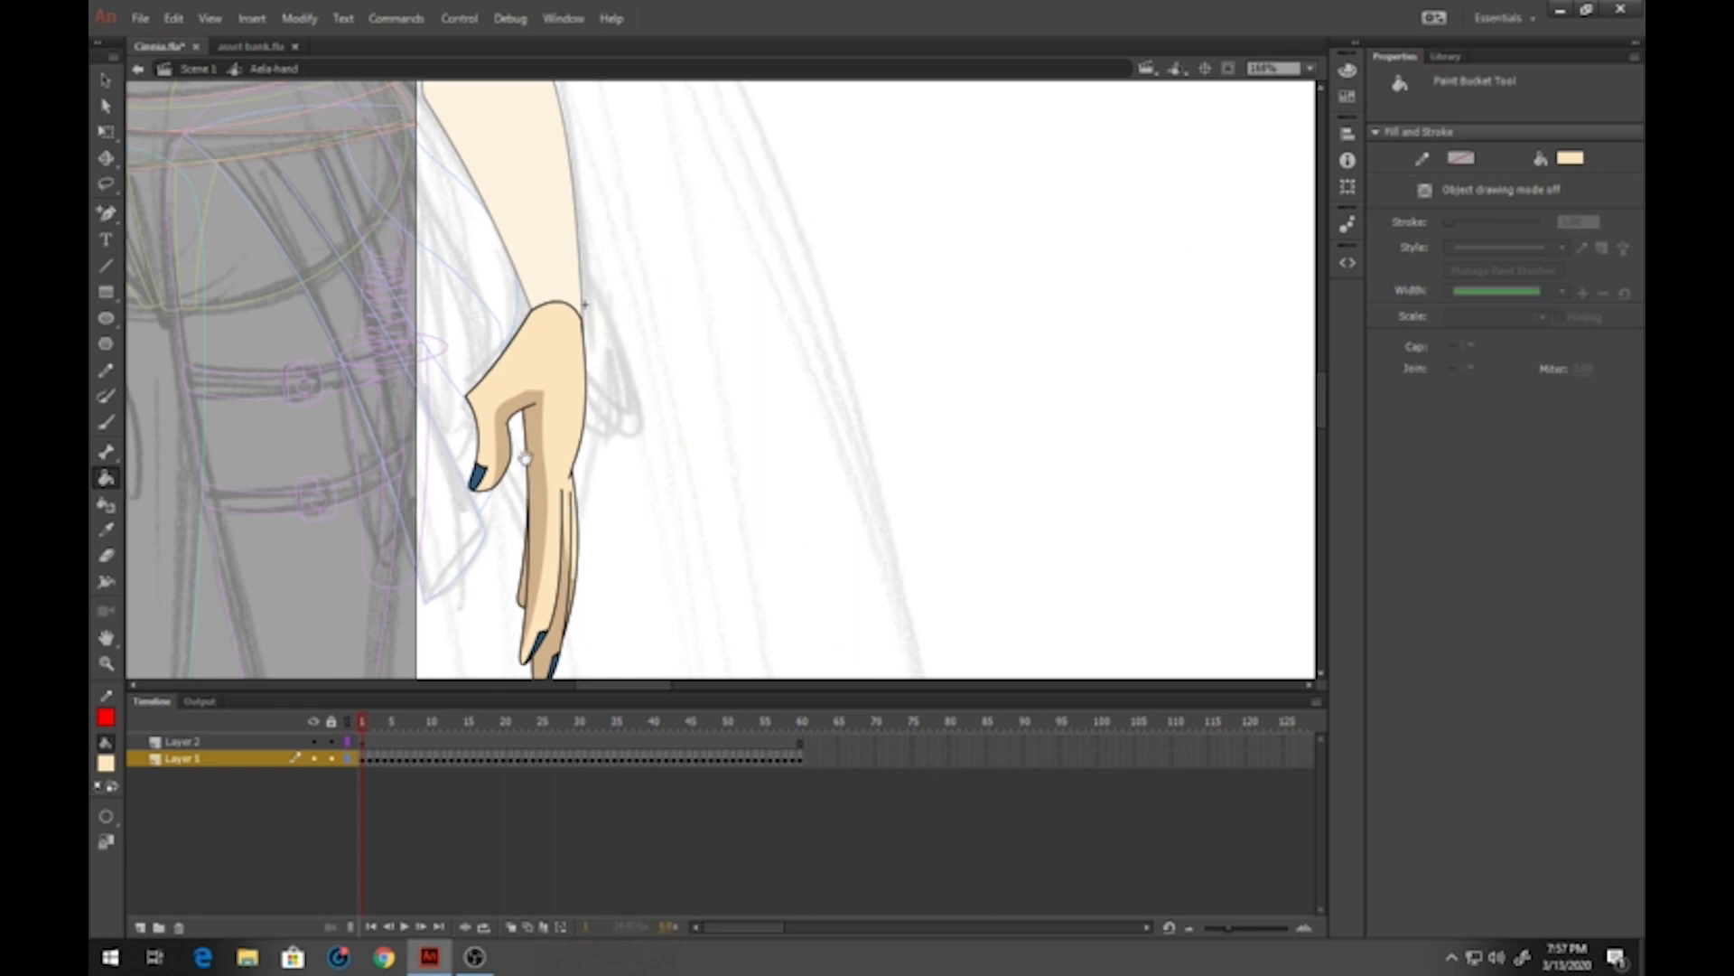
drag(524, 491, 503, 352)
key(.)
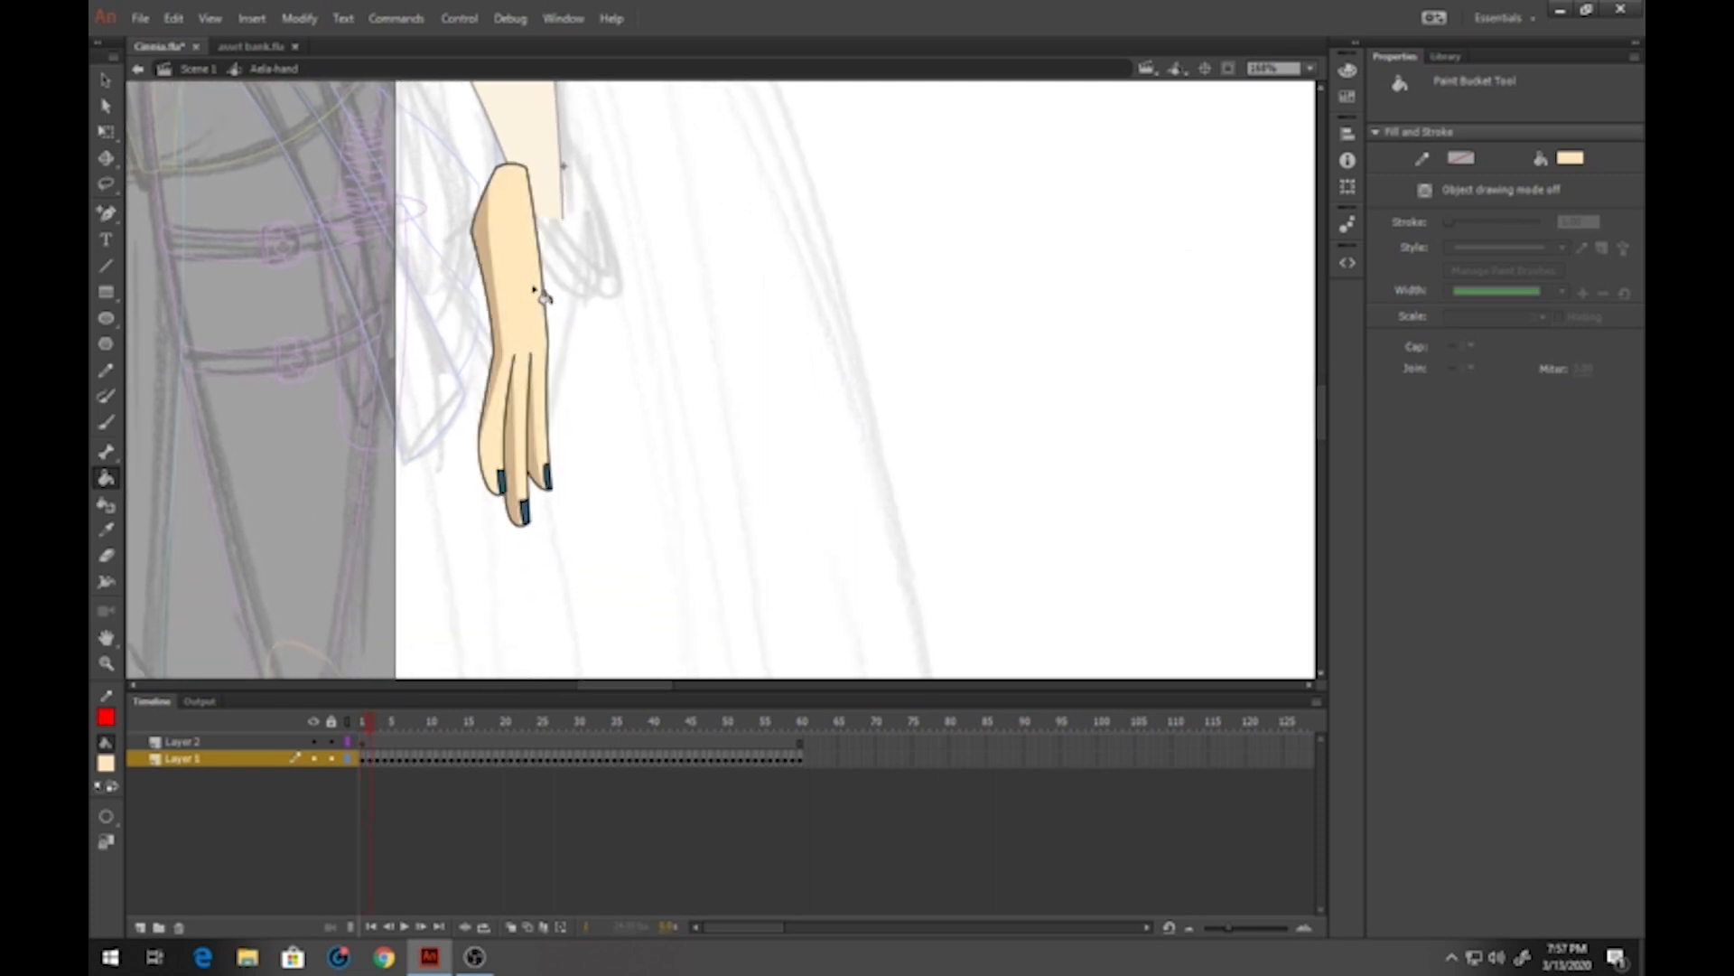
key(.)
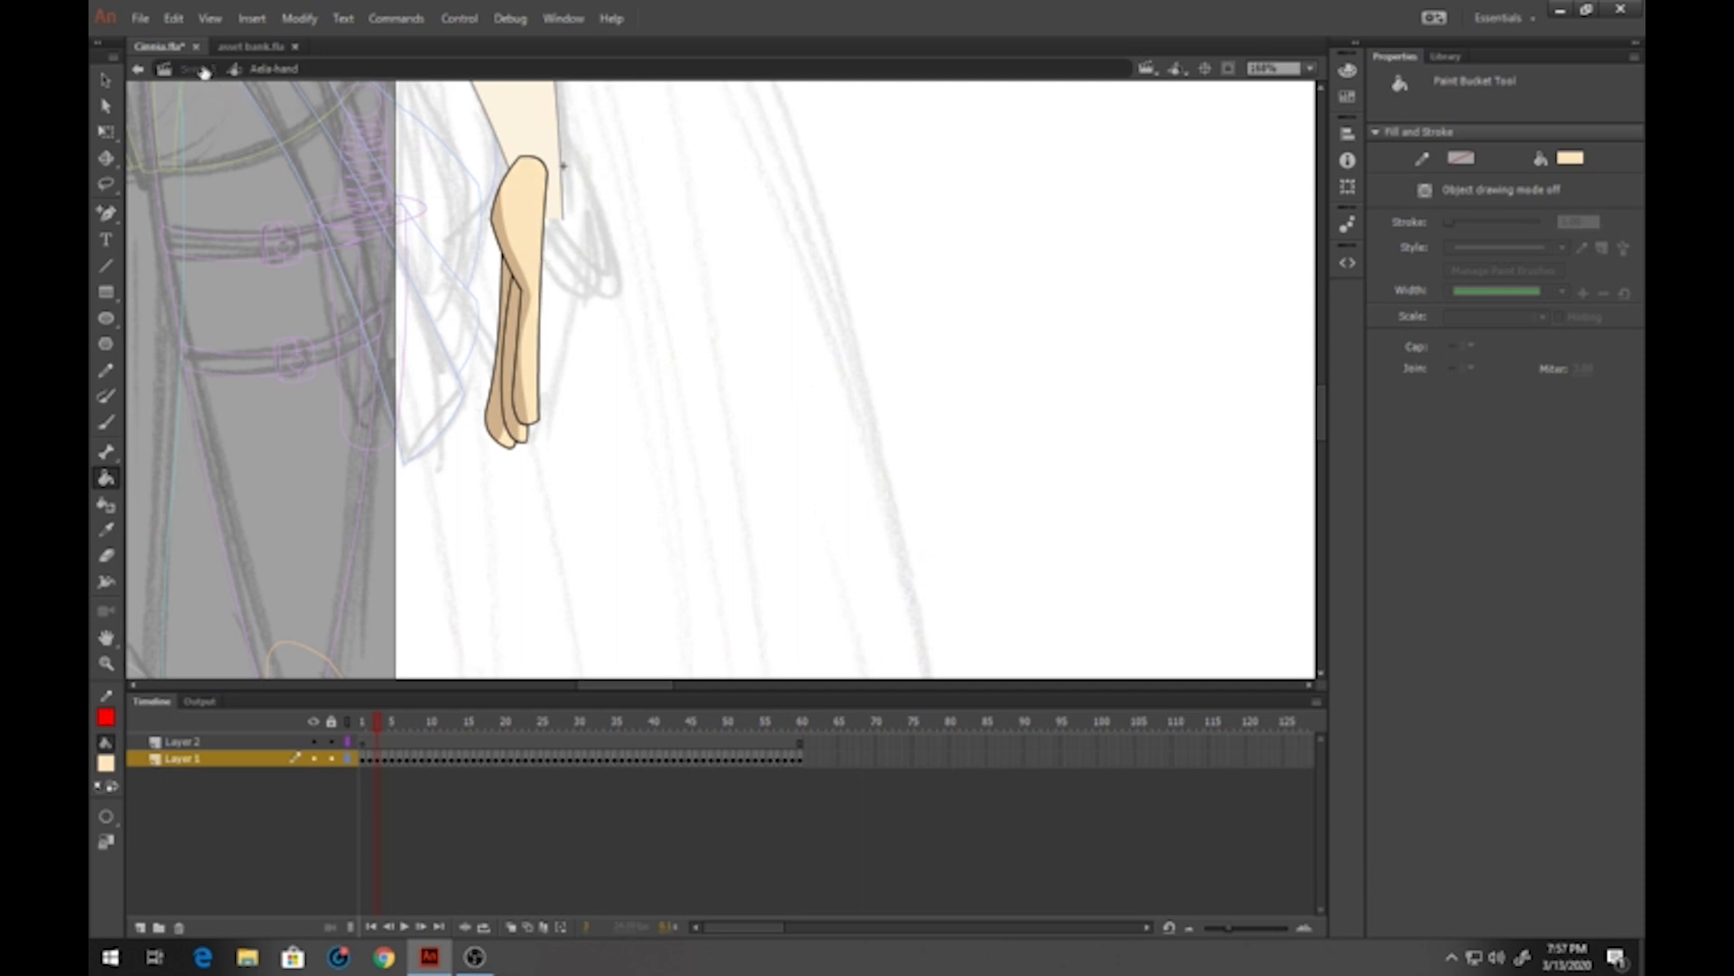
click(199, 69)
Duplicate the hand symbol under the name Cinnia-hand
click(108, 80)
right_click(524, 254)
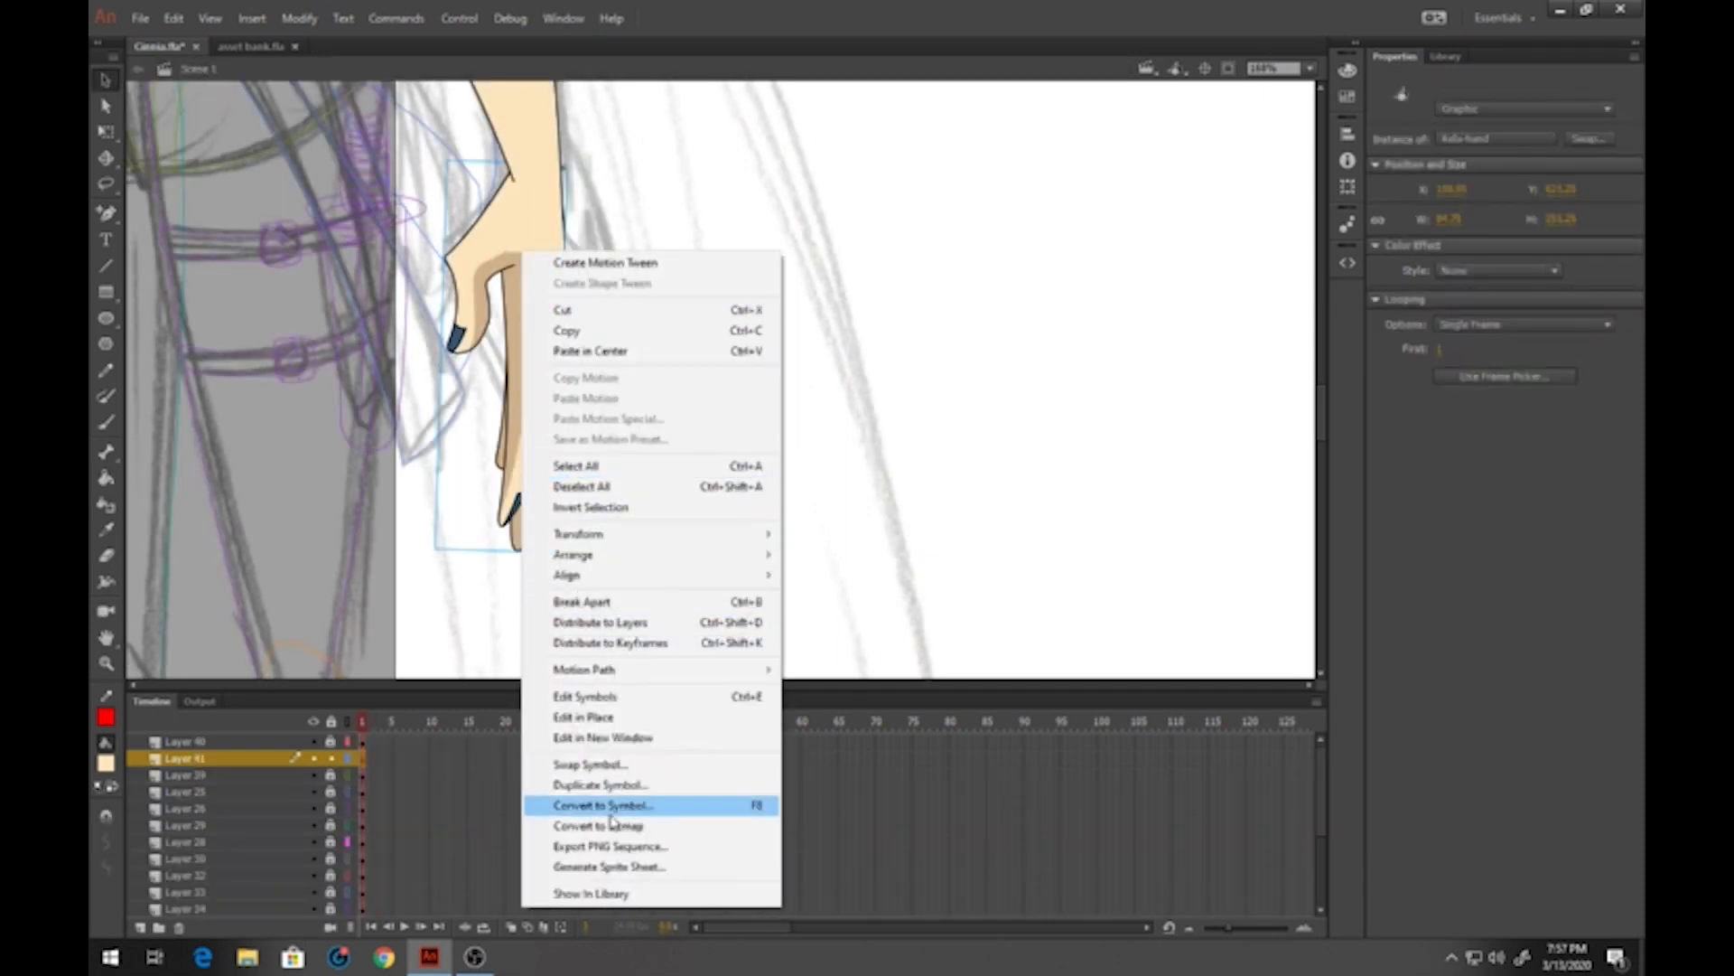
click(624, 784)
key(Right)
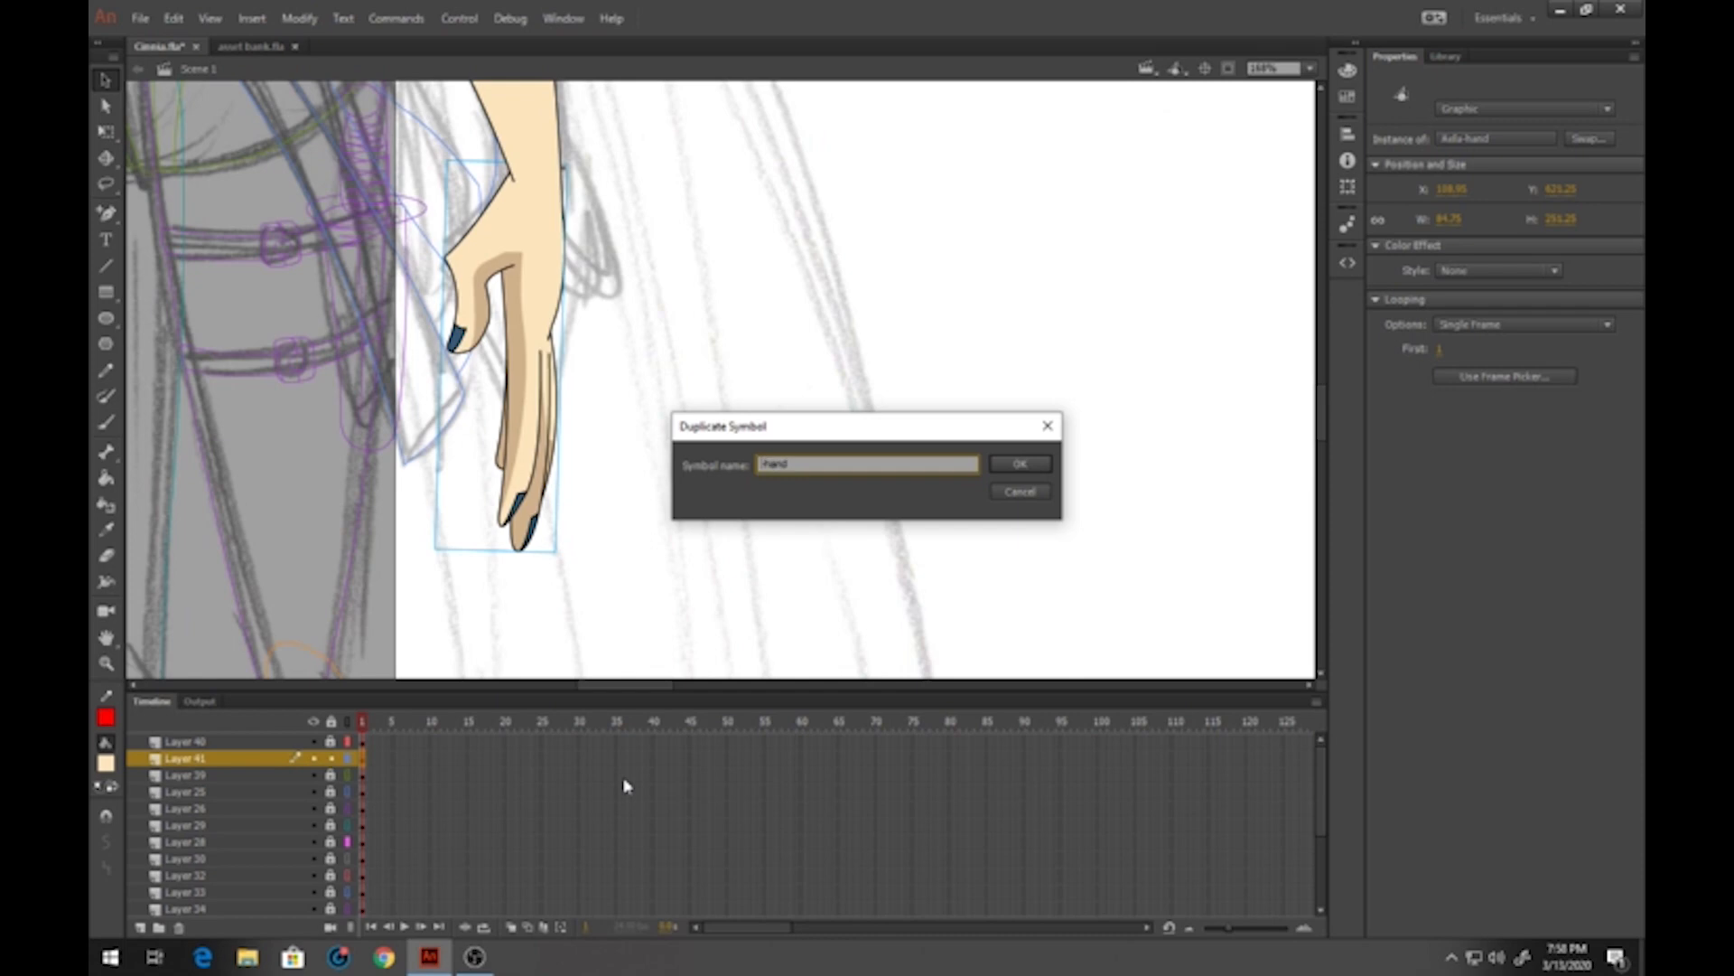
text(Ciri)
key(Return)
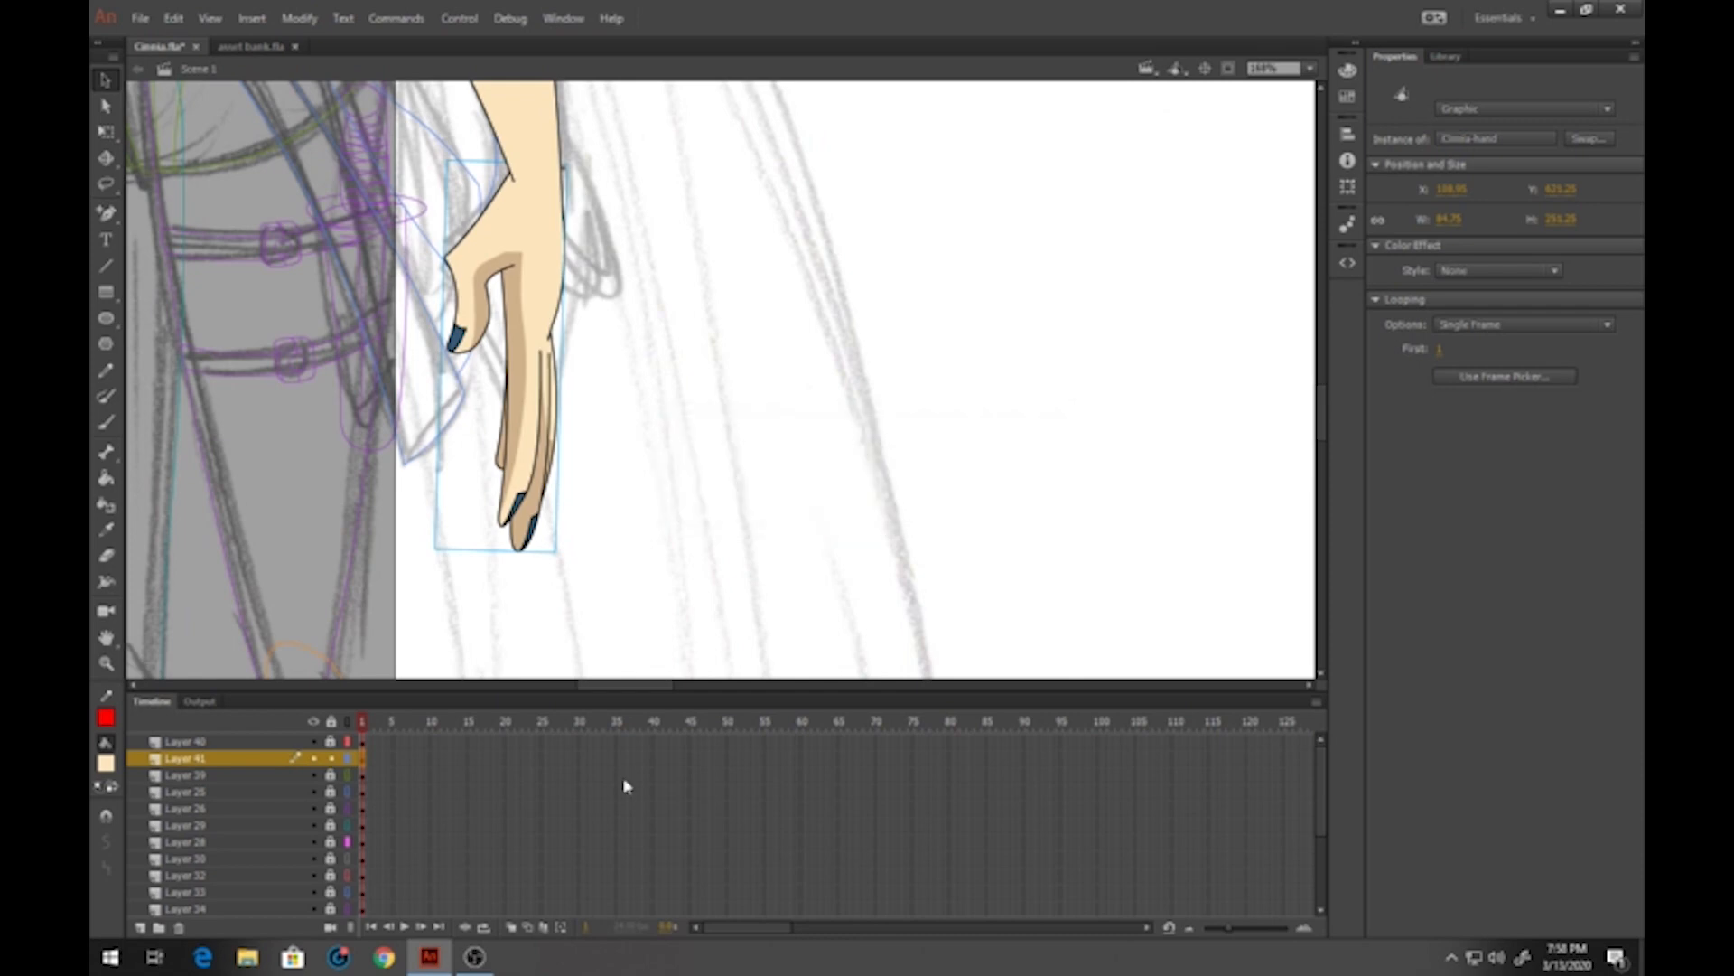
Inside the Cinnia-hand symbol, refill the skin of the hand poses frame by frame with the forearm's skin colour, from frame 2 through frame 47
double_click(547, 339)
click(106, 478)
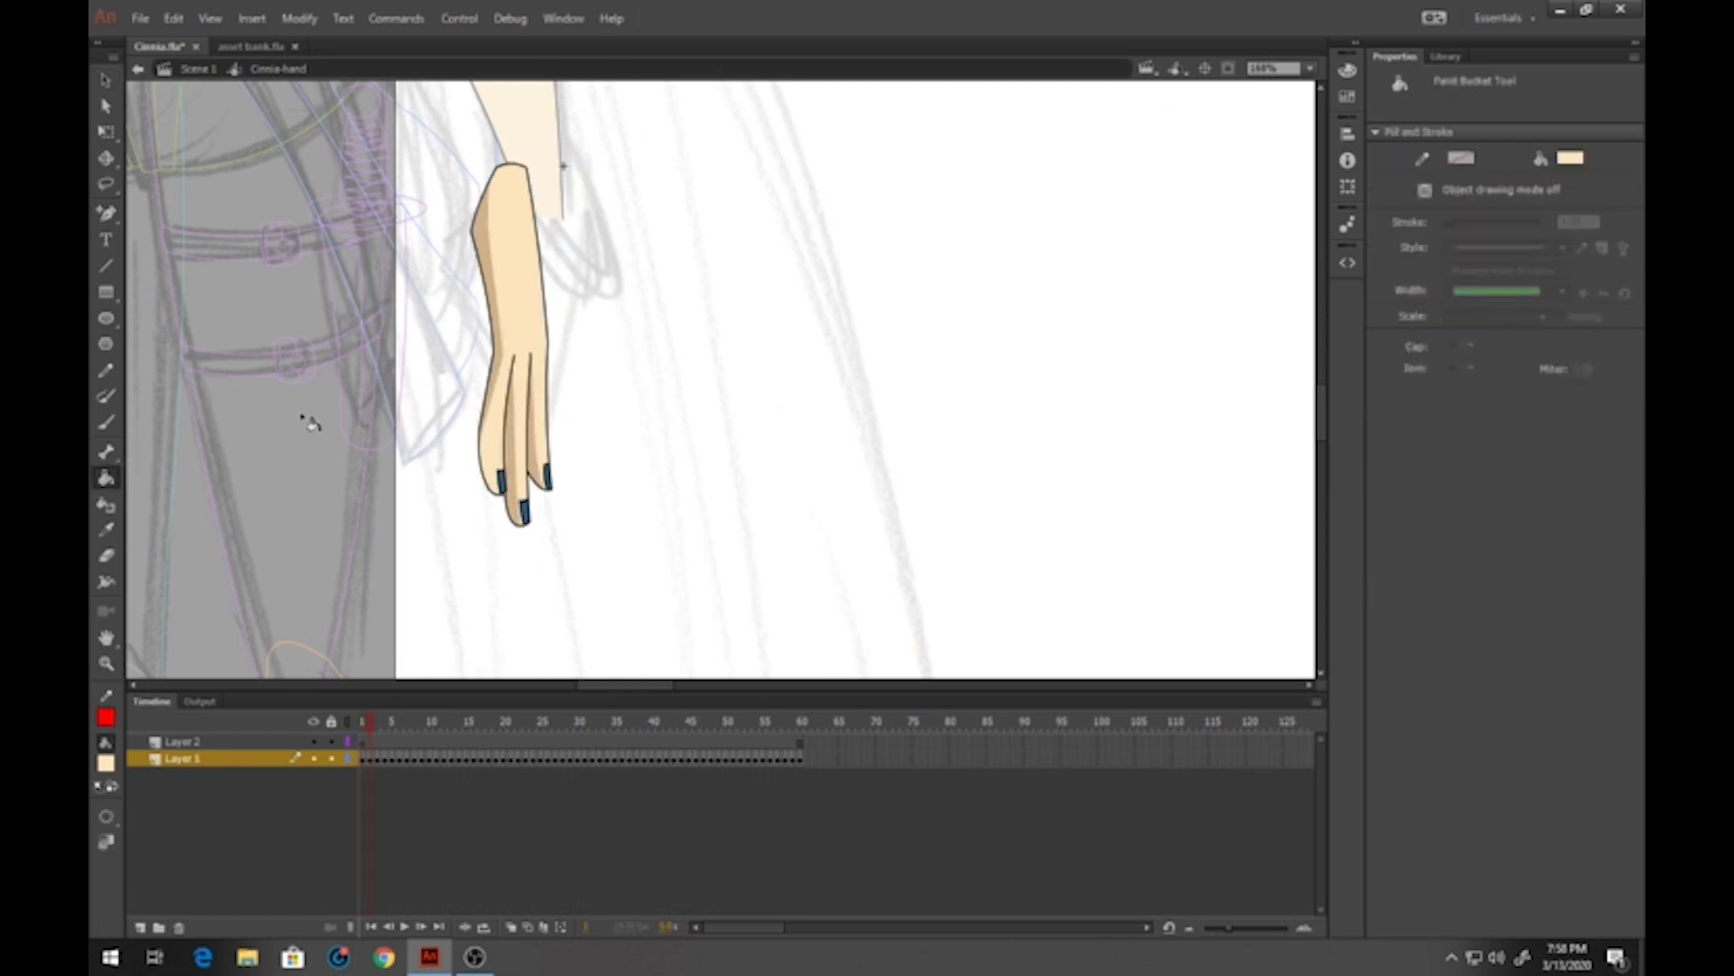
key(period)
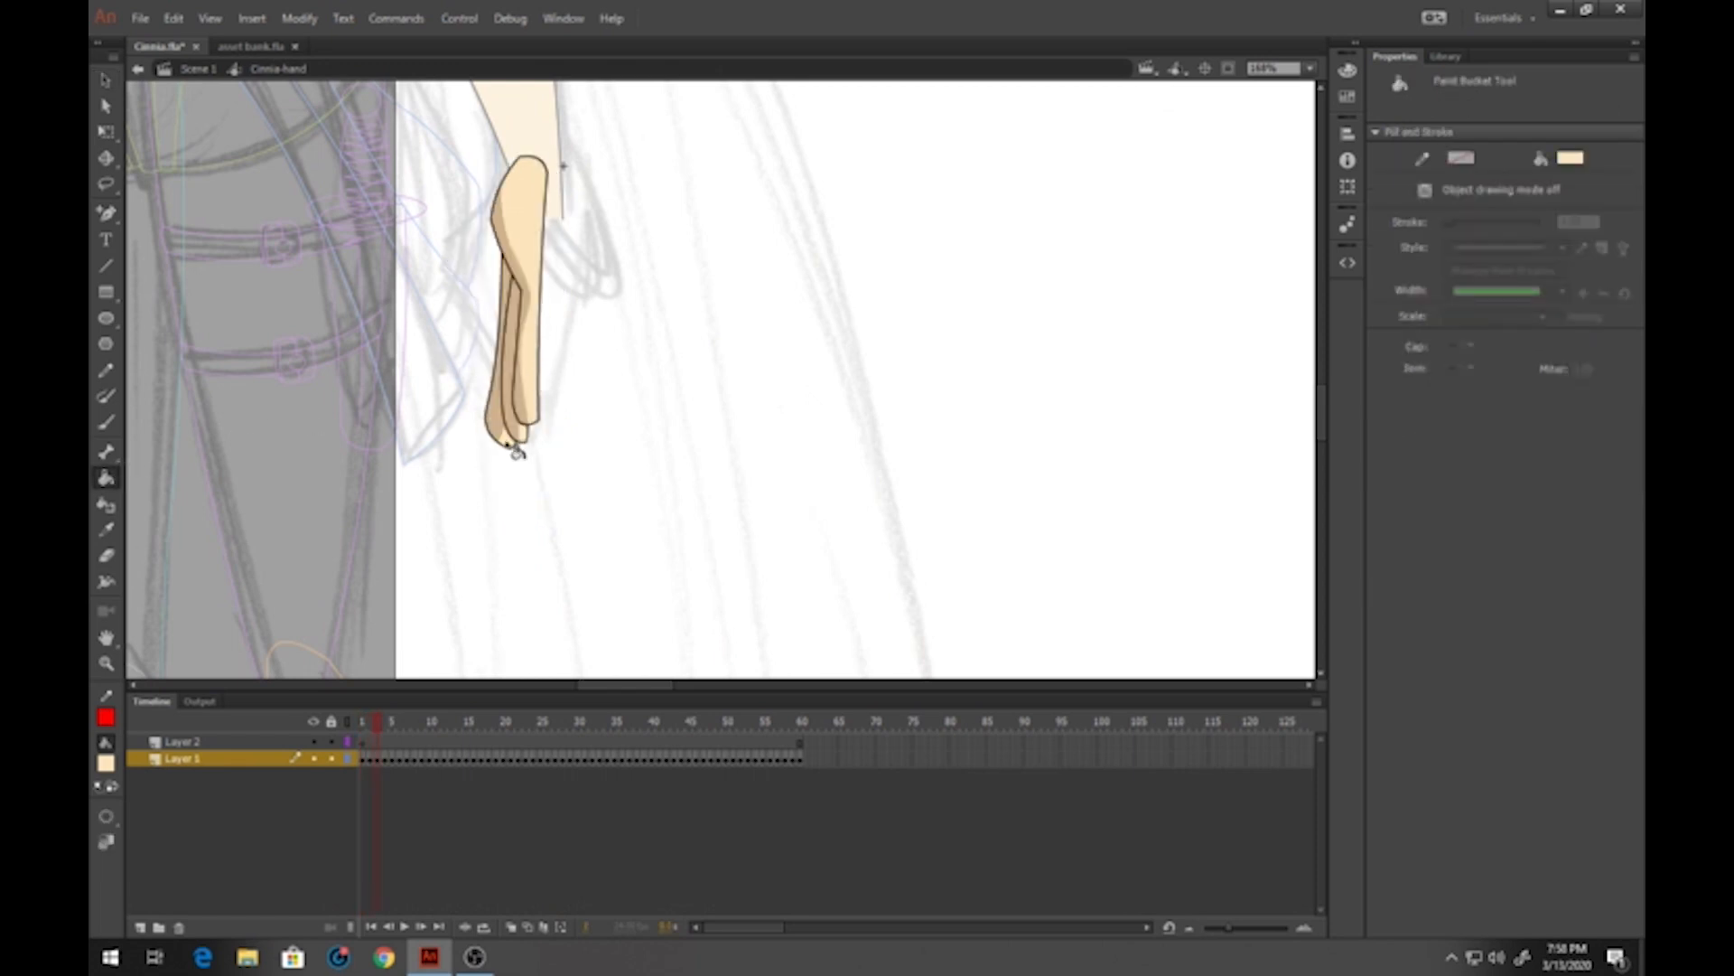
key(period)
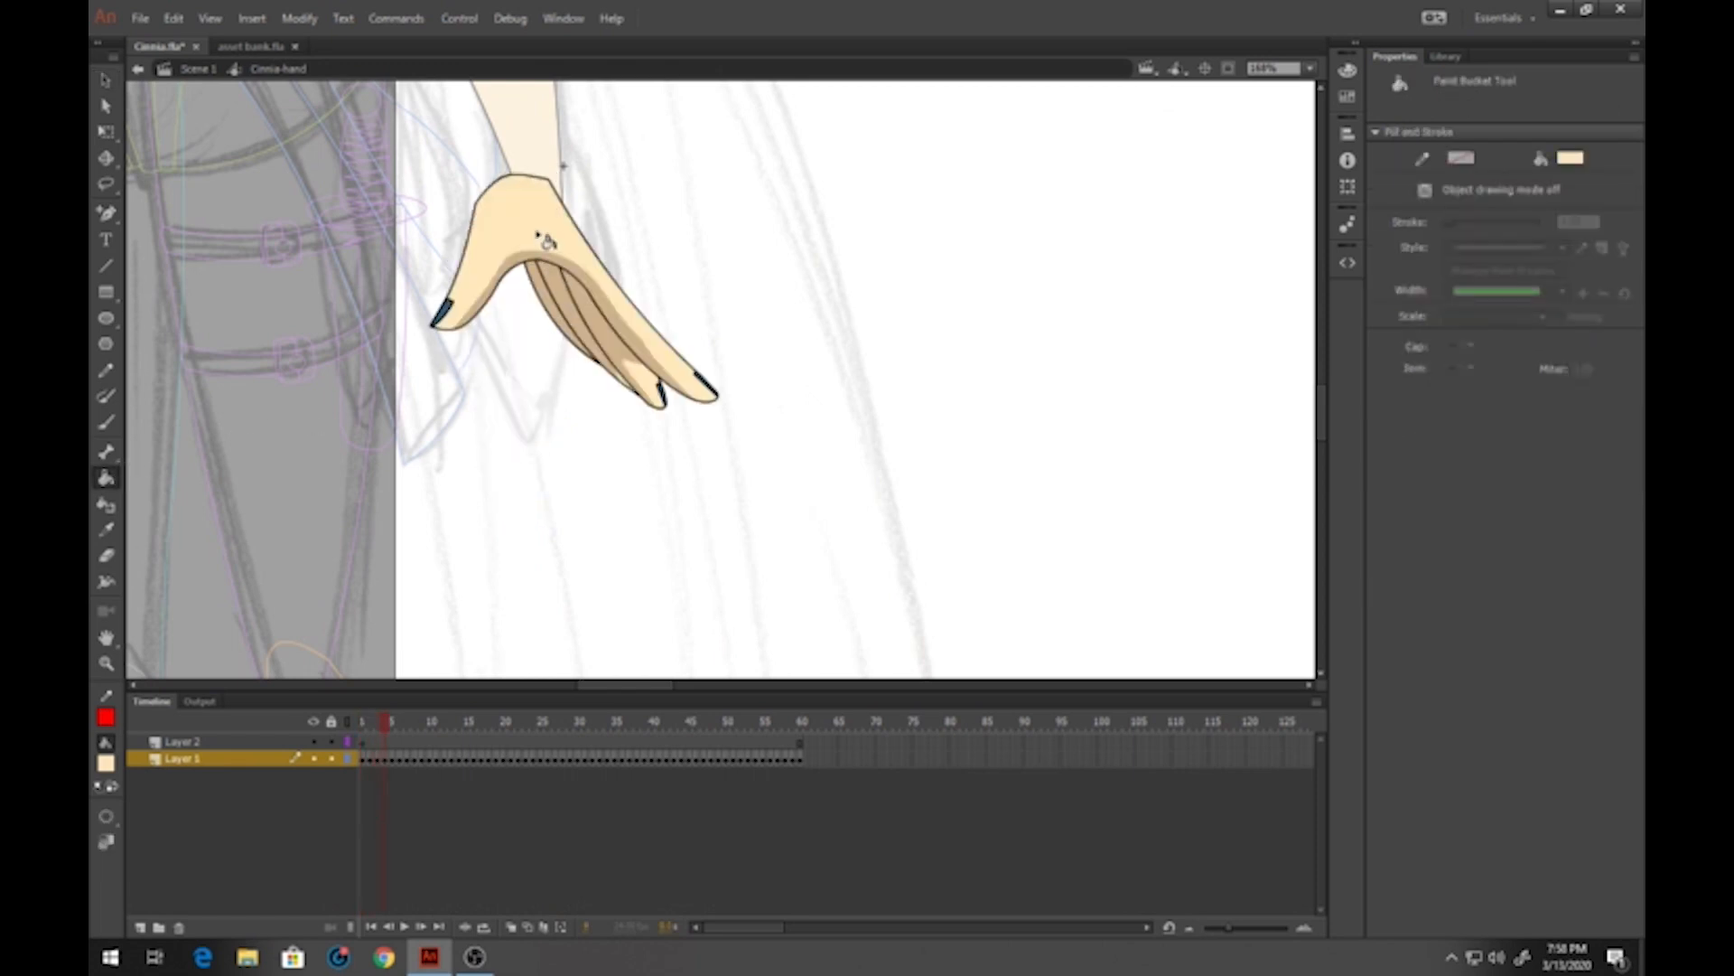
key(period)
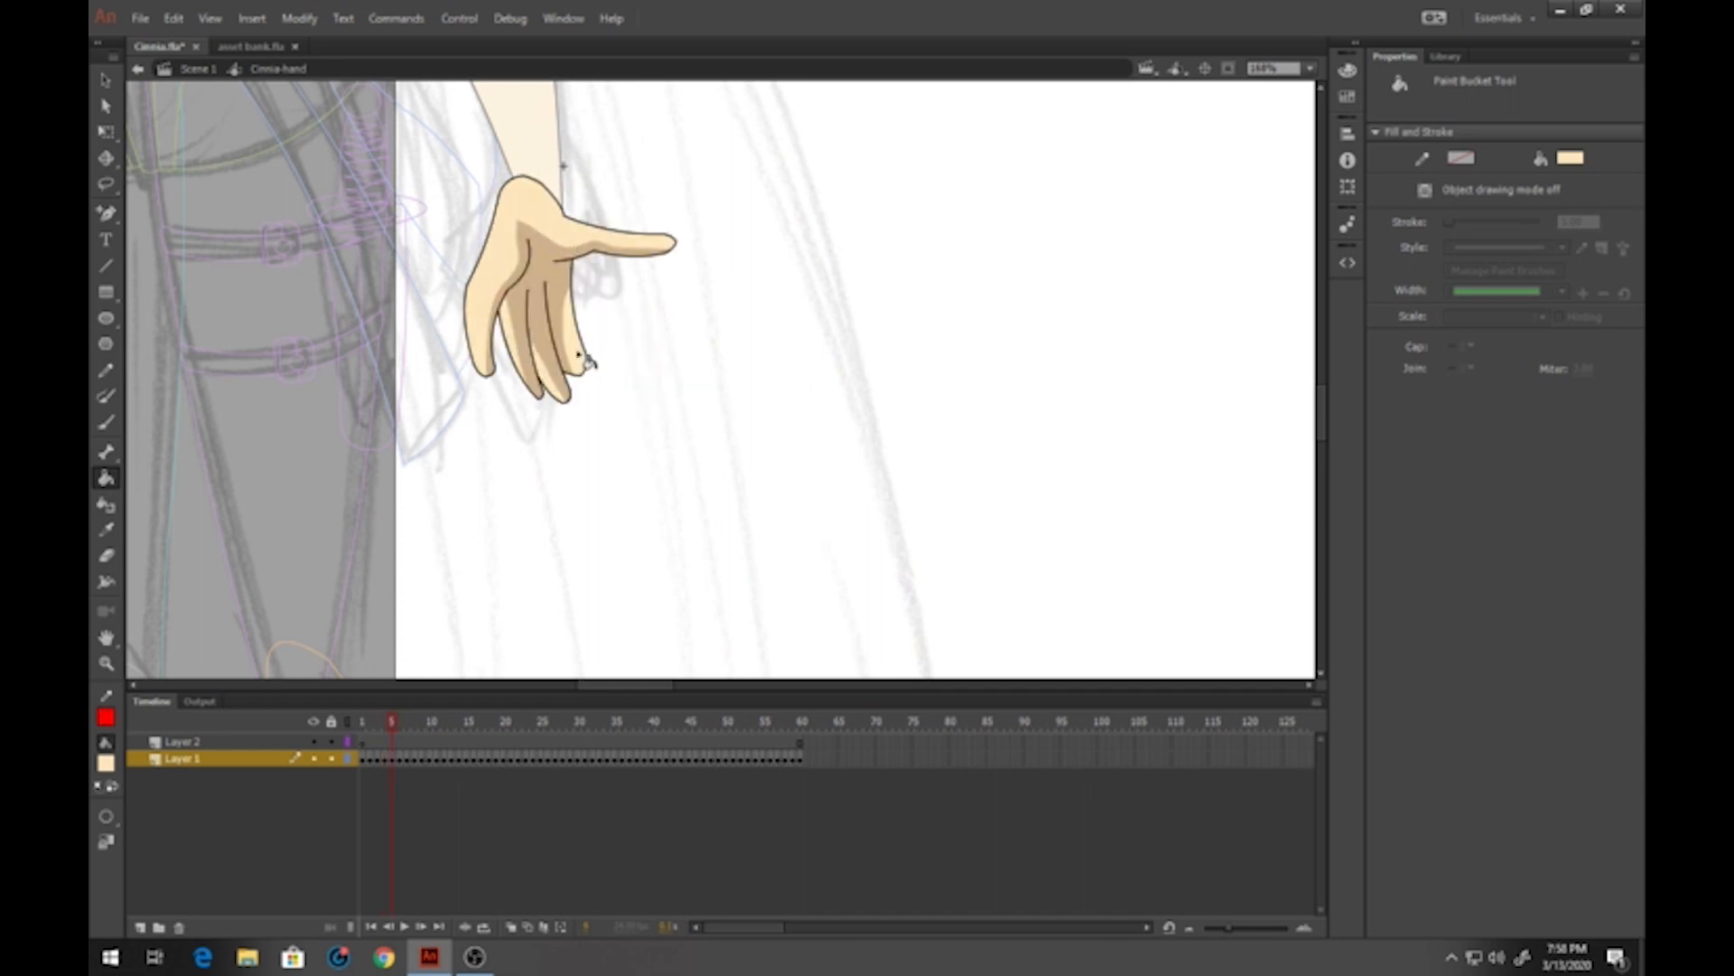
key(period)
key(period)
key(period)
key(period)
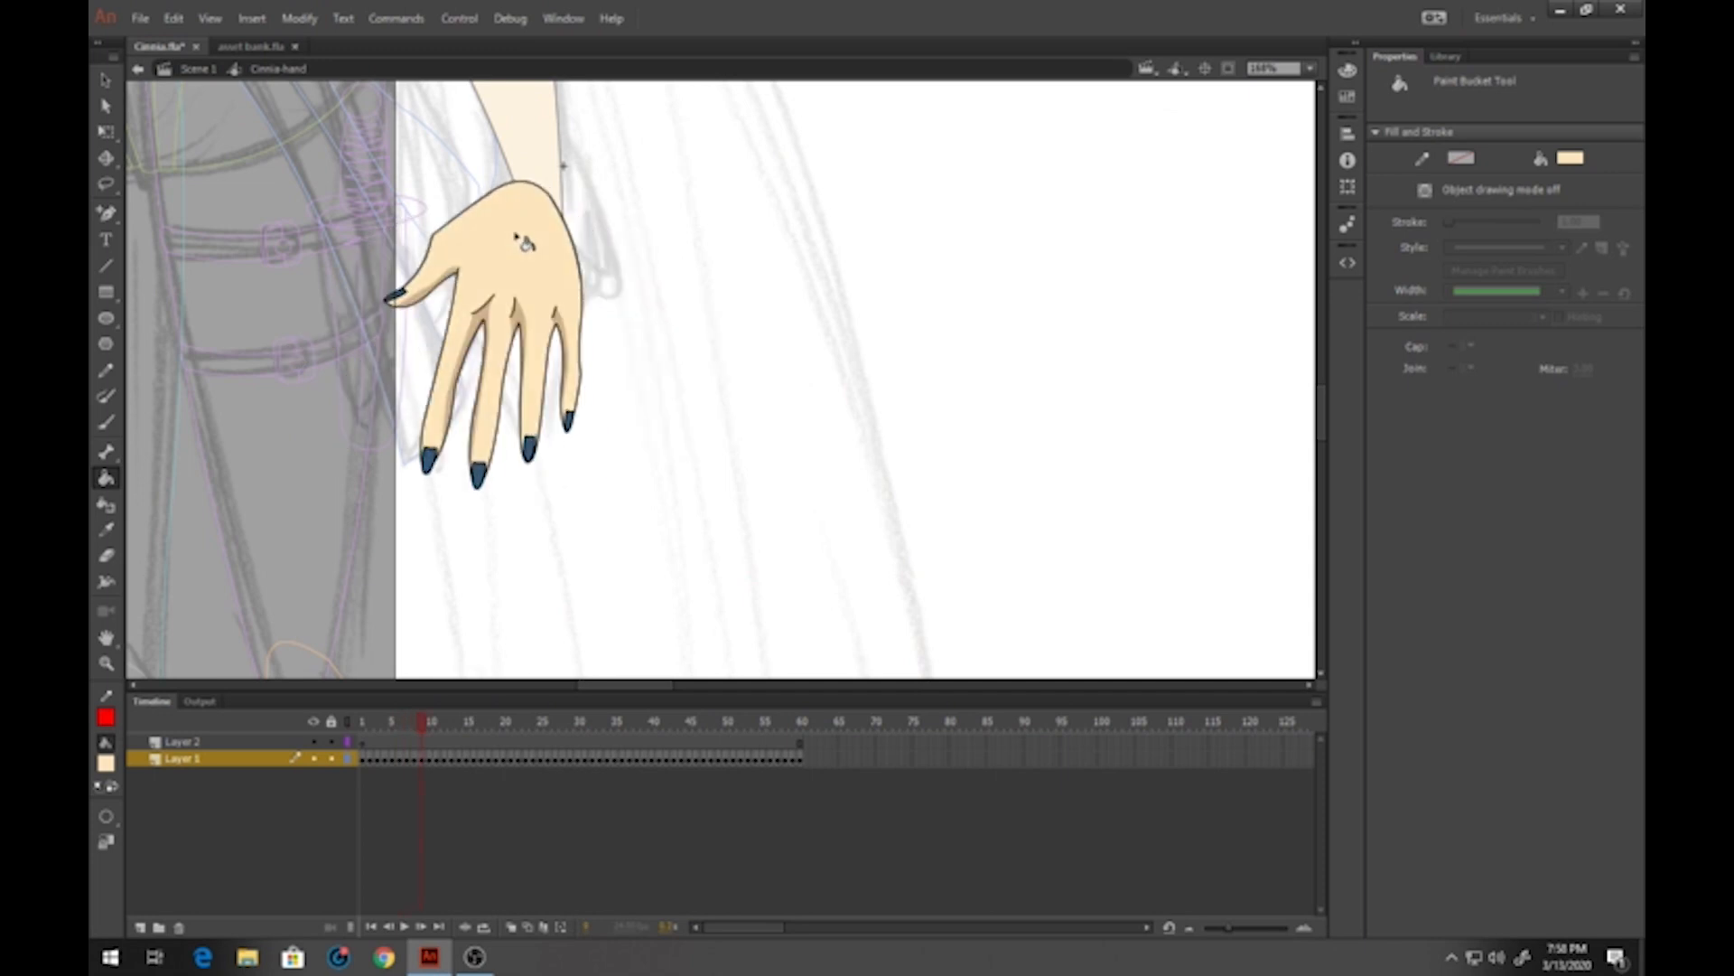
key(period)
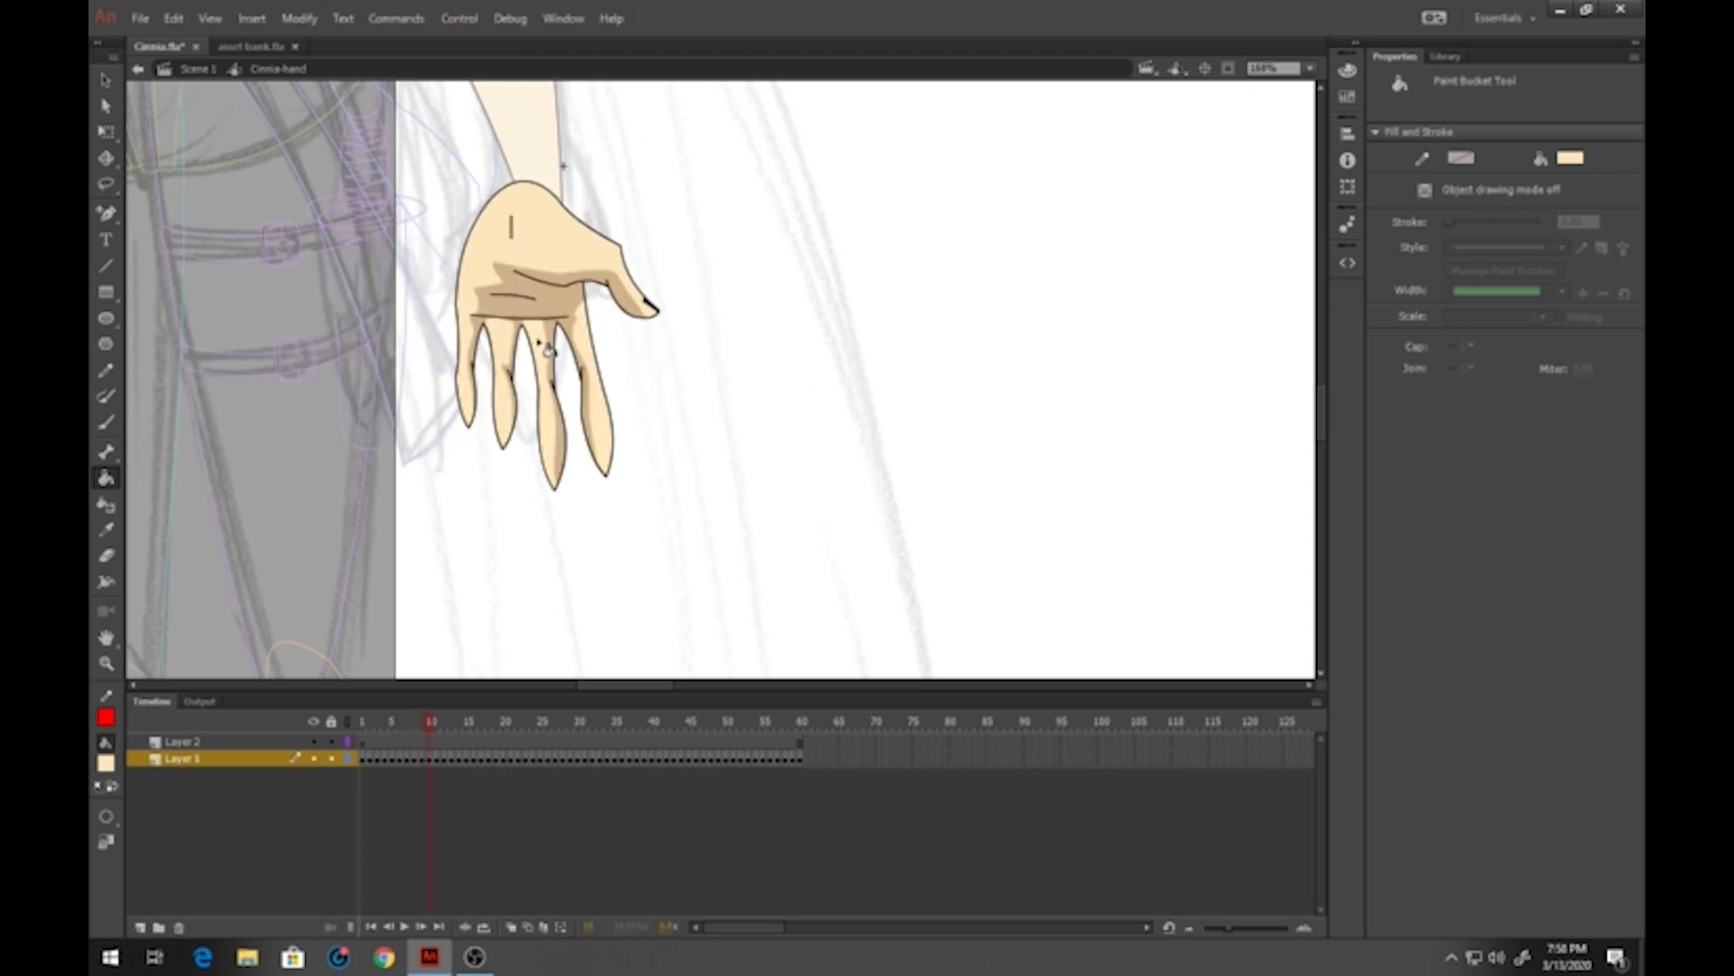
key(period)
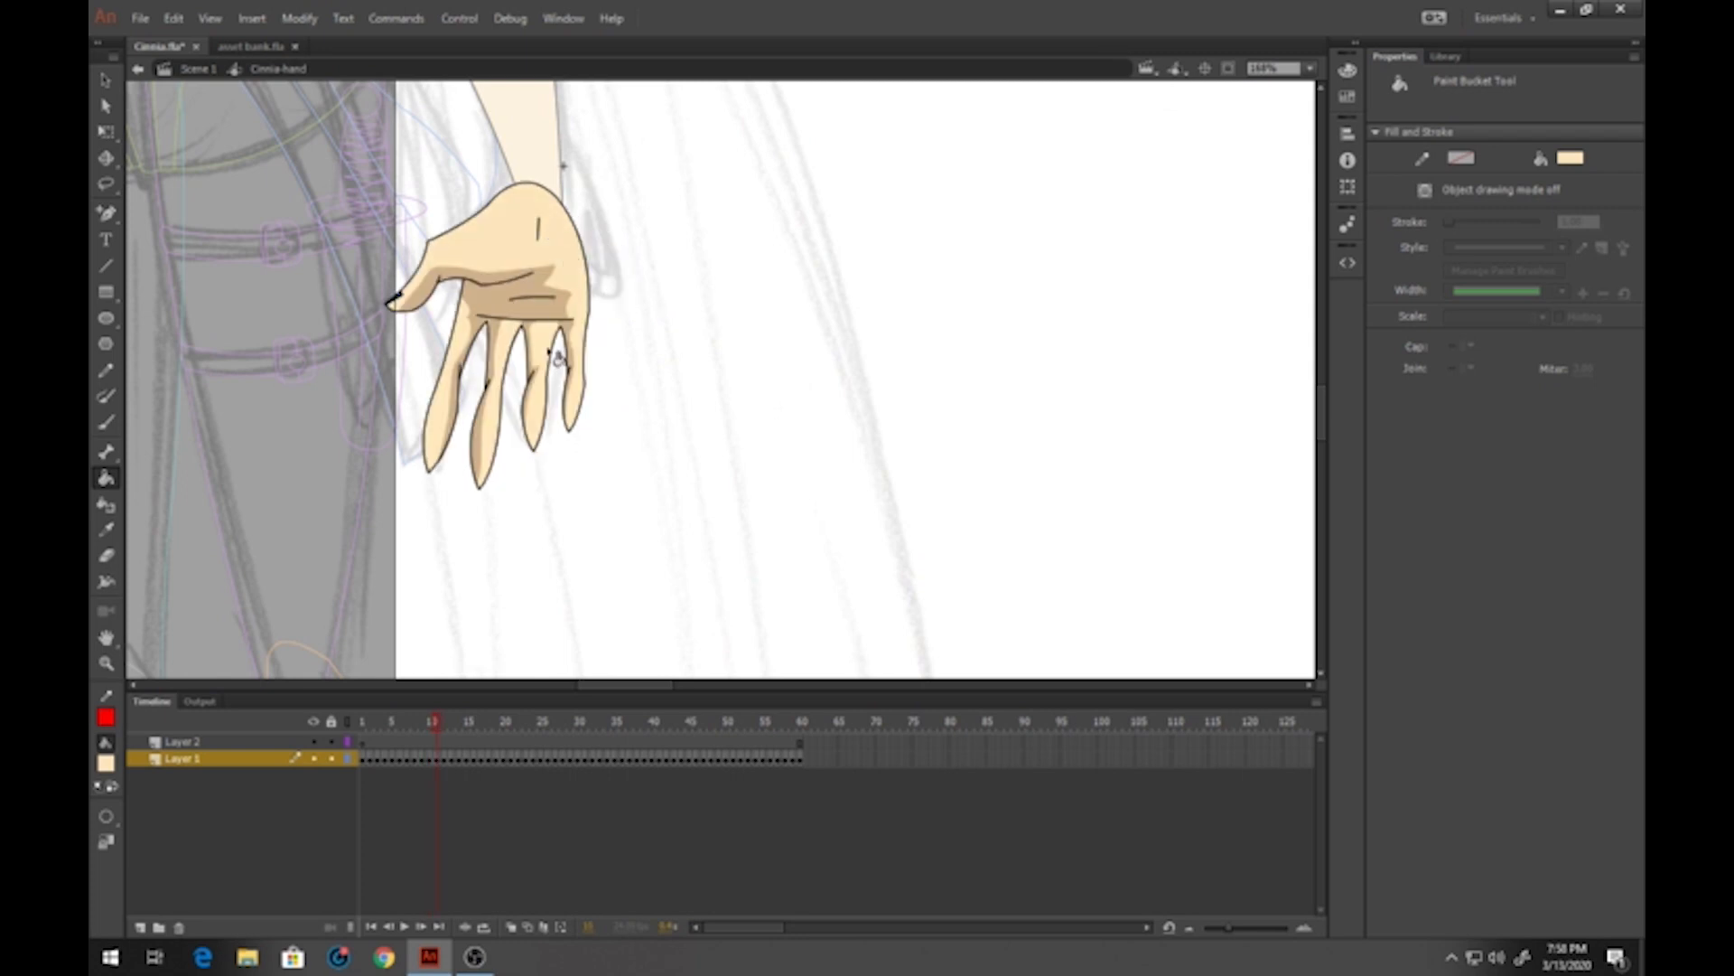
key(period)
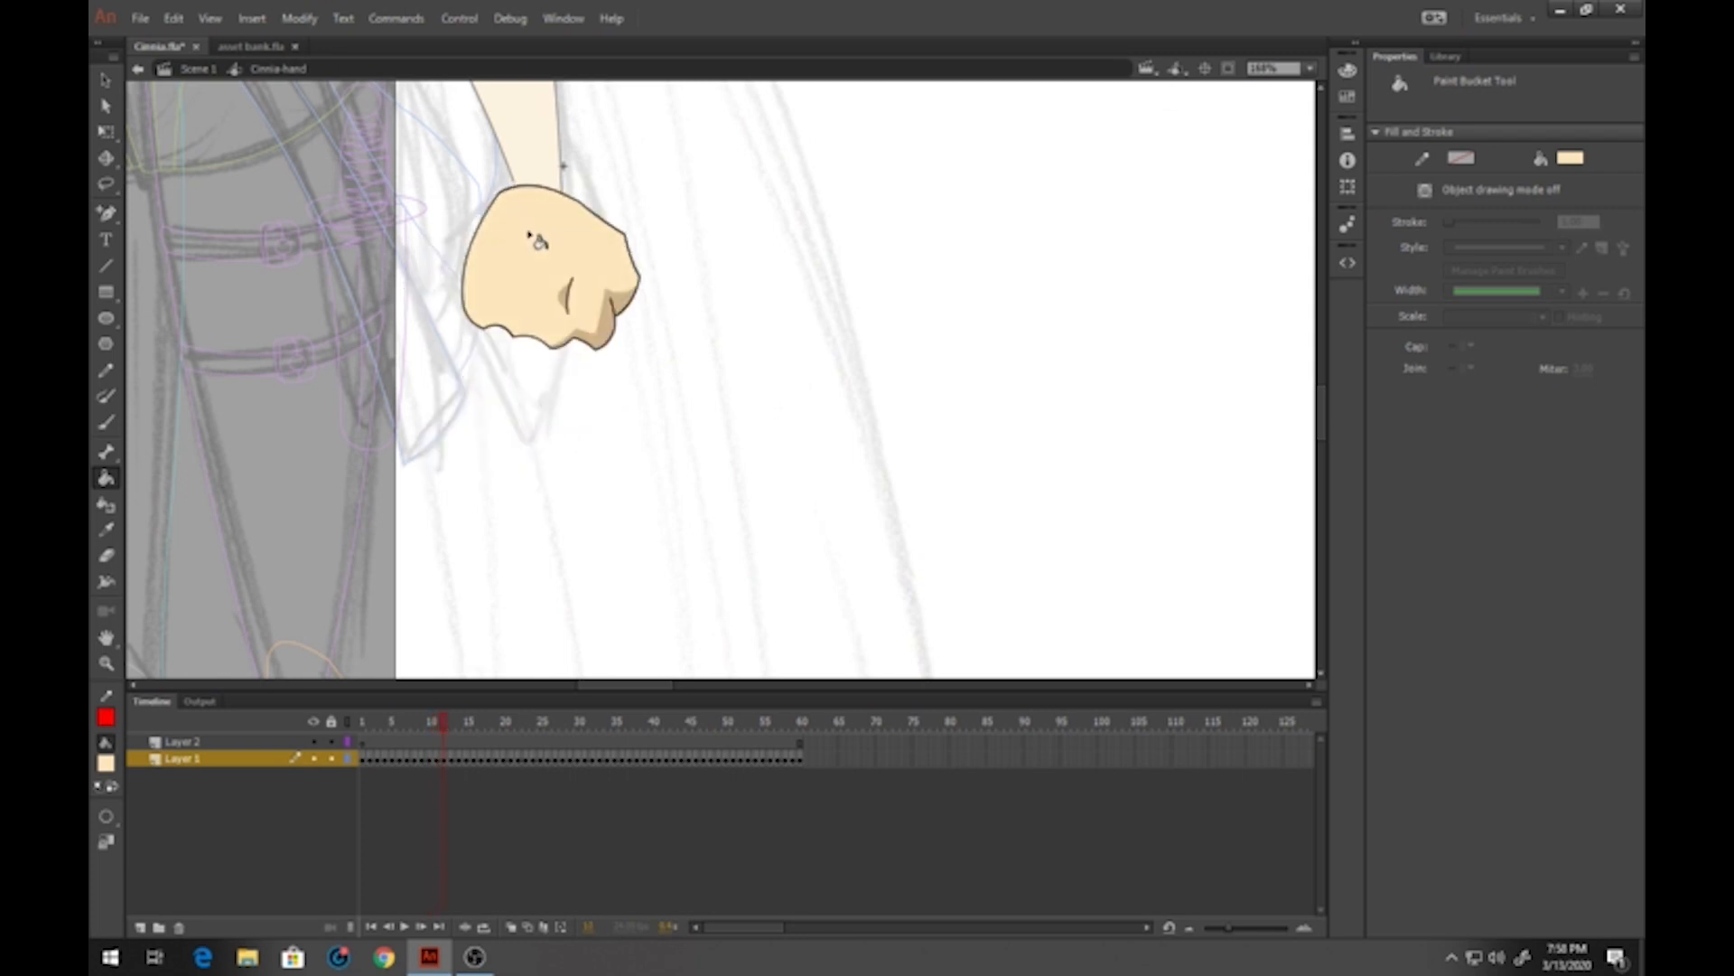
key(period)
key(period)
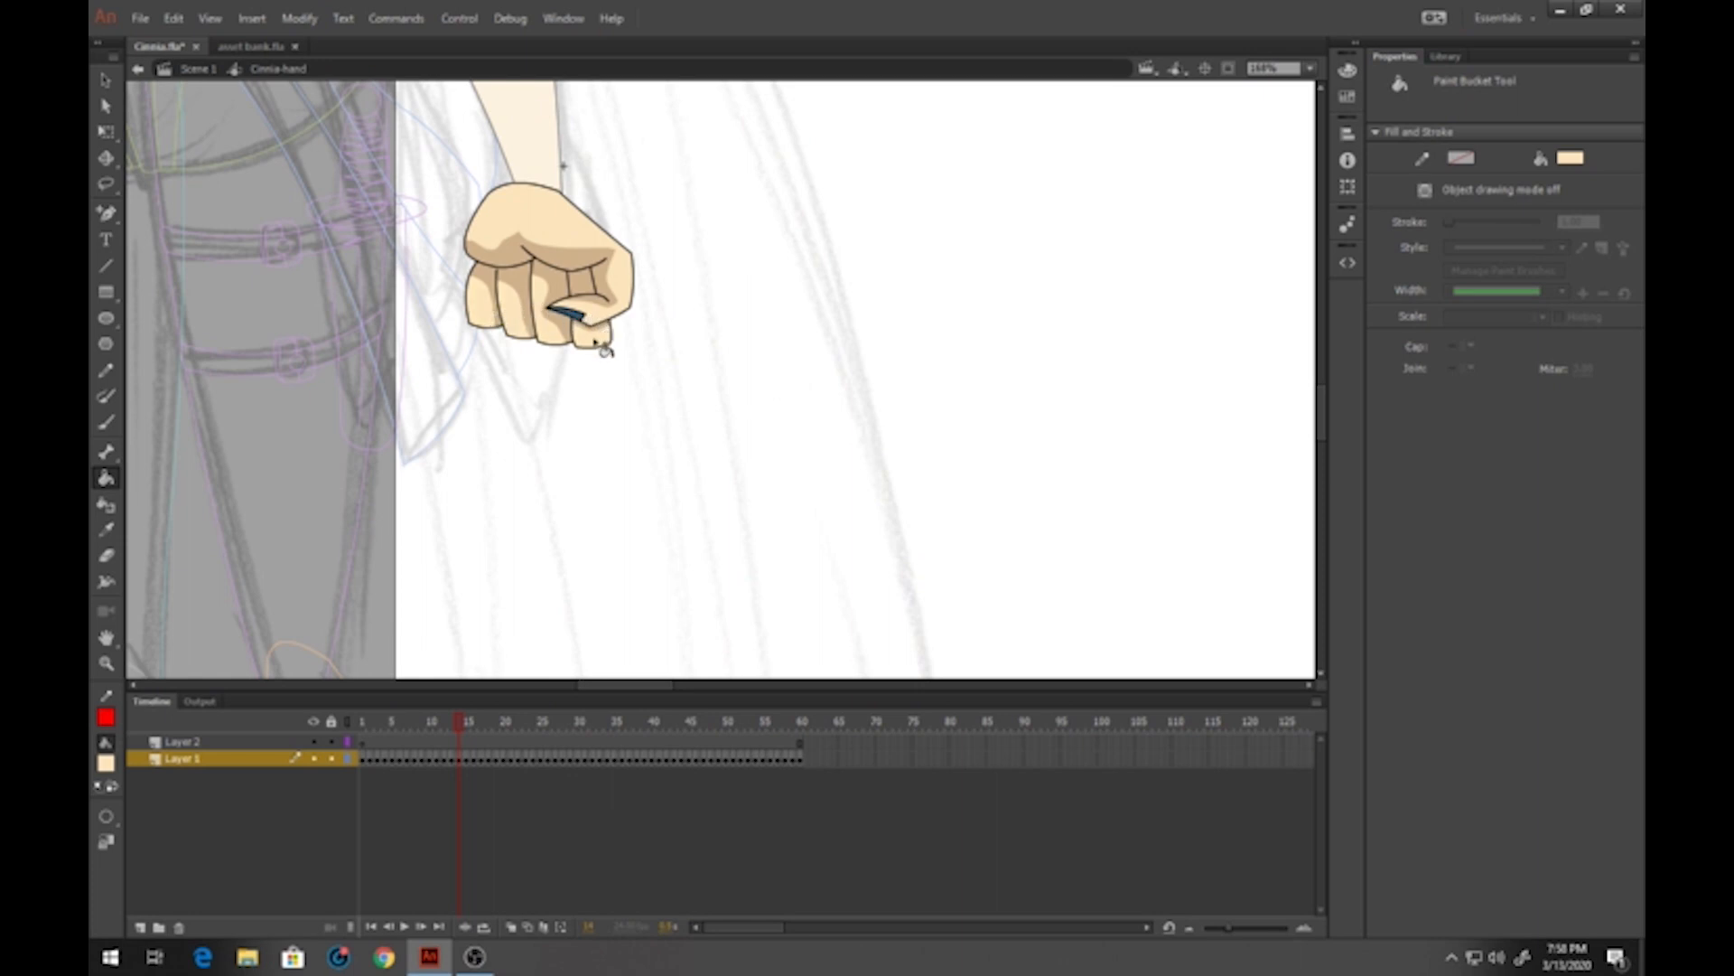
key(period)
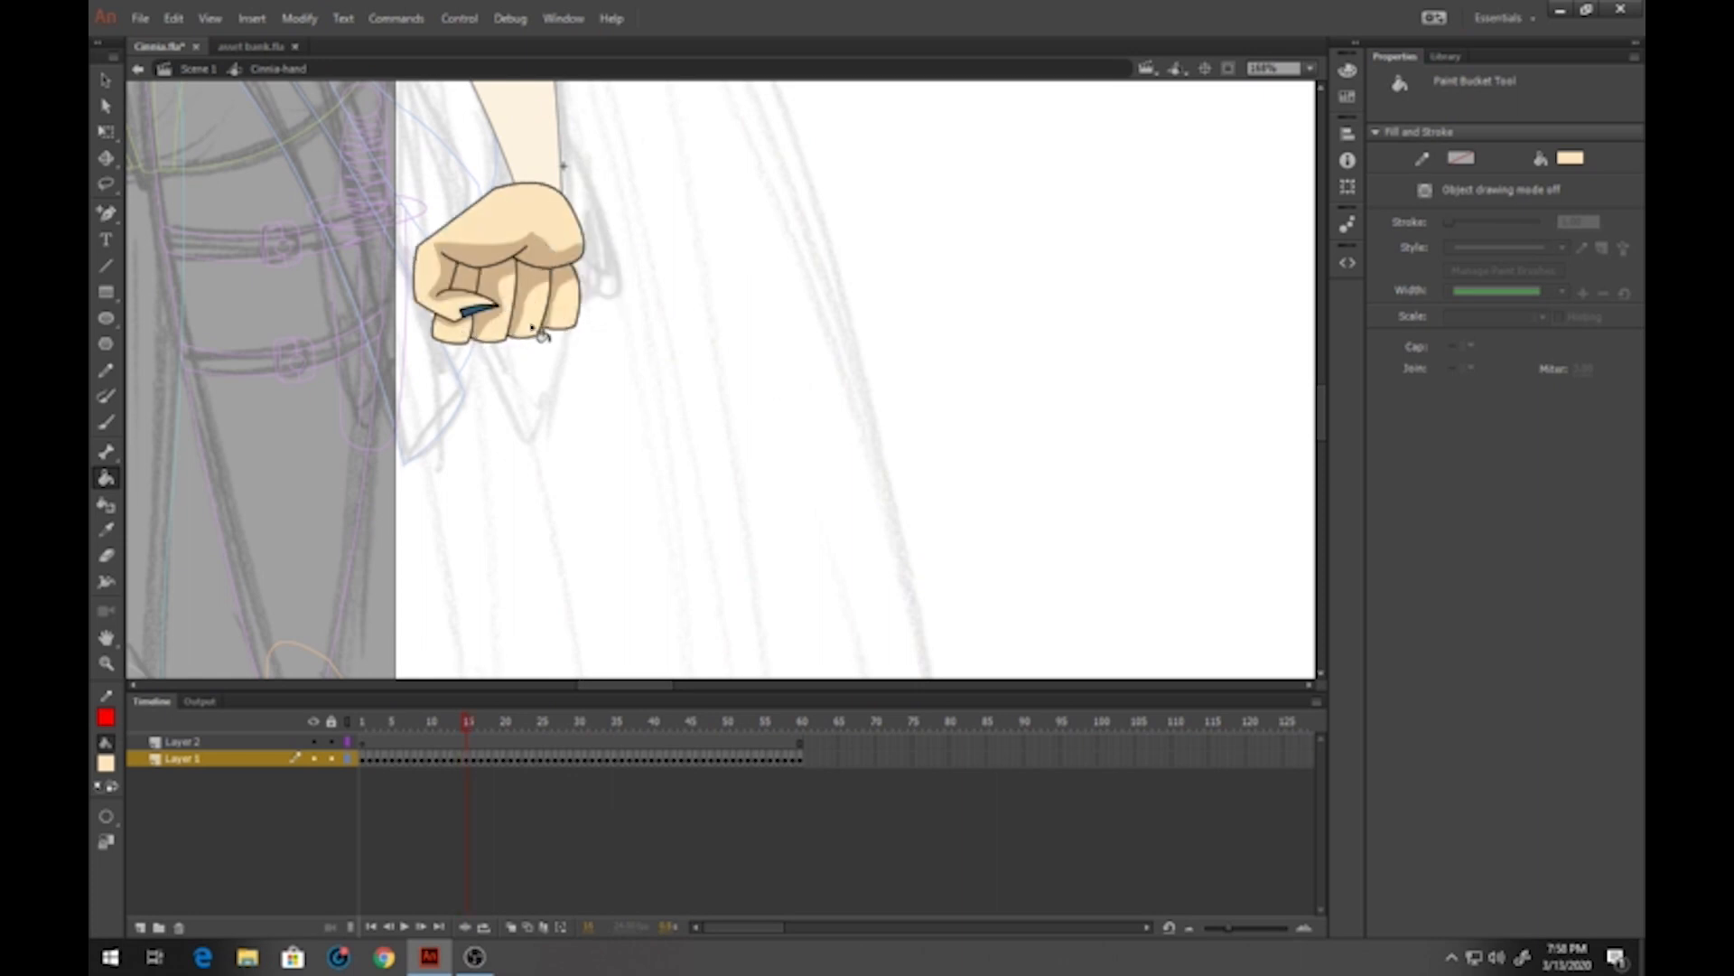
key(period)
key(period)
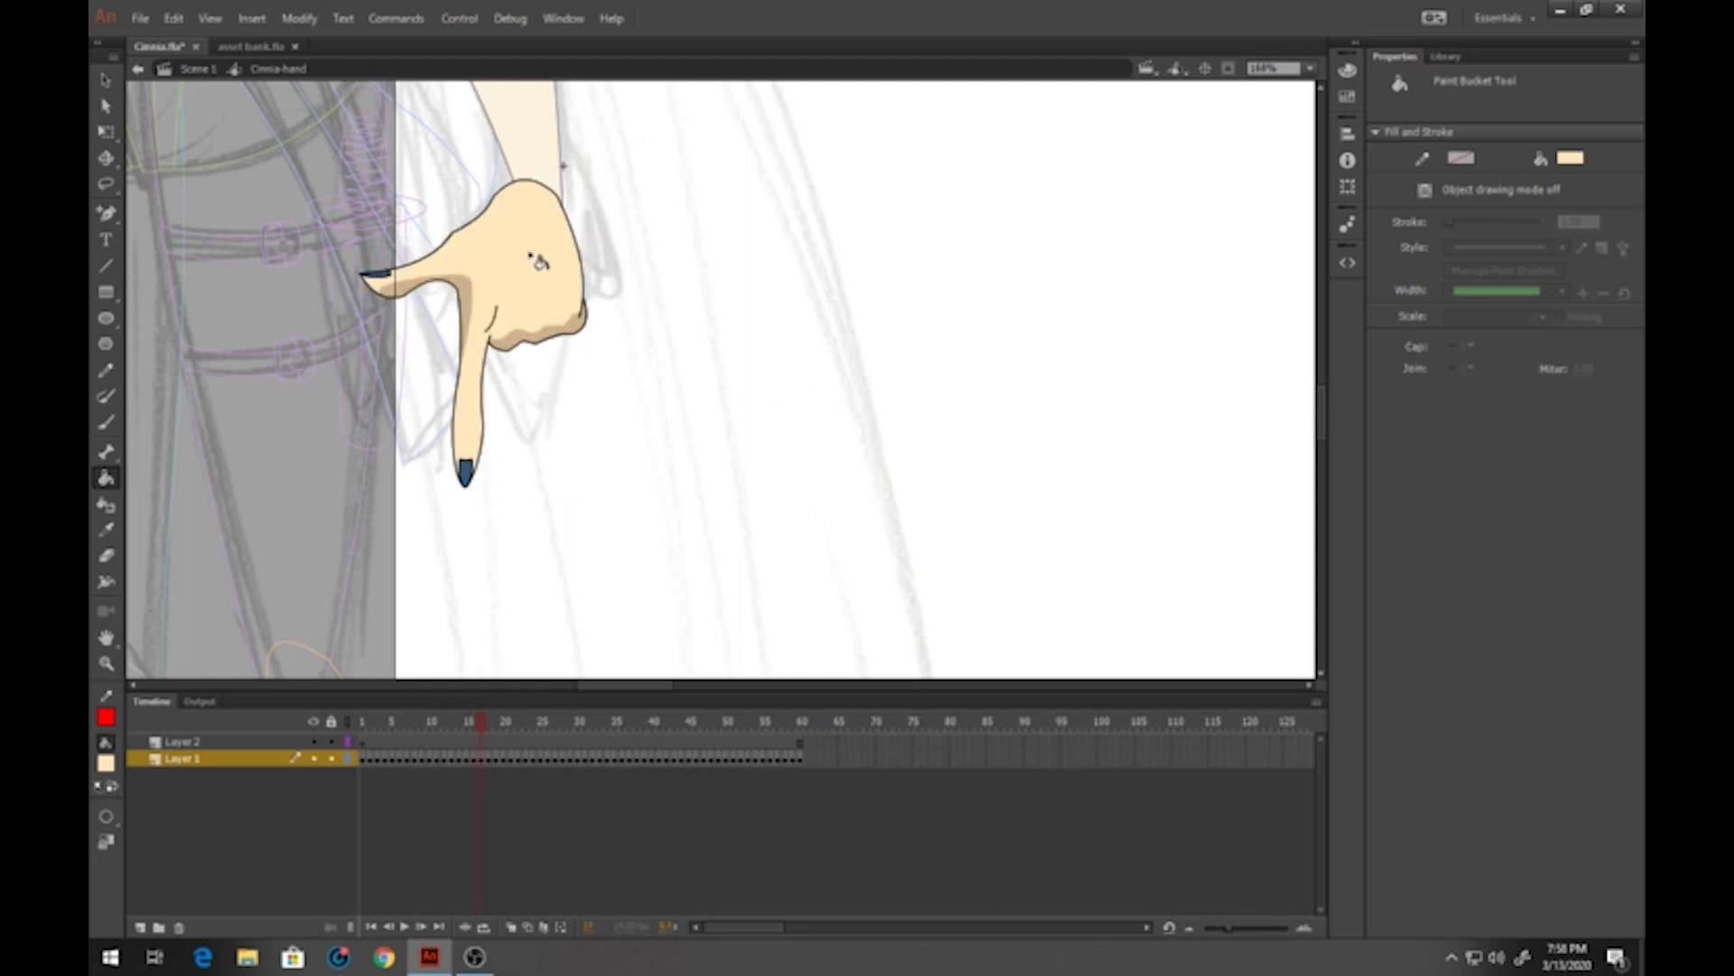
key(period)
key(period)
key(period)
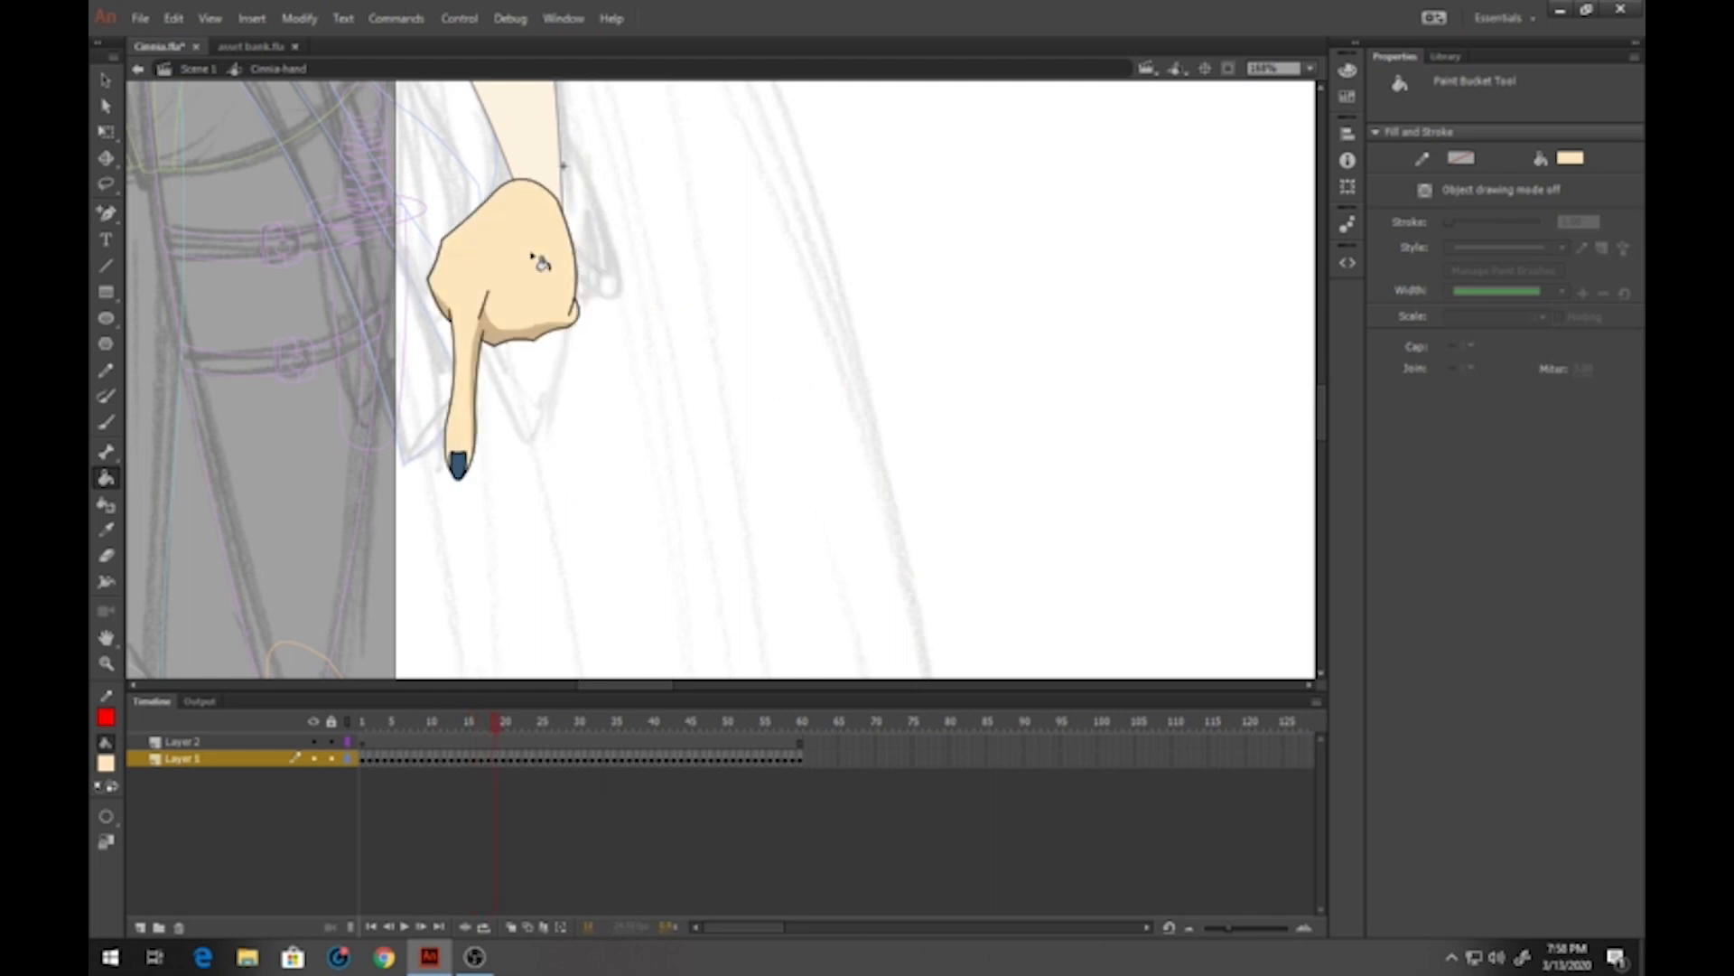
key(period)
key(period)
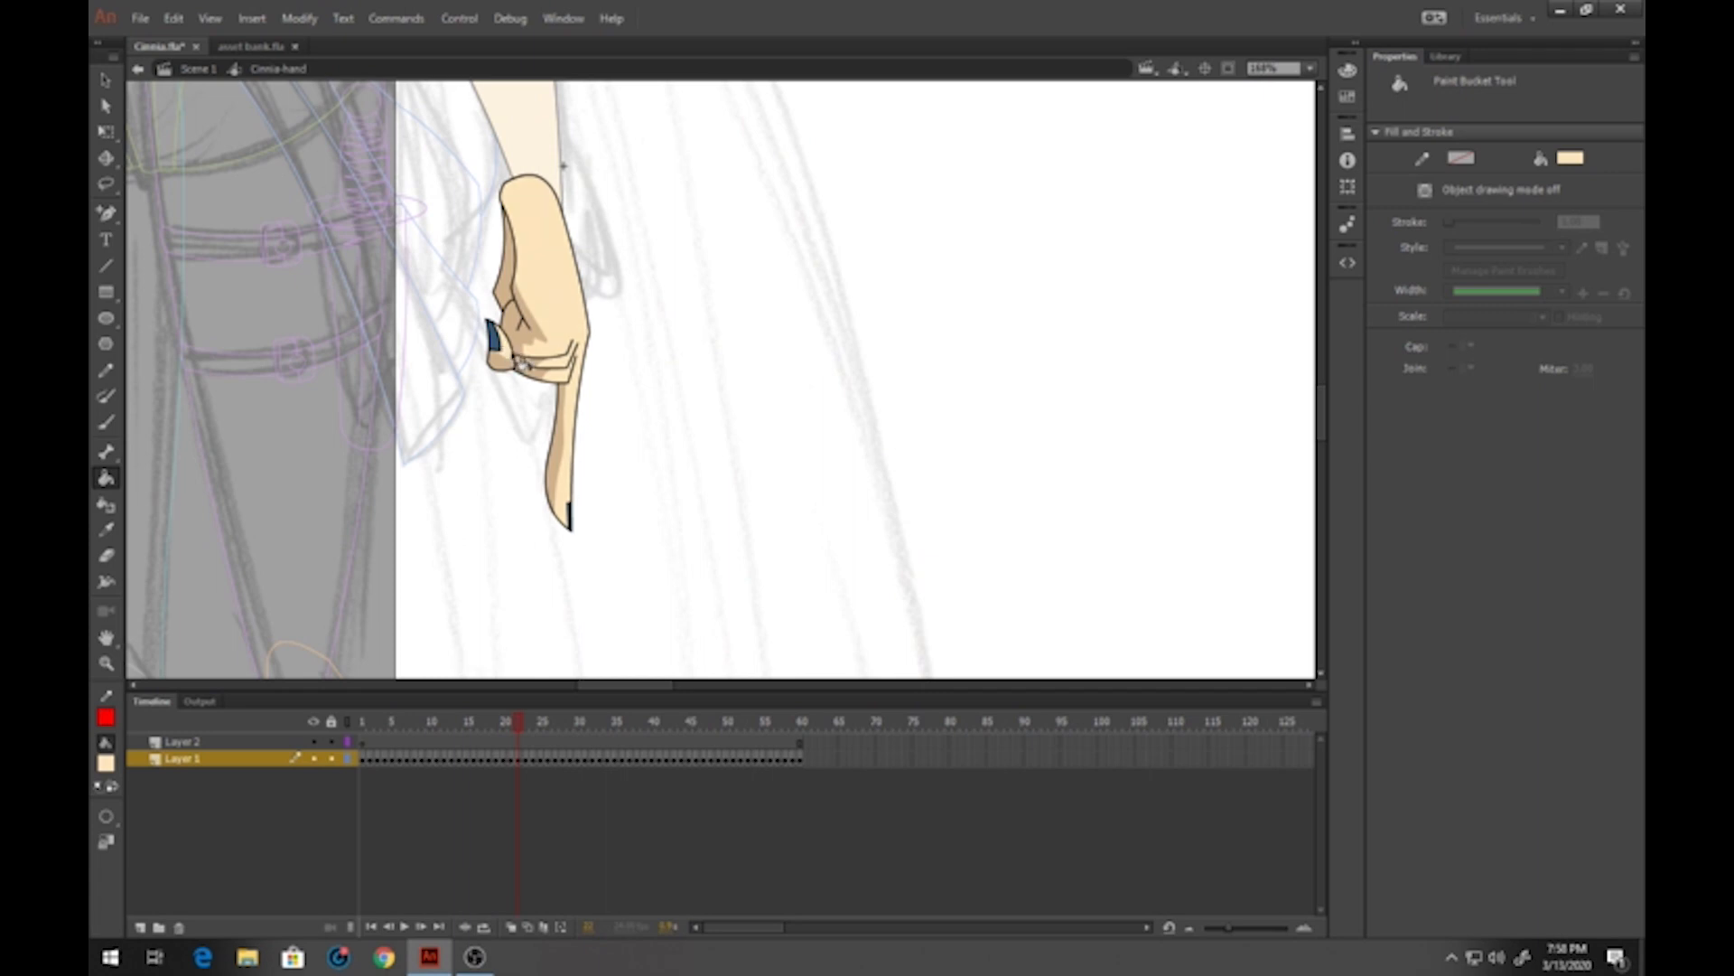
key(period)
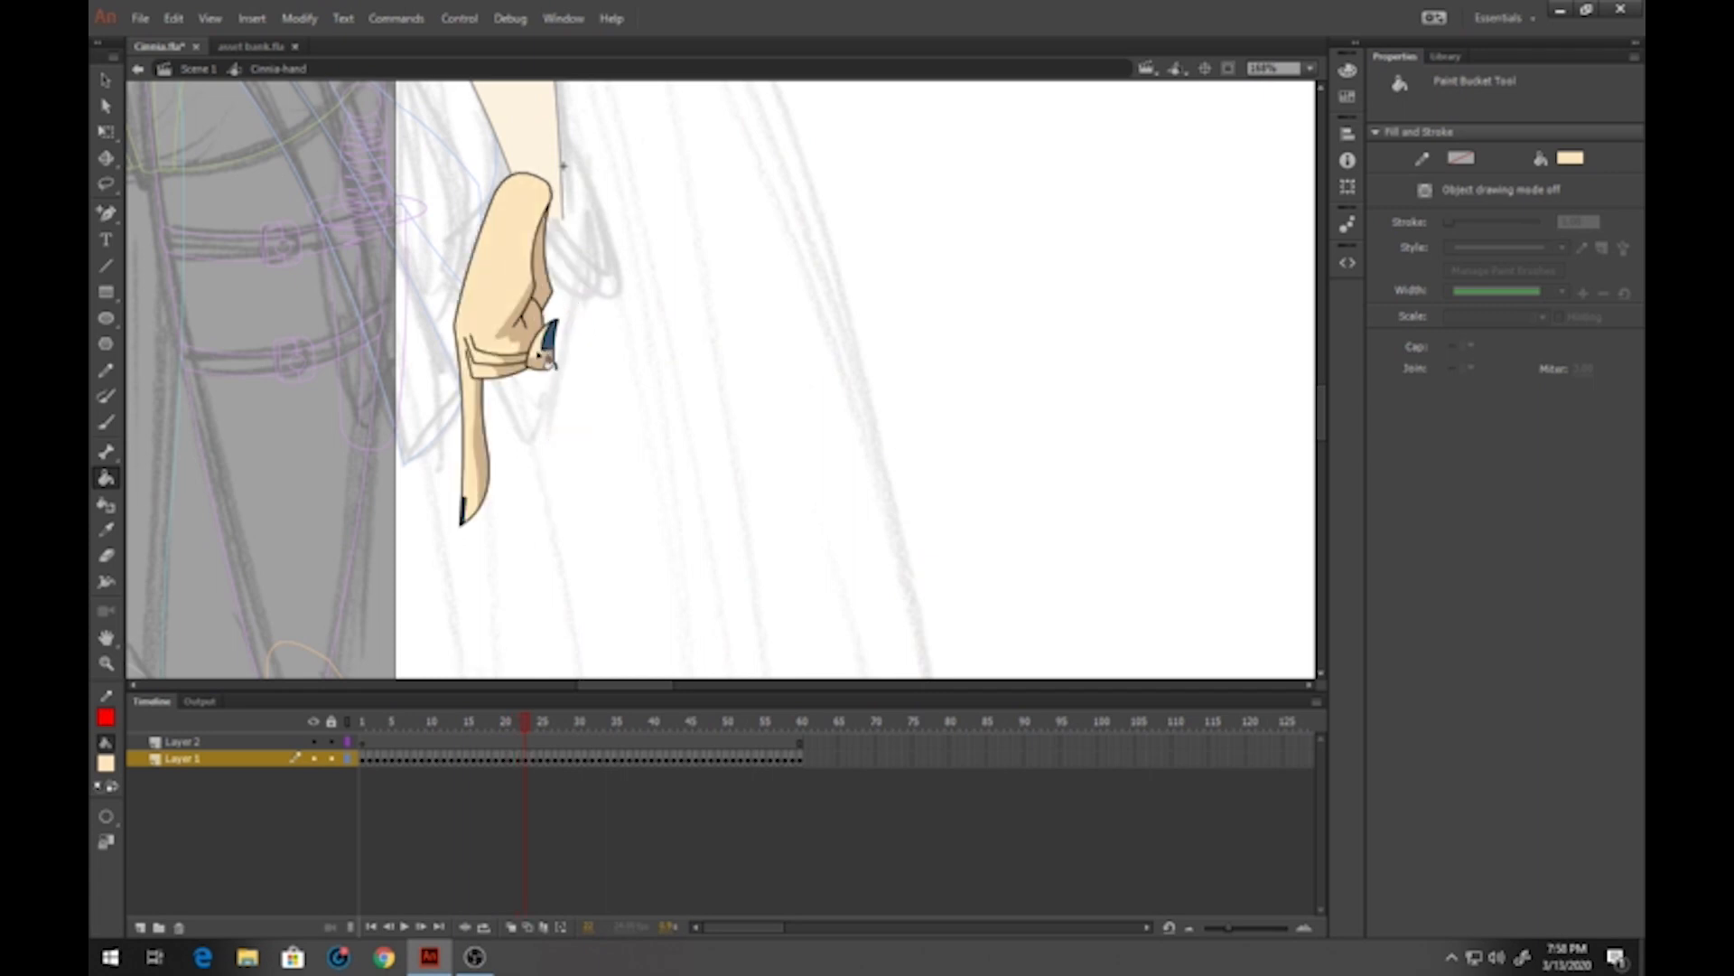
key(period)
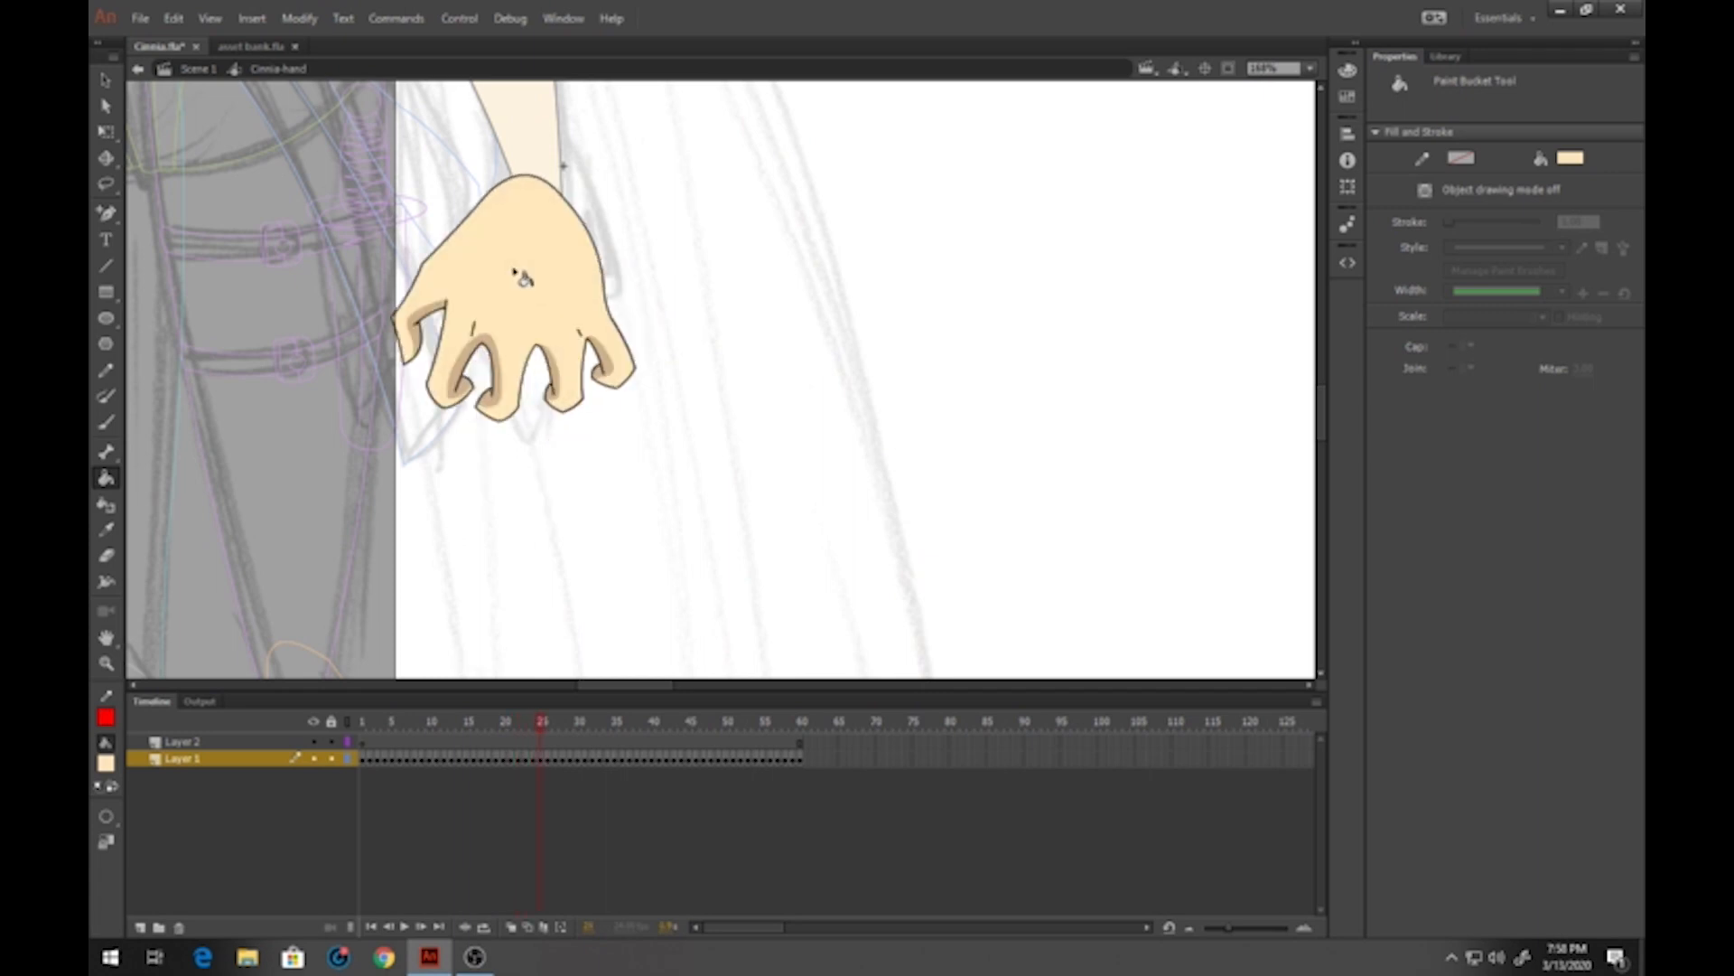
key(period)
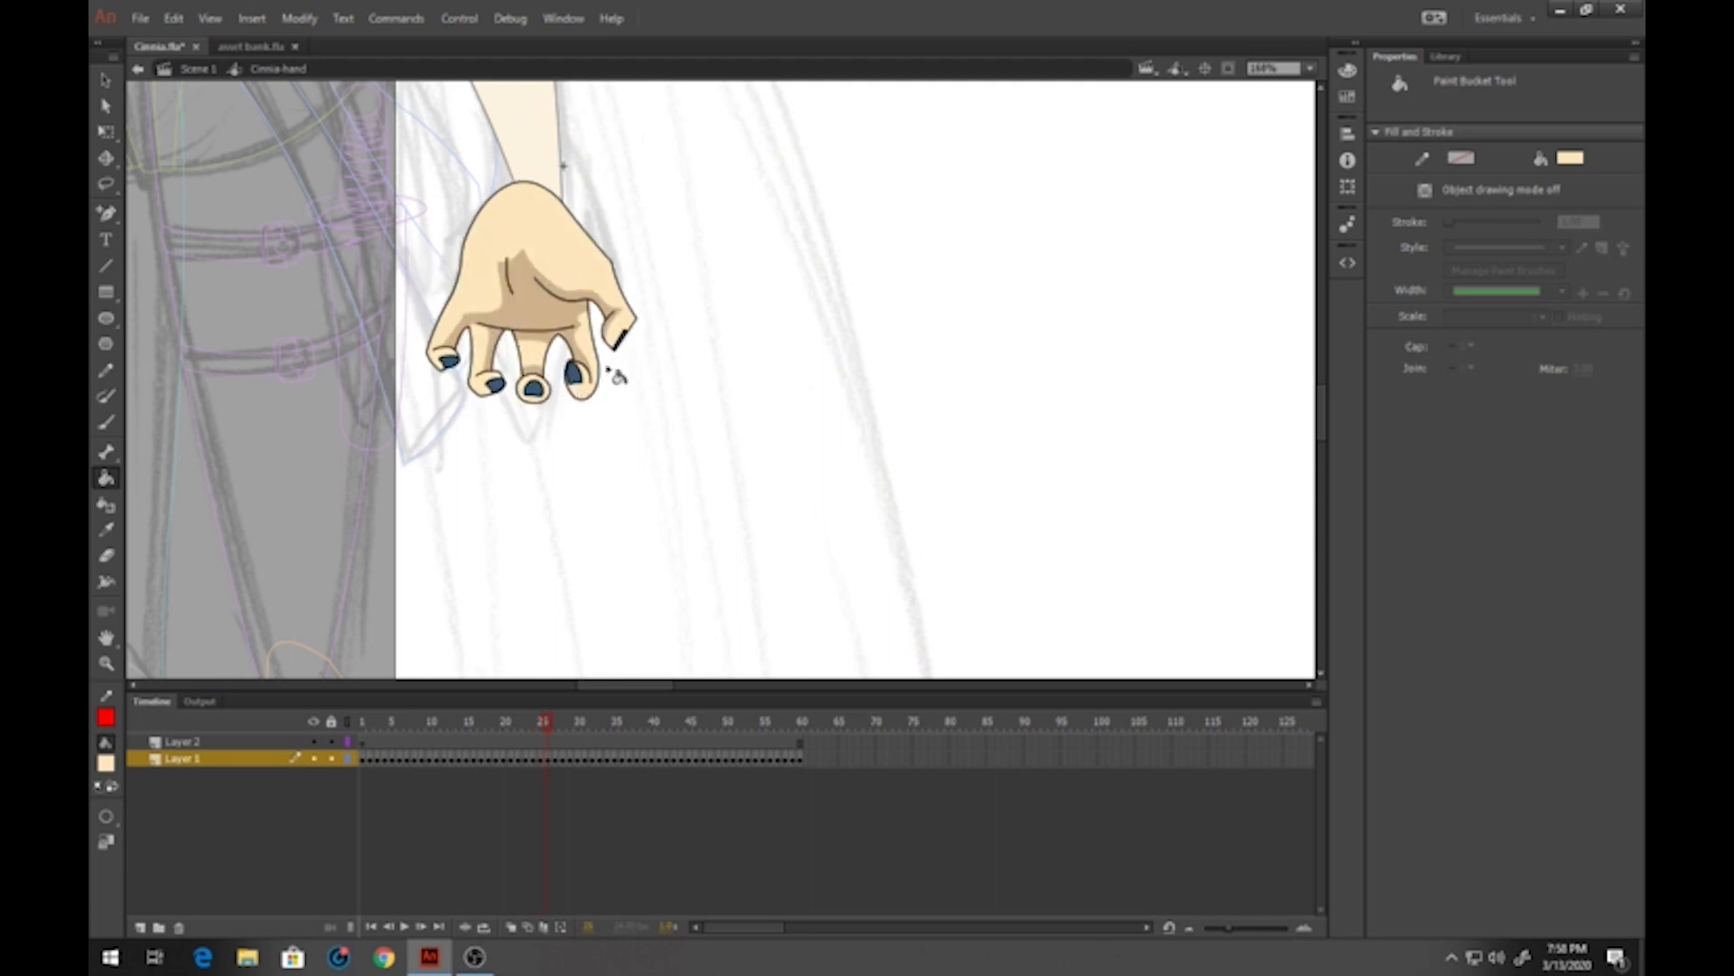
key(period)
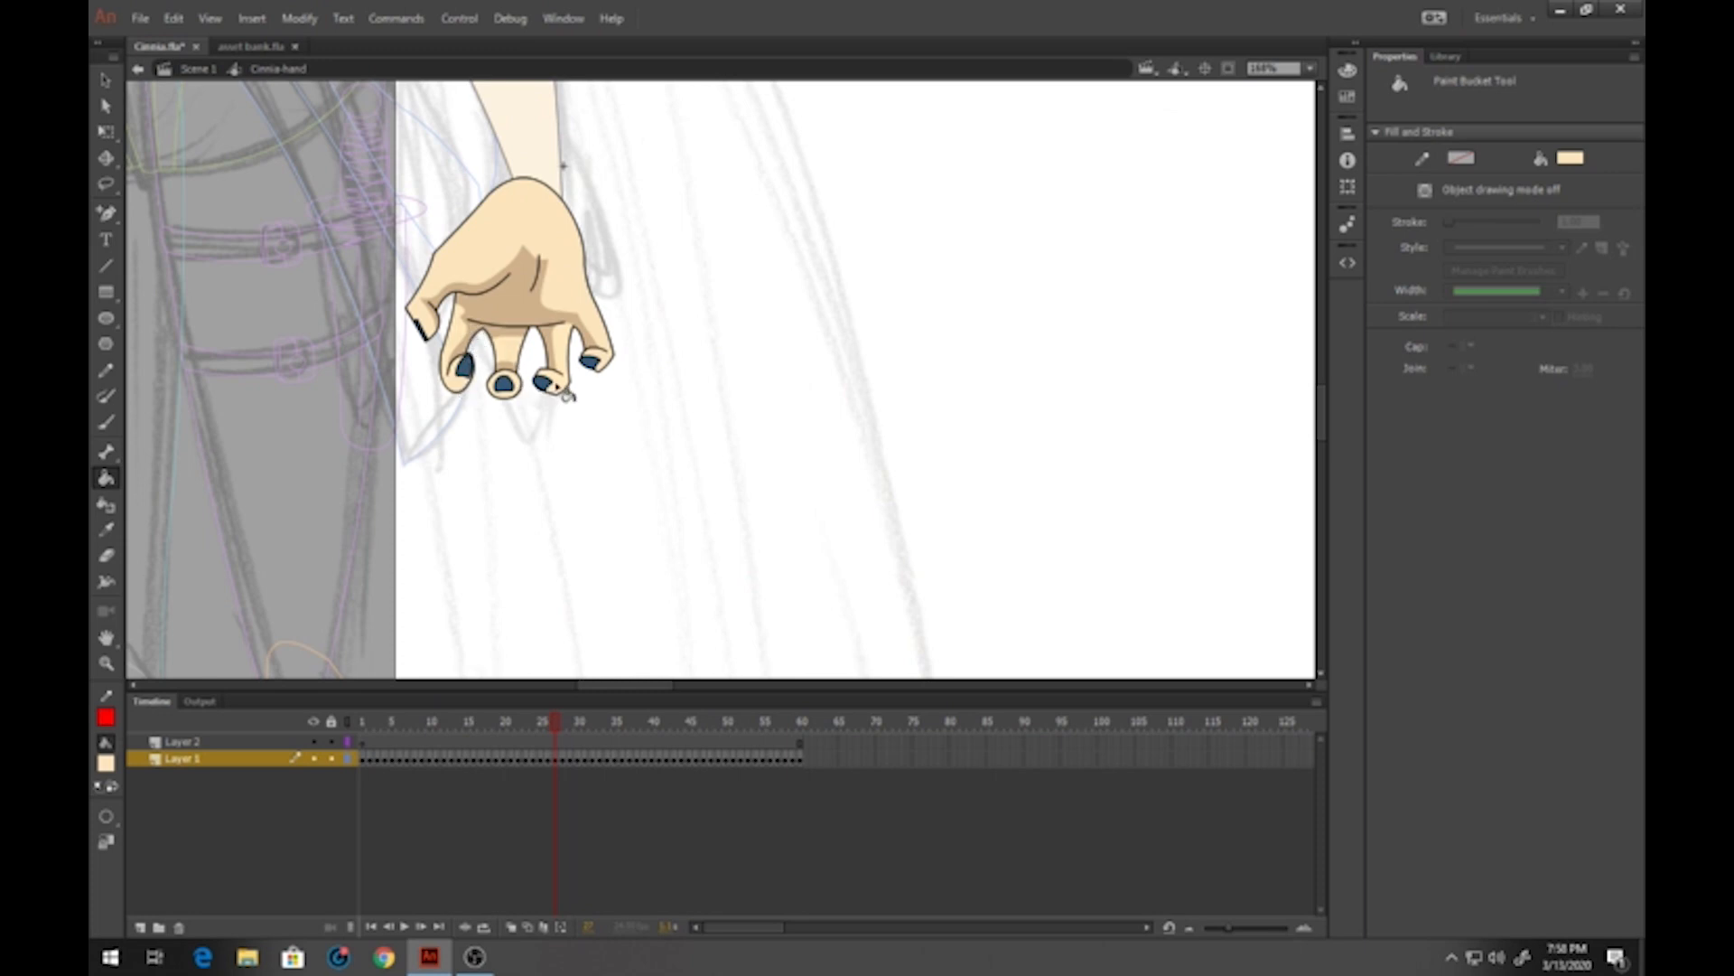
key(period)
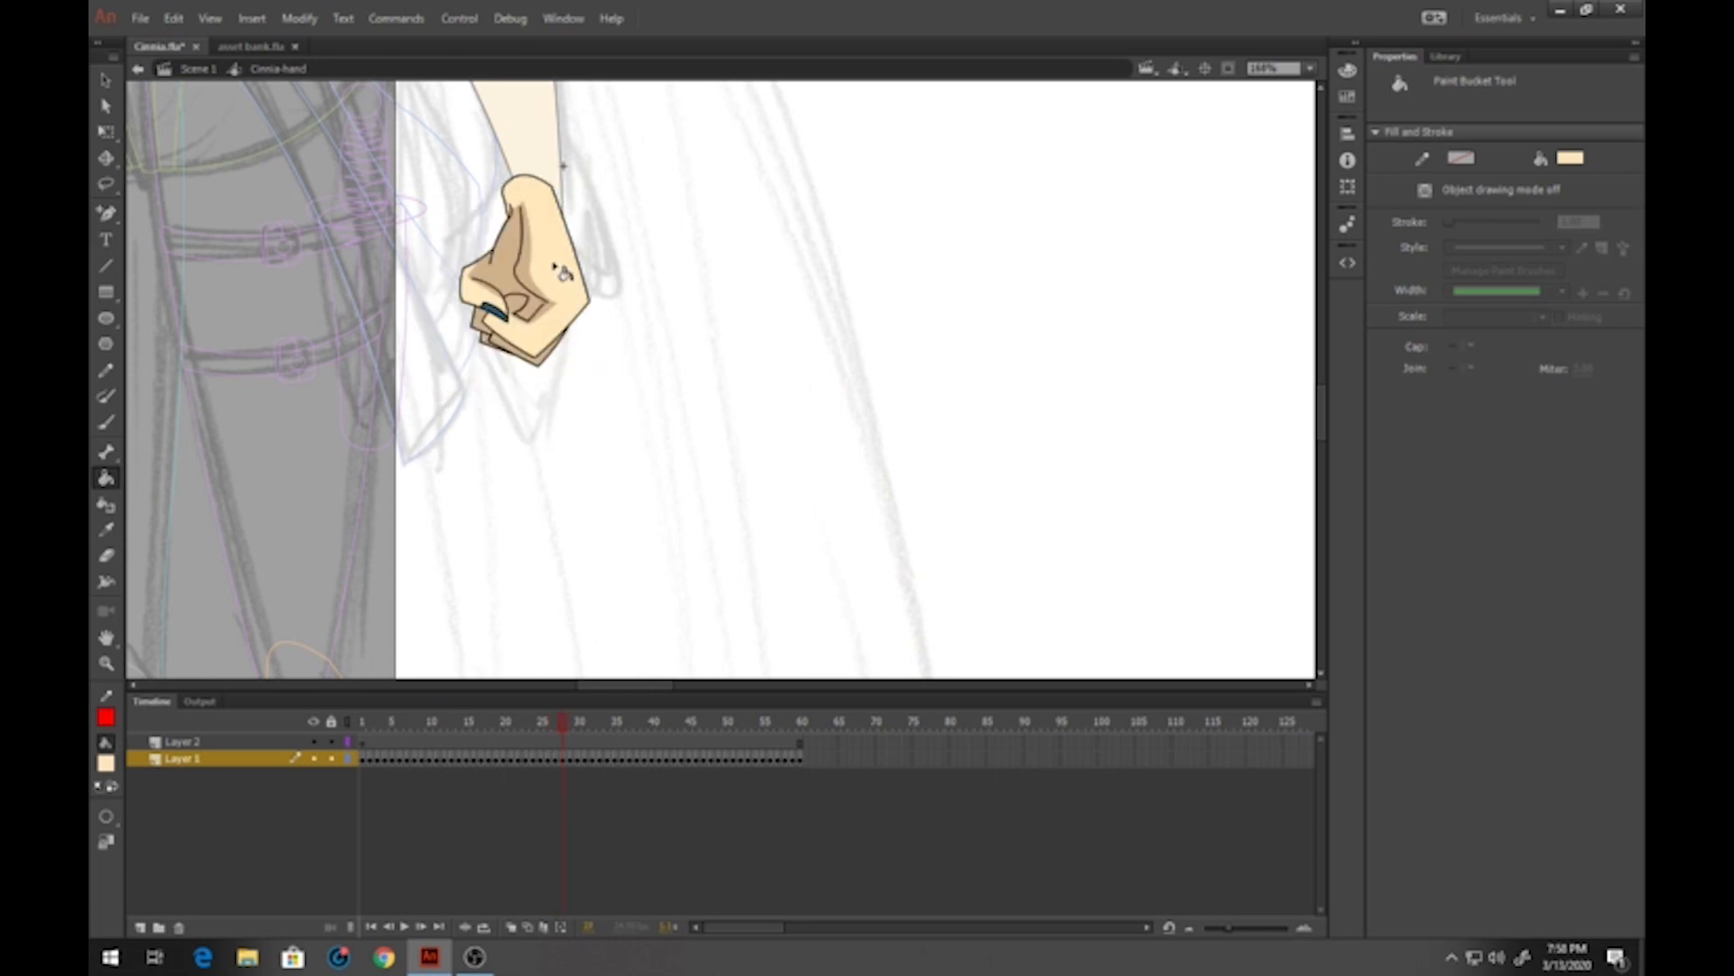
key(period)
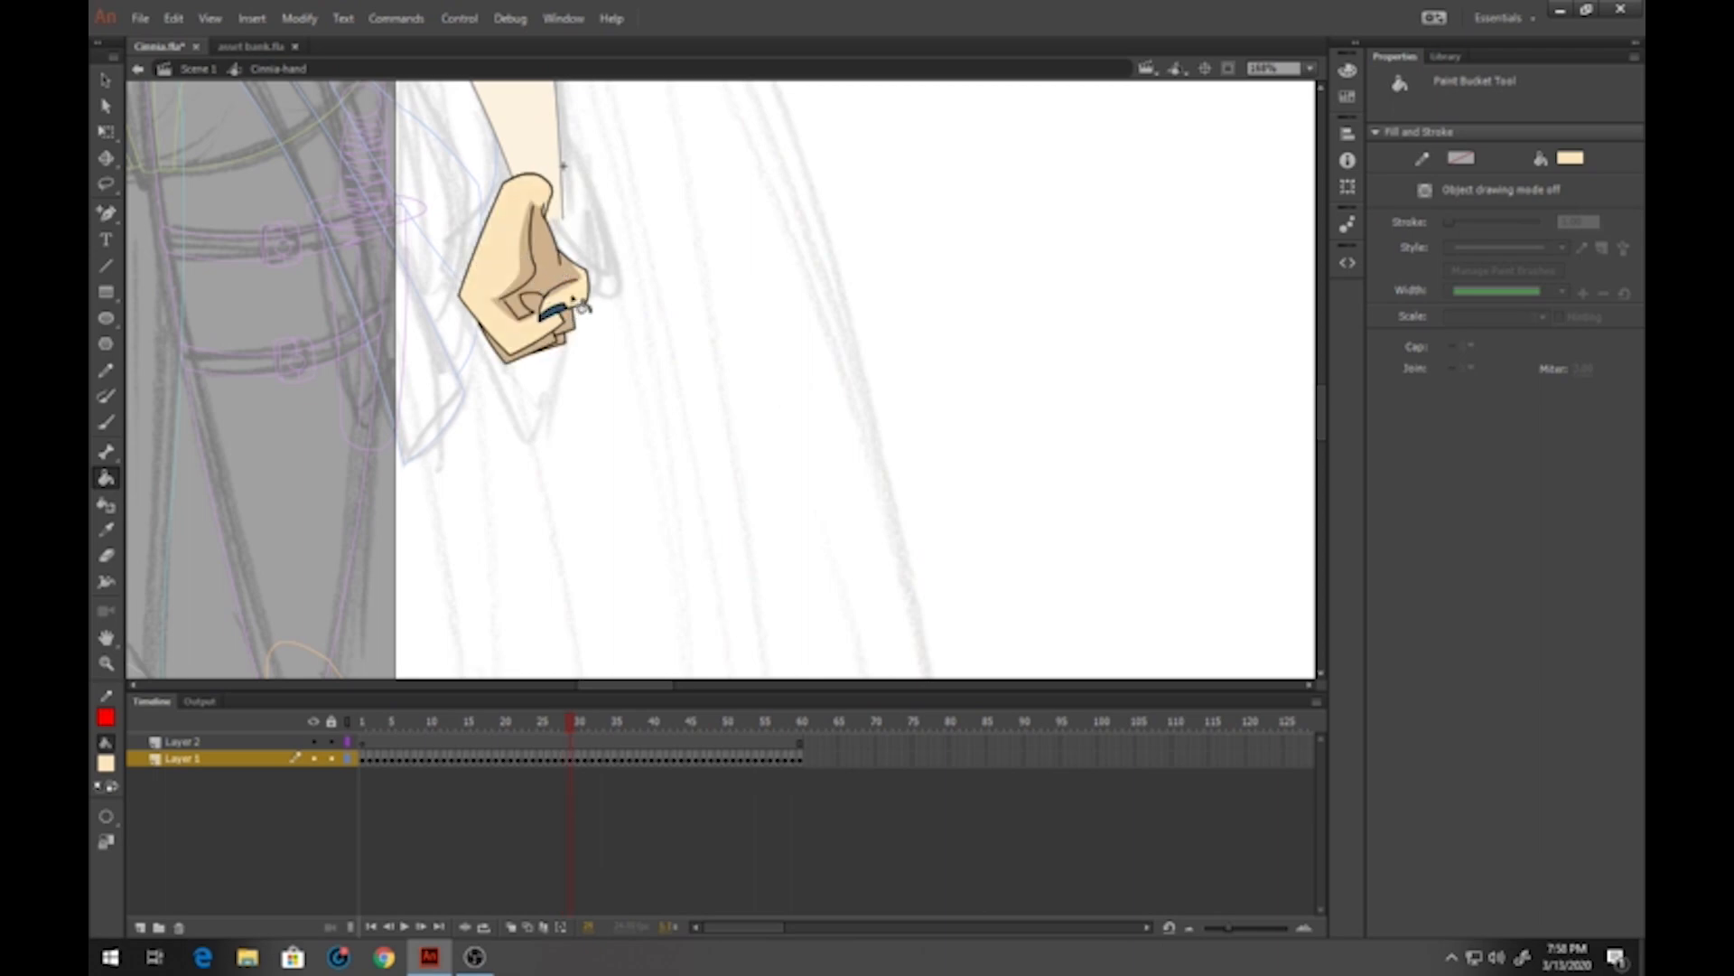
key(period)
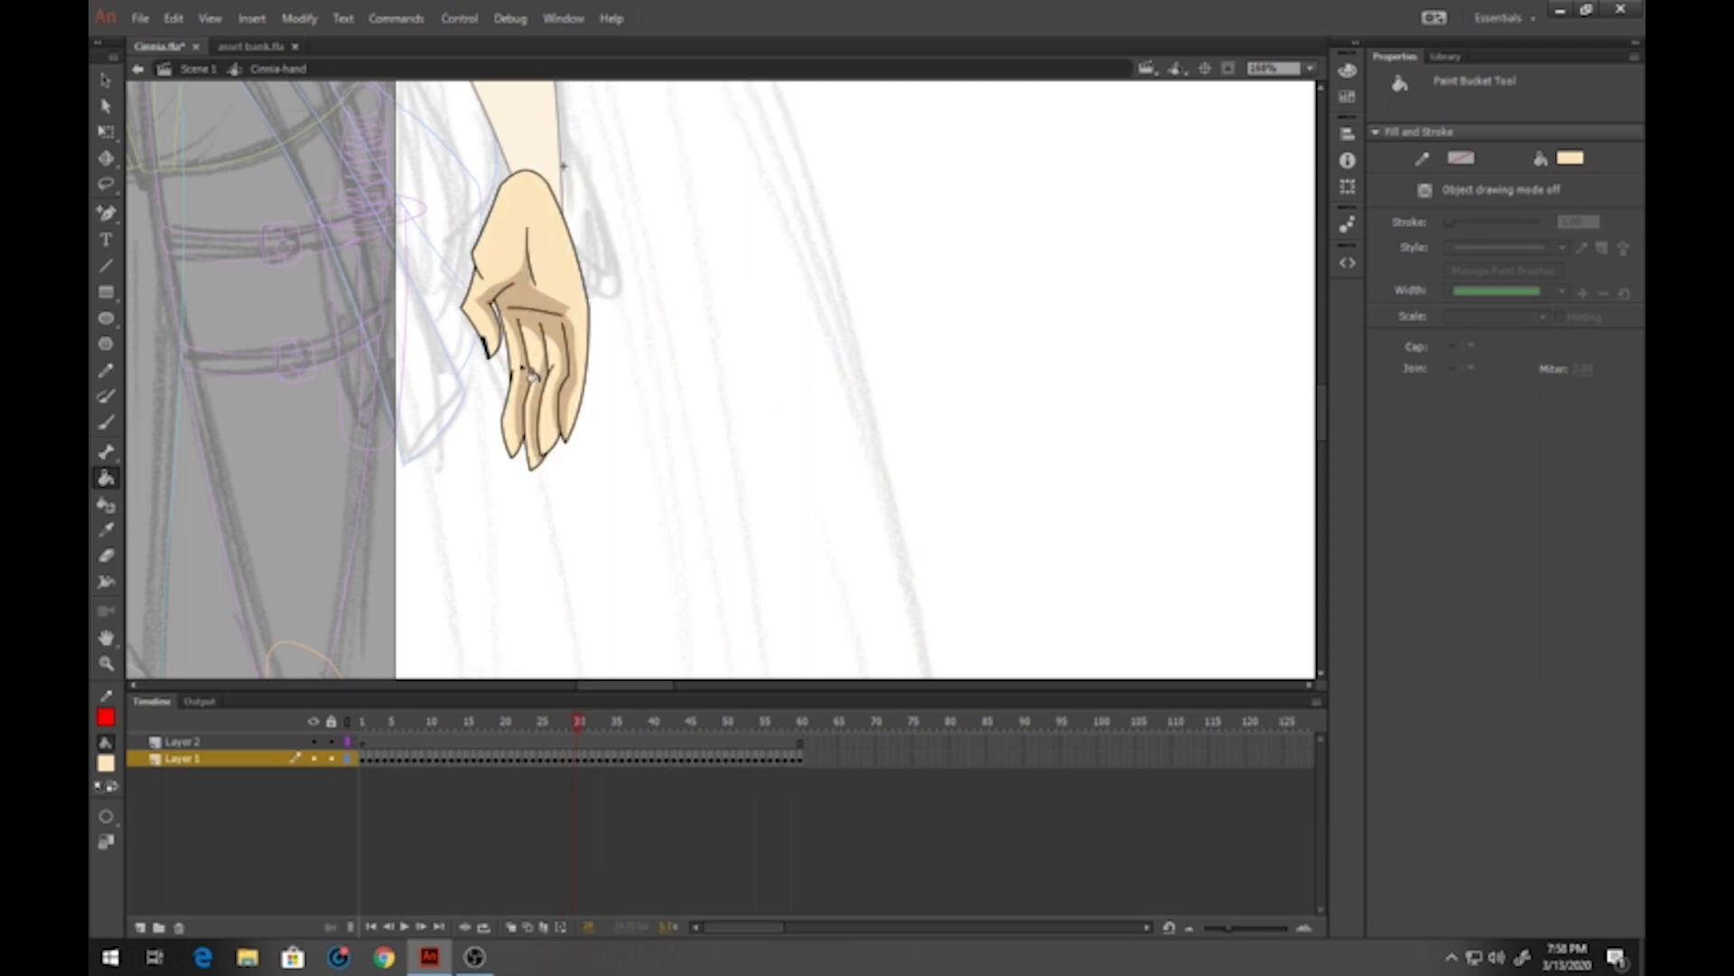
key(period)
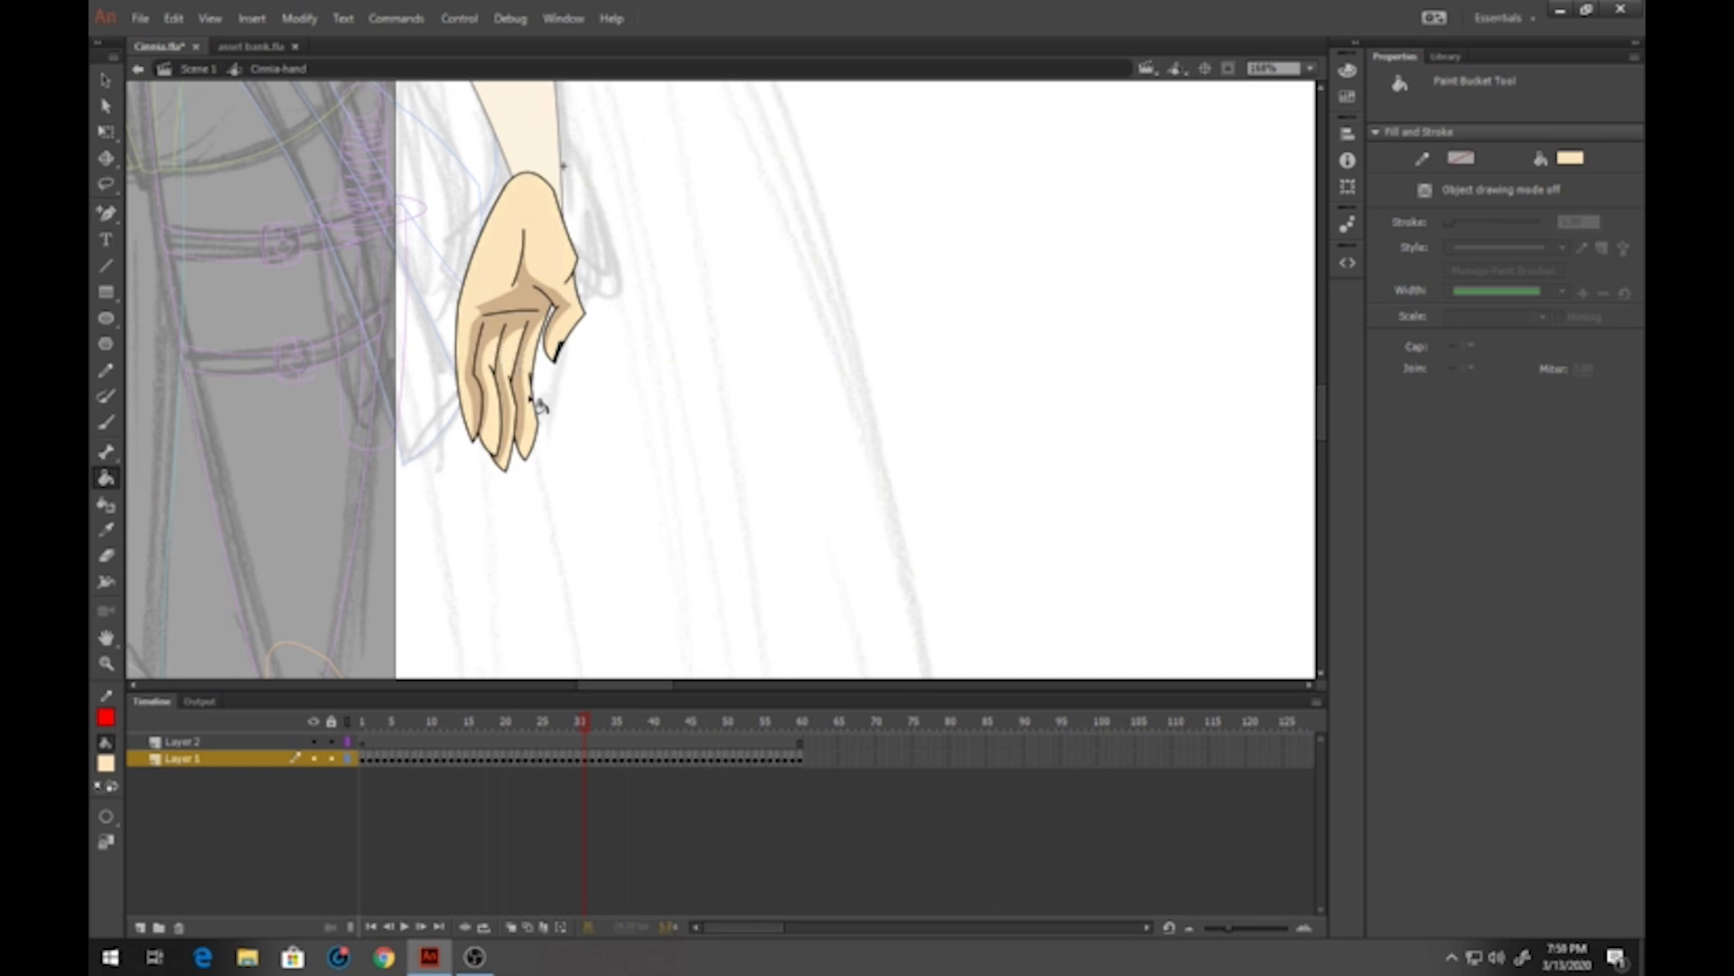
key(period)
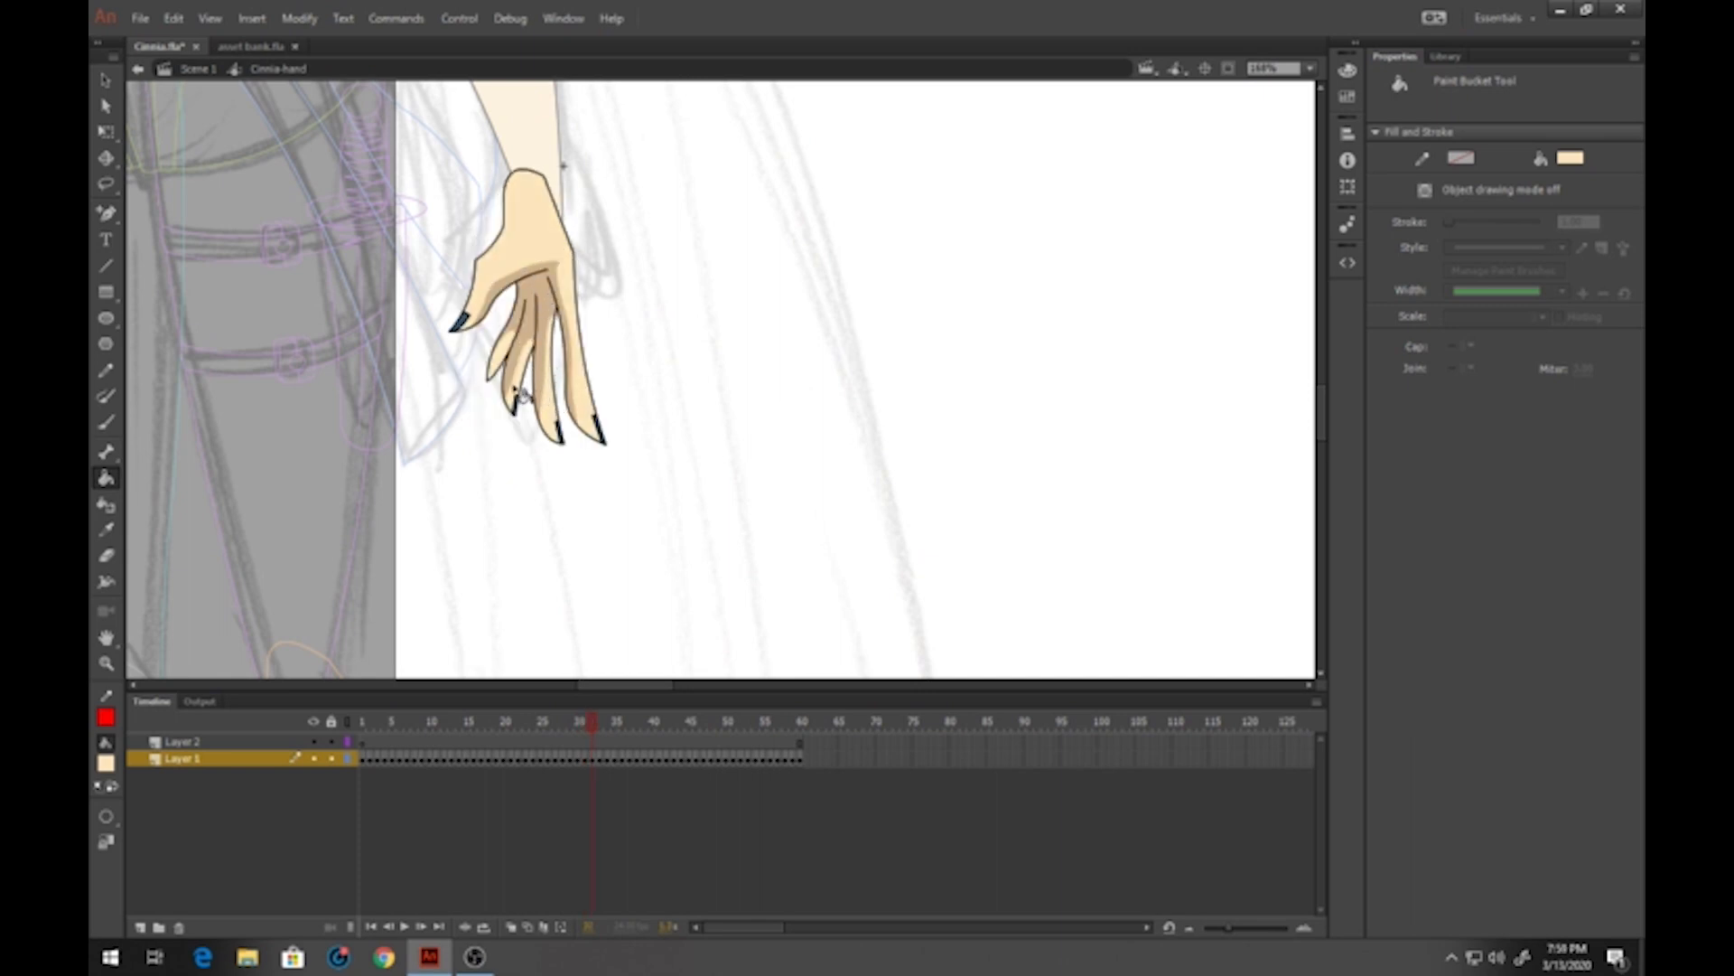
key(period)
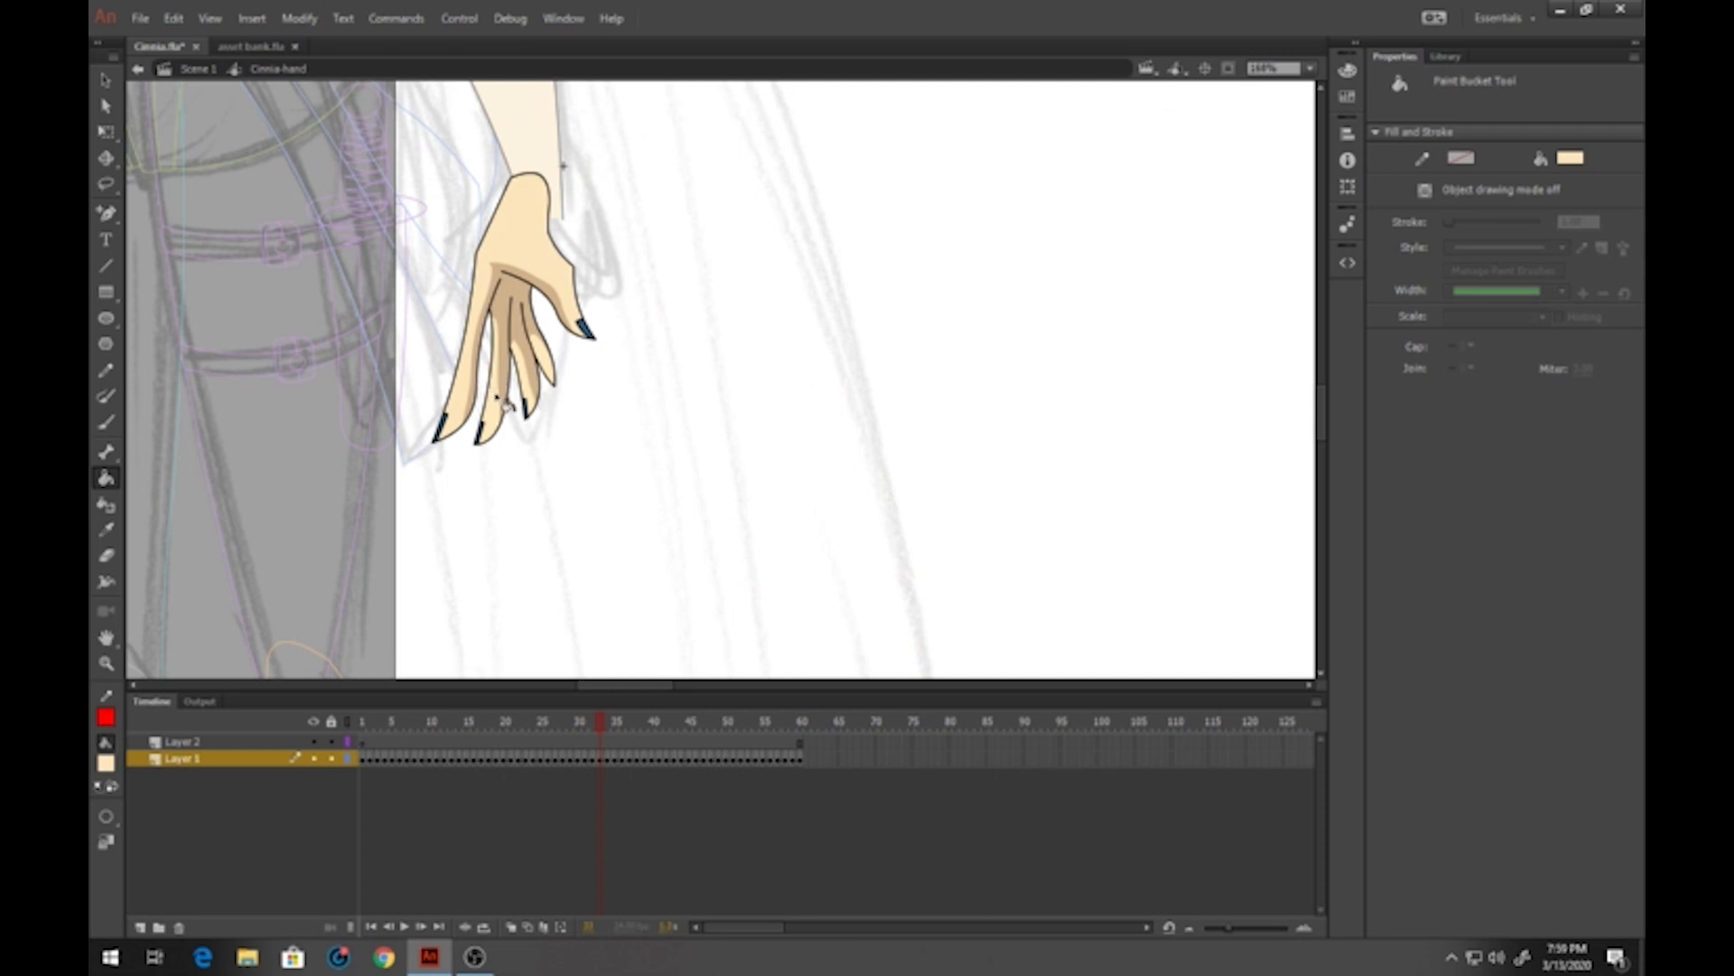
key(period)
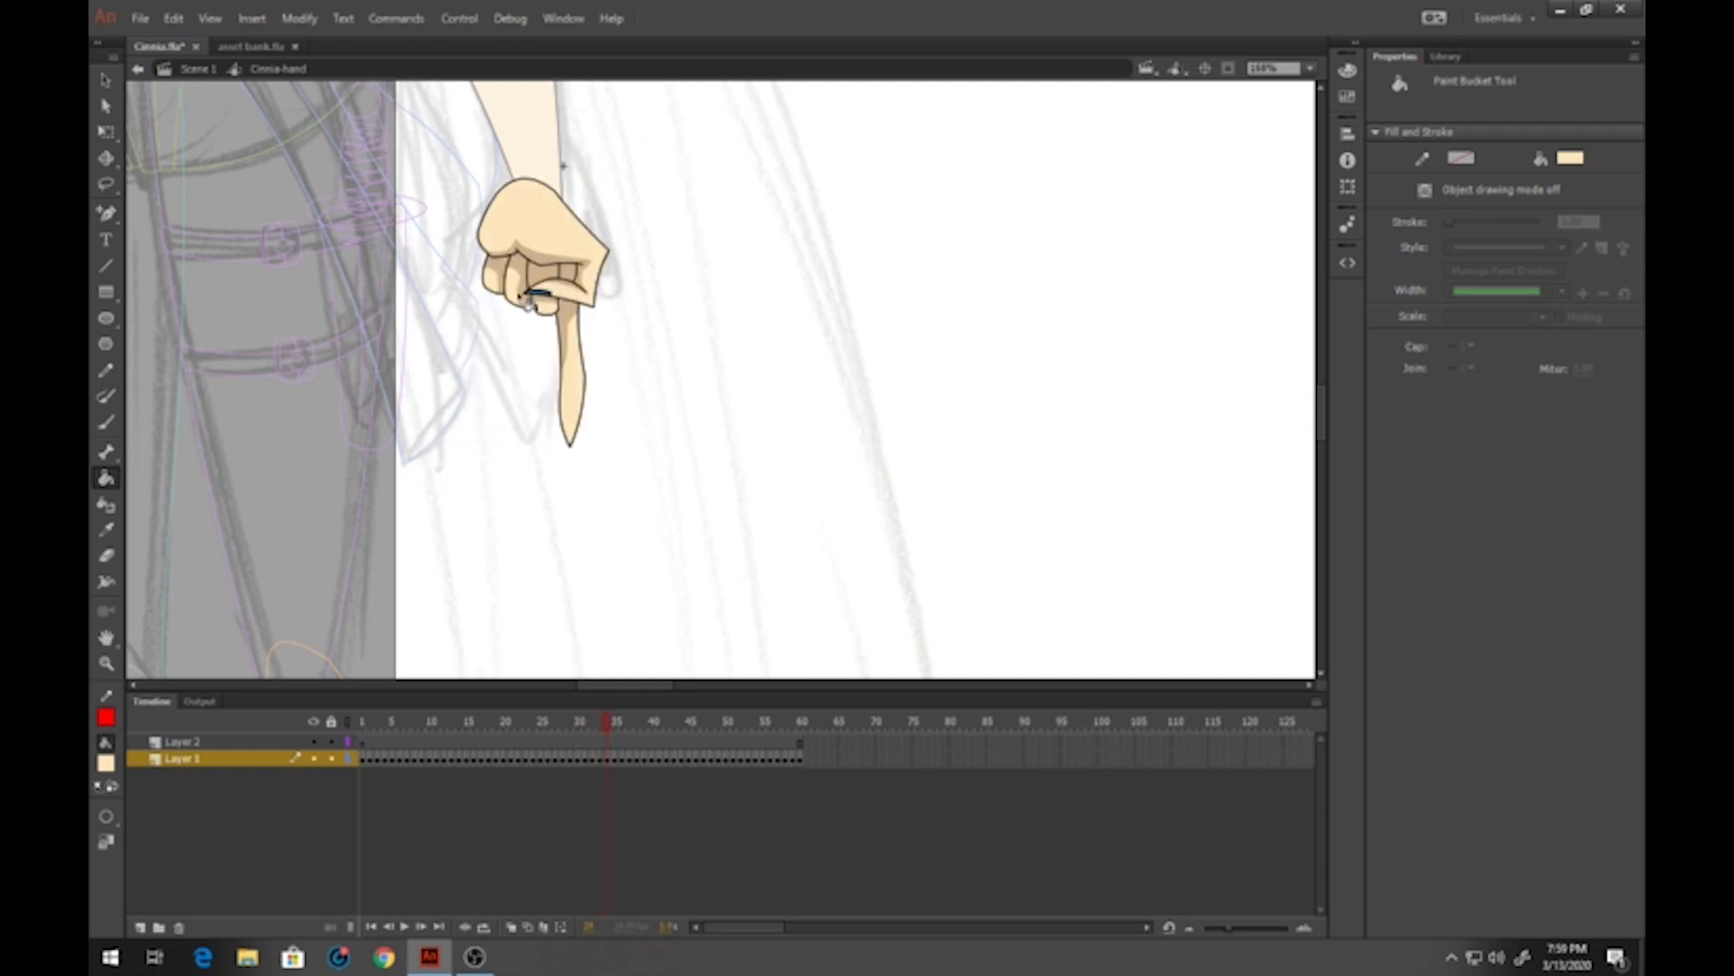
key(period)
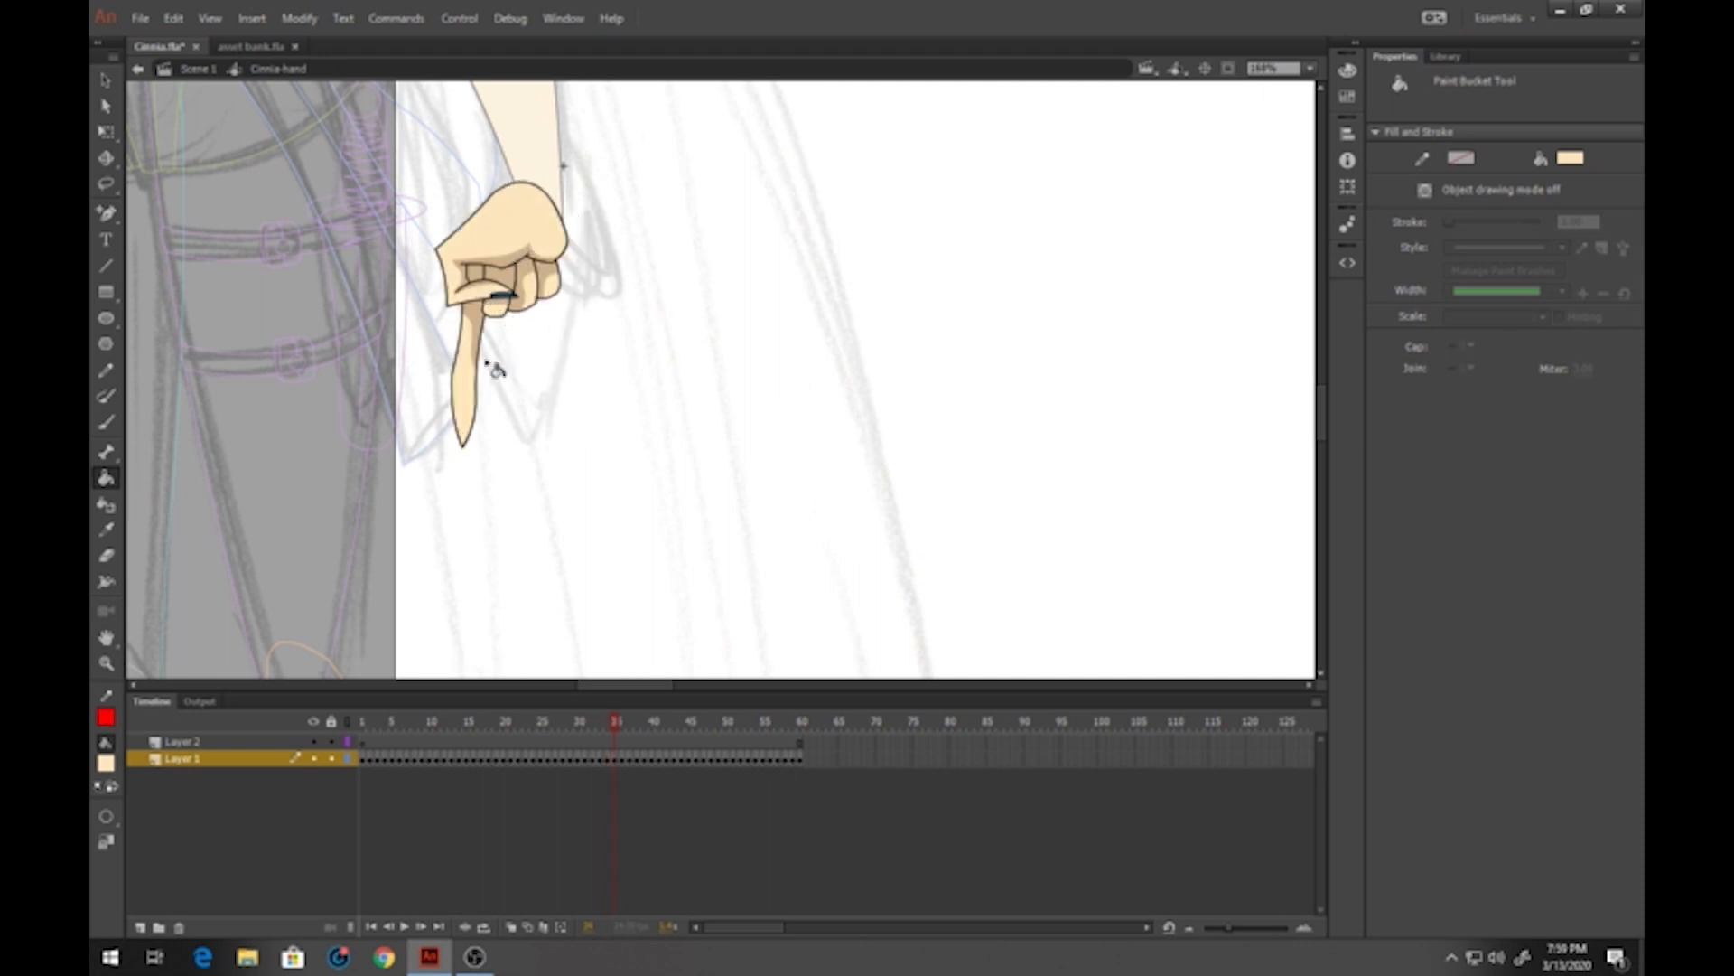
key(period)
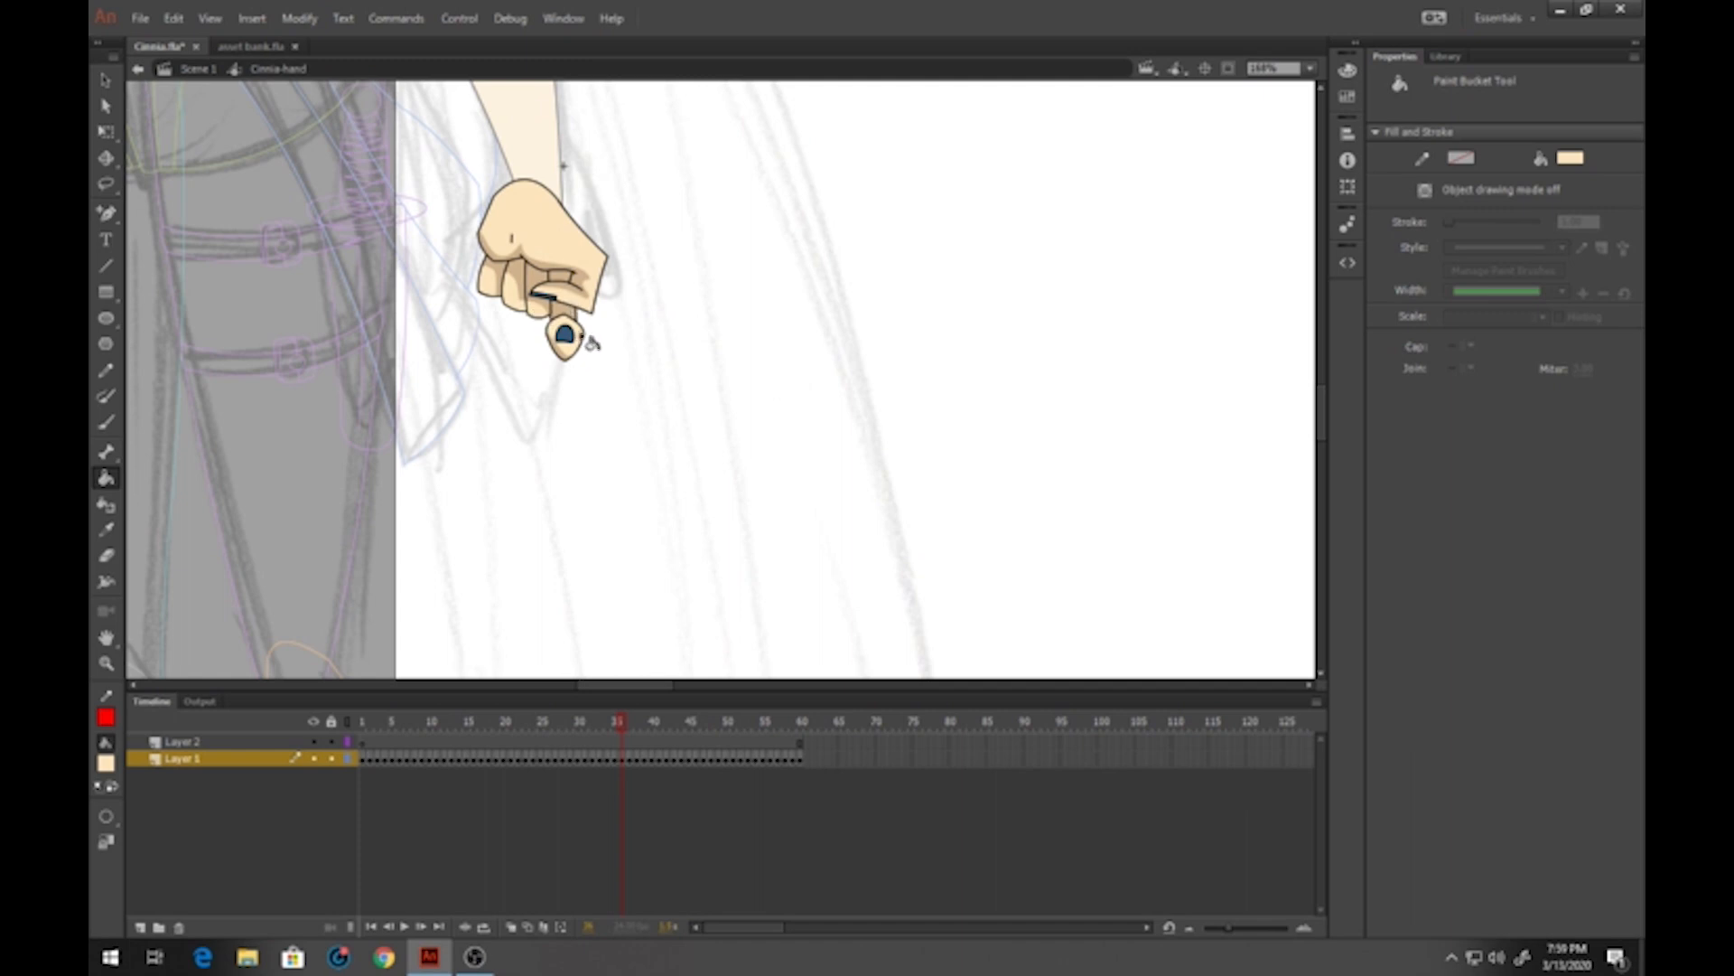
key(period)
click(479, 336)
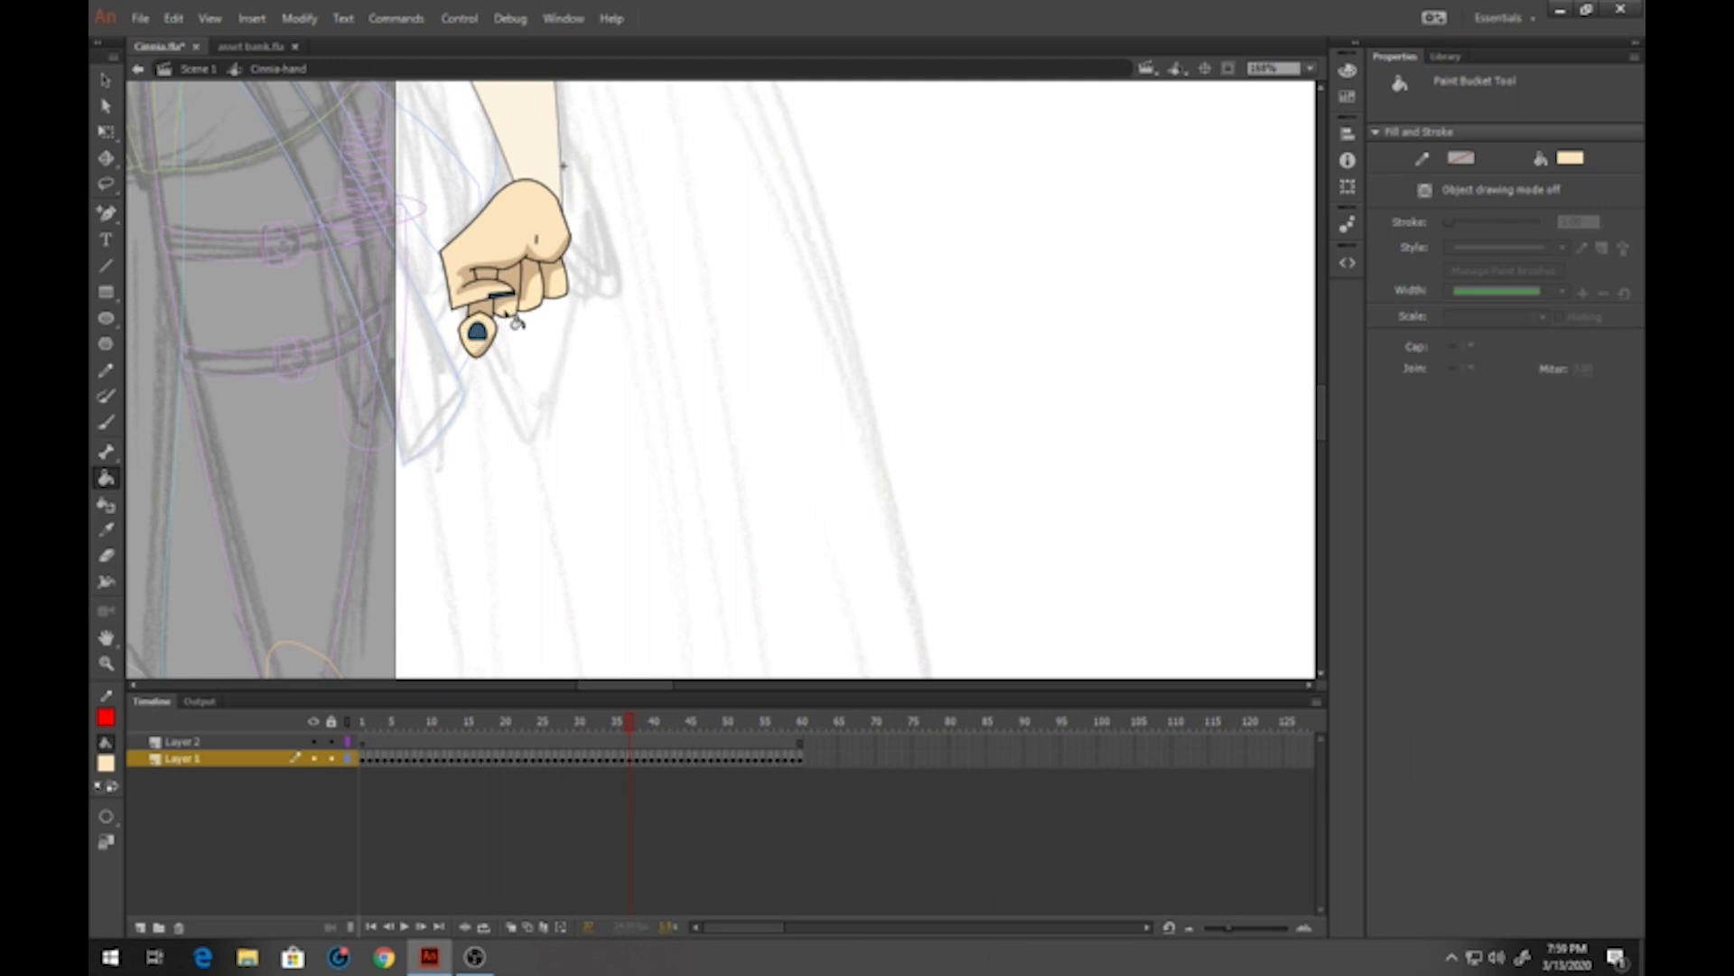
key(period)
key(period)
key(period)
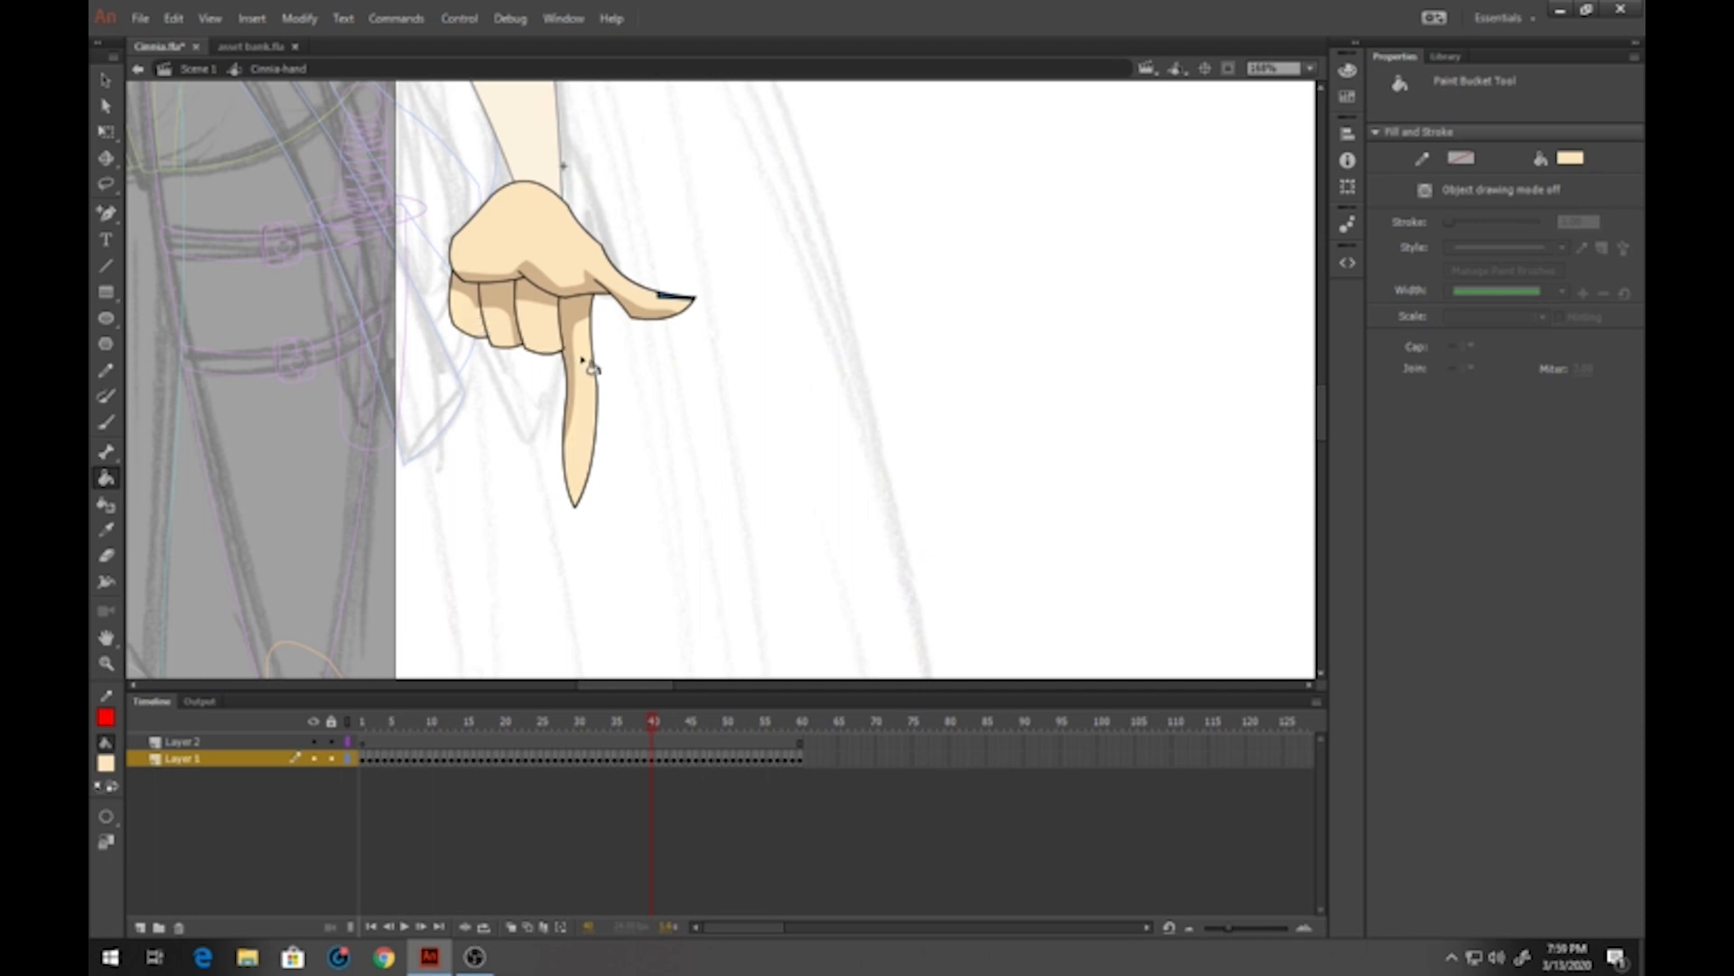
key(period)
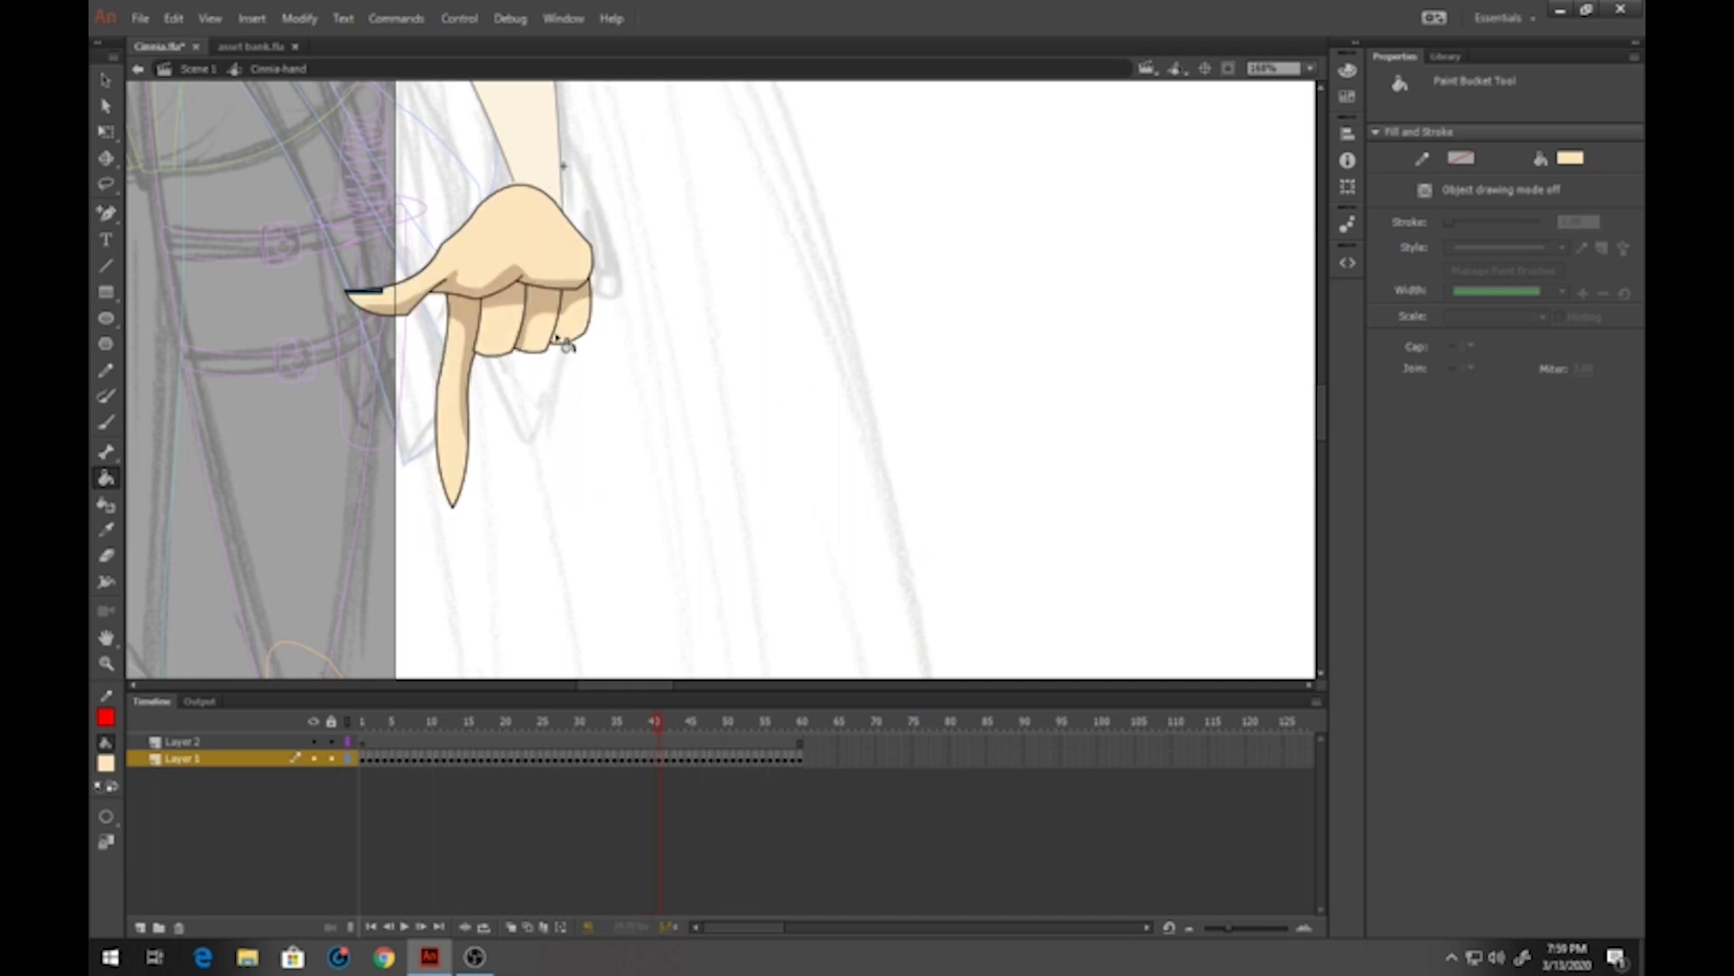
key(period)
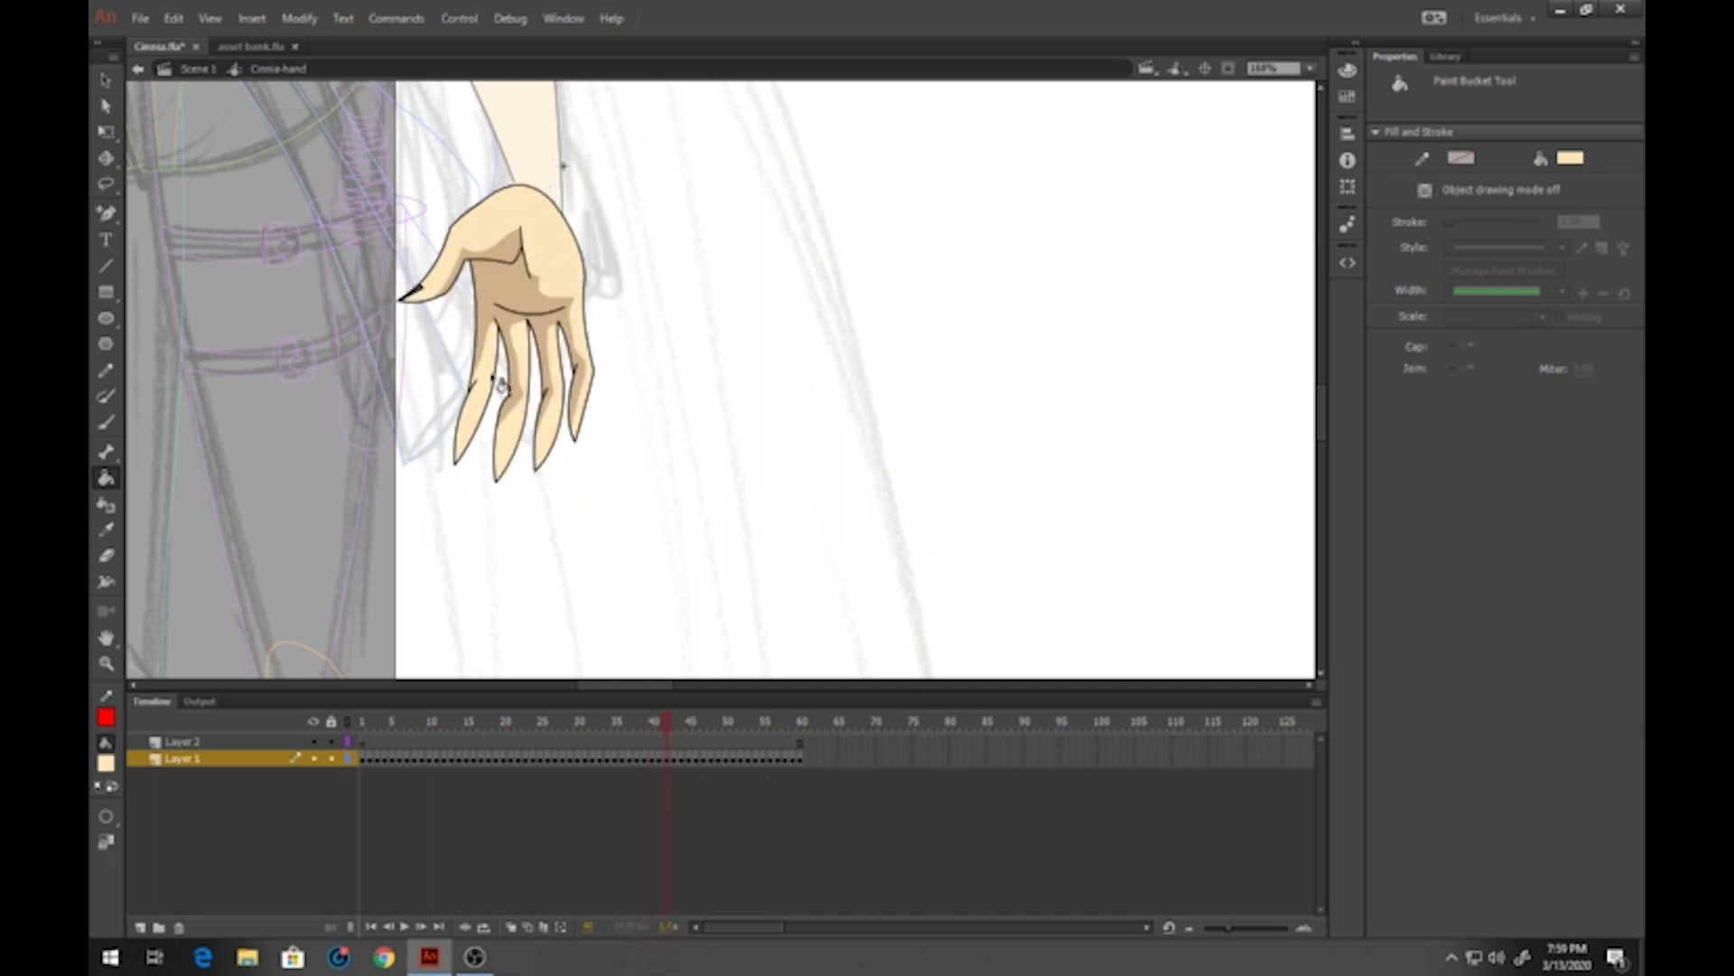
key(period)
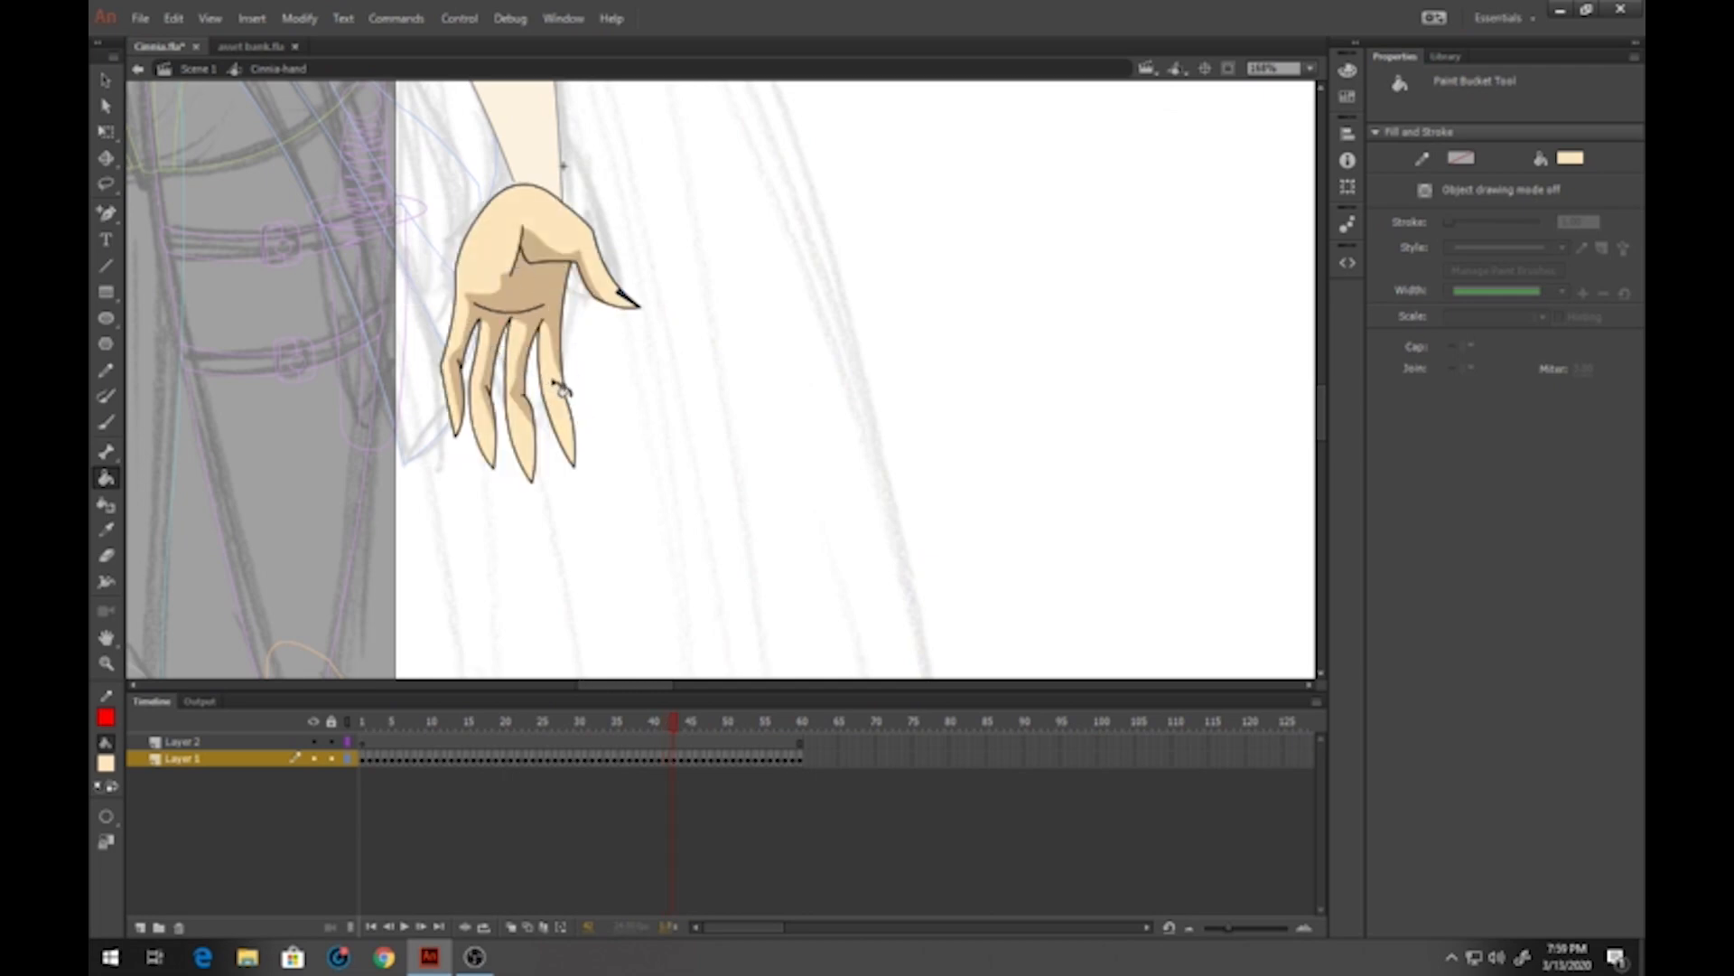
key(period)
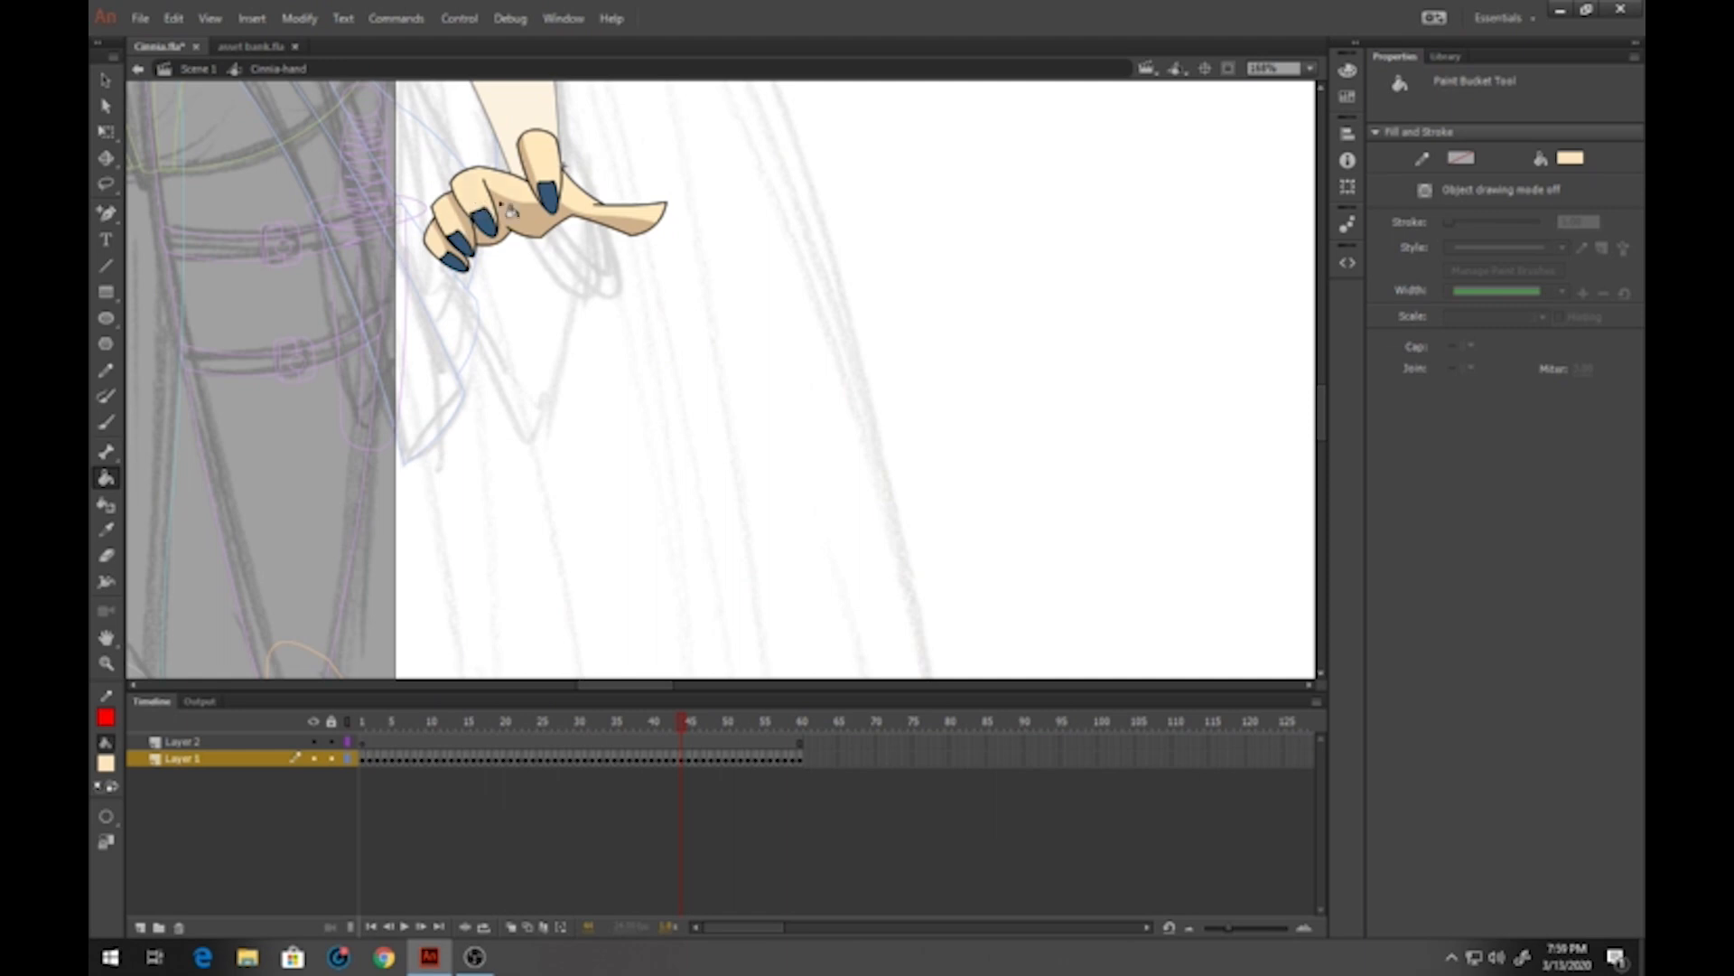
key(period)
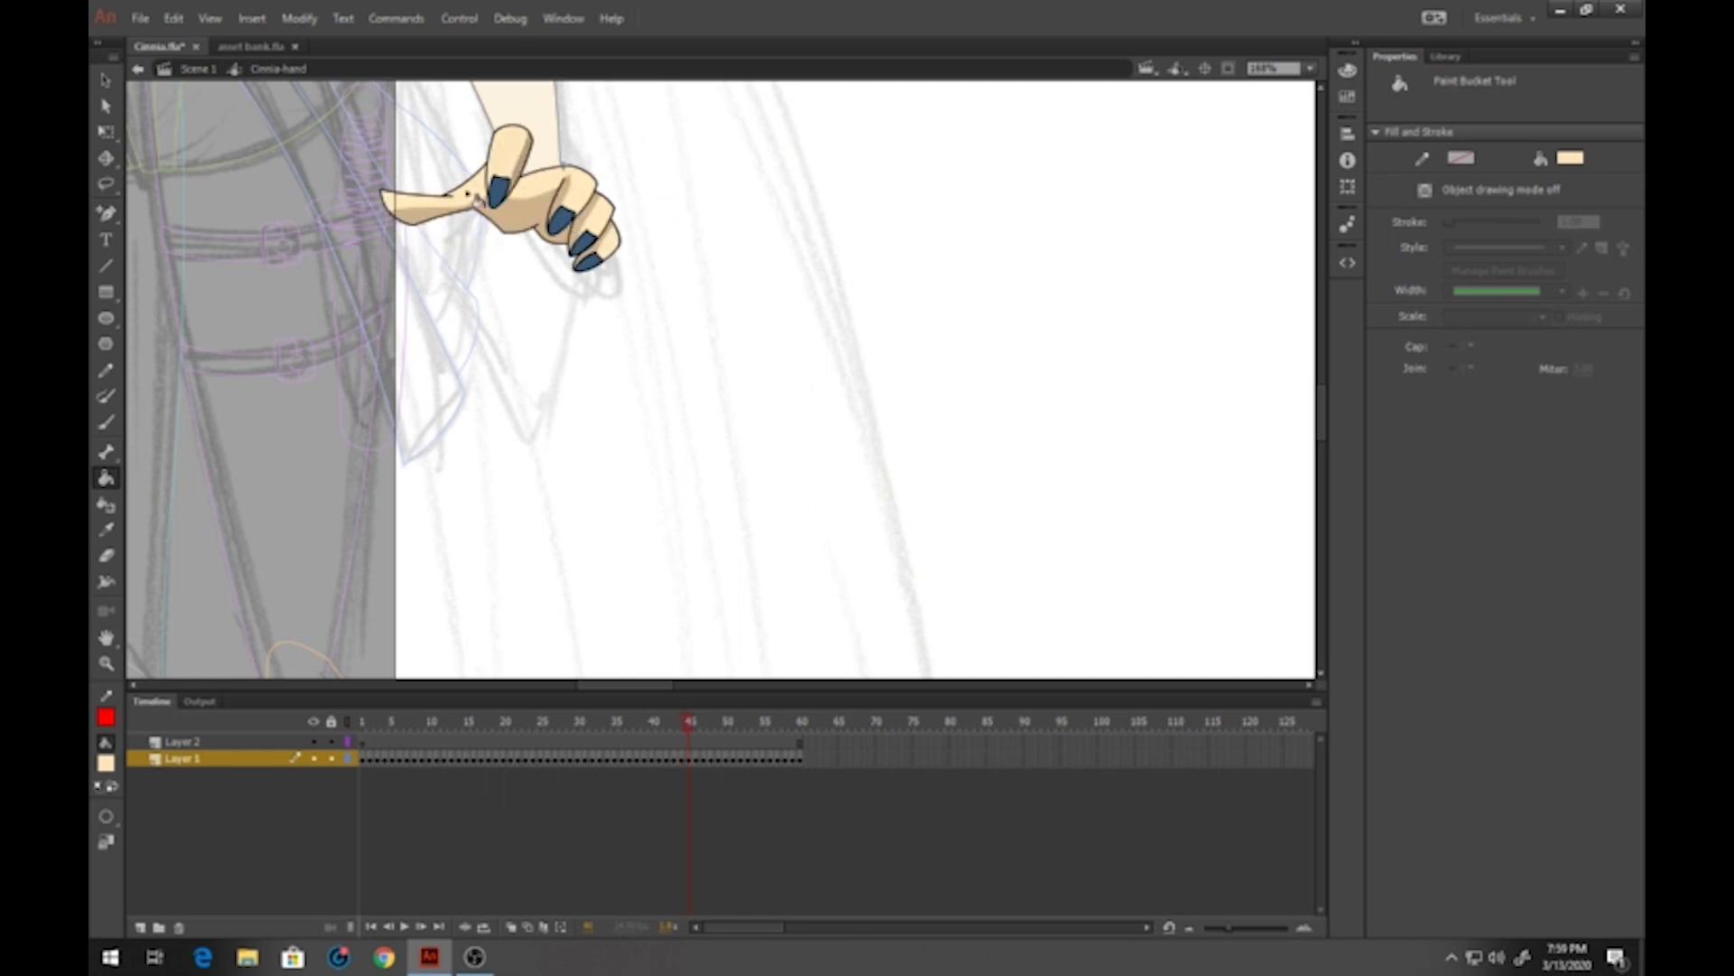
key(period)
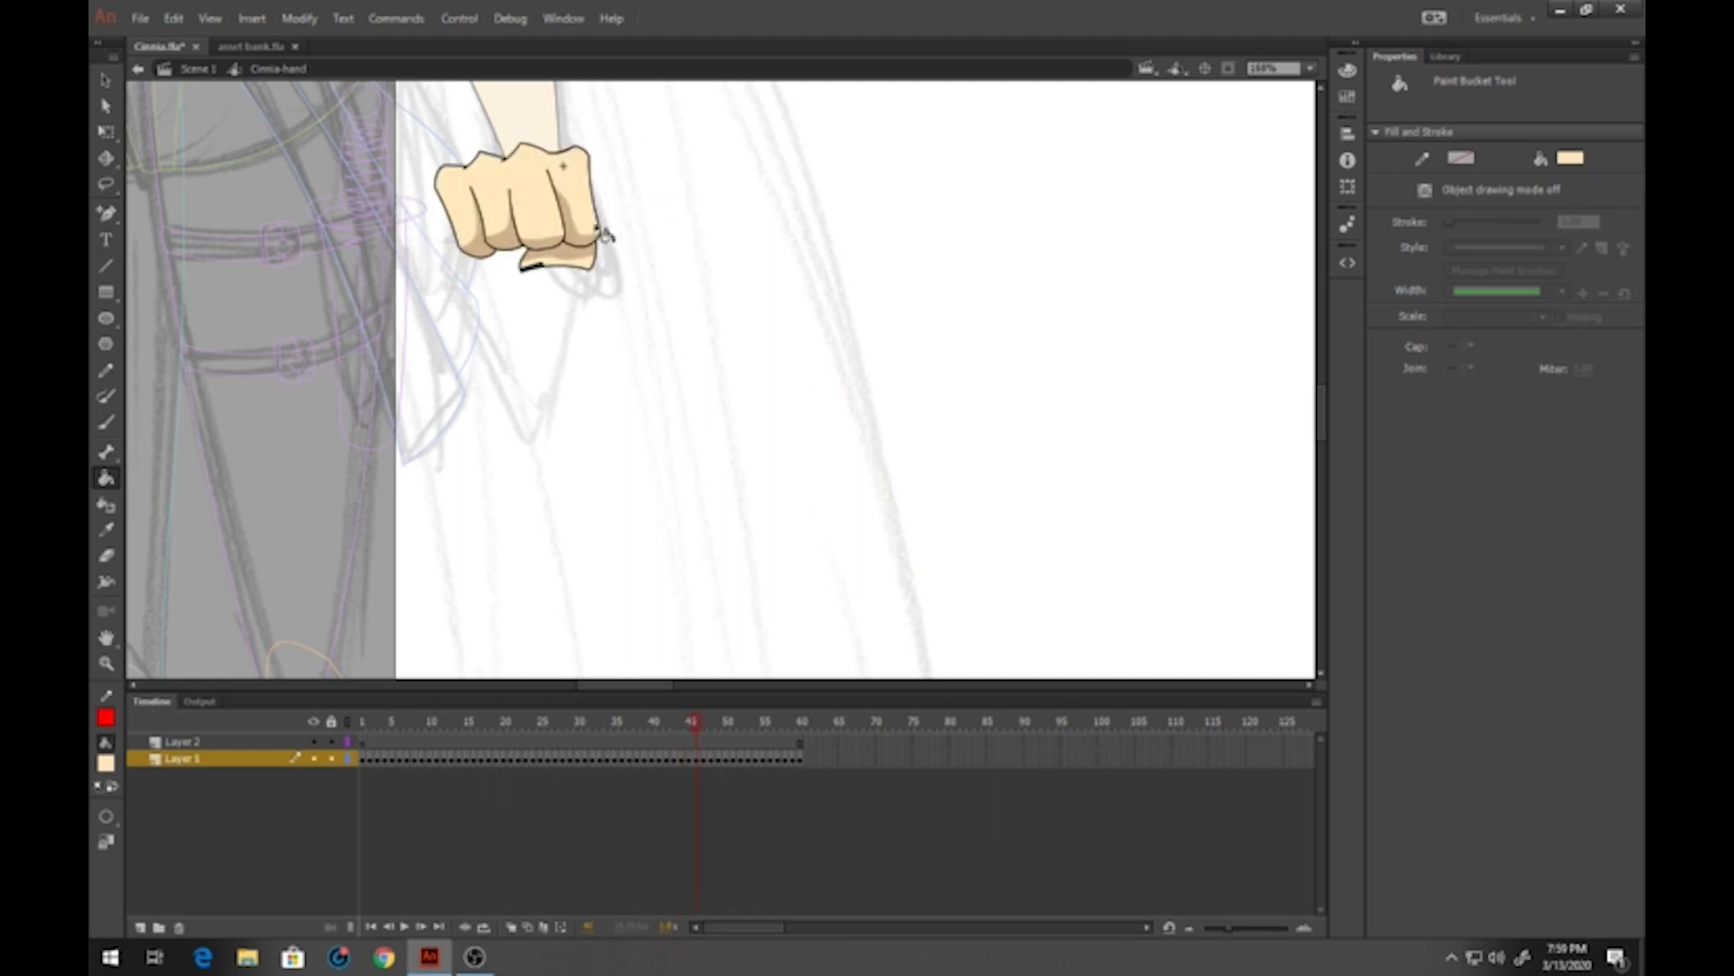
key(period)
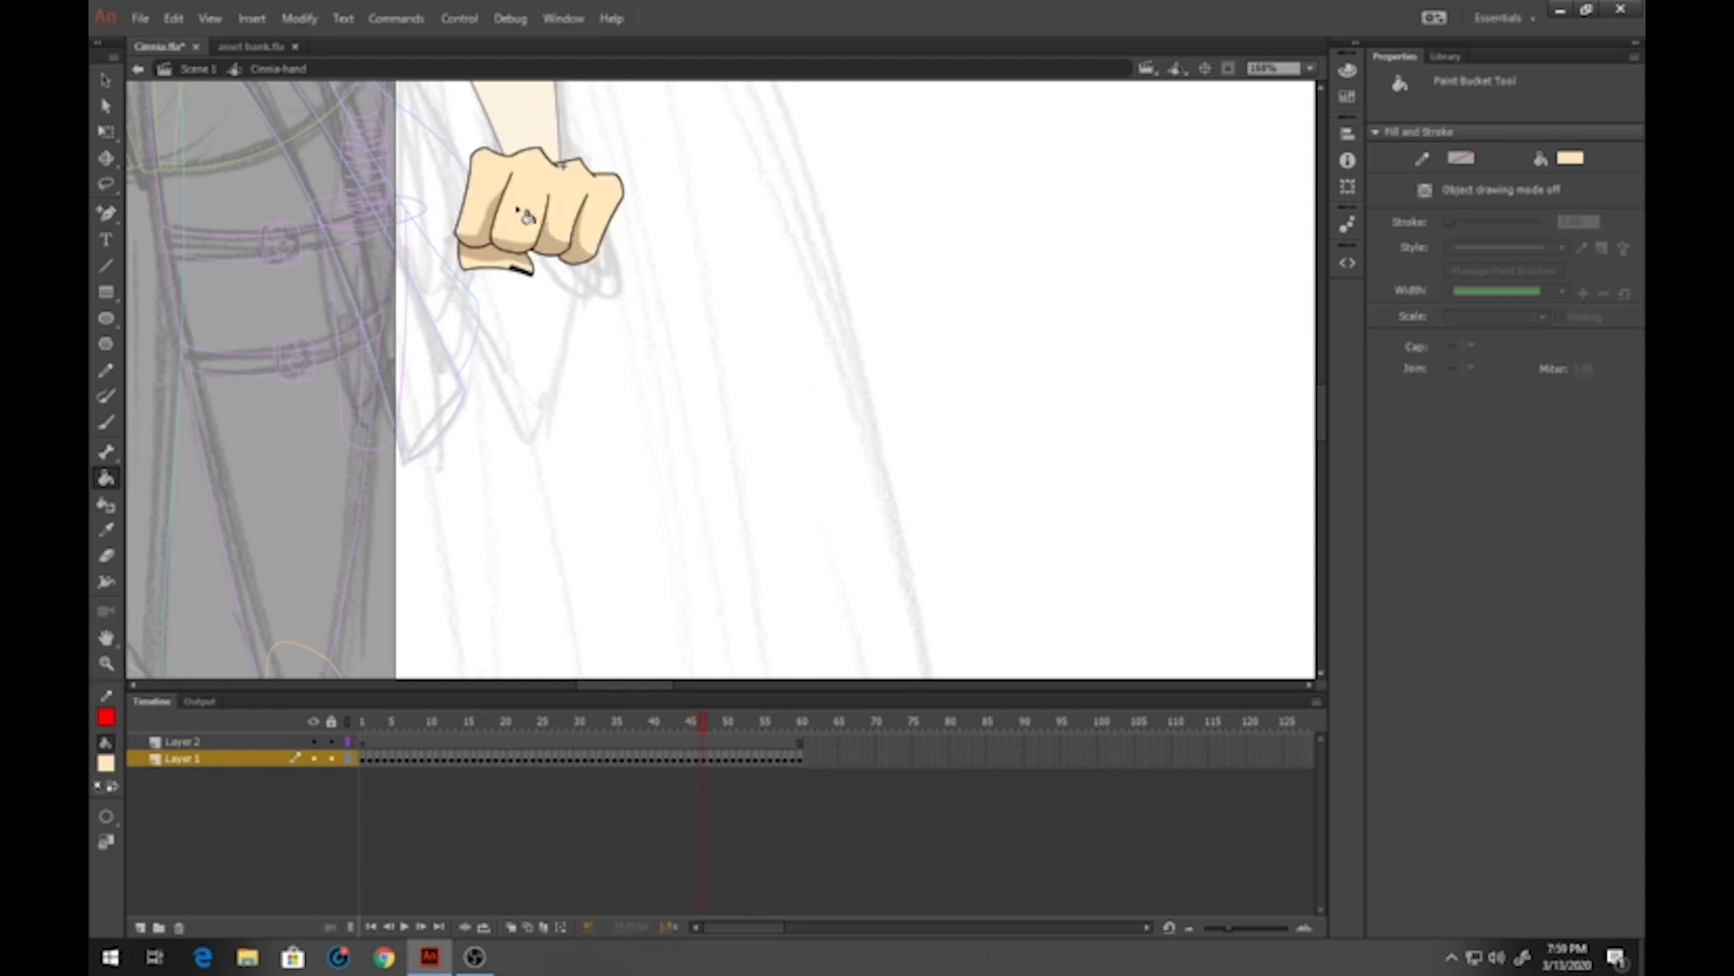
Refill the skin of the remaining Cinnia-hand poses, frames 48 through 60, with the forearm's skin colour, then return to Scene 1
key(period)
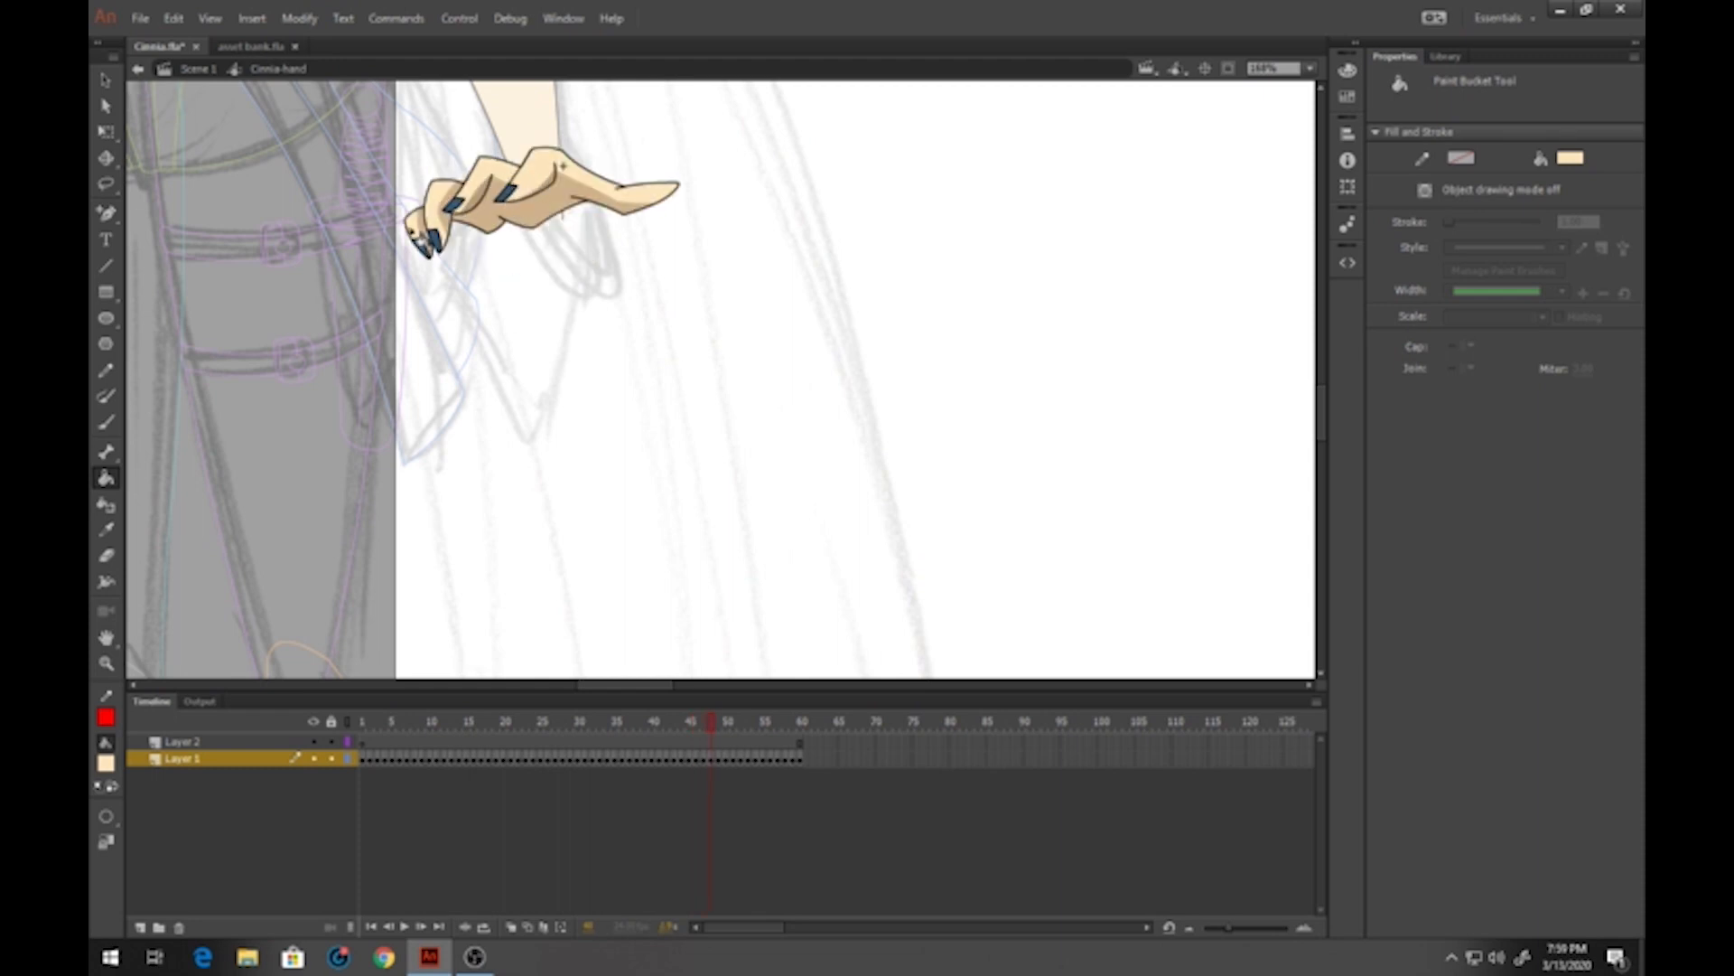
key(period)
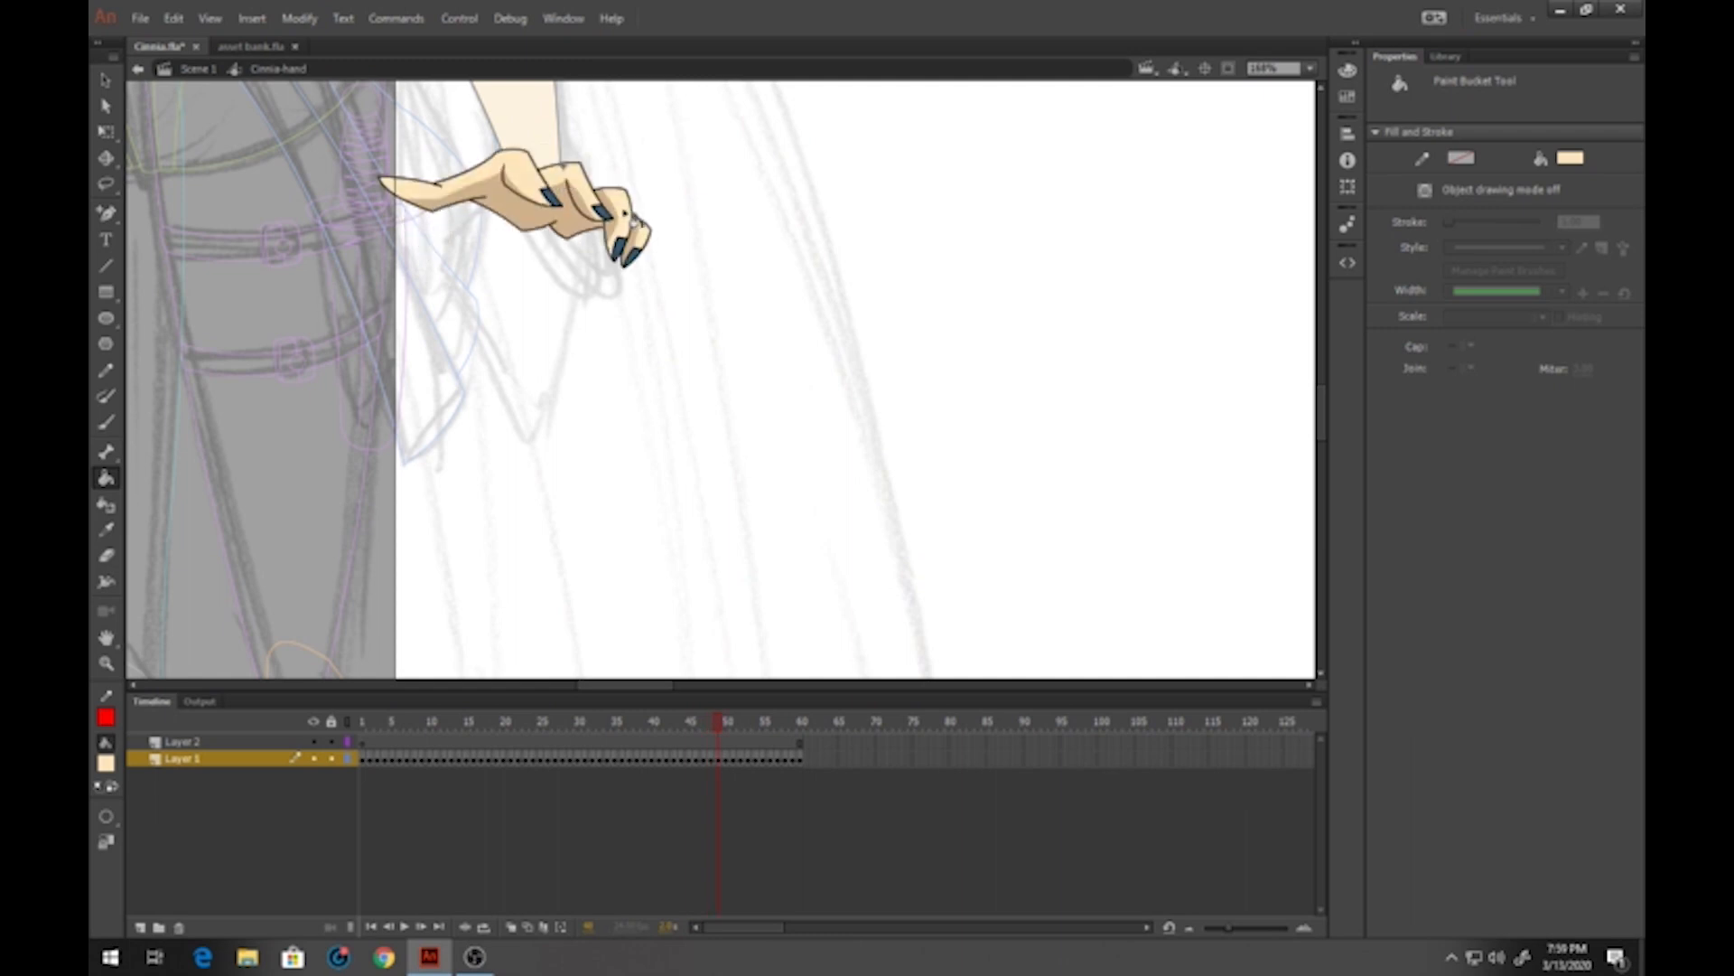
key(period)
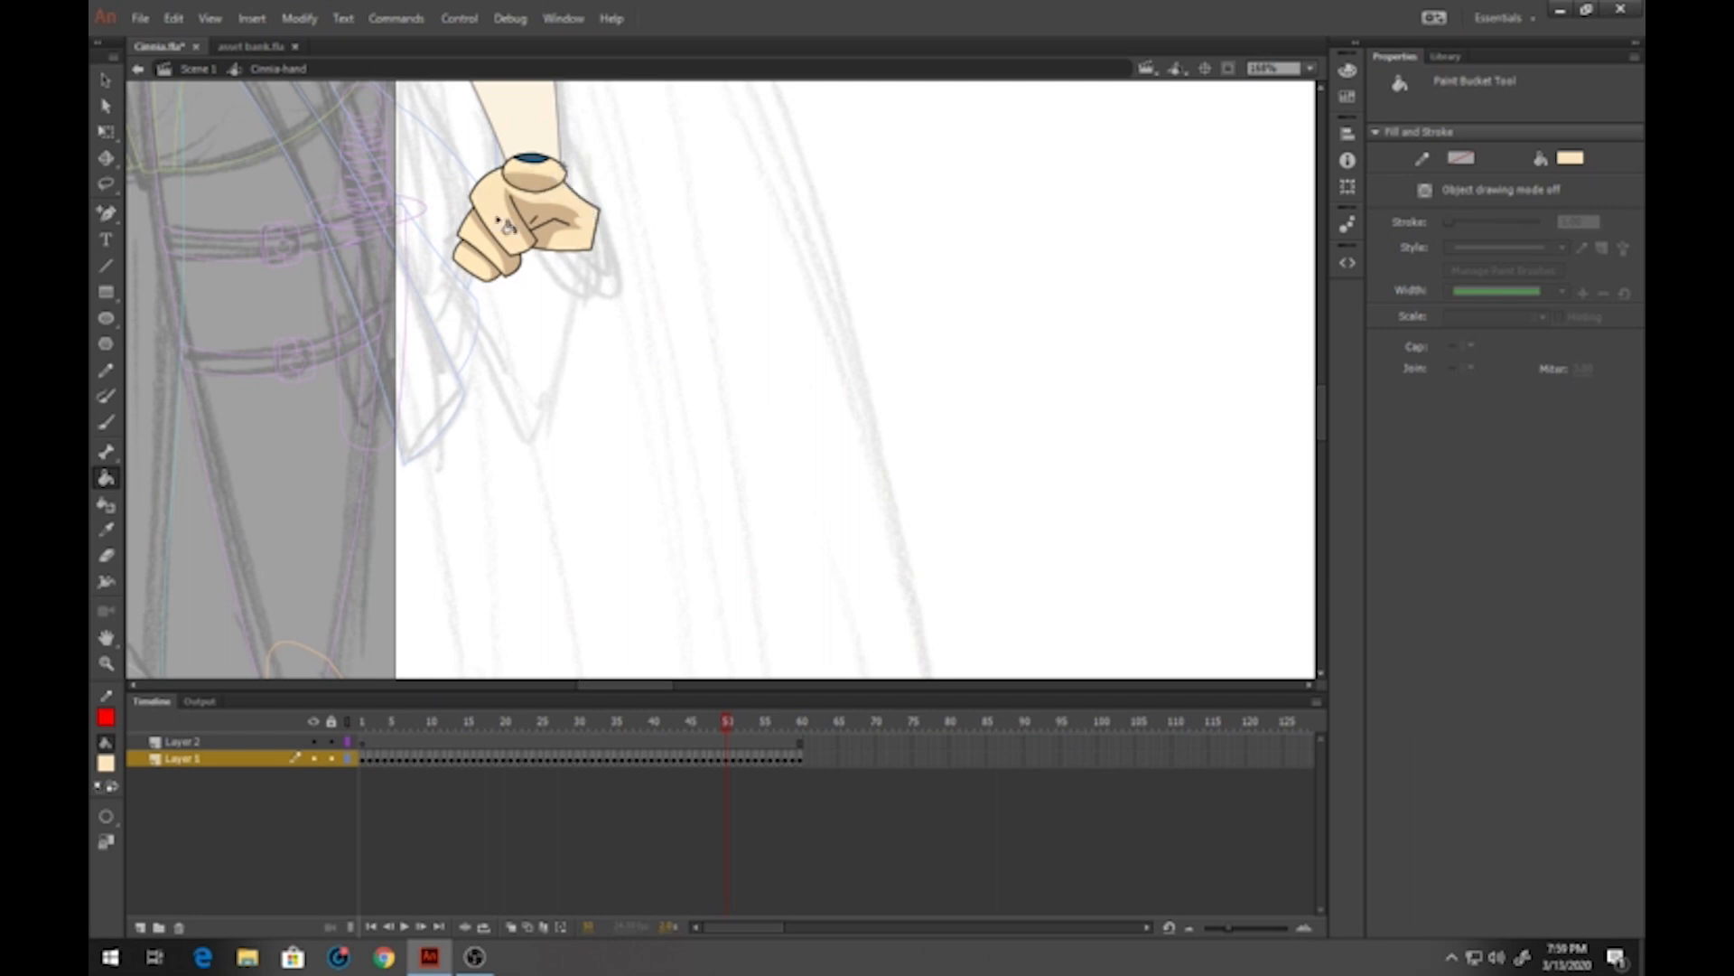
key(period)
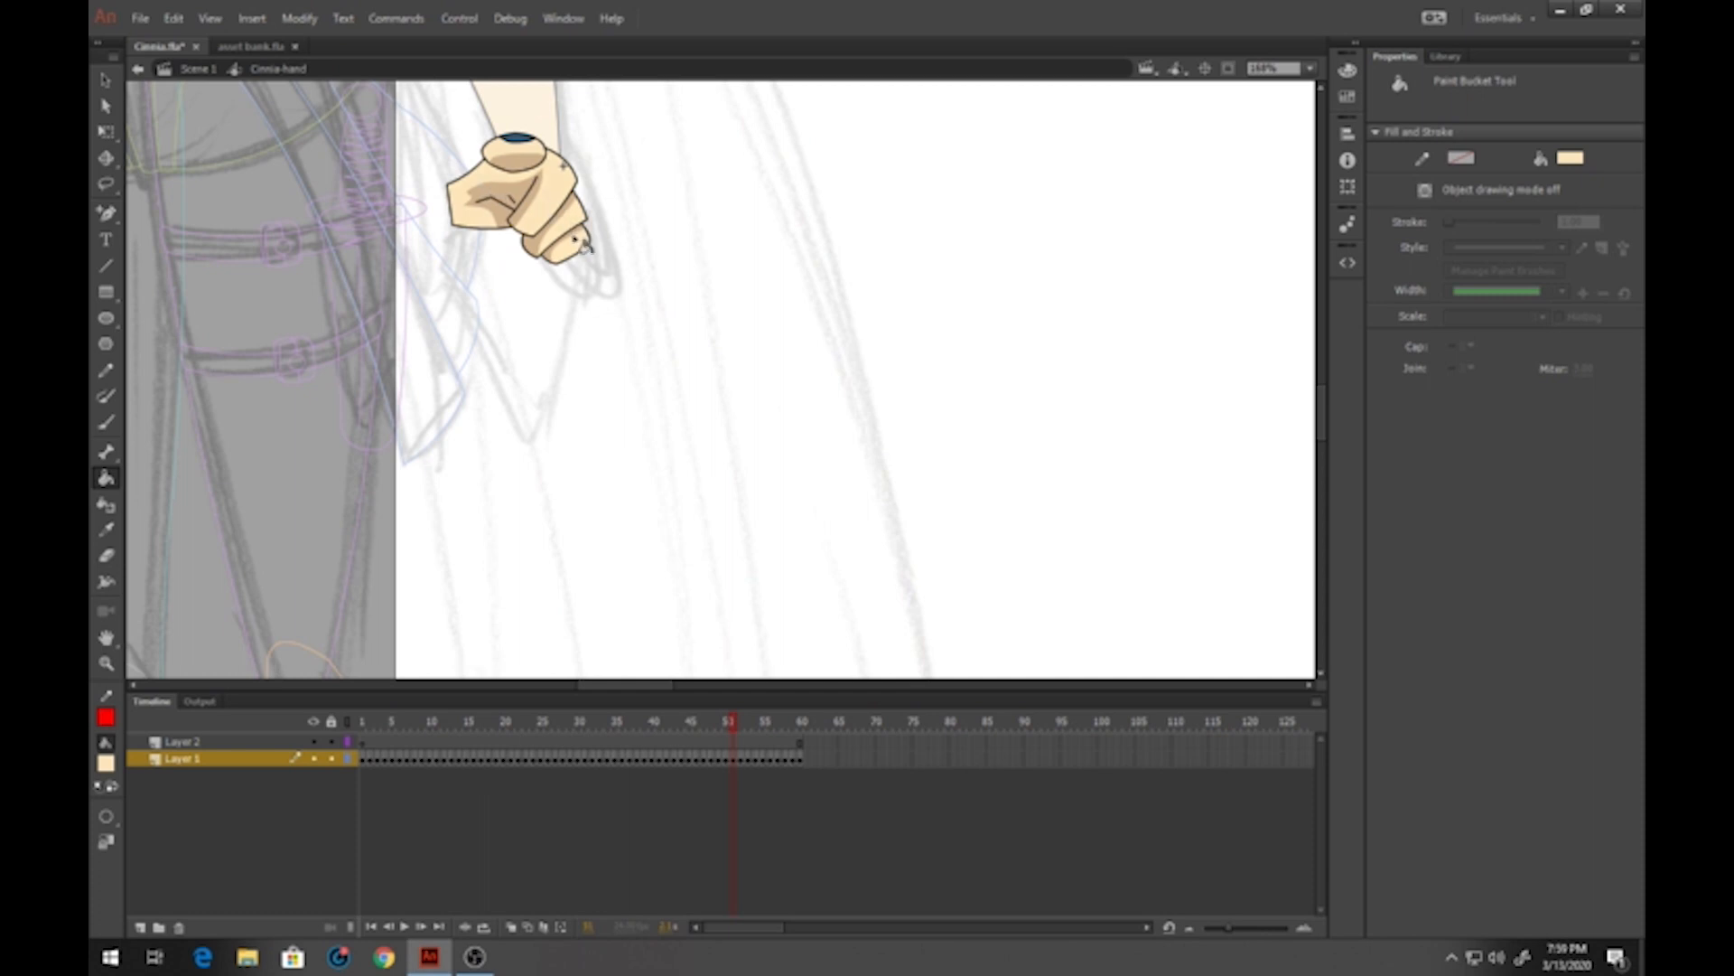
key(period)
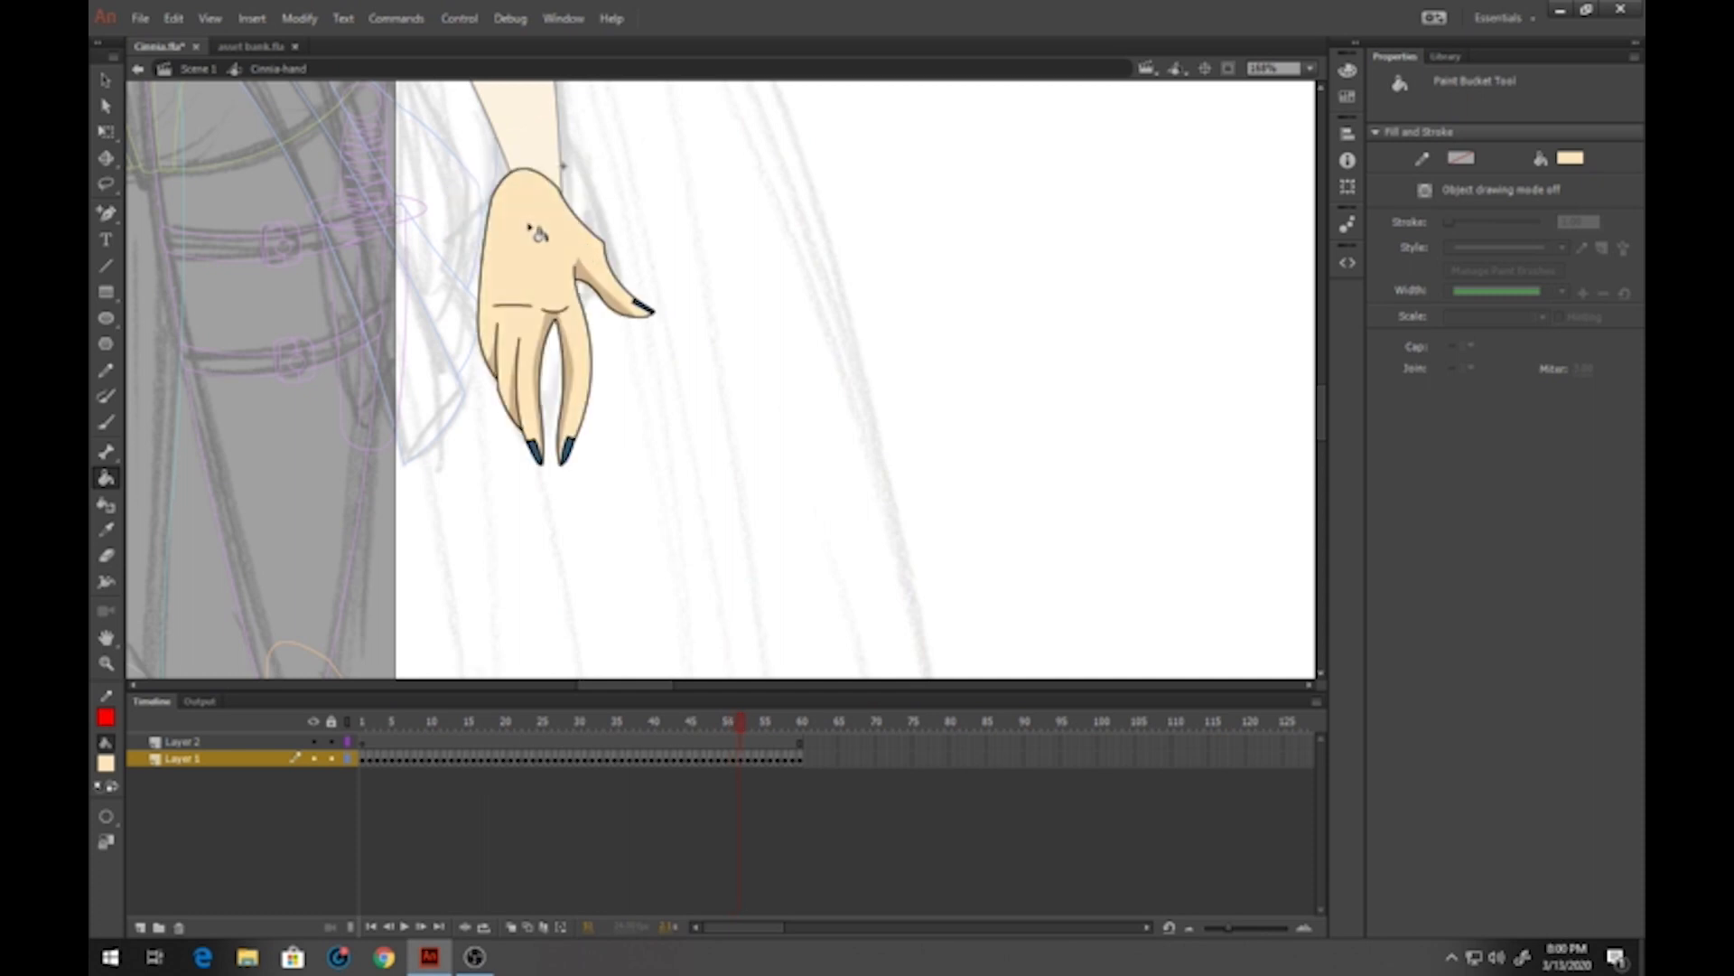
key(period)
key(period)
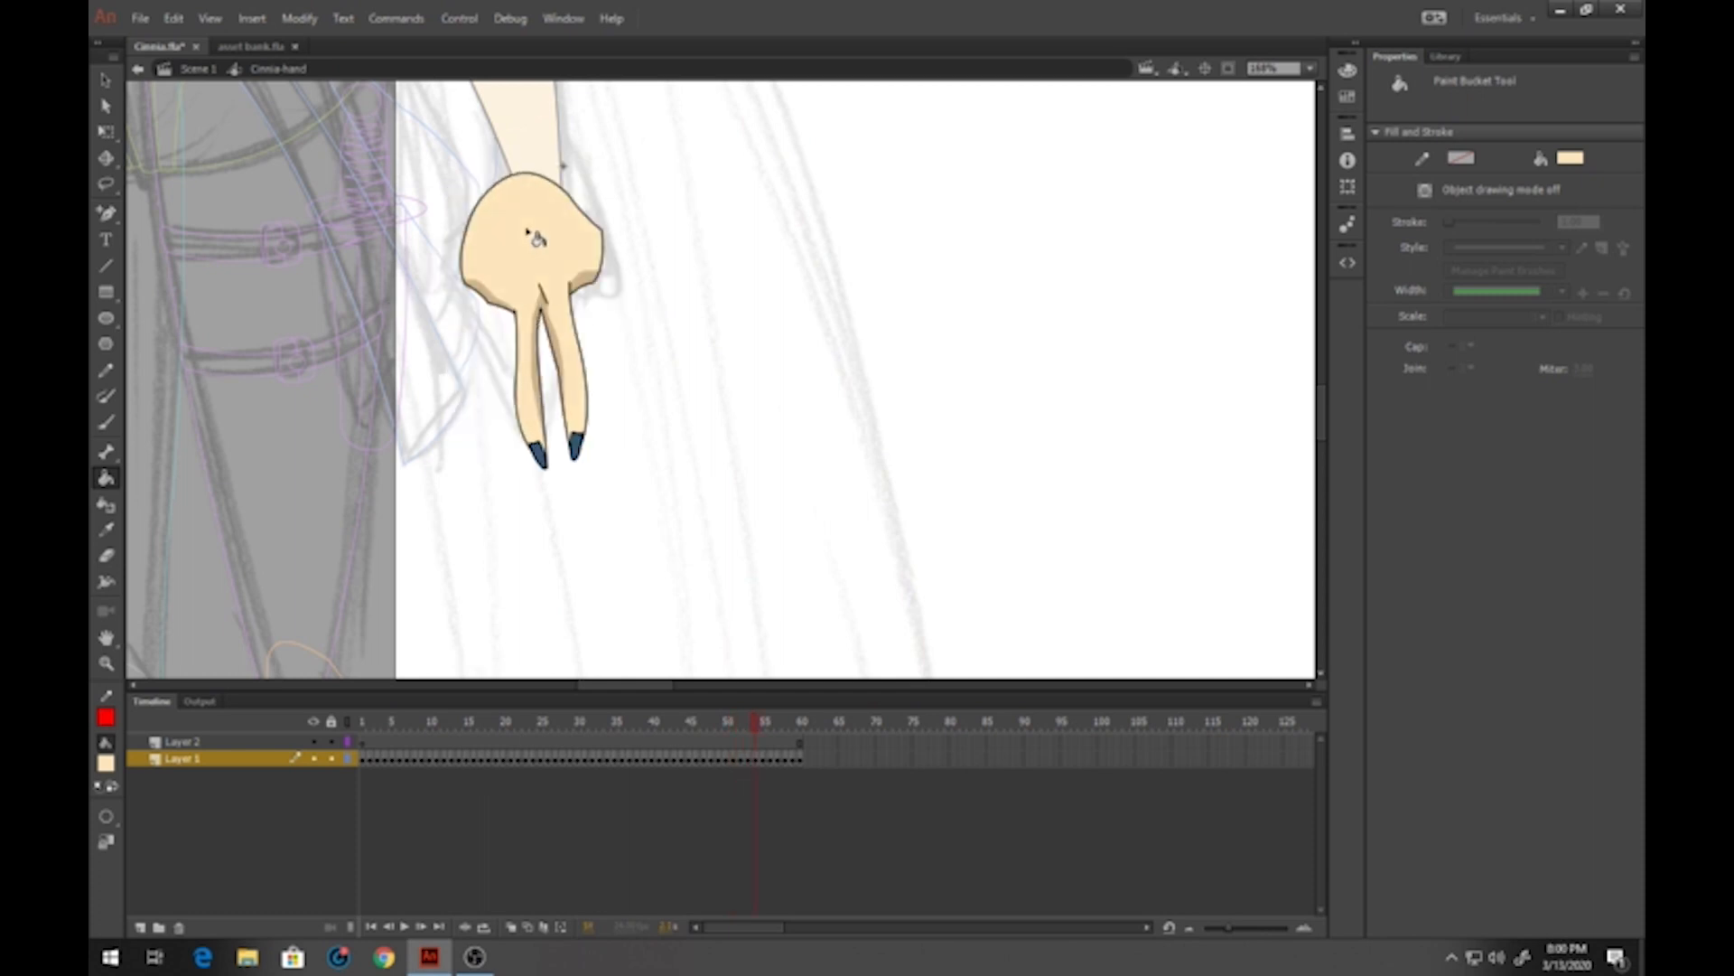
key(period)
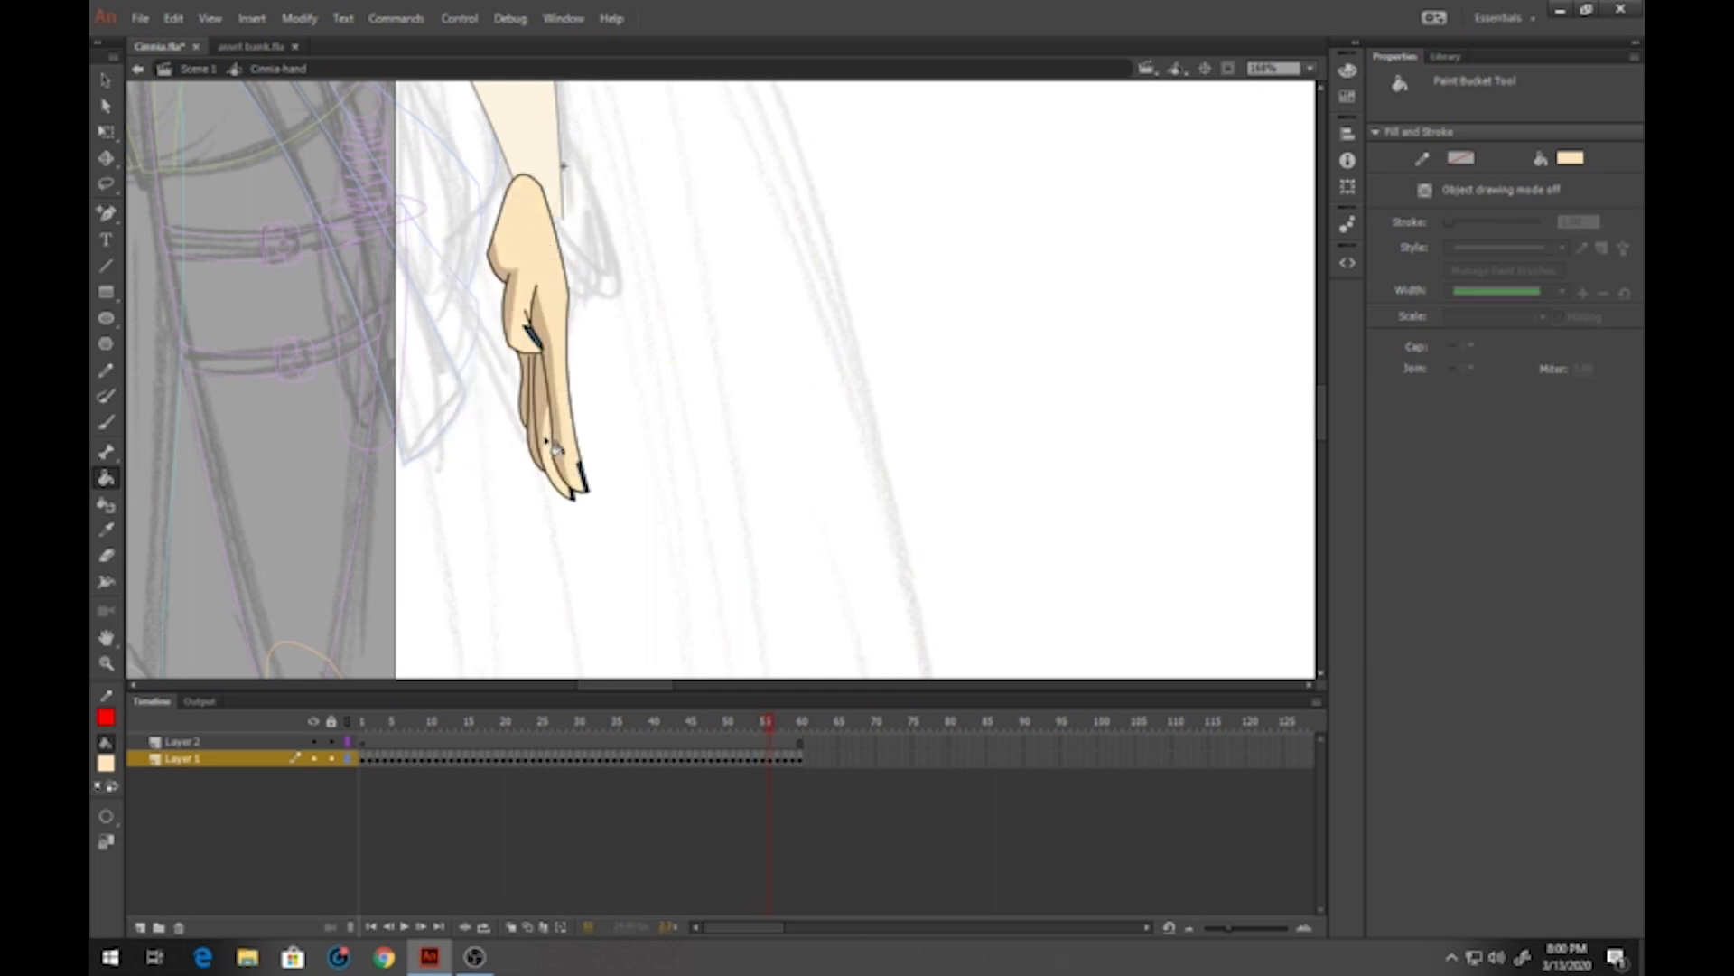
key(period)
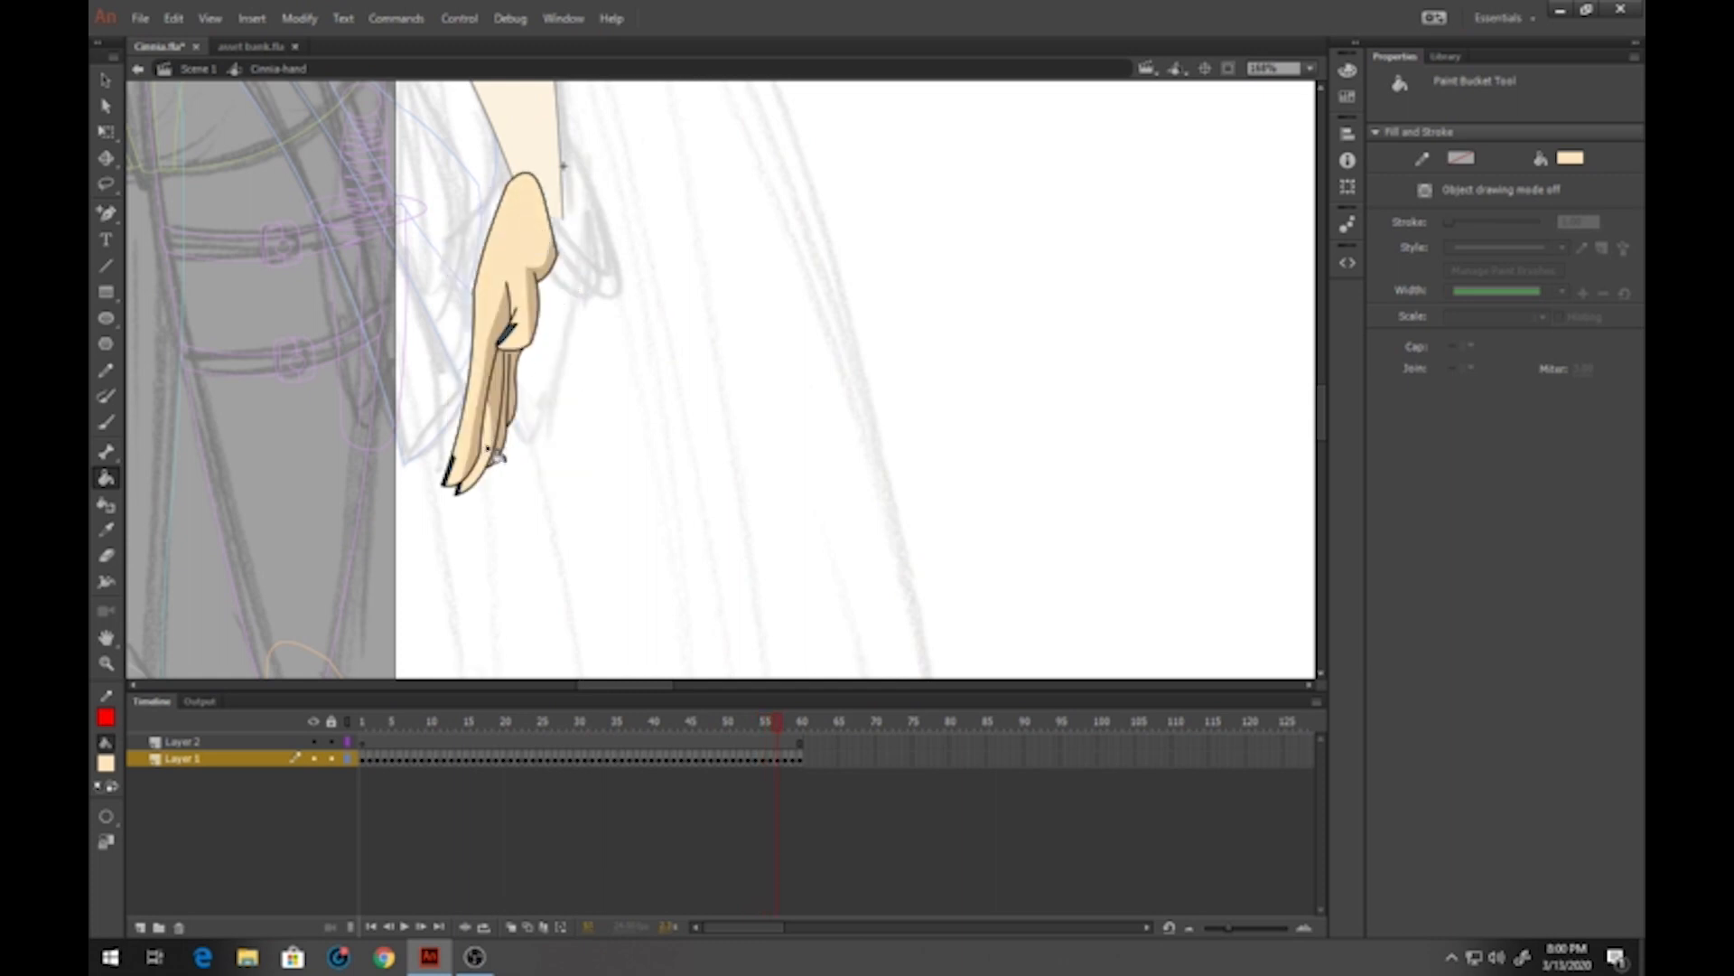
key(period)
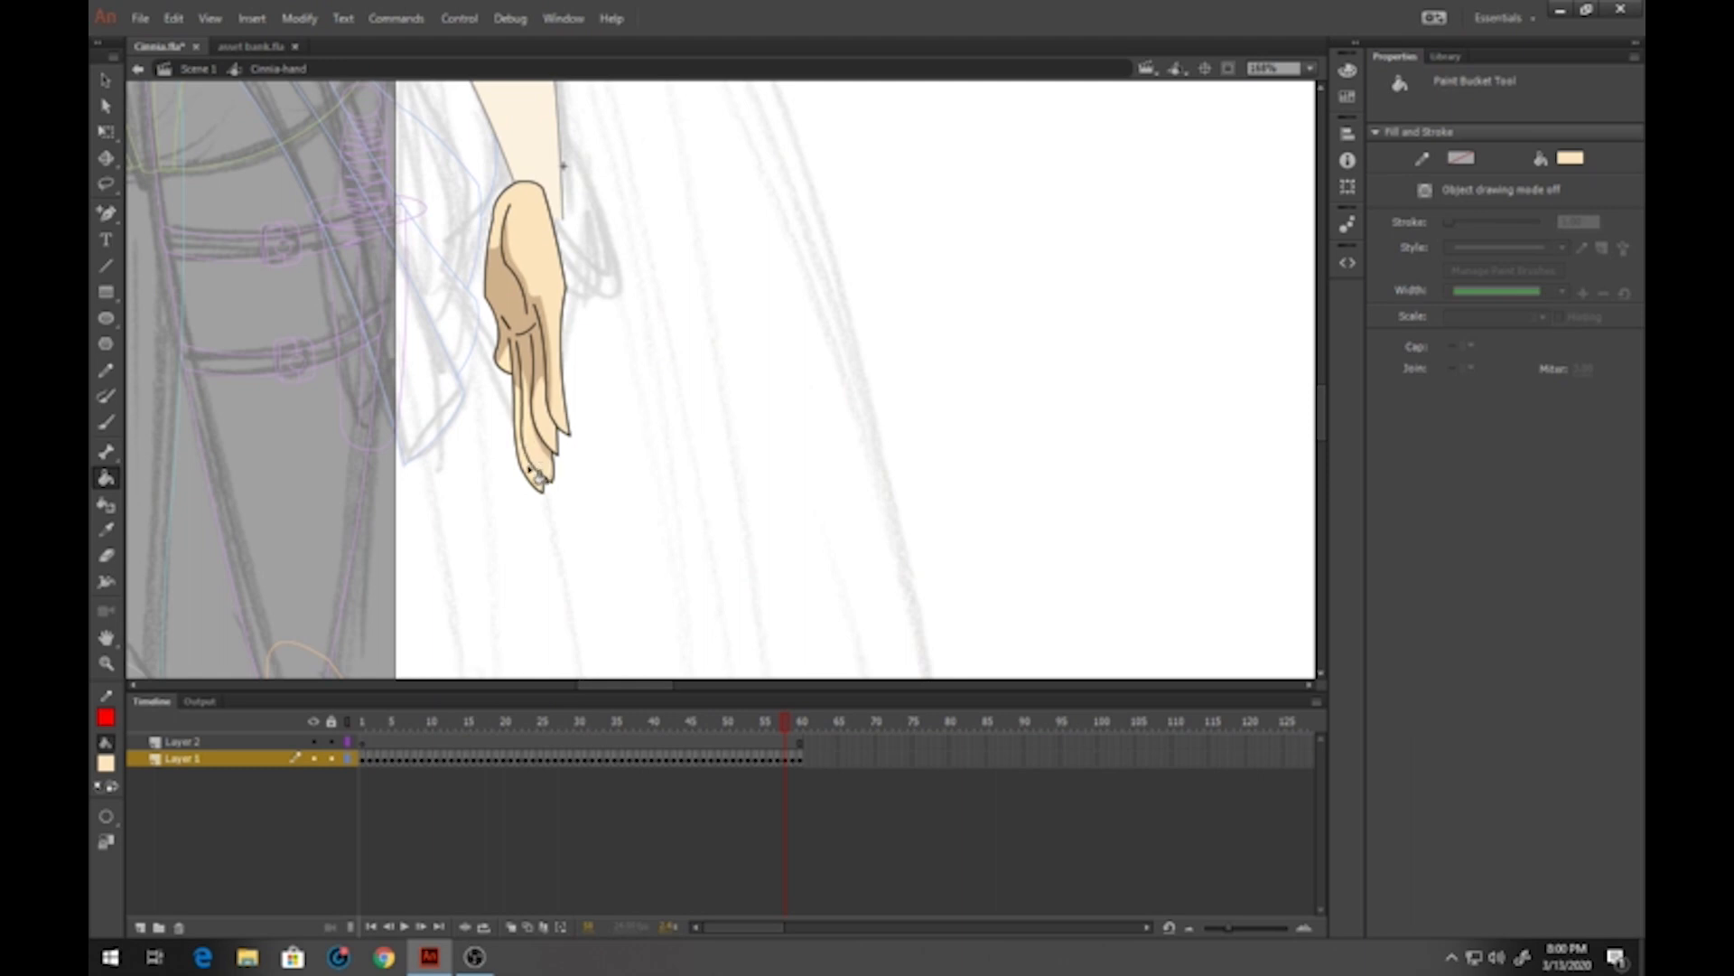
key(period)
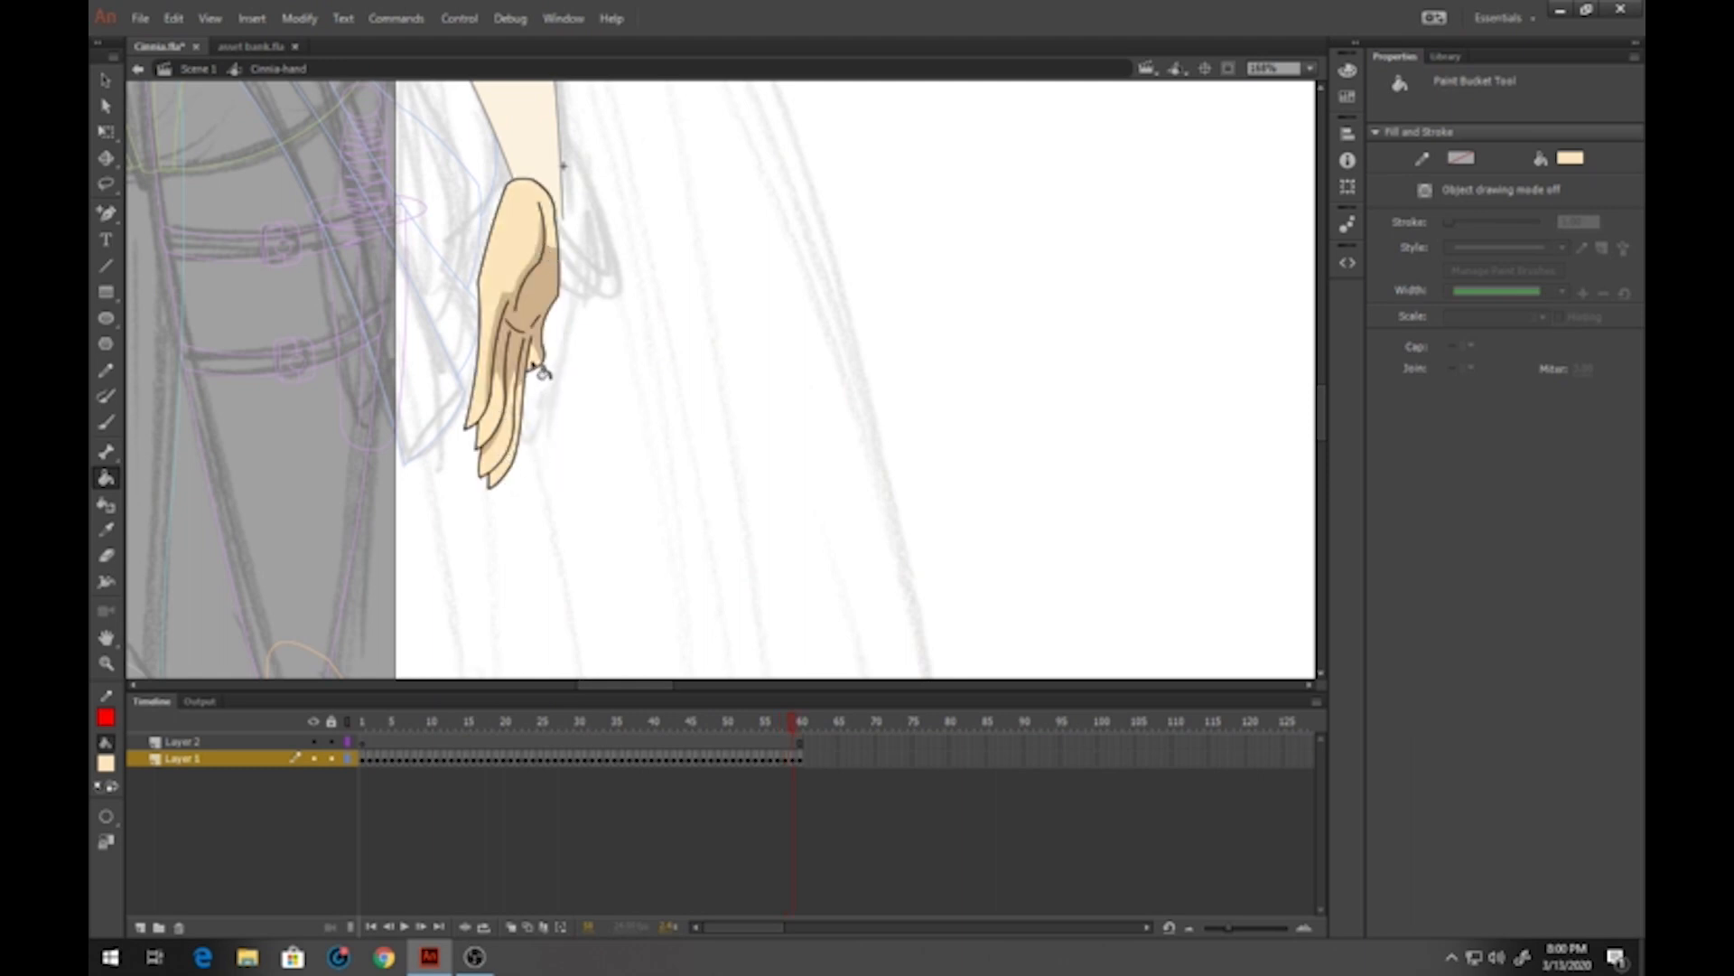
key(period)
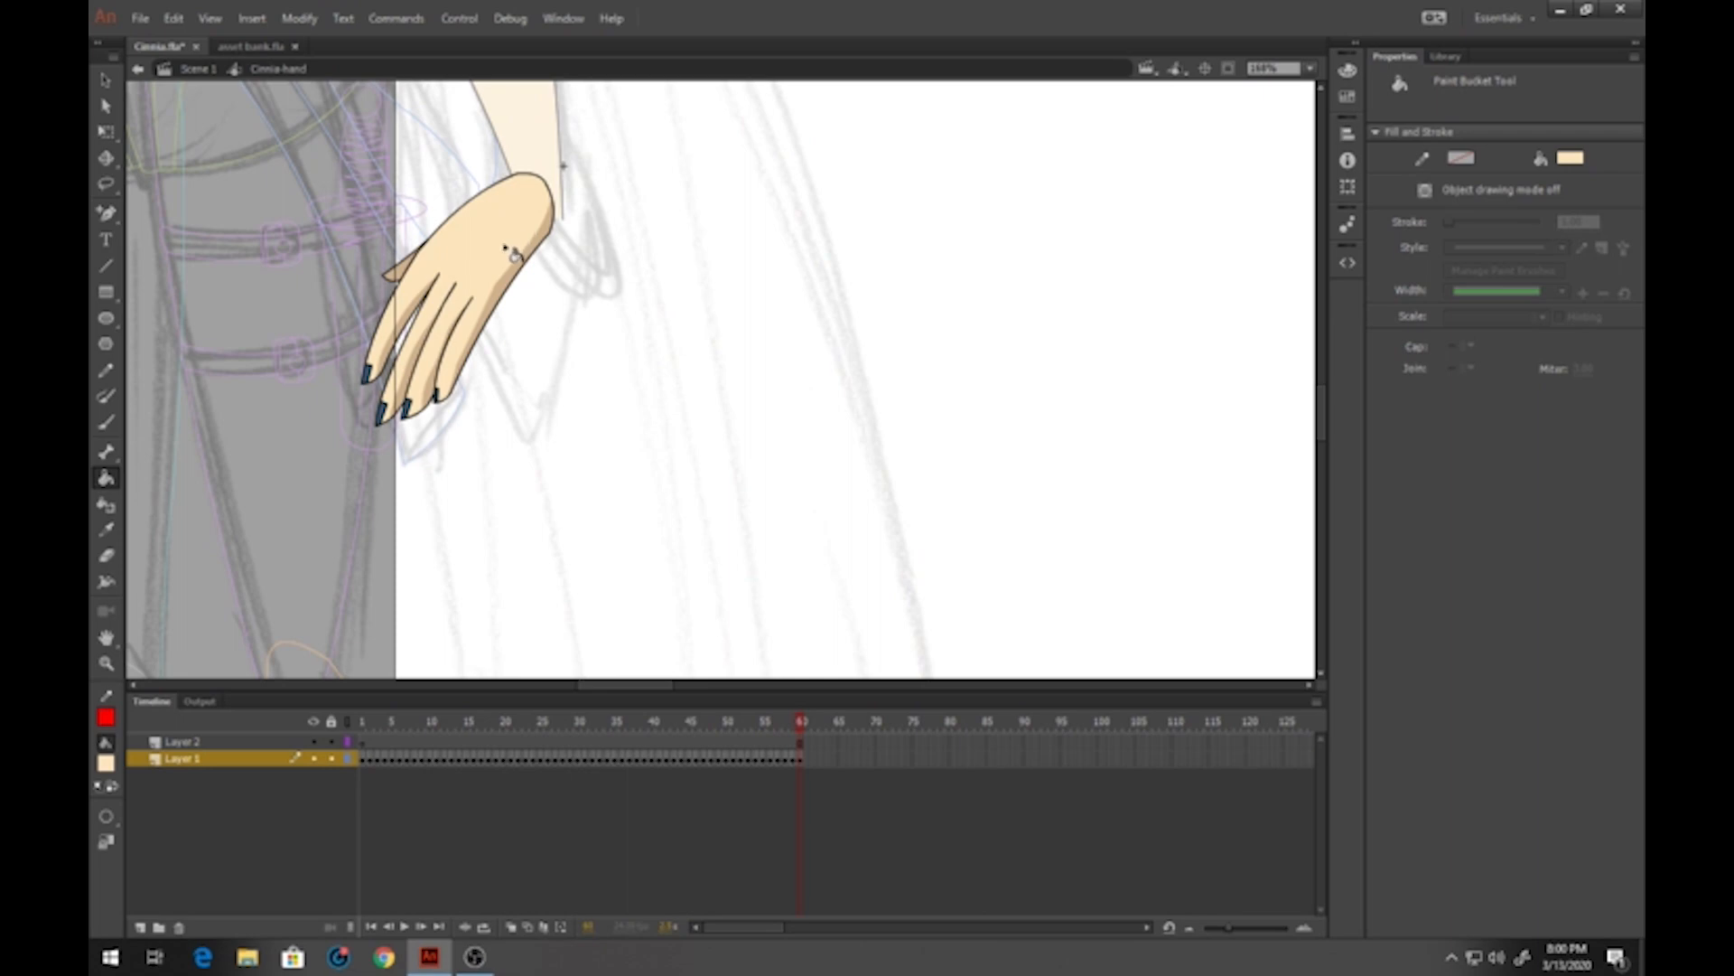
click(197, 70)
Show the lower-leg and foot layers, Layer 35 and Layer 36, in full colour and sample the foot's shadow tone as the fill colour
scroll(560, 397, down, 10)
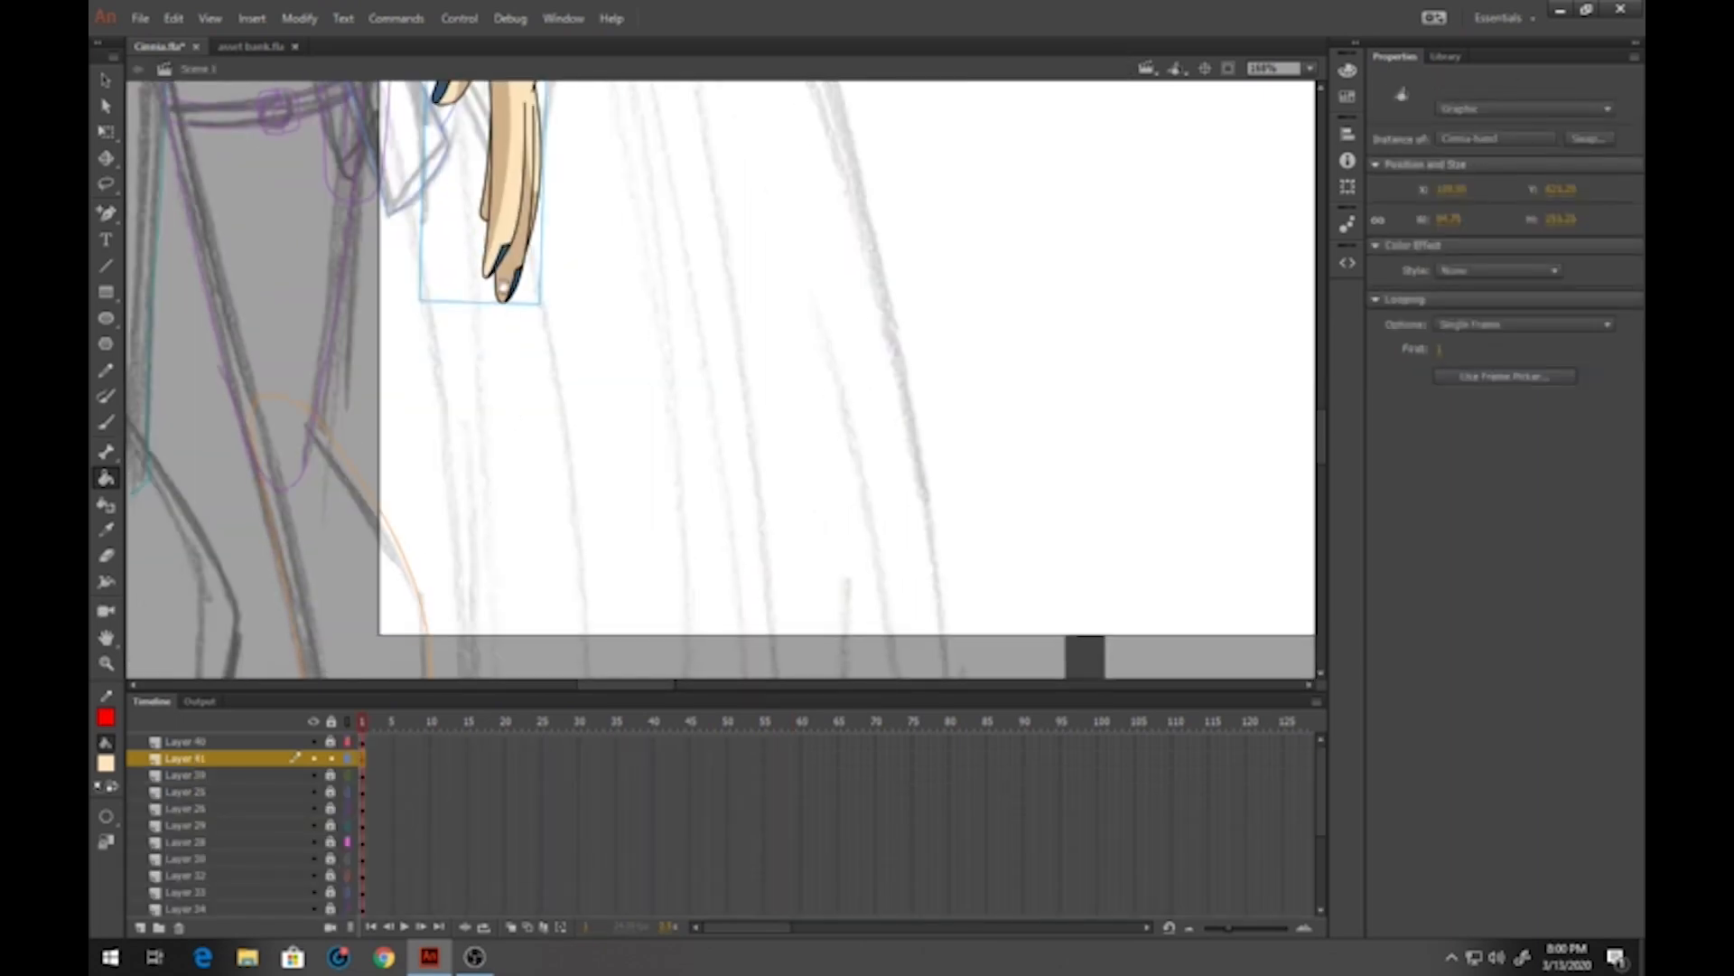
scroll(489, 402, down, 5)
scroll(337, 849, down, 3)
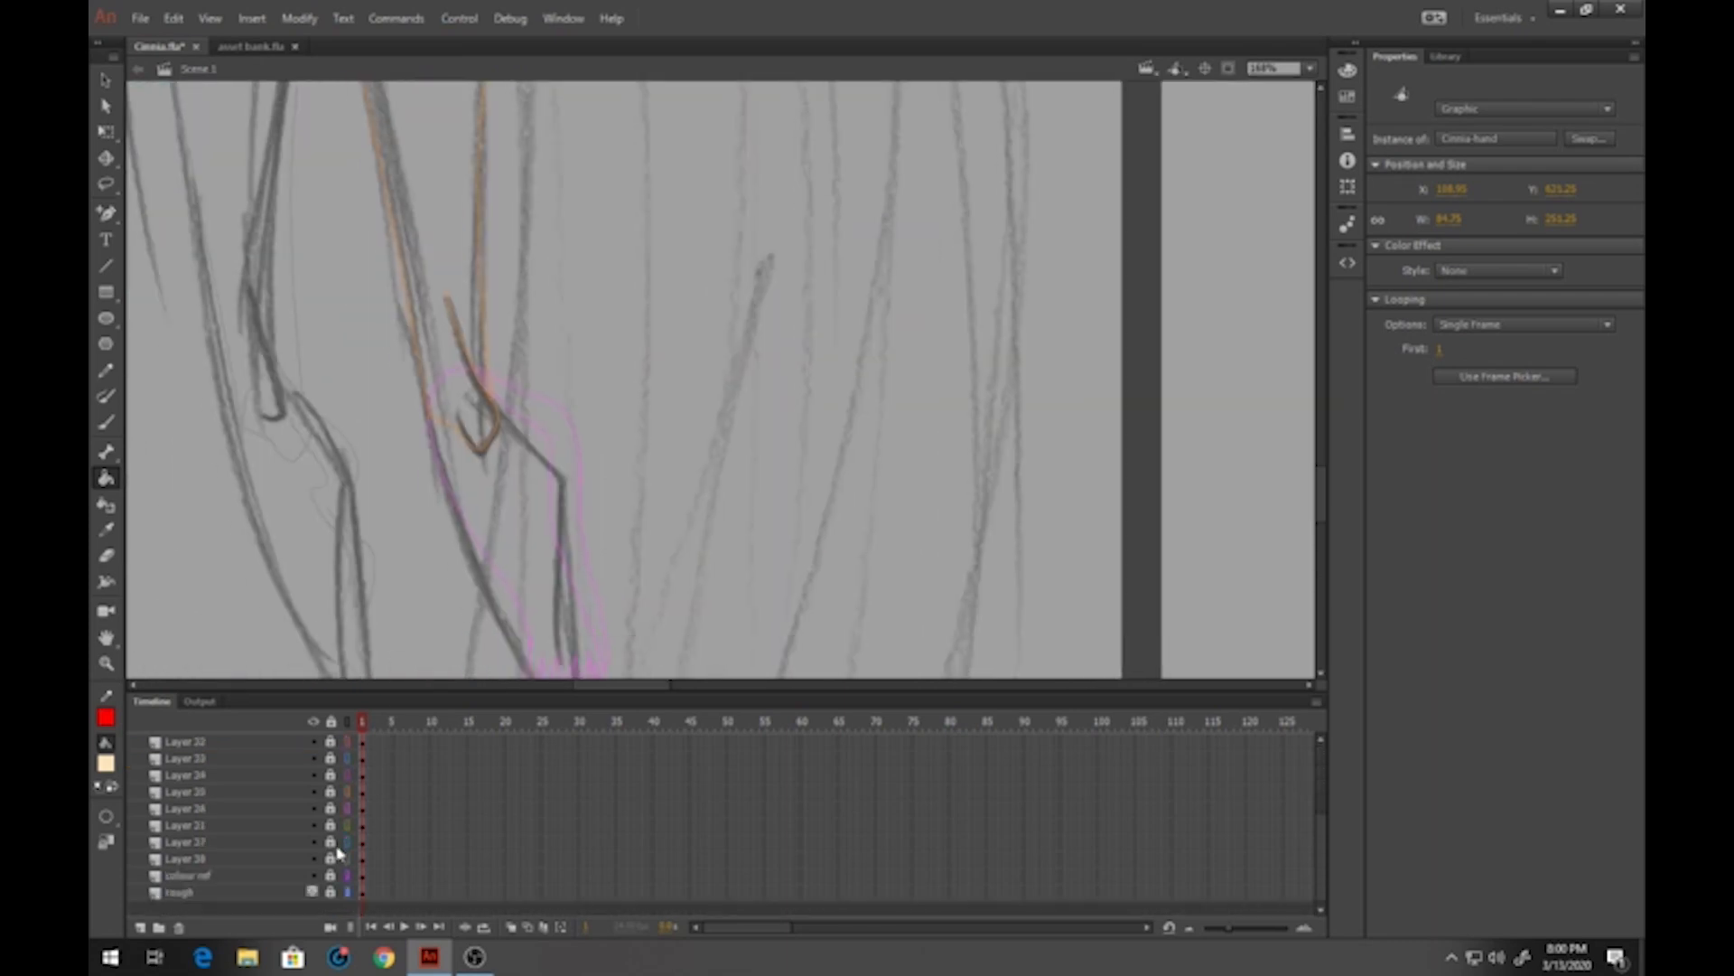
click(347, 791)
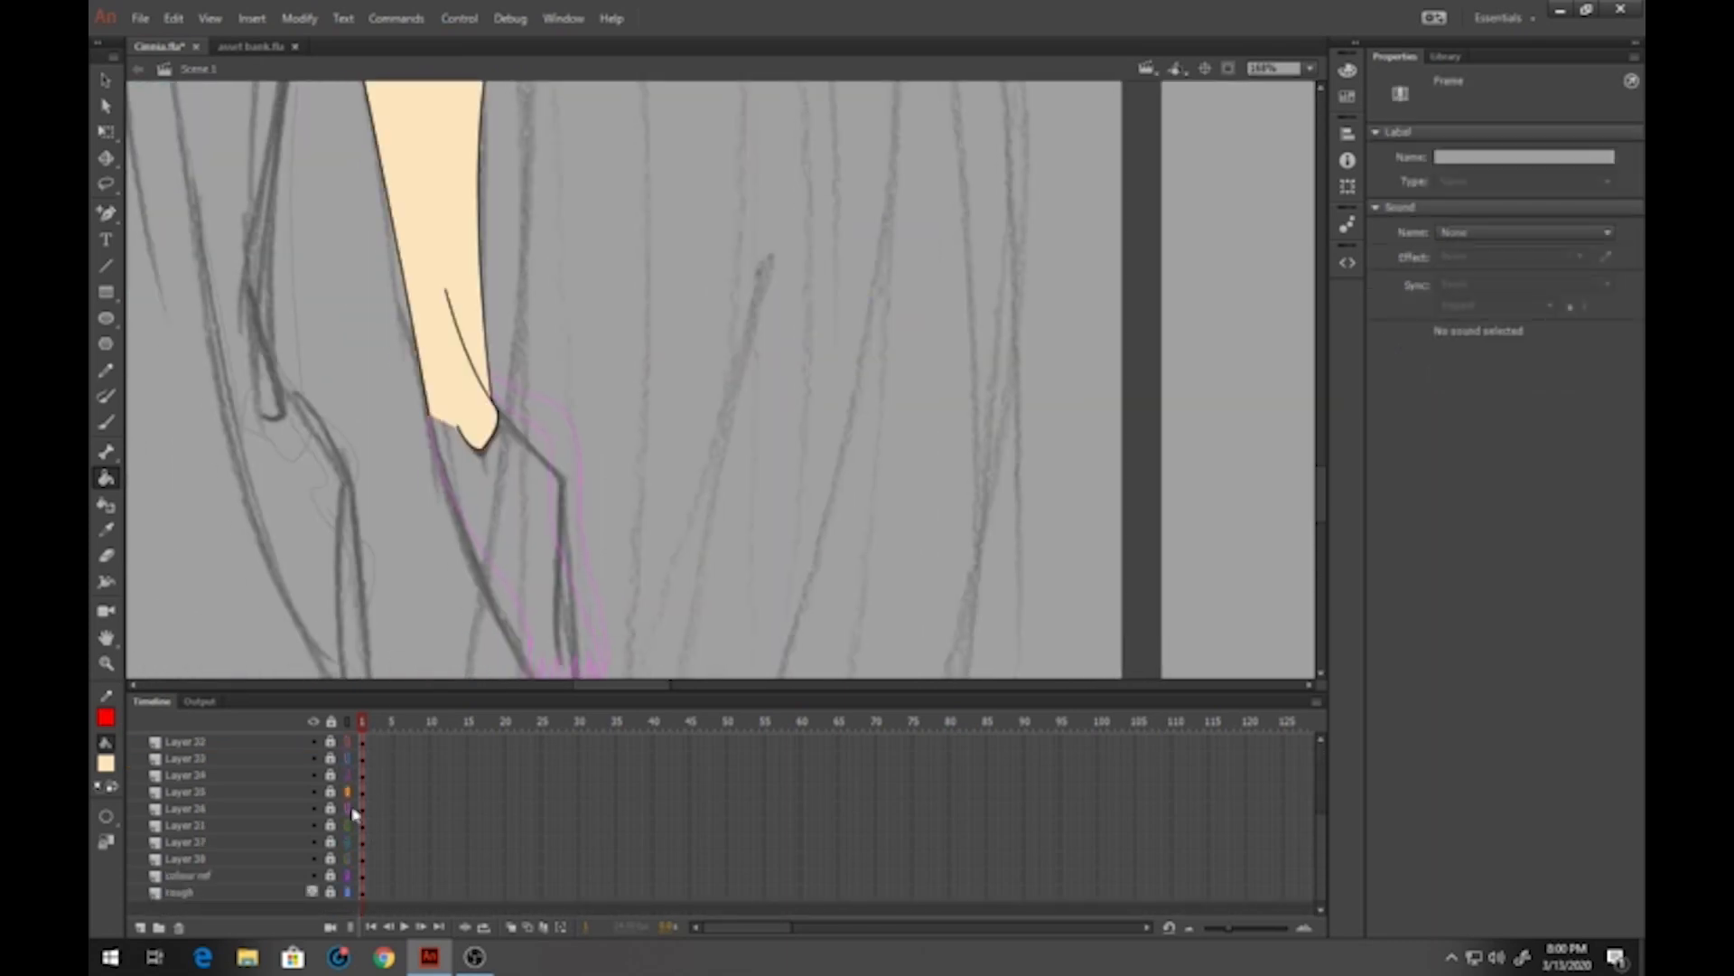
click(346, 809)
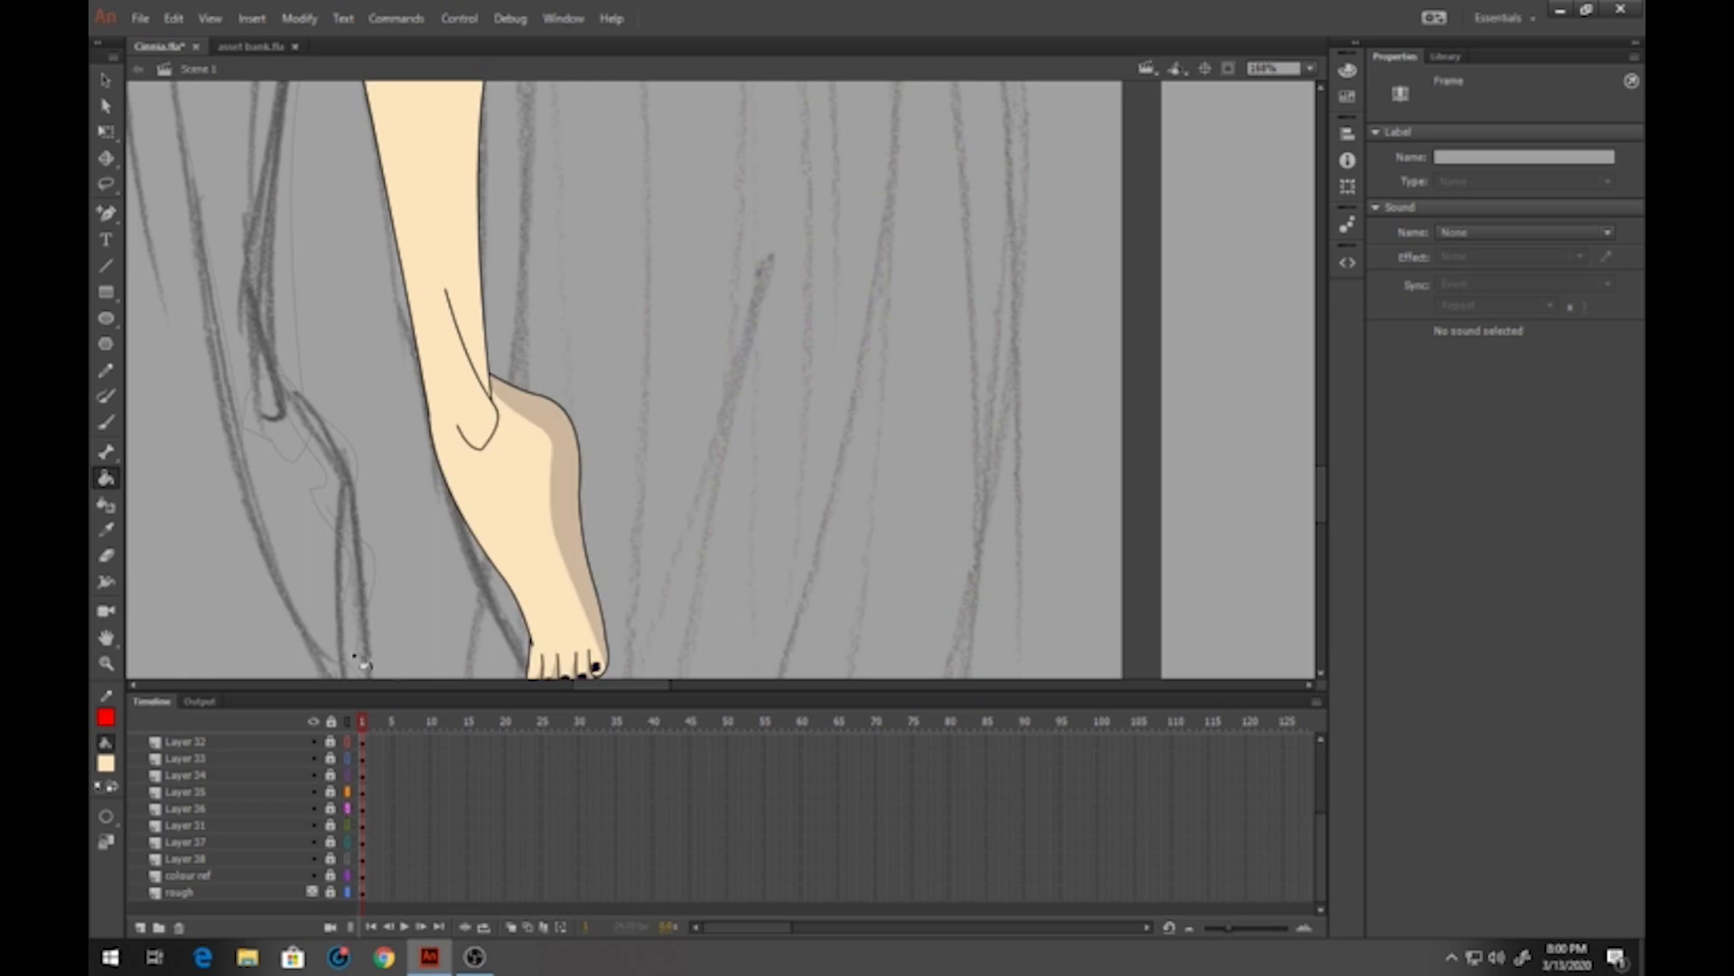
click(106, 763)
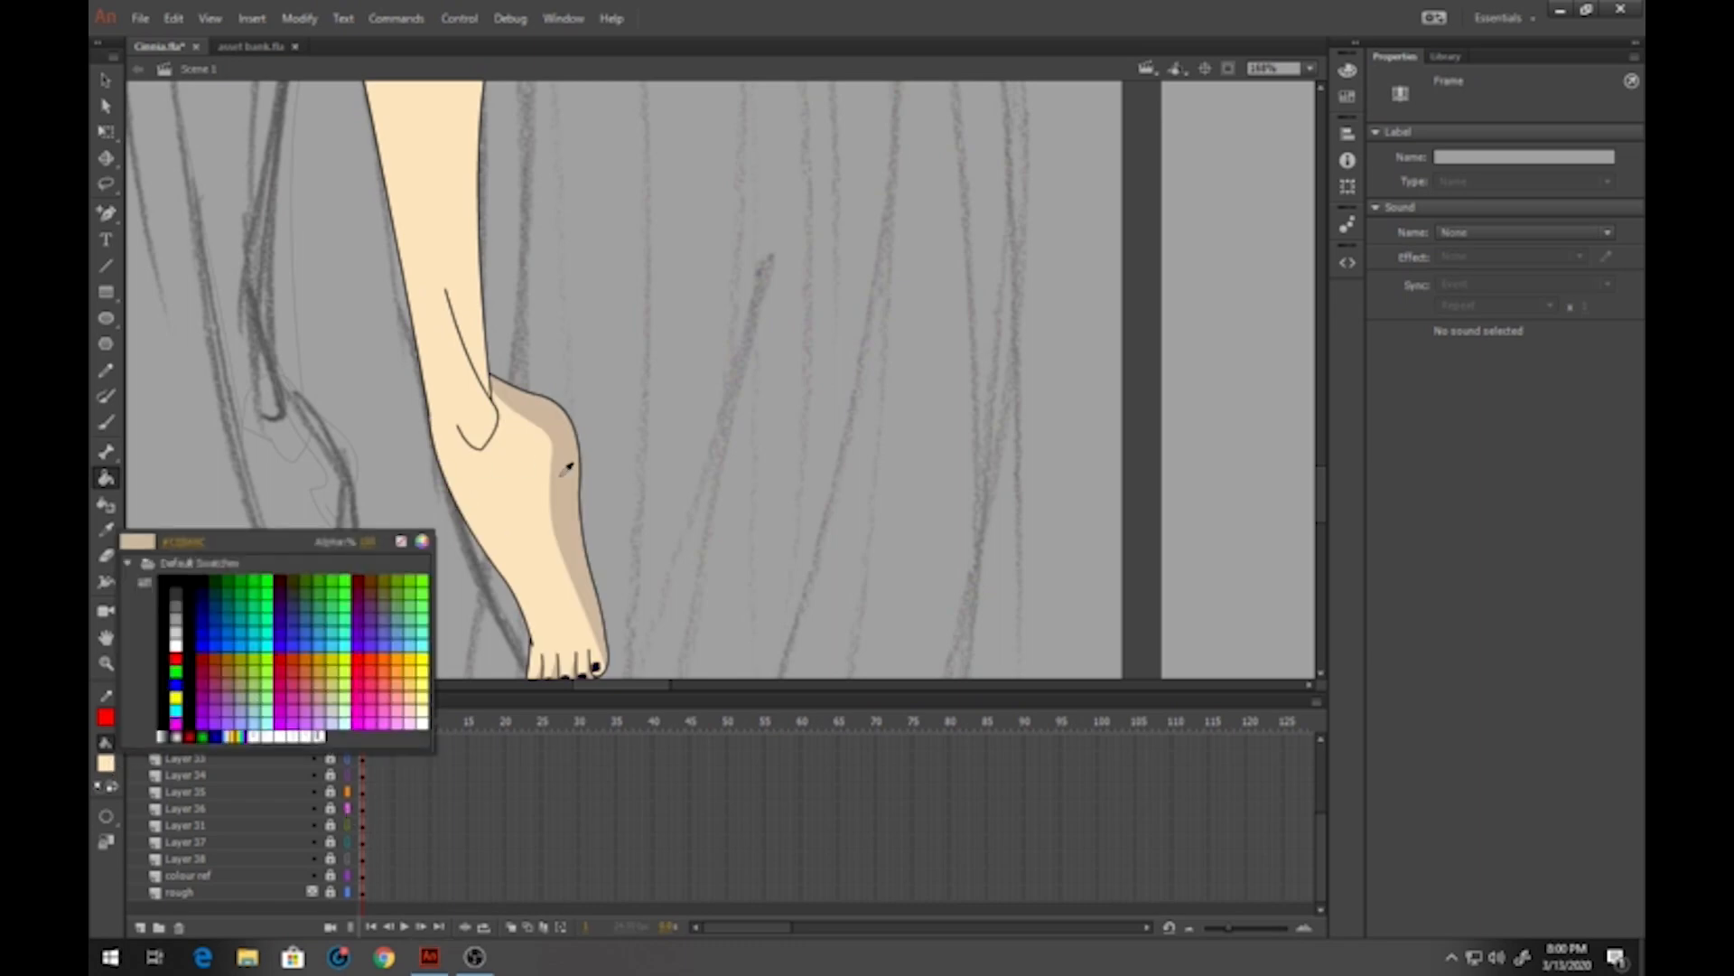
click(558, 466)
Inside the Cinnia-hand symbol, refill the shaded areas of the hand poses frame by frame with the foot's shadow tone, from frame 1 through frame 17
scroll(646, 375, up, 3)
drag(656, 313, 648, 583)
drag(652, 144, 639, 349)
drag(523, 131, 503, 334)
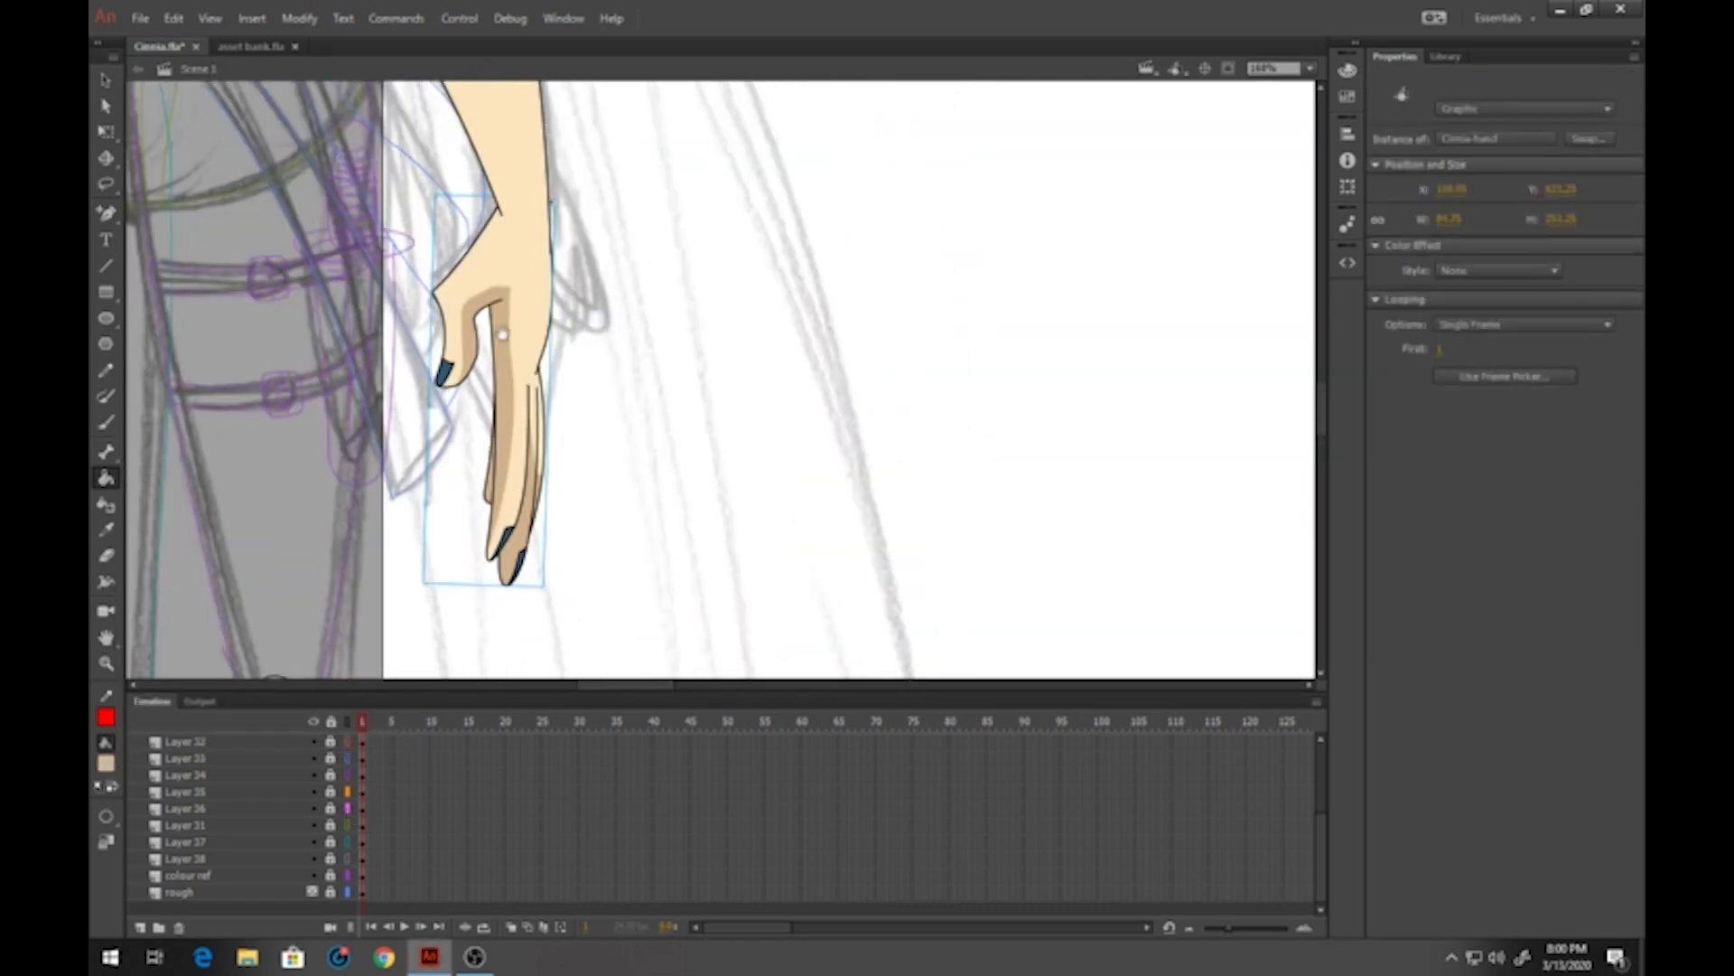
double_click(496, 301)
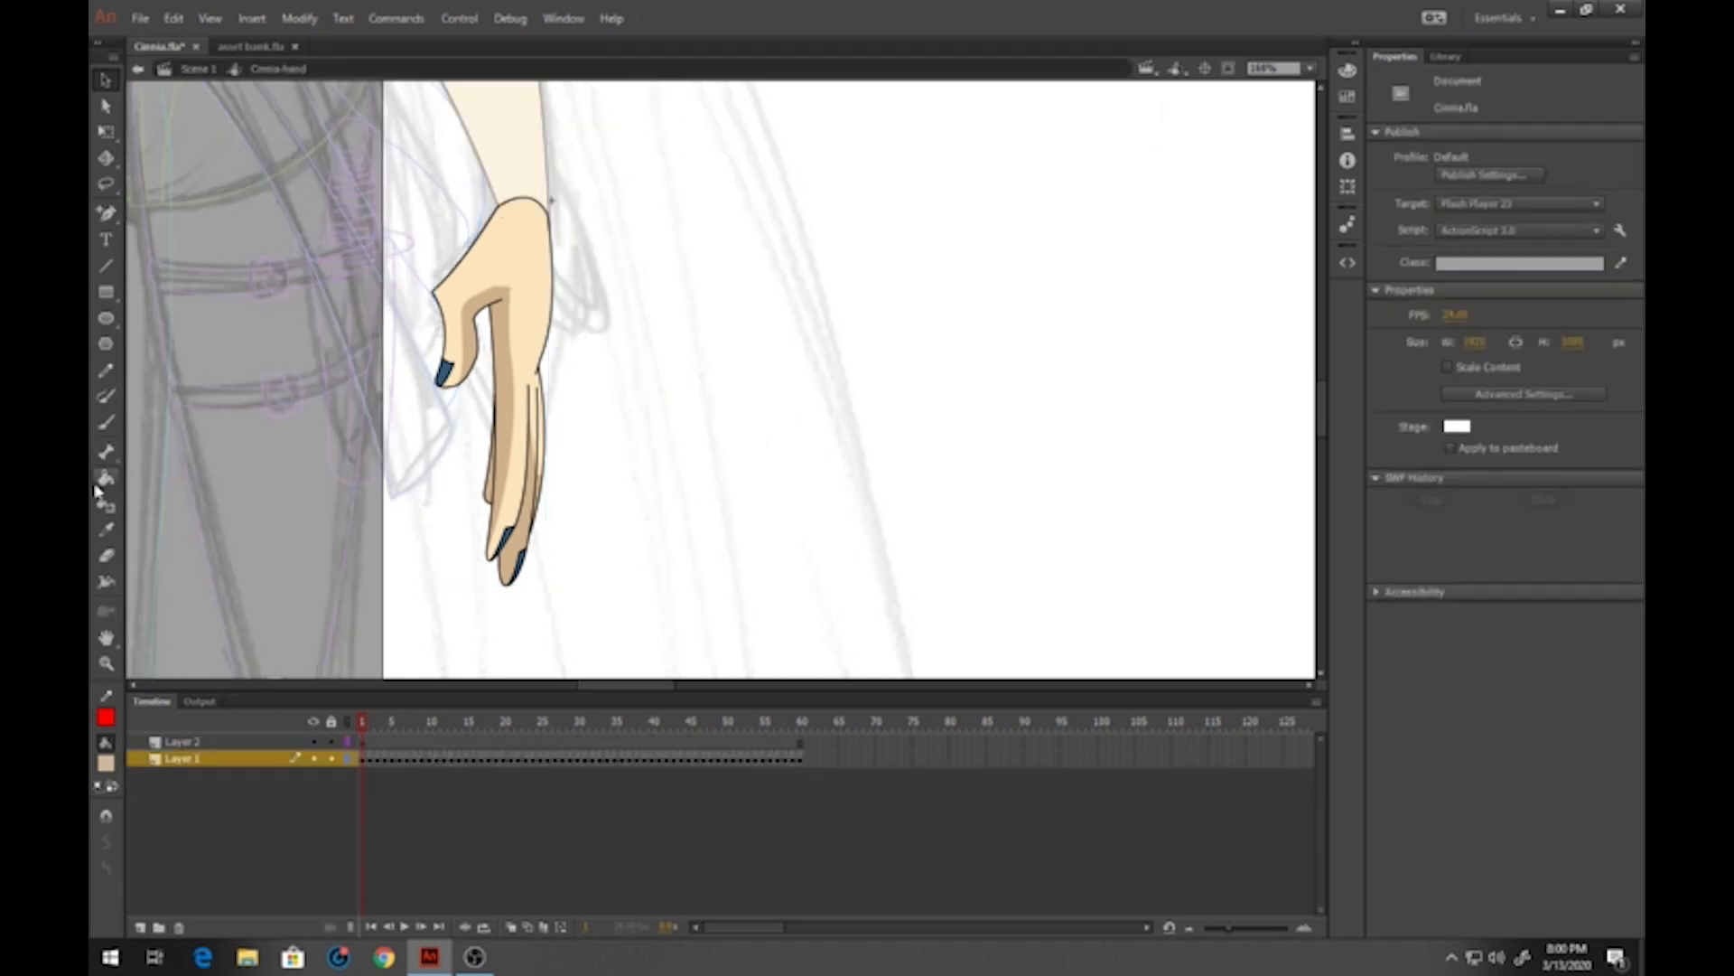
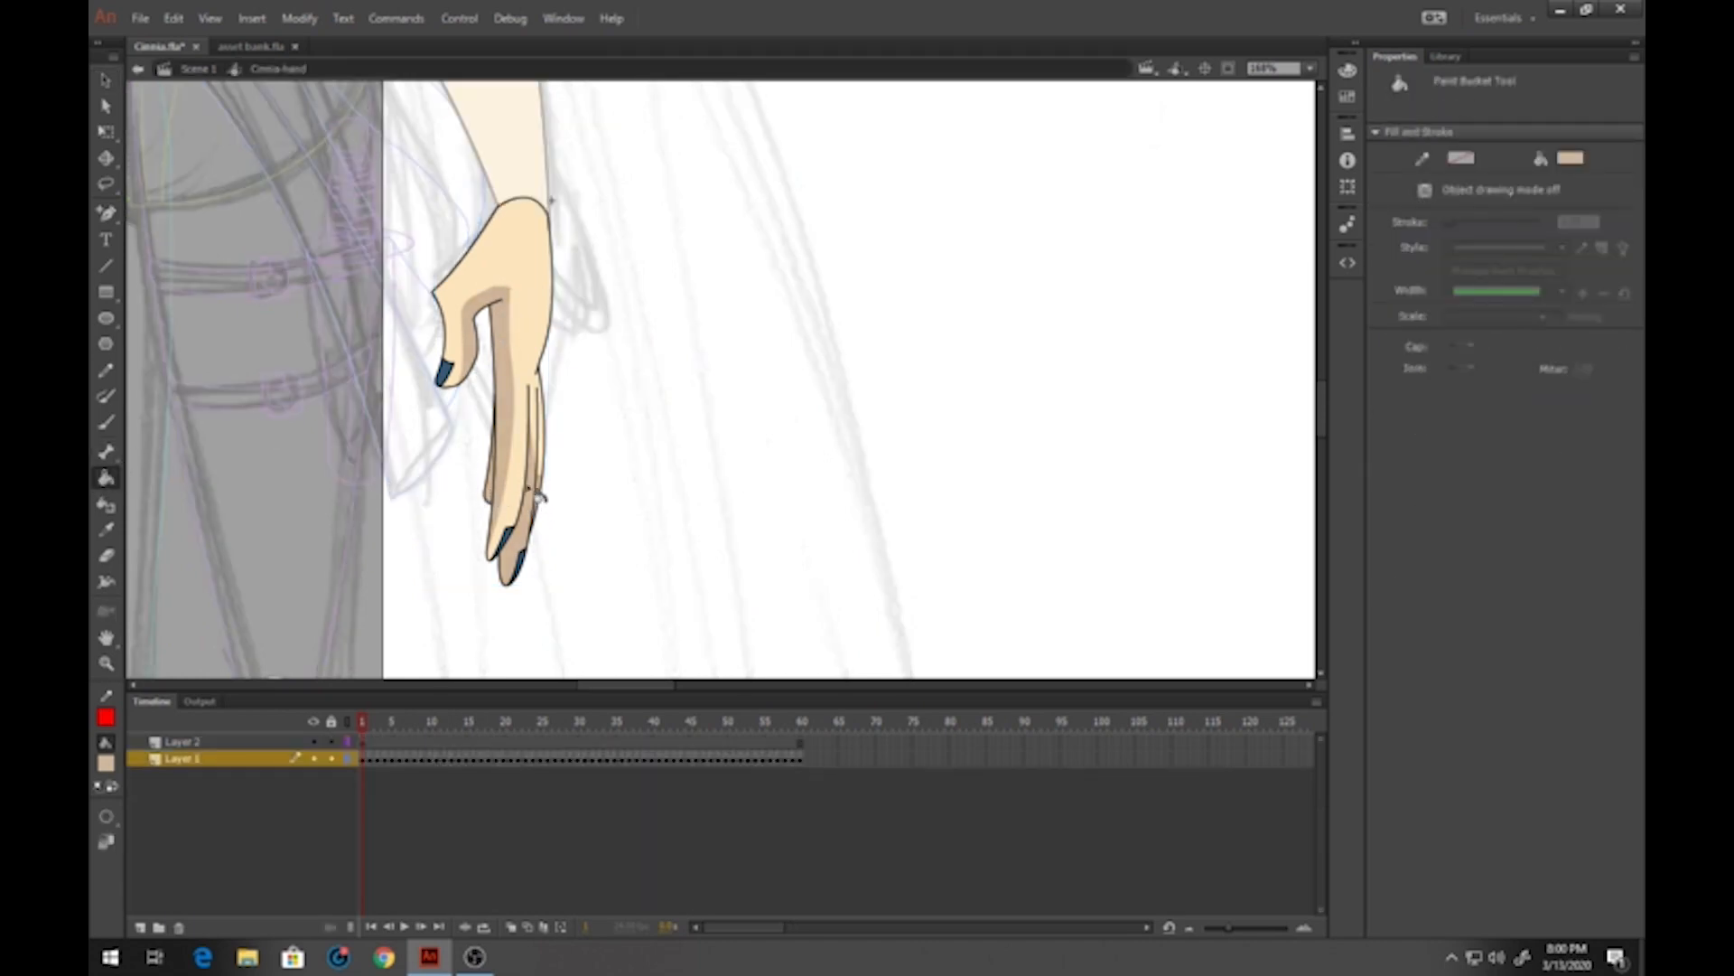
key(.)
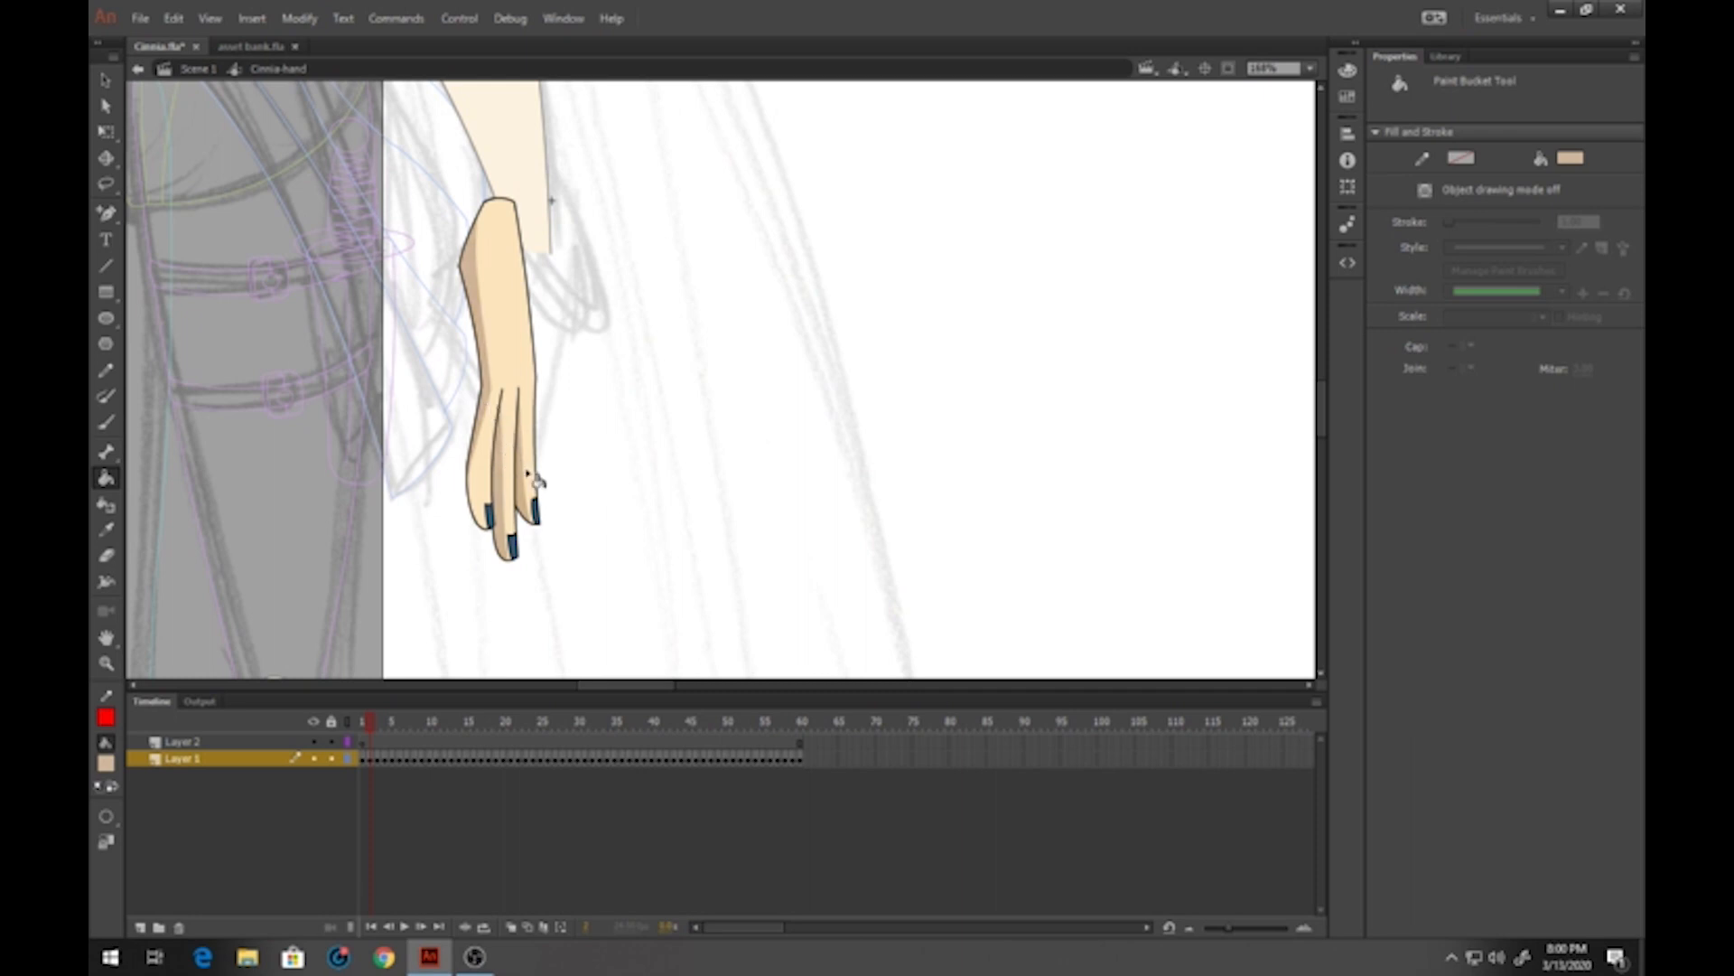
key(.)
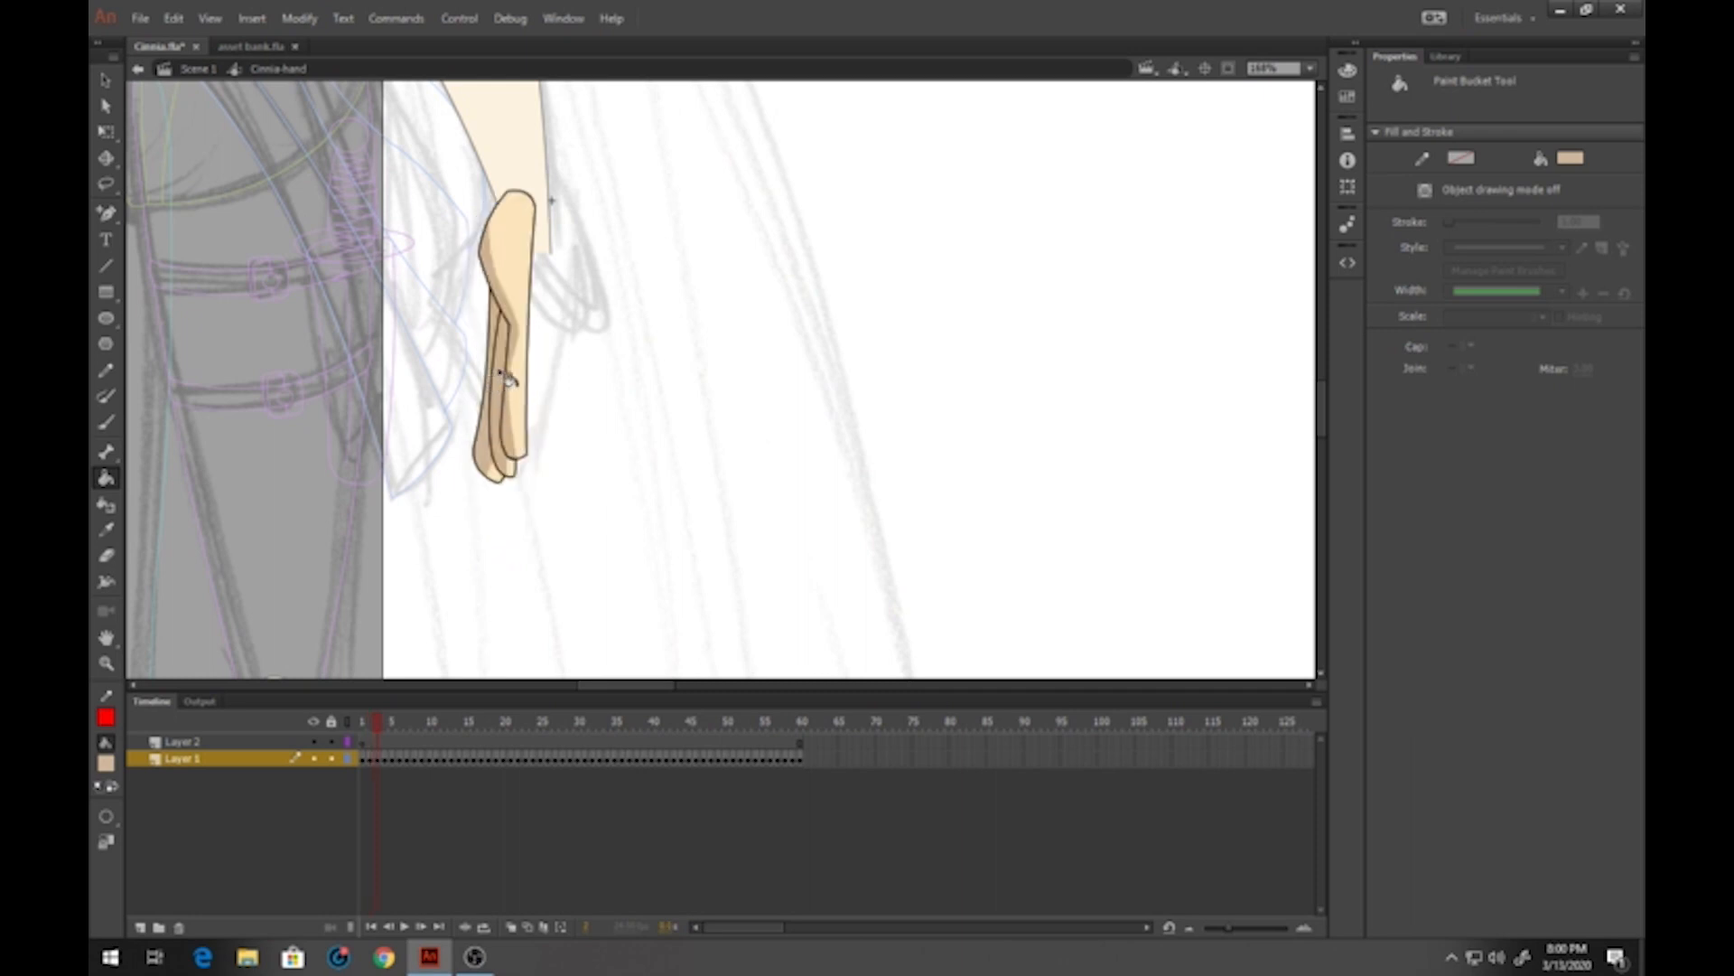
key(.)
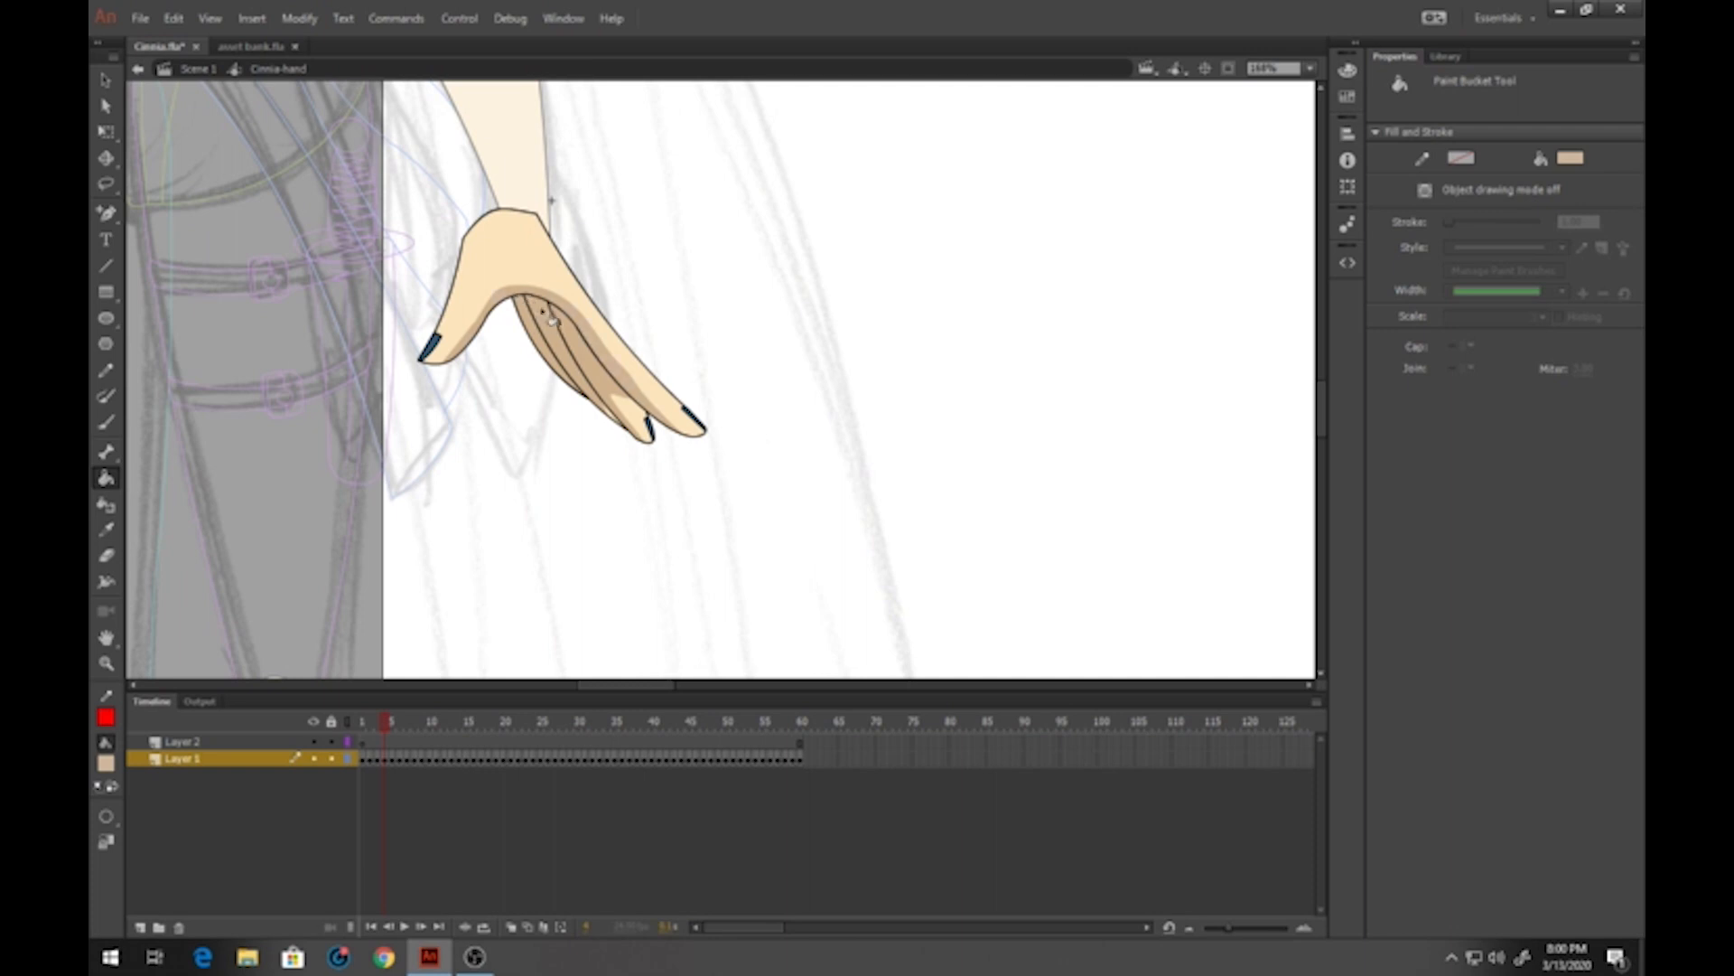
key(comma)
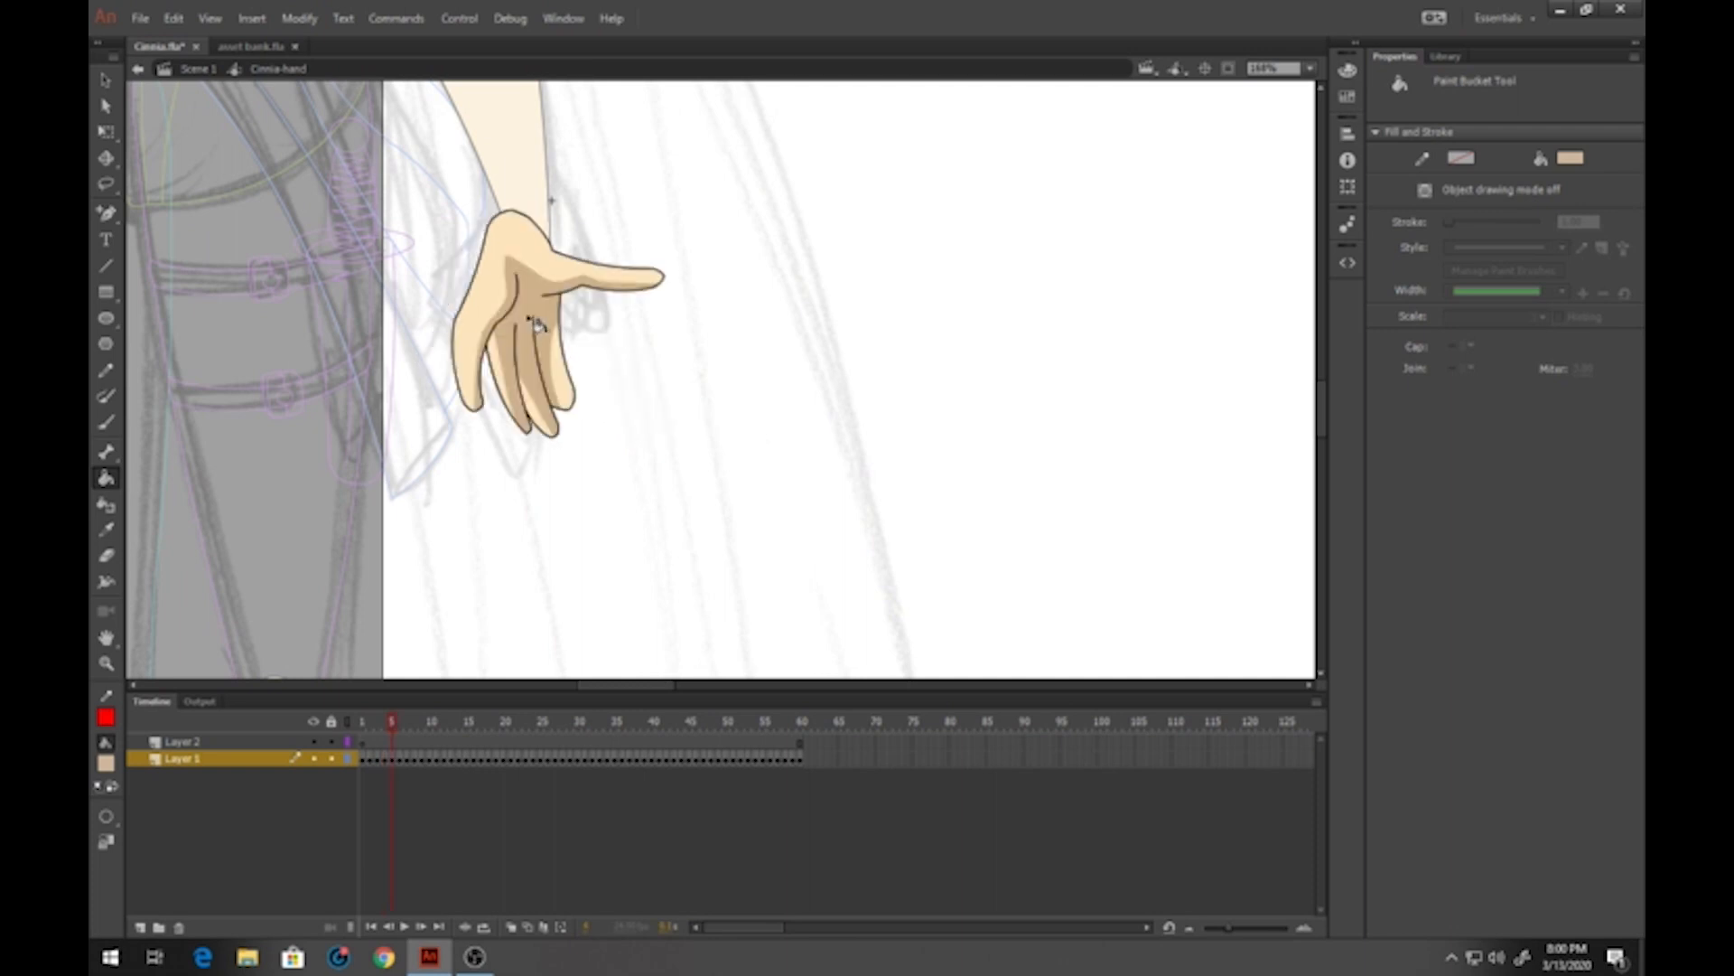
key(period)
key(period)
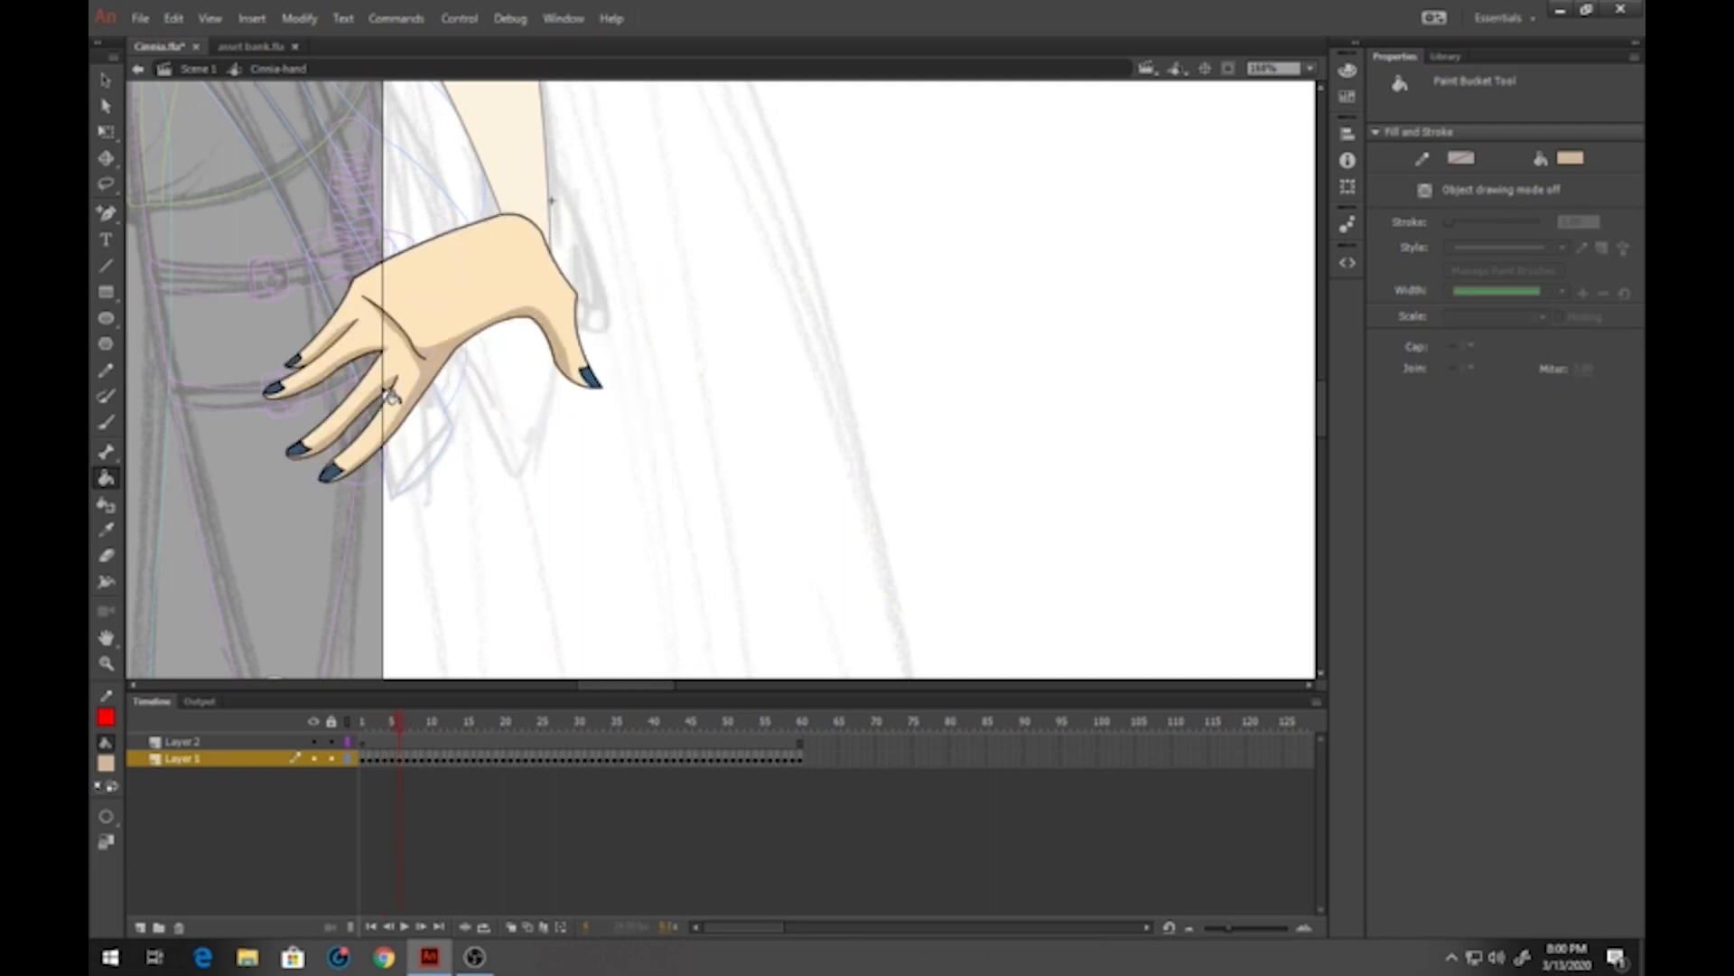
key(period)
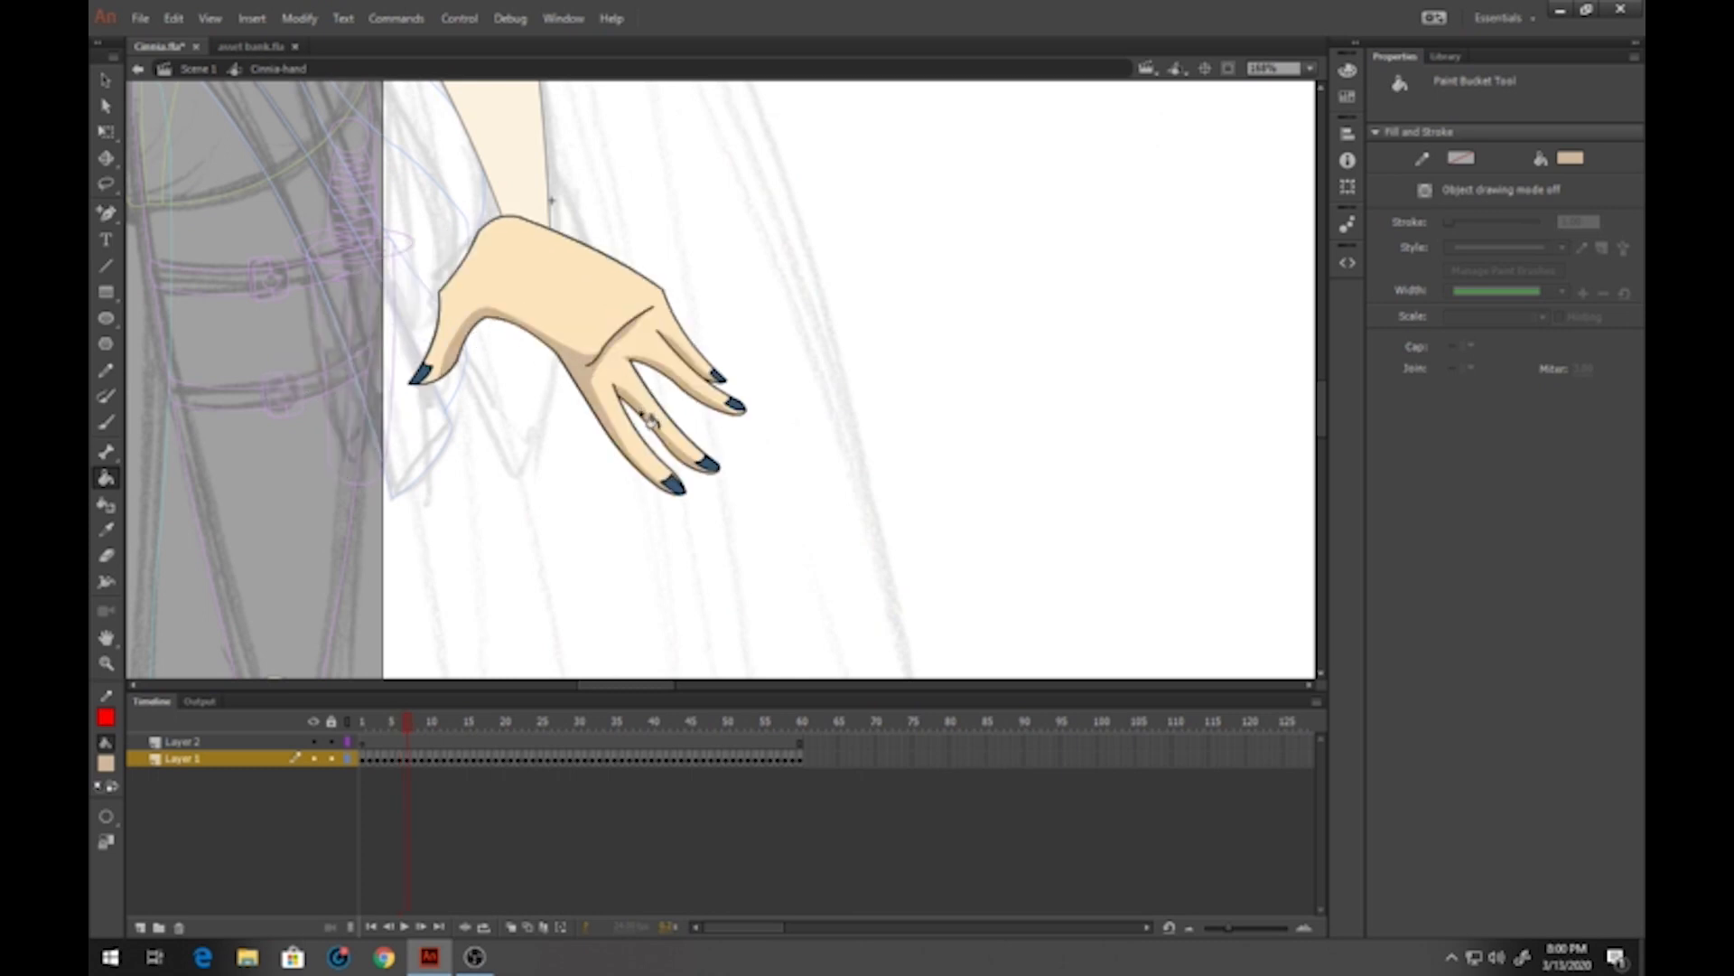
key(period)
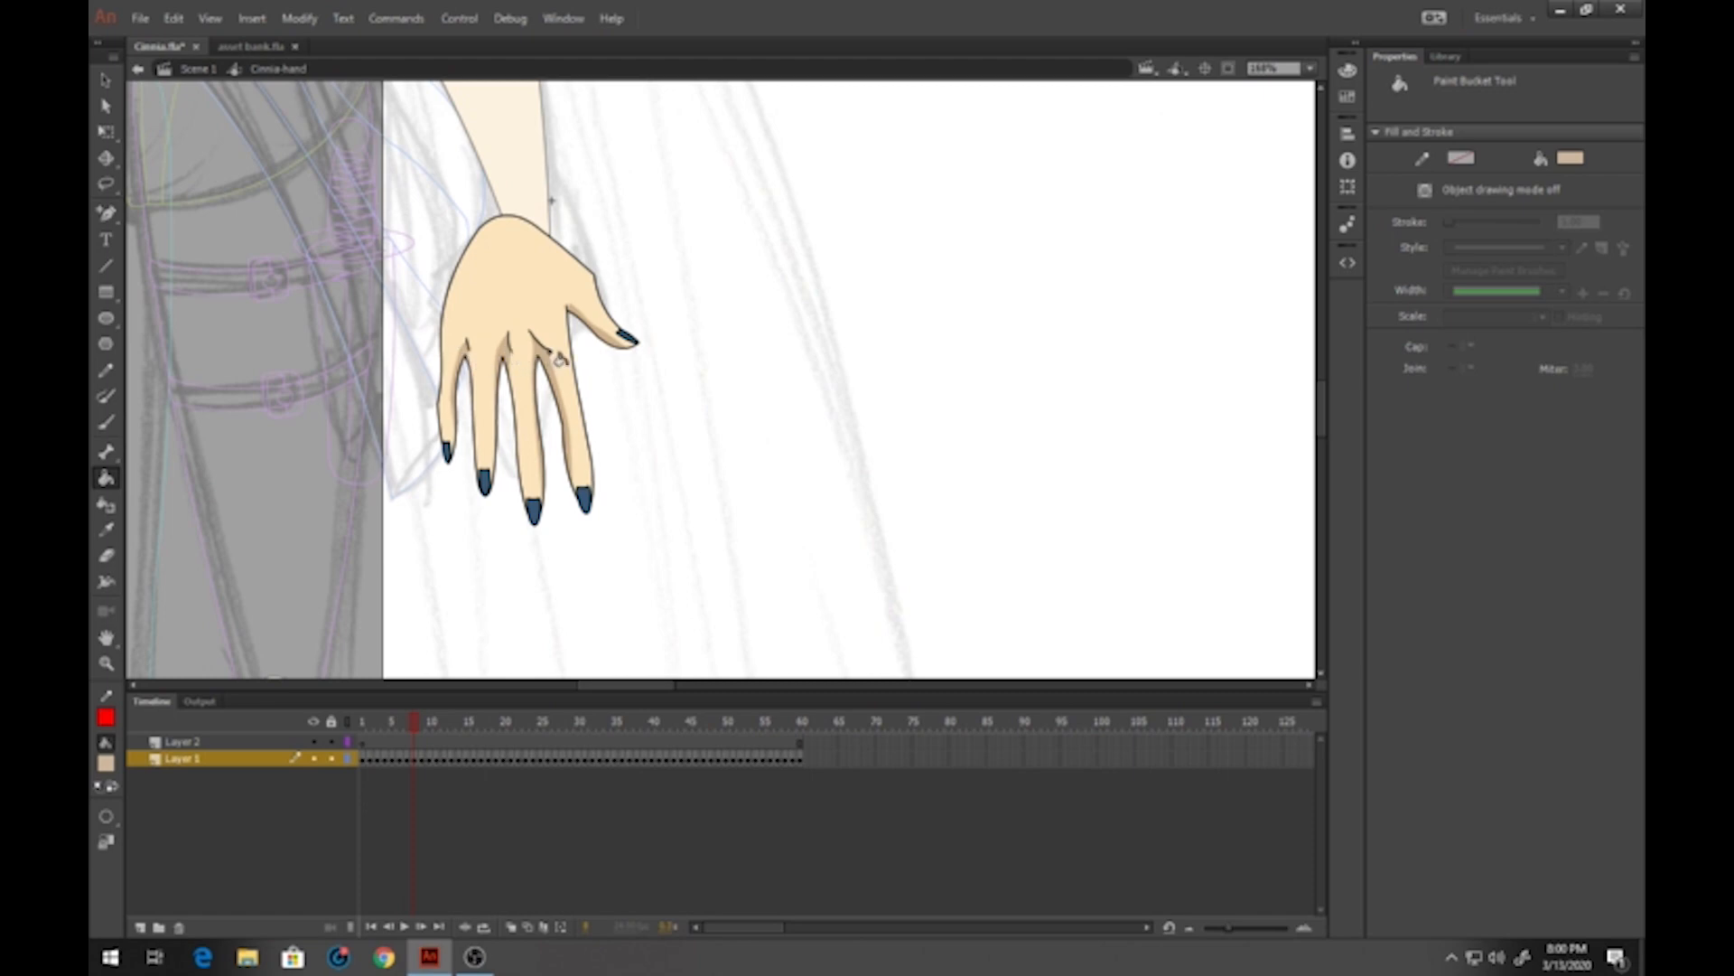
key(period)
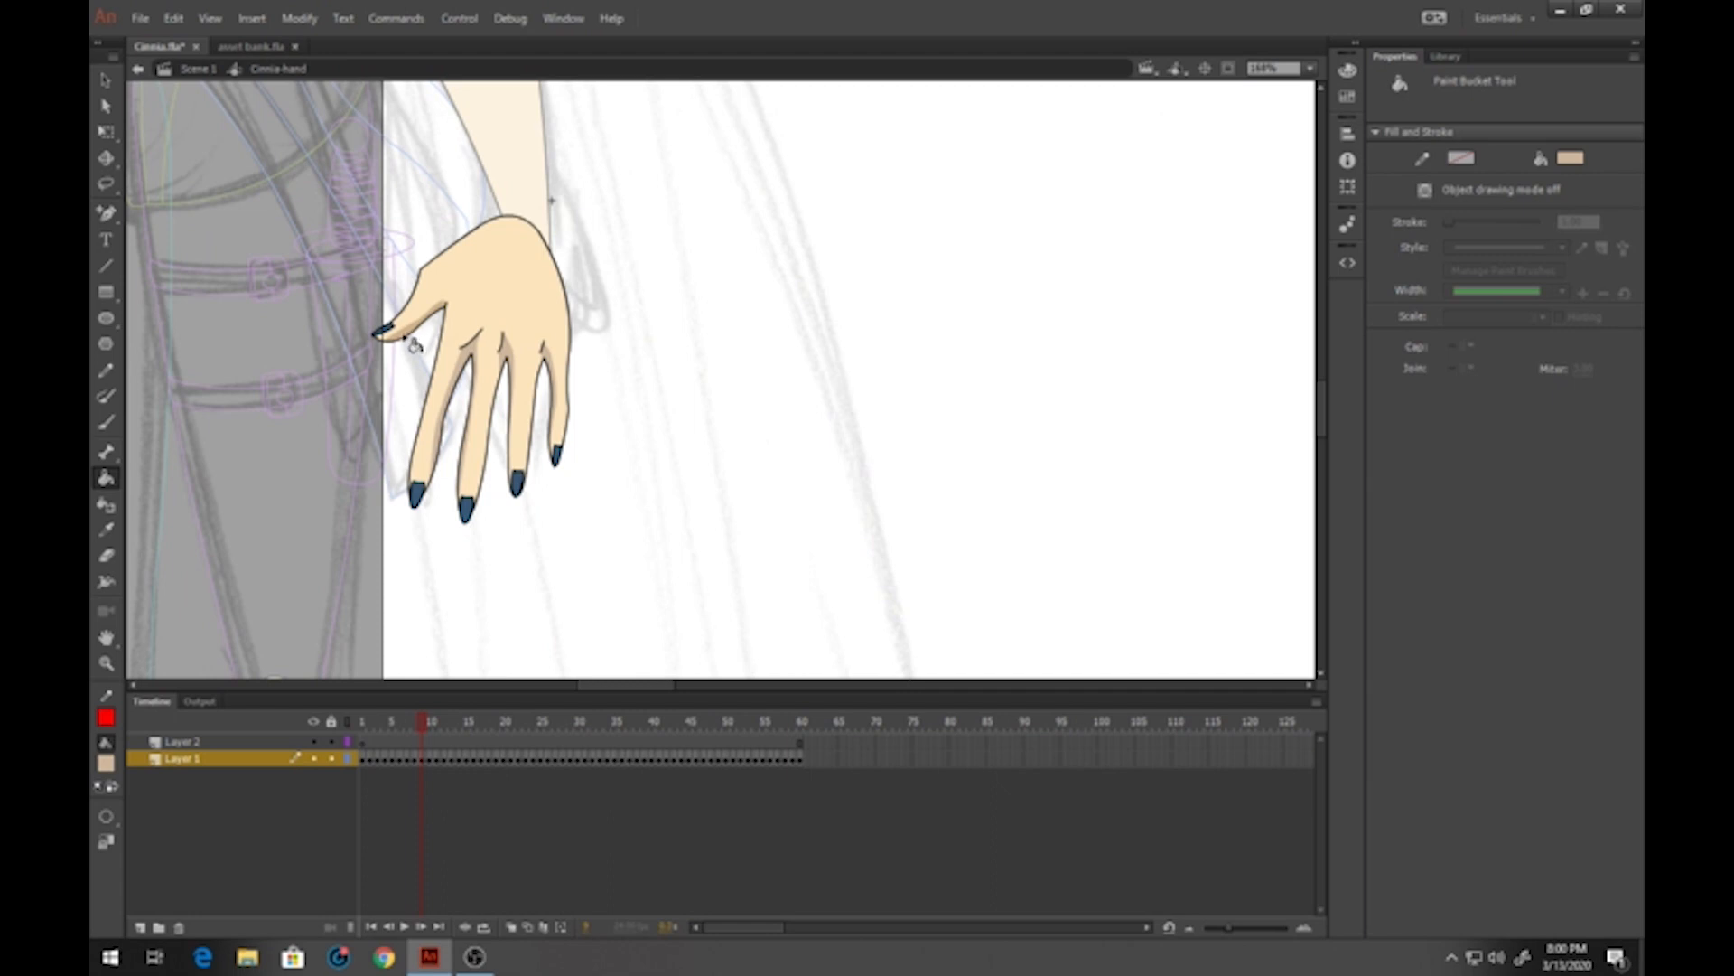
key(period)
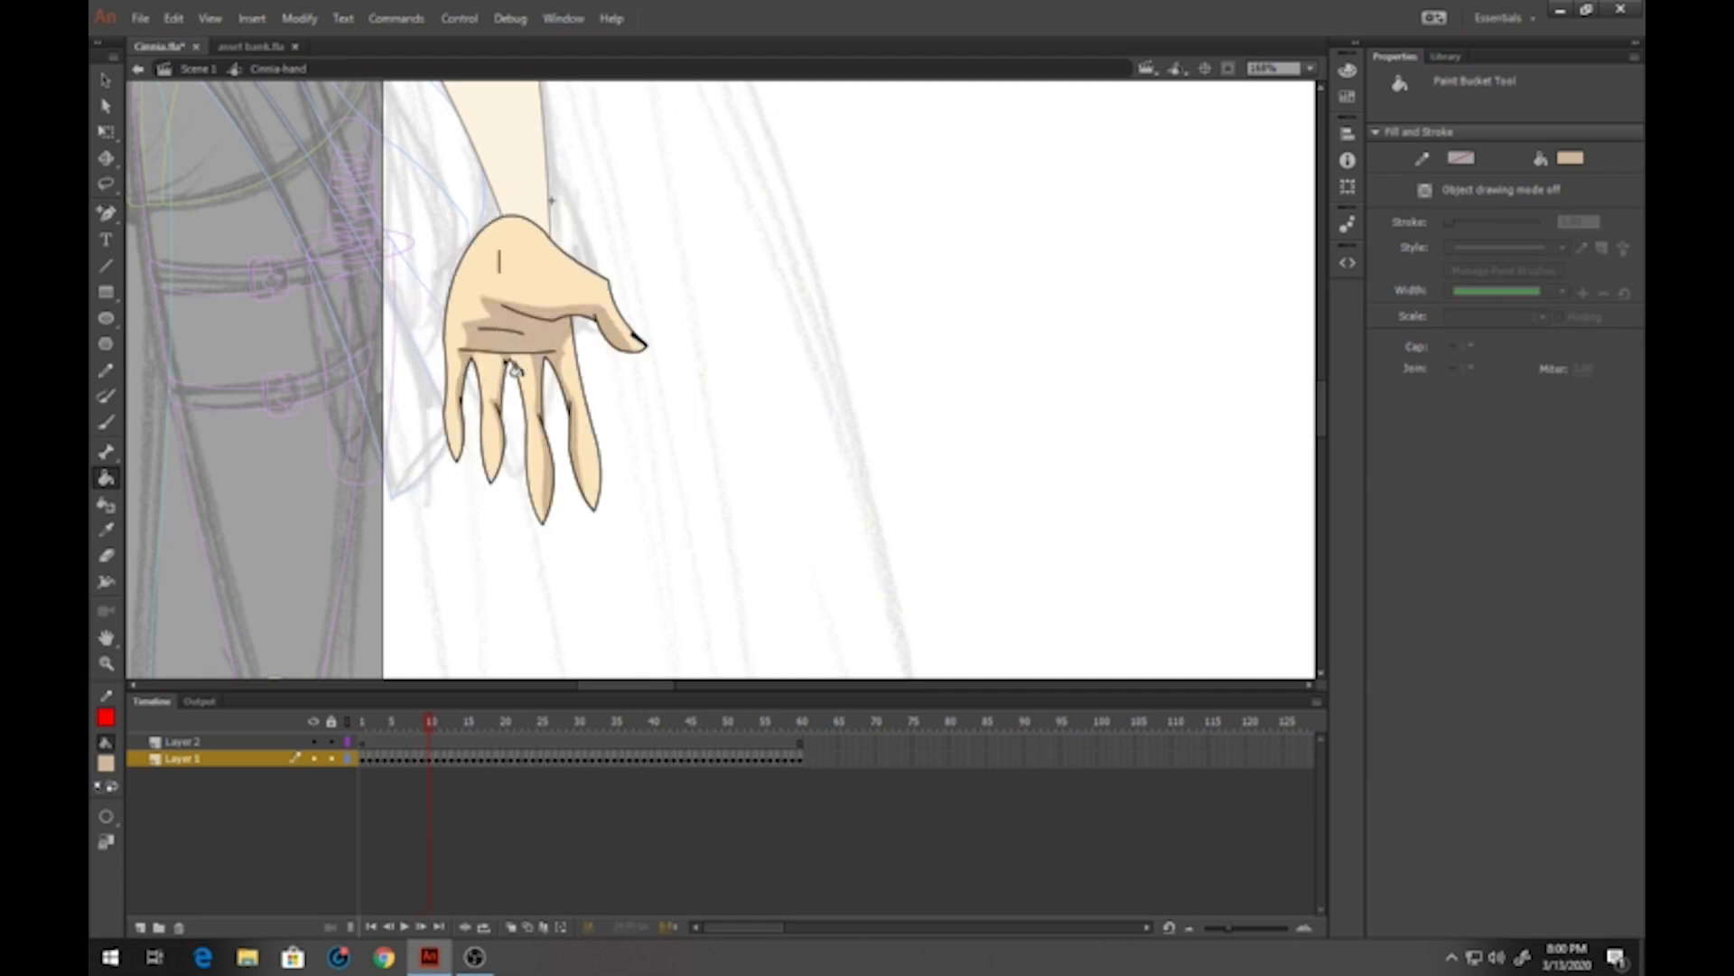
key(period)
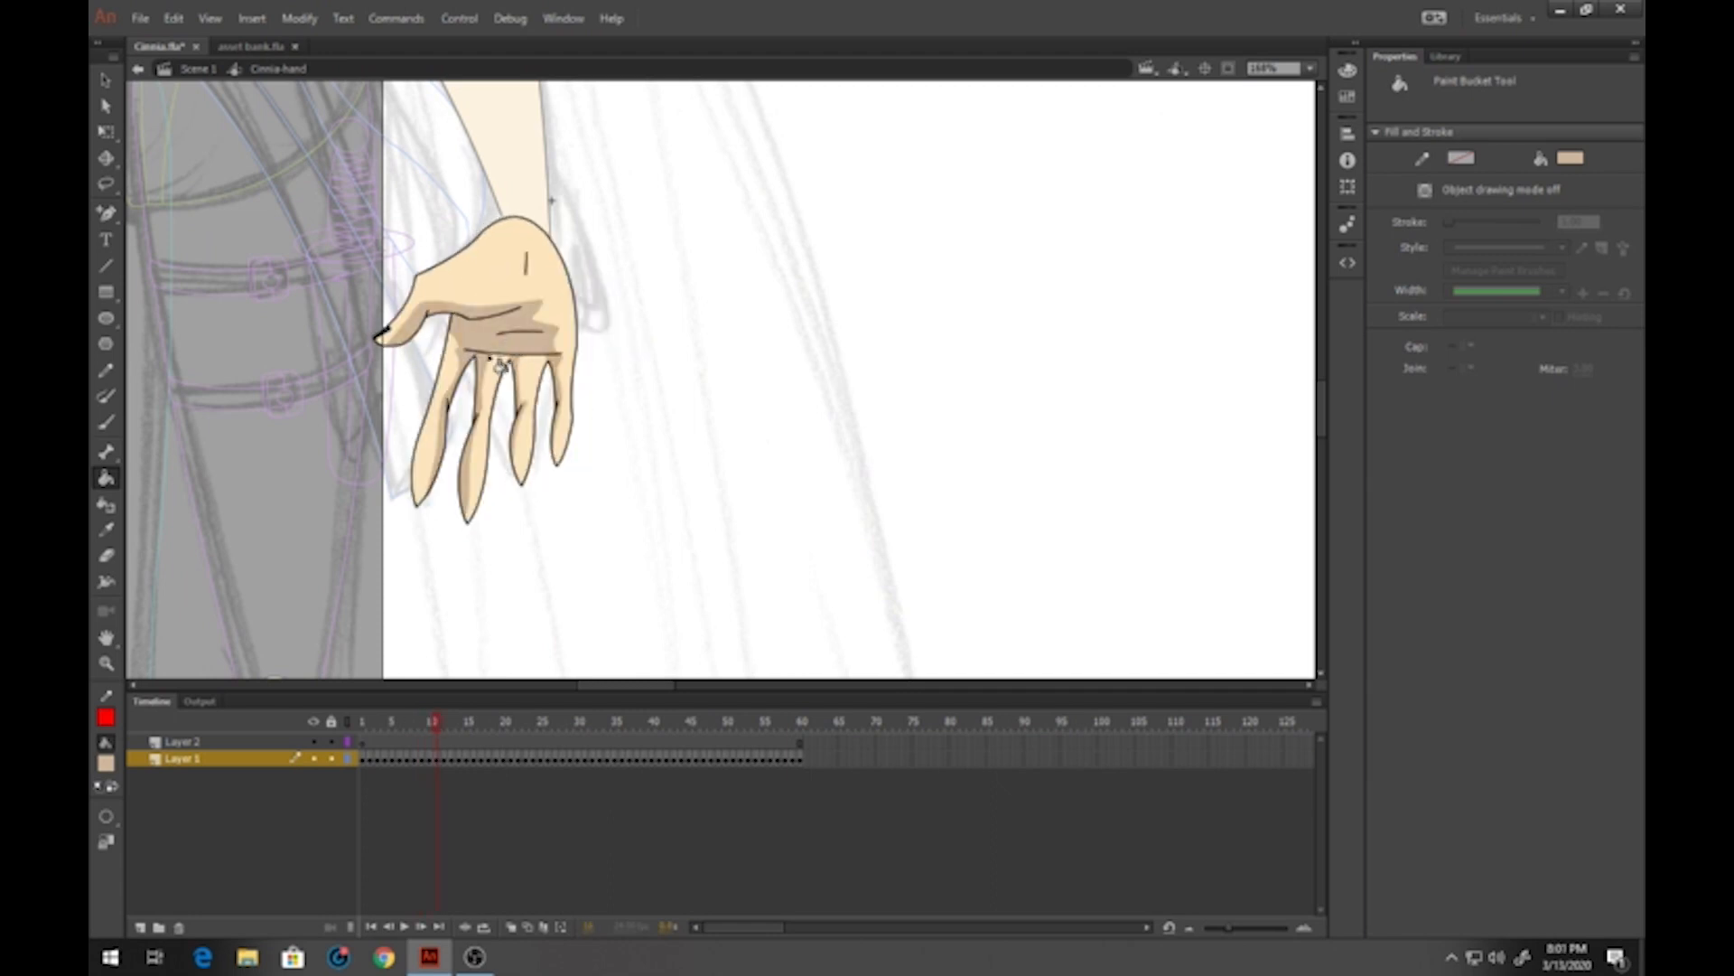
key(period)
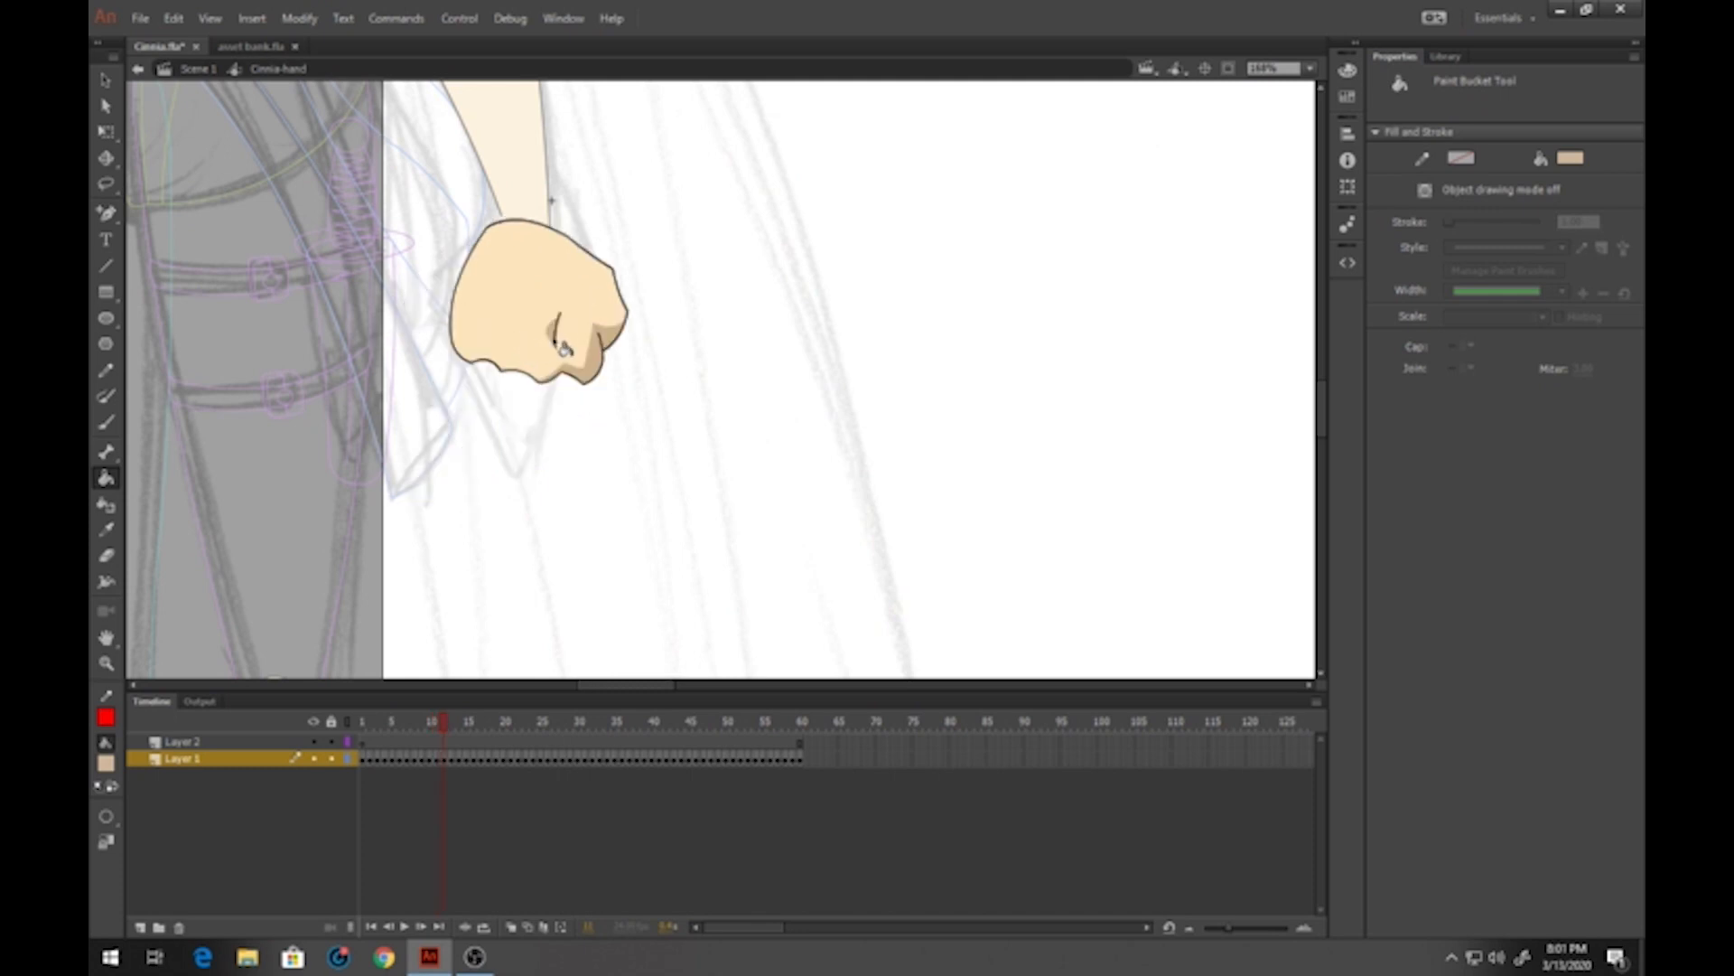
key(period)
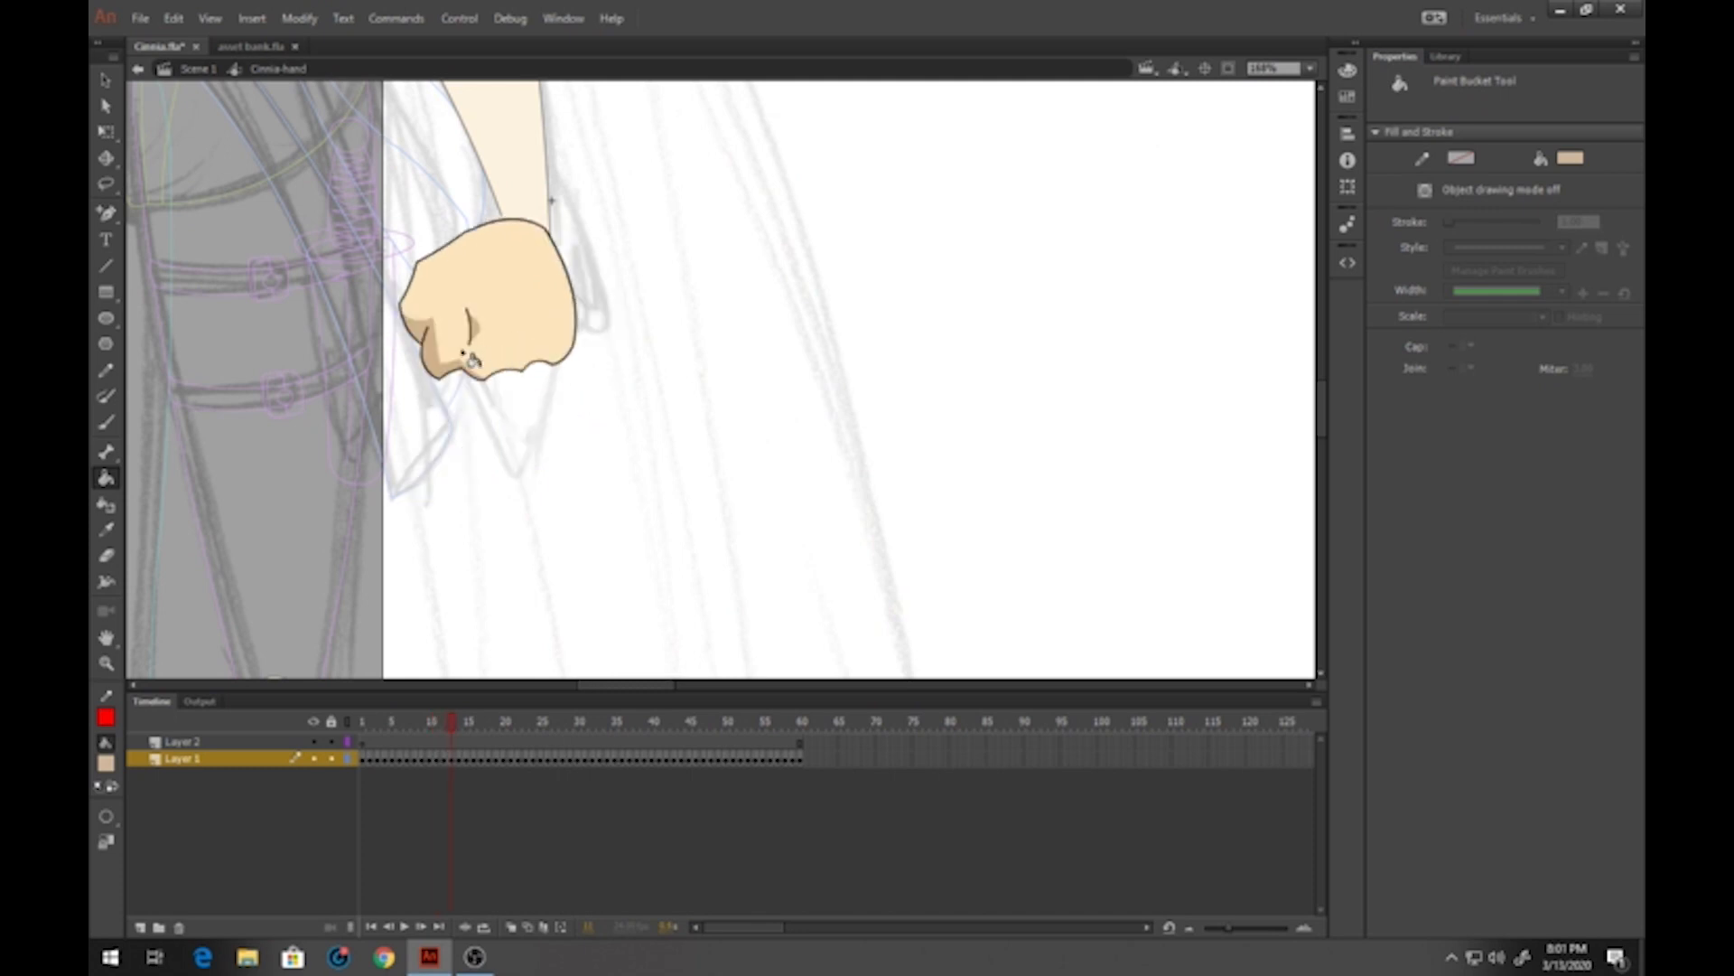
key(period)
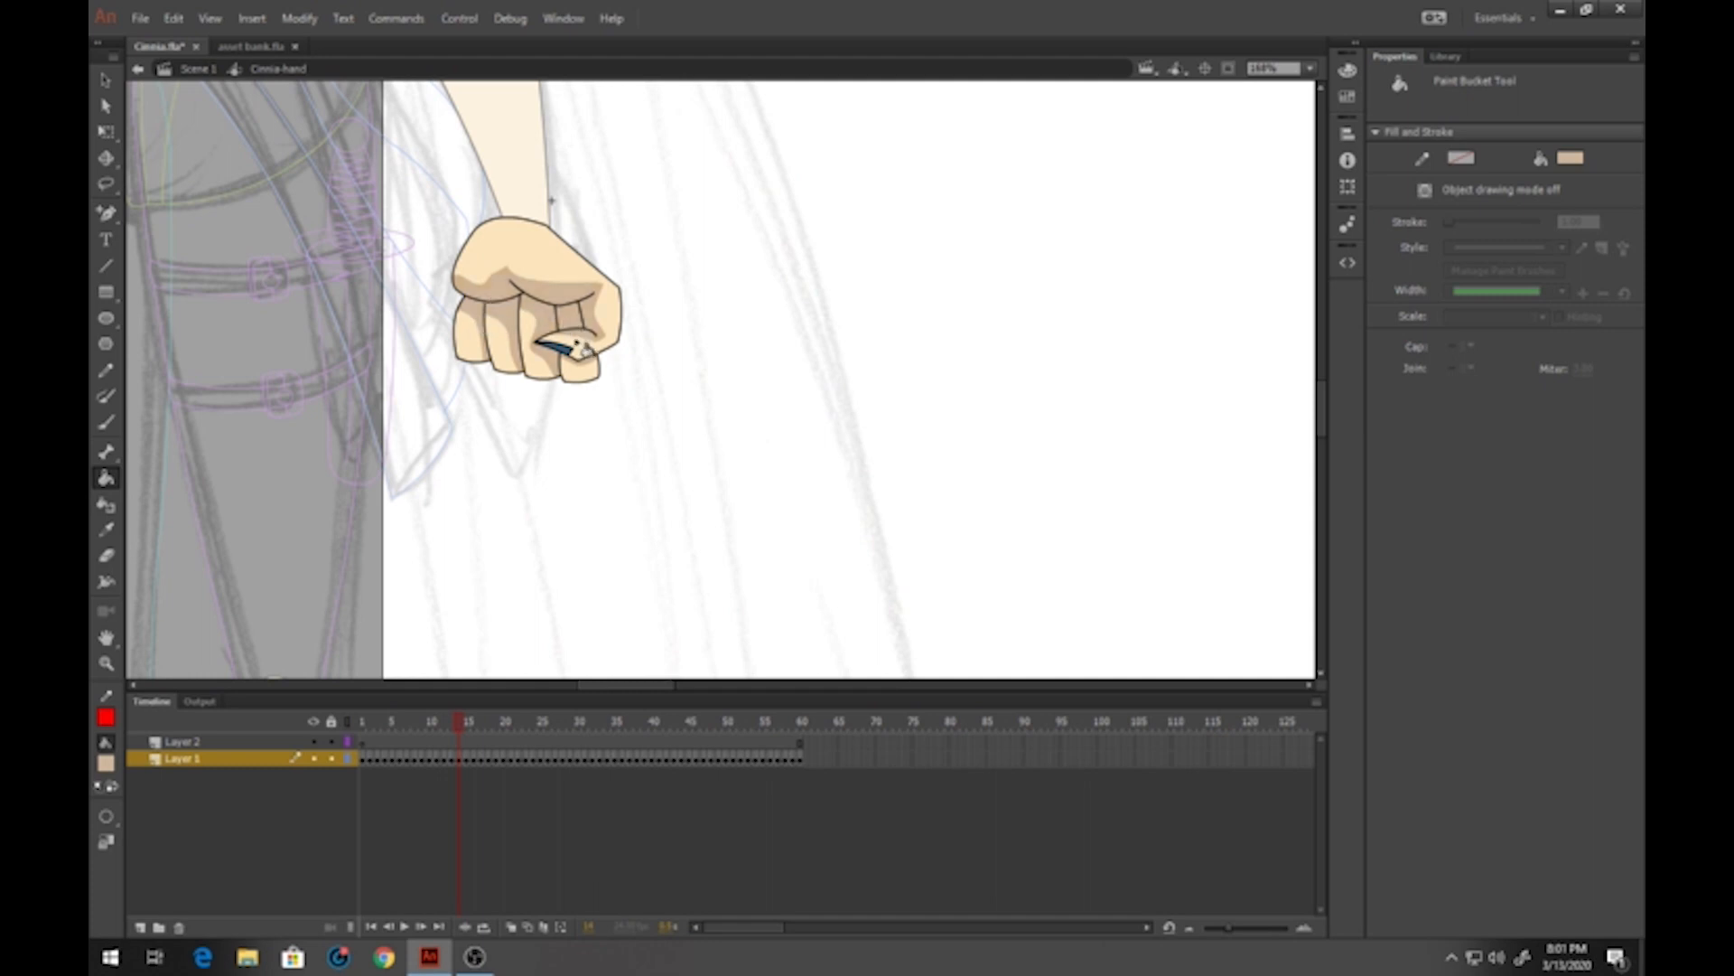
key(period)
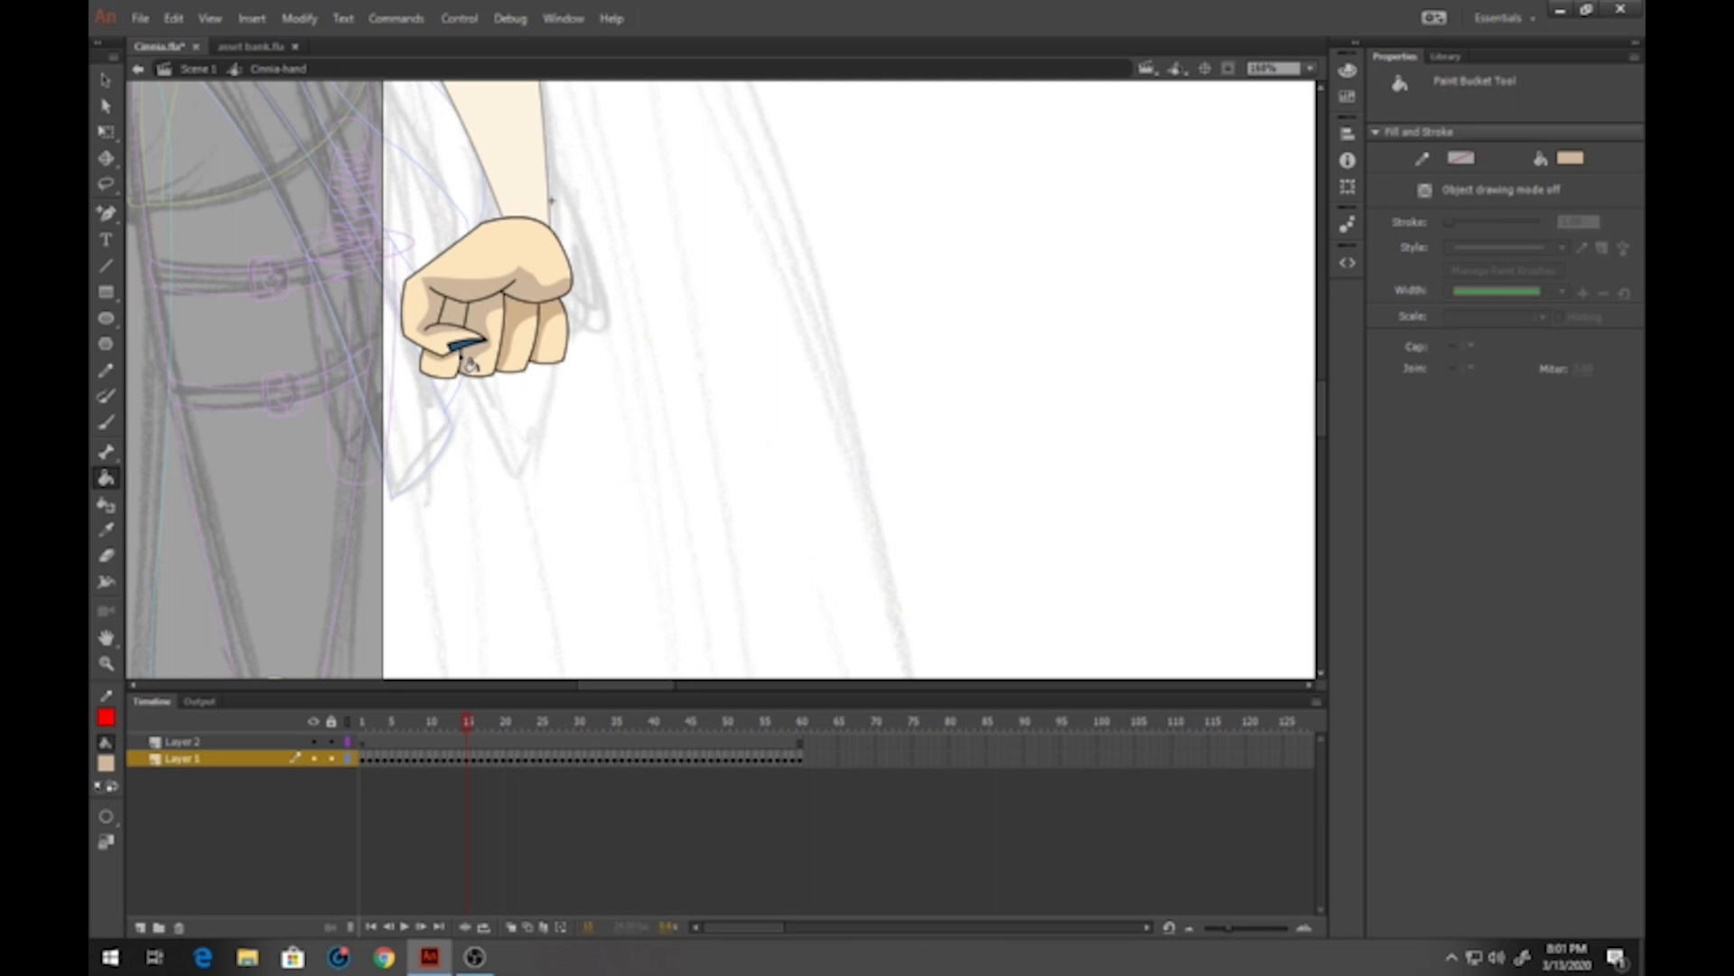
key(period)
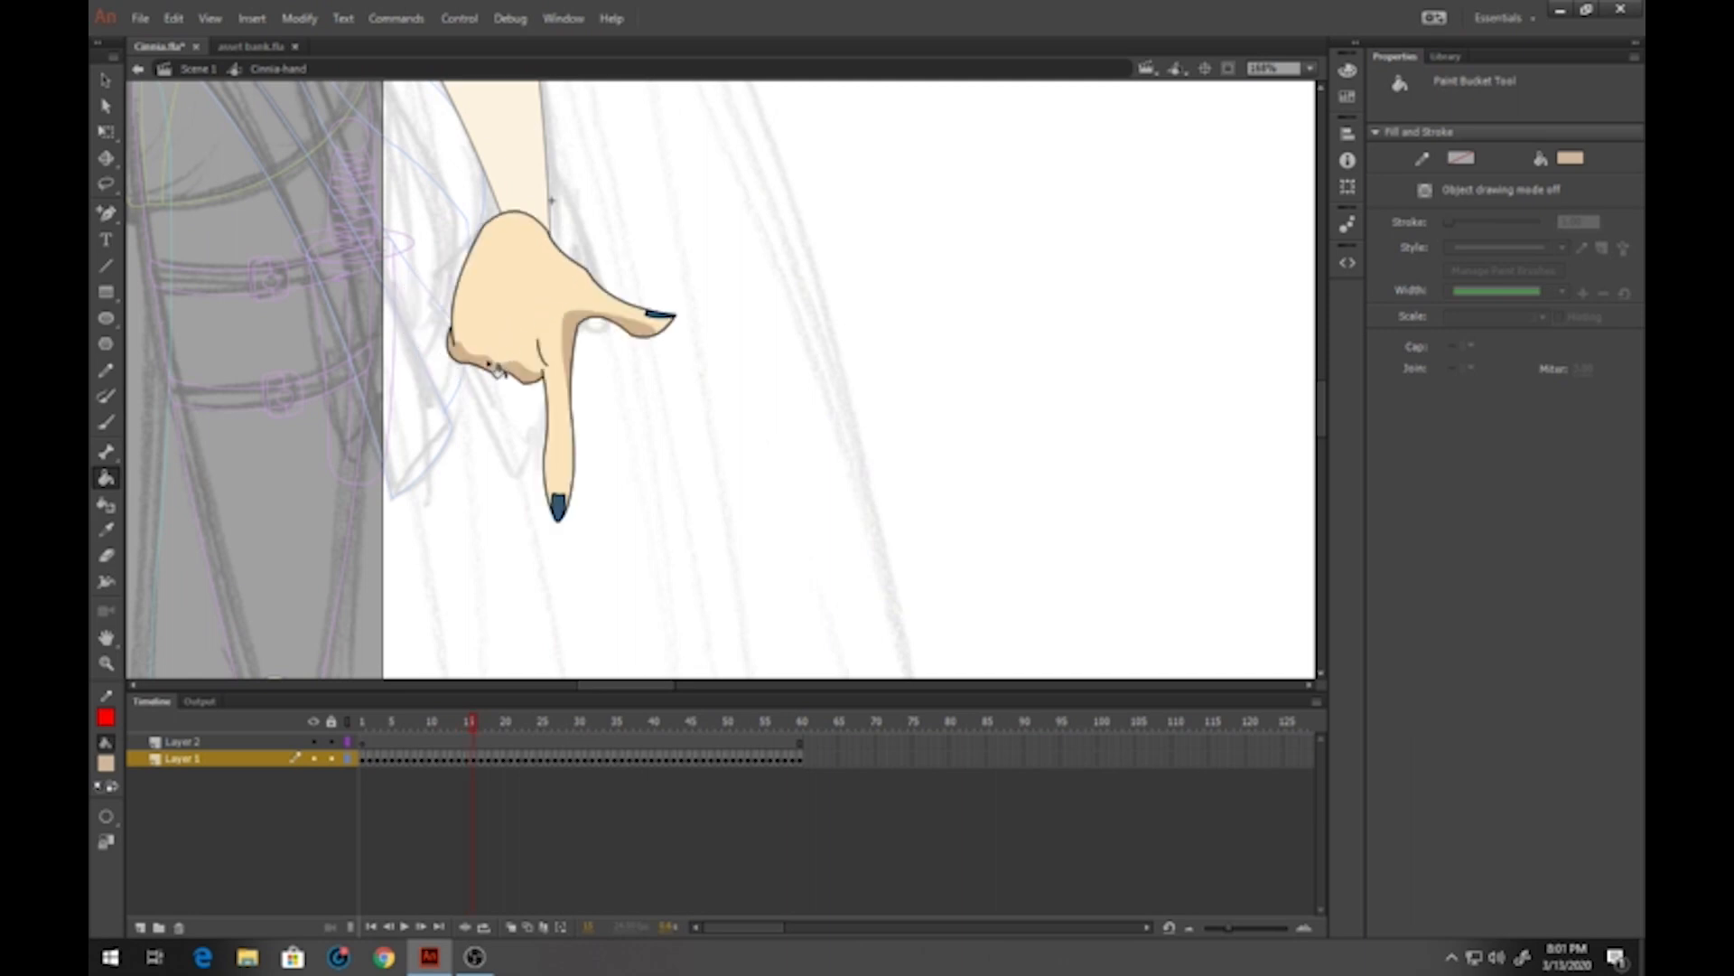
key(period)
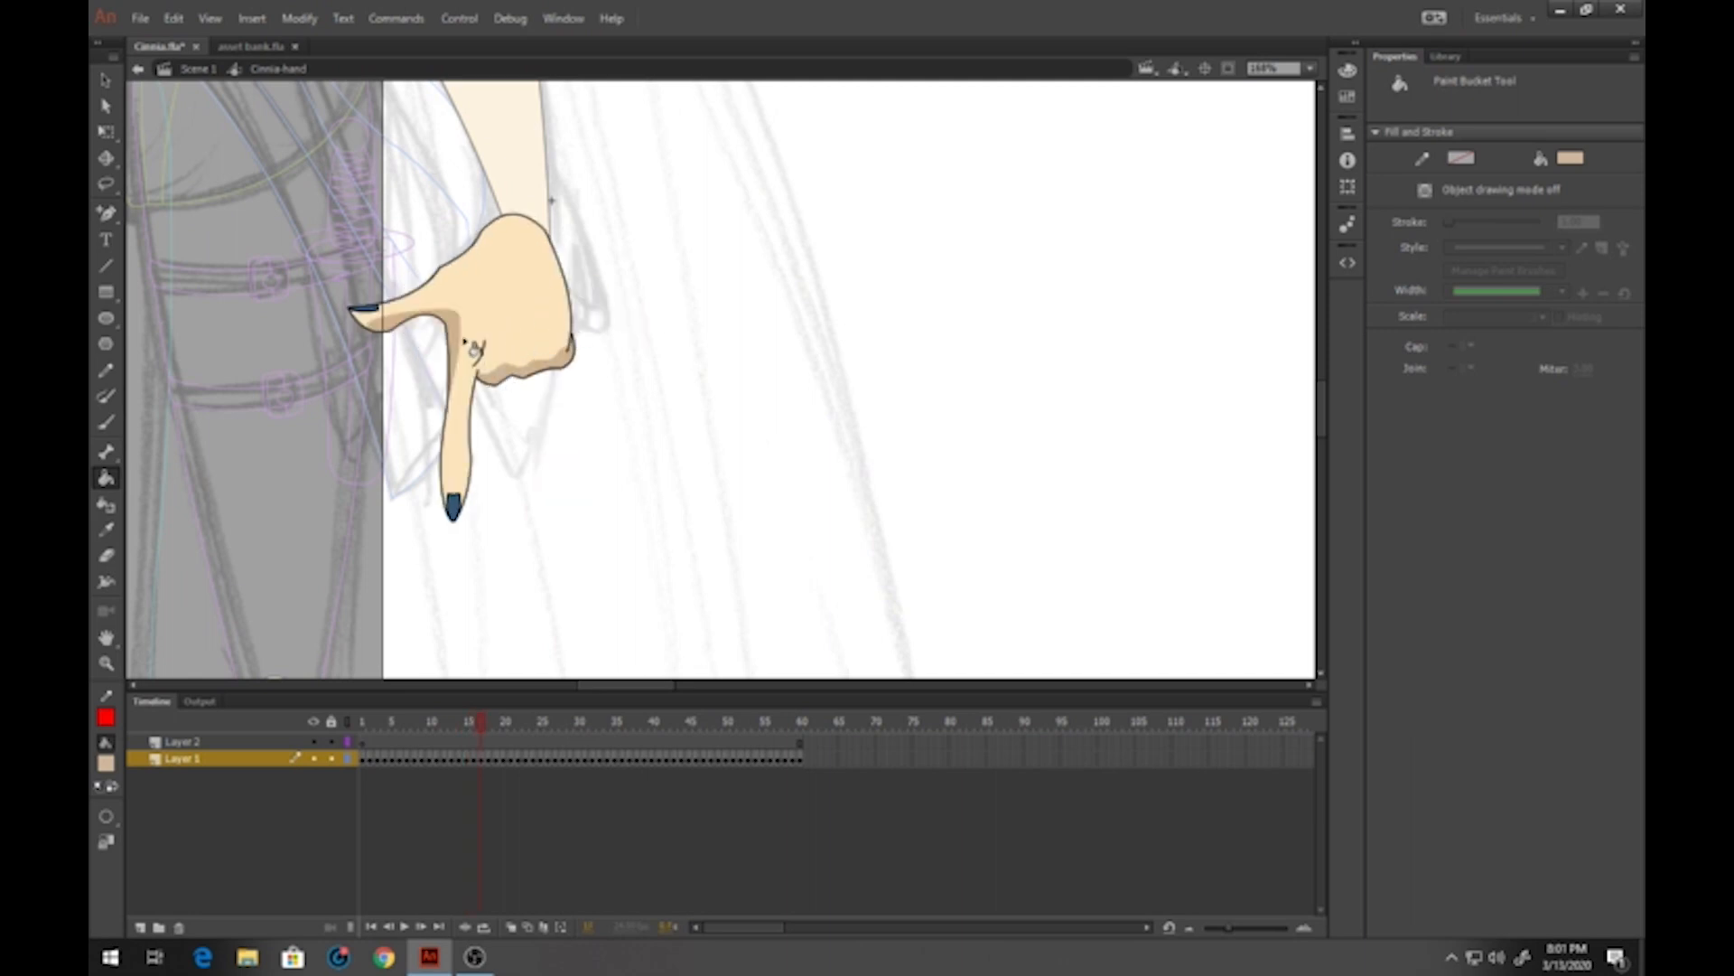
Continue refilling the shaded areas of the Cinnia-hand poses frame by frame with the foot's shadow tone, from frame 18 through frame 56
key(period)
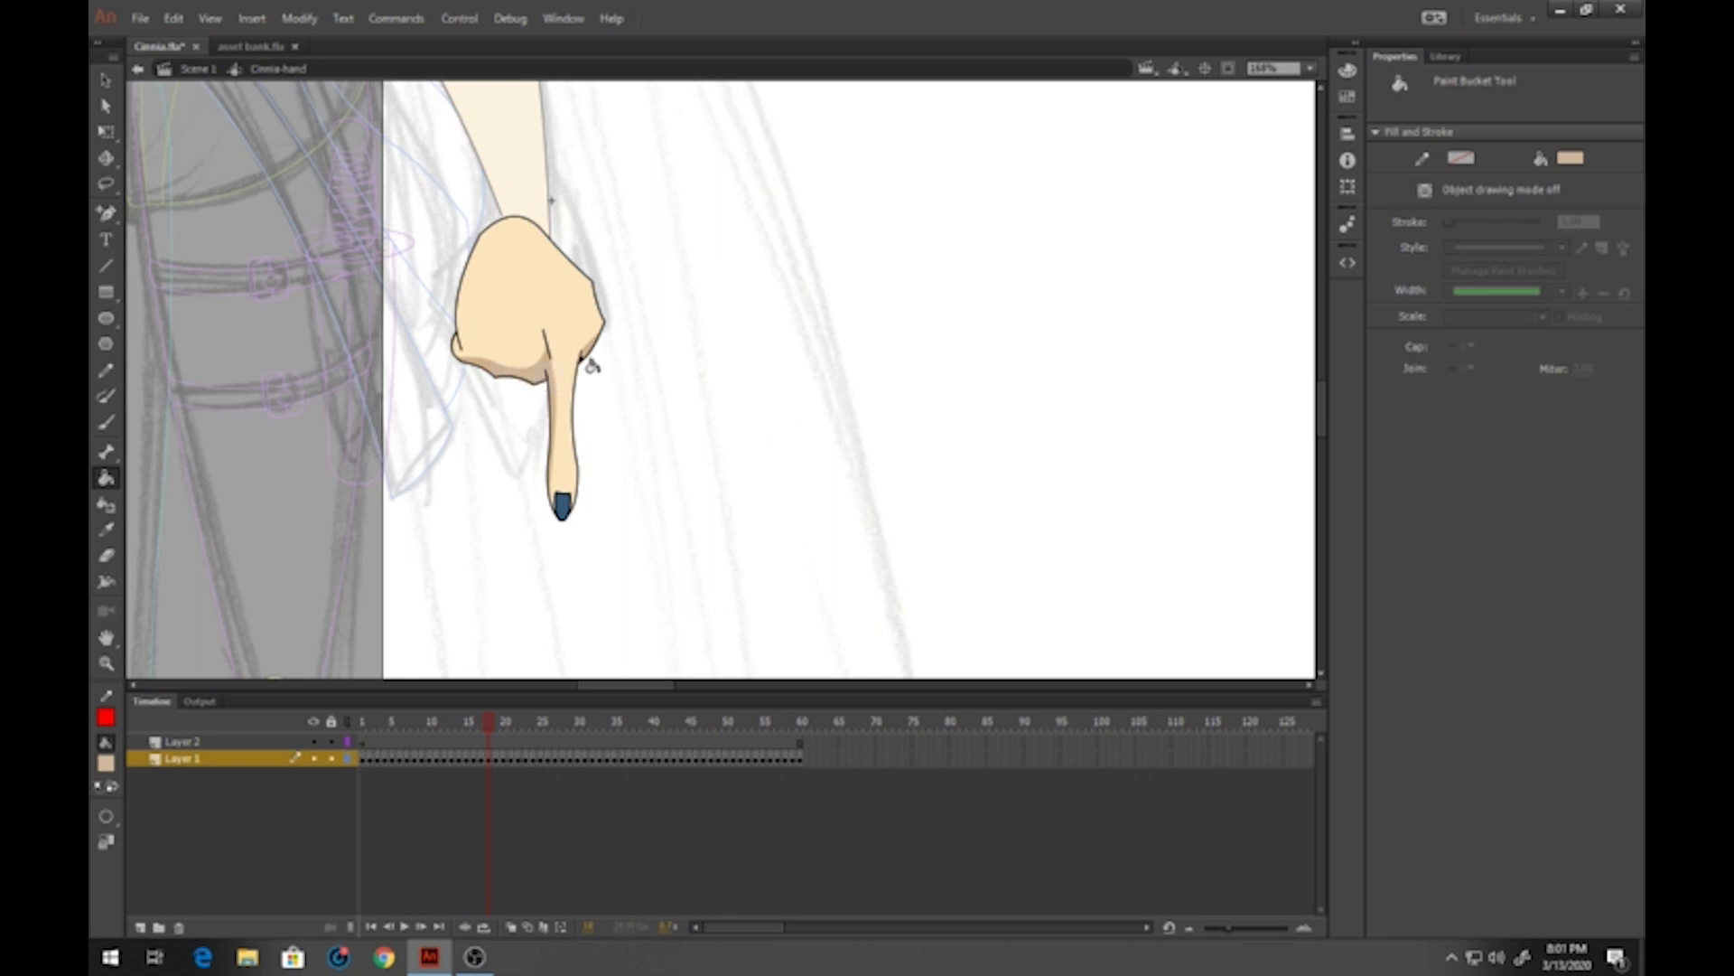
key(period)
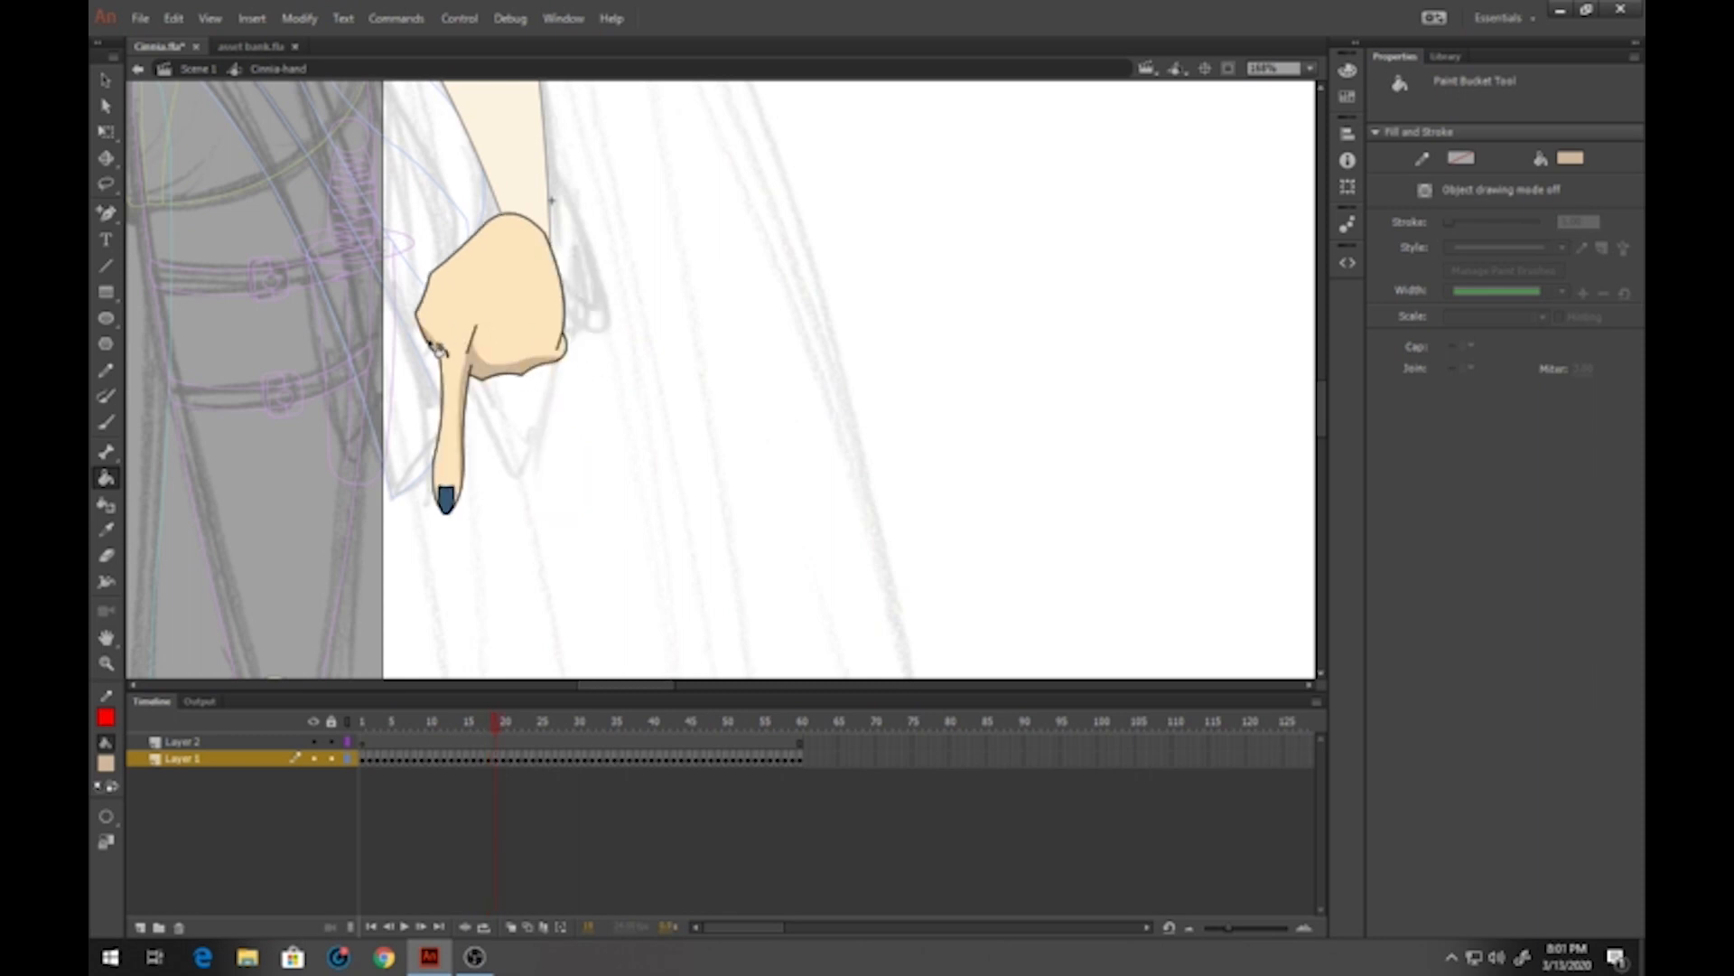
key(period)
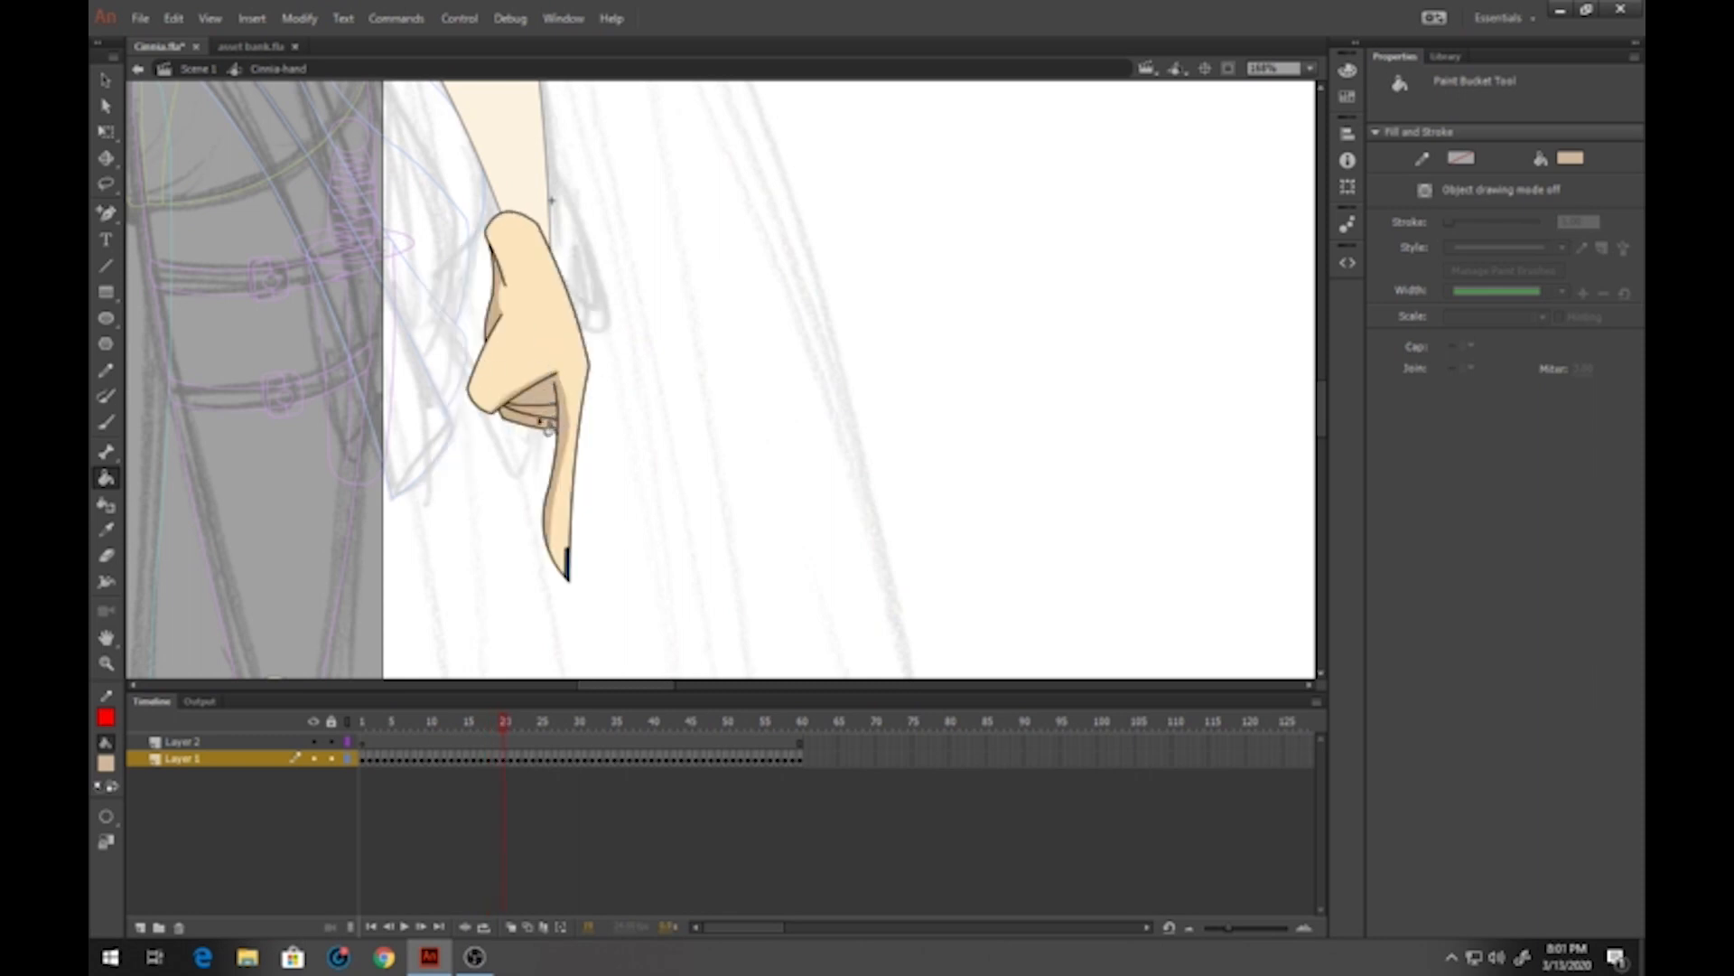
key(period)
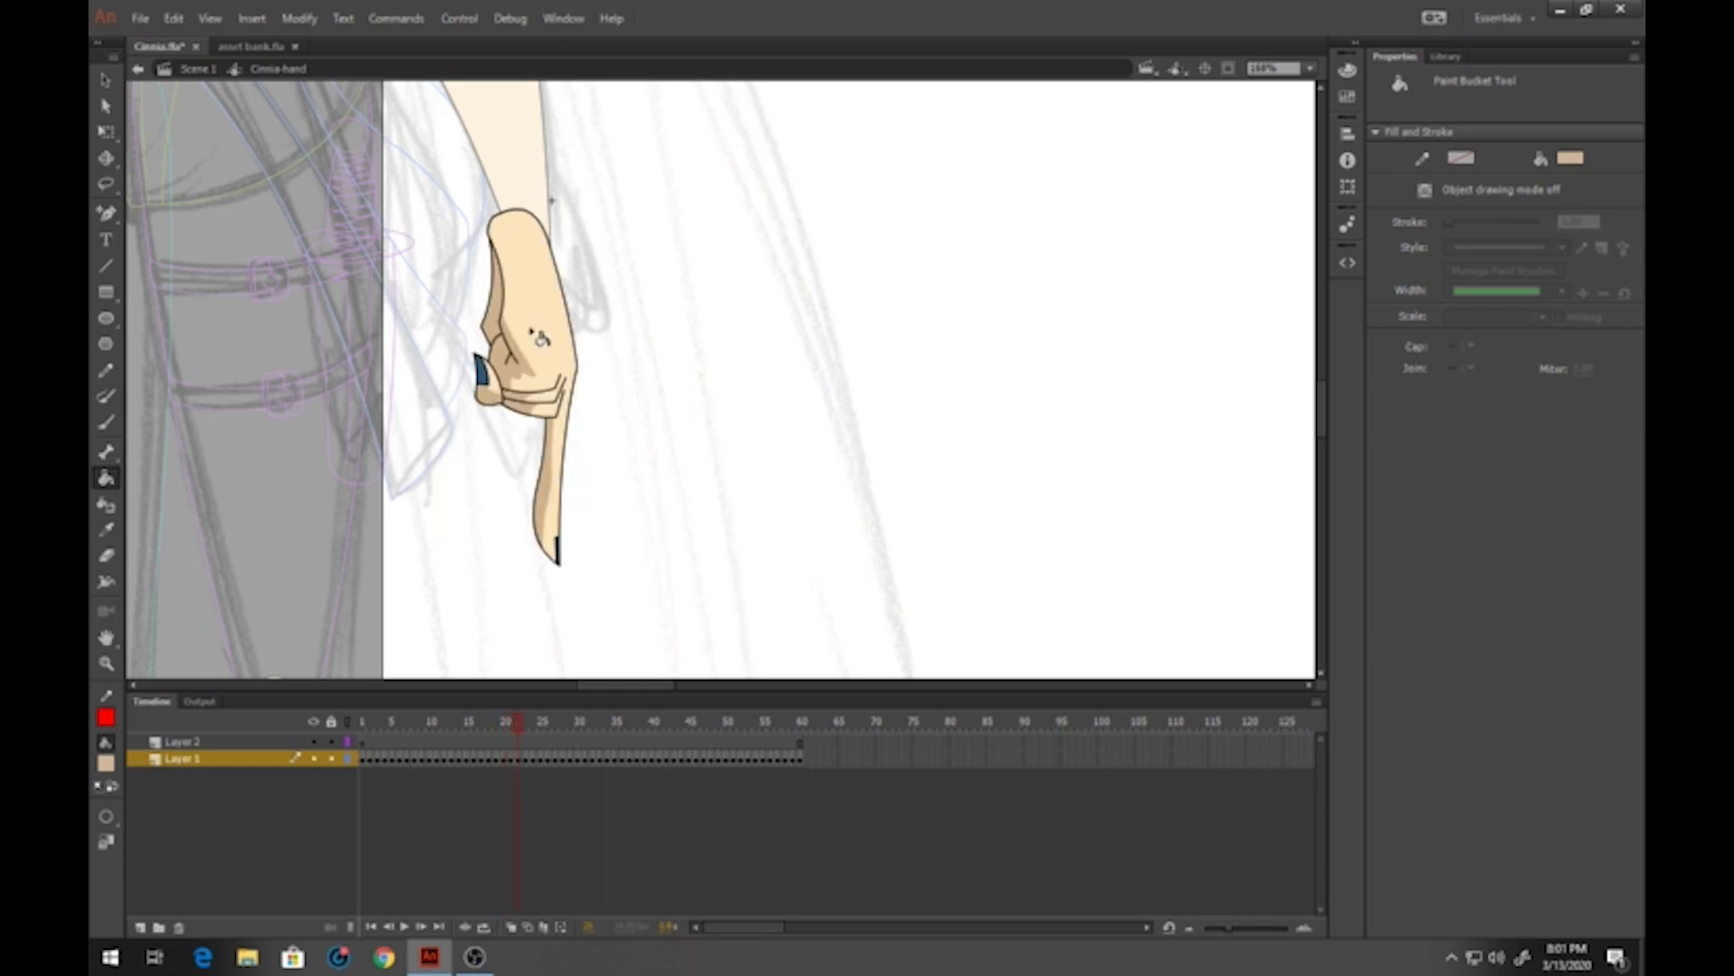
key(period)
key(period)
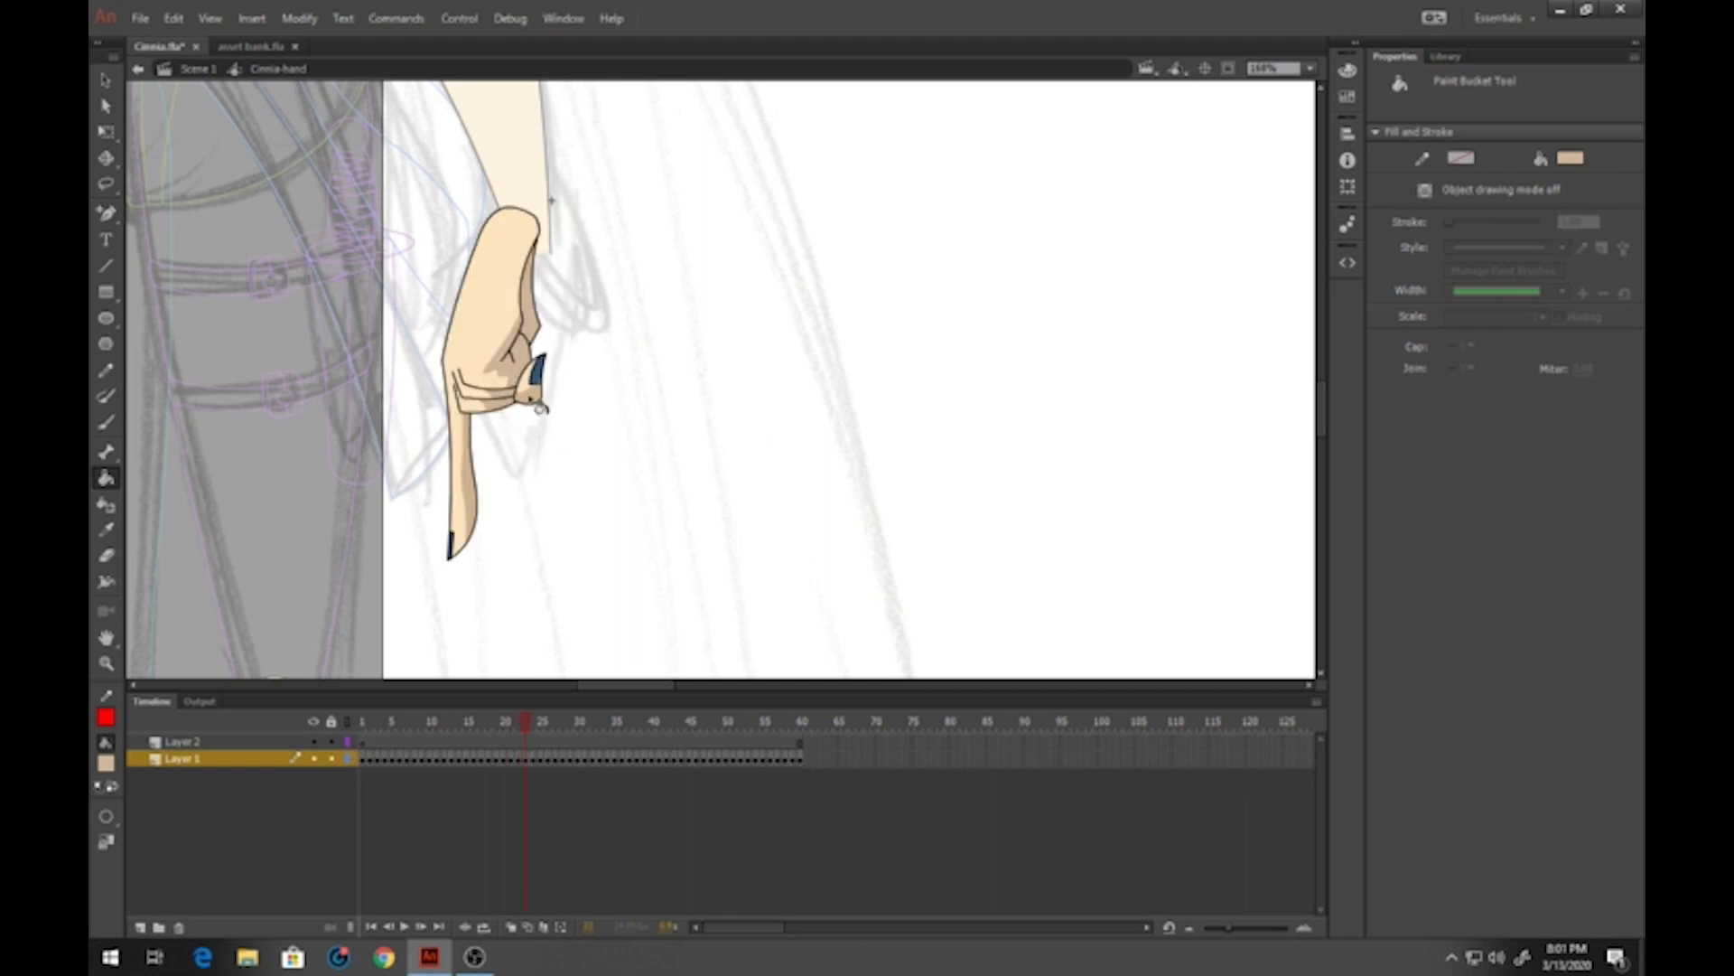
key(period)
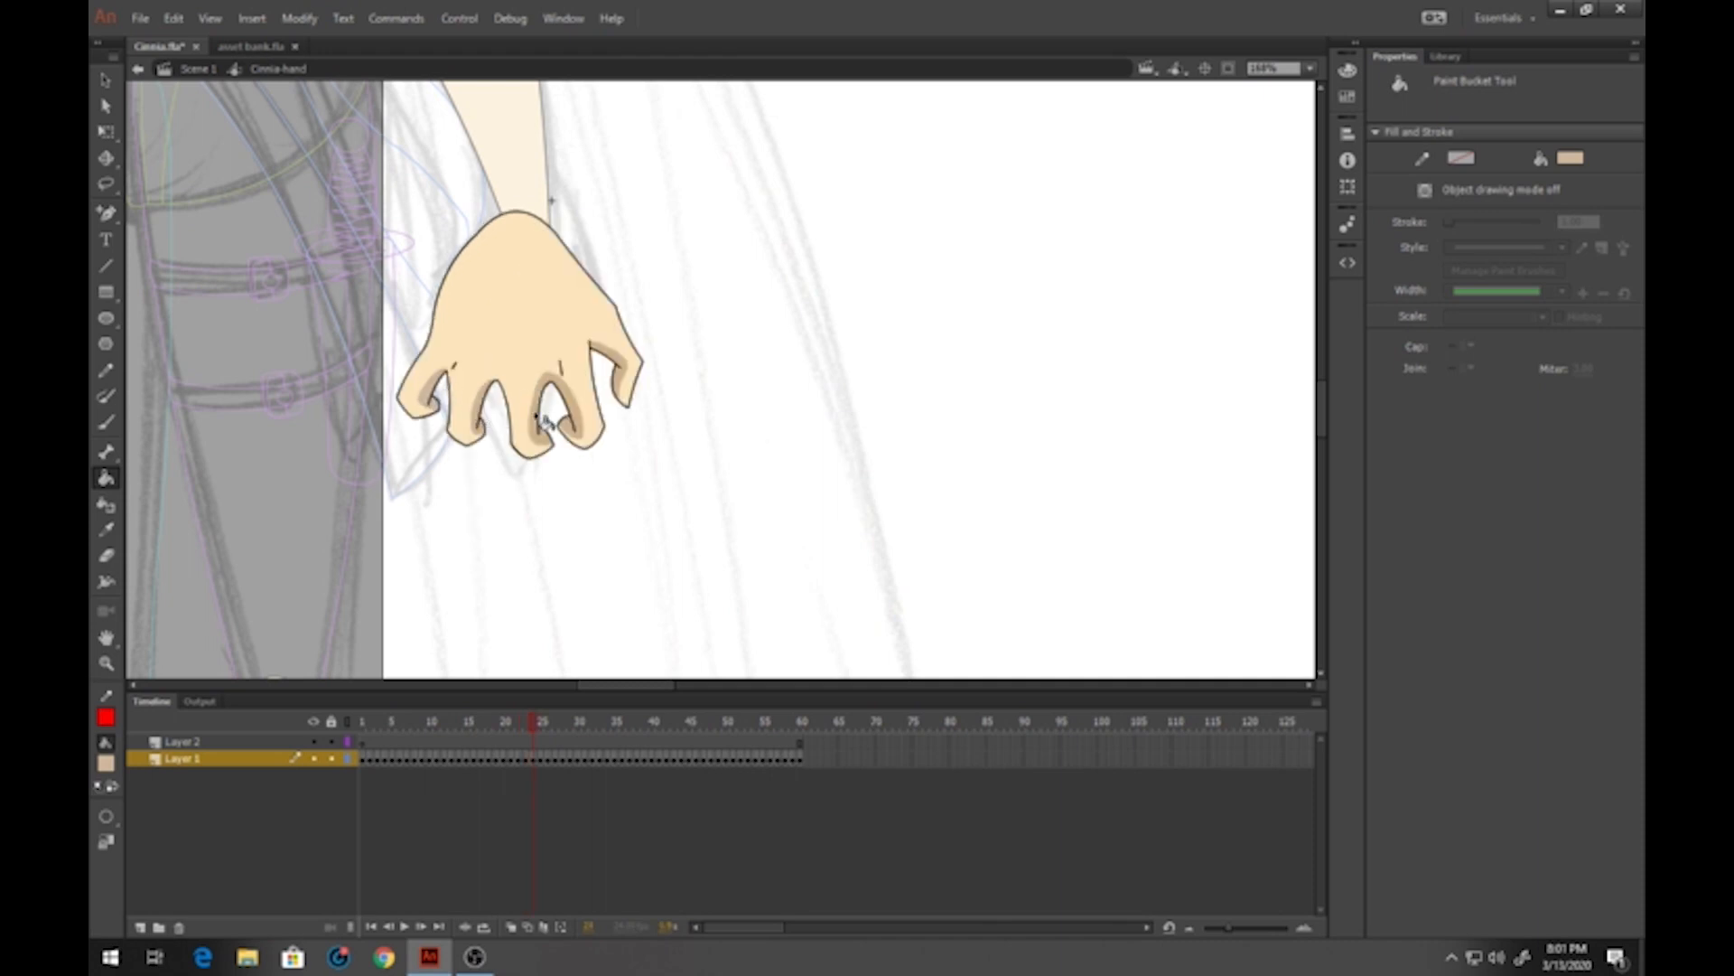
key(period)
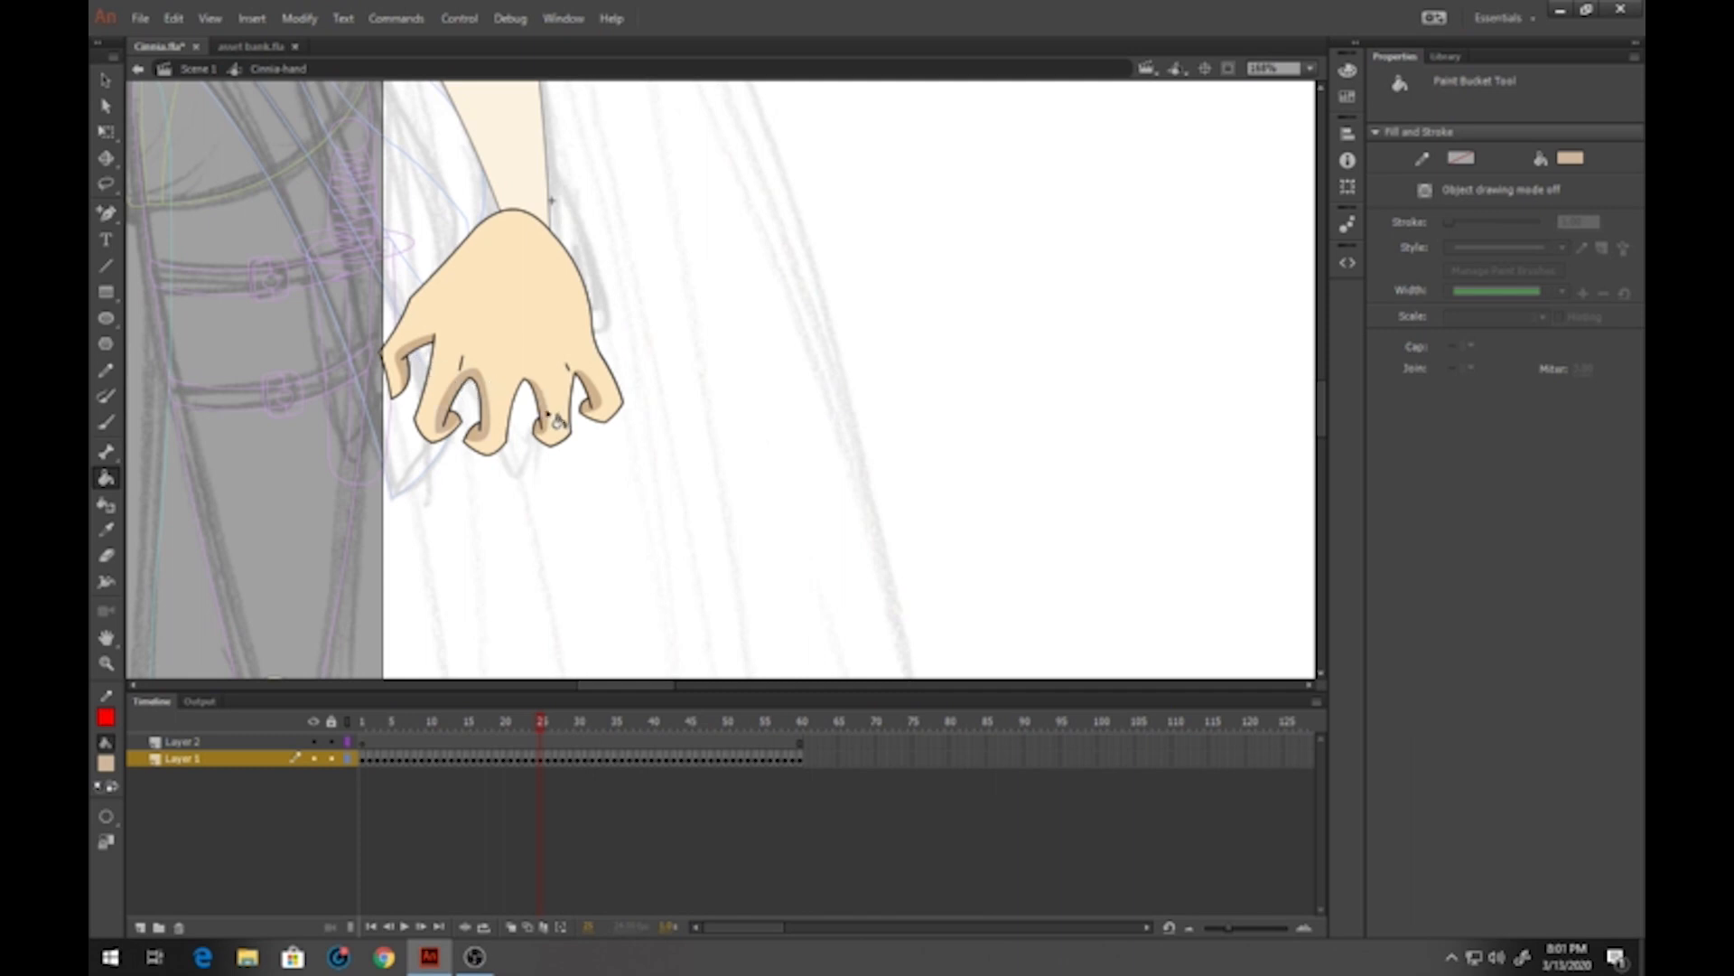
key(period)
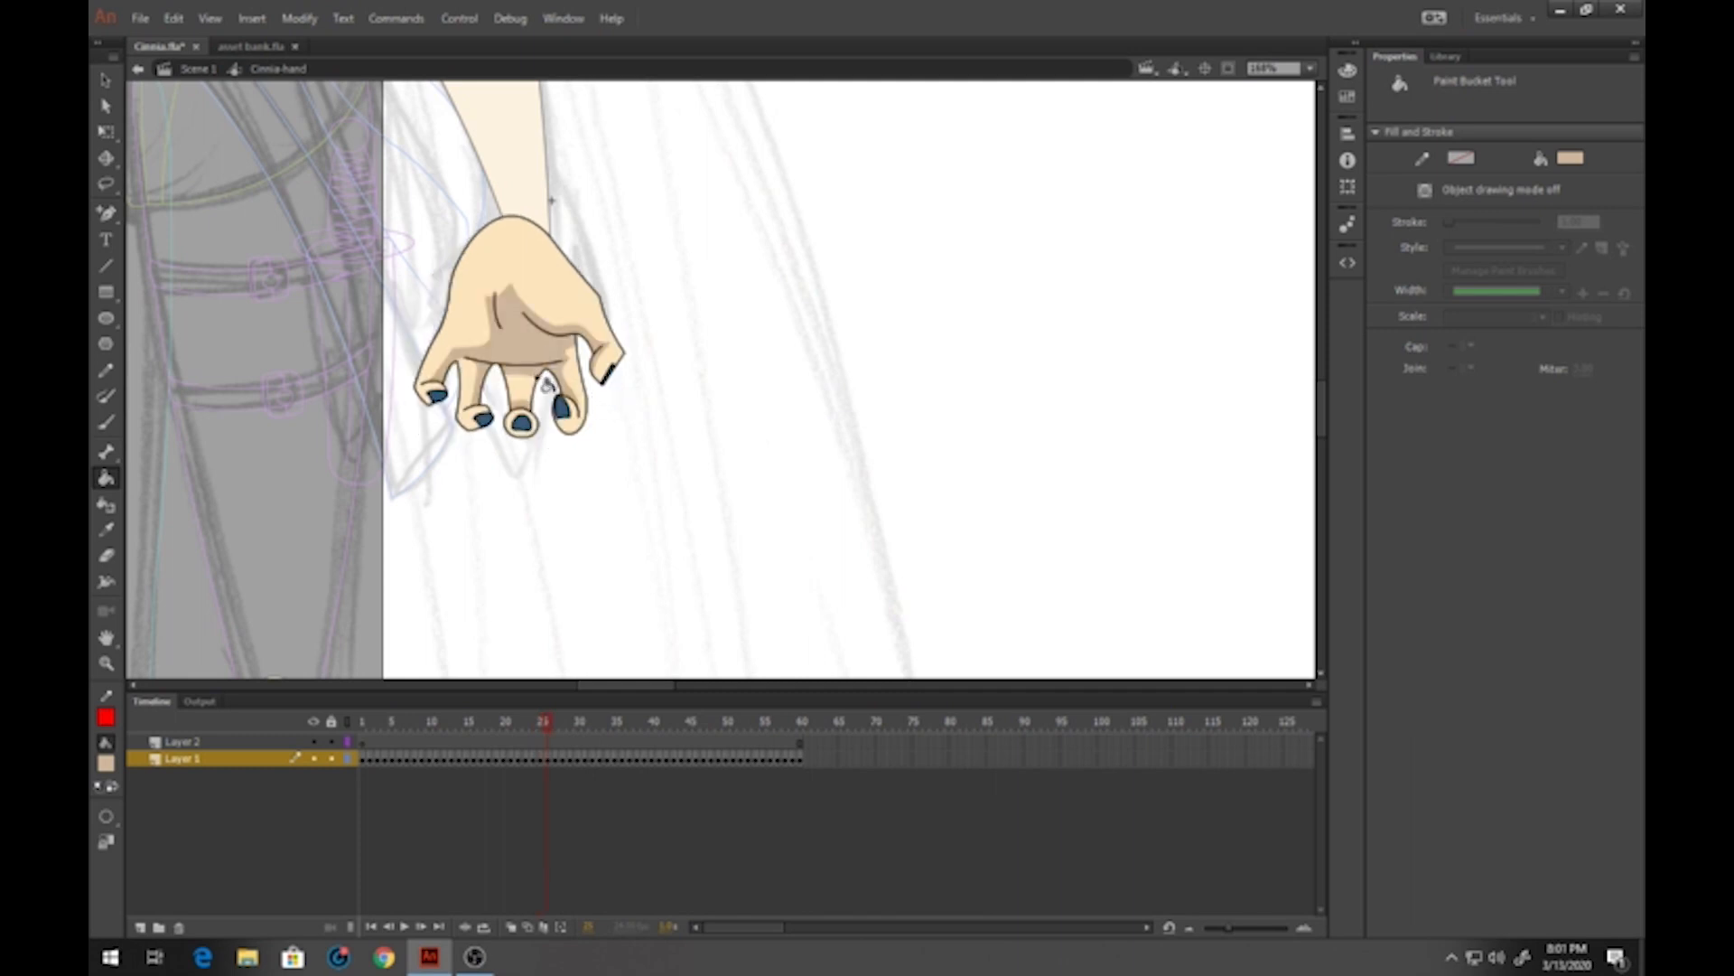
key(period)
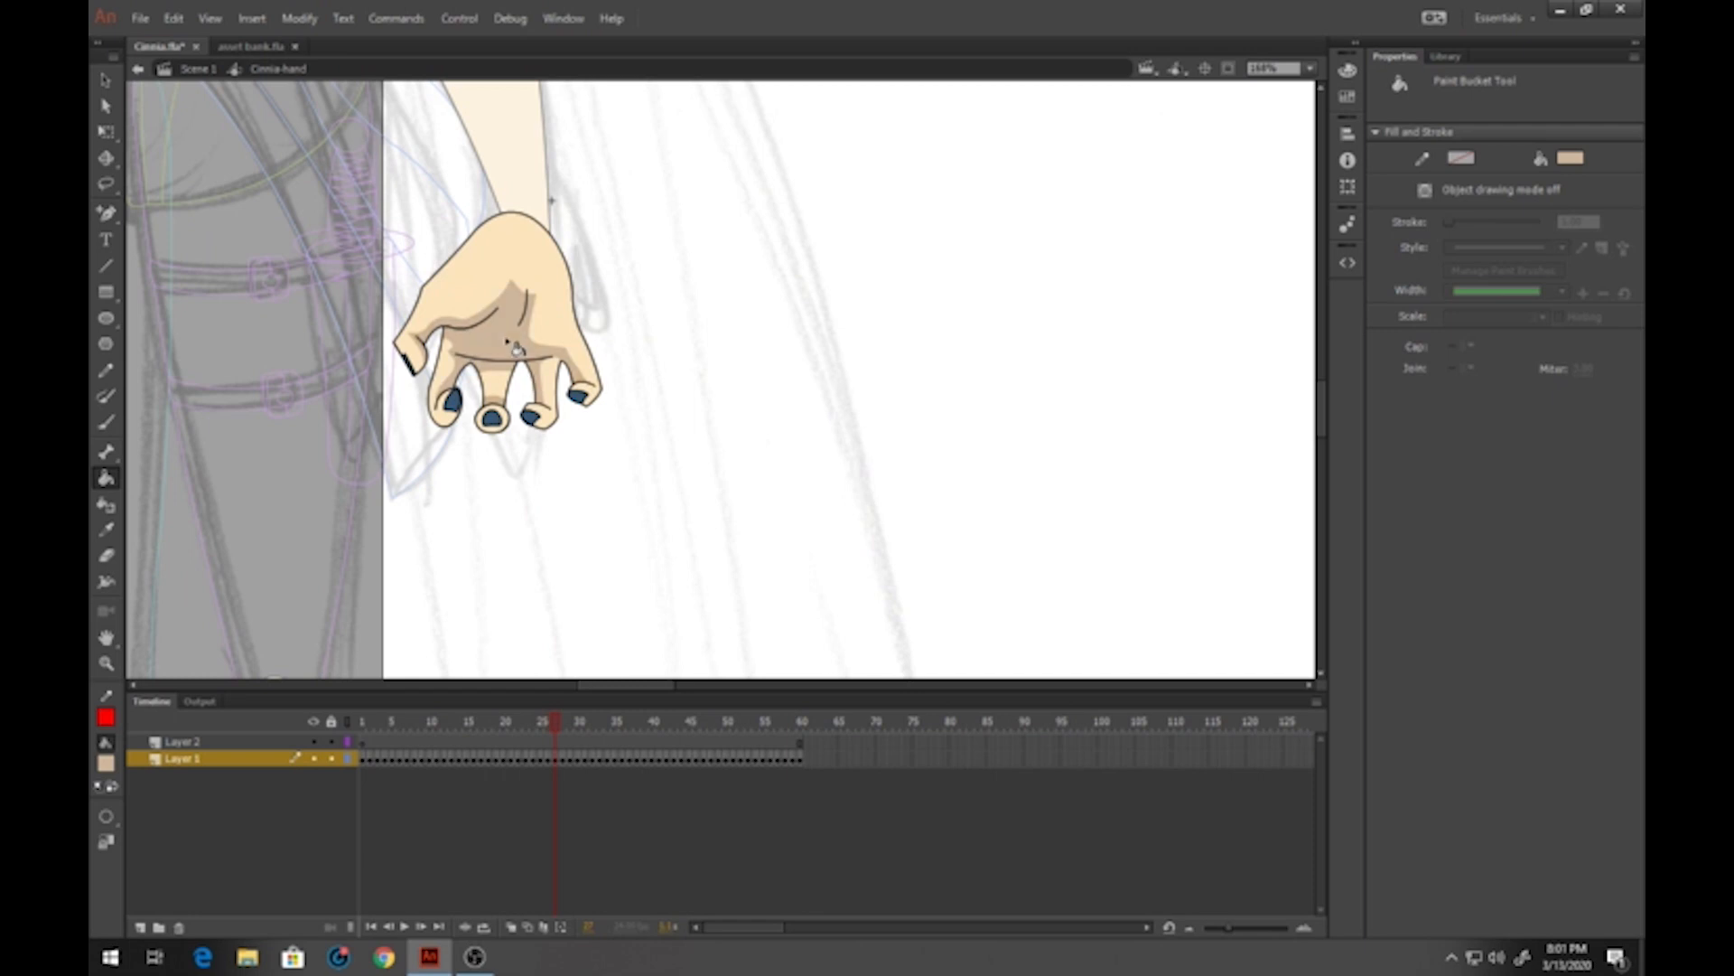
key(period)
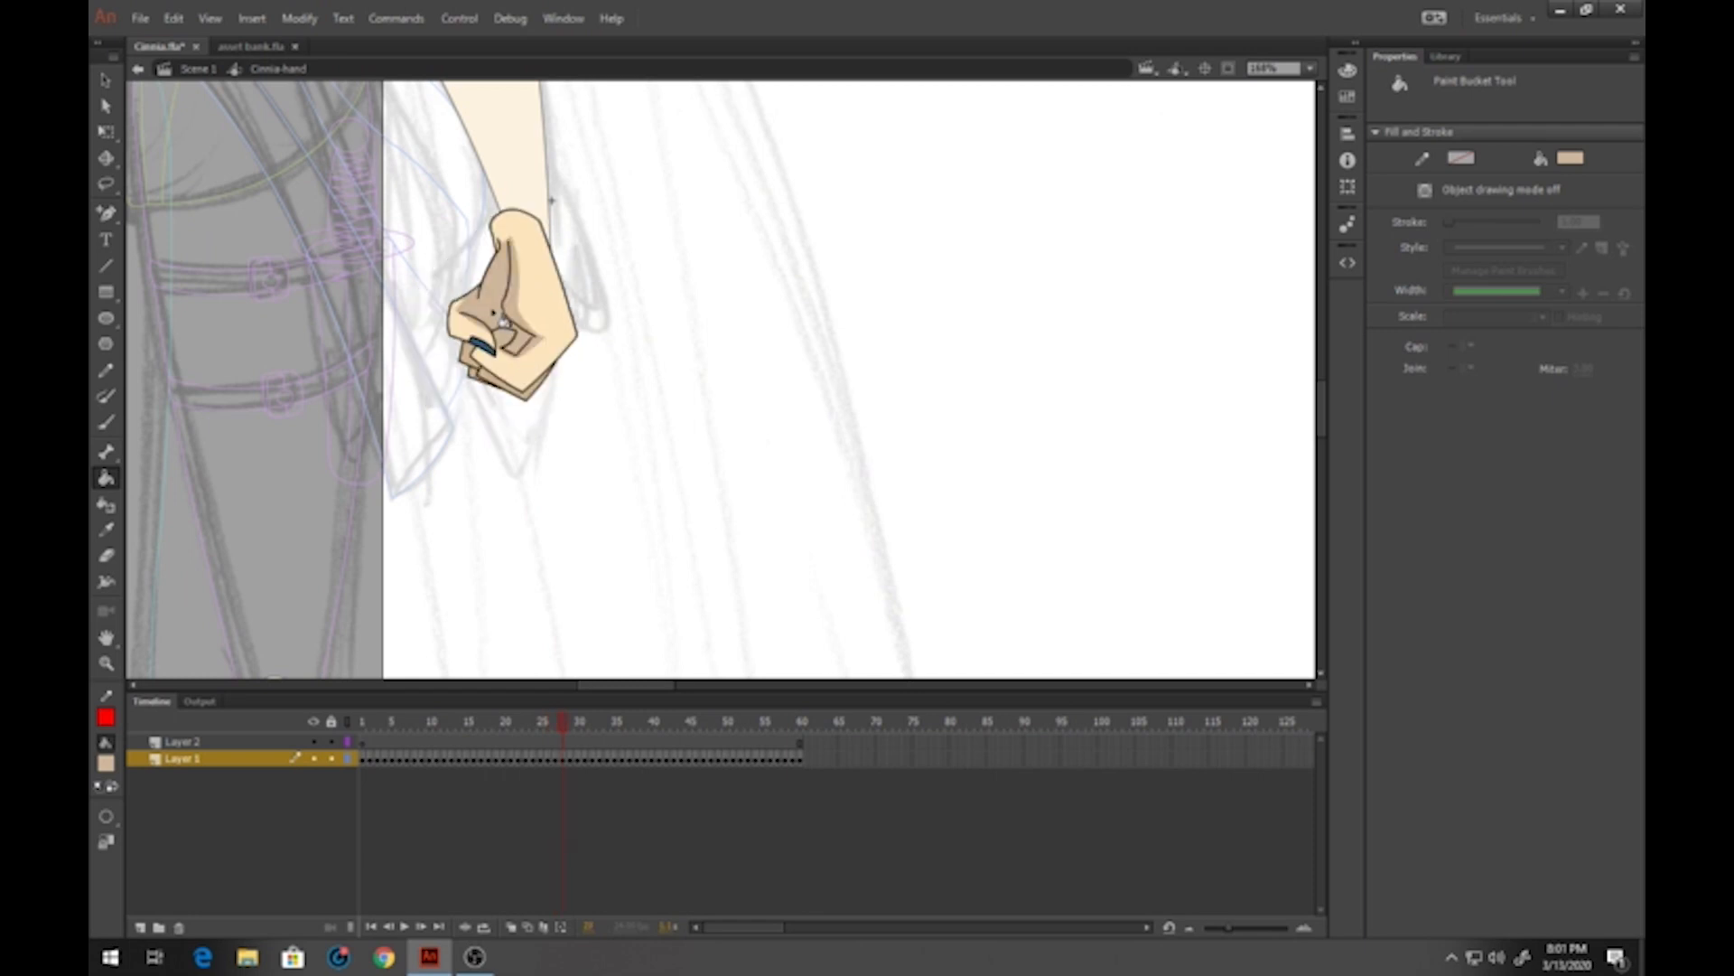
key(period)
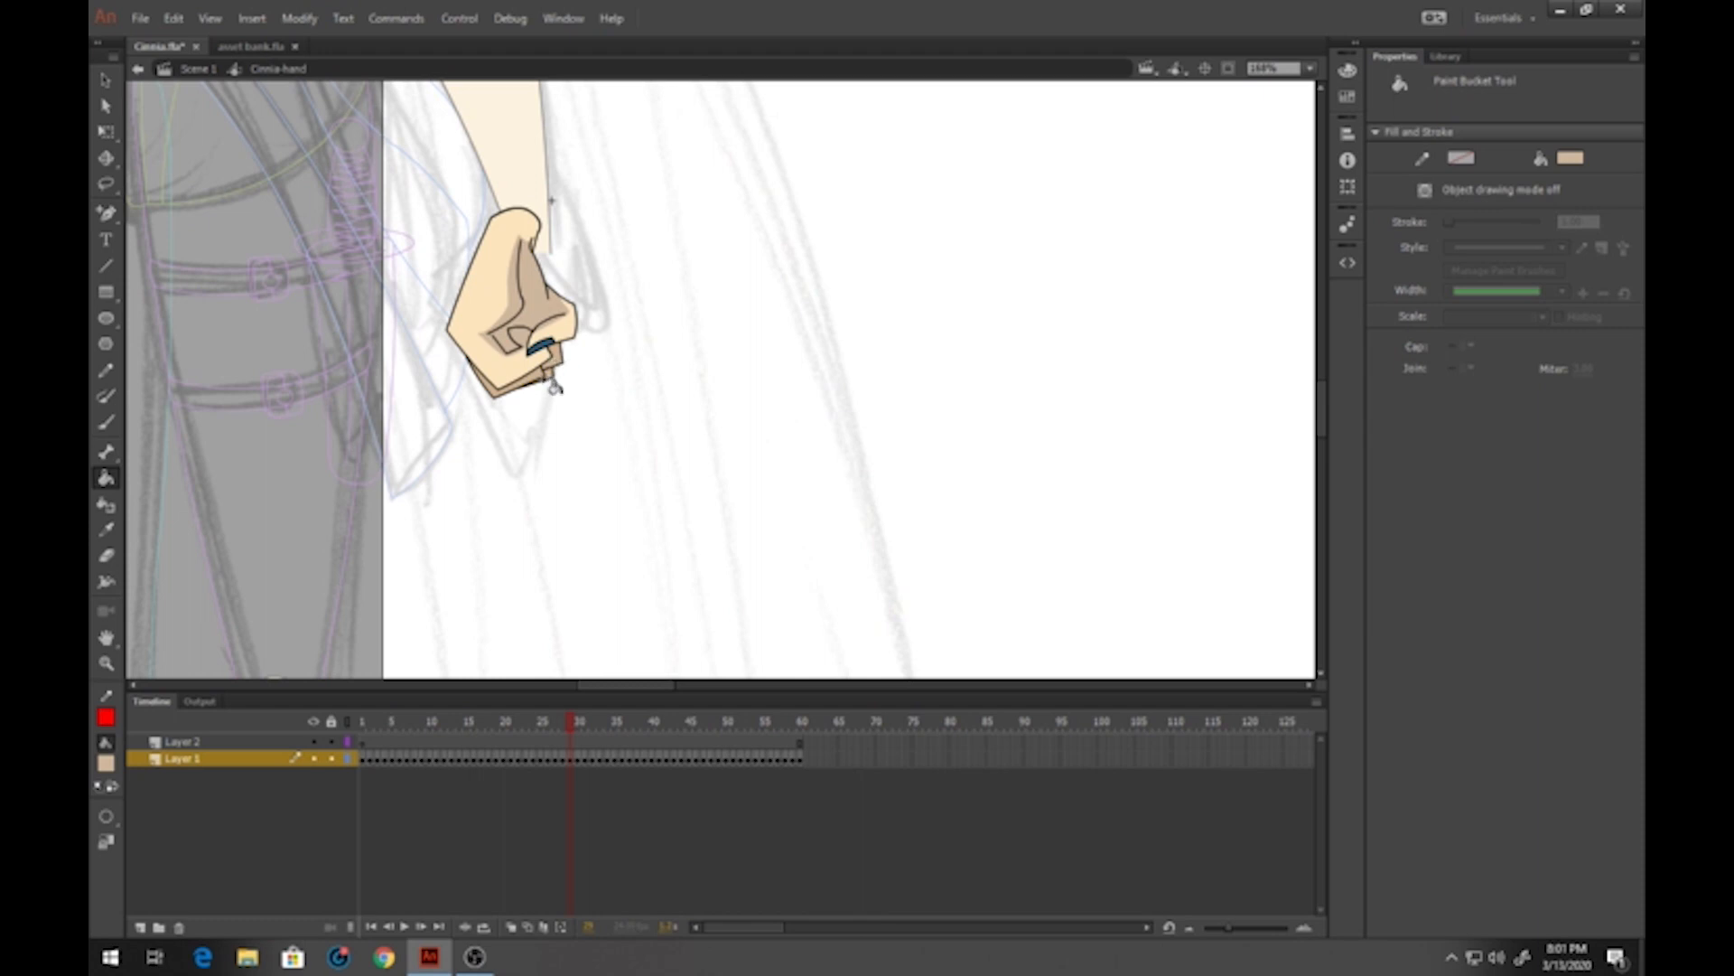
key(period)
key(period)
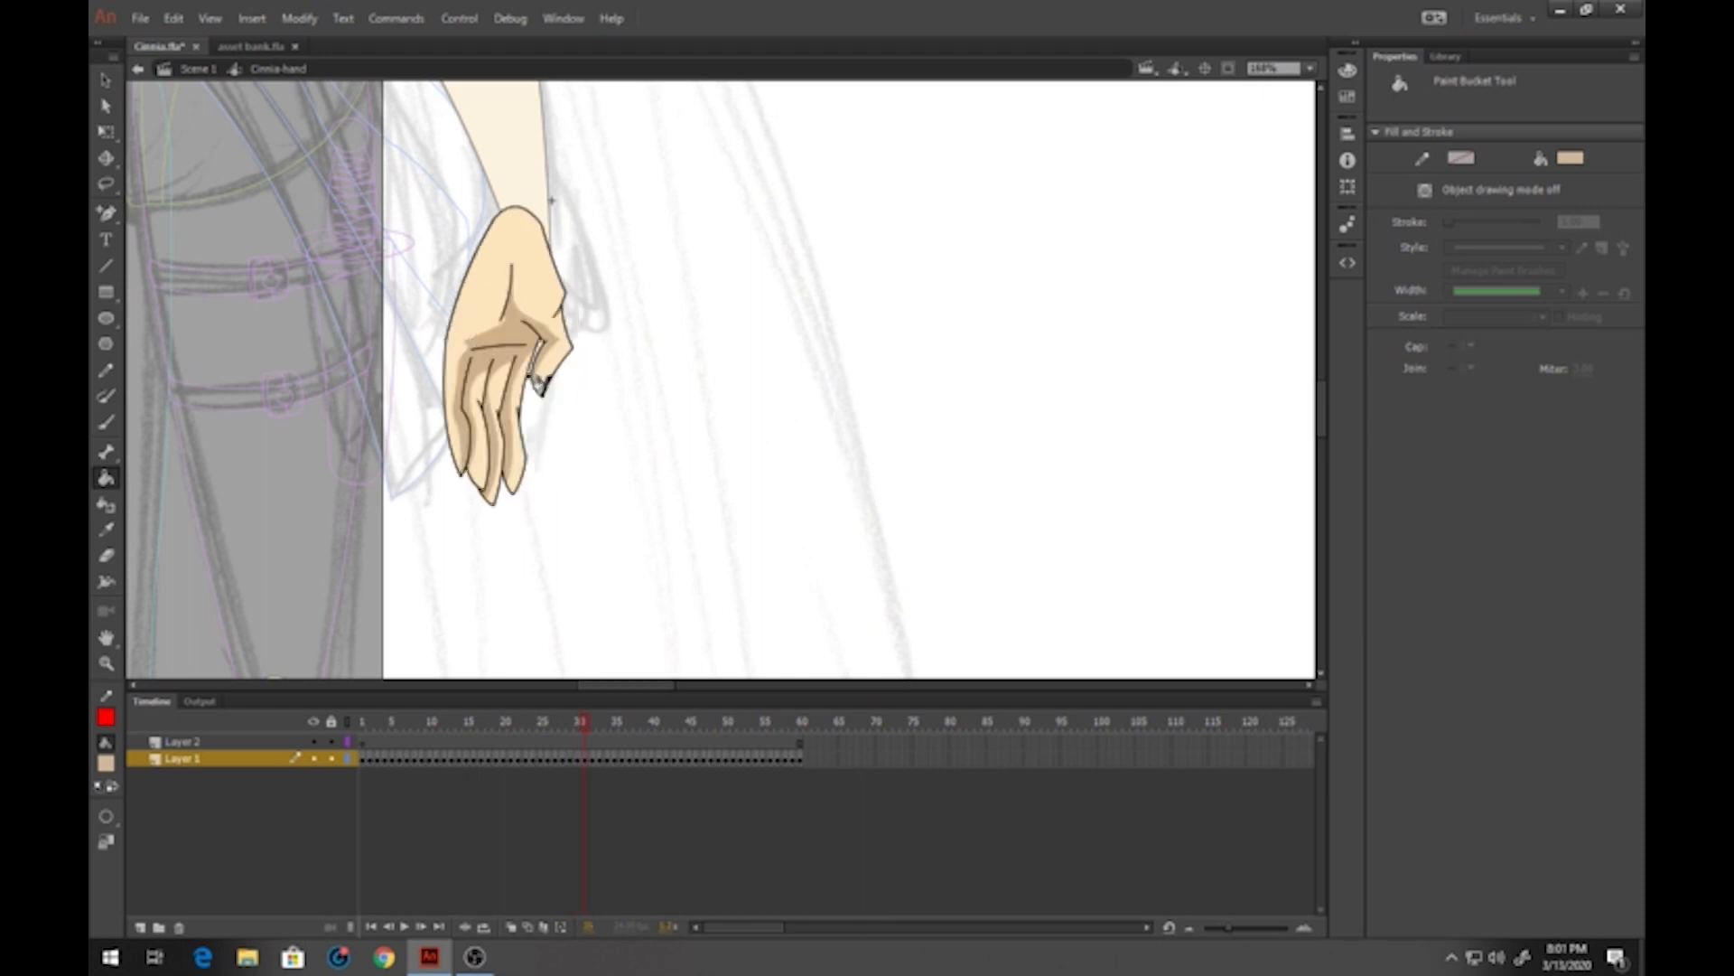
key(period)
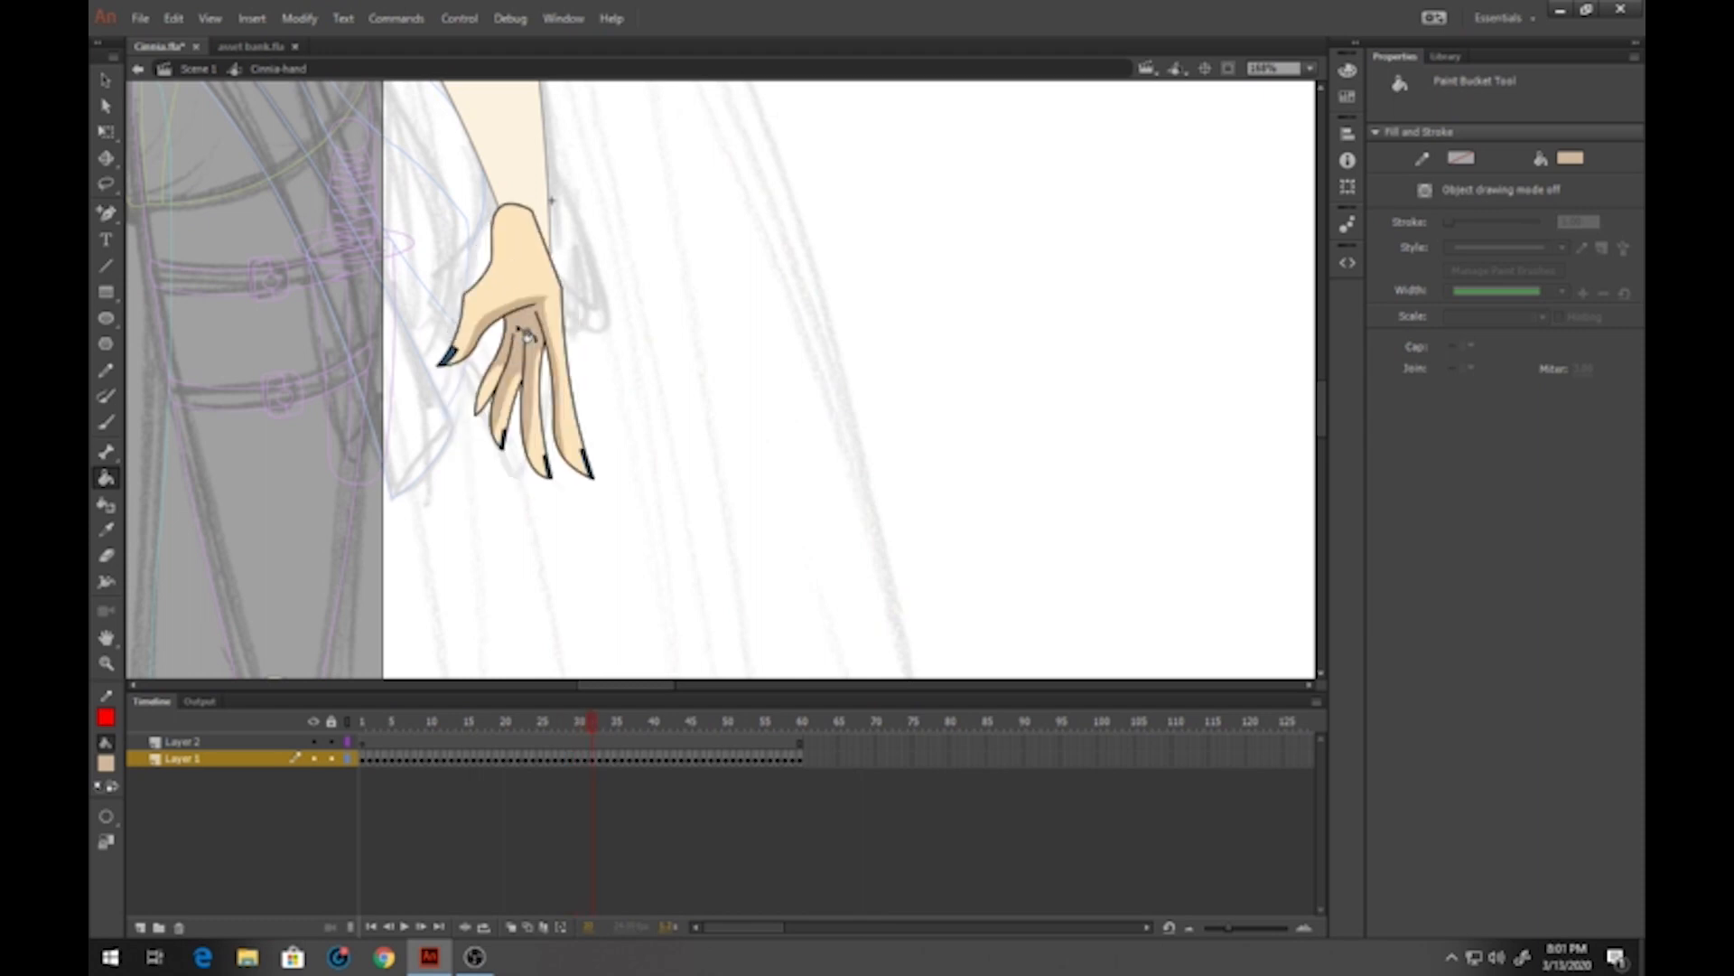
key(period)
key(period)
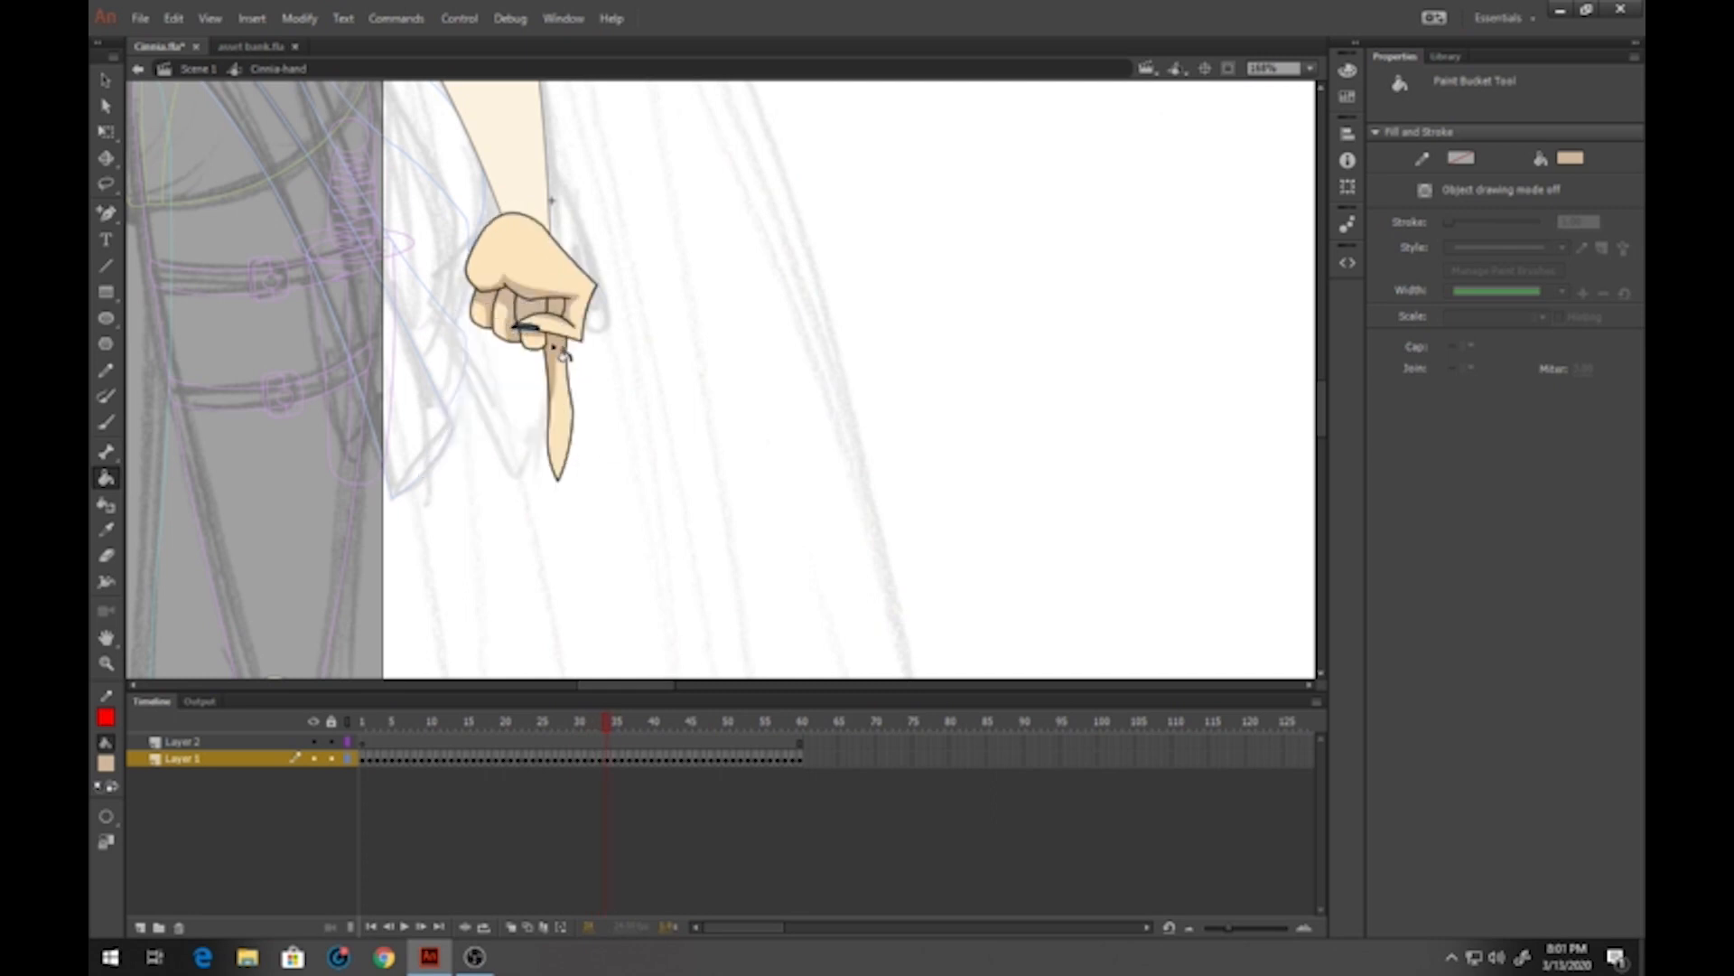
key(period)
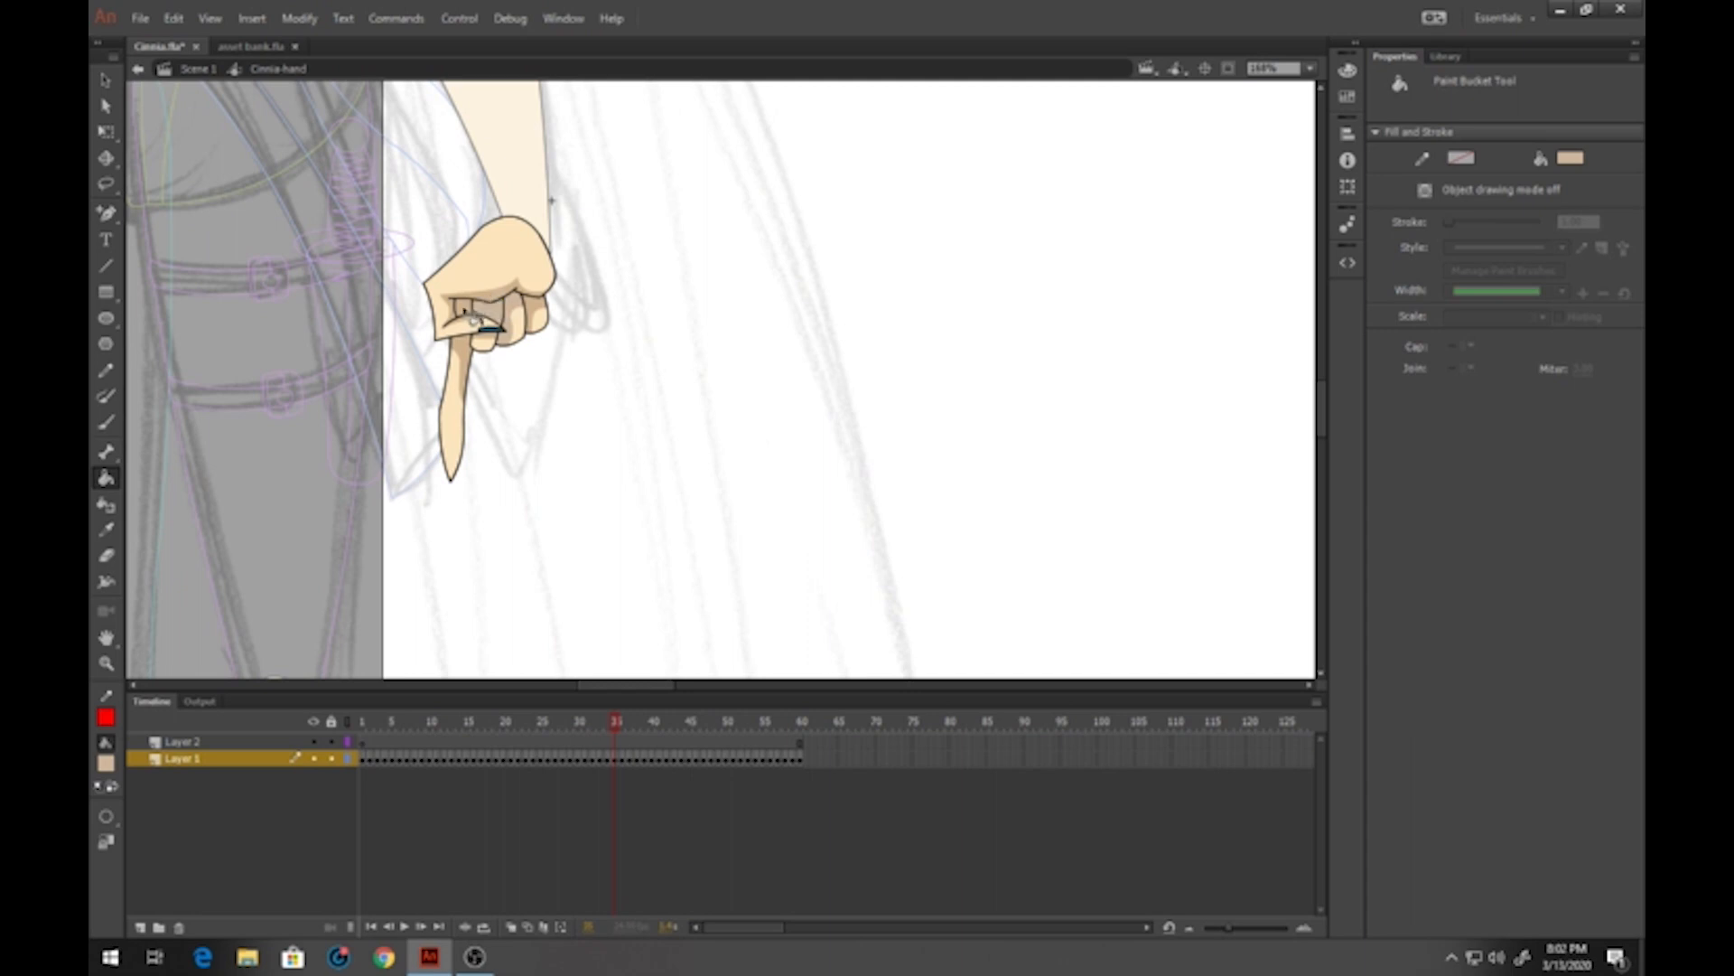
key(period)
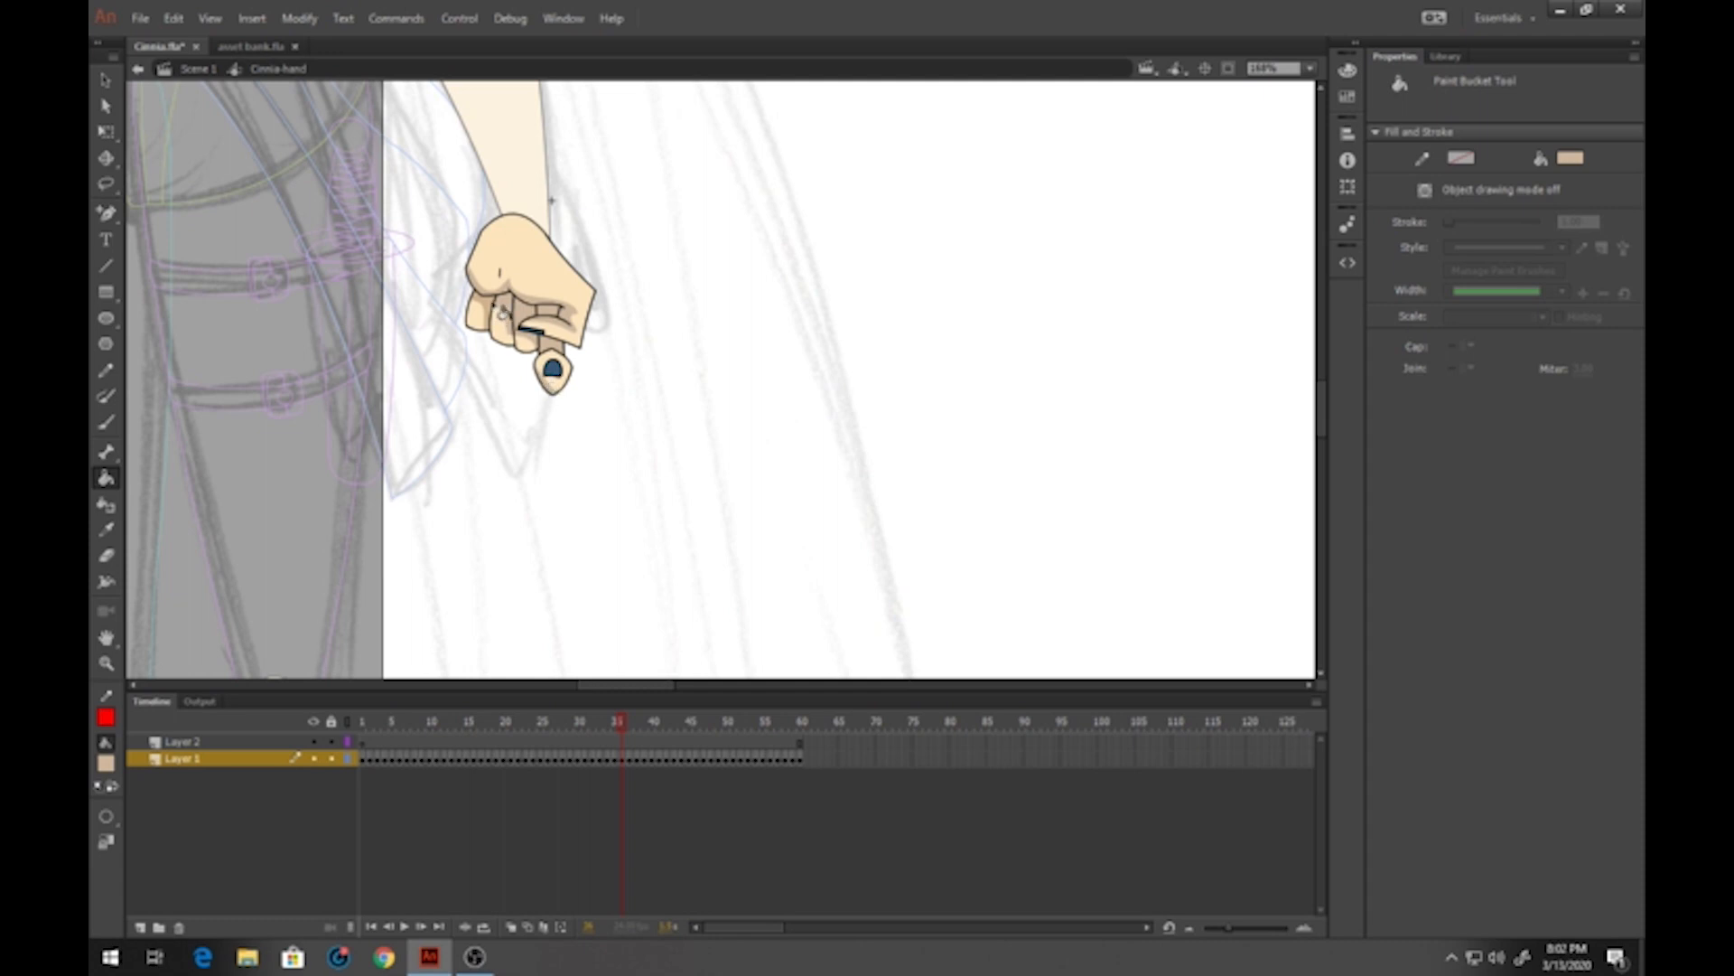
key(period)
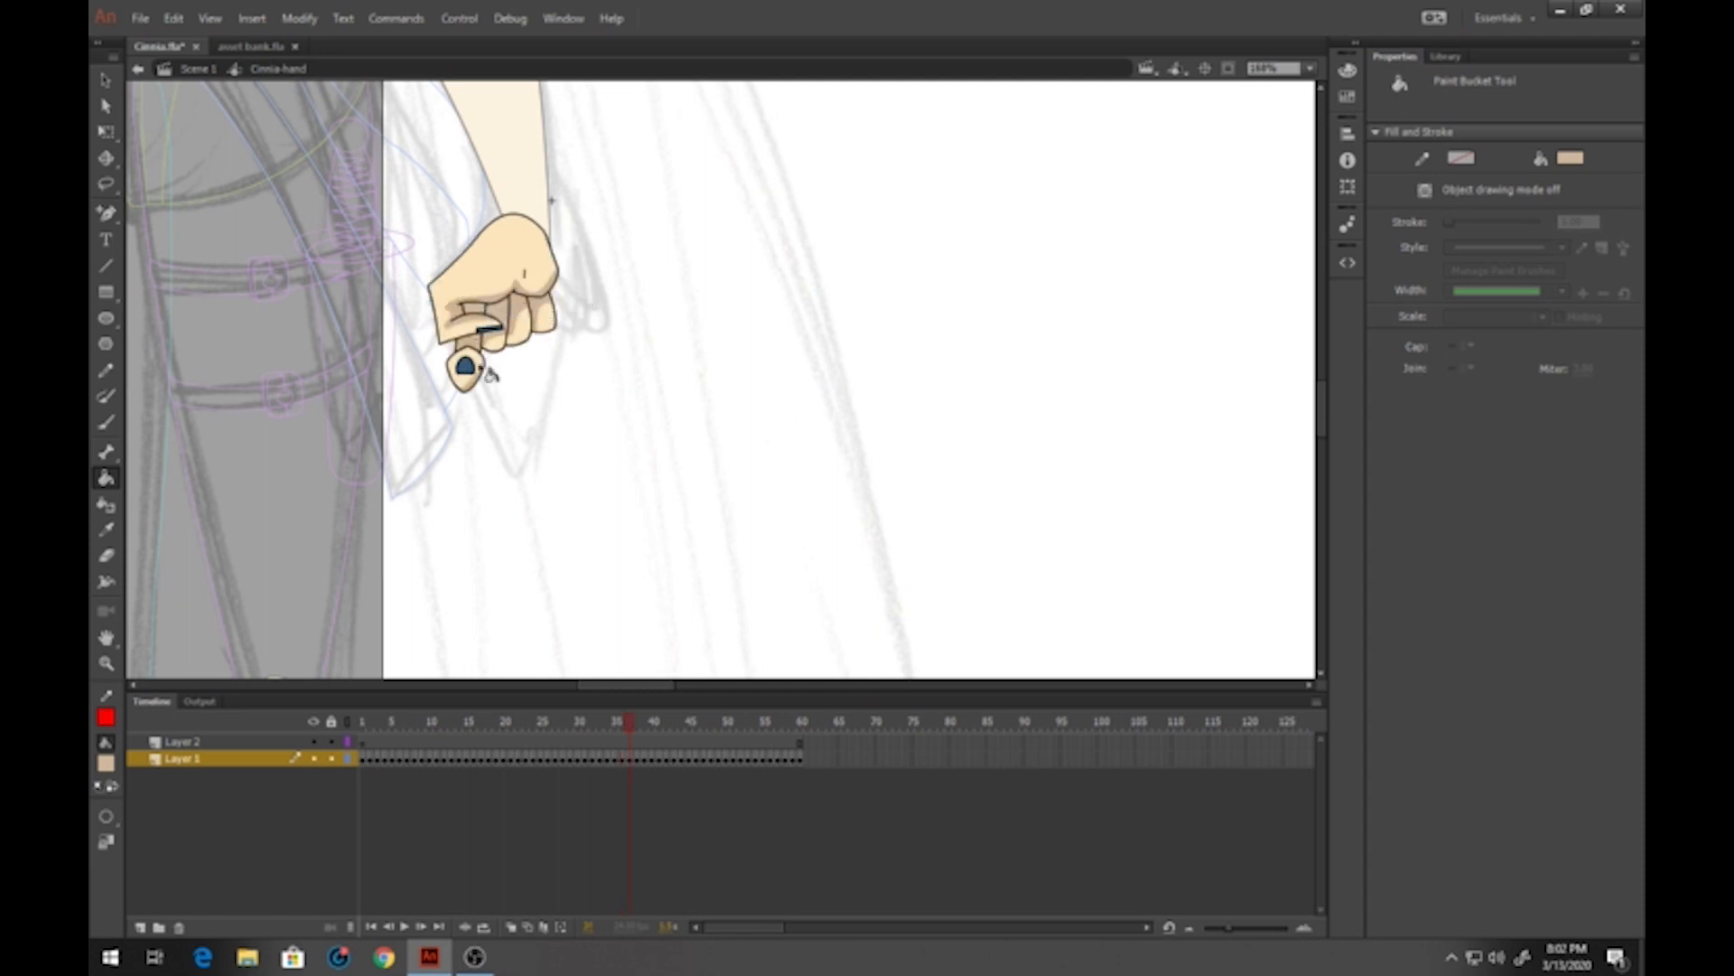
key(period)
click(515, 398)
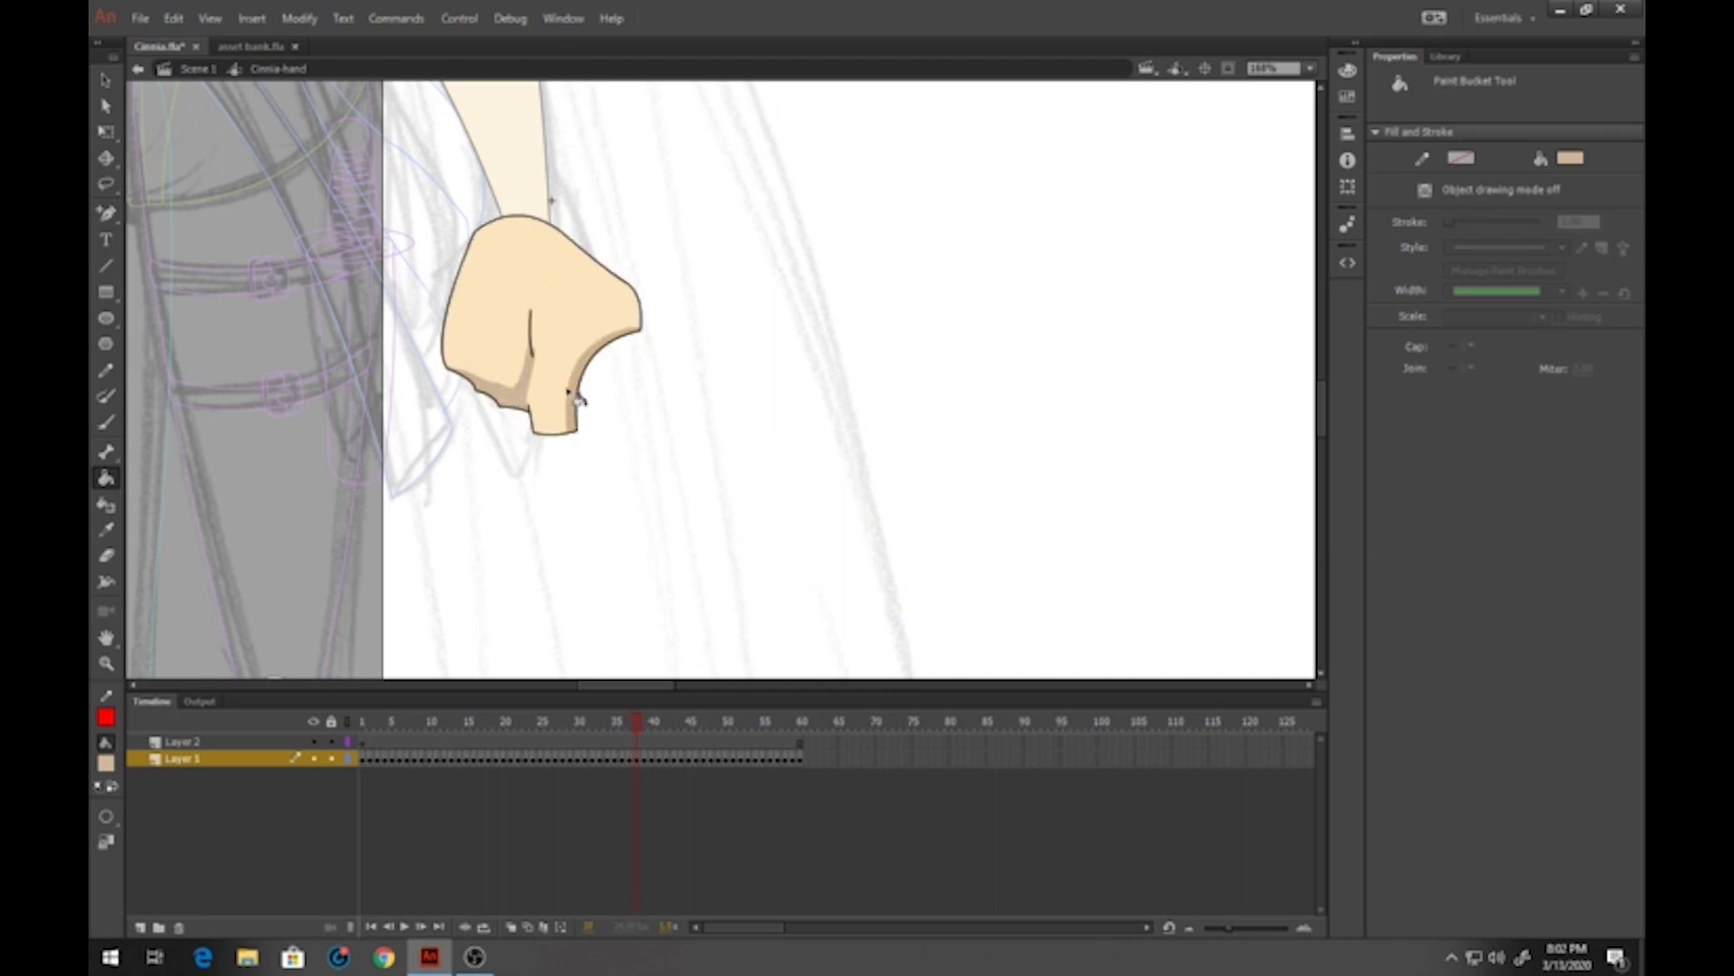
key(period)
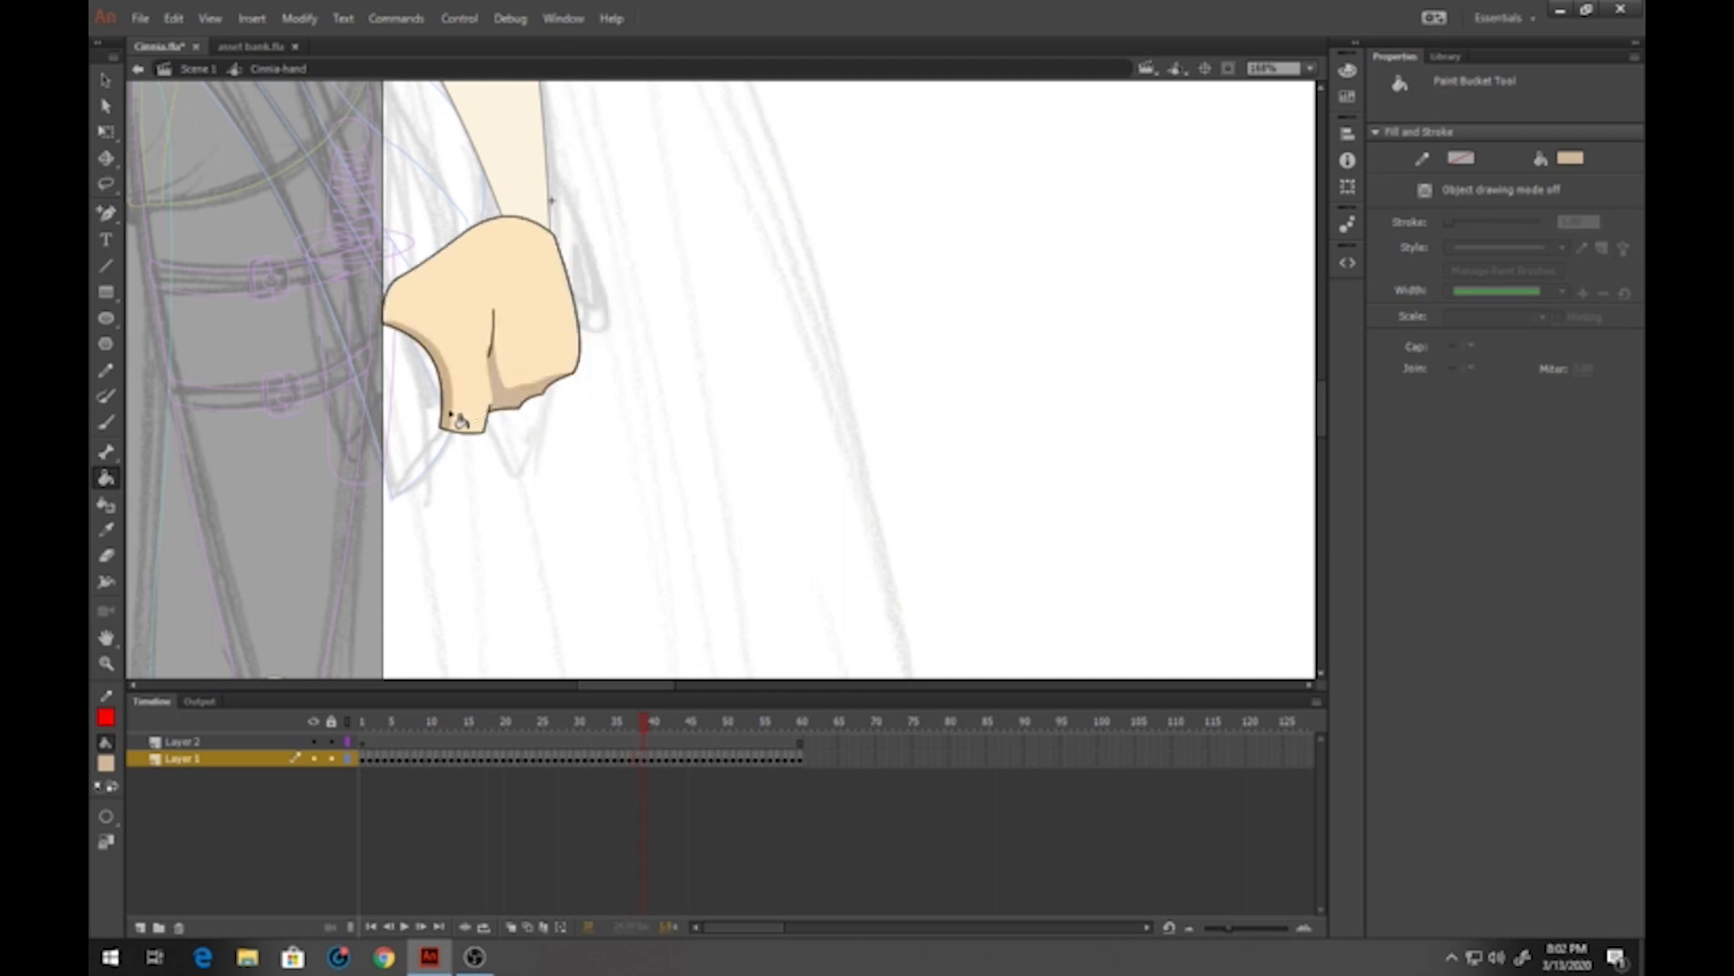
key(period)
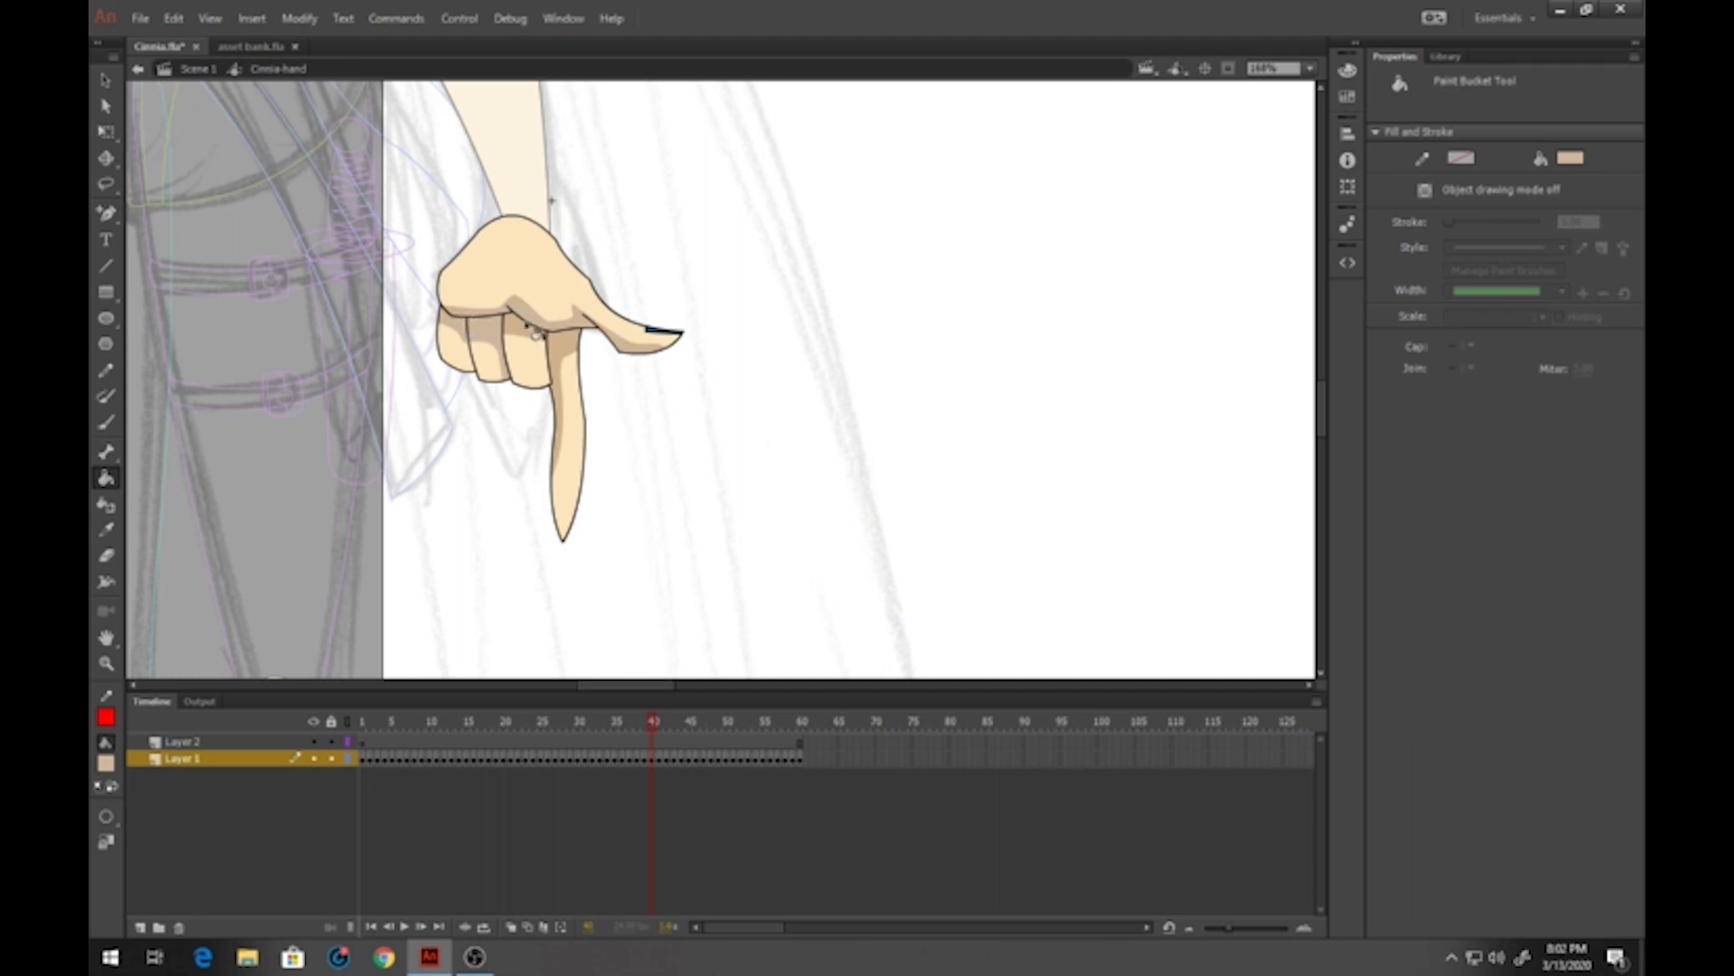
key(period)
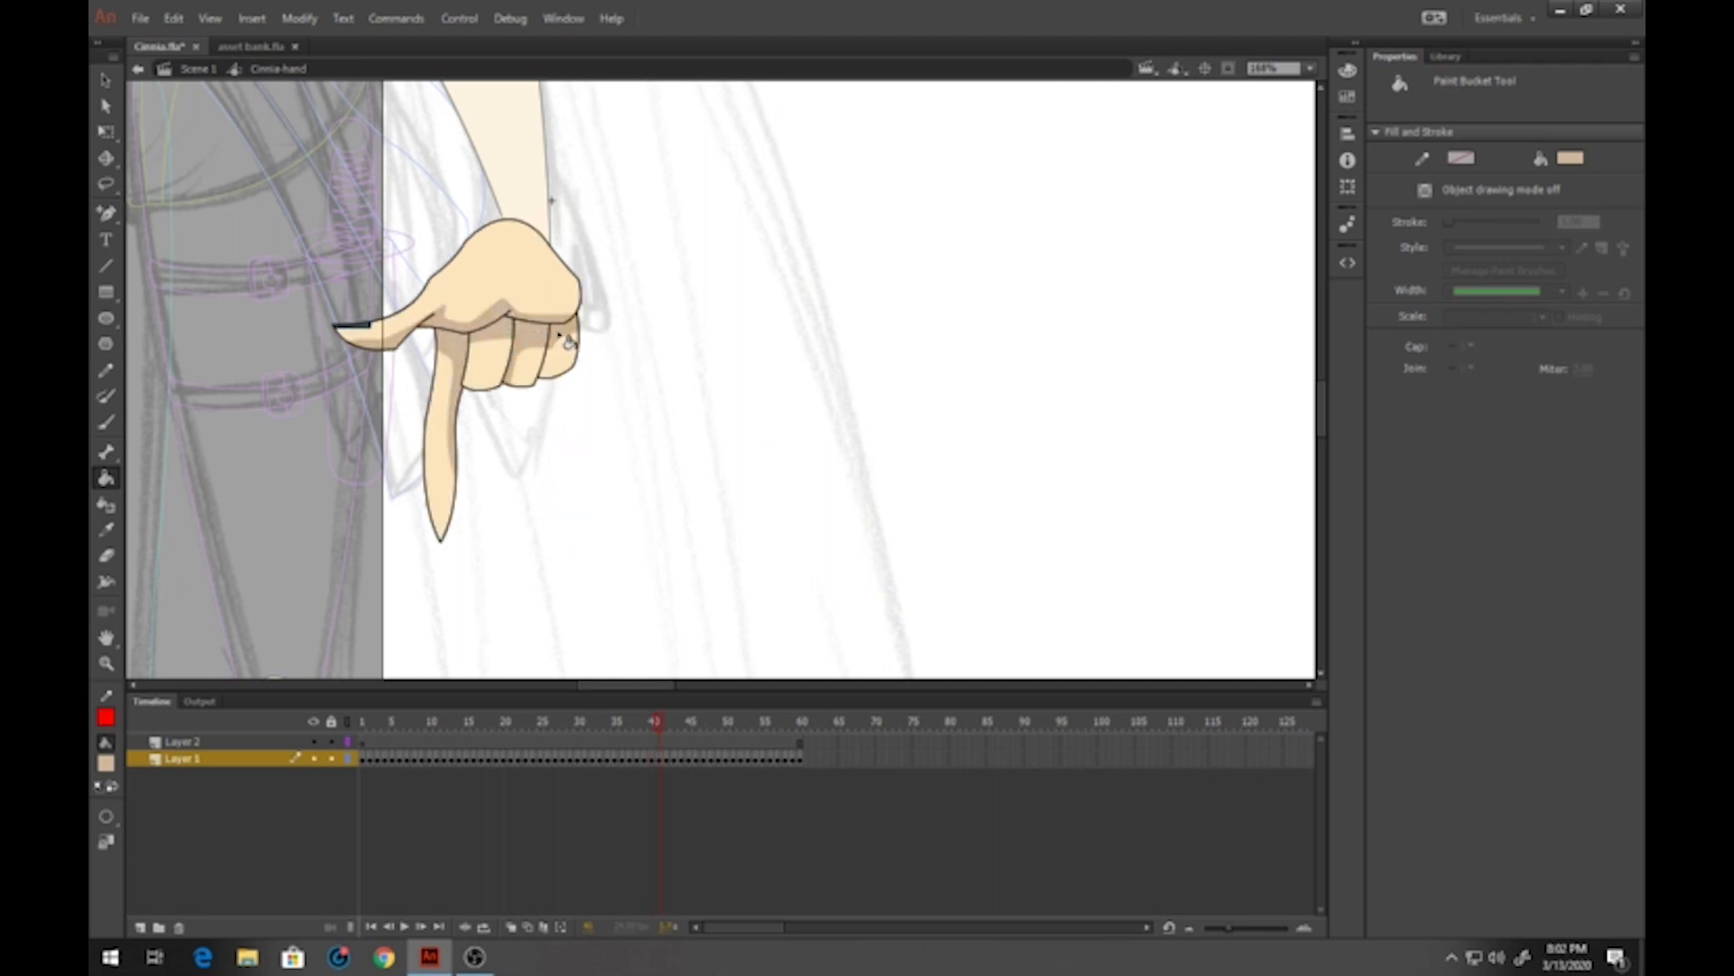
key(period)
key(period)
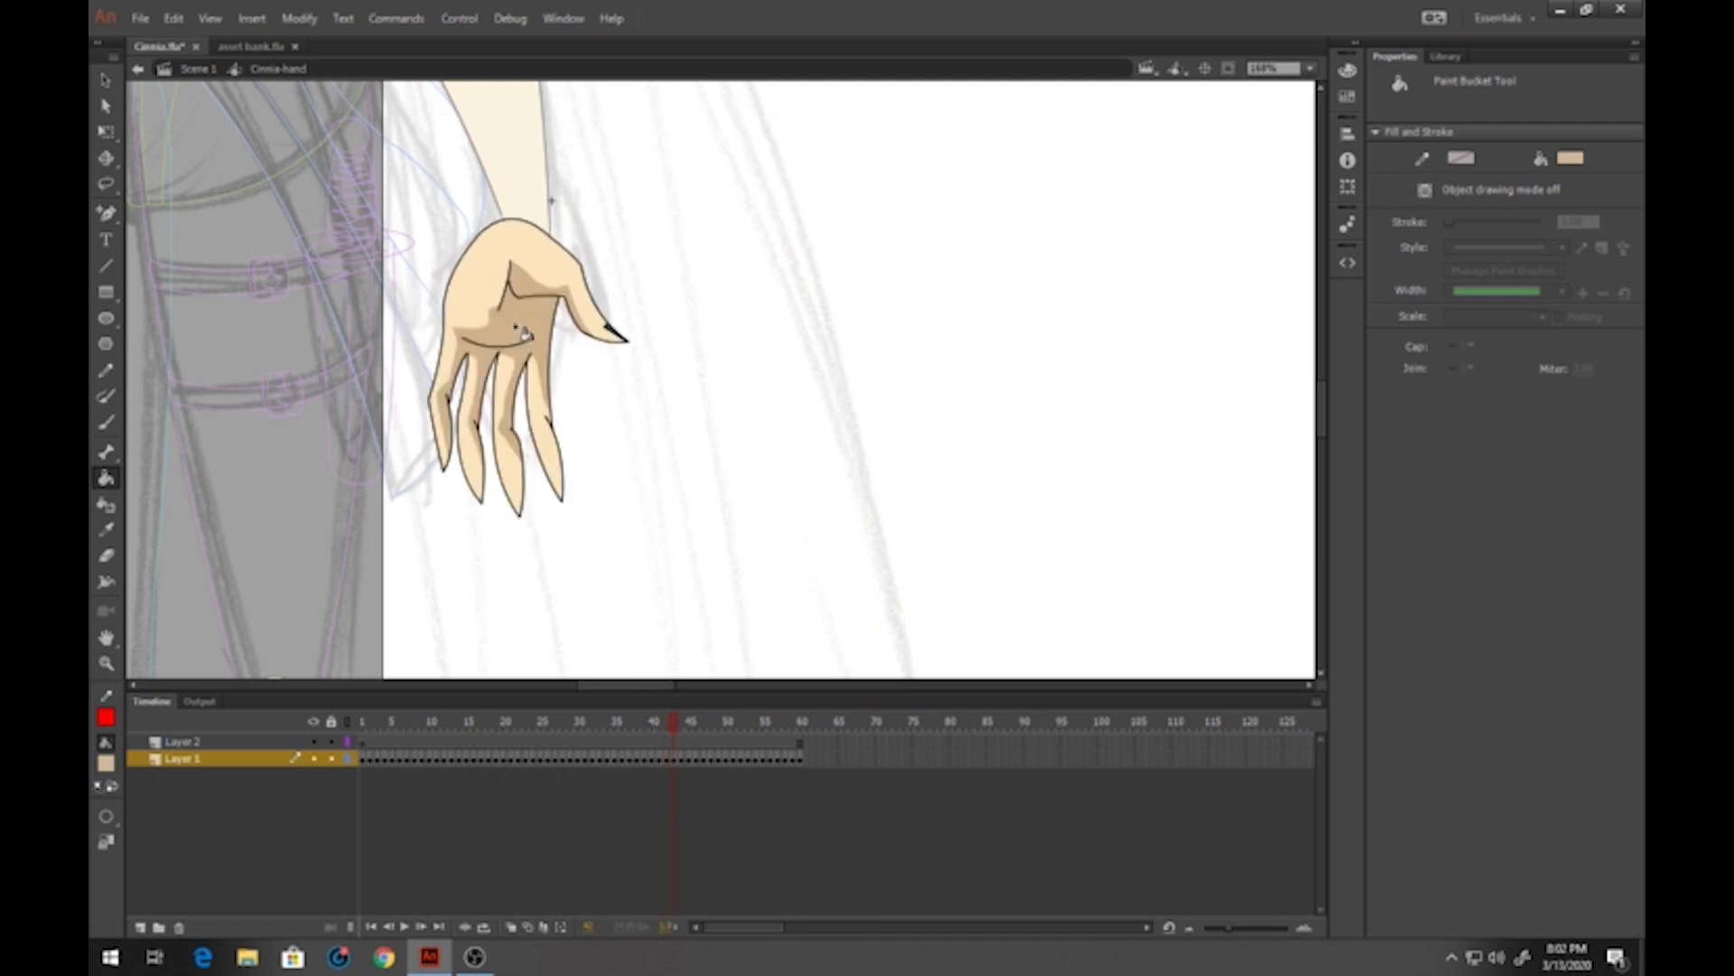
key(period)
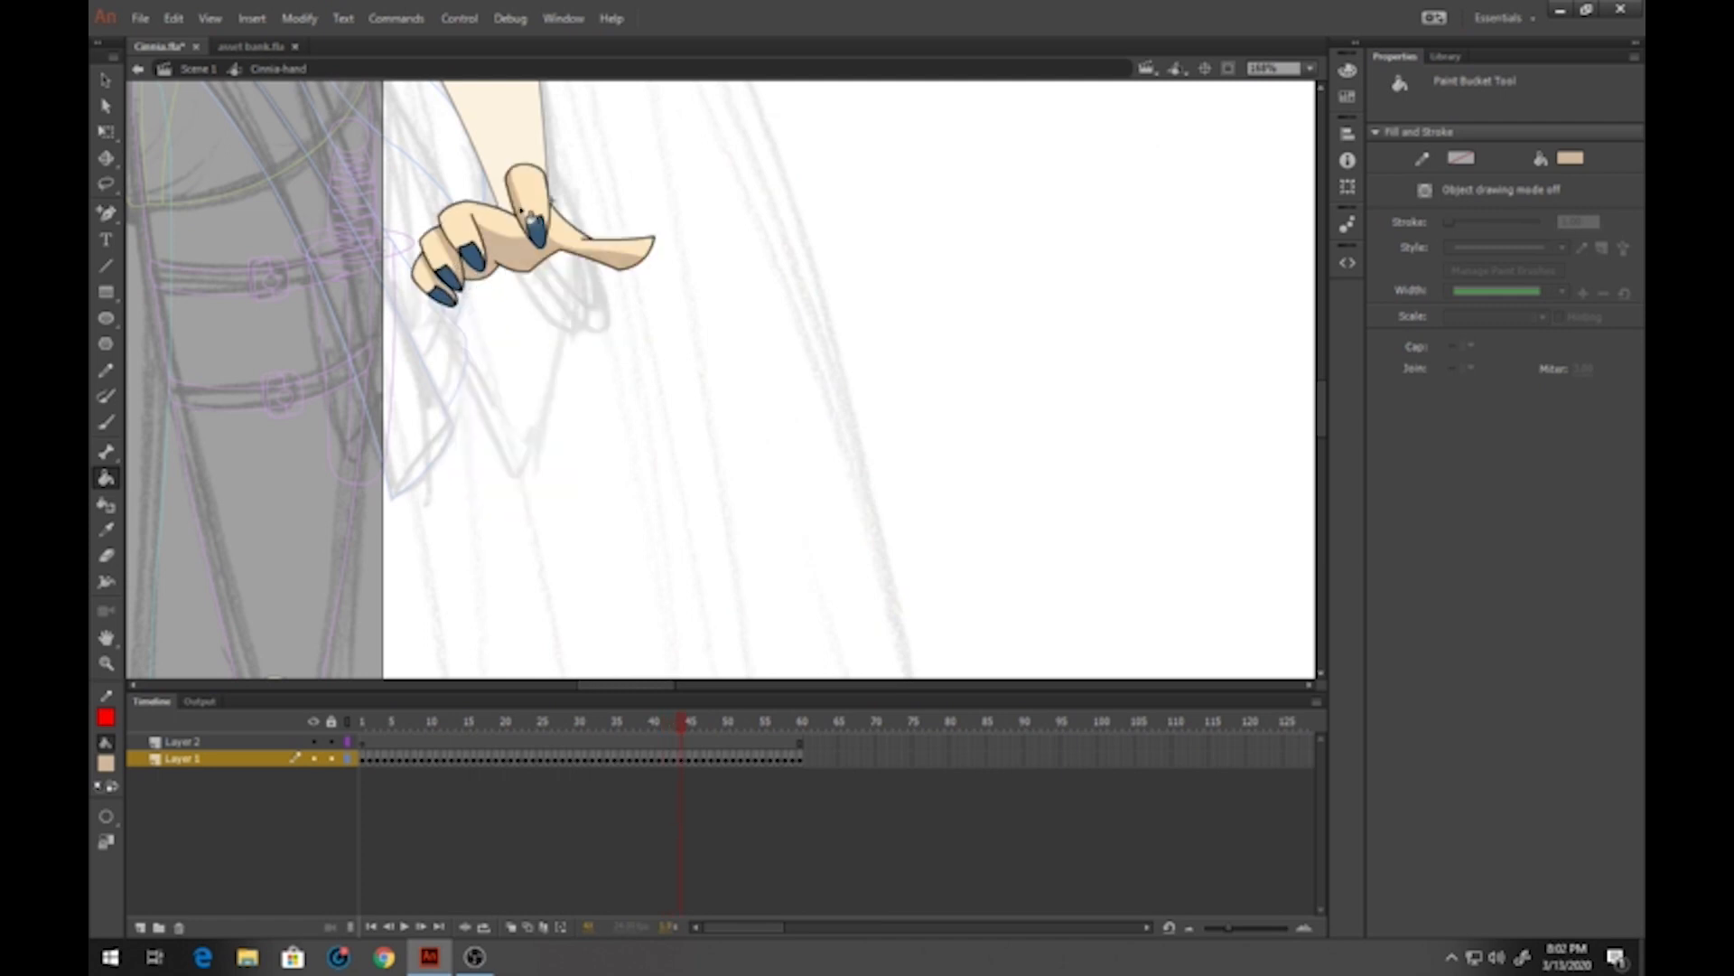
key(period)
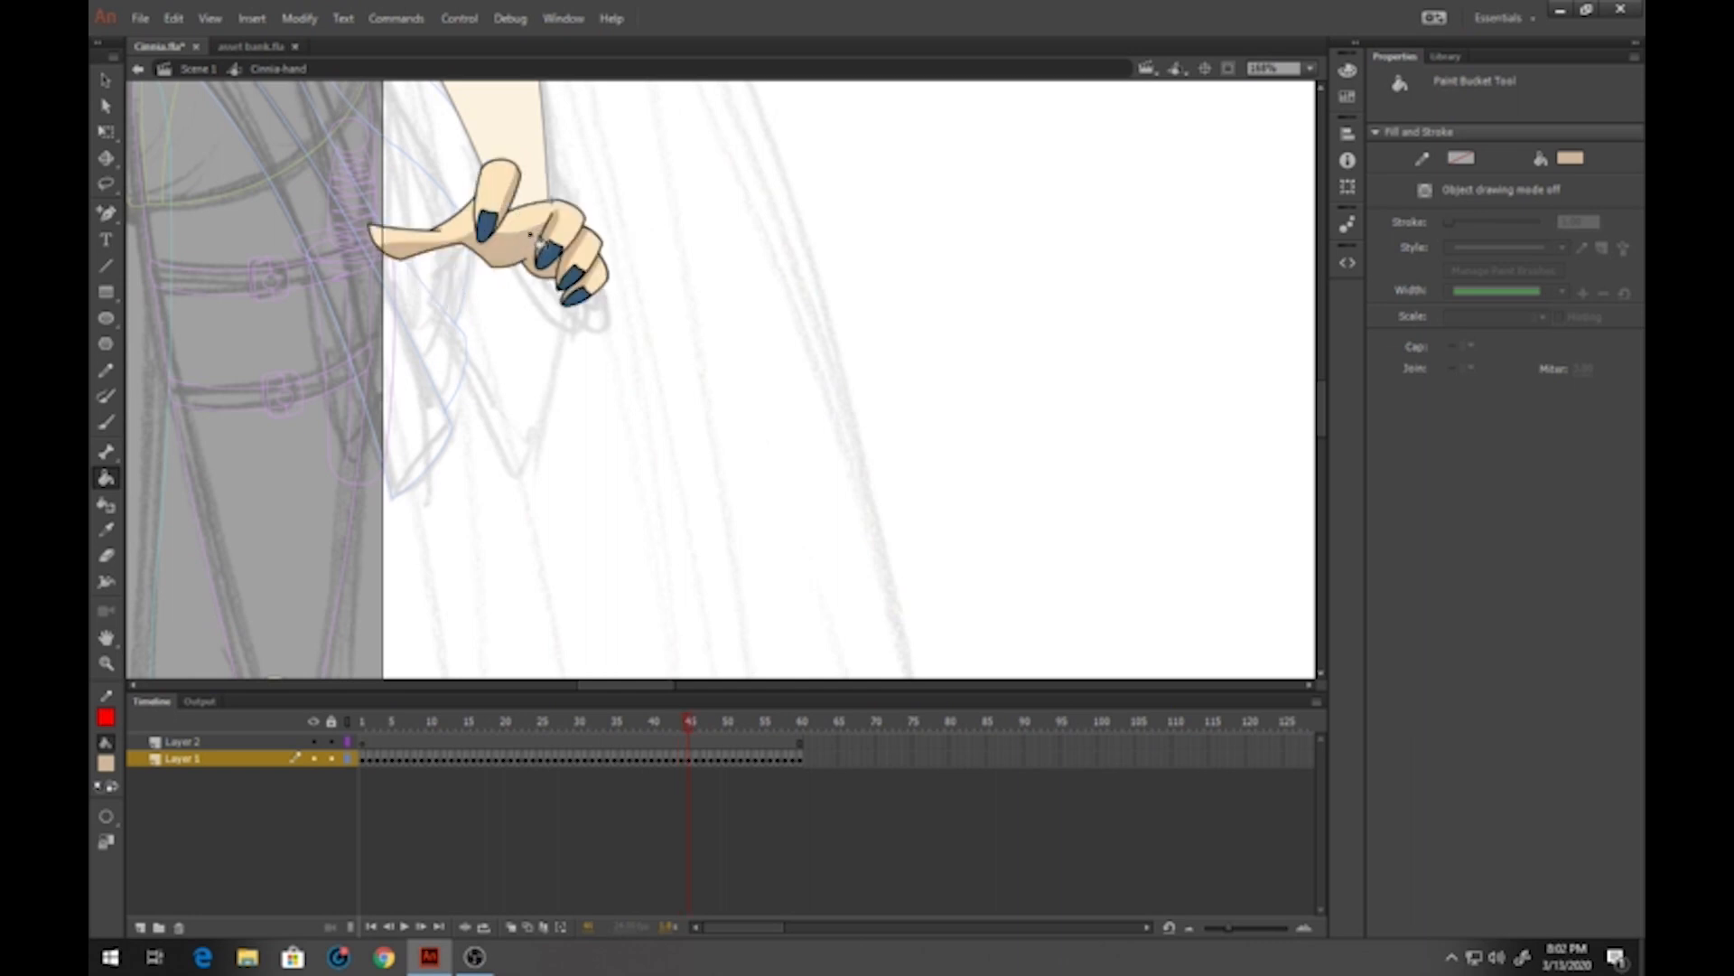
key(period)
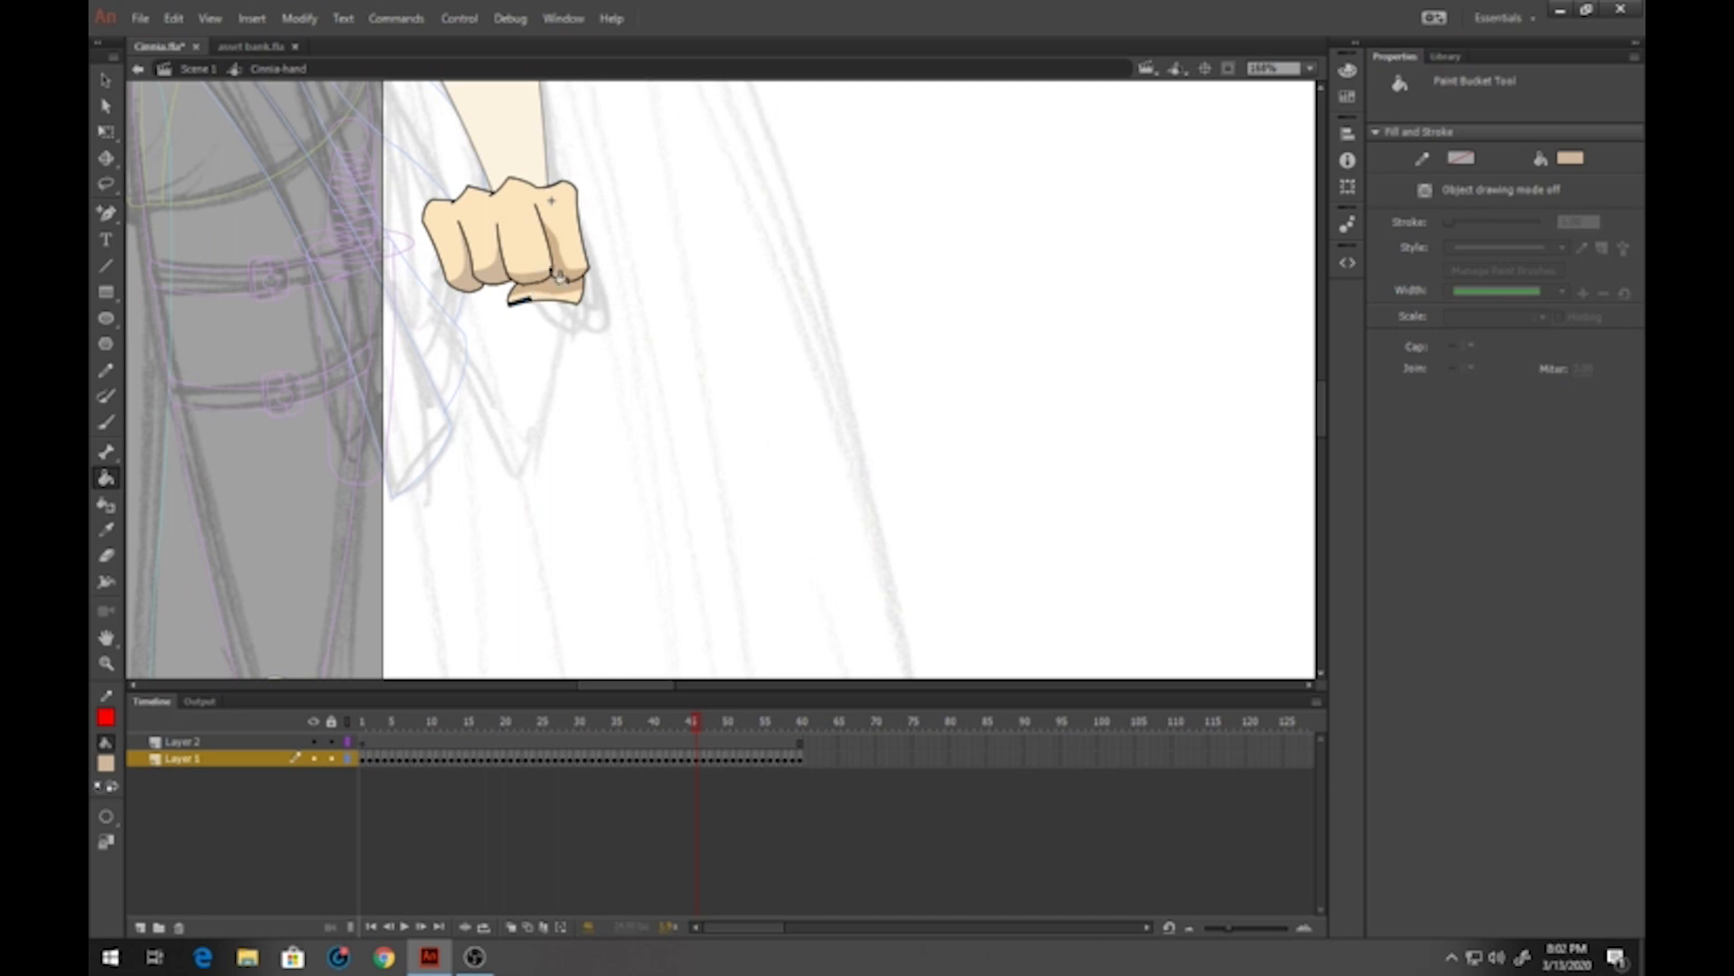
key(period)
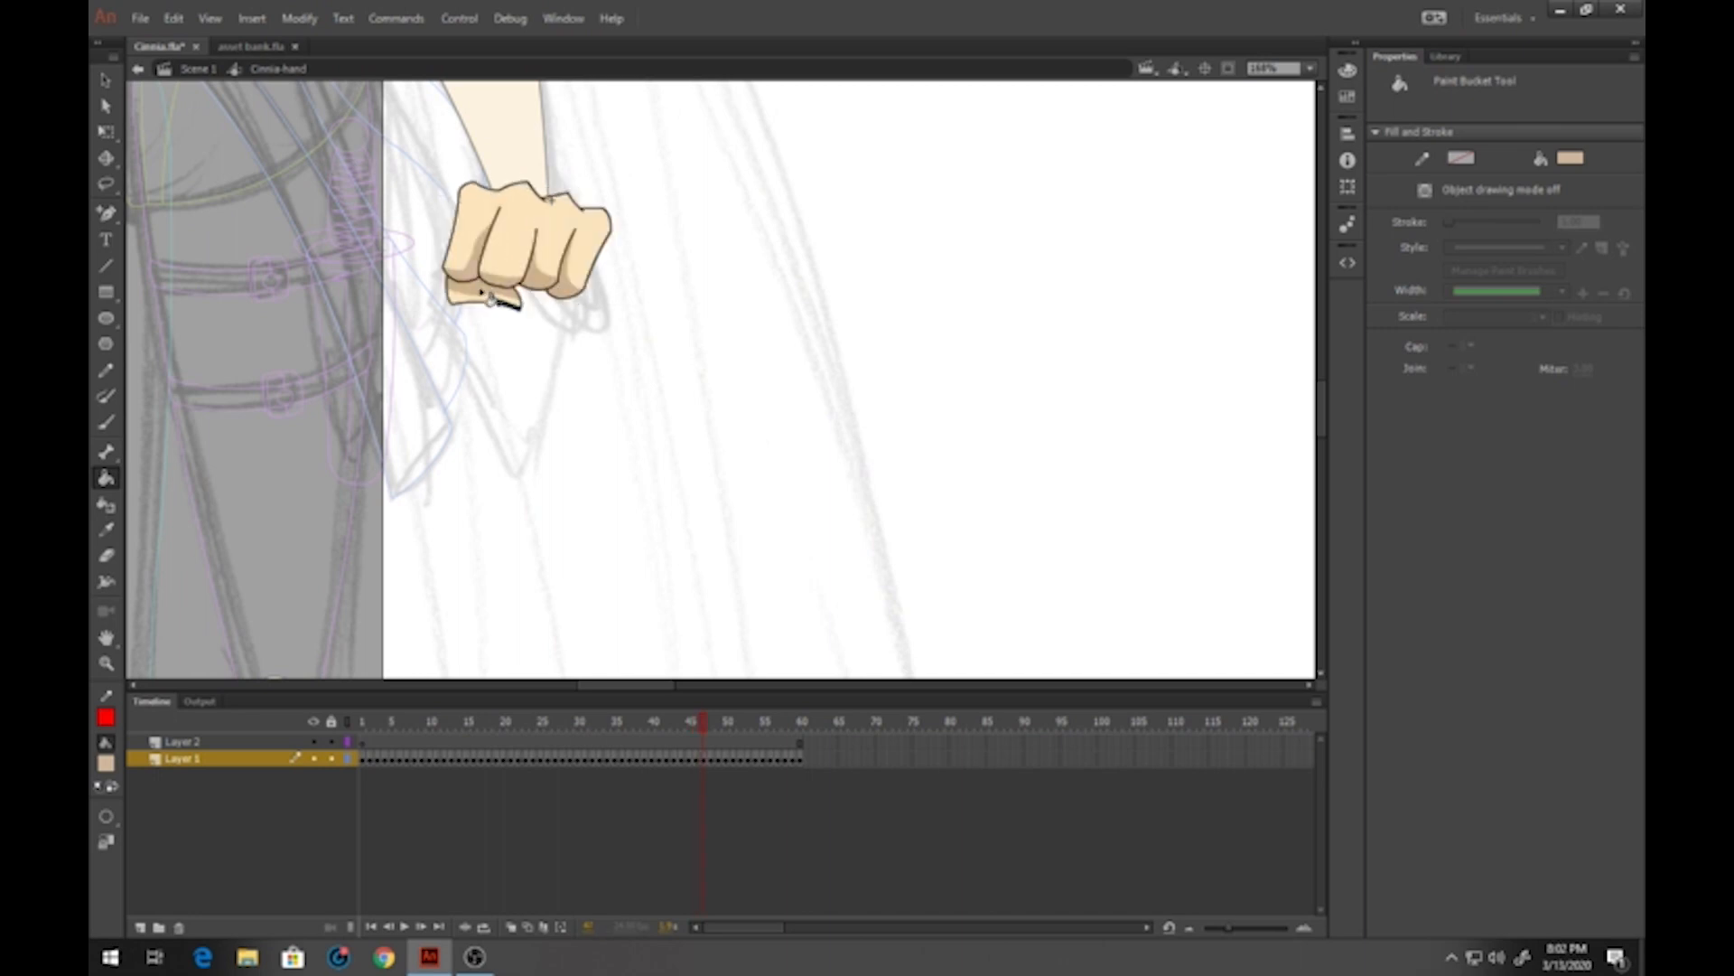
key(period)
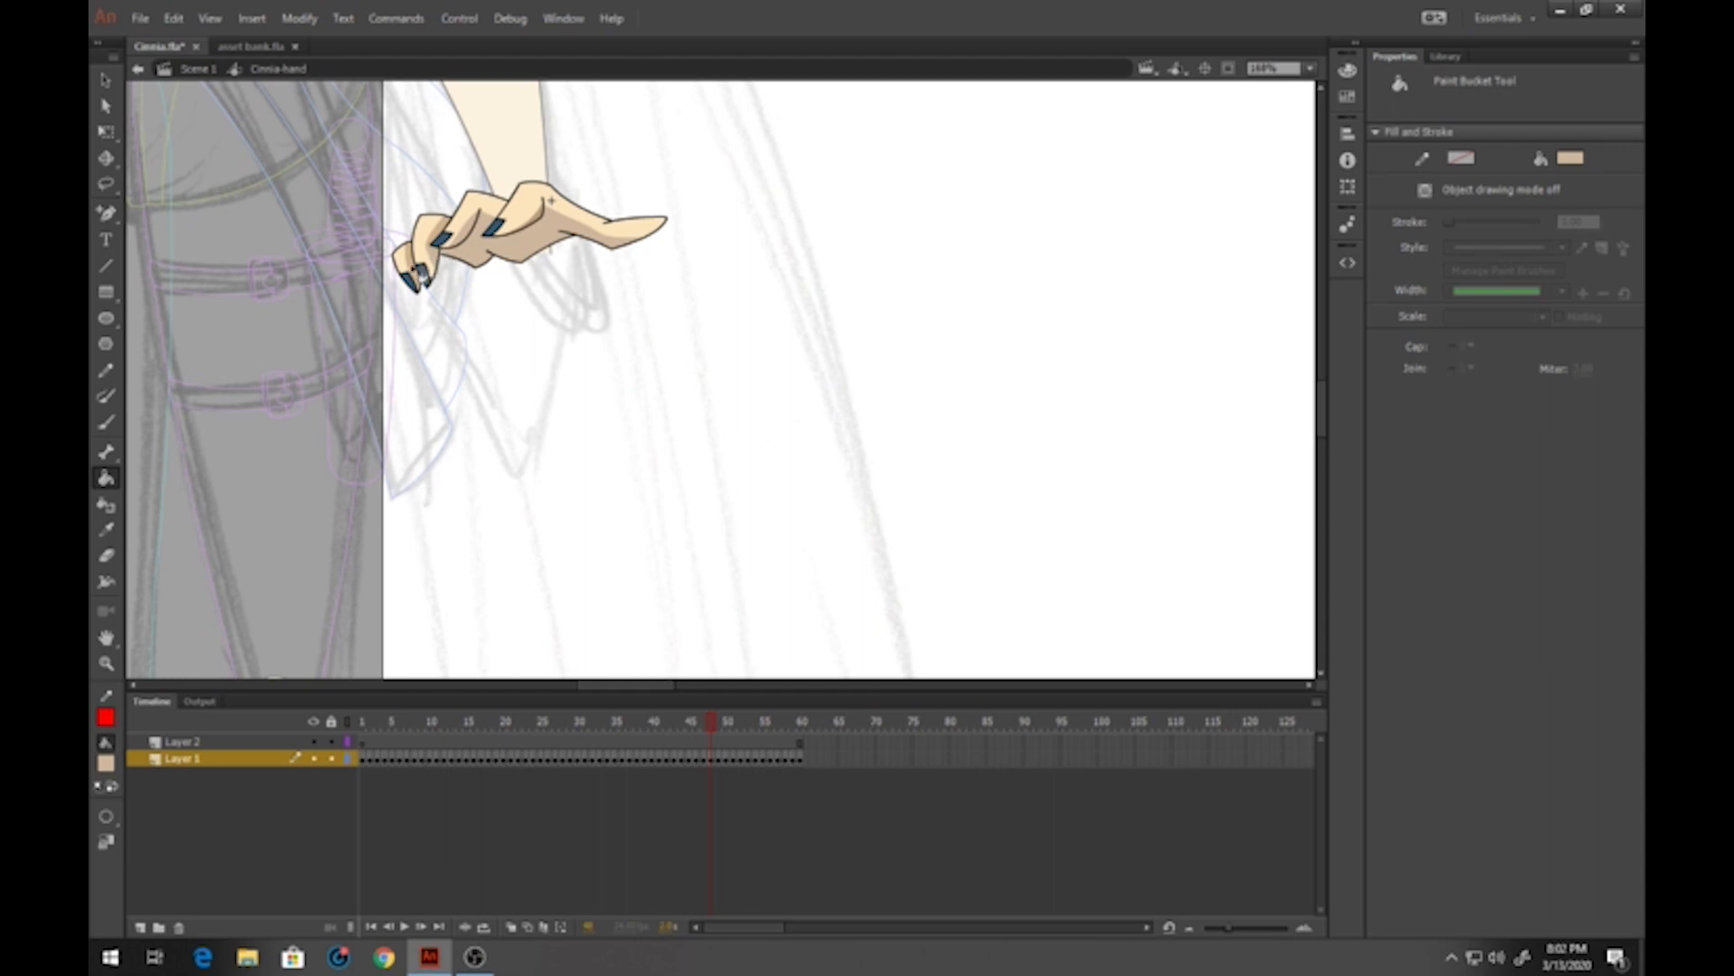
key(period)
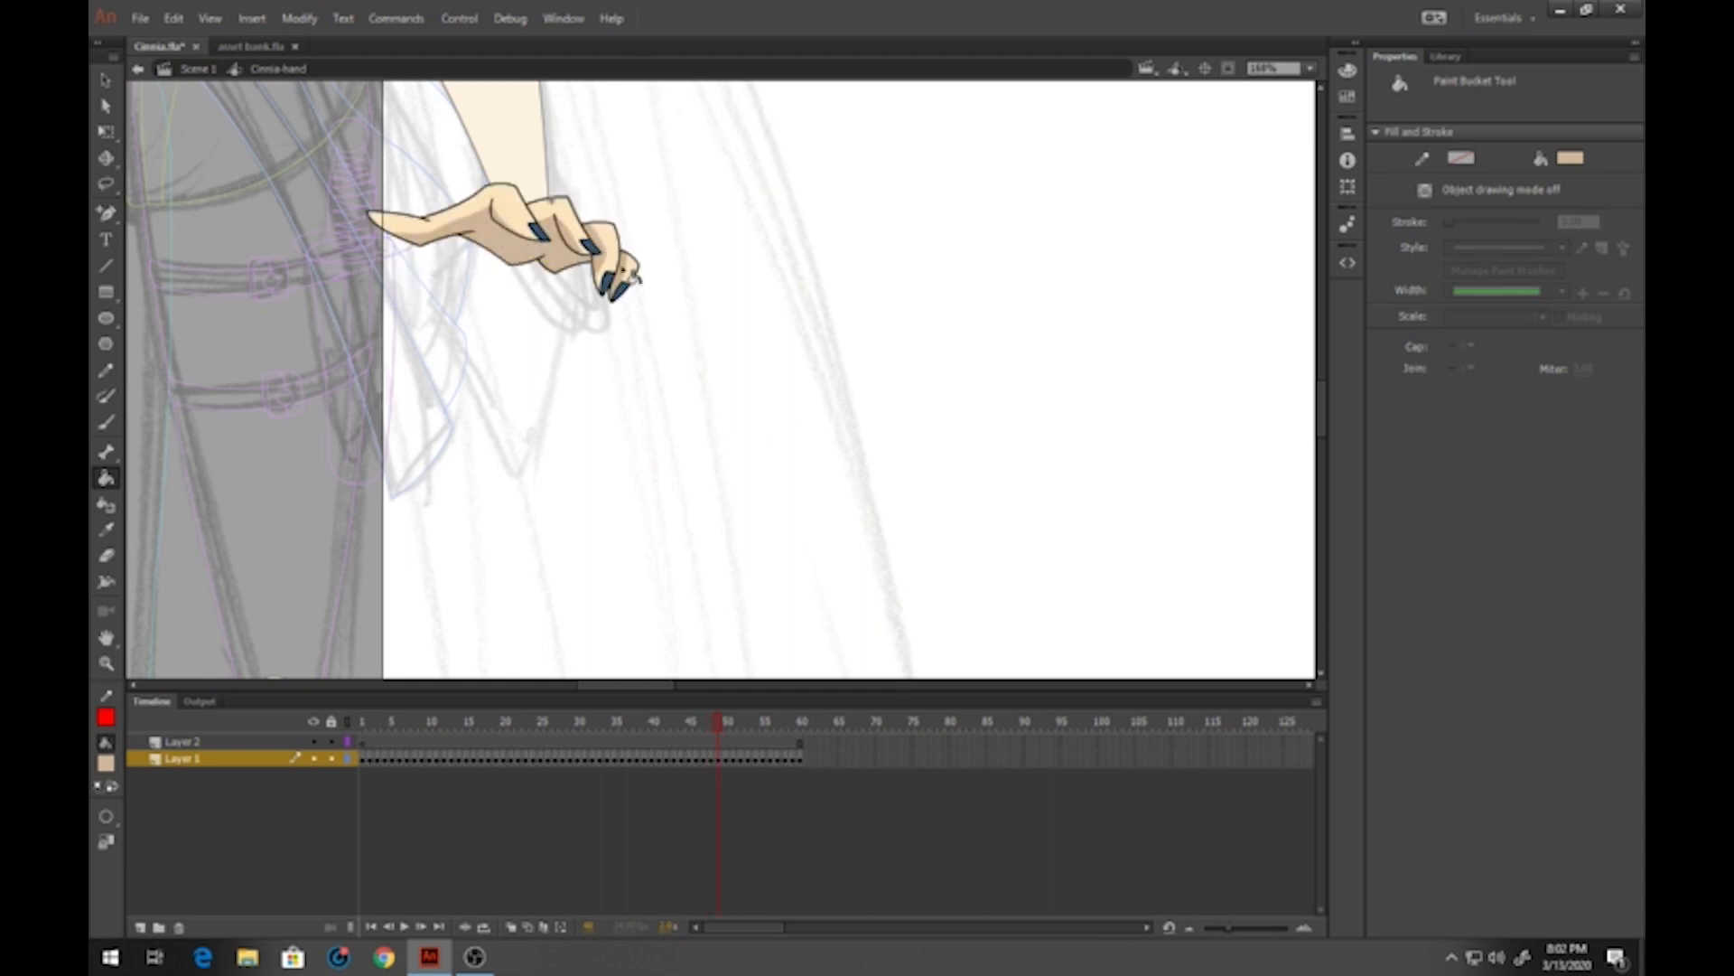
key(period)
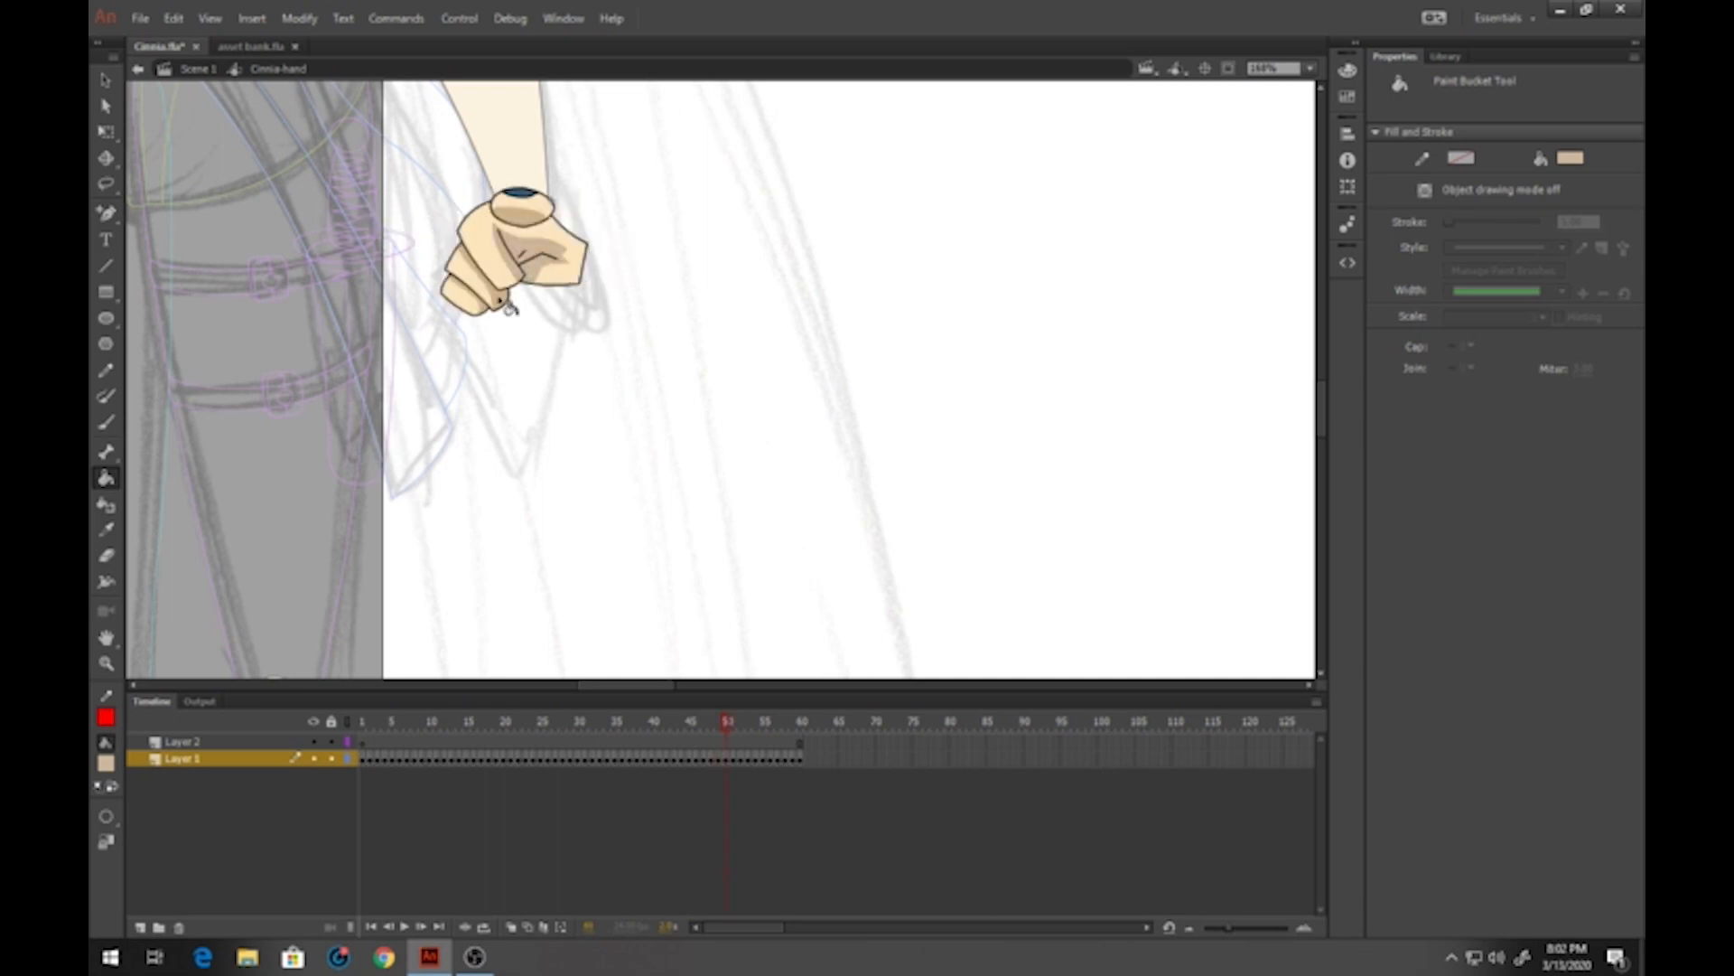
key(period)
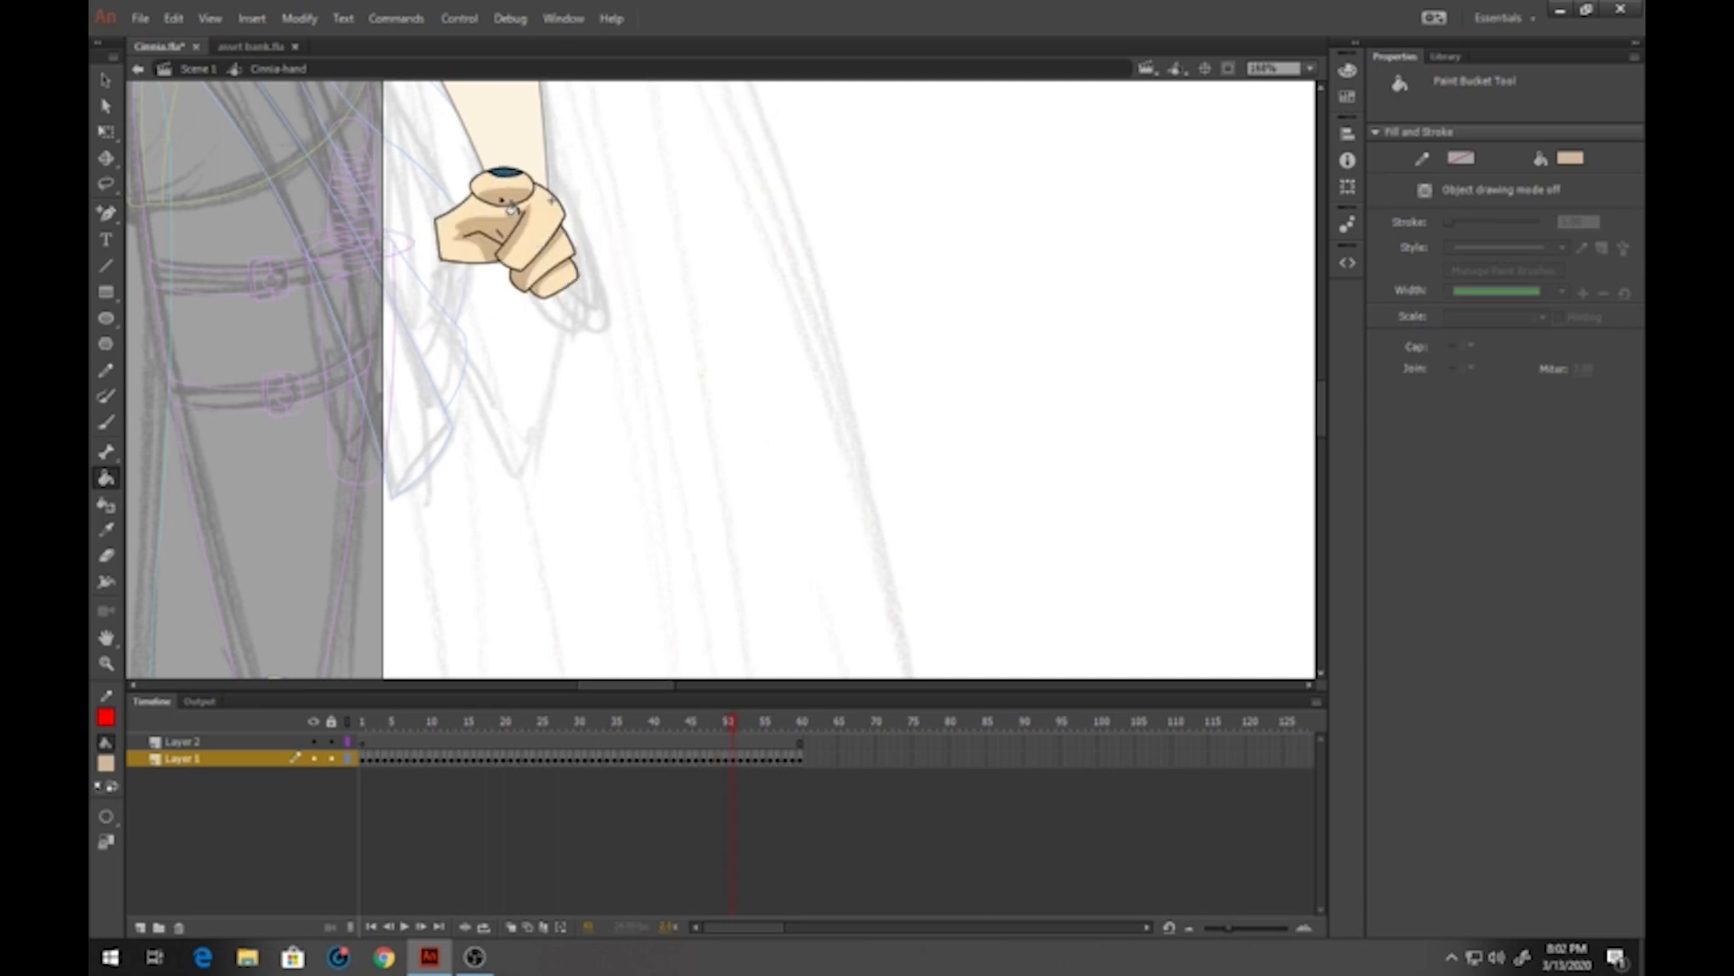
key(period)
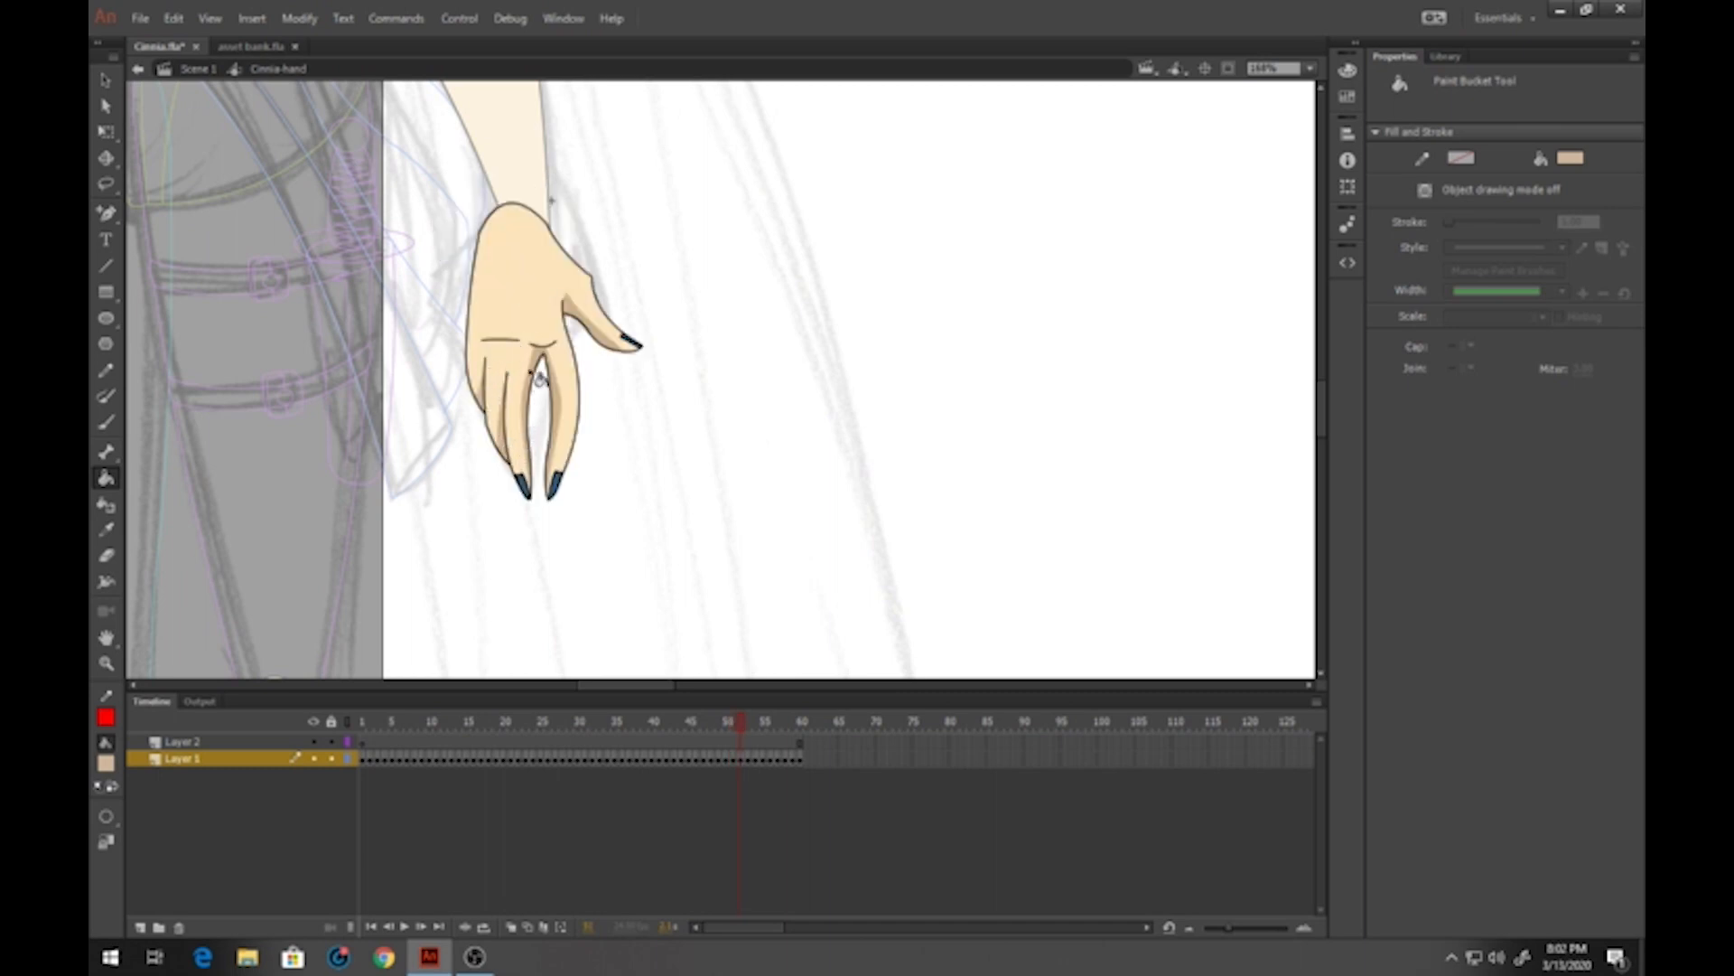
key(period)
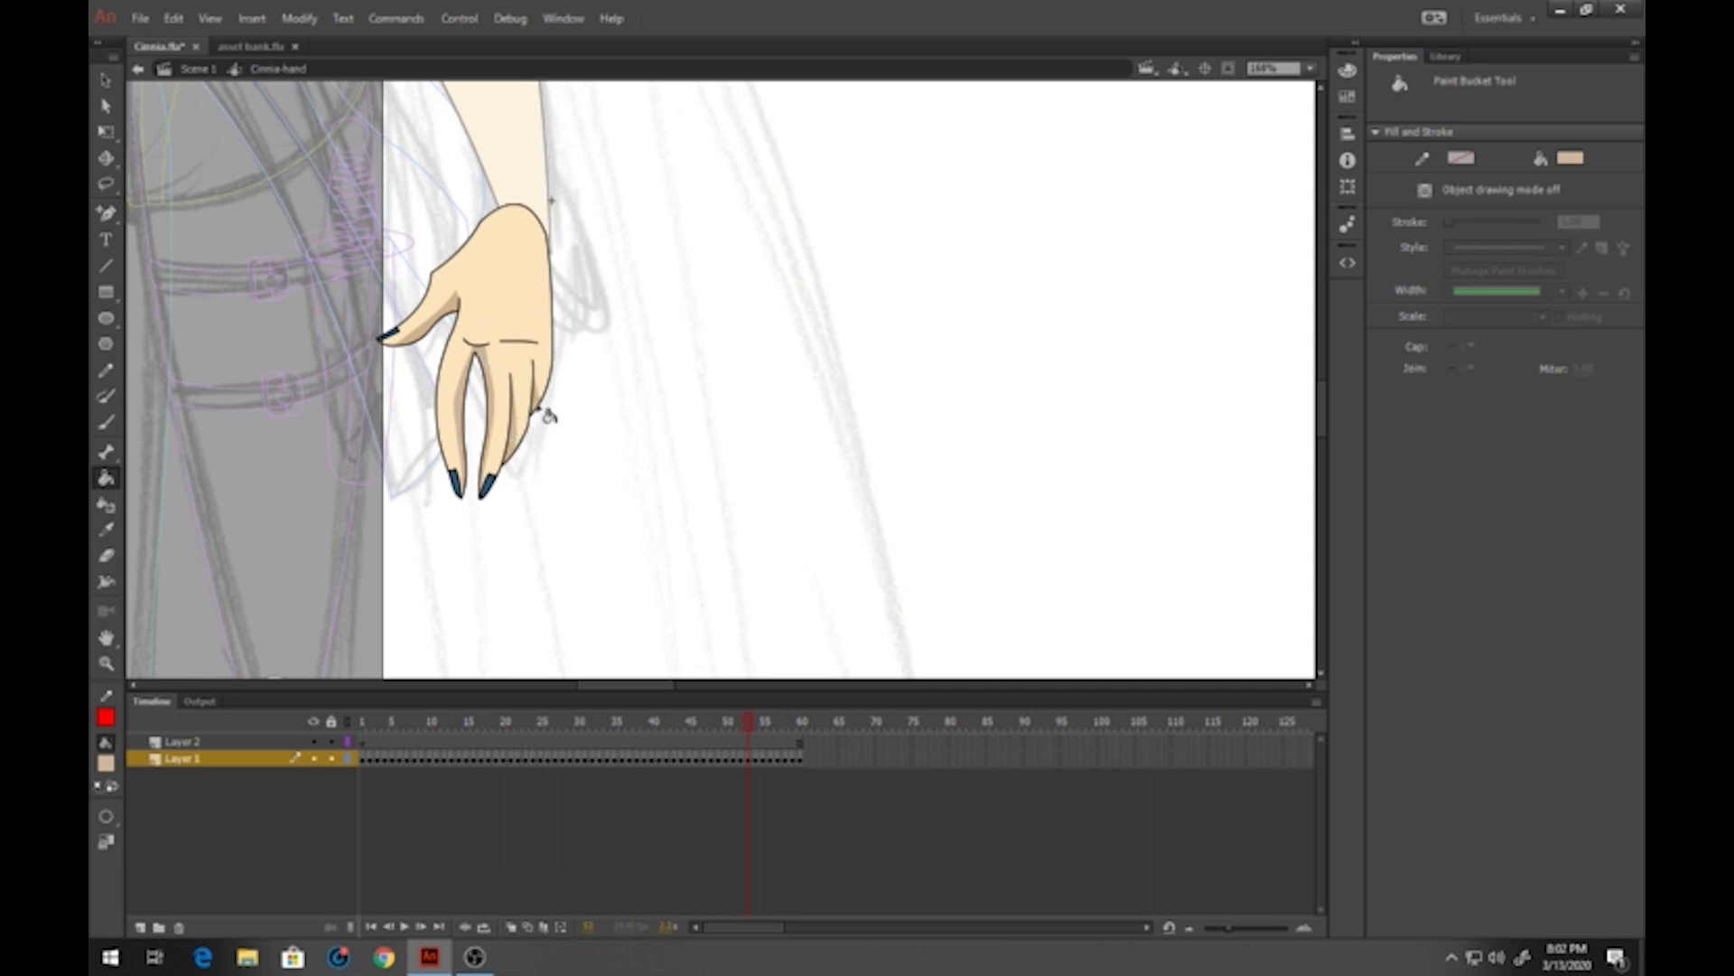
key(period)
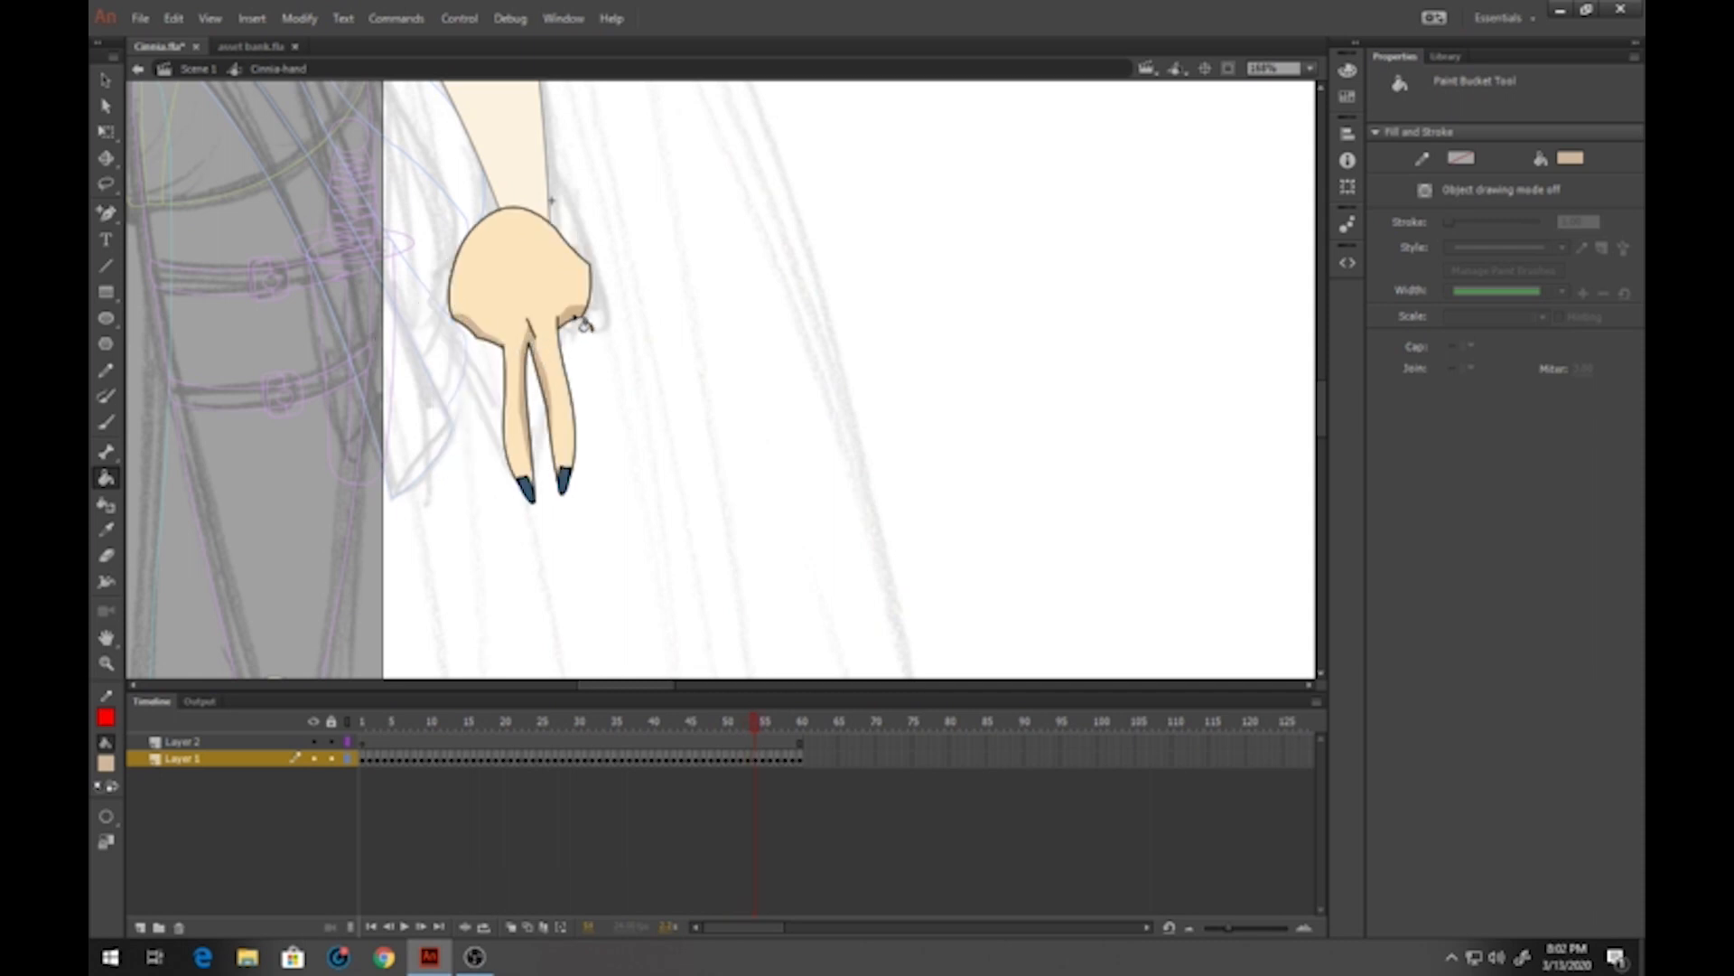
key(period)
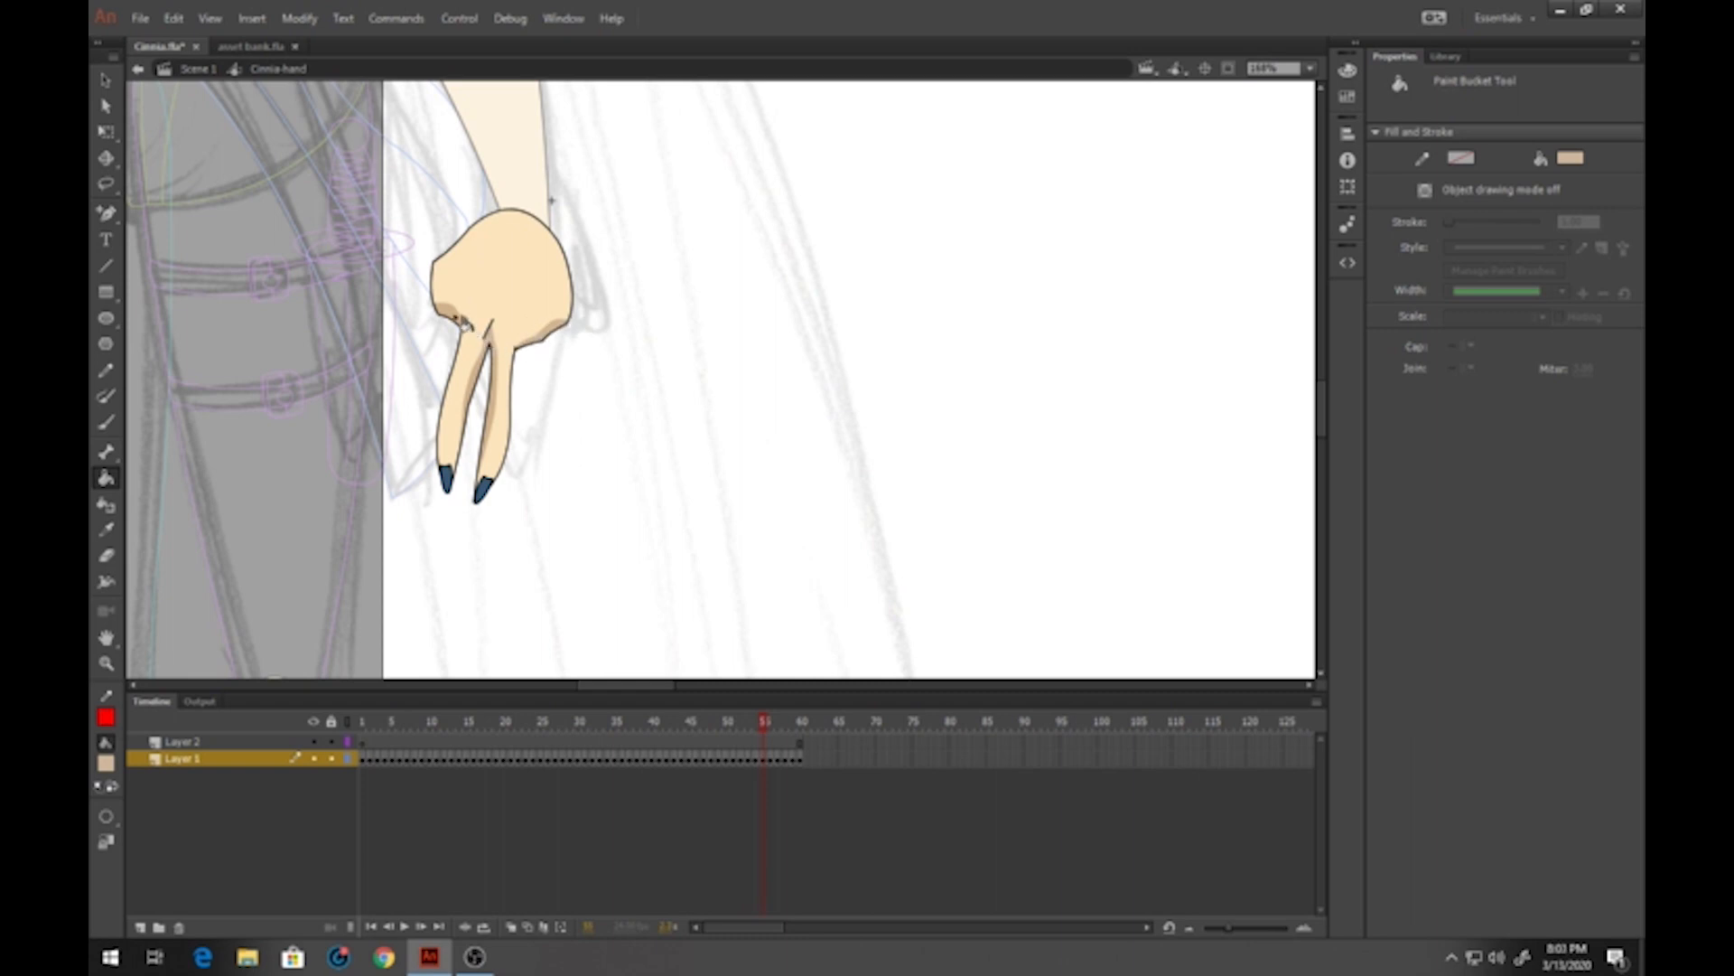
key(period)
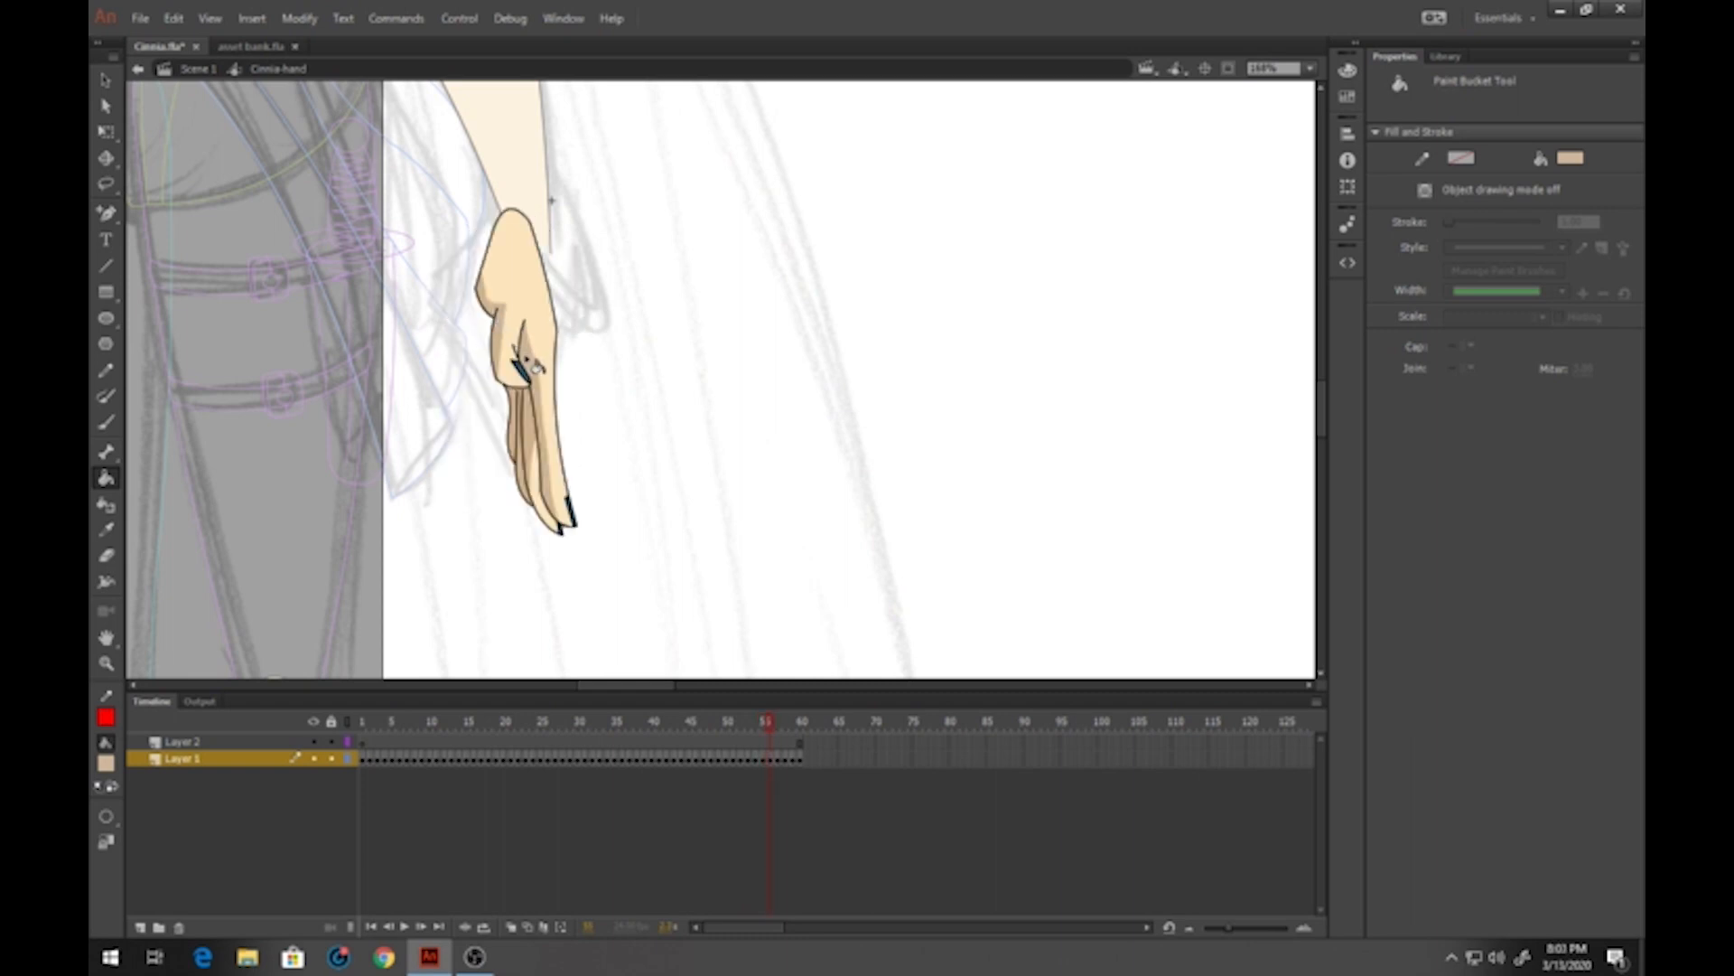
Finish refilling the shaded areas of the Cinnia-hand poses with the foot's shadow tone through frame 60, then return to Scene 1
key(period)
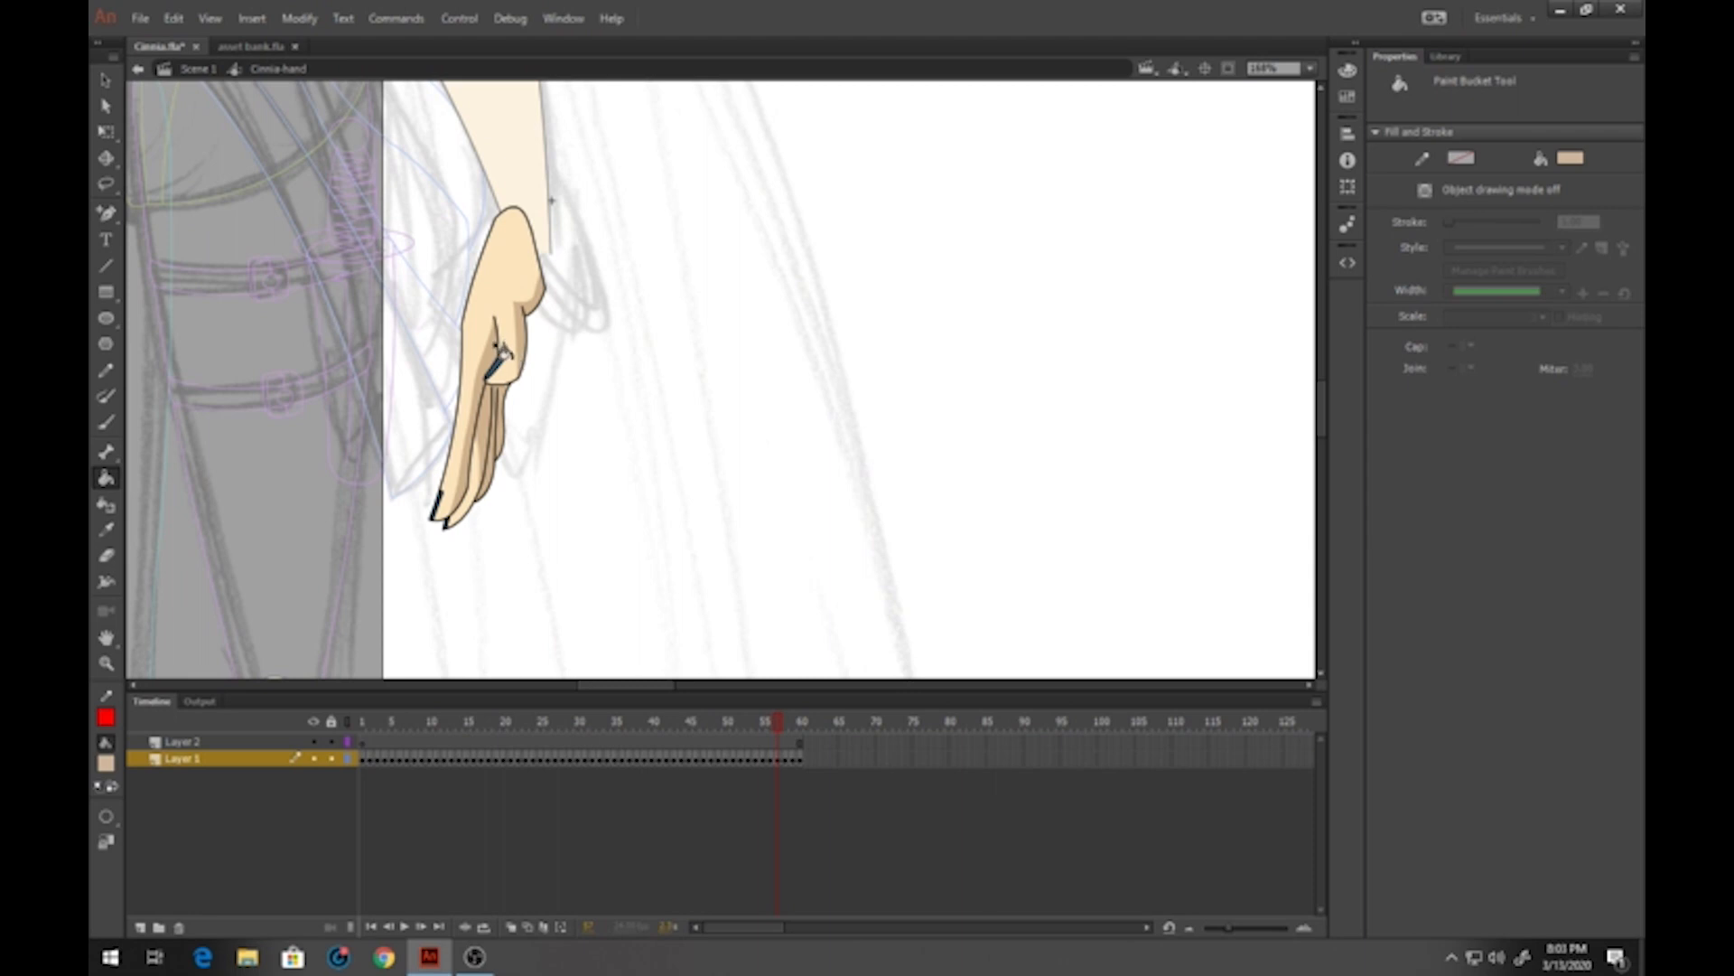
key(period)
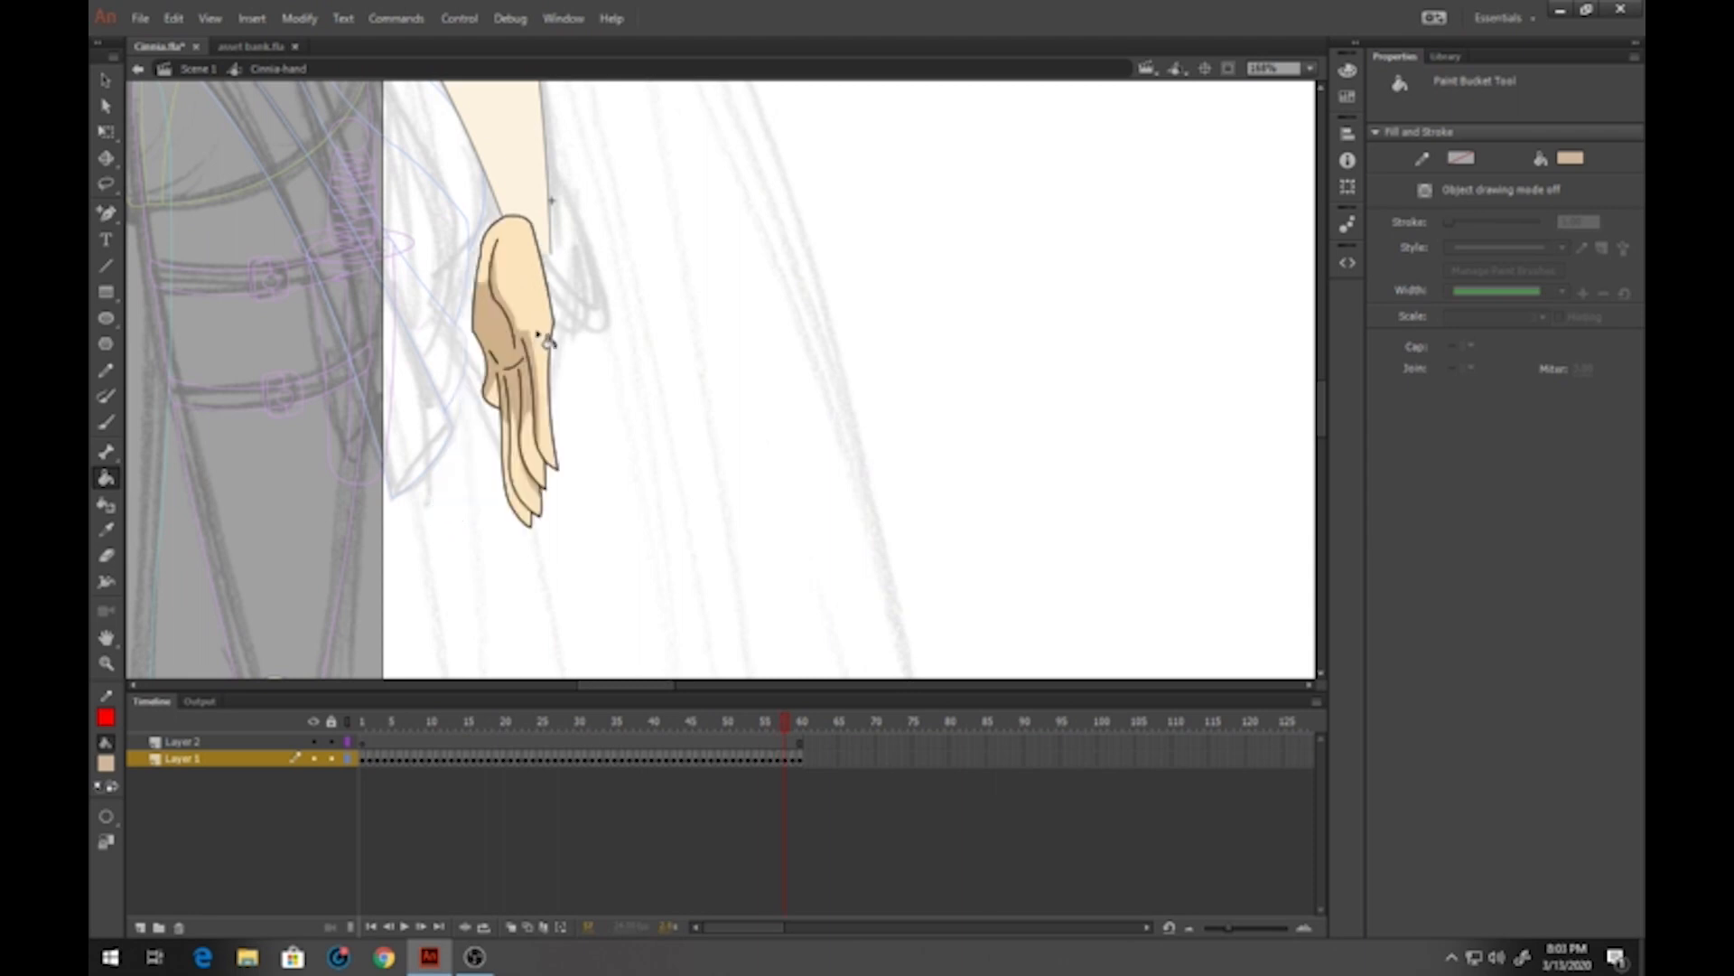
key(period)
key(period)
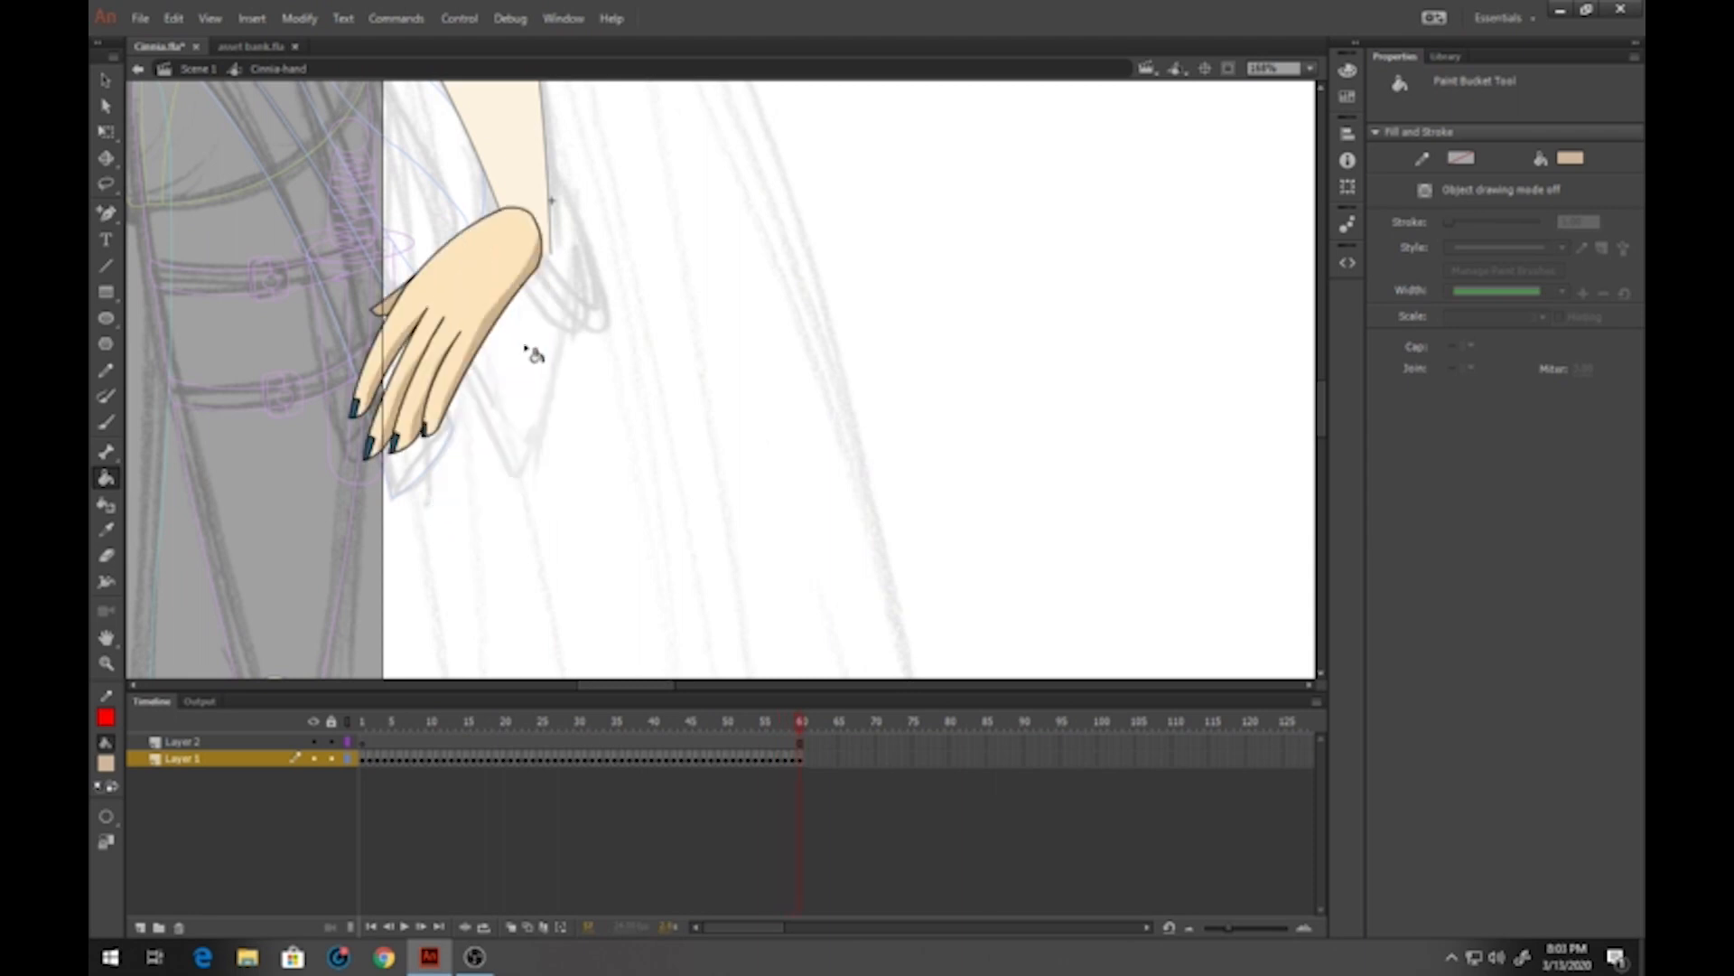
click(190, 72)
Sample the dark purple of the foot's toenails as the fill colour
scroll(451, 487, down, 10)
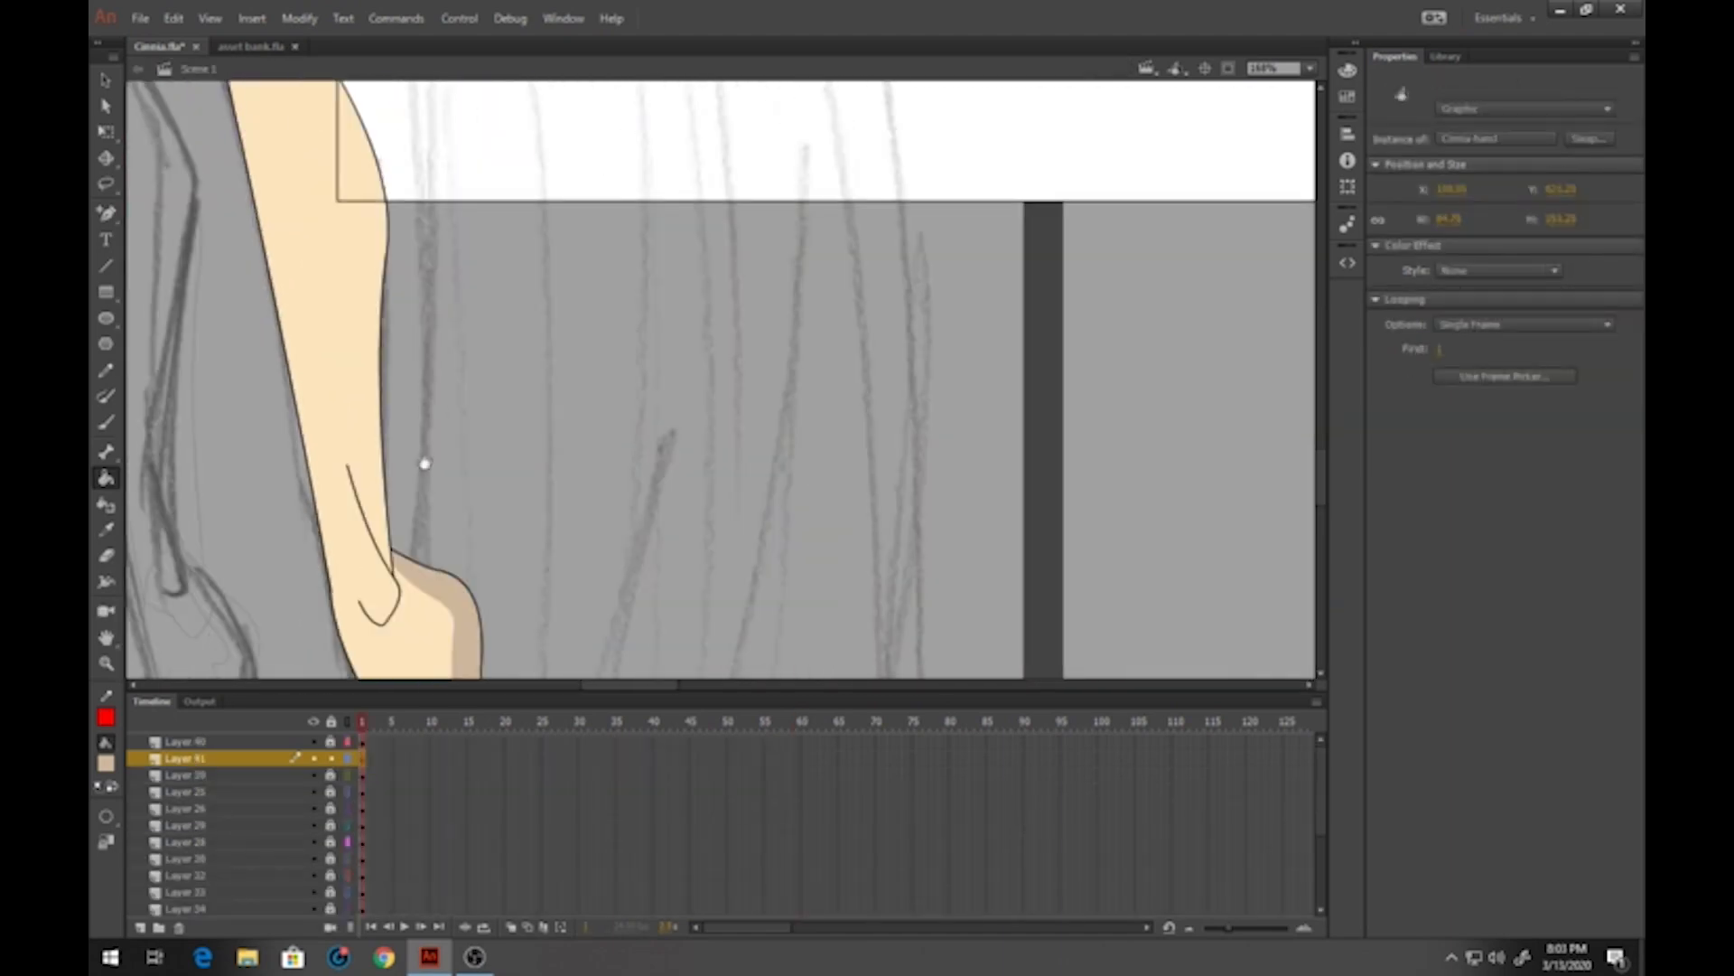
scroll(425, 463, down, 5)
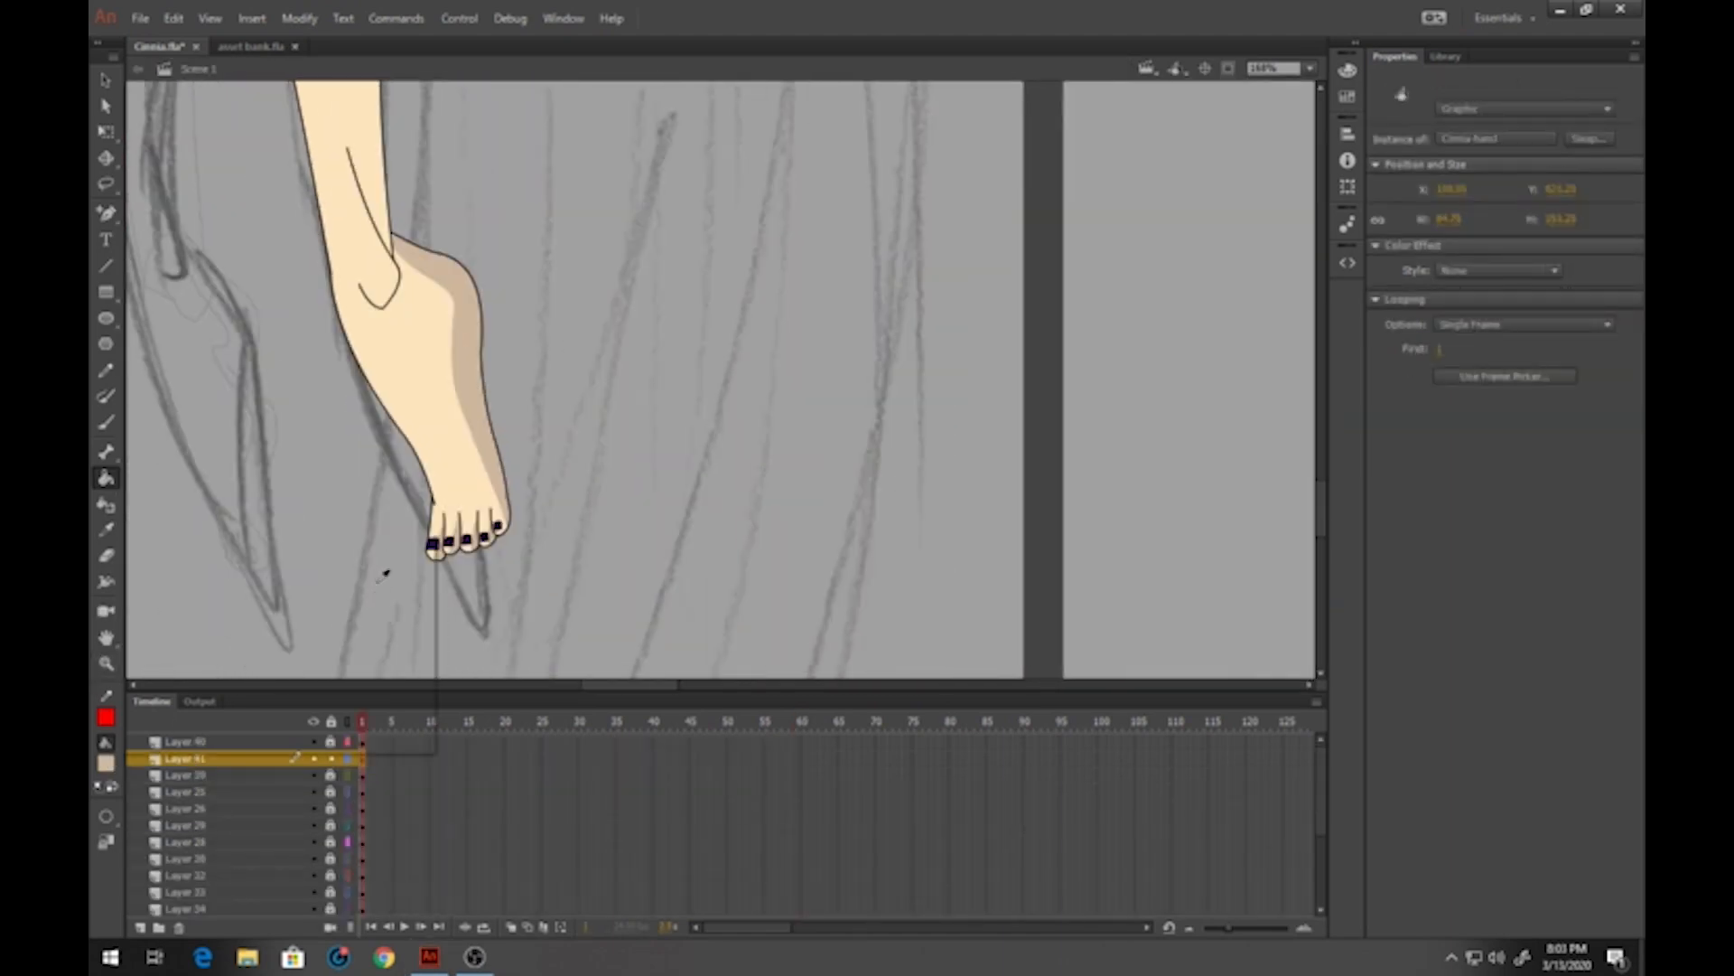
click(448, 542)
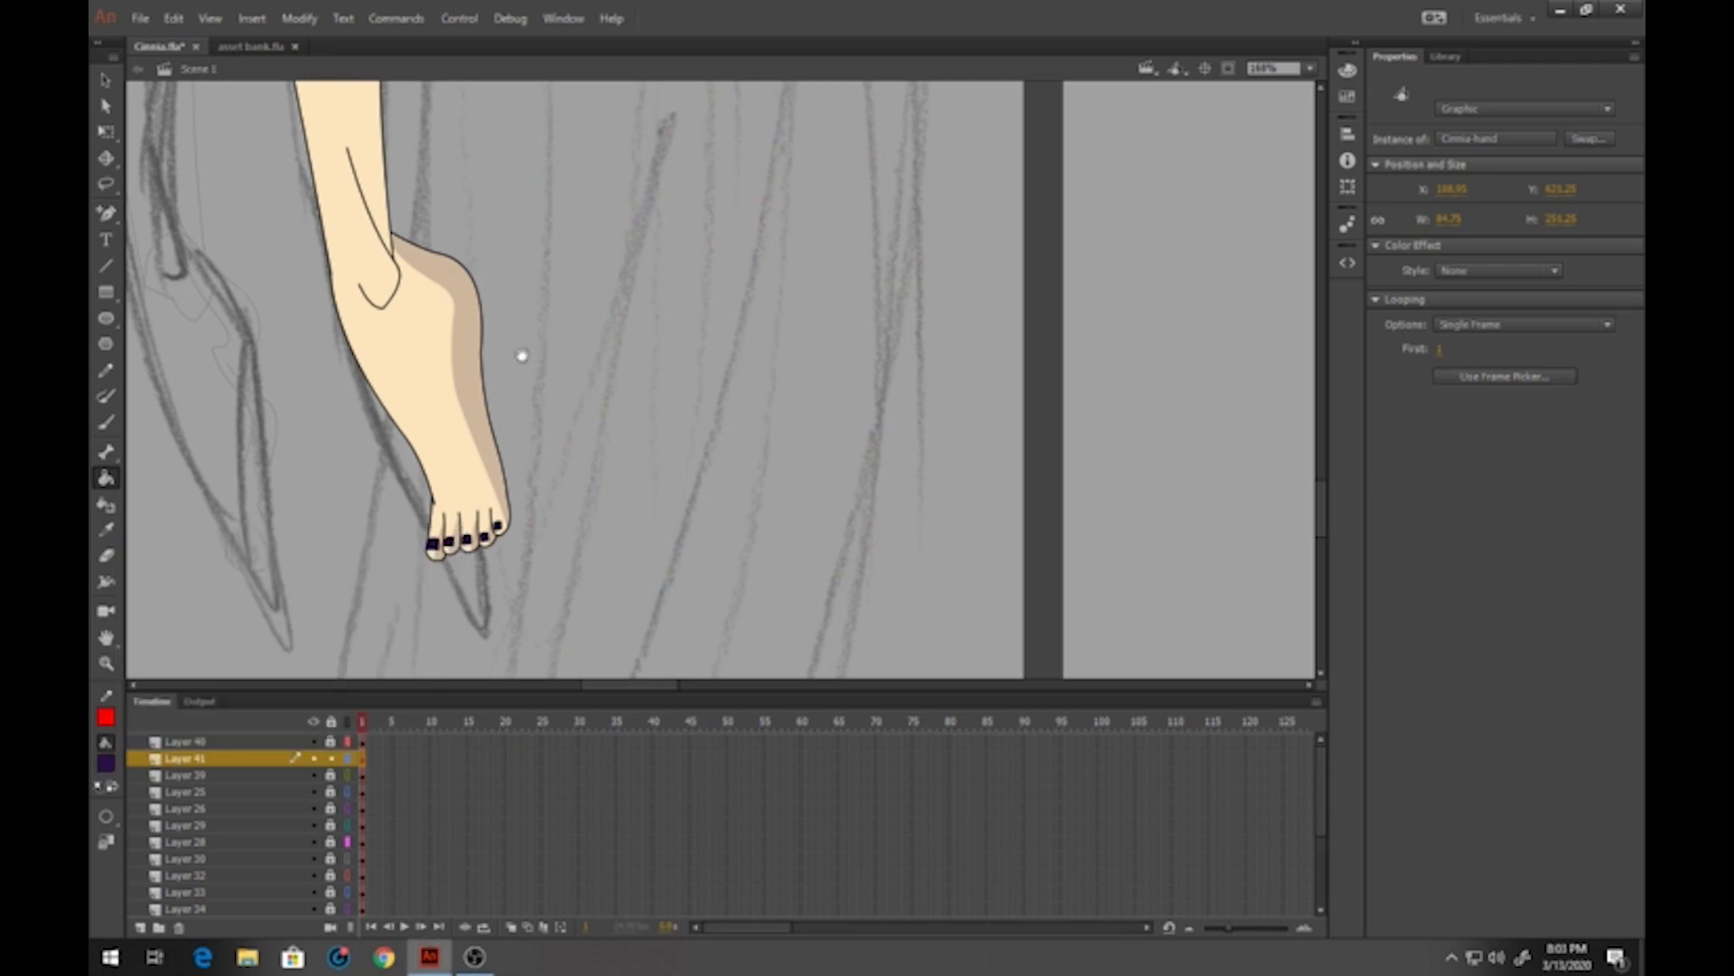
Open the Cinnia-hand symbol for editing and refill the fingernails with the toenails' dark purple, from frame 1 through frame 5
scroll(518, 356, up, 10)
scroll(493, 579, up, 3)
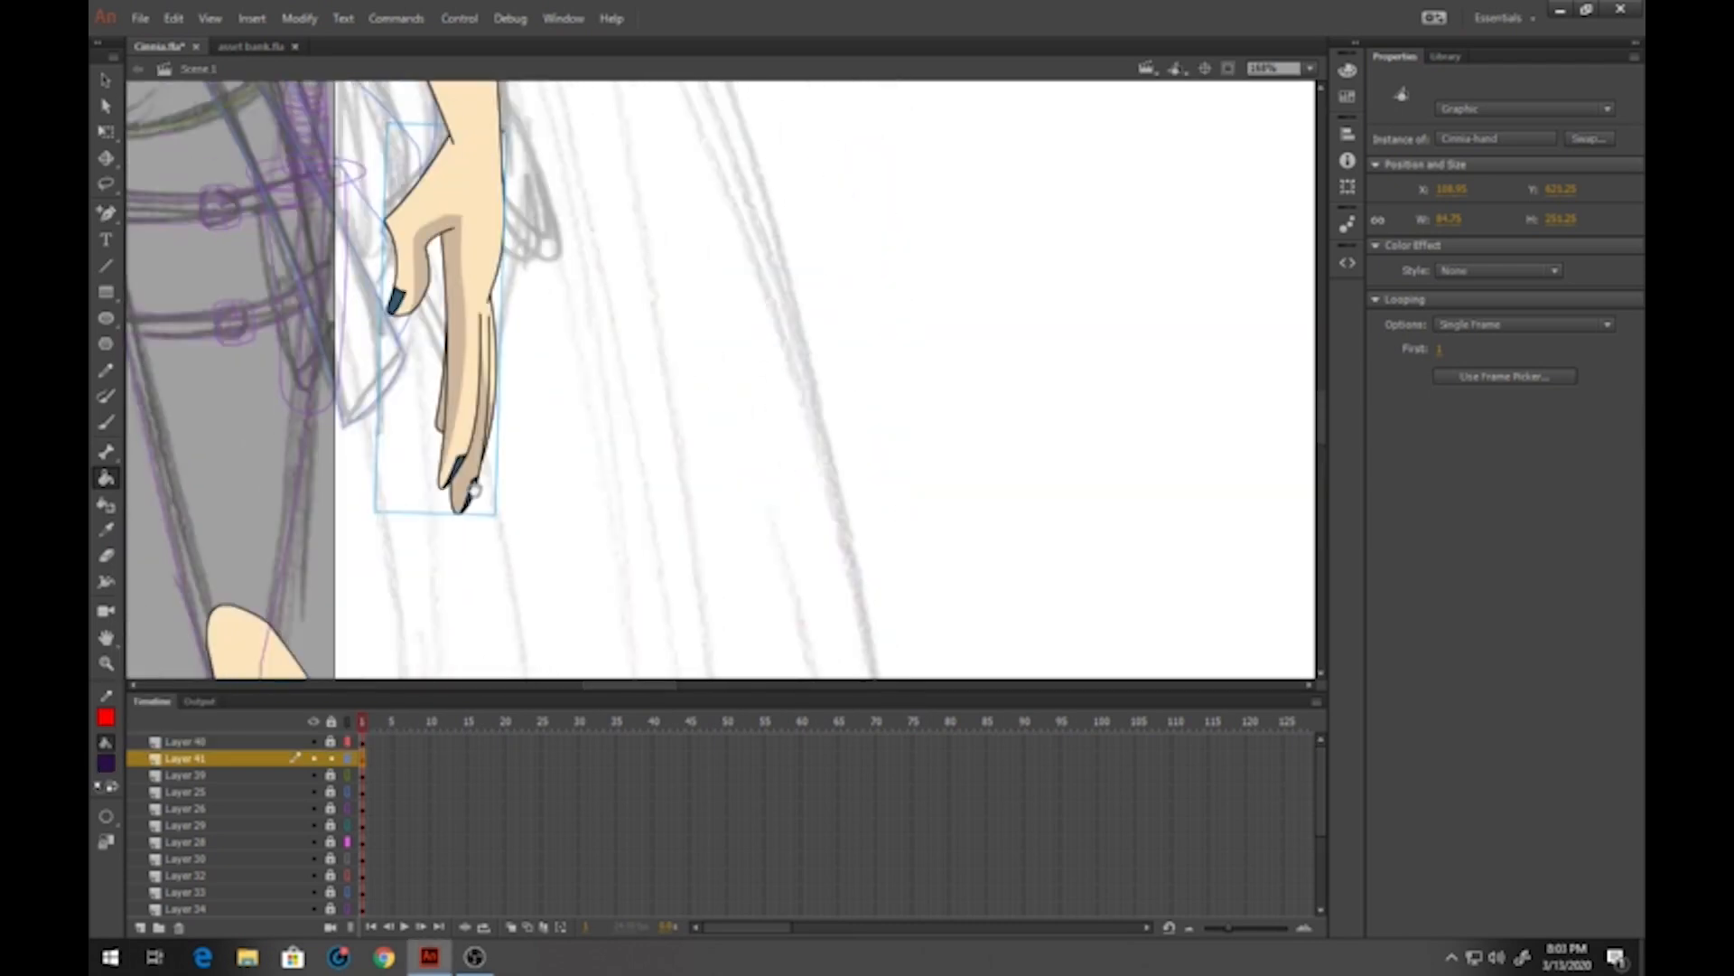
click(106, 80)
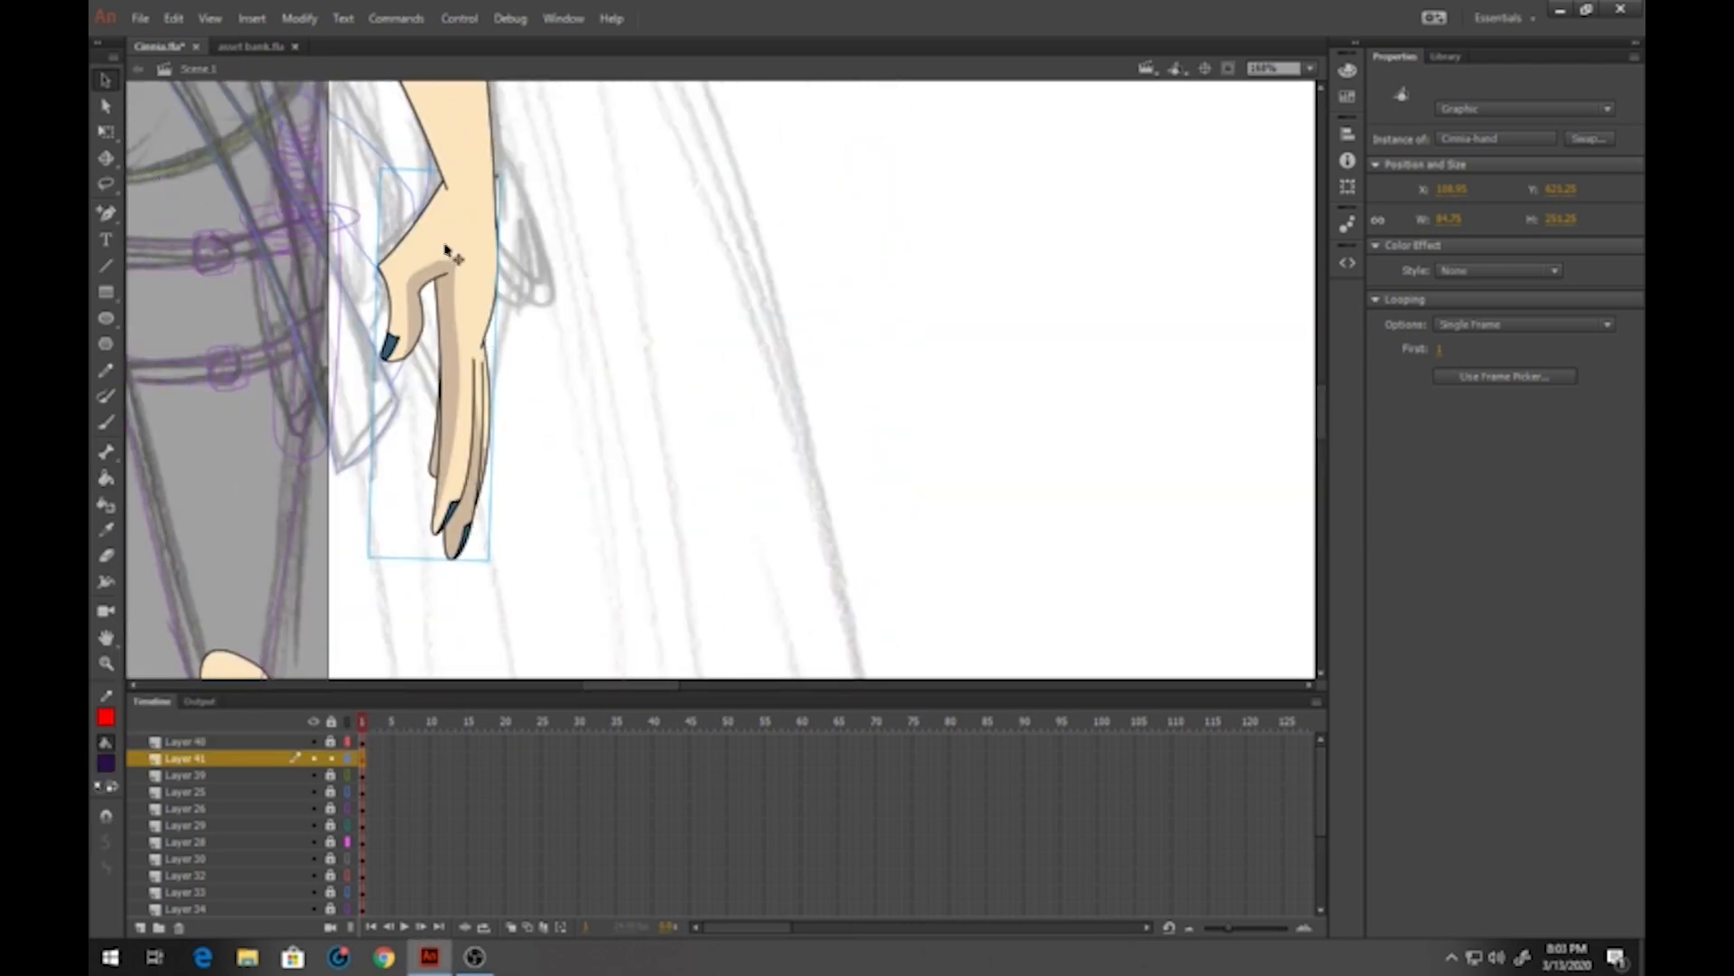
double_click(477, 253)
click(106, 479)
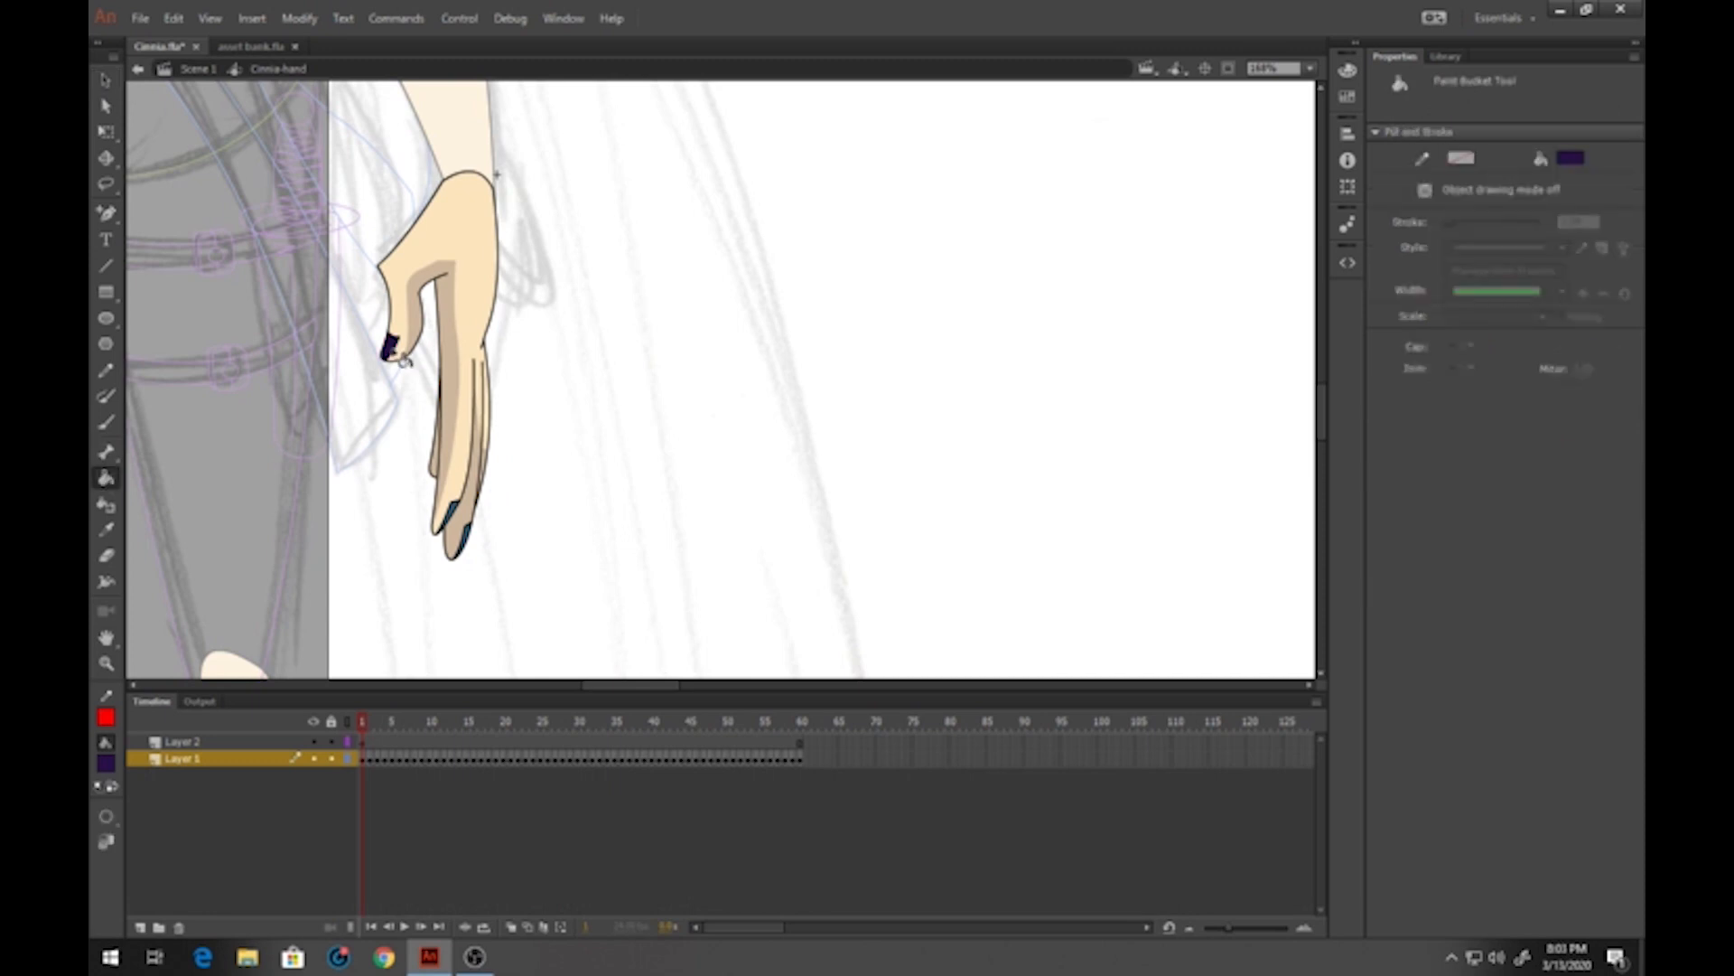
click(452, 513)
key(.)
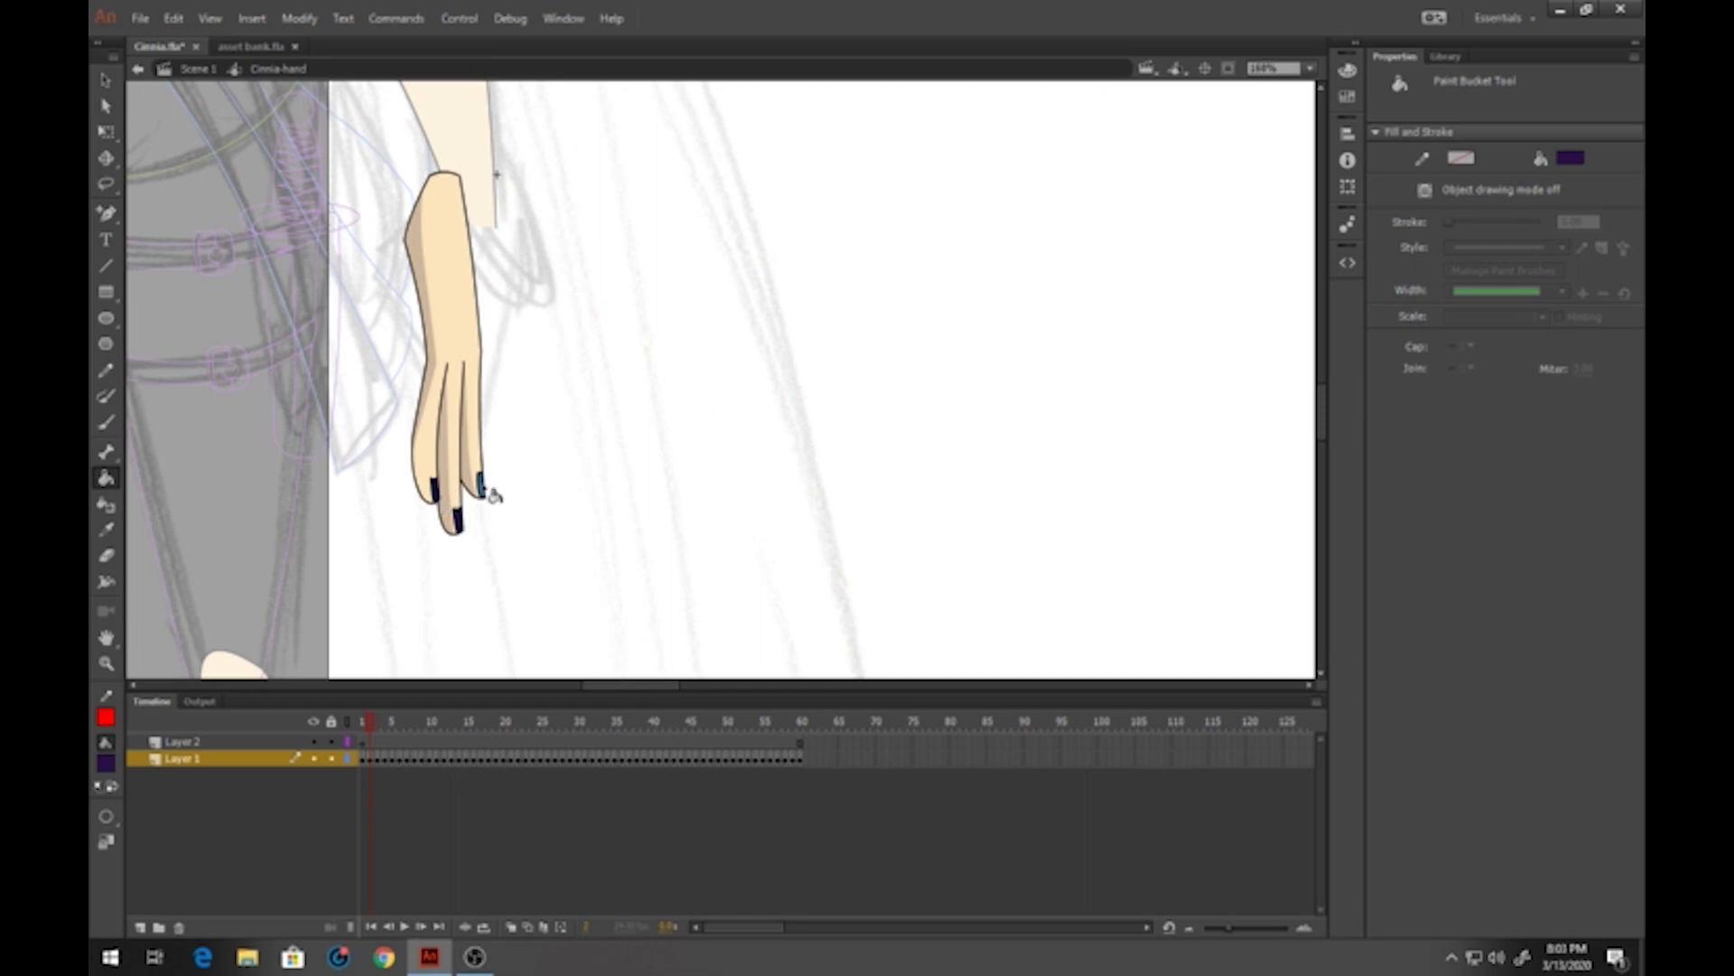
key(.)
key(.)
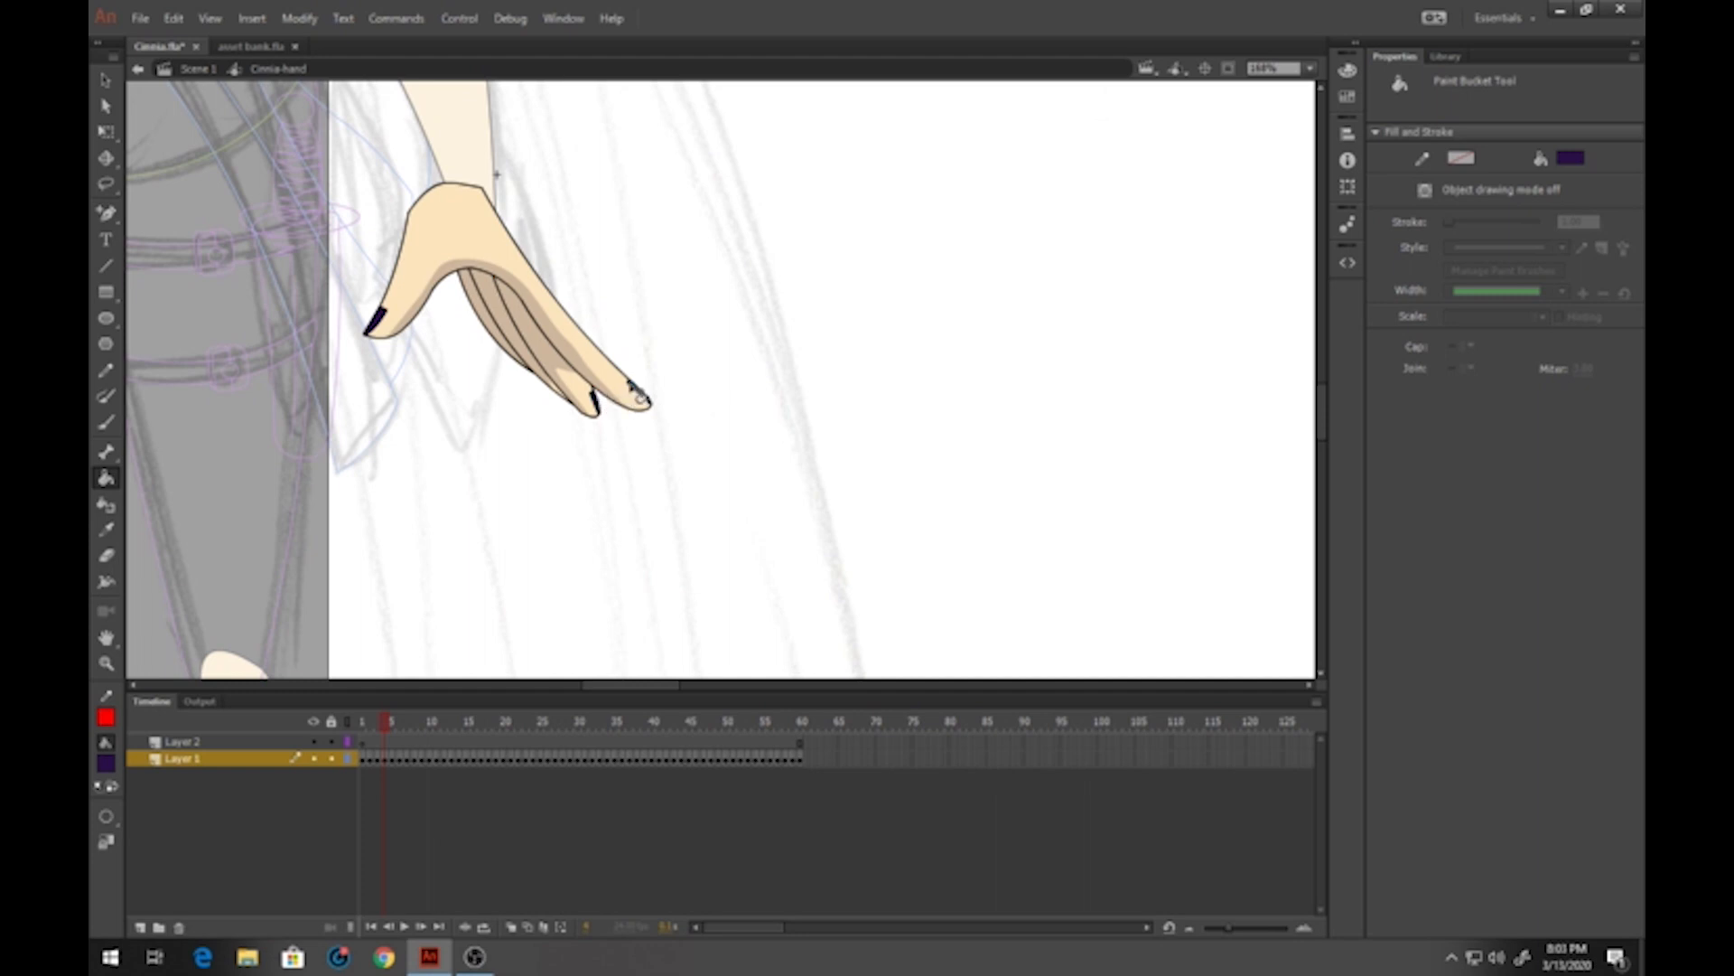
key(.)
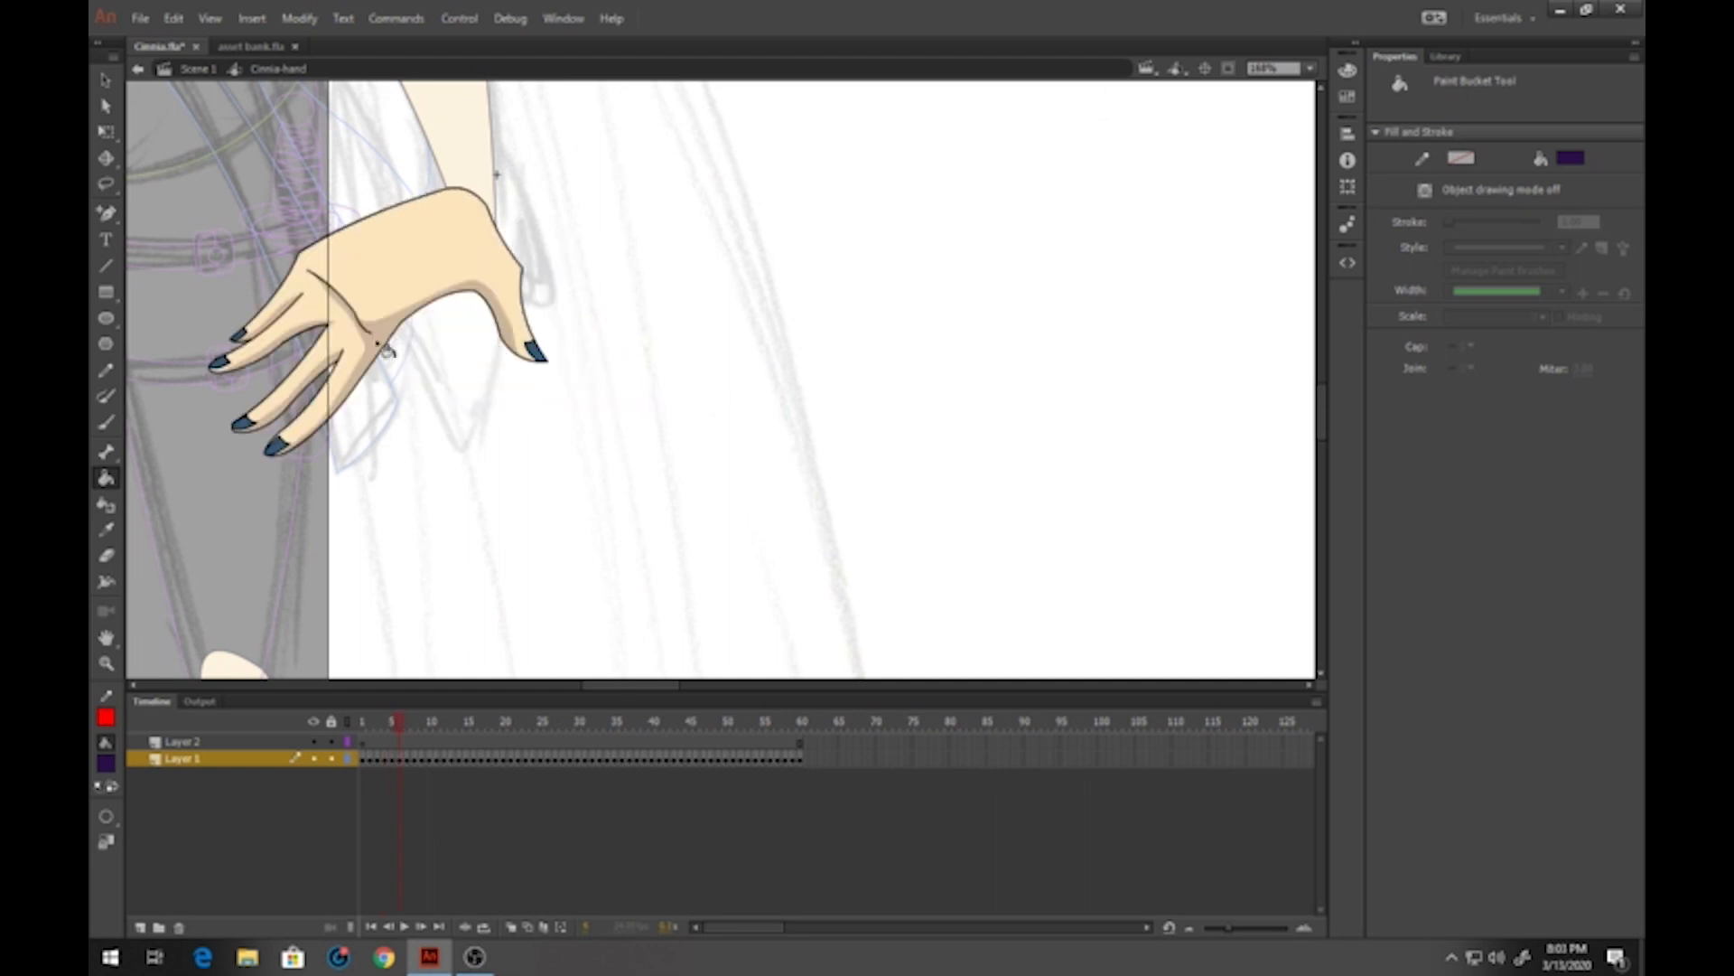
Continue refilling the fingernails of the spread-finger hand poses in frames 6 and 7 with the toenails' dark purple
click(220, 364)
click(241, 335)
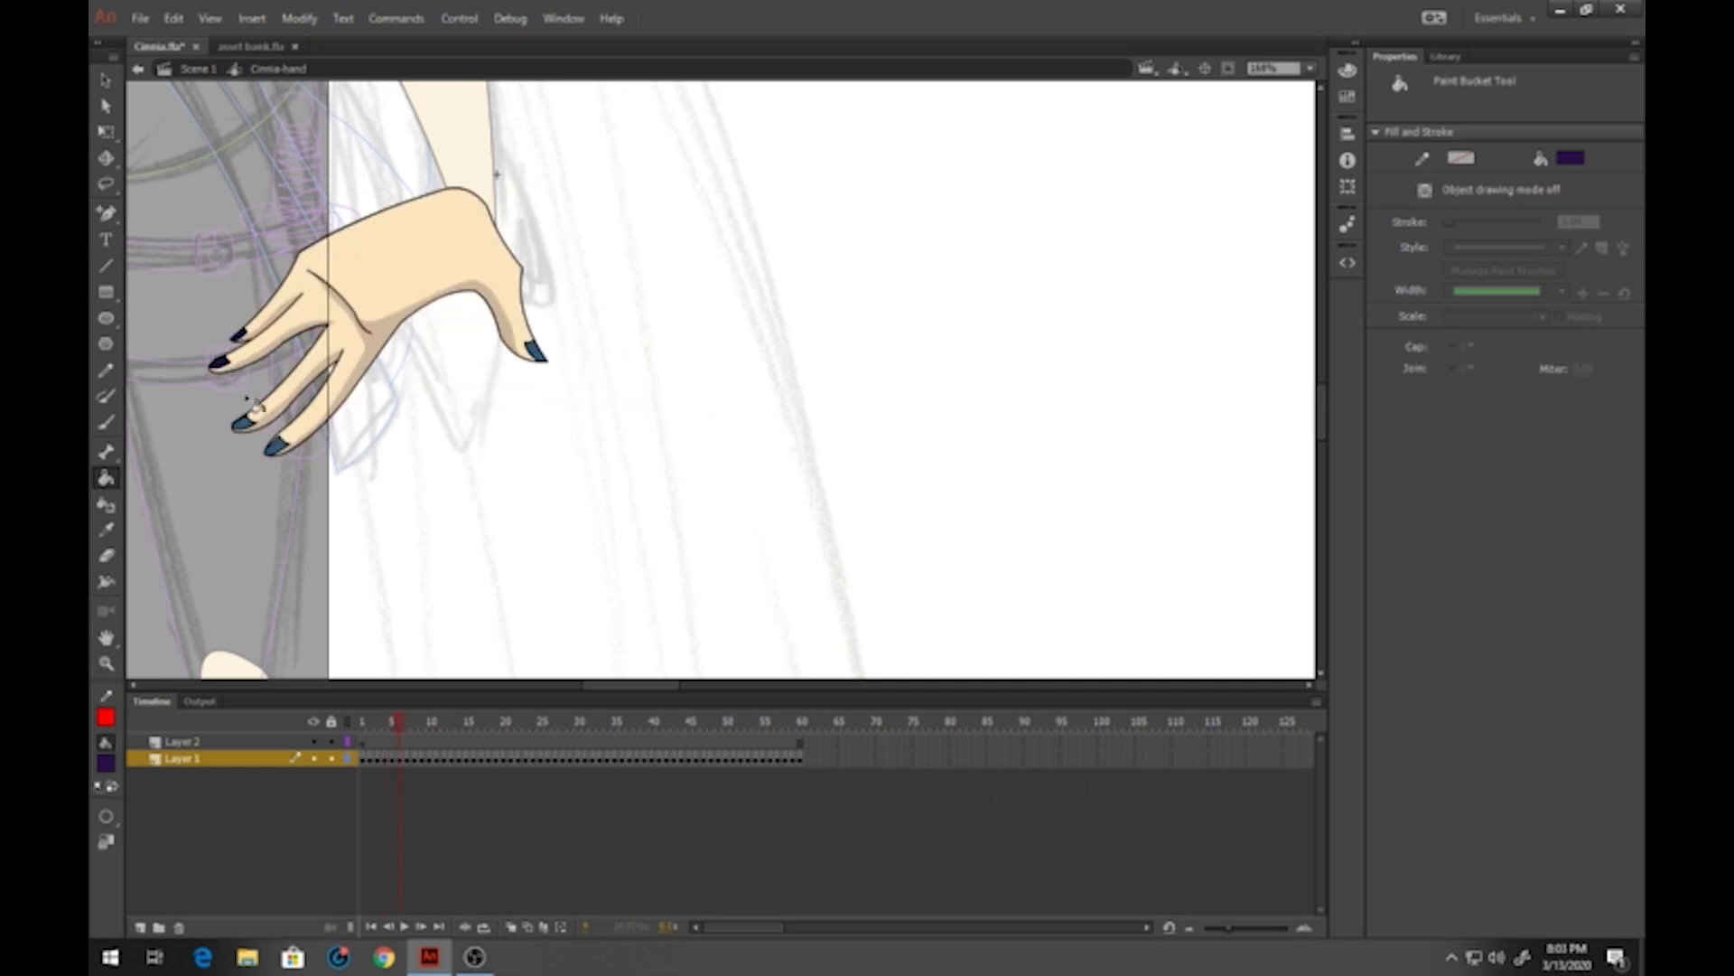
click(243, 422)
key(.)
click(620, 458)
click(654, 439)
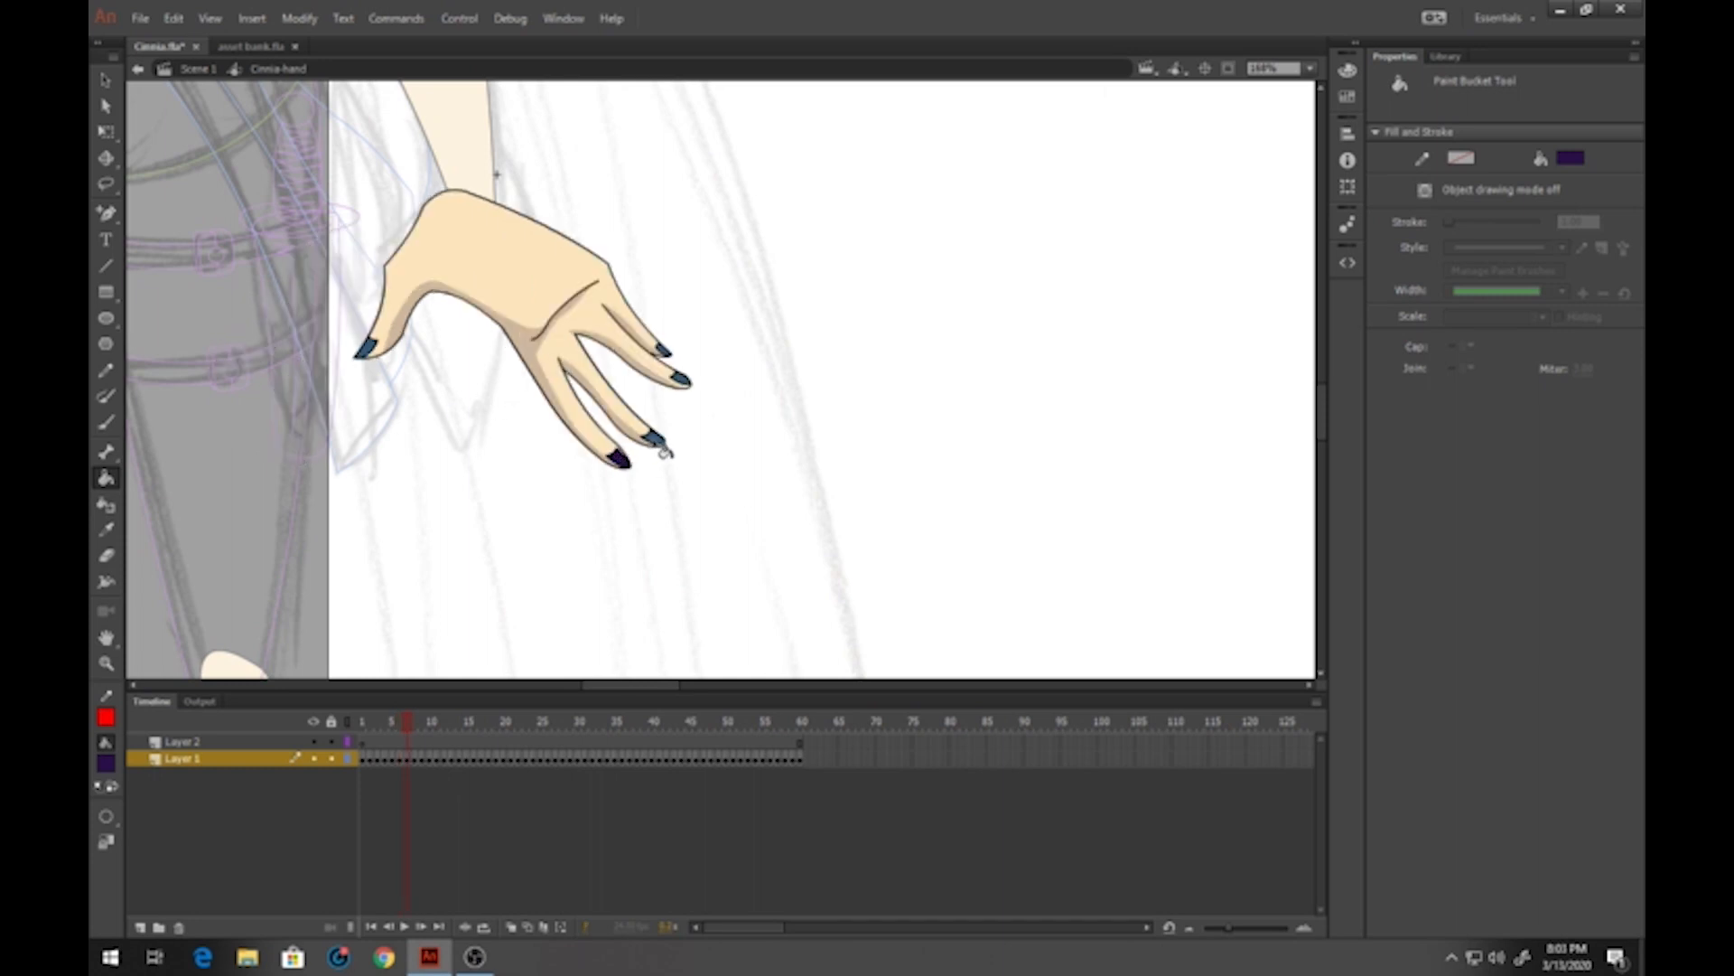
Fill the remaining blue nails of the hand in frame 7 and the four fingernails in frame 8 with dark purple
click(683, 379)
click(371, 351)
key(.)
click(393, 427)
click(431, 458)
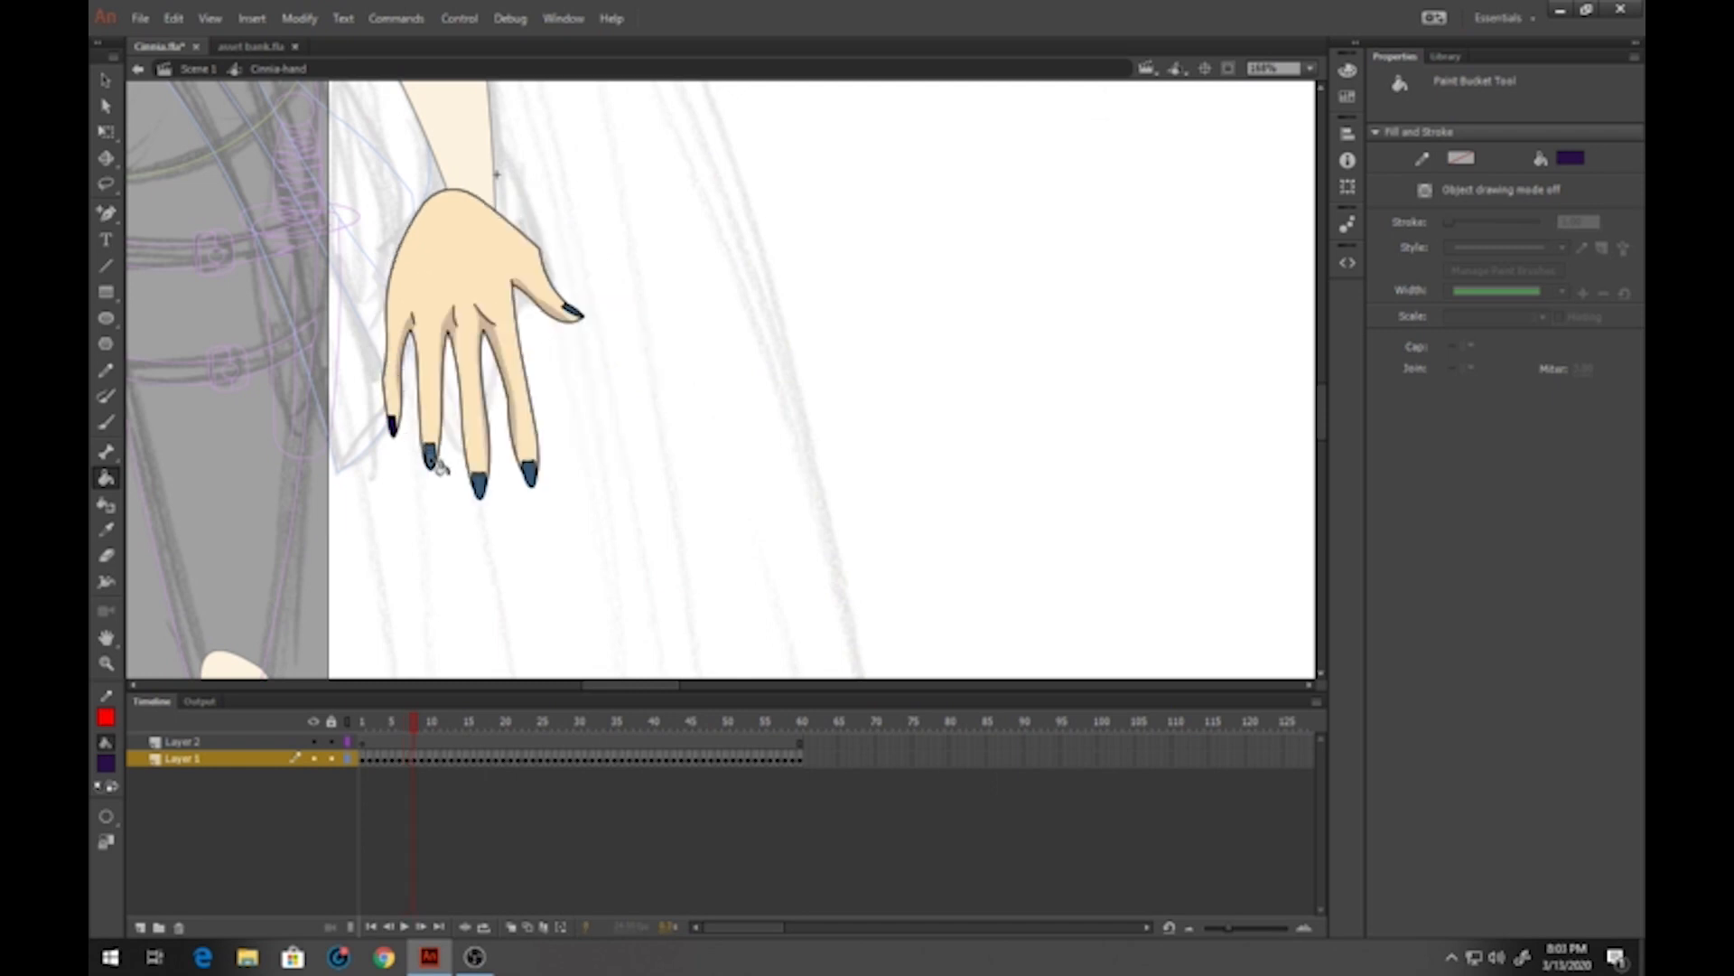
click(480, 486)
click(530, 473)
Fill the four fingernails of the hand in frame 9 and the thumb nail of the open palm in frame 10 with dark purple
key(.)
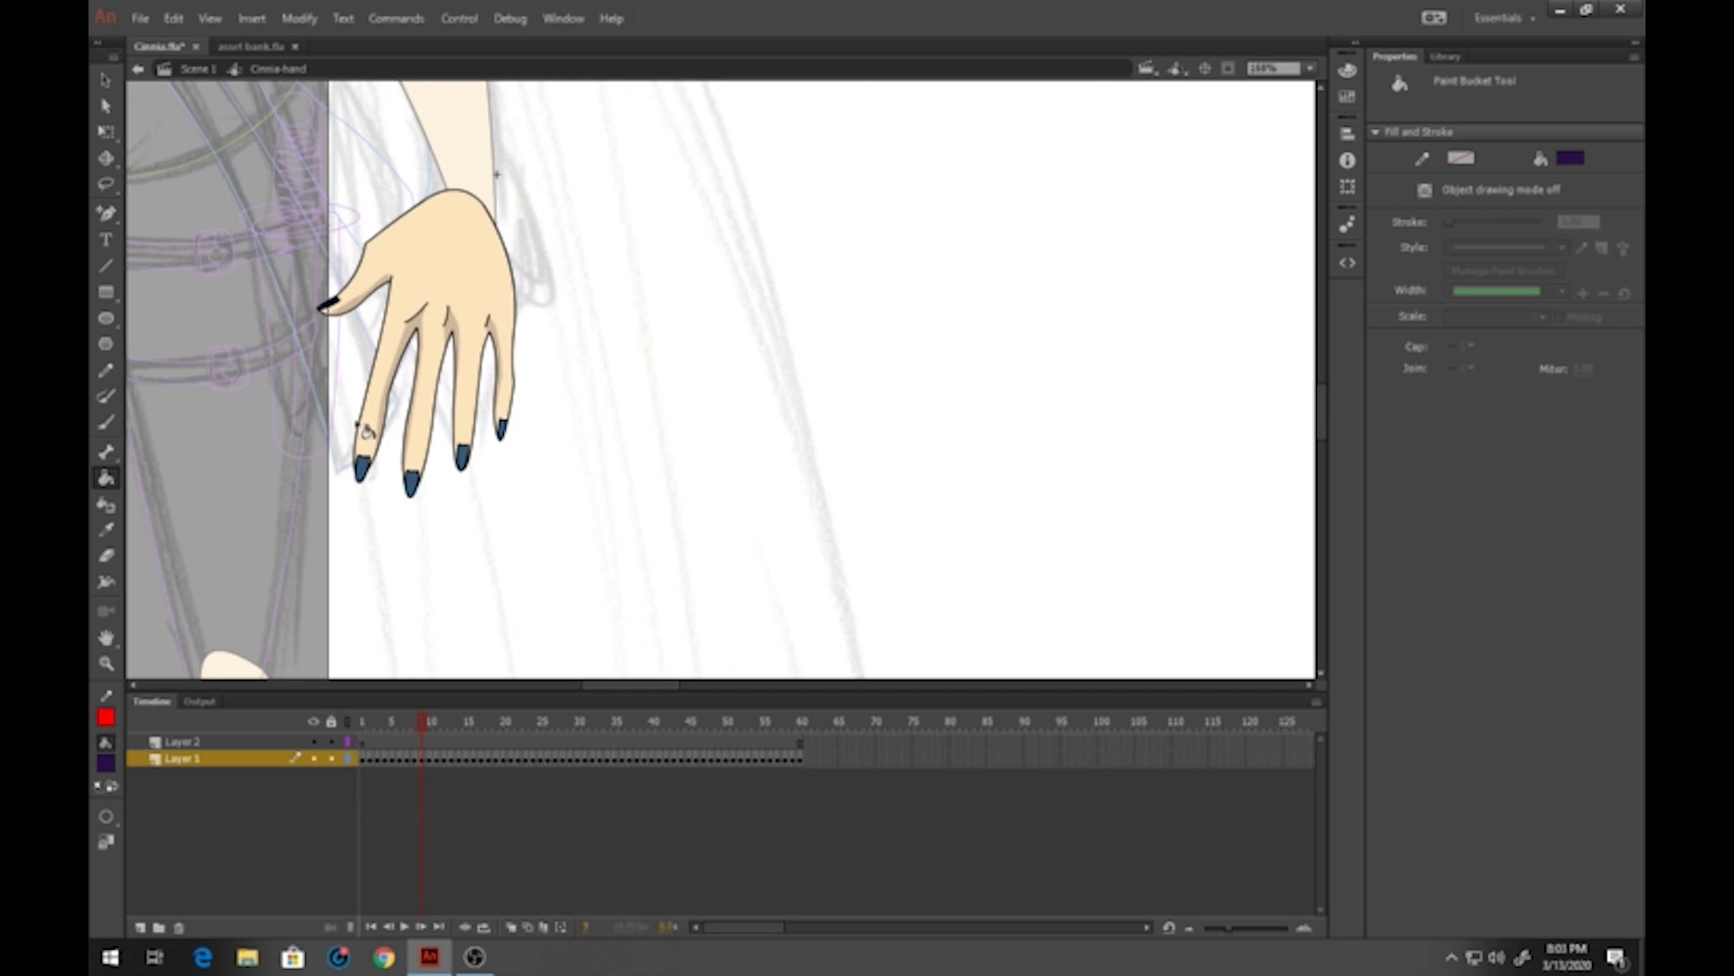
click(368, 473)
click(417, 490)
click(468, 461)
click(506, 434)
key(.)
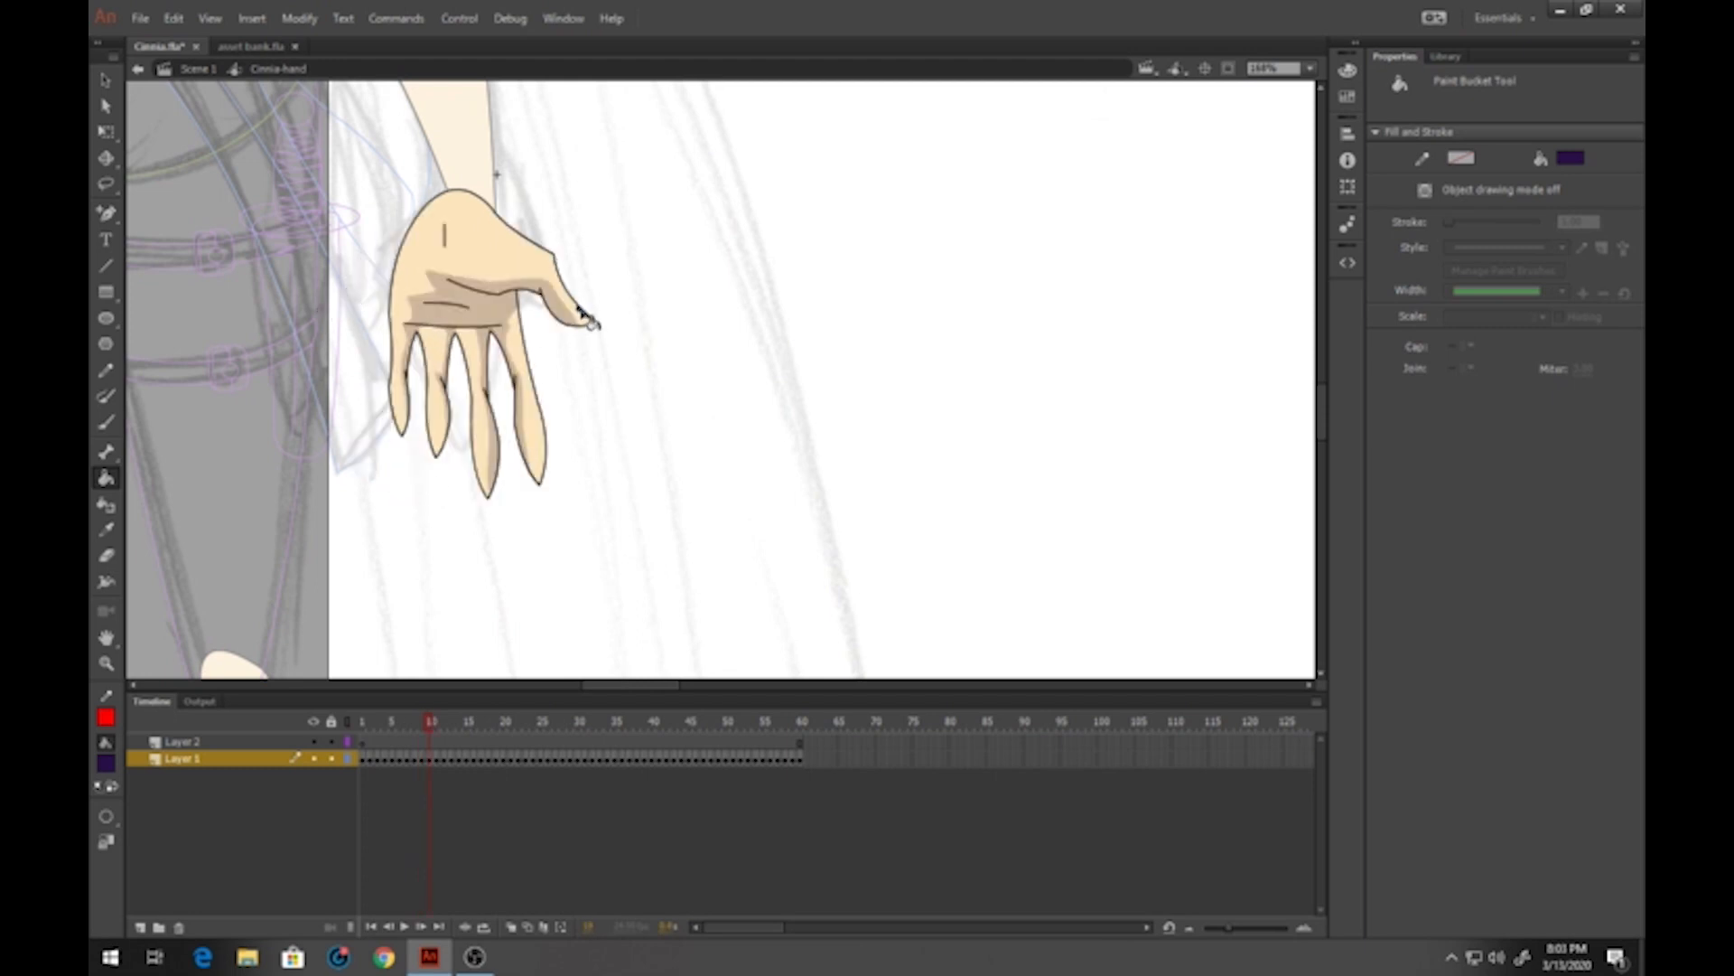
click(589, 317)
Advance past the open palm and fist poses to frame 16 and fill the pointing index fingernail with dark purple
key(.)
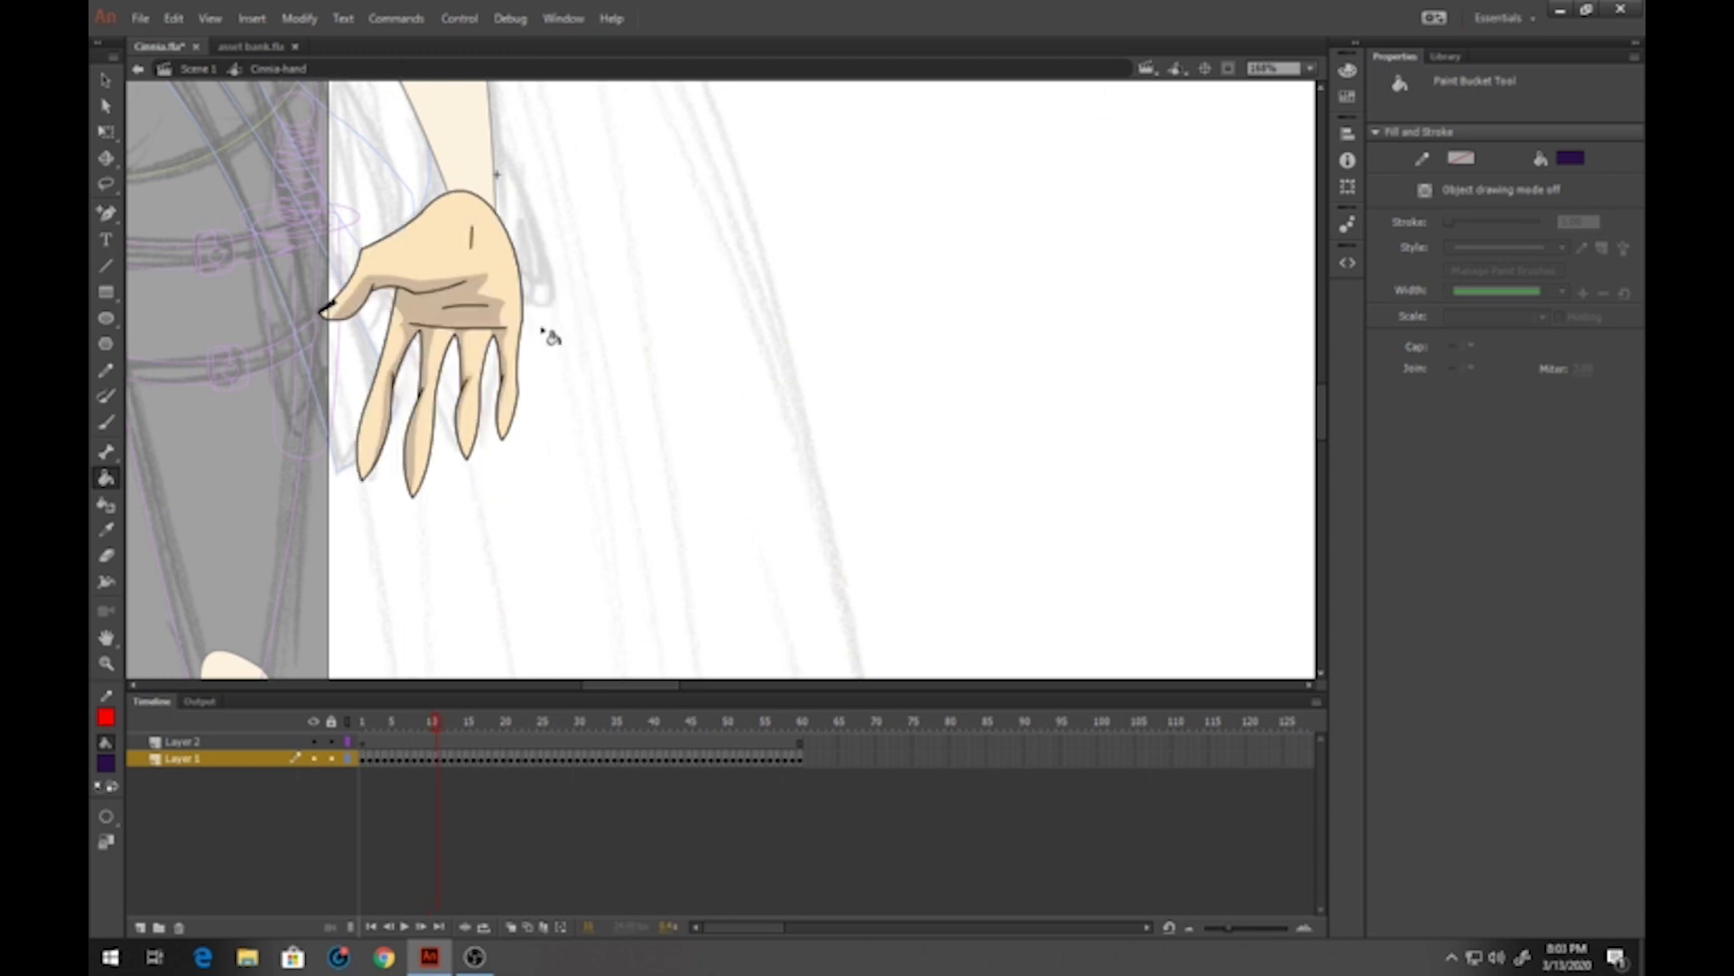
key(.)
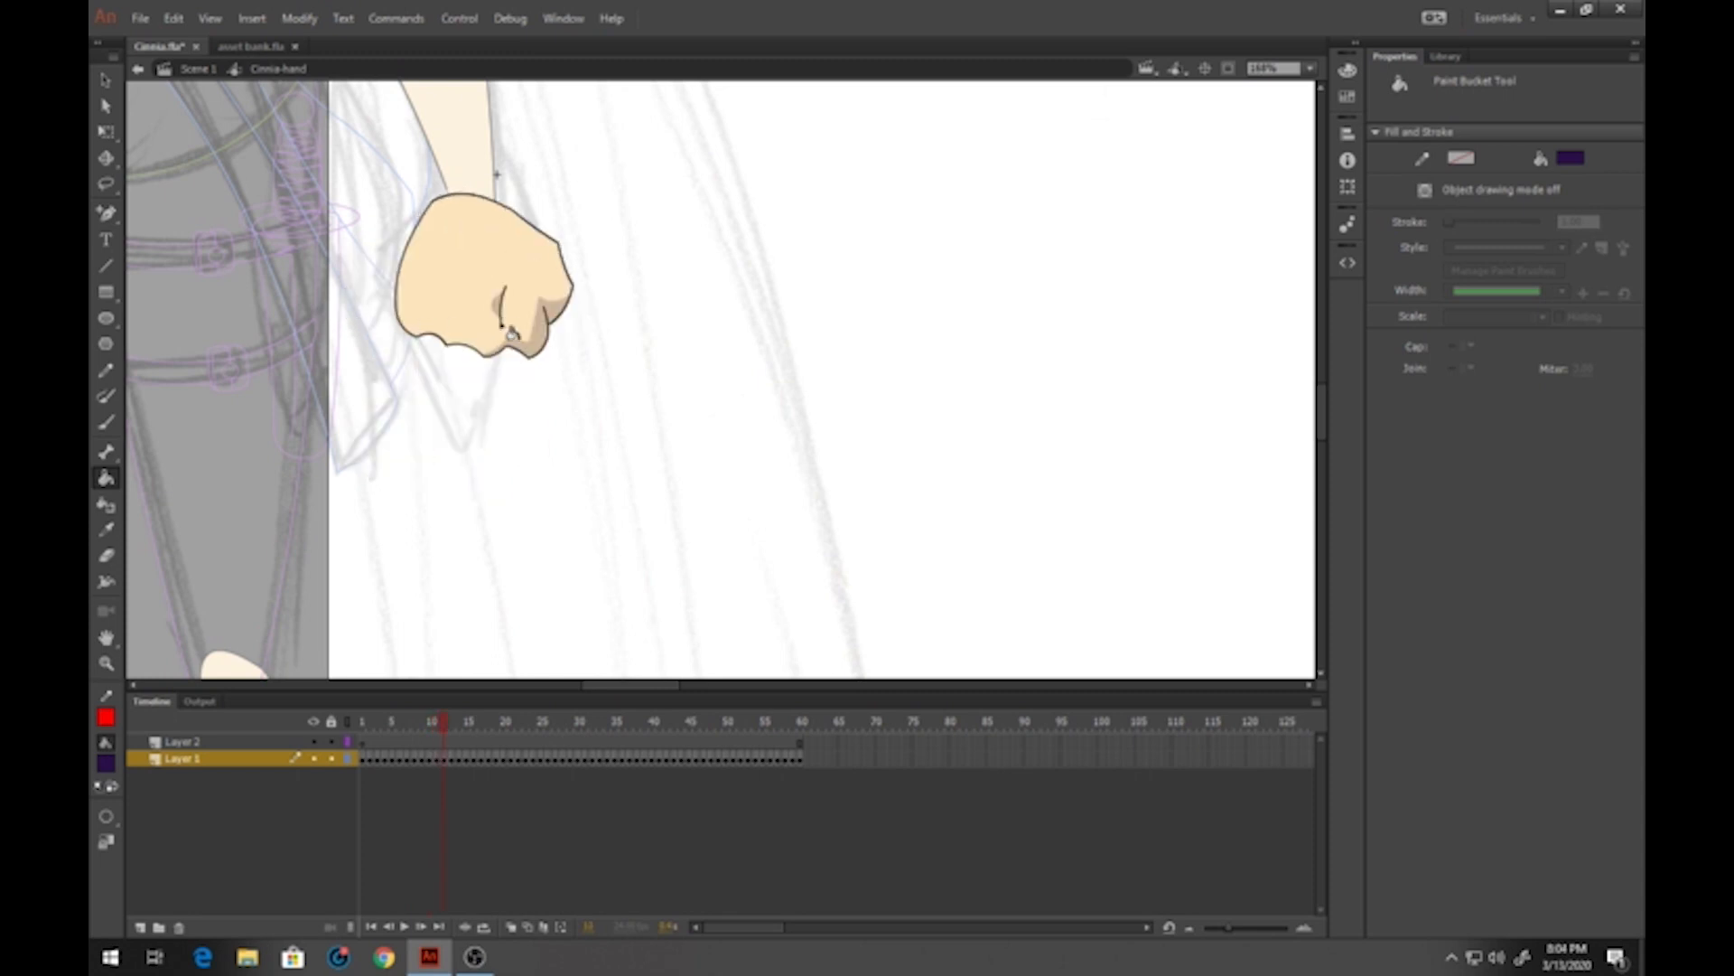
key(.)
key(.)
key(.)
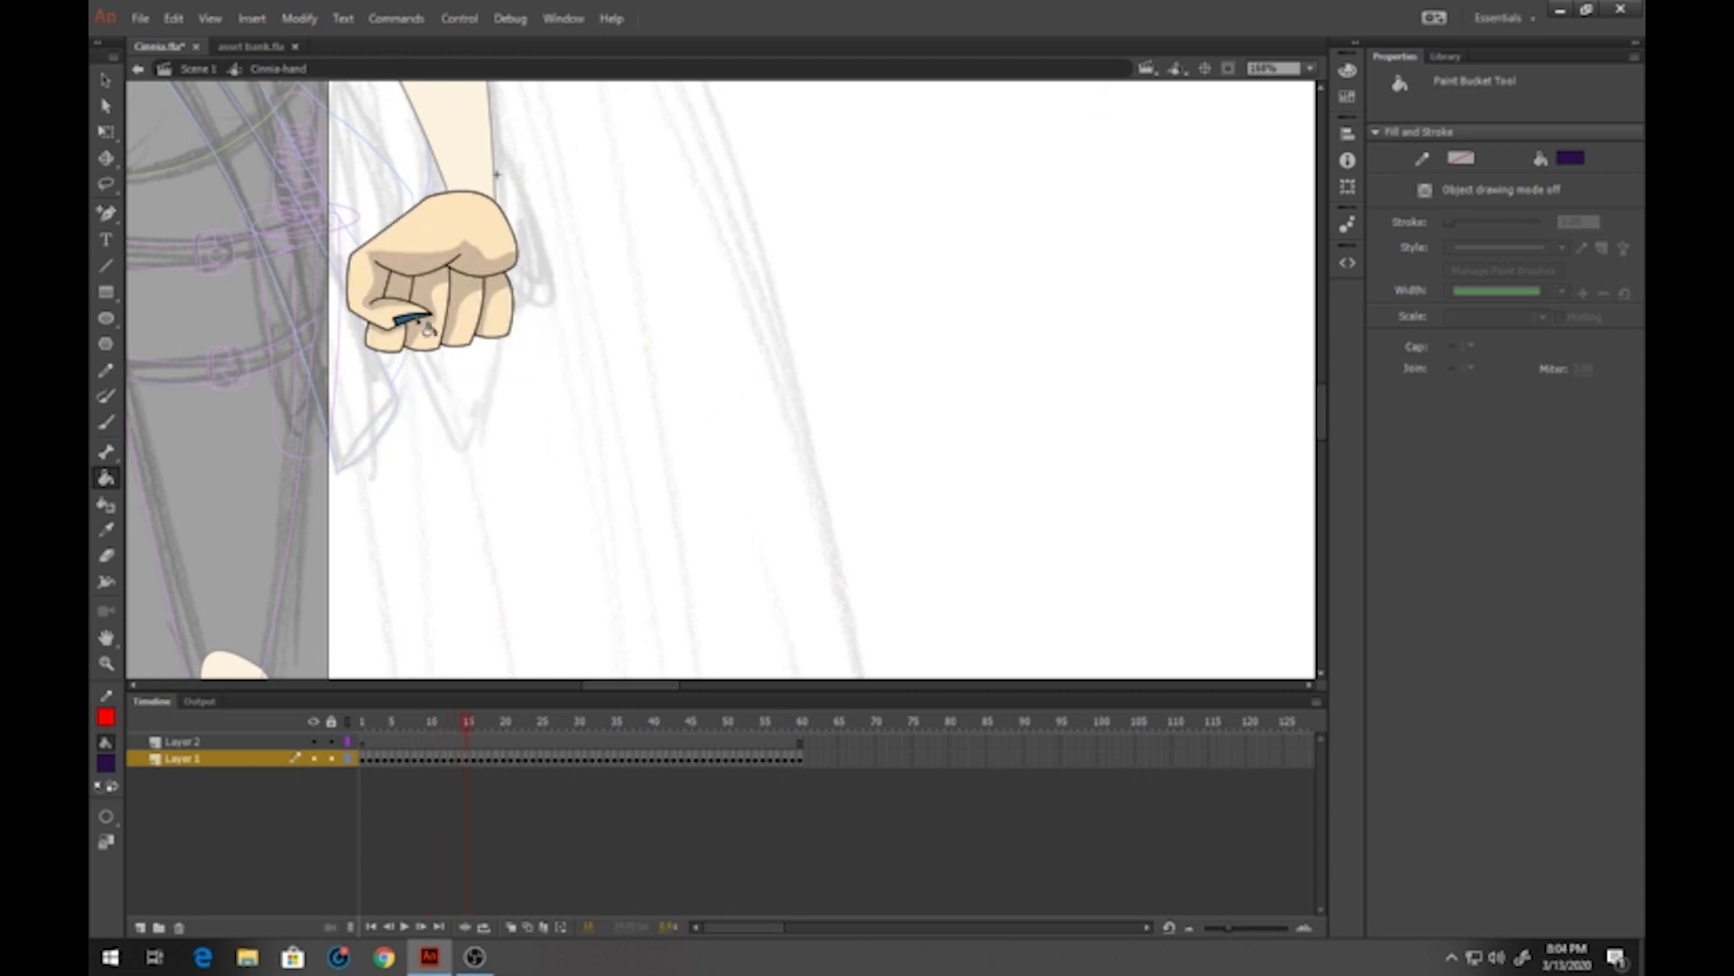
key(.)
click(505, 481)
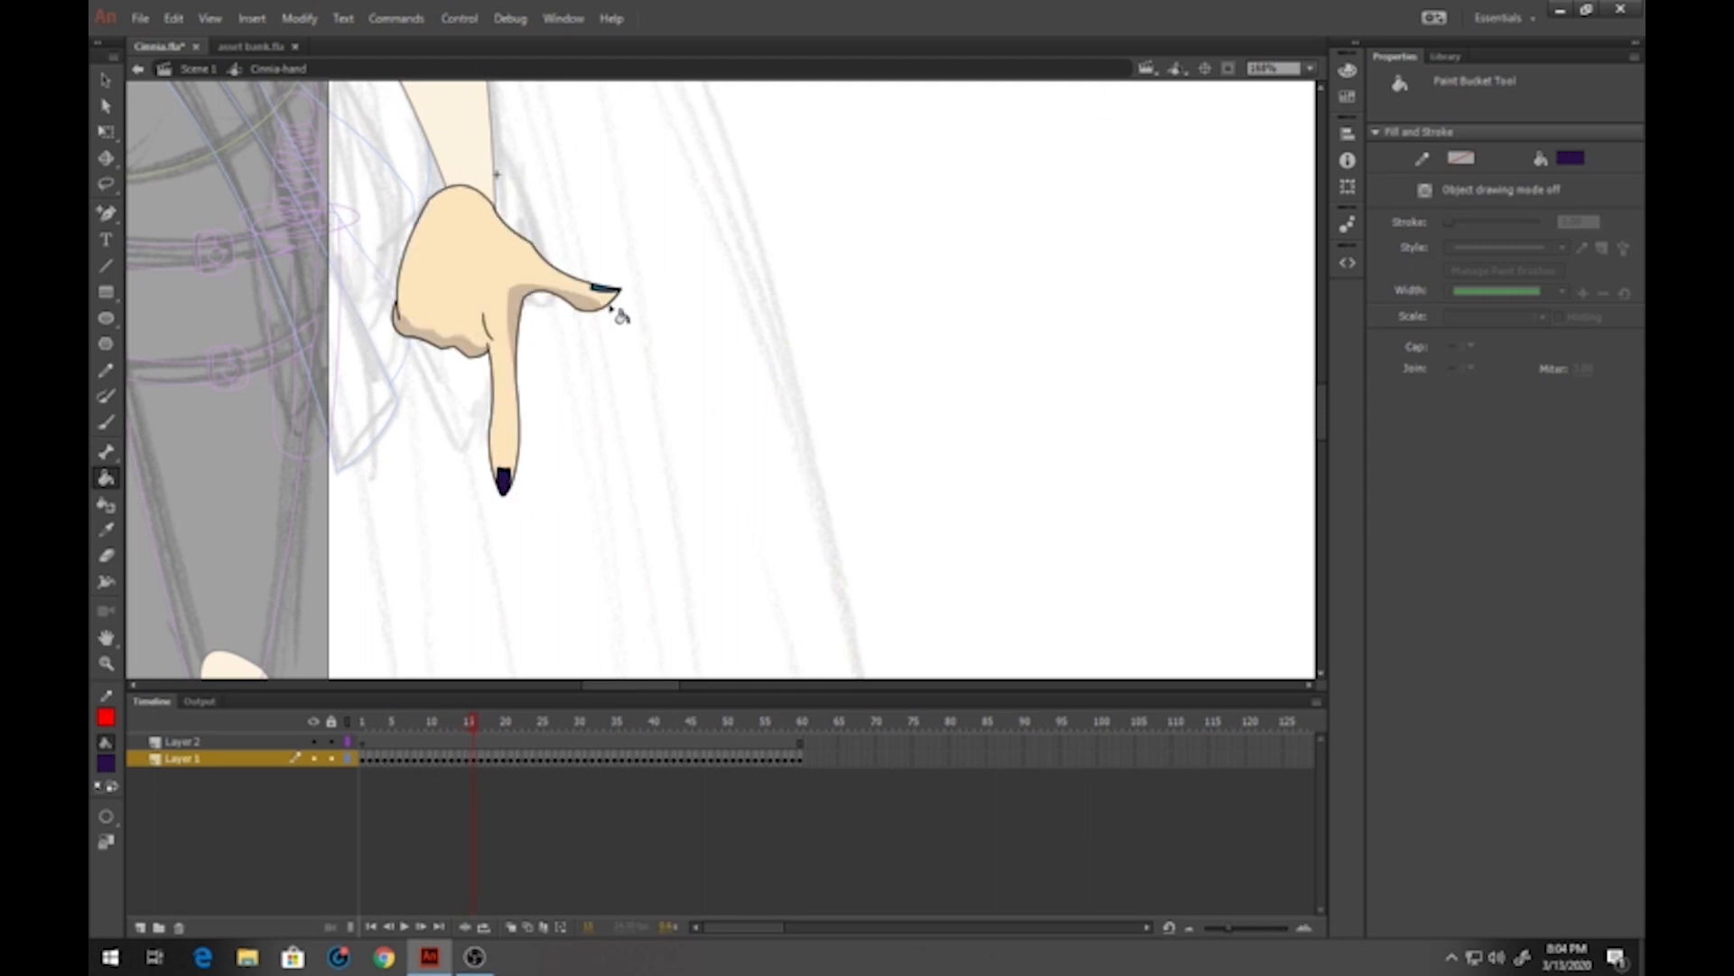
Fill the index fingernails of the downward-pointing hands in frames 17 and 18 with dark purple
key(.)
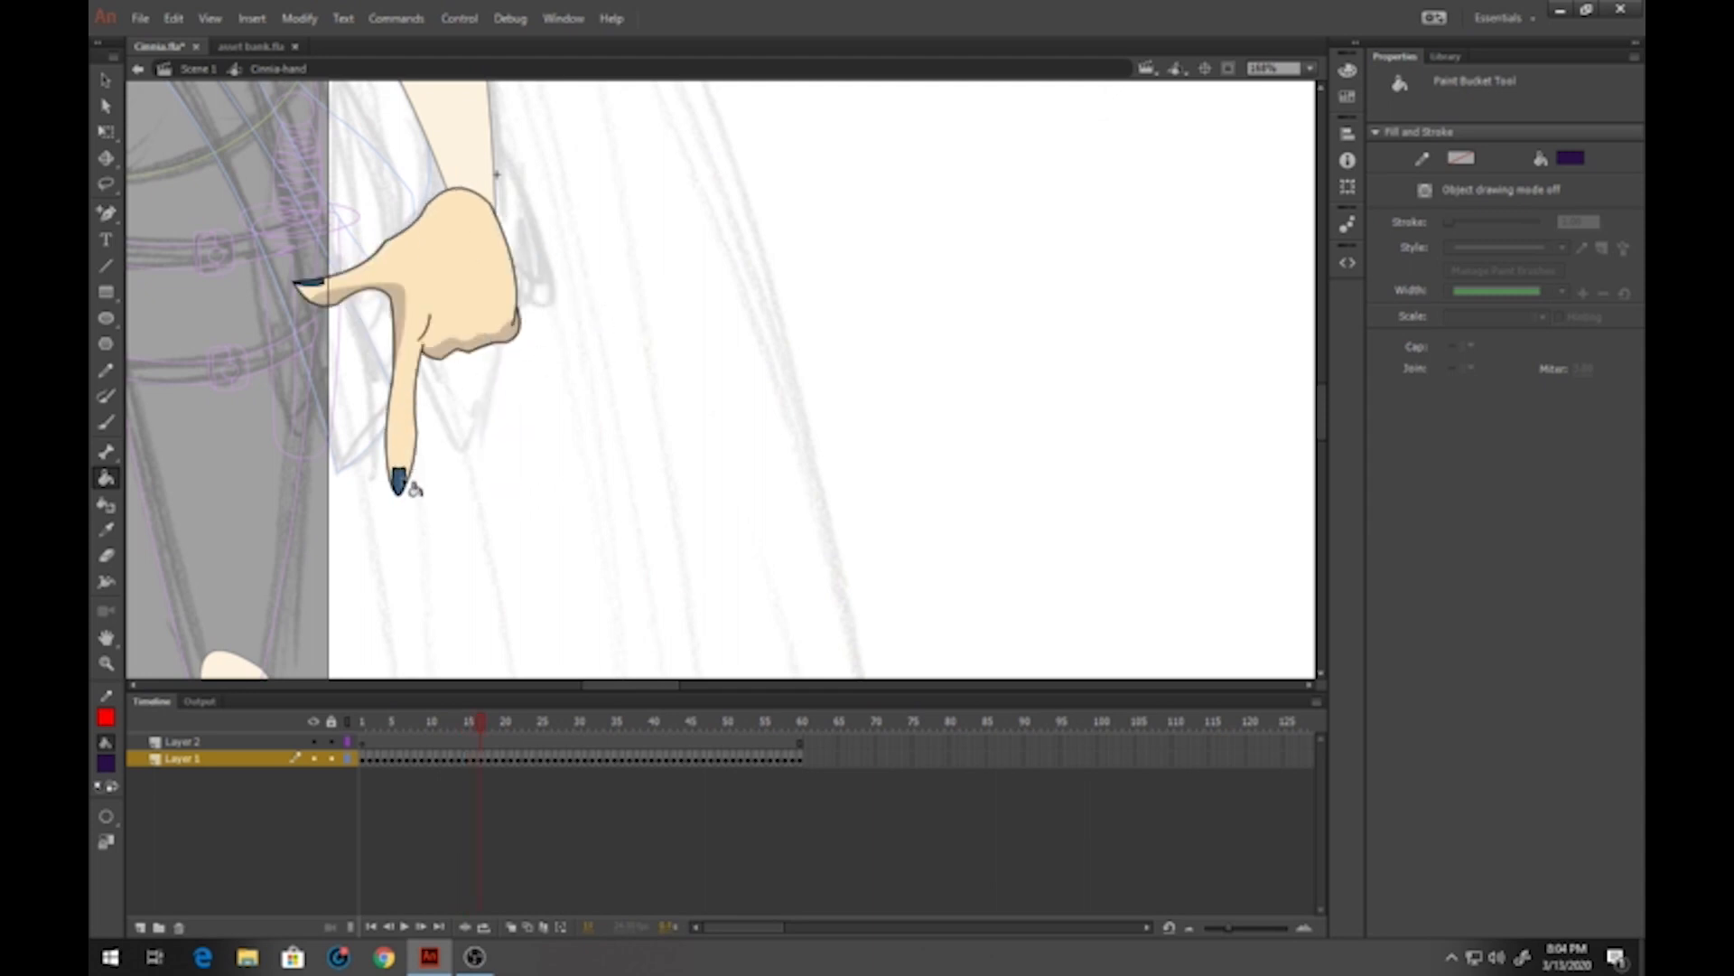
click(399, 479)
key(.)
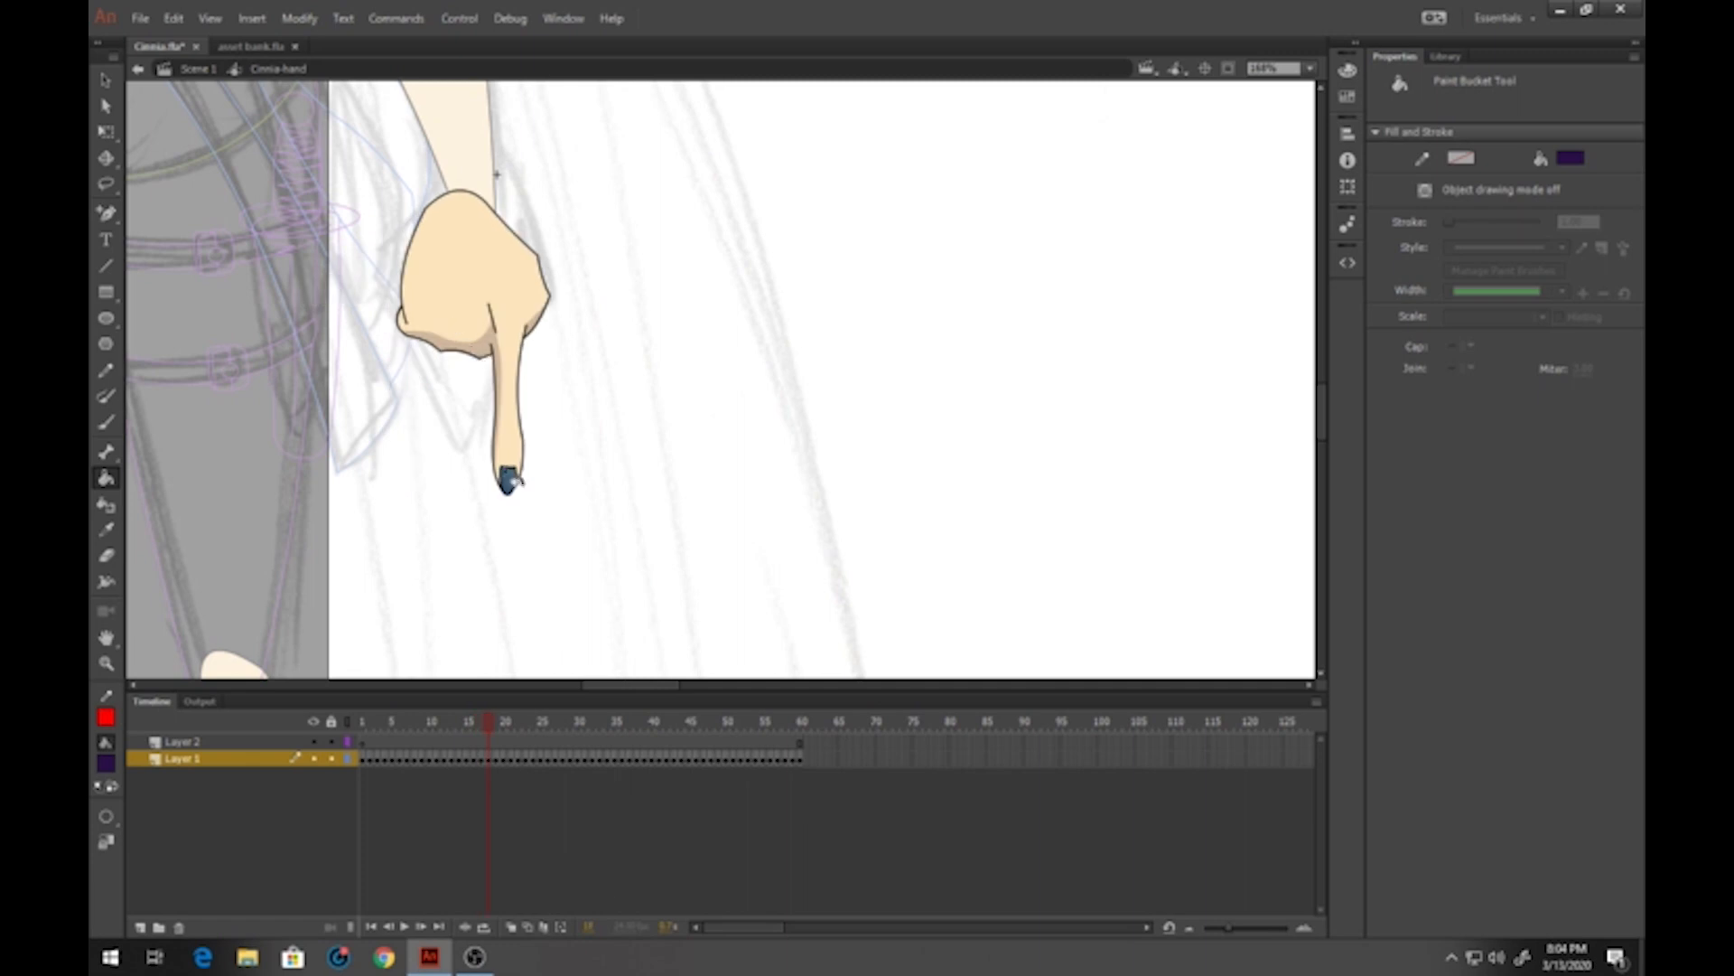
click(502, 478)
Fill the thumb nails of the side-view pointing hands in frames 22 and 23 with dark purple
key(.)
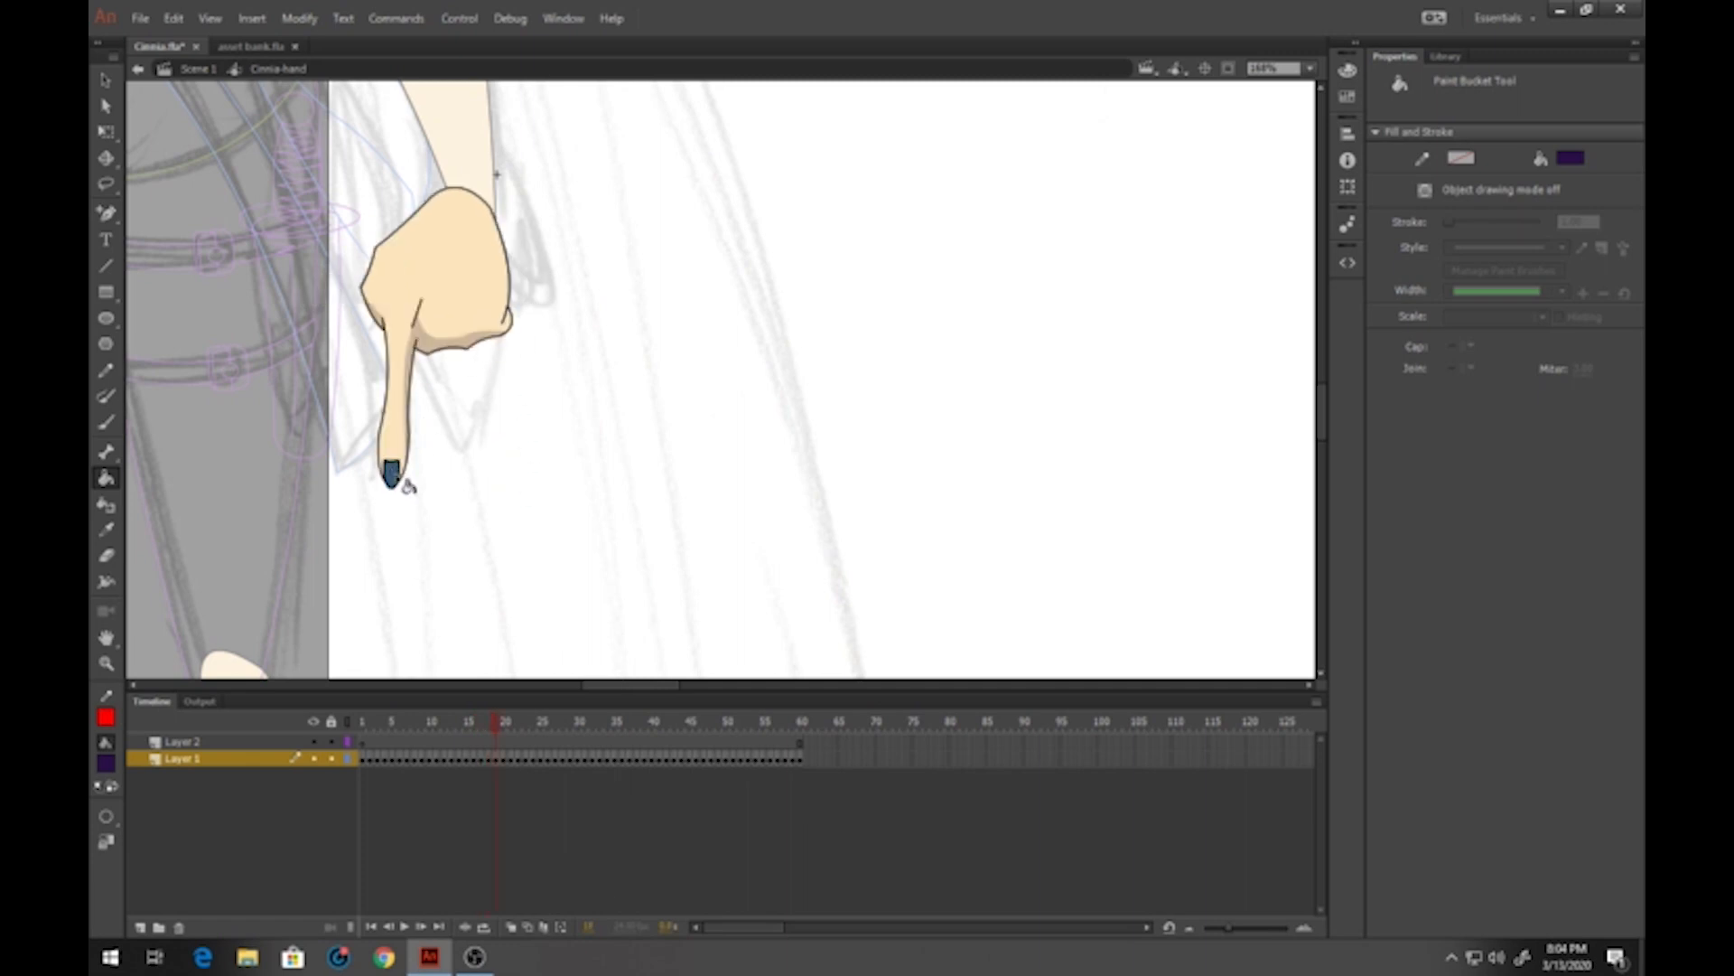
key(.)
key(.)
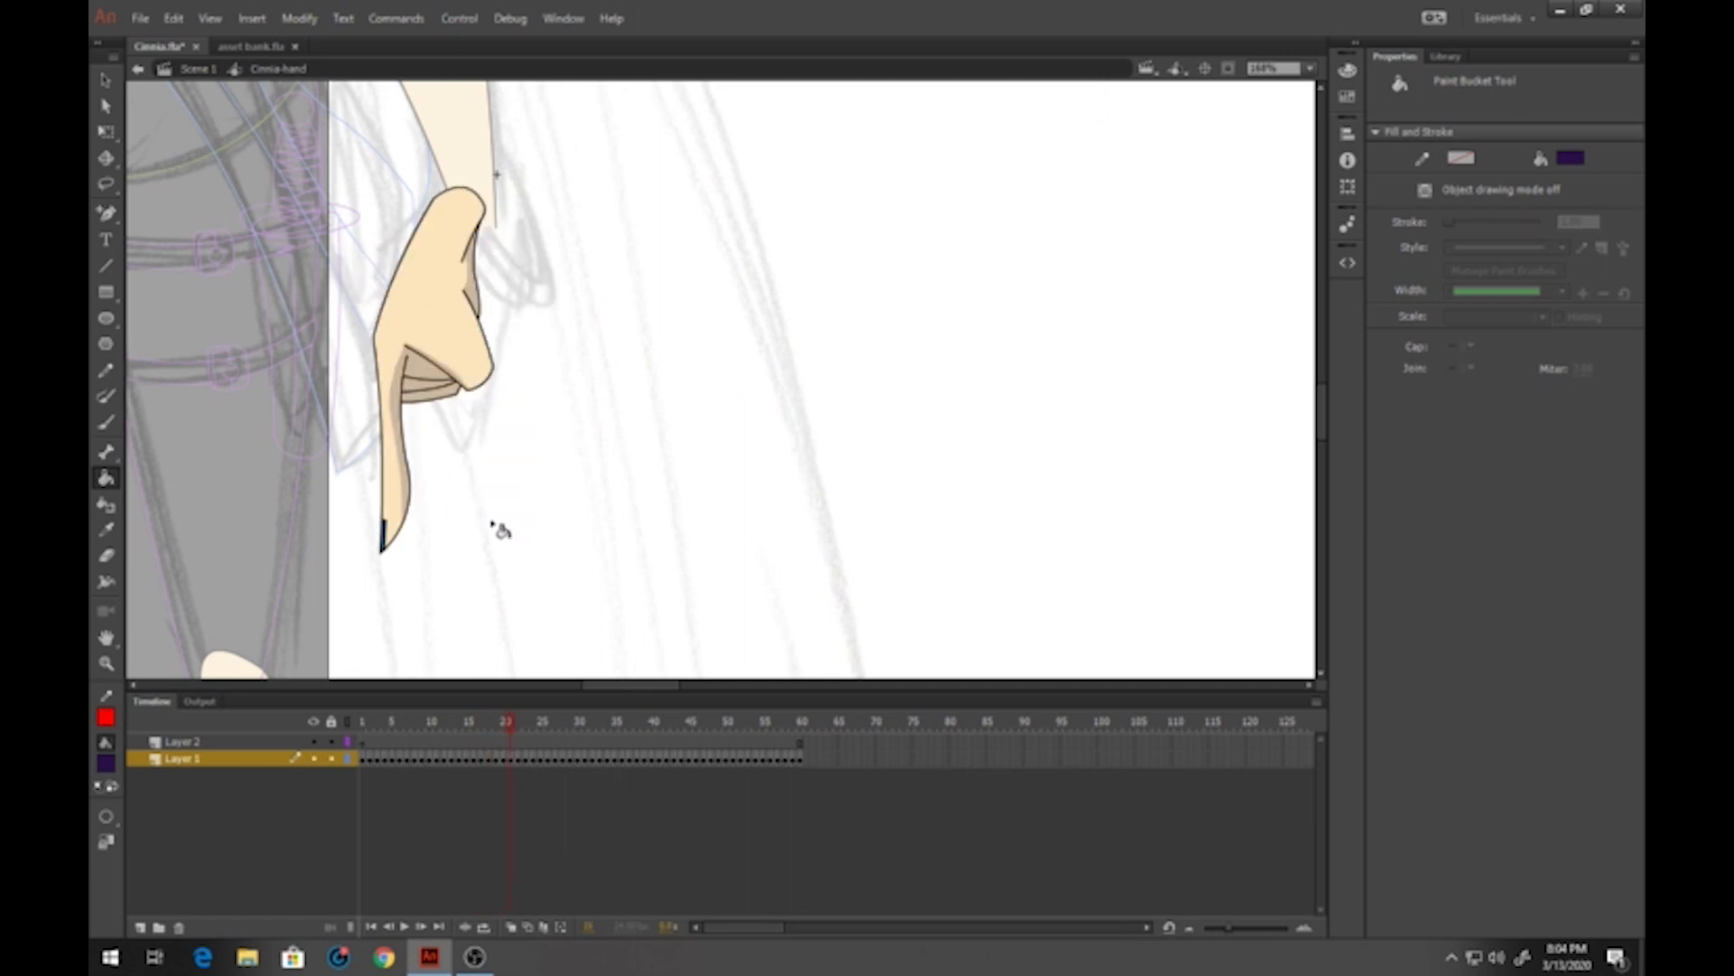
key(.)
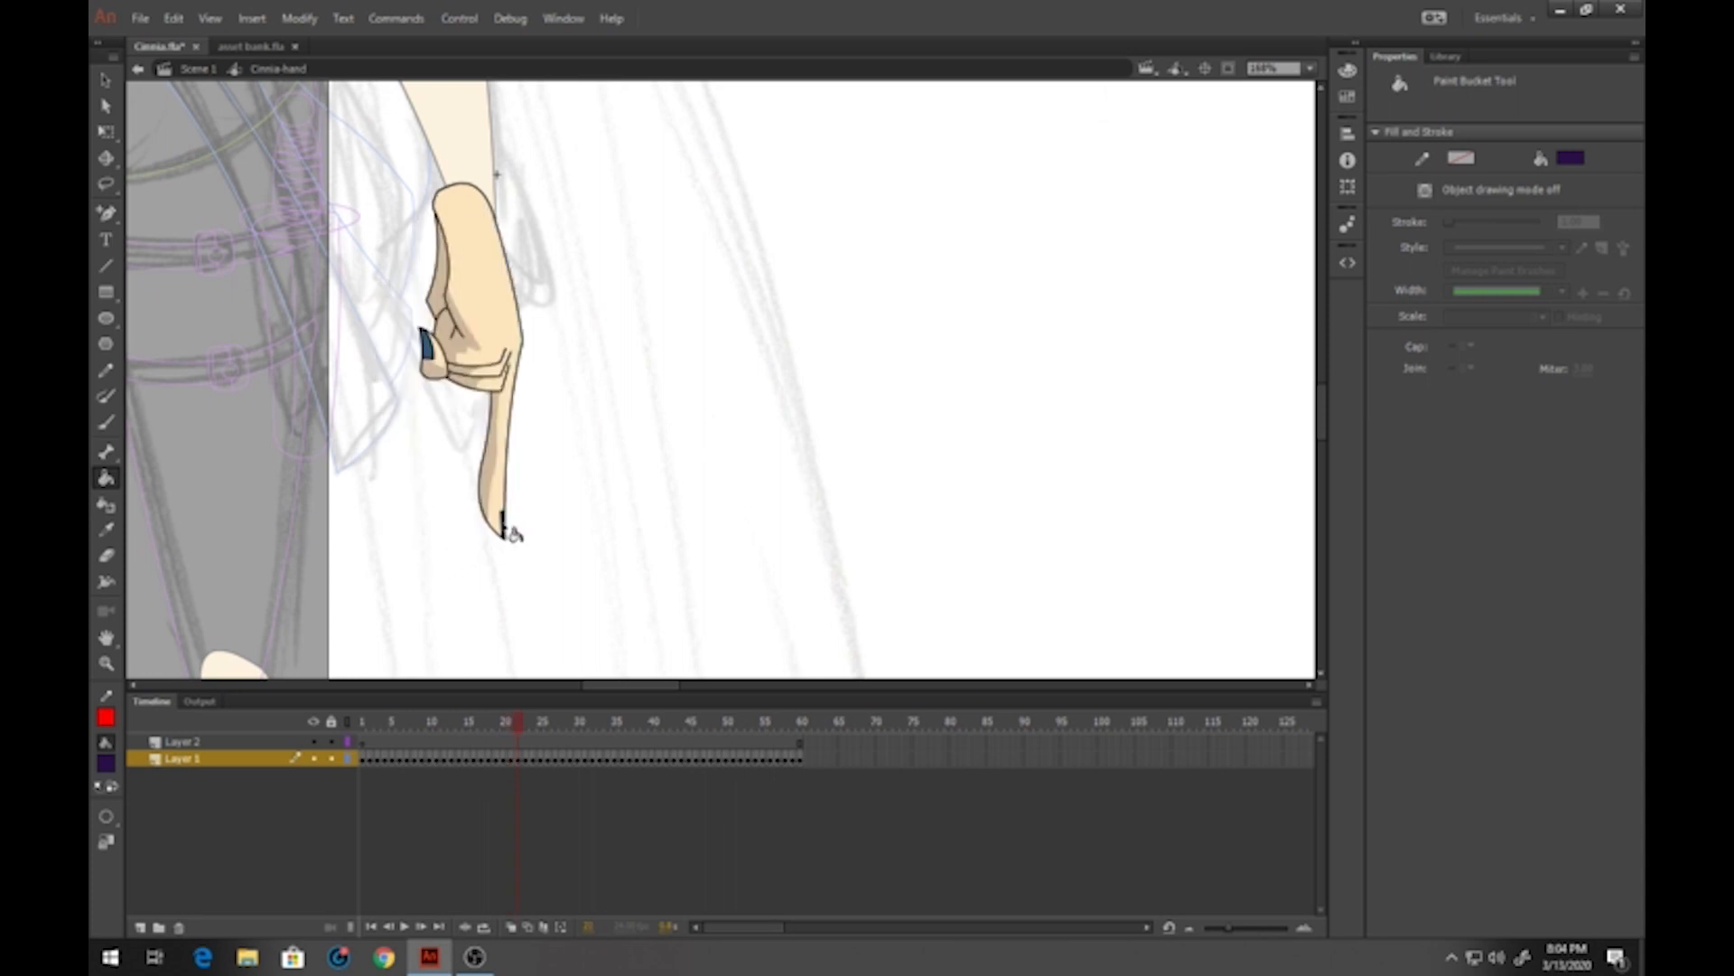
click(430, 357)
key(.)
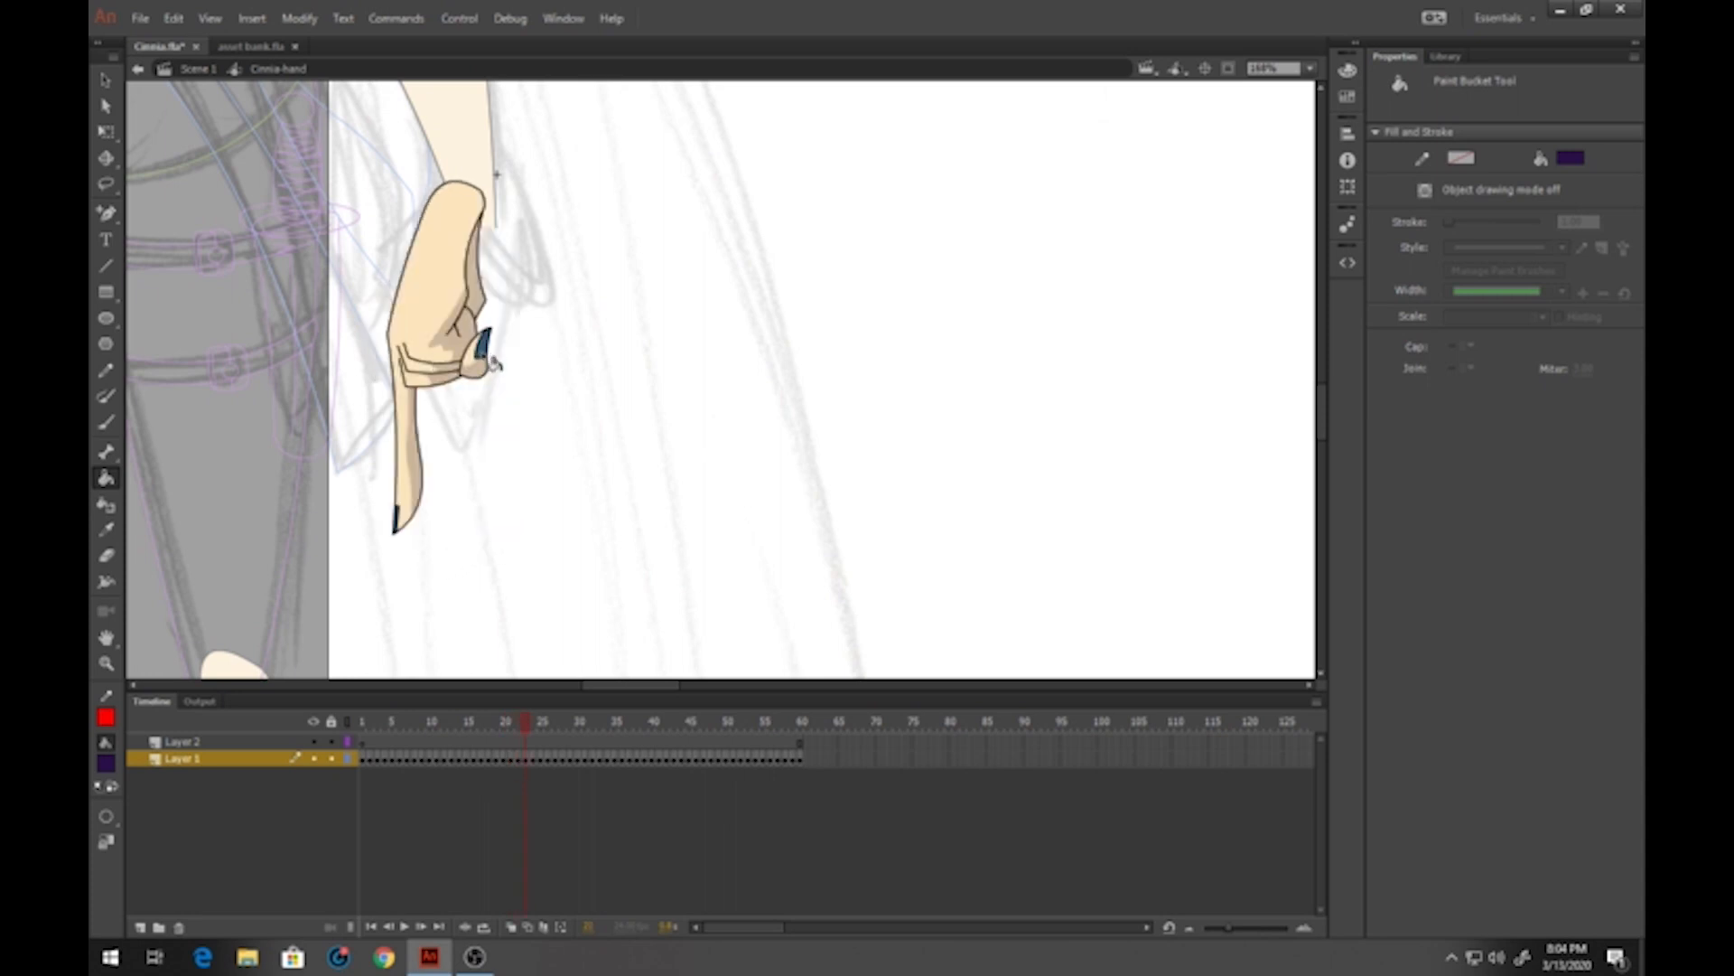
click(488, 357)
Advance to the curled open hand in frame 26 and fill its four fingernails with dark purple
key(.)
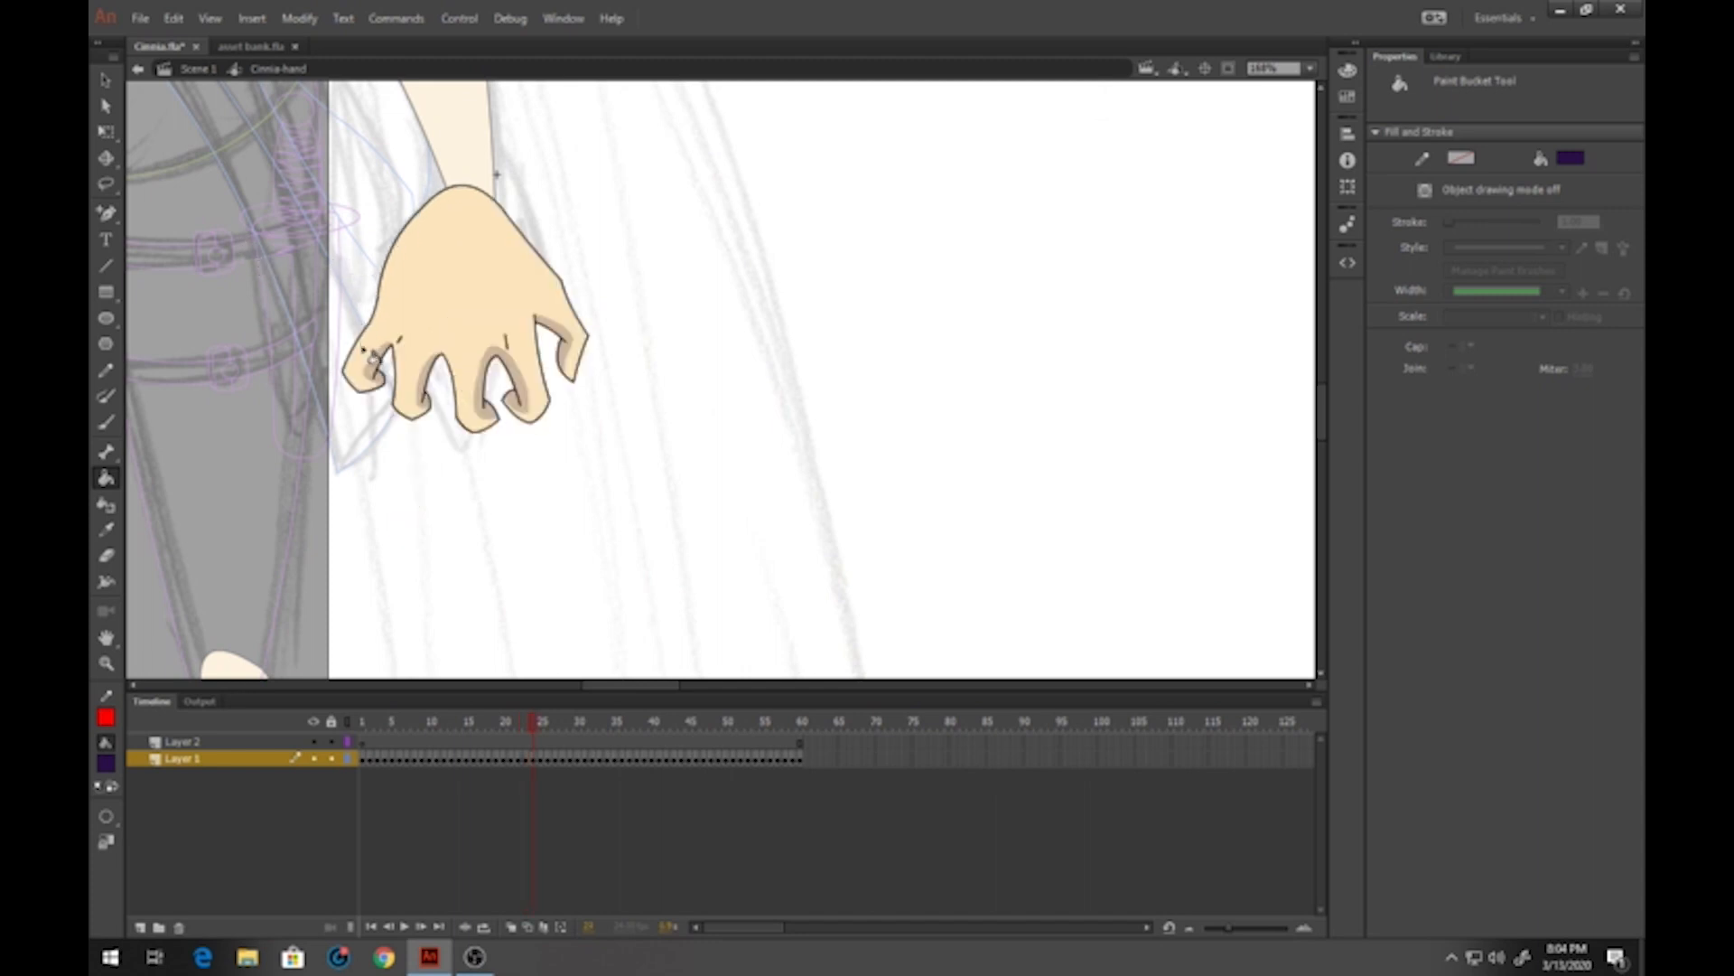
key(.)
click(381, 371)
click(428, 392)
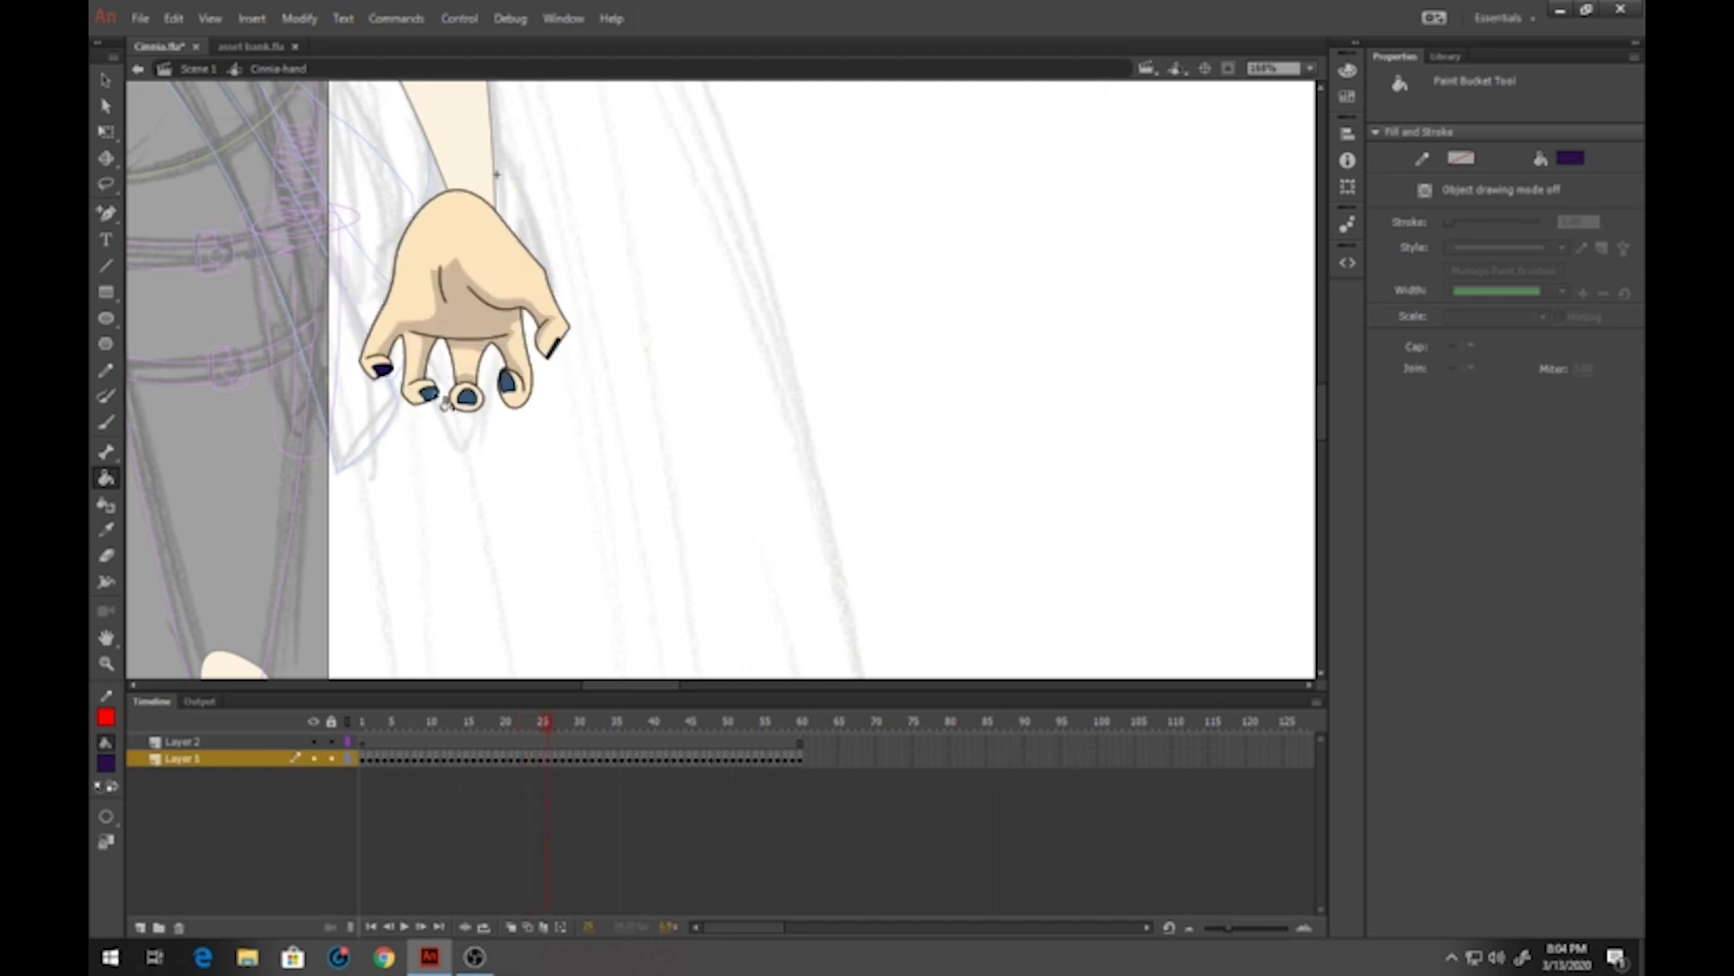
click(466, 396)
click(513, 388)
Fill the four fingernails of the mirrored curled hand in frame 27 with dark purple
key(.)
click(524, 372)
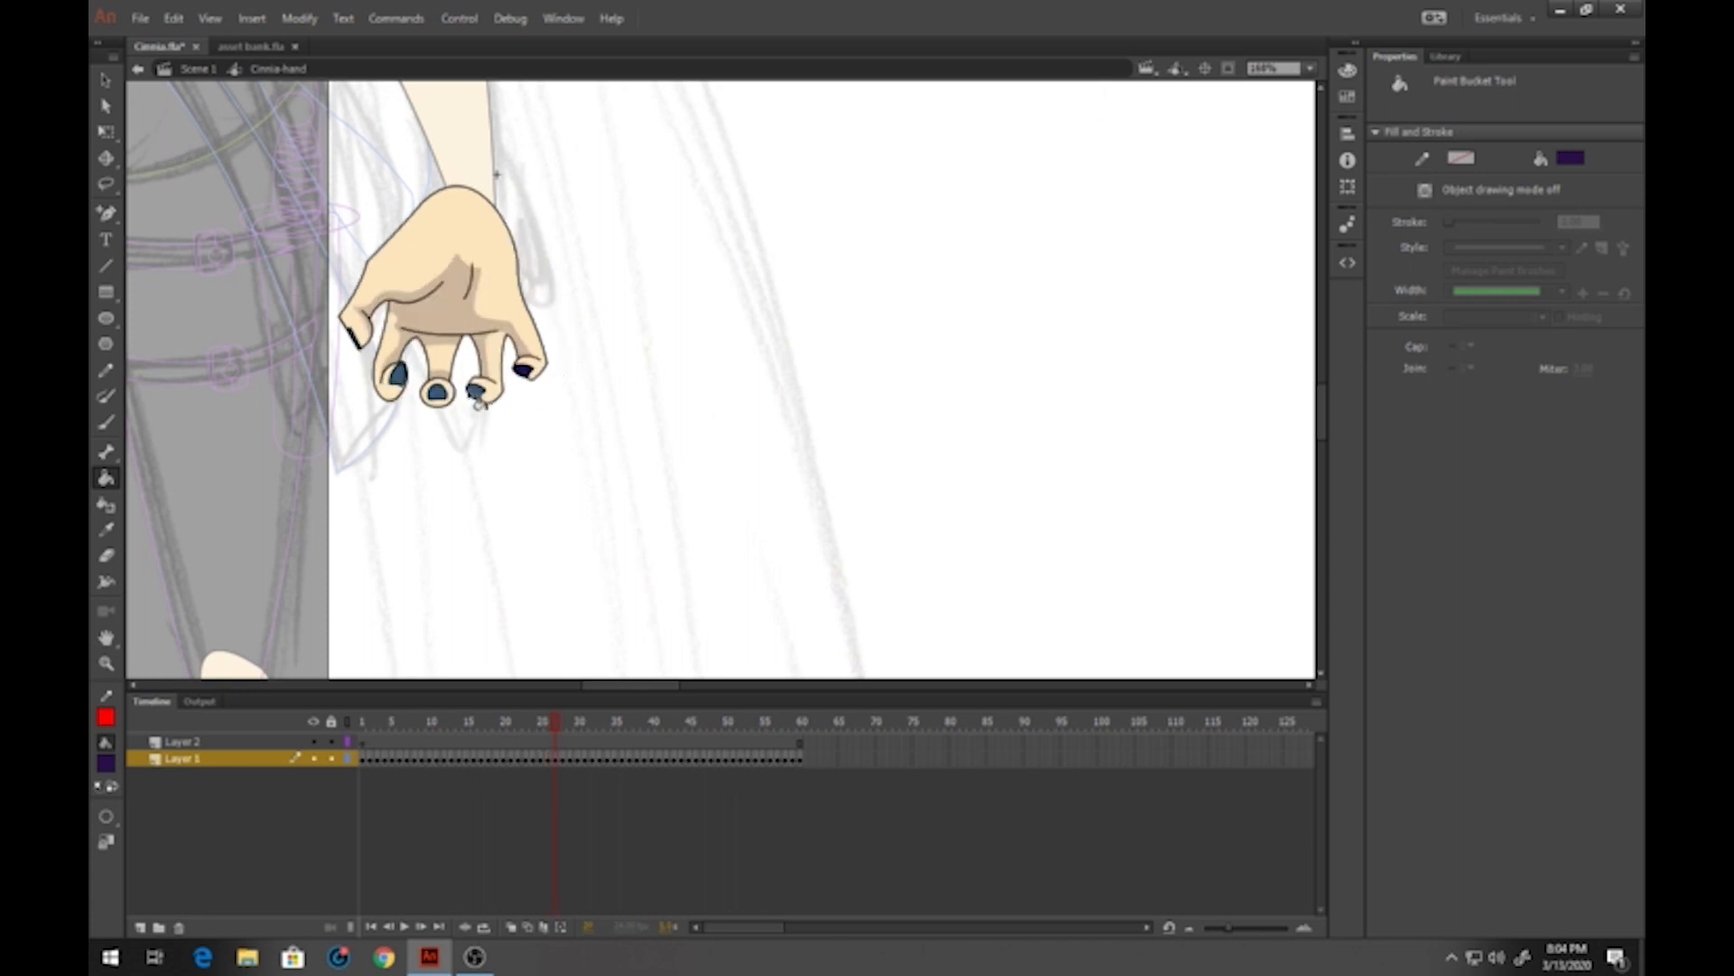
click(476, 391)
click(437, 391)
click(397, 373)
Advance to the side-view open hand in frame 32 and fill its thumb nail with dark purple, undoing any spill onto the skin
key(.)
key(.)
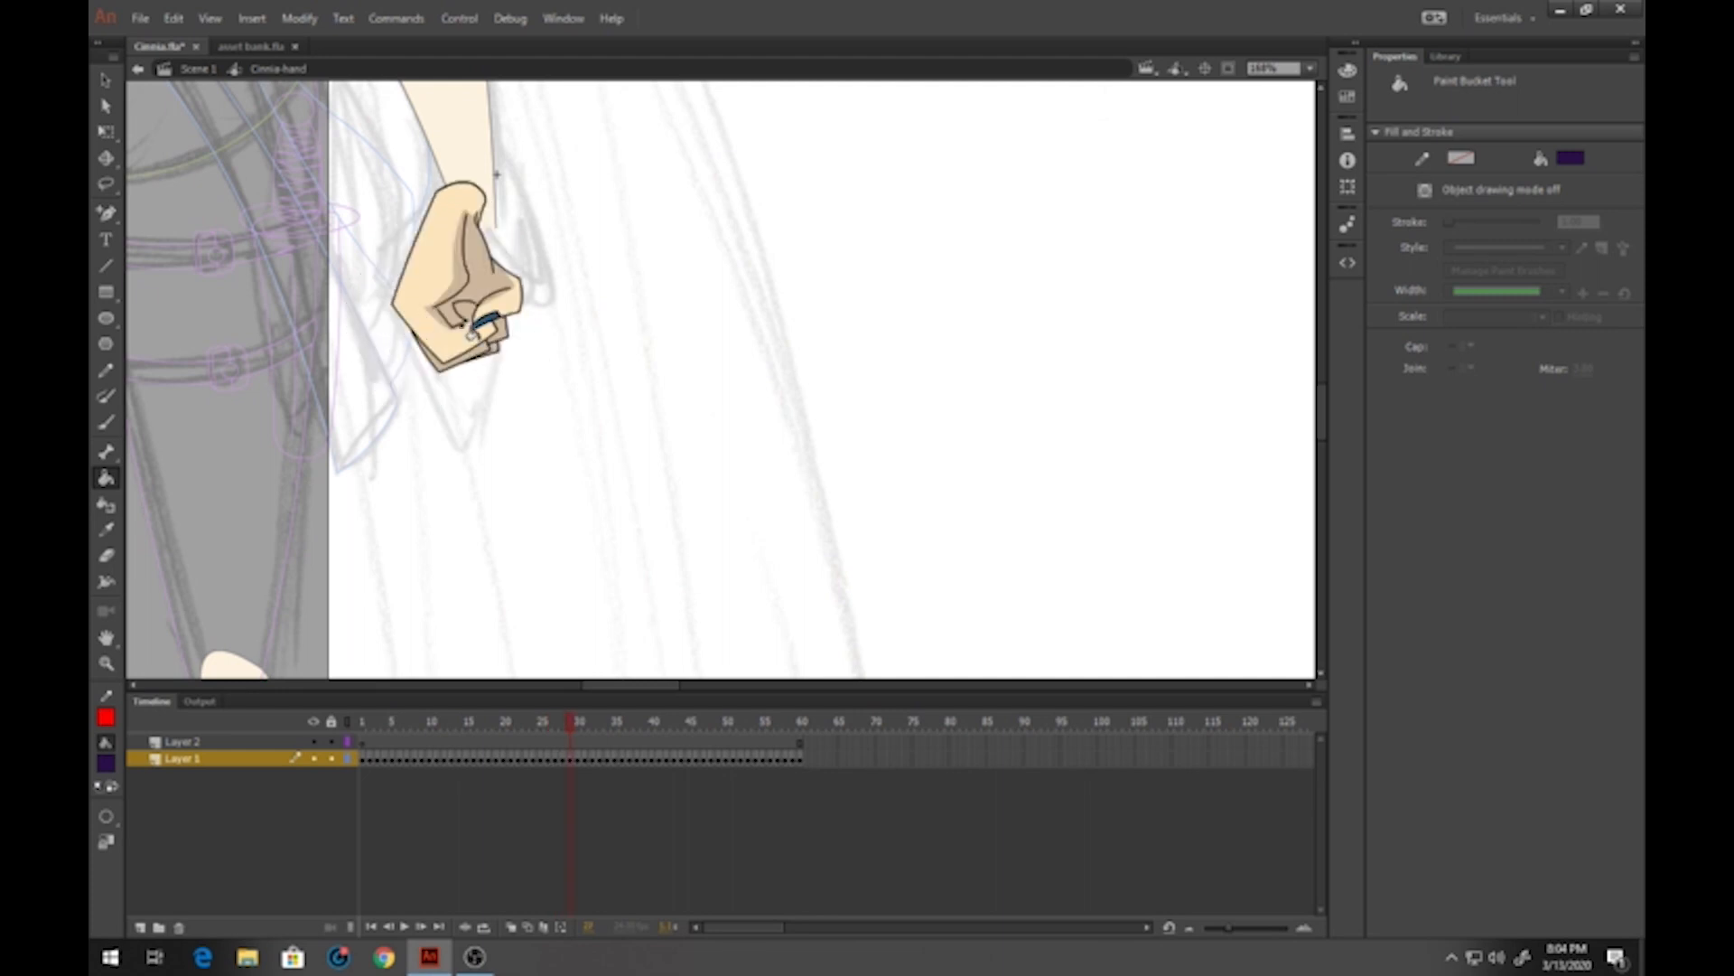
key(.)
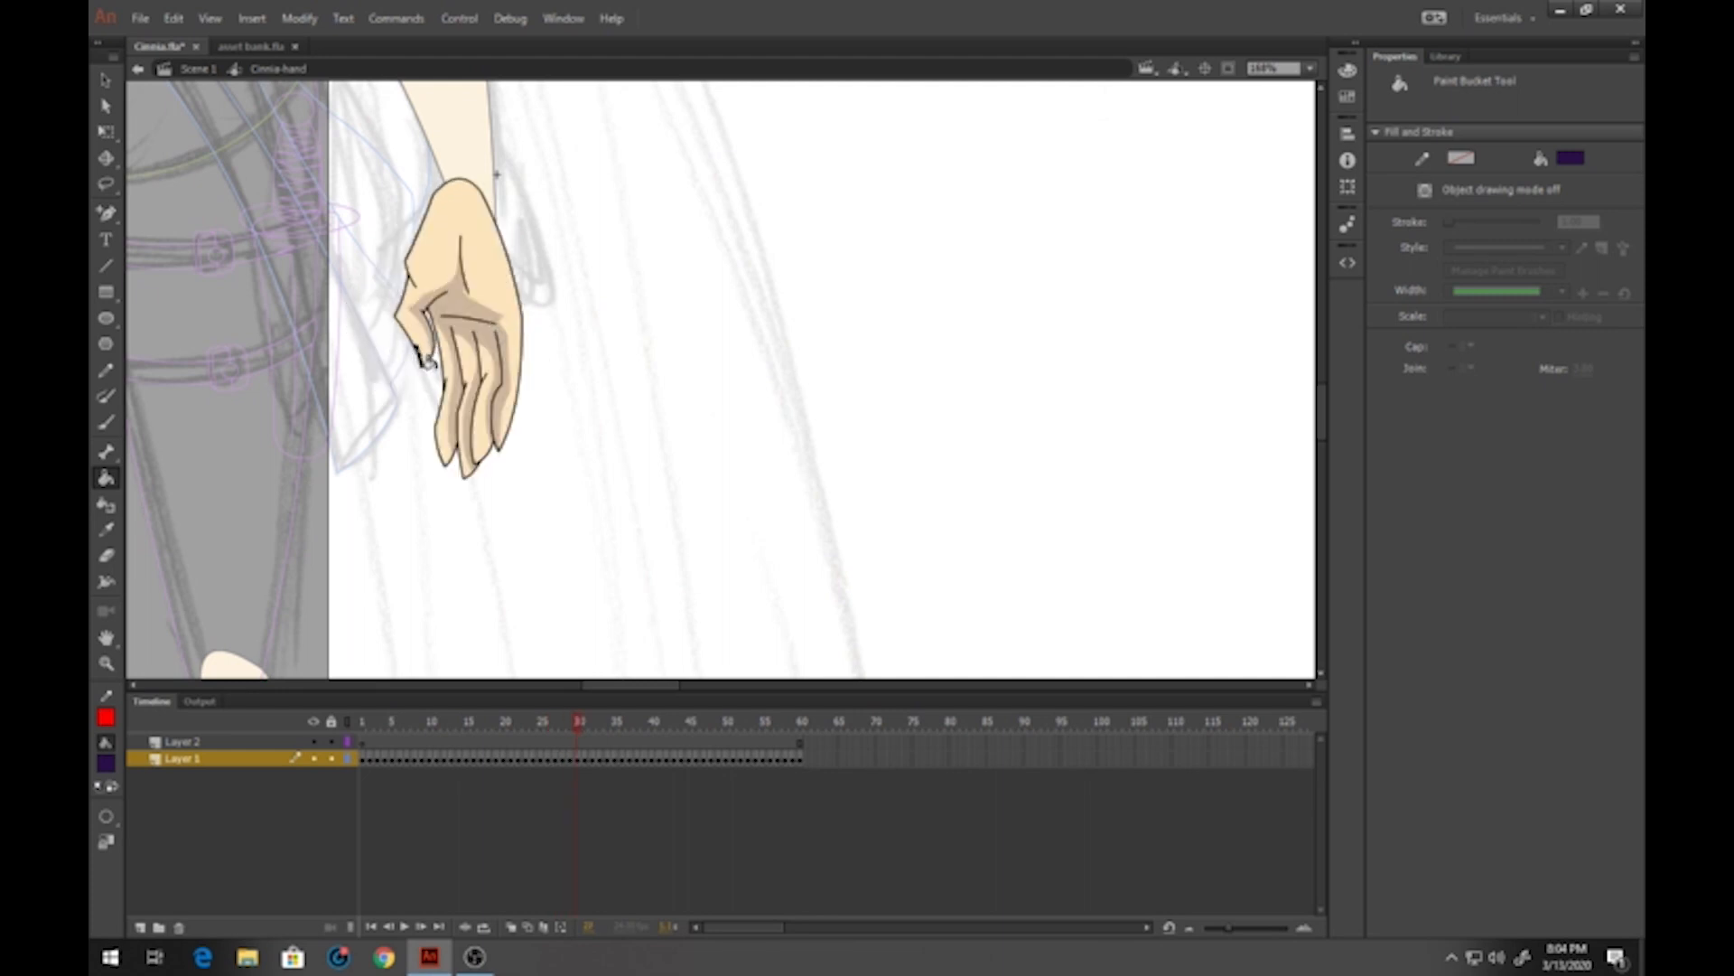
key(.)
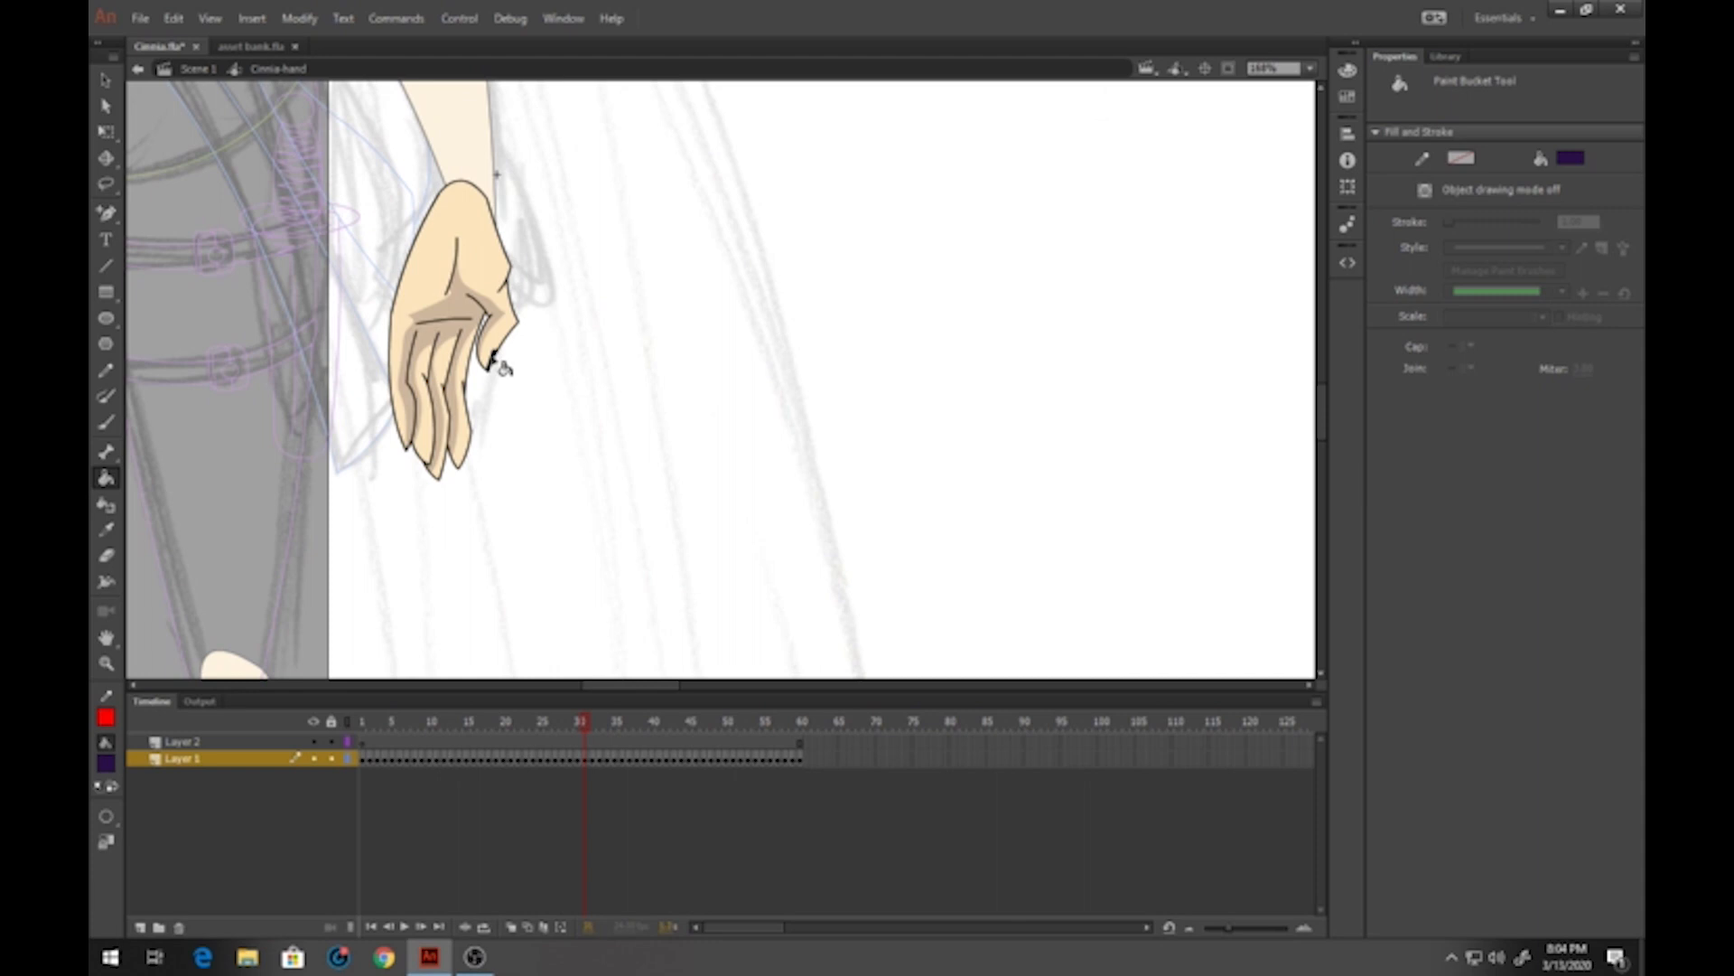
key(.)
click(406, 336)
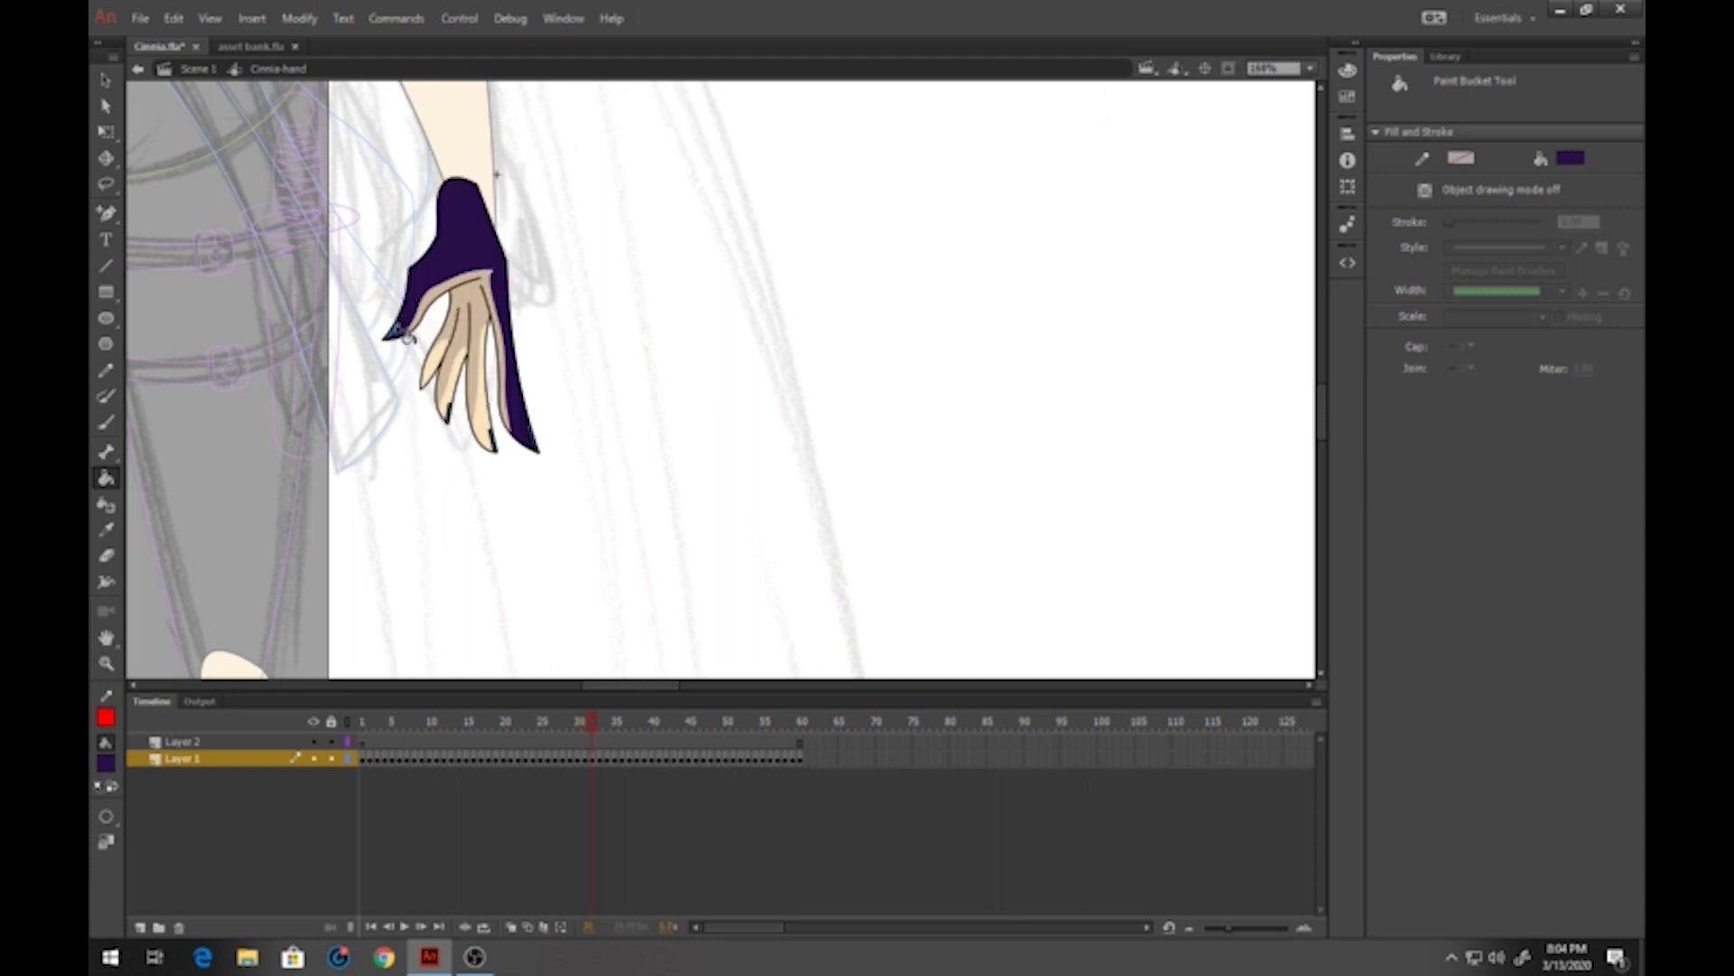
key(ctrl+z)
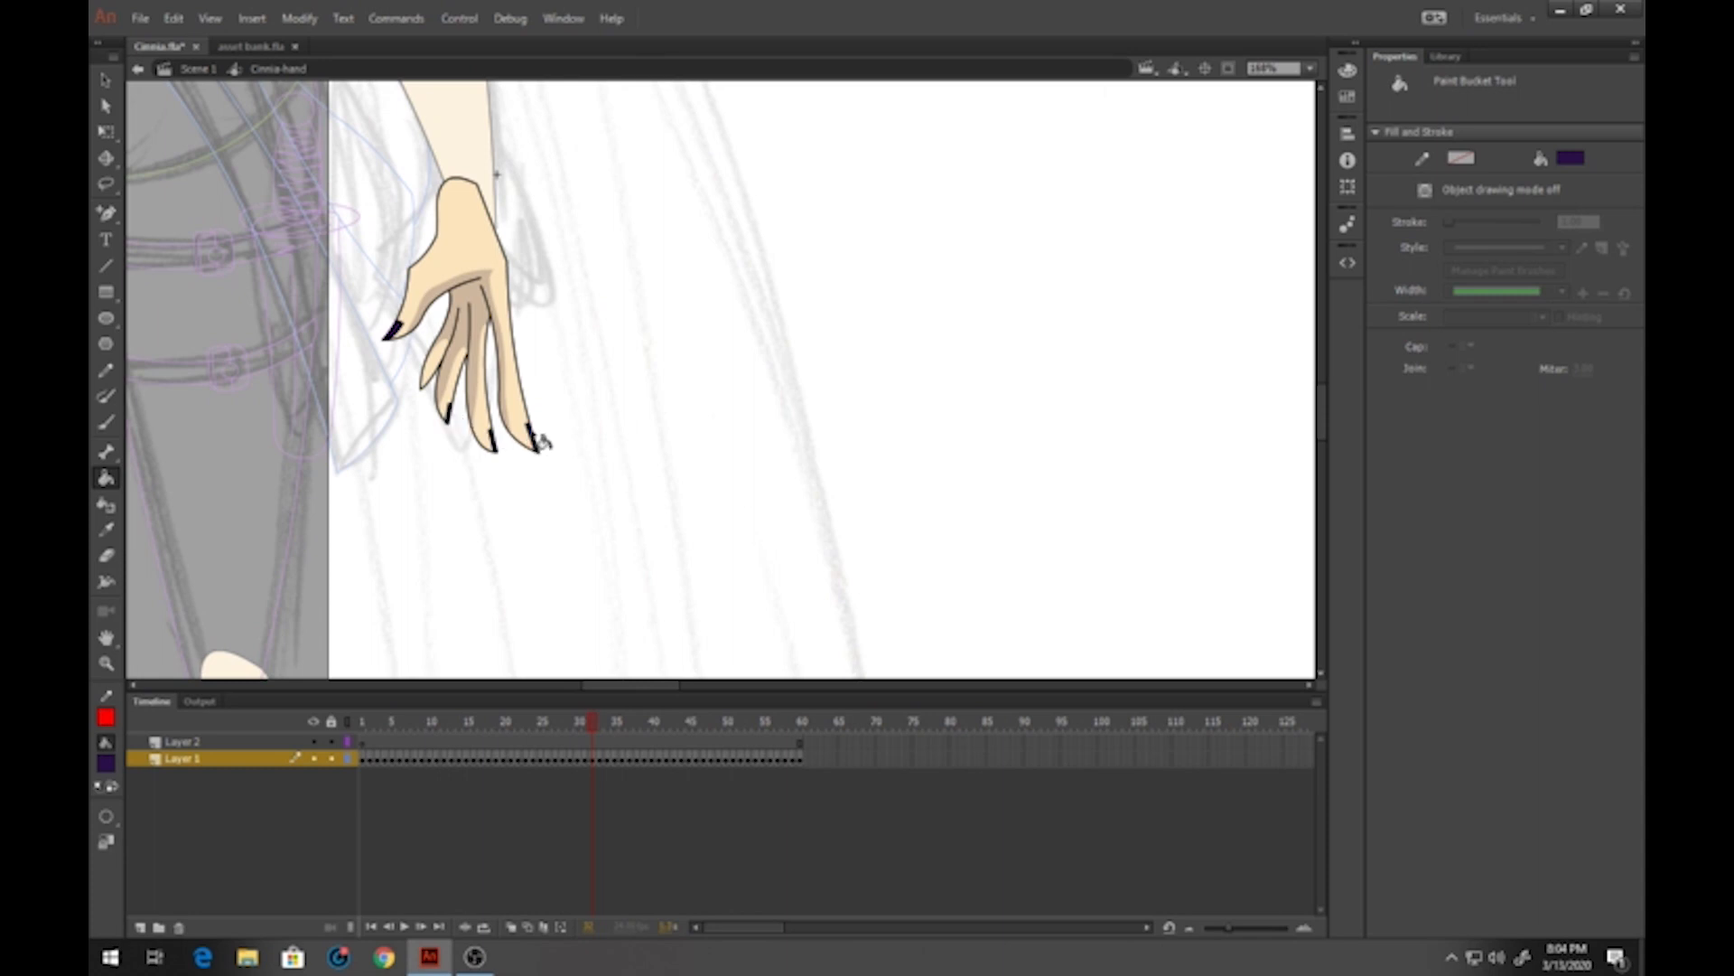
Fill the thumb nails of the open hand in frame 33 and the pointing hand in frame 35 with dark purple
key(period)
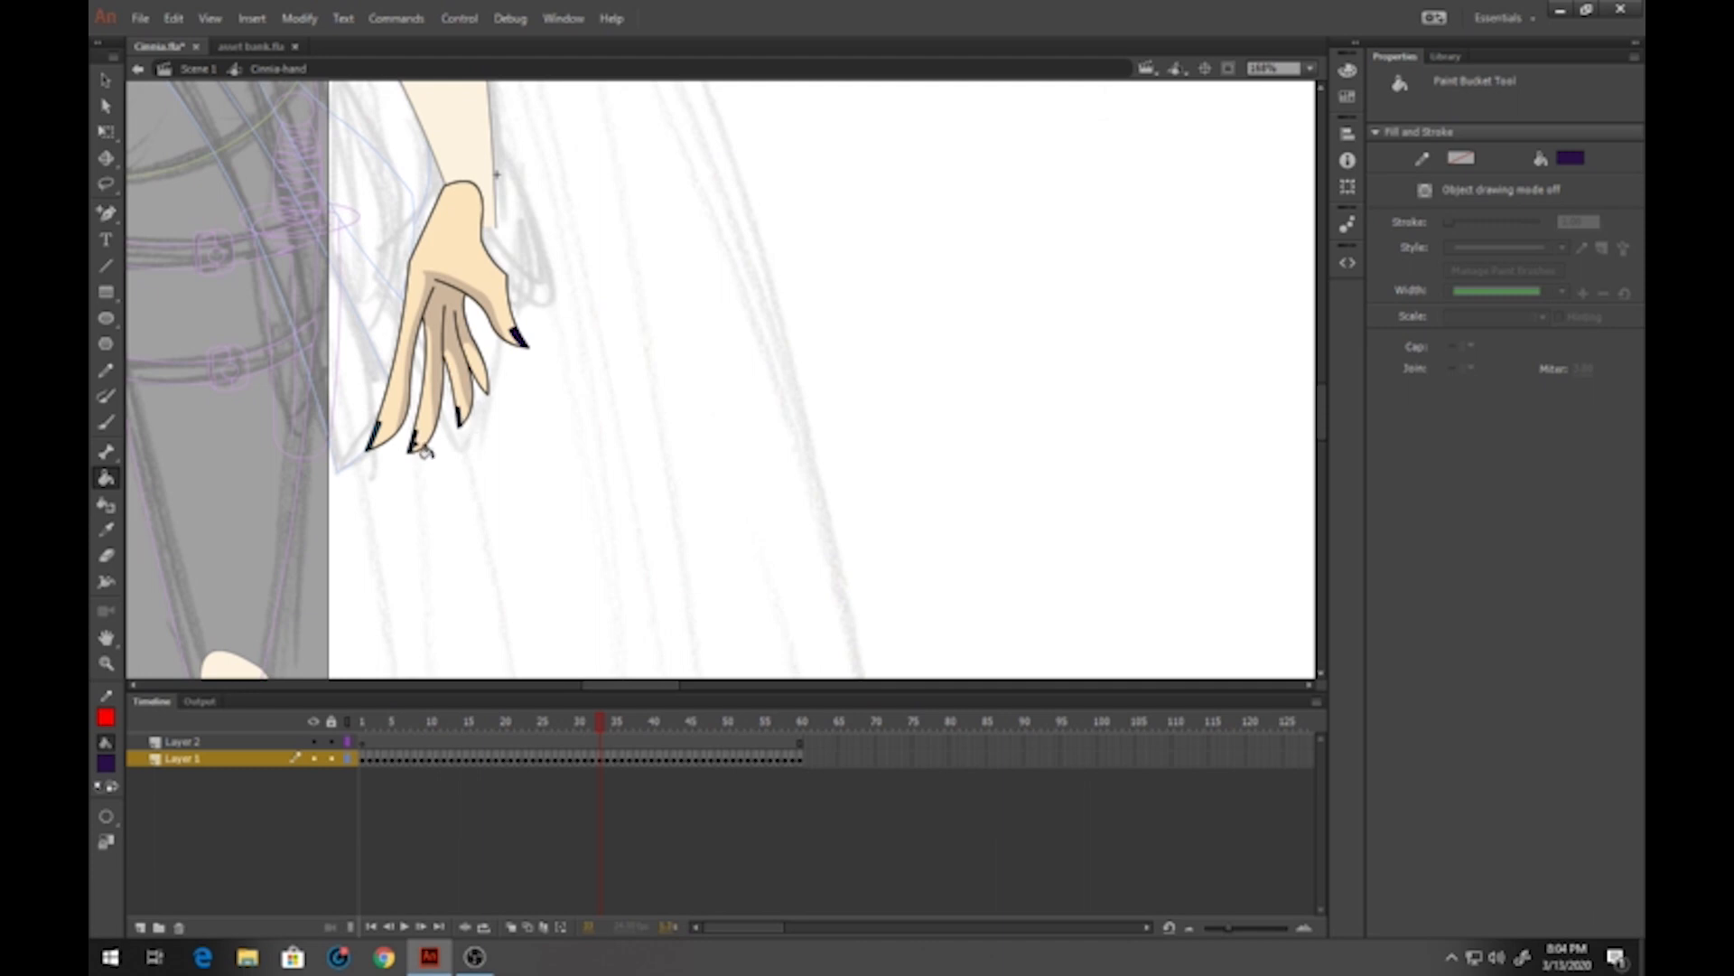
key(period)
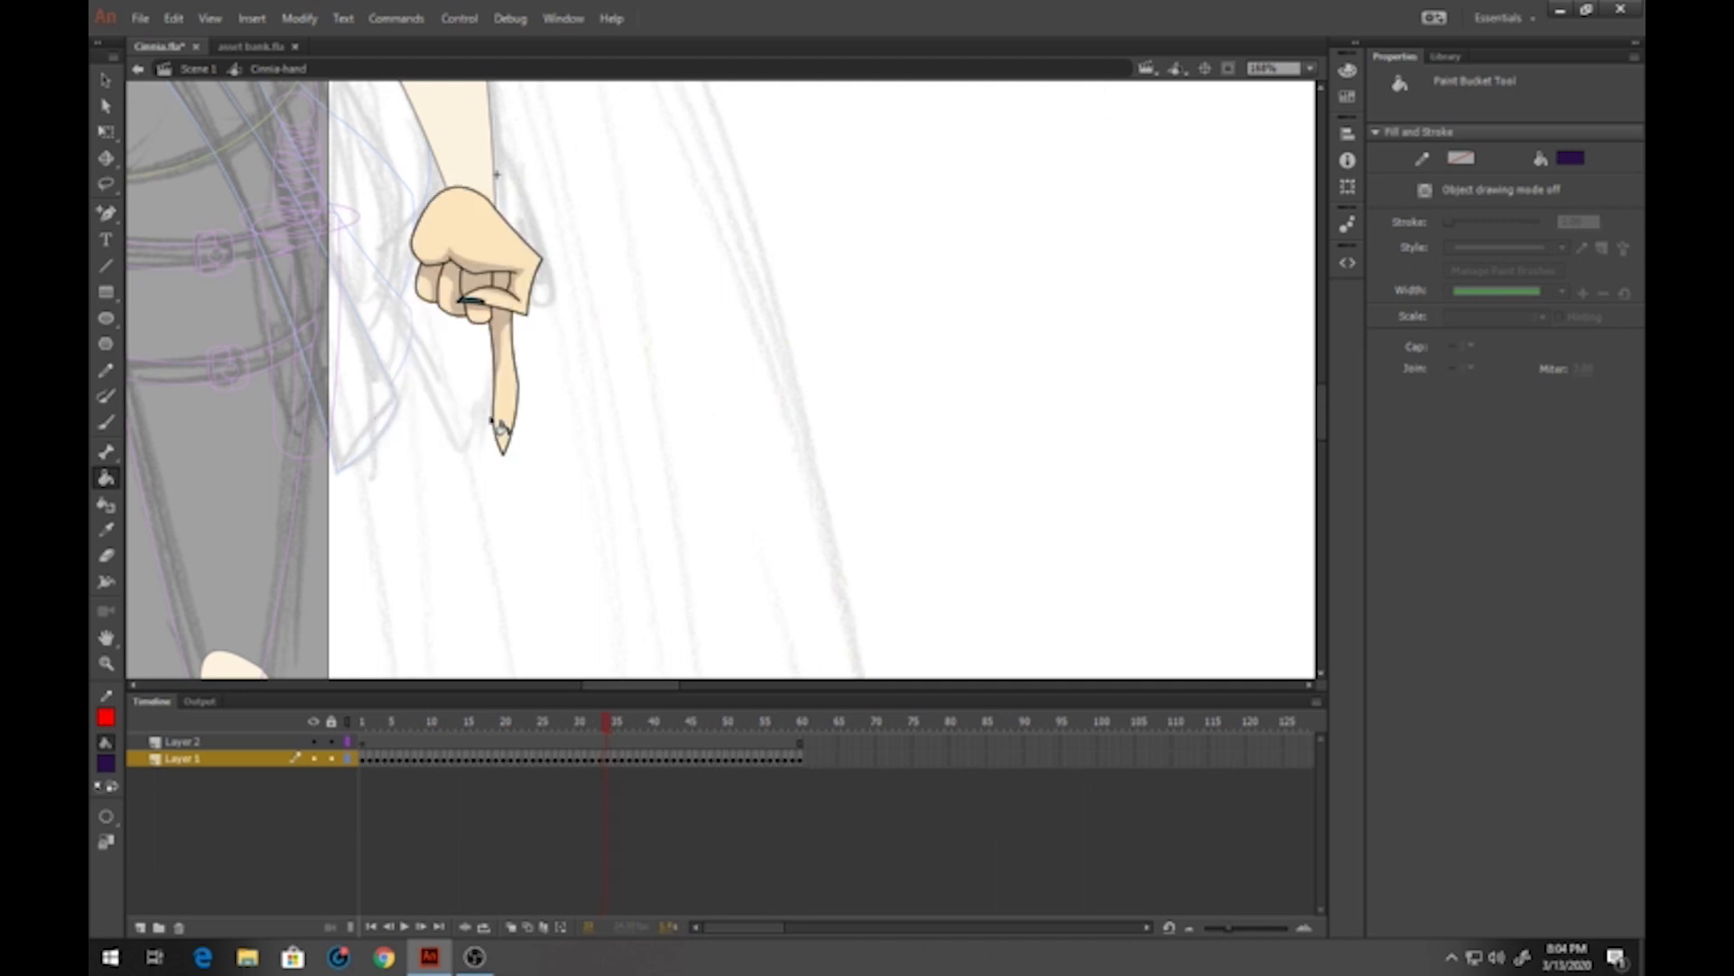
key(period)
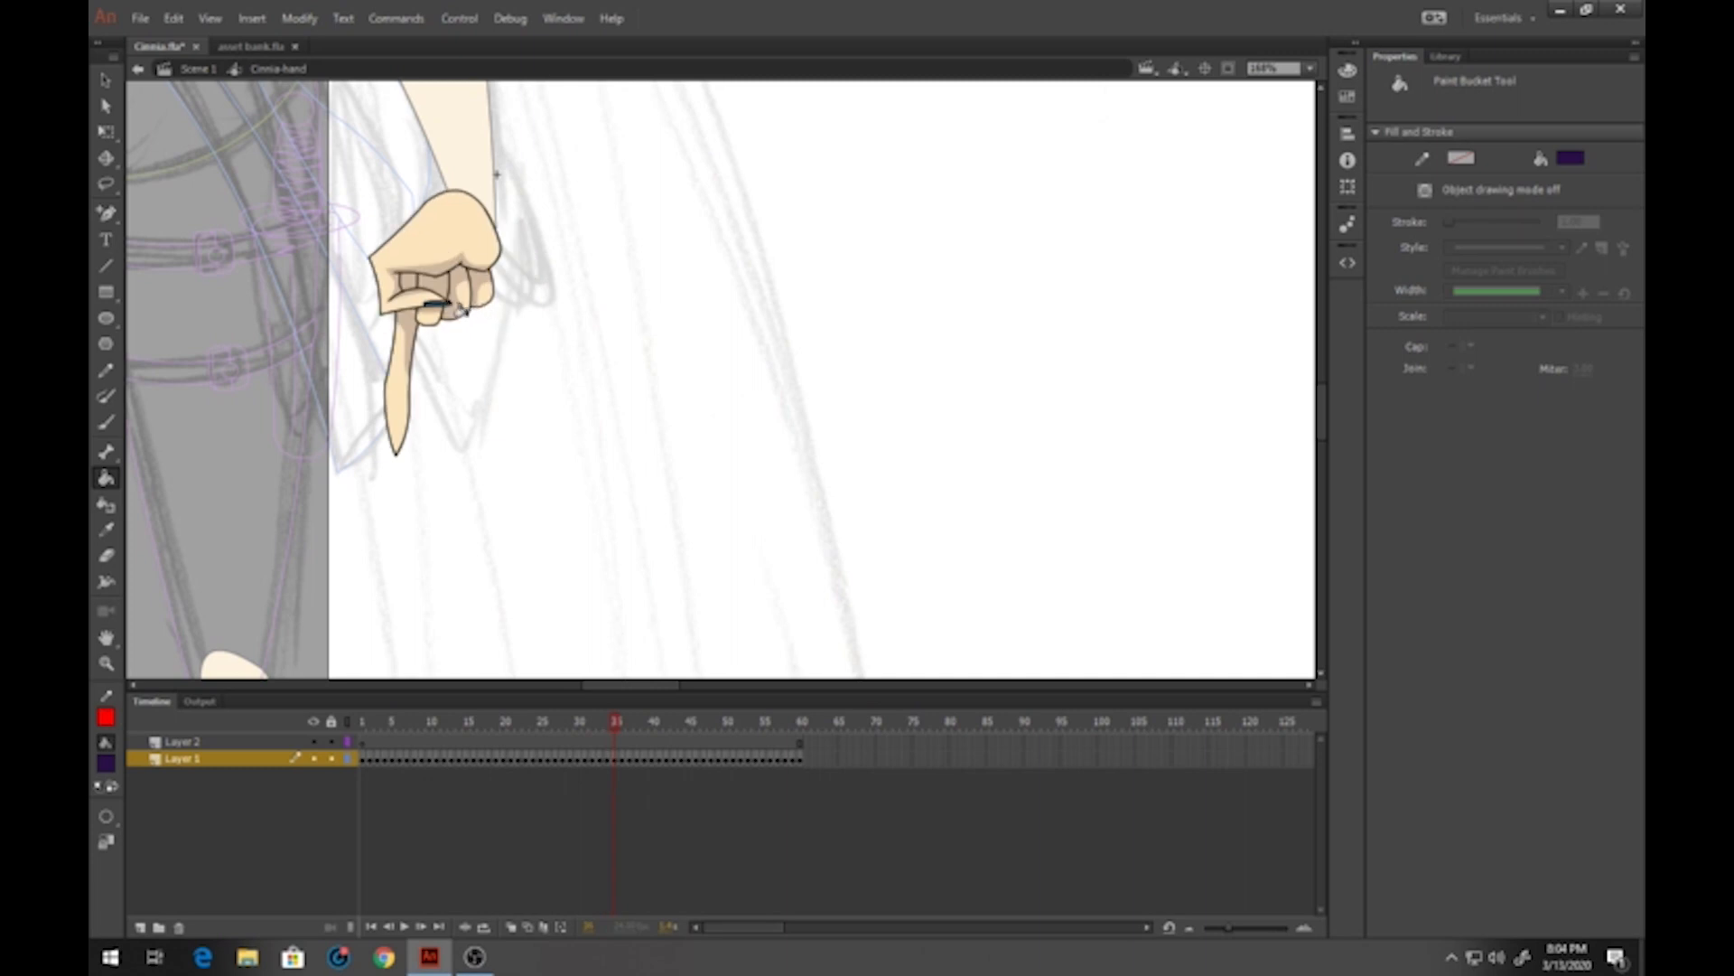
click(455, 311)
Recheck the nails from frame 33 onward and fill the foreshortened index fingernail in frame 37 with dark purple
key(period)
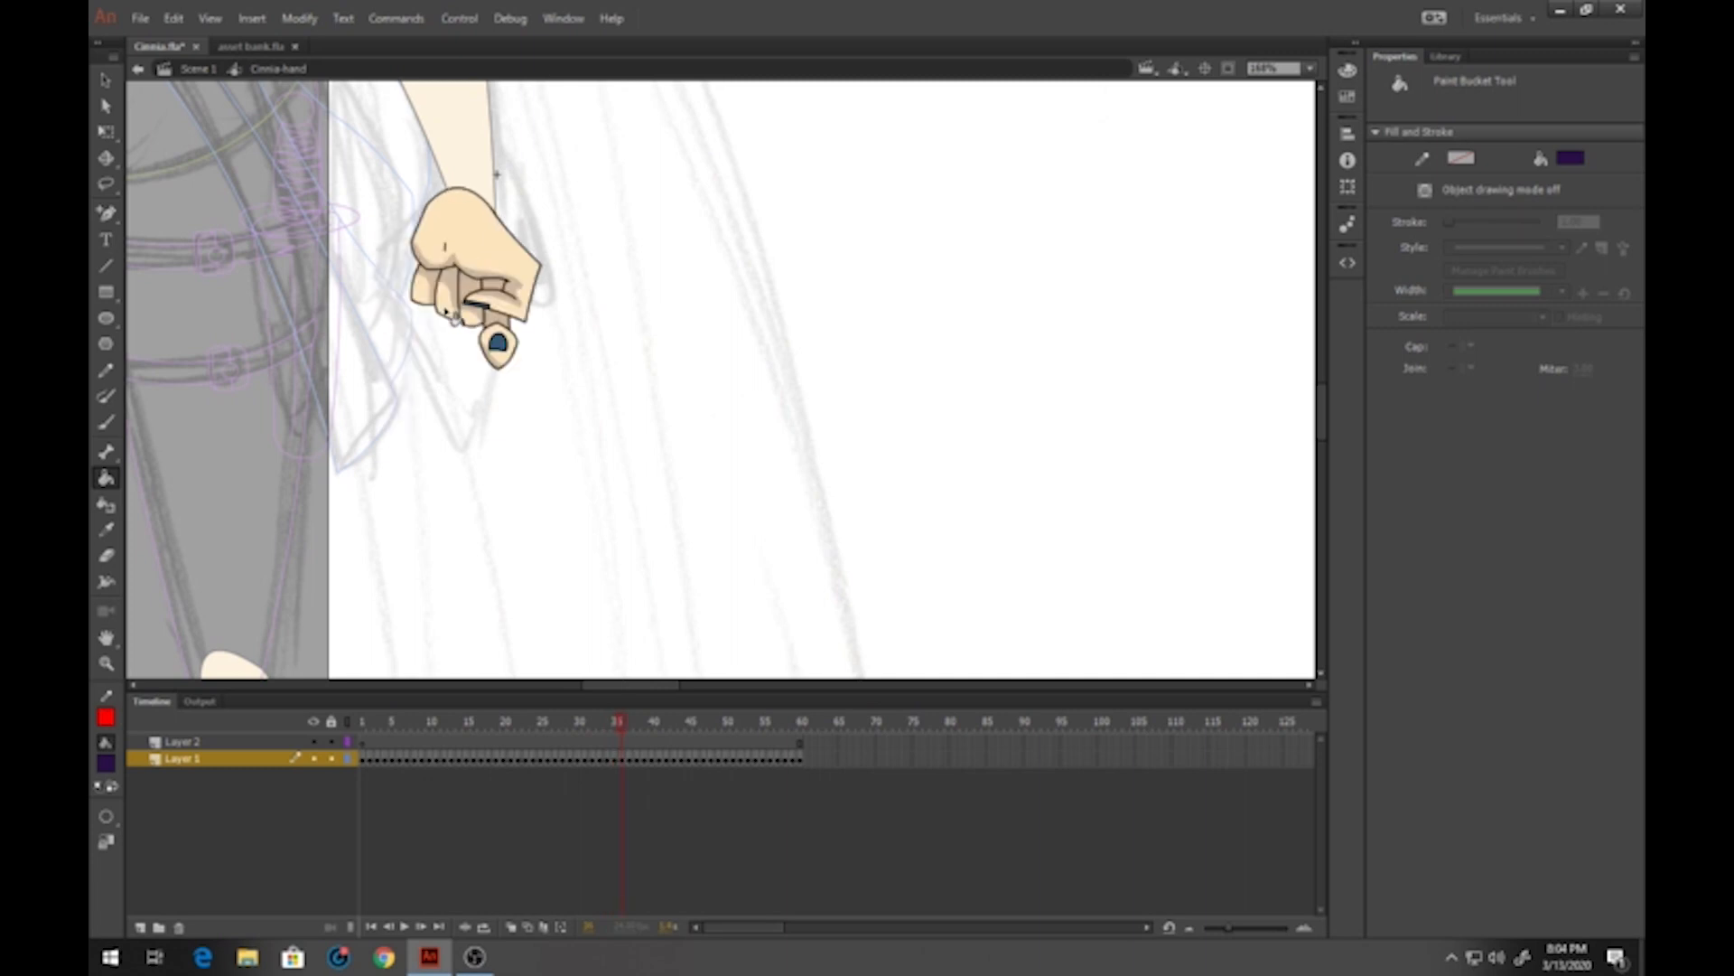
key(comma)
key(comma)
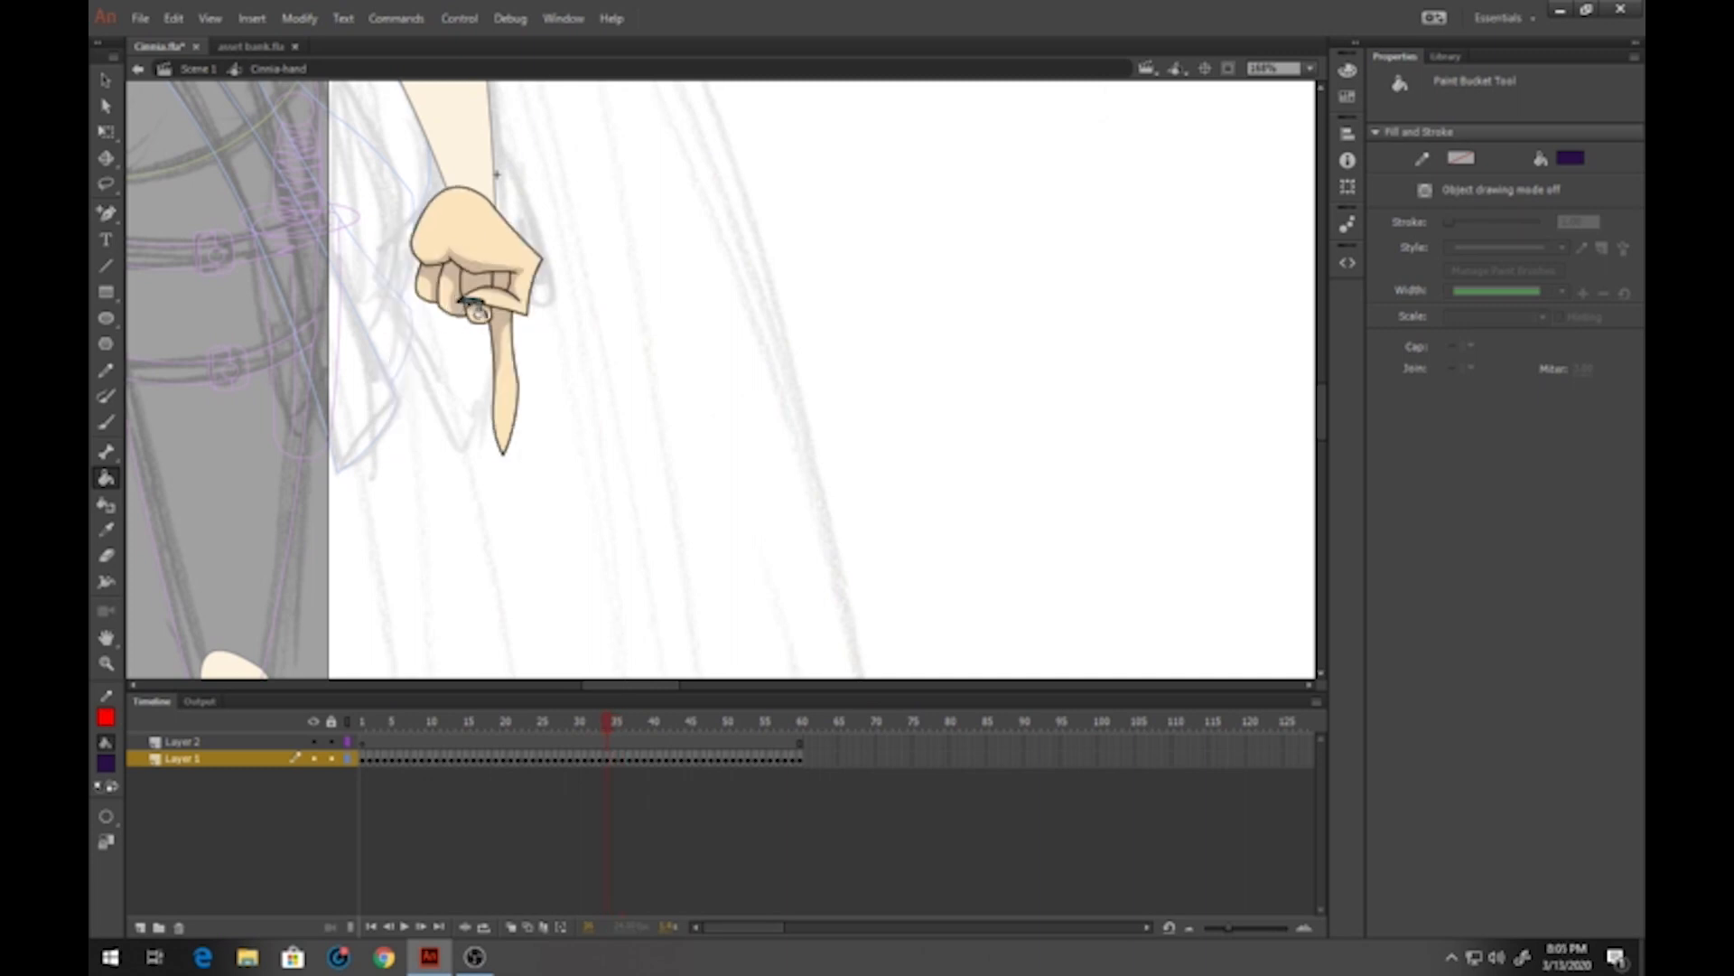
key(comma)
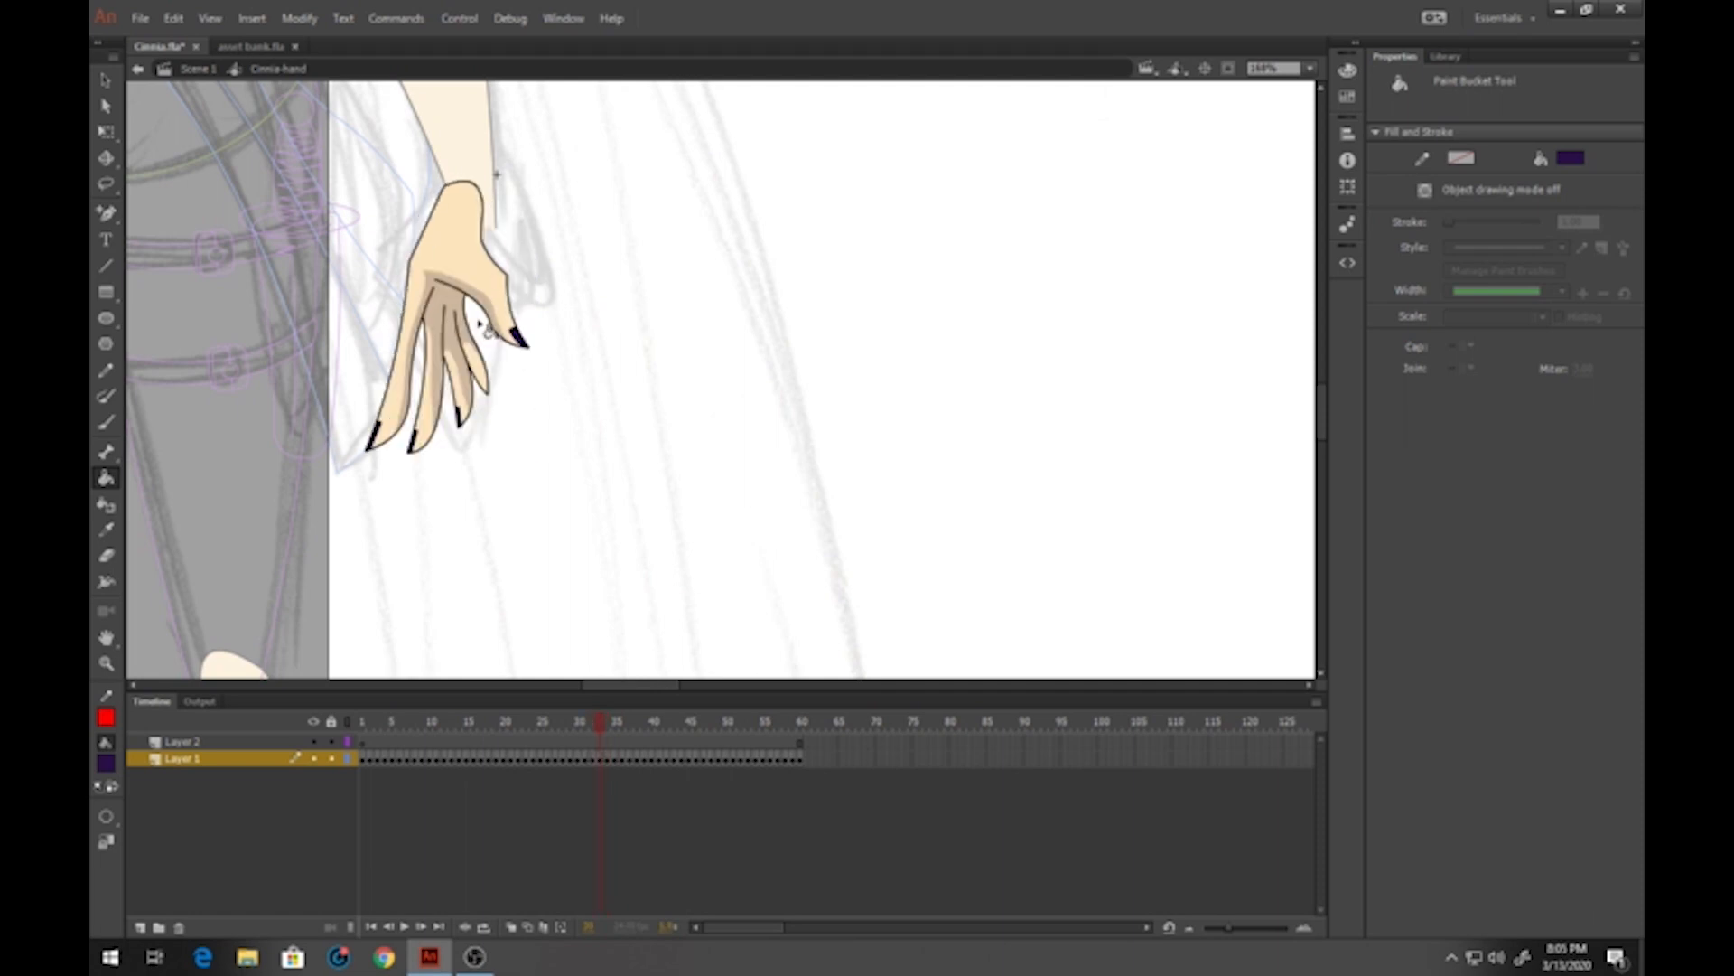
key(period)
key(period)
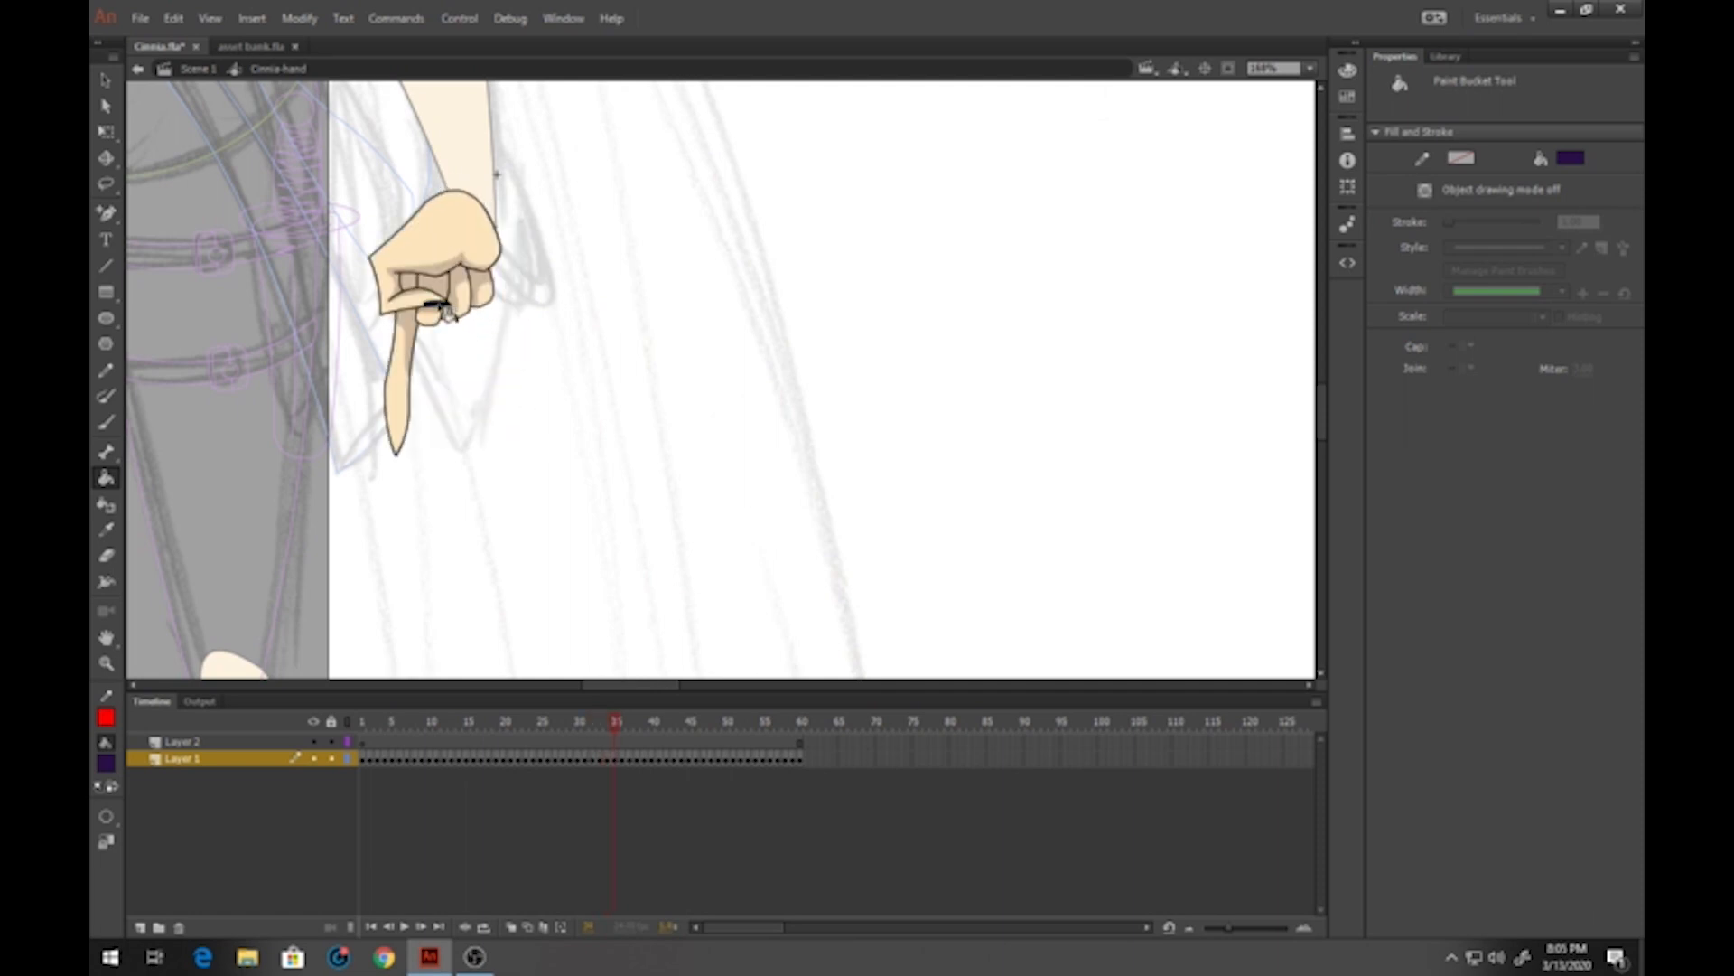
key(period)
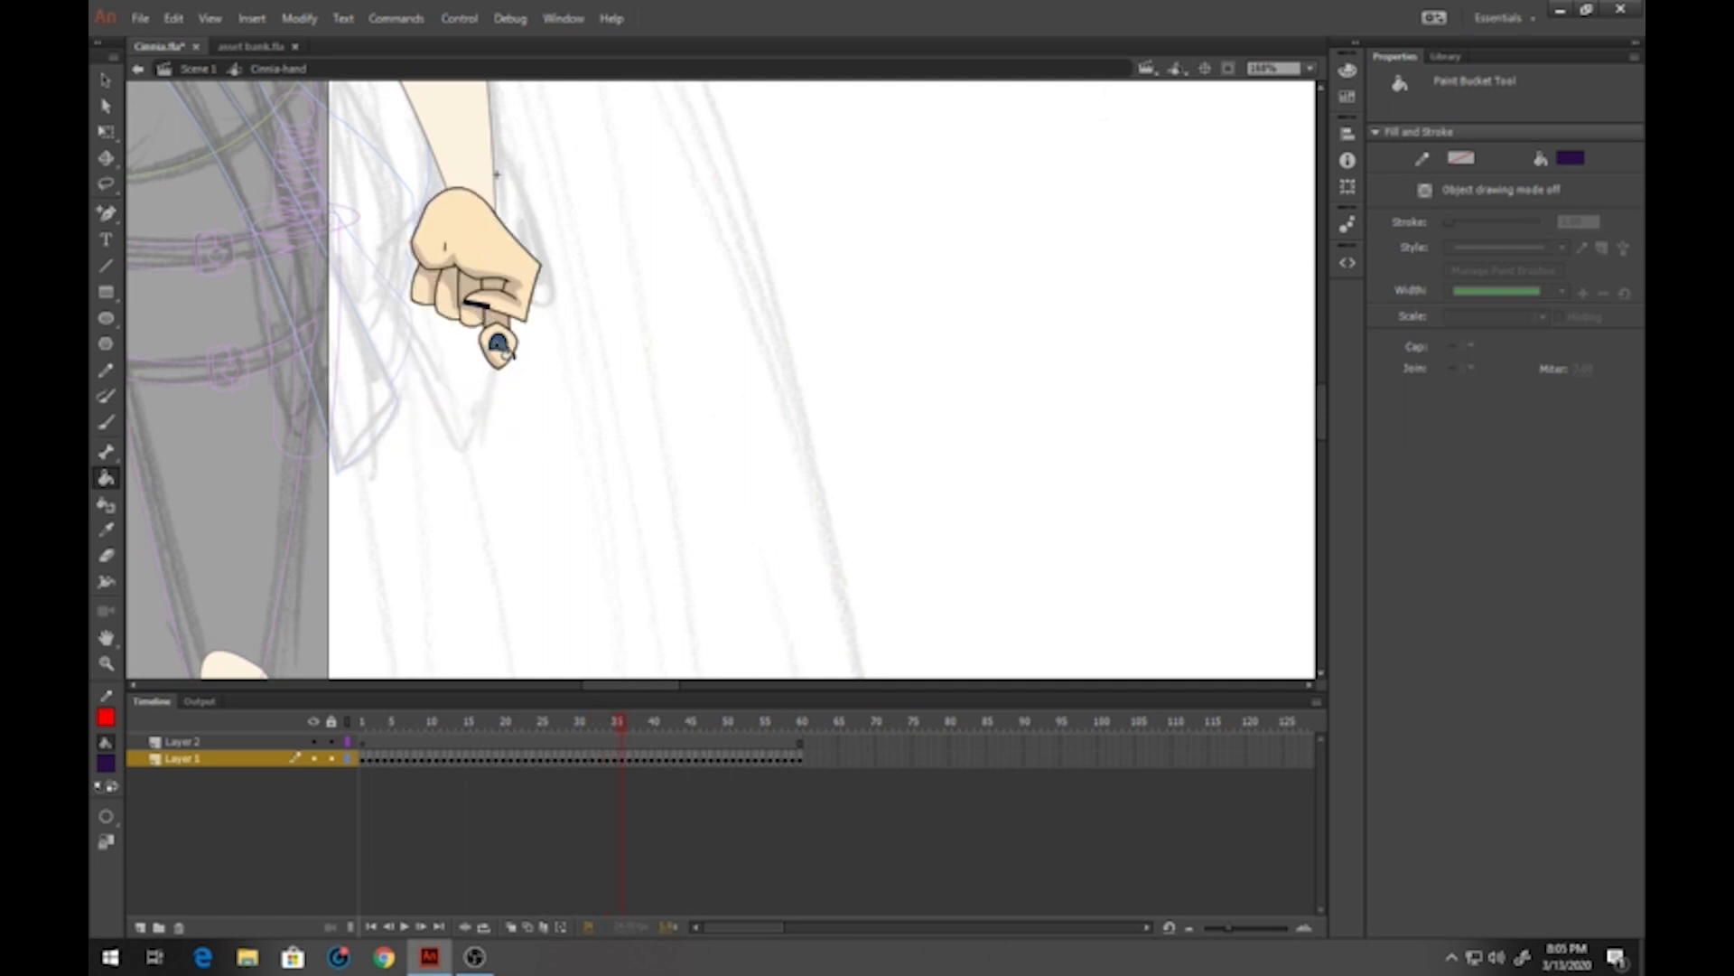
key(period)
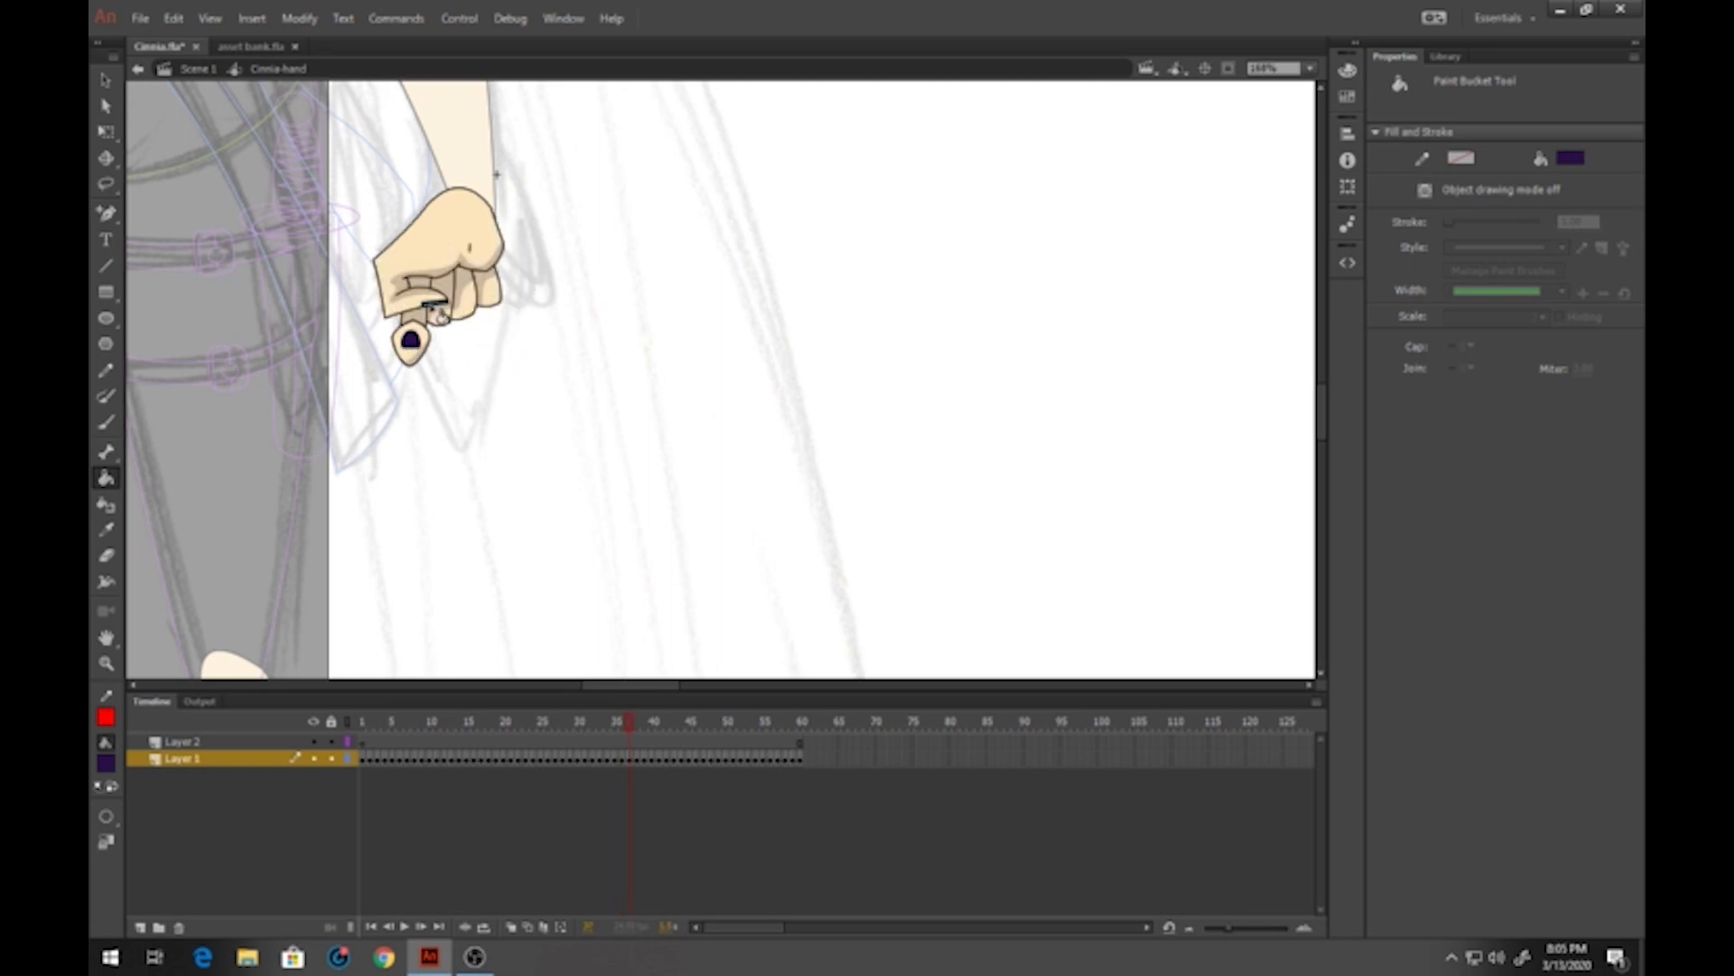
click(437, 302)
key(ctrl+z)
Fill the thumb nail of the open palm in frame 42 with dark purple, and undo the spill onto the skin in frame 43
key(period)
key(period)
key(period)
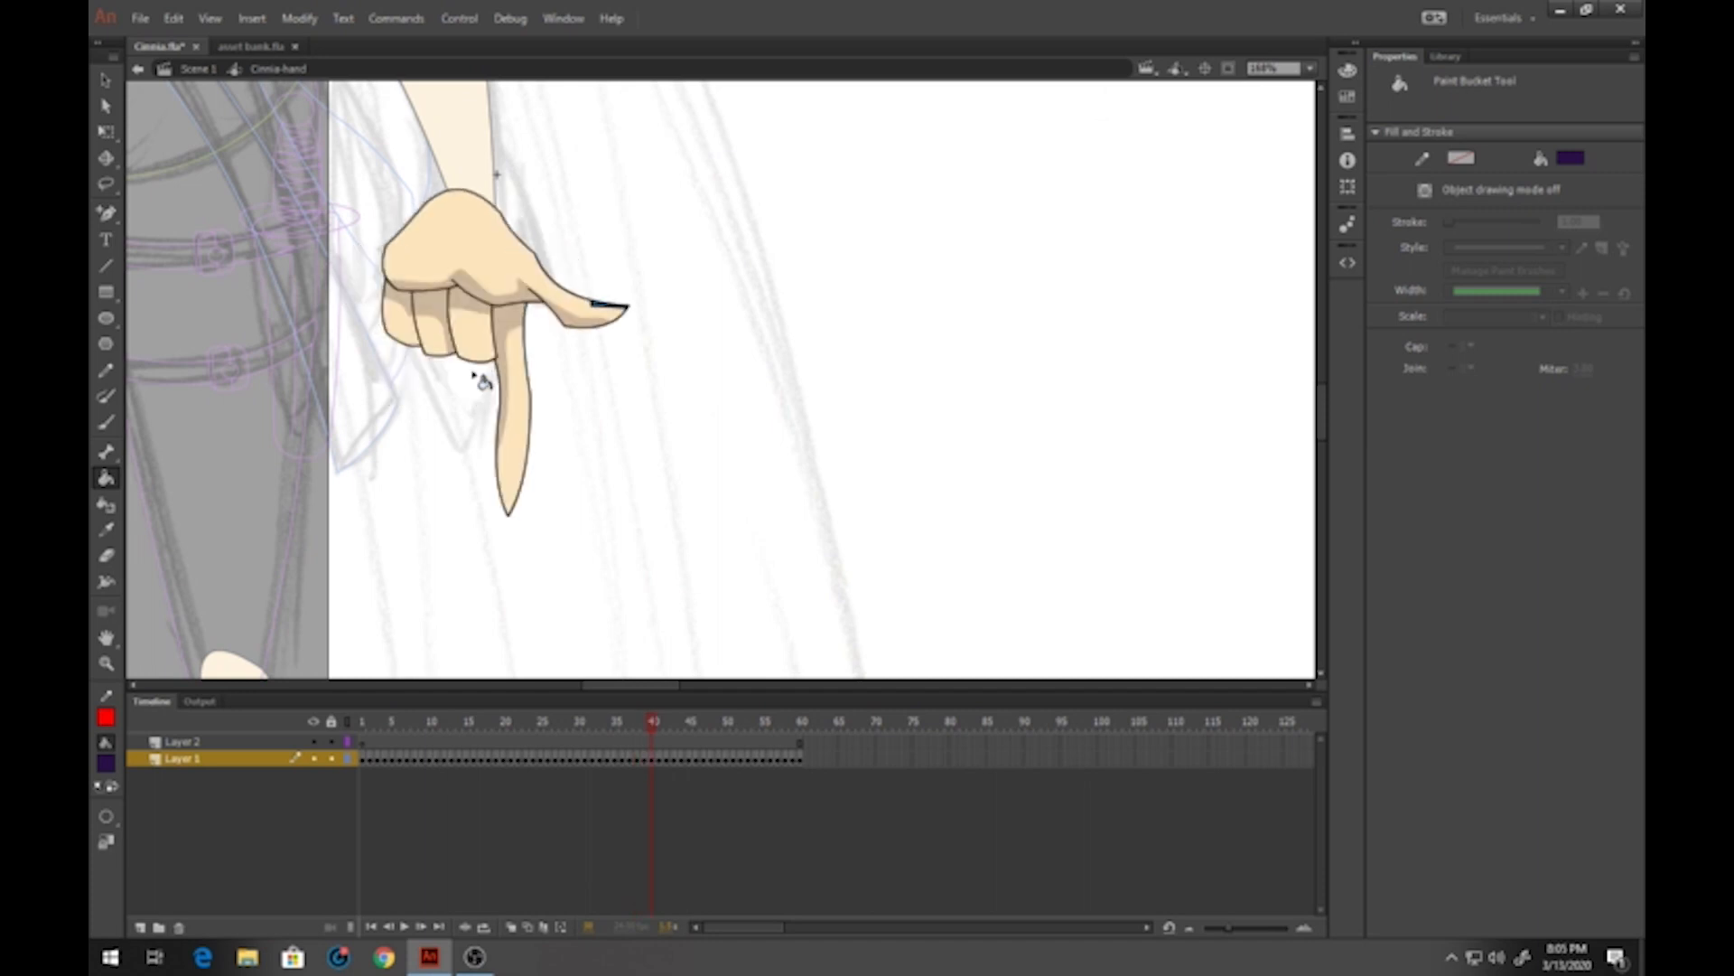
key(period)
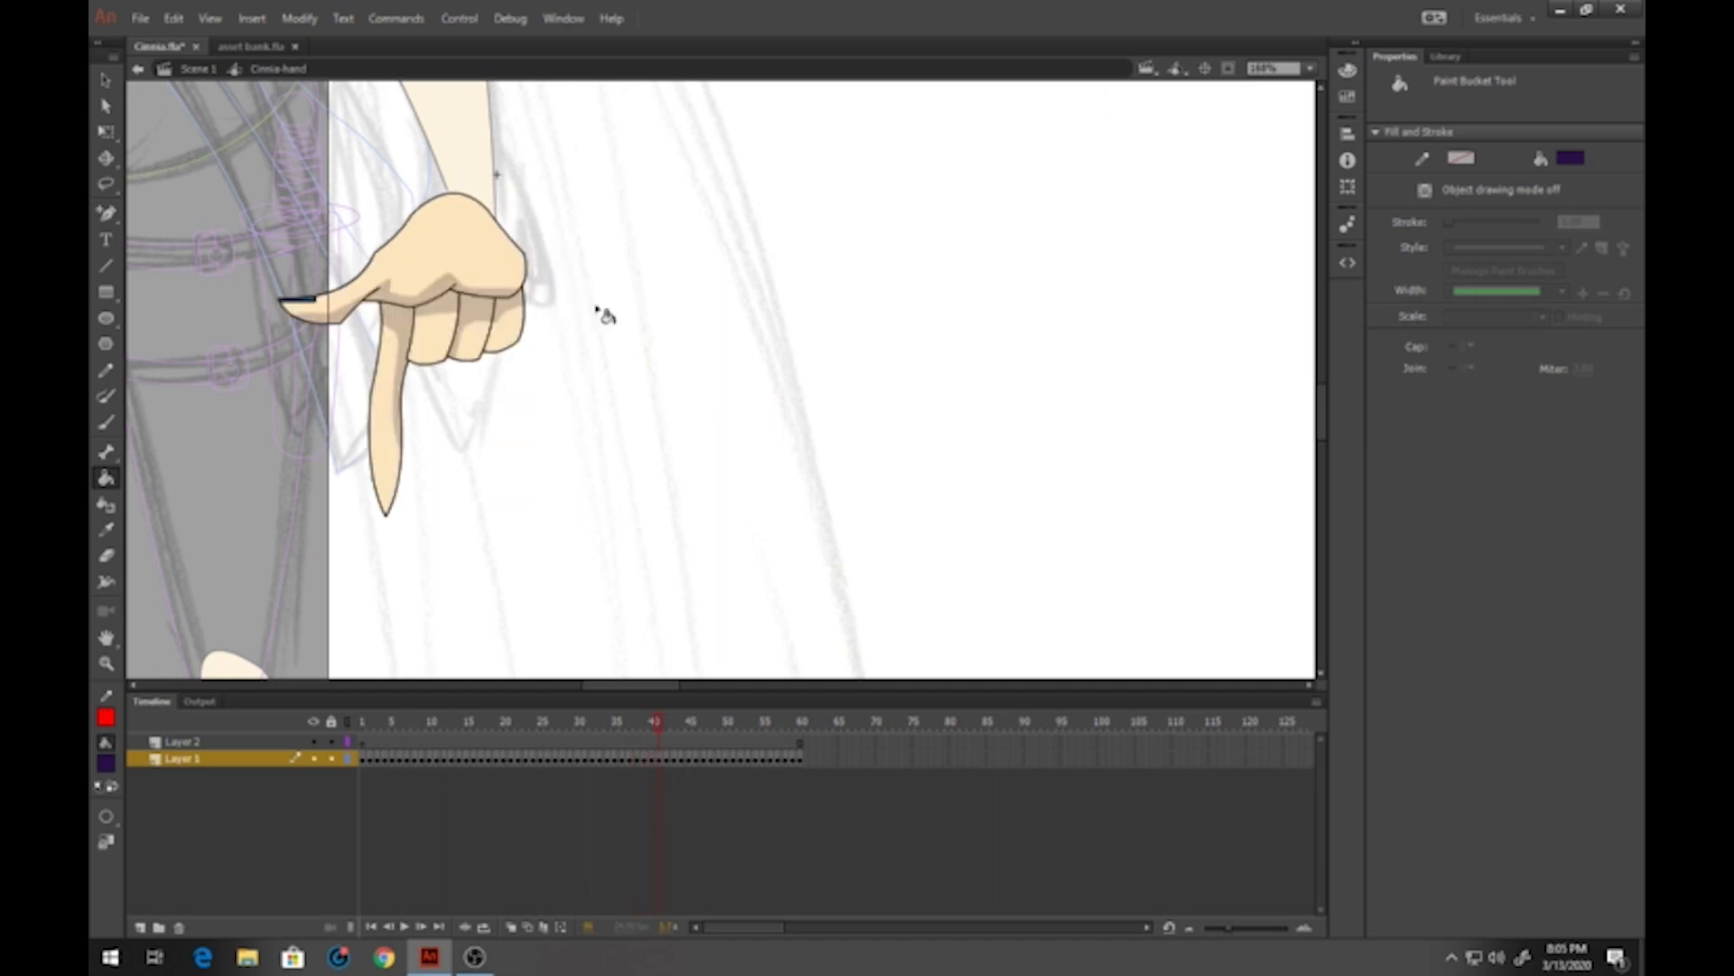
key(period)
click(351, 302)
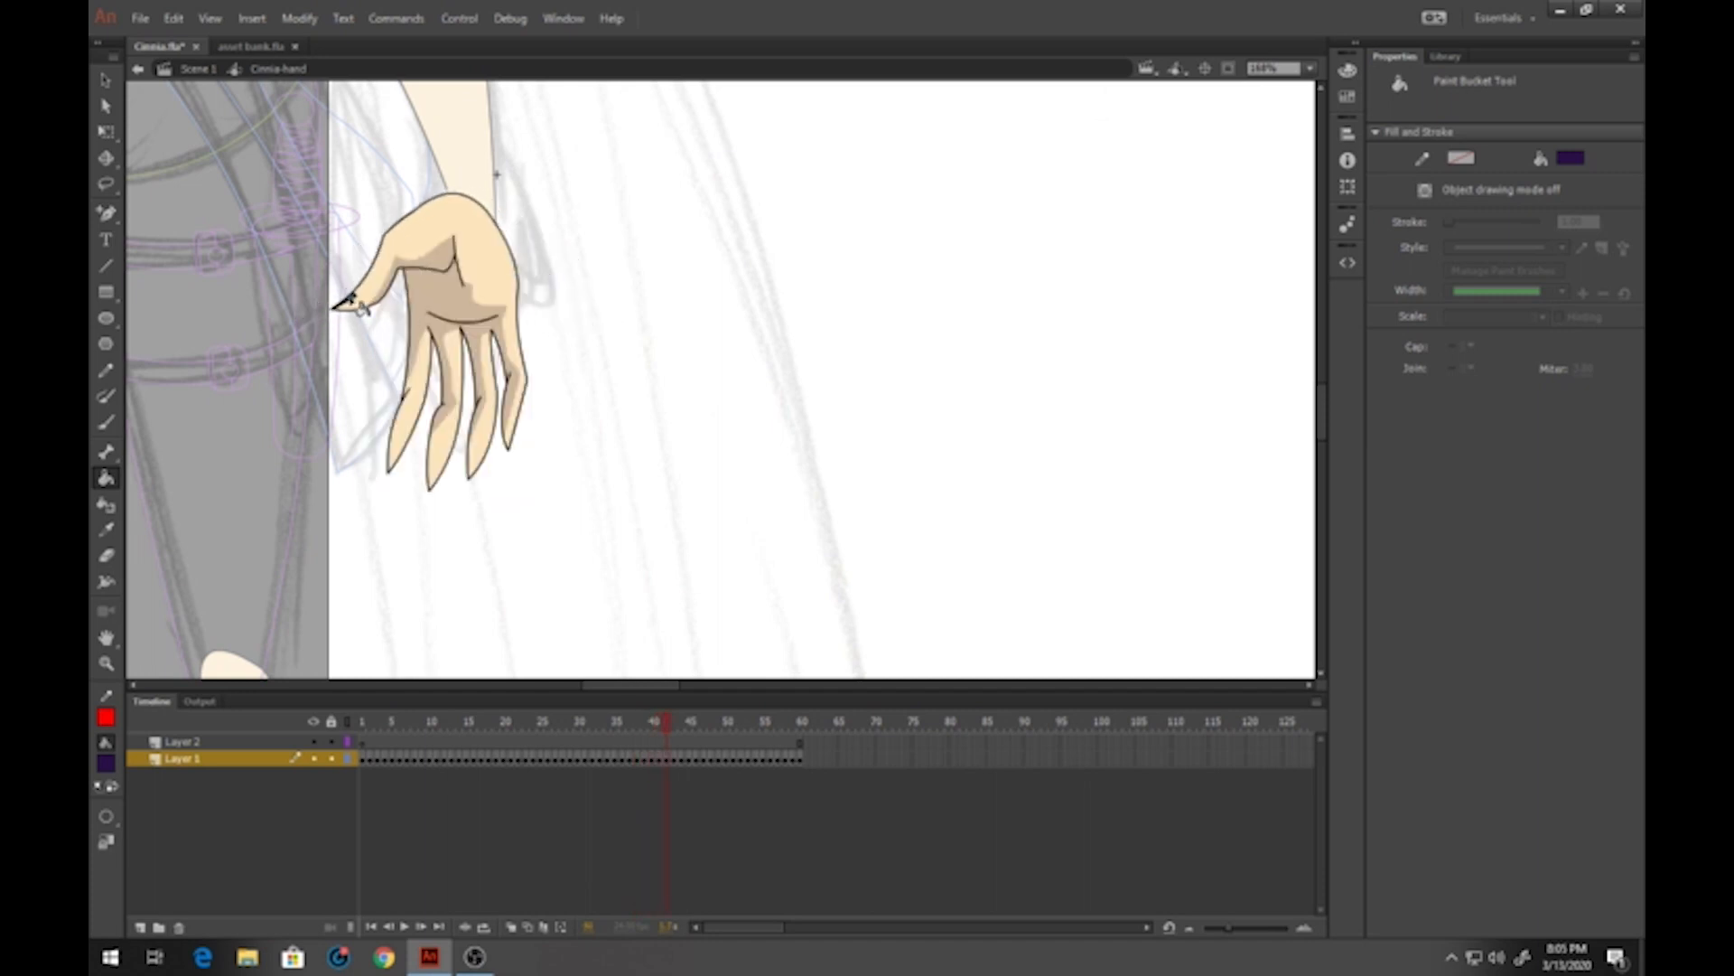
key(period)
click(557, 306)
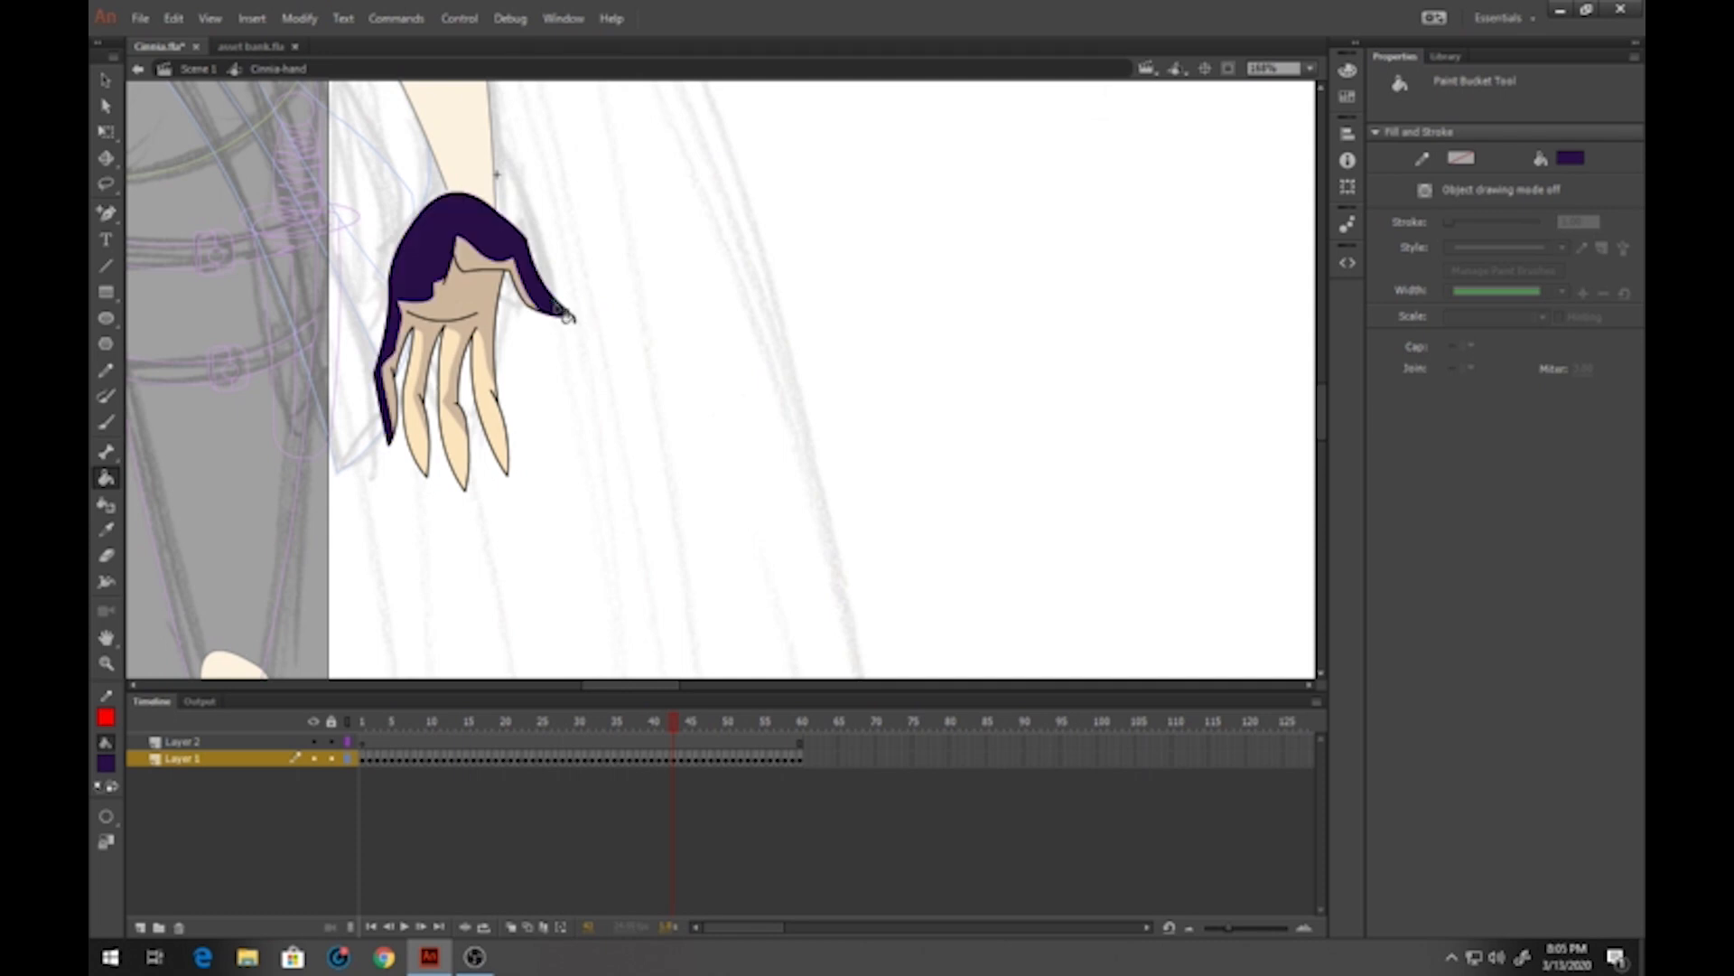
key(ctrl+z)
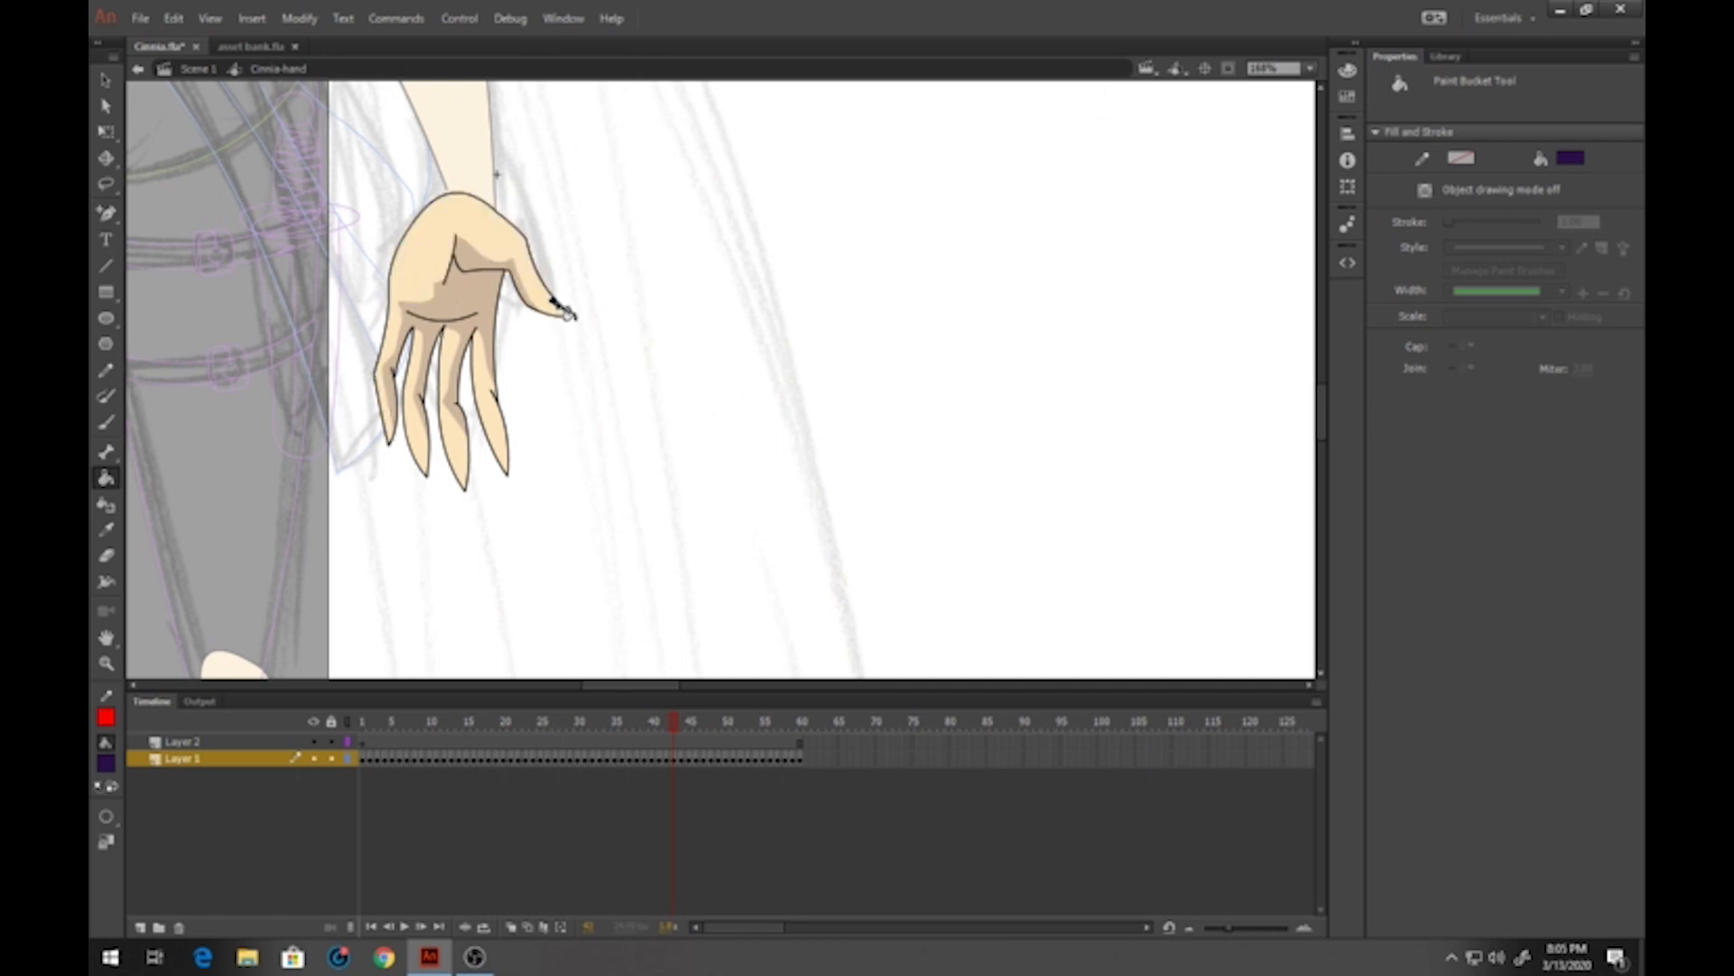
Fill the fingernails of the curled hand in frame 44 and its mirrored pose in frame 45 with dark purple
key(period)
click(484, 206)
click(419, 233)
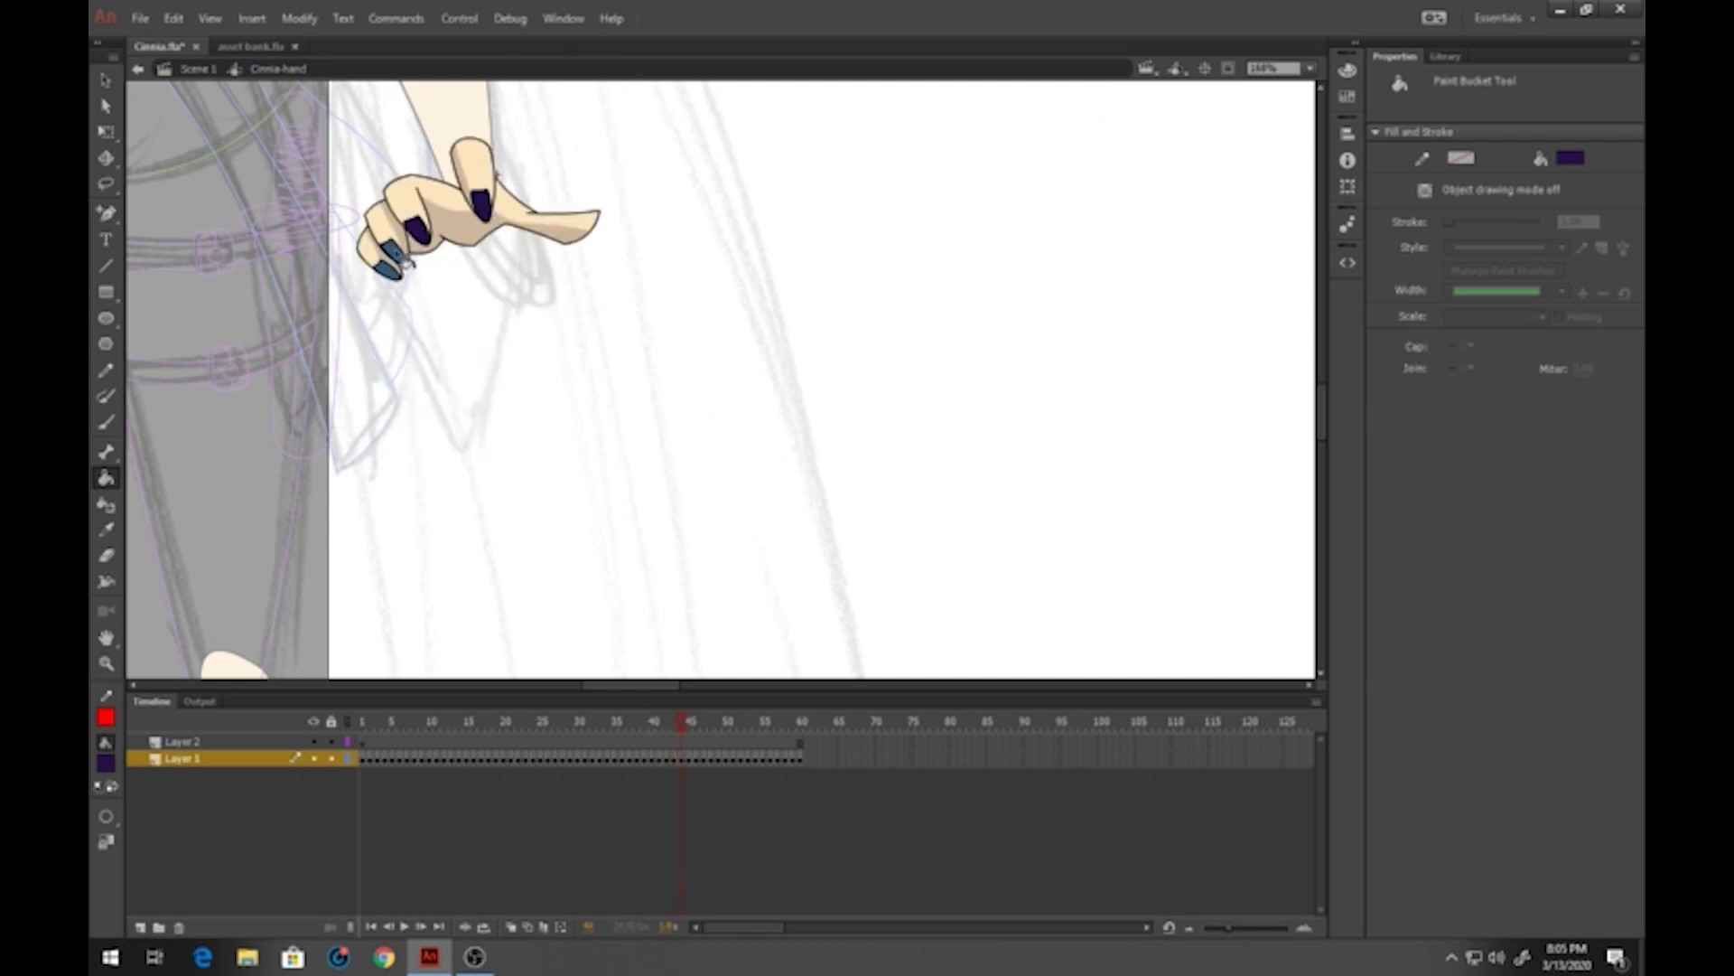
key(period)
click(434, 201)
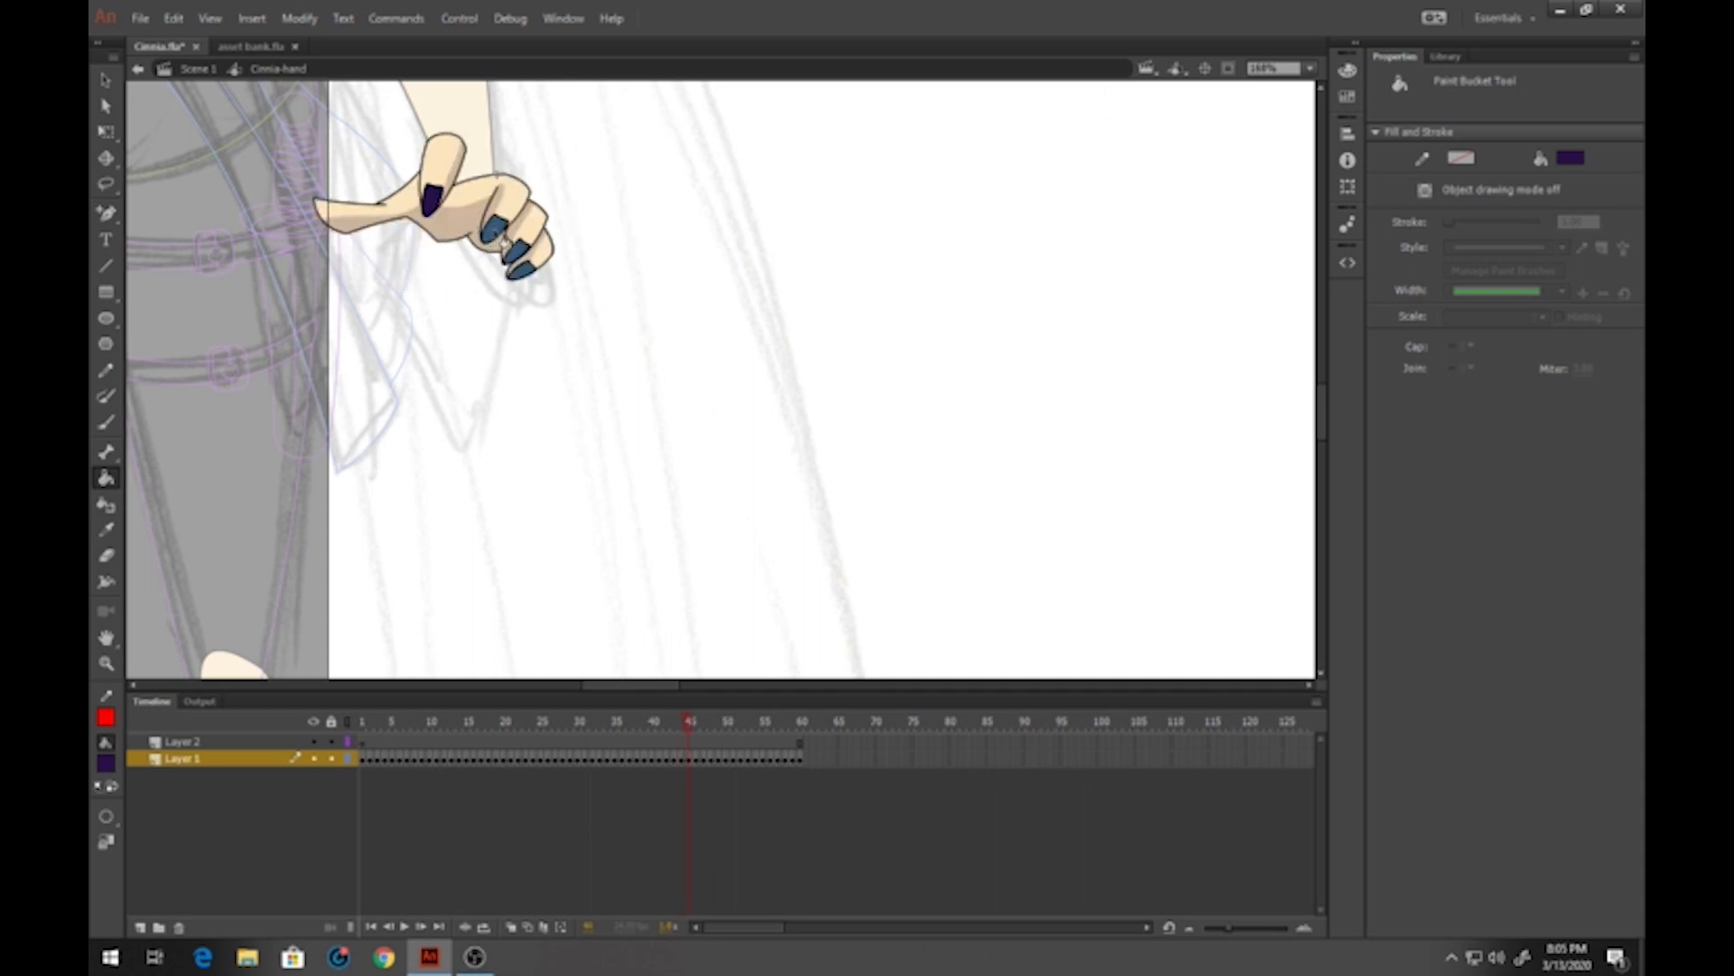
click(495, 231)
click(515, 251)
click(523, 269)
Fill the thumb nails of the front-facing fists in frames 46 and 47 with dark purple
key(period)
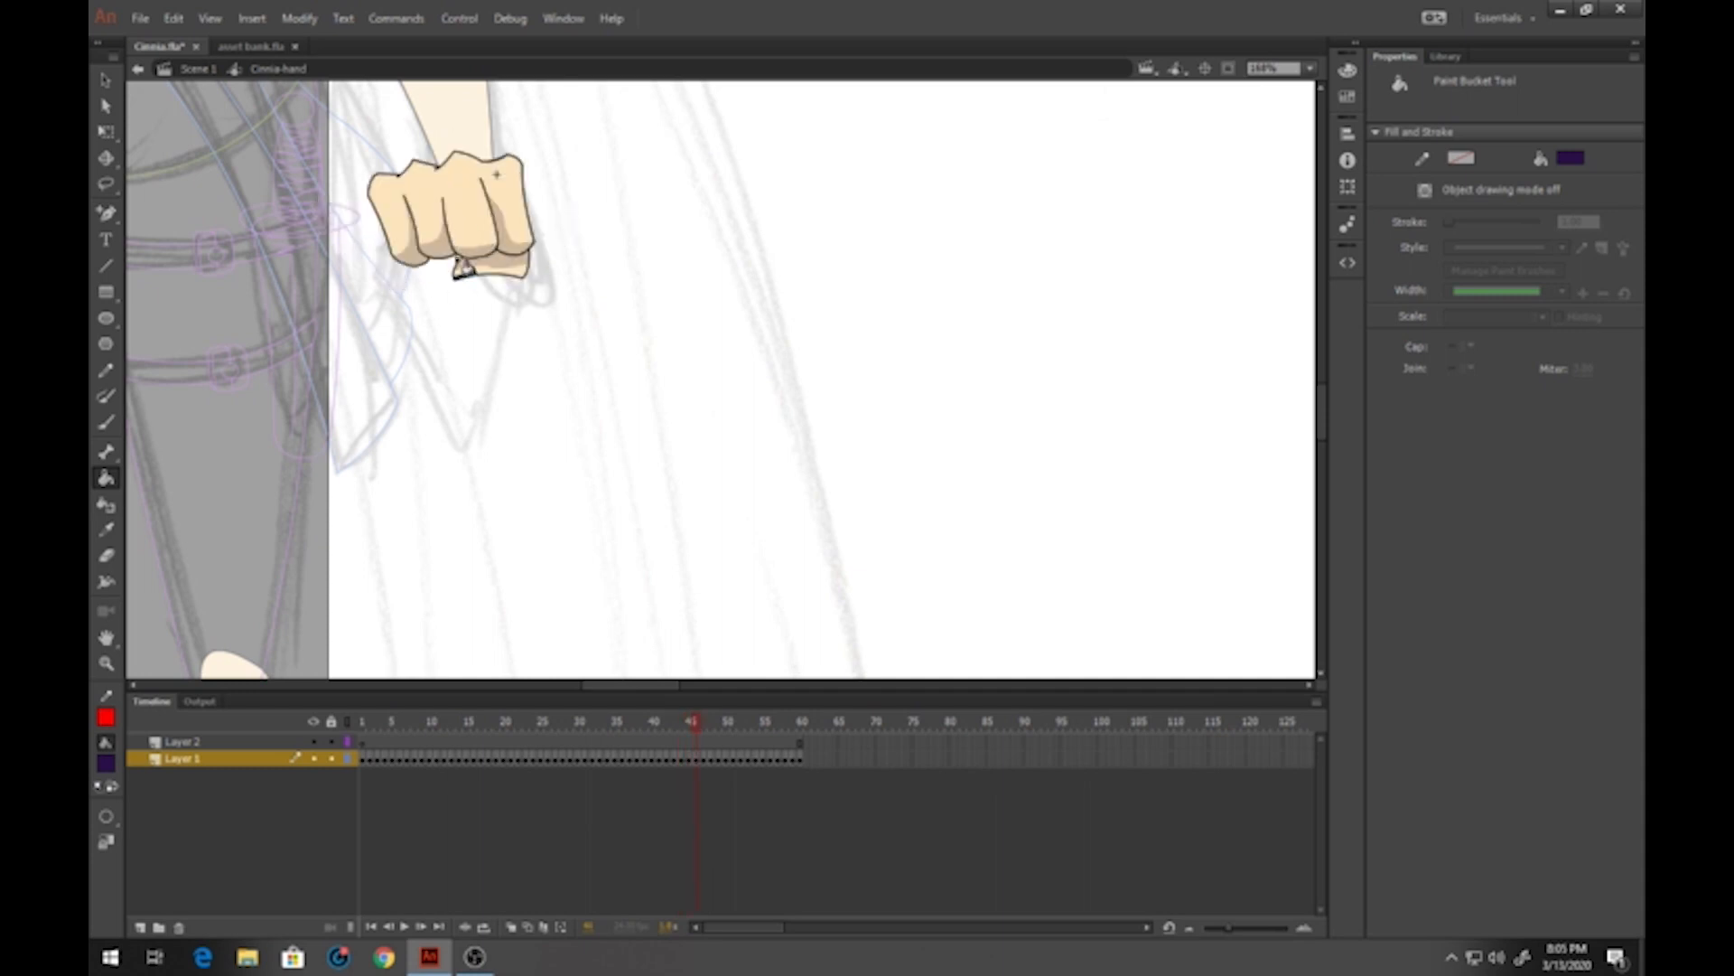
click(462, 270)
key(period)
click(459, 278)
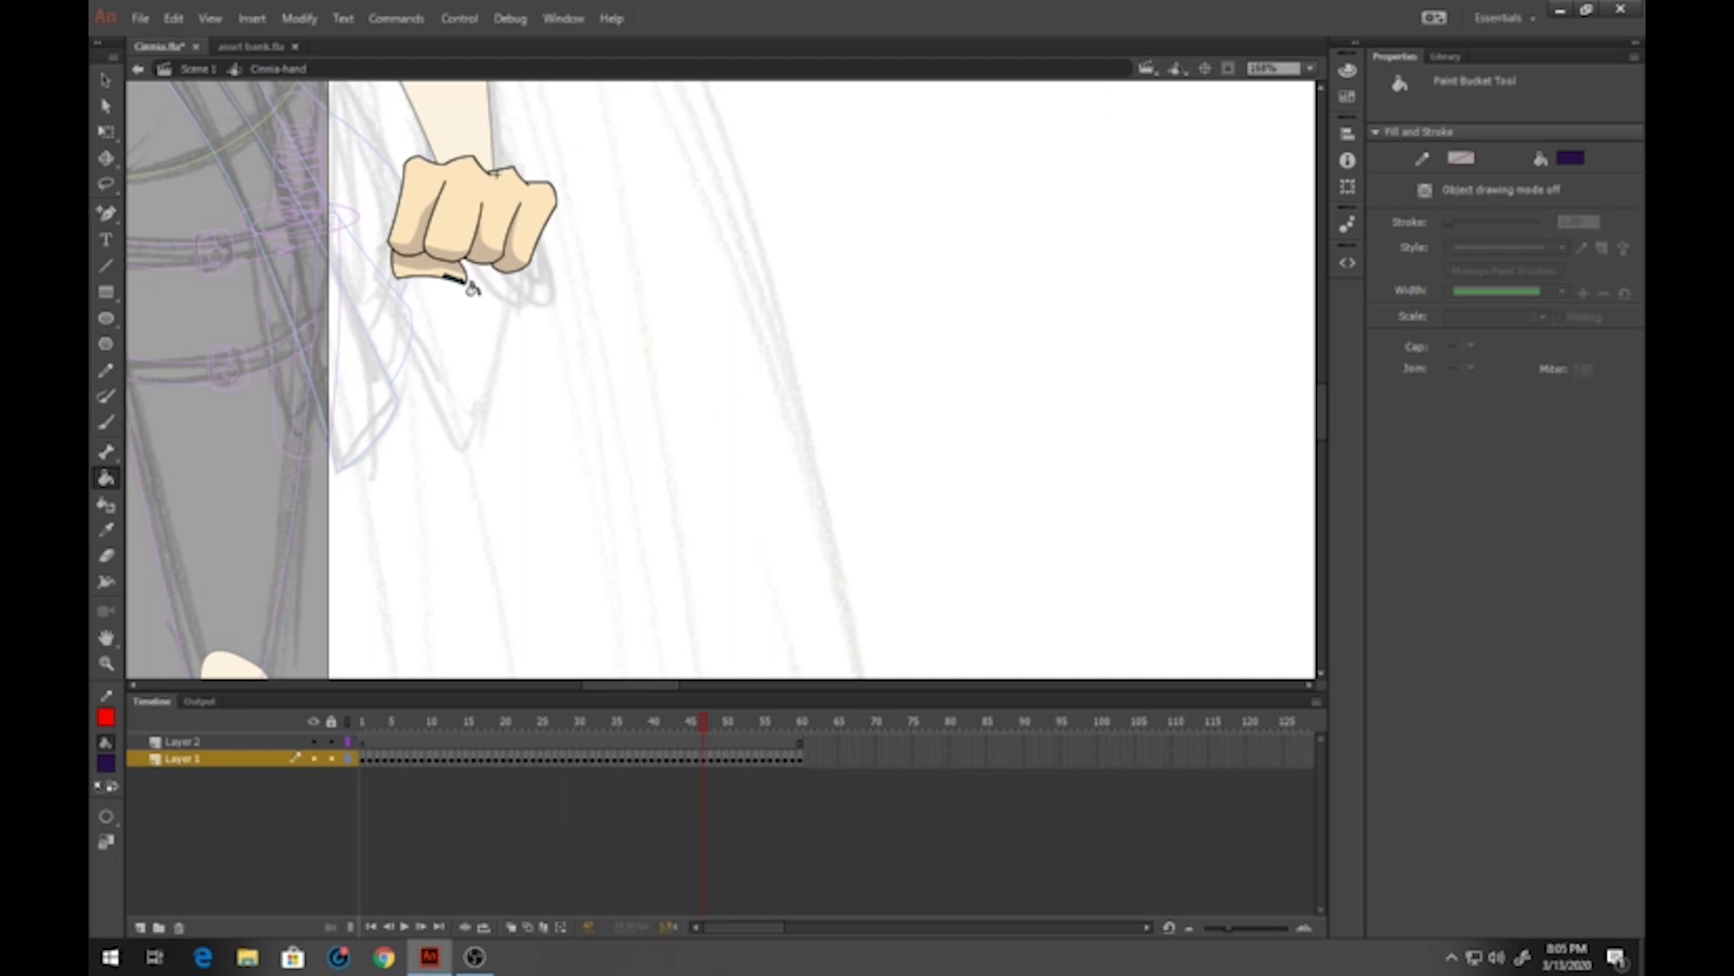
Fill the fingernails of the loosely curled hand in frame 48 and its mirrored pose in frame 49 with dark purple
key(period)
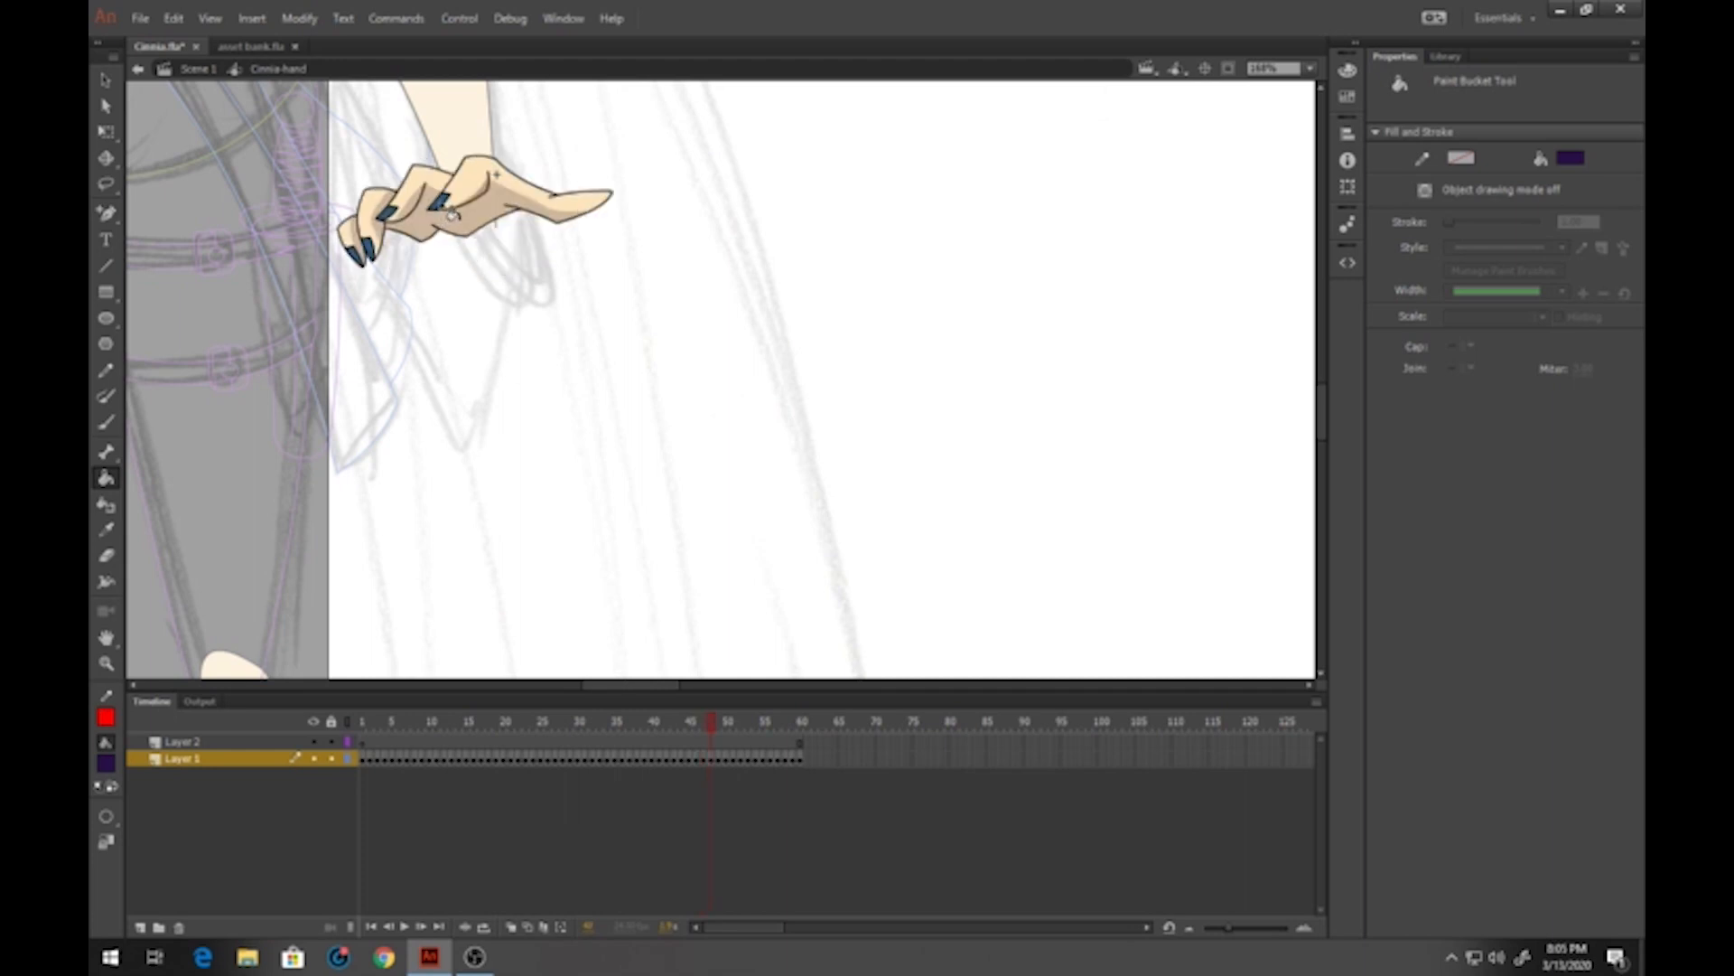
click(441, 205)
click(389, 215)
click(370, 253)
key(period)
click(483, 207)
click(535, 222)
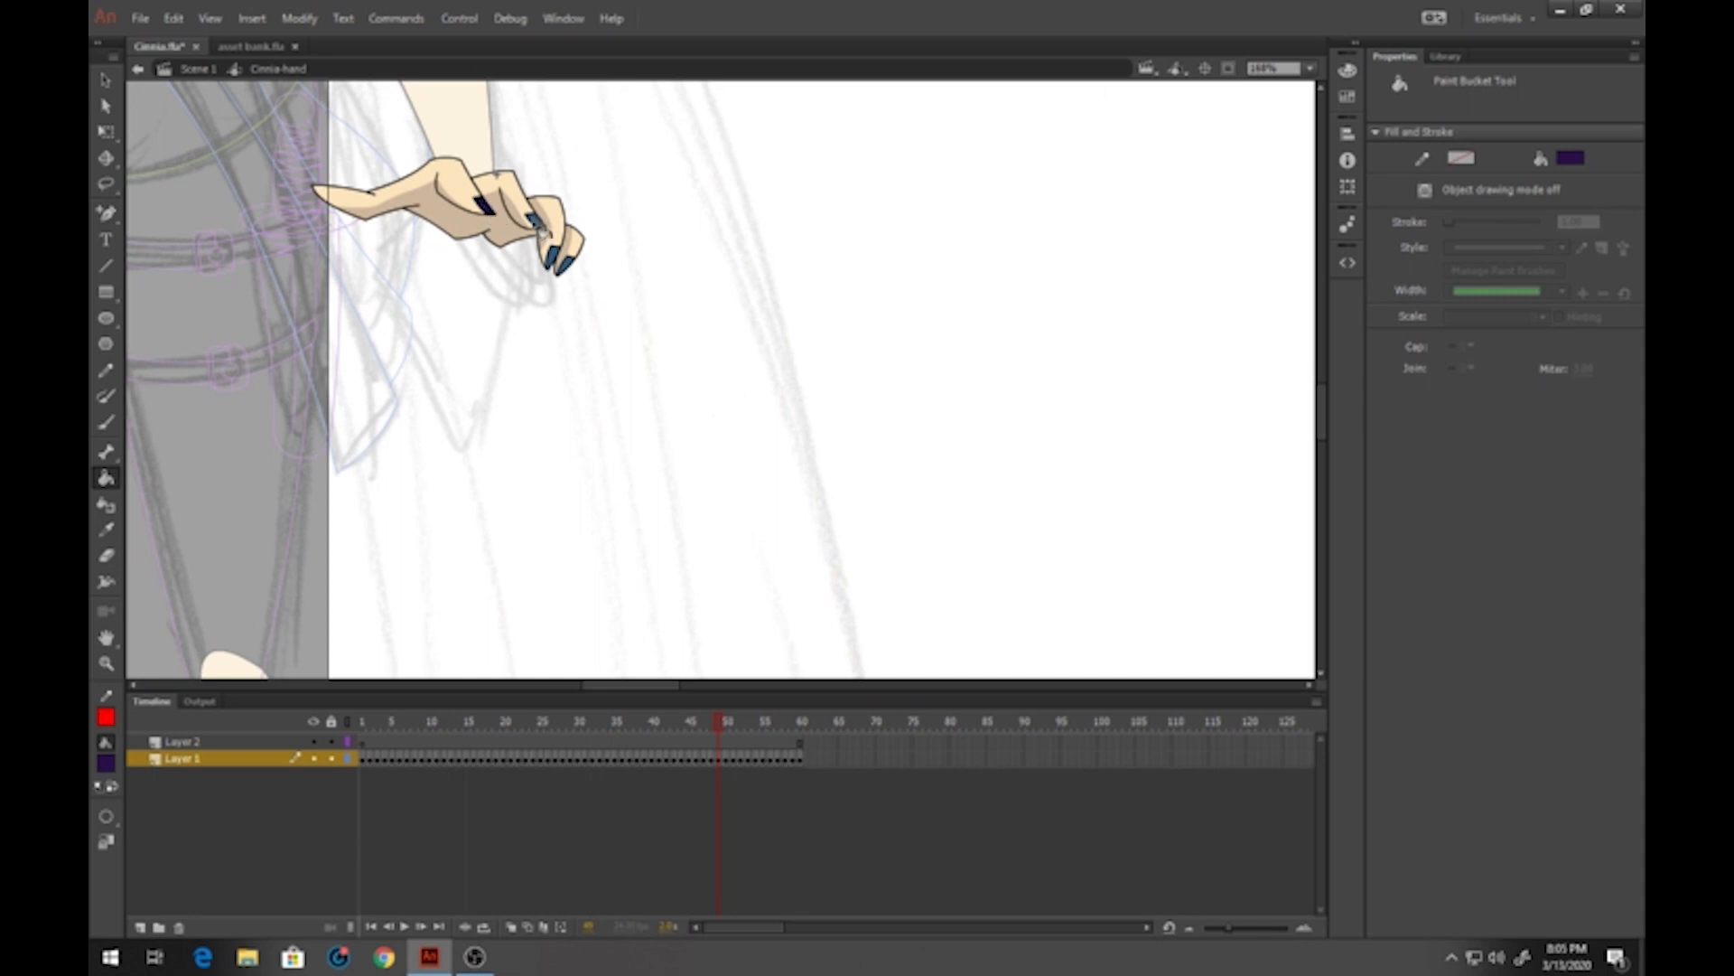
click(552, 257)
click(564, 265)
Go back and forth through frames 49 to 52 to check the nails of the fist and pinching hand poses
key(period)
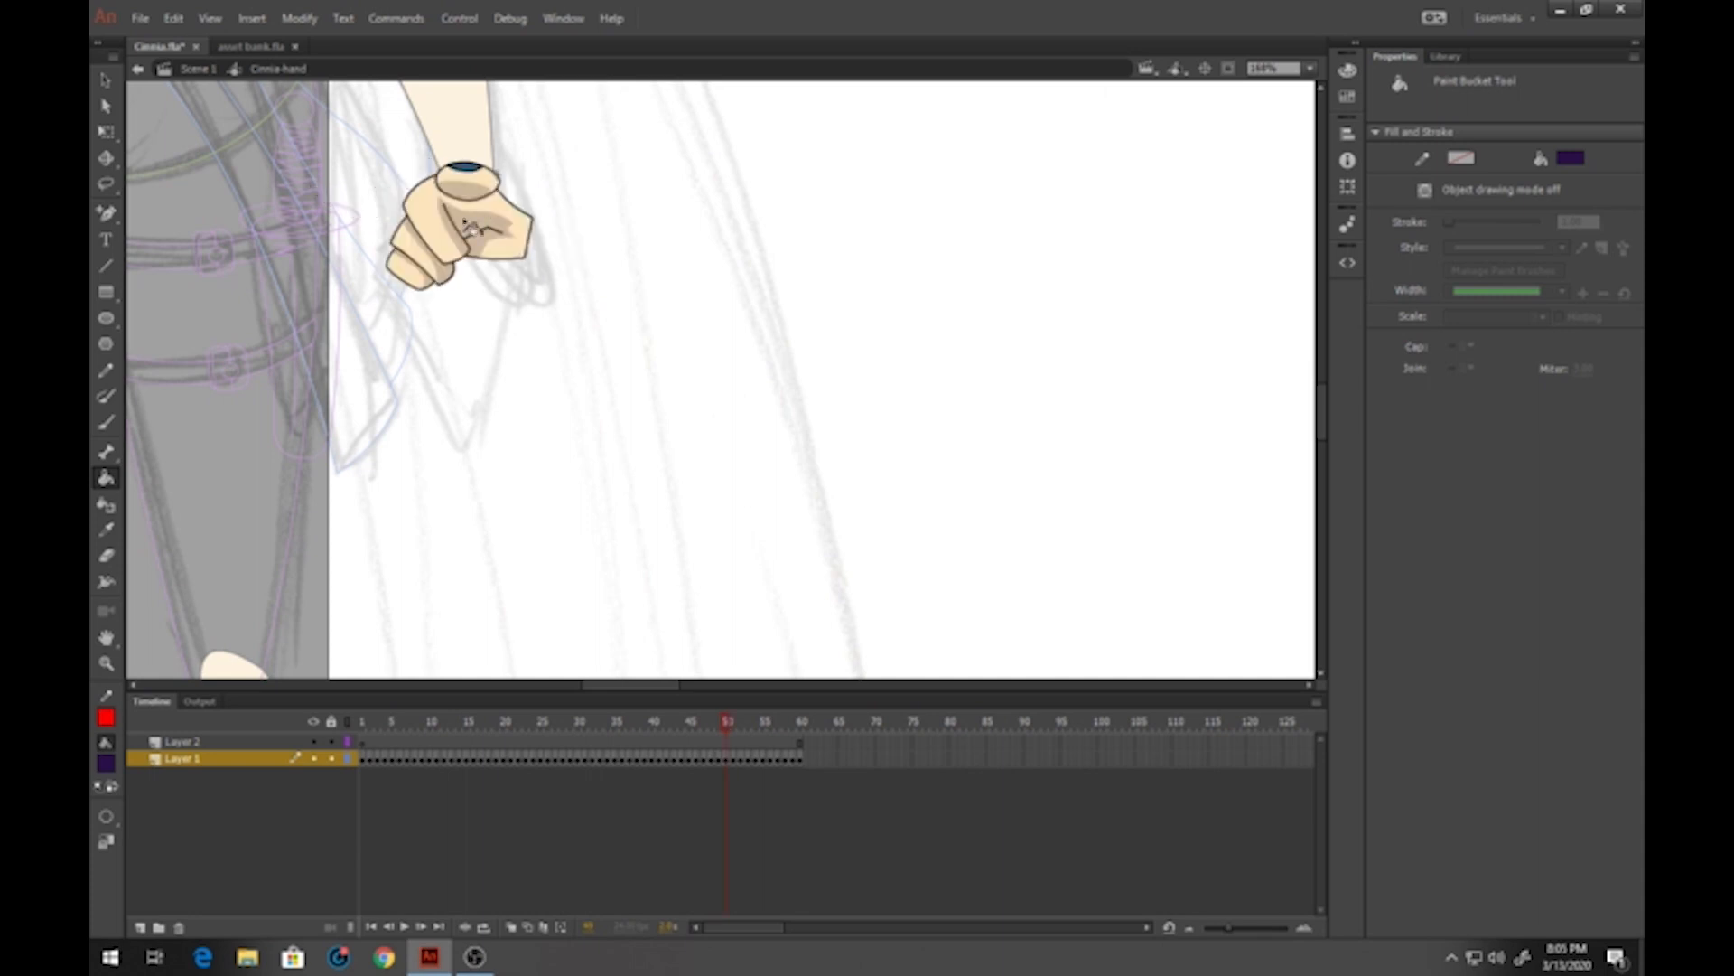
key(period)
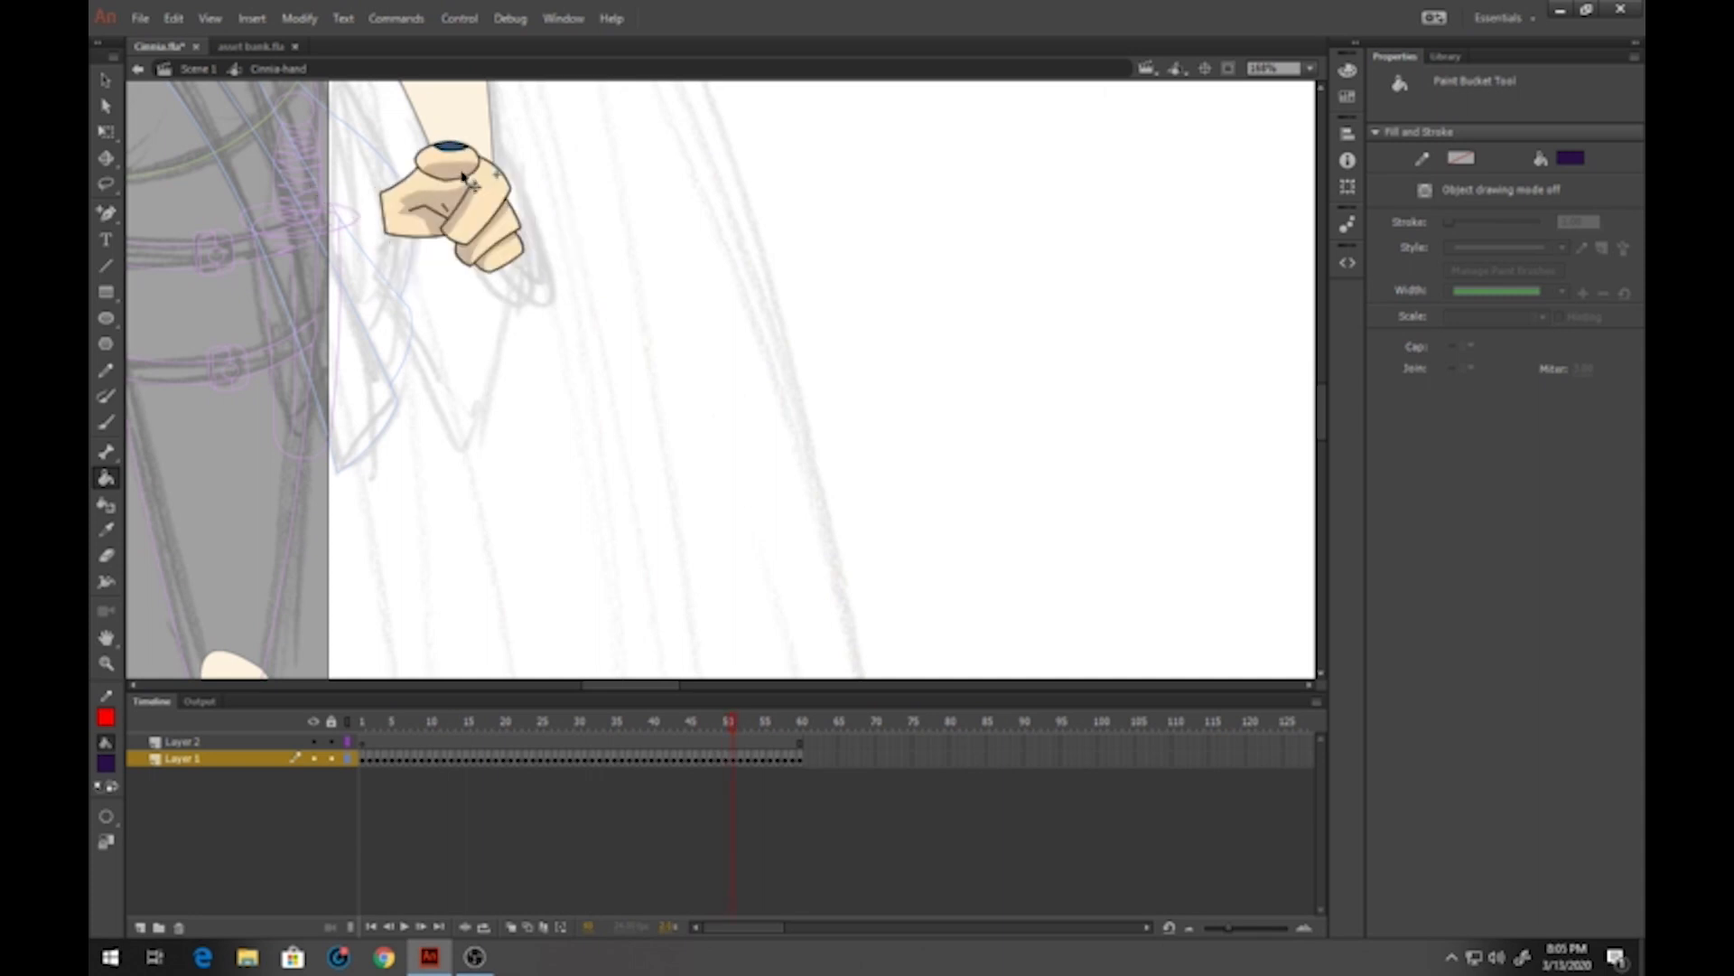
key(comma)
key(comma)
key(period)
key(period)
key(comma)
key(period)
key(period)
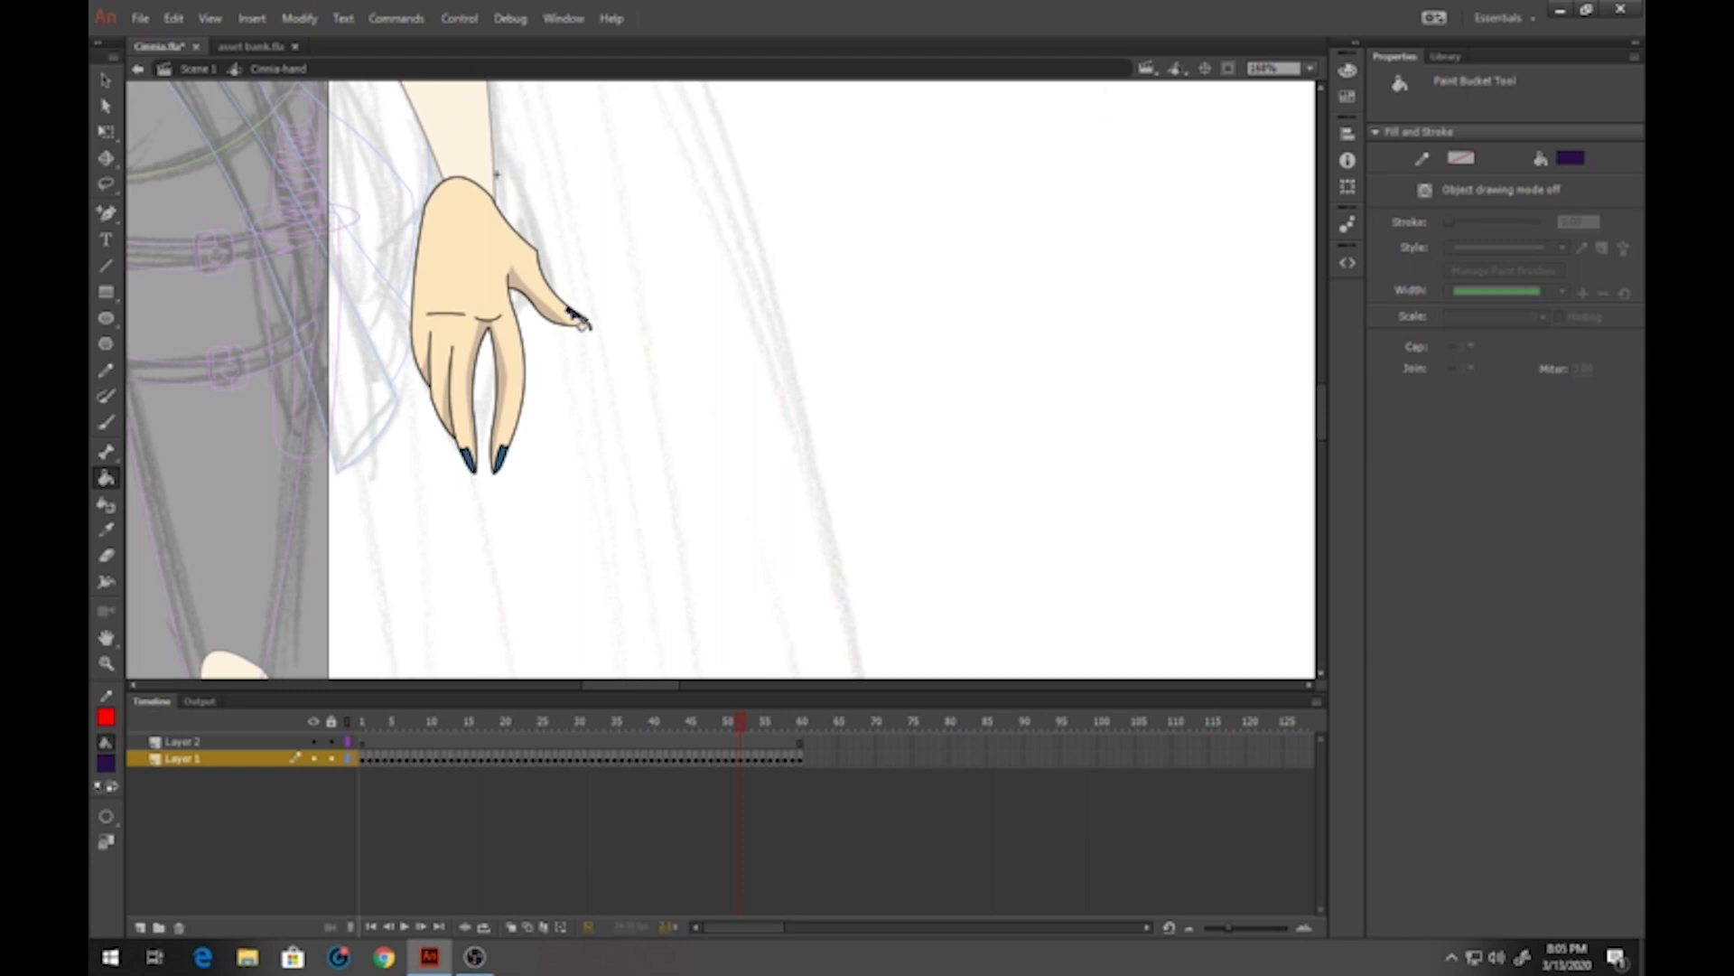
Advance to frame 53 and fill the fingertip nail of the mirrored pinching hand with dark purple
key(comma)
key(period)
key(period)
key(period)
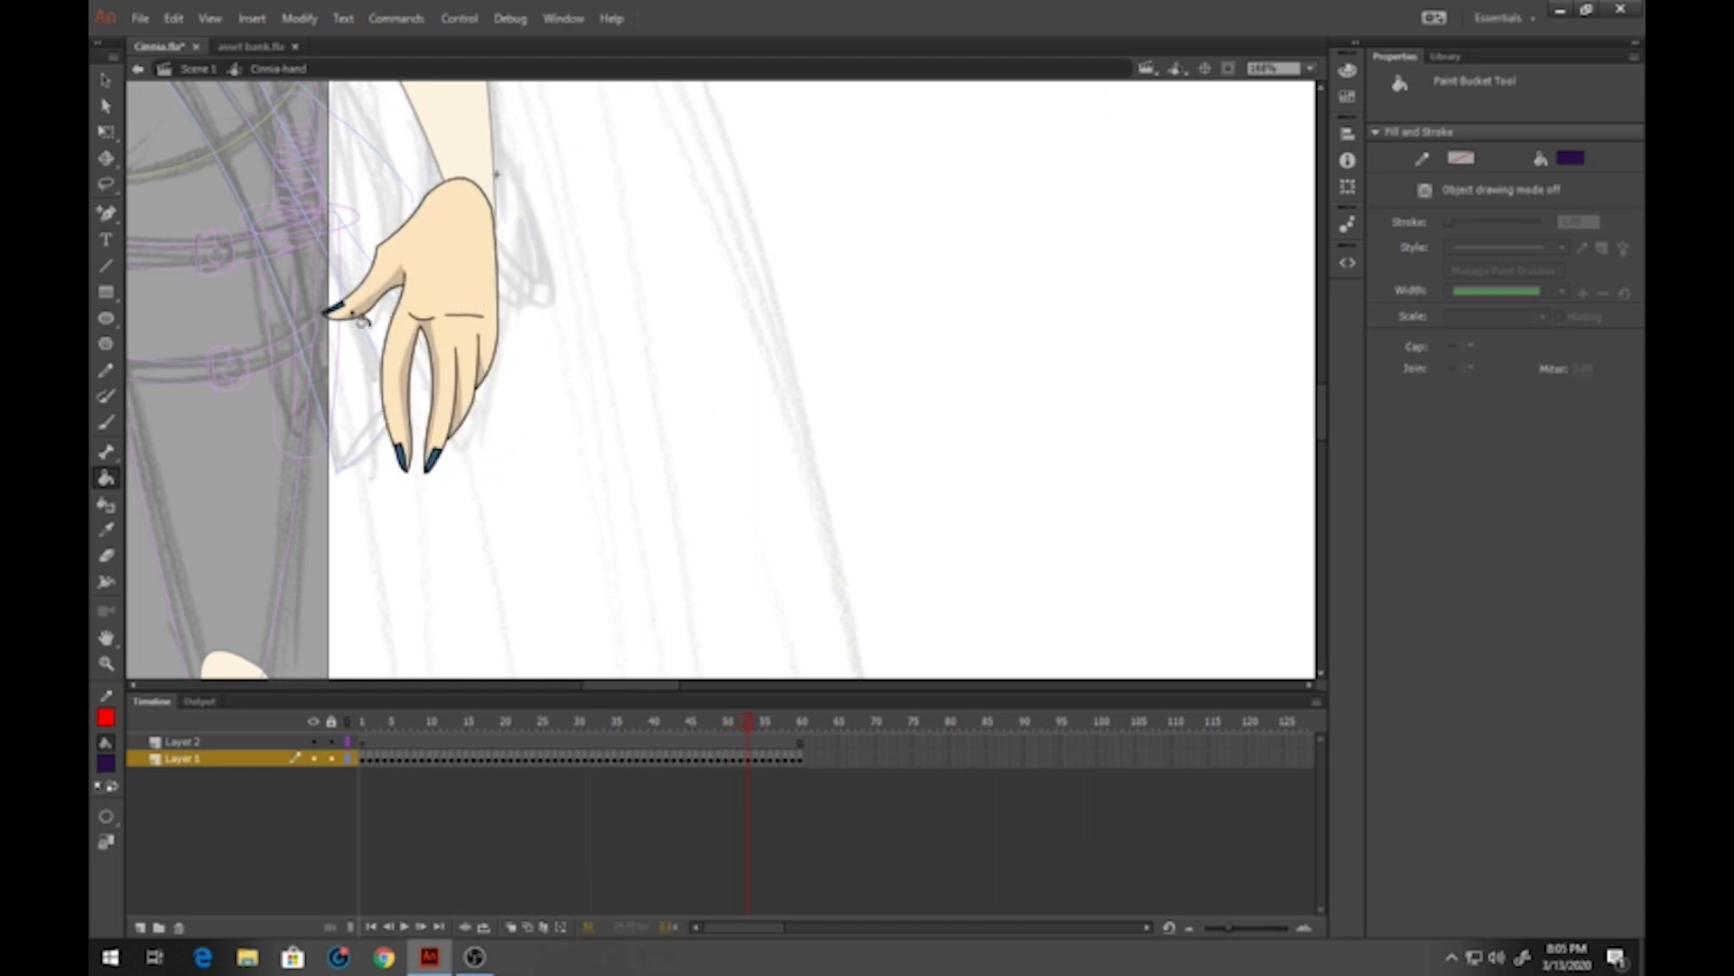
click(401, 456)
Fill the fingernails of the two-finger poses in frames 54 and 55 and the side-view hand in frame 56 with dark purple
key(period)
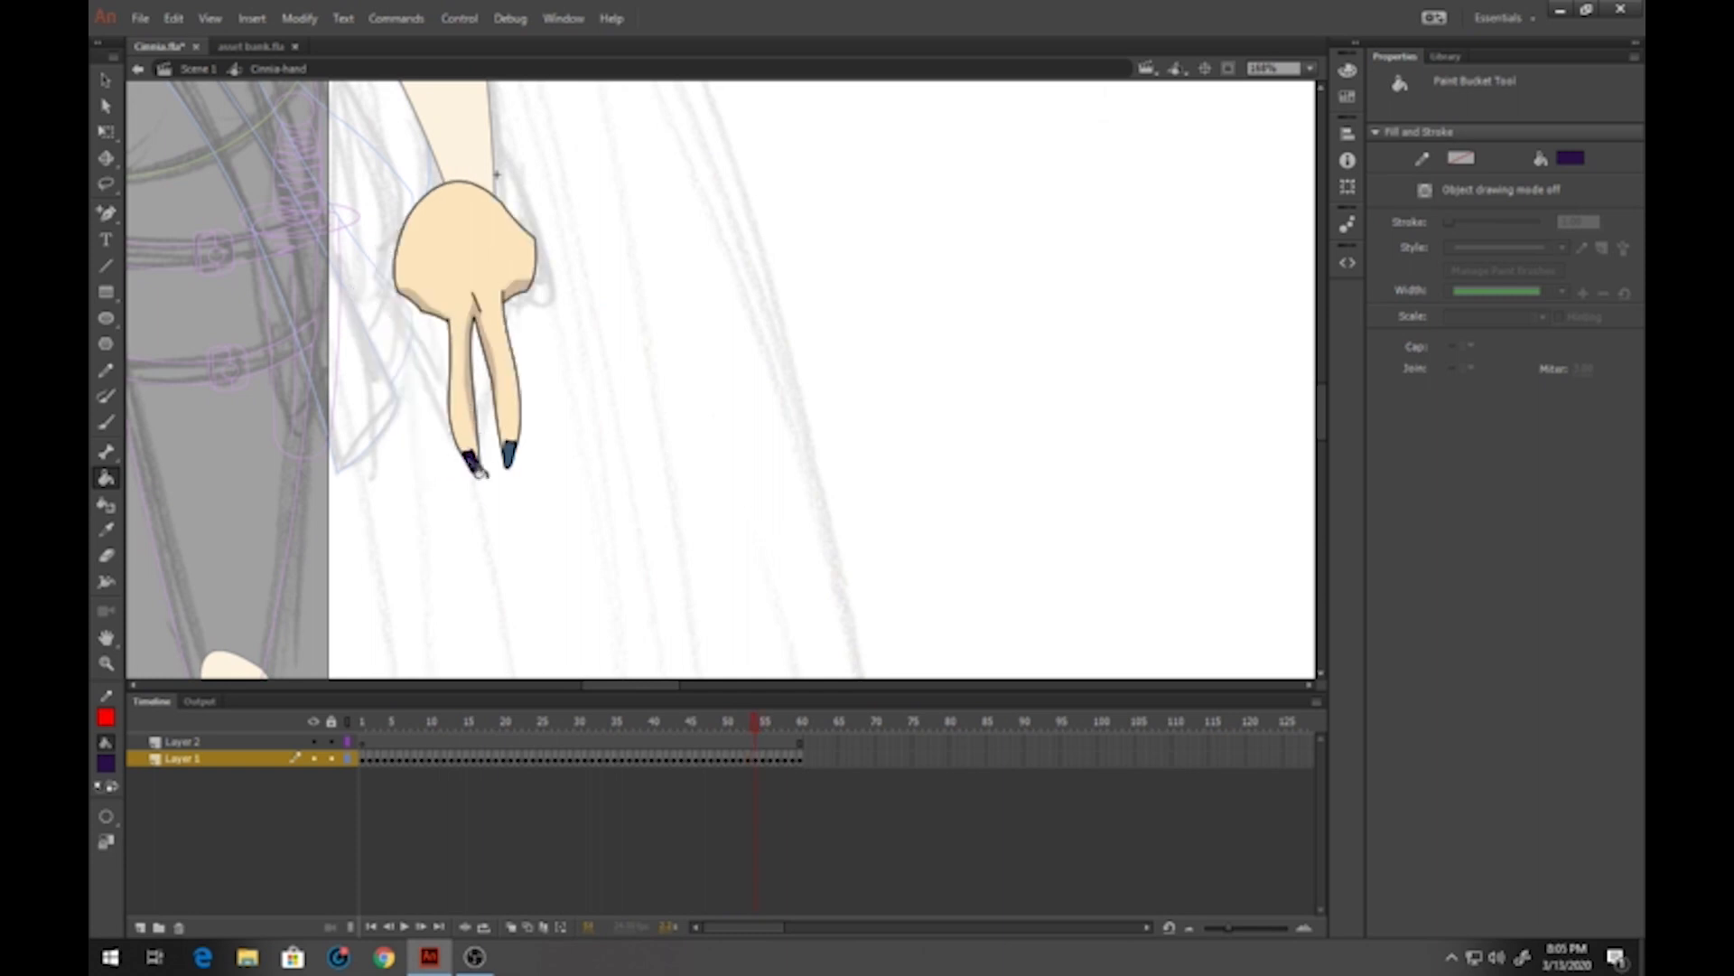
click(511, 456)
key(period)
click(428, 464)
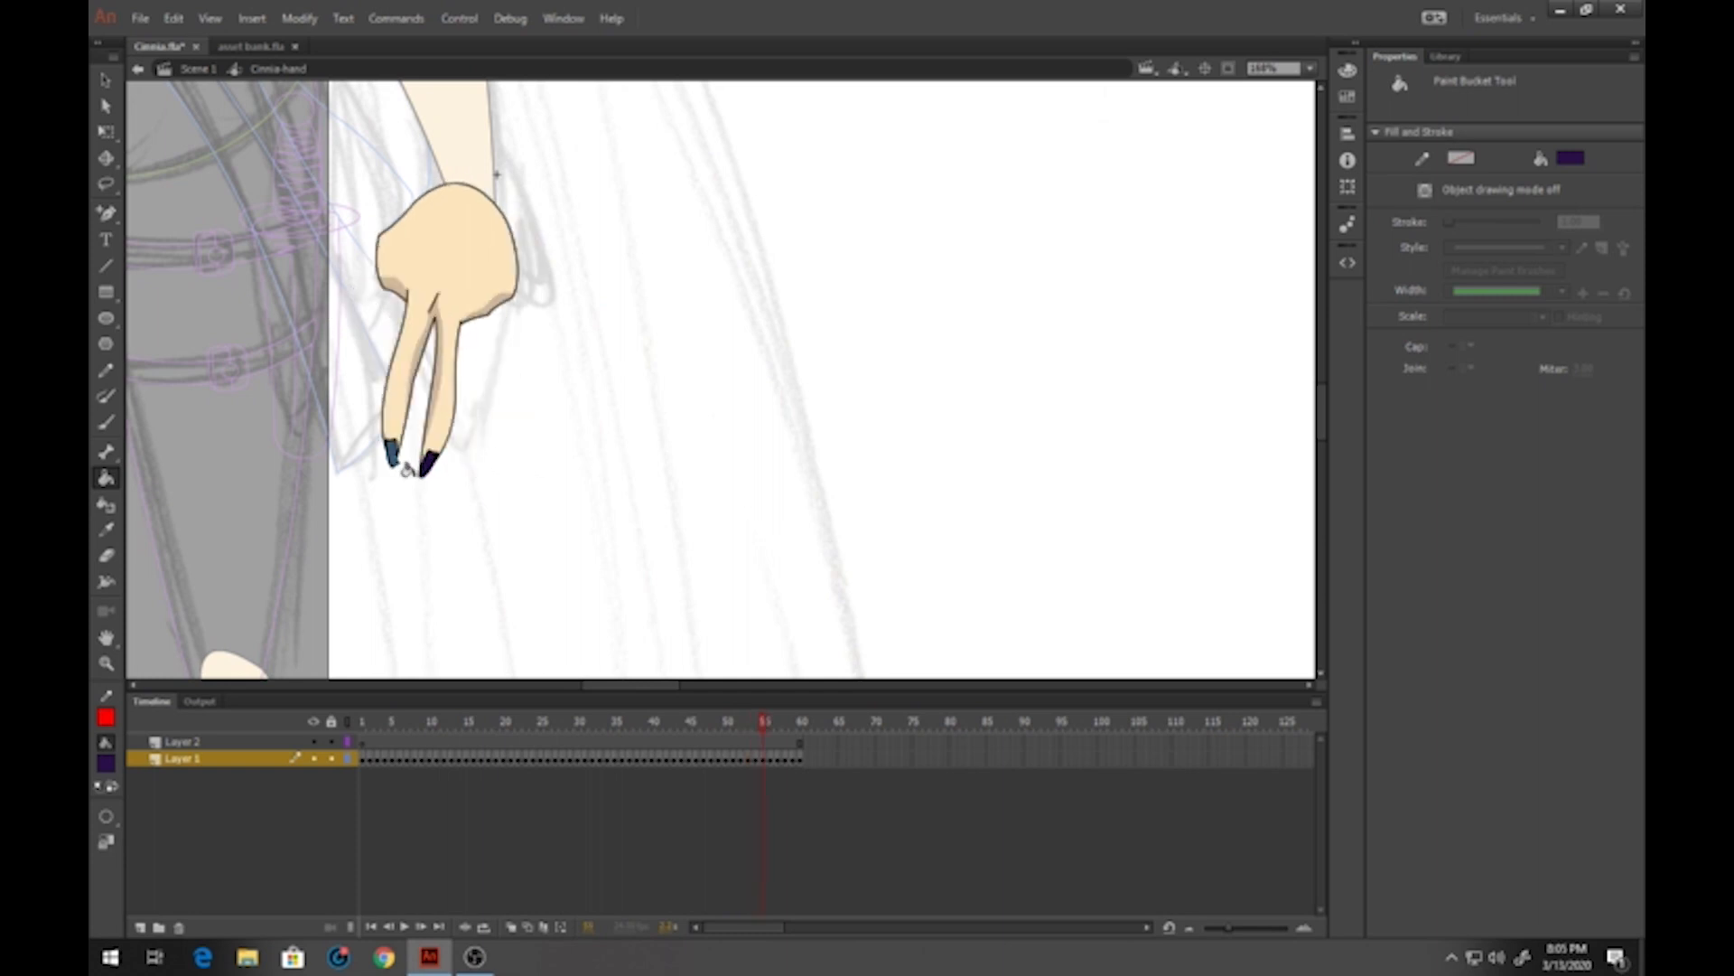
key(period)
click(514, 489)
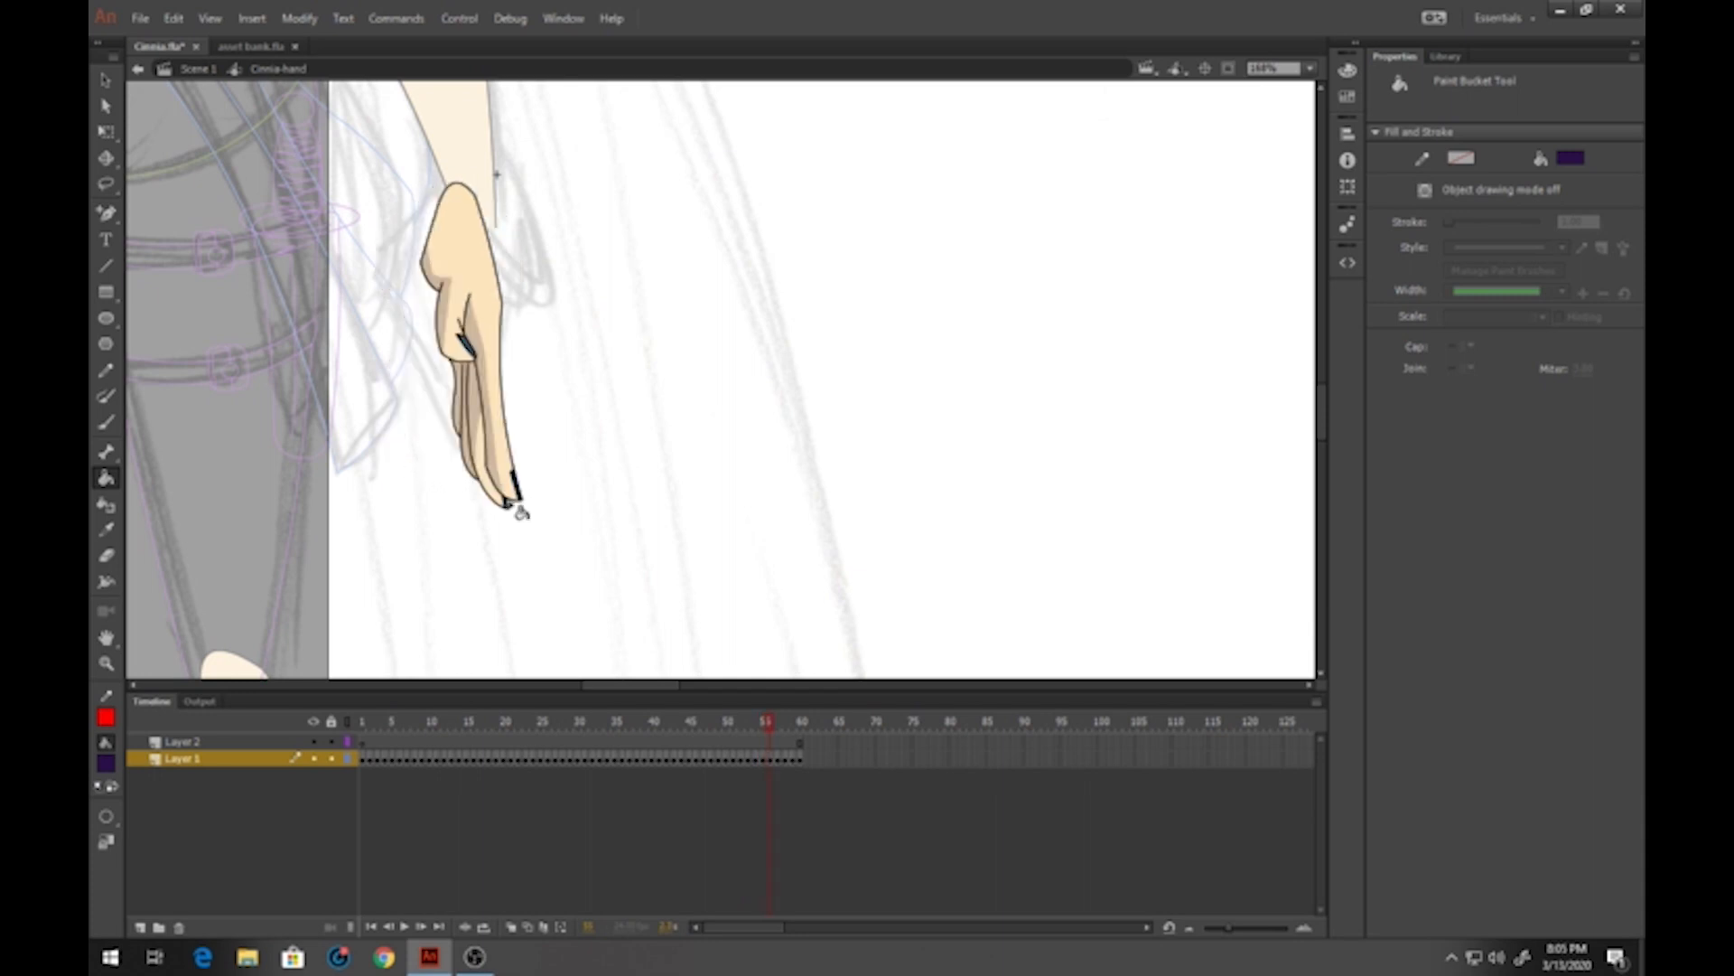
Advance to frame 60, fill the fingernails of the relaxed hand with dark purple, and return to Scene 1
key(period)
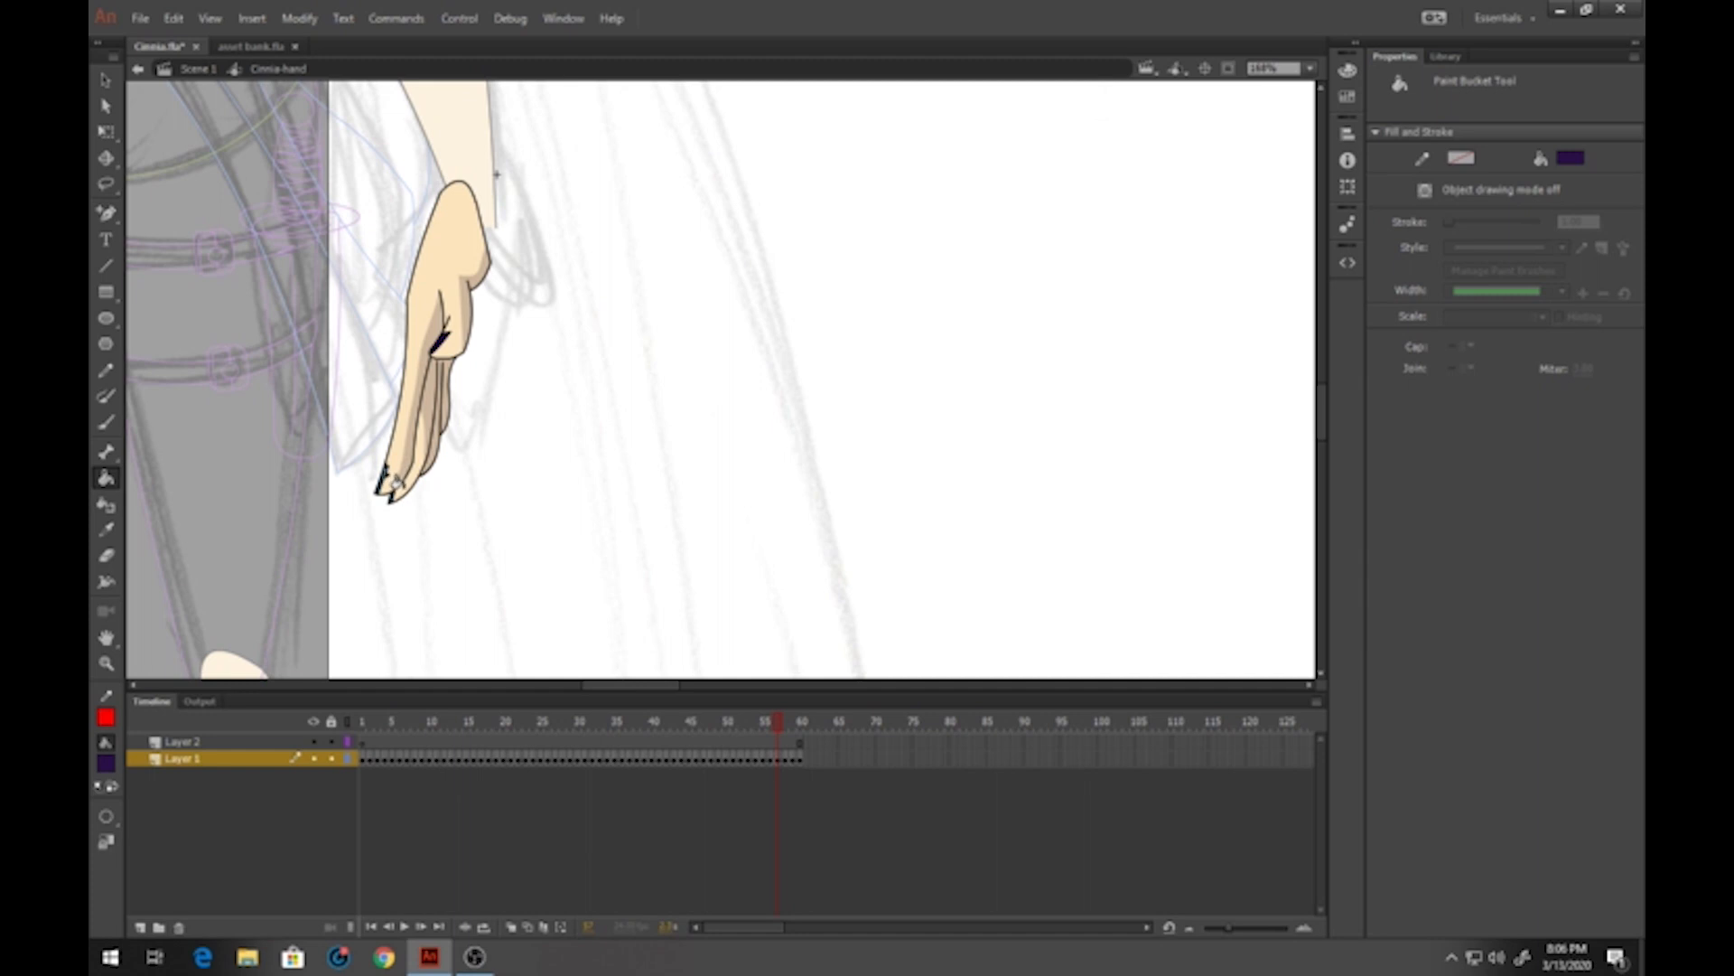
key(period)
key(period)
key(period)
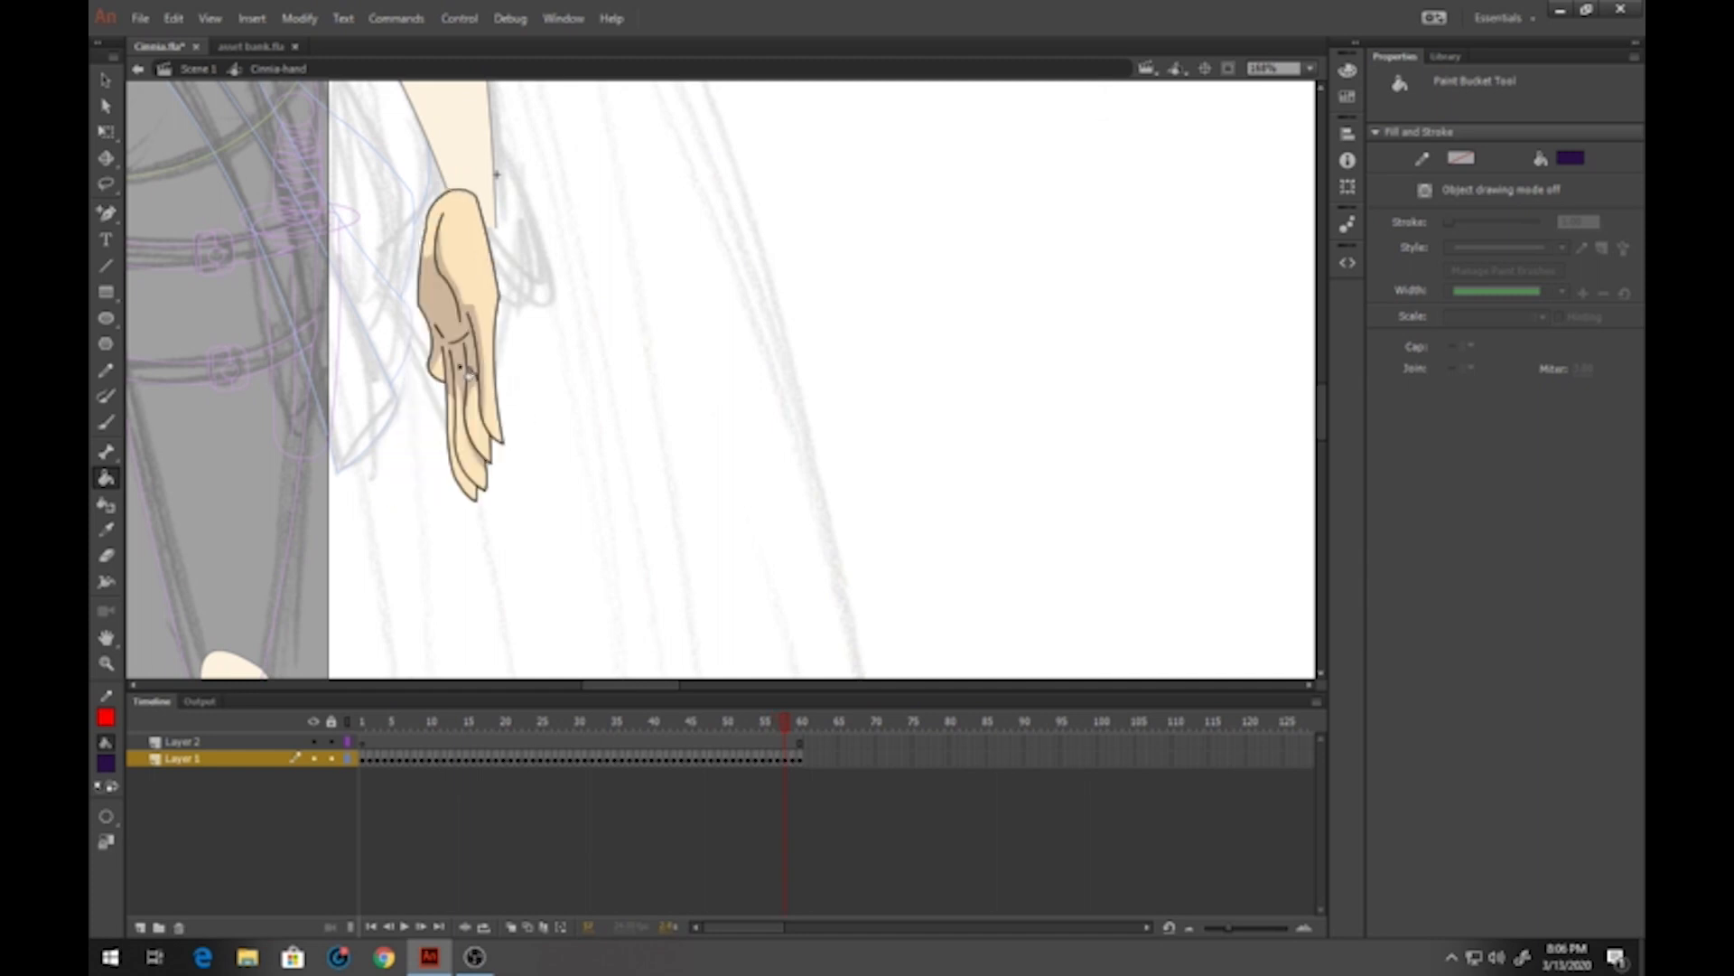
click(301, 384)
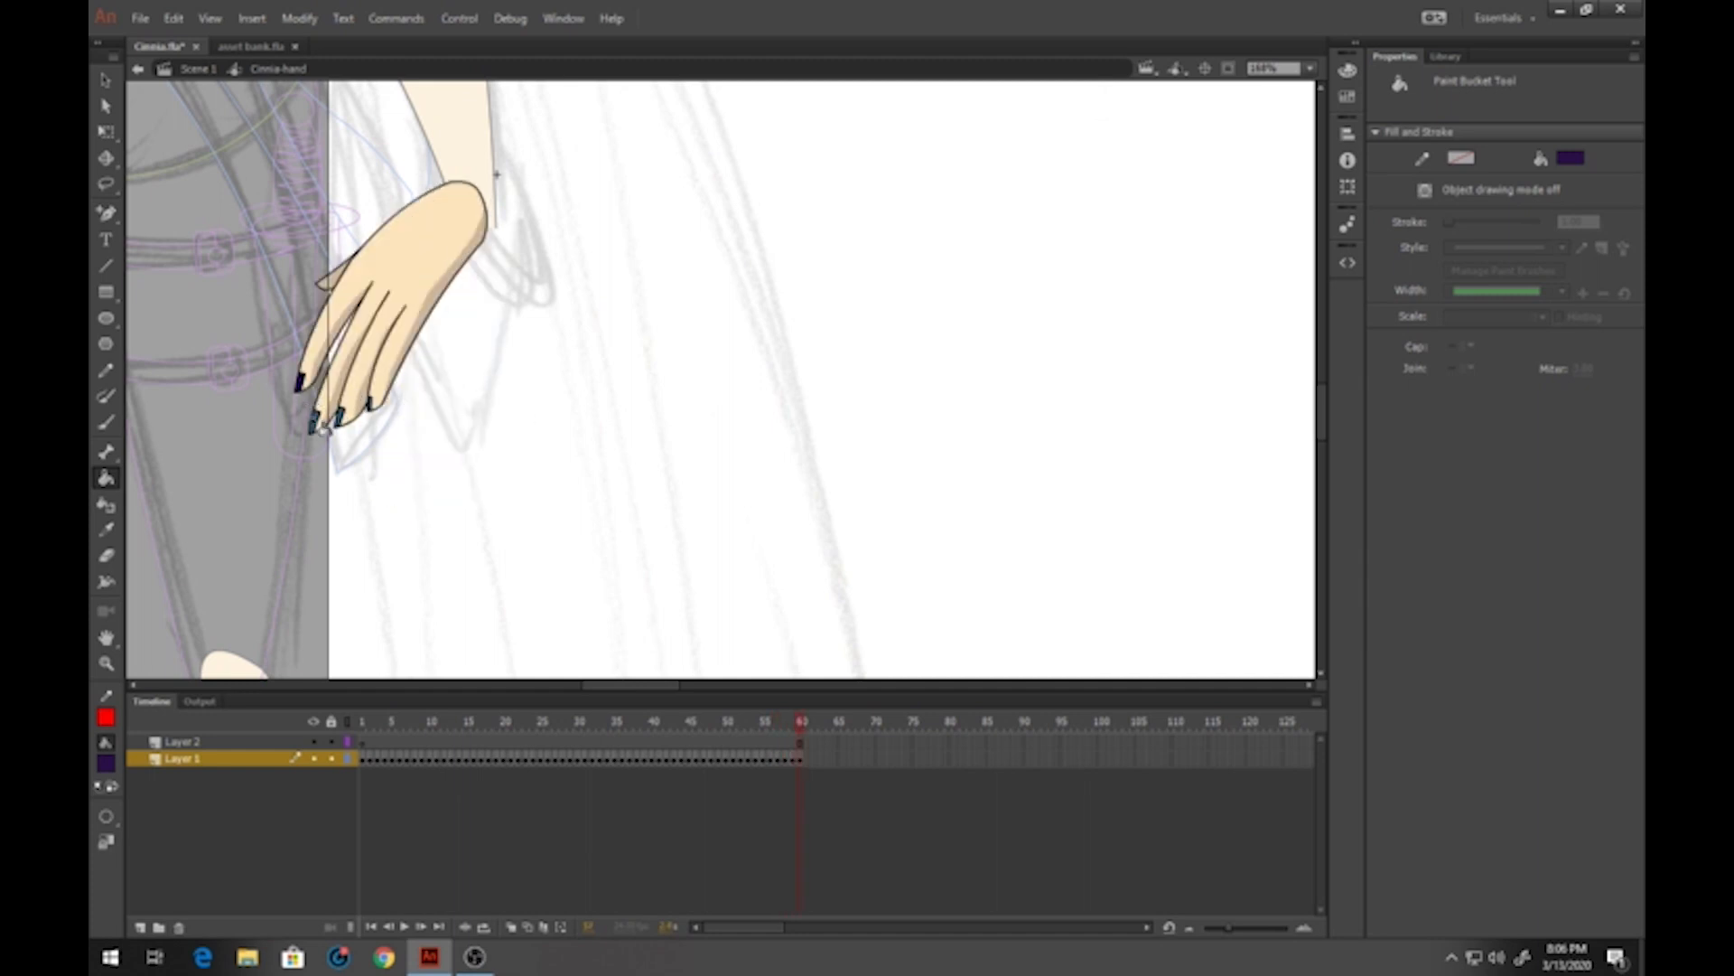
click(314, 421)
click(341, 419)
click(192, 70)
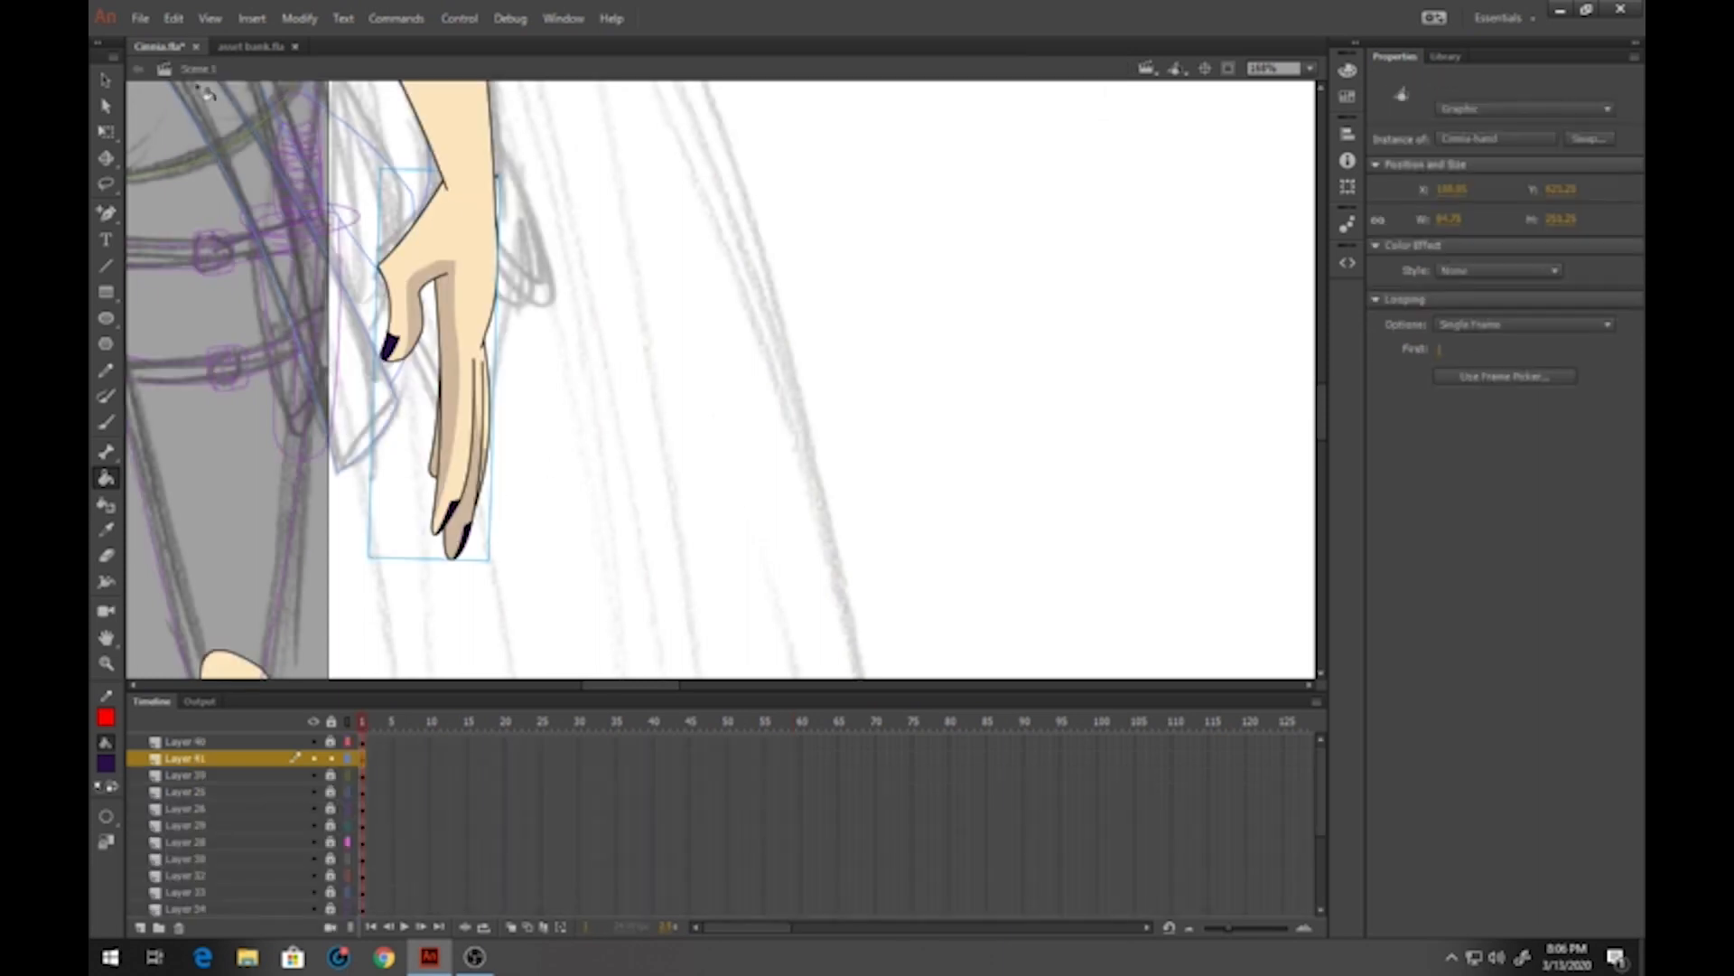
Lock Layer 41, which holds the hand, and add a new layer above it
click(106, 663)
click(695, 307)
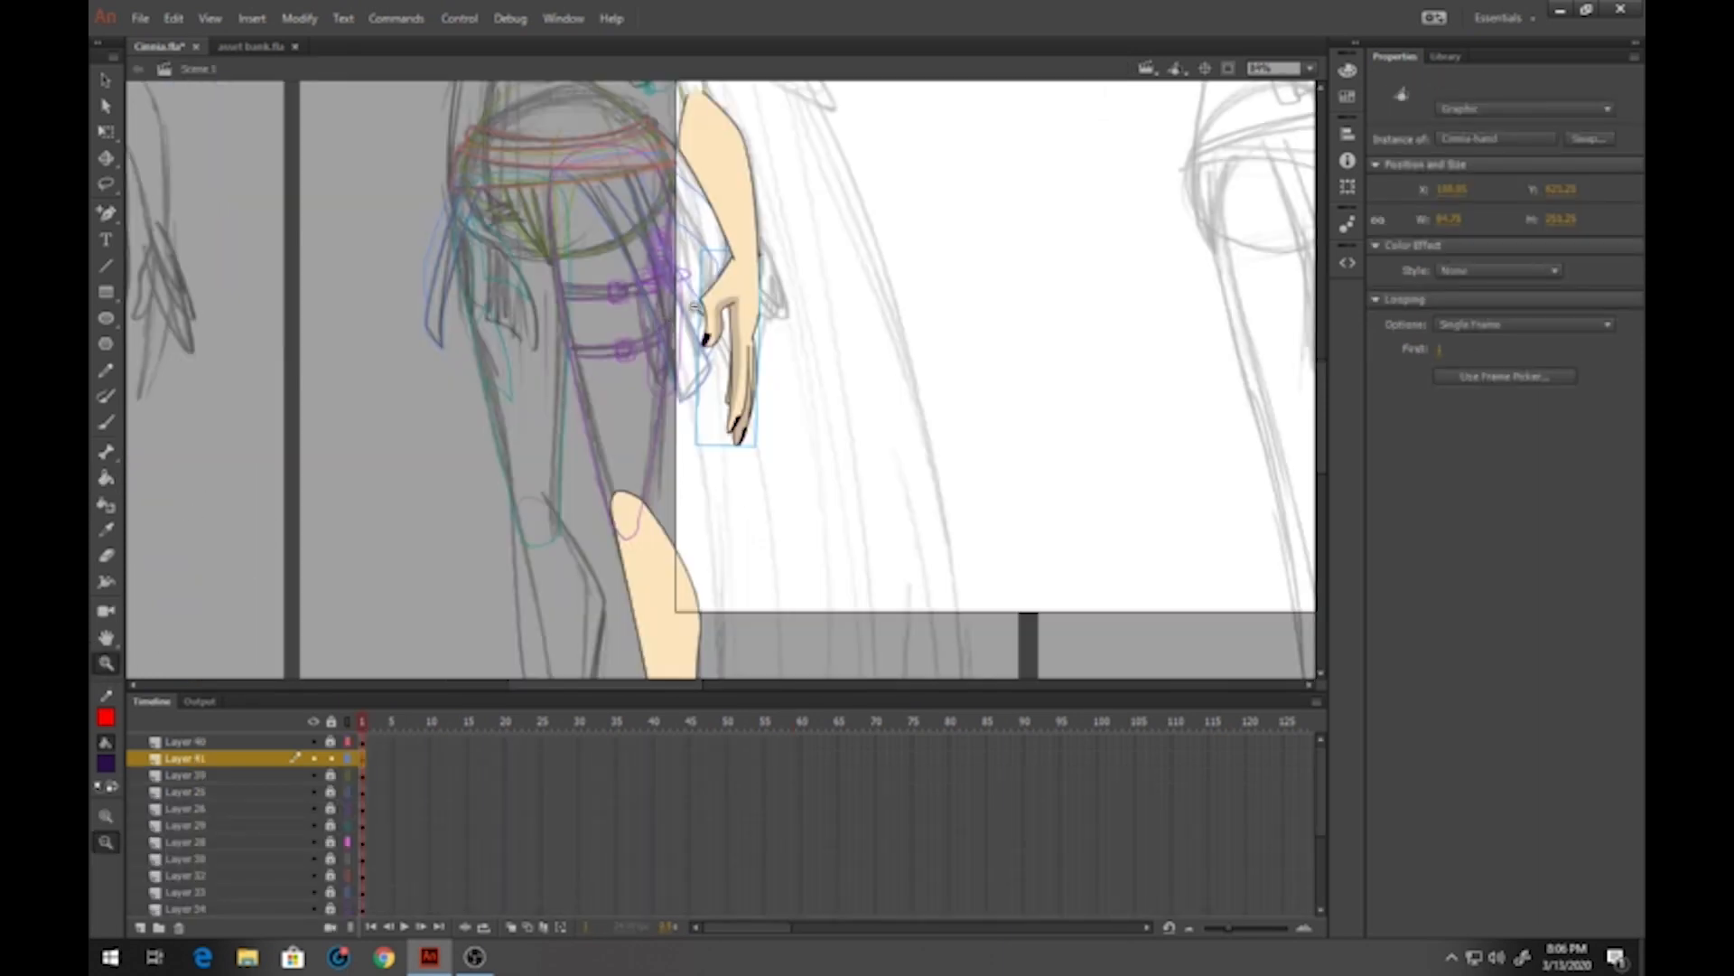
click(768, 273)
click(755, 242)
drag(616, 265, 768, 592)
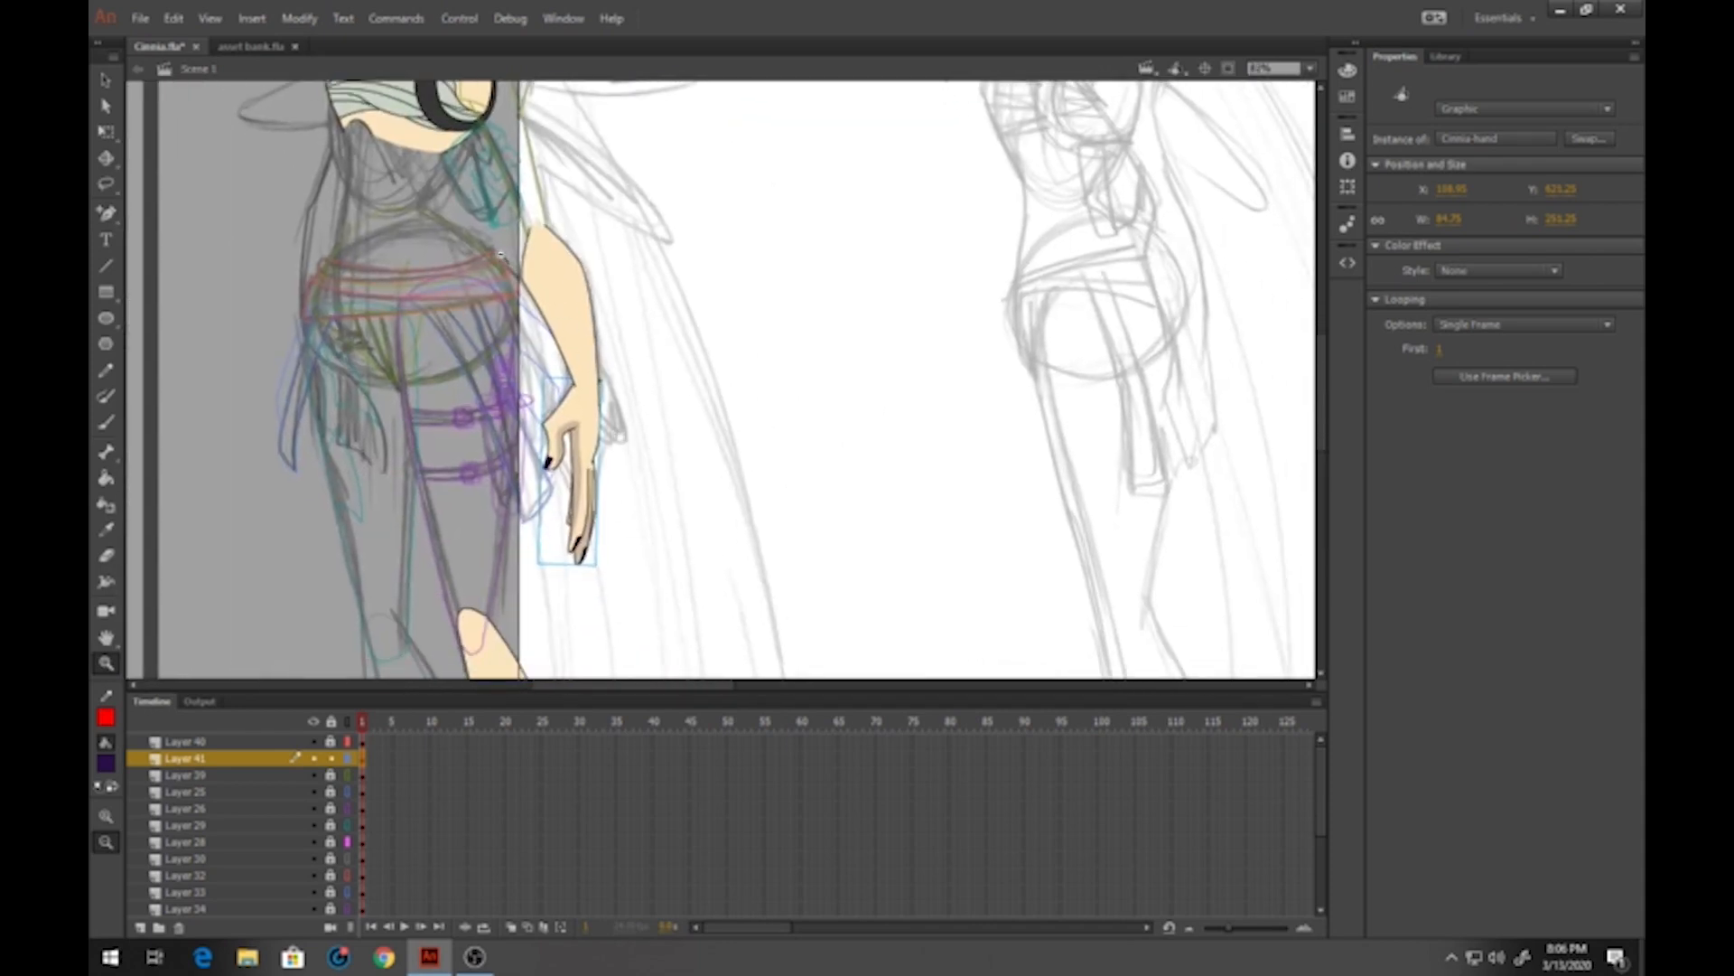
drag(511, 252, 696, 565)
key(v)
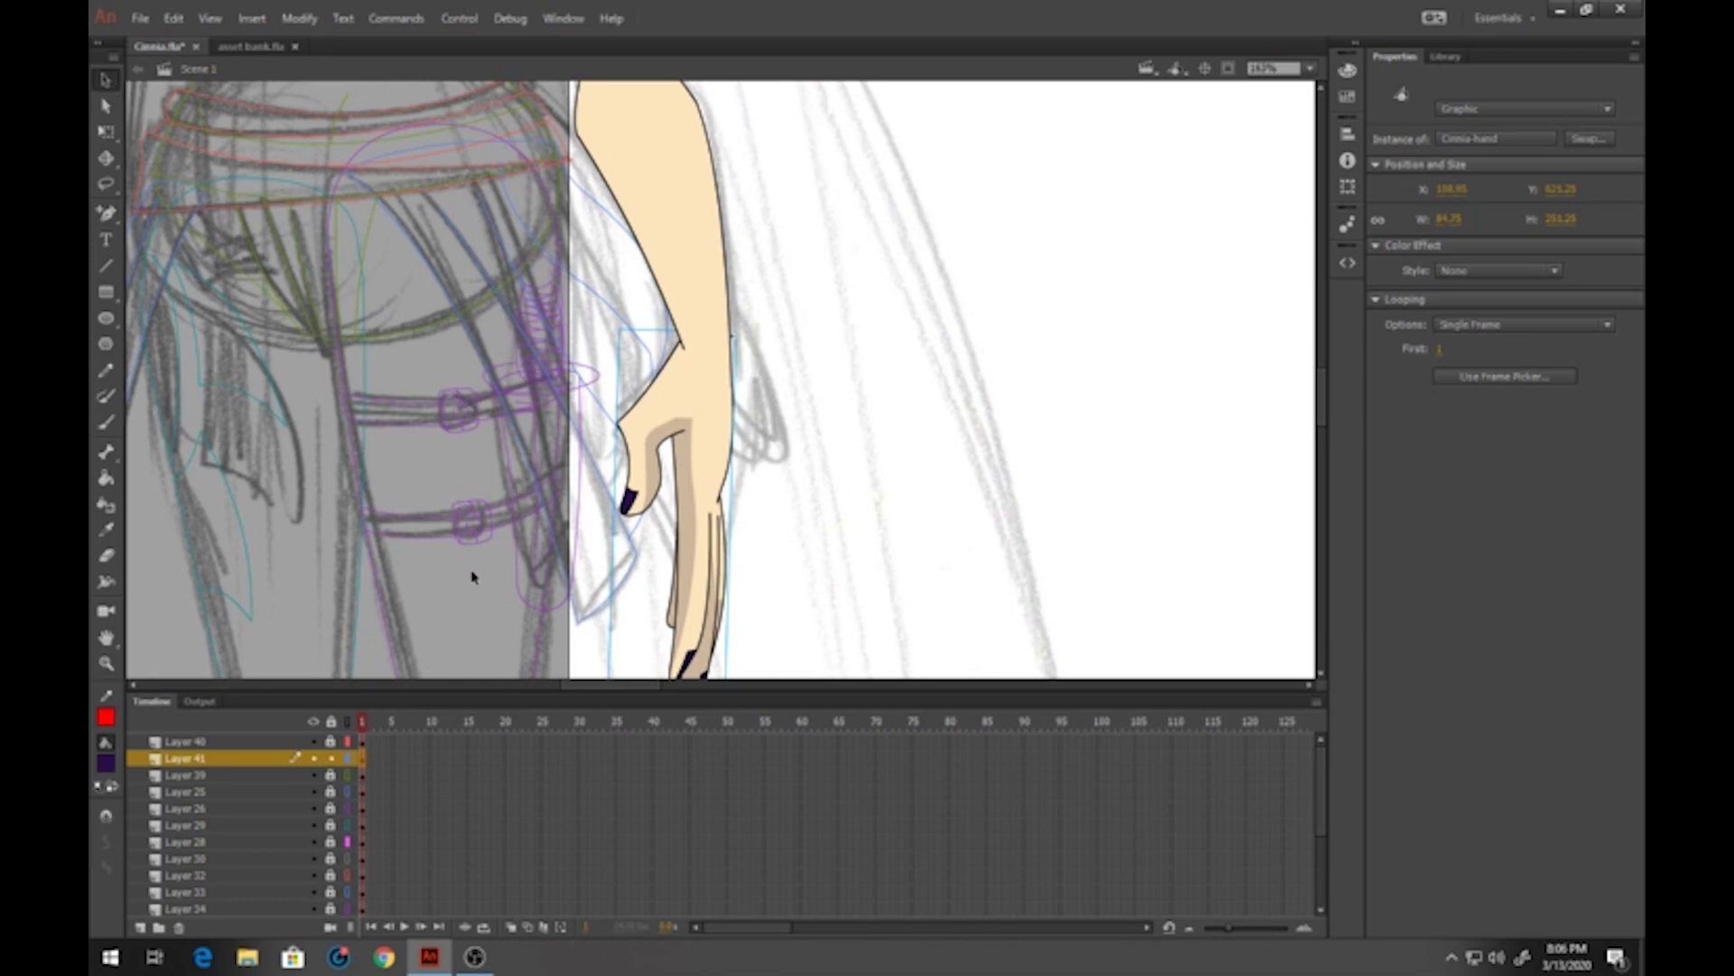
click(330, 759)
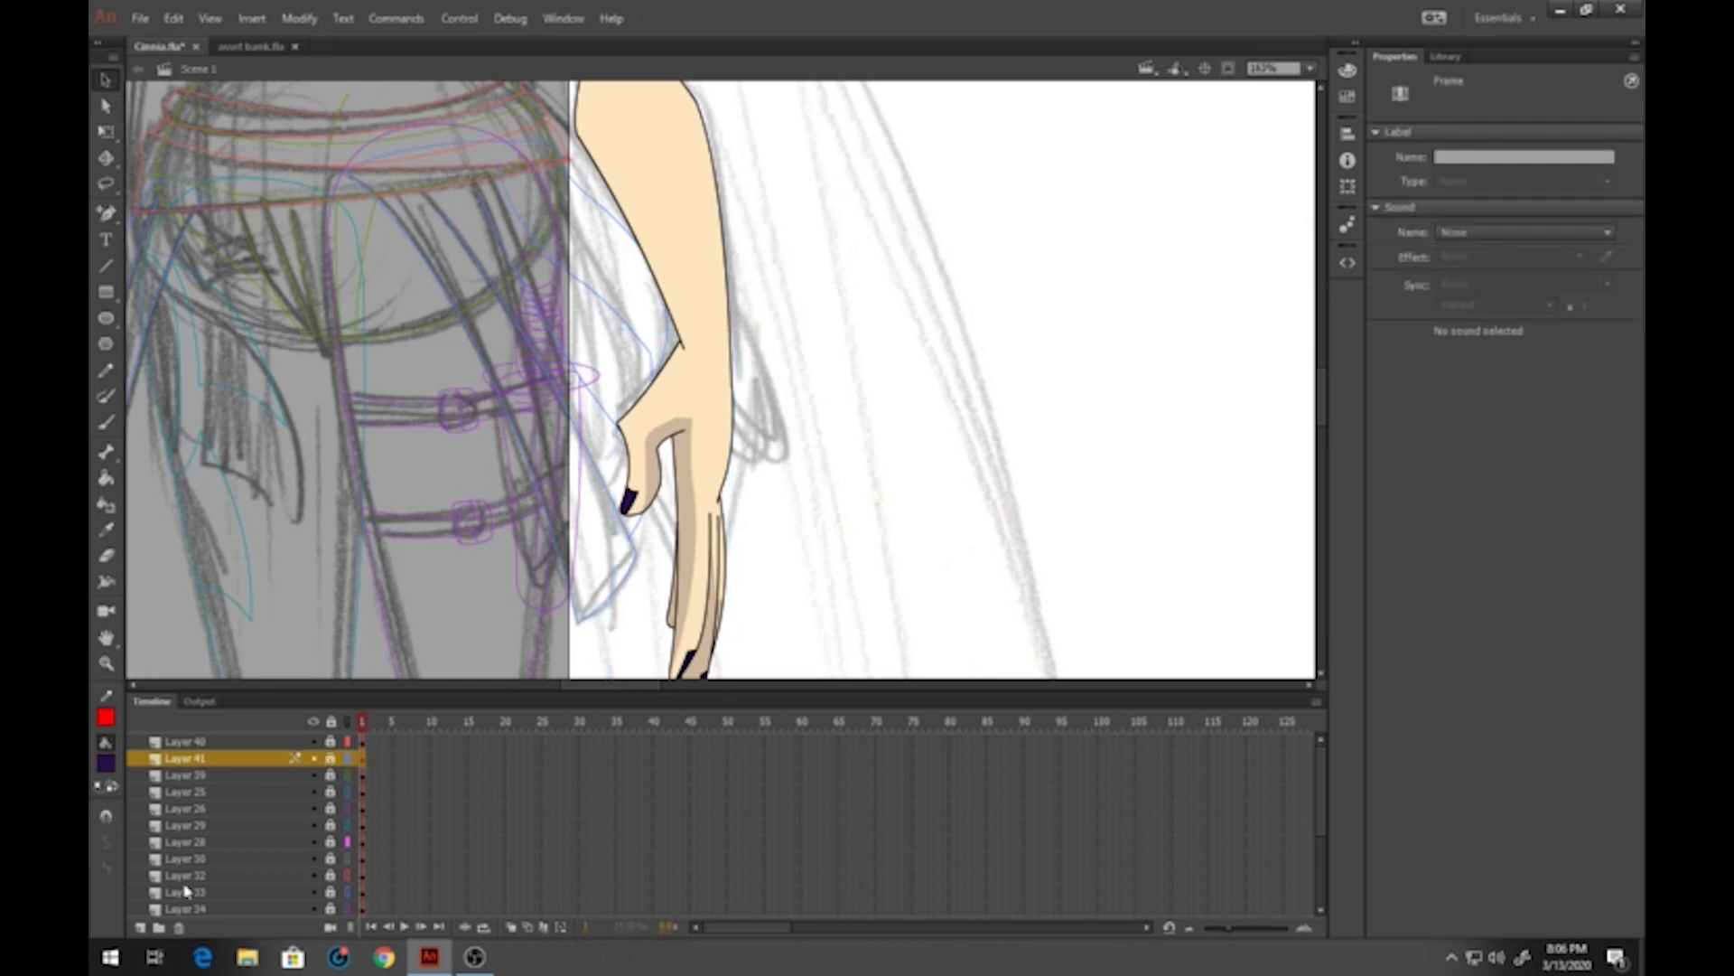
click(141, 930)
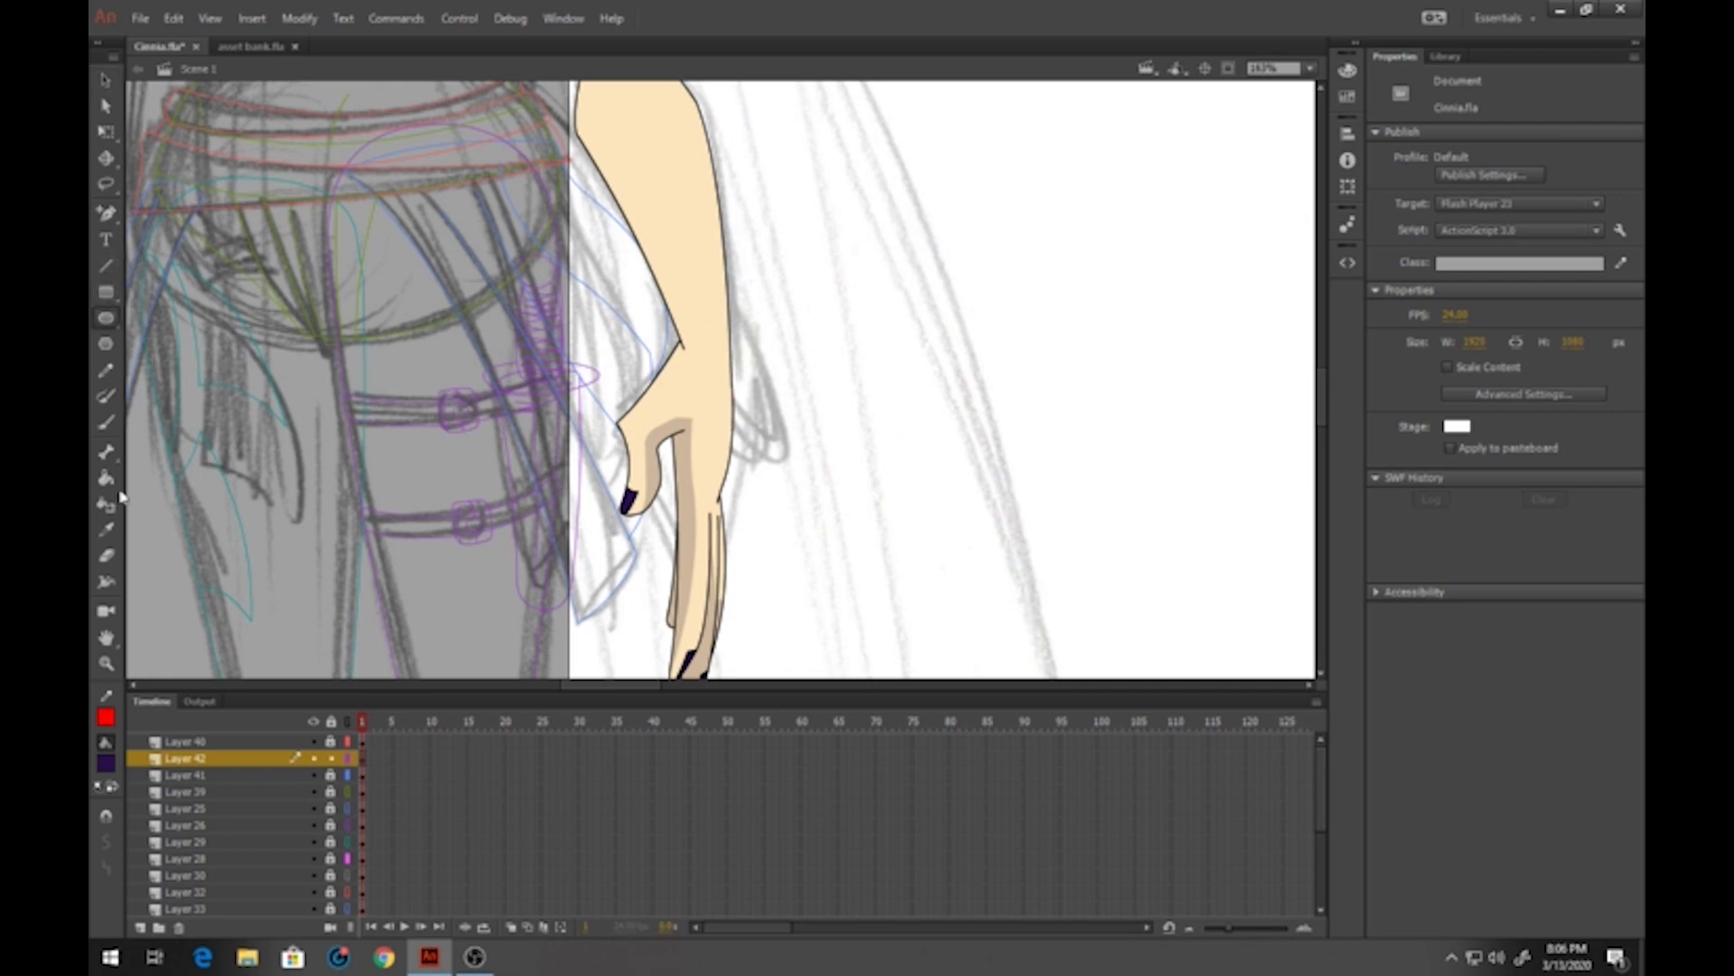
Draw an upright oval about 82 by 137 px beside the hand, with a black stroke and no fill
click(106, 318)
click(107, 720)
click(129, 516)
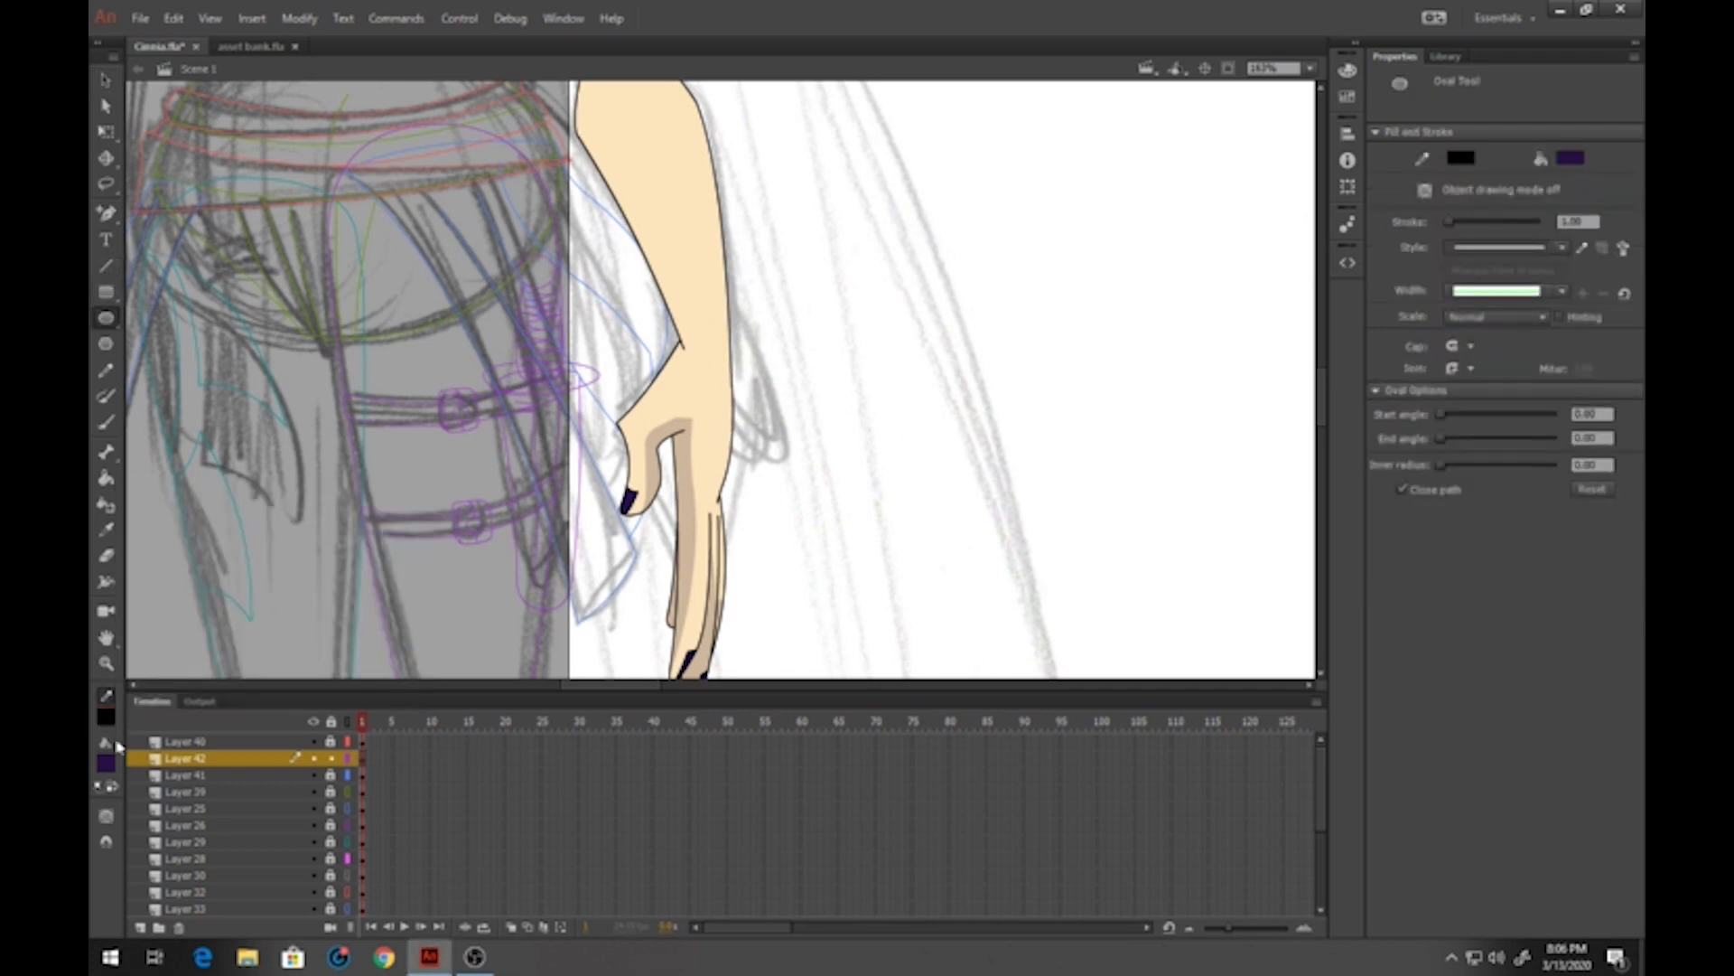
click(108, 763)
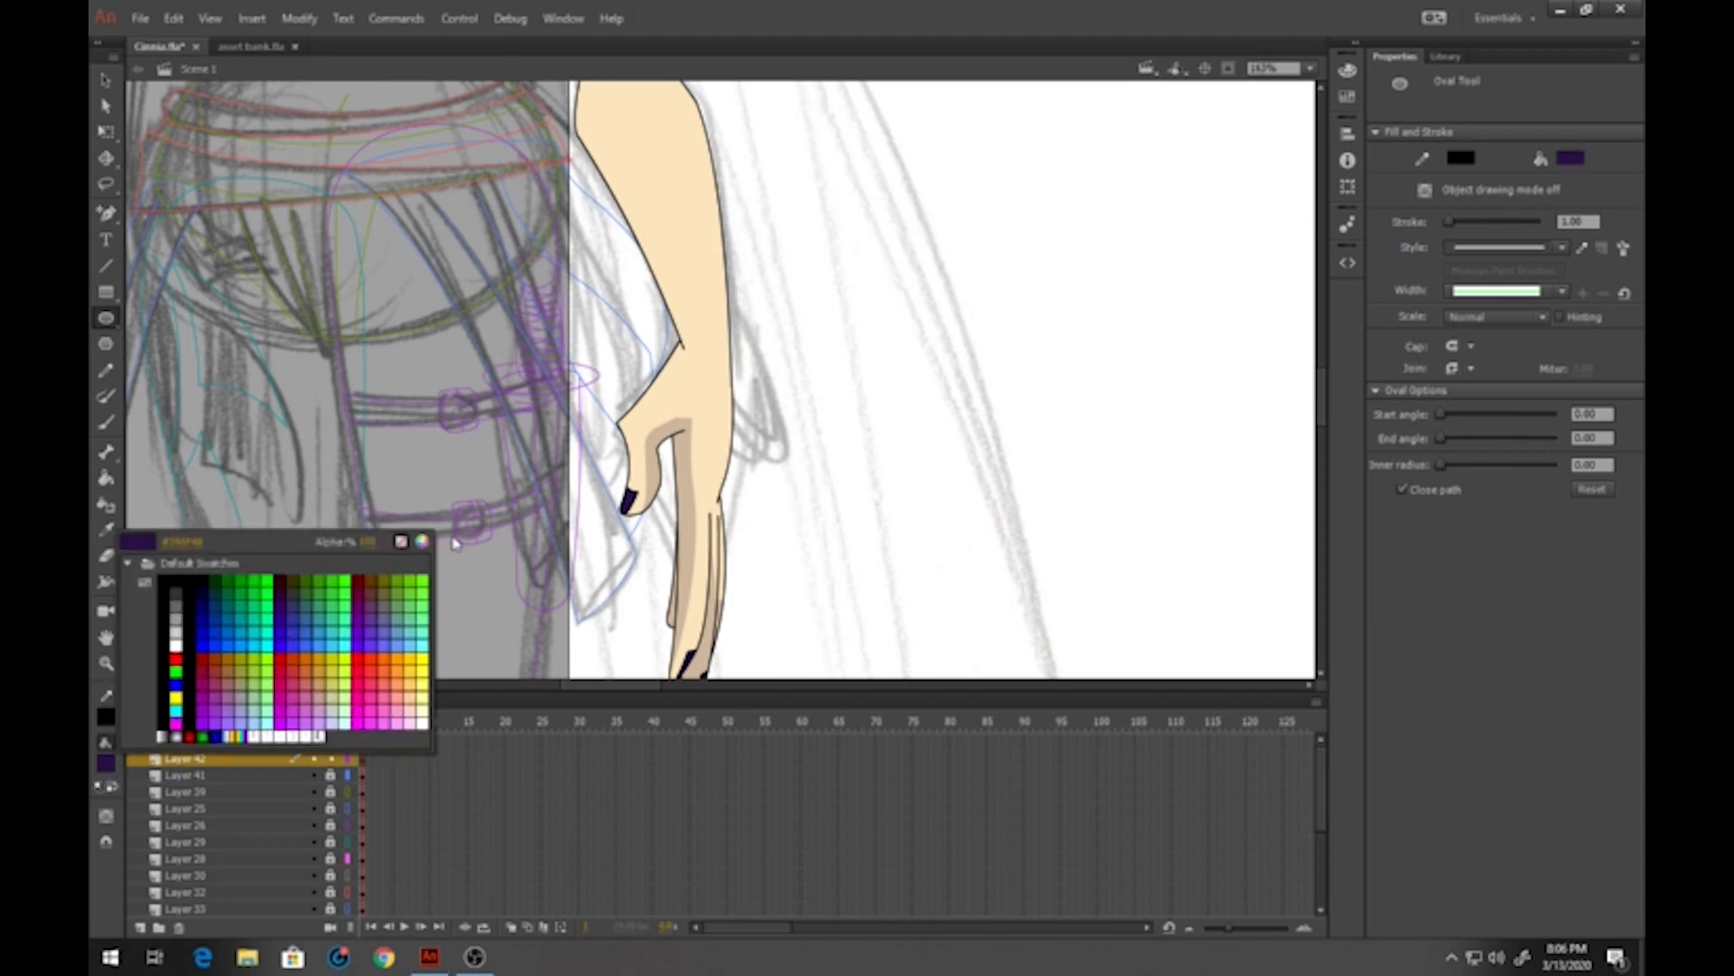
click(403, 543)
drag(774, 357, 897, 563)
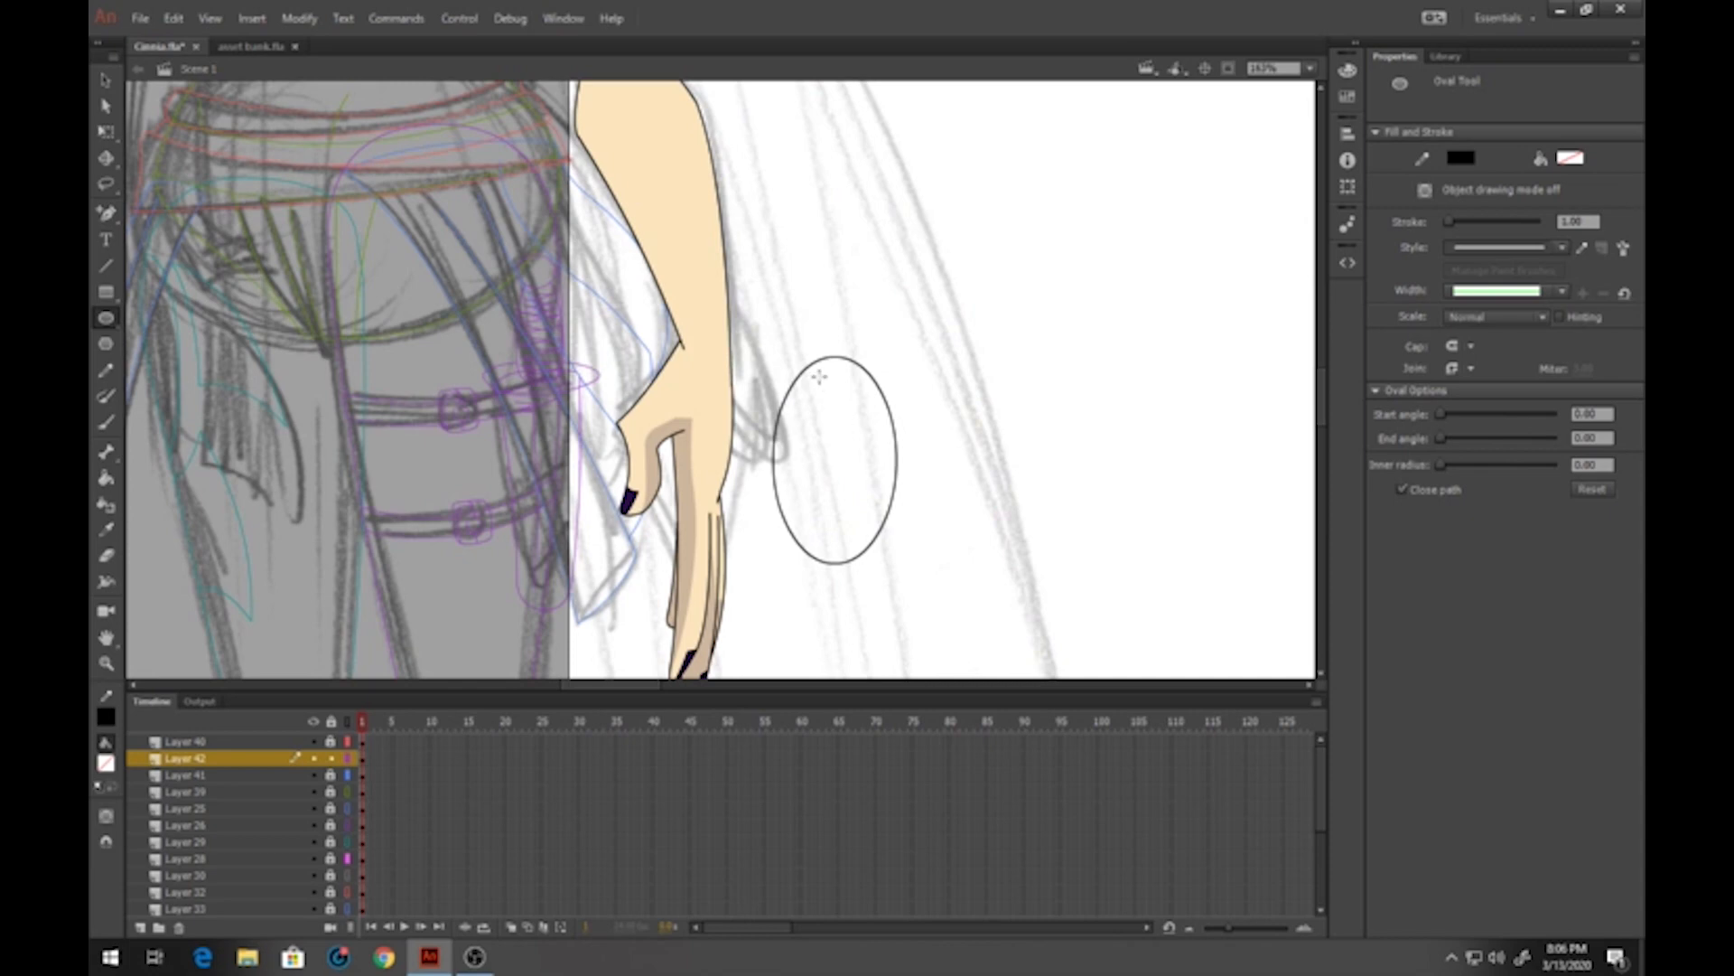
Make a smaller, narrower copy of the oval inside the original, about 61 by 110 px
click(103, 133)
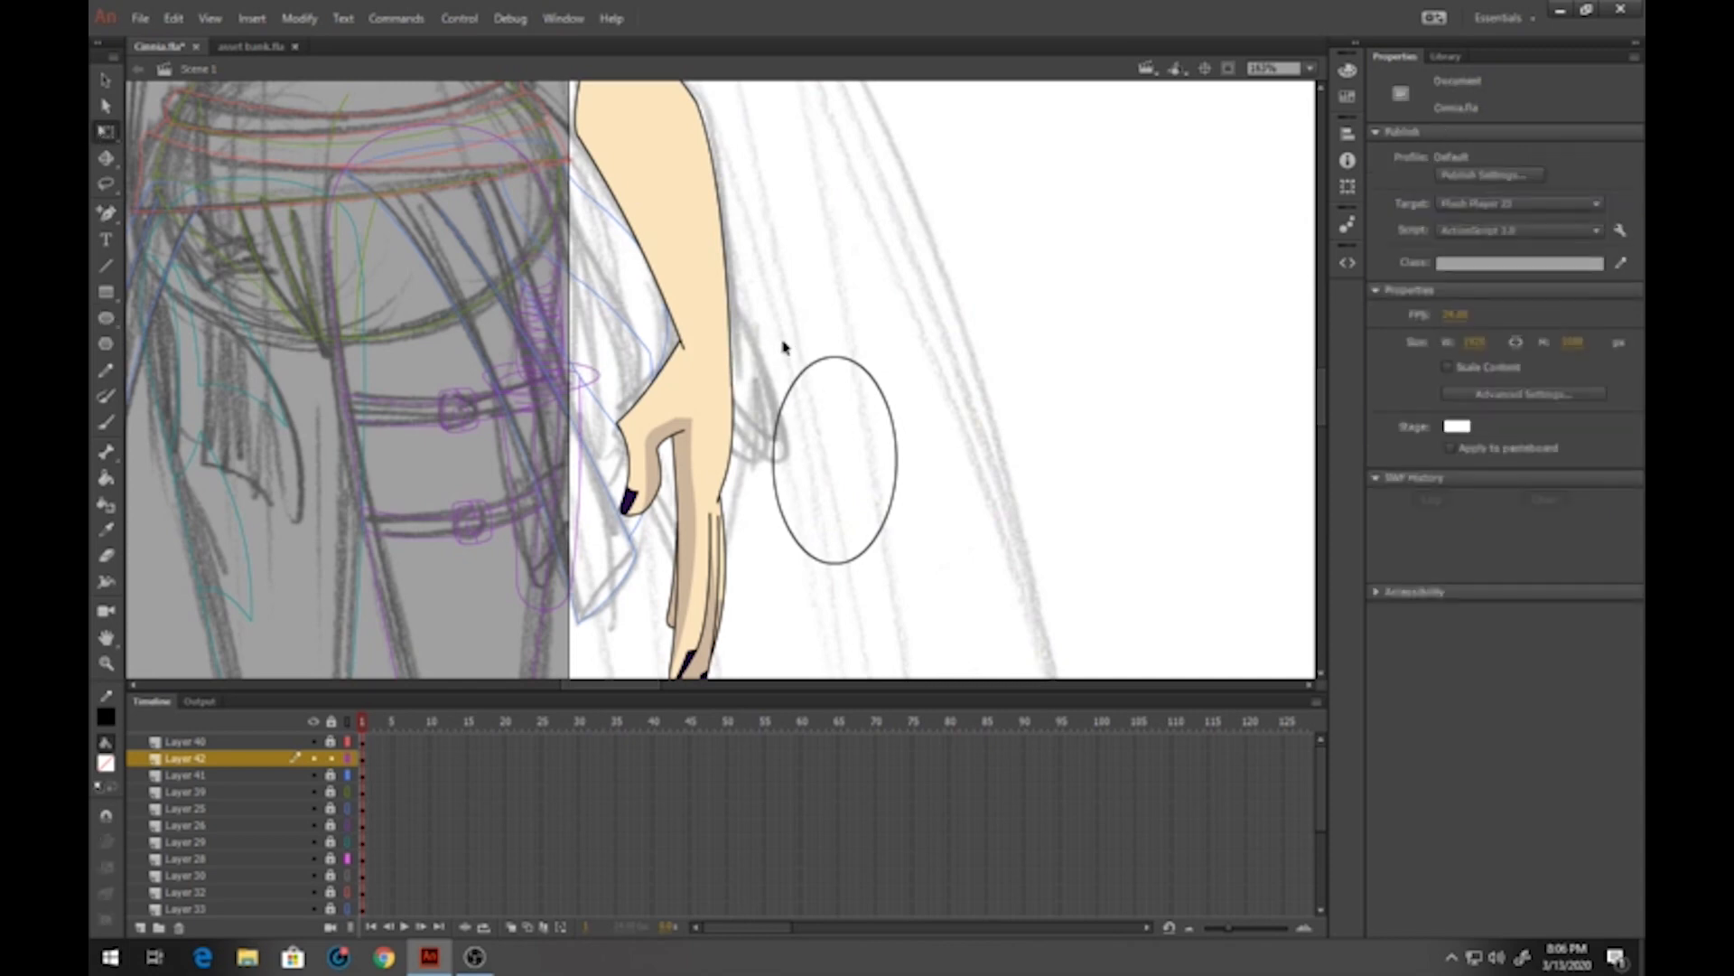
click(821, 360)
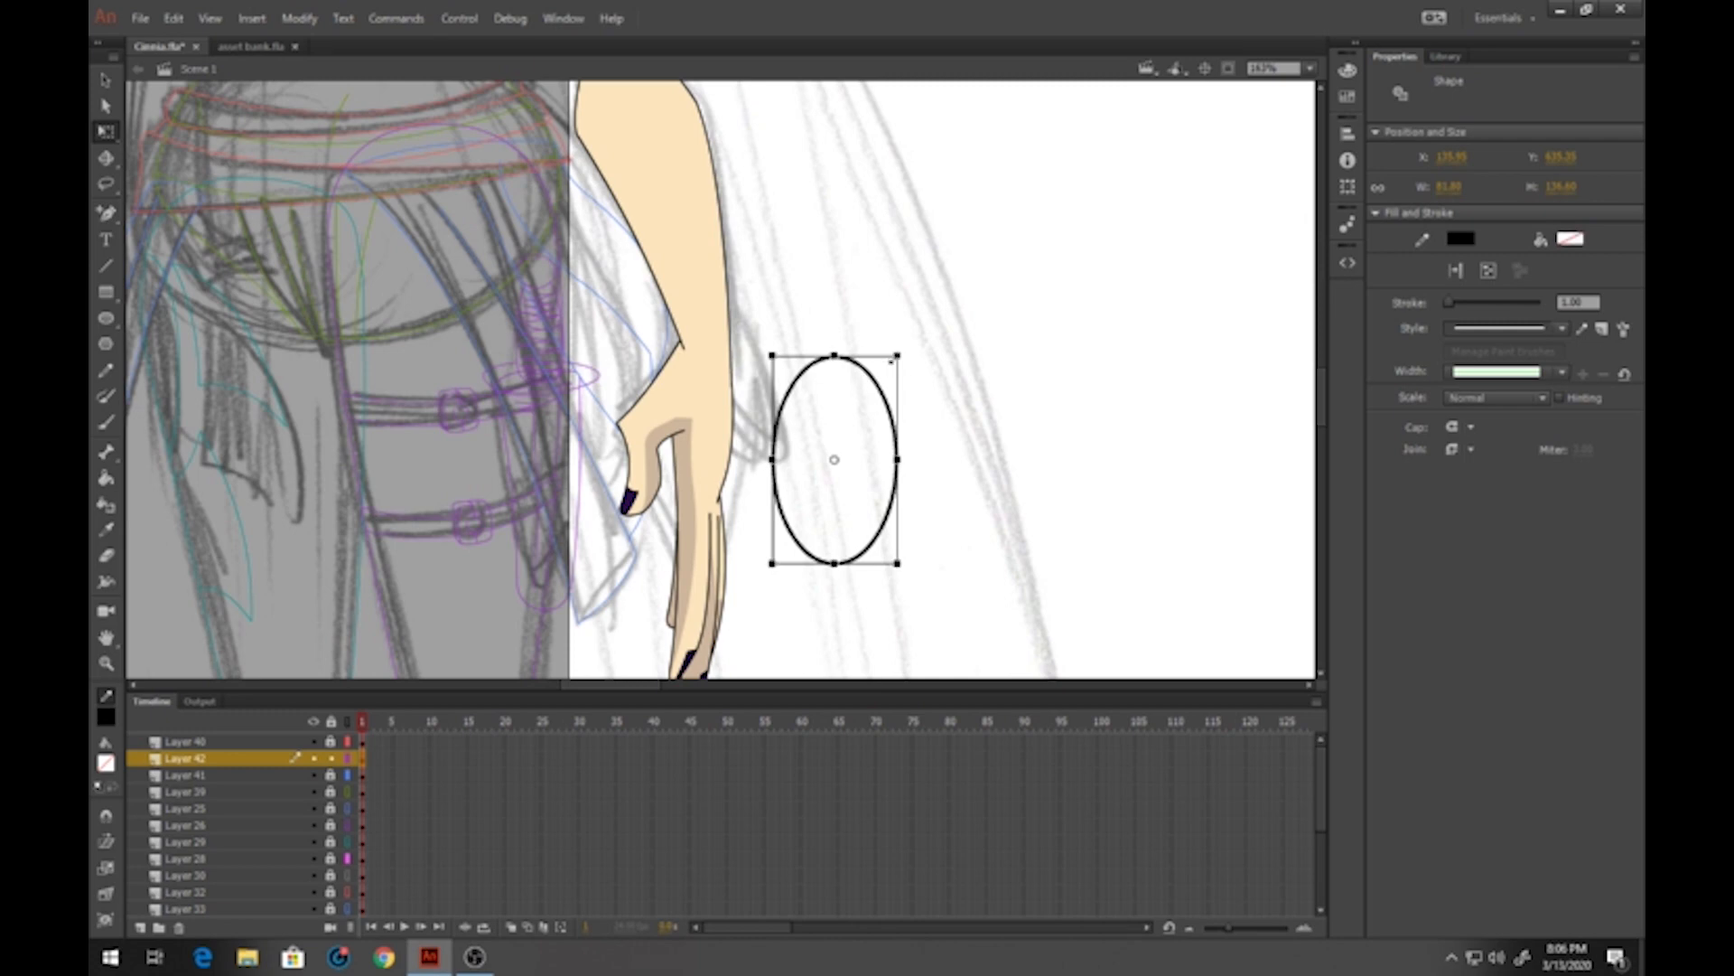
drag(893, 360, 888, 371)
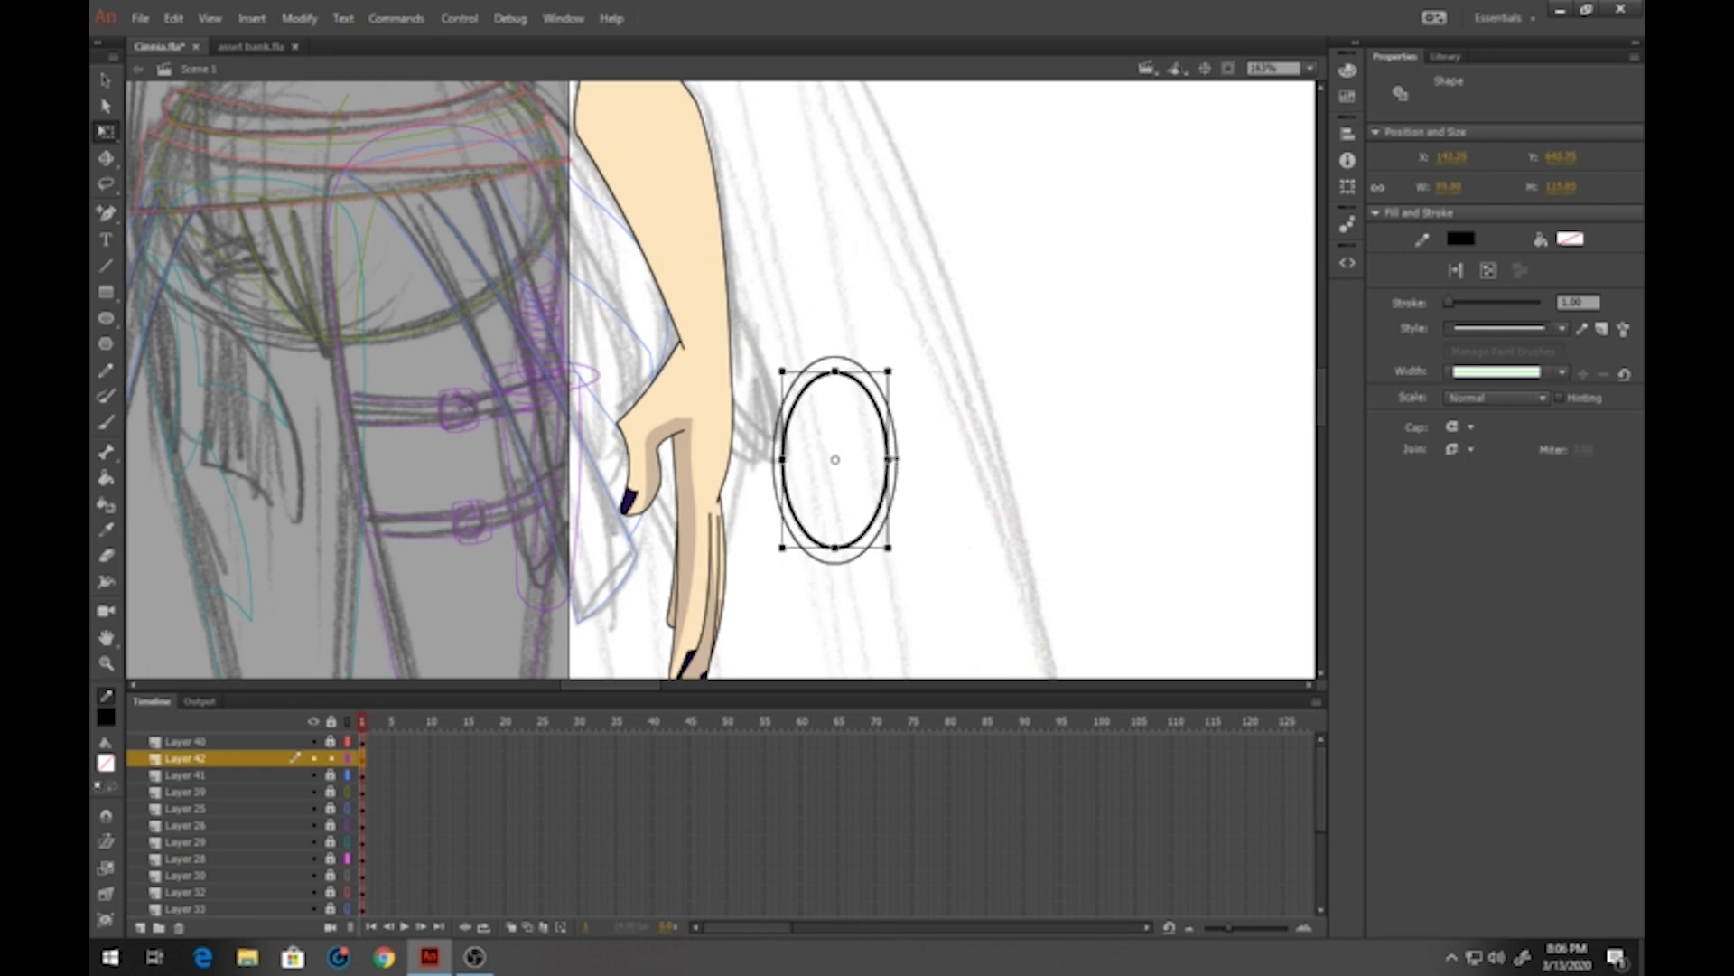
drag(891, 459, 834, 371)
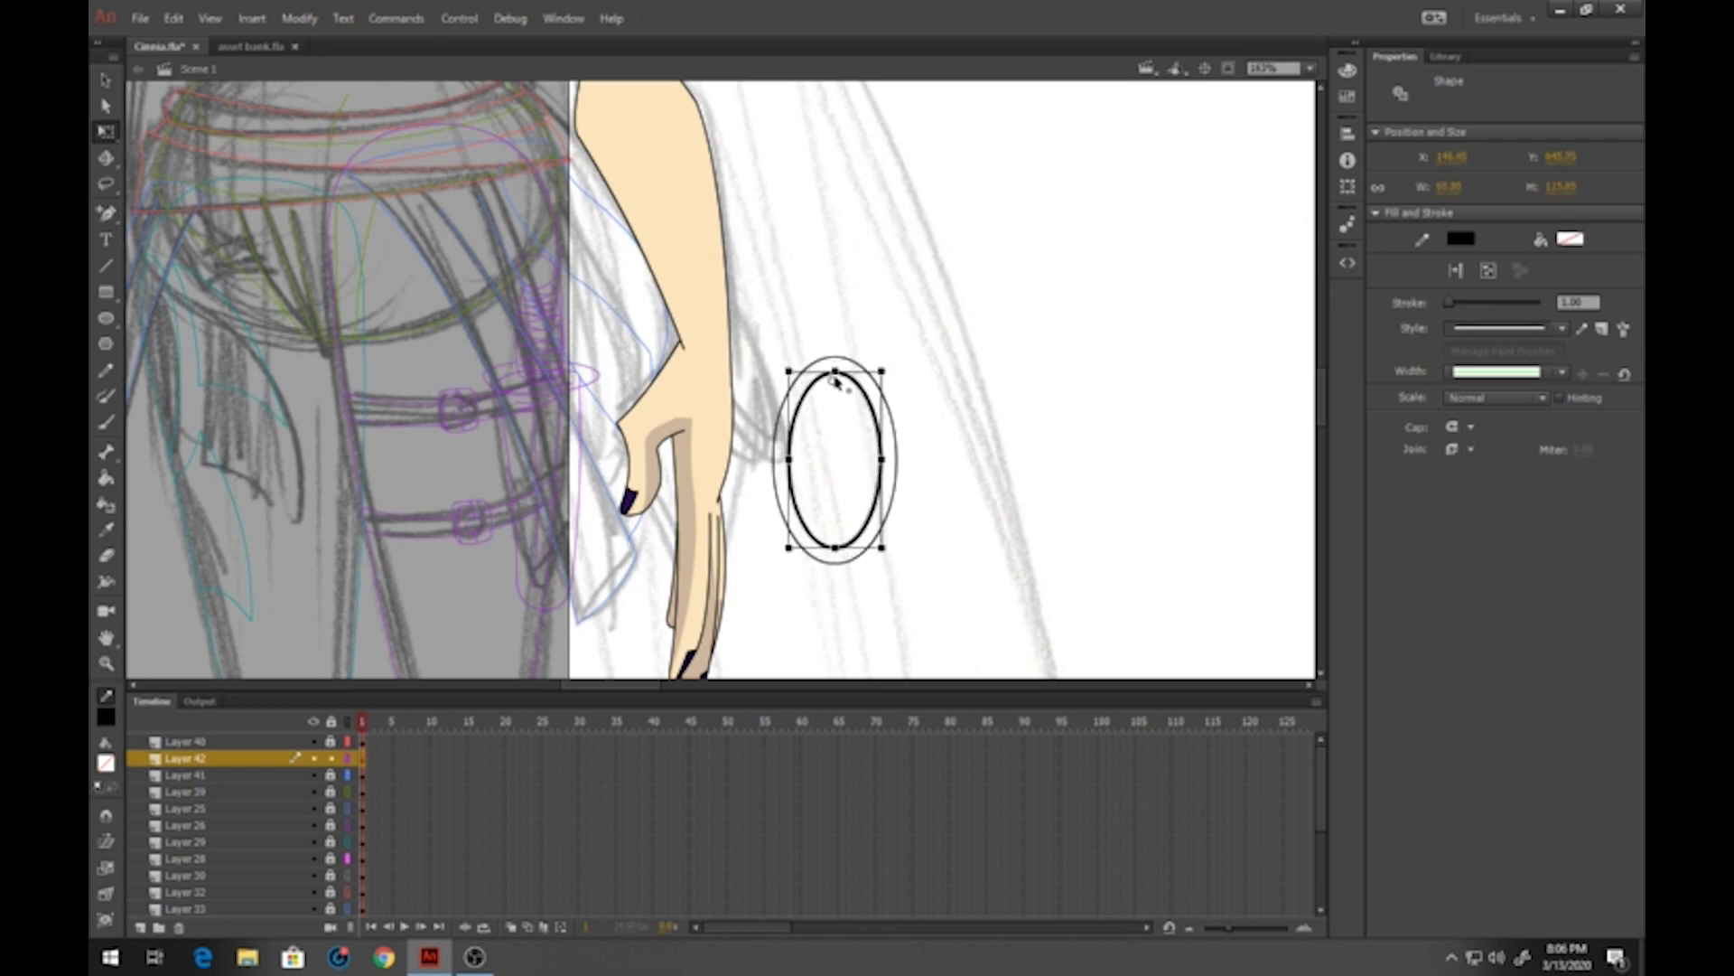
drag(836, 546, 838, 536)
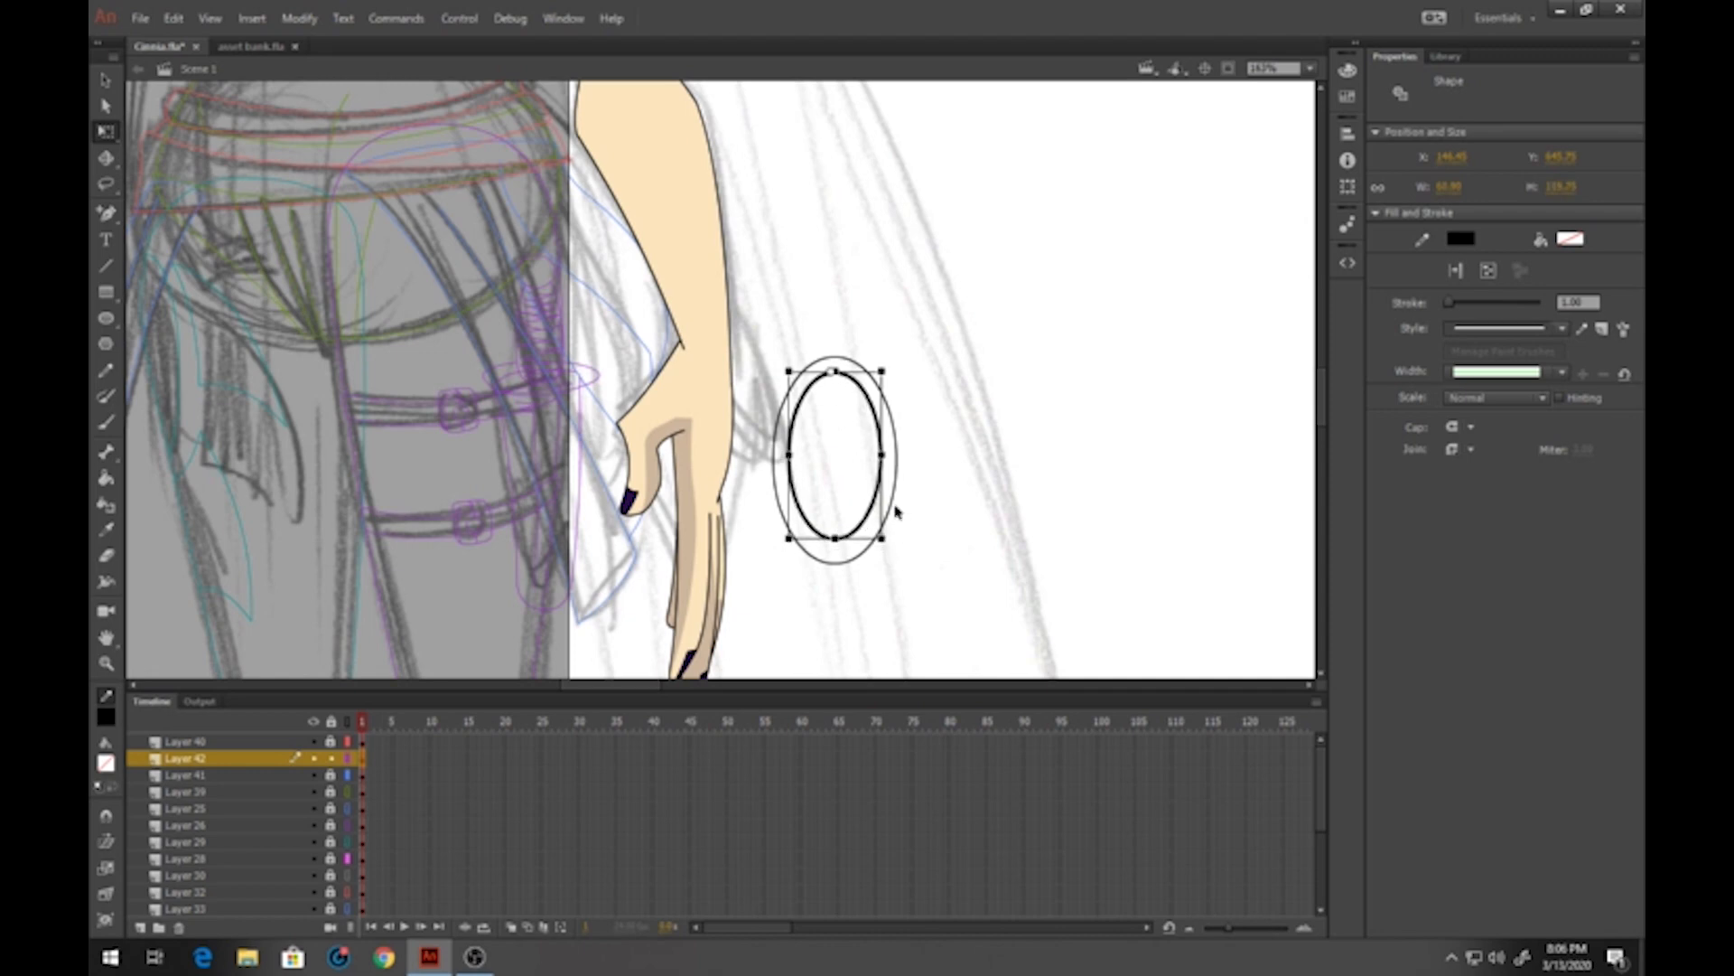
Turn off the head layer's outline display and sample the orange of the hoop earrings as the fill colour
click(1039, 448)
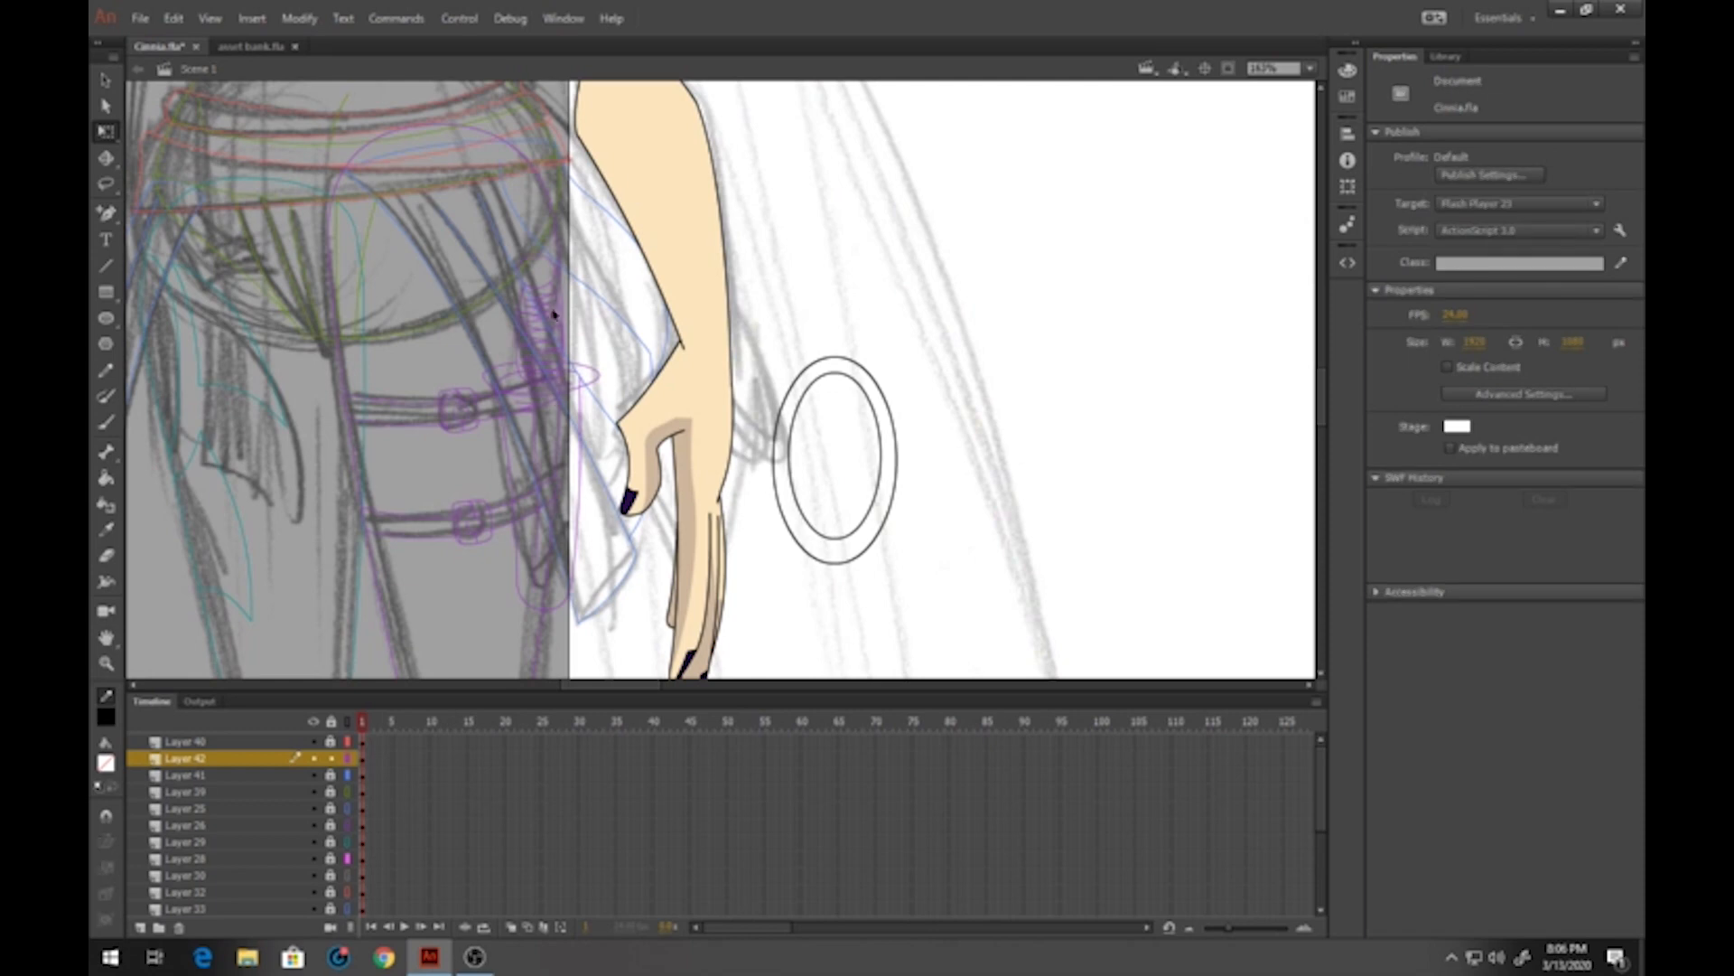
drag(492, 238, 548, 466)
drag(529, 163, 565, 483)
drag(508, 98, 535, 416)
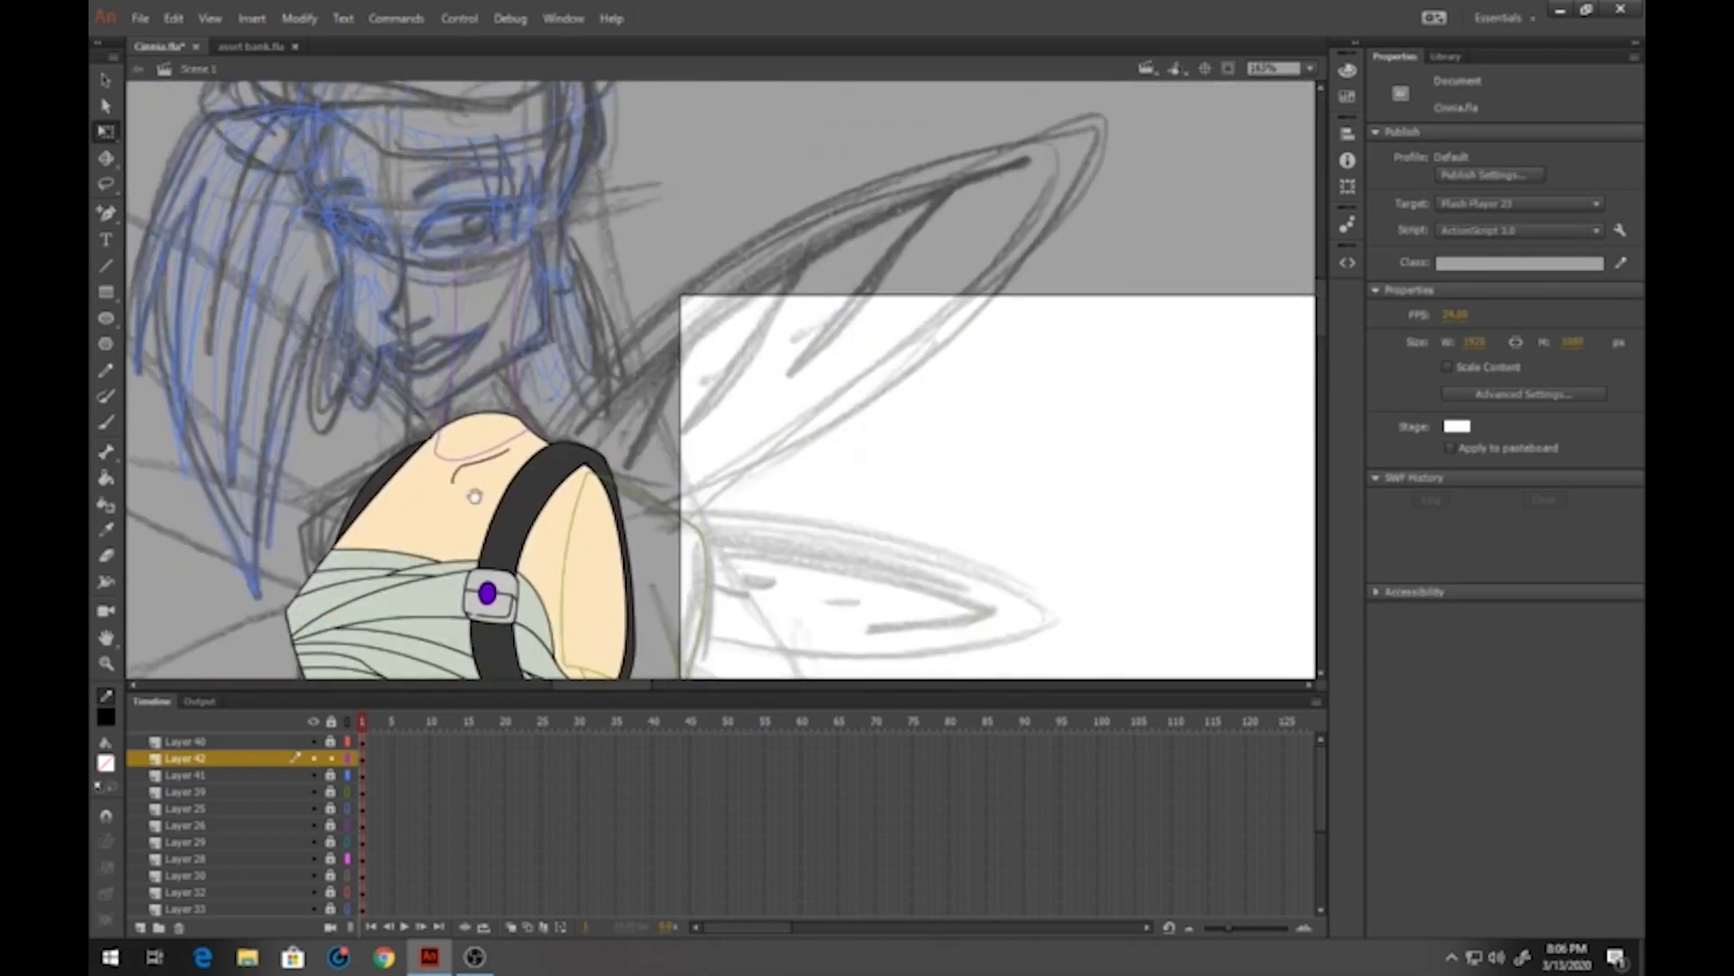
click(348, 811)
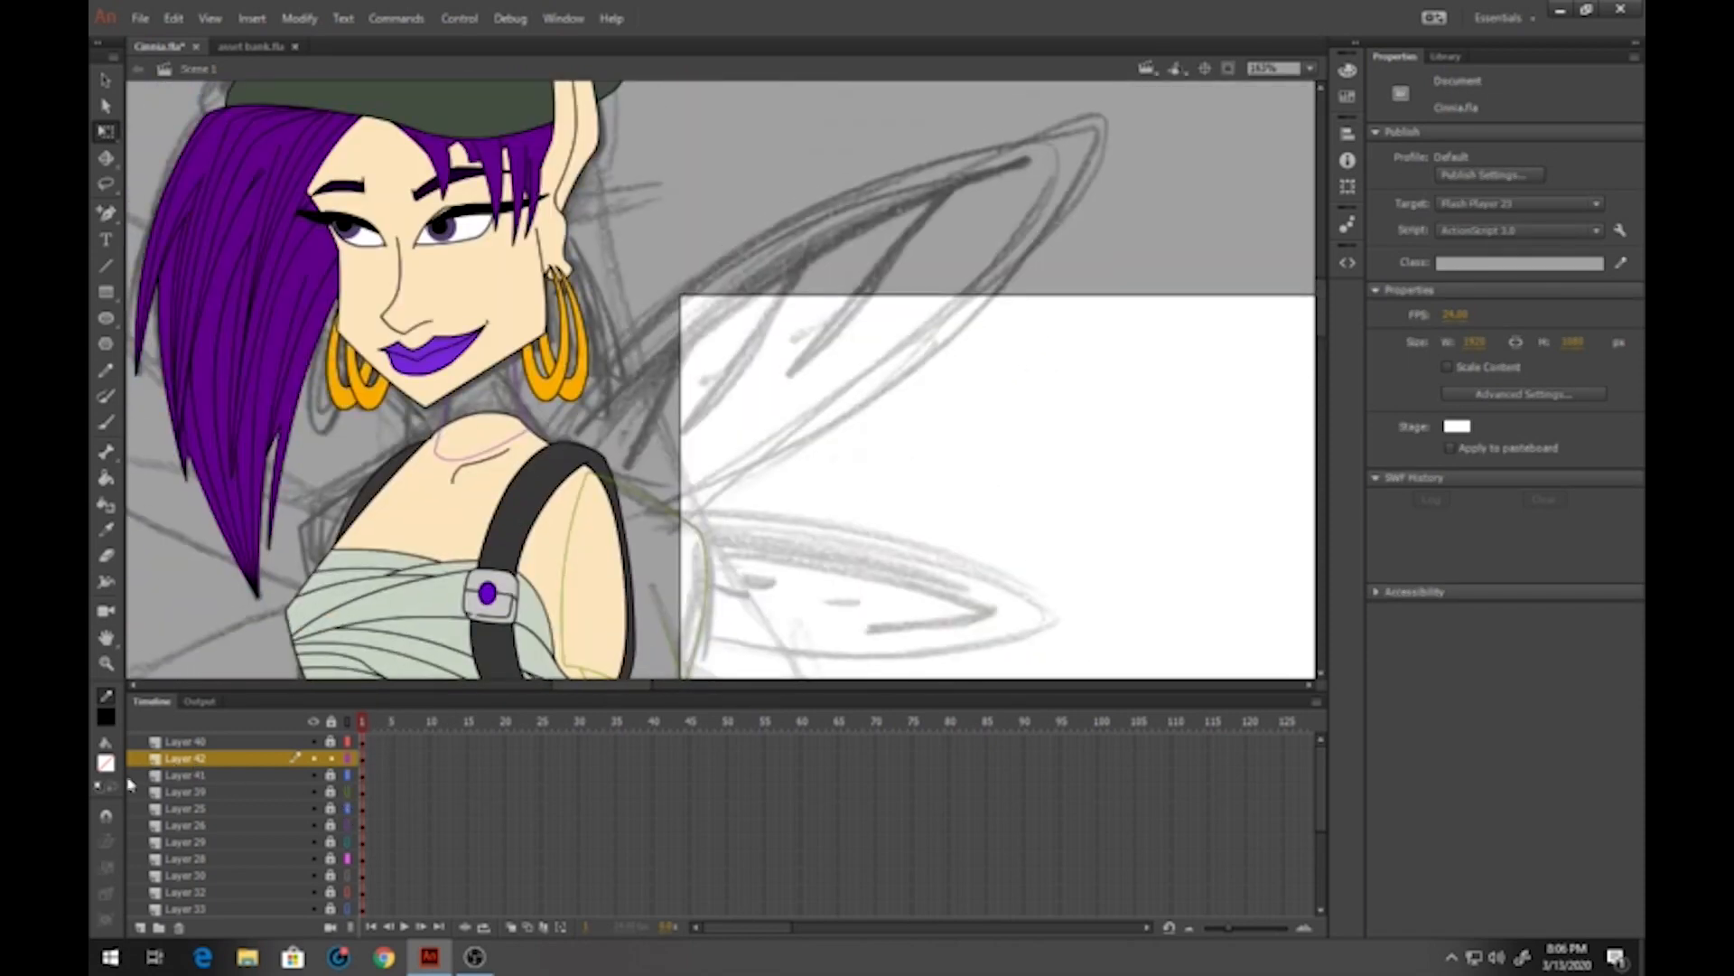
click(105, 766)
click(547, 386)
Fill the band between the two ovals beside the hand with the sampled orange
drag(757, 624, 578, 213)
drag(777, 578, 650, 181)
drag(496, 388, 460, 267)
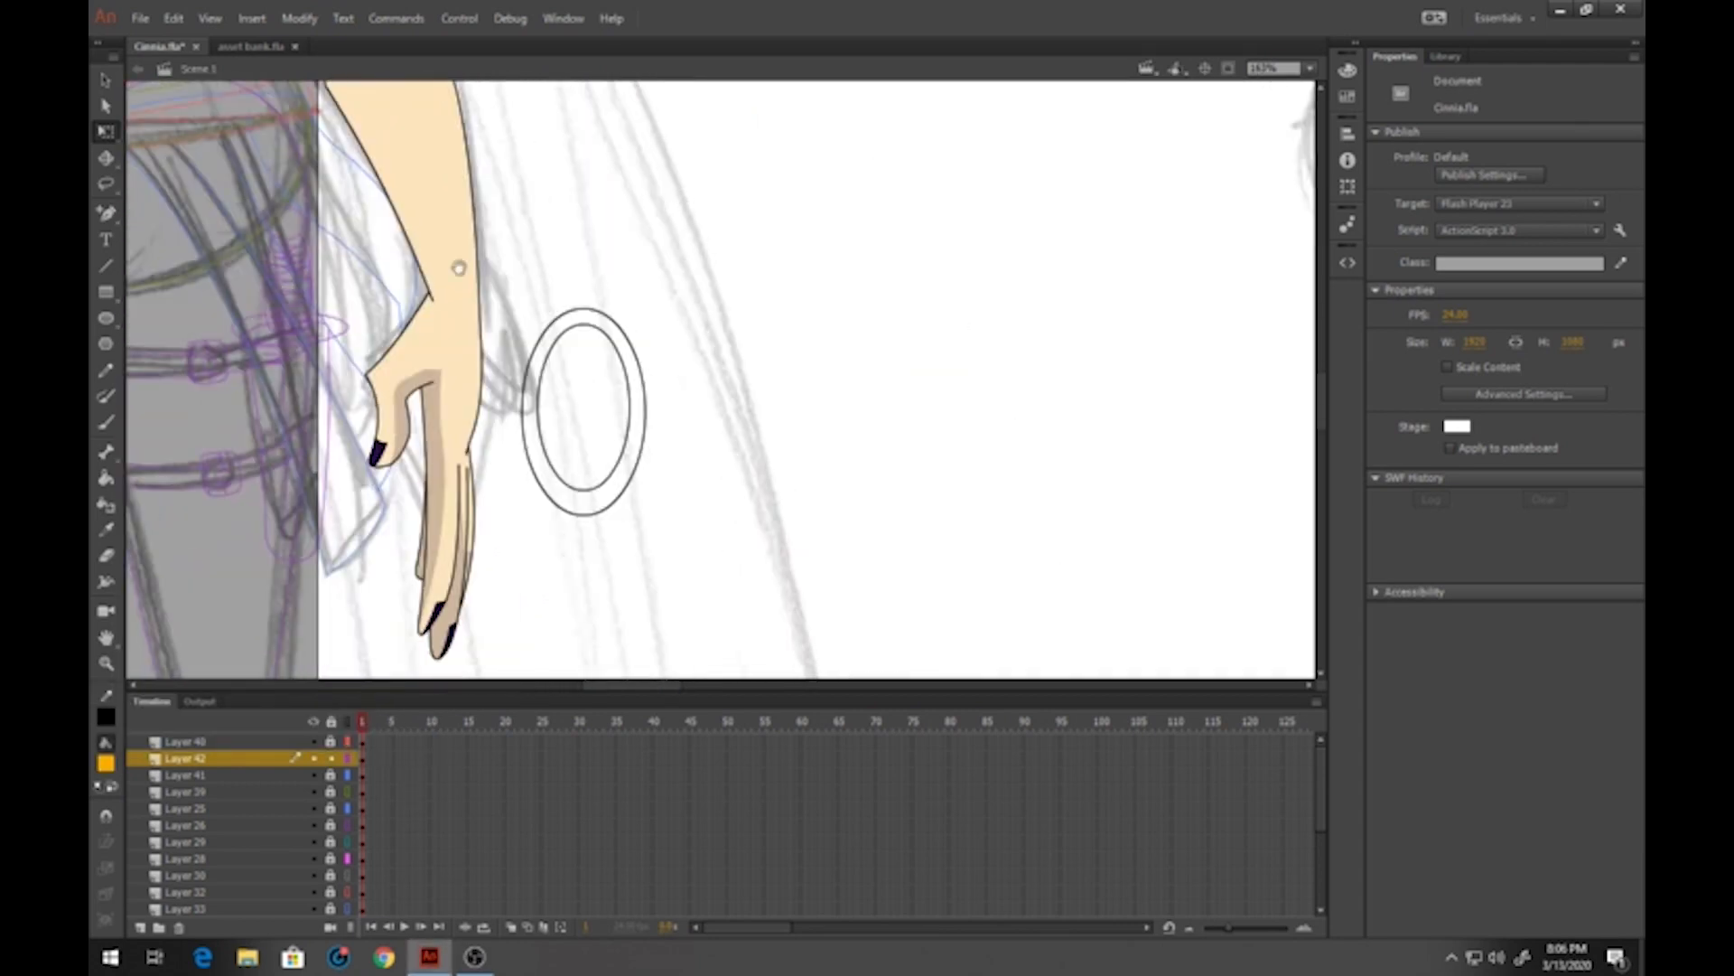
click(106, 477)
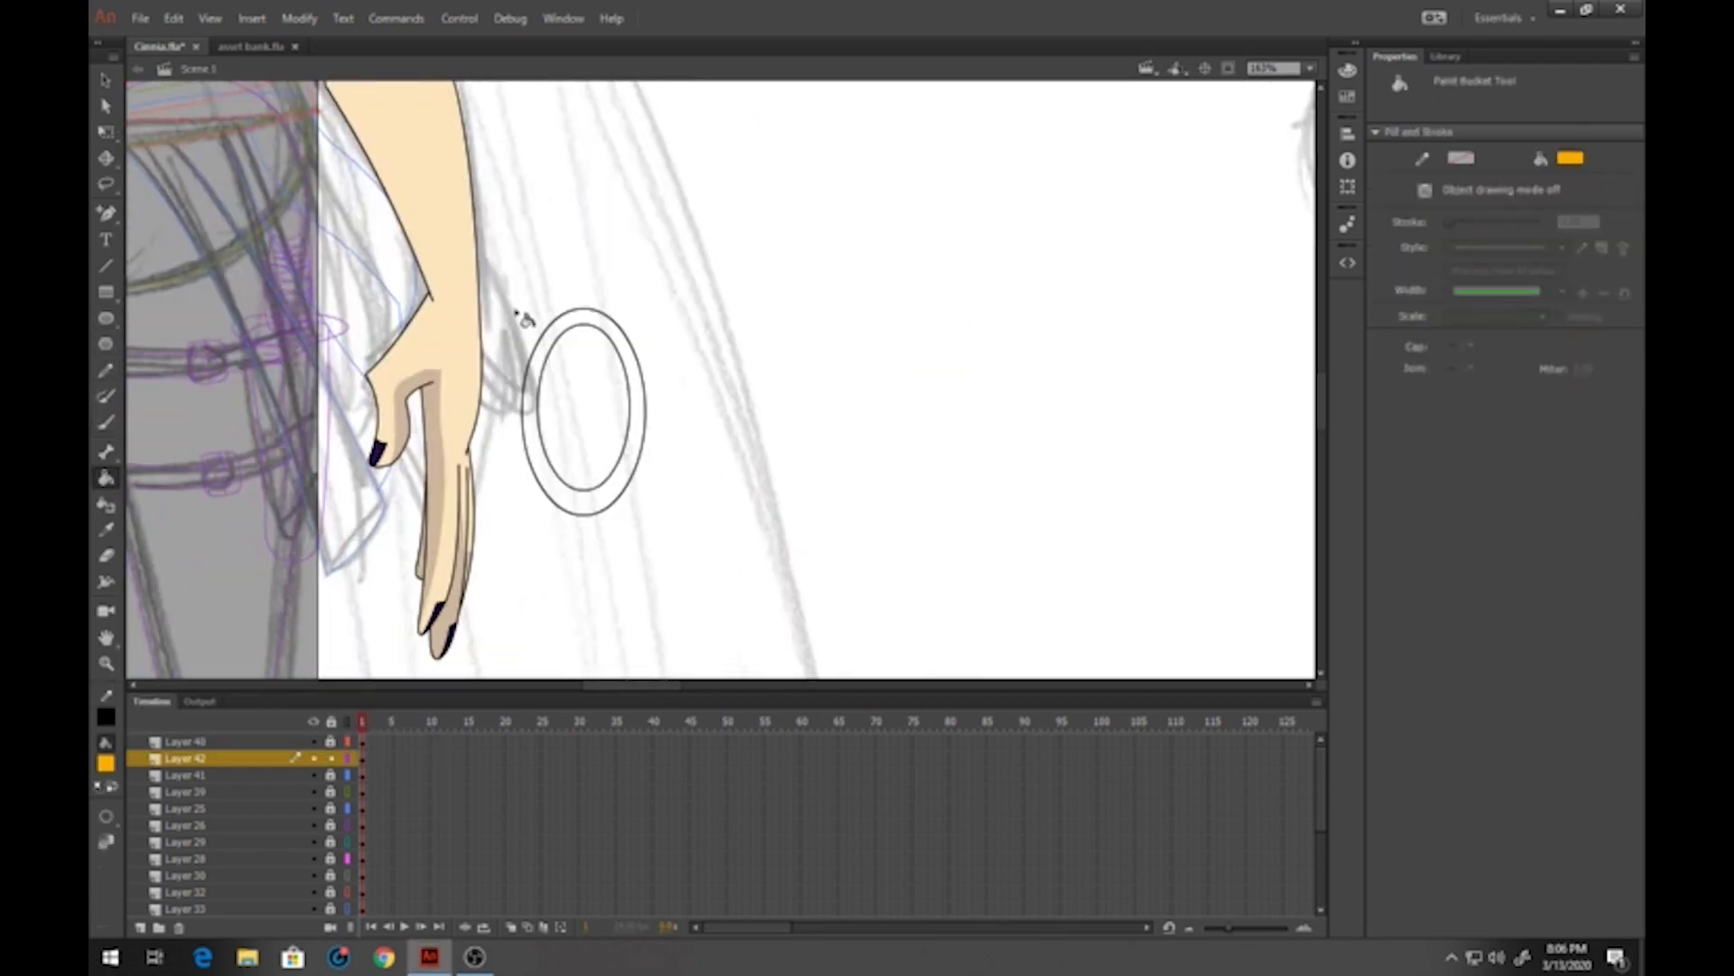
click(574, 331)
Convert the whole orange ring to a graphic symbol named "cinnia-bracelets"
key(v)
drag(496, 256, 718, 583)
key(F8)
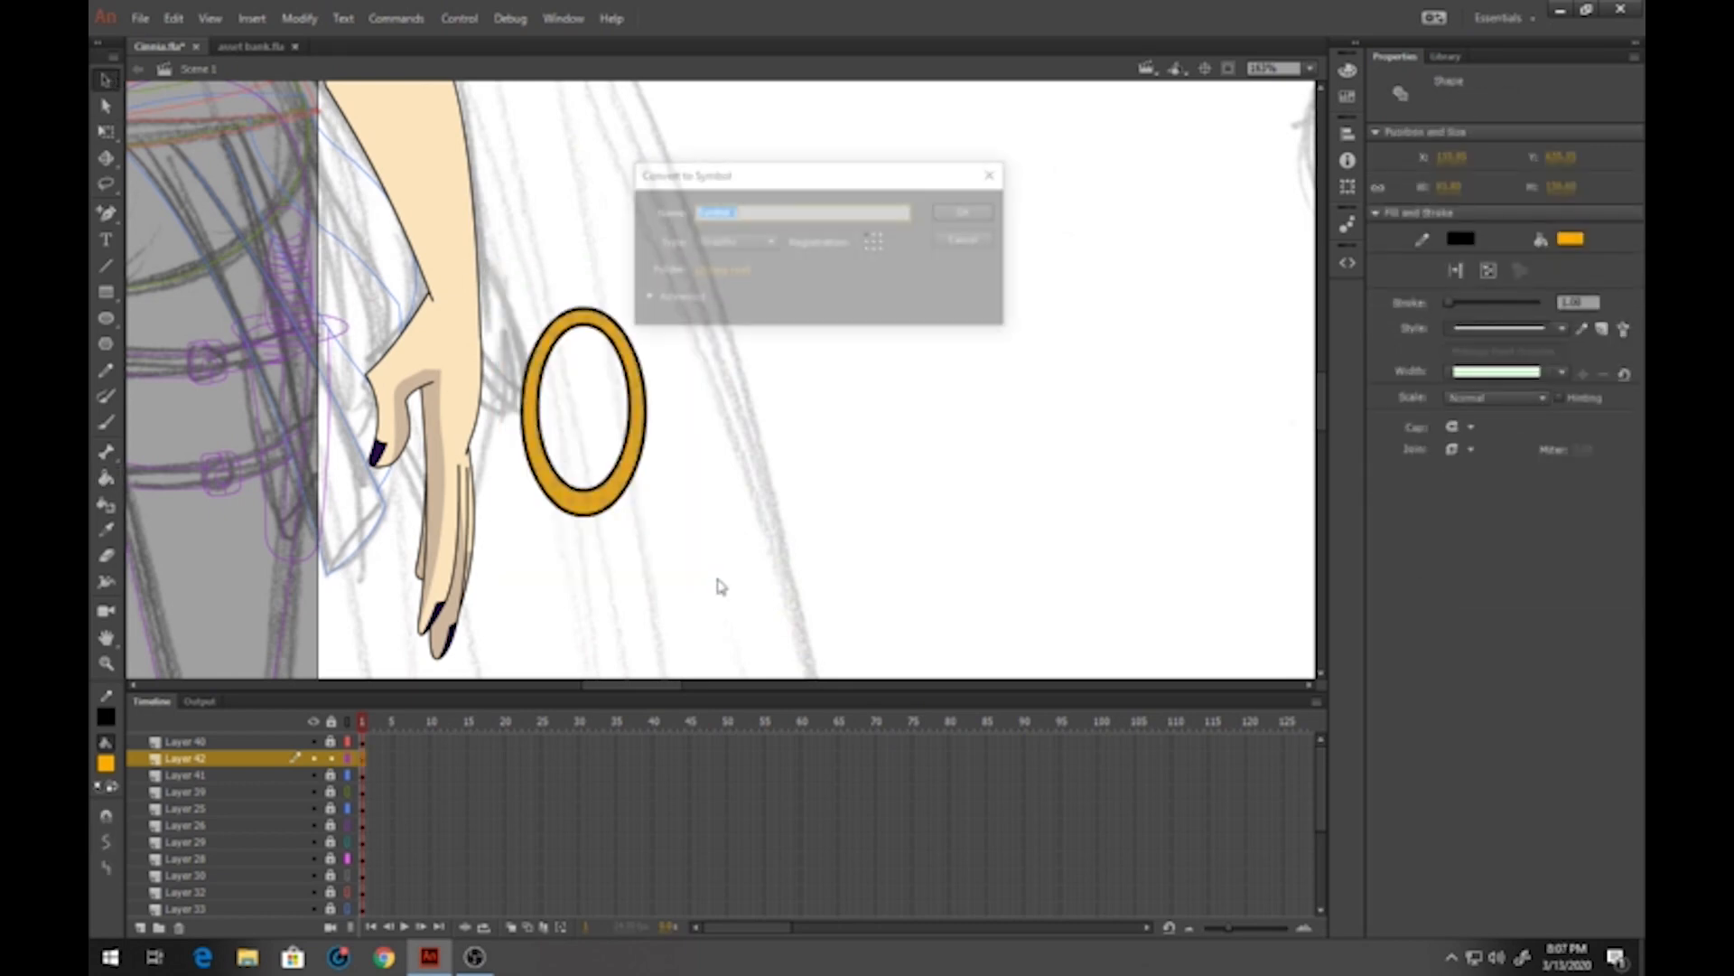
text(cinnia-bracelet)
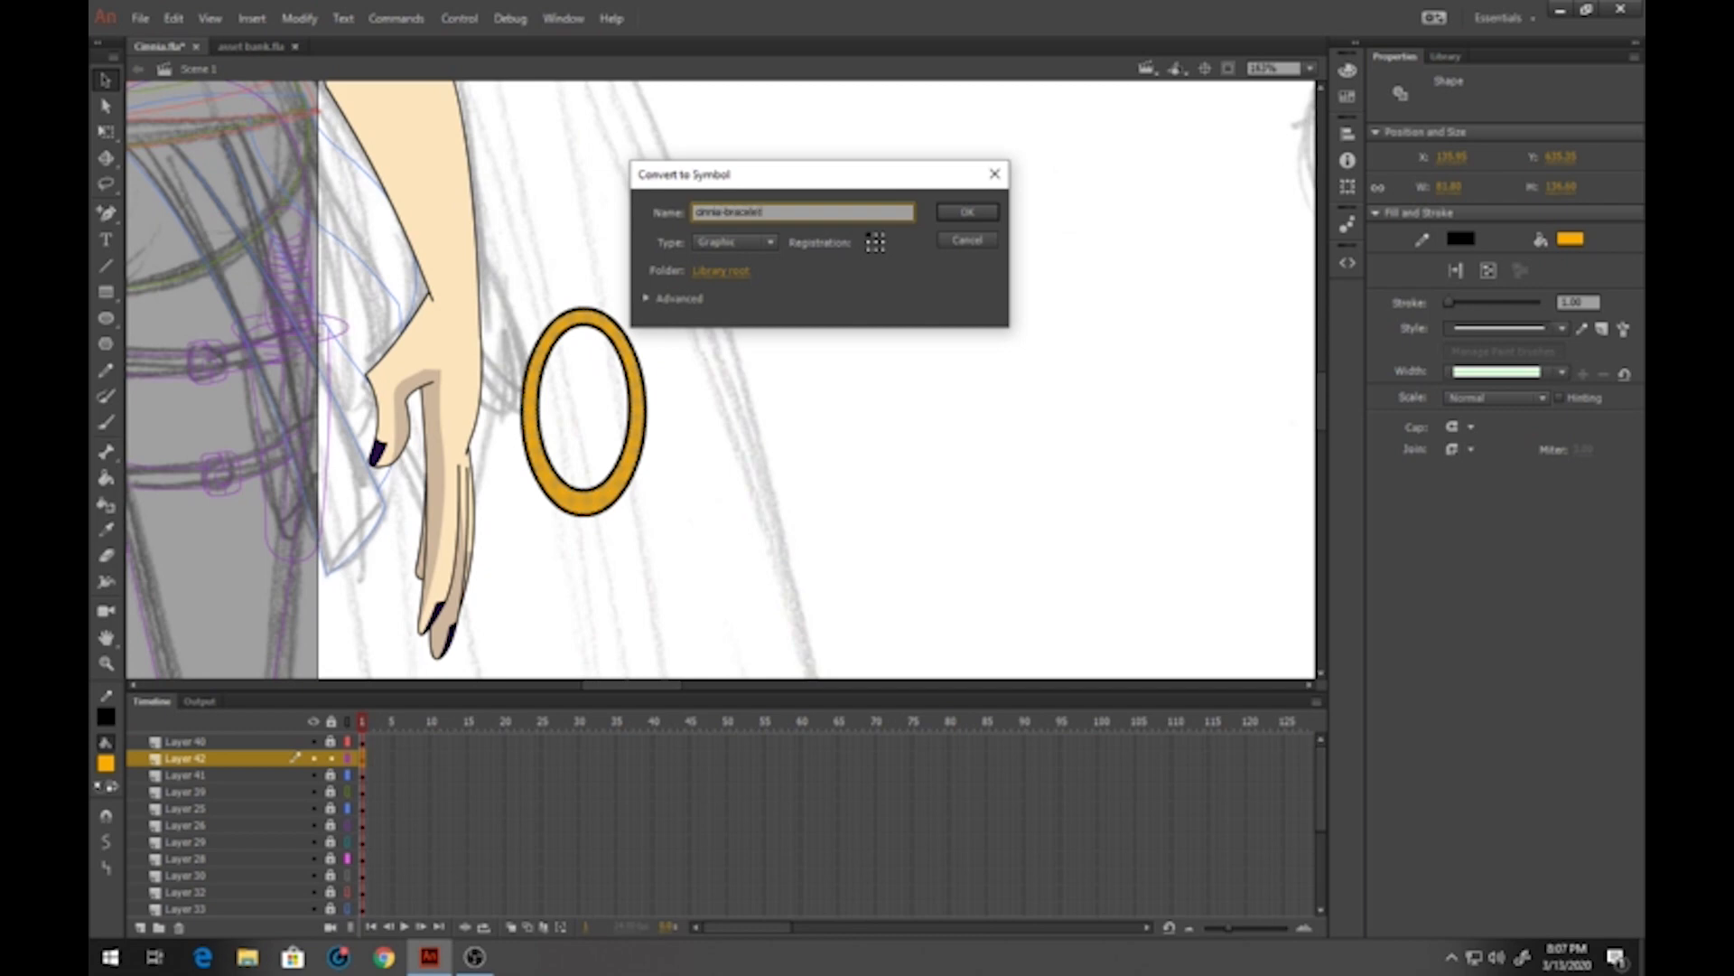
text(s)
key(Return)
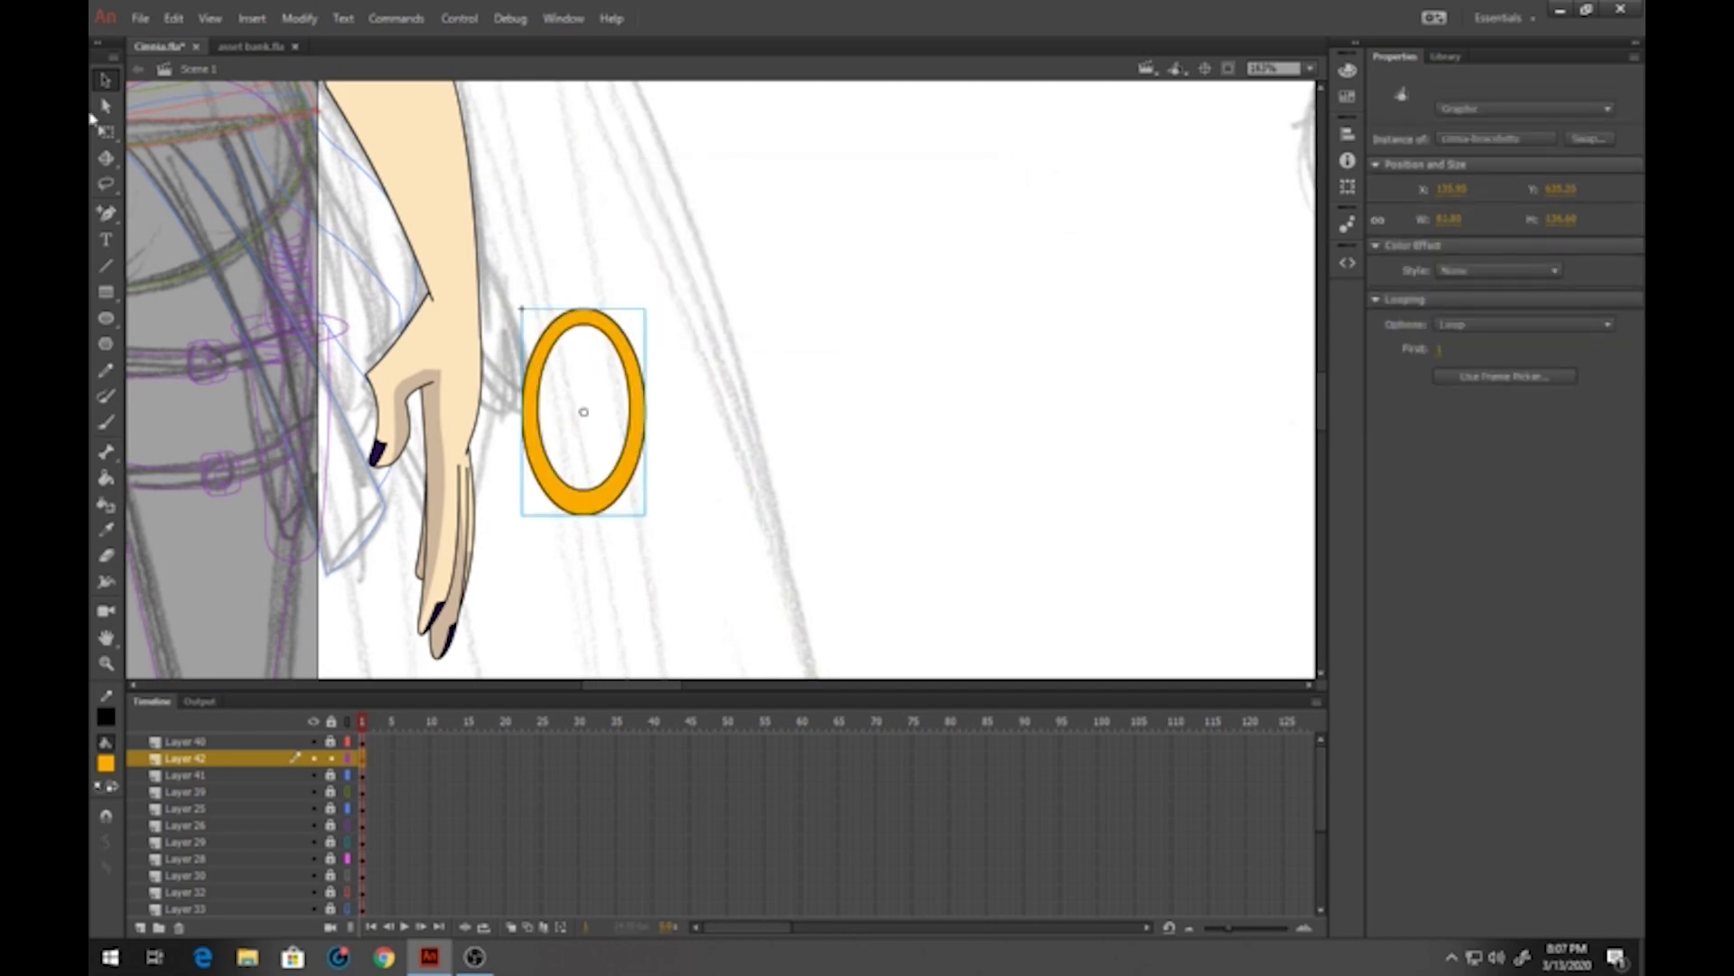
Place the bracelet over the character's wrist with a slightly rotated second ring, and save the file
click(106, 131)
drag(613, 337, 478, 301)
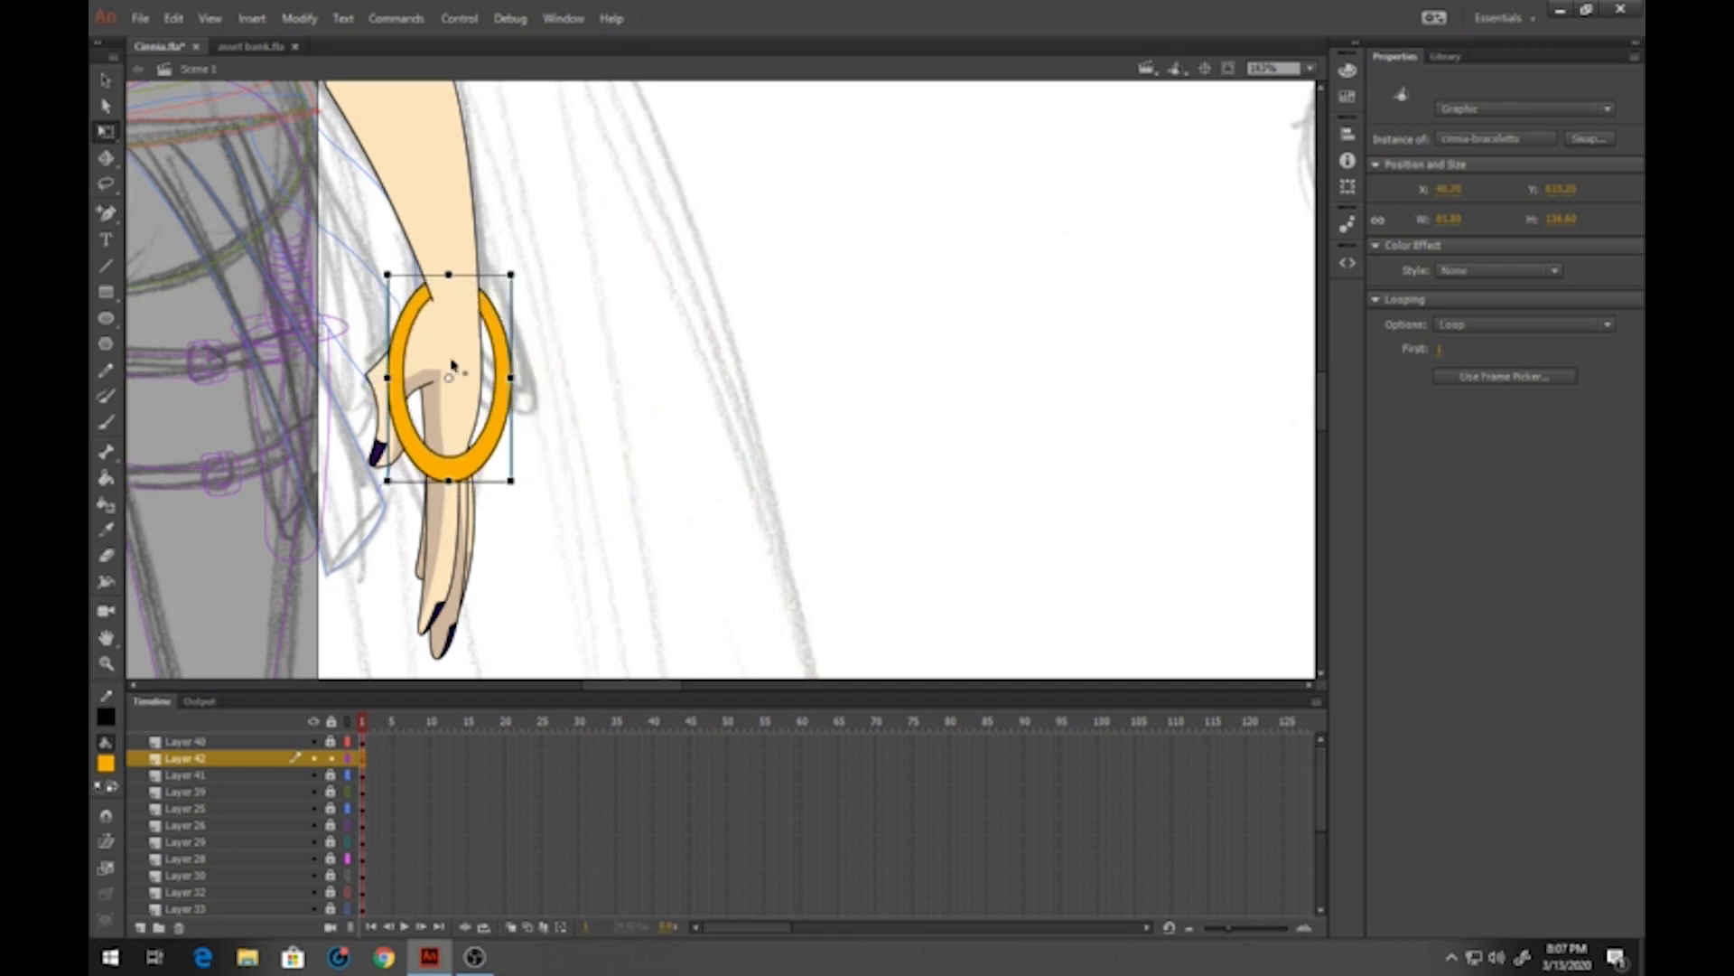
drag(526, 485, 529, 432)
click(106, 663)
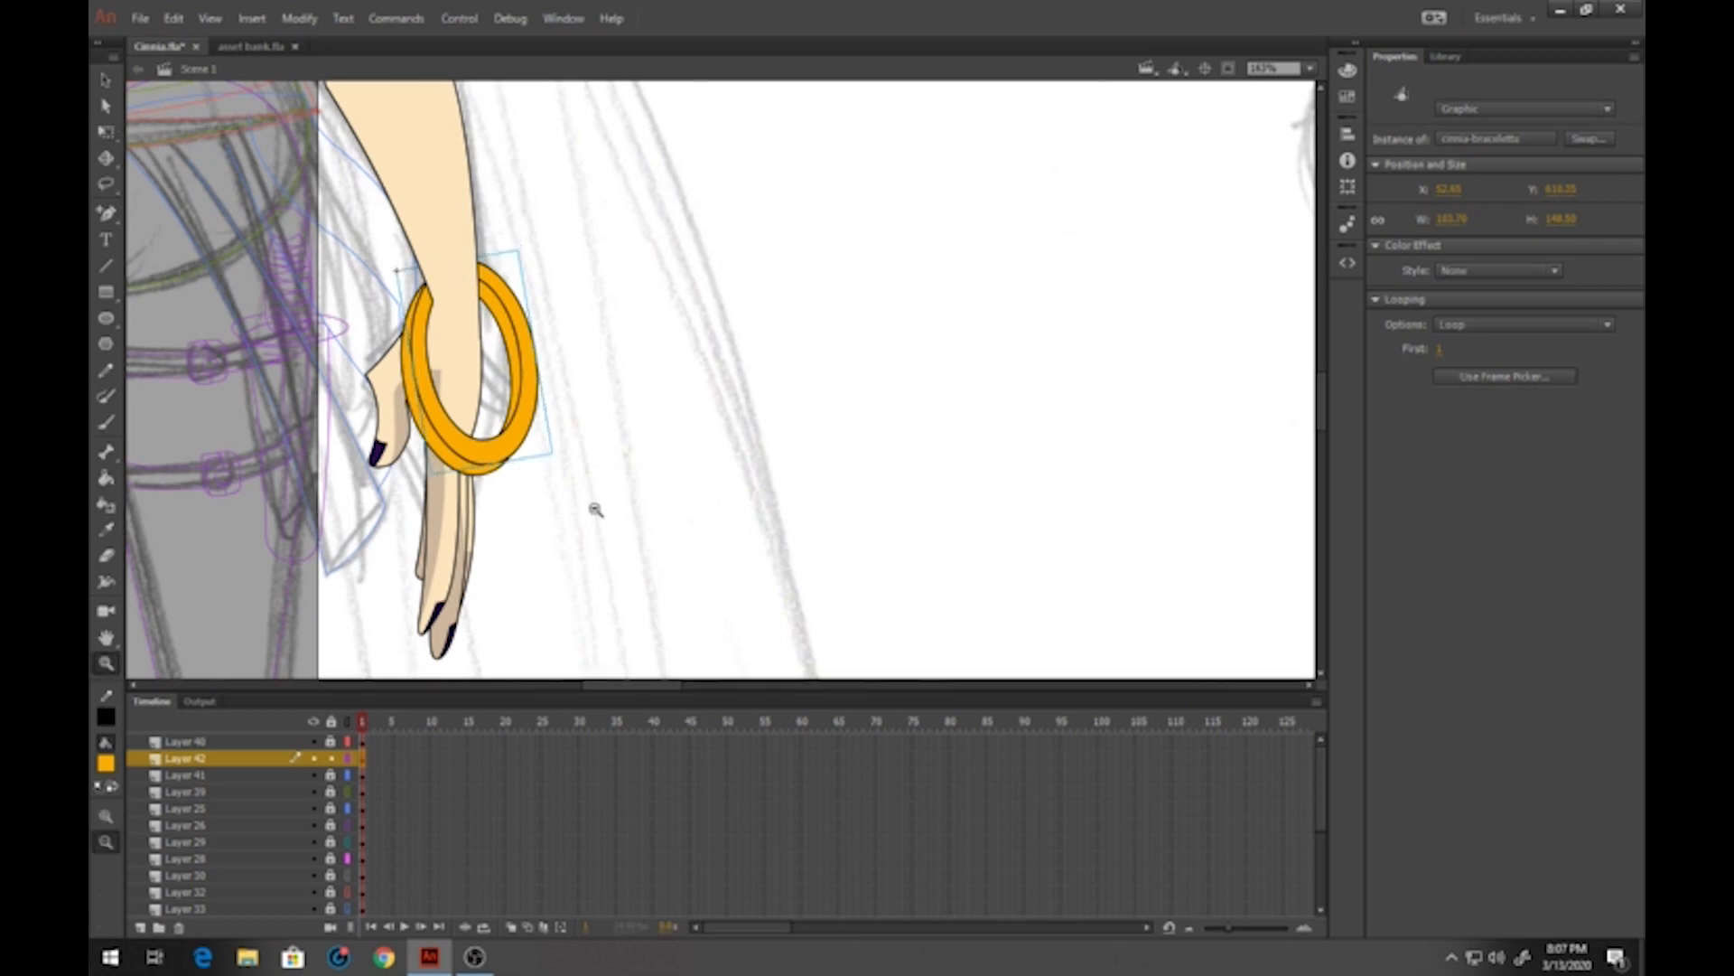
alt+click(593, 513)
key(ctrl+s)
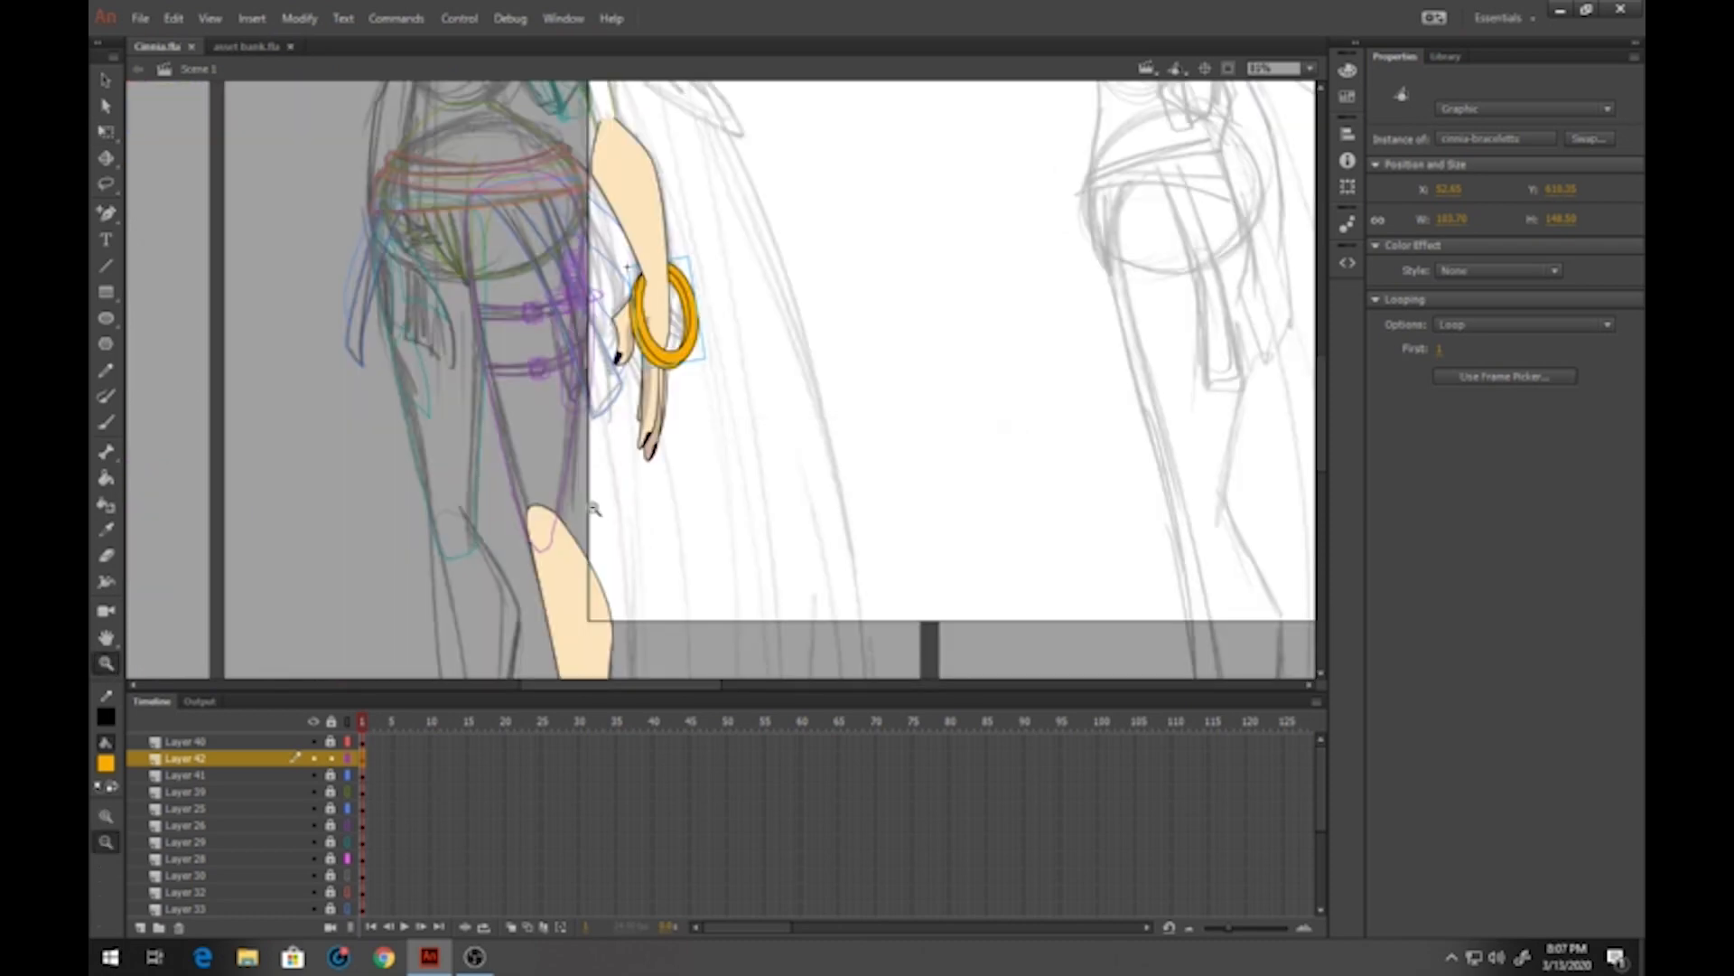
On a new layer above Layer 40, draw an upright orange oval beside the character and bend its edge into a mitten shape
drag(714, 427, 607, 475)
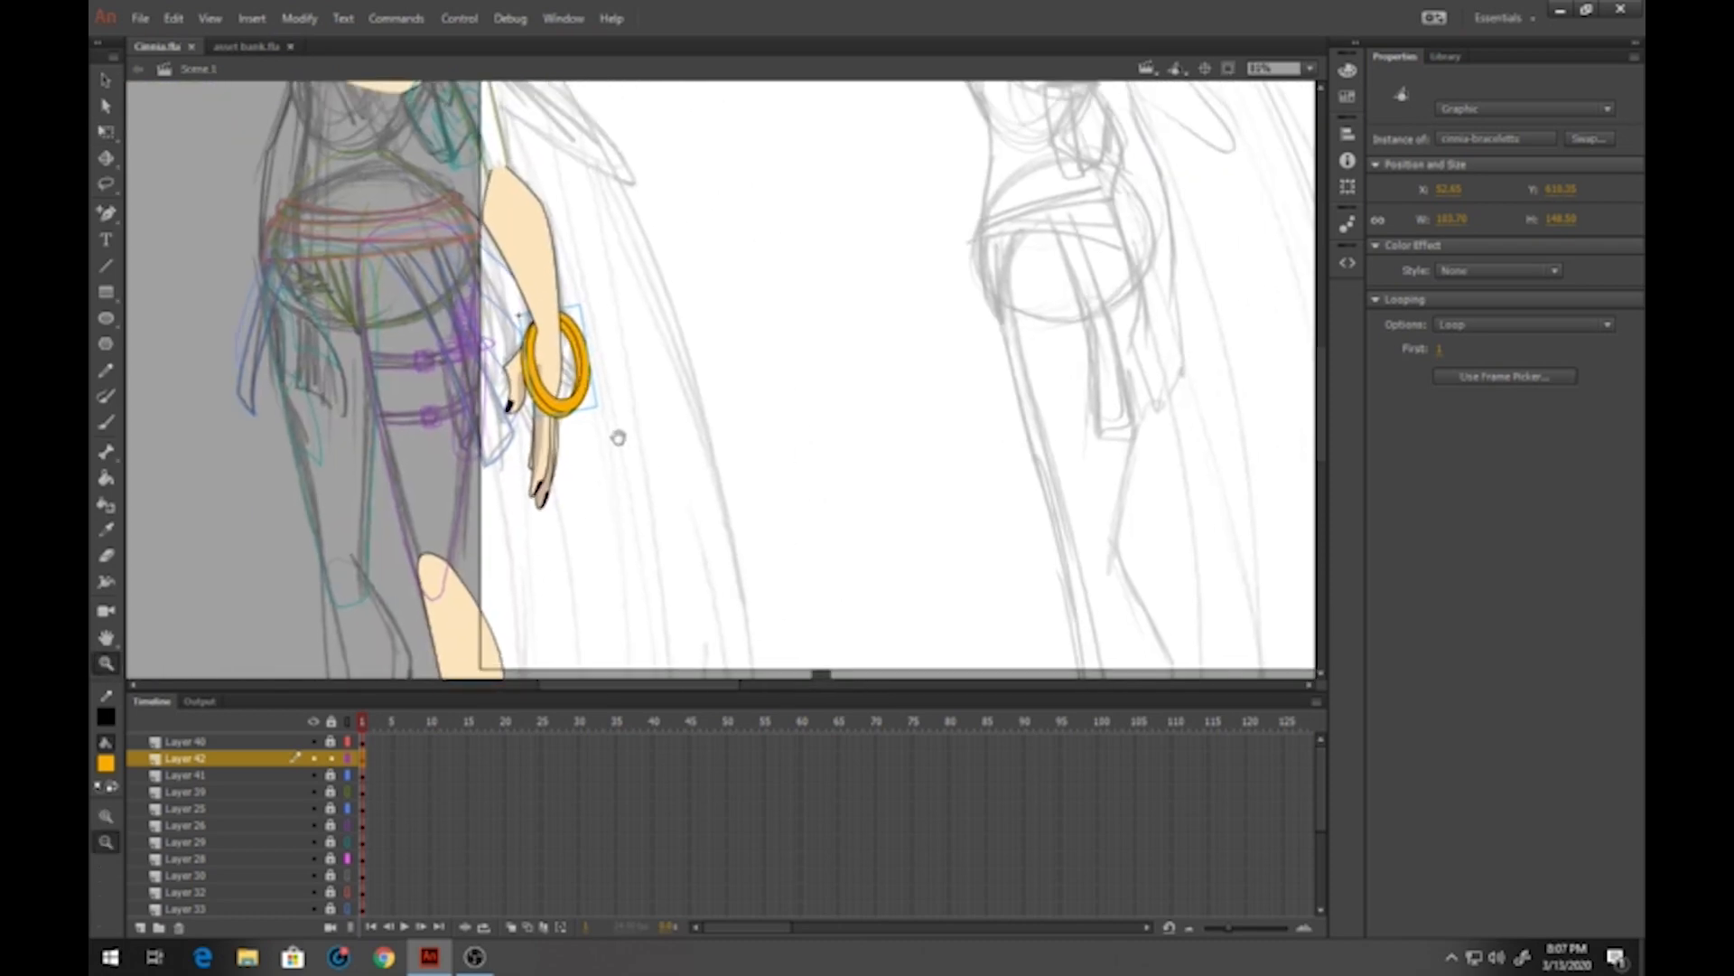
click(203, 747)
click(141, 928)
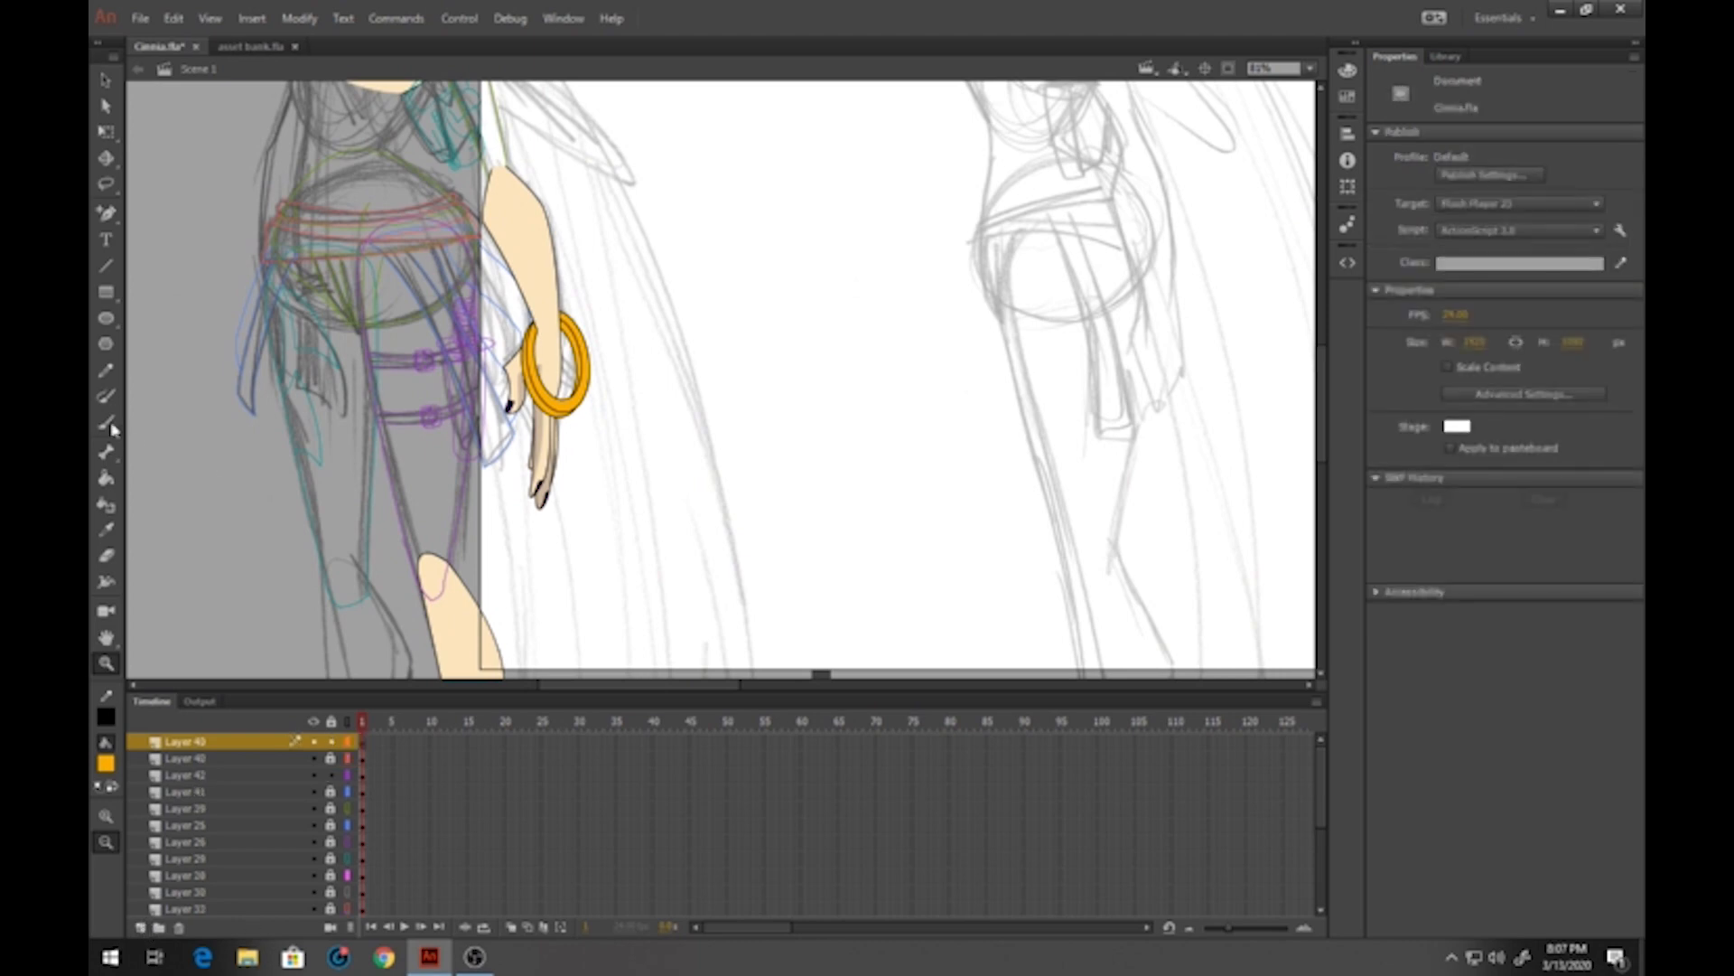
click(105, 318)
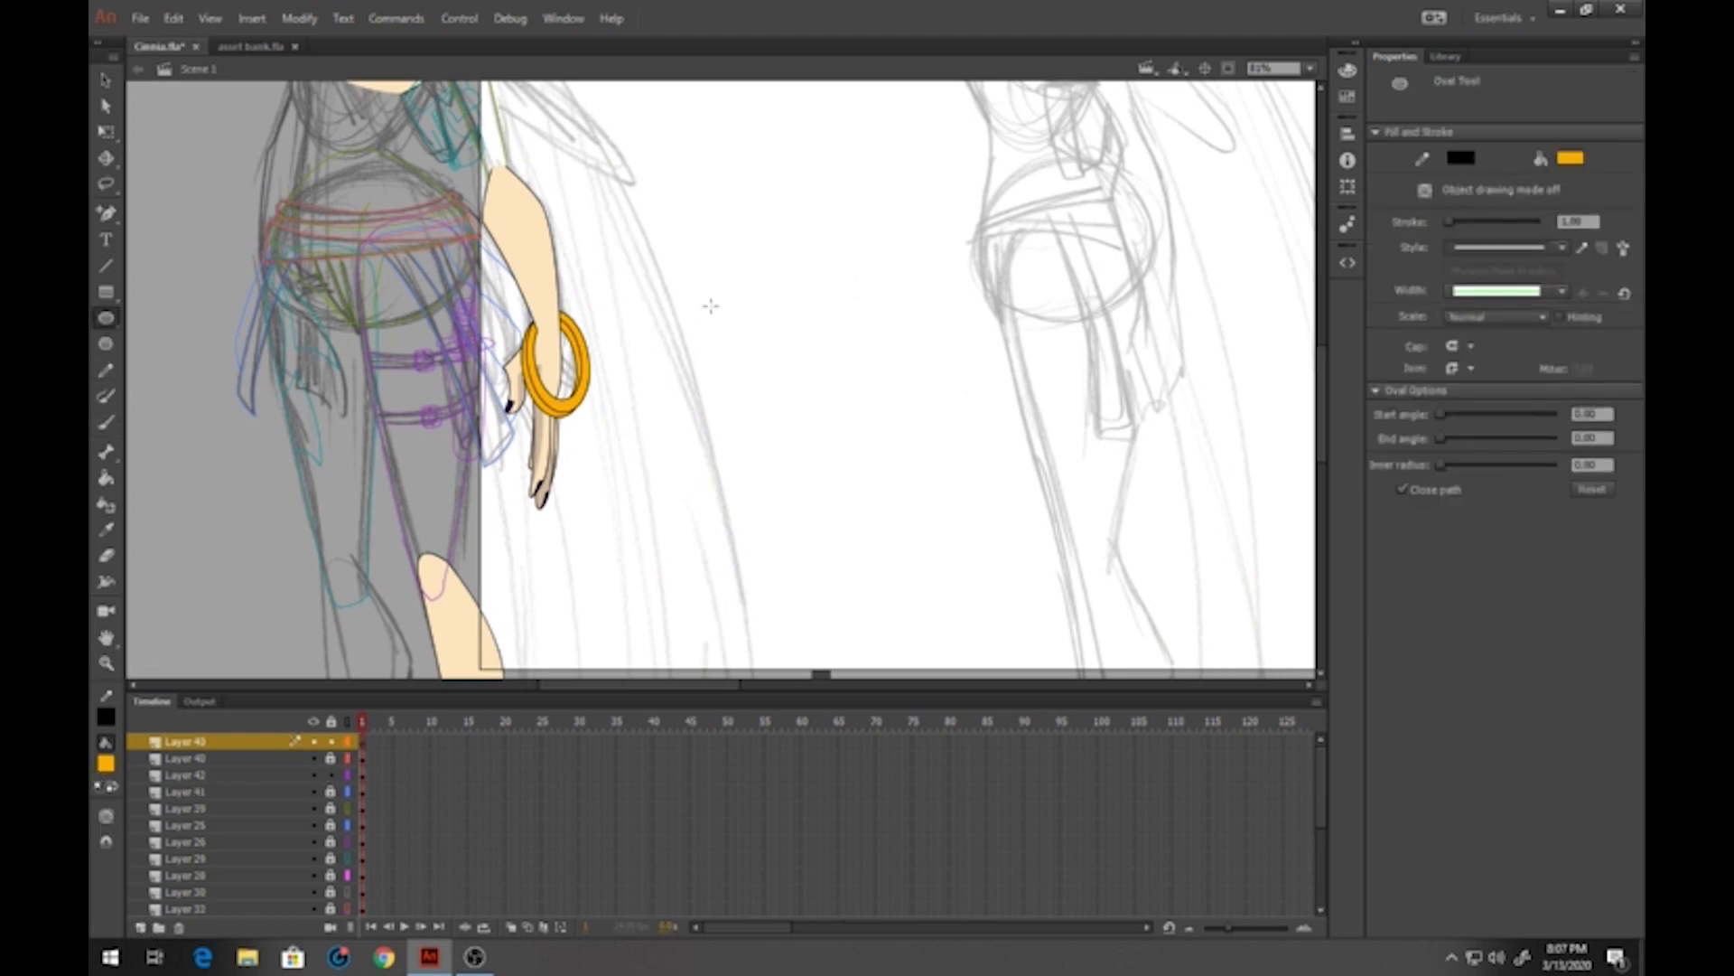
drag(711, 306, 821, 501)
key(v)
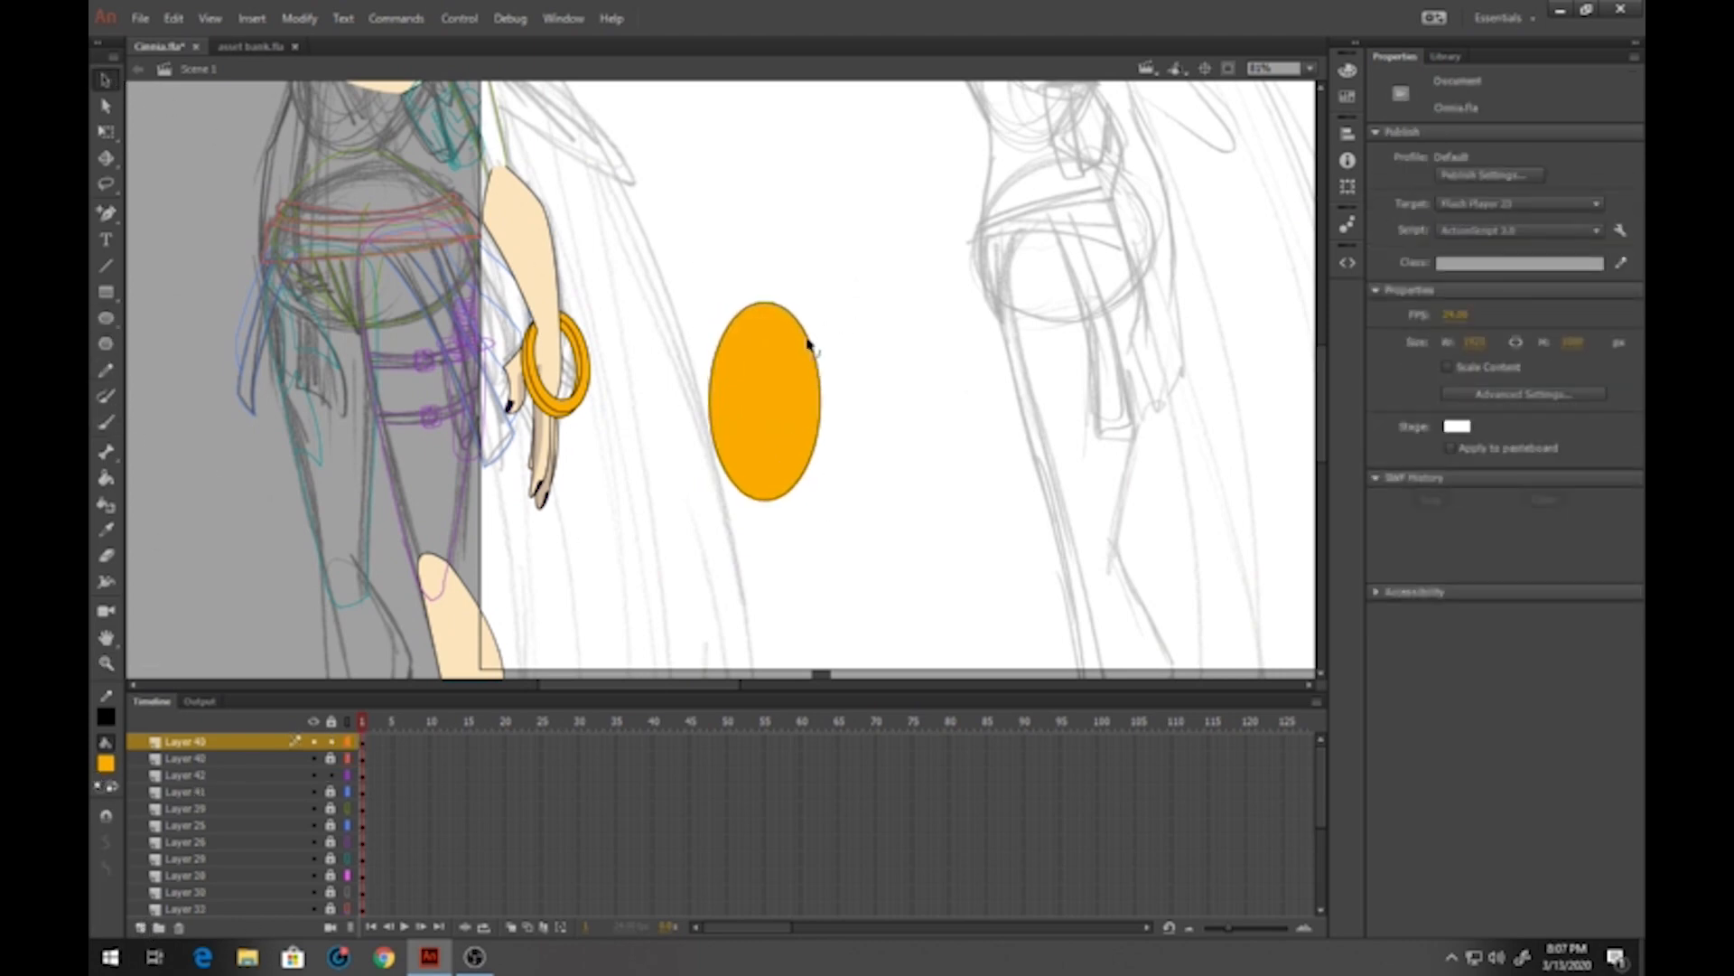
drag(808, 343, 773, 426)
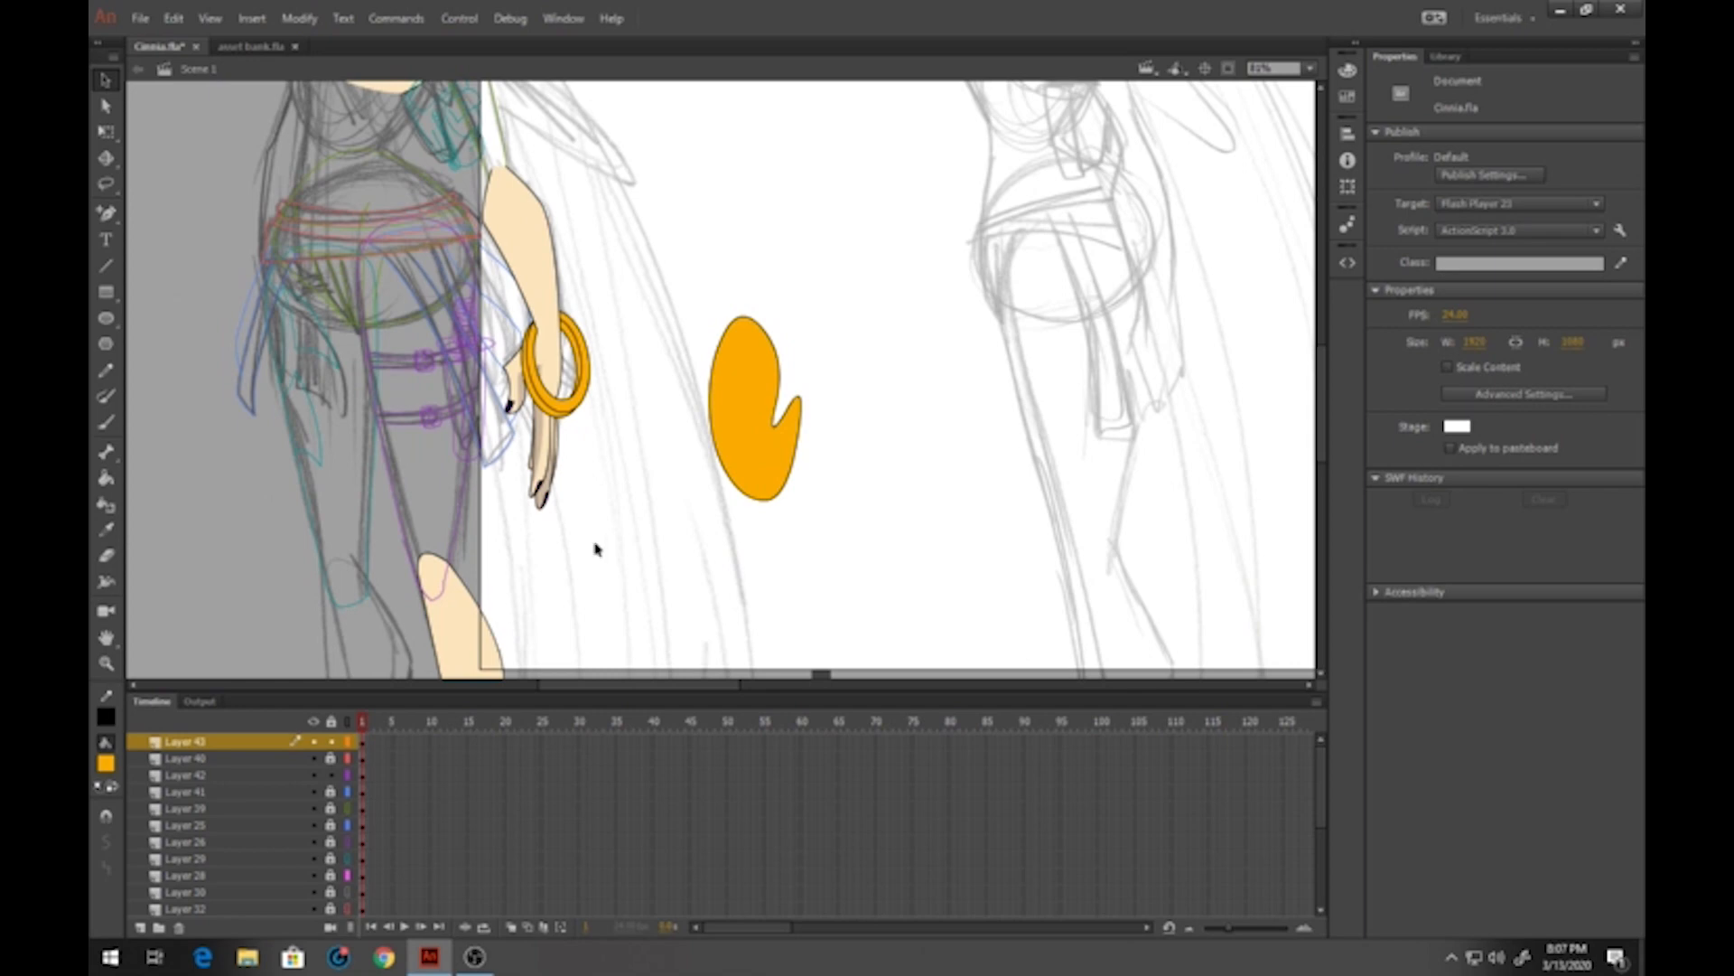
Convert the orange mitten shape to a graphic symbol named "hand"
mouse_move(664, 261)
mouse_down()
mouse_move(863, 555)
mouse_move(883, 630)
mouse_up()
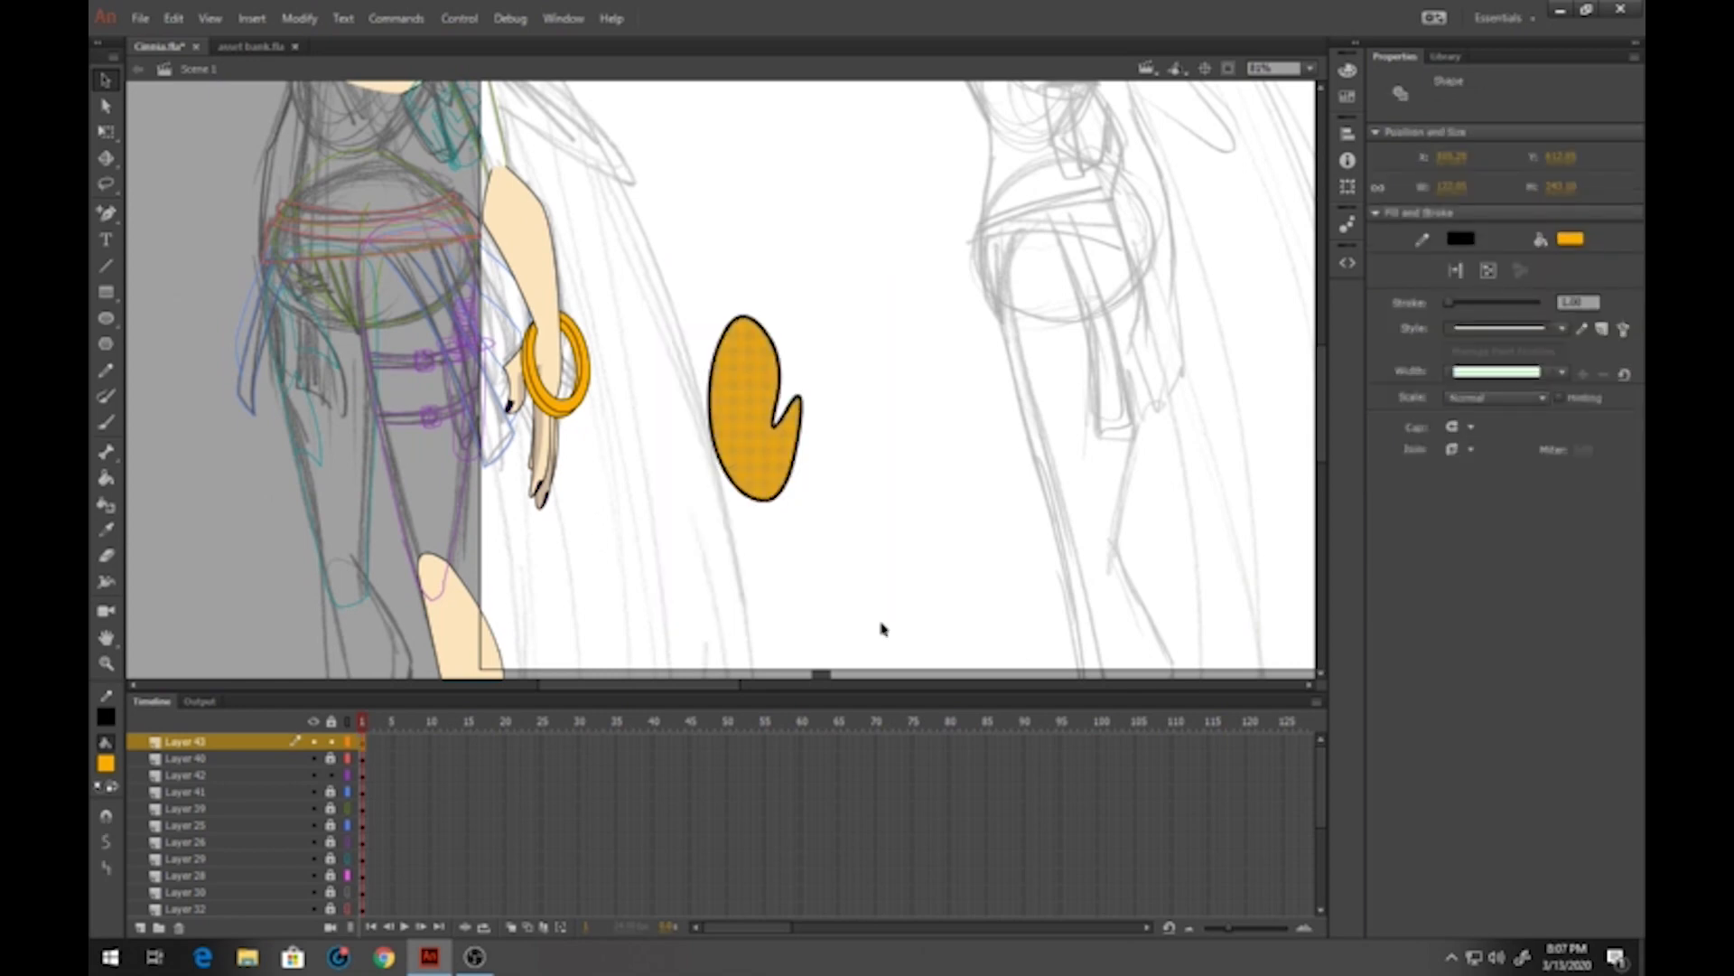
key(F8)
text(hai)
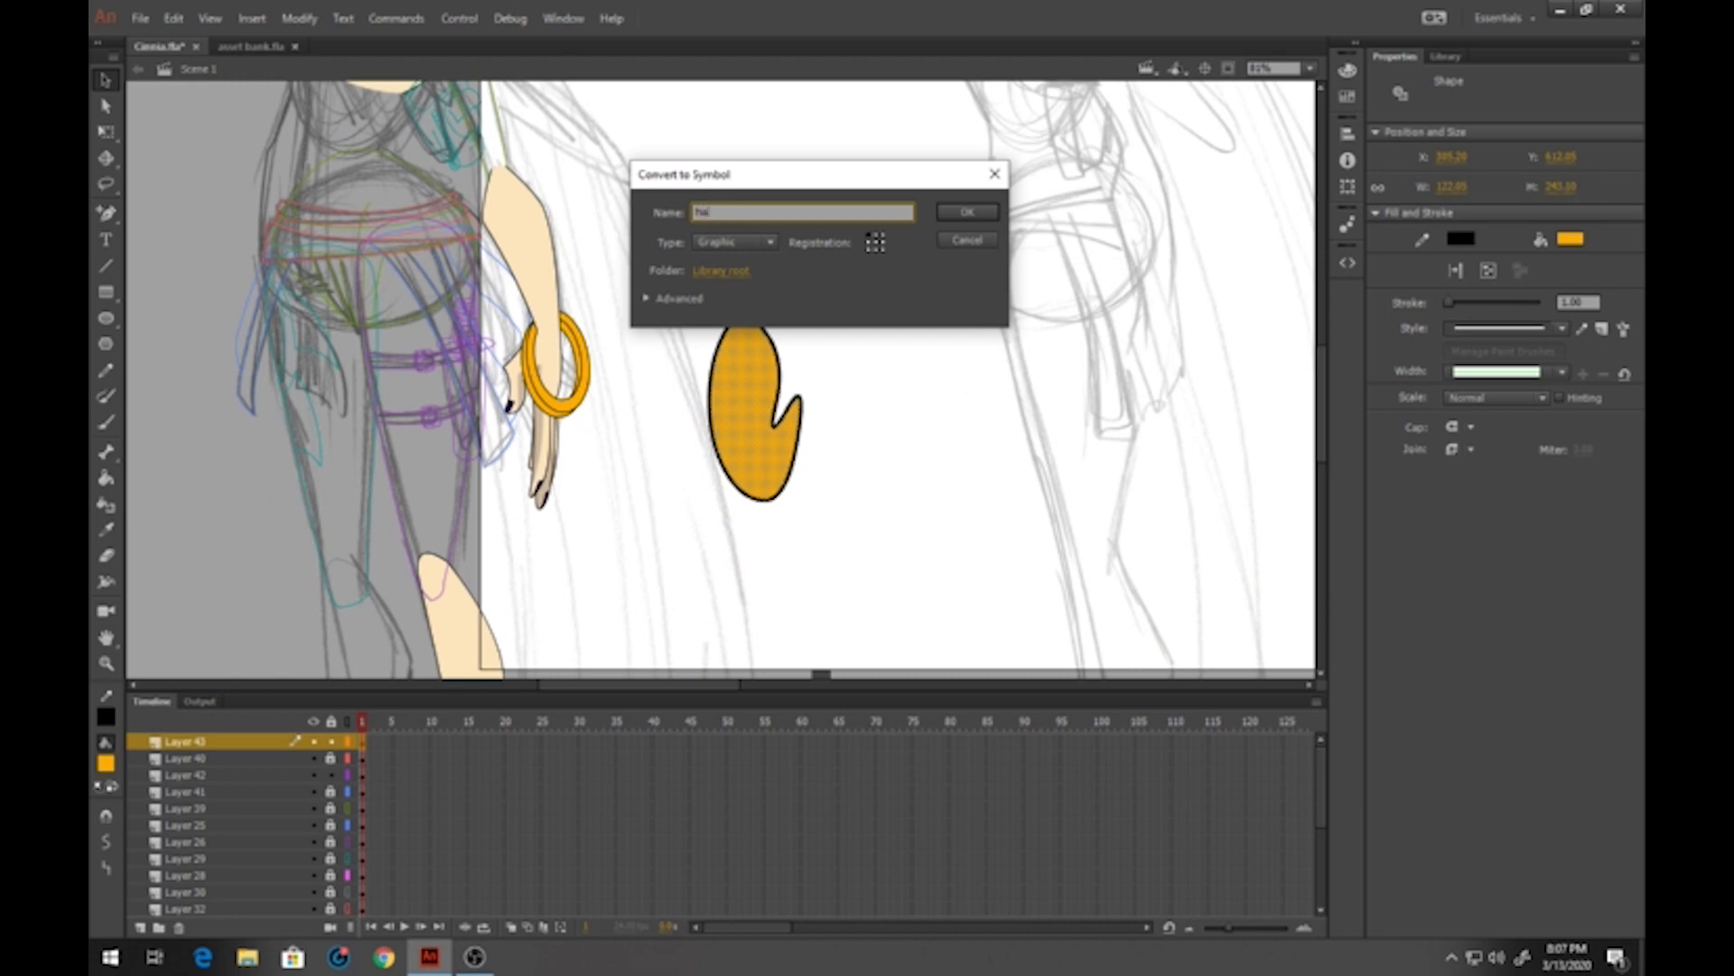
key(Return)
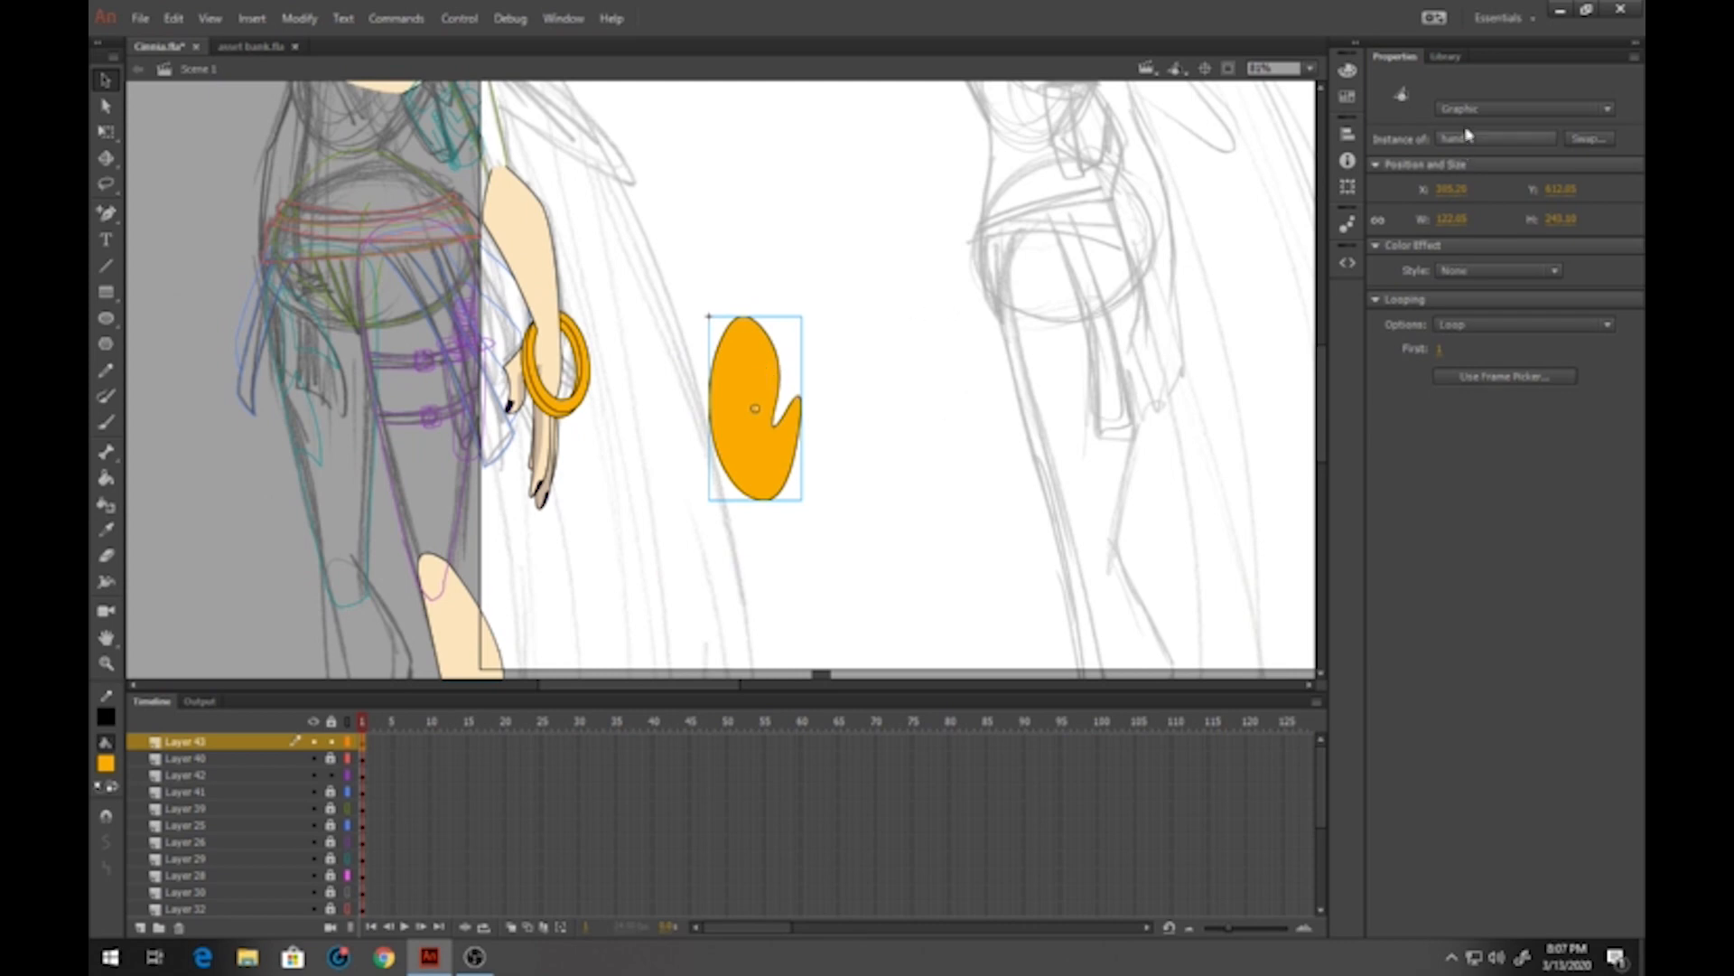
Set the hand symbol's looping option to Single Frame and deselect it
click(1465, 333)
click(1481, 379)
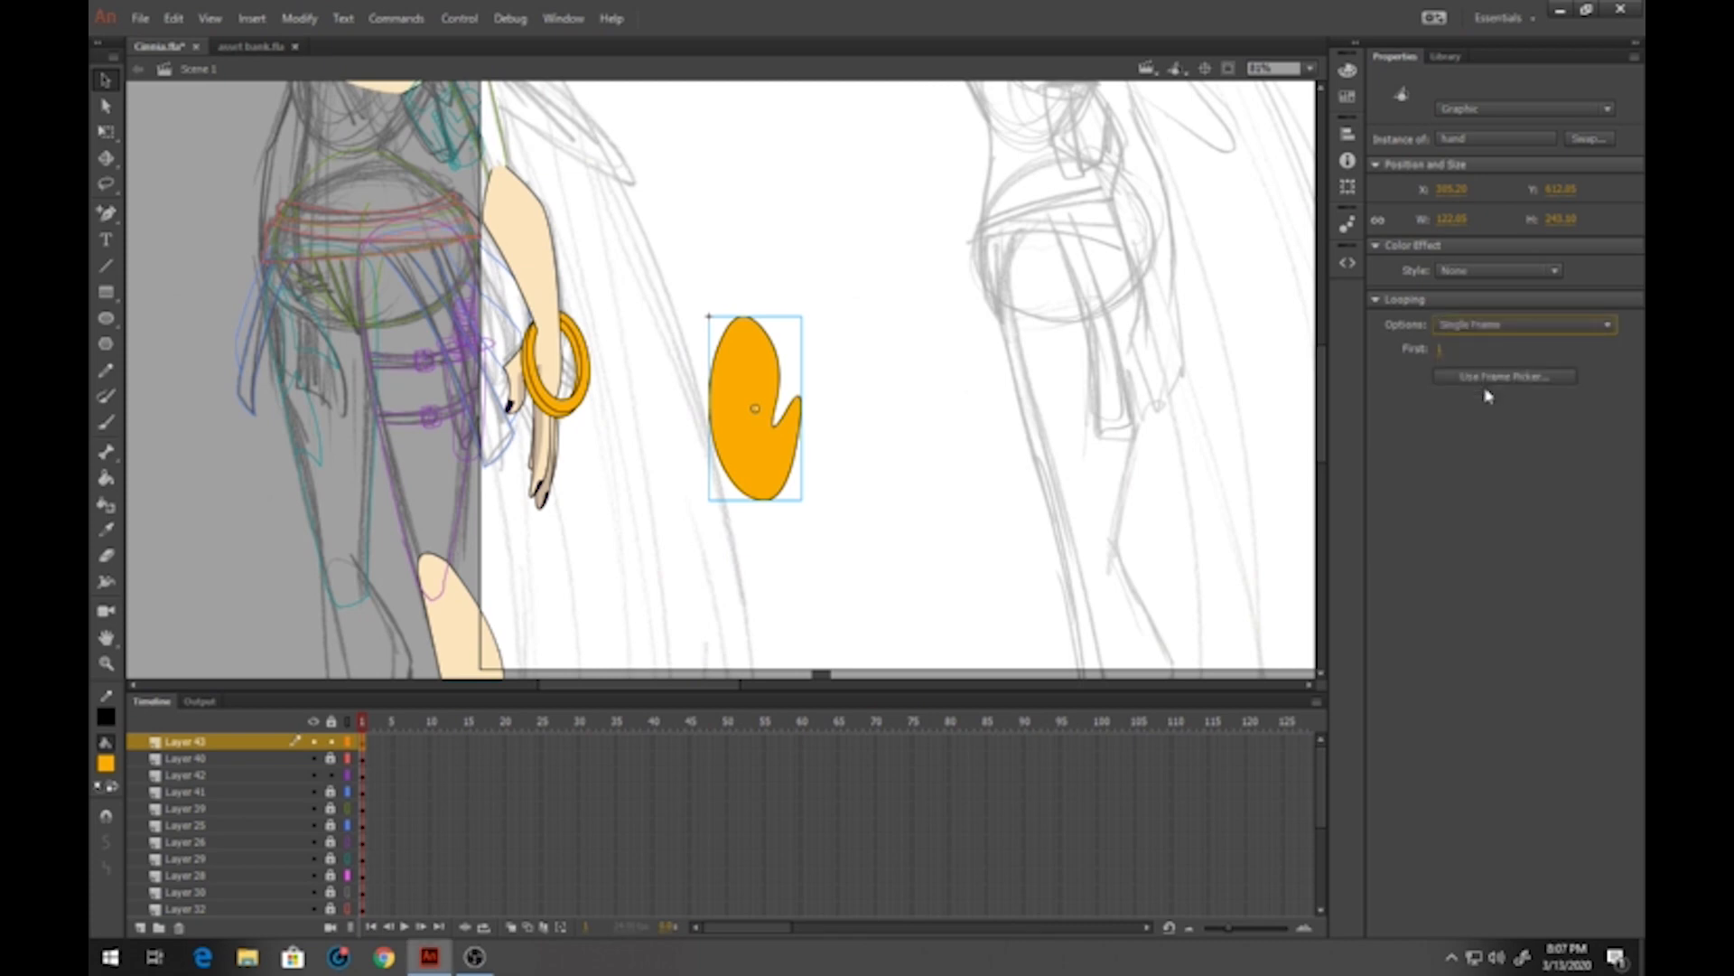
click(1000, 484)
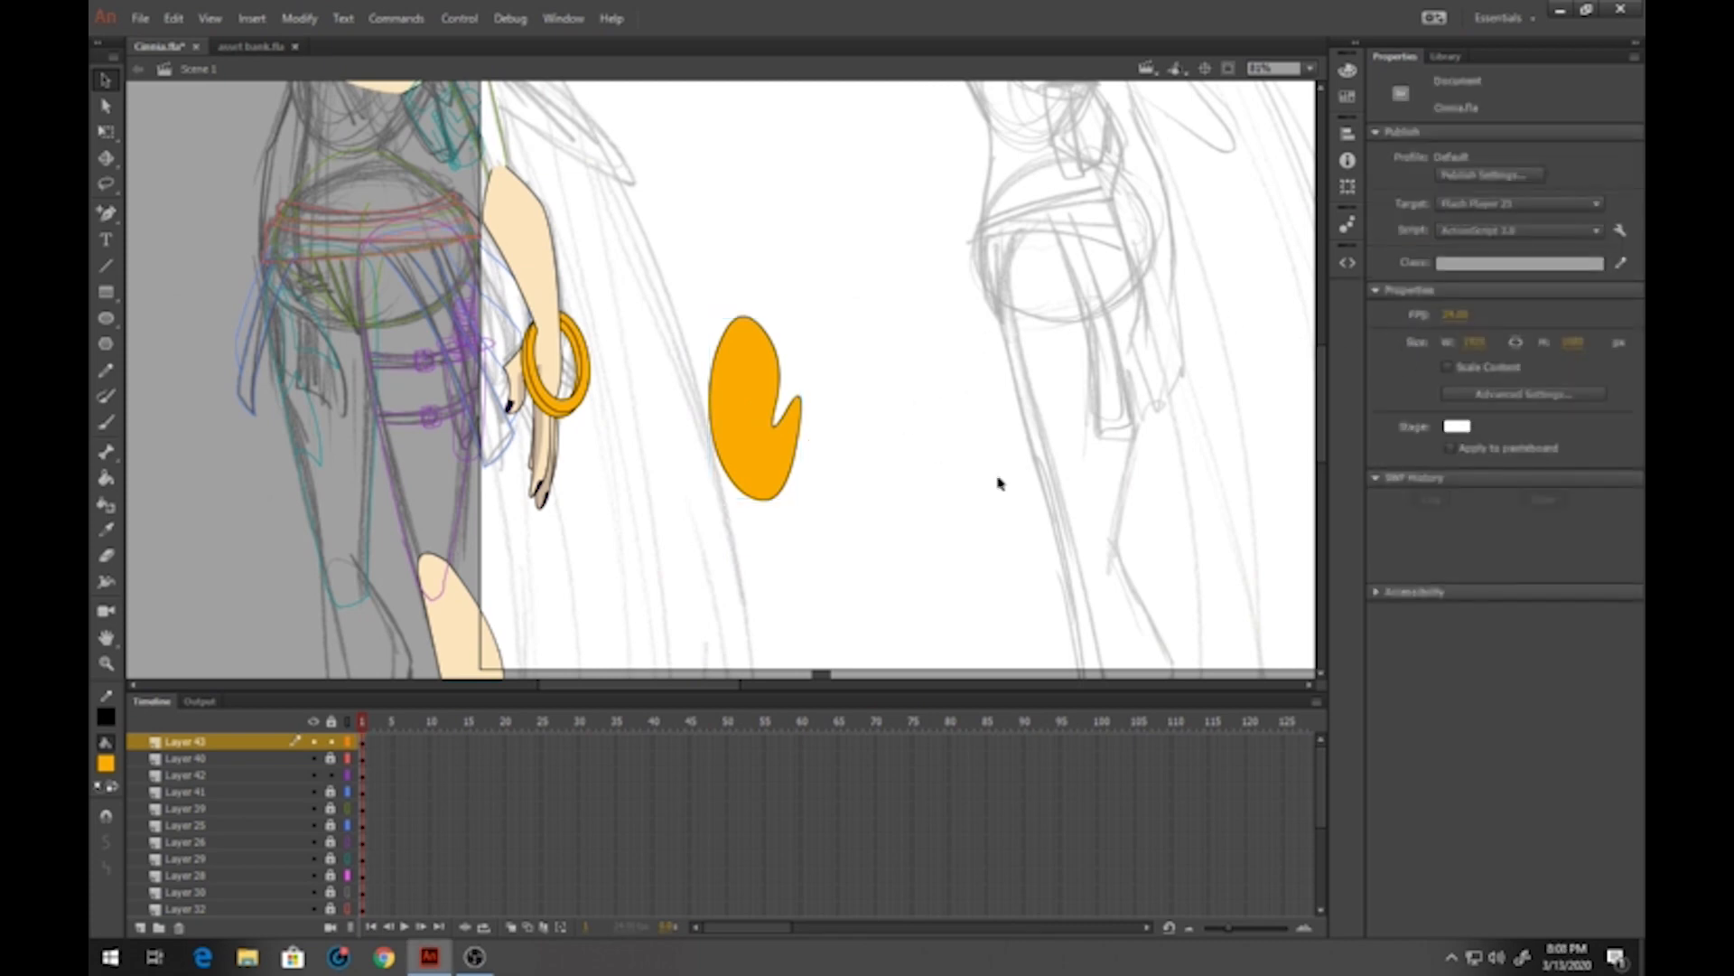
Open the hand symbol for editing, add a keyframe at frame 2 and clear its artwork
click(766, 425)
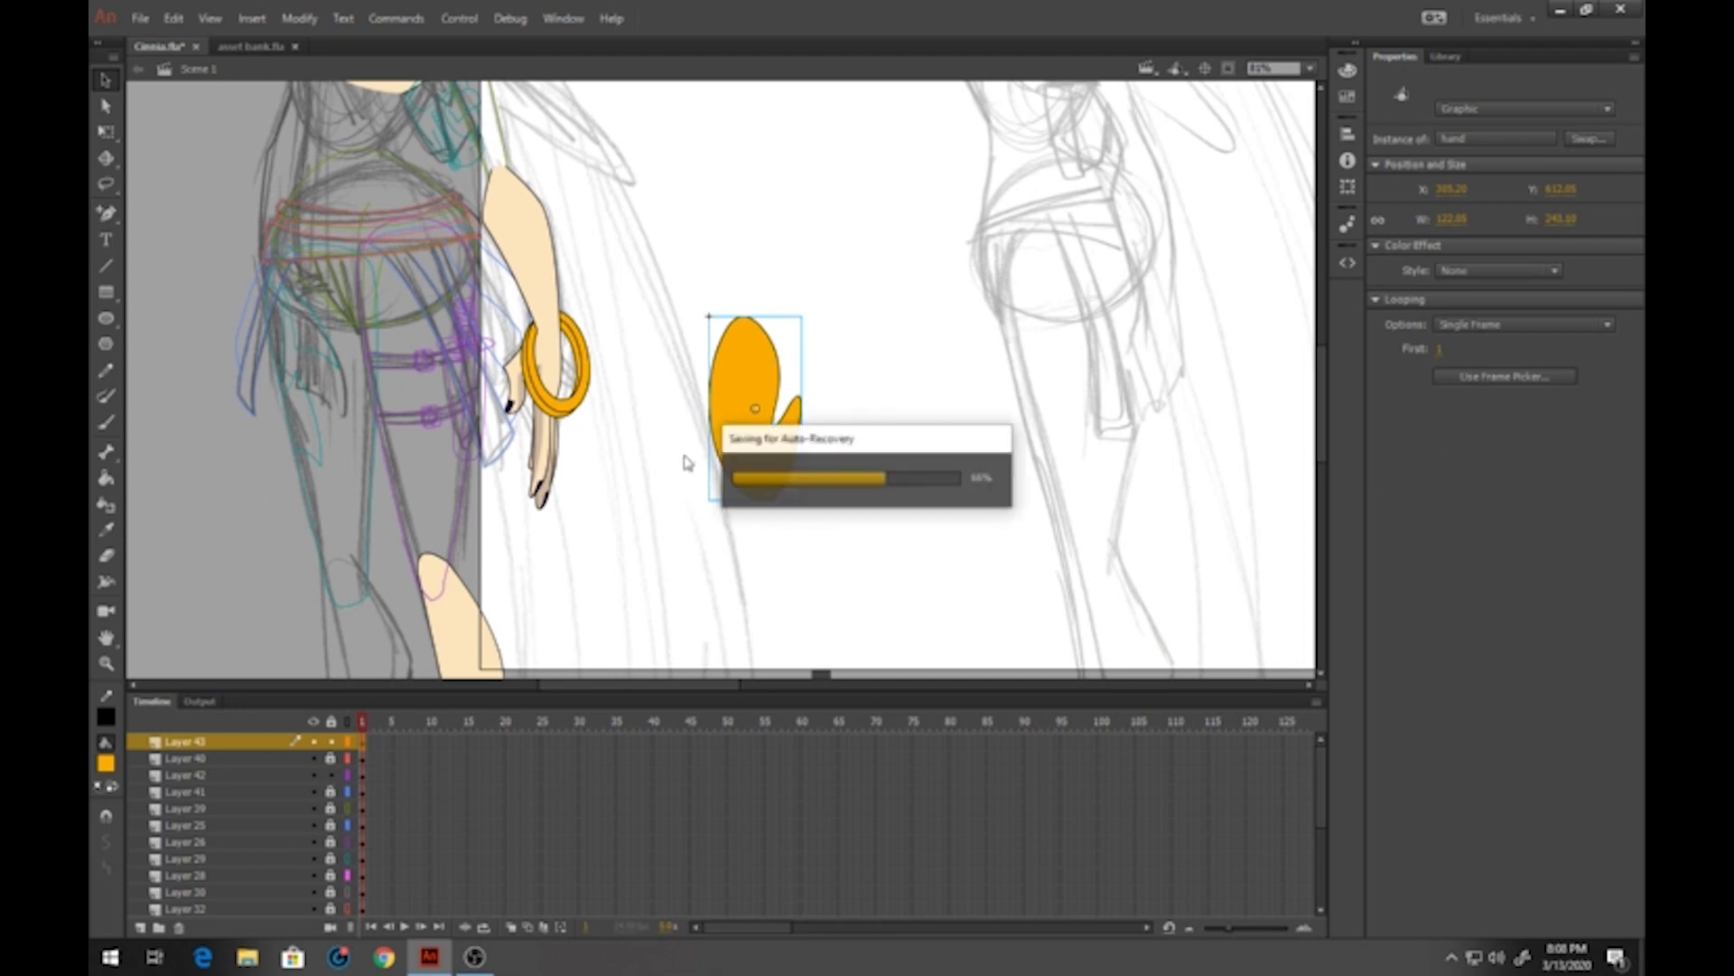
double_click(769, 380)
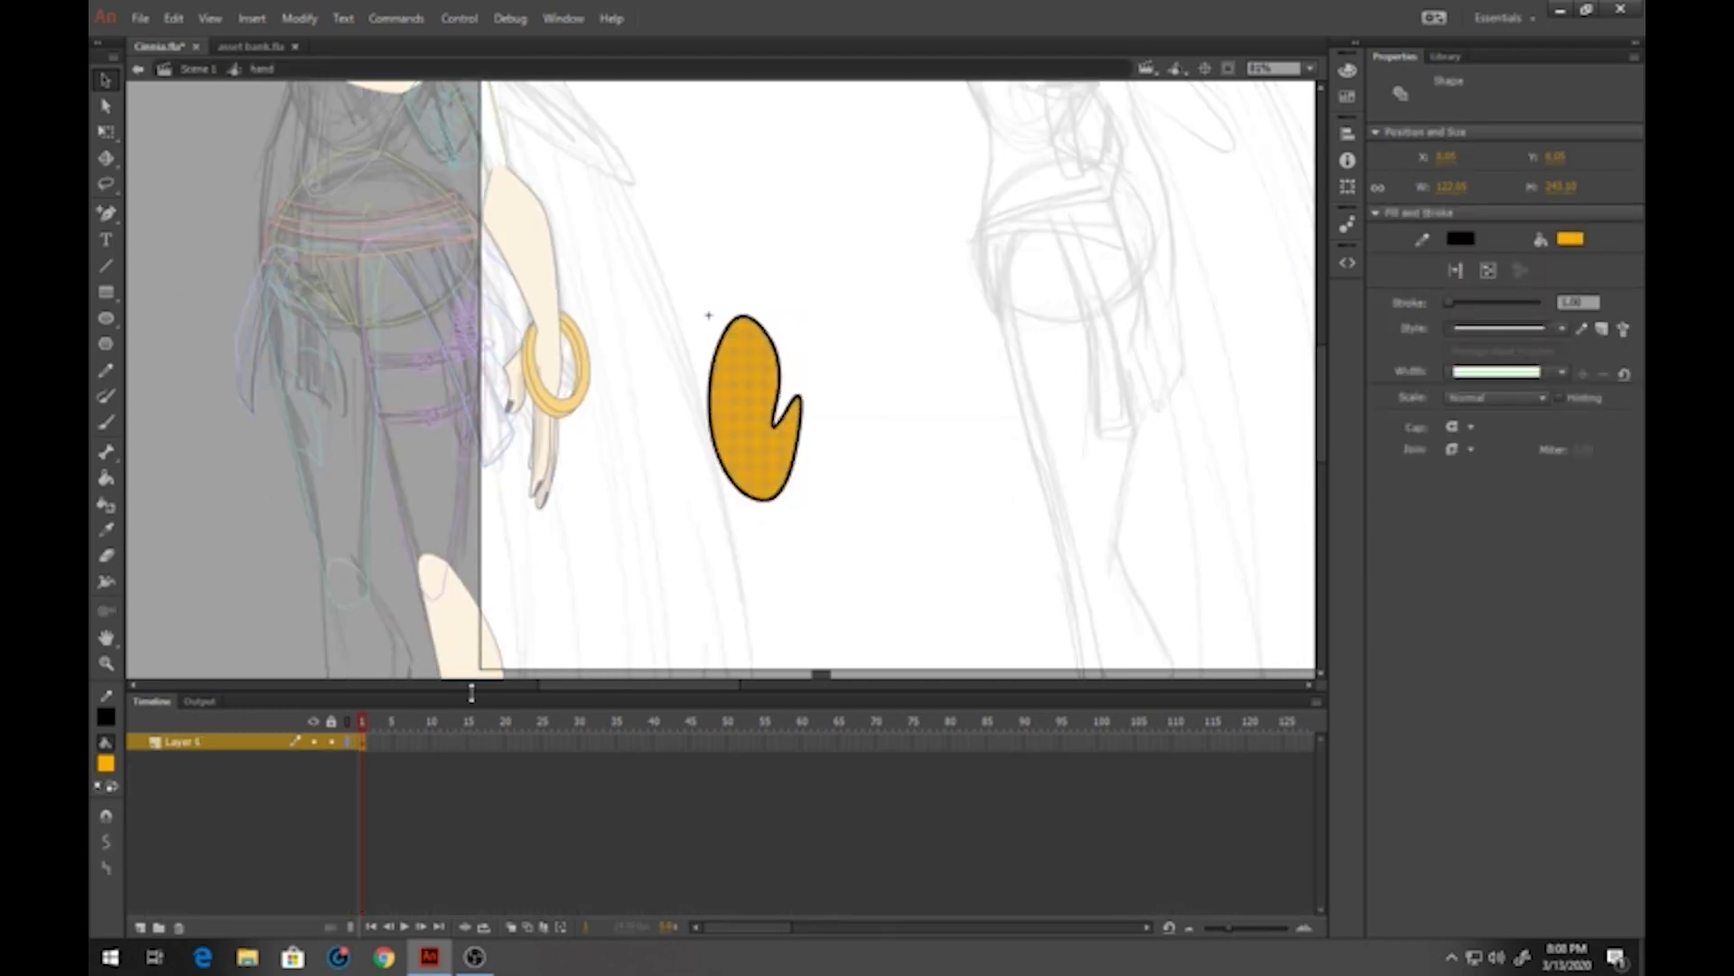
click(367, 744)
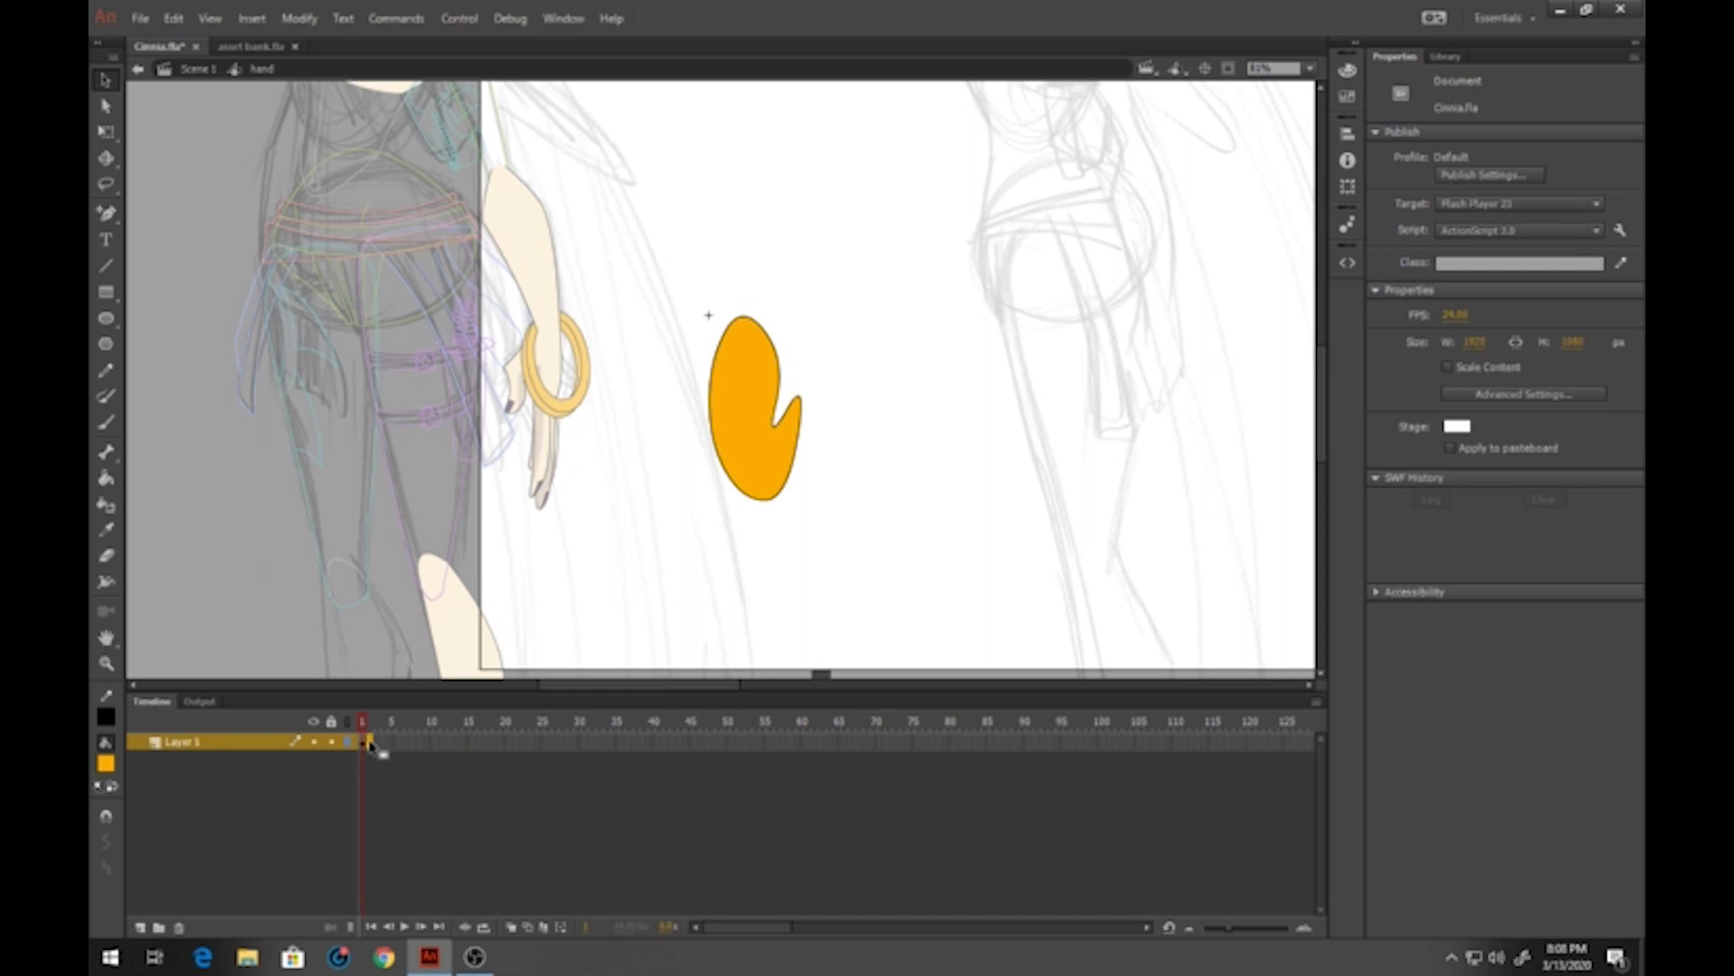
click(369, 744)
key(Delete)
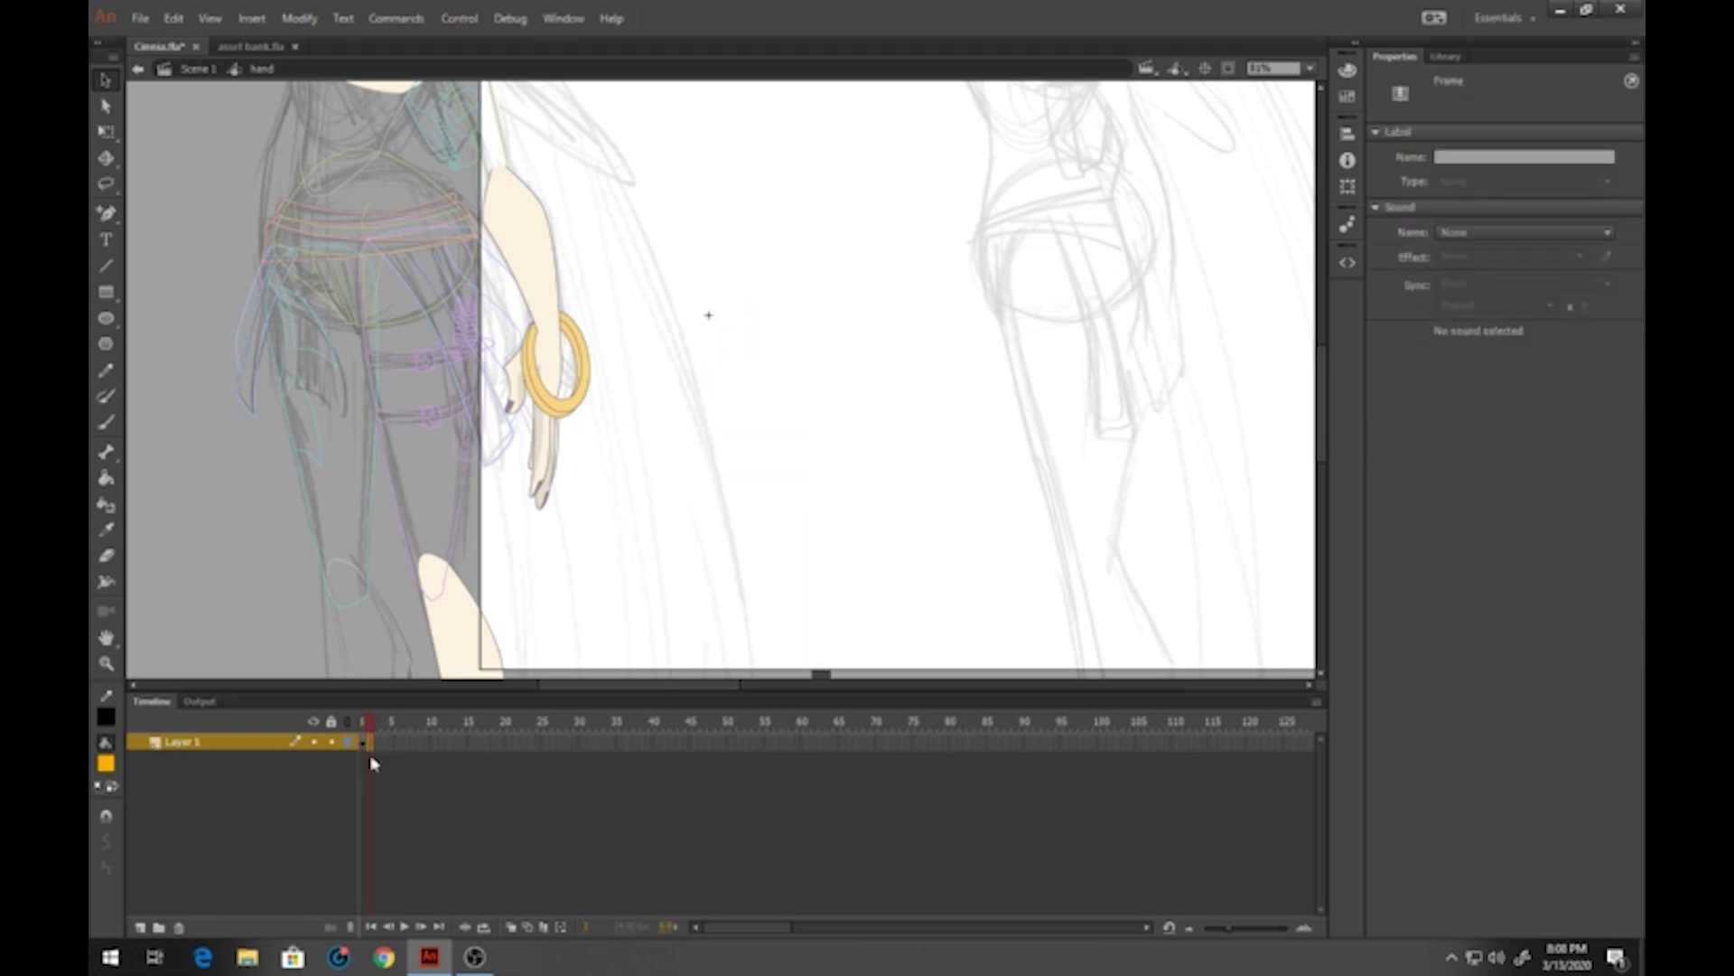
Turn on onion skinning and draw an orange oval about 143 px wide on frame 2 over the mitten's ghost
click(367, 768)
key(o)
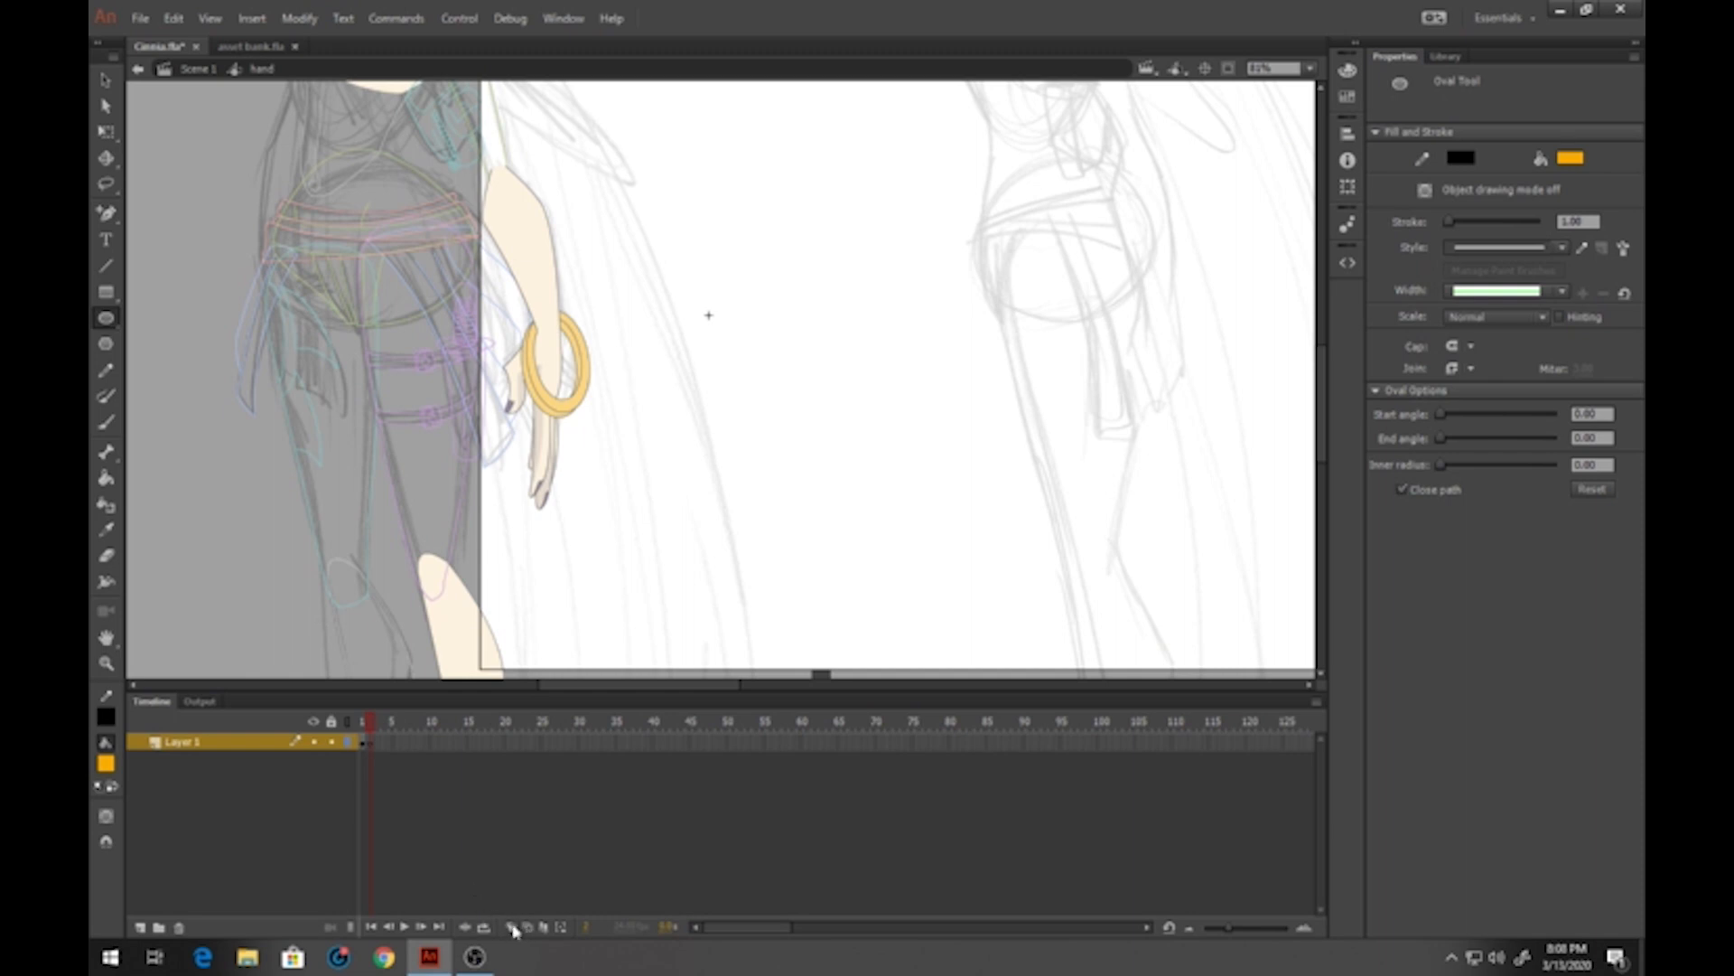
click(512, 928)
drag(703, 359, 811, 488)
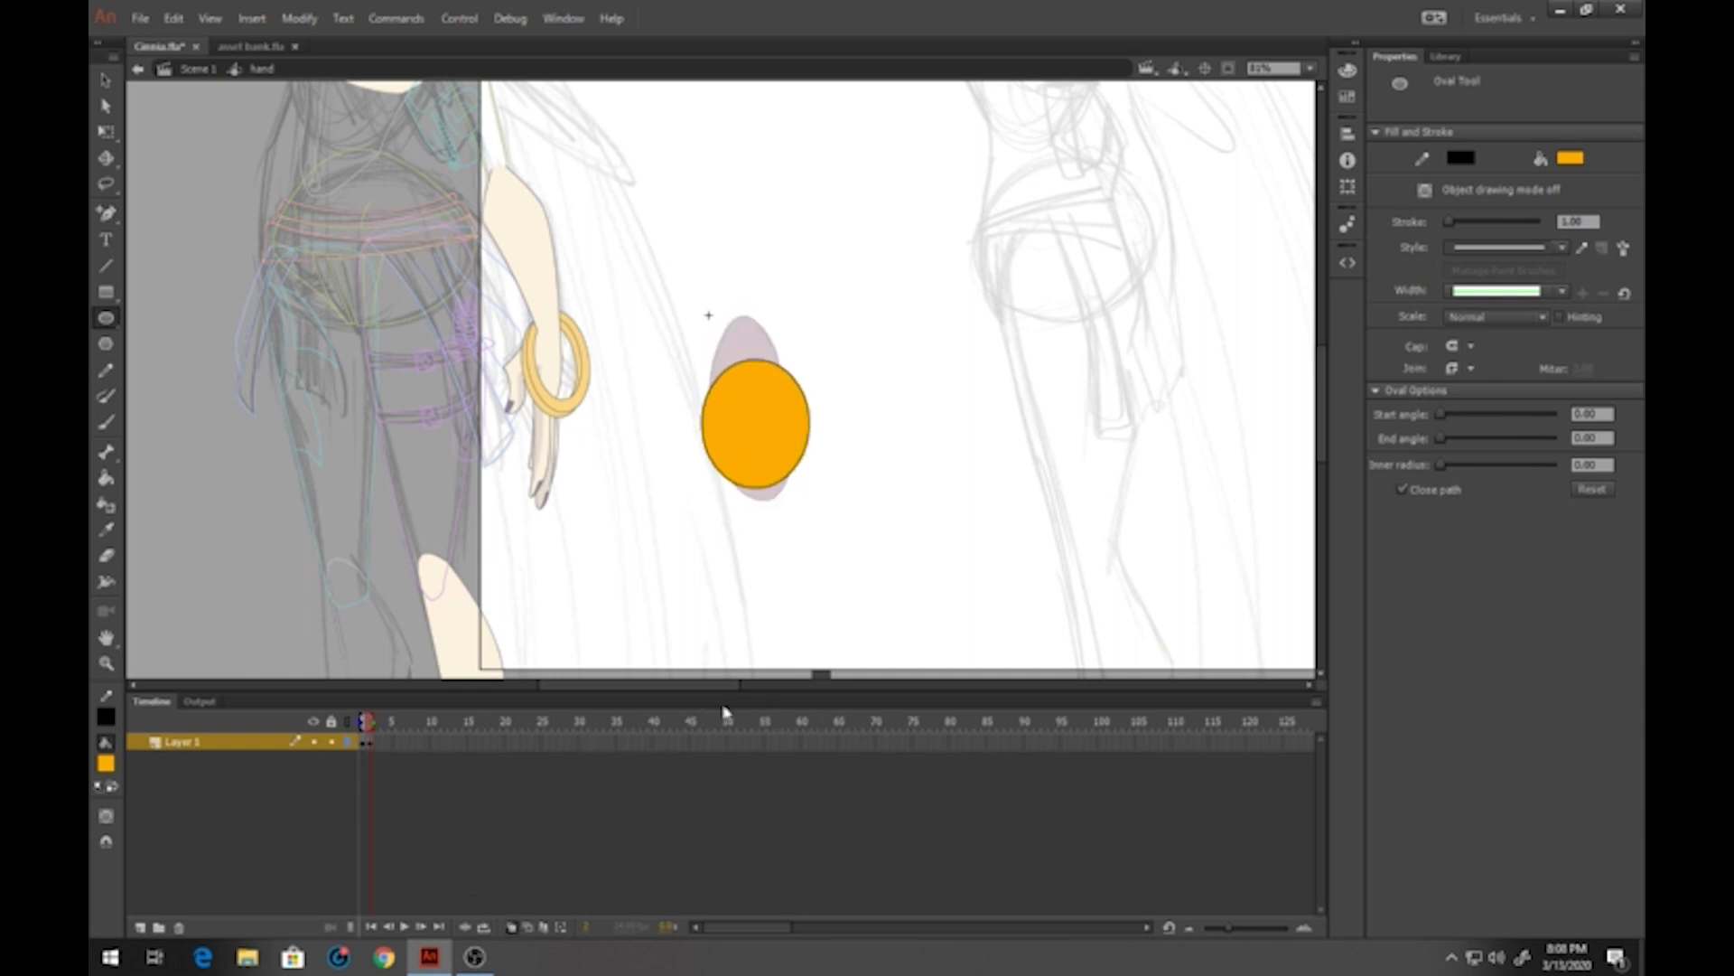
Flatten the oval's top edge and pull its bottom edge down to meet the bottom of the onion-skinned mitten
click(107, 80)
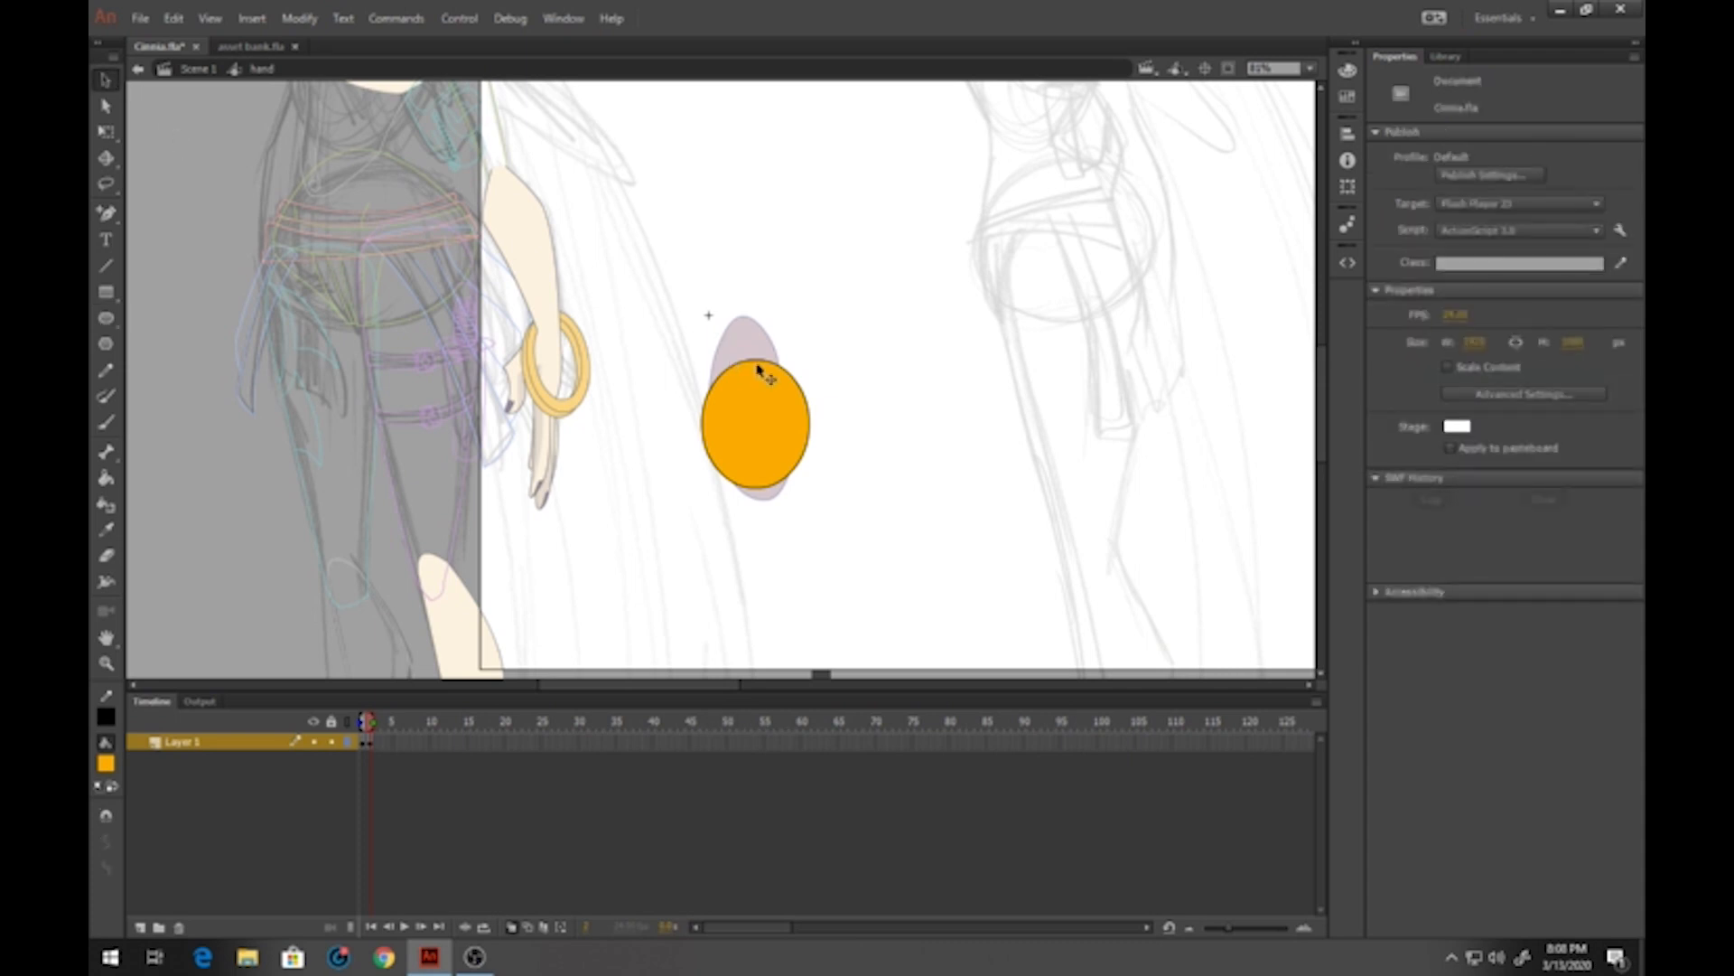
drag(757, 365, 768, 398)
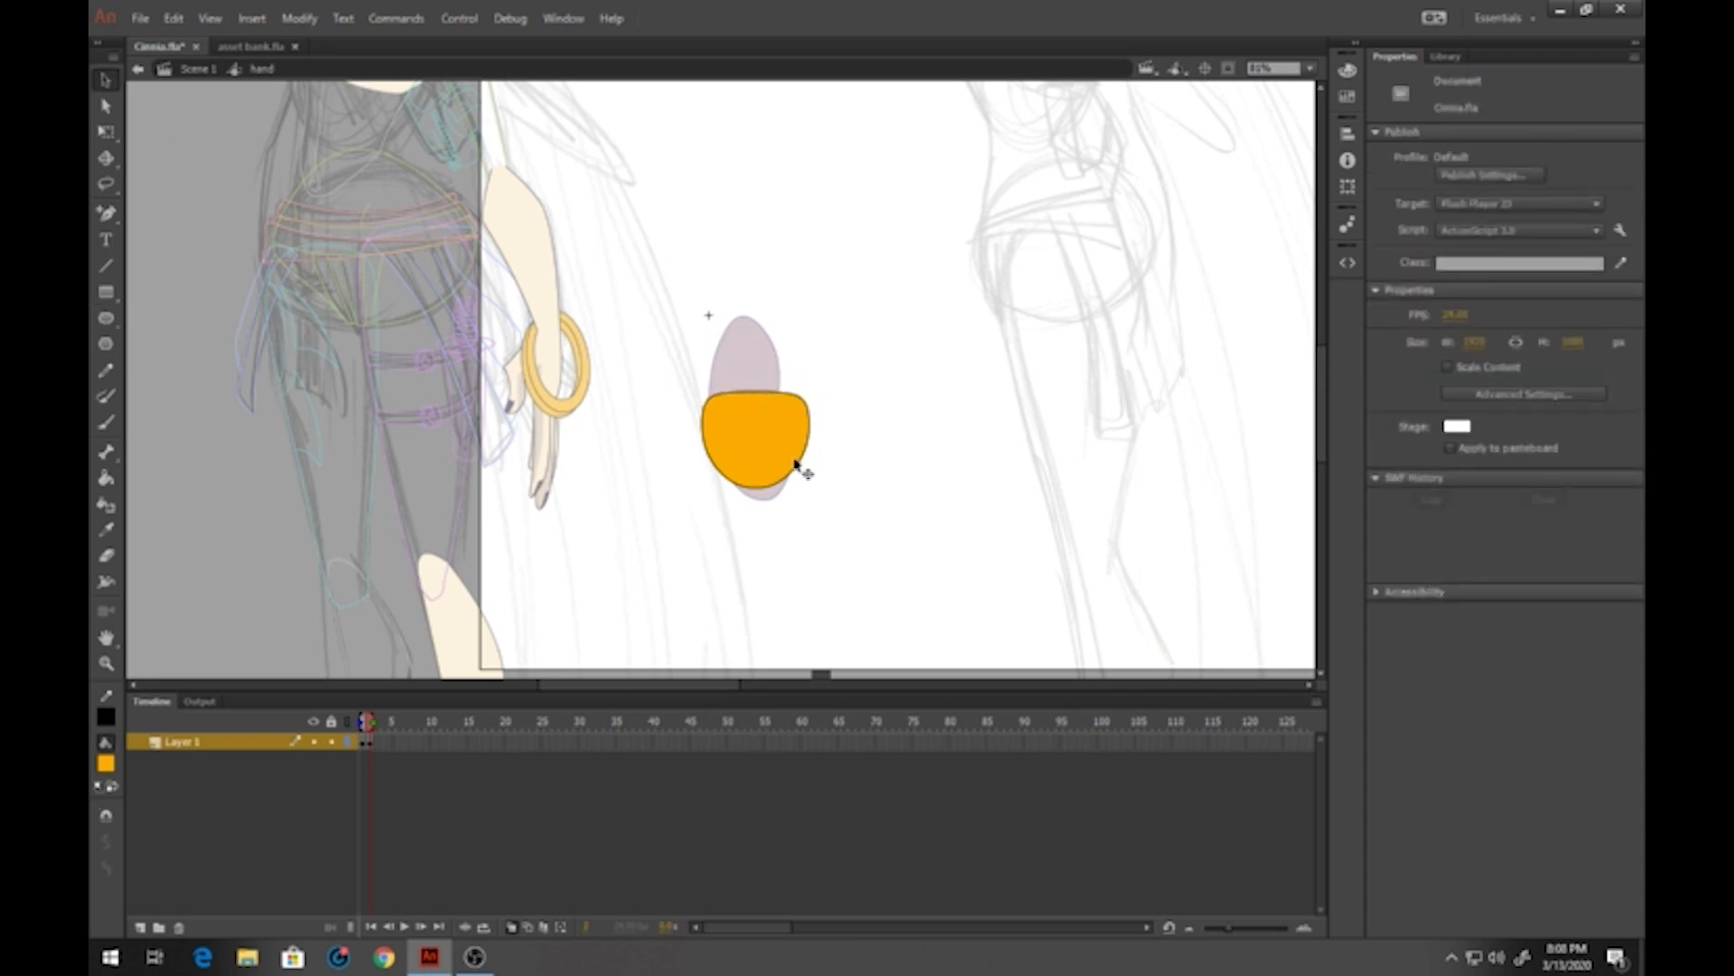
click(768, 491)
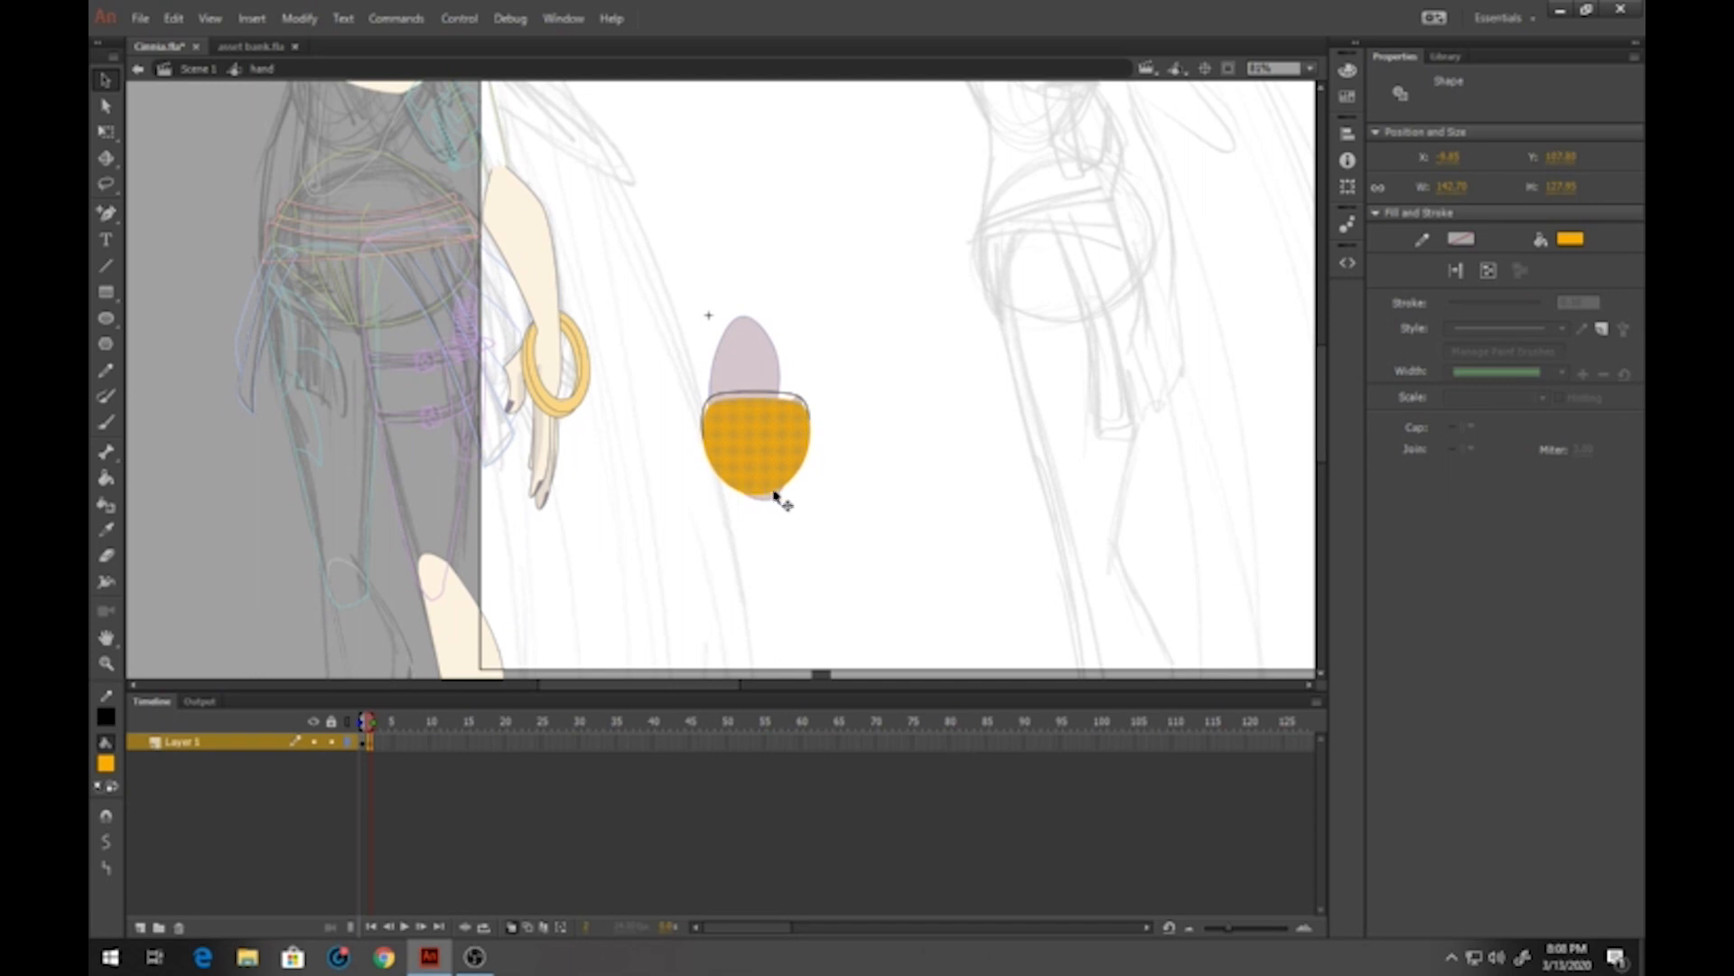
click(789, 520)
drag(761, 490, 762, 501)
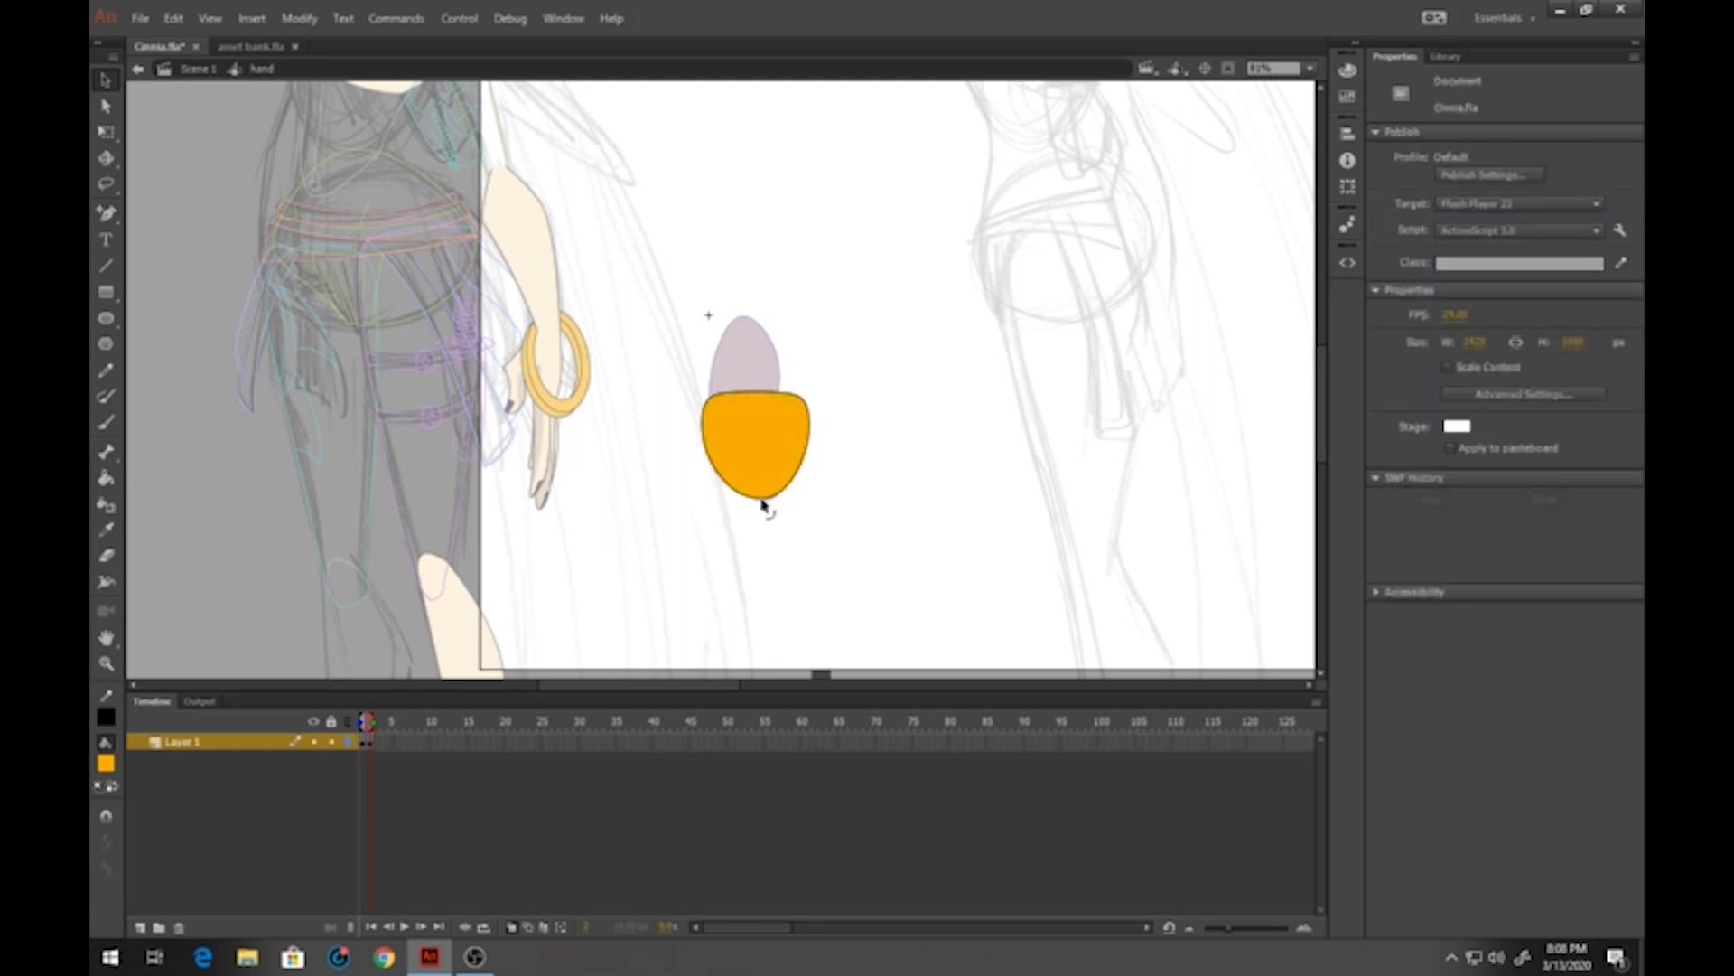
Return to Scene 1 and set the hand instance's first frame to 2
double_click(858, 506)
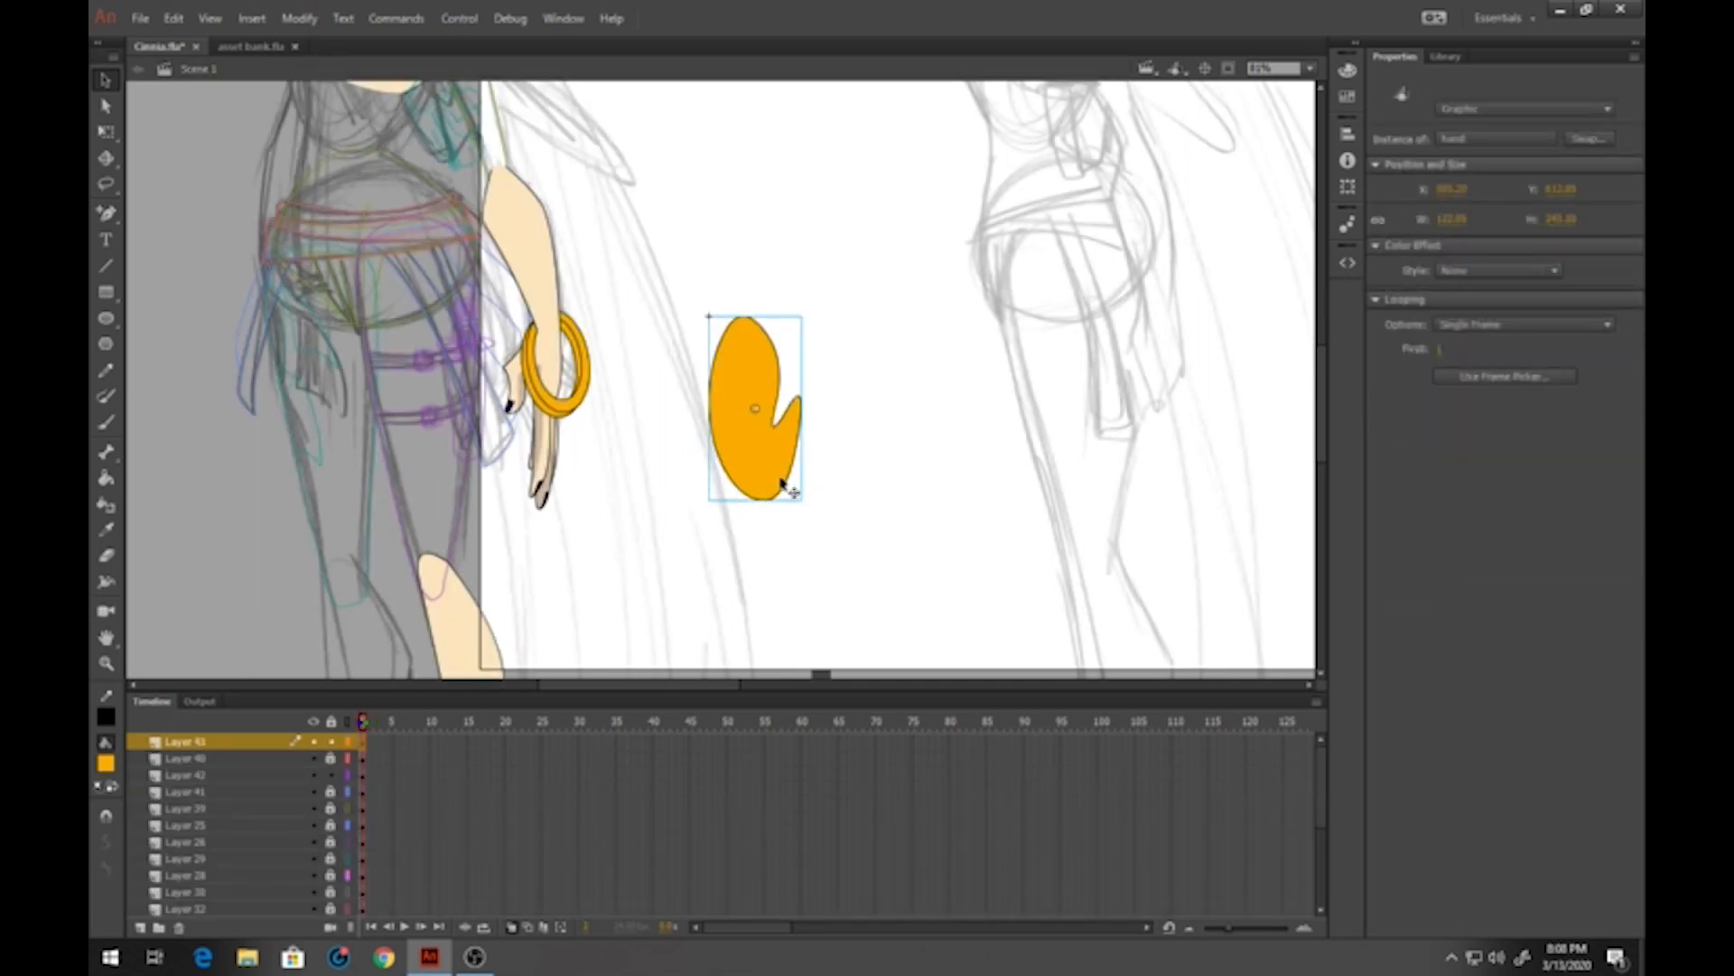
click(1442, 352)
text(2)
key(Return)
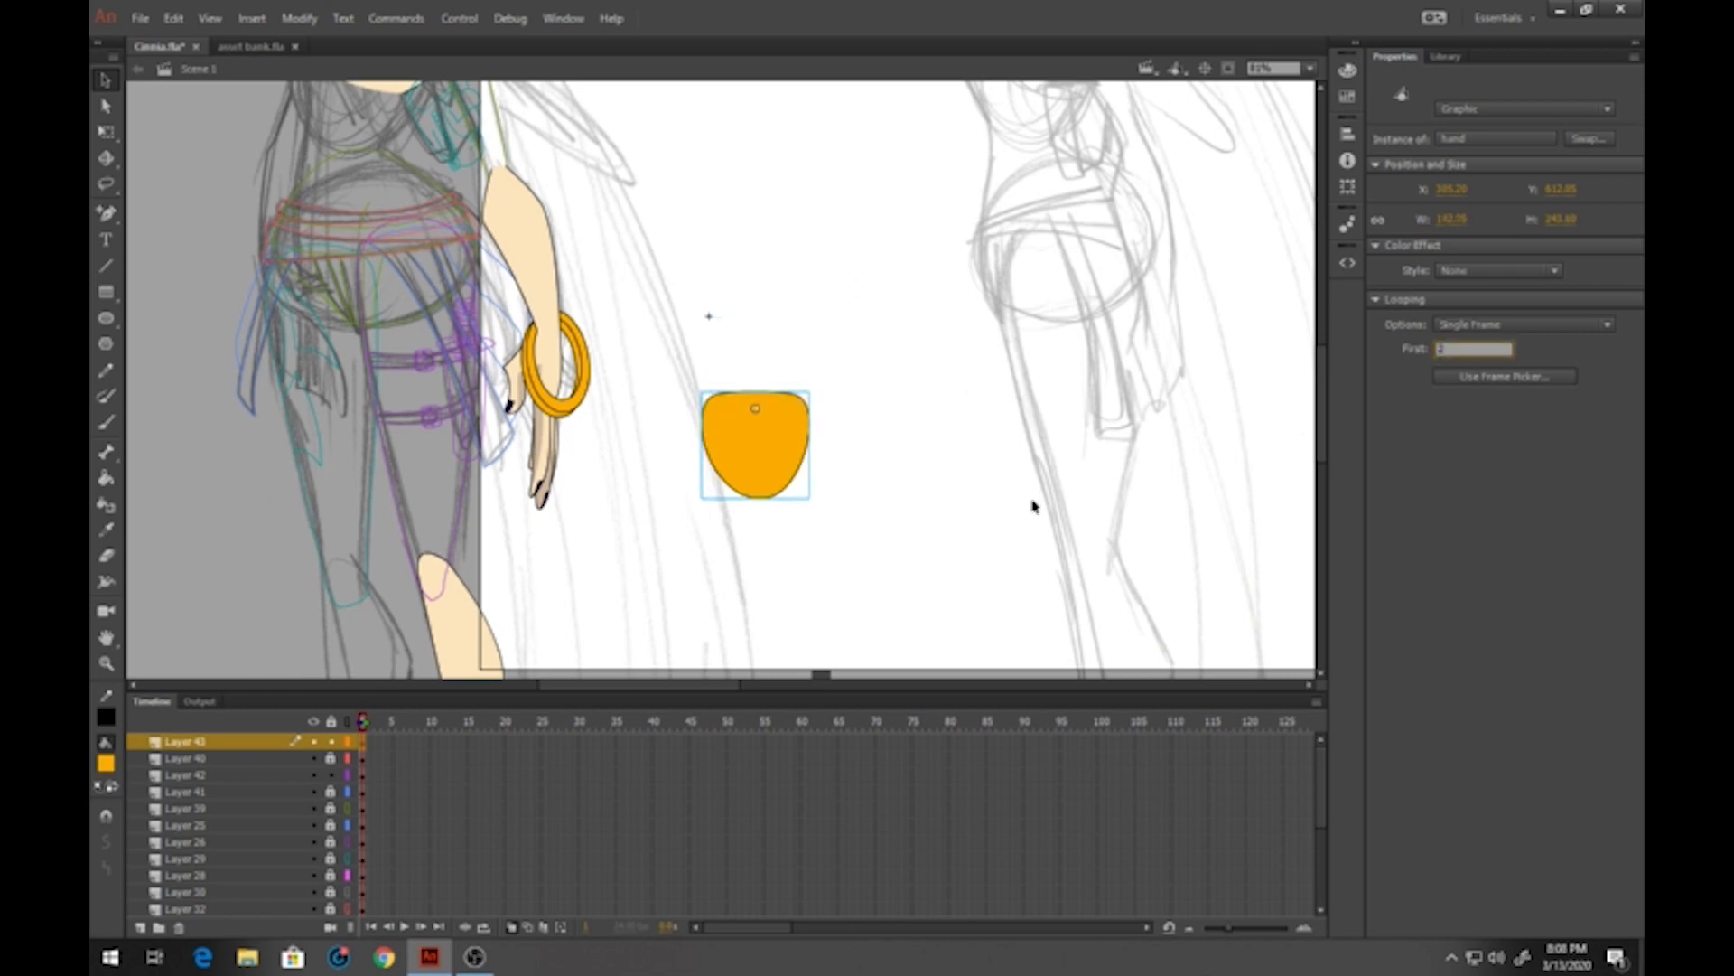
Examine the hand symbol's two frames in the Frame Picker, close it and reselect the hand instance
click(1473, 375)
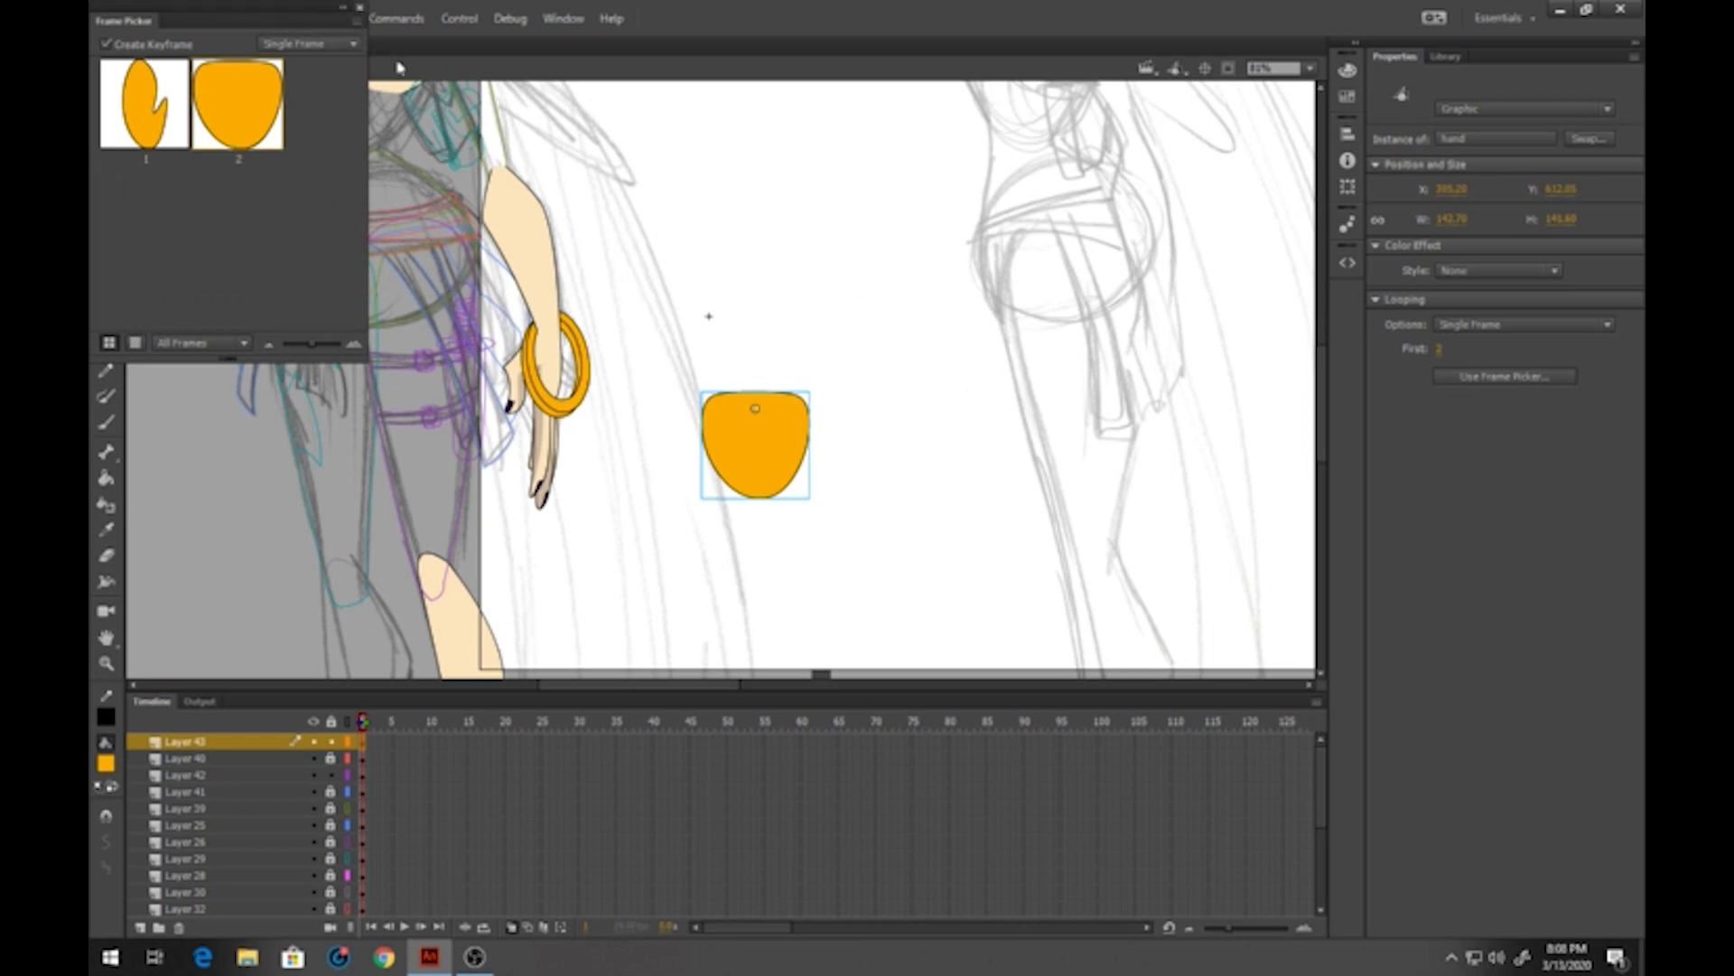
click(360, 7)
click(869, 398)
click(784, 447)
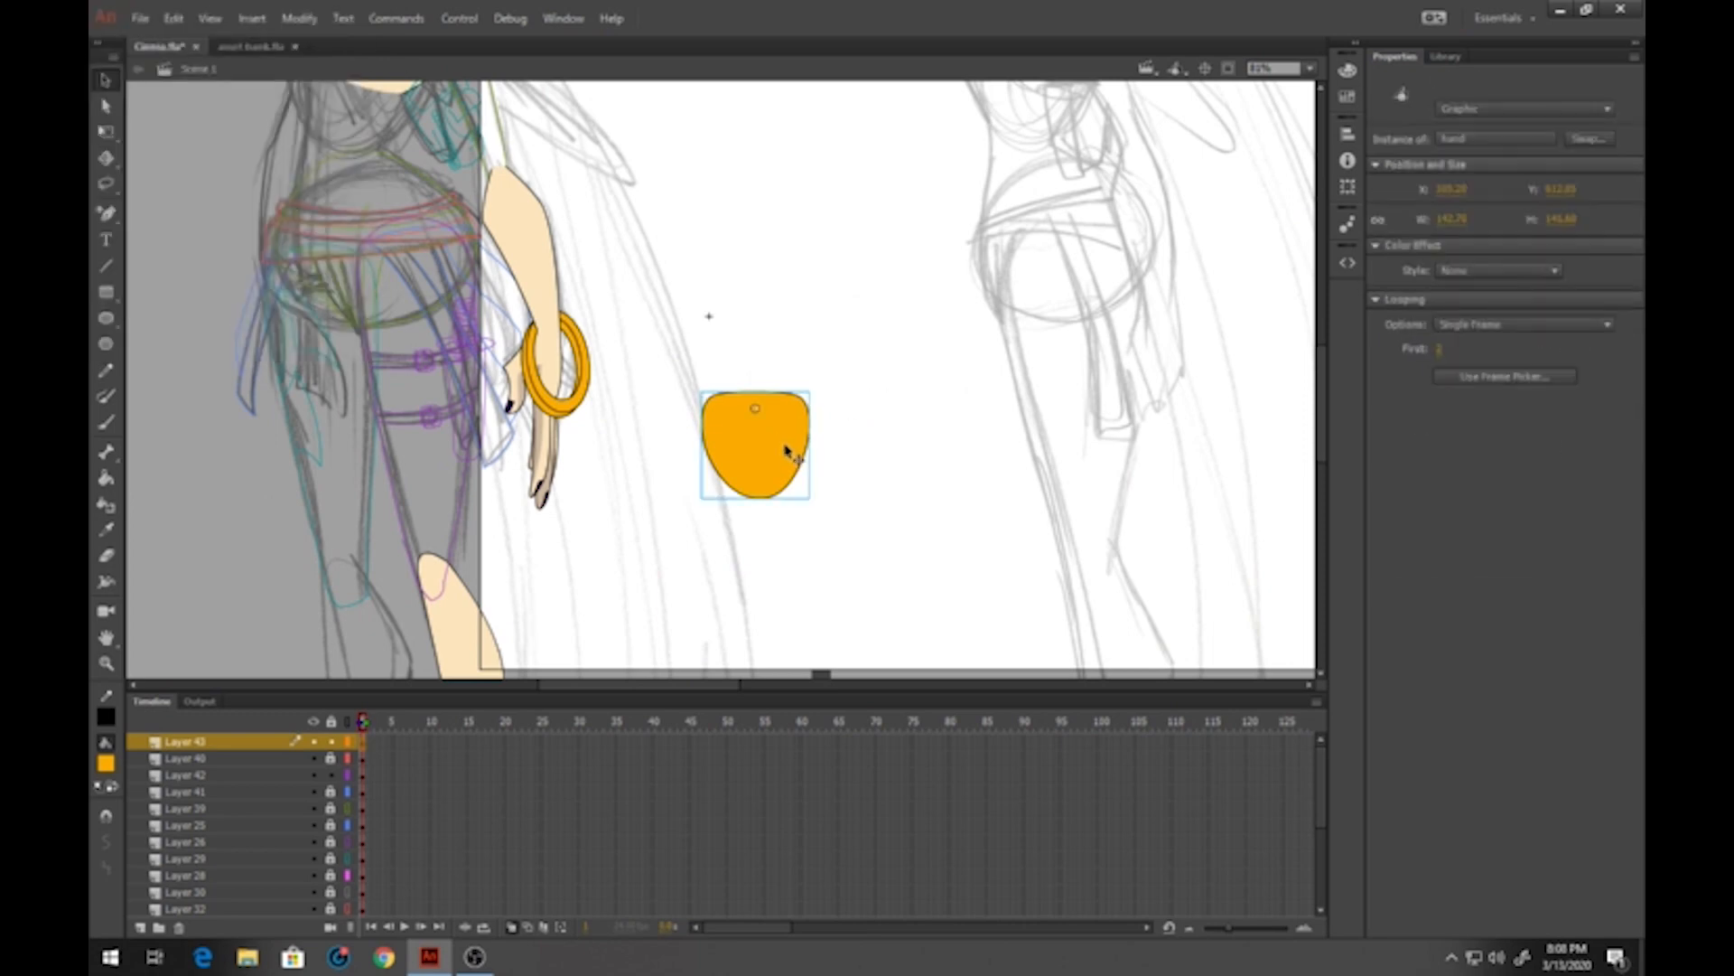
Delete the orange demonstration hand instance from the stage and turn off onion skinning
key(Delete)
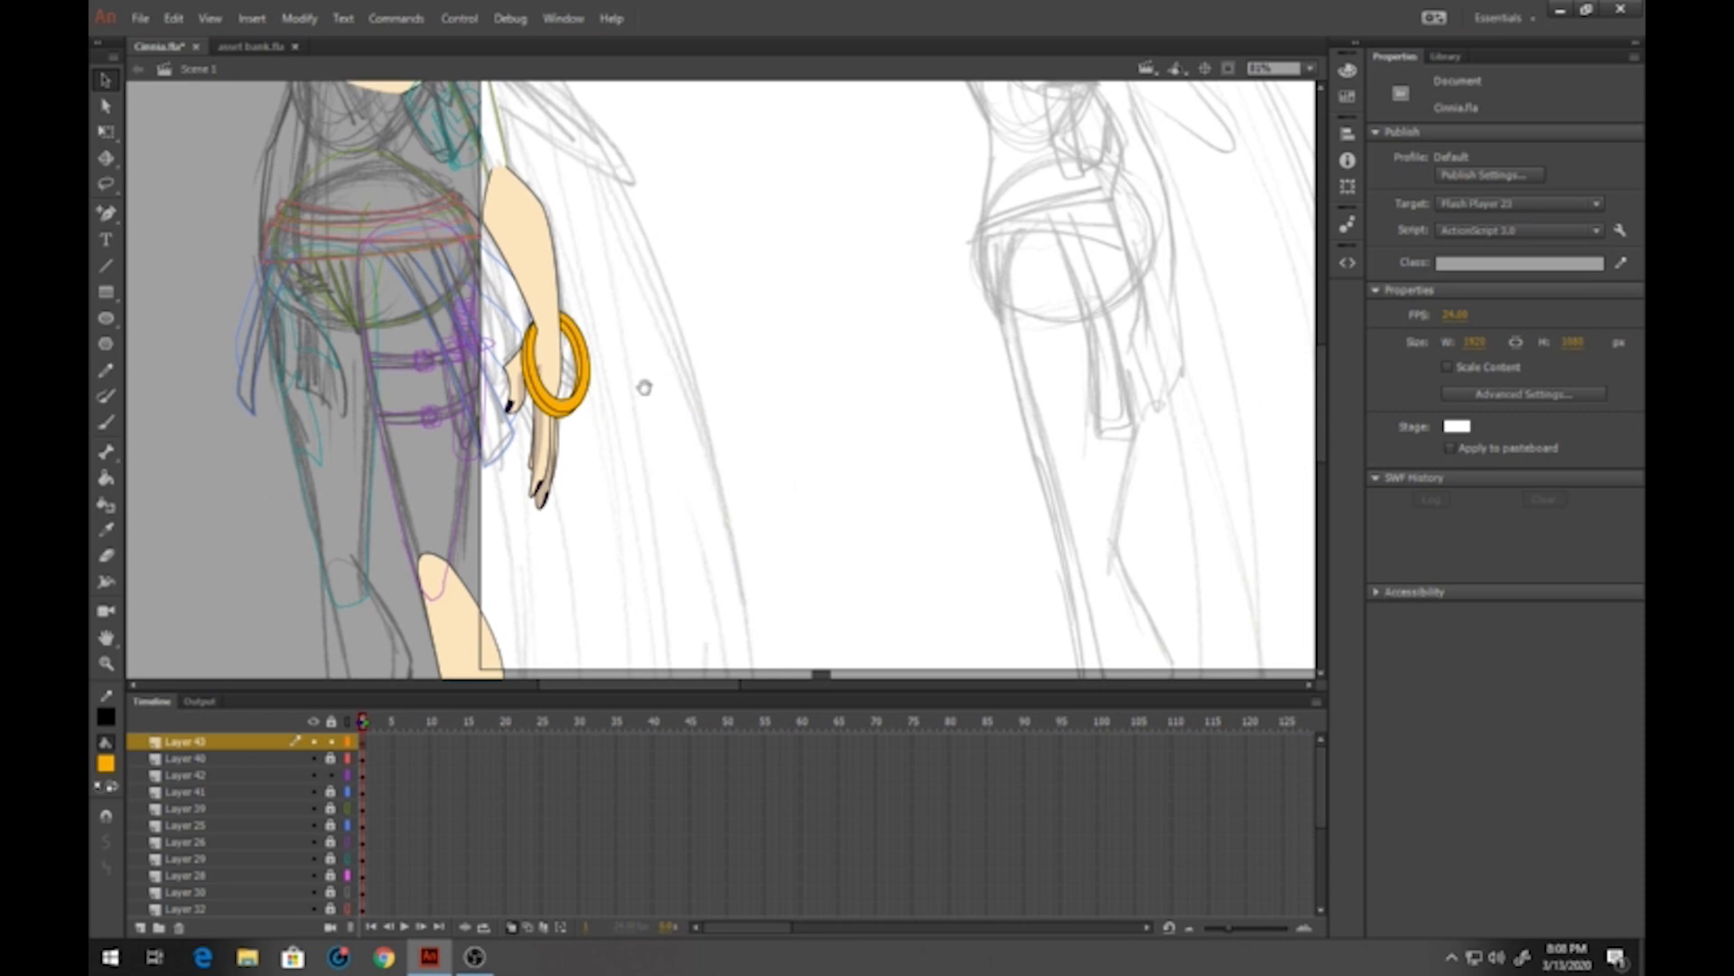
drag(694, 402, 860, 473)
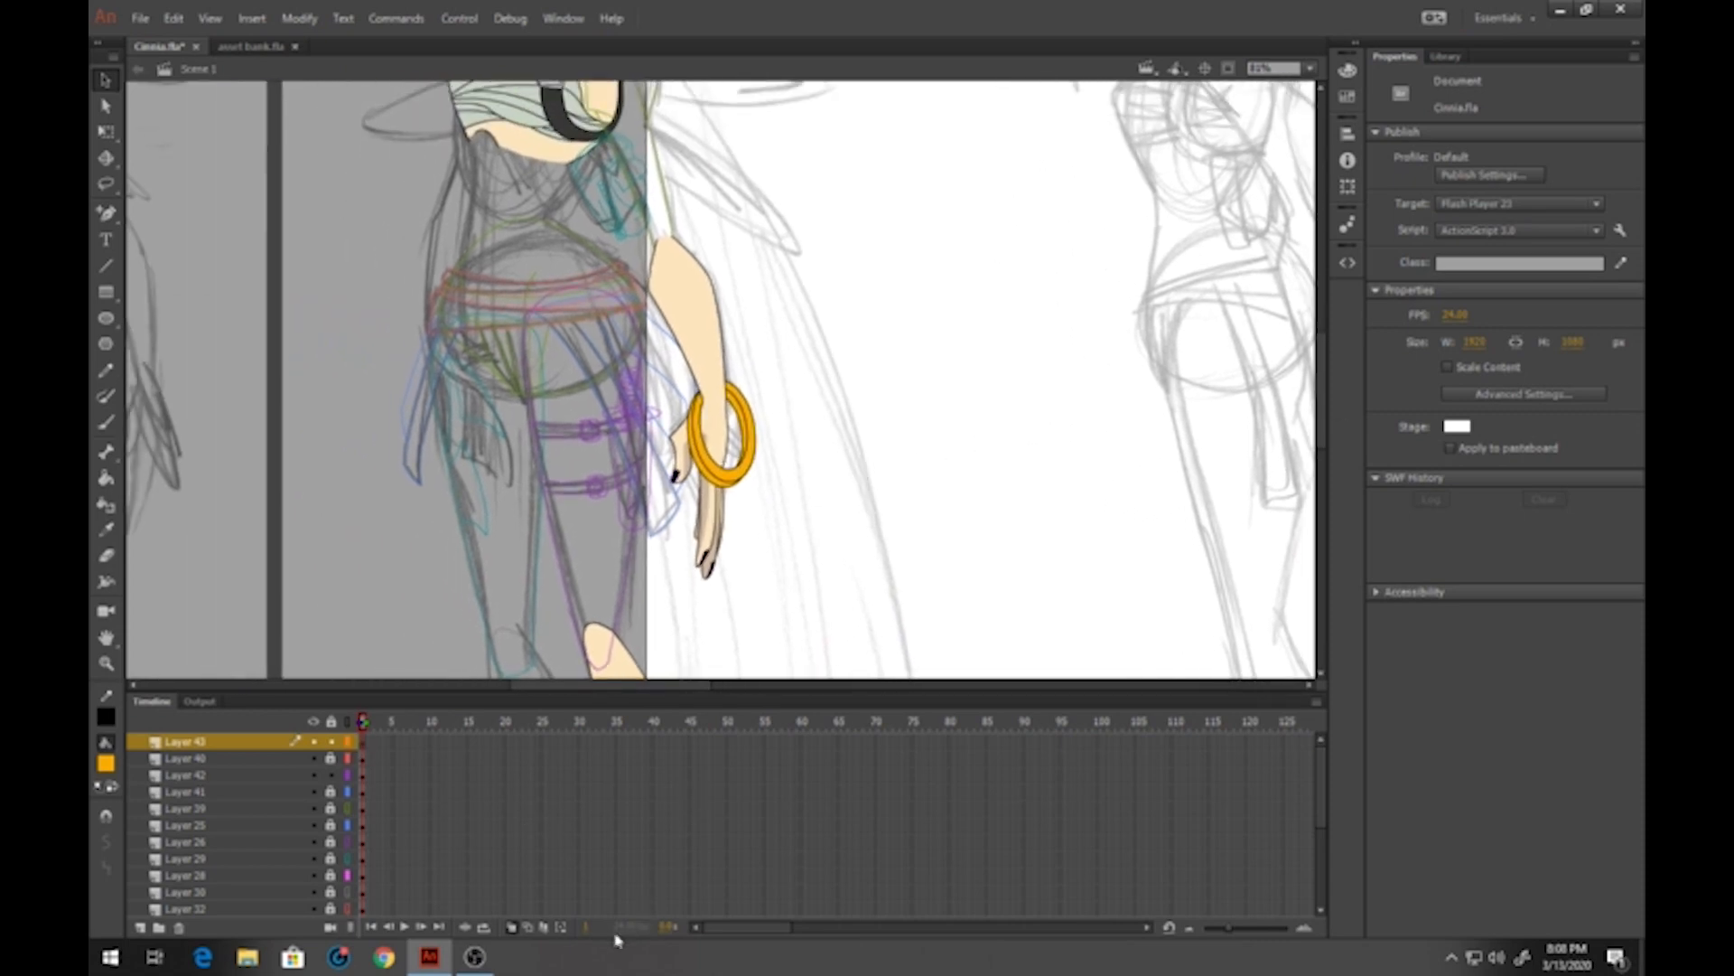
click(512, 928)
Unlock the finished arm's layers and copy its hand, forearm and upper arm together
click(727, 479)
click(330, 759)
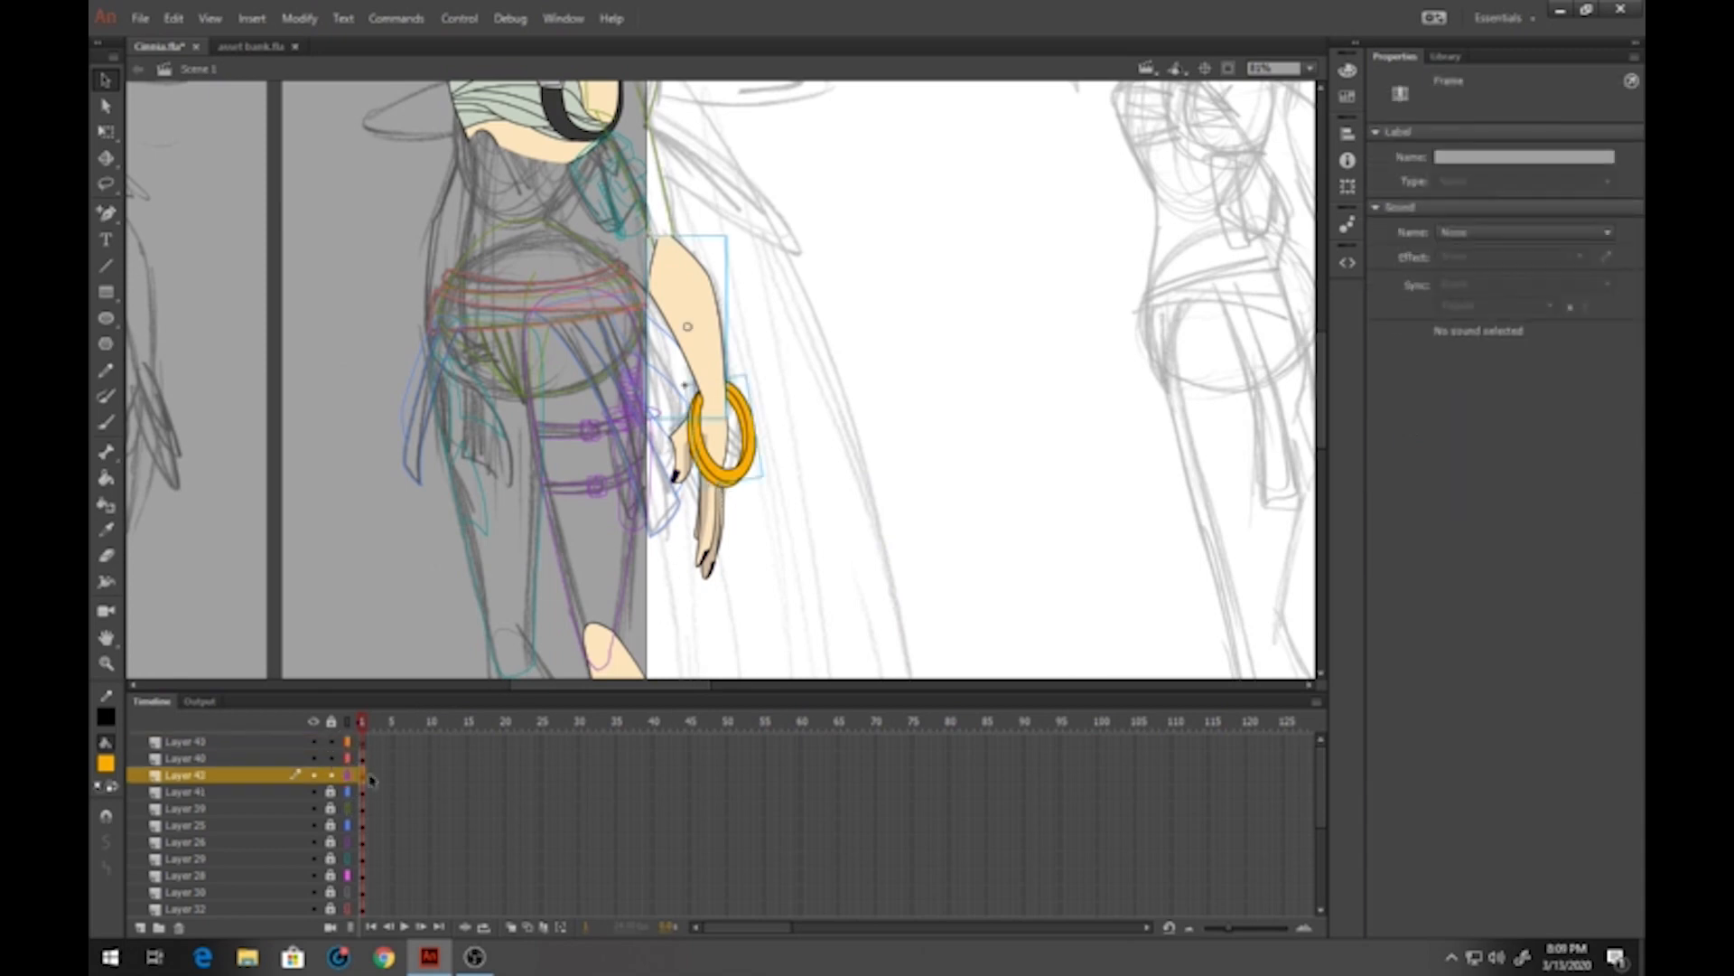
click(348, 810)
drag(331, 809, 331, 792)
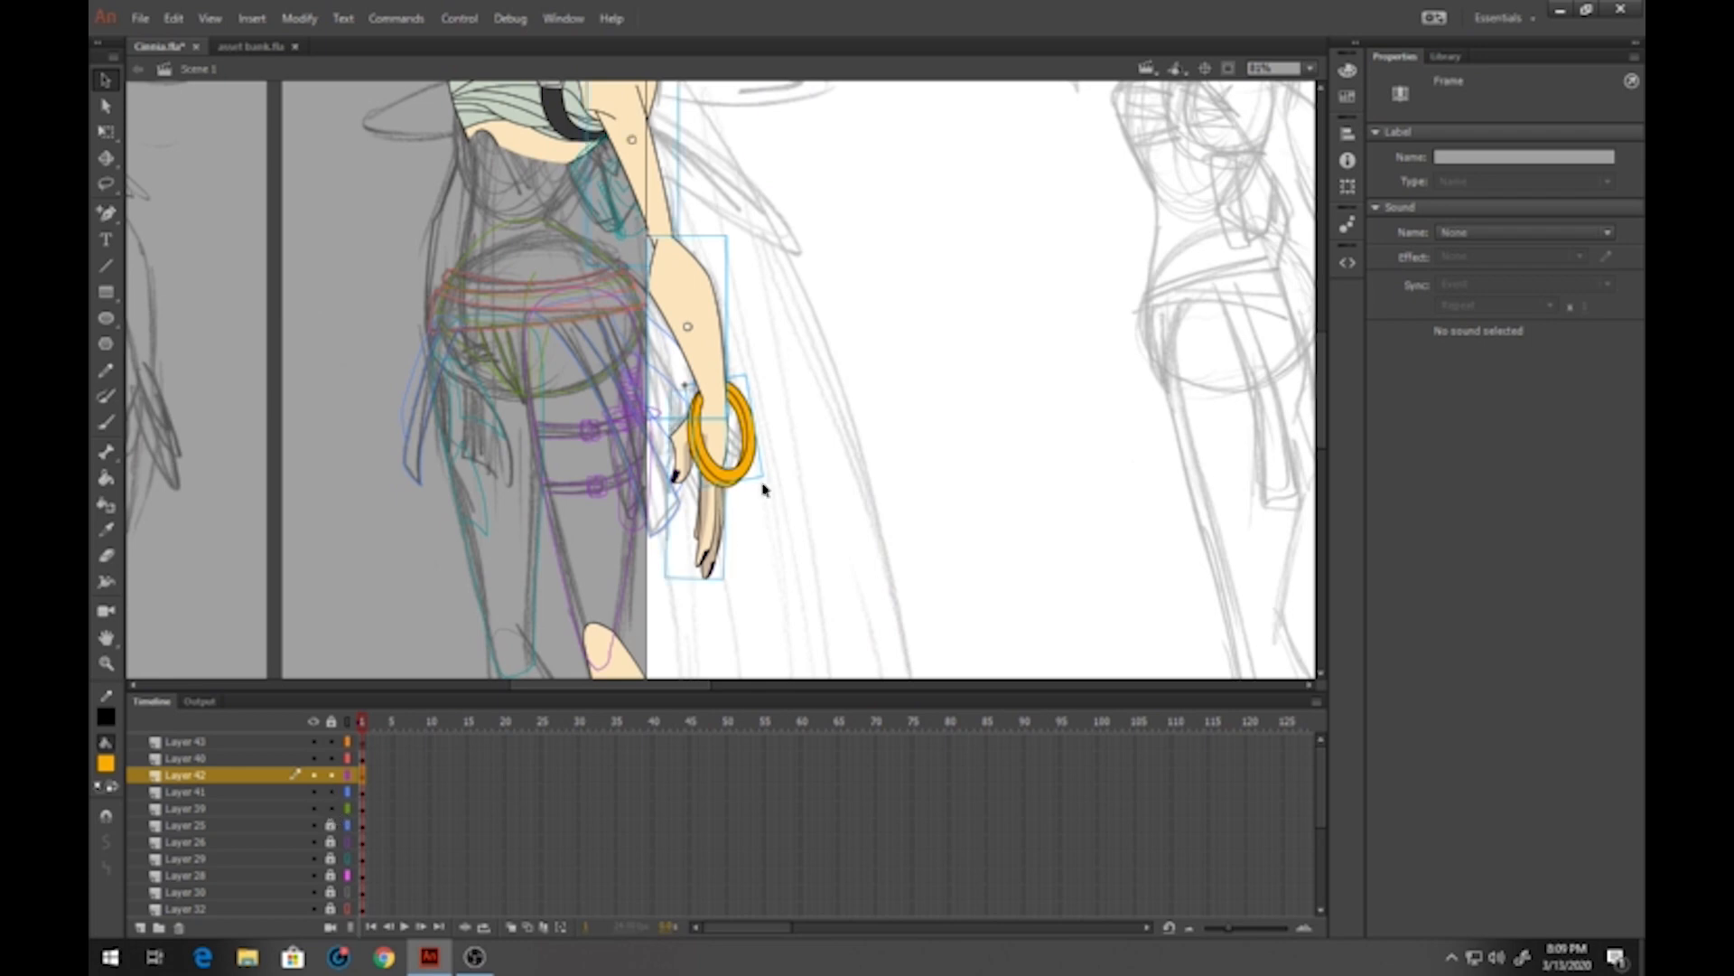
drag(763, 545, 752, 471)
click(716, 532)
shift+click(709, 334)
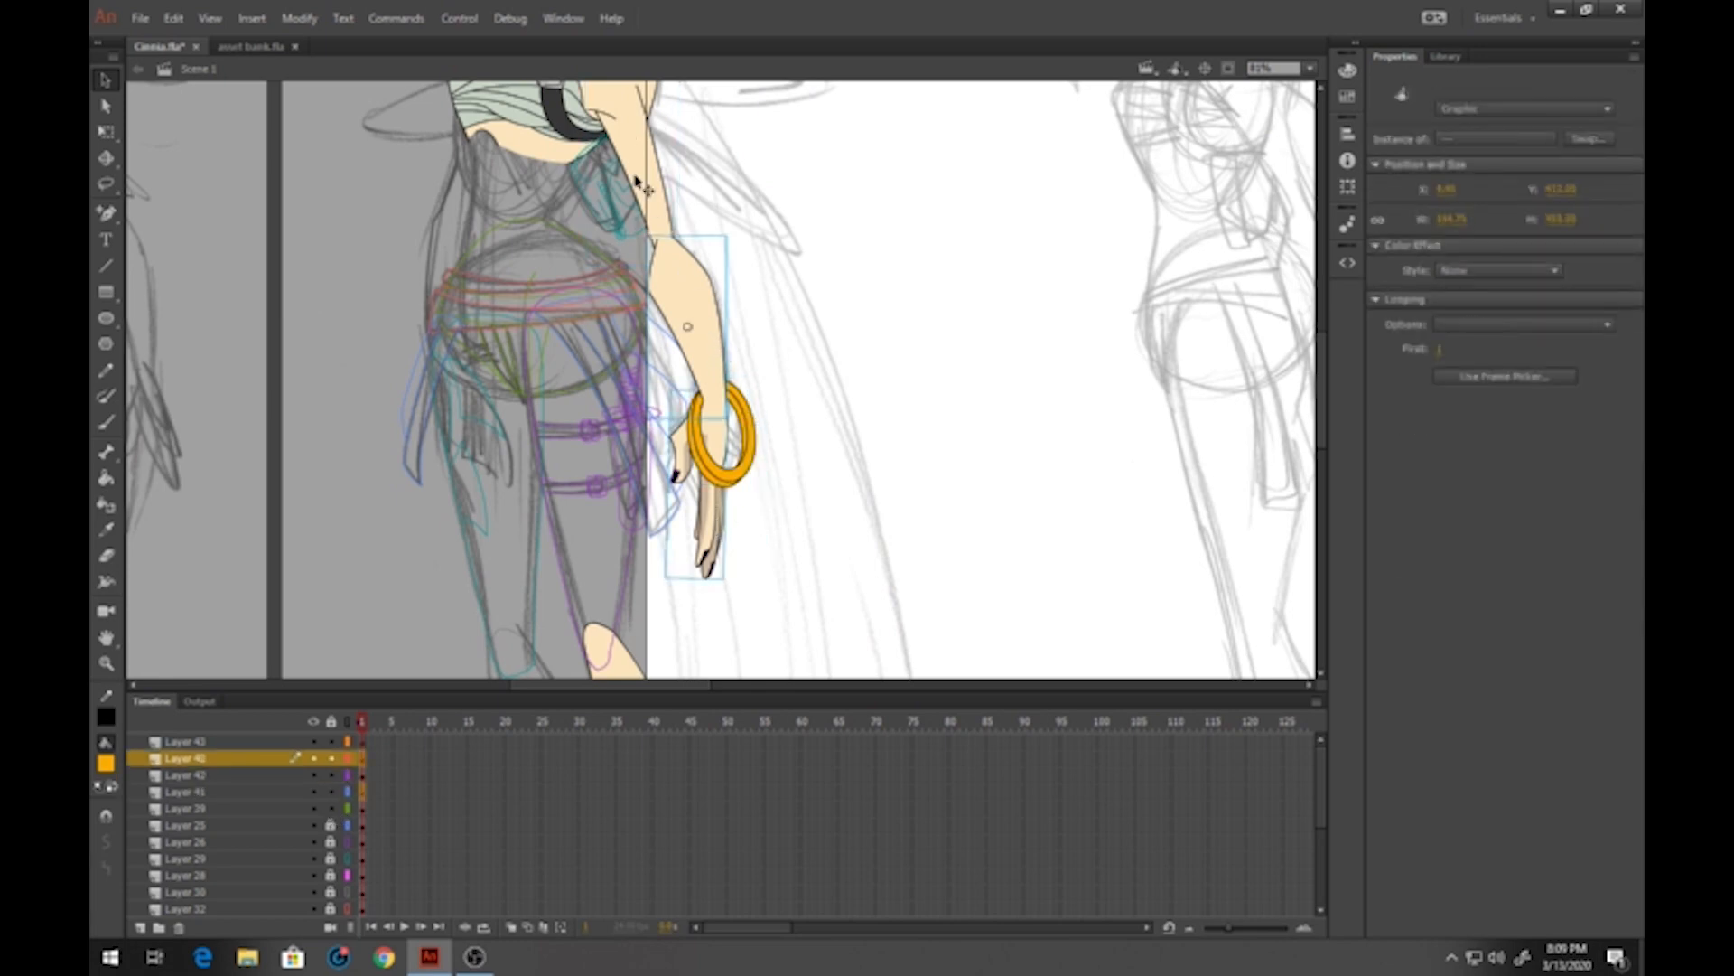
shift+click(638, 181)
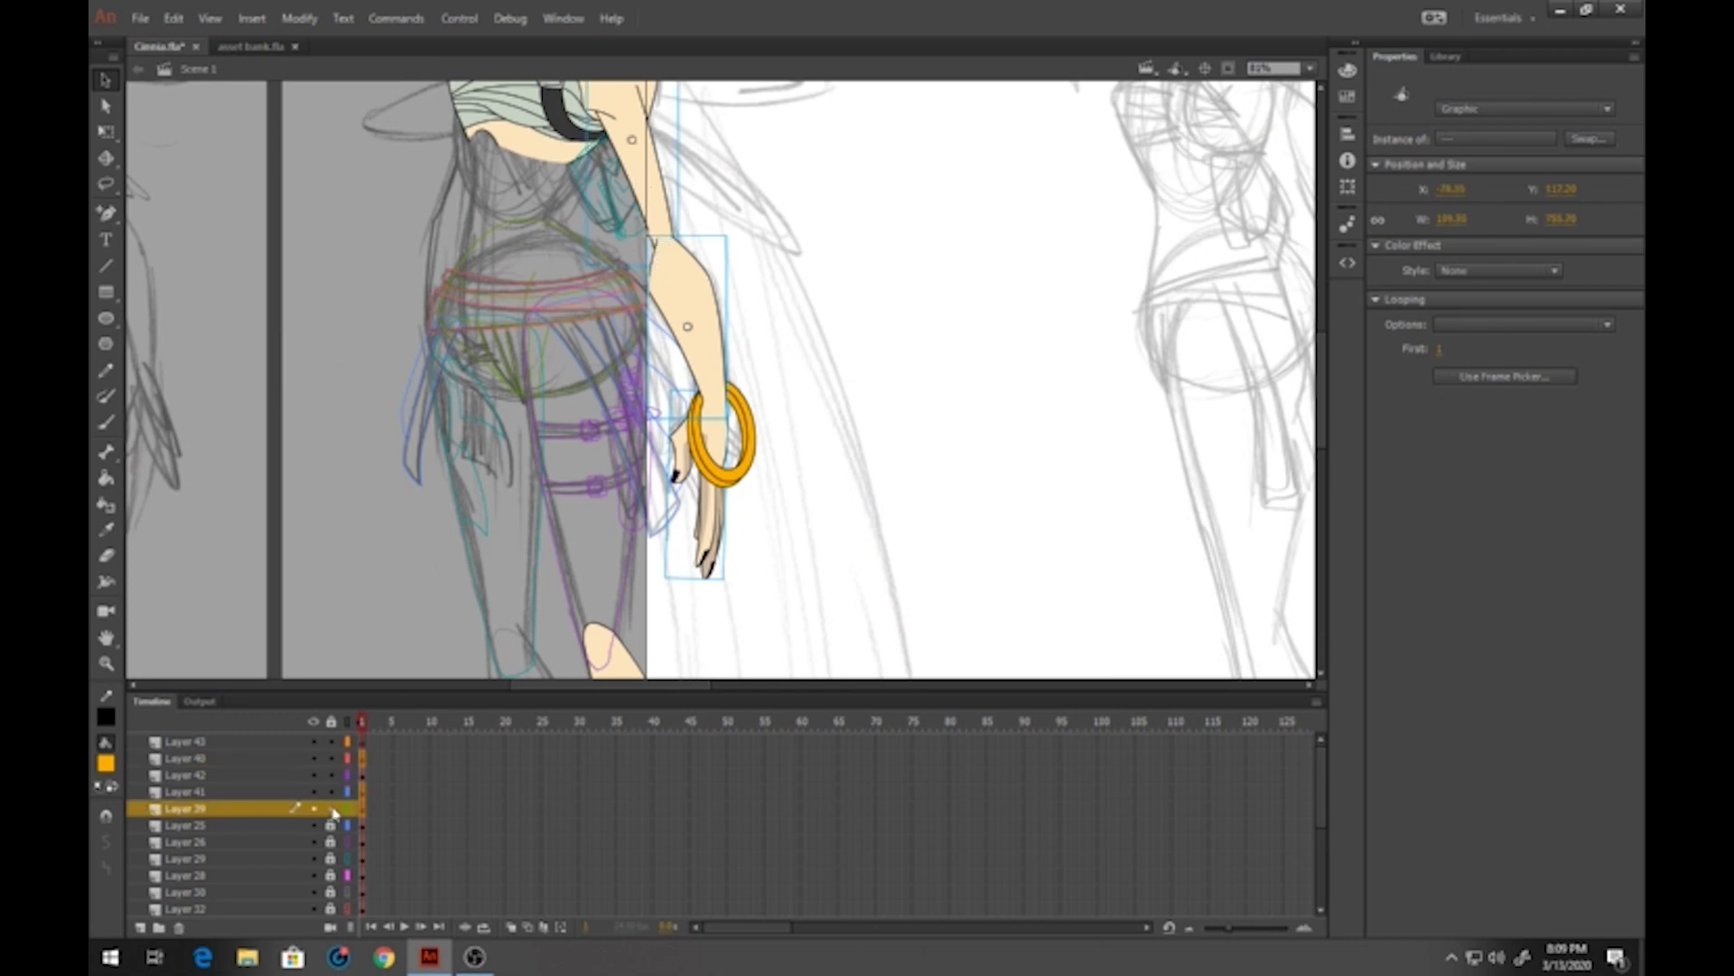
drag(333, 810, 335, 743)
Add a new layer directly above colour ref, paste the copied arm into it and place it beside the character's other side
scroll(289, 799, down, 4)
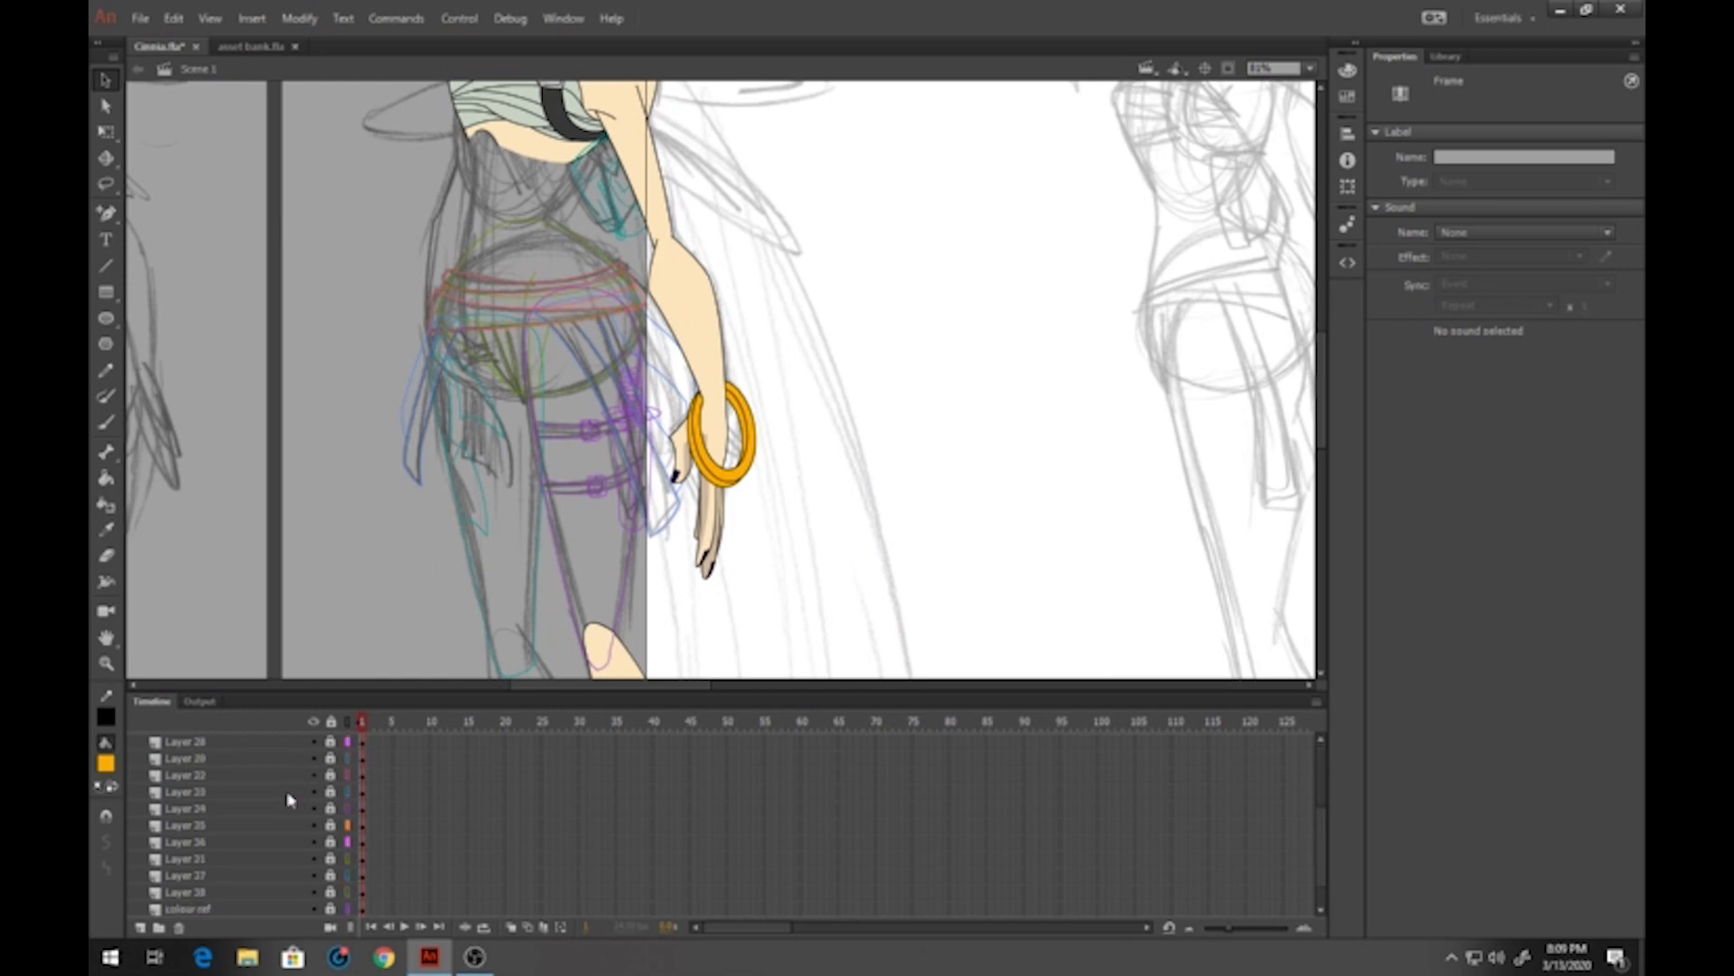
scroll(289, 799, down, 1)
click(184, 894)
click(186, 874)
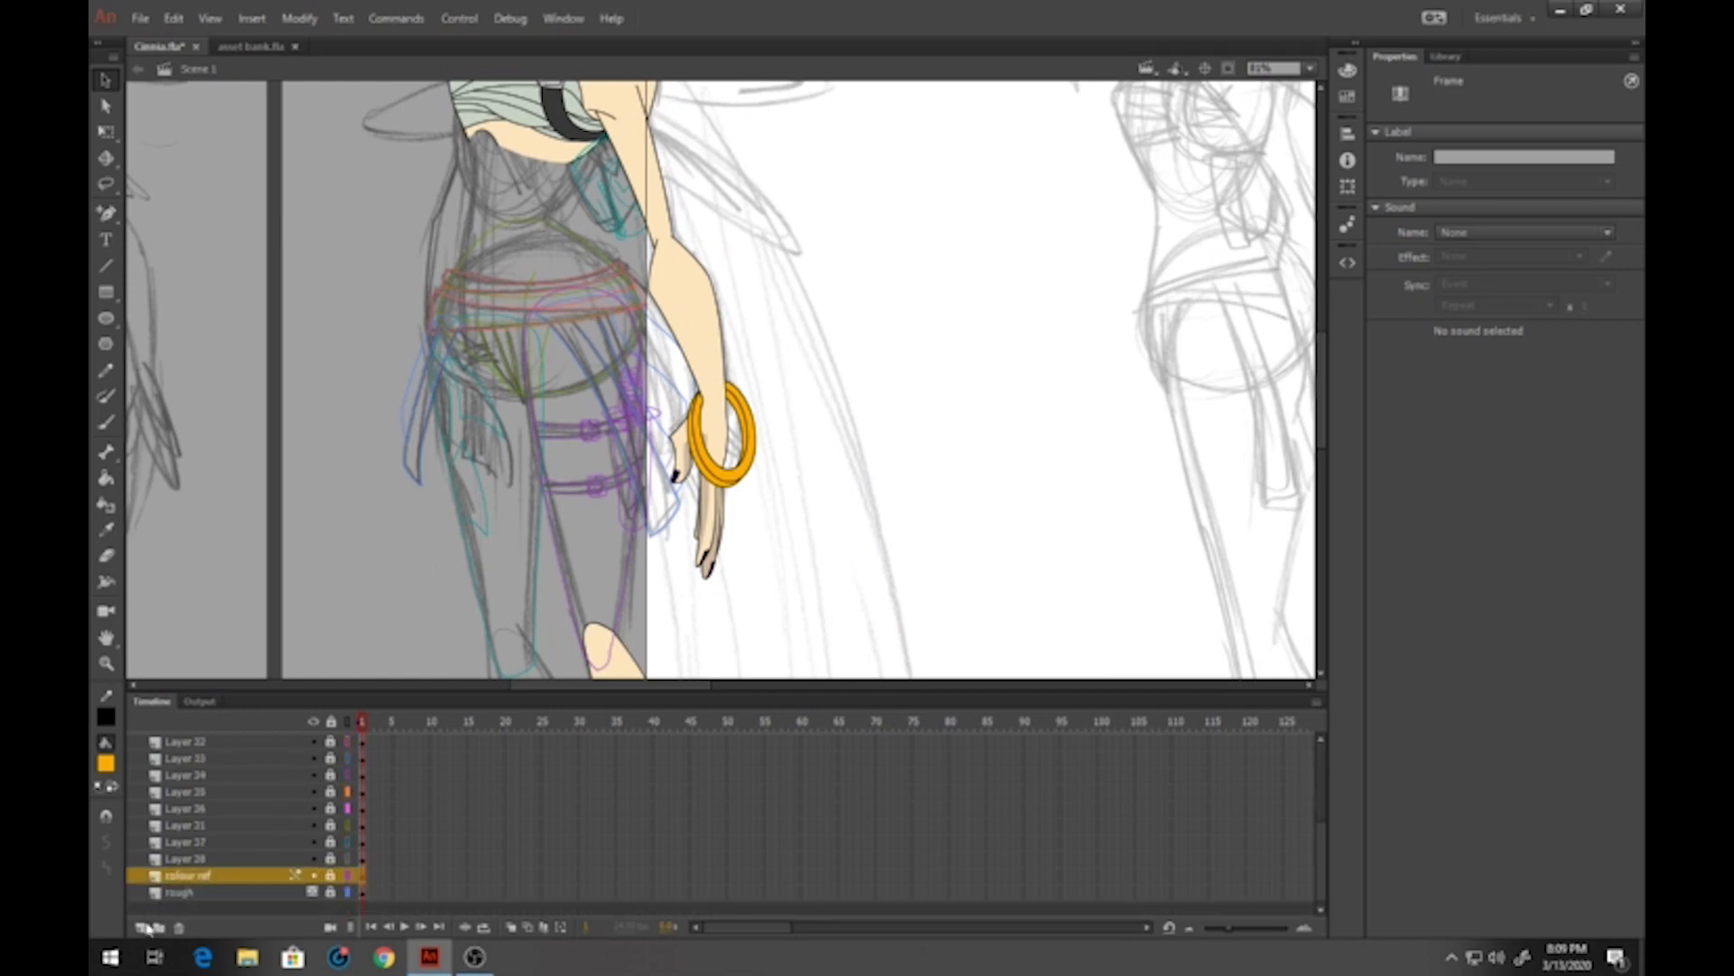
click(140, 927)
click(363, 878)
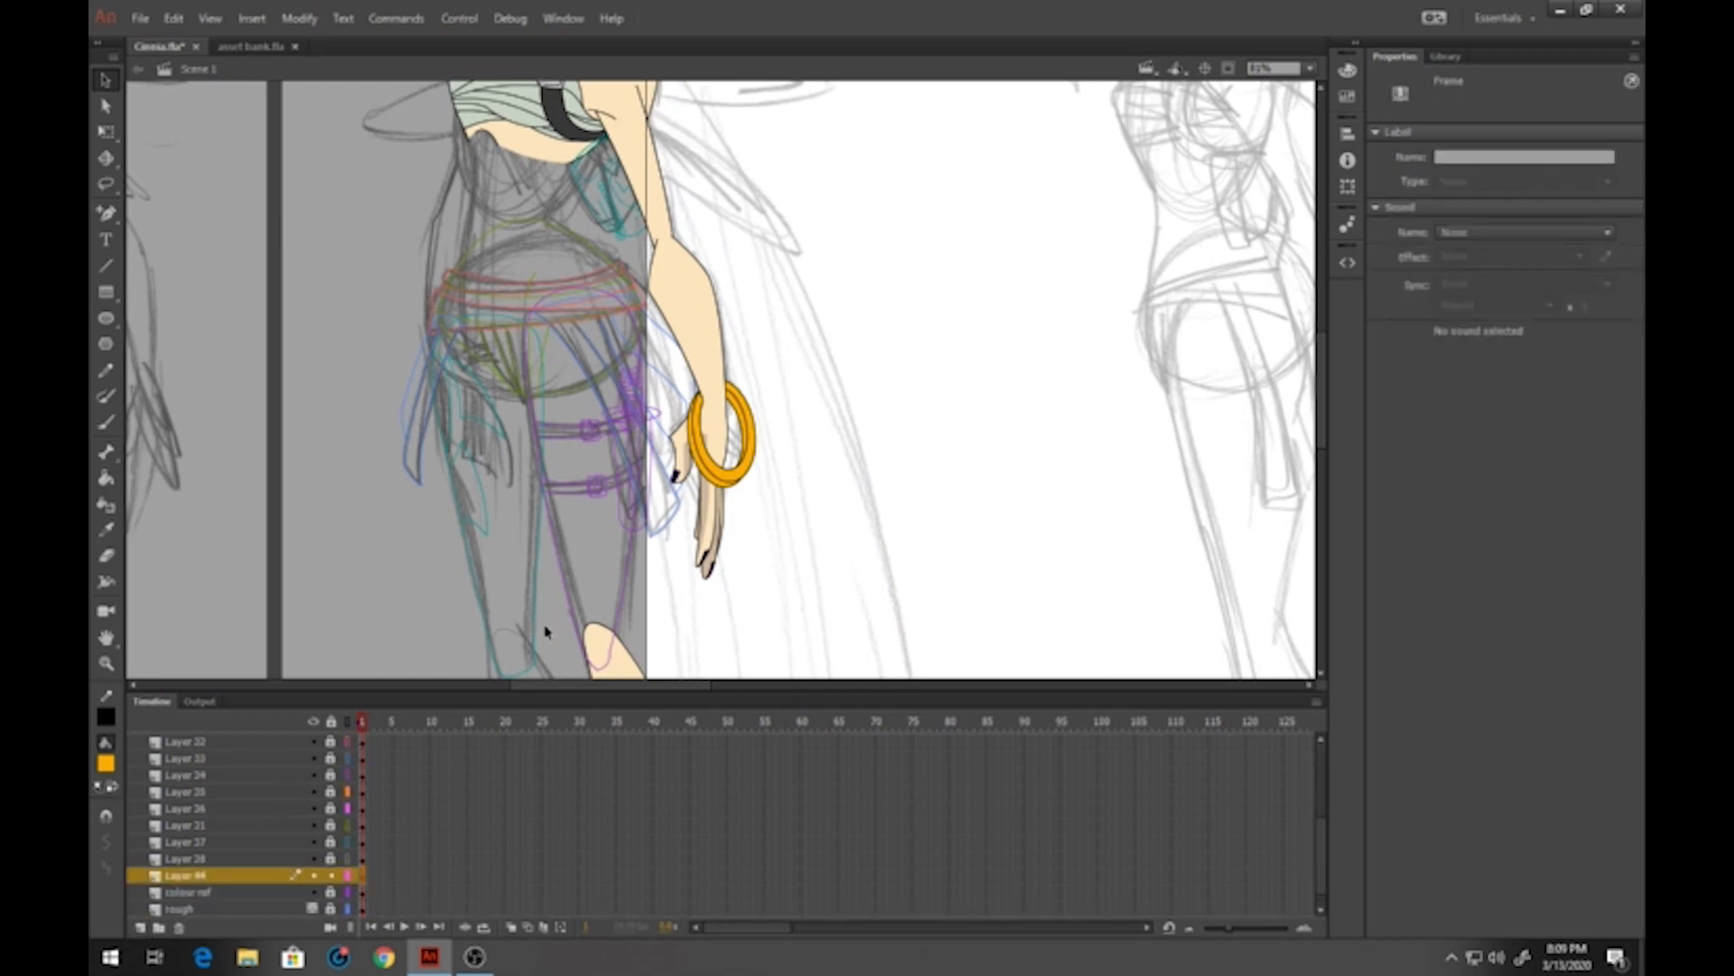
key(ctrl+v)
drag(755, 409, 271, 393)
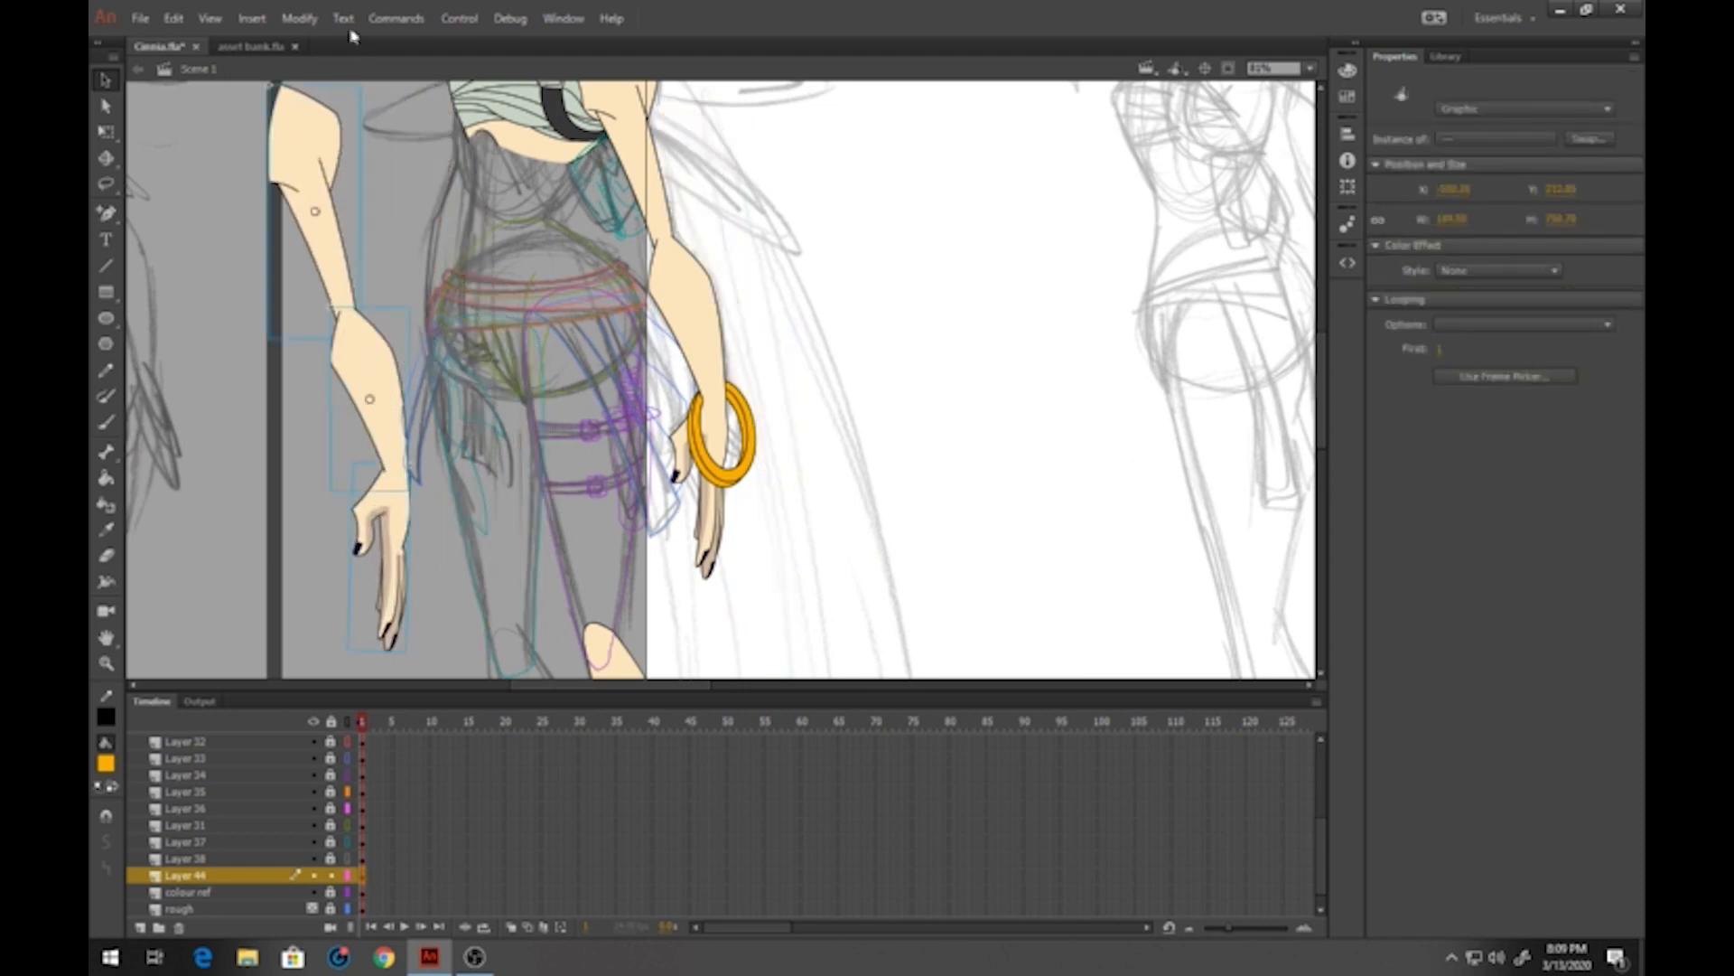
Flip the pasted arm horizontally and attach it at the character's bare shoulder behind the top
click(299, 18)
mouse_move(391, 257)
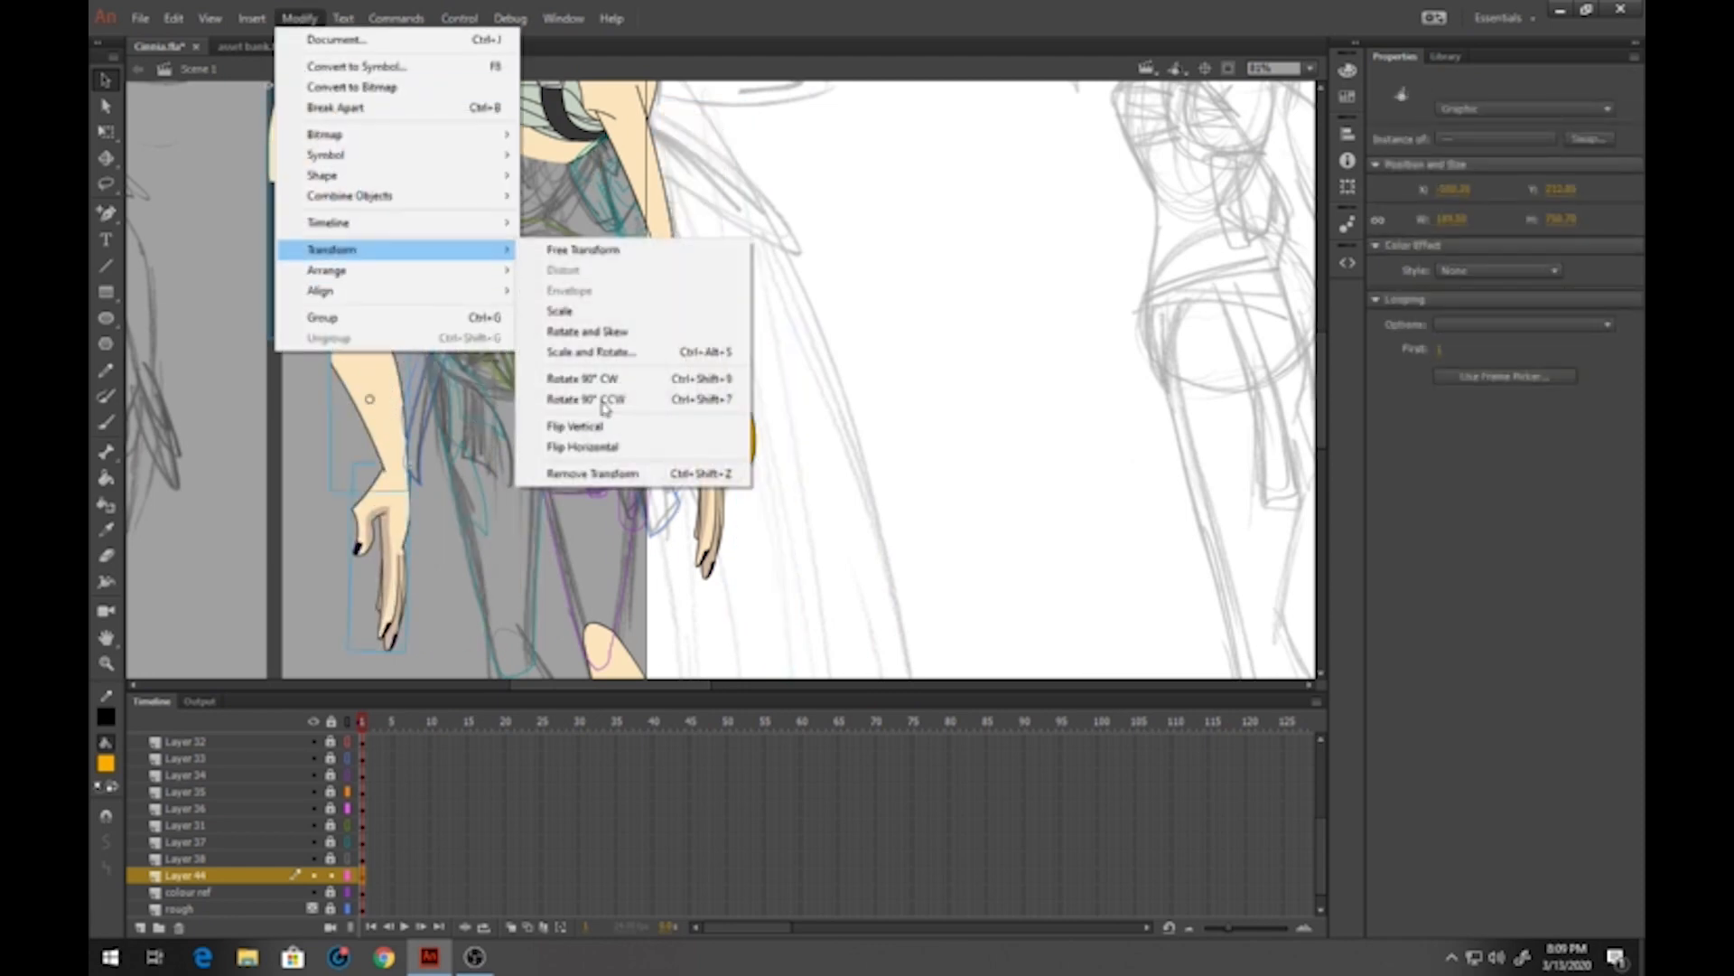
click(622, 452)
scroll(389, 208, up, 3)
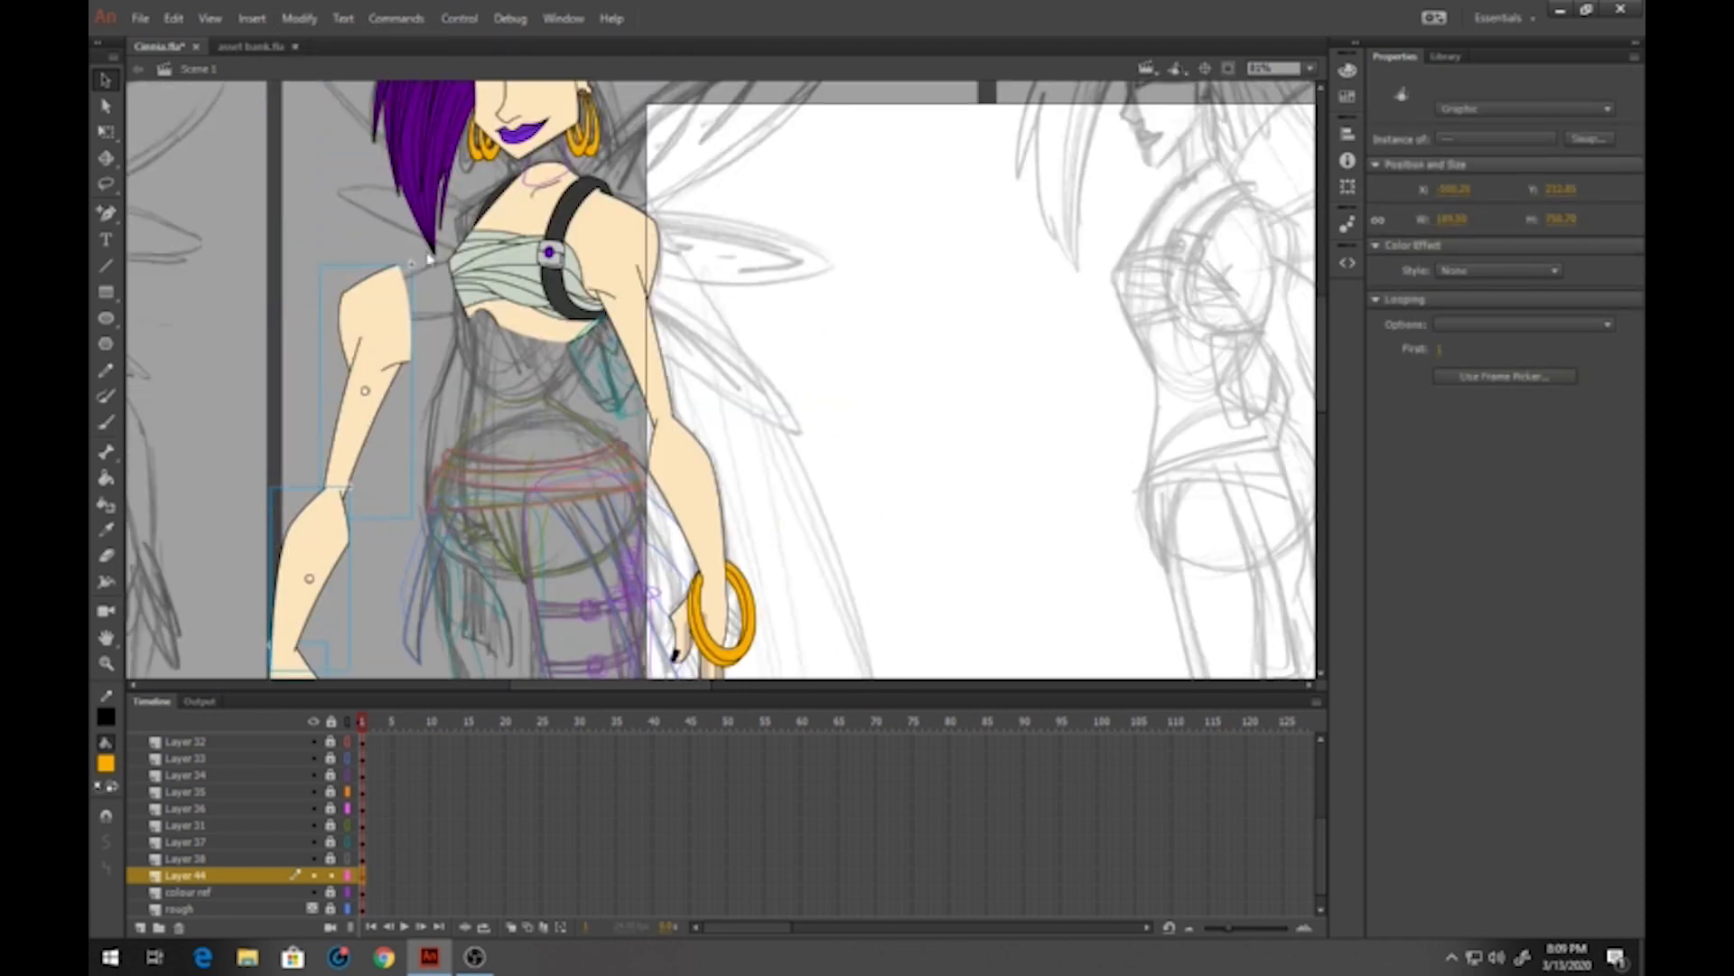
drag(388, 330, 506, 253)
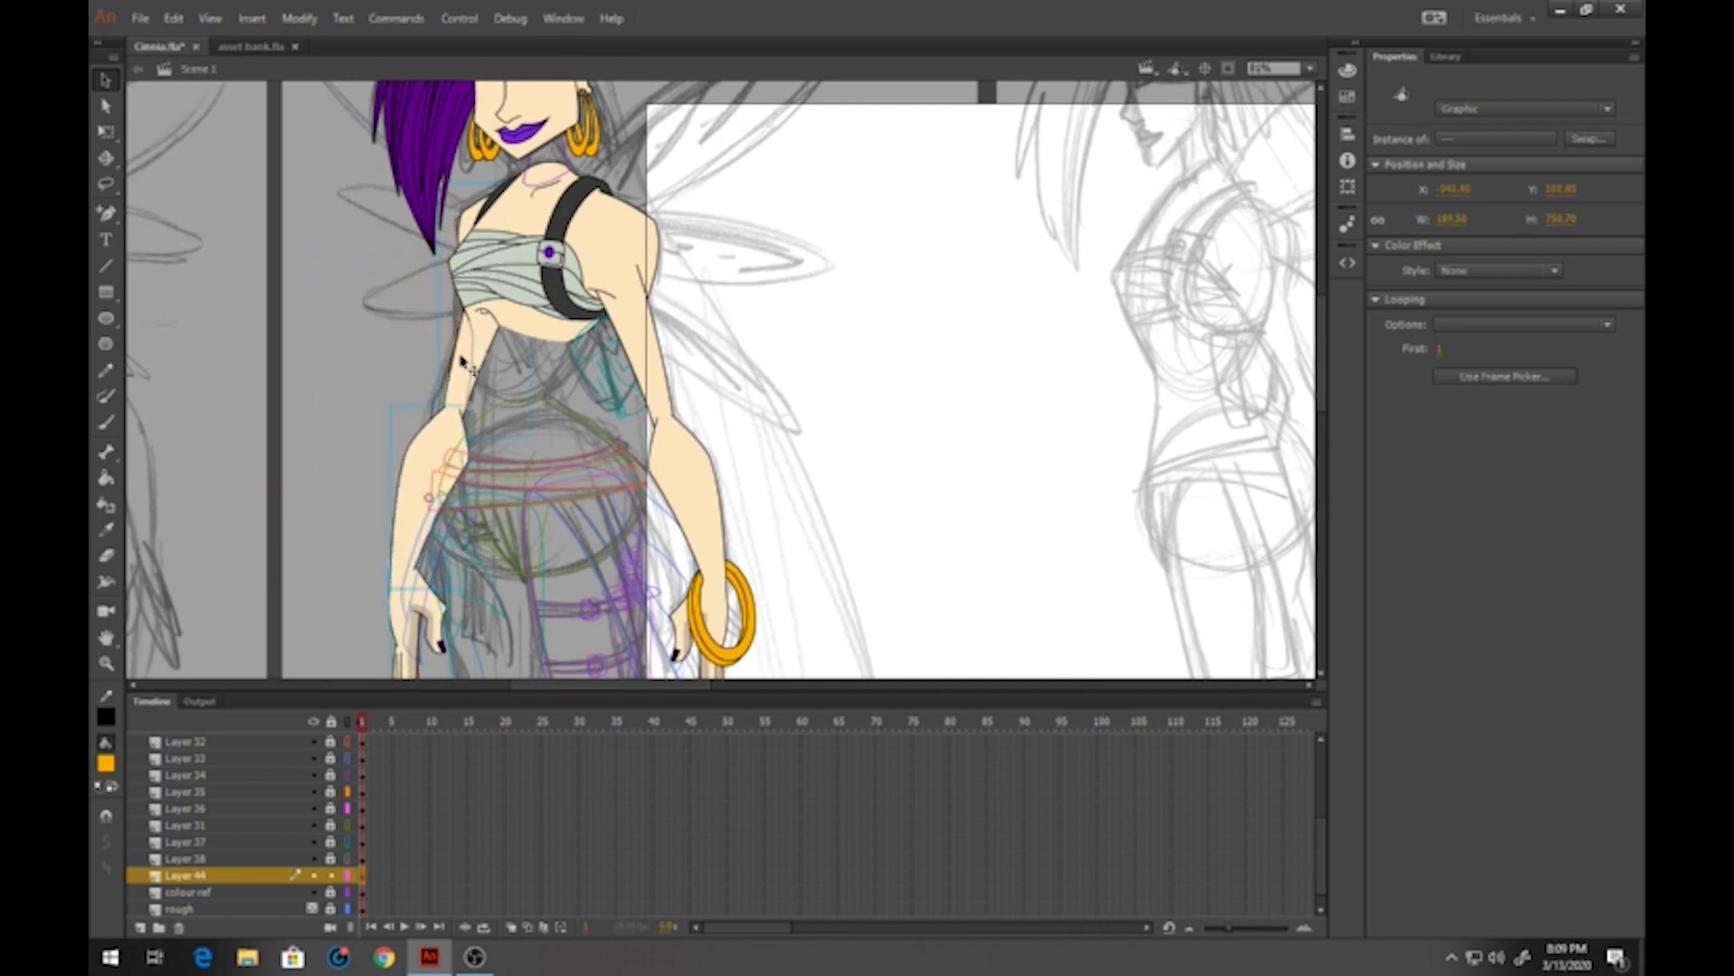
Rotate the mirrored arm's forearm and hand slightly with Free Transform so the fingers point toward the thigh
click(106, 131)
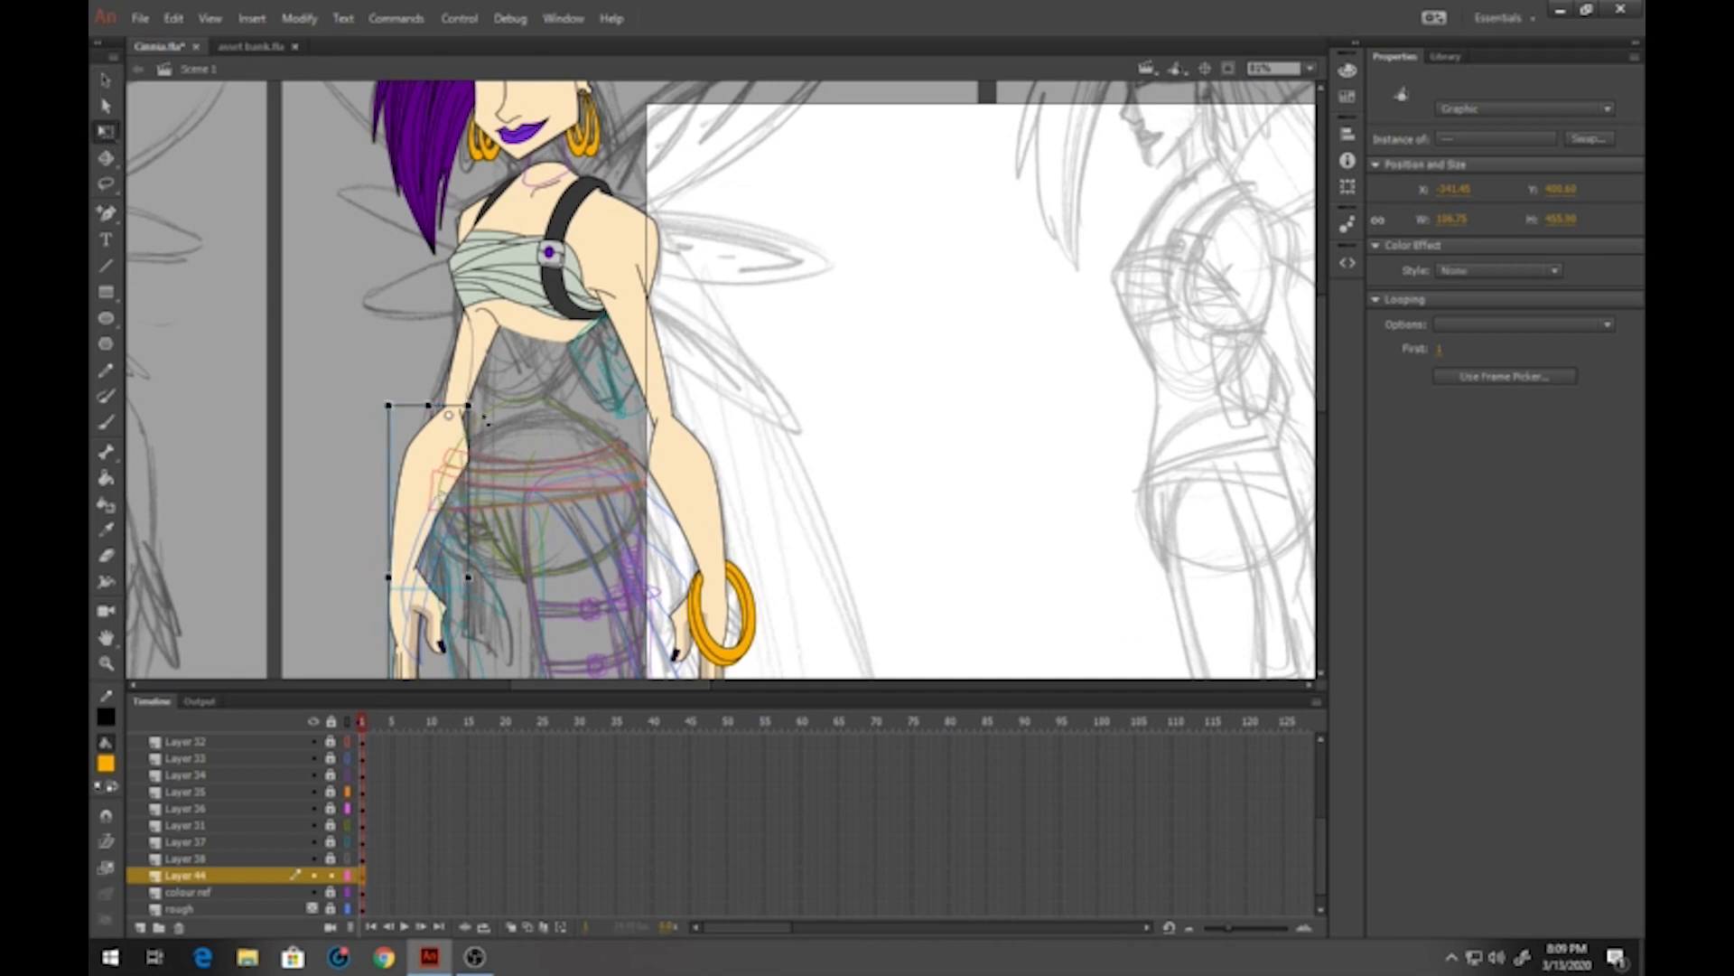
scroll(488, 425, down, 5)
drag(488, 406, 533, 409)
click(454, 231)
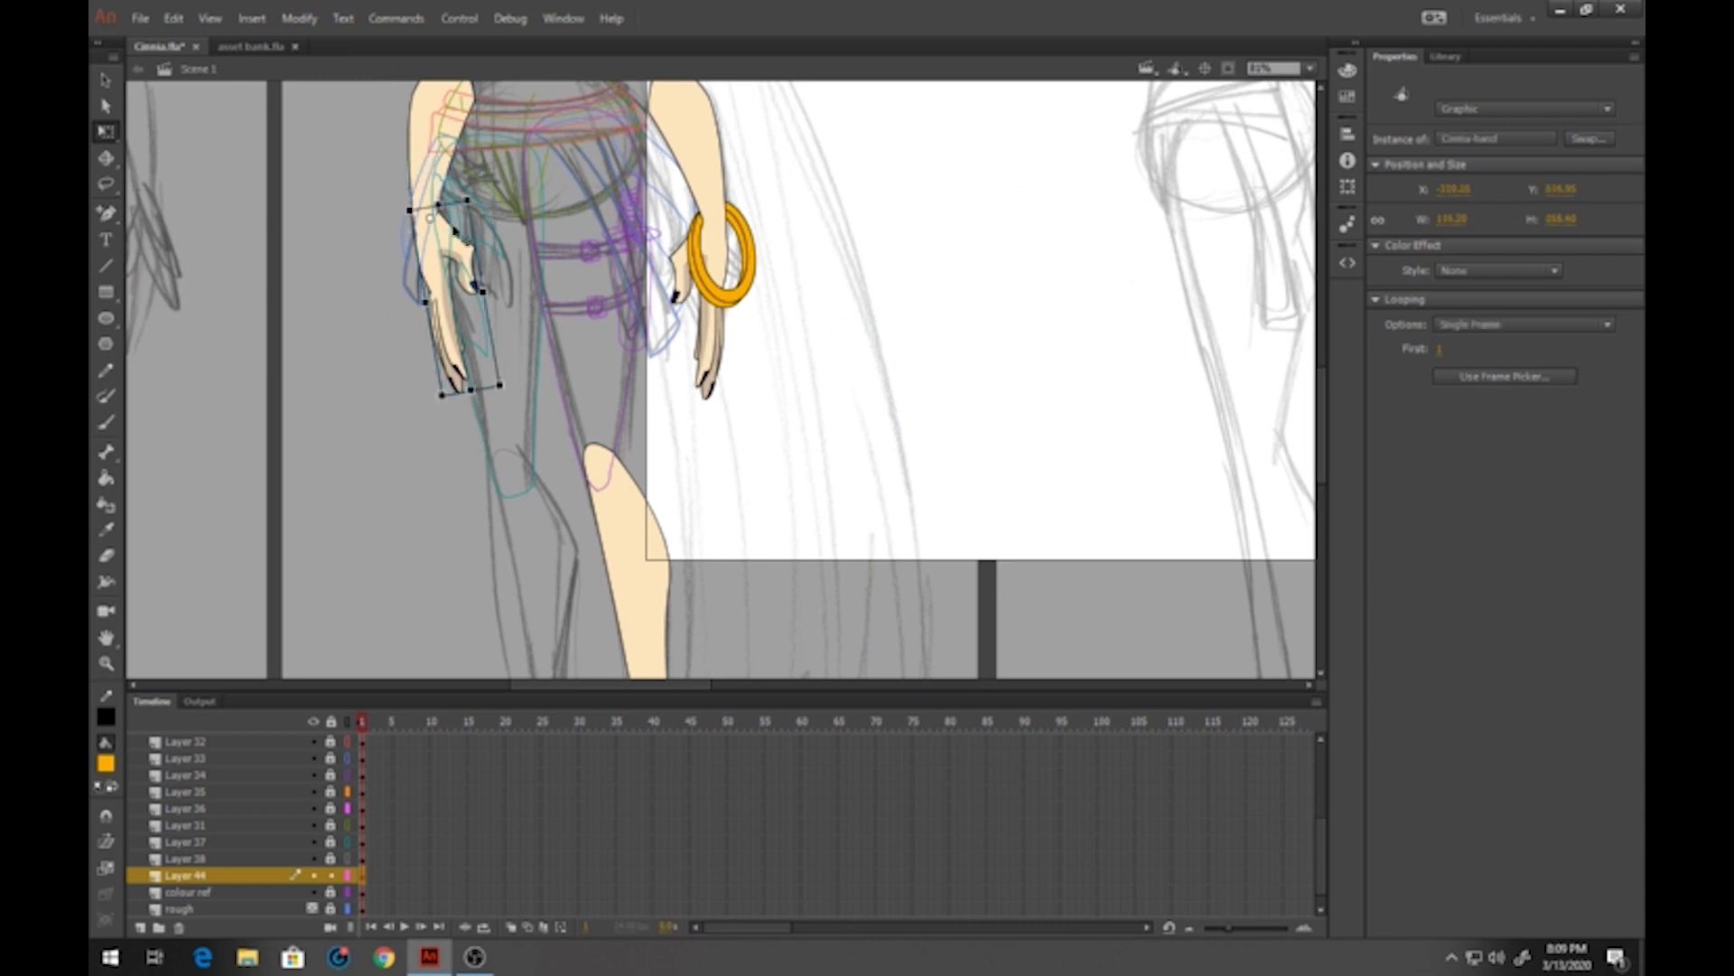
click(407, 390)
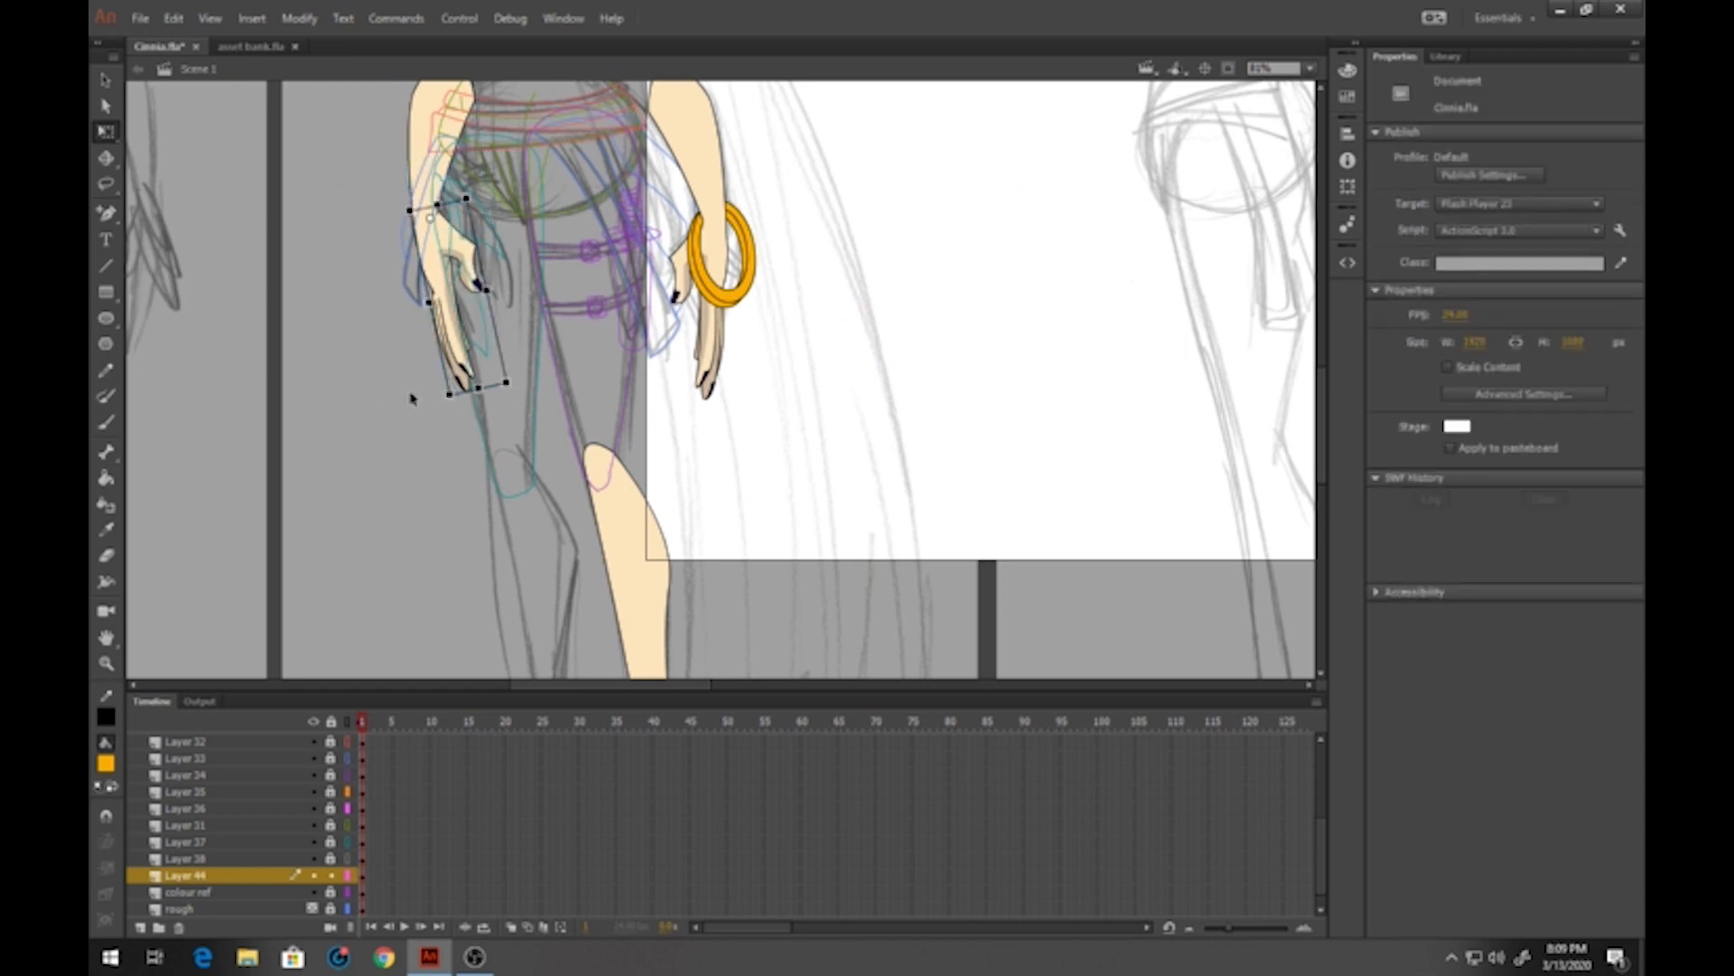
drag(379, 256, 366, 184)
click(105, 79)
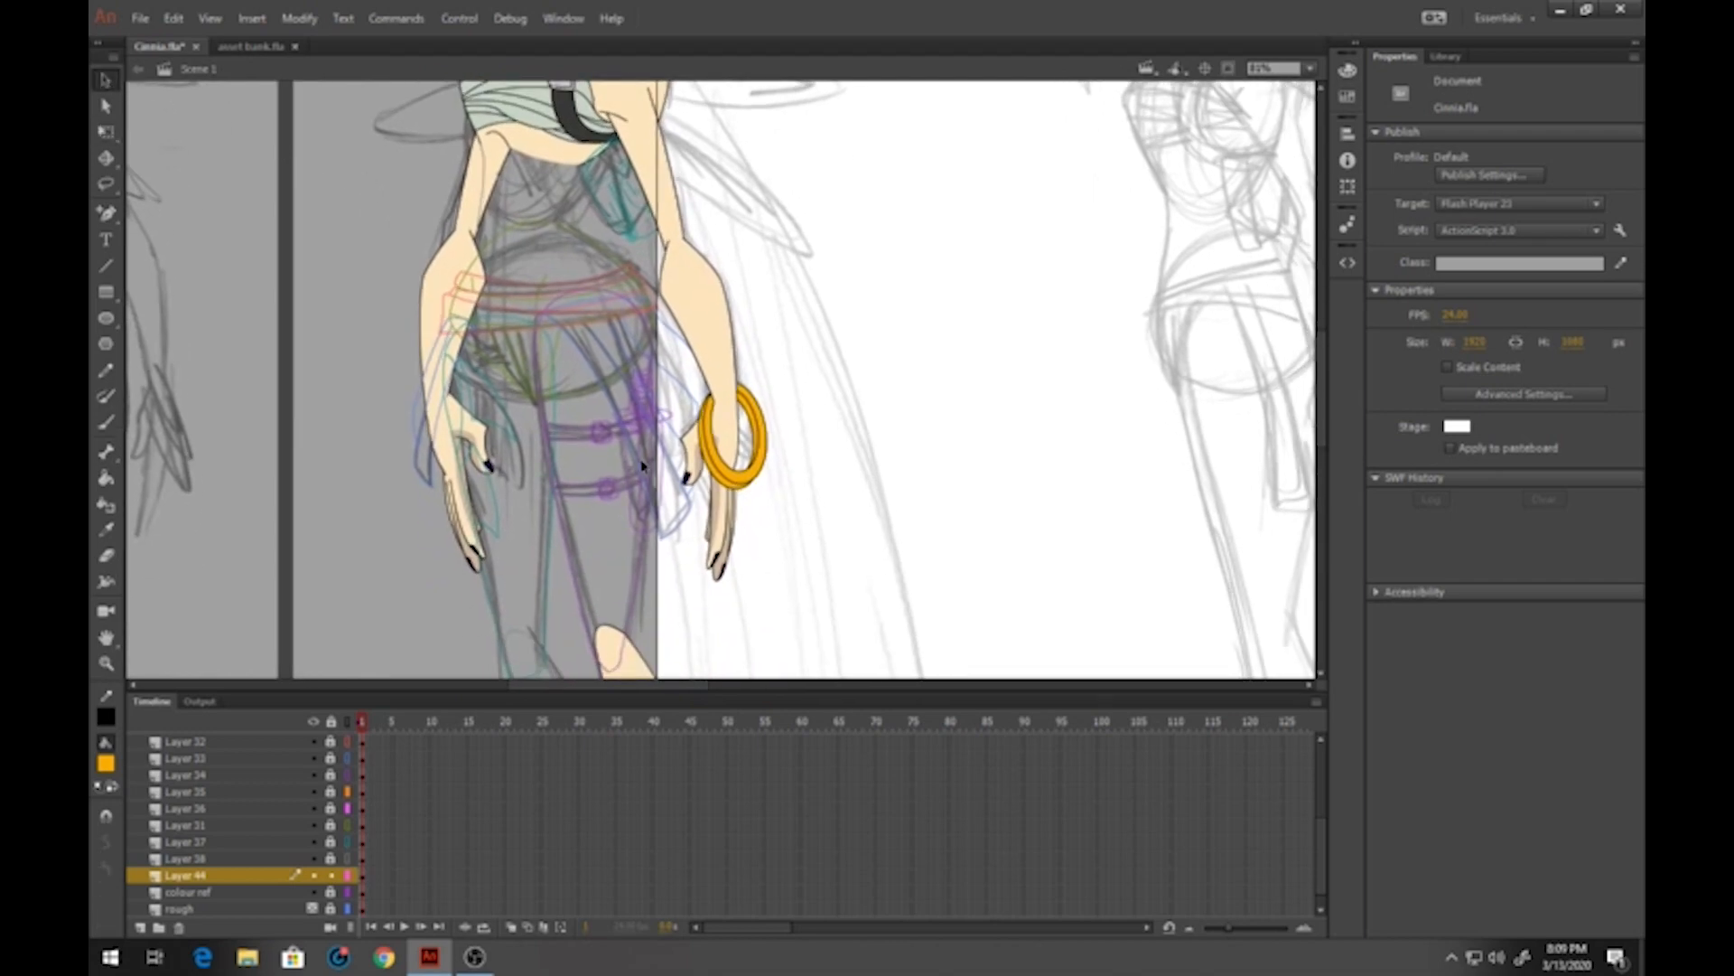
Turn off outline display for all layers and unlock every layer except colour ref and rough
click(349, 722)
click(331, 722)
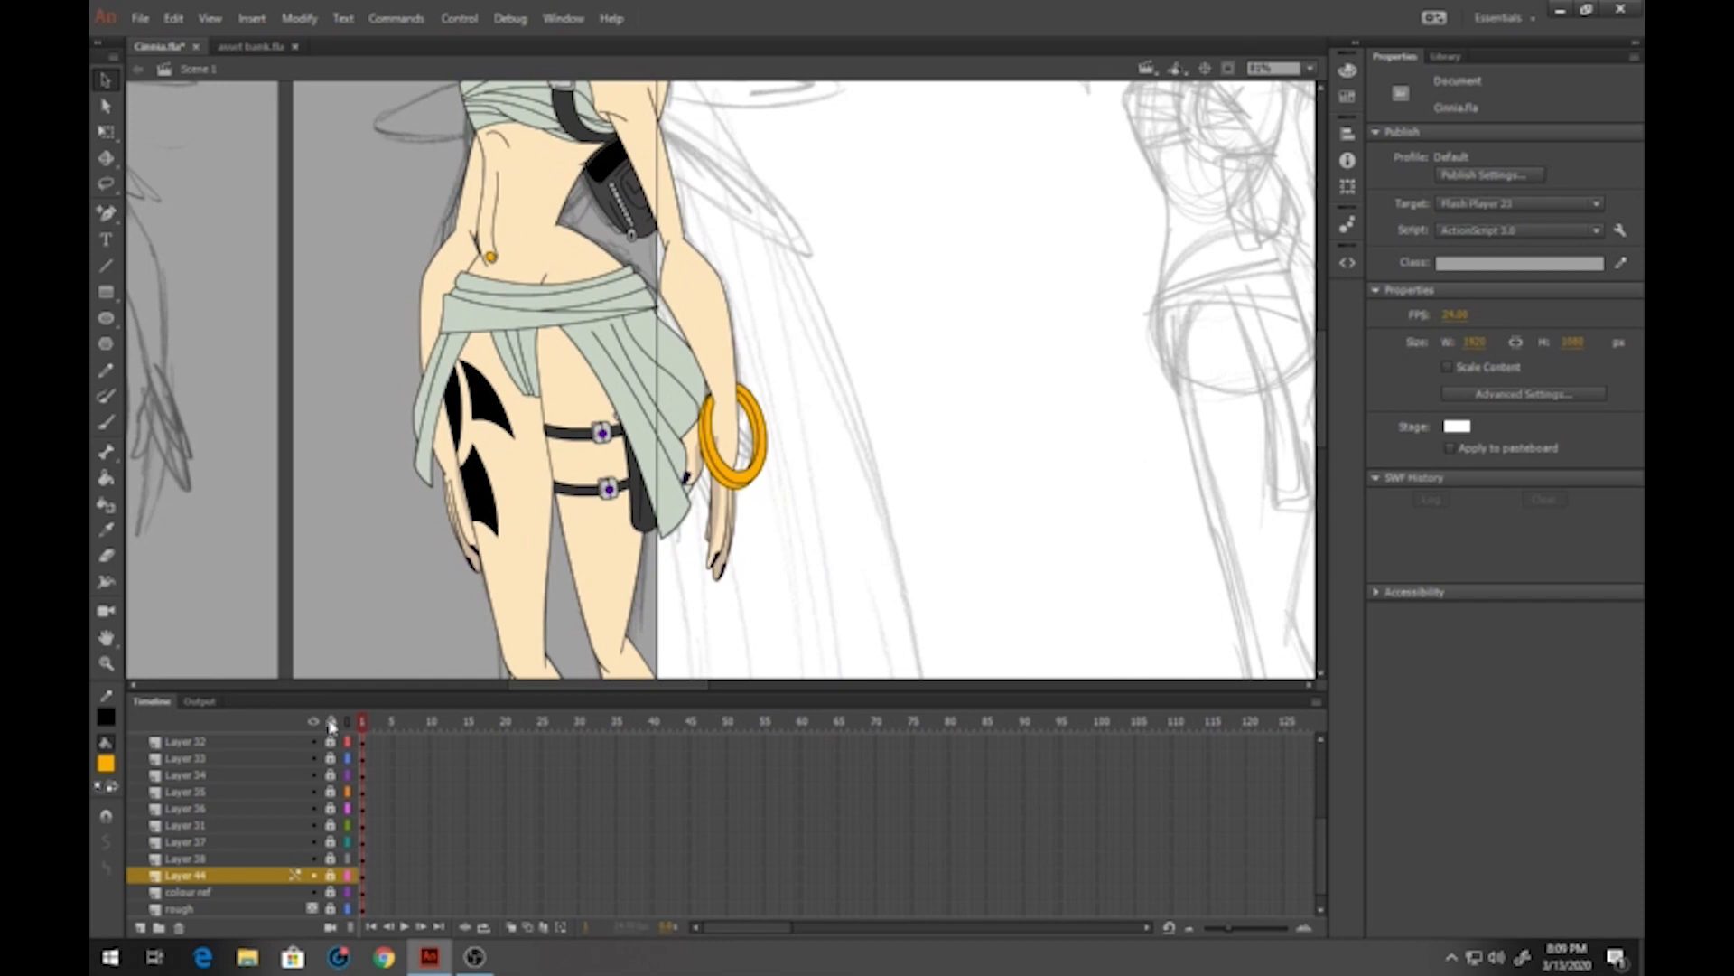
click(331, 721)
scroll(317, 855, down, 5)
drag(330, 875, 331, 892)
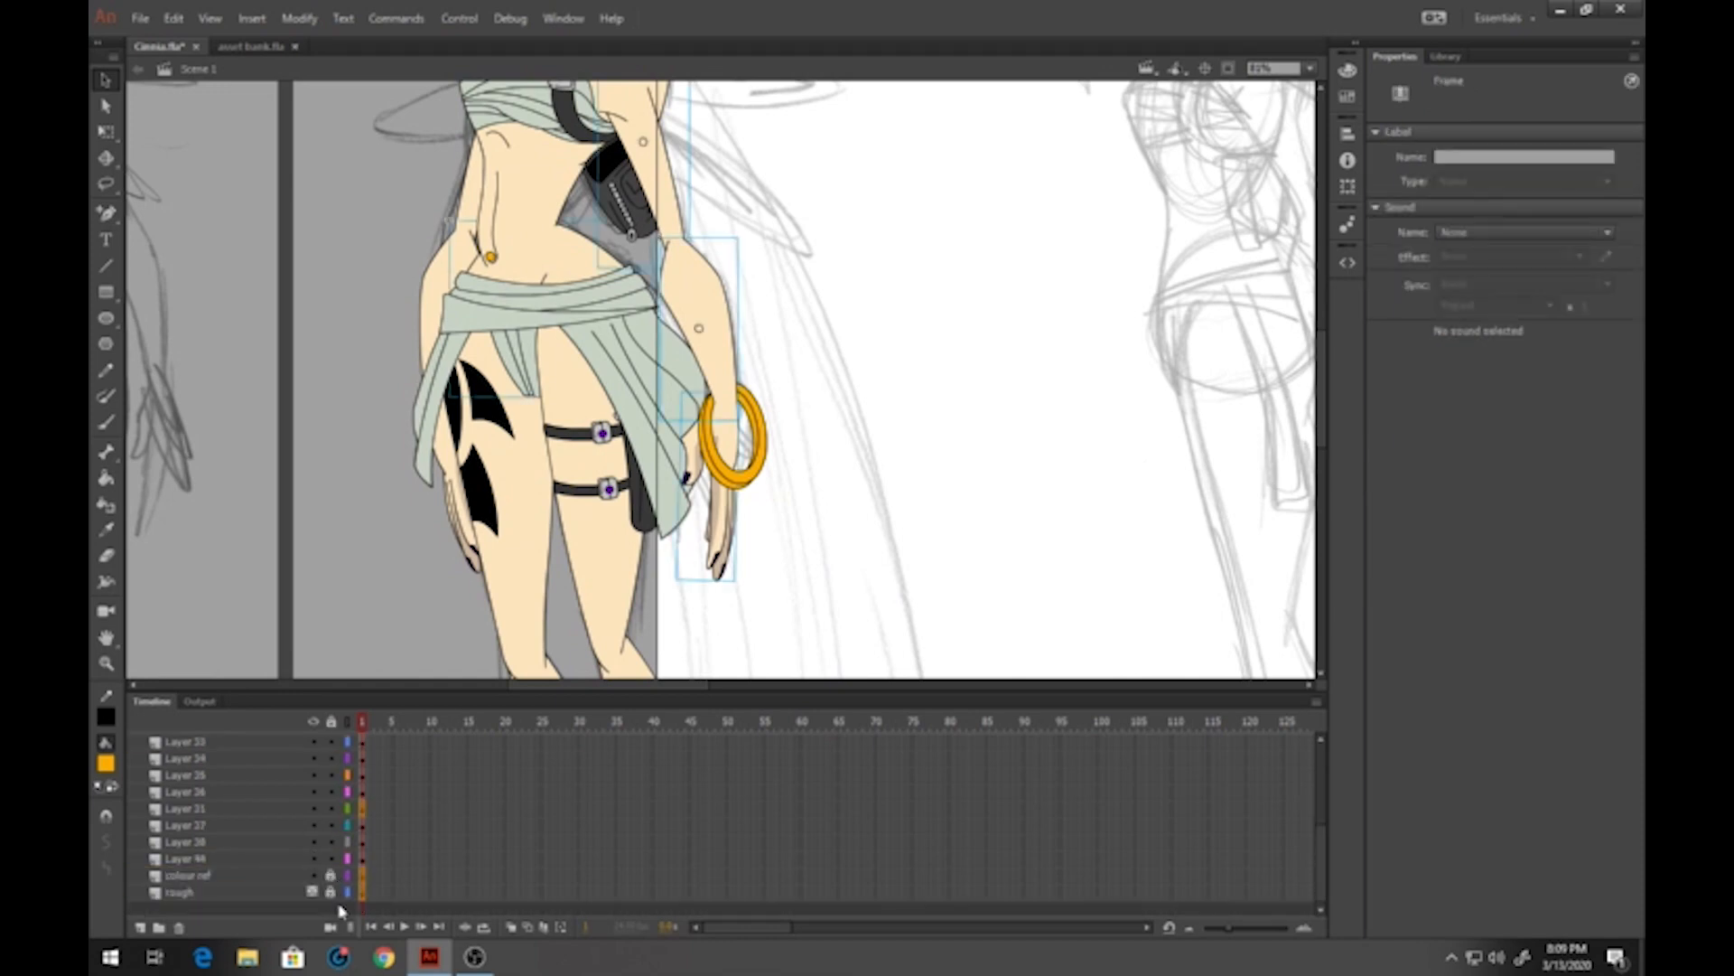
click(957, 587)
Open the braceleted hand's symbol, play through its poses and return to Scene 1
double_click(725, 533)
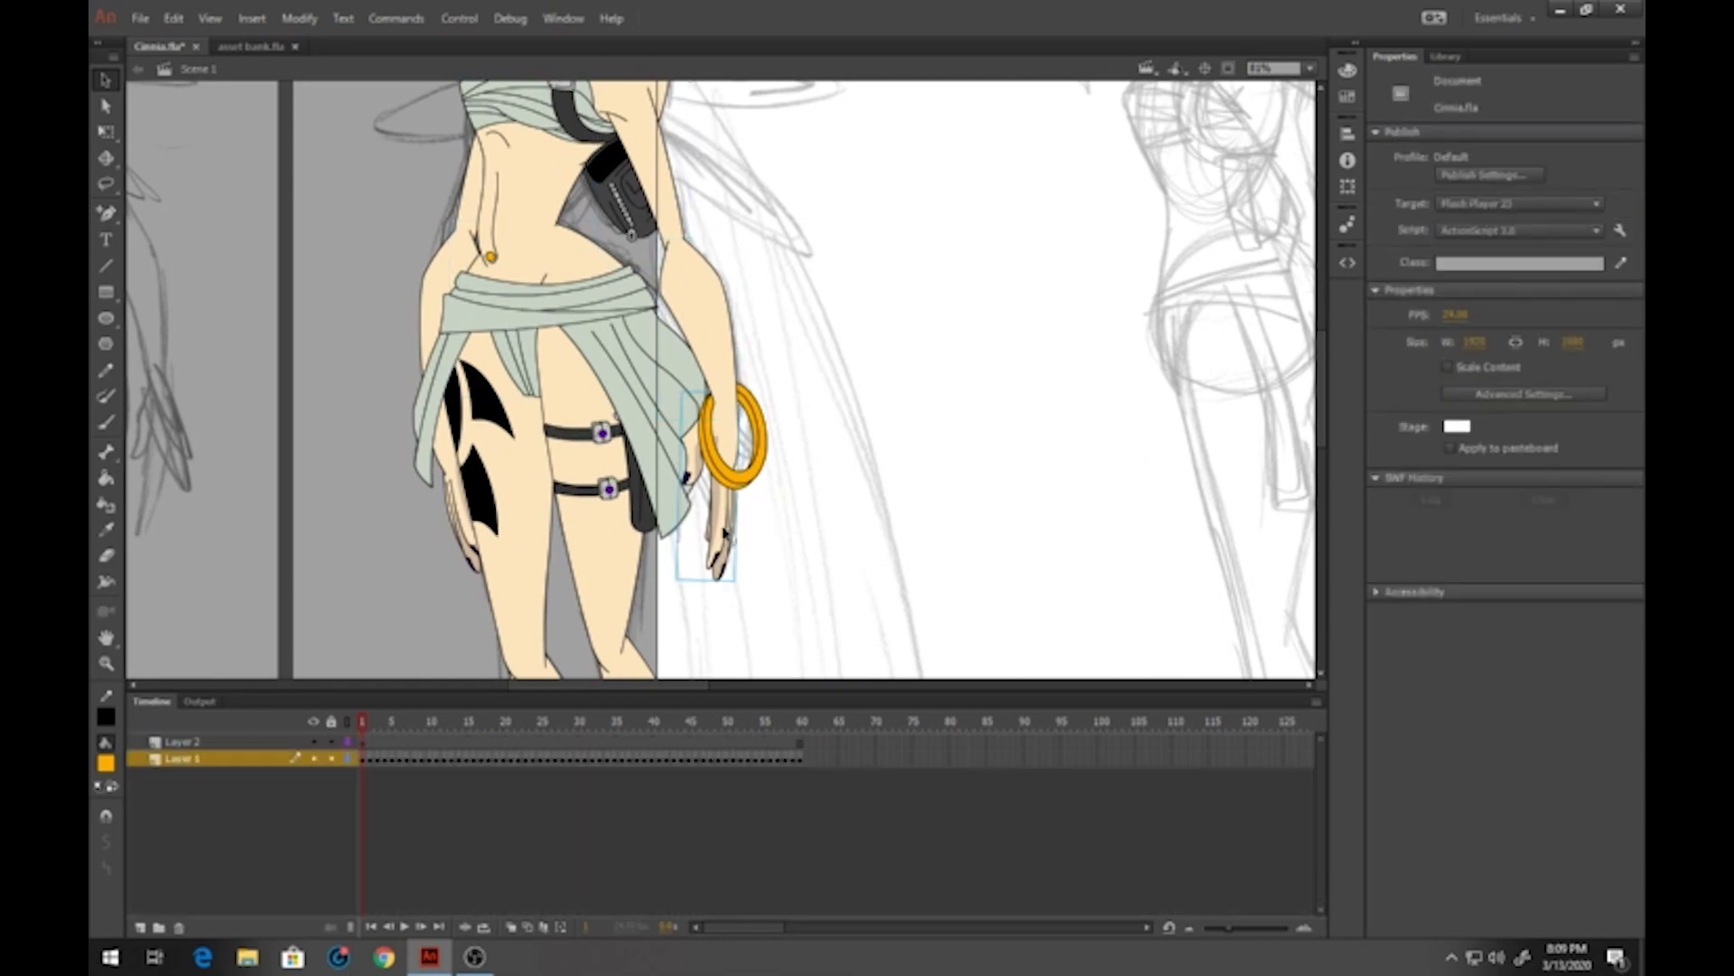
key(Return)
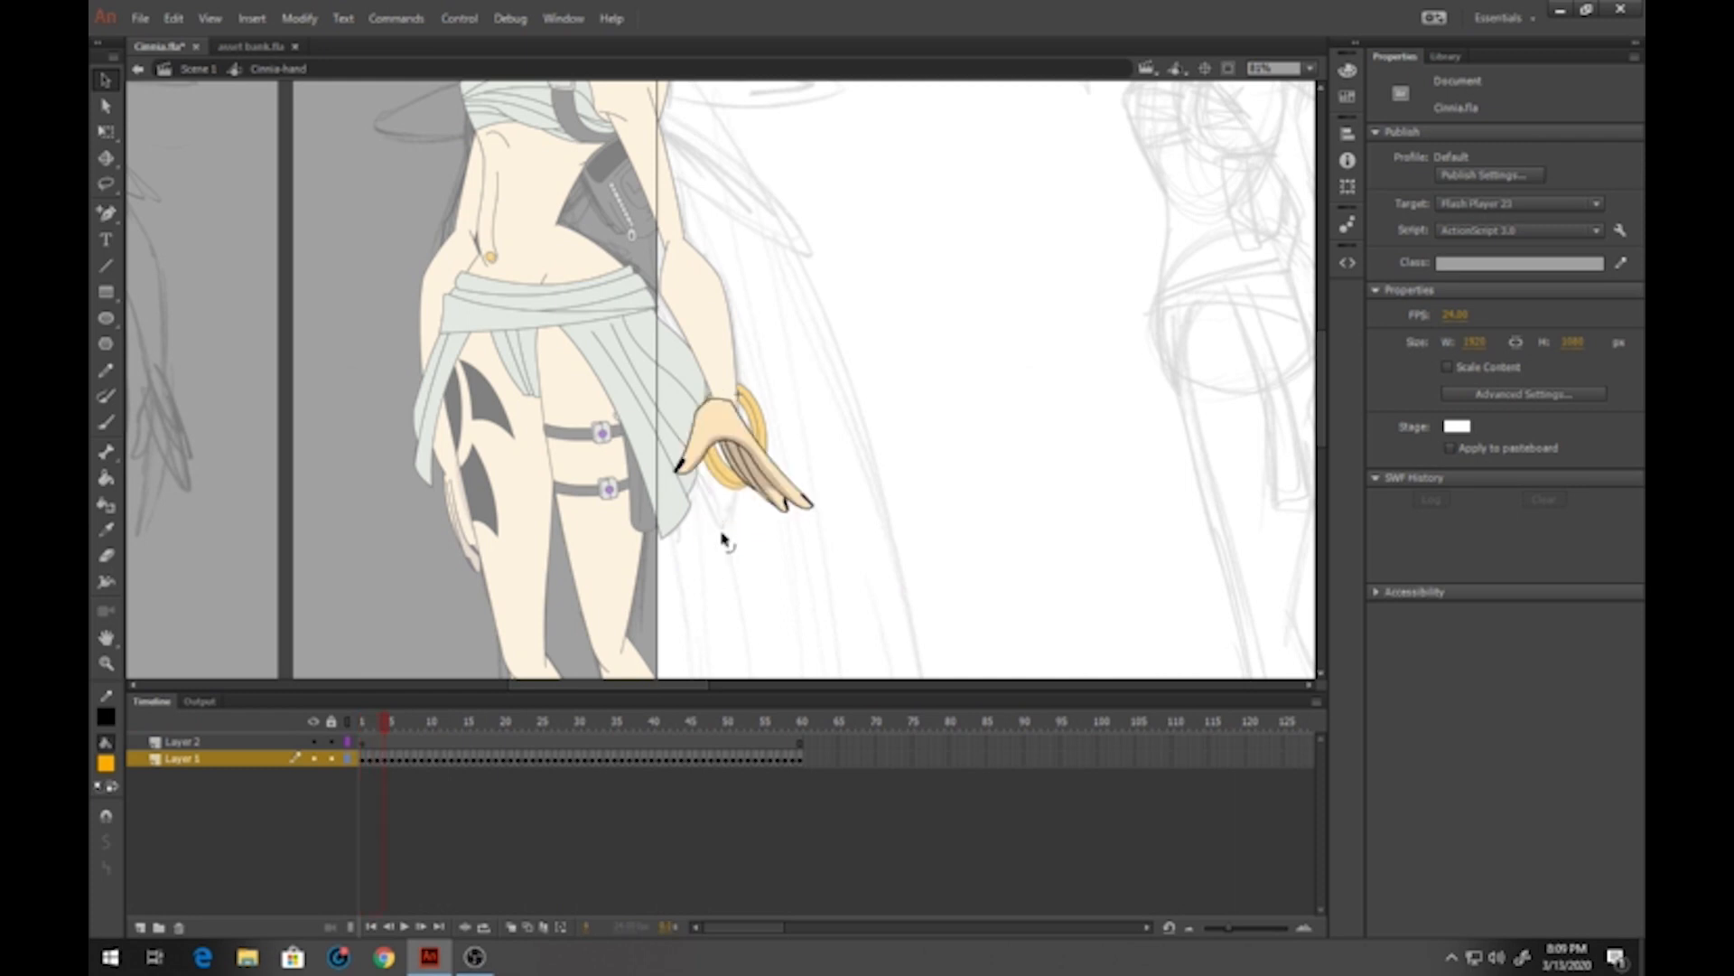
double_click(777, 542)
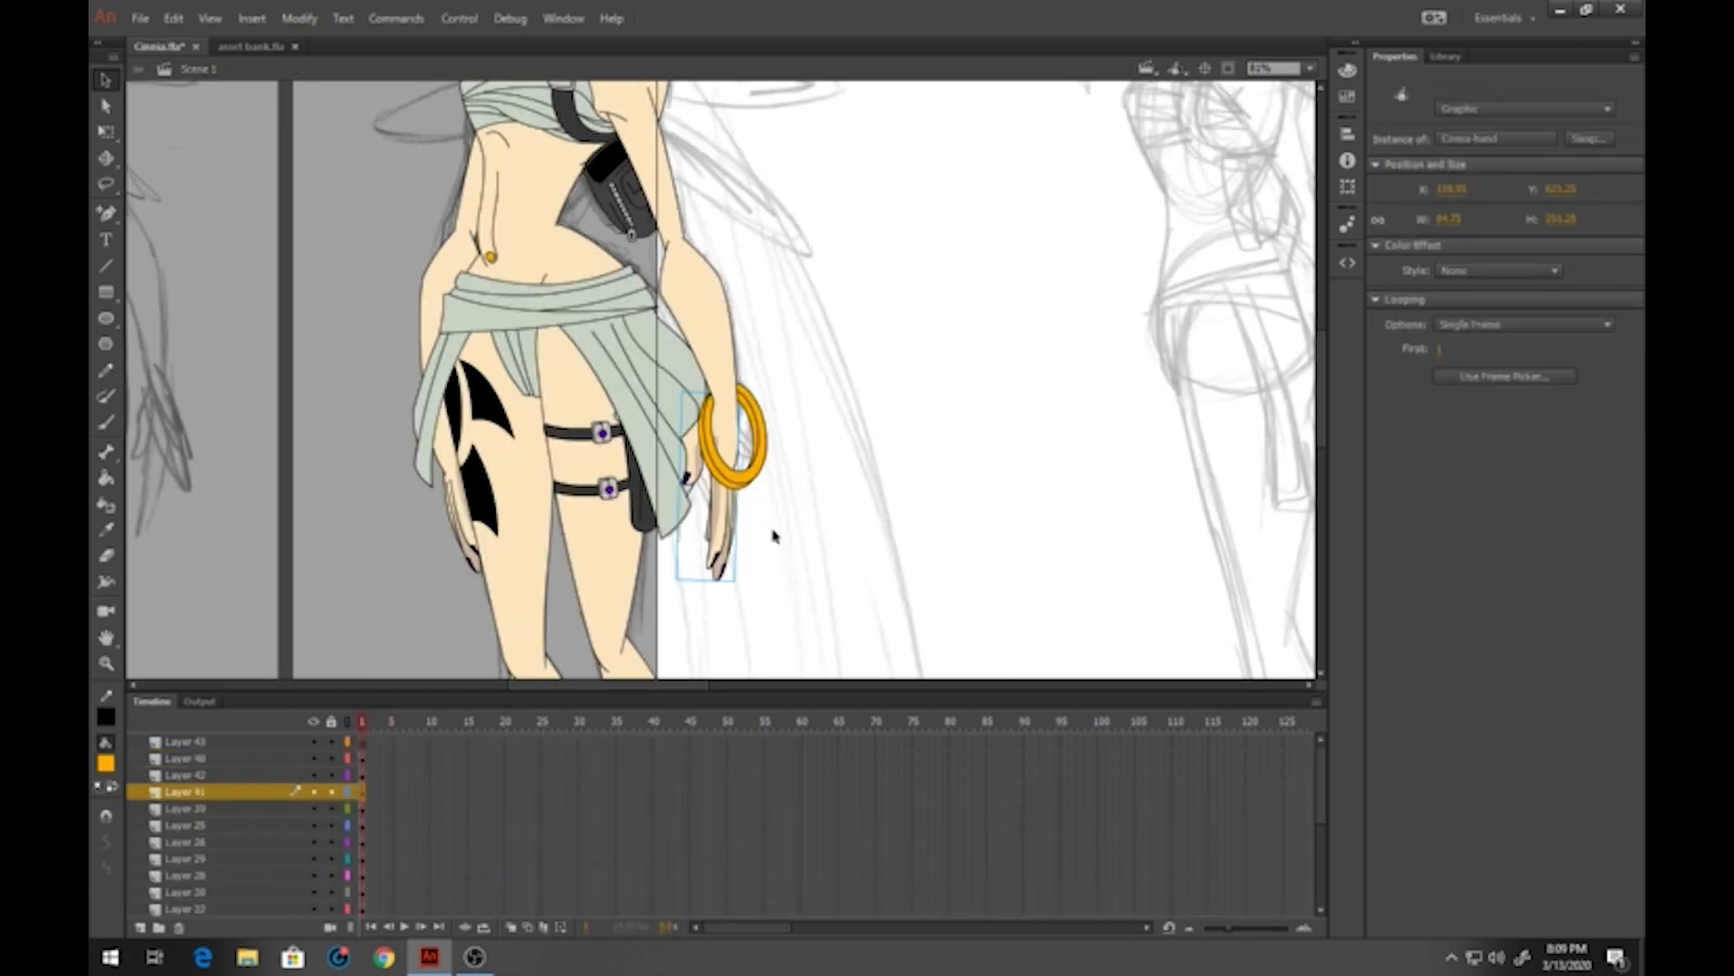
Set the braceleted hand to the fist pose on frame 12 with the Frame Picker and rotate it slightly clockwise
click(1443, 378)
scroll(233, 244, down, 3)
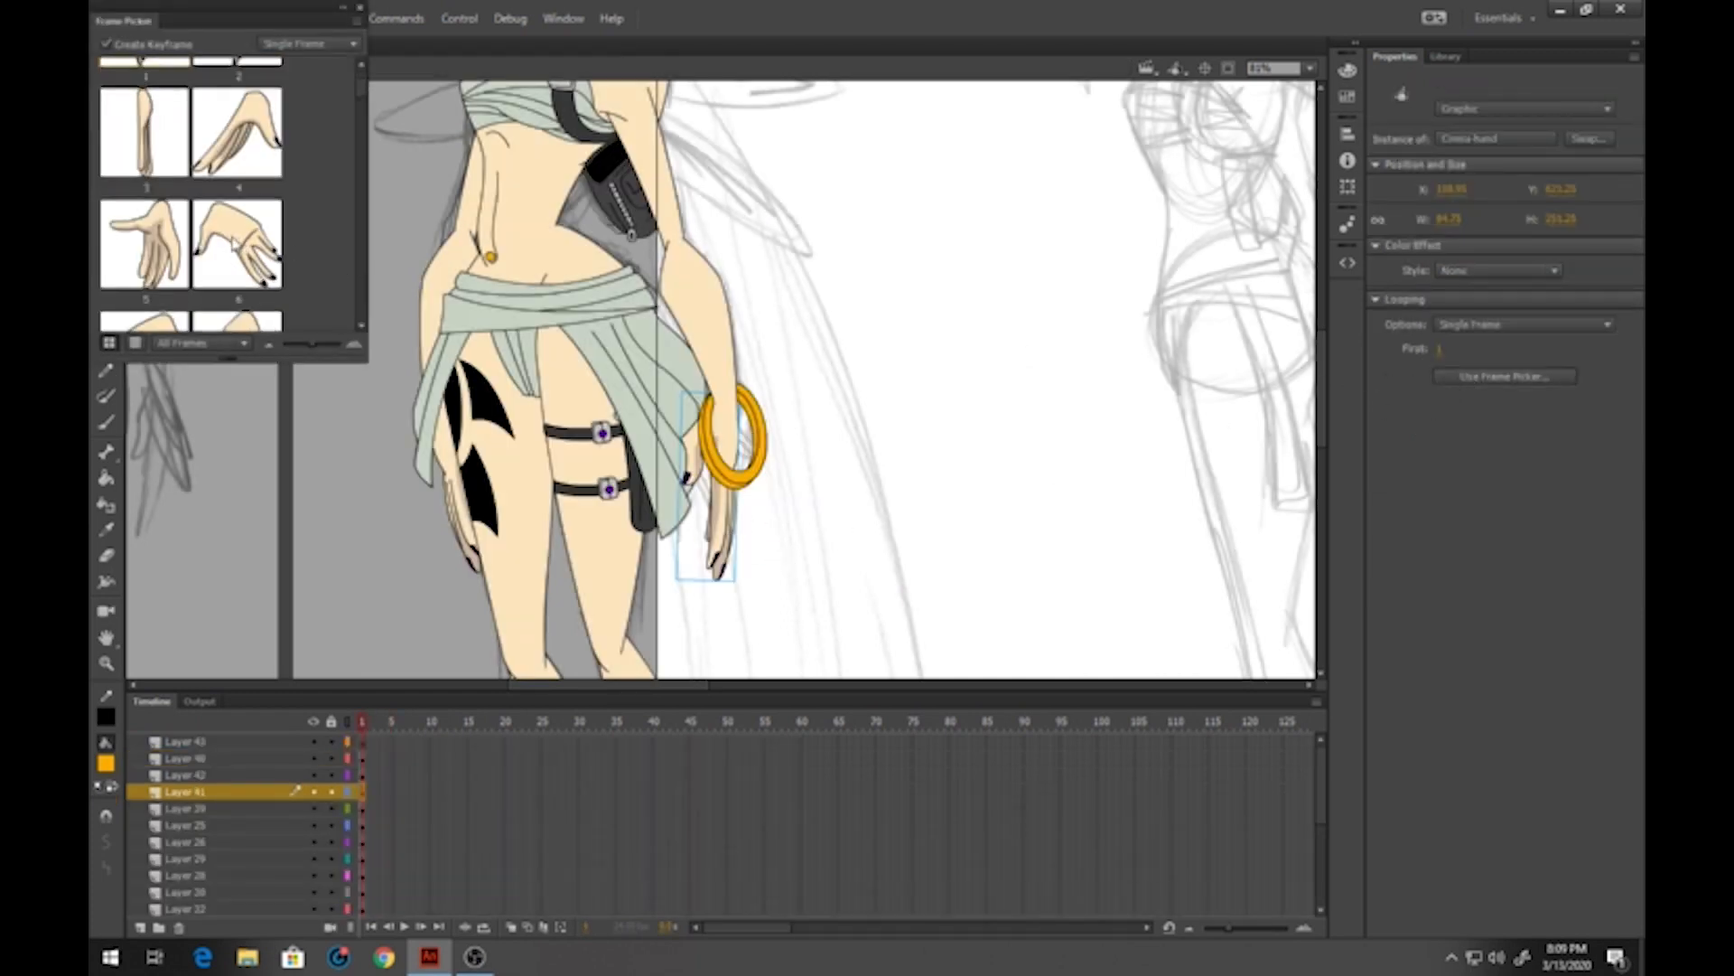
scroll(233, 249, down, 1)
click(235, 248)
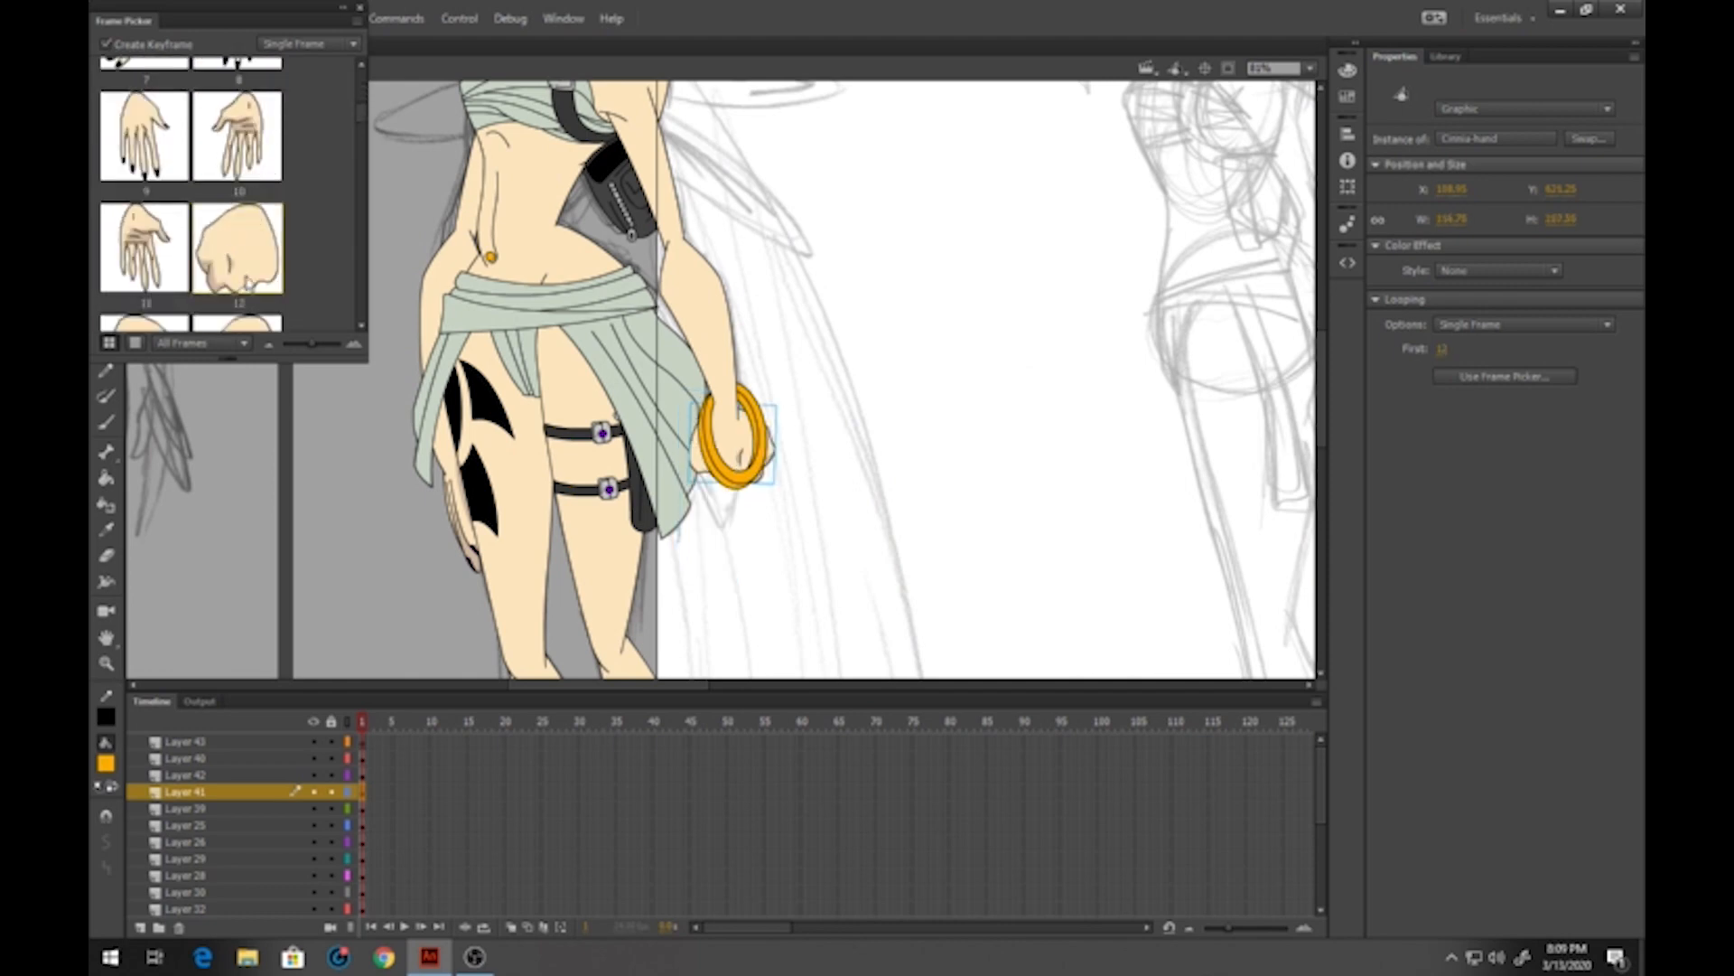
click(359, 7)
click(106, 132)
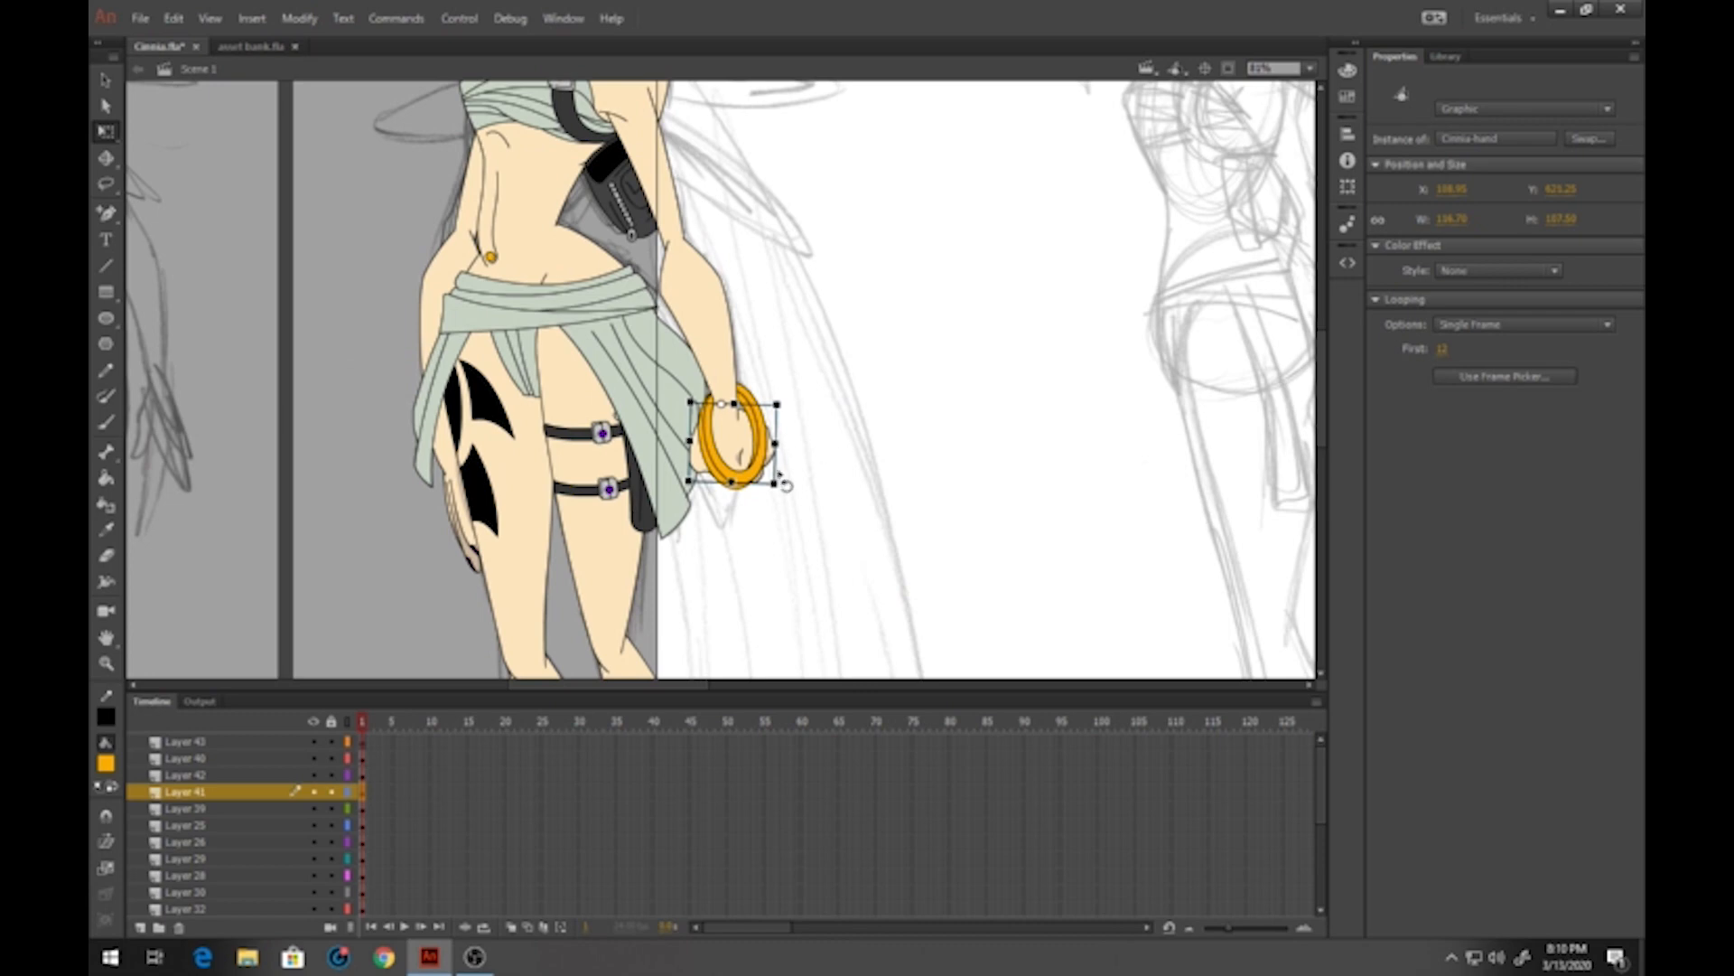
drag(782, 487, 781, 529)
Change the braceleted hand's pose to the fist on frame 13 with the Frame Picker
click(1505, 375)
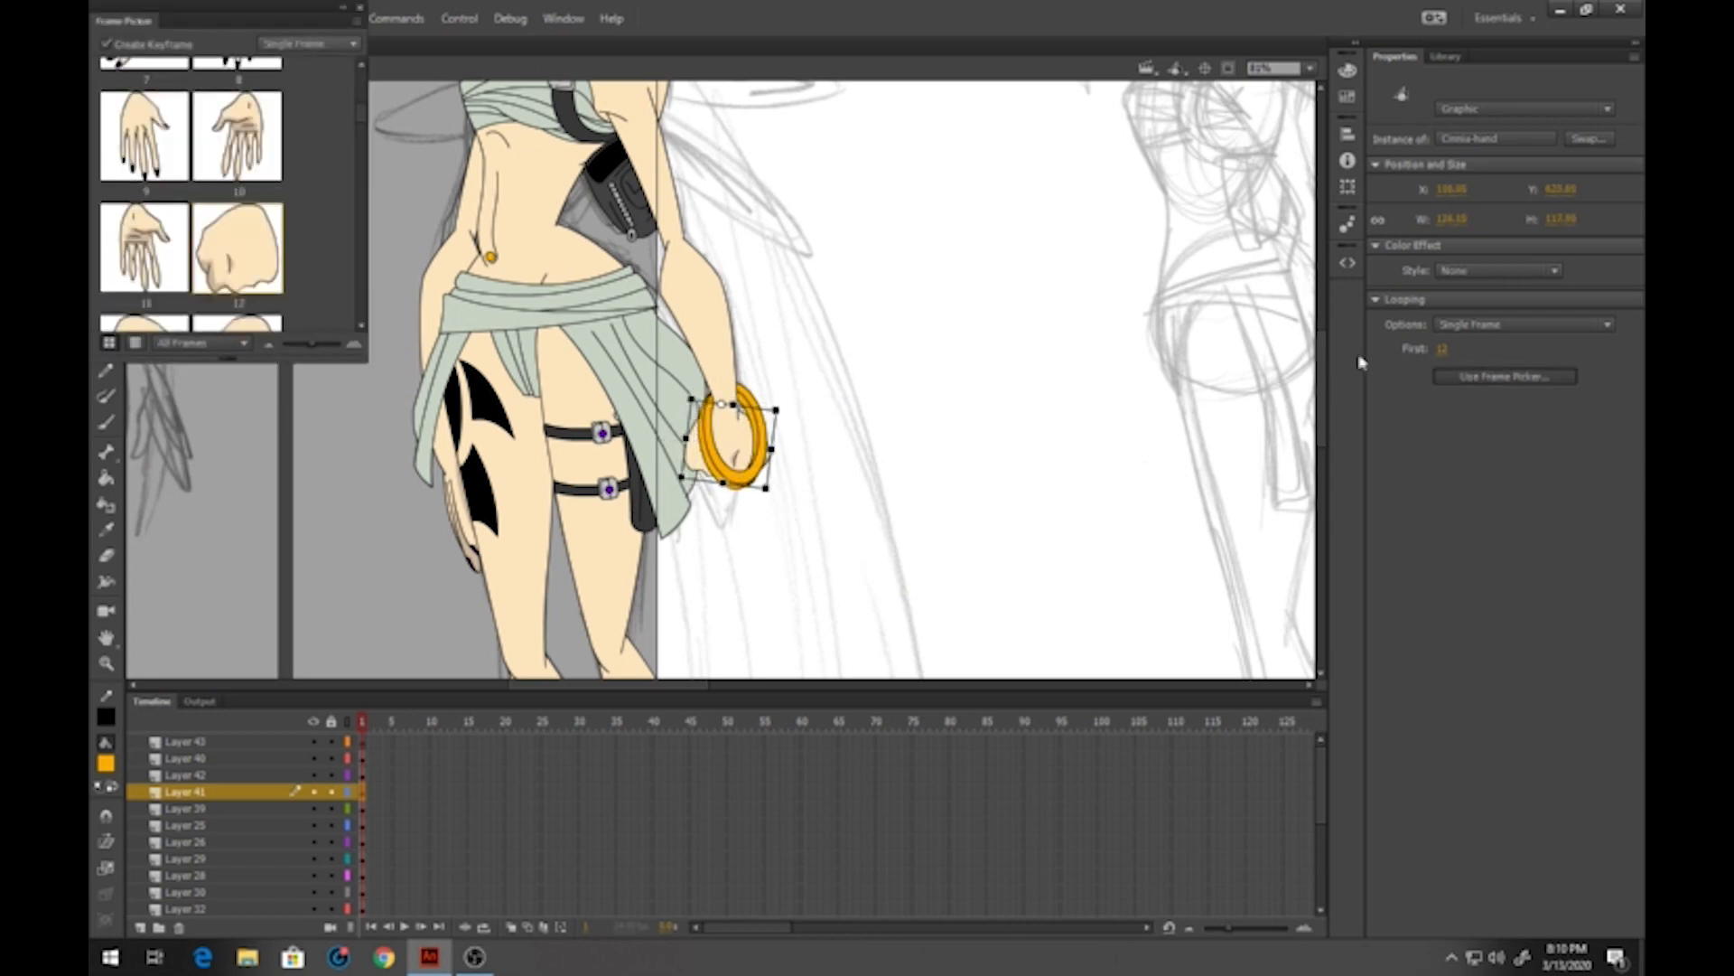
scroll(244, 256, down, 1)
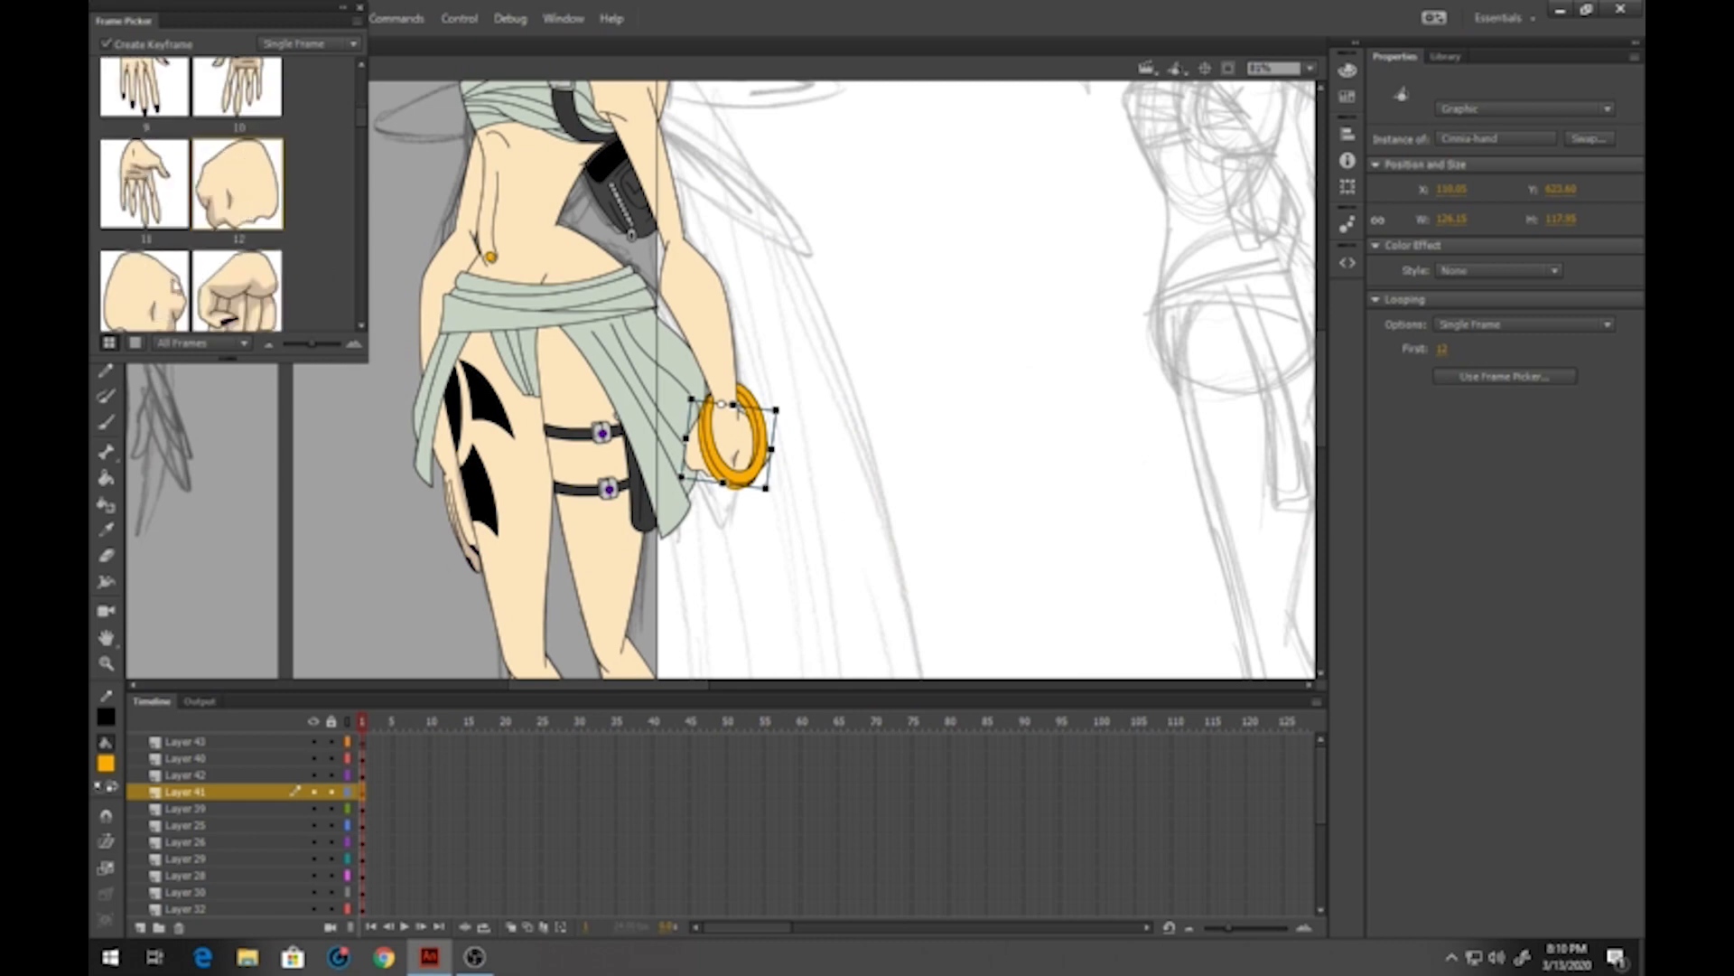
click(168, 298)
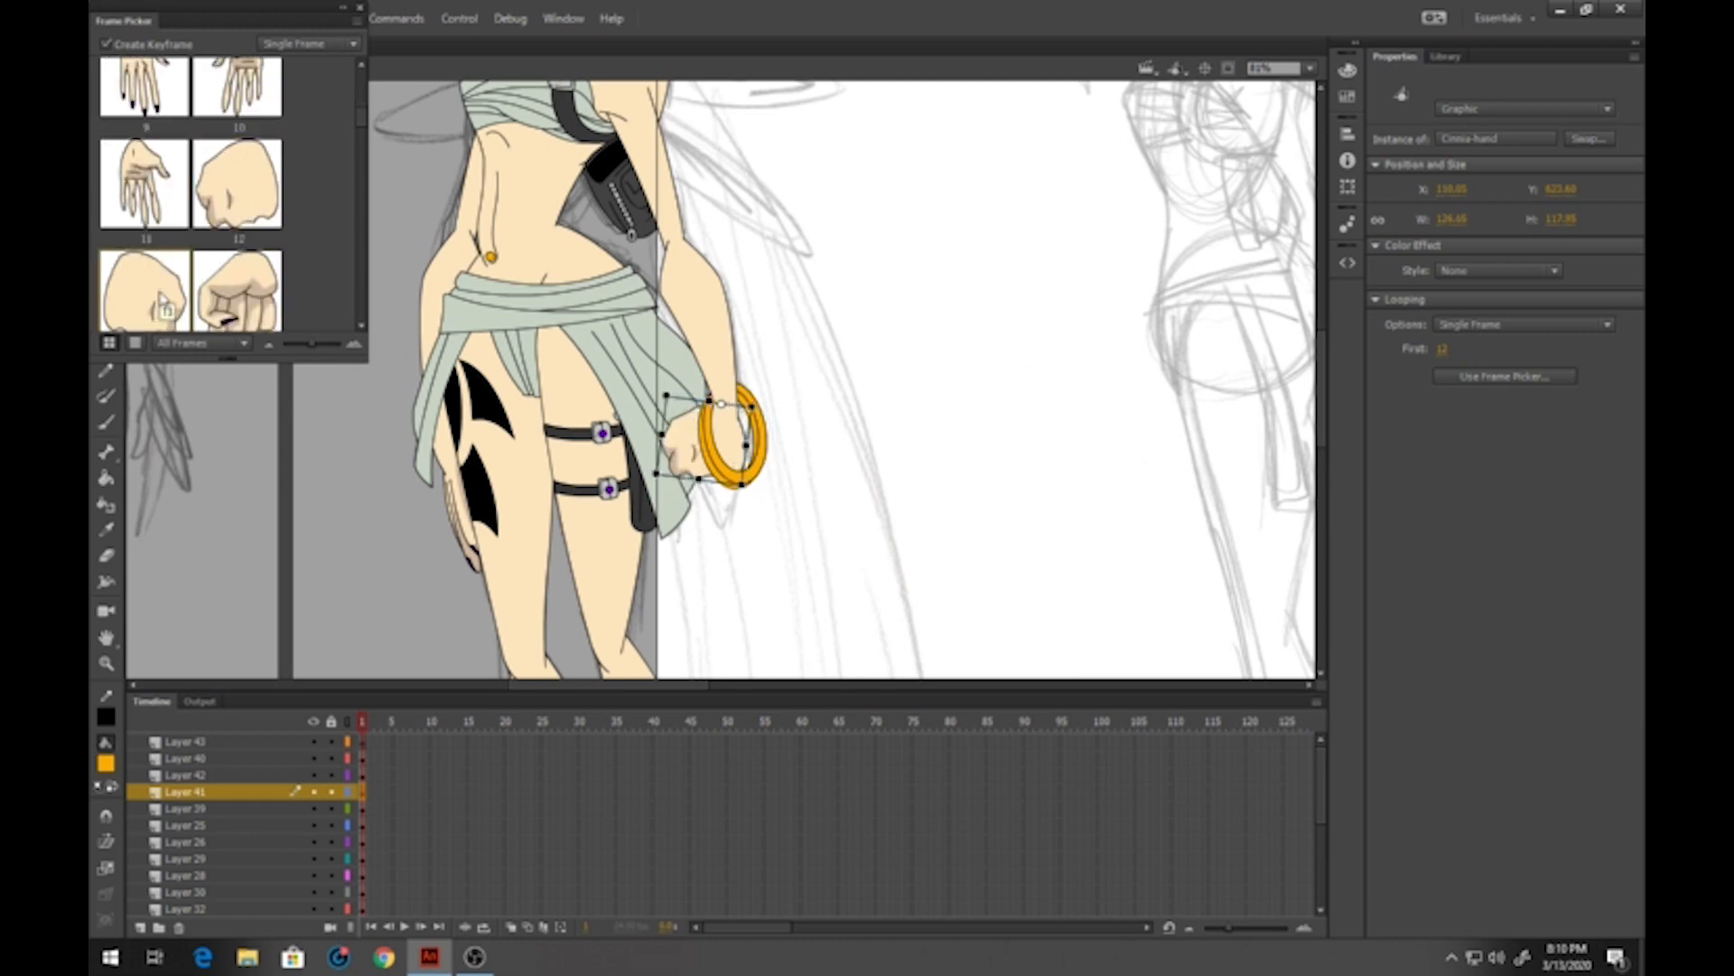
click(359, 9)
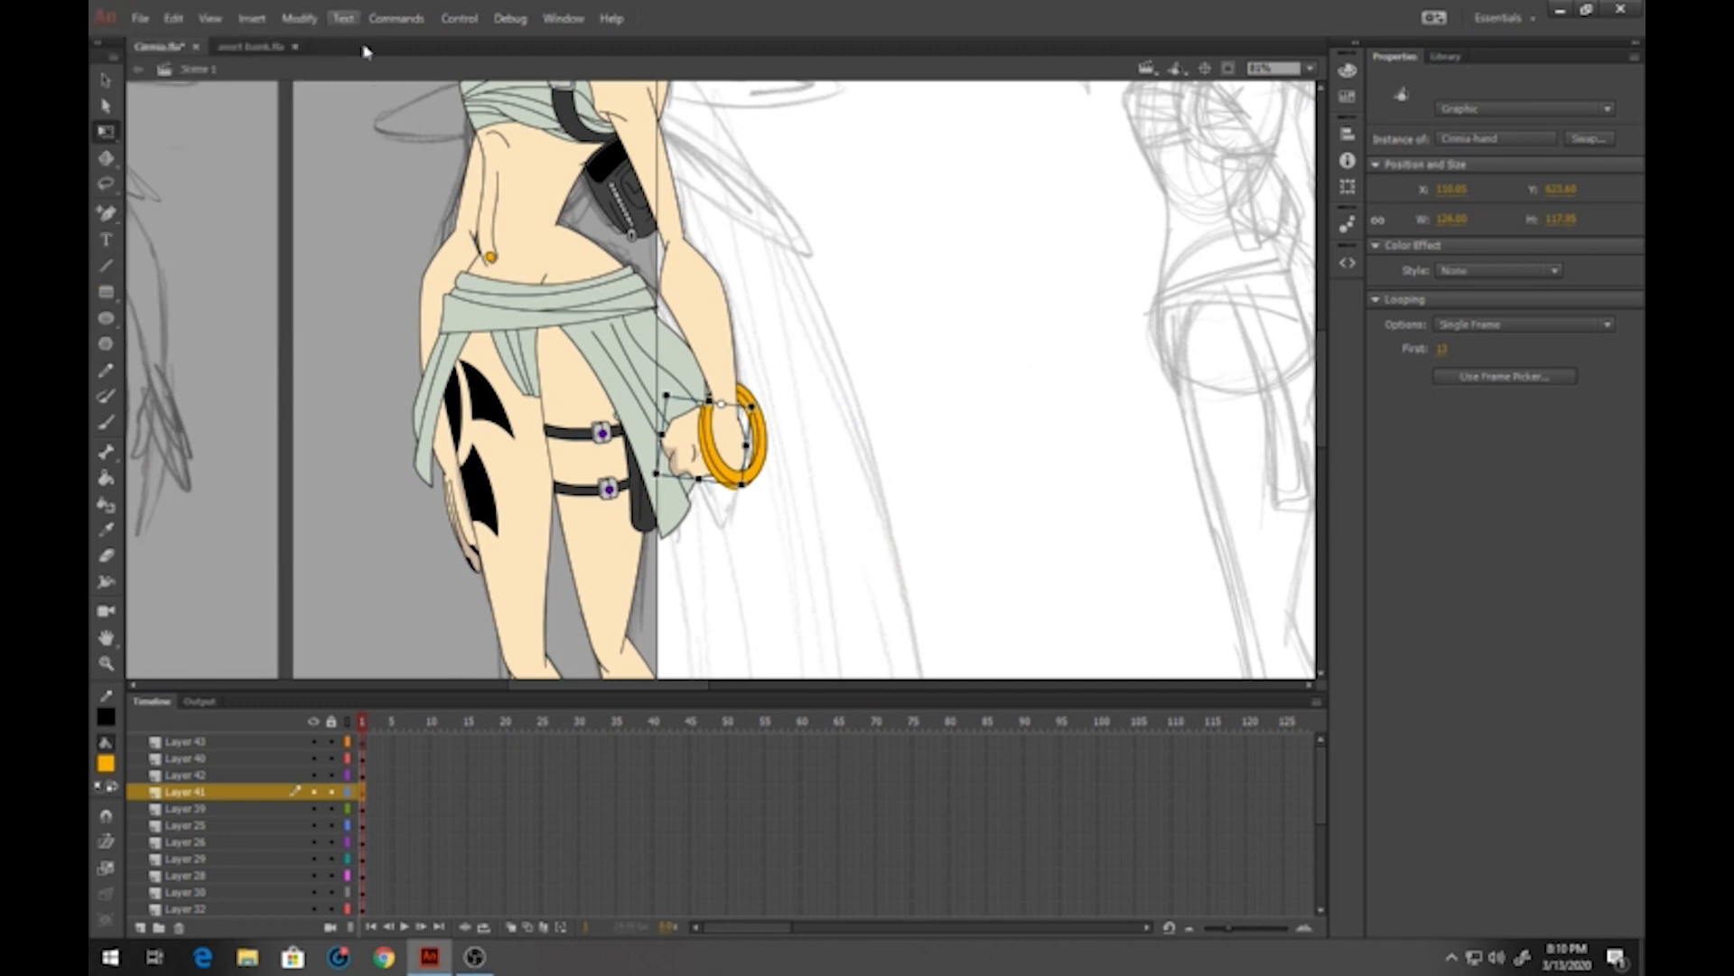
Set the mirrored arm's hand to the fist on frame 14 with the Frame Picker and rotate it toward the thigh
click(464, 488)
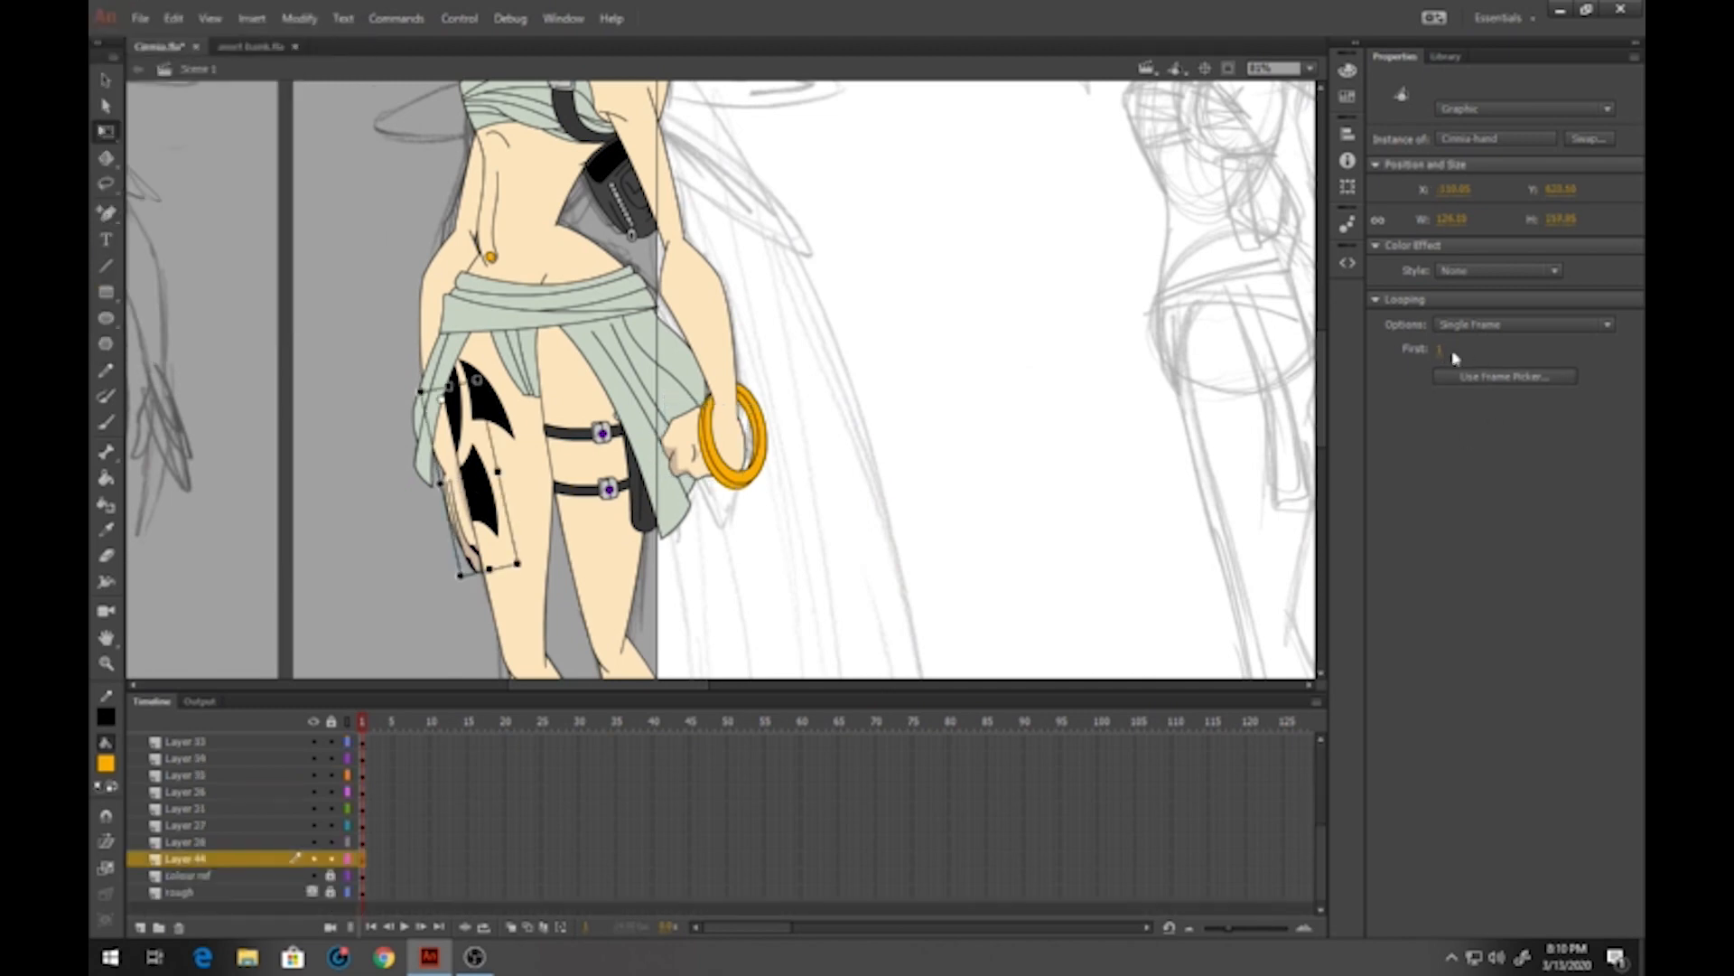
click(1472, 376)
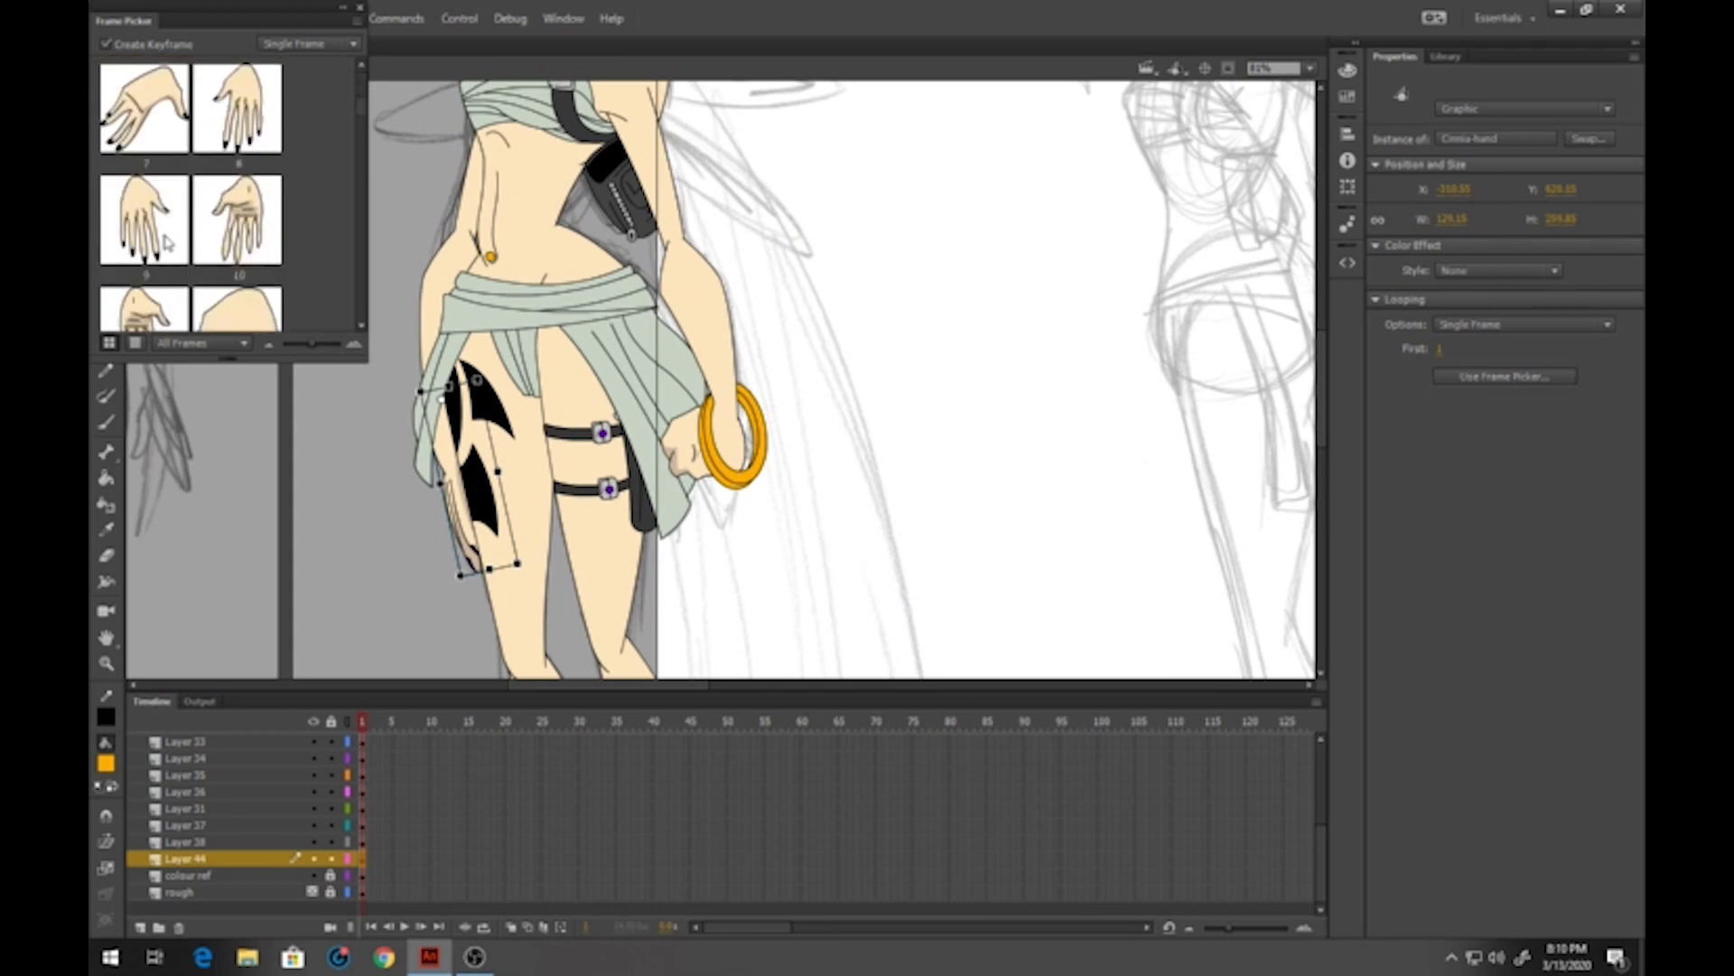
scroll(167, 242, down, 4)
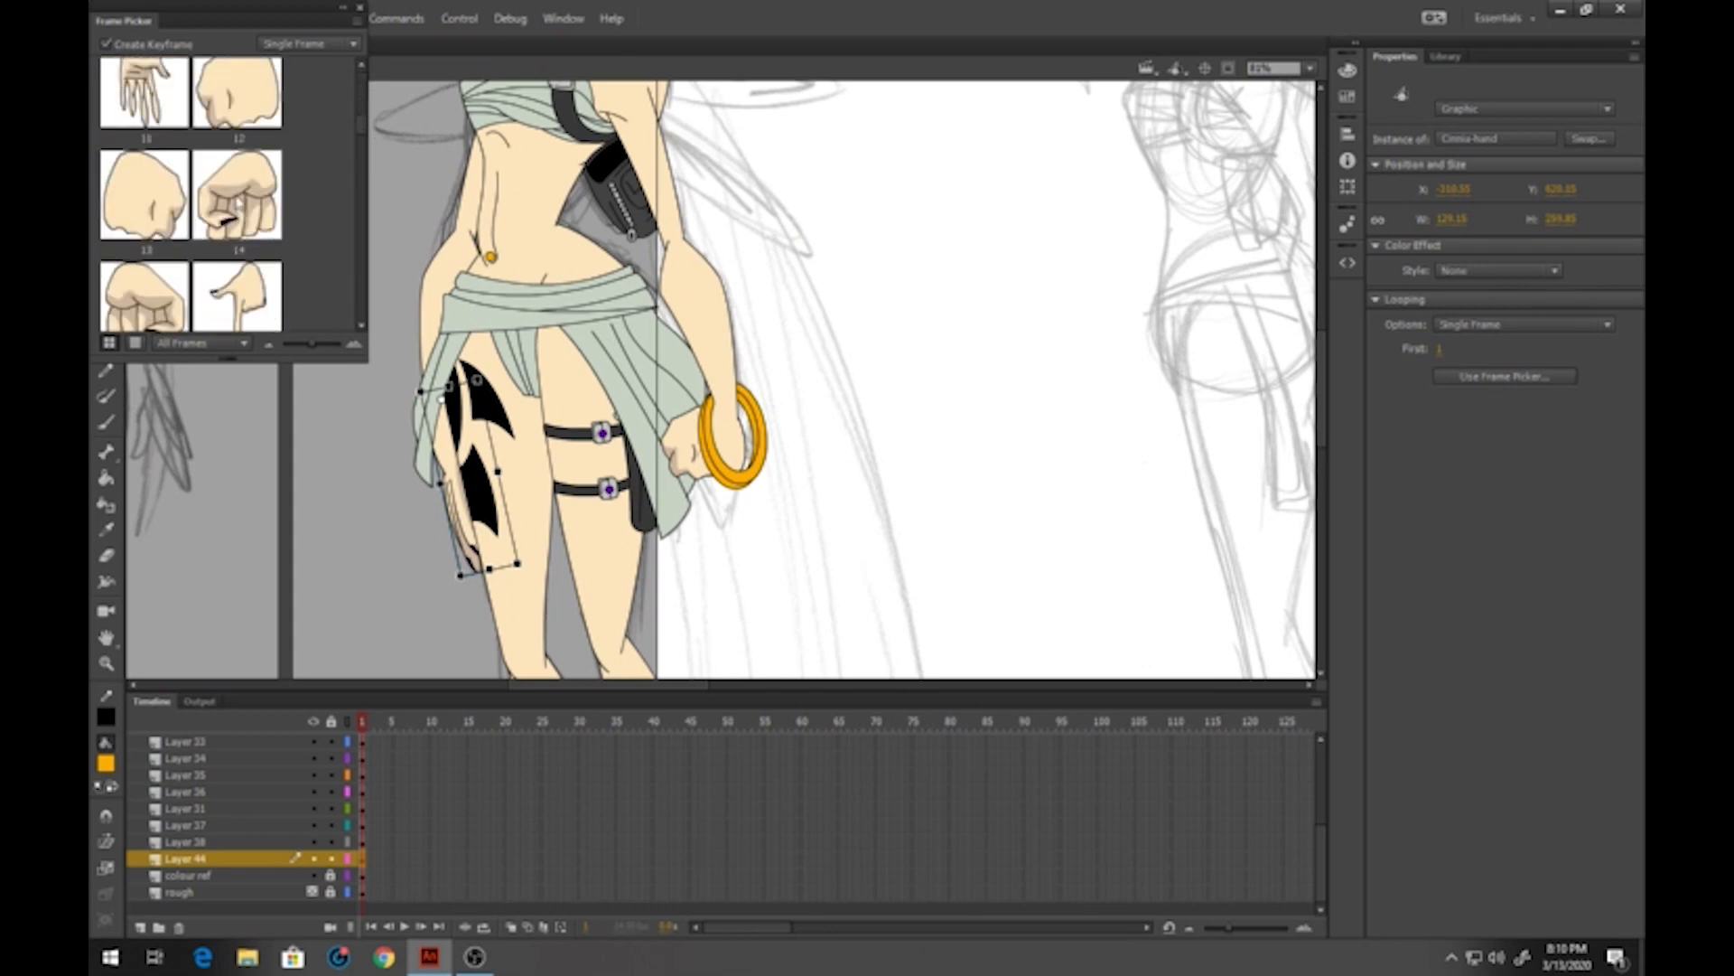
click(236, 206)
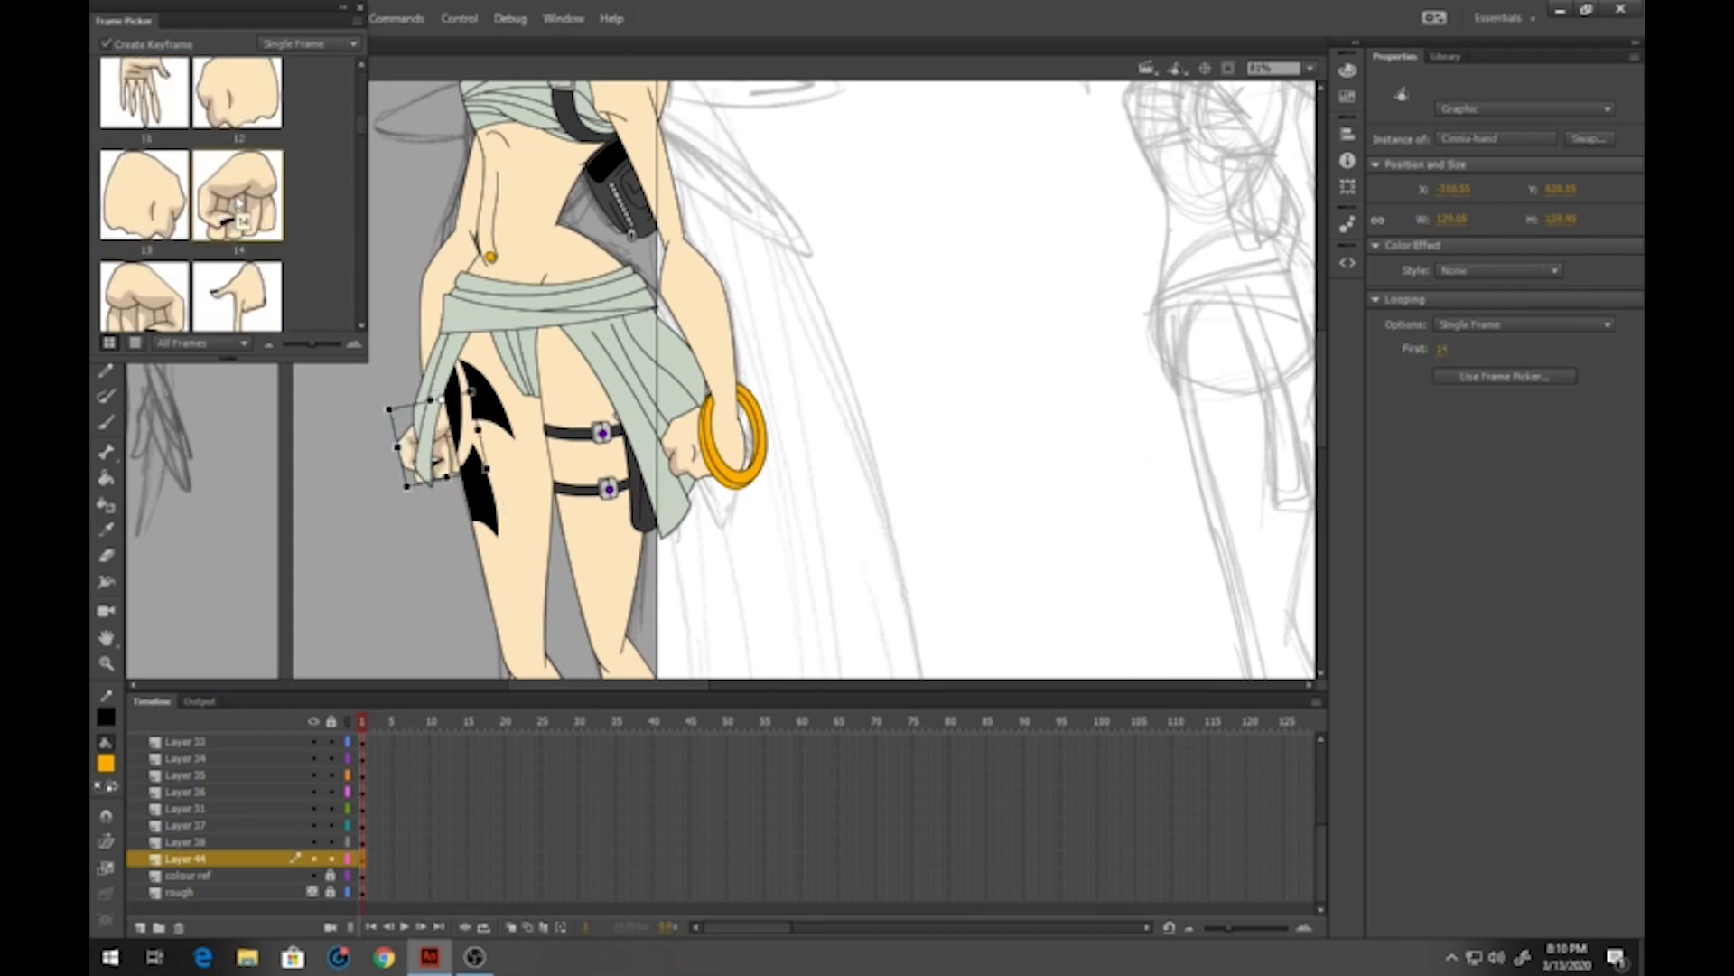
click(360, 10)
drag(418, 510, 440, 513)
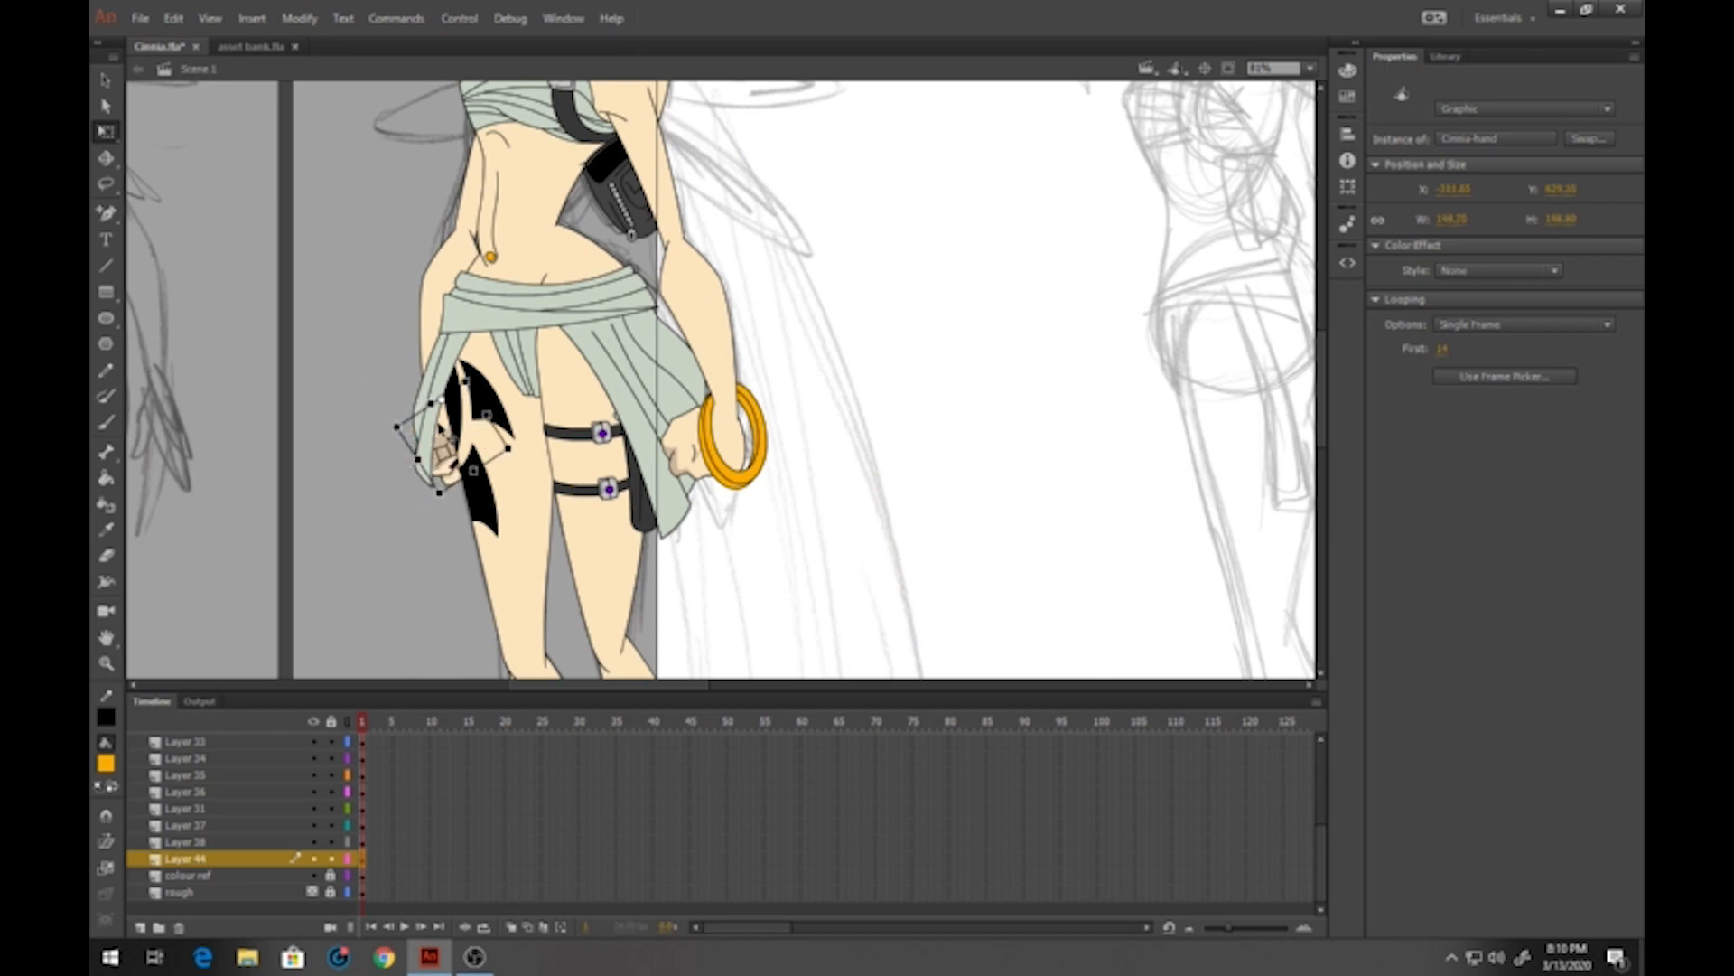
Move the transformation point of the skirt flap over the fist to its upper end and skew its lower end toward the thigh
click(443, 436)
drag(455, 422, 451, 322)
drag(442, 486, 479, 479)
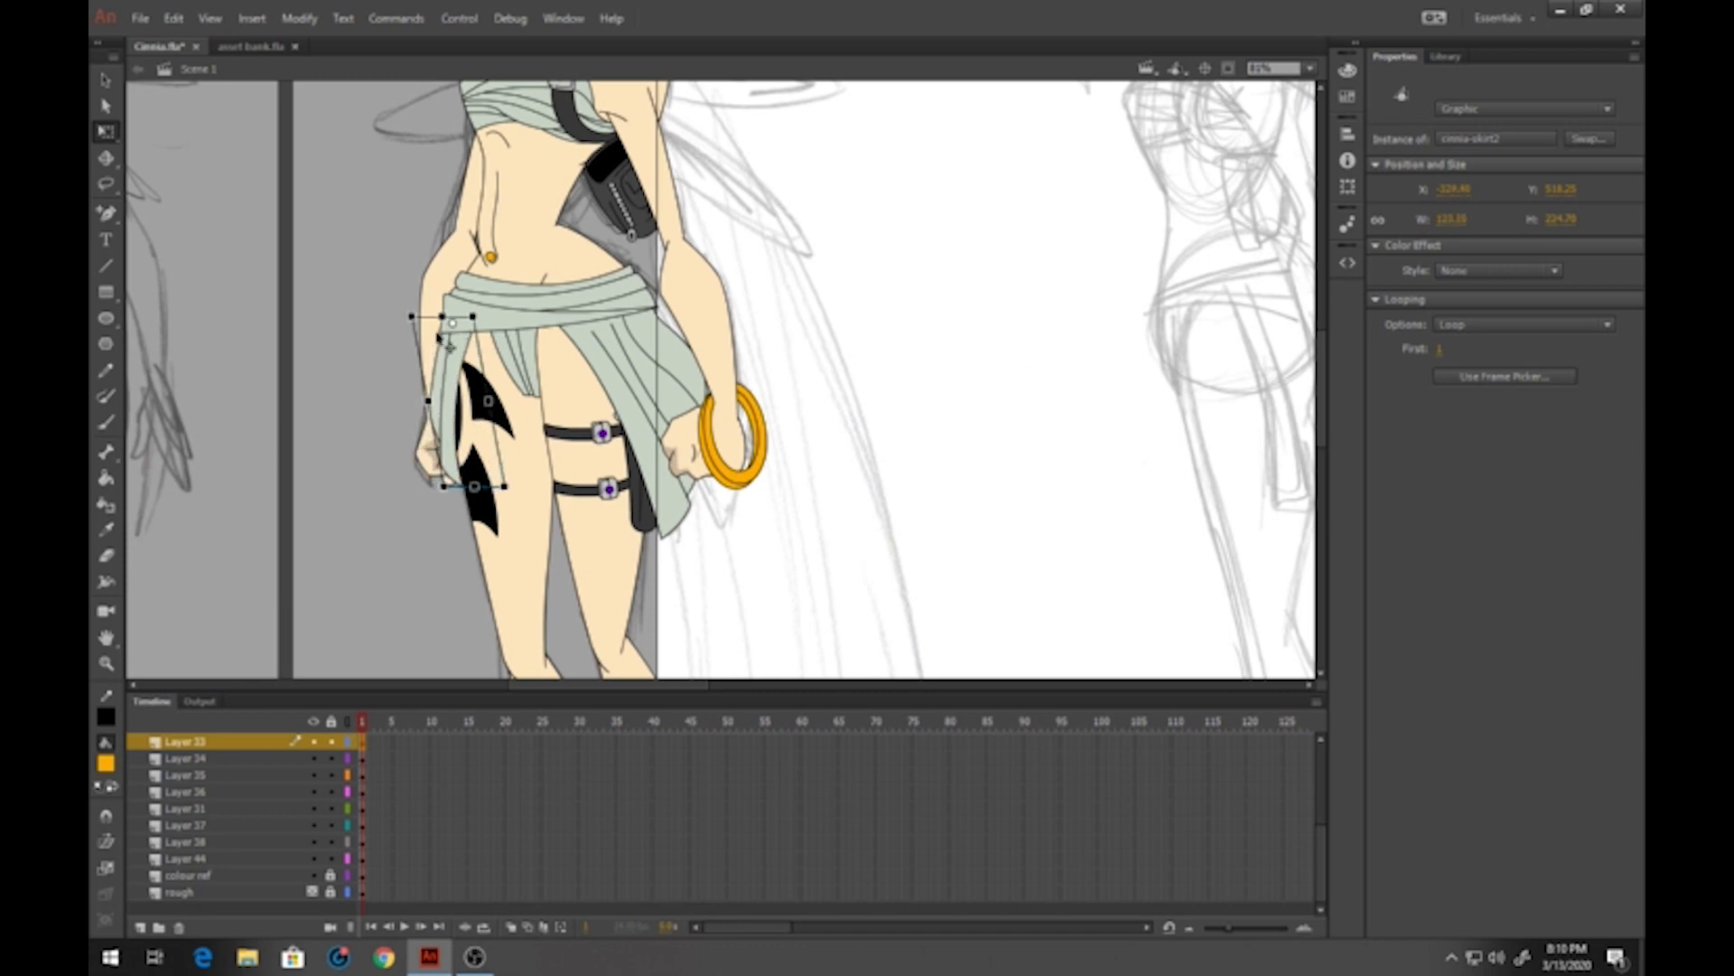
Rotate the mirrored arm's forearm inward about the elbow and bring its fist in behind the skirt flap at the thigh
click(398, 416)
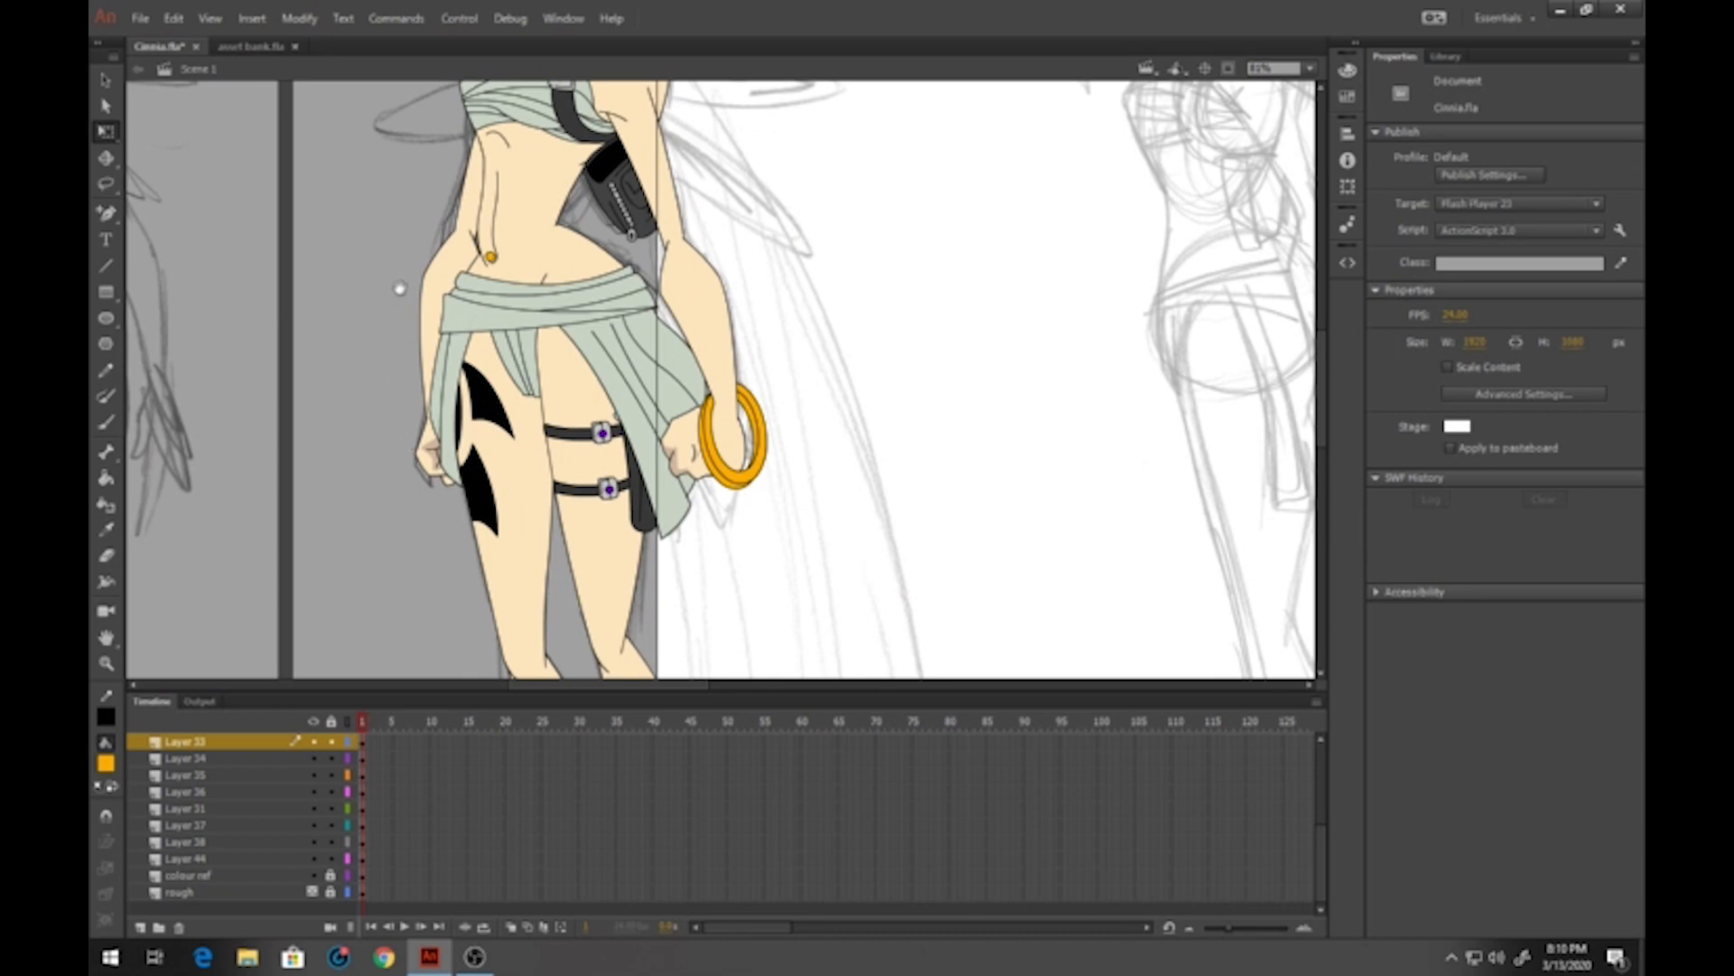
click(449, 294)
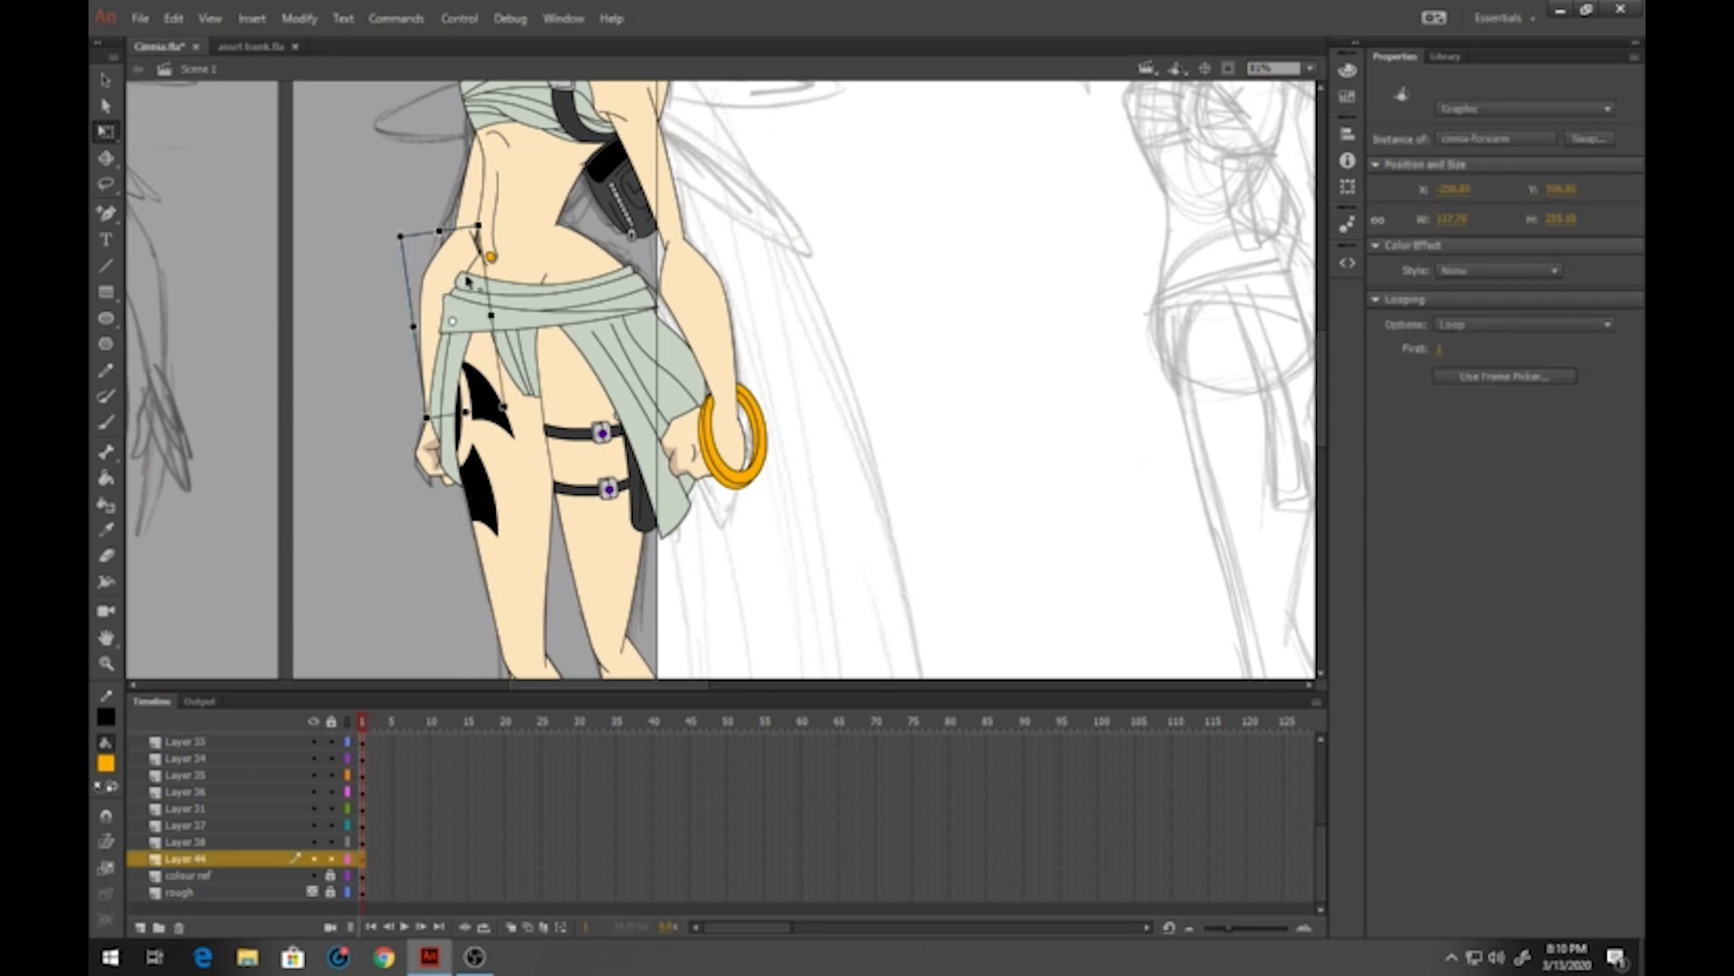
drag(524, 423, 534, 419)
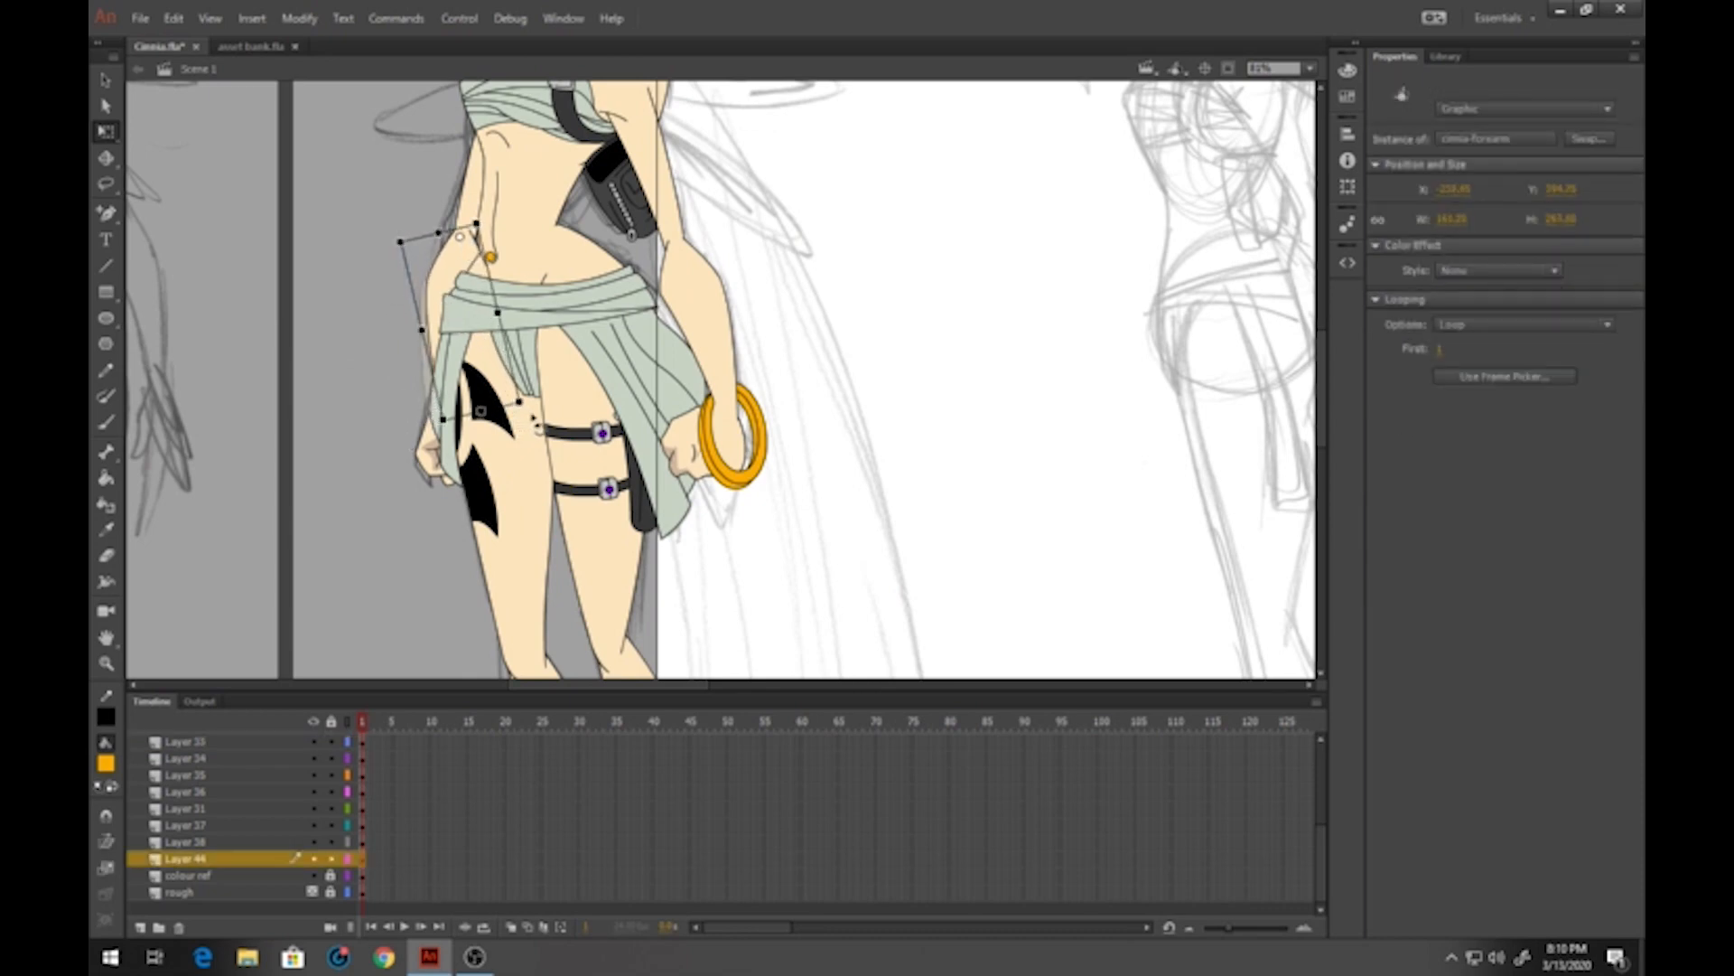
click(442, 464)
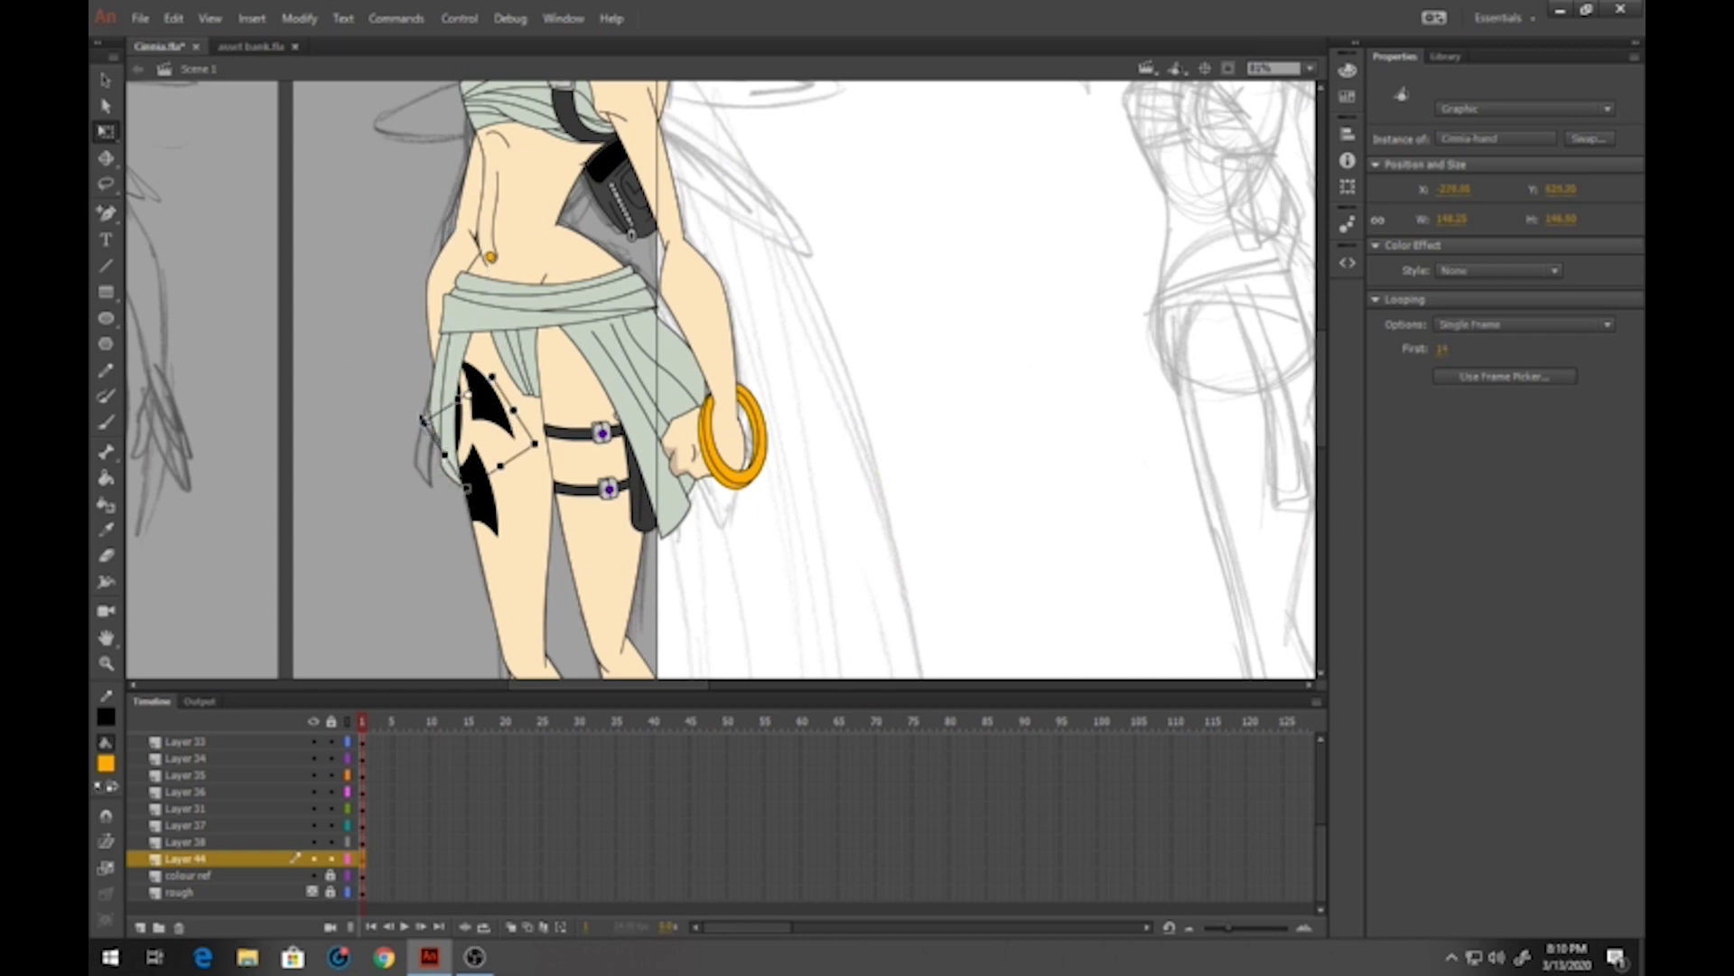
Lock all layers, leaving only Layer 43 unlocked and active for drawing the wings
scroll(379, 340, up, 6)
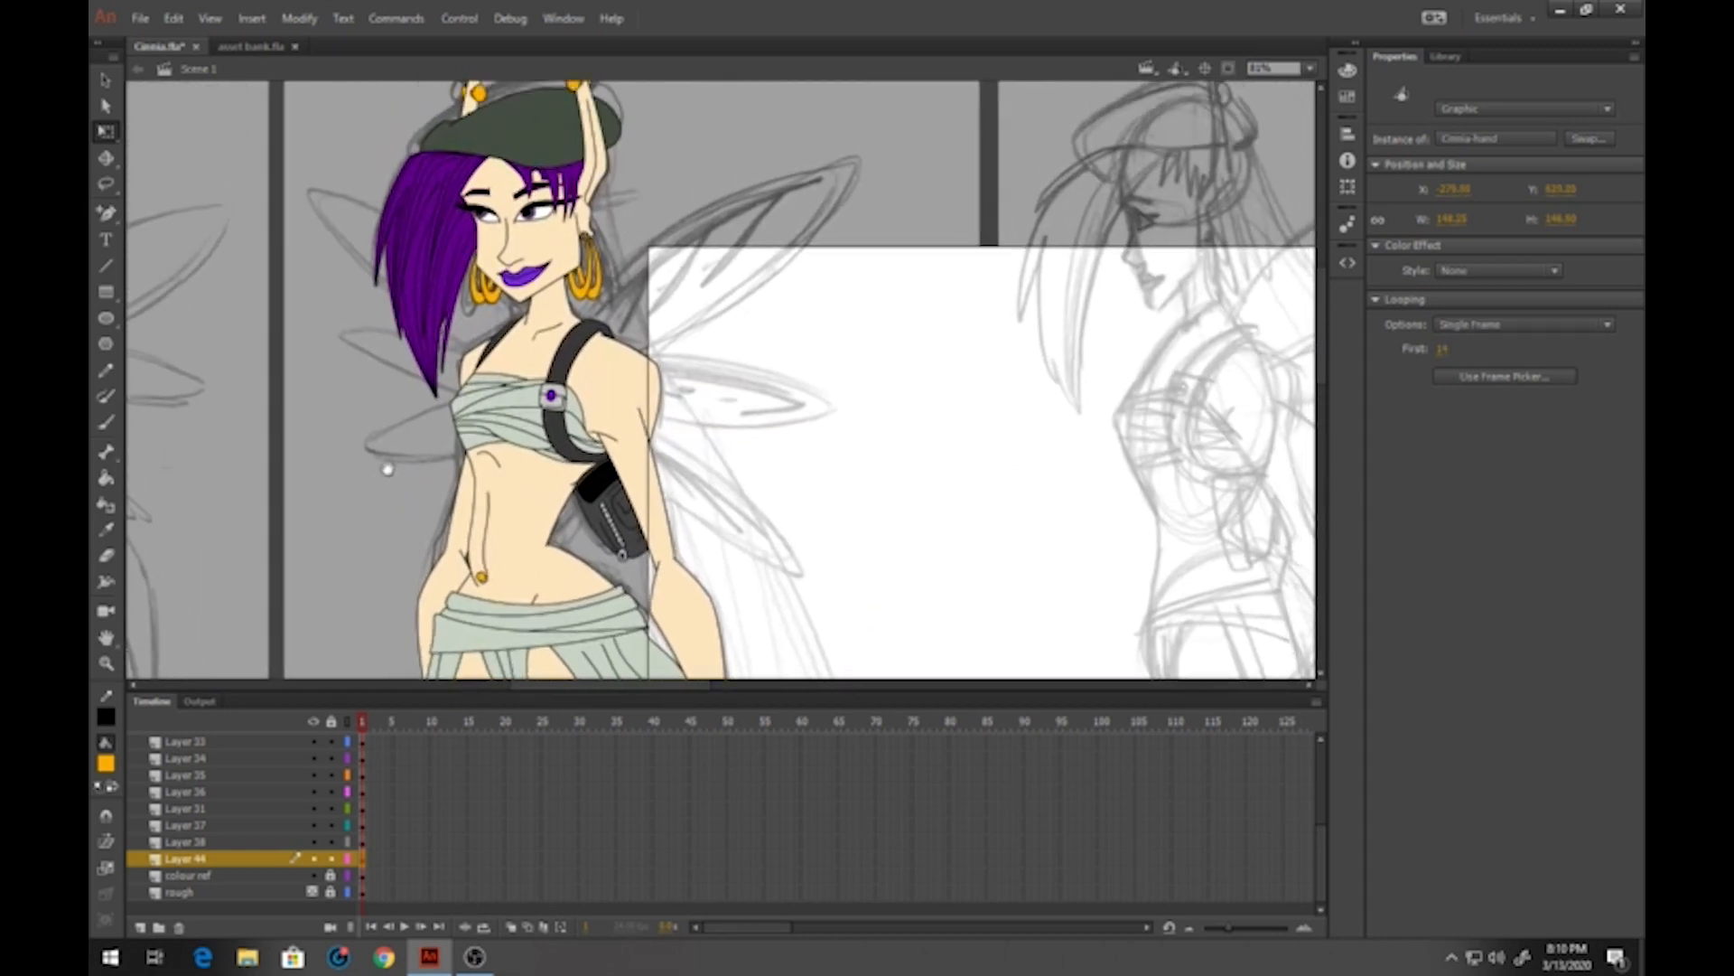
click(331, 721)
scroll(294, 849, up, 3)
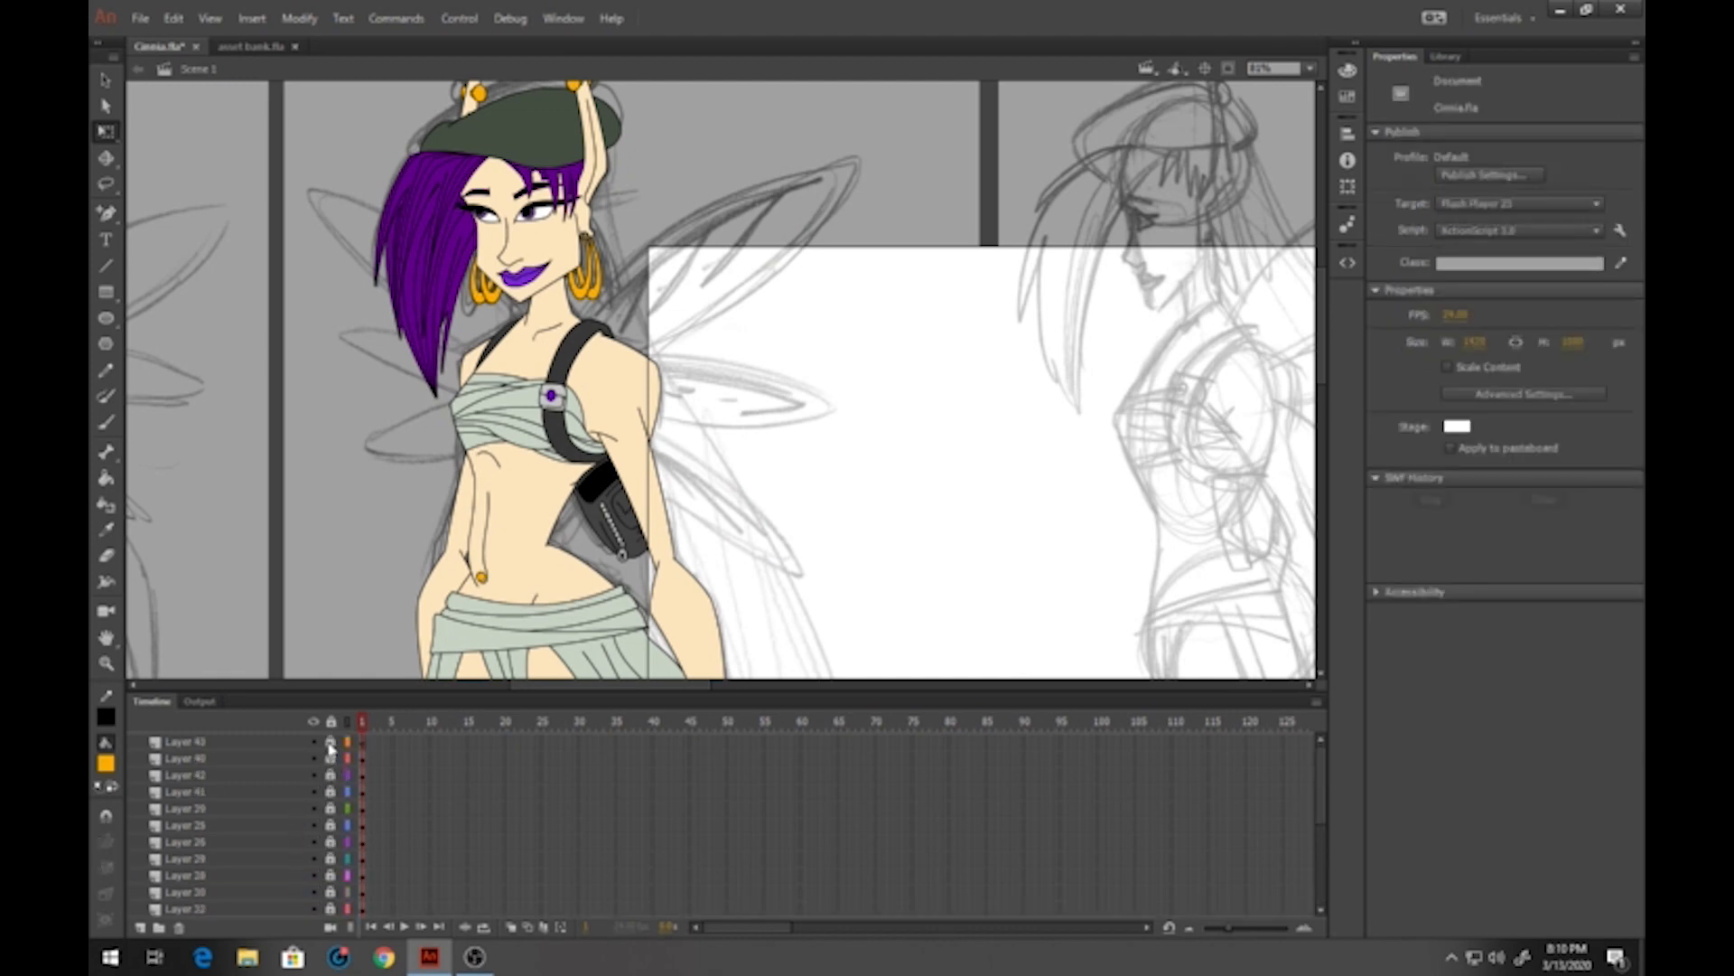
click(364, 744)
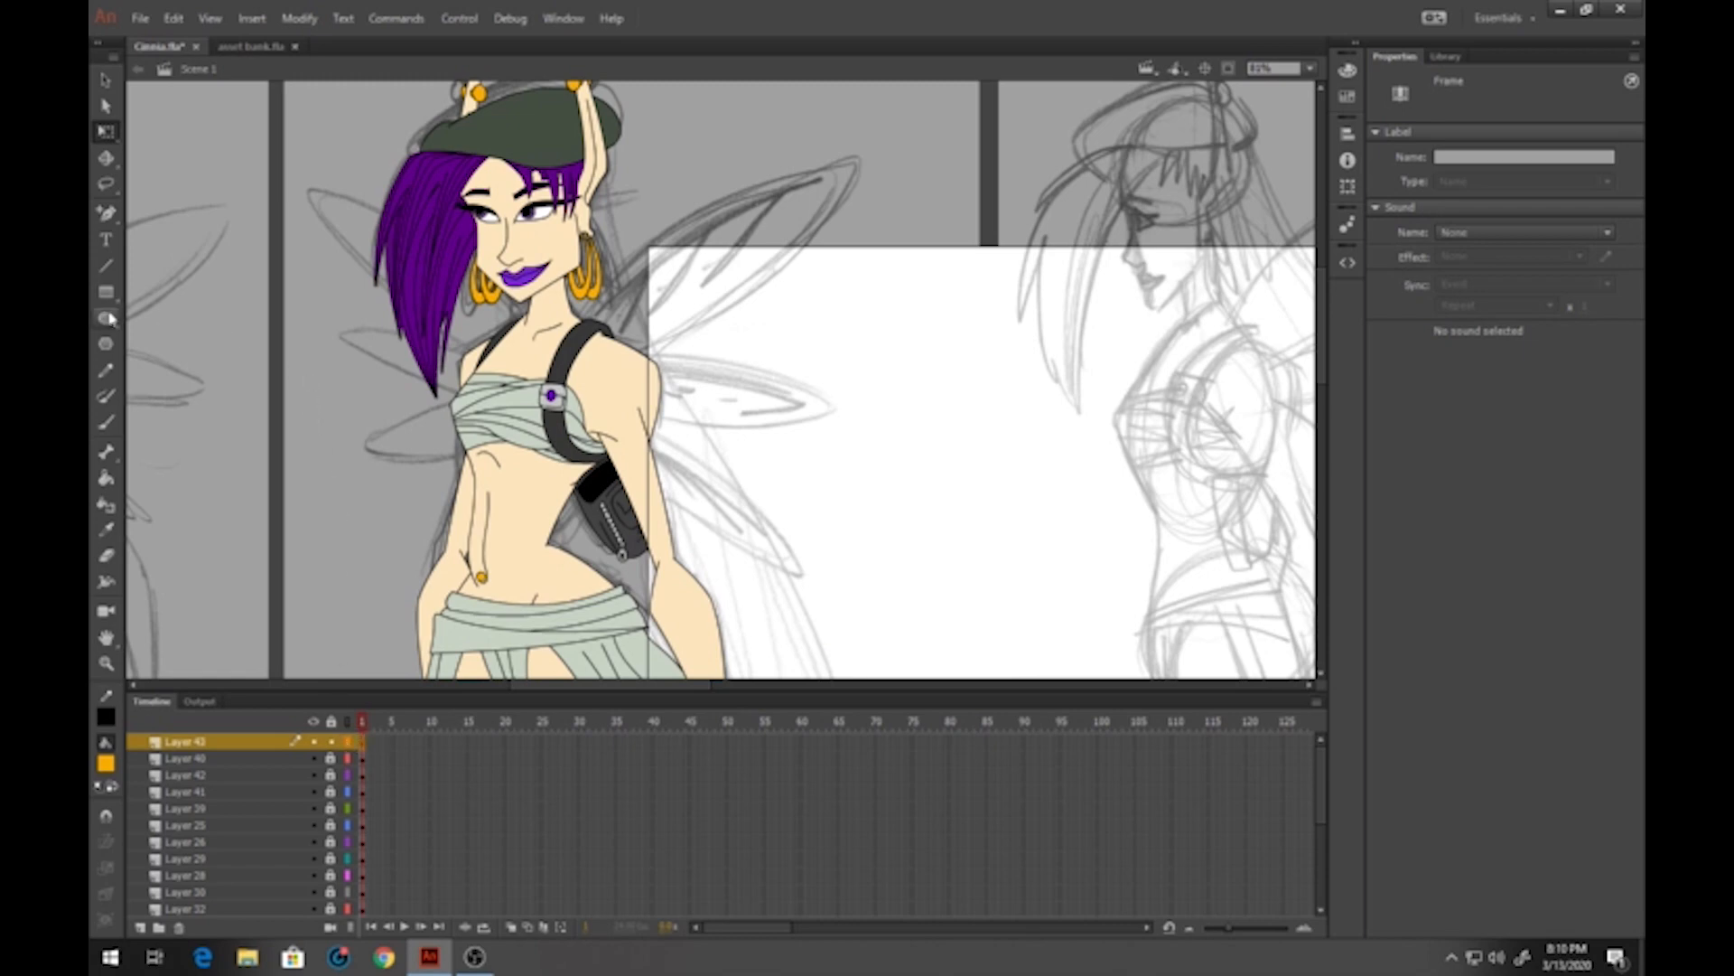
Choose the Line tool and mix a muted, darker grey-blue as its stroke color in the Color Picker
click(106, 266)
click(106, 720)
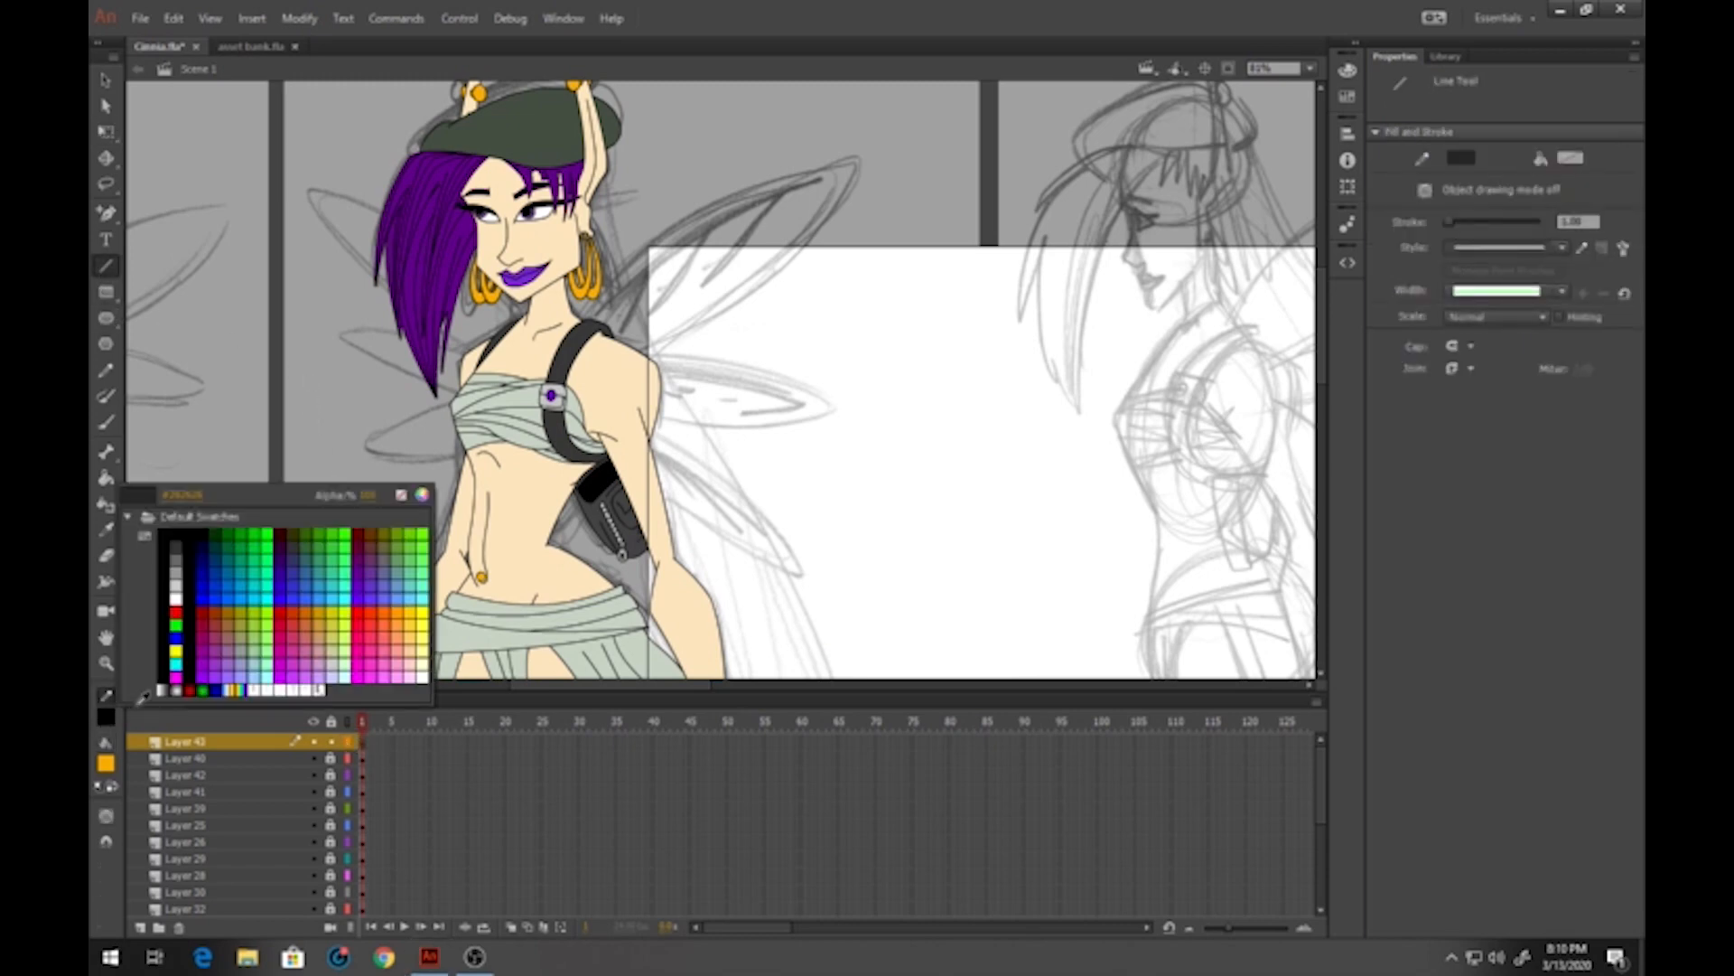
click(192, 643)
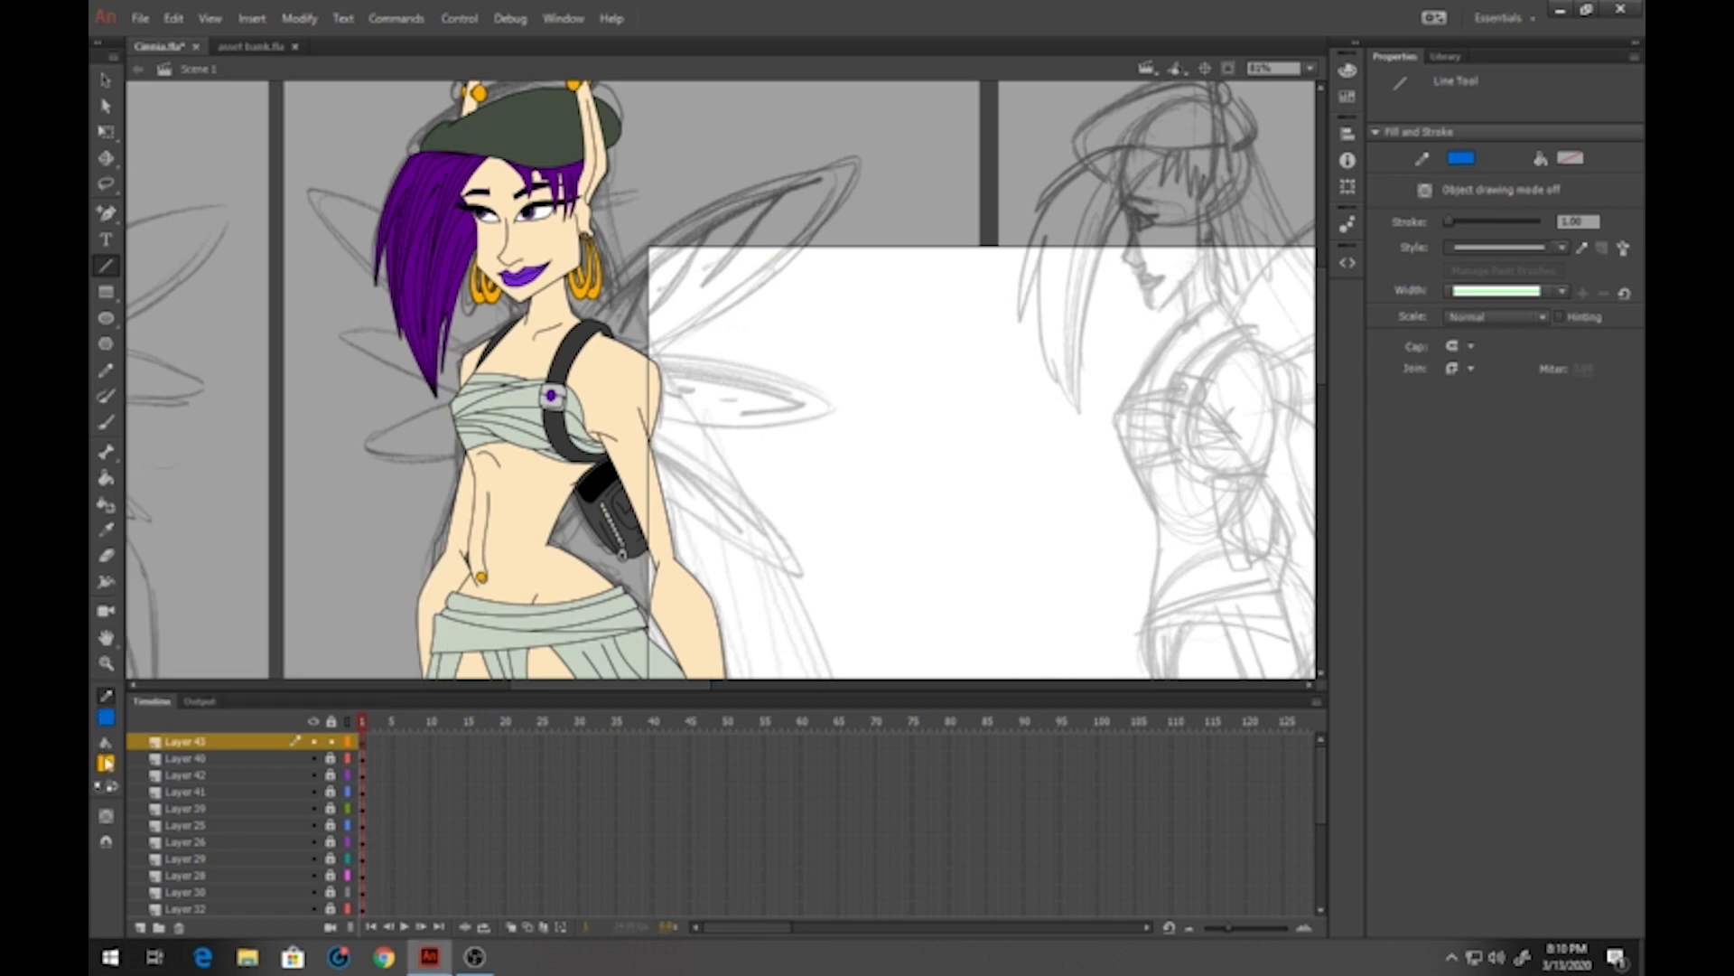
click(107, 720)
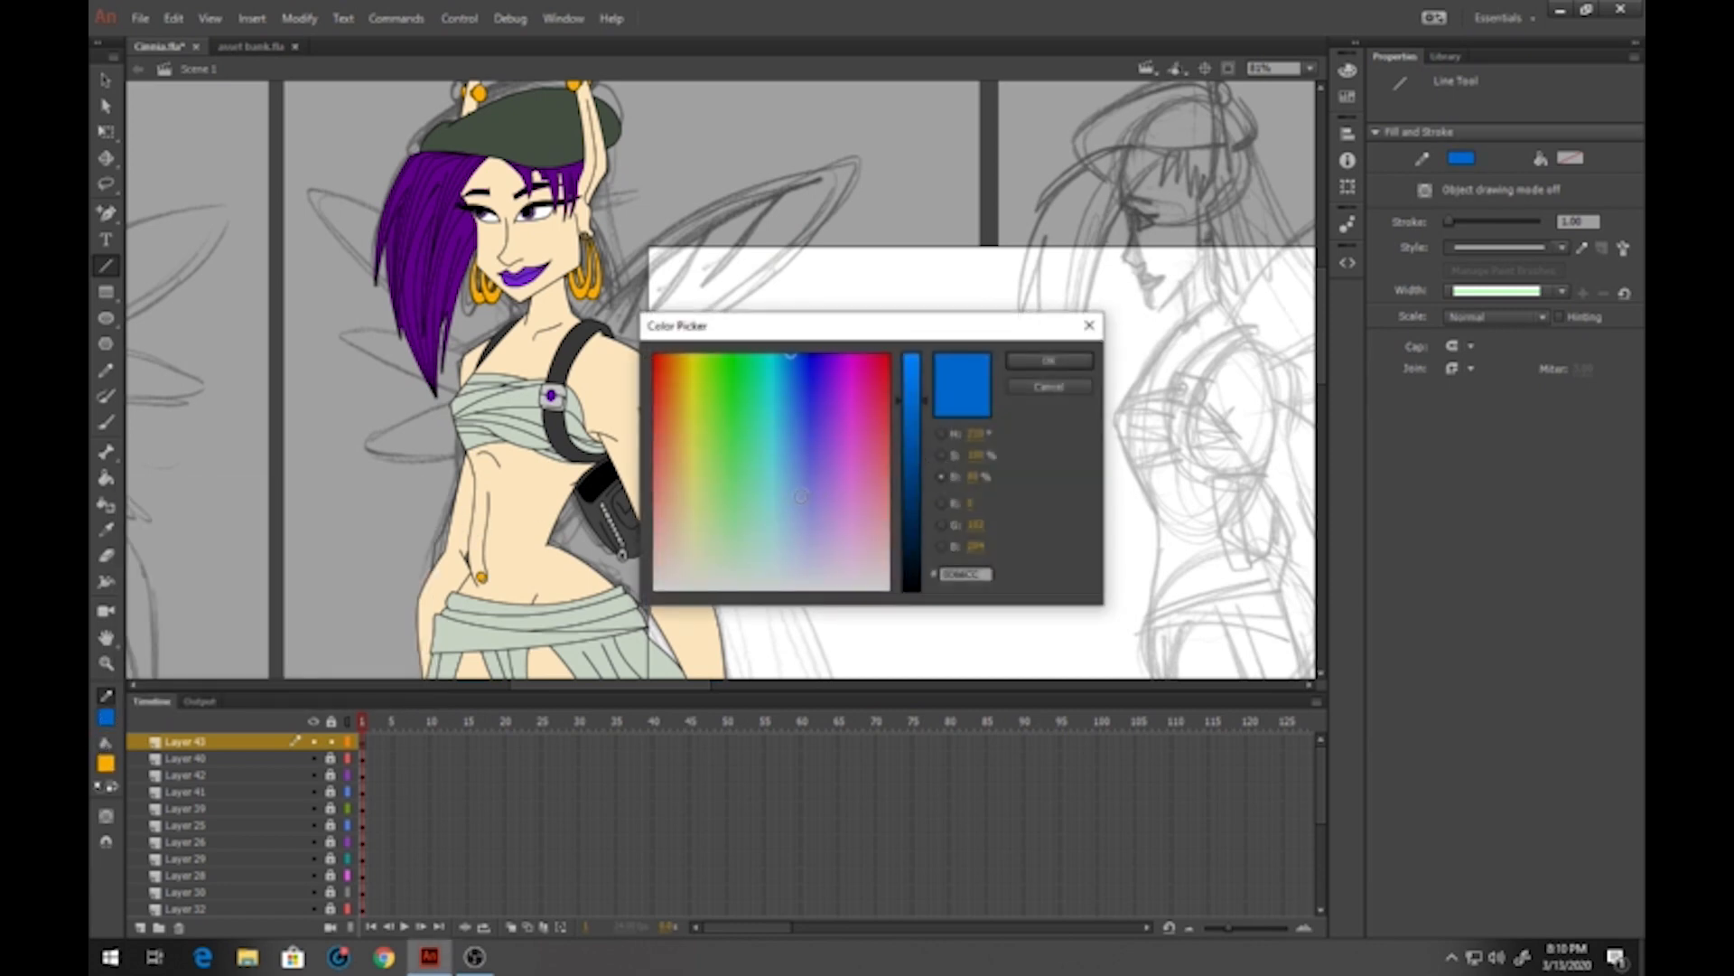
click(797, 507)
drag(912, 400, 912, 465)
click(1039, 362)
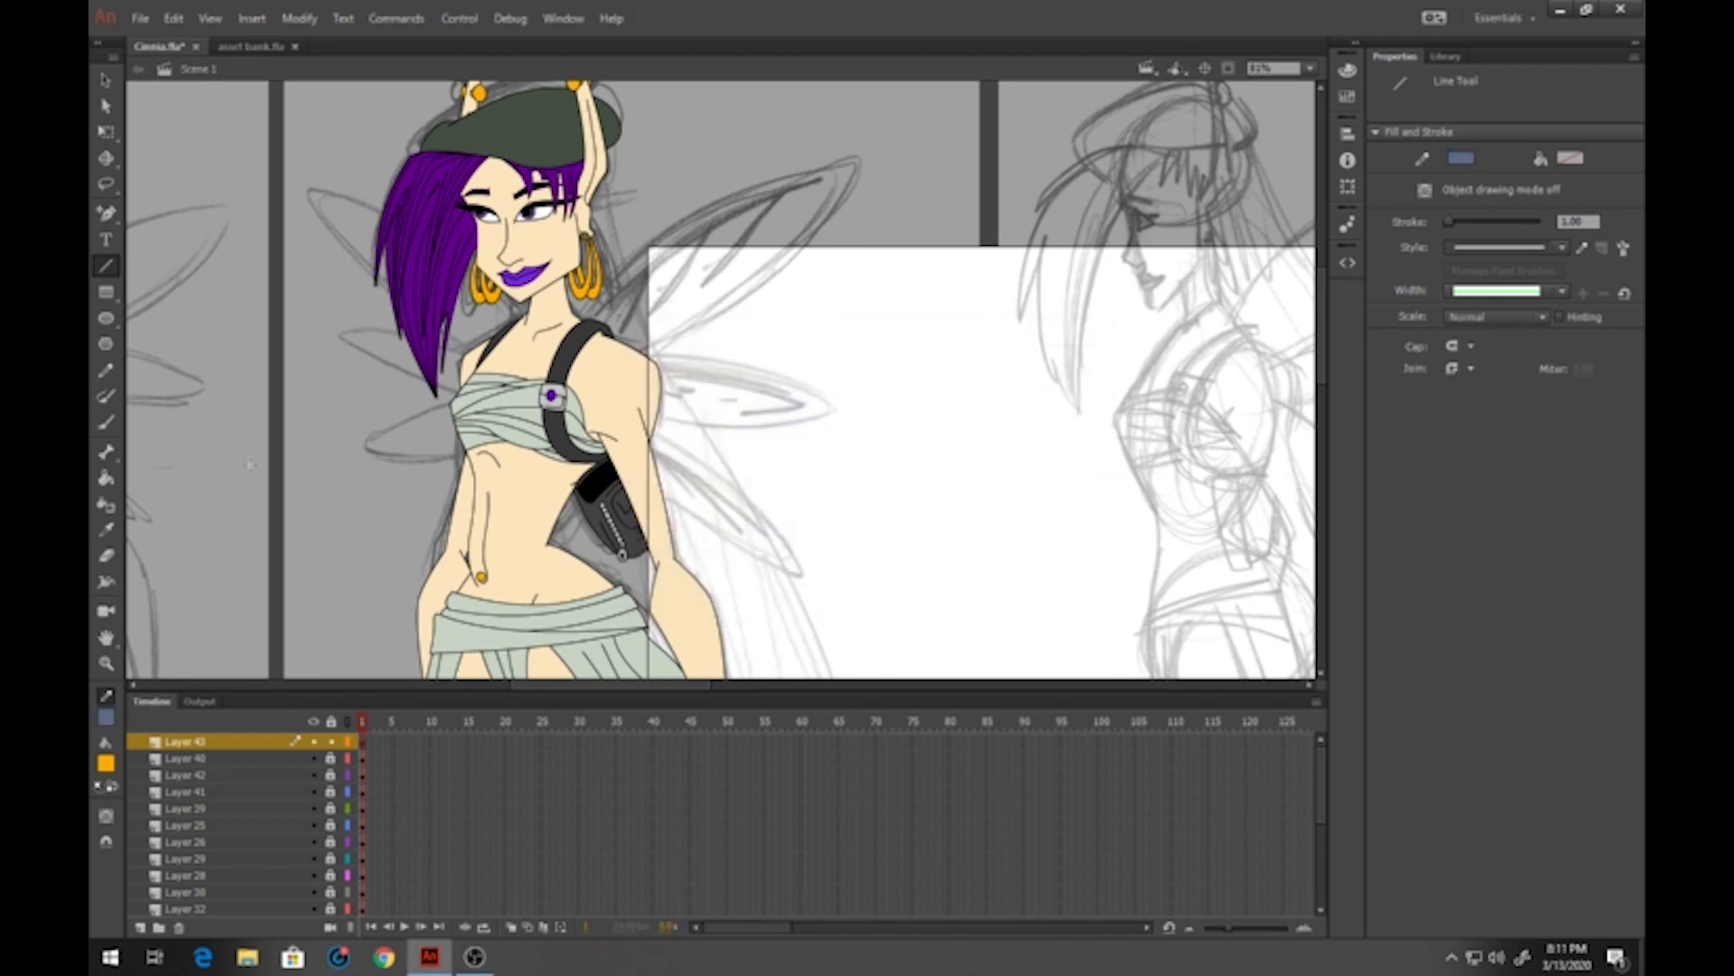
Draw connected straight lines beside the character's shoulder as the rough outline of a pointed wing
click(108, 671)
drag(464, 121, 960, 519)
click(106, 266)
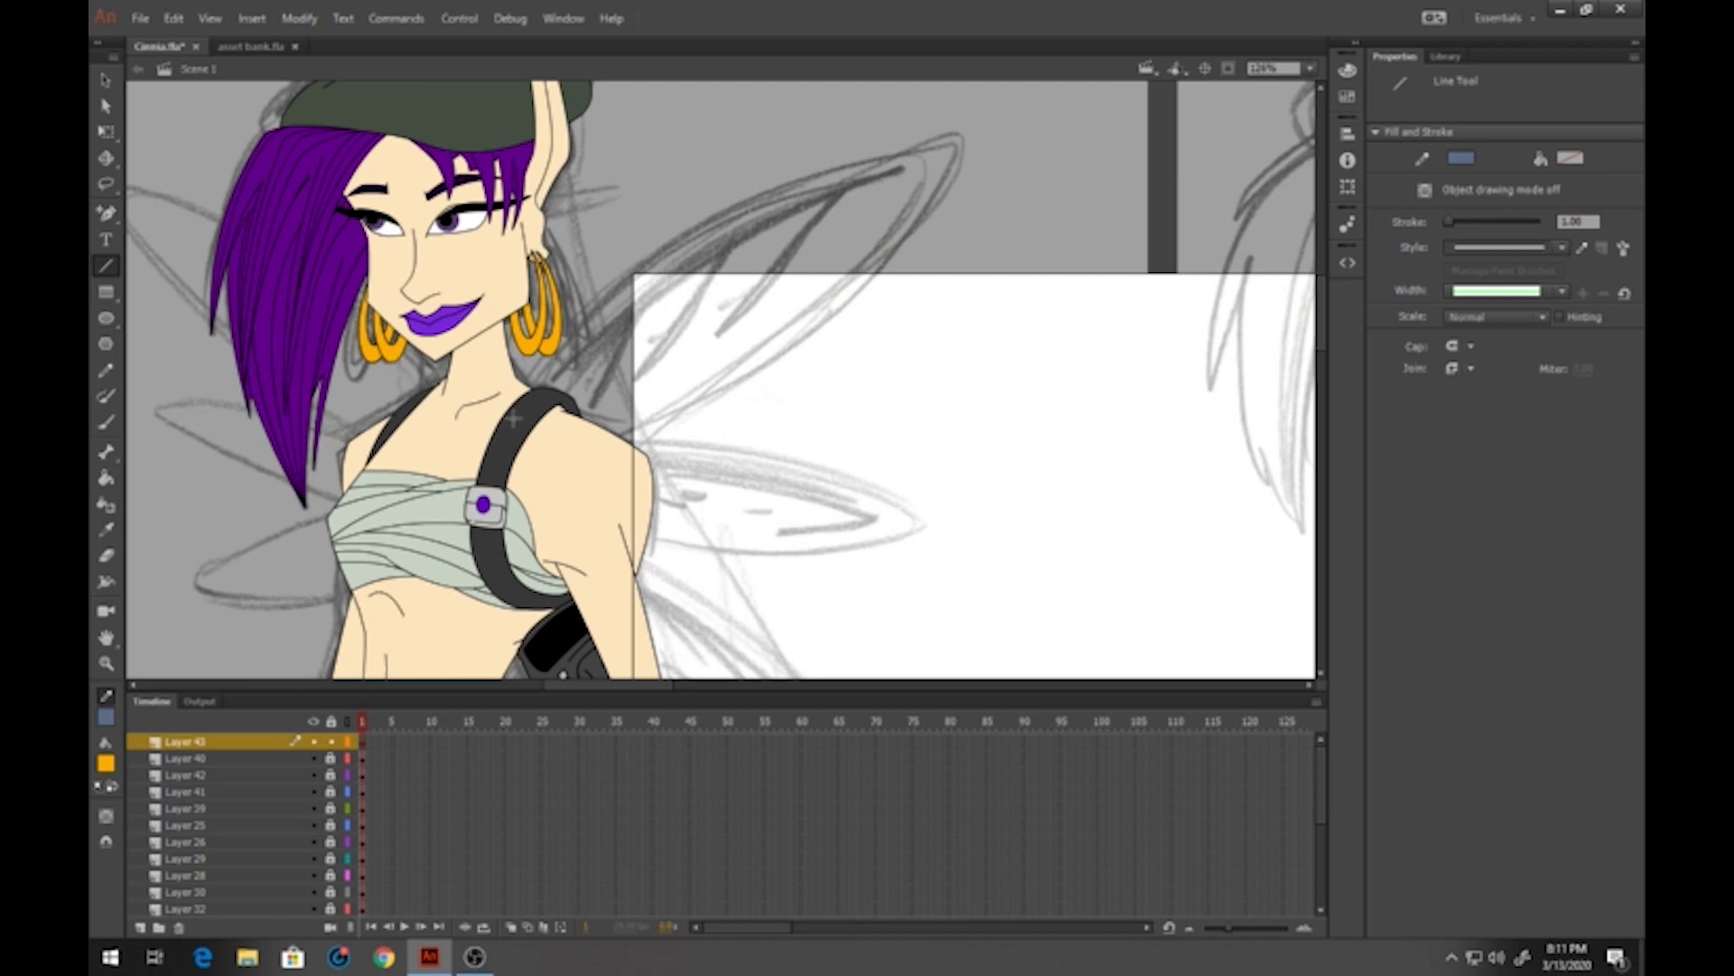
drag(640, 384, 679, 427)
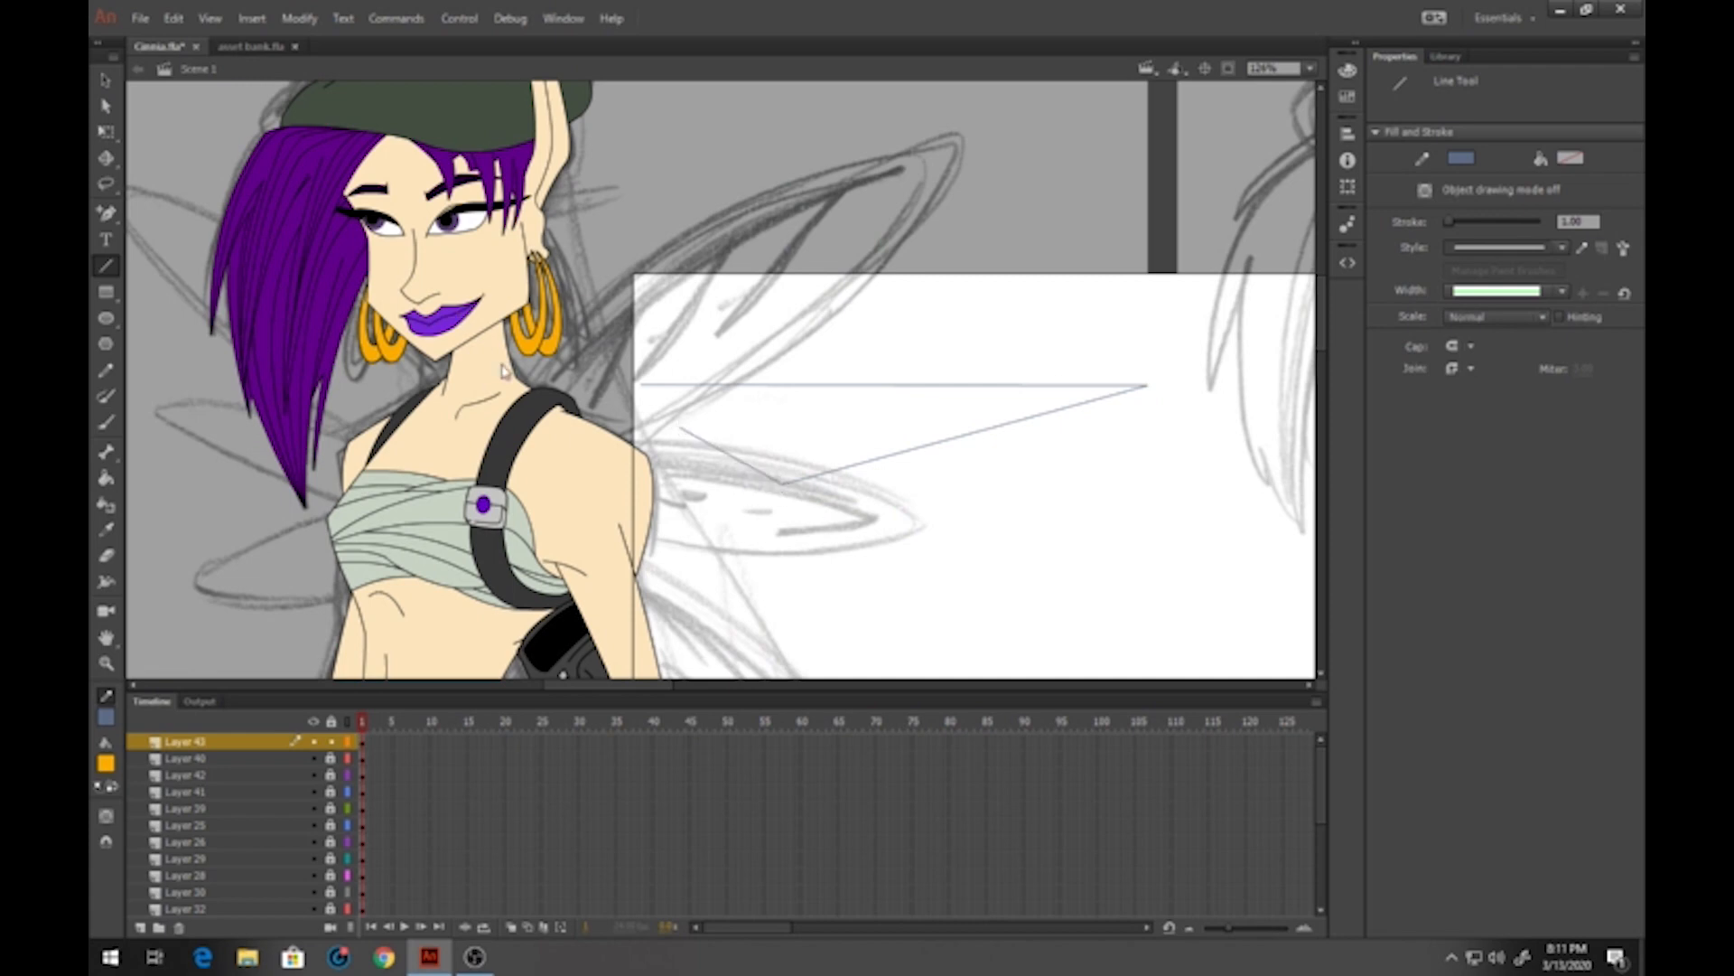
Bend the straight lines into curves and join their ends at the shoulder into a closed leaf-shaped wing outline
click(105, 83)
drag(892, 389, 914, 327)
mouse_move(892, 451)
mouse_down()
mouse_move(897, 472)
mouse_move(894, 459)
mouse_up()
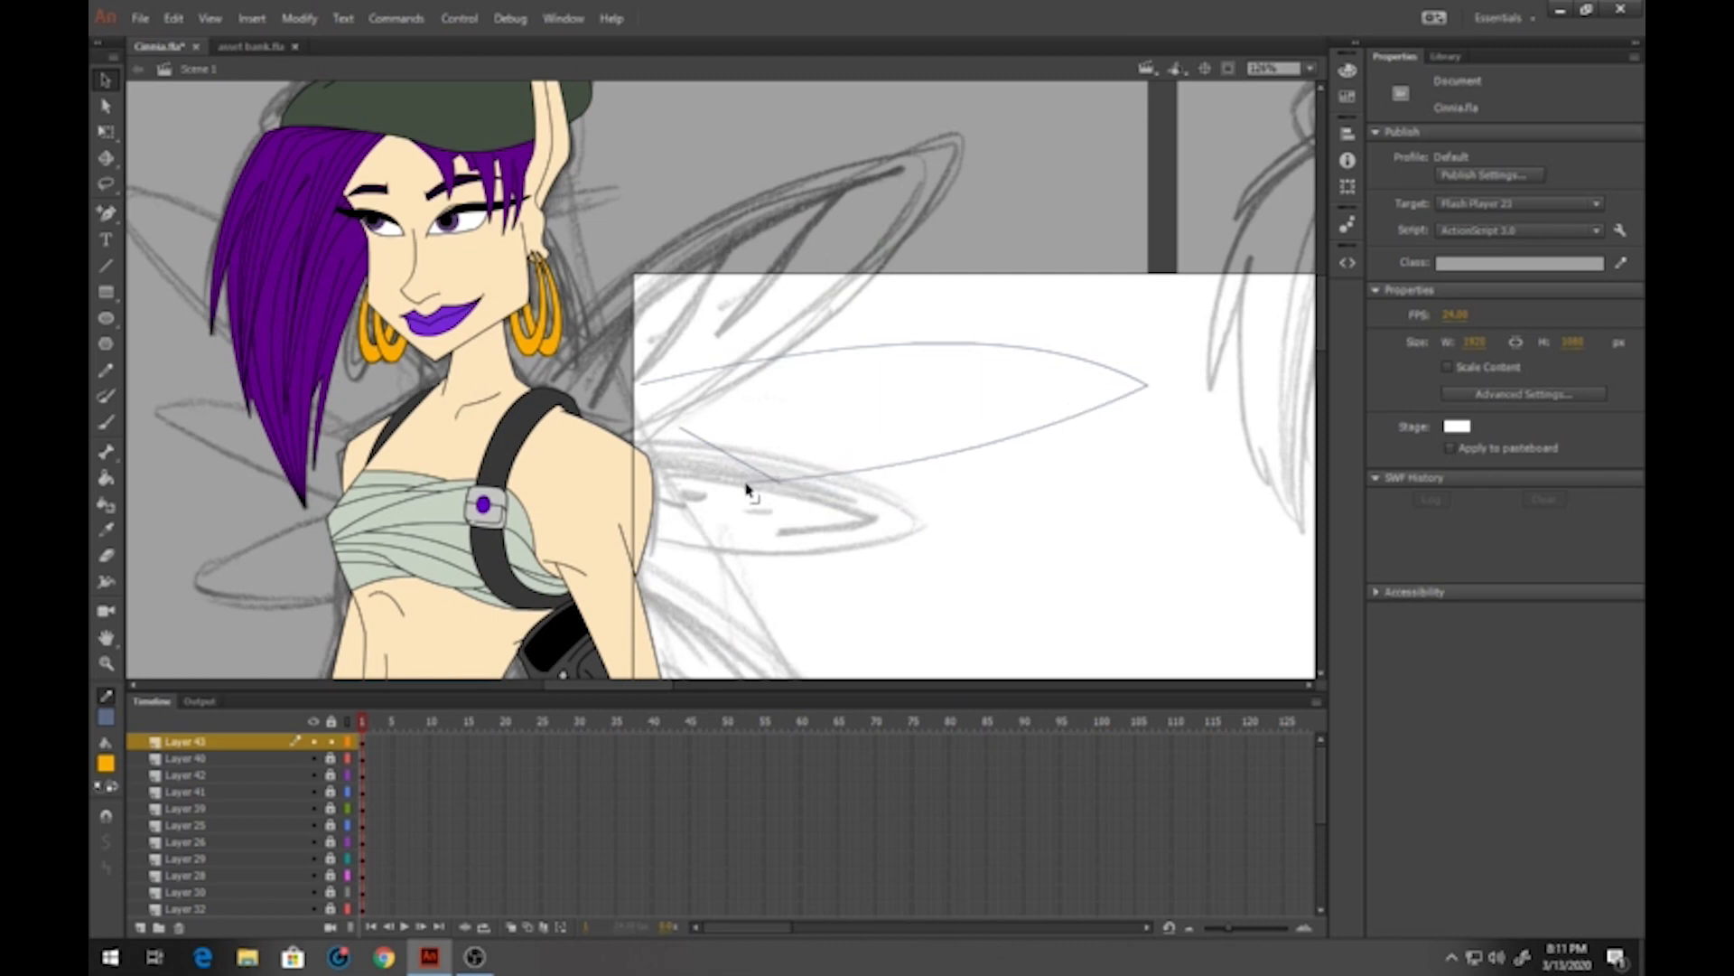
click(784, 493)
mouse_move(679, 428)
mouse_down()
mouse_move(639, 380)
mouse_move(681, 411)
mouse_move(520, 405)
mouse_up()
click(653, 389)
drag(774, 485, 648, 364)
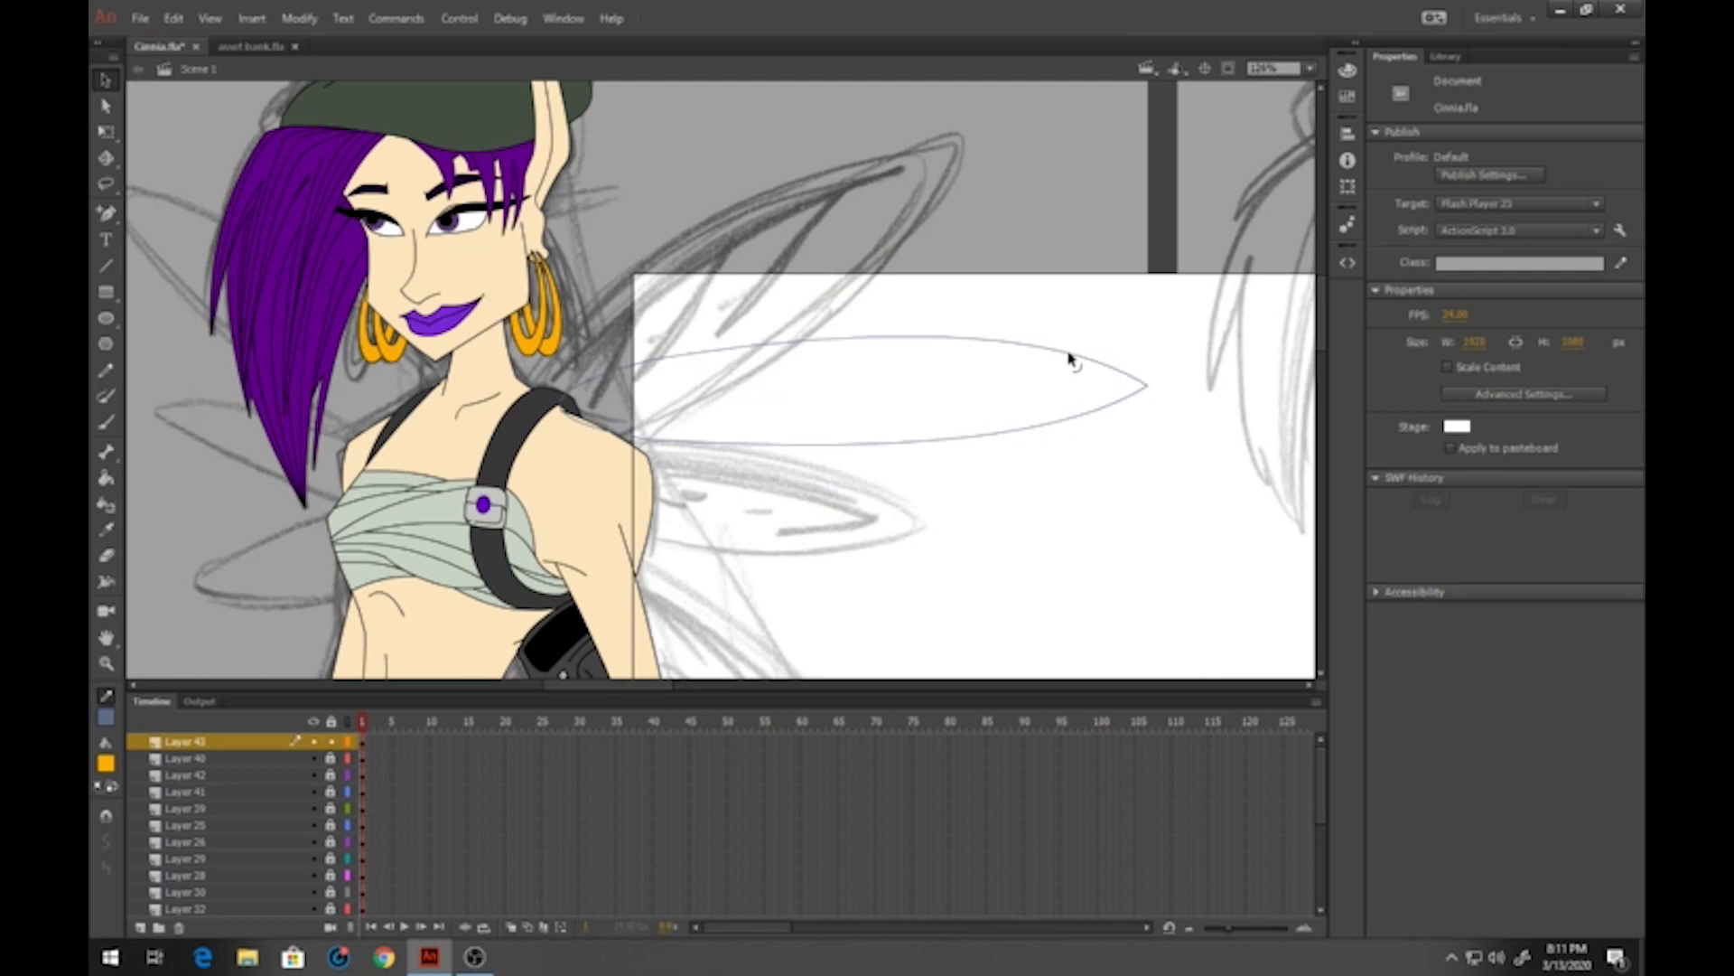
Move the wing outline slightly up and place a duplicate of it below, over the sketched middle wing
click(919, 444)
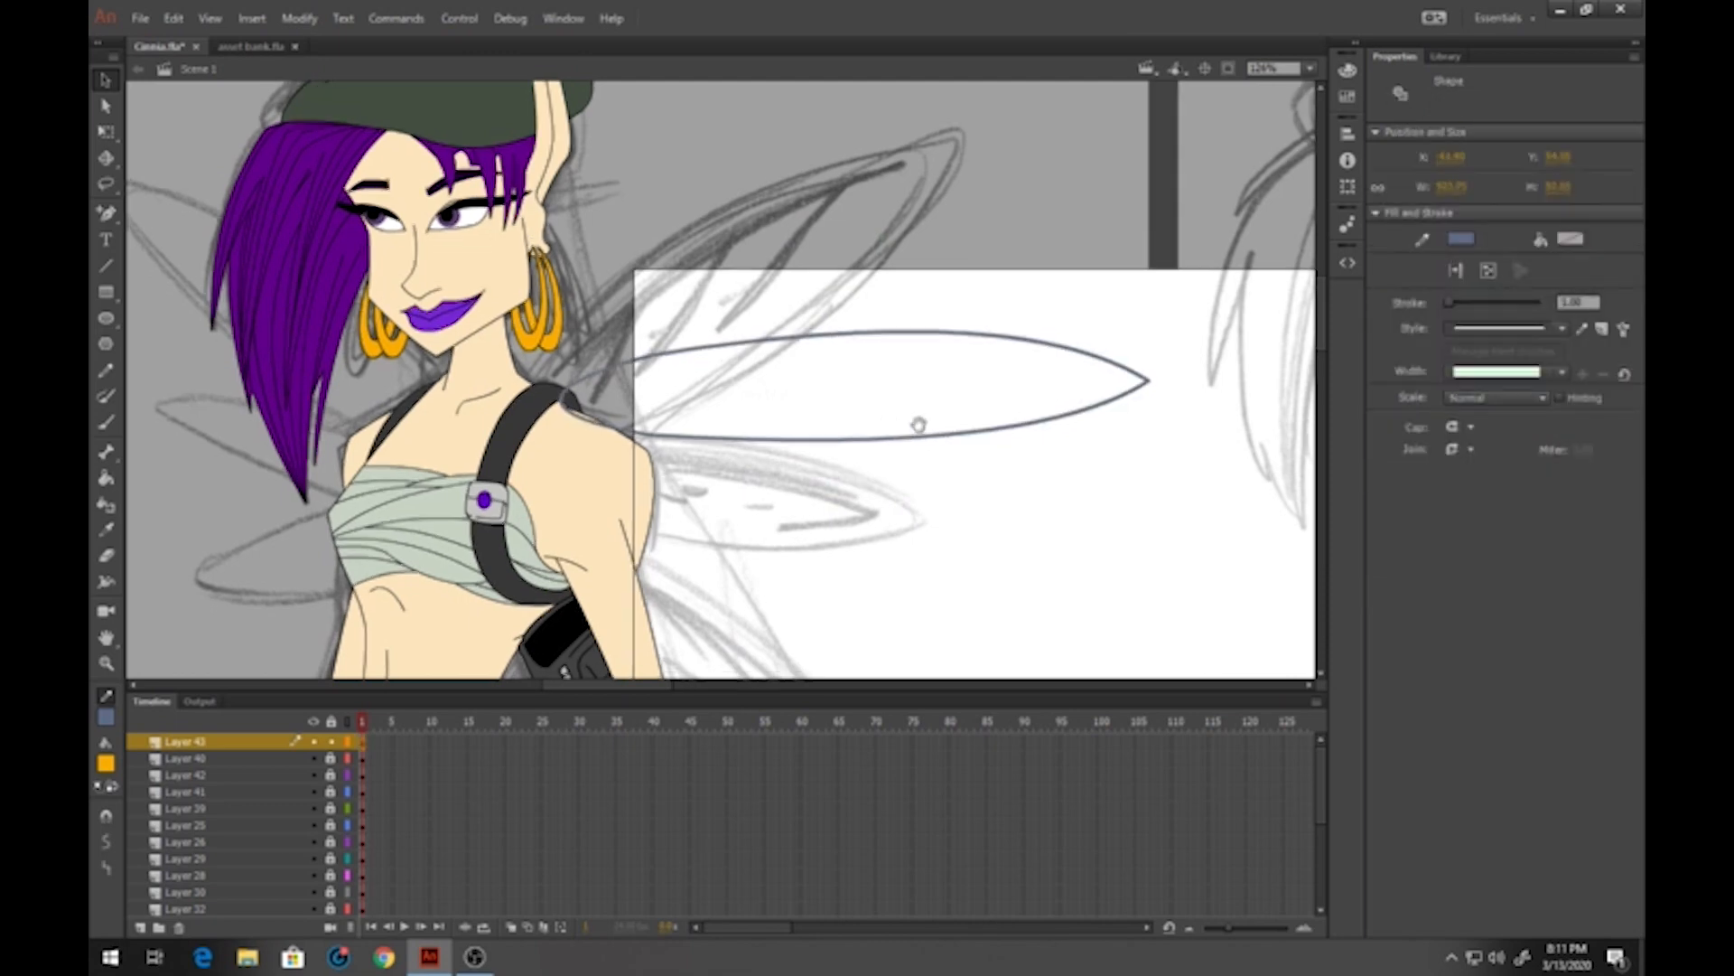
drag(930, 435, 921, 389)
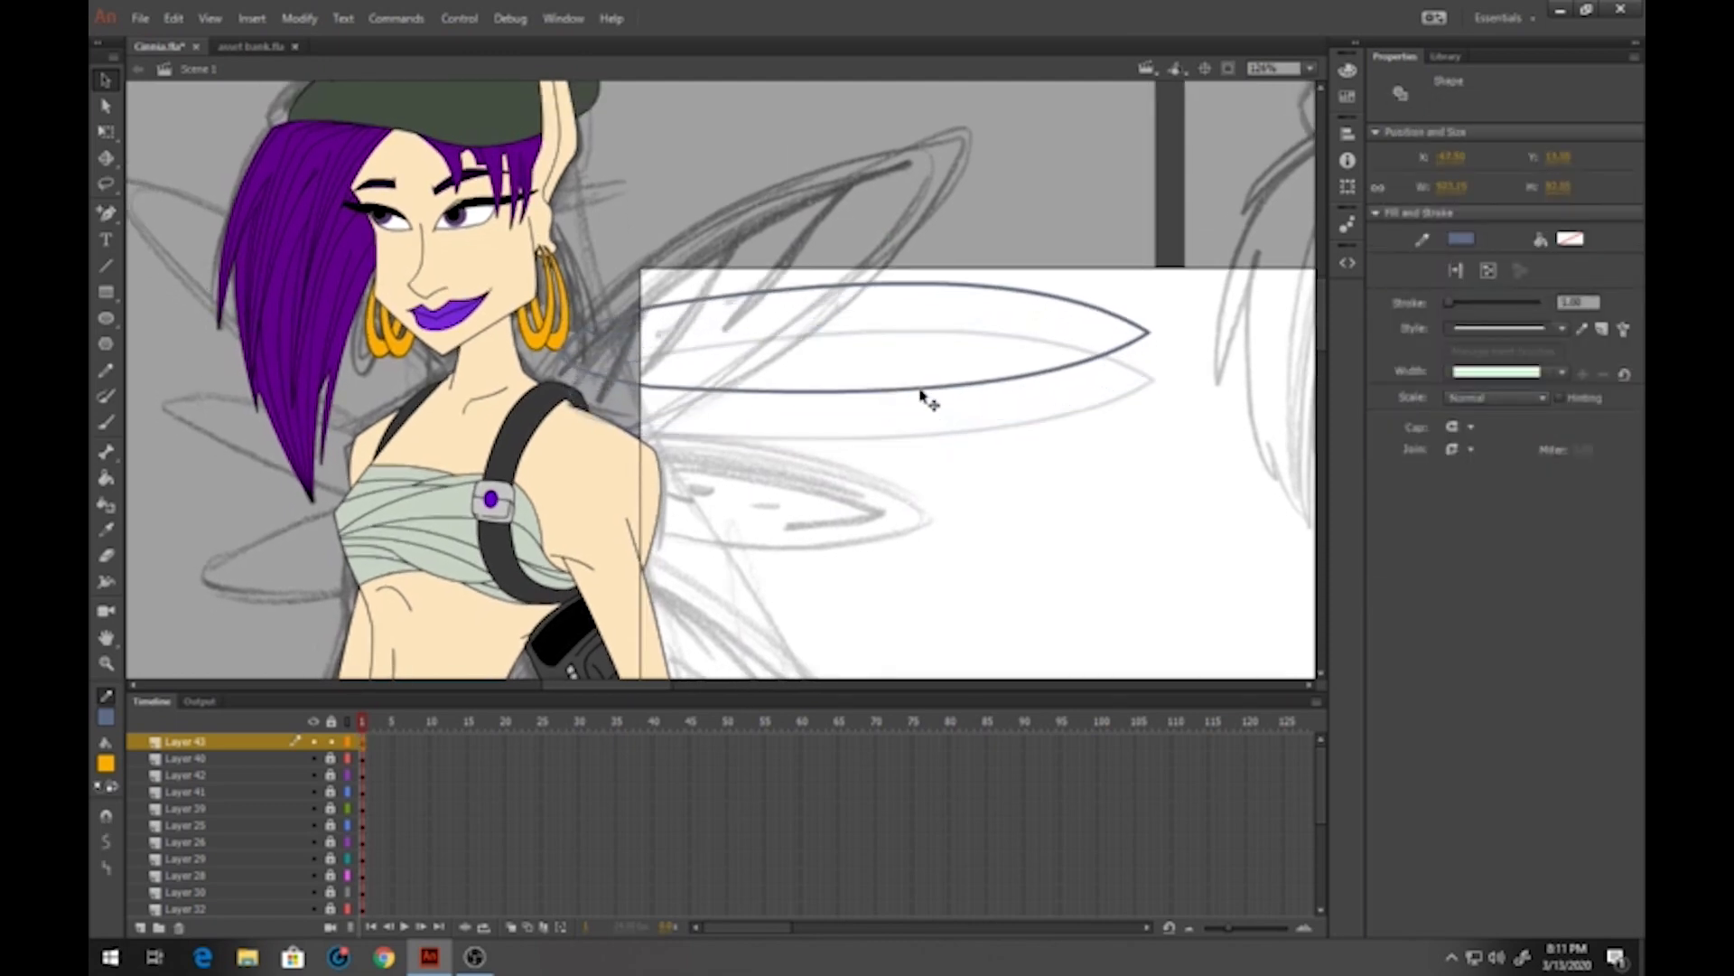
drag(891, 495, 856, 375)
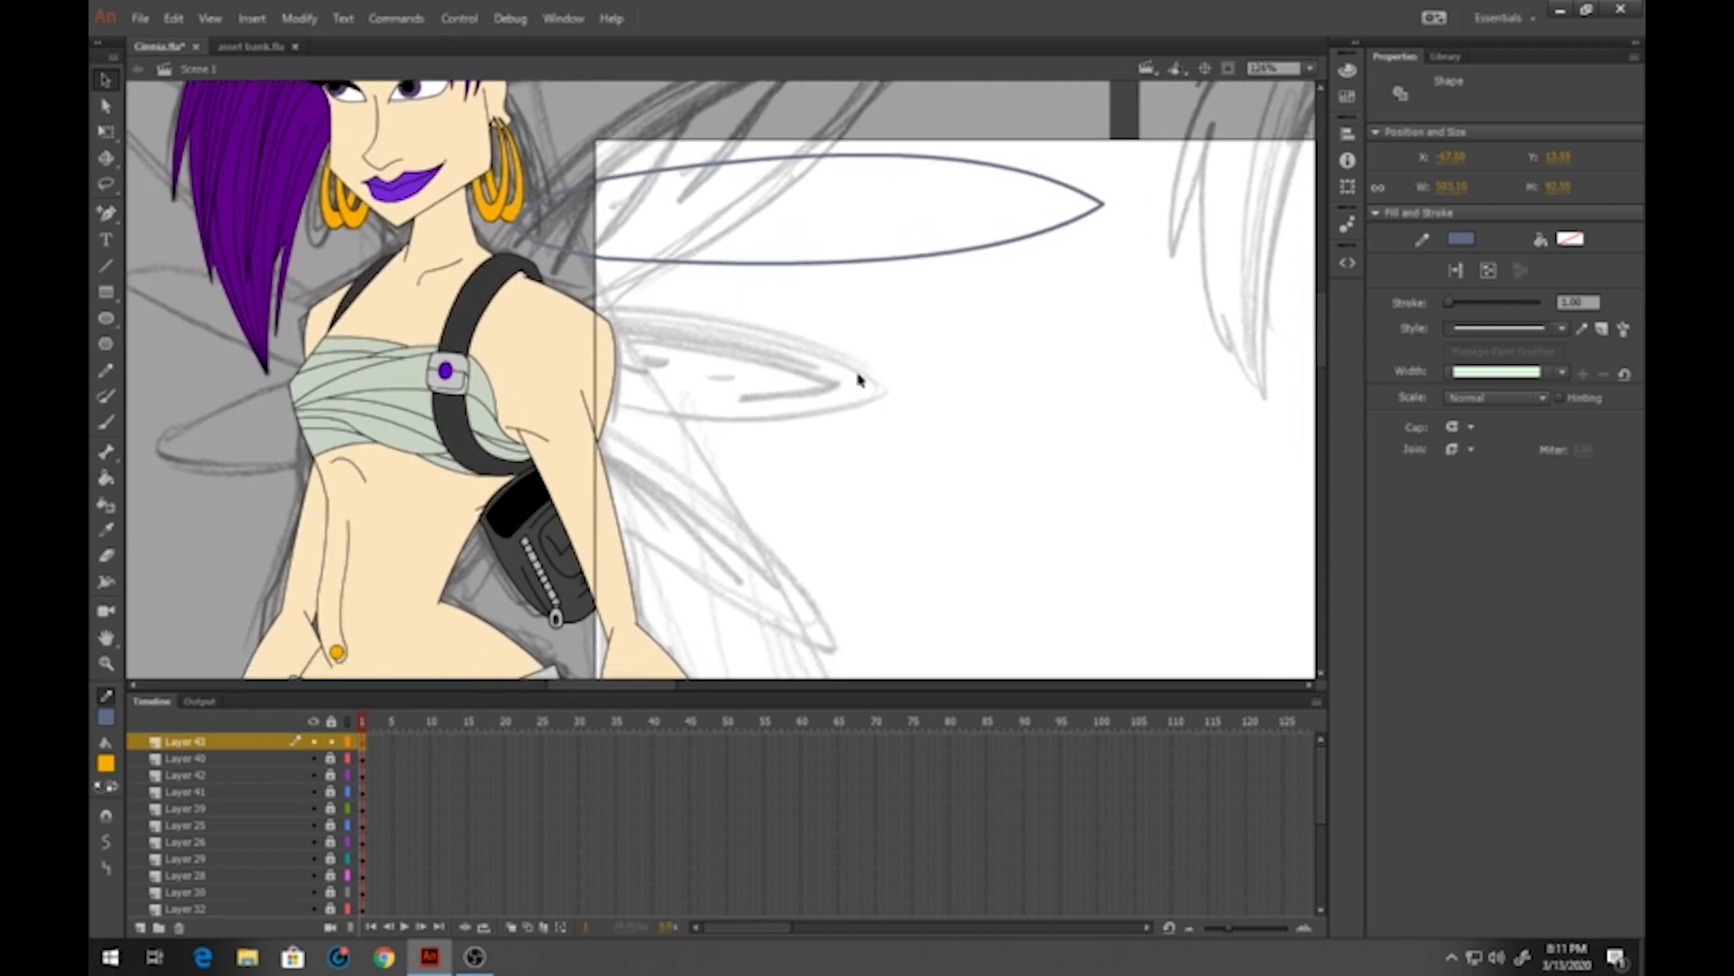
drag(859, 275, 854, 411)
Set the duplicate wing's transformation point at its root and scale it down to a shorter, slimmer middle wing
click(106, 131)
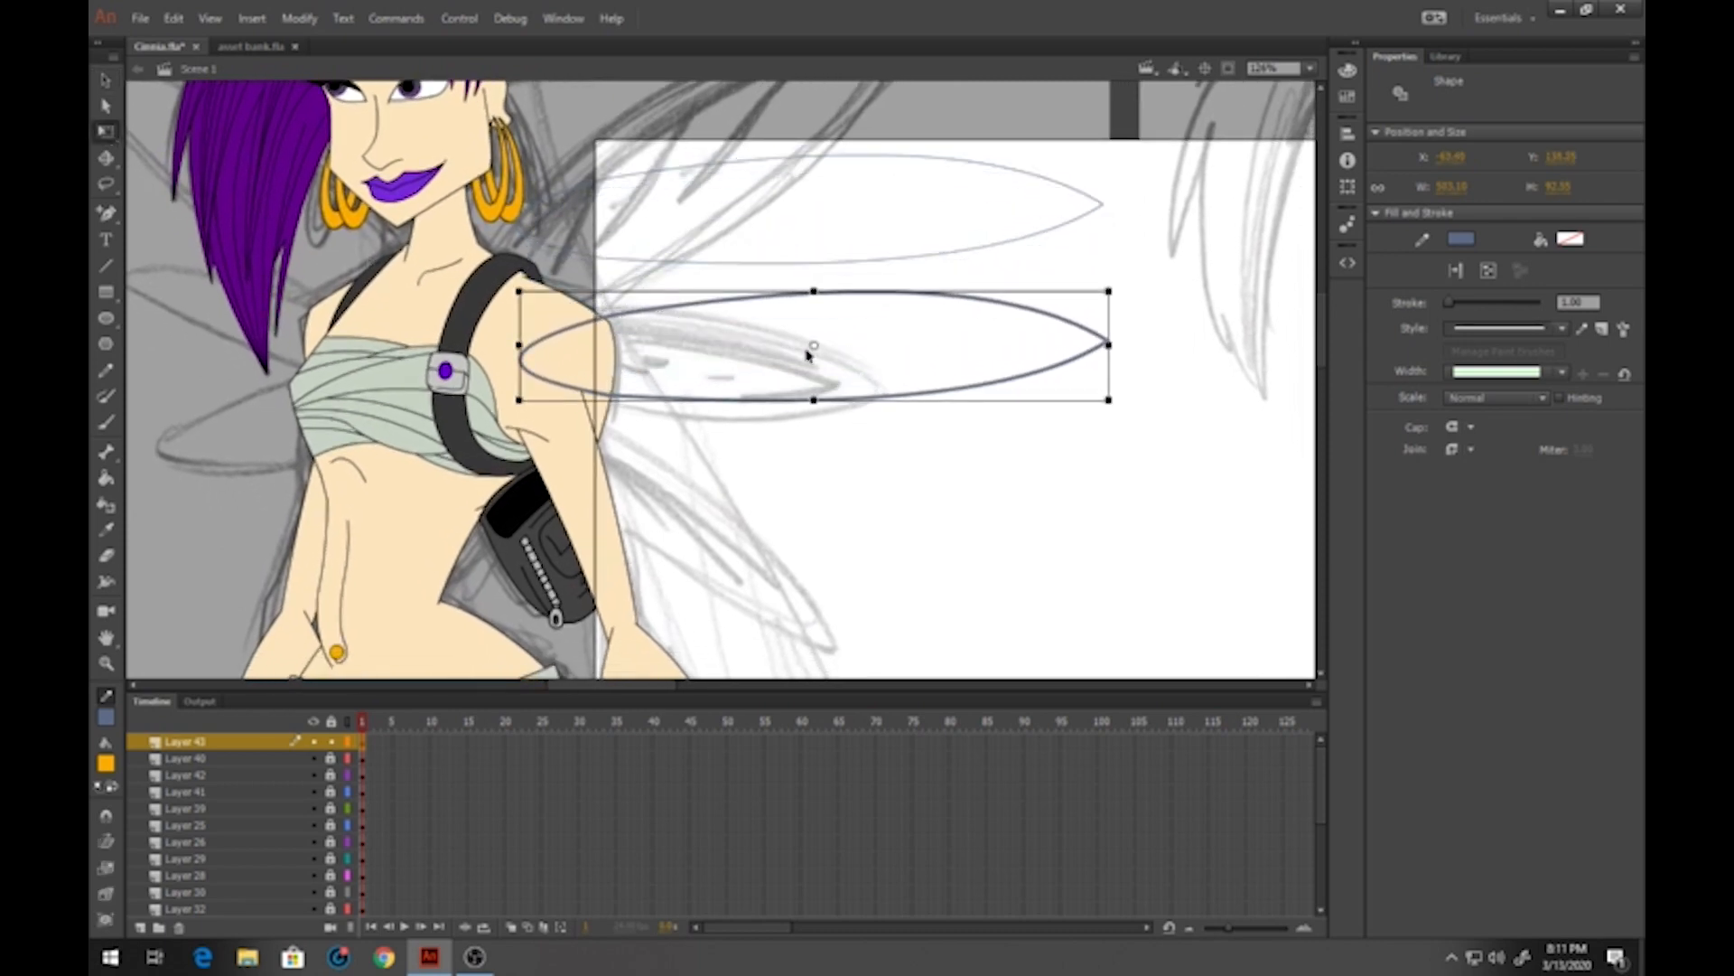
drag(813, 346, 522, 358)
drag(939, 346, 855, 346)
drag(688, 291, 691, 303)
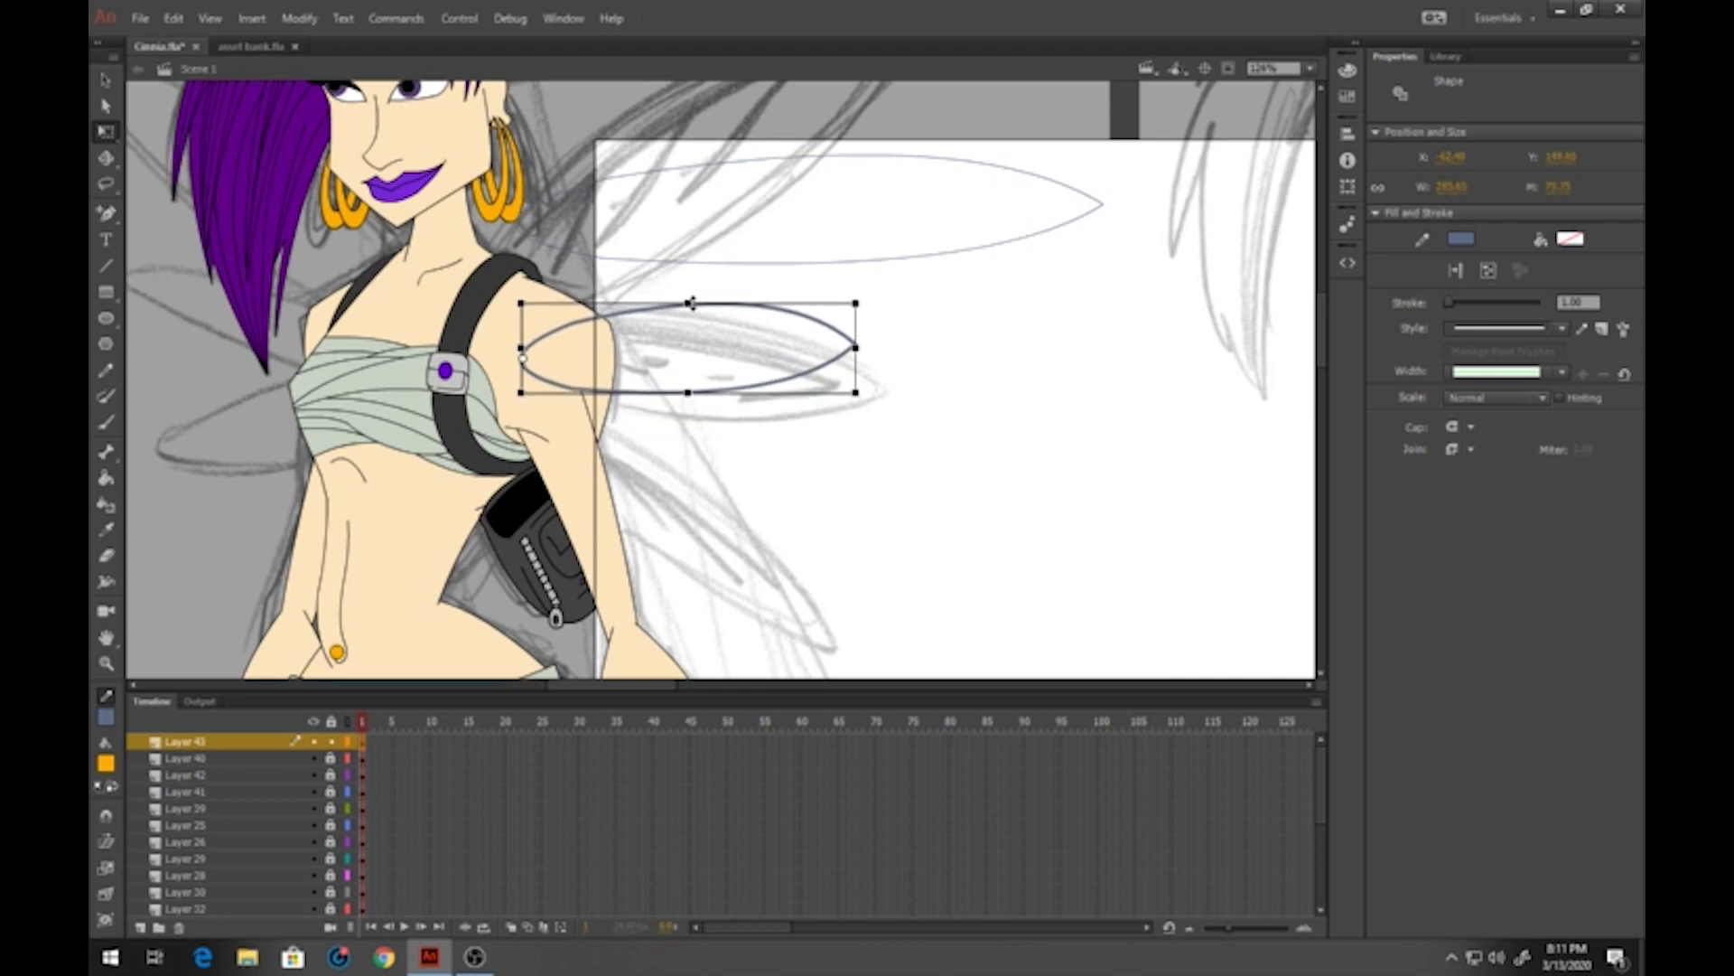
click(935, 369)
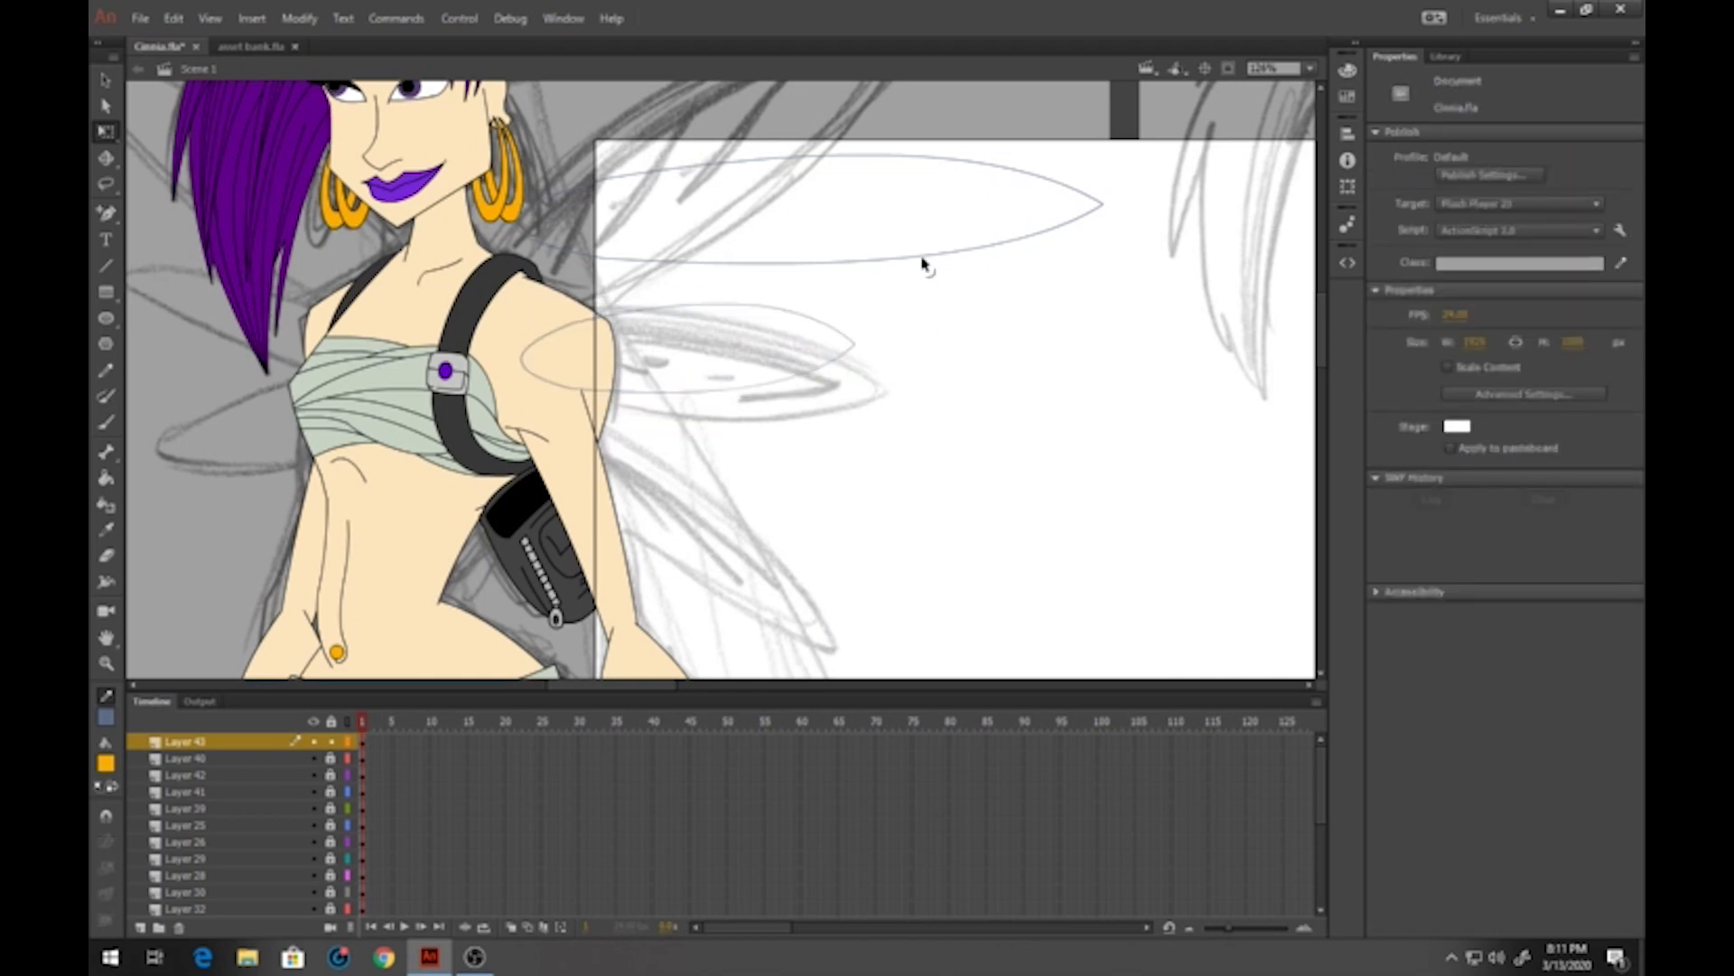
Duplicate the top wing outline below the middle wing and shorten the copy from its root
click(922, 260)
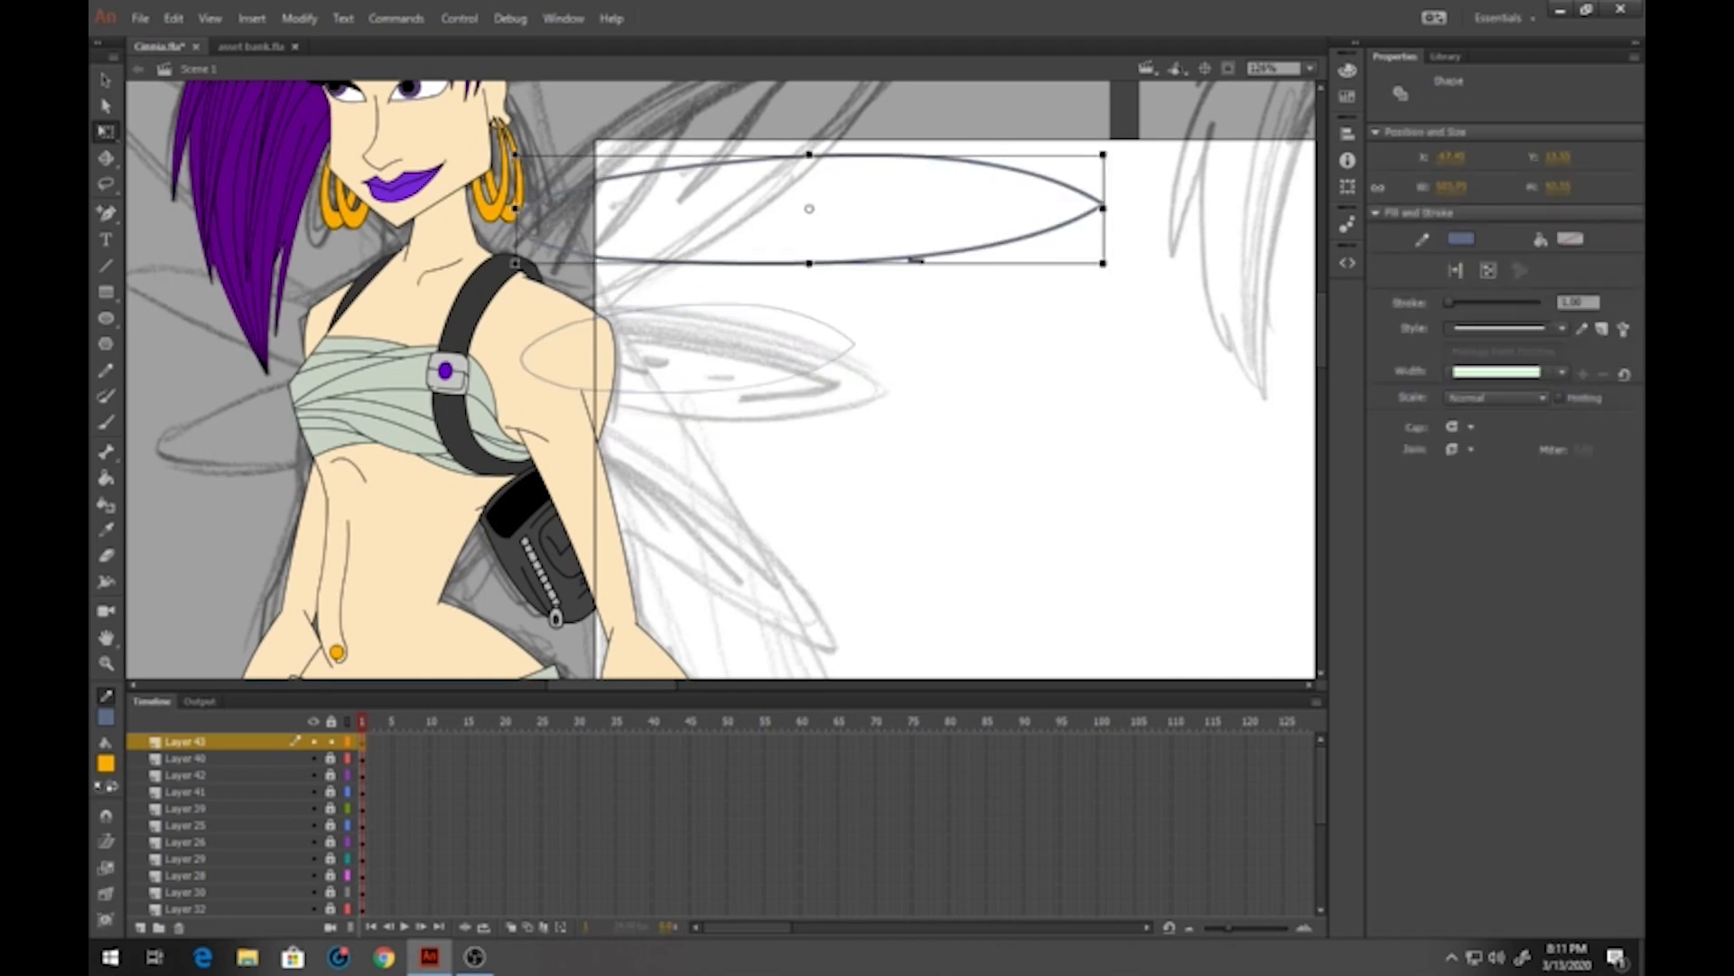
mouse_move(917, 260)
mouse_down()
mouse_move(975, 271)
mouse_move(984, 553)
mouse_up()
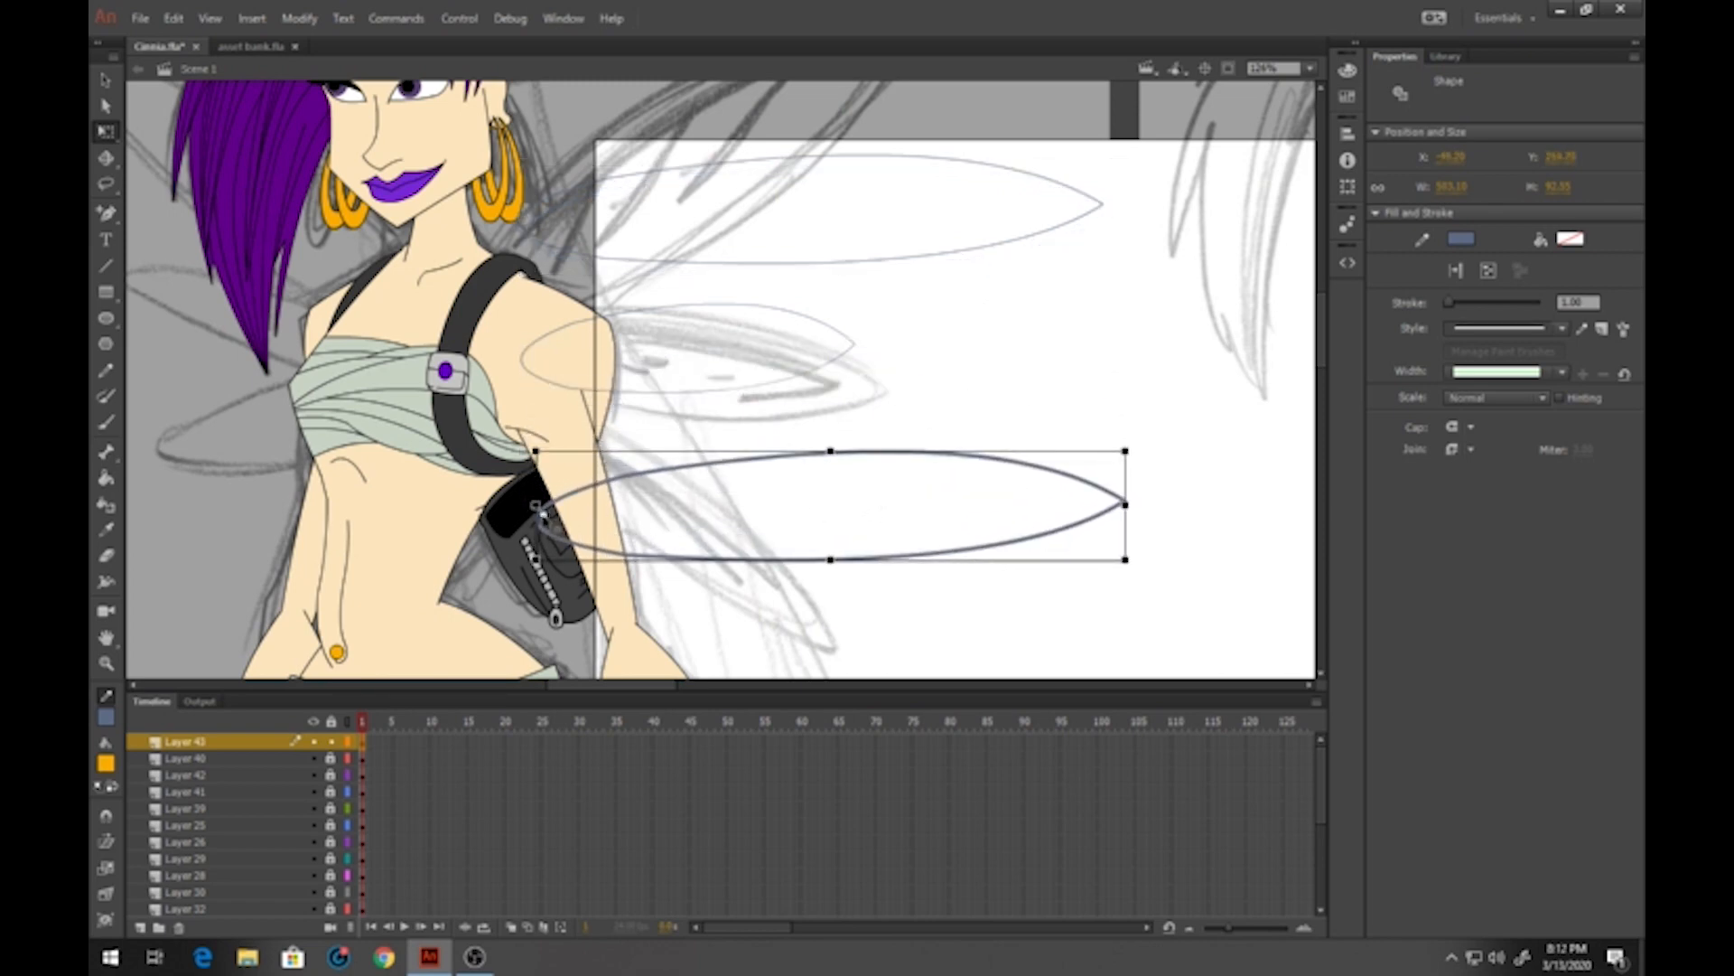
drag(1126, 504, 1031, 512)
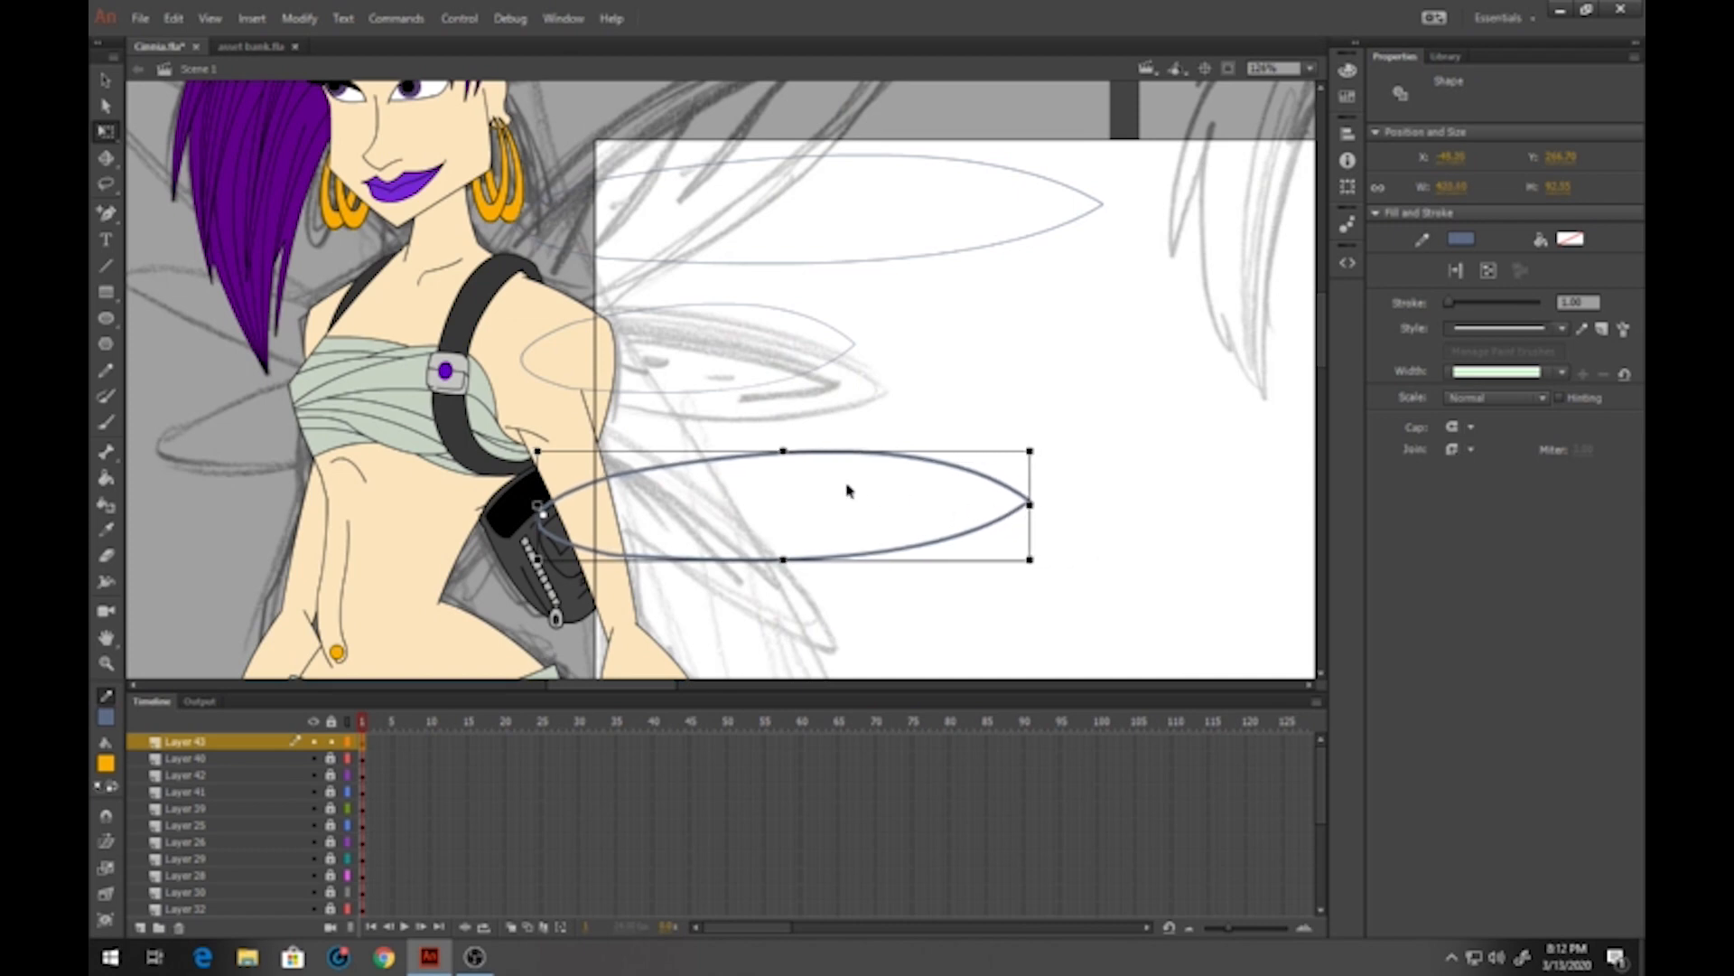
Stretch the top wing outline vertically to make it slightly wider across
click(890, 258)
drag(808, 264, 817, 283)
click(983, 397)
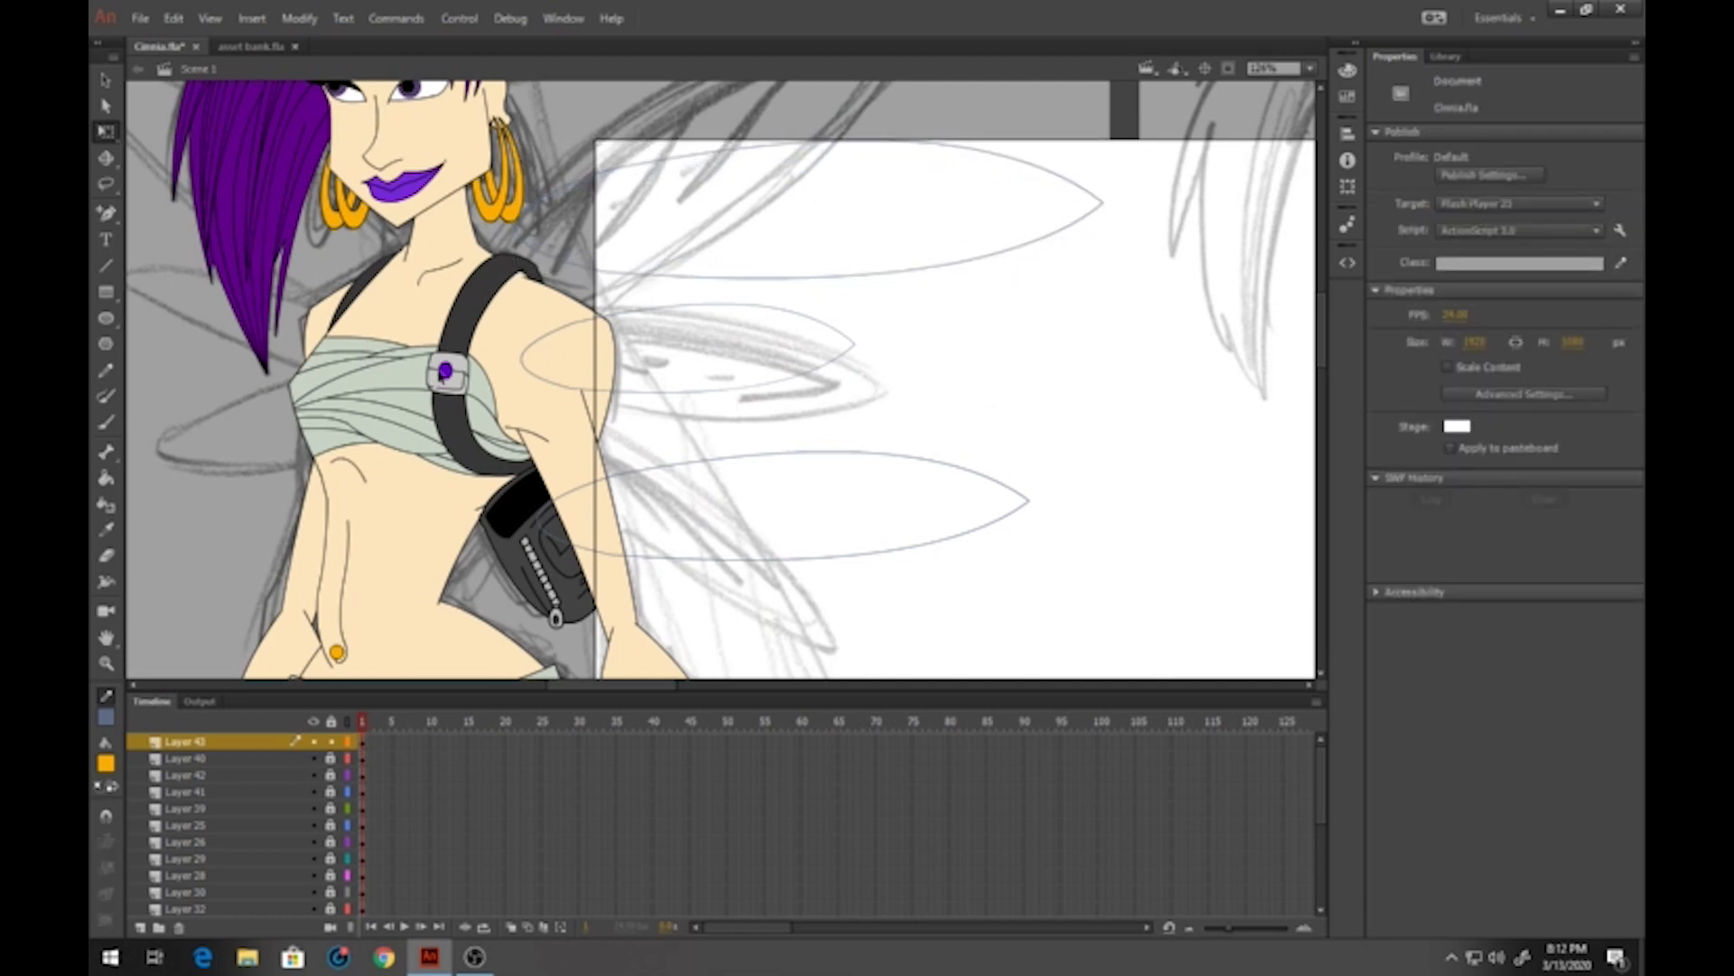
Sample the pale blue of a wing in the colored reference artwork as the fill color
ctrl+alt+click(424, 396)
ctrl+alt+click(425, 397)
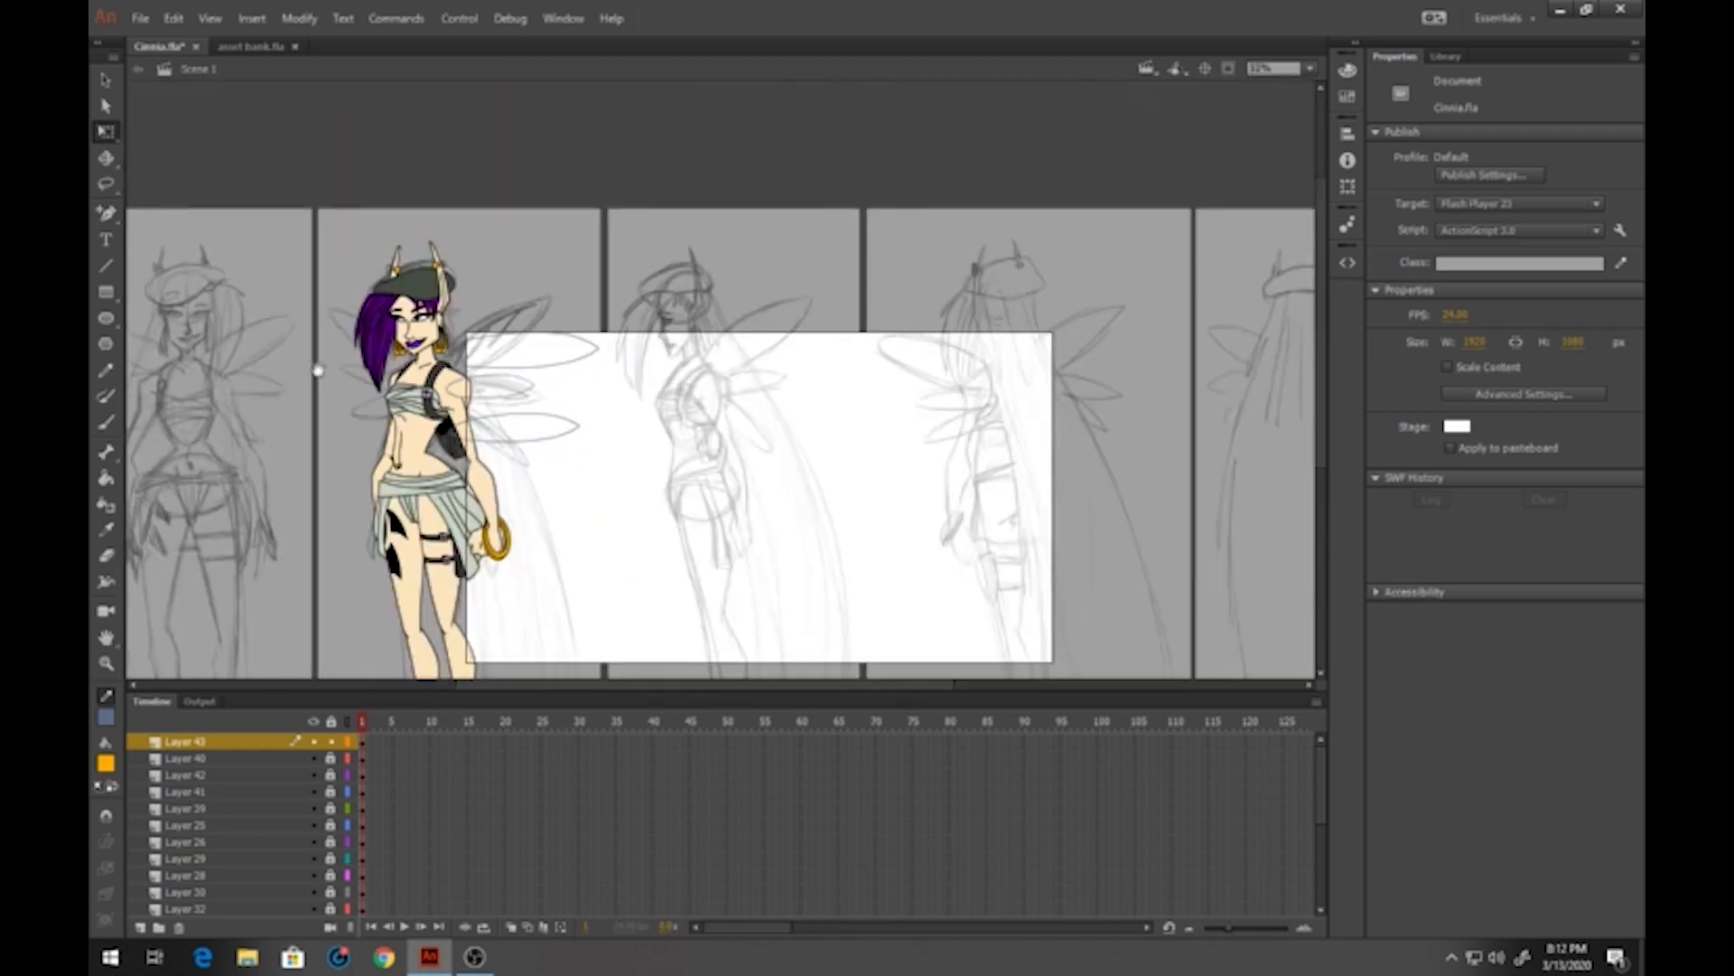
drag(318, 370, 717, 376)
drag(262, 397, 607, 380)
ctrl+click(428, 379)
ctrl+click(428, 379)
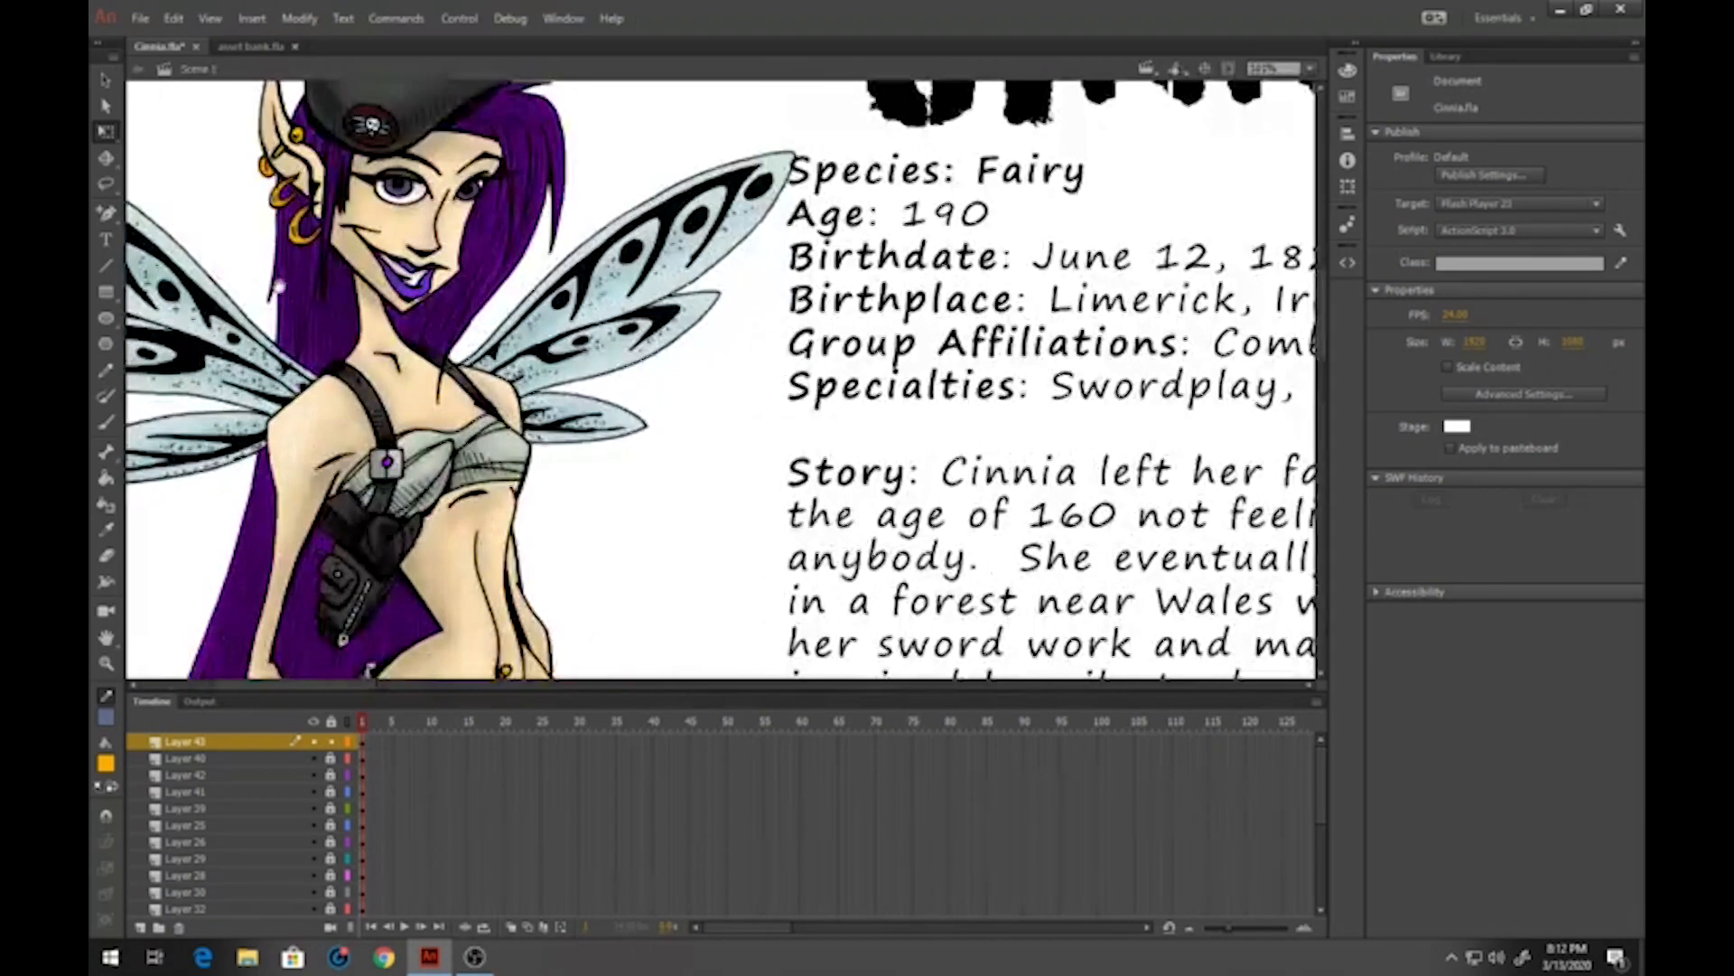
drag(278, 285, 586, 336)
click(107, 766)
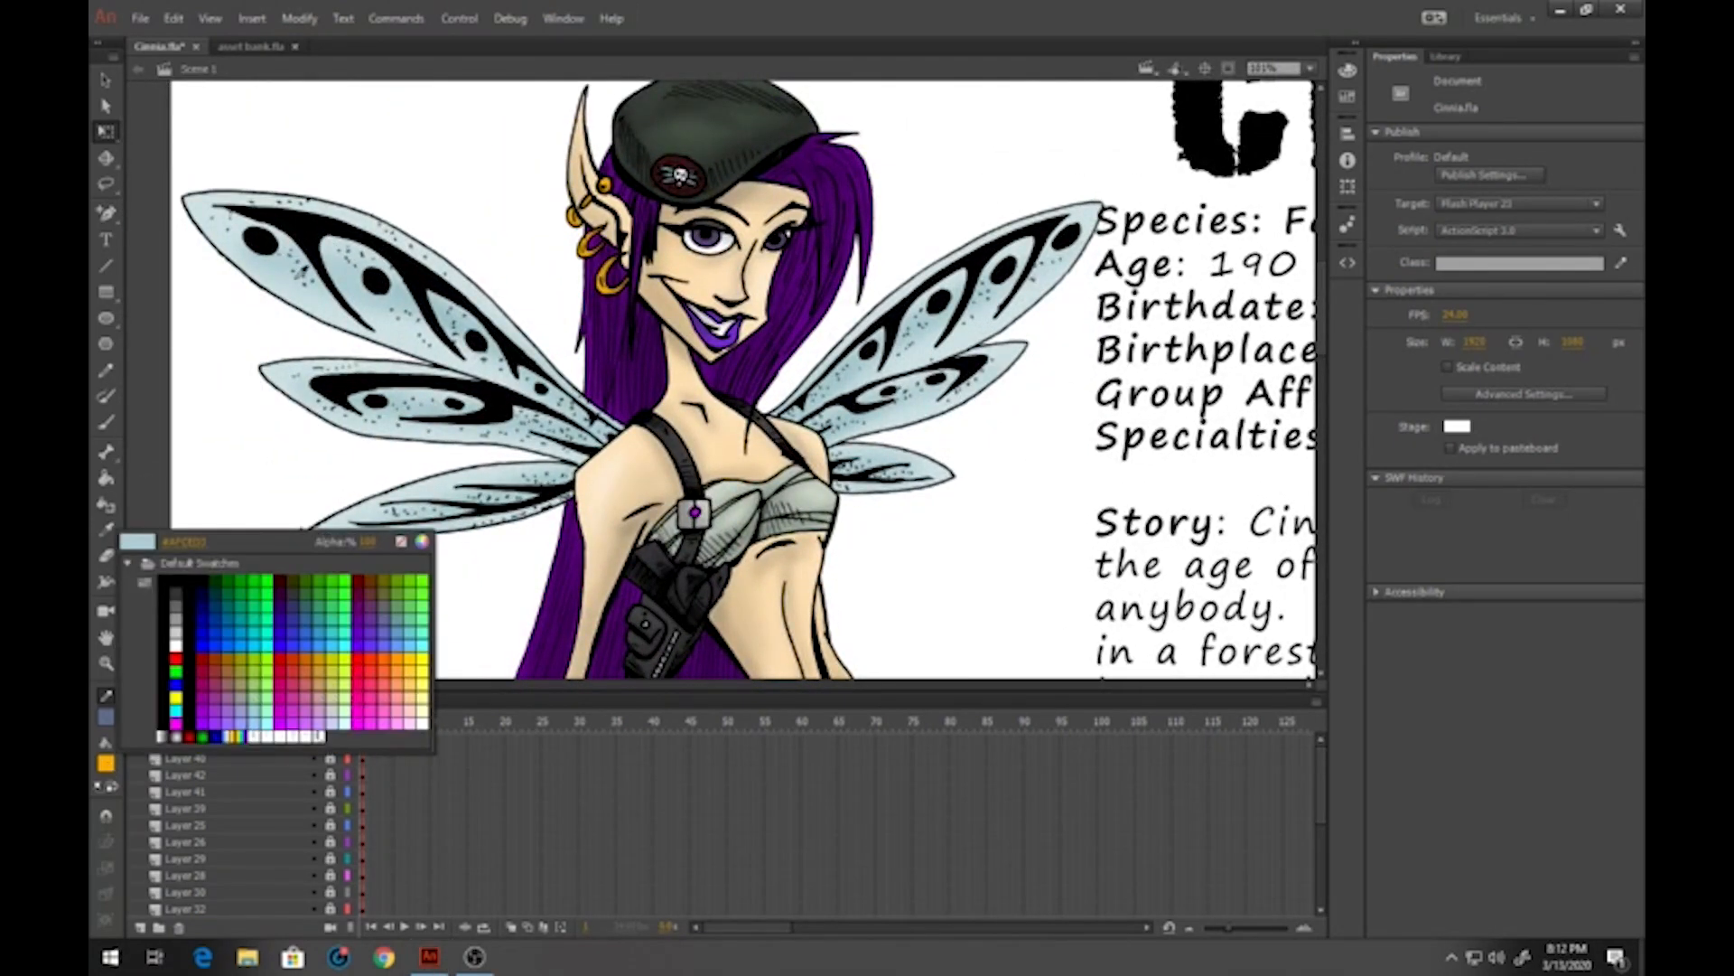
click(294, 289)
Fill all three wing outlines beside the character with the sampled pale blue using the Paint Bucket
drag(868, 472, 356, 465)
drag(1048, 438, 529, 429)
drag(740, 433, 204, 407)
drag(767, 406, 203, 393)
drag(776, 400, 407, 402)
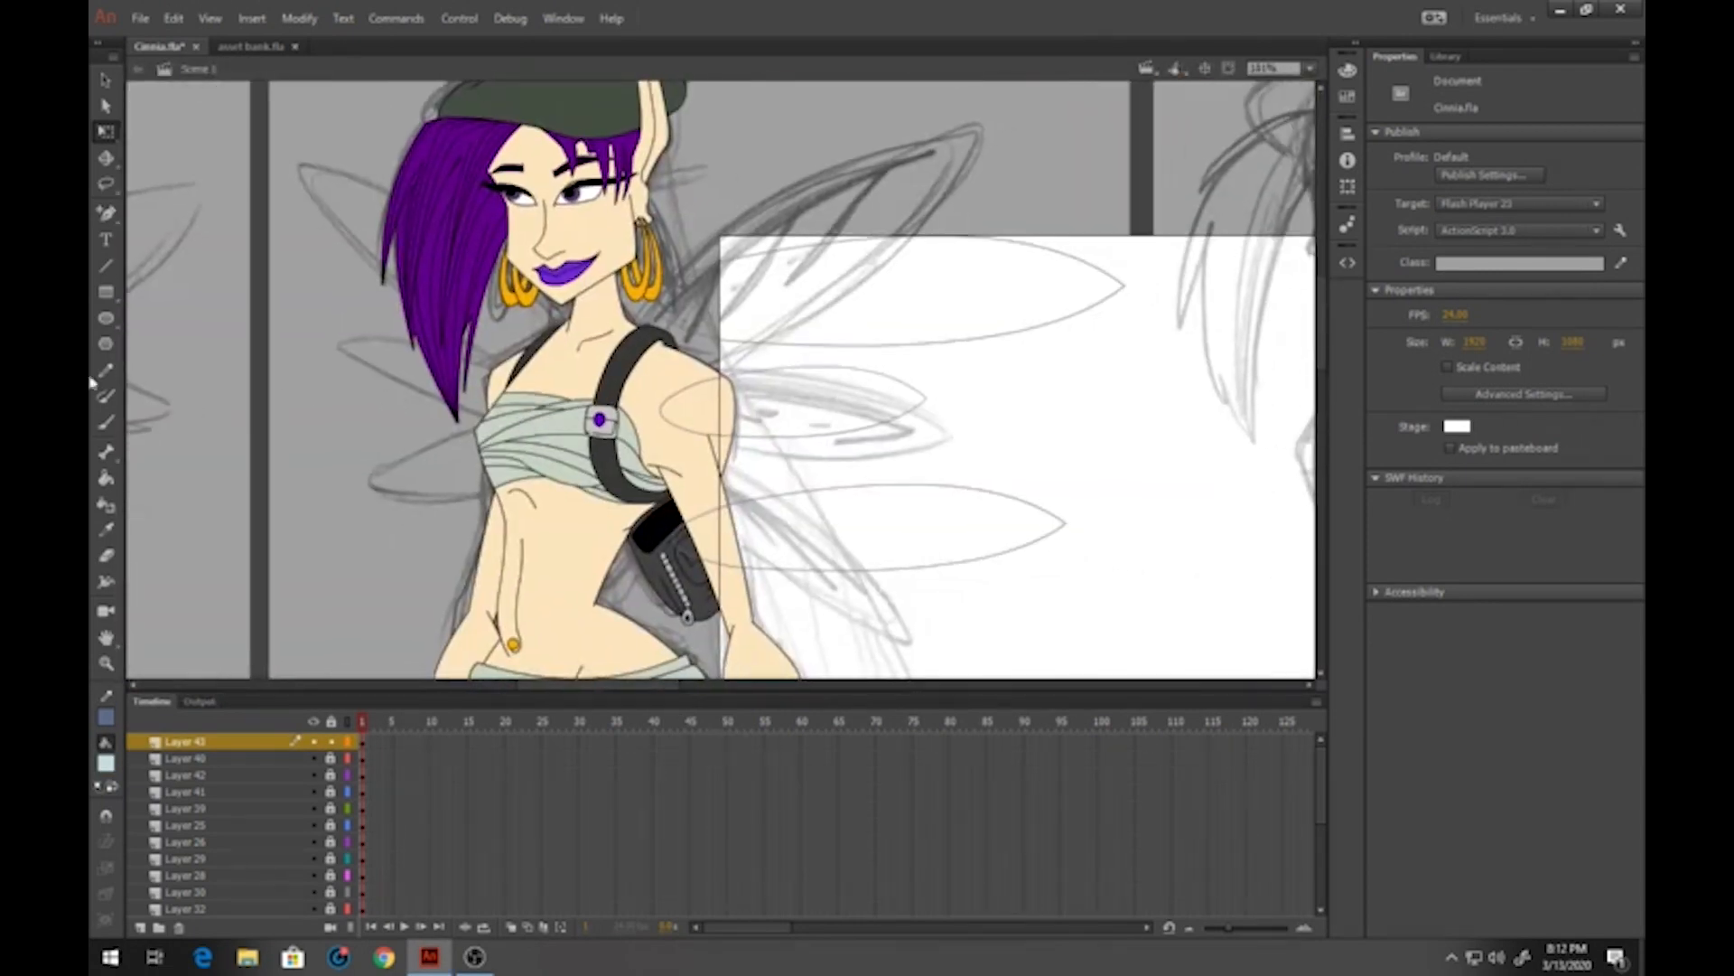
click(105, 478)
click(915, 331)
click(863, 405)
click(872, 507)
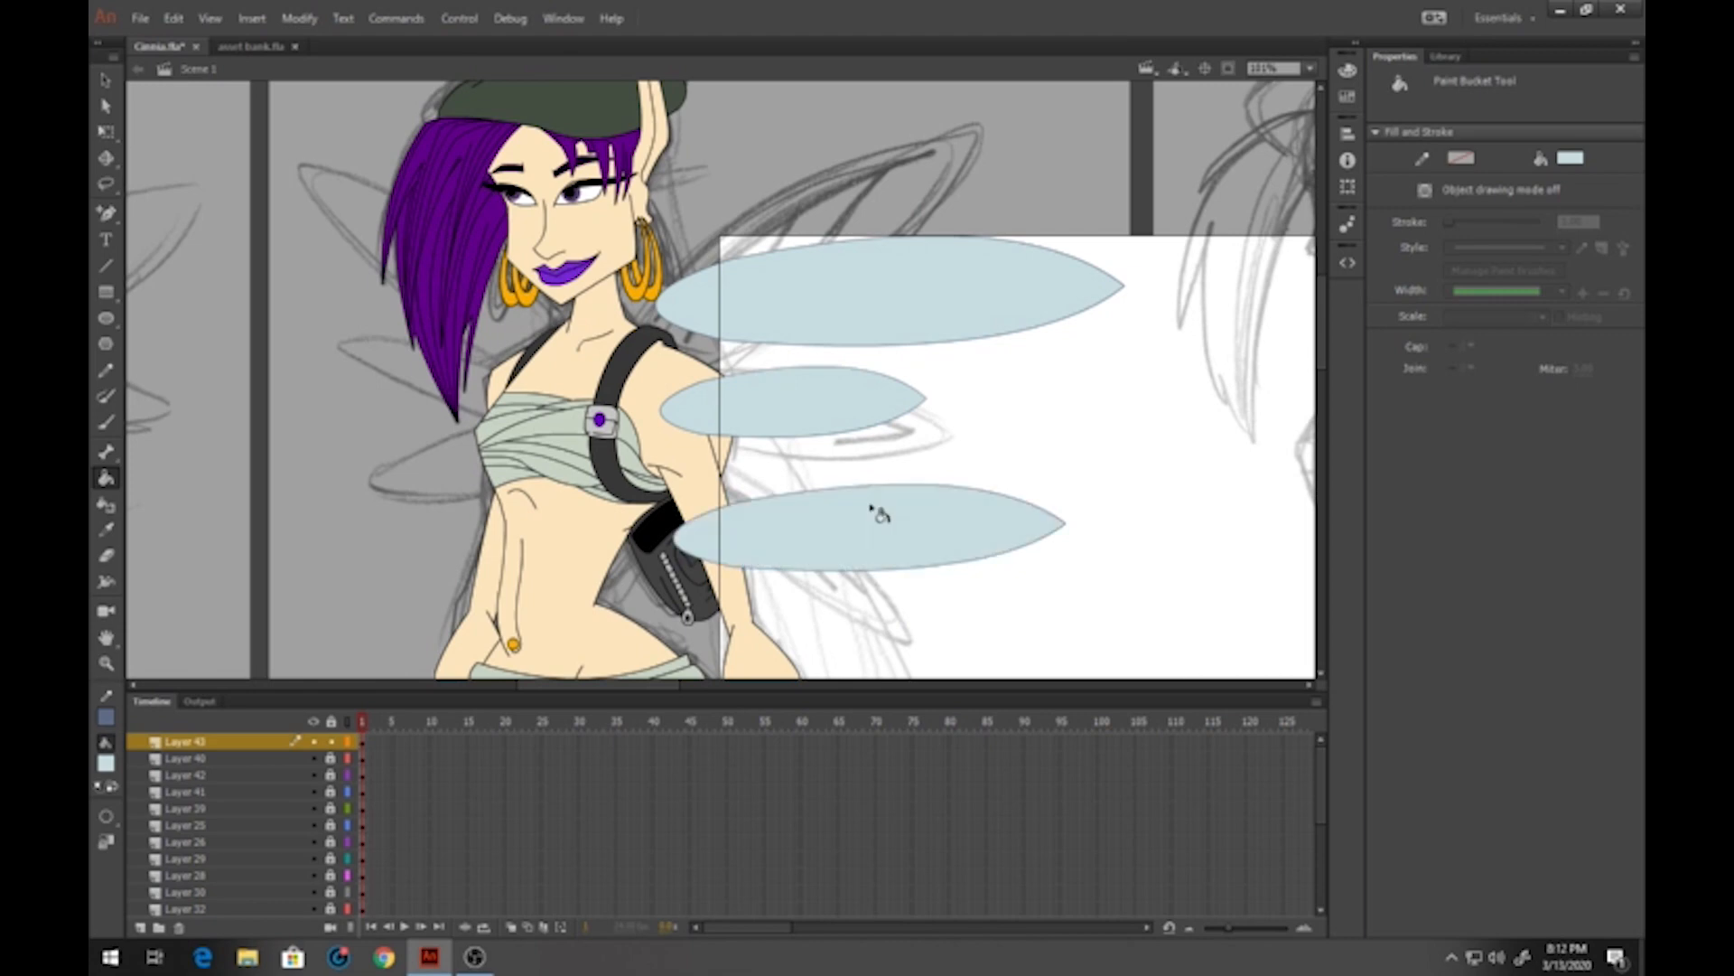
Convert the whole top wing, fill and outline, to a graphic symbol named Cinnia-wing1
click(105, 79)
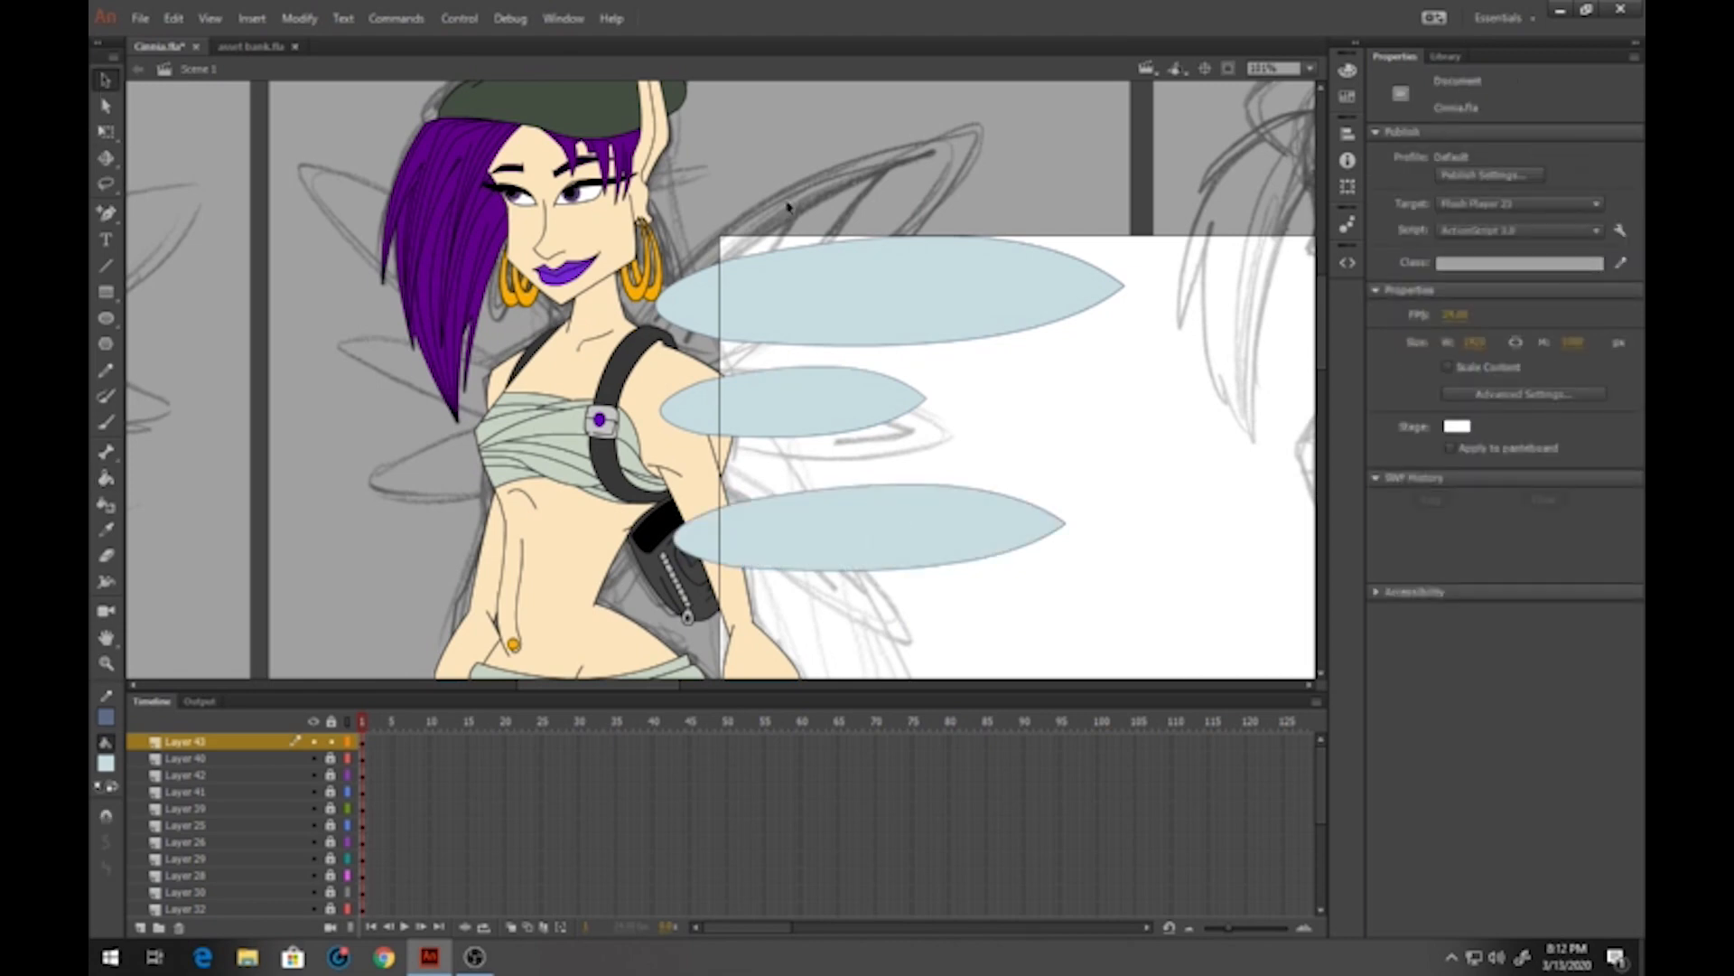
drag(586, 147, 1146, 360)
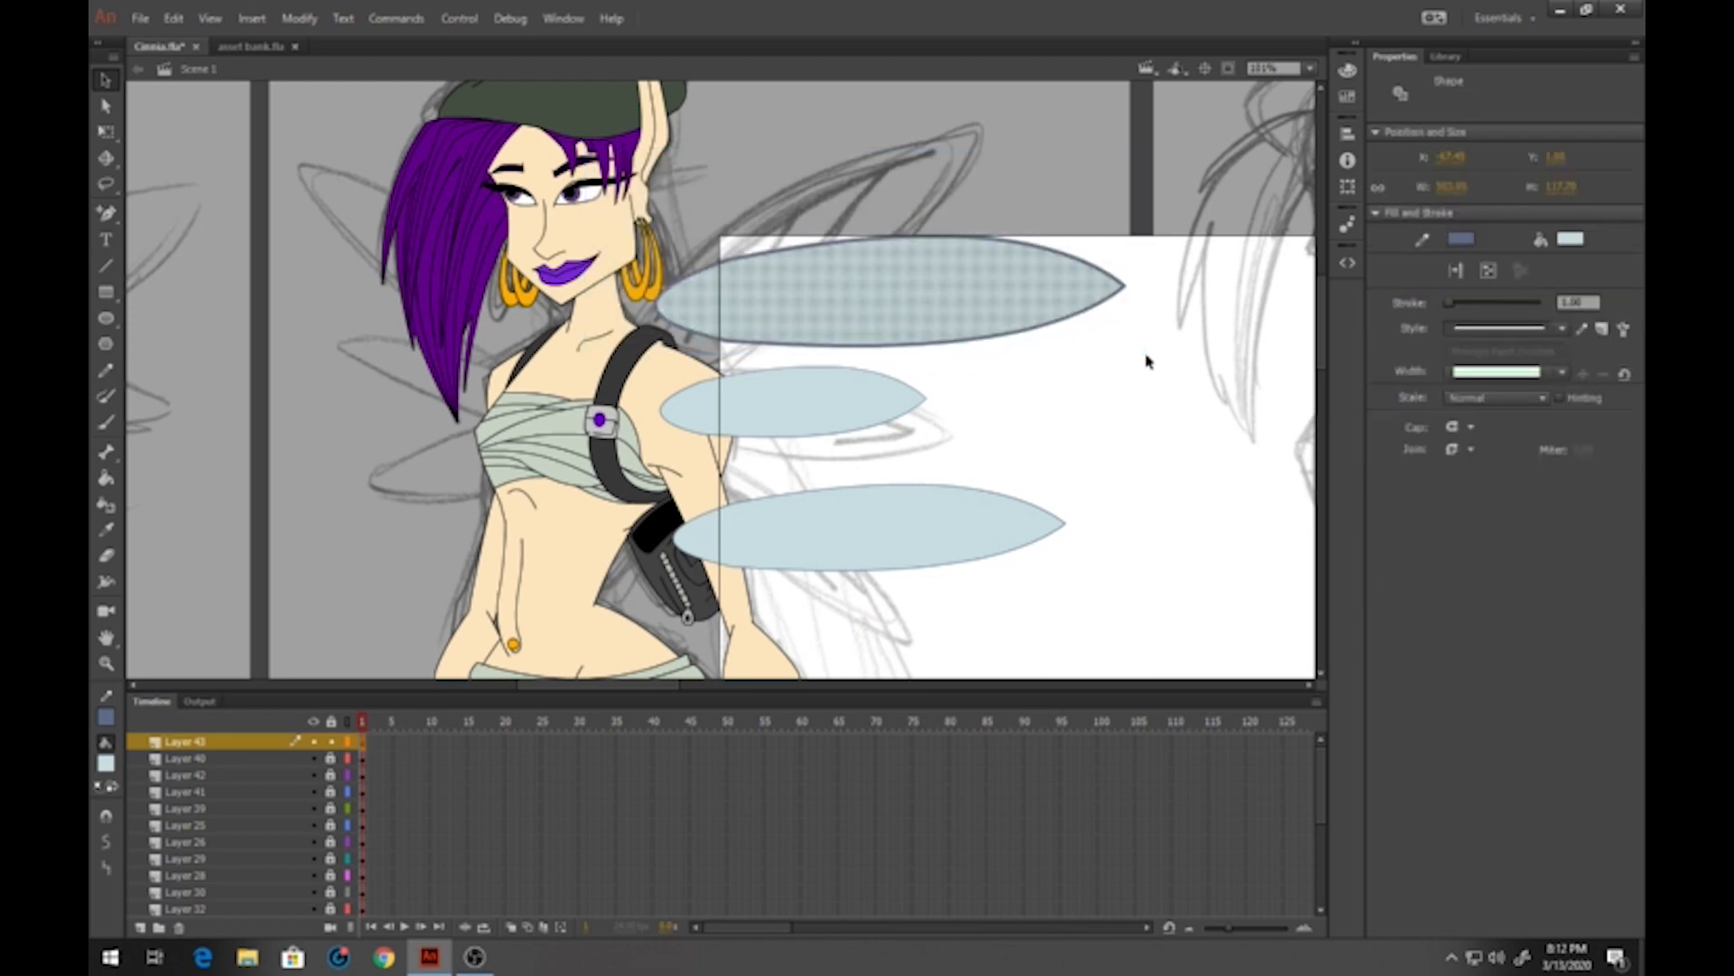
key(F8)
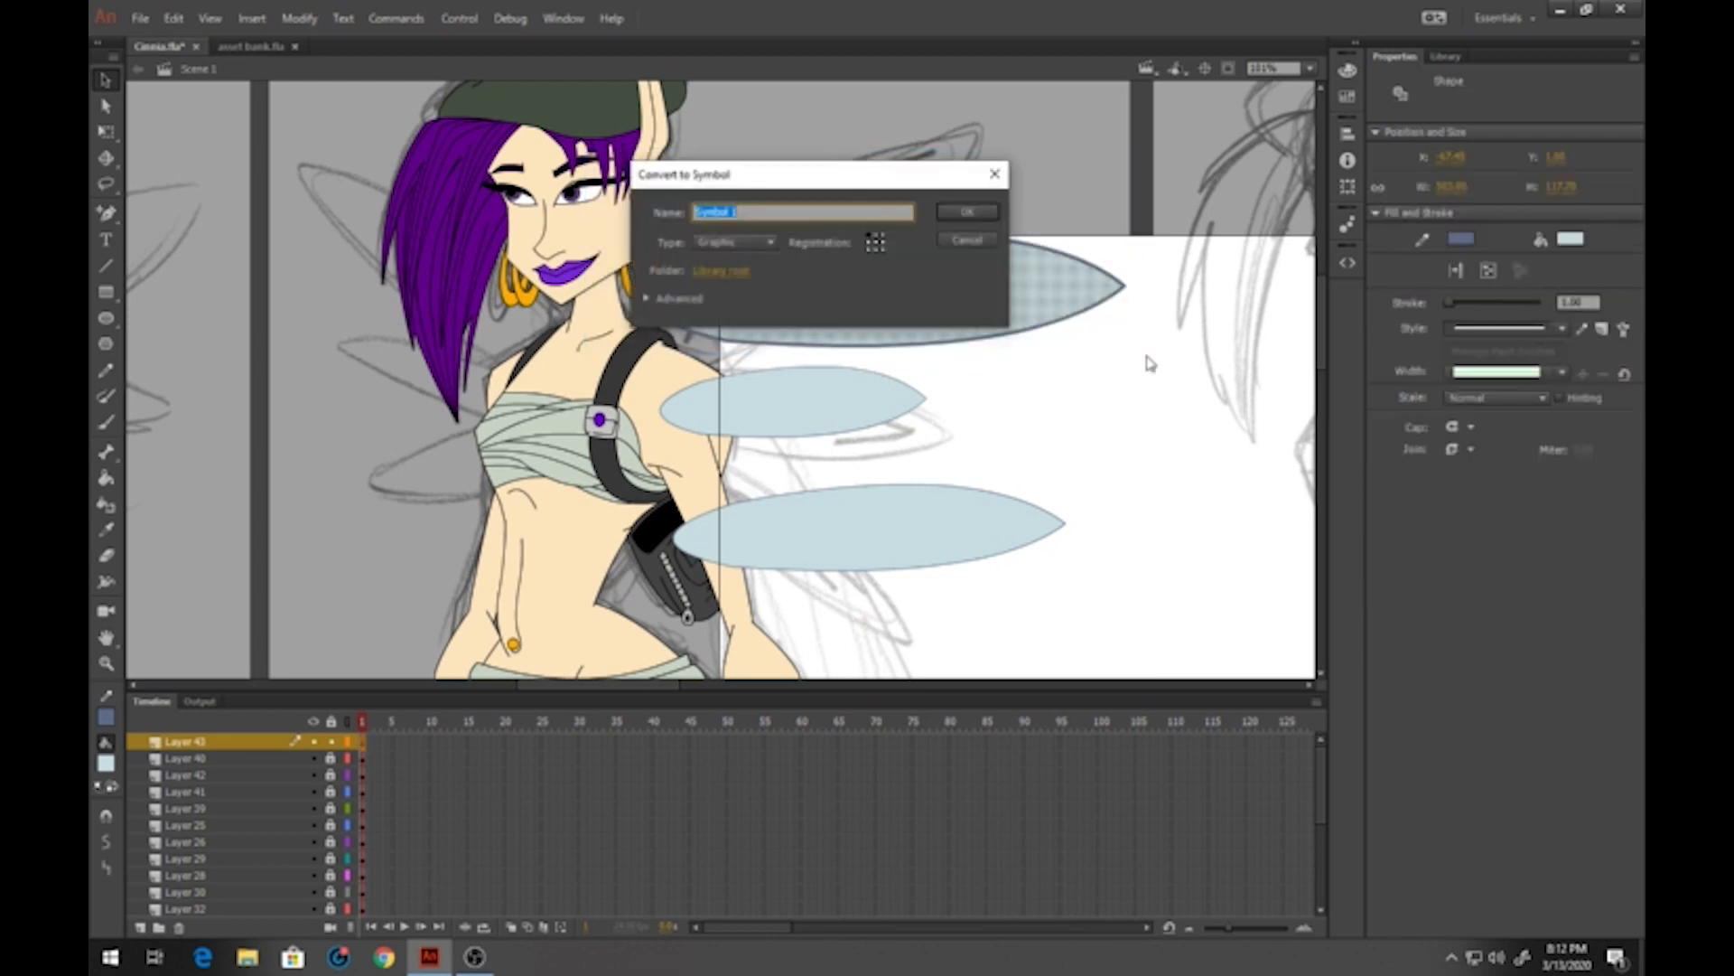
text(W)
key(Return)
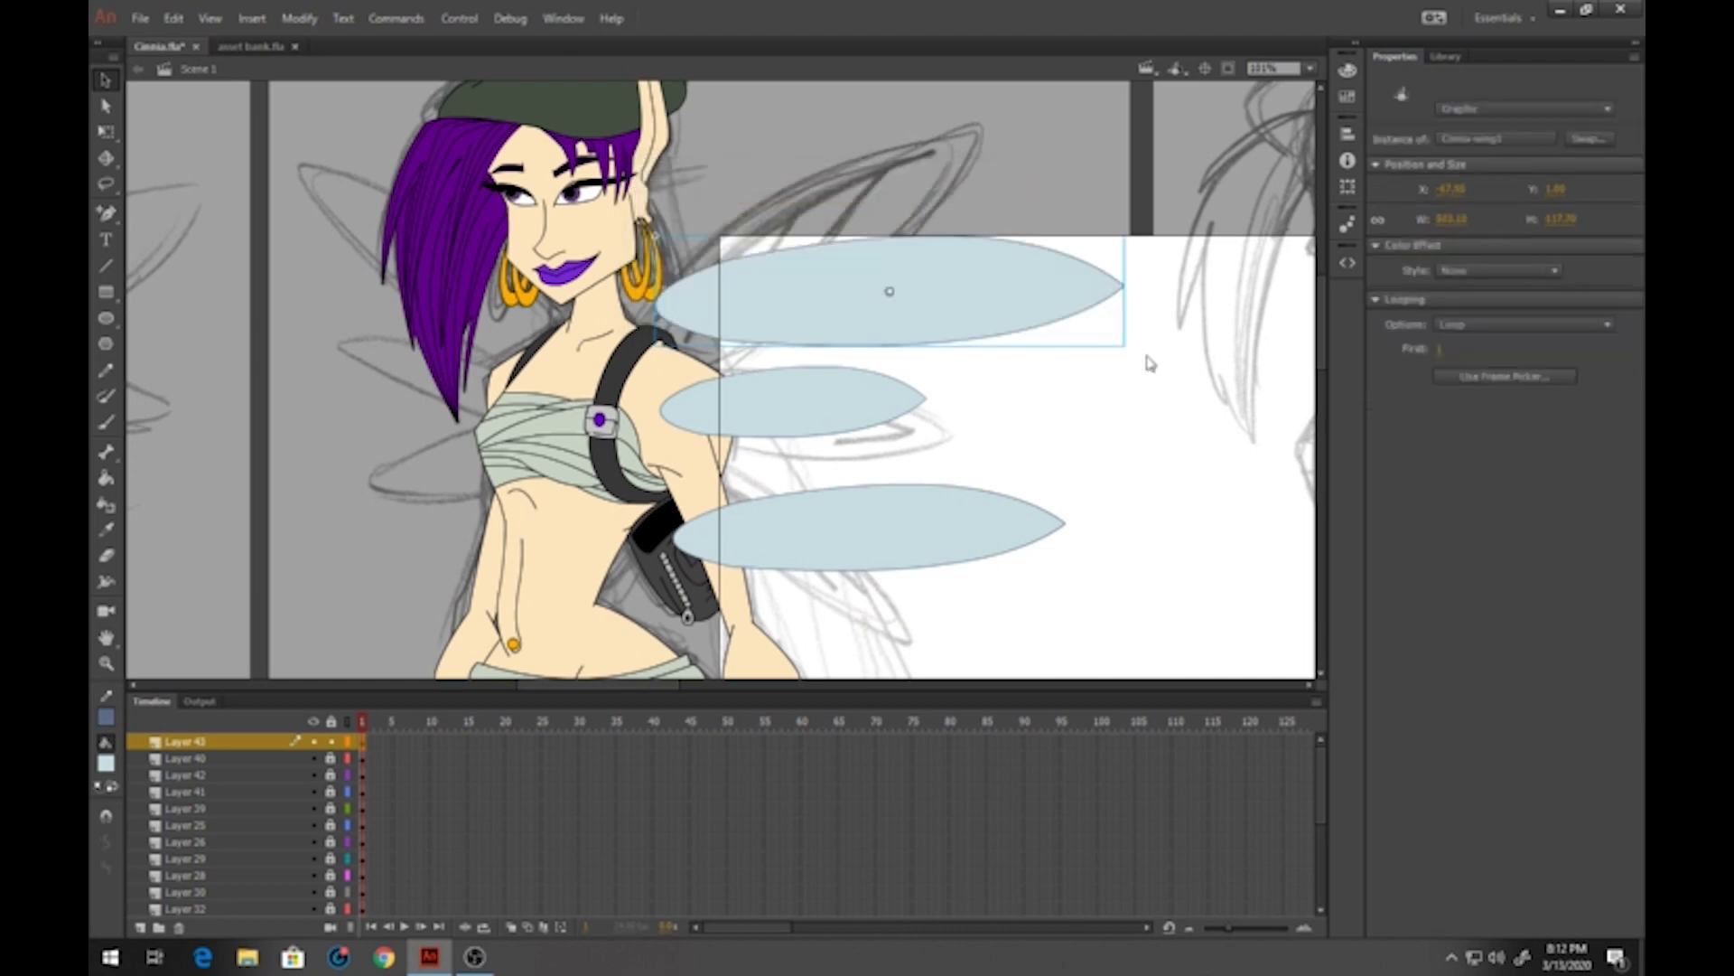
click(634, 351)
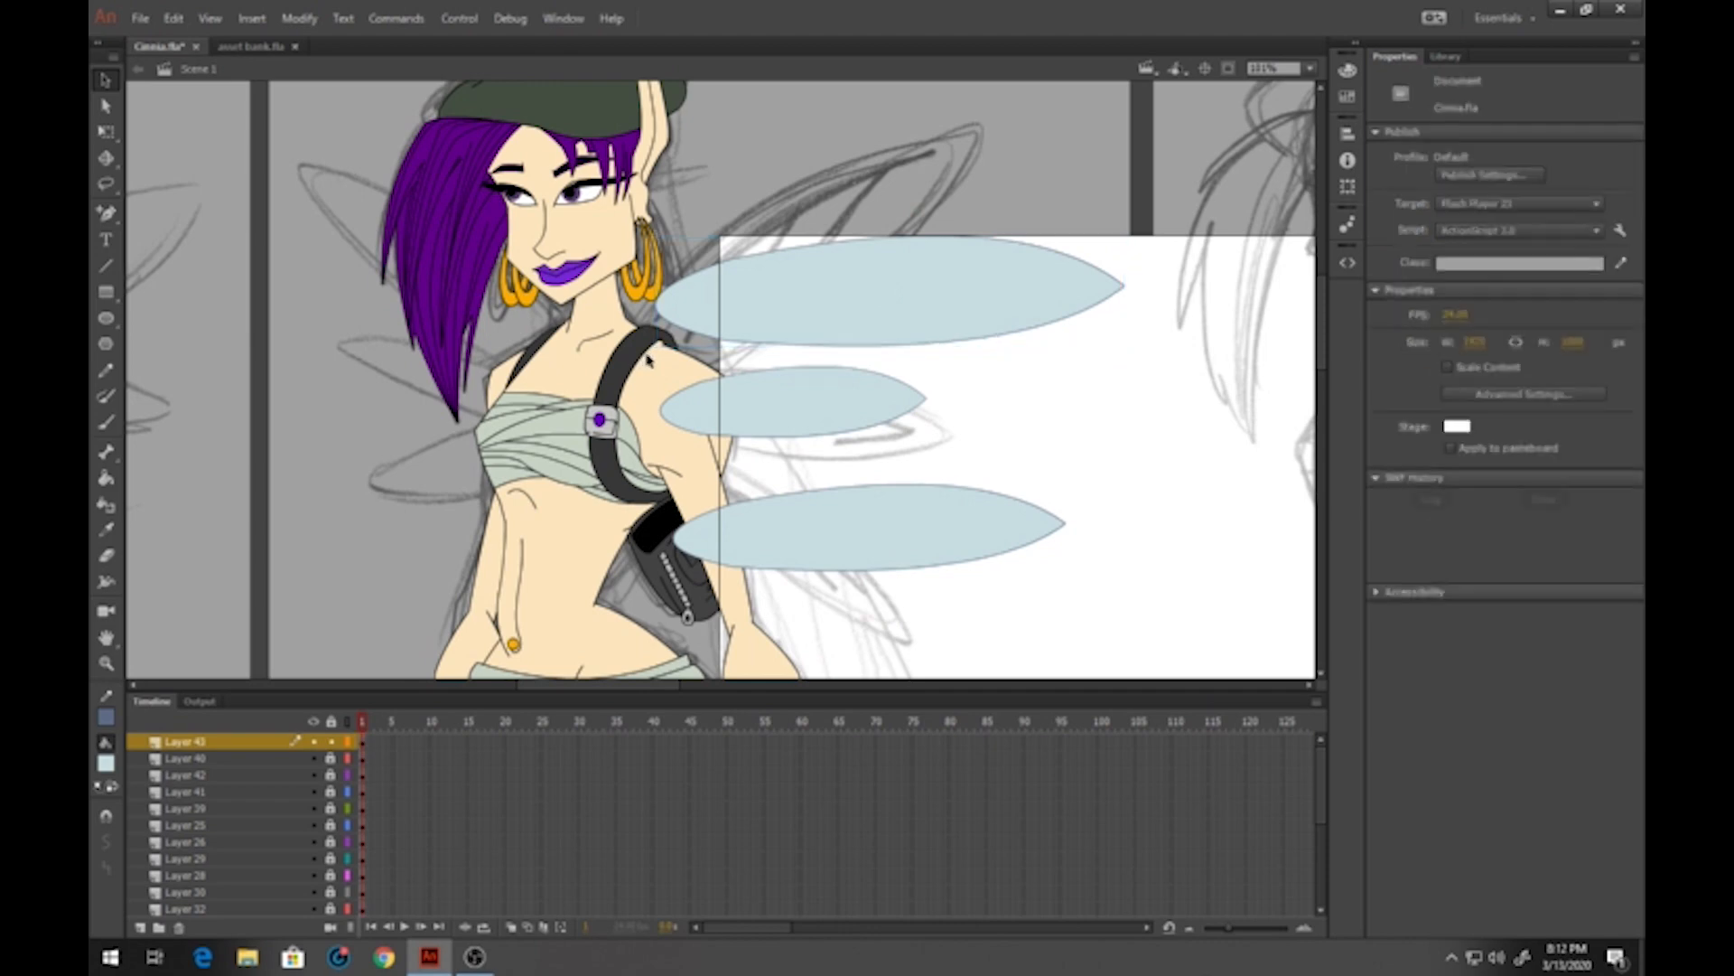
Convert the whole middle wing, fill and outline, to a graphic symbol named Cinnia-wing2
drag(633, 351, 959, 461)
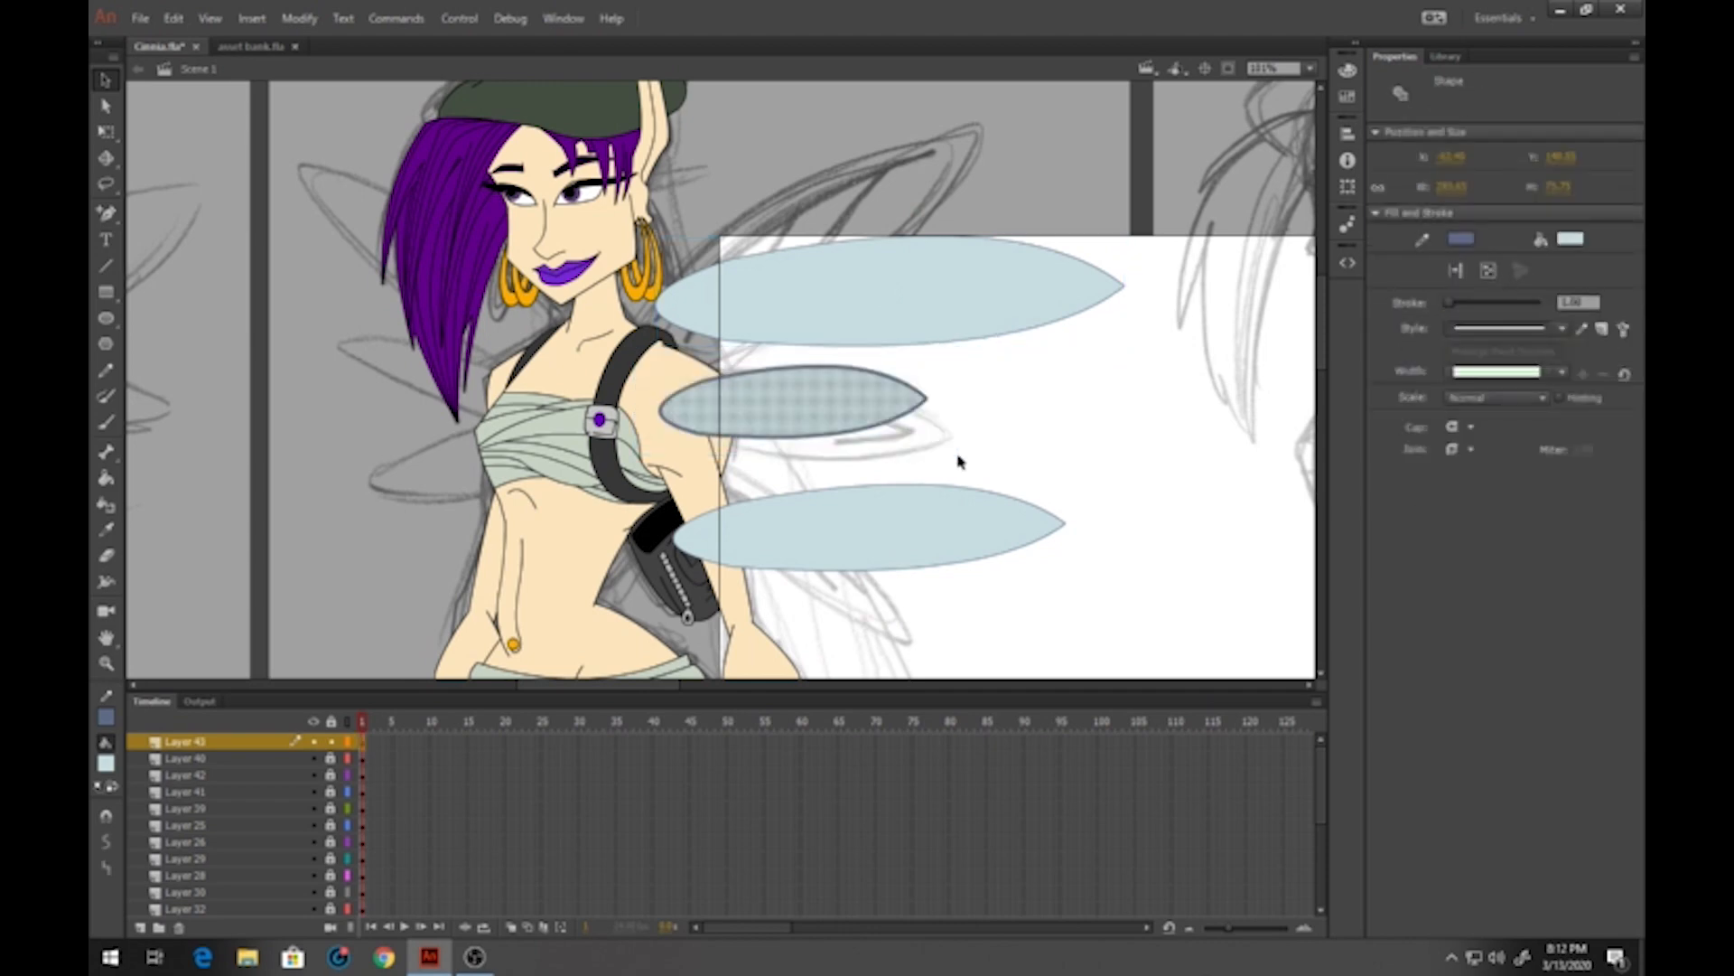
key(F8)
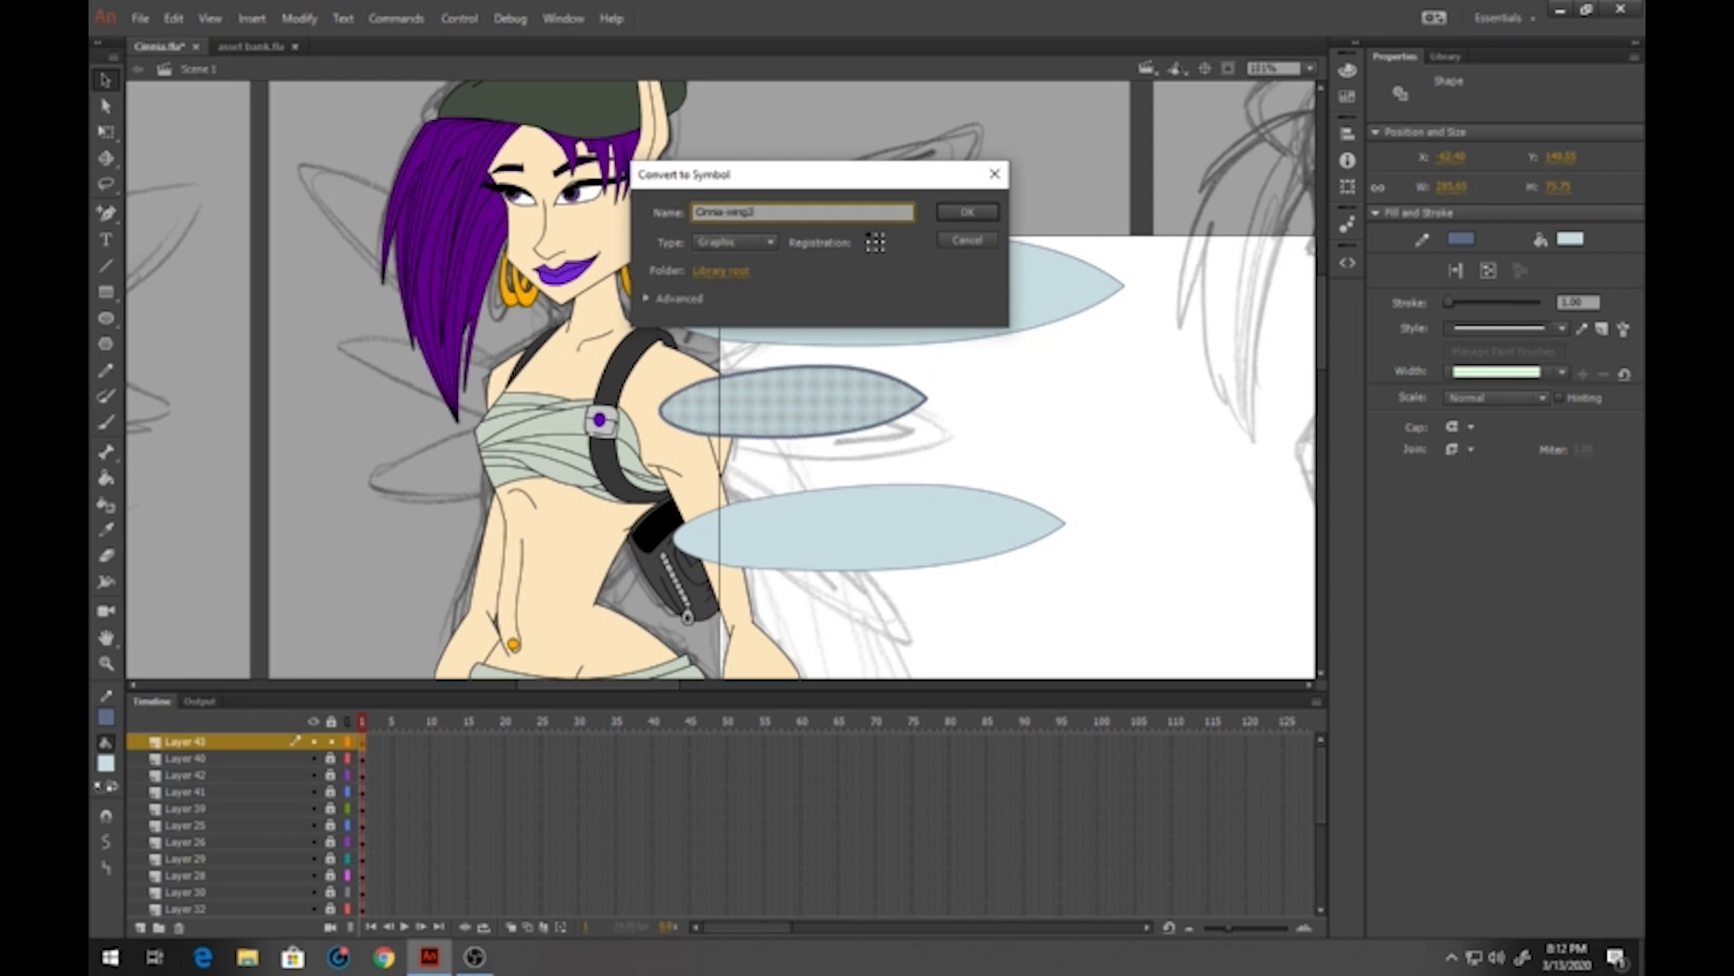
key(Return)
Convert the whole bottom wing, fill and outline, to a graphic symbol named Cinnia-wing3
mouse_move(628, 466)
mouse_down()
mouse_move(1114, 561)
mouse_move(1122, 611)
mouse_up()
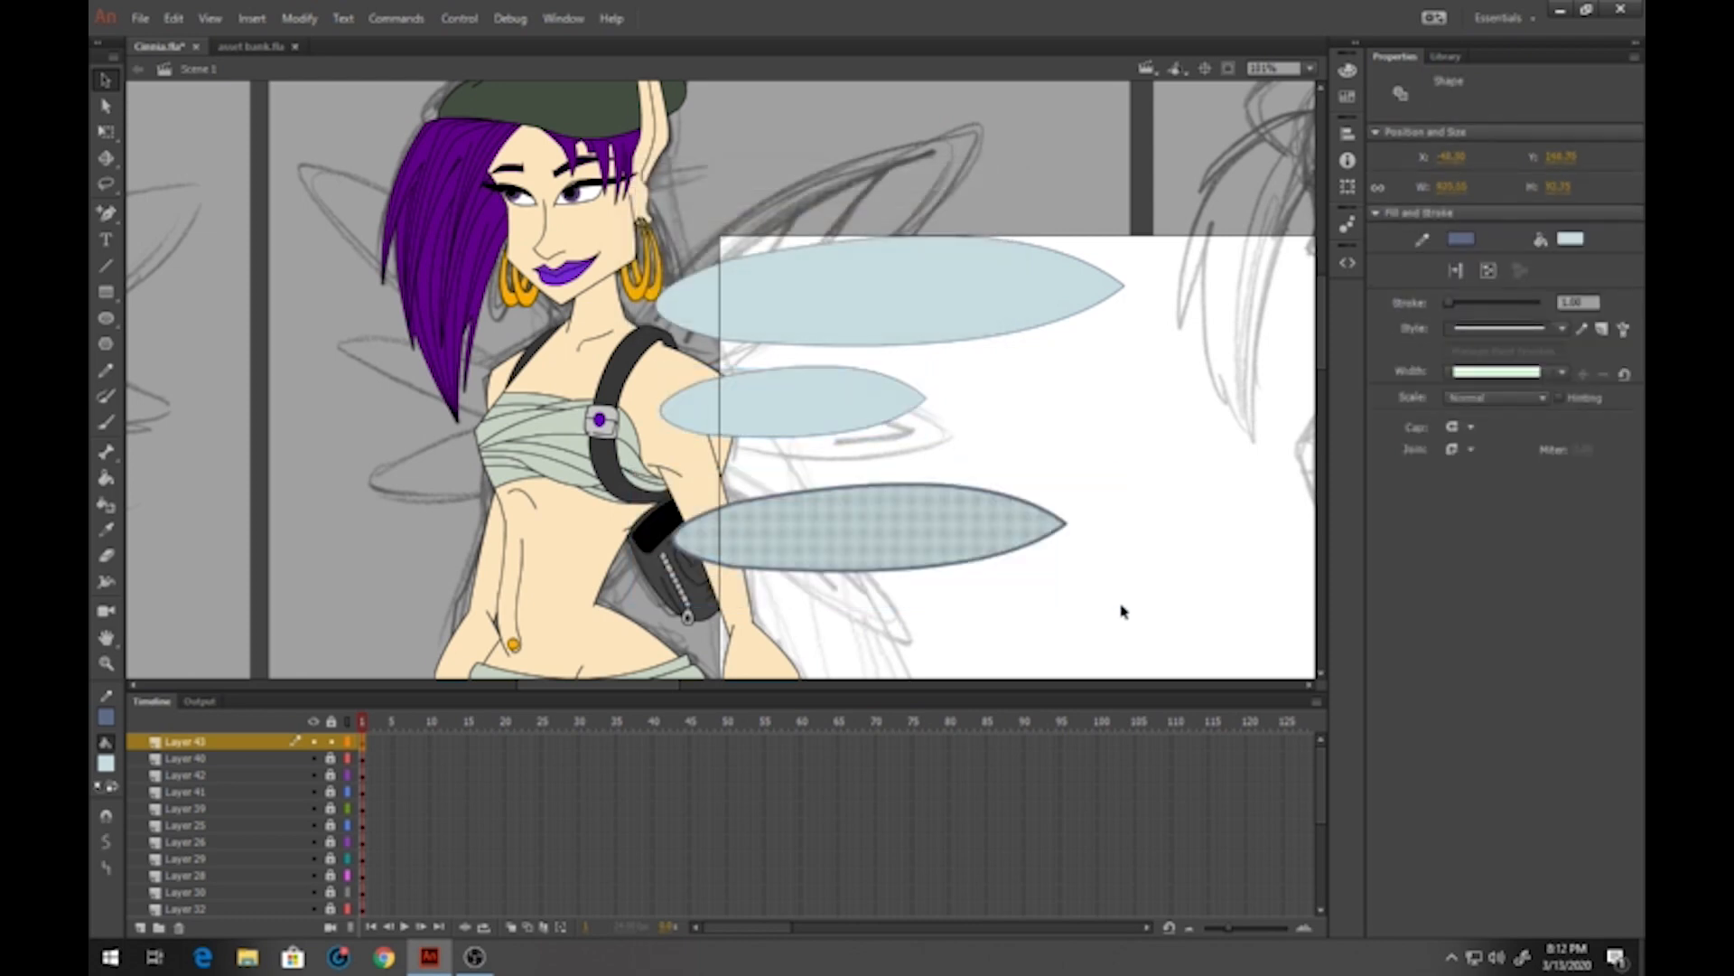
key(F8)
text(C)
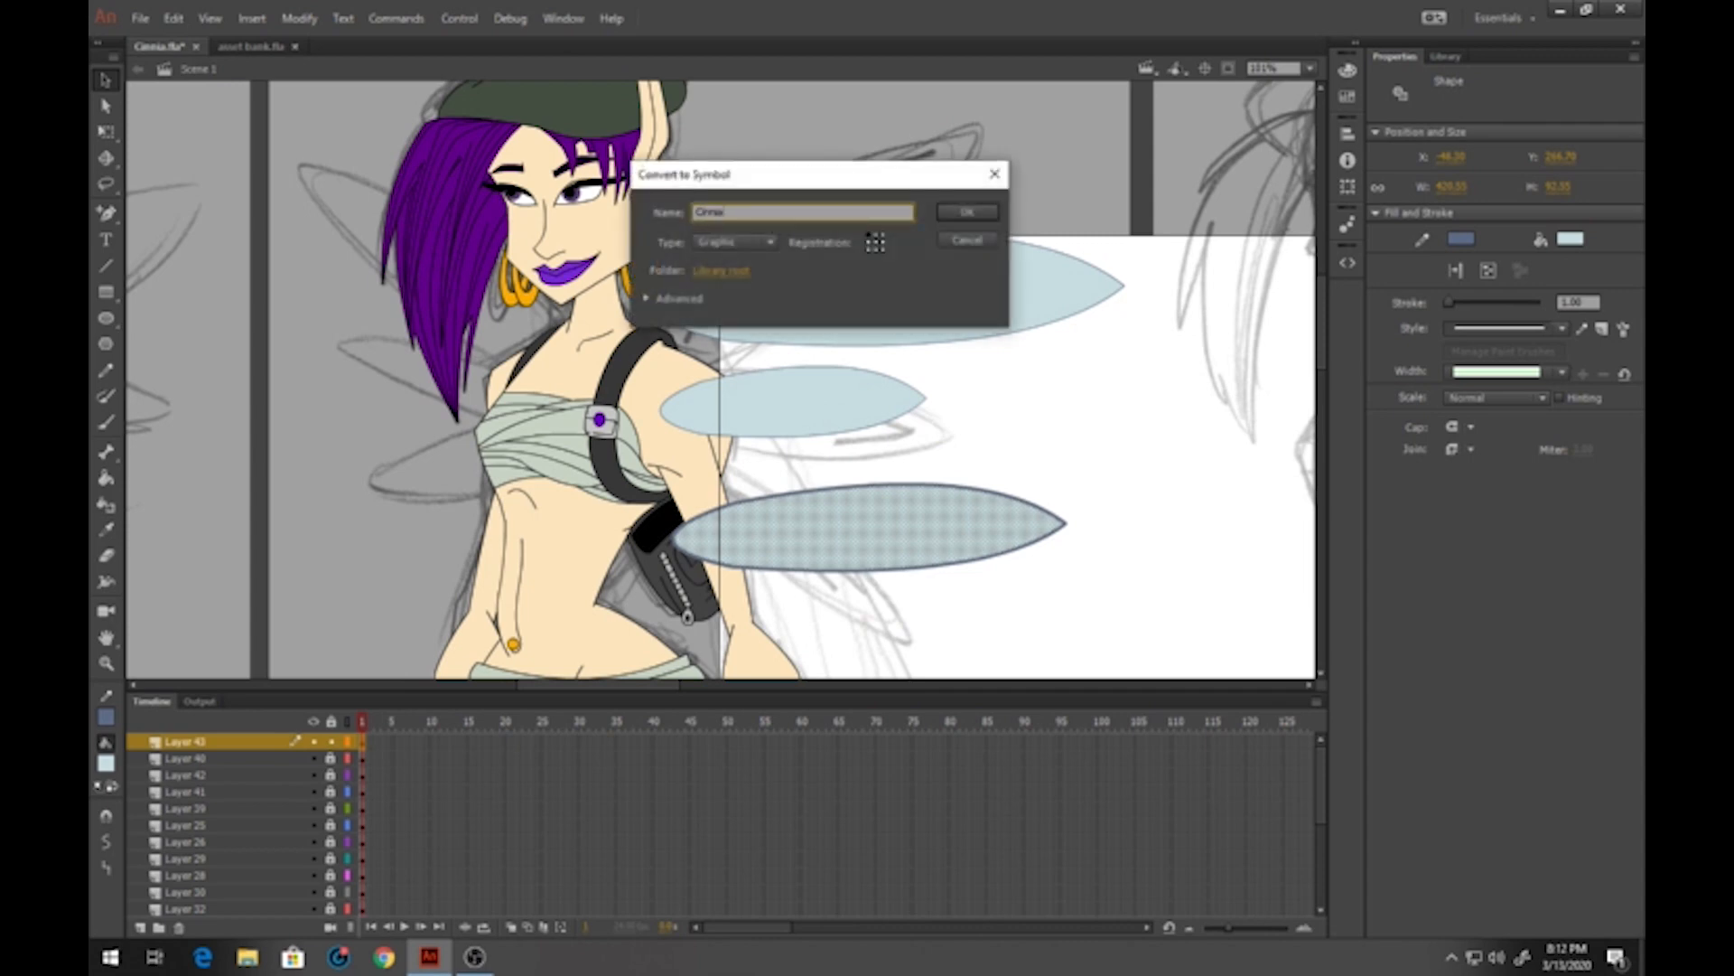
text(innia-wing3)
key(Return)
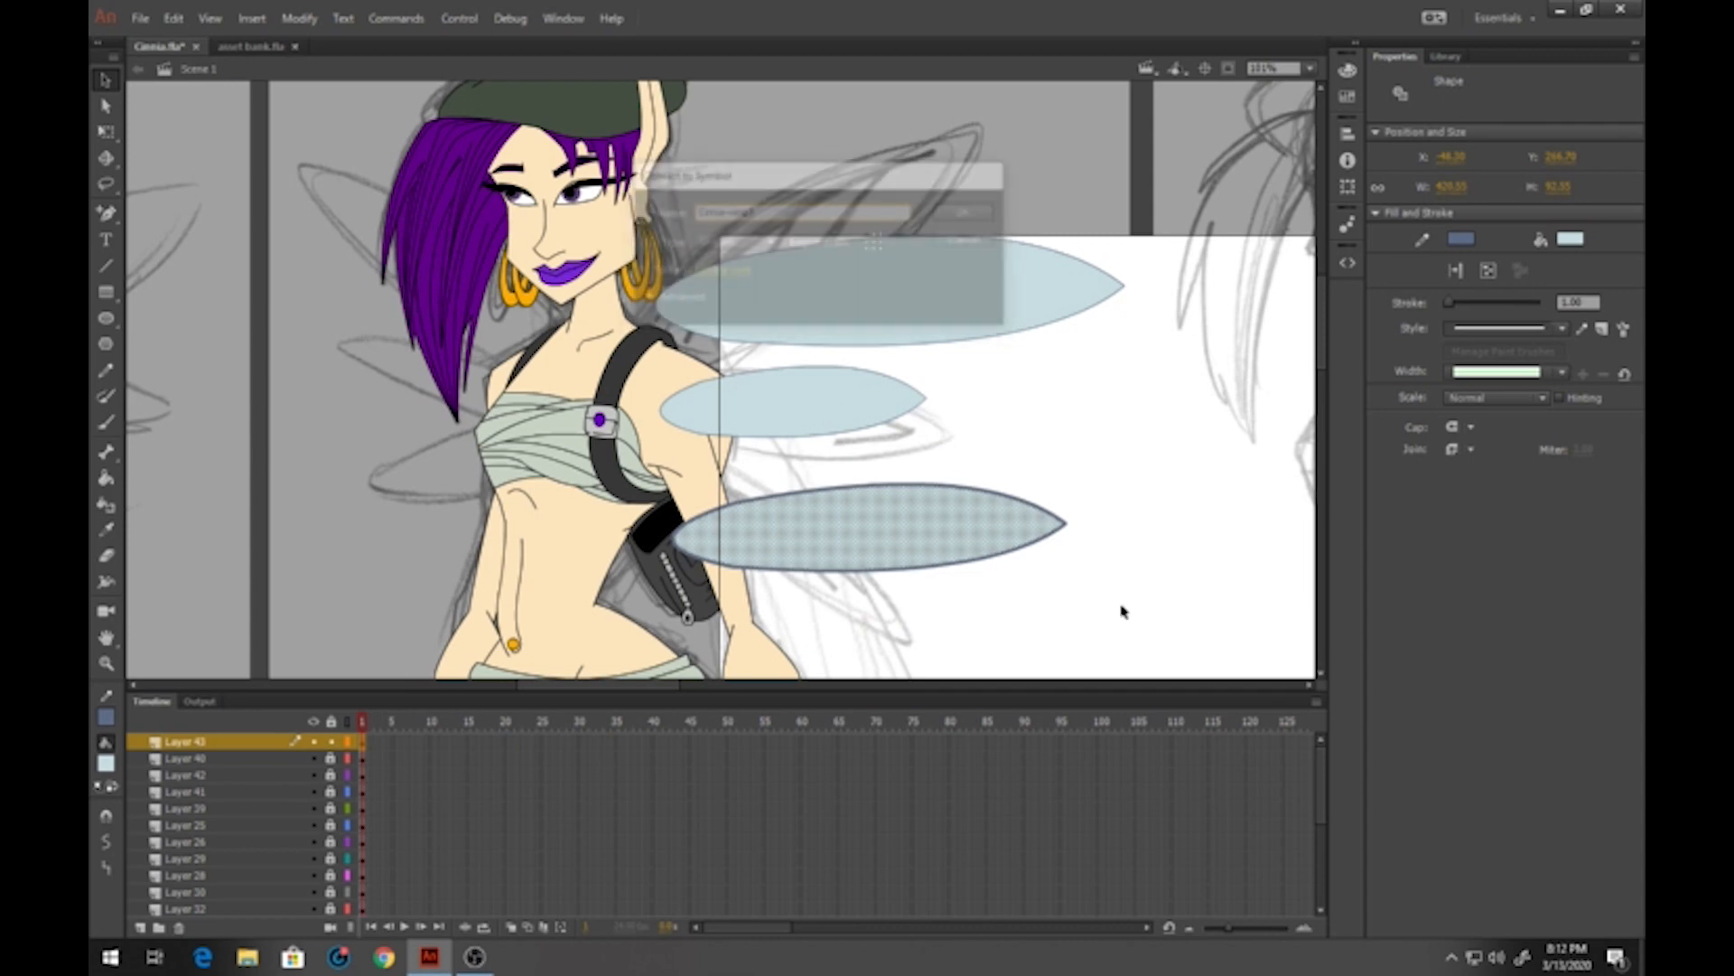
Make all three wing symbols semi-transparent together with an Alpha color effect
click(105, 131)
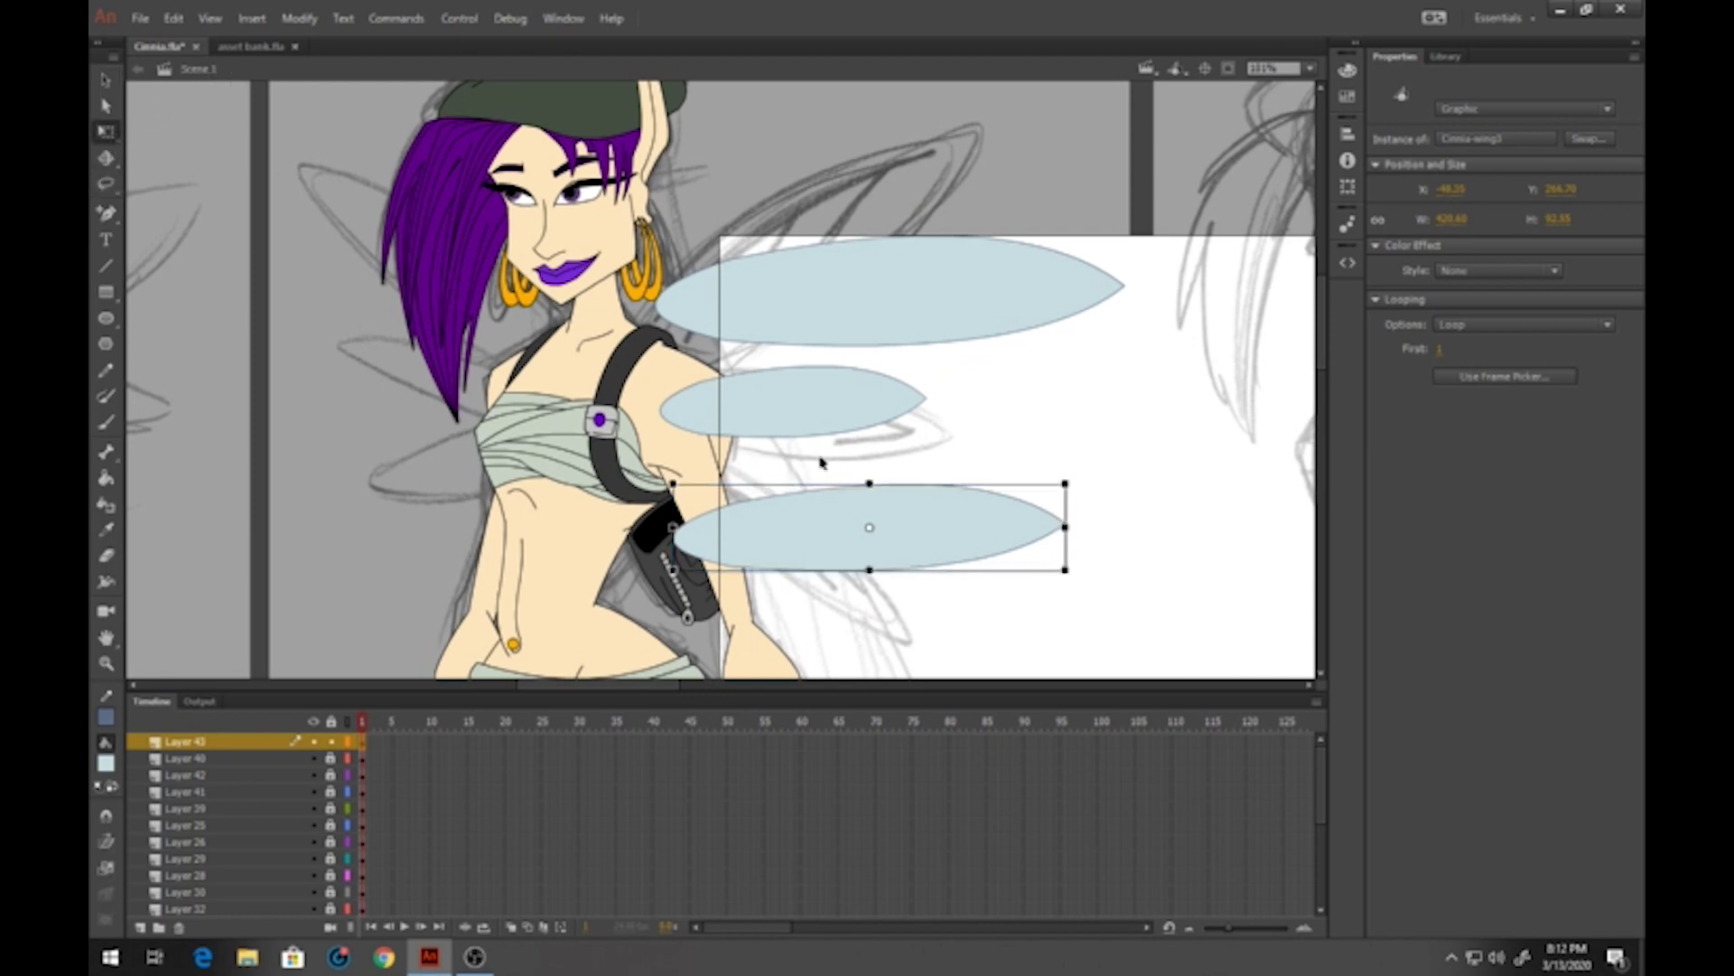
drag(947, 204, 944, 506)
click(1487, 270)
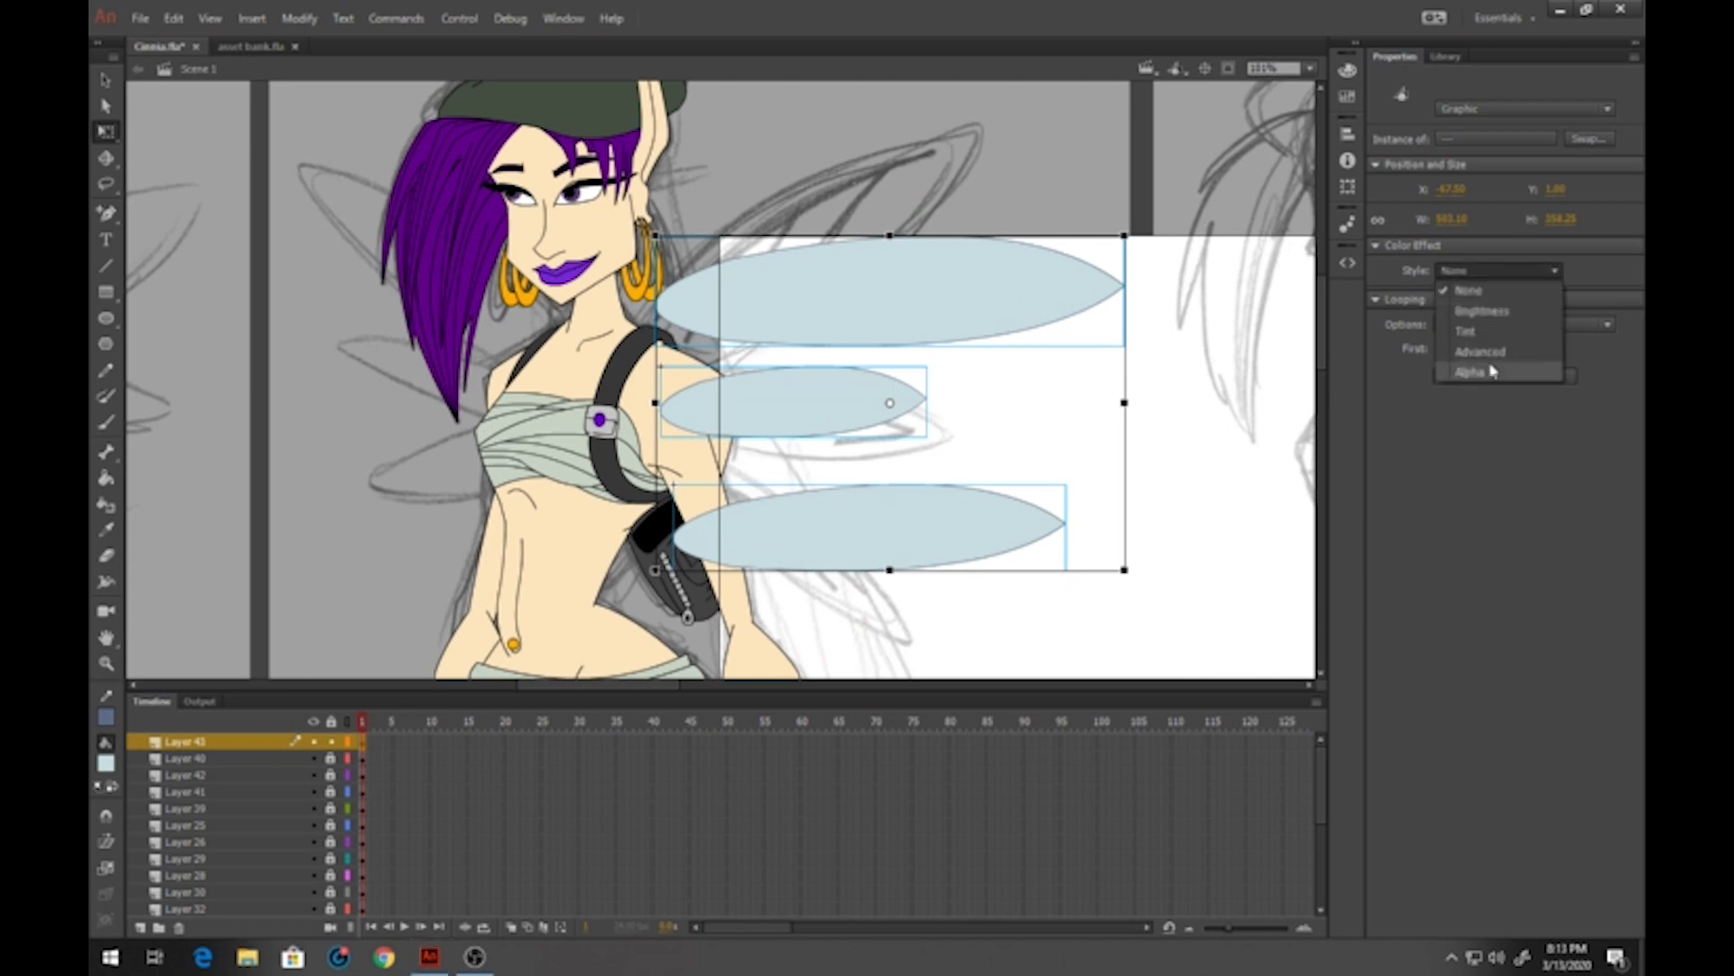
click(1473, 372)
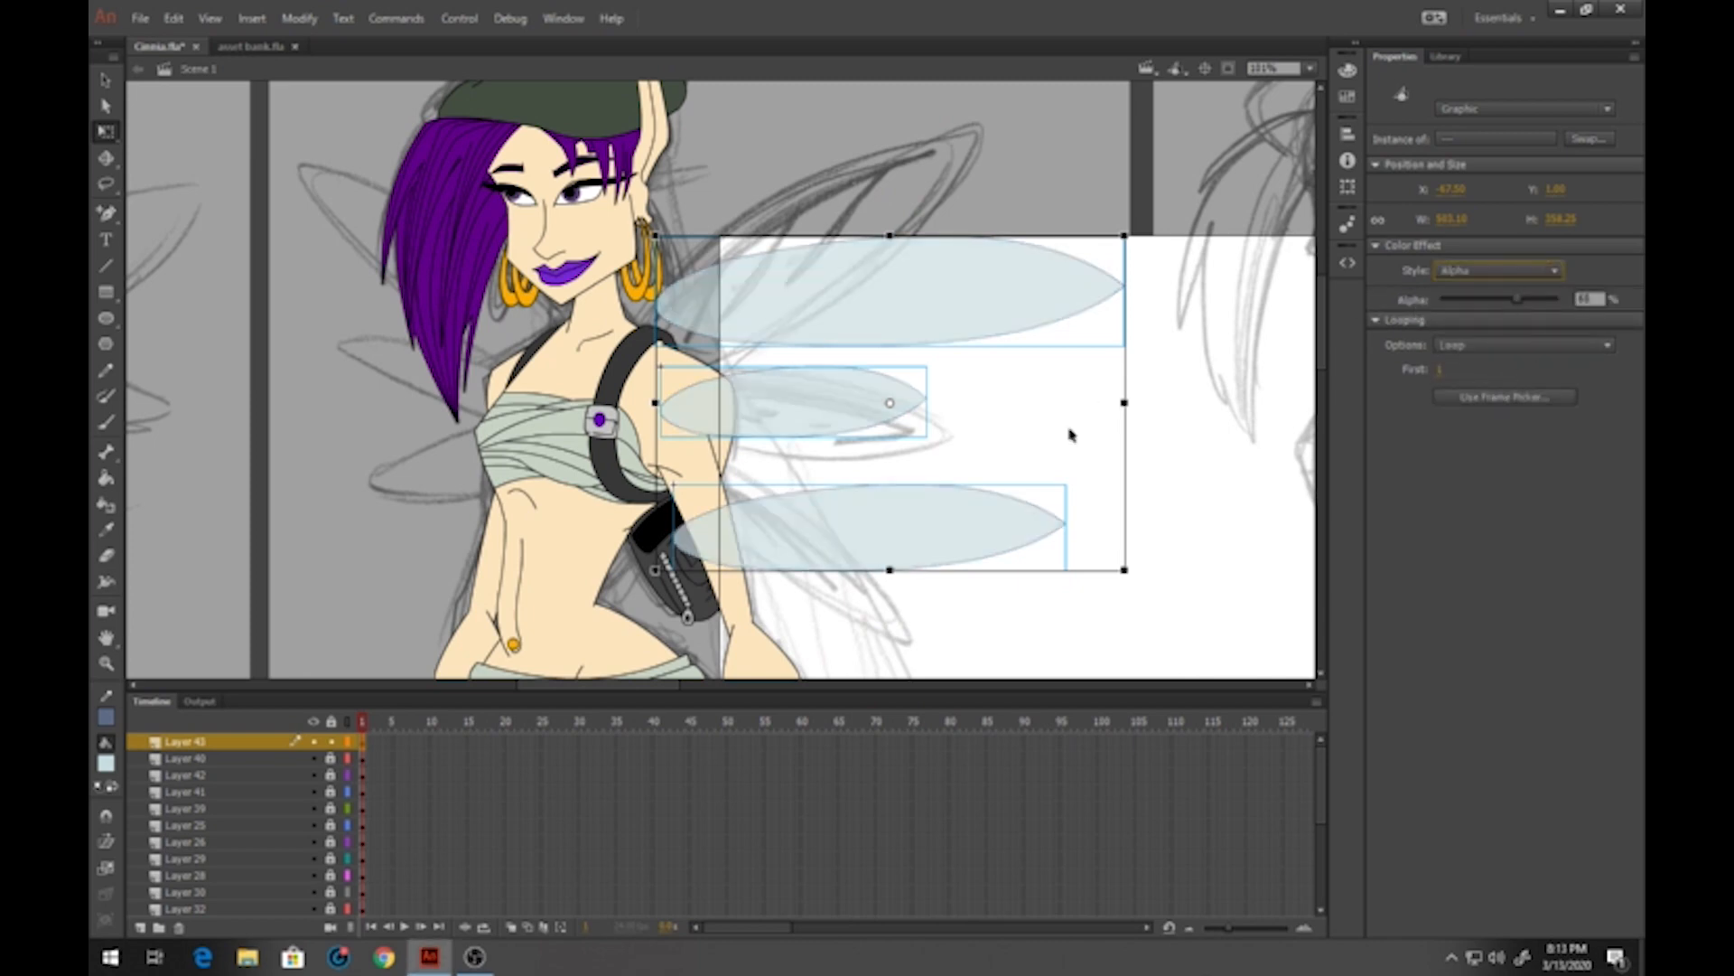
click(1031, 447)
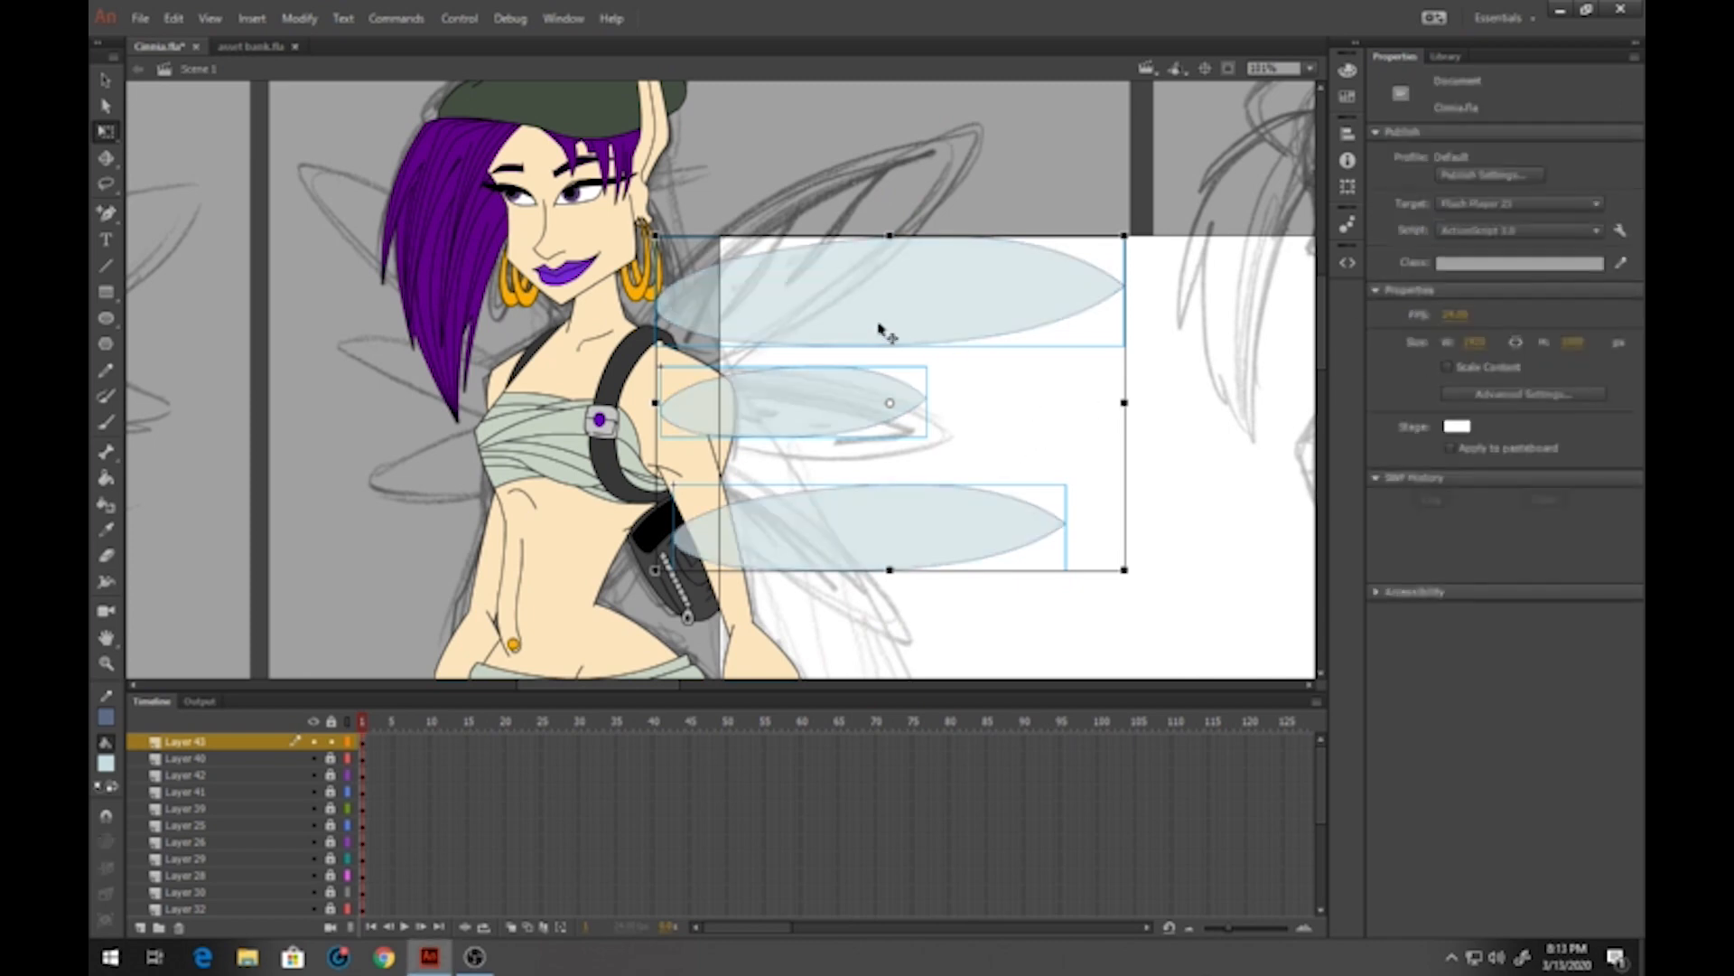
Wrap the semi-transparent top wing in another graphic symbol named Cinnia-wing1comp
click(877, 306)
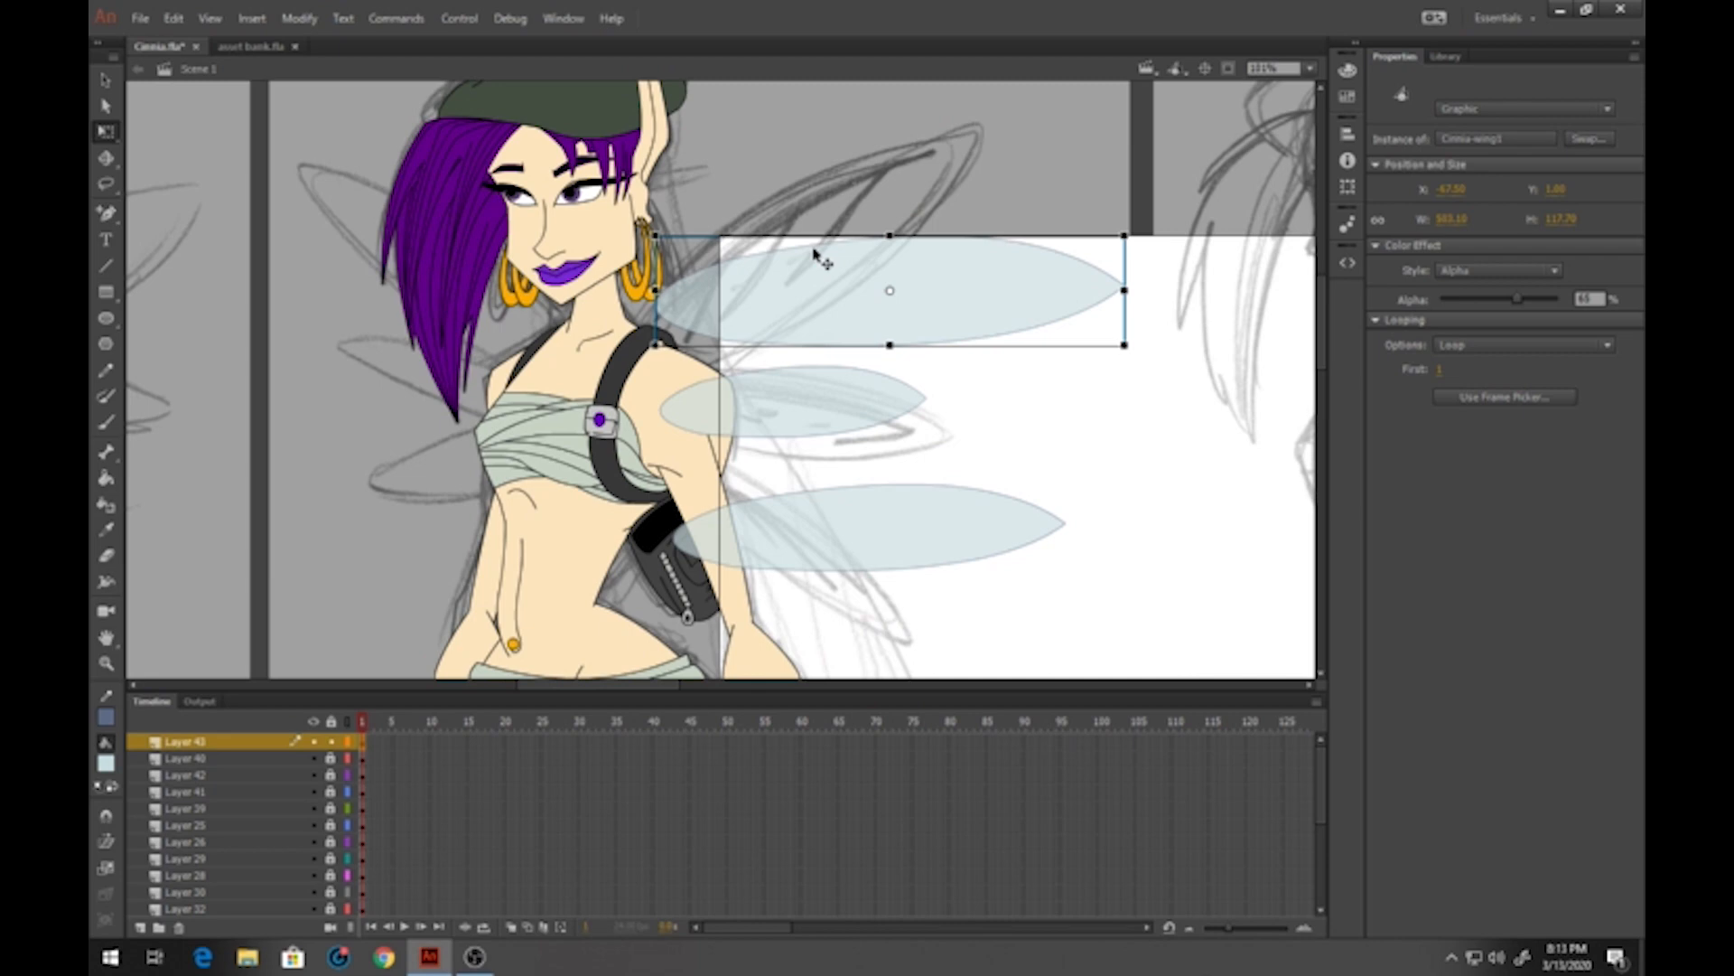
key(F8)
text(Cinnia-wing1_comp)
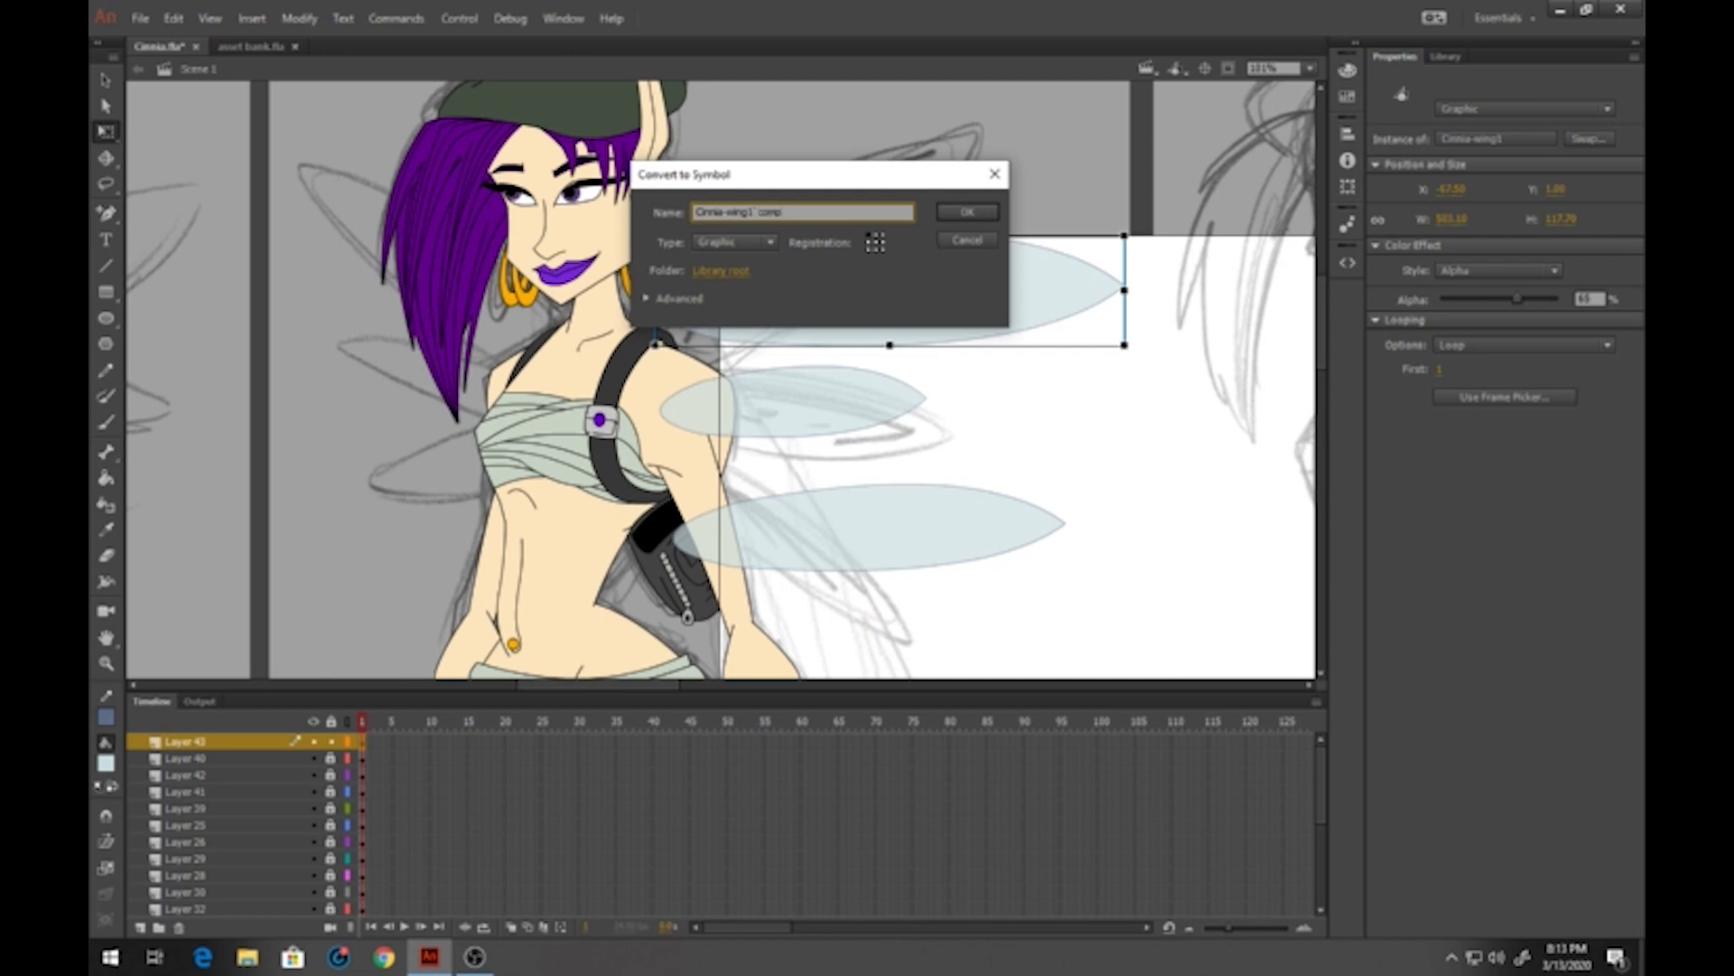
key(Return)
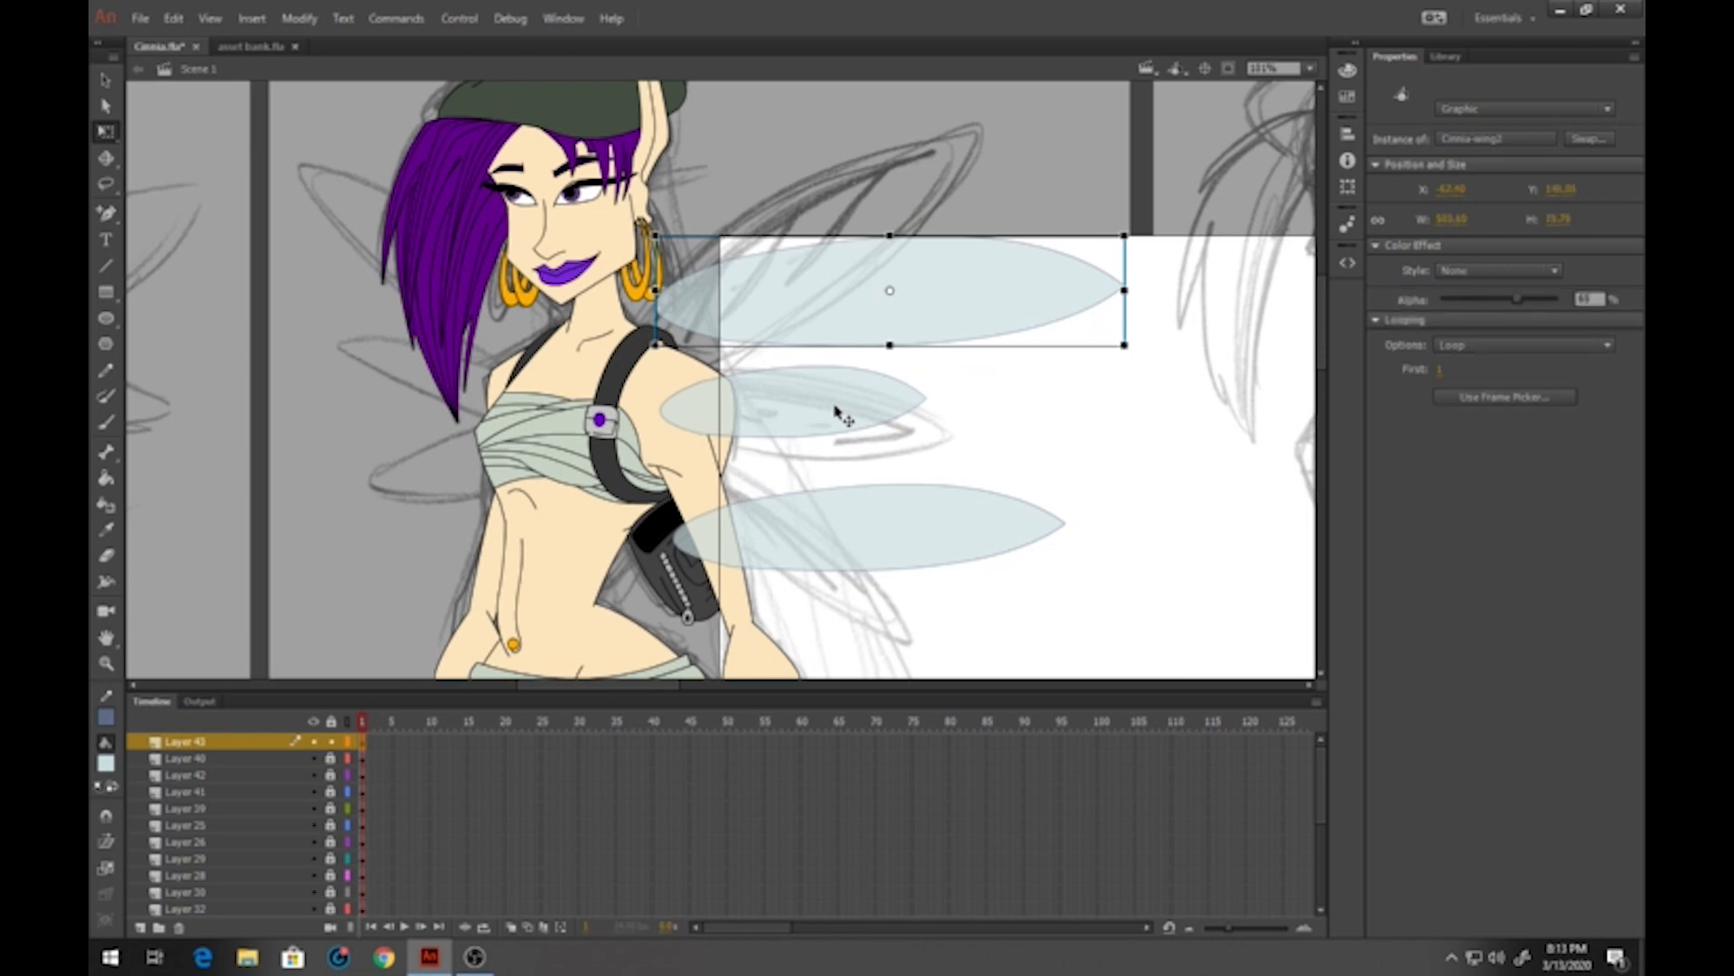
Wrap the semi-transparent middle wing in another graphic symbol named cinnia-wing2comp
double_click(836, 411)
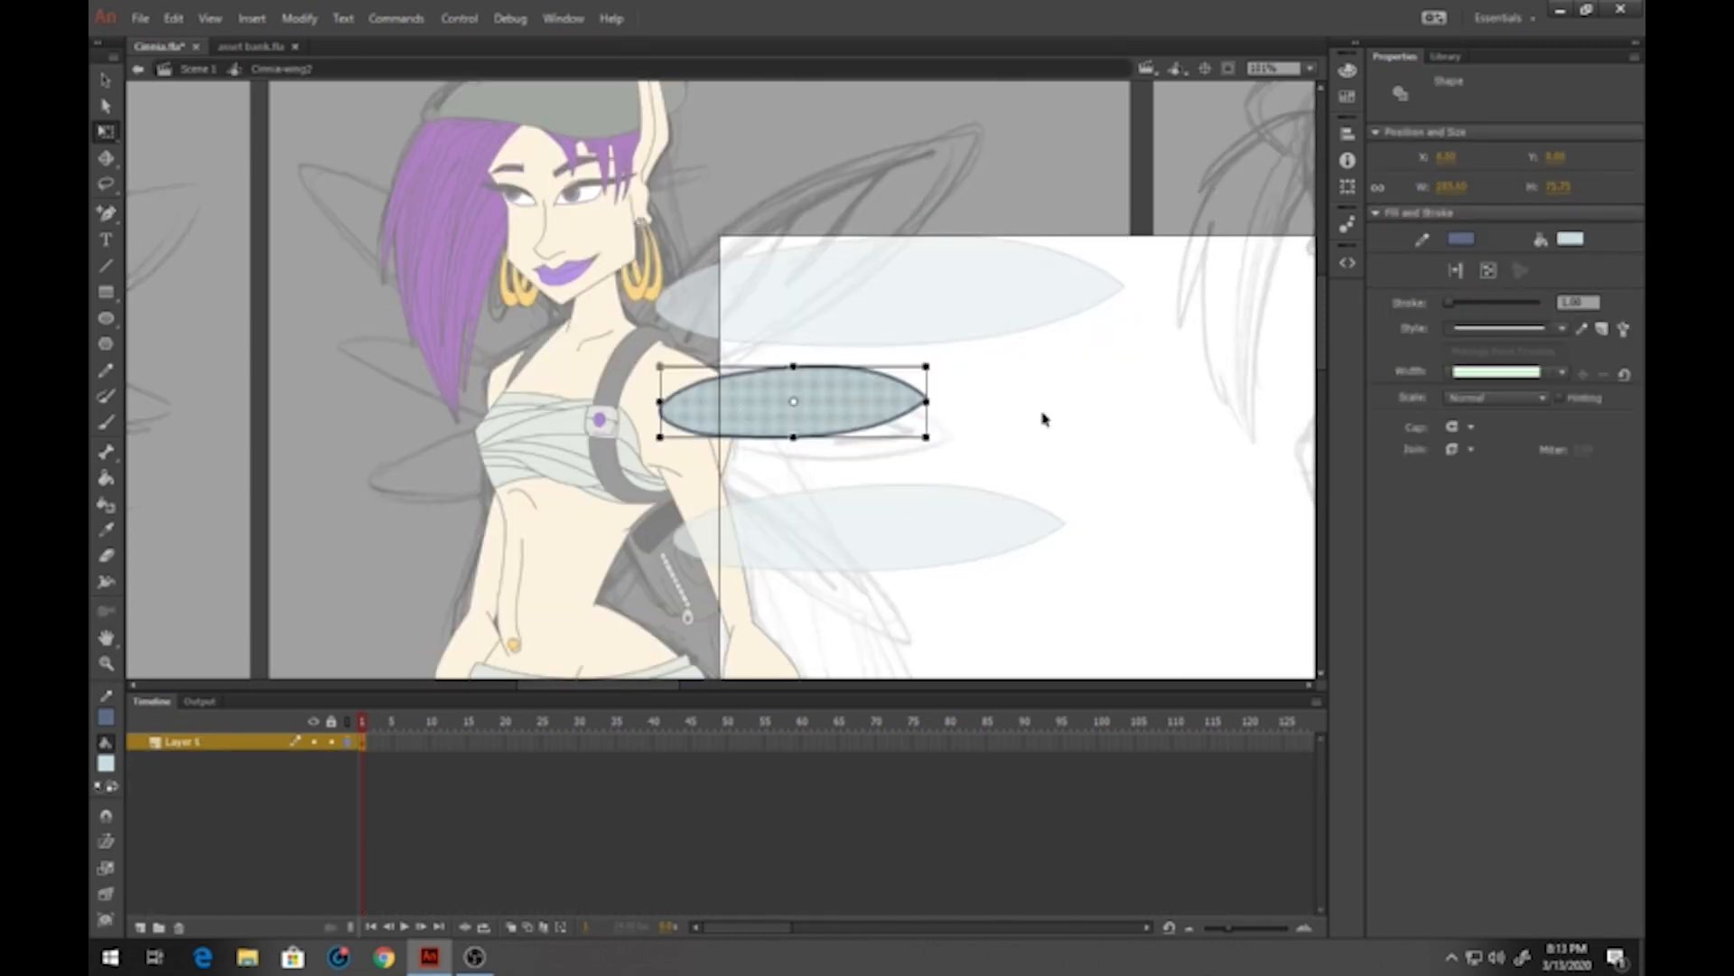
double_click(978, 417)
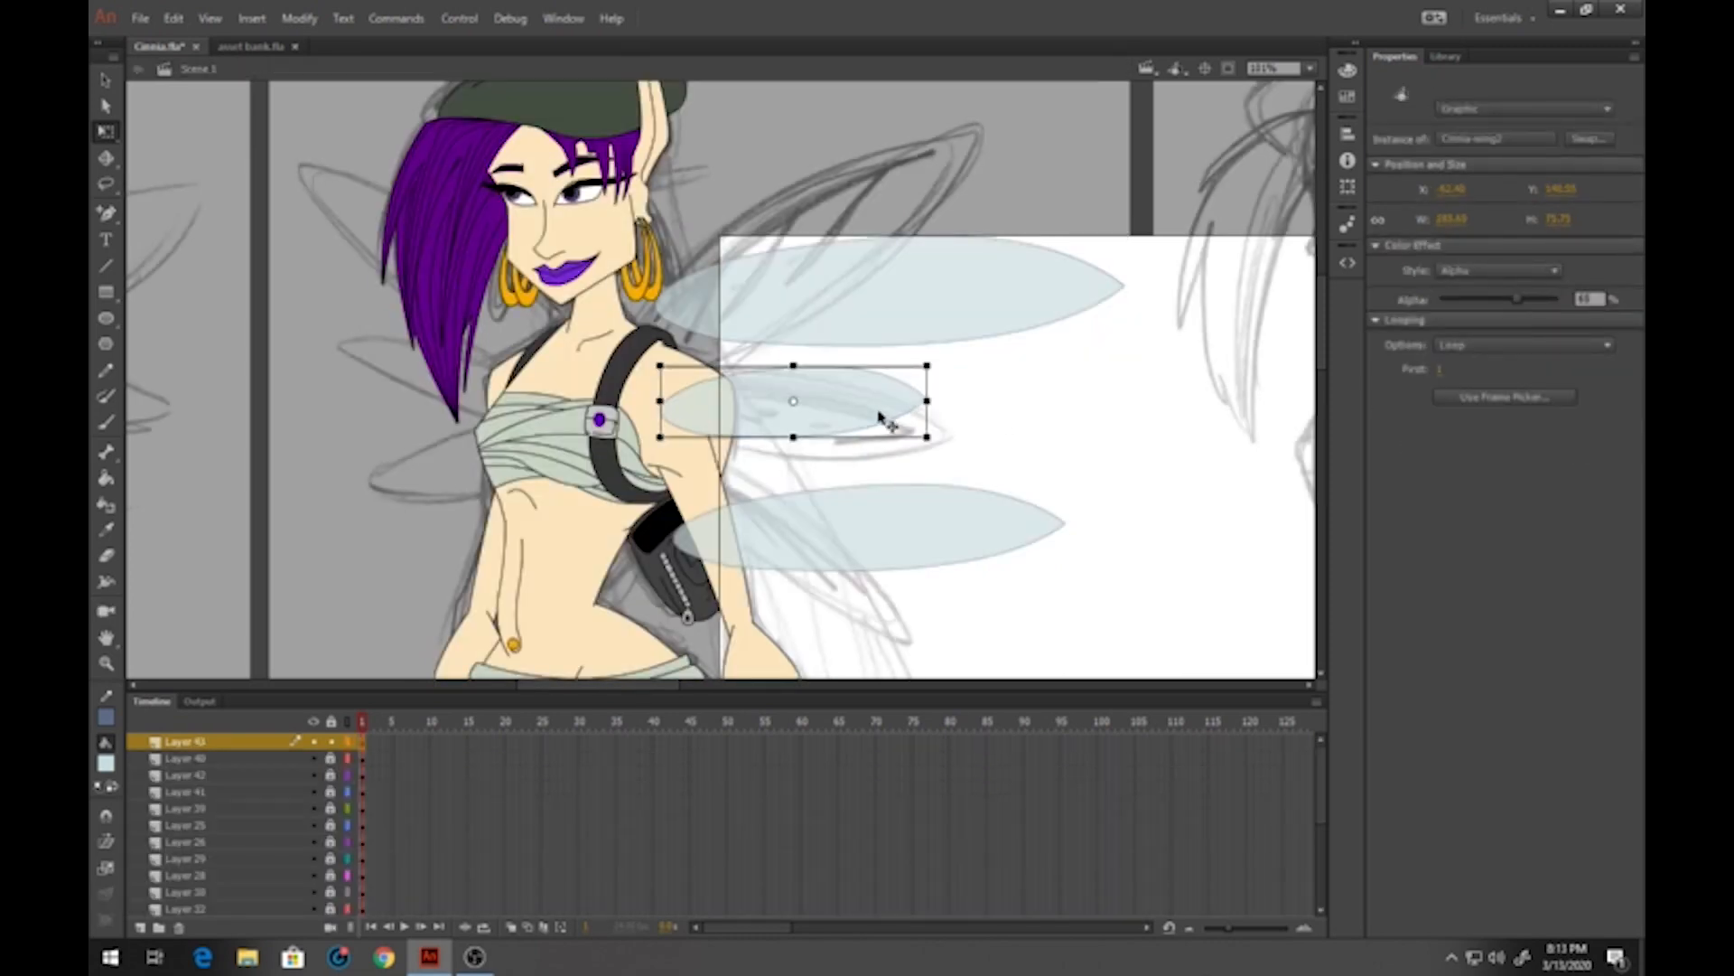
key(F8)
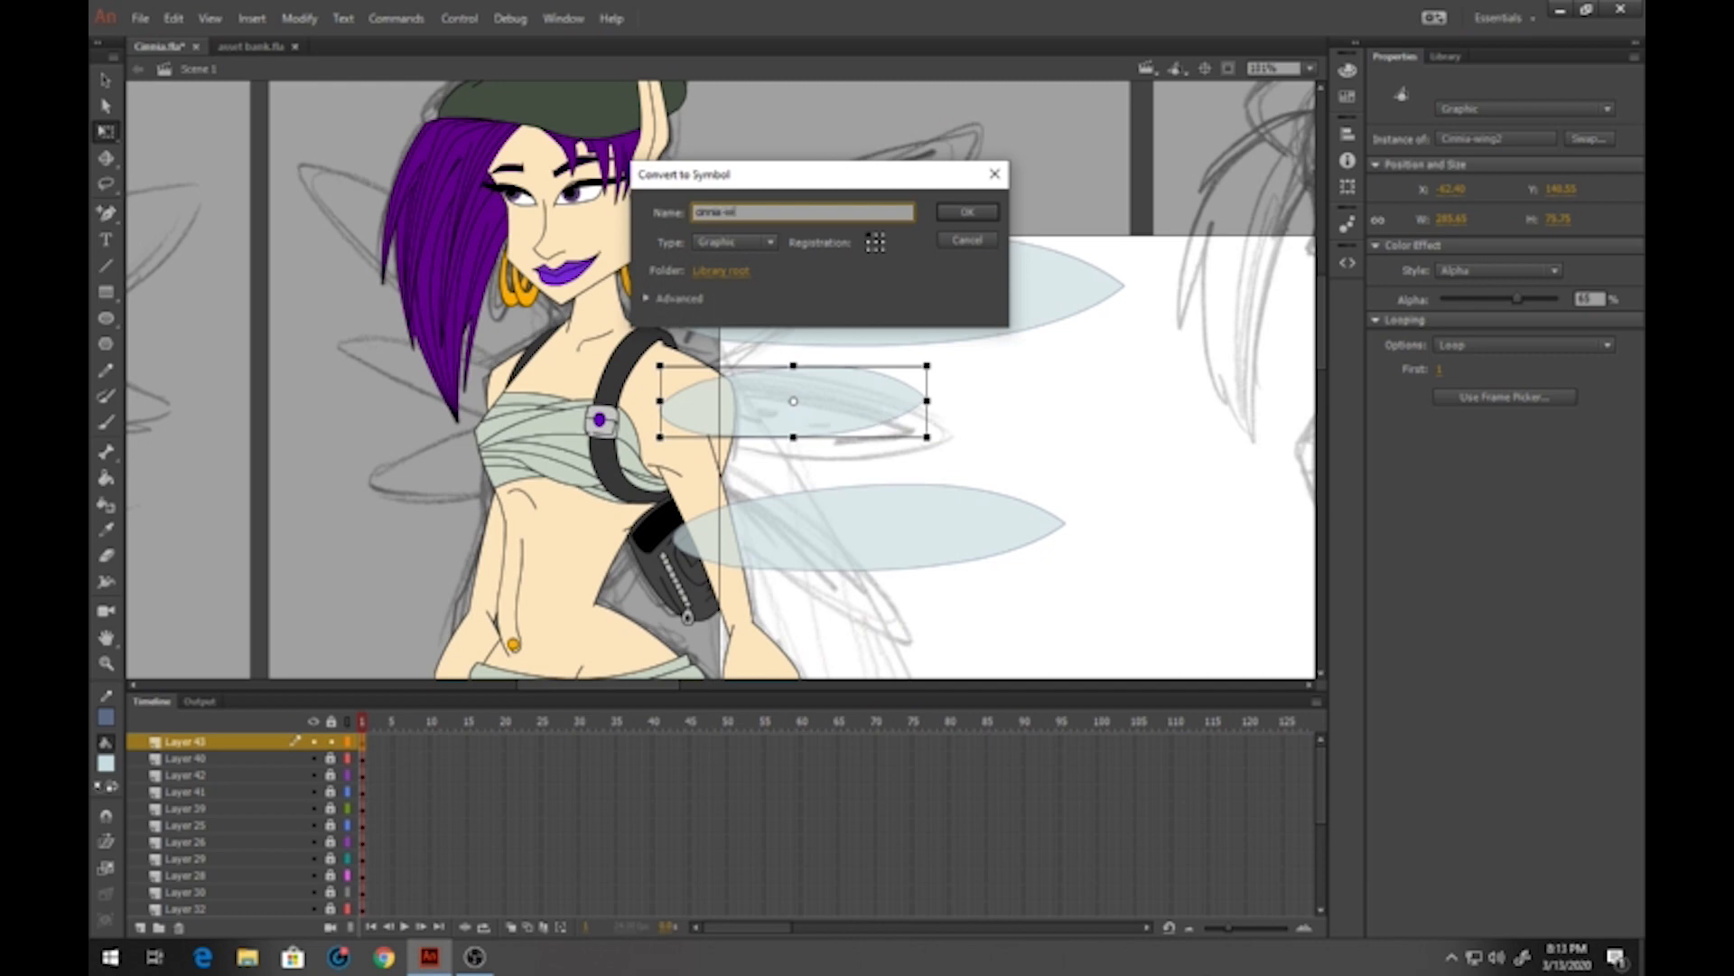
key(Return)
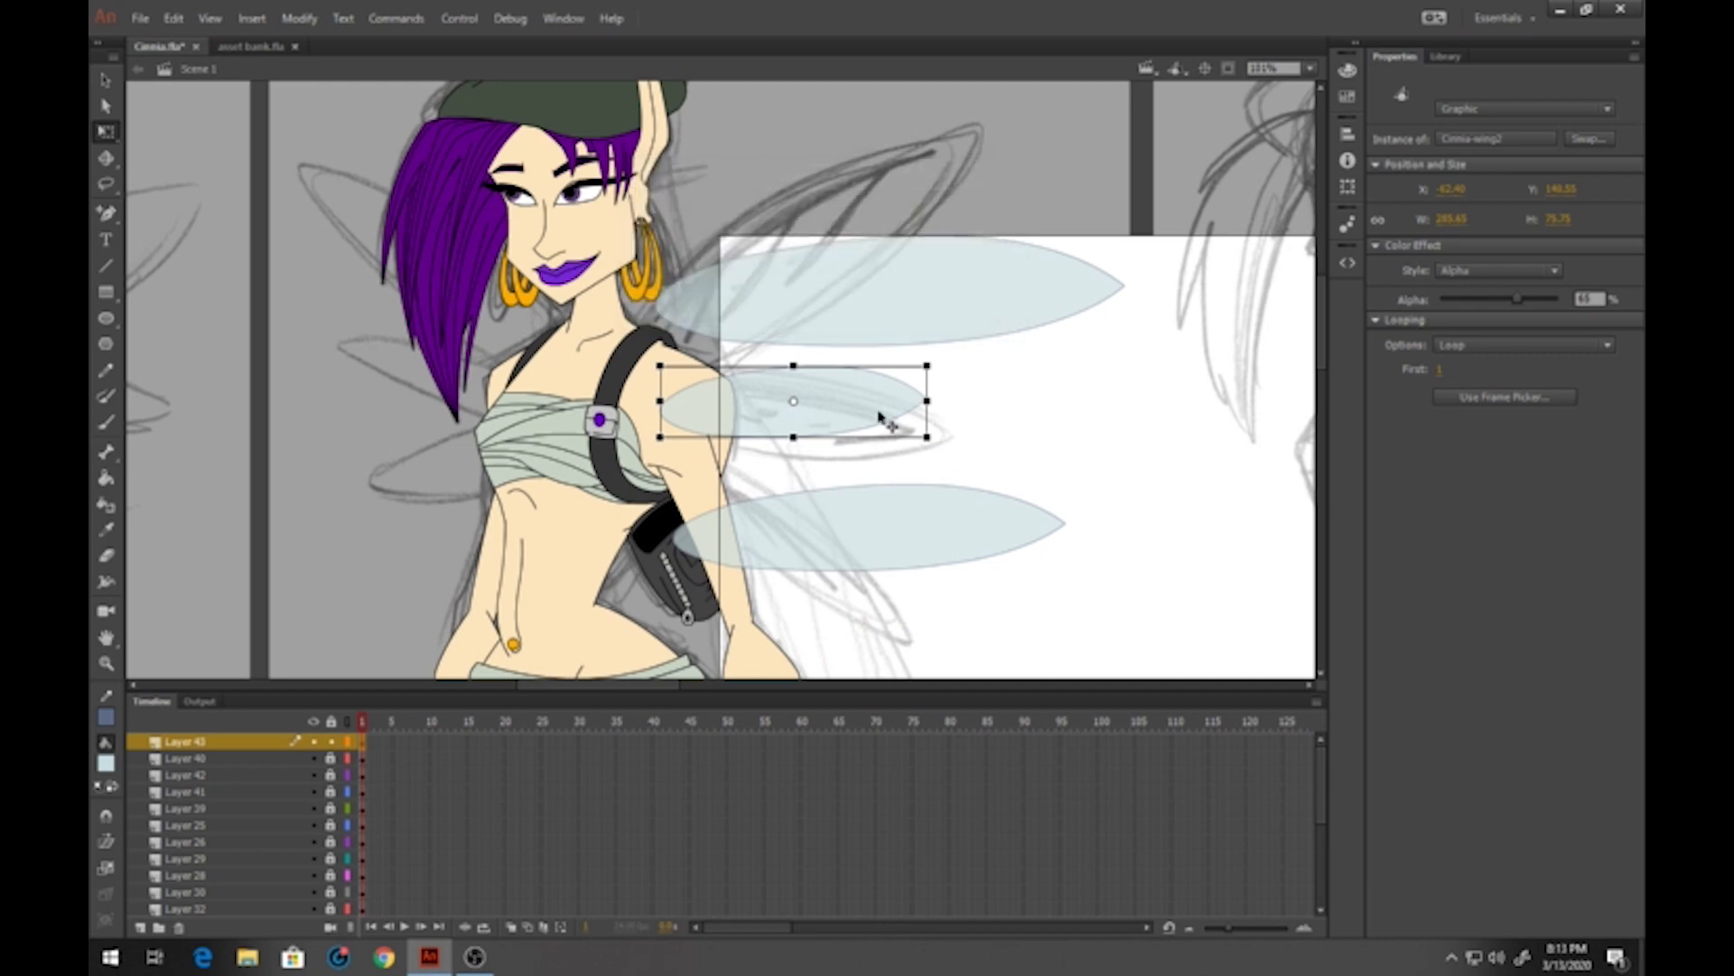
Wrap the semi-transparent bottom wing in another graphic symbol named cinnia-wing3comp
click(910, 534)
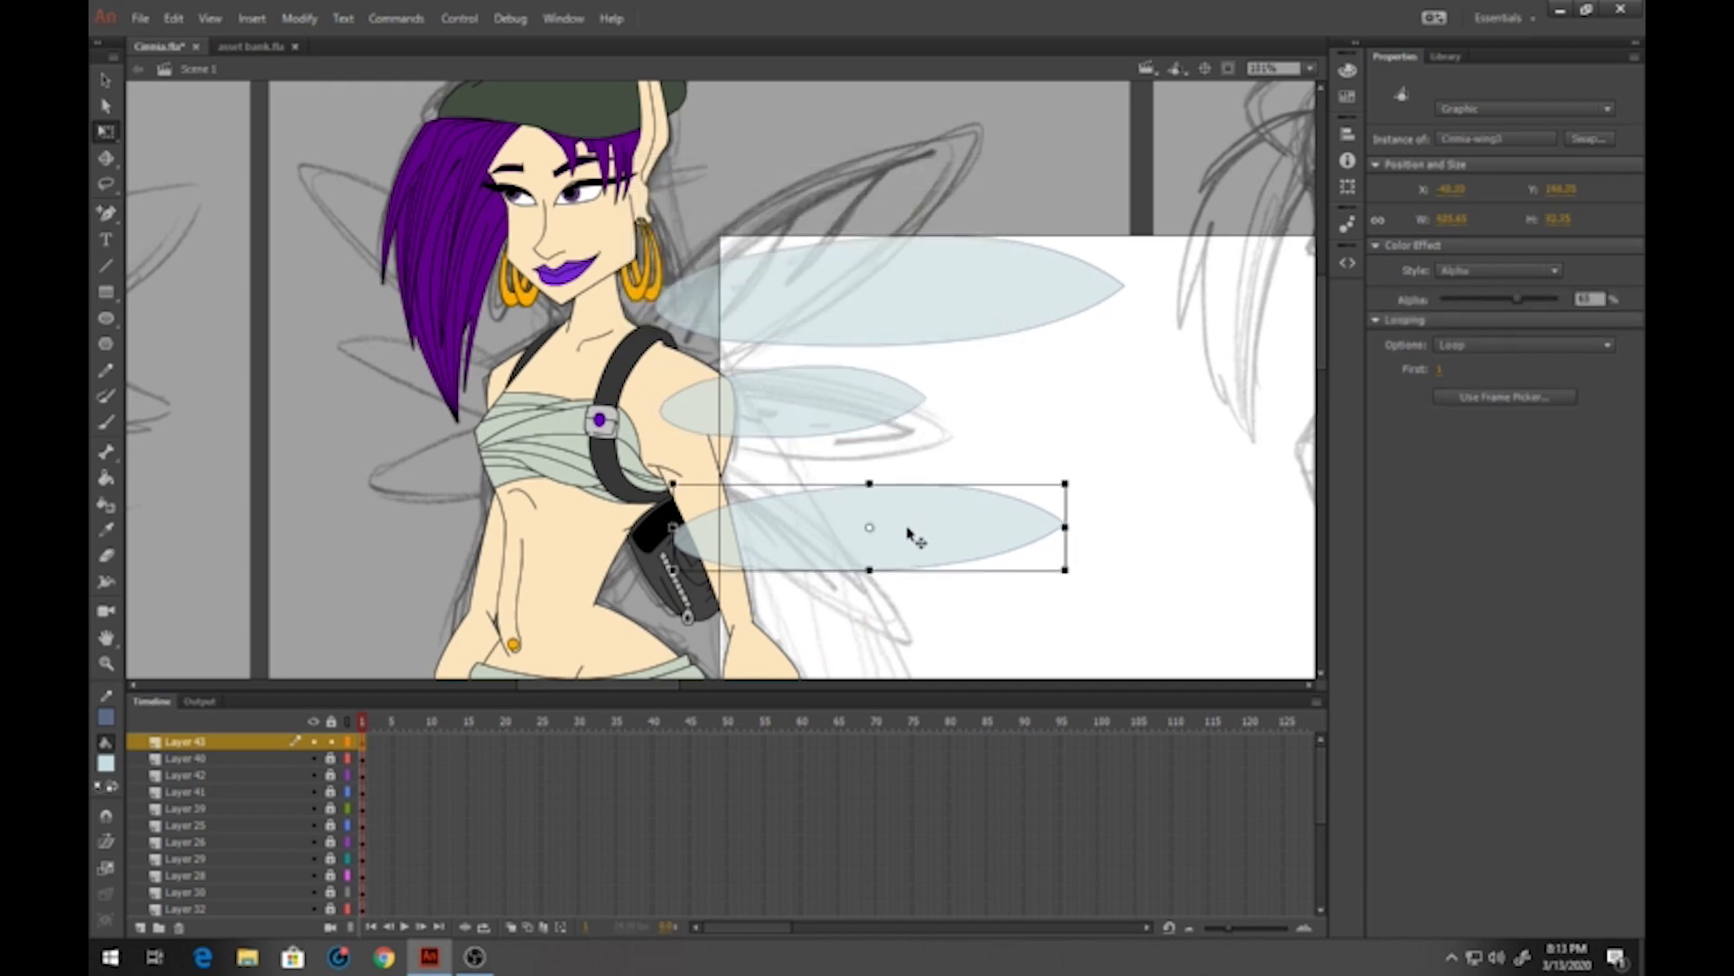
key(F8)
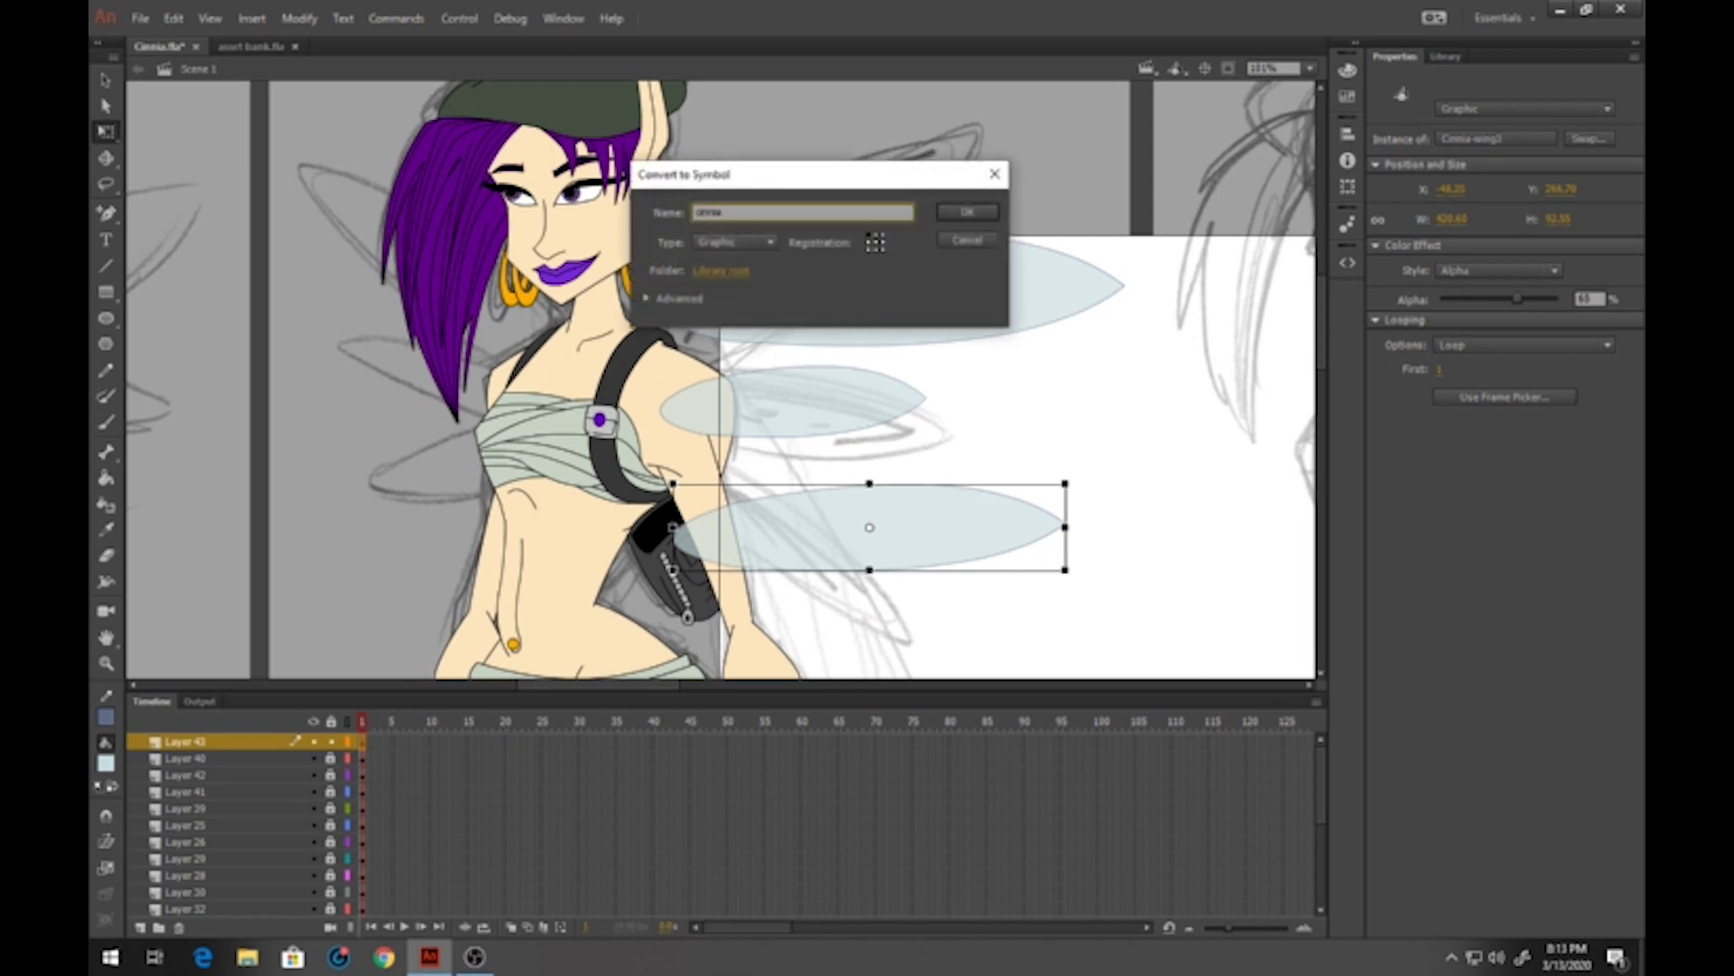
text(Cinnia-wing3comp)
key(Return)
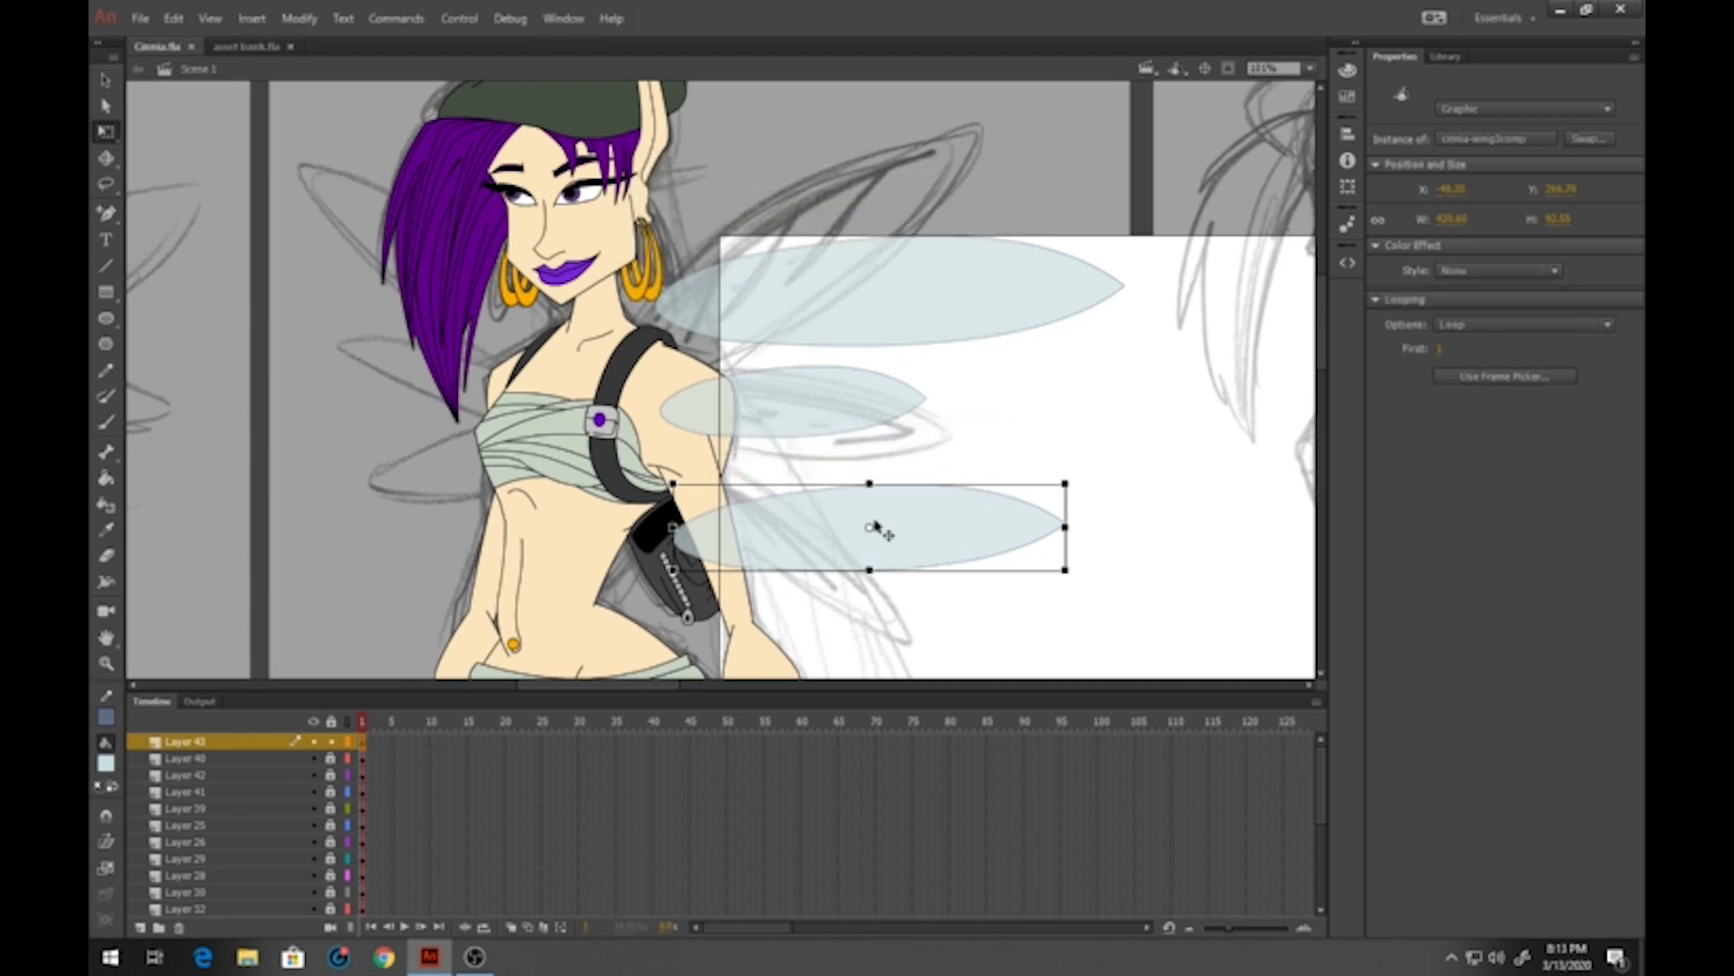
Set the wings' pivot points at their bases, and move and rotate the top wing upward onto the upper sketched wing
click(718, 418)
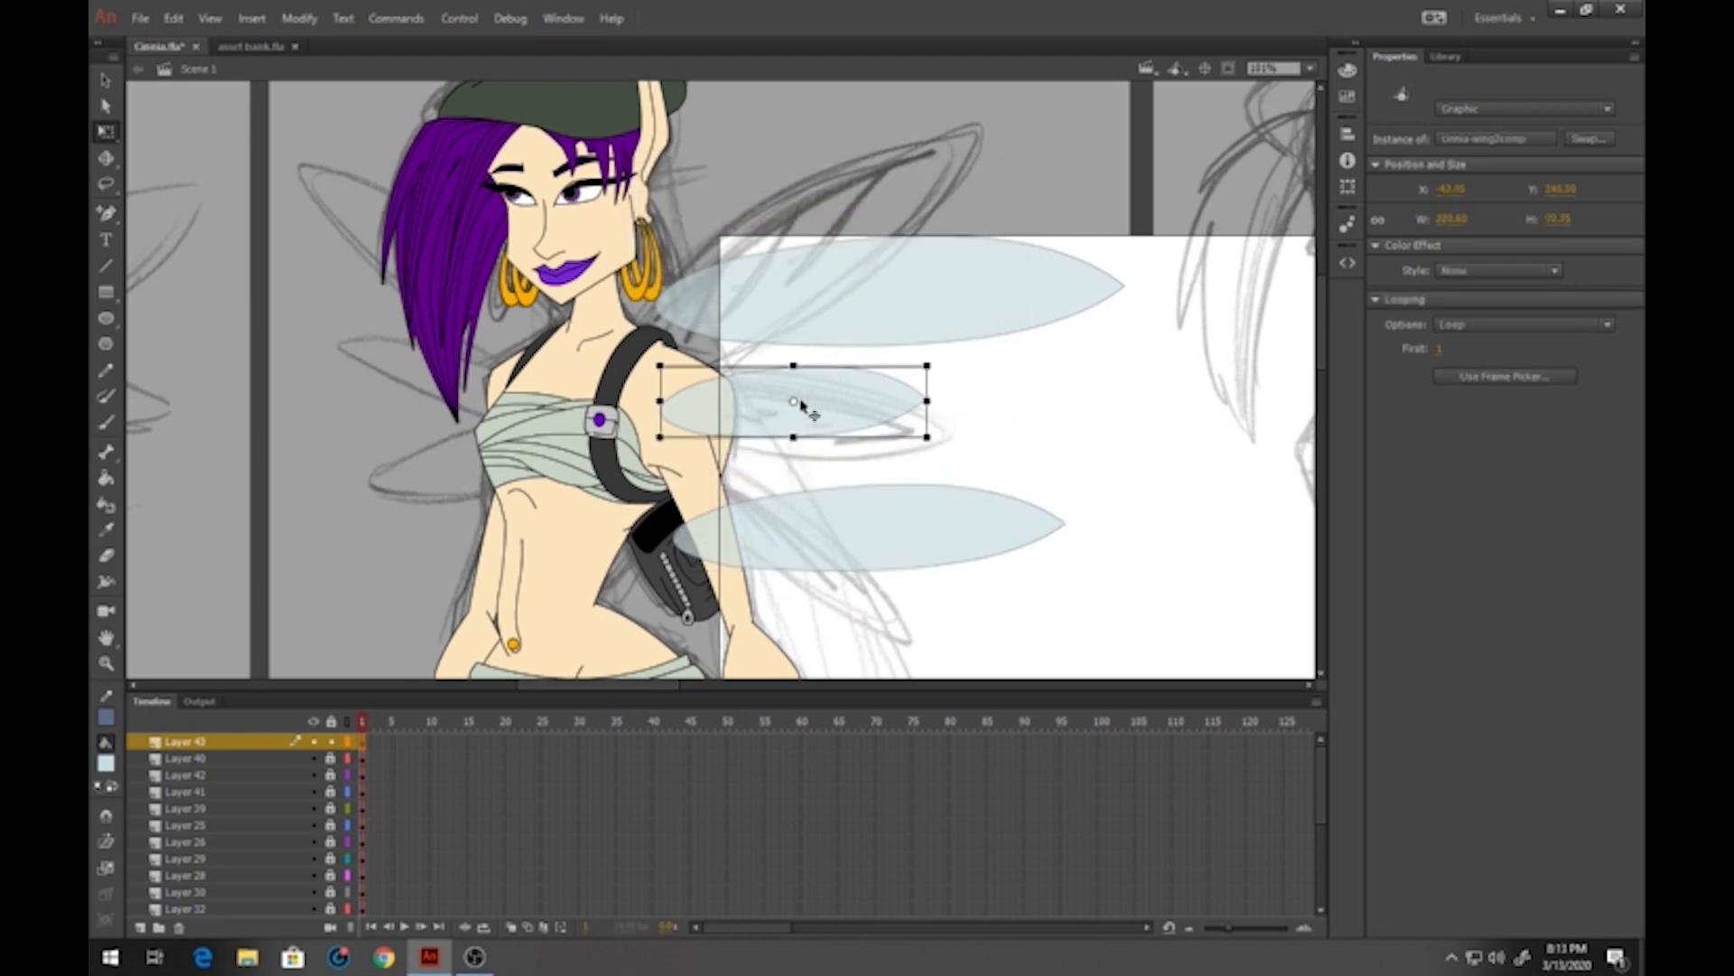
click(800, 330)
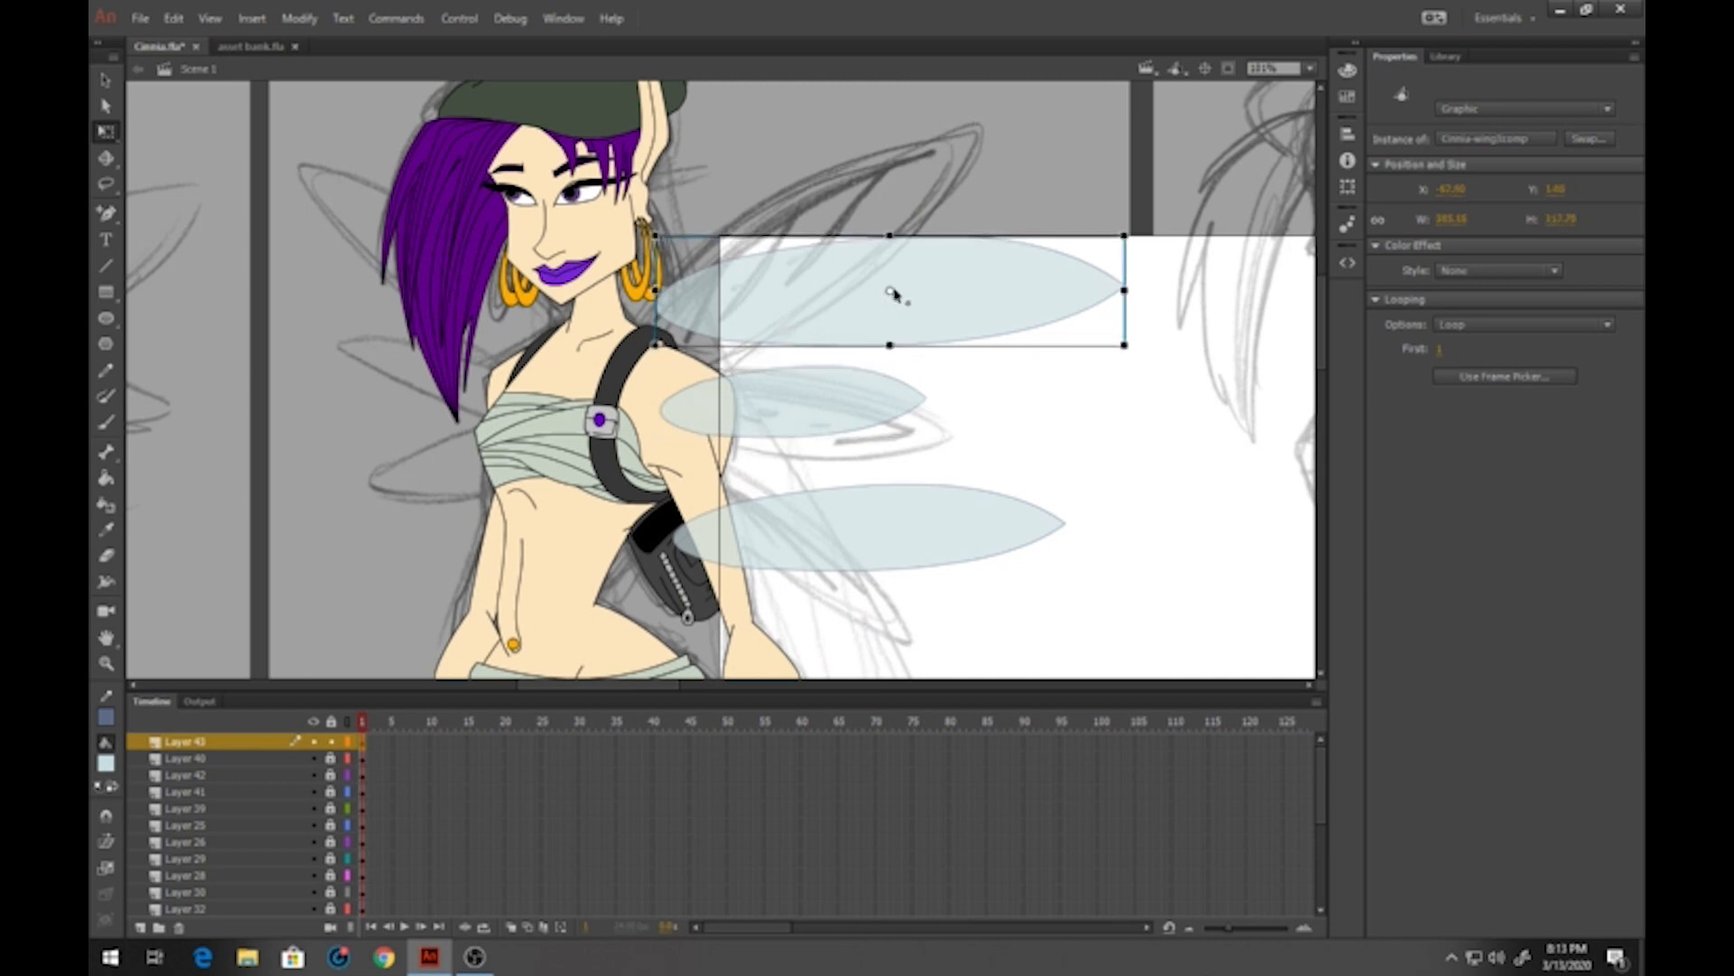
drag(901, 307, 819, 391)
drag(1043, 331, 919, 131)
drag(868, 213, 878, 211)
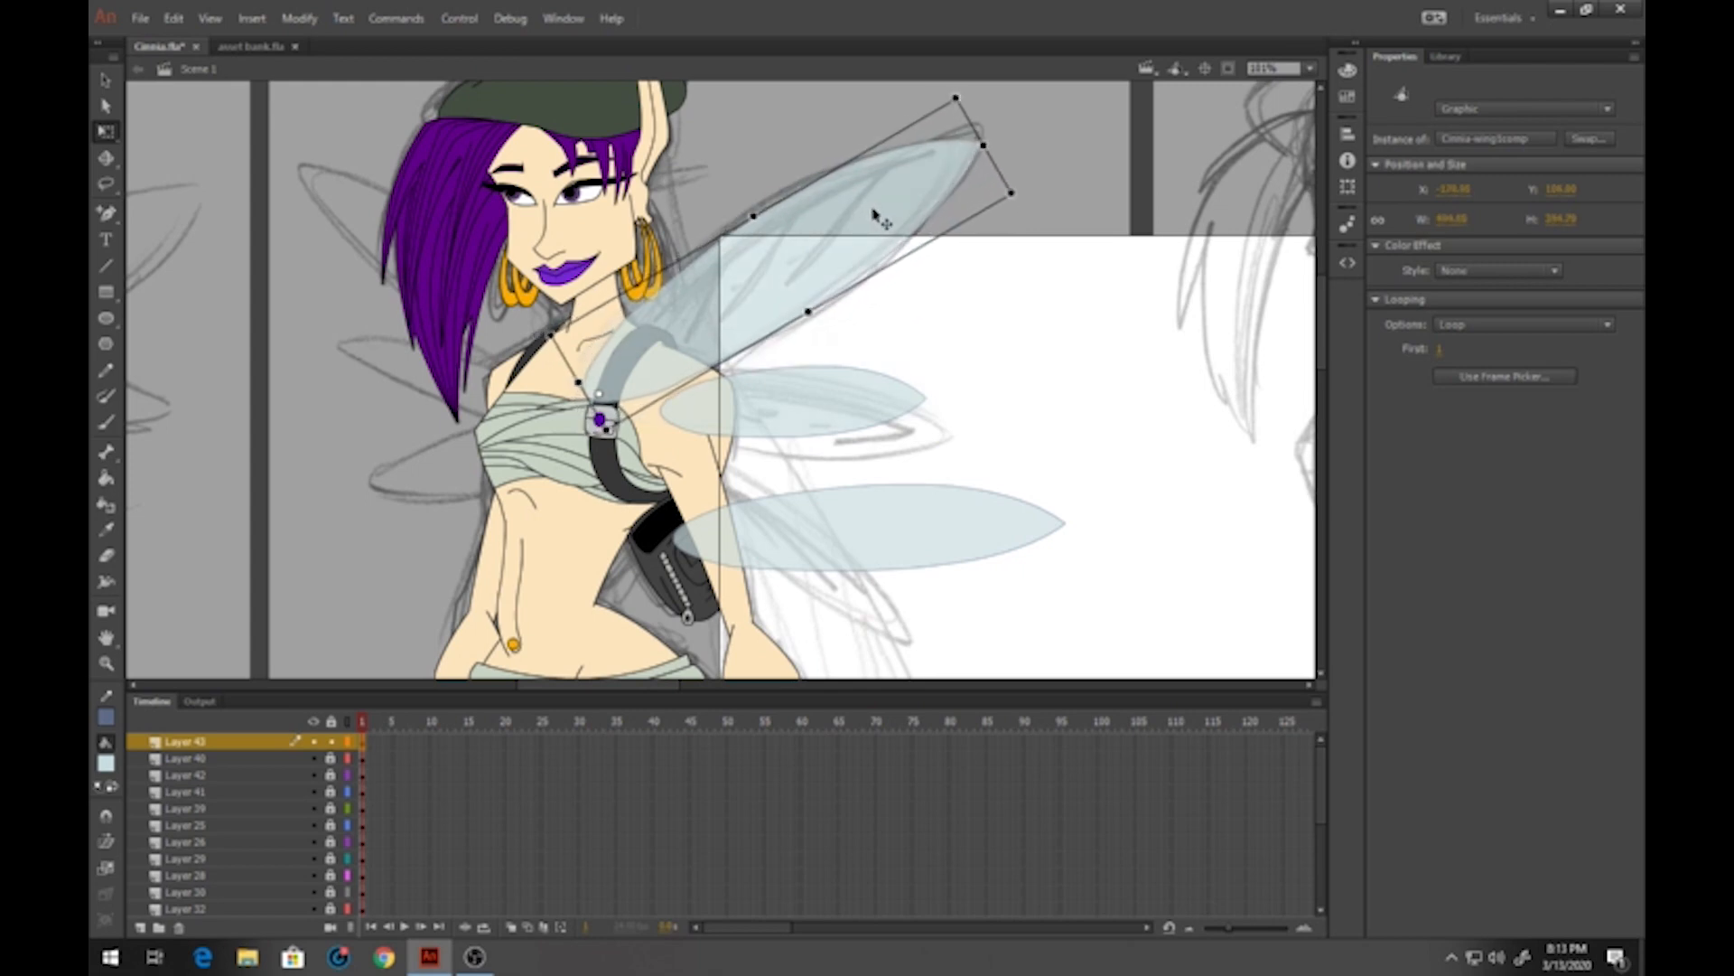
Move the middle wing closer to the character's back and stretch its shape lengthwise inside its nested symbol
click(812, 400)
drag(811, 400, 804, 406)
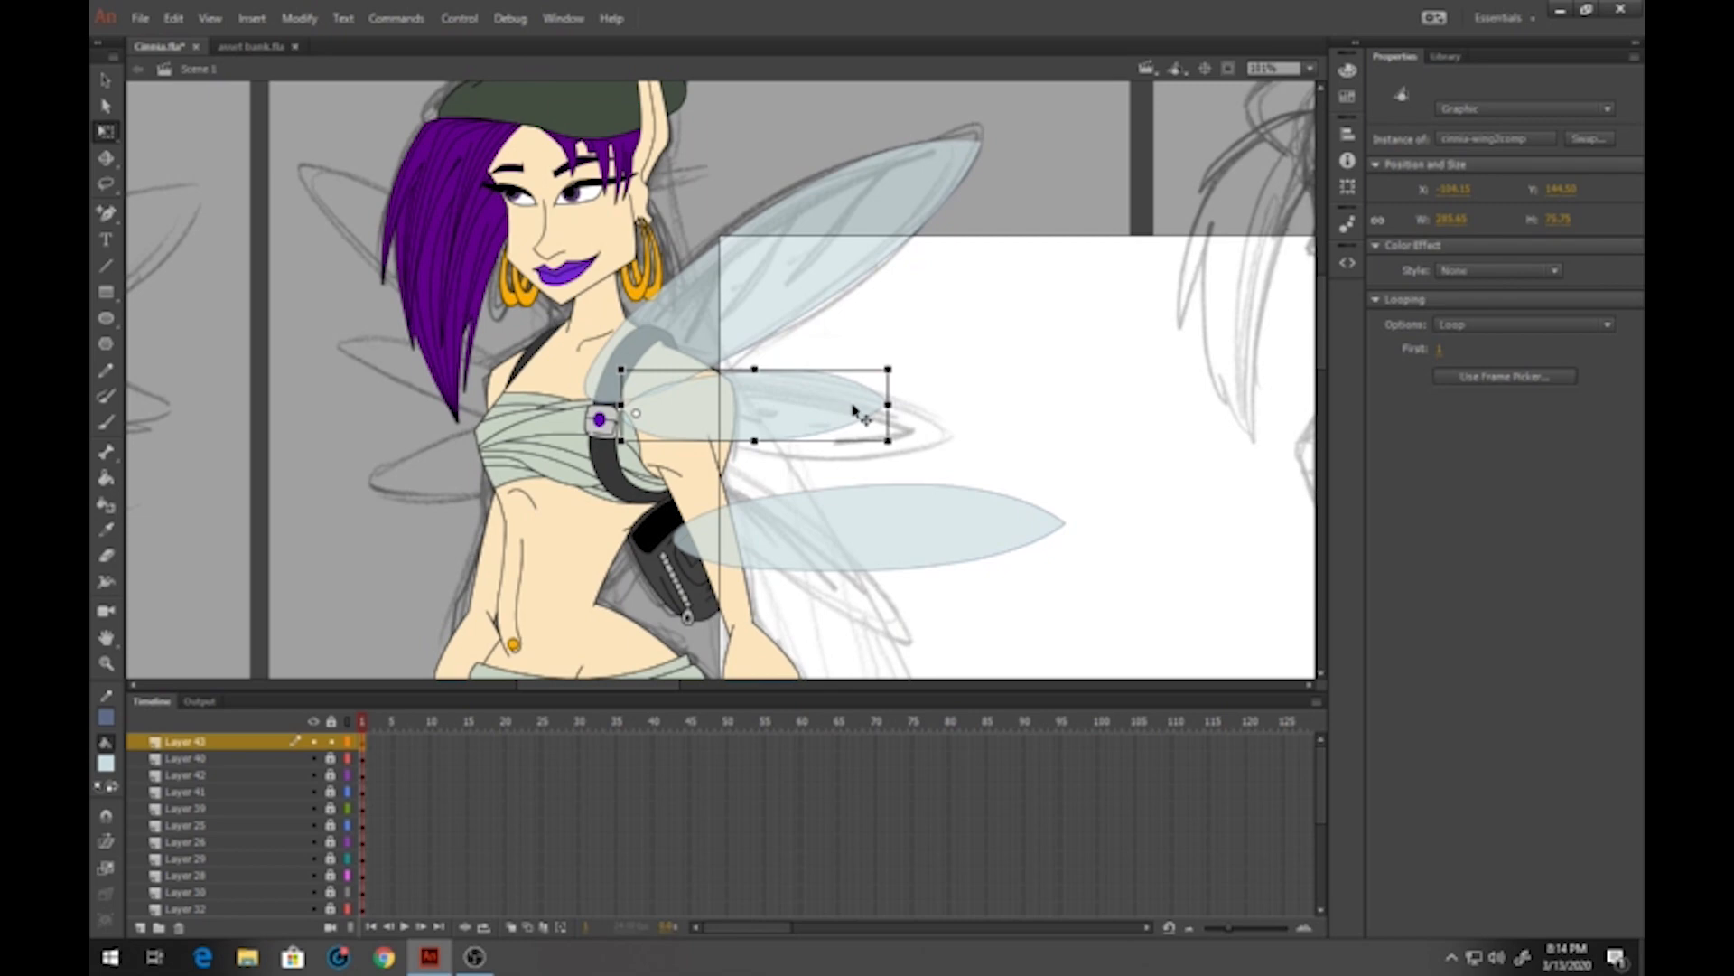
double_click(828, 413)
drag(598, 341, 932, 485)
drag(644, 417, 622, 411)
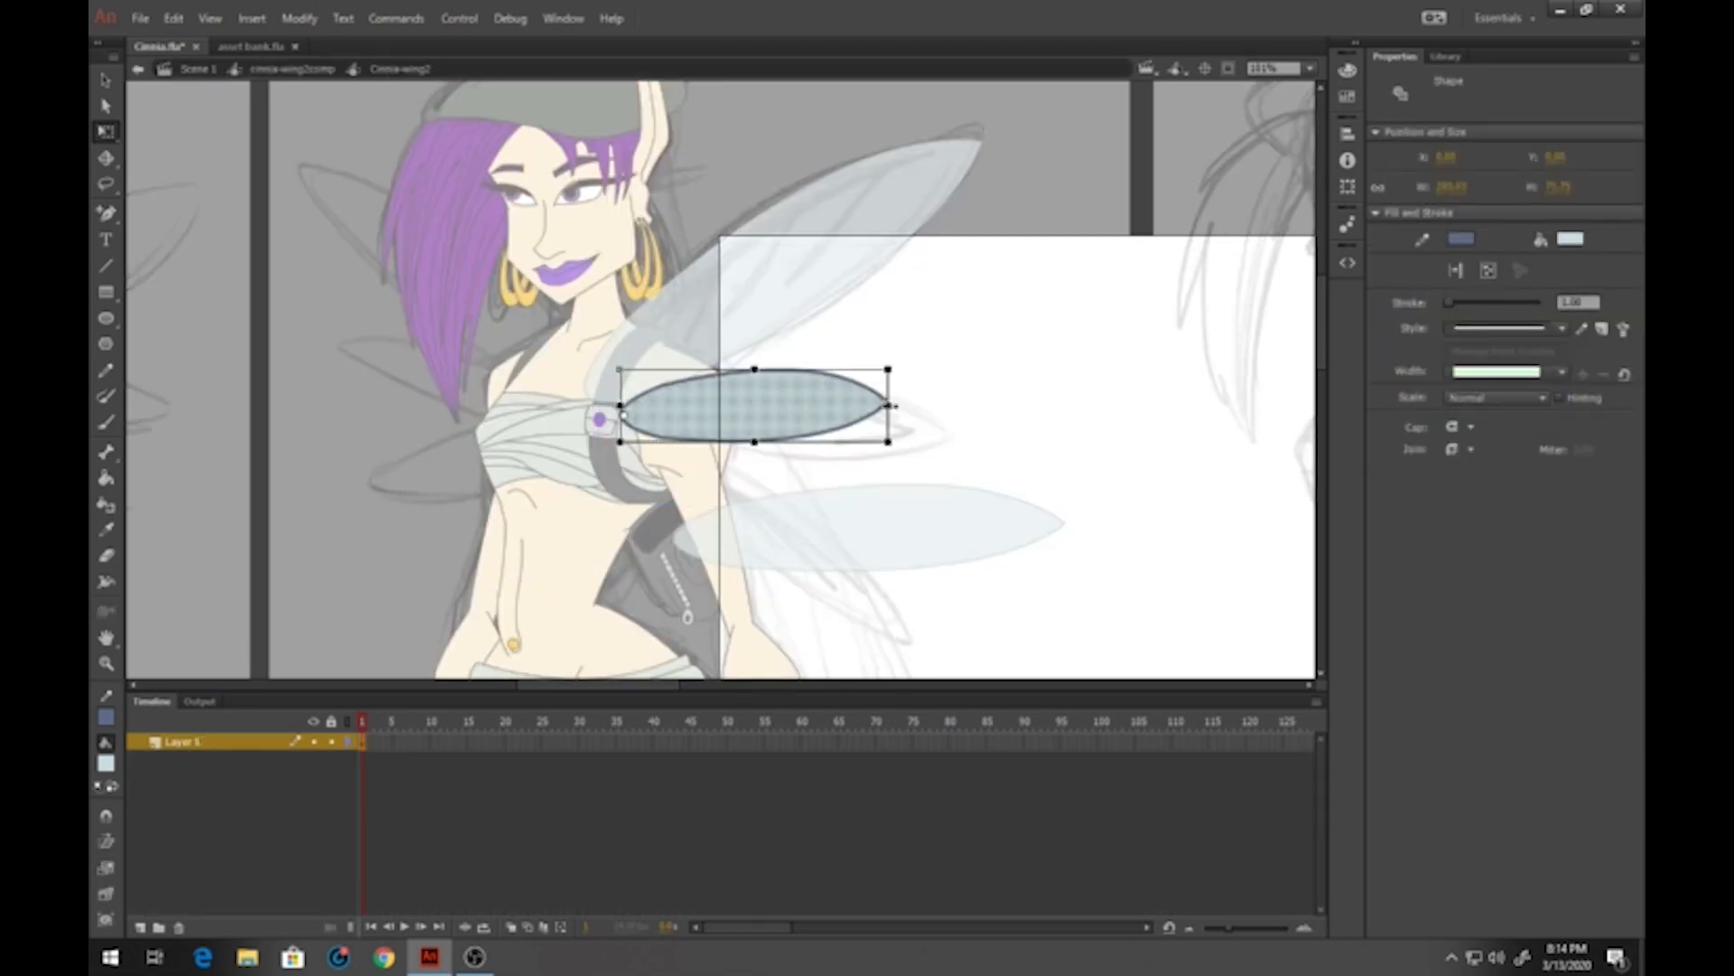
drag(890, 407, 793, 410)
double_click(991, 391)
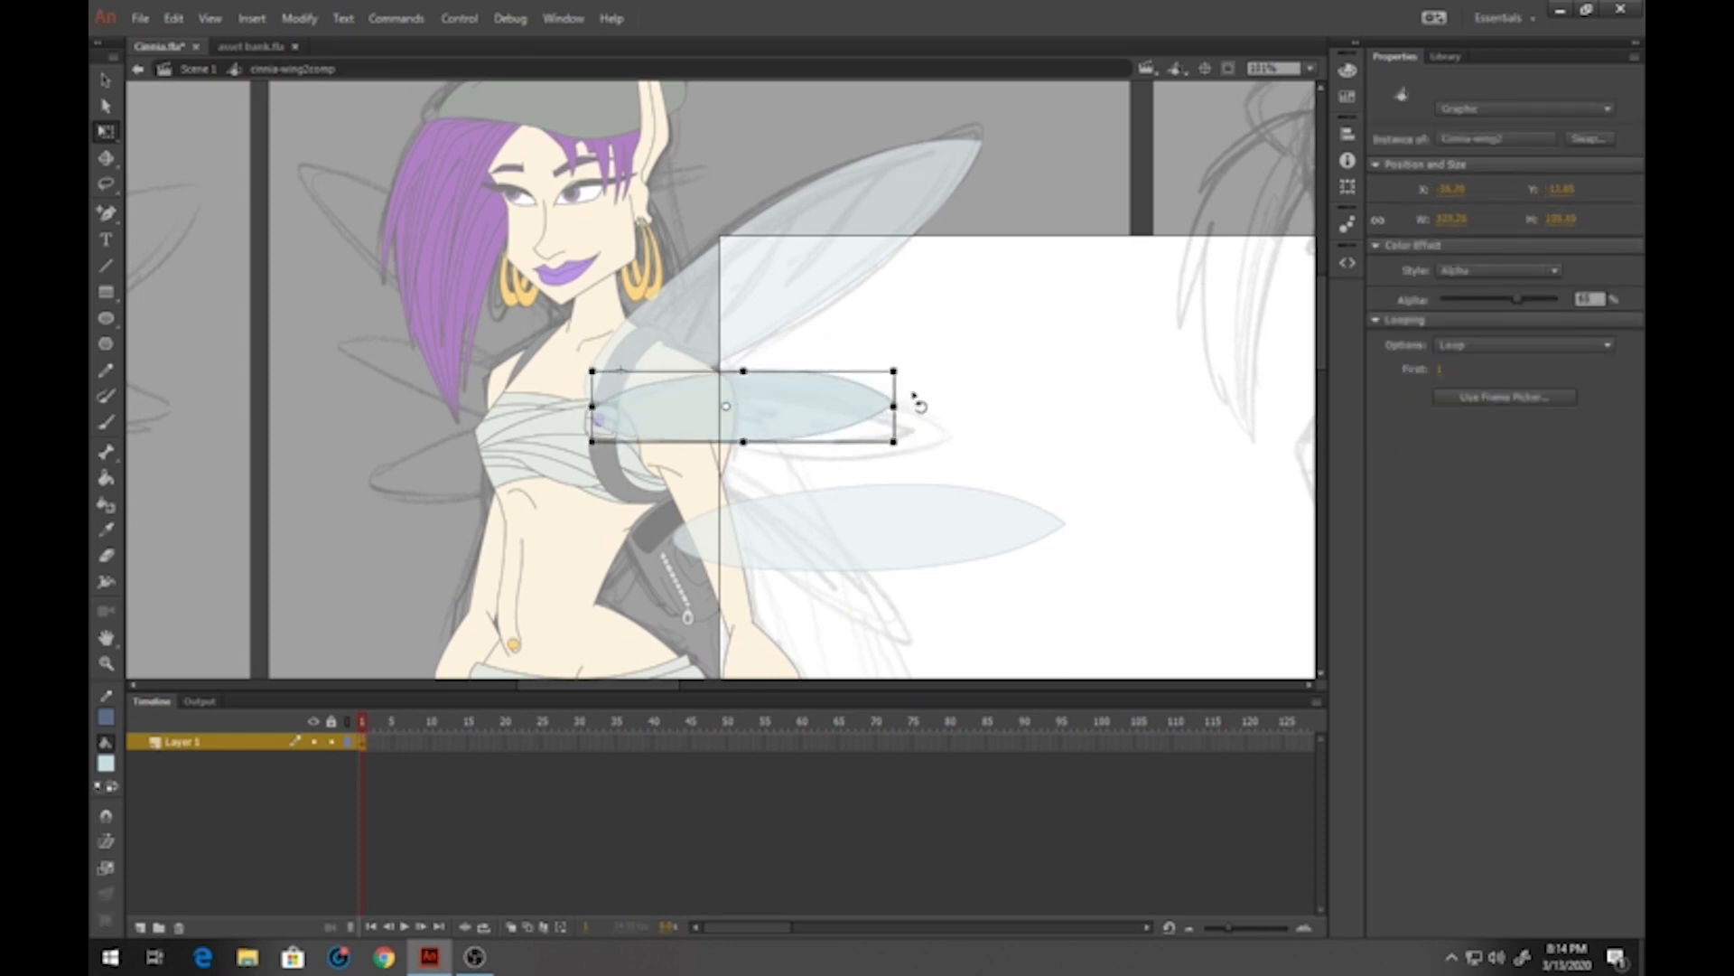
Back in the main scene, shift the middle wing toward the back and rotate it slightly downward along the sketch
drag(914, 396, 922, 389)
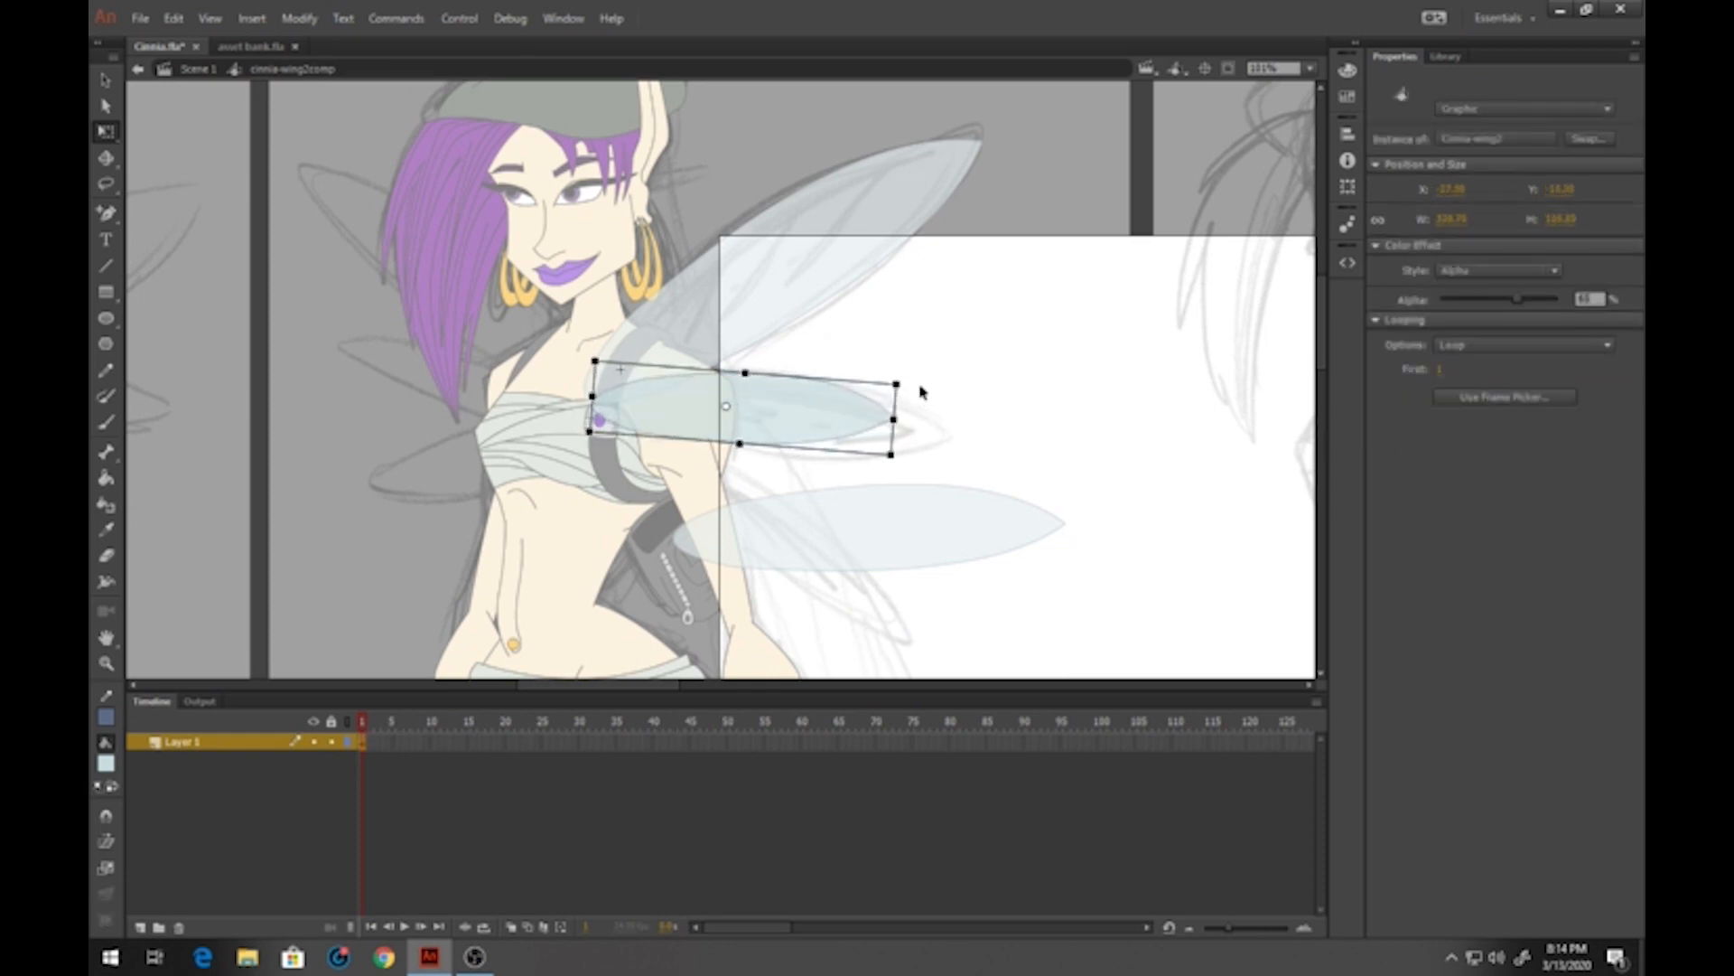
key(ctrl+z)
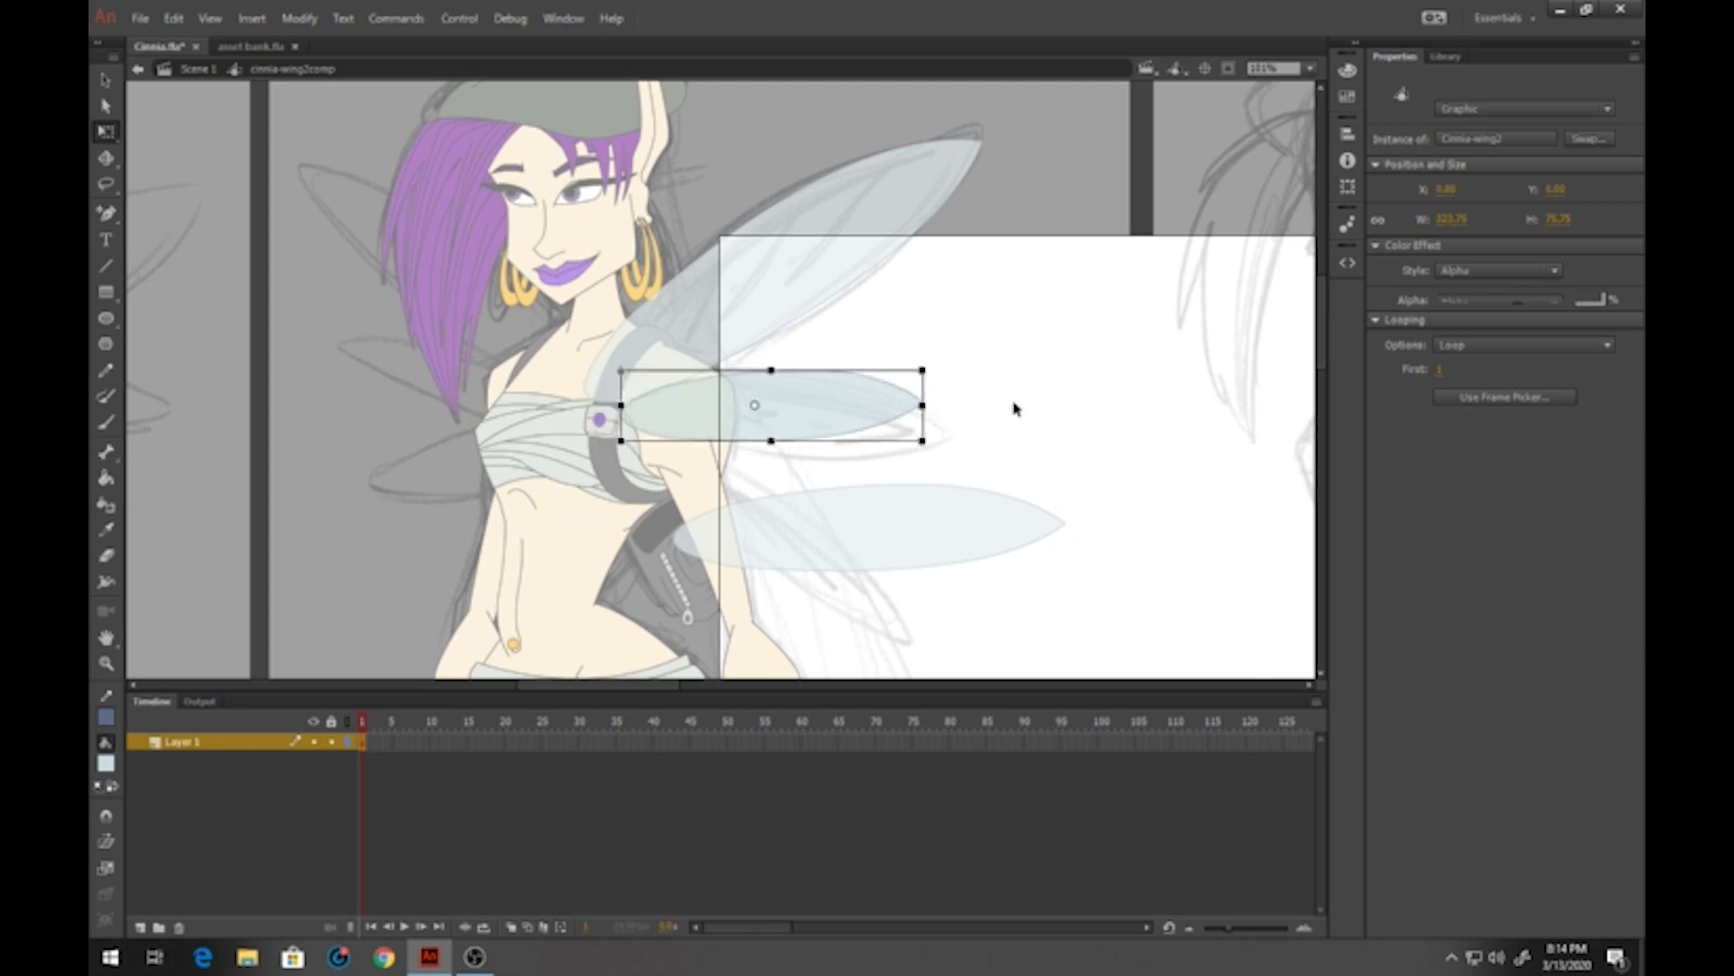
double_click(1014, 403)
drag(840, 417, 821, 415)
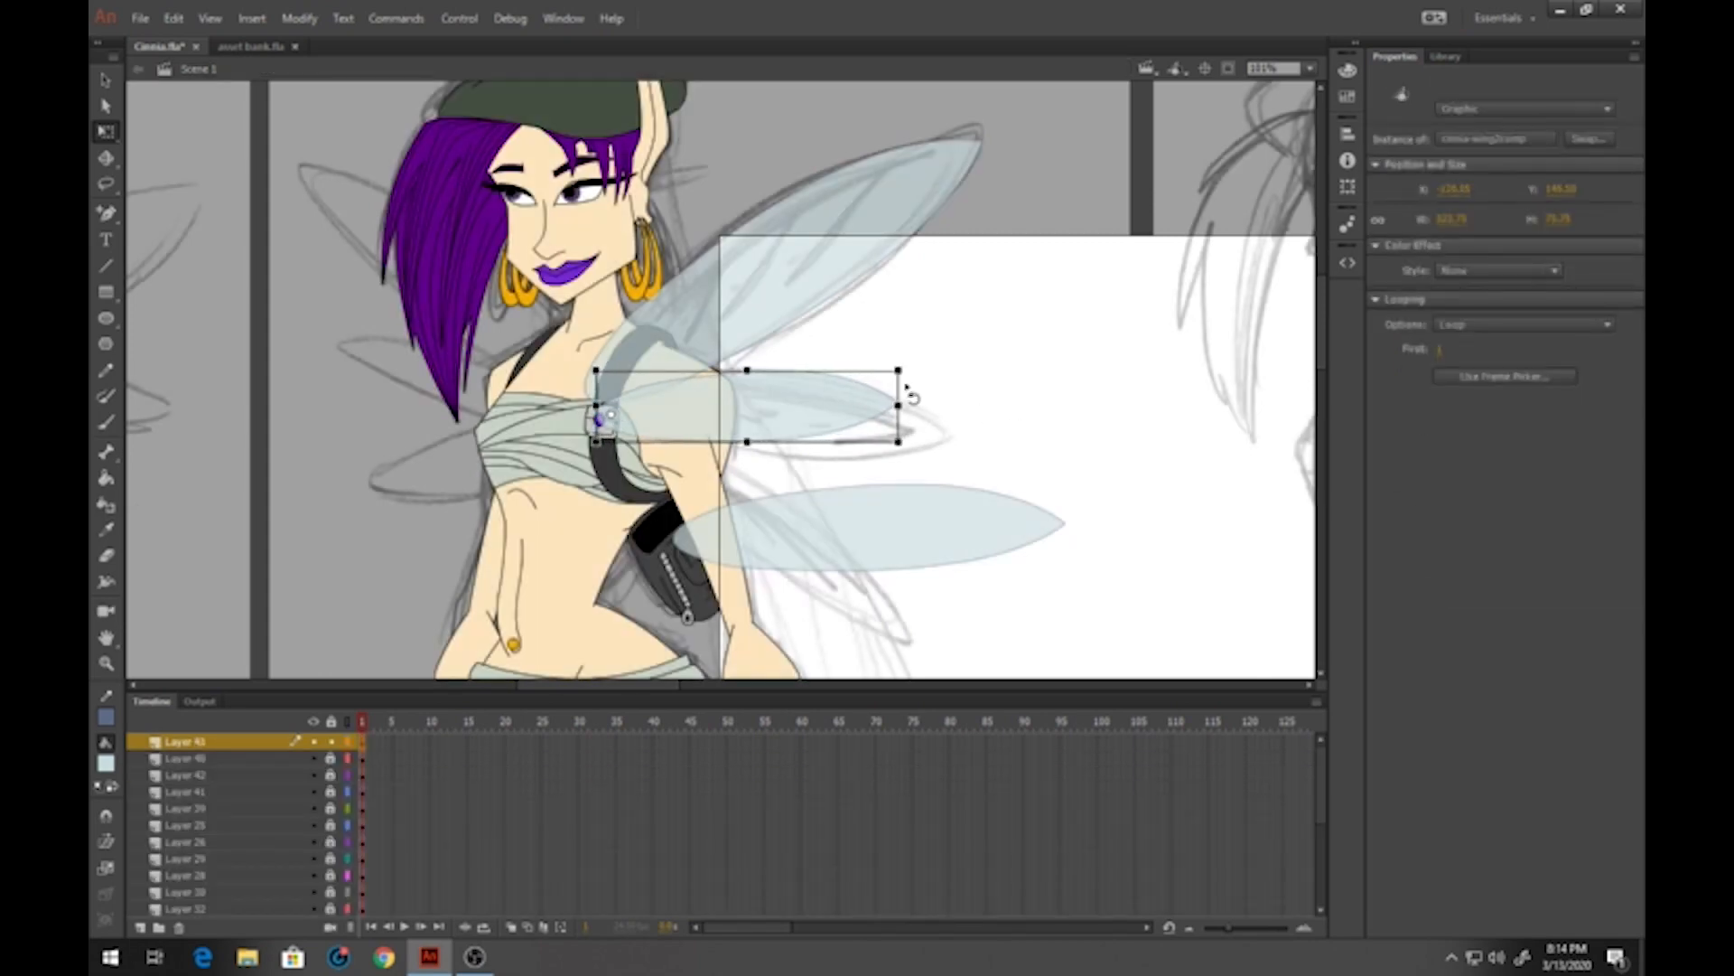
drag(918, 380, 923, 403)
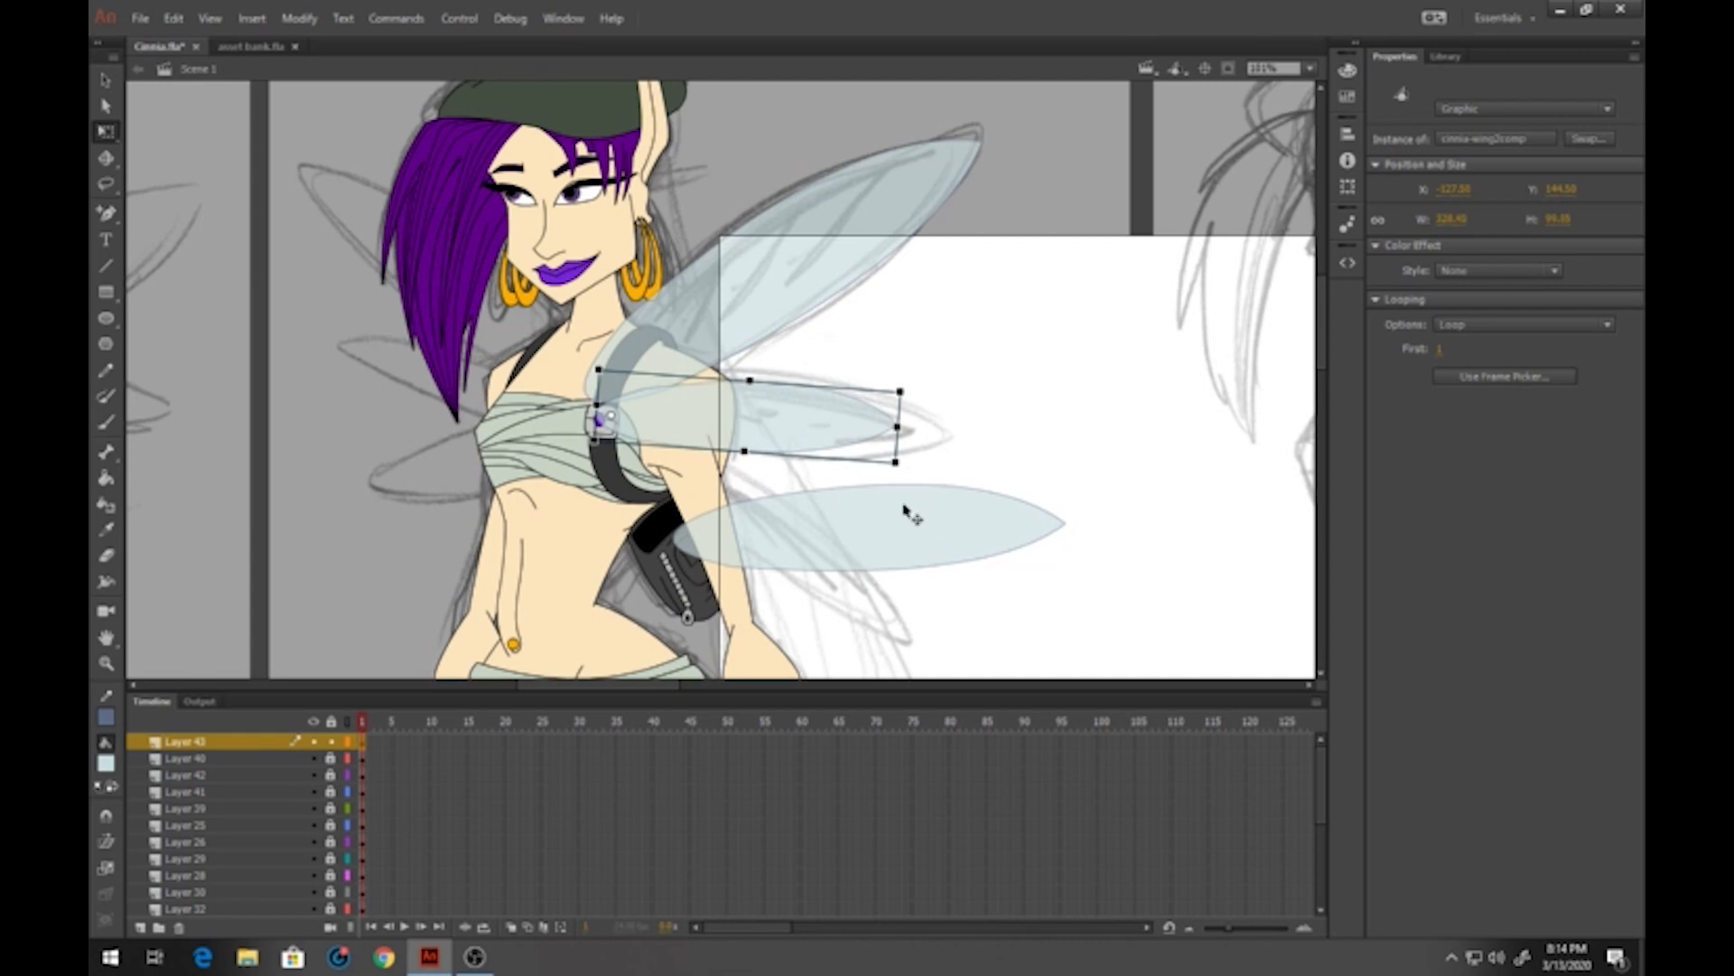
Move the bottom wing's base to the character's back and rotate it down onto the lower sketched wing
drag(908, 508, 843, 417)
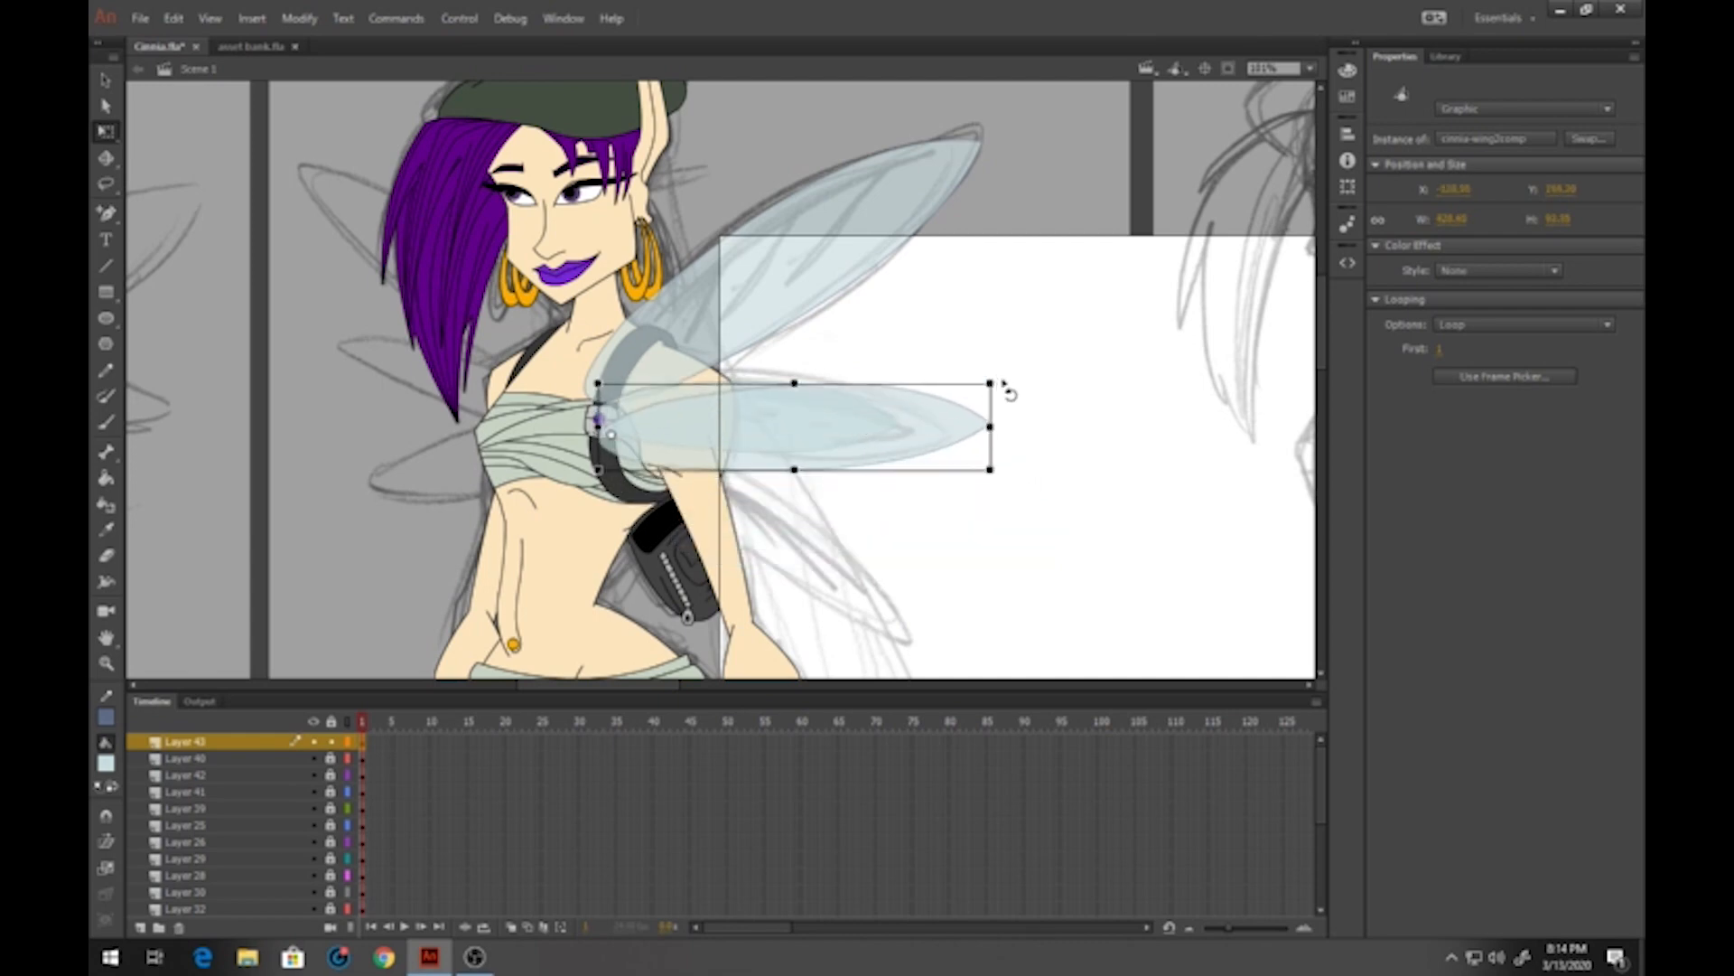
drag(998, 472, 969, 622)
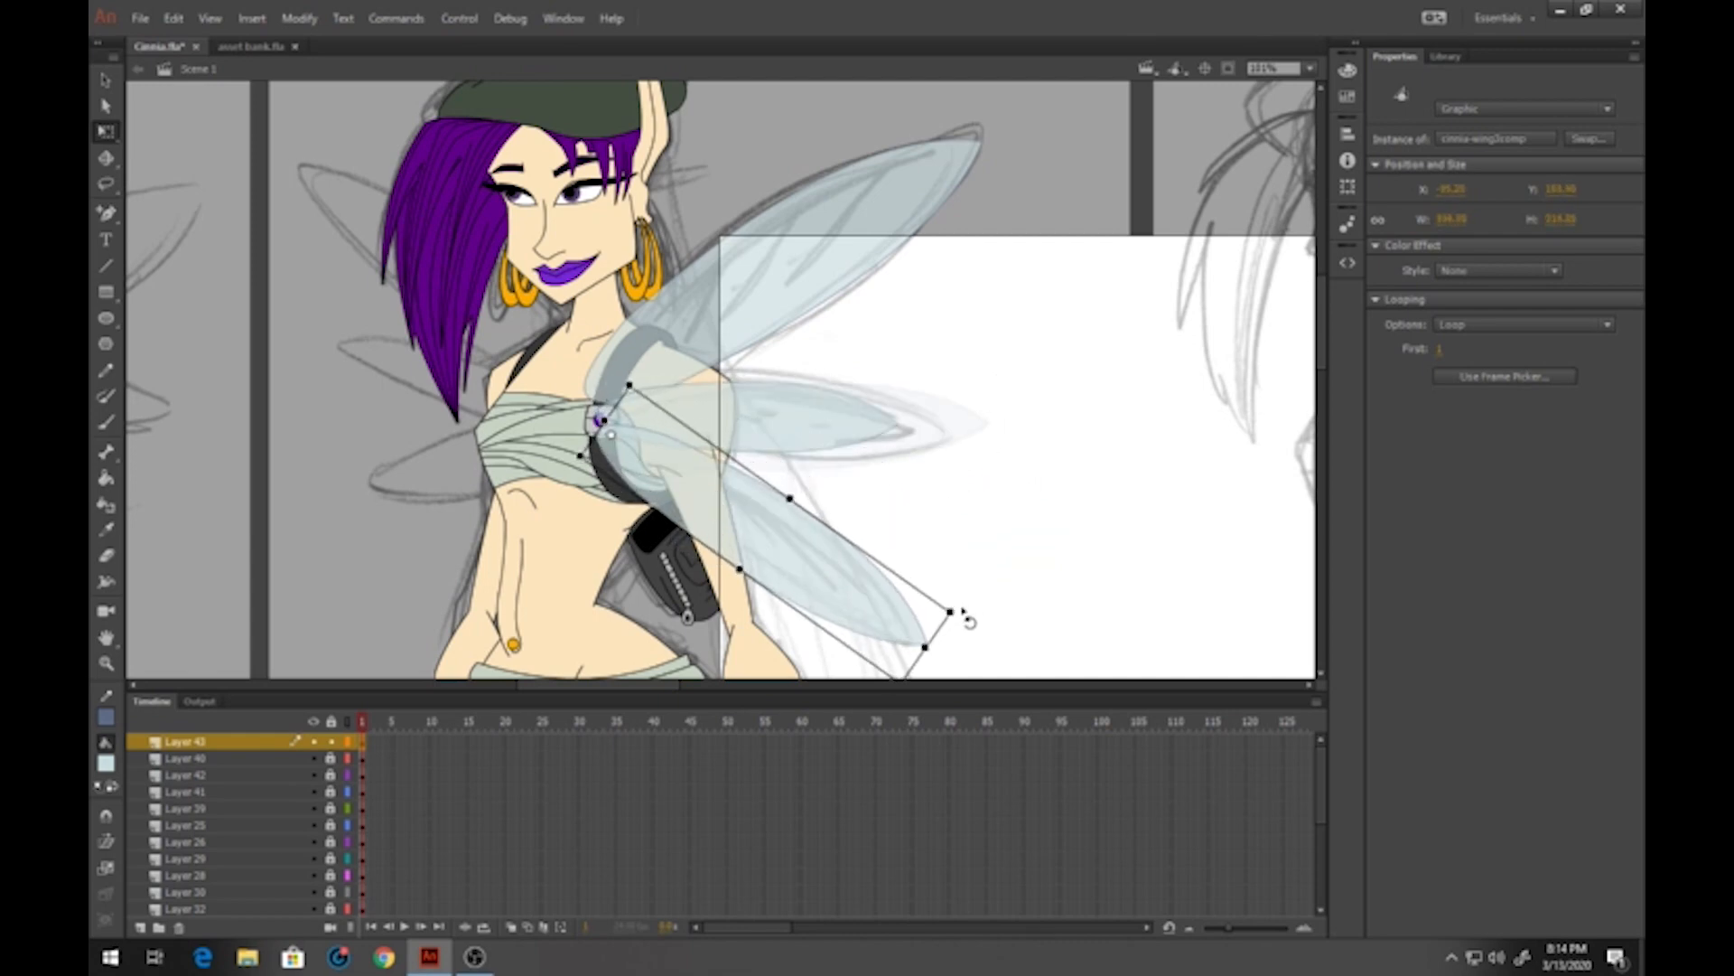
click(837, 316)
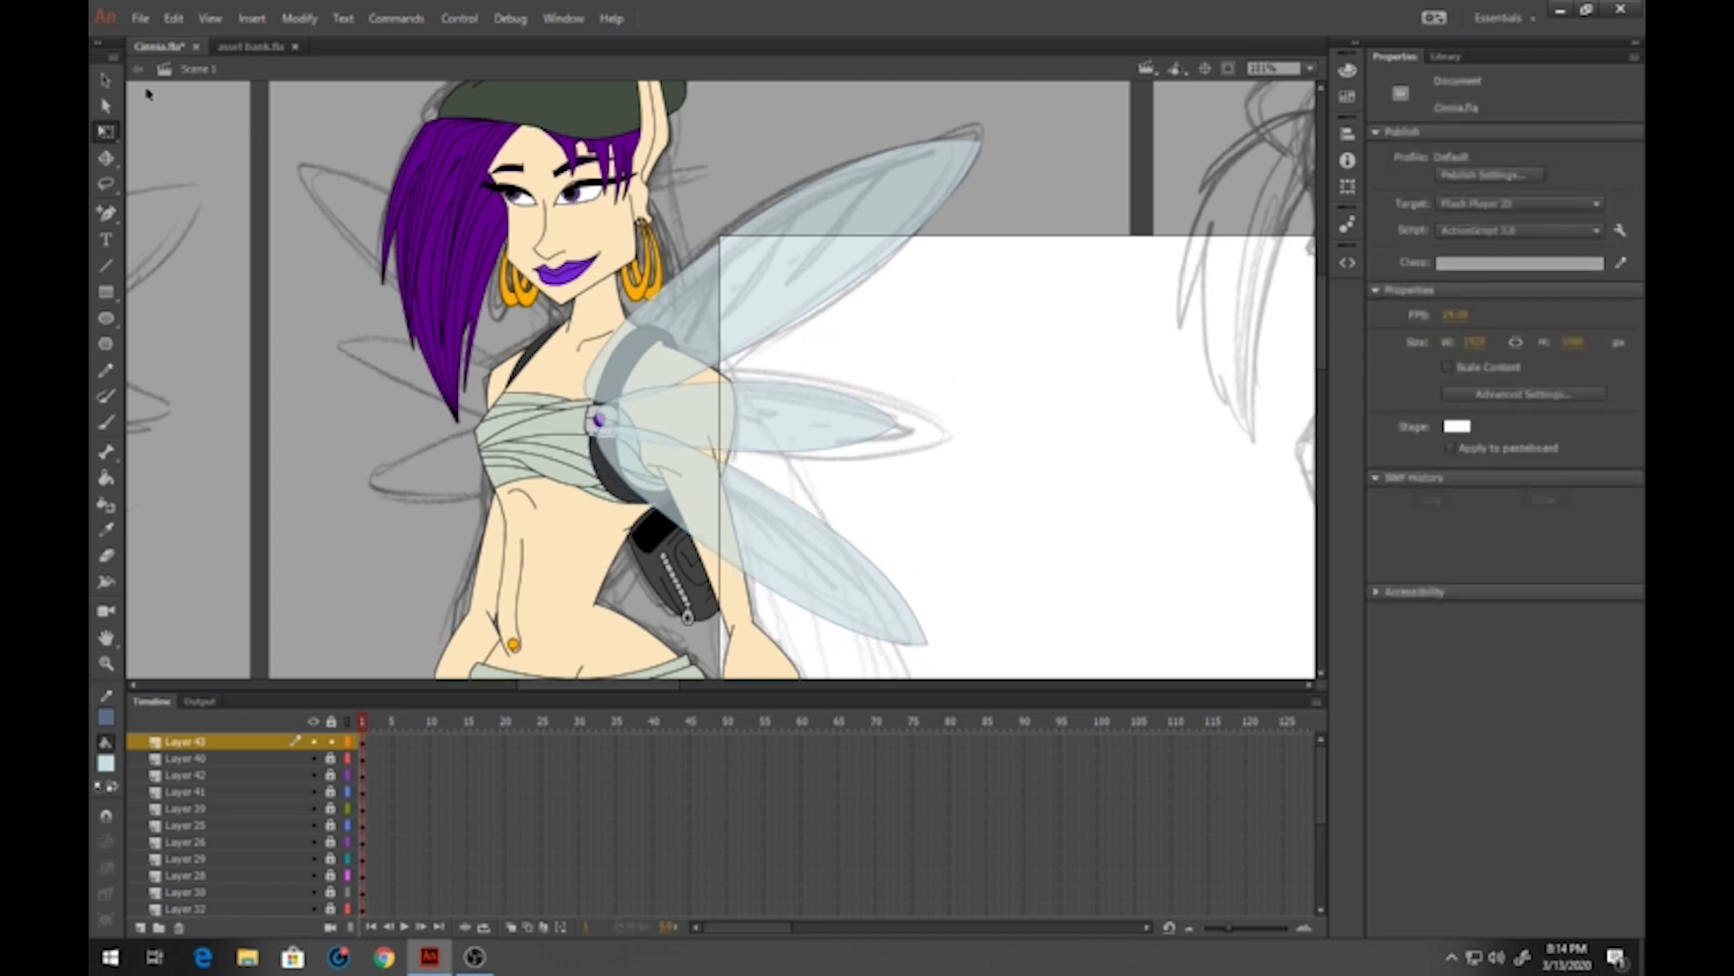
Inside the Cinnia-wing1comp symbol, lock the wing layer and add a new layer above it, ready for the Line tool
key(v)
double_click(825, 230)
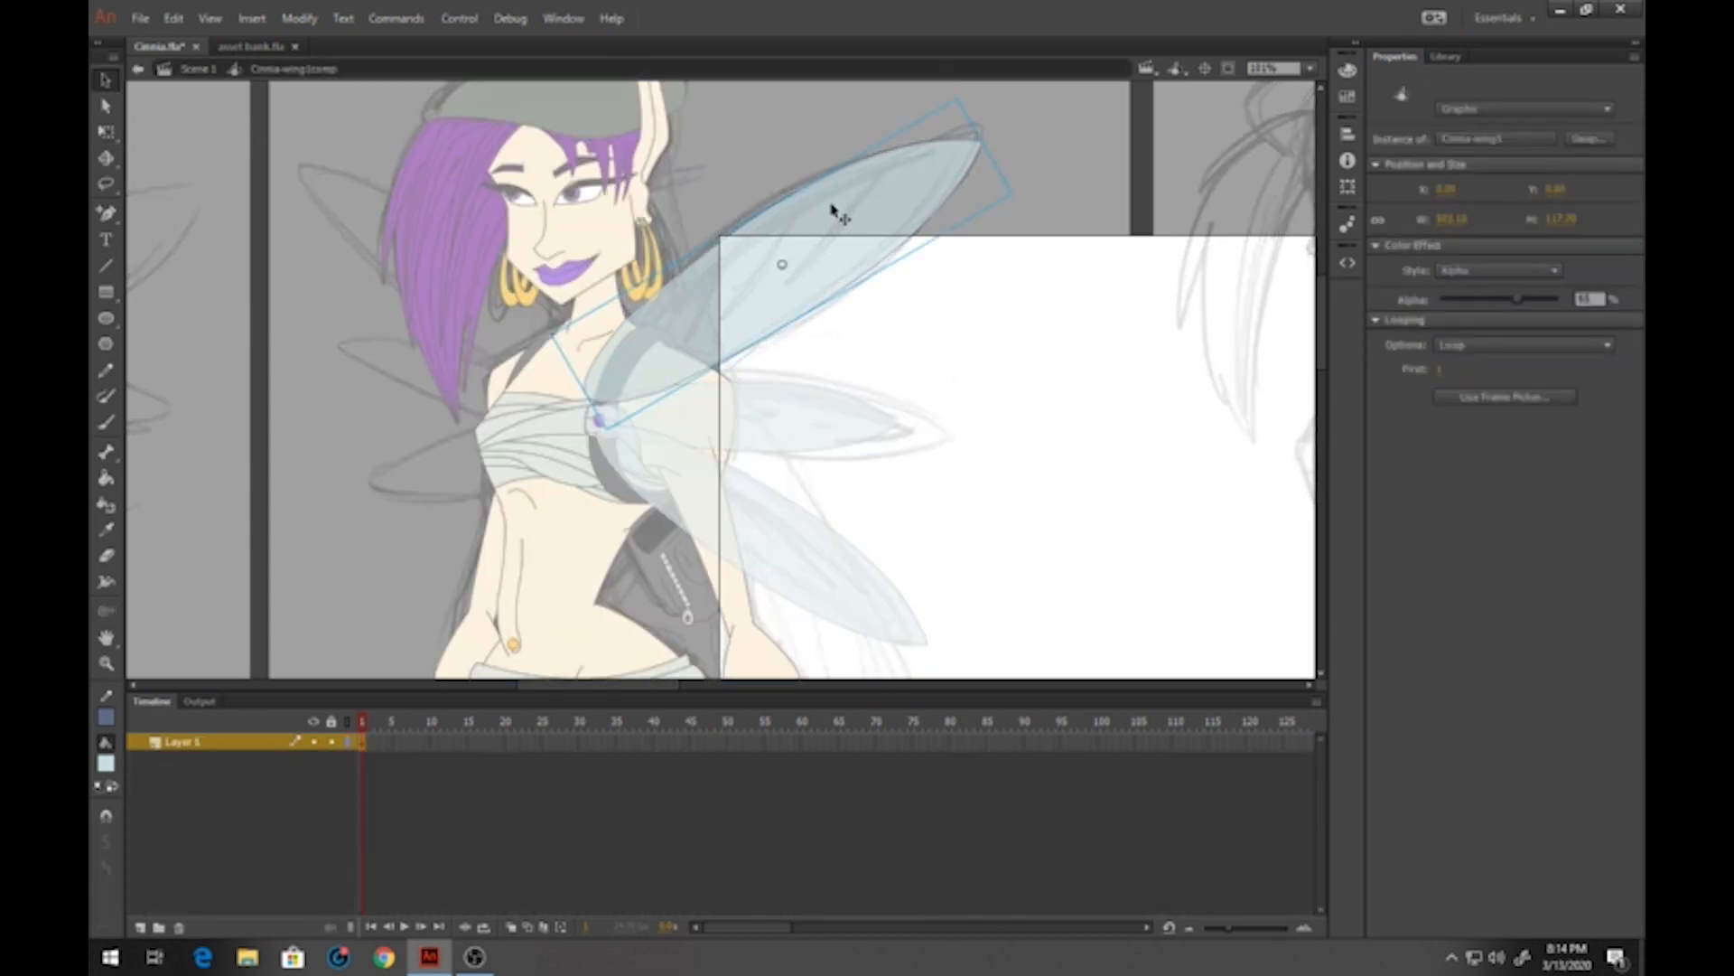
click(333, 742)
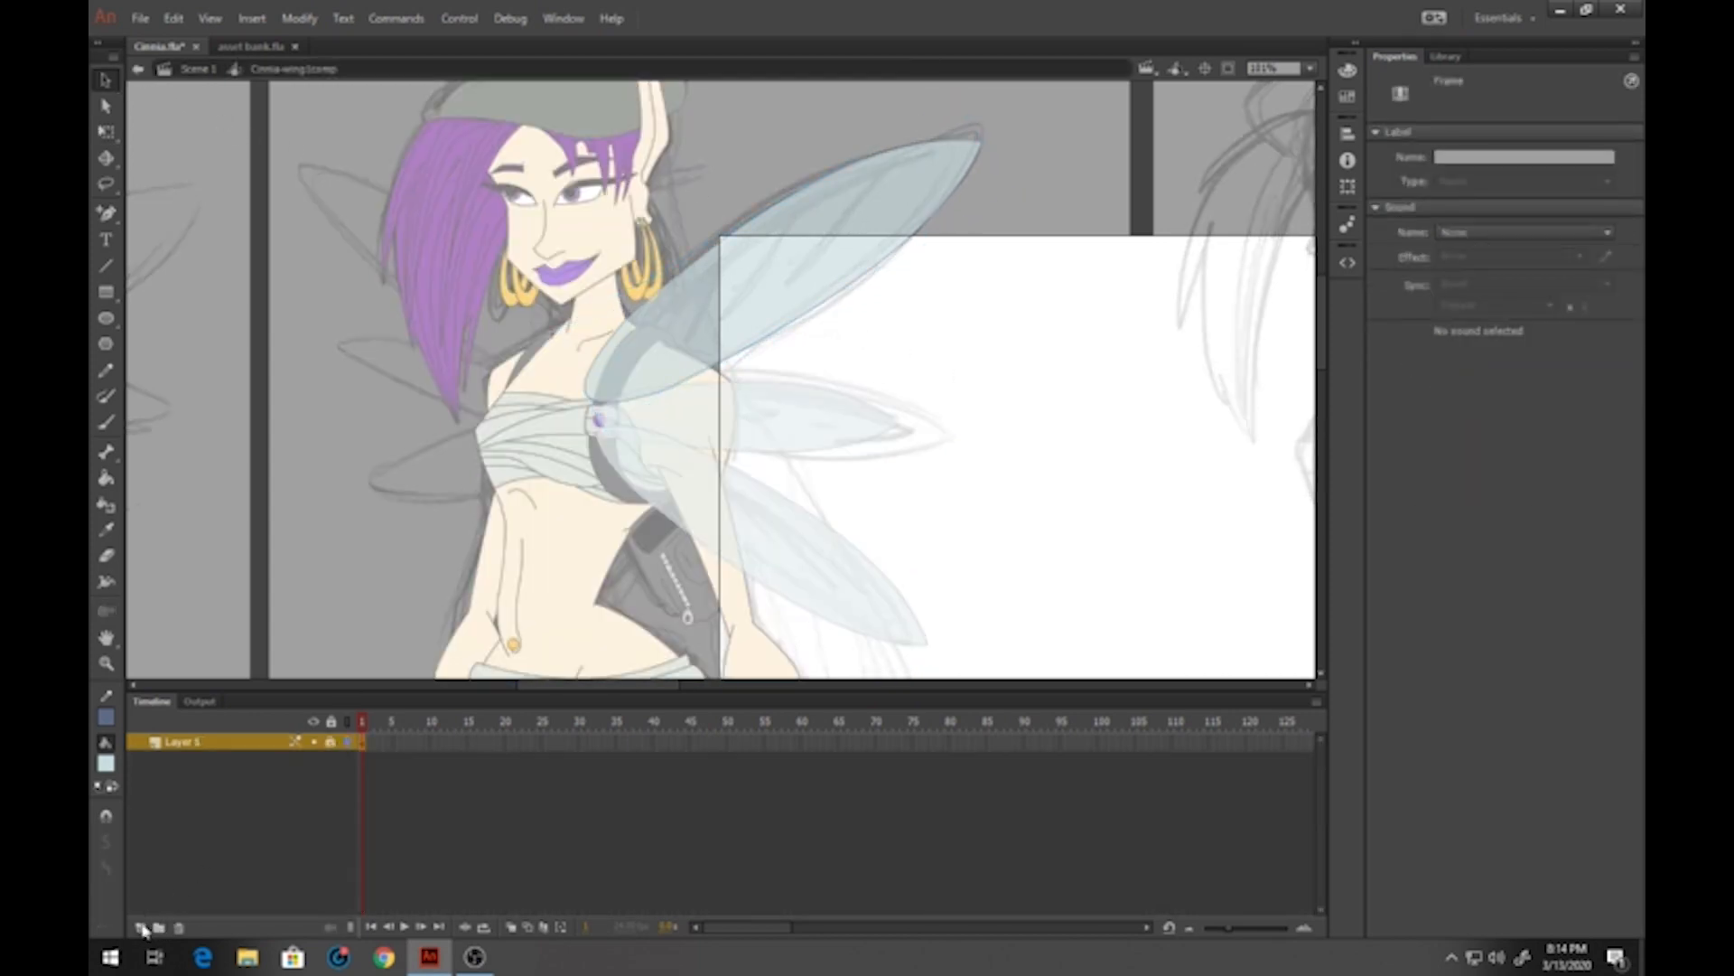
click(141, 927)
click(105, 265)
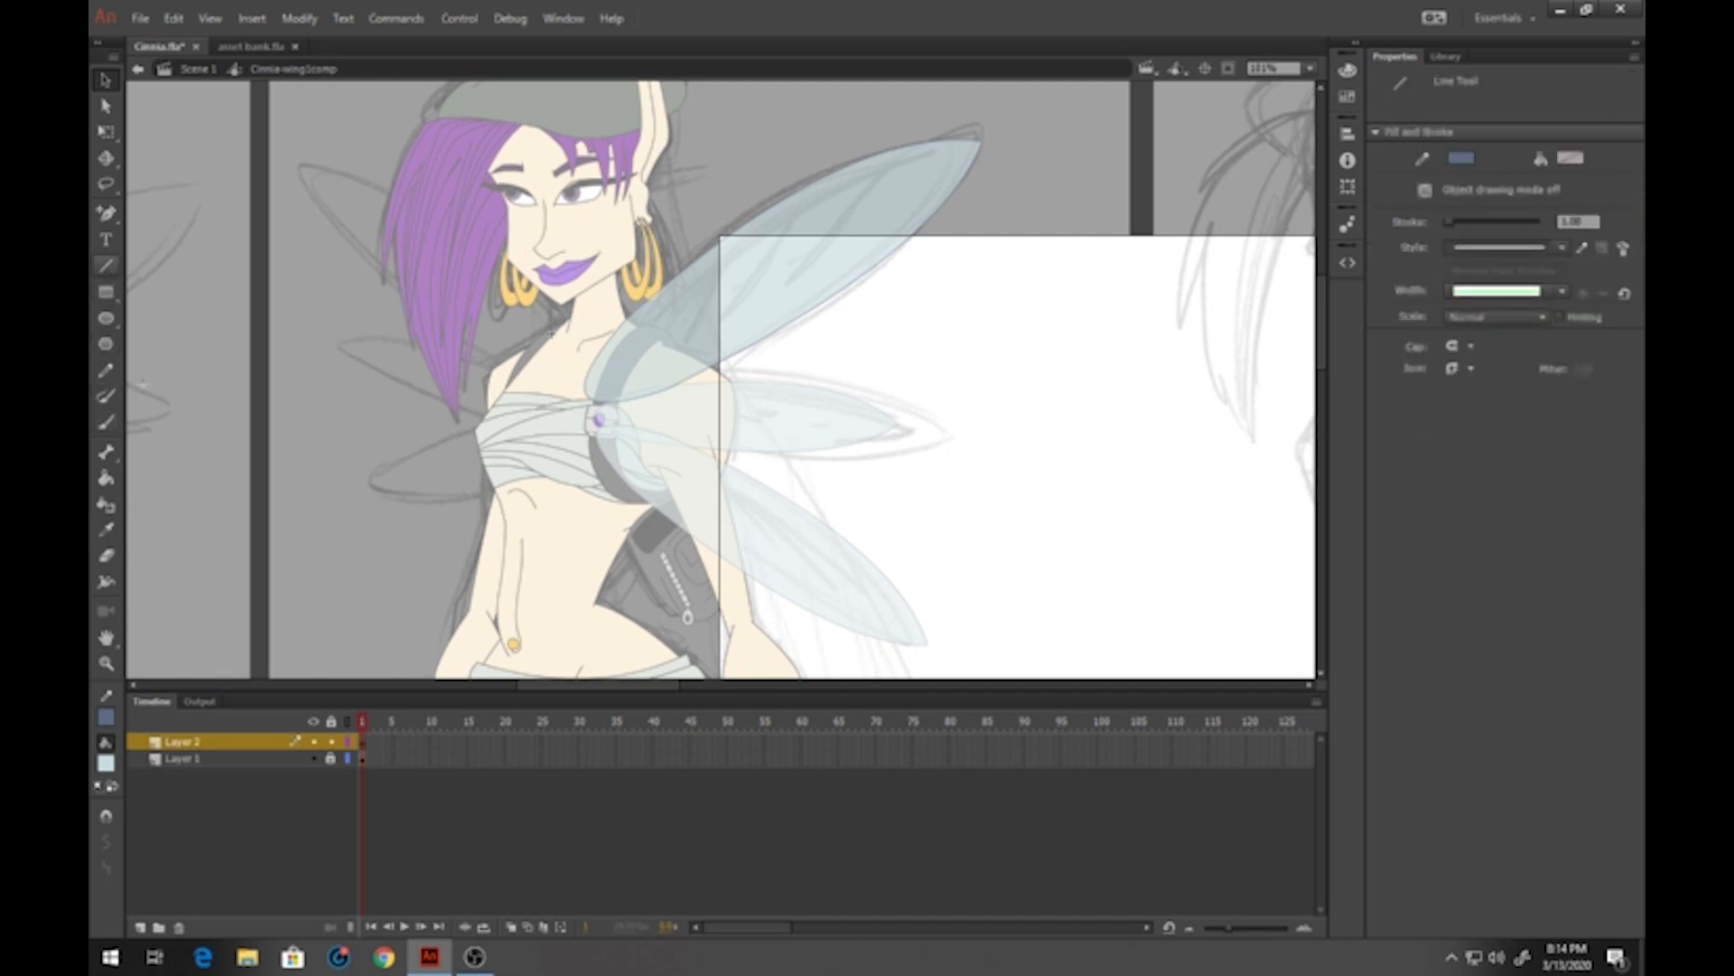
Set the stroke color to black and draw two long lines from the upper wing's base, meeting near its tip
click(105, 717)
click(168, 636)
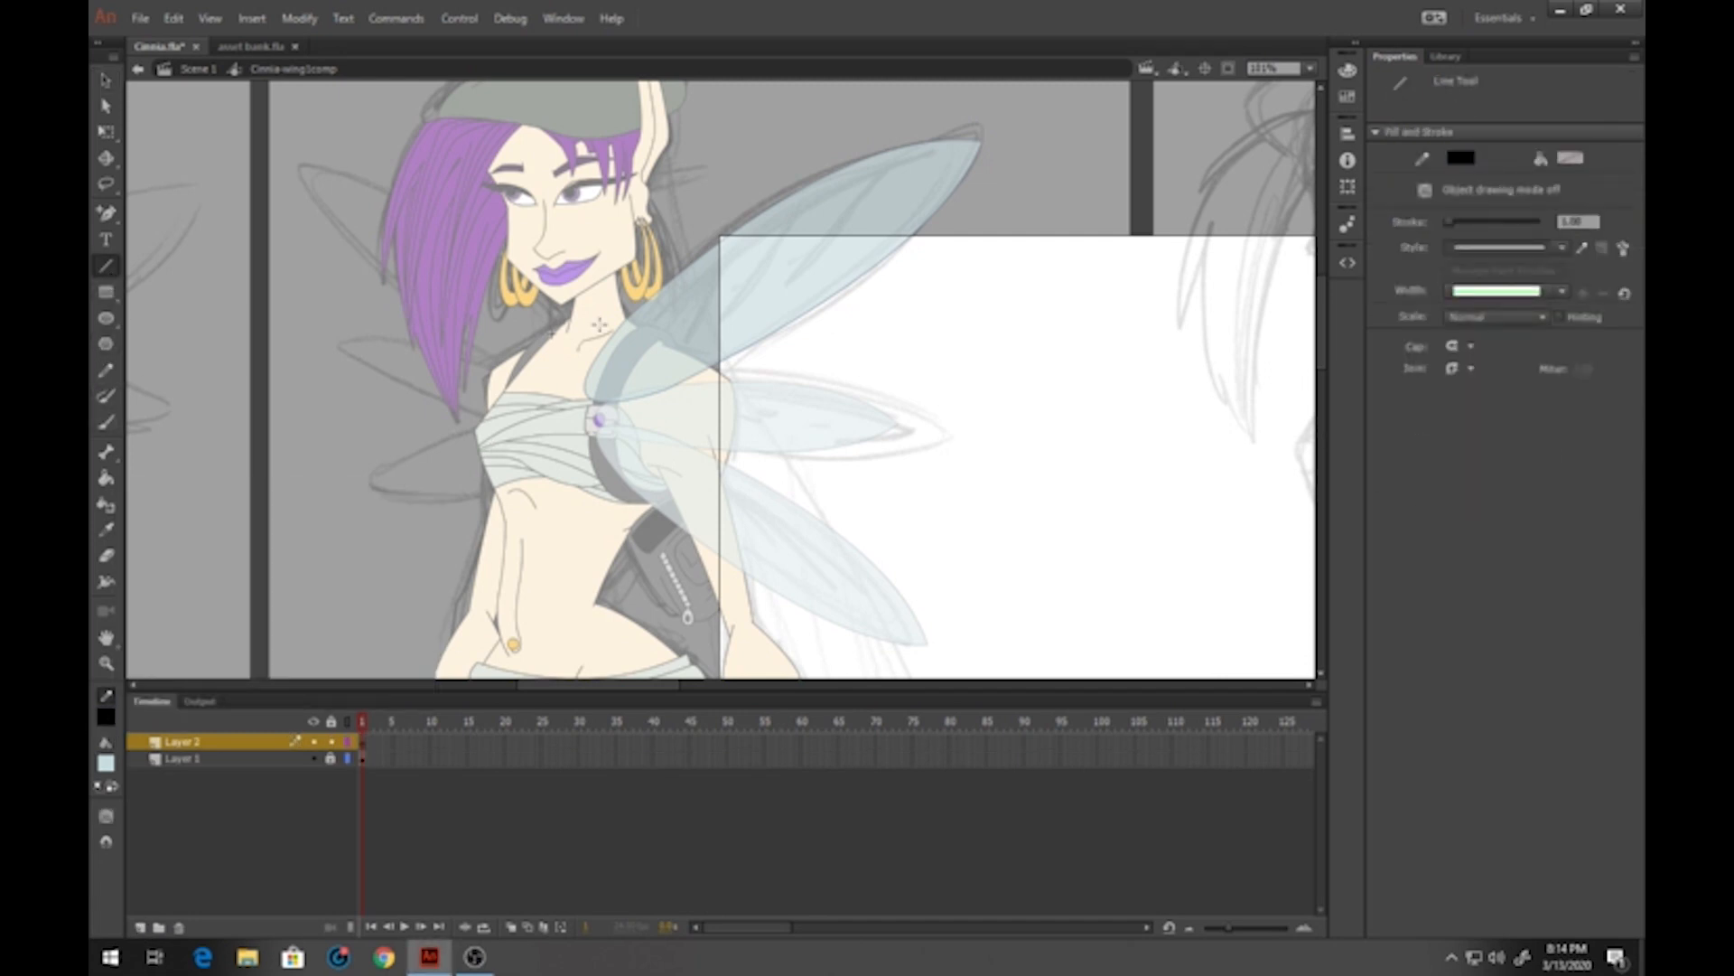
scroll(793, 299, up, 6)
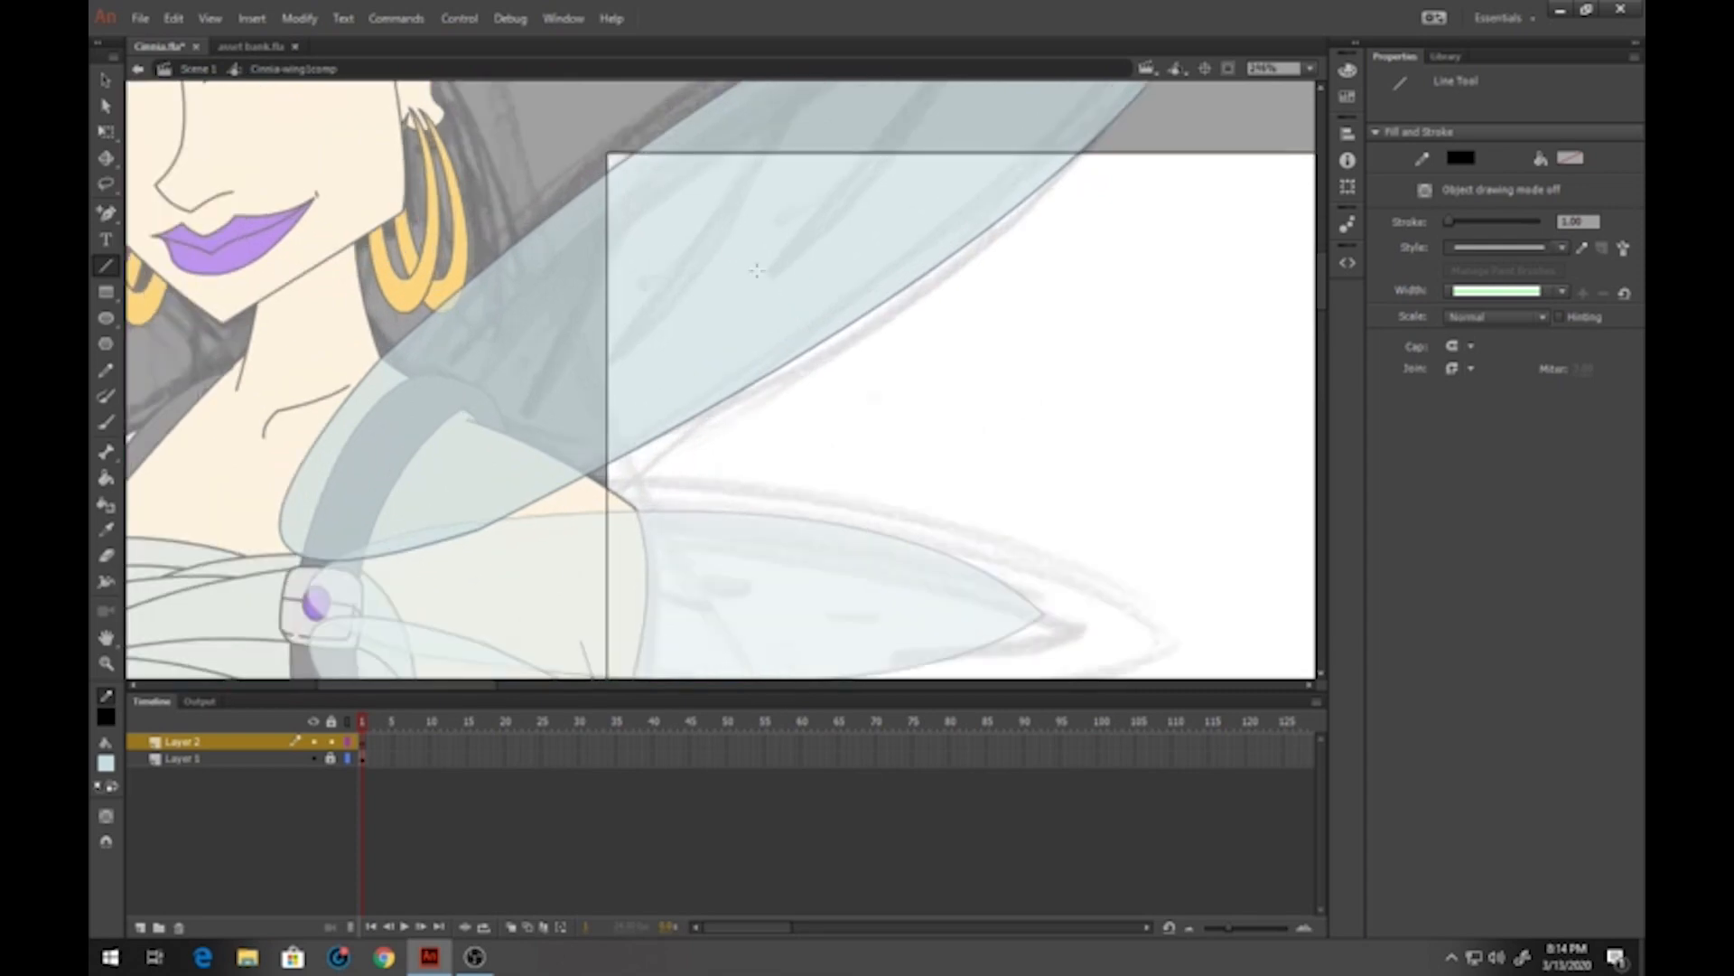
scroll(700, 399, down, 2)
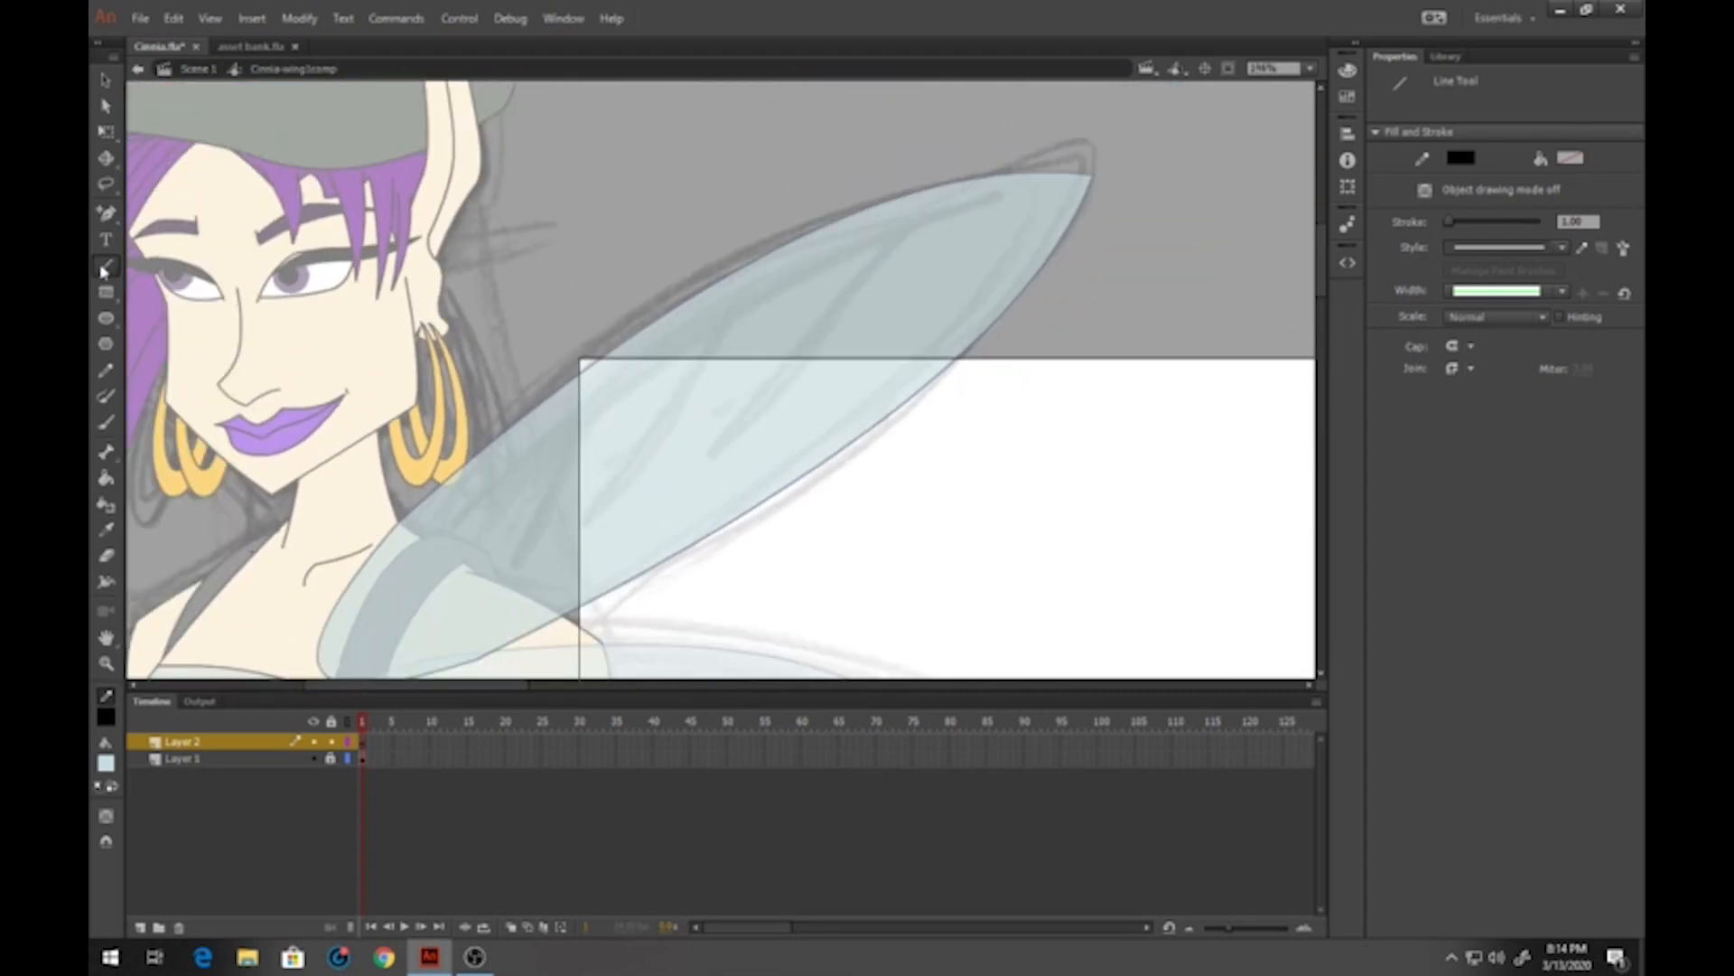
mouse_move(342, 626)
mouse_down()
mouse_move(968, 186)
mouse_move(1001, 195)
mouse_move(703, 426)
mouse_up()
drag(539, 532, 366, 643)
Bend both long lines upward so they follow the curve of the upper wing's top edge
key(v)
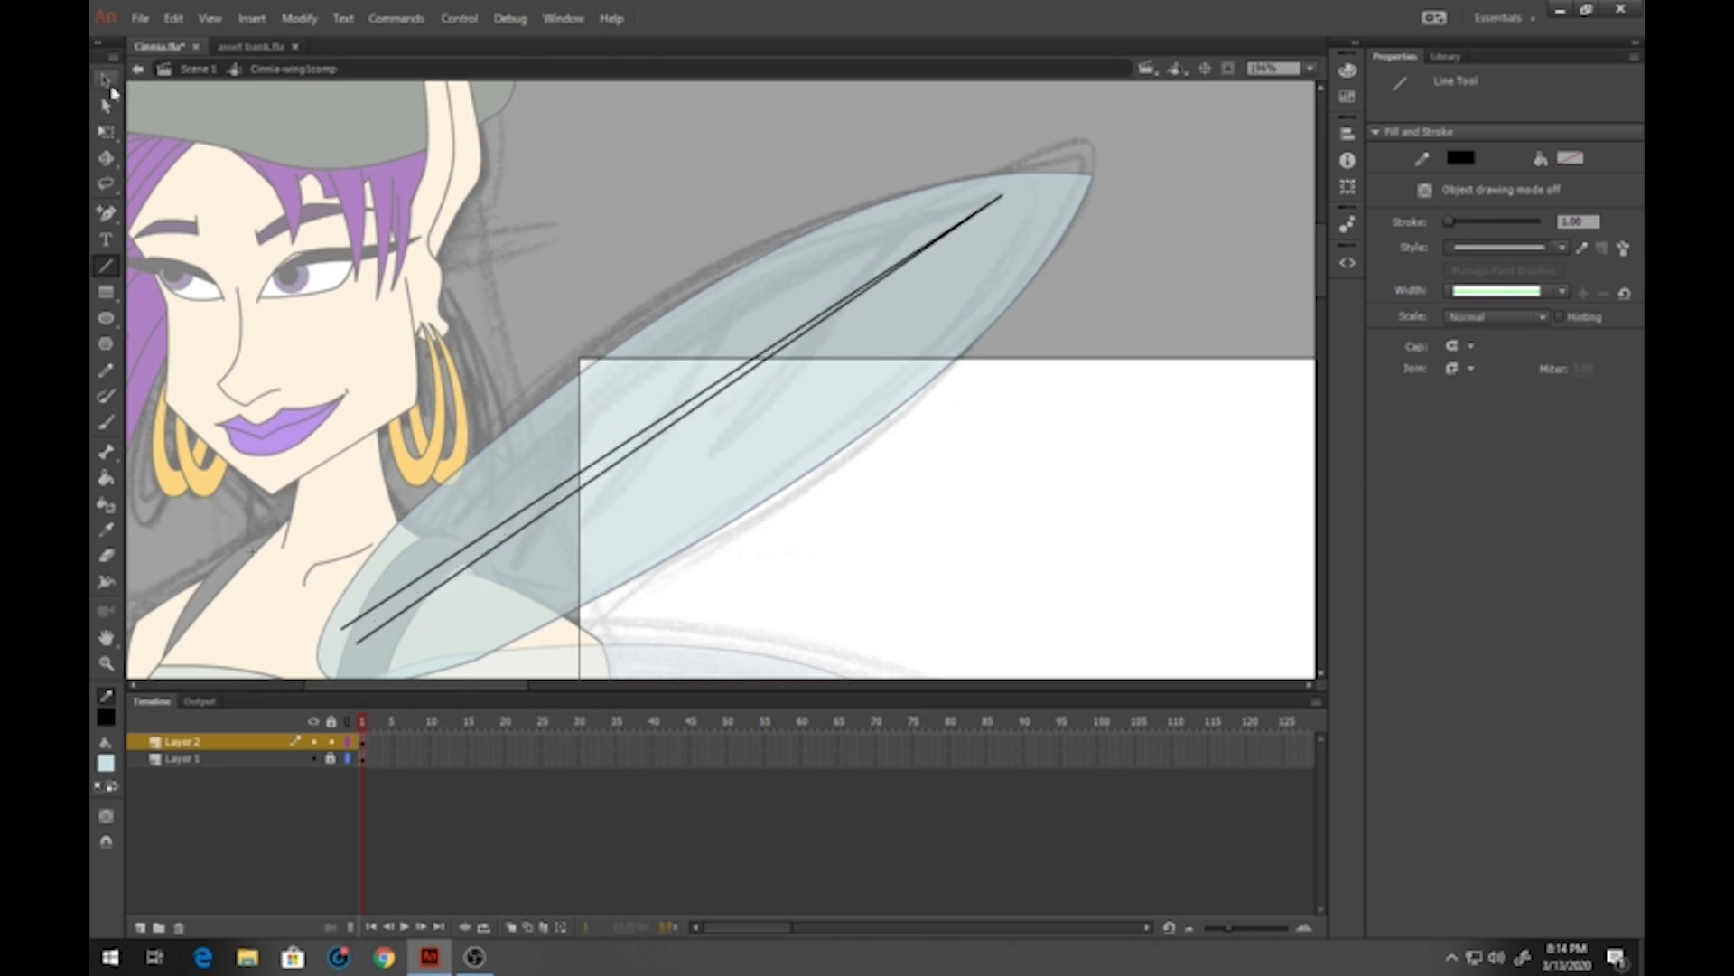
drag(546, 494, 546, 421)
drag(591, 481, 572, 420)
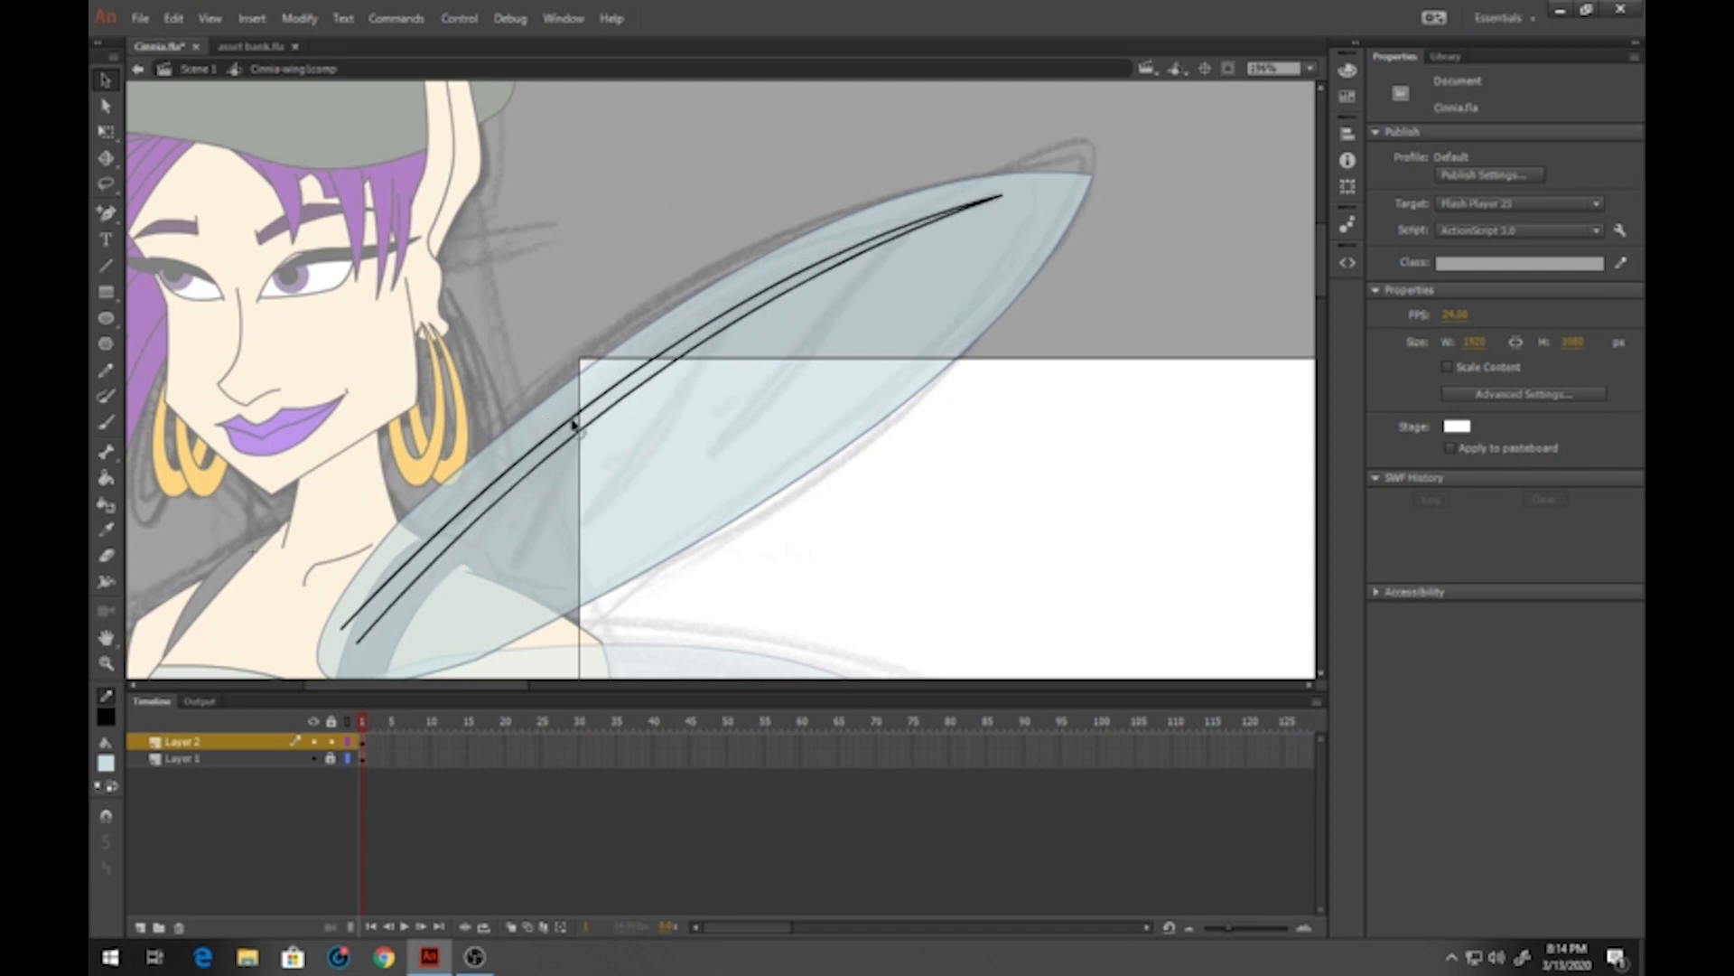
Close the central vein at the wing base and draw three pointed branches from its lower side following the sketch
key(n)
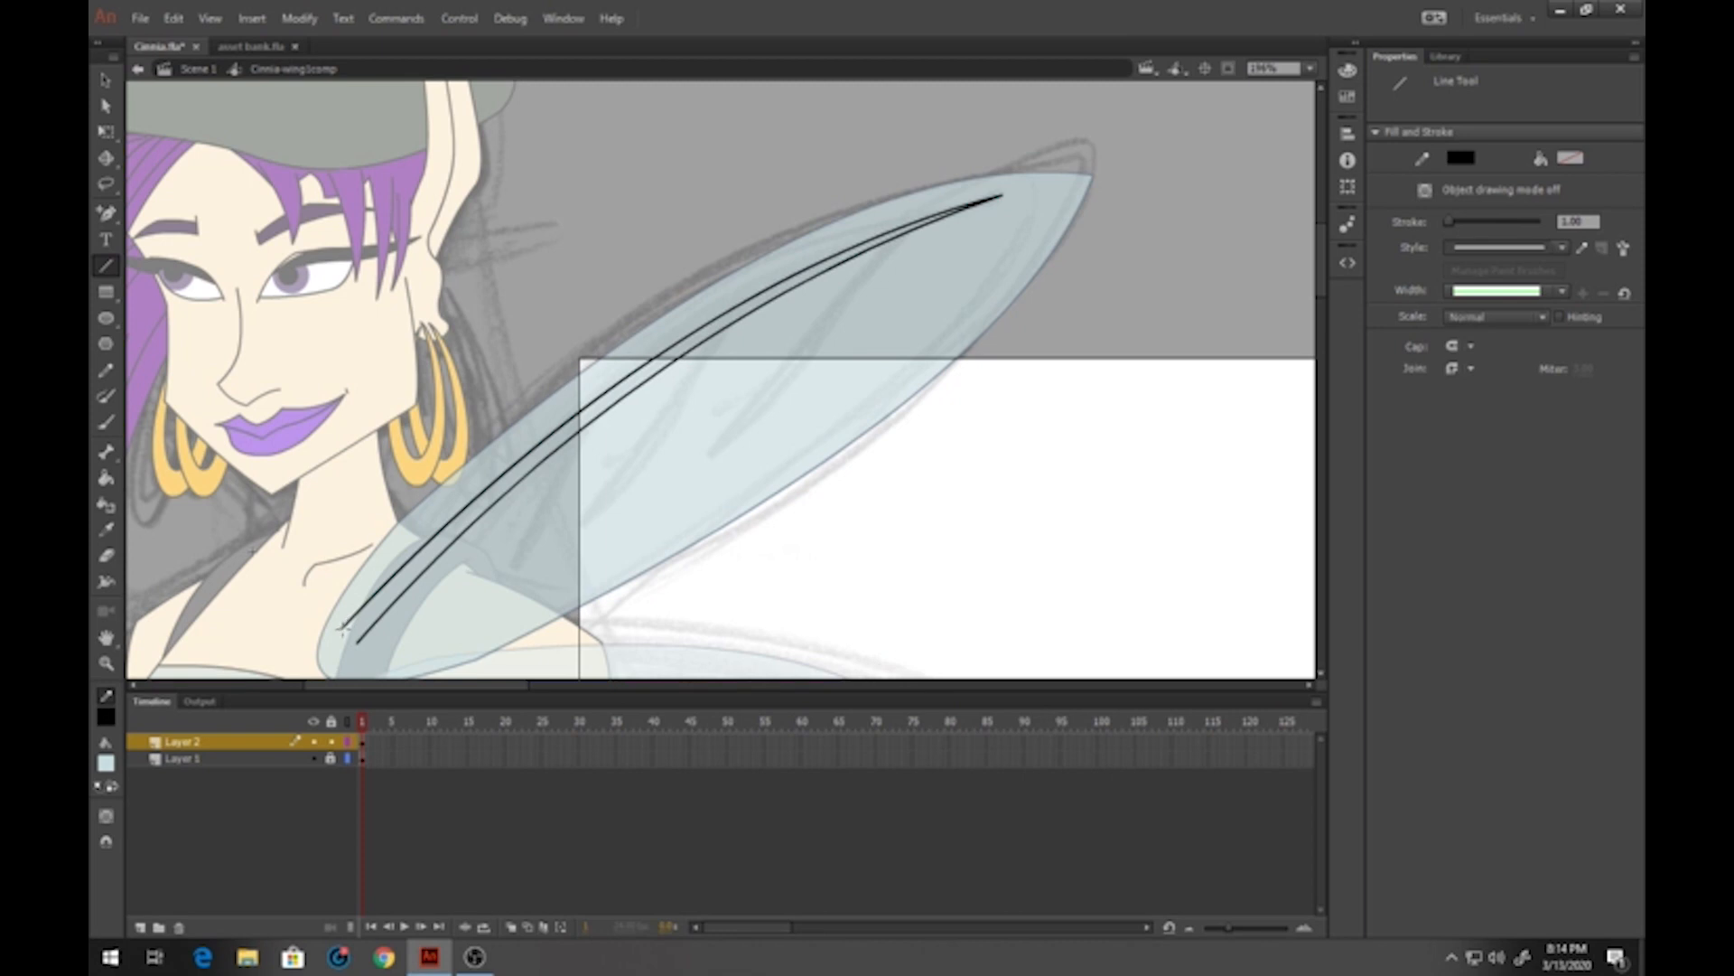
drag(344, 629, 356, 643)
drag(928, 227, 897, 244)
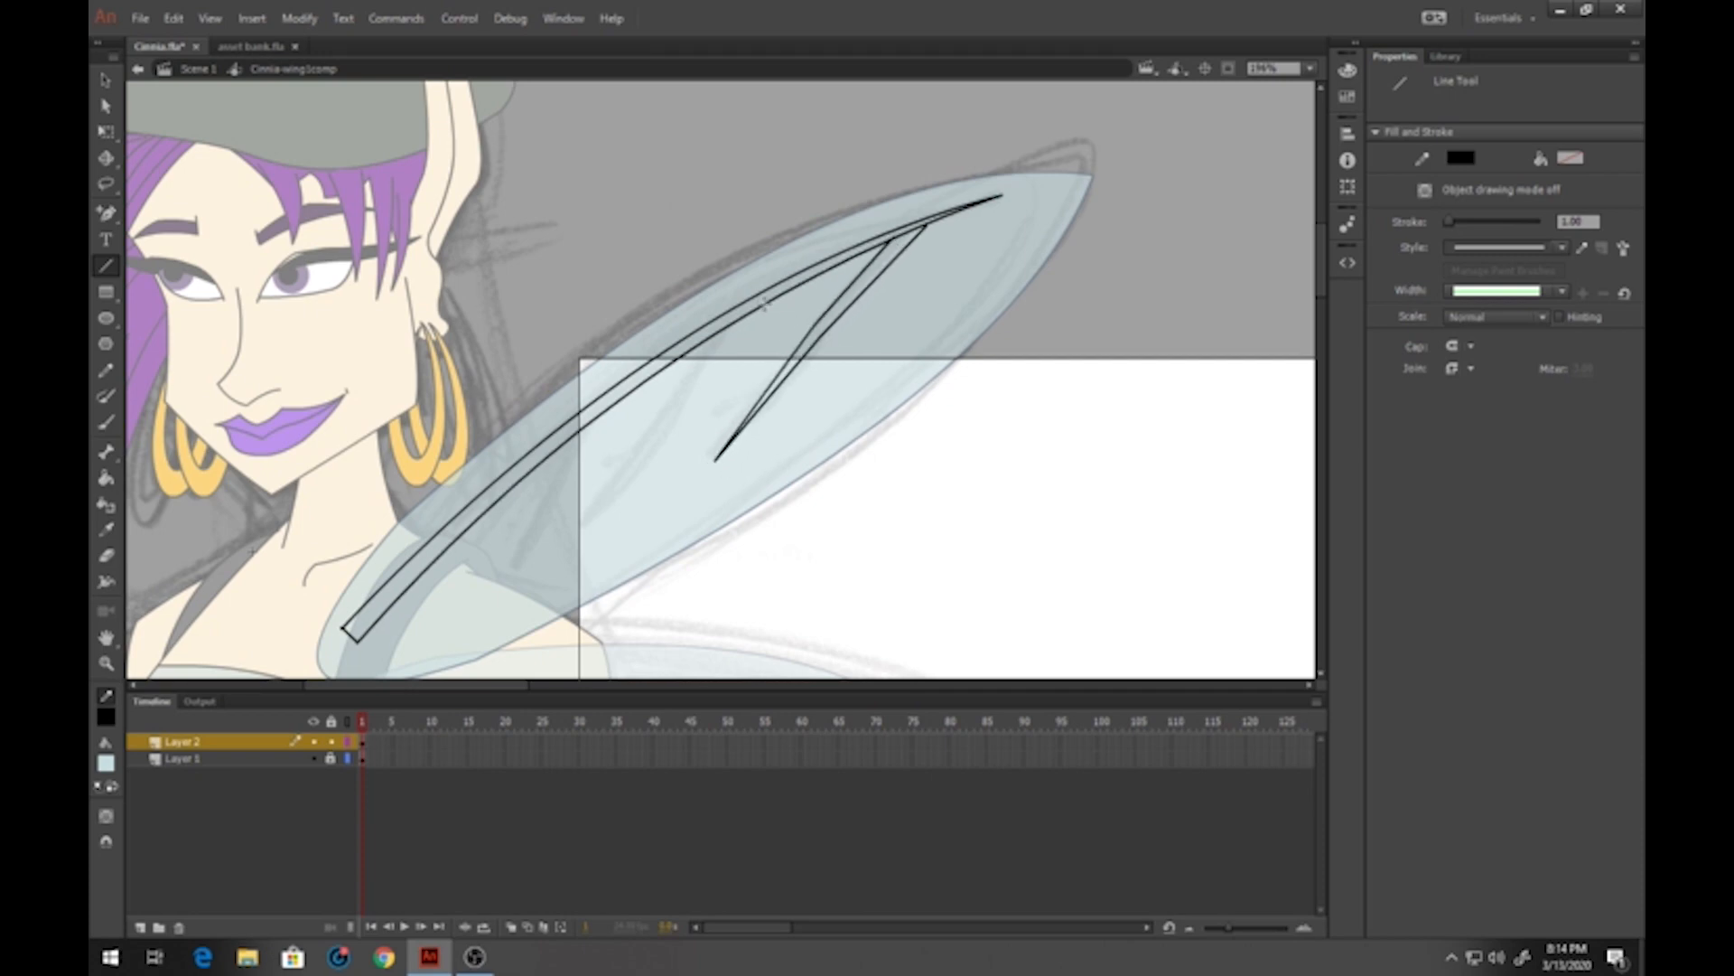
mouse_move(765, 307)
mouse_down()
mouse_move(596, 512)
mouse_move(593, 542)
mouse_move(672, 384)
mouse_move(719, 340)
mouse_up()
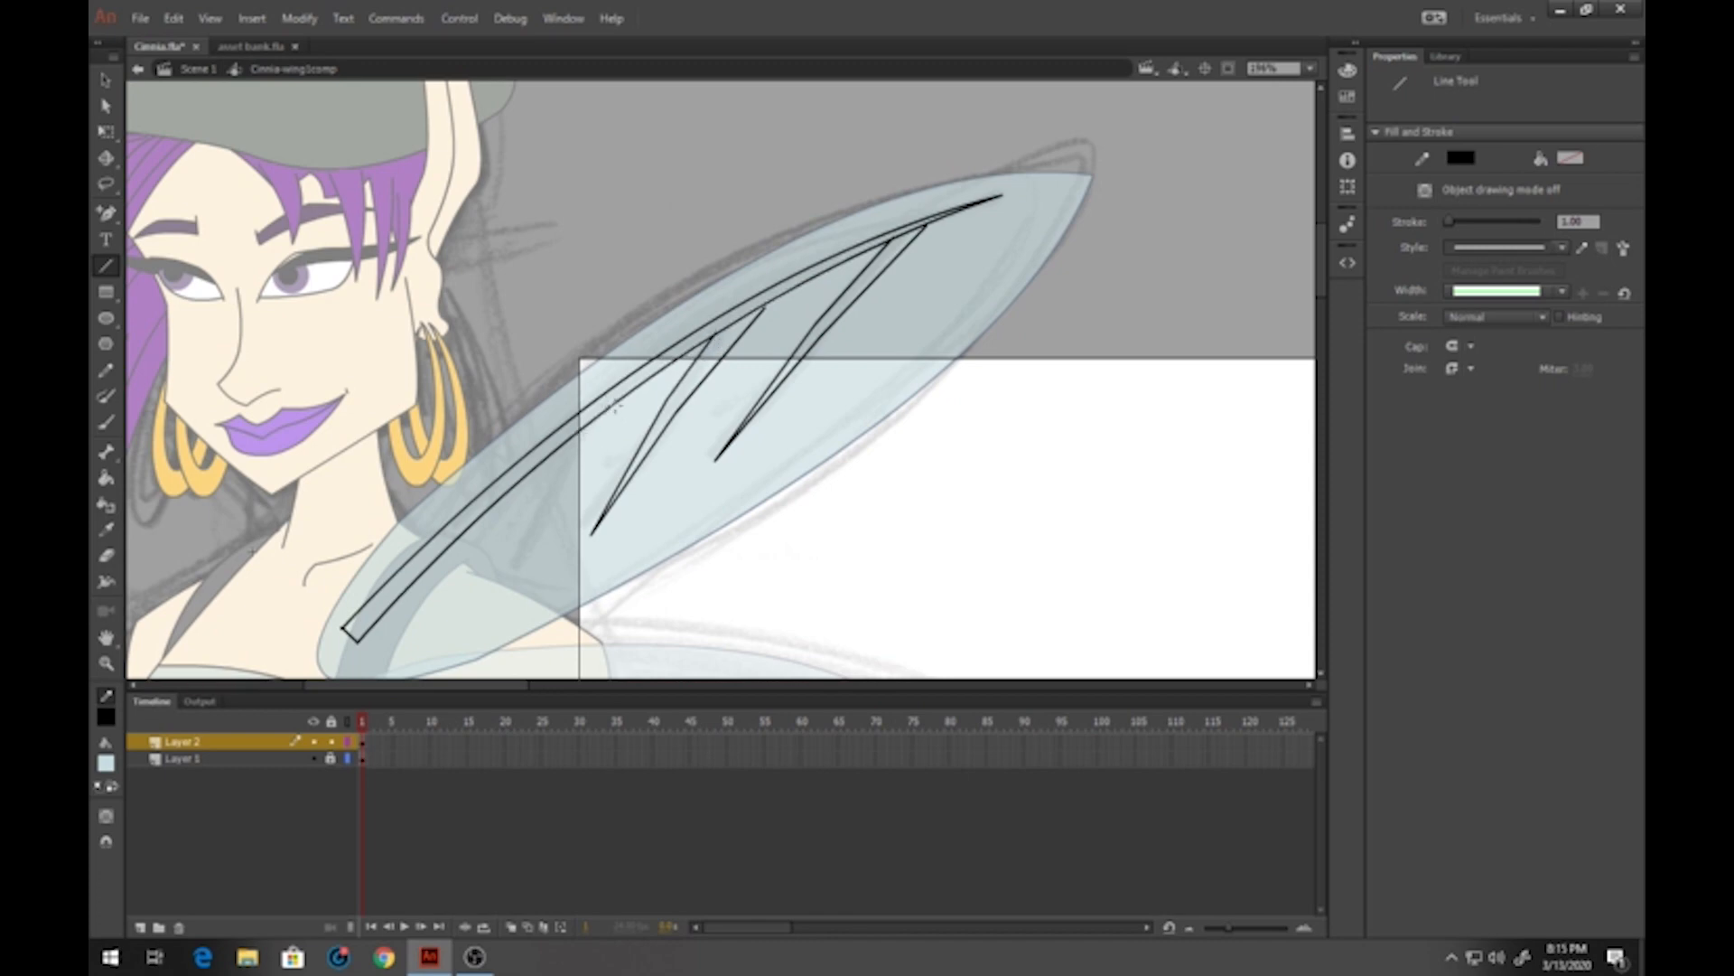
mouse_move(615, 404)
mouse_down()
mouse_move(522, 587)
mouse_move(537, 497)
mouse_up()
drag(536, 497, 573, 437)
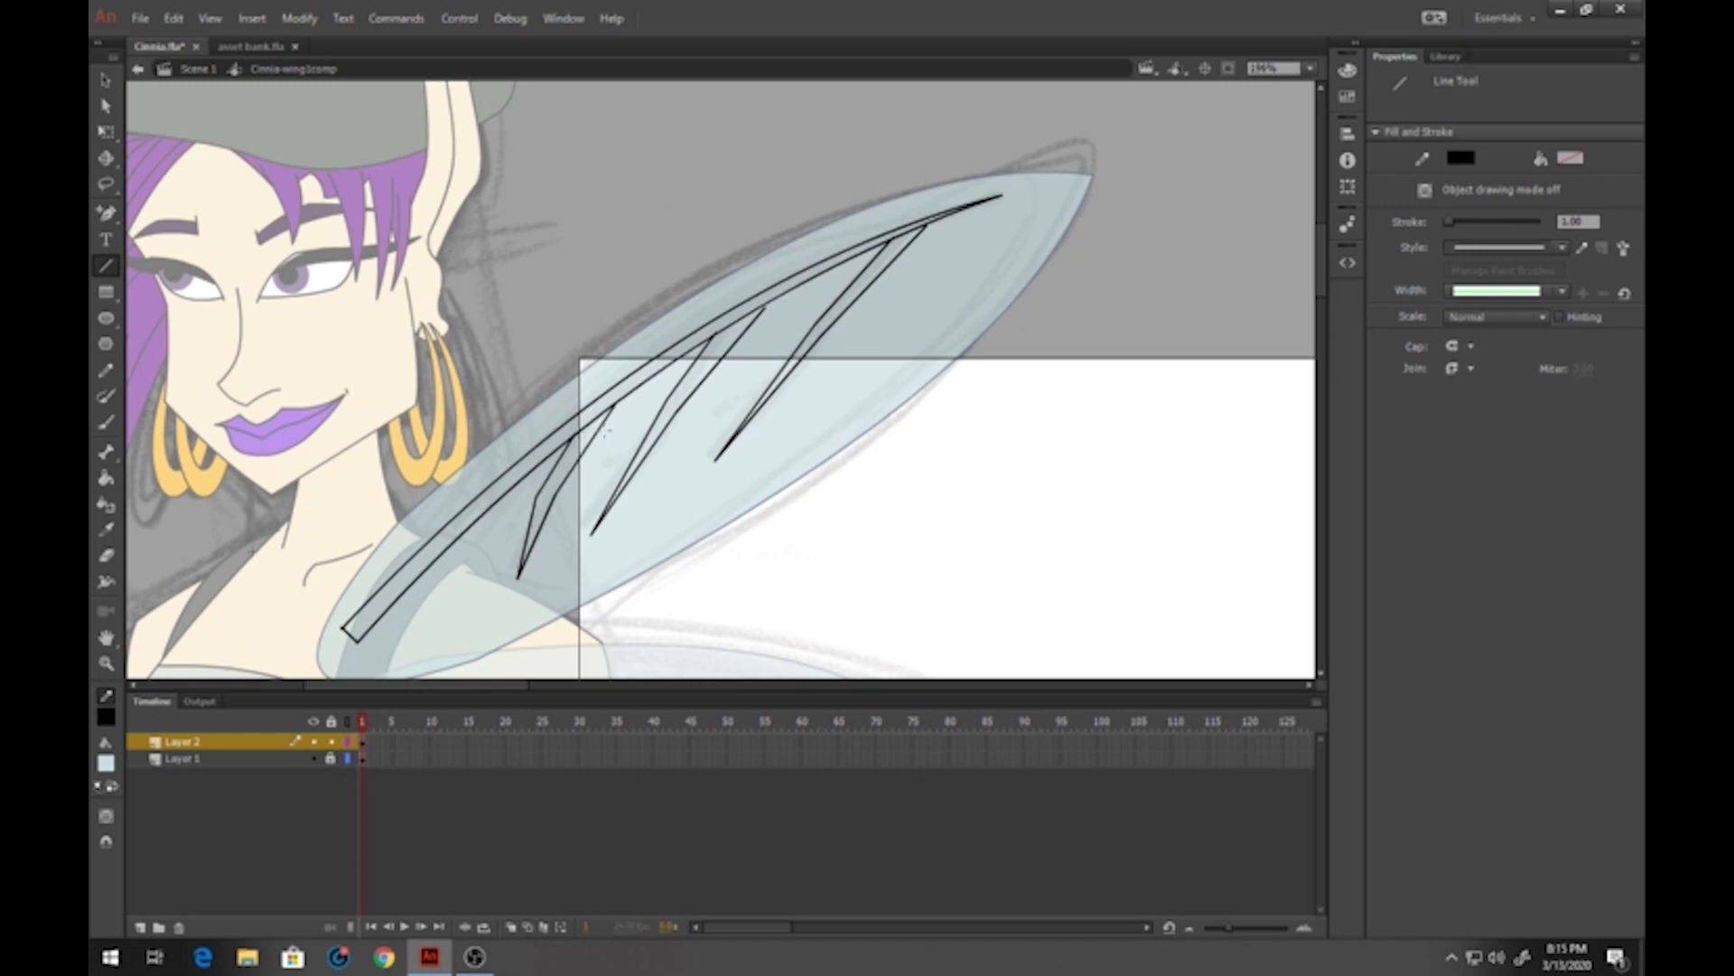
Curve the lines of the three branches into tapering veins that blend smoothly into the upper wing's central vein
click(106, 81)
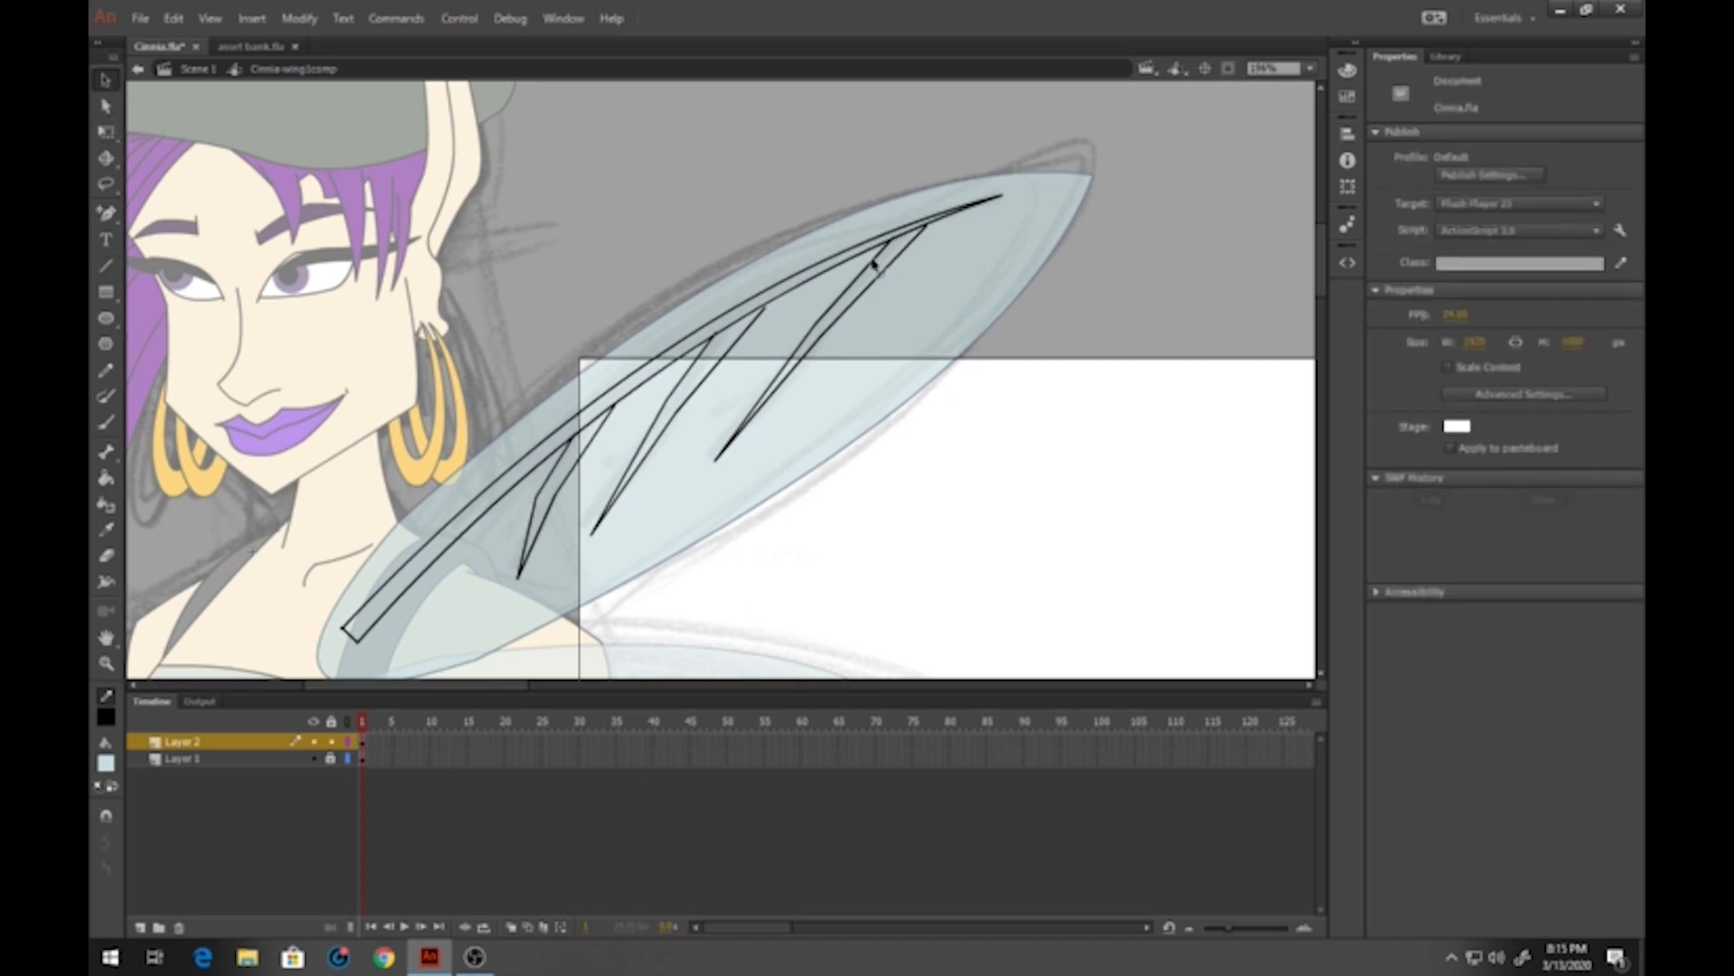
drag(798, 372, 785, 383)
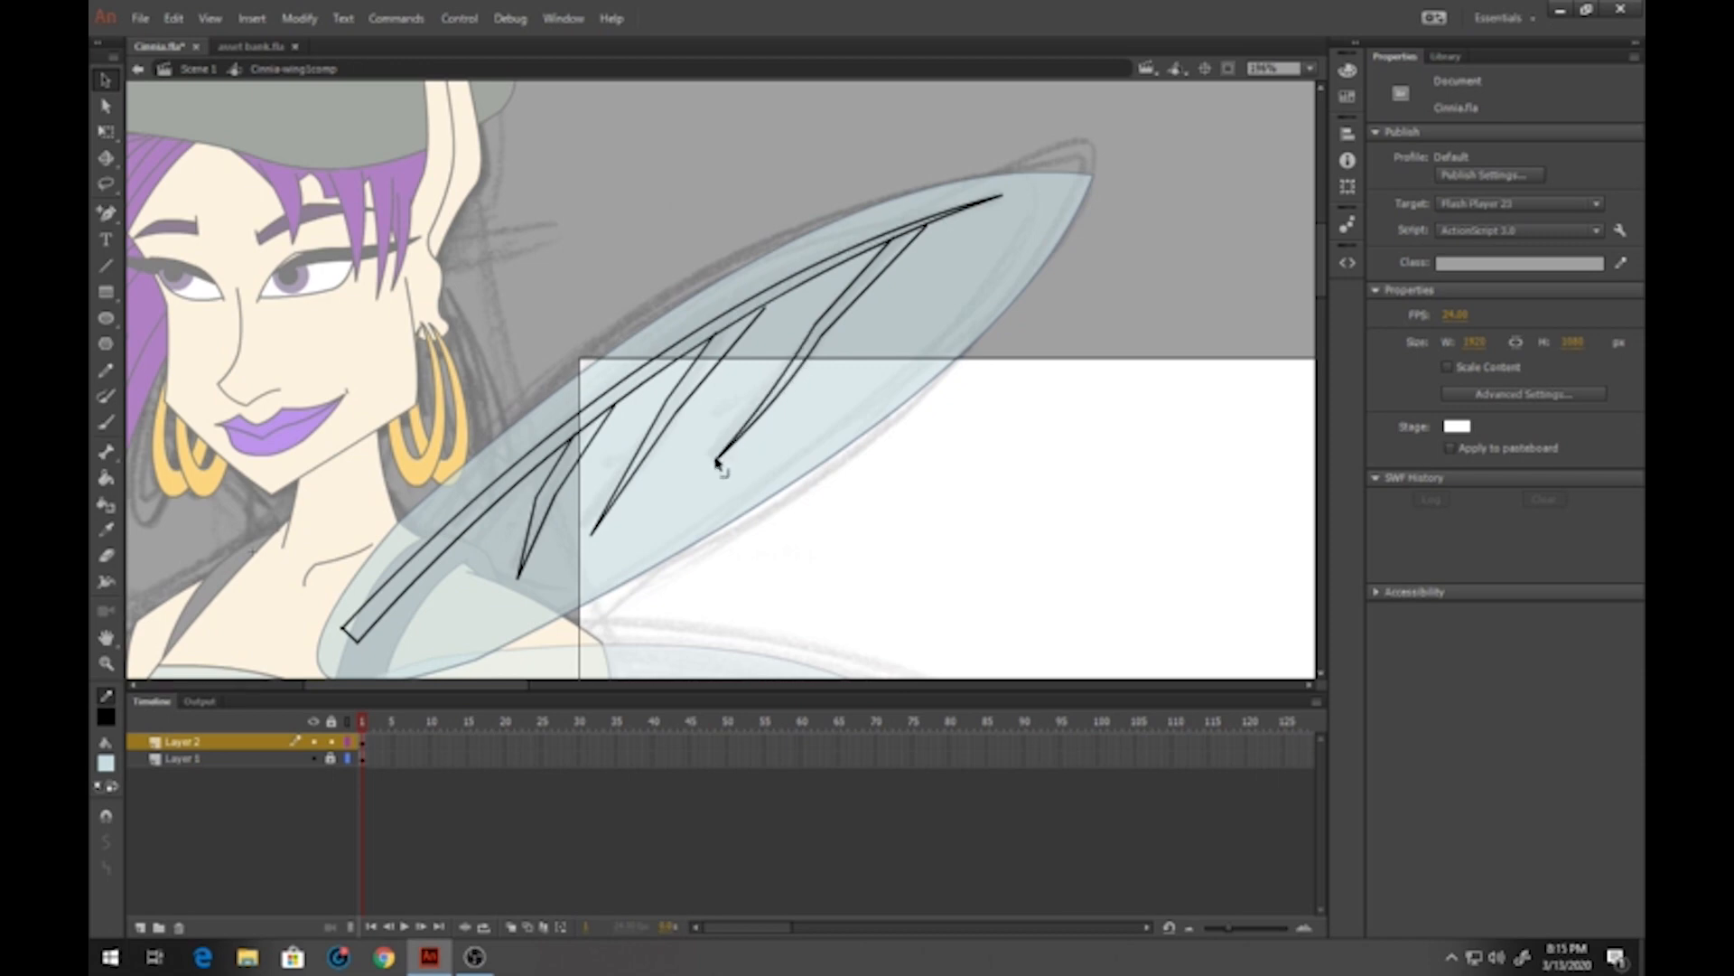
drag(720, 457, 706, 459)
drag(823, 336, 774, 298)
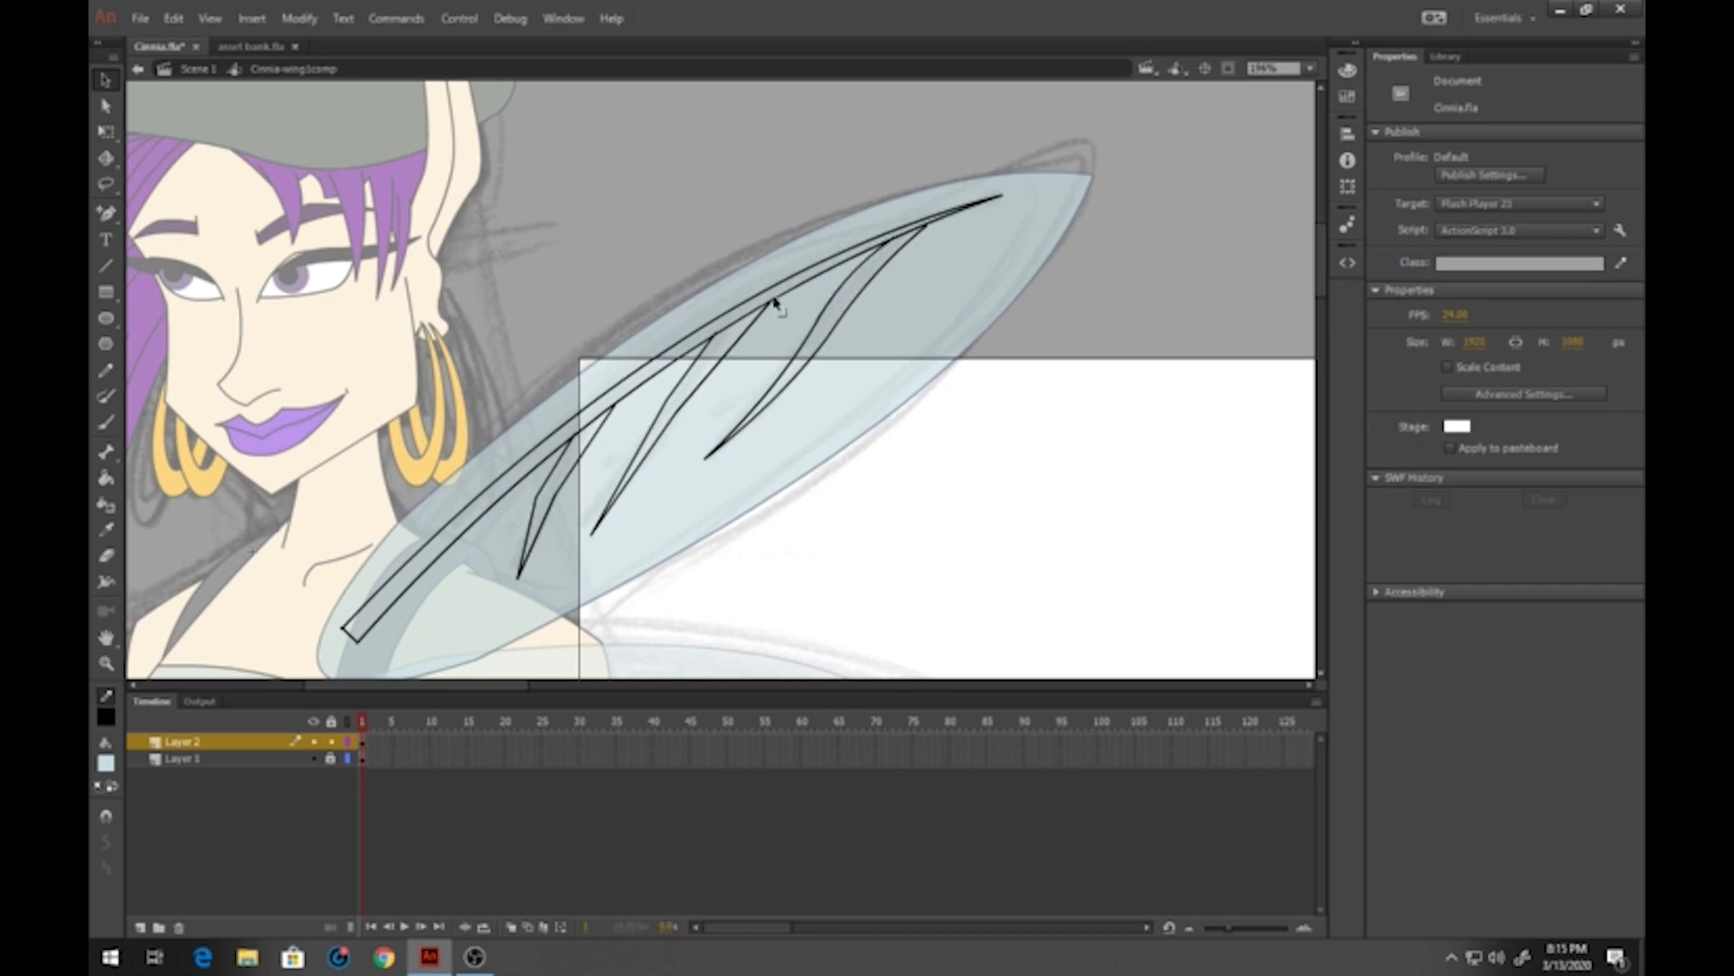
drag(691, 365, 534, 526)
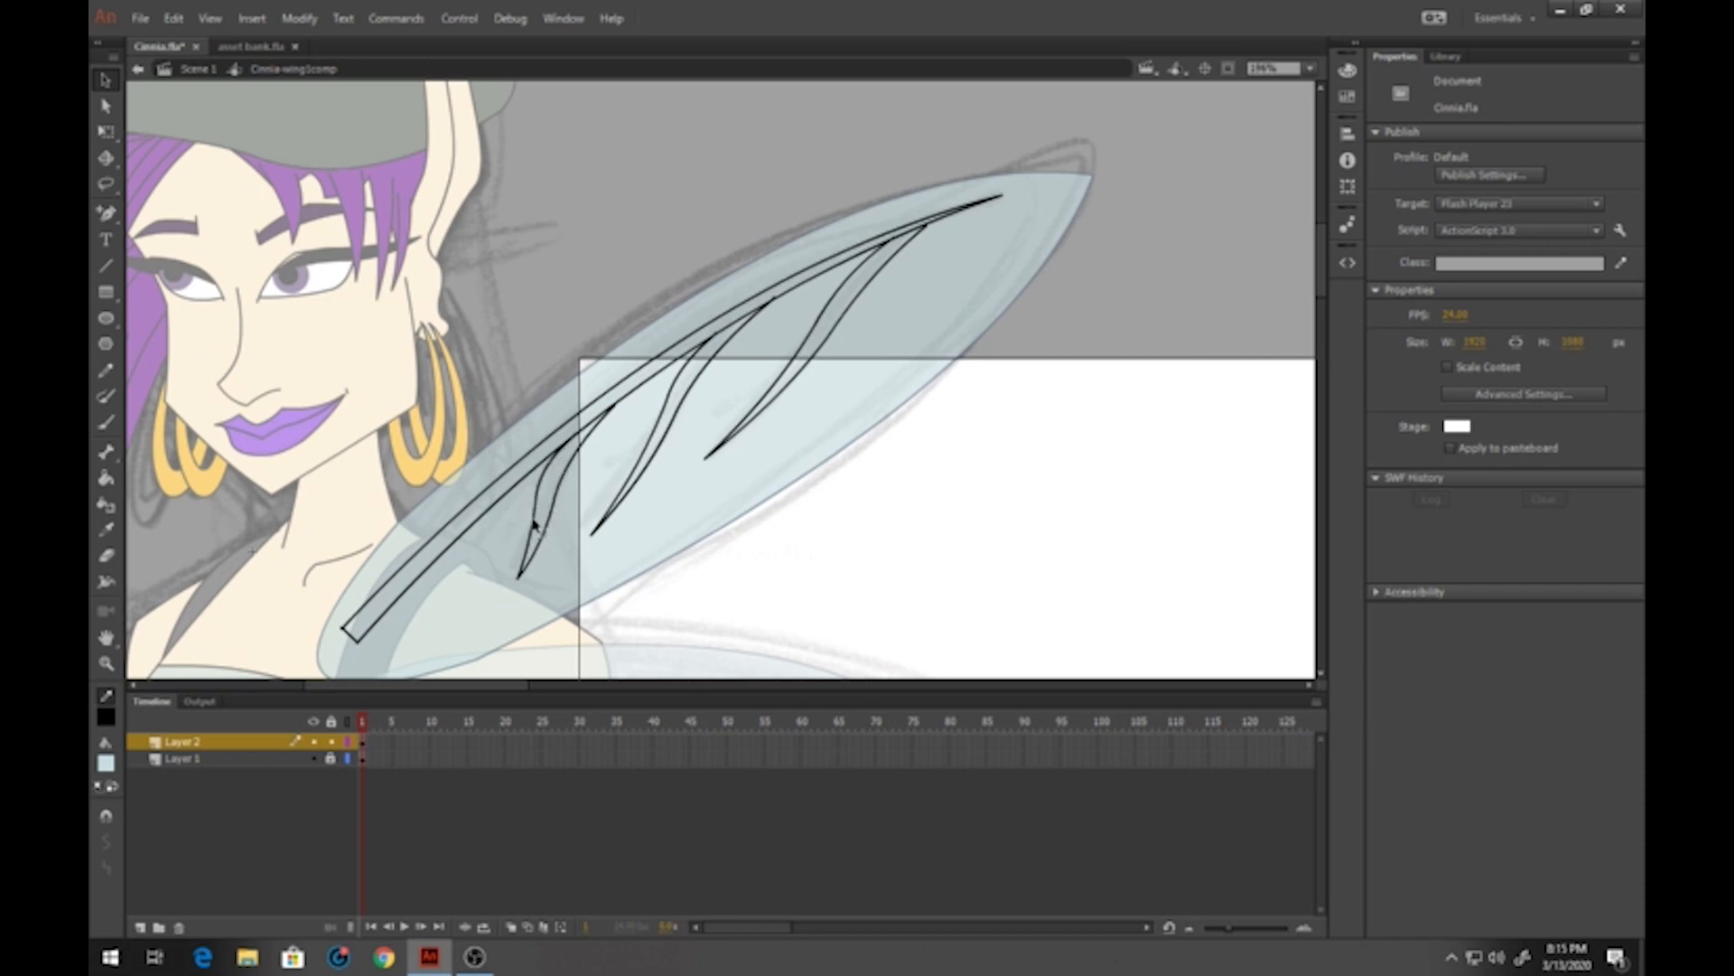
Set the fill color to black and fill the upper wing's central vein and its three branches
click(106, 478)
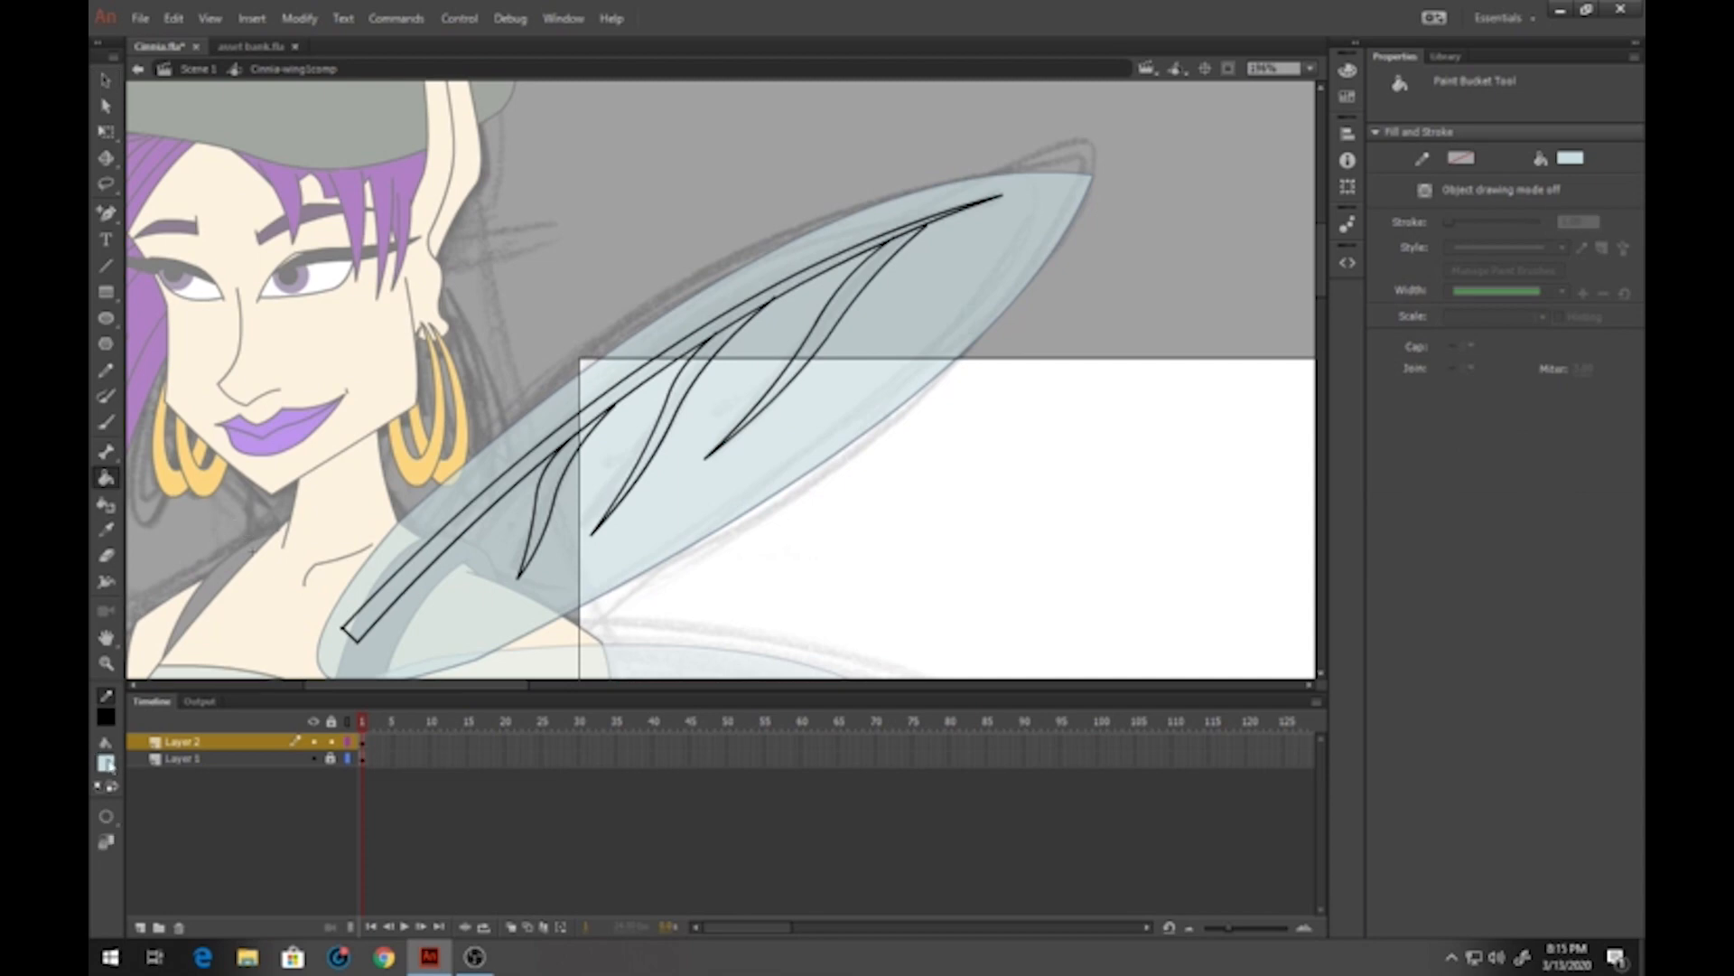
click(106, 764)
click(110, 565)
click(107, 822)
click(149, 836)
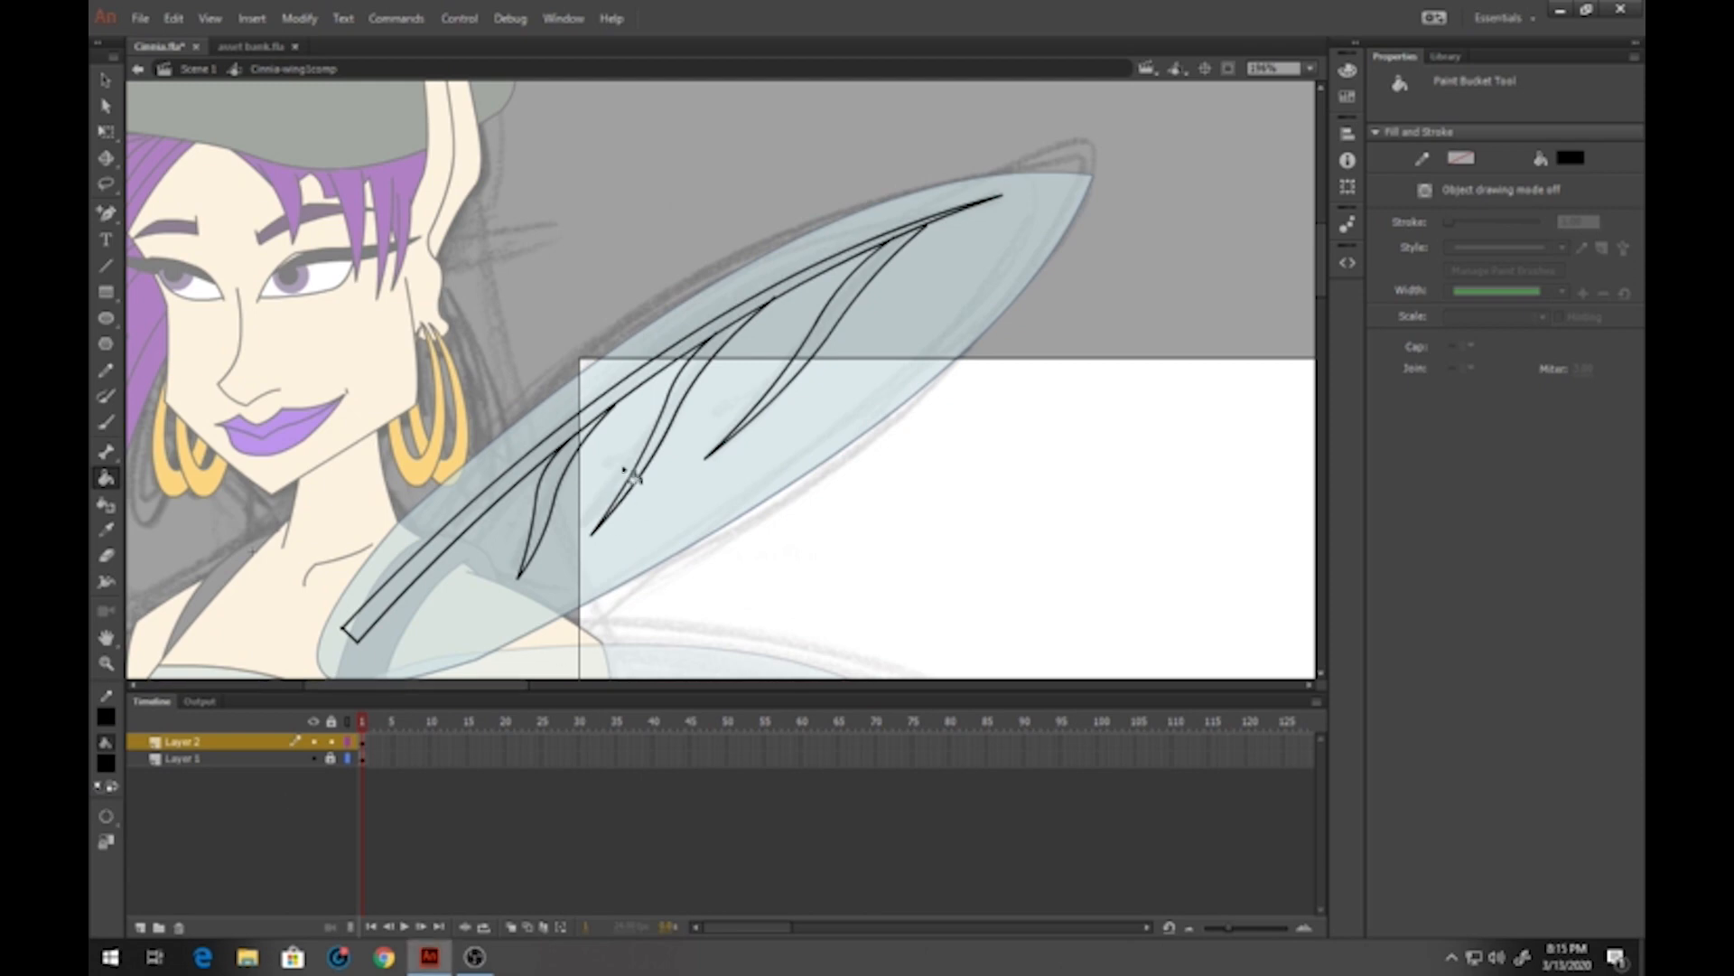
click(594, 440)
click(632, 394)
click(680, 405)
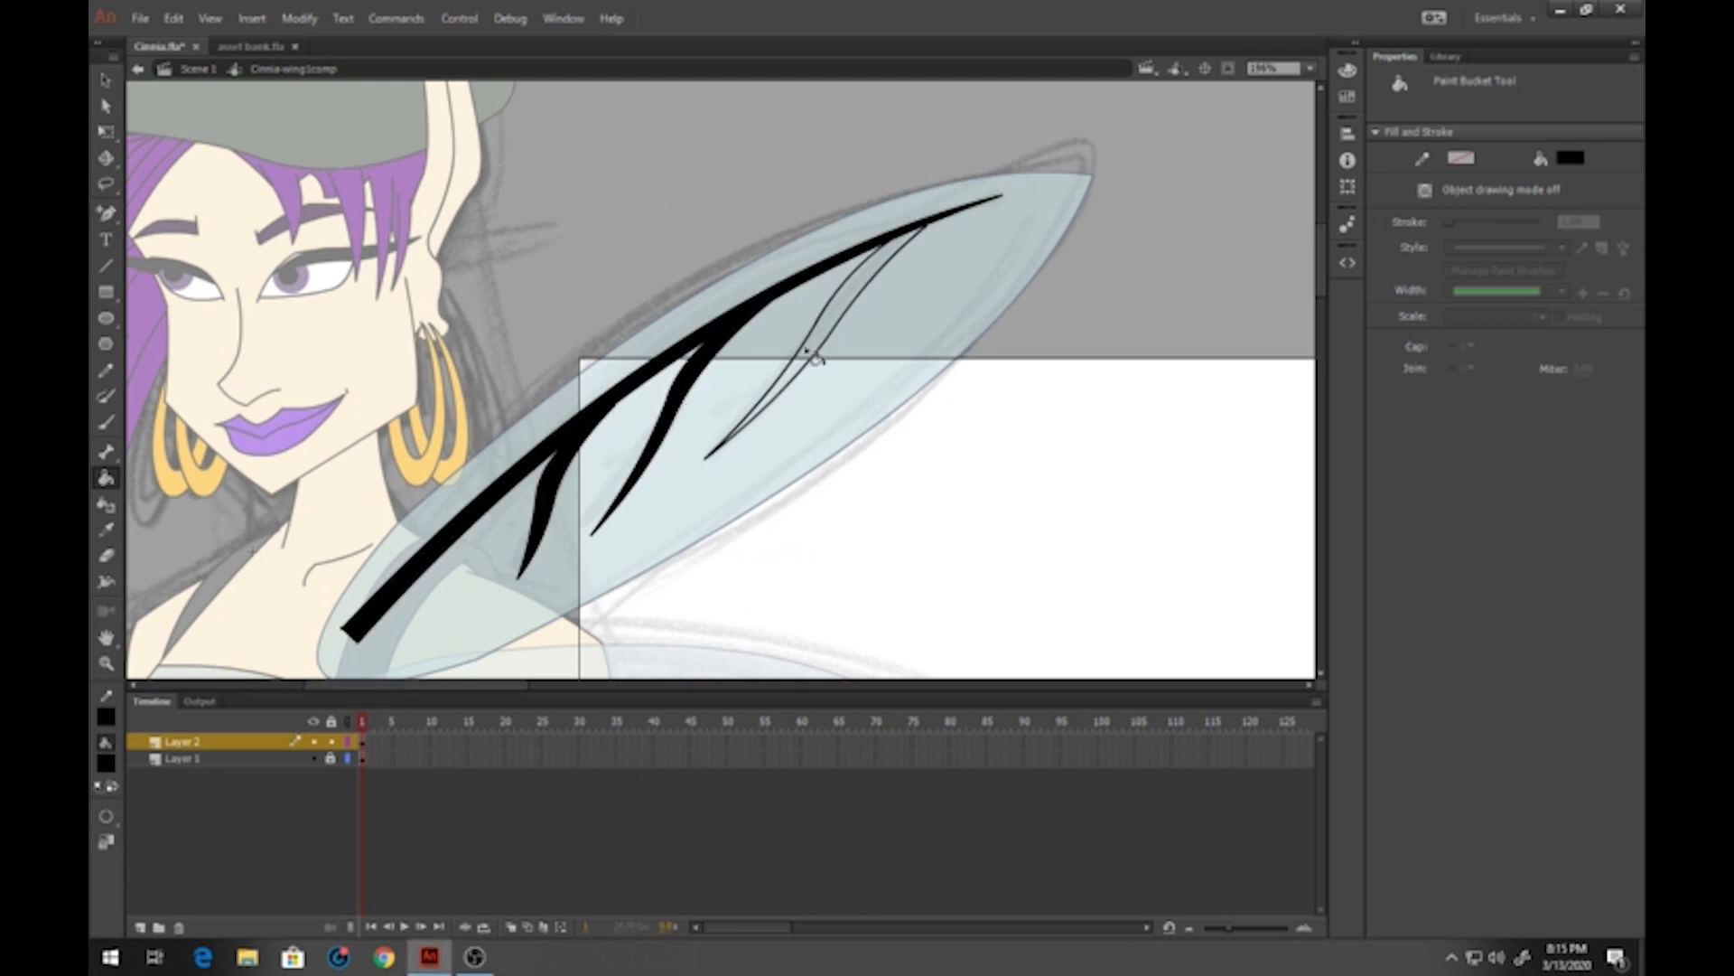
click(867, 290)
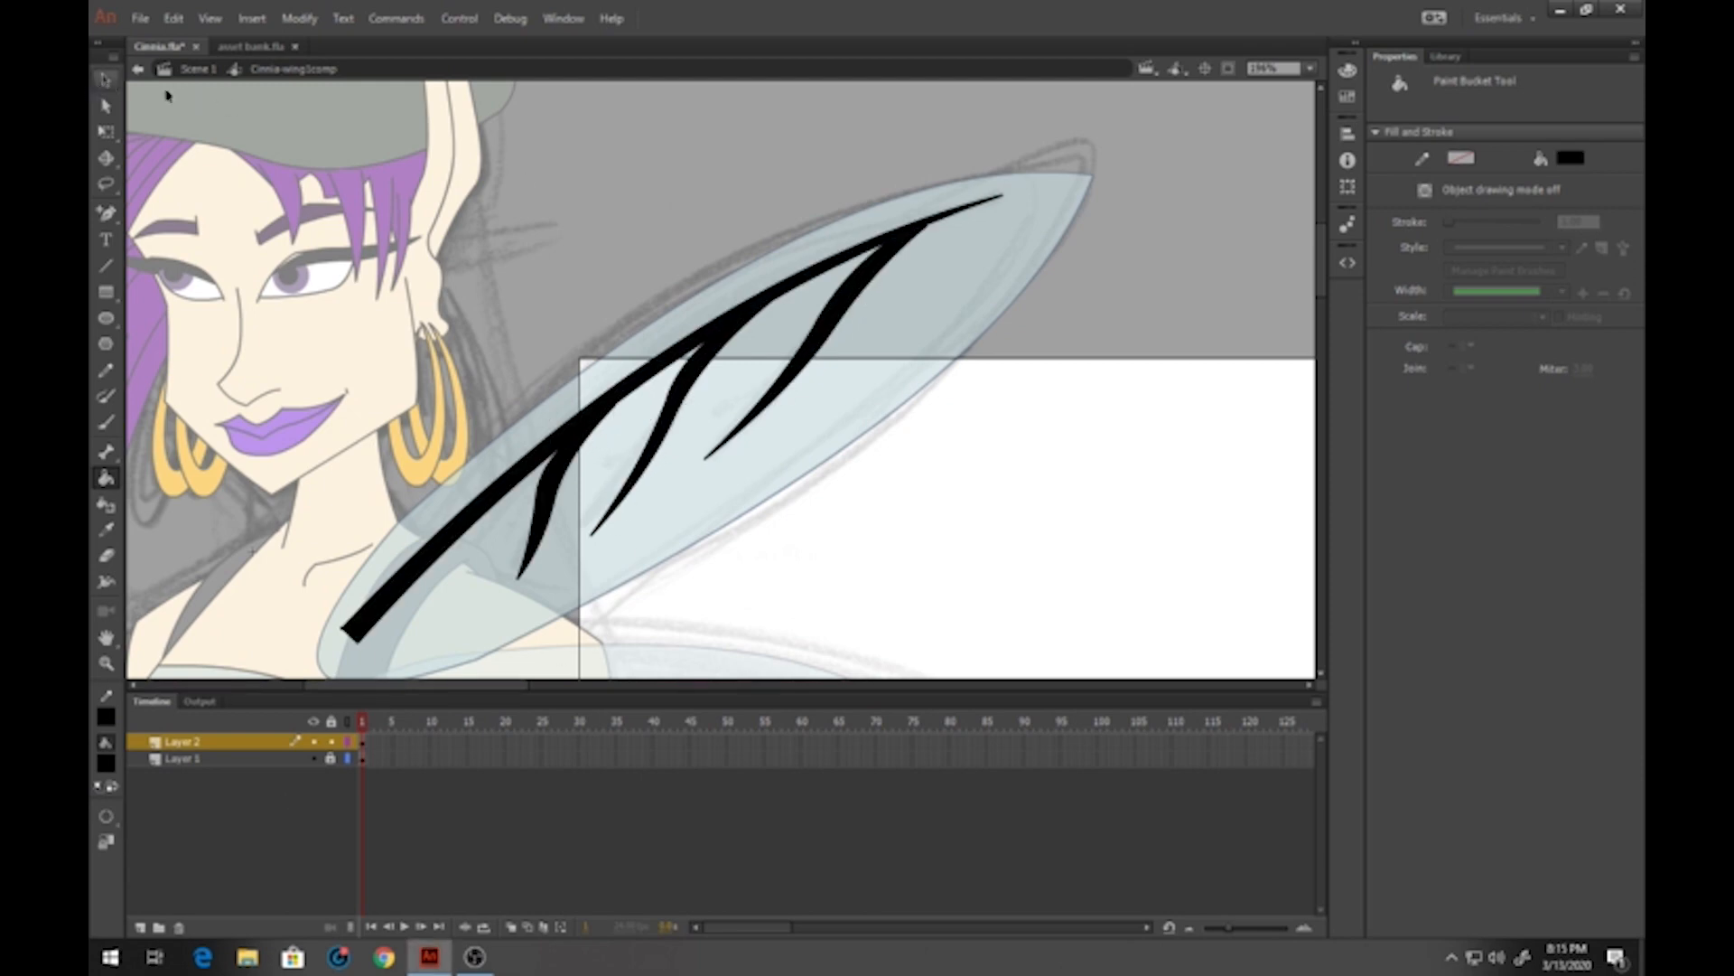
click(106, 80)
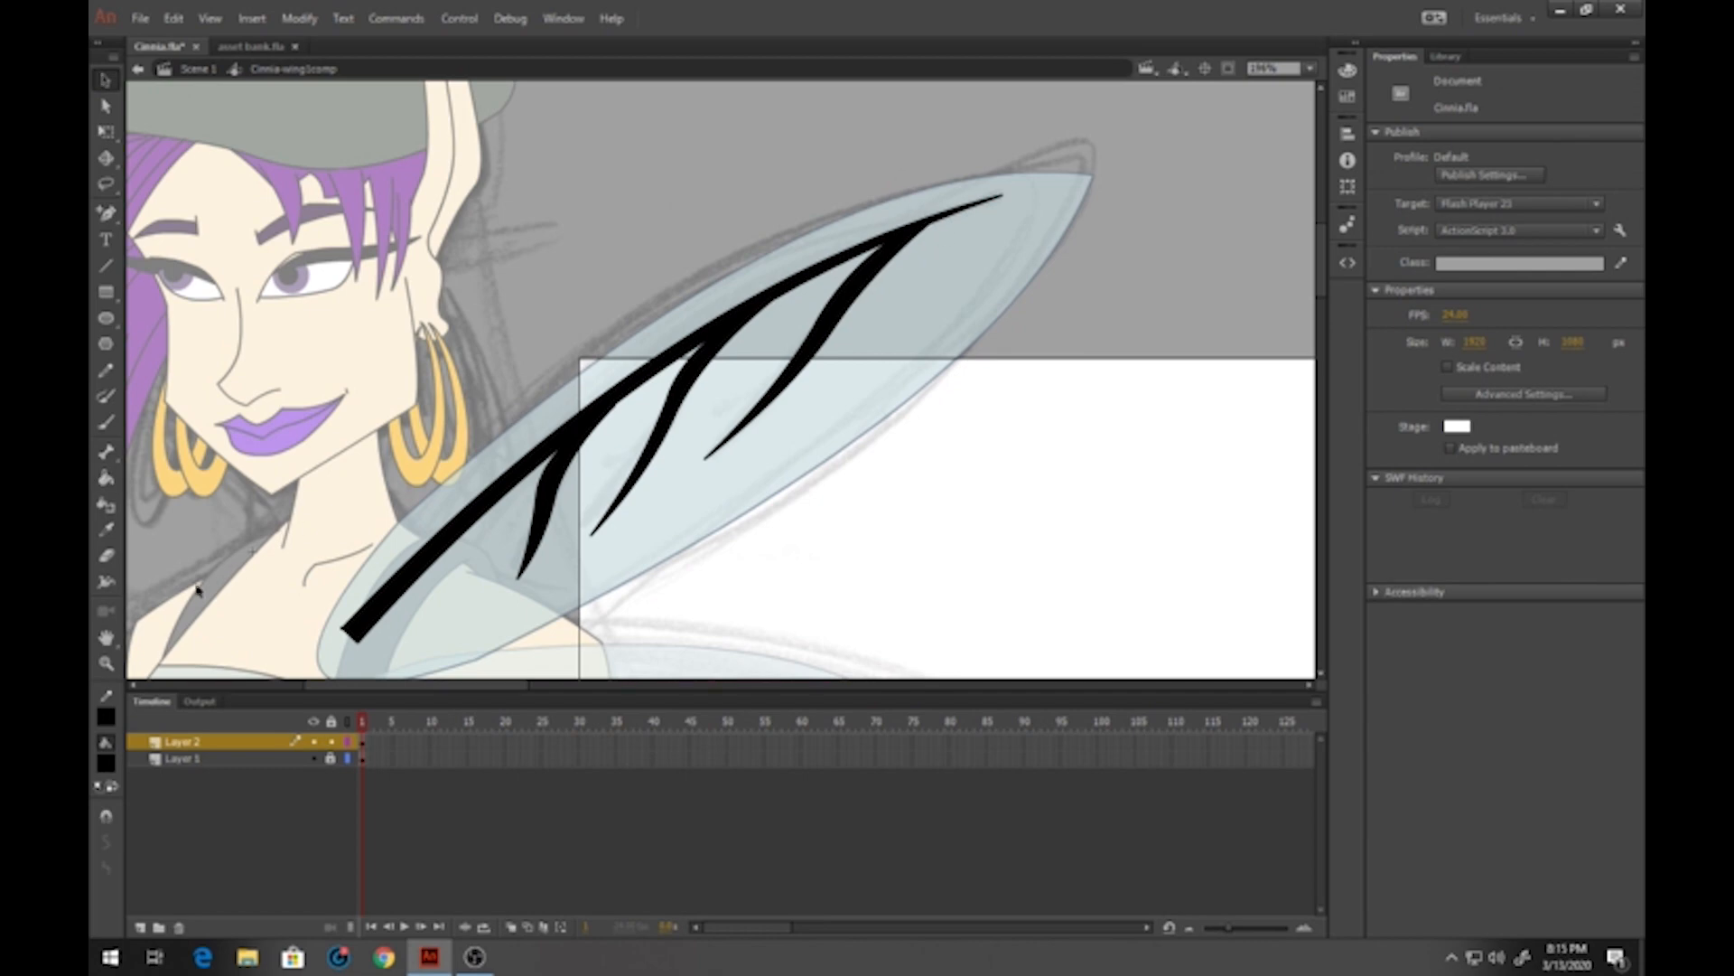
click(106, 477)
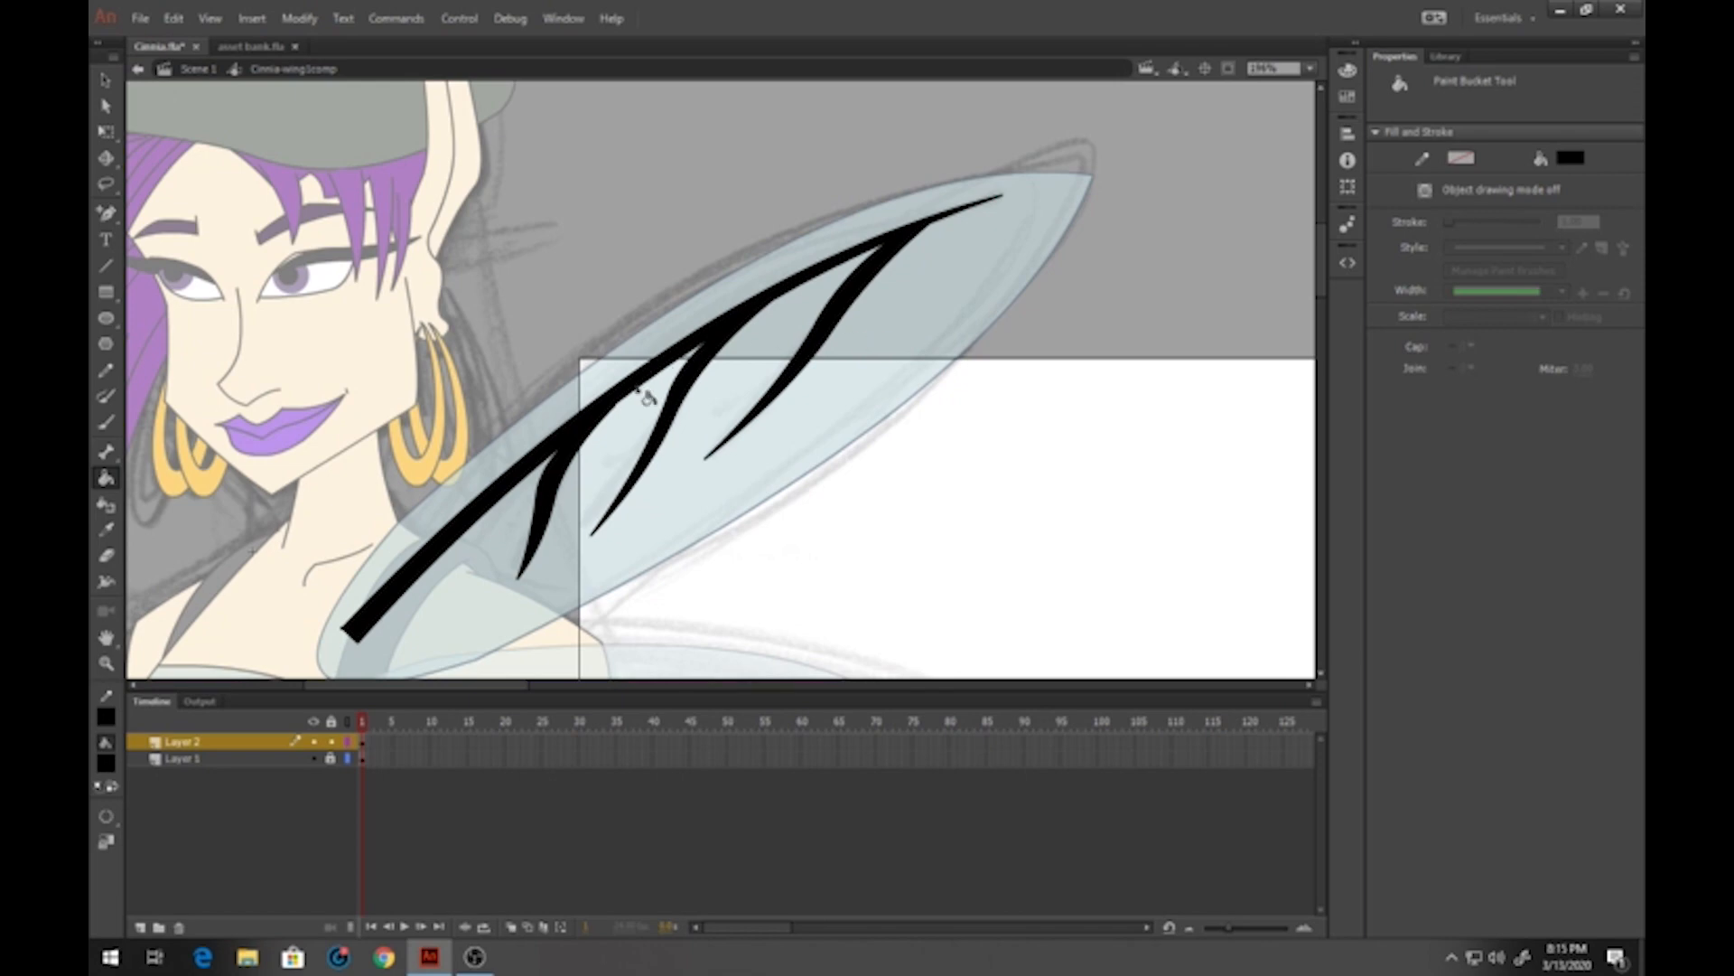
click(105, 79)
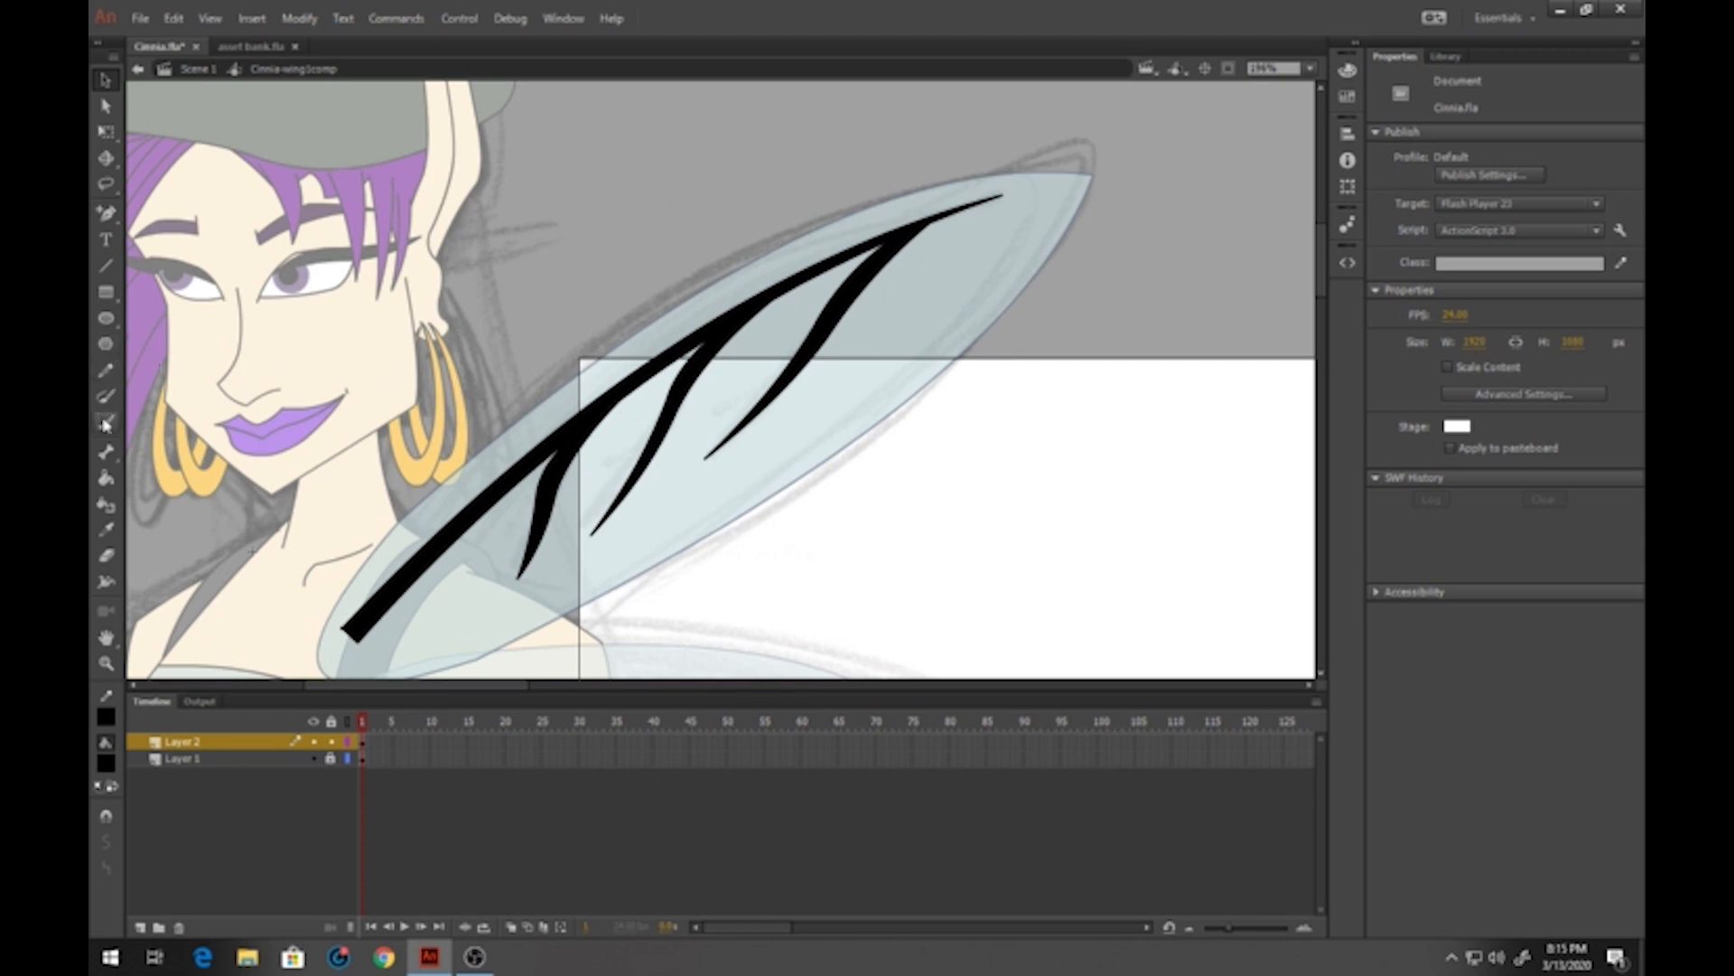
Choose a smaller round brush and paint four black dots beside the branch veins of the upper wing
key(b)
click(106, 898)
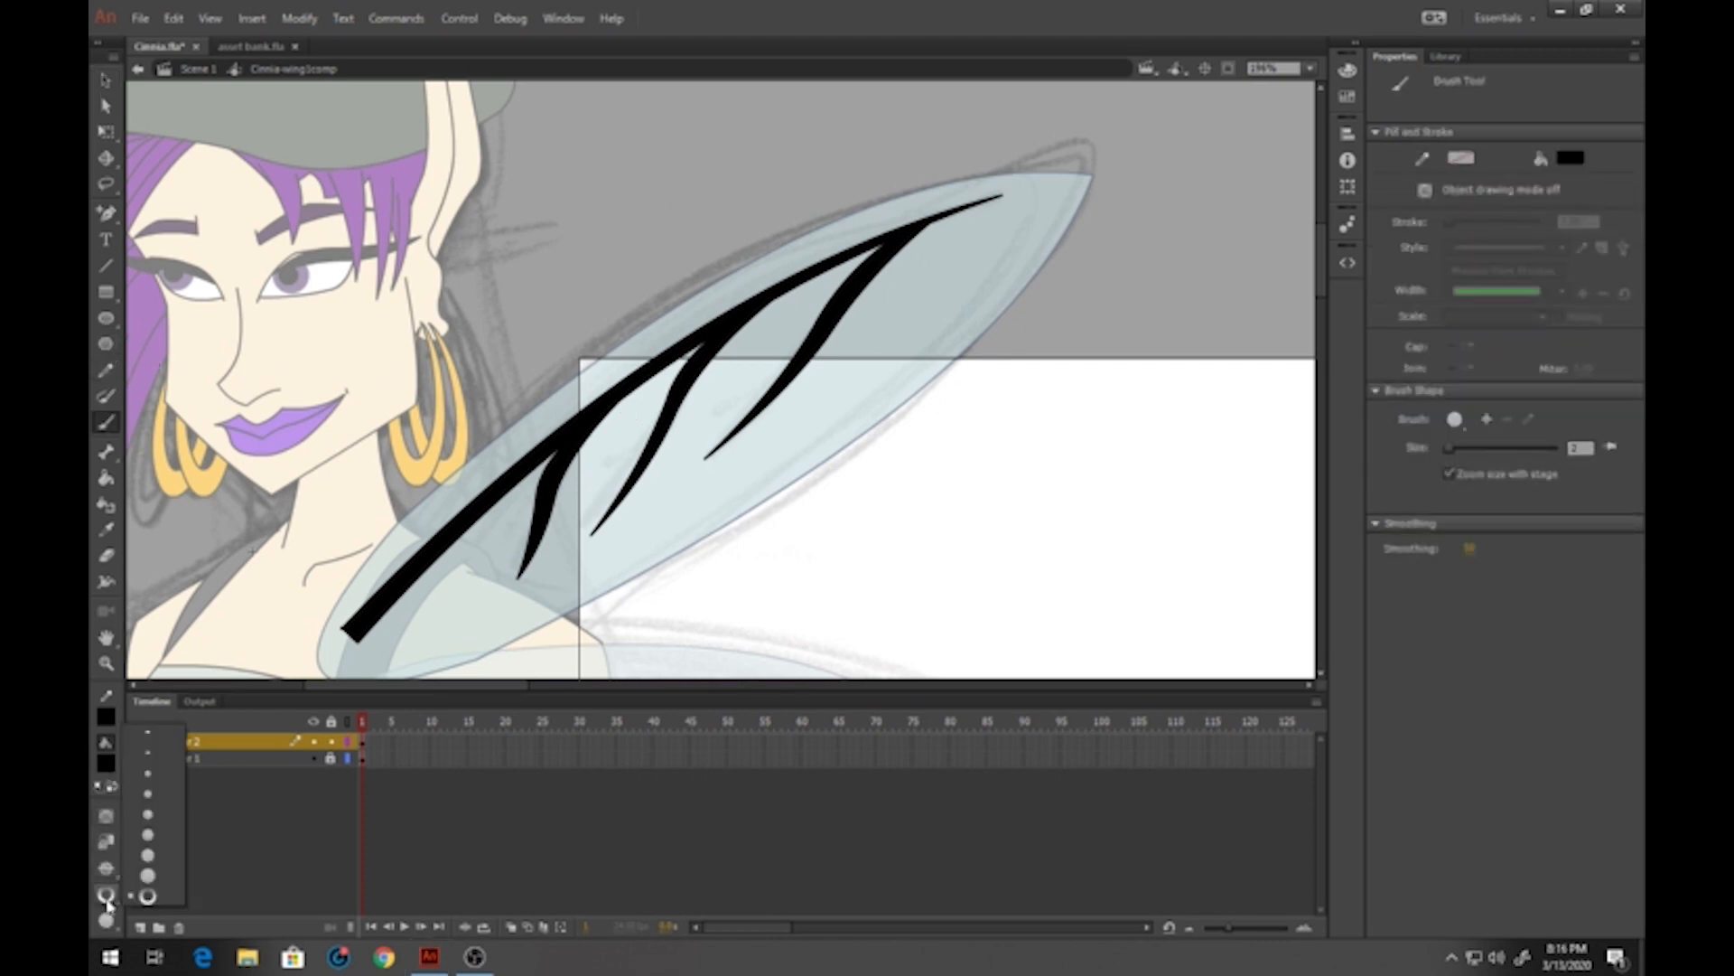
click(165, 879)
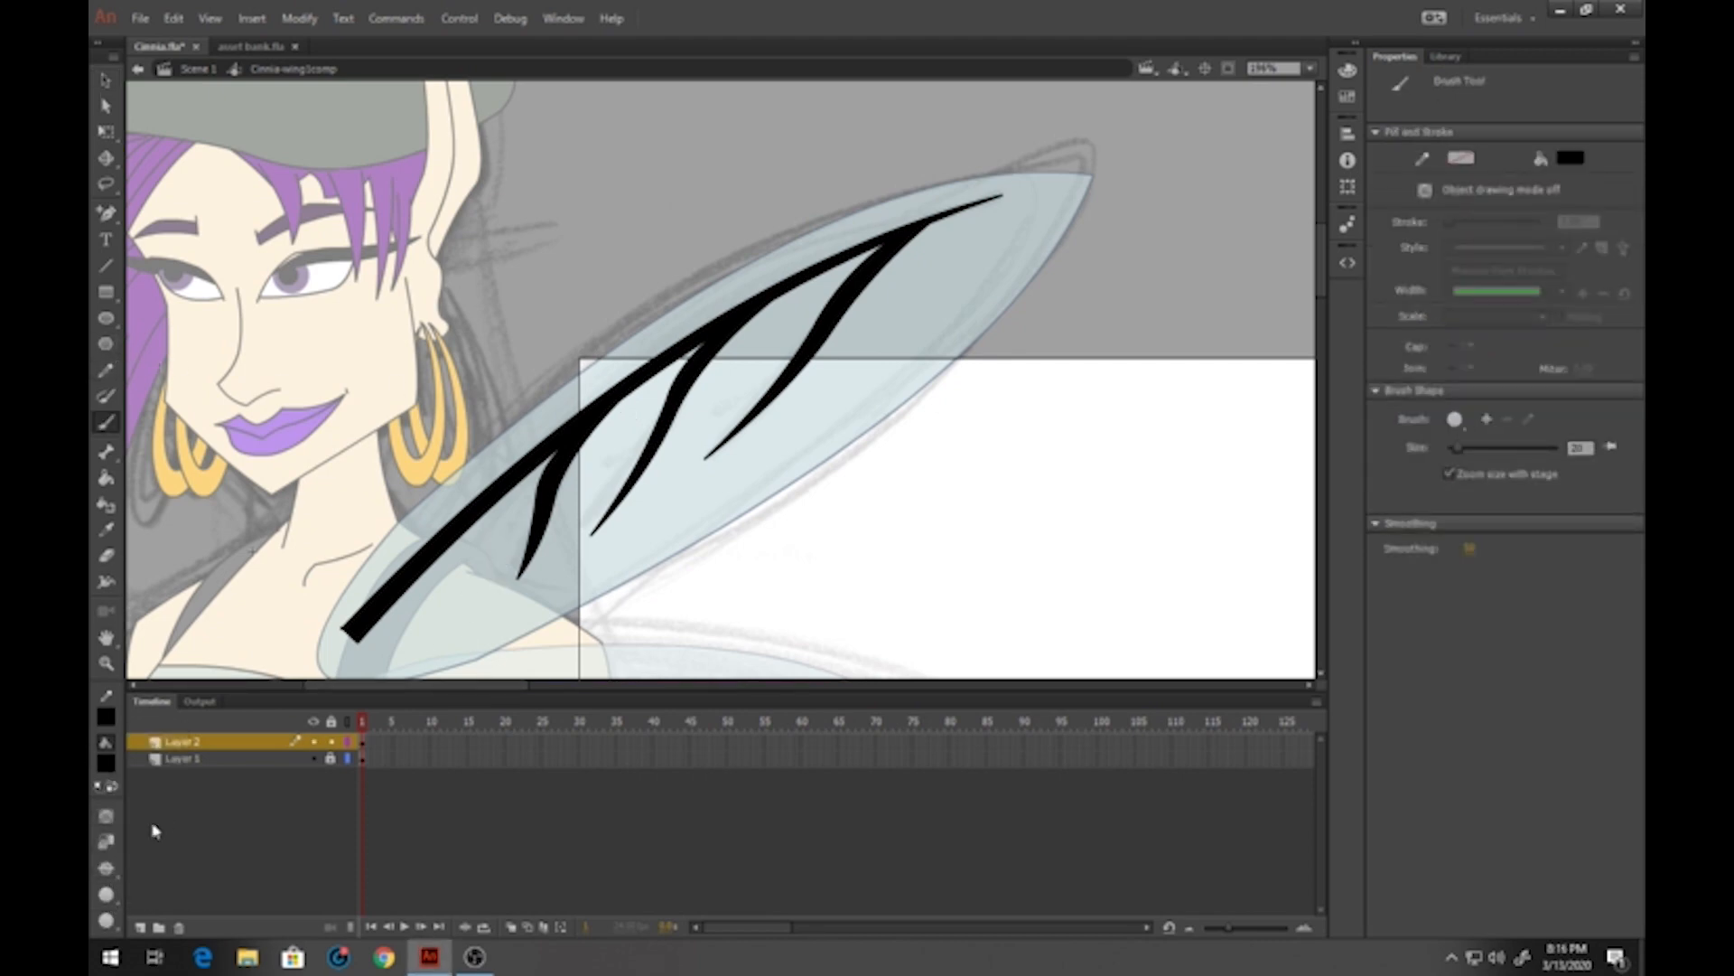
click(107, 895)
click(147, 854)
click(107, 897)
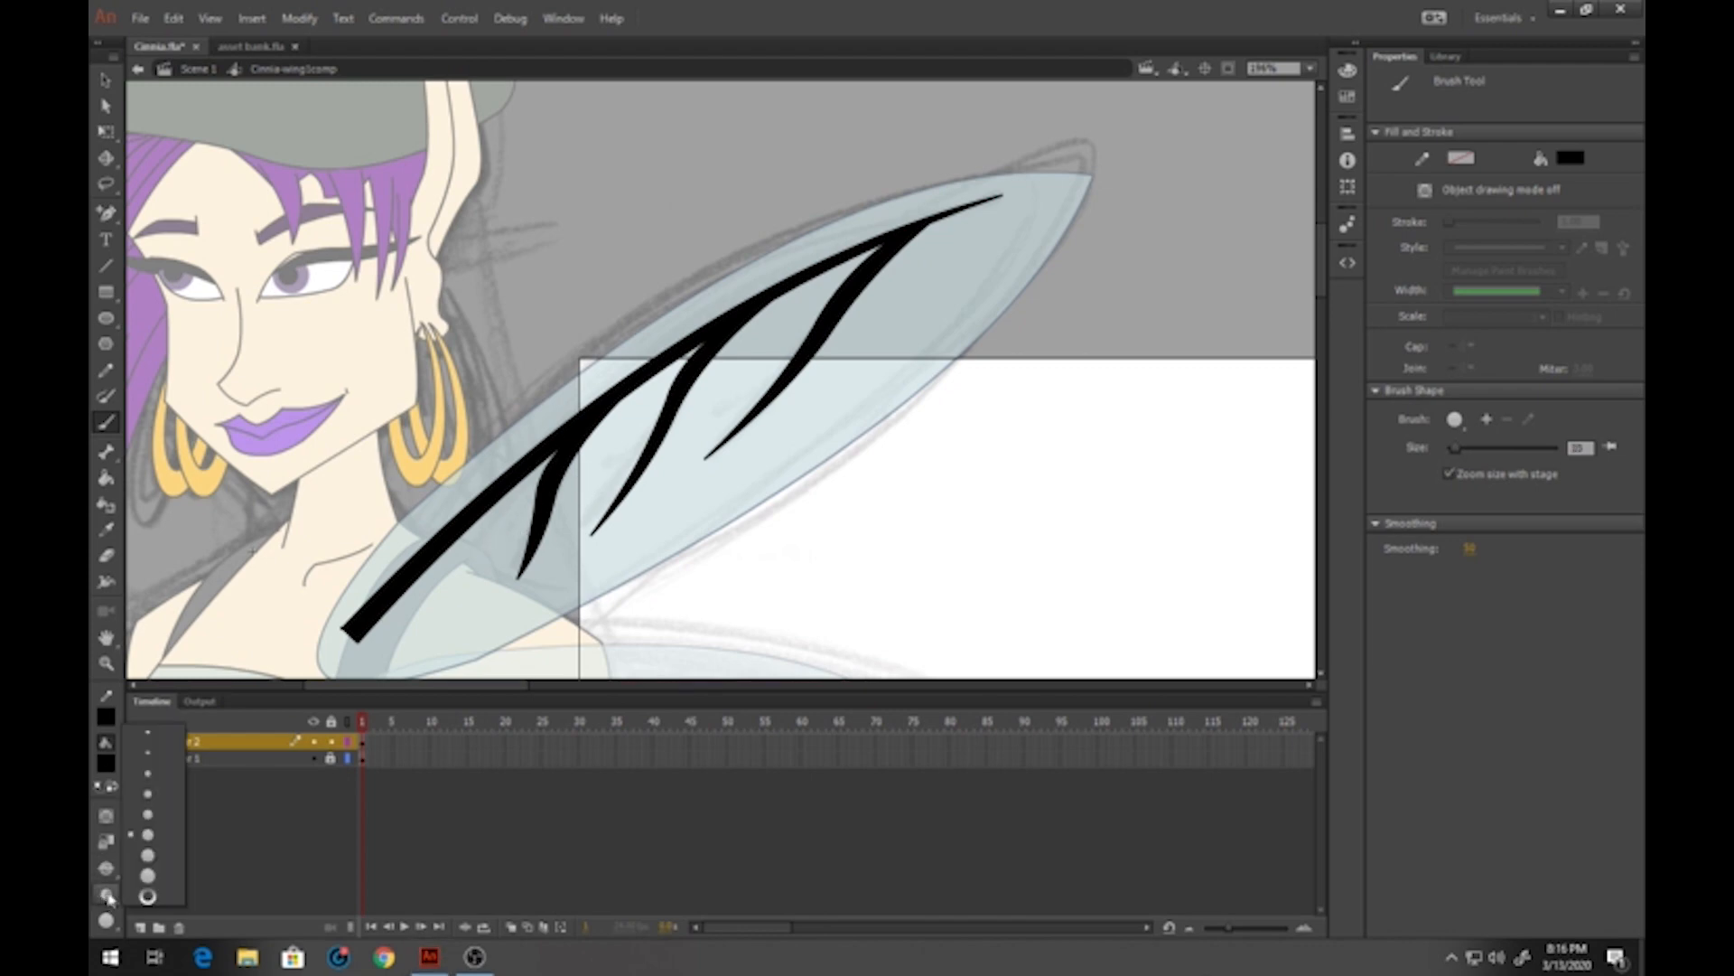
click(158, 808)
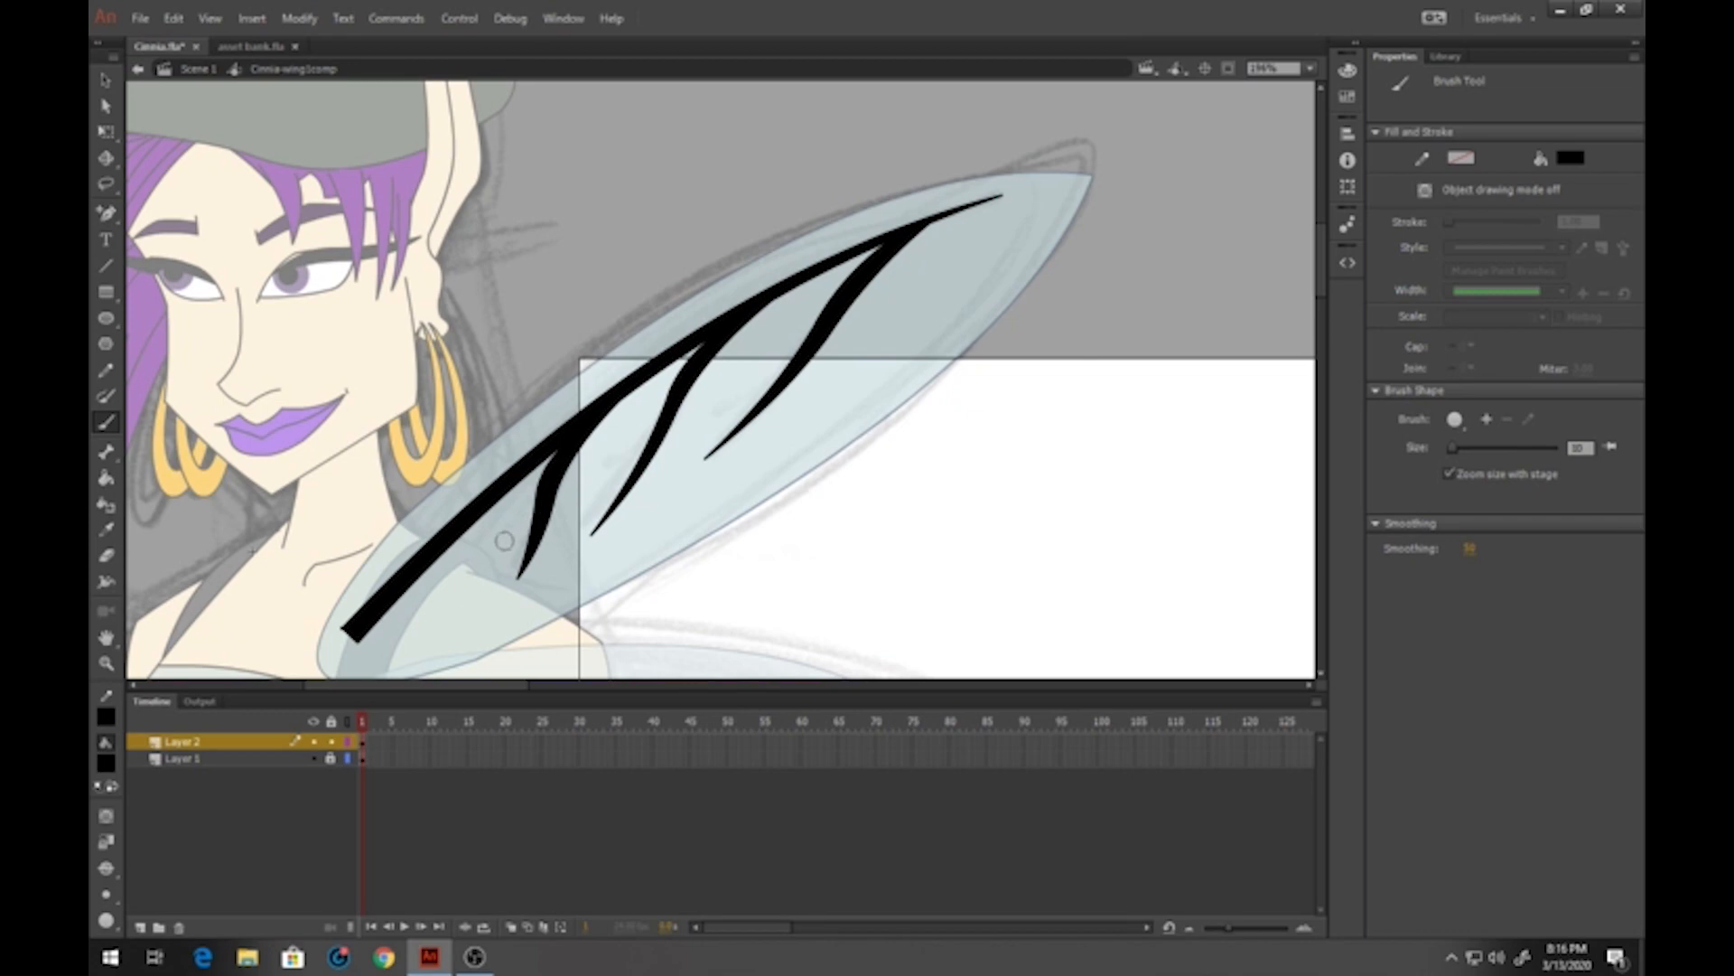
click(500, 549)
click(585, 493)
click(722, 409)
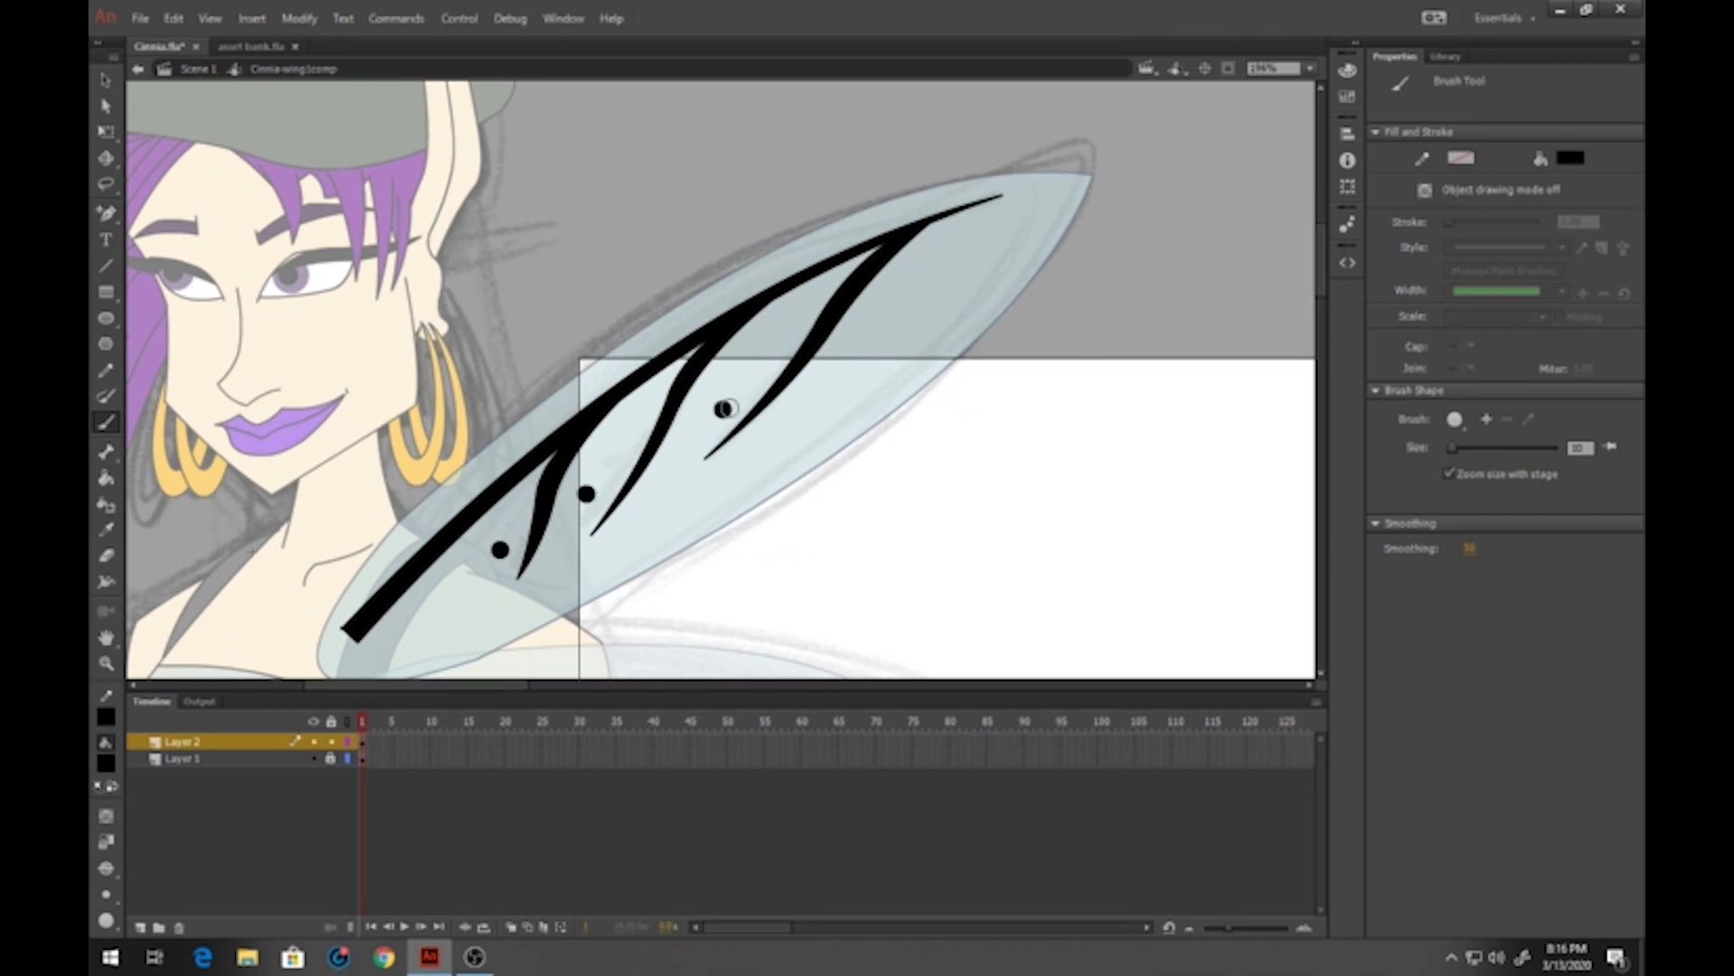
click(903, 291)
Return to Scene 1, open the middle wing's symbol, lock its wing layer and add a new layer above it
click(195, 69)
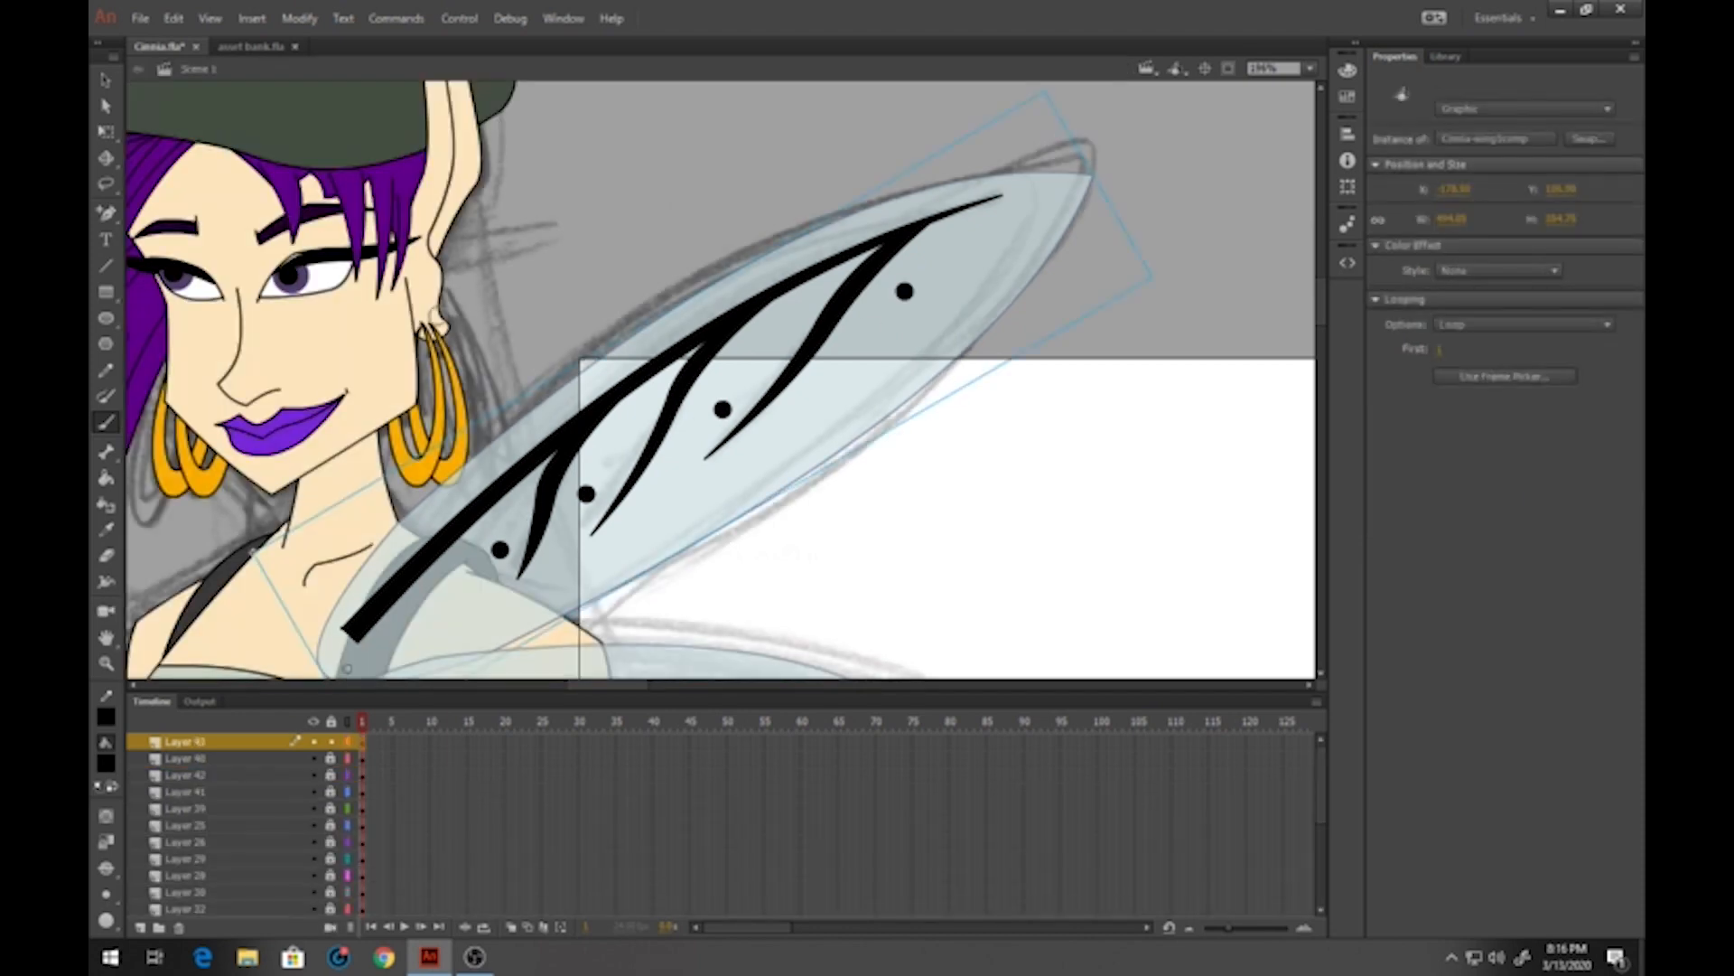
scroll(610, 340, down, 5)
key(v)
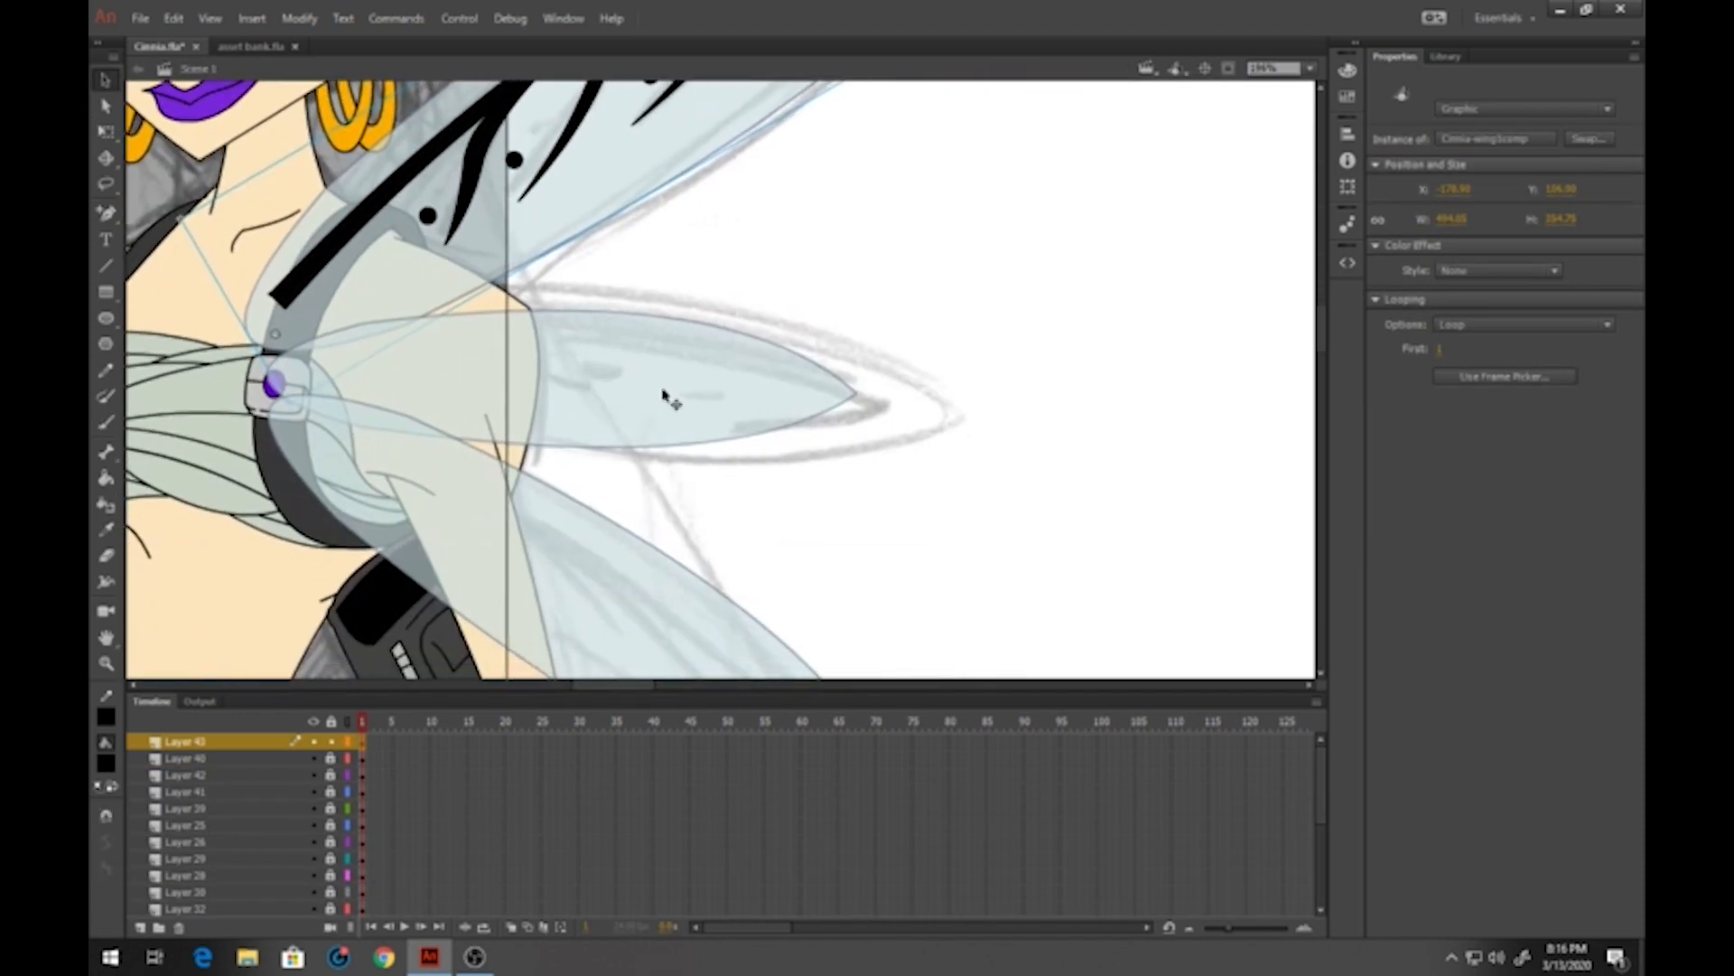
double_click(666, 398)
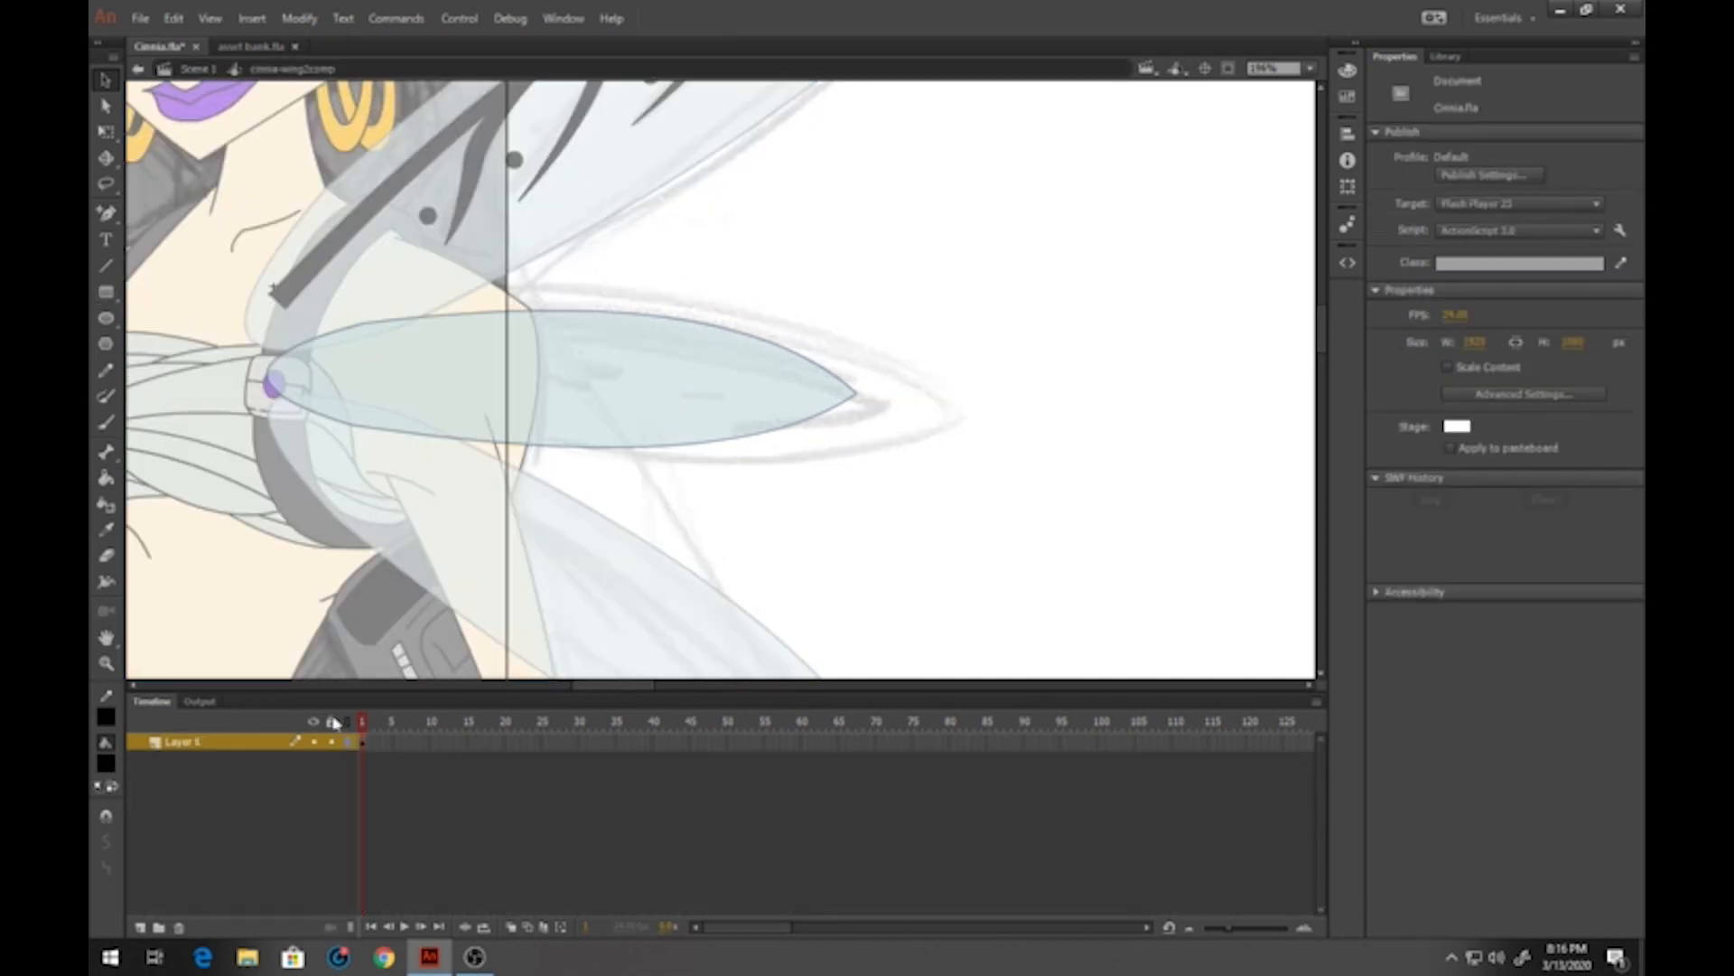
click(140, 930)
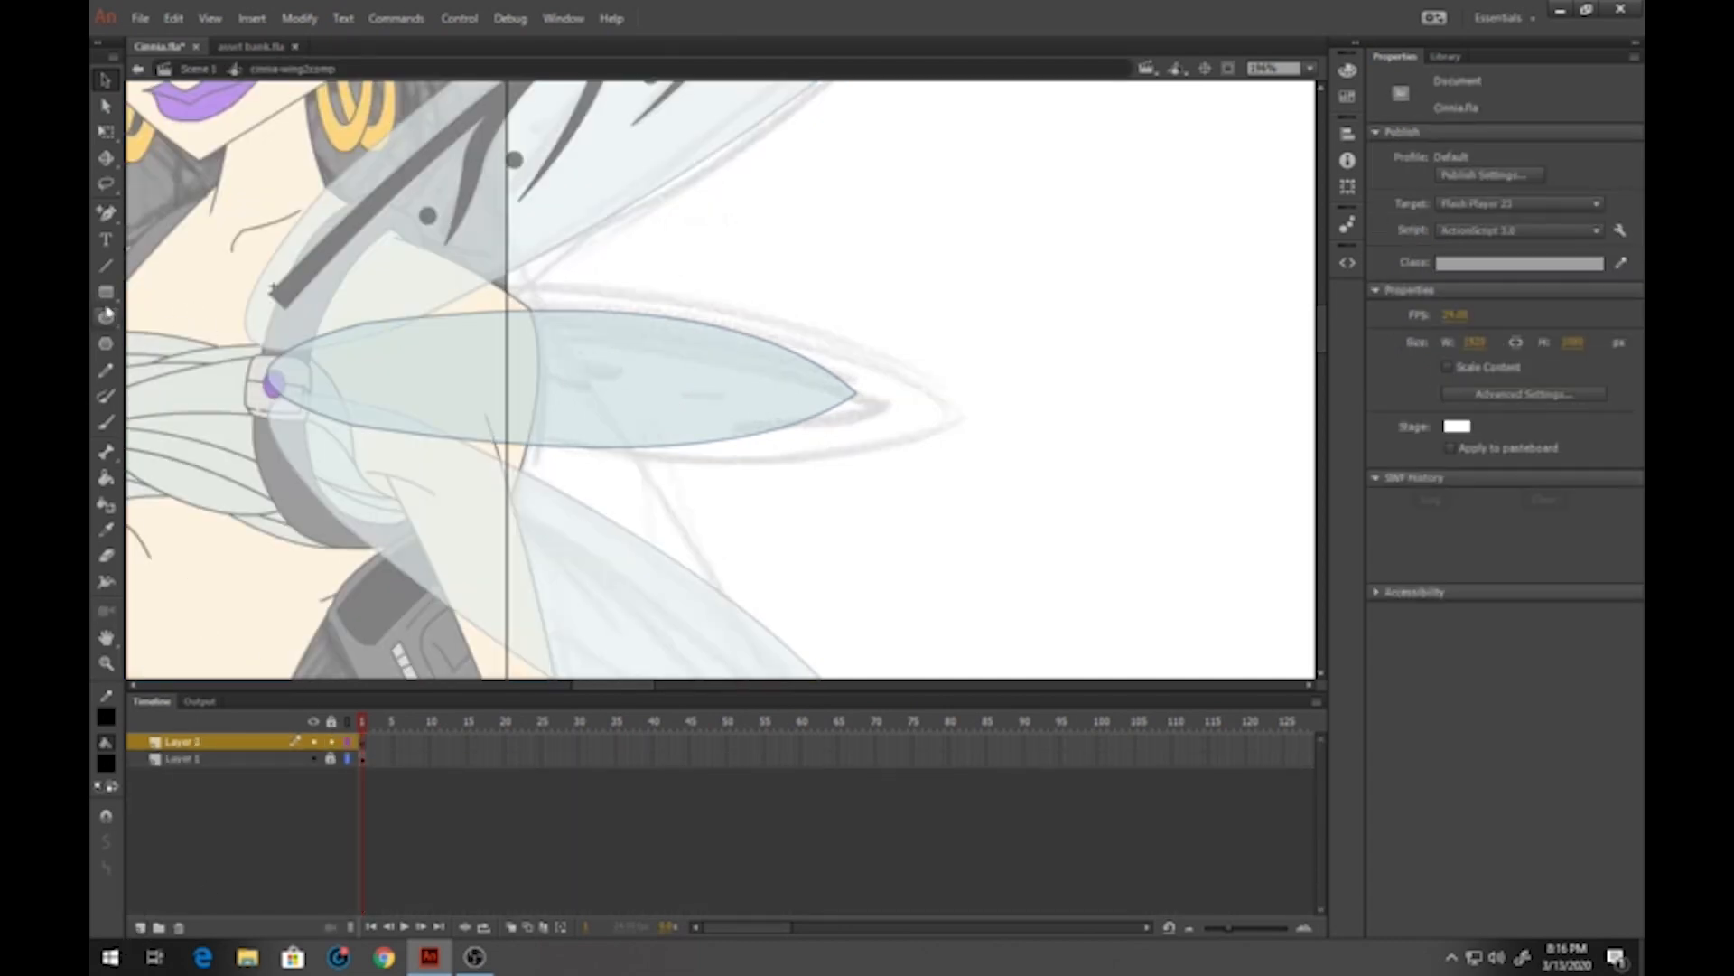
Draw a closed straight-line outline inside the middle wing, pointed at the base with two inward-facing prongs along the lower edge
click(106, 265)
mouse_move(295, 358)
mouse_down()
mouse_move(747, 347)
mouse_move(610, 332)
mouse_move(815, 386)
mouse_up()
mouse_move(816, 386)
mouse_down()
mouse_move(643, 422)
mouse_move(733, 384)
mouse_move(598, 349)
mouse_move(448, 365)
mouse_move(550, 421)
mouse_move(414, 367)
mouse_move(295, 360)
mouse_up()
Bend the middle wing's outline segments into smooth curves that follow the wing's shape and round off the prongs
click(106, 79)
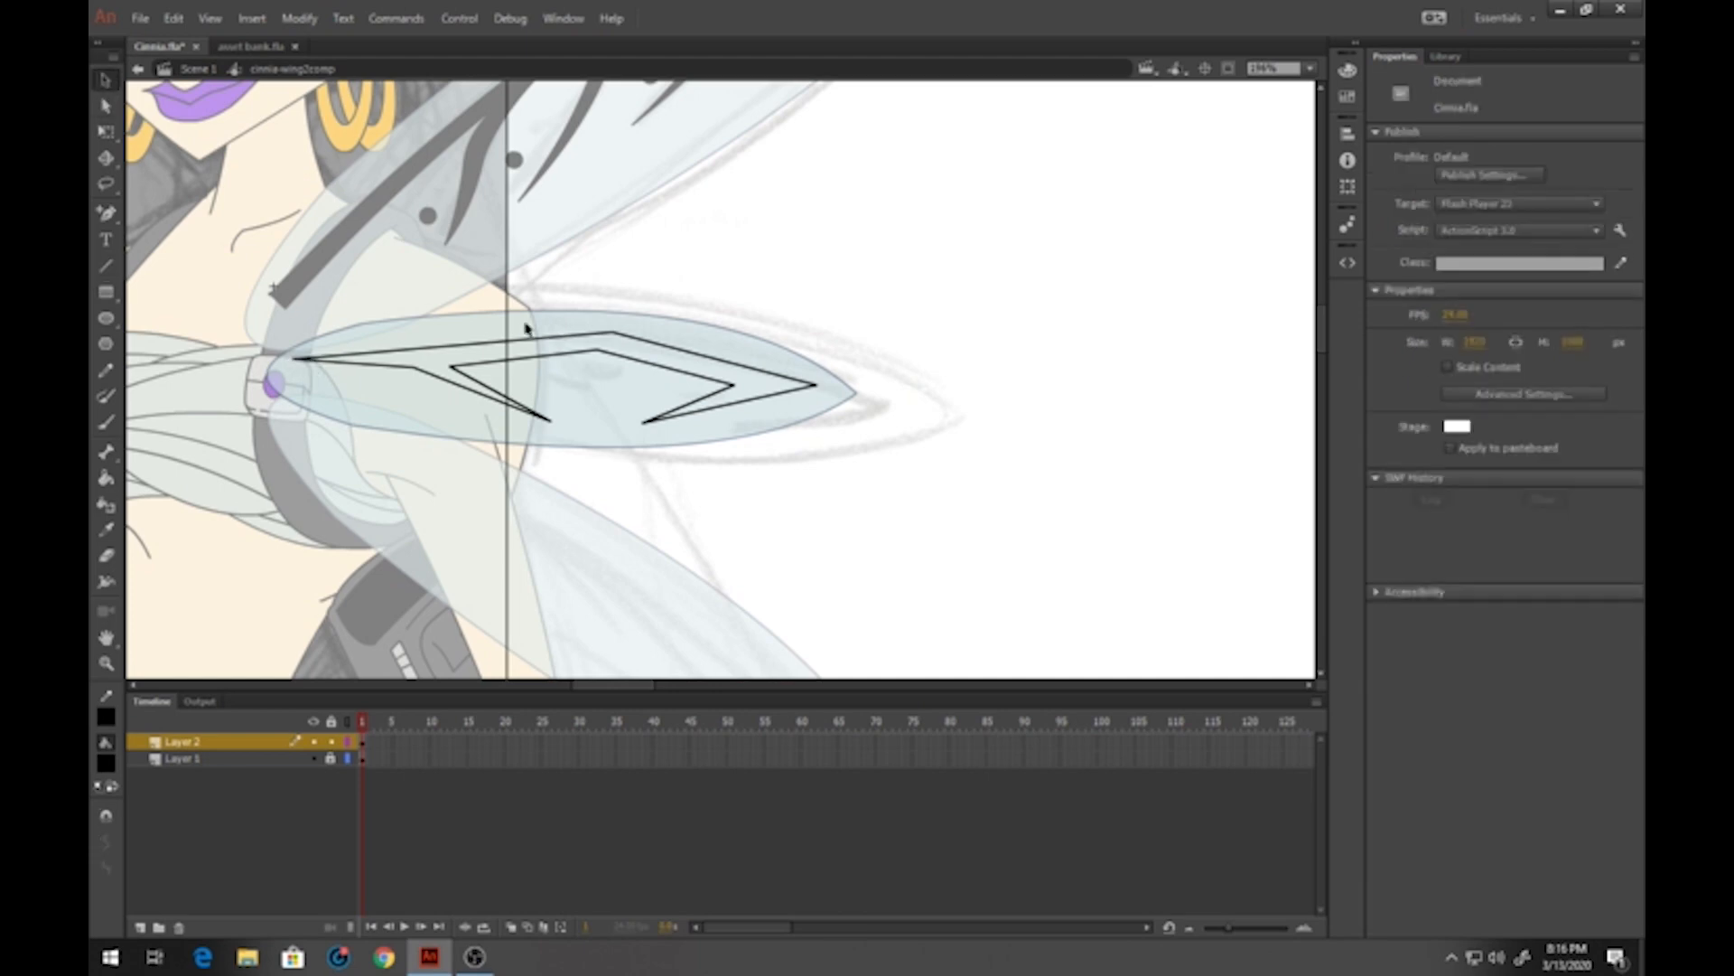
drag(521, 344, 514, 328)
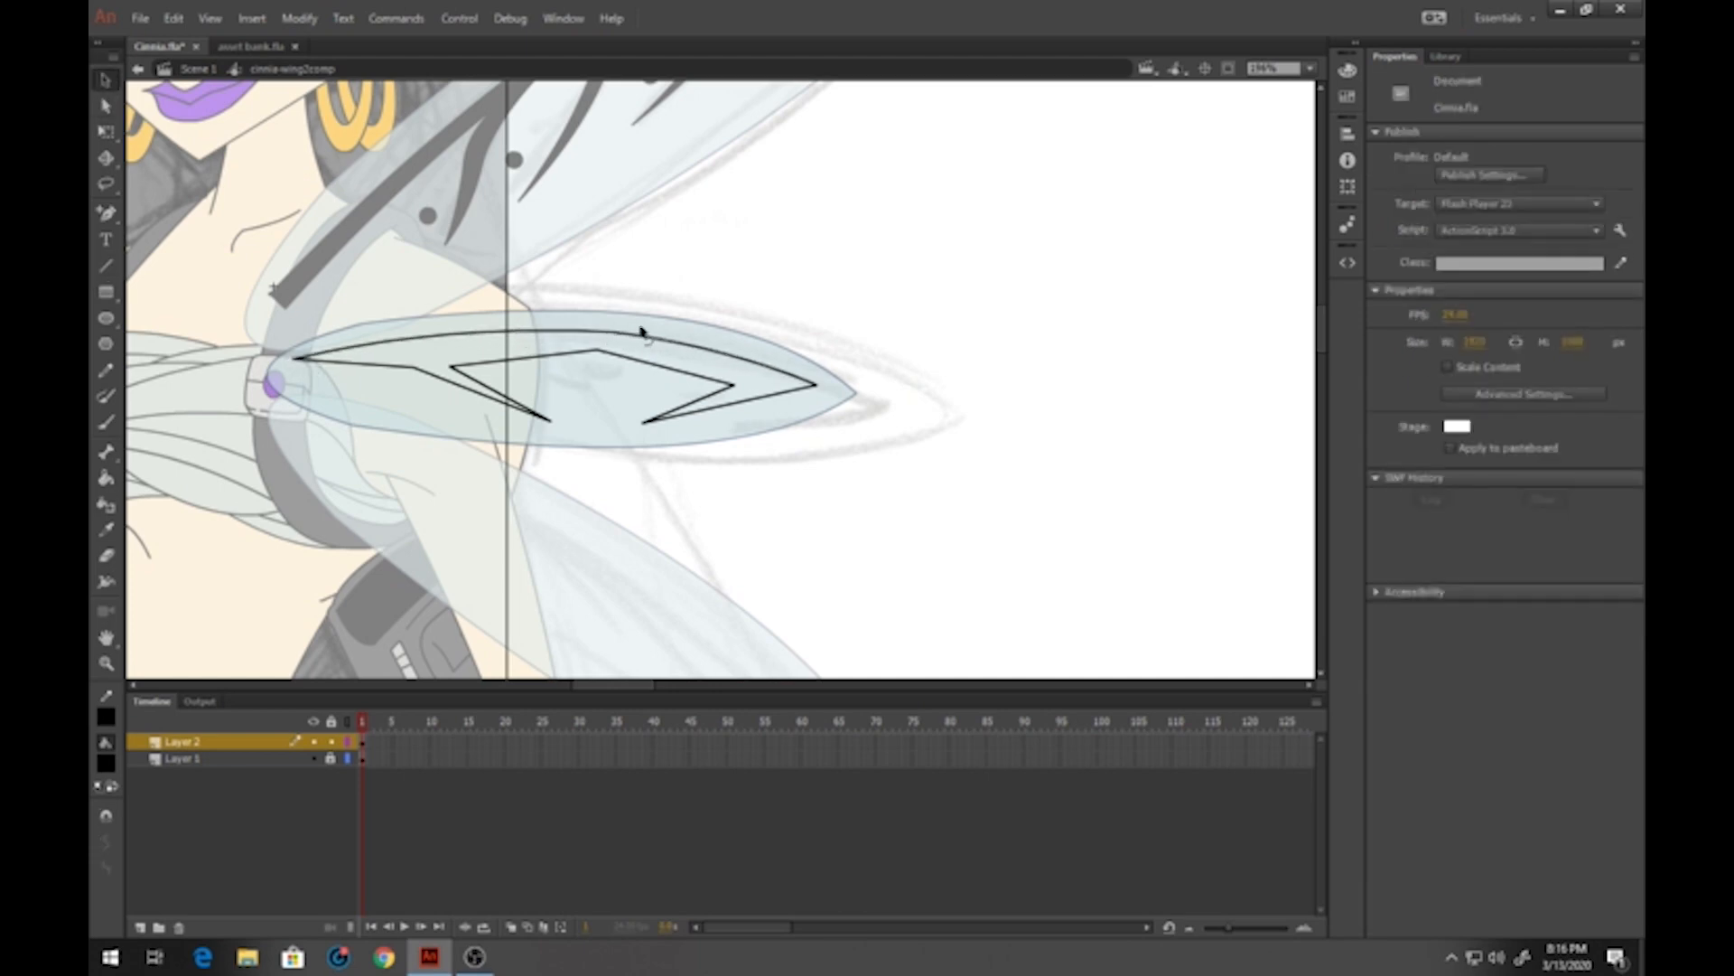
drag(638, 335, 640, 330)
mouse_move(744, 404)
mouse_down()
mouse_move(805, 398)
mouse_move(718, 375)
mouse_move(820, 391)
mouse_up()
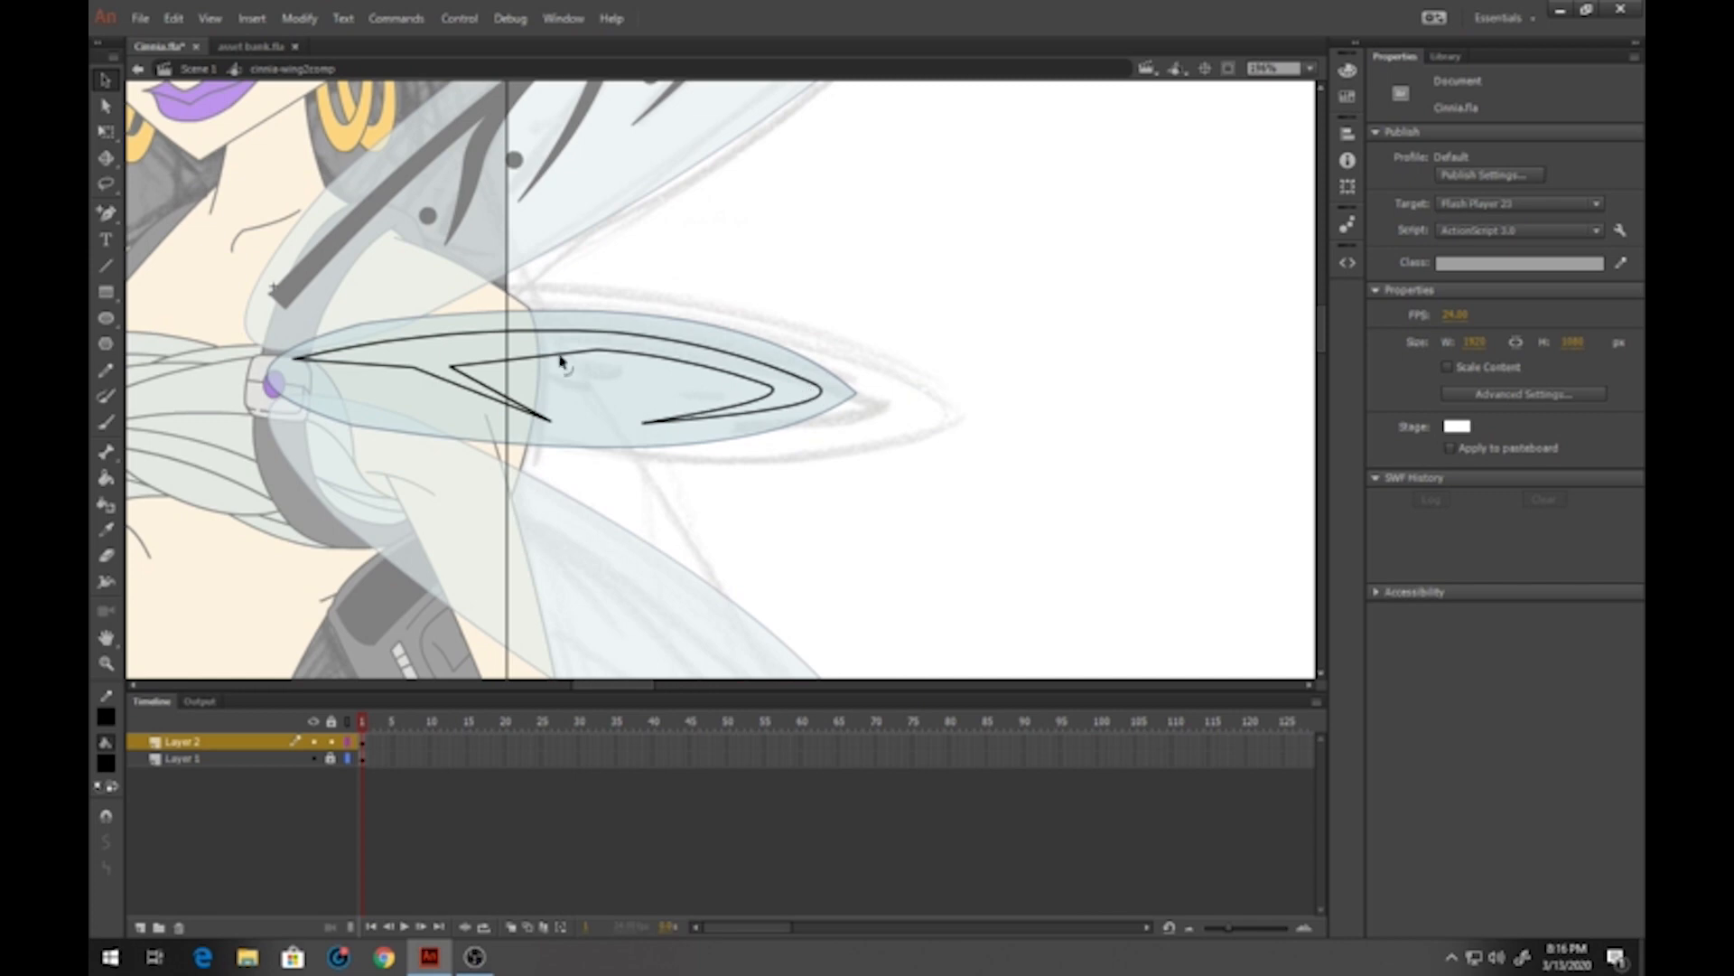
drag(560, 361, 549, 351)
mouse_move(455, 383)
mouse_down()
mouse_move(399, 390)
mouse_move(446, 387)
mouse_move(381, 361)
mouse_up()
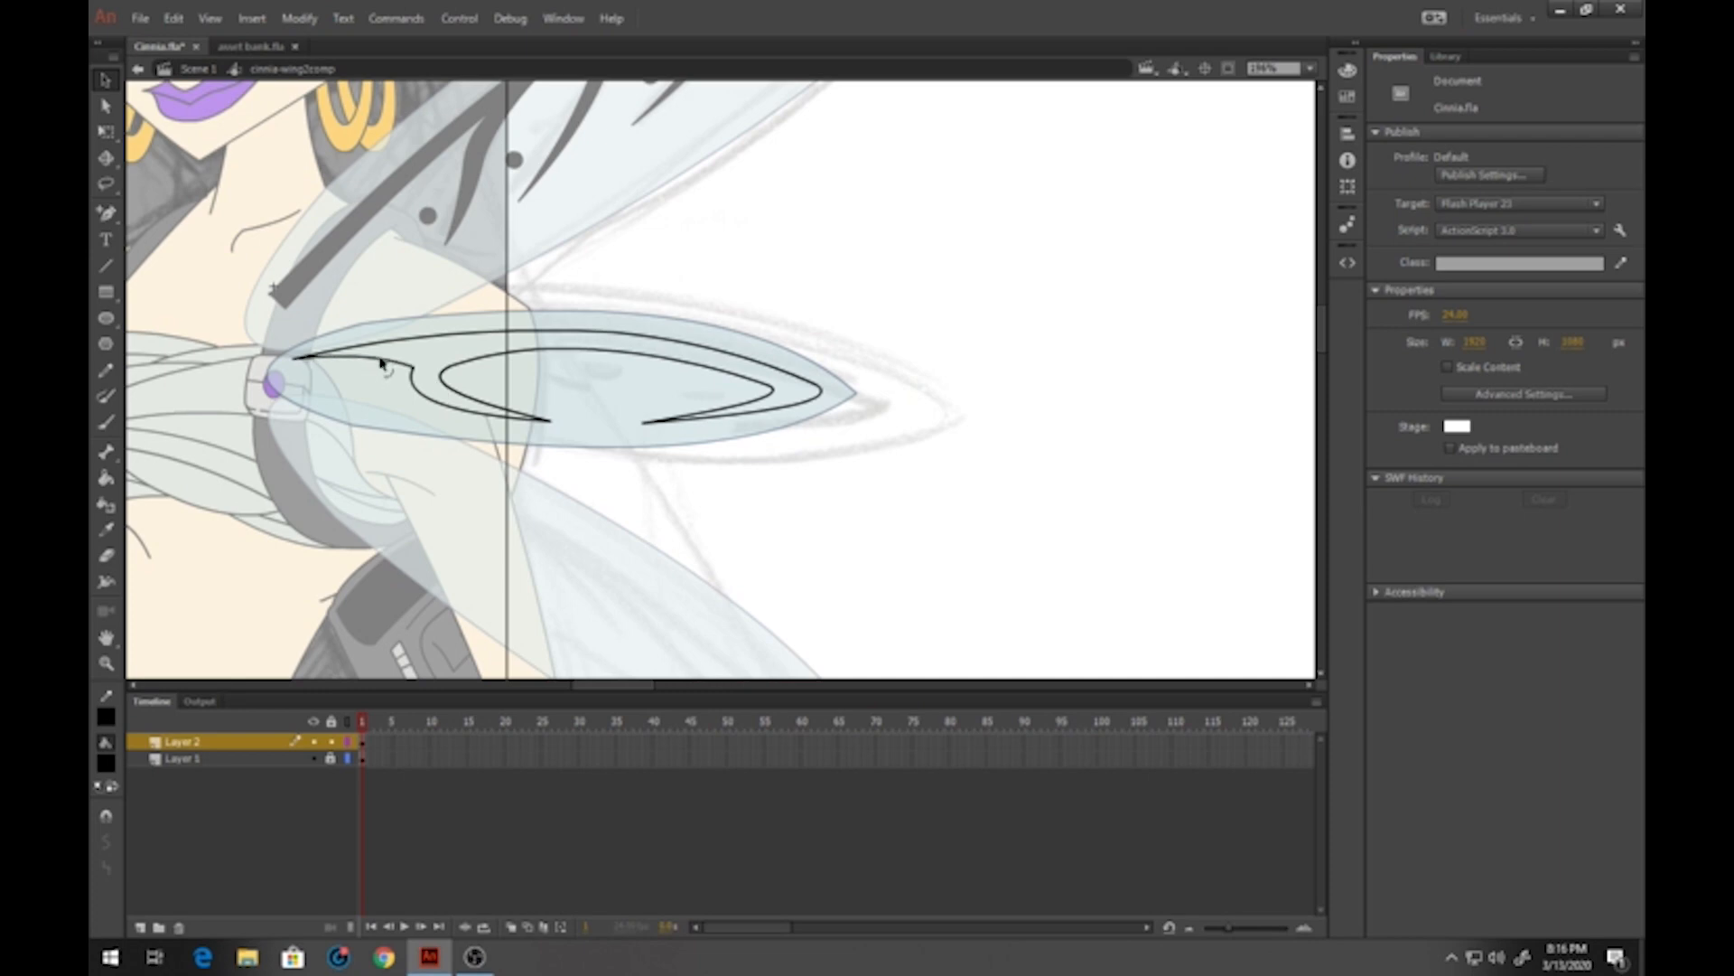
Fill the middle wing's curved pattern with black and switch to the Brush tool
click(106, 477)
click(468, 349)
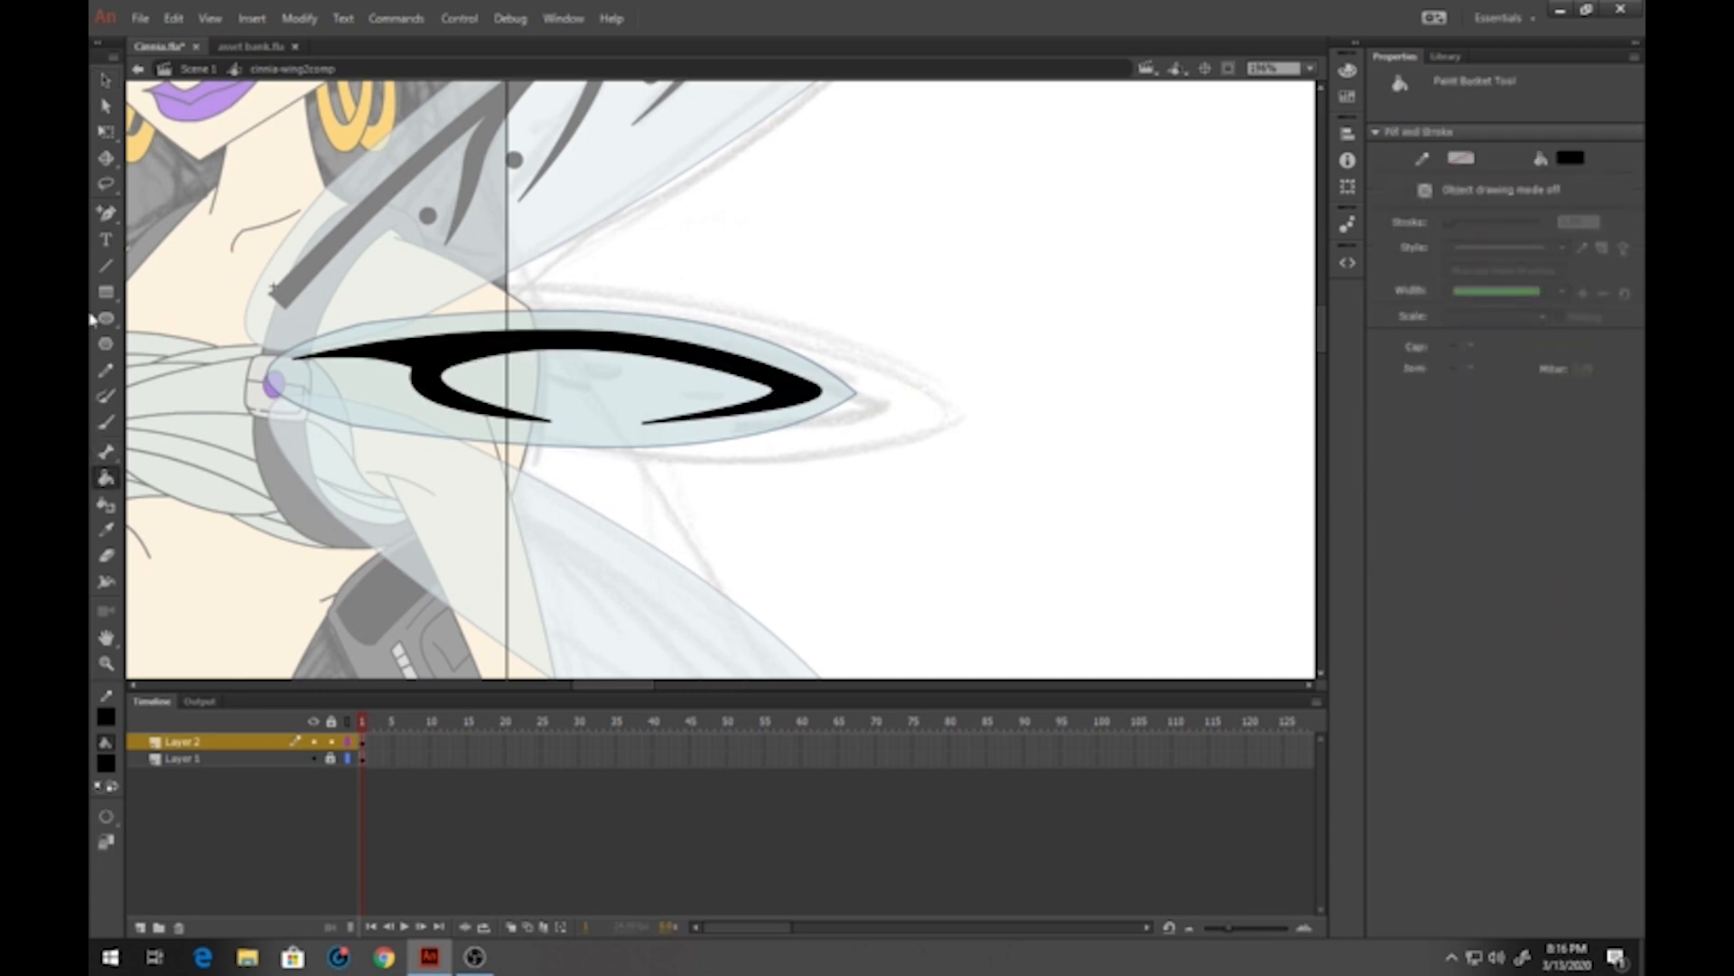
click(106, 421)
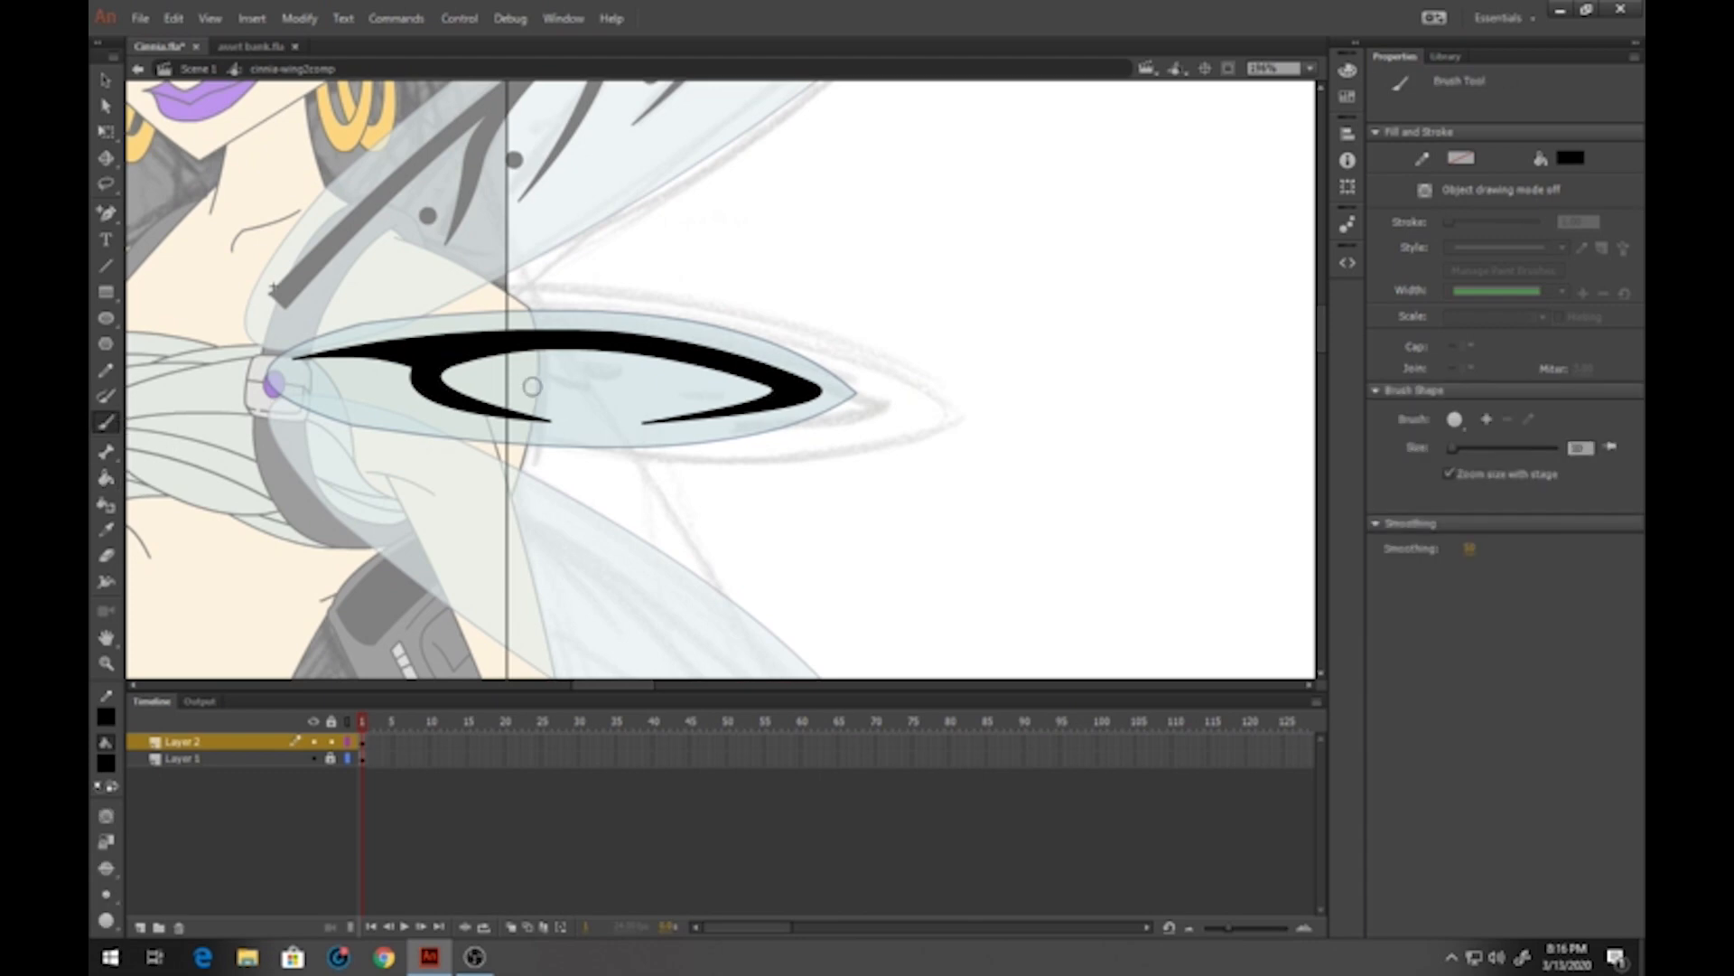
Paint two black dots inside the middle wing's oval pattern and return to Scene 1
click(521, 385)
click(667, 390)
click(198, 70)
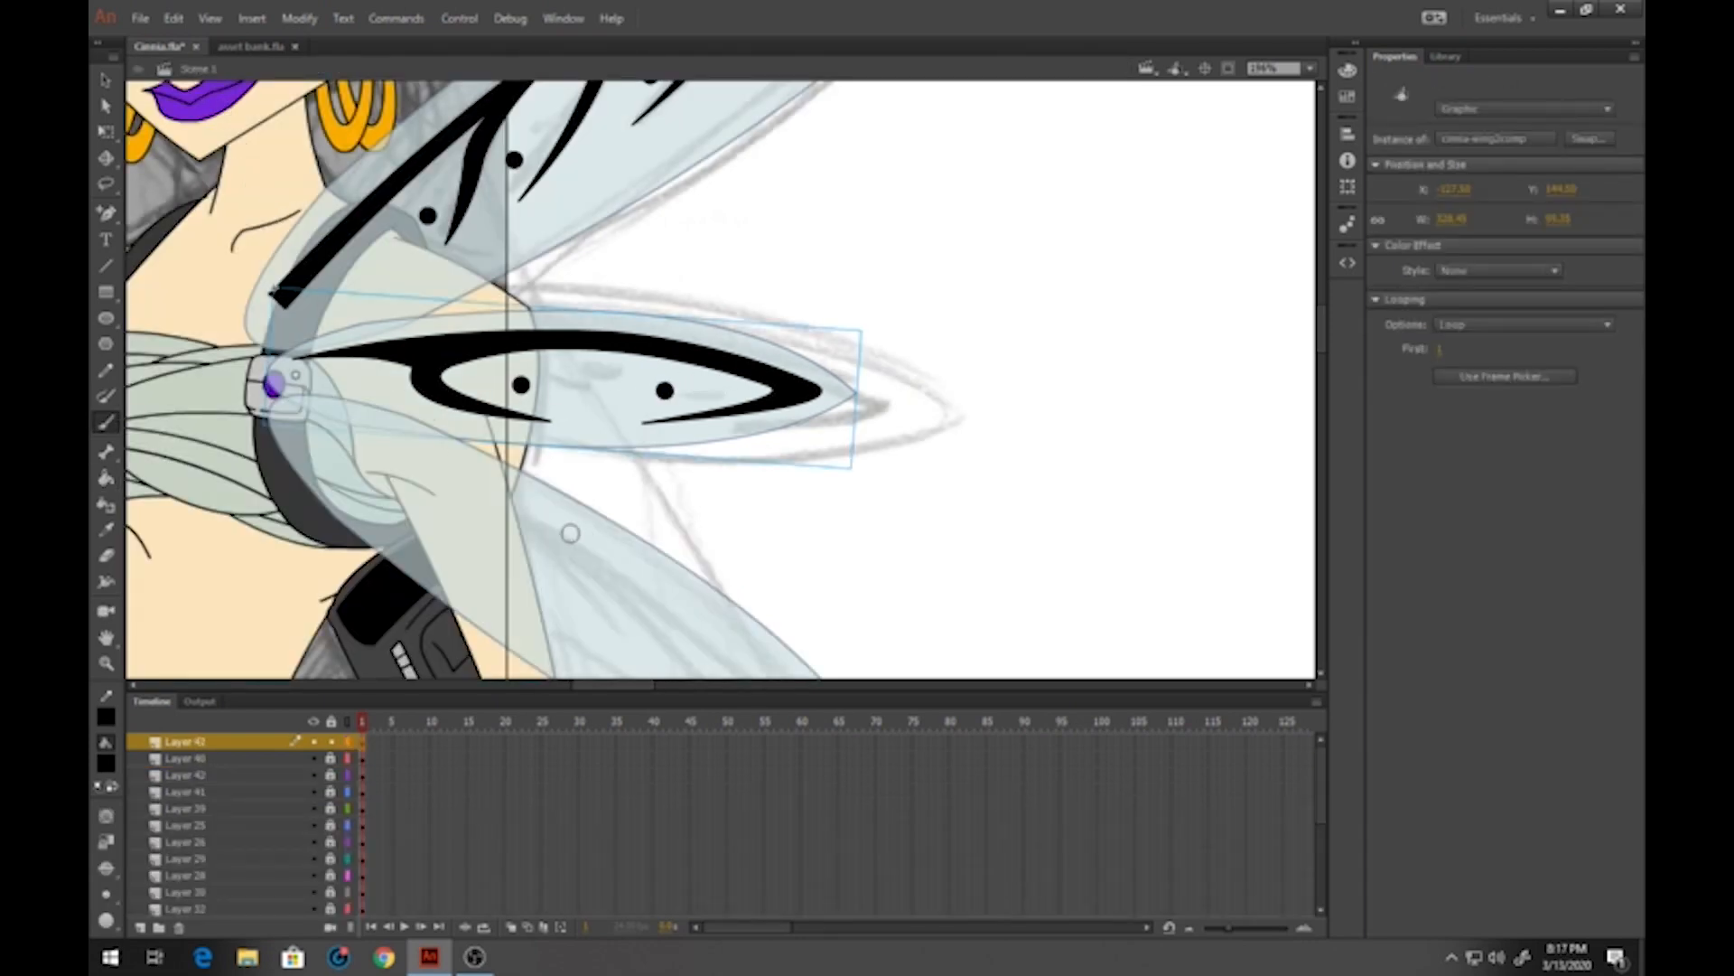
Open the lower wing's symbol for editing and add a new layer above its locked wing layer
scroll(608, 468, down, 5)
key(v)
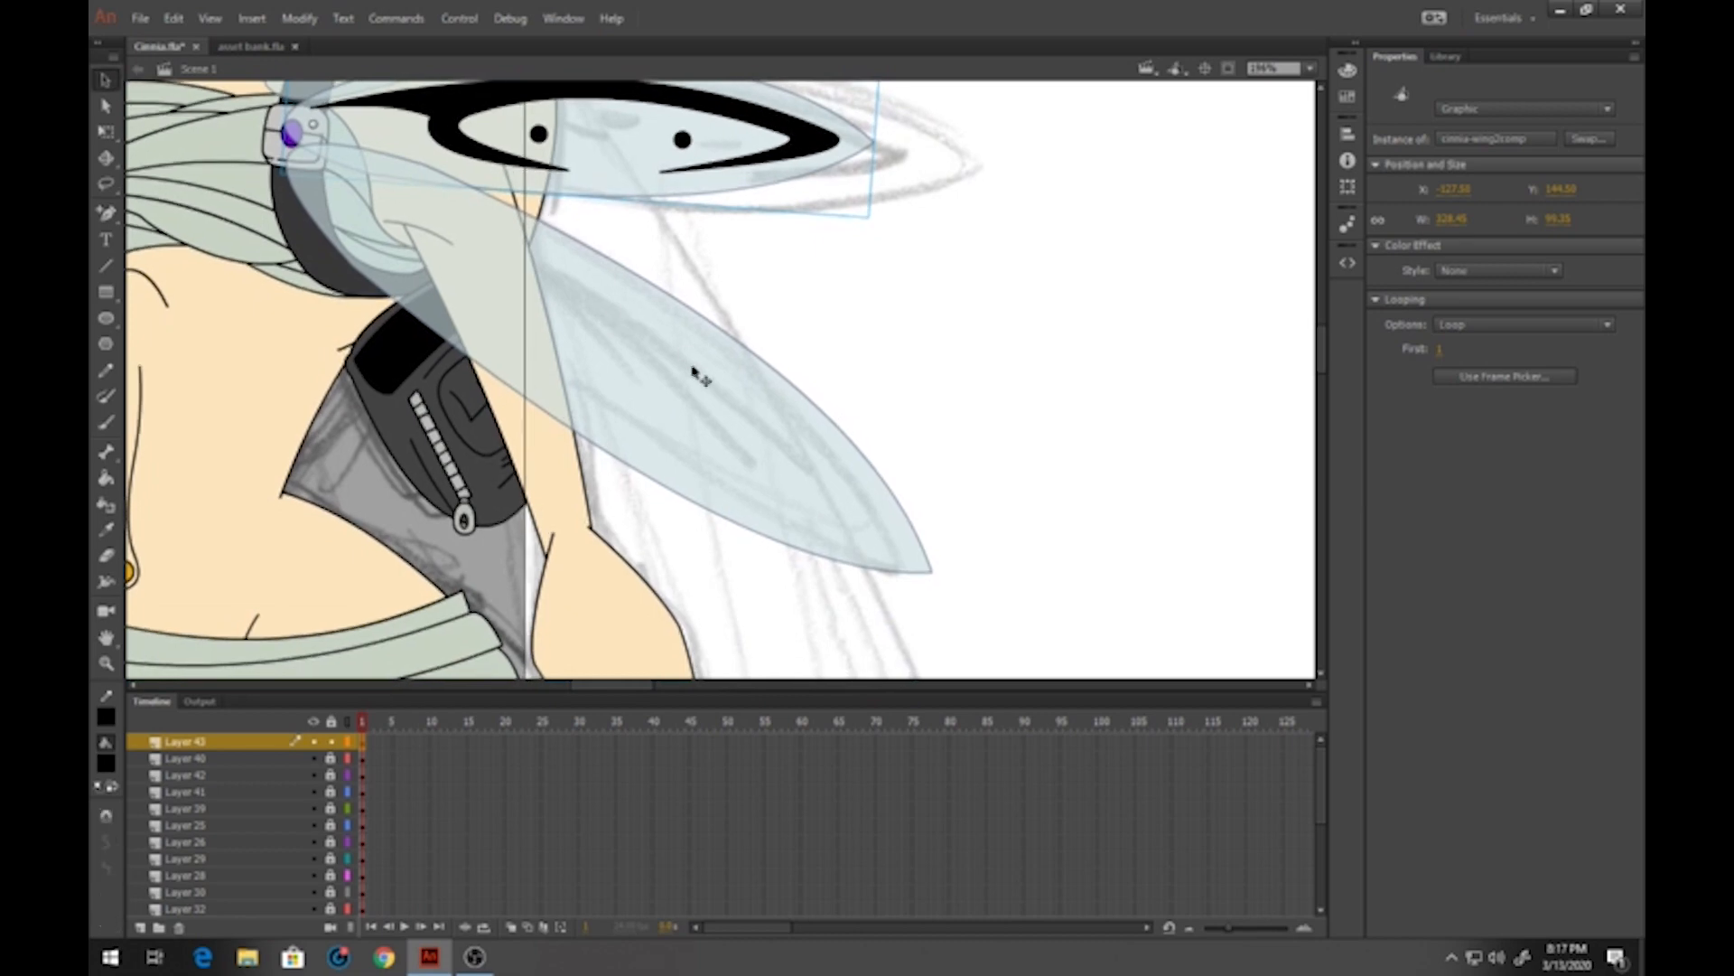
double_click(693, 372)
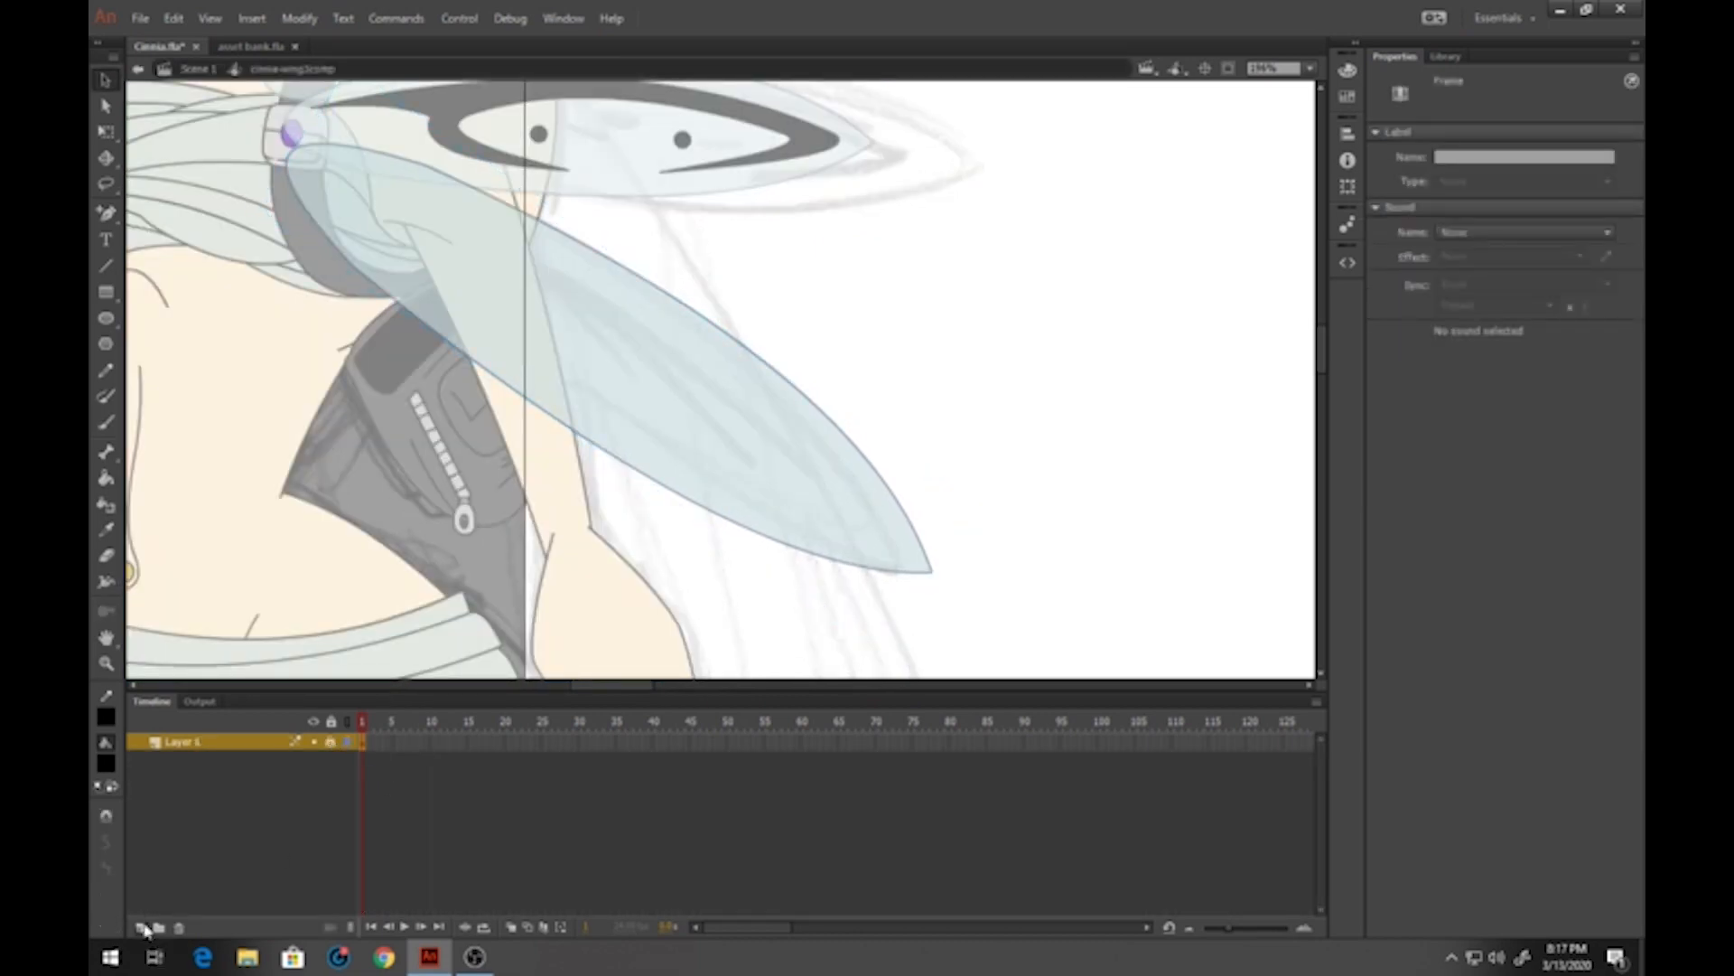
click(142, 928)
Draw a long, thin vein outline from the lower wing's base to near its tip and bend its edges into curves
click(106, 266)
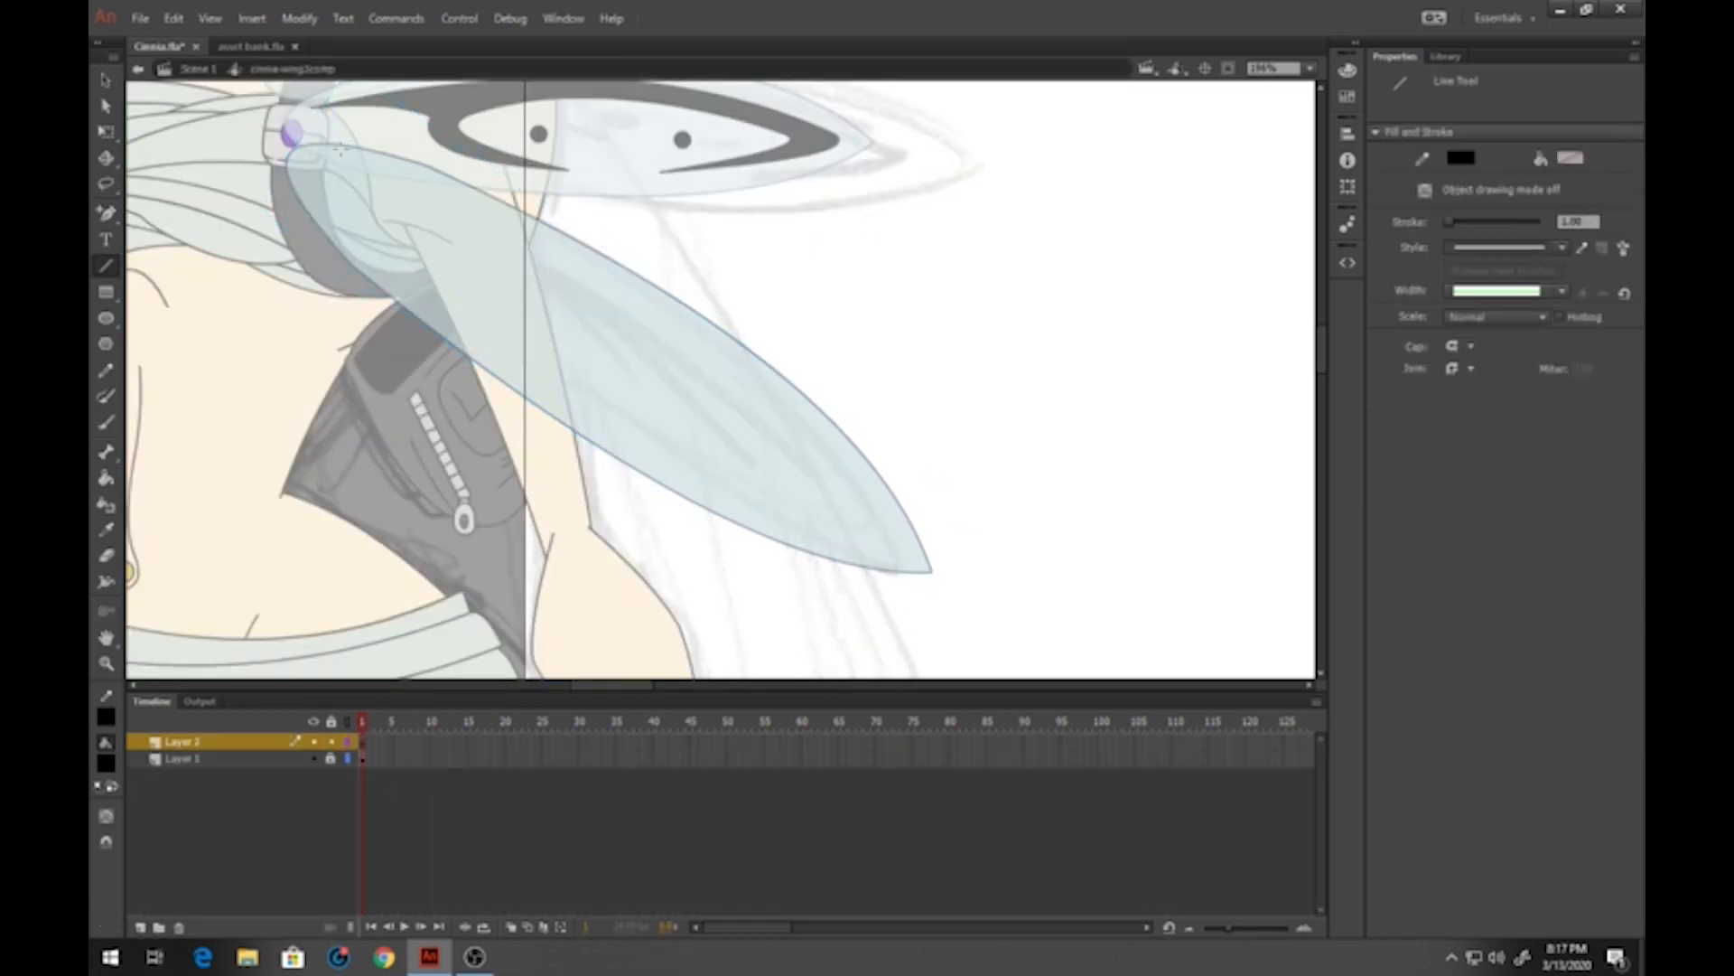
mouse_move(338, 152)
mouse_down()
mouse_move(775, 425)
mouse_move(881, 528)
mouse_move(677, 398)
mouse_up()
drag(608, 344, 341, 178)
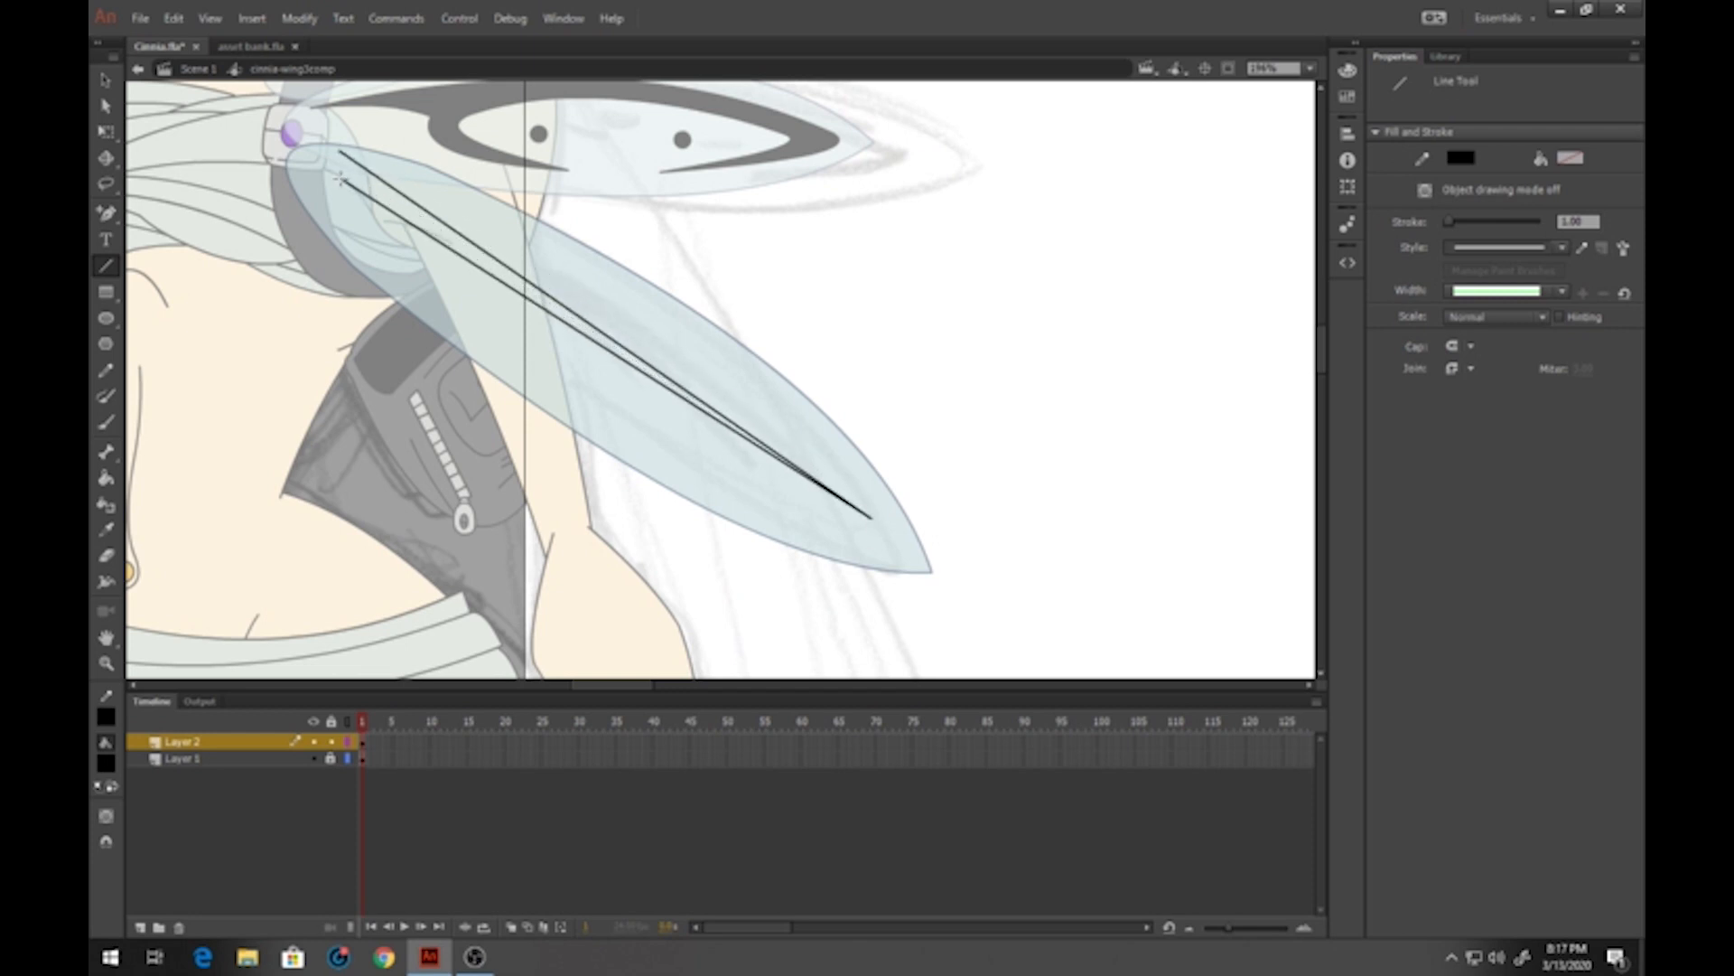
click(106, 79)
drag(496, 259, 533, 233)
drag(340, 151, 319, 163)
drag(403, 218, 317, 165)
Draw two pointed branches off the underside of the lower wing's main vein and bend their edges into curves
key(n)
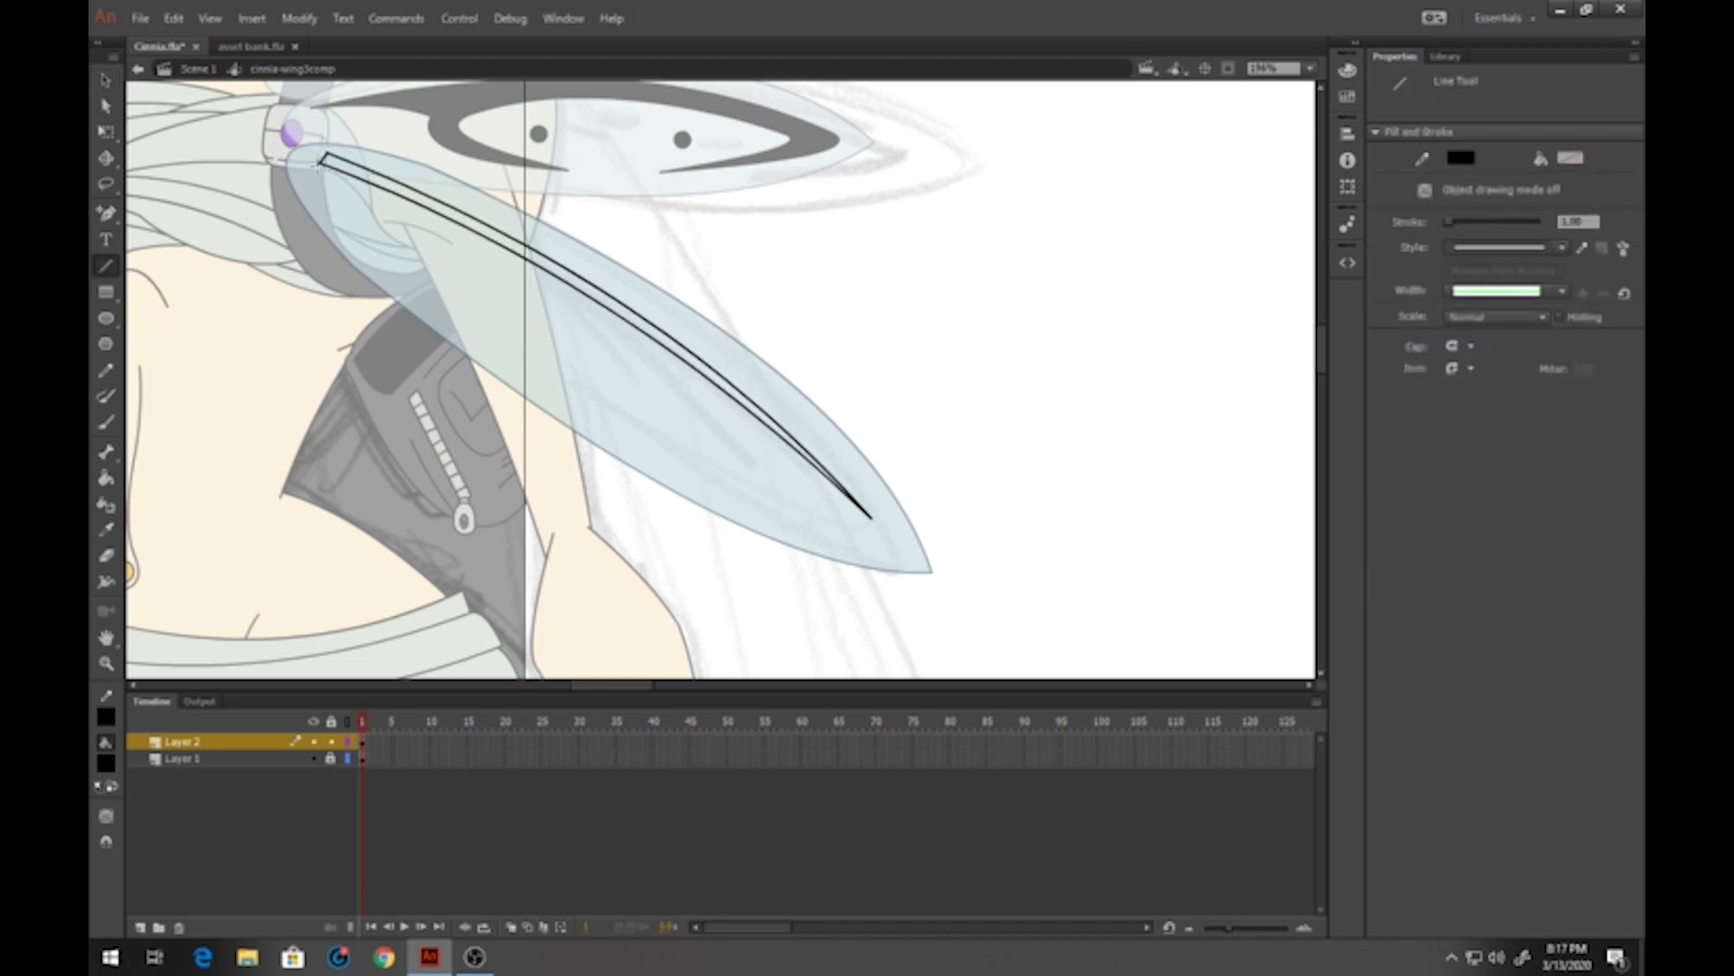
mouse_move(588, 294)
mouse_down()
mouse_move(757, 467)
mouse_move(526, 263)
mouse_up()
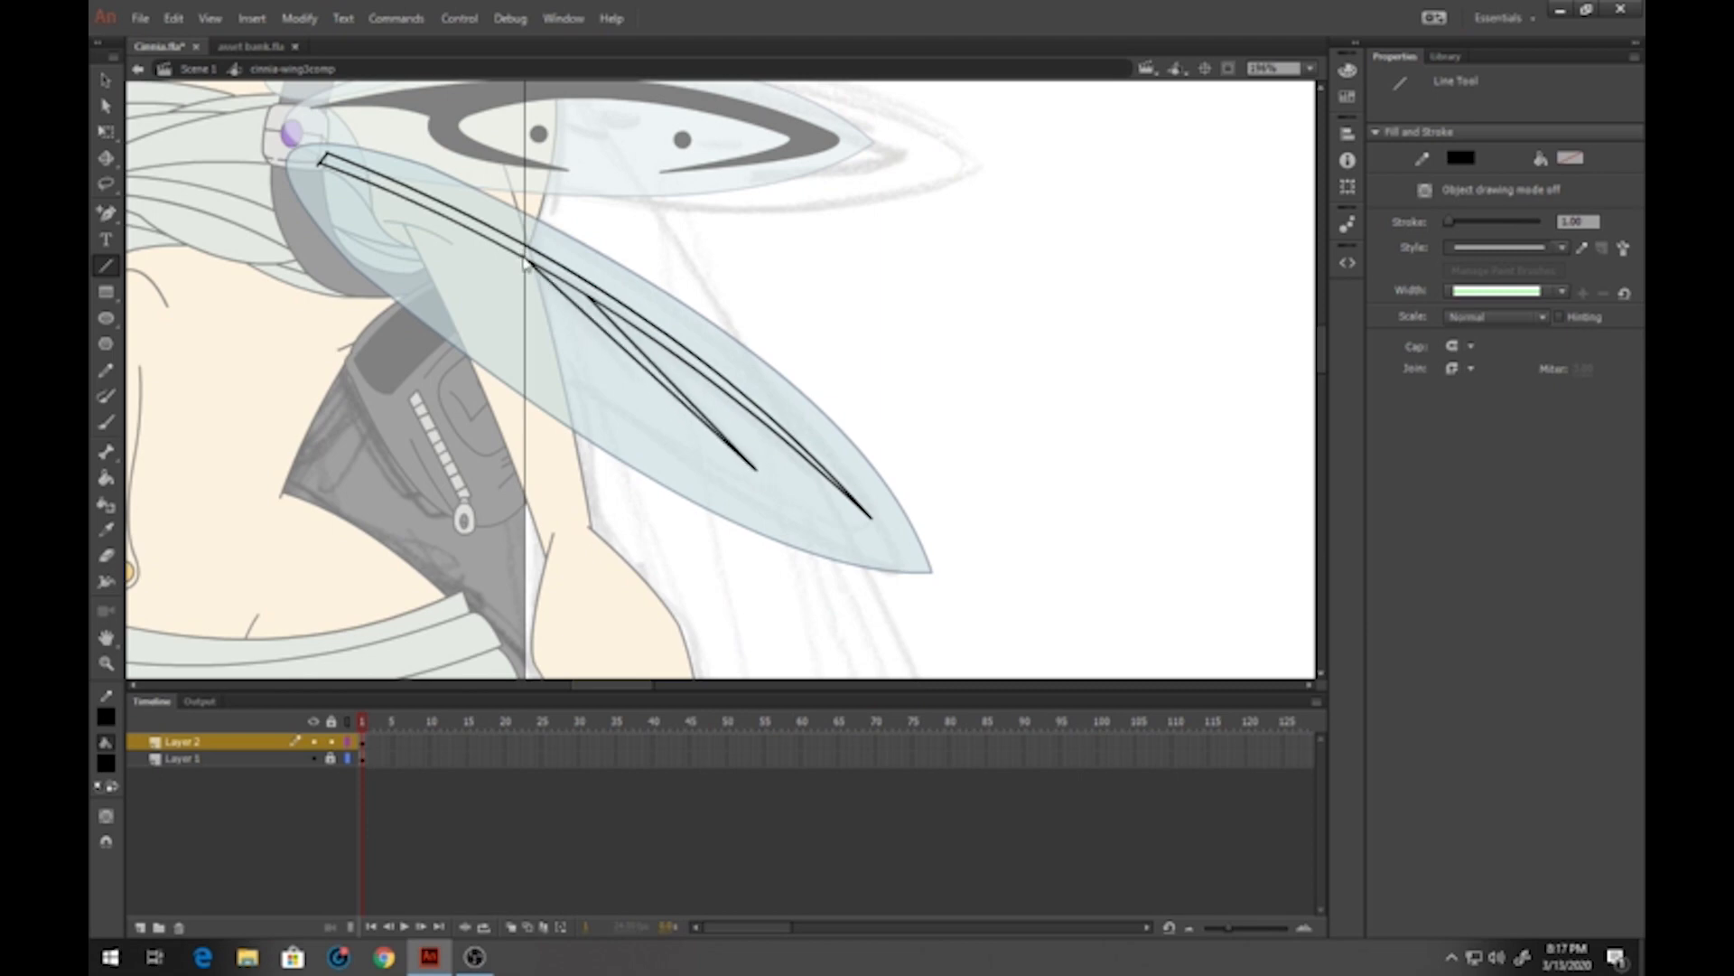
key(v)
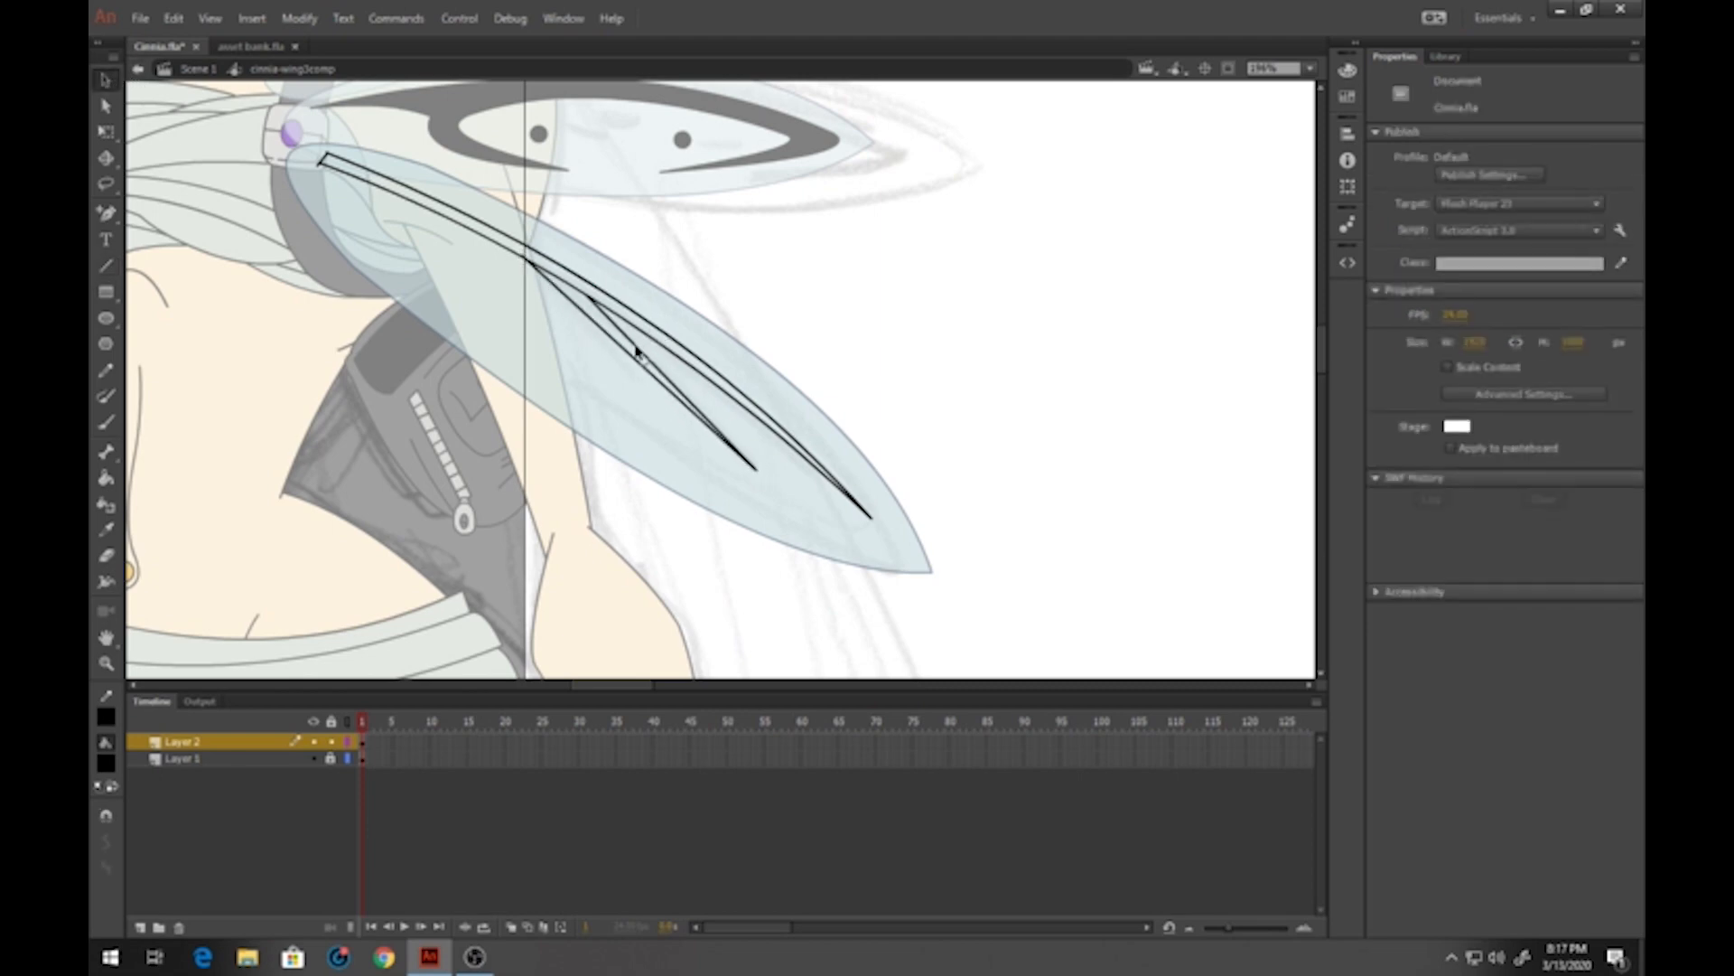
drag(638, 350, 641, 359)
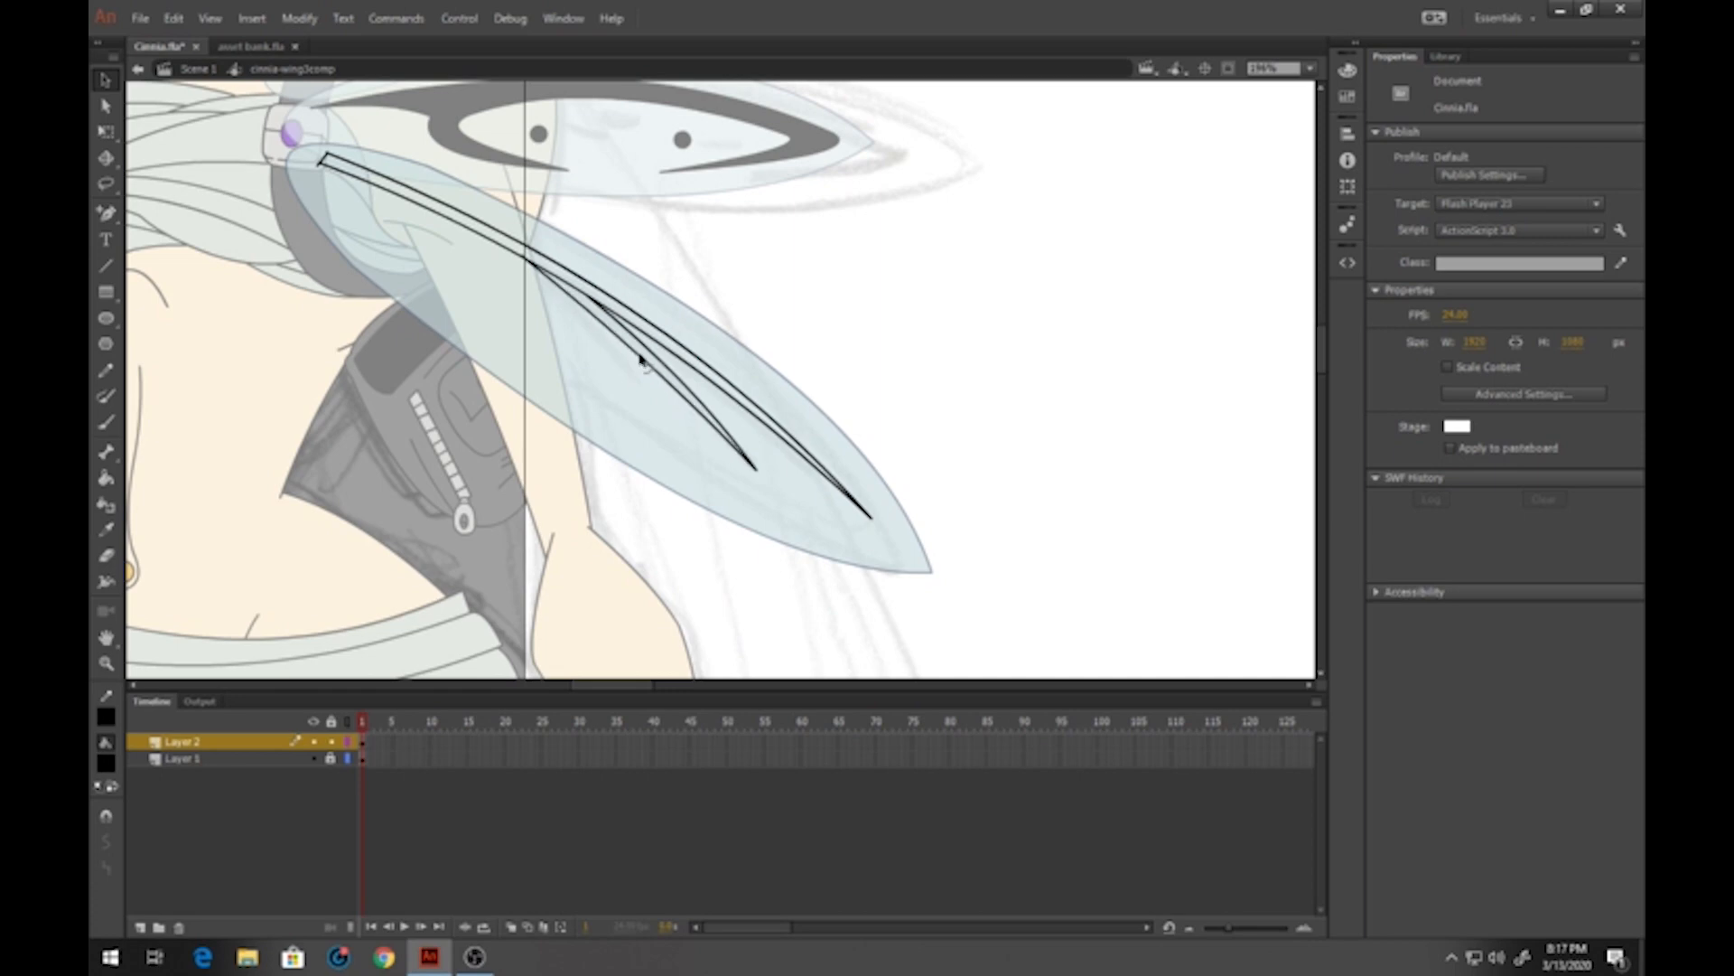
key(n)
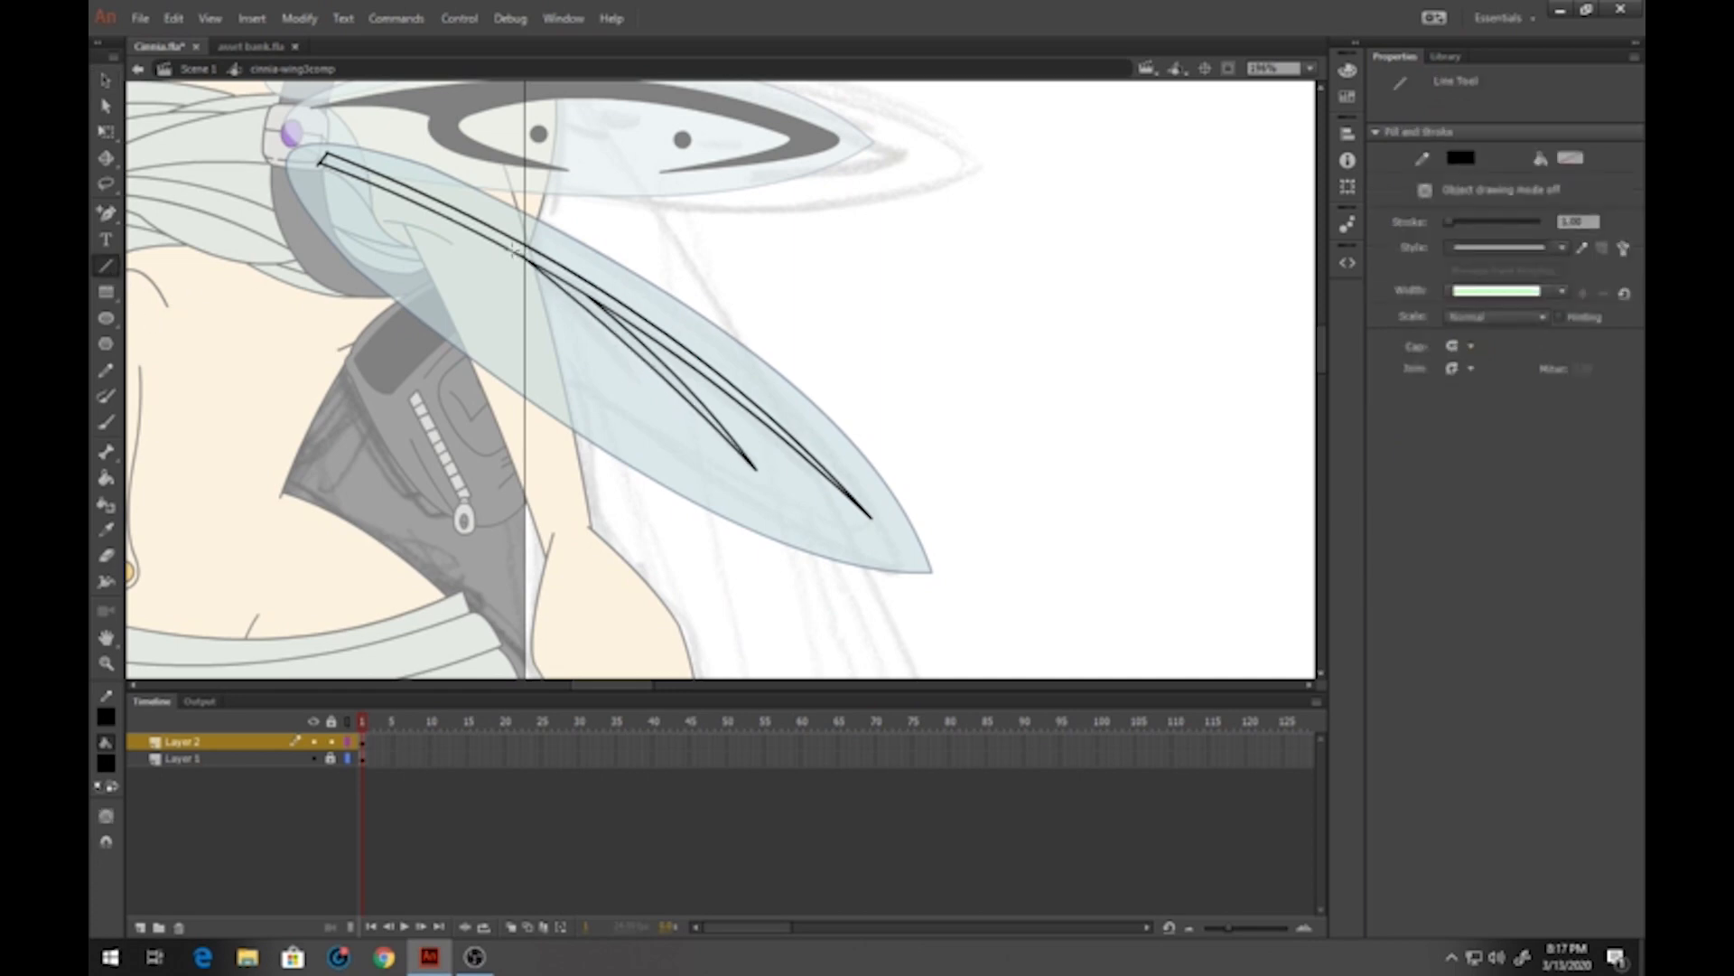
mouse_move(513, 250)
mouse_down()
mouse_move(612, 363)
mouse_move(440, 214)
mouse_up()
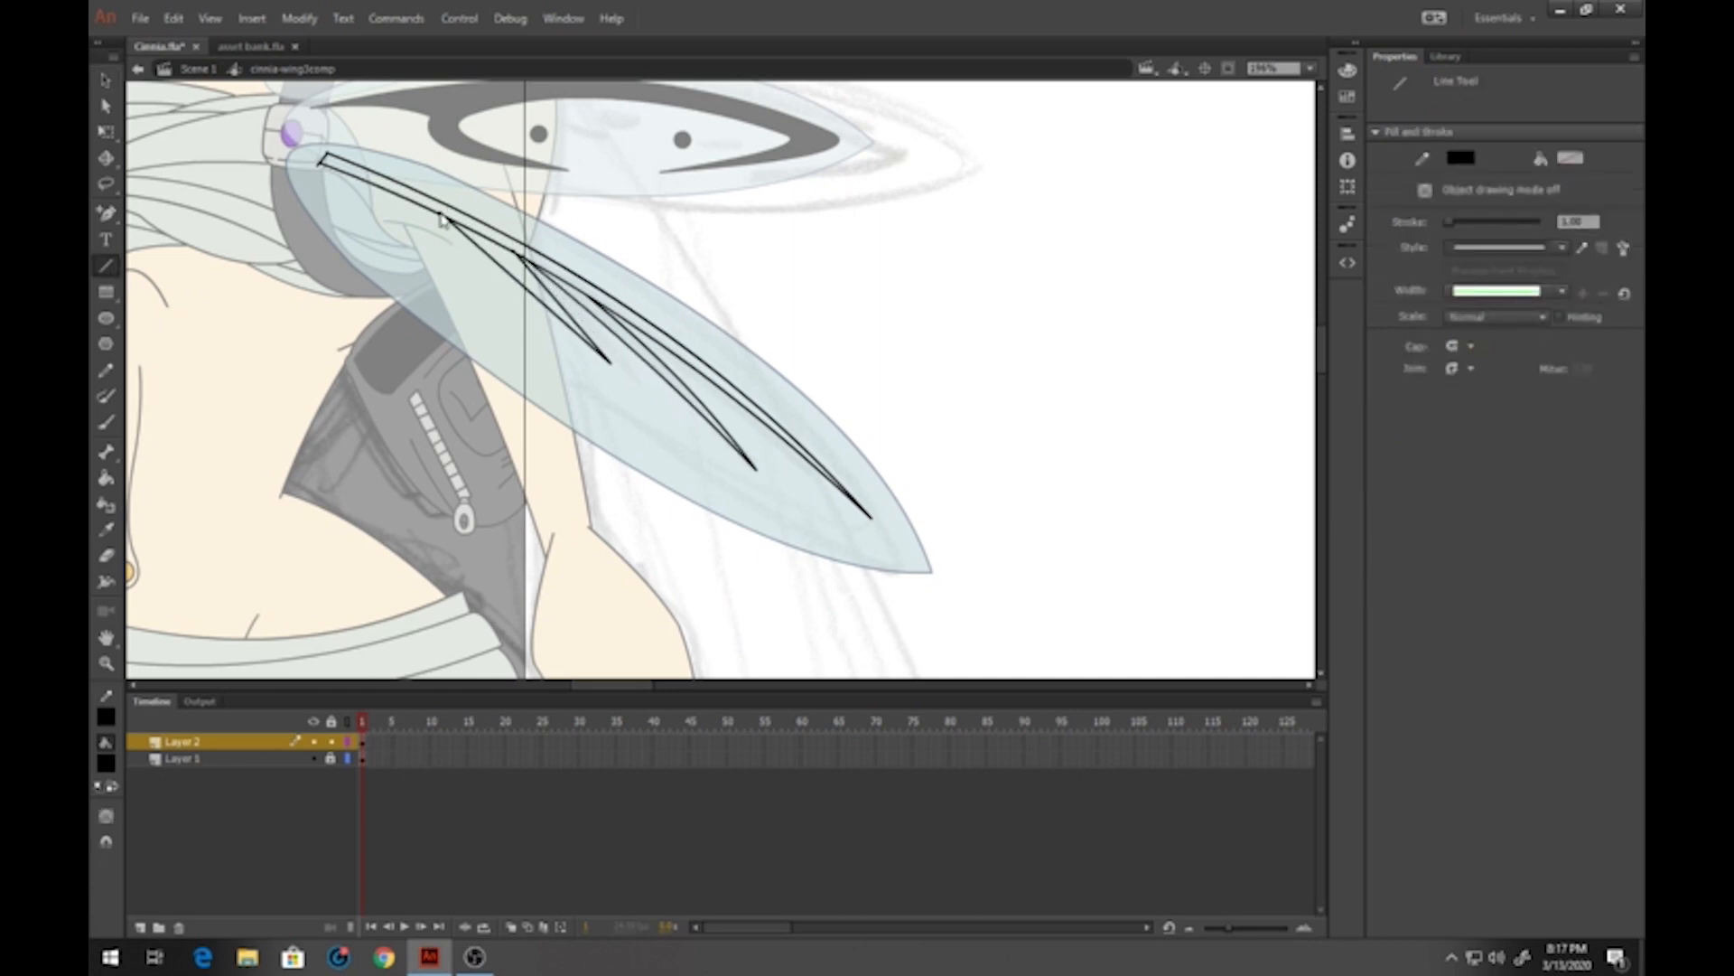
click(107, 81)
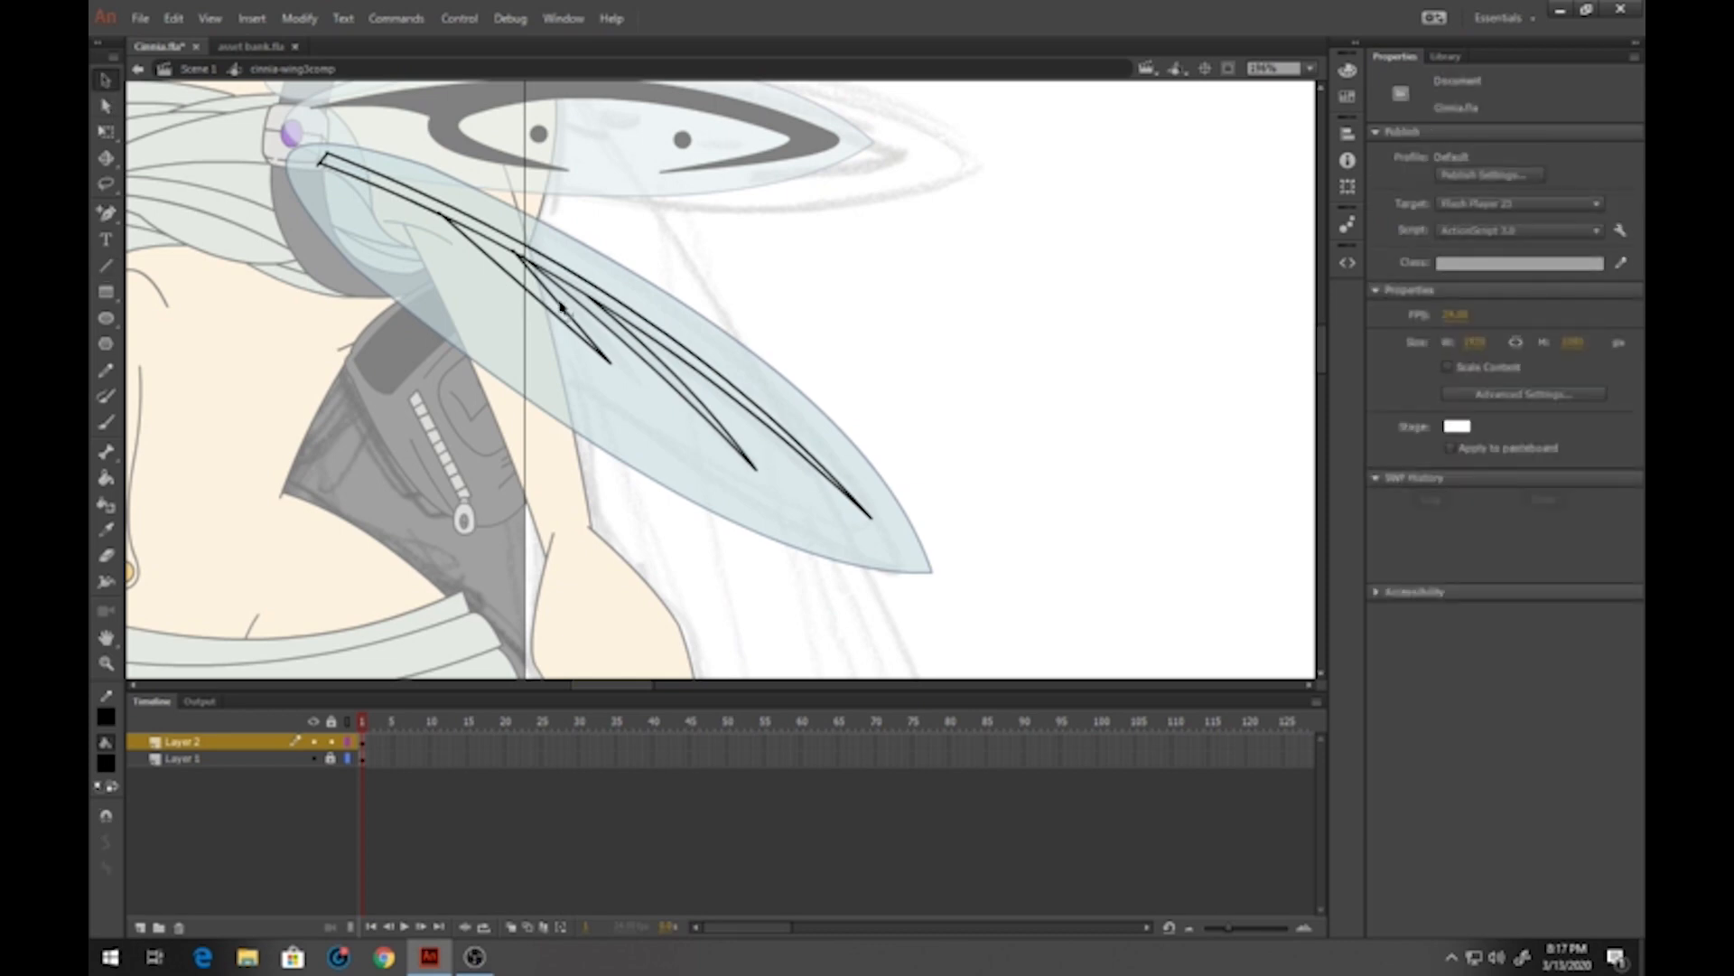
drag(565, 308, 563, 318)
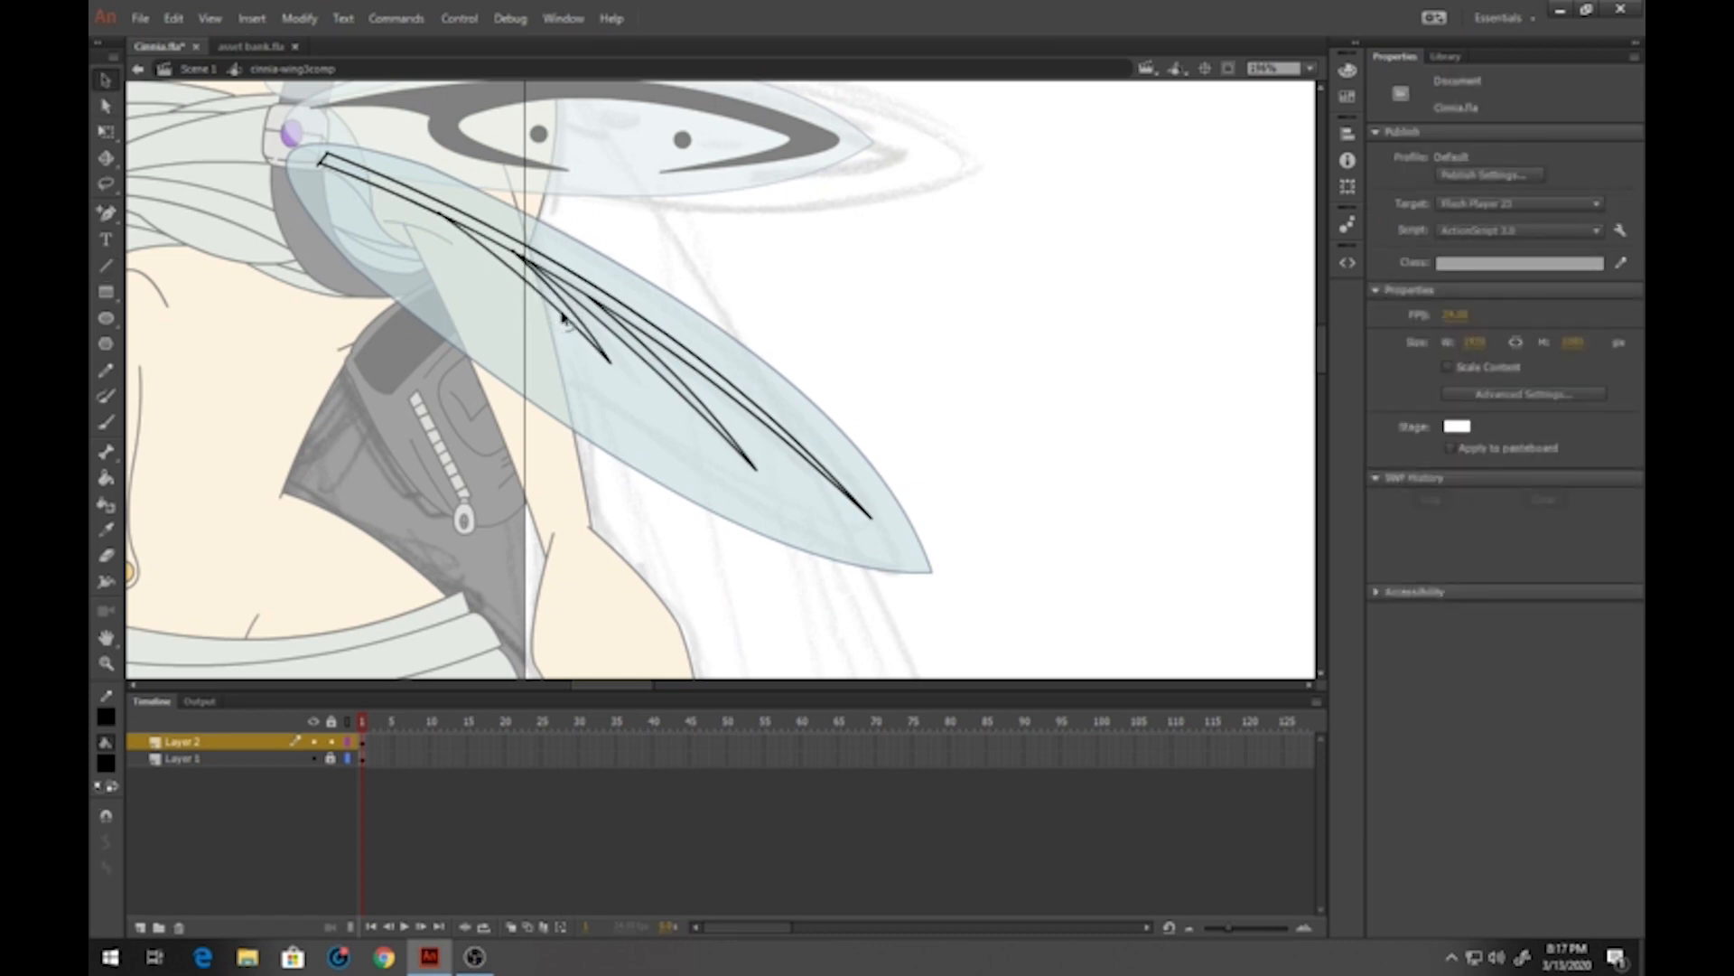
Fill the lower wing's main vein and both branches with black and return to Scene 1
click(106, 477)
click(467, 231)
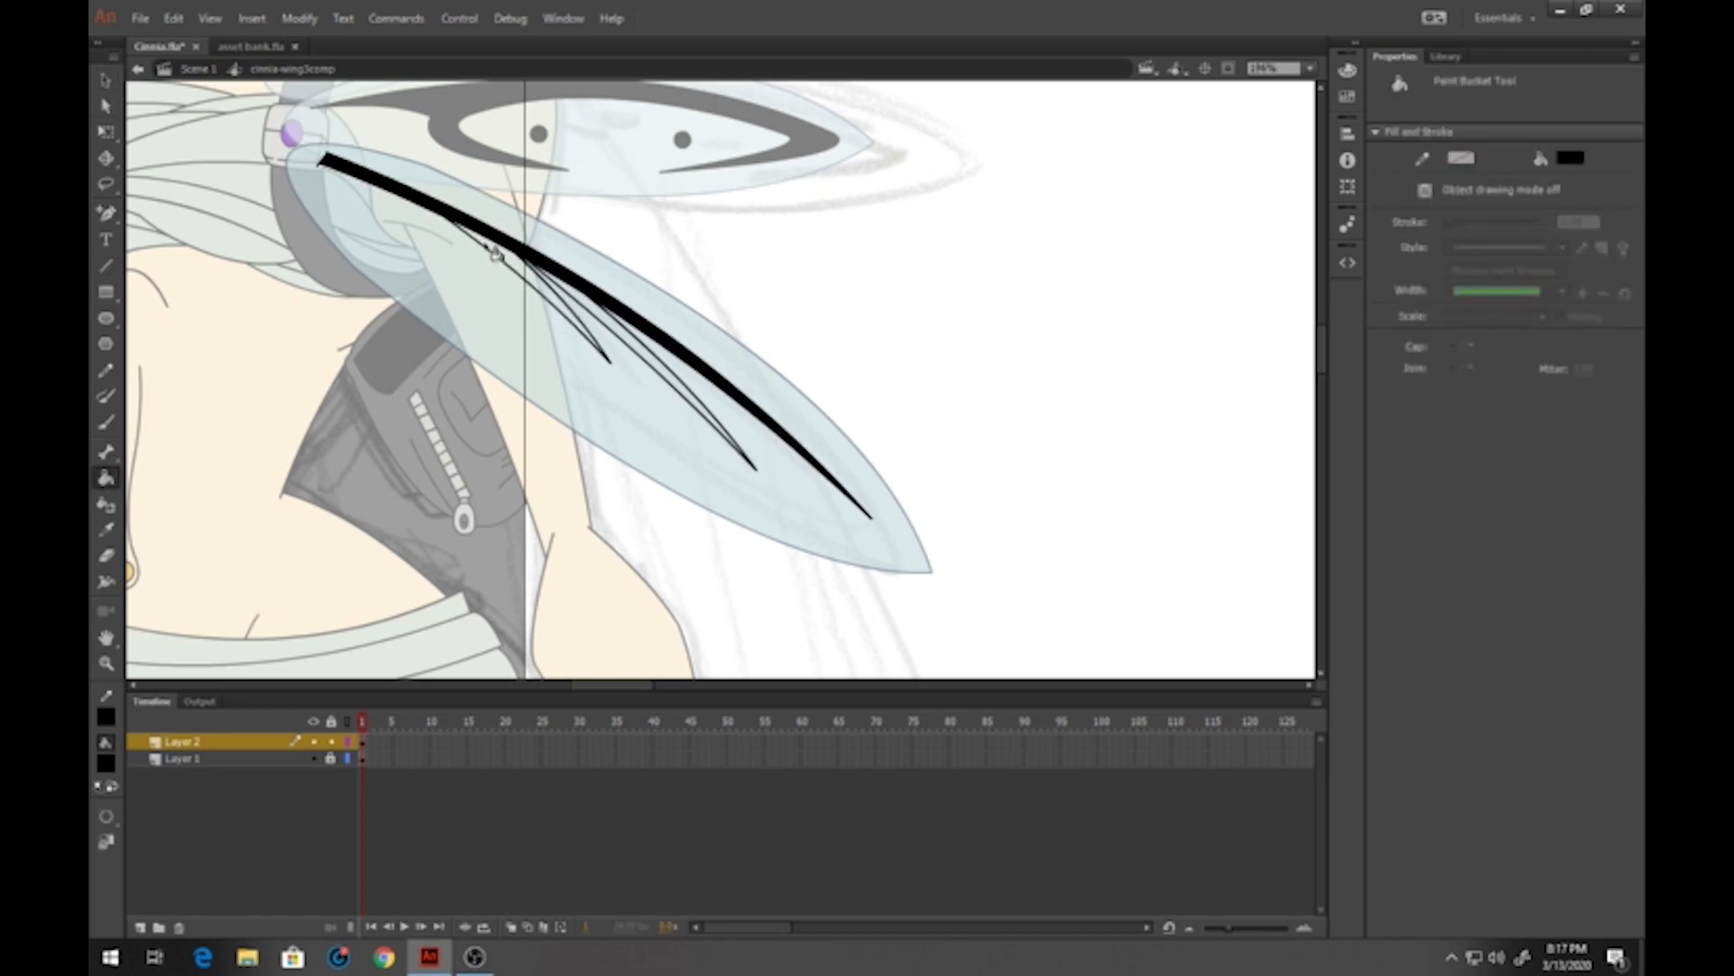
click(495, 254)
click(605, 318)
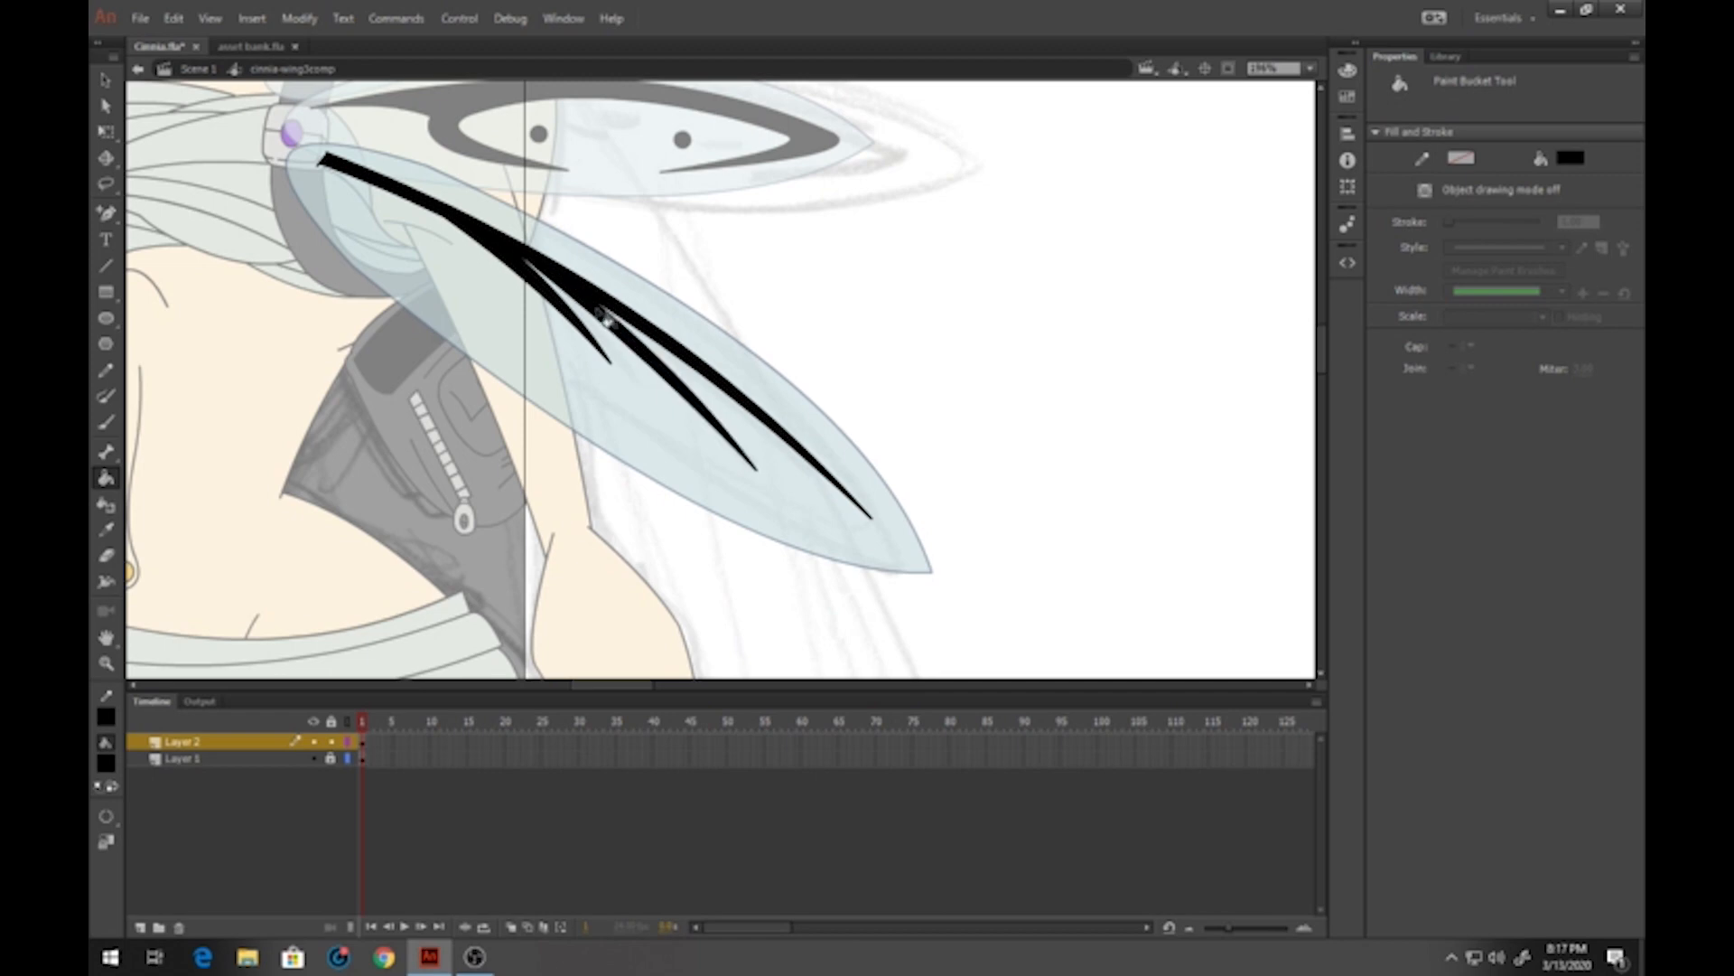
click(189, 70)
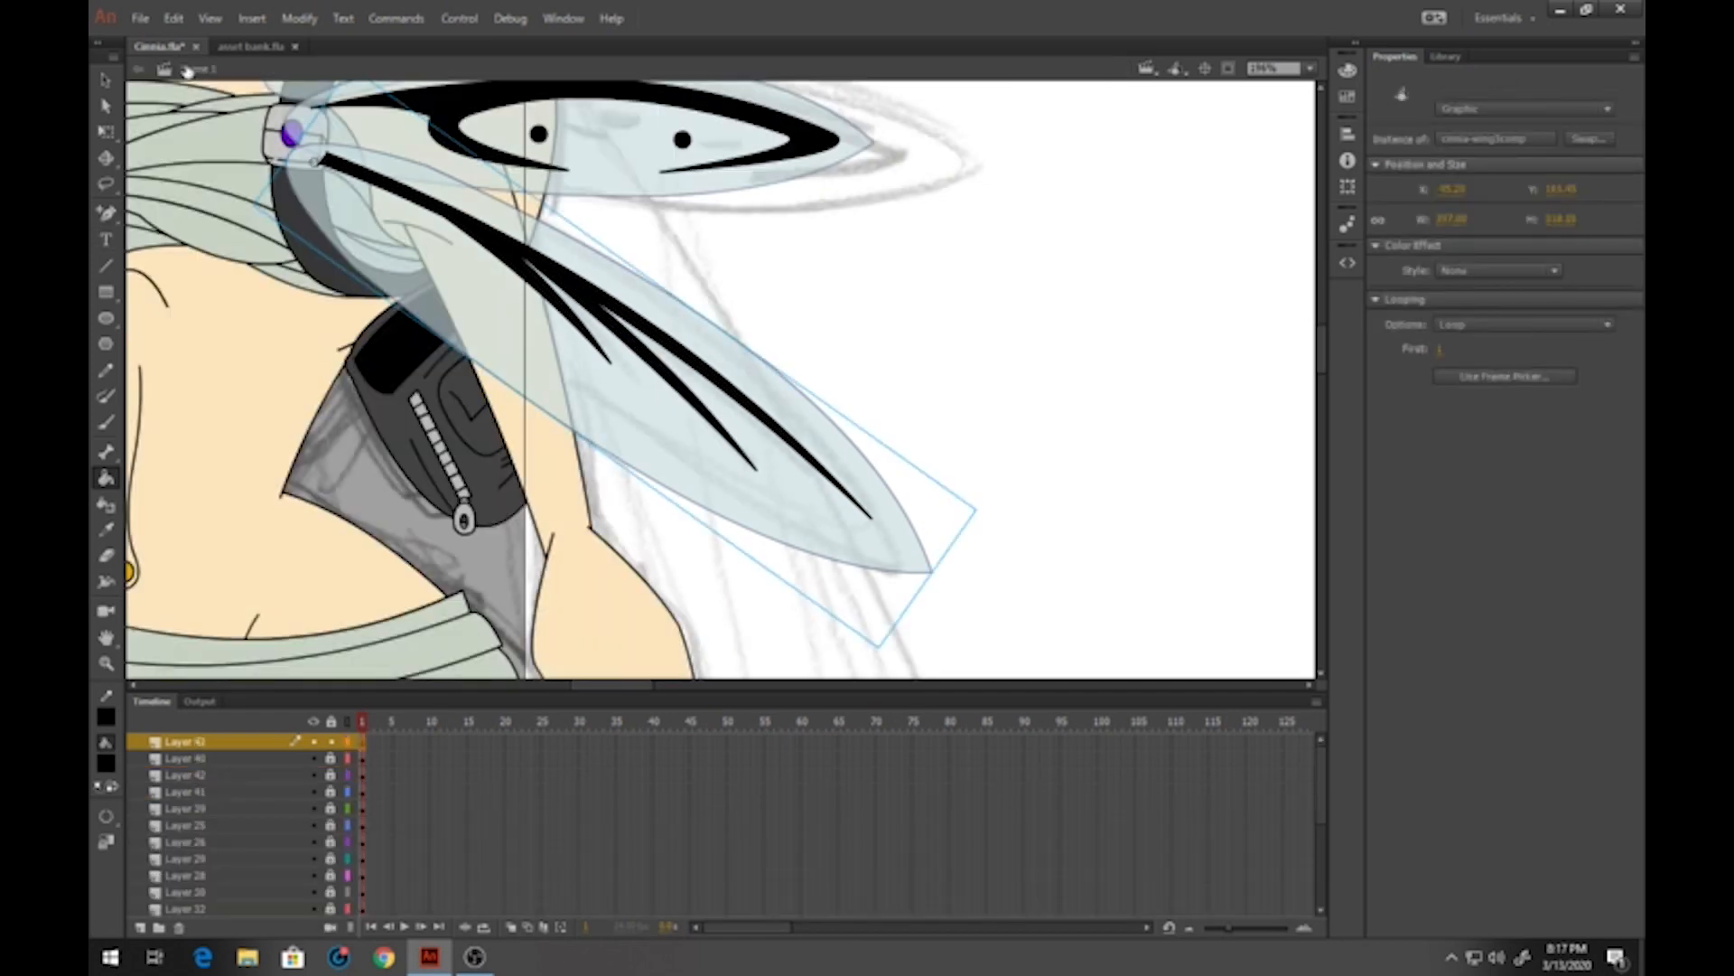
Move the wings' layer, Layer 43, behind the body layers, between Layer 44 and the colour ref layer
click(105, 664)
click(654, 333)
click(654, 334)
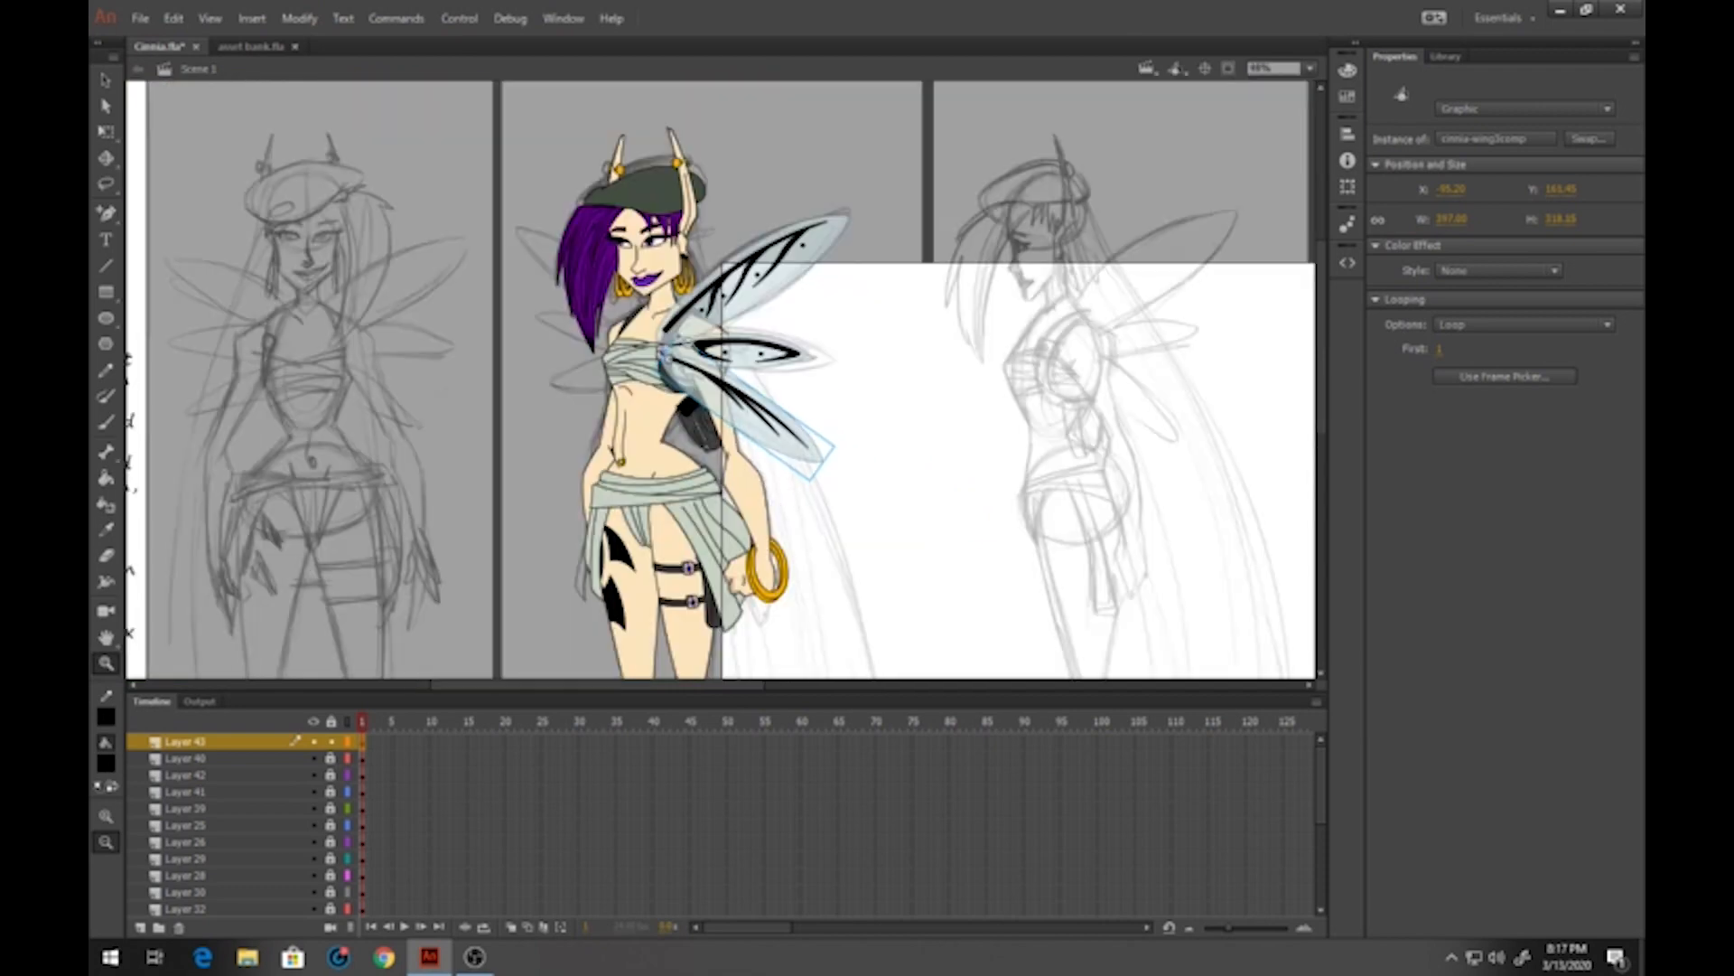
click(250, 744)
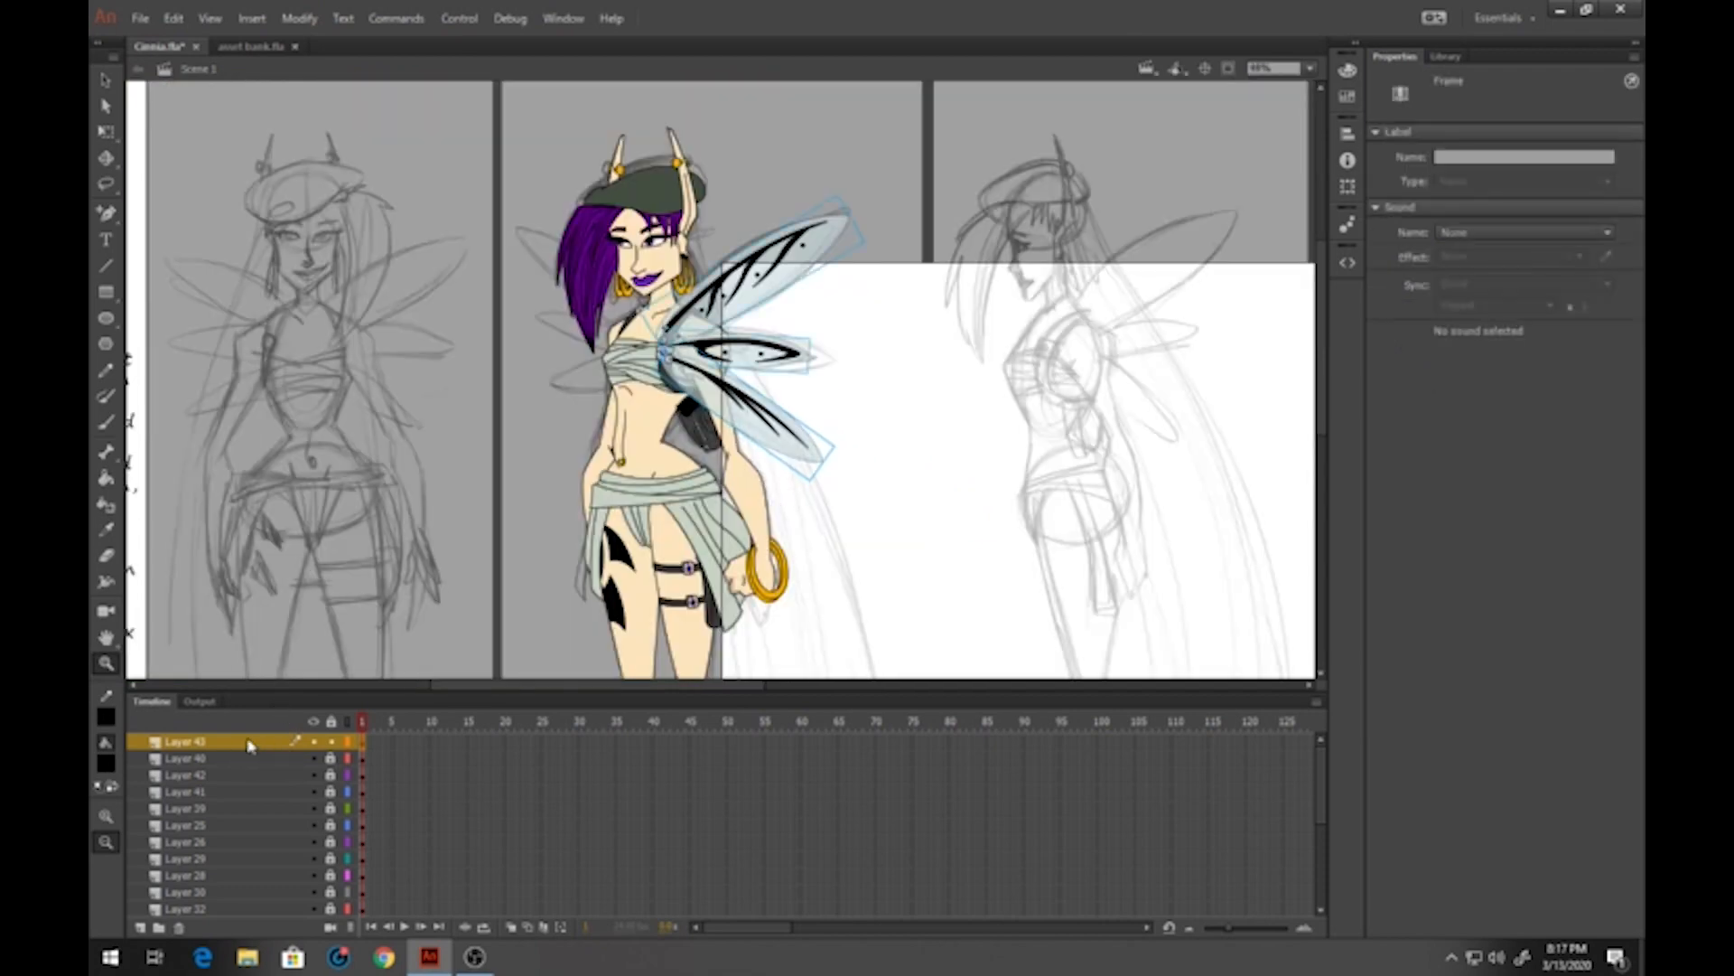
mouse_move(259, 743)
mouse_down()
mouse_move(210, 955)
mouse_move(206, 872)
mouse_up()
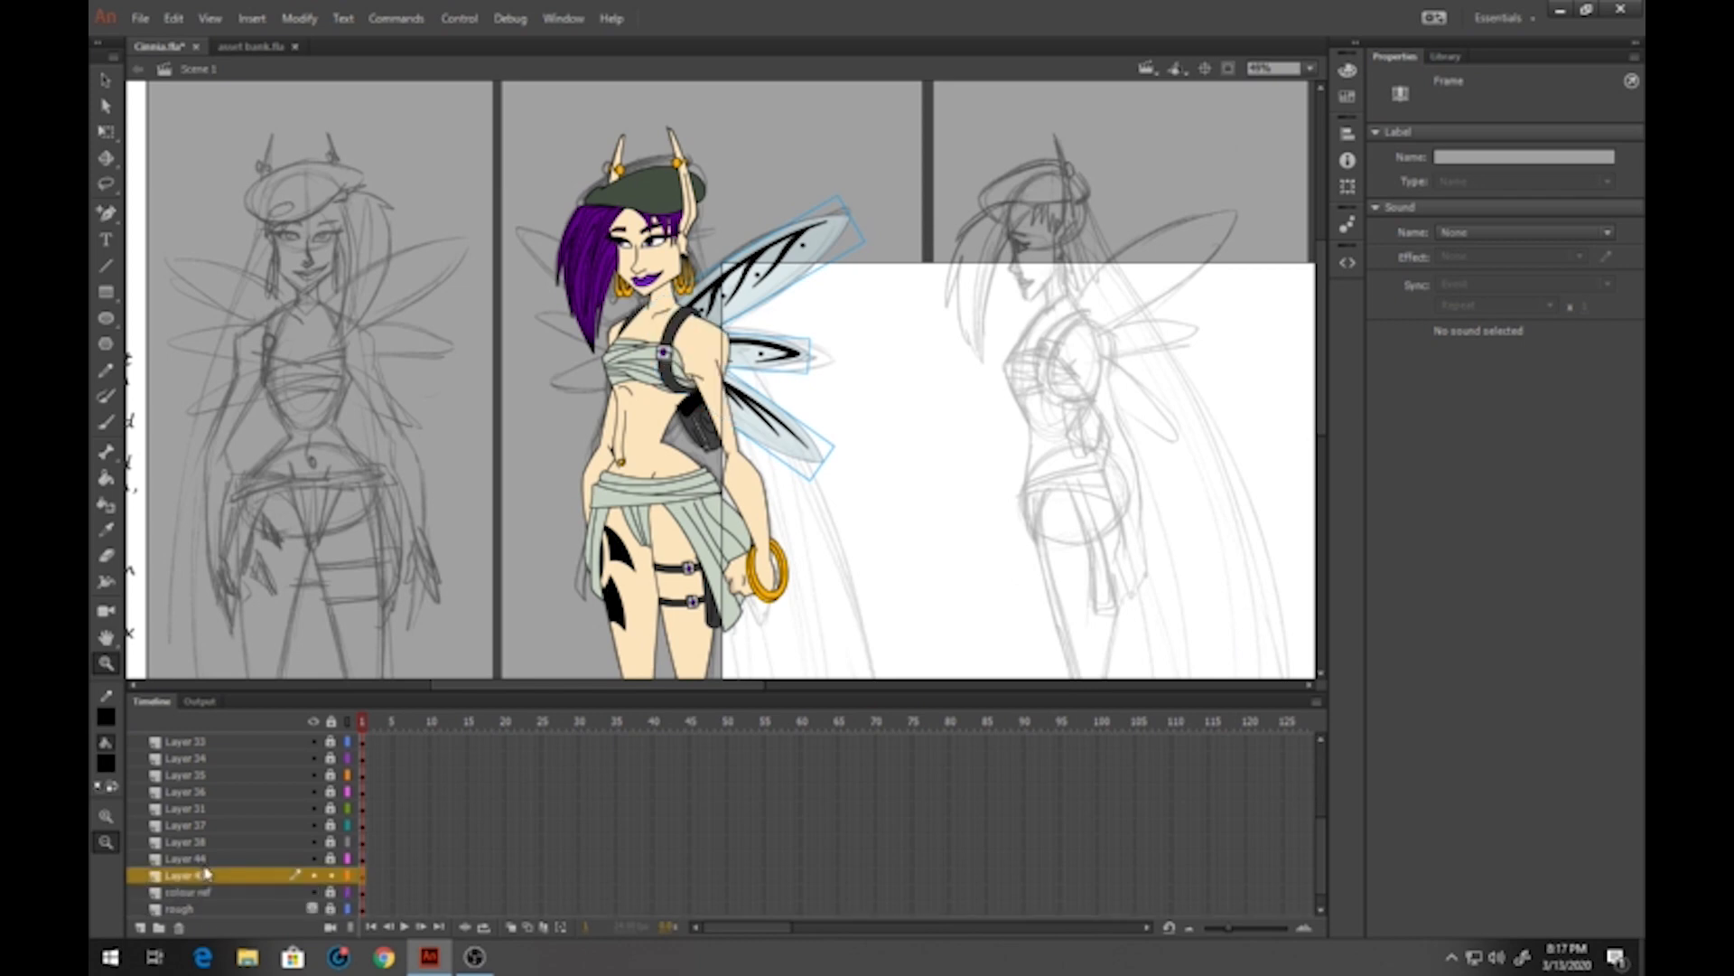
Duplicate the three wings, flip the copies horizontally onto the body's other side, shrink them to match the sketch and lock the layer
key(ctrl+d)
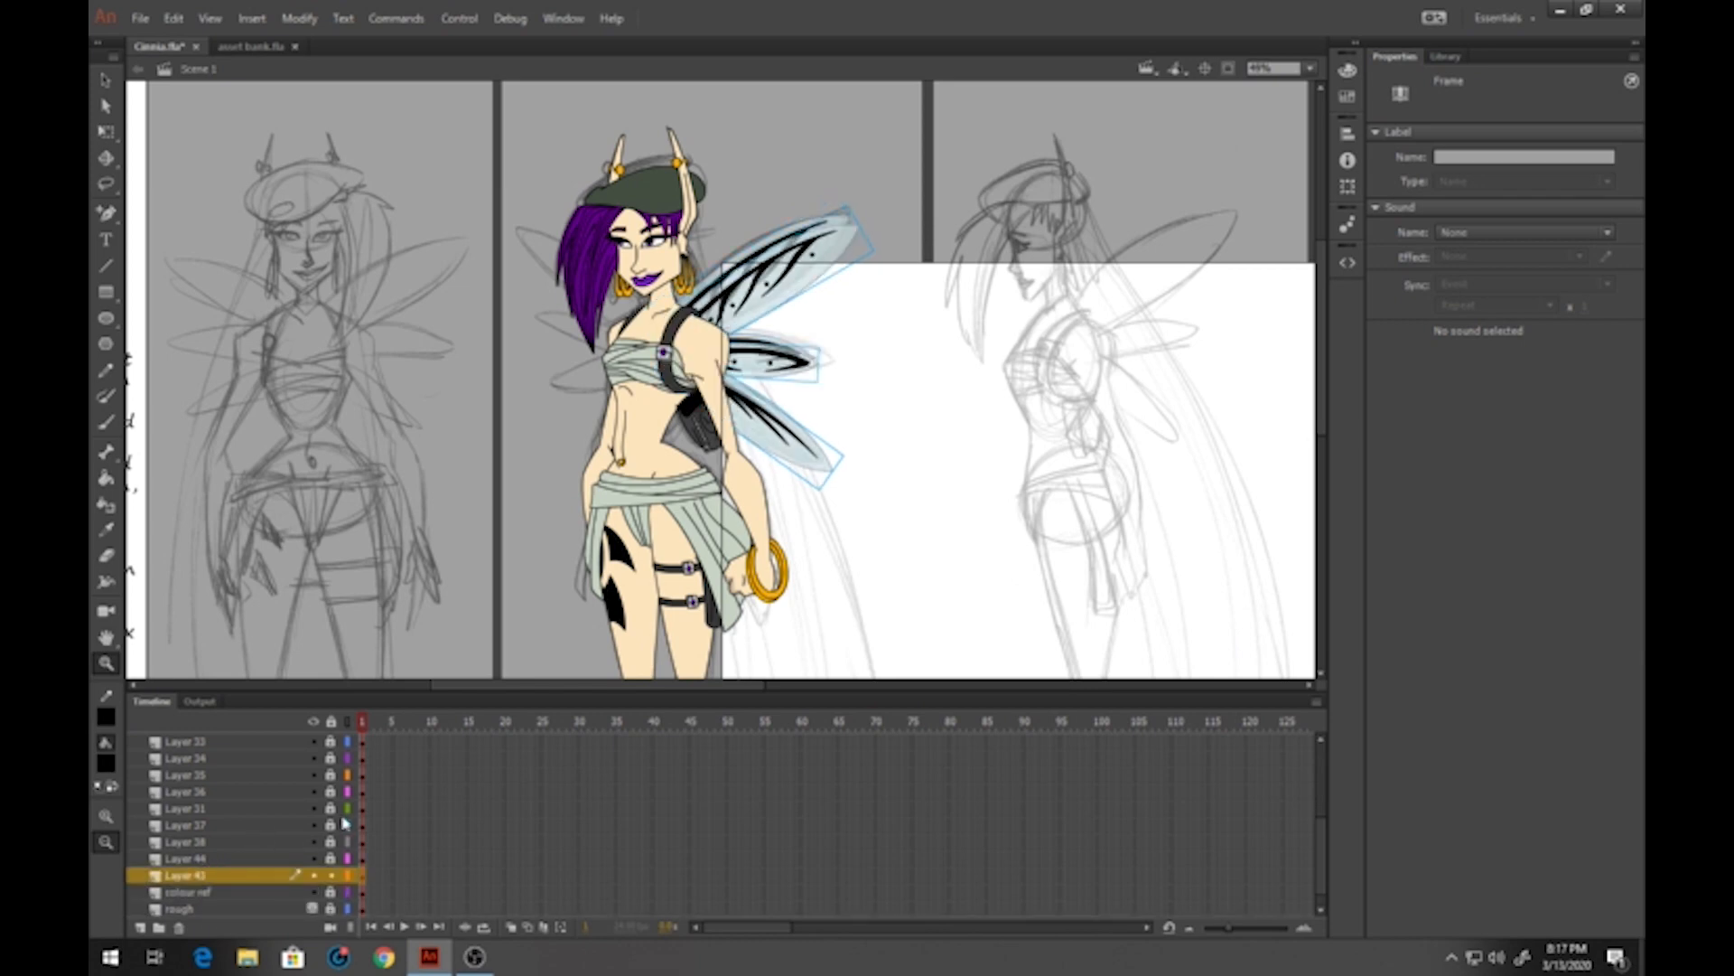
click(299, 18)
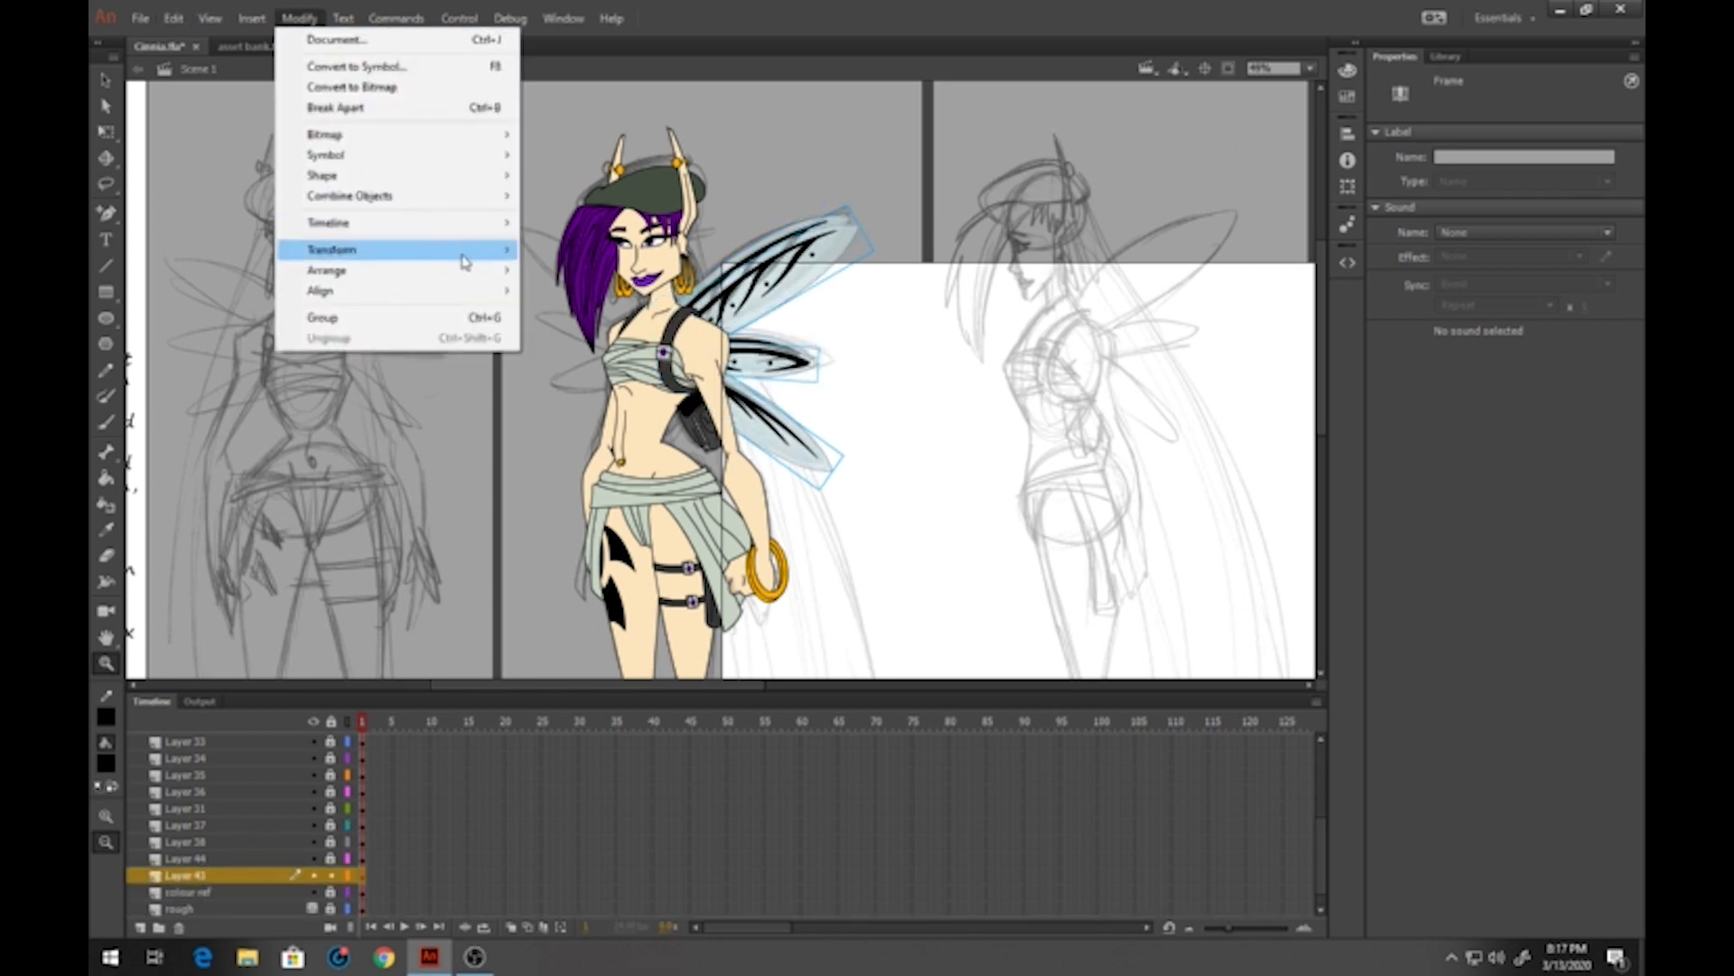
mouse_move(424, 252)
click(582, 446)
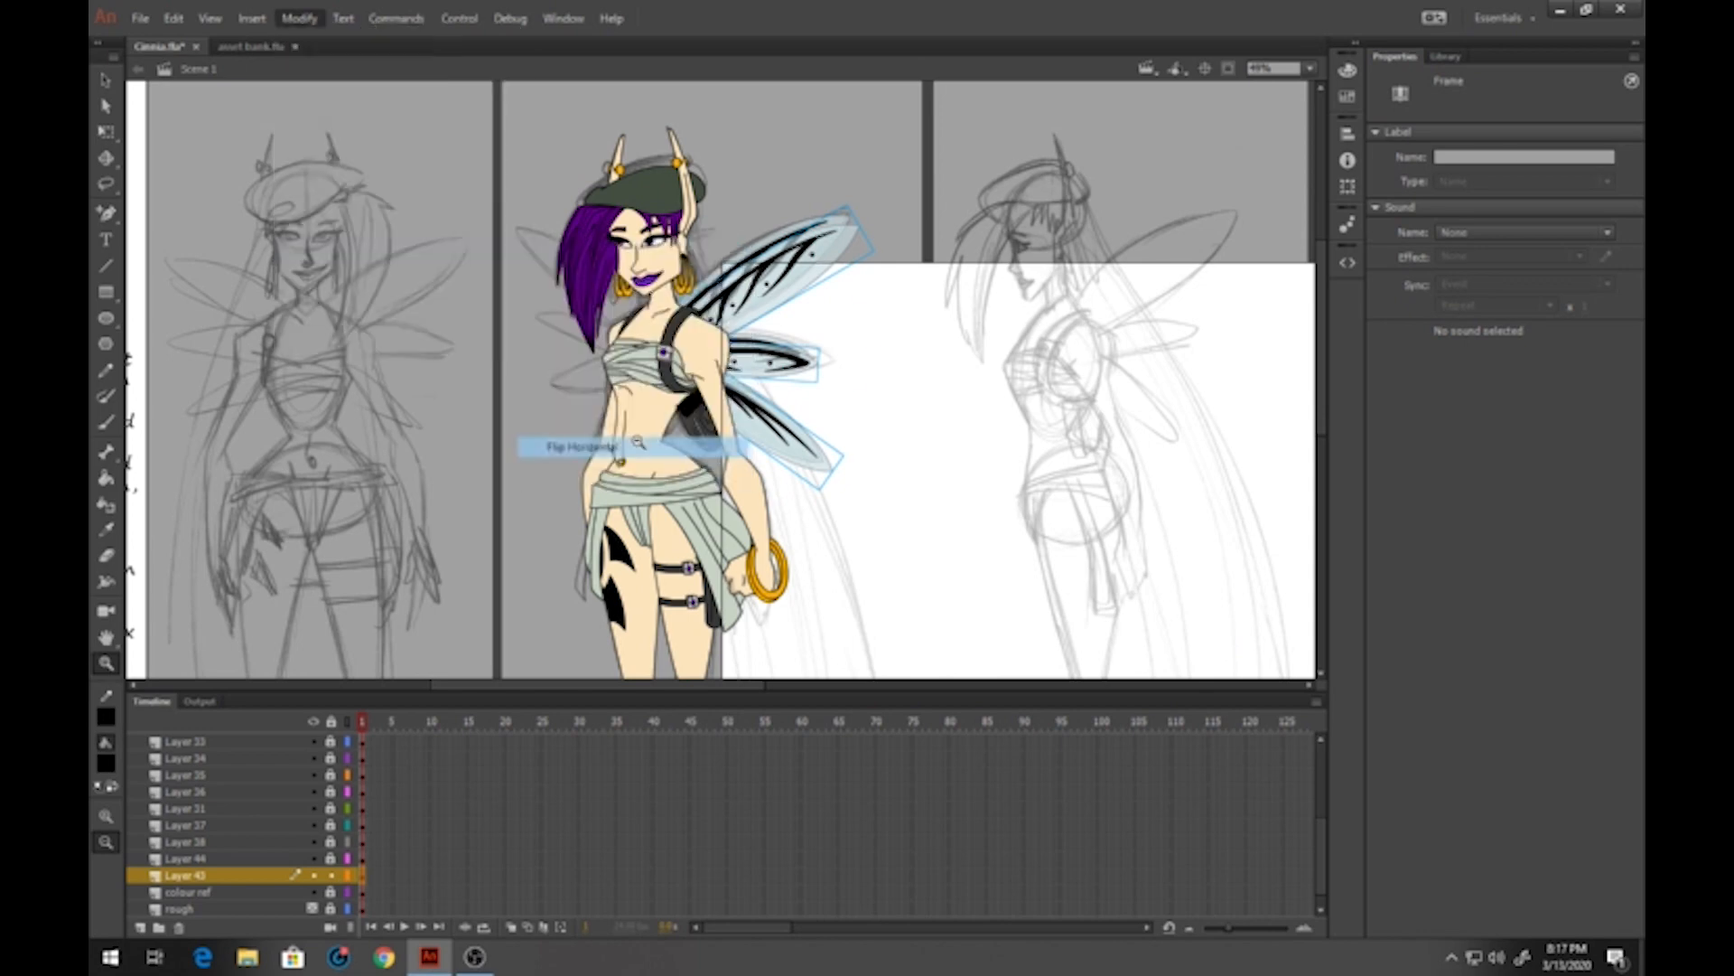
click(106, 131)
drag(787, 330, 568, 332)
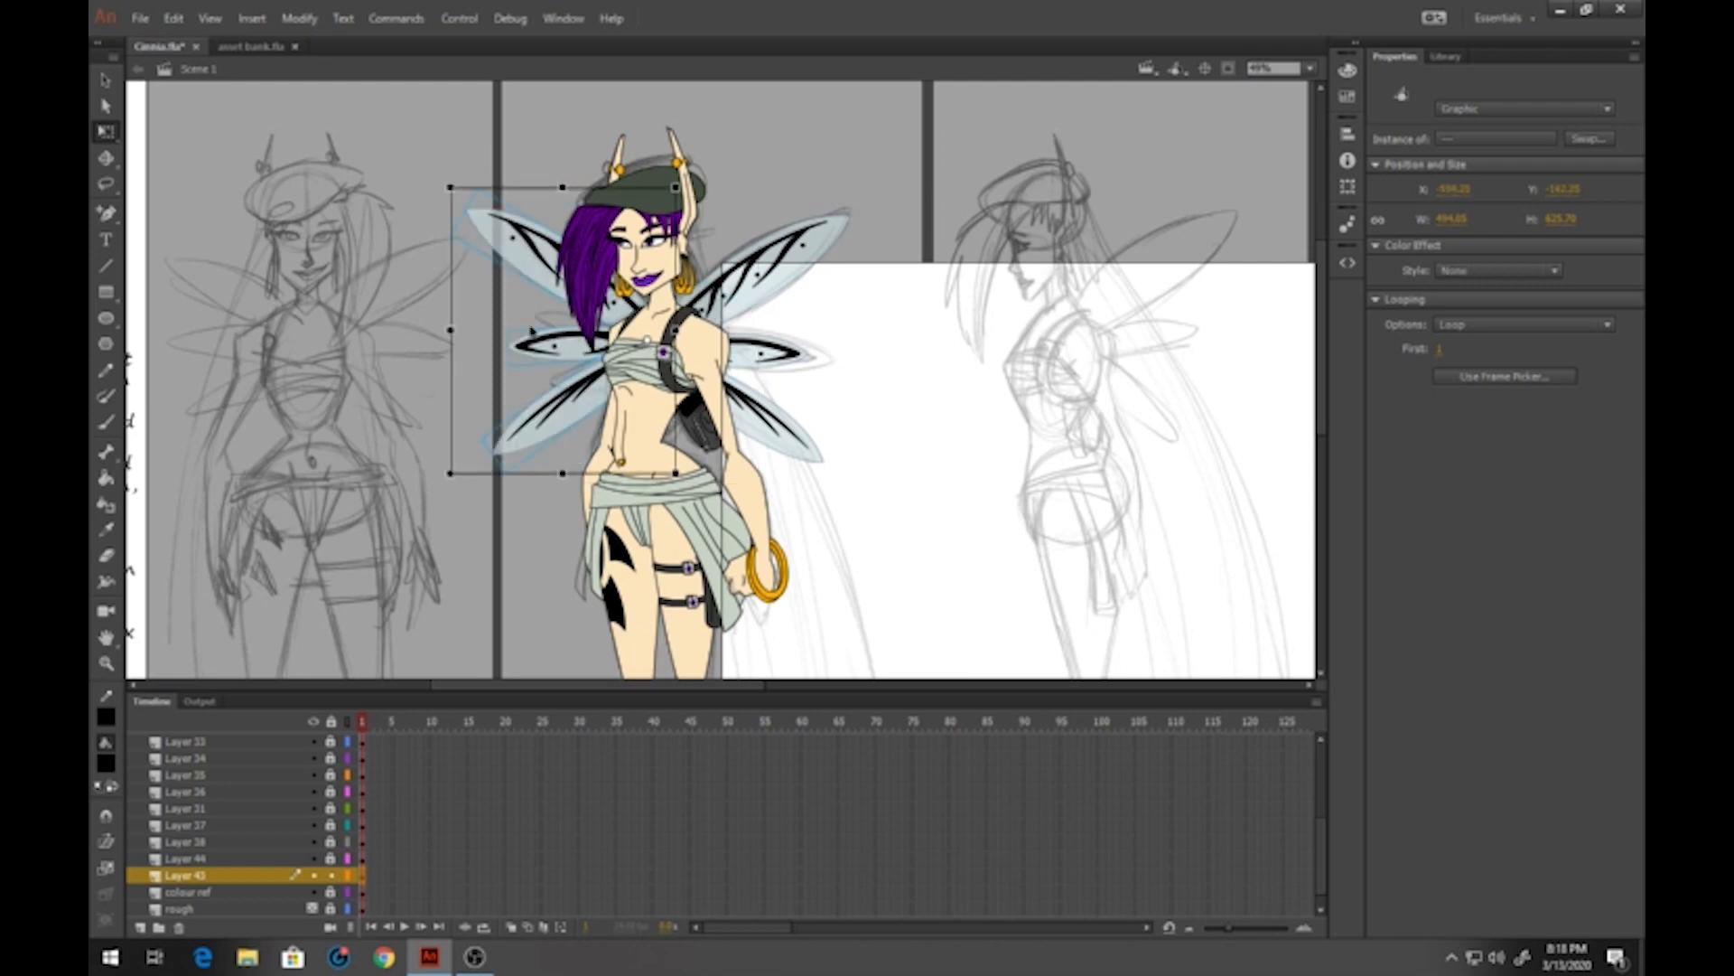
drag(450, 330, 472, 330)
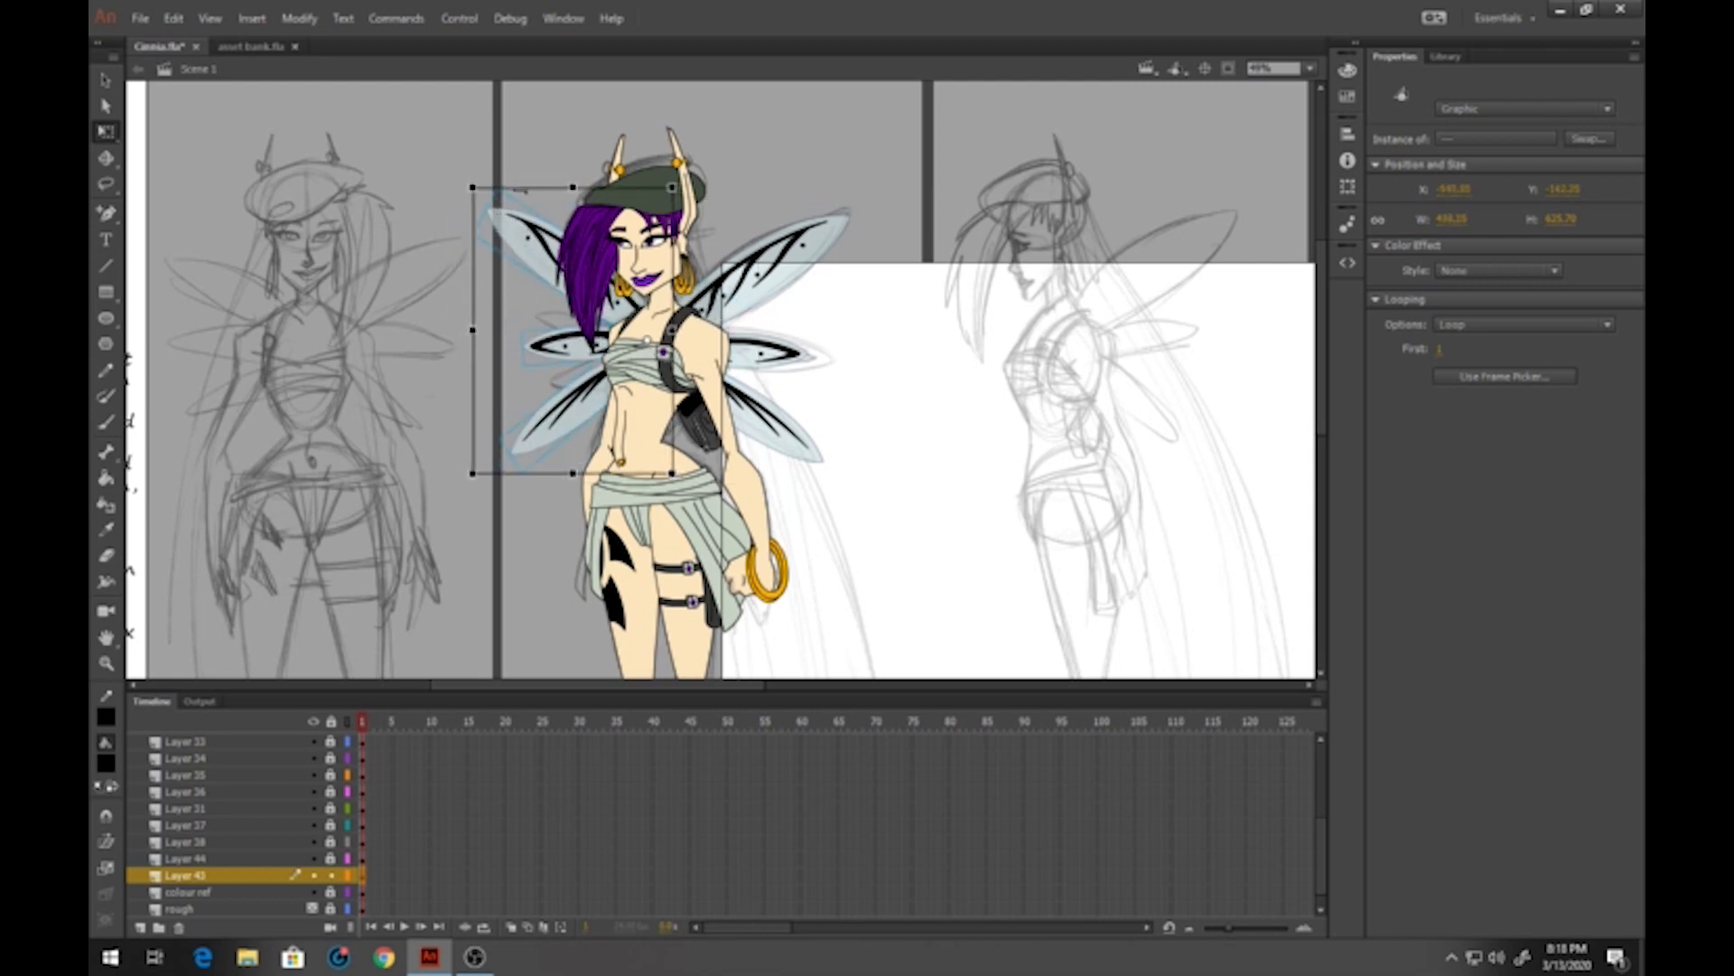
drag(473, 192, 481, 193)
click(332, 876)
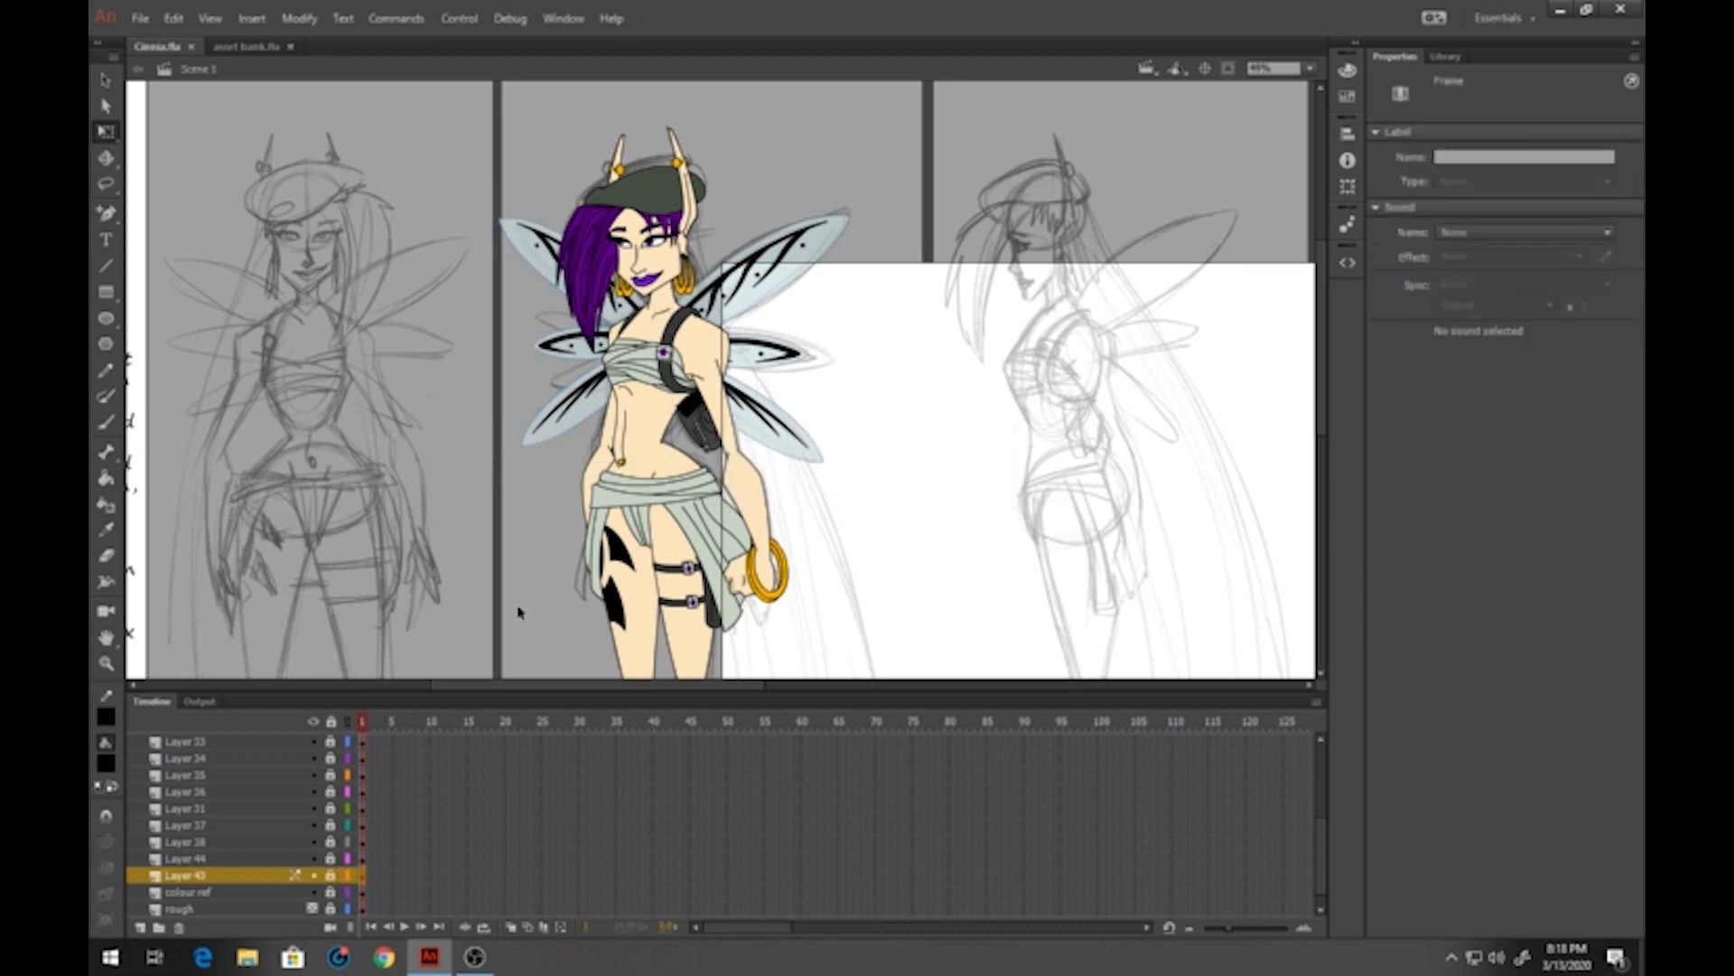
Add a new layer above Layer 40 at the top of the layer stack
drag(801, 630, 654, 337)
click(622, 216)
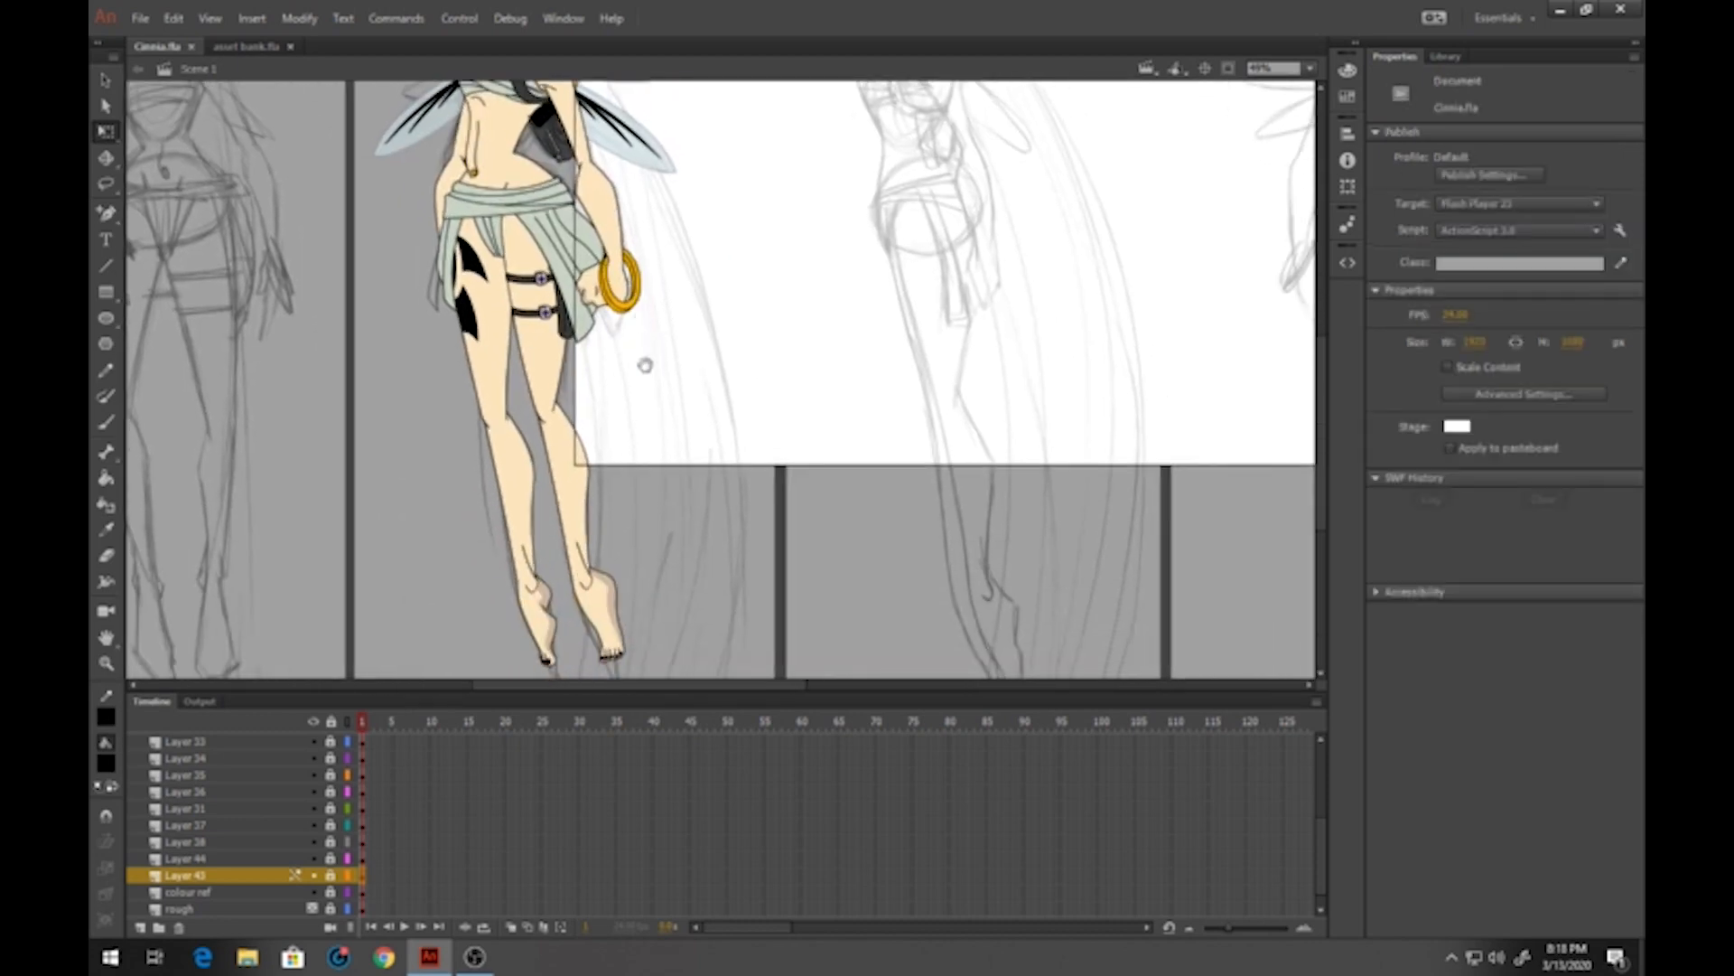
mouse_move(672, 550)
mouse_down()
mouse_move(636, 268)
mouse_move(608, 584)
mouse_up()
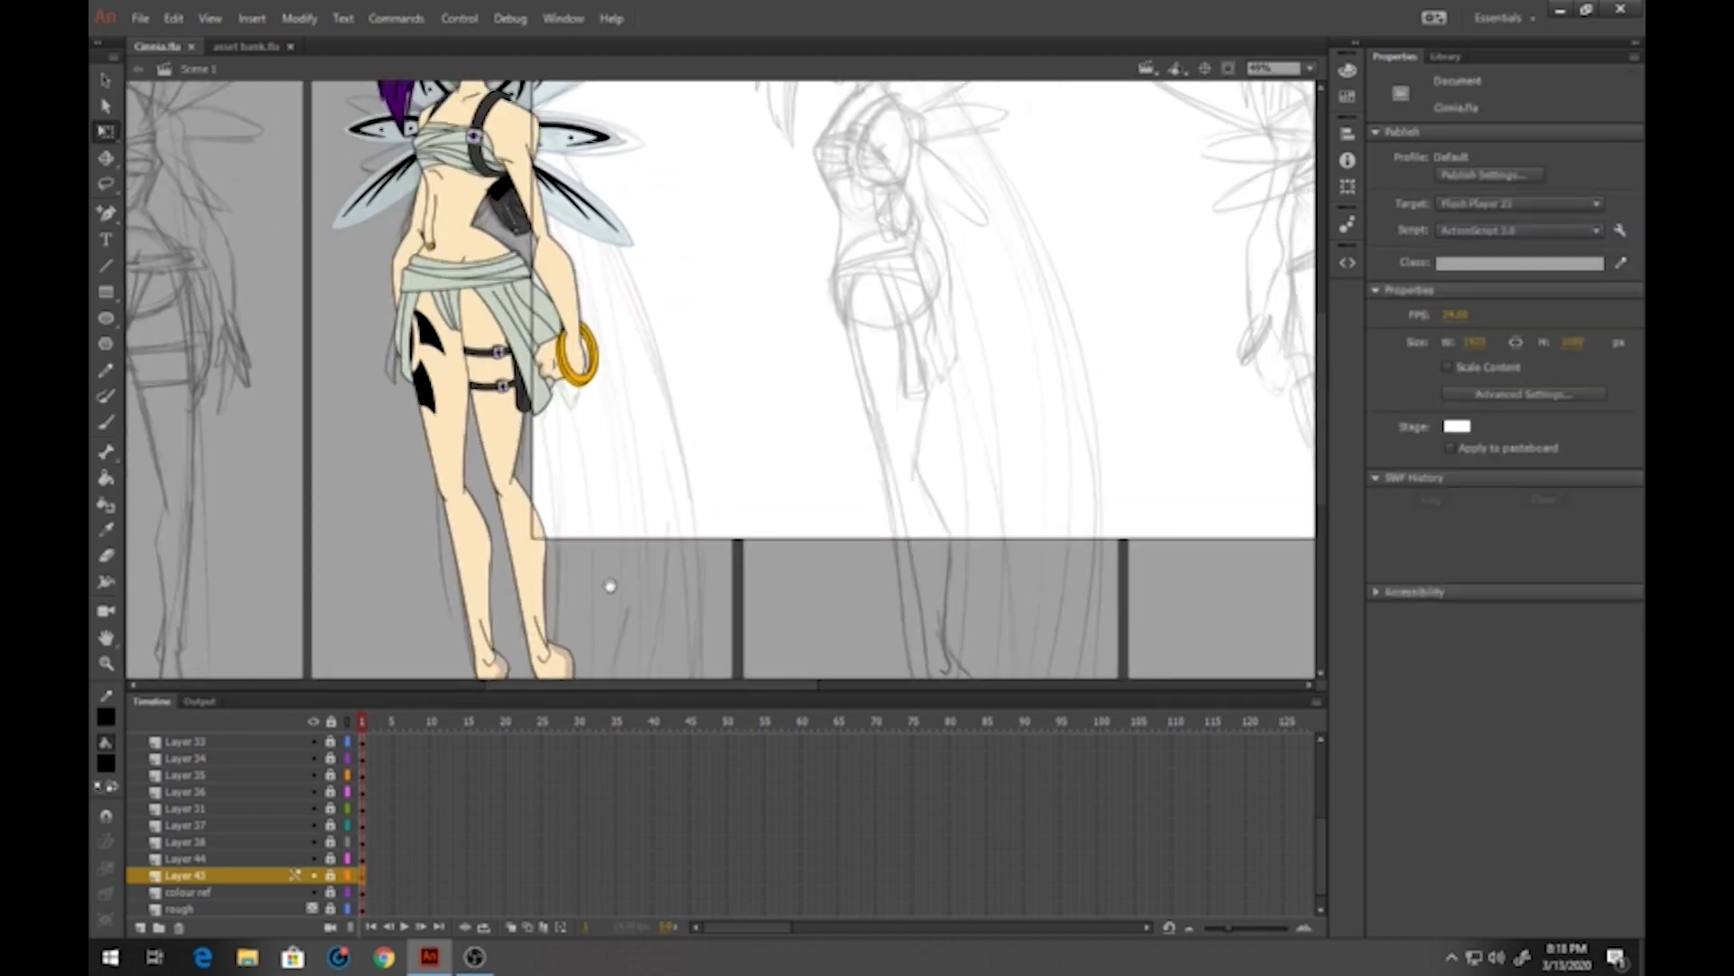
drag(594, 249, 639, 503)
drag(576, 316, 627, 398)
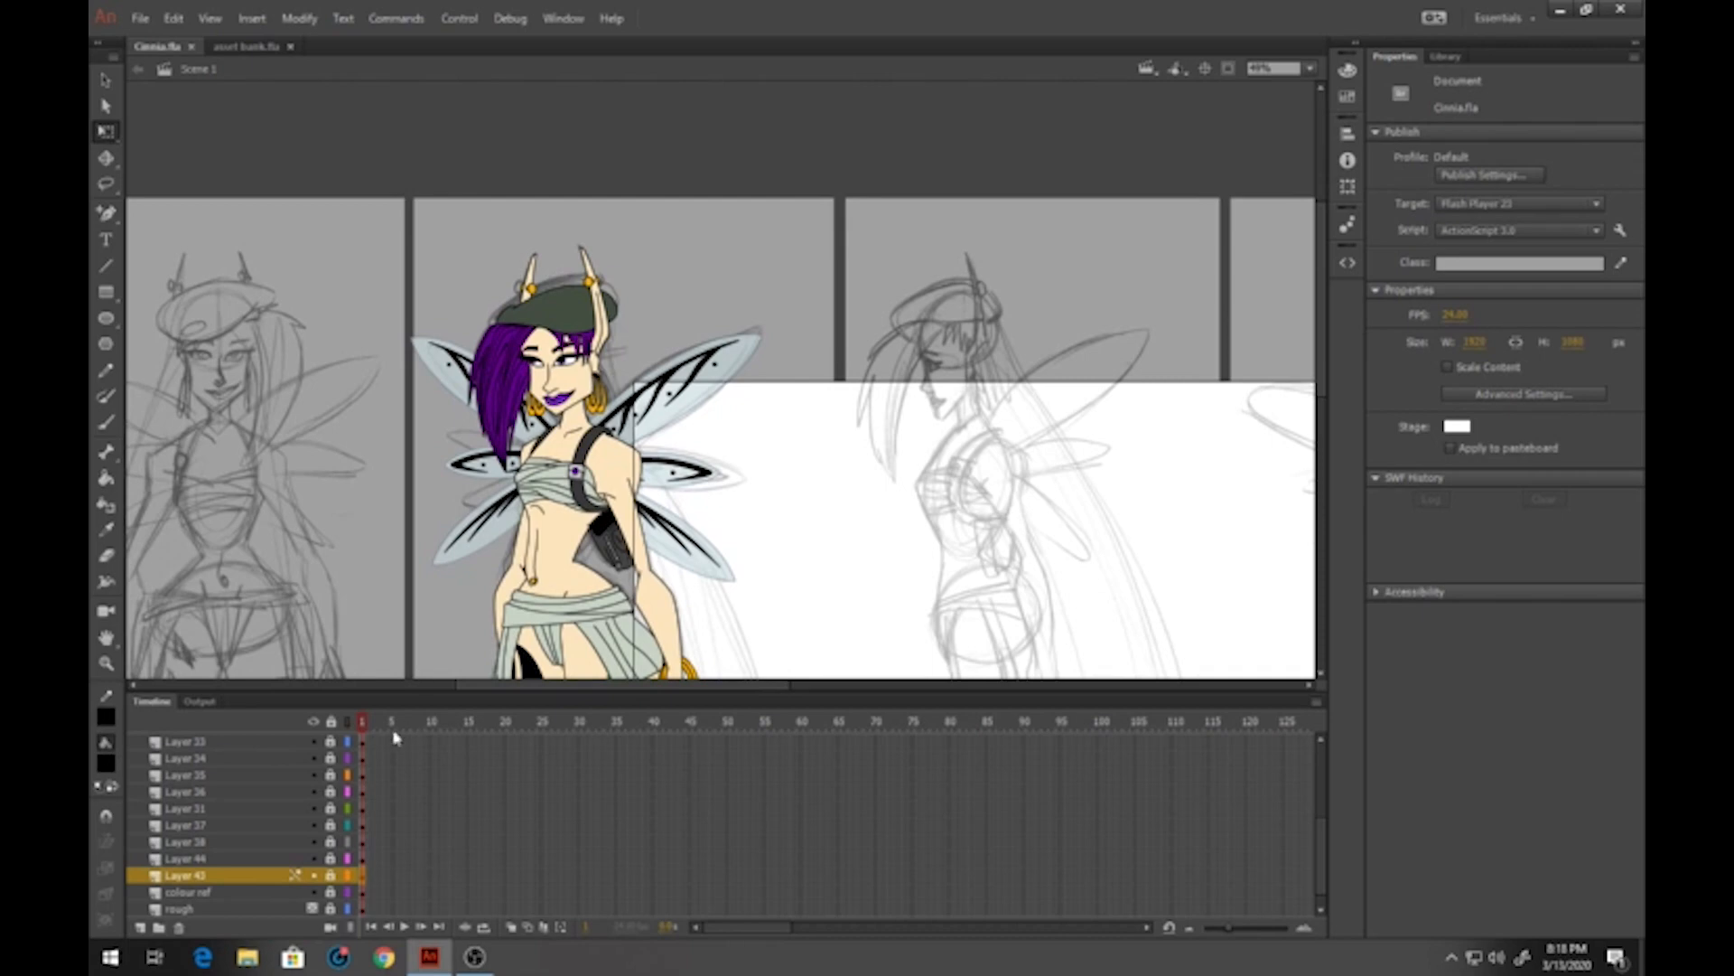
scroll(256, 766, up, 5)
click(222, 743)
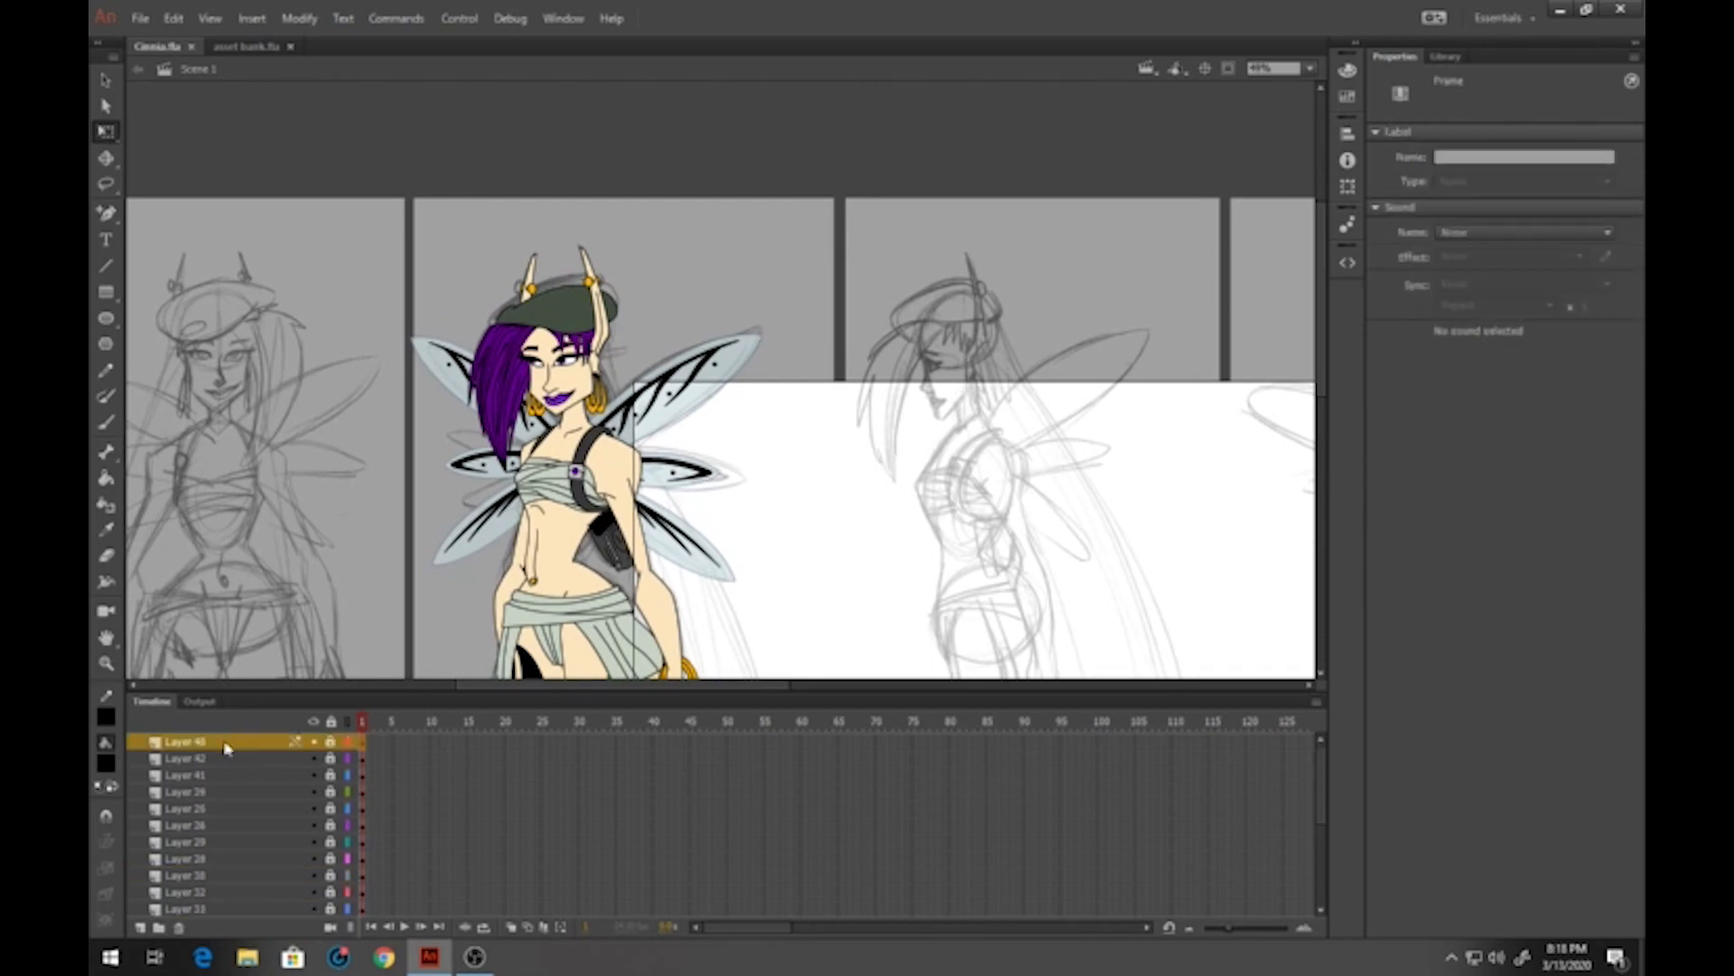
click(142, 928)
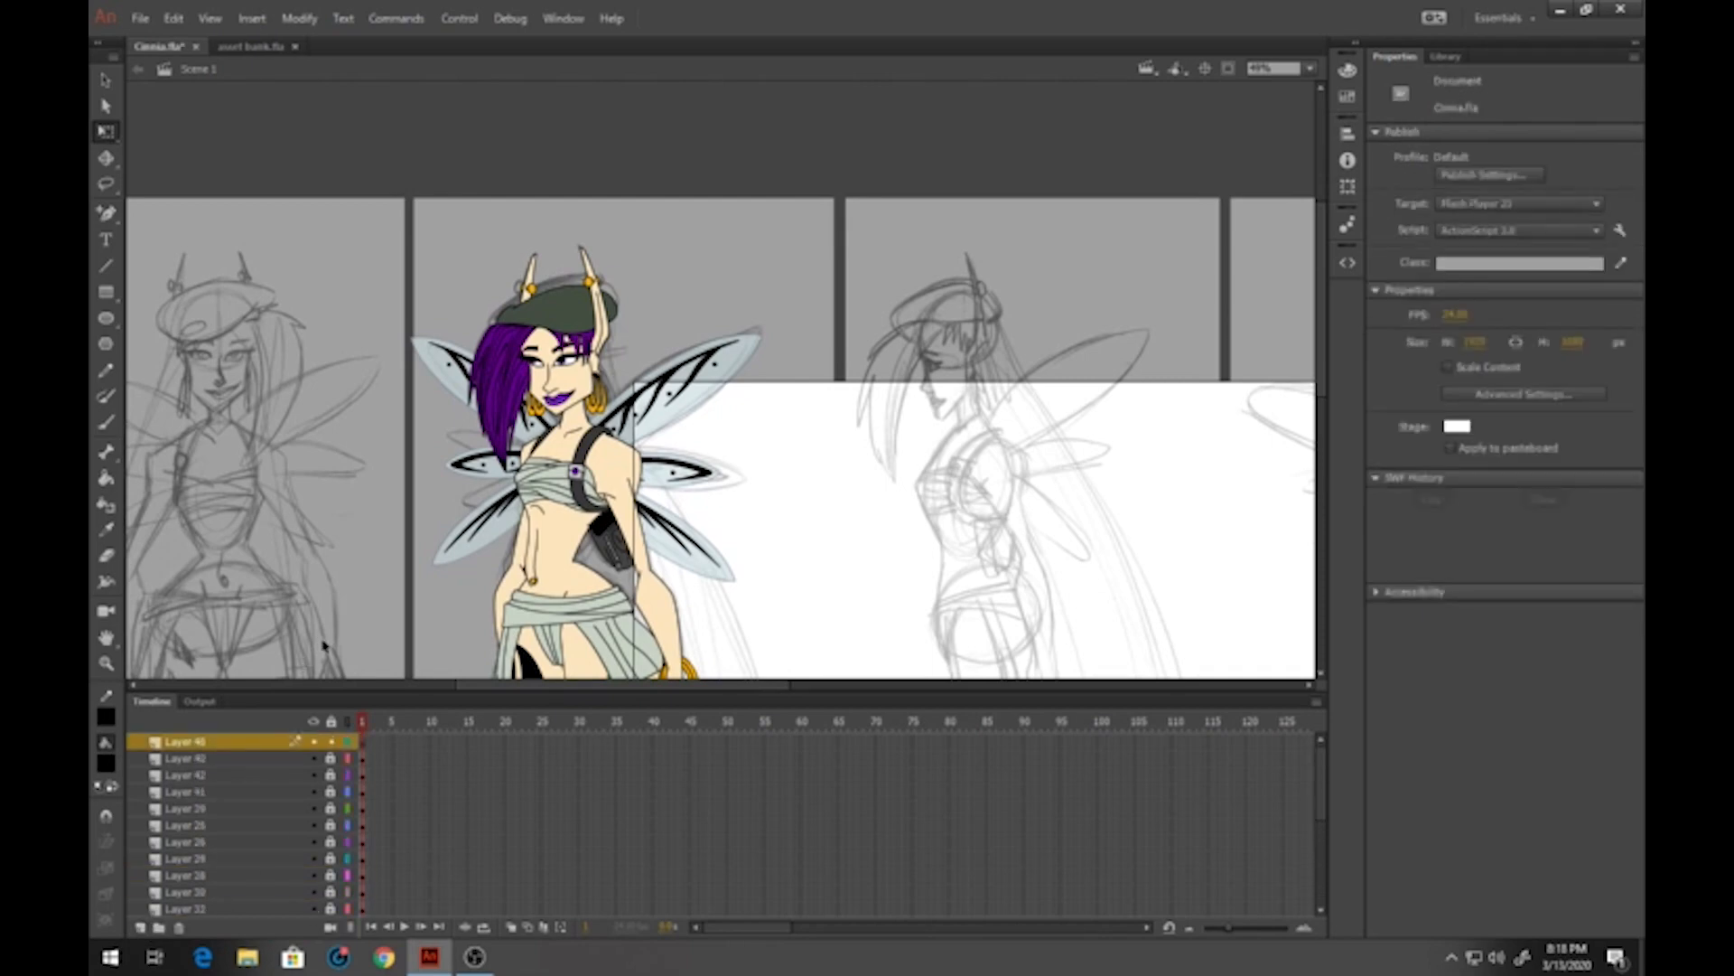
Display all layers except the rough sketch as outlines and shorten the timeline area to enlarge the stage
click(350, 722)
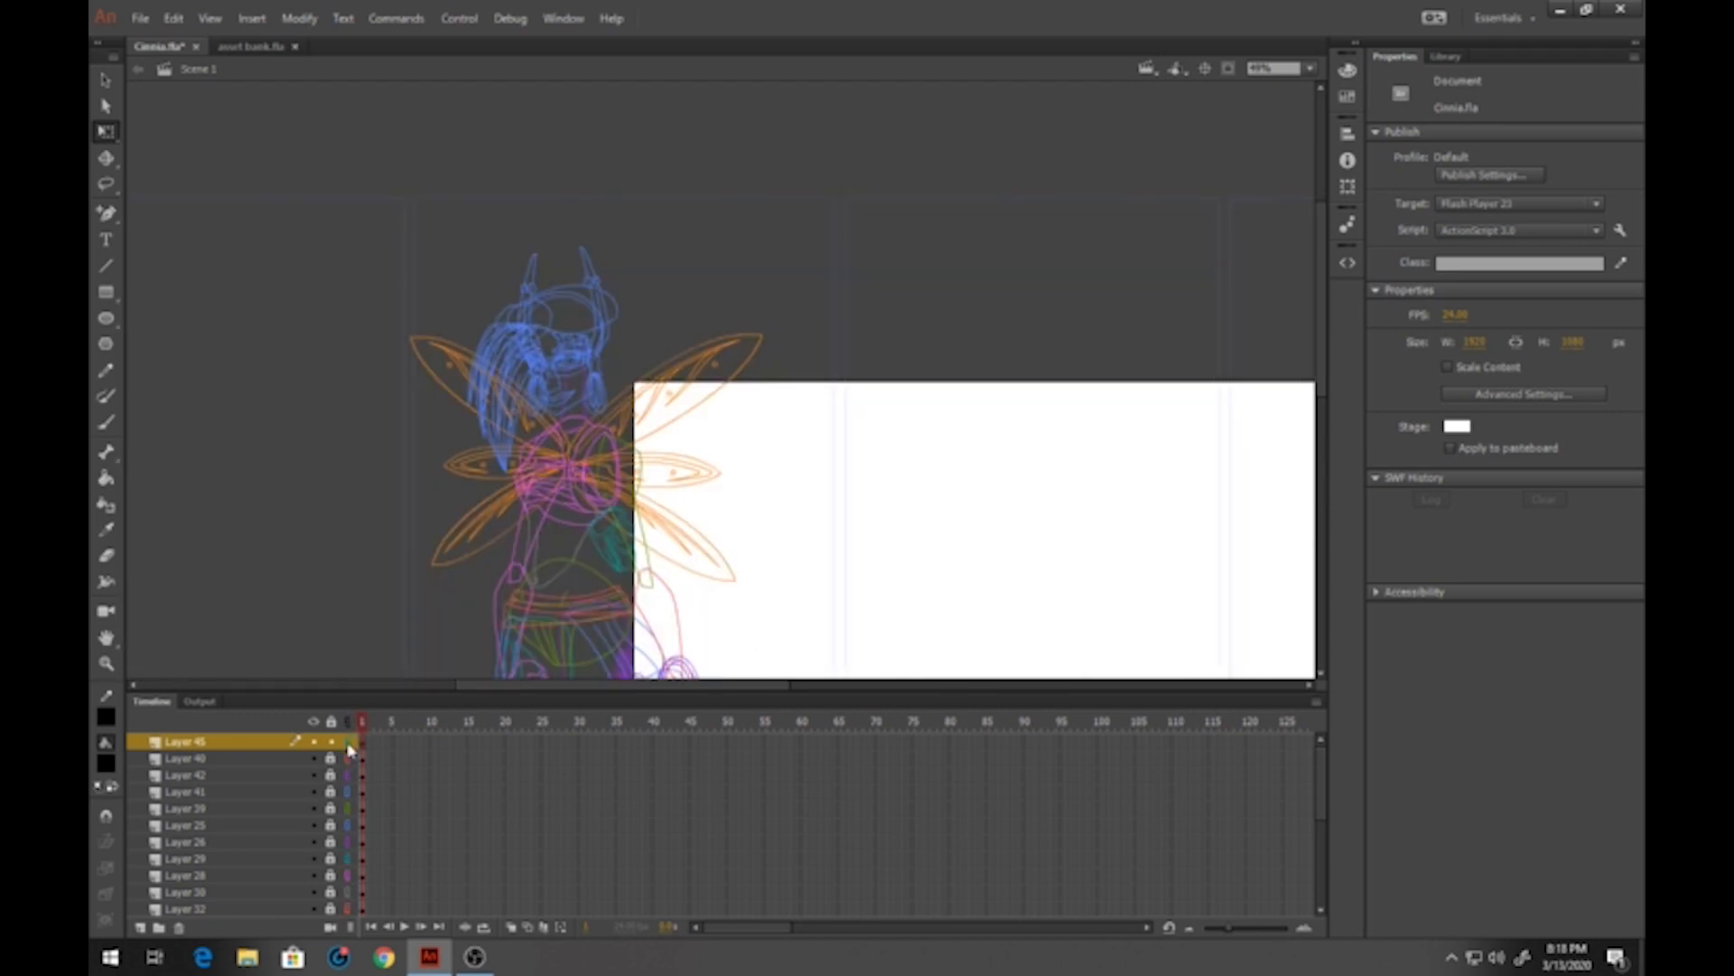
scroll(350, 777, down, 10)
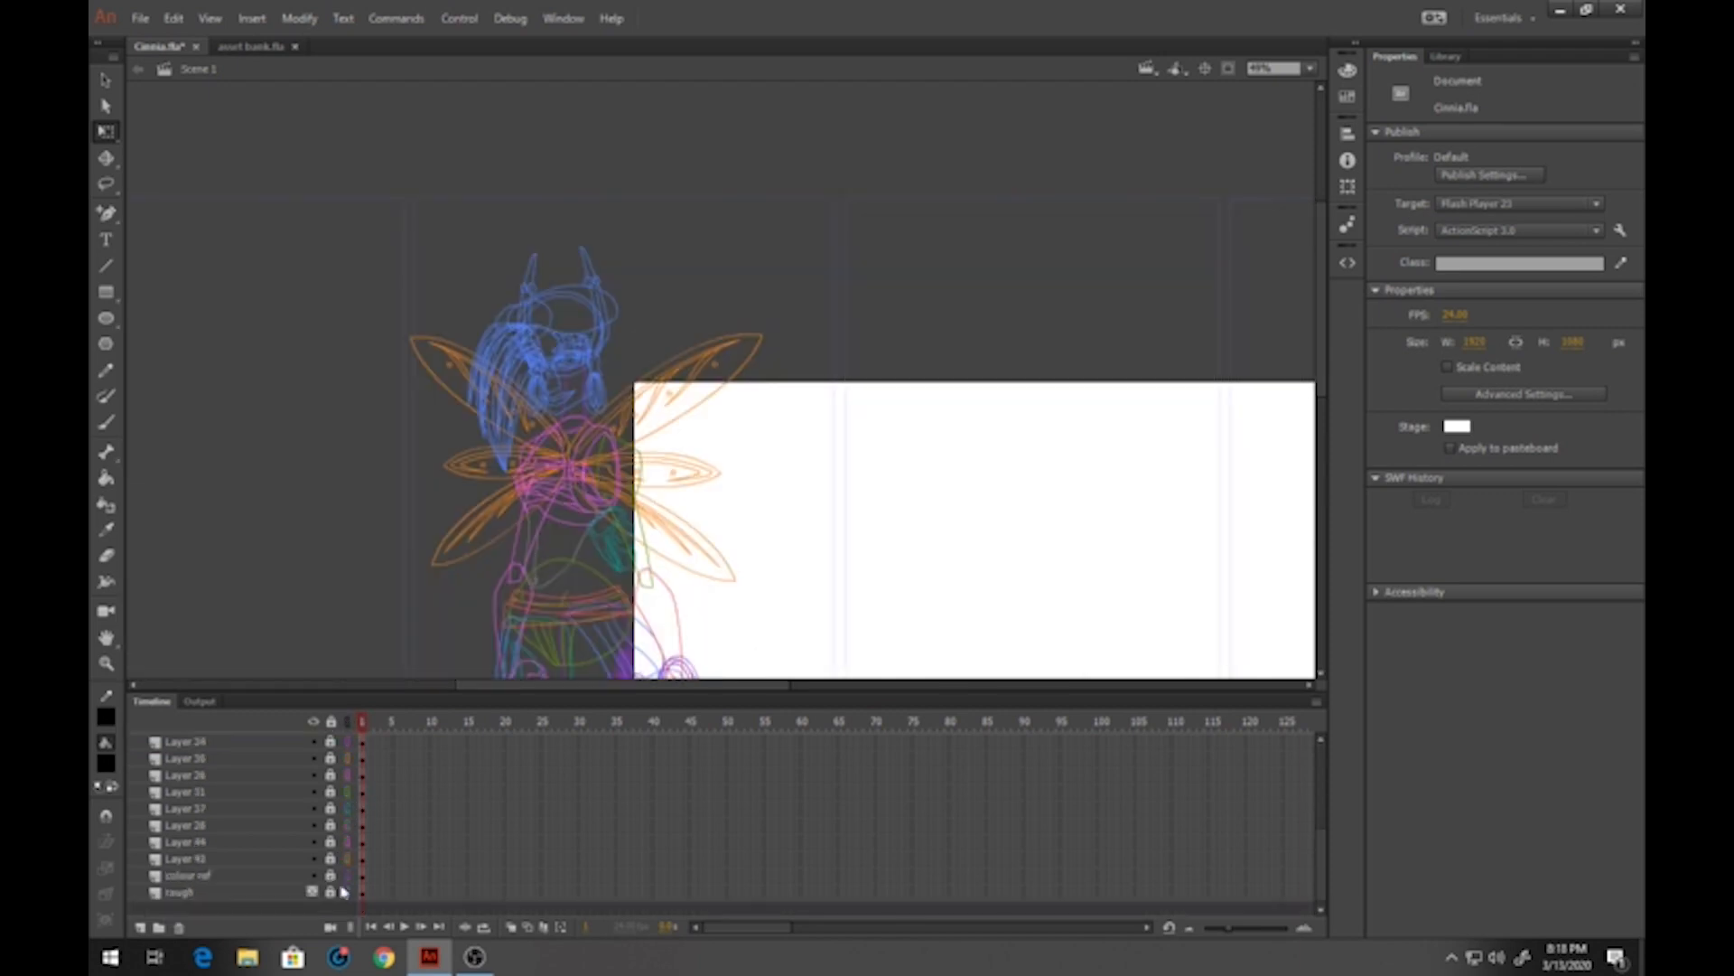
click(347, 892)
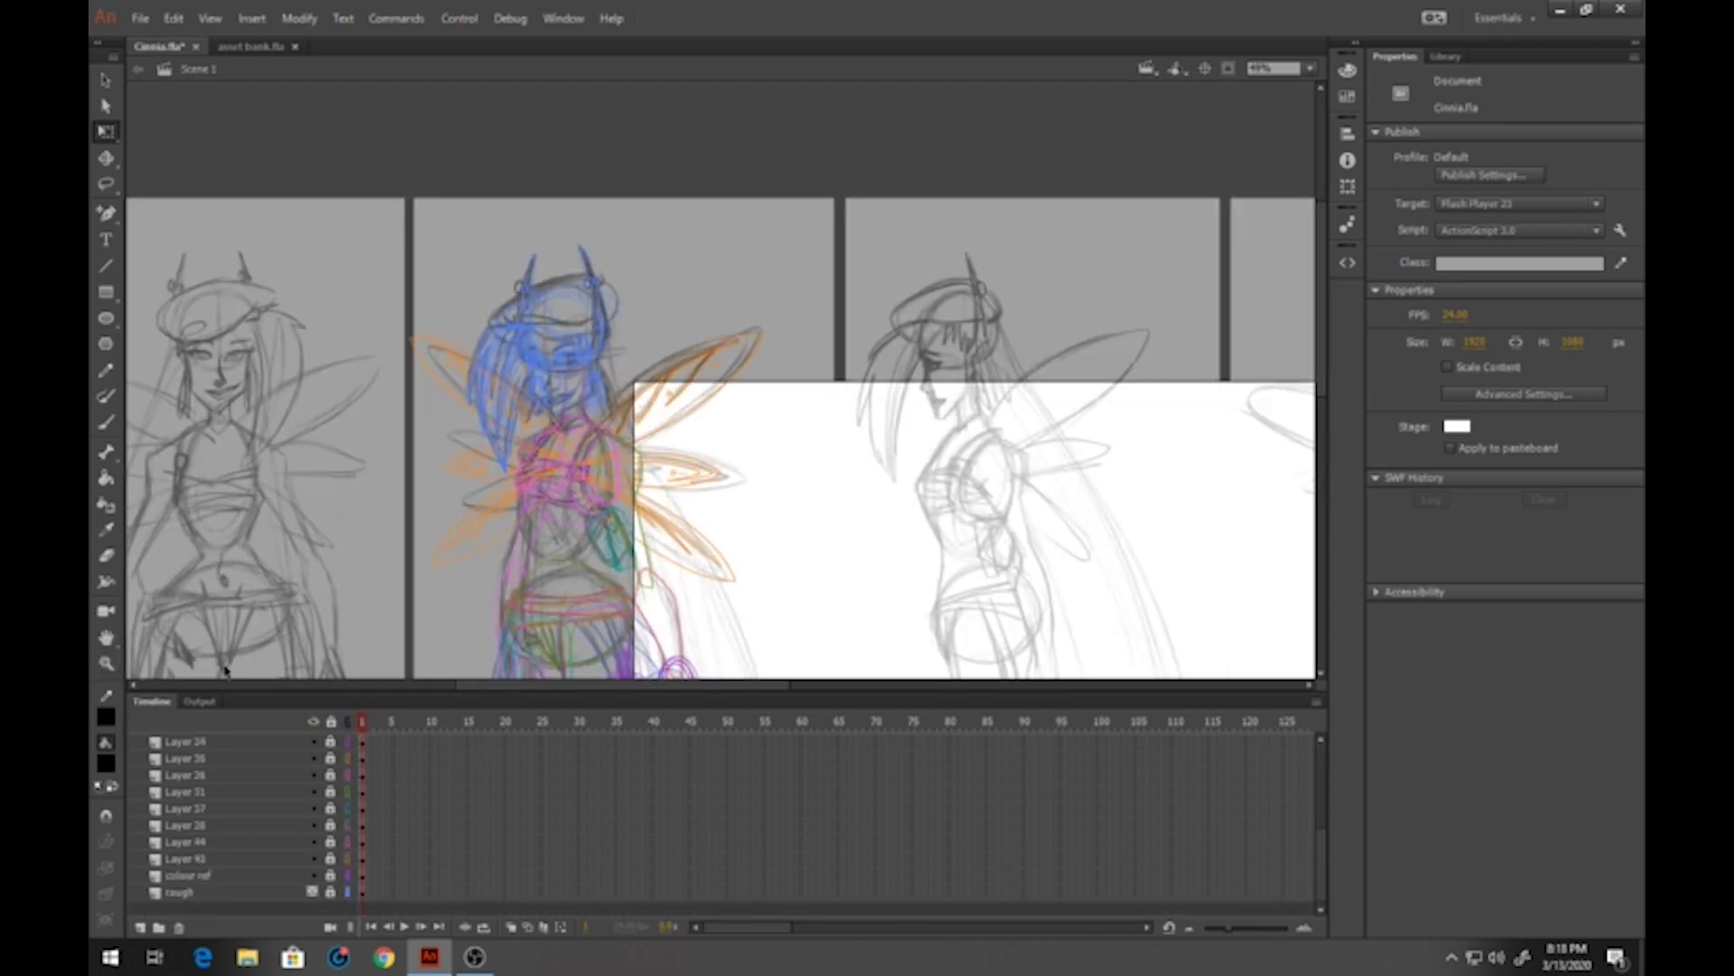
drag(510, 696, 524, 819)
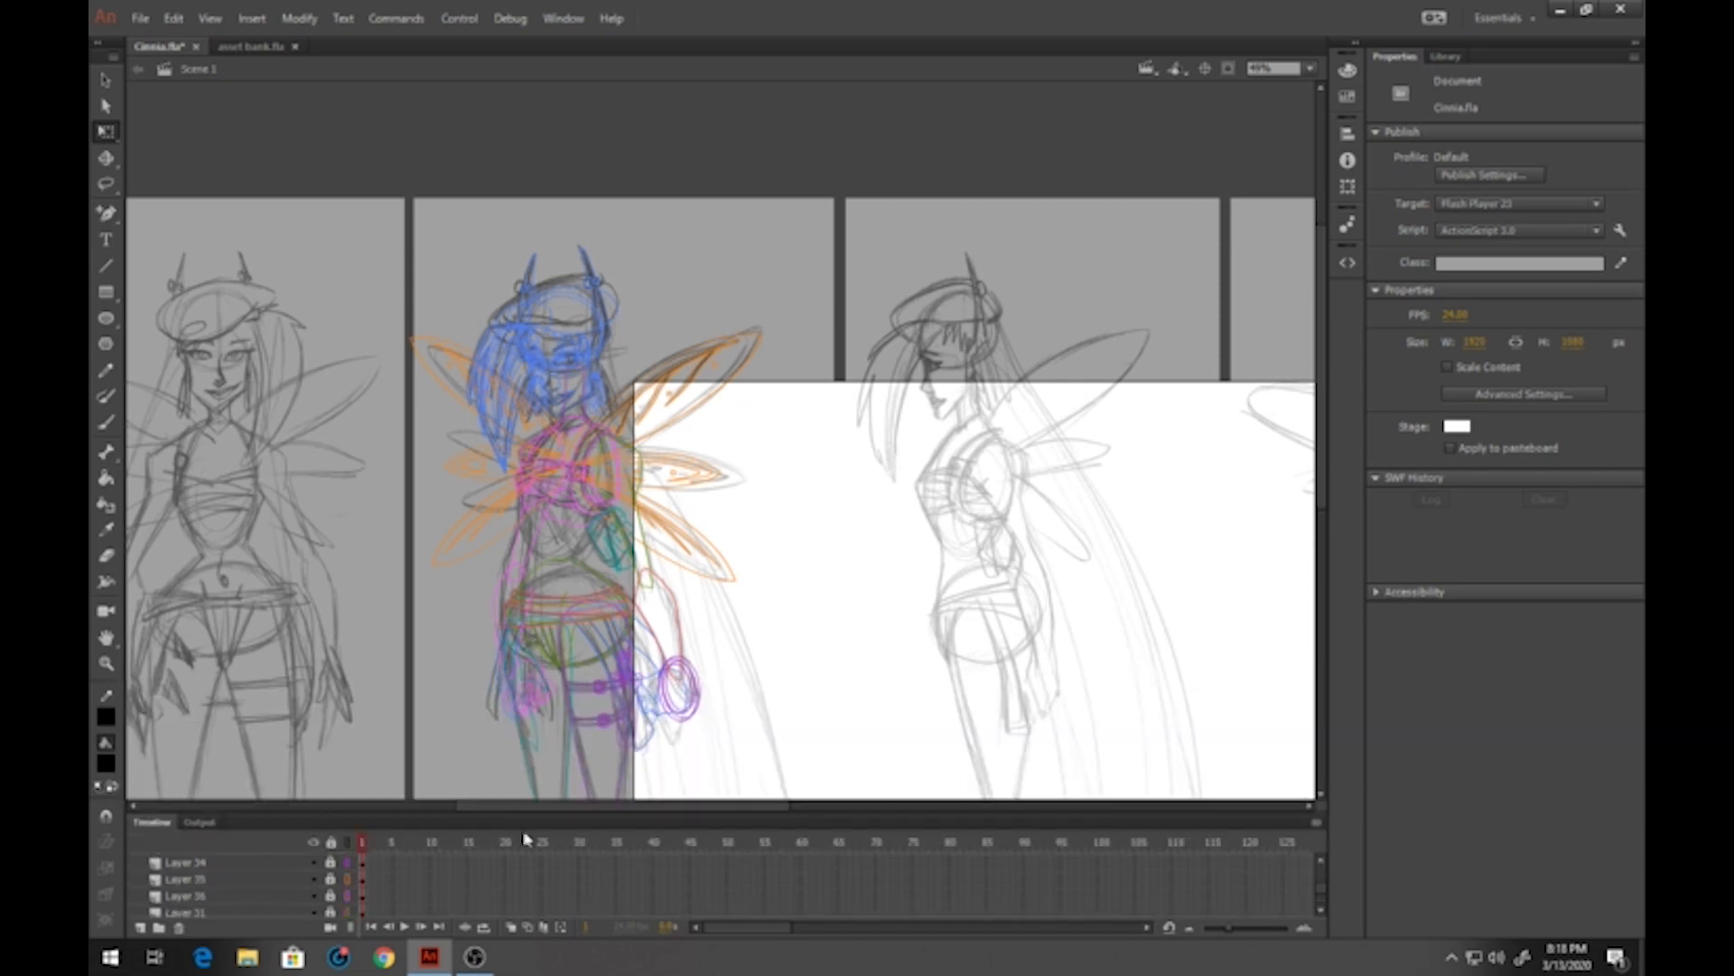
drag(615, 625, 565, 447)
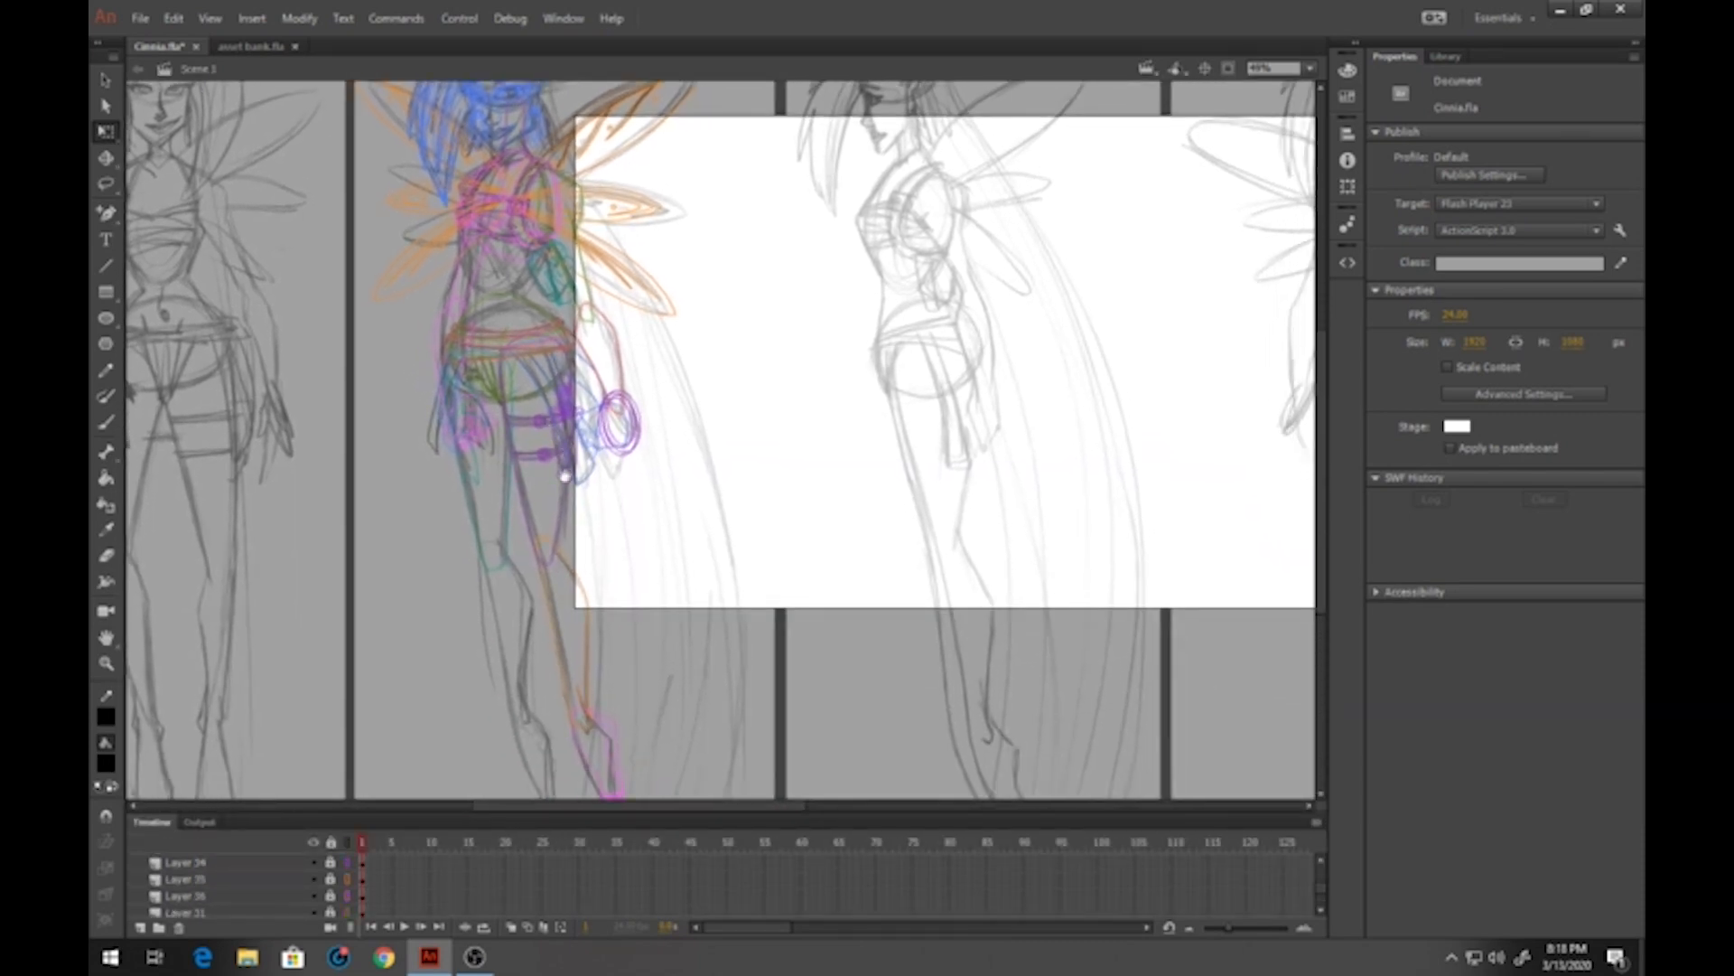
Pencil the long back hair's outer edge over the second figure's sketch, from the head down to ragged tips below the feet
scroll(710, 517, down, 1)
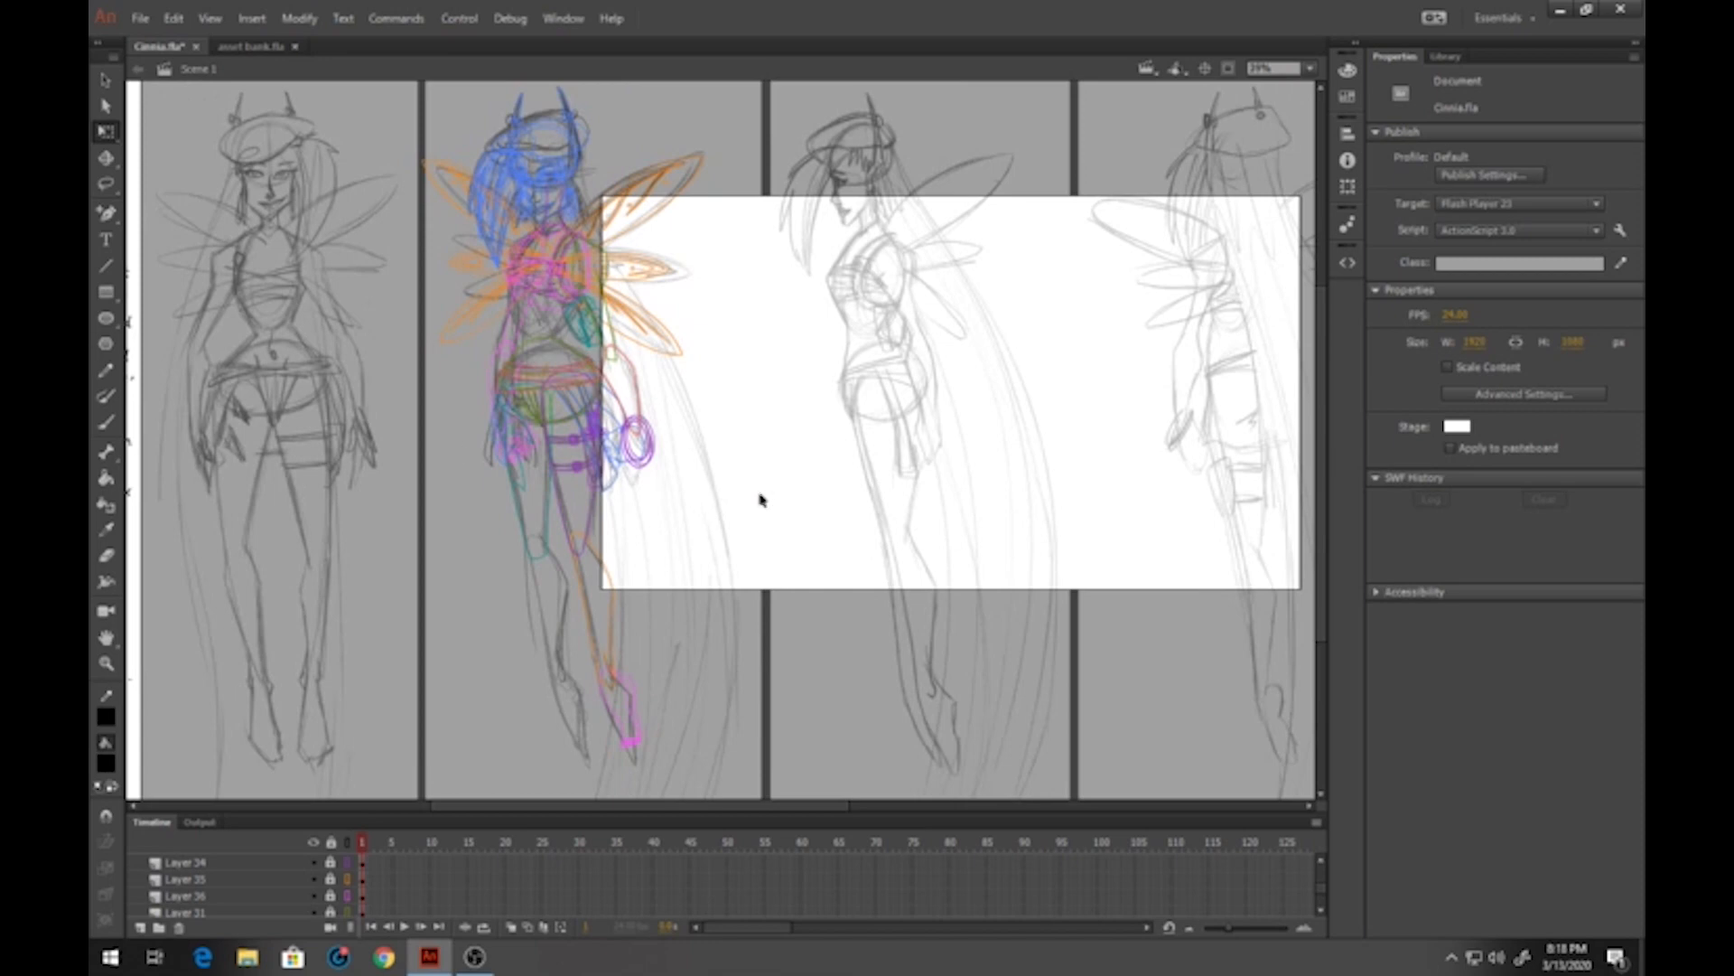
drag(761, 499, 745, 429)
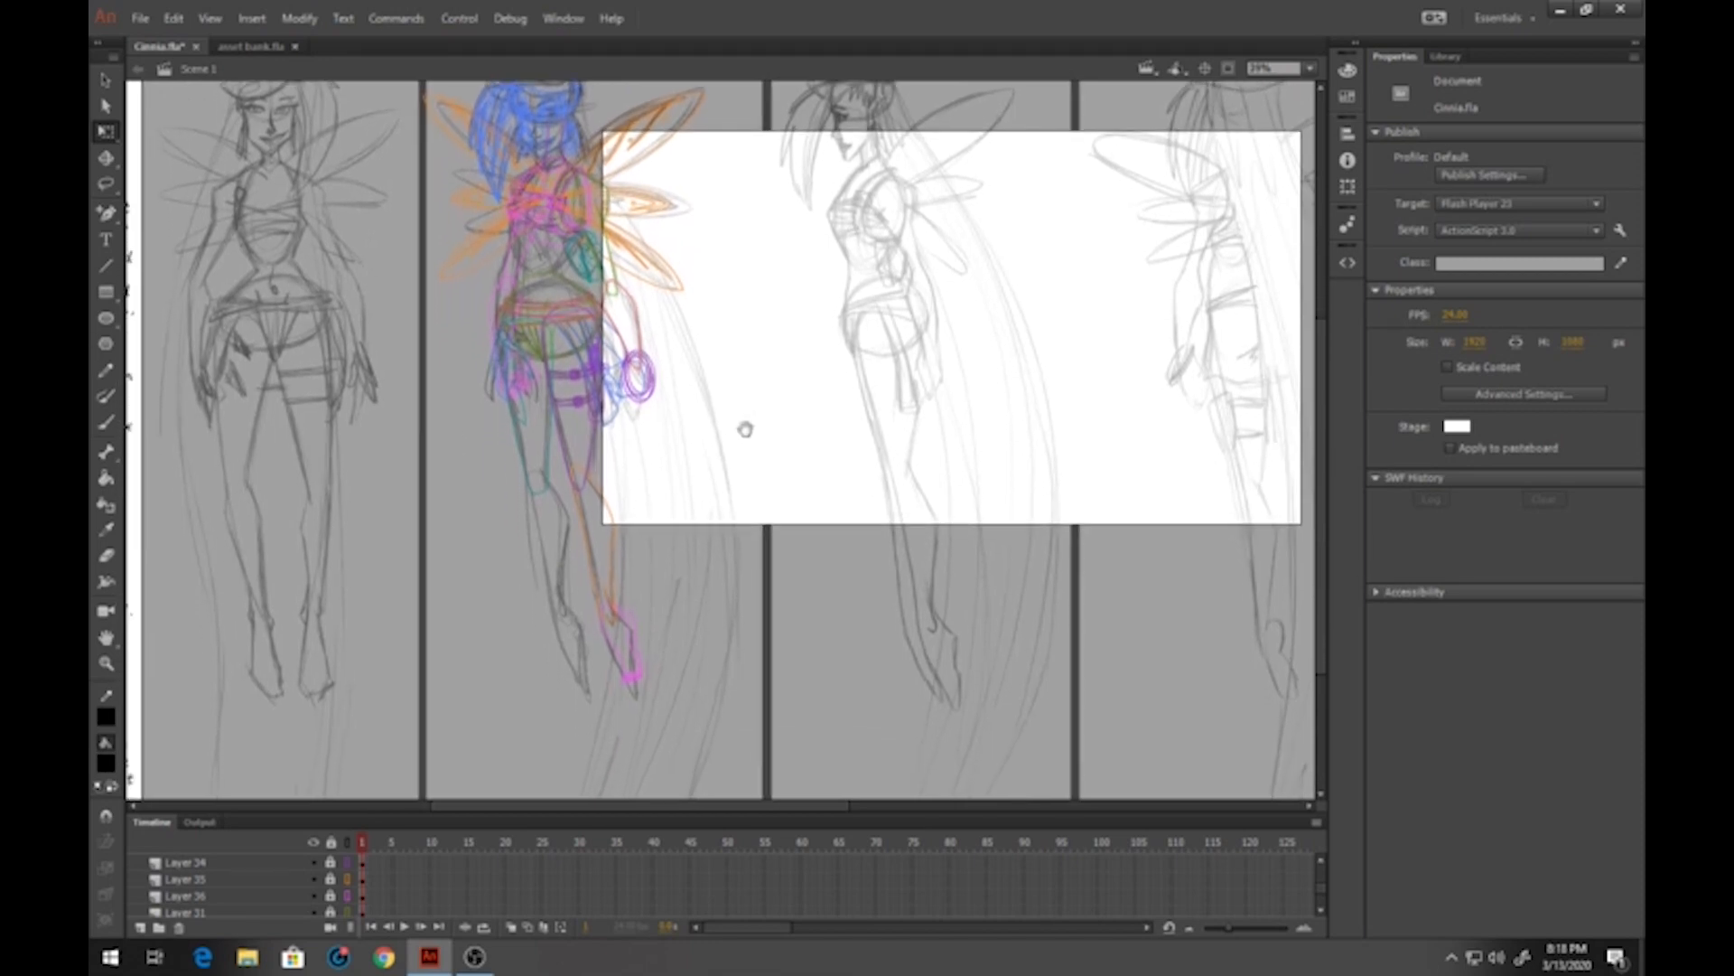
scroll(667, 505, down, 1)
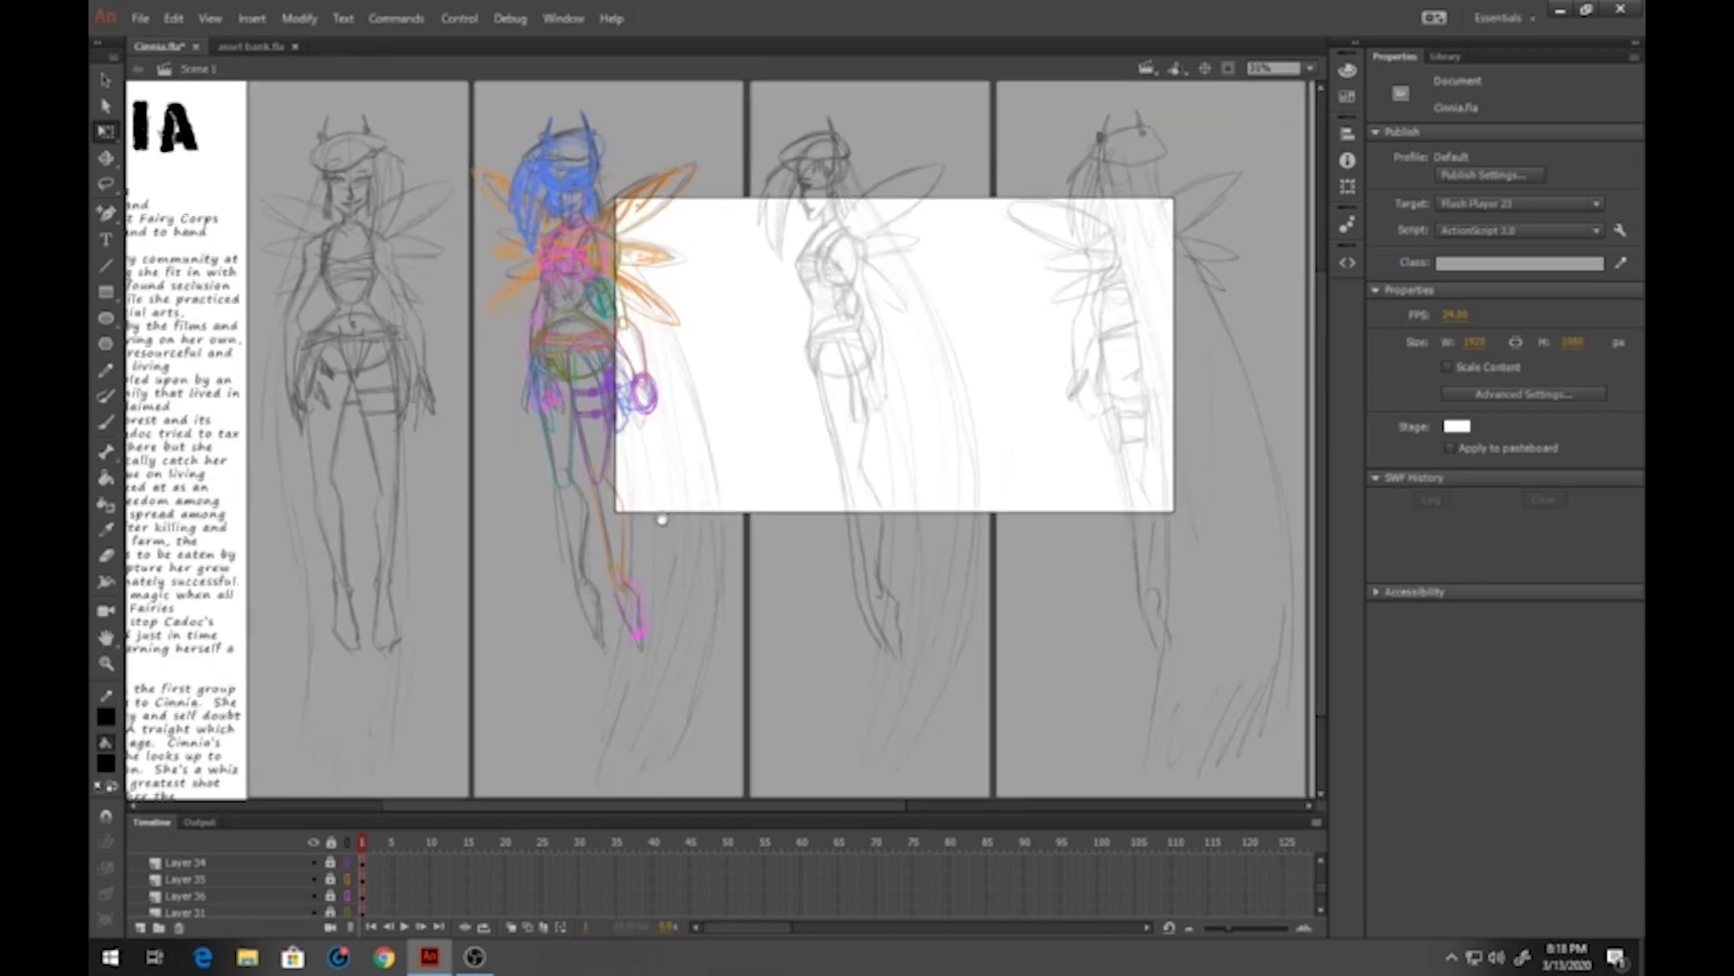
click(107, 370)
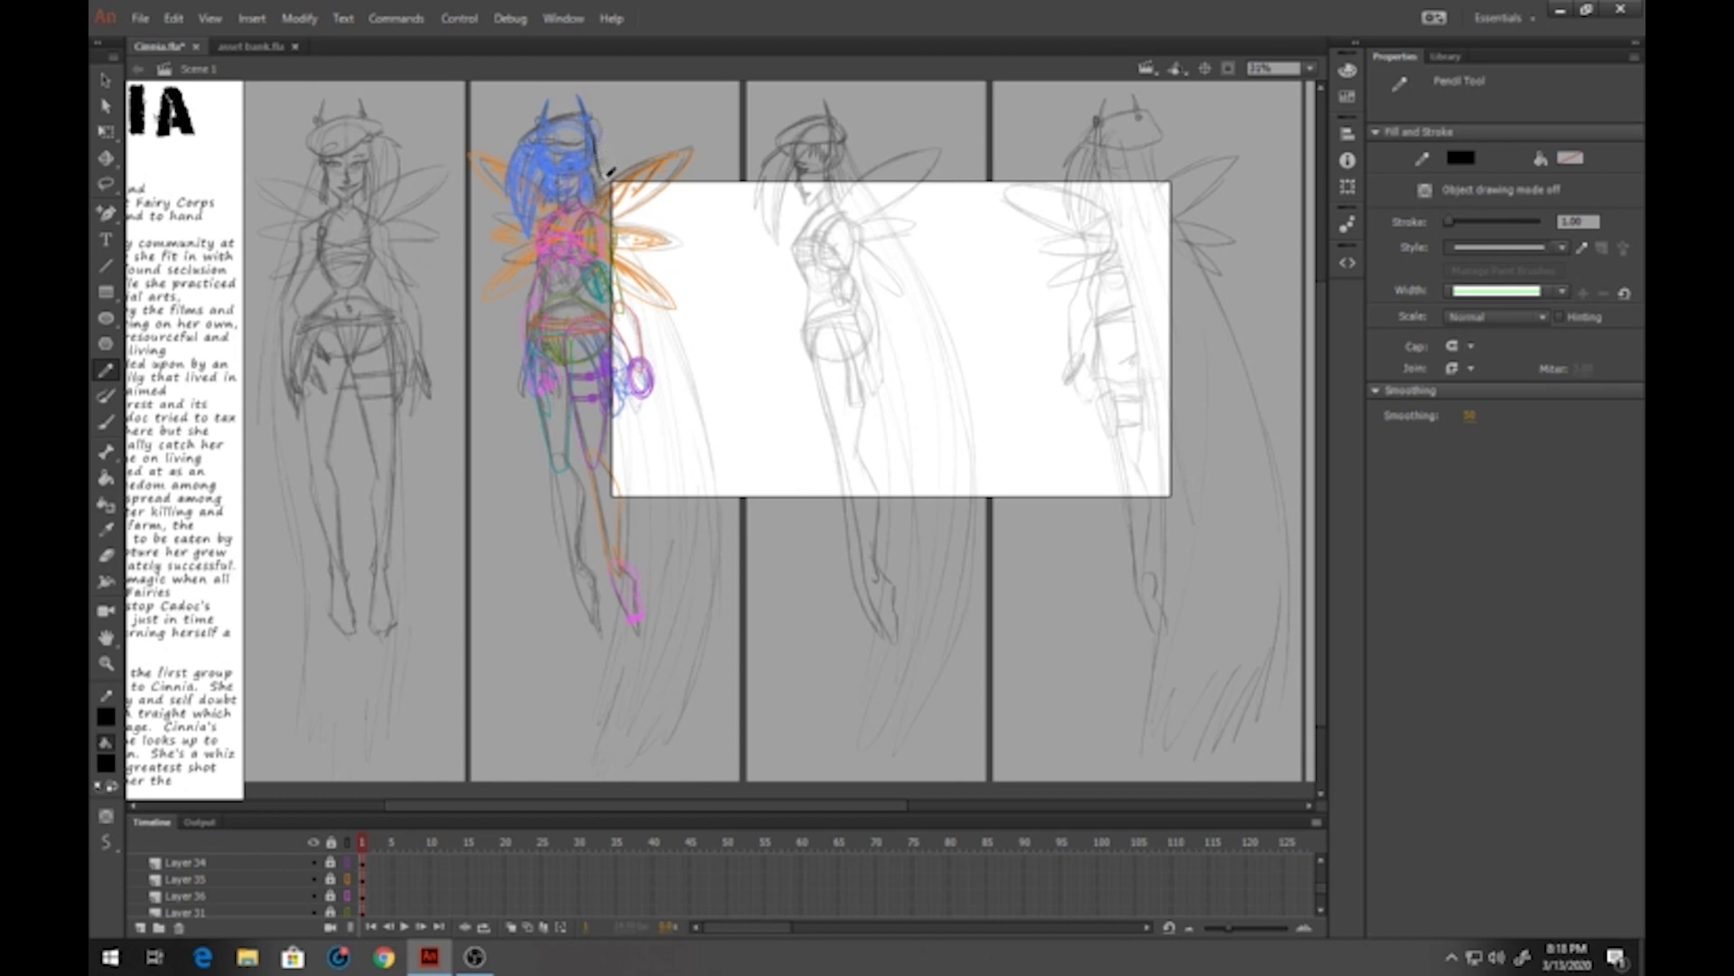
mouse_move(609, 172)
mouse_down()
mouse_move(726, 425)
mouse_move(734, 581)
mouse_move(724, 569)
mouse_up()
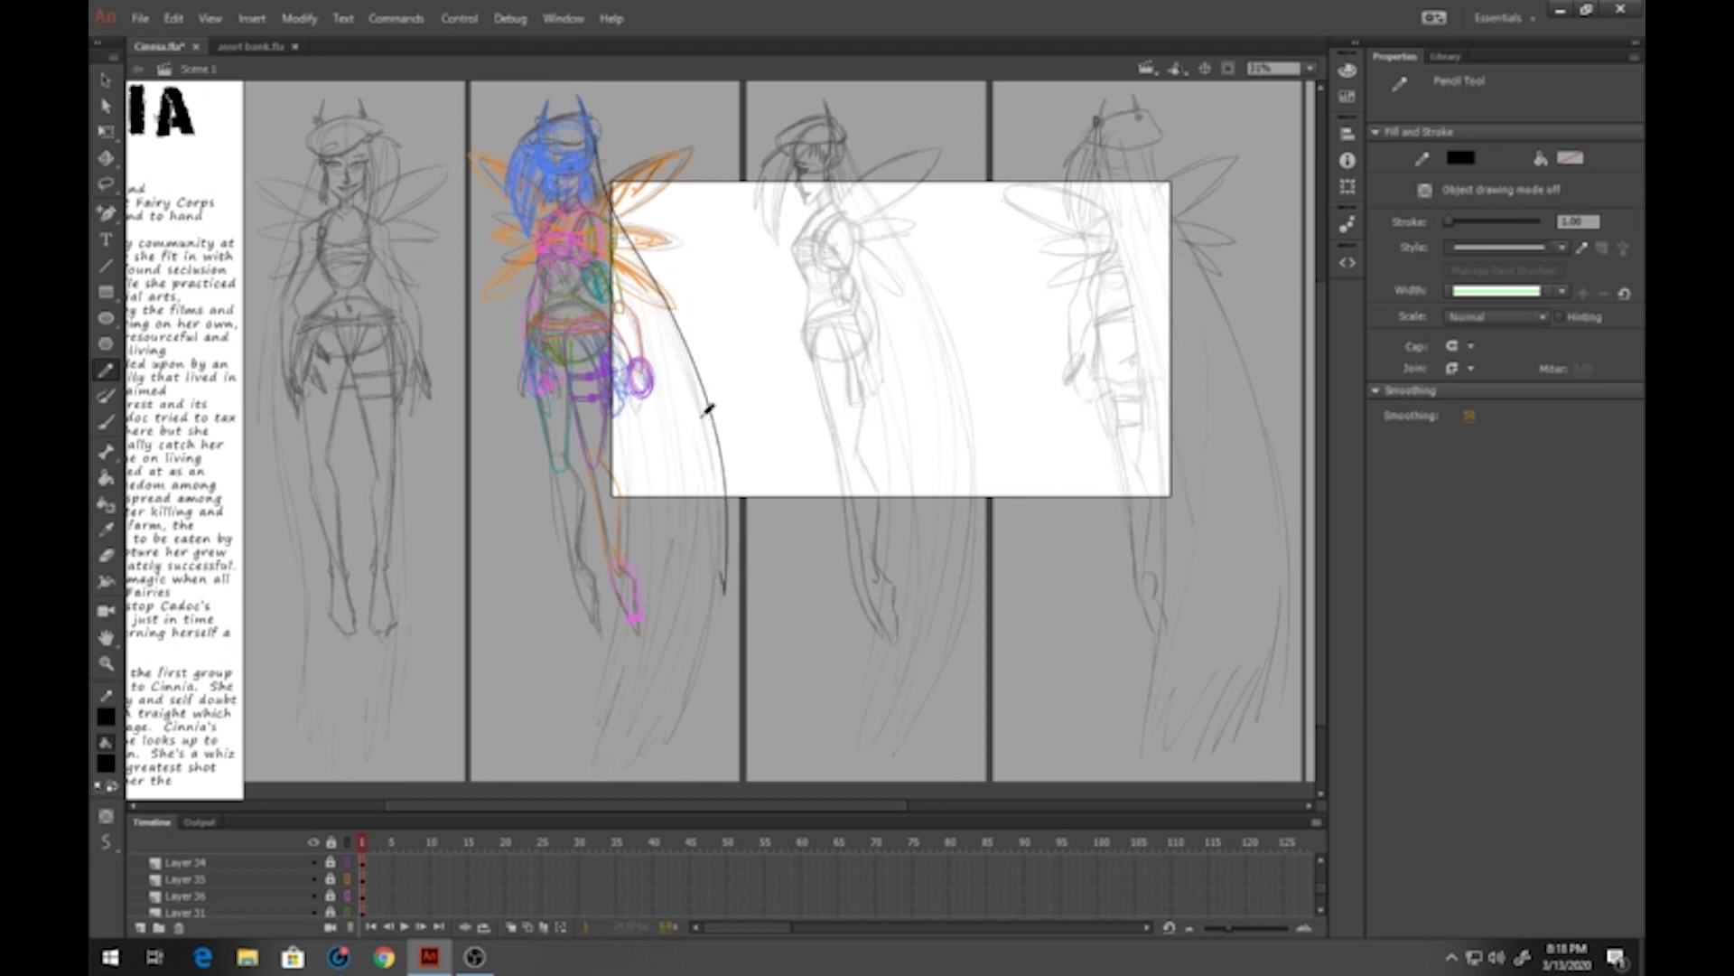
drag(711, 421, 724, 508)
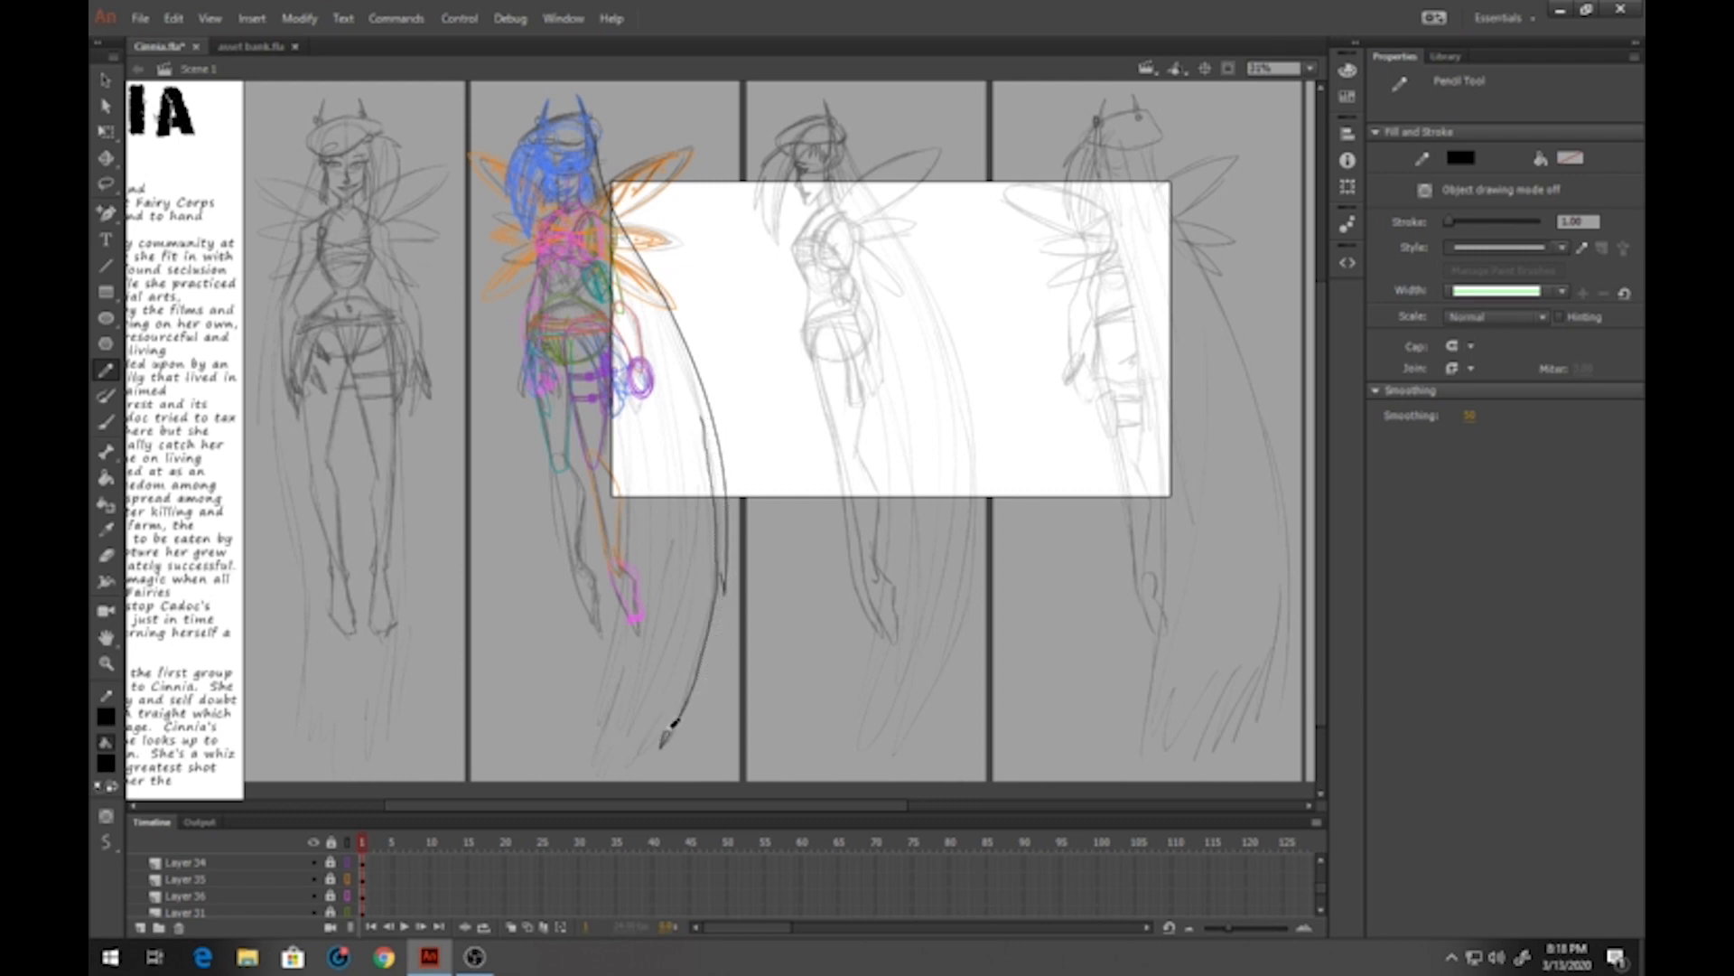
drag(677, 692, 678, 691)
mouse_move(637, 631)
mouse_down()
mouse_move(578, 789)
mouse_move(645, 717)
mouse_move(613, 784)
mouse_move(671, 700)
mouse_up()
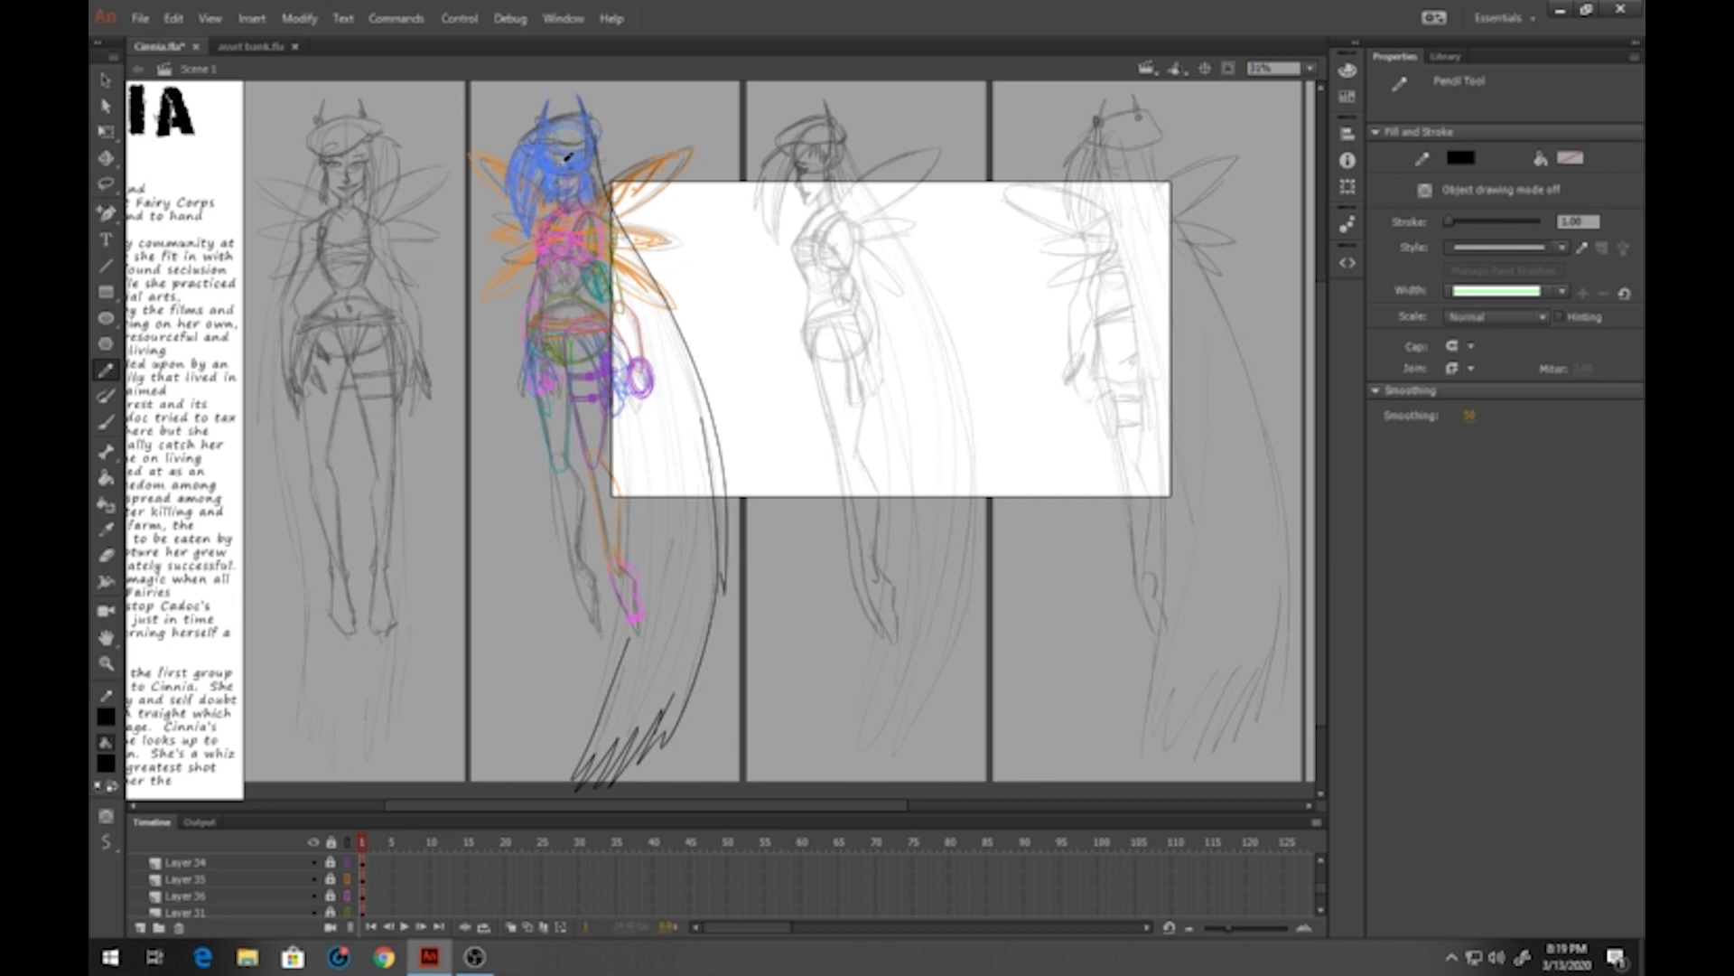
Pencil the hair's inner edge with its jagged tips beside the legs, close the outline over the head and save
mouse_move(565, 206)
mouse_down()
mouse_move(626, 404)
mouse_move(620, 495)
mouse_up()
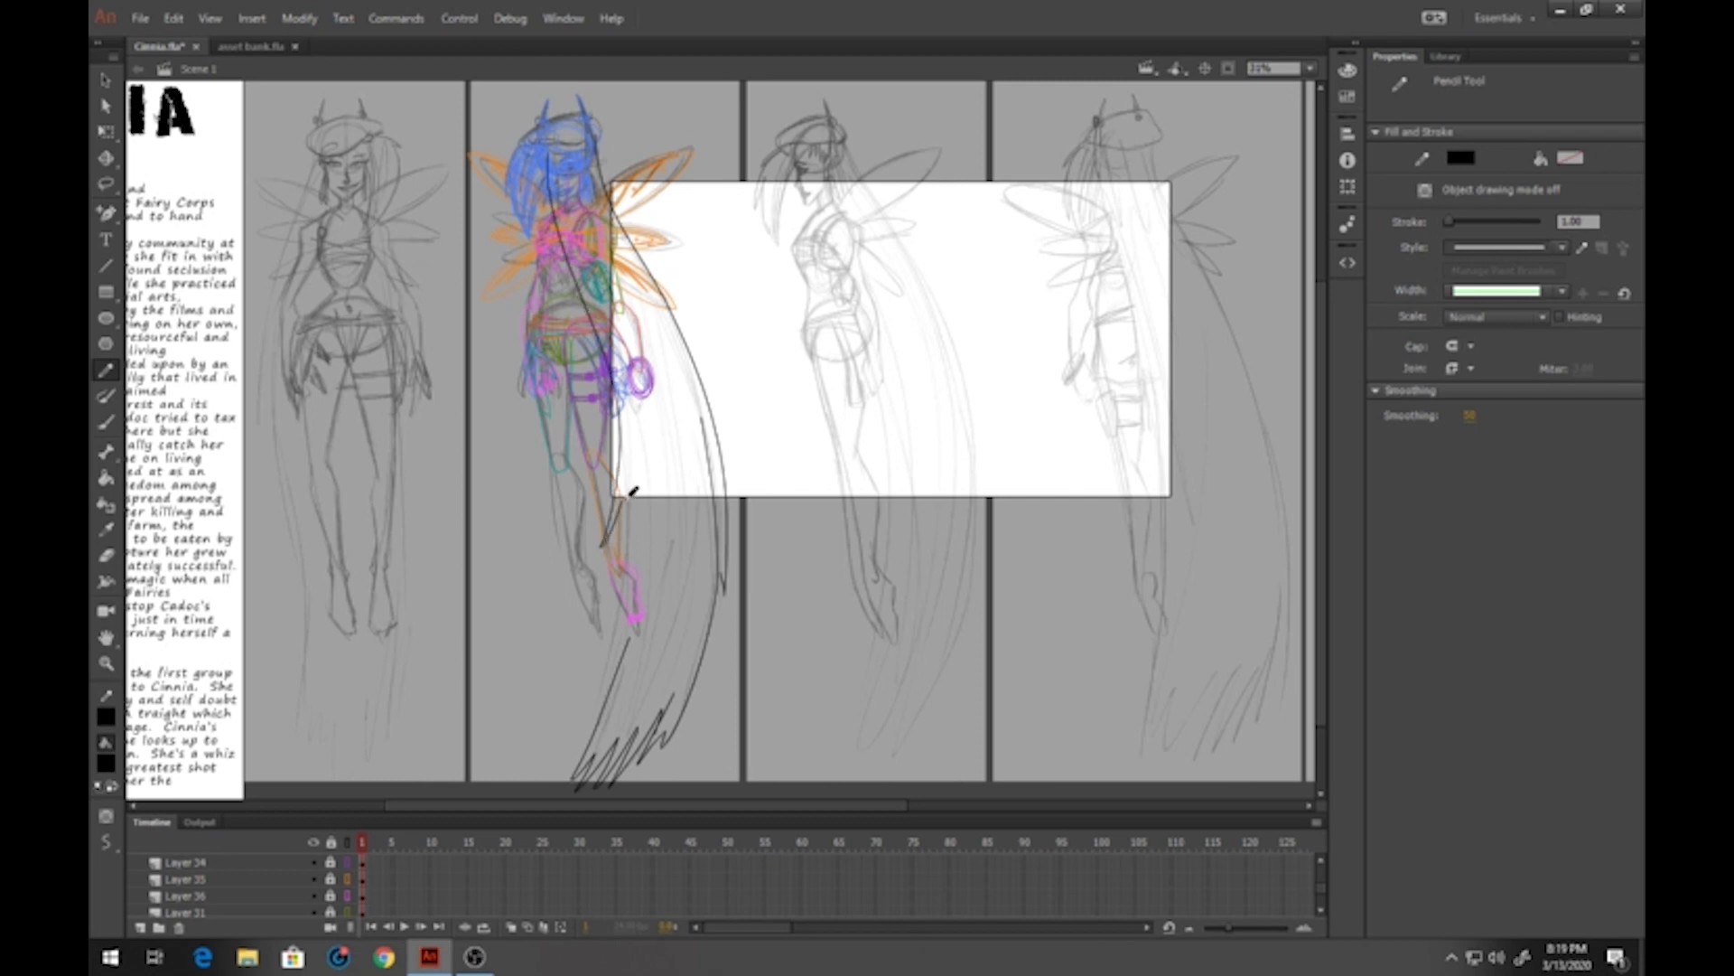
drag(631, 464, 628, 533)
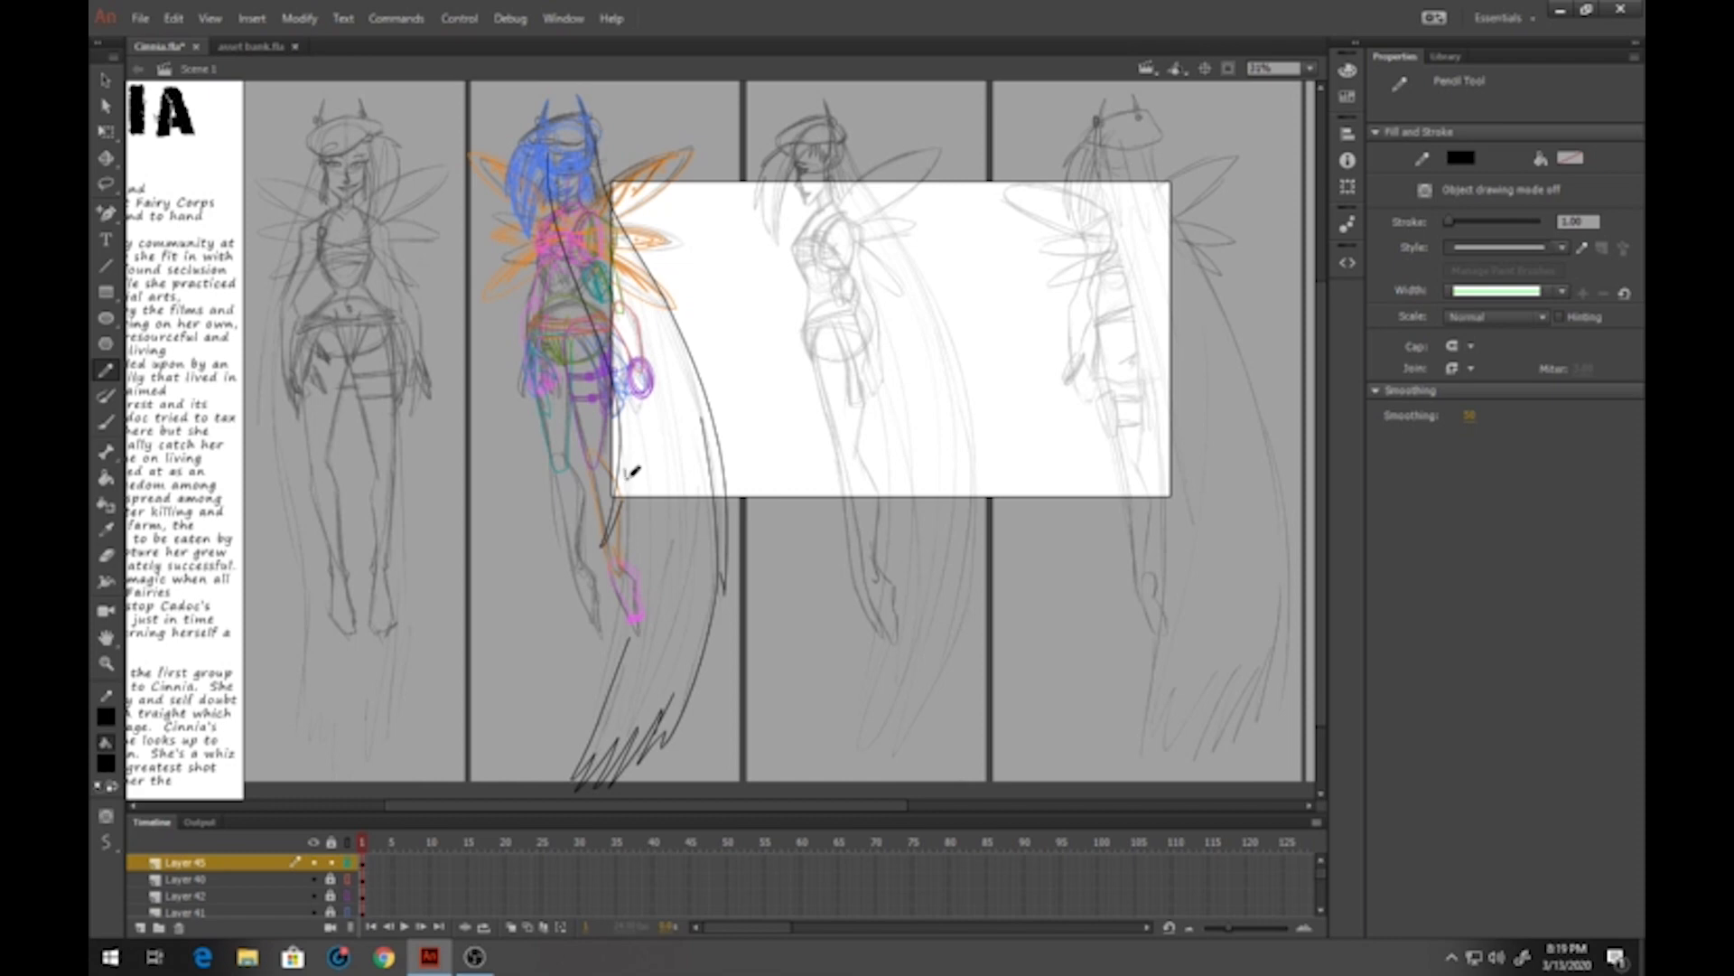
drag(630, 468, 634, 512)
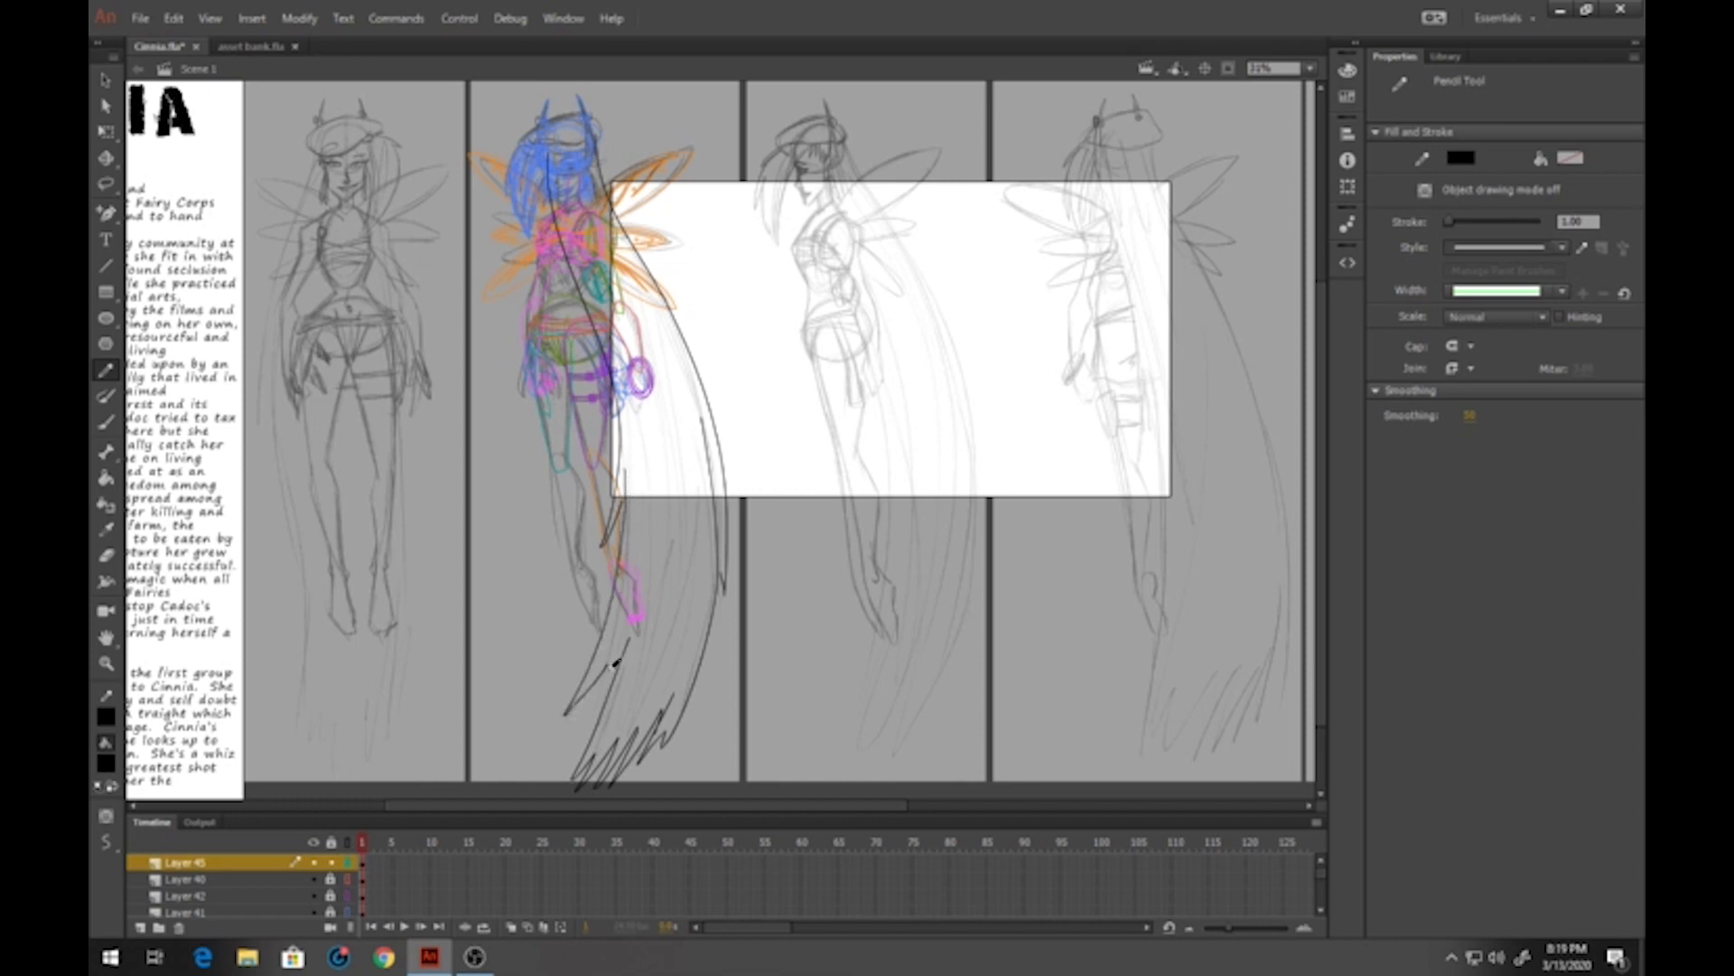
mouse_move(616, 663)
mouse_down()
mouse_move(581, 740)
mouse_move(617, 696)
mouse_up()
key(v)
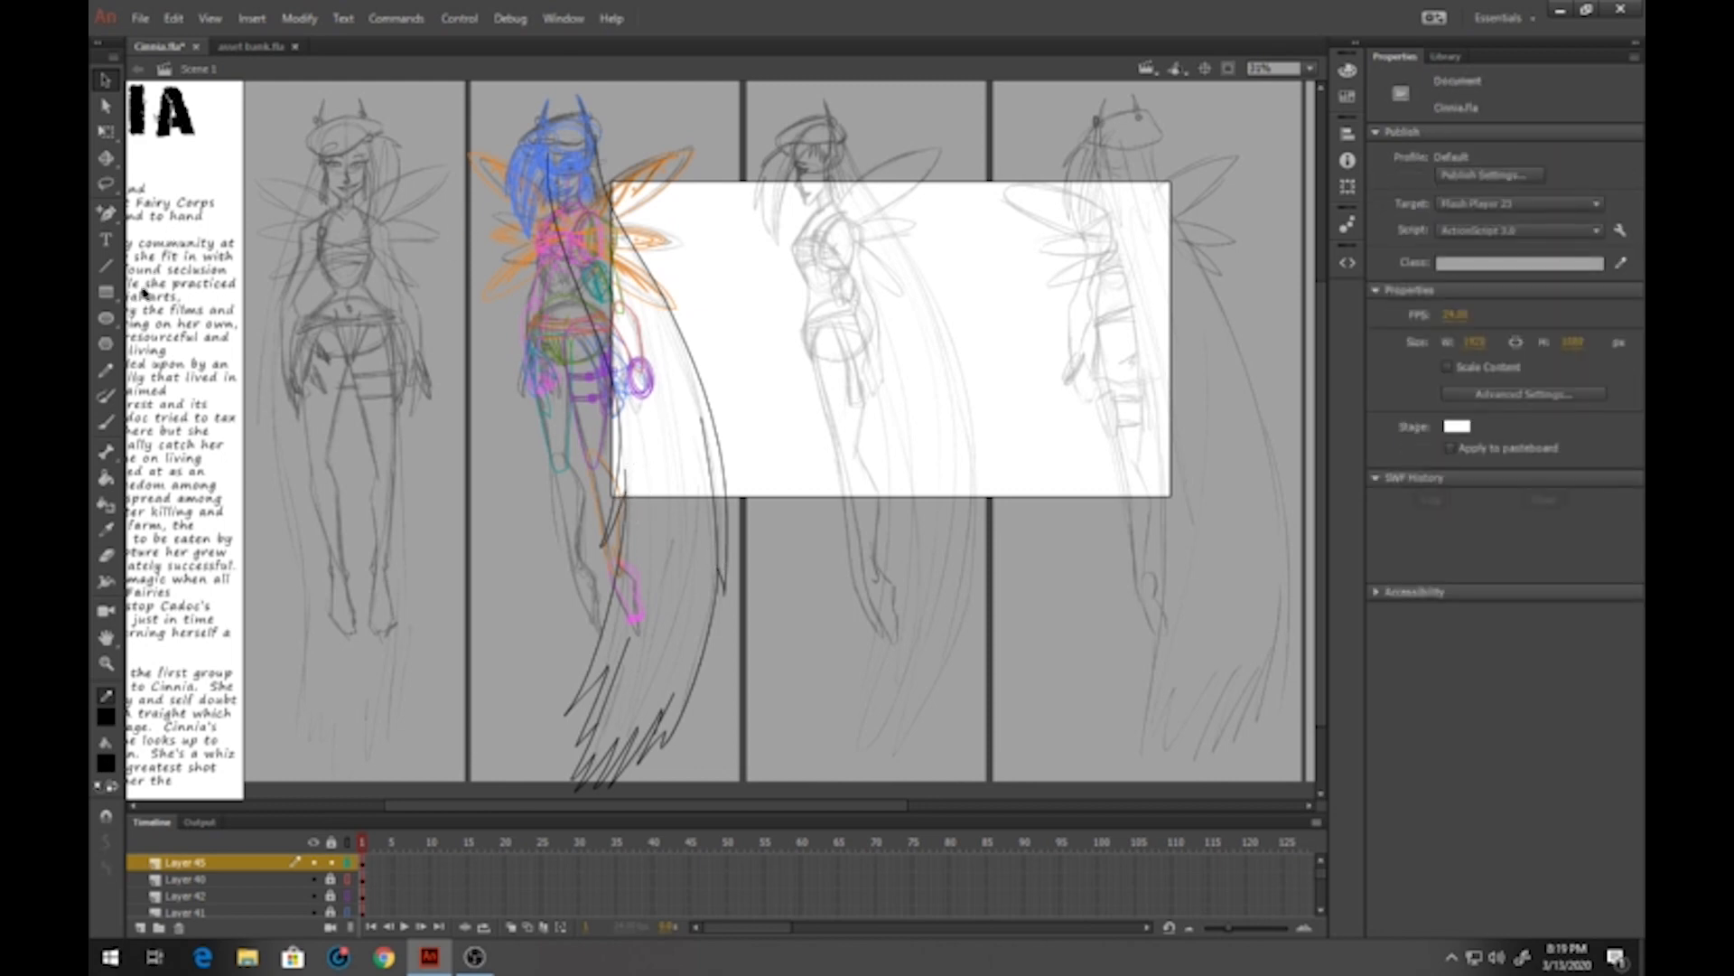
click(108, 372)
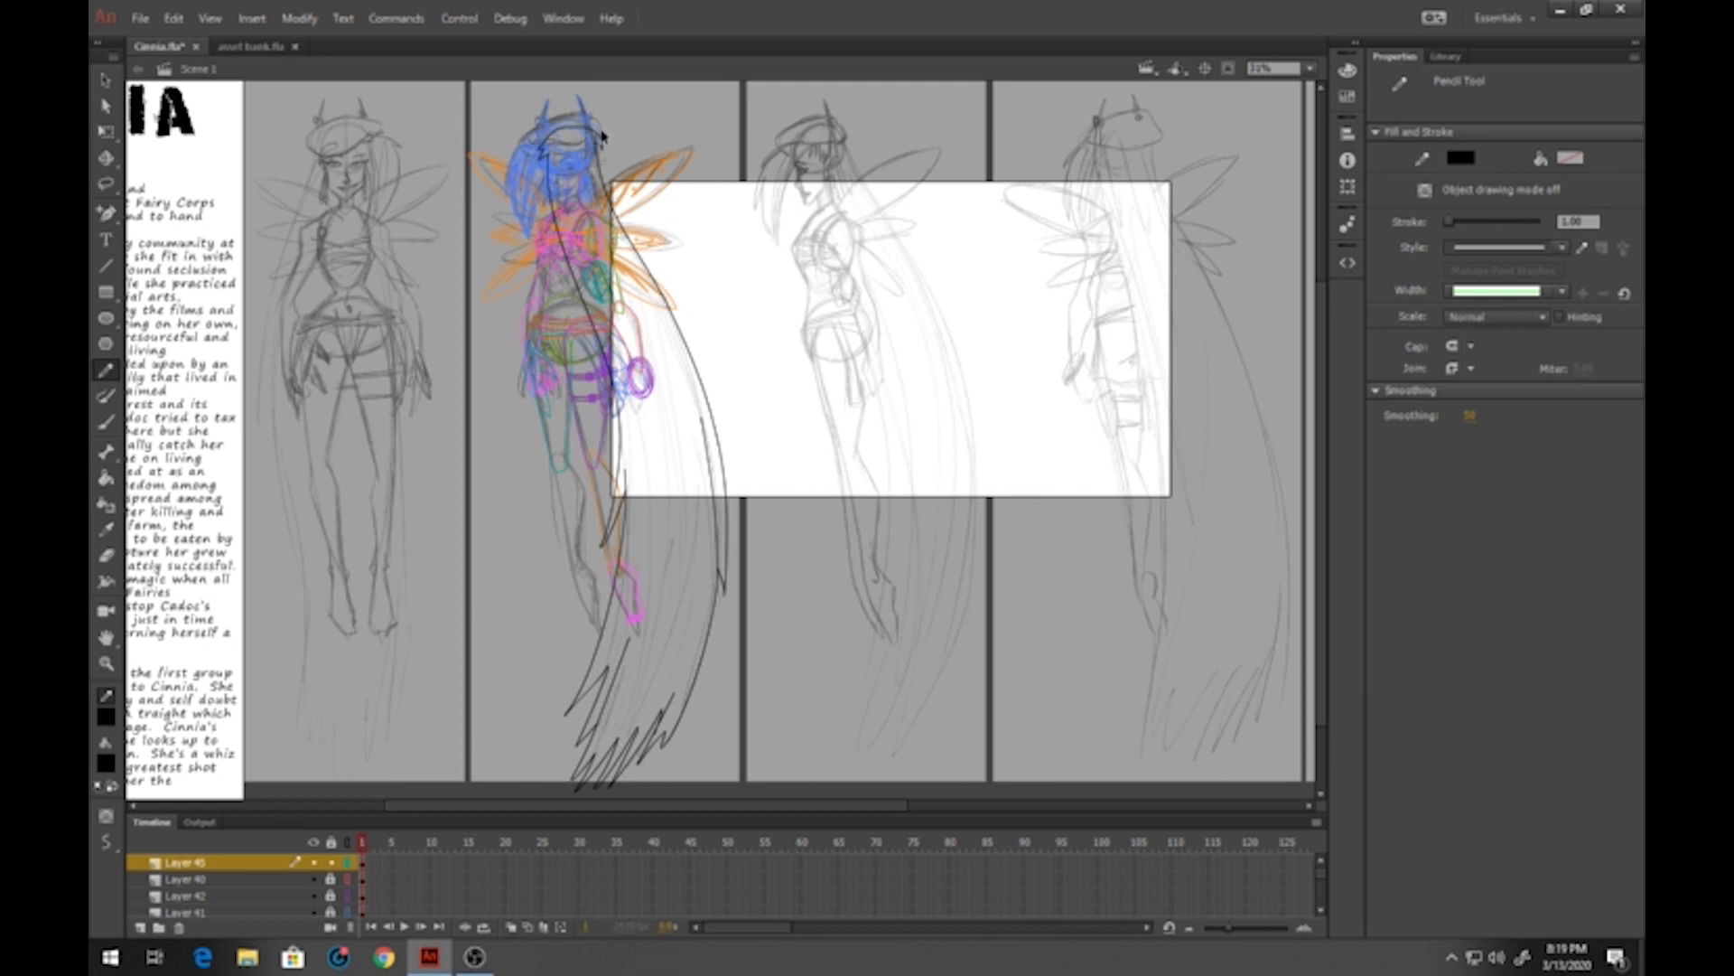
key(ctrl+s)
Show Layer 41 and Layer 25 in full colour, sample the purple of the front hair and fill the back hair outline with it
click(348, 913)
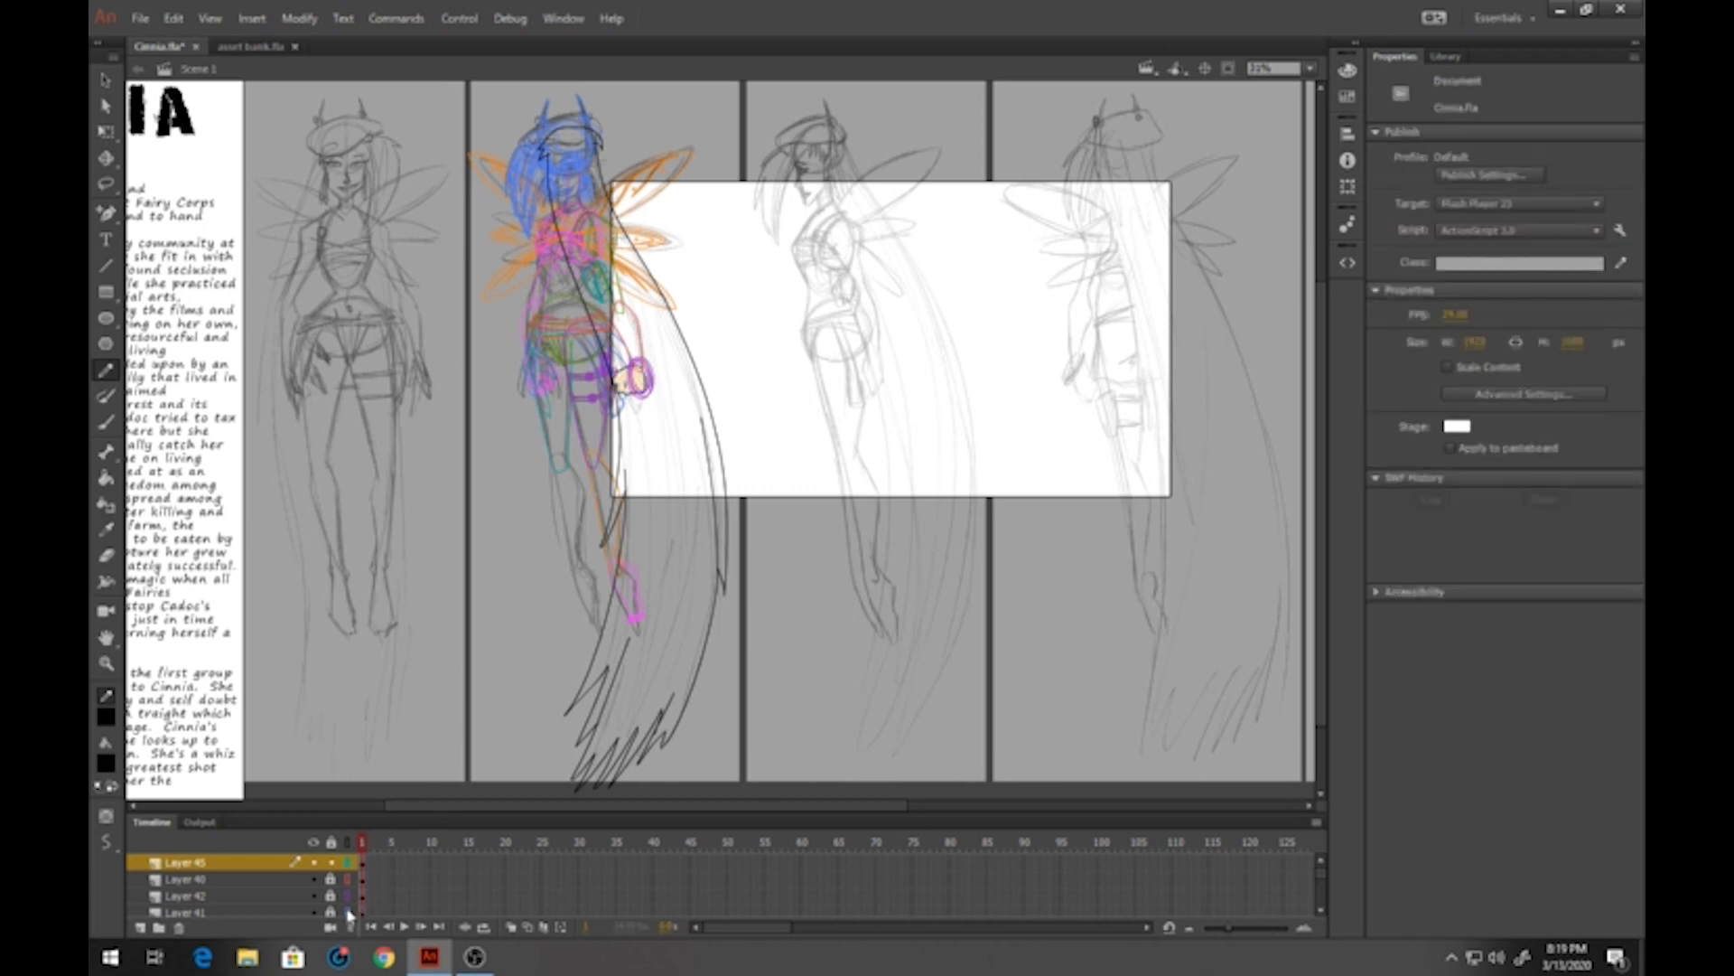
scroll(355, 894, down, 1)
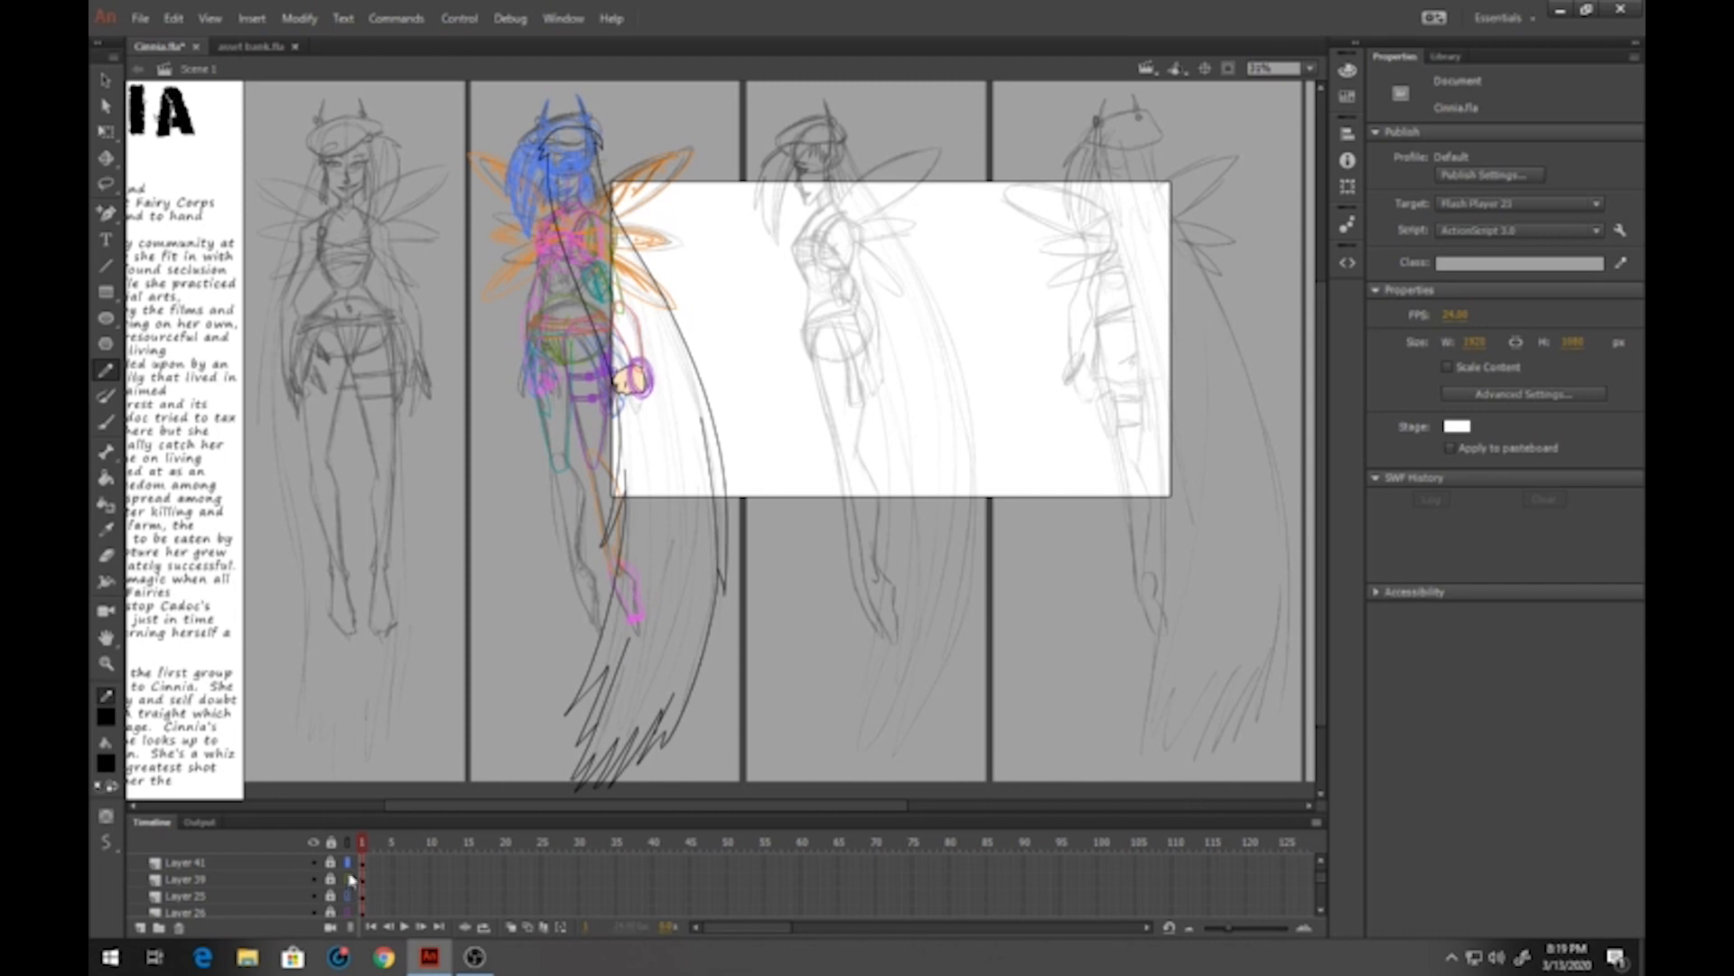
click(347, 898)
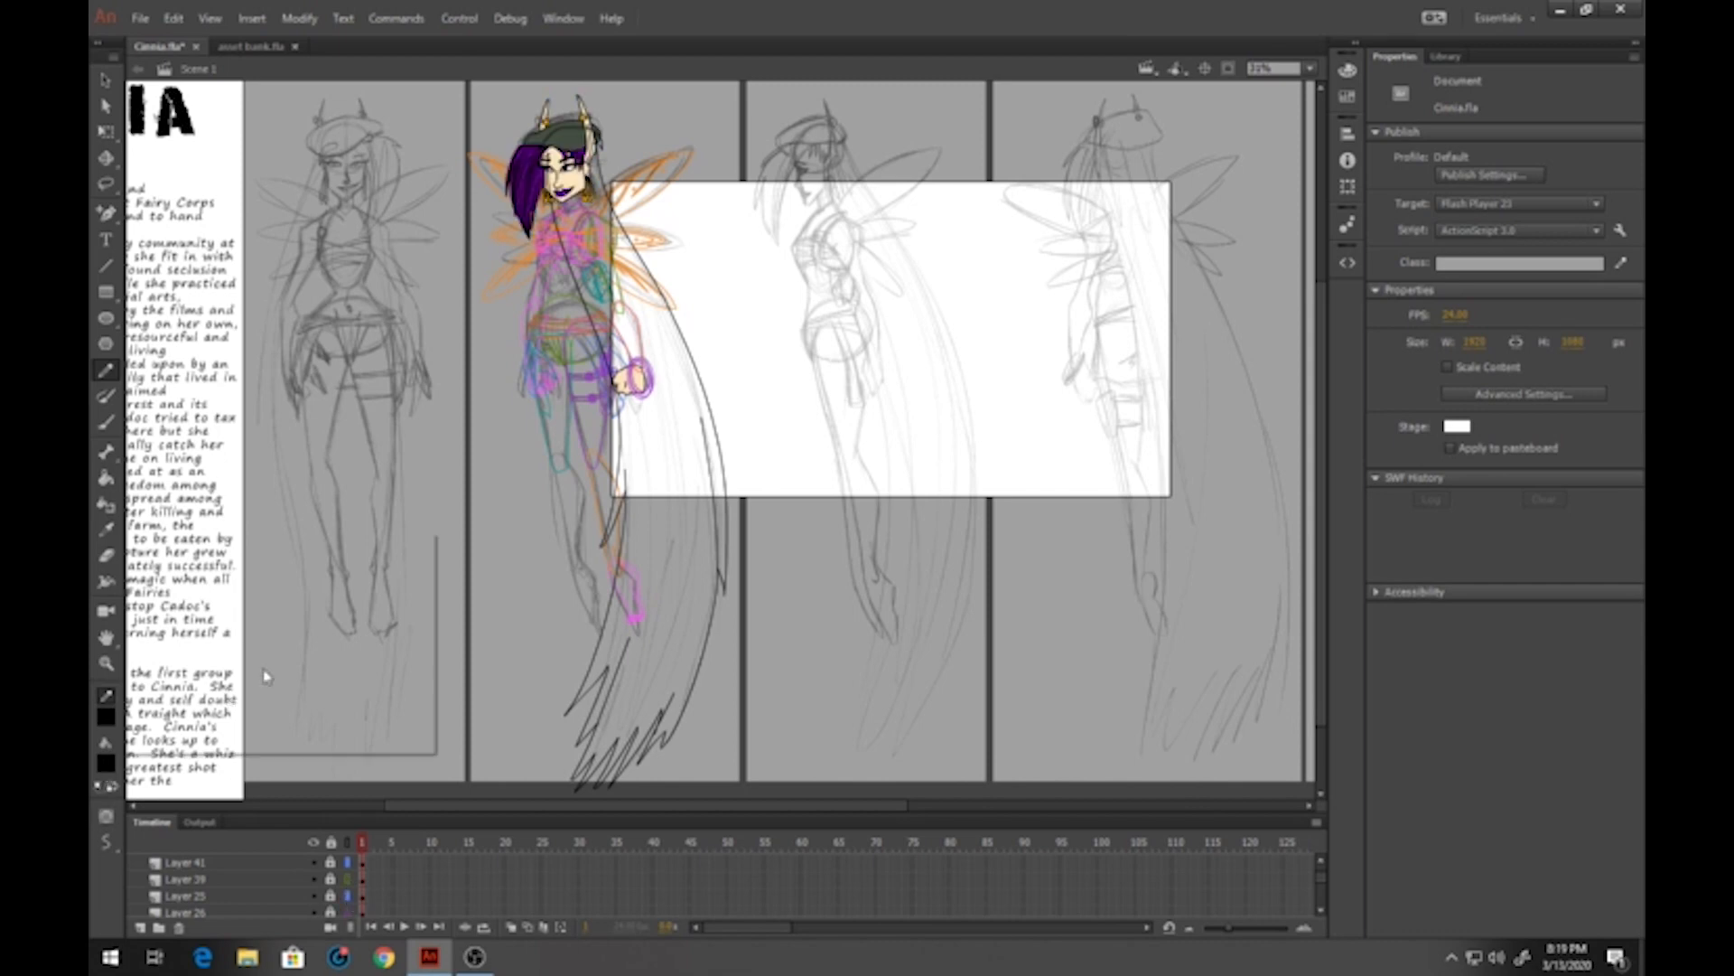
click(106, 764)
click(520, 155)
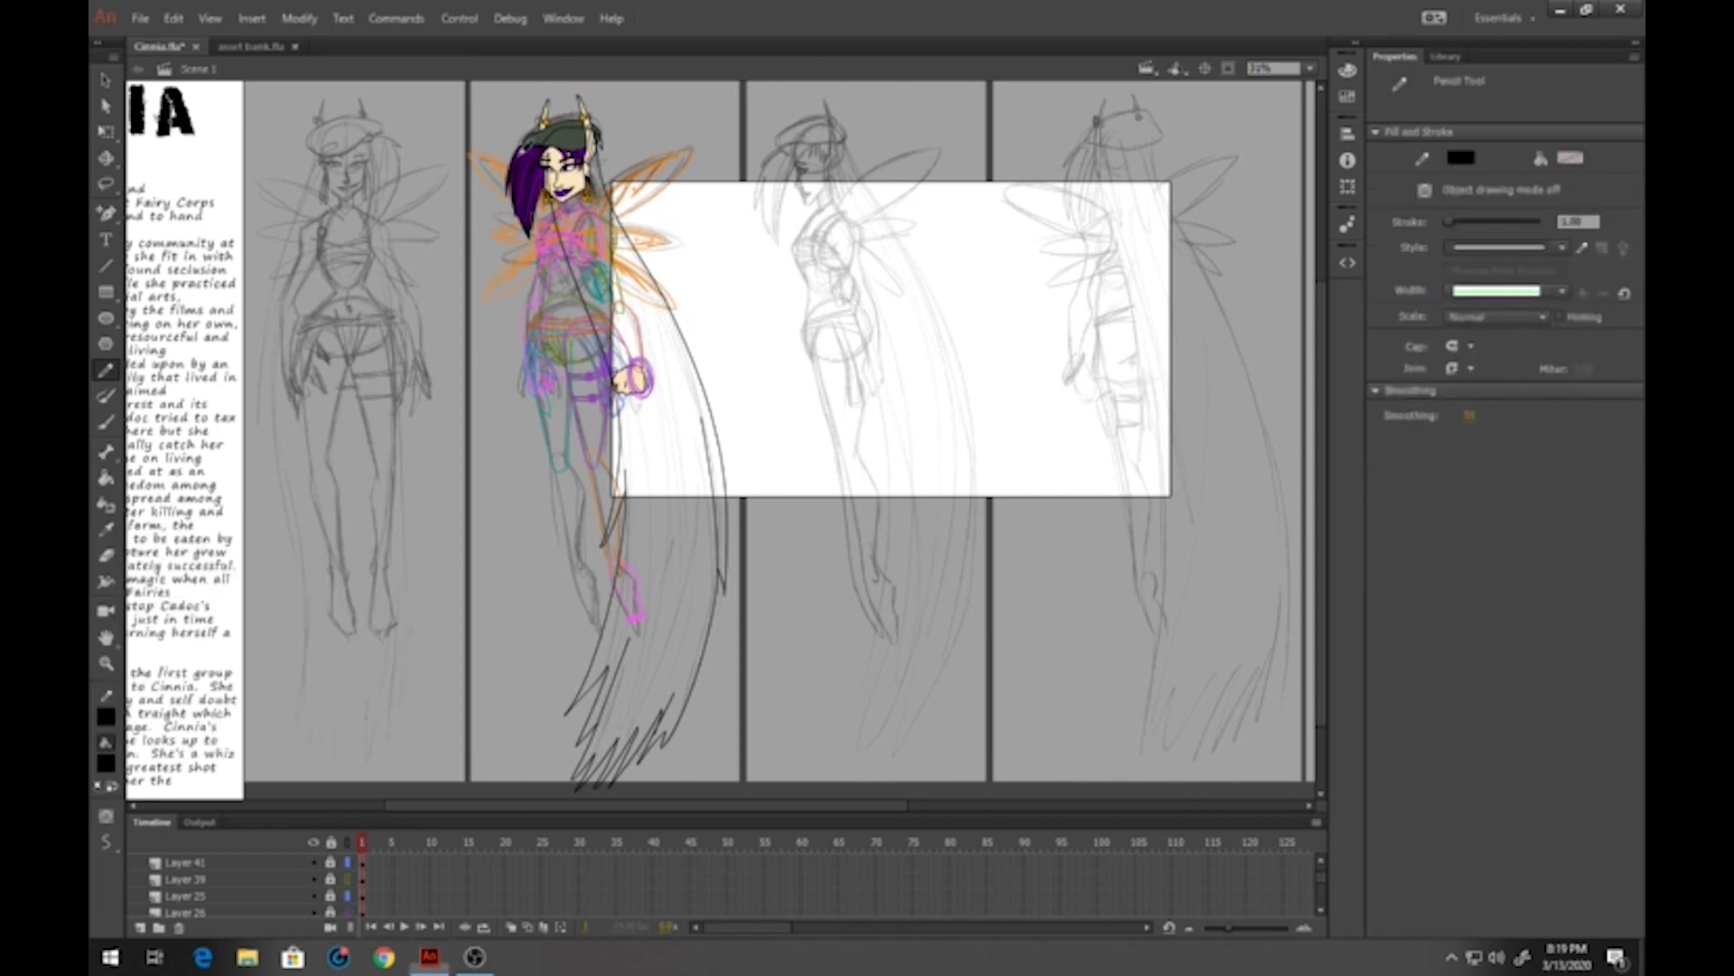
click(106, 478)
click(643, 341)
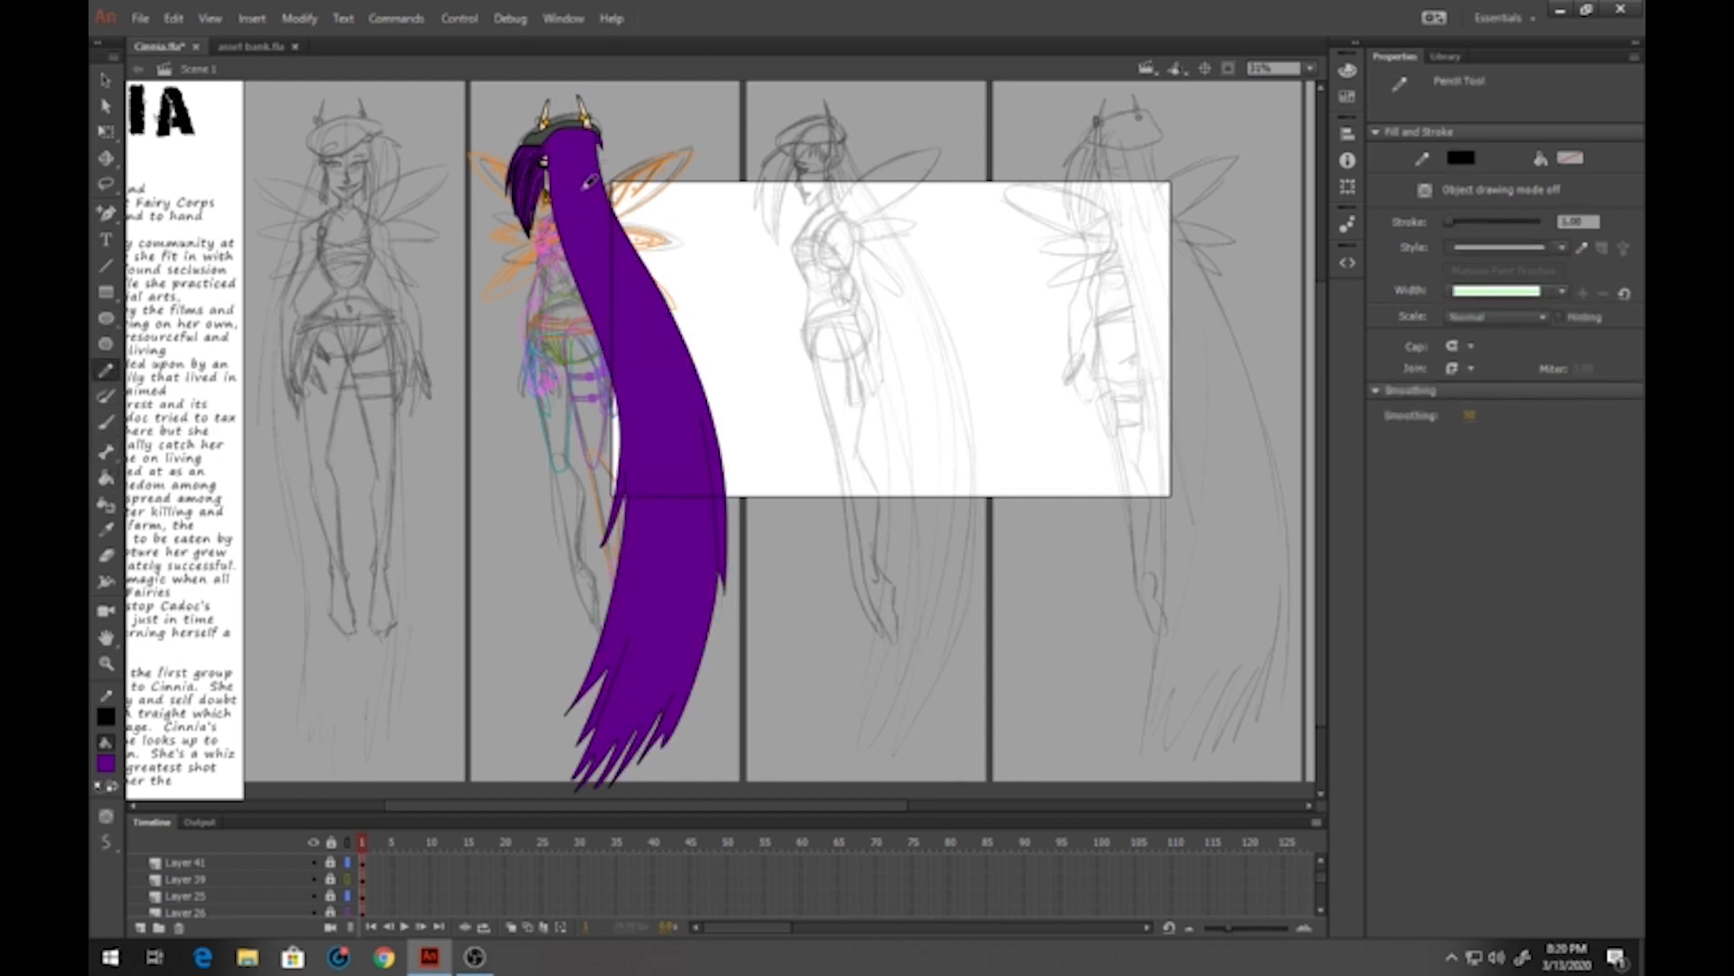
Draw black strand lines along the whole purple hair and convert it to a graphic symbol named Cinnia-34-backhair
key(ctrl+s)
drag(634, 443, 618, 522)
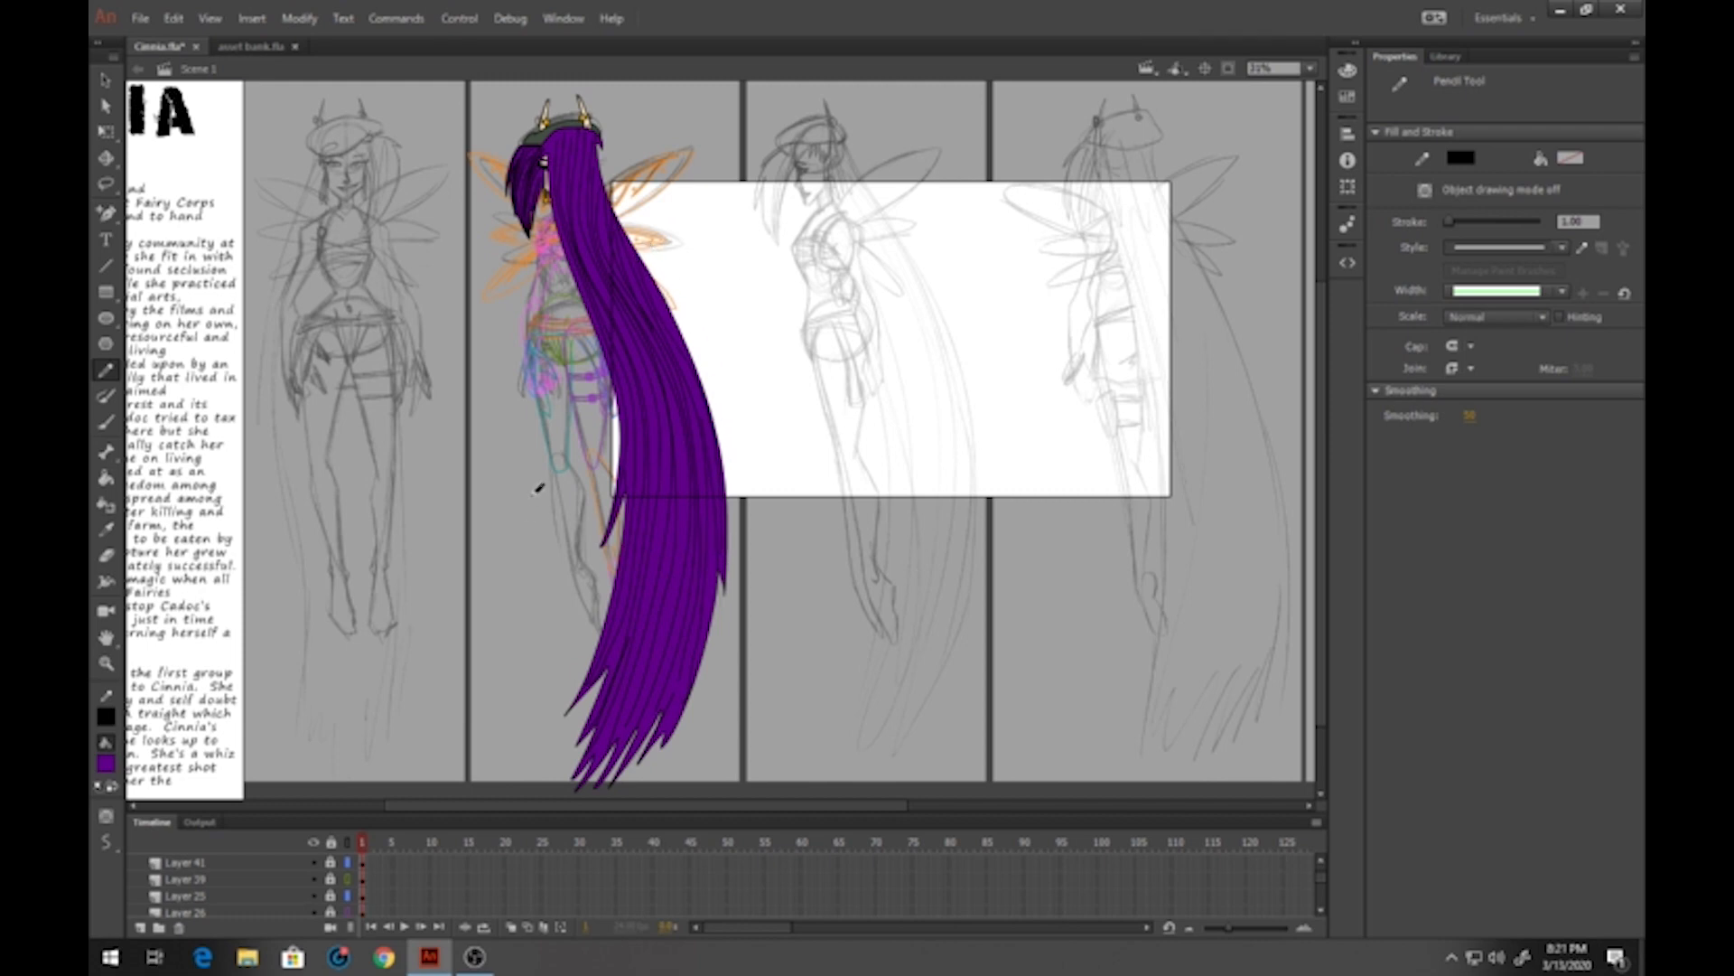
click(106, 79)
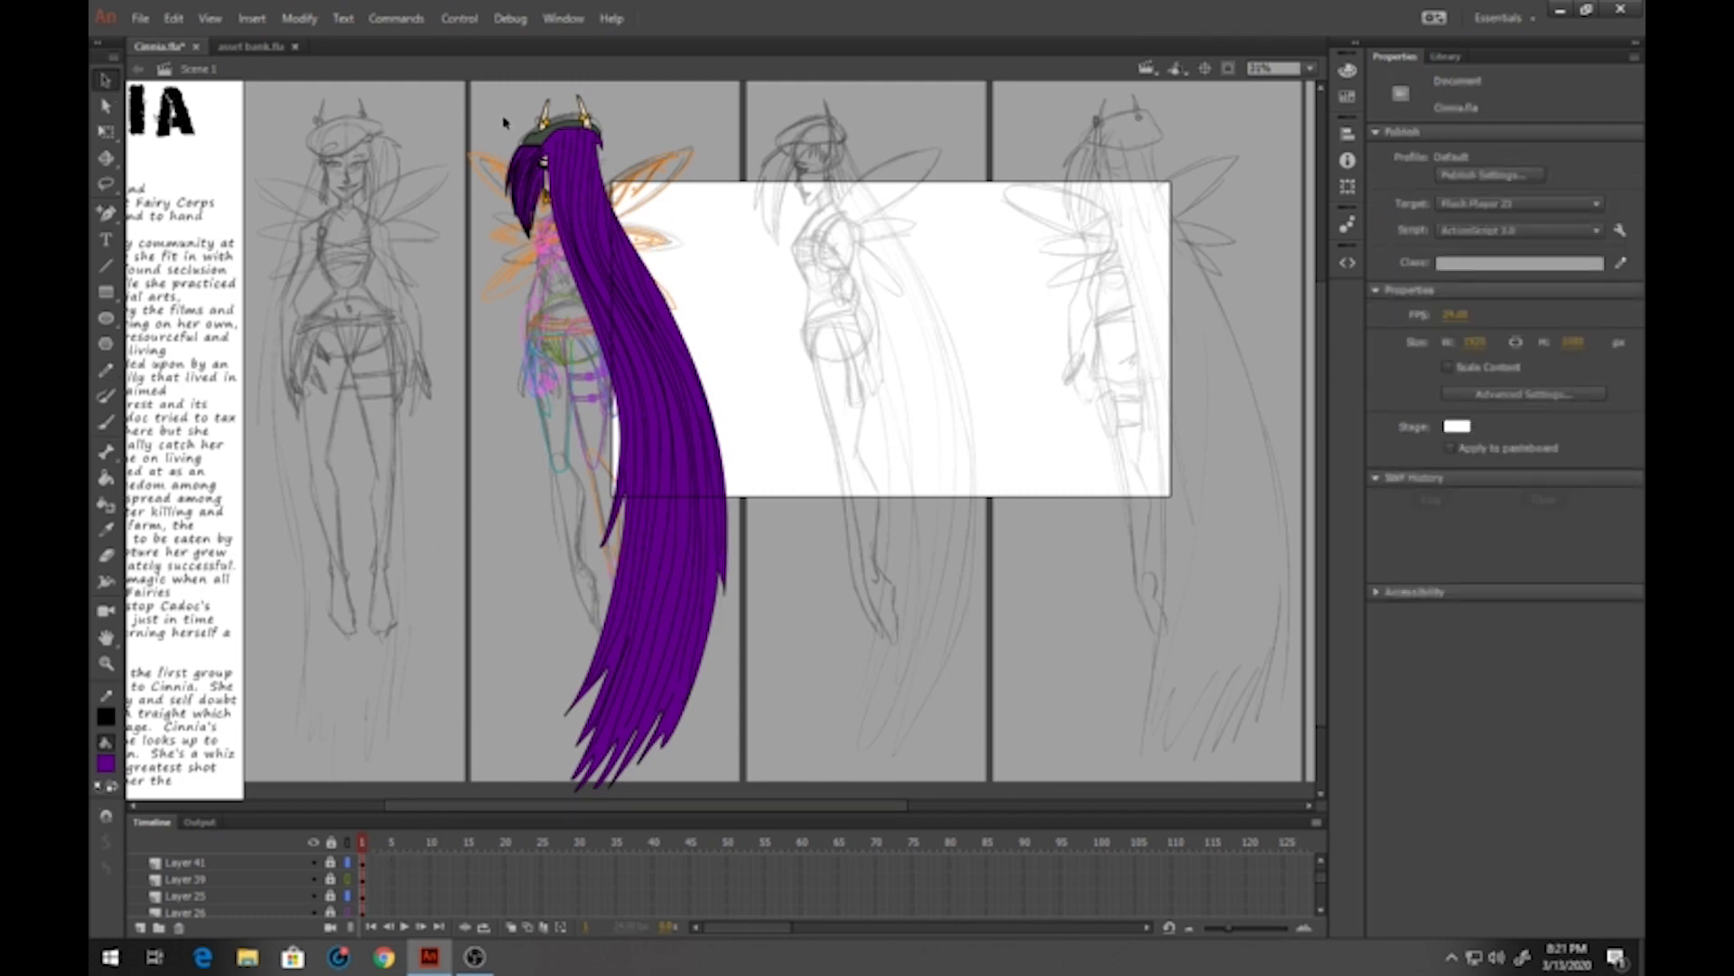
mouse_move(461, 103)
mouse_down()
mouse_move(786, 731)
mouse_move(865, 803)
mouse_up()
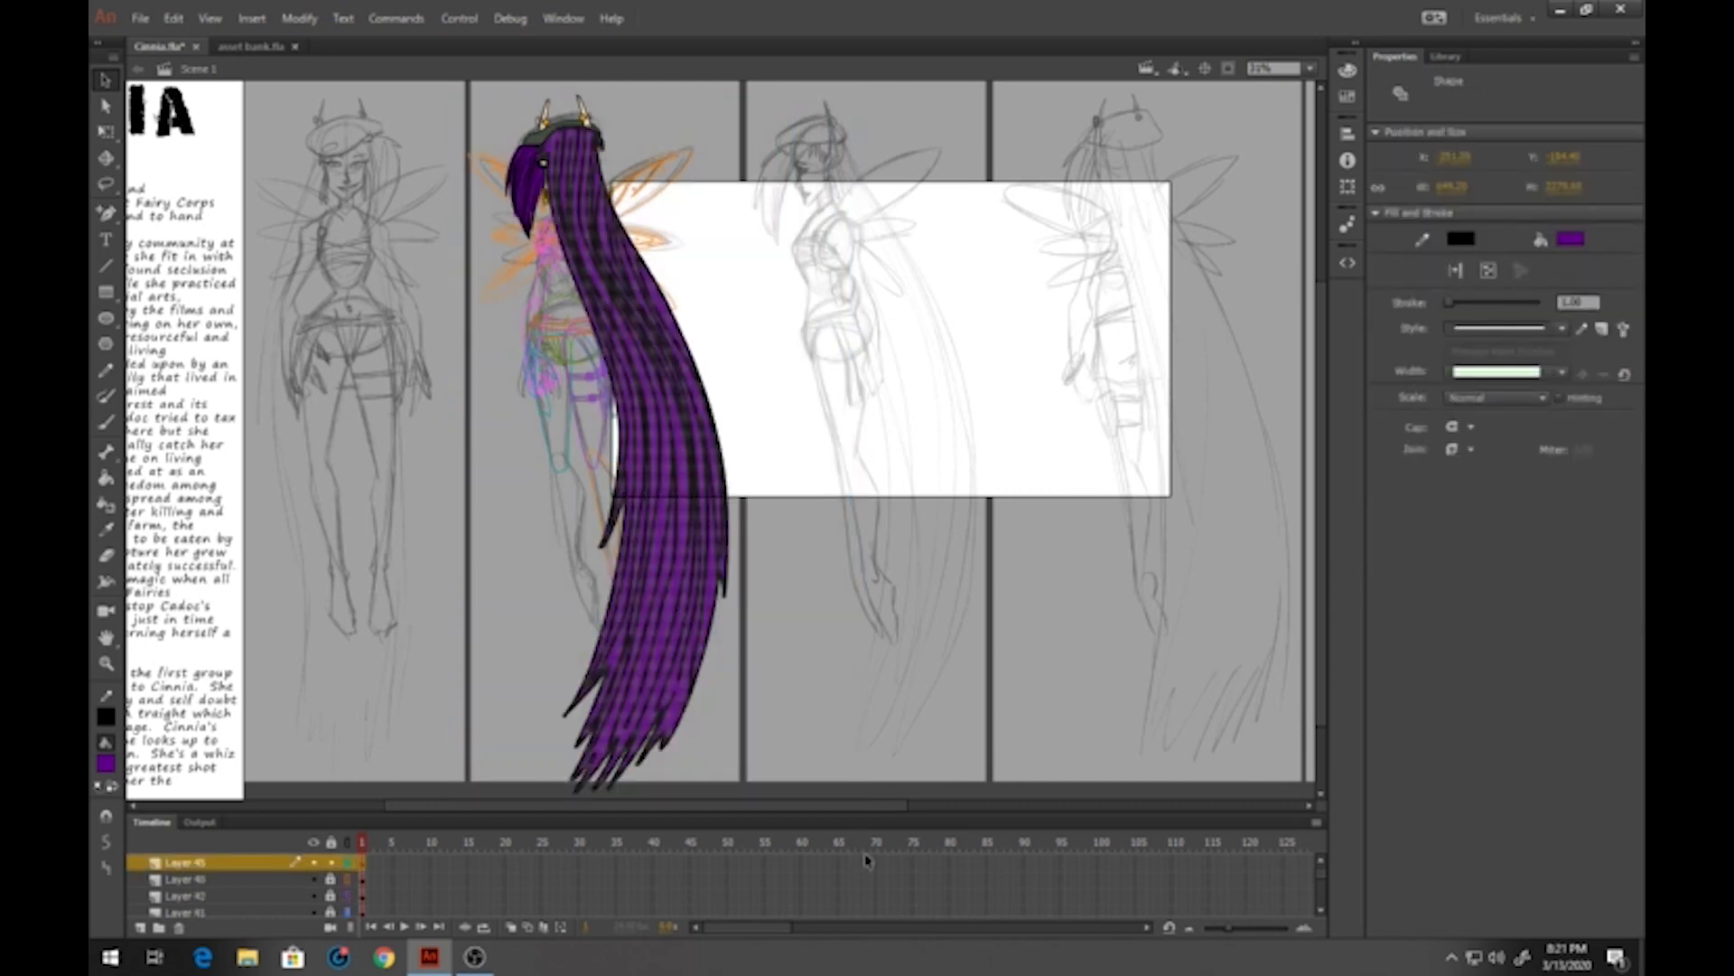
key(F8)
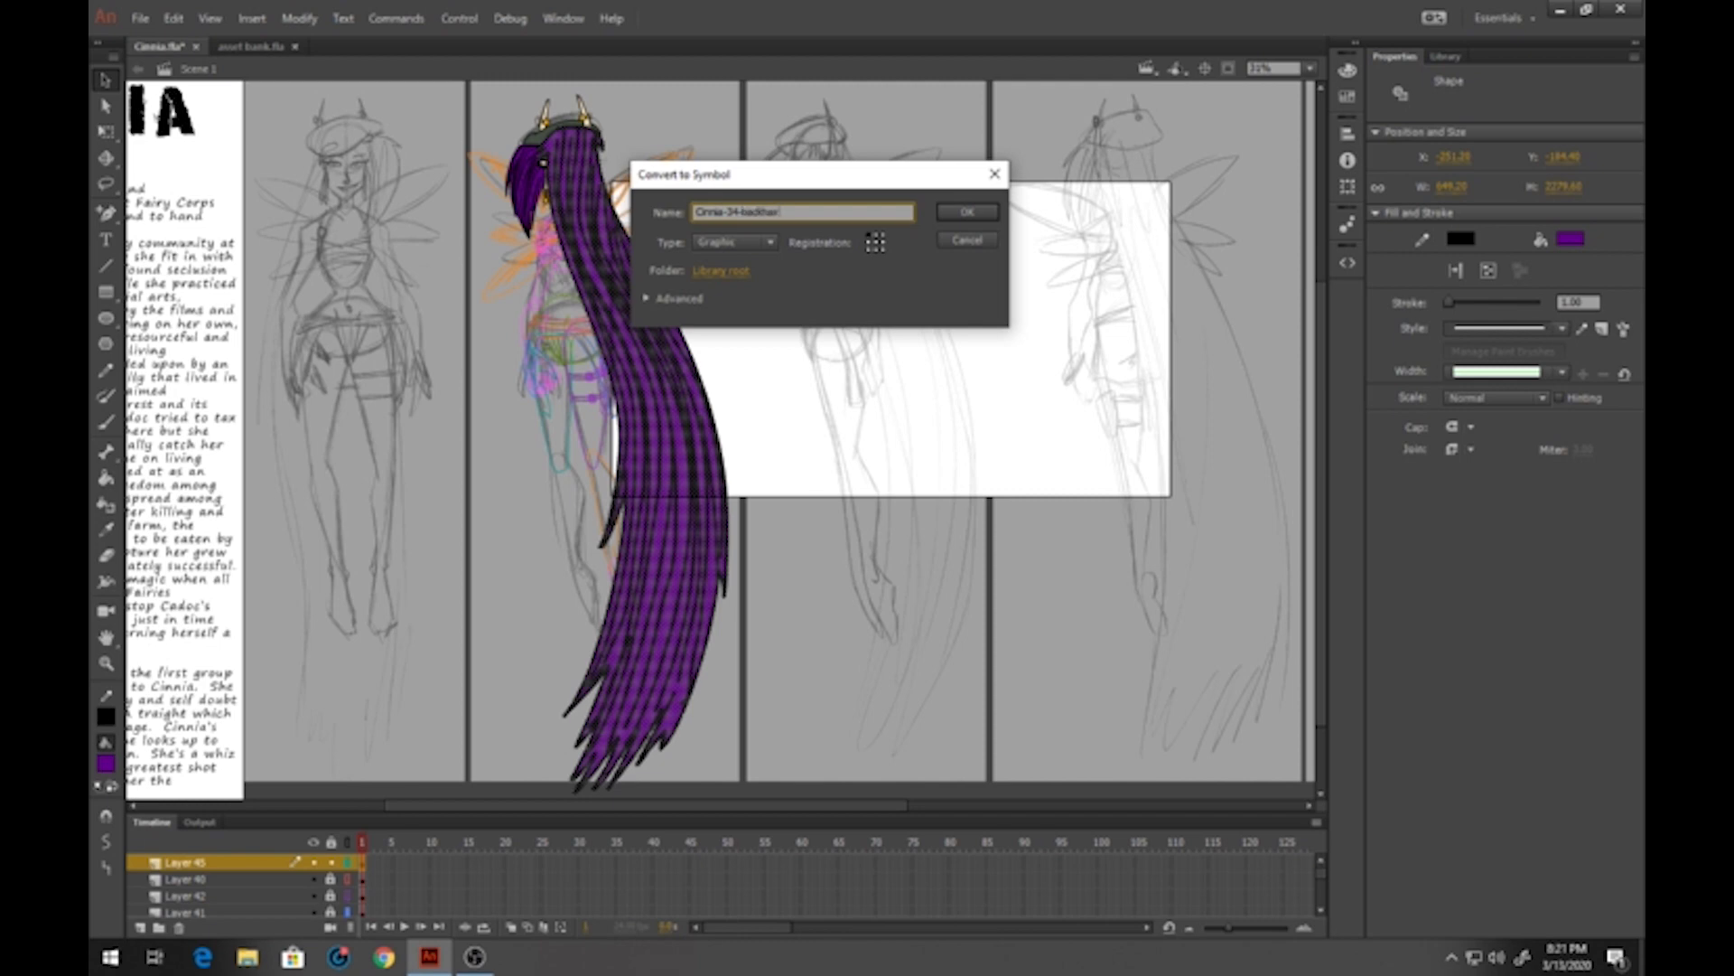
key(Return)
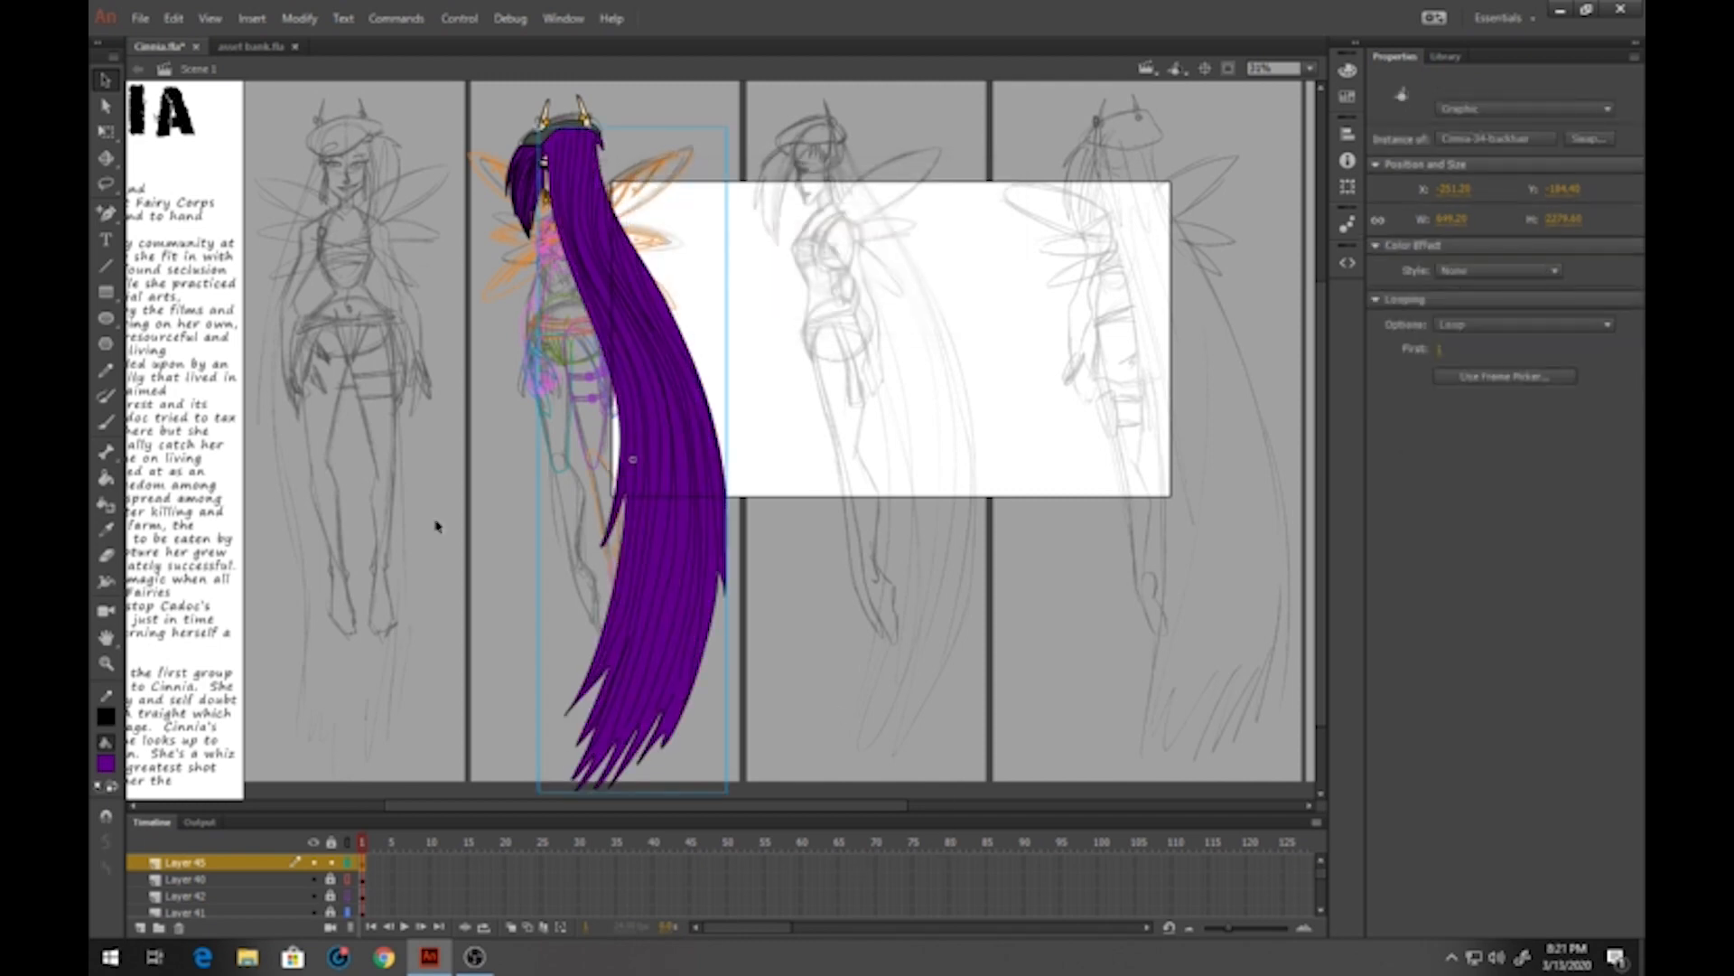
Enlarge the timeline area, move Layer 45 with the hair between Layer 43 and colour ref, and turn off outline display for all layers
drag(472, 811, 456, 657)
drag(244, 708, 178, 871)
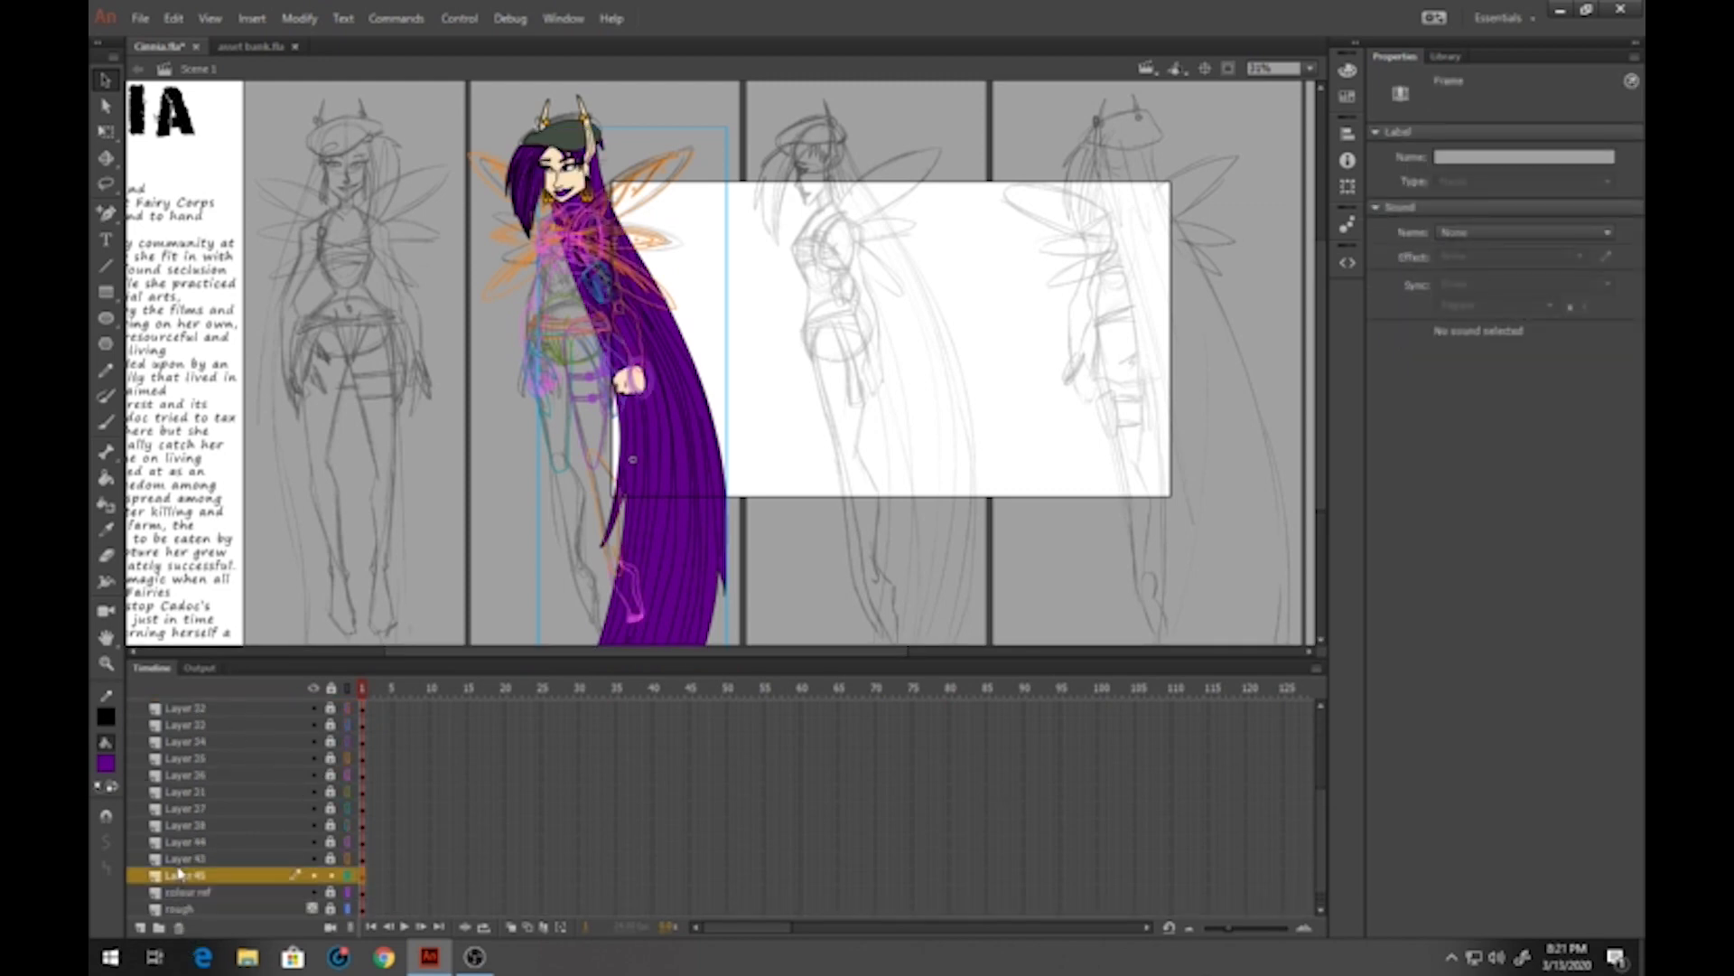
click(349, 690)
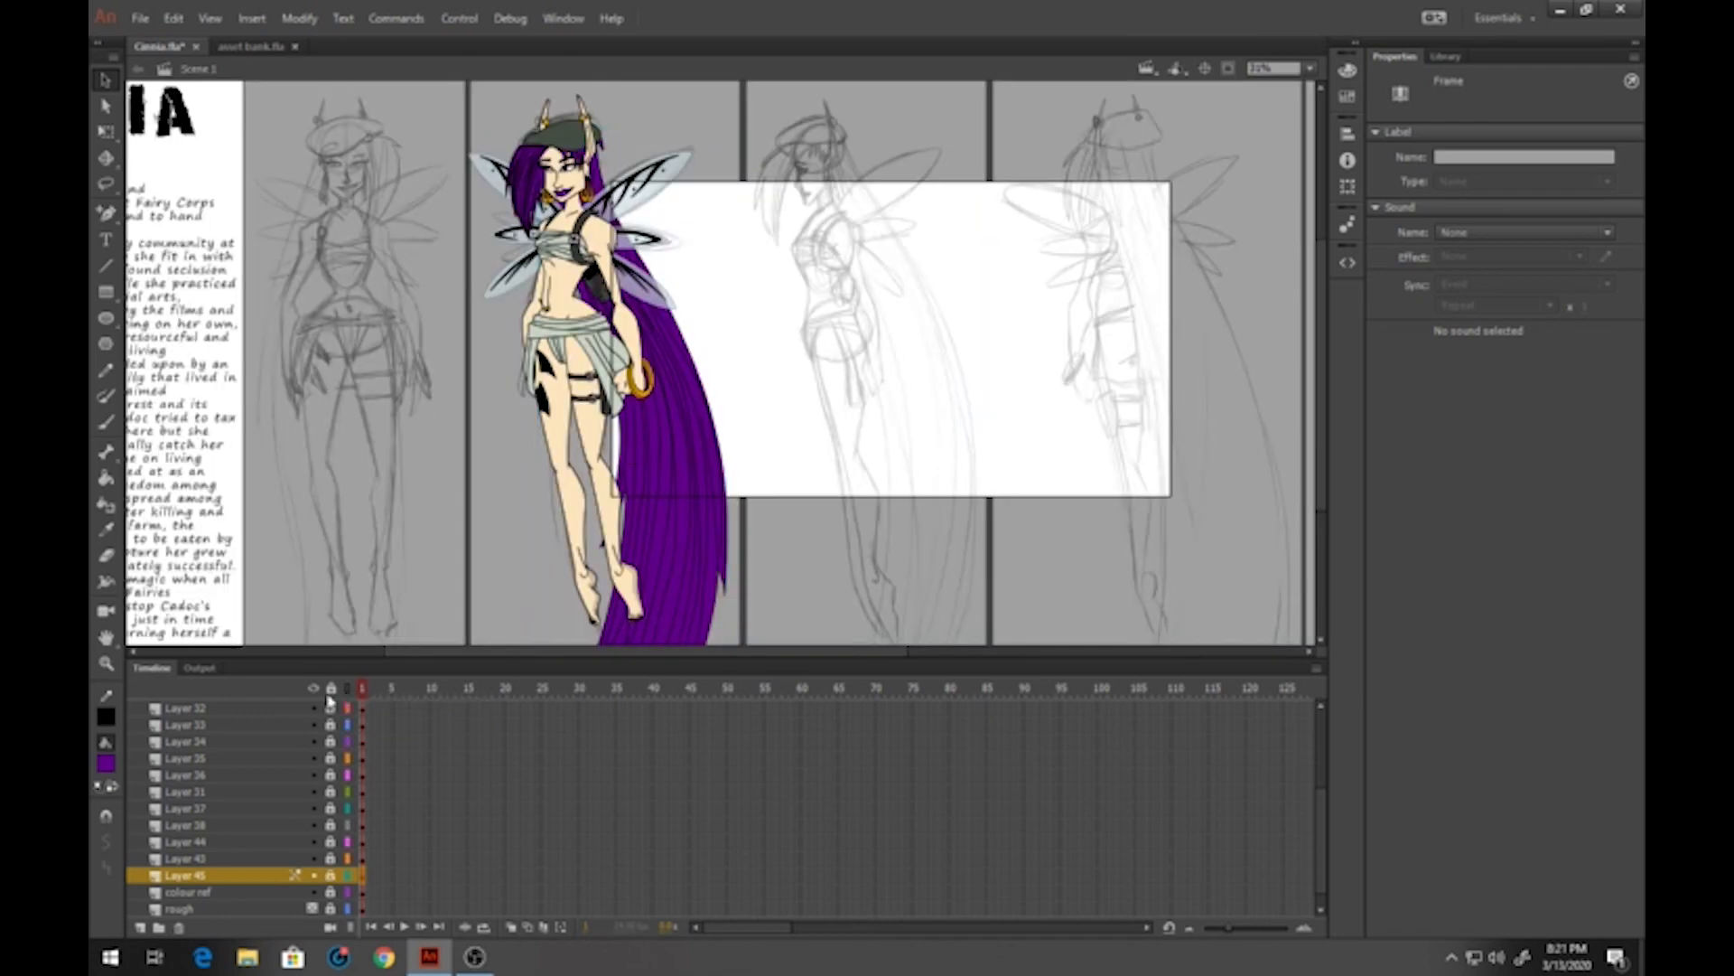
Unlock all layers and delete the colour ref layer
click(330, 690)
scroll(335, 815, down, 1)
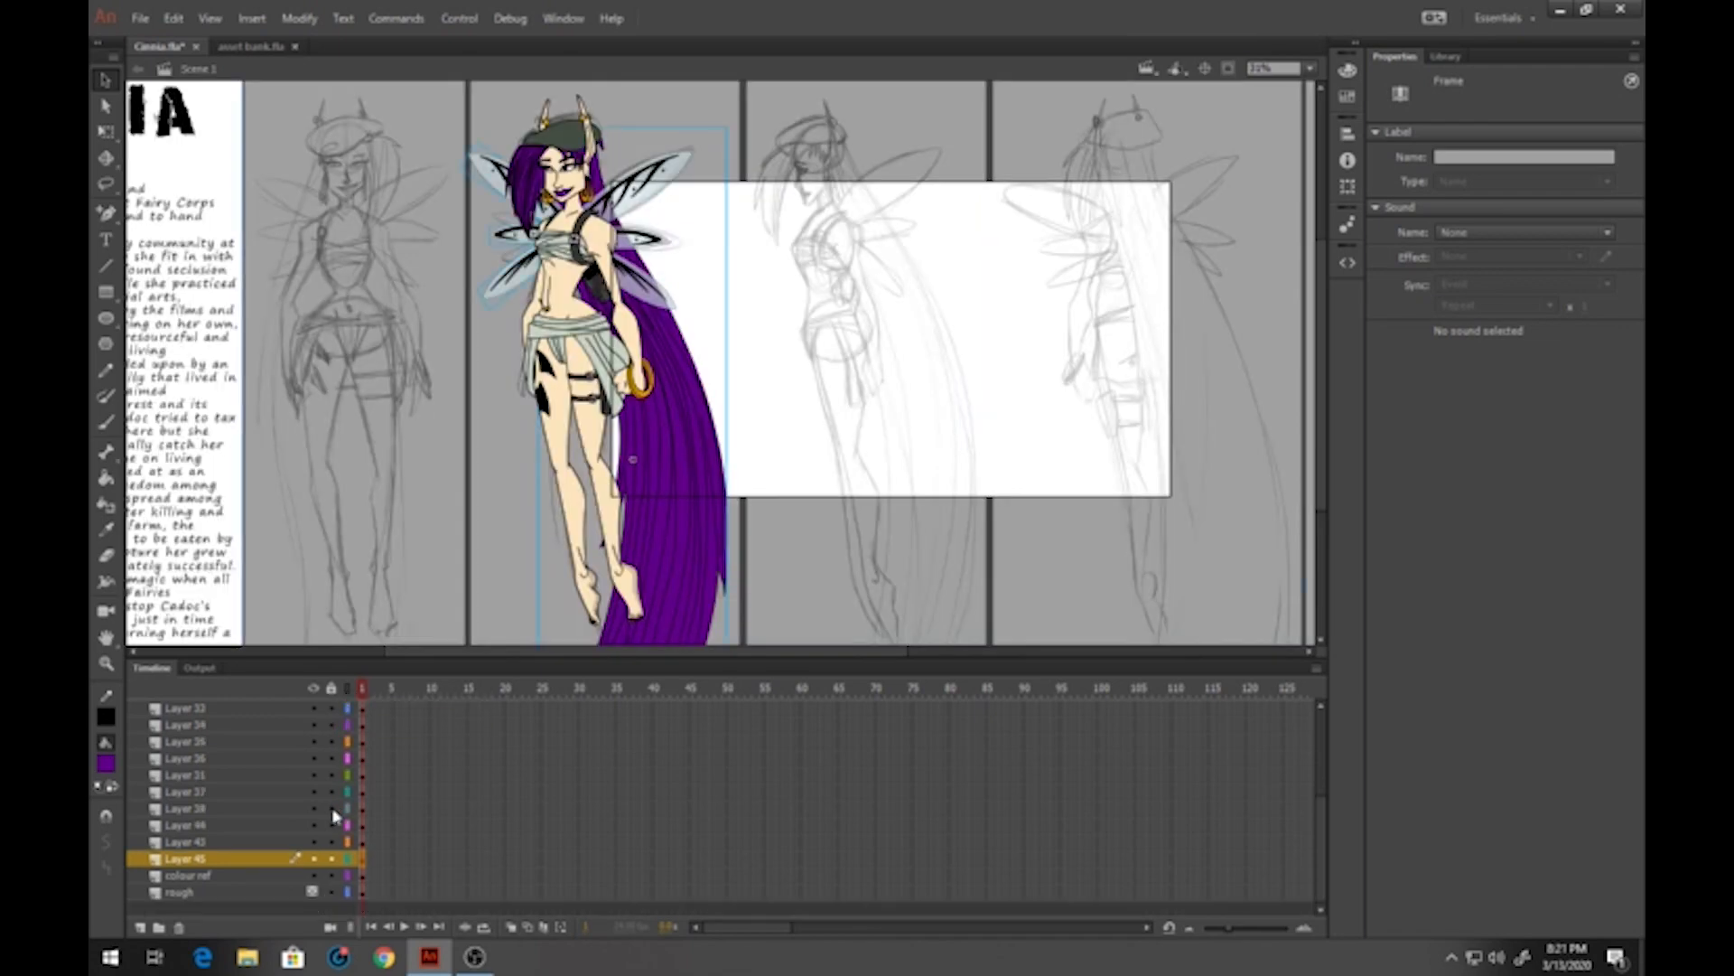
click(190, 875)
click(178, 927)
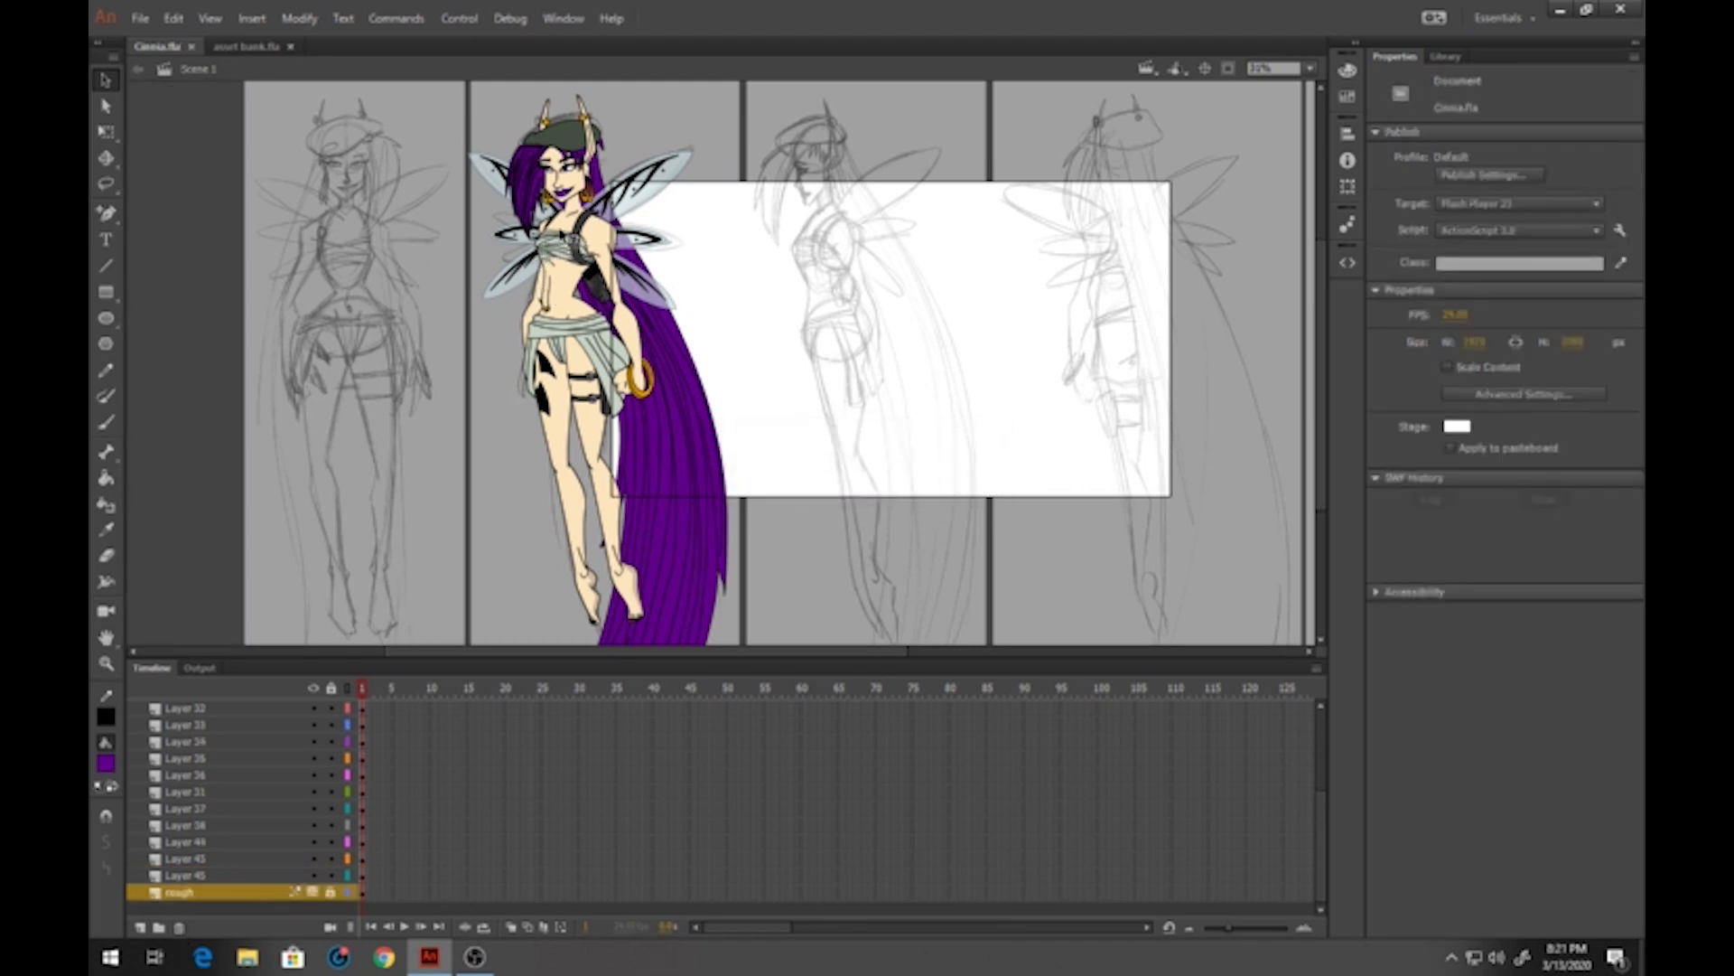
Convert all parts of the coloured fairy together to one graphic symbol named Cinnia-34 comp
drag(421, 111, 810, 654)
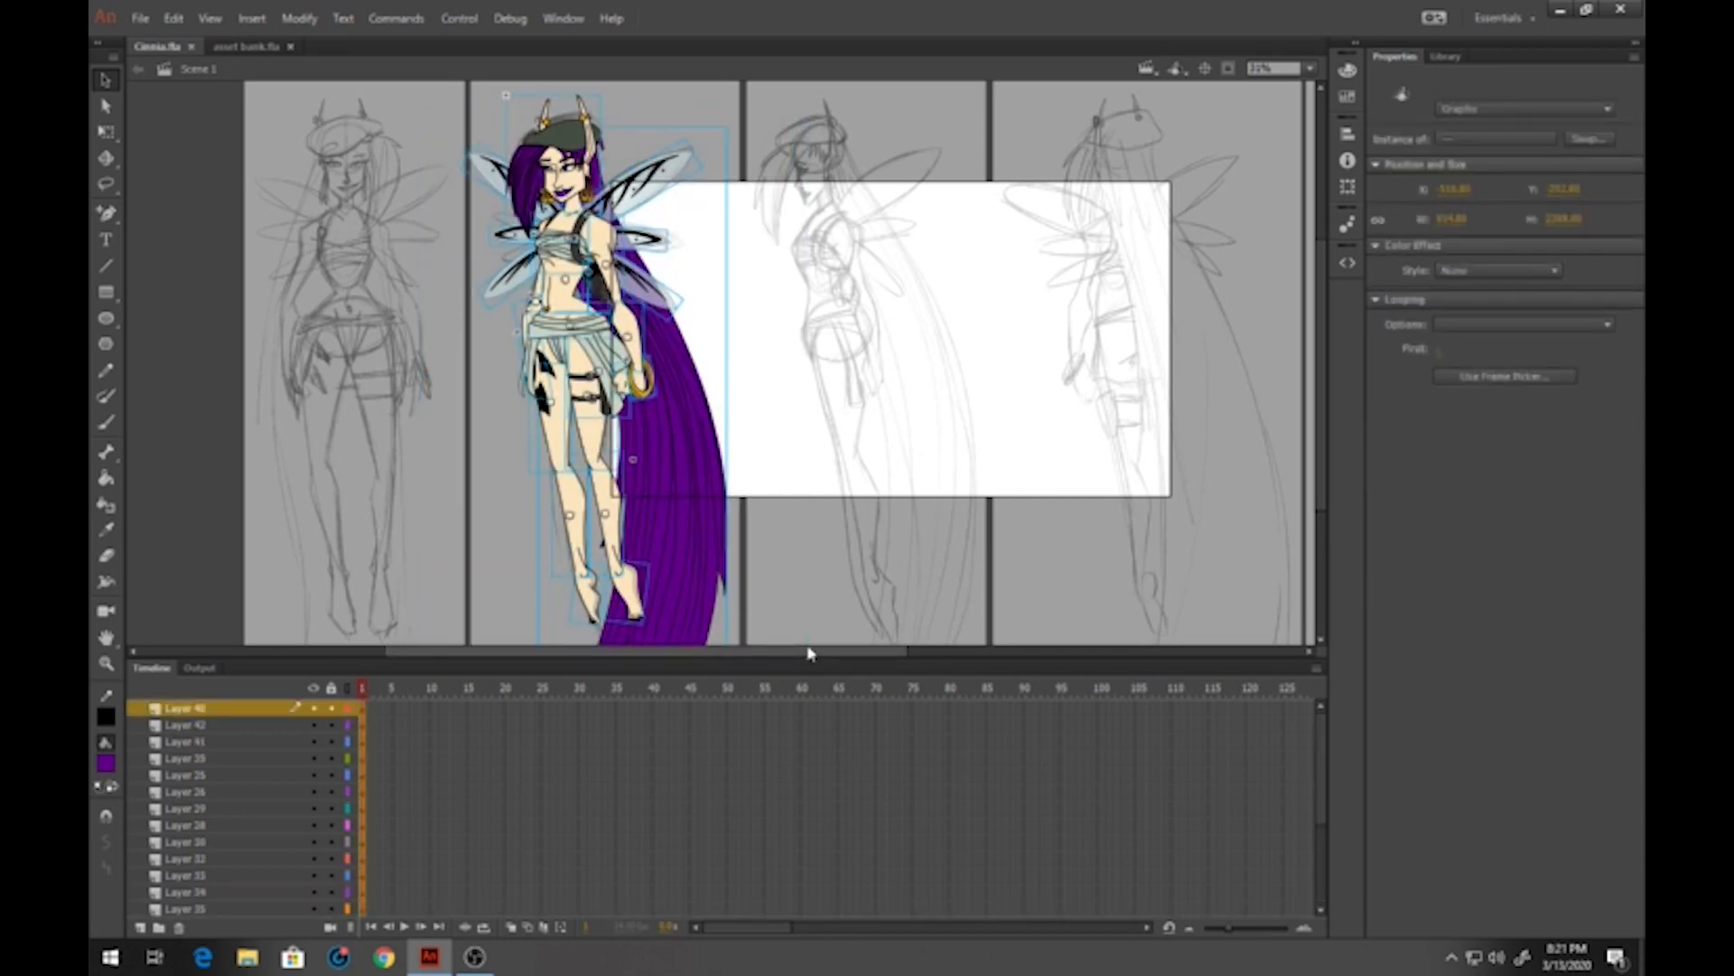
key(F8)
text(Cinnia-34-comp)
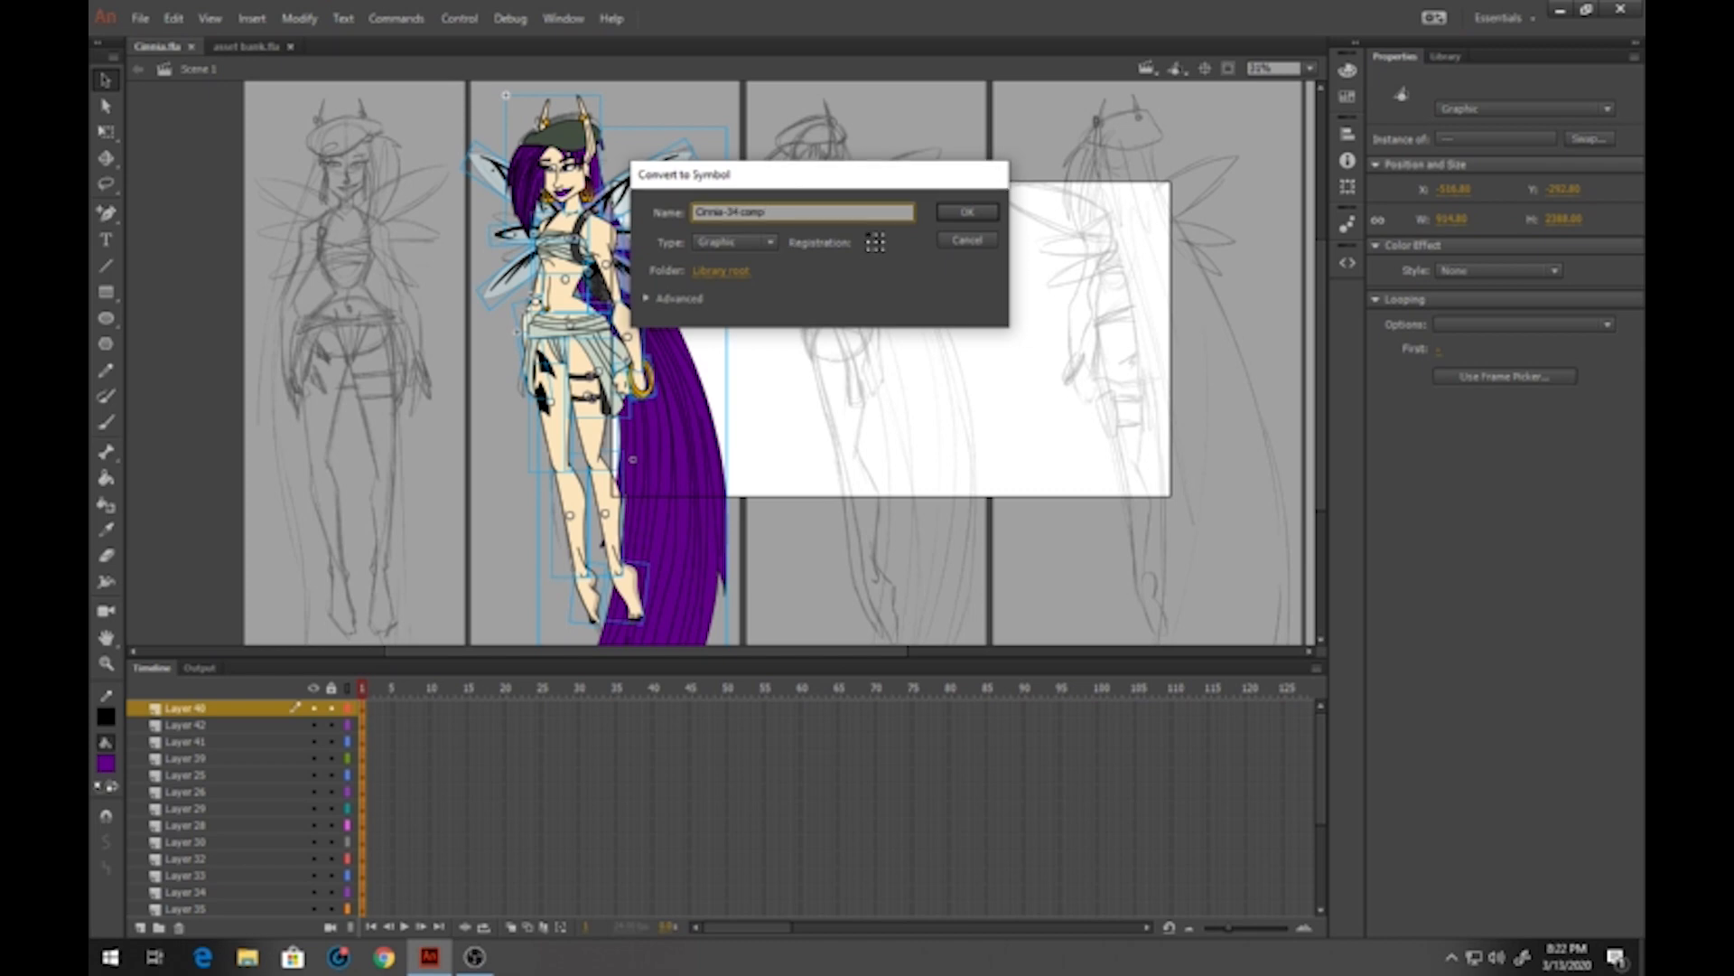
key(Return)
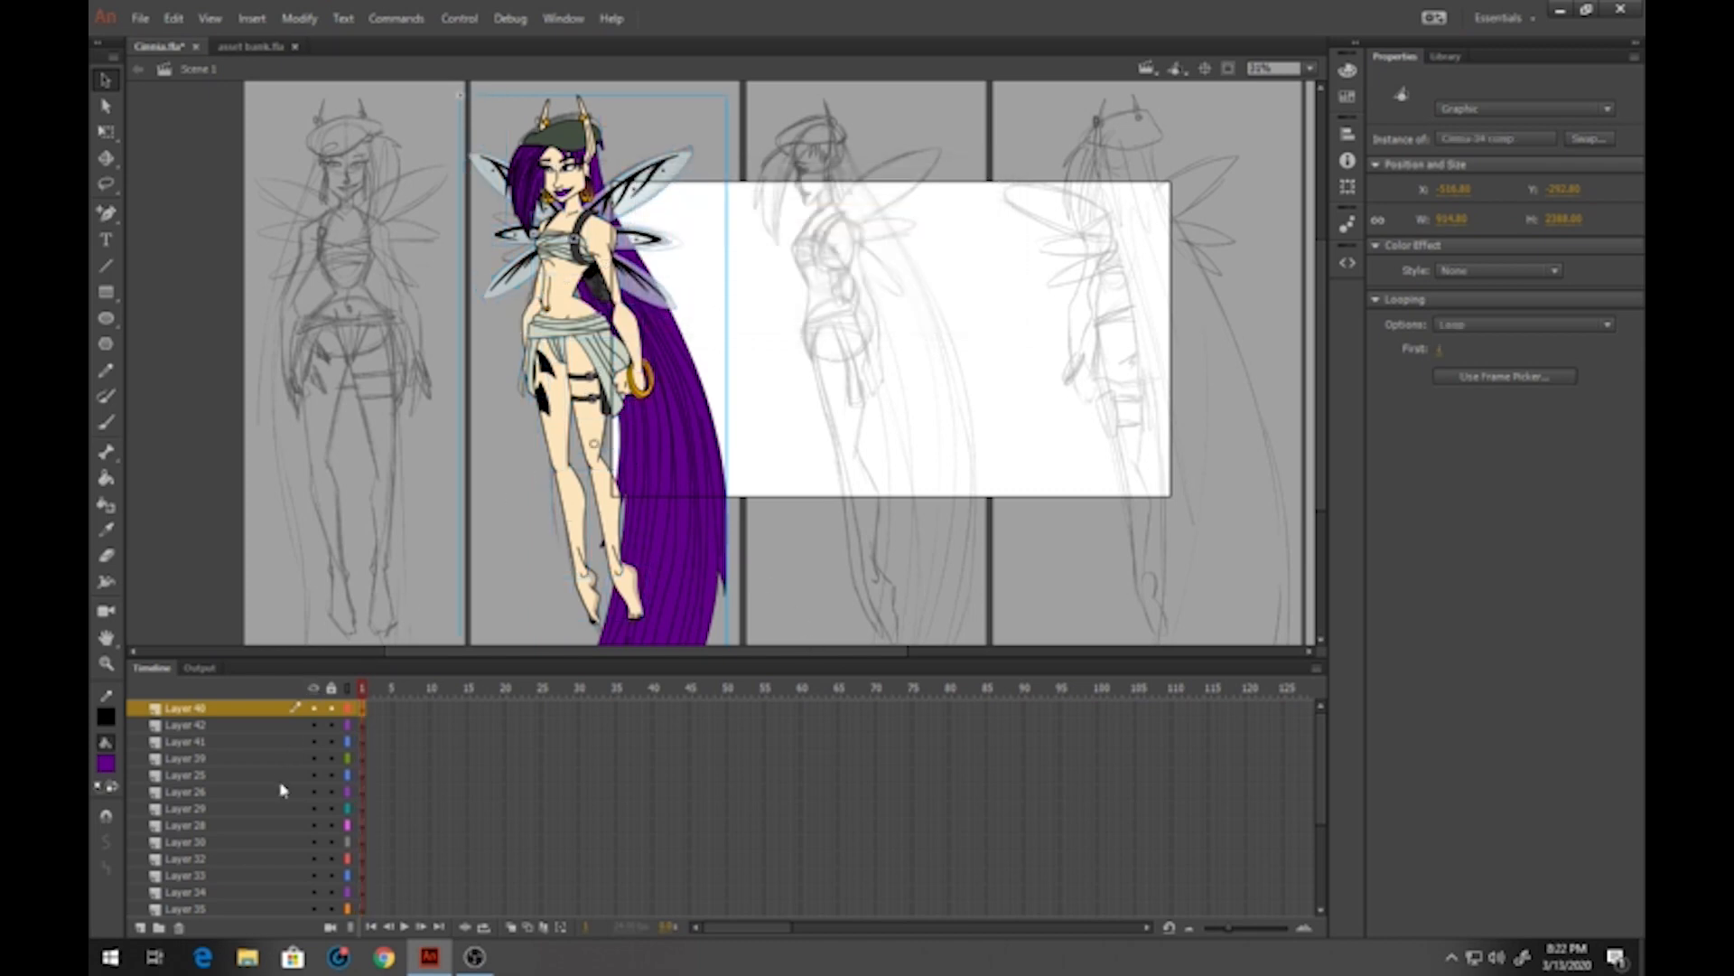
Delete all the emptied layers between Layer 40 and the rough layer, from Layer 42 down to Layer 45
click(215, 727)
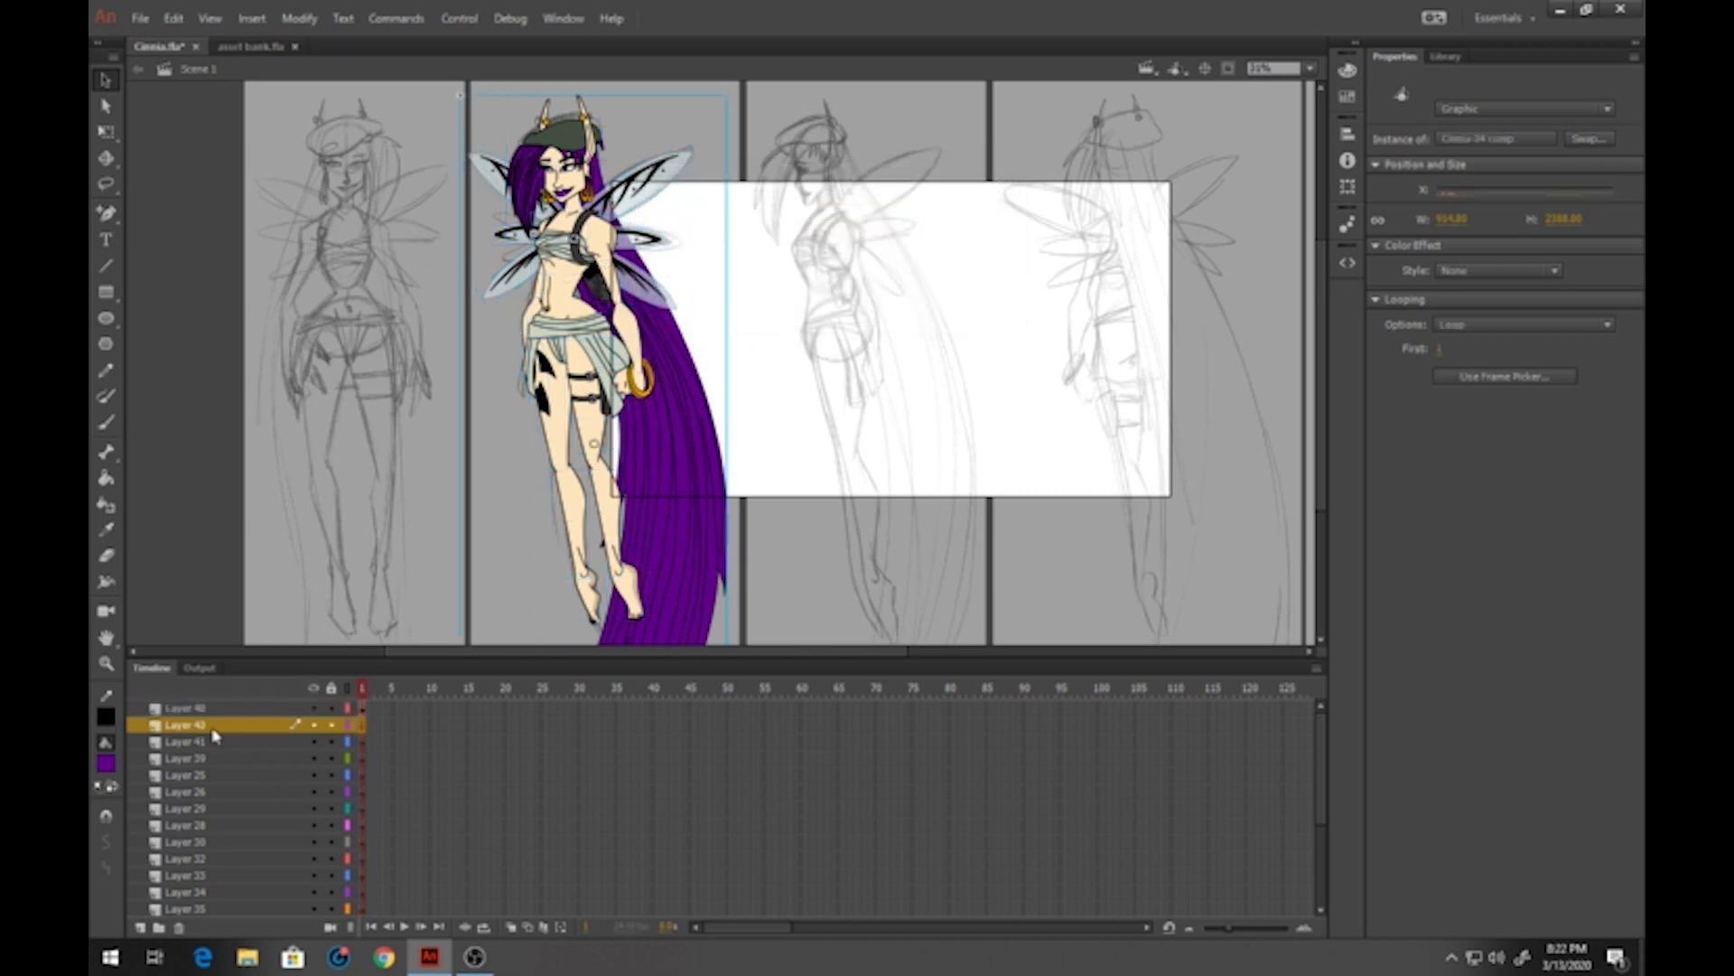
click(180, 931)
click(181, 930)
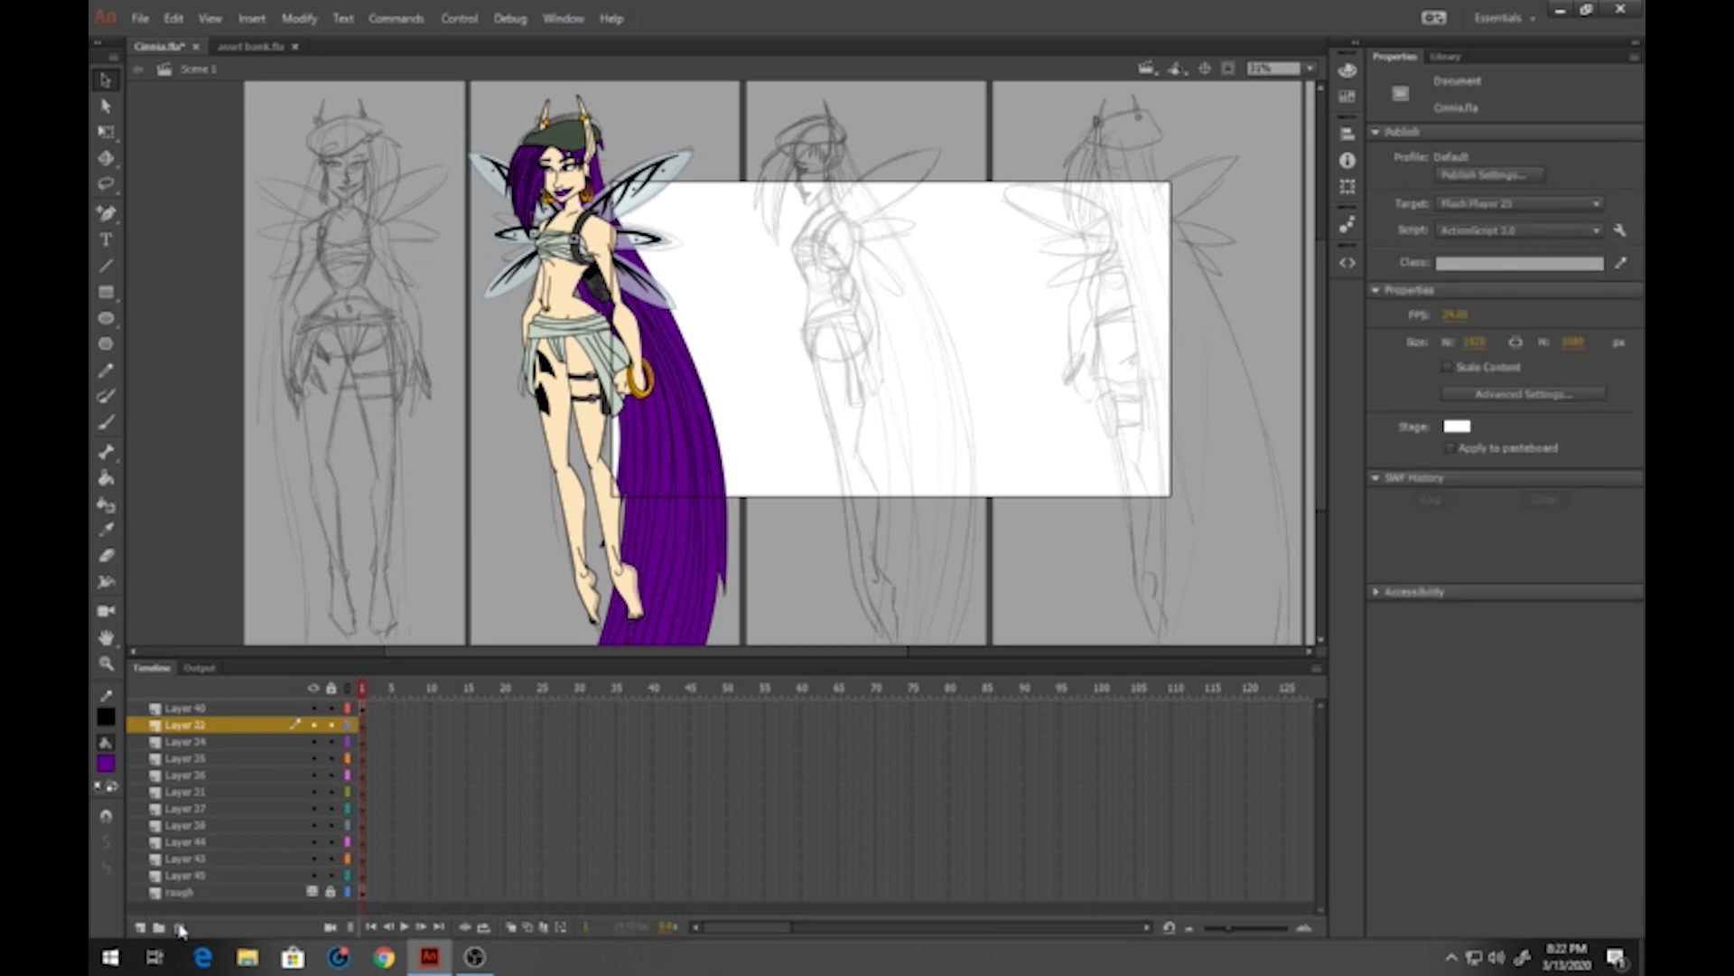
click(181, 931)
click(180, 930)
click(181, 931)
click(180, 931)
click(181, 931)
click(181, 931)
click(181, 930)
click(181, 930)
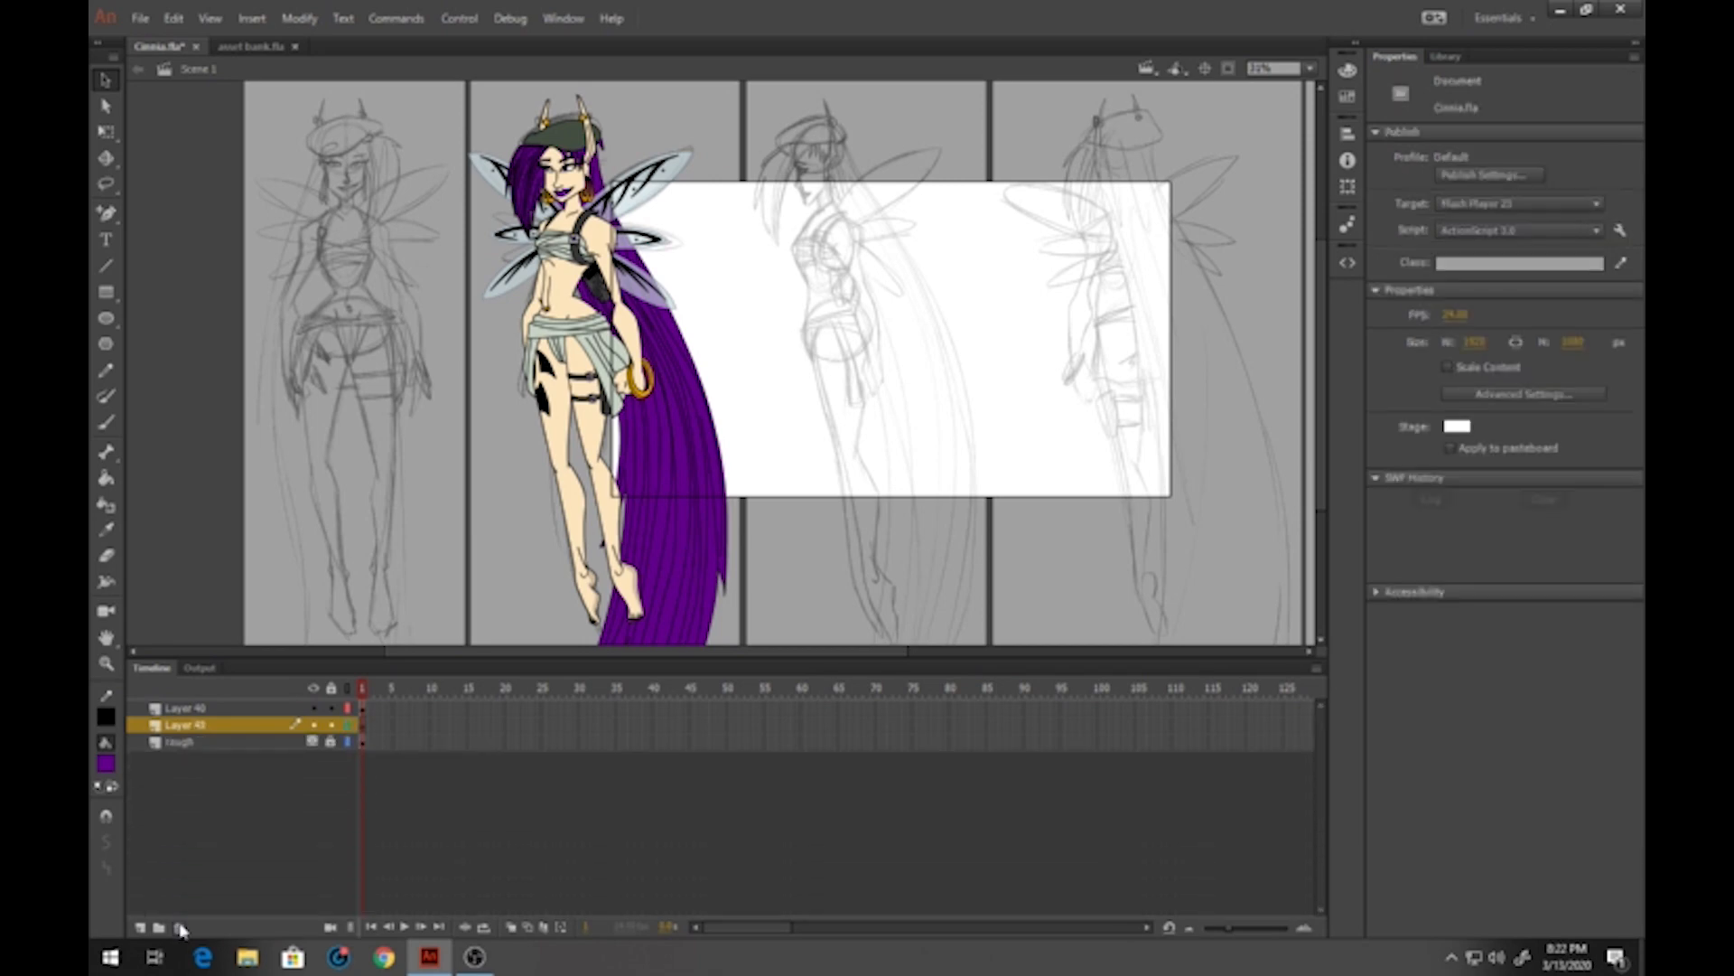
click(180, 930)
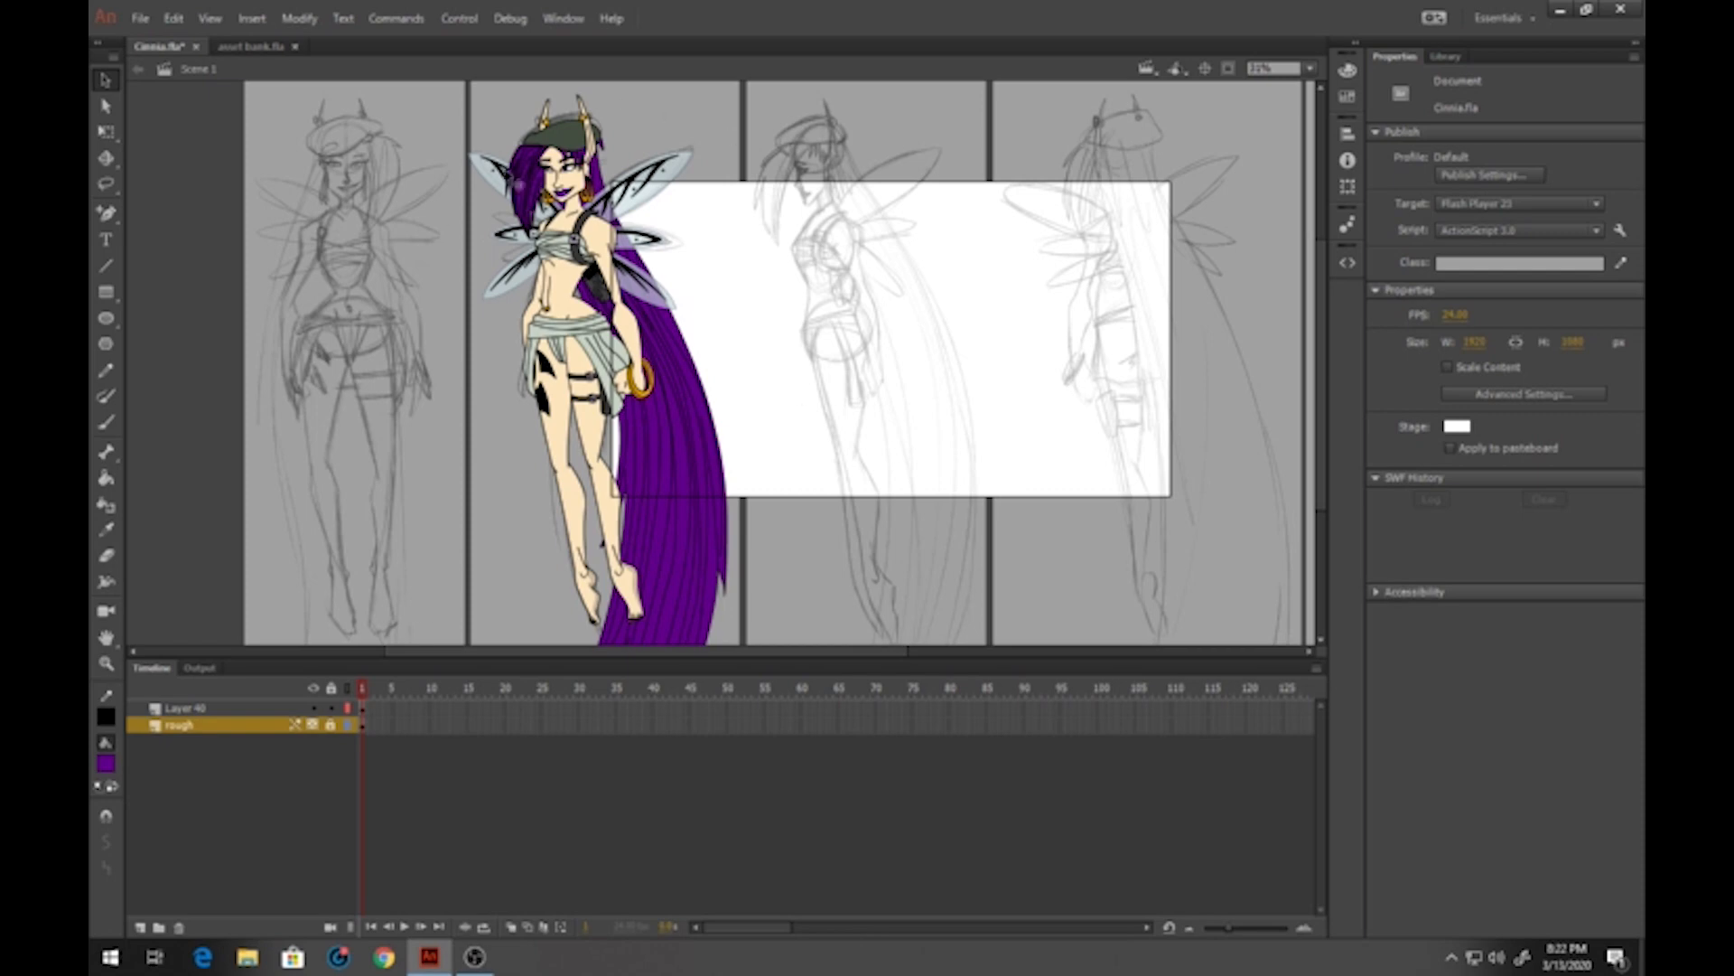
Rename Layer 40 as 3/4 and save the file
double_click(201, 714)
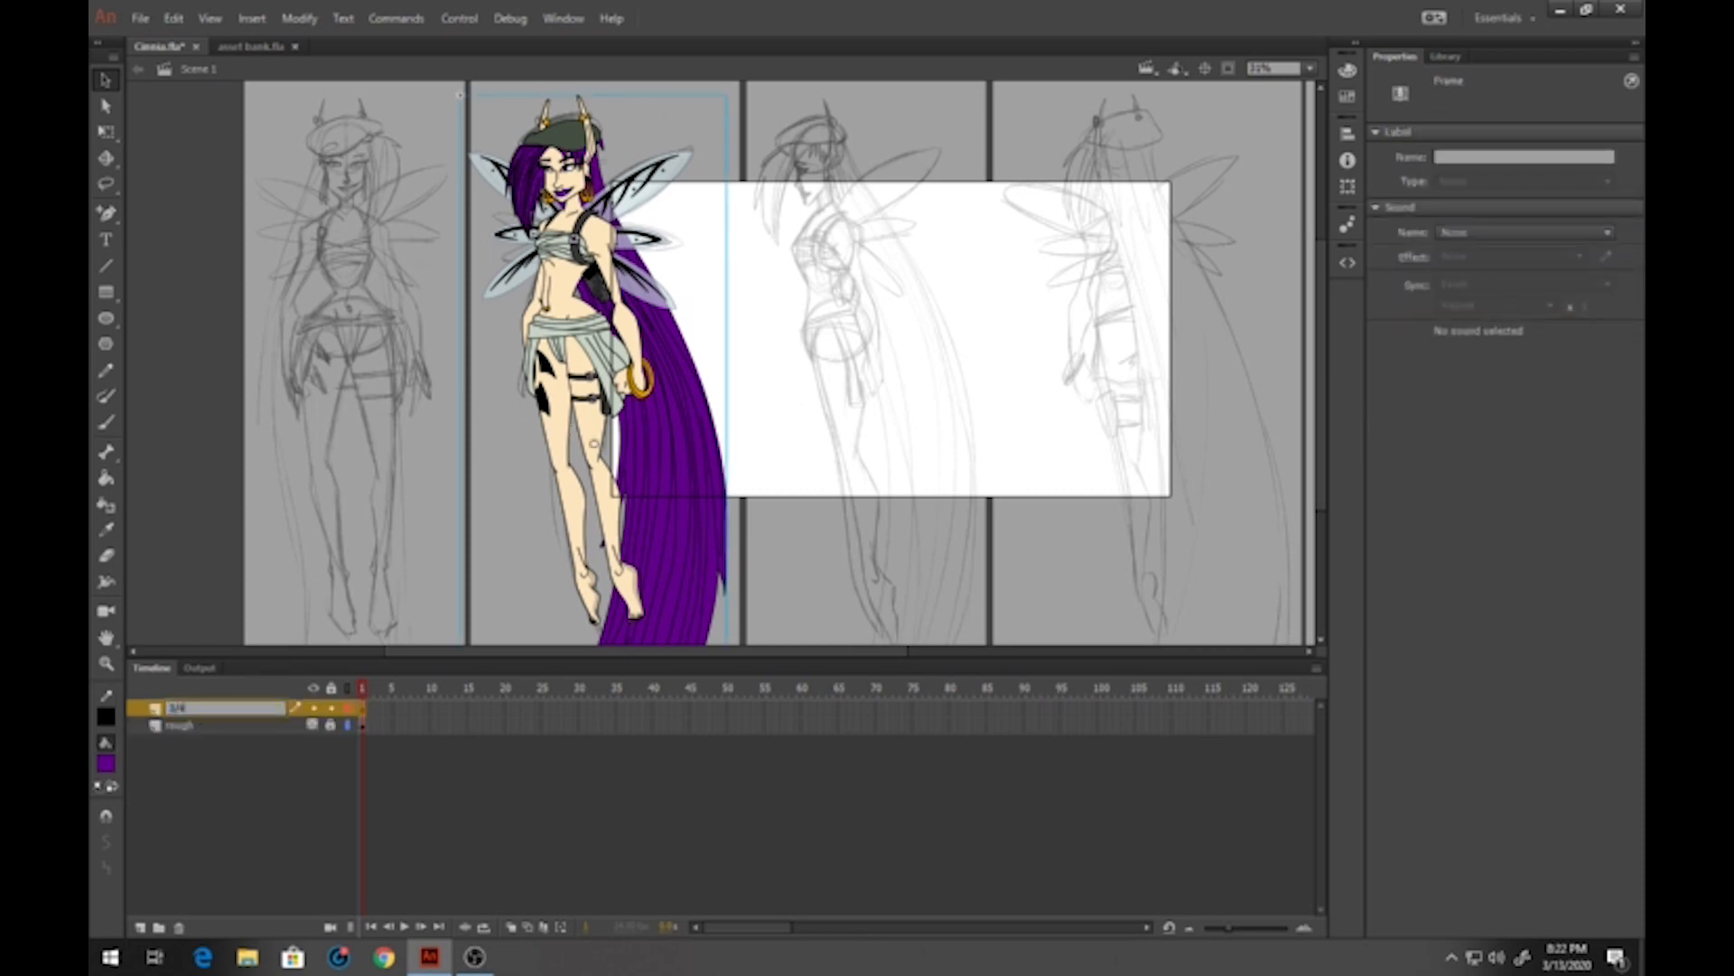
key(Return)
key(ctrl+s)
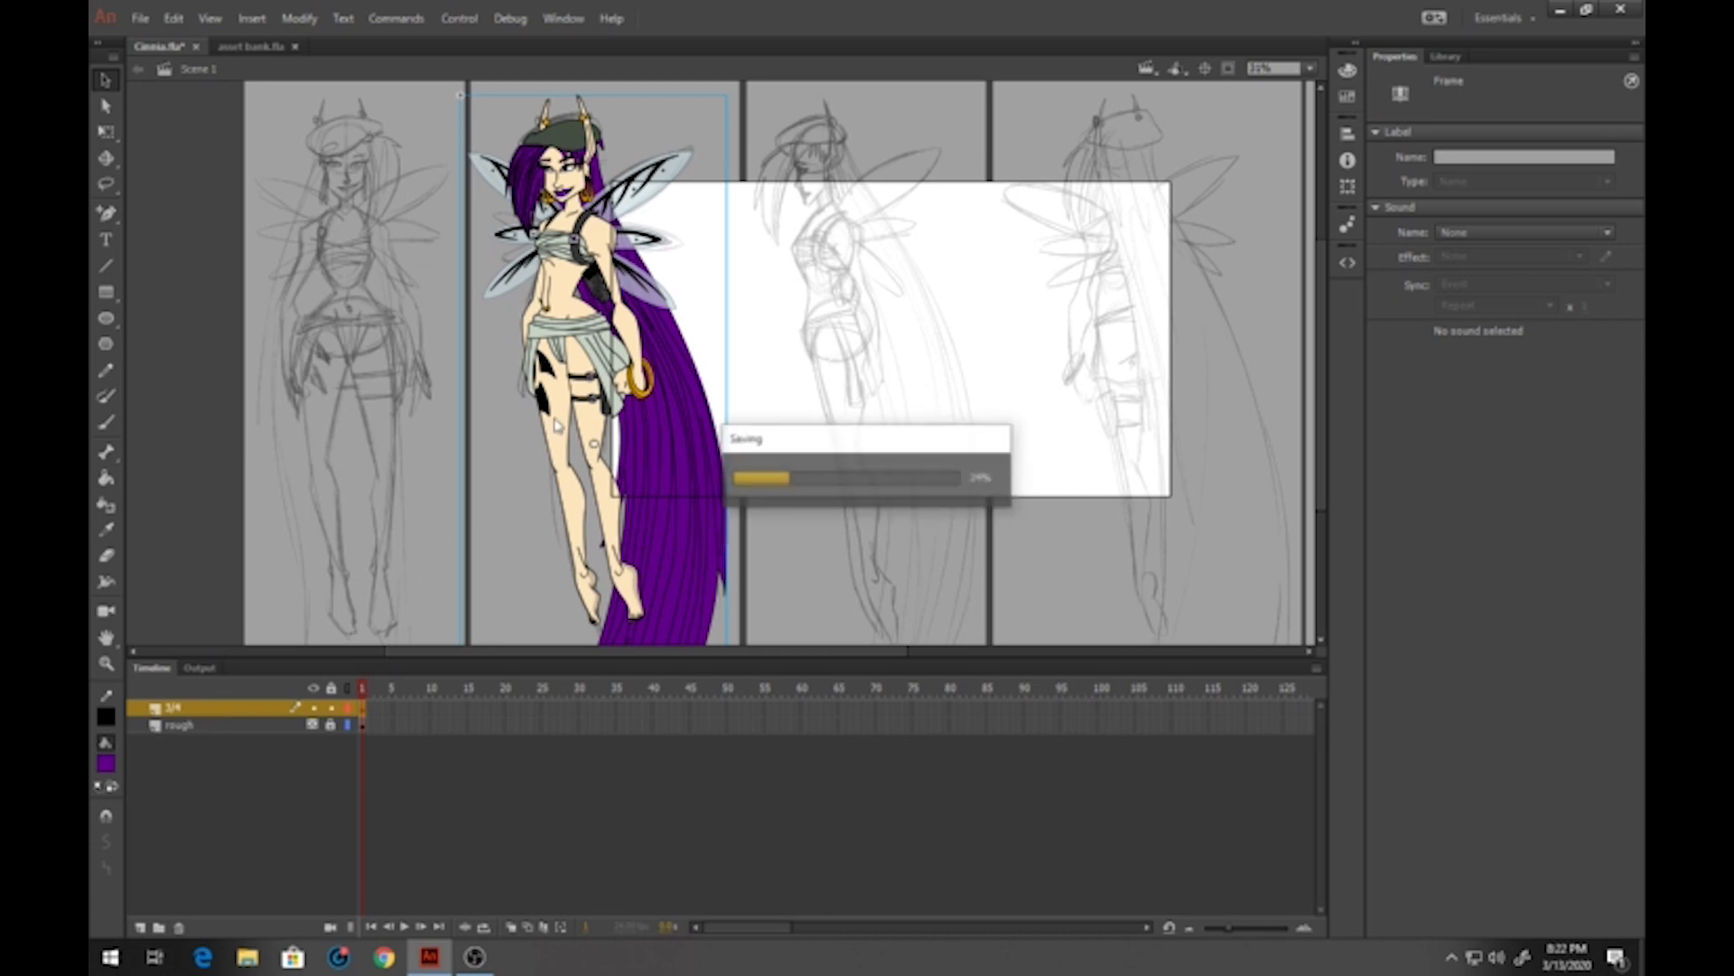
Open the Cinnia-34 comp symbol for editing, distribute its parts to separate layers and delete the emptied Layer 1
double_click(588, 242)
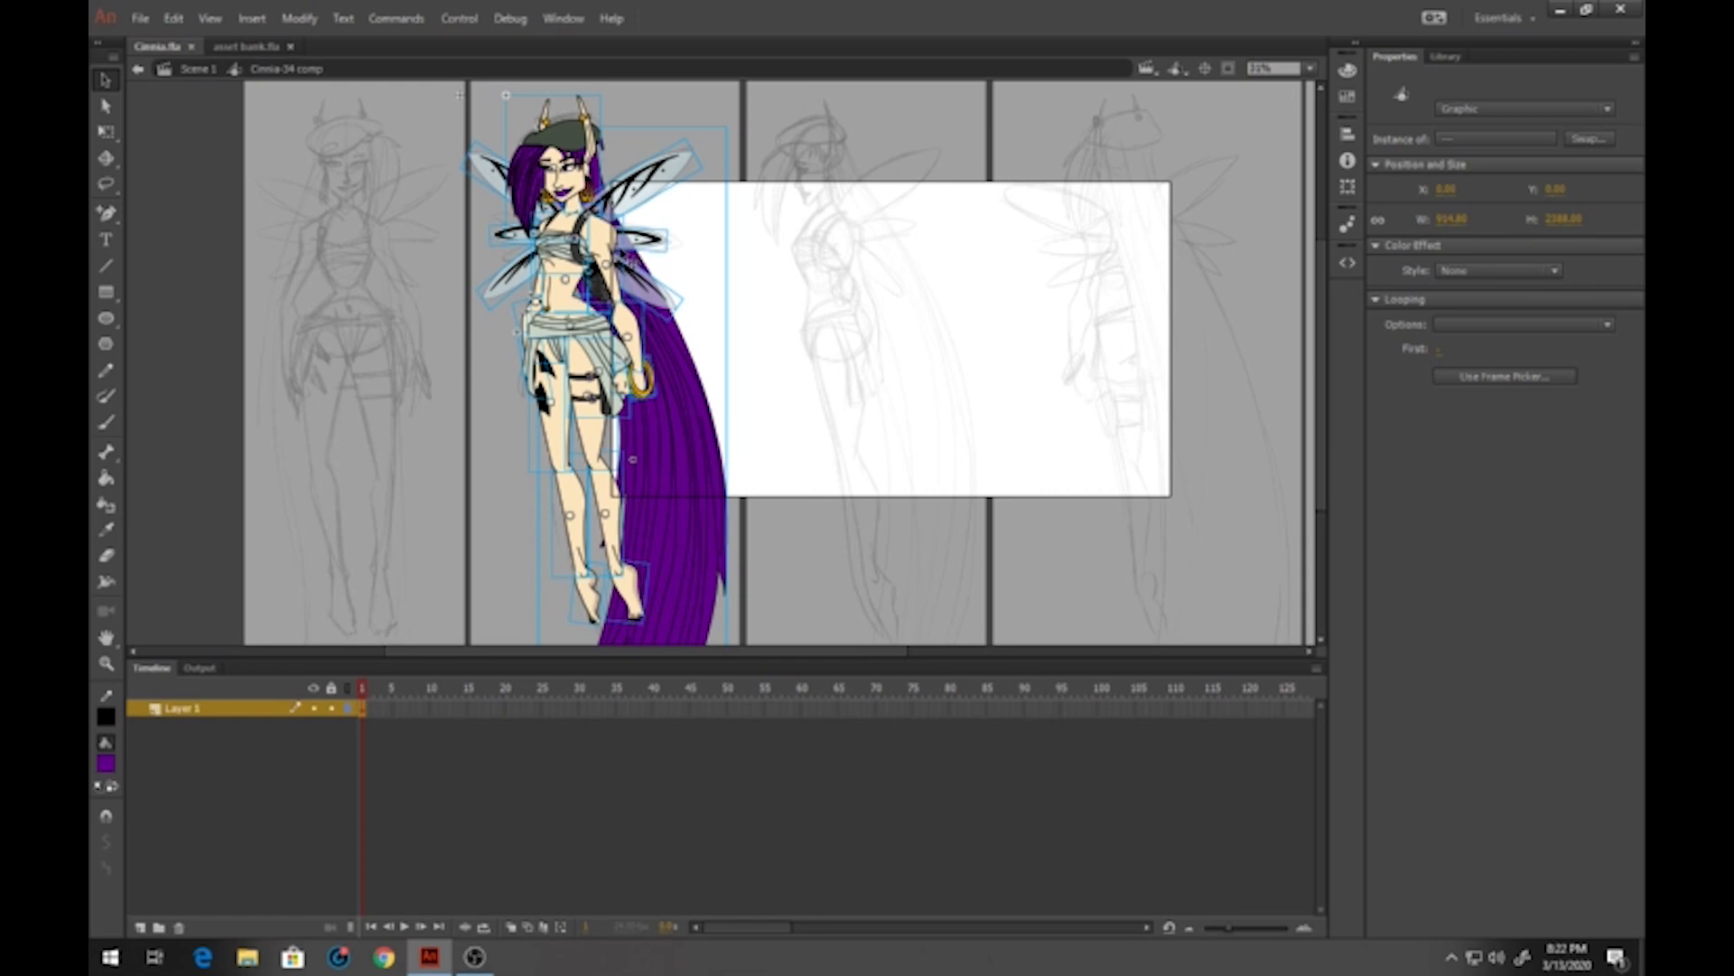
right_click(569, 231)
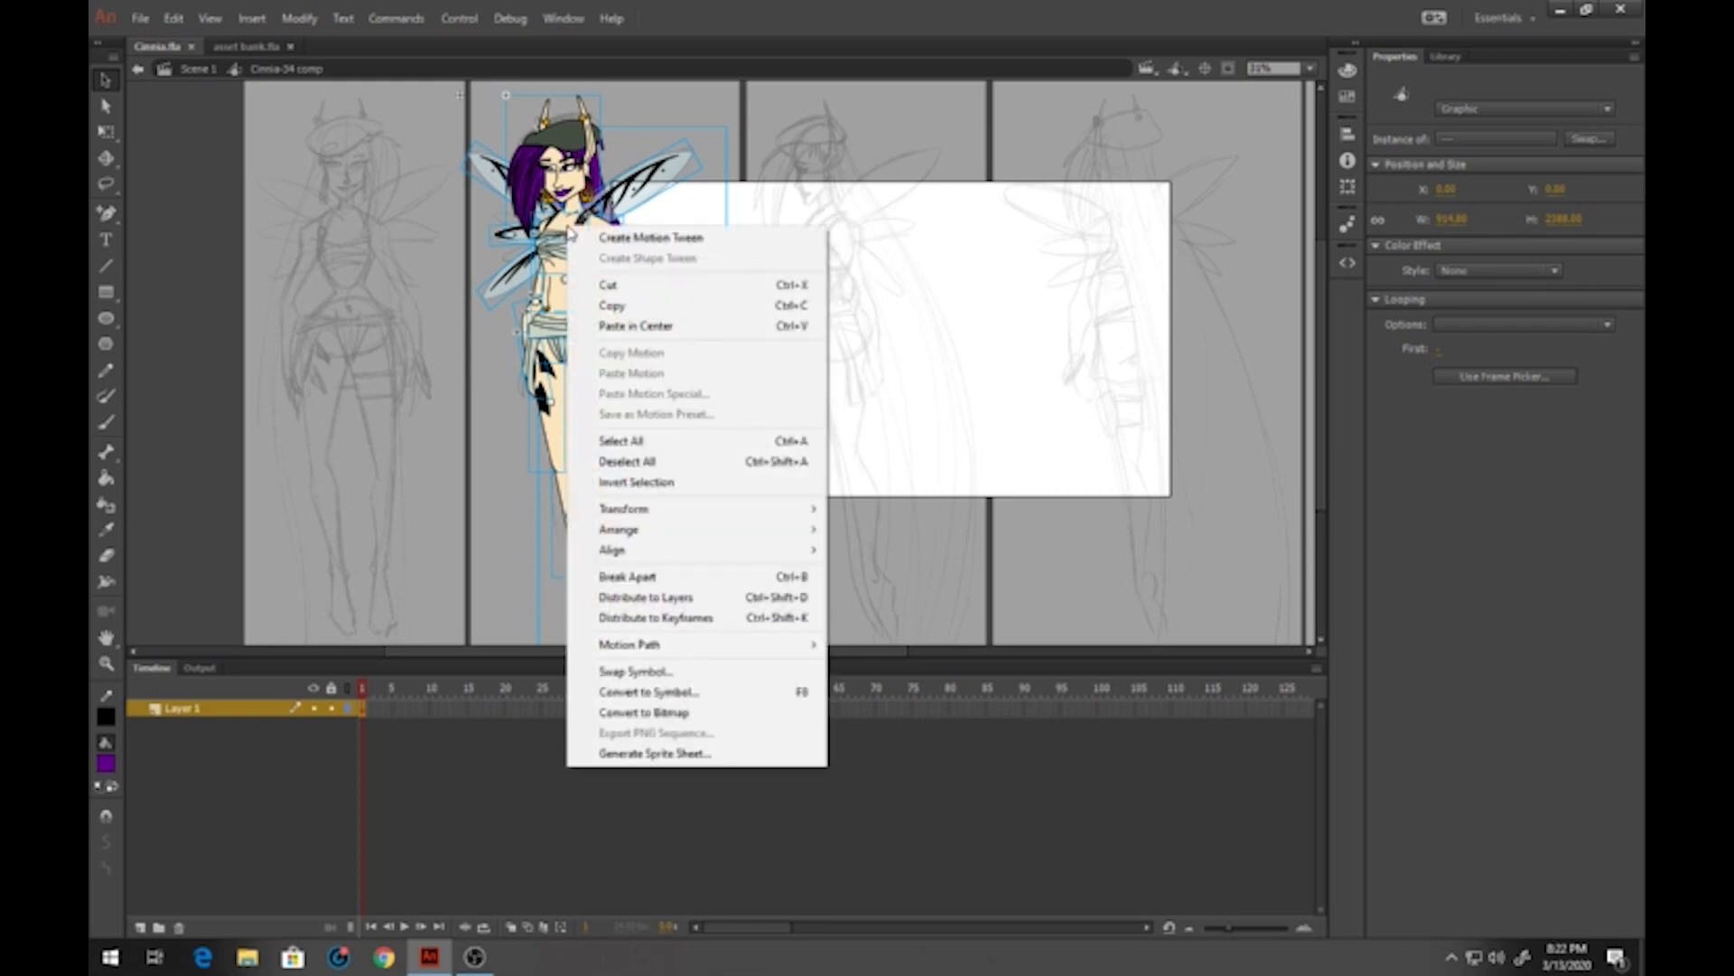
click(679, 599)
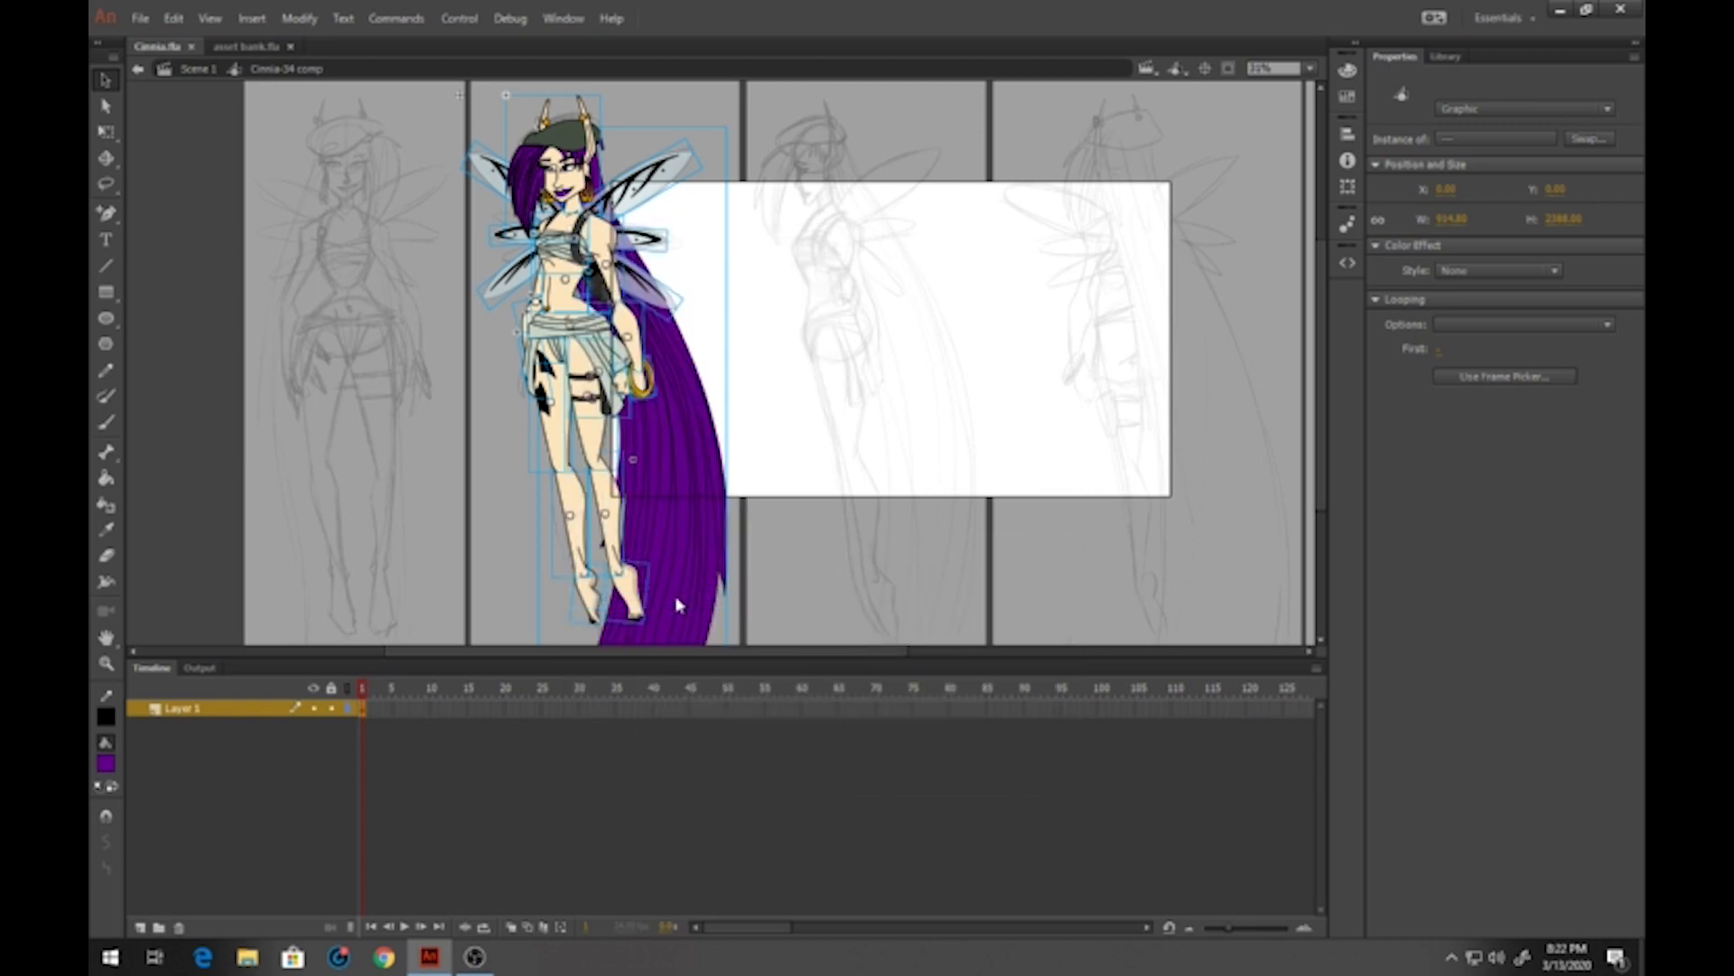
key(ctrl+shift+d)
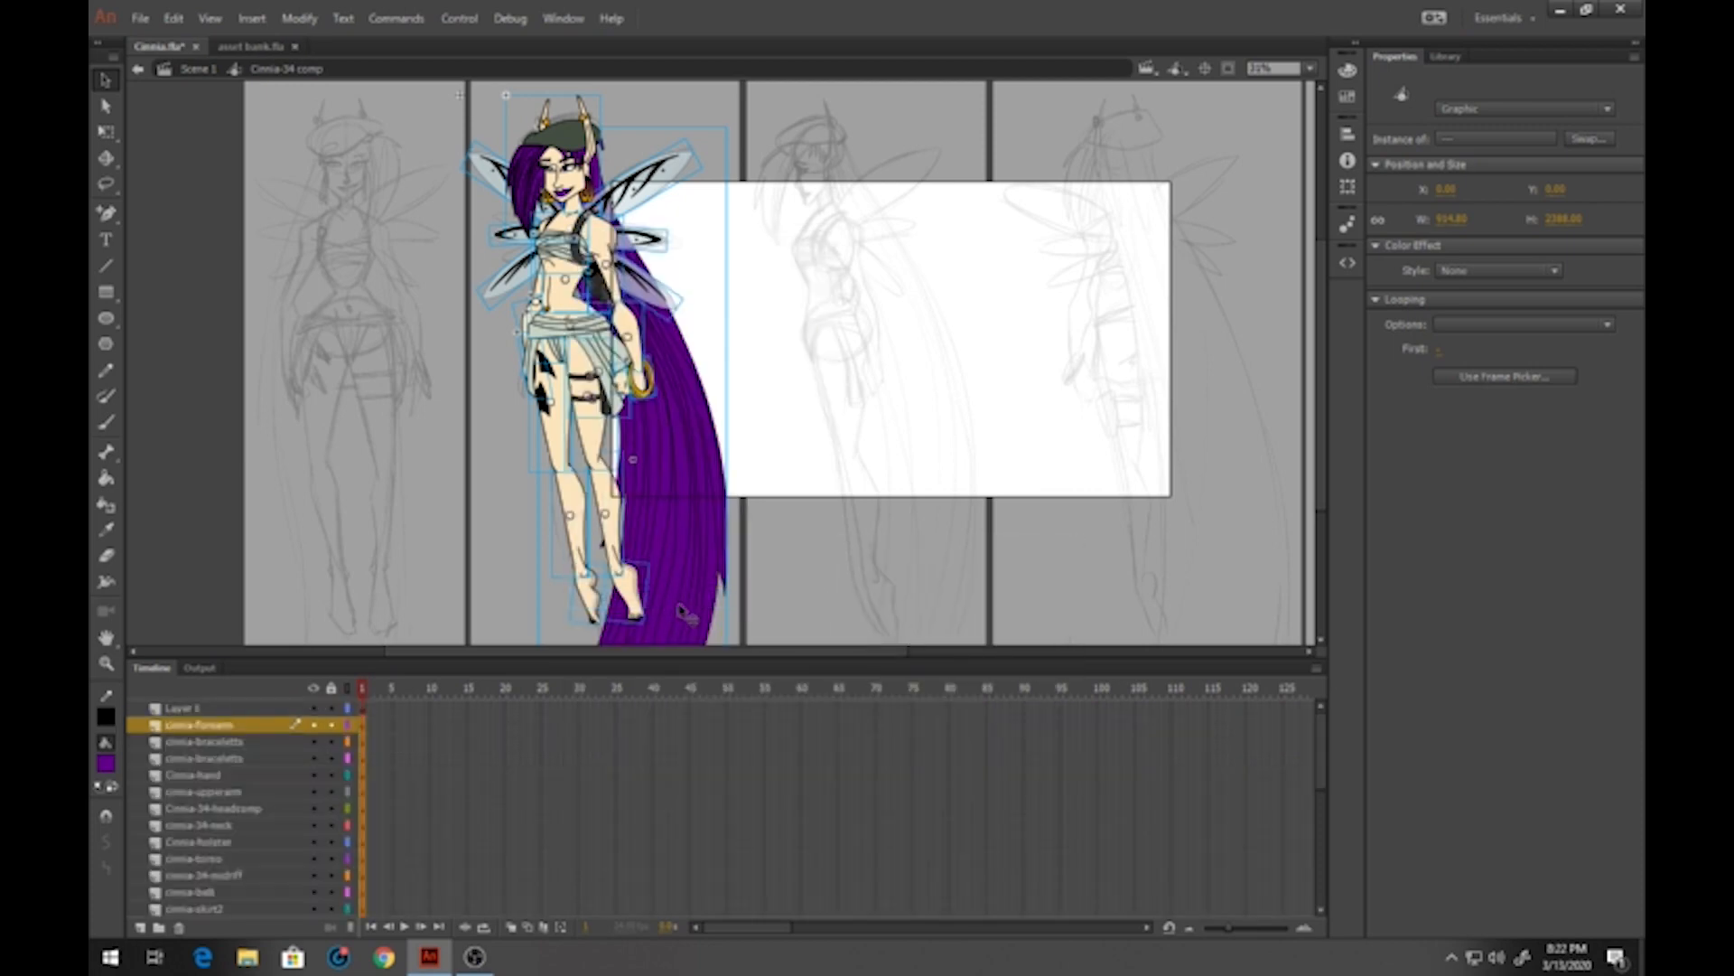
click(207, 708)
click(180, 929)
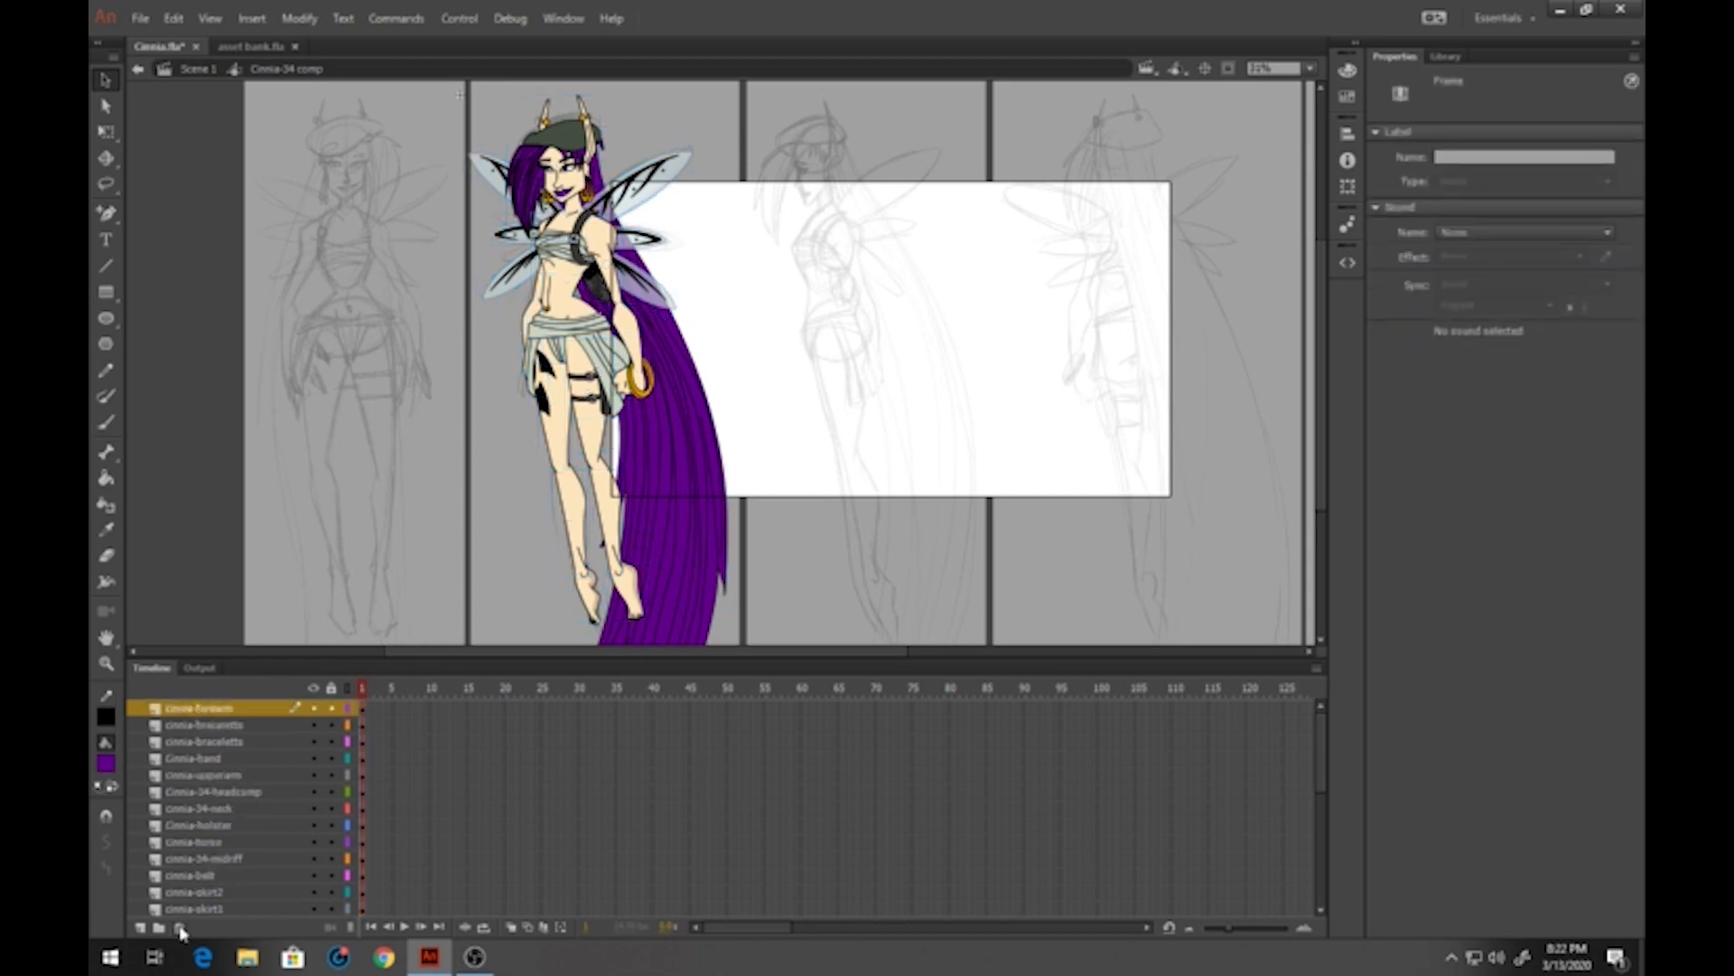
With Free Transform, move the torso's pivot point to its lower edge and the midriff's pivot point down to the waist
click(106, 662)
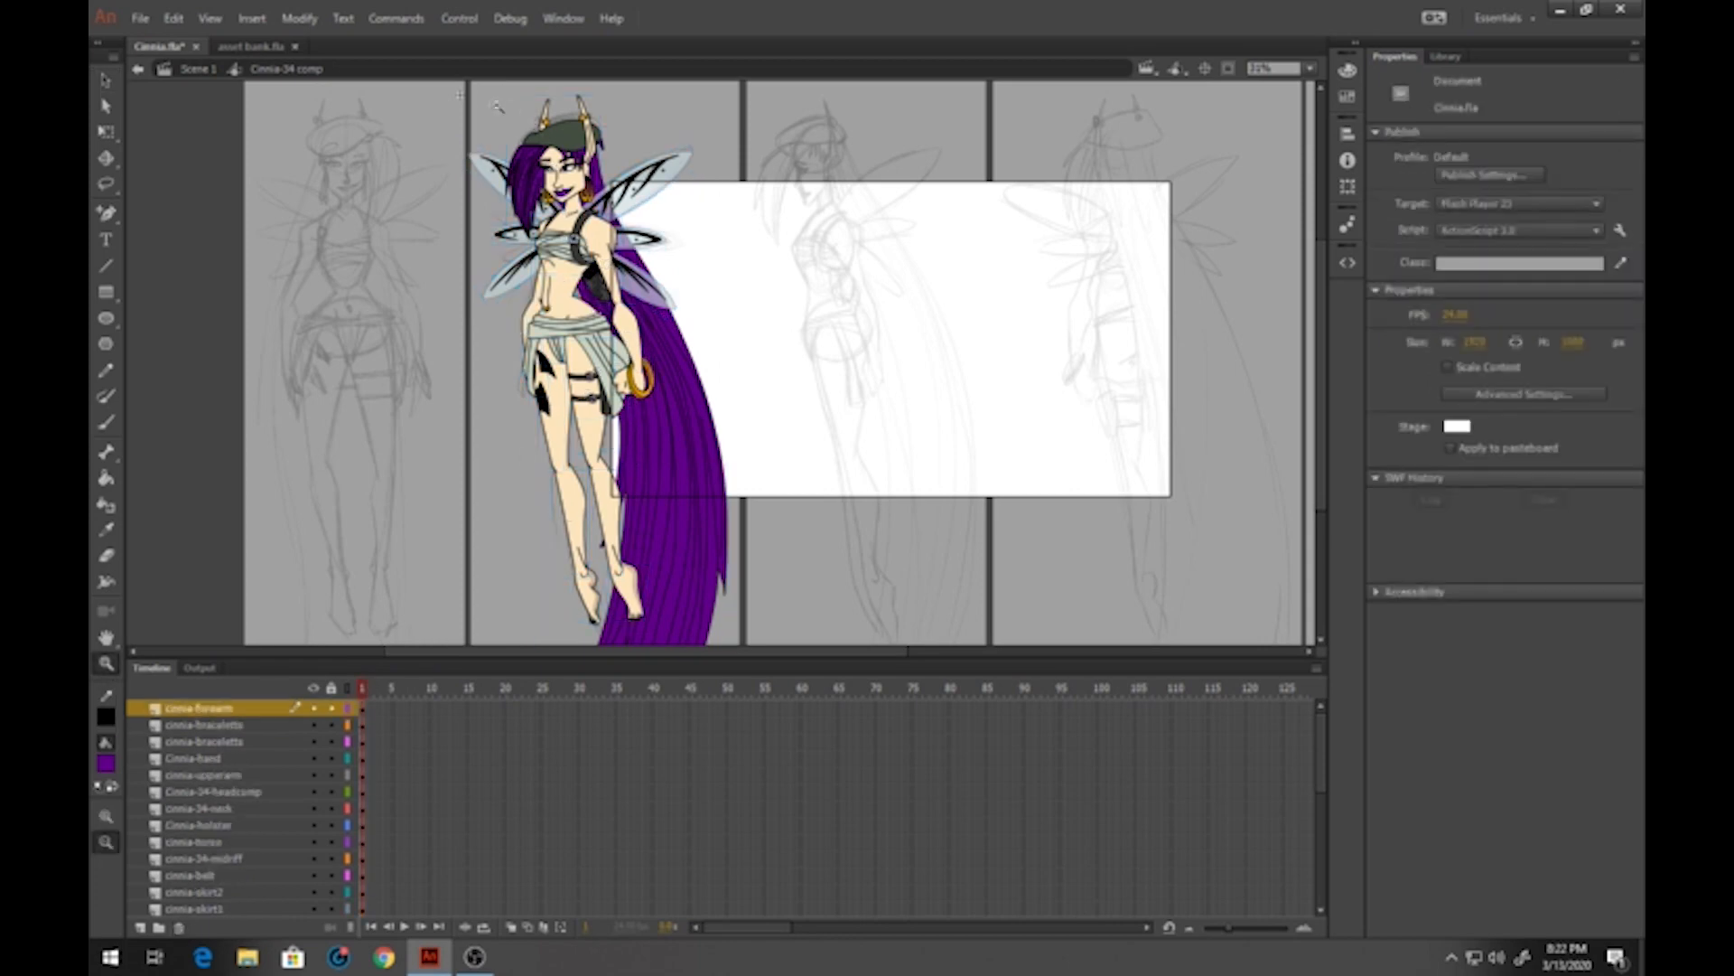
drag(497, 106, 743, 336)
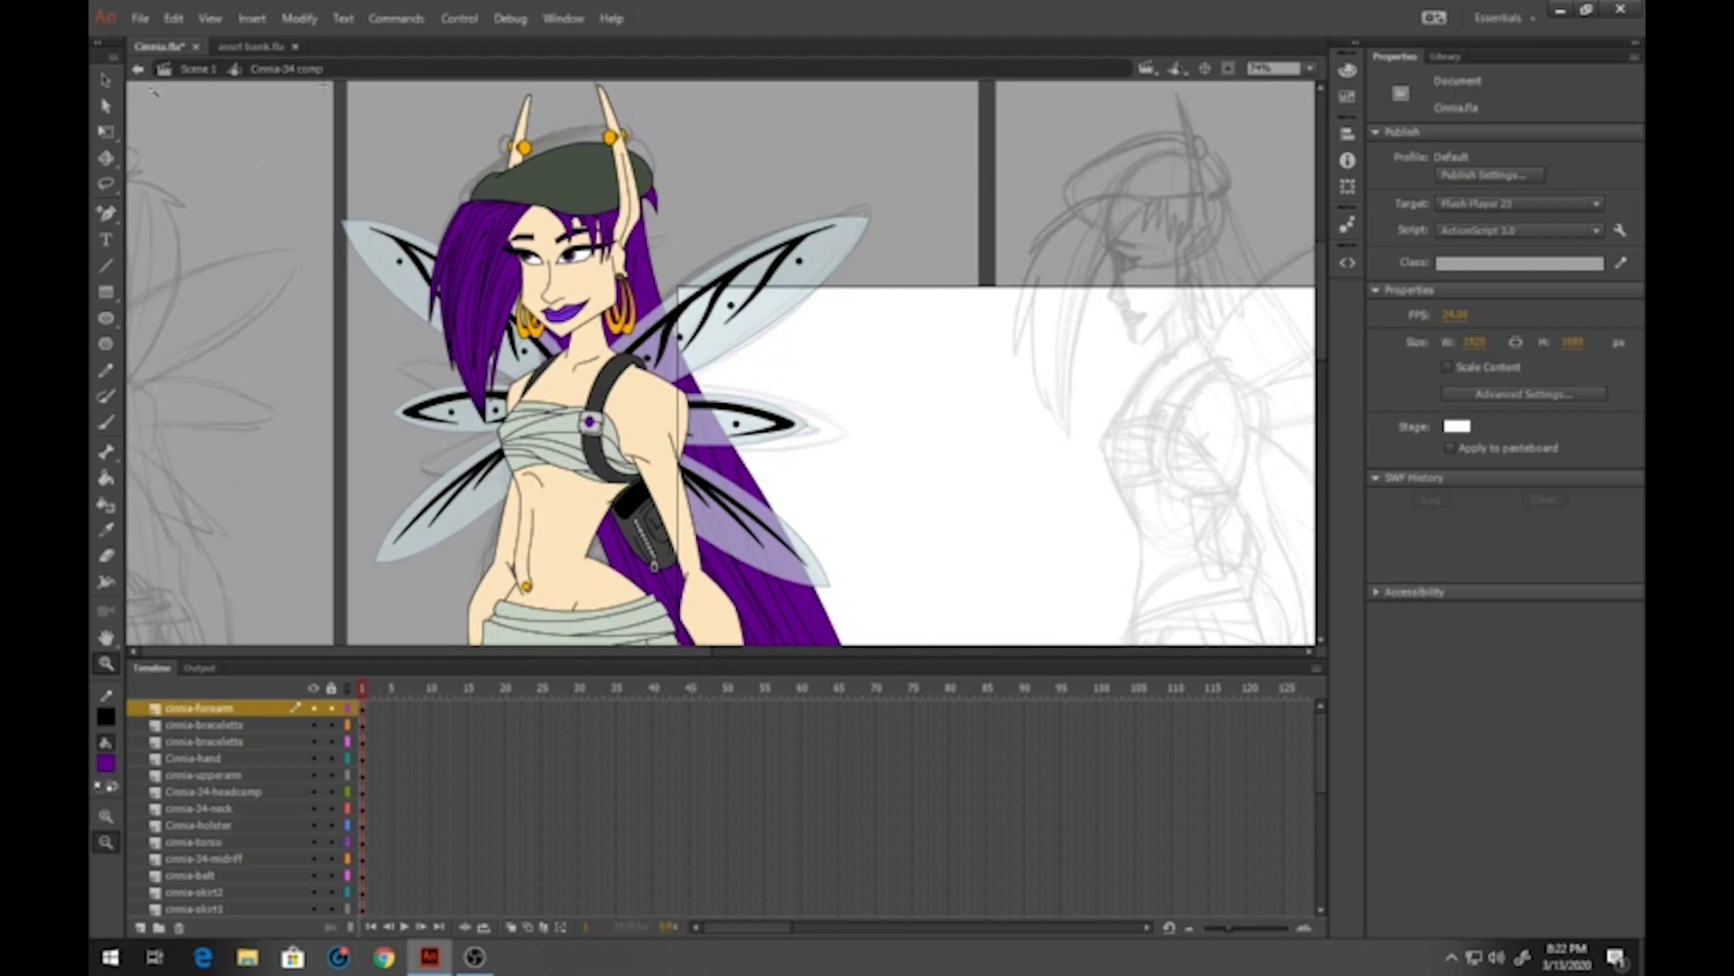
click(106, 131)
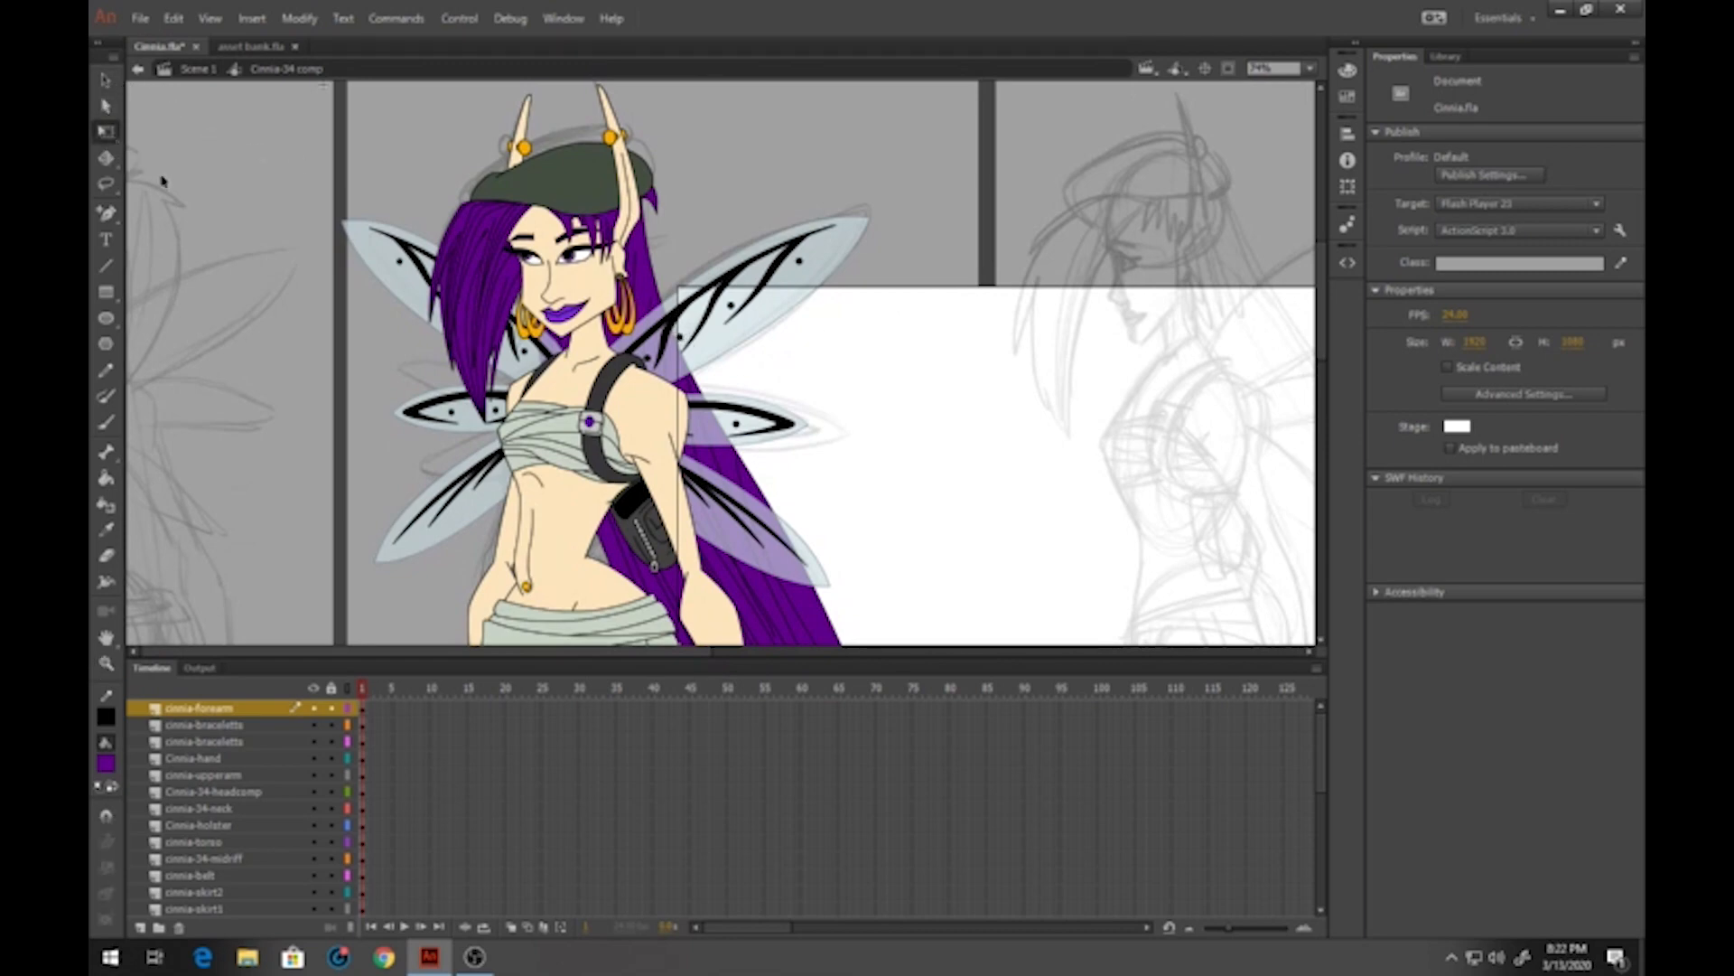
click(570, 194)
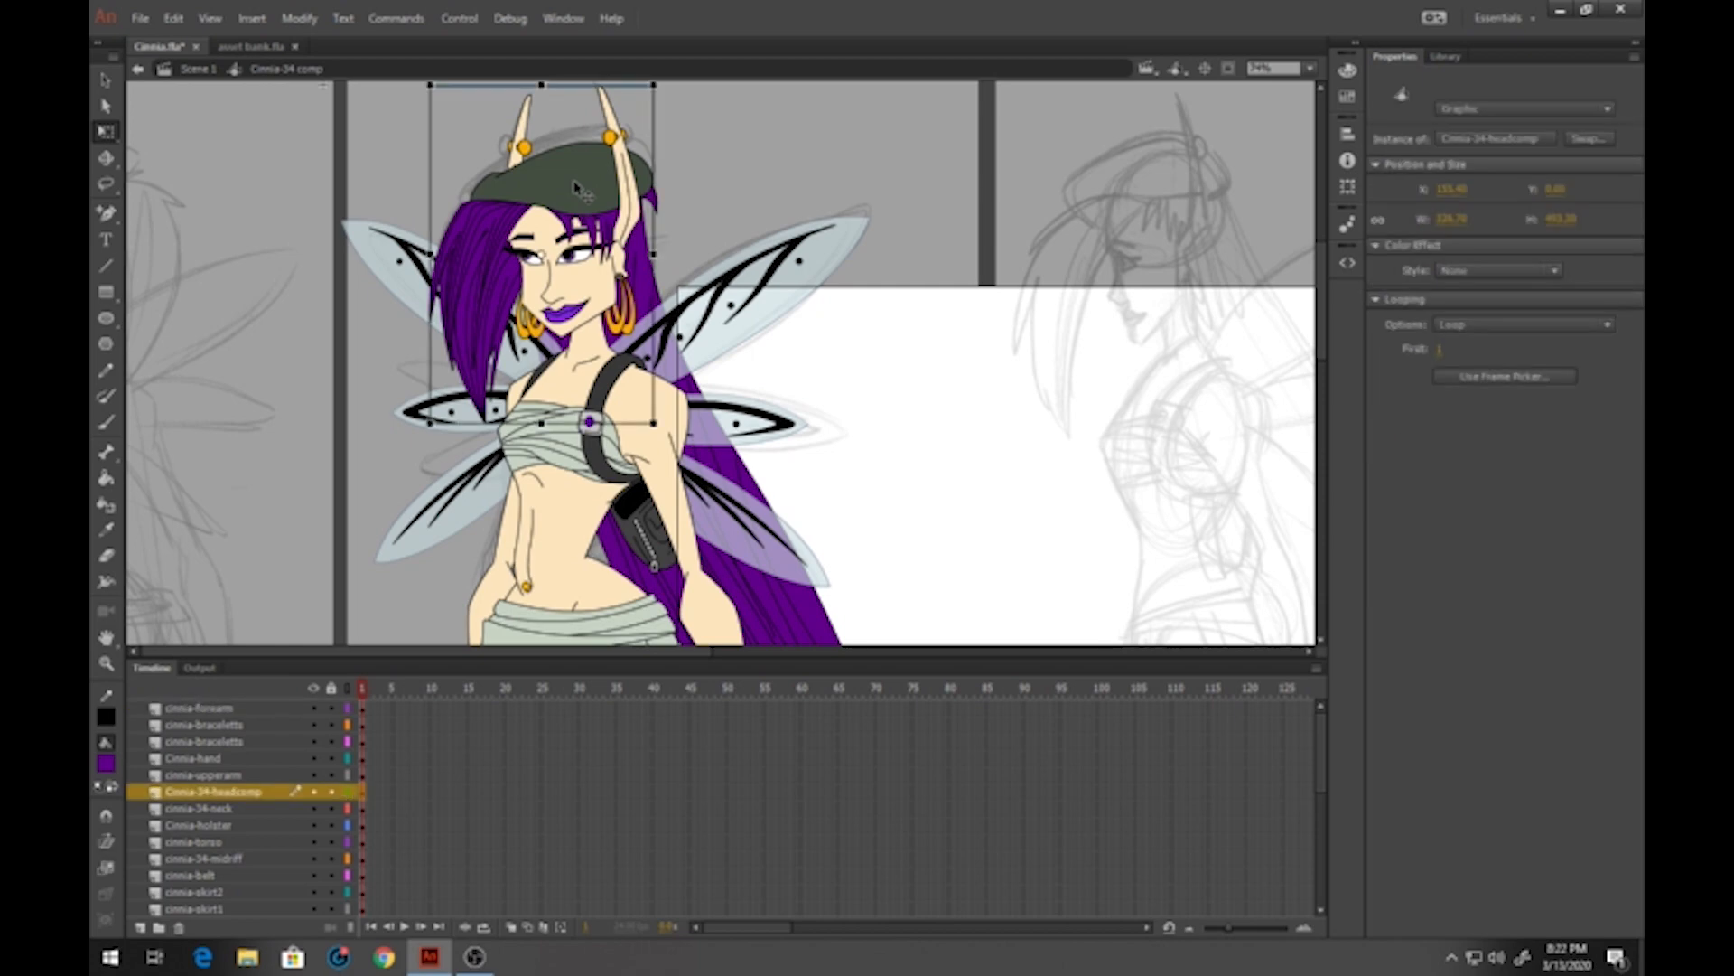
click(594, 345)
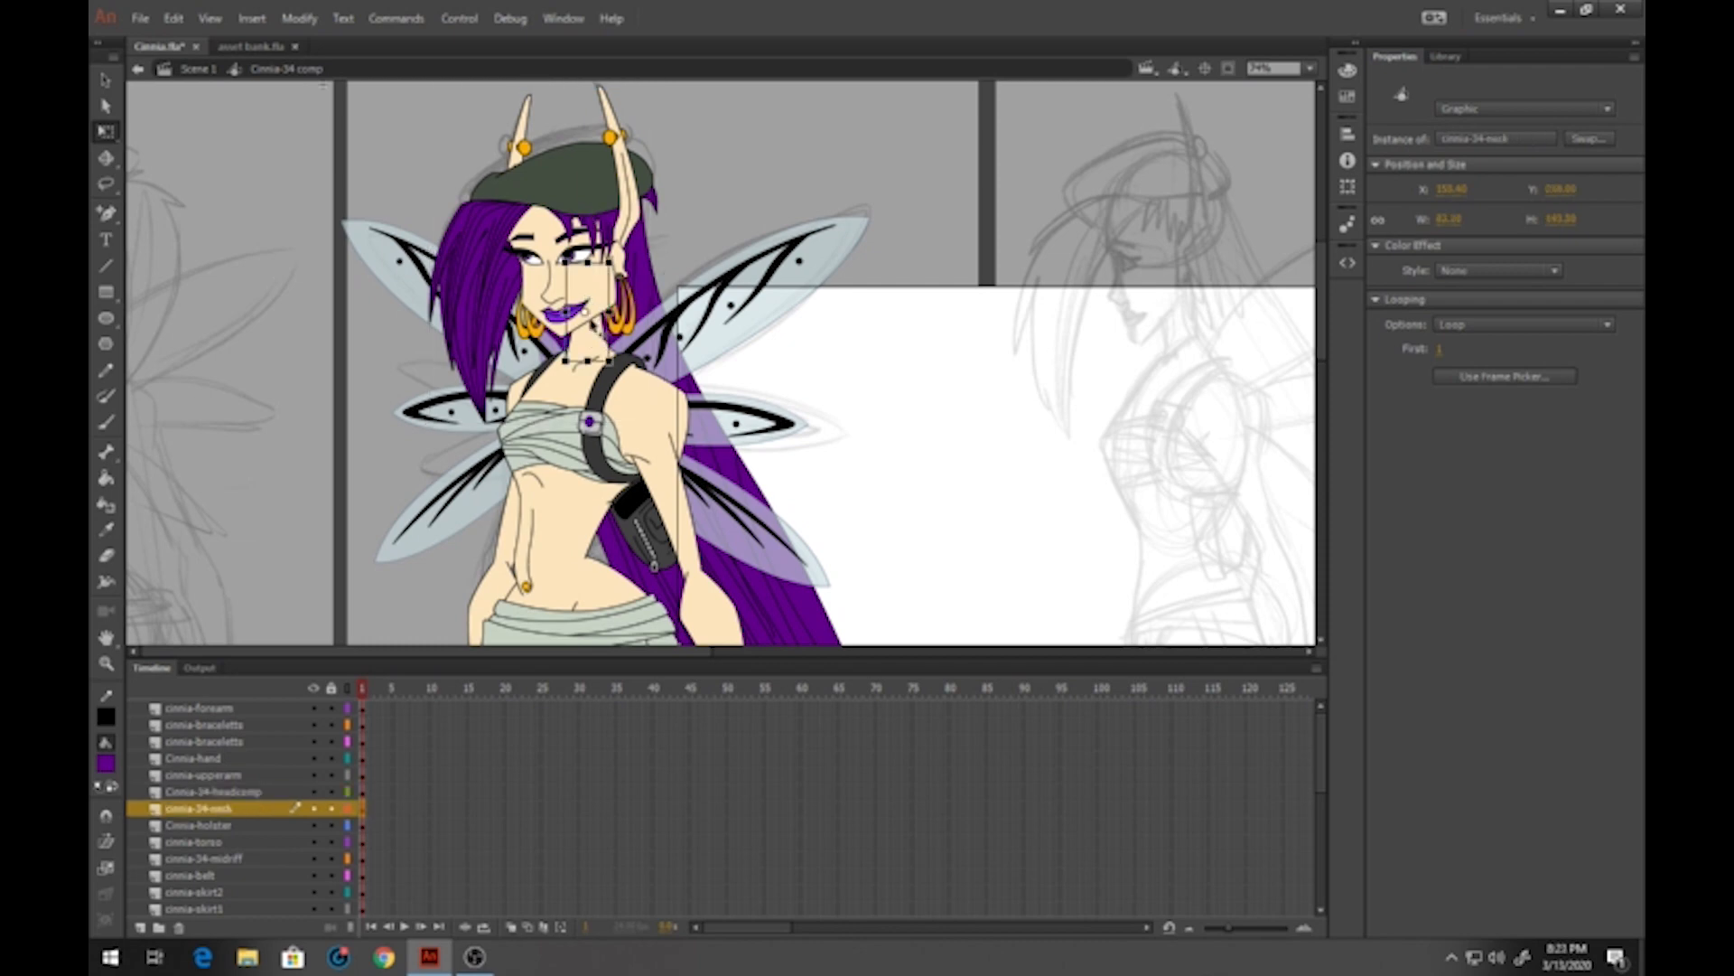
click(575, 412)
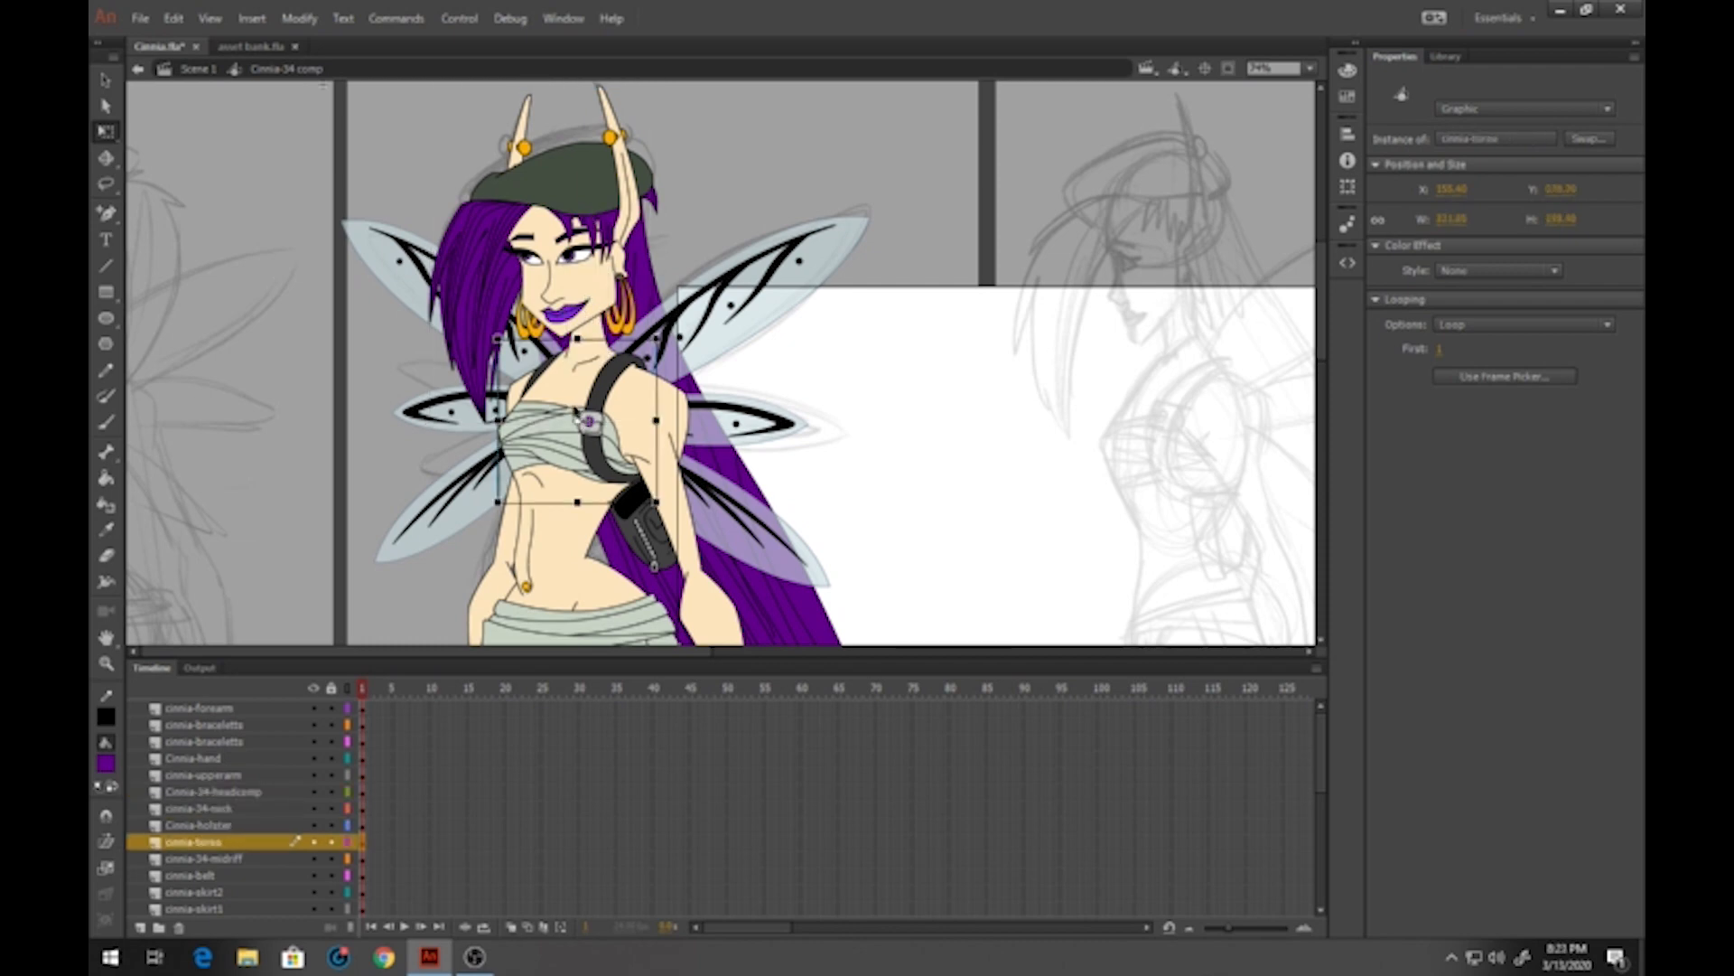
drag(579, 421, 549, 483)
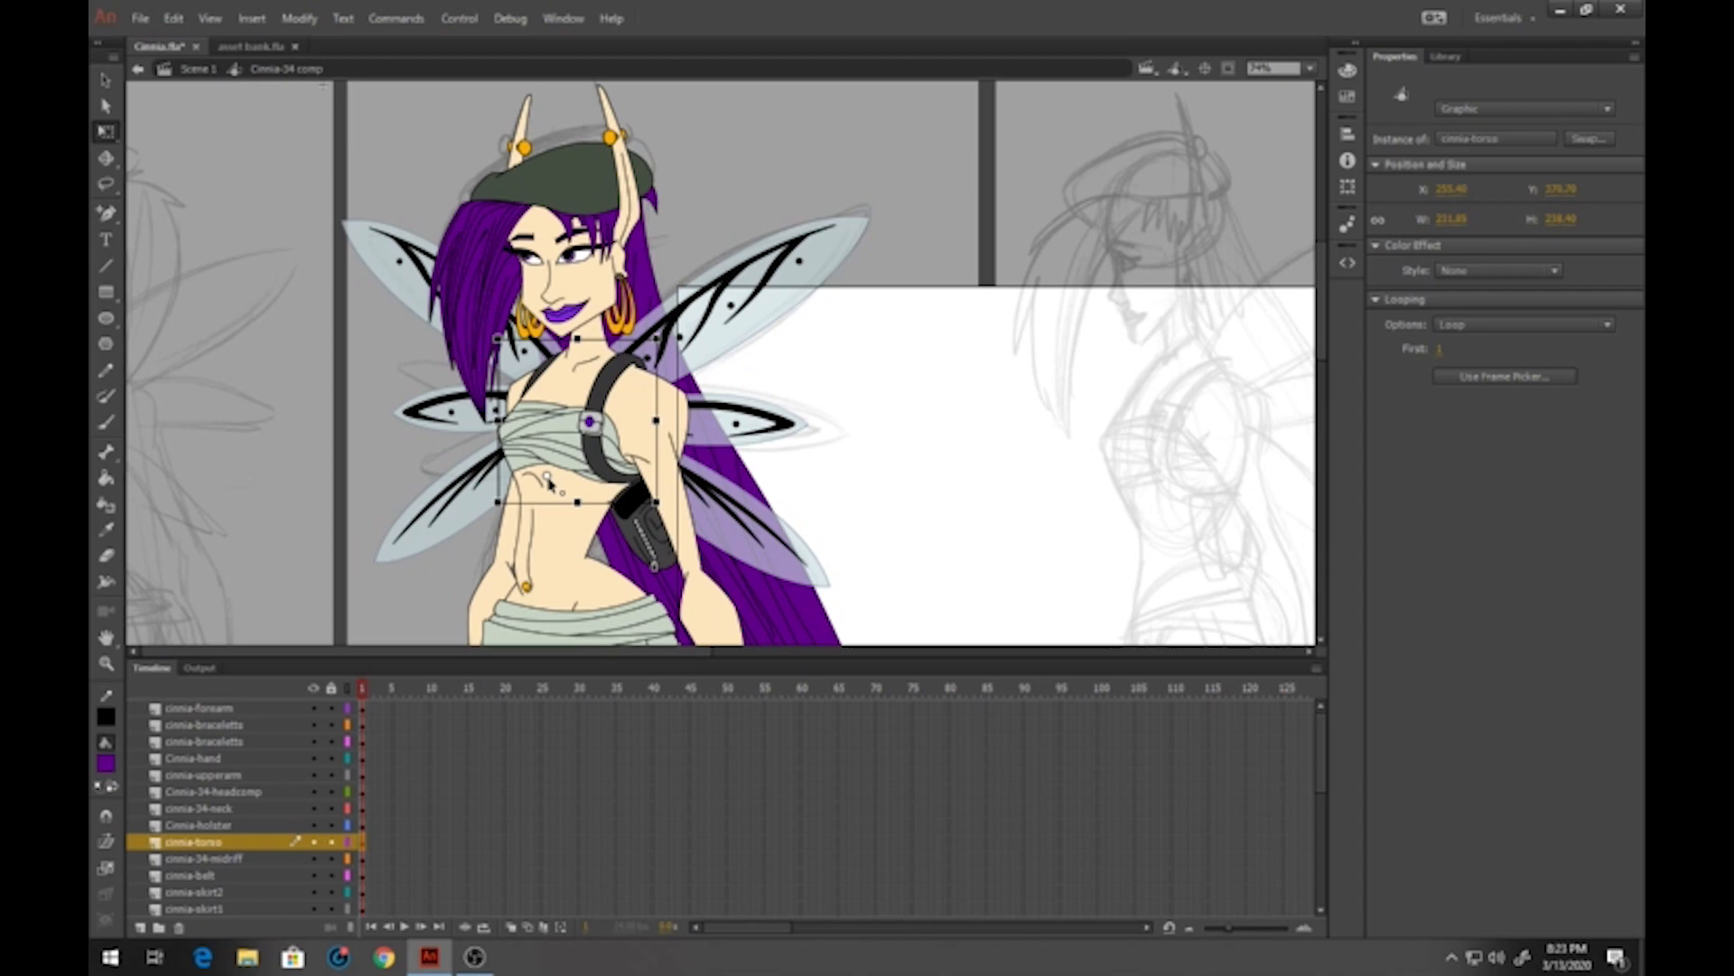
click(554, 540)
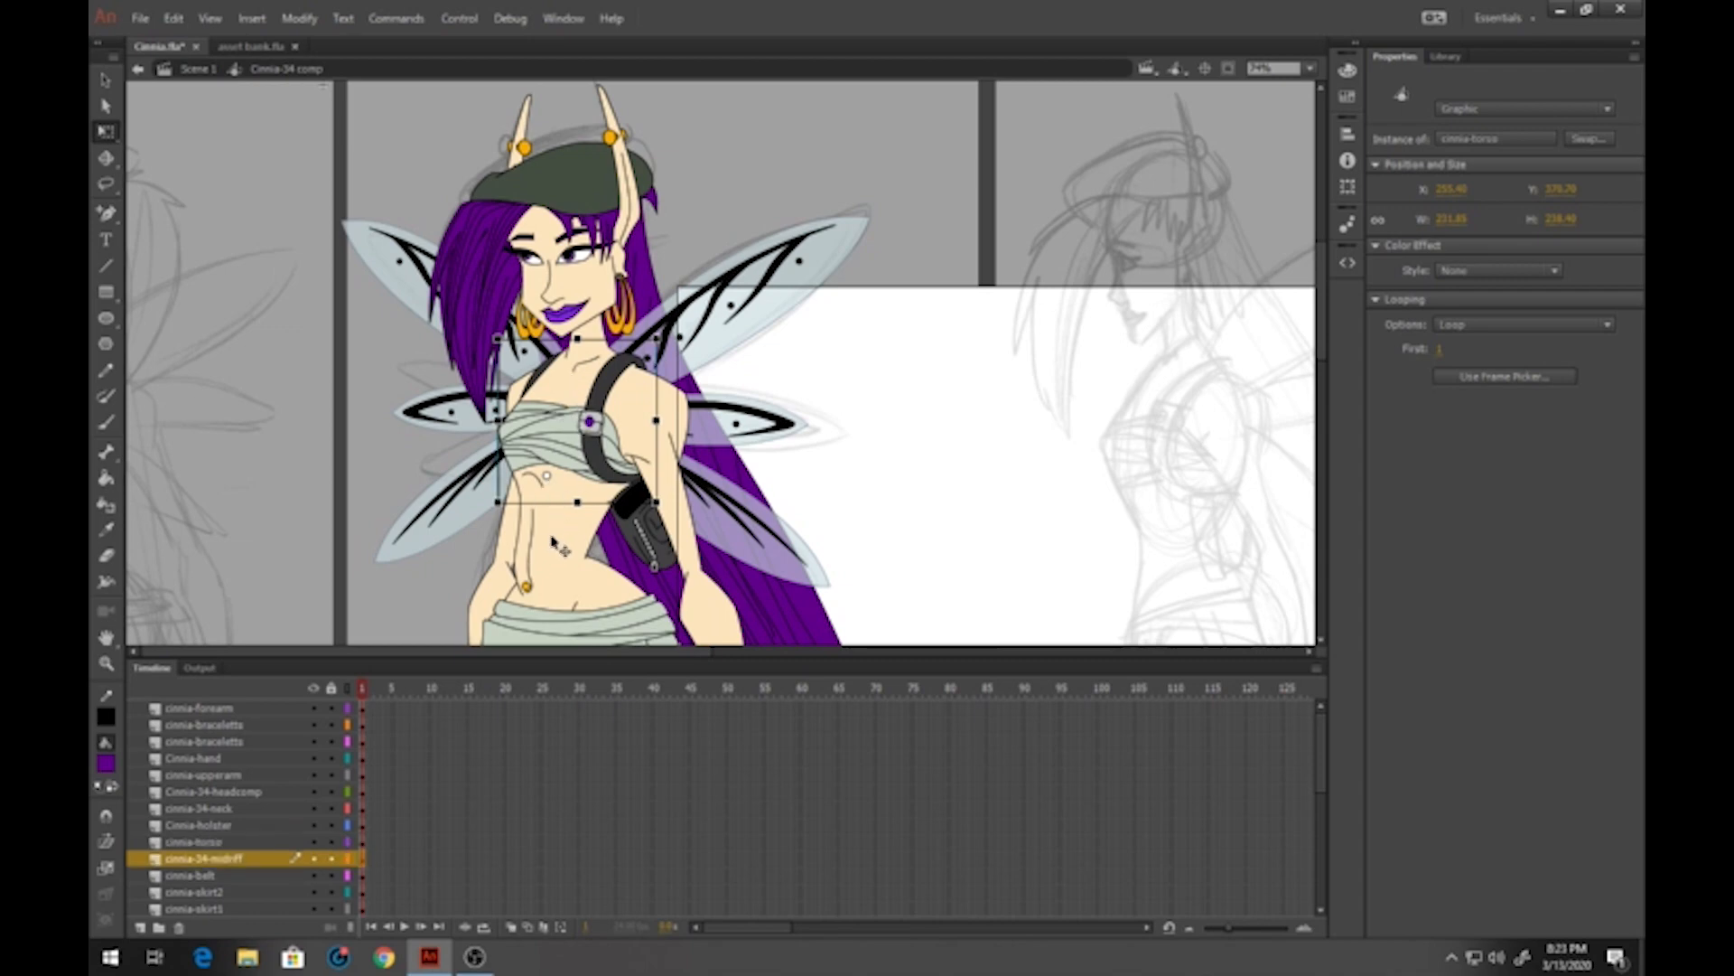
drag(567, 516, 553, 584)
Move the pivot points of both upper arms to the shoulder joints
click(660, 480)
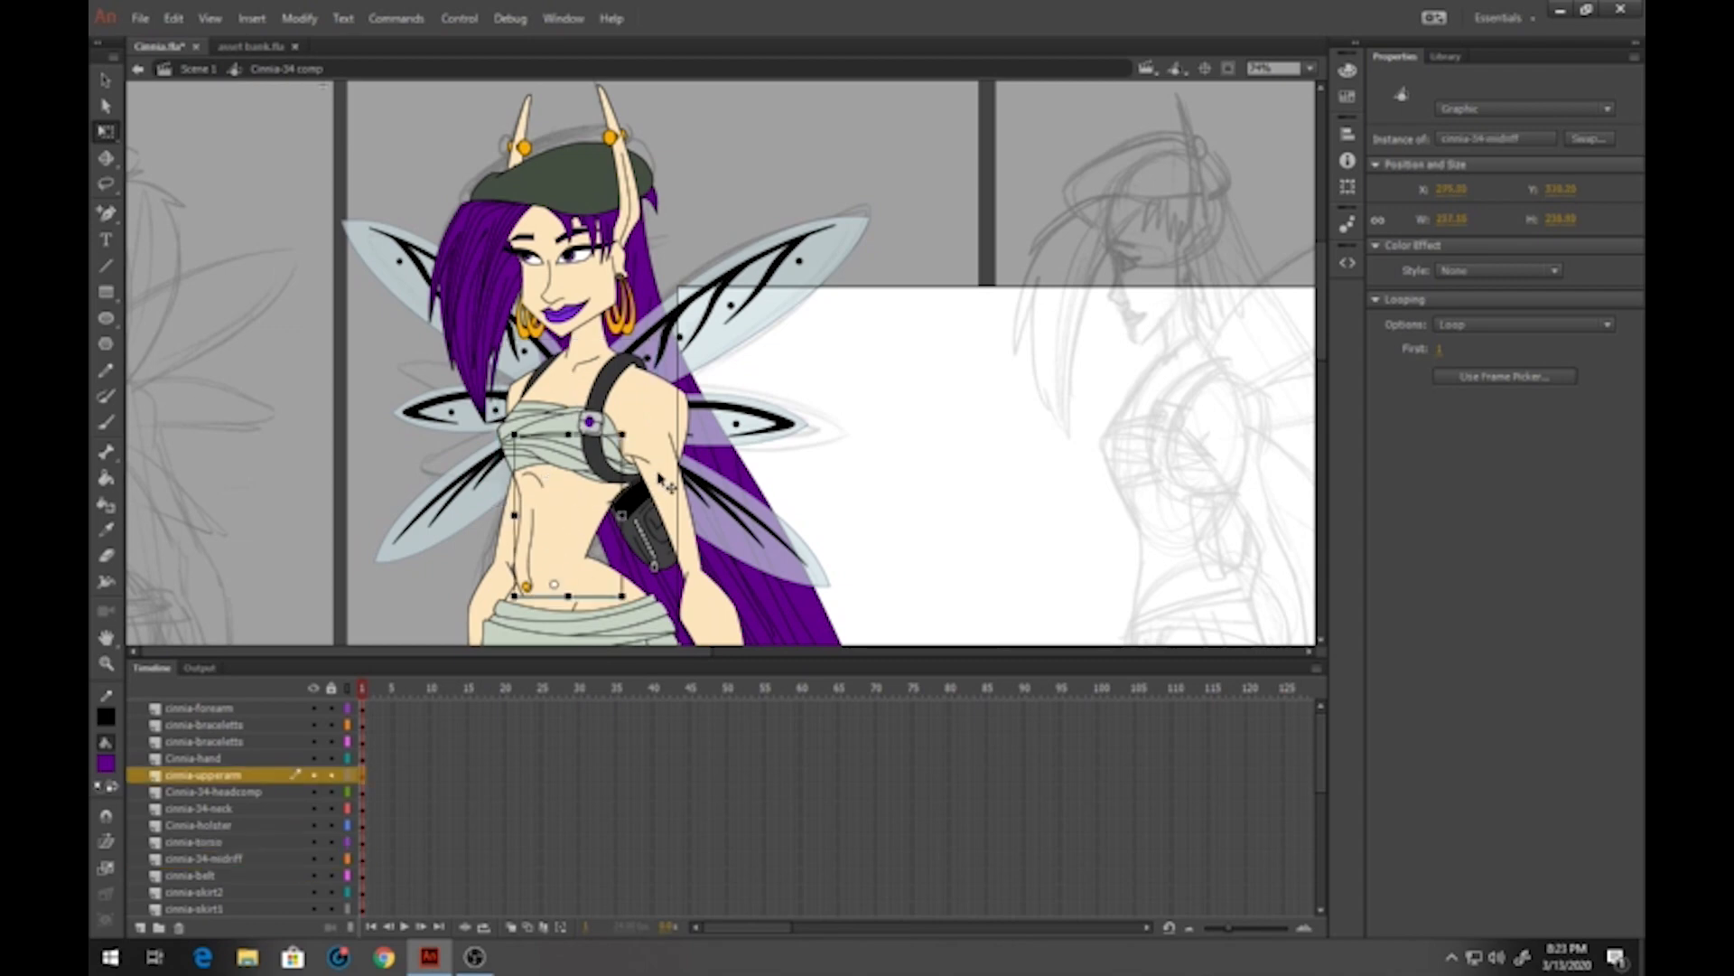
drag(662, 482, 633, 375)
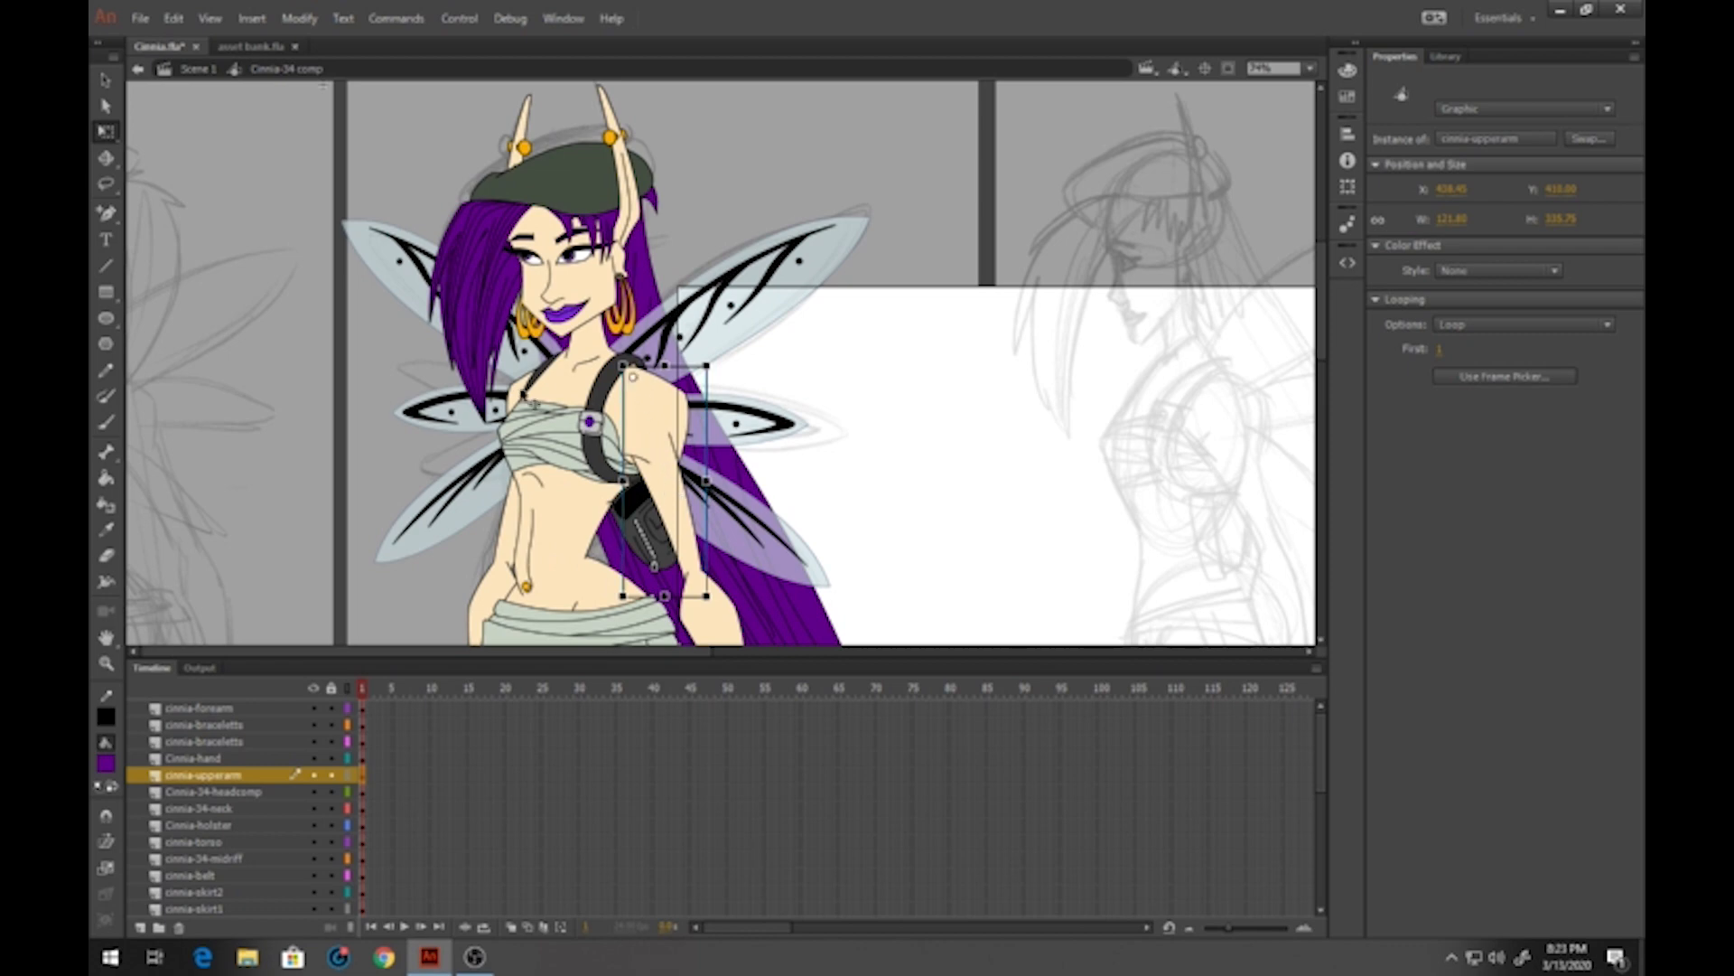
click(516, 397)
drag(531, 473, 533, 382)
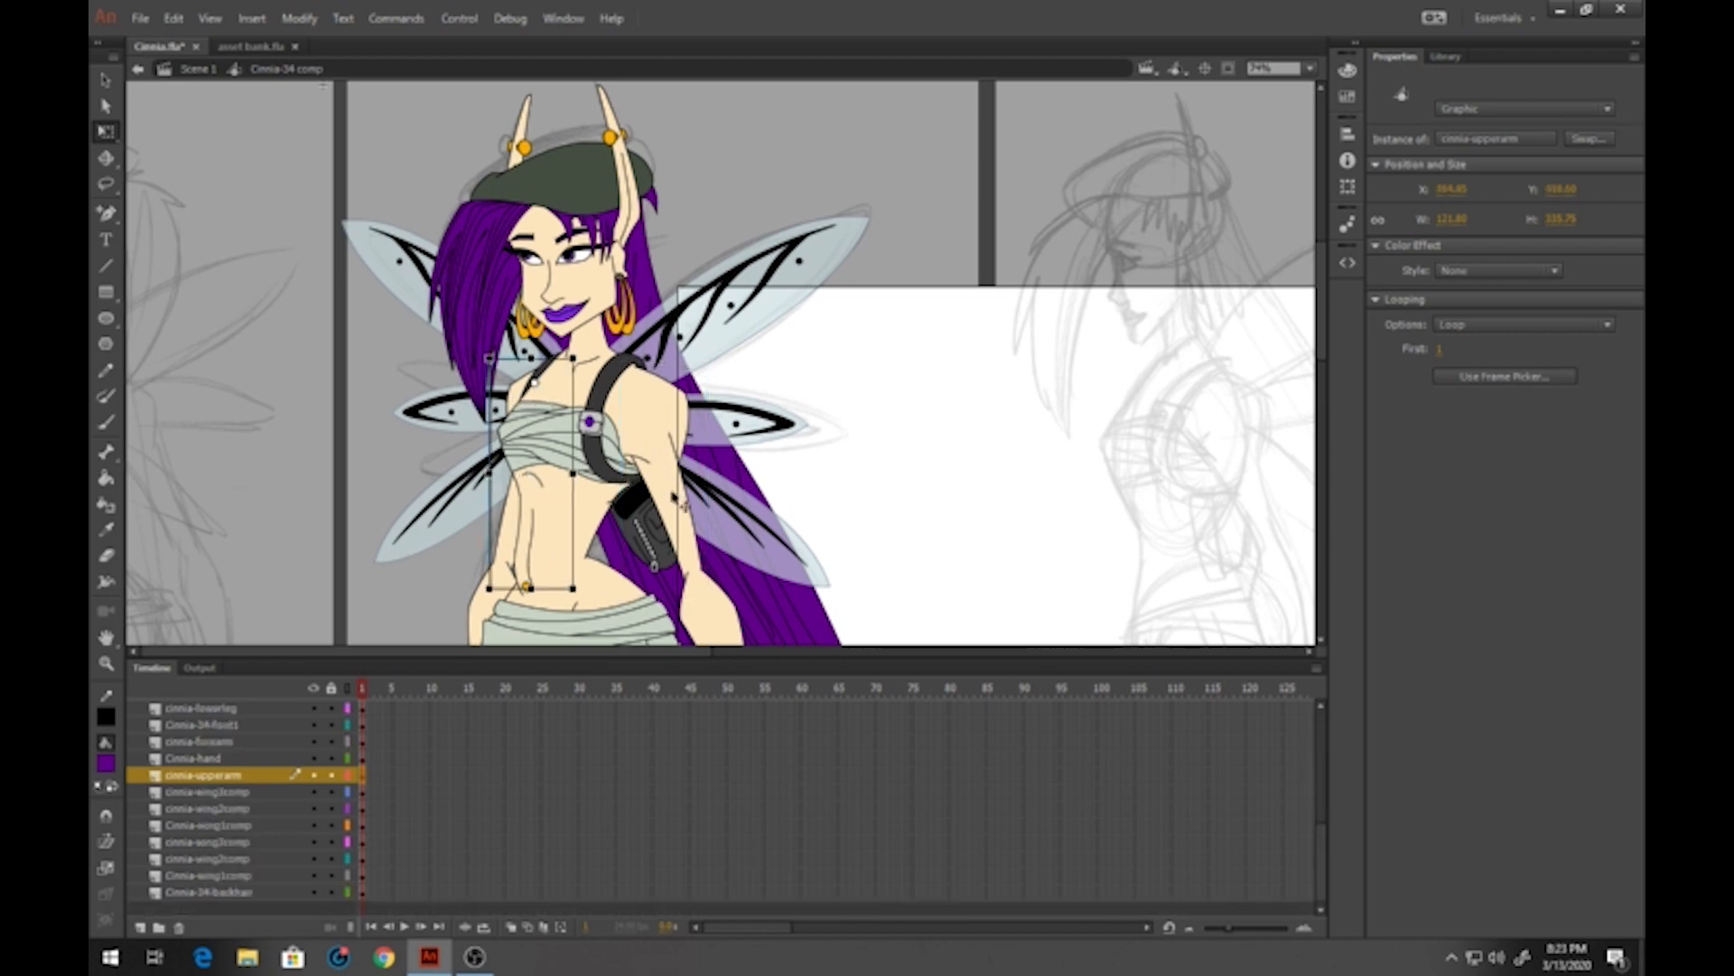
Set the forearms' pivot points at the elbows and the near hand's pivot point at the wrist
scroll(686, 533, down, 3)
click(733, 488)
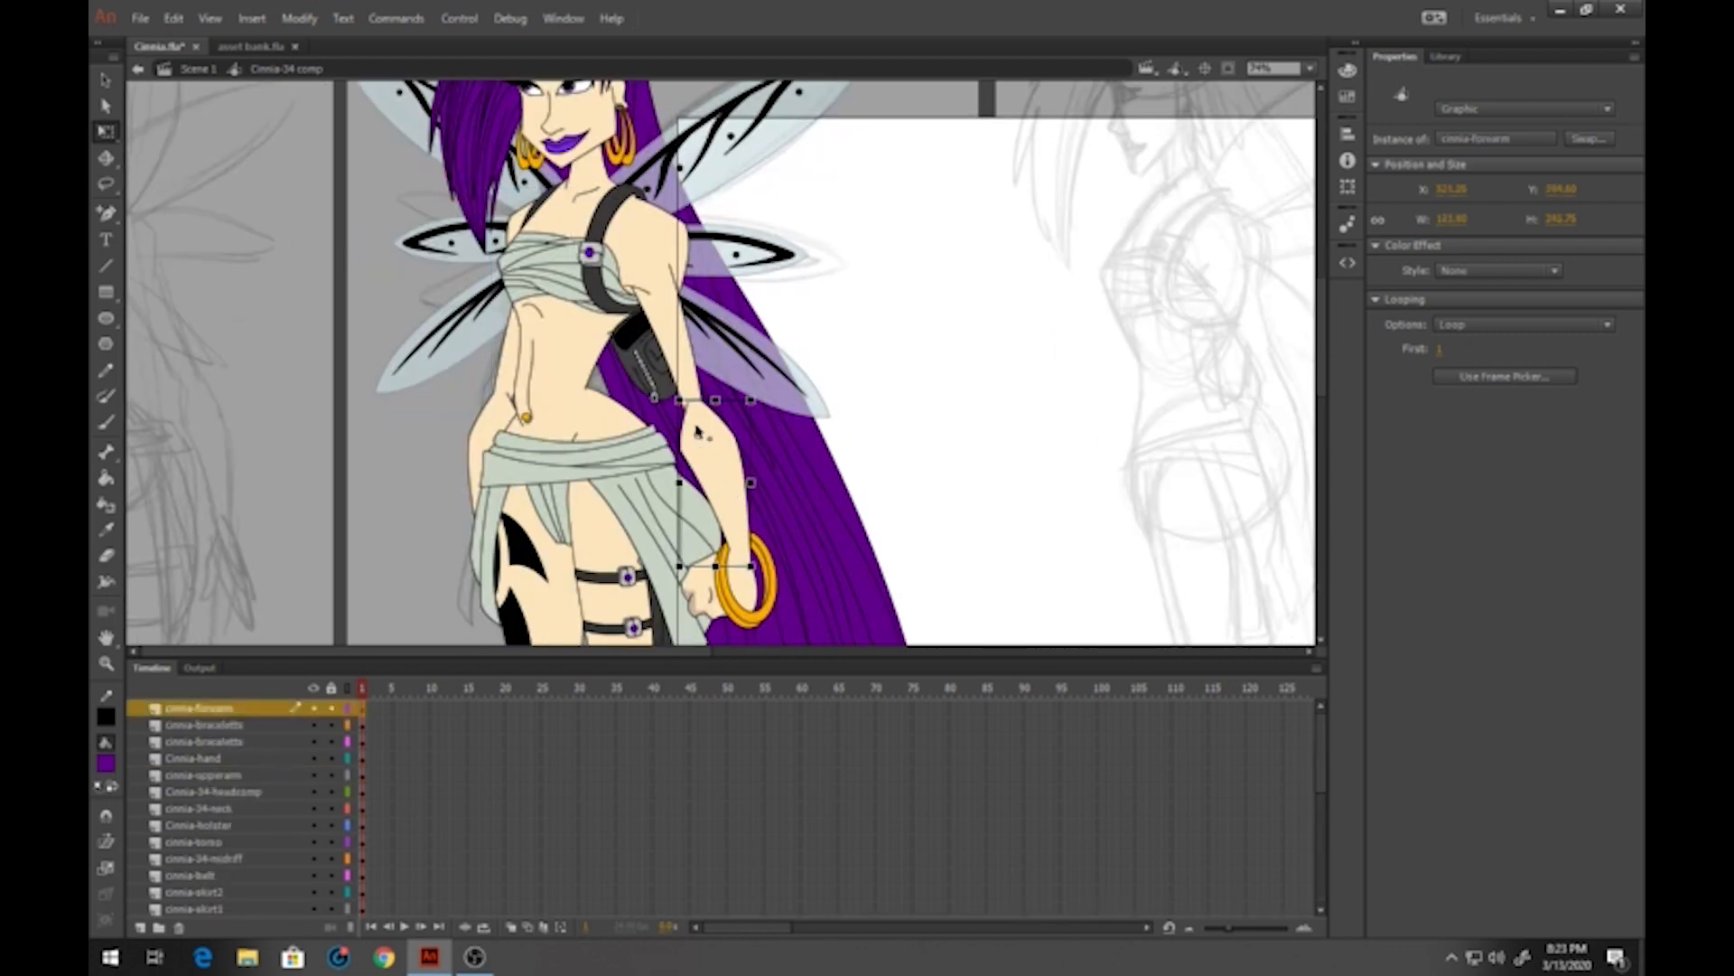
scroll(723, 542, down, 3)
click(736, 420)
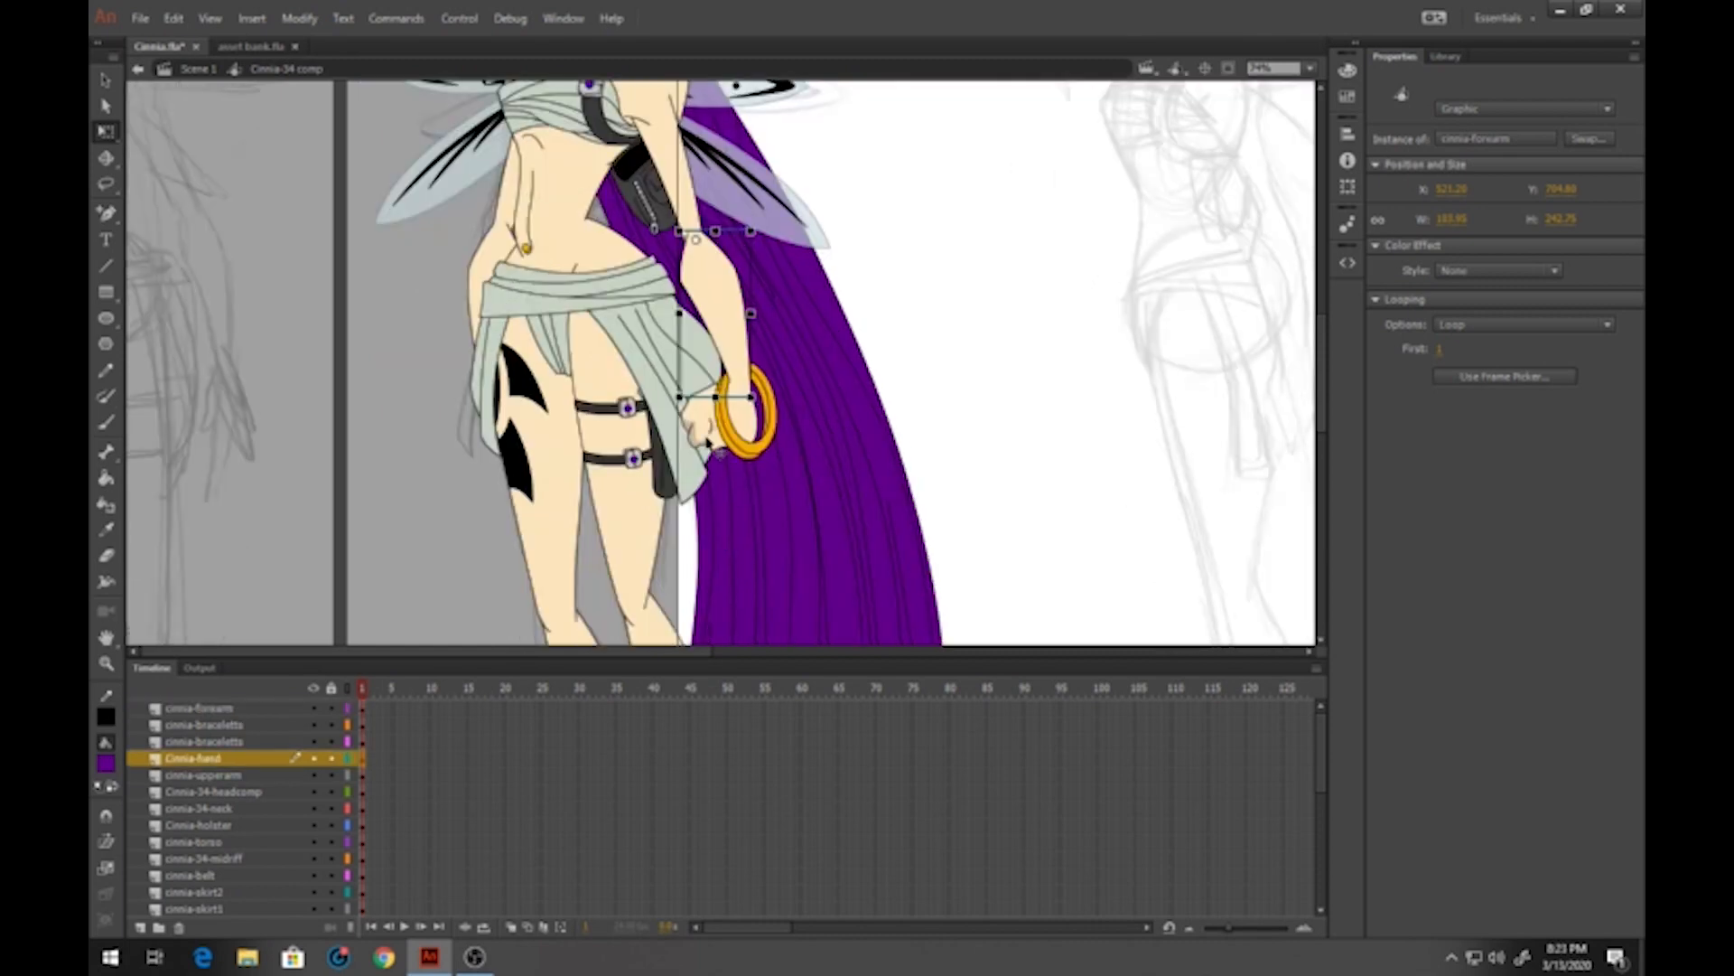
click(484, 333)
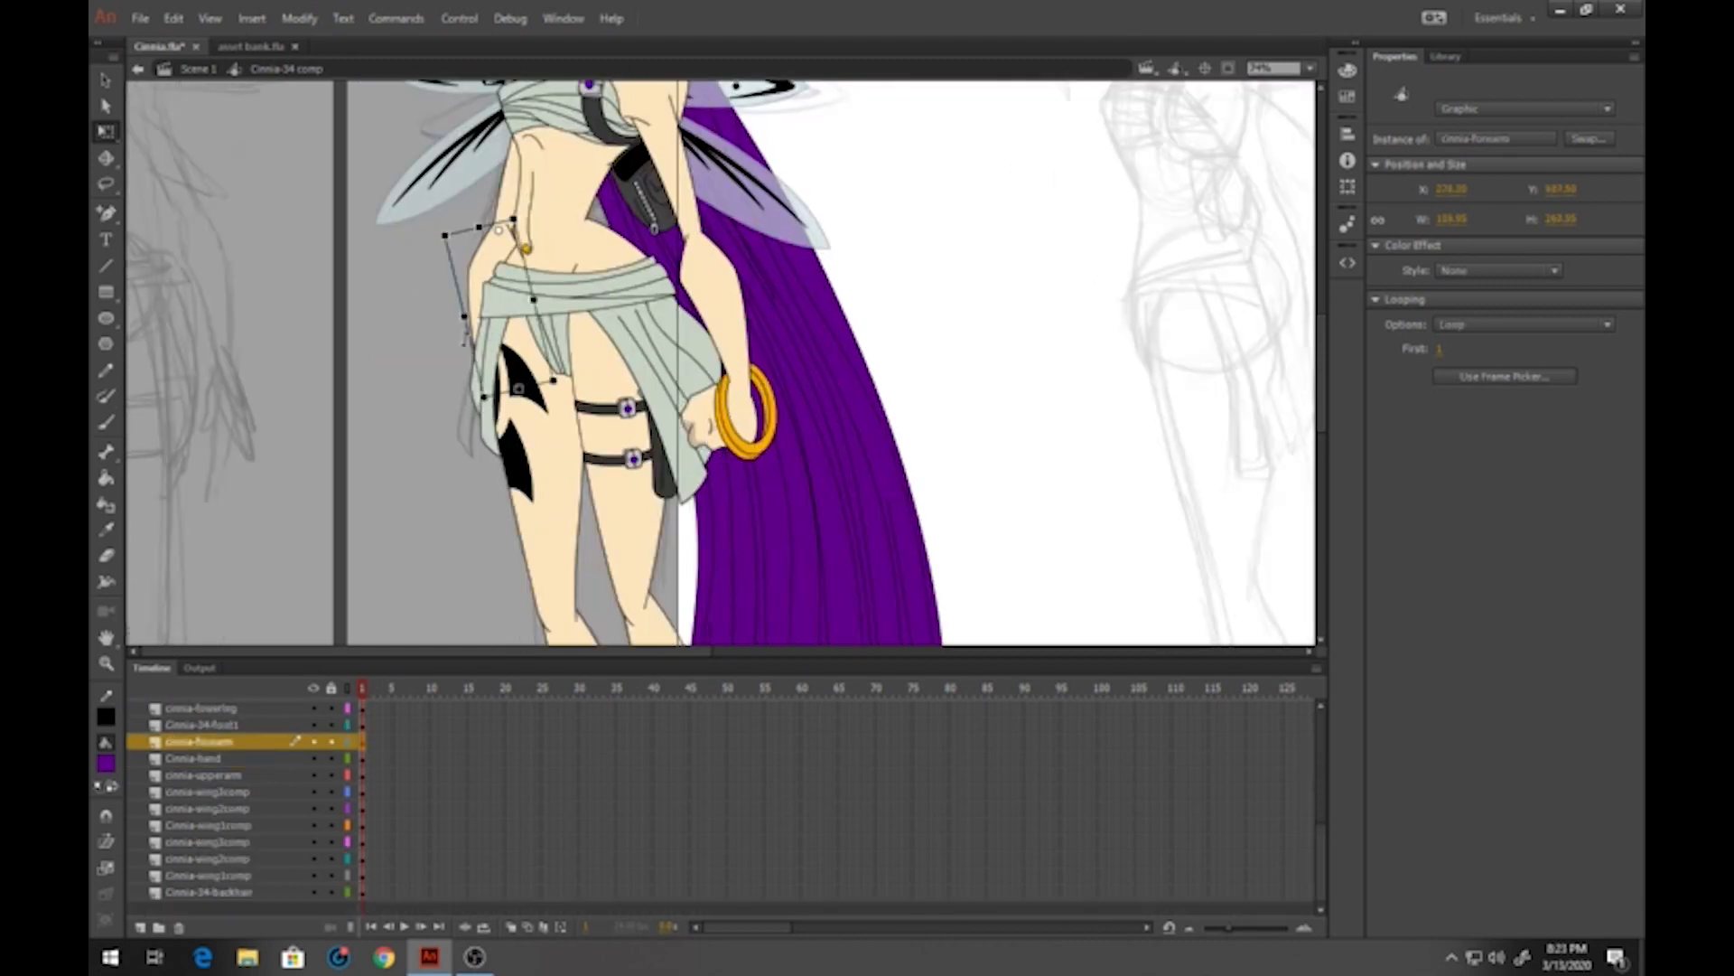
Place the pivot points of both skirt pieces and both thighs at their upper ends by the hips
click(499, 372)
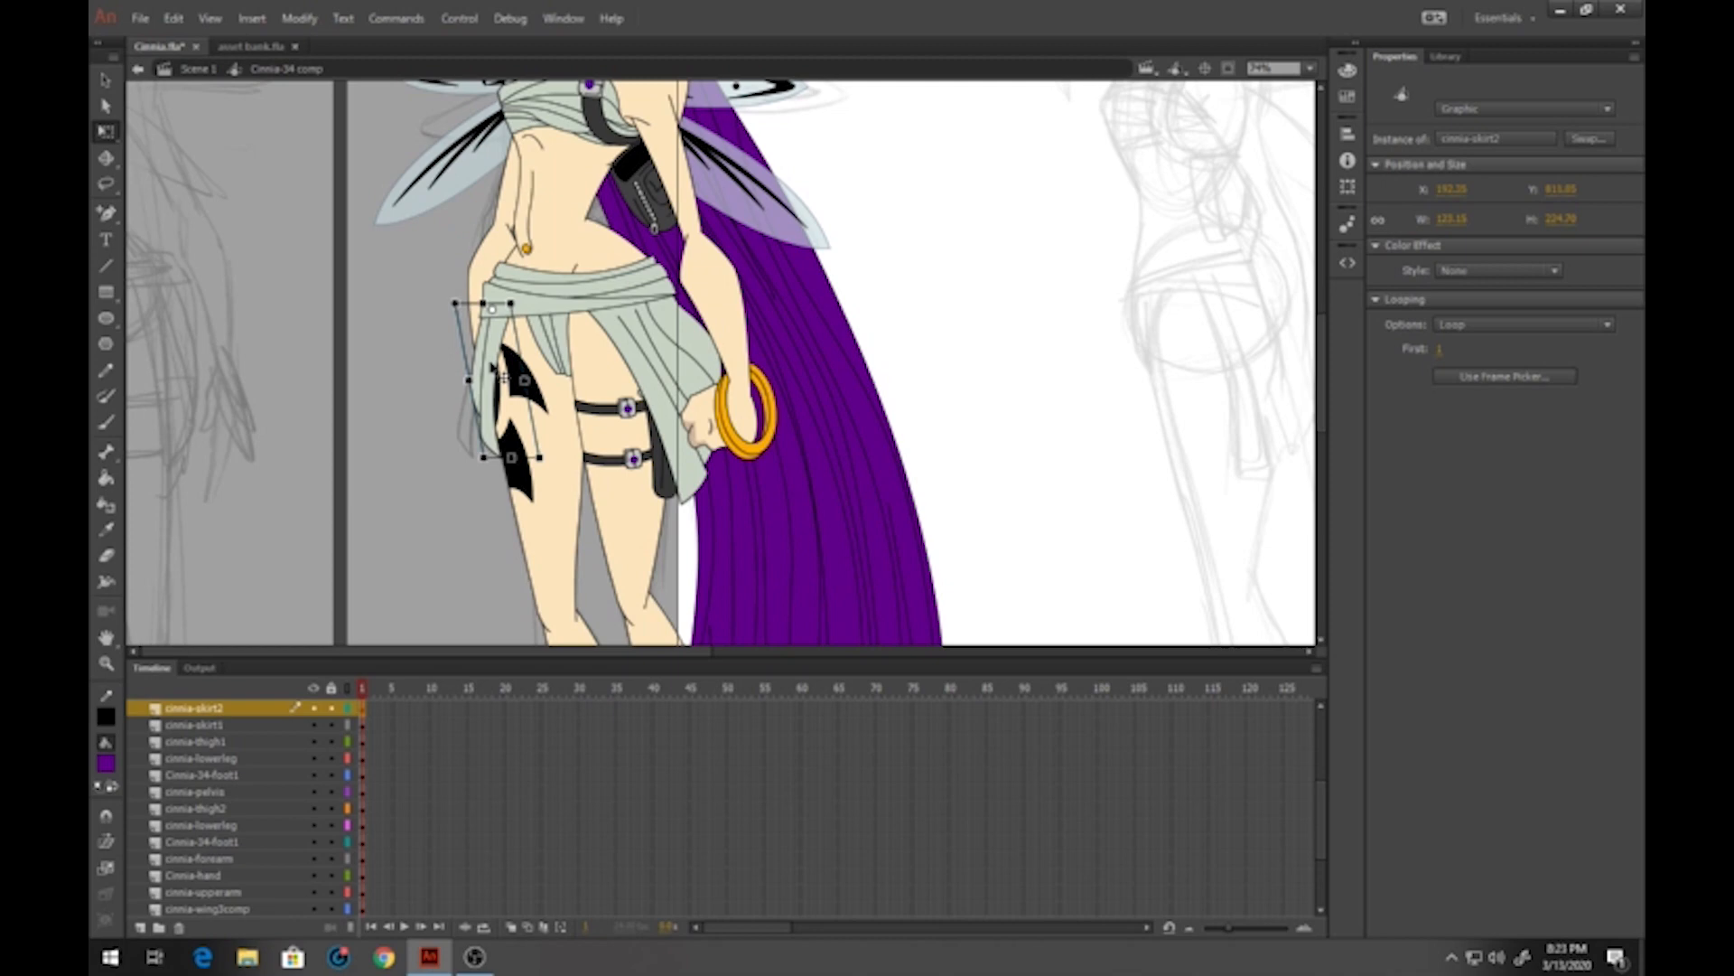
click(654, 350)
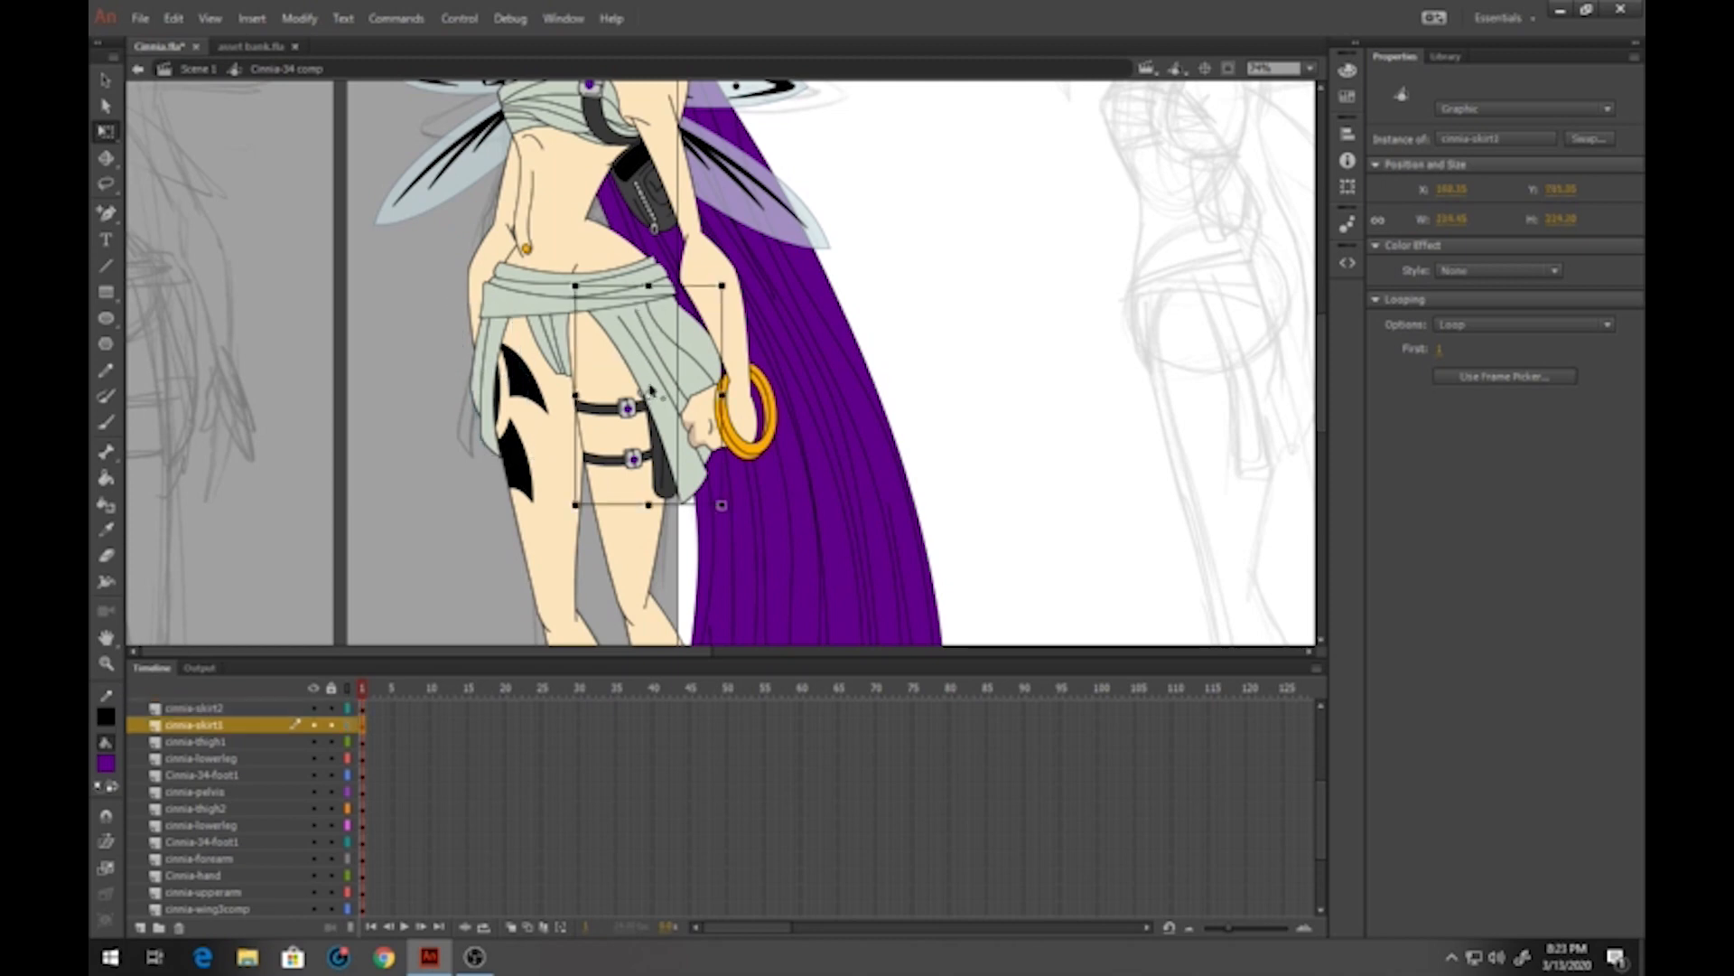
click(623, 424)
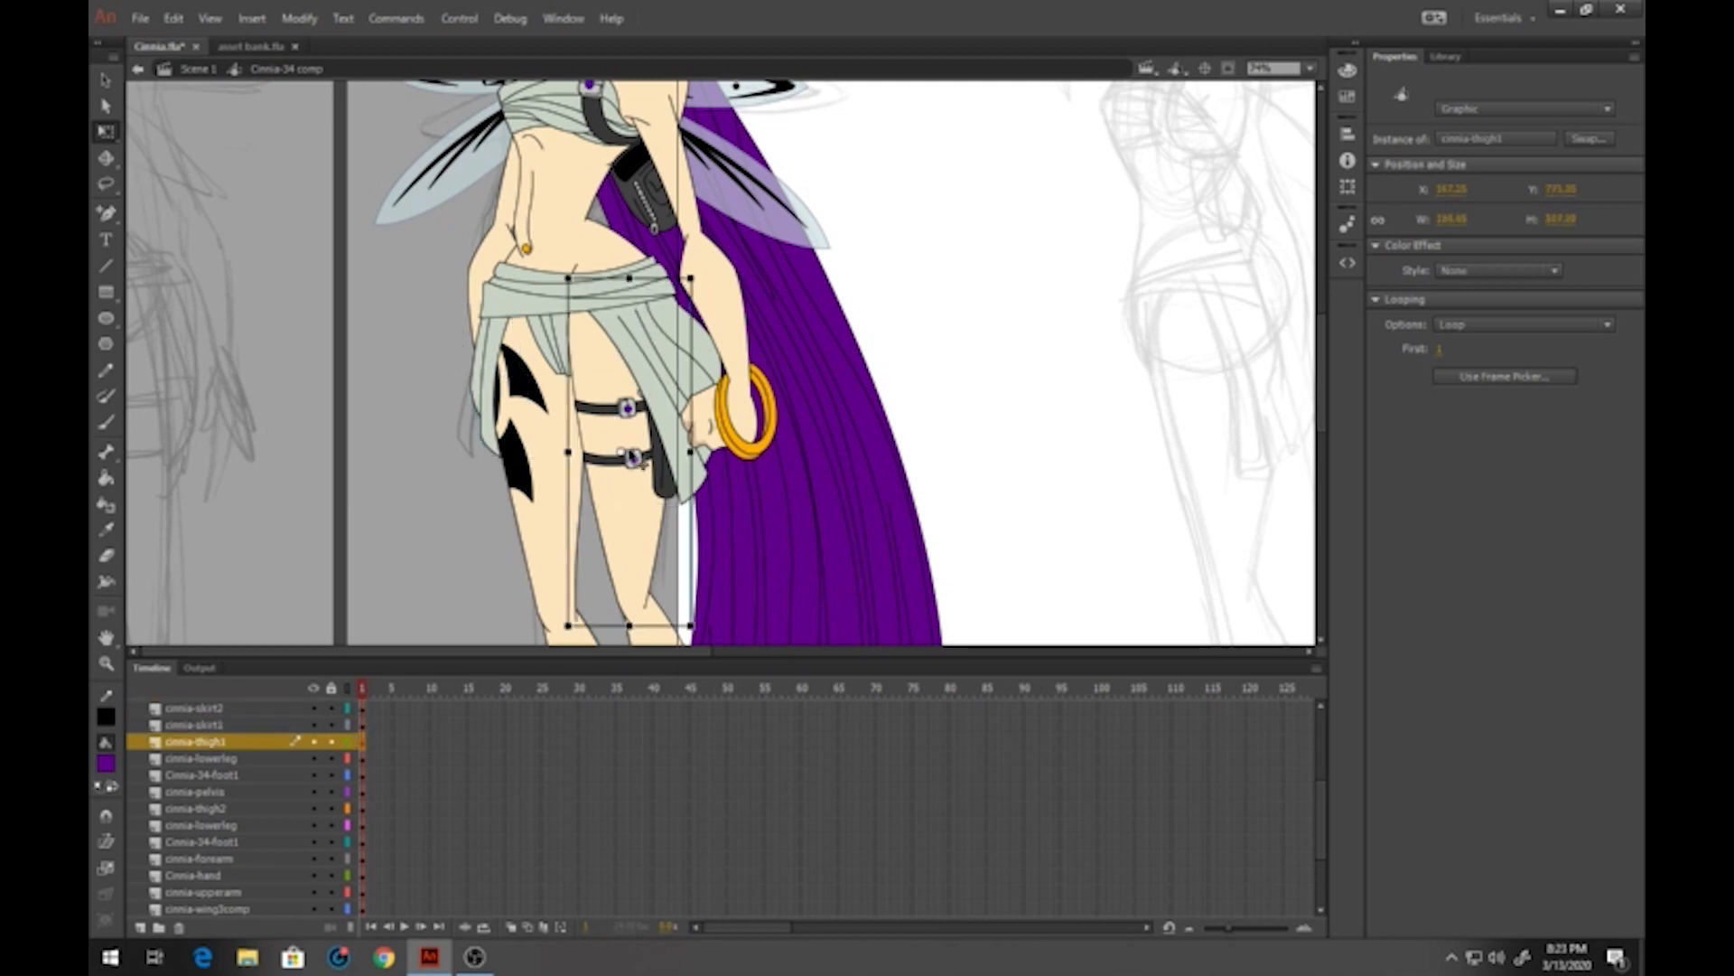
click(531, 432)
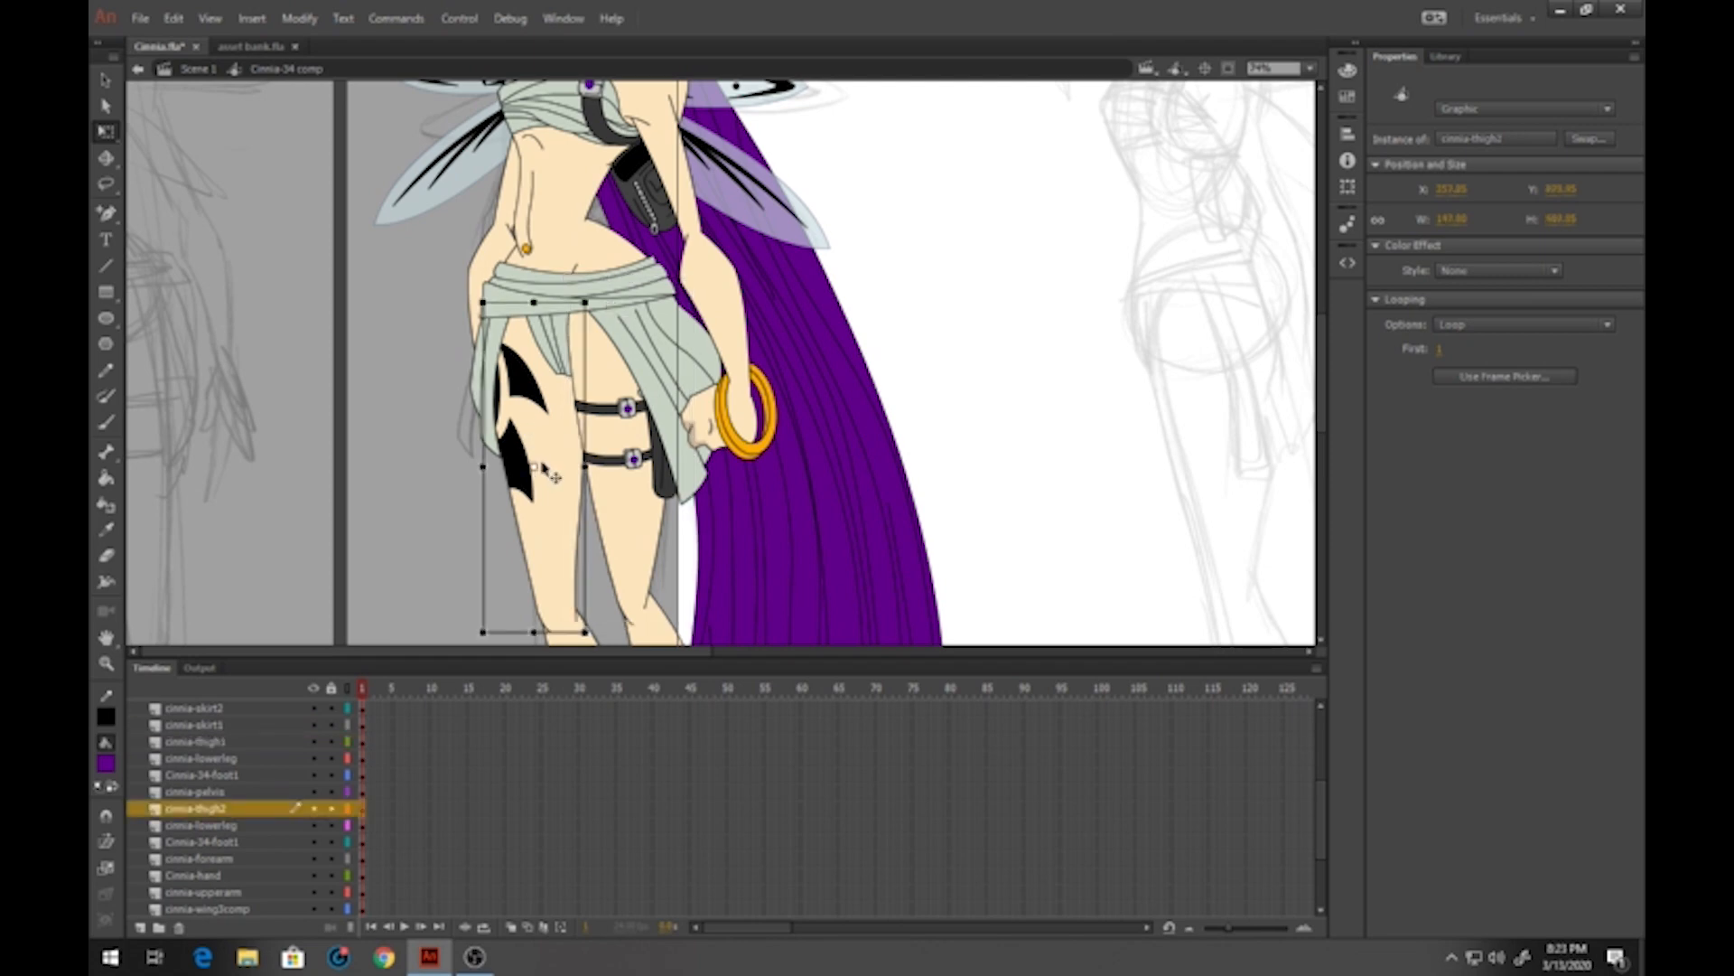
Set the pivot points of both lower legs at the knees and the near foot's pivot point at the ankle
scroll(623, 447, down, 5)
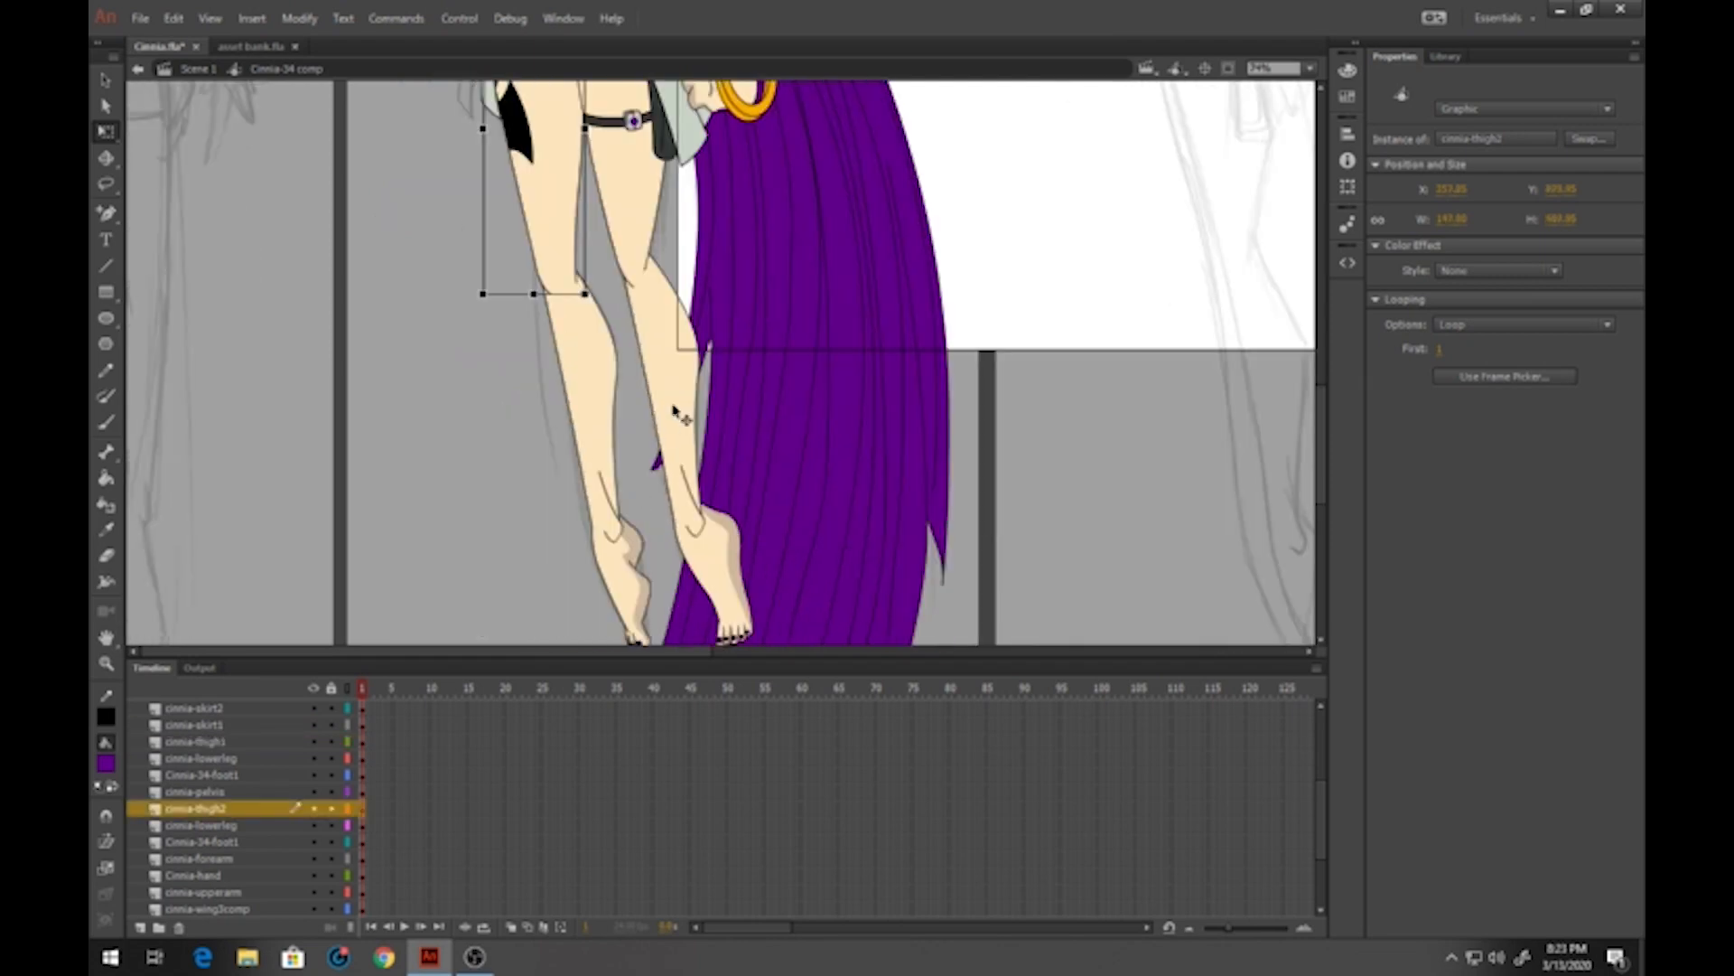
click(673, 411)
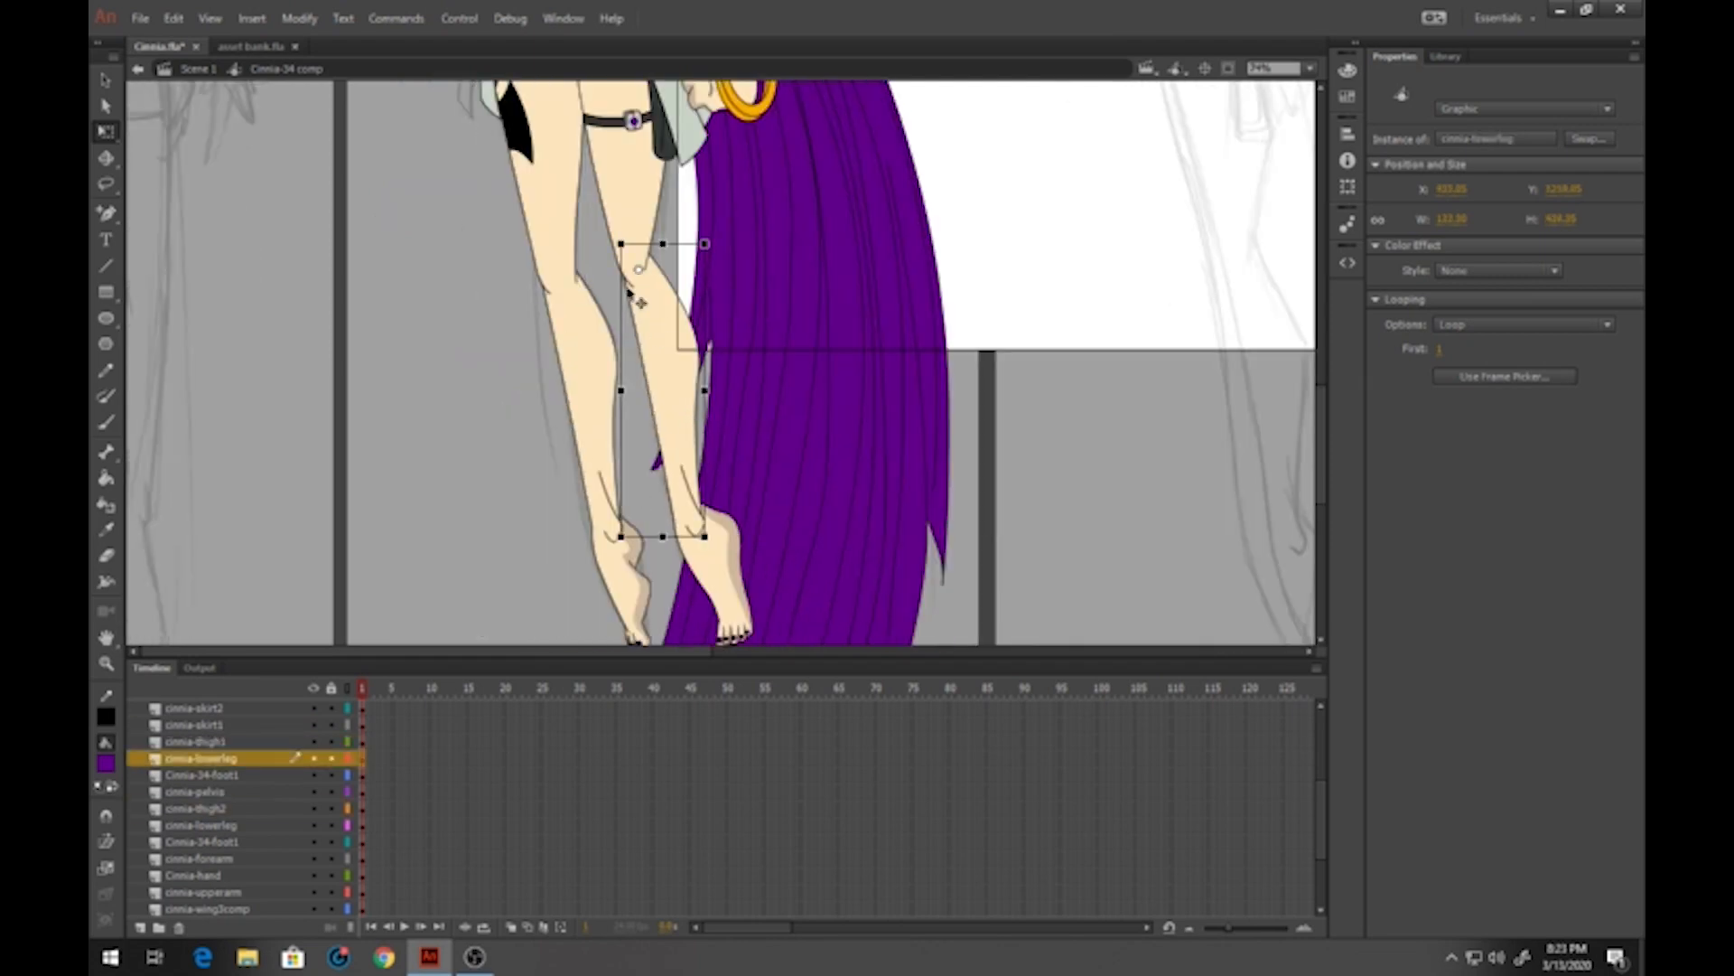
click(594, 395)
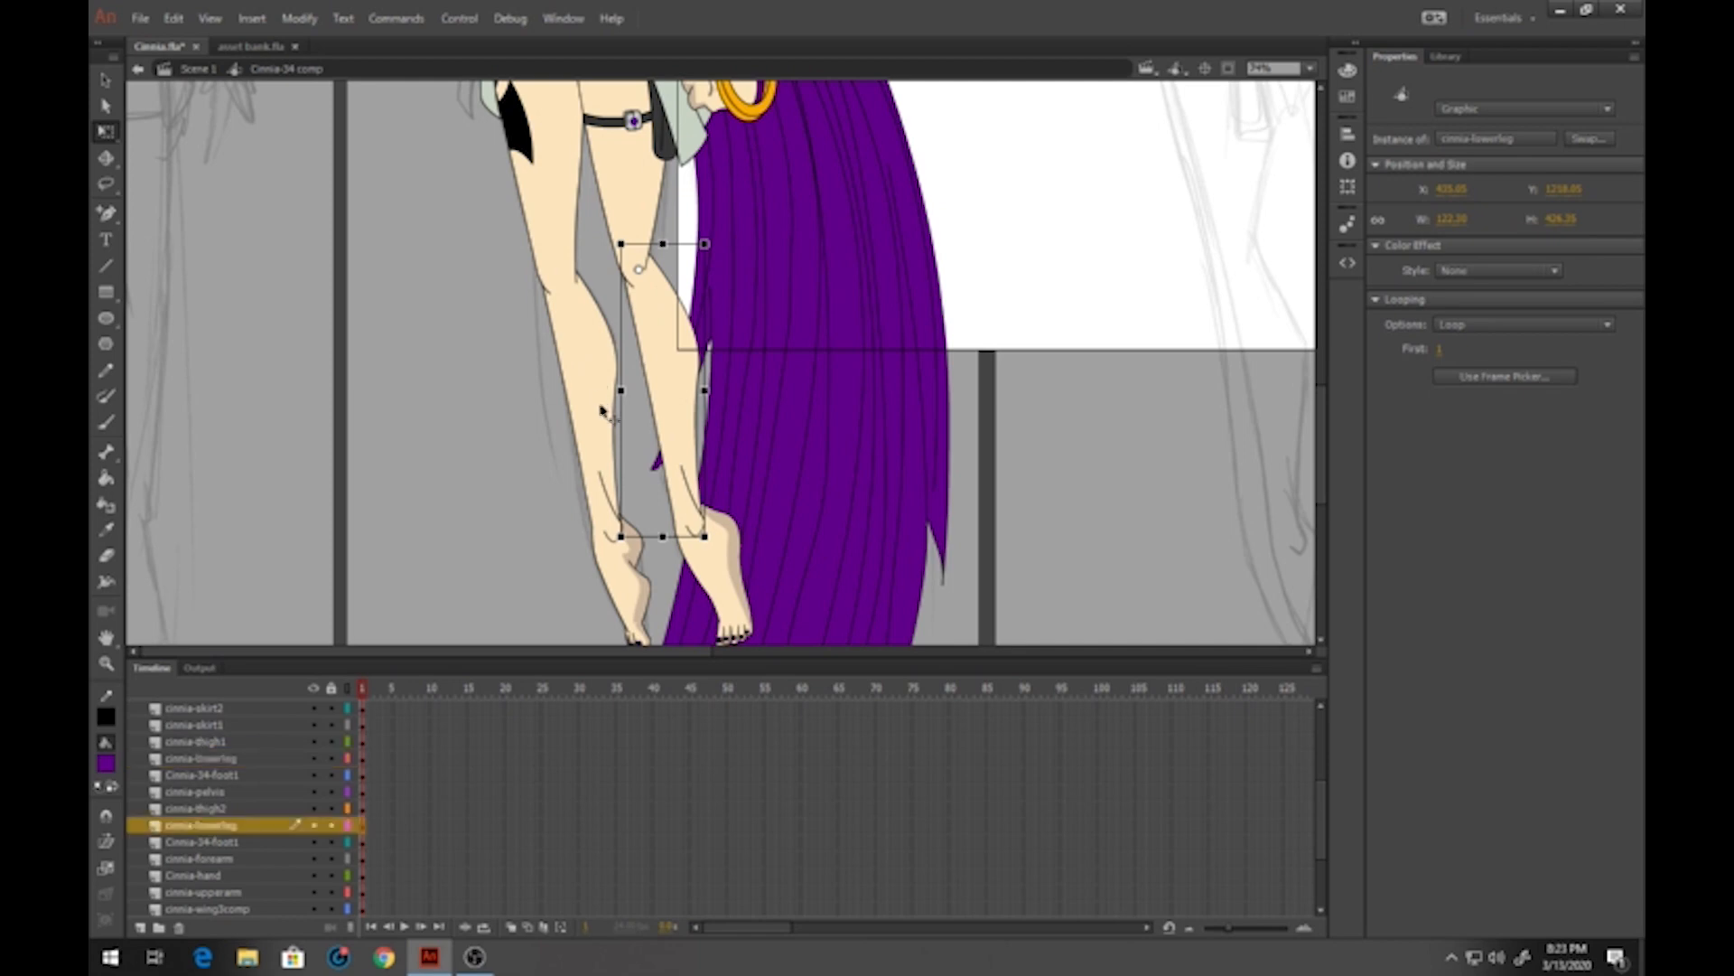
click(714, 542)
Move the back hair's pivot point up toward the head, deselect the hair and save the file
click(805, 415)
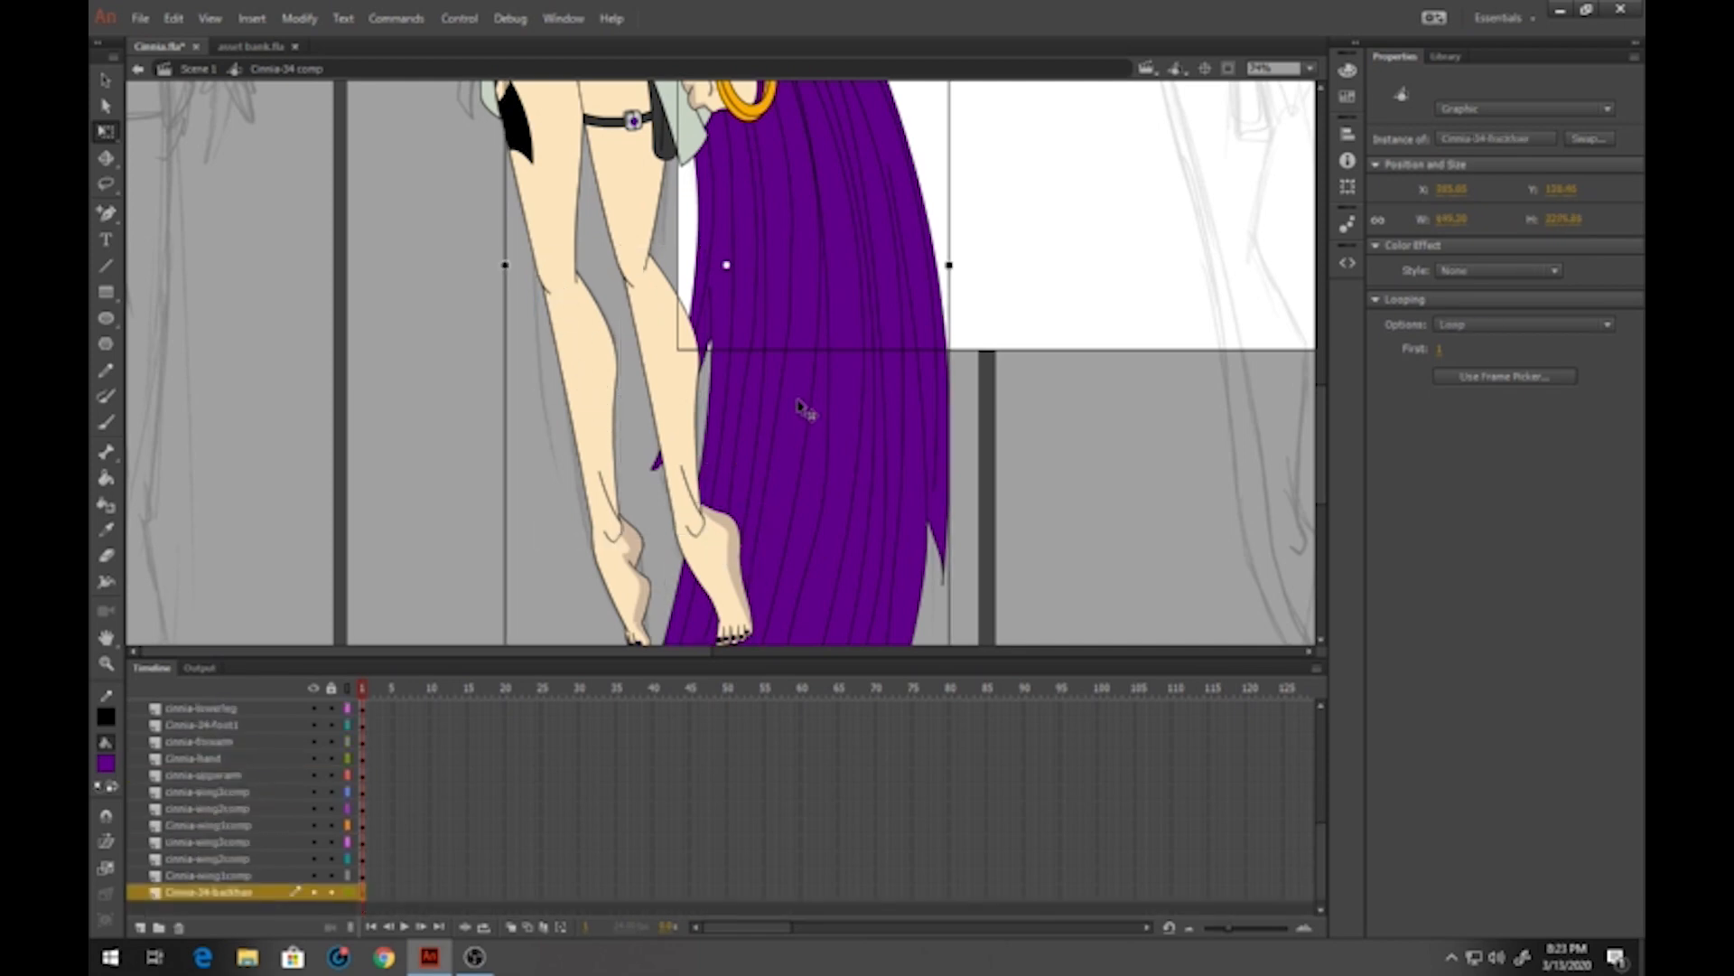
scroll(800, 409, up, 4)
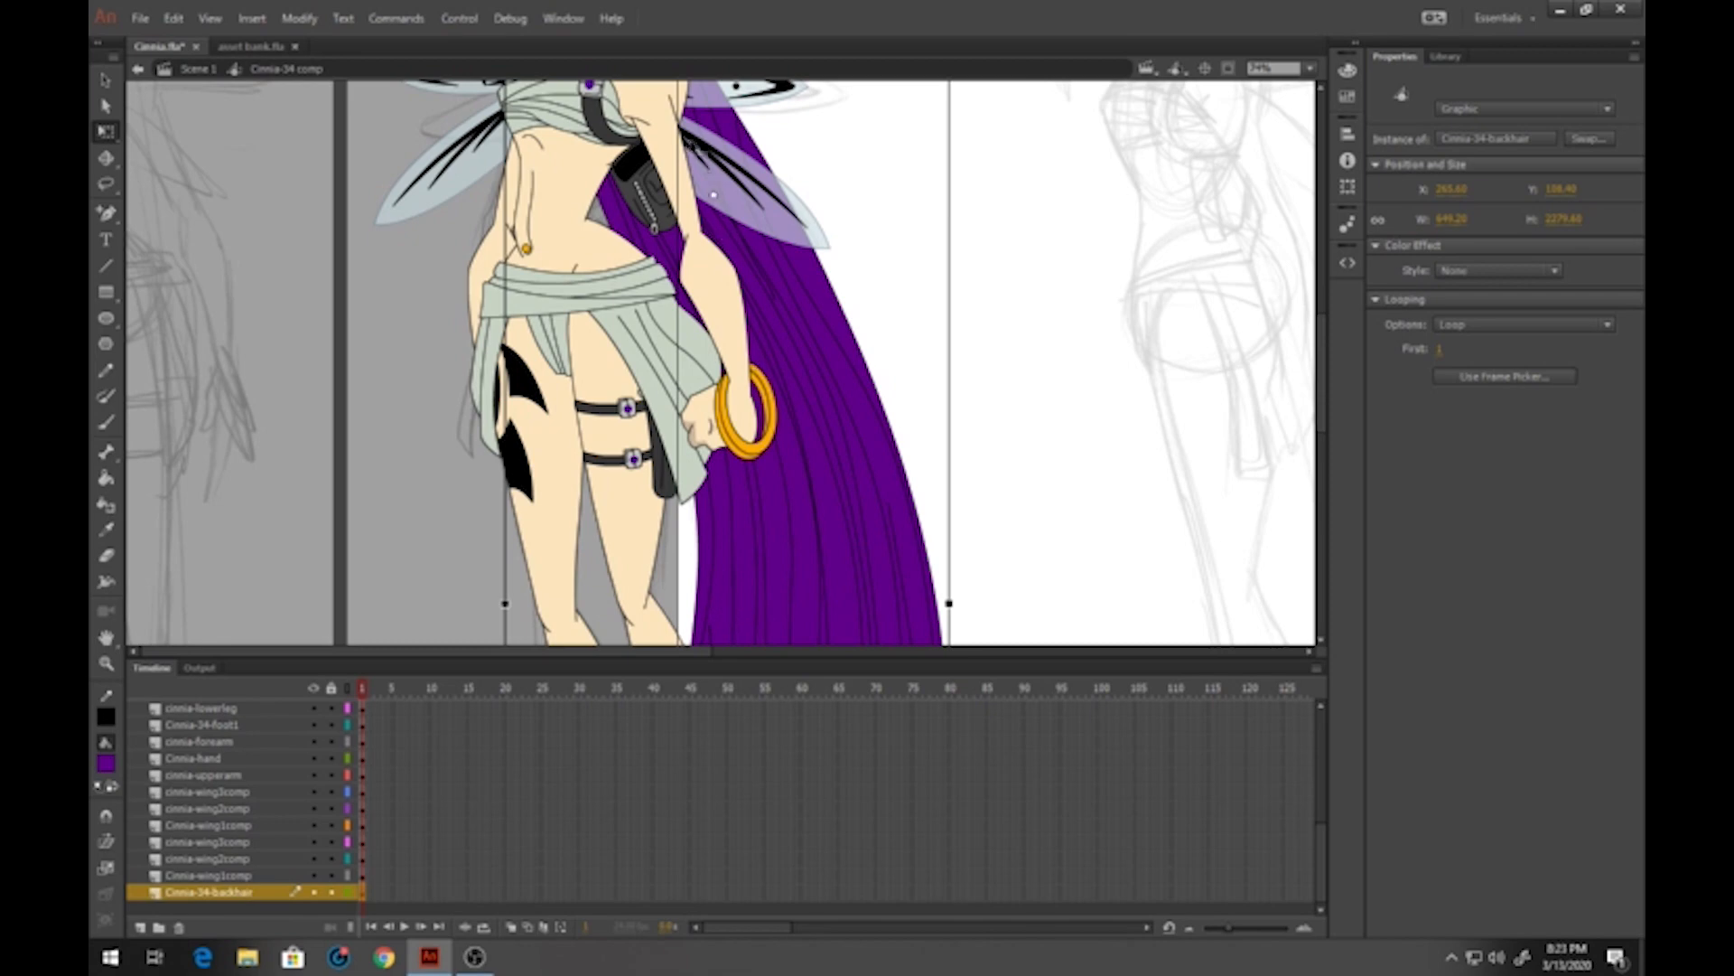
scroll(743, 257, up, 5)
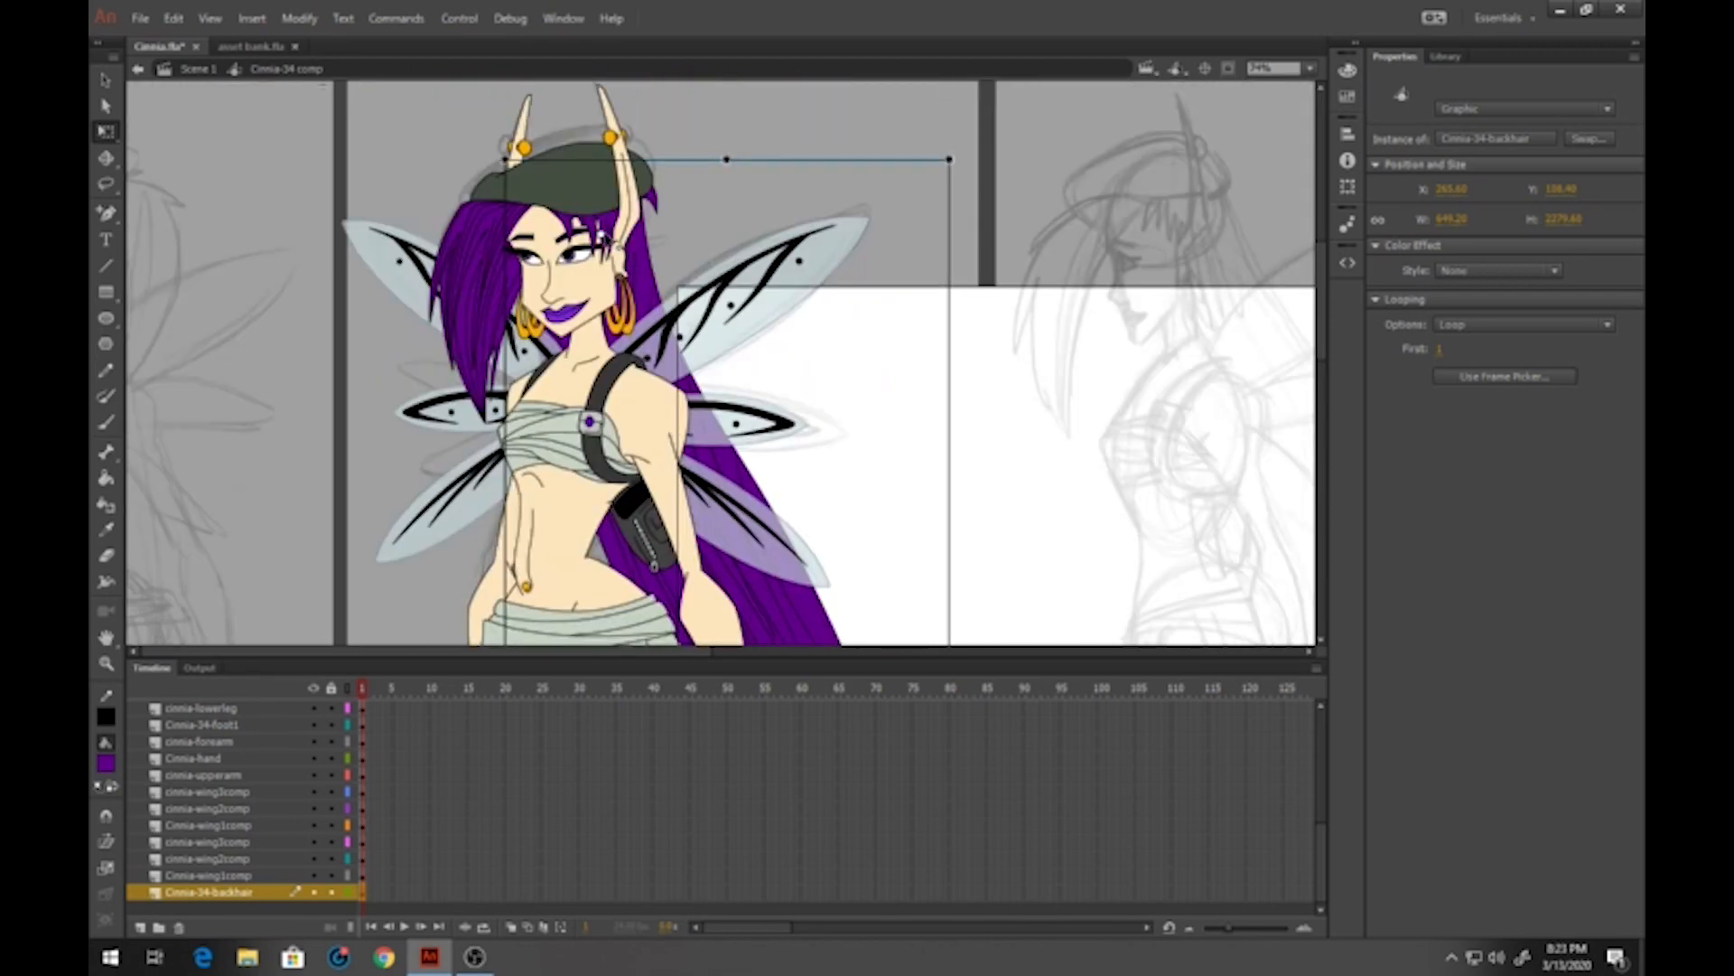
click(857, 333)
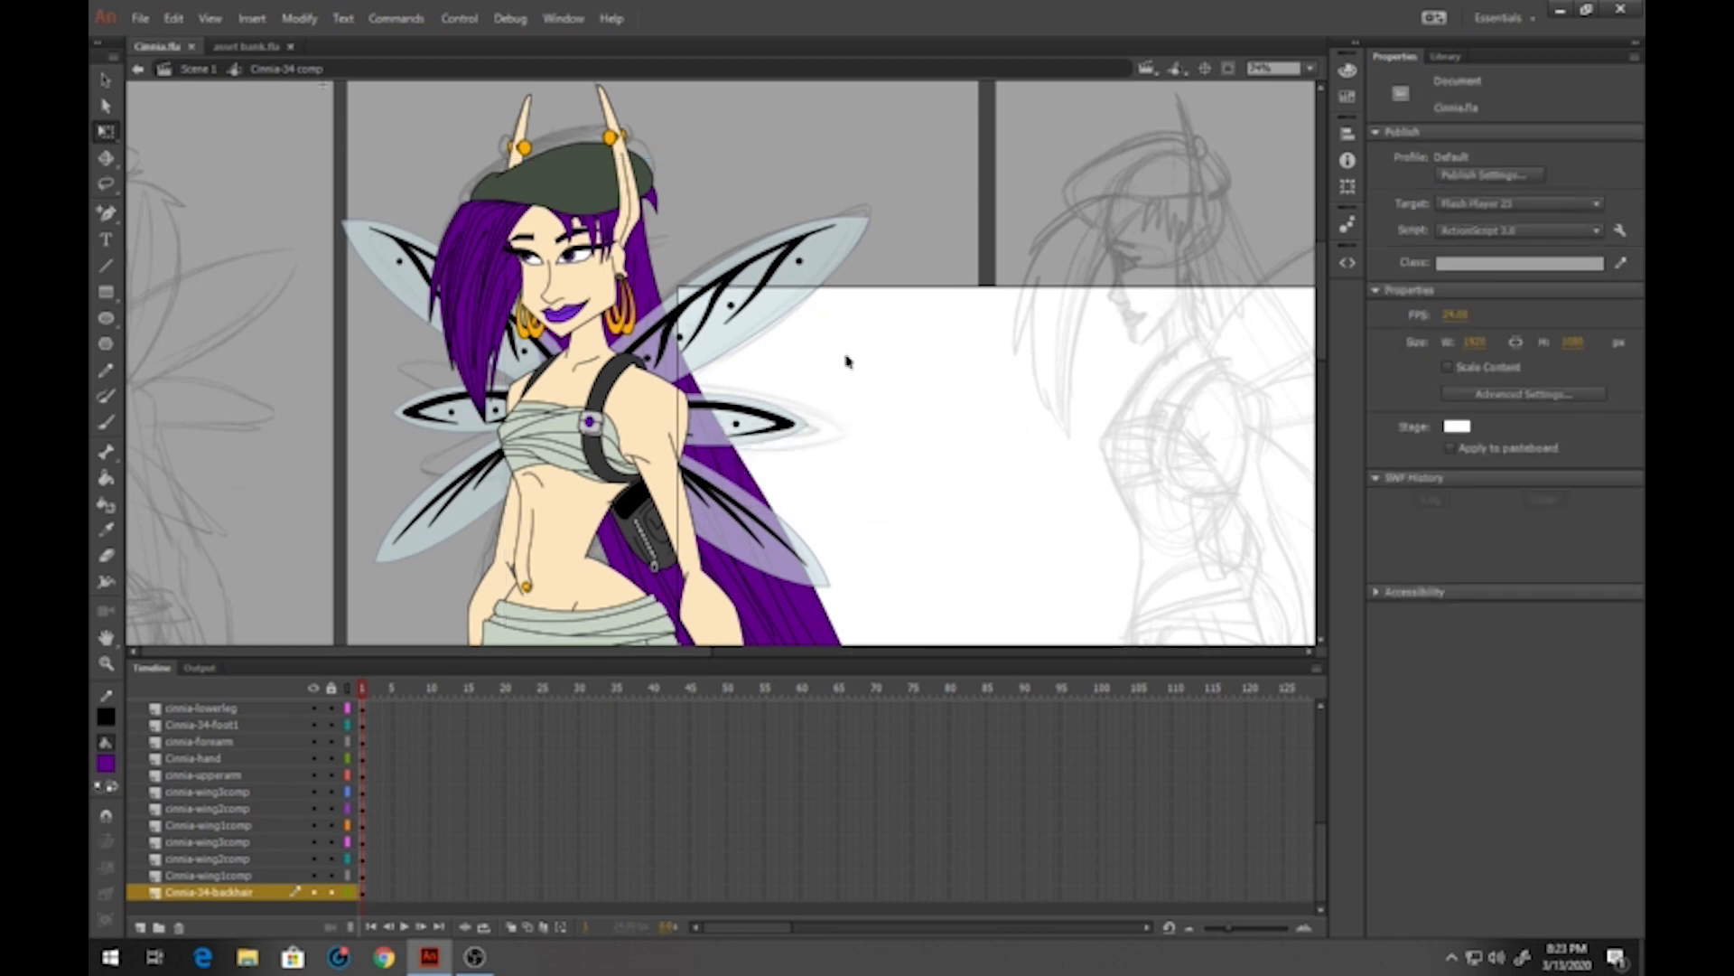
Sample the tan skin-shadow colour on the near foot as the fill colour
scroll(853, 387, down, 10)
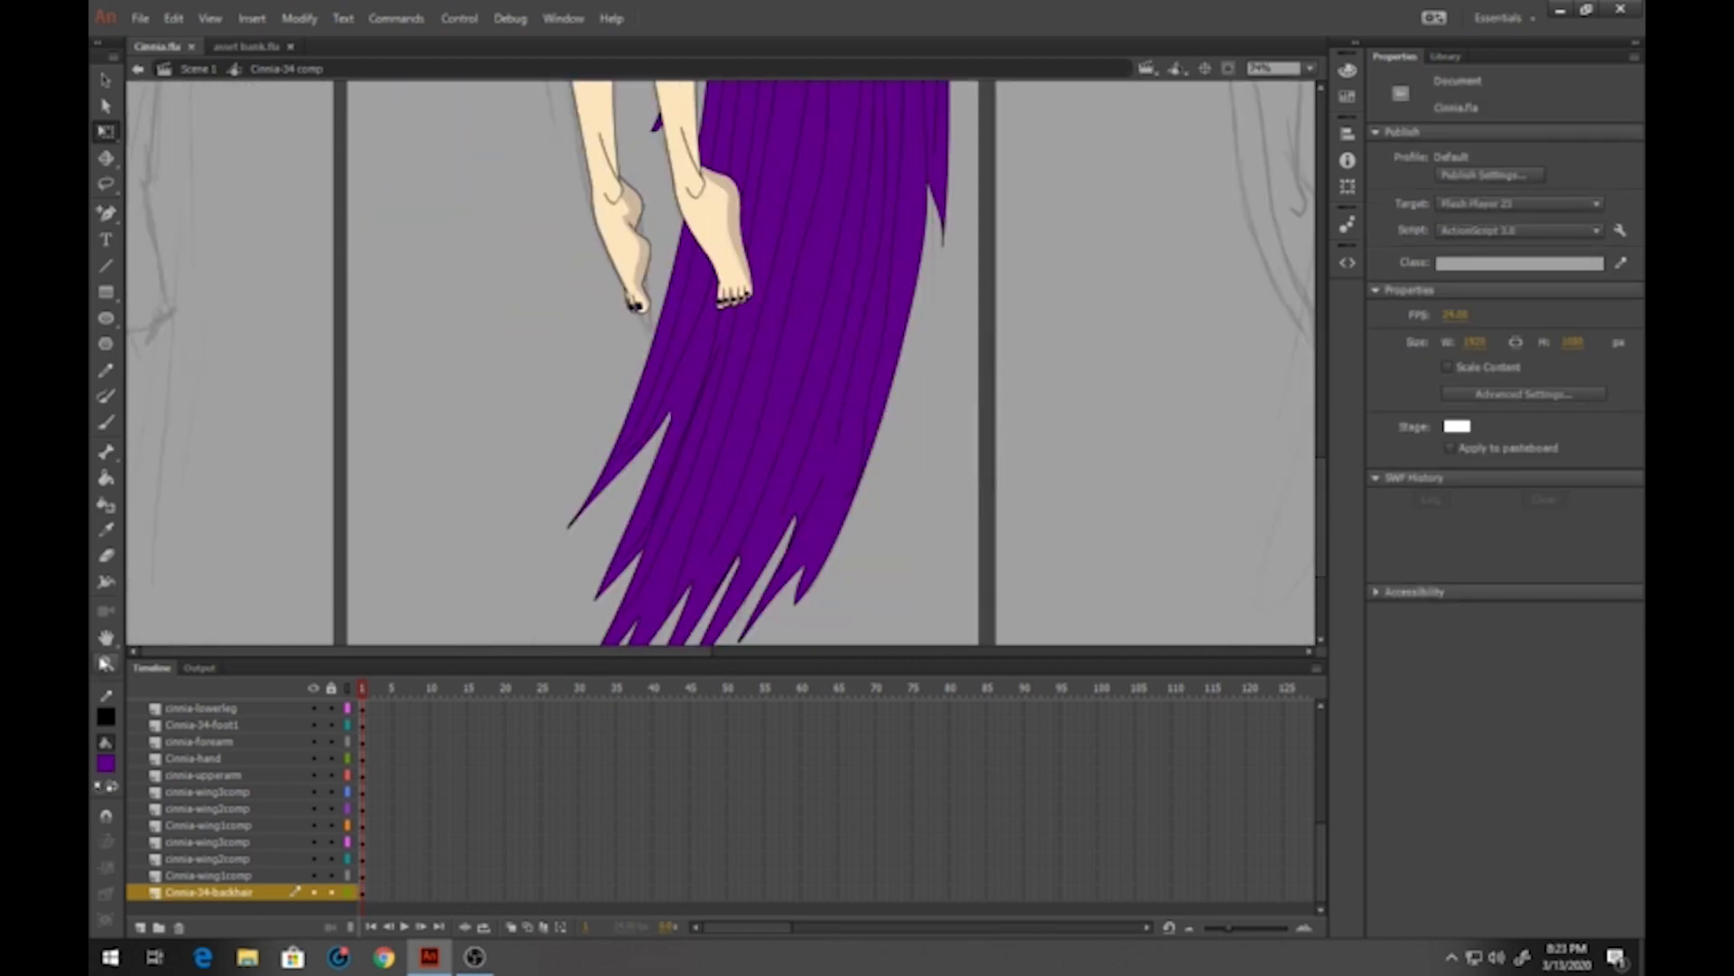
click(106, 662)
click(656, 250)
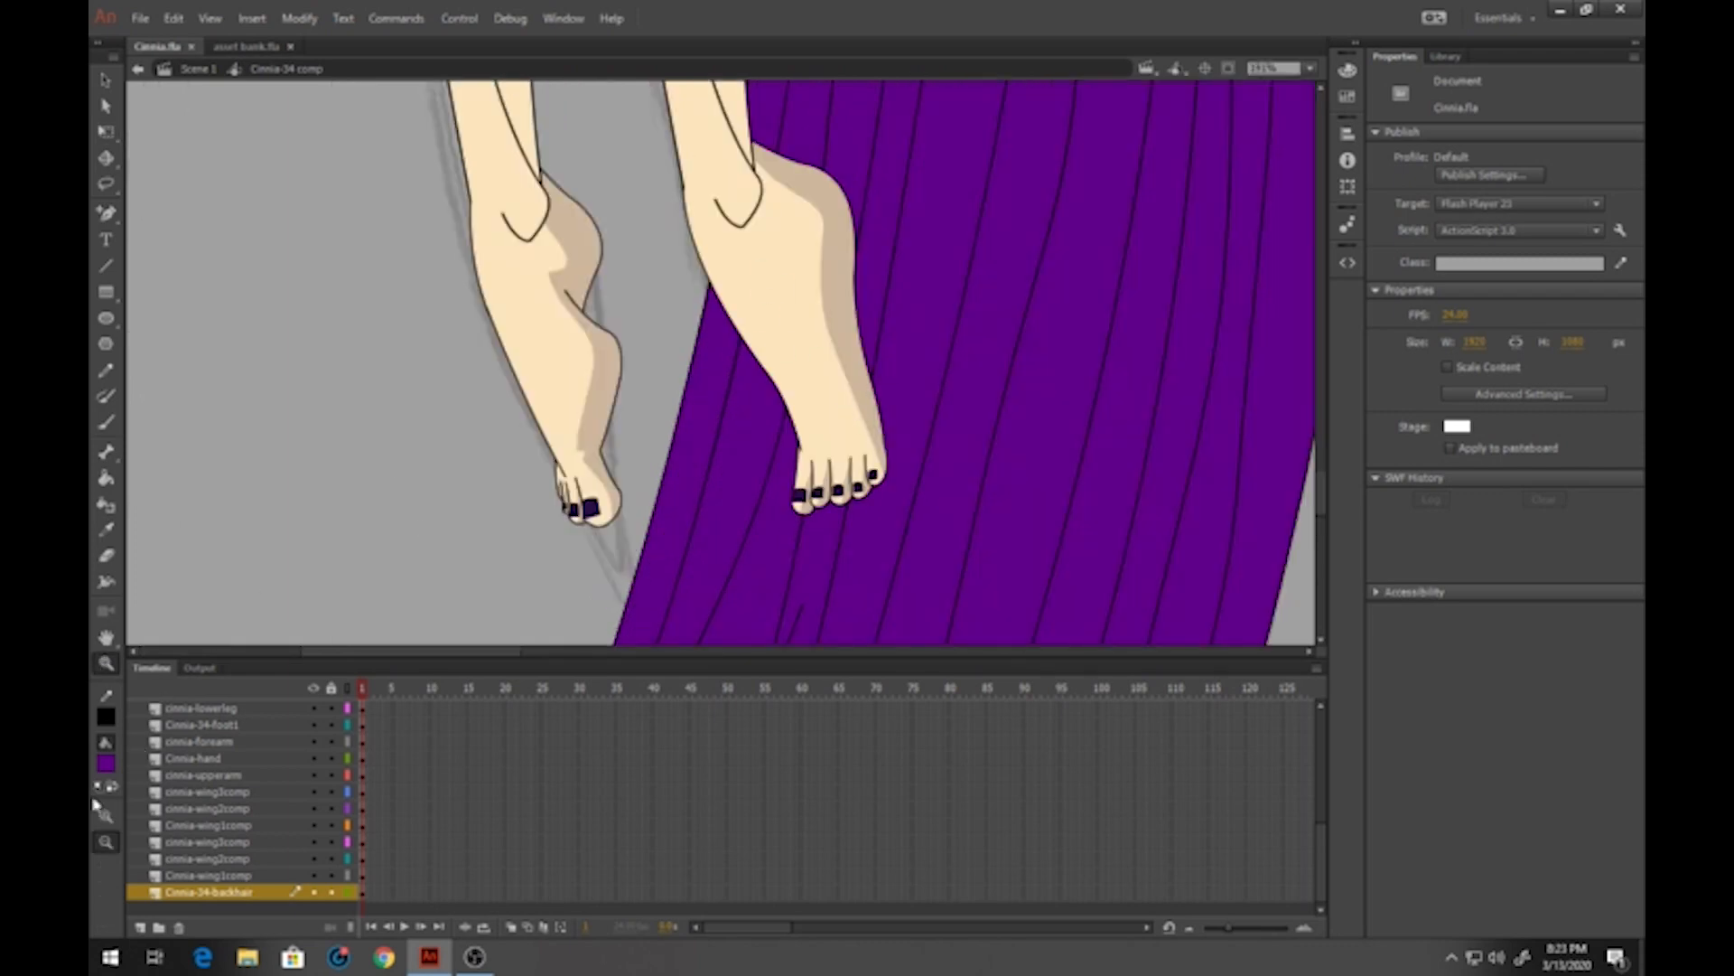
click(105, 763)
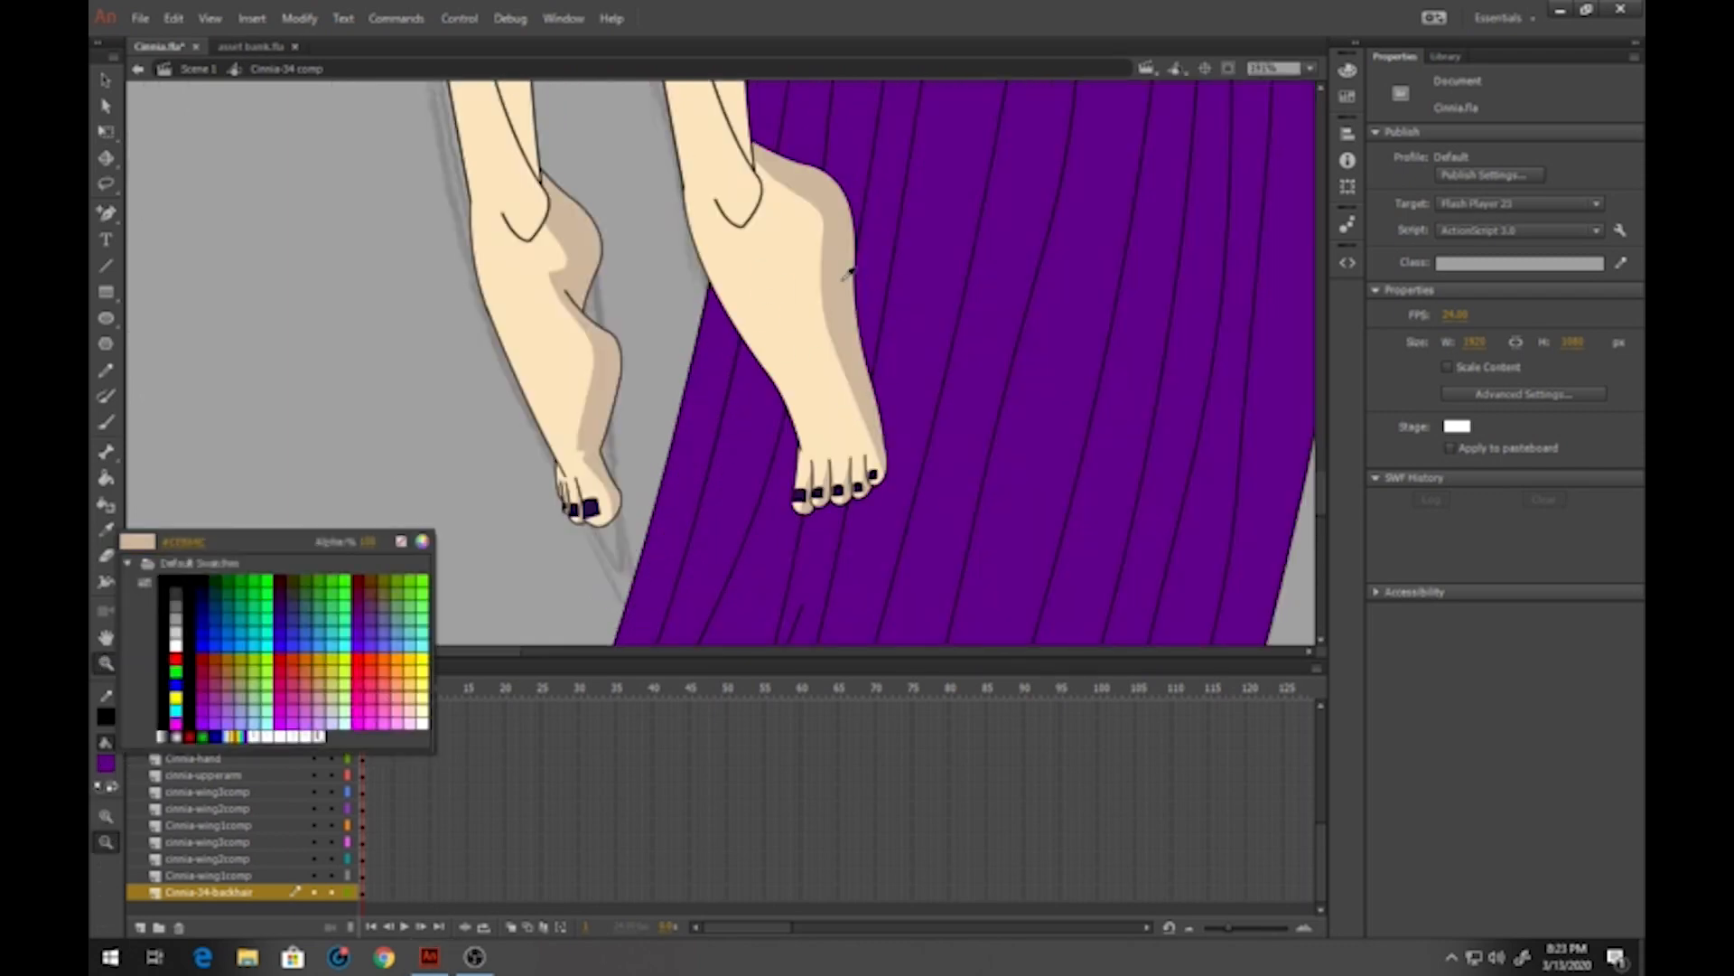
click(842, 282)
scroll(625, 207, up, 5)
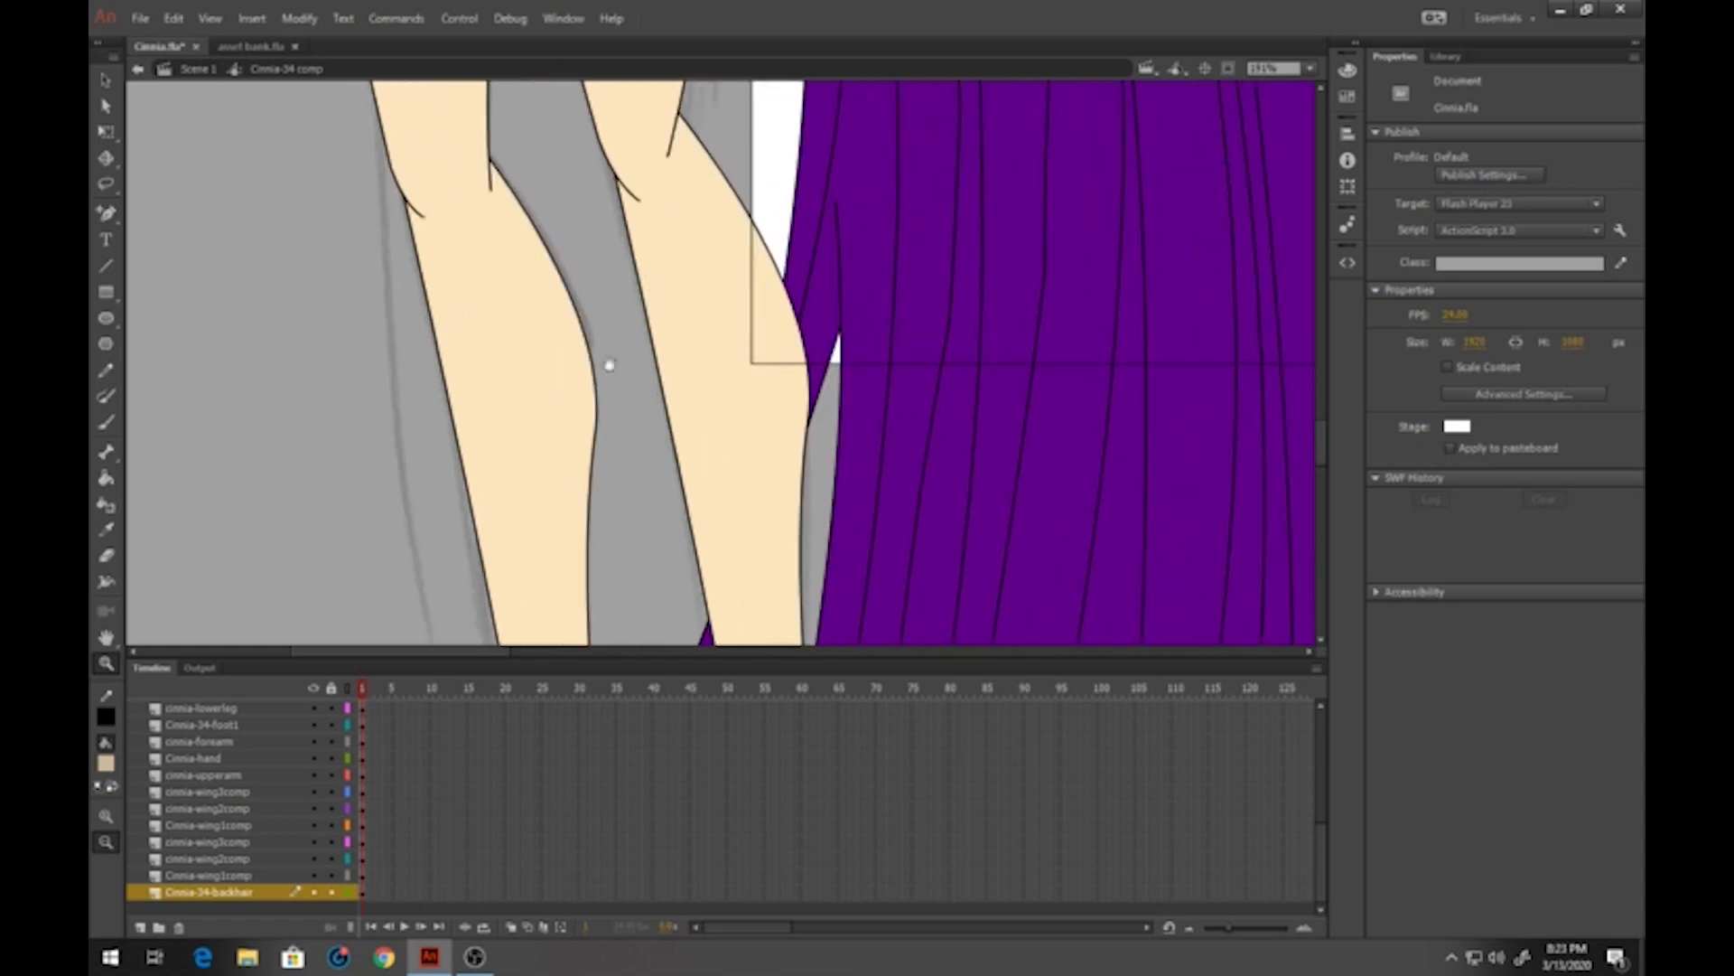
scroll(708, 468, down, 4)
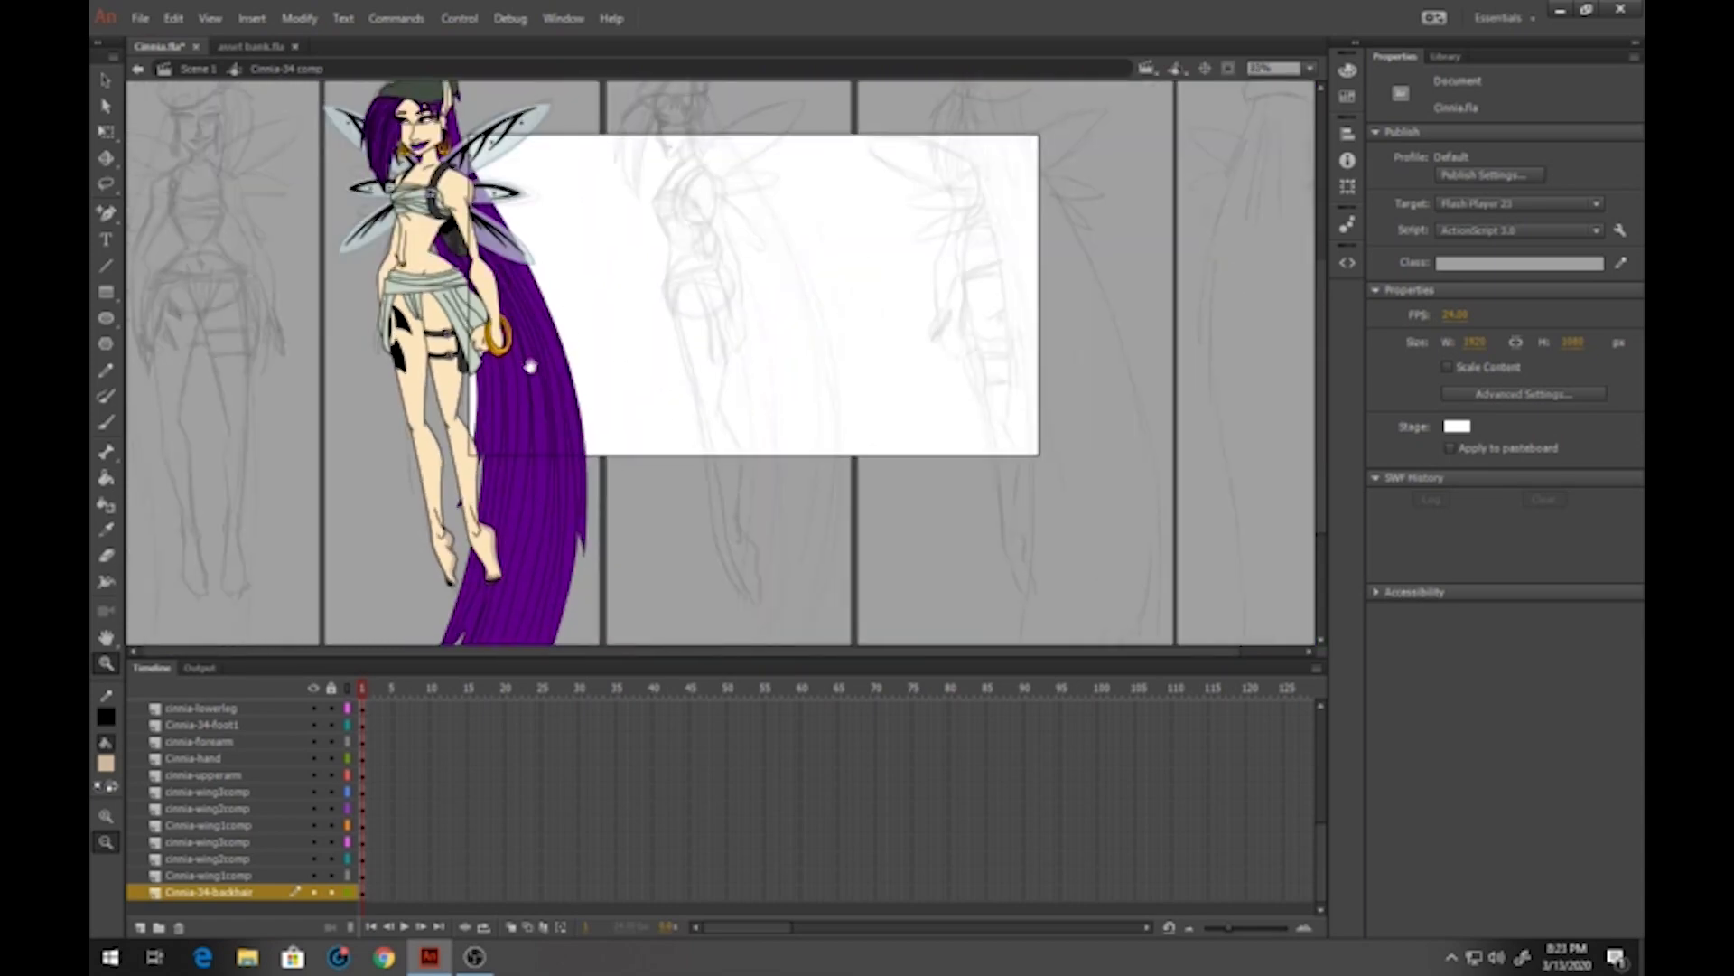
Open the fairy's head symbol for editing from within the three-quarter comp
scroll(530, 364, up, 5)
scroll(429, 413, up, 2)
scroll(422, 412, up, 4)
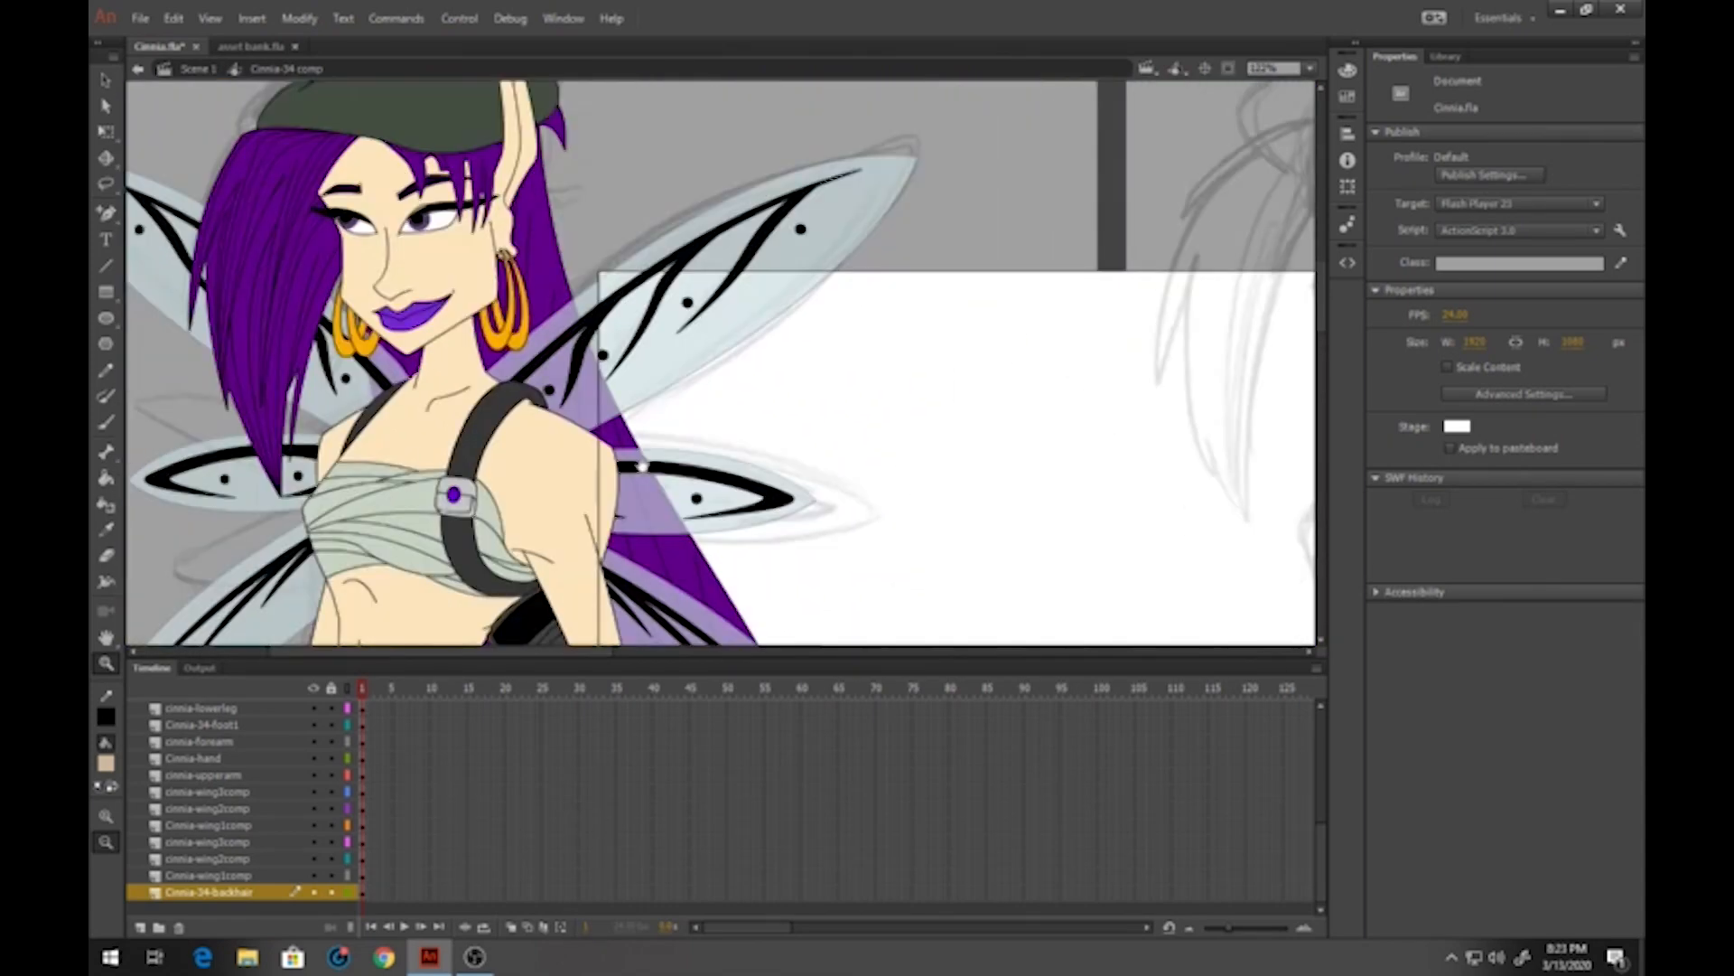
click(106, 81)
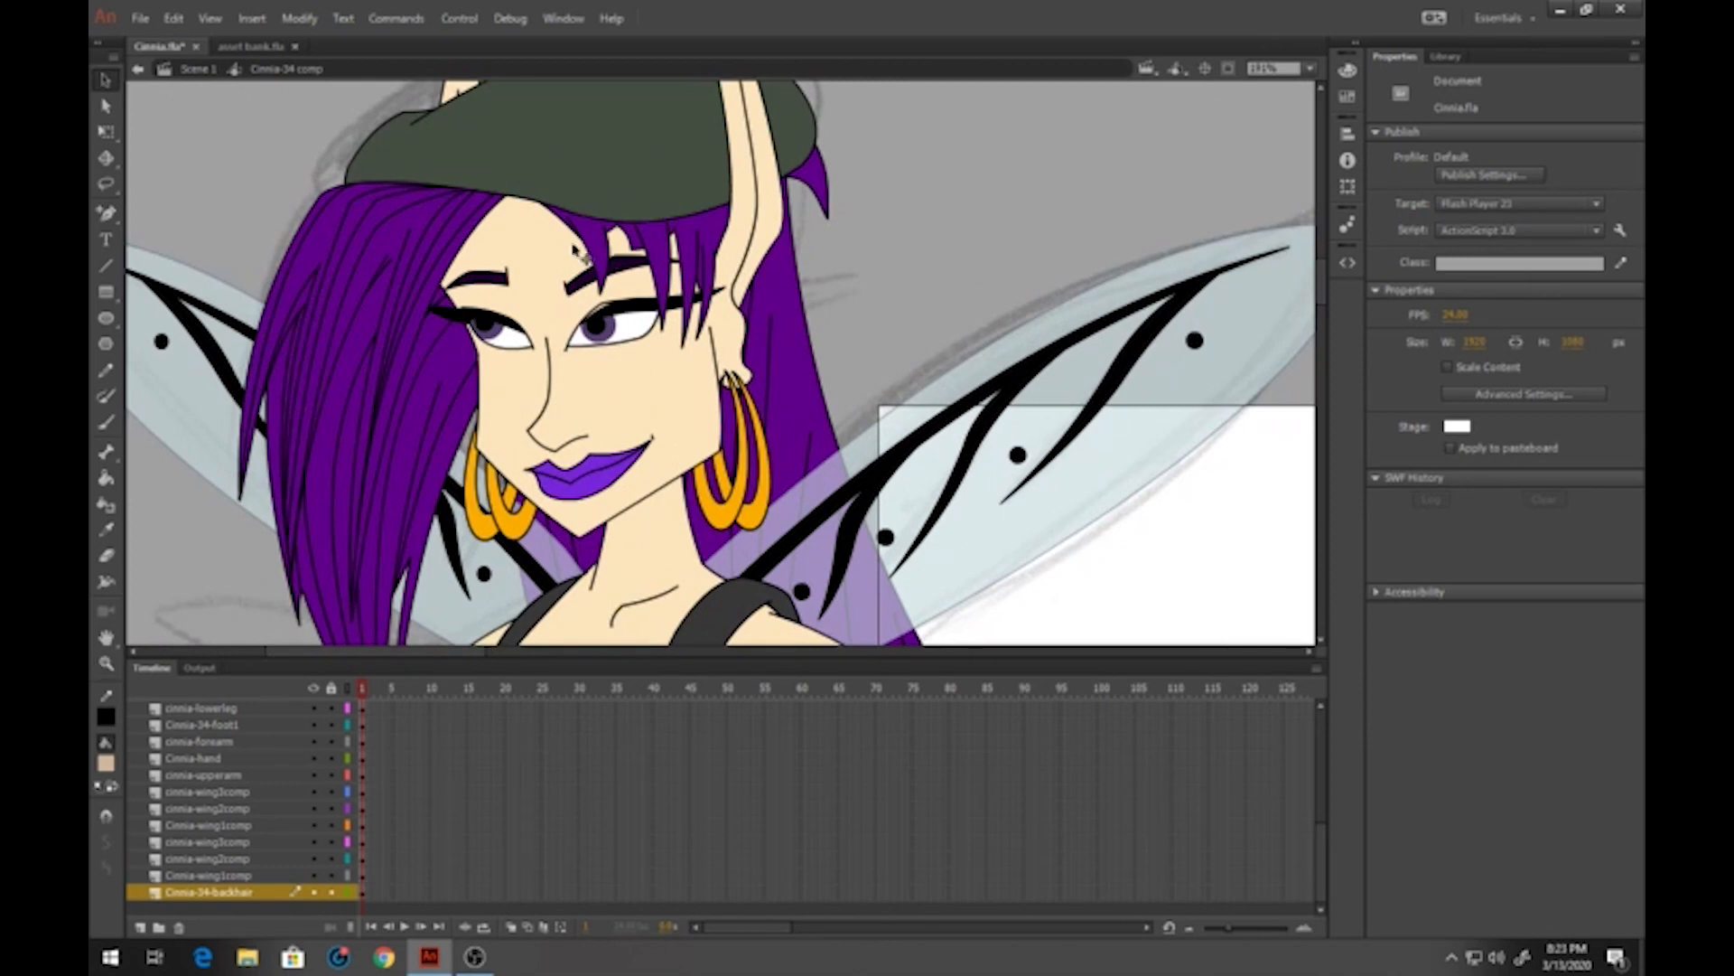
double_click(539, 249)
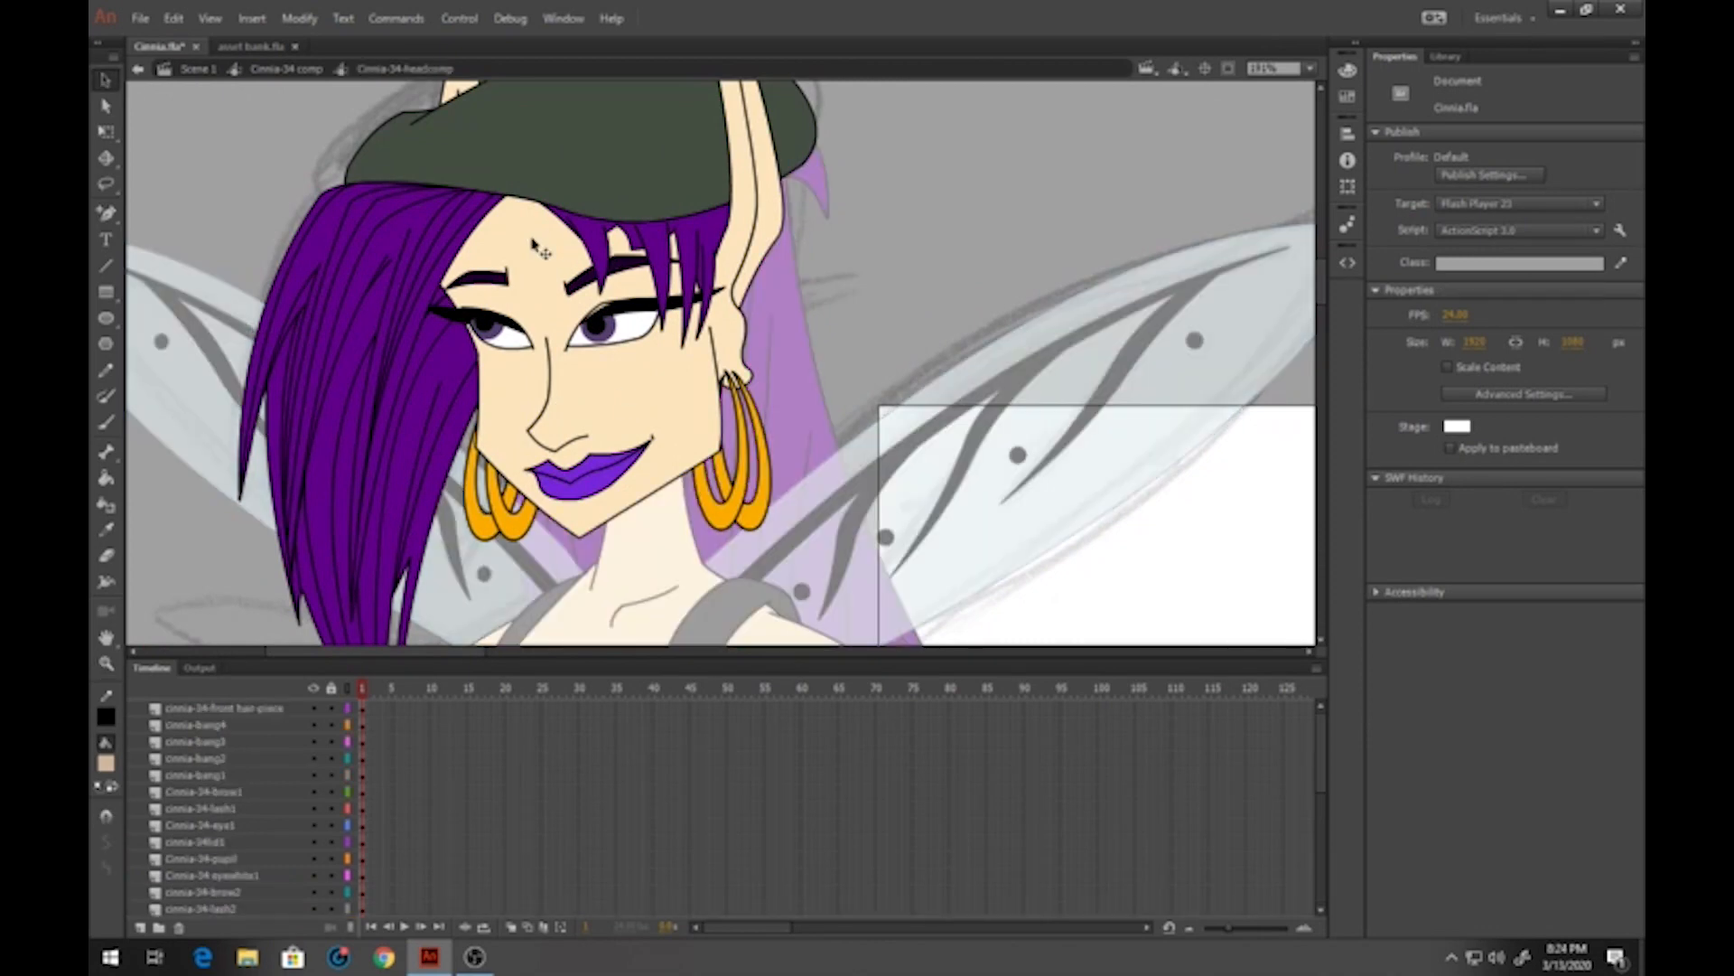
Hide the far eye's lash layer, recolour the far eyelid's fill with the tan skin-shadow colour, and show all layers again
click(110, 668)
drag(356, 146, 917, 583)
click(108, 81)
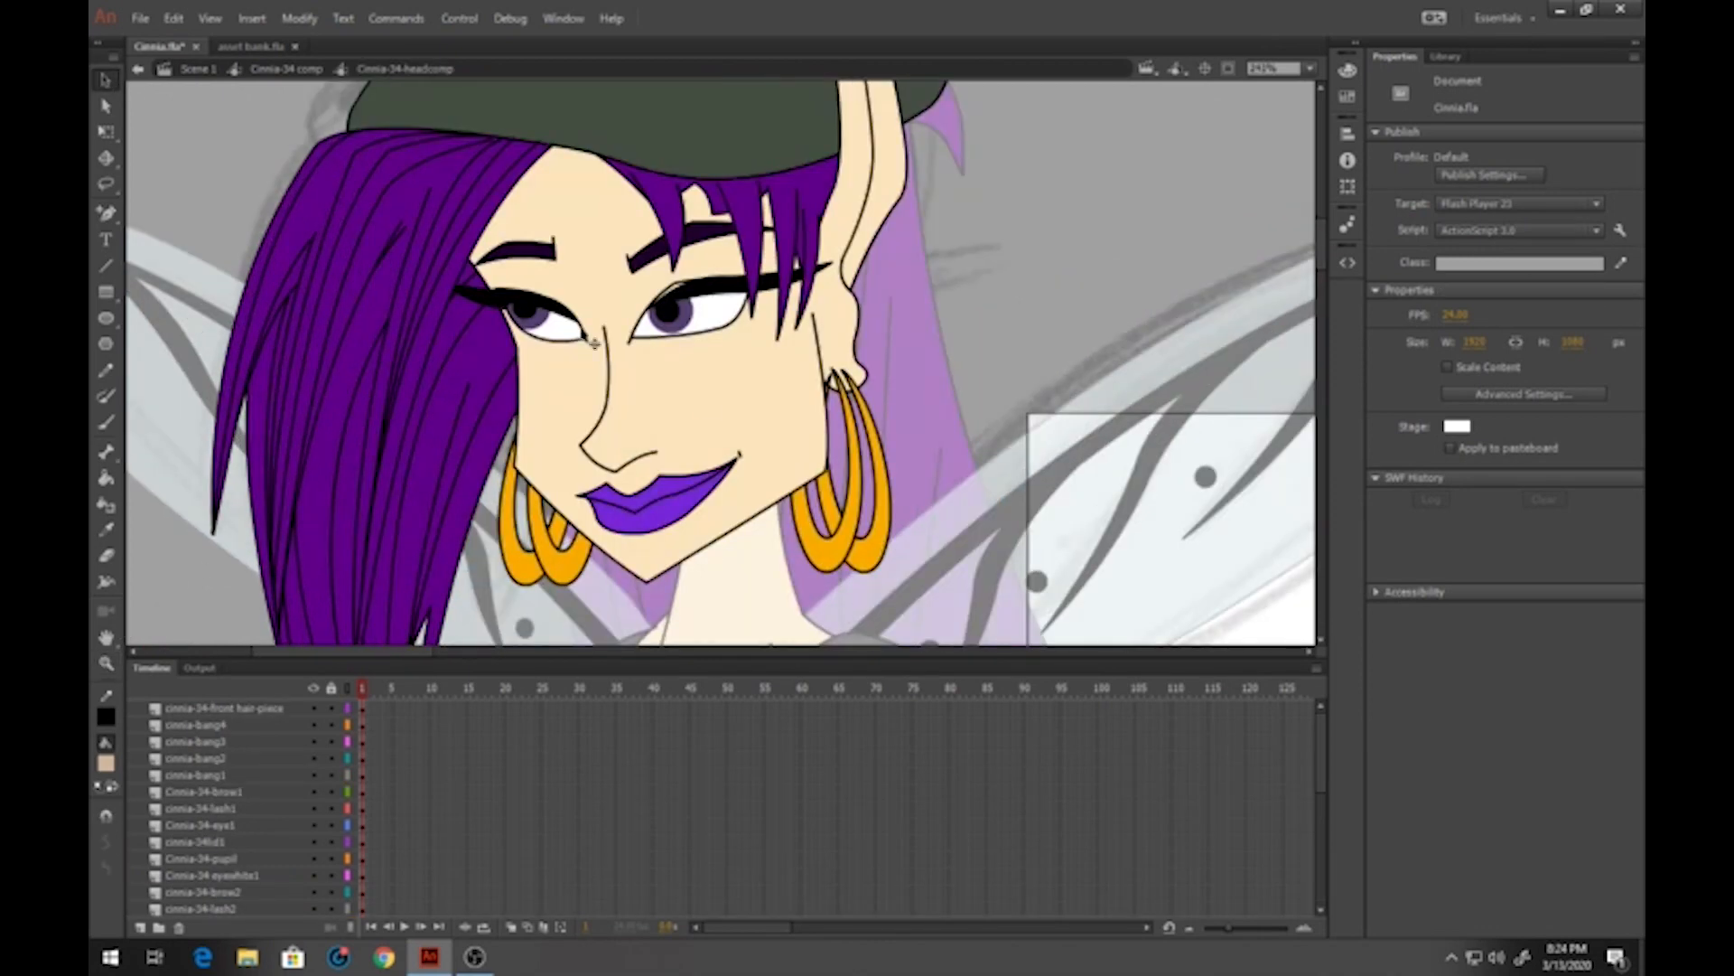
click(493, 310)
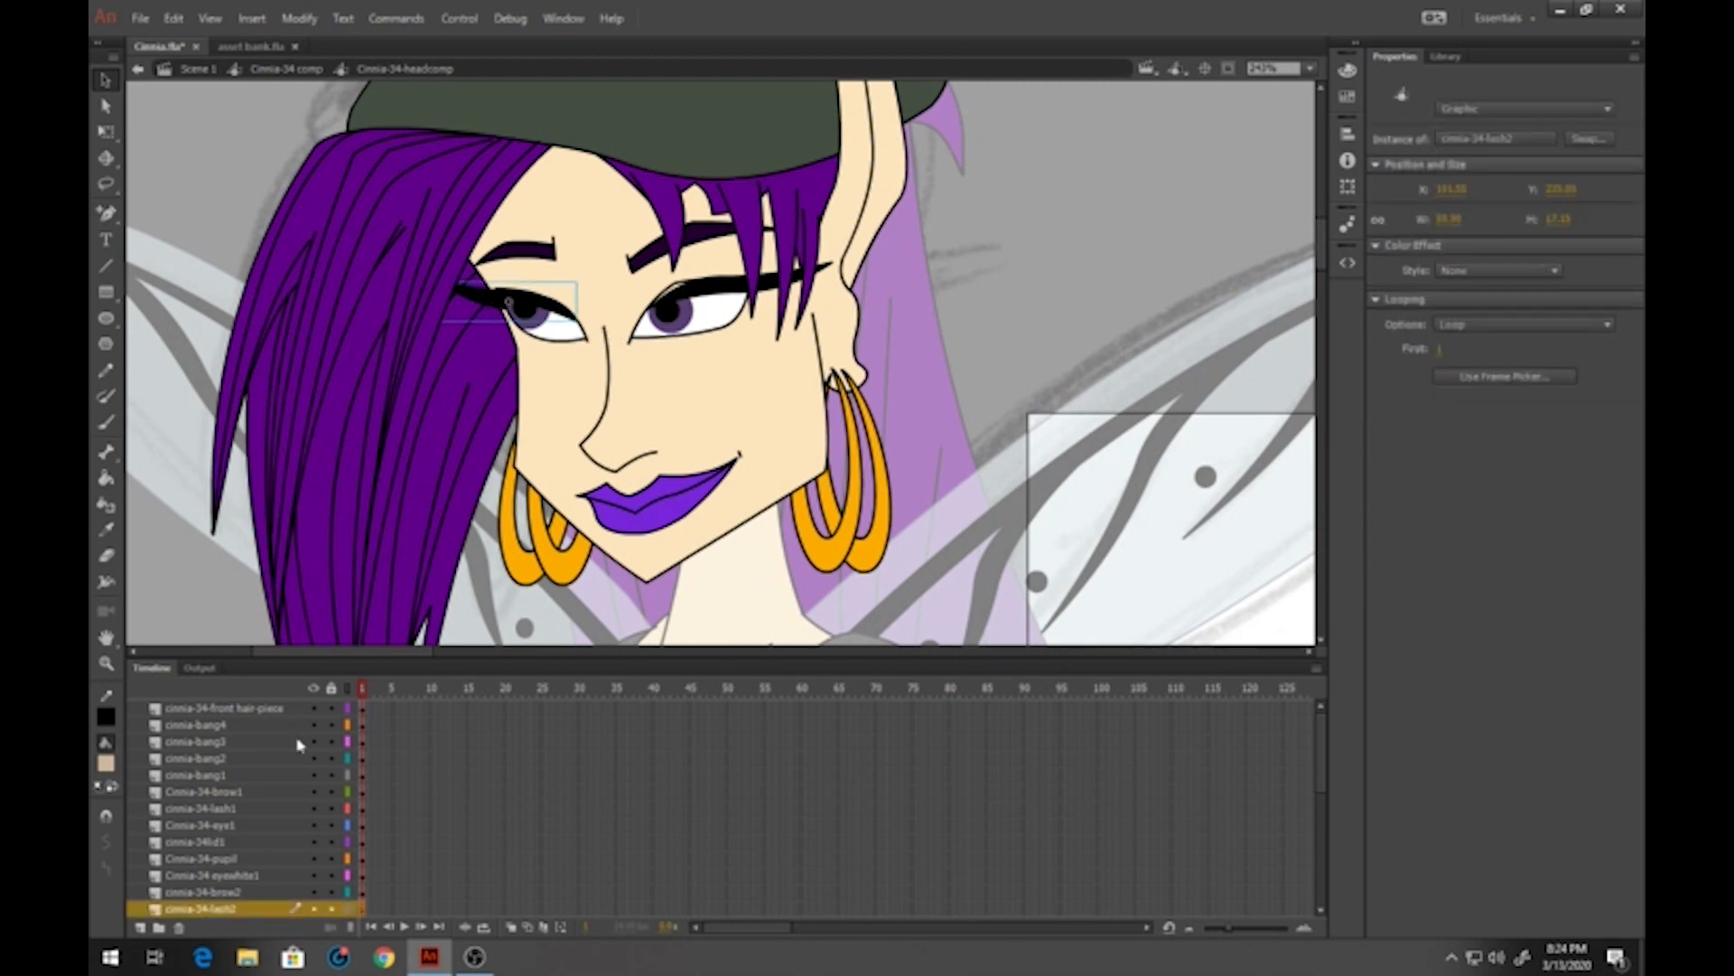
click(313, 908)
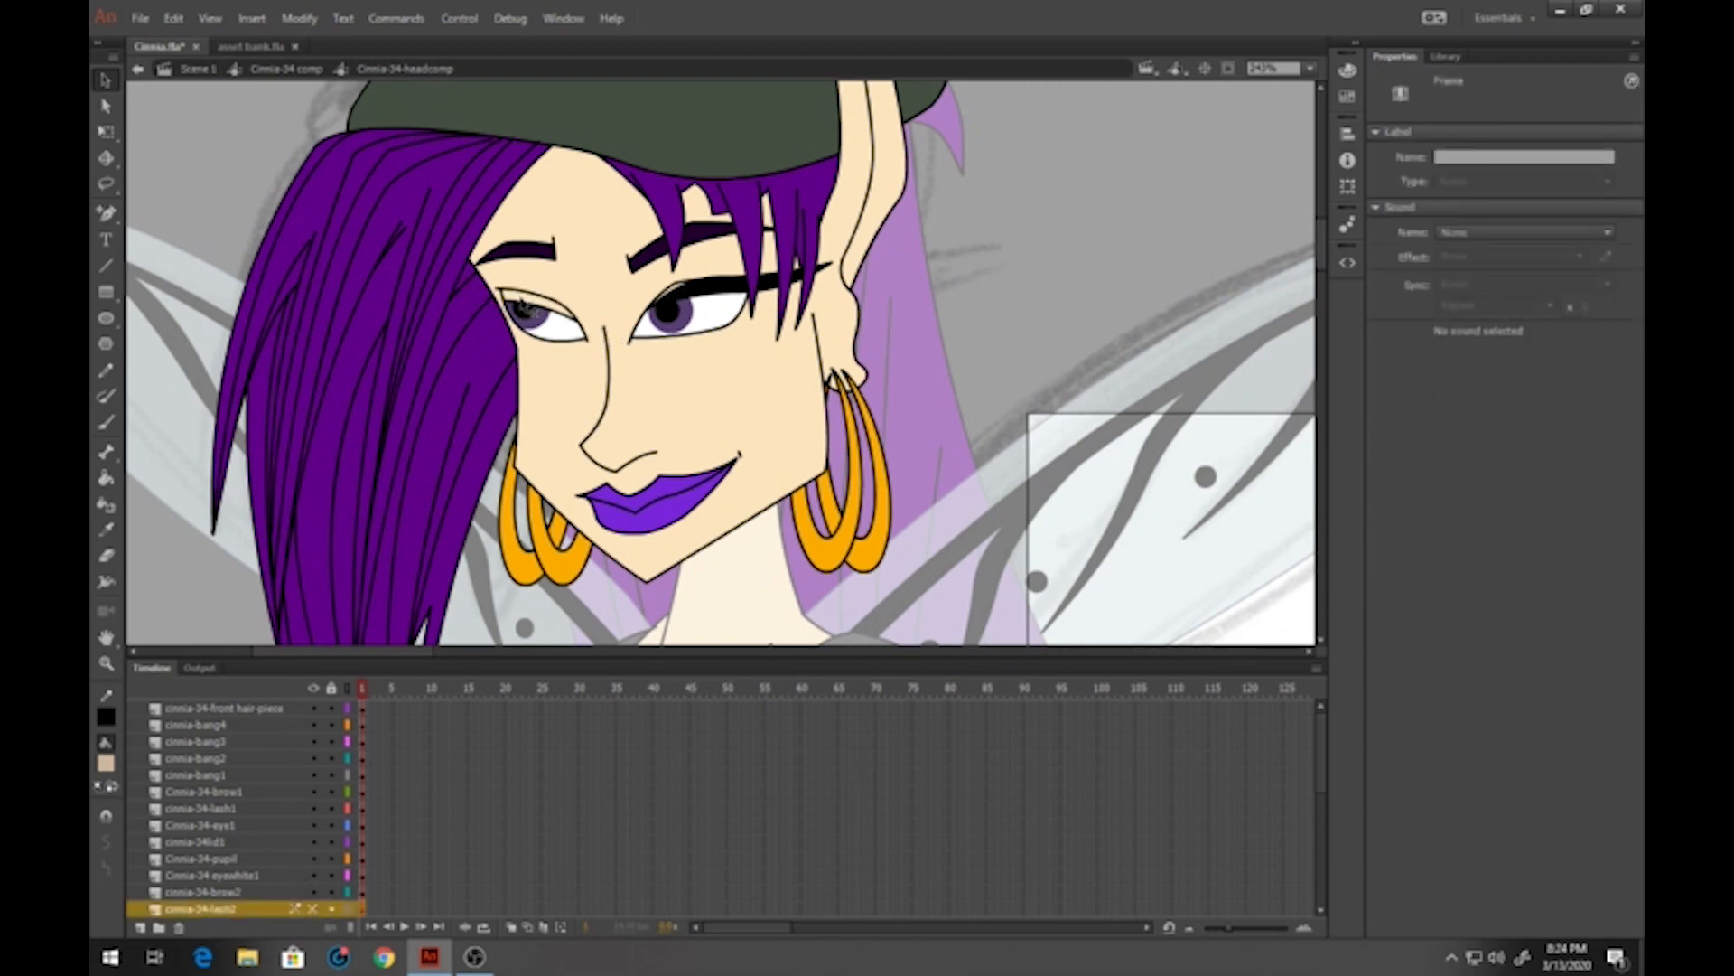
double_click(526, 307)
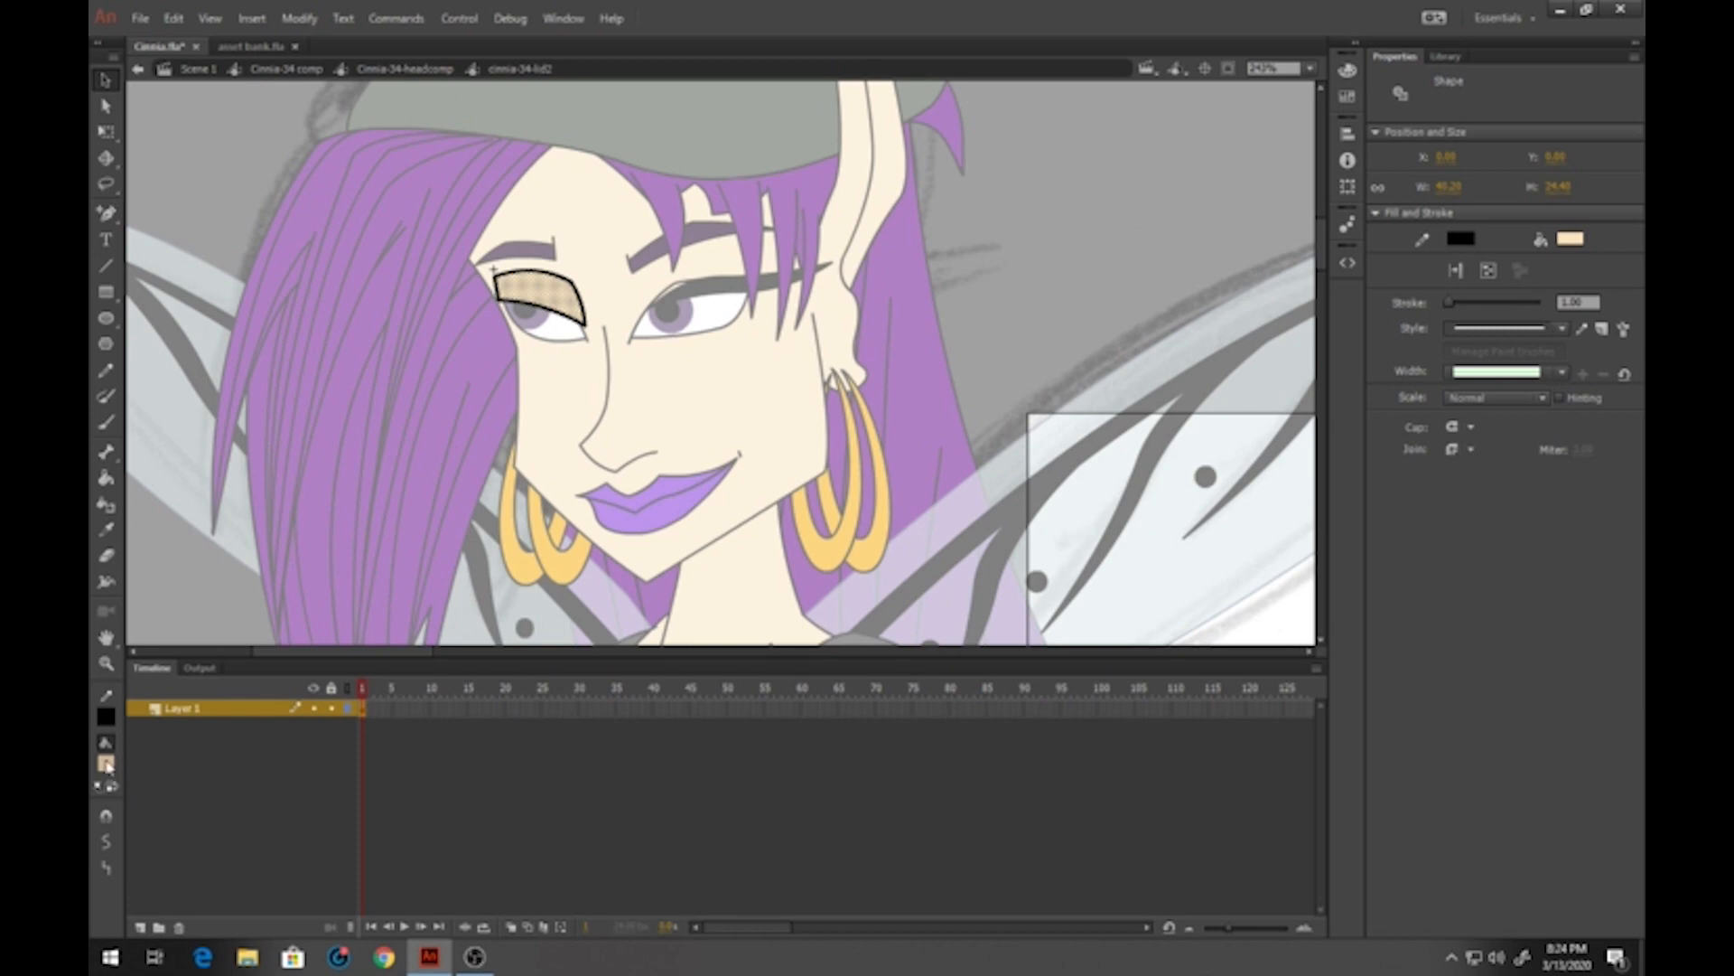
double_click(107, 763)
double_click(210, 248)
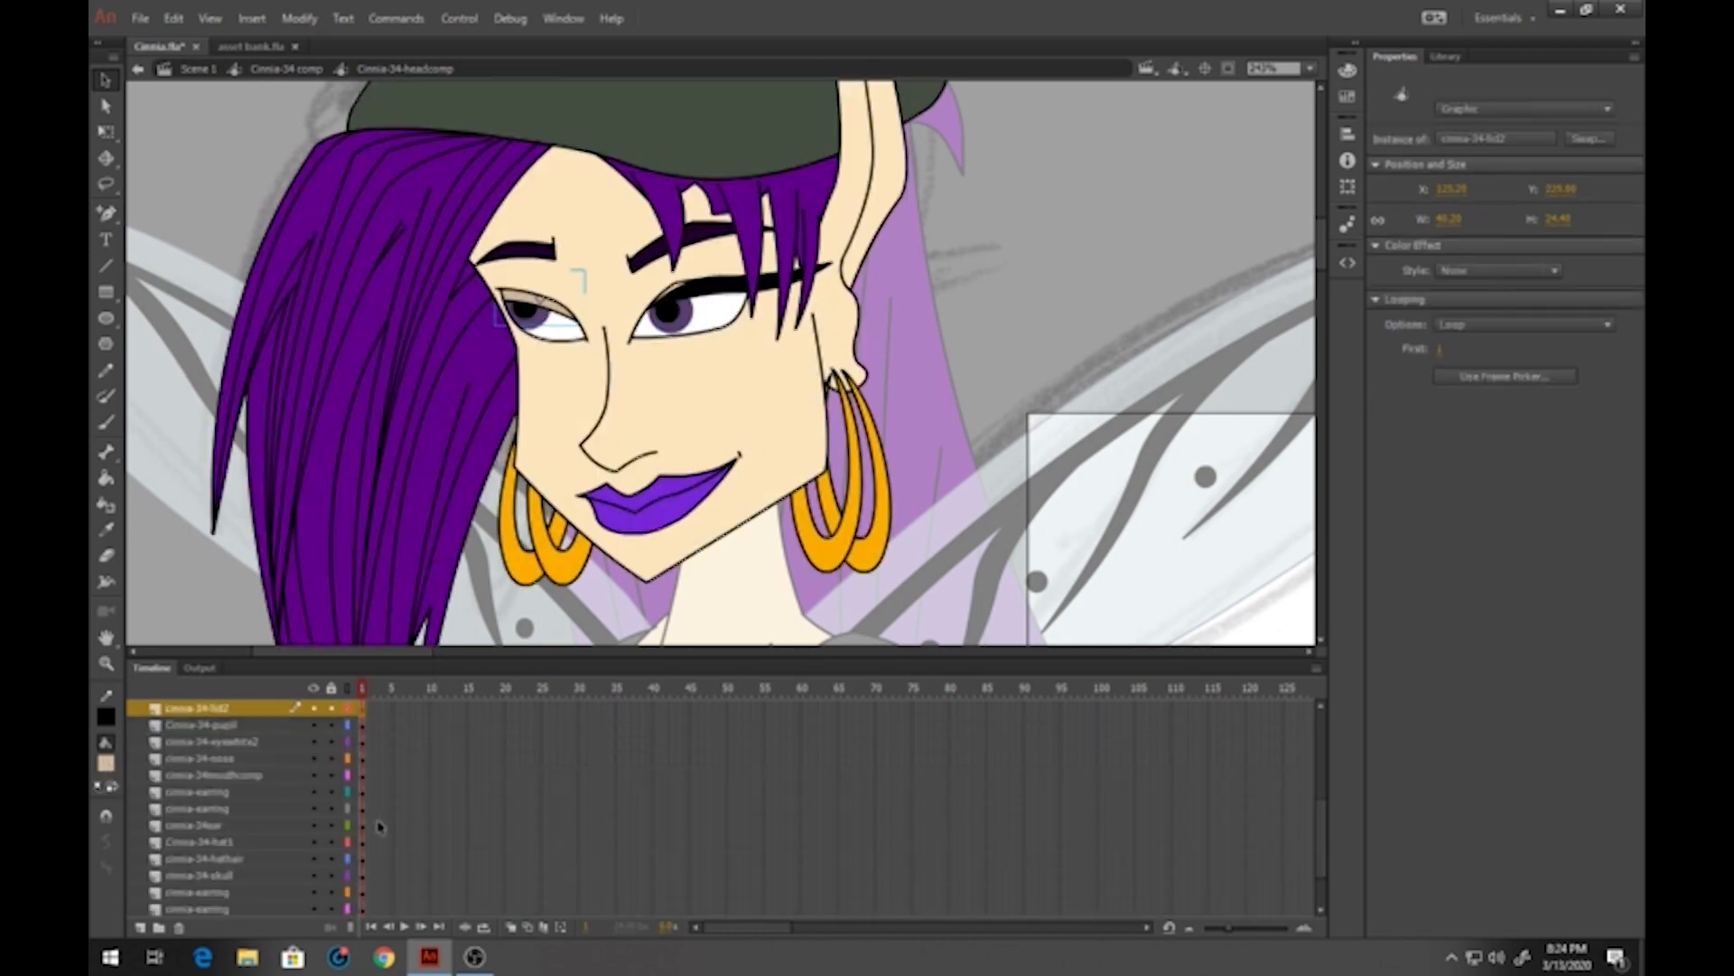
click(315, 688)
click(315, 688)
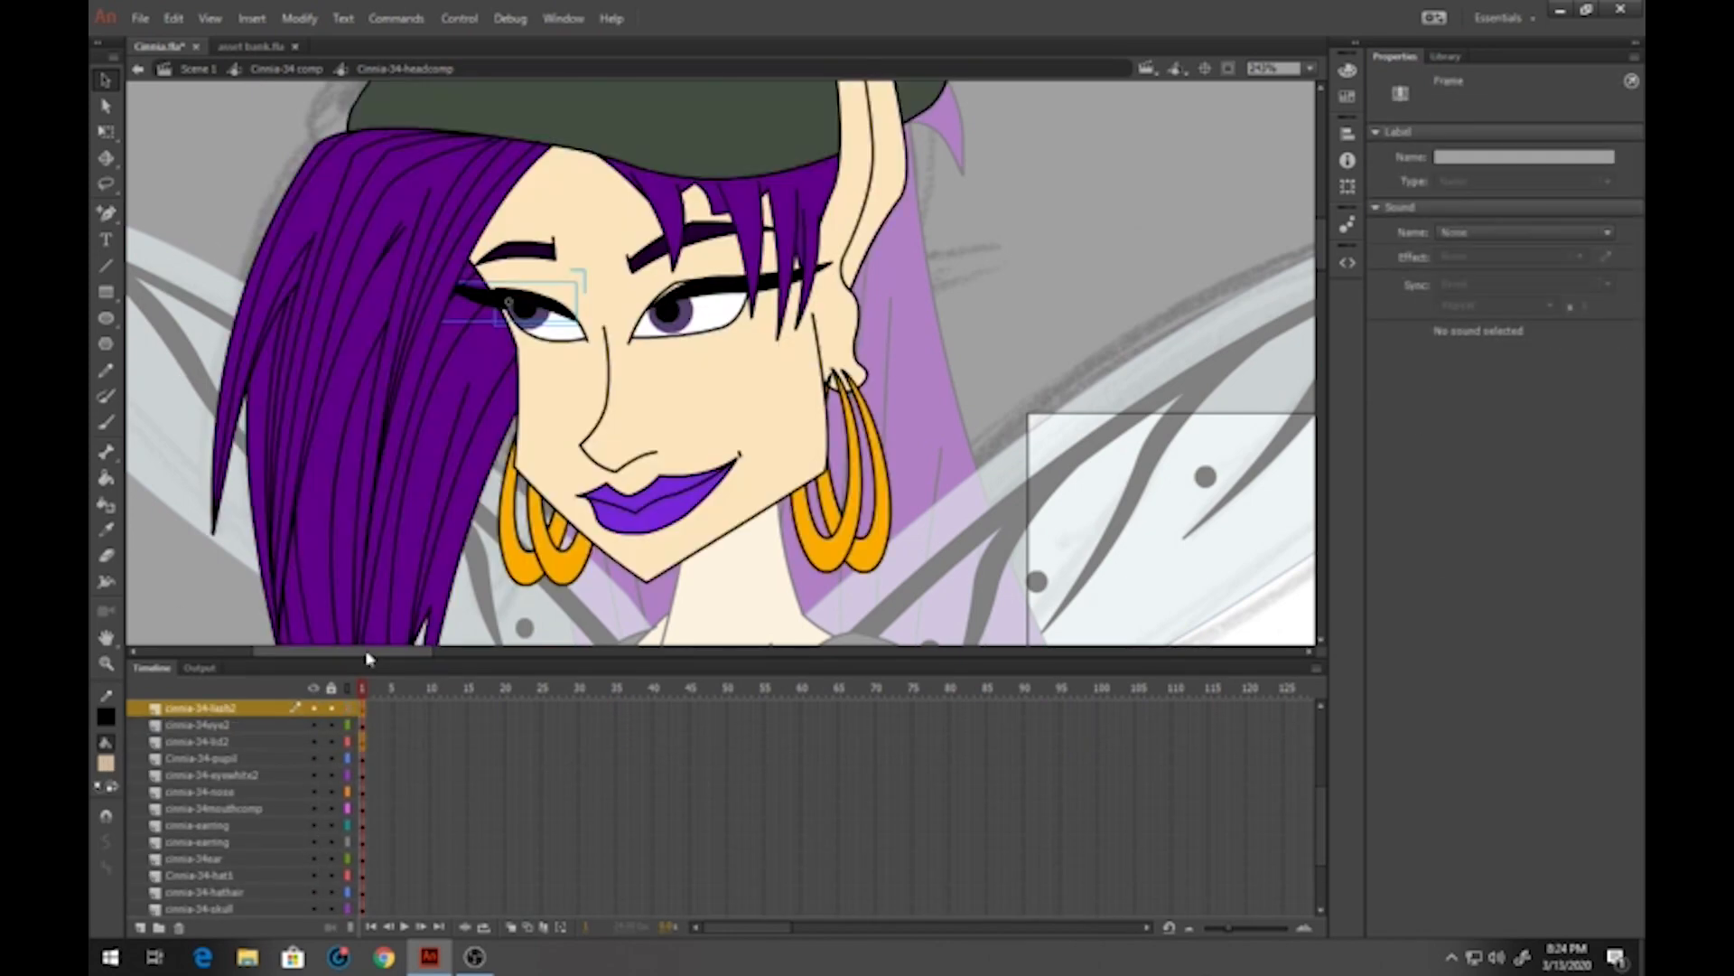
Hide the near eye's lash layer, recolour the near eyelid's fill with the tan skin-shadow colour, and show the lash again
click(699, 297)
click(315, 709)
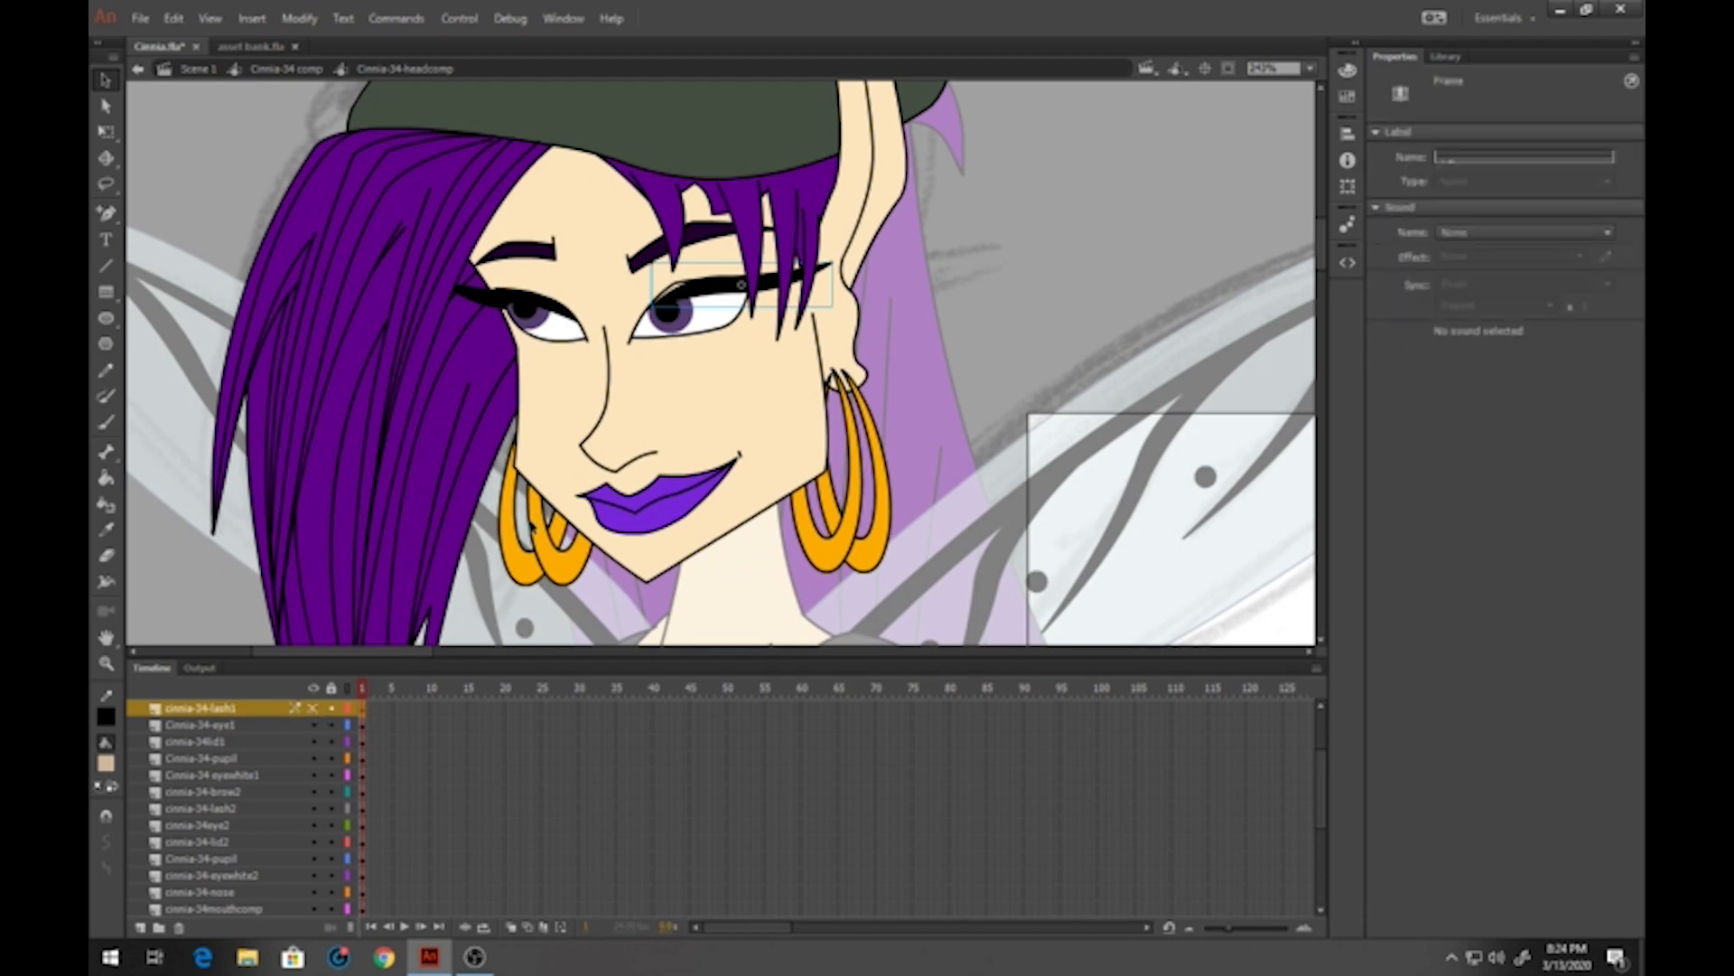
double_click(695, 304)
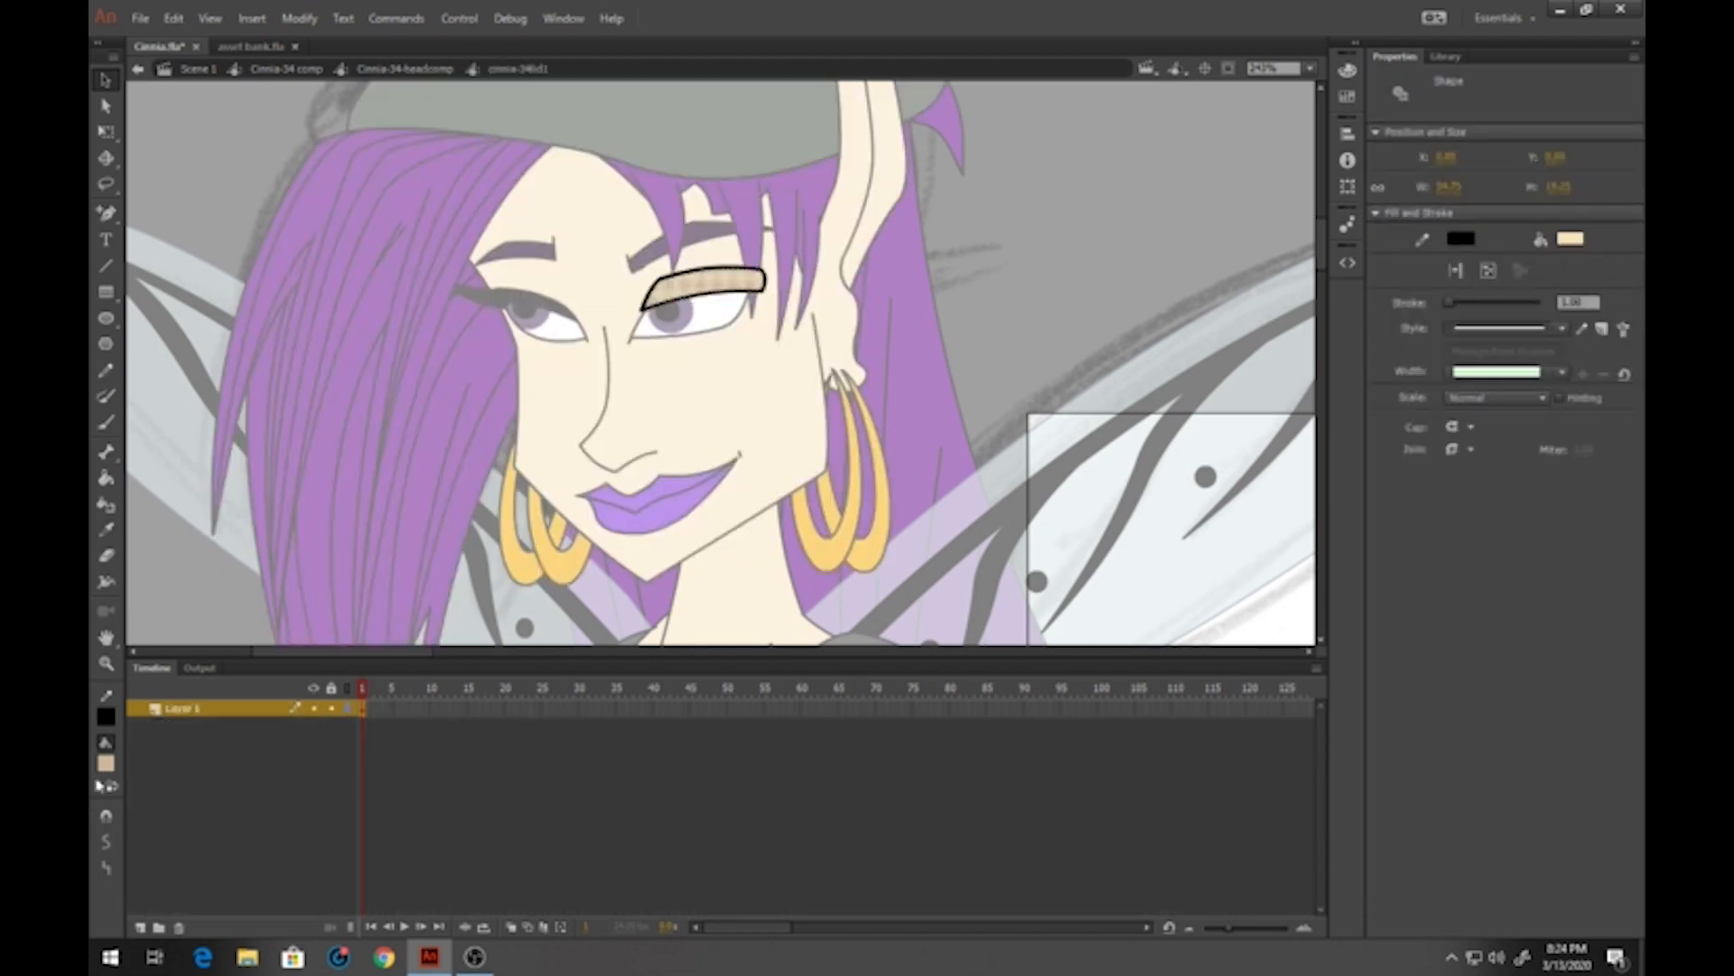
click(110, 771)
double_click(233, 271)
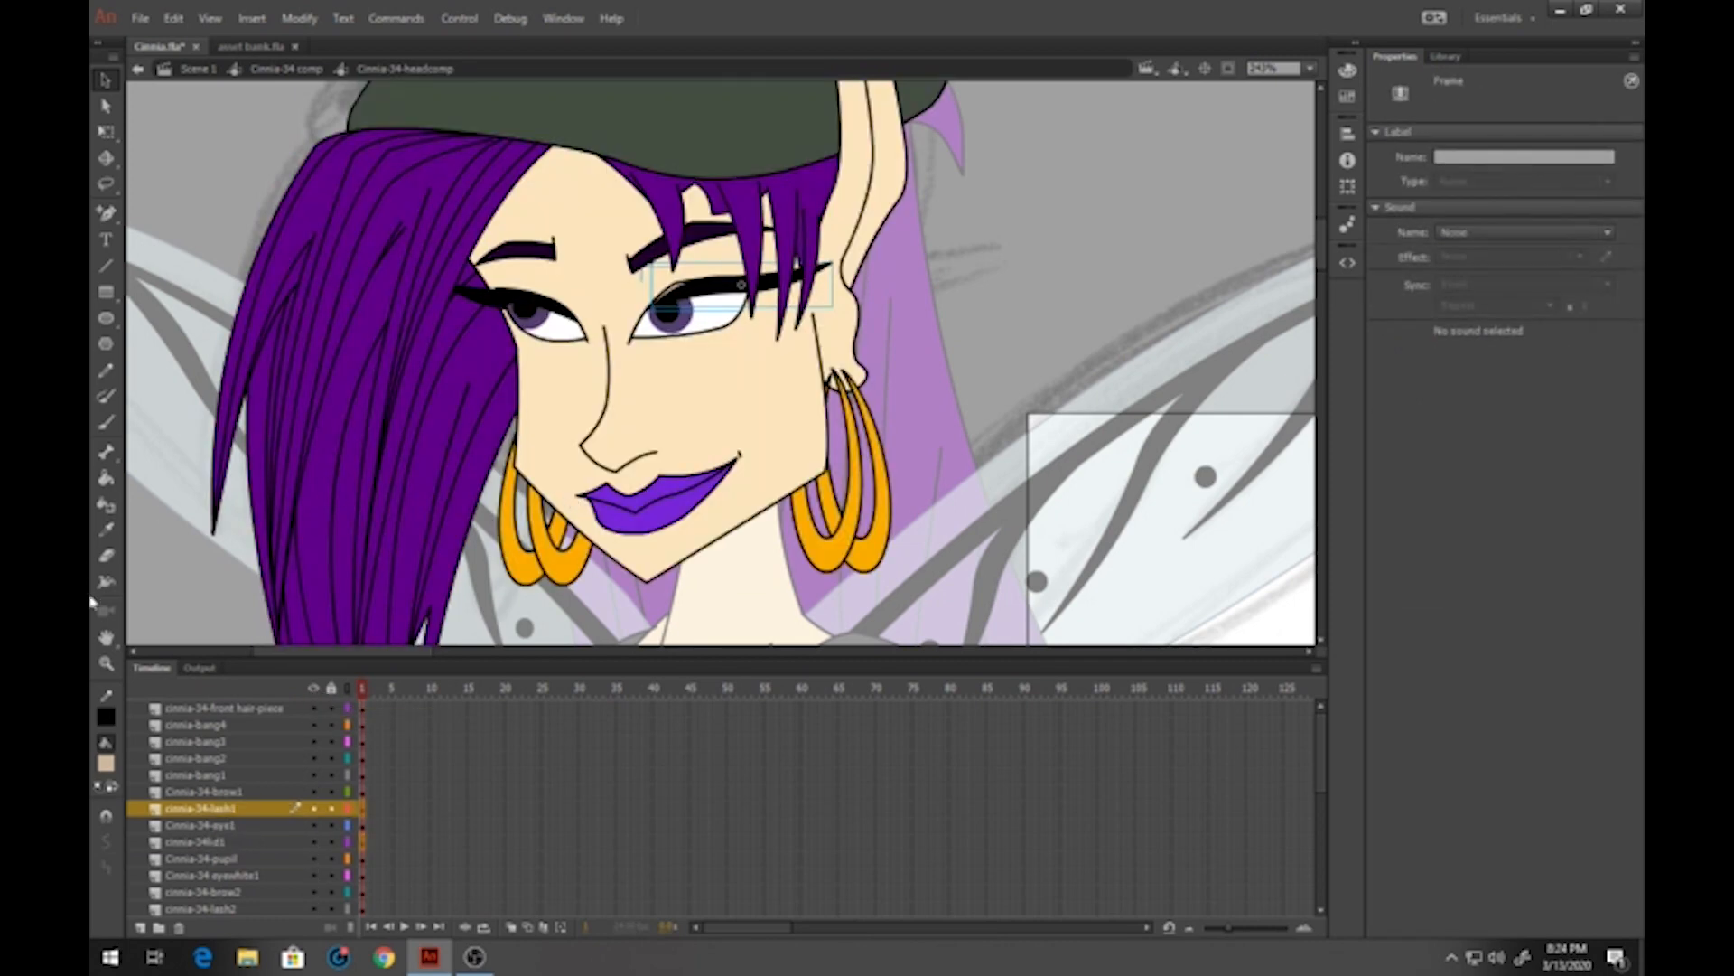
Open the near eye's symbol and draw a red Pencil shadow outline curving beneath the eye from the inner to the outer corner
click(445, 144)
drag(843, 384, 1007, 515)
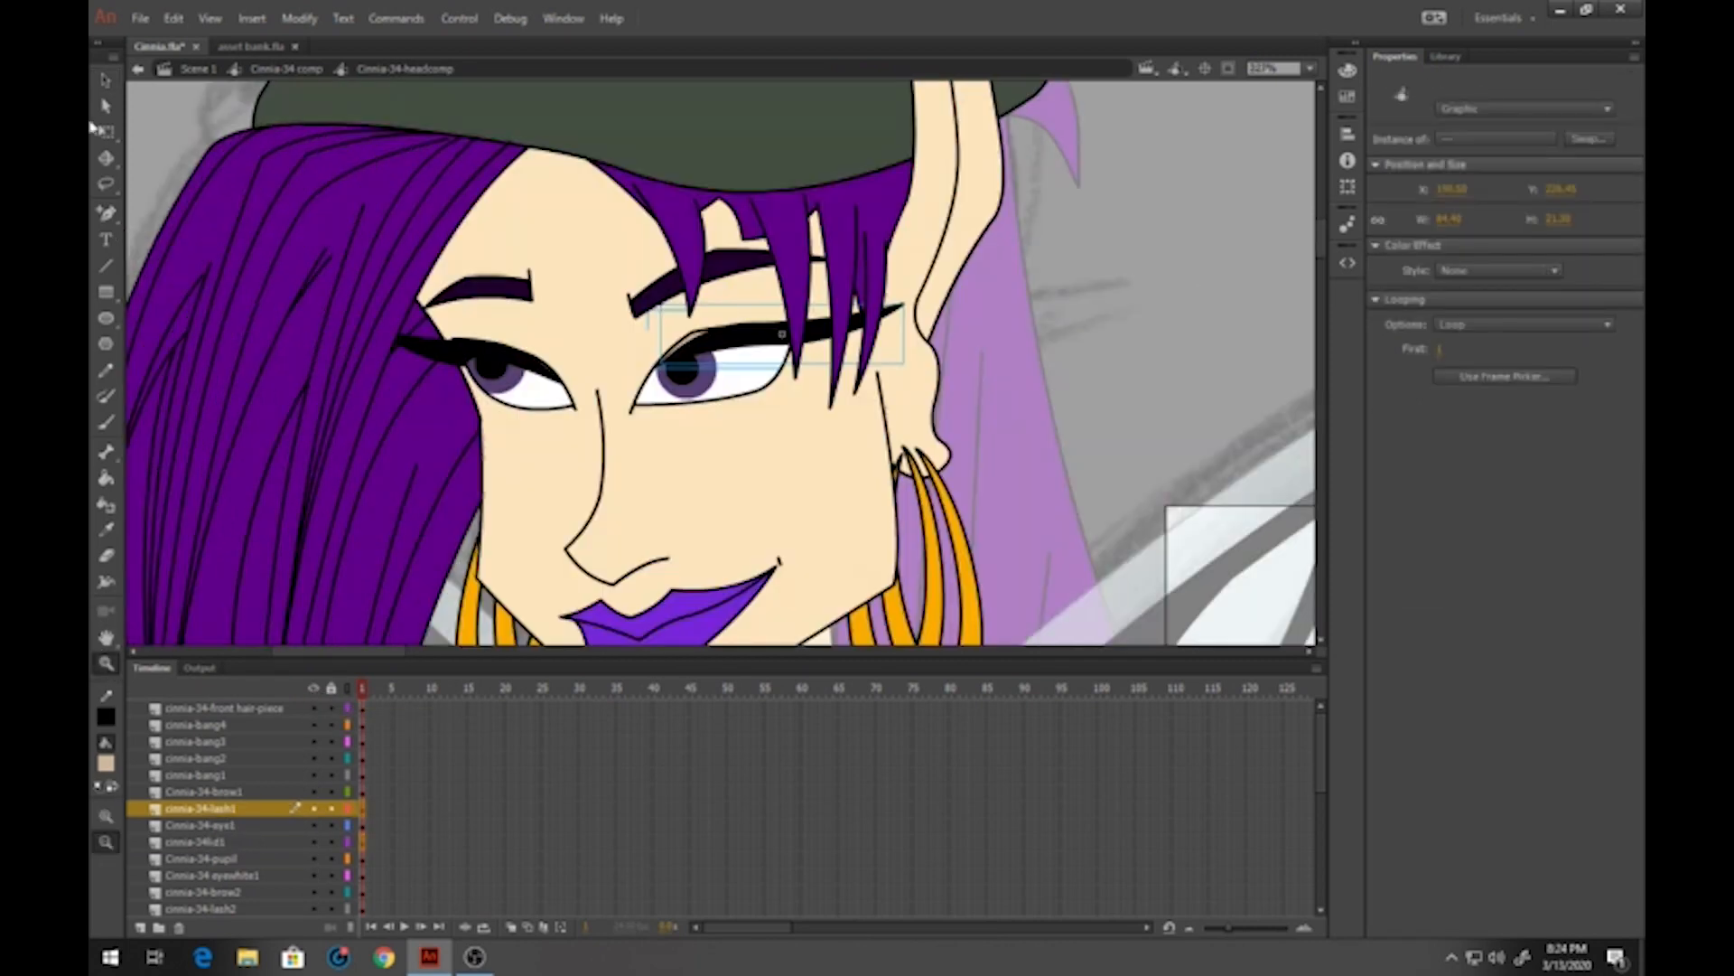
click(106, 82)
double_click(655, 393)
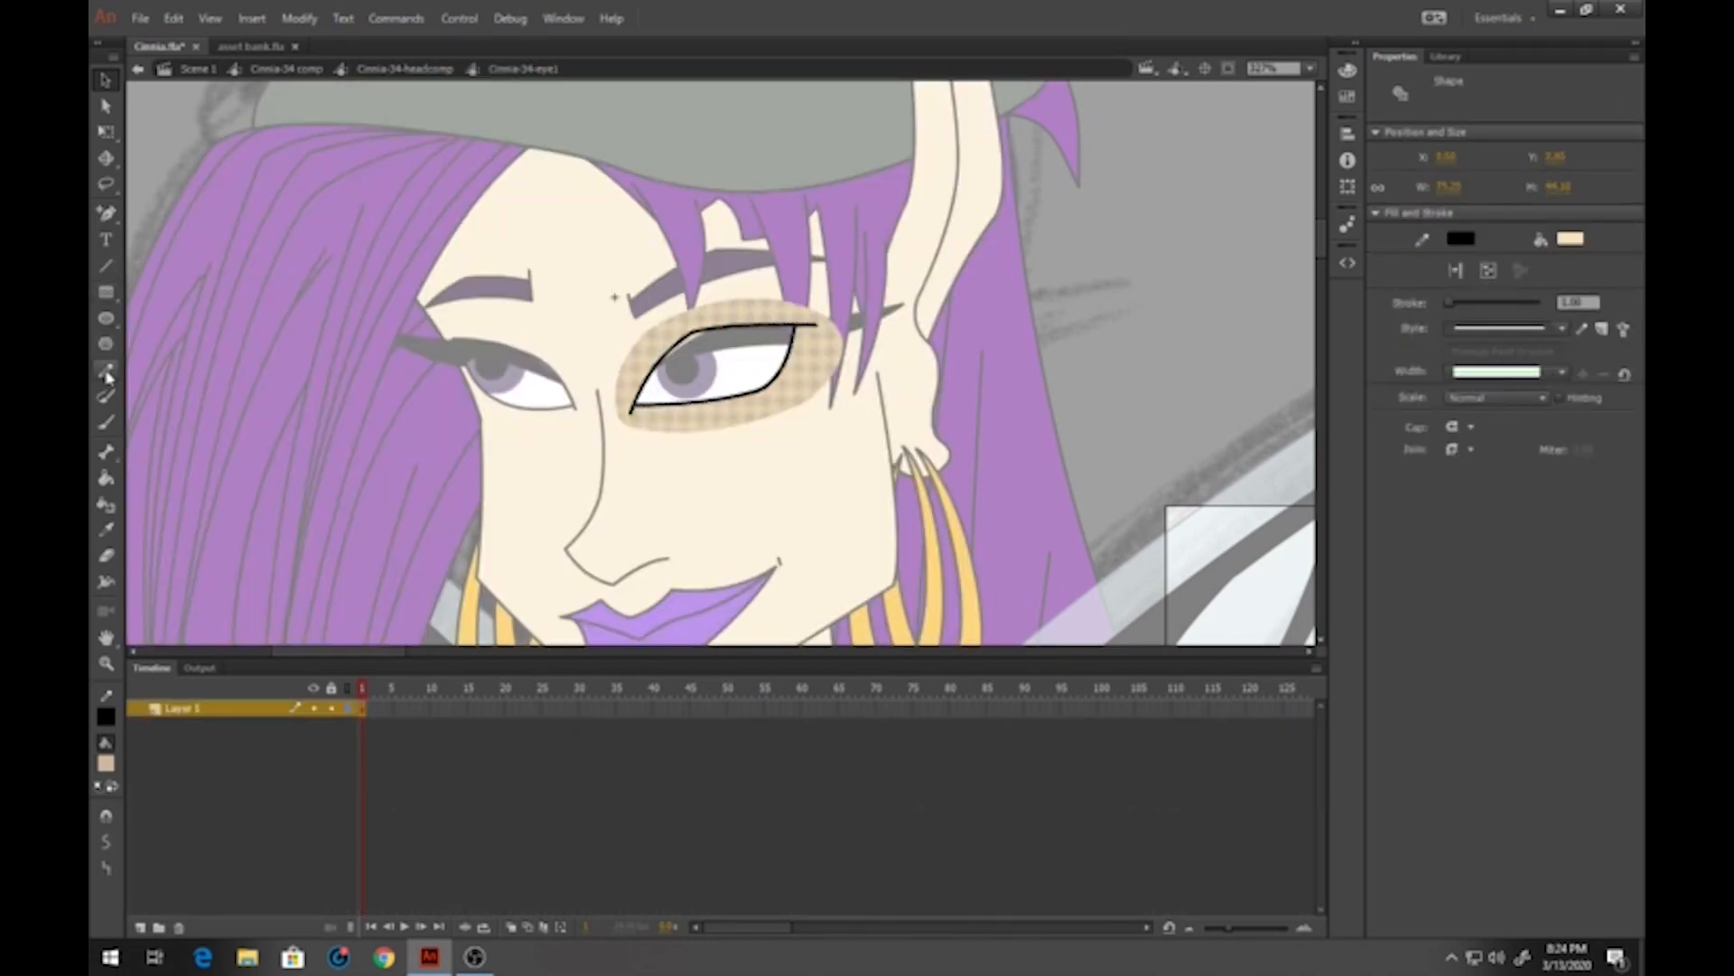
click(221, 226)
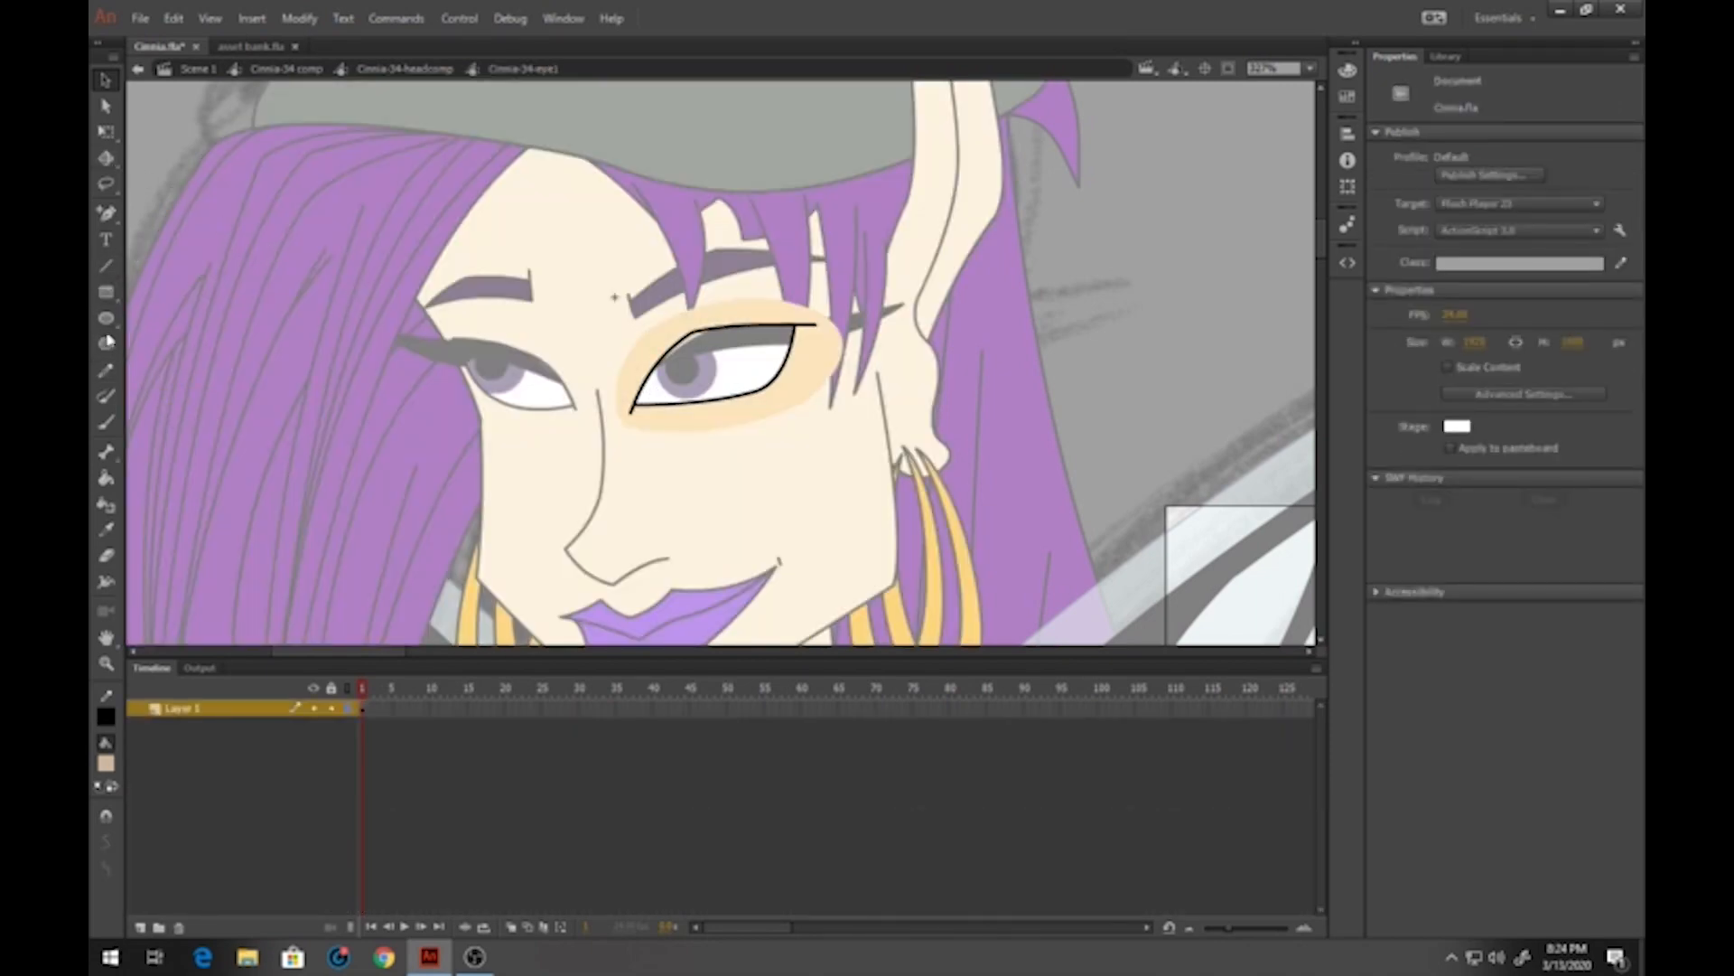
click(106, 370)
click(106, 720)
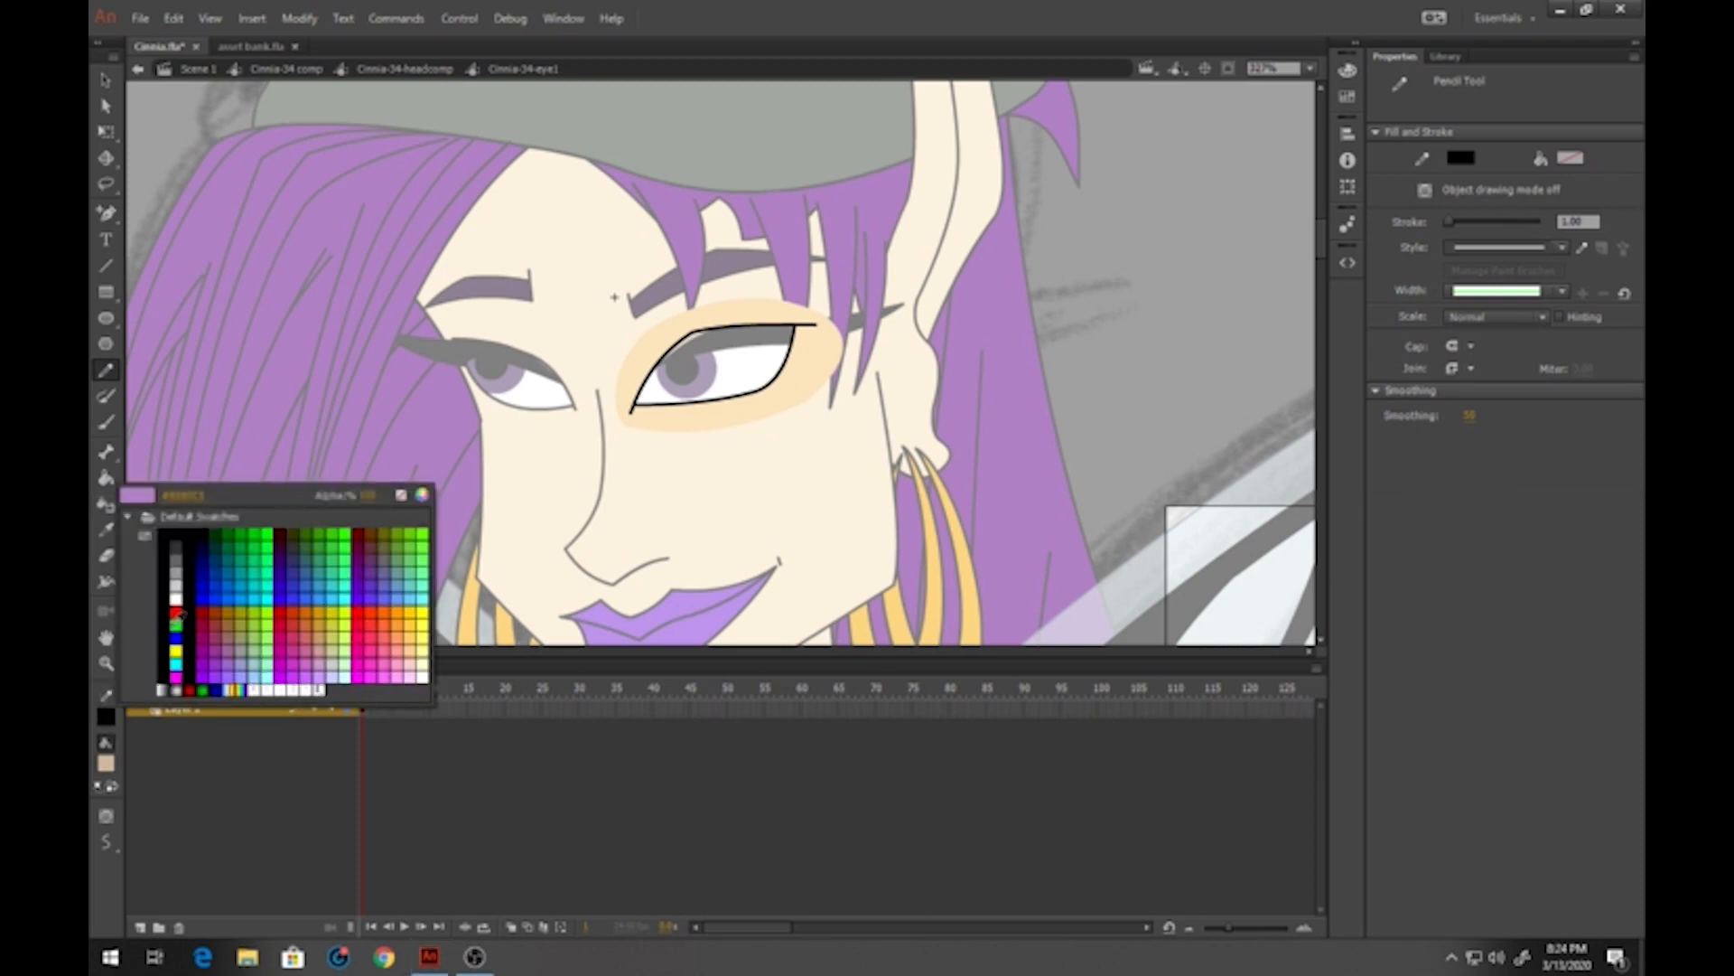
click(341, 607)
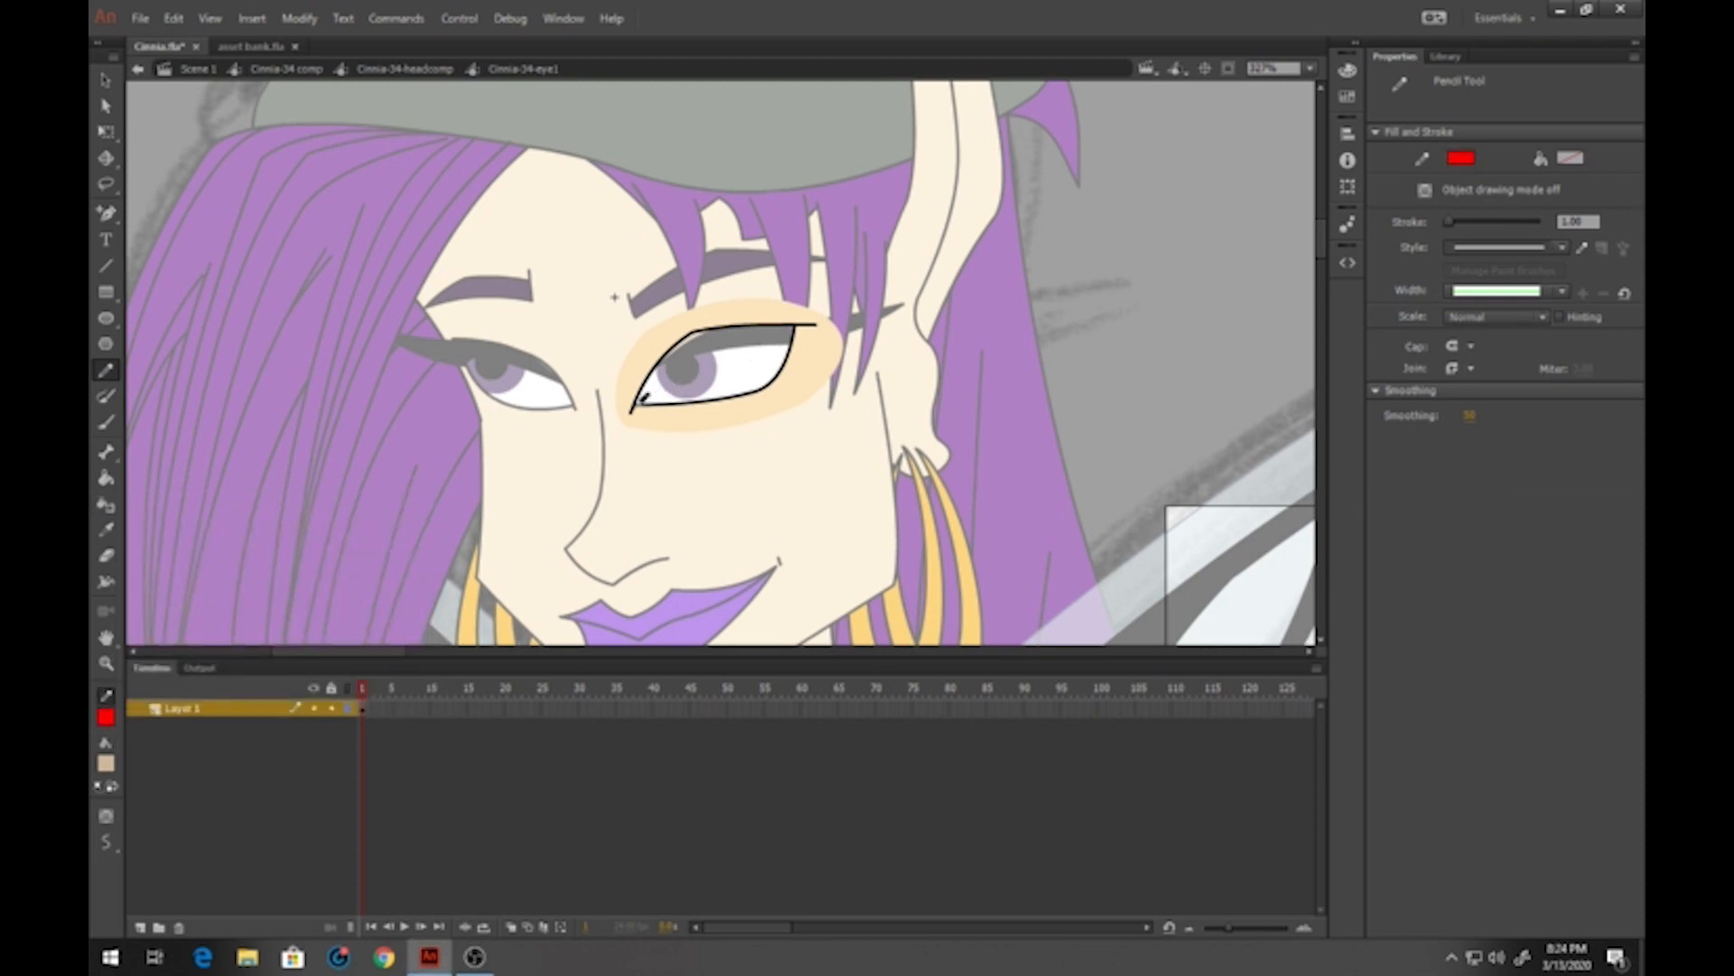
mouse_move(667, 407)
mouse_down()
mouse_move(759, 403)
mouse_move(807, 363)
mouse_move(823, 310)
mouse_up()
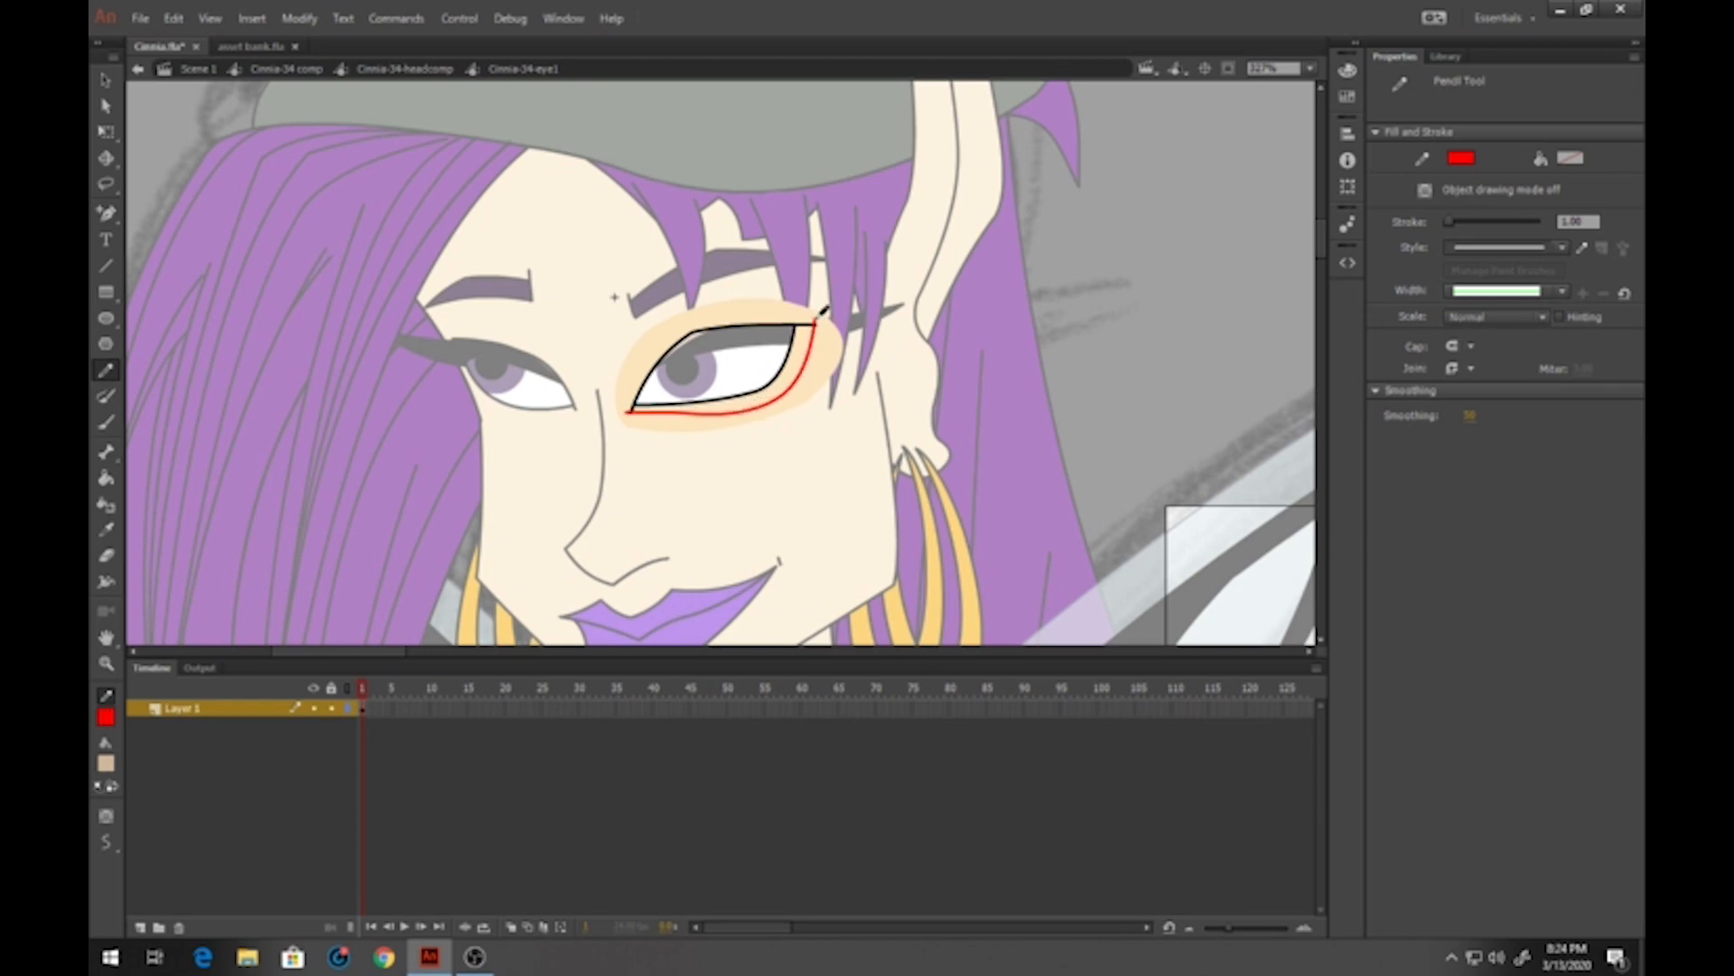
Fill the area between the near eye and the red outline with the tan shadow colour, and delete the red line
click(106, 478)
click(801, 358)
key(v)
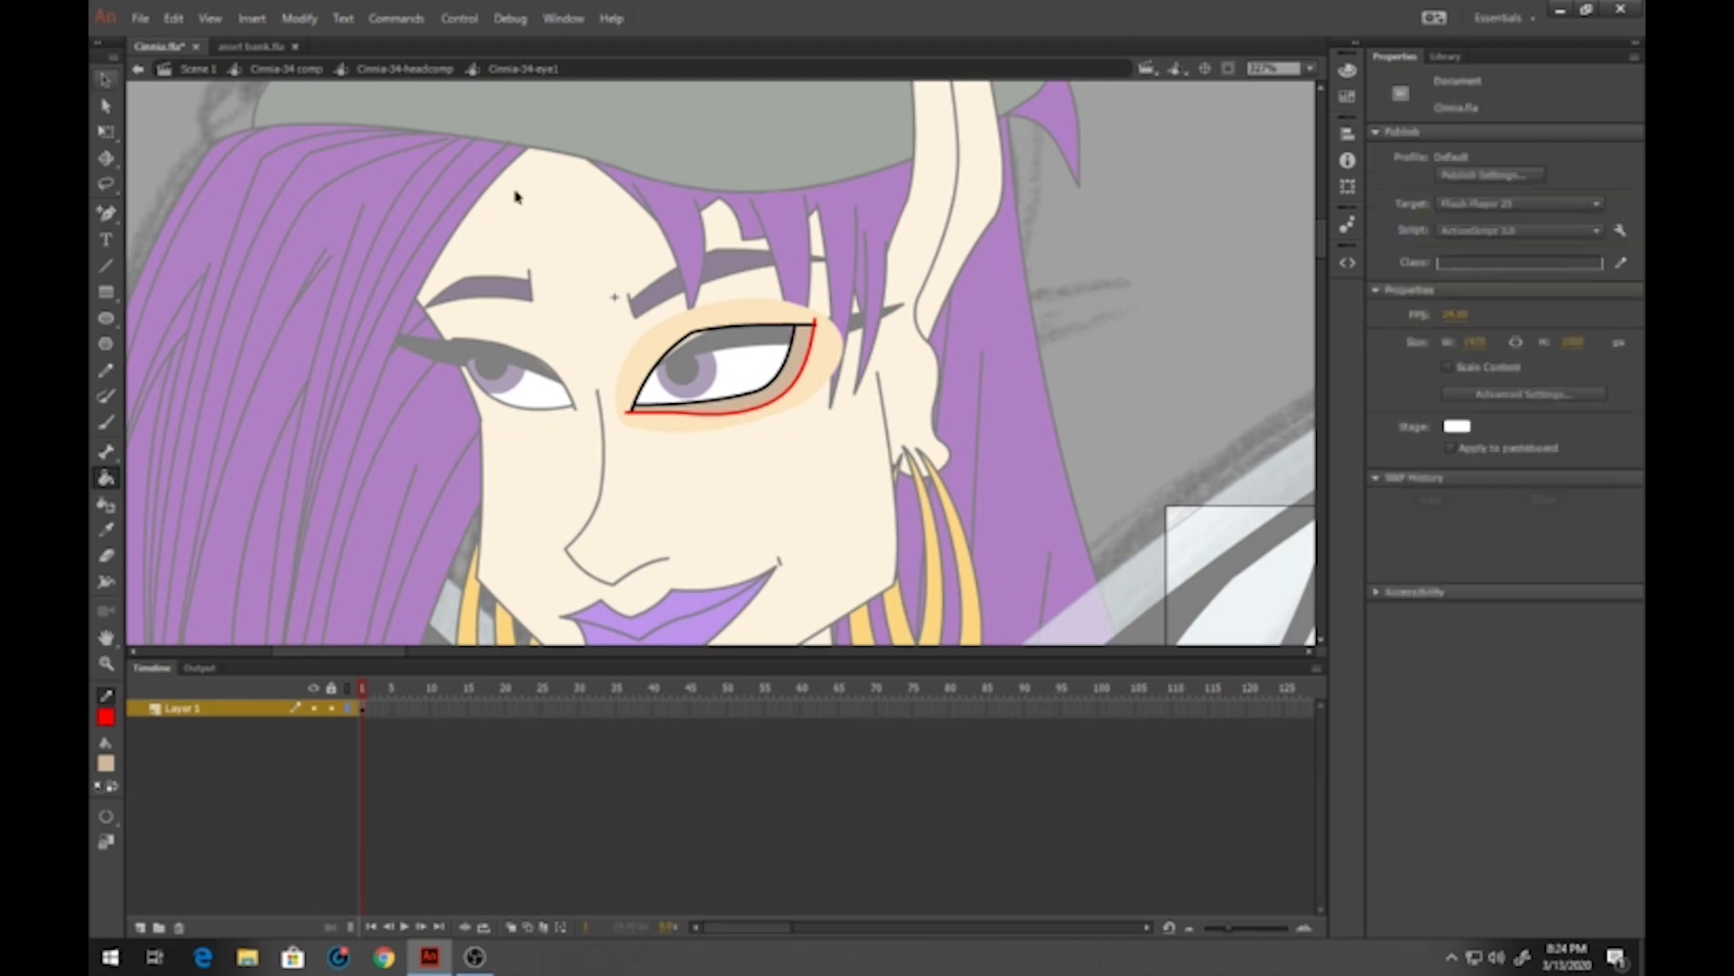
click(811, 357)
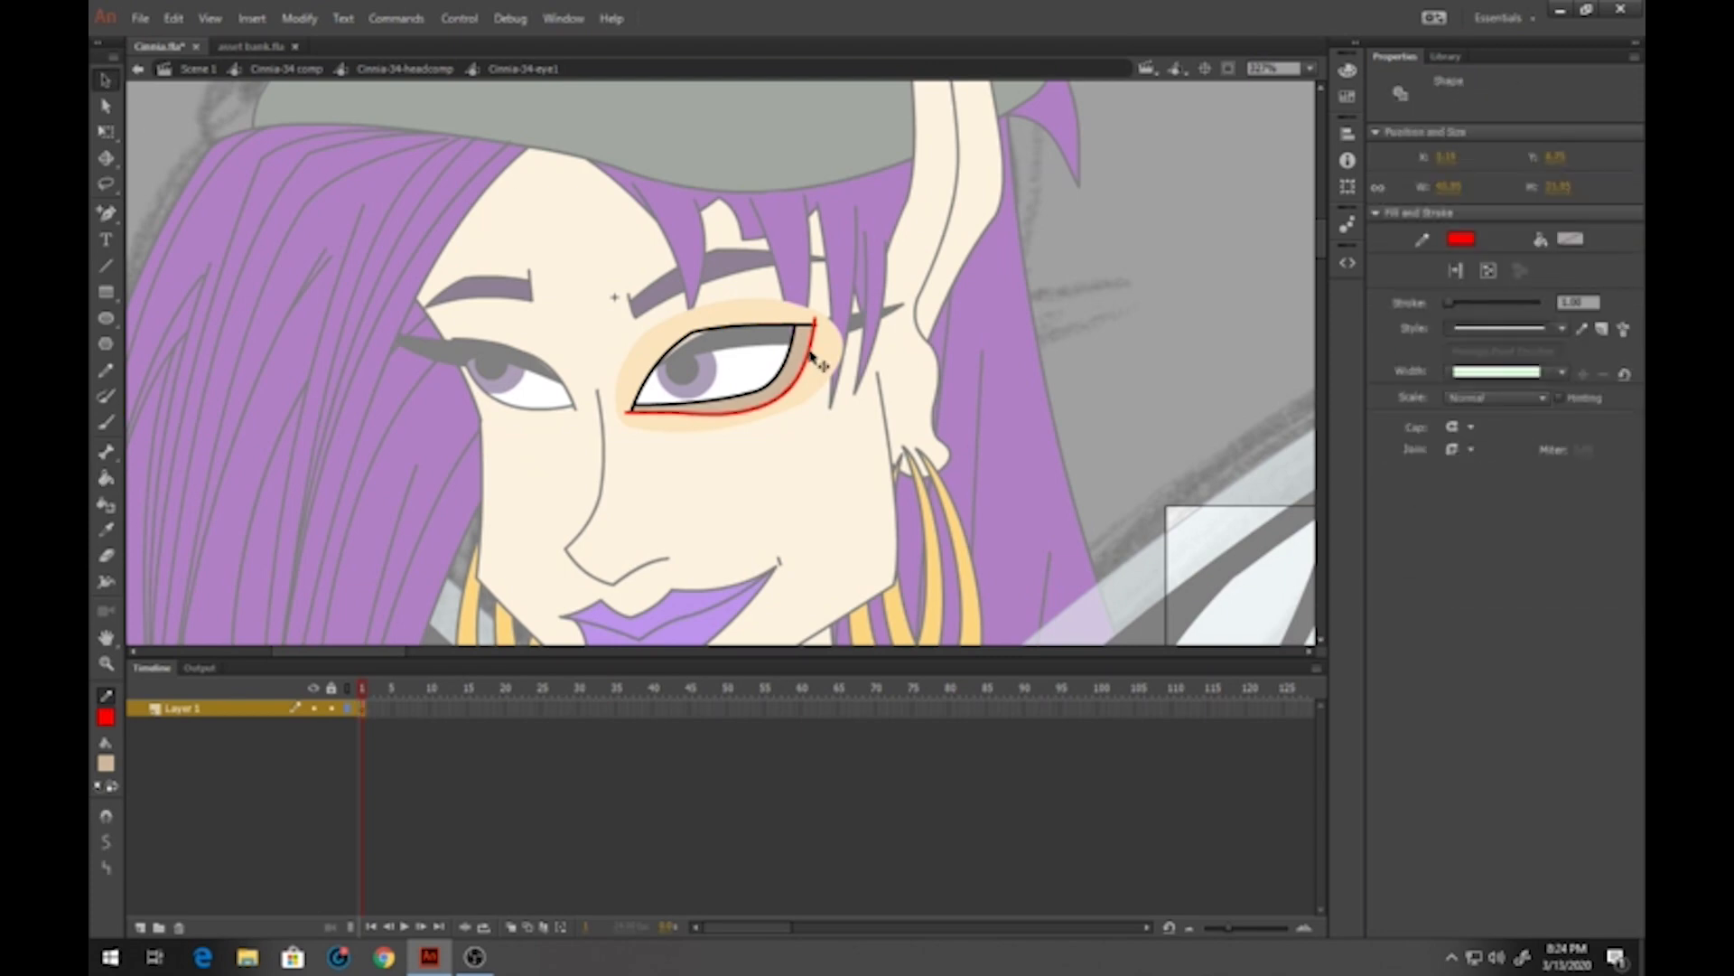
key(Delete)
Leave the near eye's symbol and open the far eye's symbol for editing
double_click(598, 440)
double_click(582, 414)
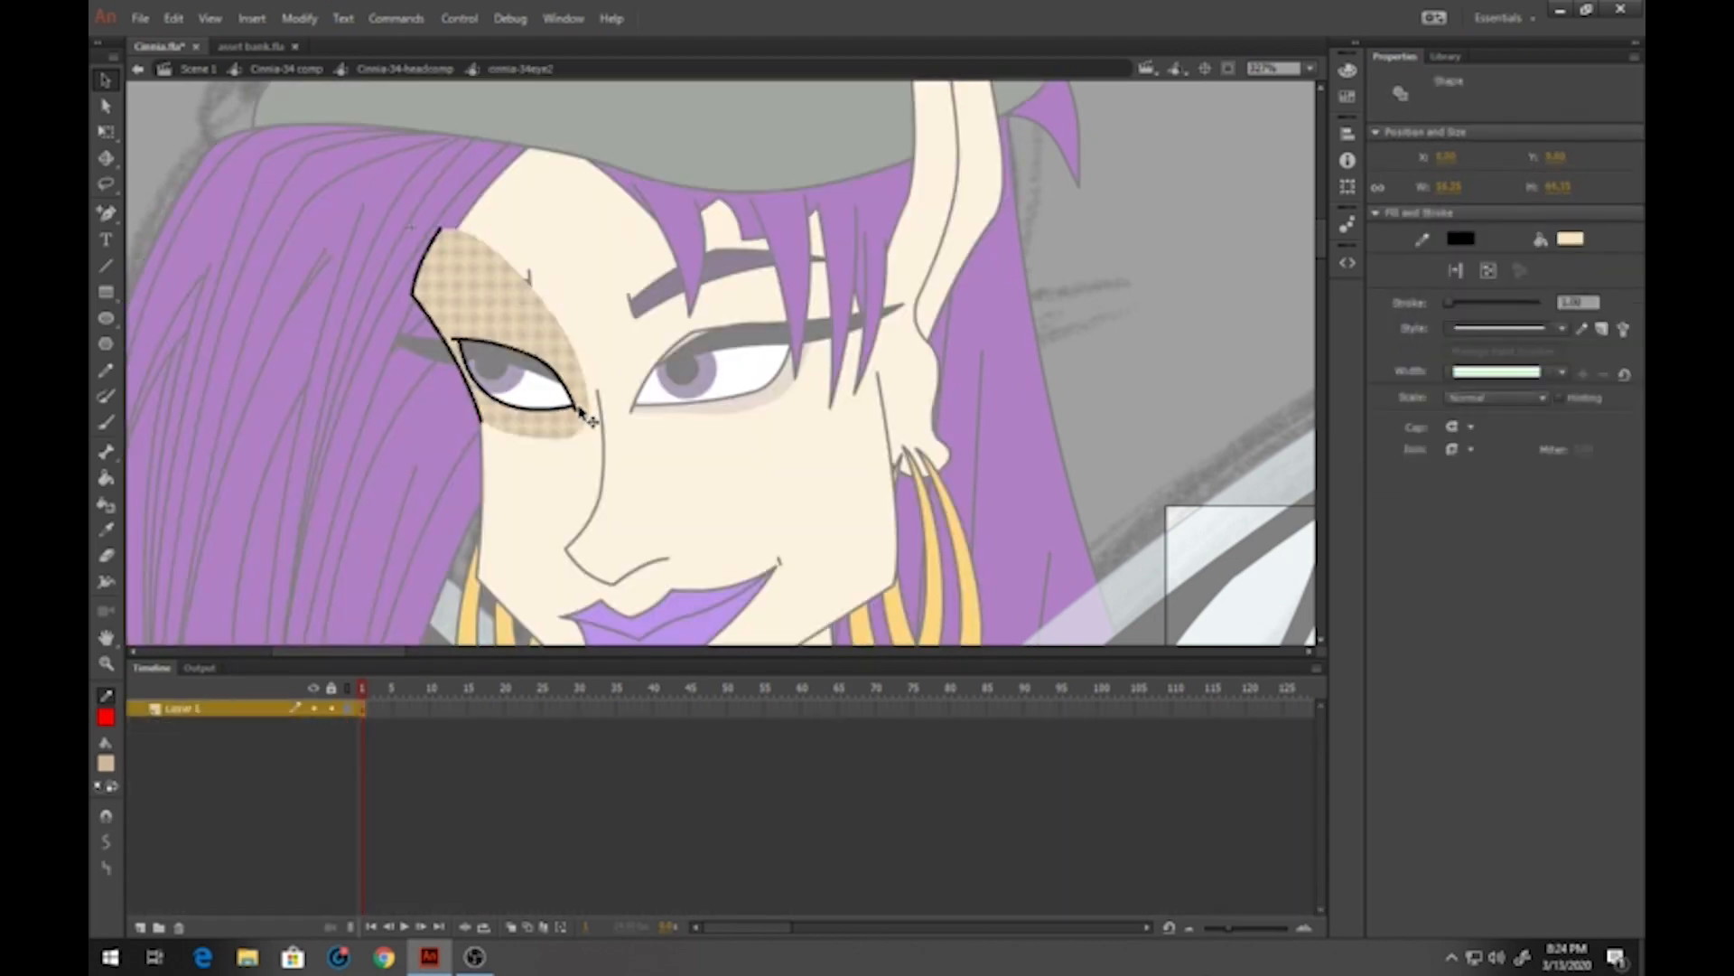
Shade a thin strip beneath the far eye in tan using a red Pencil outline, and remove the outline strokes
click(106, 372)
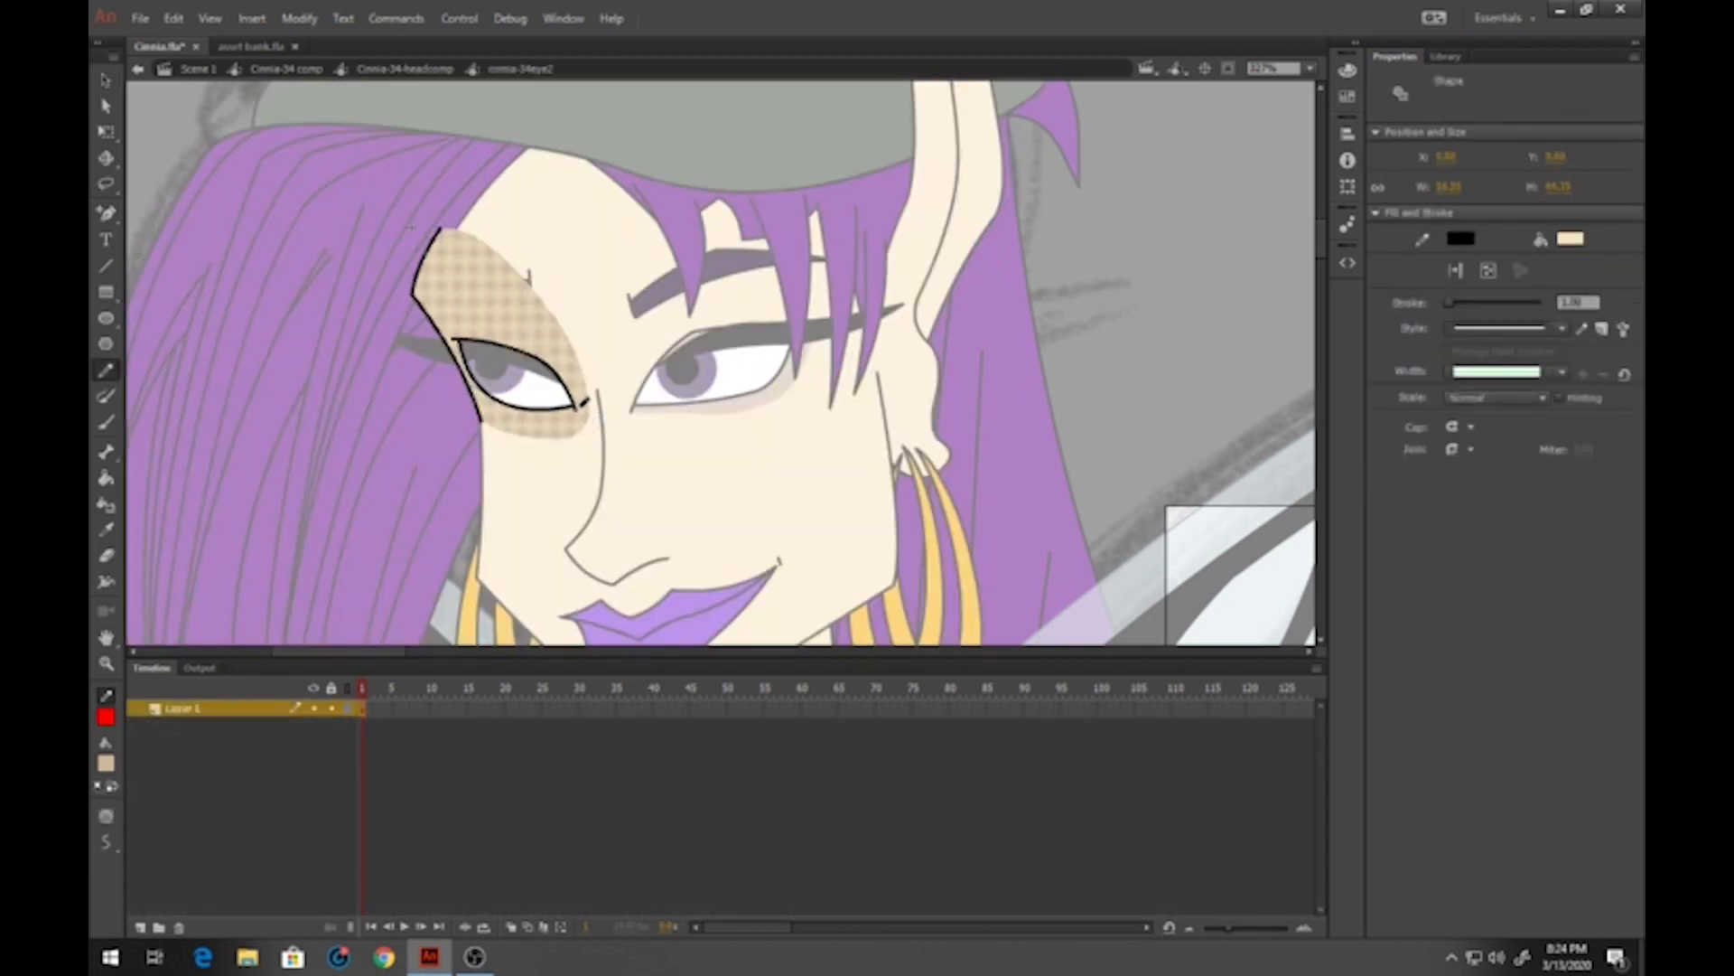
mouse_move(589, 398)
mouse_down()
mouse_move(477, 388)
mouse_move(458, 335)
mouse_move(468, 402)
mouse_up()
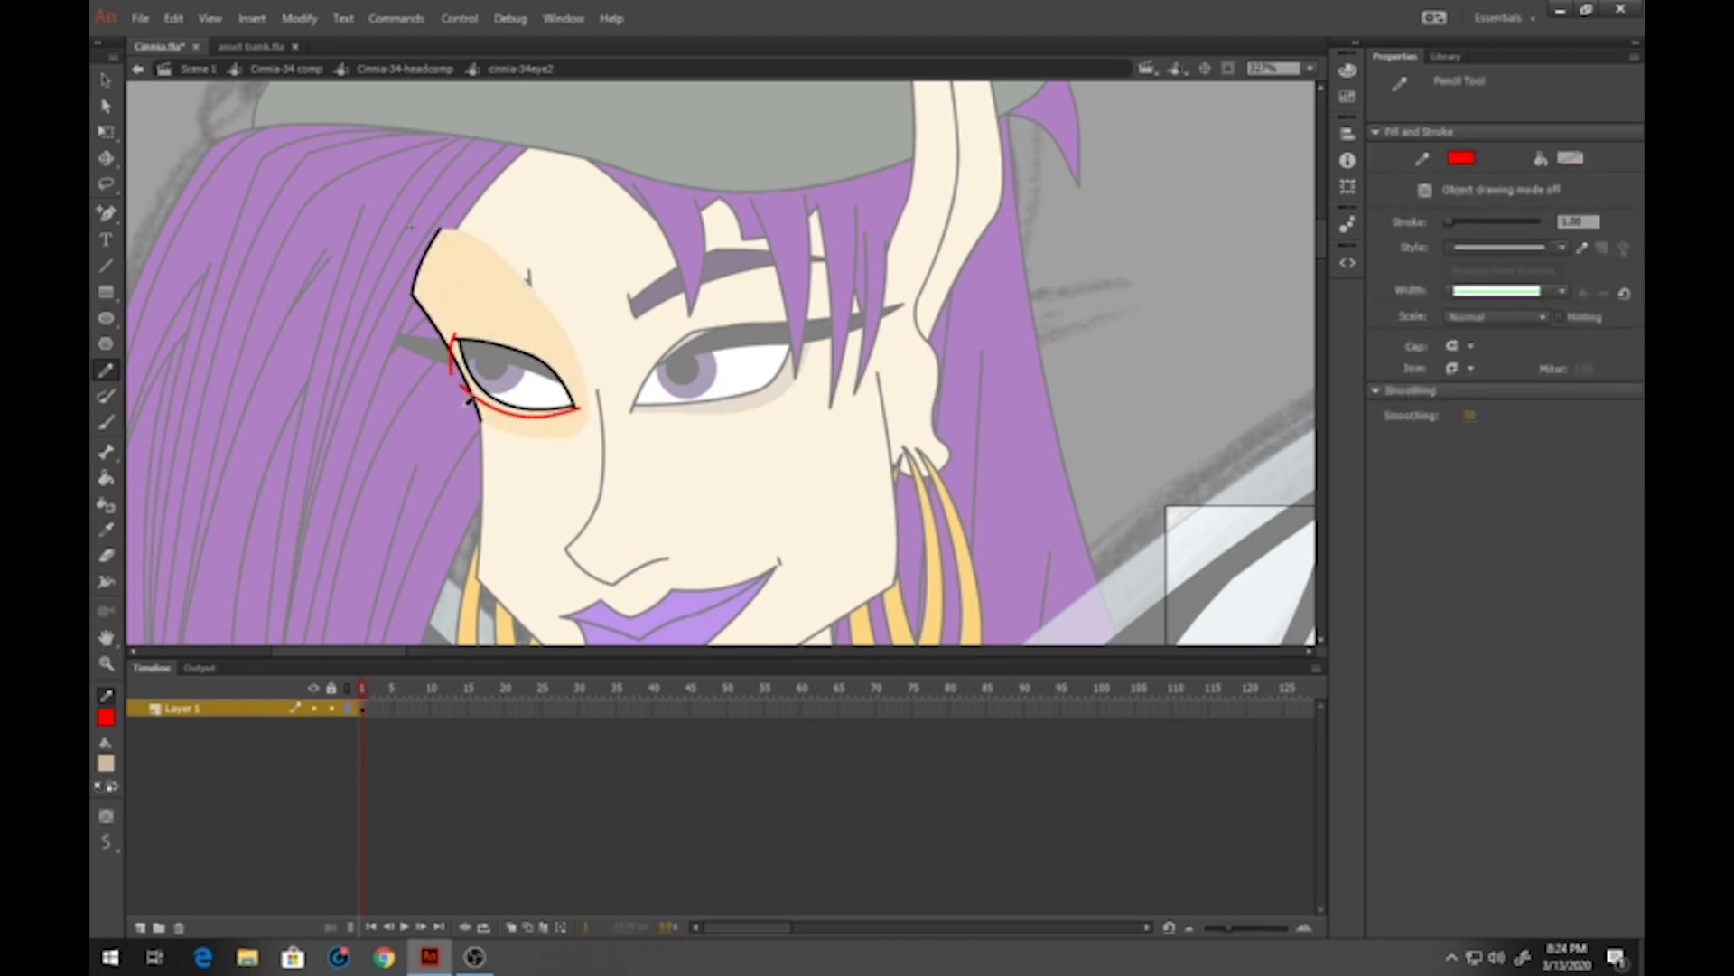
click(104, 479)
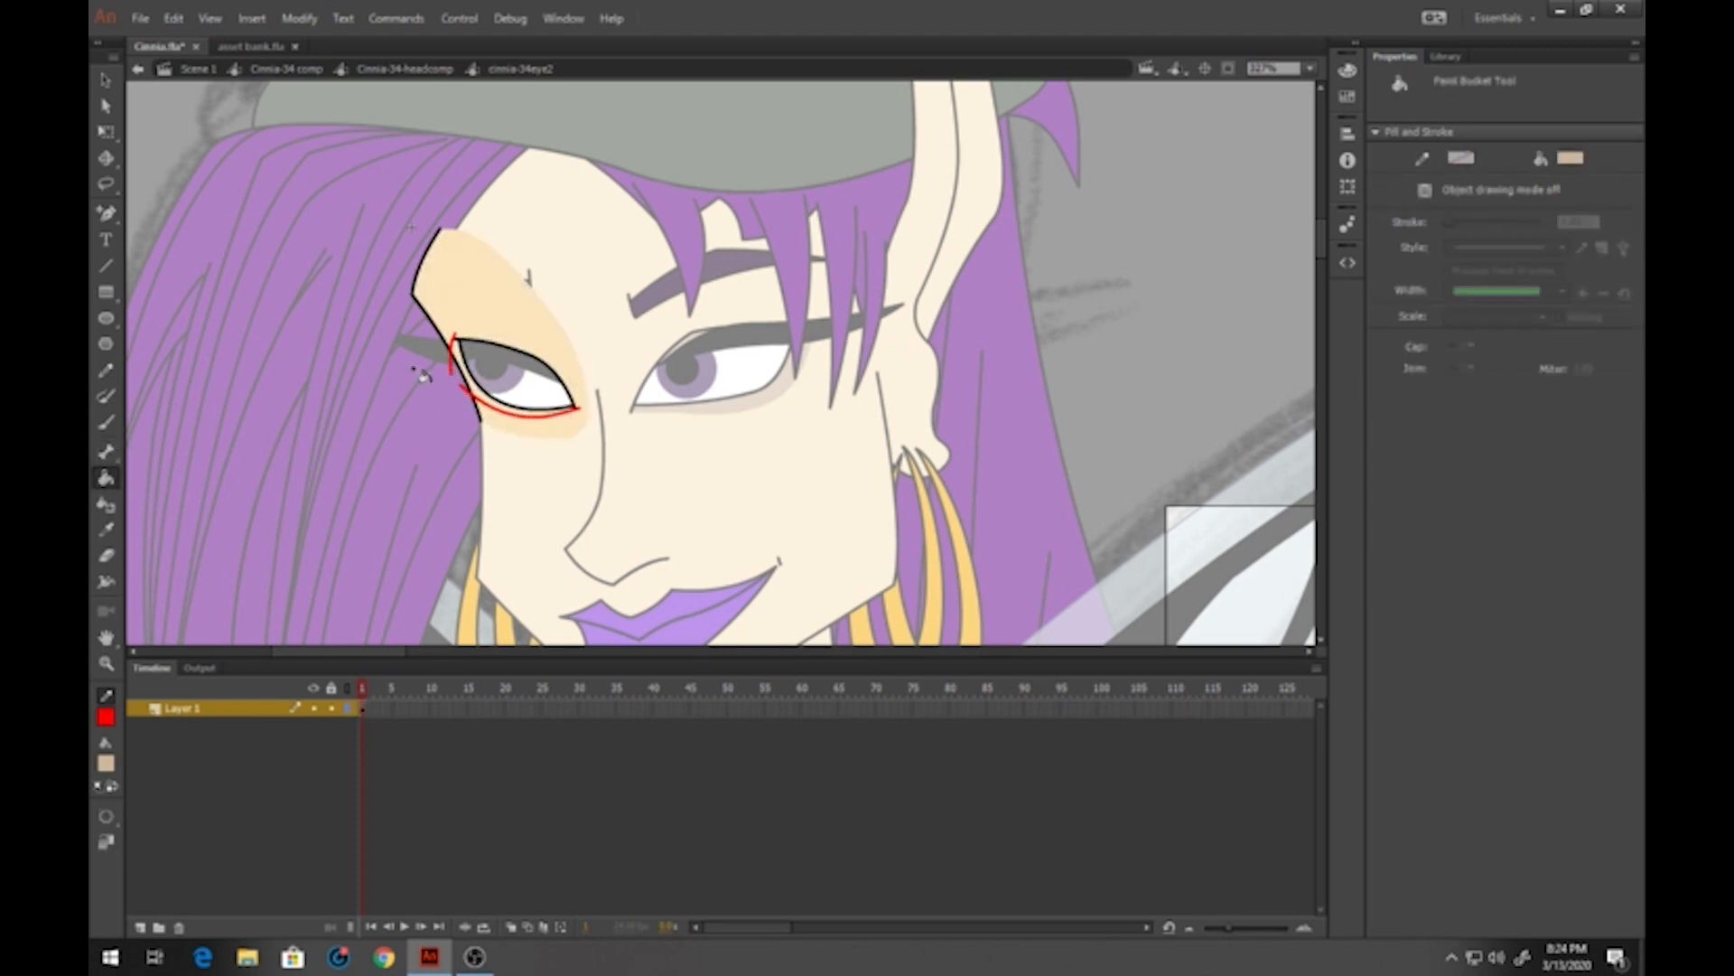
click(107, 82)
click(455, 370)
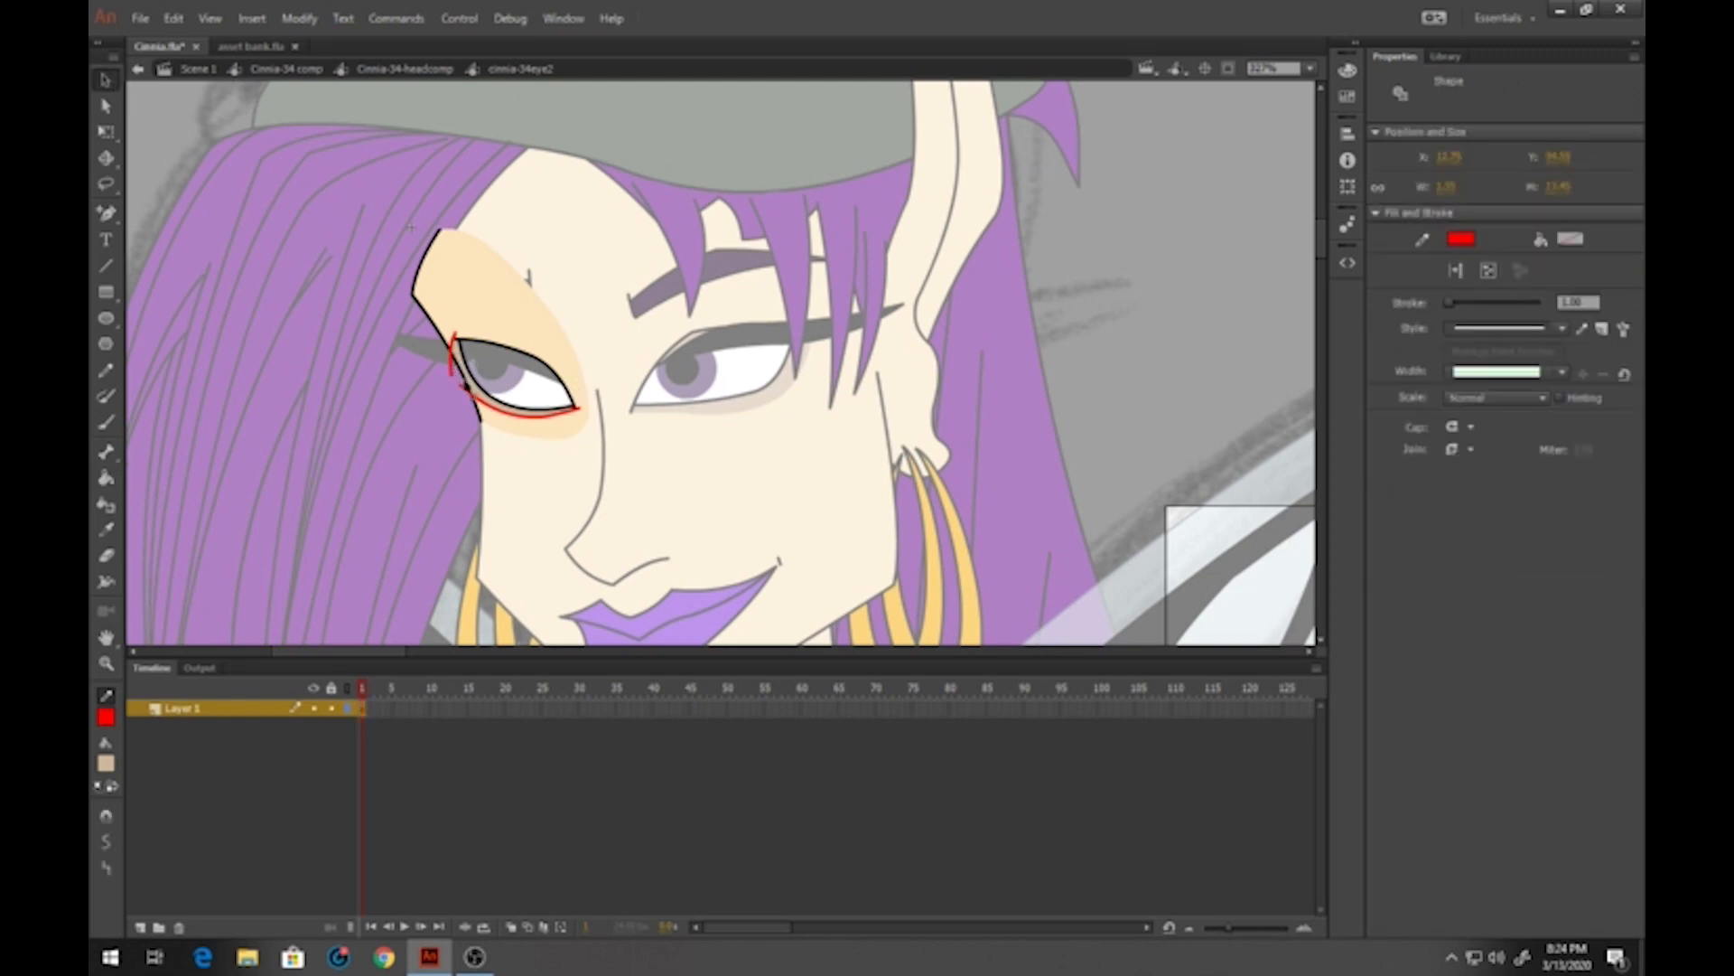
key(Delete)
click(479, 404)
key(Delete)
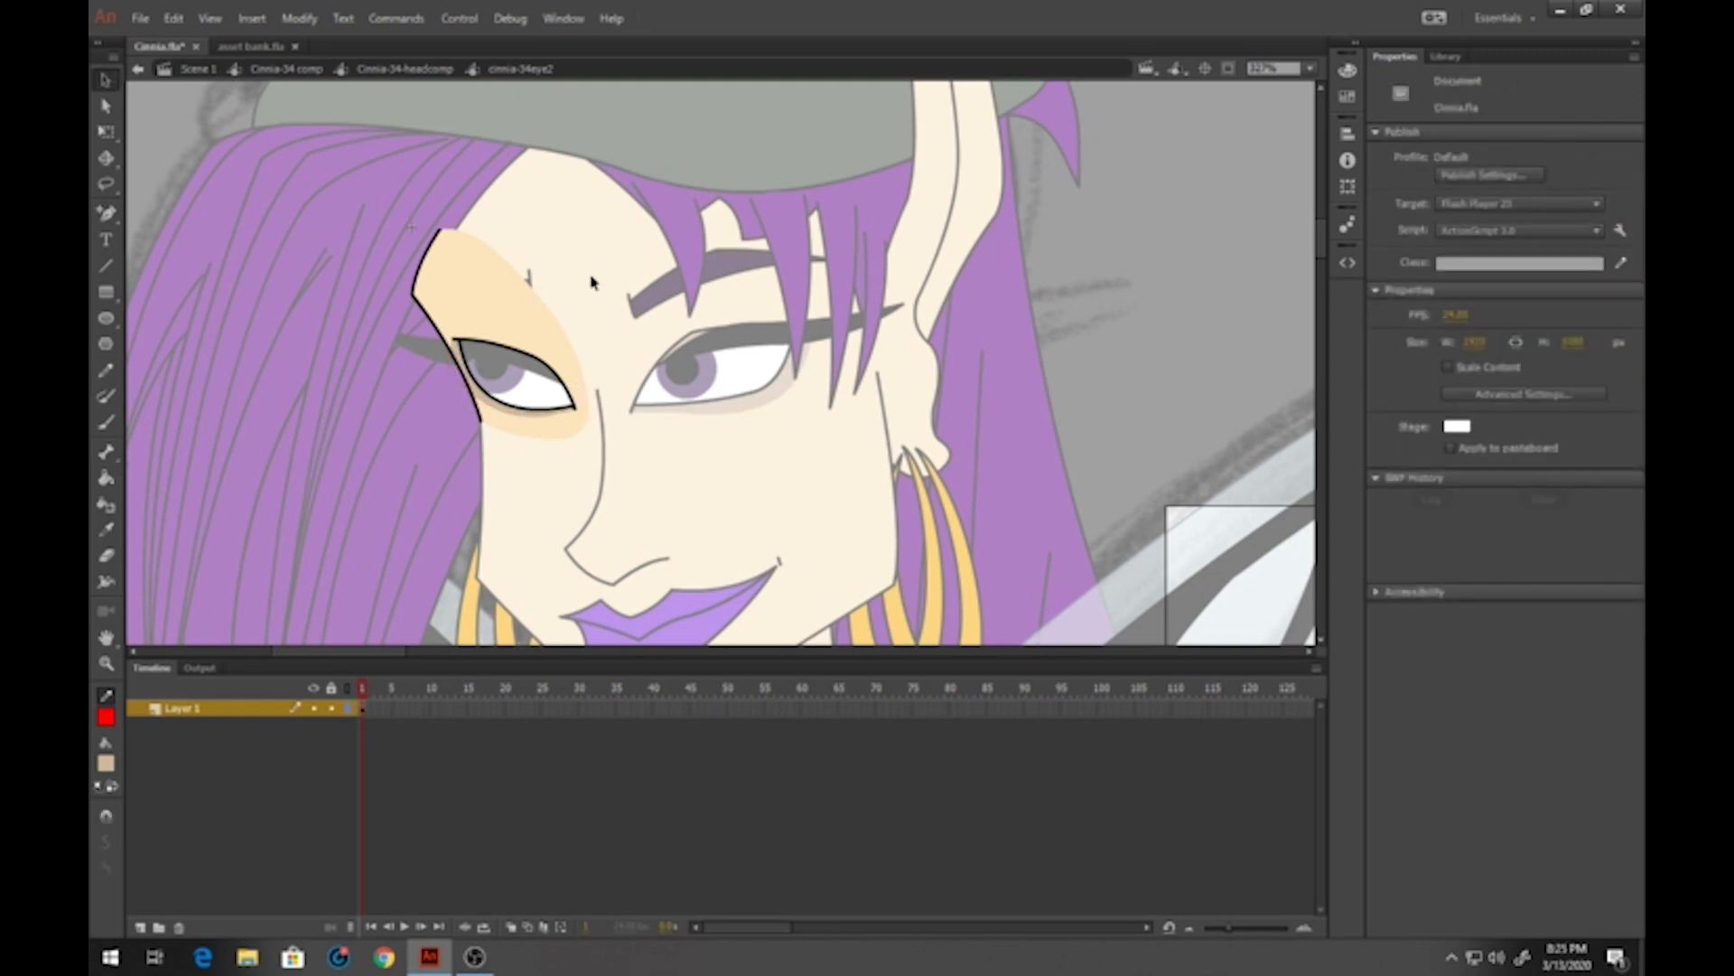
double_click(591, 281)
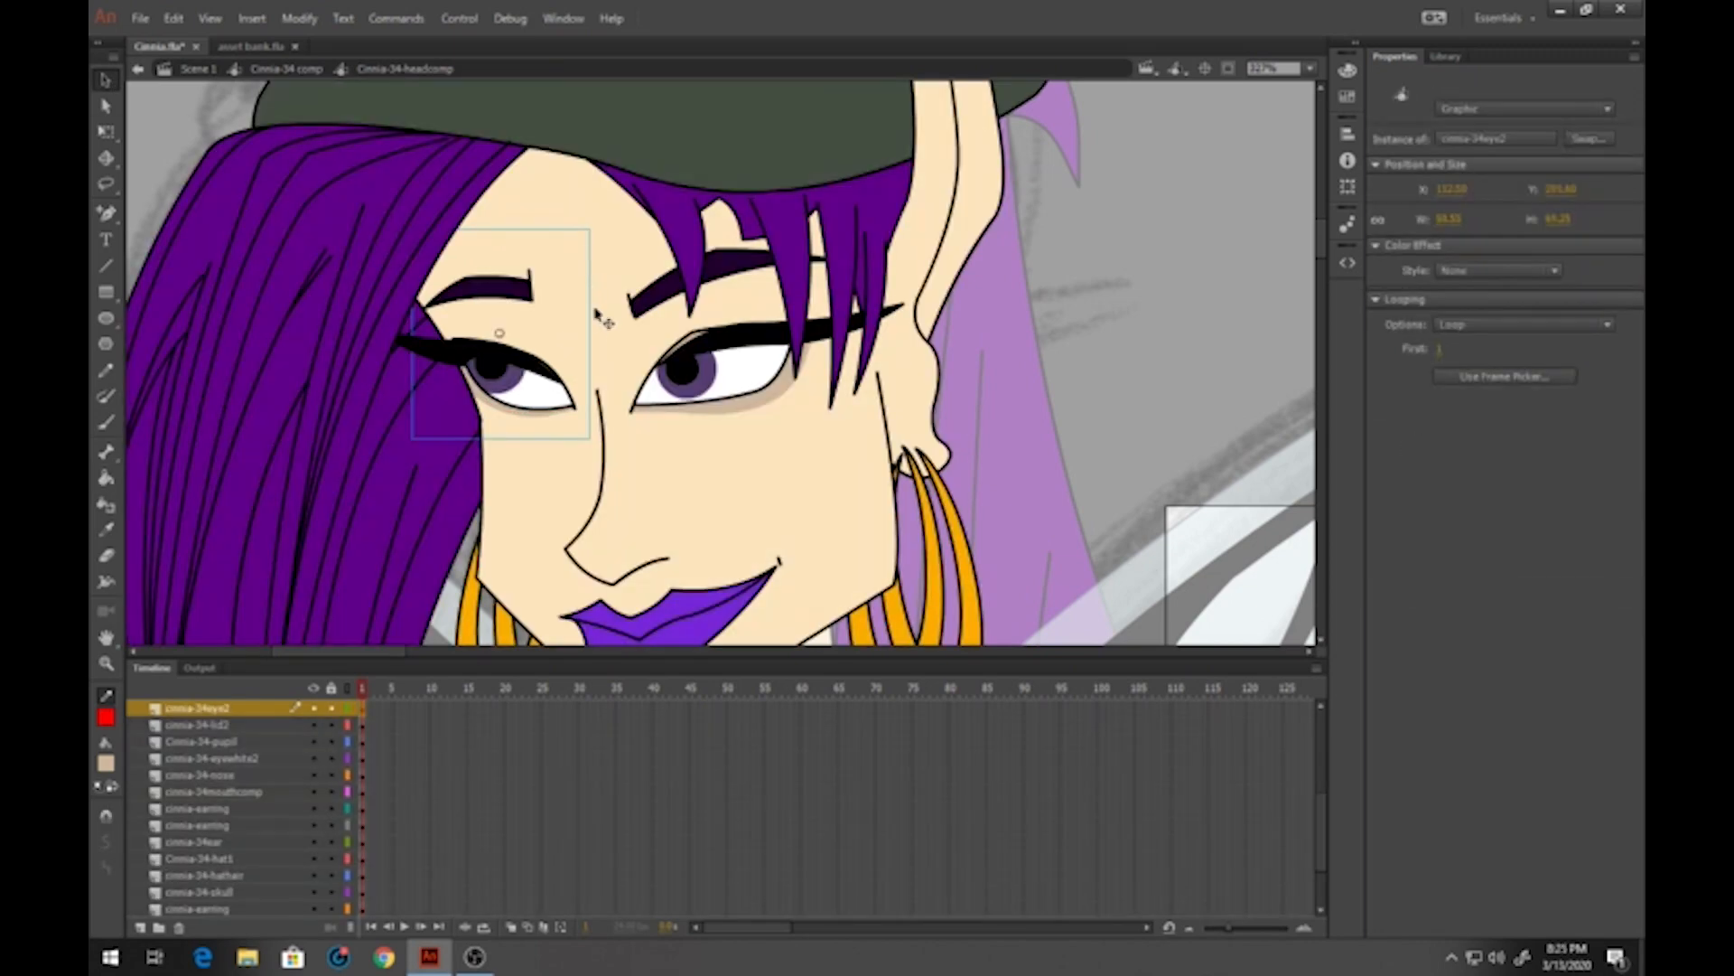
Add a narrow tan shadow under the near eyebrow inside a red Pencil outline, and delete the outline
double_click(664, 298)
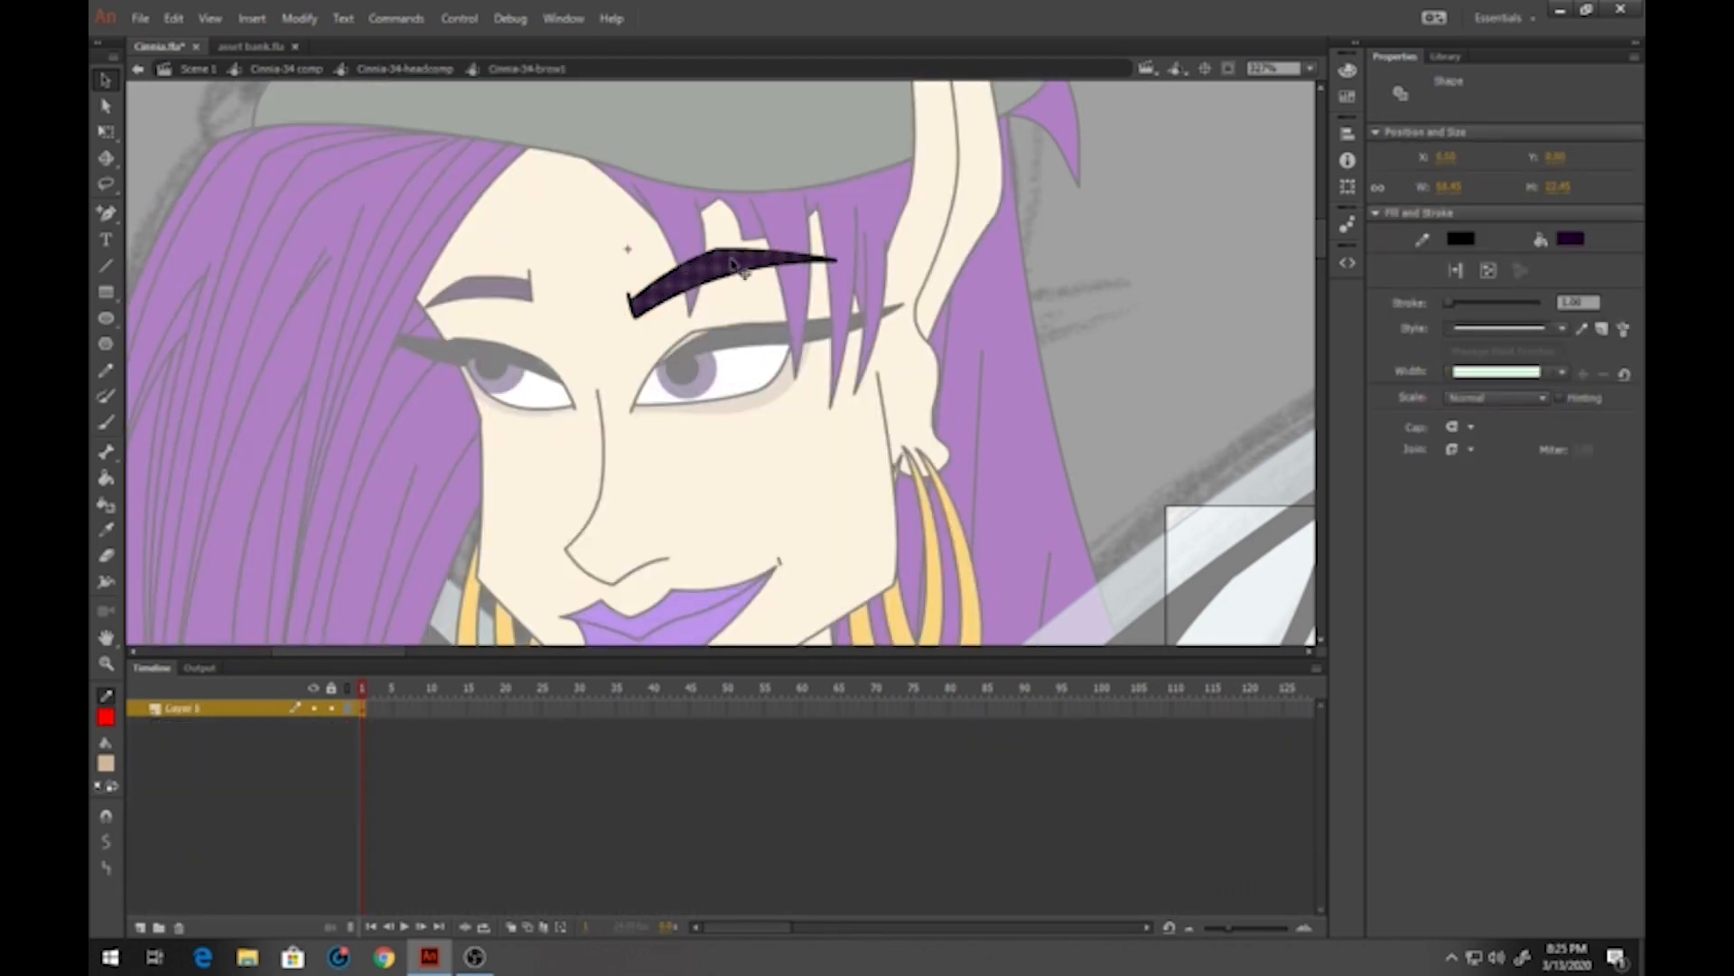
click(703, 304)
click(105, 369)
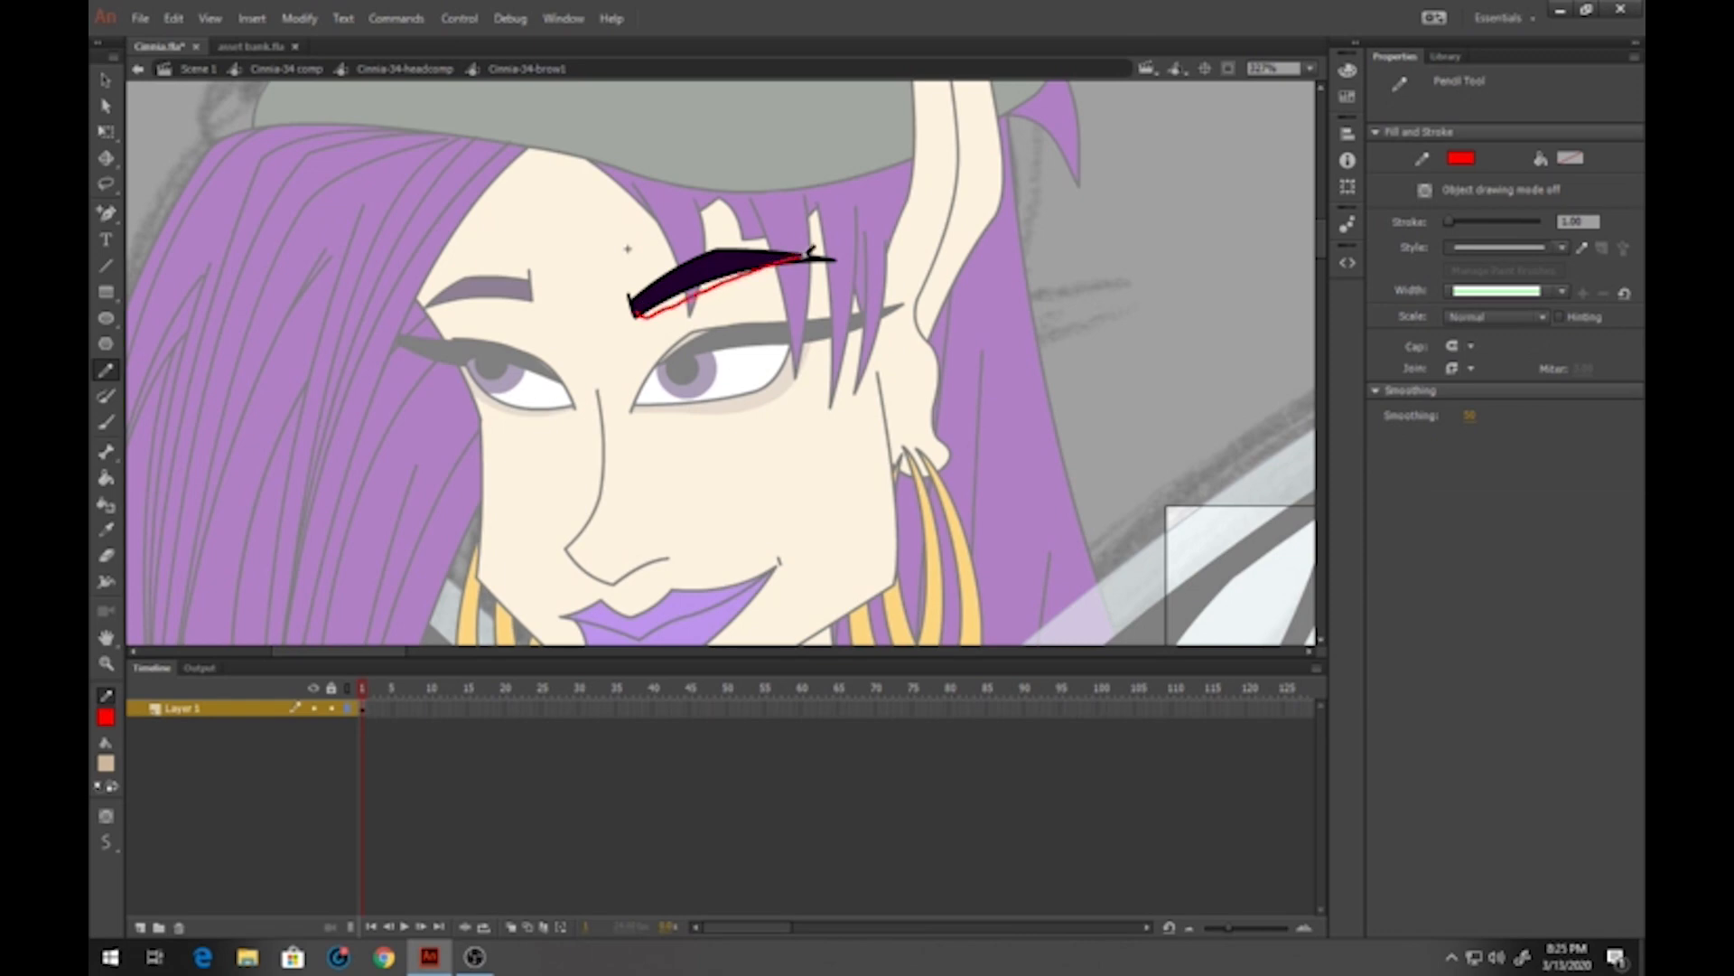
drag(810, 256, 813, 257)
click(106, 478)
click(678, 318)
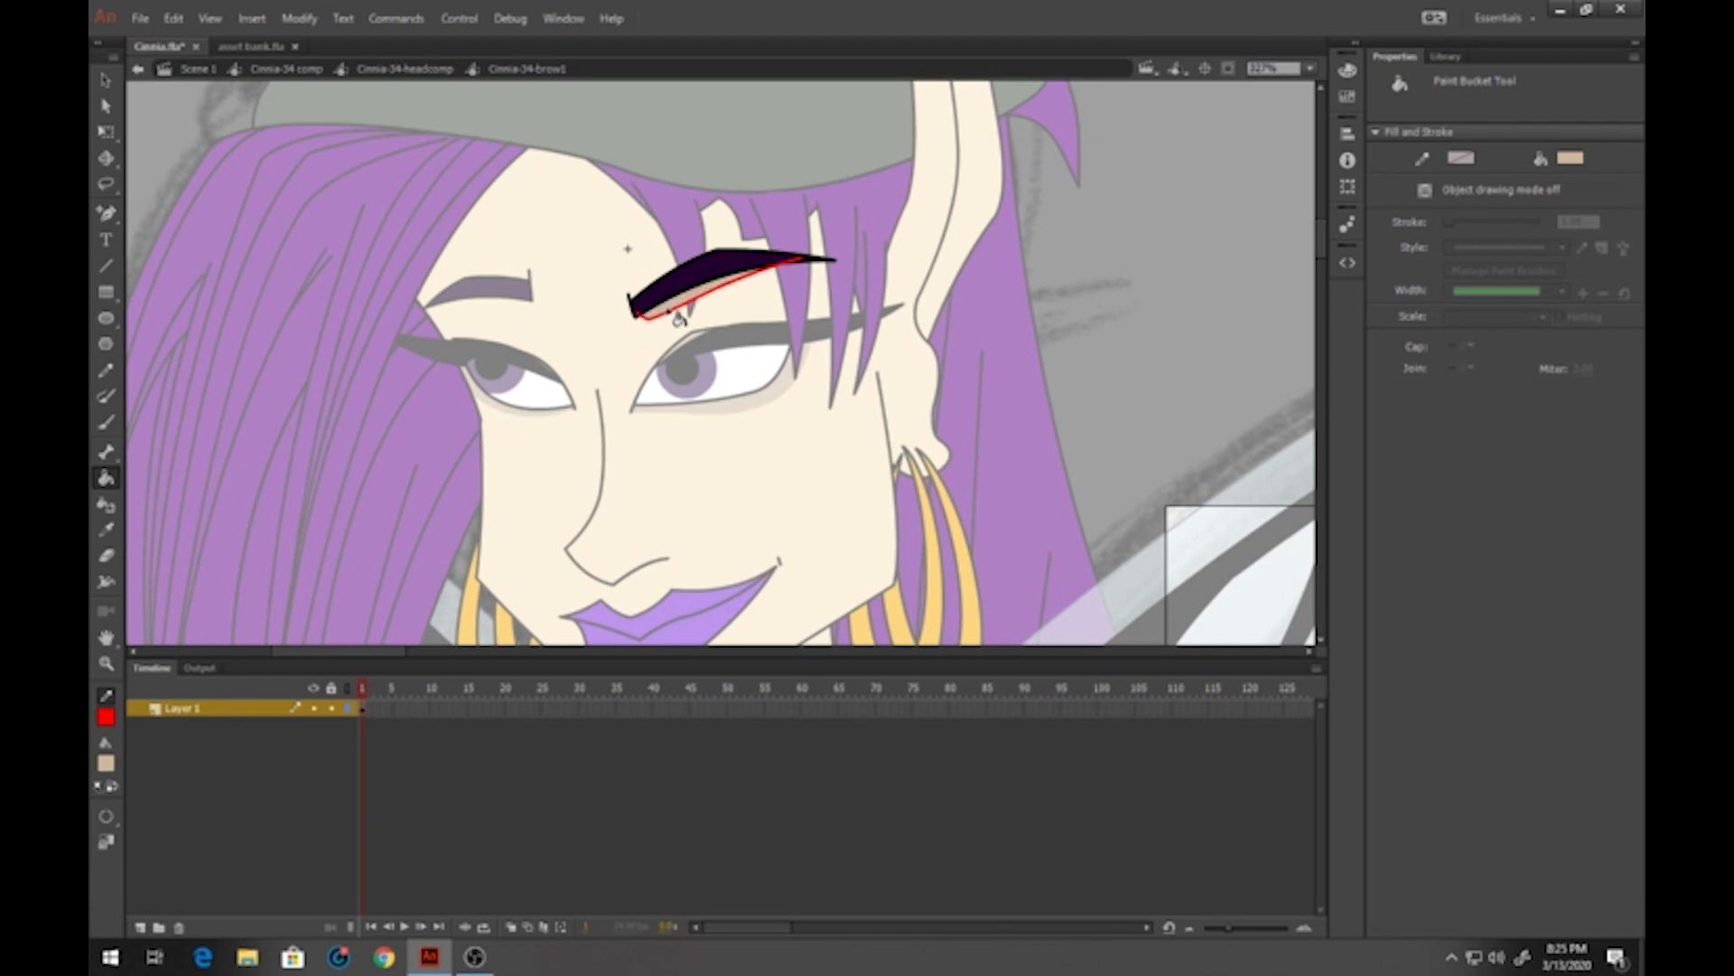
click(106, 79)
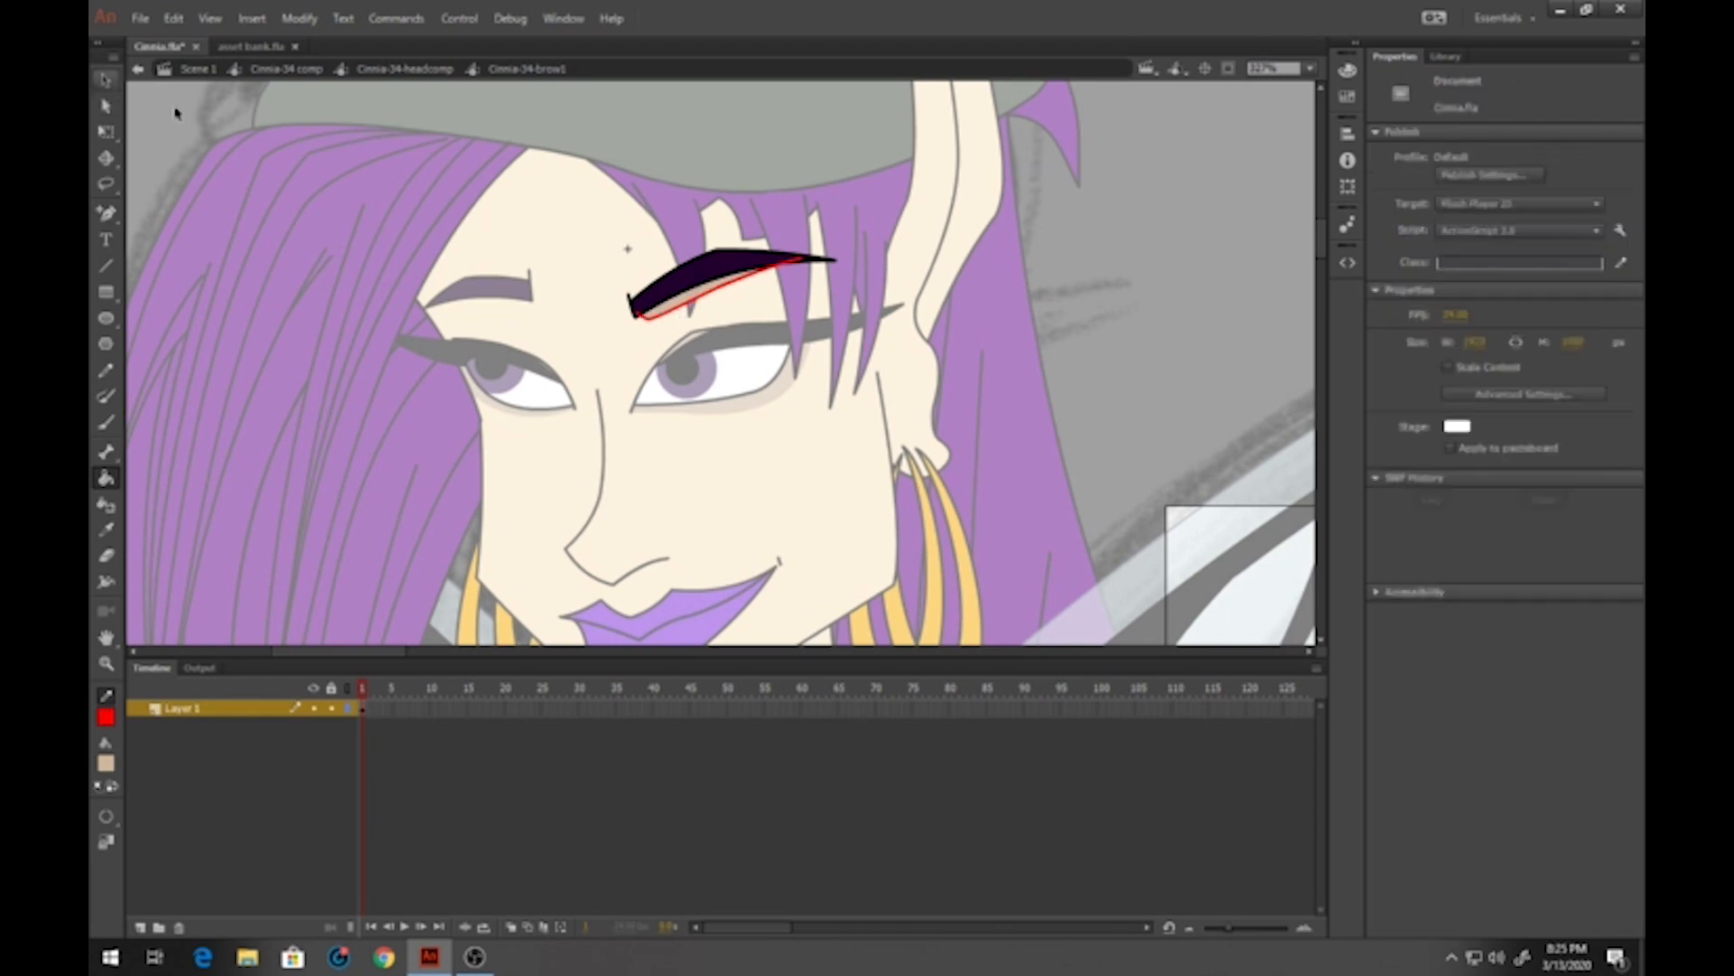
double_click(657, 320)
key(Delete)
double_click(563, 313)
Add a matching tan shadow under the far eyebrow inside a red Pencil outline, and delete the outline
double_click(522, 292)
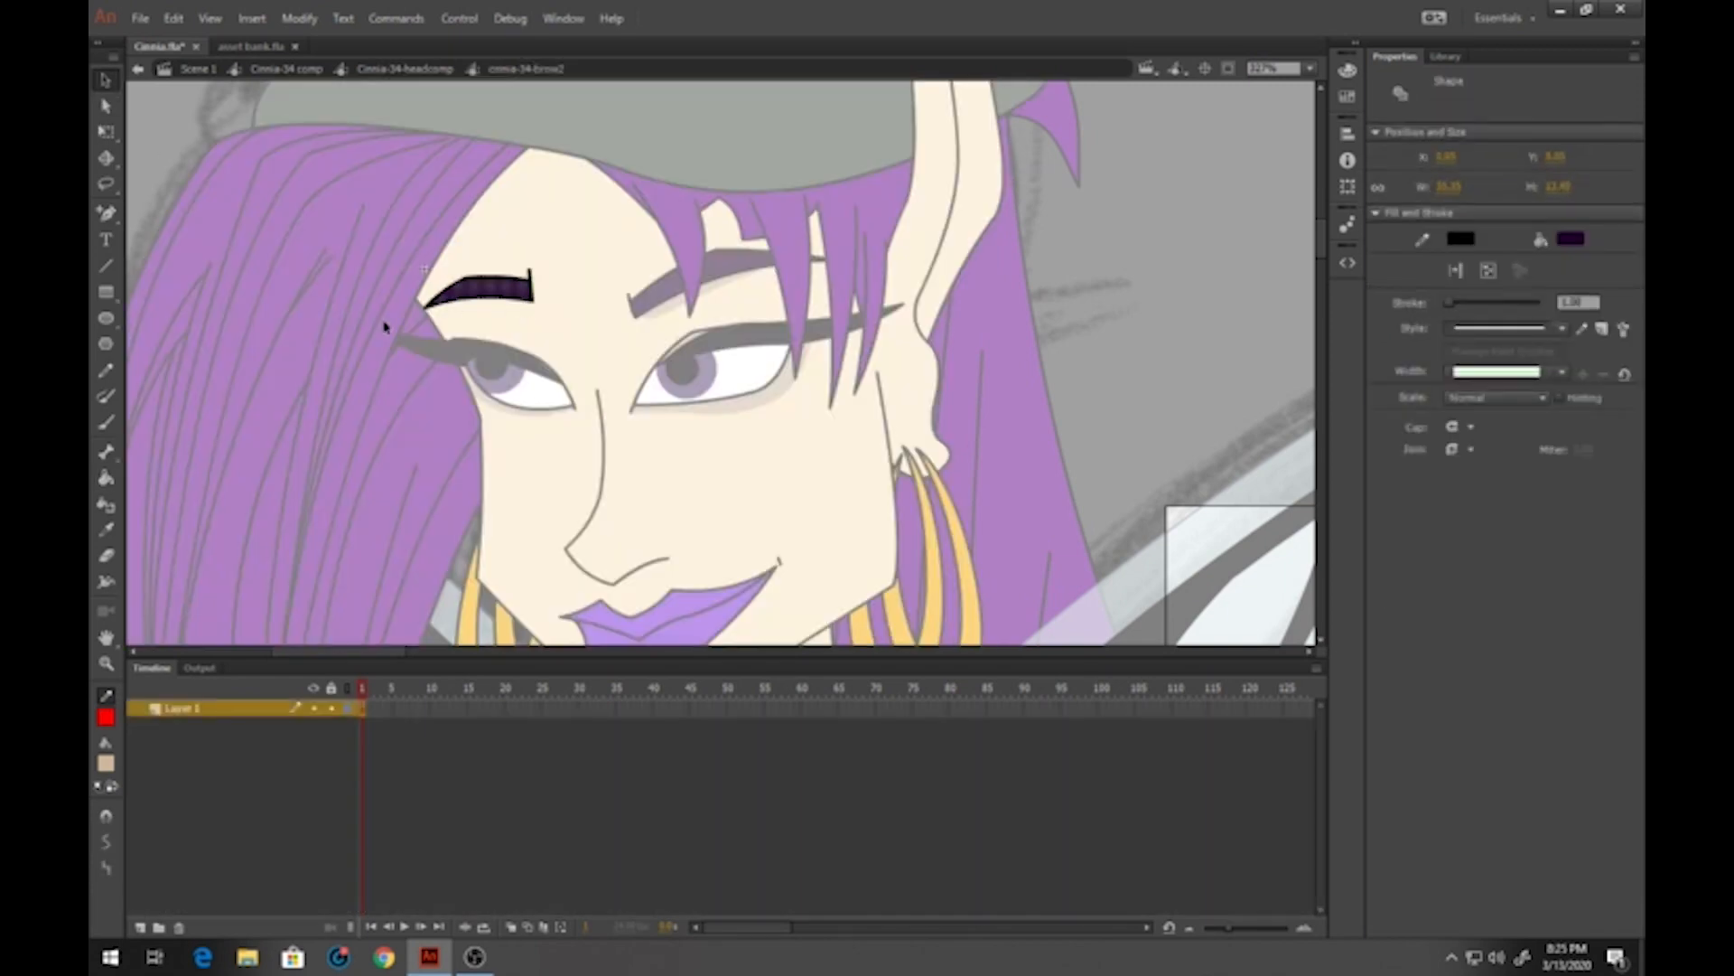
click(105, 369)
mouse_move(531, 278)
mouse_down()
mouse_move(524, 312)
mouse_move(446, 294)
mouse_up()
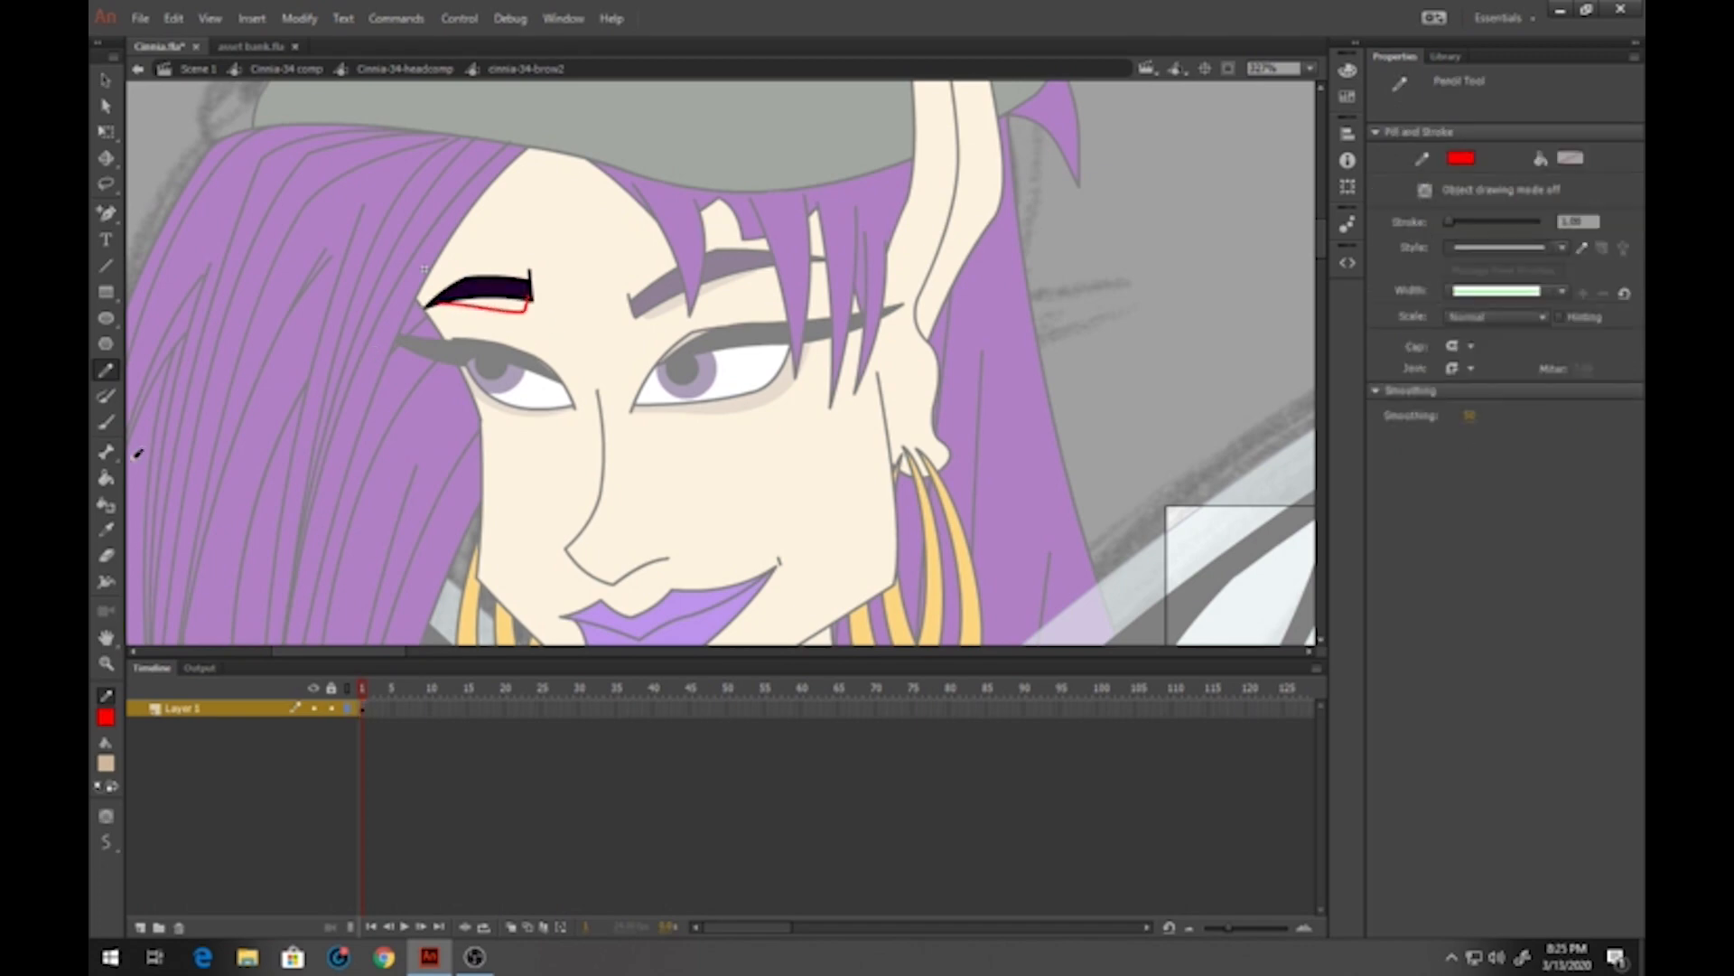
click(105, 477)
click(513, 307)
click(106, 80)
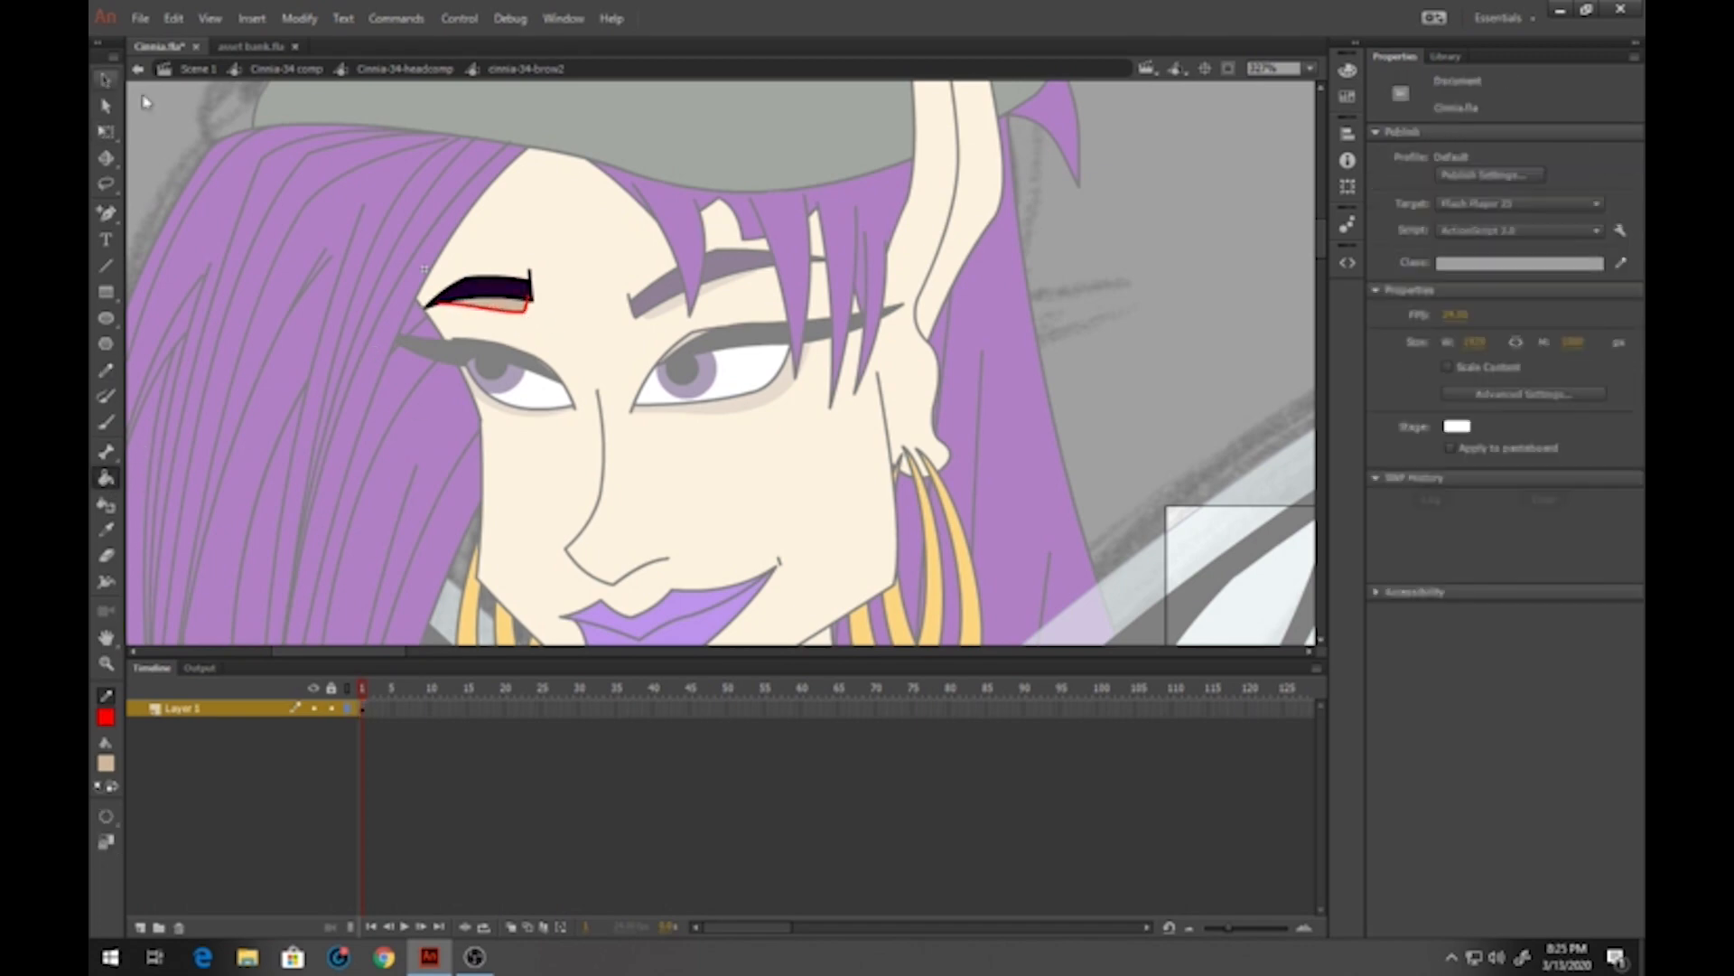
click(488, 311)
key(Delete)
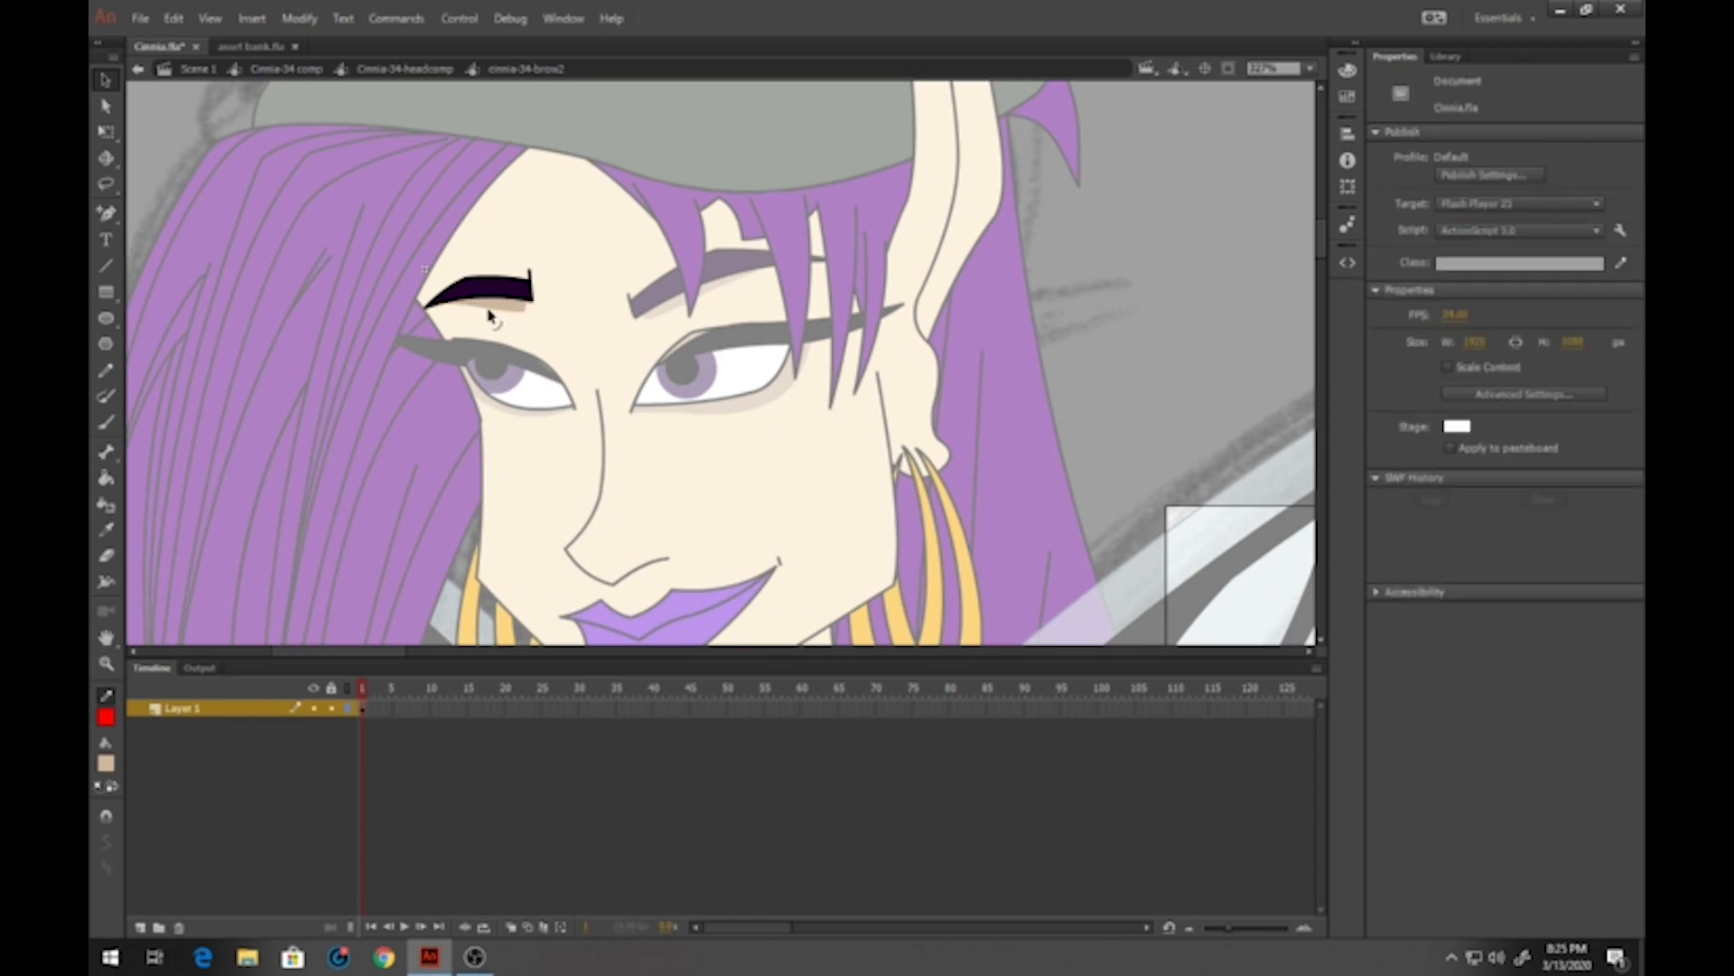
double_click(246, 307)
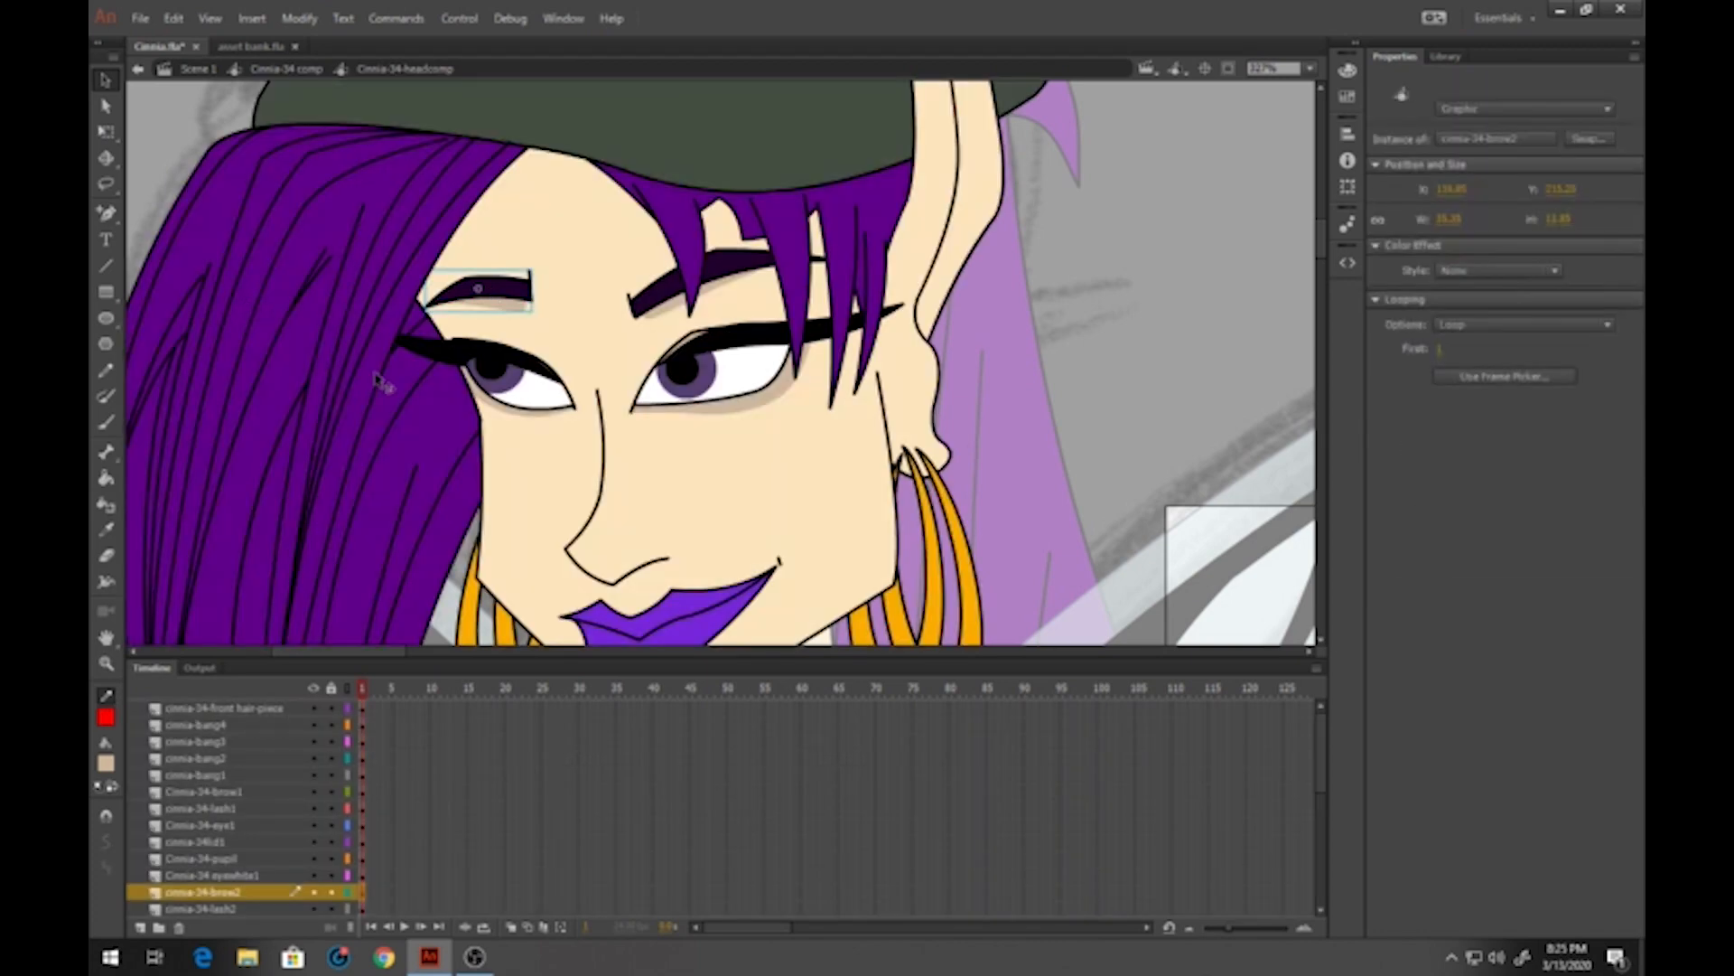
Outline a shadow around the nose tip in red with the Pencil tool, adding an inner curve above the nostril line
double_click(637, 542)
mouse_move(613, 530)
mouse_down()
mouse_move(580, 442)
mouse_move(562, 471)
mouse_move(604, 449)
mouse_up()
click(107, 368)
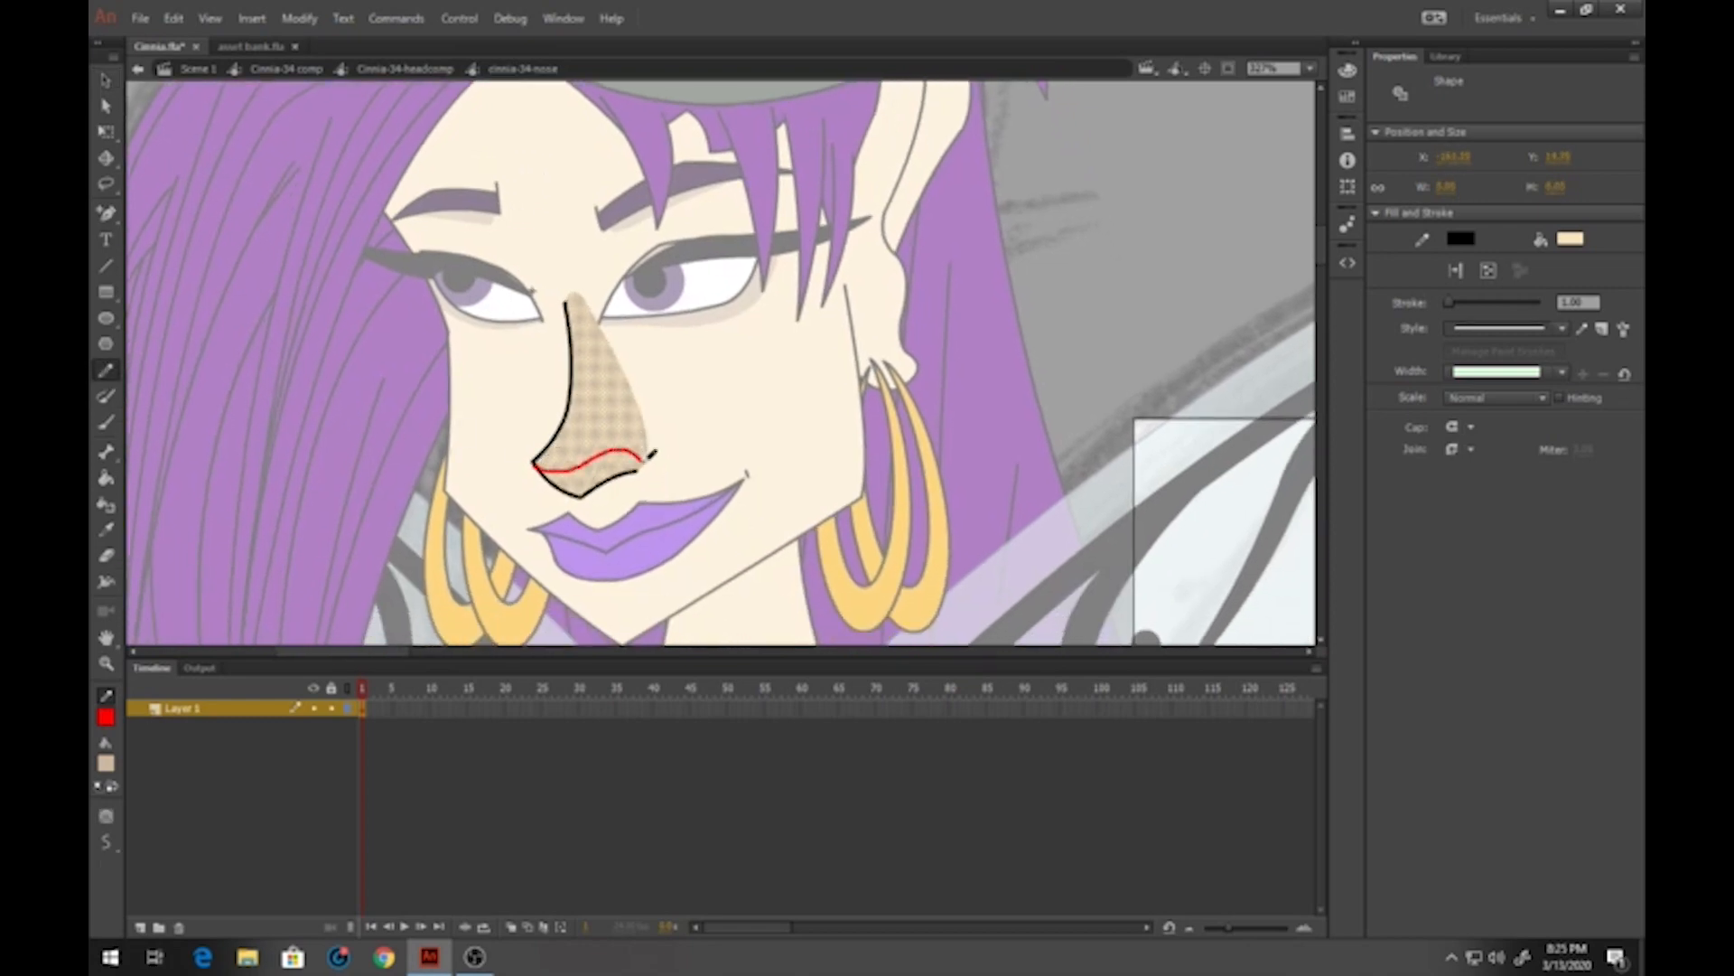
drag(621, 492, 586, 485)
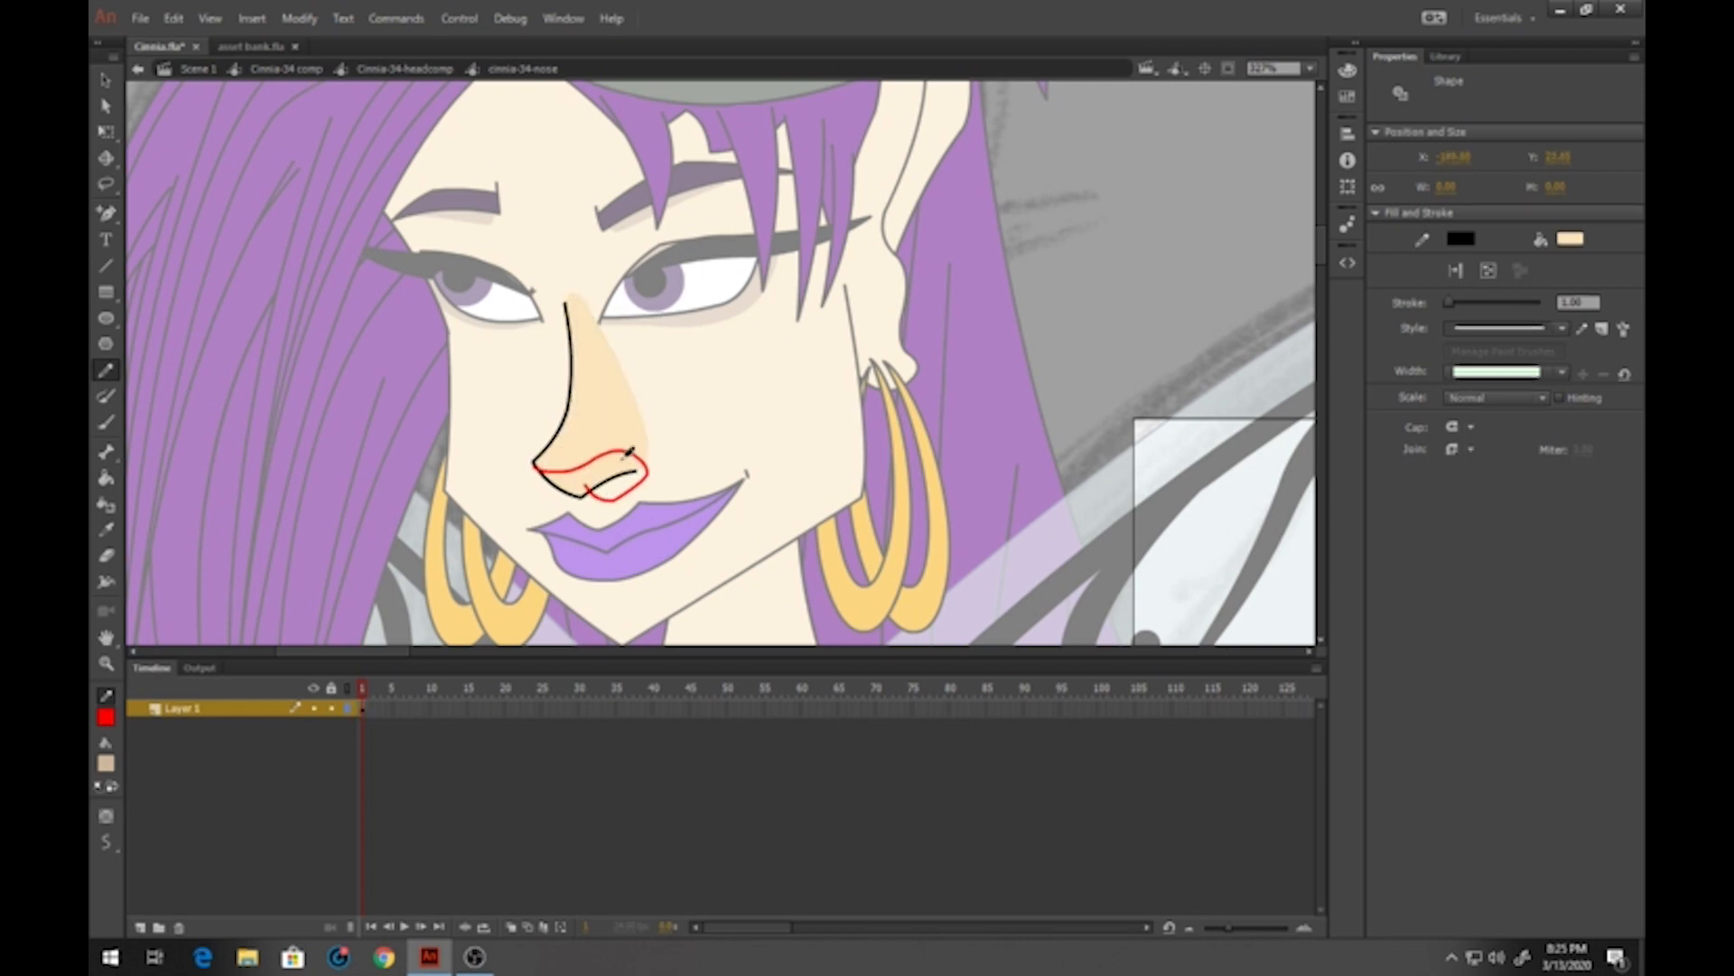
click(106, 664)
drag(499, 406, 784, 562)
key(y)
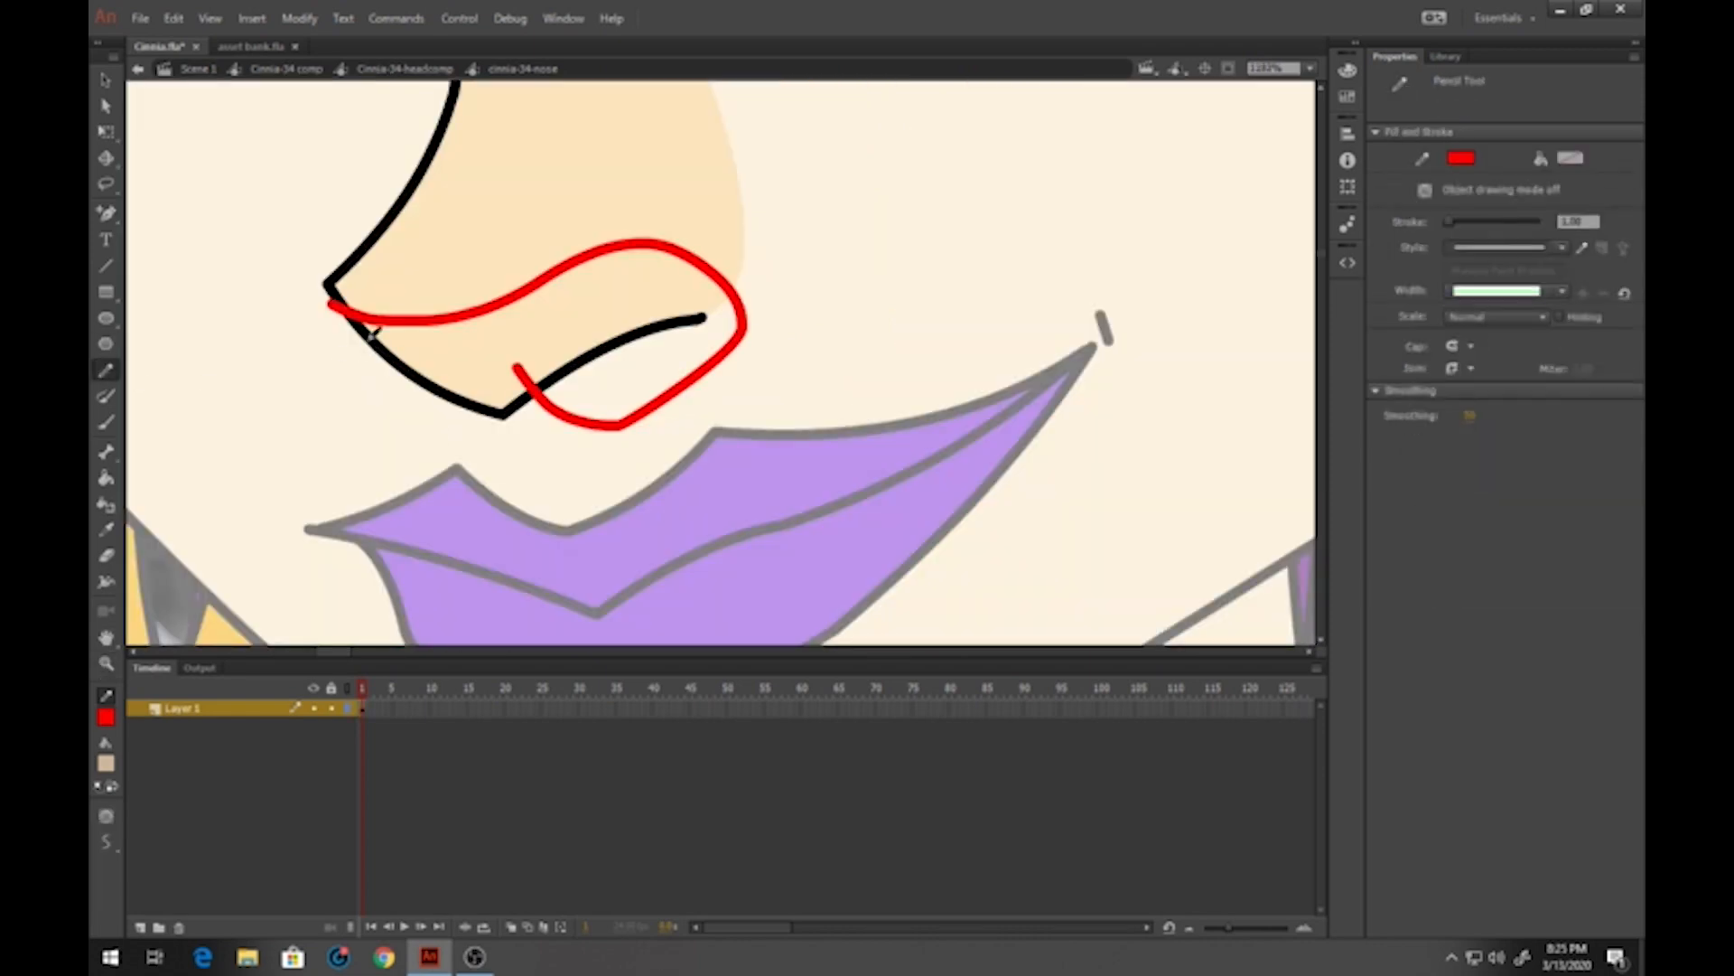
mouse_move(354, 307)
mouse_down()
mouse_move(409, 353)
mouse_move(501, 379)
mouse_move(607, 318)
mouse_move(731, 312)
mouse_up()
Fill the outlined shadow areas above and below the nostril line with tan, and set the Paint Bucket to Close Small Gaps
key(k)
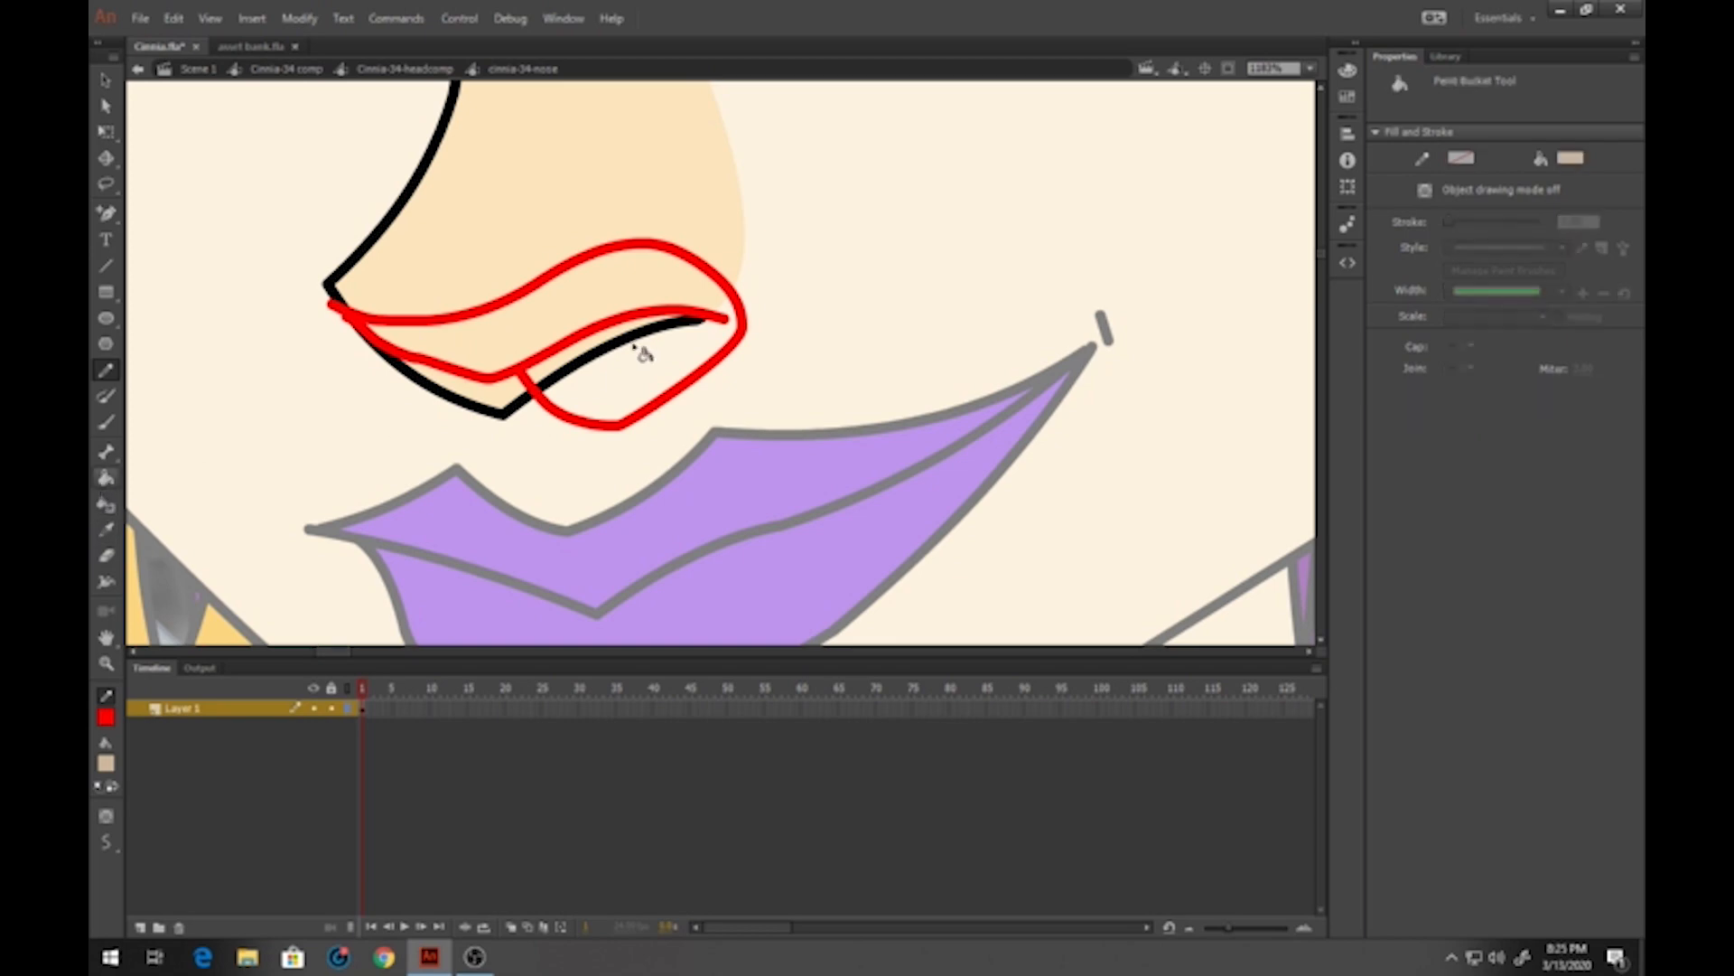
click(643, 291)
click(644, 387)
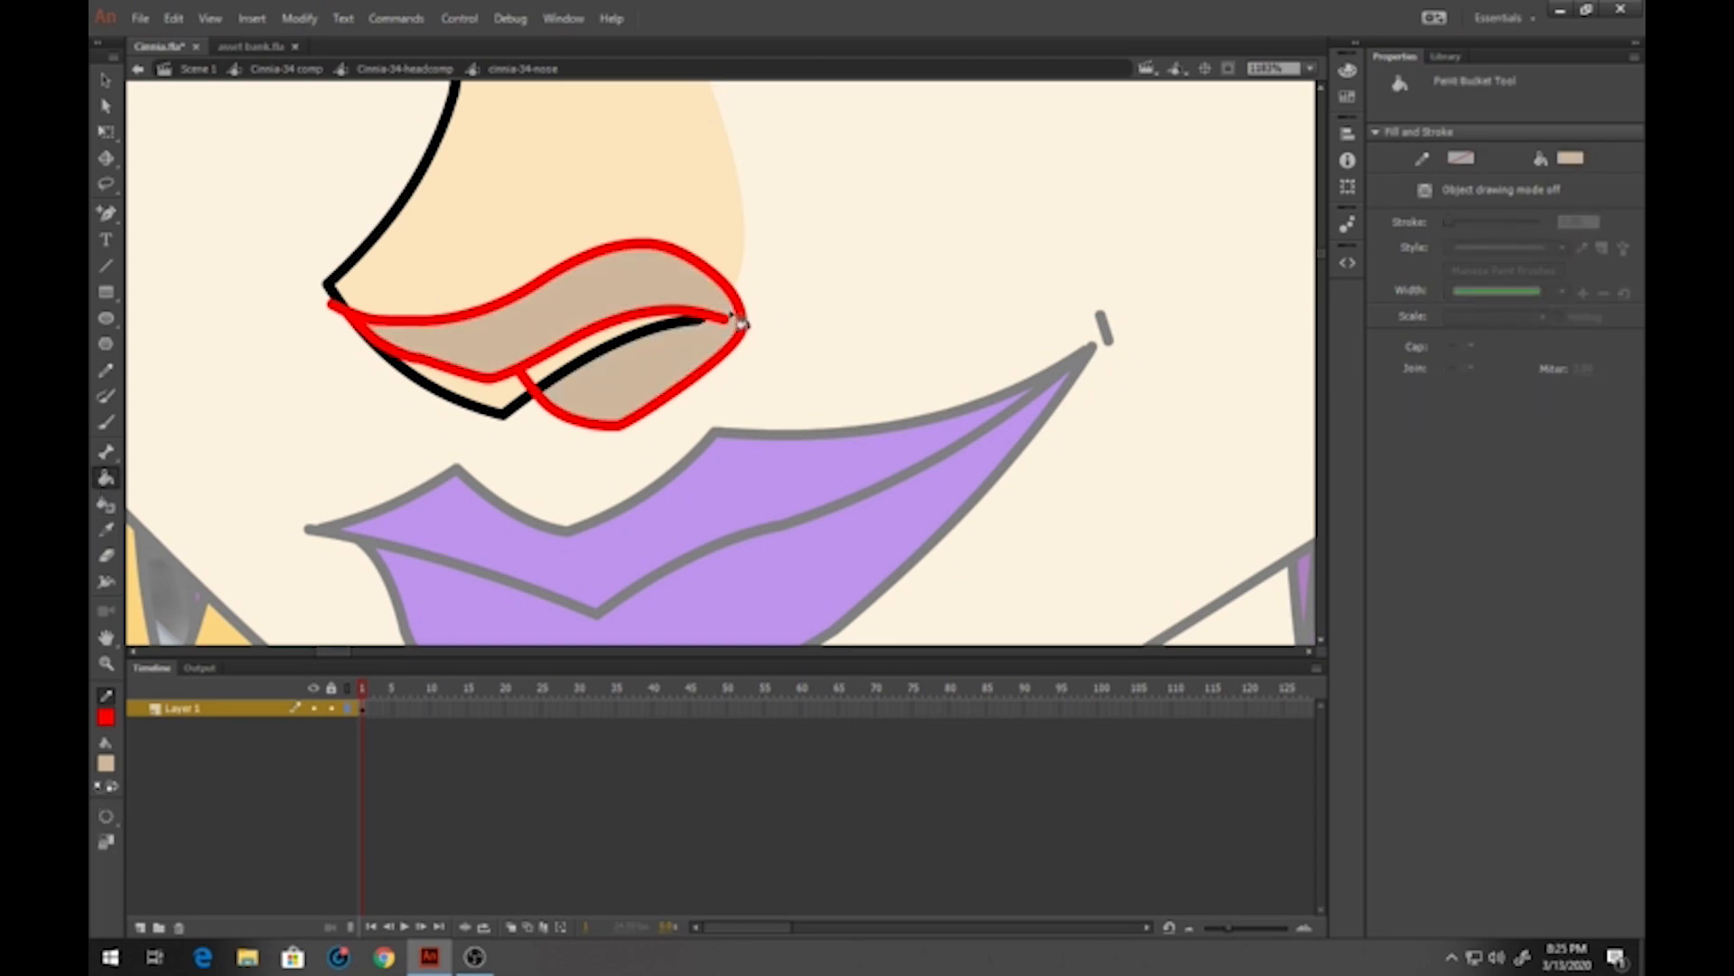
click(110, 817)
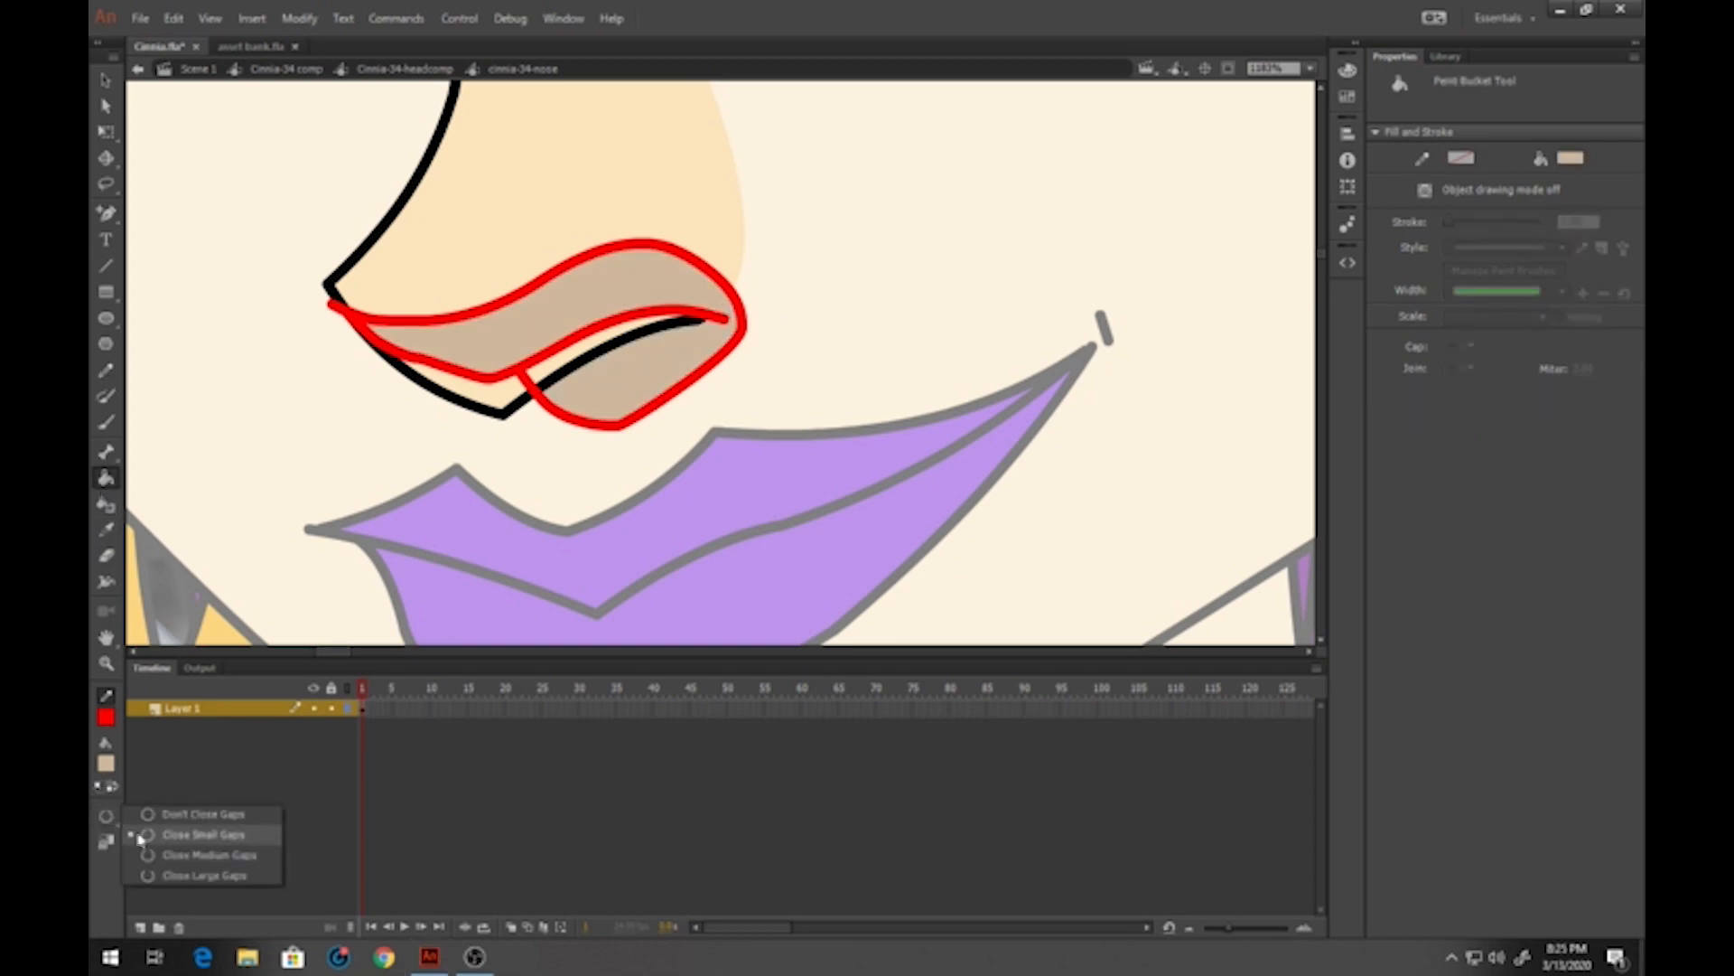
click(142, 832)
Fill the gaps between the inner red curve and the nostril line with black to thicken the line
click(106, 763)
click(124, 563)
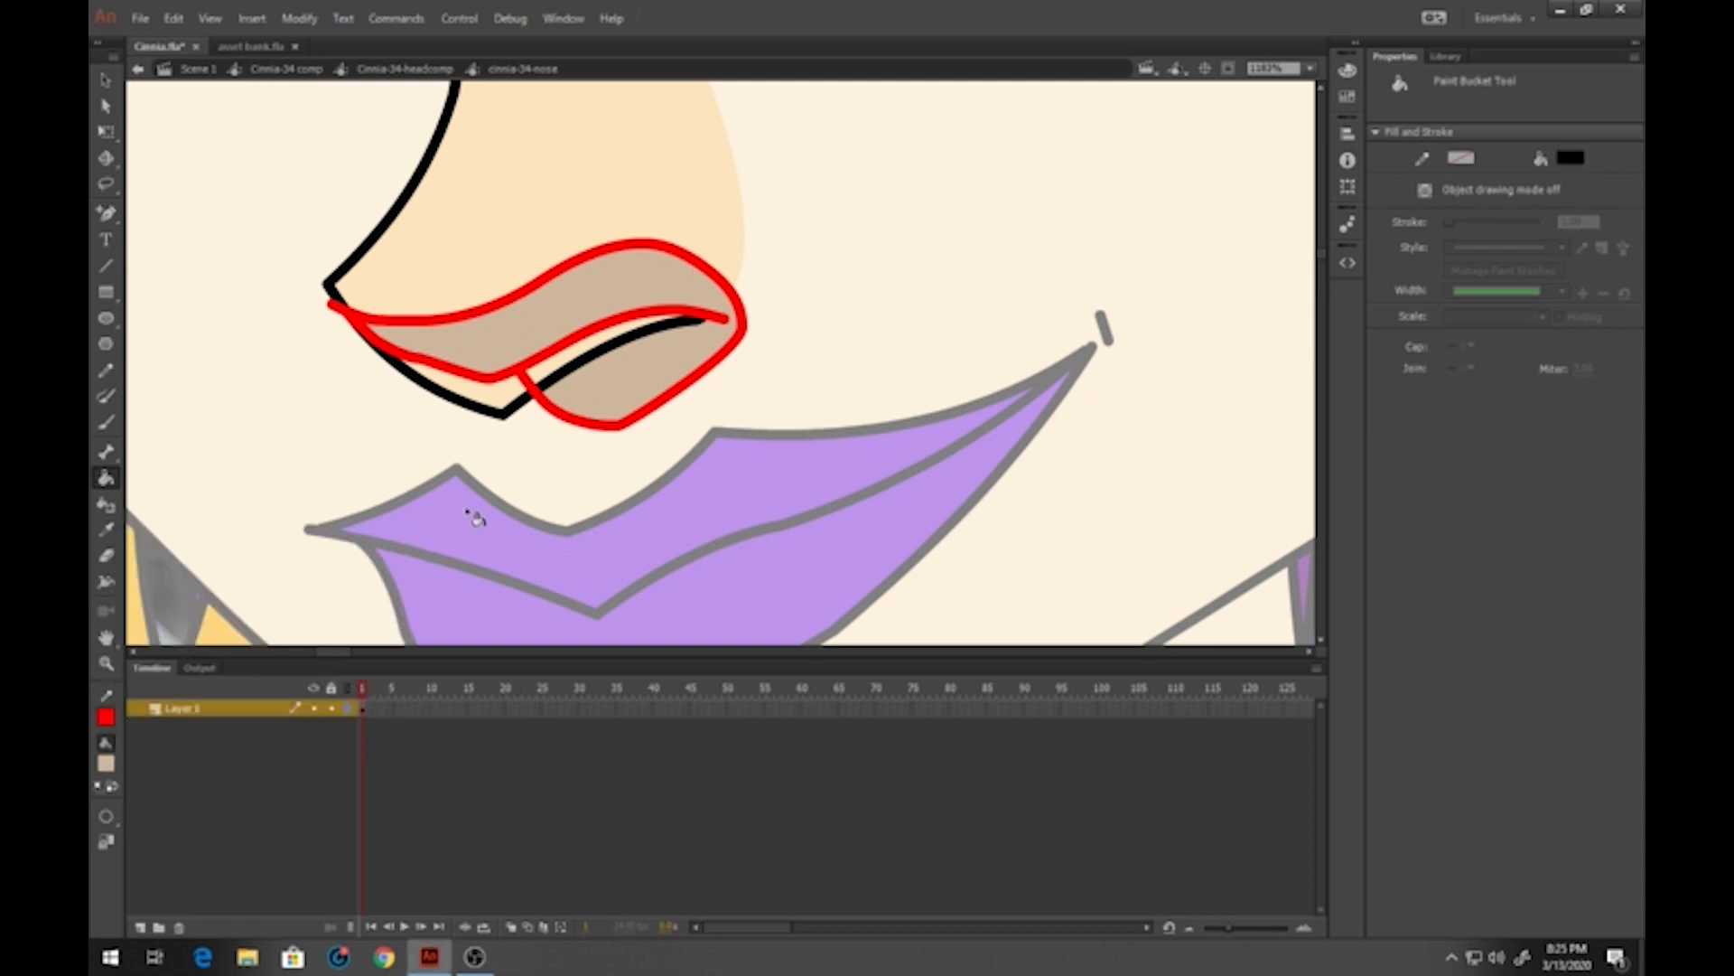
click(502, 397)
click(540, 379)
Delete the red guide strokes around the nose shadow and set the fill colour to the shadow's tan
key(v)
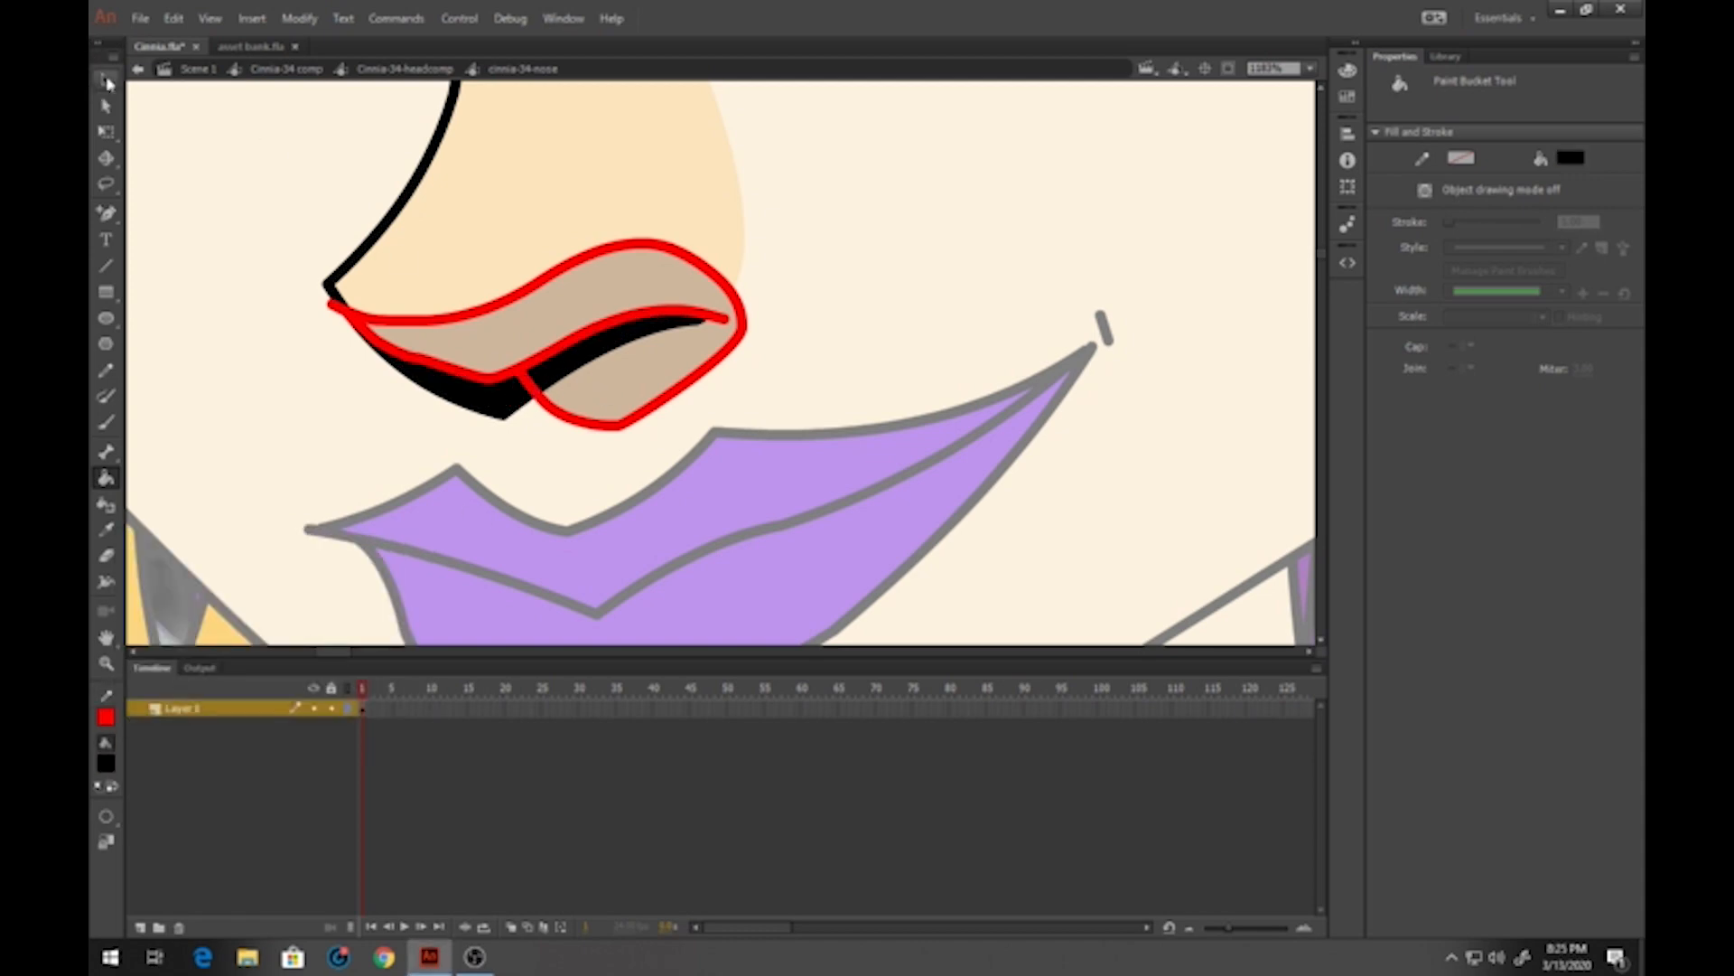
double_click(522, 381)
key(Delete)
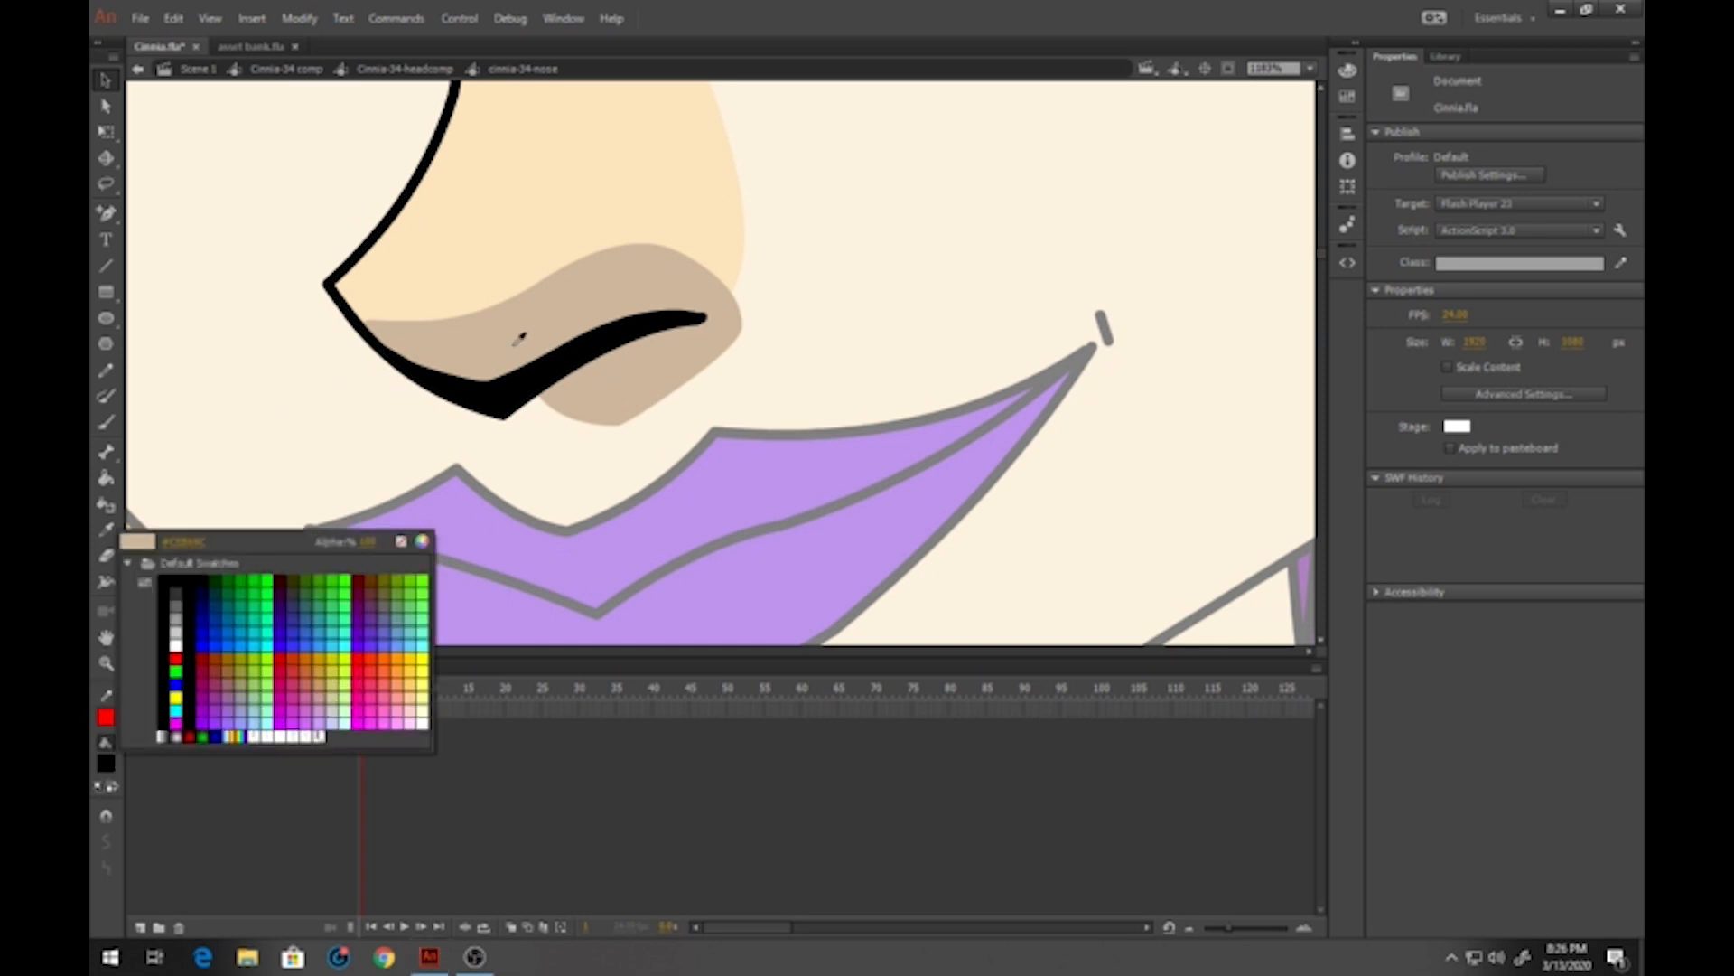
double_click(361, 139)
Inside the skull symbol, with its layer shown as outlines, draw two roughly parallel Pencil curves across the forehead following the hairline
click(107, 664)
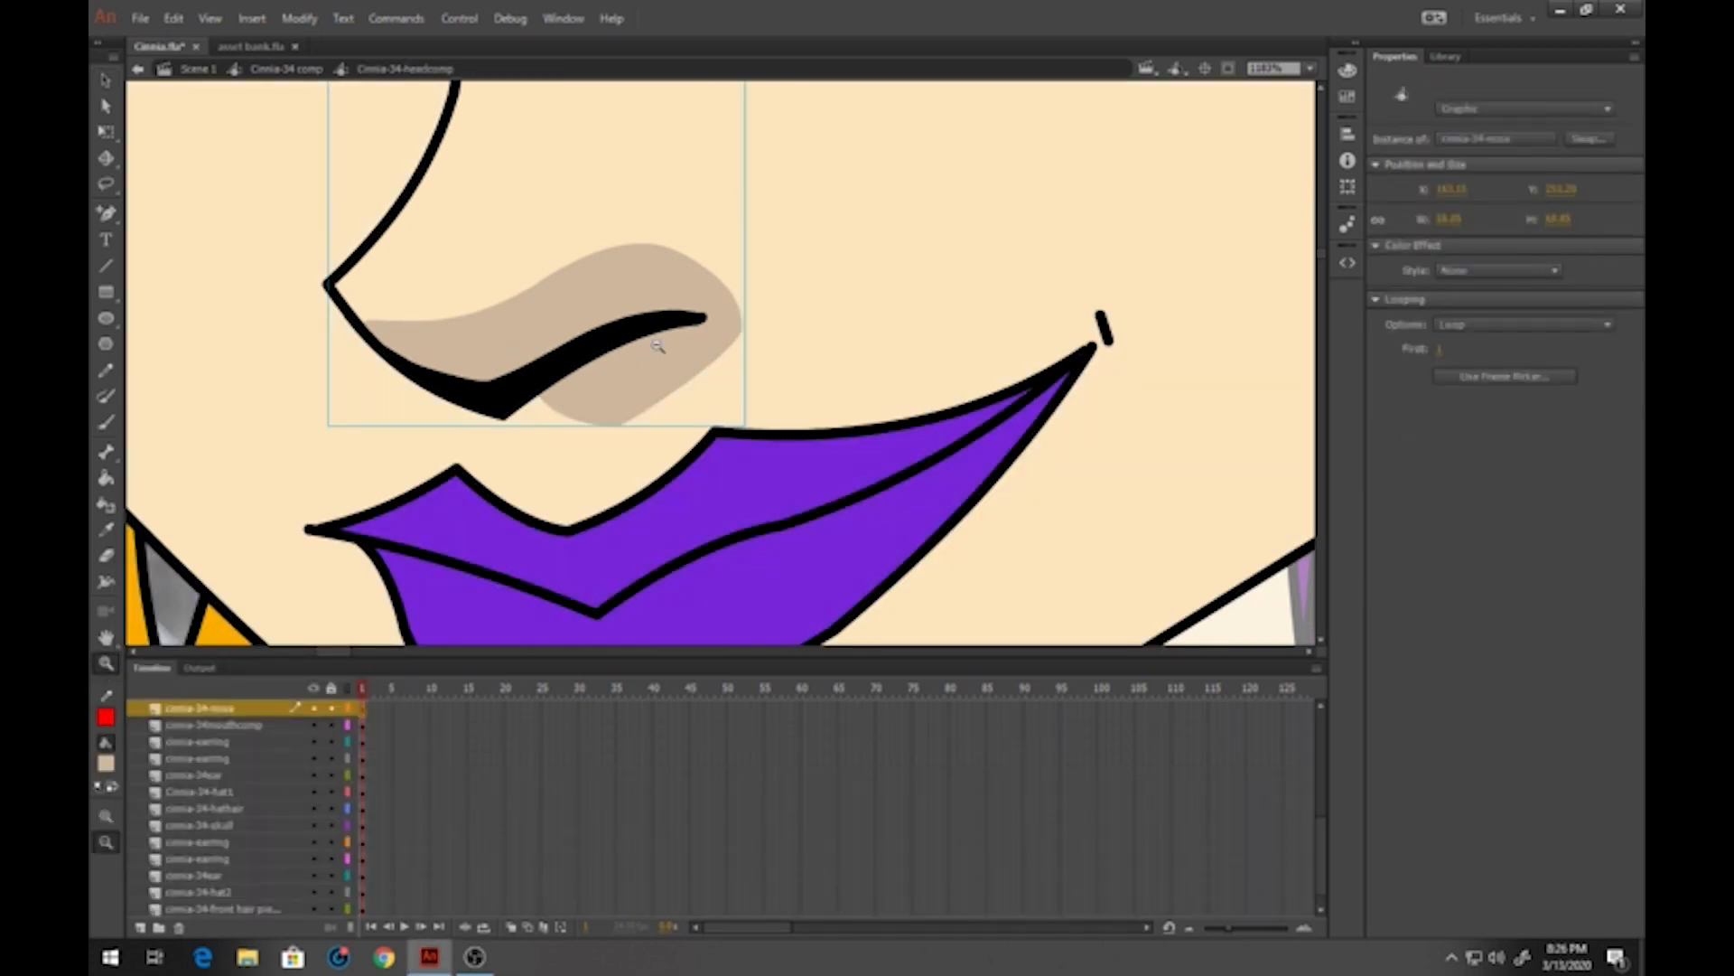
click(652, 342)
drag(876, 278, 764, 488)
click(688, 343)
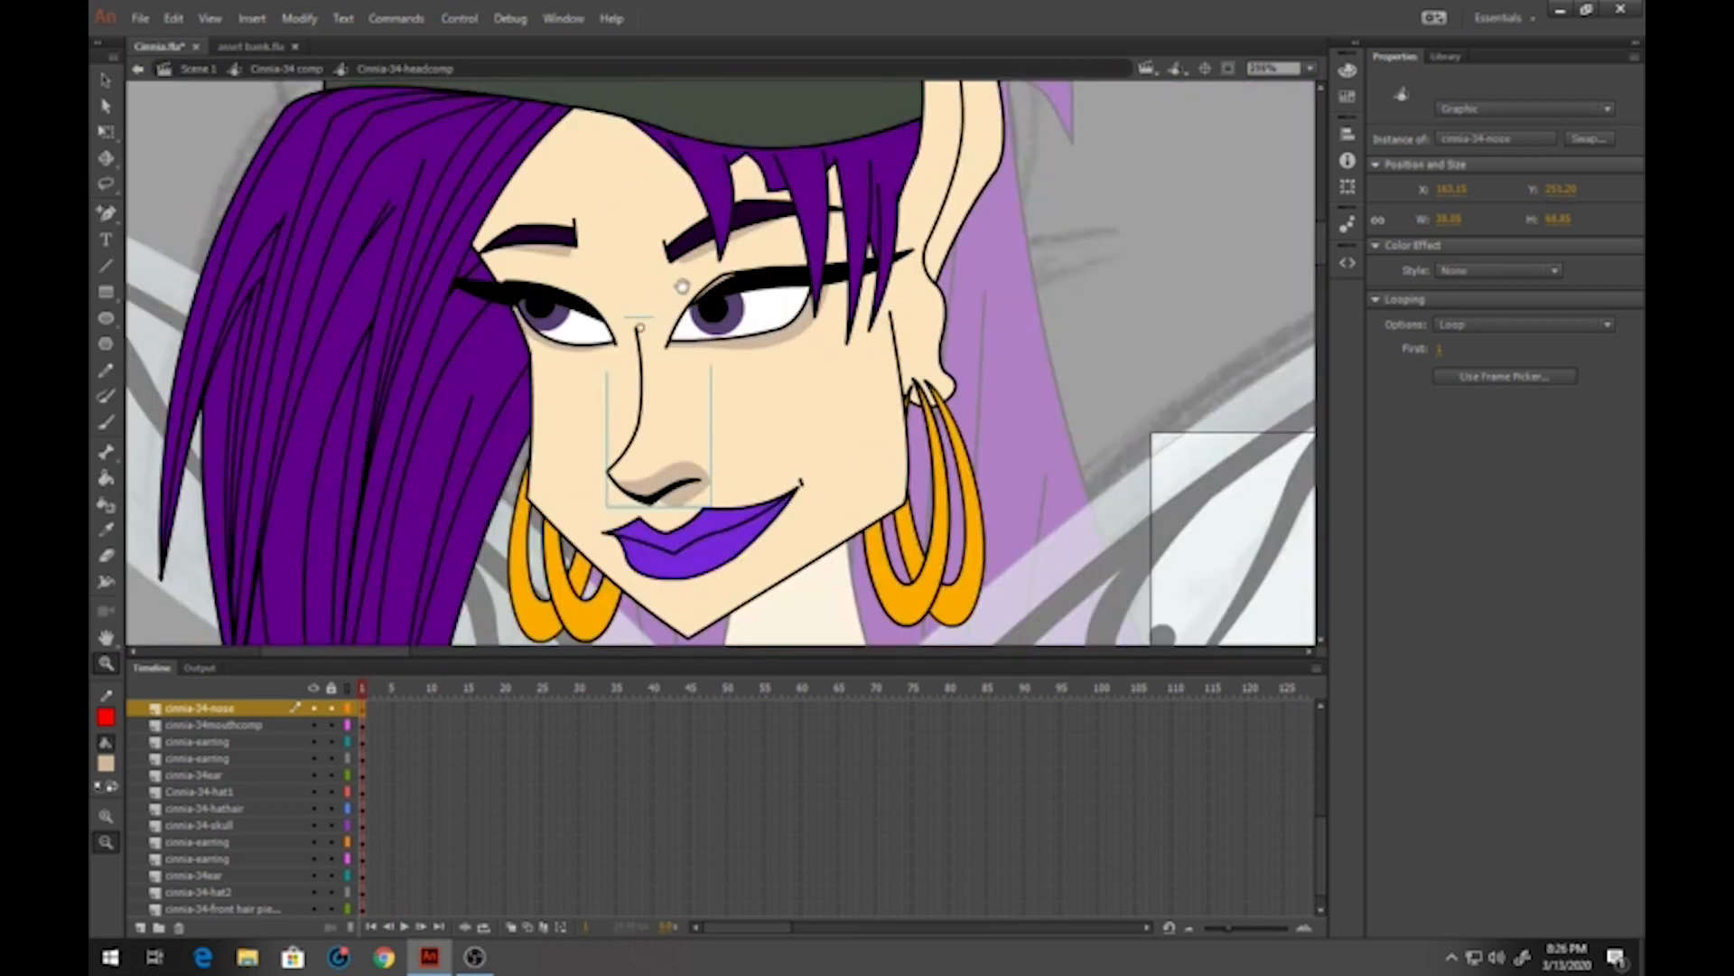
scroll(686, 344, up, 3)
key(v)
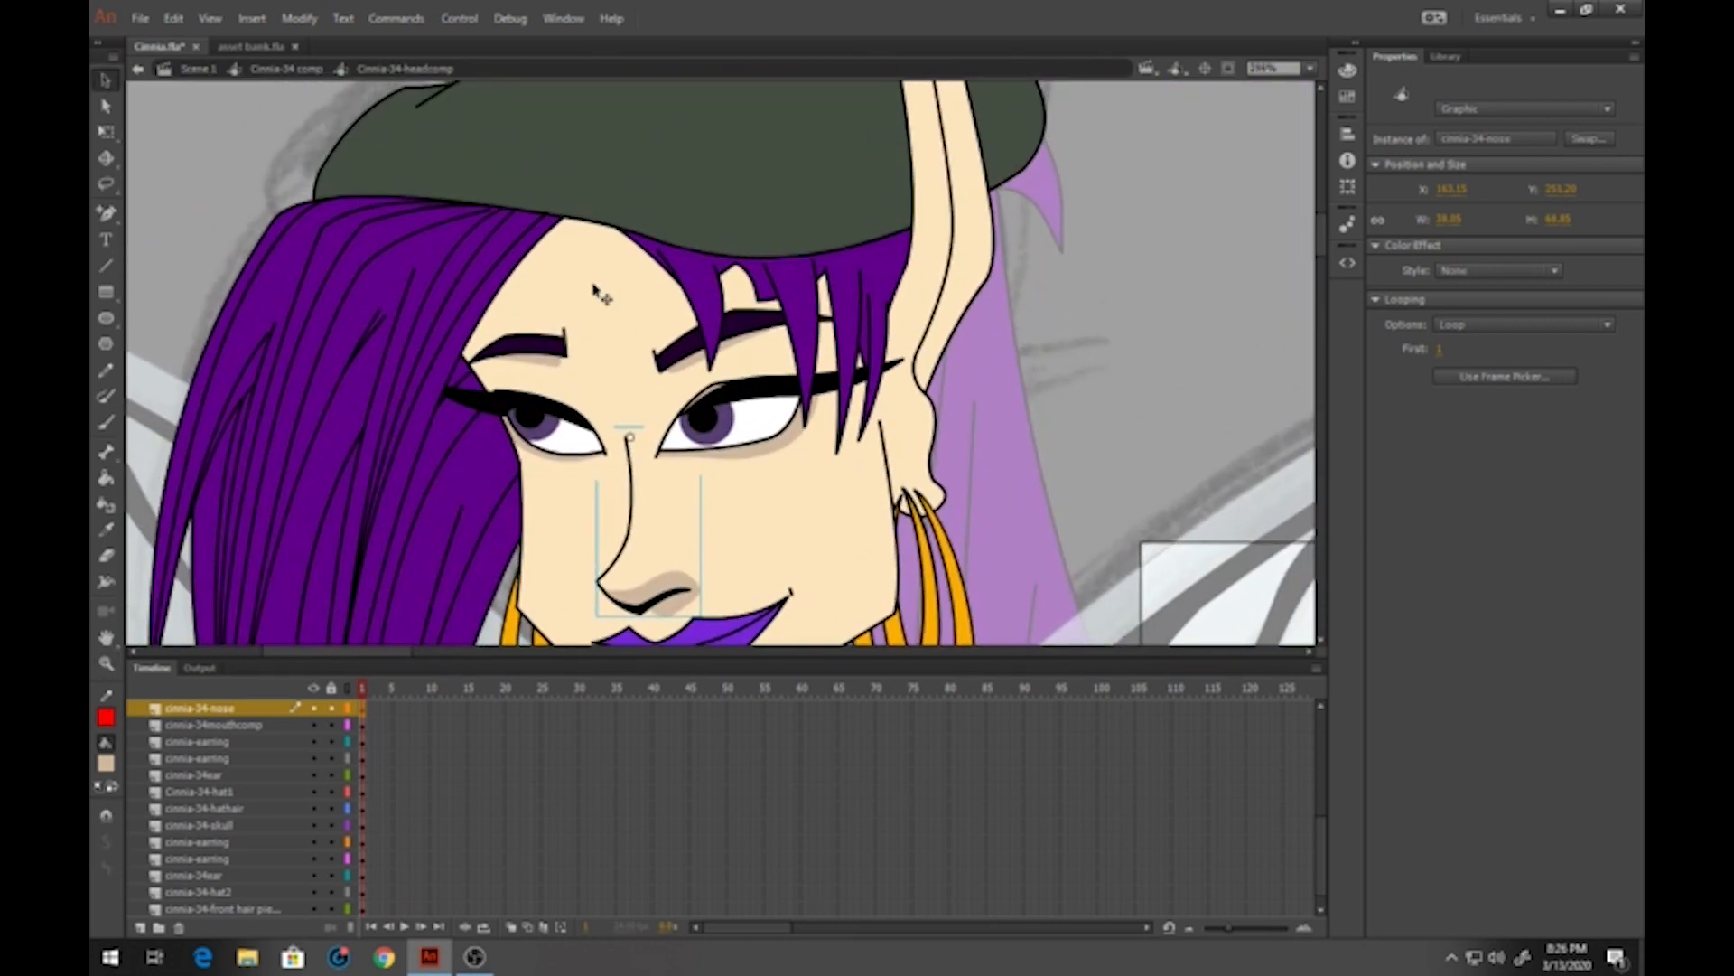
double_click(595, 285)
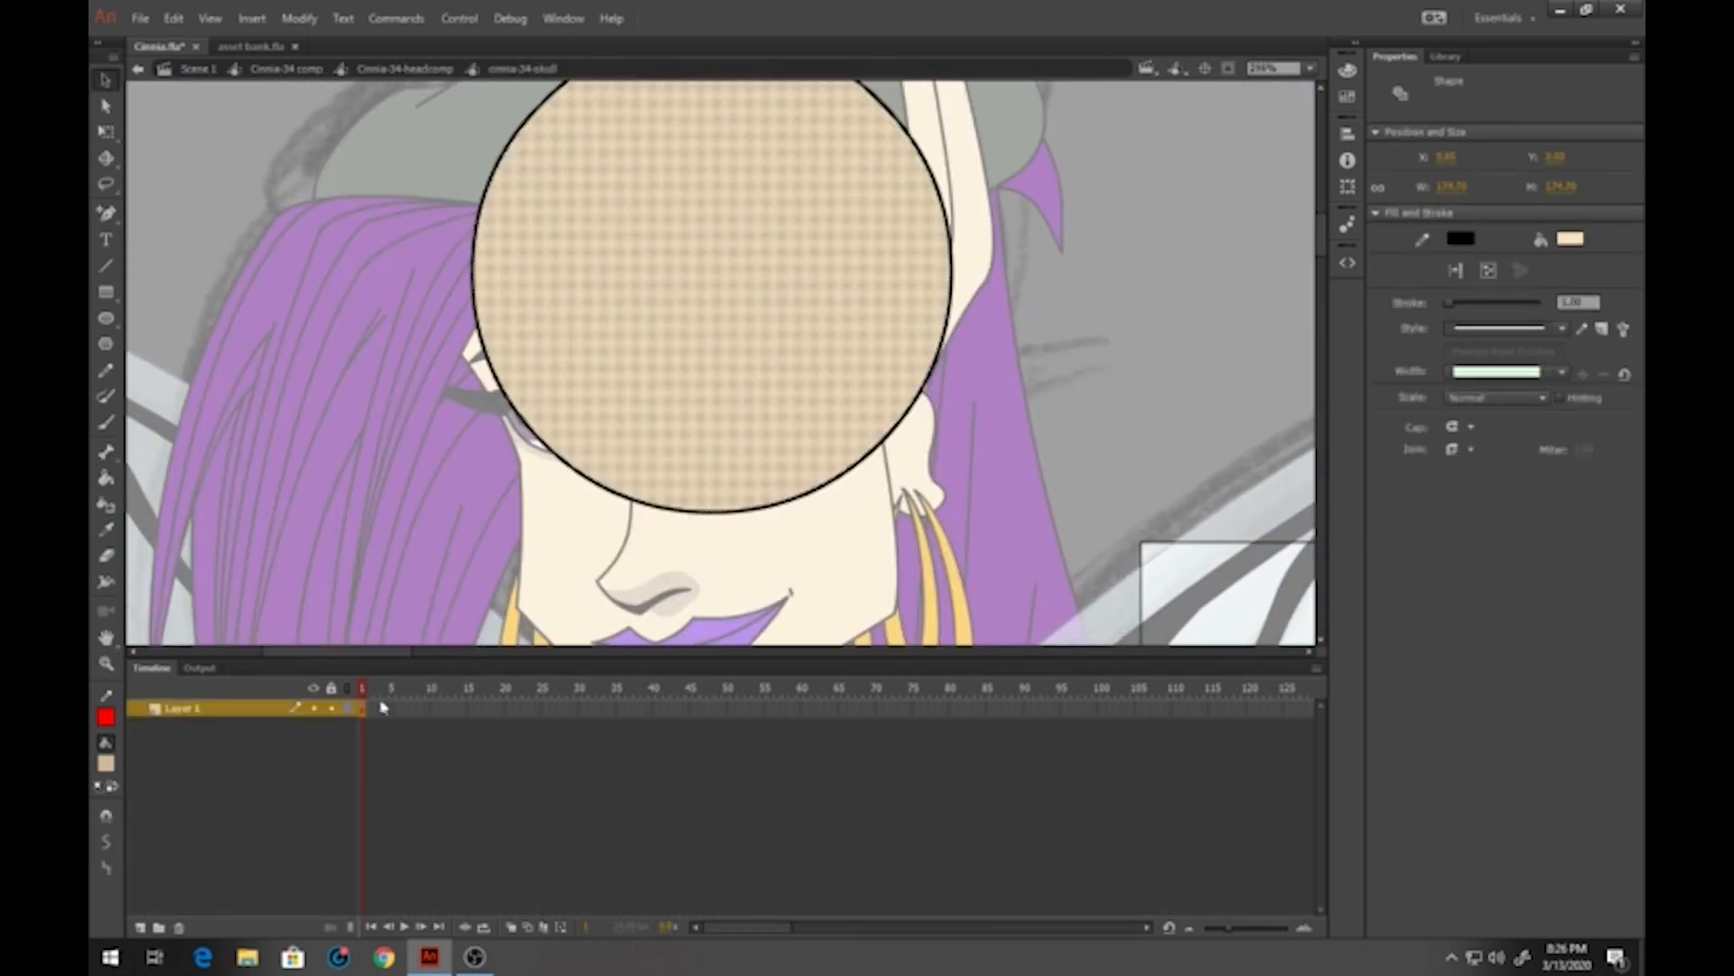
click(348, 713)
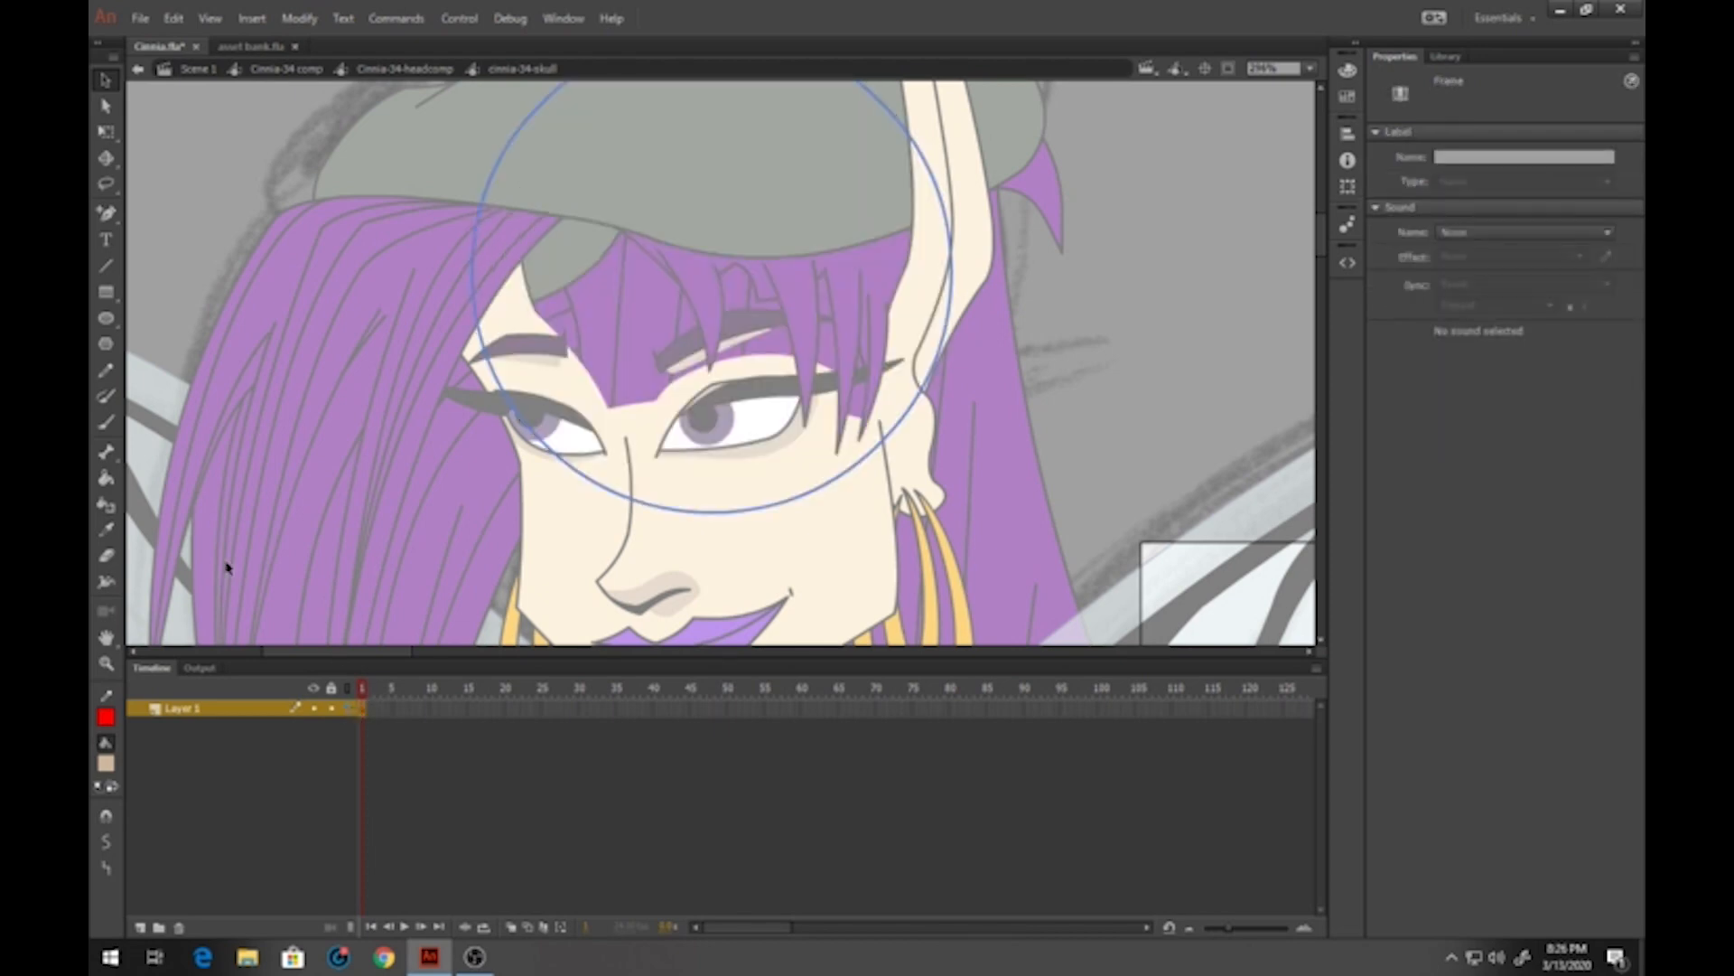
click(107, 371)
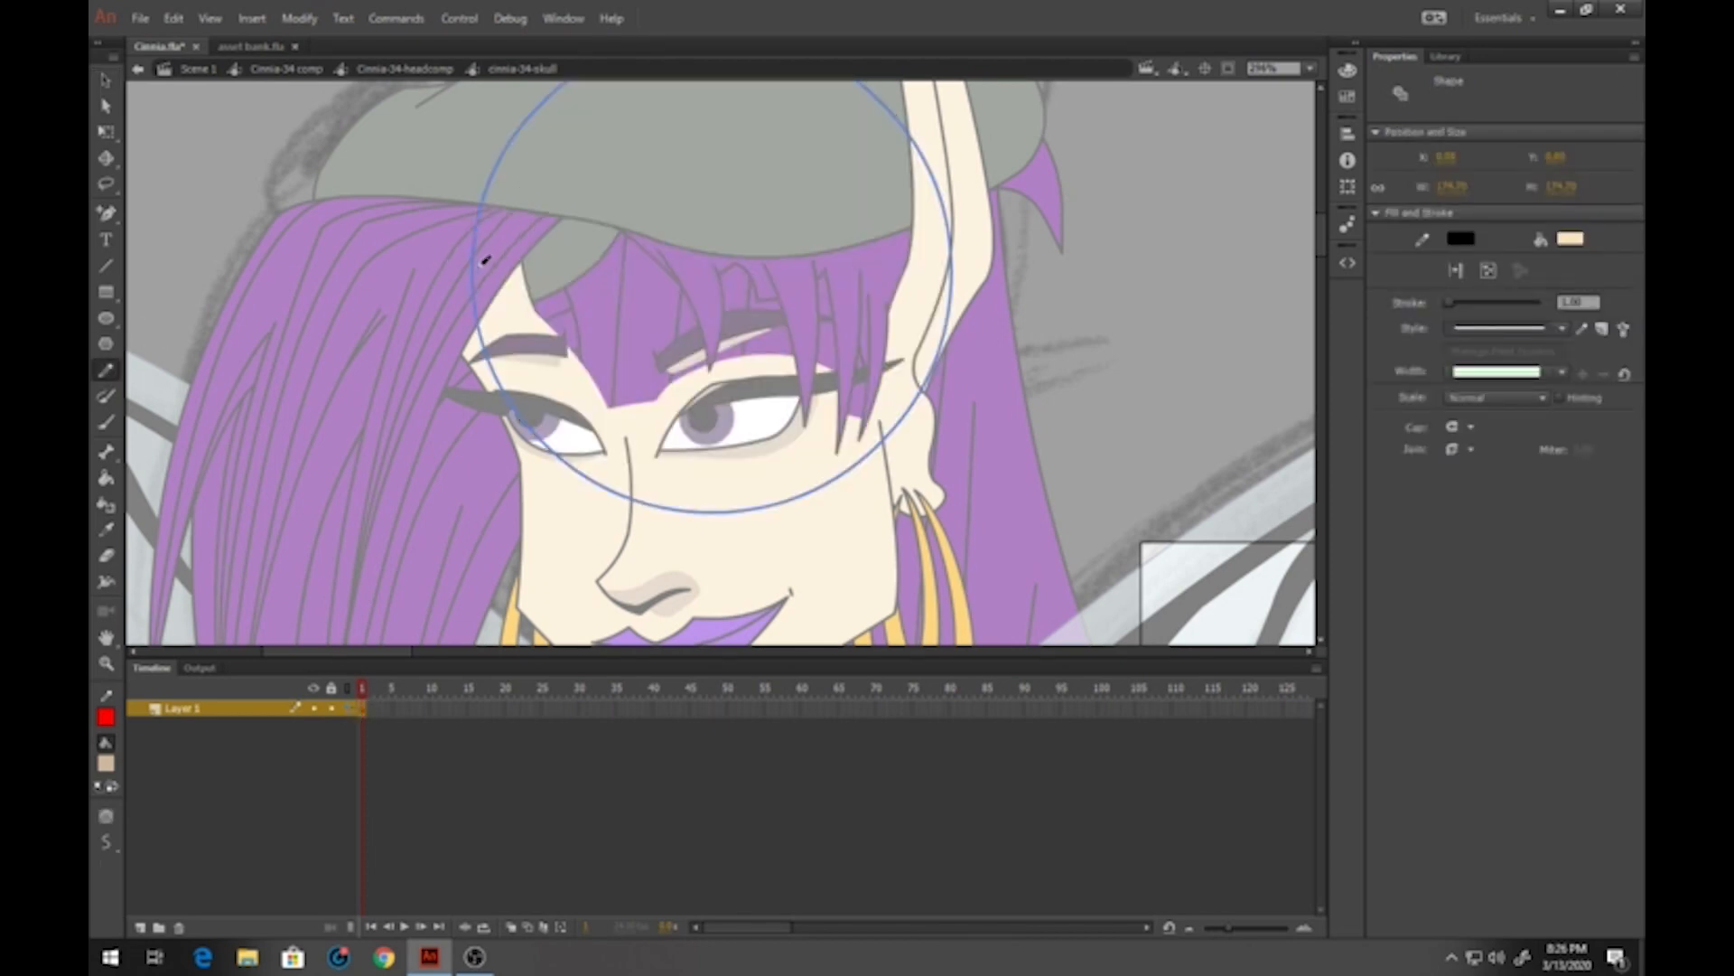
mouse_move(449, 312)
mouse_down()
mouse_move(569, 227)
mouse_move(646, 252)
mouse_move(697, 316)
mouse_move(734, 284)
mouse_move(749, 306)
mouse_move(781, 285)
mouse_move(875, 359)
mouse_move(903, 448)
mouse_up()
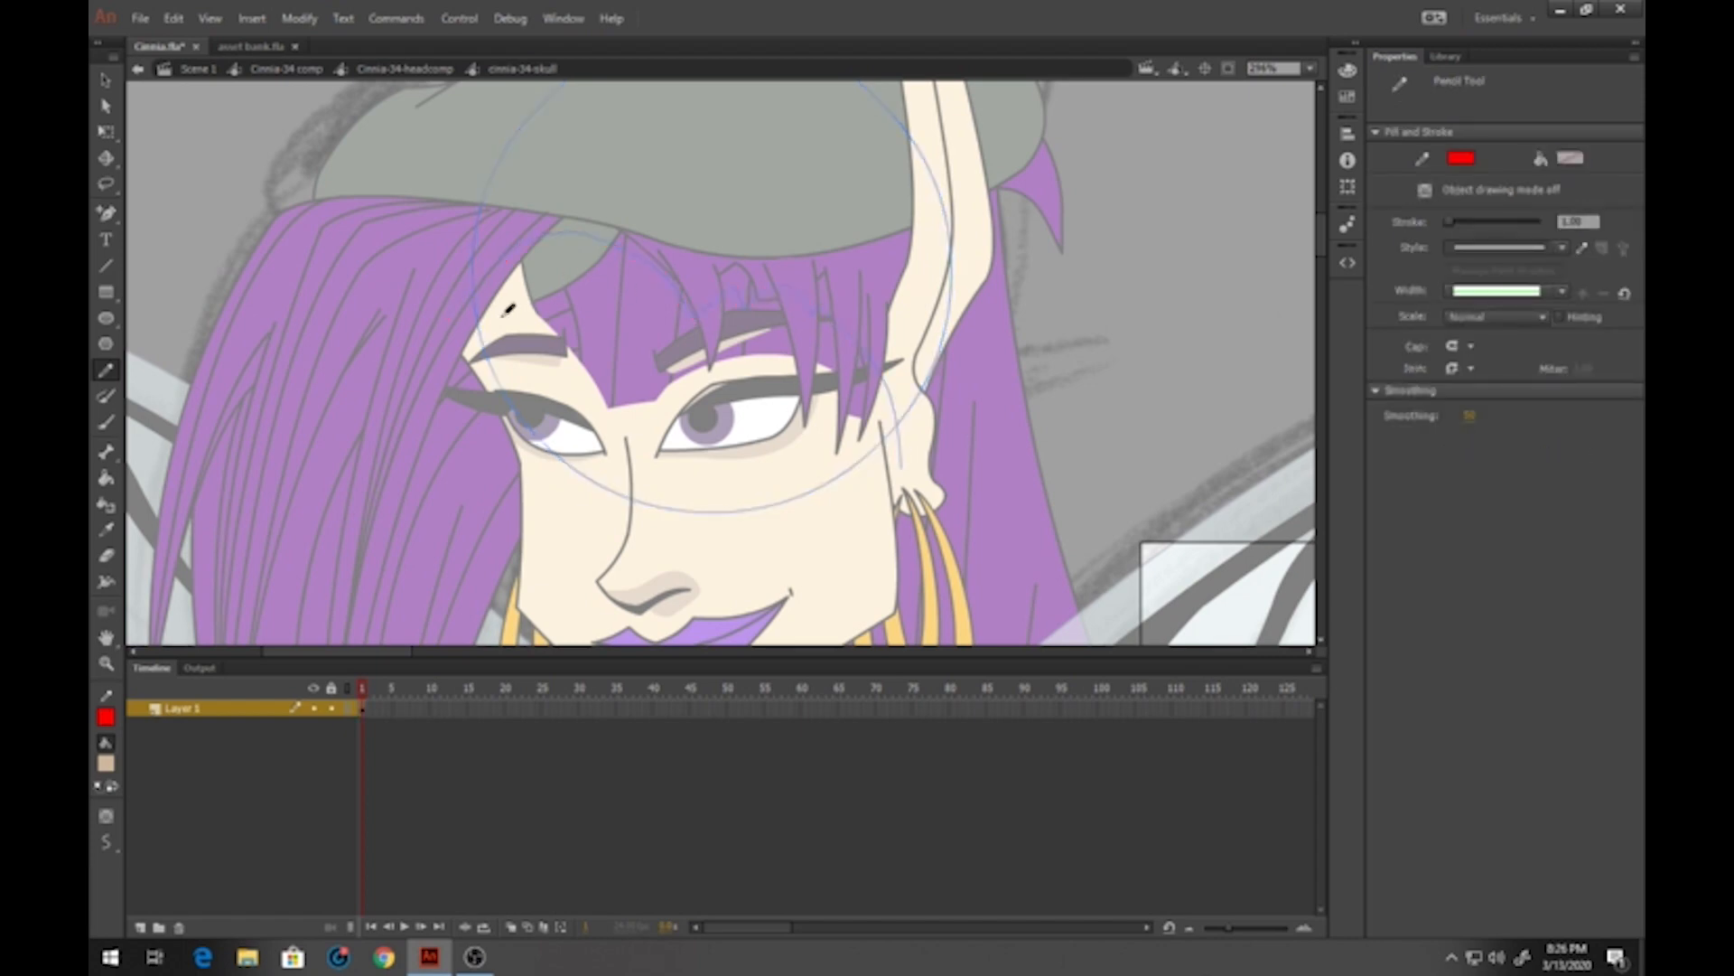
mouse_move(472, 341)
mouse_down()
mouse_move(528, 266)
mouse_move(592, 273)
mouse_move(684, 336)
mouse_move(726, 309)
mouse_move(782, 322)
mouse_move(844, 354)
mouse_move(878, 405)
mouse_move(881, 478)
mouse_up()
With the layer's fills shown again, fill the band between the hairline curves with tan and the skull above it with black
click(351, 710)
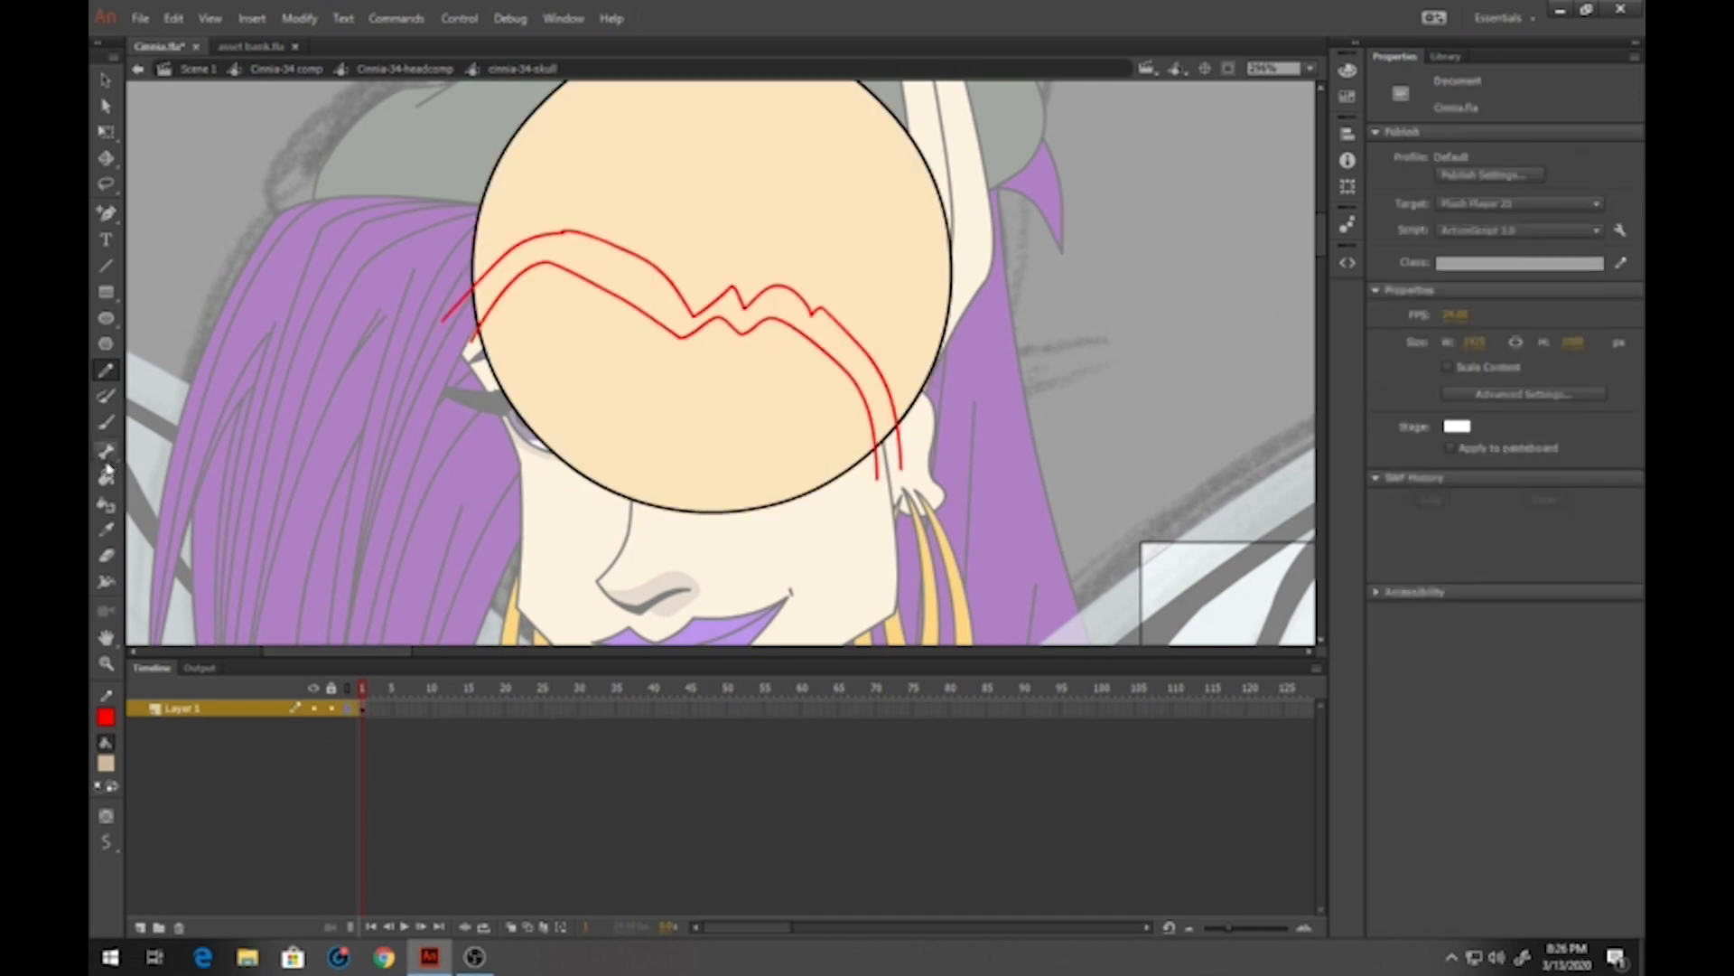
click(106, 477)
click(558, 305)
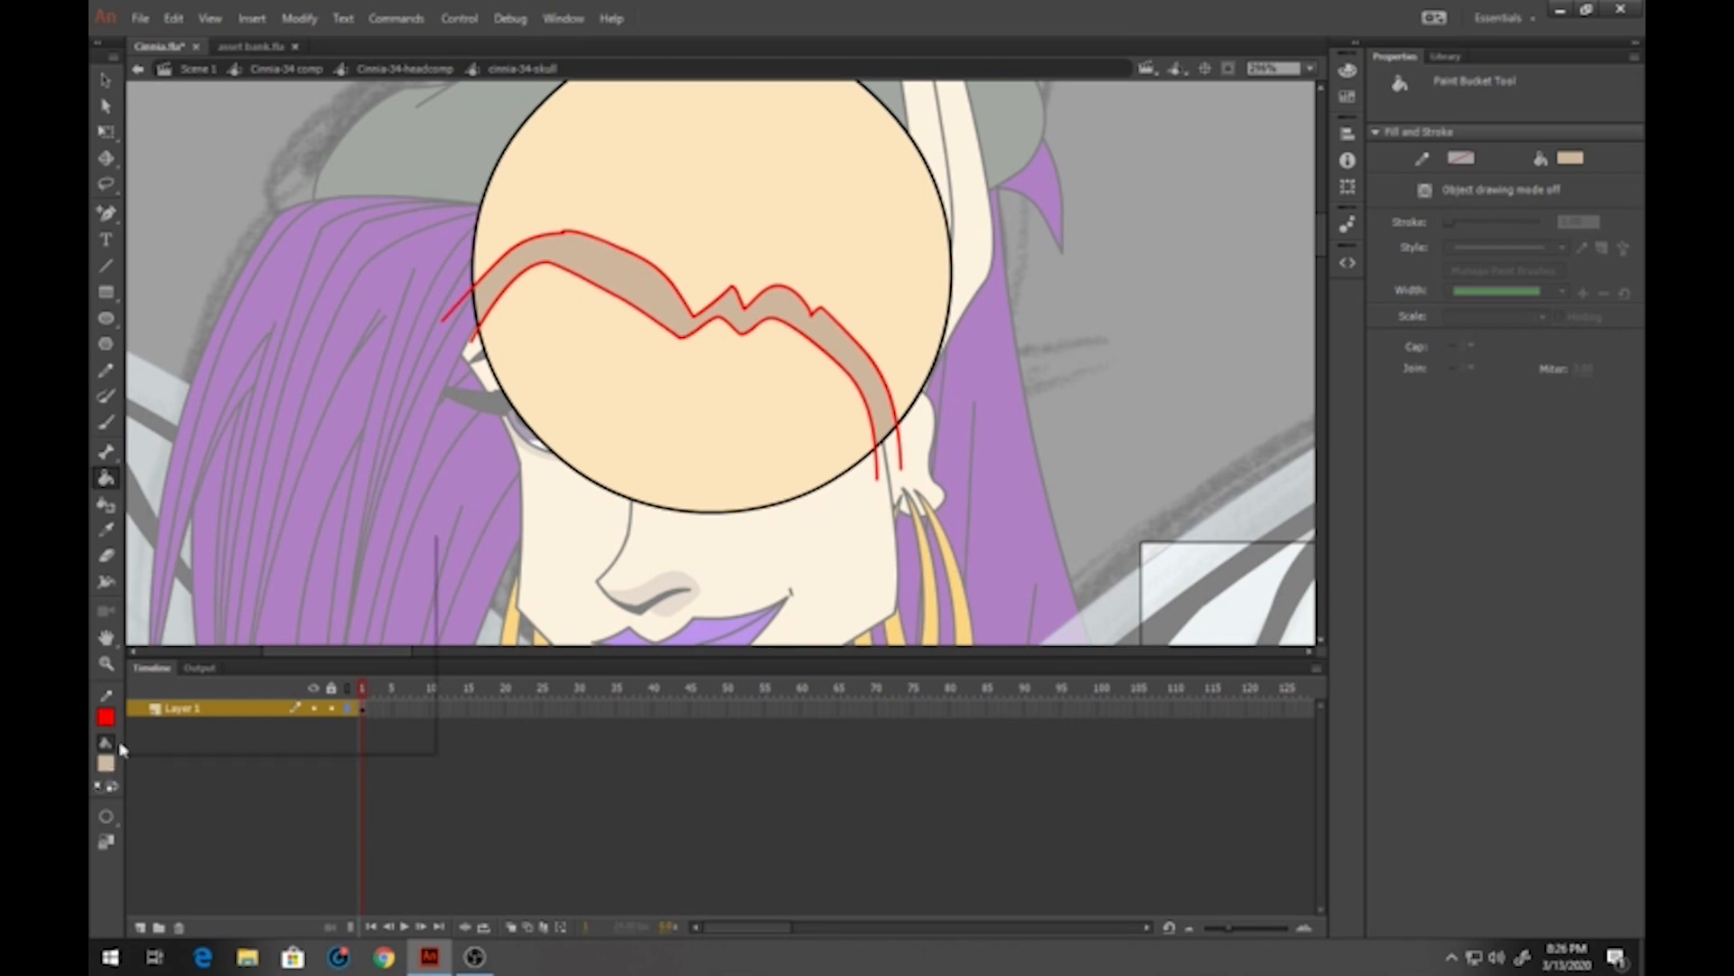
click(106, 763)
click(172, 648)
click(679, 251)
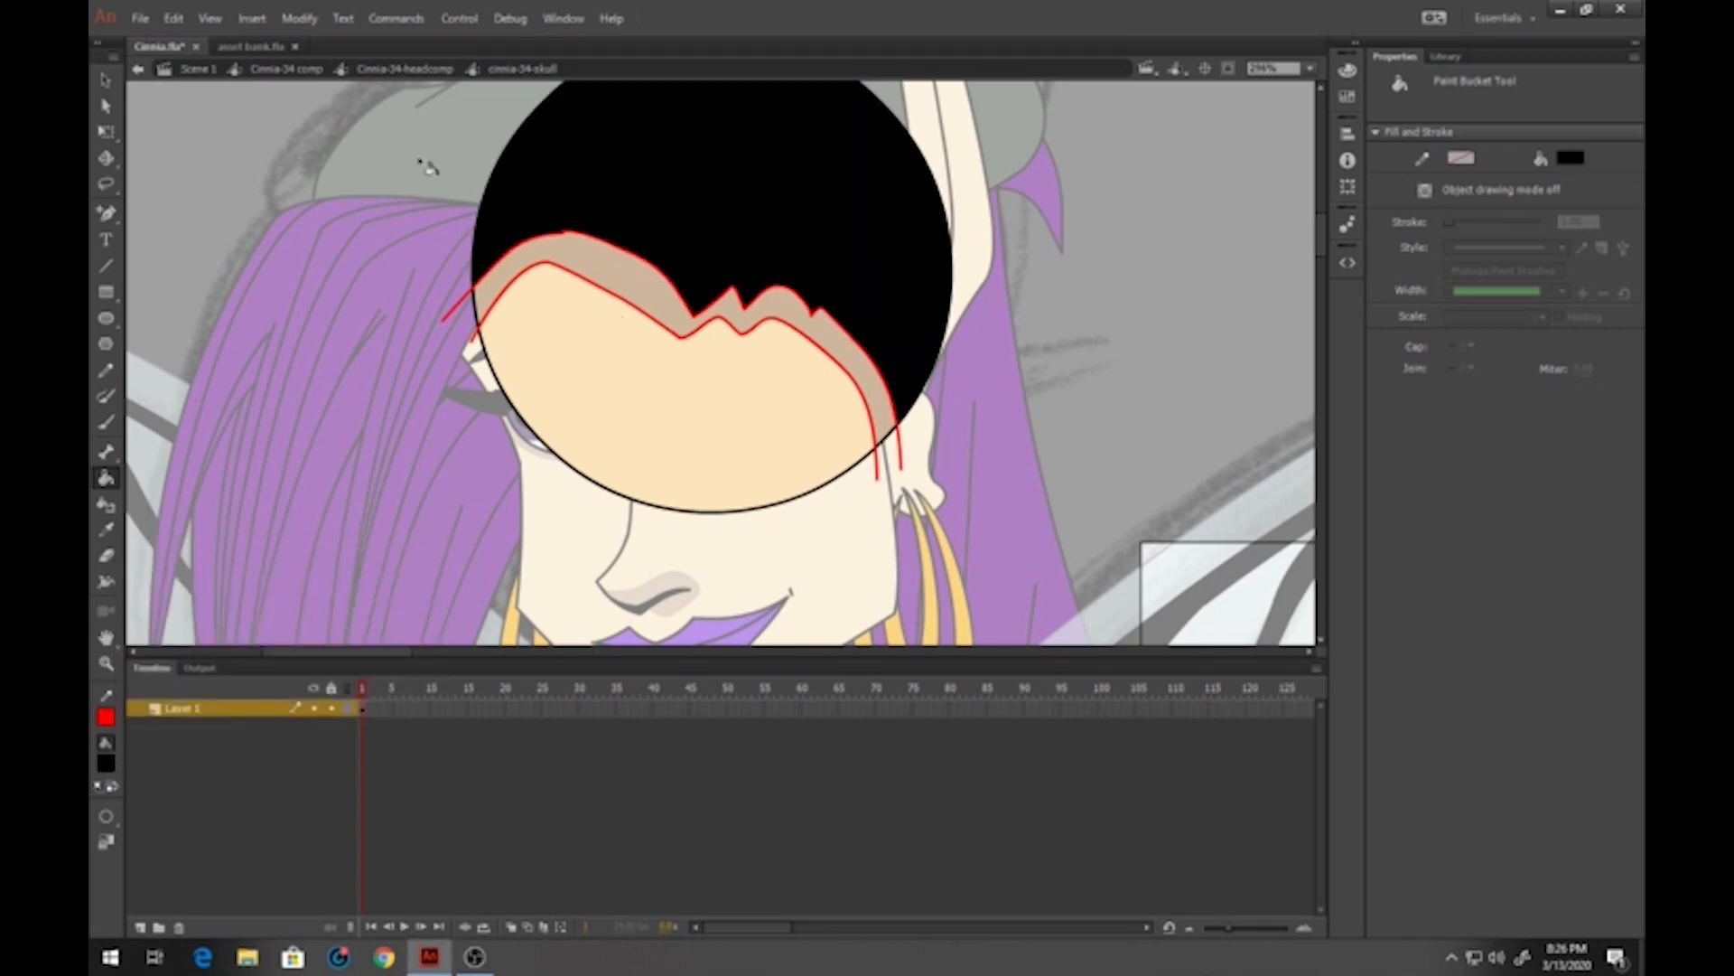
key(v)
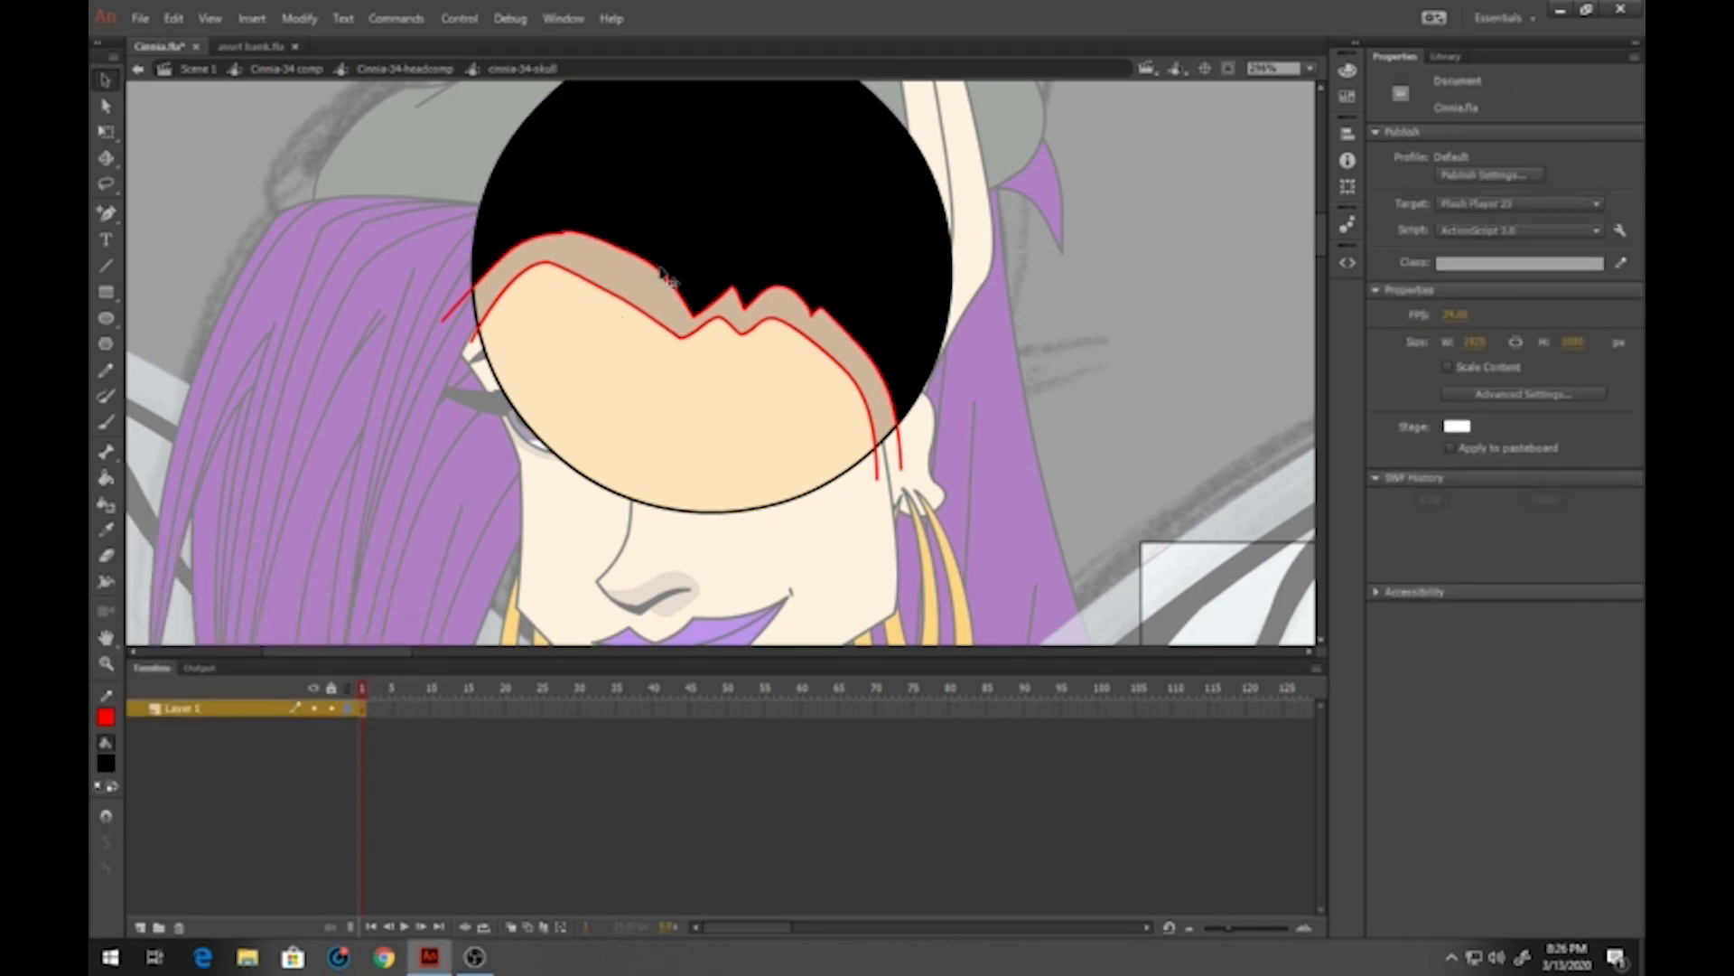
Delete both red guide curves along the skull's hairline and return to the head composition
double_click(661, 269)
key(Delete)
double_click(677, 335)
key(Delete)
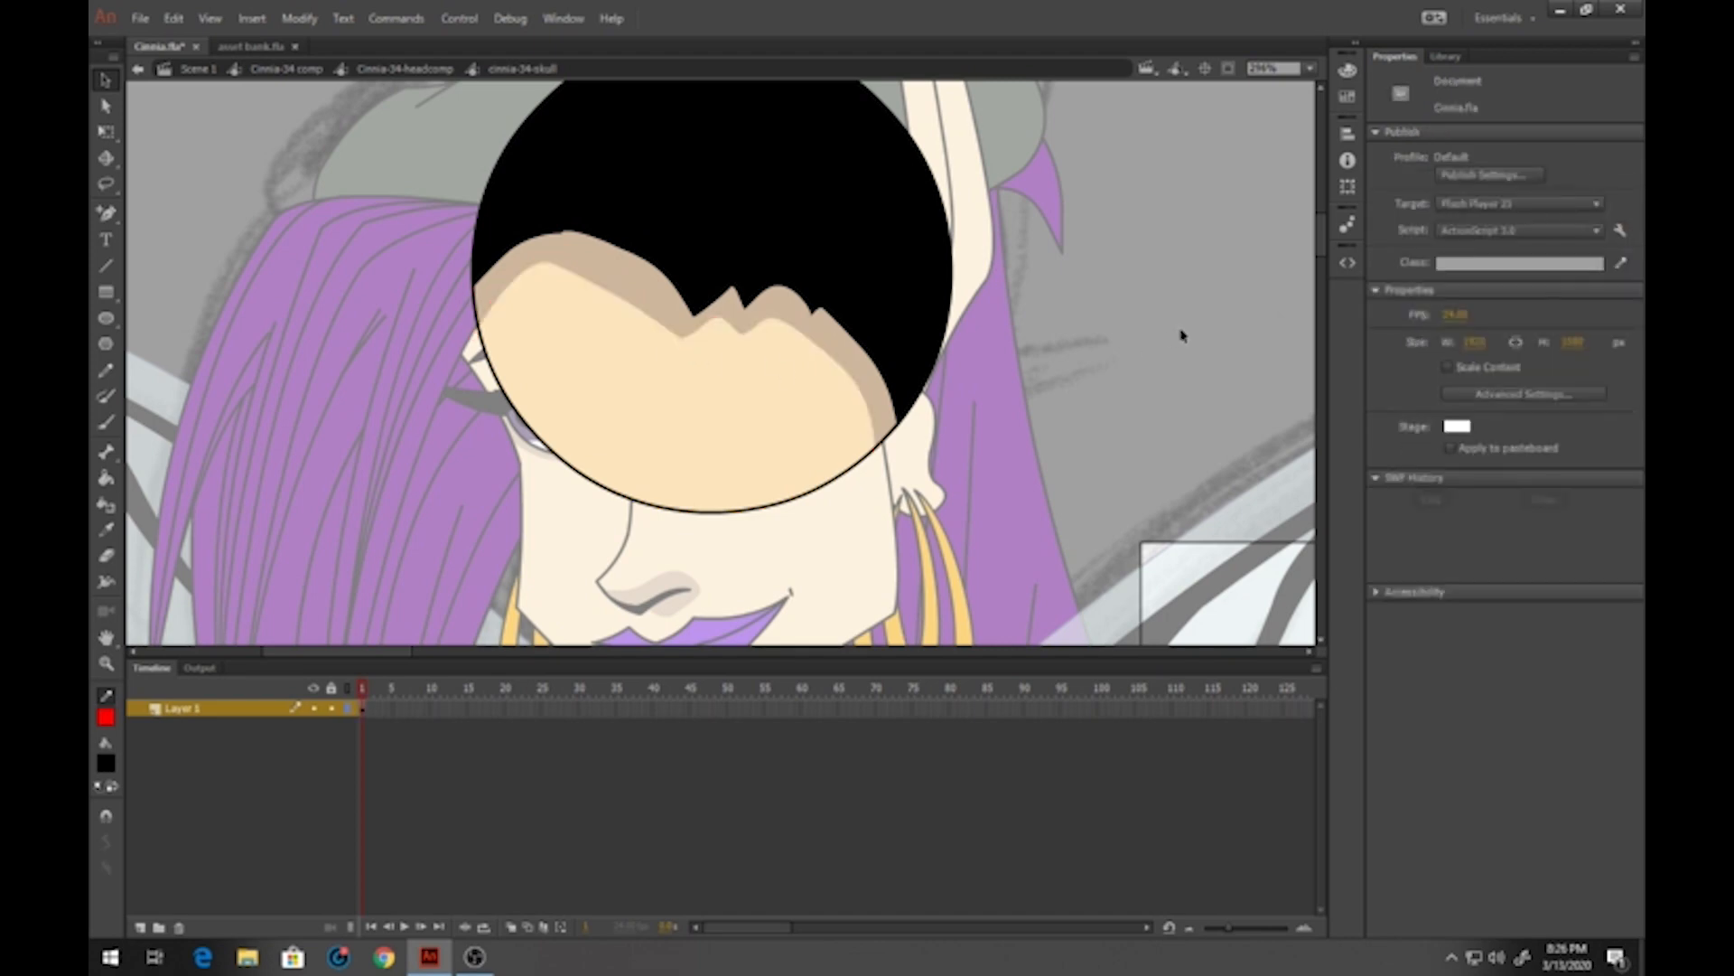
double_click(1182, 337)
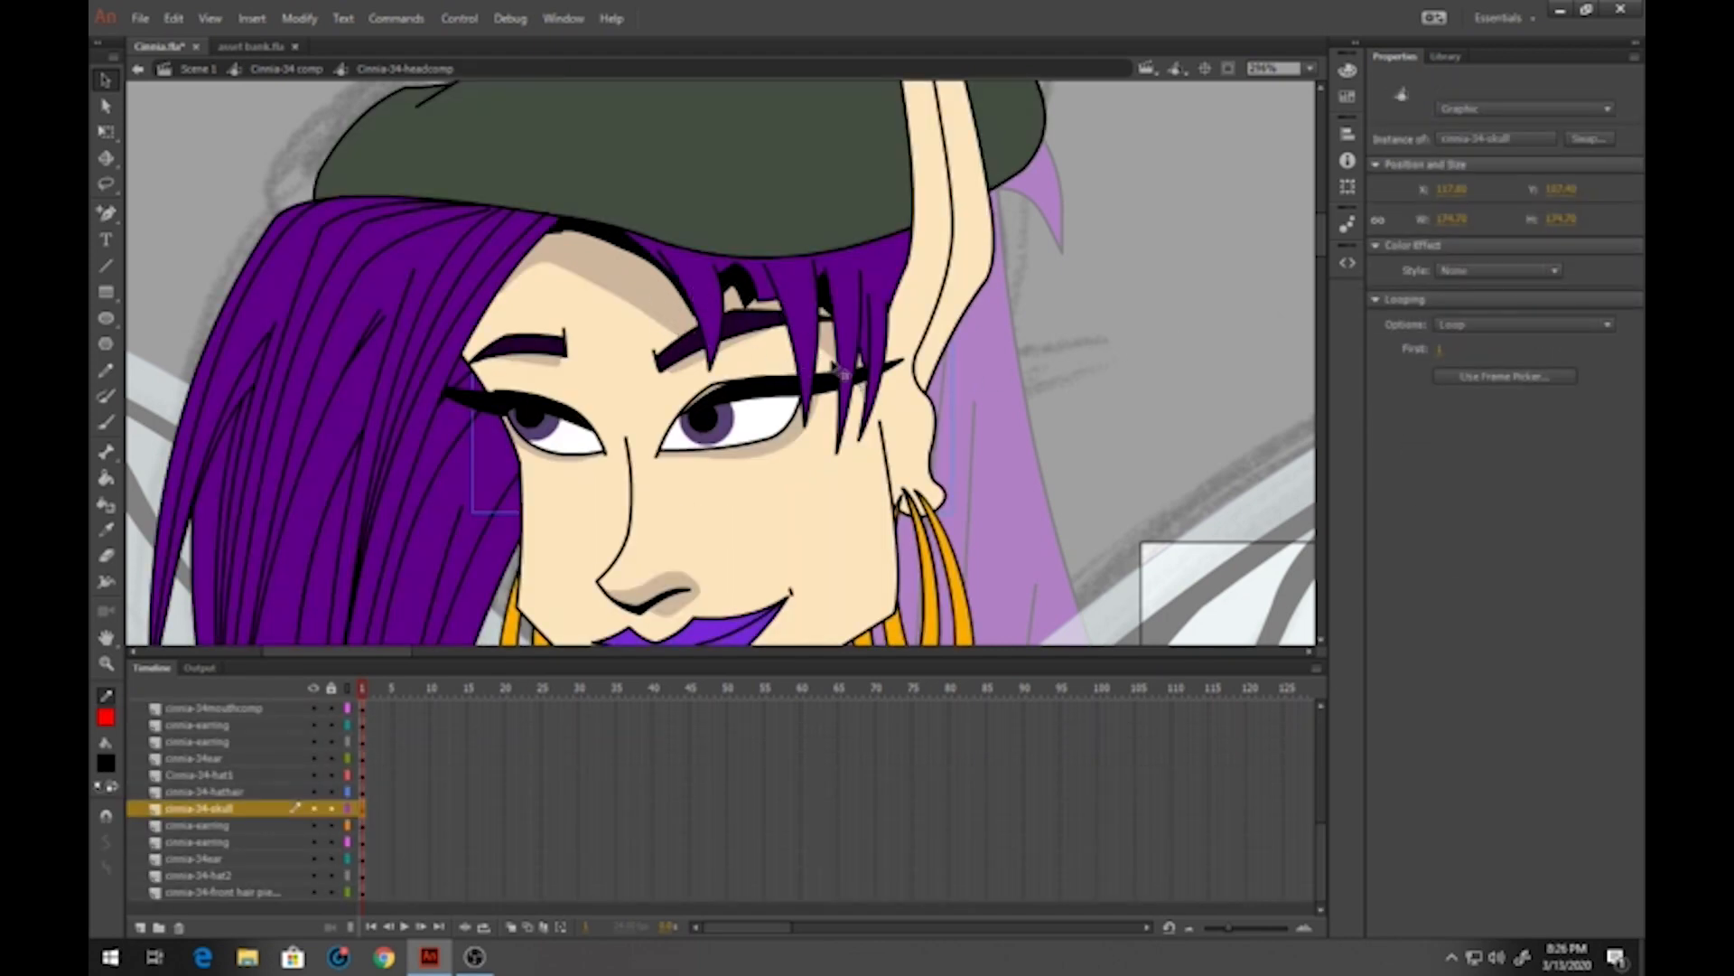
Sample the tan facial shadow as the fill colour and open the jaw symbol nested inside the mouth composition for editing
drag(801, 473, 641, 361)
click(106, 766)
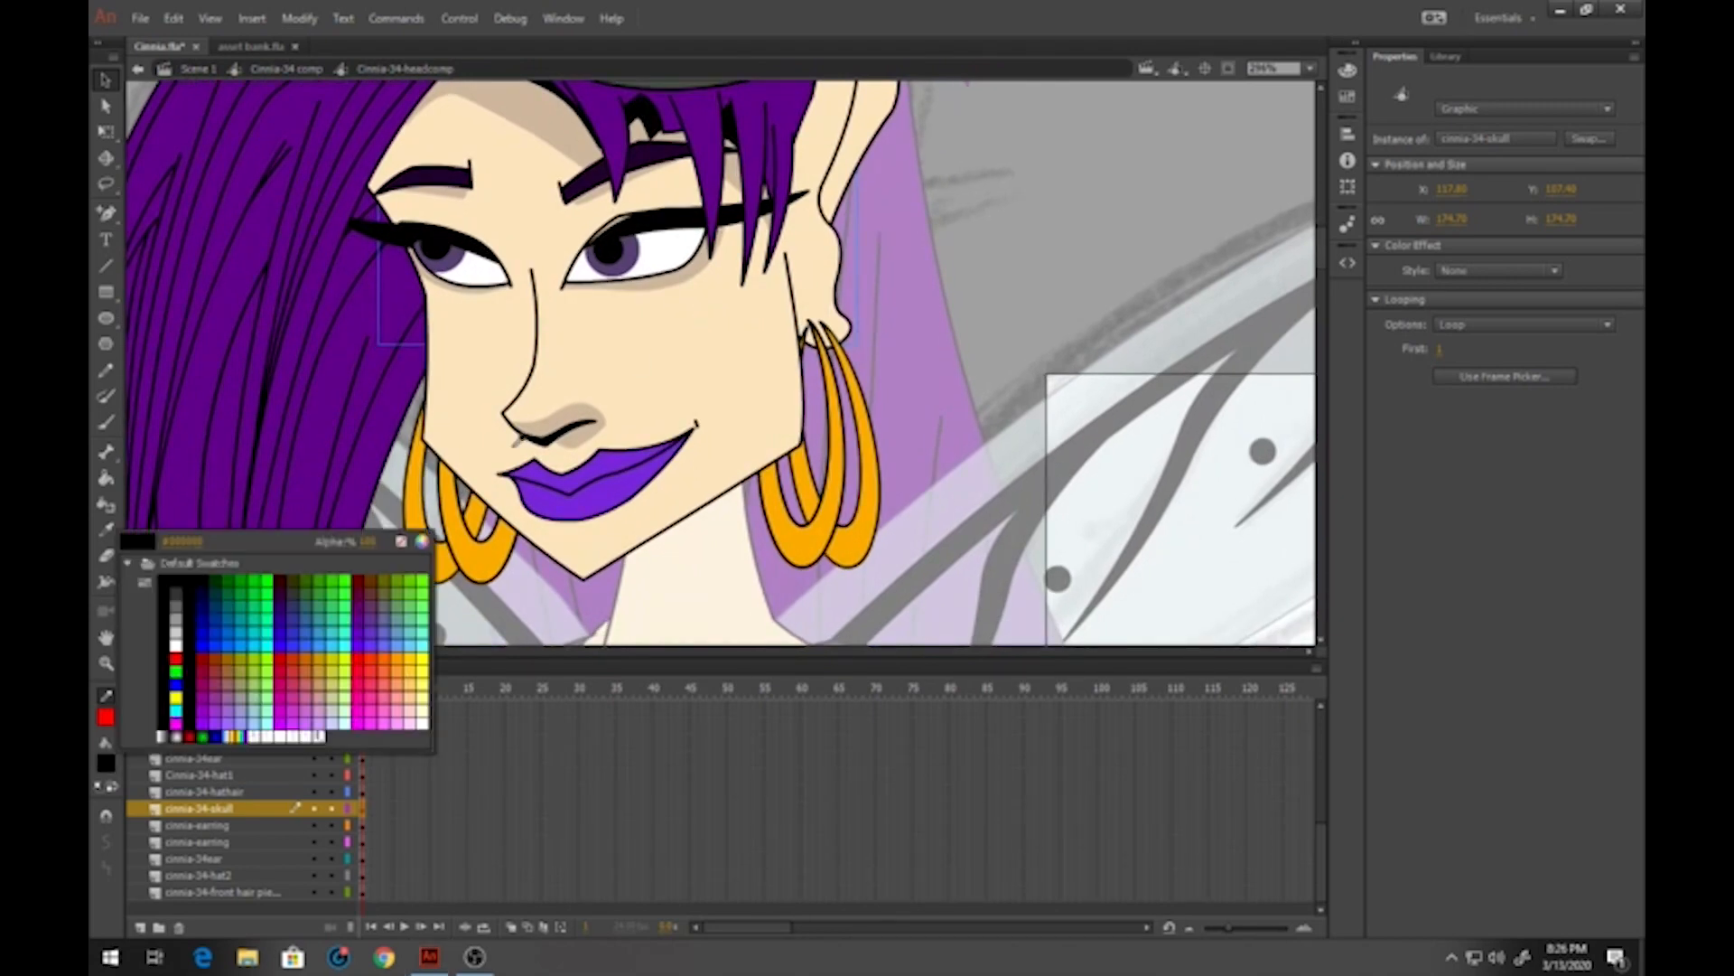
click(577, 402)
double_click(793, 406)
double_click(794, 407)
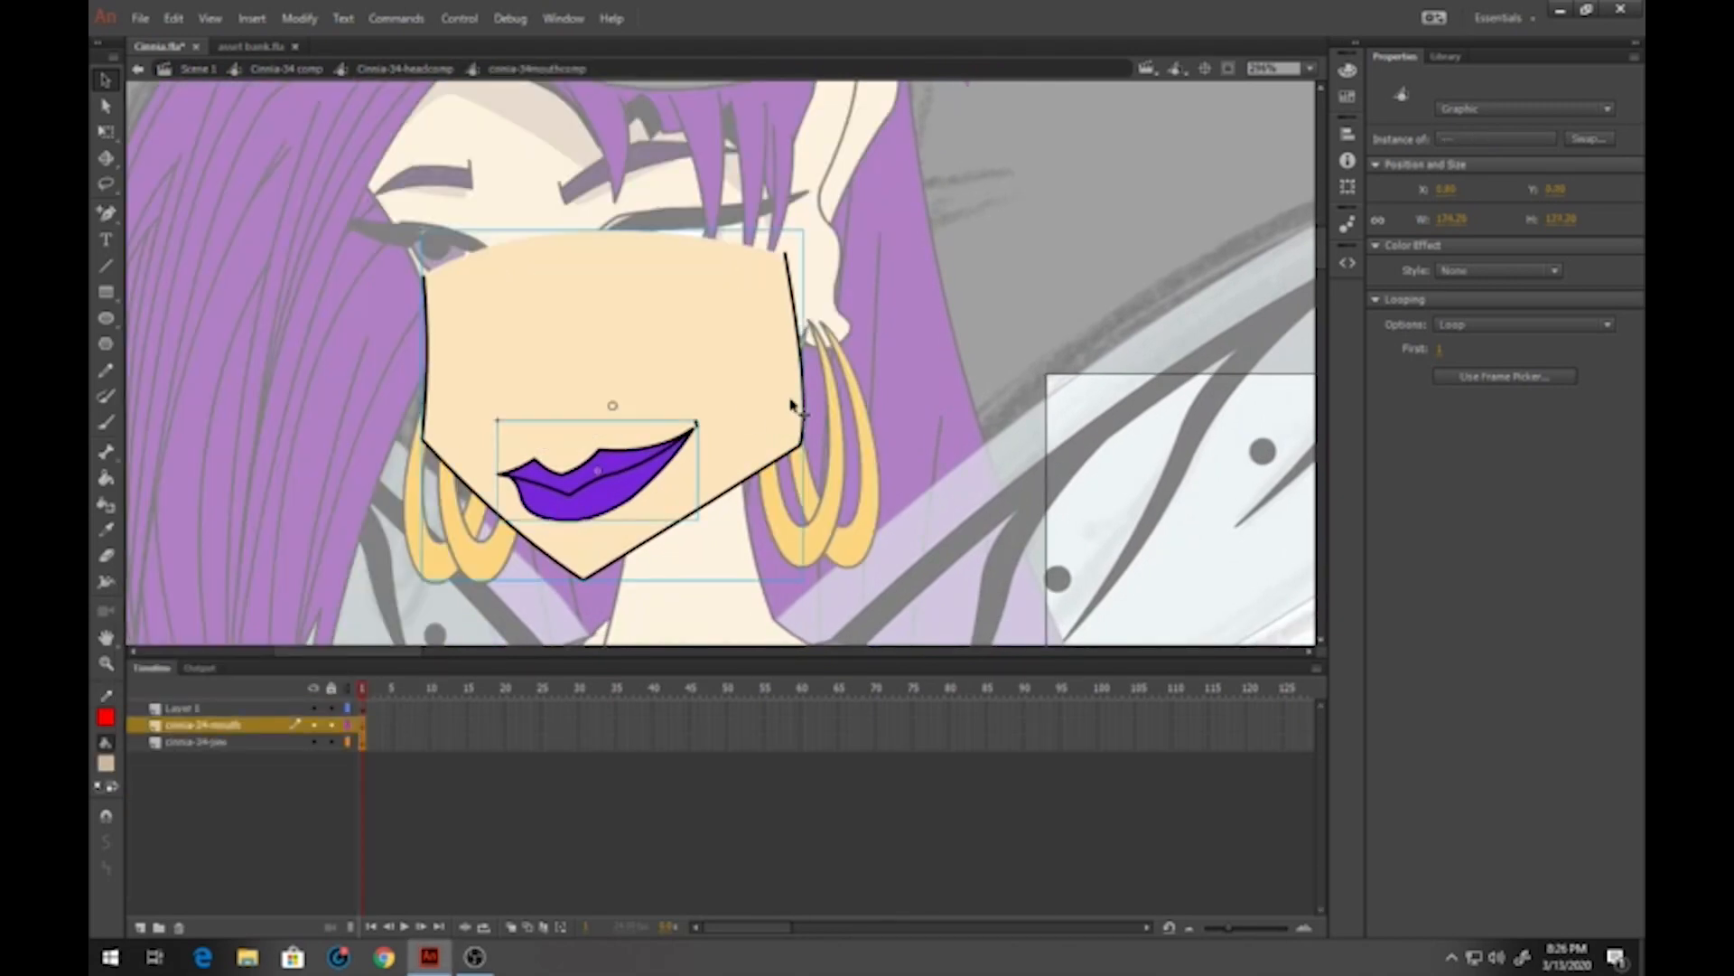
double_click(793, 407)
click(795, 408)
click(906, 398)
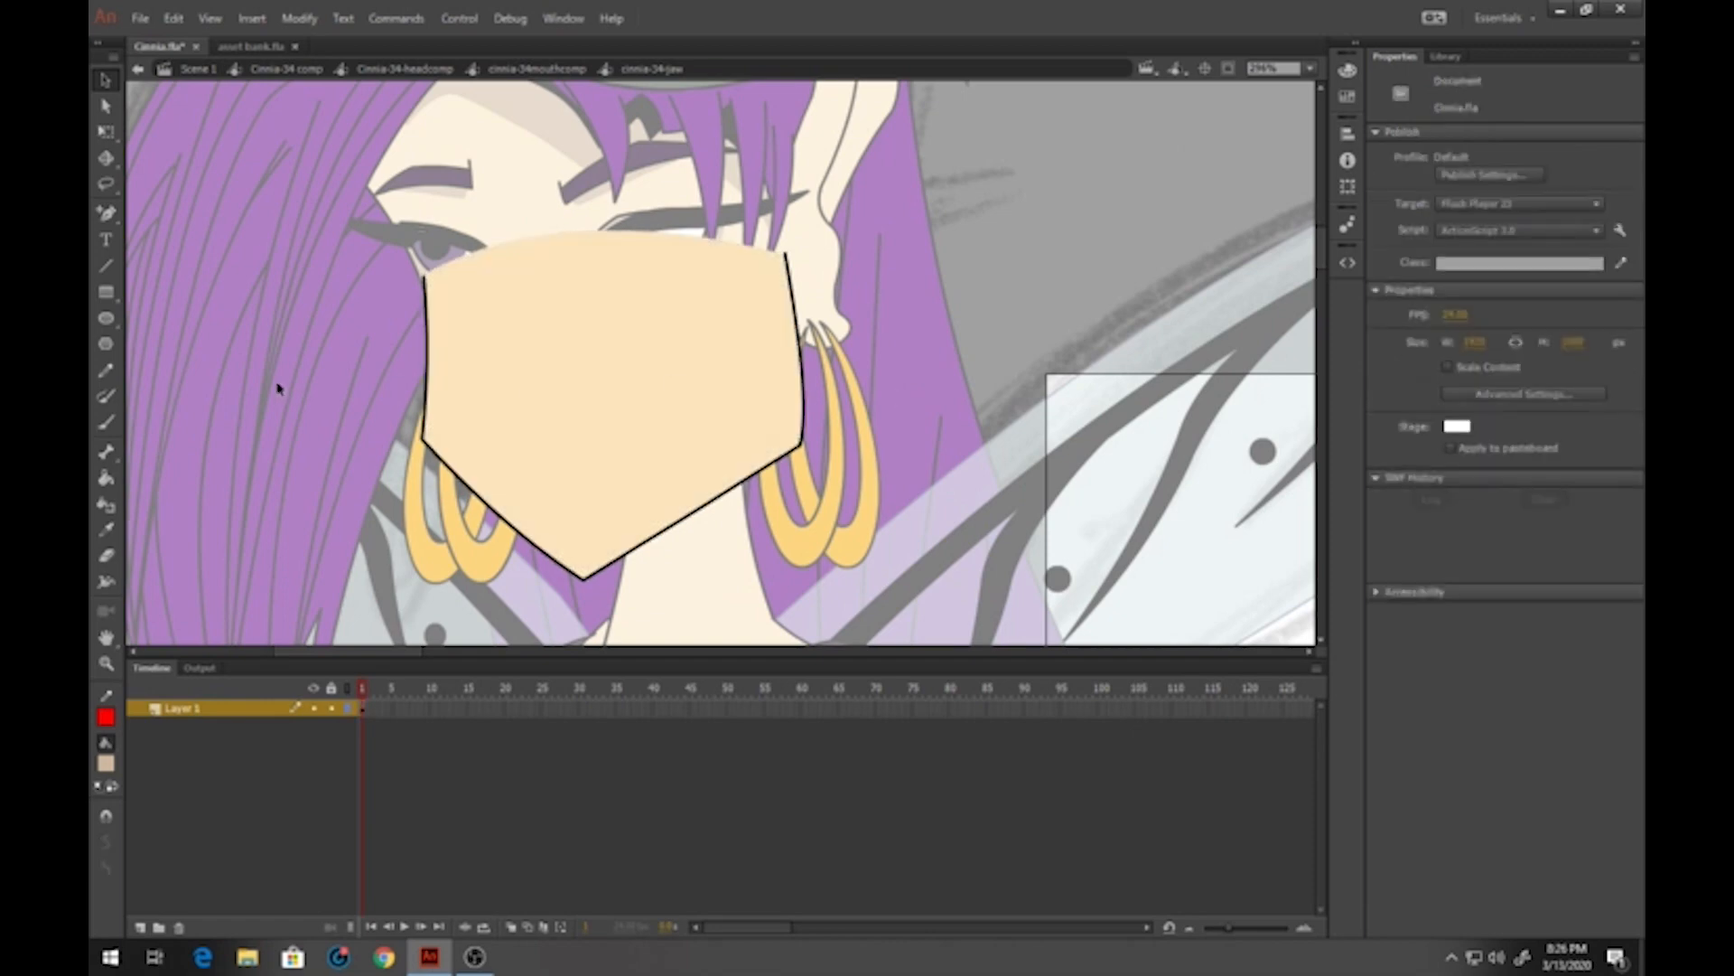
Draw red Pencil guide curves inside the jaw outline, tracing a shadow edge around the cheek and chin and a thin band beside the outline
click(107, 371)
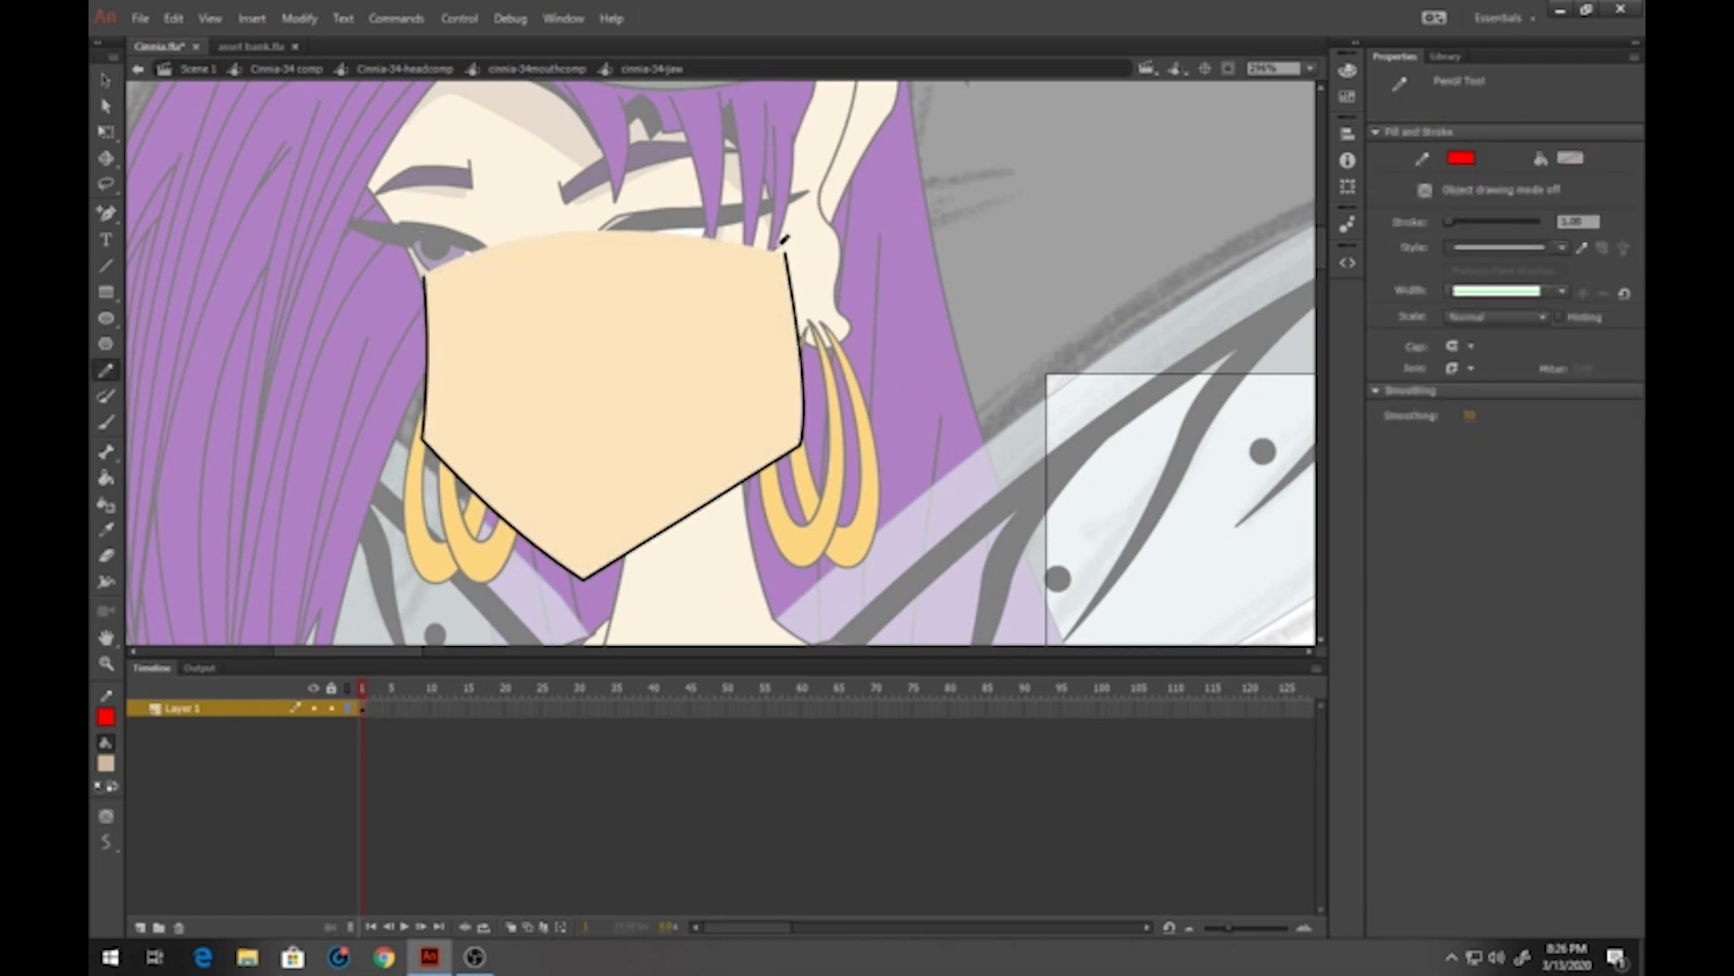
mouse_move(775, 246)
mouse_down()
mouse_move(756, 421)
mouse_move(695, 490)
mouse_move(609, 549)
mouse_move(538, 546)
mouse_move(486, 517)
mouse_up()
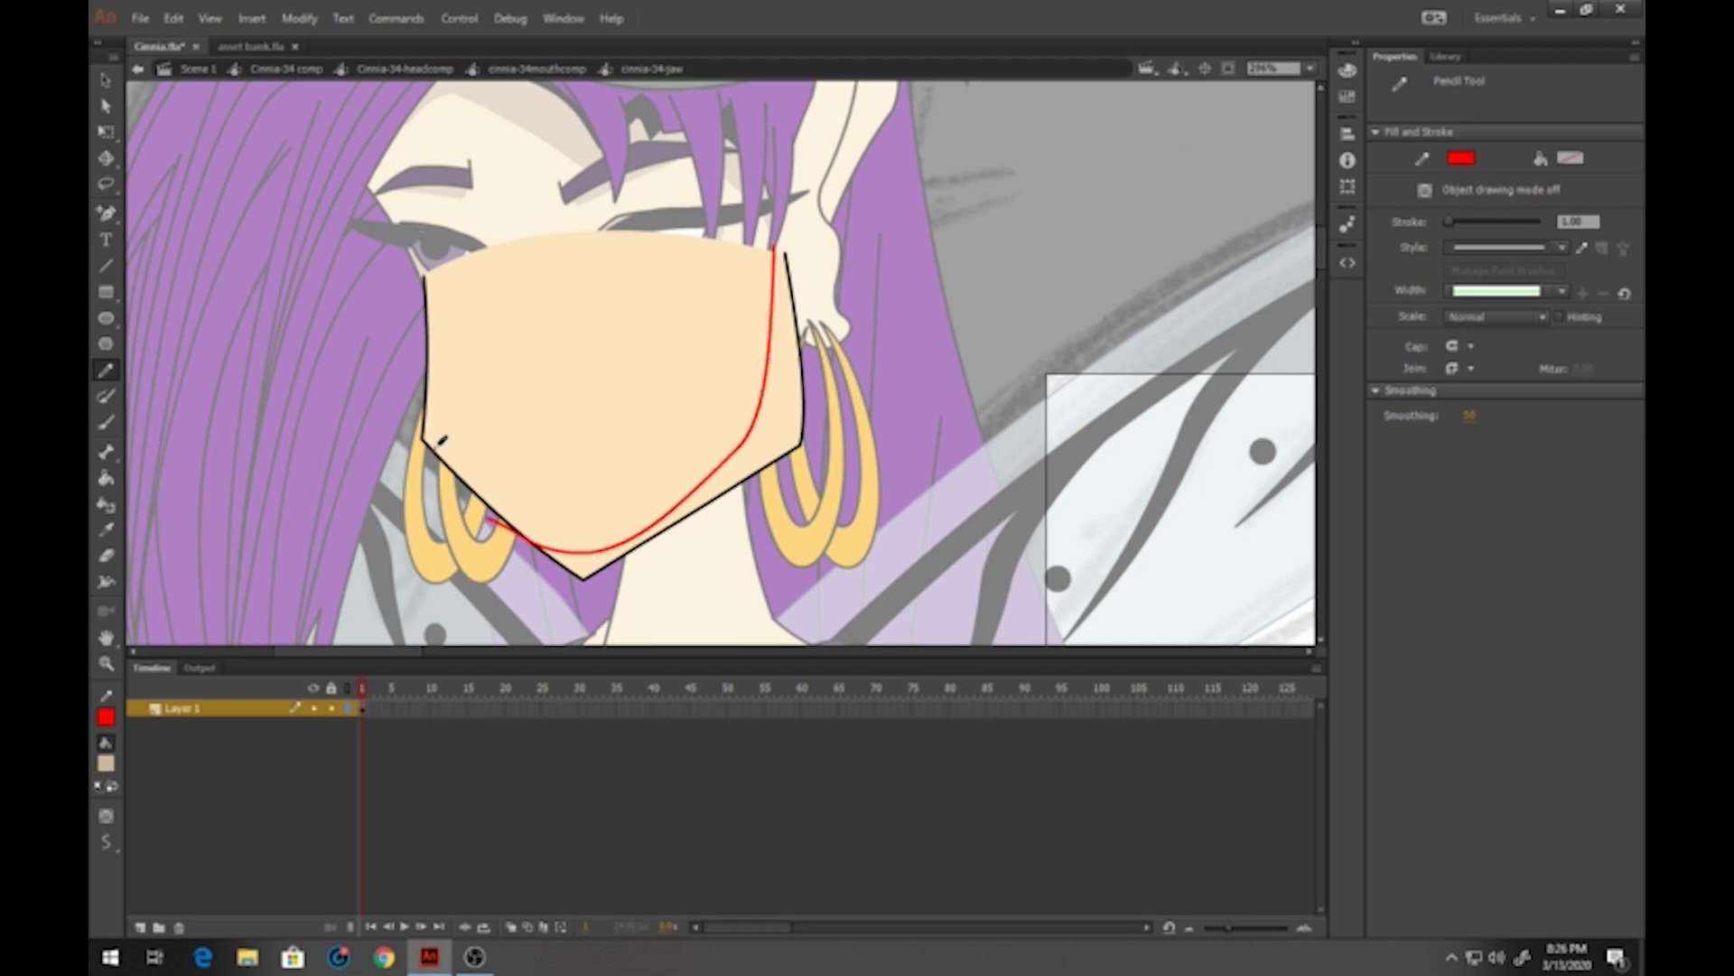
drag(425, 436, 596, 551)
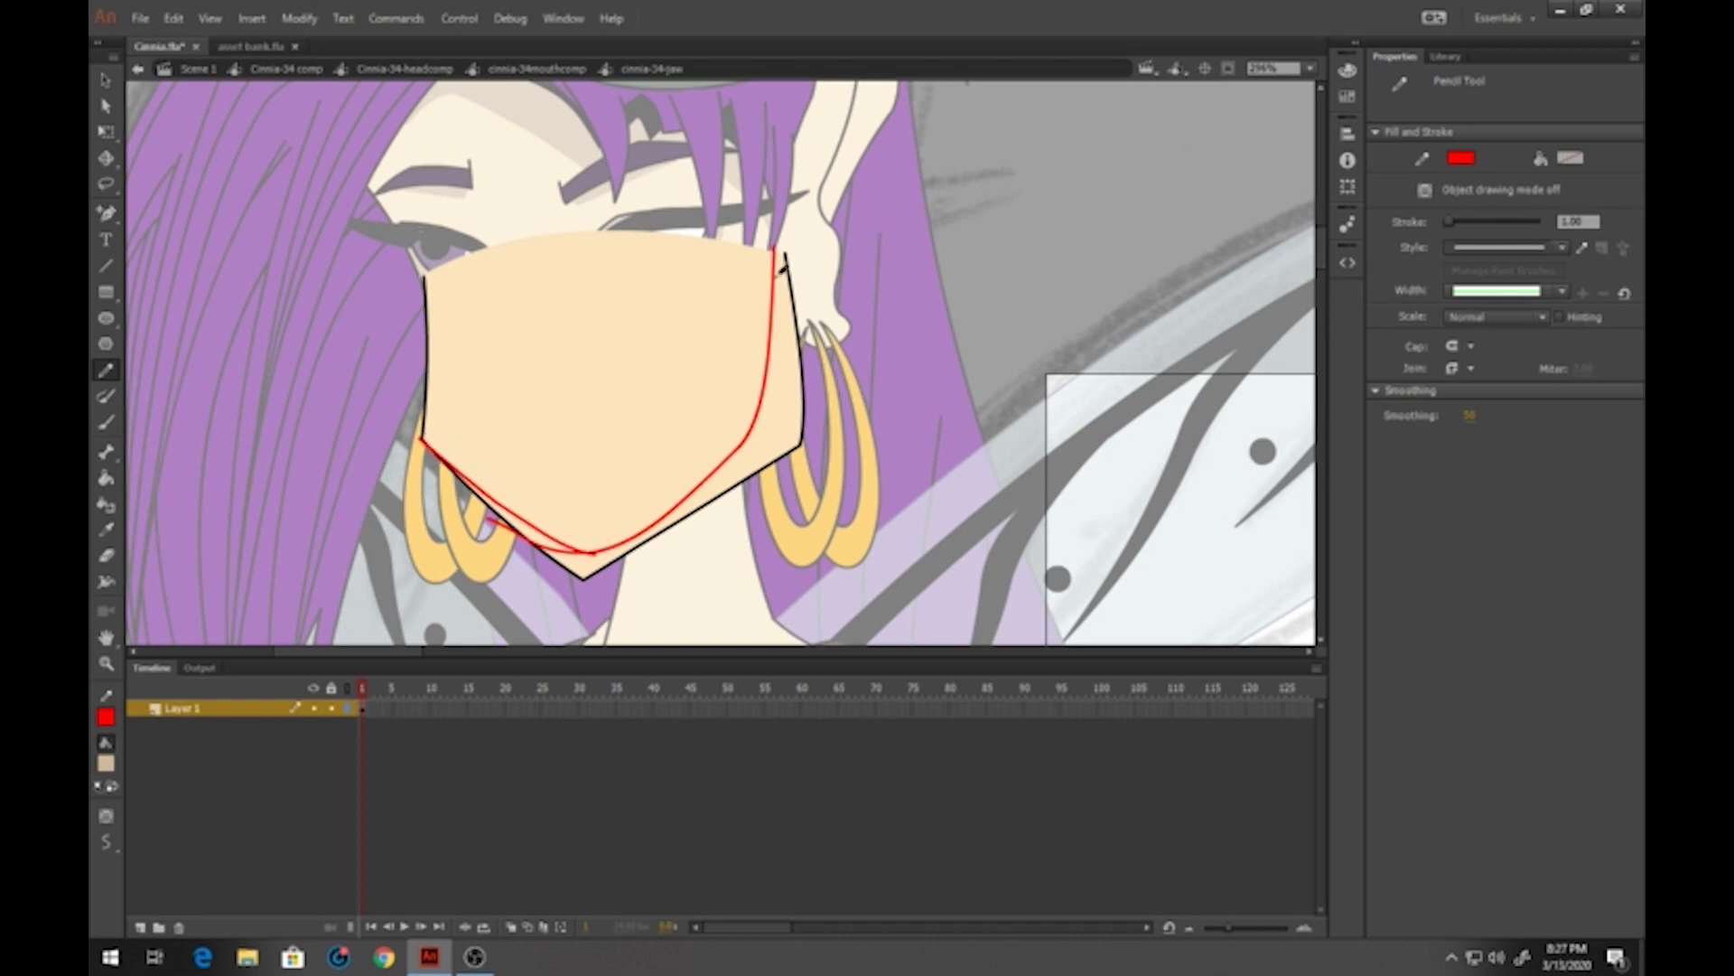
mouse_move(784, 246)
mouse_down()
mouse_move(790, 436)
mouse_move(582, 580)
mouse_up()
click(106, 79)
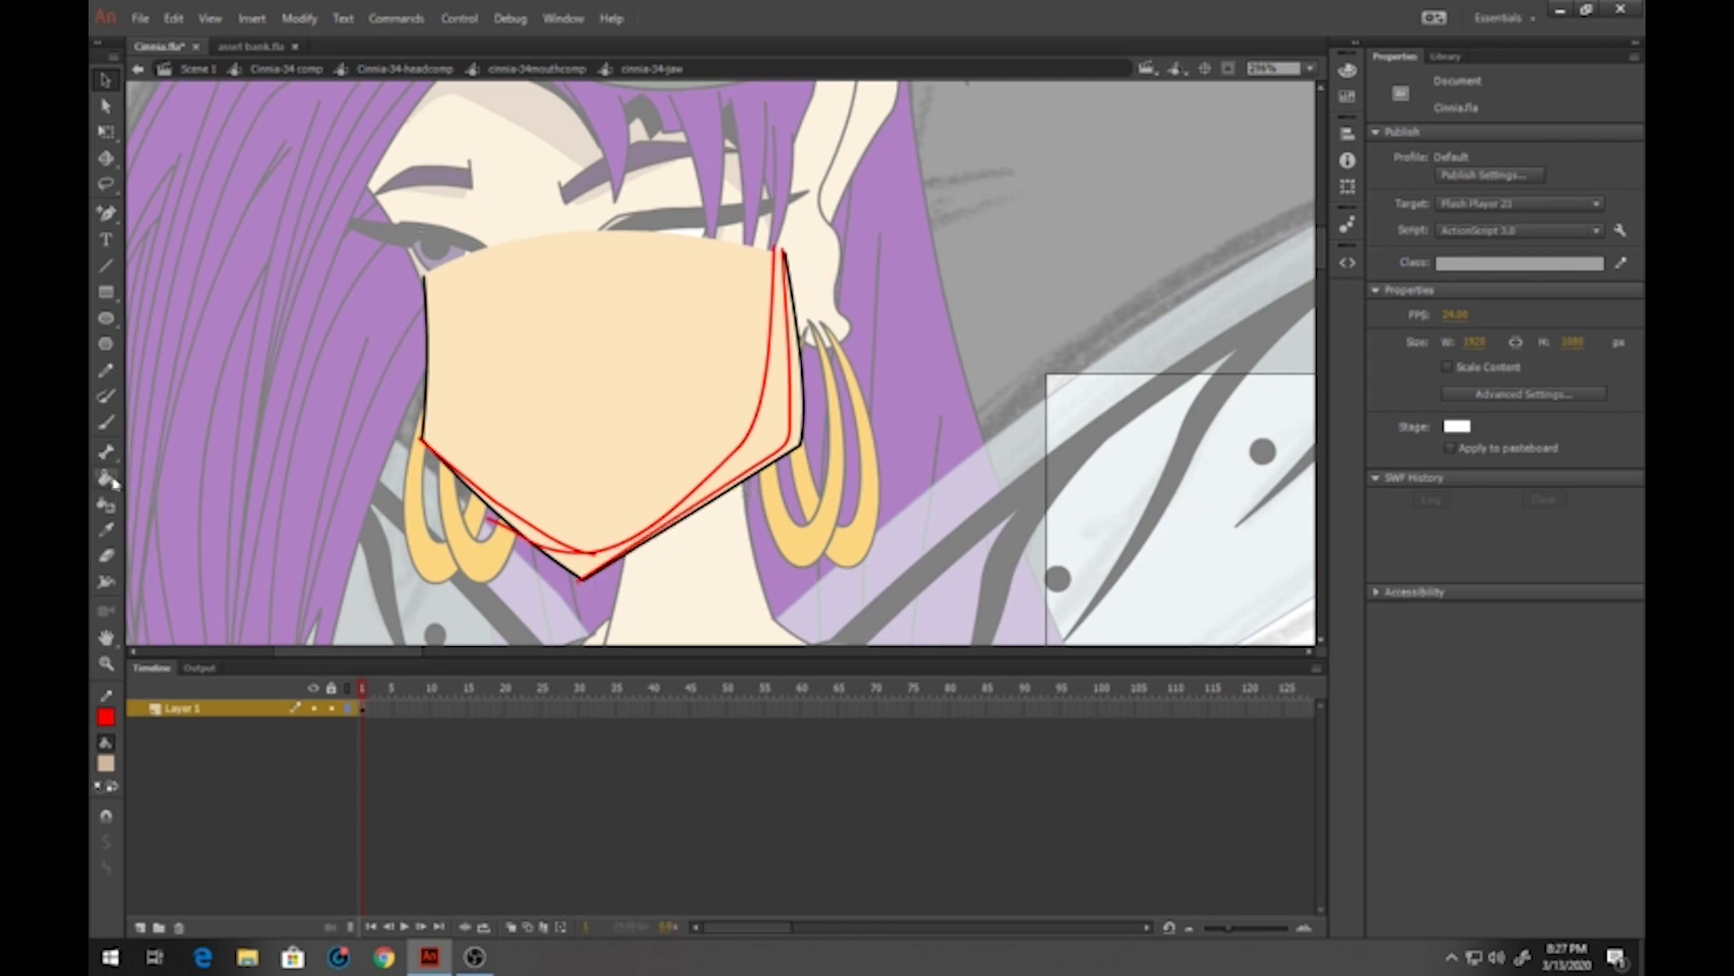
Fill the jaw's shadow area with tan and the thin band between the guide curve and the jaw outline with black
click(106, 479)
click(578, 564)
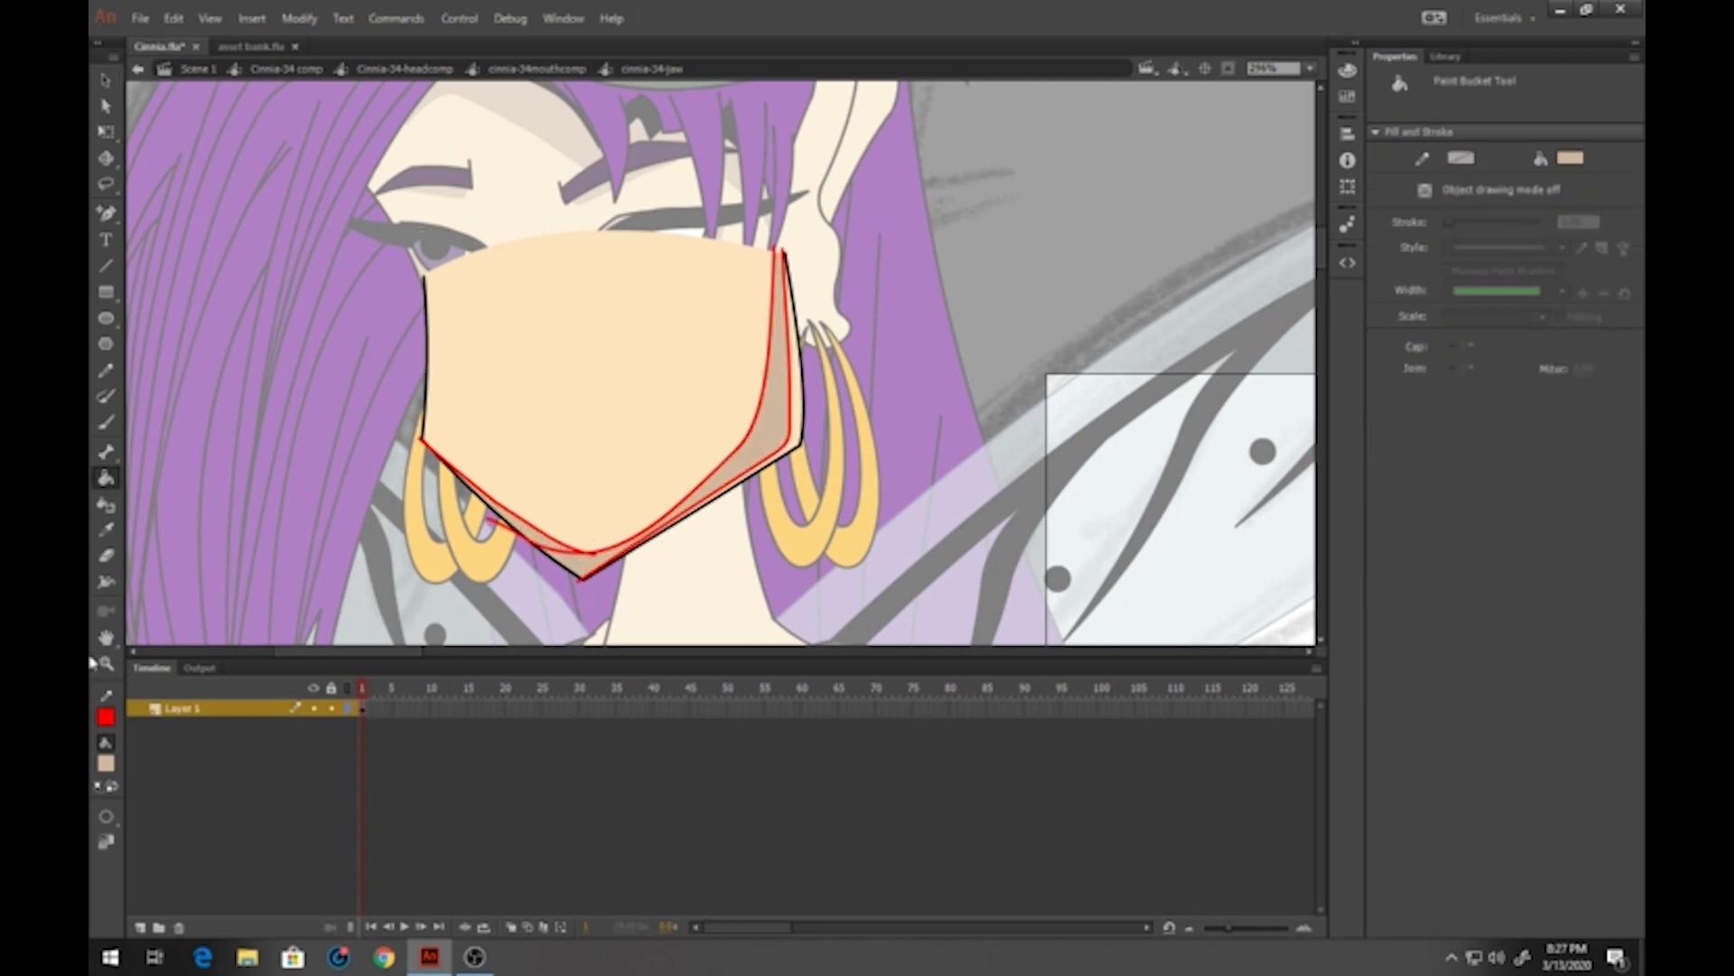
click(108, 764)
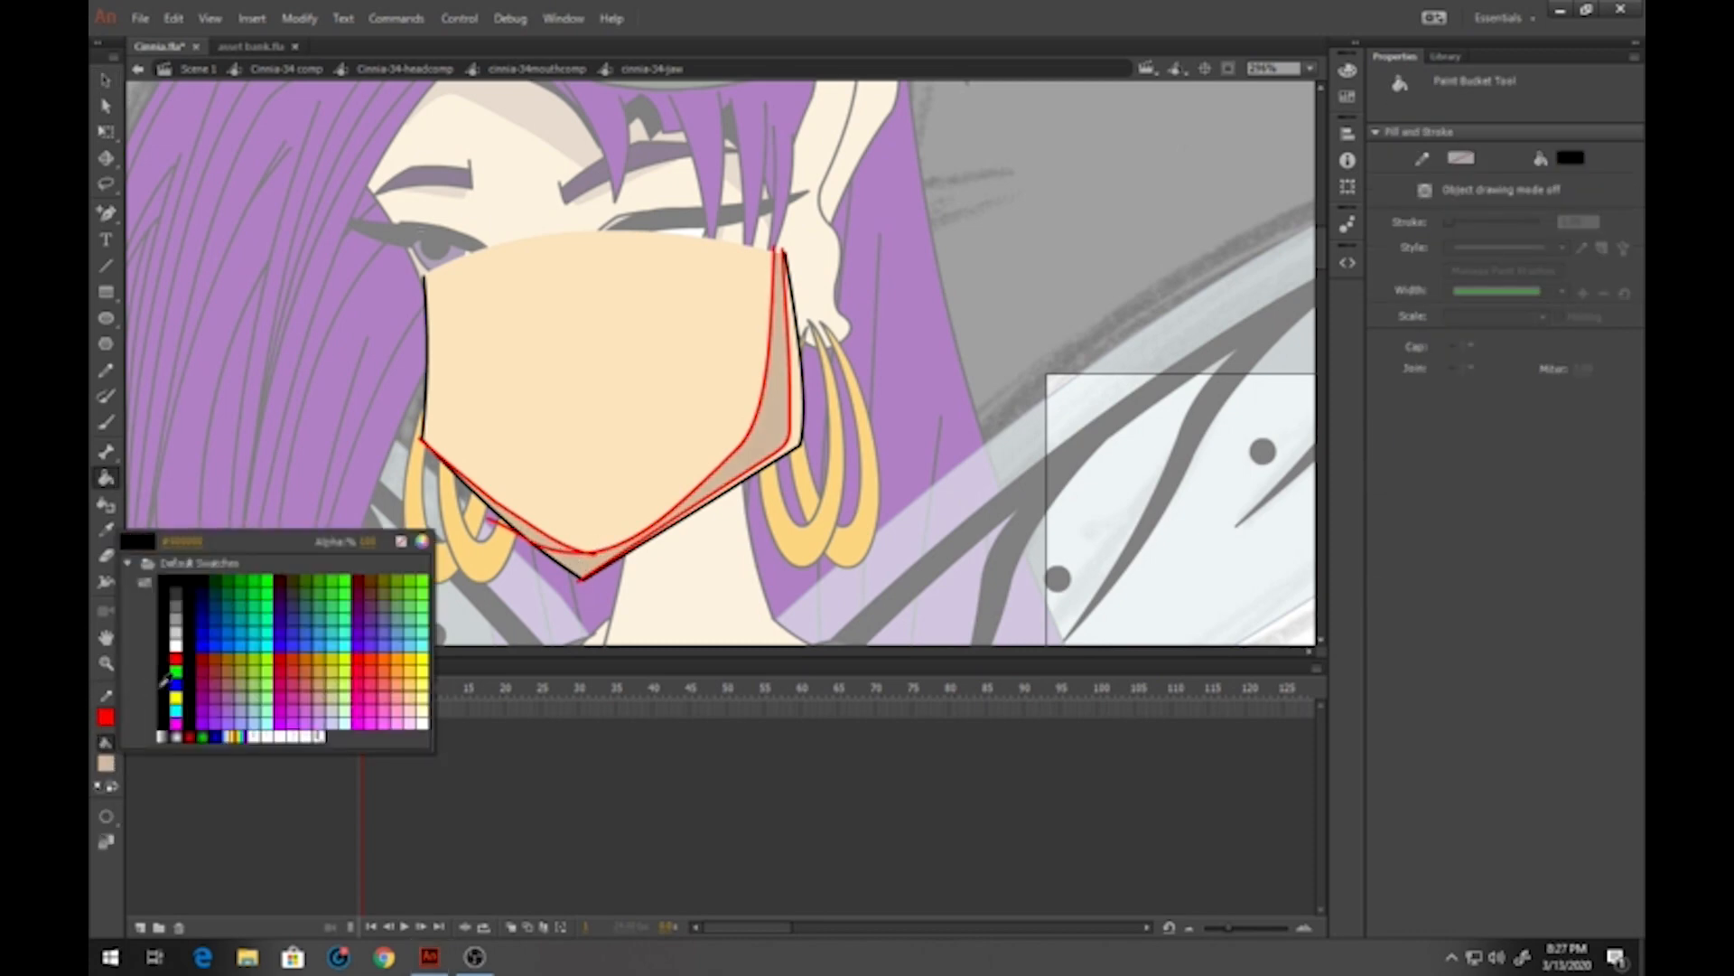
click(167, 682)
click(809, 443)
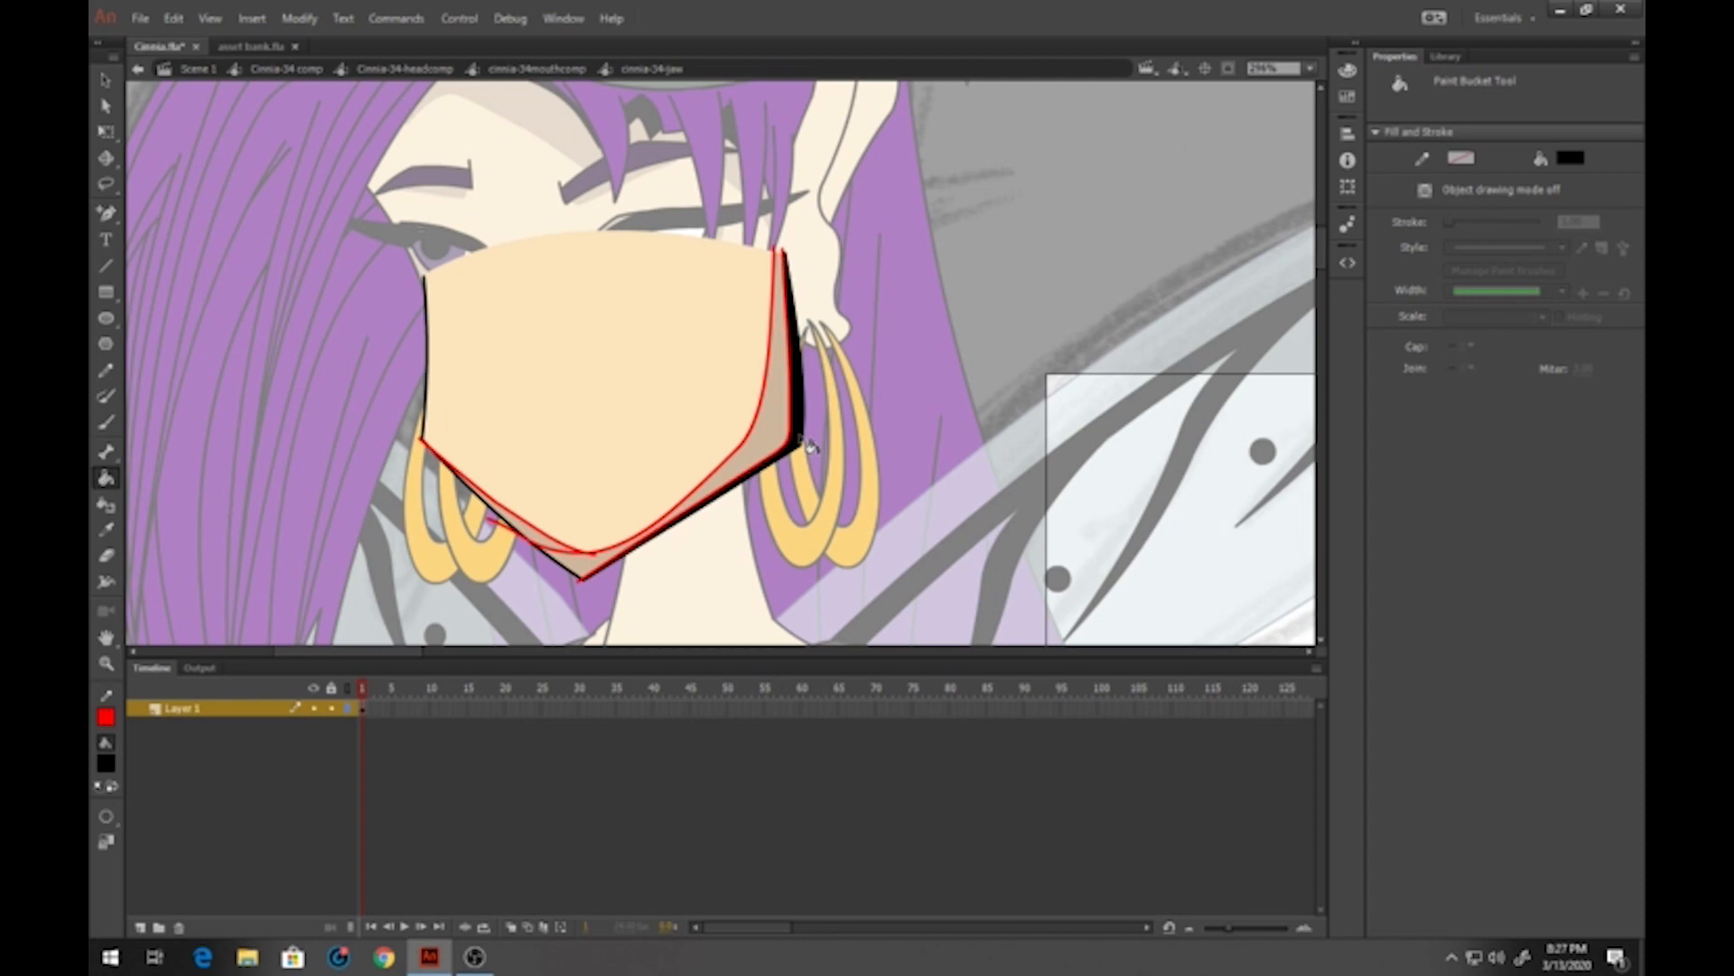
Delete the red guide curves from the jaw symbol and return to the head composition
key(v)
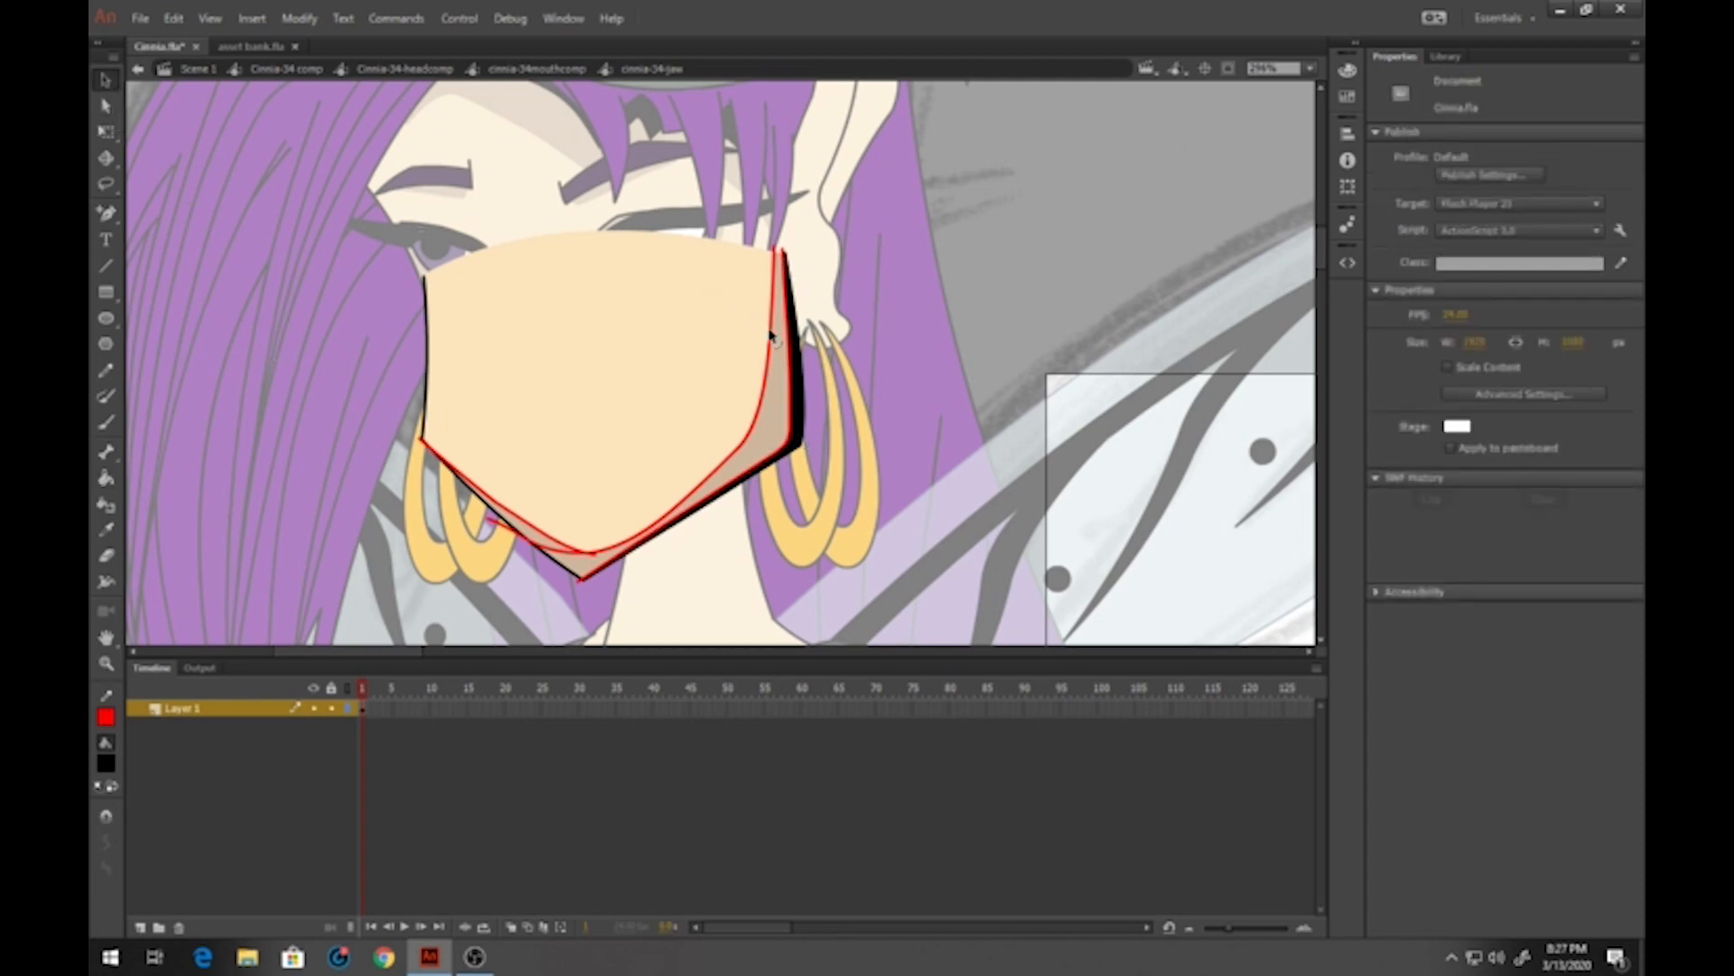
click(770, 334)
key(Delete)
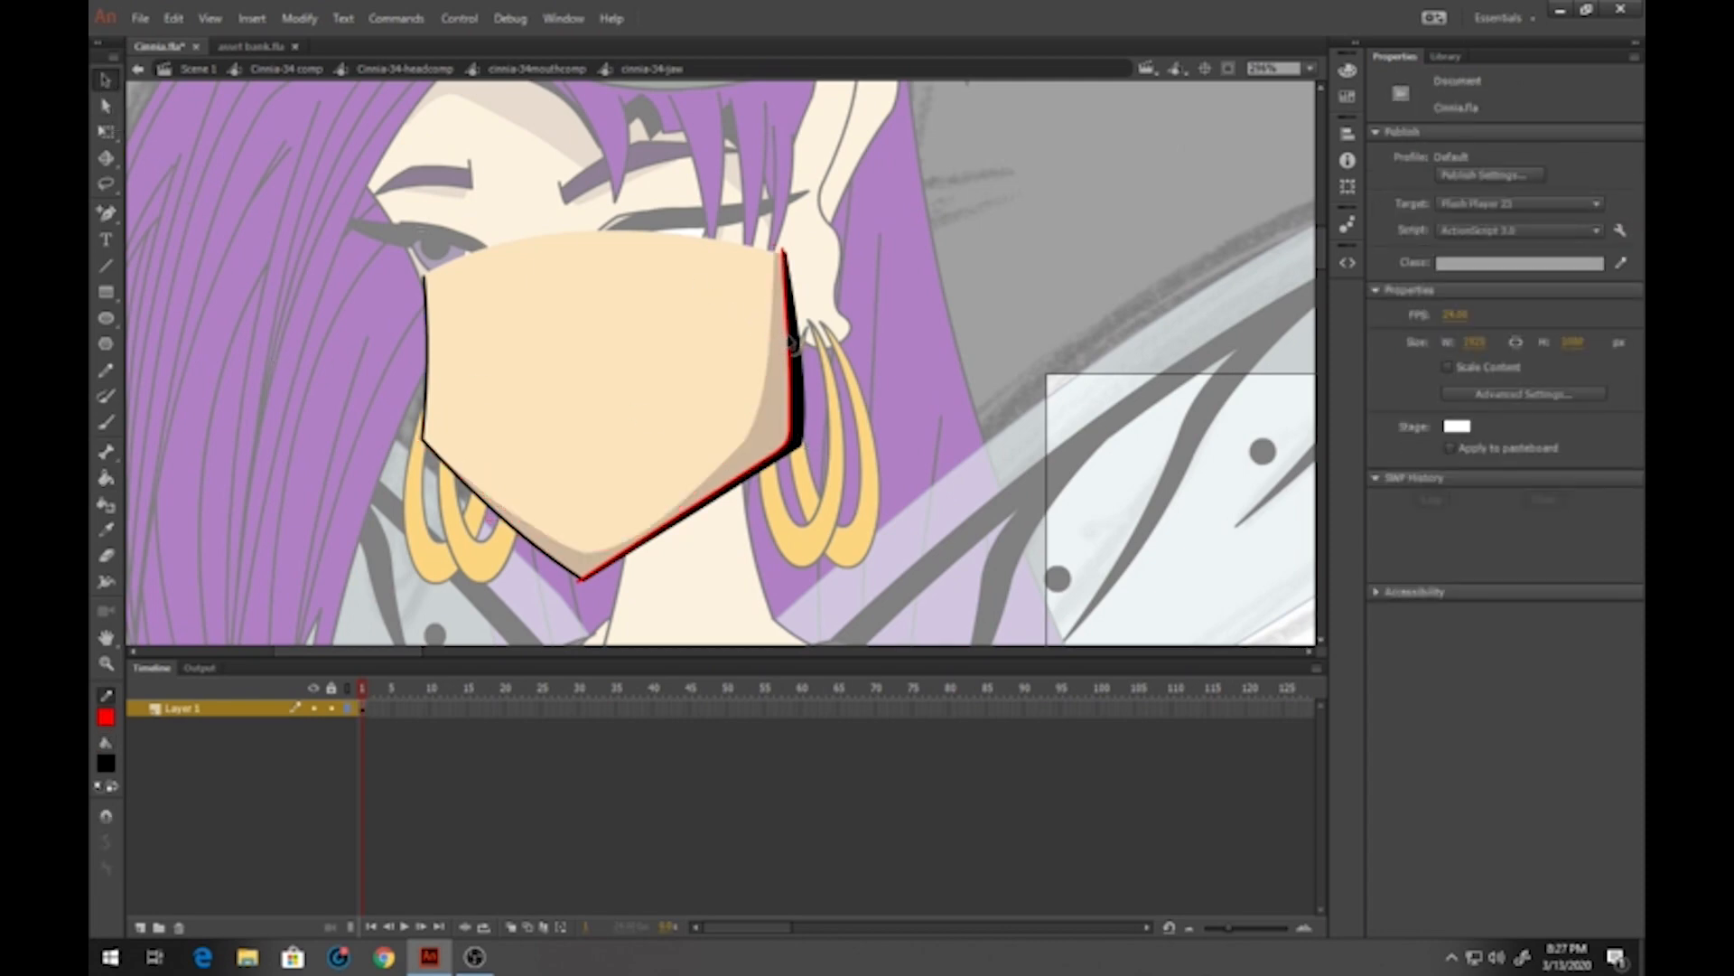
click(791, 344)
key(Delete)
double_click(894, 310)
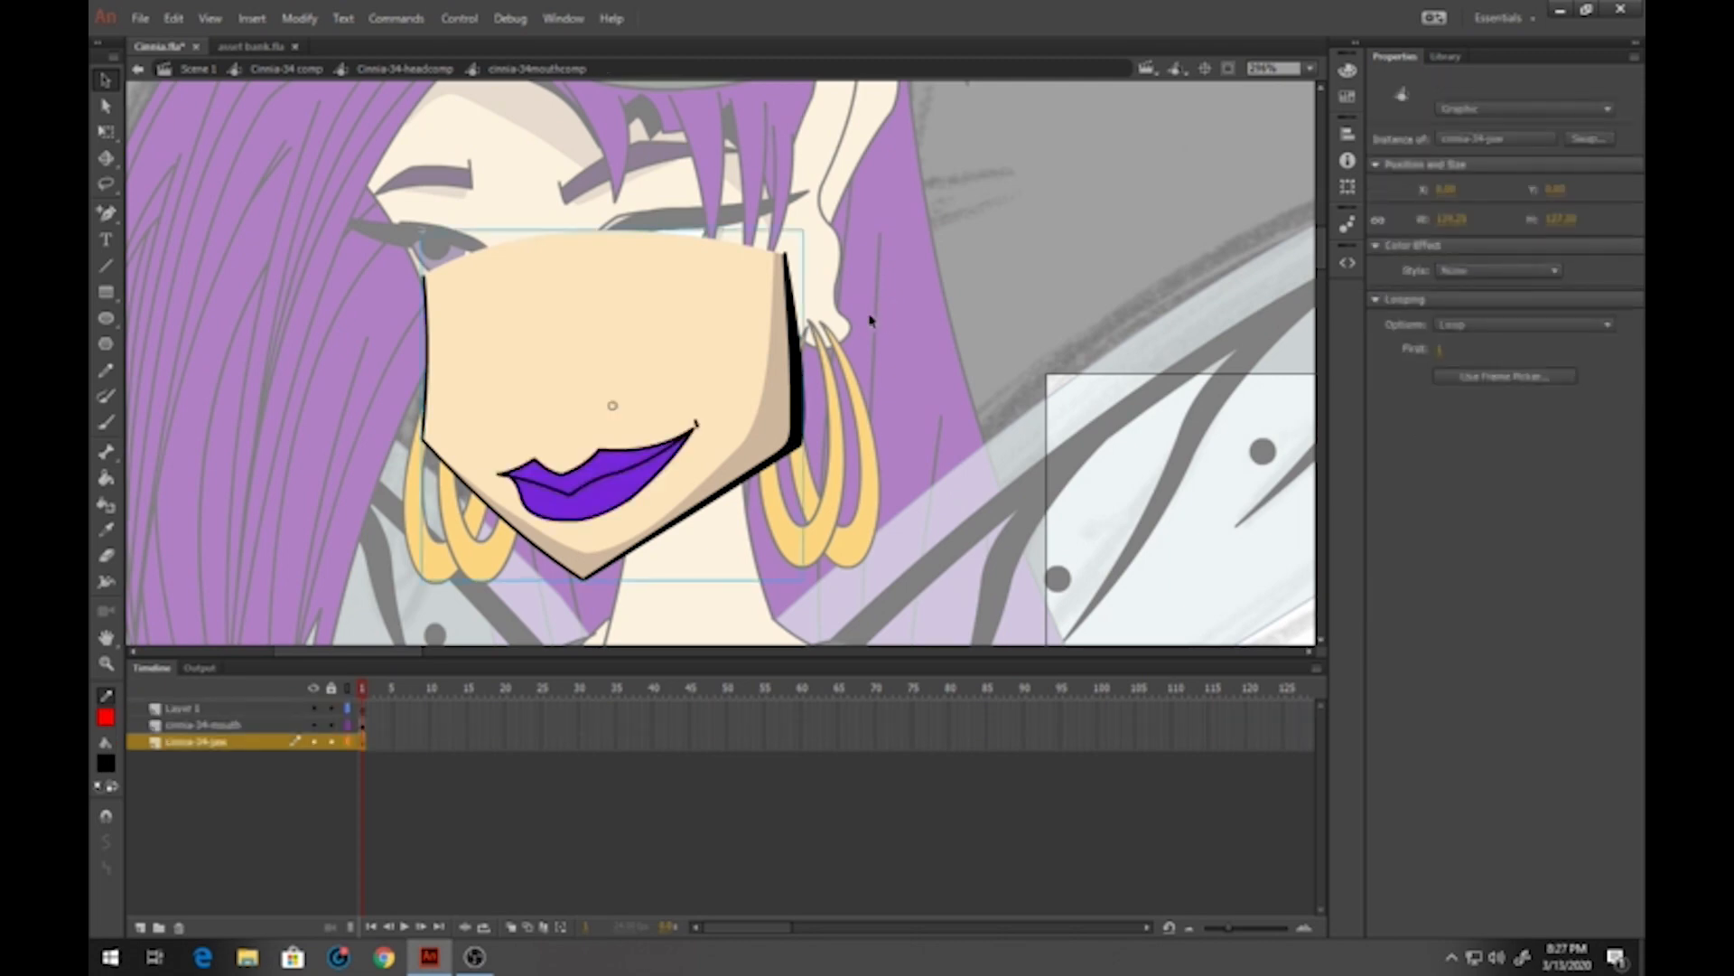
double_click(897, 305)
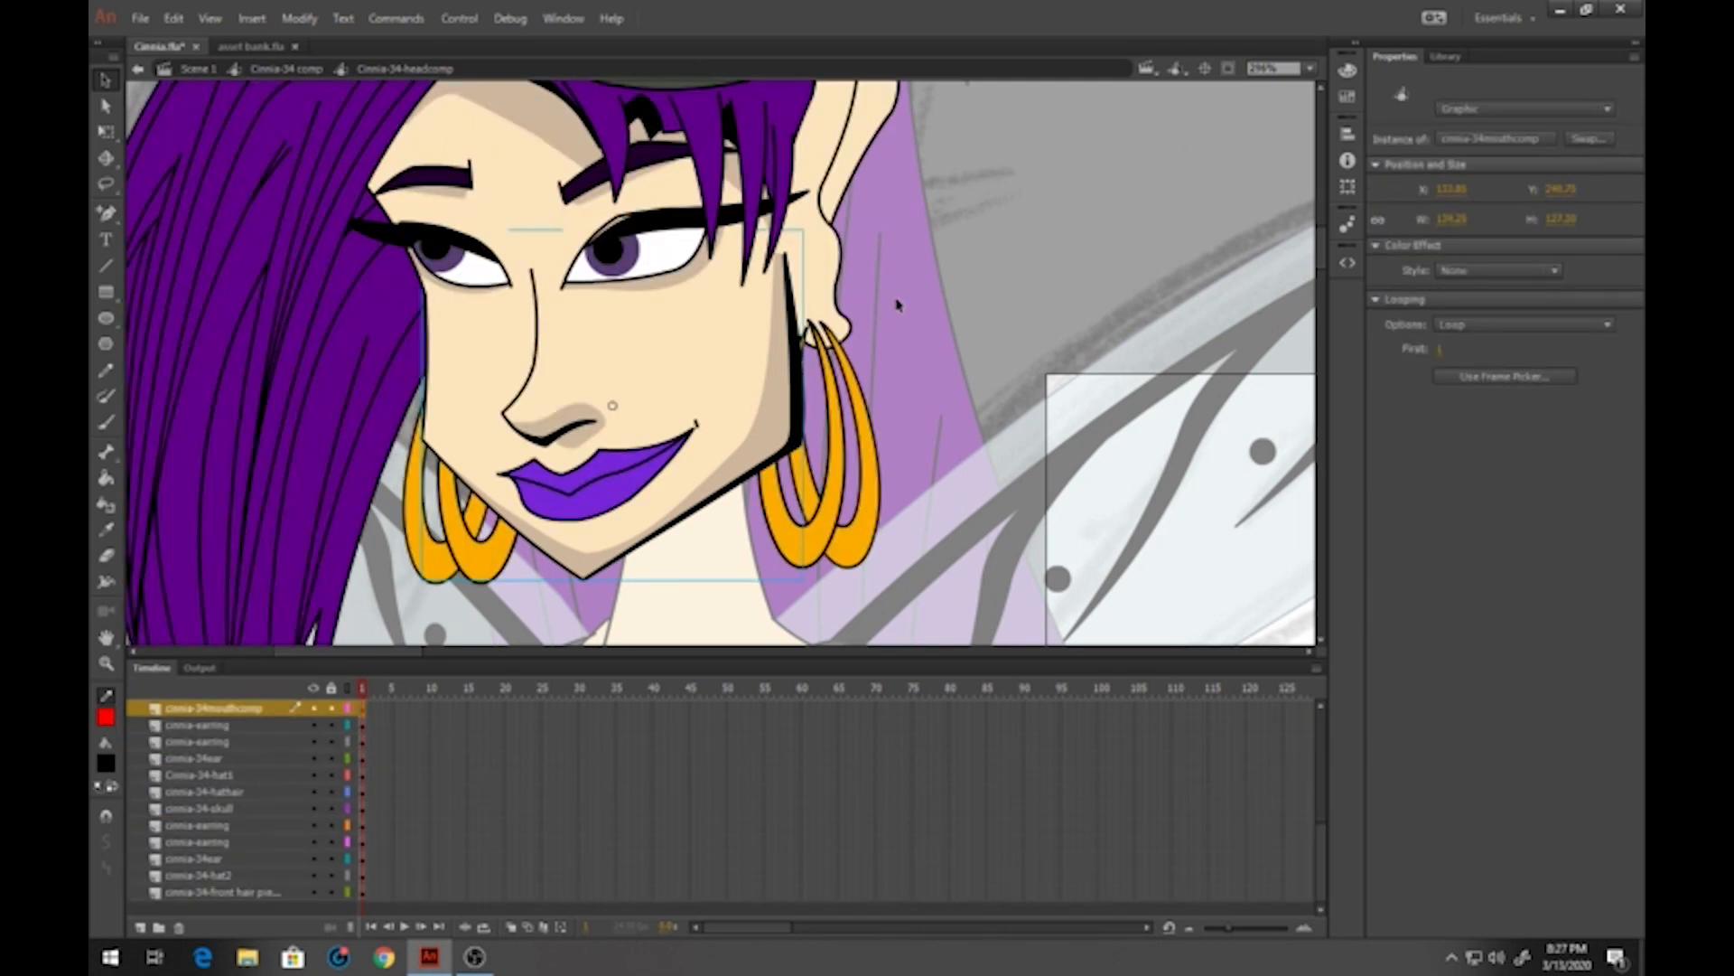
Set the fill colour to the facial shadow's tan again and open the front ear symbol for editing
click(106, 766)
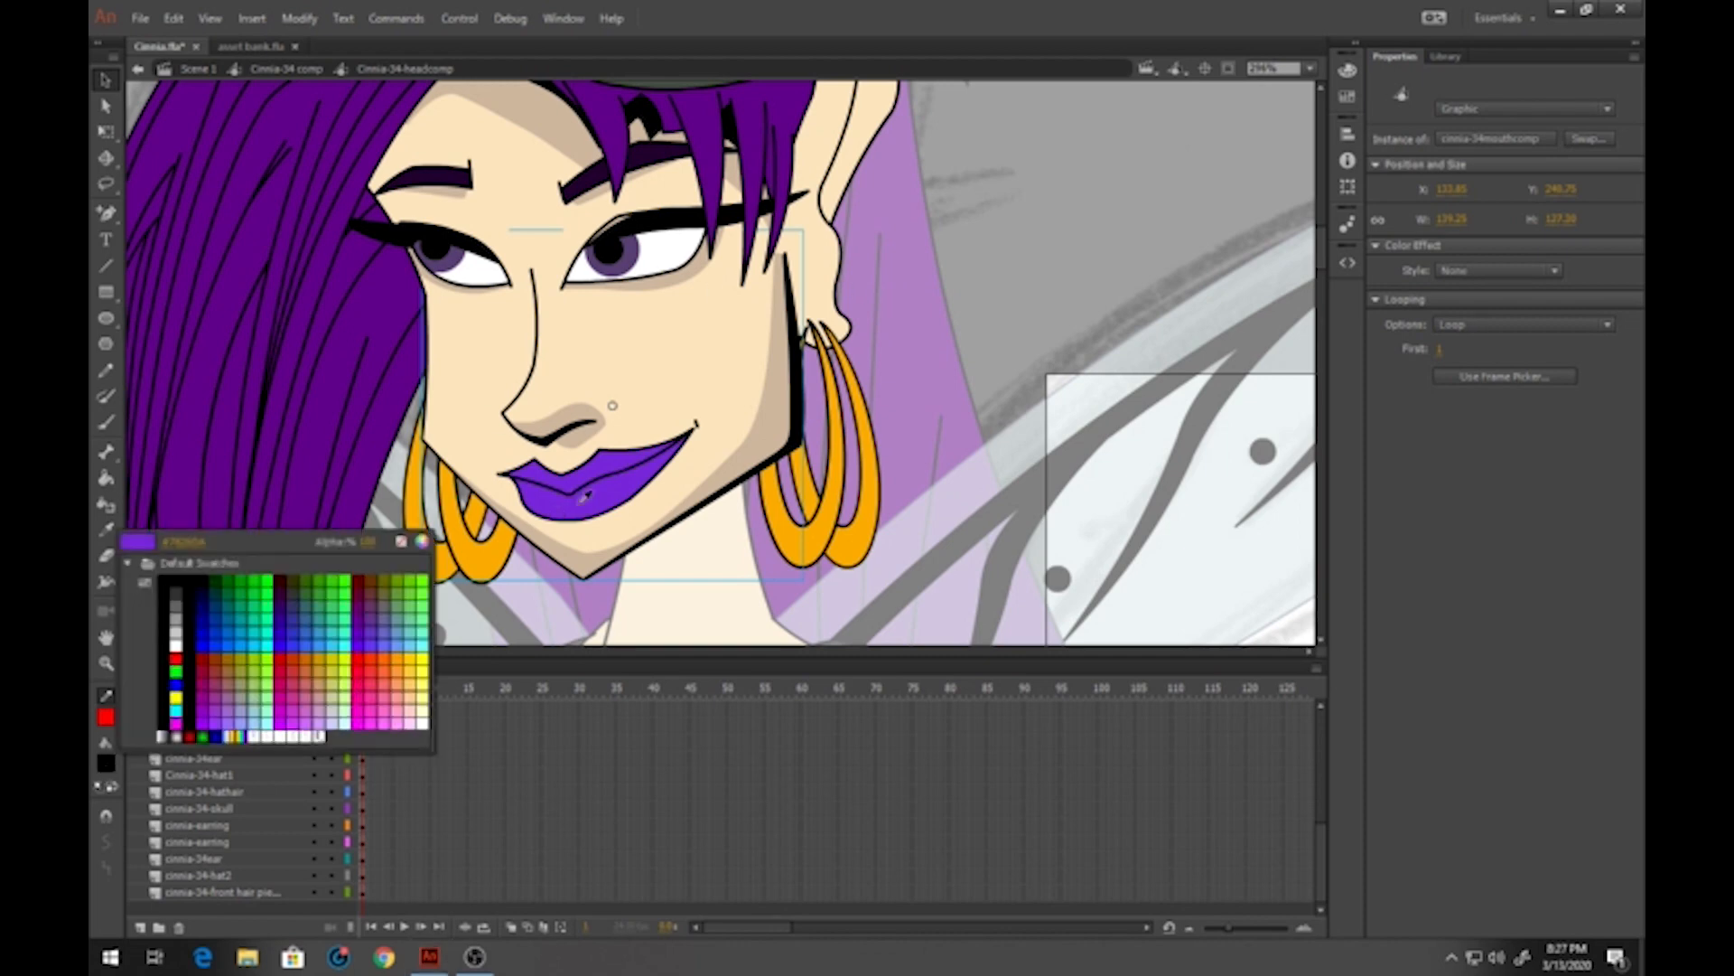
click(576, 146)
drag(935, 227, 748, 458)
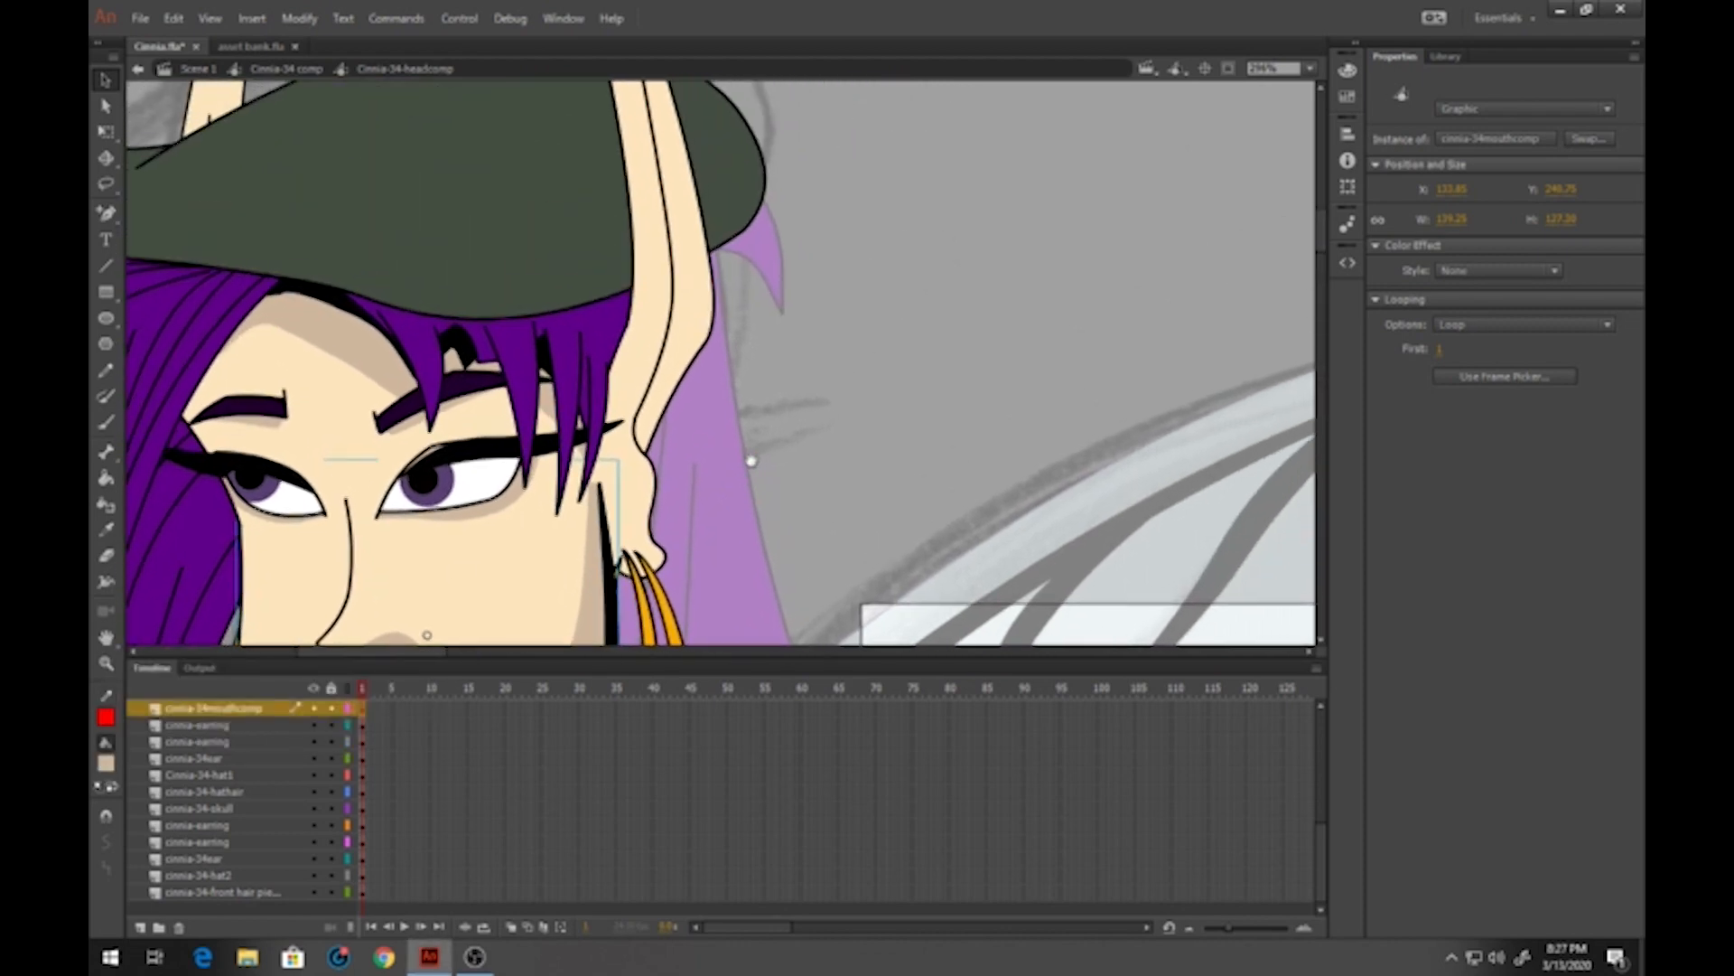
click(107, 664)
click(638, 385)
drag(730, 191, 752, 577)
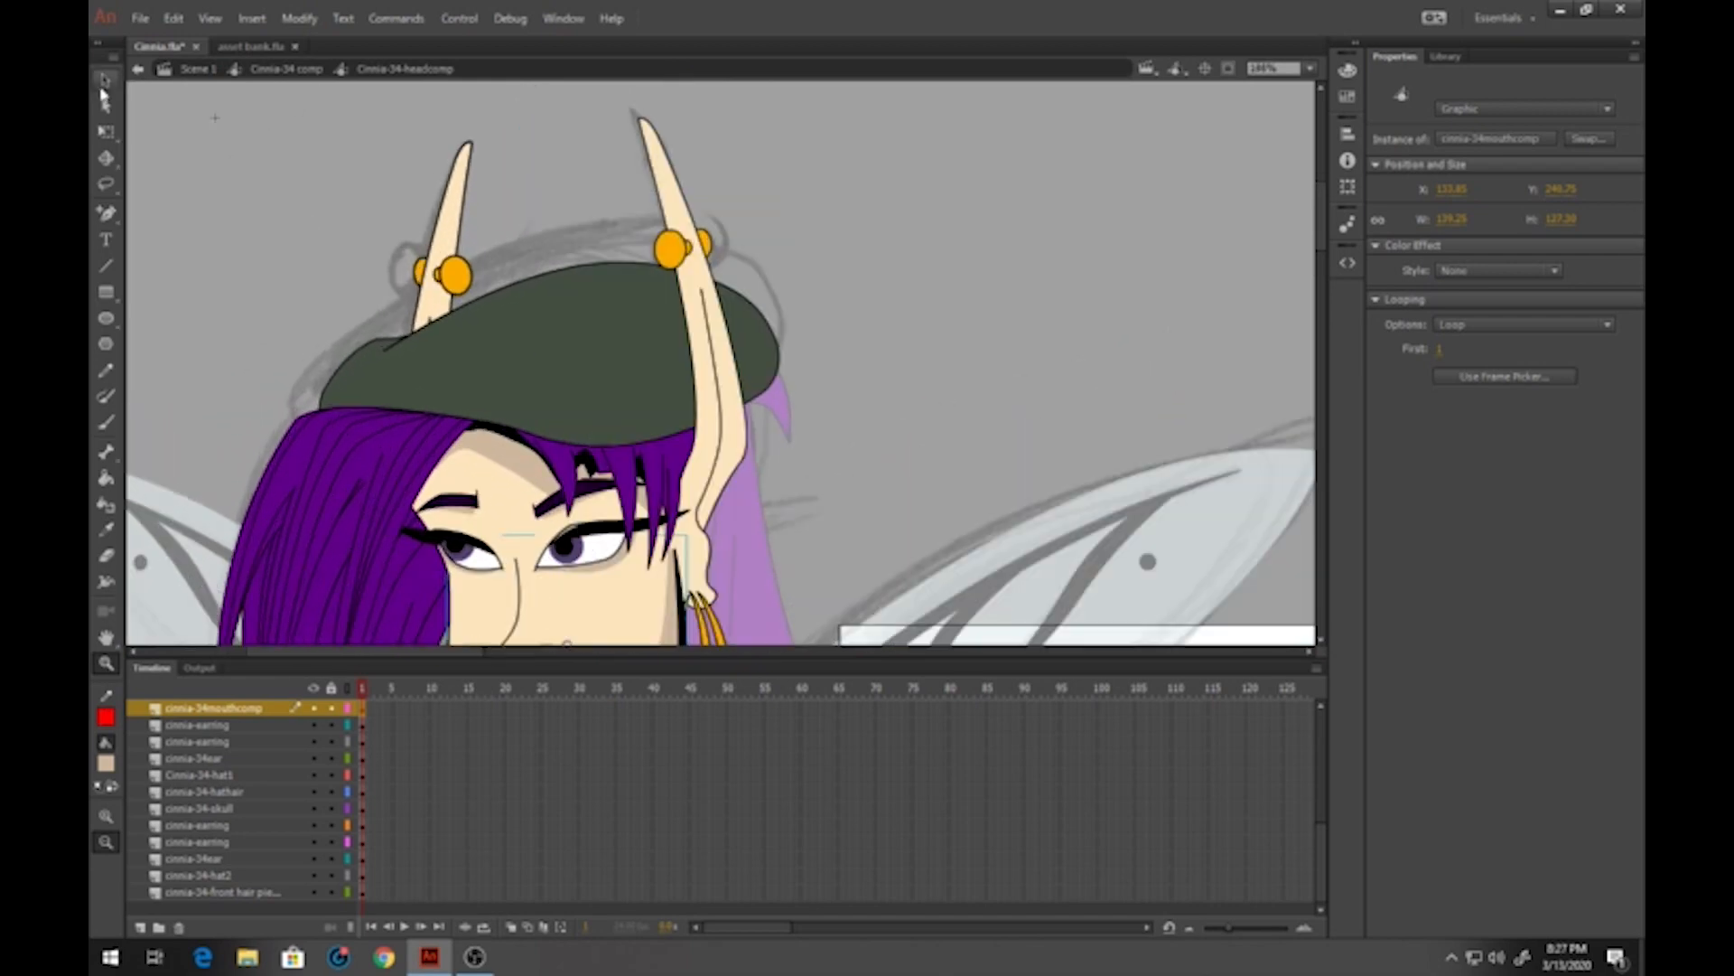
click(105, 84)
click(703, 332)
double_click(705, 333)
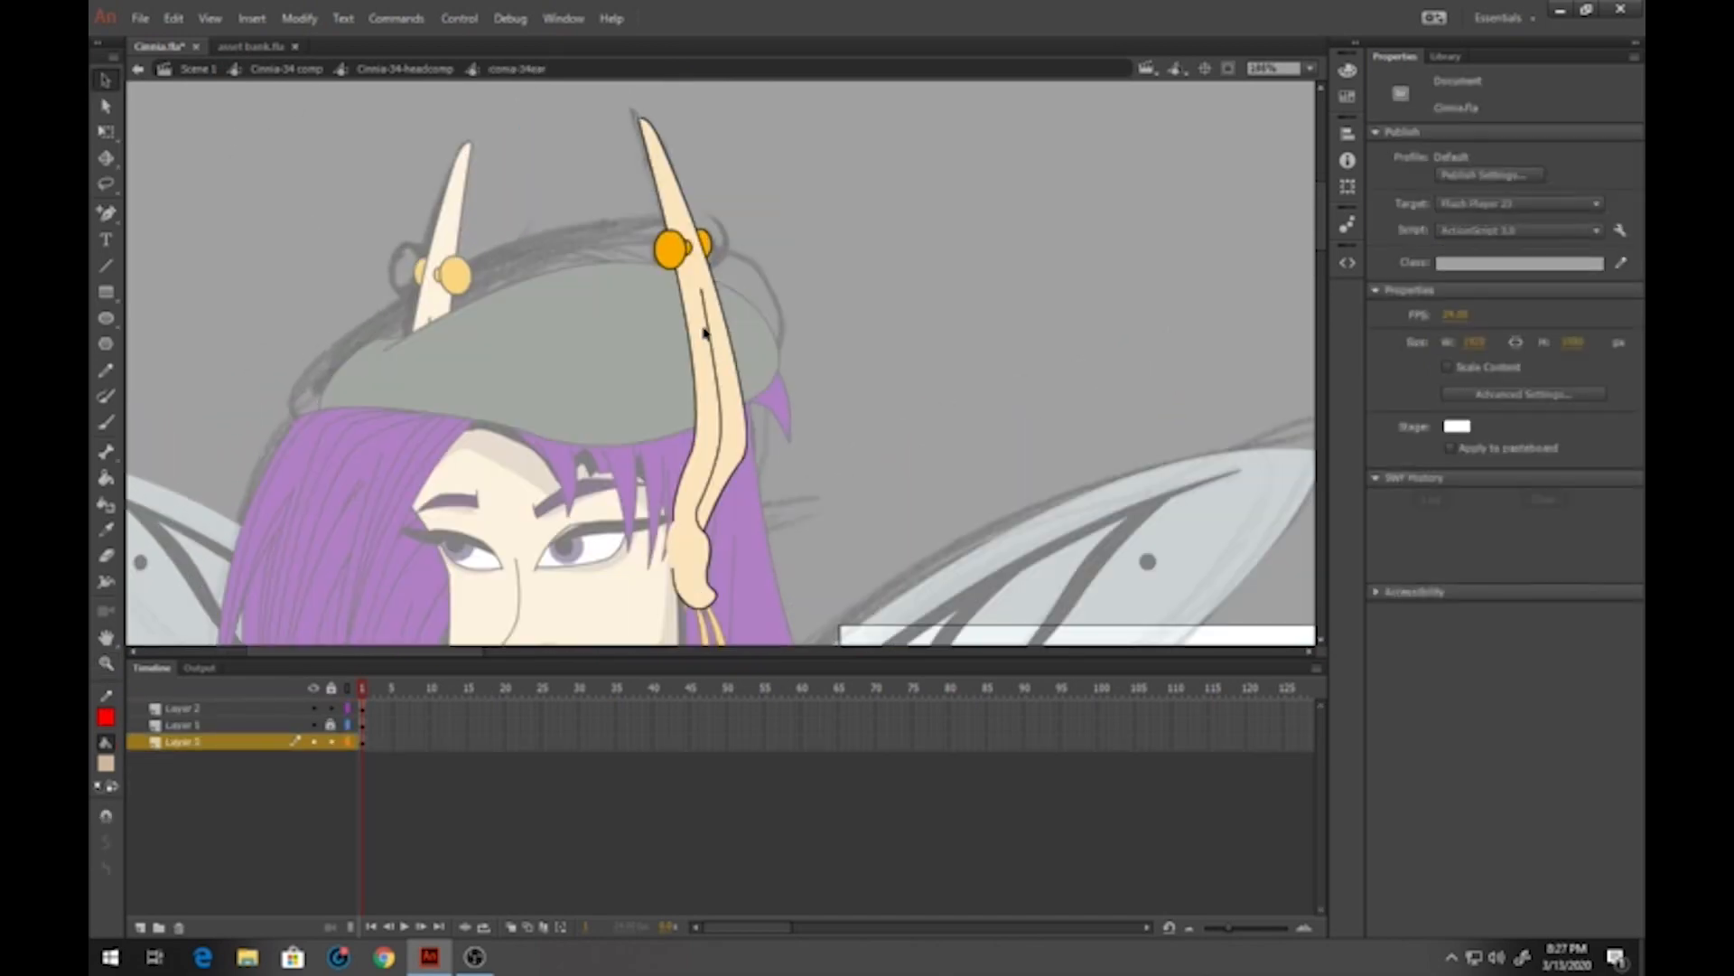
With only Layer 1 unlocked, draw red Pencil guide curves for shadows along the inner ear, the earlobe, the tip and around the gold stud
click(331, 725)
click(765, 539)
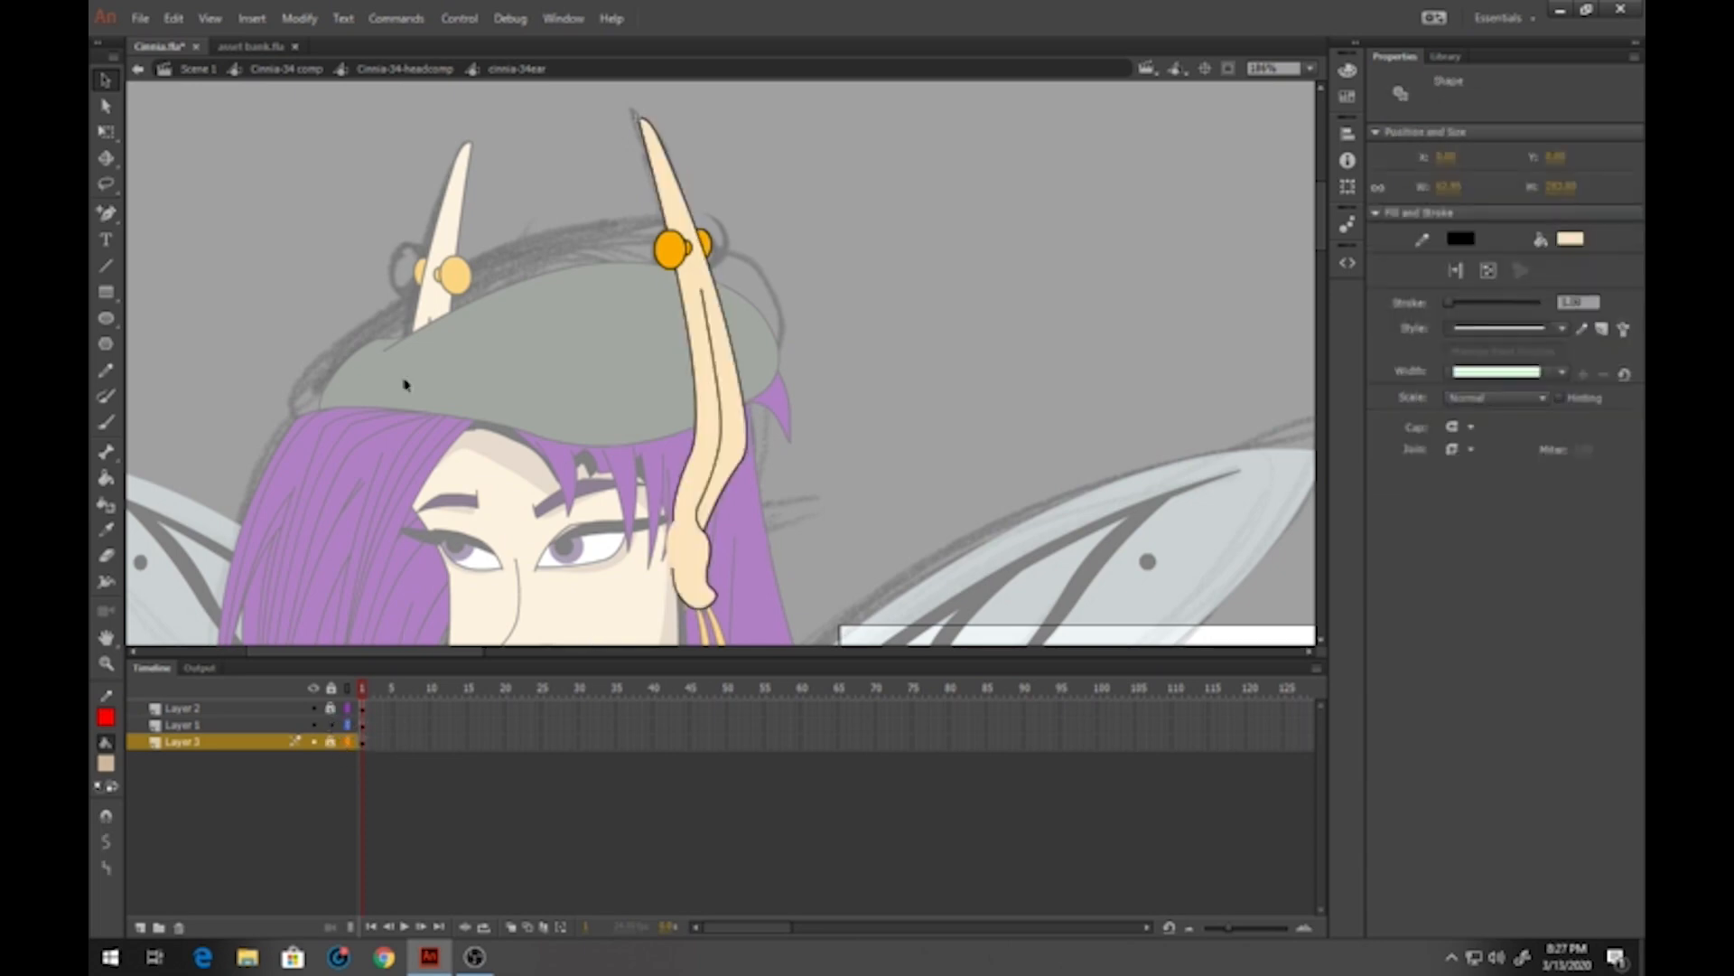
click(108, 369)
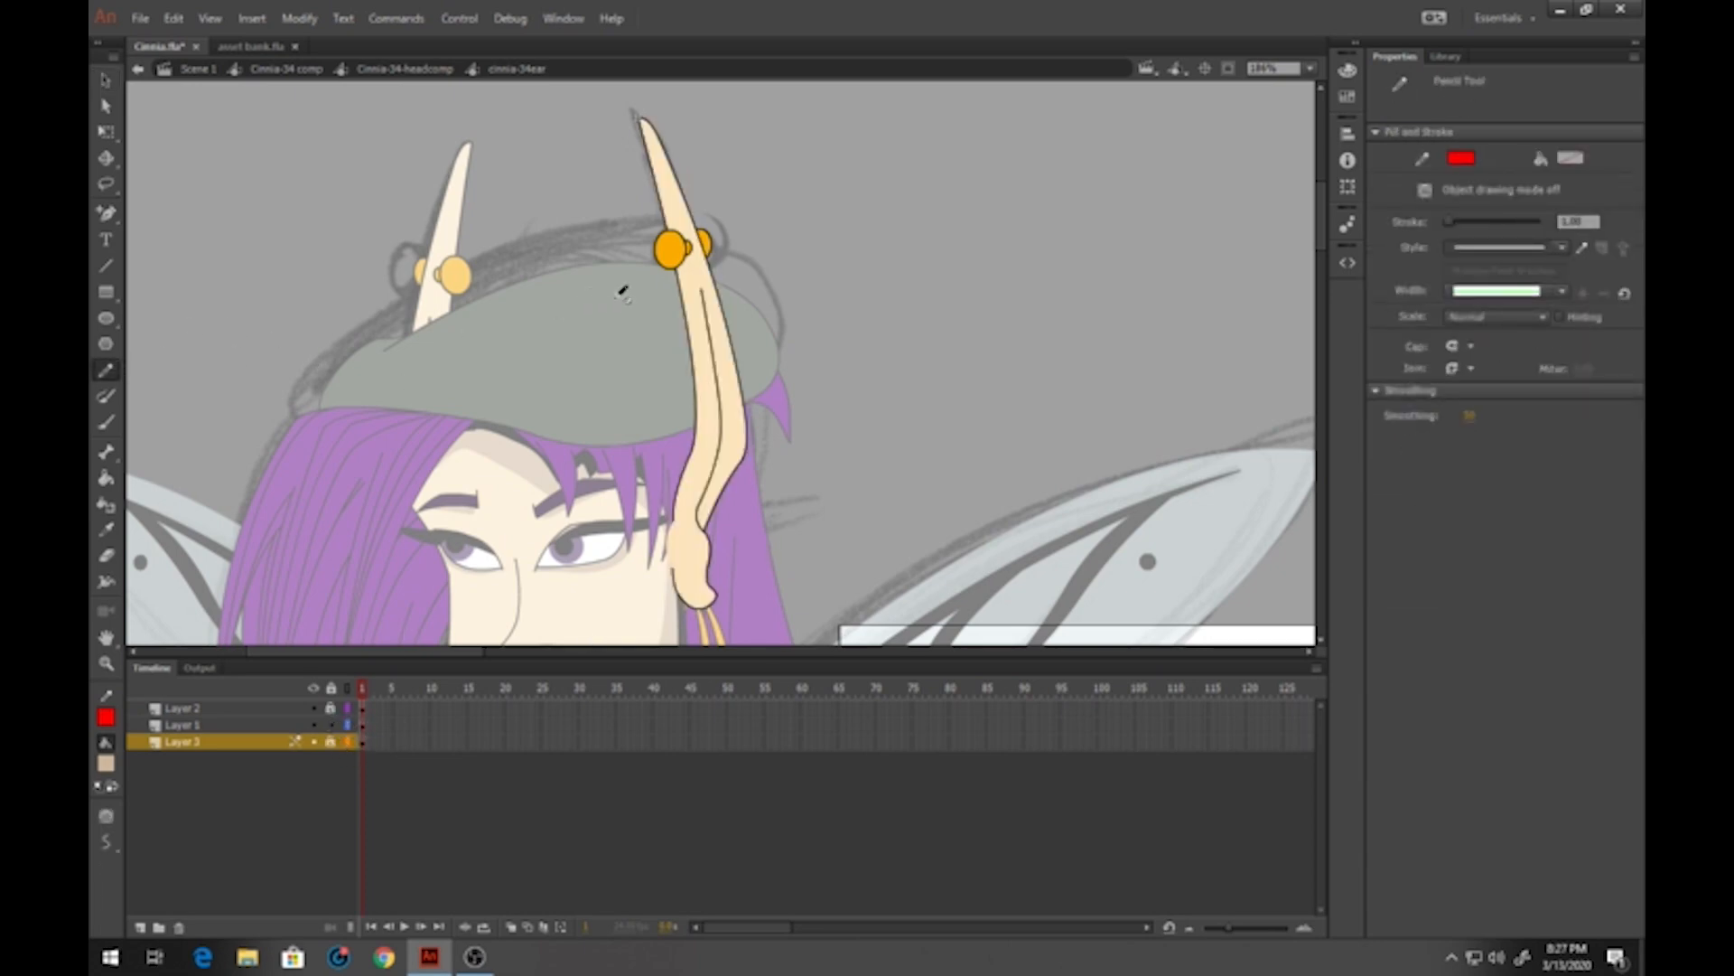
click(363, 725)
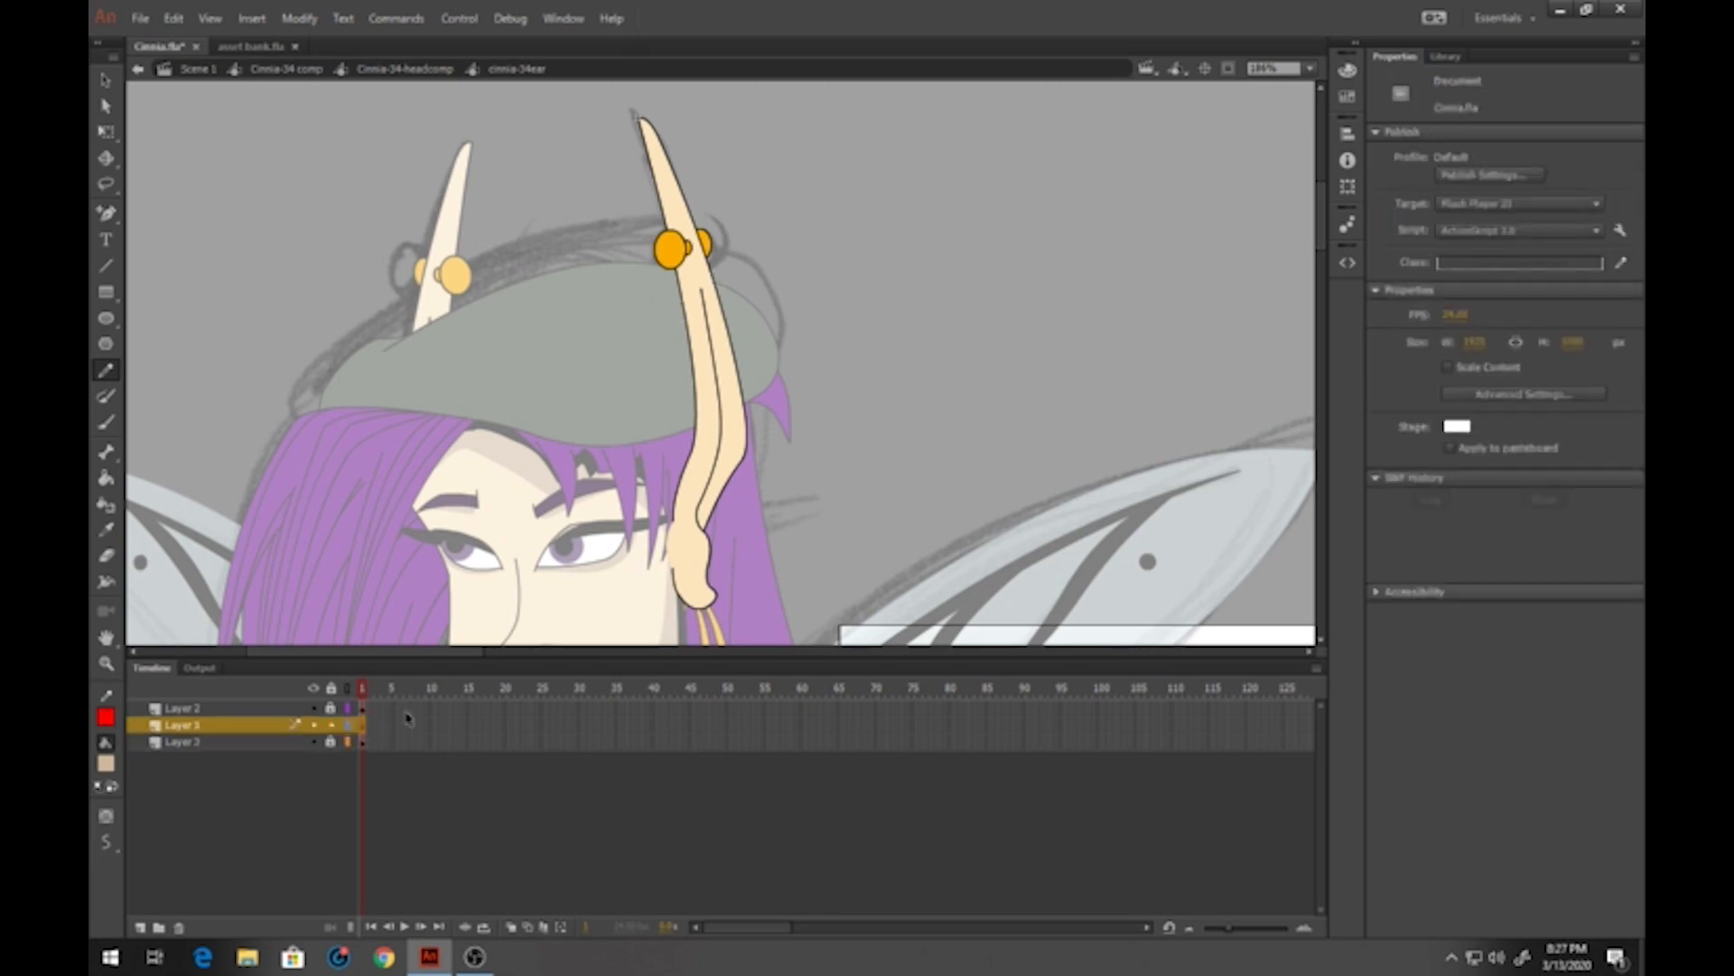
drag(702, 289, 730, 412)
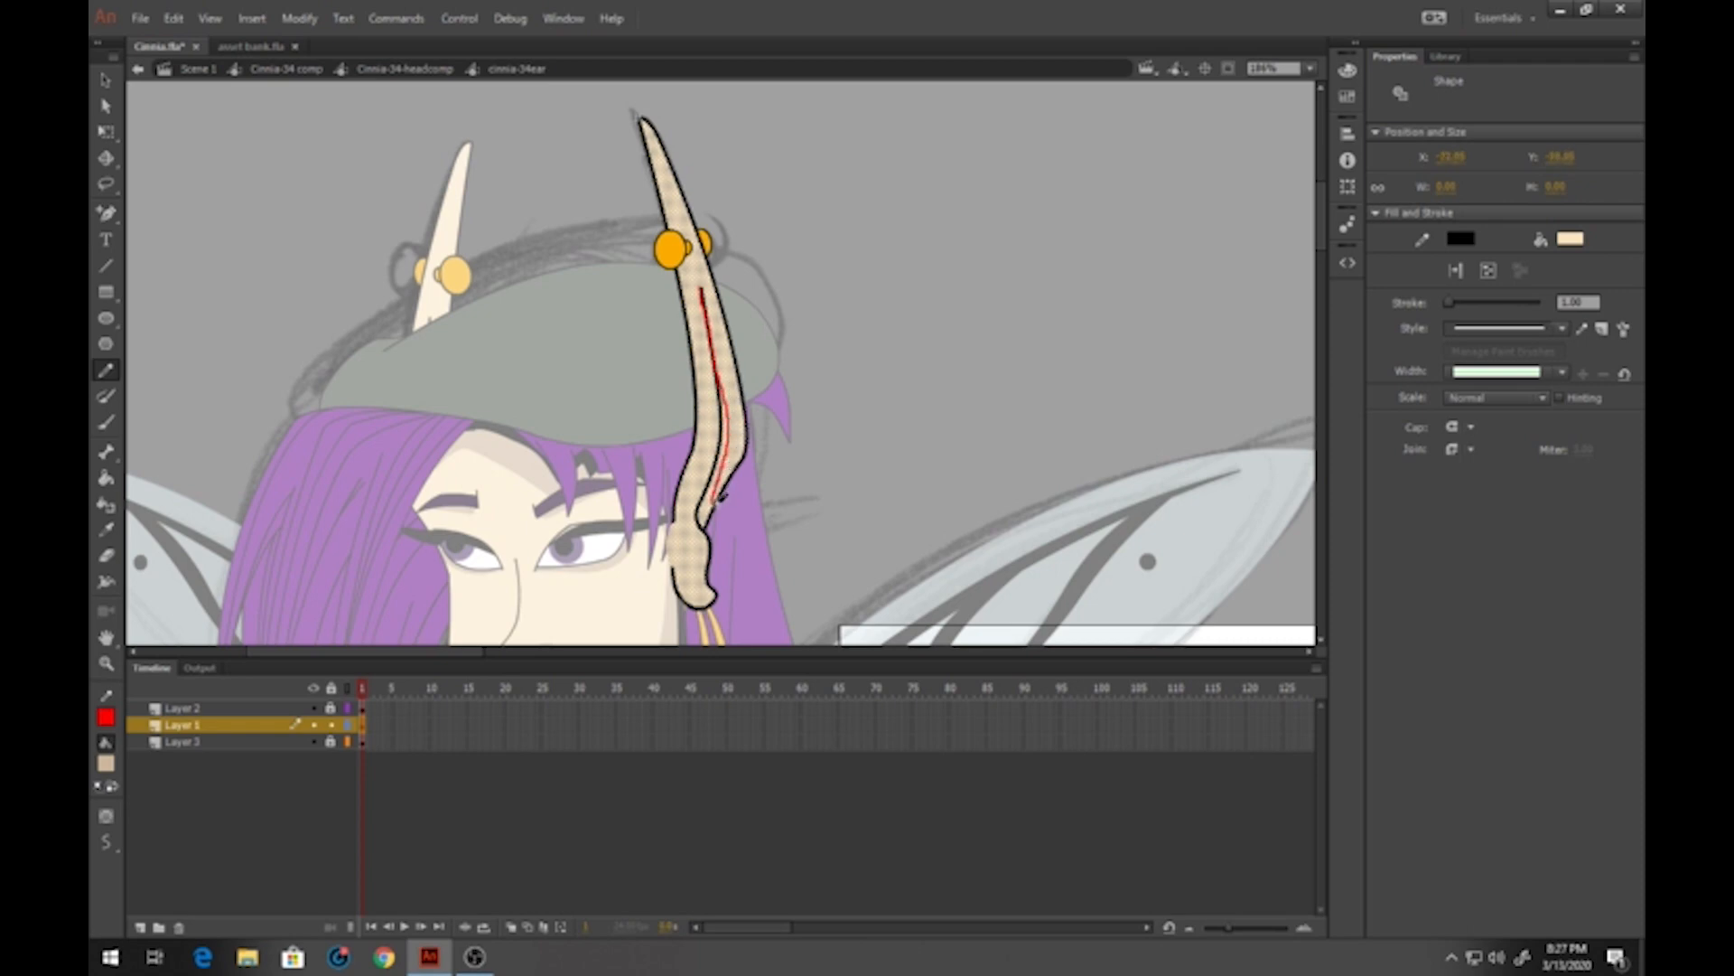
mouse_move(721, 495)
mouse_down()
mouse_move(686, 574)
mouse_move(701, 587)
mouse_move(711, 539)
mouse_move(695, 513)
mouse_move(743, 411)
mouse_up()
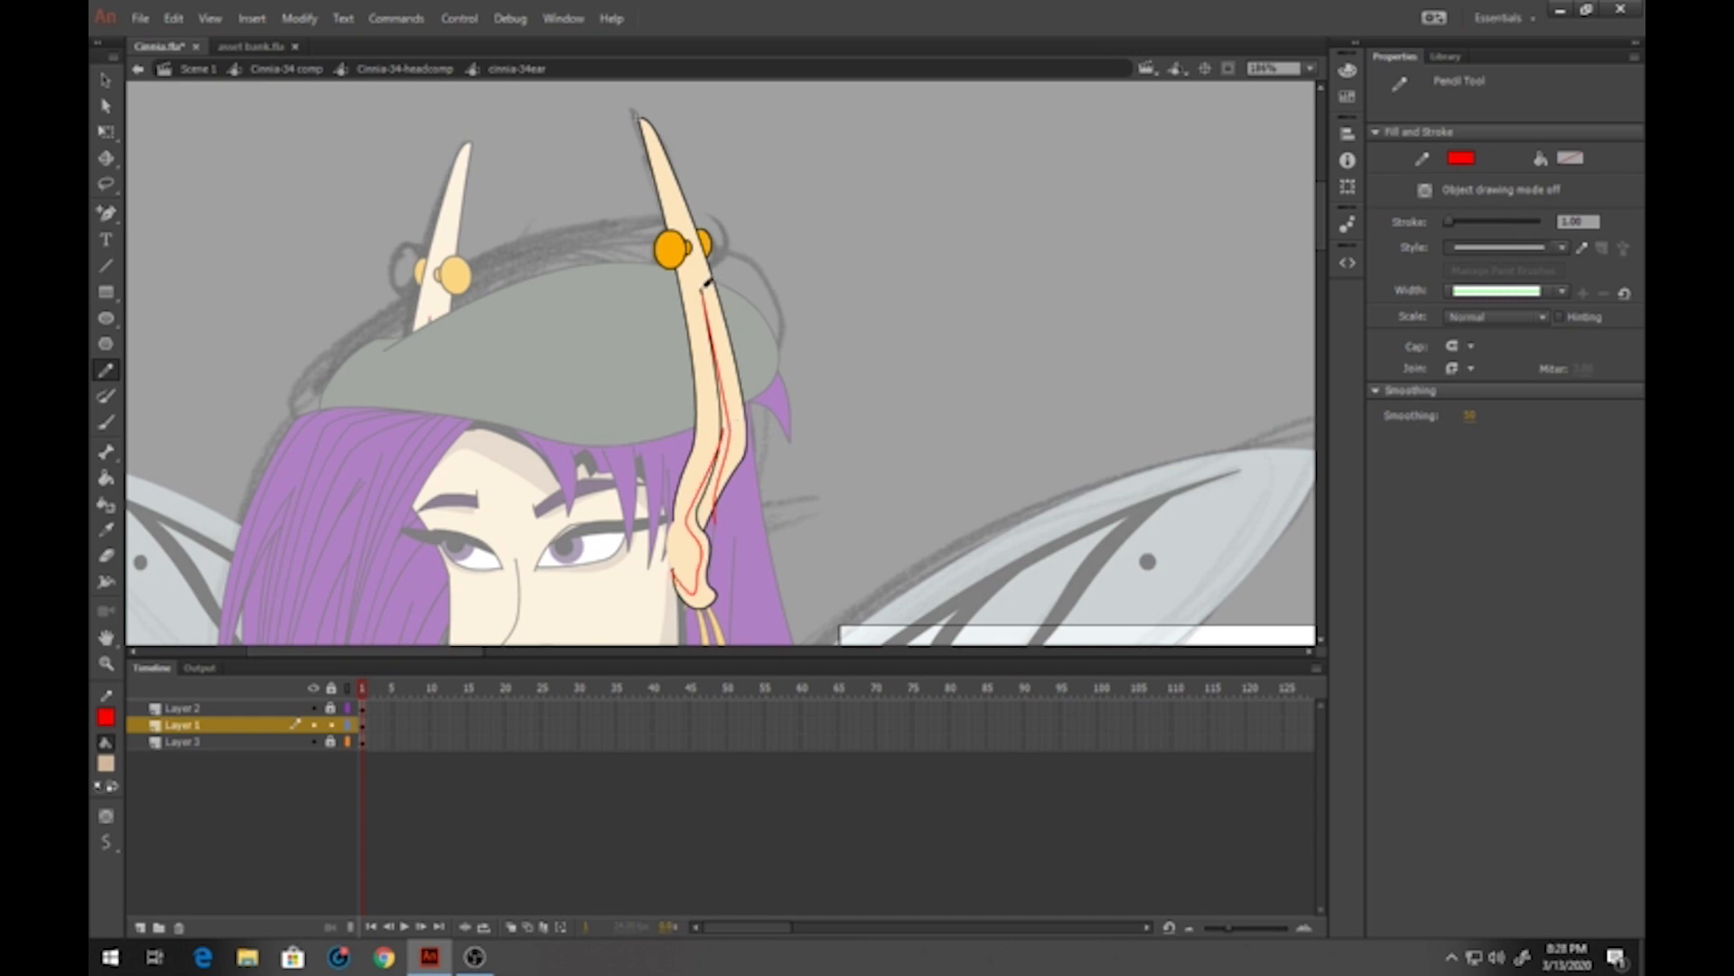
mouse_move(709, 288)
mouse_down()
mouse_move(671, 175)
mouse_move(741, 405)
mouse_move(747, 491)
mouse_up()
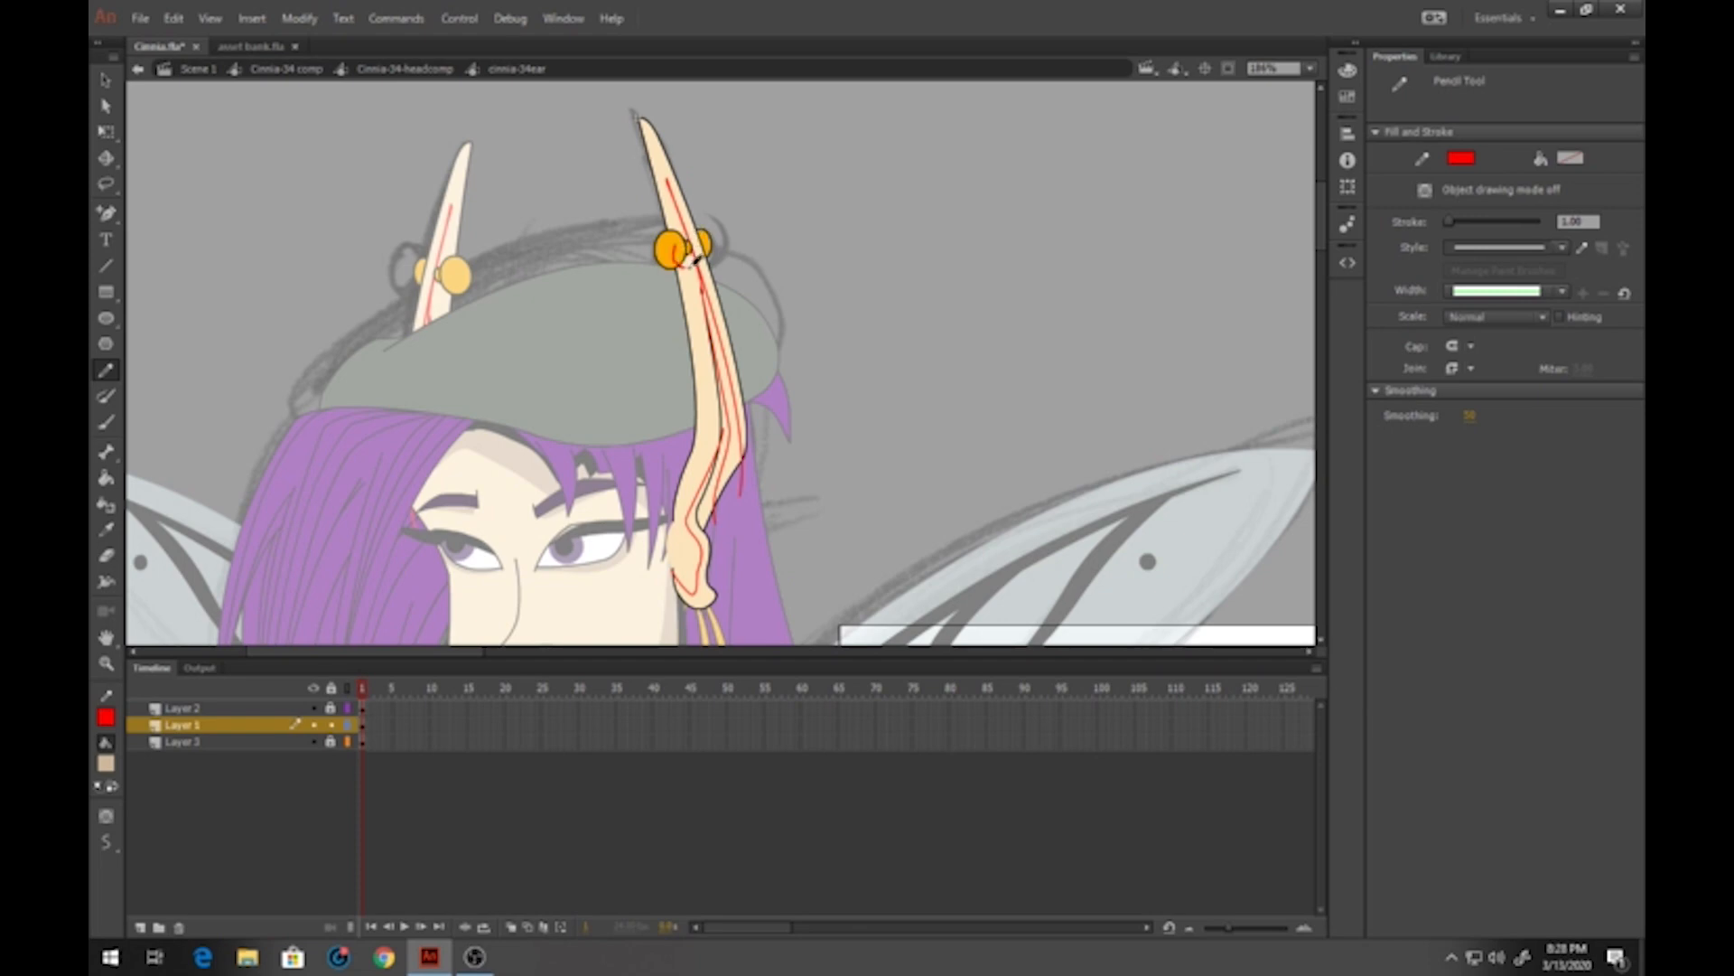
mouse_move(713, 230)
mouse_down()
mouse_move(679, 243)
mouse_move(711, 244)
mouse_up()
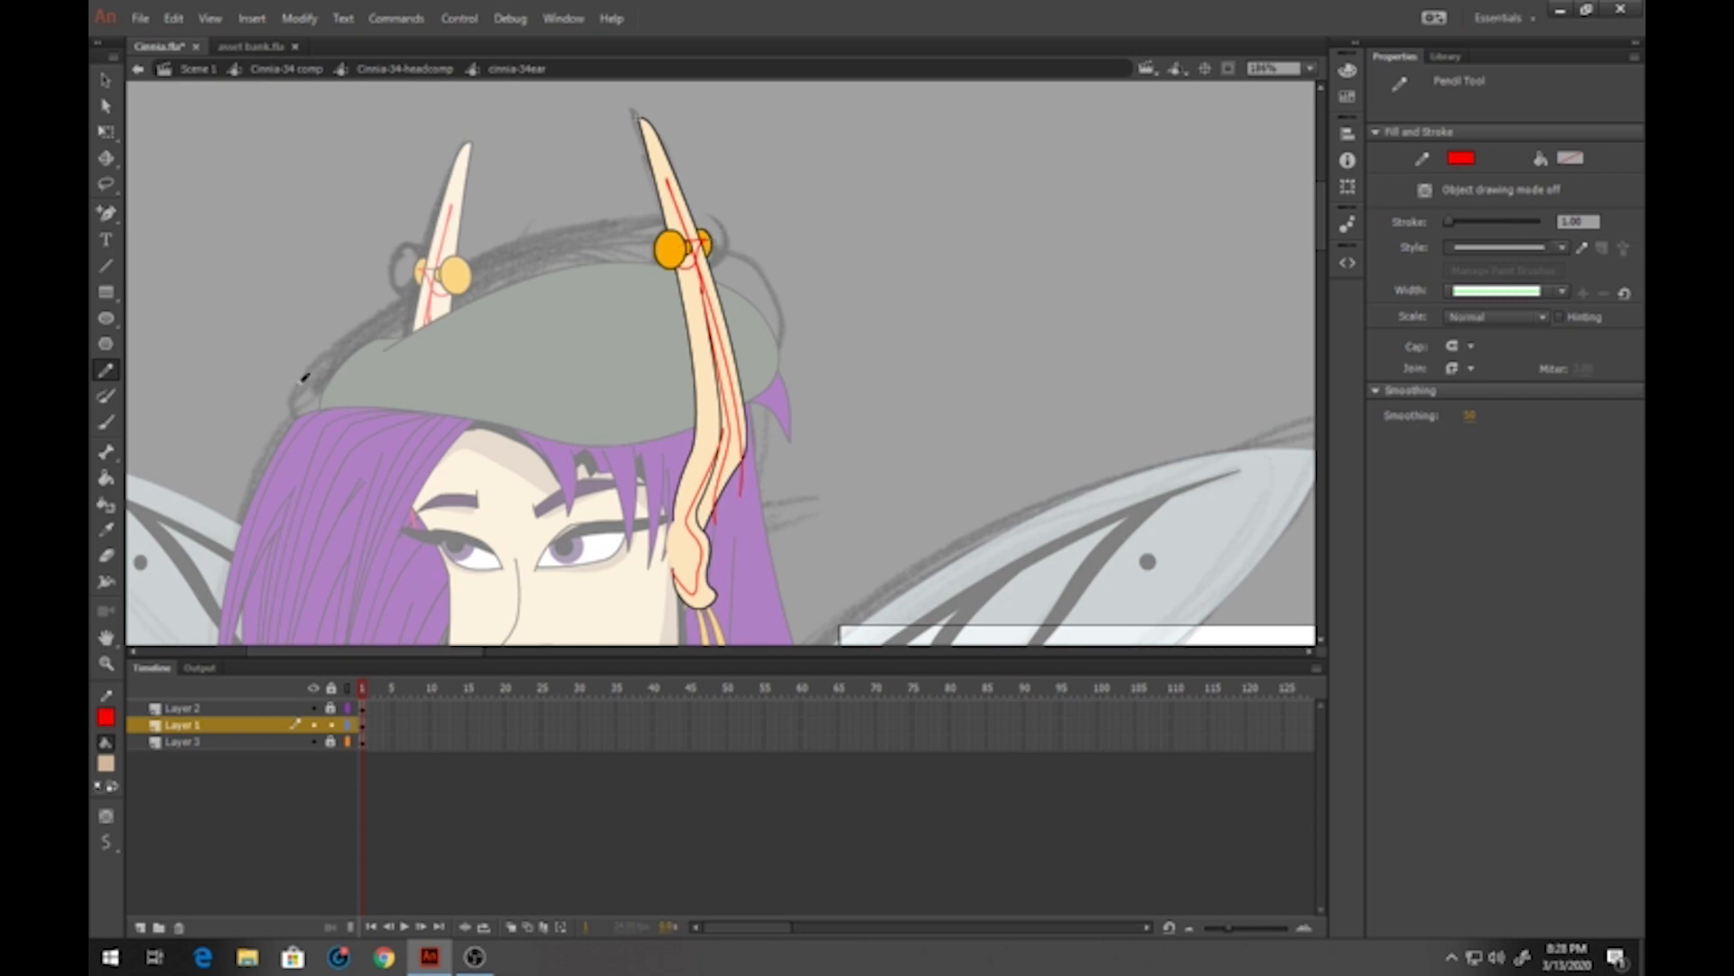
Fill the earlobe edge and the inner ear's shadow areas with tan, changing the Paint Bucket's gap-closing option for areas that are not enclosed
click(106, 478)
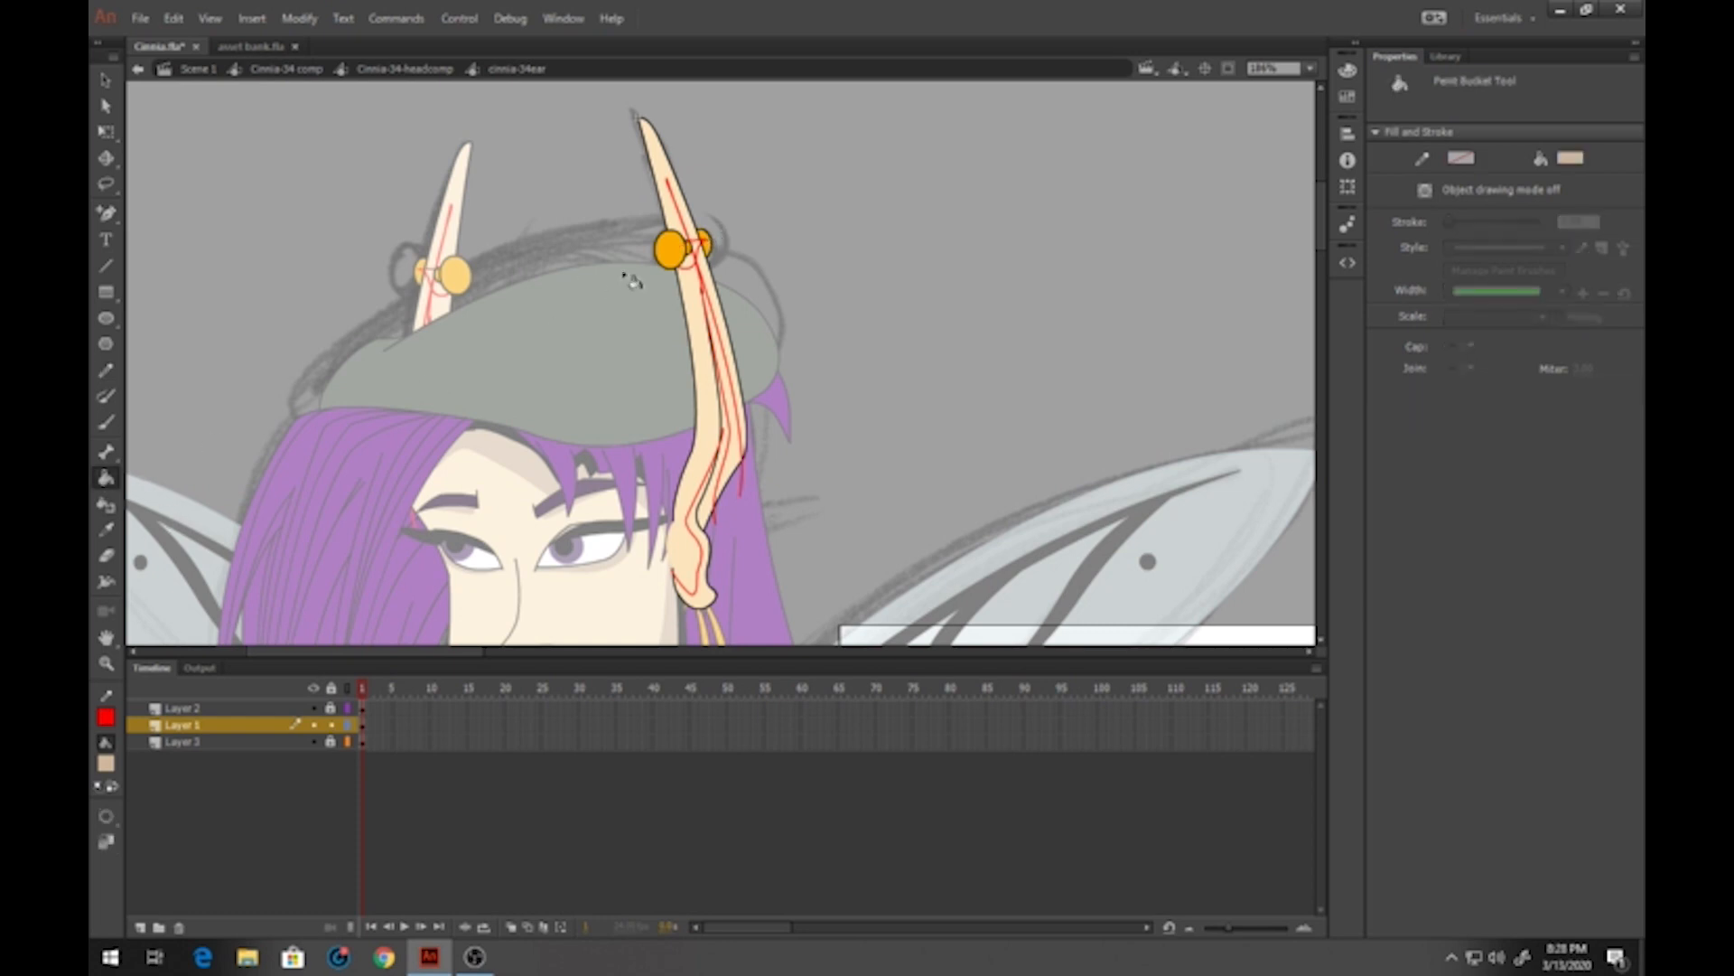
click(716, 318)
key(ctrl+z)
key(ctrl+y)
key(ctrl+z)
click(700, 603)
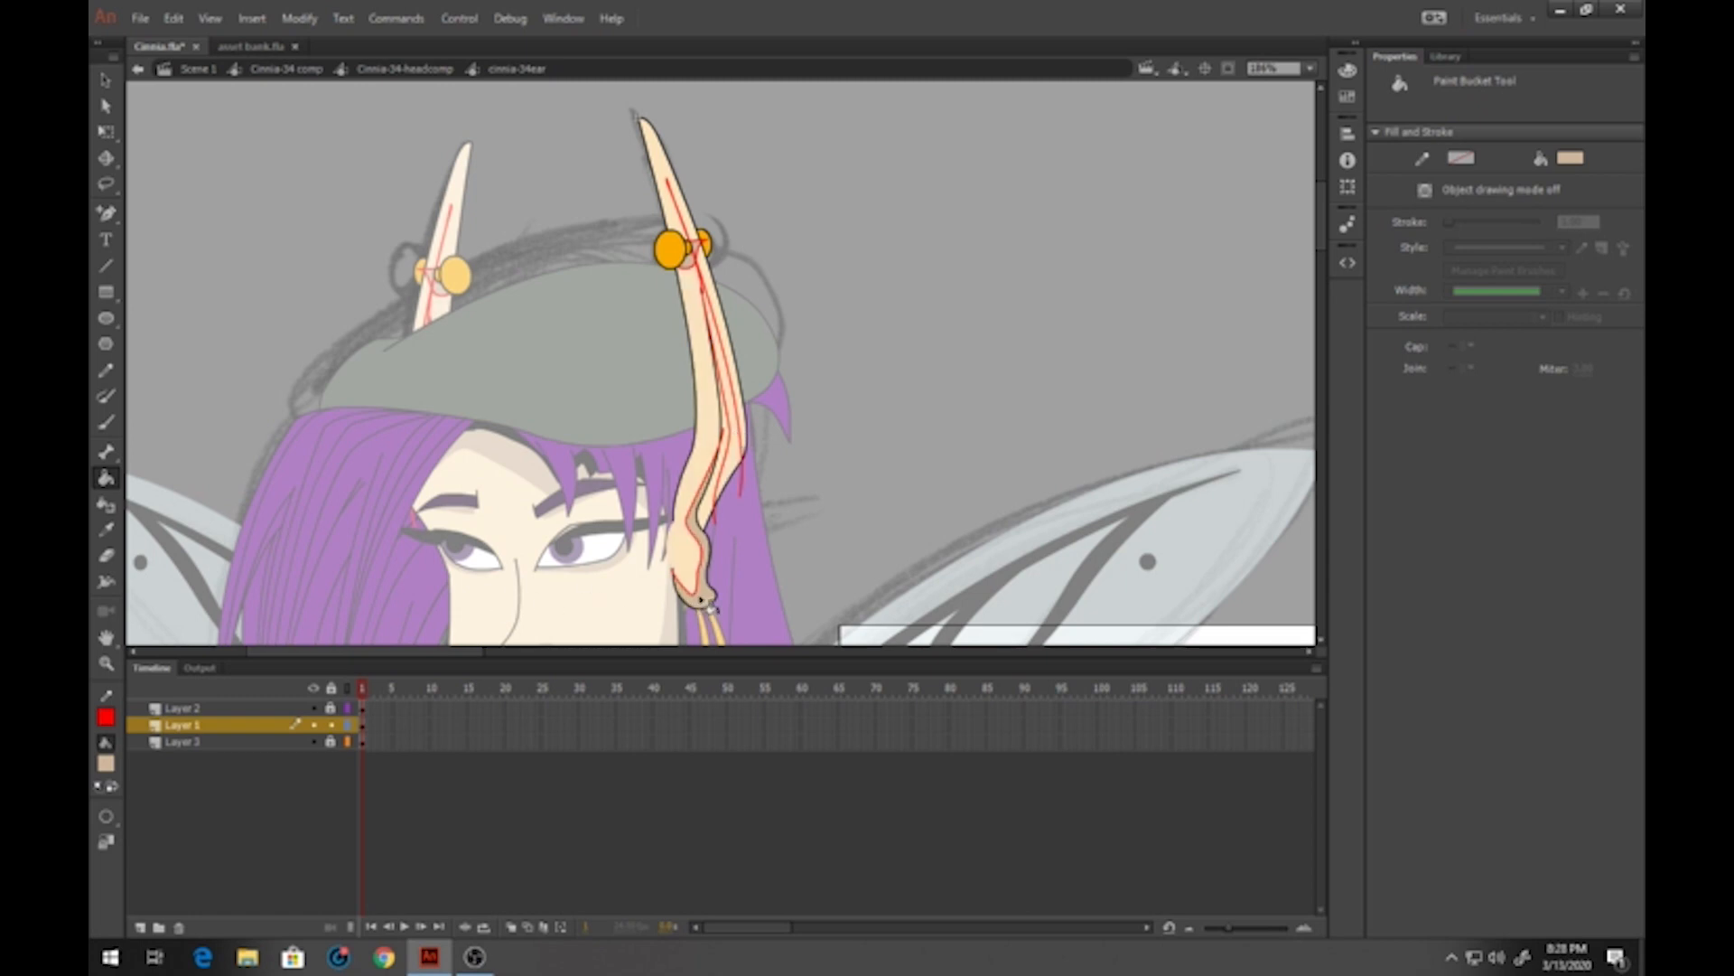
click(109, 822)
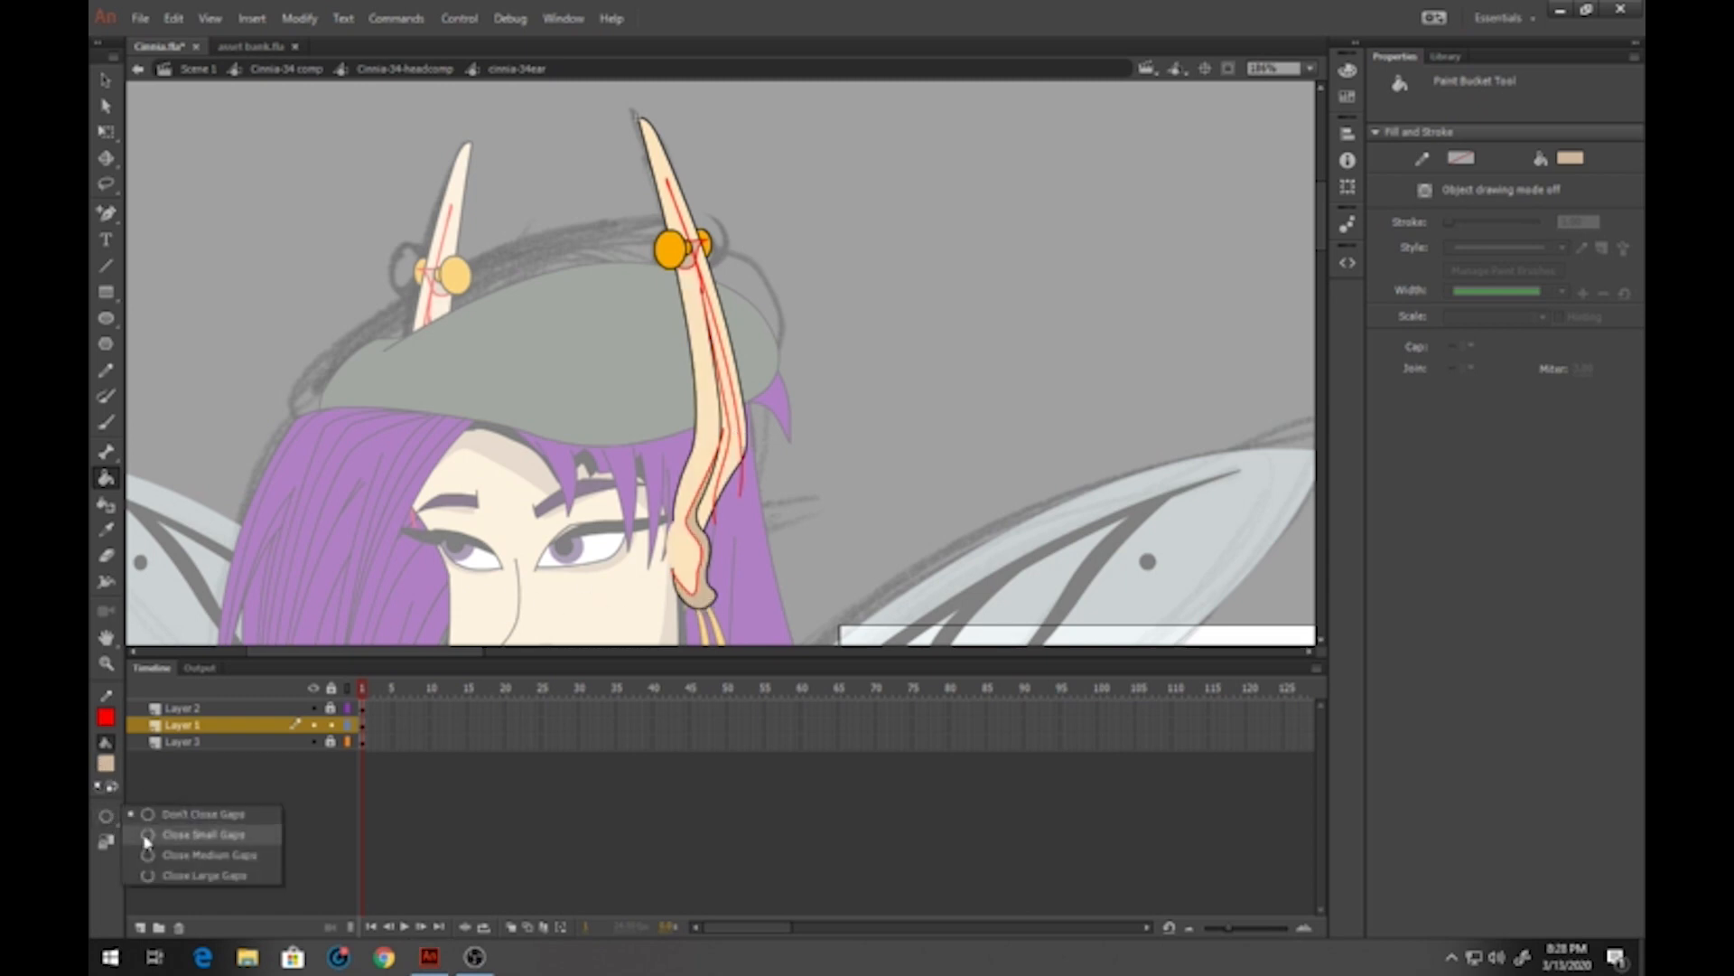
click(154, 825)
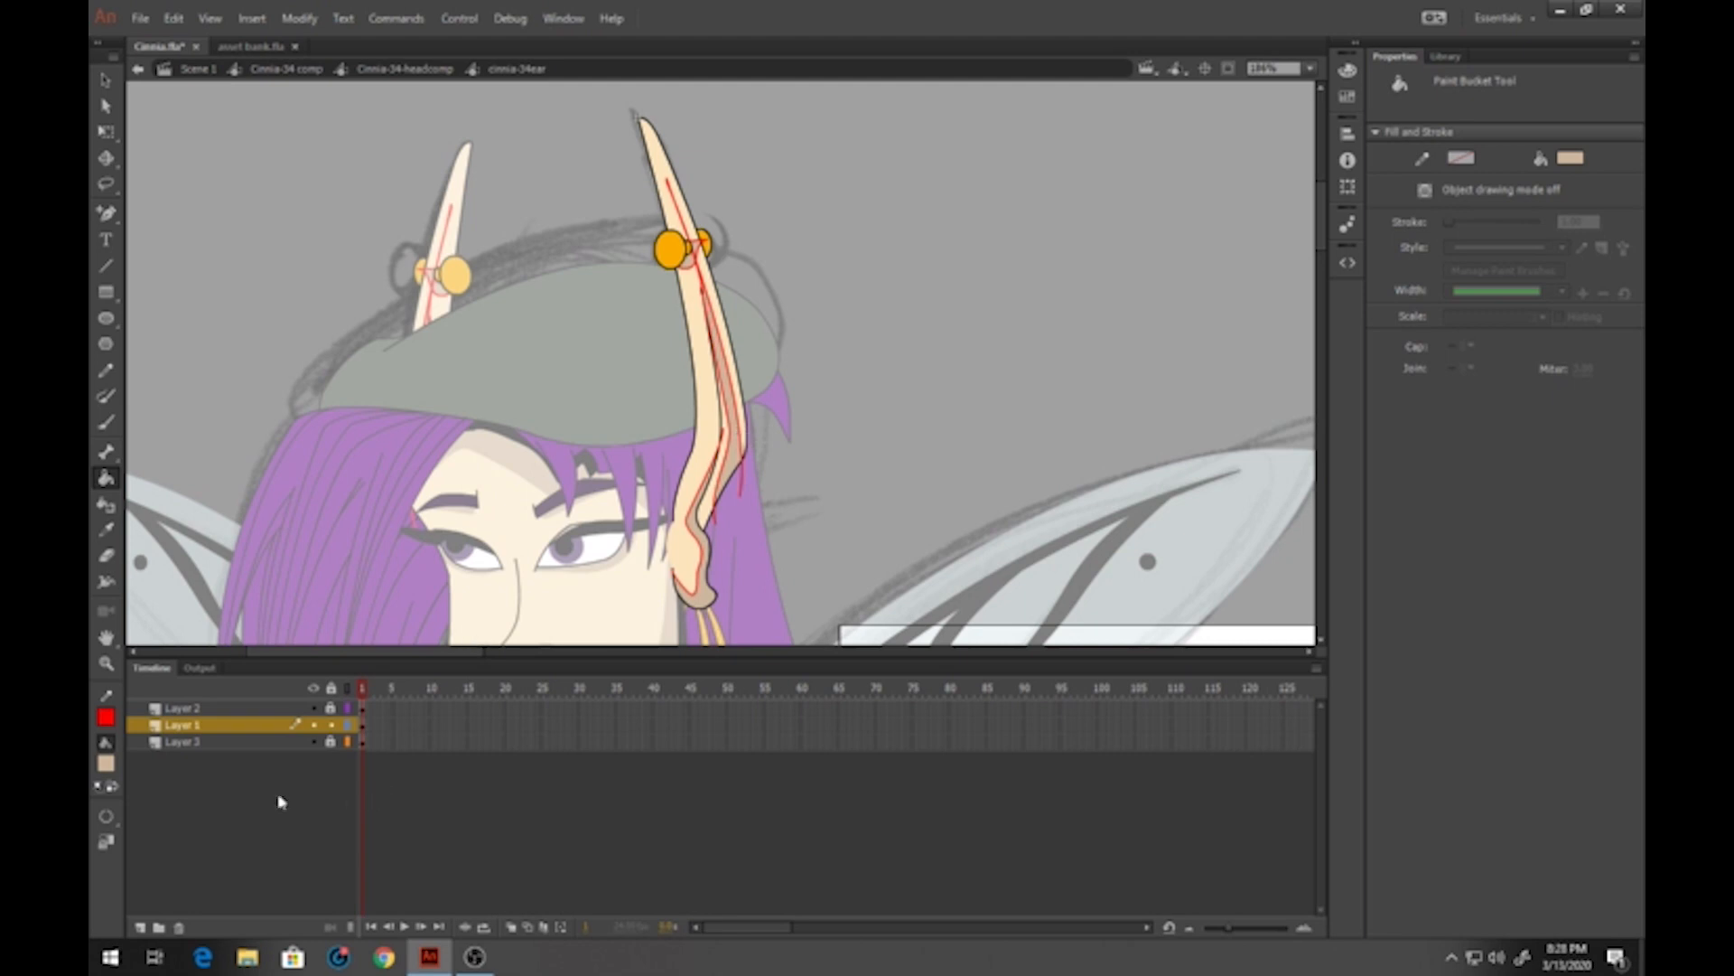
click(107, 818)
click(146, 818)
Set the fill colour to black and fill the narrow strip along the inner ear line
click(106, 766)
click(170, 571)
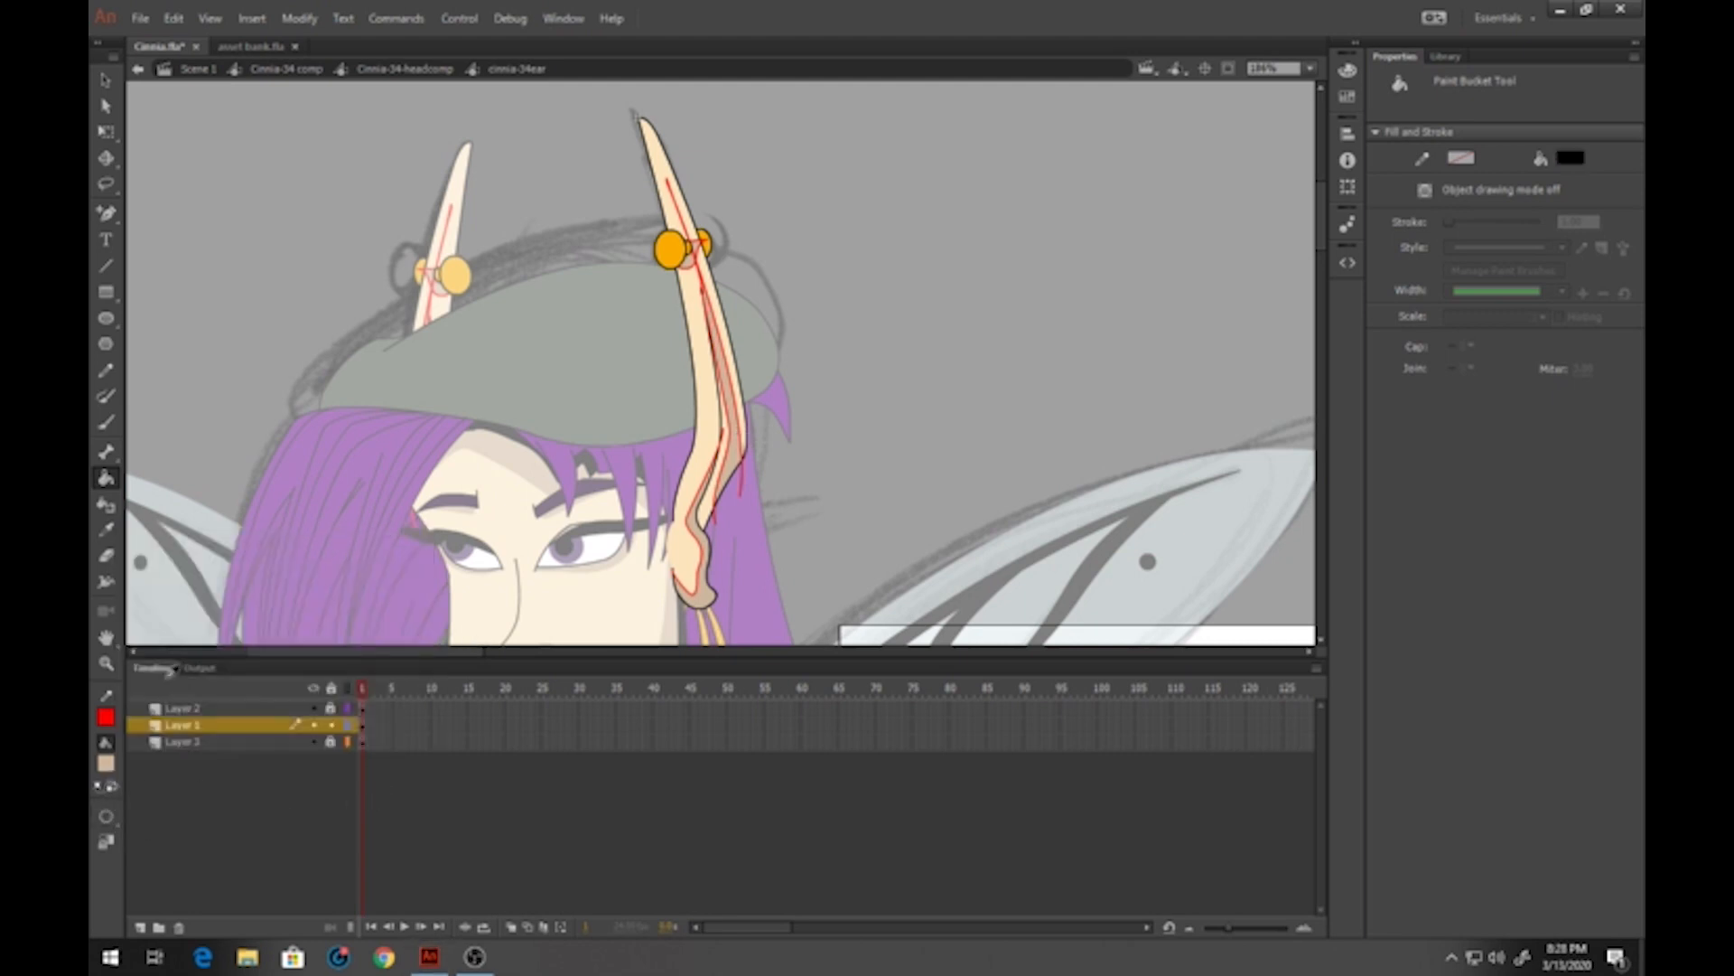
click(736, 446)
Delete the red guide strokes from the ear, leaving only its tan and black fills
click(106, 80)
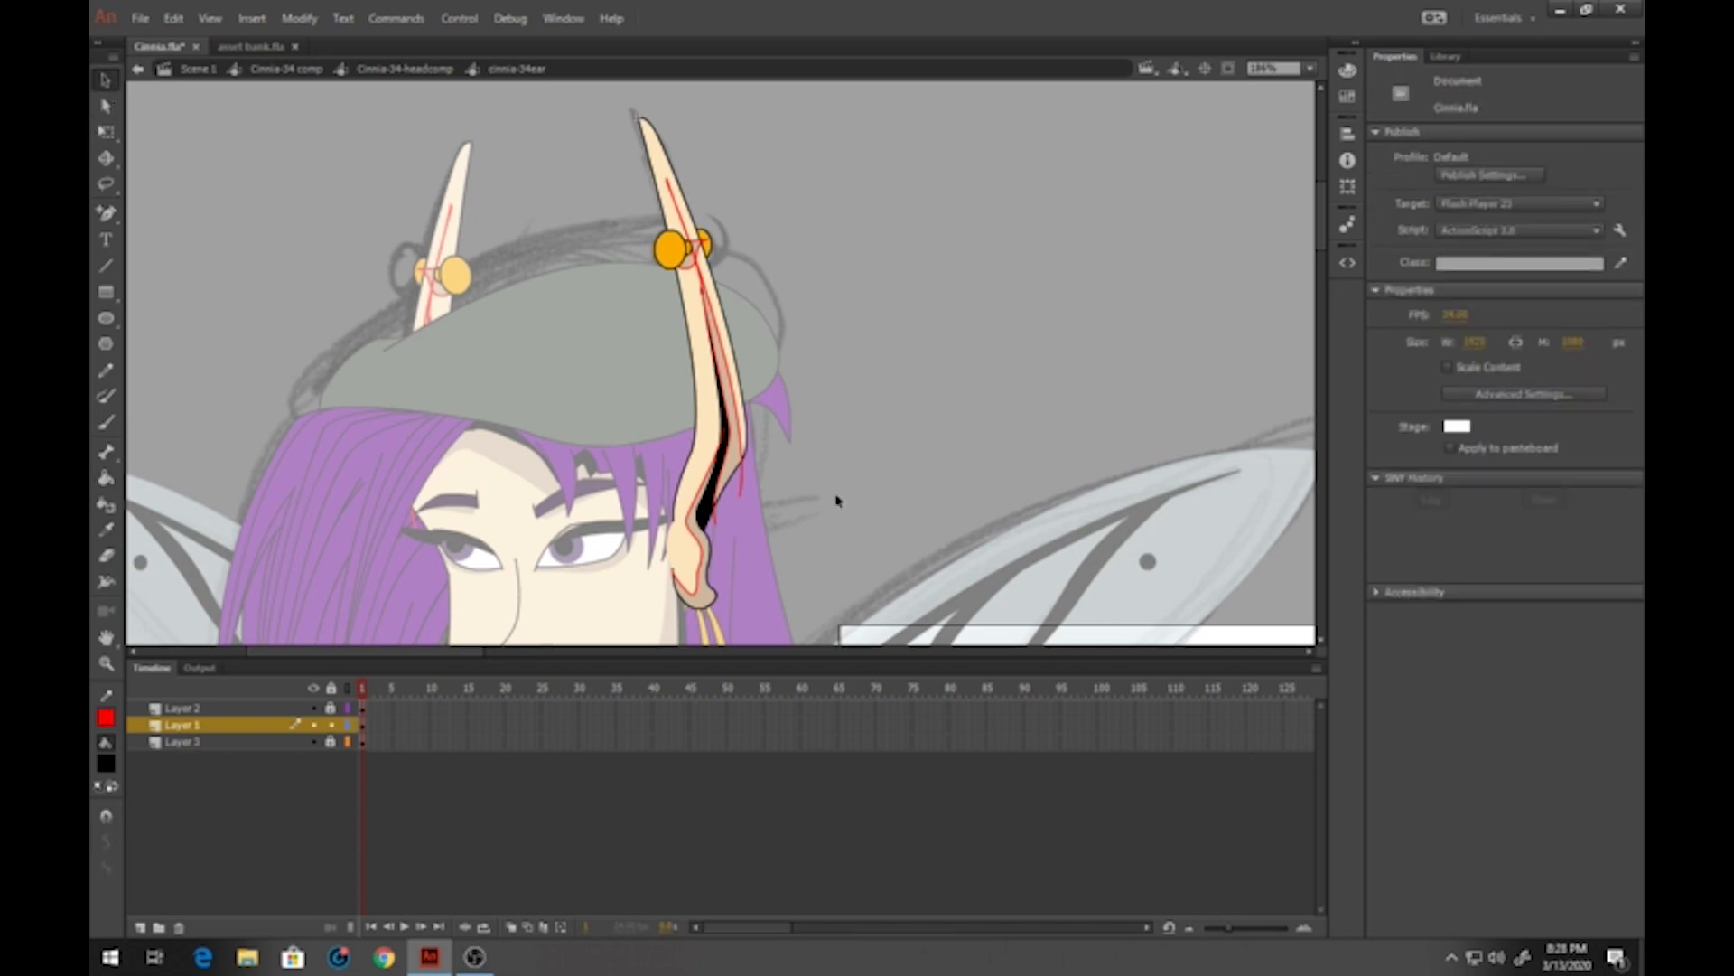
click(714, 523)
key(Delete)
click(709, 500)
key(Delete)
click(744, 447)
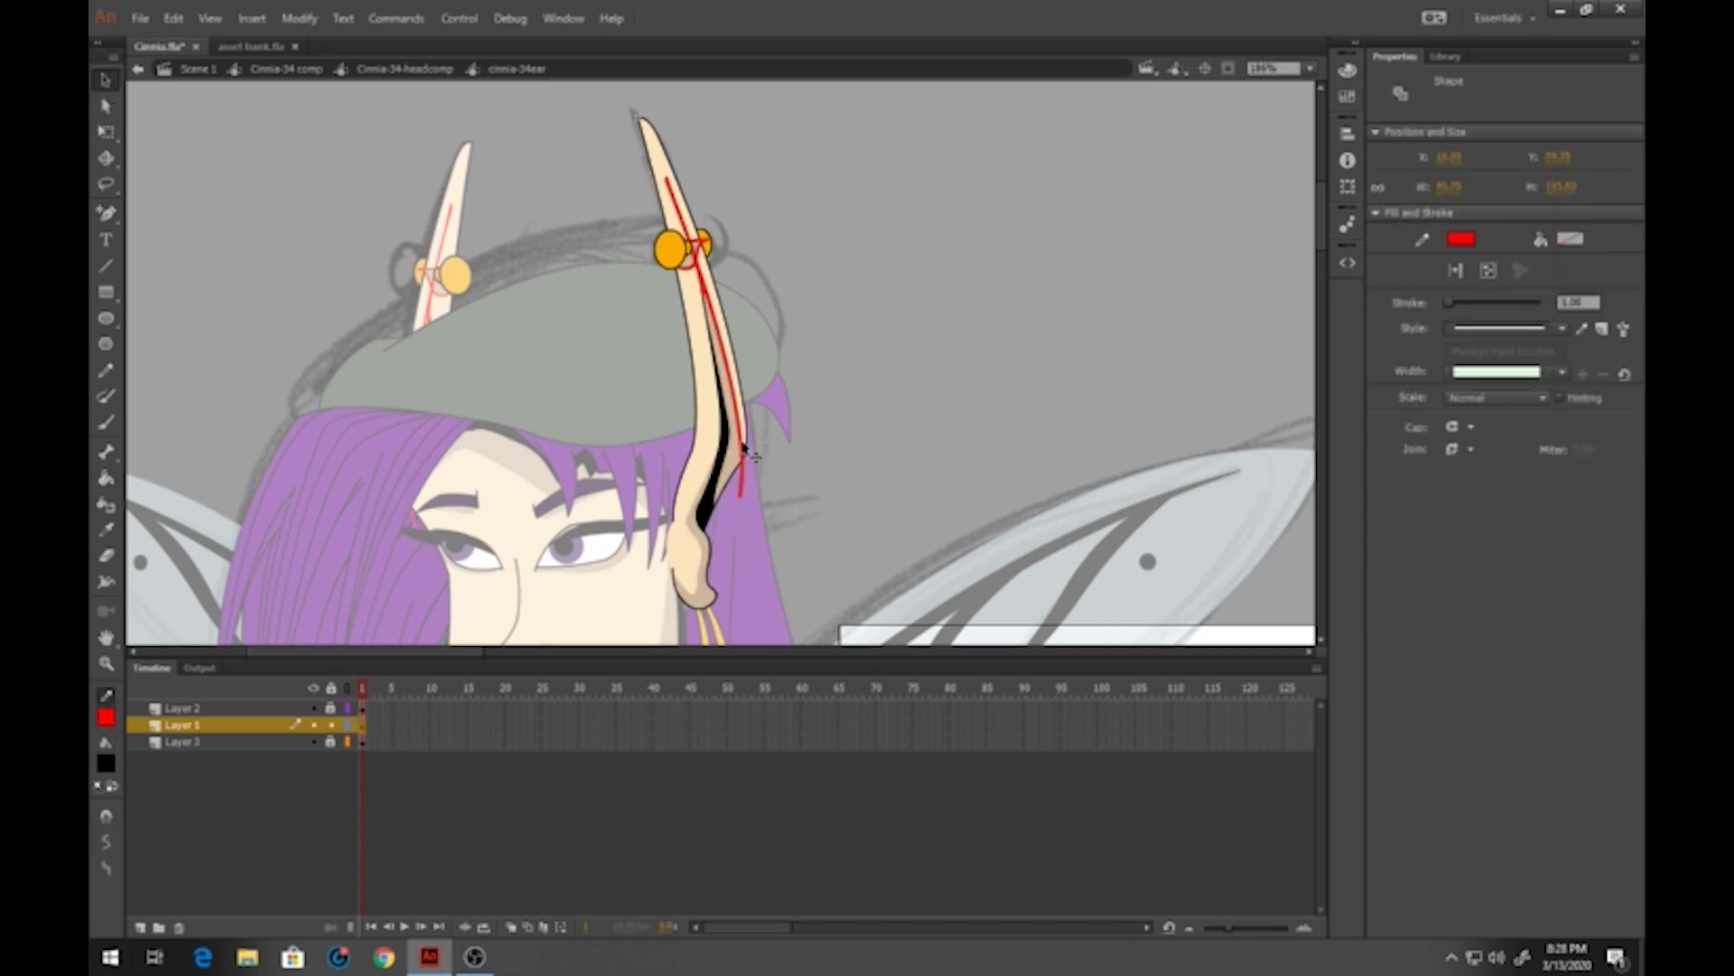
key(Delete)
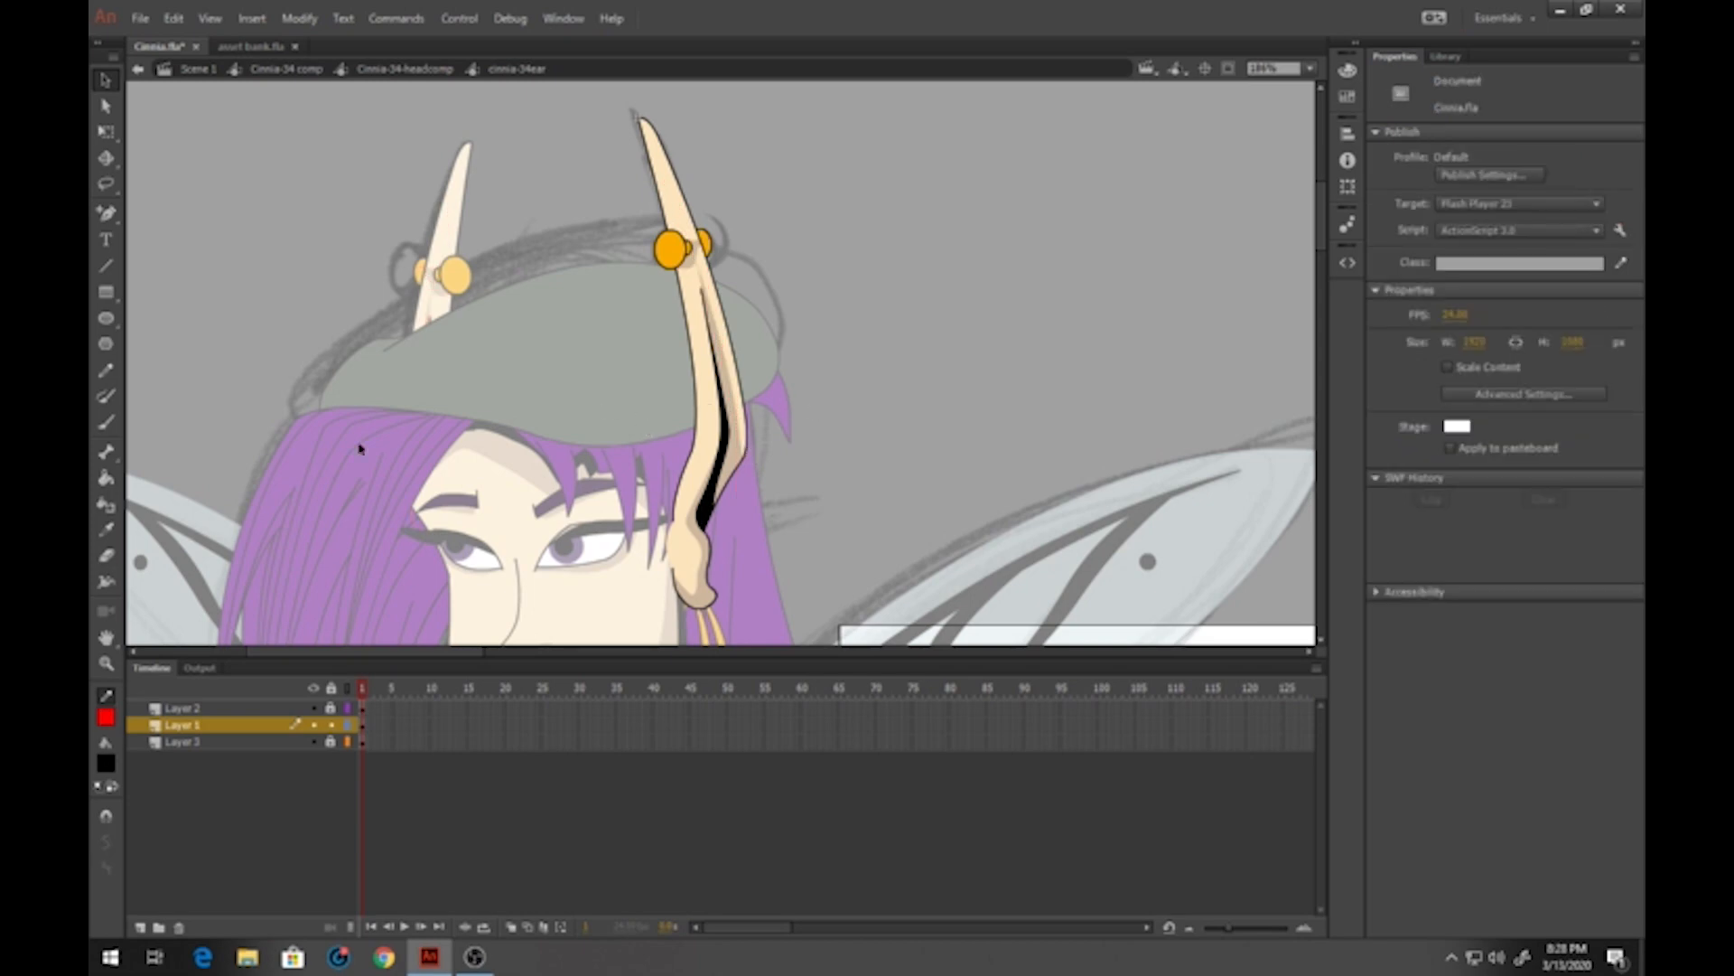
Recolour the leftover red end of the inner ear line to black
key(z)
drag(592, 176, 849, 344)
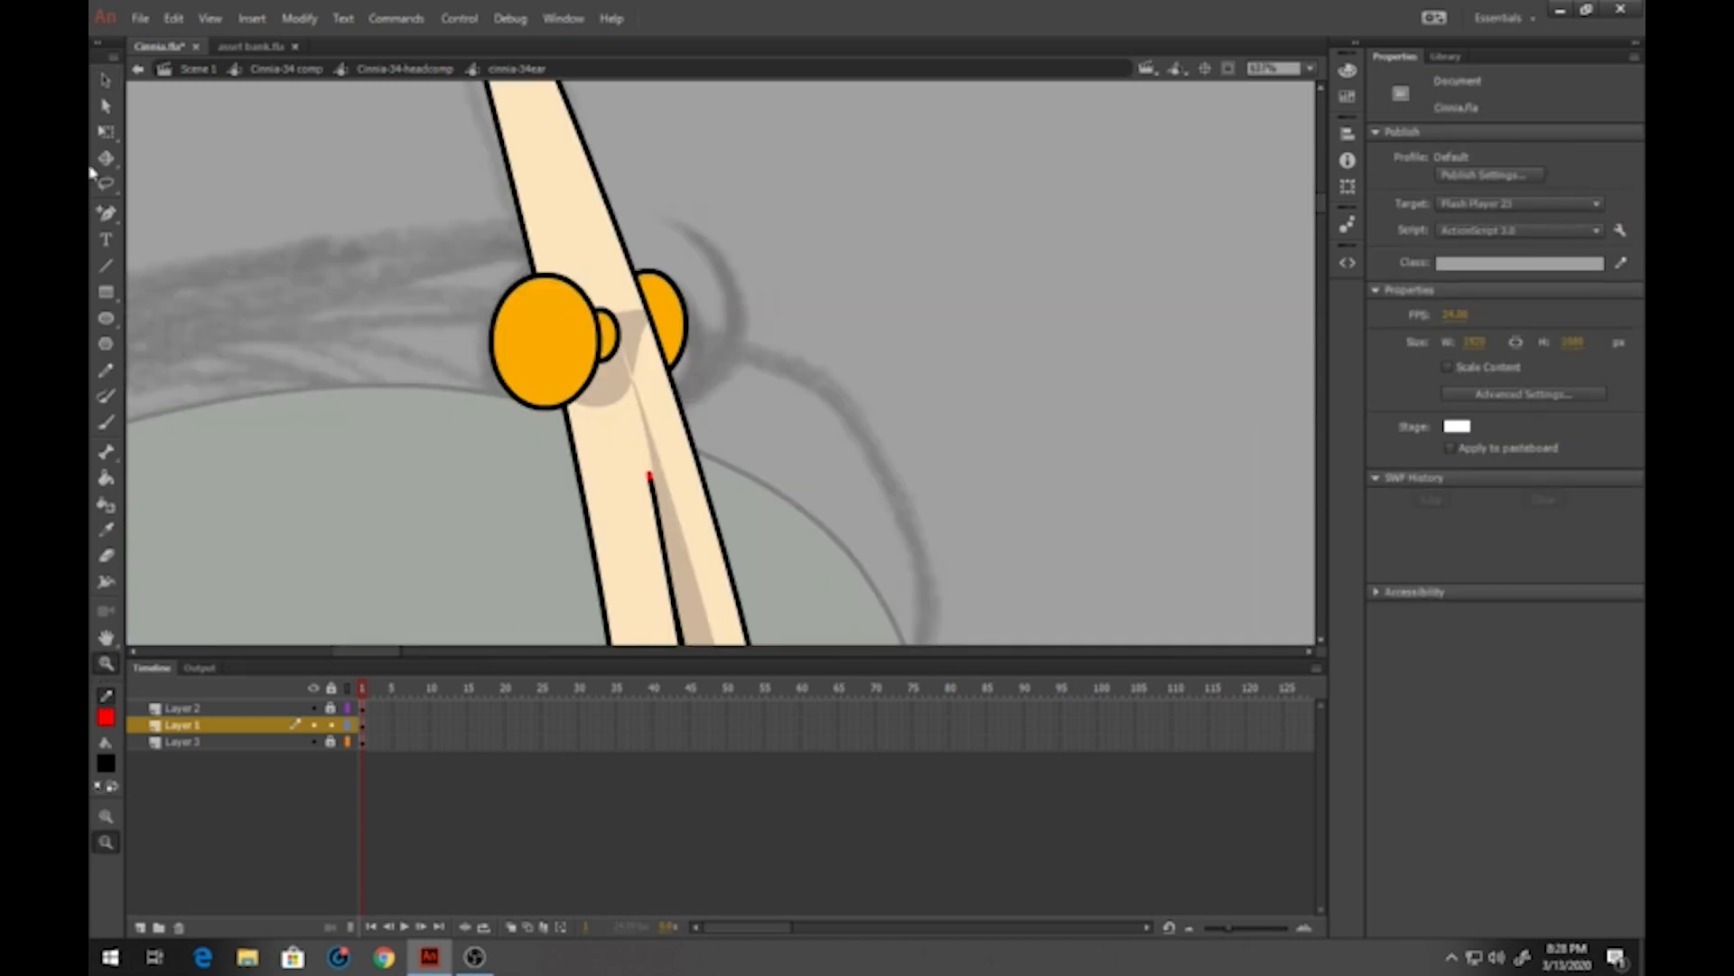
key(v)
click(691, 506)
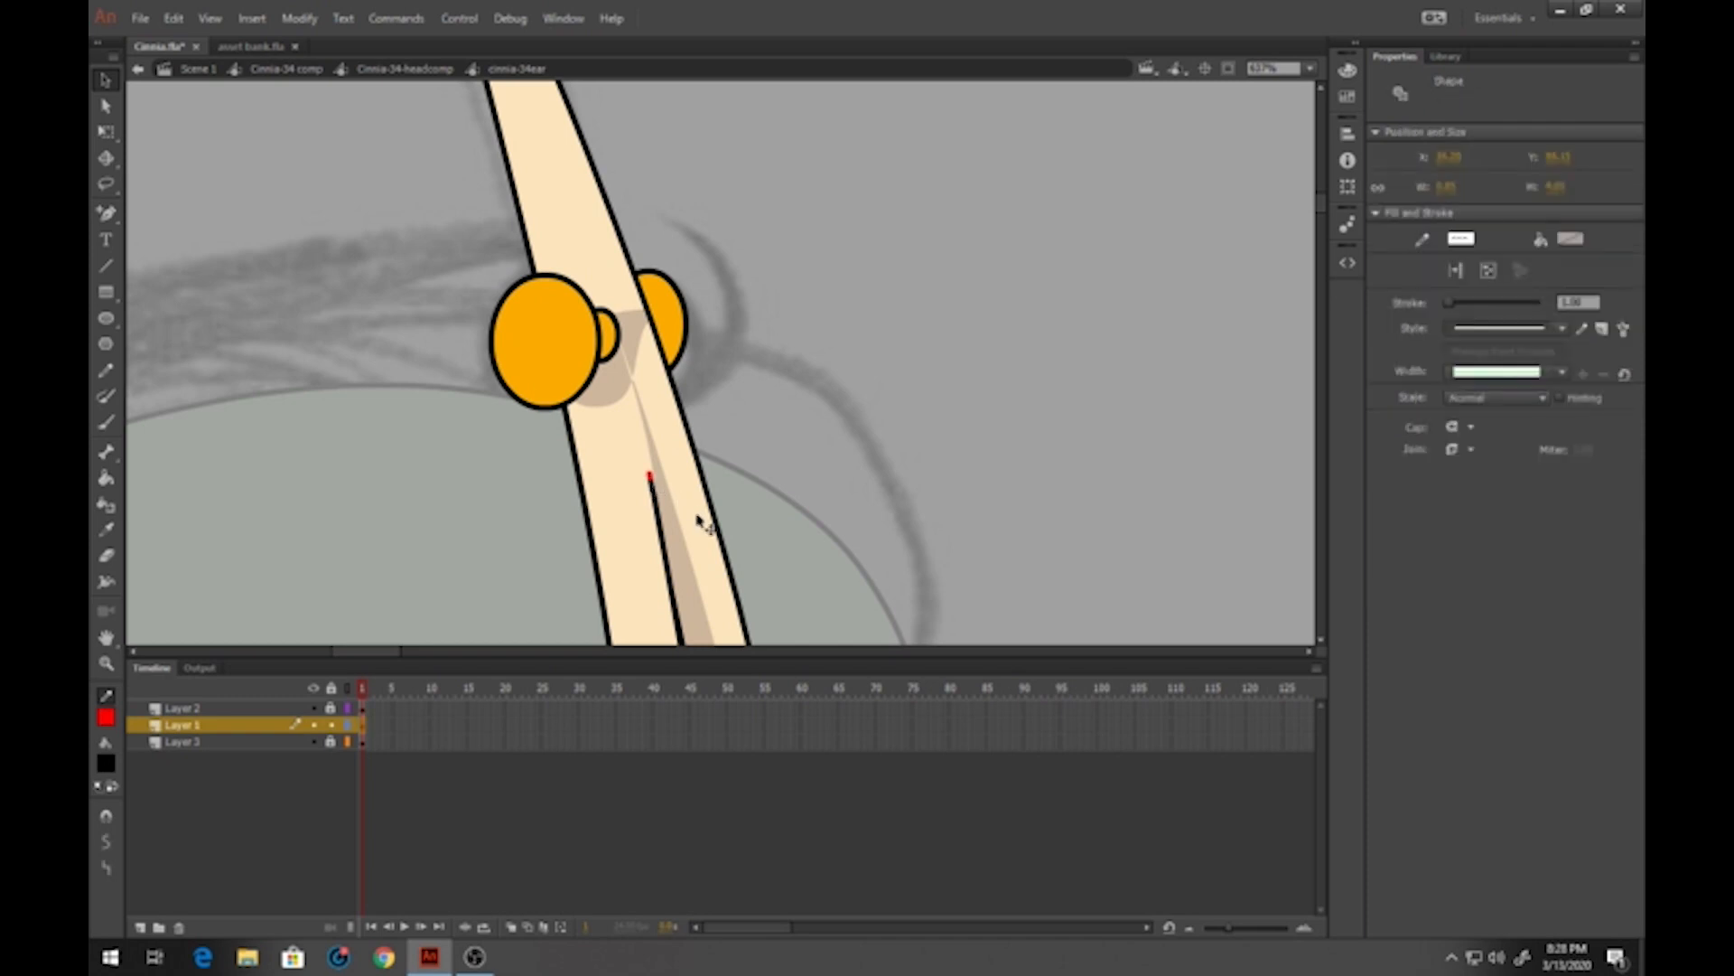
click(106, 719)
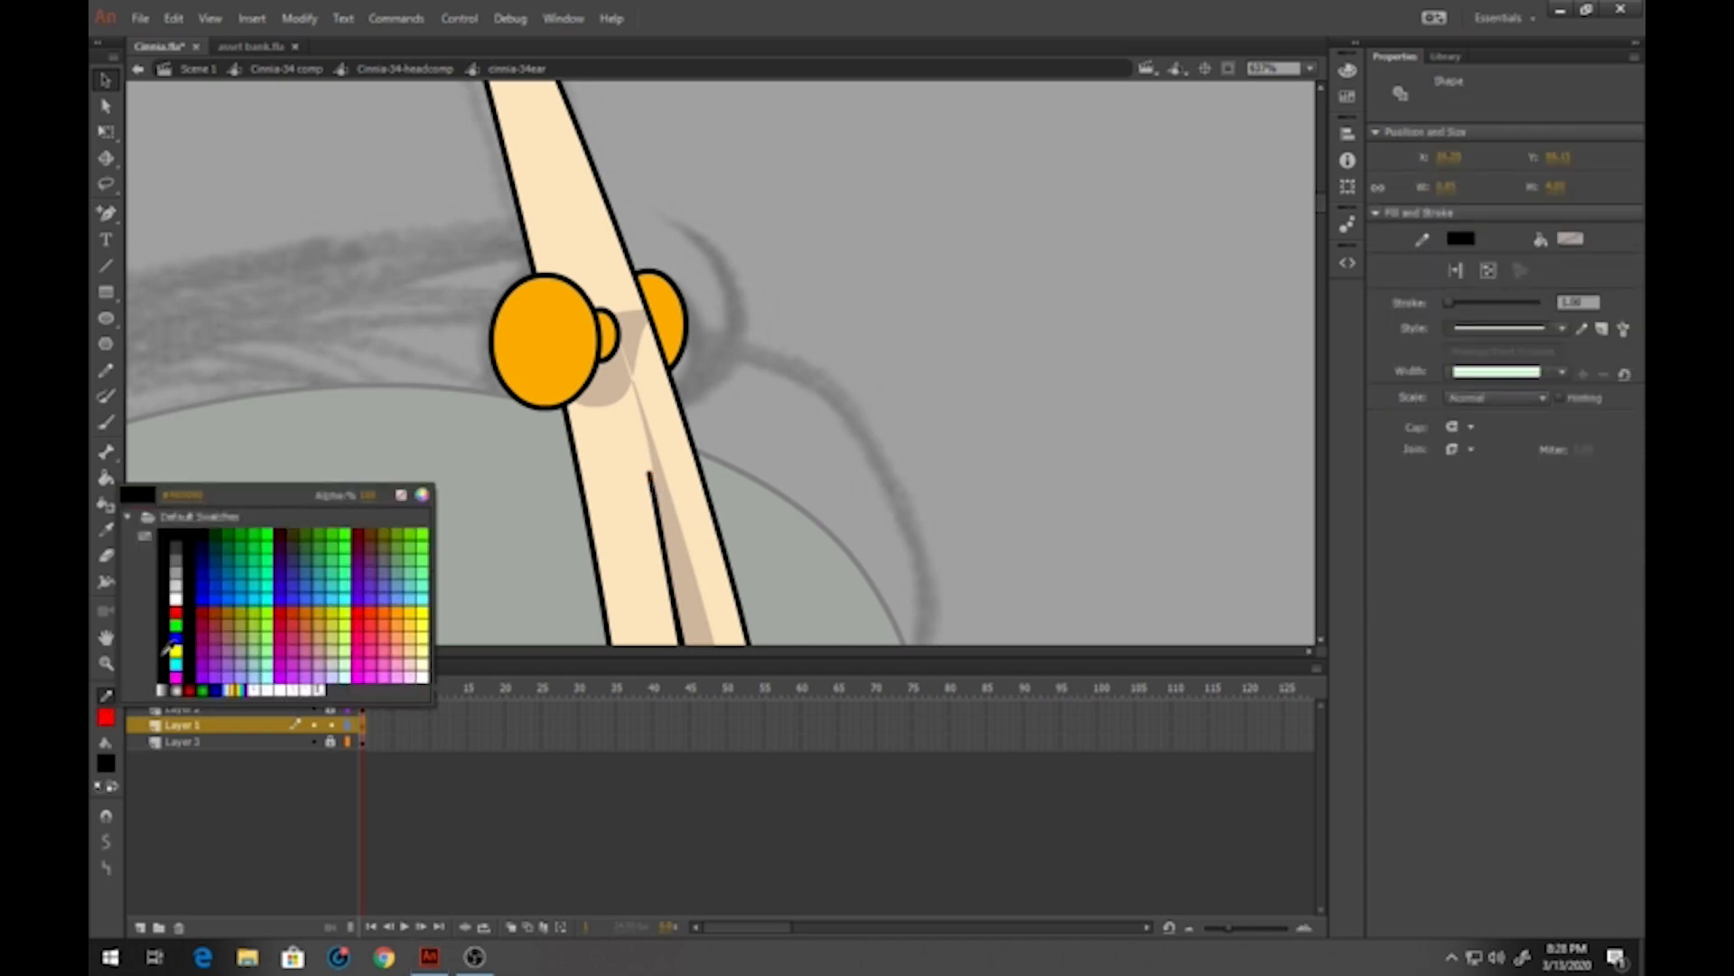
click(135, 524)
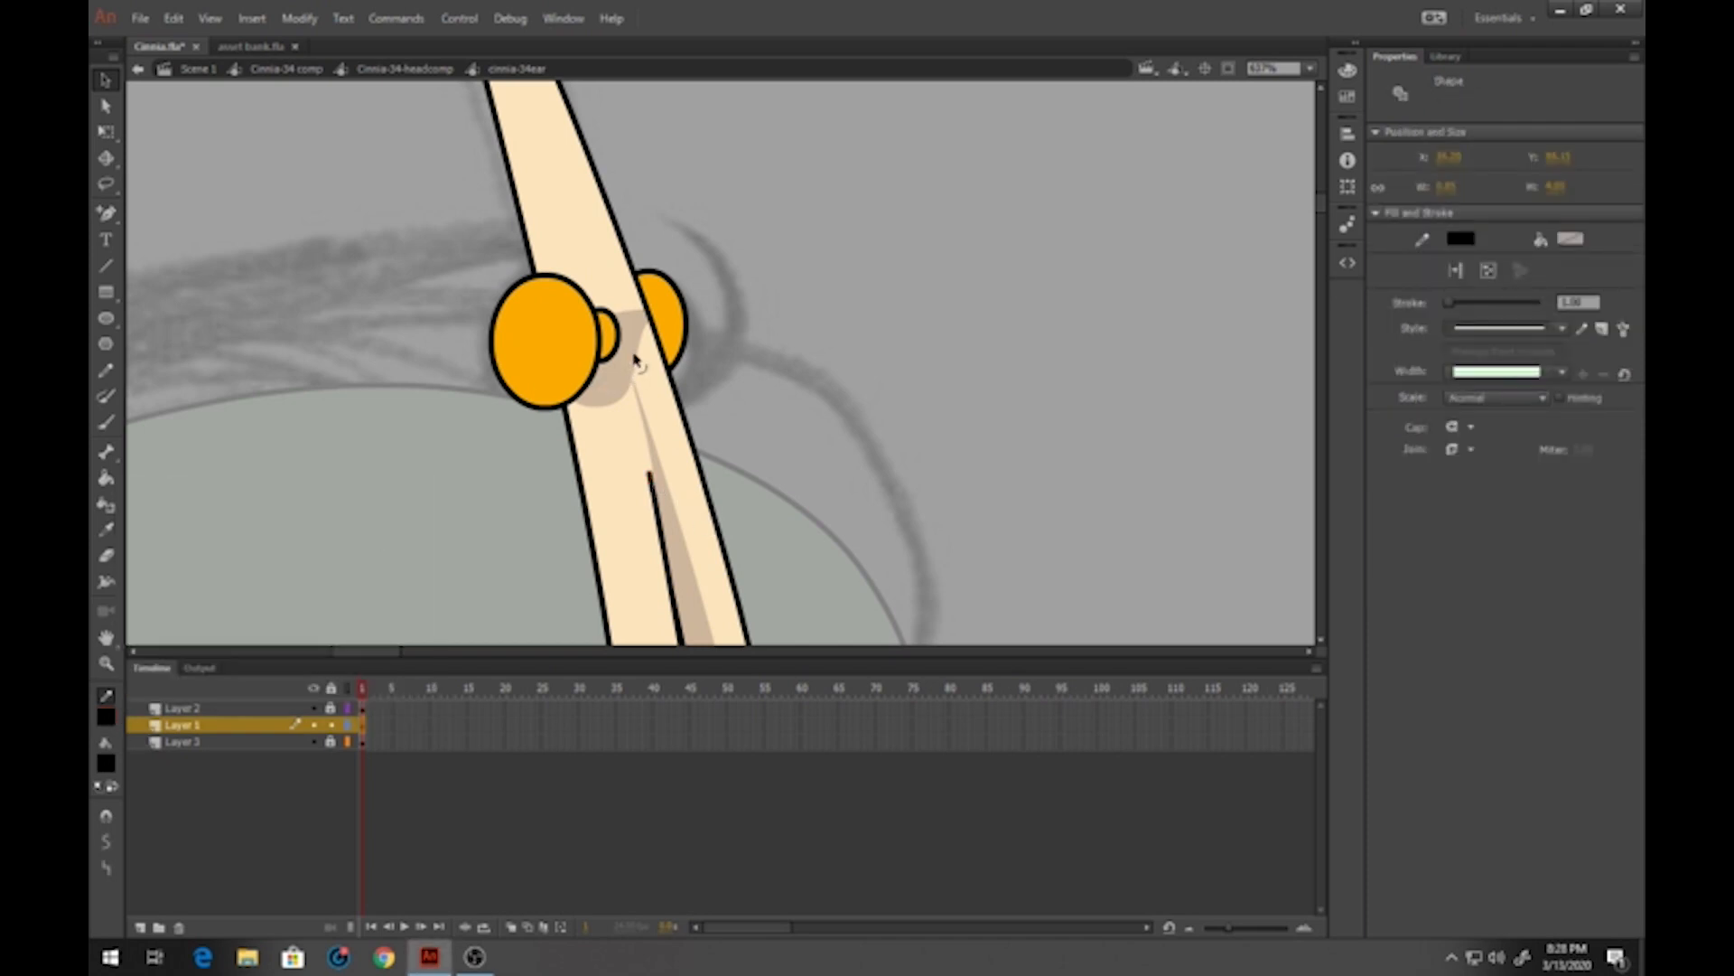
click(782, 409)
Lock Layer 1, unlock the other layers and draw a red Pencil guide curve across the gold stud's lower part on Layer 2
click(332, 725)
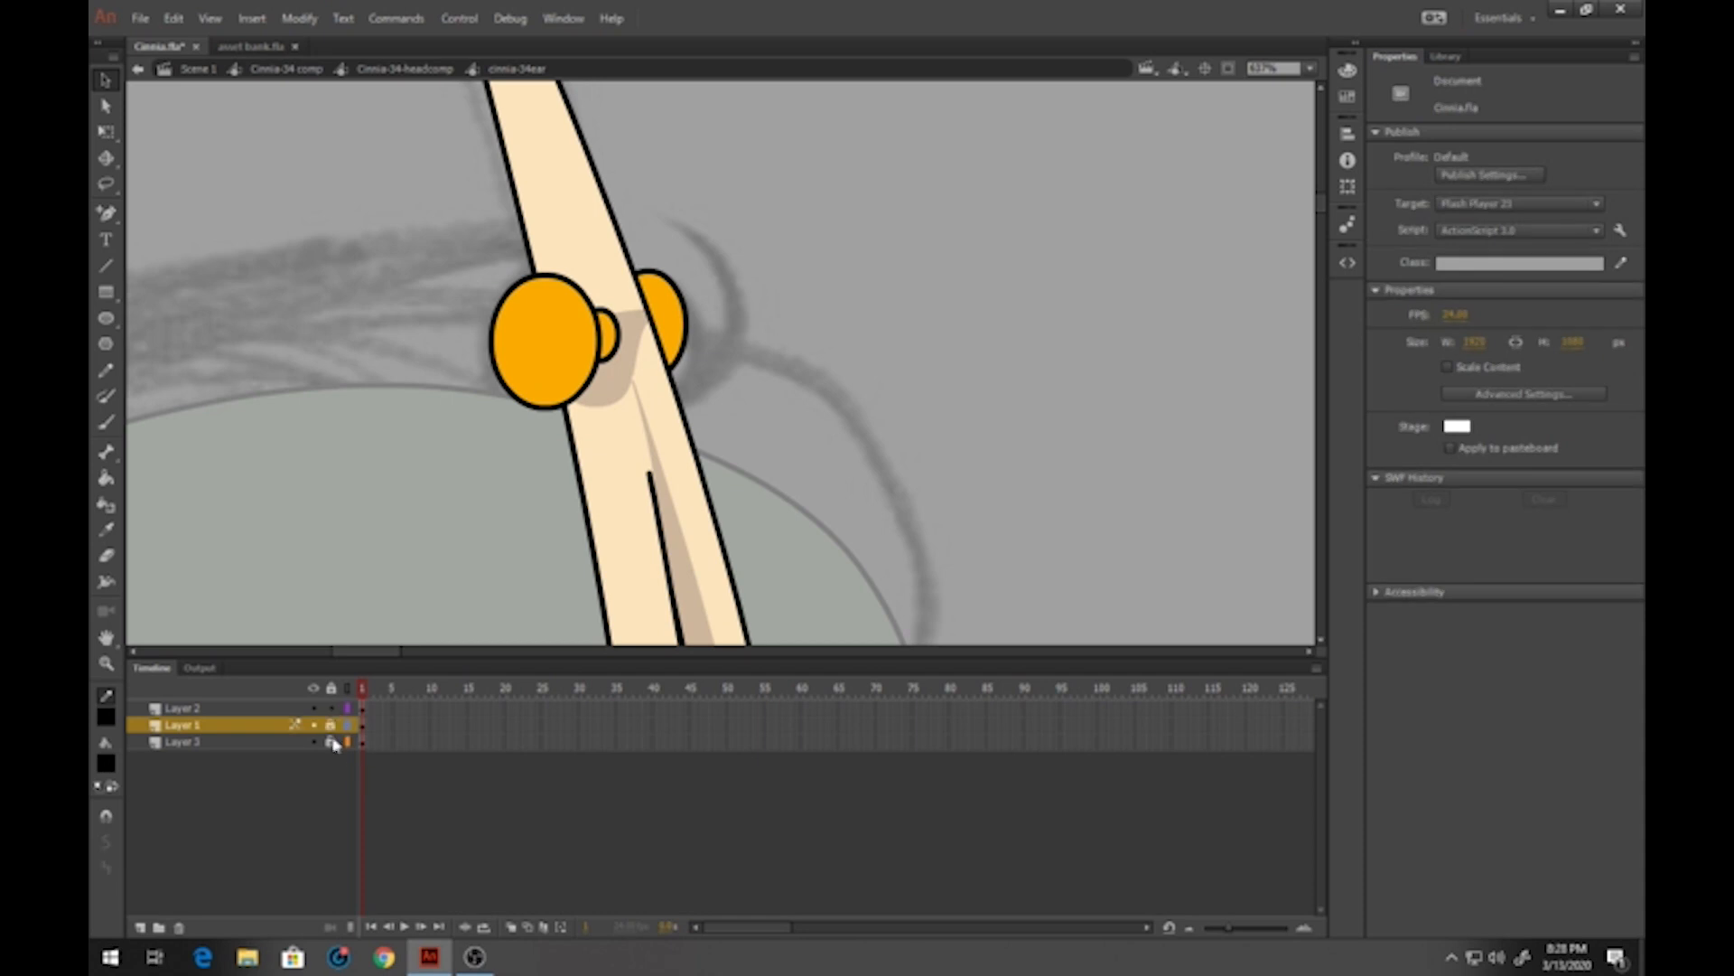
click(366, 710)
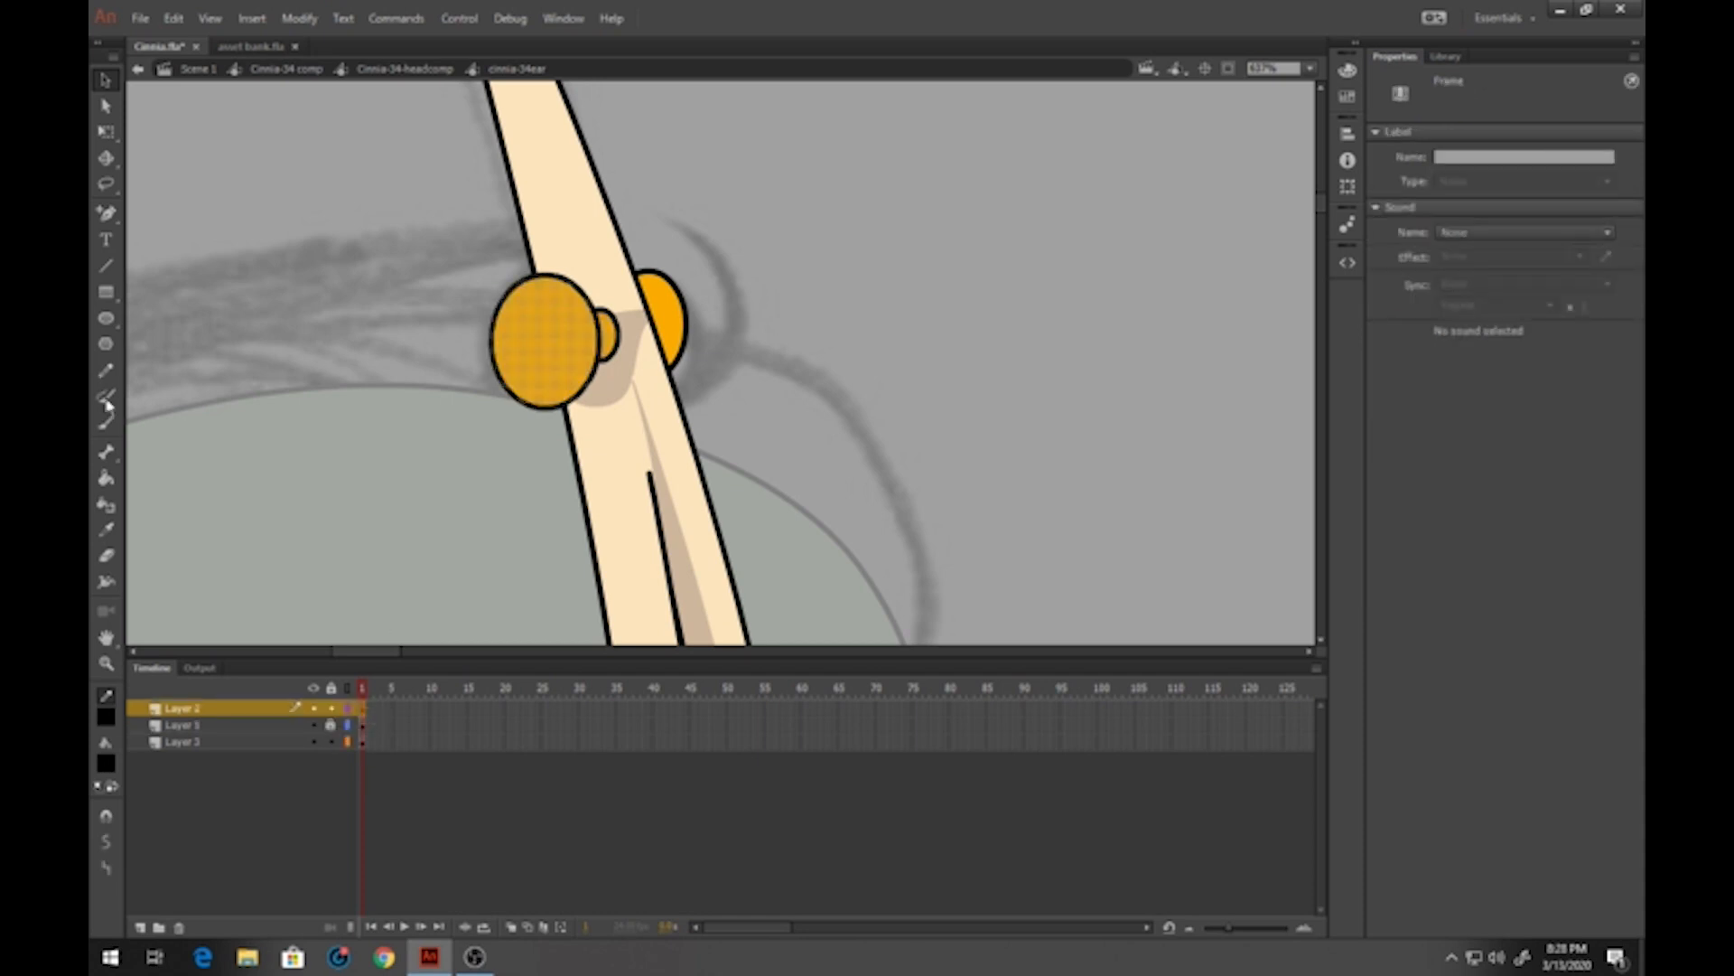
click(337, 520)
click(109, 719)
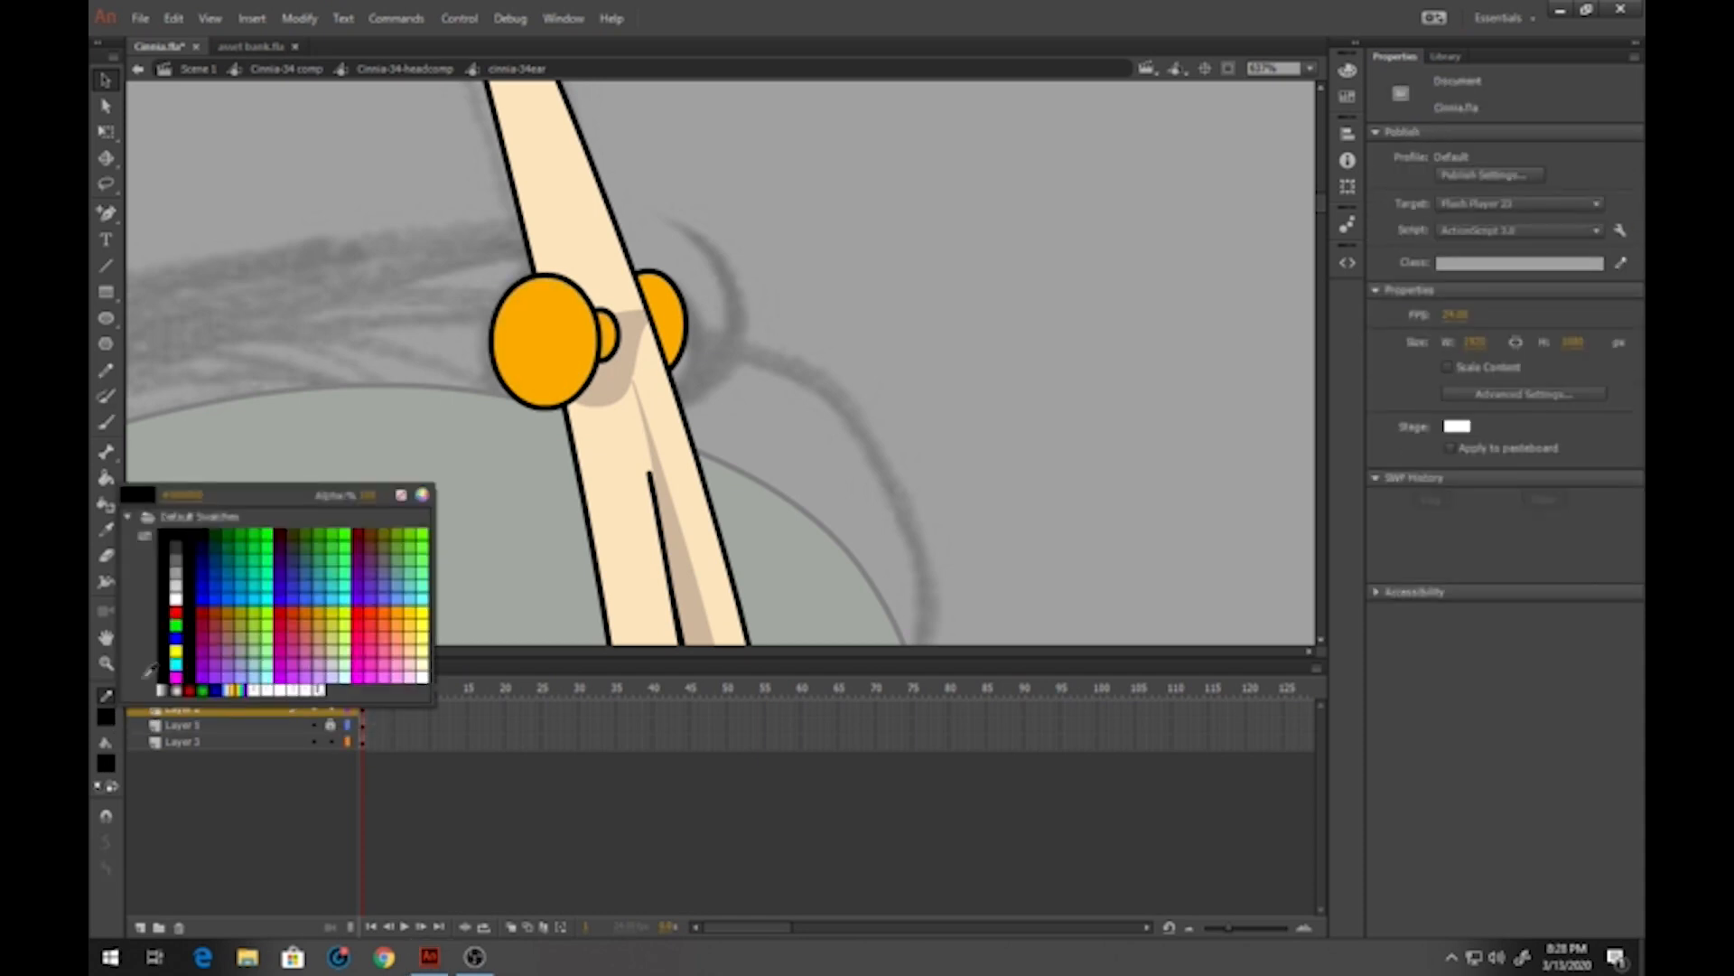
click(175, 612)
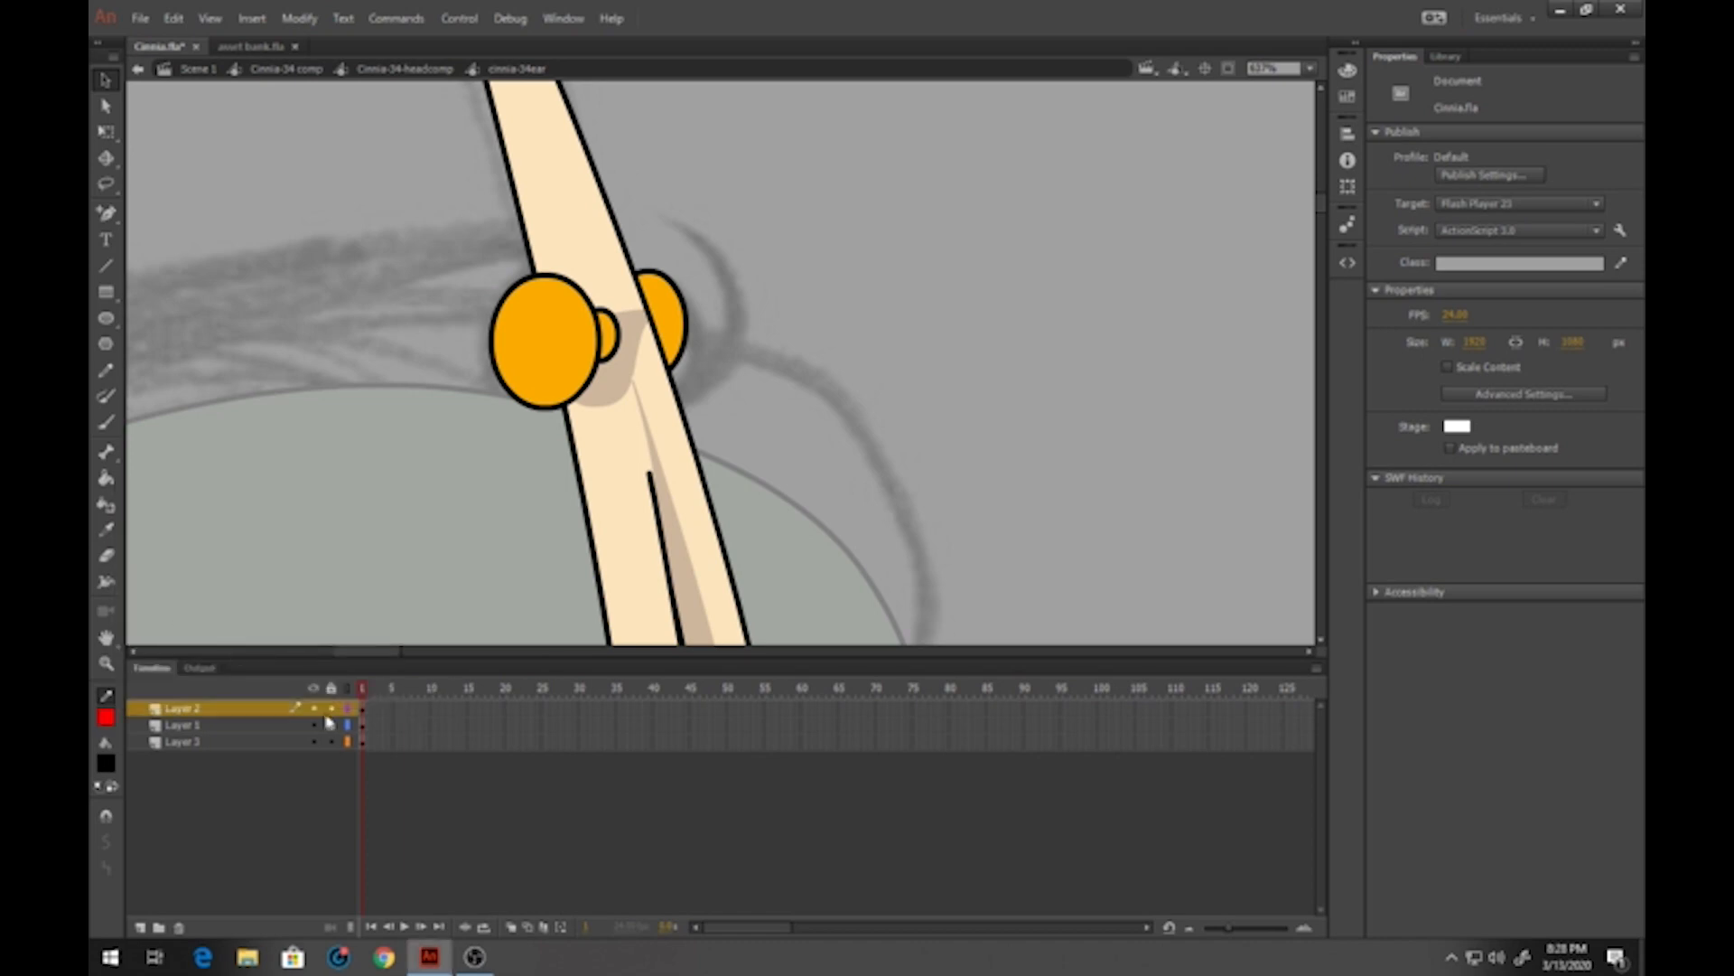
click(106, 369)
mouse_move(588, 284)
mouse_down()
mouse_move(588, 327)
mouse_move(556, 366)
mouse_move(495, 358)
mouse_move(462, 316)
mouse_up()
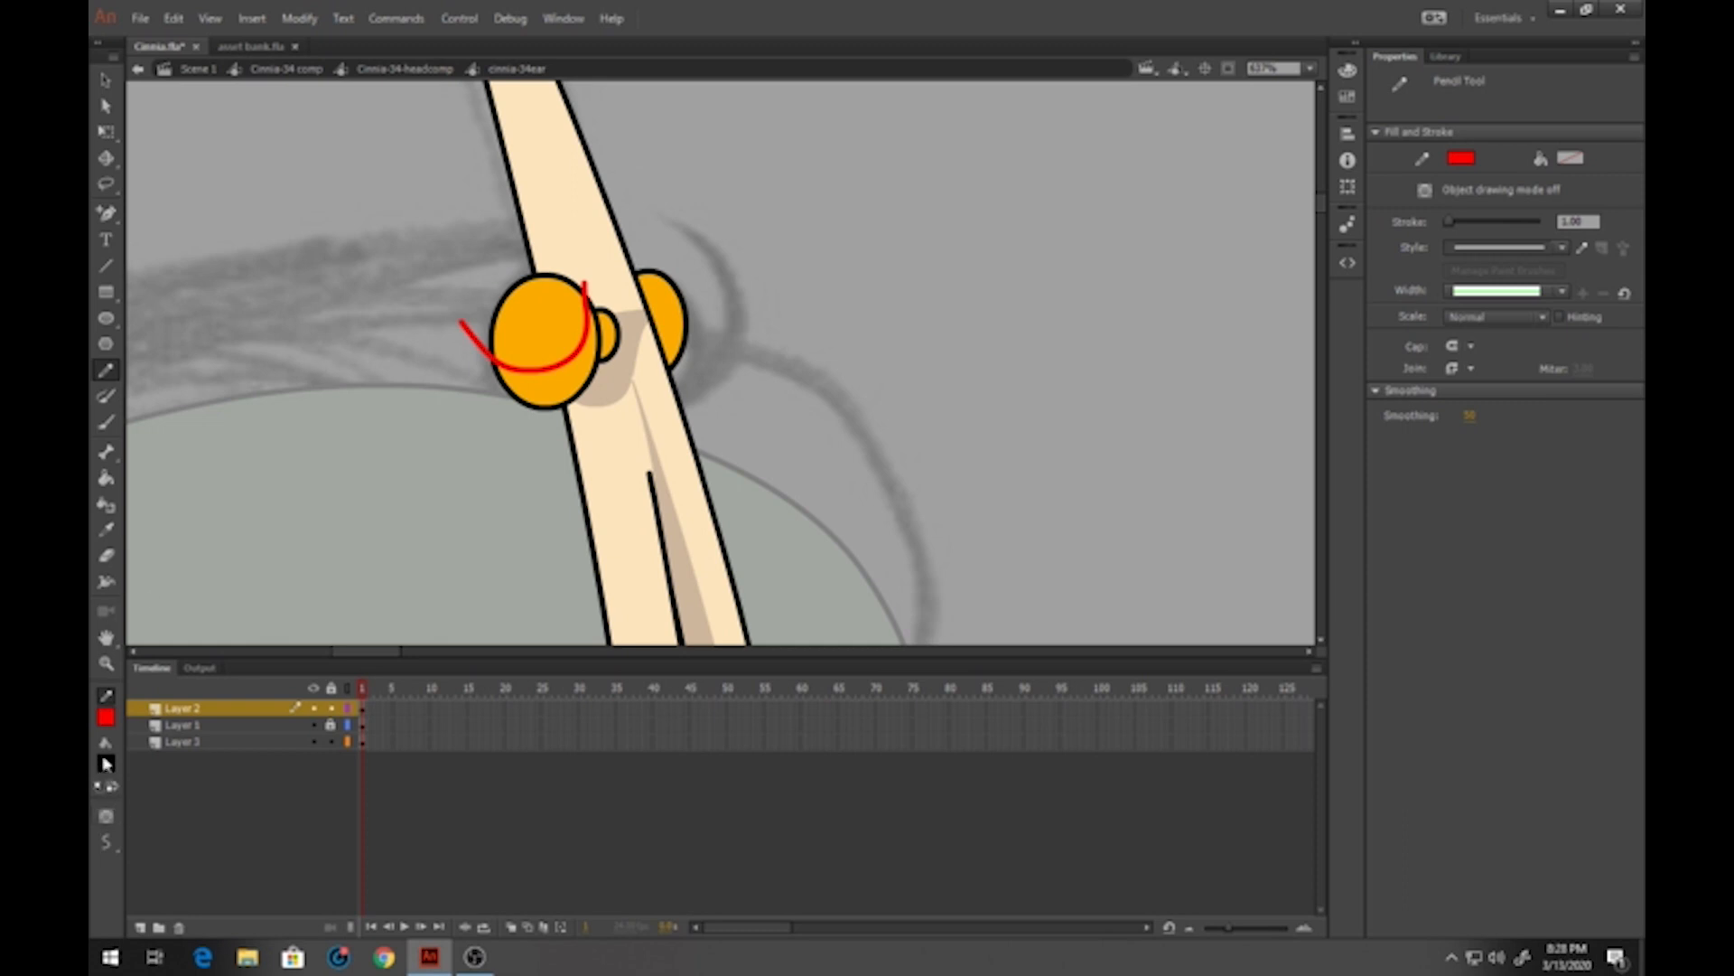
Sample the stud's gold, darken it in the colour picker and fill the stud's lower part and its small connector
click(106, 763)
click(135, 737)
click(105, 766)
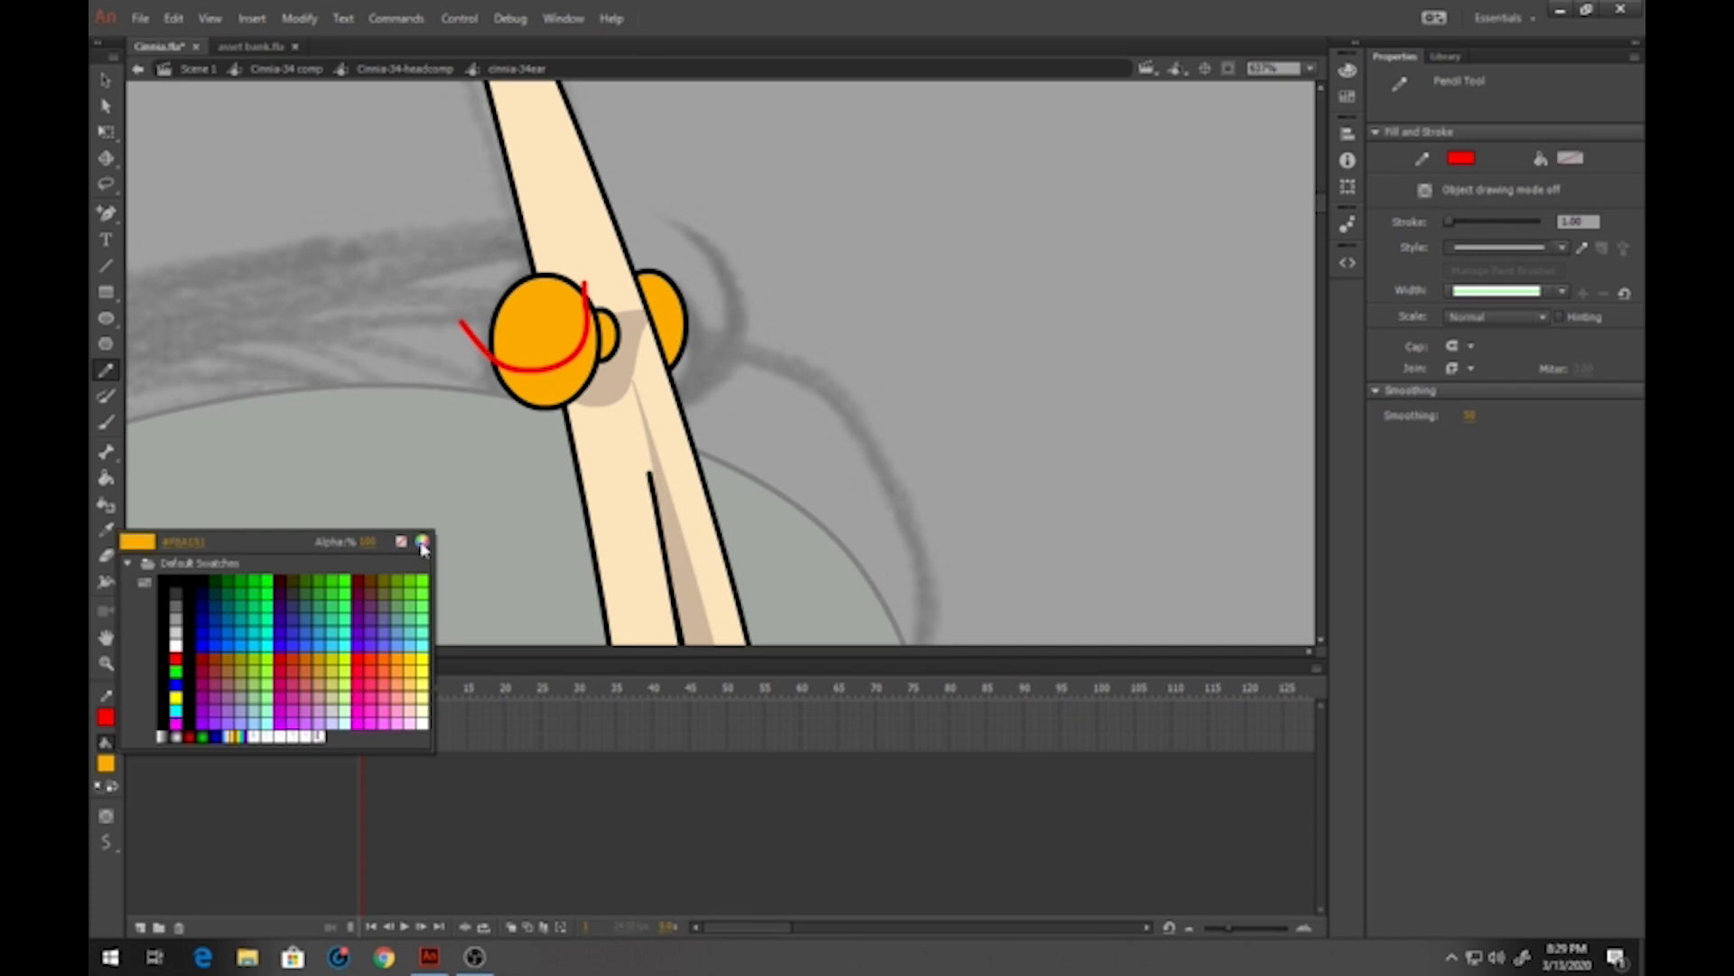
click(421, 540)
drag(912, 390, 914, 431)
click(1048, 360)
click(106, 478)
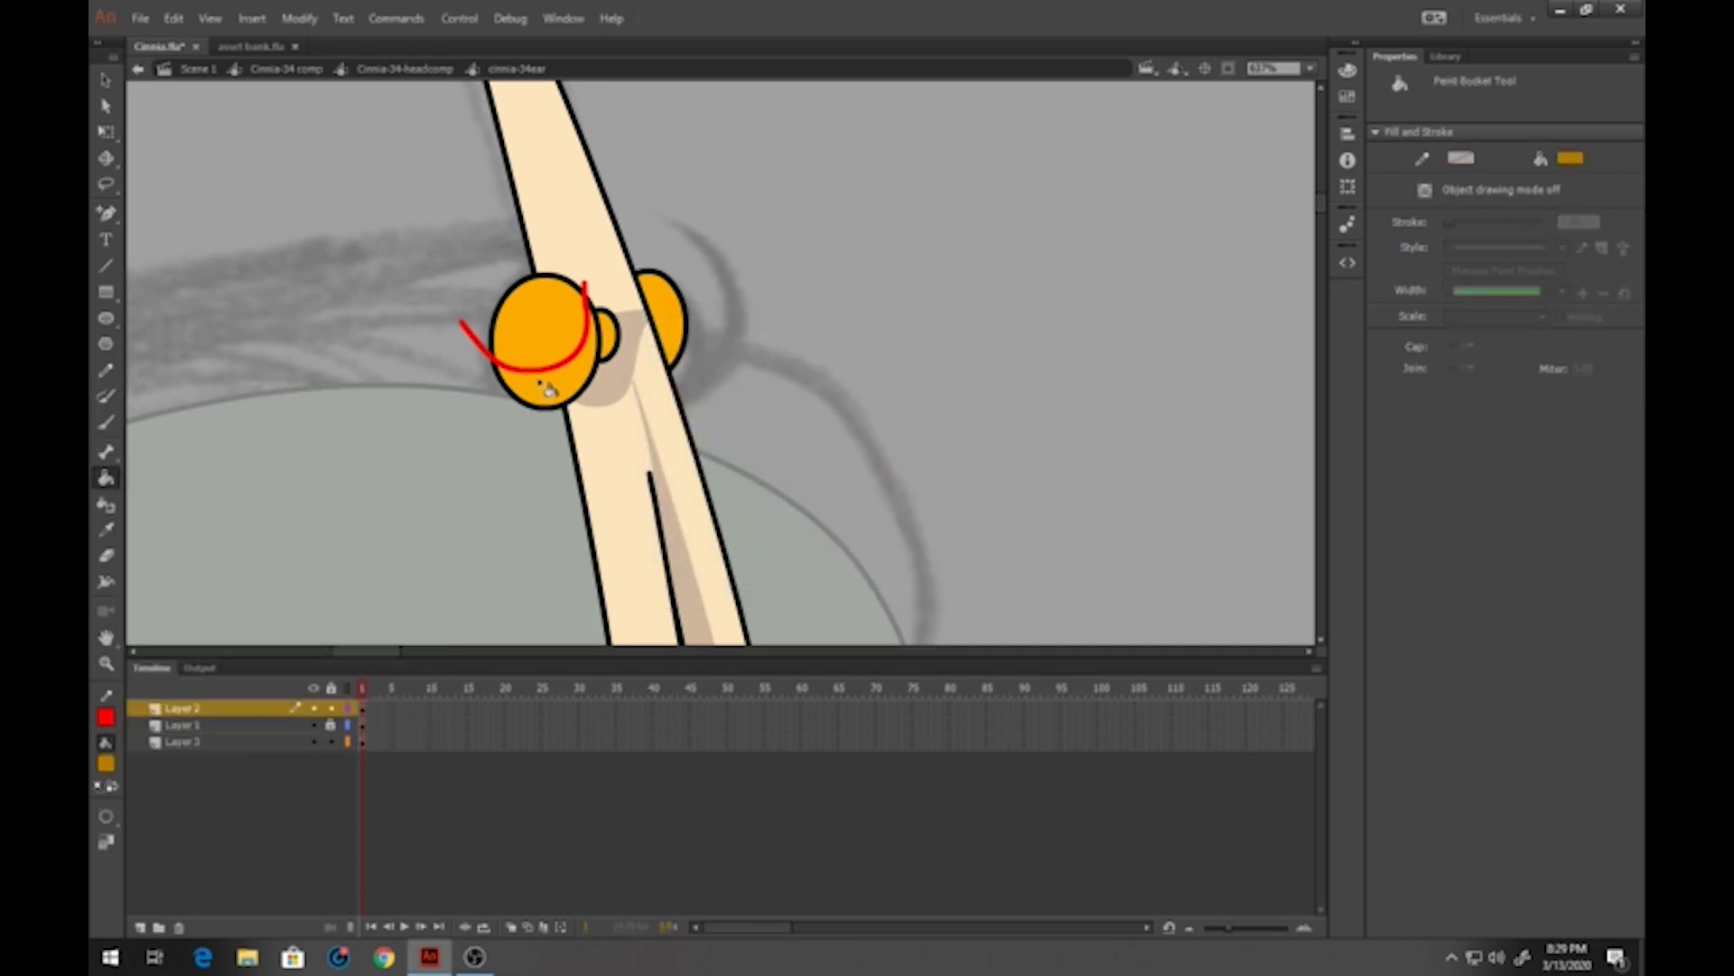
click(542, 384)
click(607, 336)
Delete the red guide curve from the stud
click(106, 79)
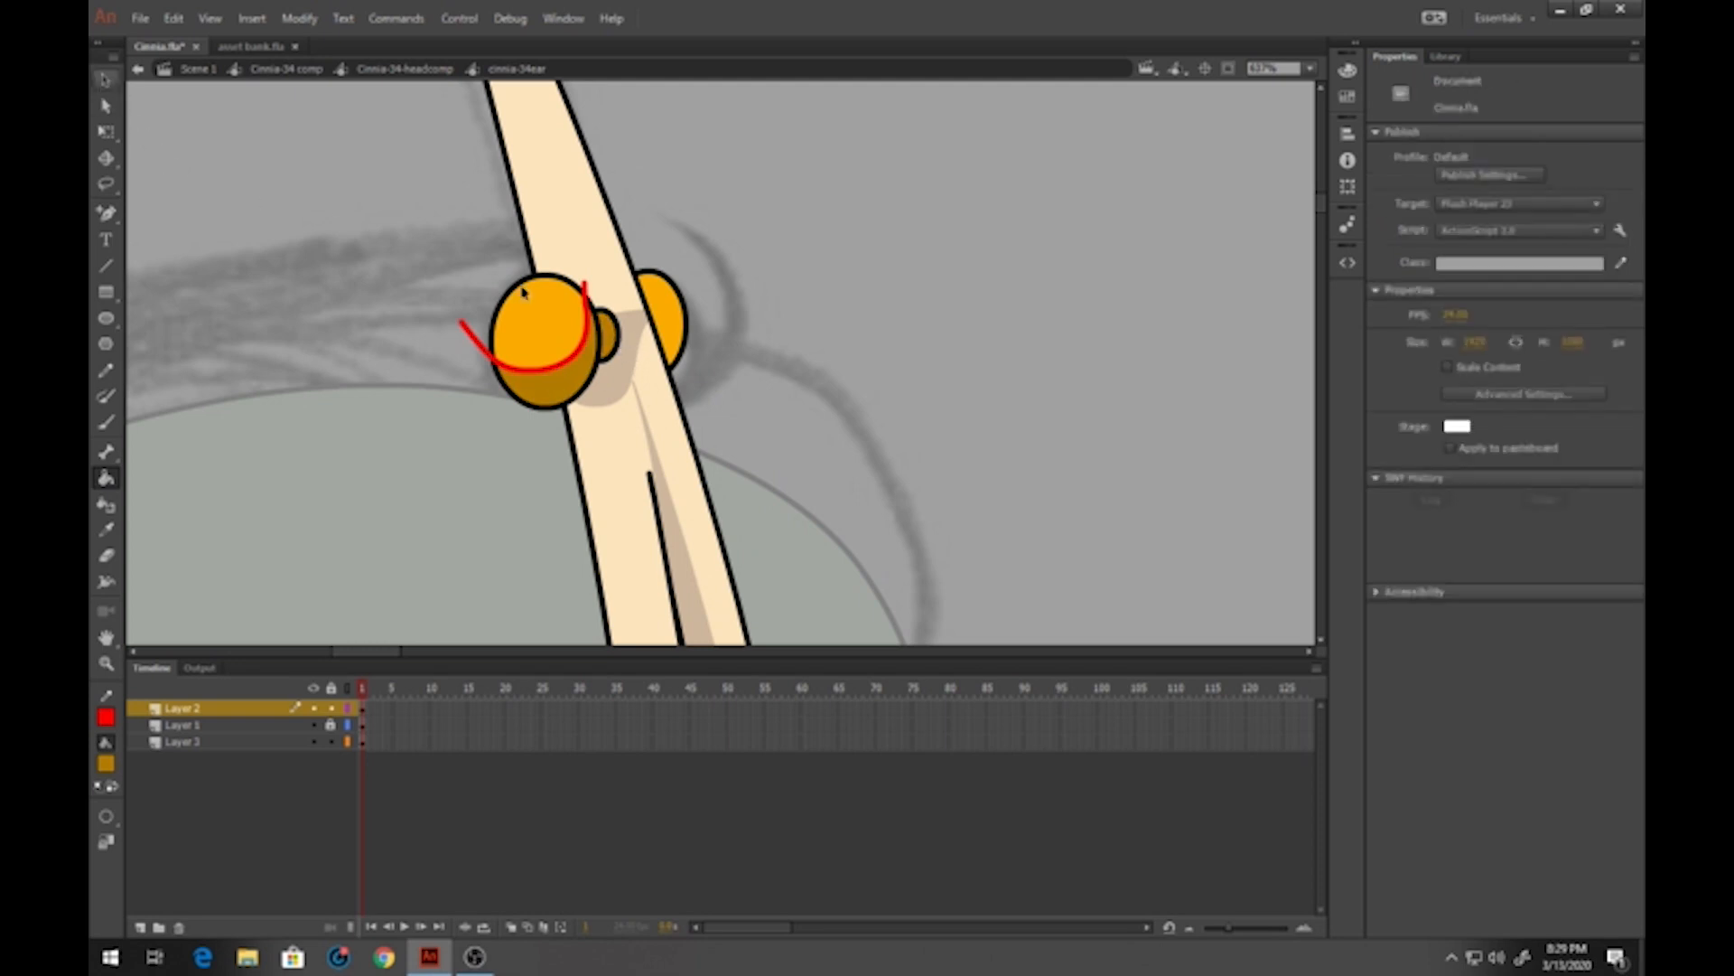
click(552, 369)
key(Delete)
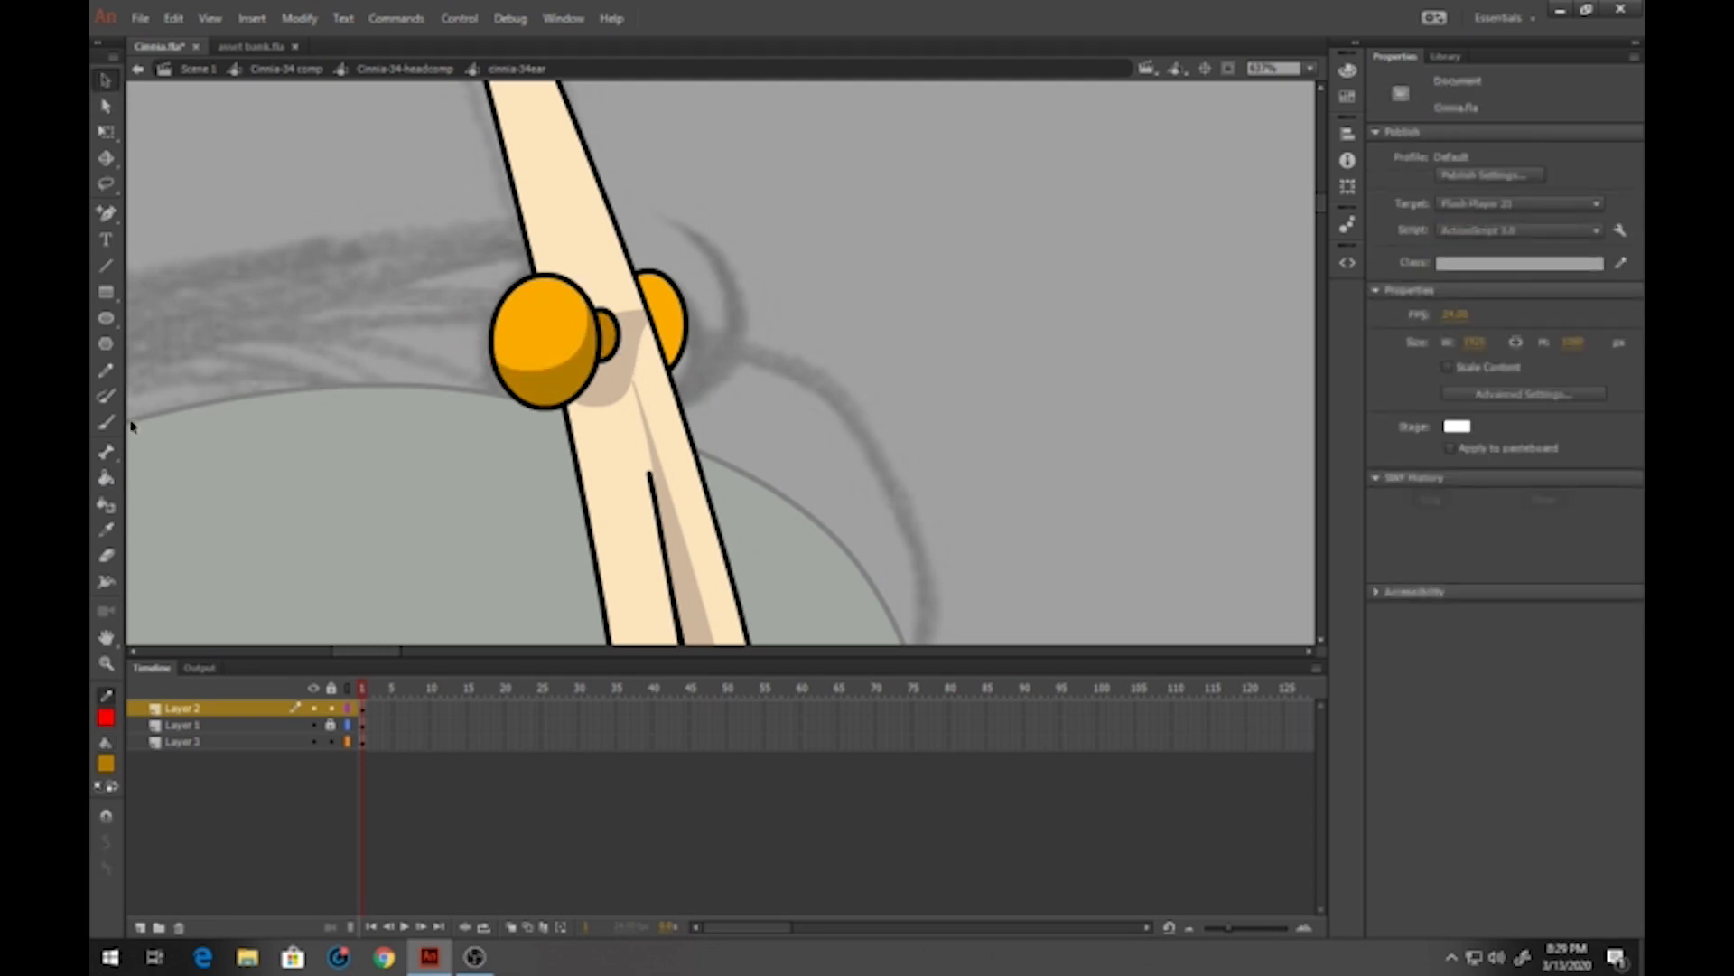
Paint a curved white highlight on the stud's upper part with a smaller Brush
click(105, 422)
click(105, 763)
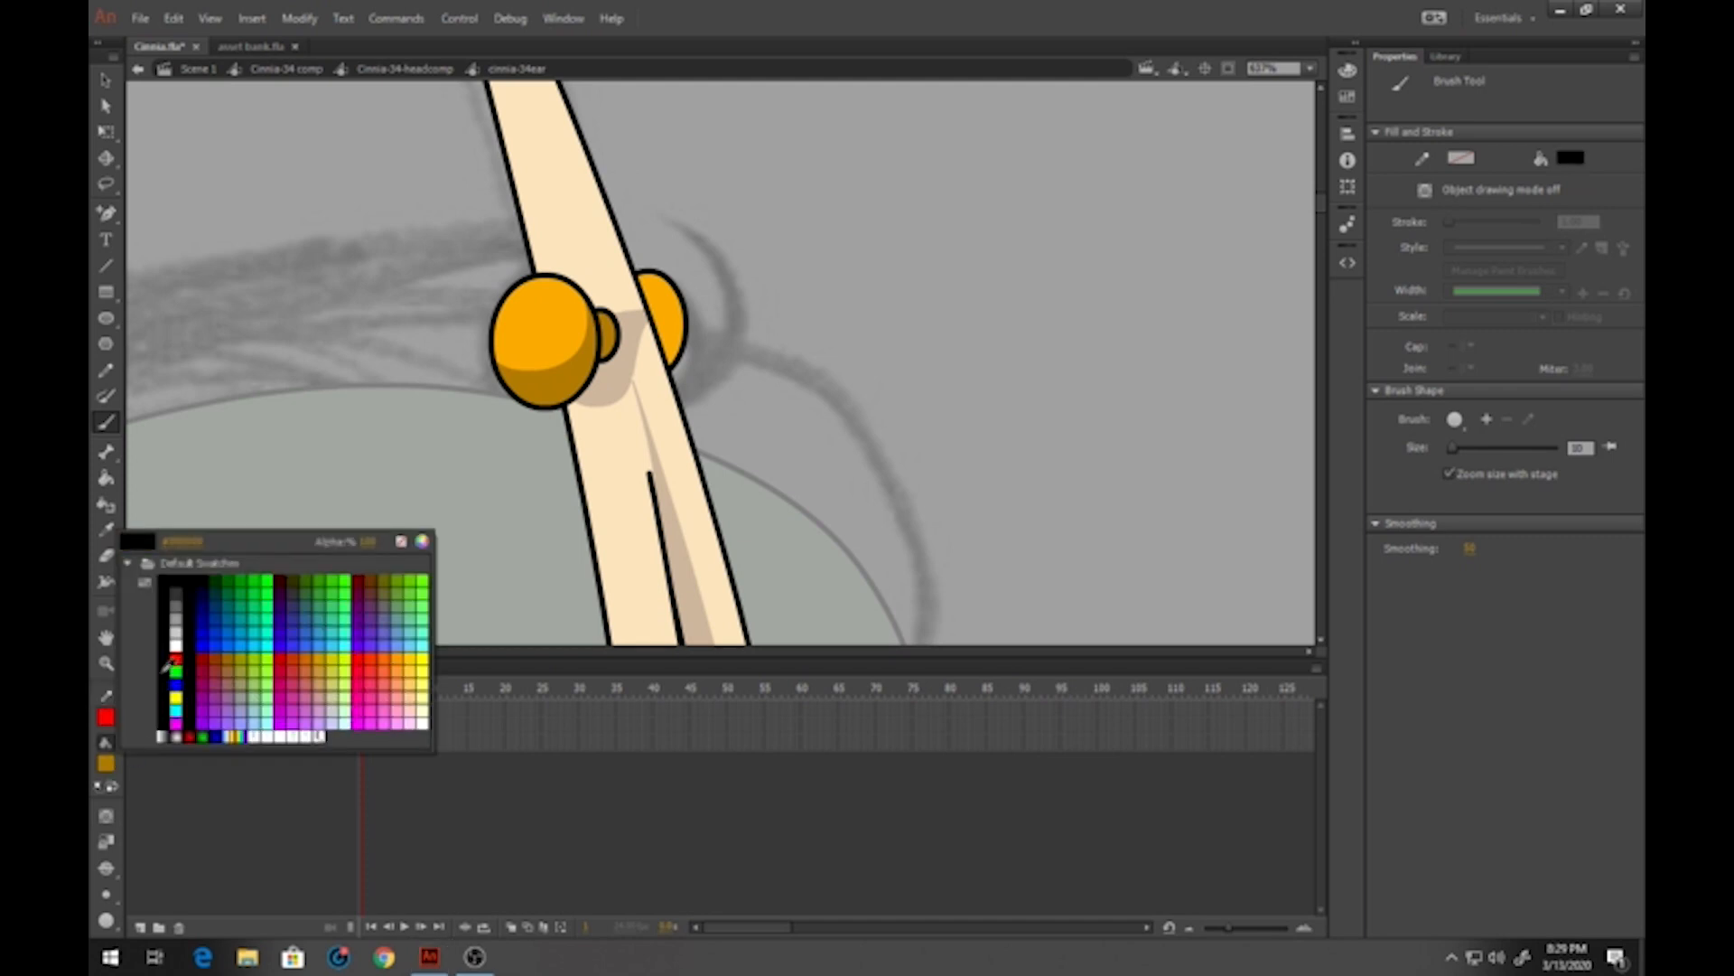
click(178, 637)
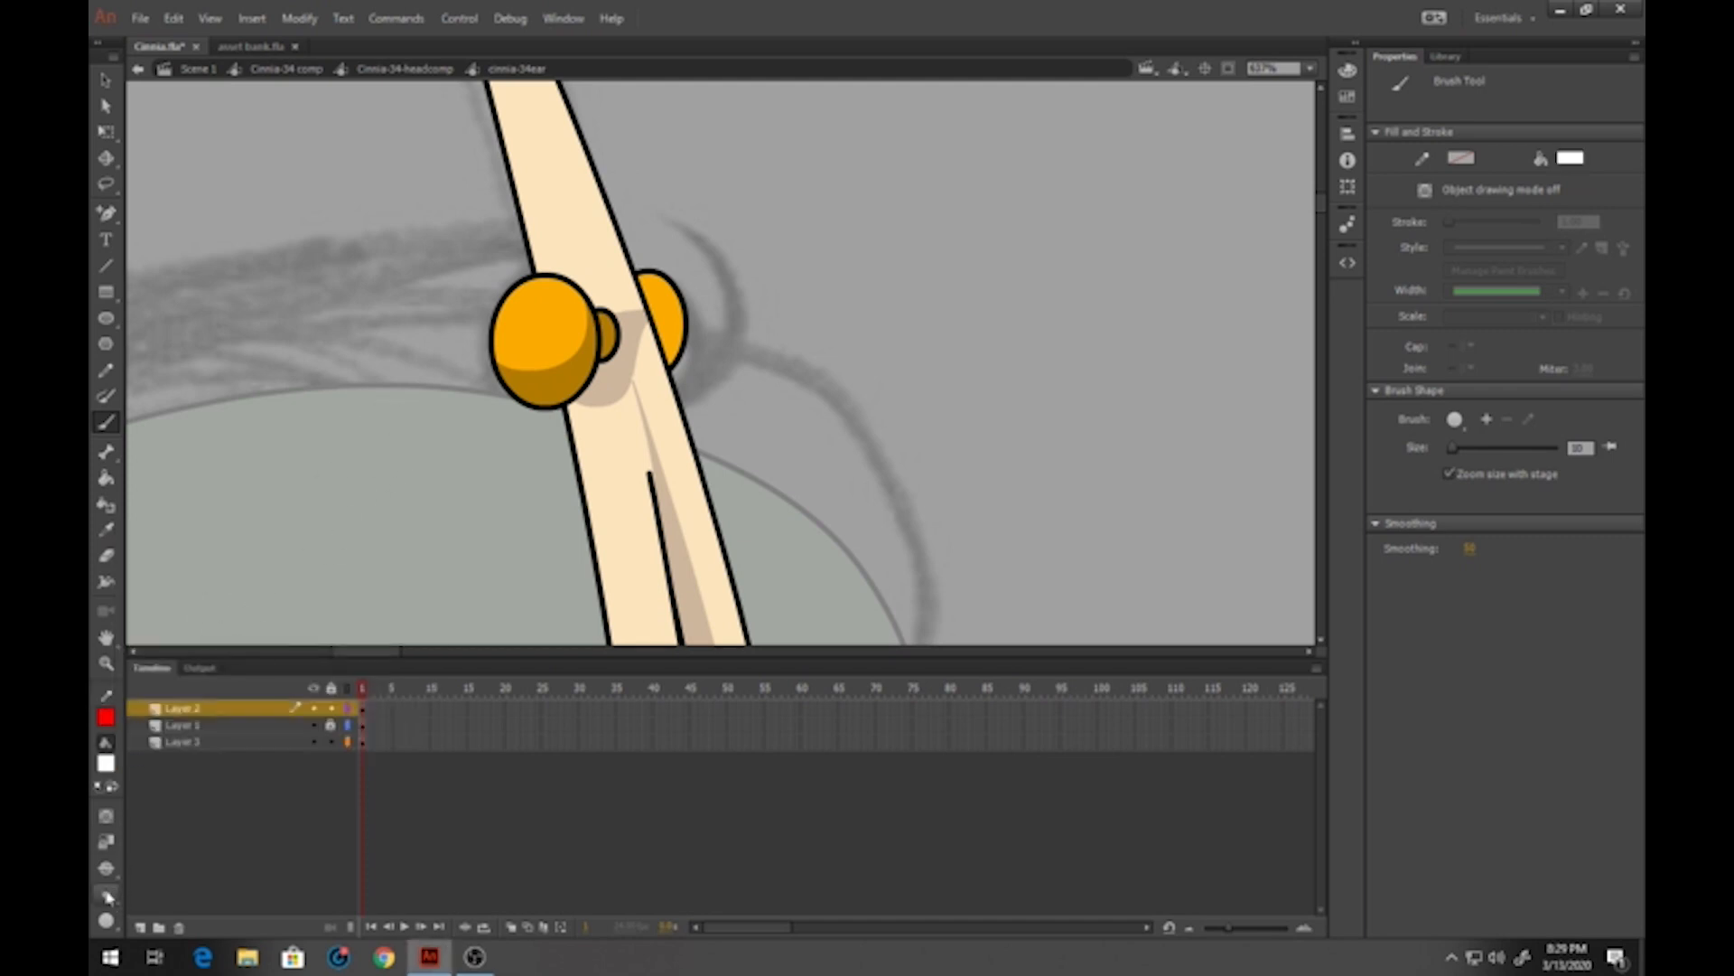
click(106, 894)
click(149, 759)
drag(539, 311, 518, 341)
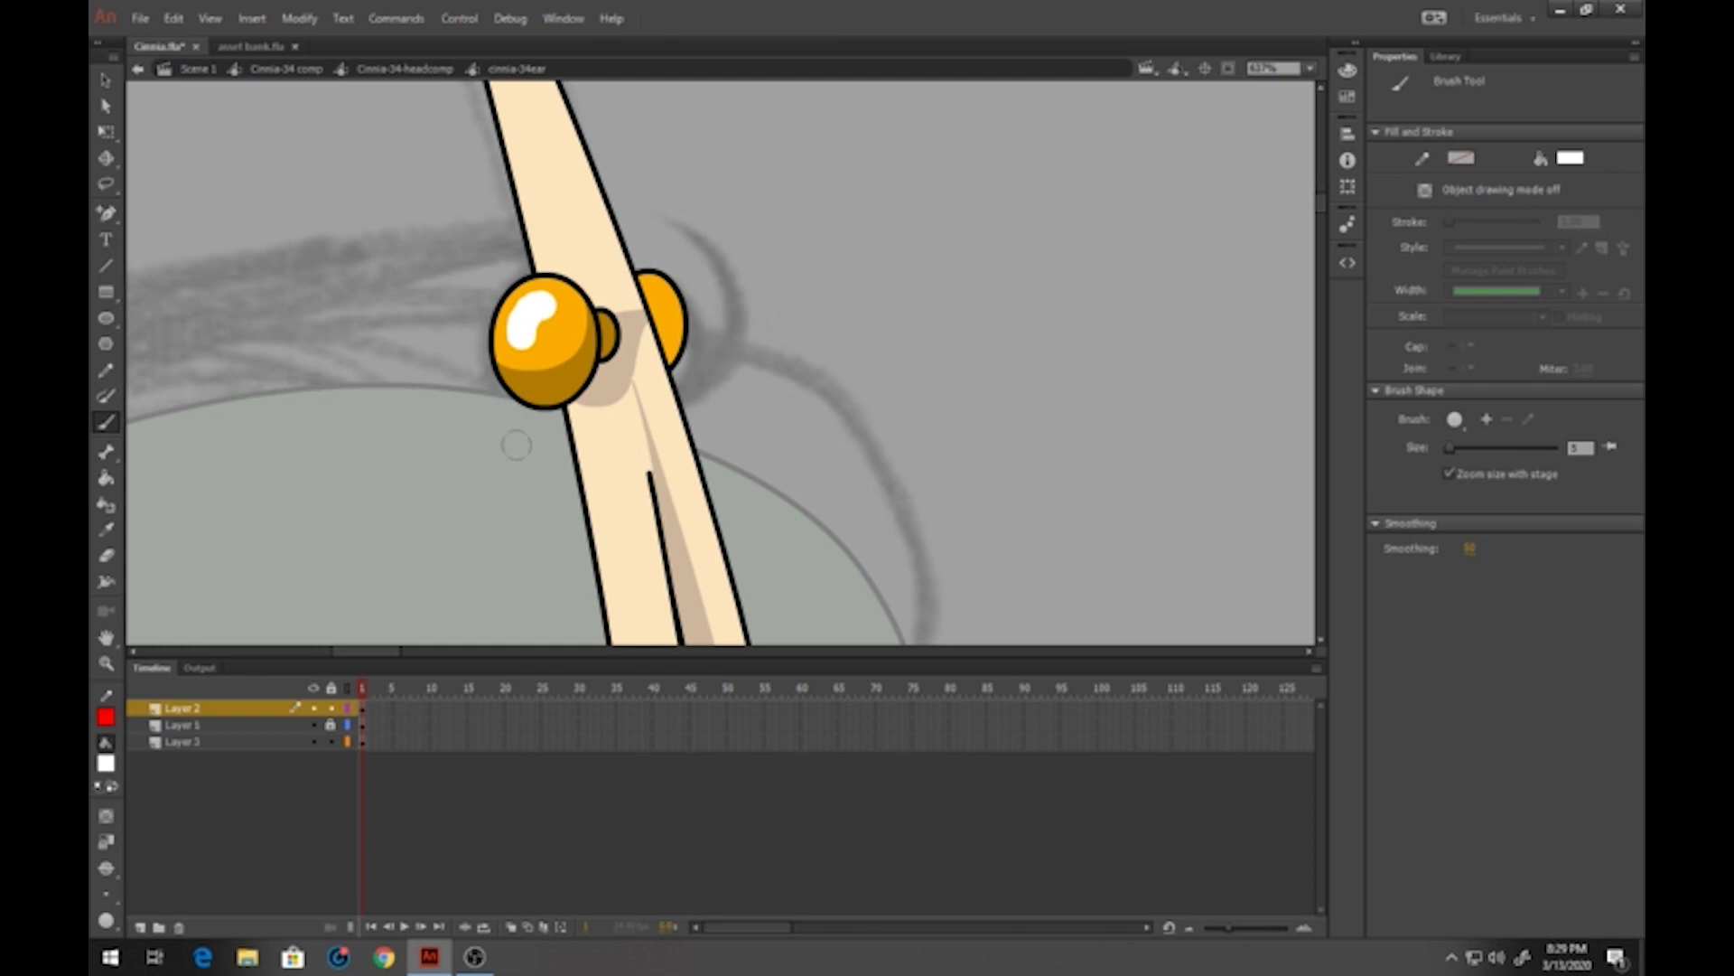
Leave the ear symbol and return to the Cinnia-34-headcomp symbol
click(106, 666)
click(682, 441)
click(685, 439)
scroll(624, 339, down, 3)
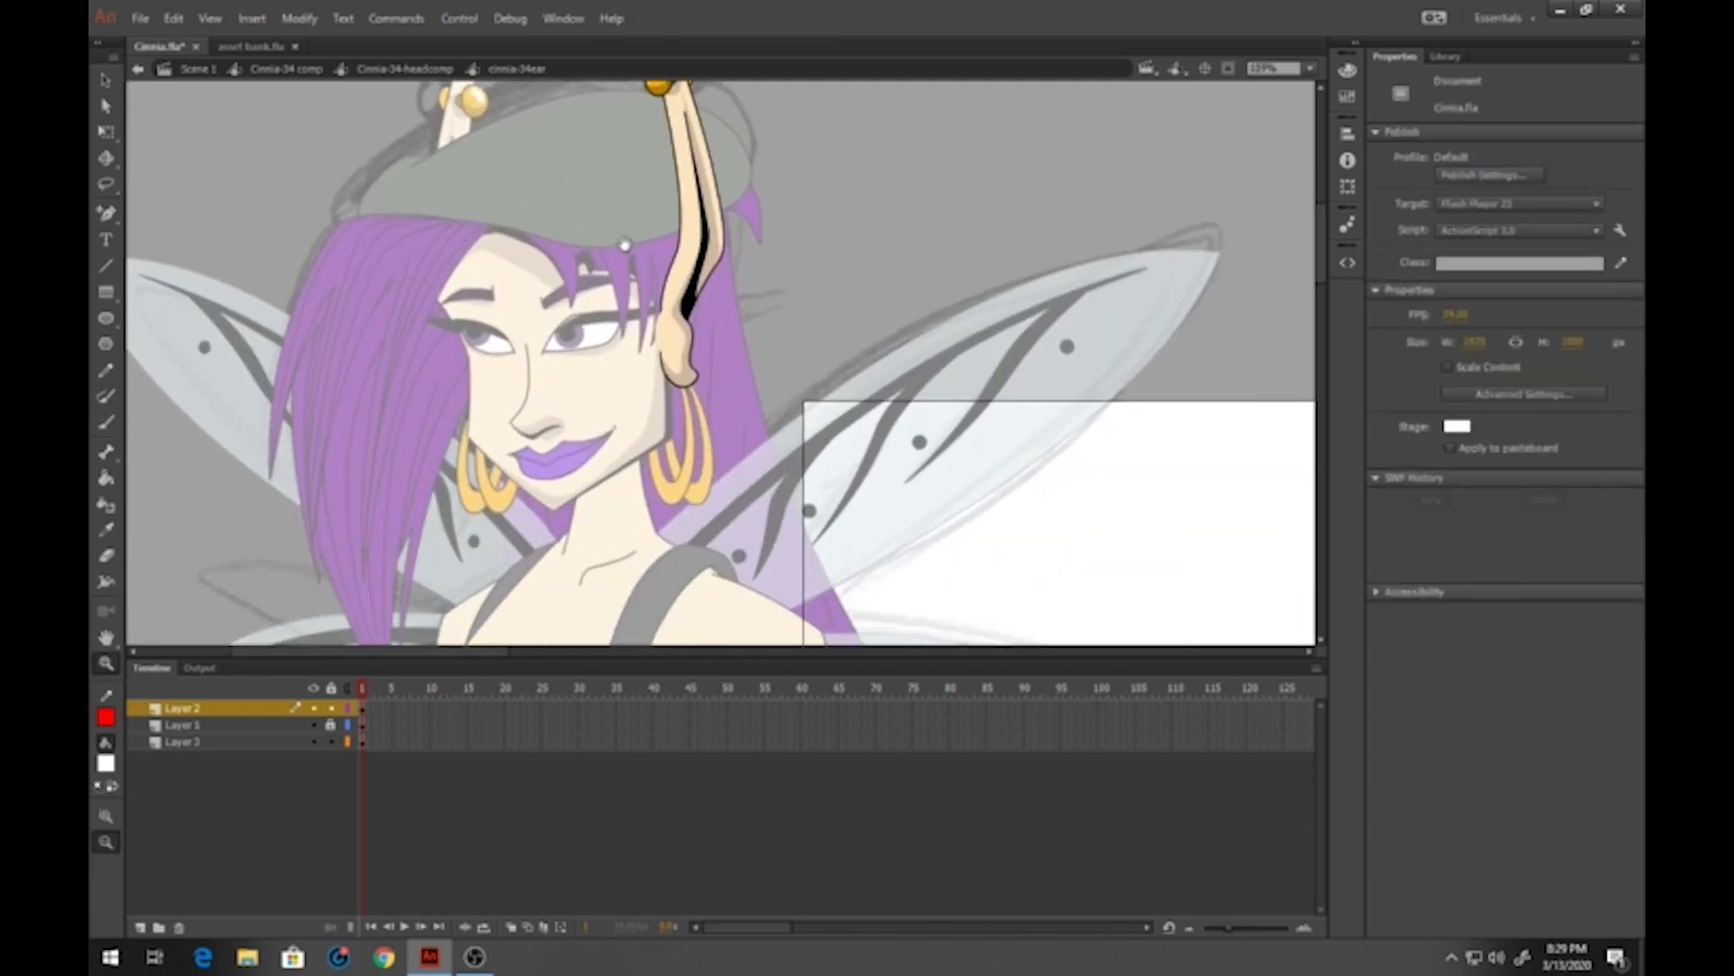
key(v)
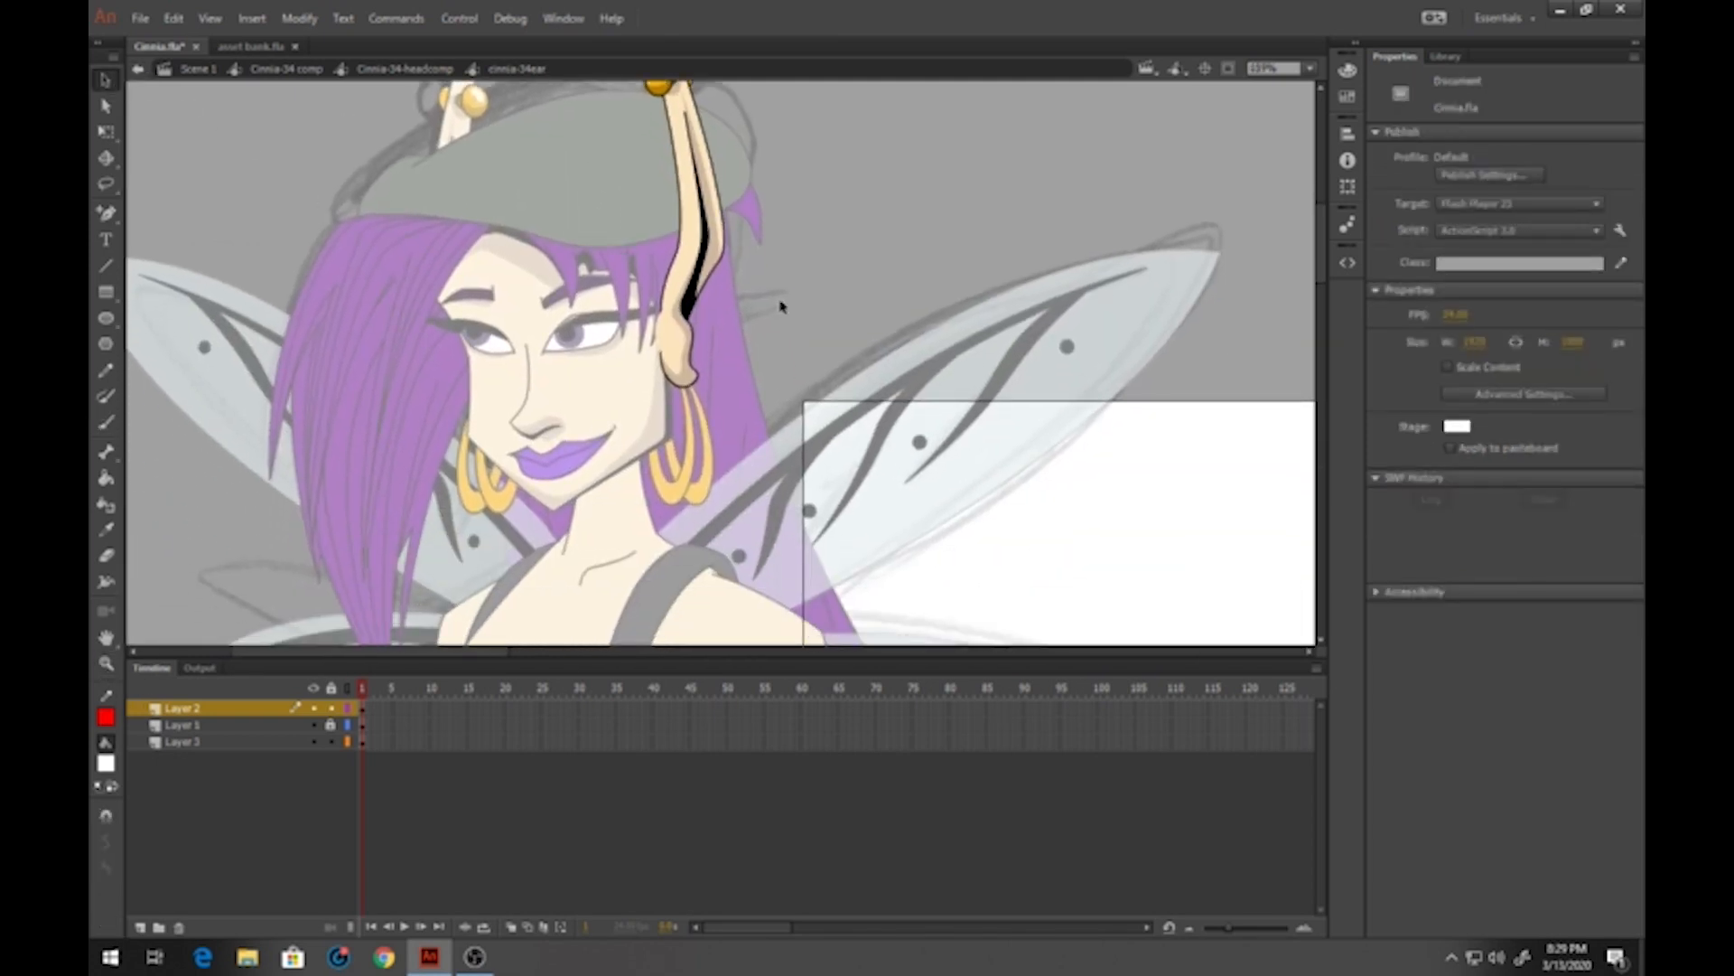
double_click(781, 307)
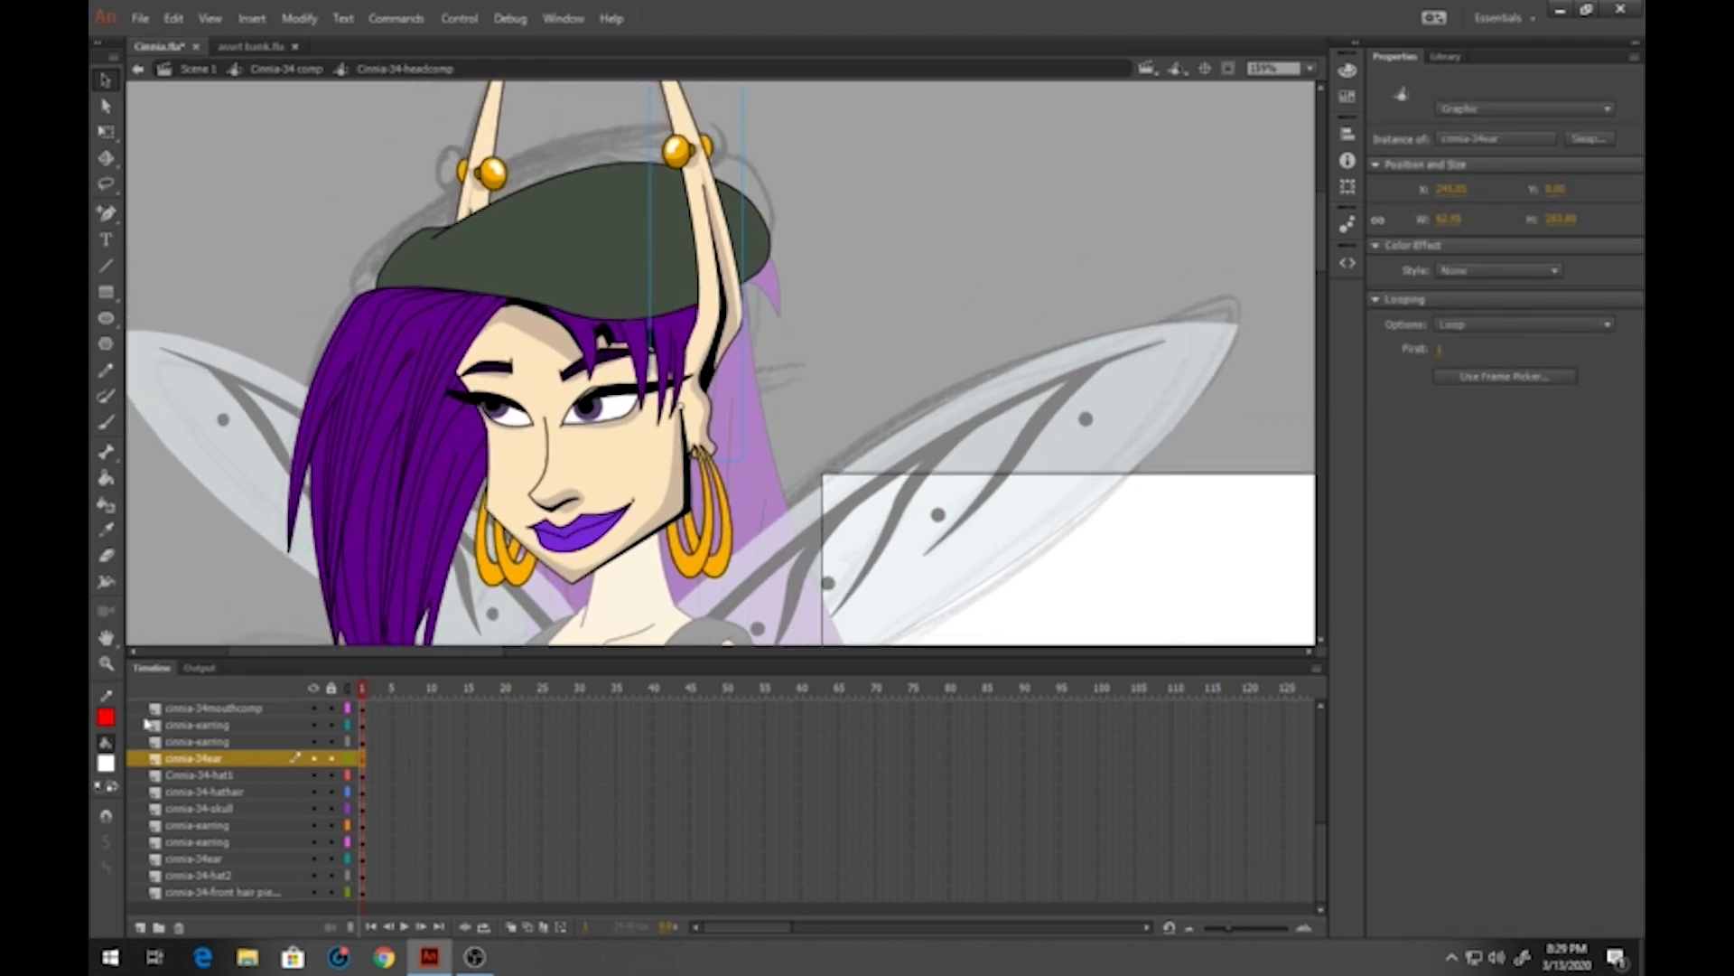
Set the fill colour to the stud's dark gold shadow and open the cinnia-earring symbol for editing
click(106, 763)
click(684, 157)
drag(788, 442, 705, 262)
double_click(608, 392)
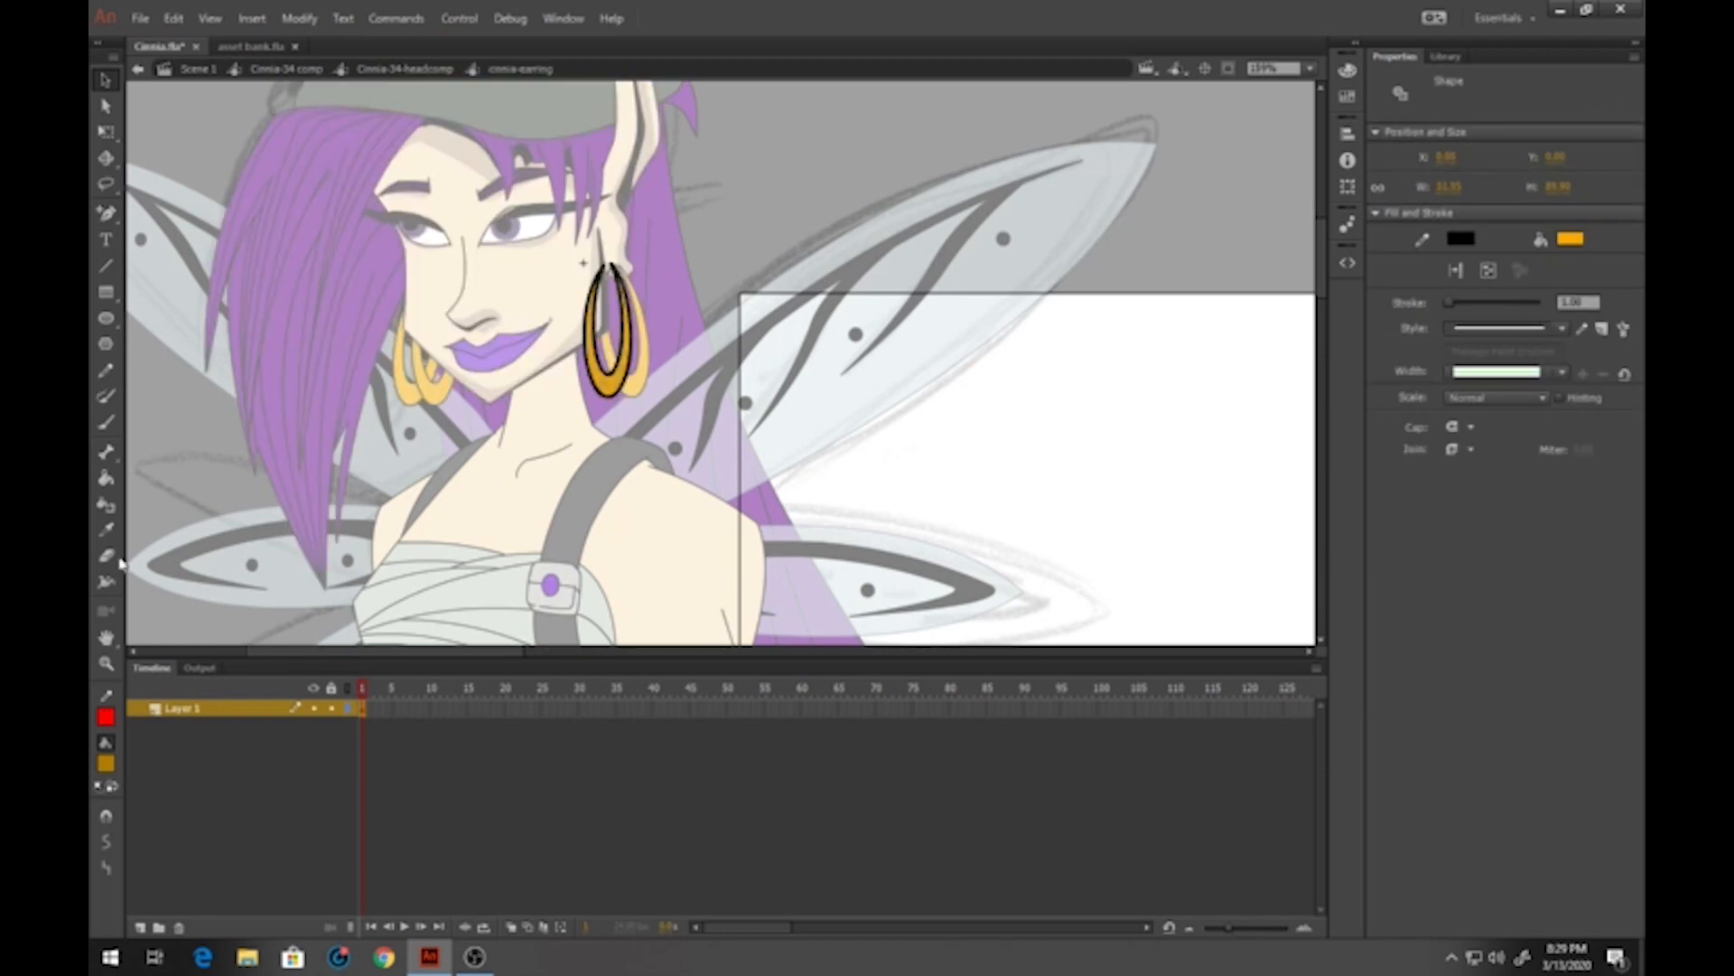
Draw a red Pencil guide curve down the hoop earring's left side and across its lower band
click(107, 664)
drag(524, 221, 737, 475)
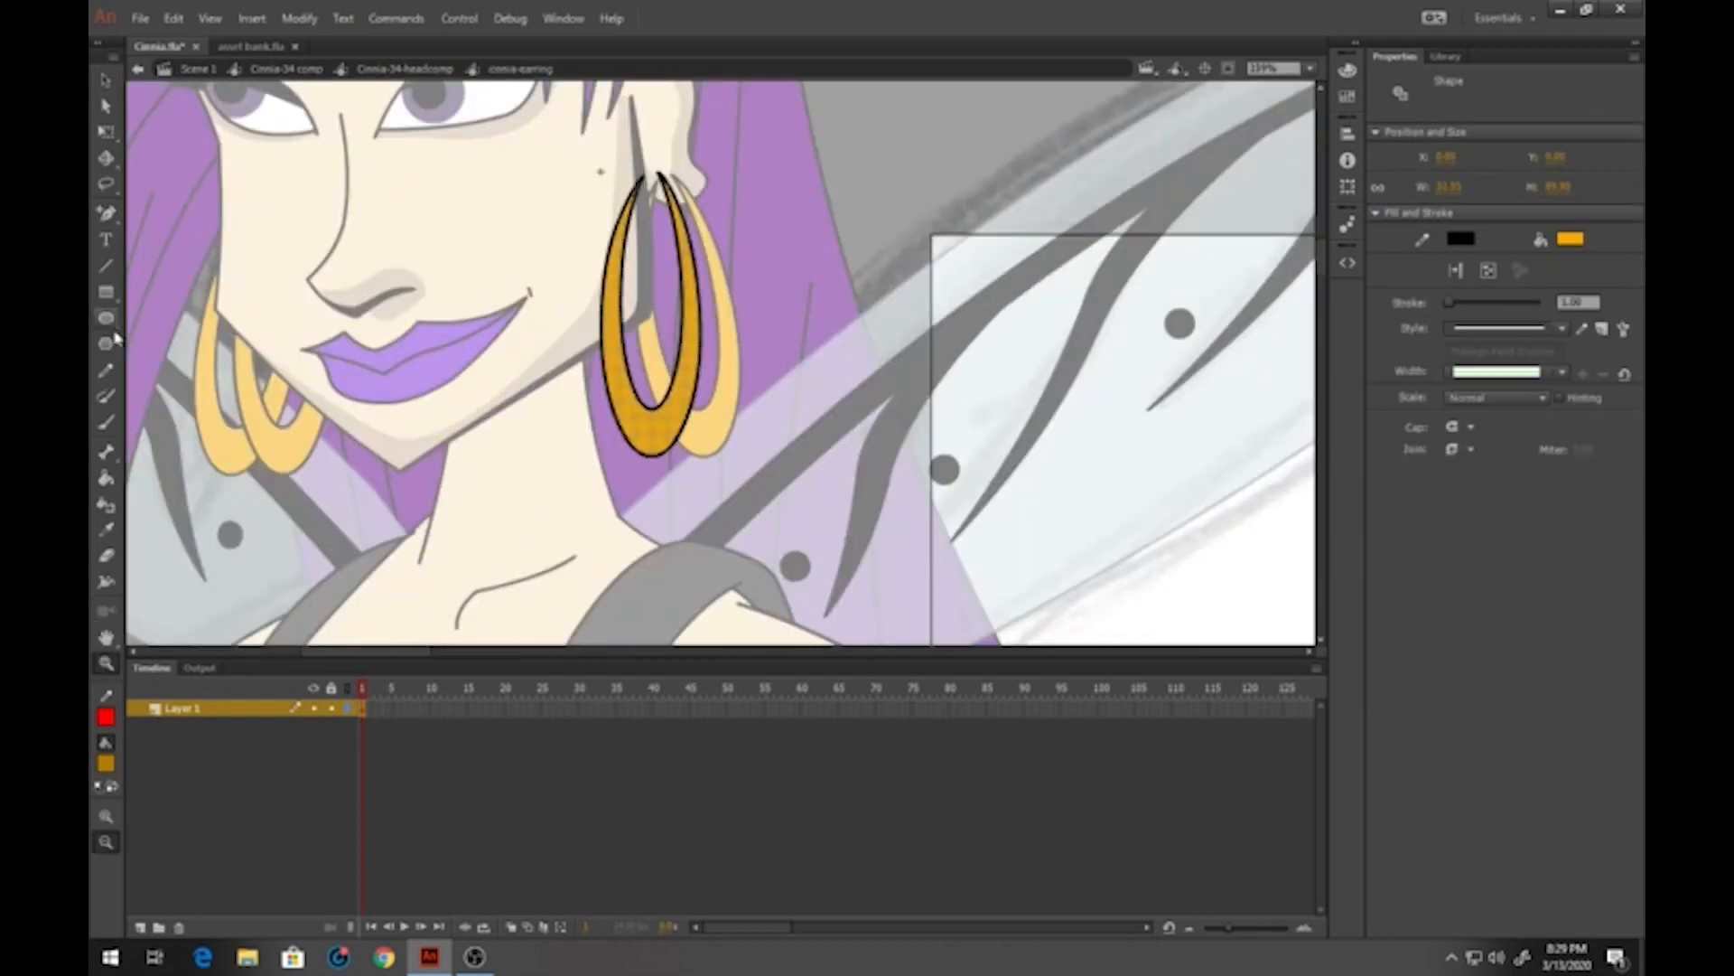
key(y)
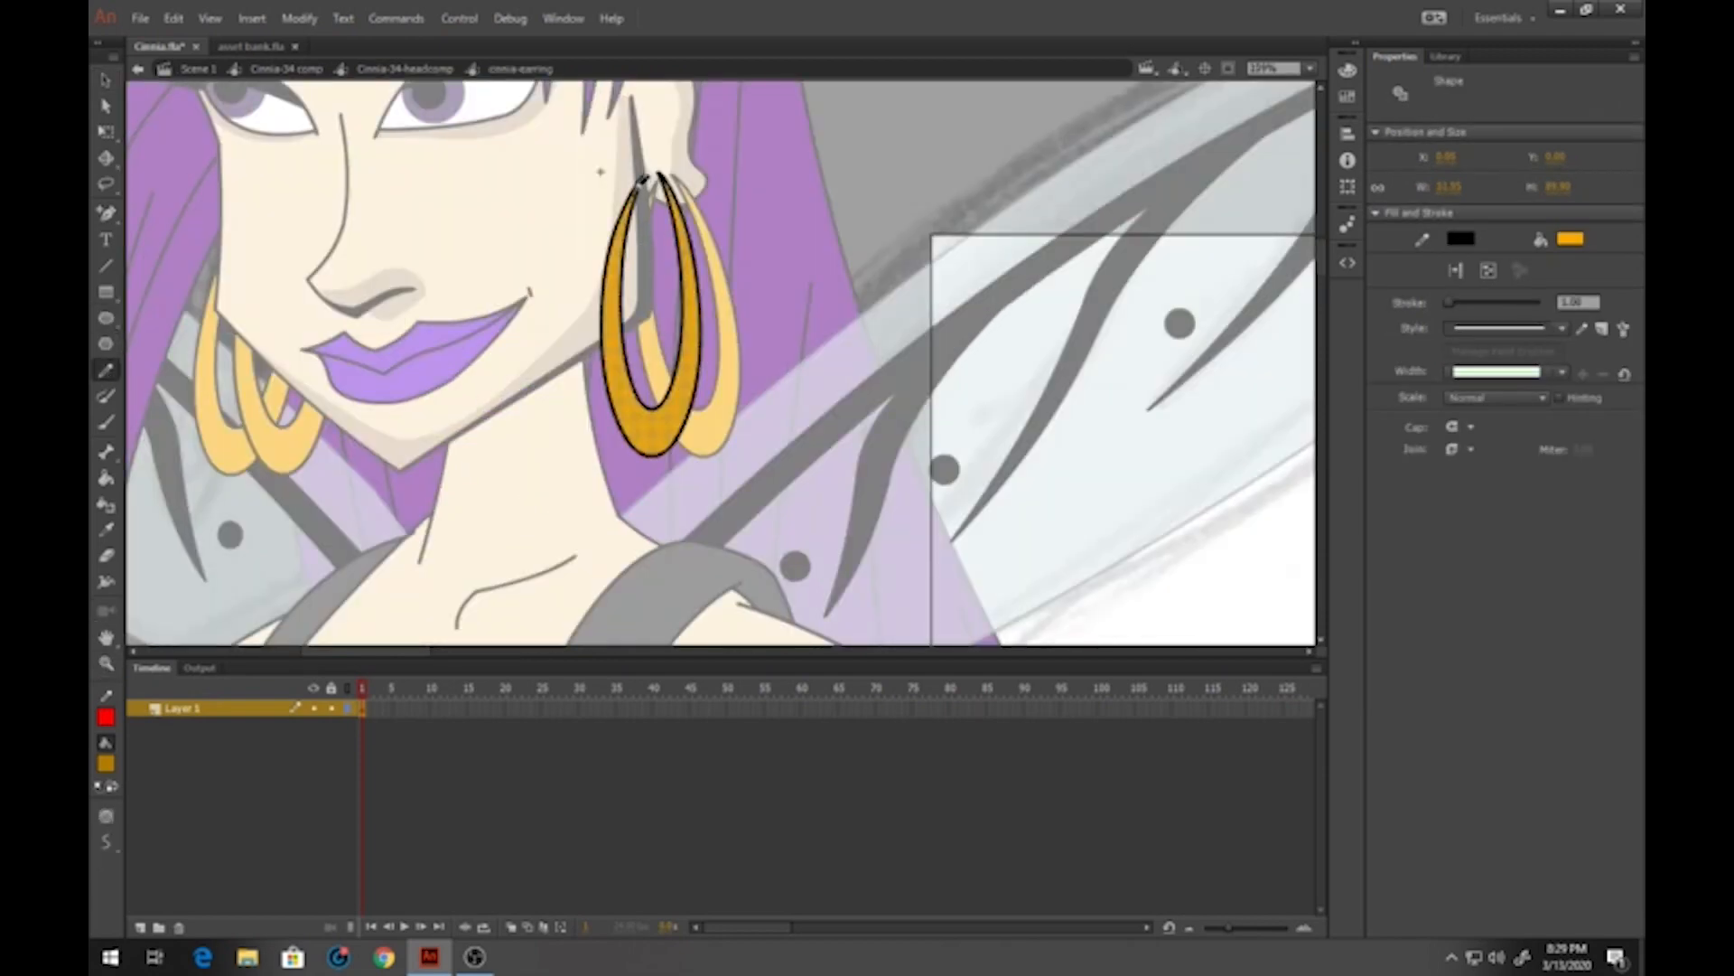
mouse_move(645, 172)
mouse_down()
mouse_move(617, 331)
mouse_move(652, 425)
mouse_move(680, 418)
mouse_move(719, 347)
mouse_up()
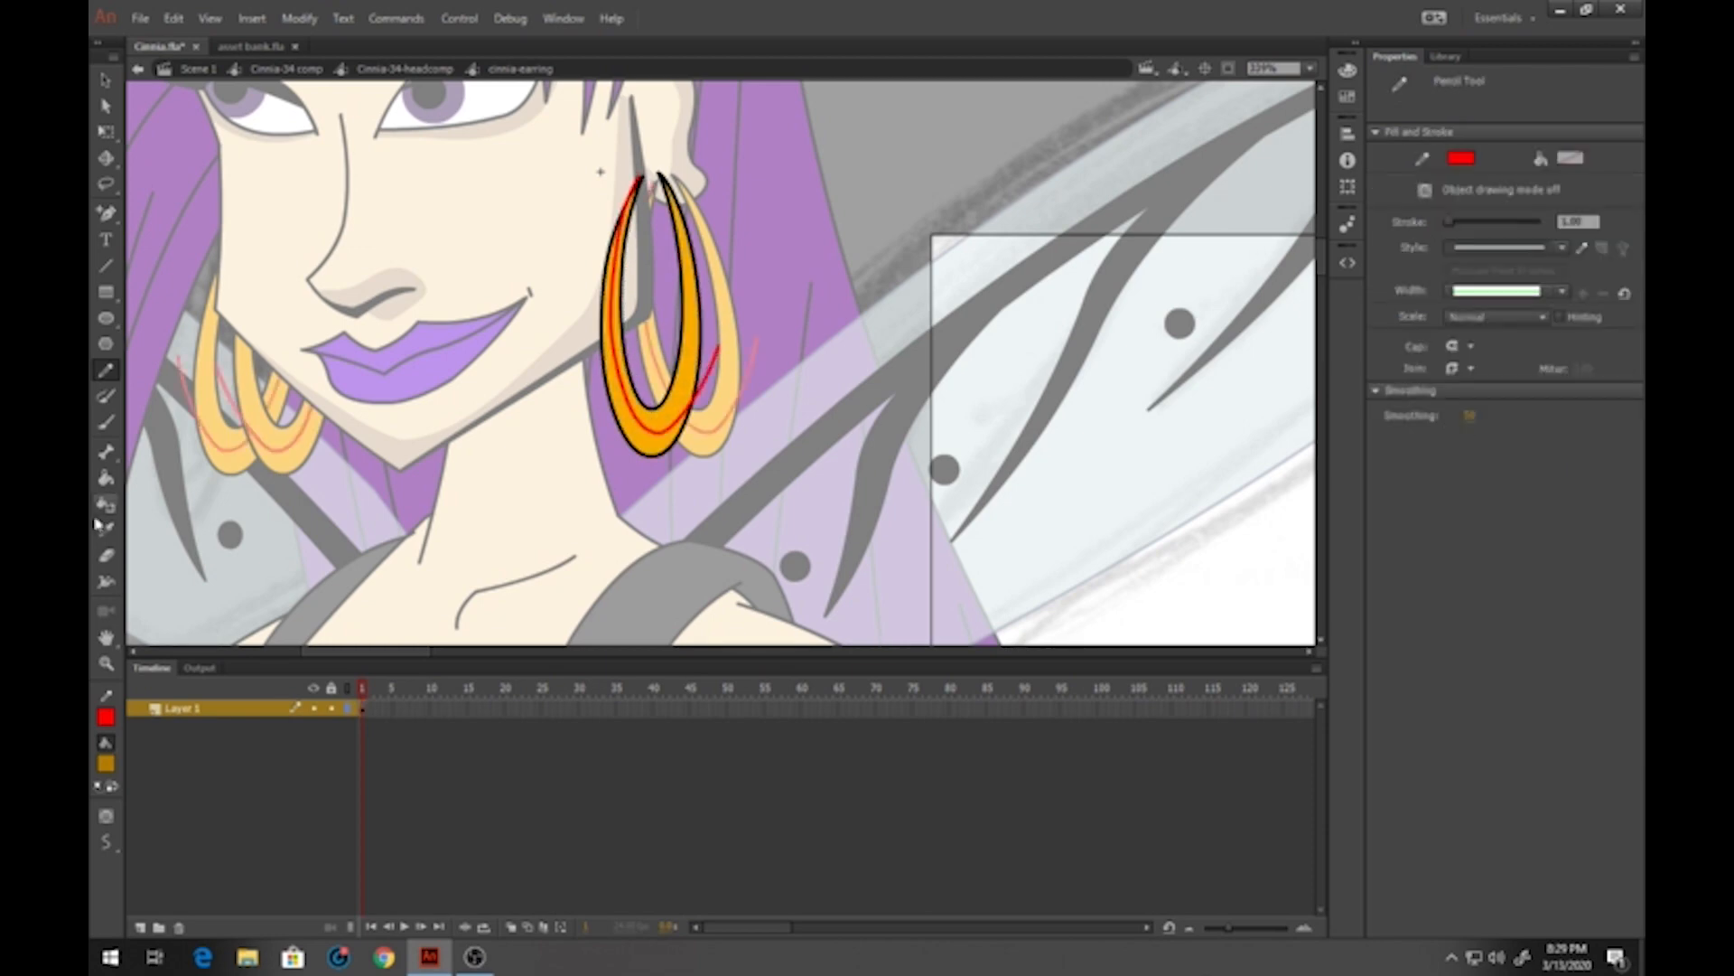
Fill the earring's outer lower edge with dark gold and delete the red guide curve
click(106, 478)
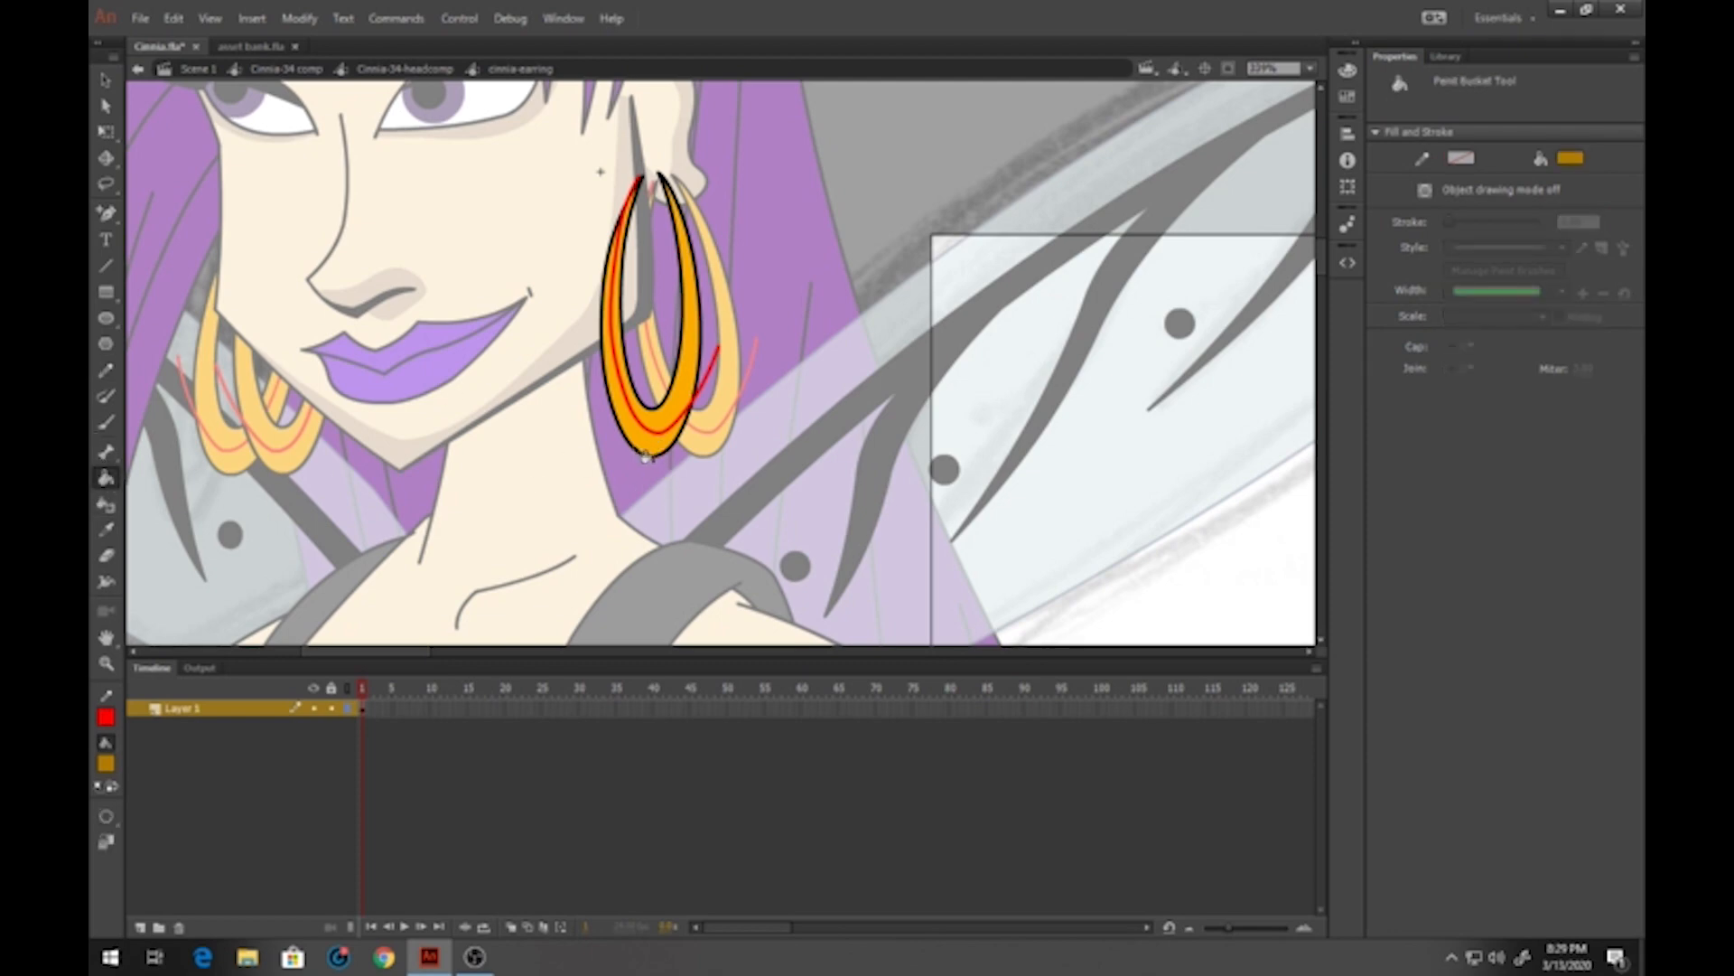
click(657, 444)
click(106, 79)
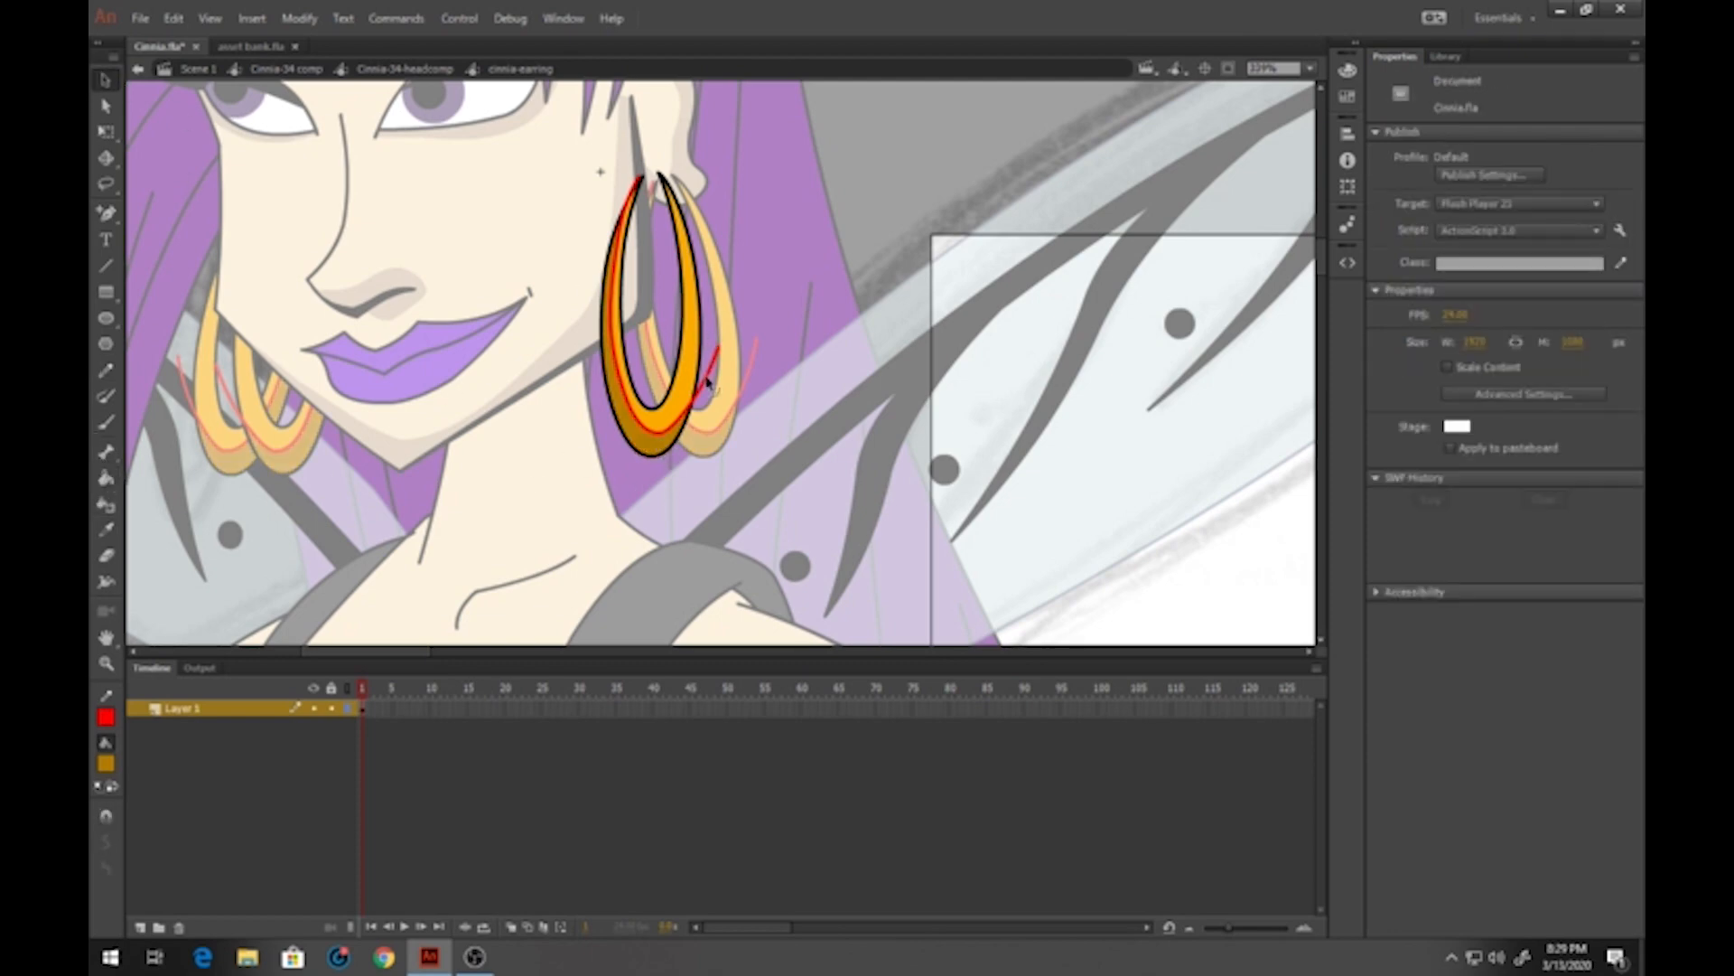
double_click(707, 375)
key(Delete)
Set up the Brush tool with a smaller size and a white fill colour
click(106, 422)
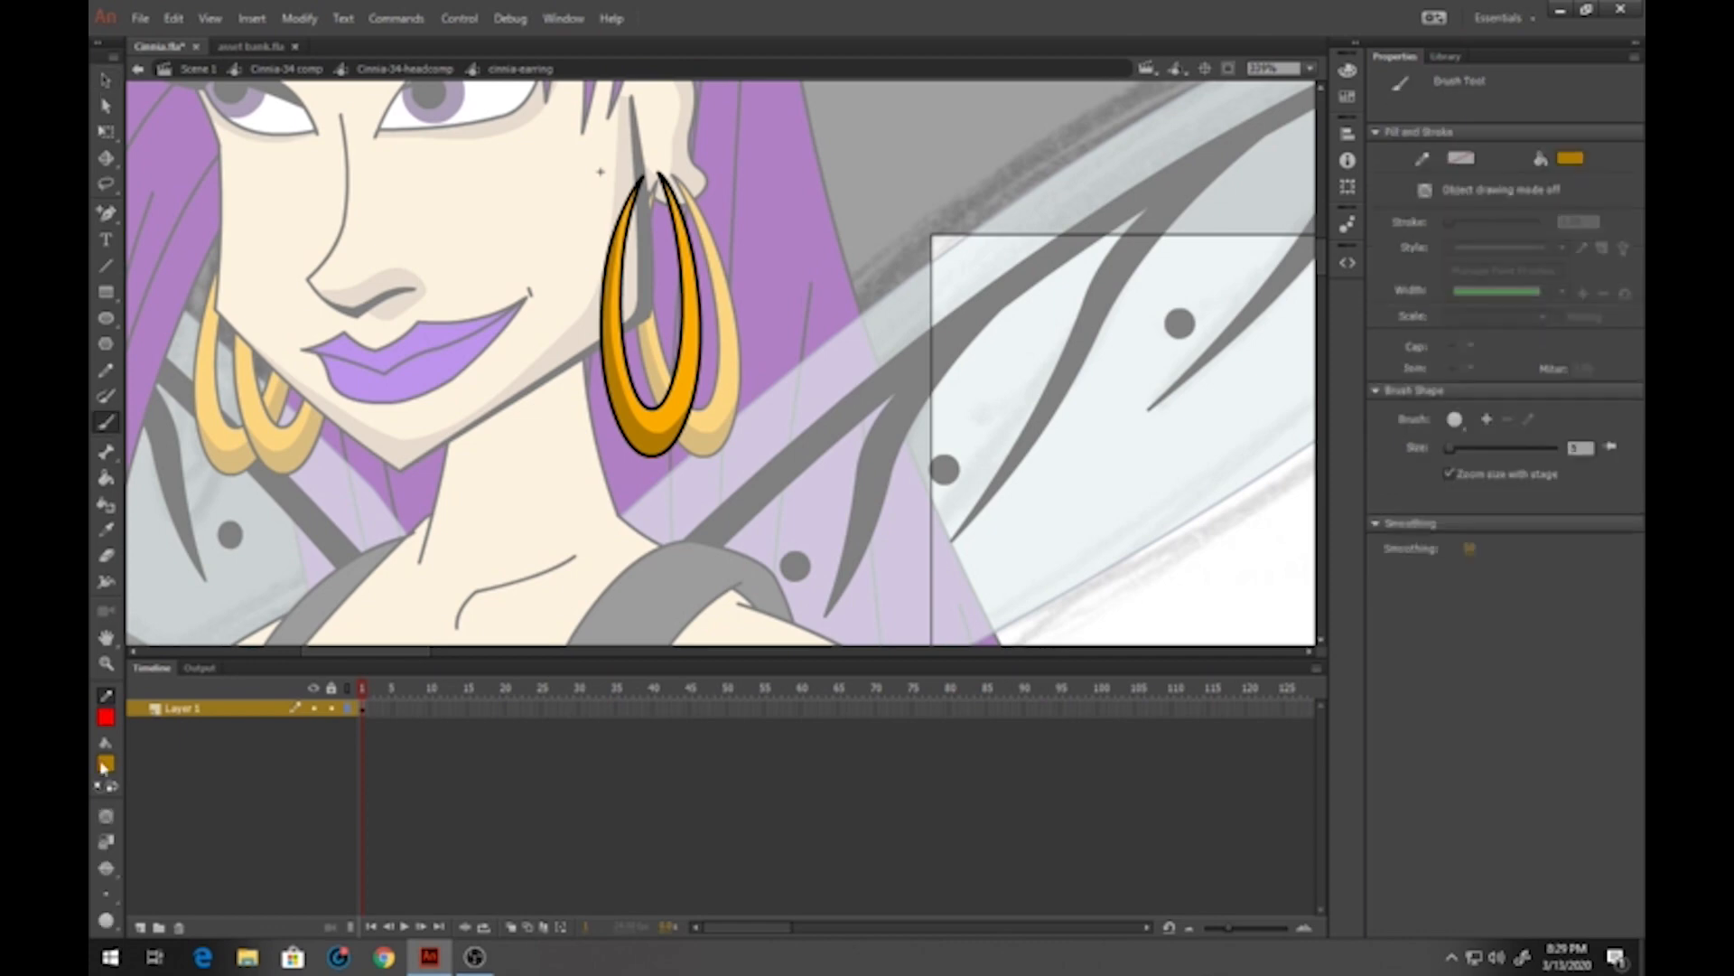
click(108, 897)
click(147, 732)
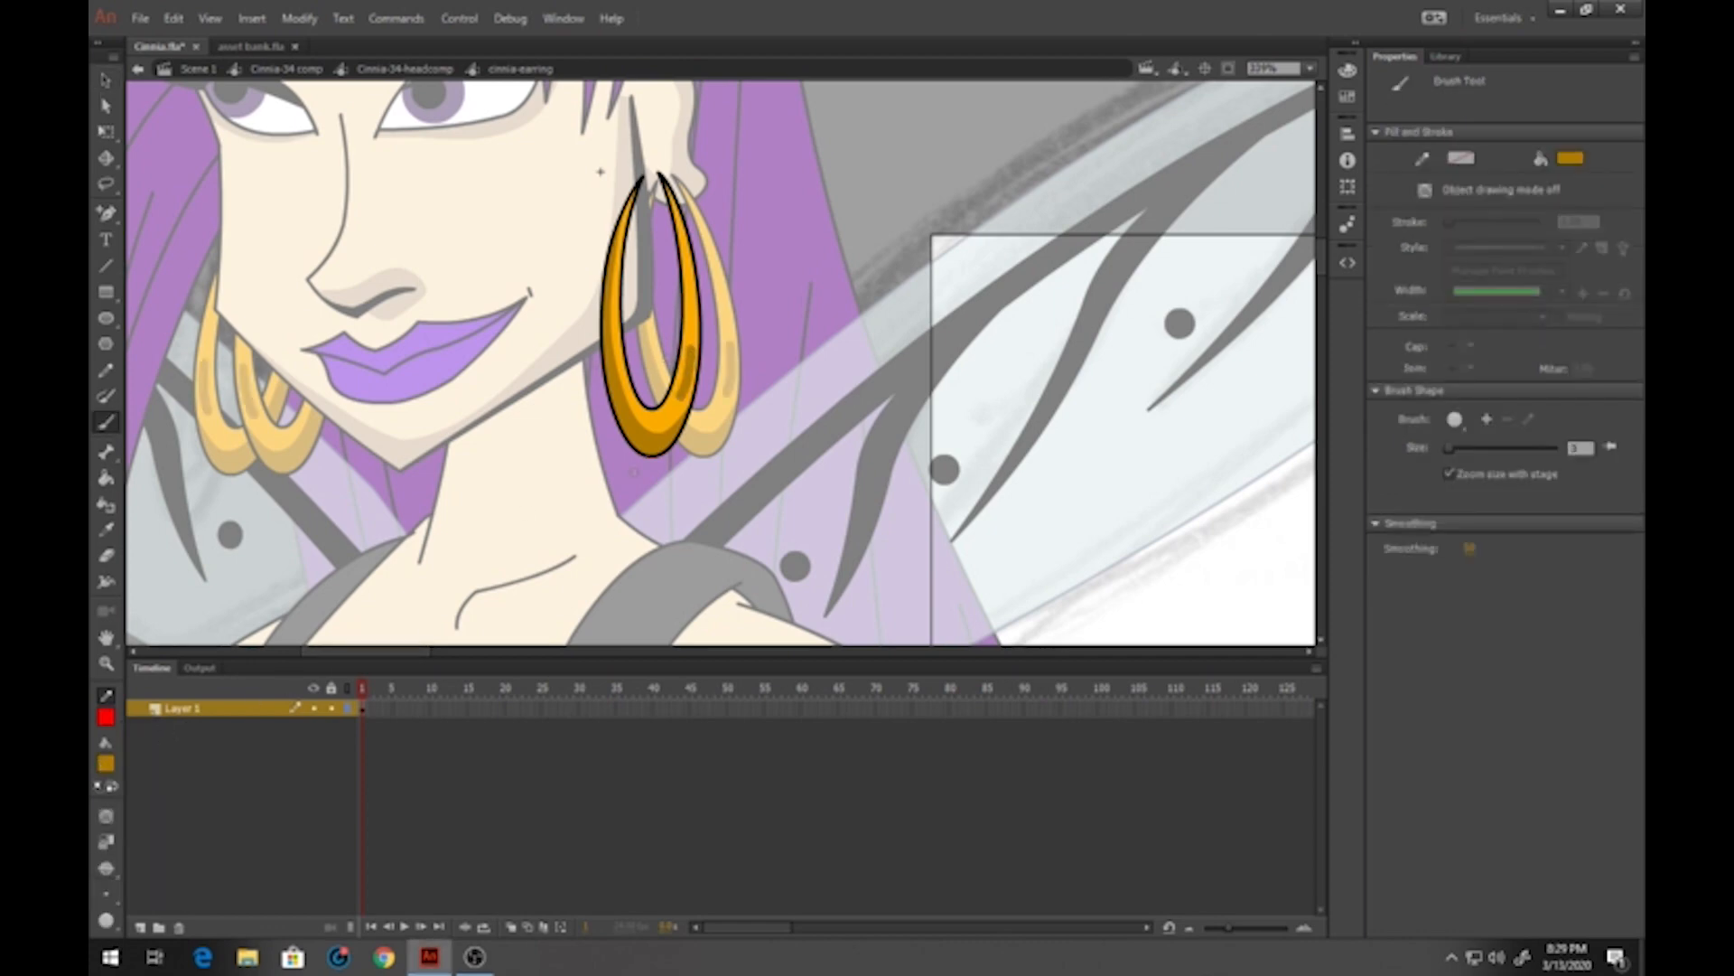
click(106, 765)
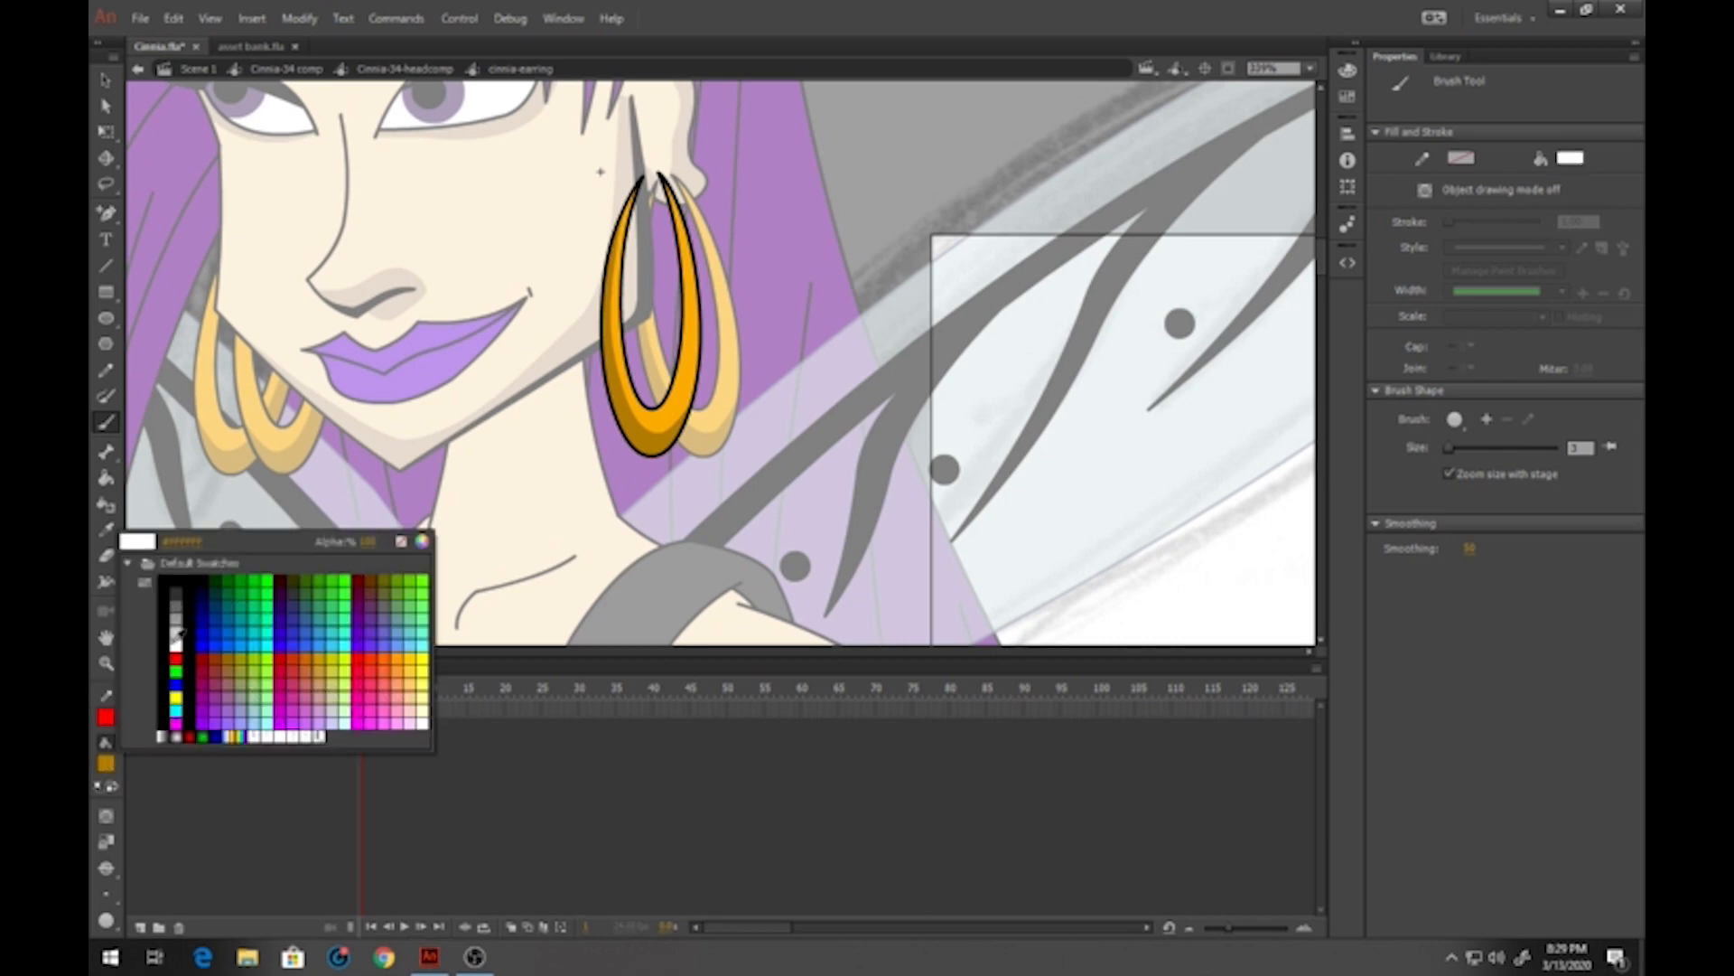
click(180, 638)
Paint a white highlight along the earring's right side with brush size 3, undoing unwanted strokes
drag(689, 382, 669, 430)
key(ctrl+z)
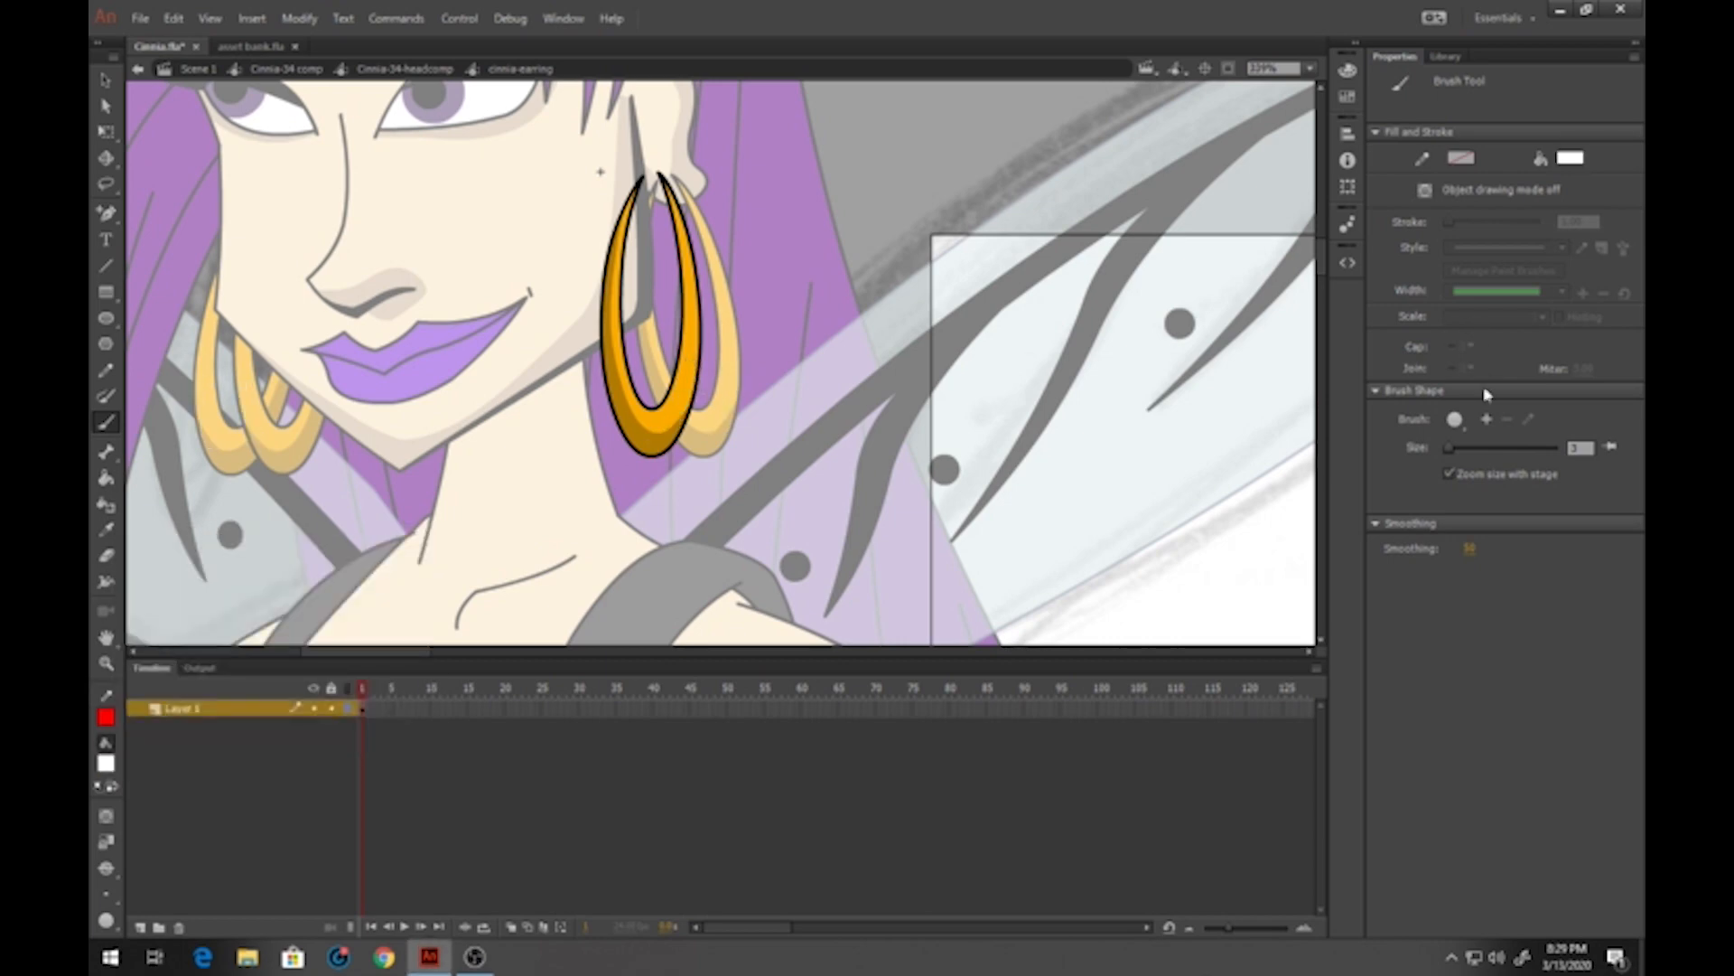
click(1580, 447)
text(3)
key(Return)
key(ctrl+z)
drag(688, 335, 688, 350)
Return to the Cinnia-34-headcomp symbol and sample the tan skin shadow as the Paint Bucket's fill colour
click(429, 70)
click(106, 665)
click(647, 418)
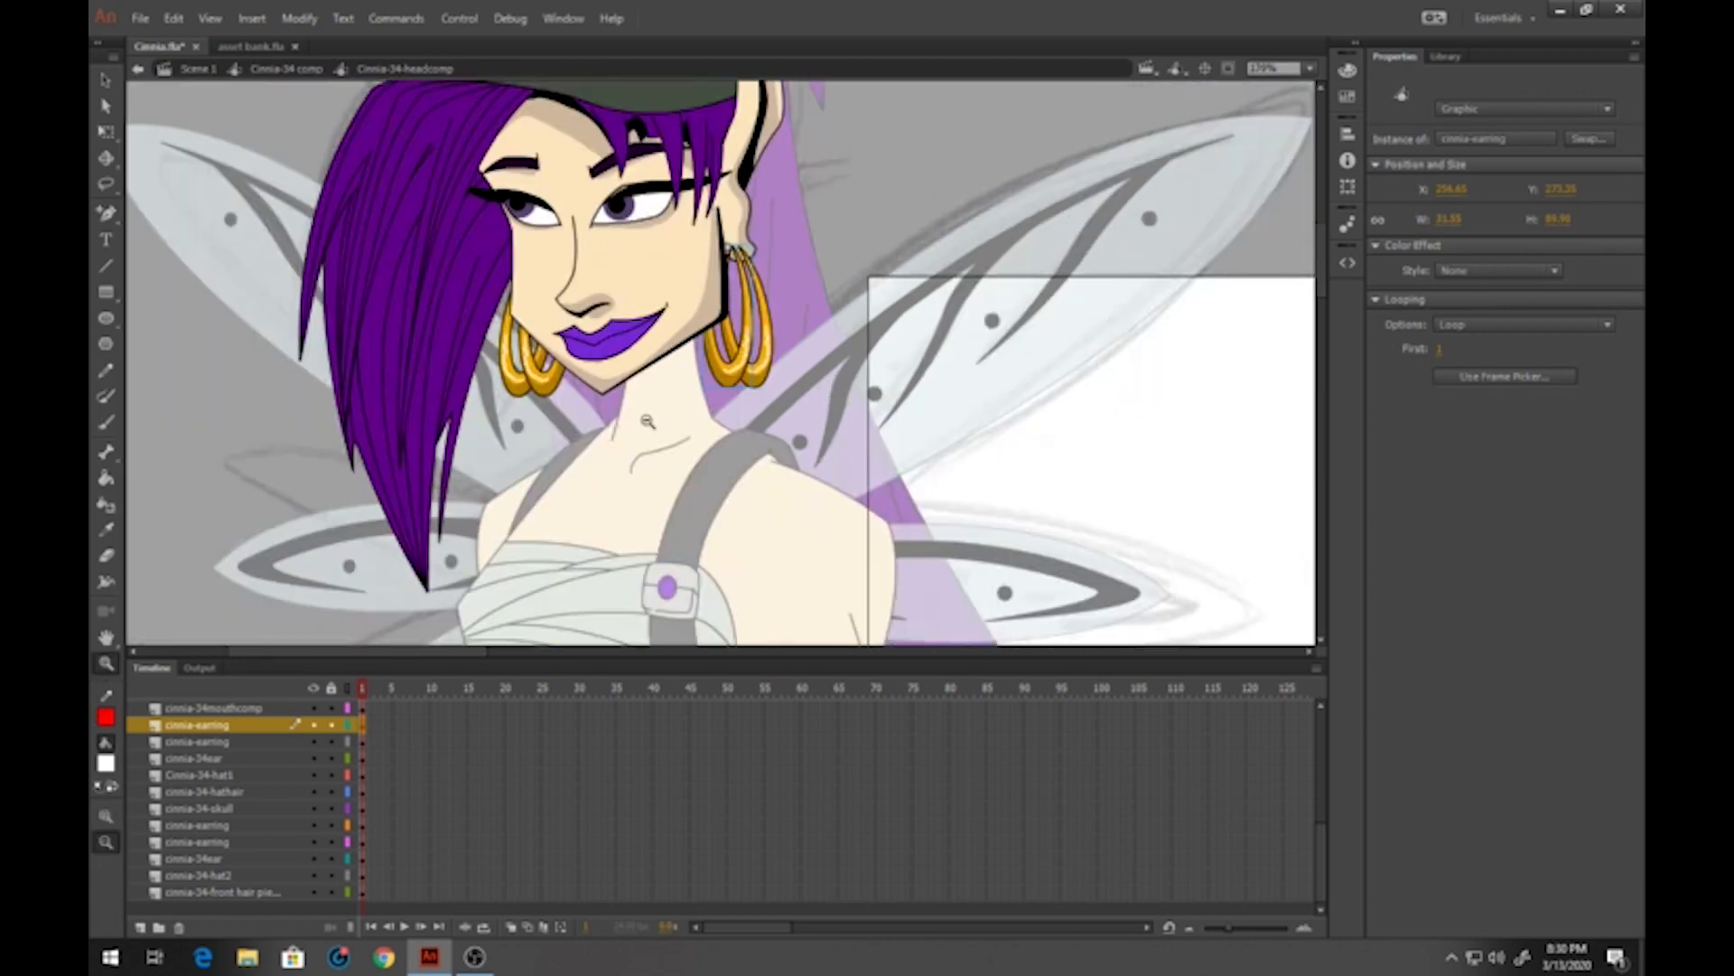
click(701, 368)
drag(408, 90, 391, 143)
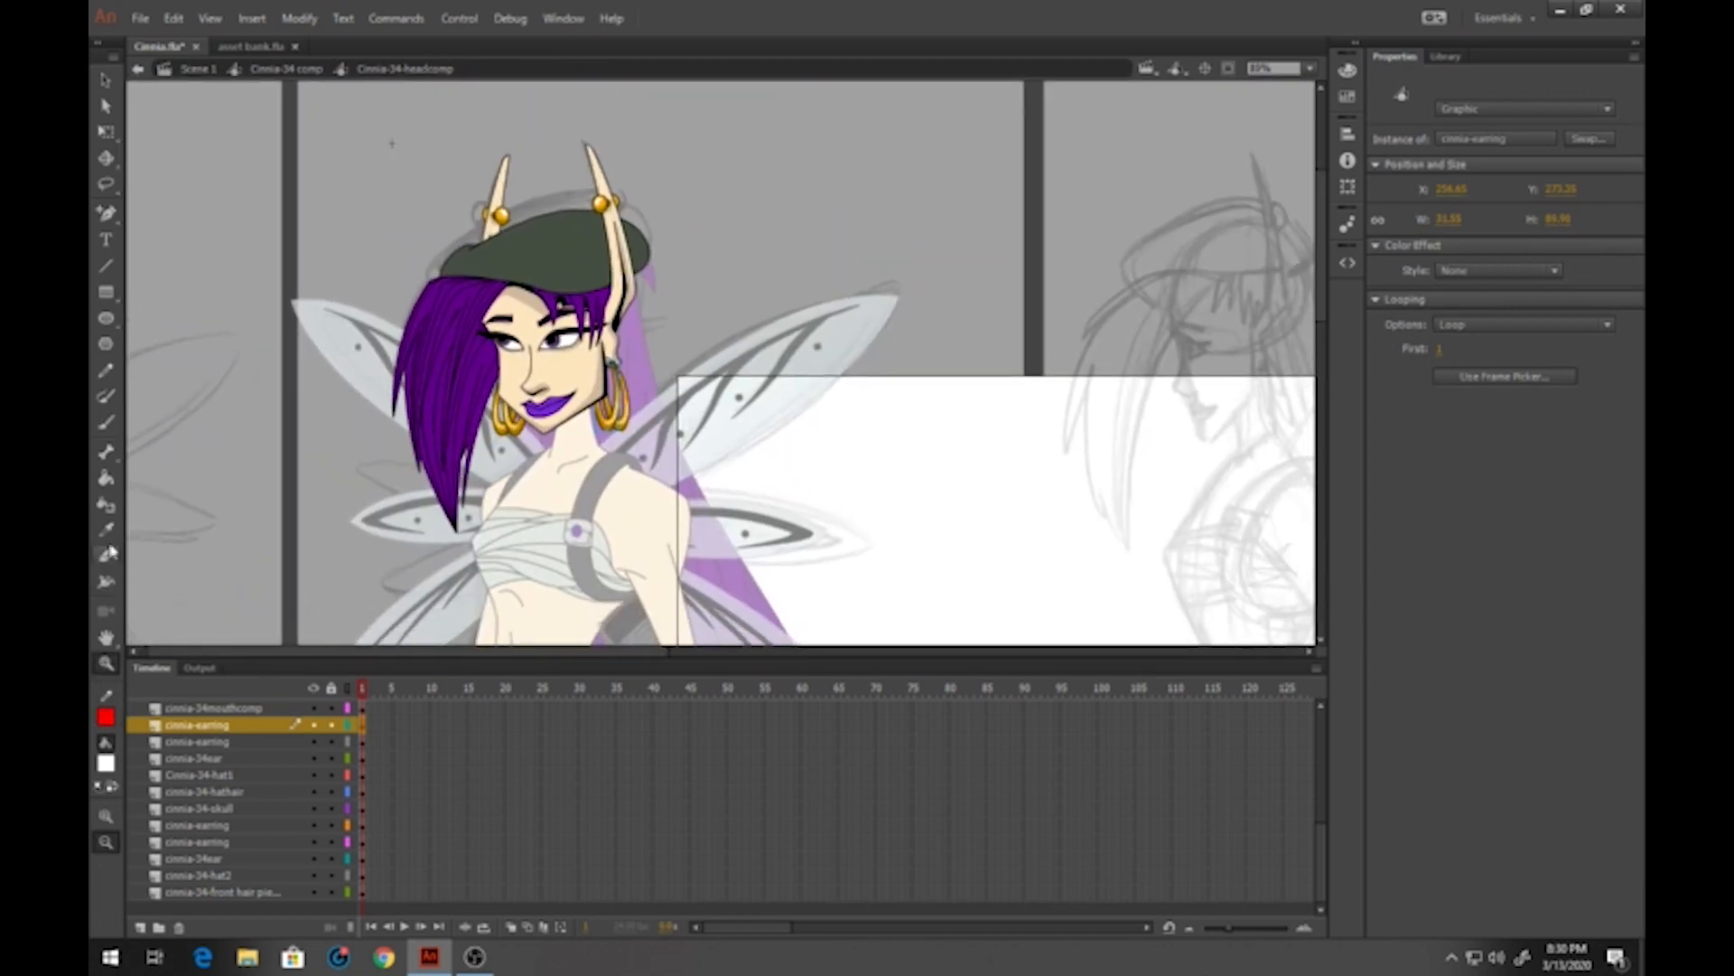
click(106, 479)
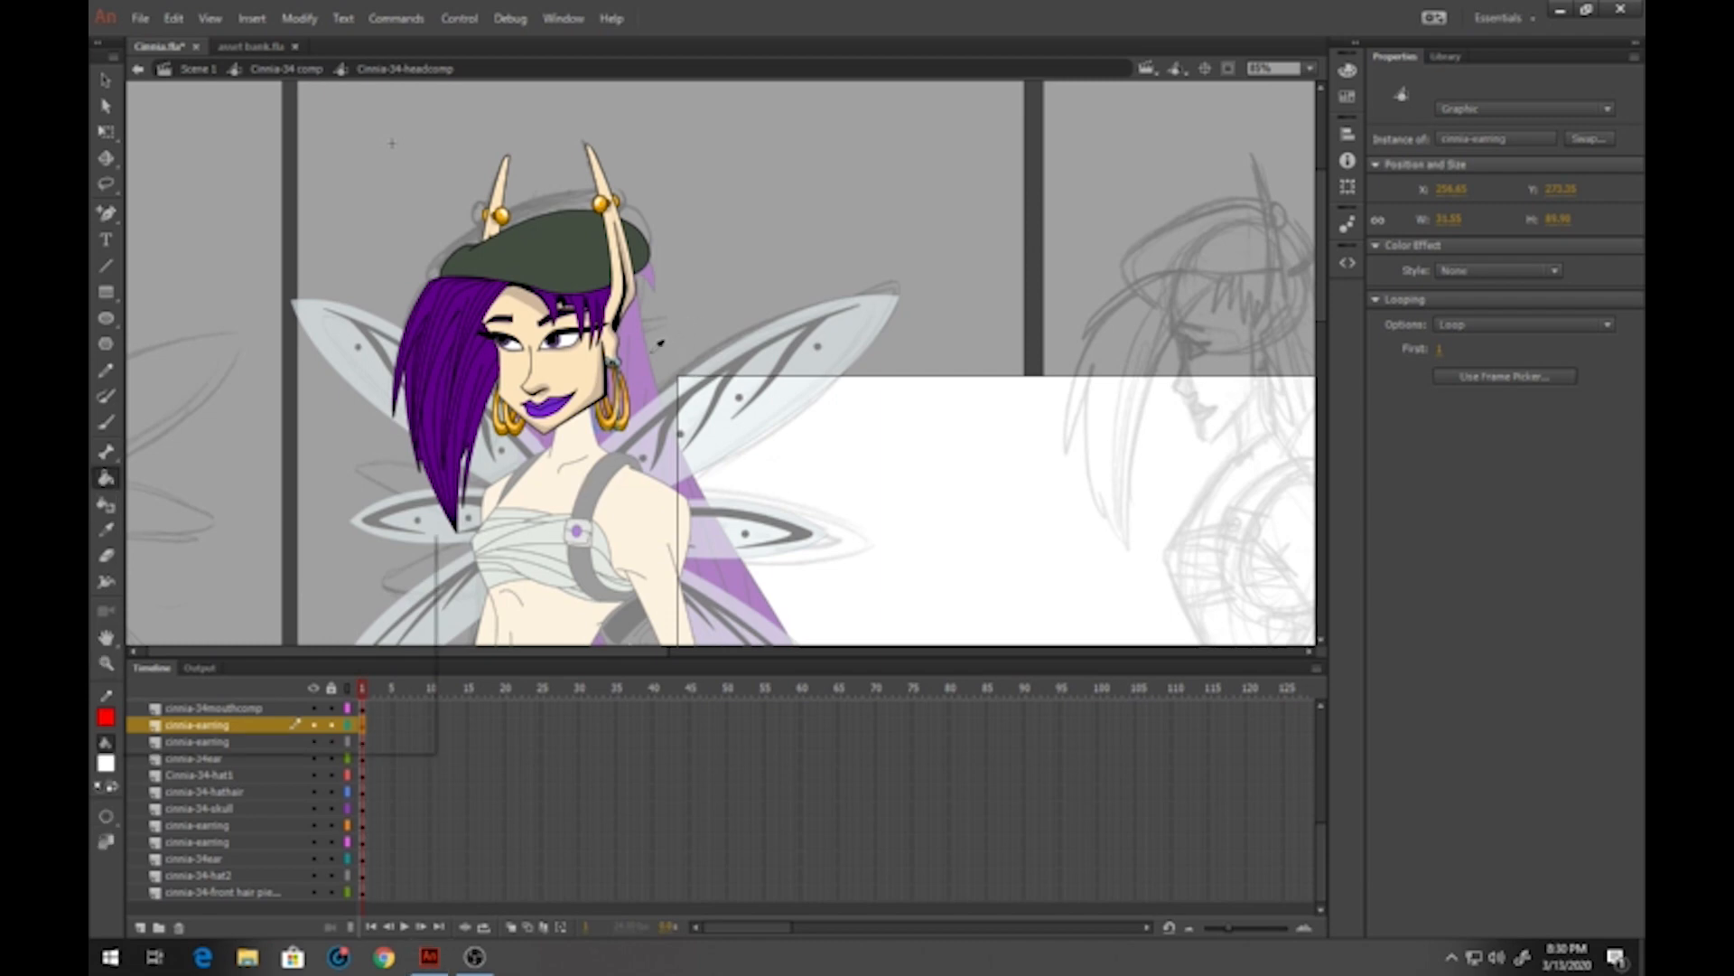
click(106, 763)
click(611, 379)
Leave the head symbol for Cinnia-34 comp and open the cinnia-upperarm symbol of the arm beside the chest strap
key(v)
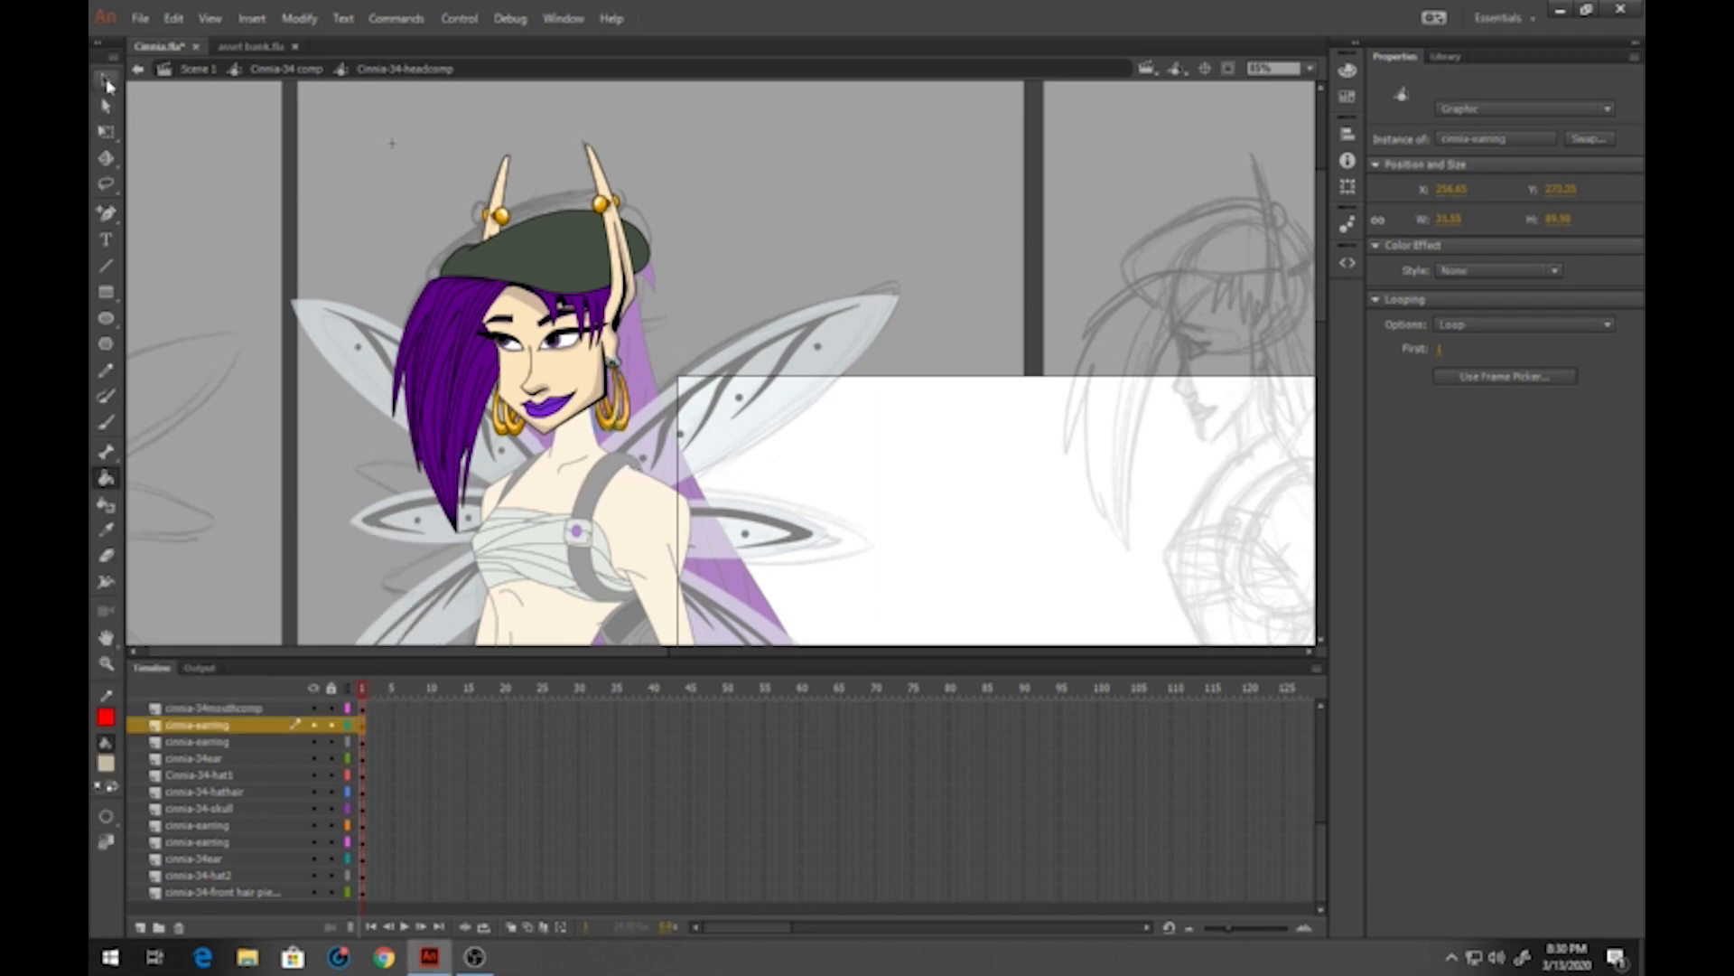
double_click(711, 486)
drag(671, 520, 625, 253)
double_click(610, 279)
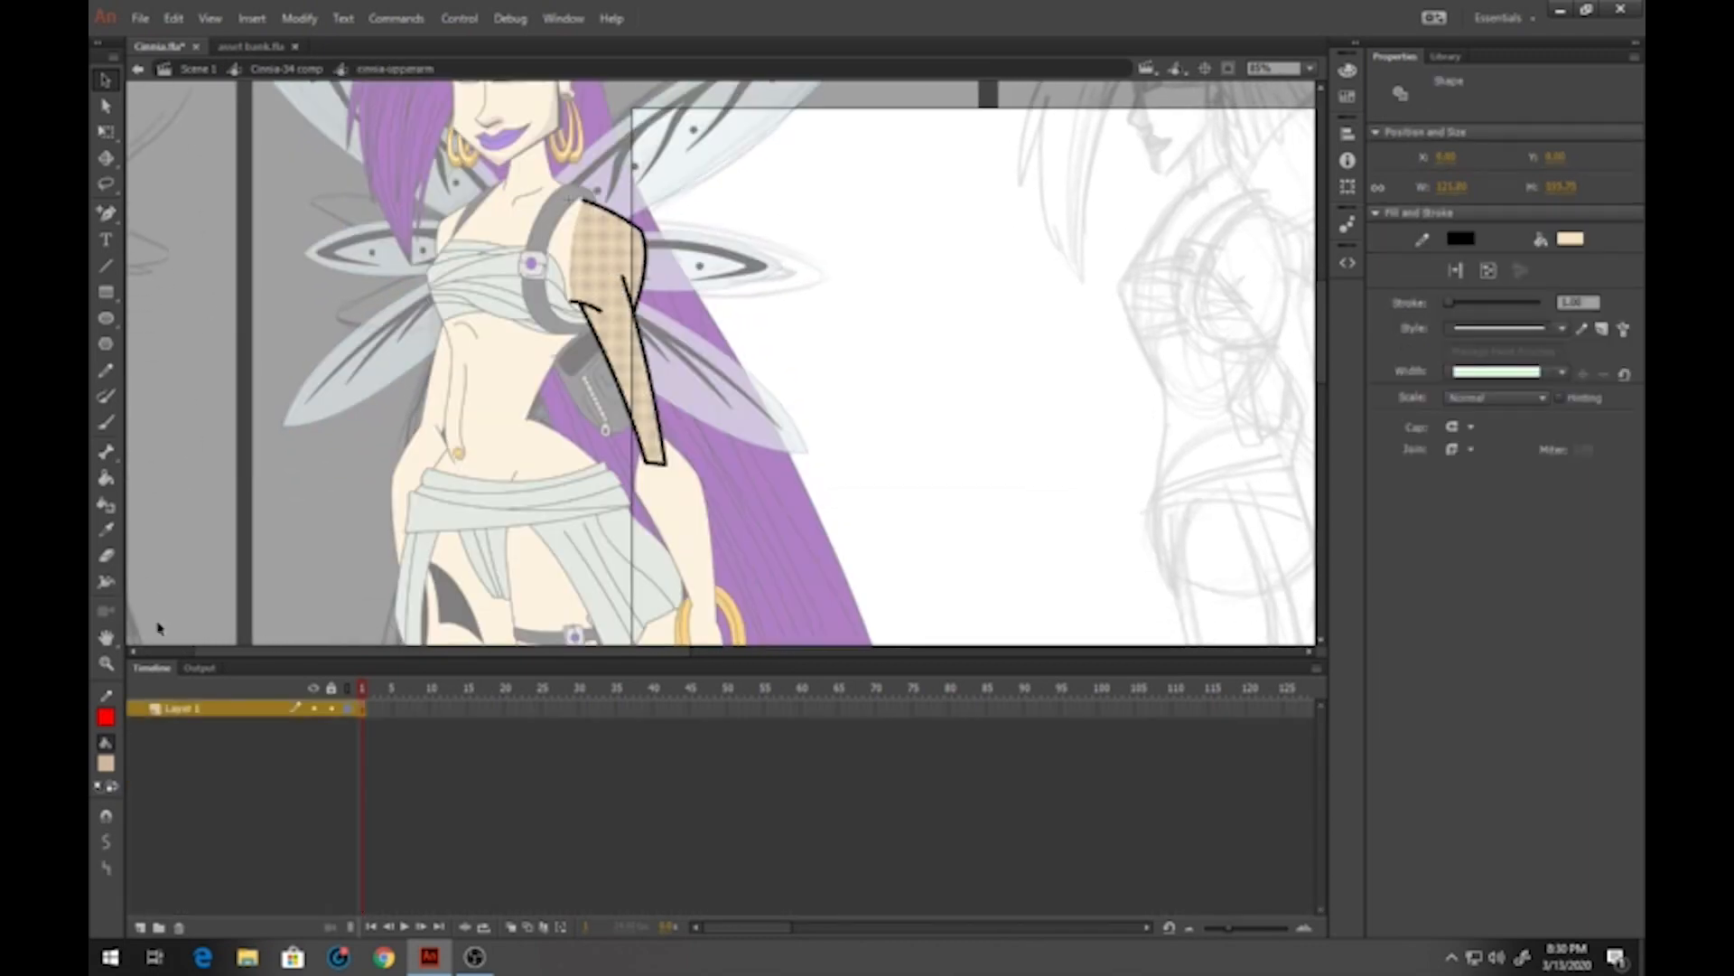
click(106, 662)
click(695, 432)
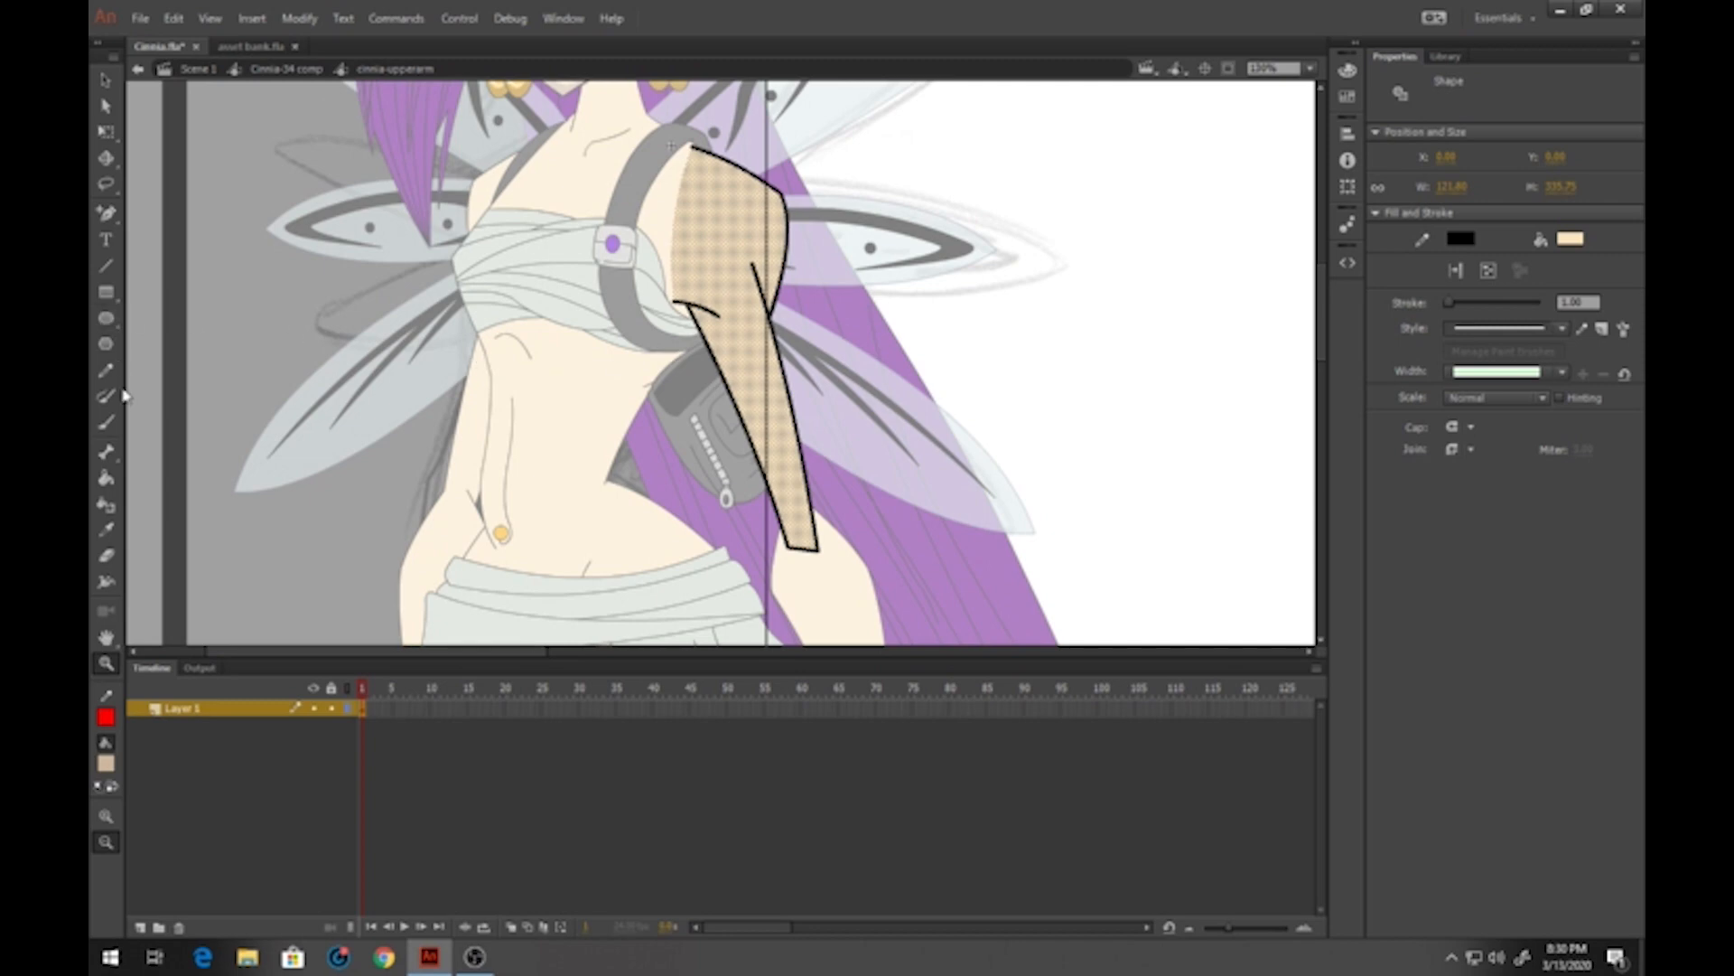
Draw red Pencil guide lines on the upper arm outlining the inner shadow, the armpit shadow and a narrow inner-edge strip
click(106, 371)
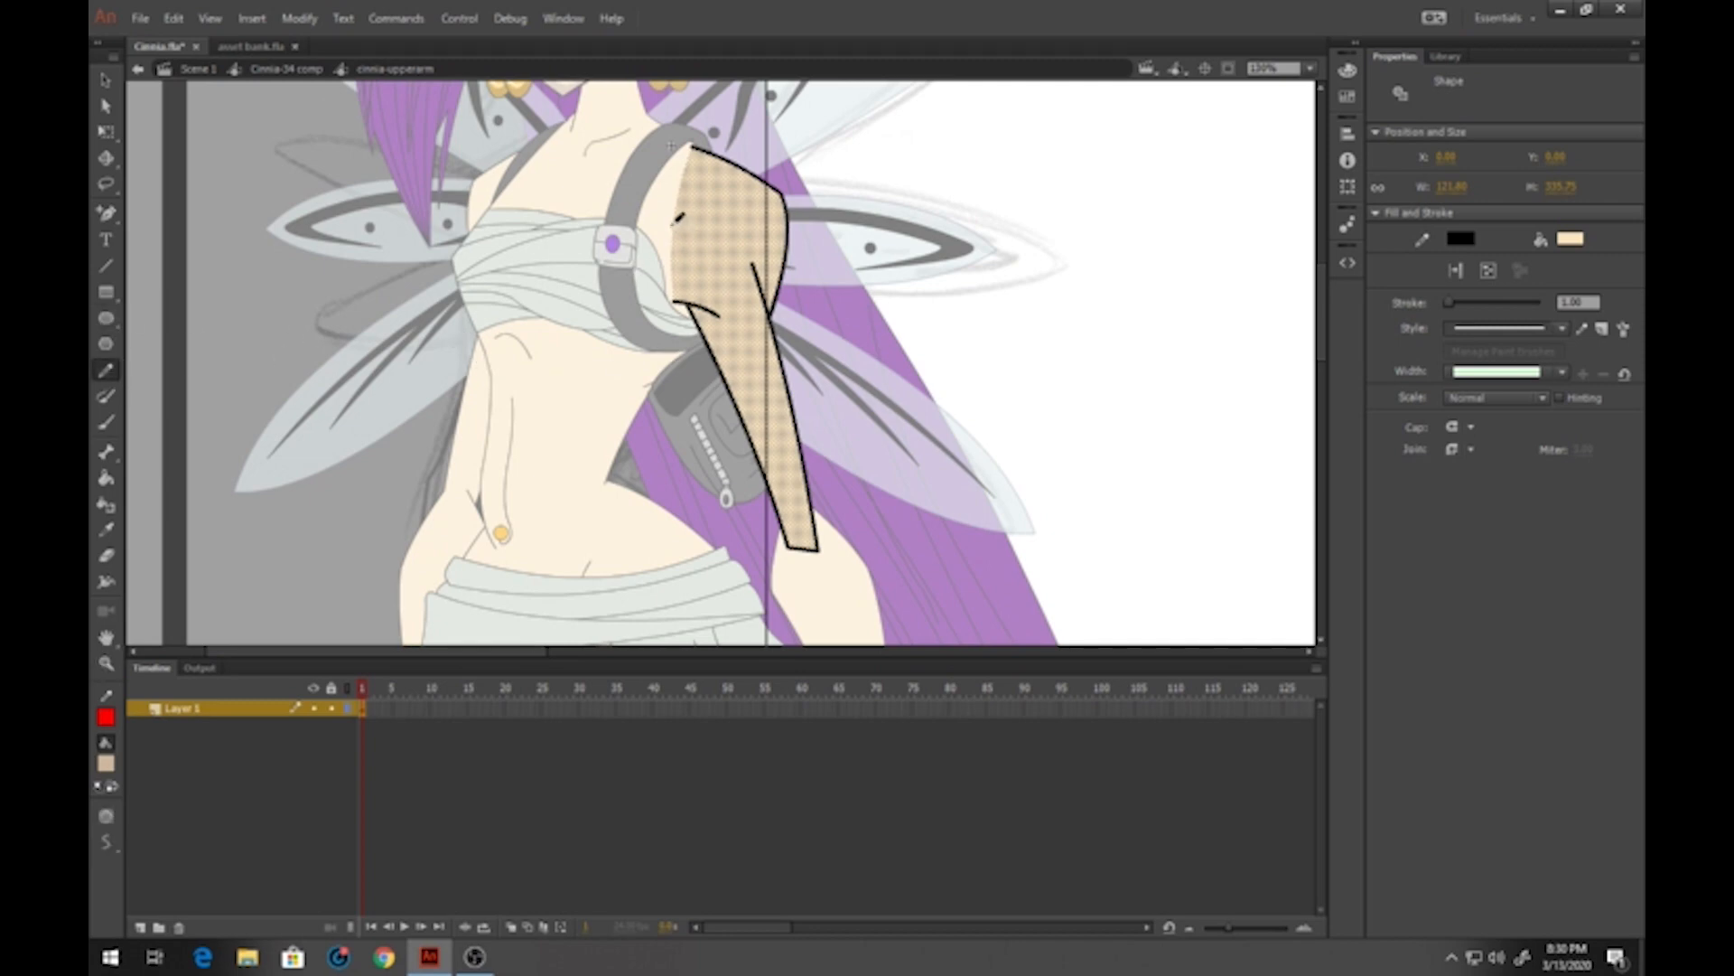
mouse_move(674, 222)
mouse_down()
mouse_move(747, 323)
mouse_move(743, 360)
mouse_move(807, 557)
mouse_up()
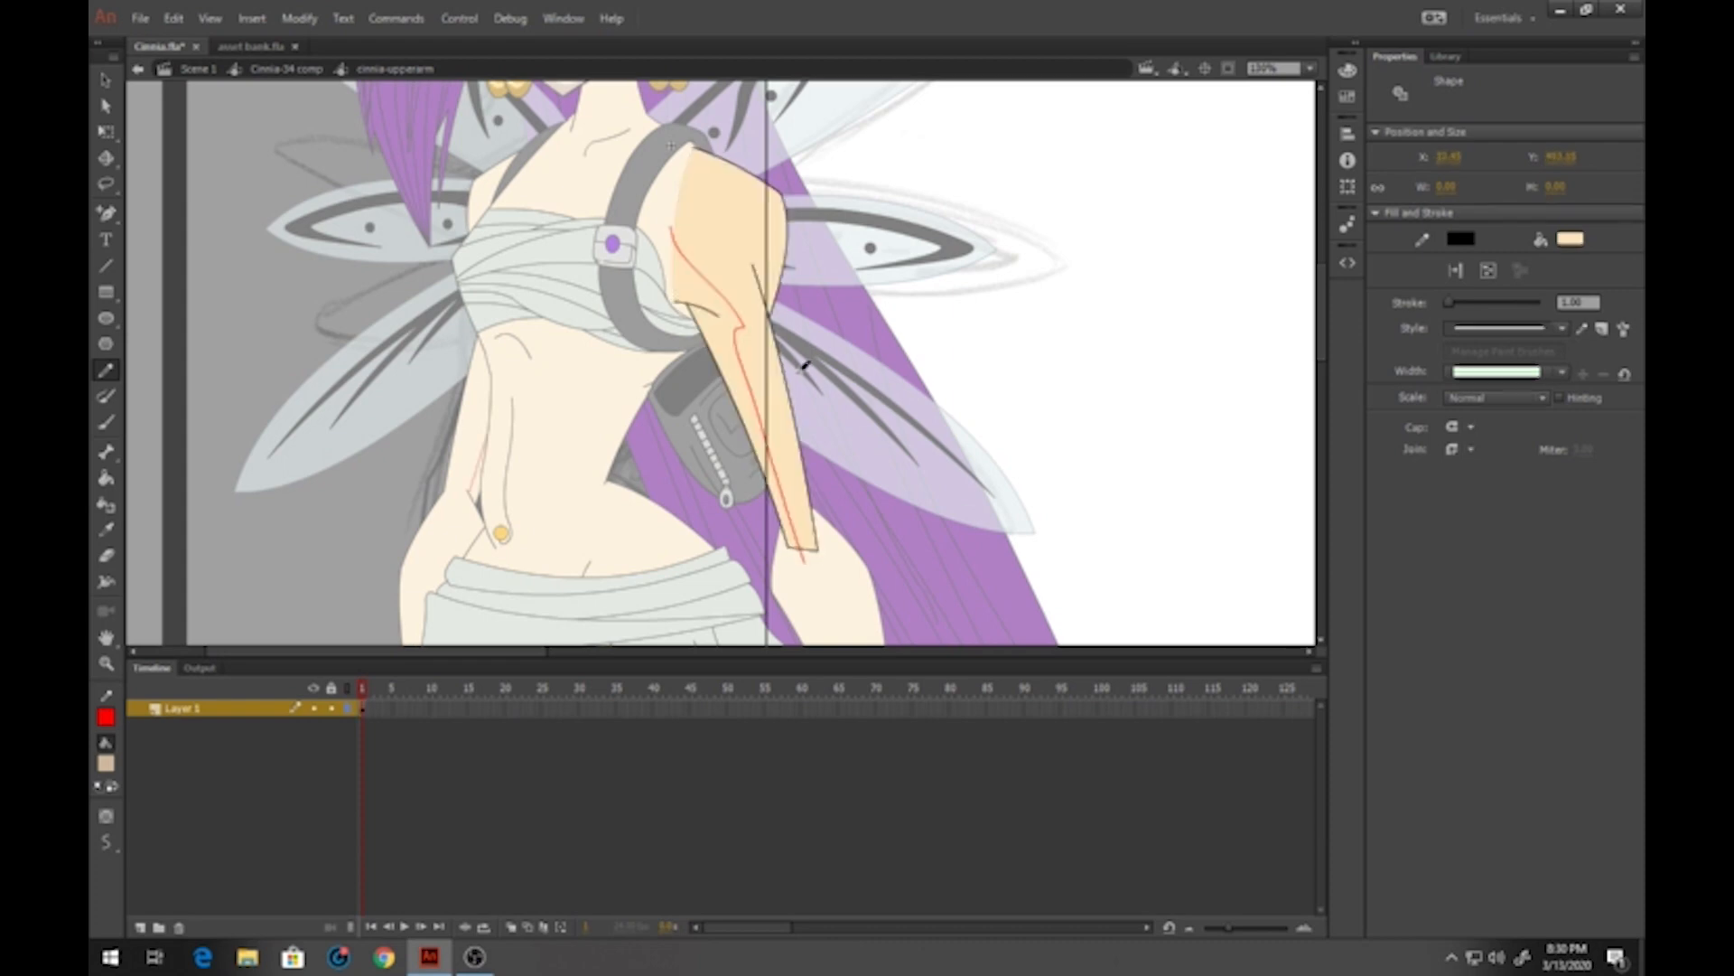
drag(765, 267, 821, 198)
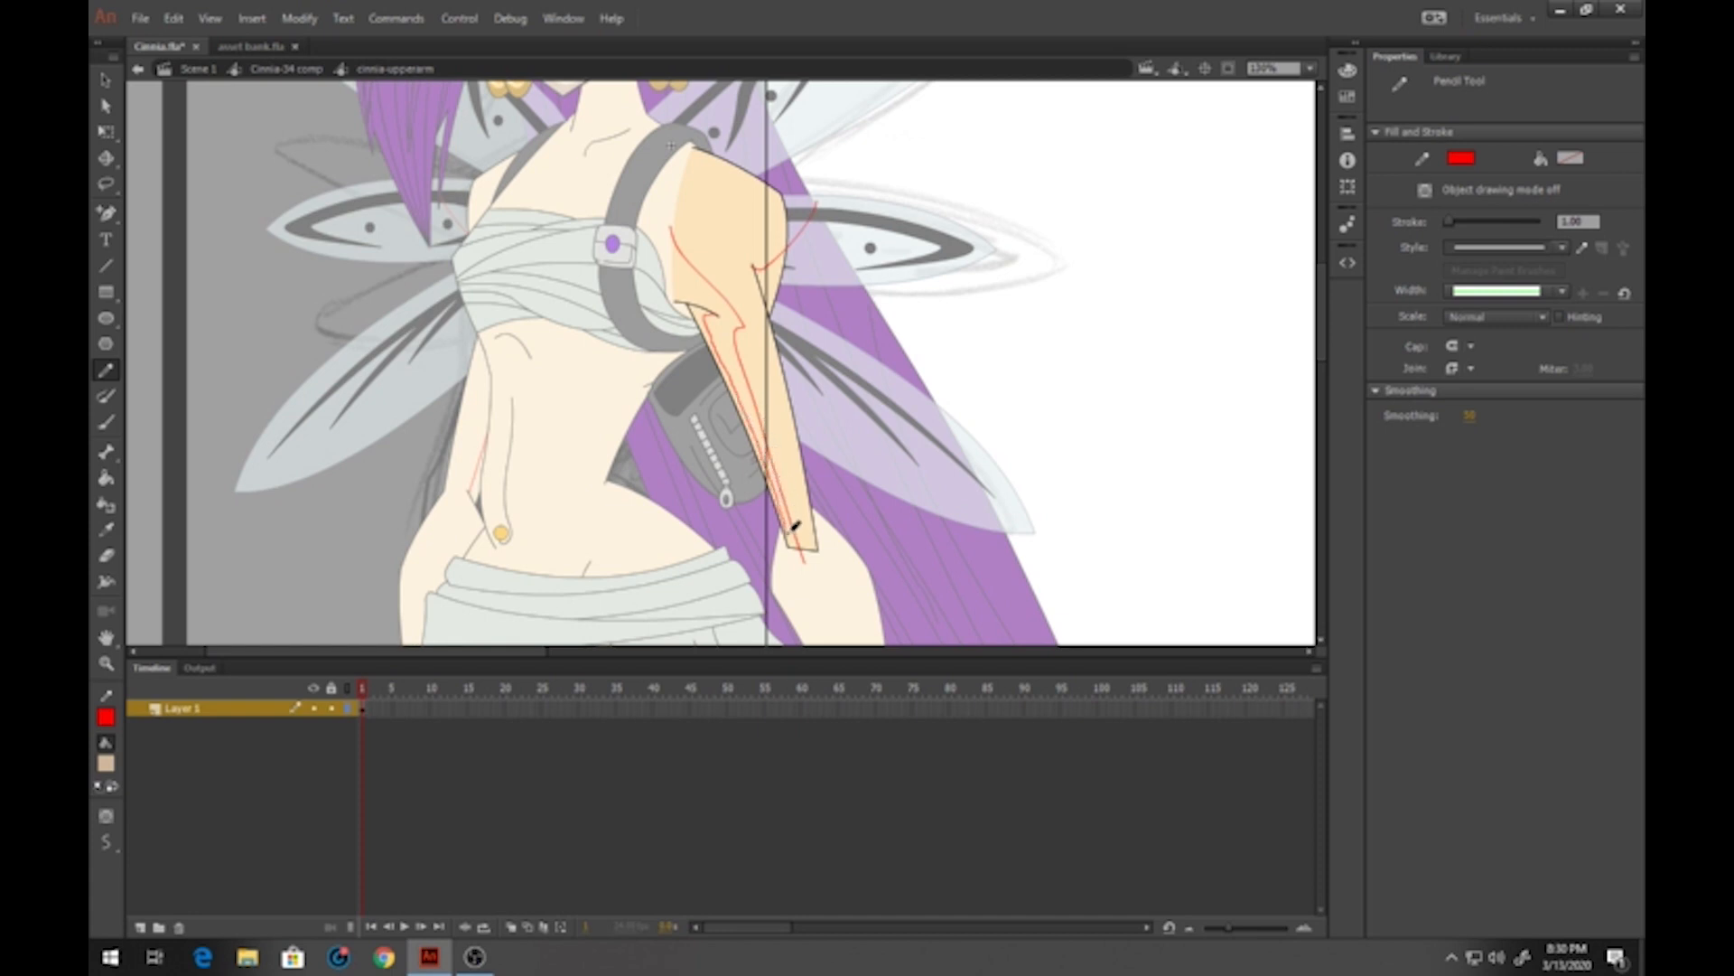
drag(796, 558, 796, 557)
Fill the outlined upper-arm shadow areas with the tan skin shadow and the narrow inner-edge strip with black
click(105, 478)
click(770, 287)
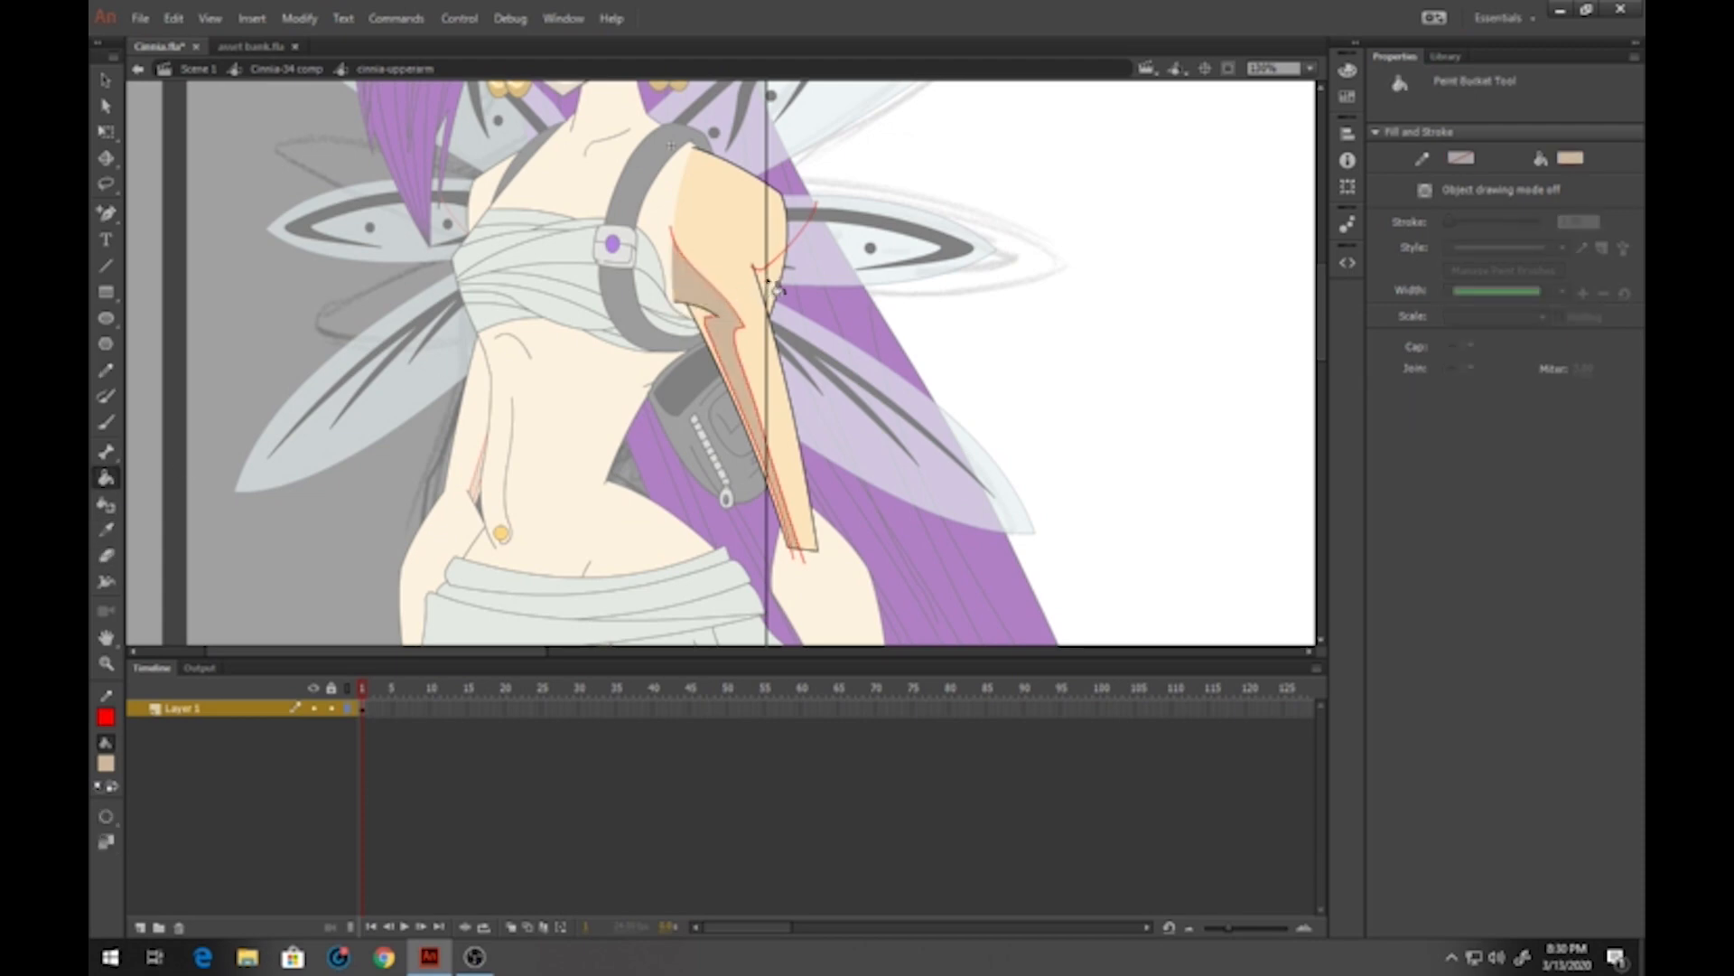
click(775, 287)
click(106, 763)
click(161, 658)
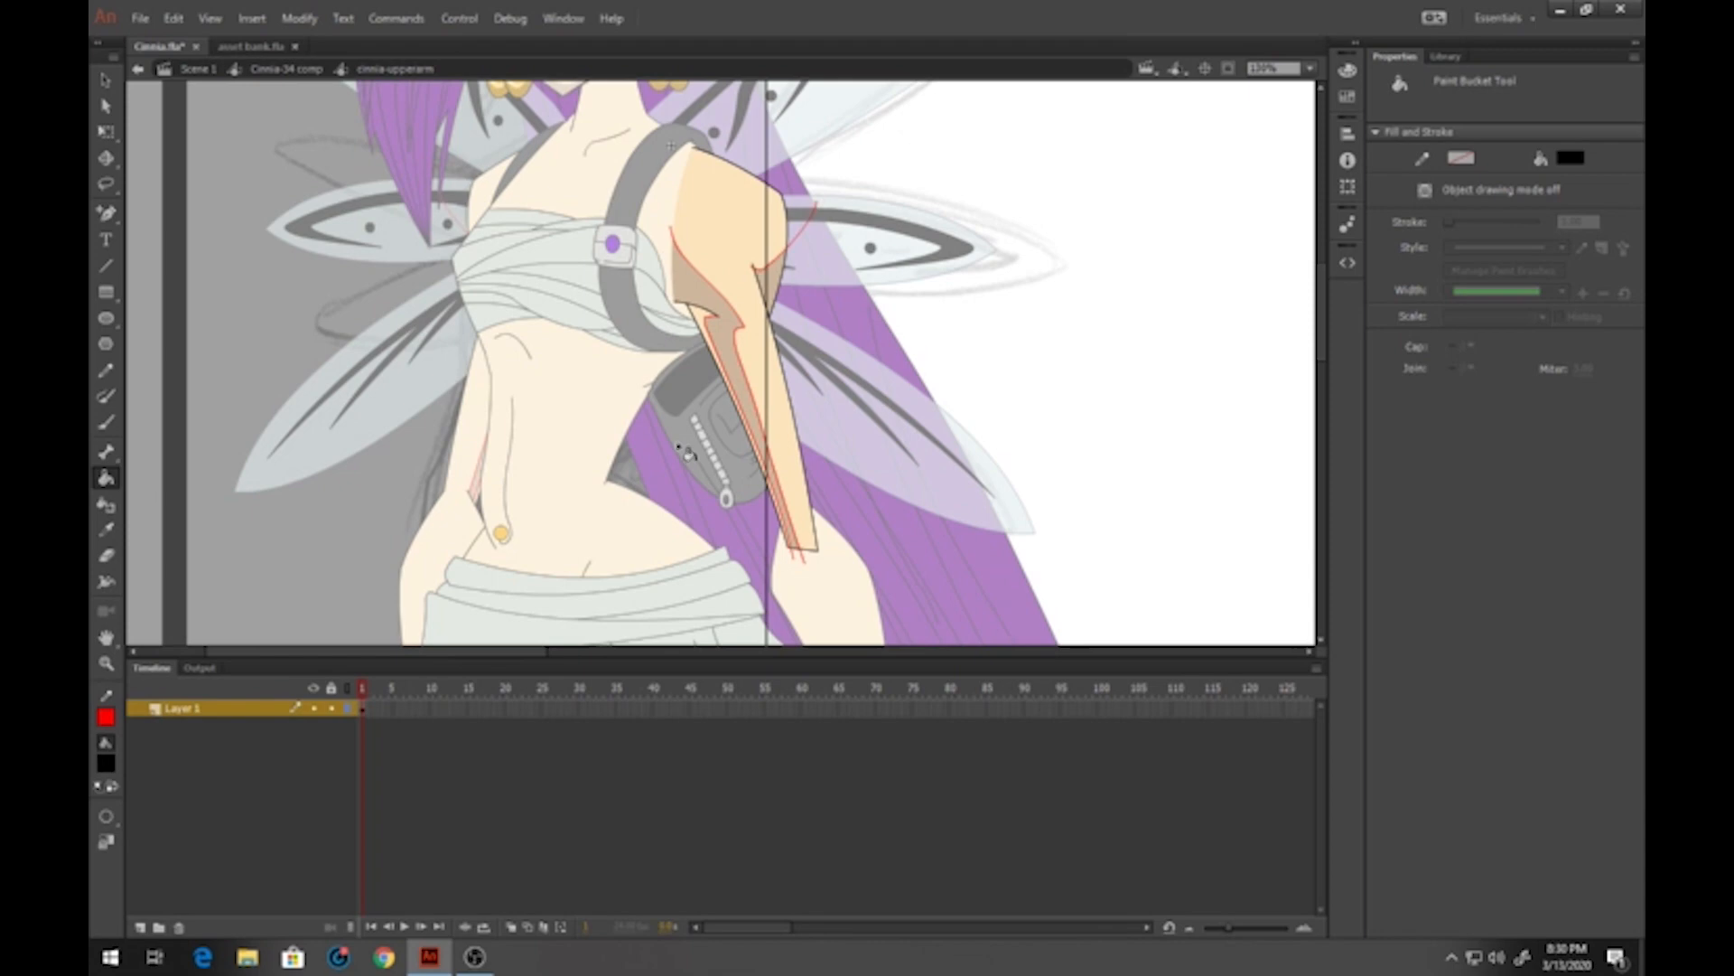
click(702, 321)
Delete the red guide lines from the upper arm and return to Cinnia-34 comp
click(106, 80)
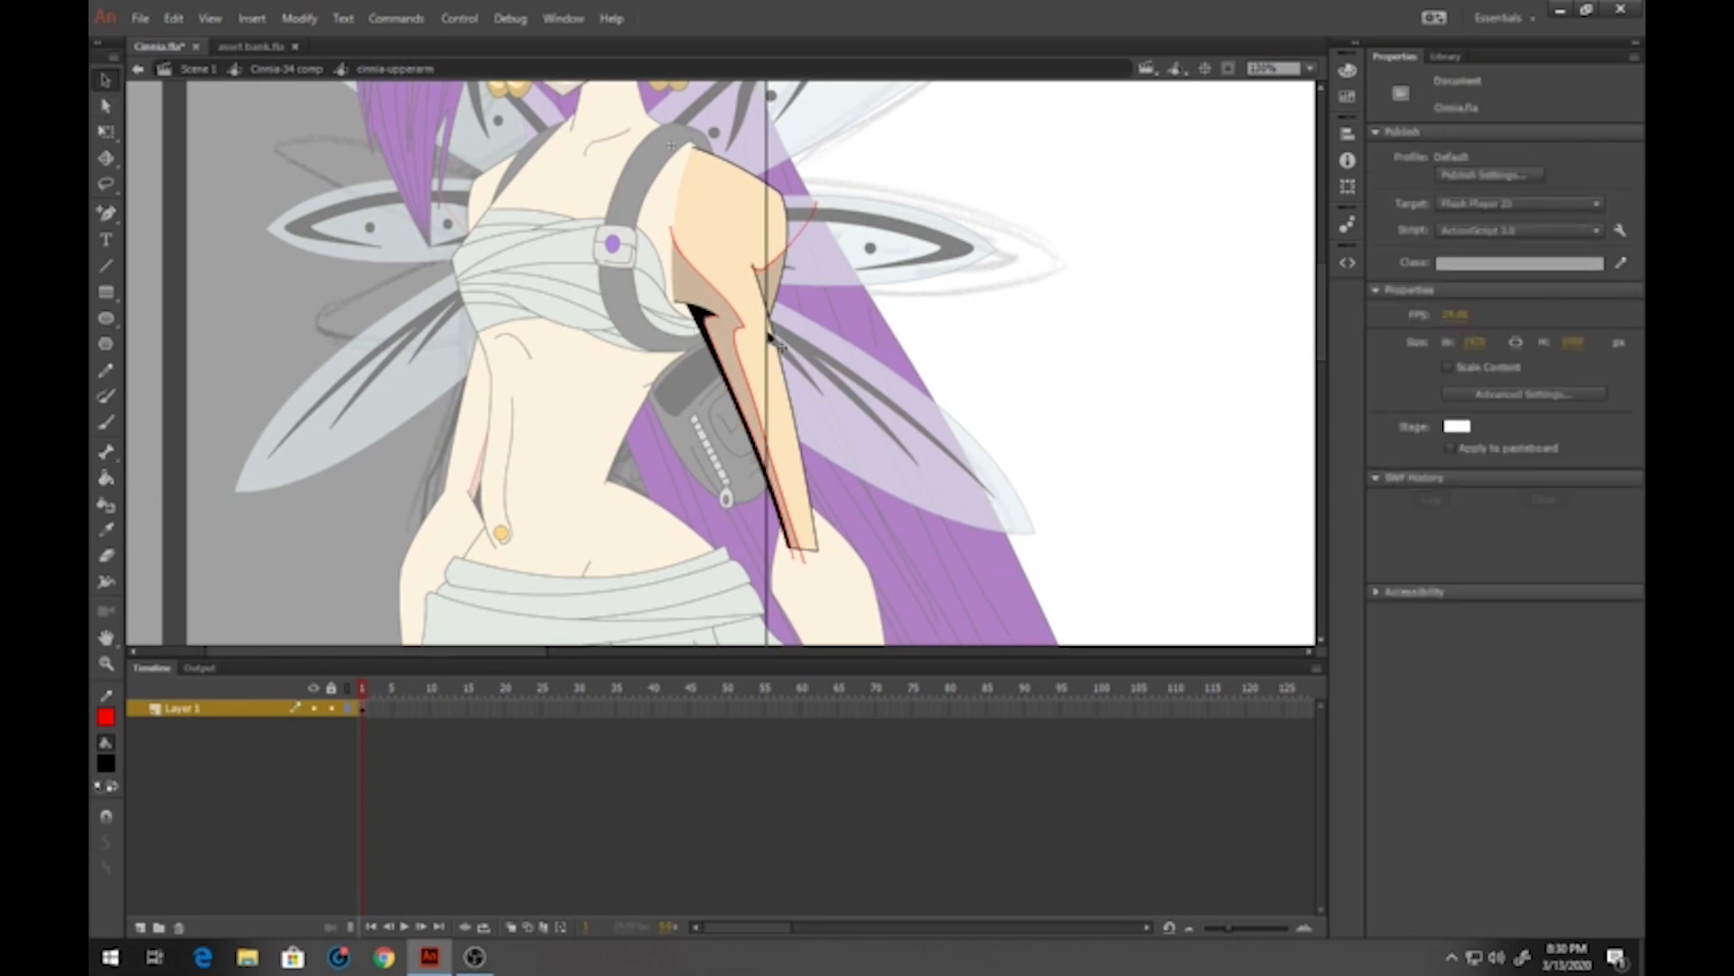
double_click(706, 328)
key(Delete)
double_click(736, 335)
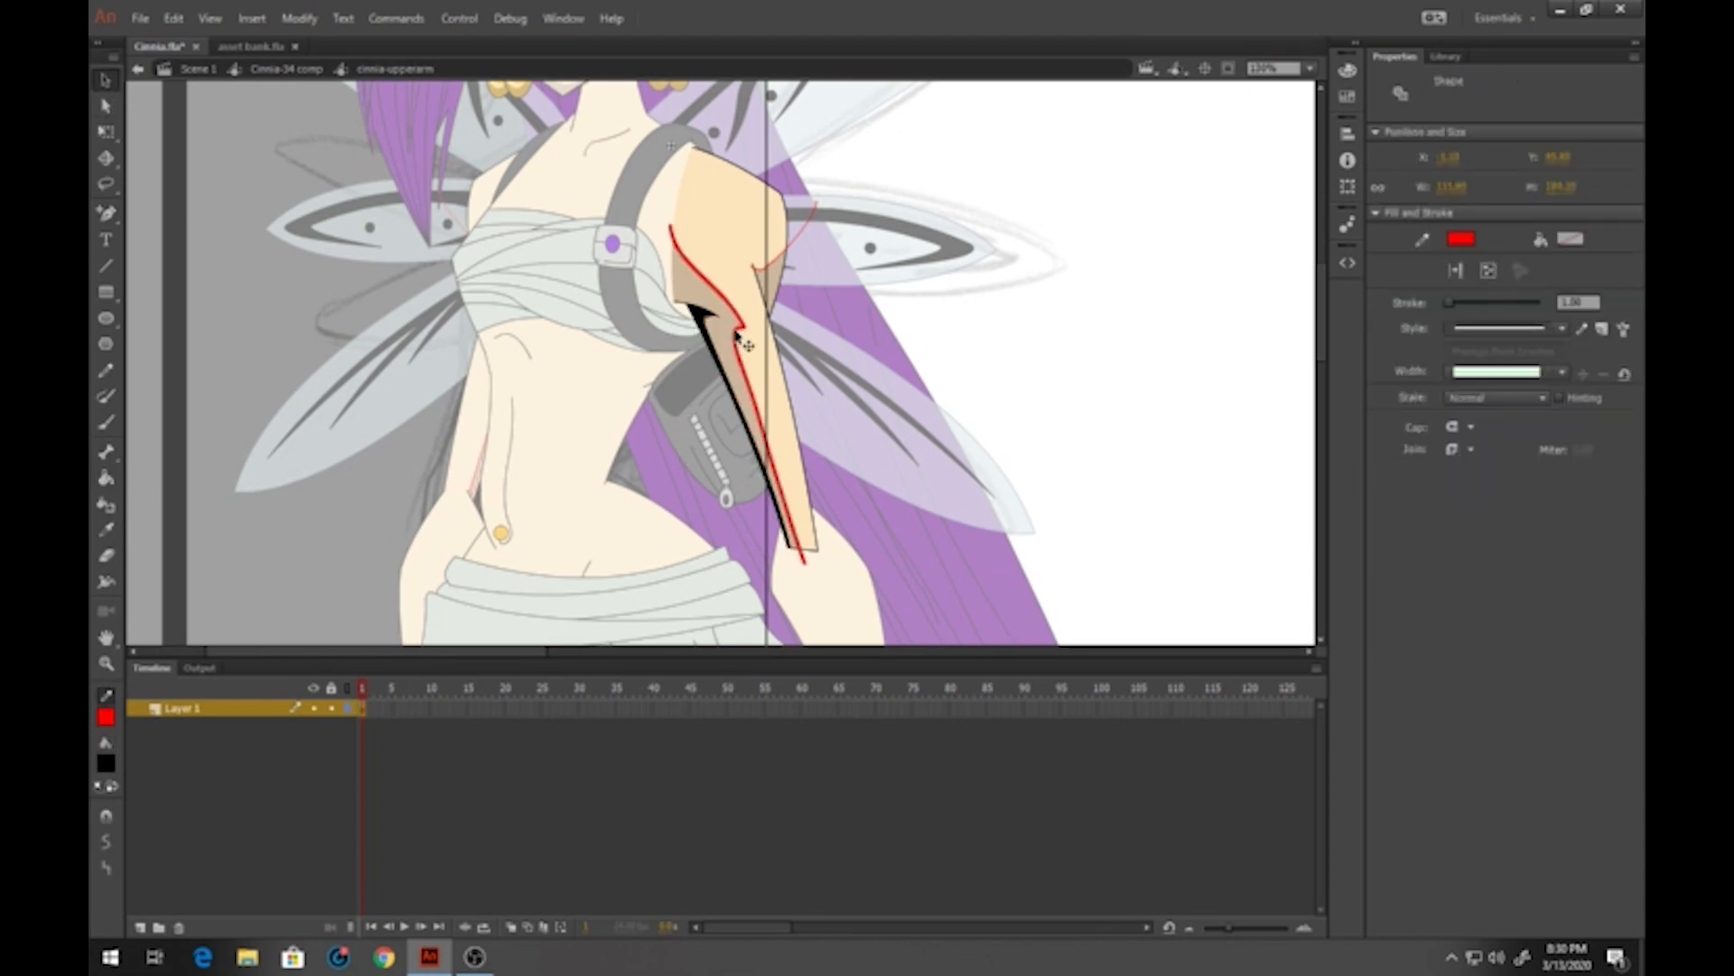
key(Delete)
double_click(766, 269)
key(Delete)
double_click(832, 306)
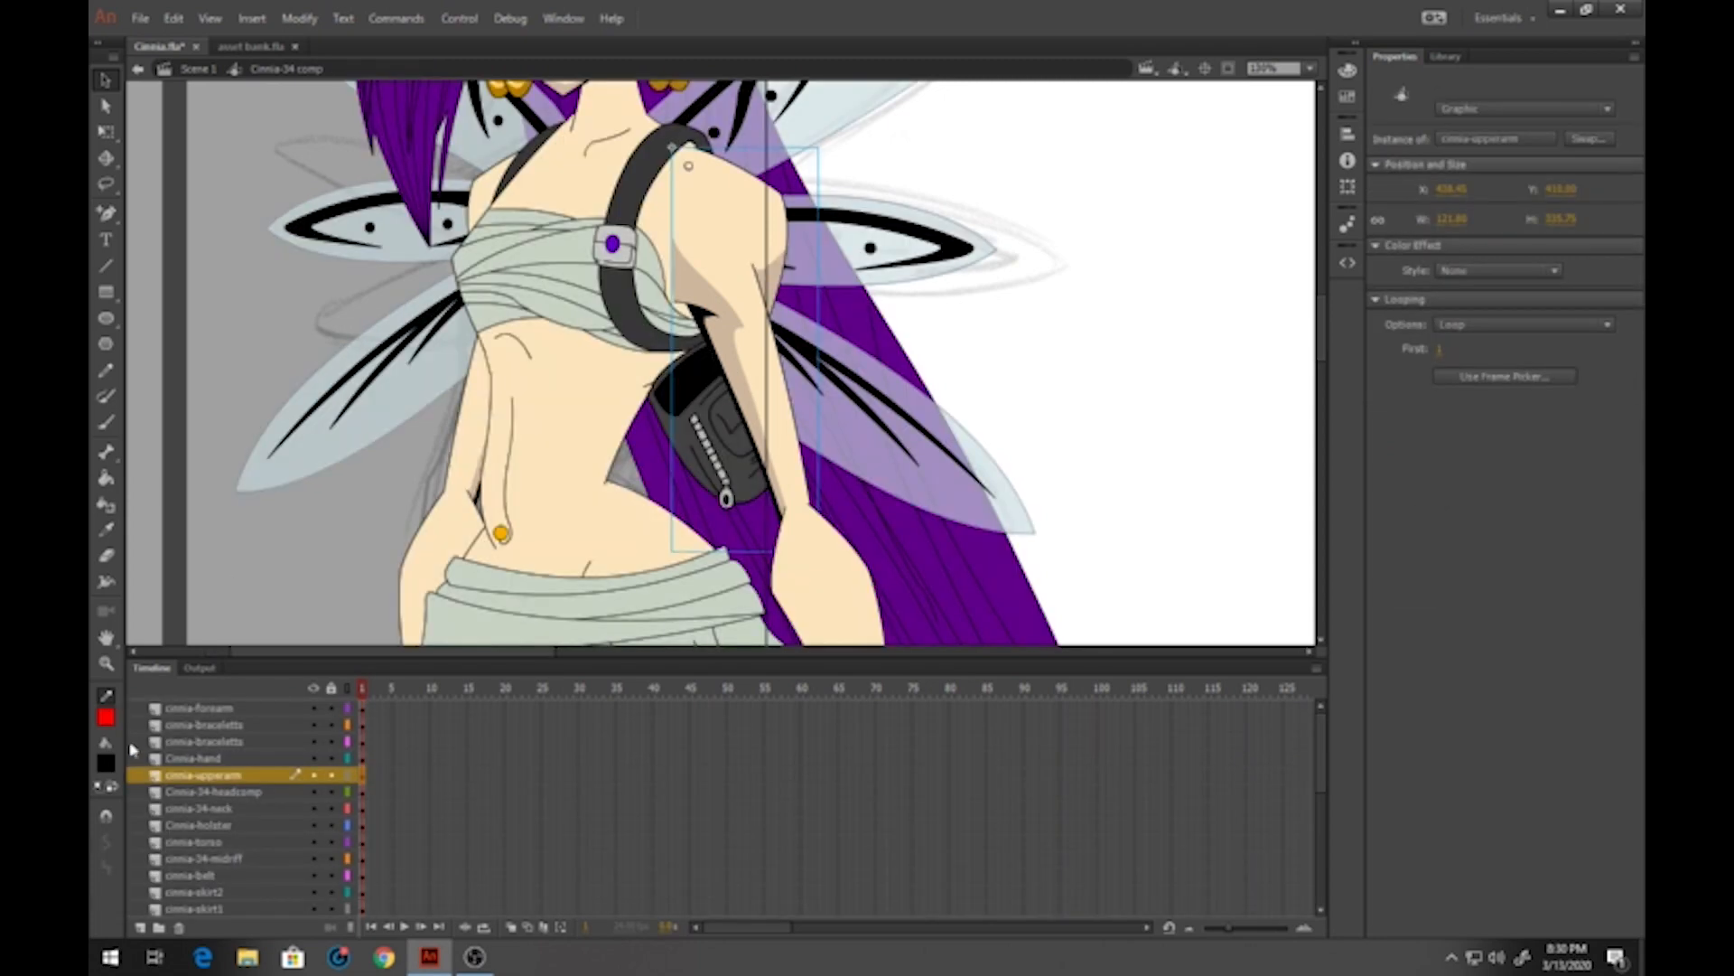
Sample the upper arm's tan shadow as the fill colour and open the cinnia-forearm symbol
click(104, 765)
click(732, 331)
drag(906, 559, 830, 209)
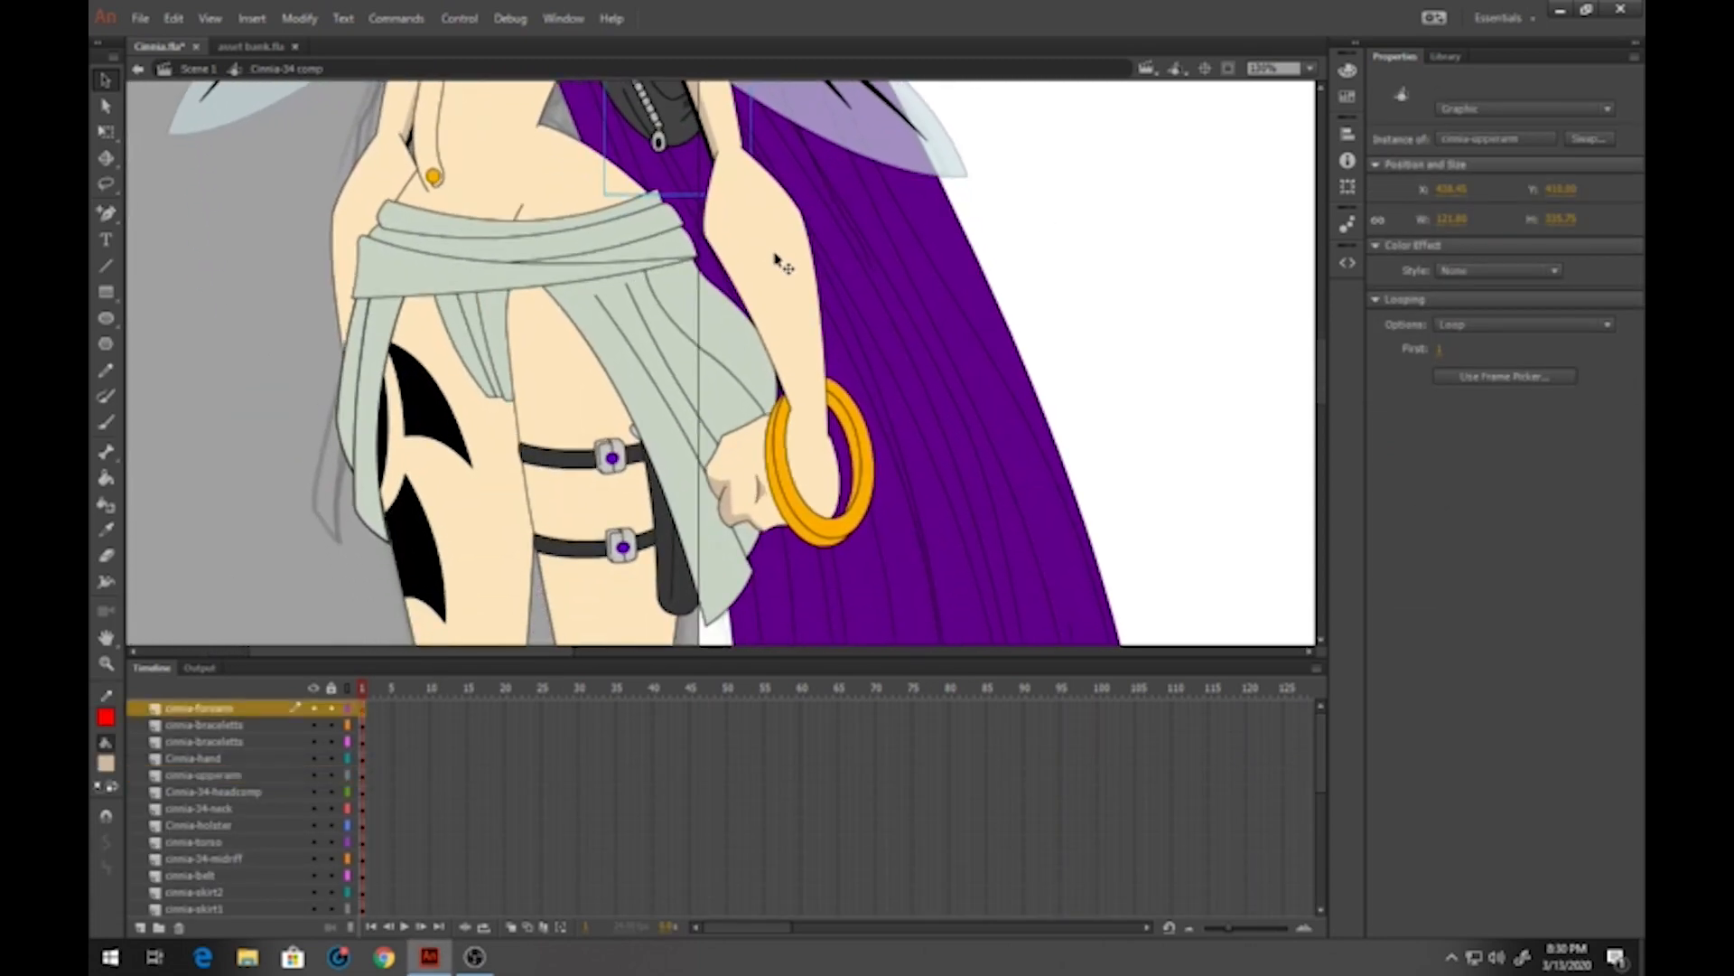
double_click(761, 246)
Draw two red Pencil guide lines down the forearm's inner side from elbow to wrist, undoing the first stroke
click(107, 372)
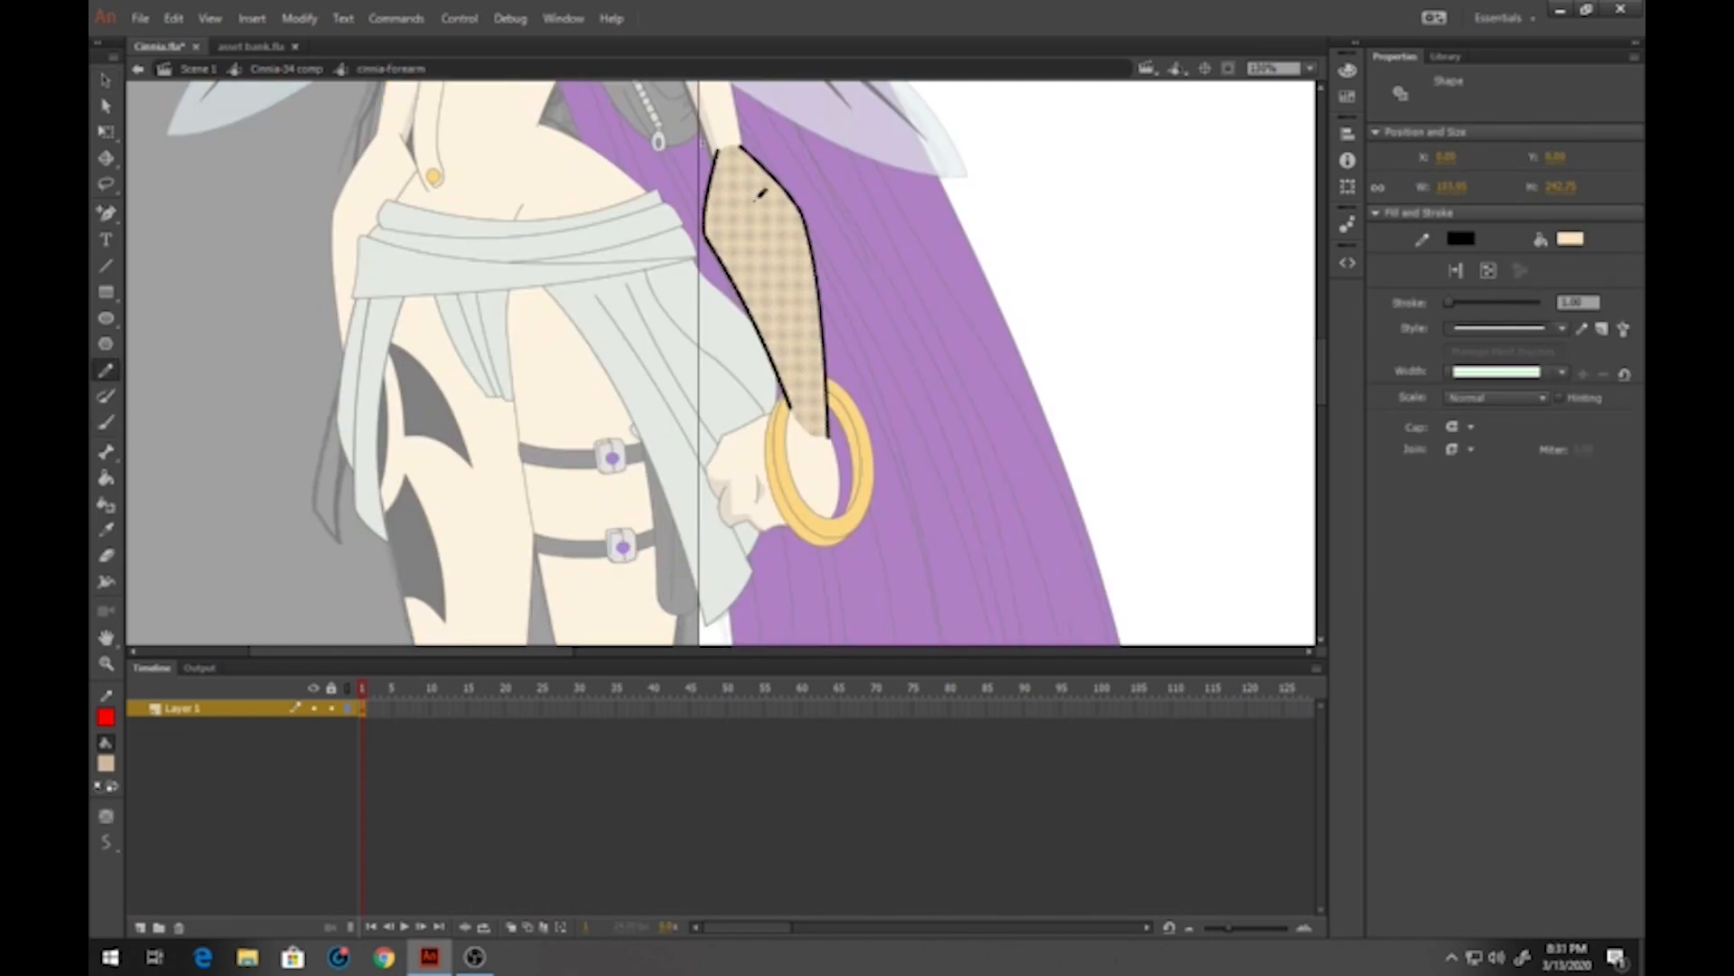
drag(717, 184, 729, 153)
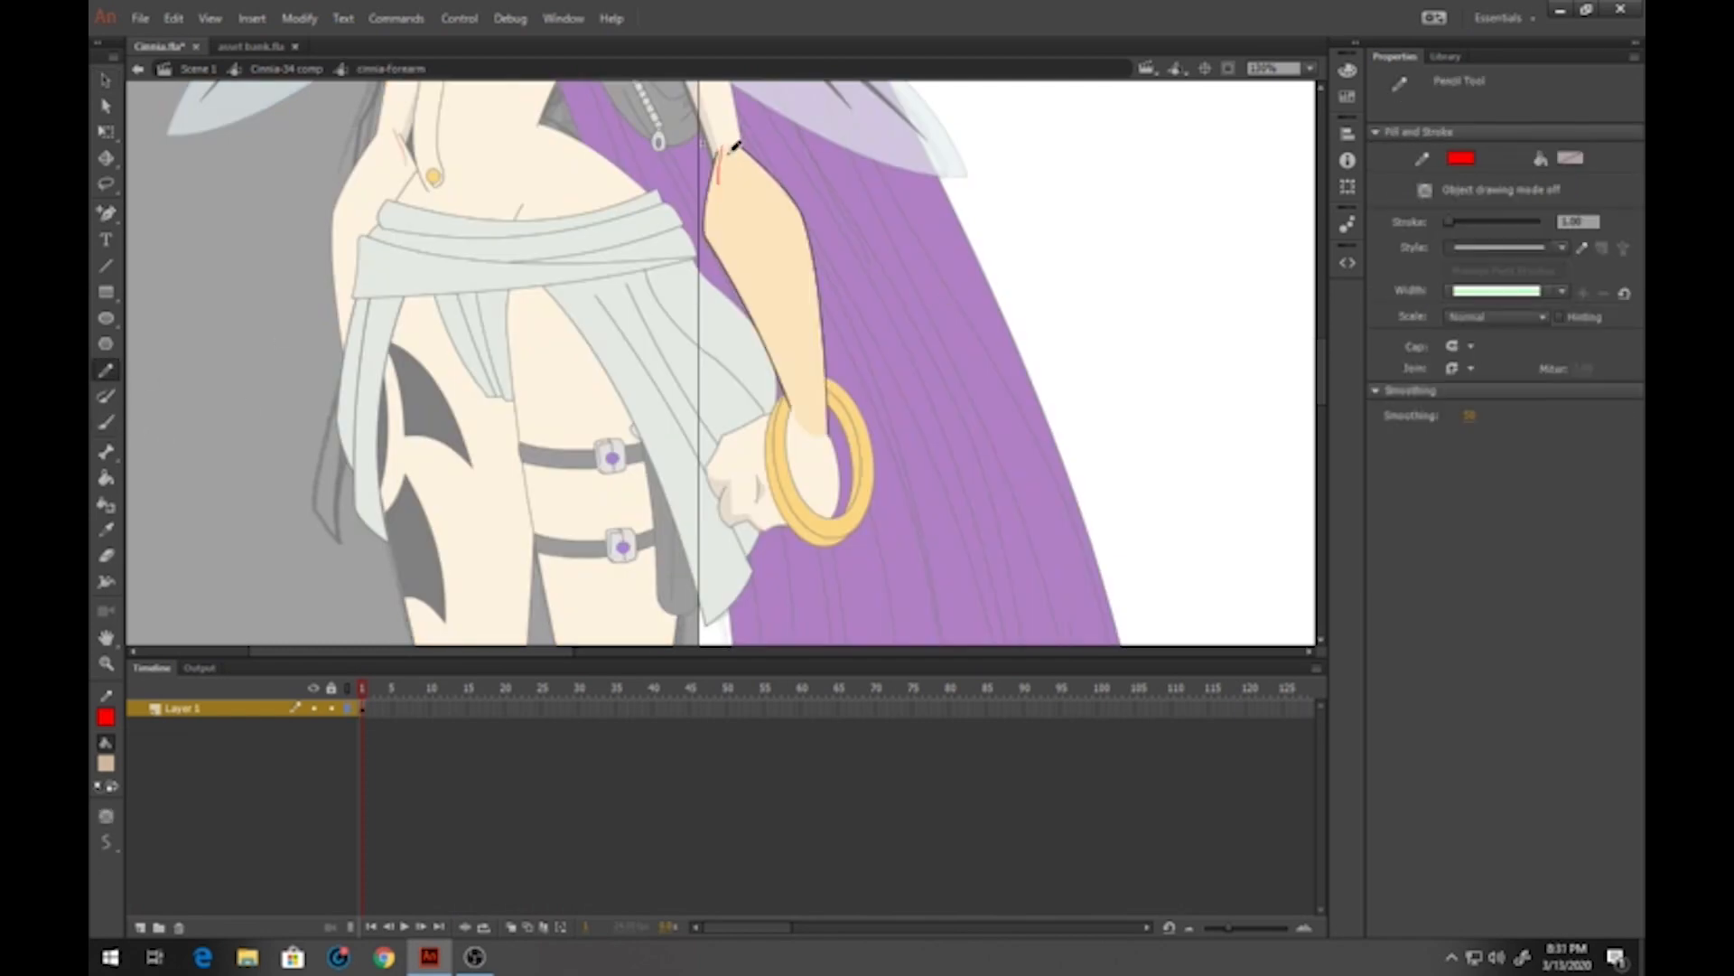
key(ctrl+z)
click(726, 147)
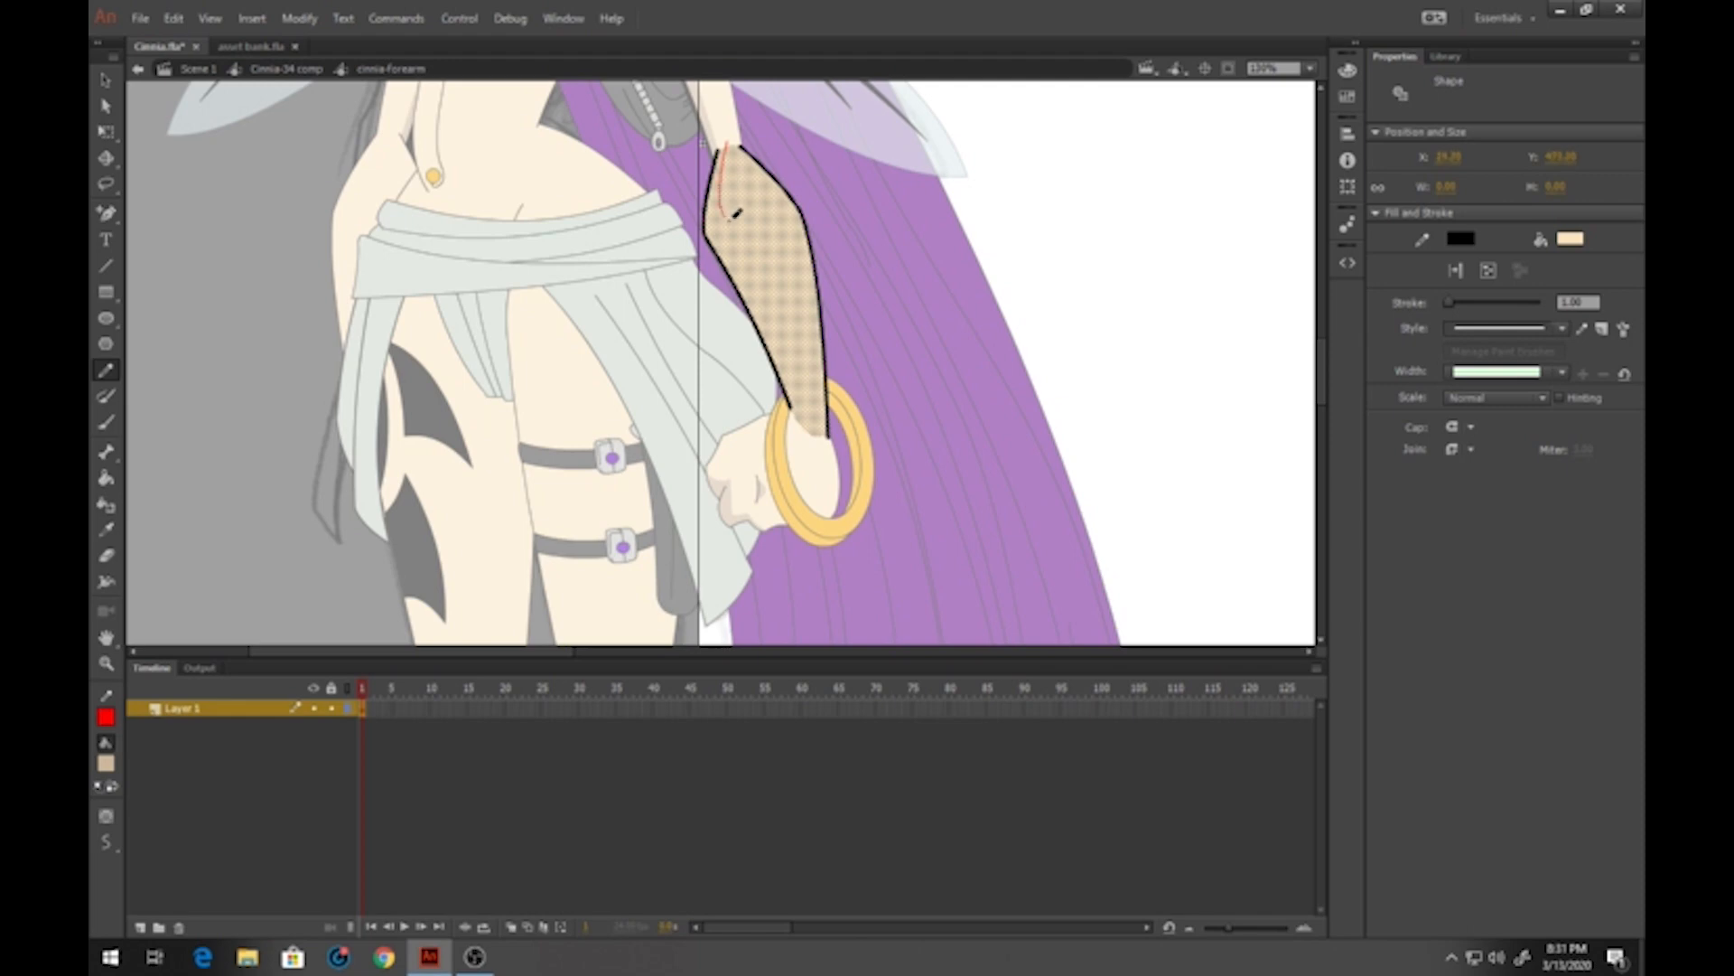
mouse_move(733, 215)
mouse_down()
mouse_move(792, 353)
mouse_move(809, 447)
mouse_up()
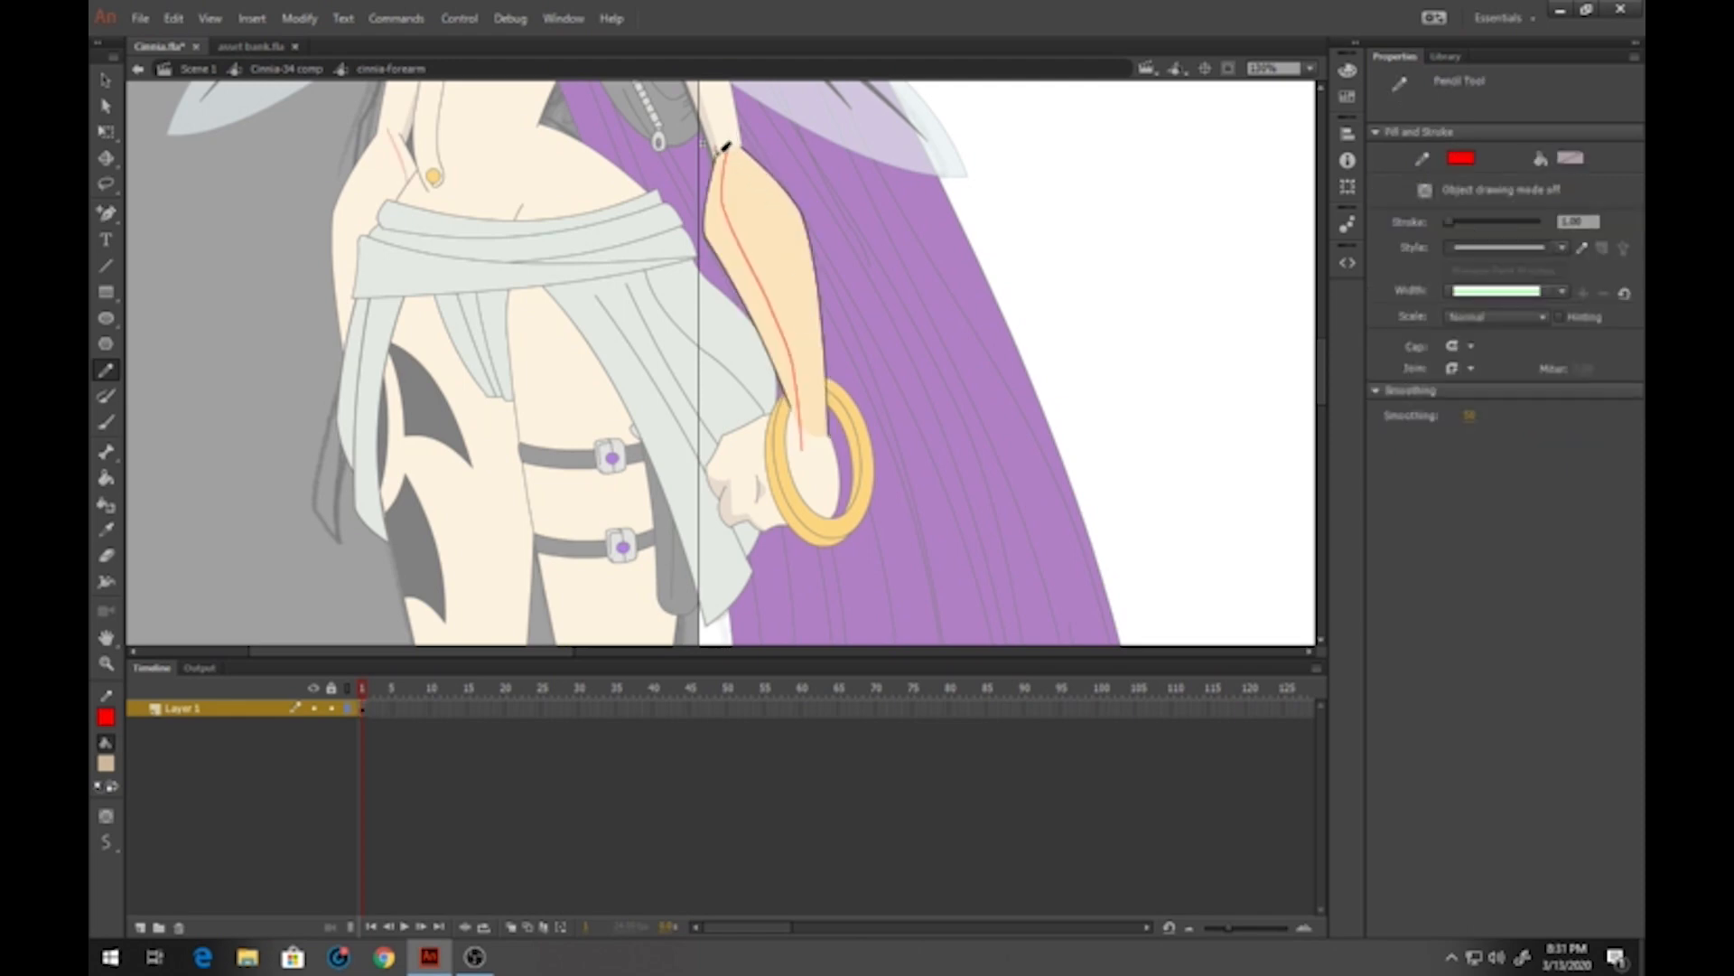
mouse_move(726, 145)
mouse_down()
mouse_move(723, 232)
mouse_move(797, 372)
mouse_move(789, 442)
mouse_up()
click(103, 80)
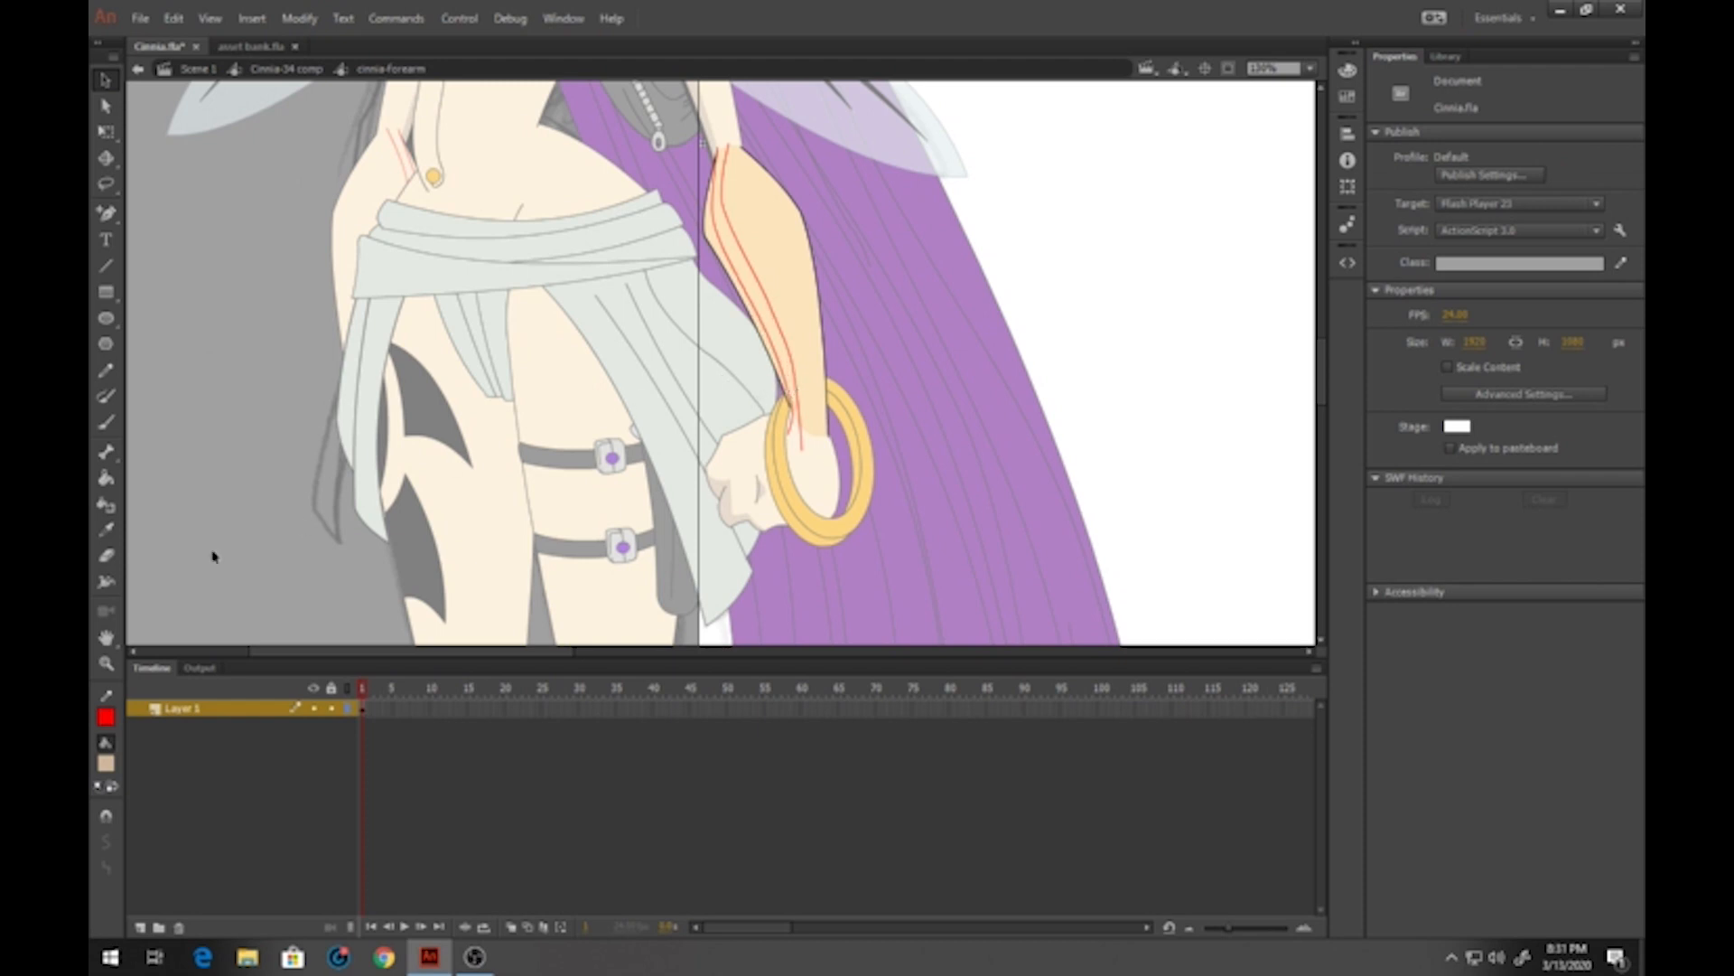
Fill the band between the forearm guides with tan and the outermost inner-edge strip with black
click(106, 479)
click(768, 299)
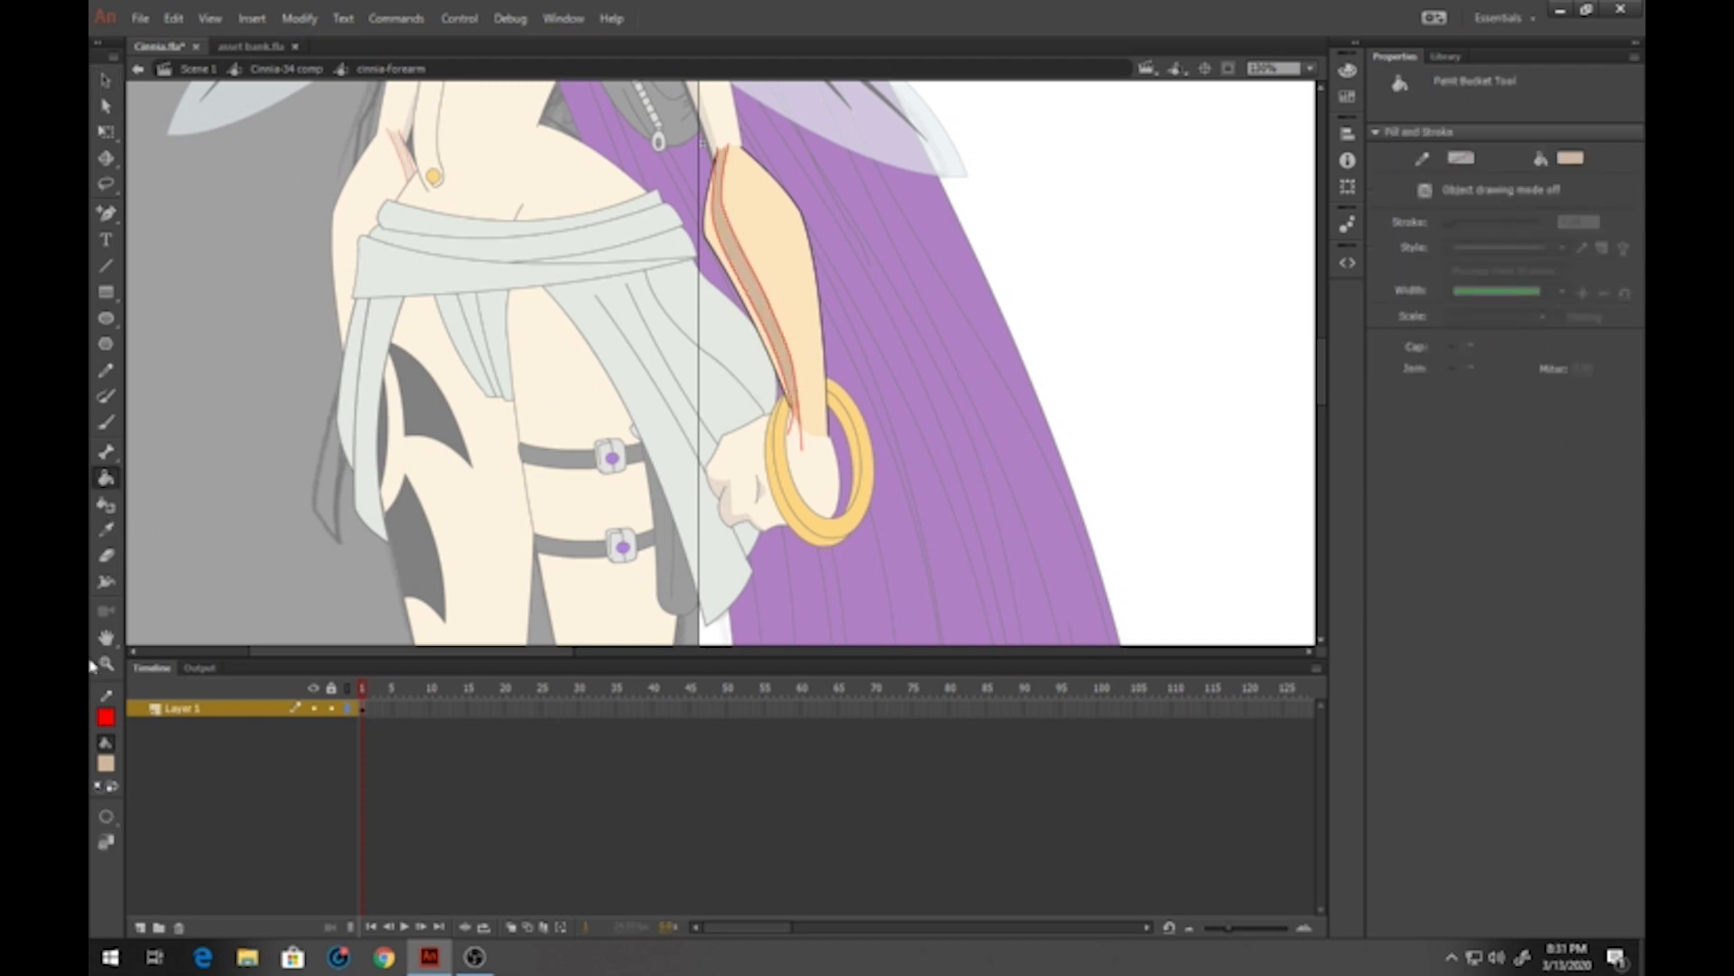
click(106, 763)
click(172, 649)
click(726, 262)
Delete both red guide lines from the forearm and return to Cinnia-34 comp
key(v)
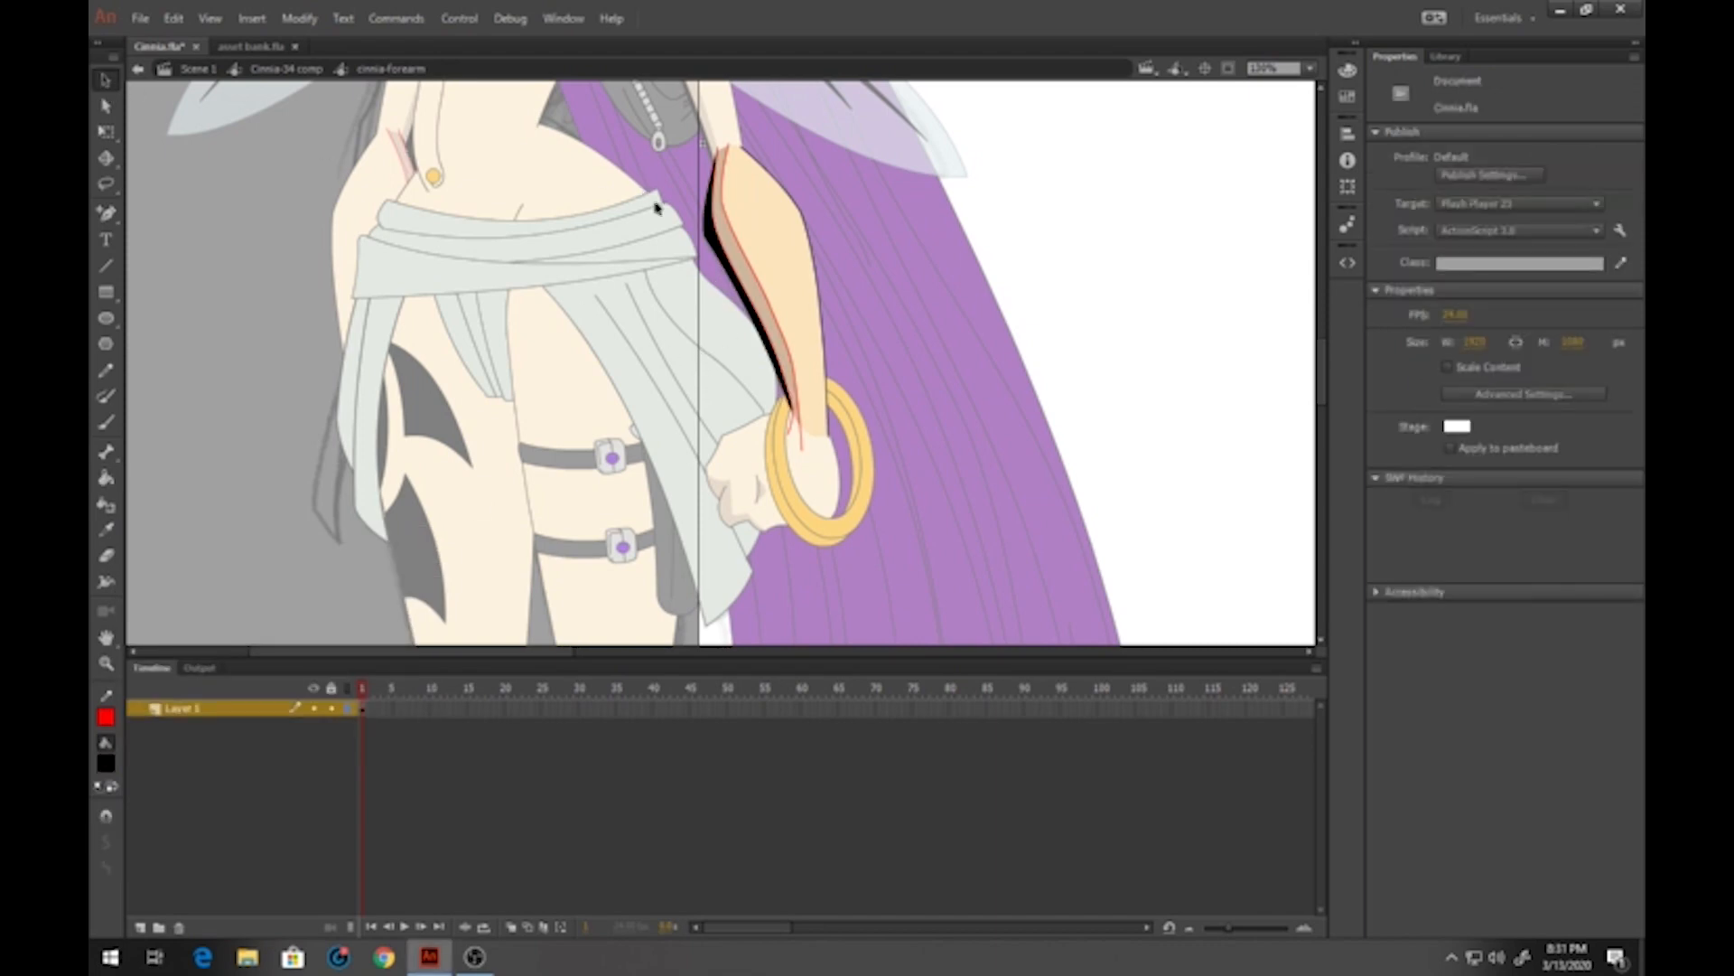
click(722, 246)
key(Delete)
click(748, 246)
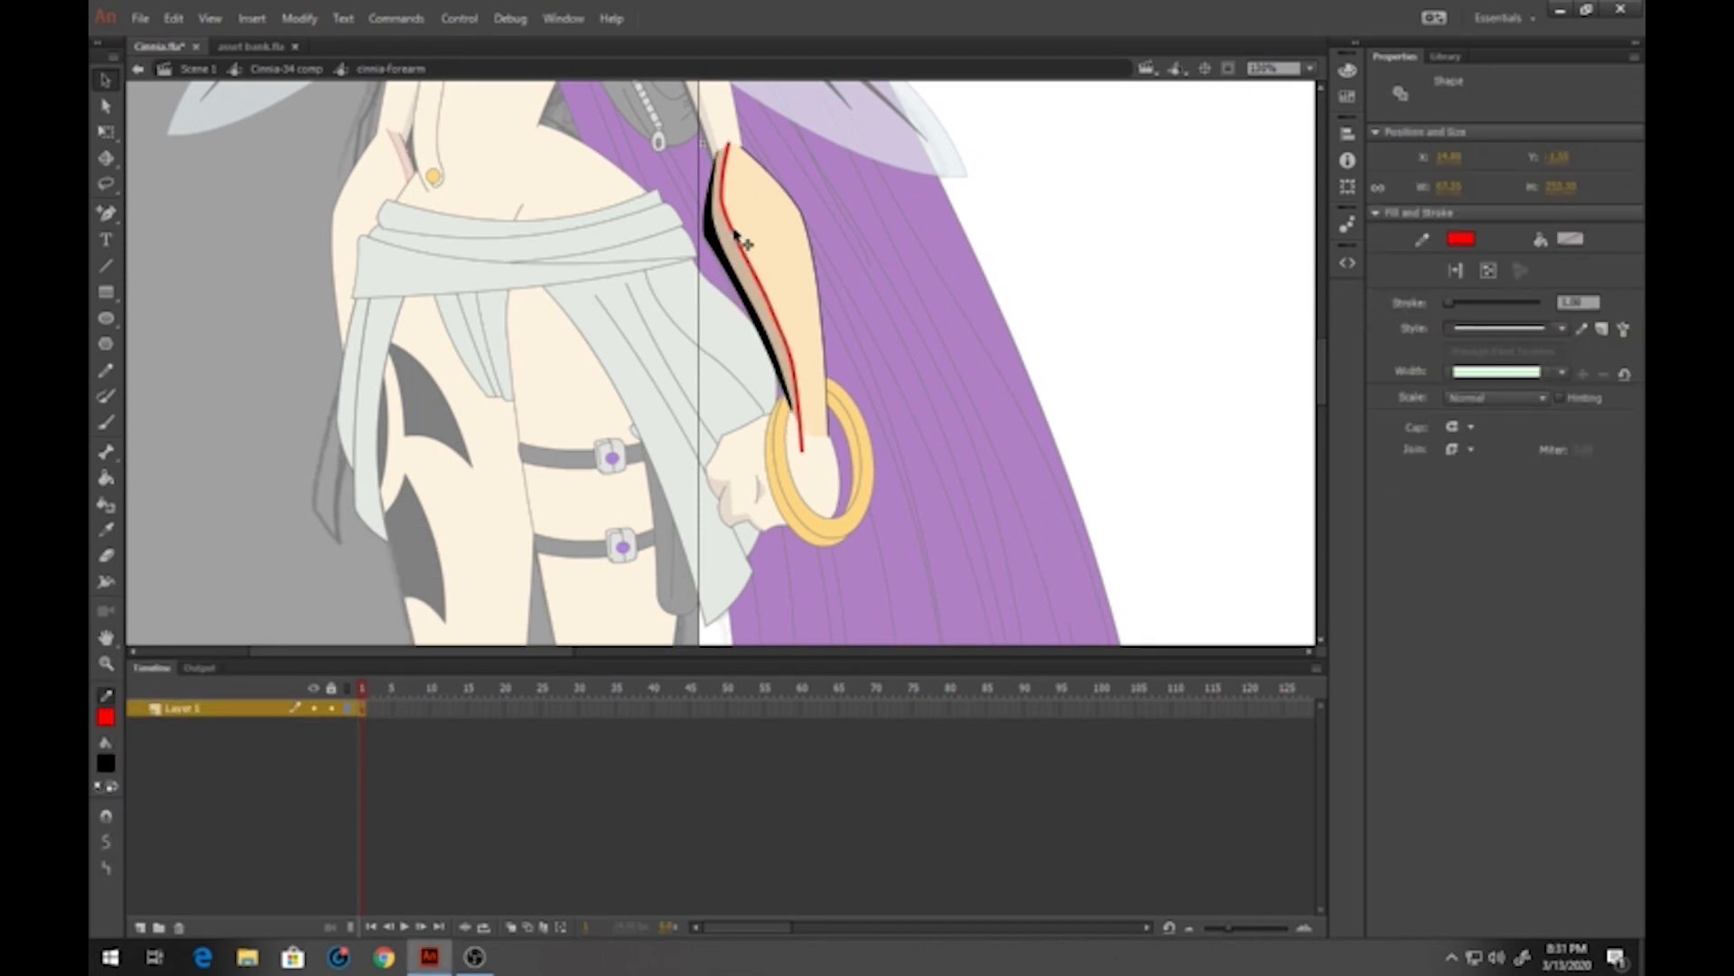
key(Delete)
double_click(887, 258)
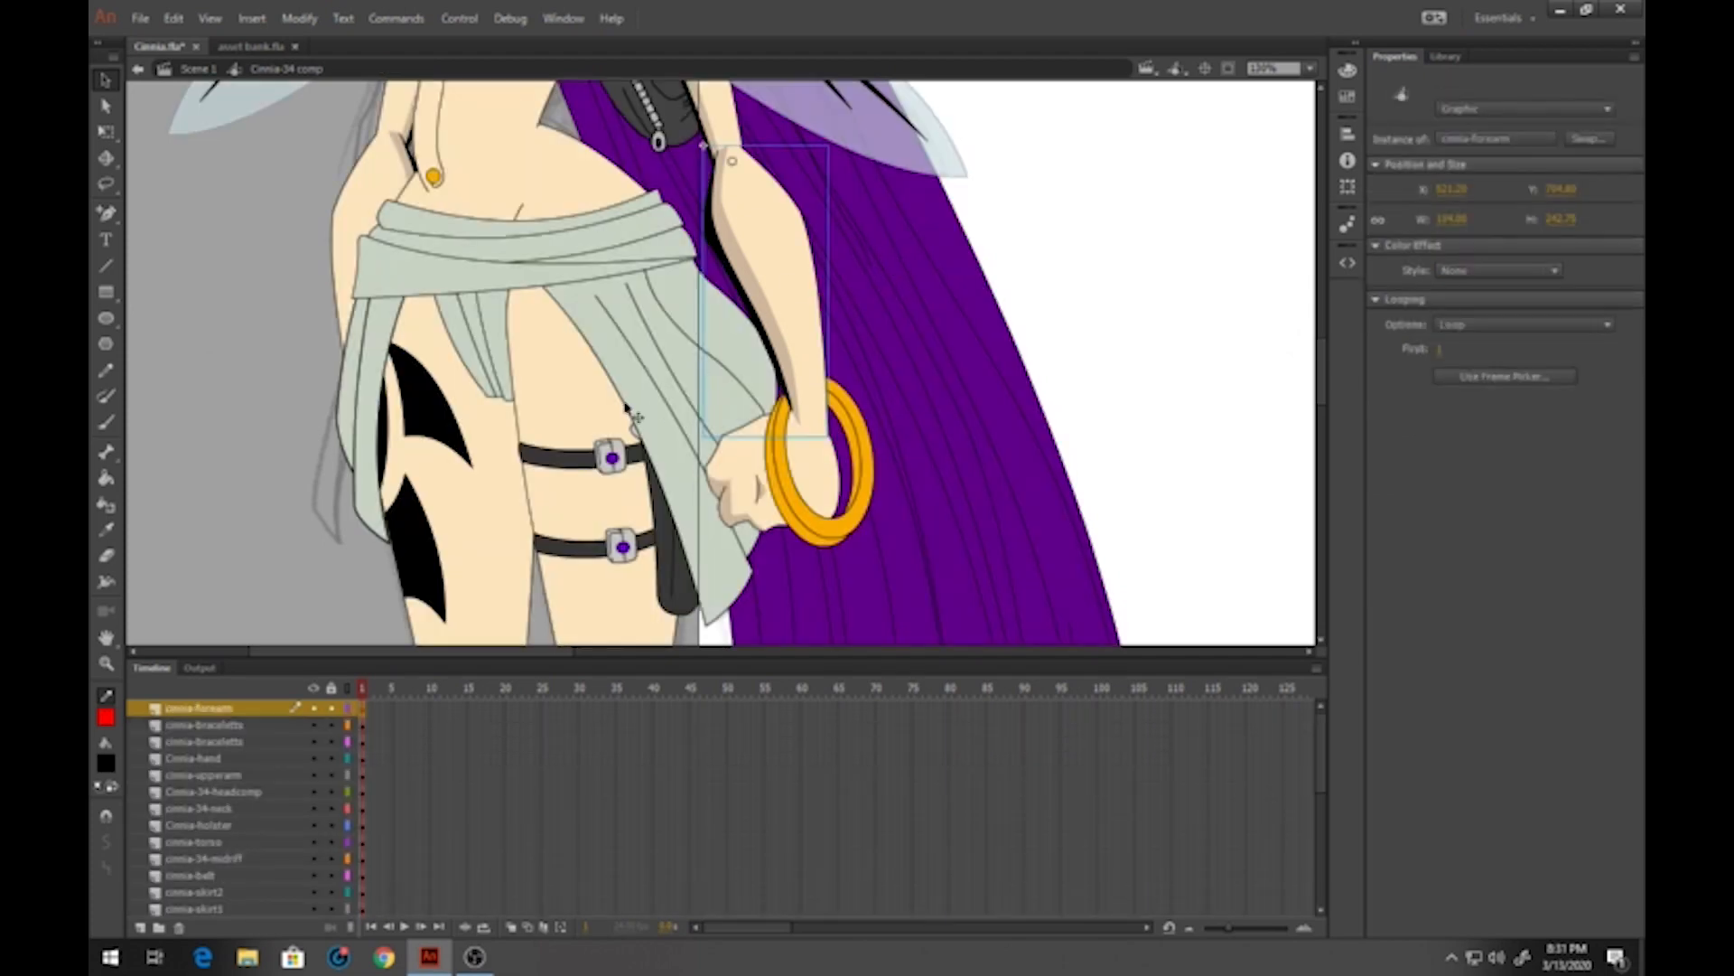
Sample the tan skin shadow as the fill colour and open the cinnia-34-neck symbol
drag(547, 208, 685, 495)
drag(625, 228, 648, 321)
click(647, 319)
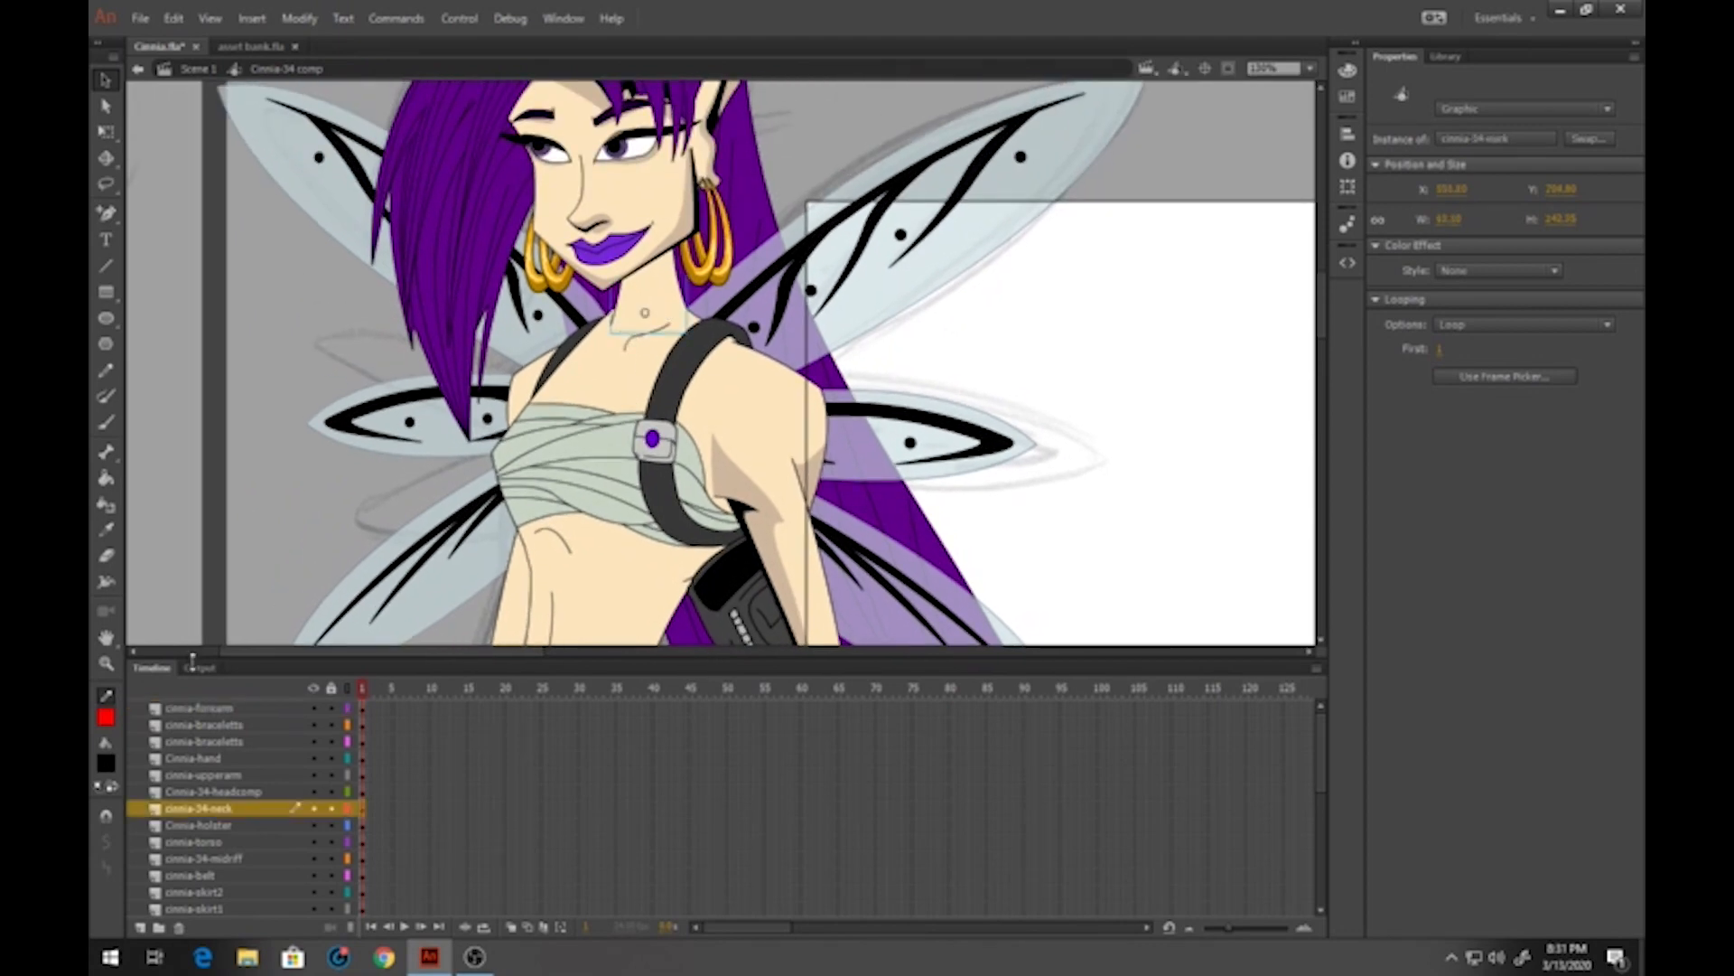
click(105, 764)
click(645, 291)
double_click(645, 290)
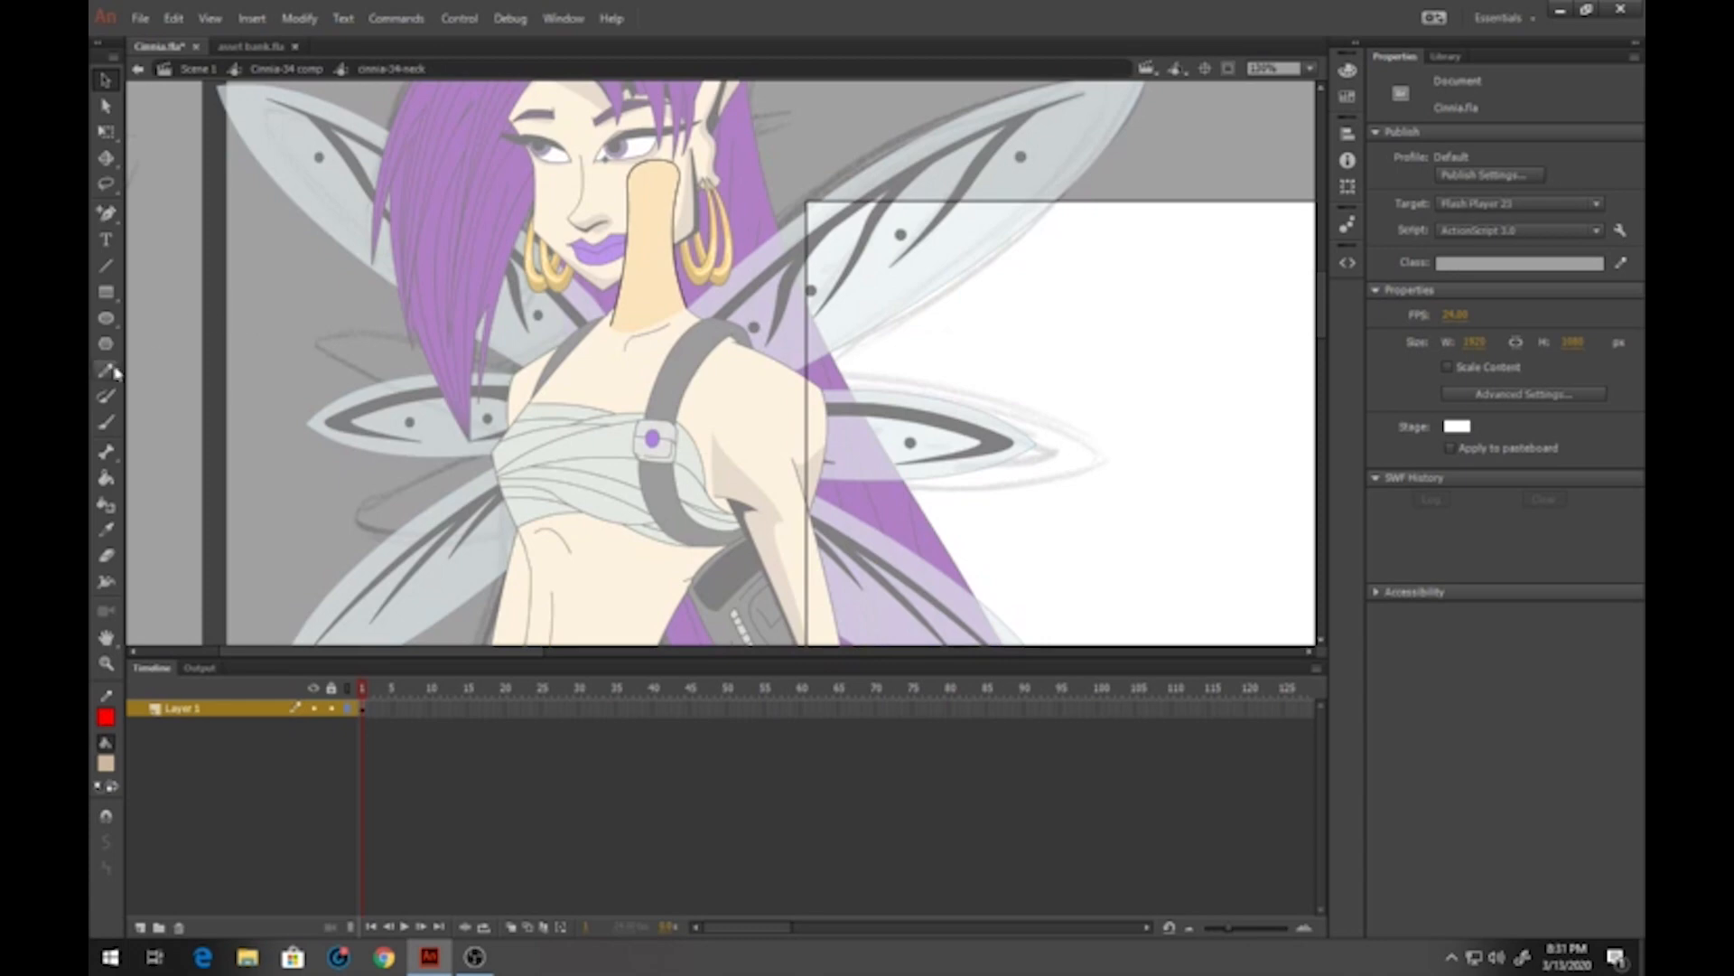
Draw two red guide curves across the neck below the jaw and fill the band between them with tan
click(106, 371)
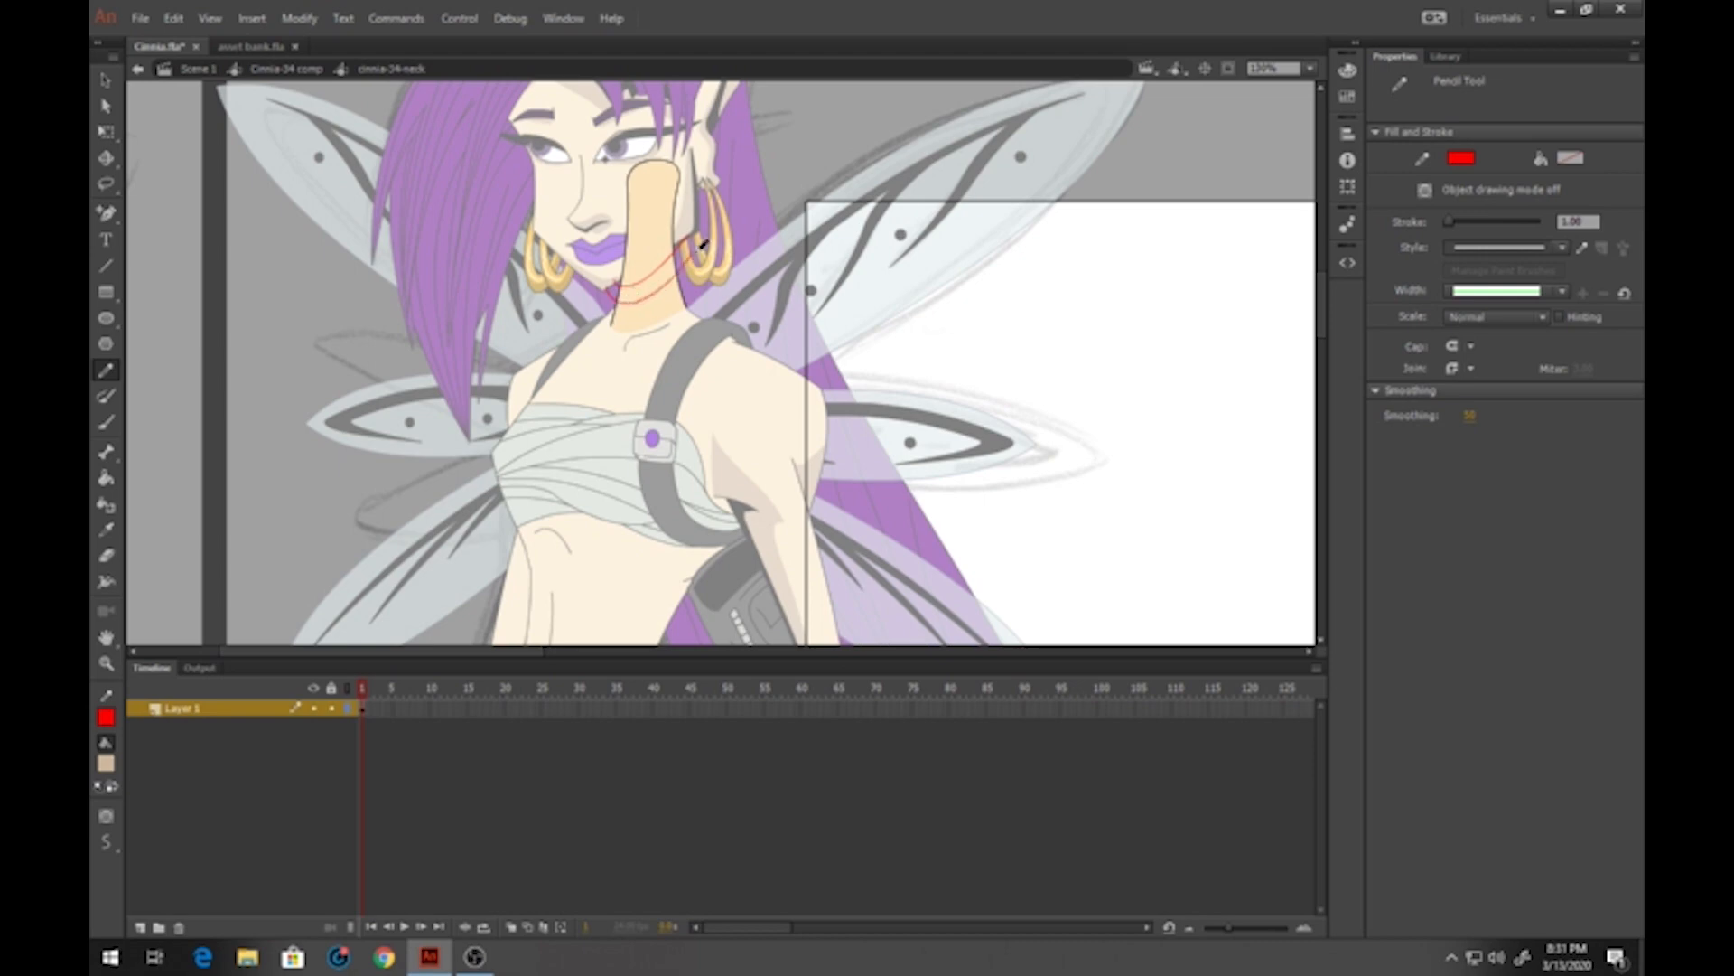
click(106, 478)
click(644, 302)
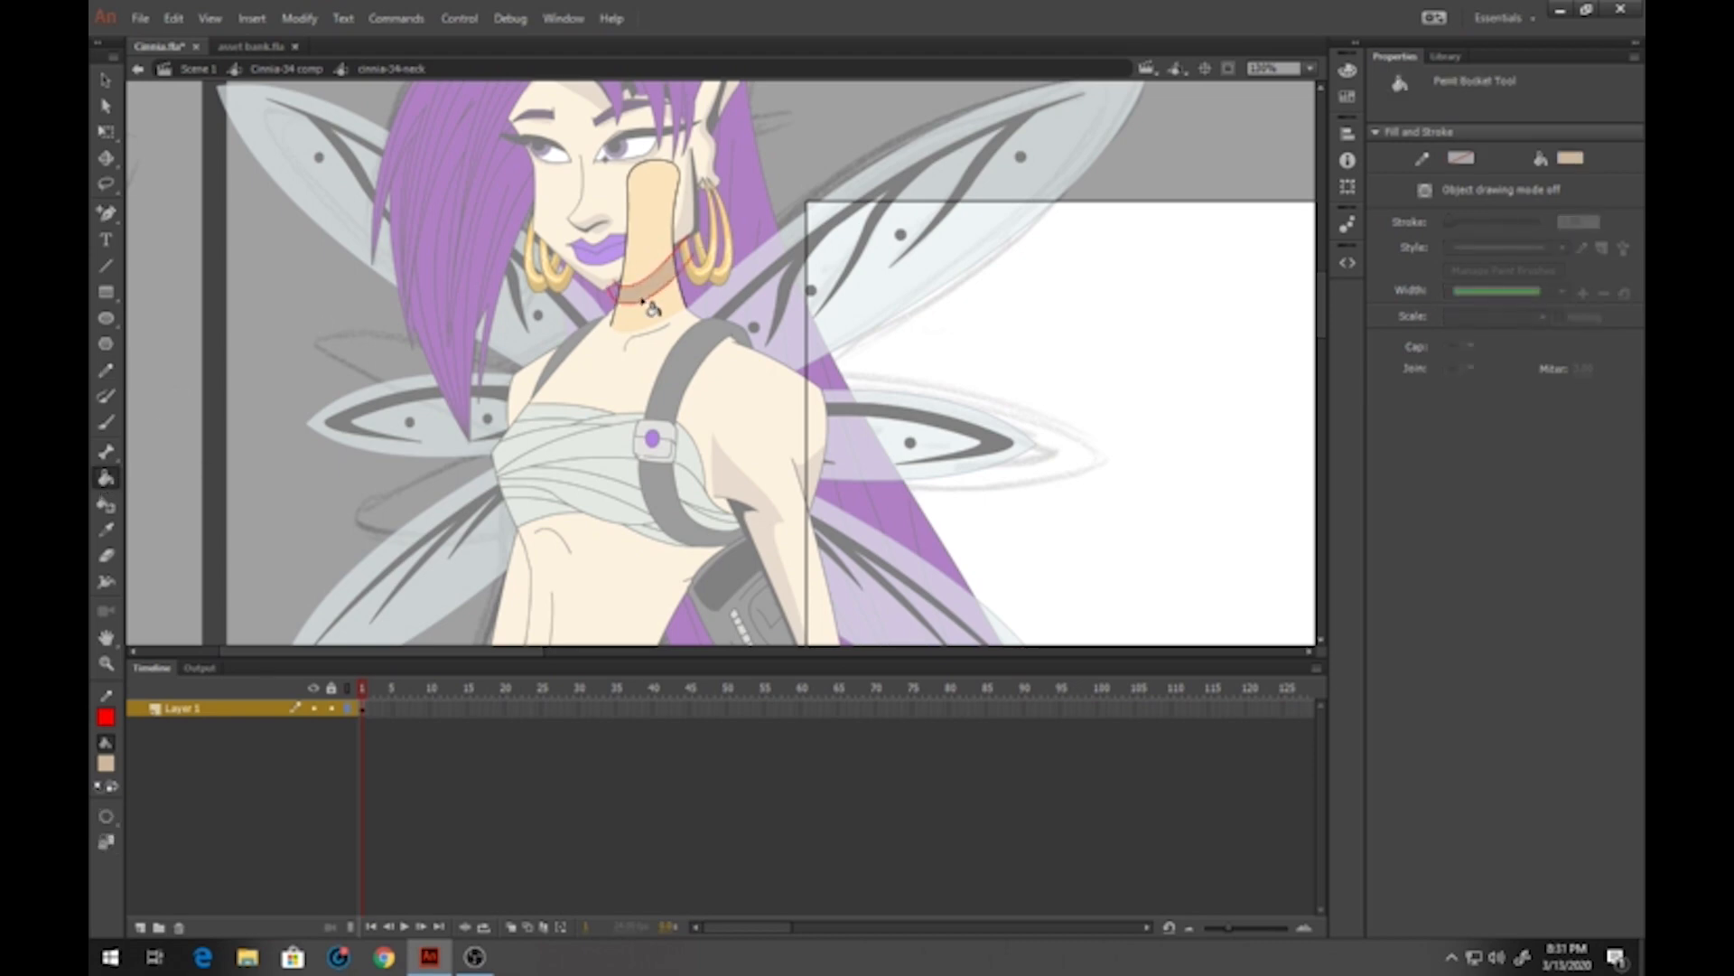
Fill the neck area above the tan band with black
click(106, 764)
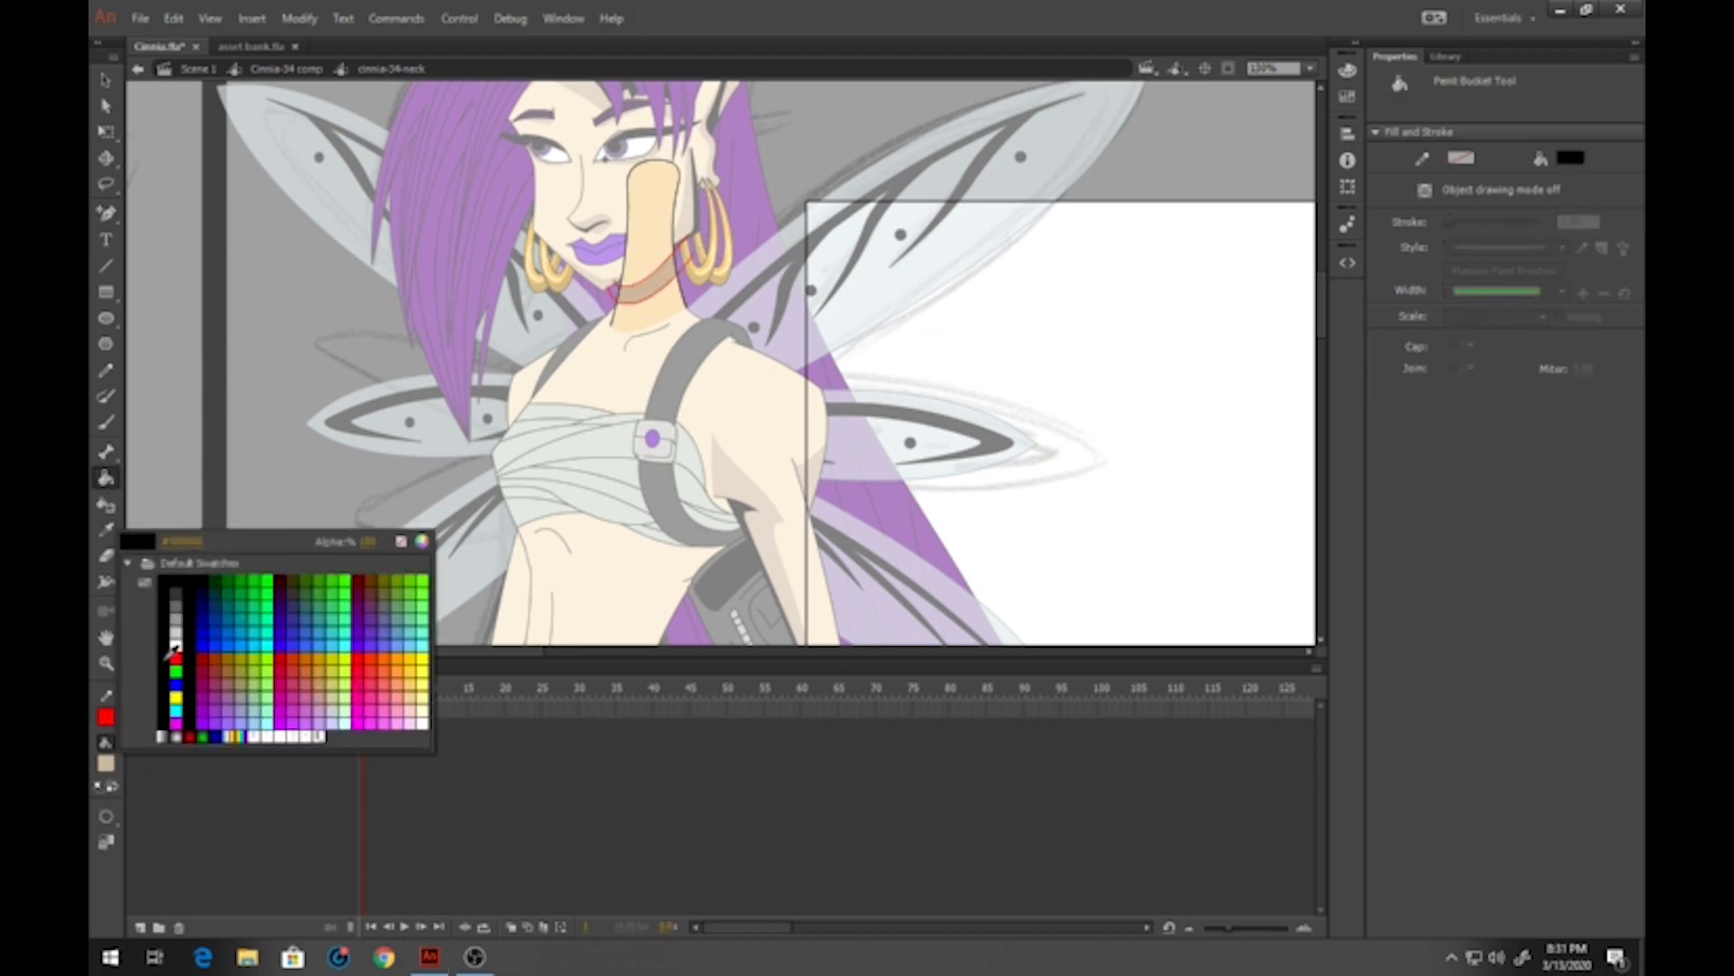
click(126, 560)
click(669, 262)
Delete the red guide curves from the neck and return to Cinnia-34 comp
click(105, 79)
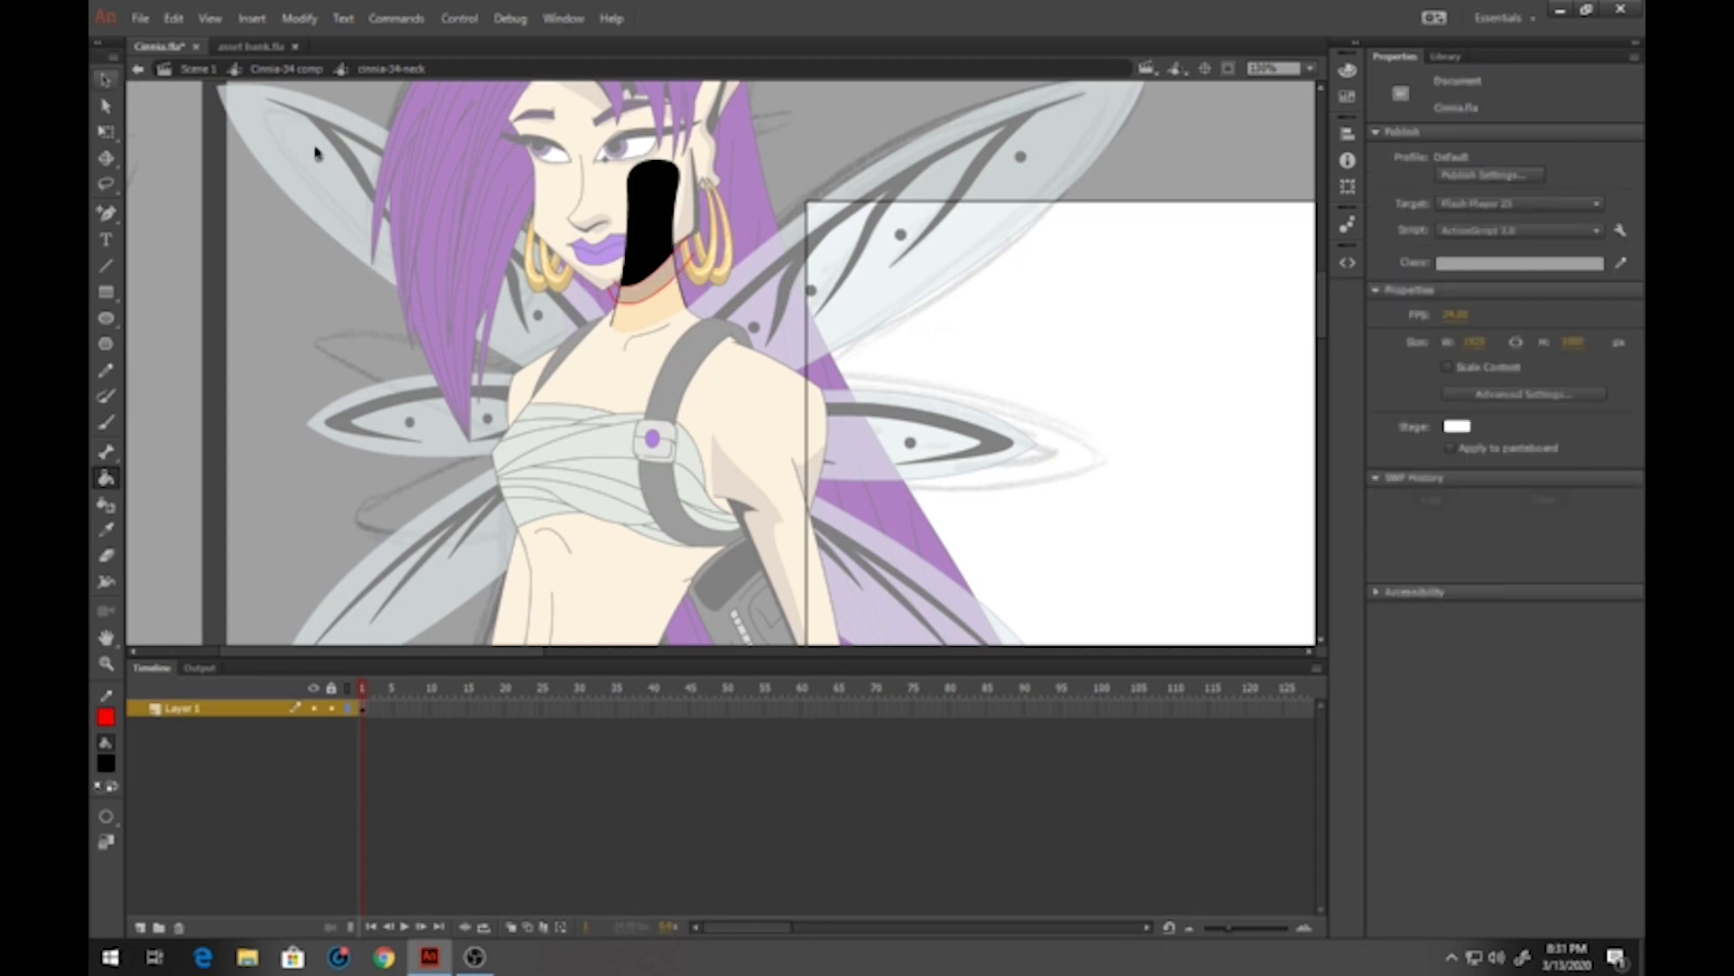
click(680, 262)
key(Delete)
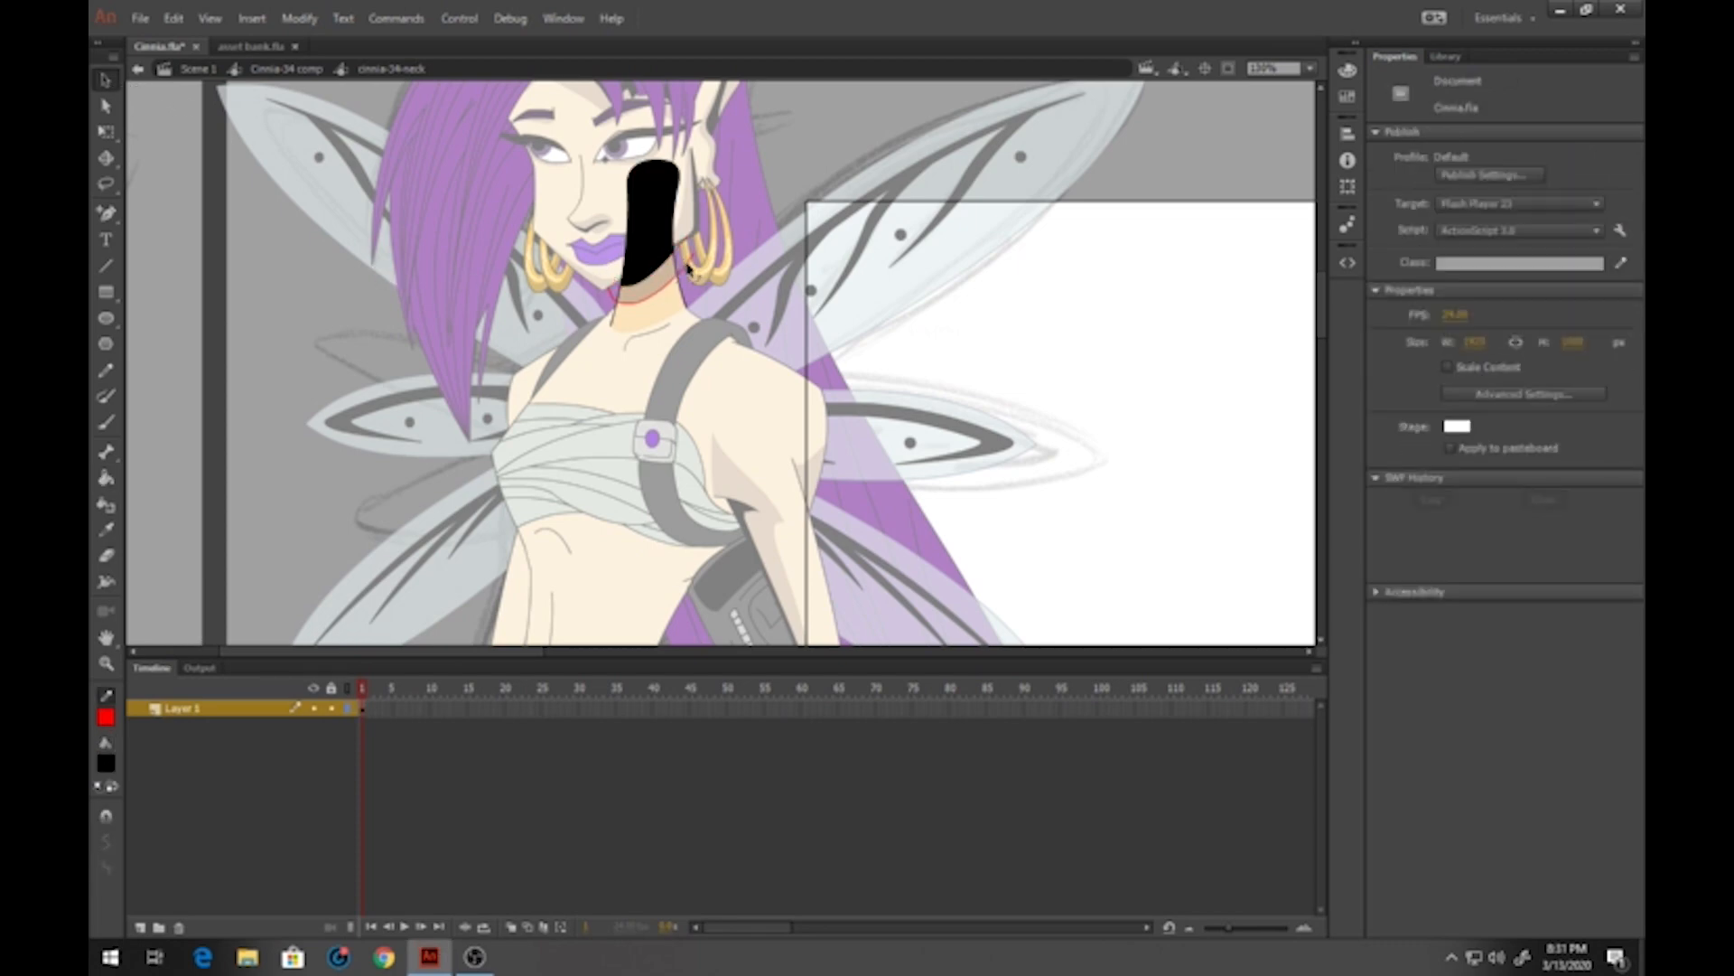
click(694, 270)
key(Delete)
double_click(796, 195)
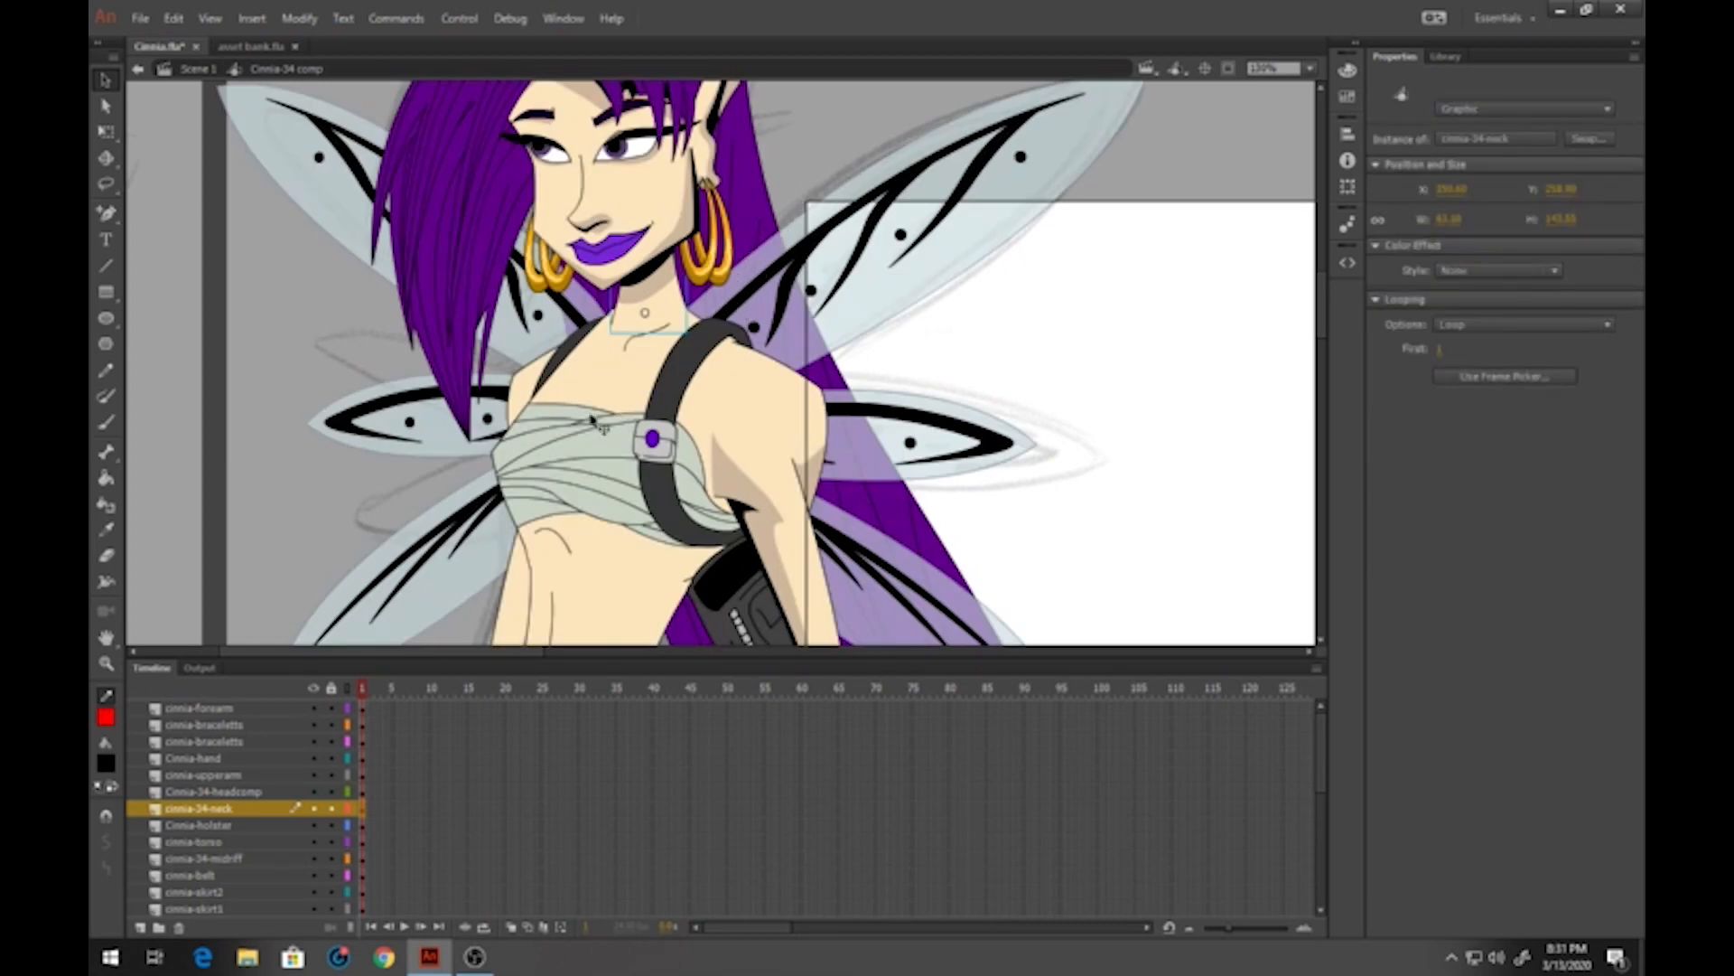
Open the cinnia-torso symbol, then lock Layer 2 and unlock Layer 1
drag(591, 402, 552, 268)
double_click(554, 266)
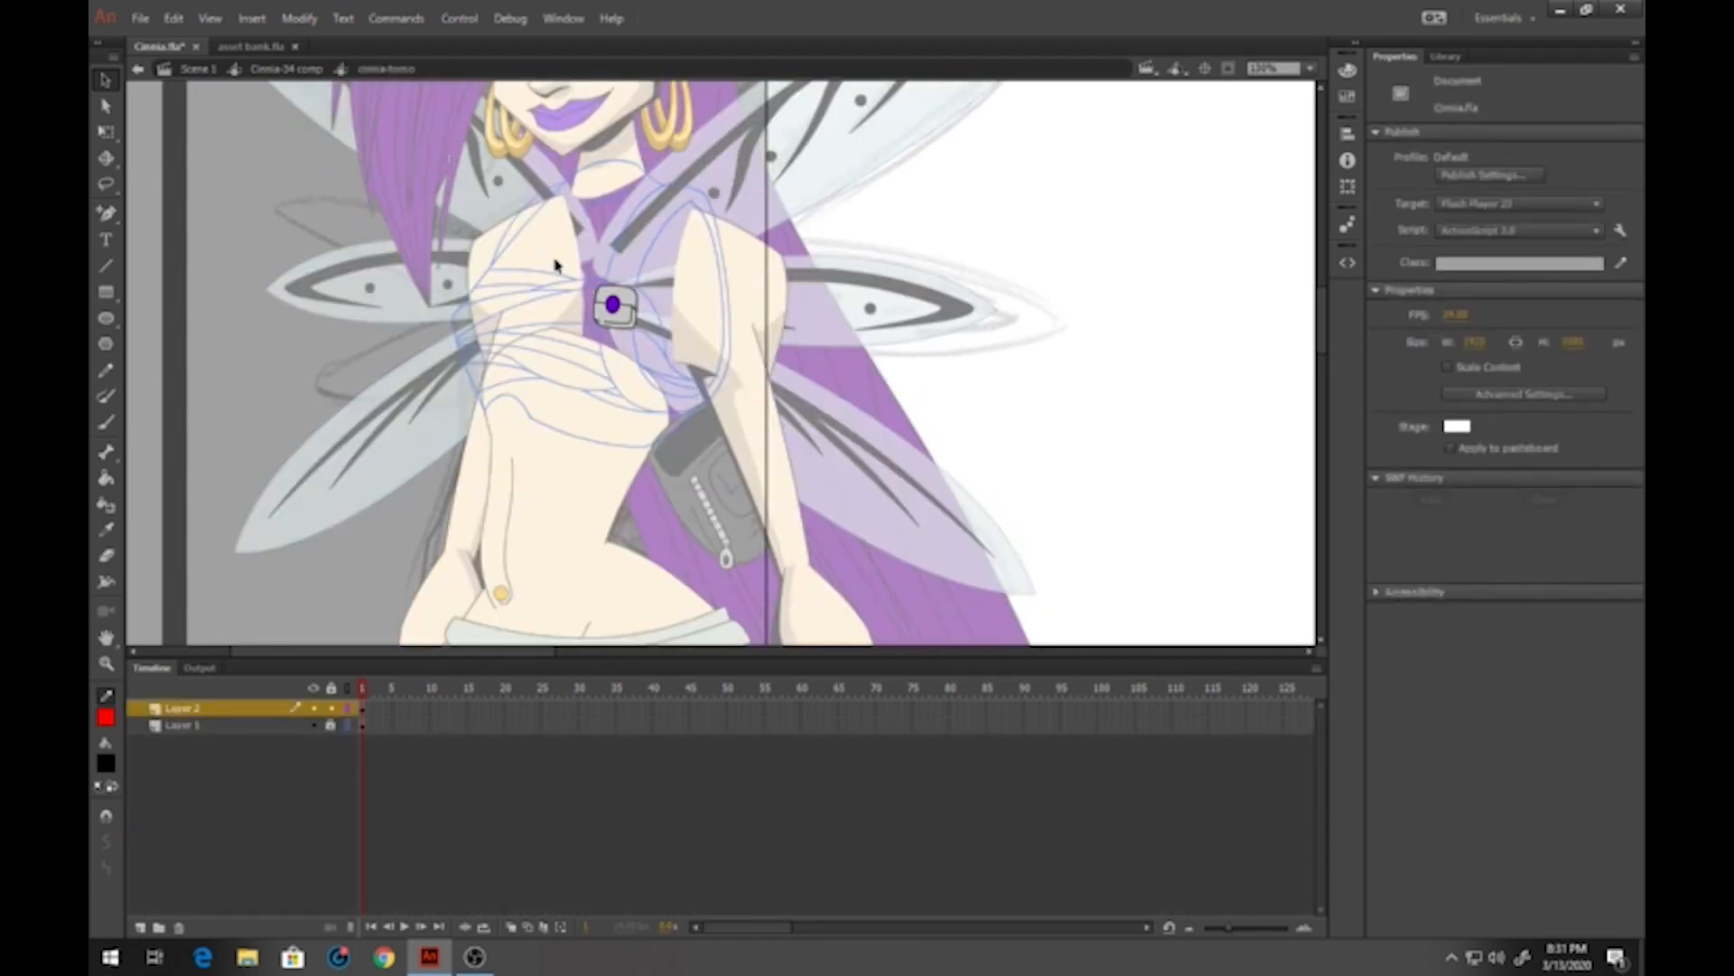
click(332, 710)
click(346, 725)
click(331, 726)
click(854, 459)
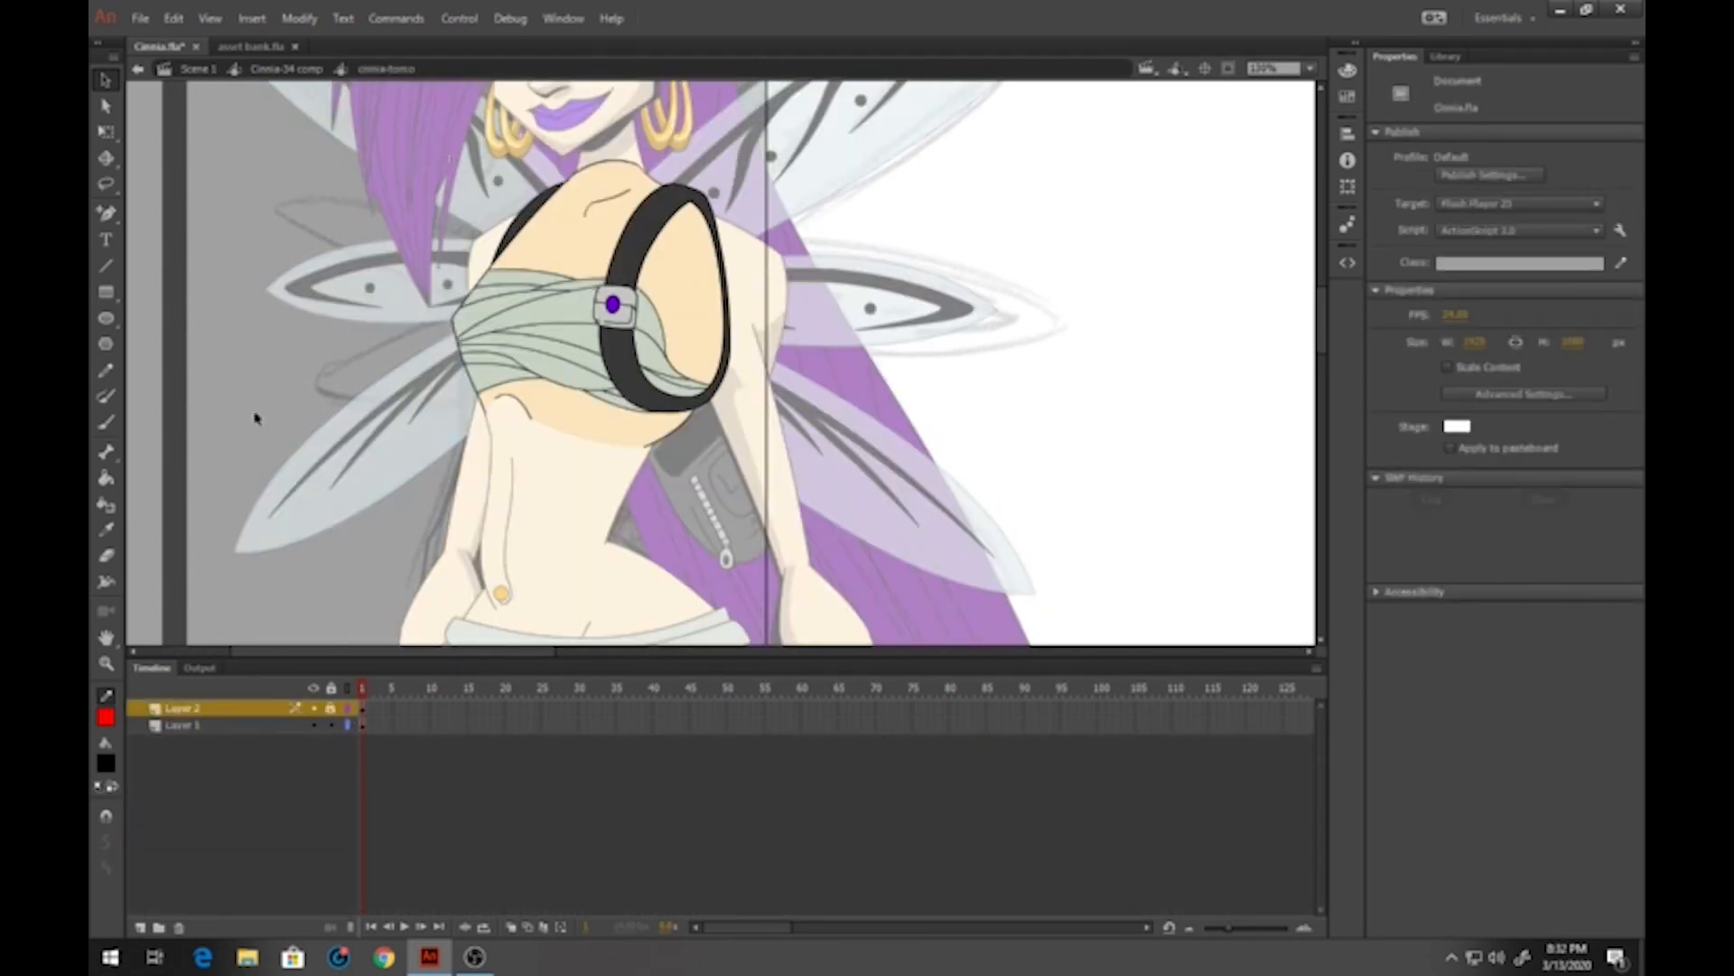
Outline red Pencil shadow shapes on Layer 1 along the collarbone and inside the chest strap's loop
click(105, 369)
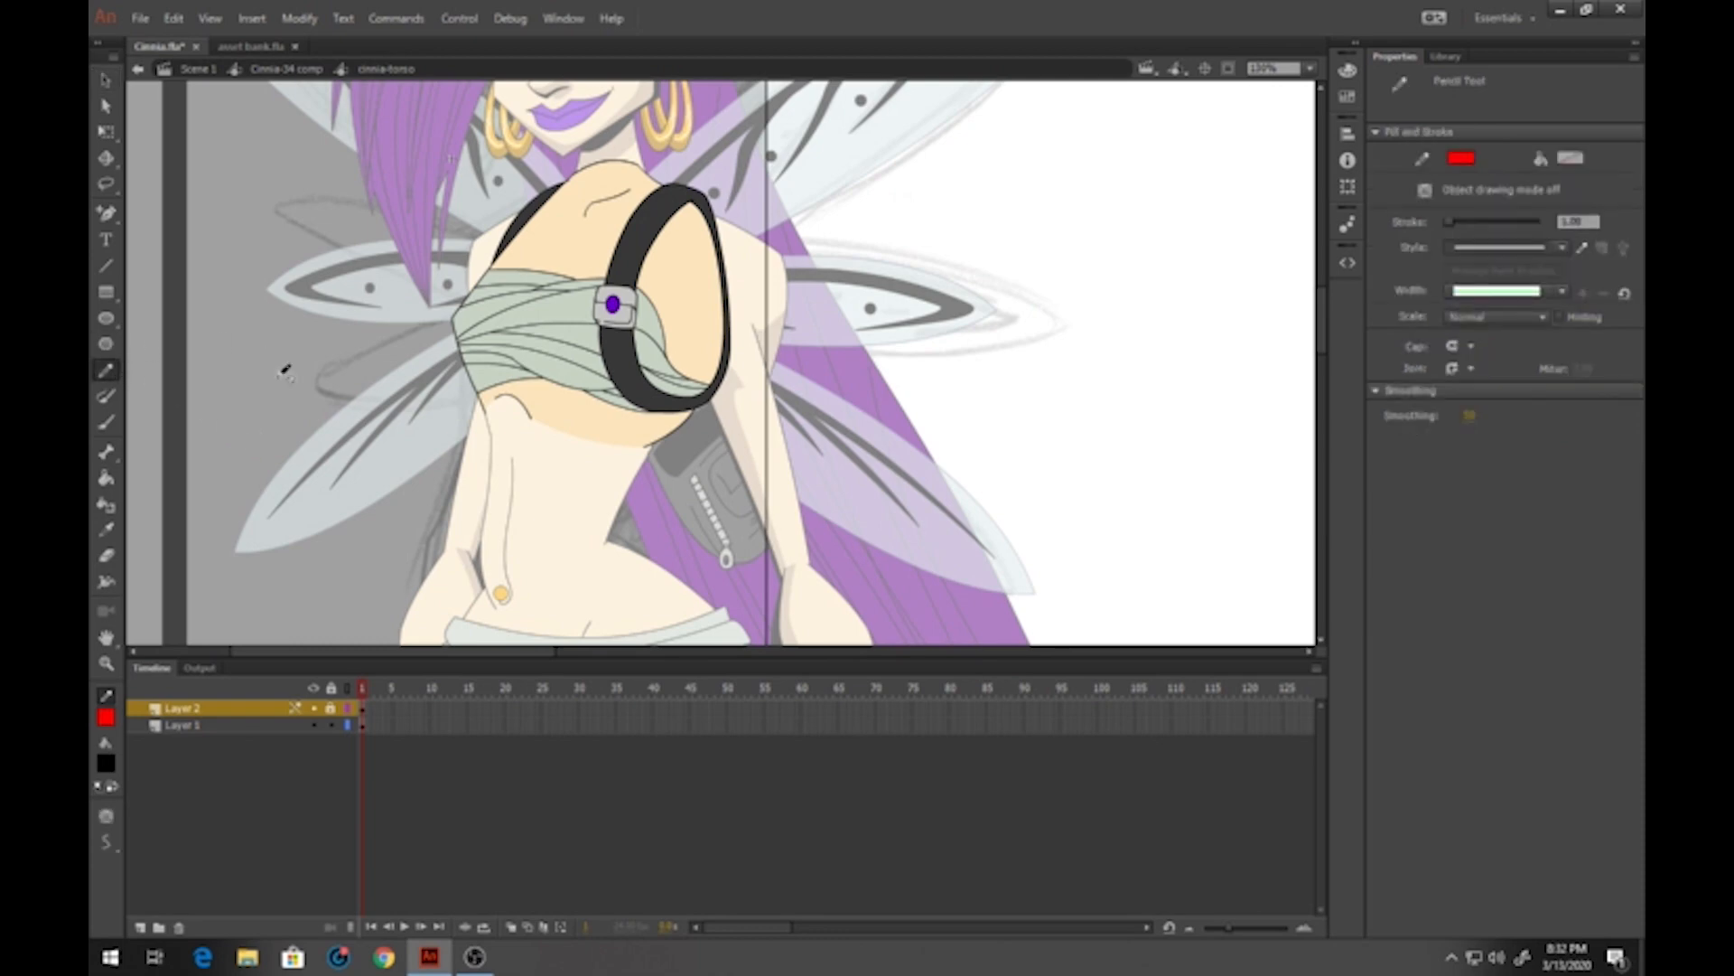
click(362, 726)
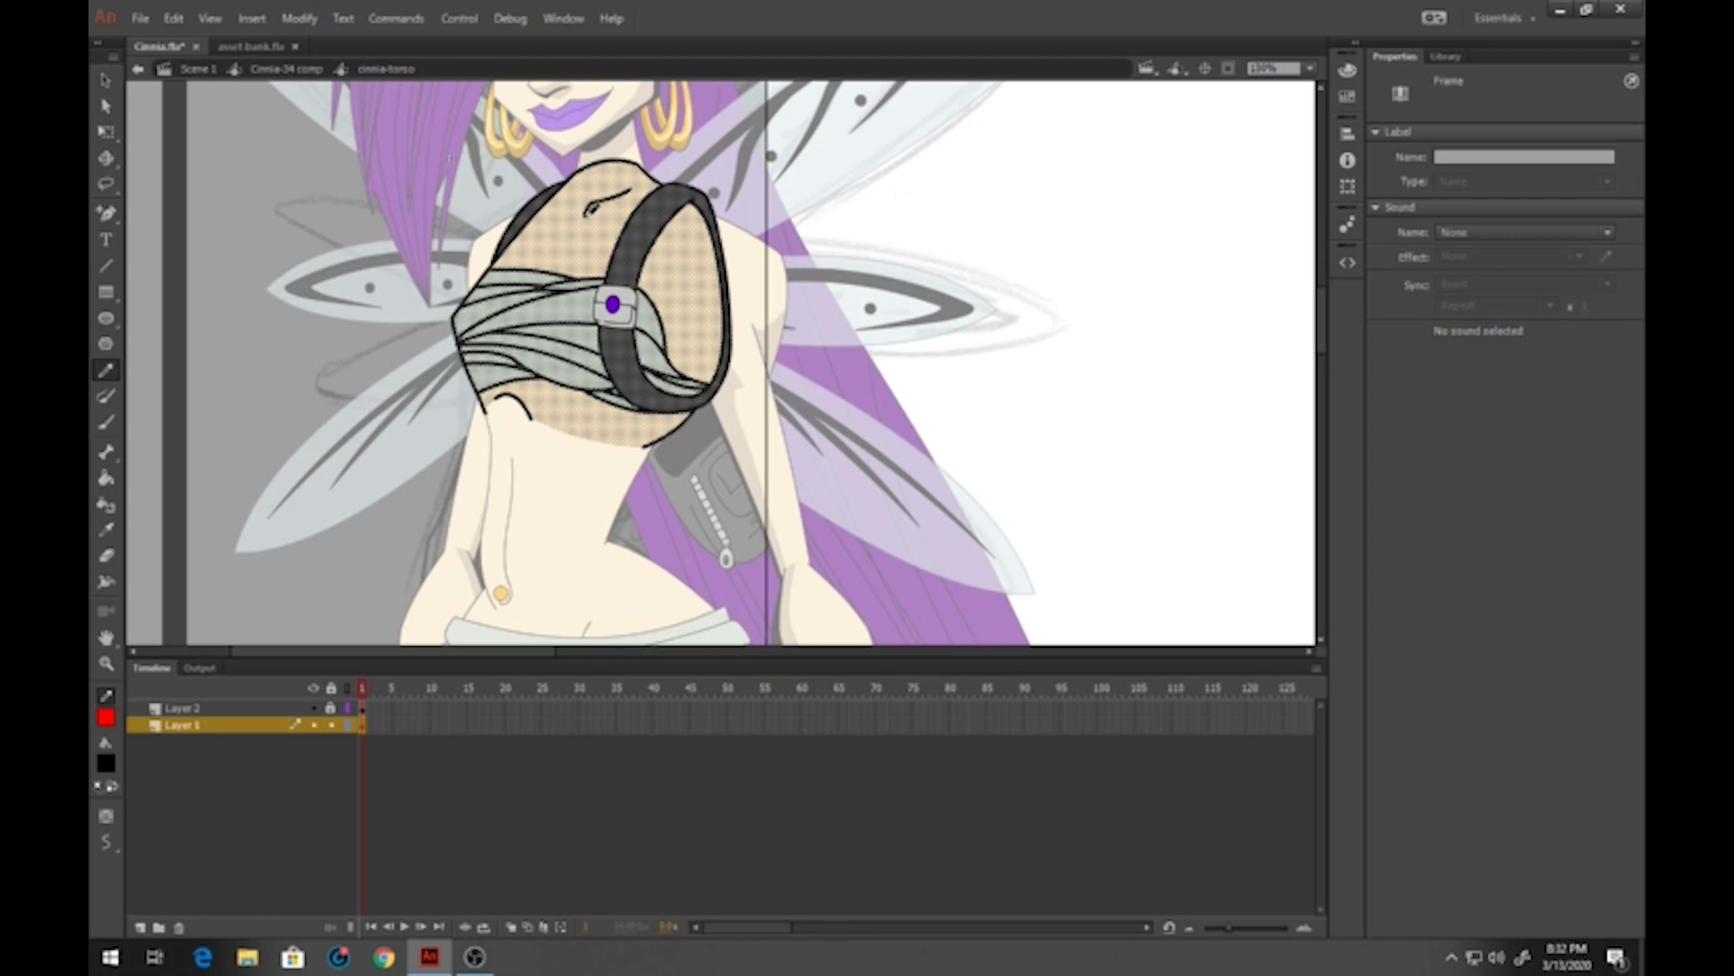
click(586, 215)
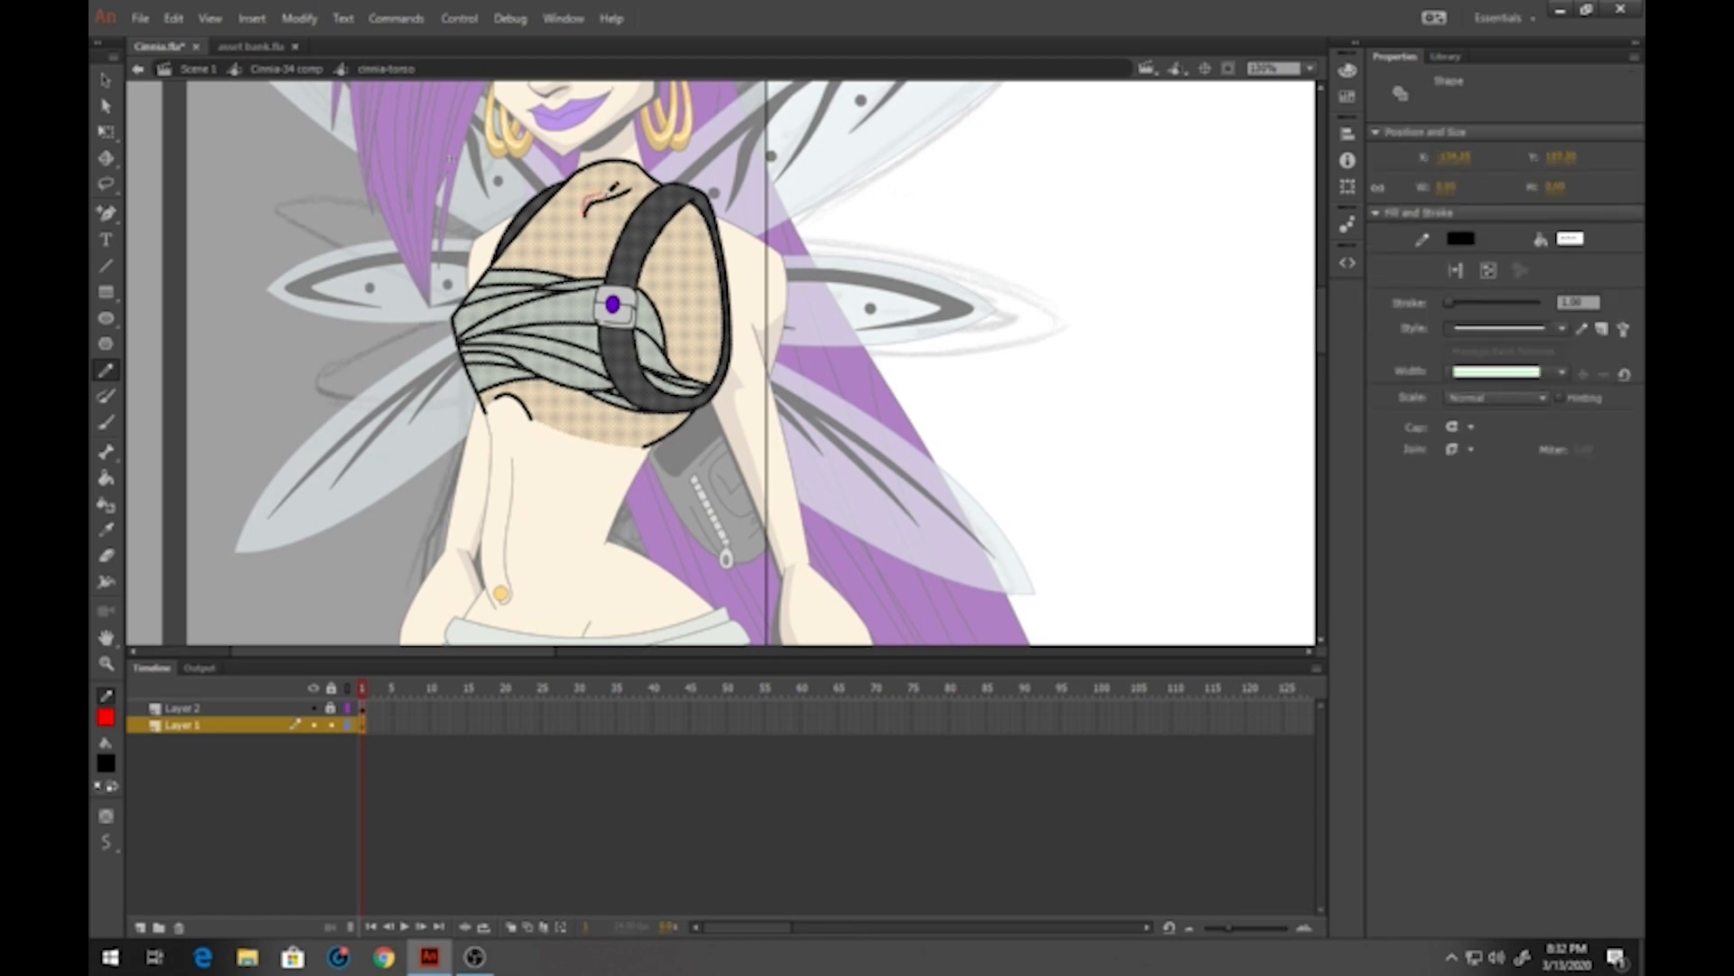
drag(630, 187, 640, 188)
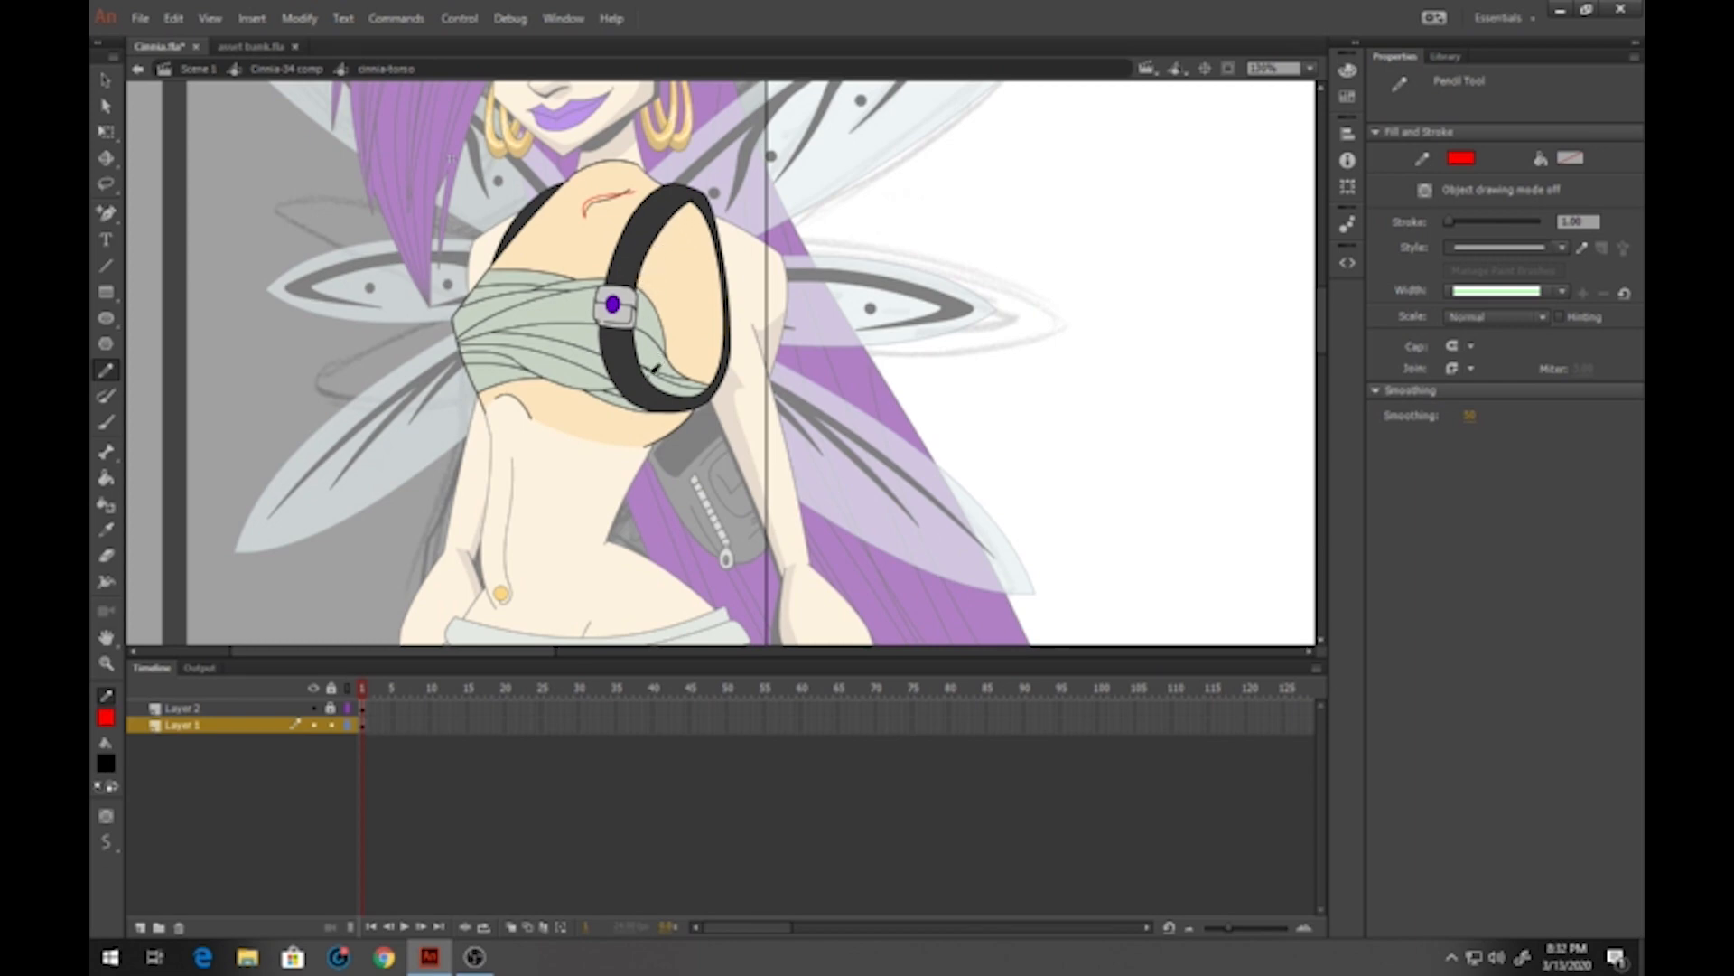
mouse_move(656, 385)
mouse_down()
mouse_move(655, 262)
mouse_move(688, 233)
mouse_move(697, 298)
mouse_move(650, 401)
mouse_up()
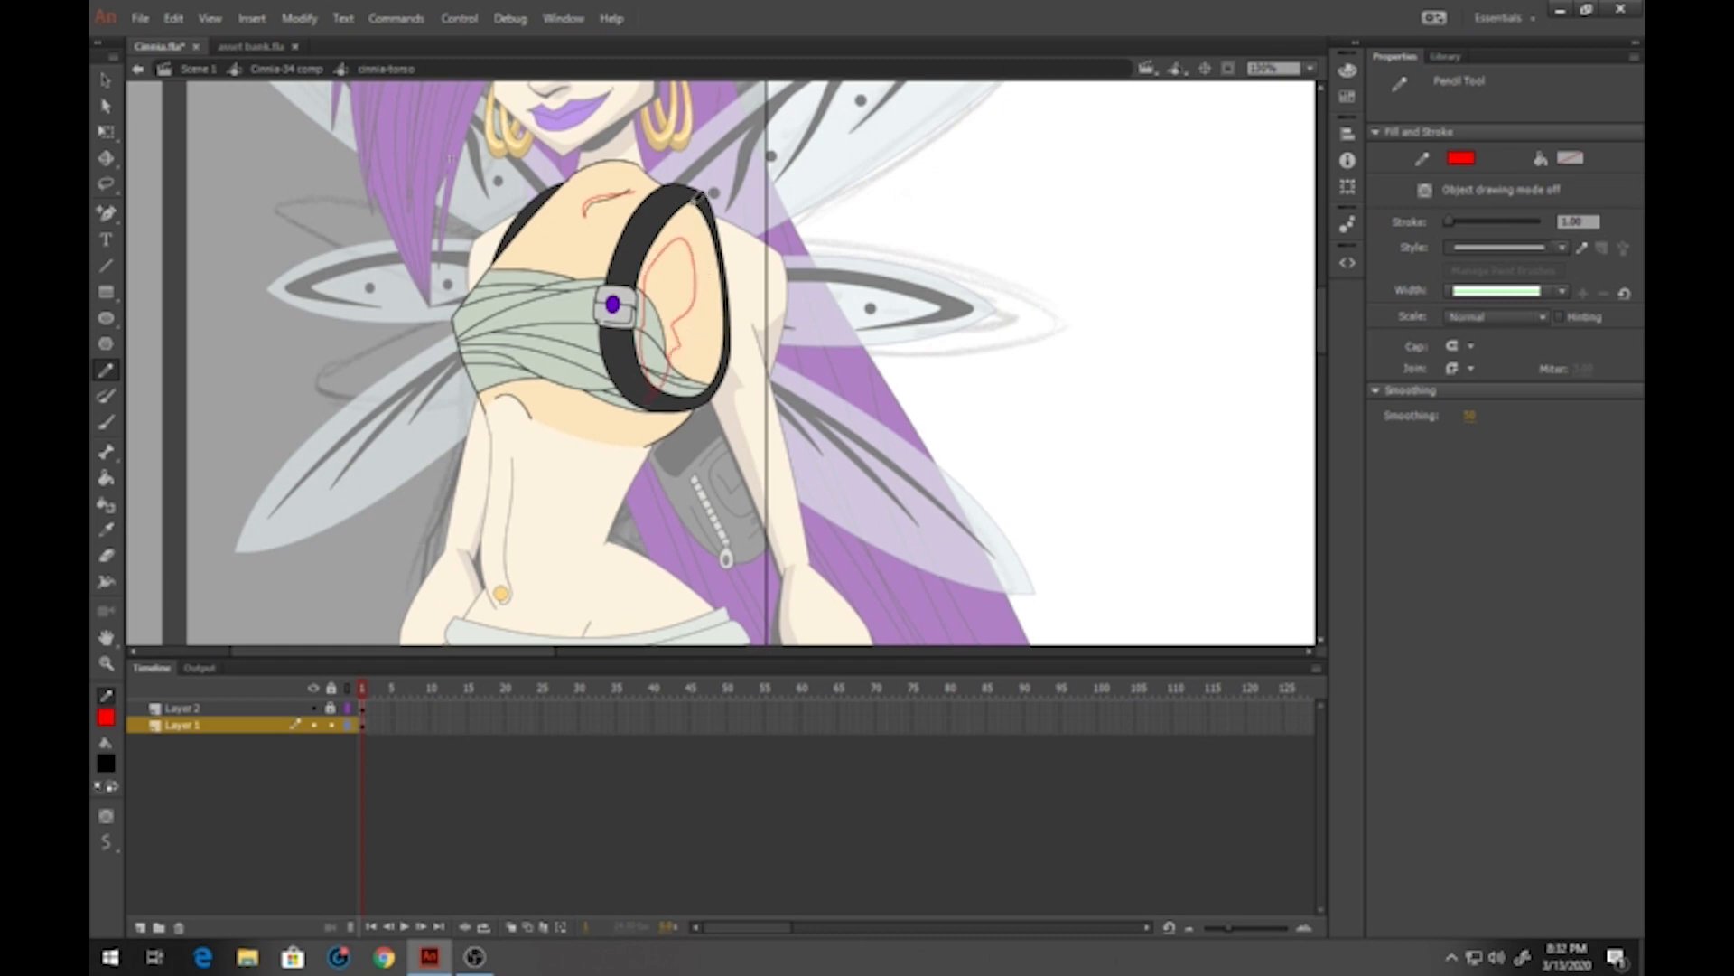
drag(698, 204, 684, 385)
Outline red Pencil shadow shapes beneath the chest strap and across the ribs below the wrap
drag(664, 402, 640, 449)
mouse_move(550, 378)
mouse_down()
mouse_move(623, 418)
mouse_move(623, 460)
mouse_up()
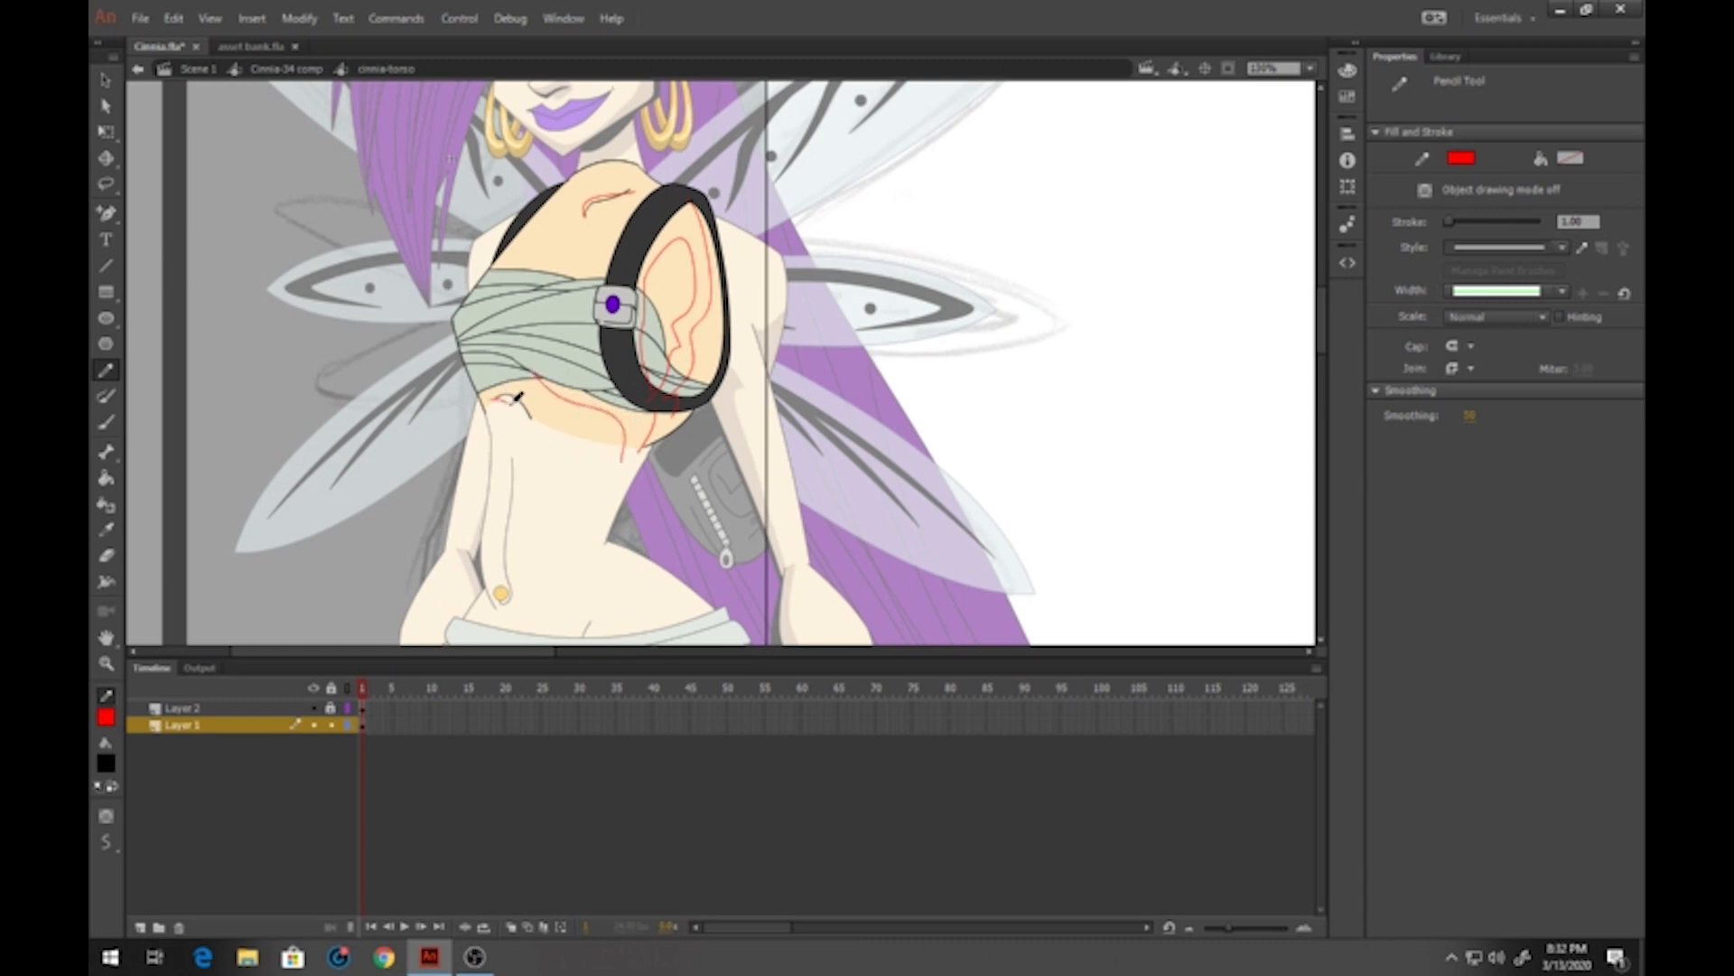
drag(533, 416, 535, 420)
Outline red Pencil shadow shapes on the chest wrap and along the black strap up to the shoulder
mouse_move(620, 358)
mouse_down()
mouse_move(588, 368)
mouse_move(514, 336)
mouse_move(480, 362)
mouse_up()
mouse_move(511, 327)
mouse_down()
mouse_move(517, 298)
mouse_move(564, 265)
mouse_move(517, 302)
mouse_up()
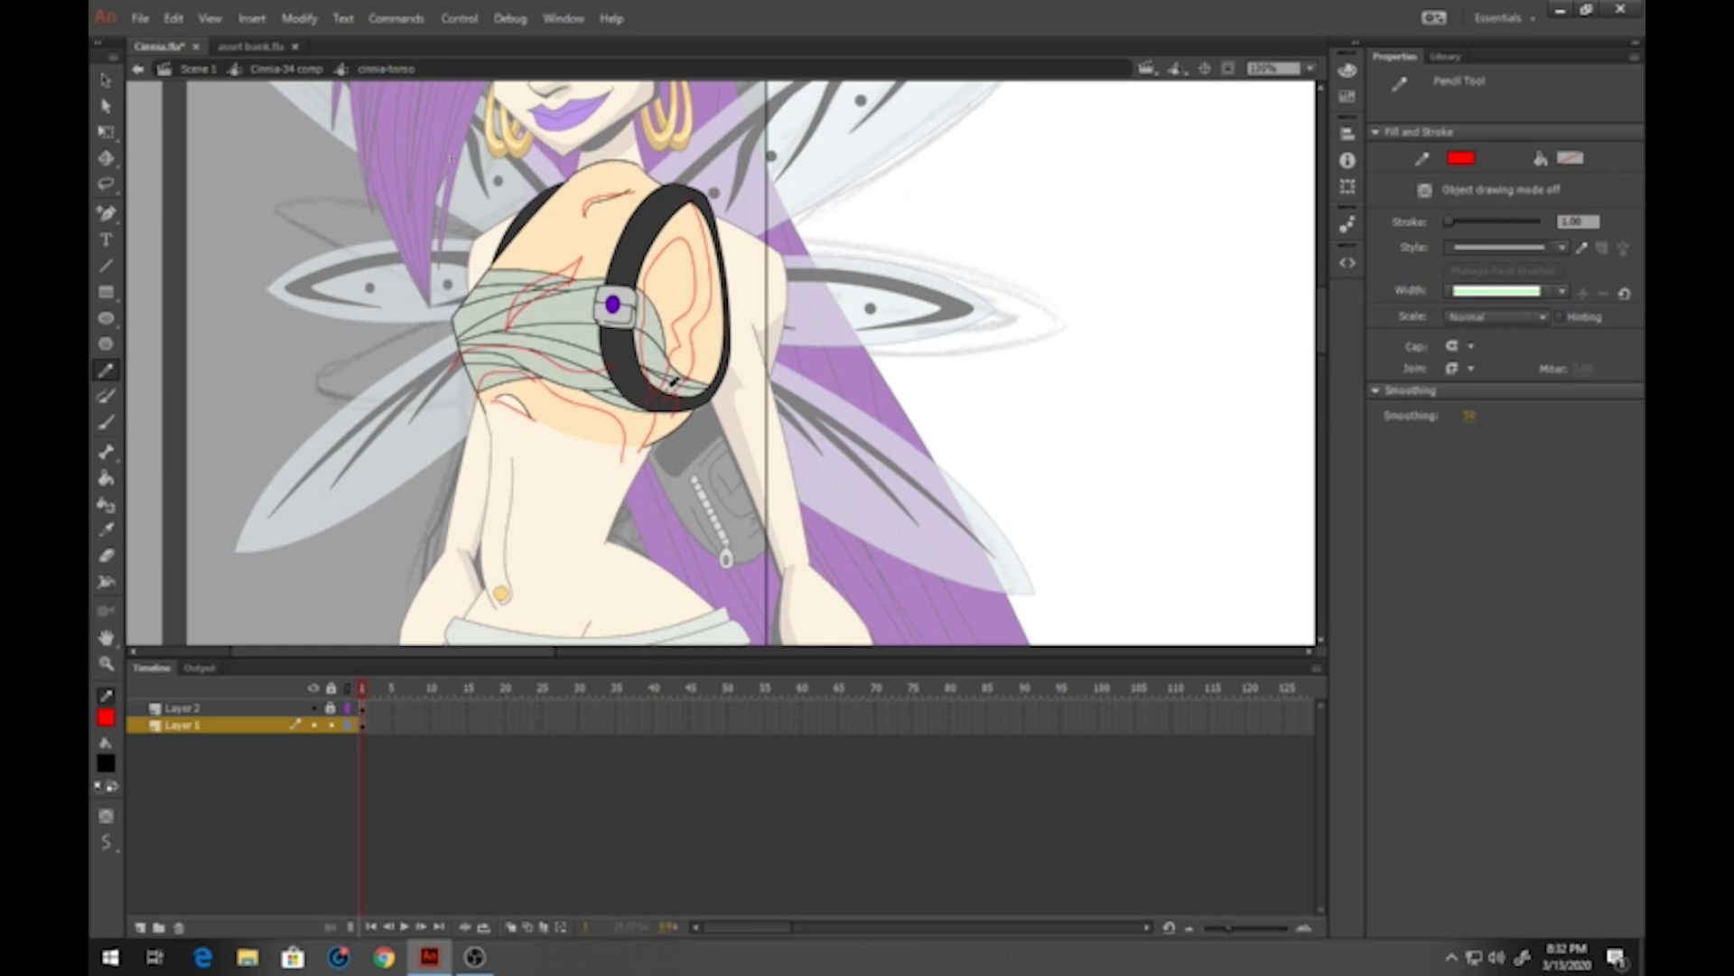
drag(666, 390, 622, 355)
drag(703, 188, 738, 218)
Fill the torso's side areas inside and below the chest strap's loop with black
click(105, 478)
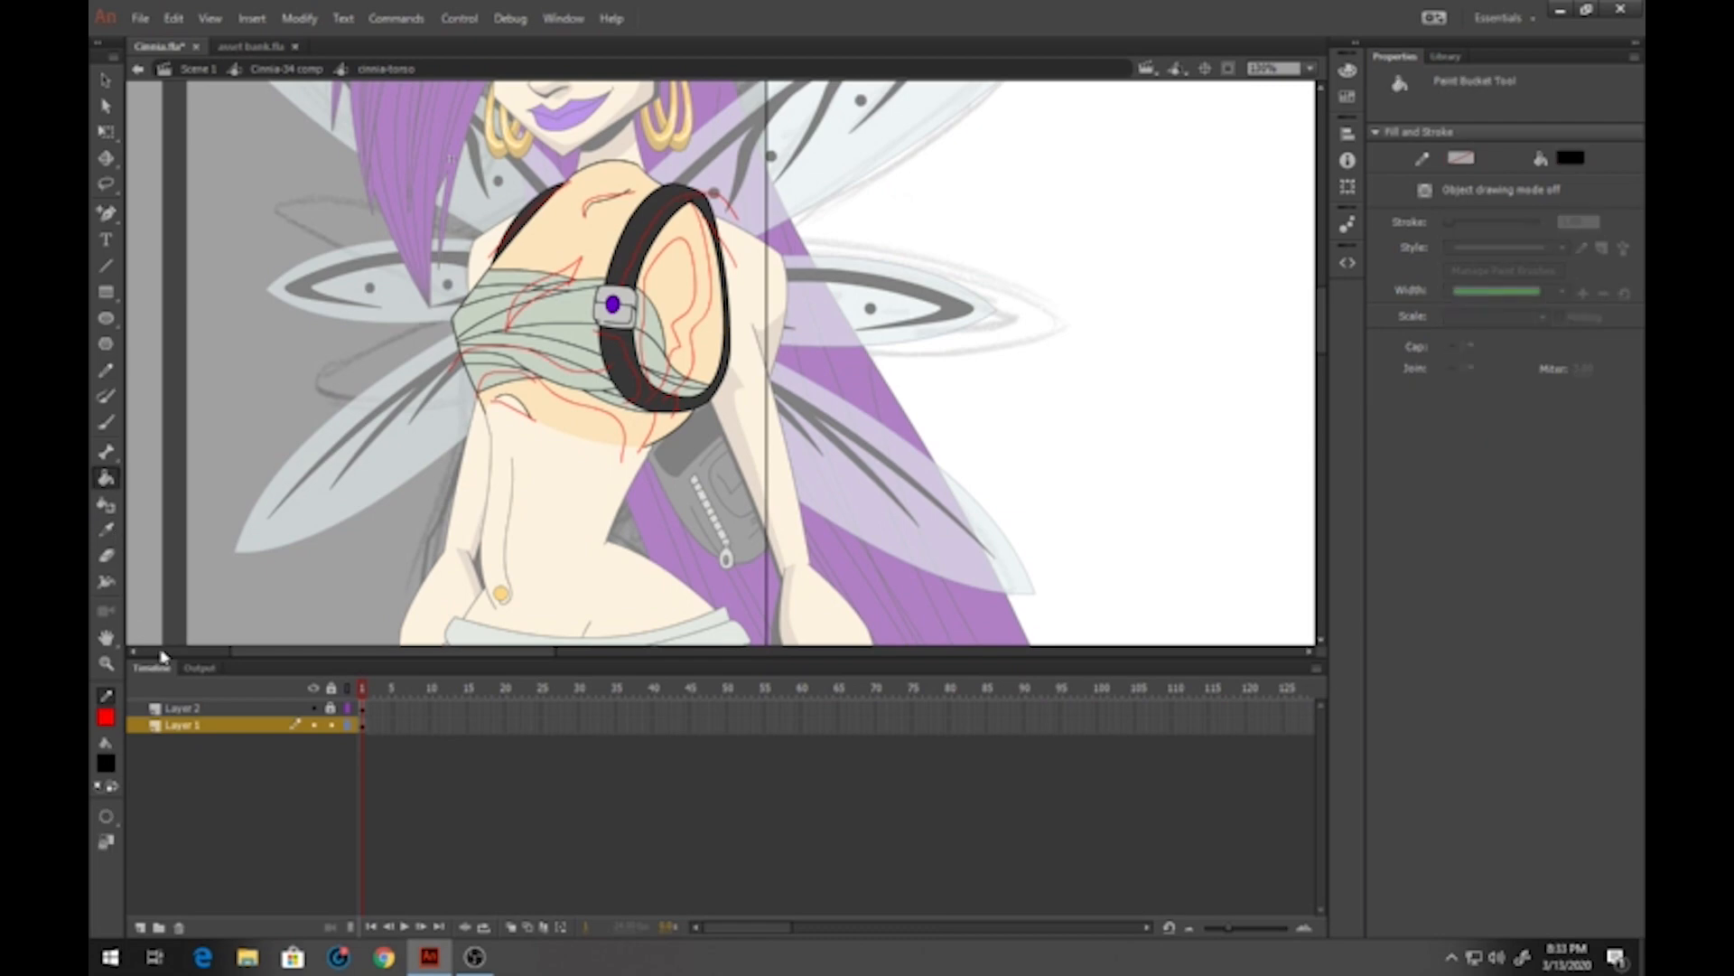
click(679, 429)
click(703, 404)
click(709, 379)
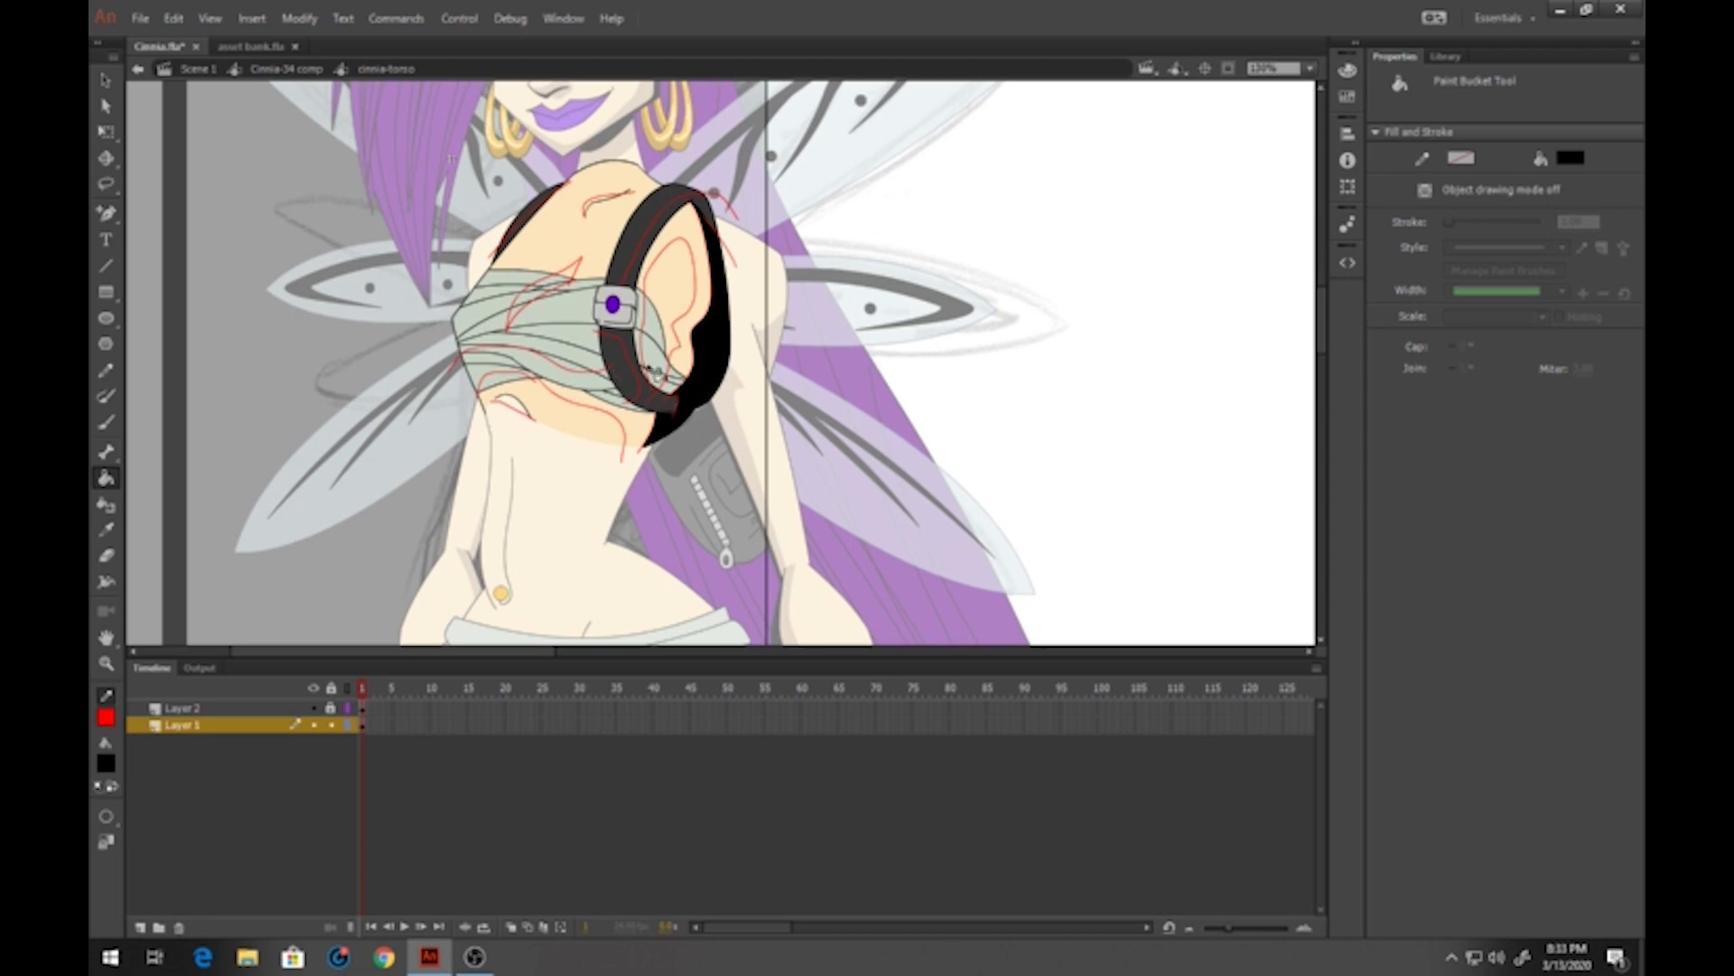
Mix a darker strap grey, 222222, and fill the chest strap's shadow shapes with it
click(106, 763)
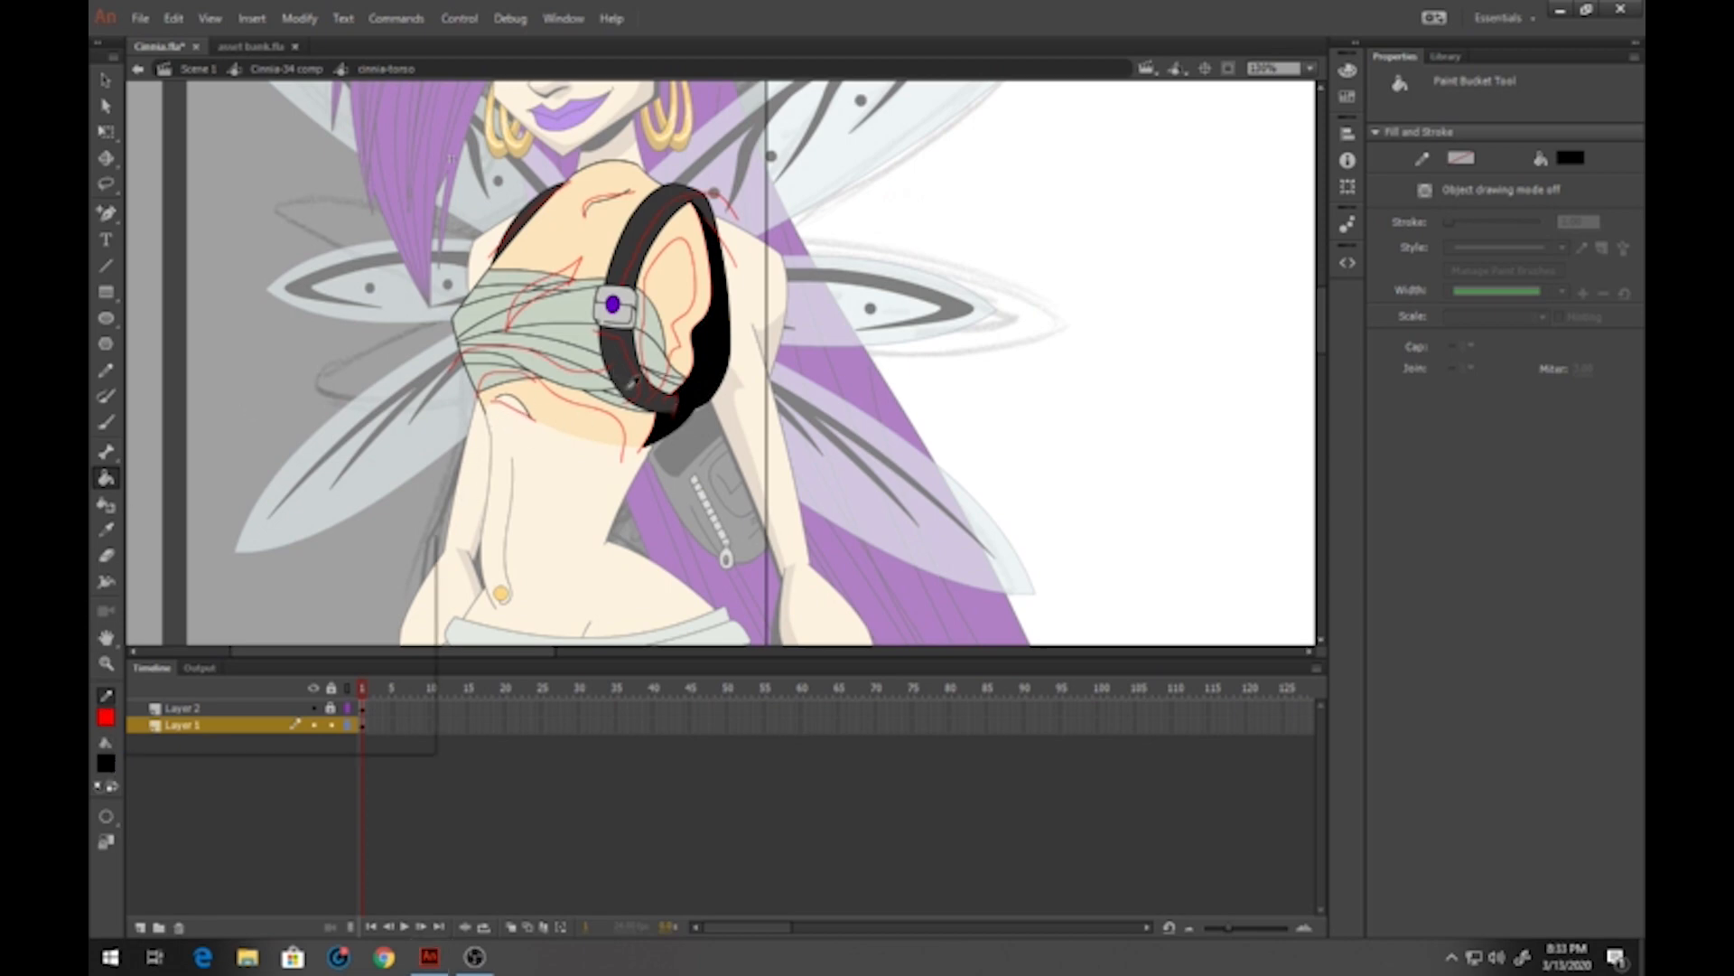
click(137, 581)
click(105, 766)
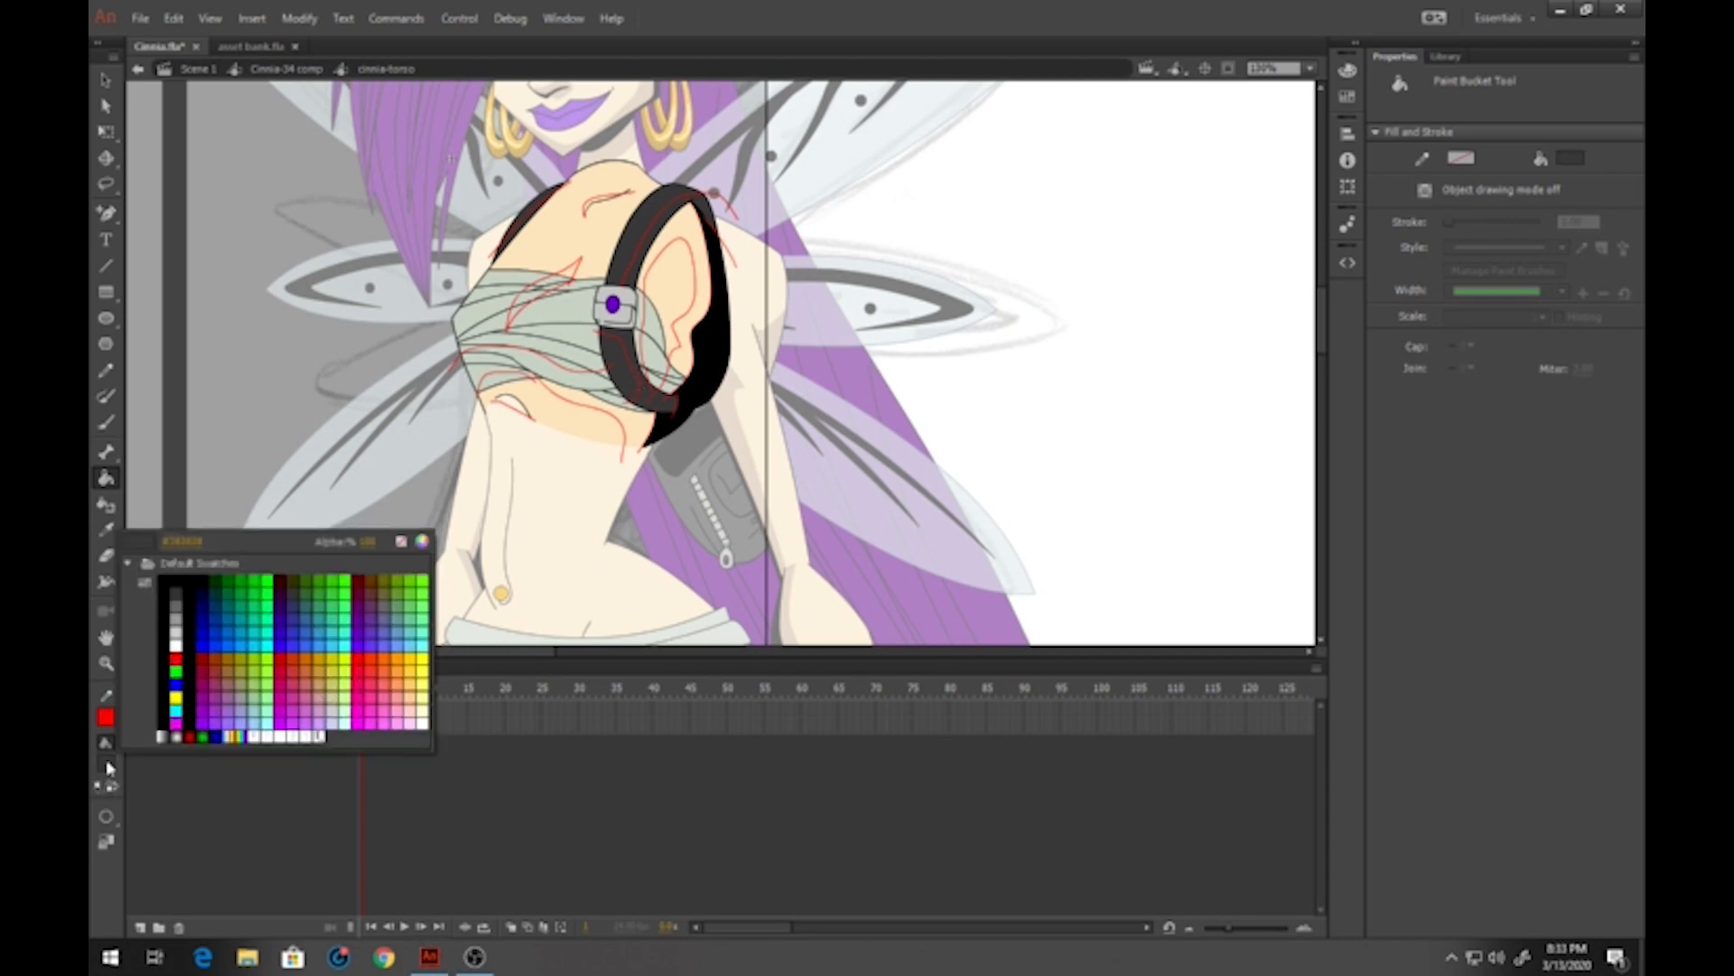
click(422, 540)
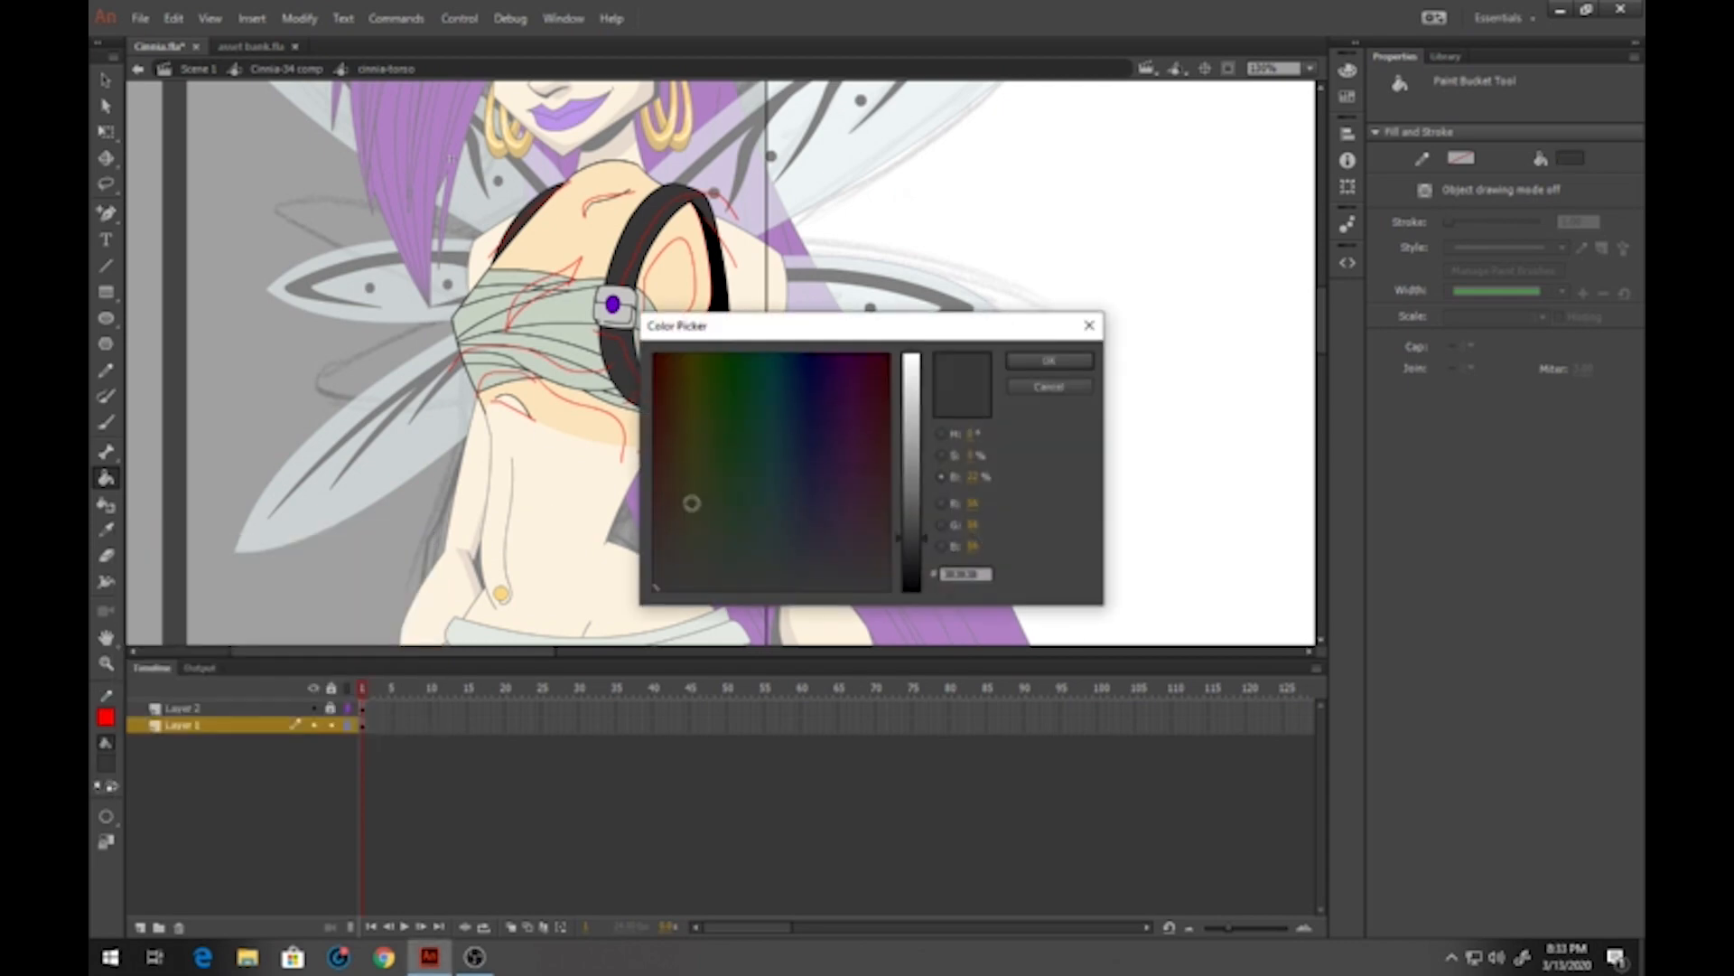
drag(912, 555, 921, 566)
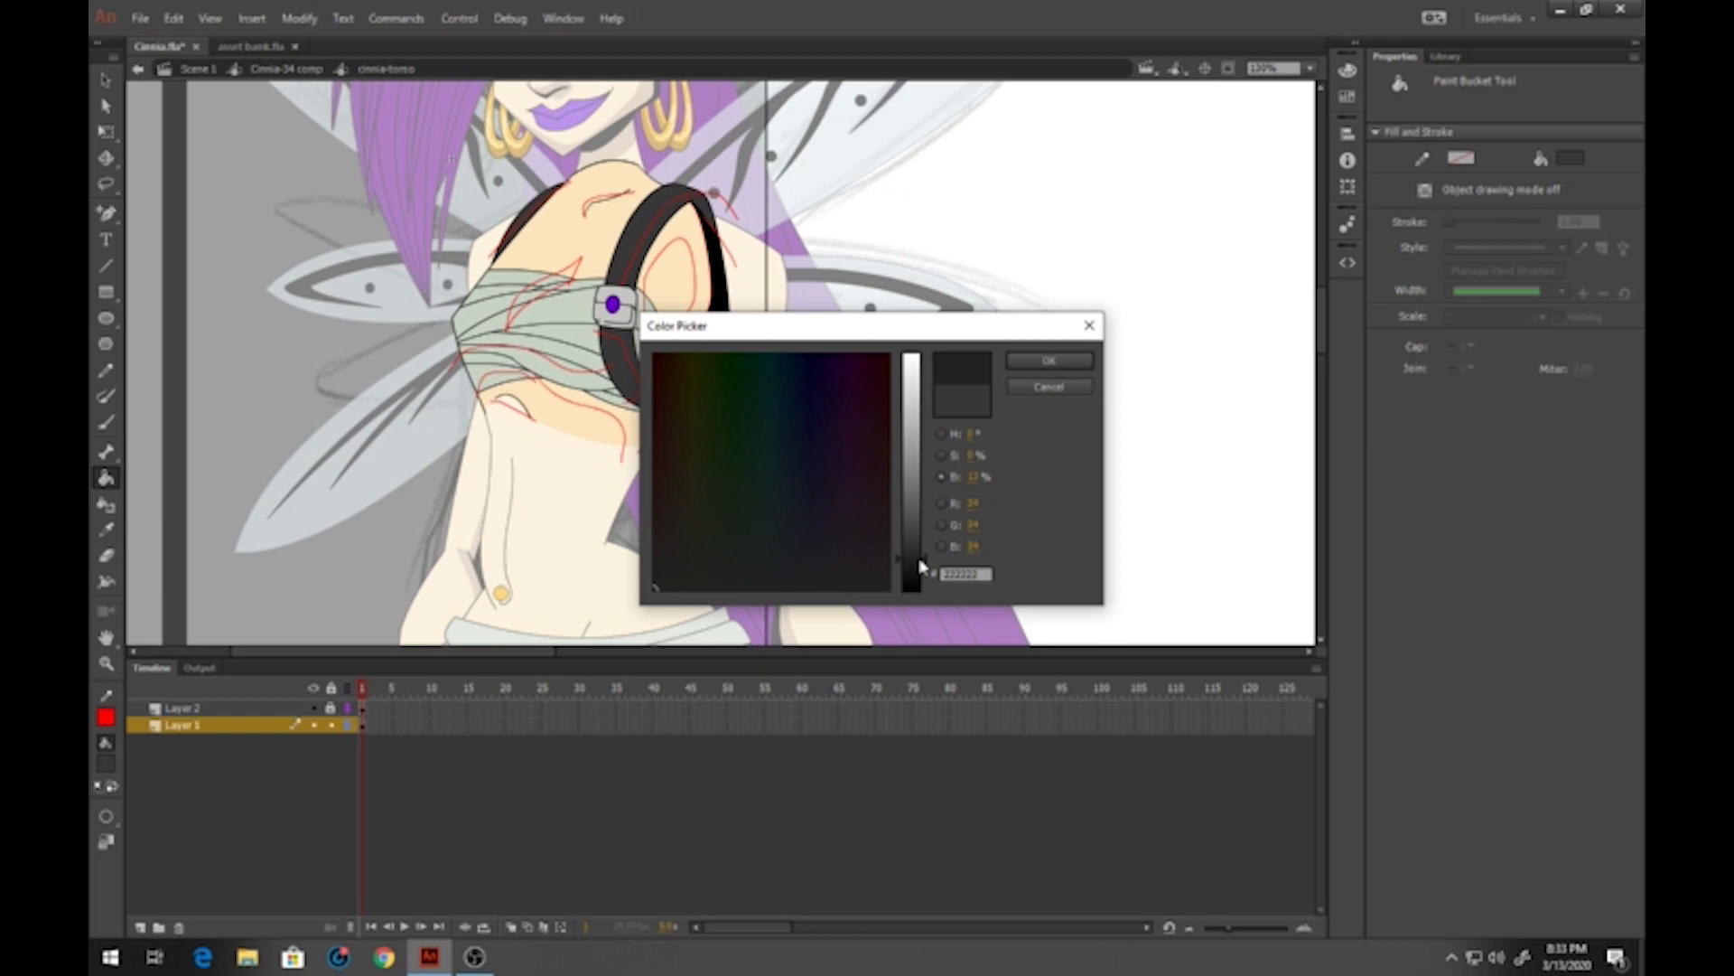
click(1049, 360)
click(639, 354)
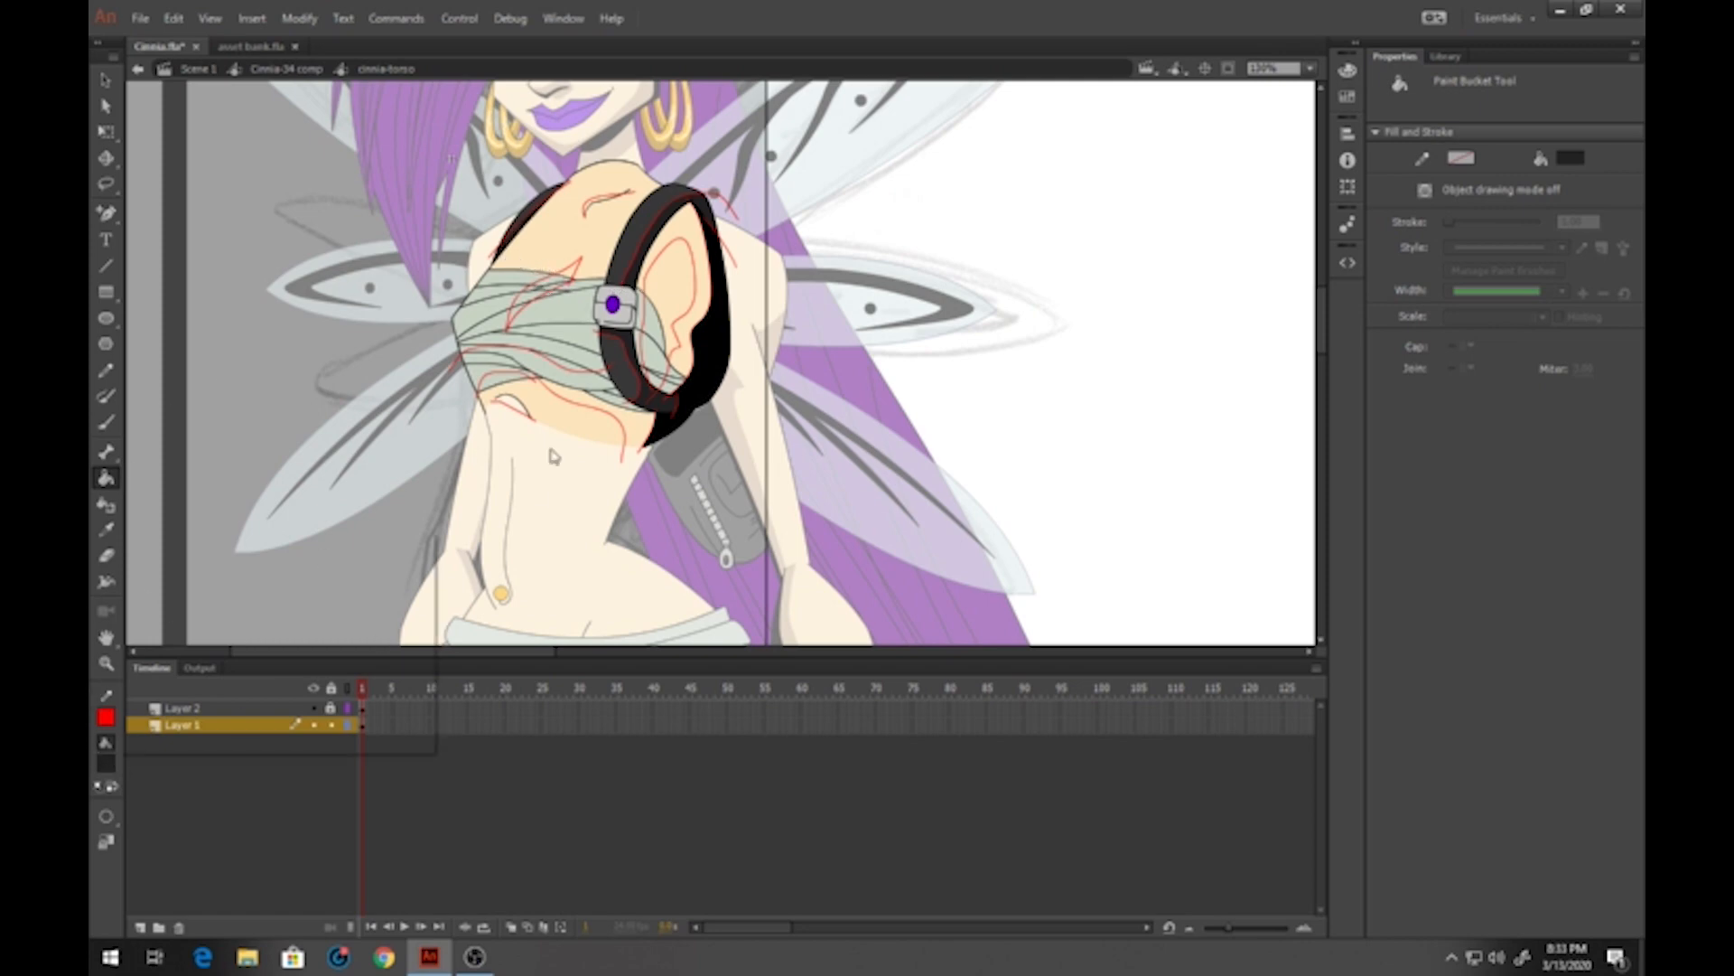
Sample the chest wrap's grey-green, darken it, and fill the wrap's outlined shadow shapes with the darker shade
click(106, 768)
click(553, 330)
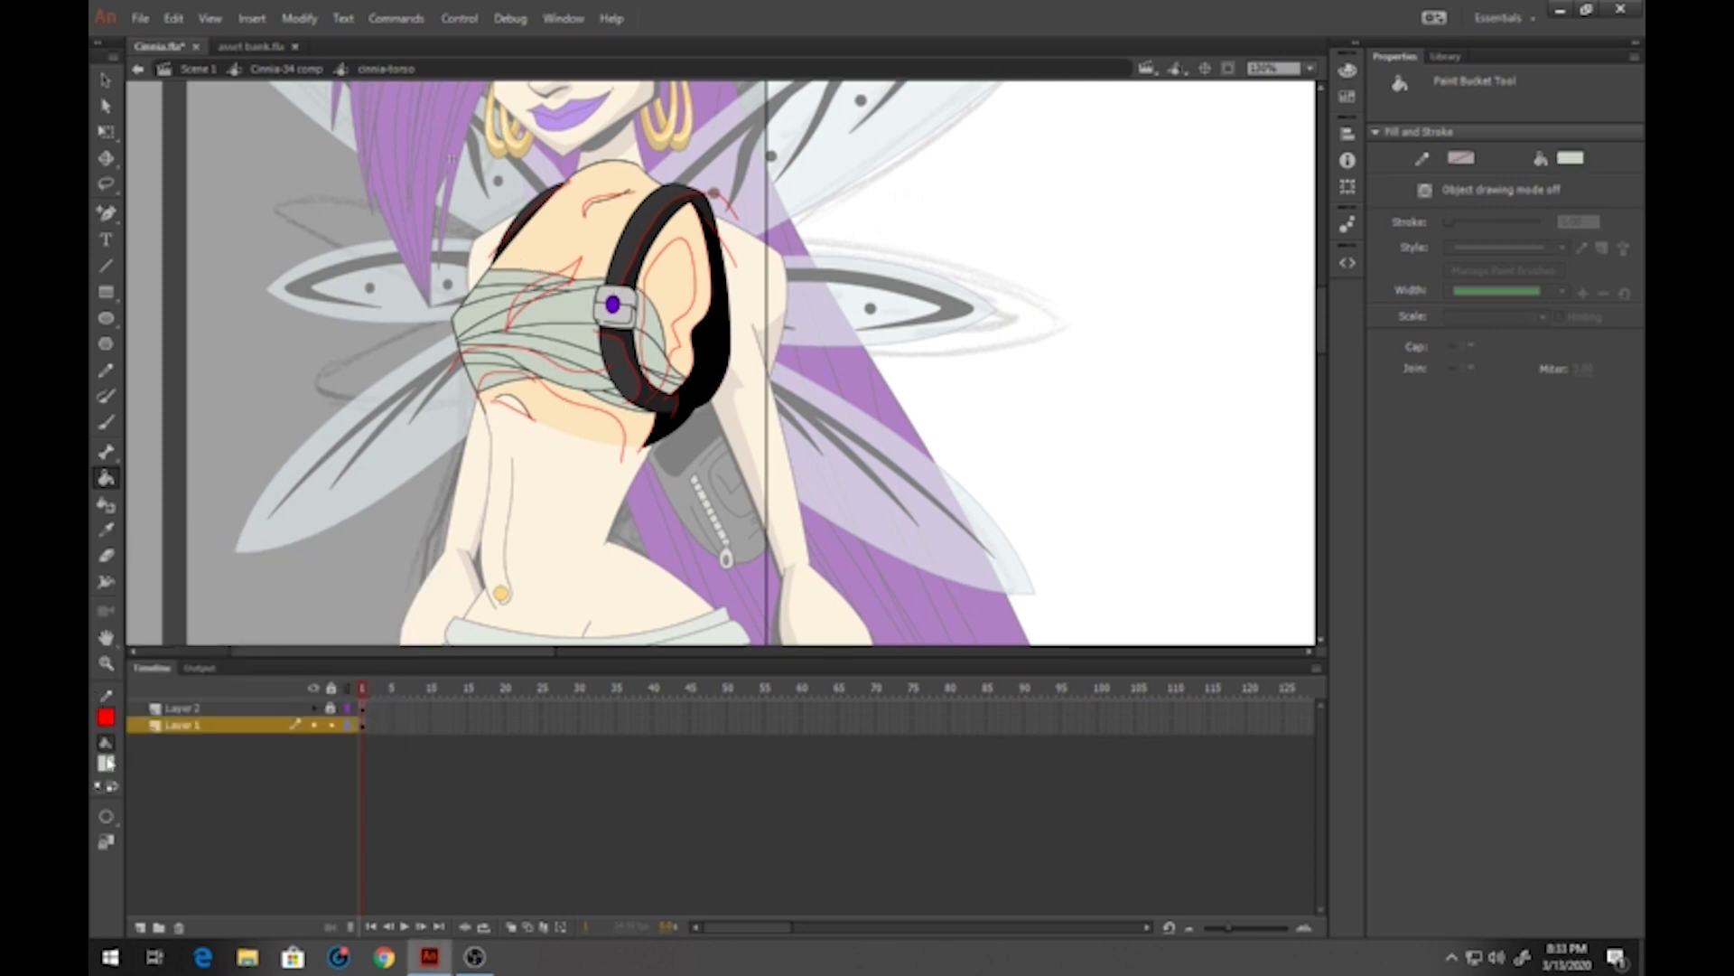
click(107, 767)
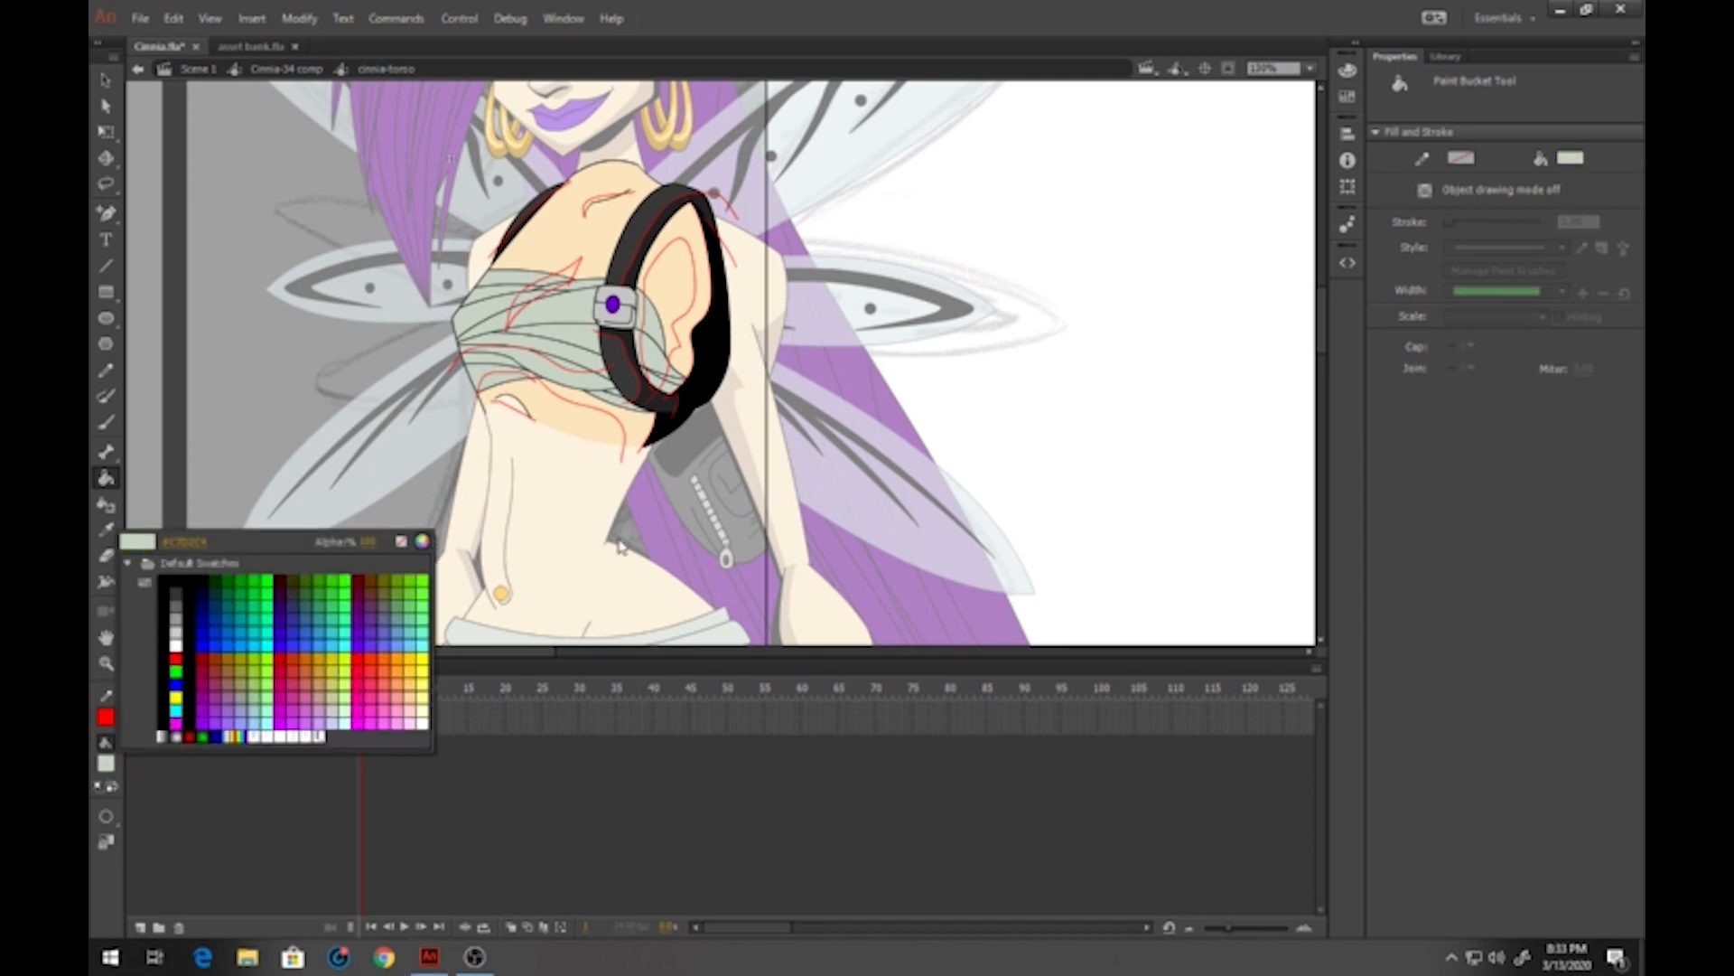
click(422, 541)
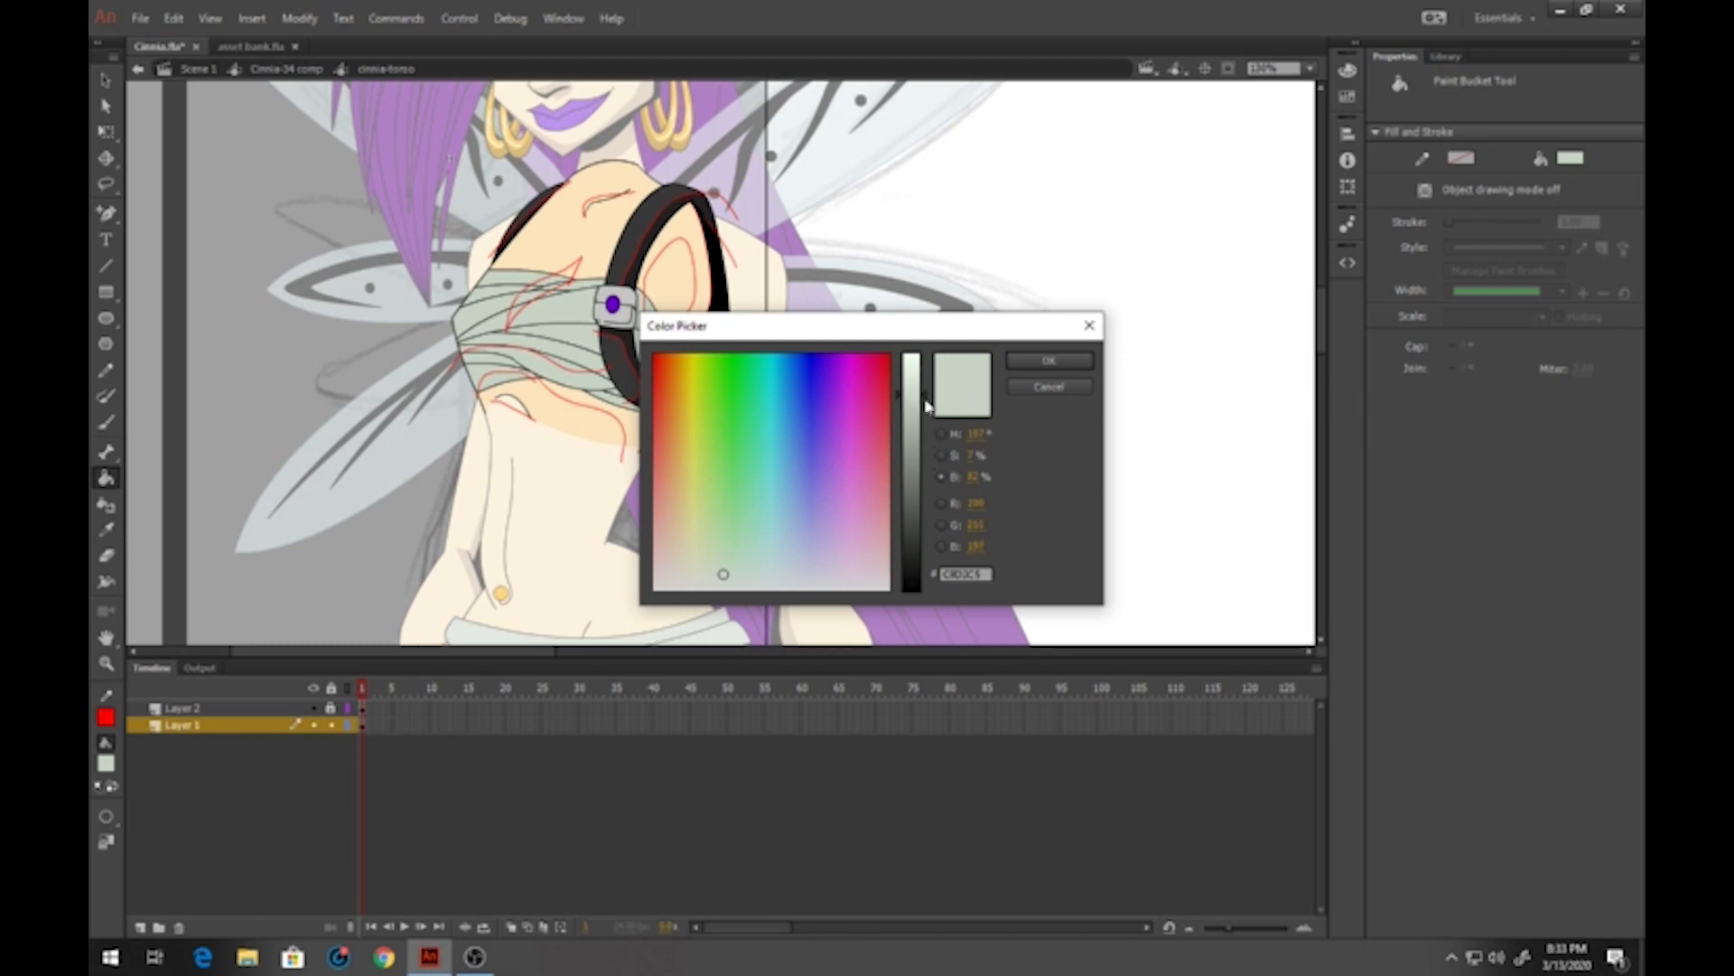
drag(926, 407, 926, 443)
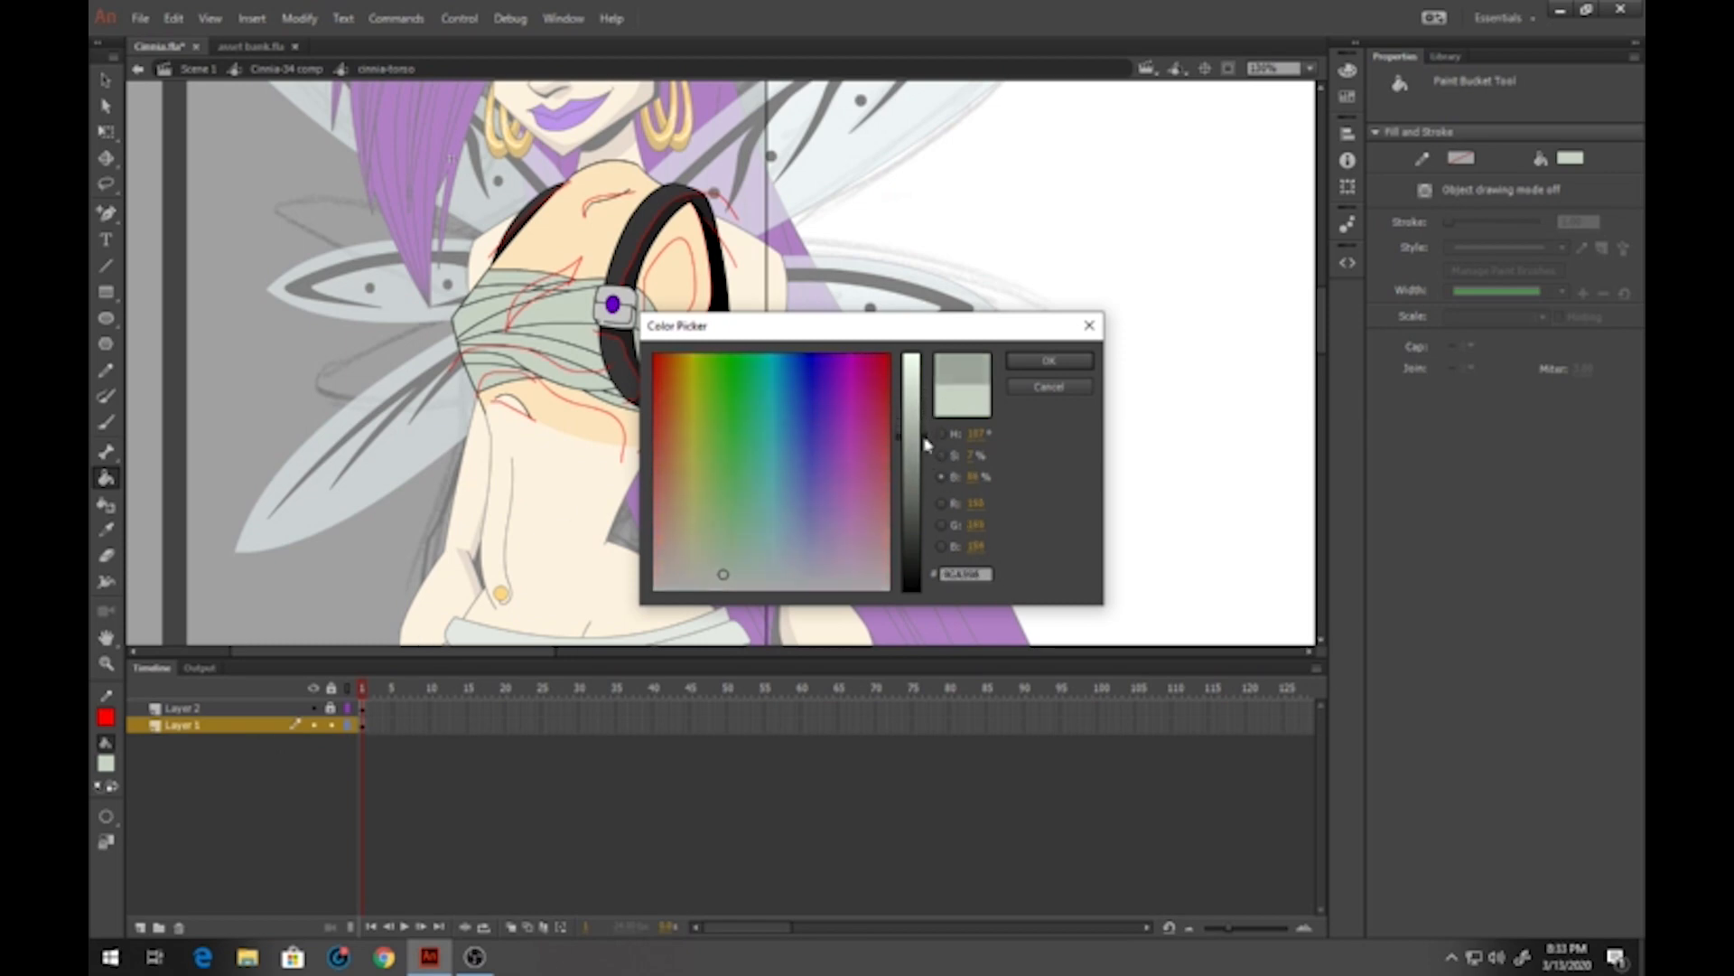
click(1048, 361)
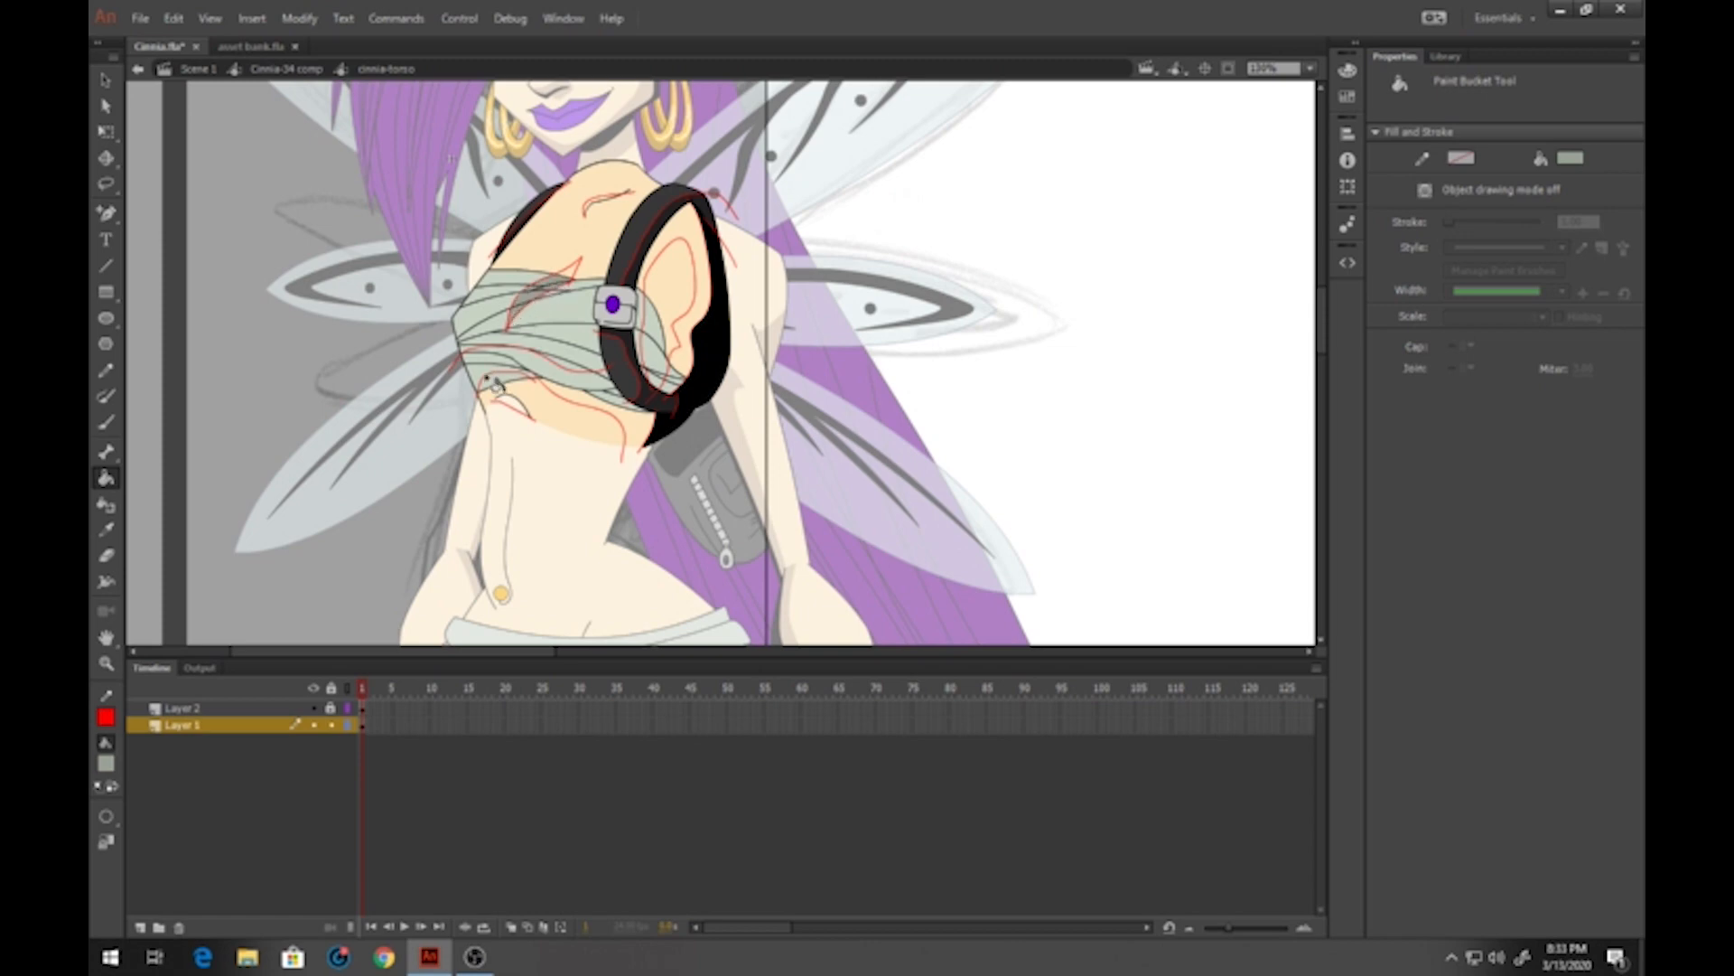
click(521, 365)
click(542, 369)
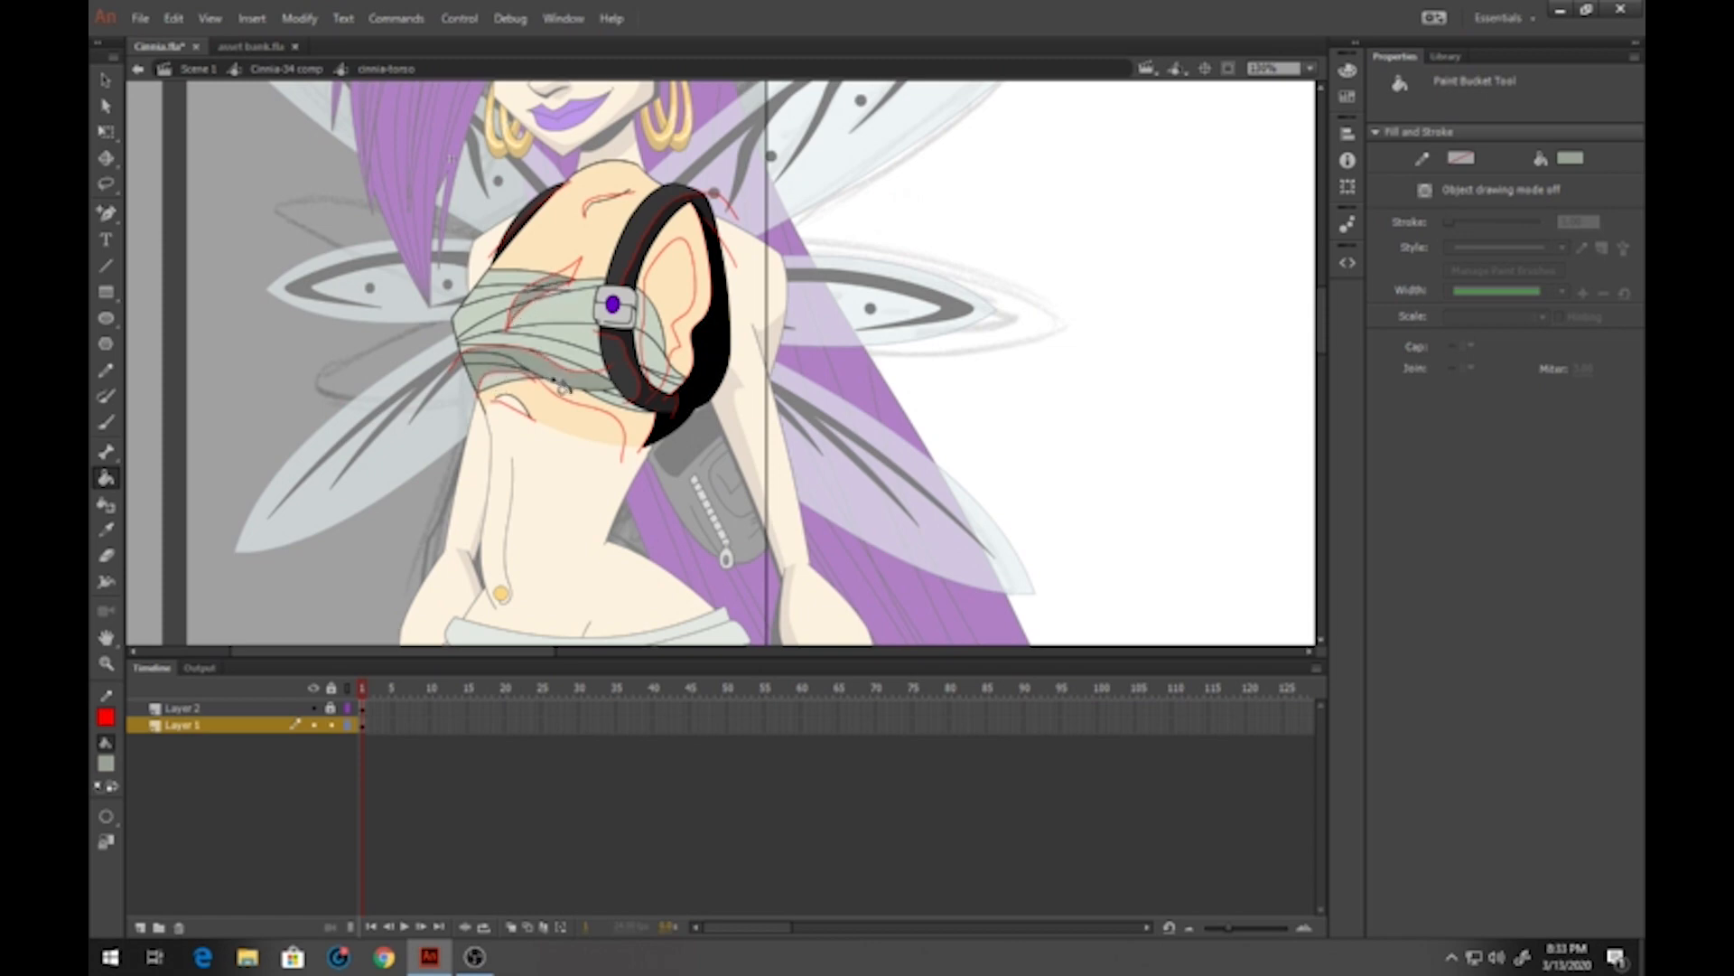
click(618, 403)
click(641, 328)
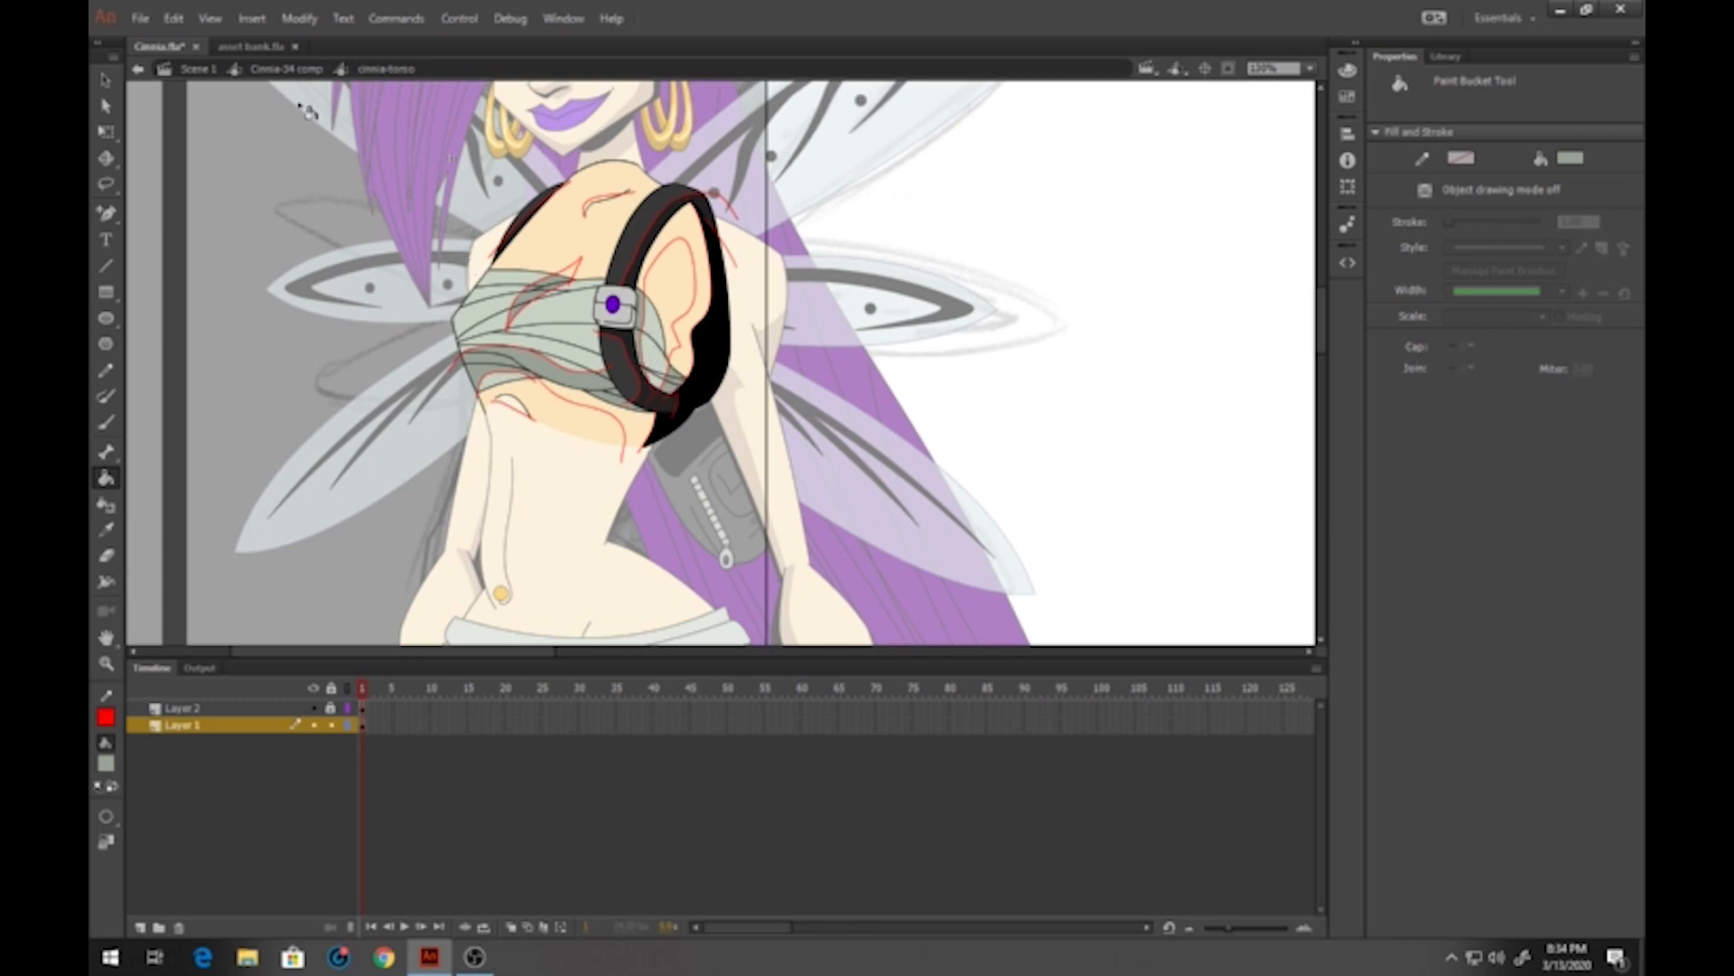
Sample the arm's tan shadow colour in Cinnia-34 comp and fill the skin shadow shapes in cinnia-torso with it
click(288, 69)
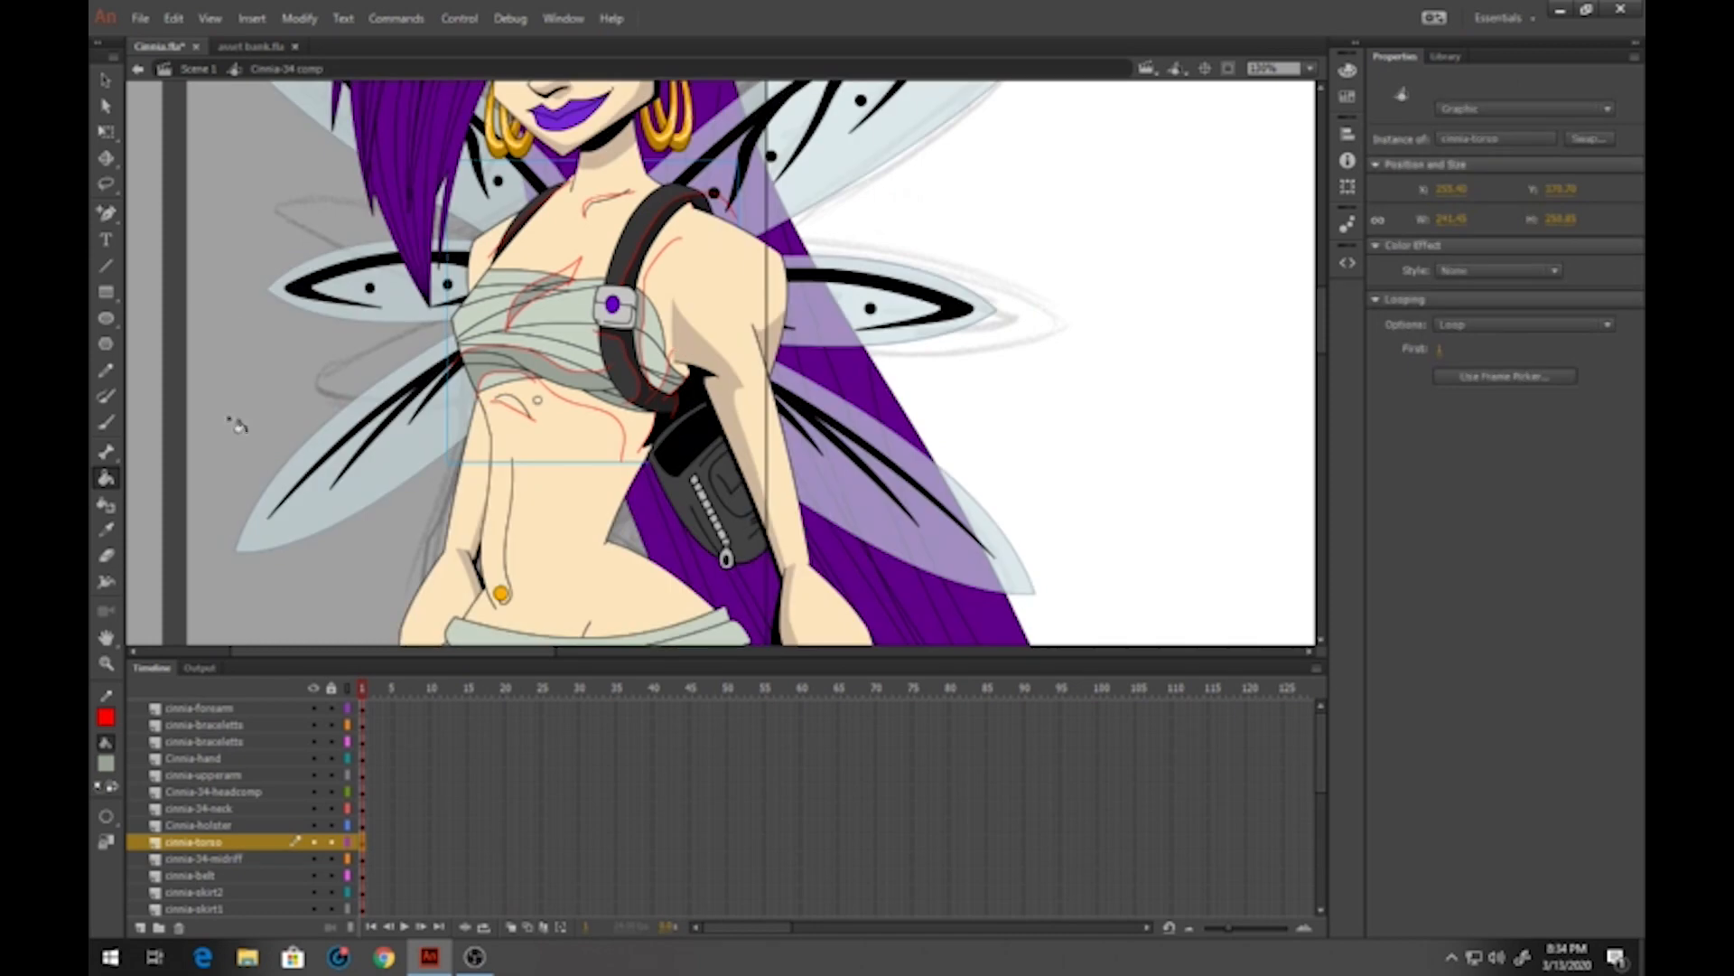
click(105, 764)
click(691, 336)
key(v)
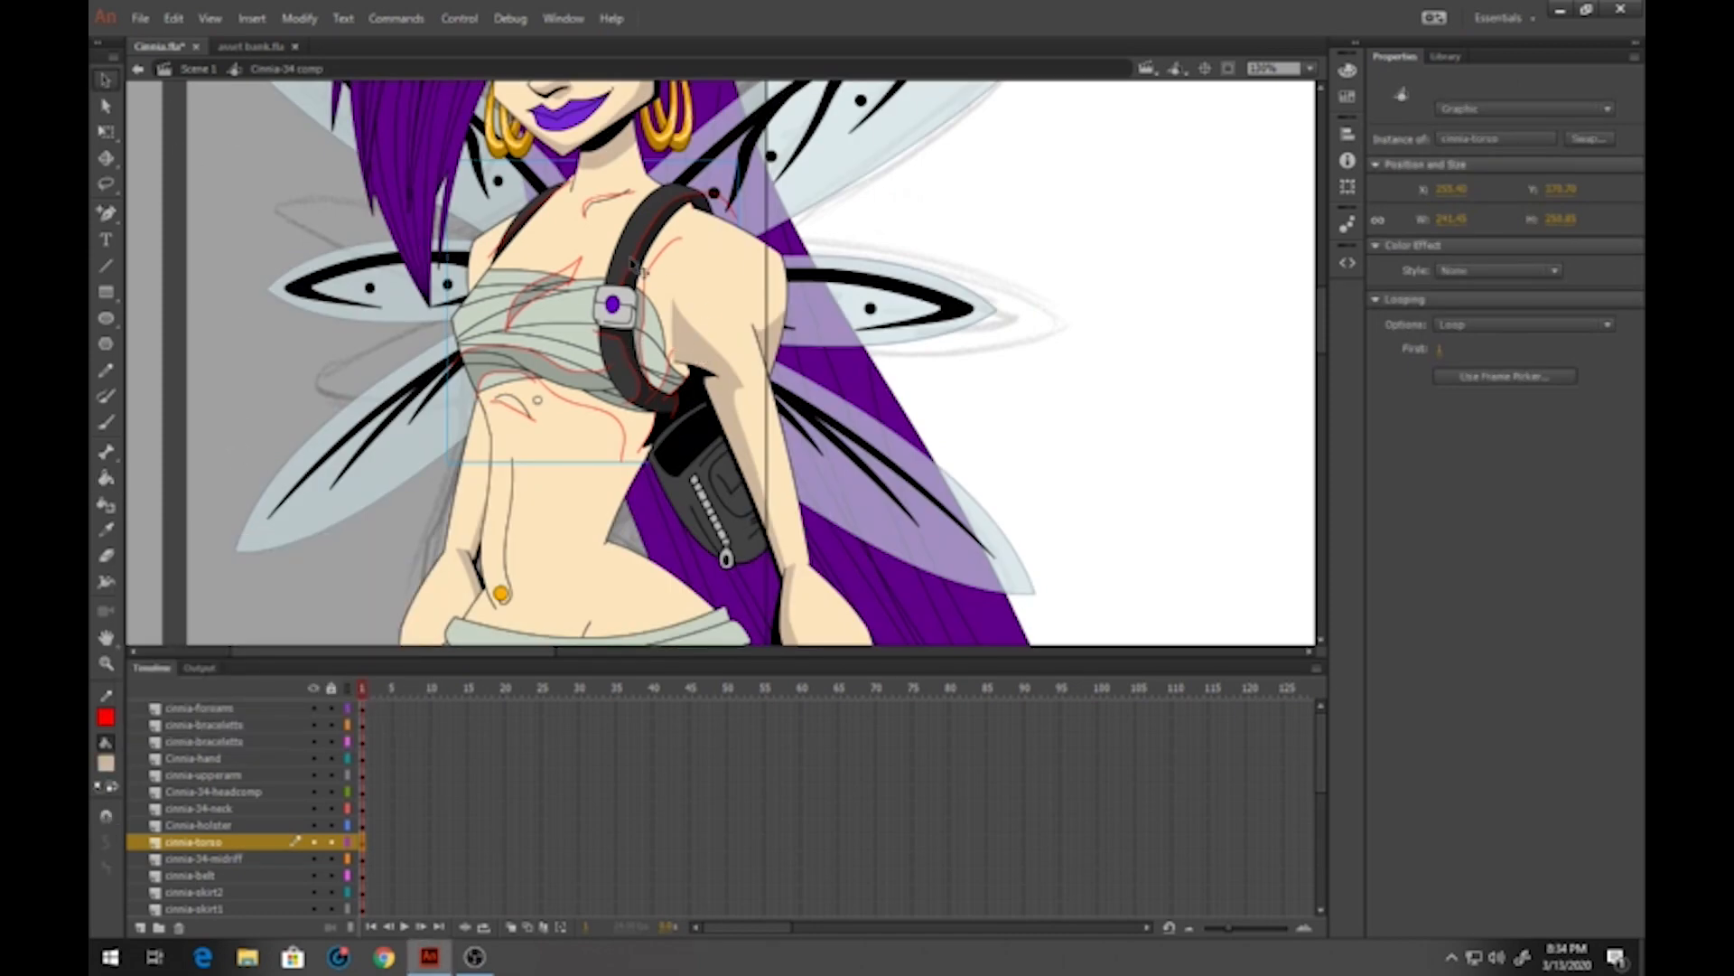
double_click(598, 249)
key(k)
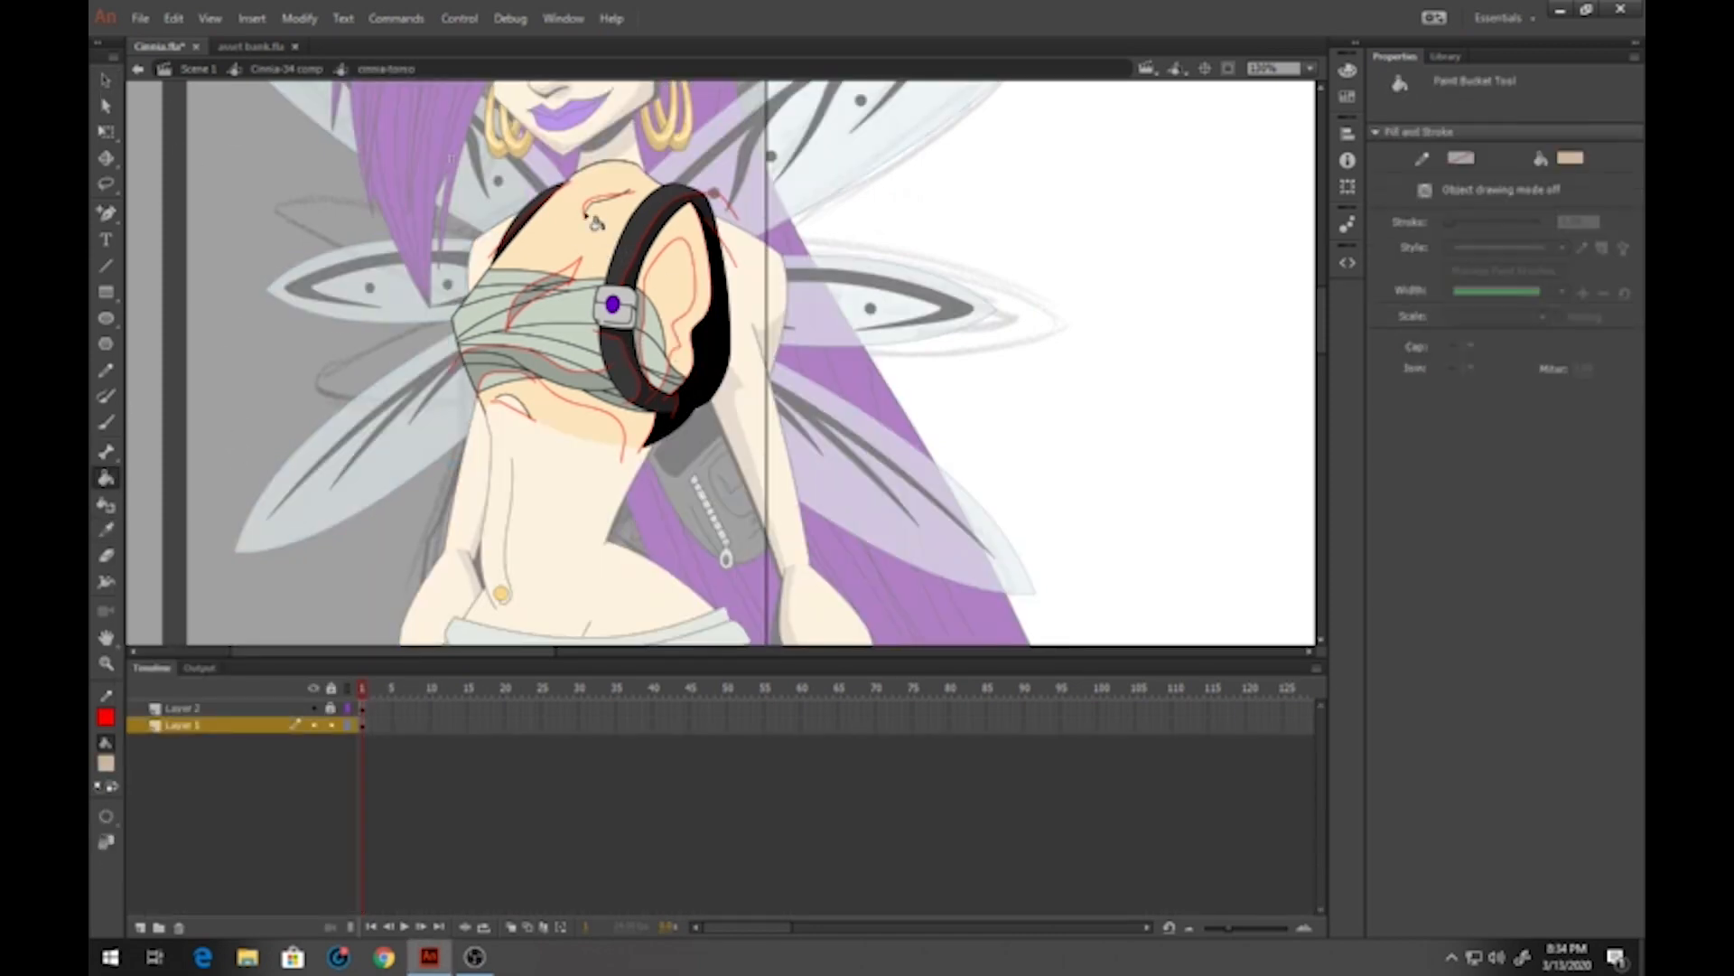
click(699, 246)
click(569, 405)
click(520, 417)
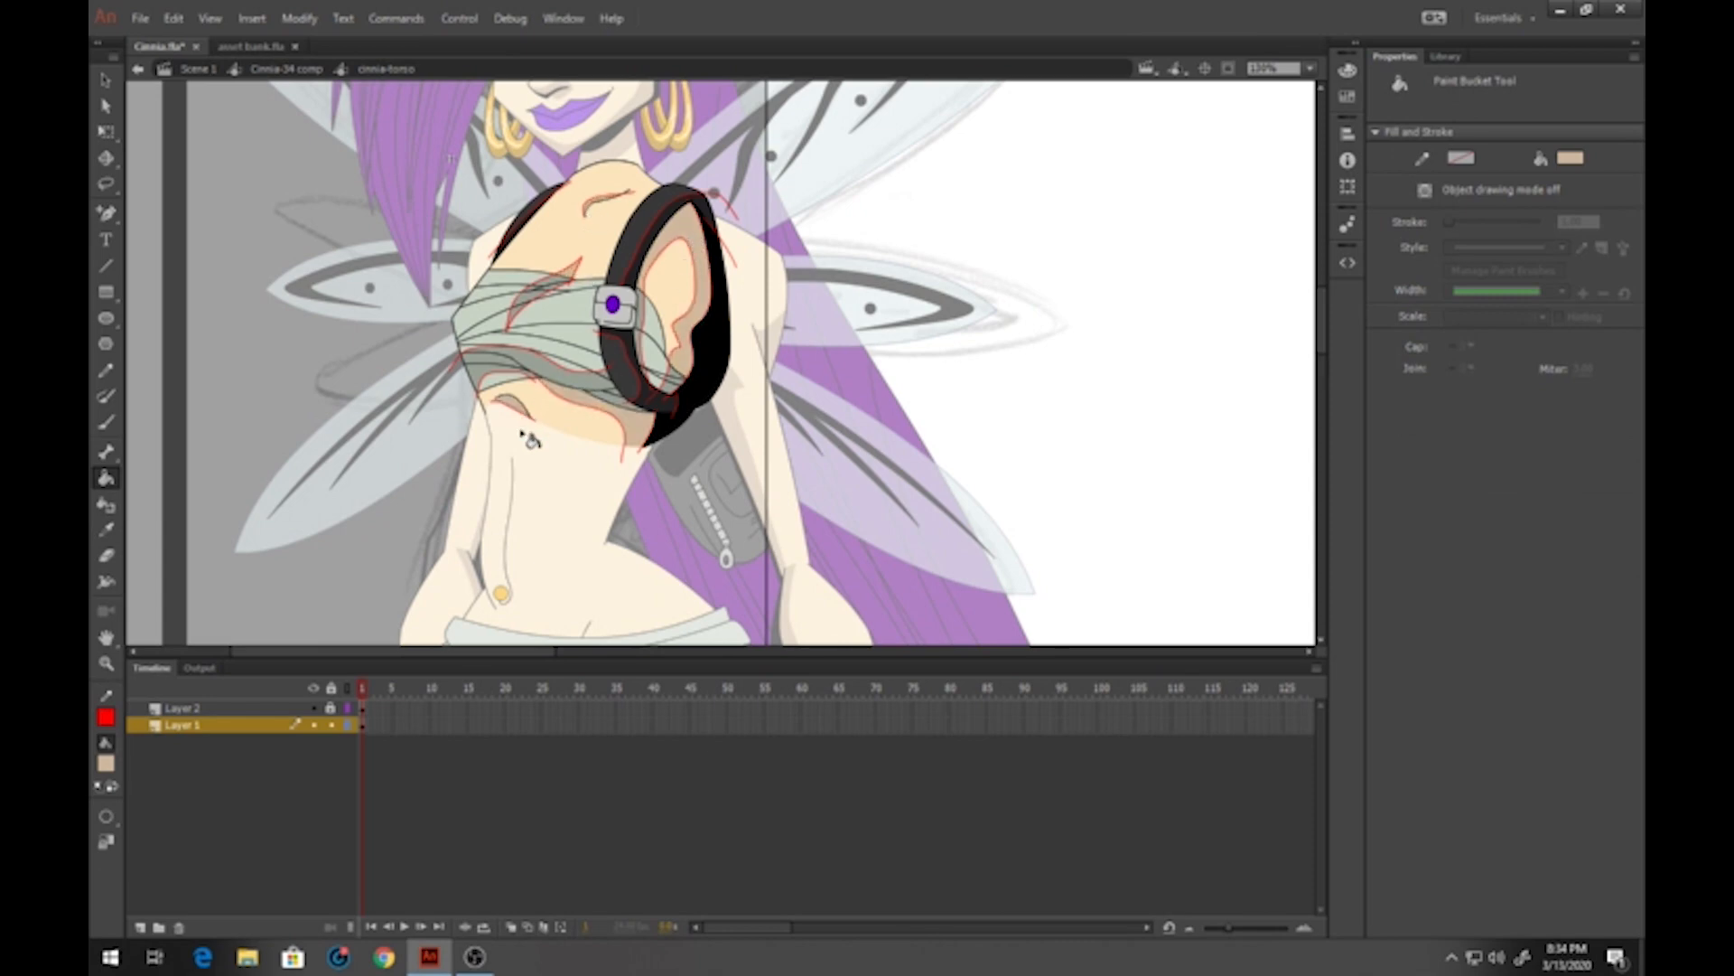
Delete the red guide curves from the ribs and the lower part of the chest wrap
click(106, 79)
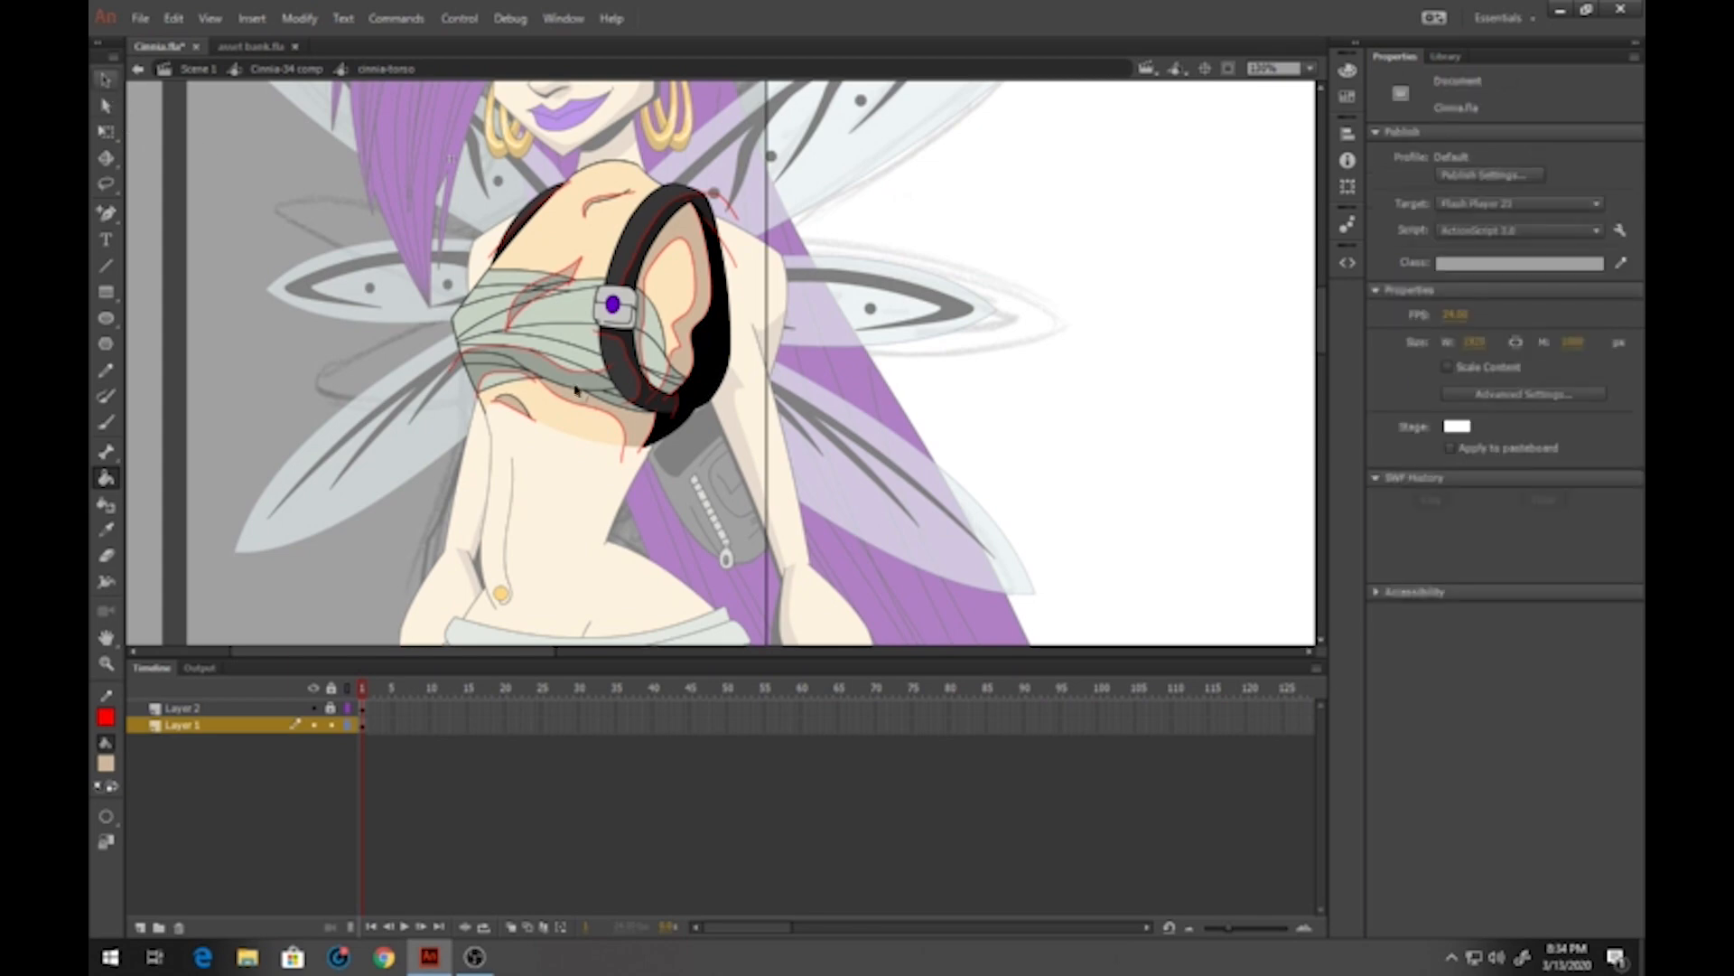
click(515, 418)
key(Delete)
click(512, 374)
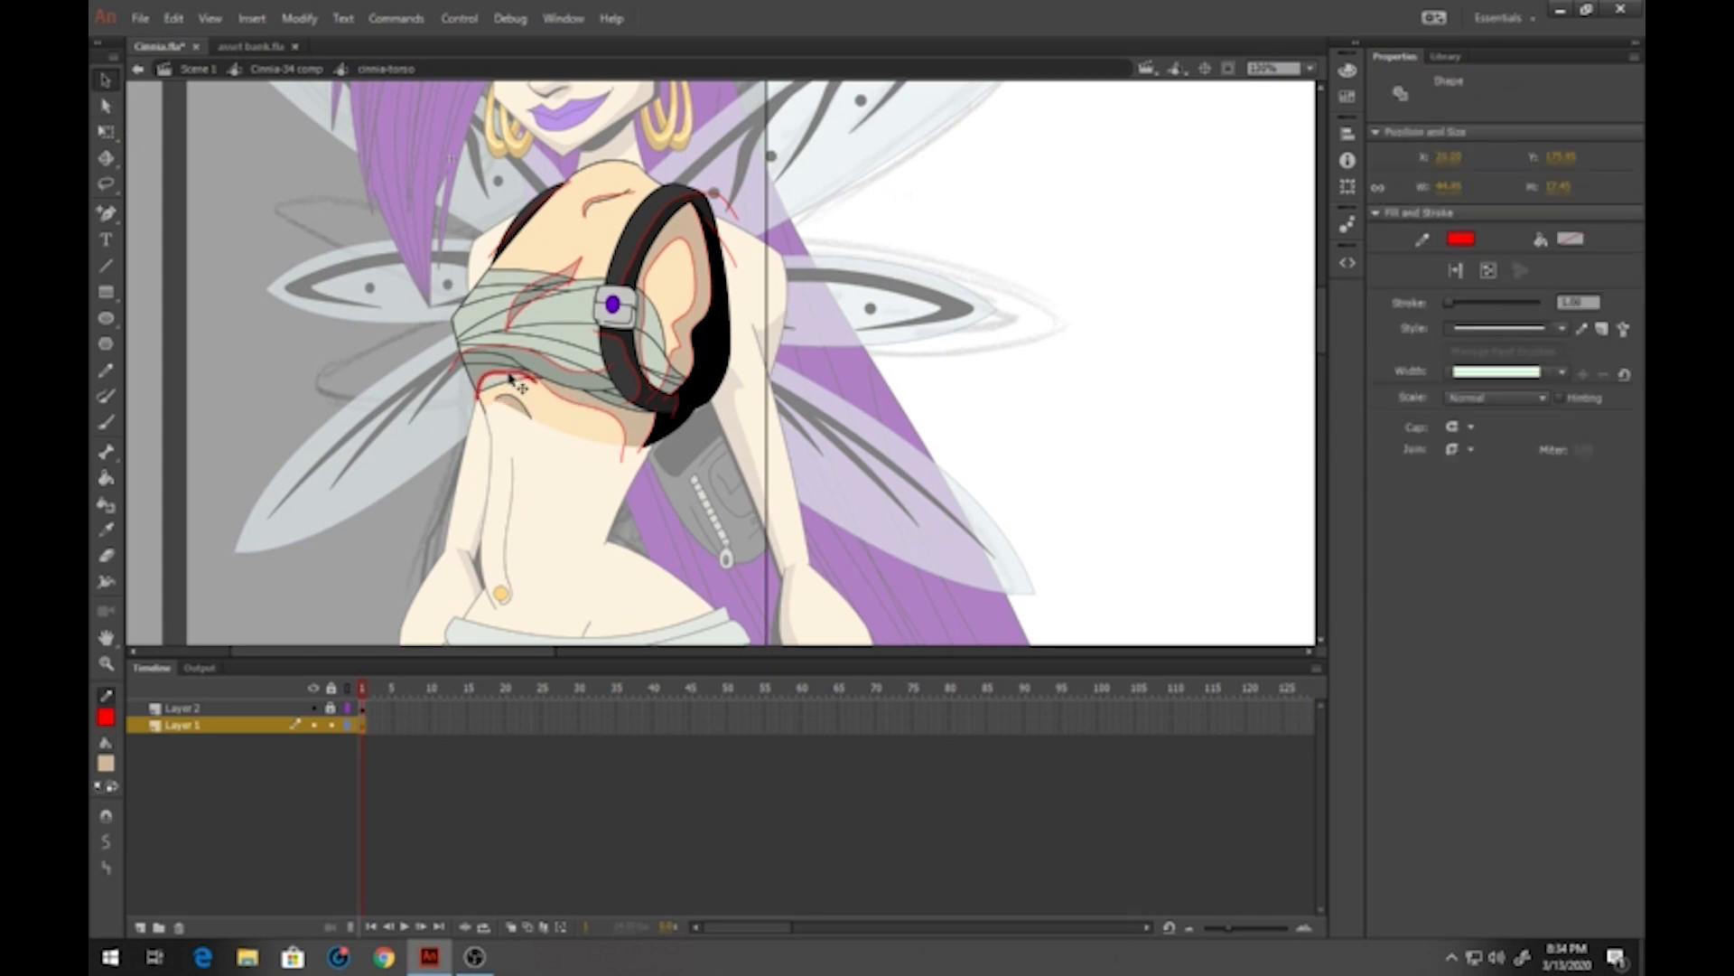
key(Delete)
click(552, 396)
key(Delete)
click(576, 385)
key(Delete)
Delete the red guide curves from the upper chest wrap, the collarbone and the thin shoulder strap
click(519, 327)
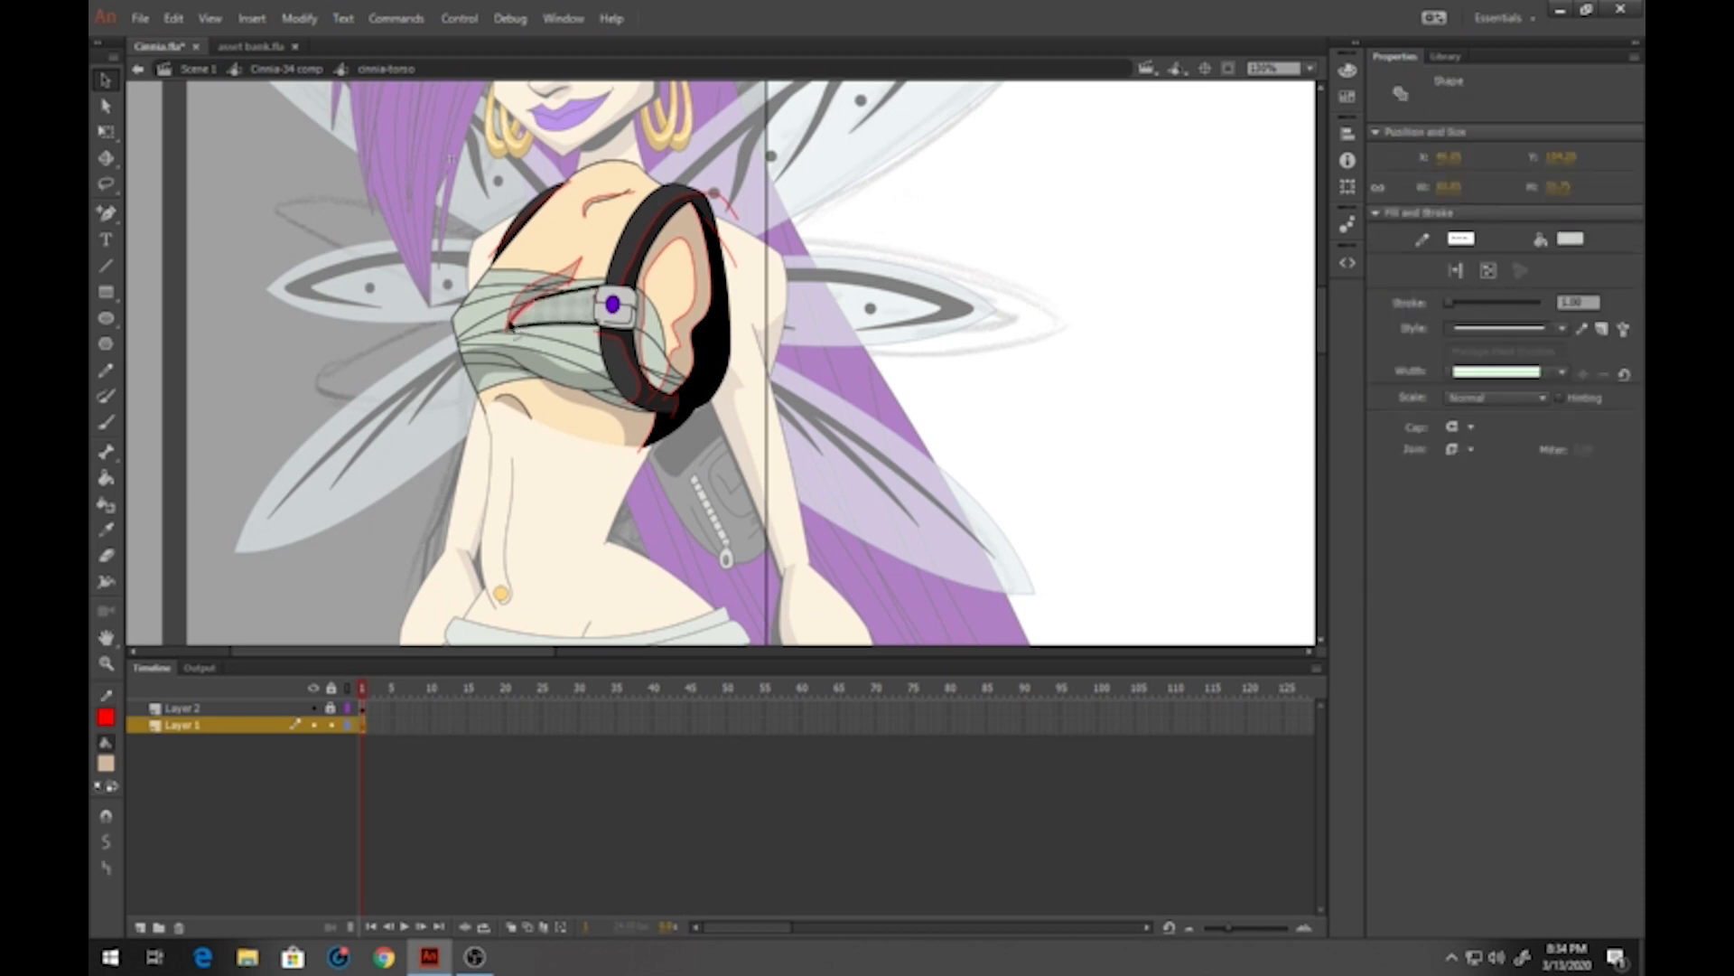
key(Delete)
click(555, 276)
key(Delete)
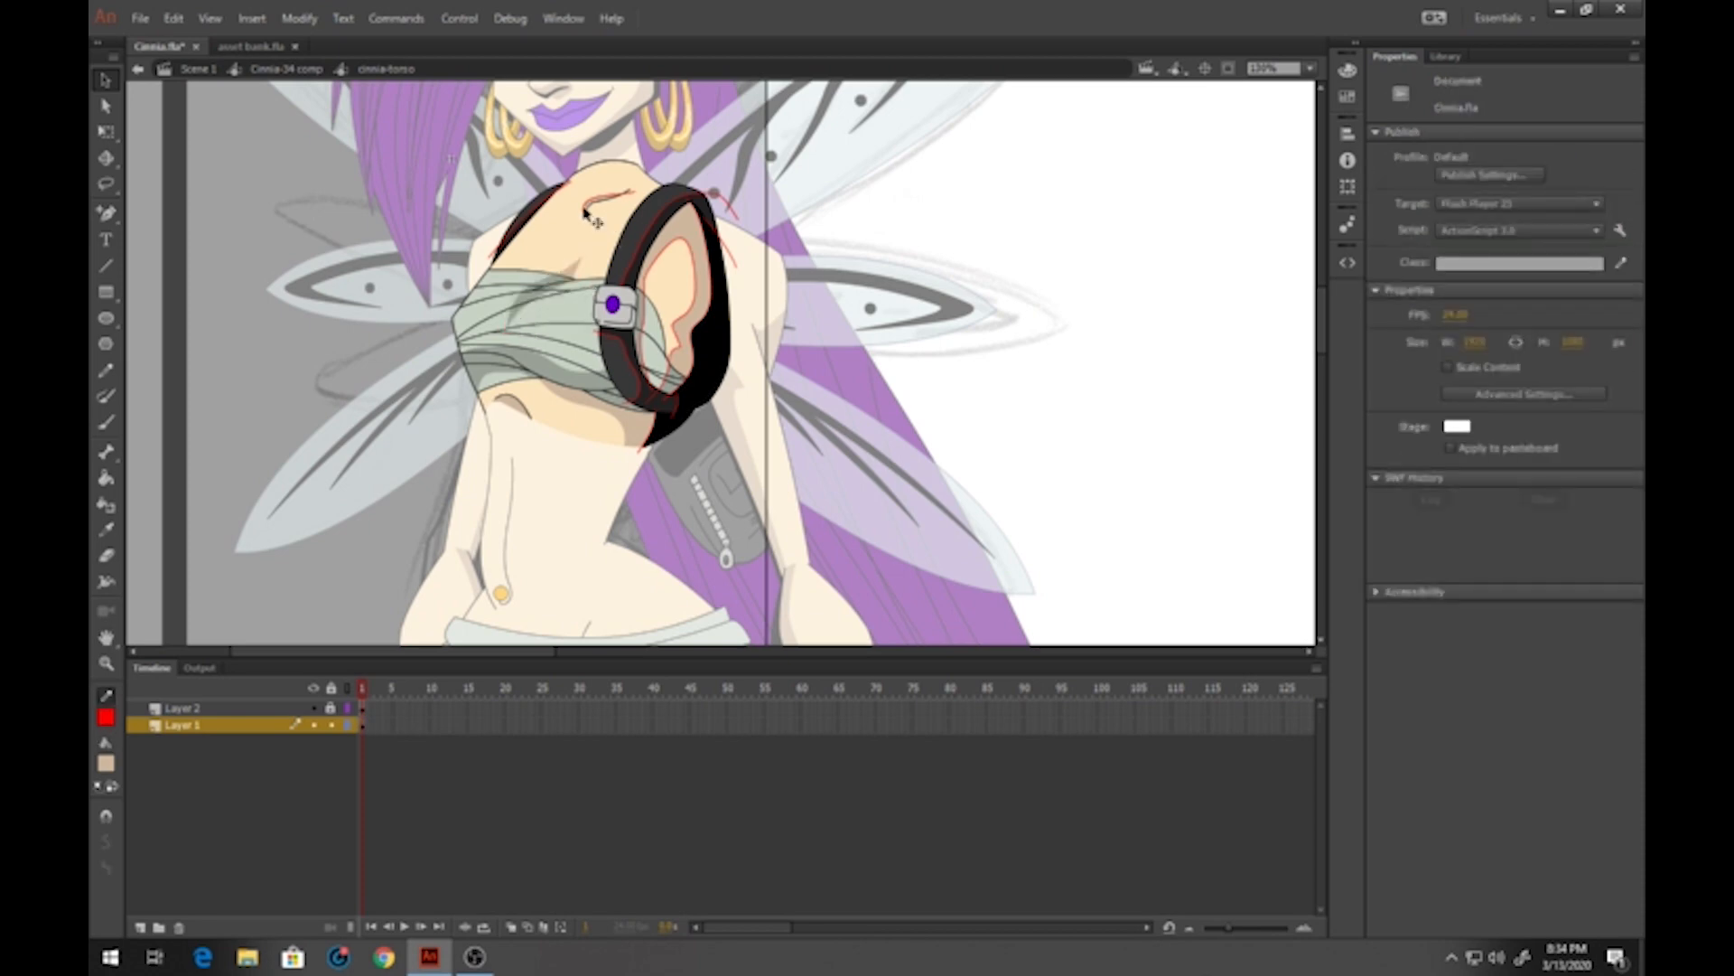
click(587, 206)
key(Delete)
double_click(494, 259)
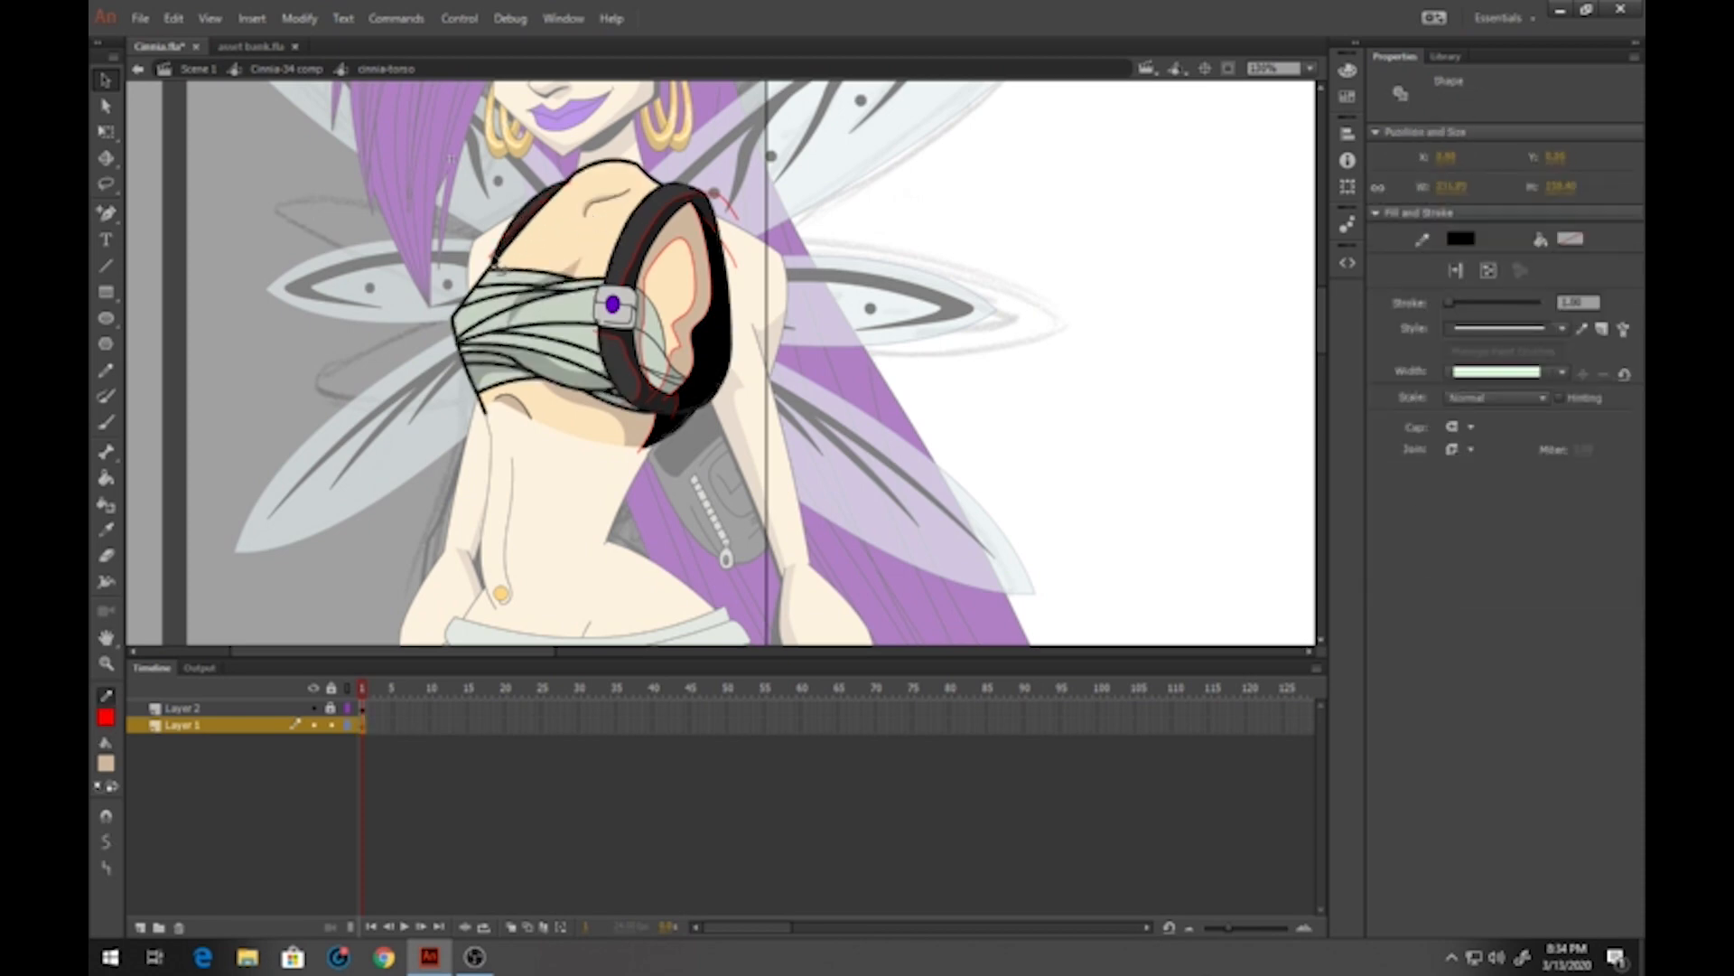
click(495, 258)
key(Delete)
Delete the red guide curves along the thick chest strap and inside its loop
click(630, 345)
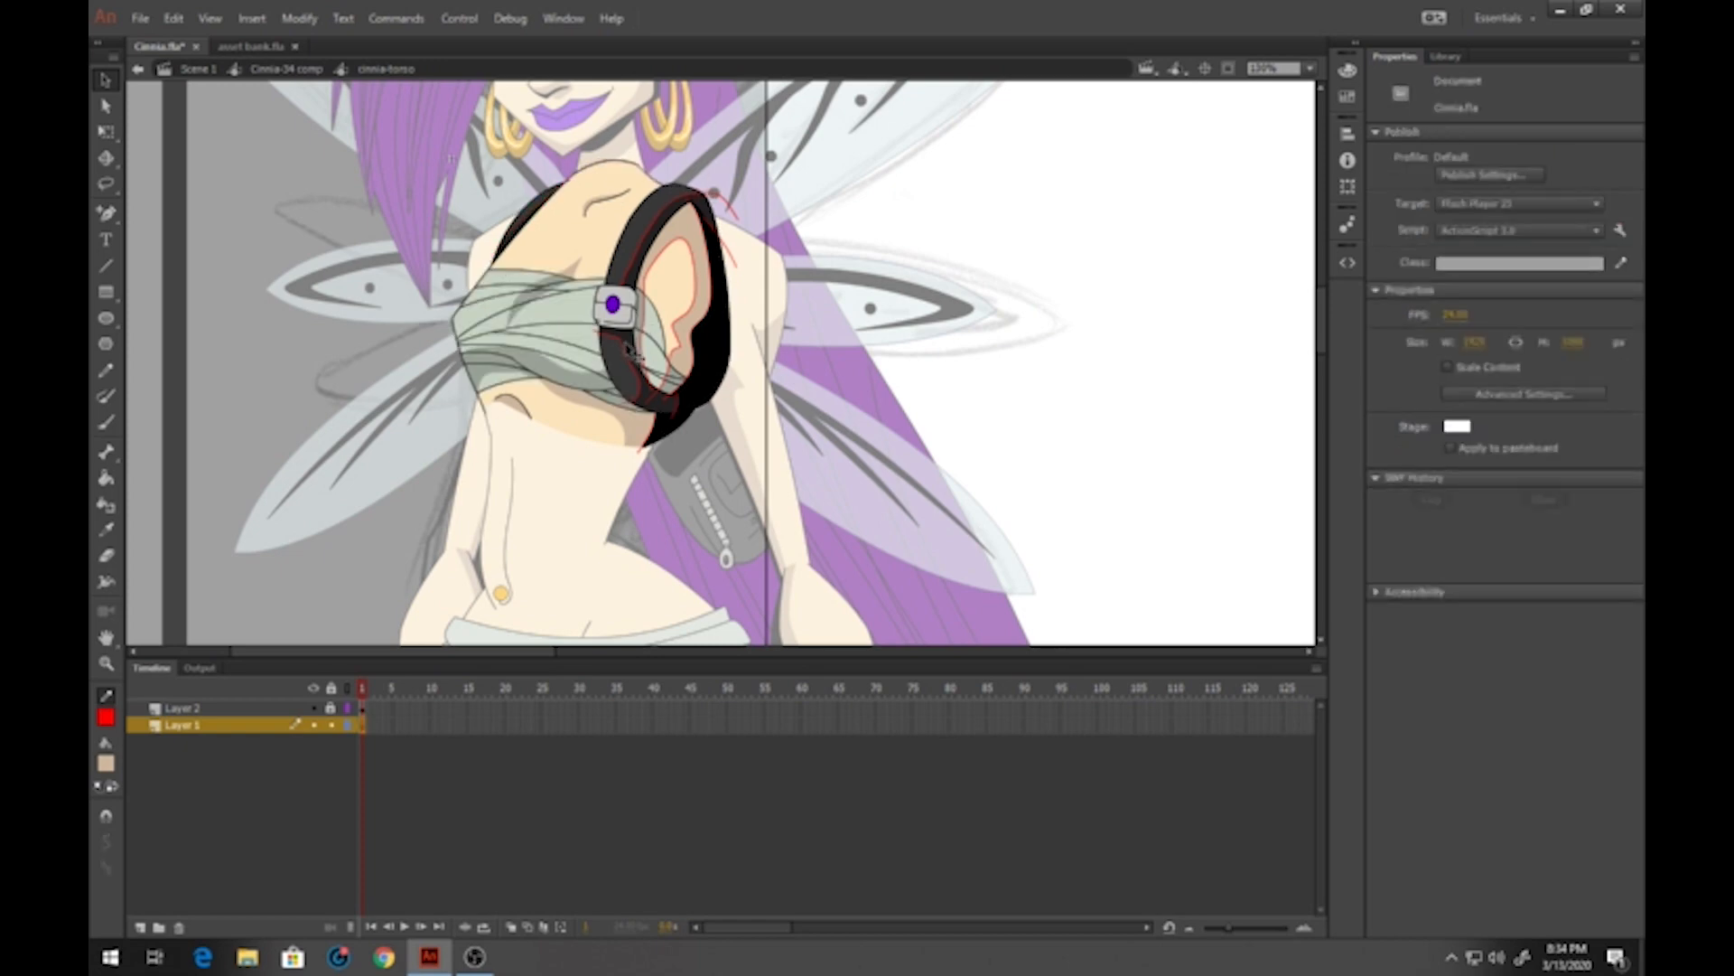
key(Delete)
click(643, 255)
key(Delete)
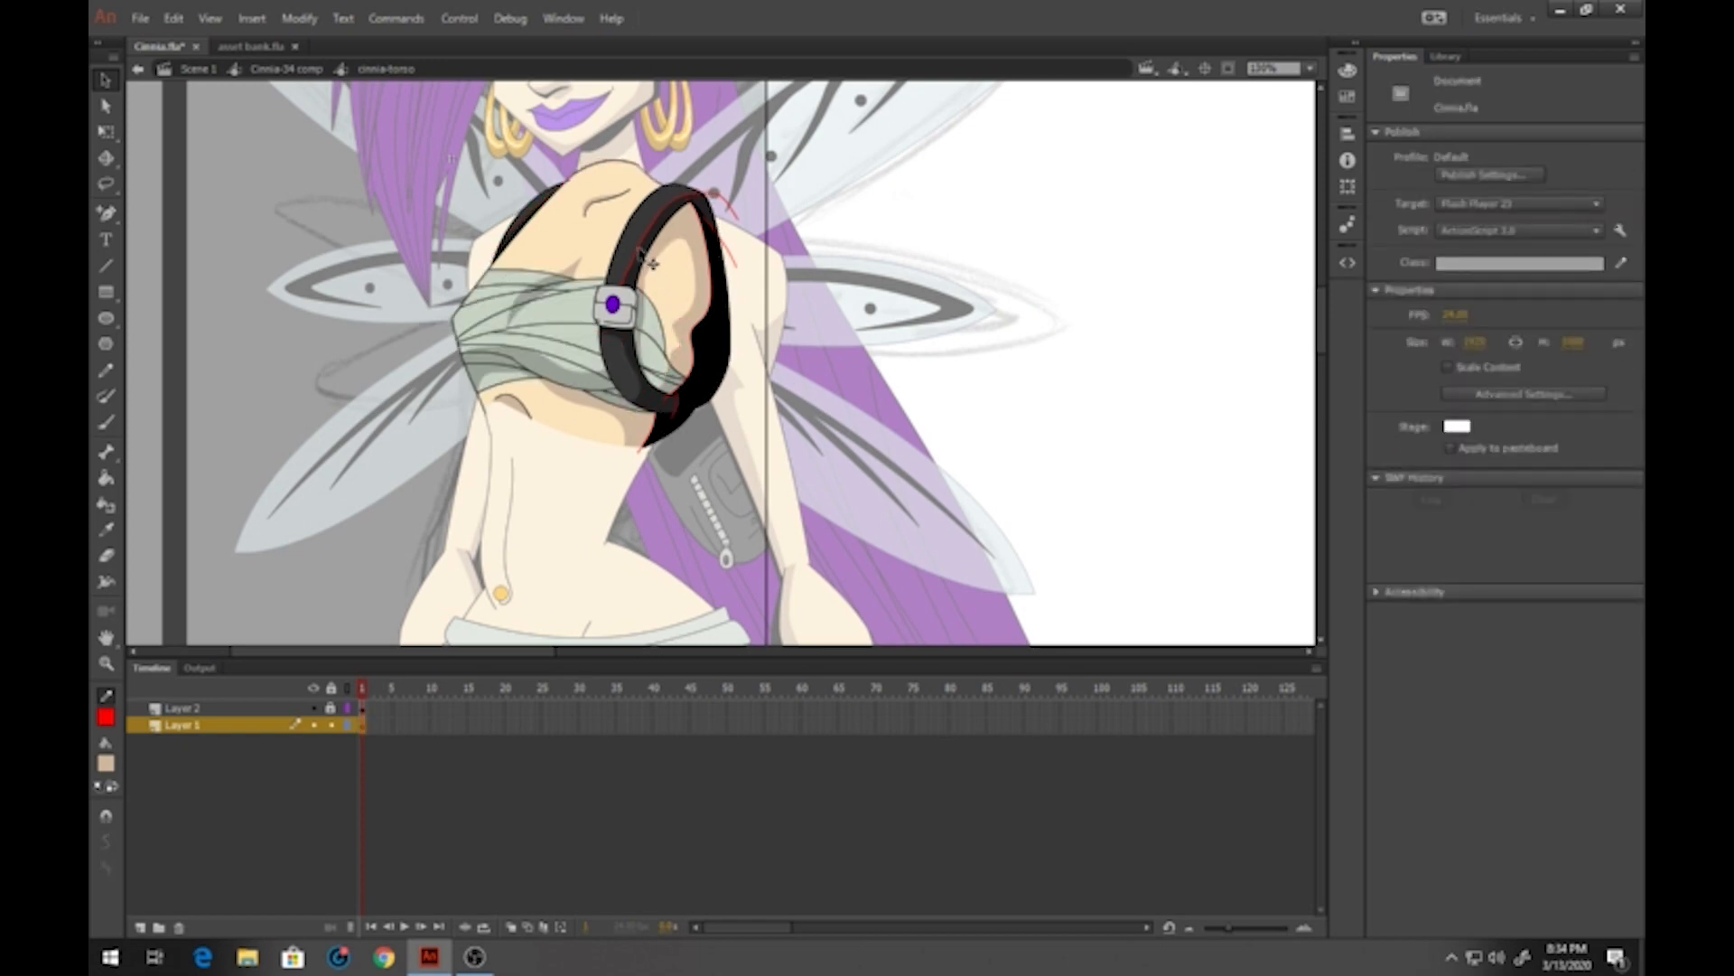
click(712, 231)
key(Delete)
click(710, 233)
click(707, 232)
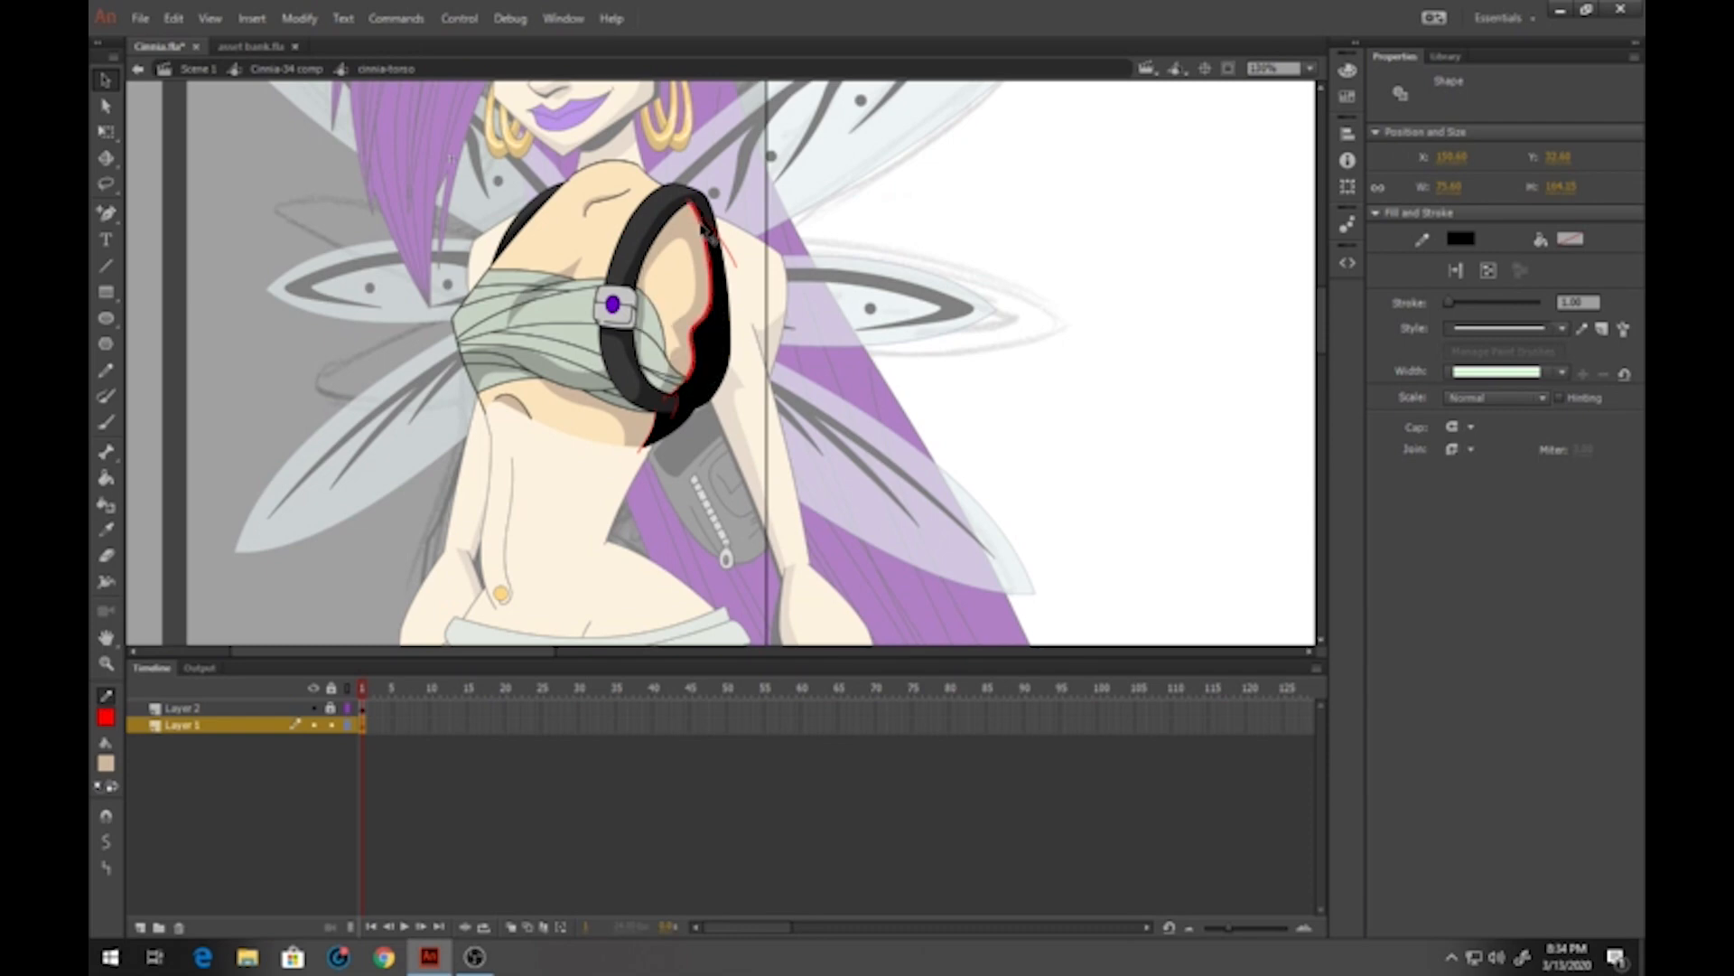
key(Delete)
Delete the leftover red guide curves outside the shoulder and beneath the chest strap
click(733, 260)
key(Delete)
key(Delete)
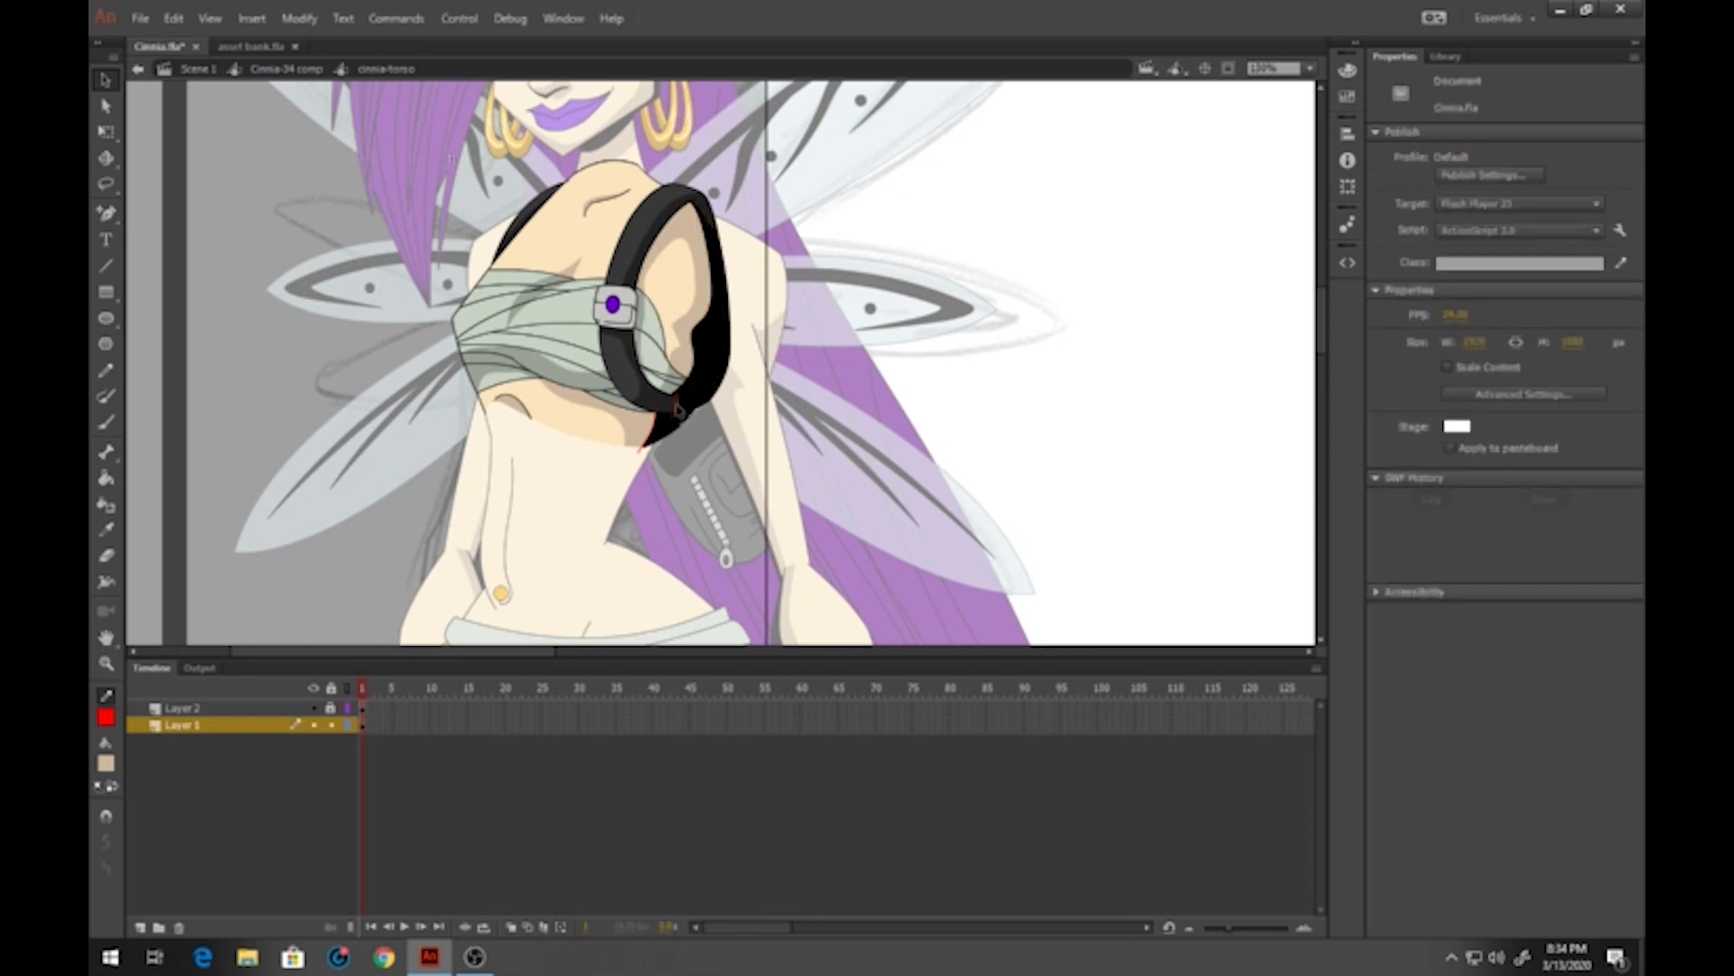
click(682, 418)
key(Delete)
click(658, 438)
key(Delete)
Unlock Layer 2 with Layer 1 locked, then outline red Pencil shading shapes on the strap's buckle and purple gem
click(330, 708)
click(363, 709)
click(106, 663)
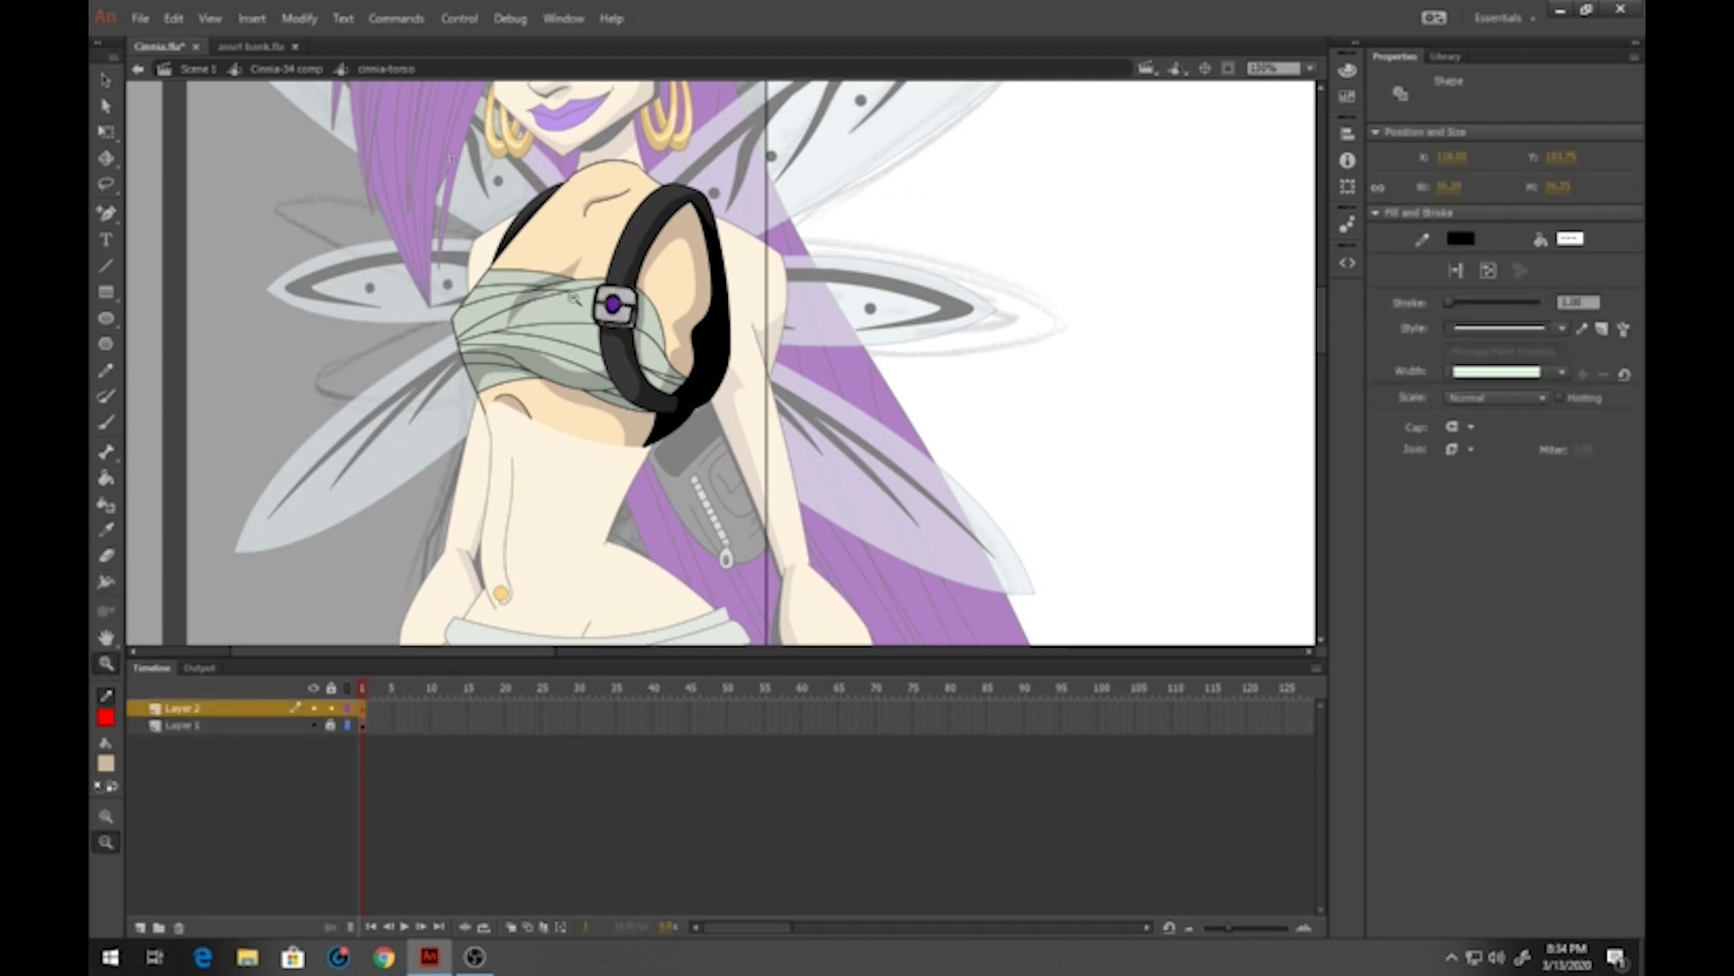
click(605, 305)
key(y)
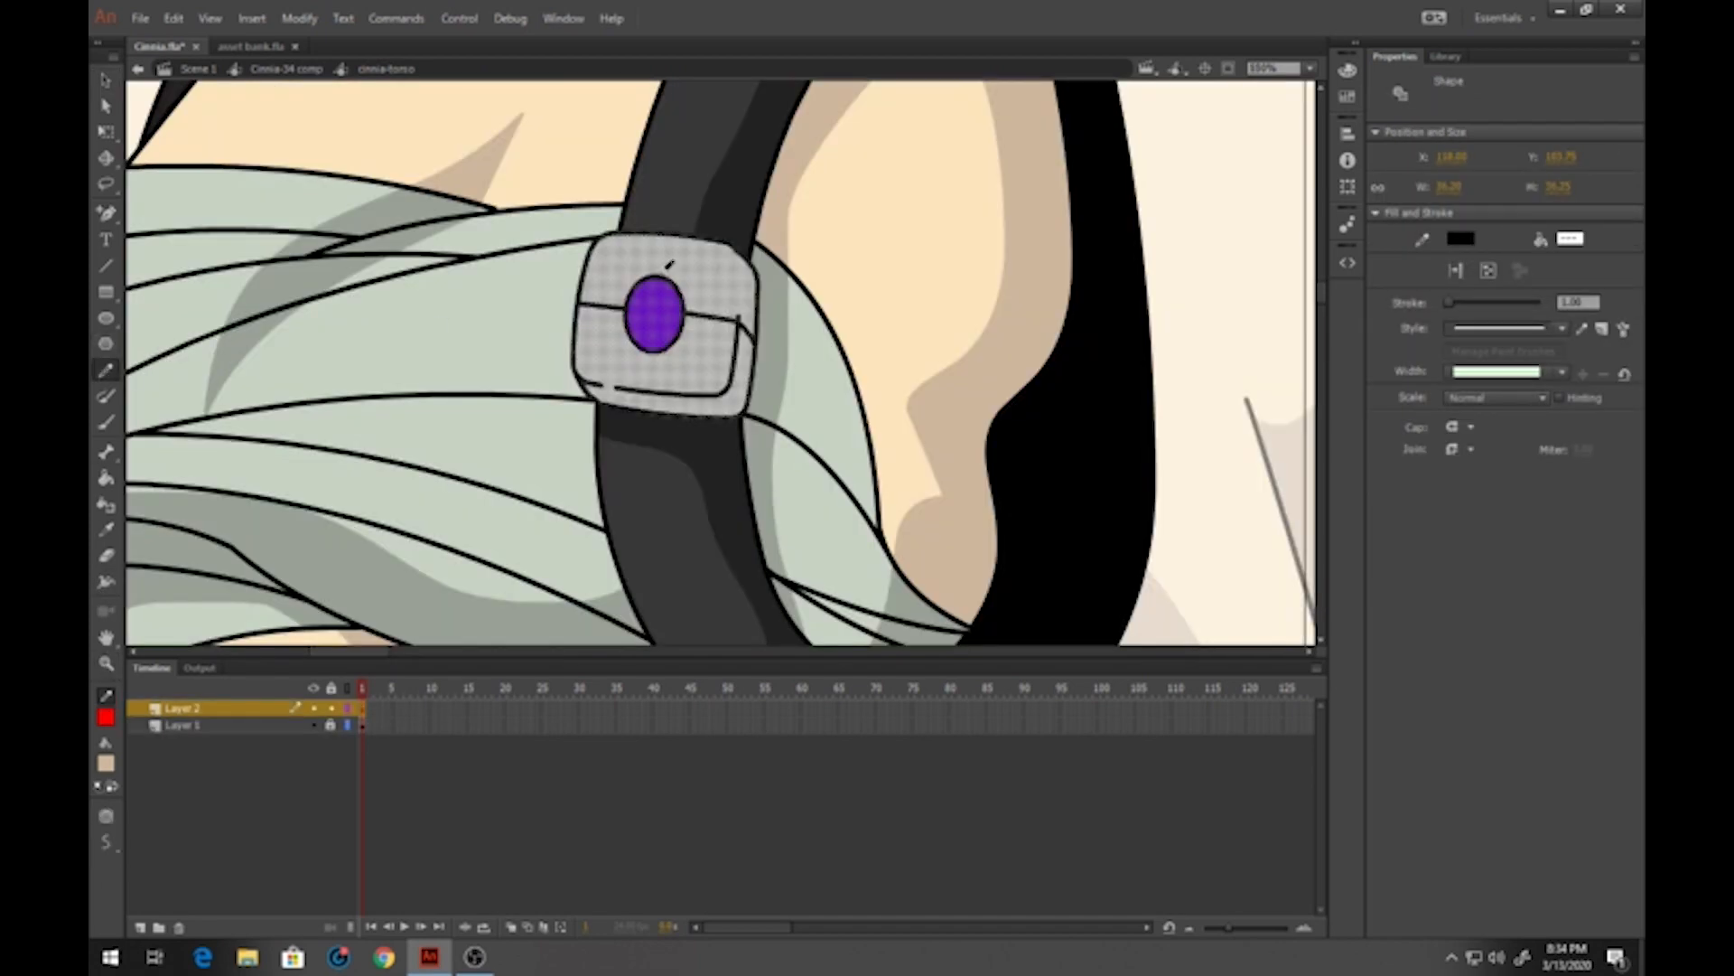
mouse_move(668, 264)
mouse_down()
mouse_move(655, 338)
mouse_move(610, 354)
mouse_up()
drag(728, 237, 736, 336)
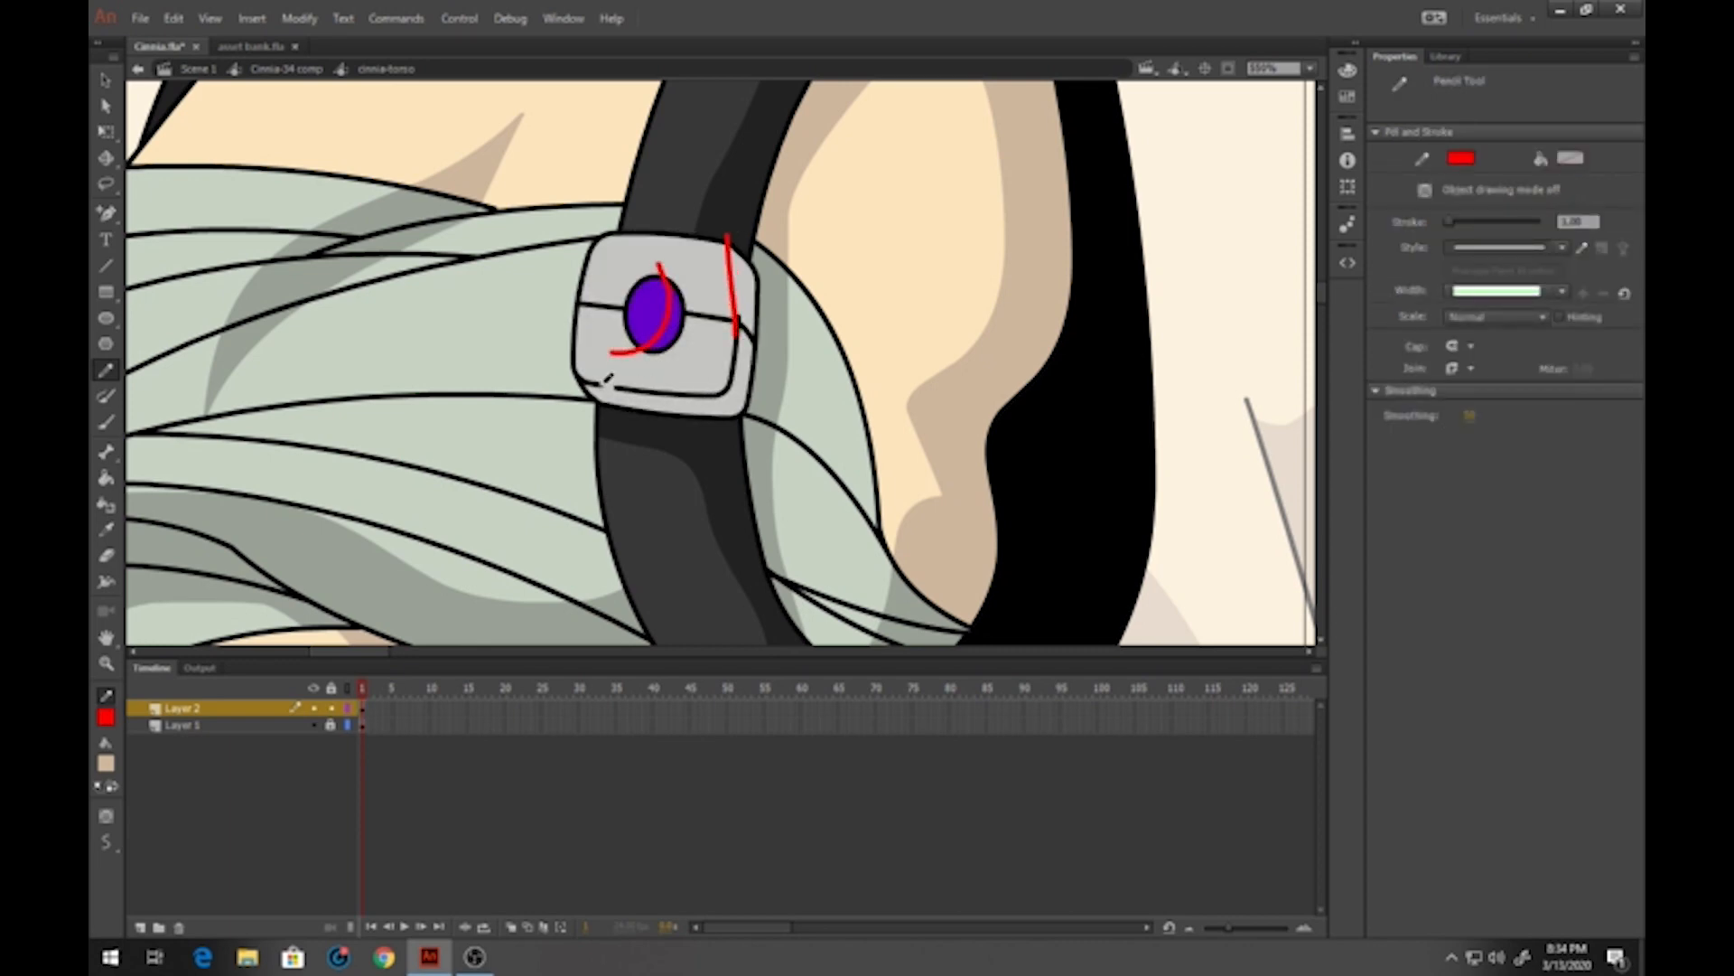
drag(598, 387, 617, 389)
mouse_move(713, 260)
mouse_down()
mouse_move(713, 370)
mouse_move(629, 379)
mouse_move(702, 322)
mouse_move(720, 256)
mouse_up()
Darken the gem's sampled purple and fill the shaded side of the strap buckle's gem with it using the Paint Bucket
click(106, 767)
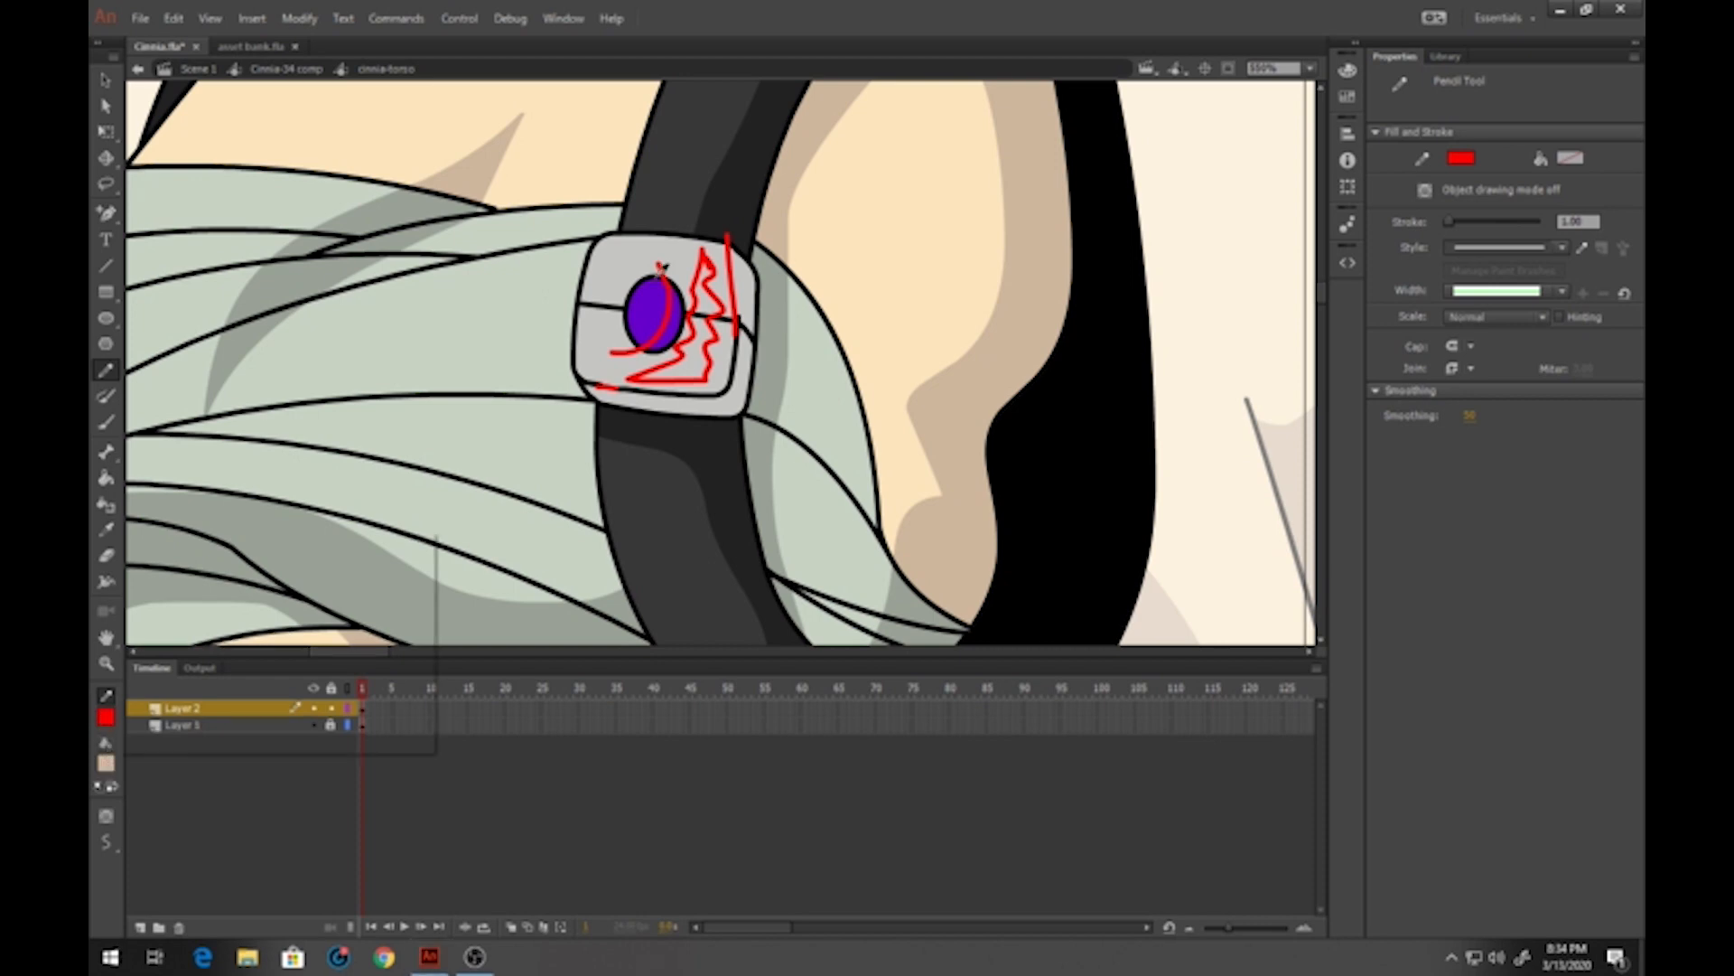
click(650, 307)
click(107, 767)
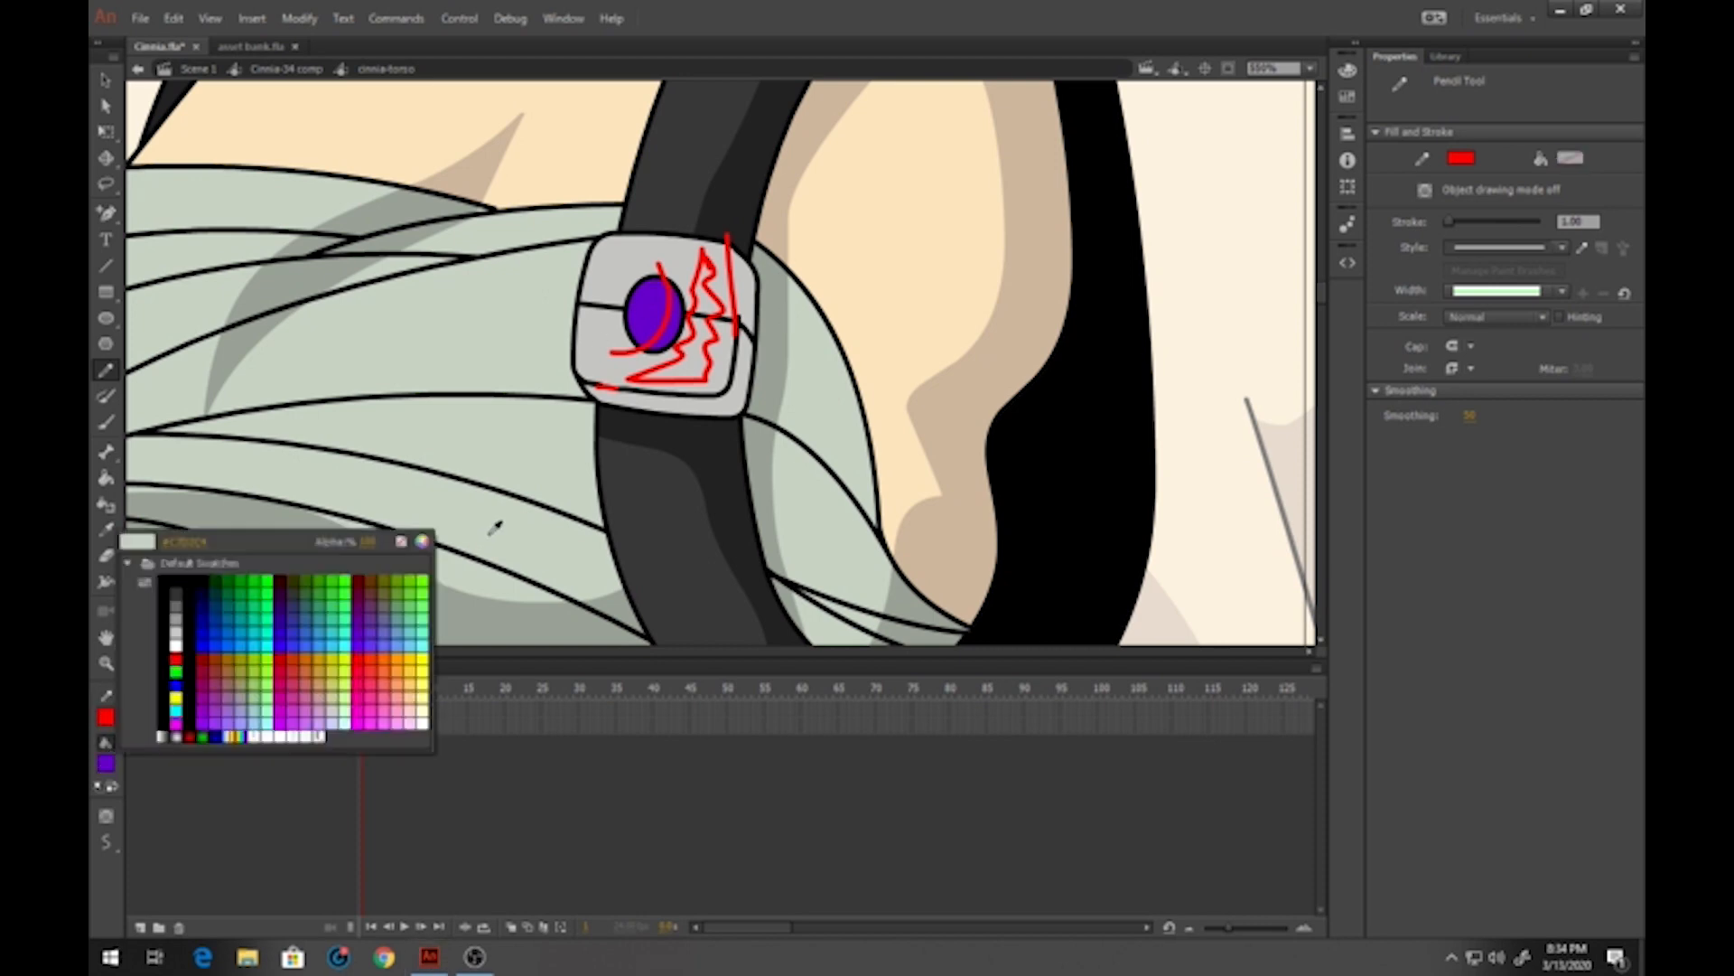
click(430, 547)
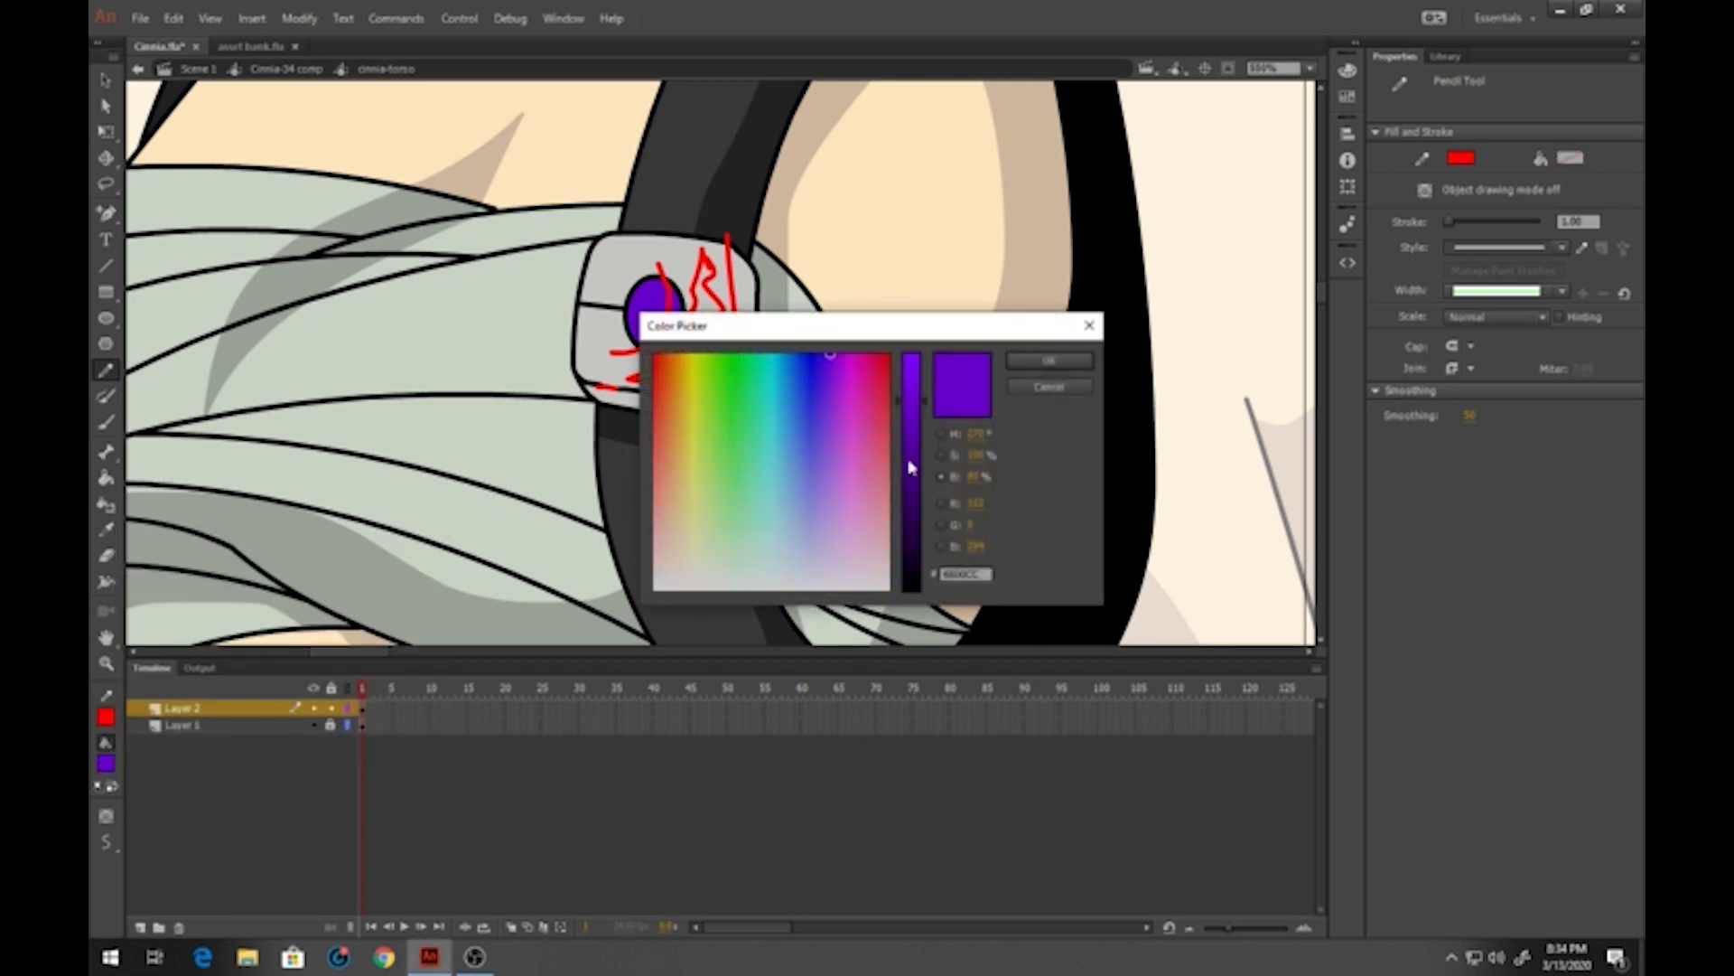
drag(911, 466, 921, 497)
click(1044, 361)
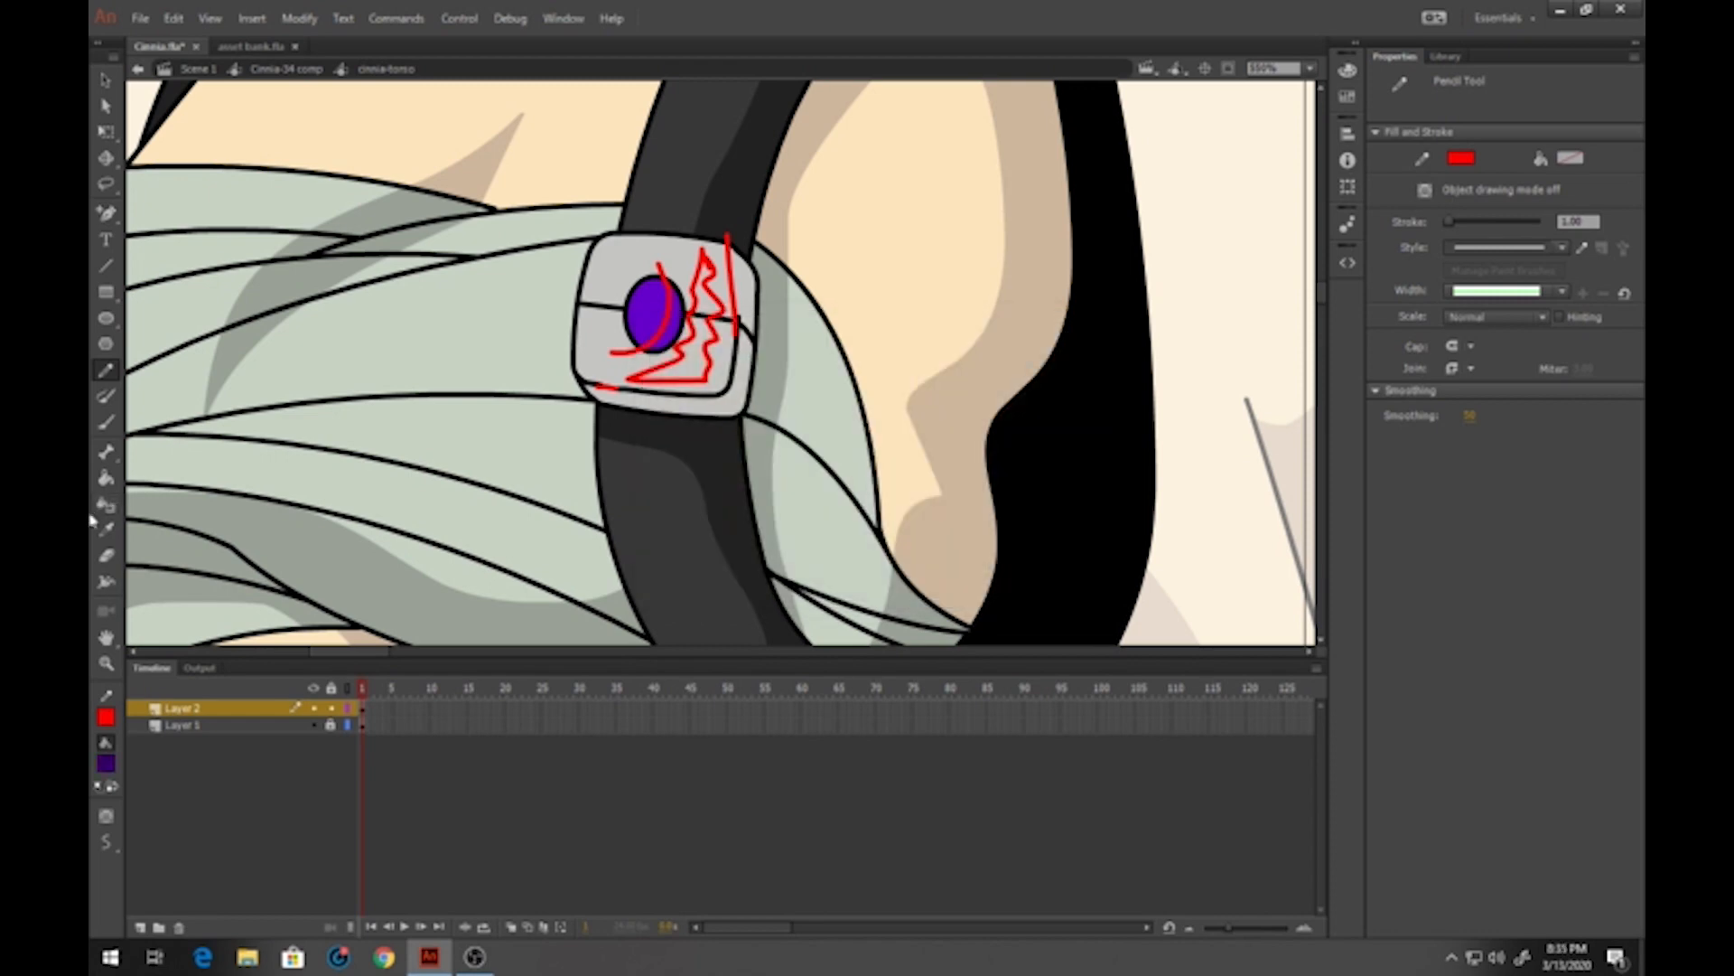
click(106, 477)
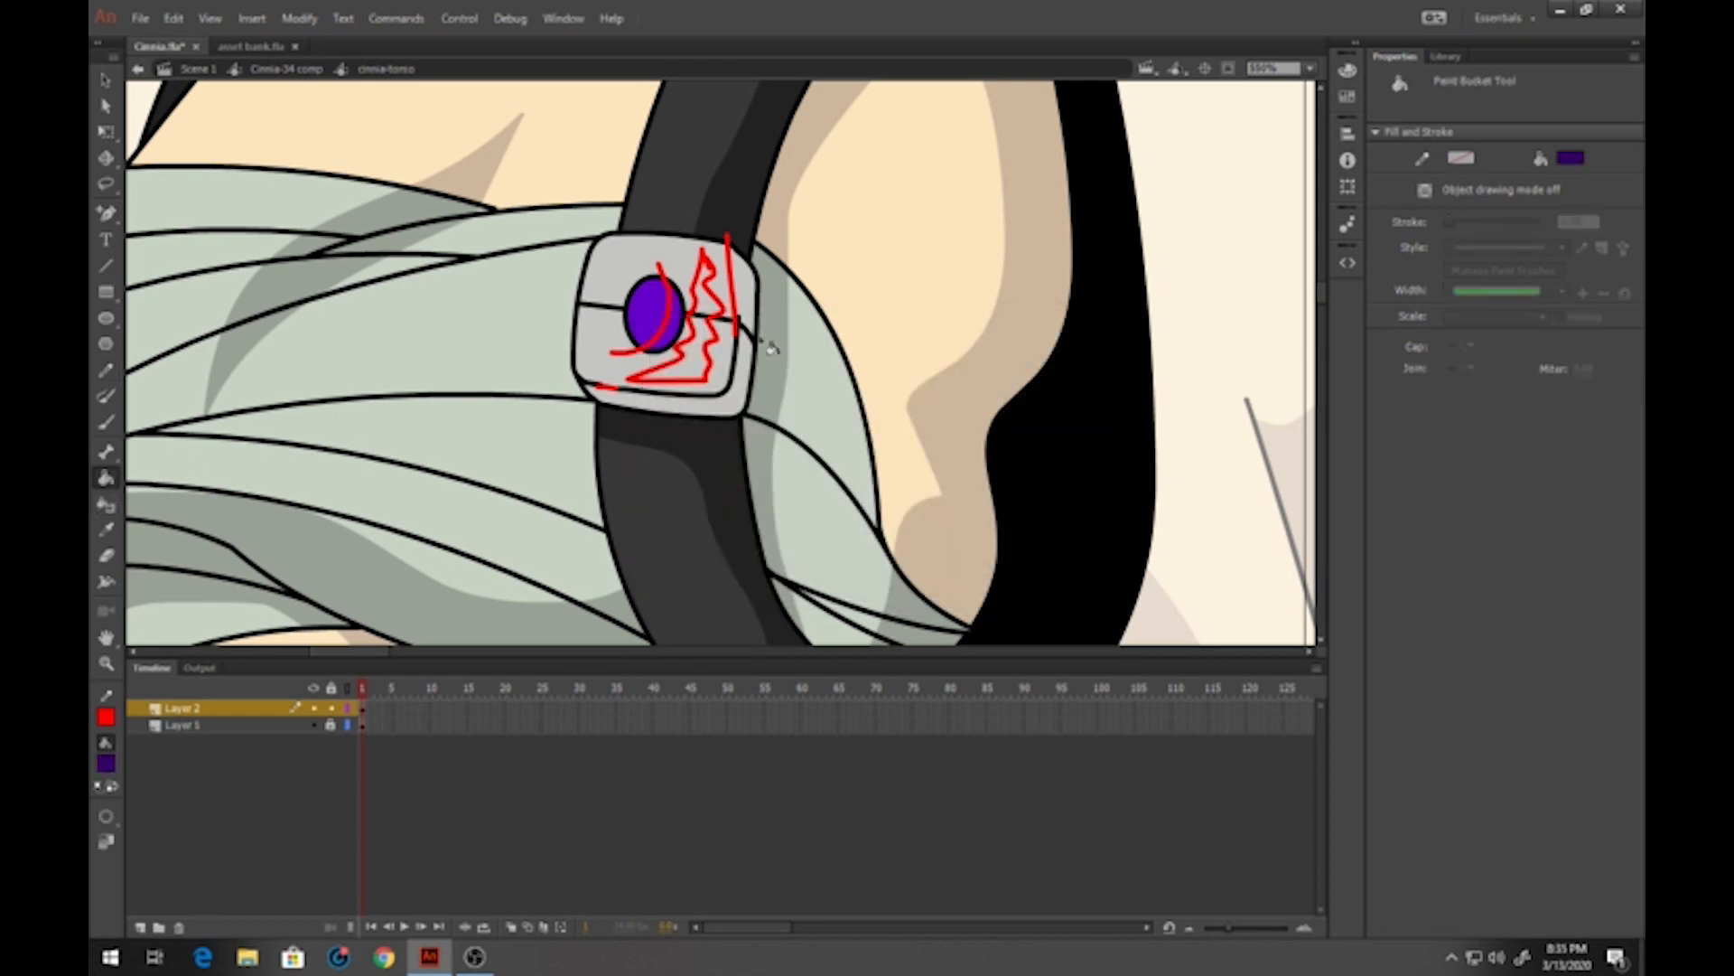
Fill the lower jagged shading shape on the buckle with a darker version of its light grey, undoing the spilled fill above it
click(107, 769)
click(614, 366)
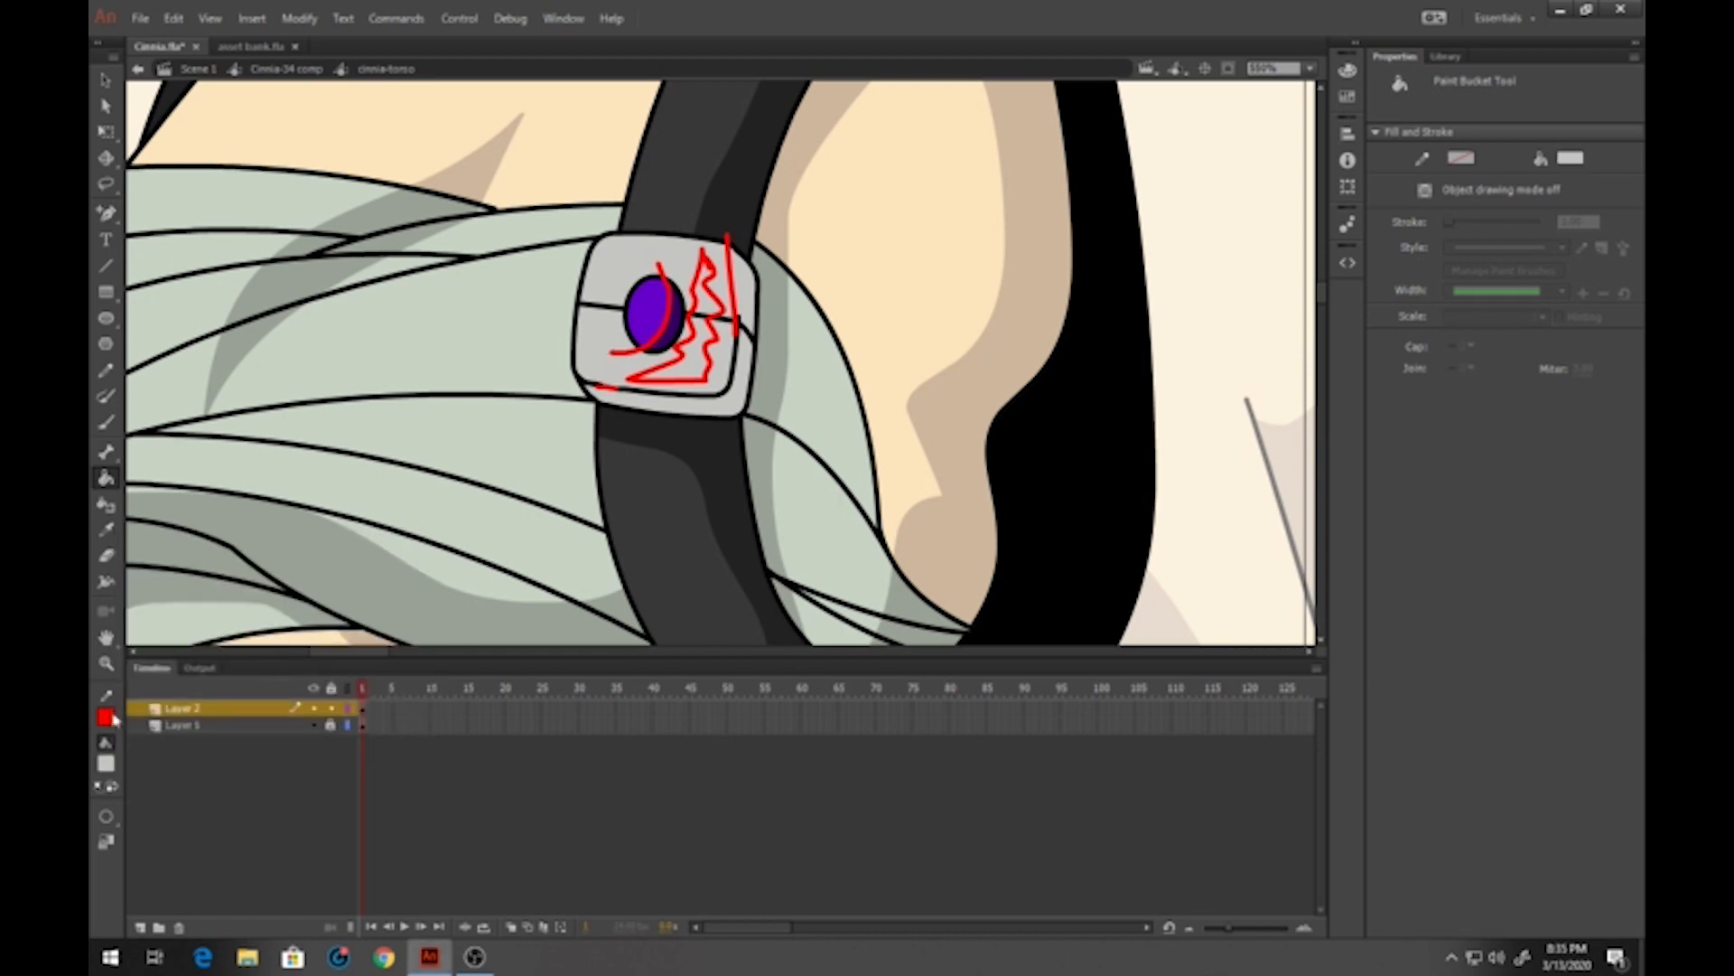
click(106, 769)
click(419, 540)
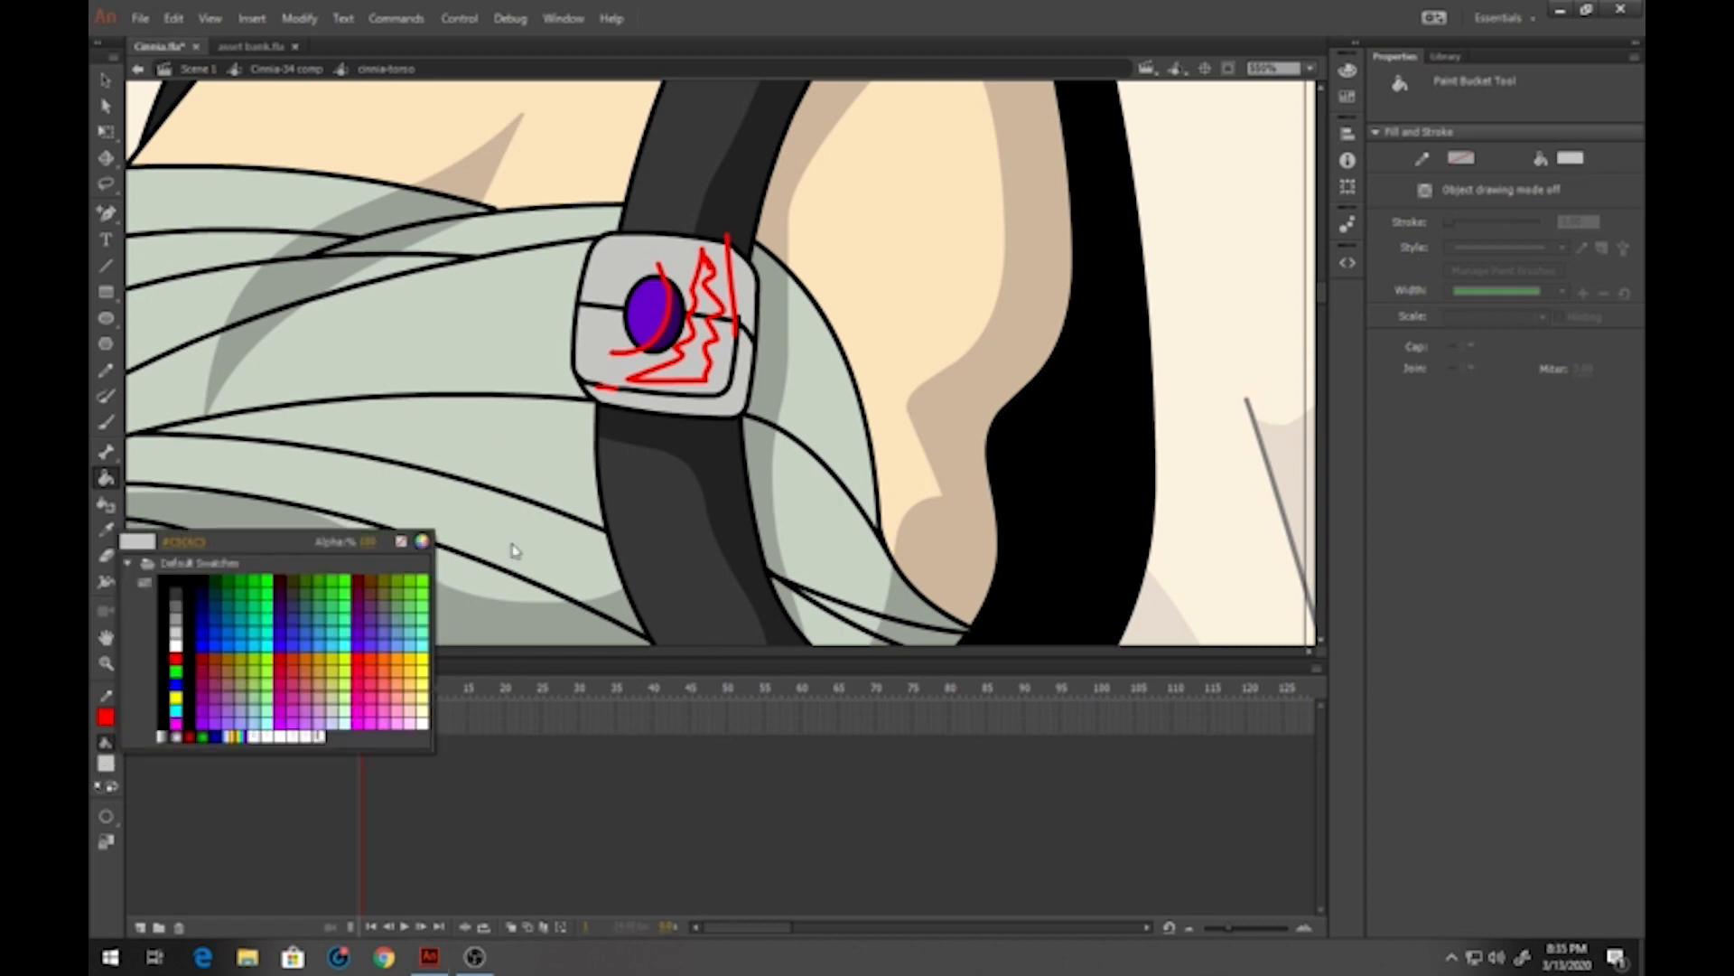
drag(912, 411, 923, 462)
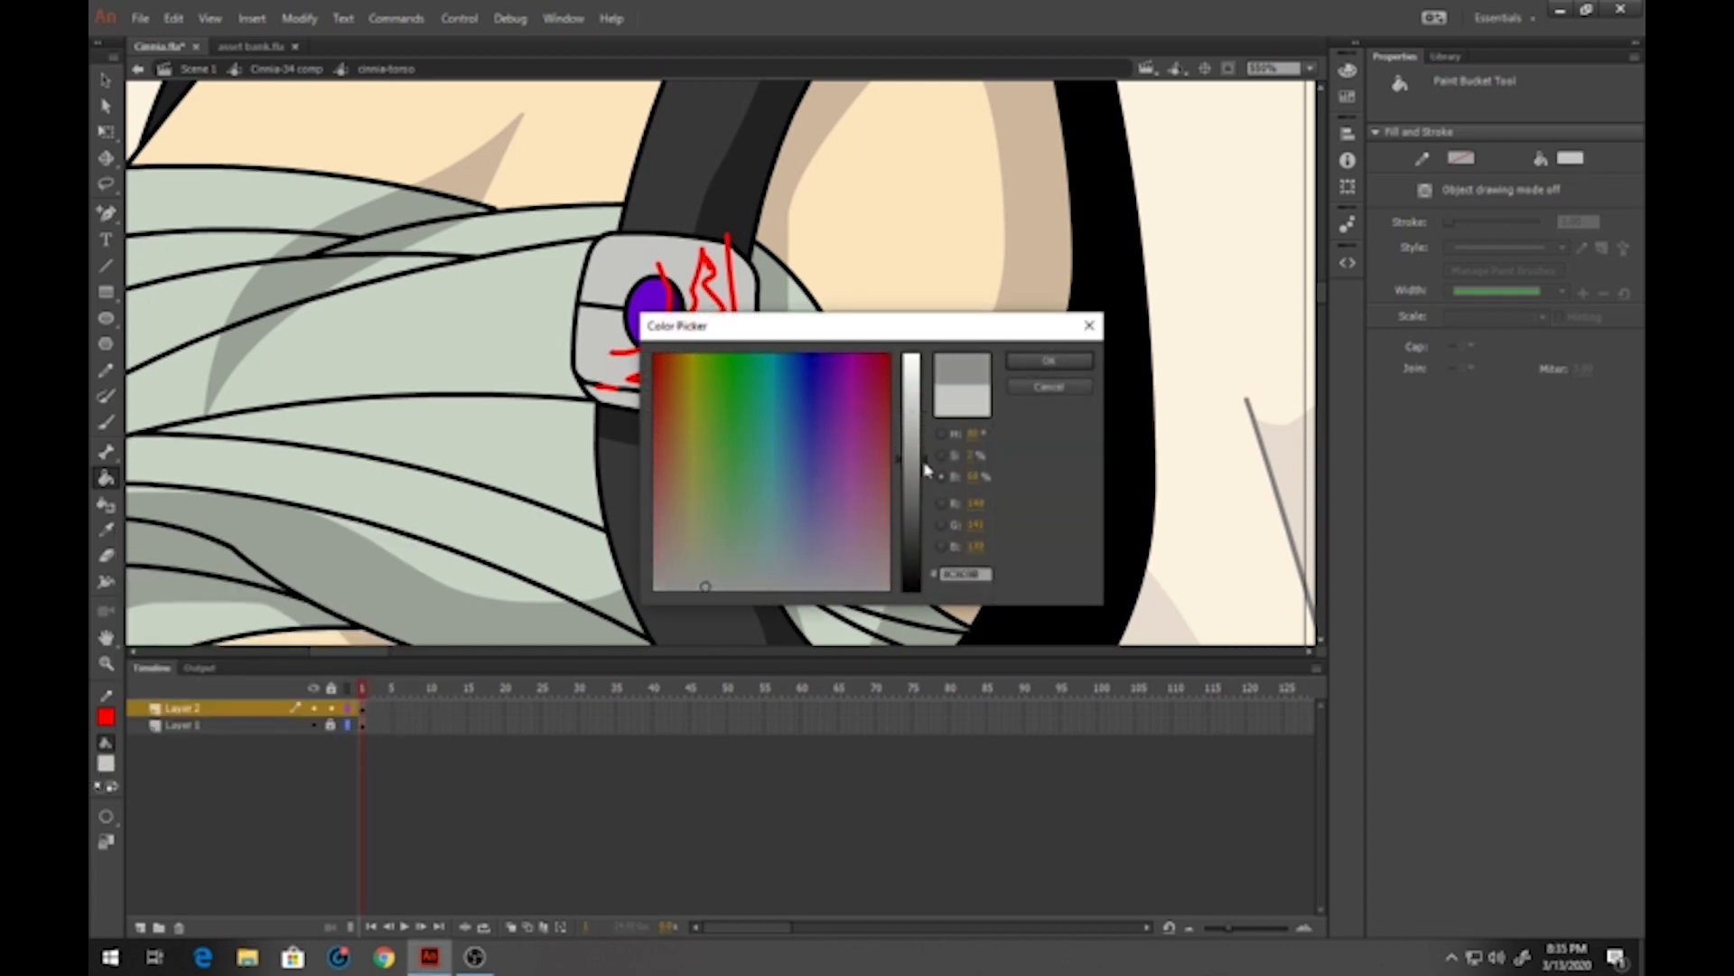
click(1034, 362)
click(711, 363)
click(716, 311)
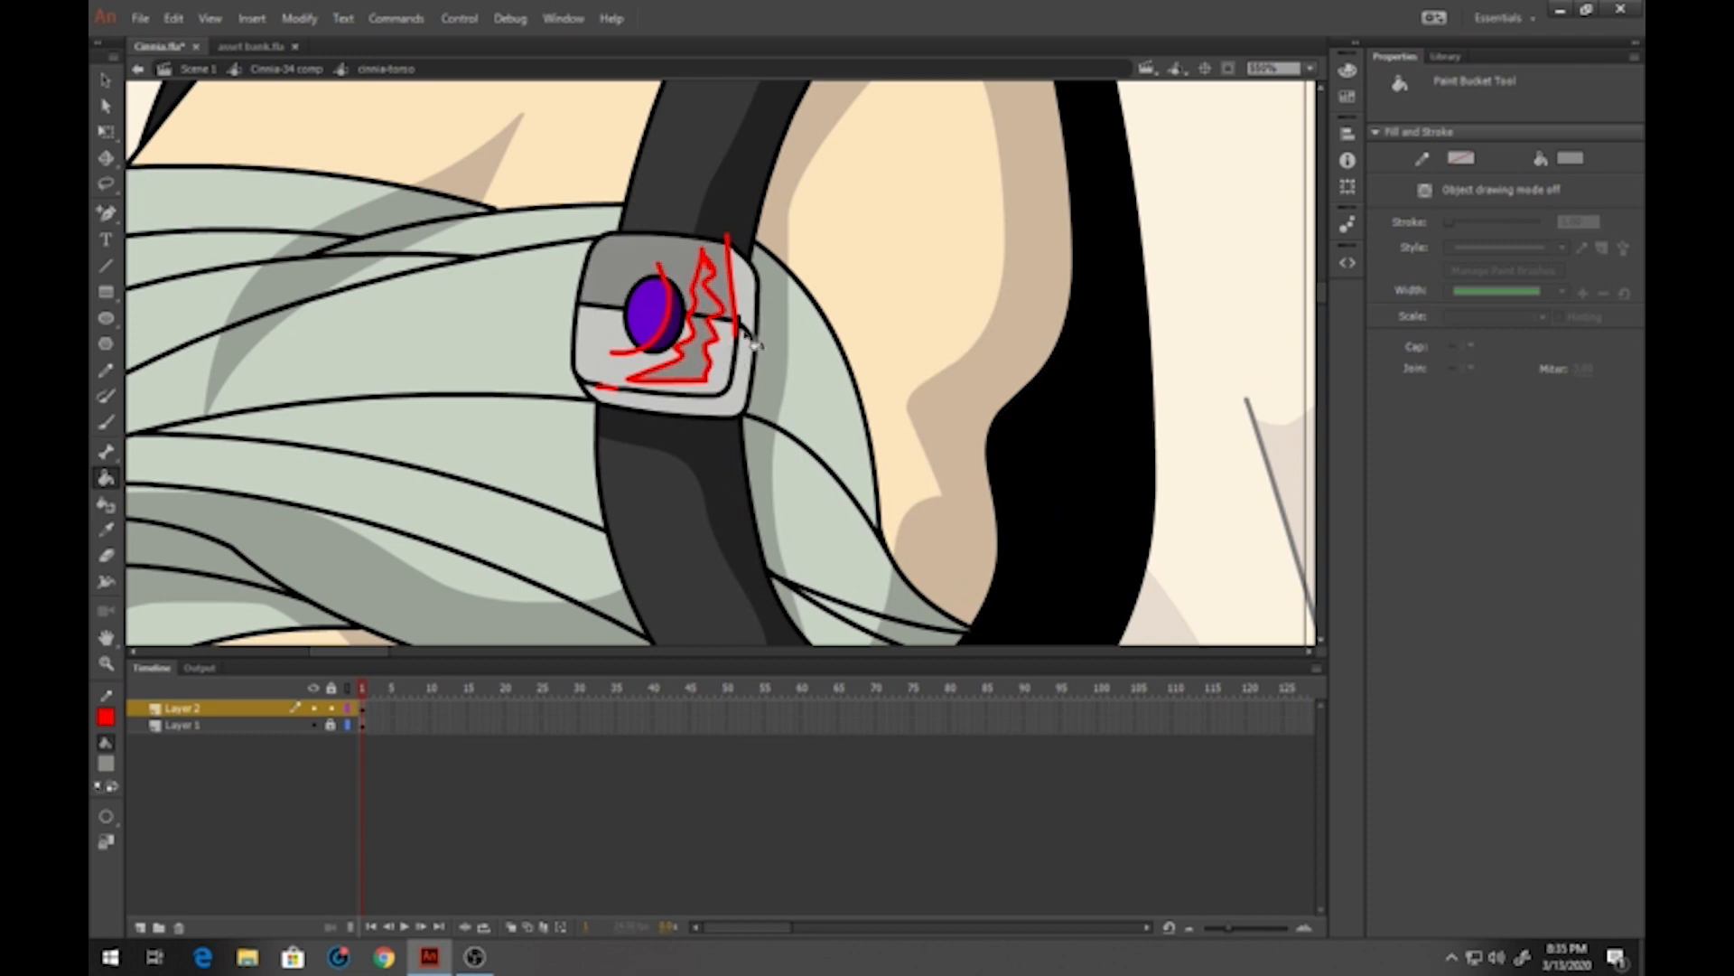
key(ctrl+z)
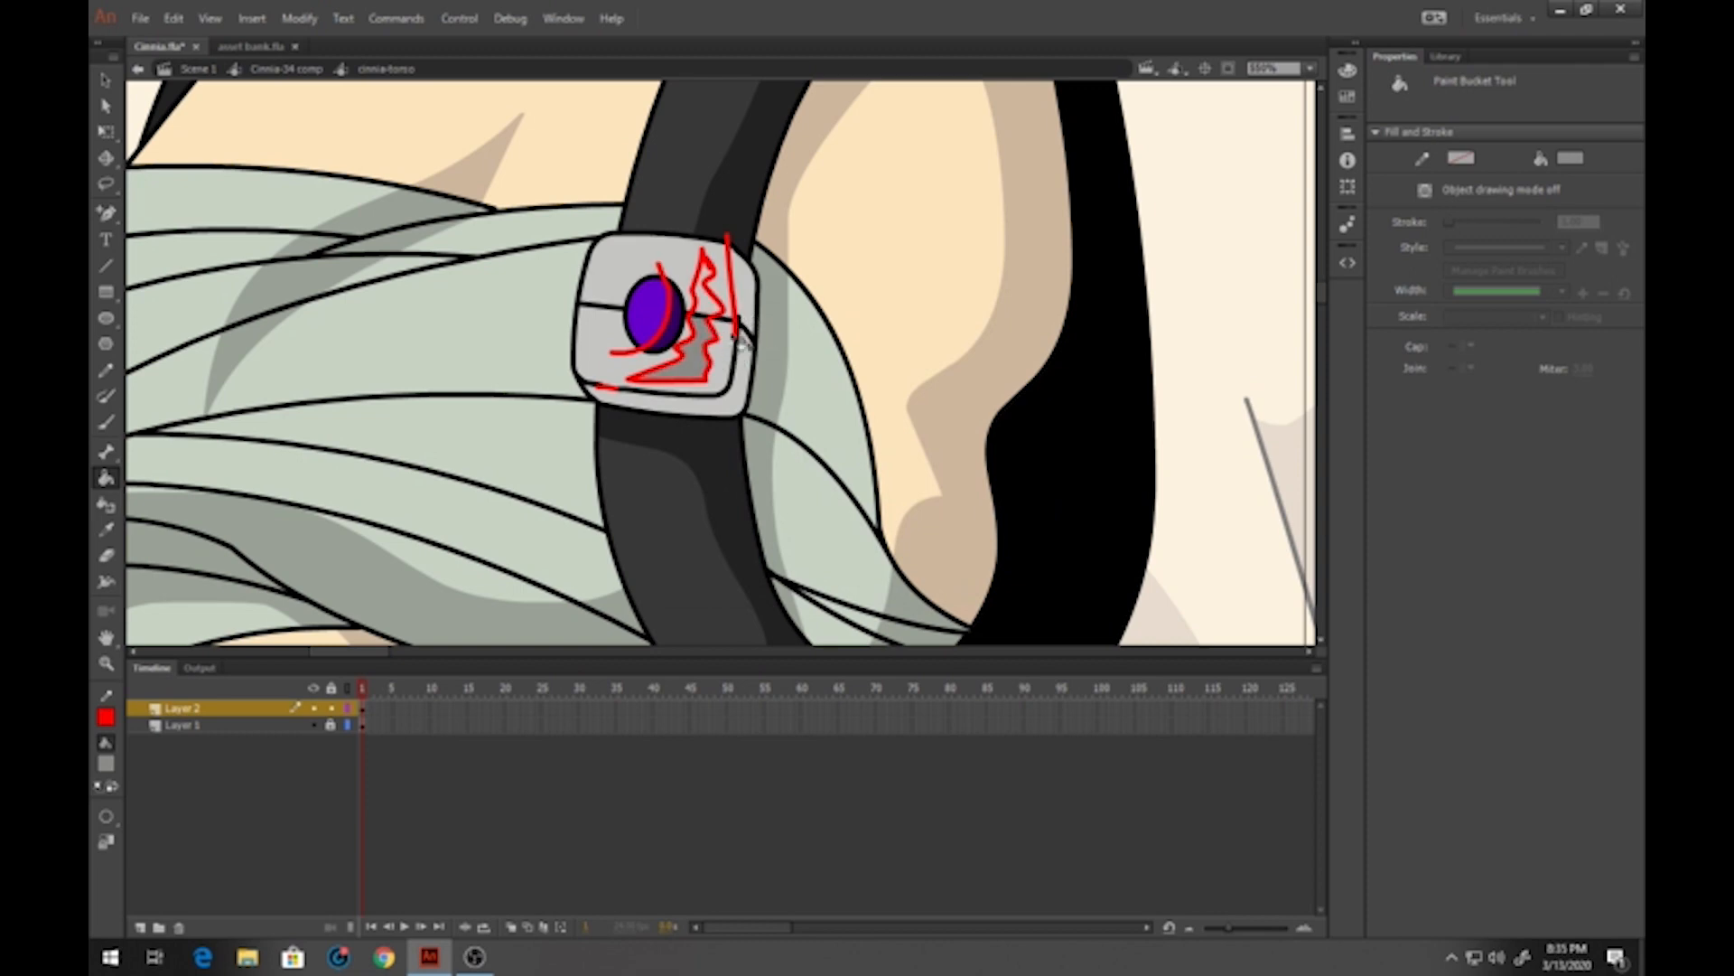
Undo the misplaced edge fill, adjust the Paint Bucket's gap closing, and fill the buckle's lower bevel with the dark grey
click(663, 413)
key(ctrl+z)
click(108, 817)
click(129, 815)
click(713, 412)
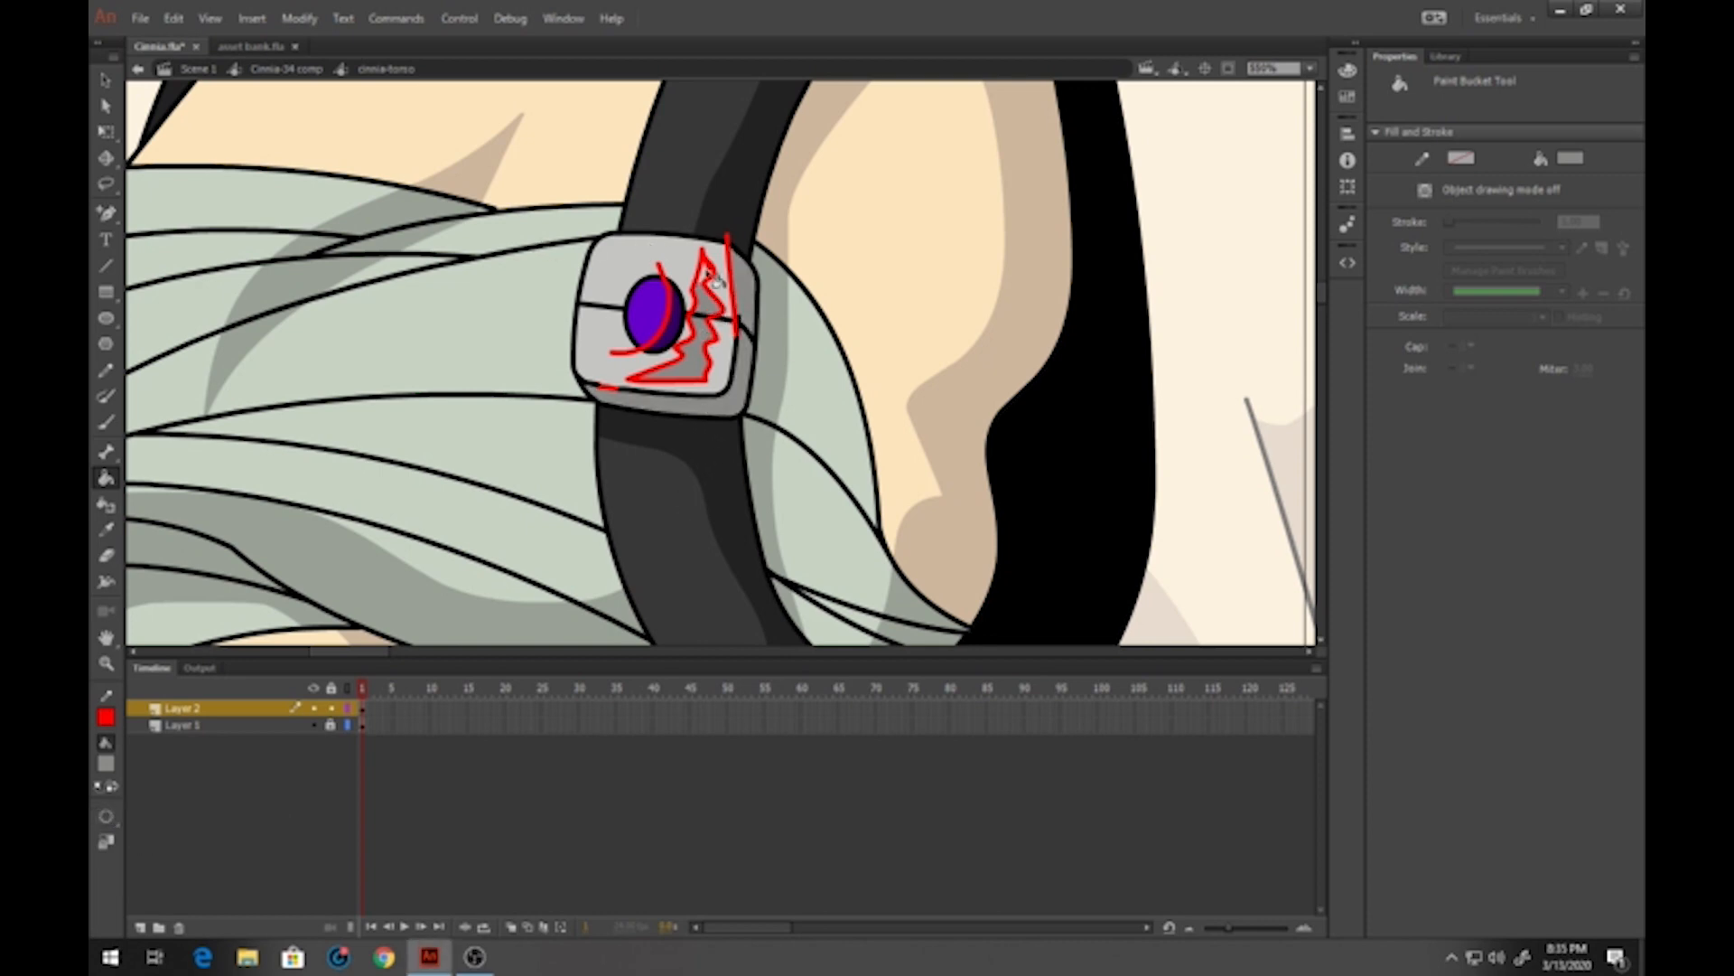
Delete the red guide curves on the purple gem, the jagged buckle shadow and the buckle's side edge
click(107, 80)
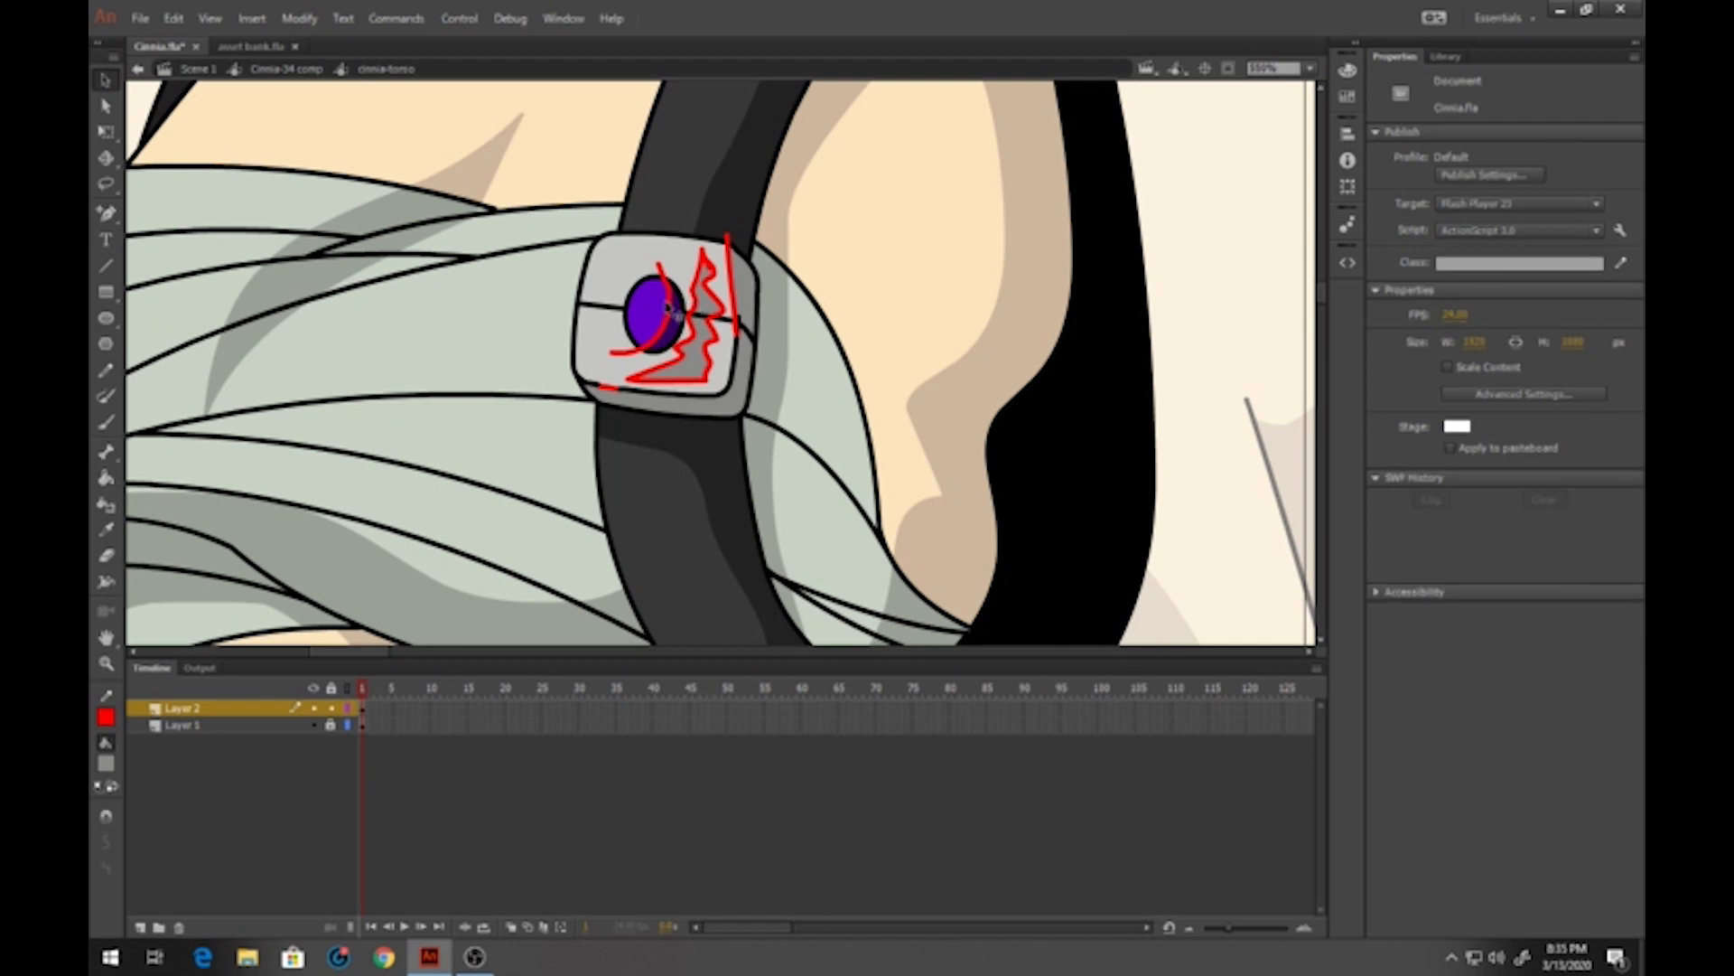
double_click(669, 309)
key(Delete)
double_click(695, 298)
key(Delete)
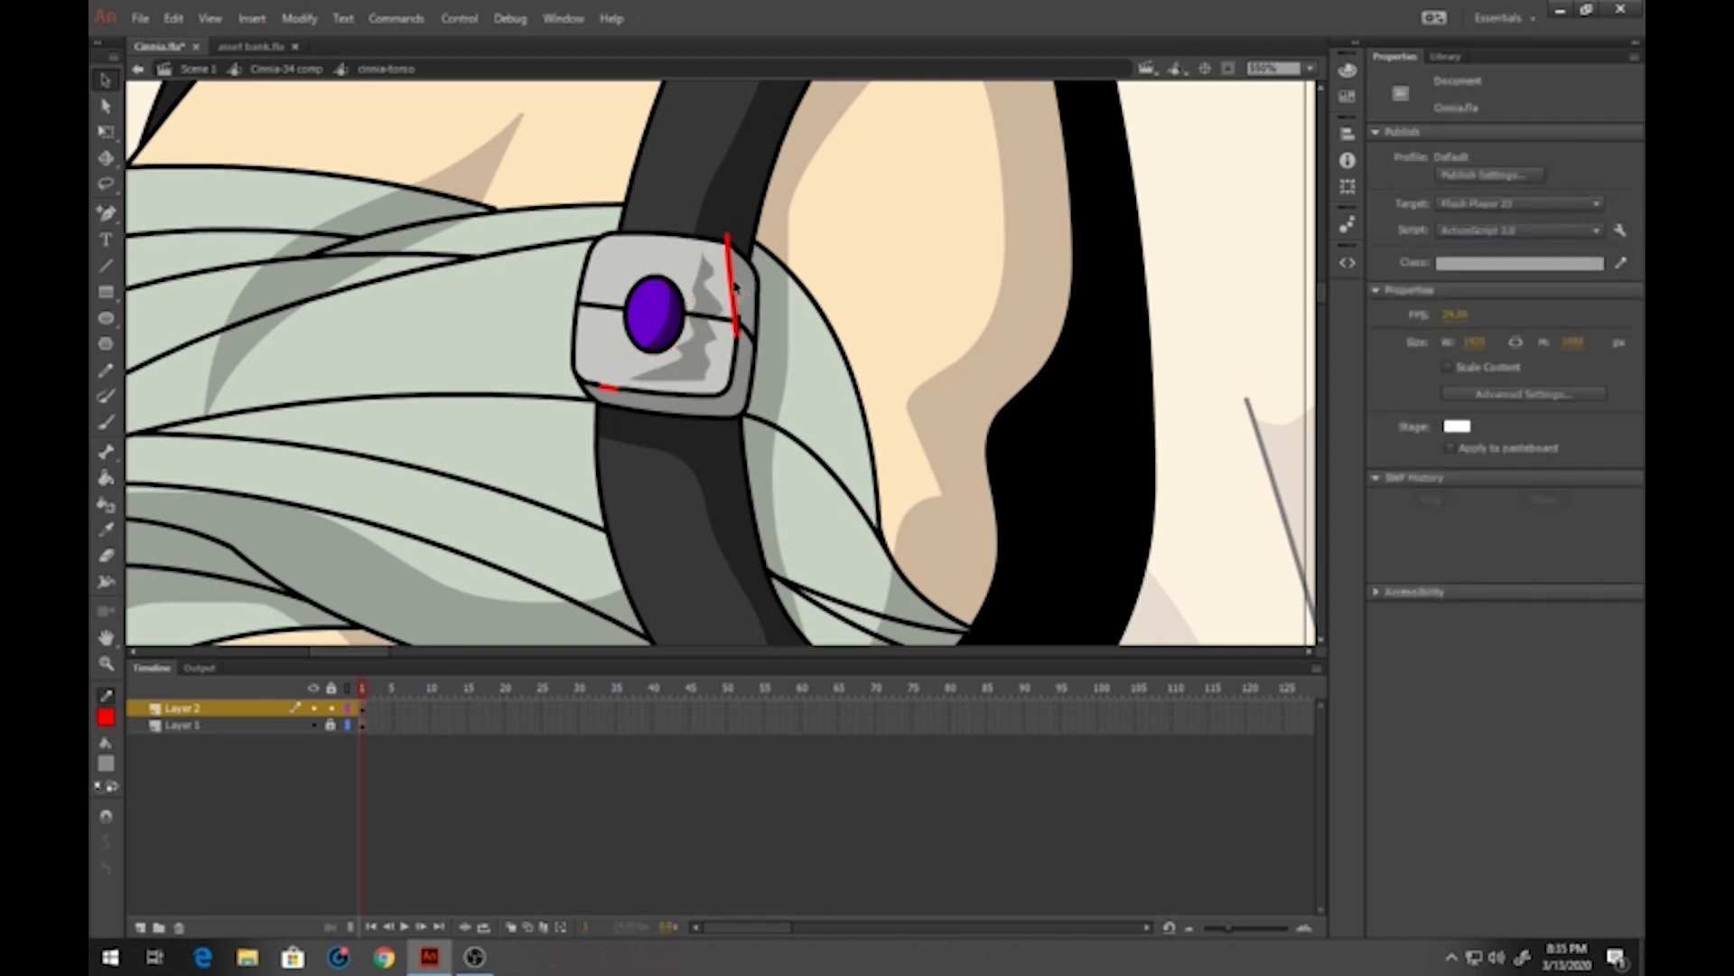
click(733, 283)
key(Delete)
Try to delete the leftover red stroke along the buckle's lower-left corner, undo it and reselect the stroke
click(610, 391)
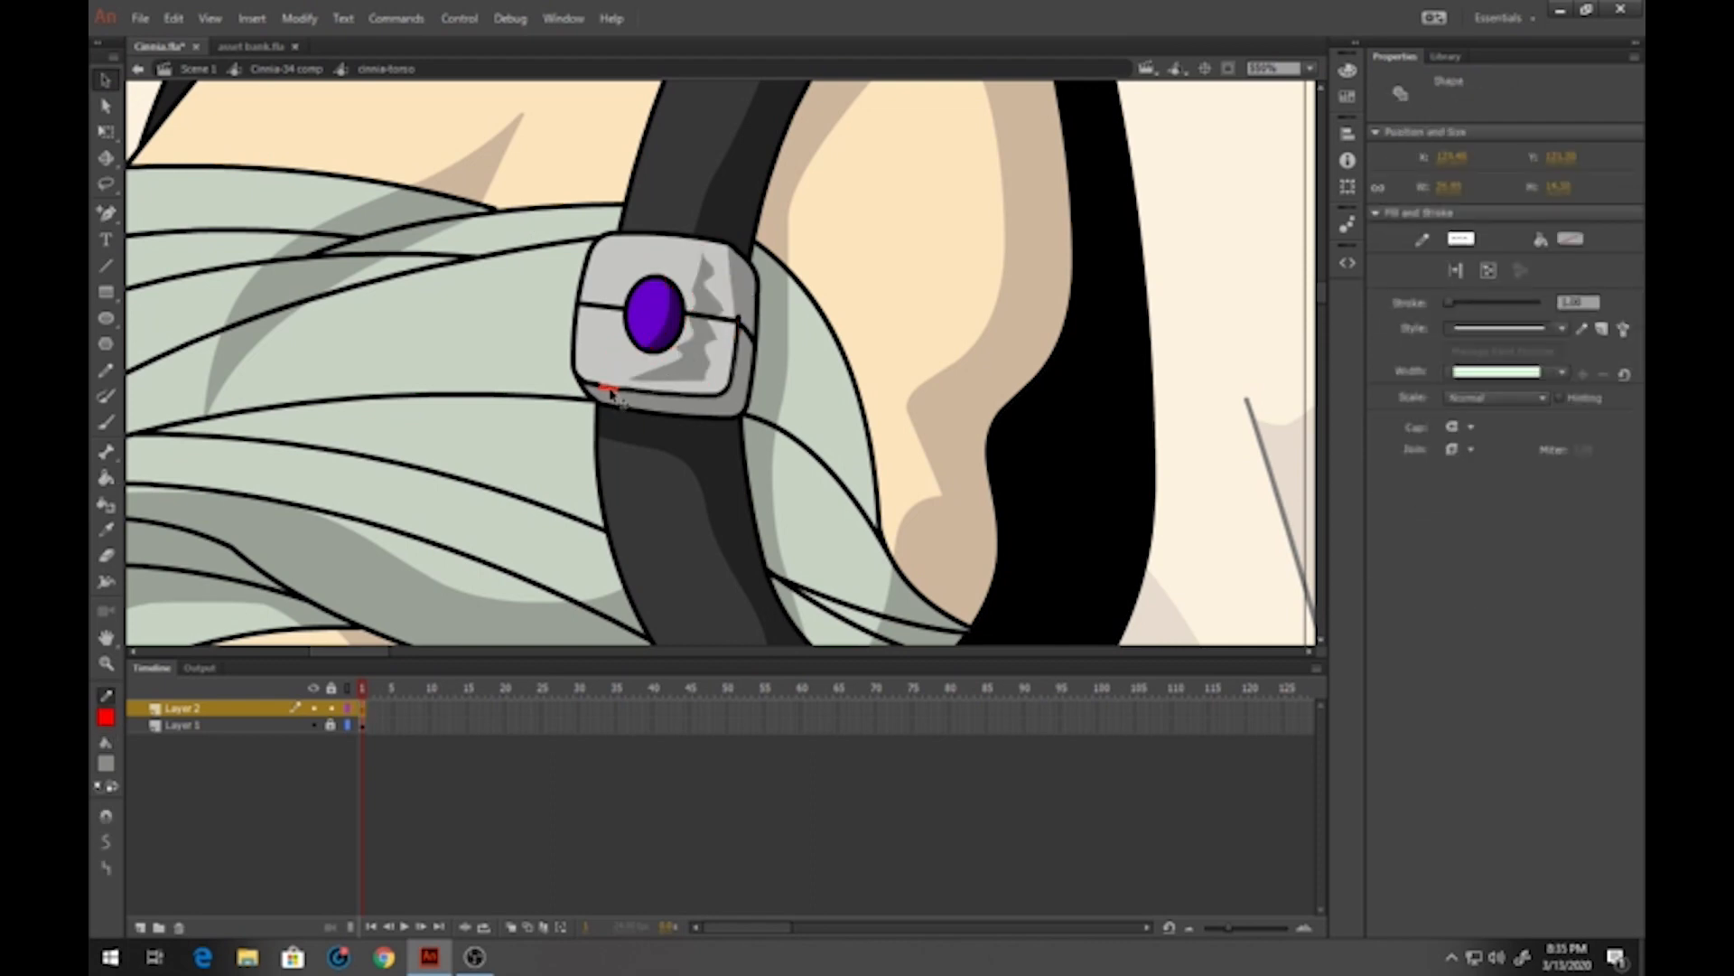
key(Delete)
key(ctrl+z)
click(495, 375)
click(608, 390)
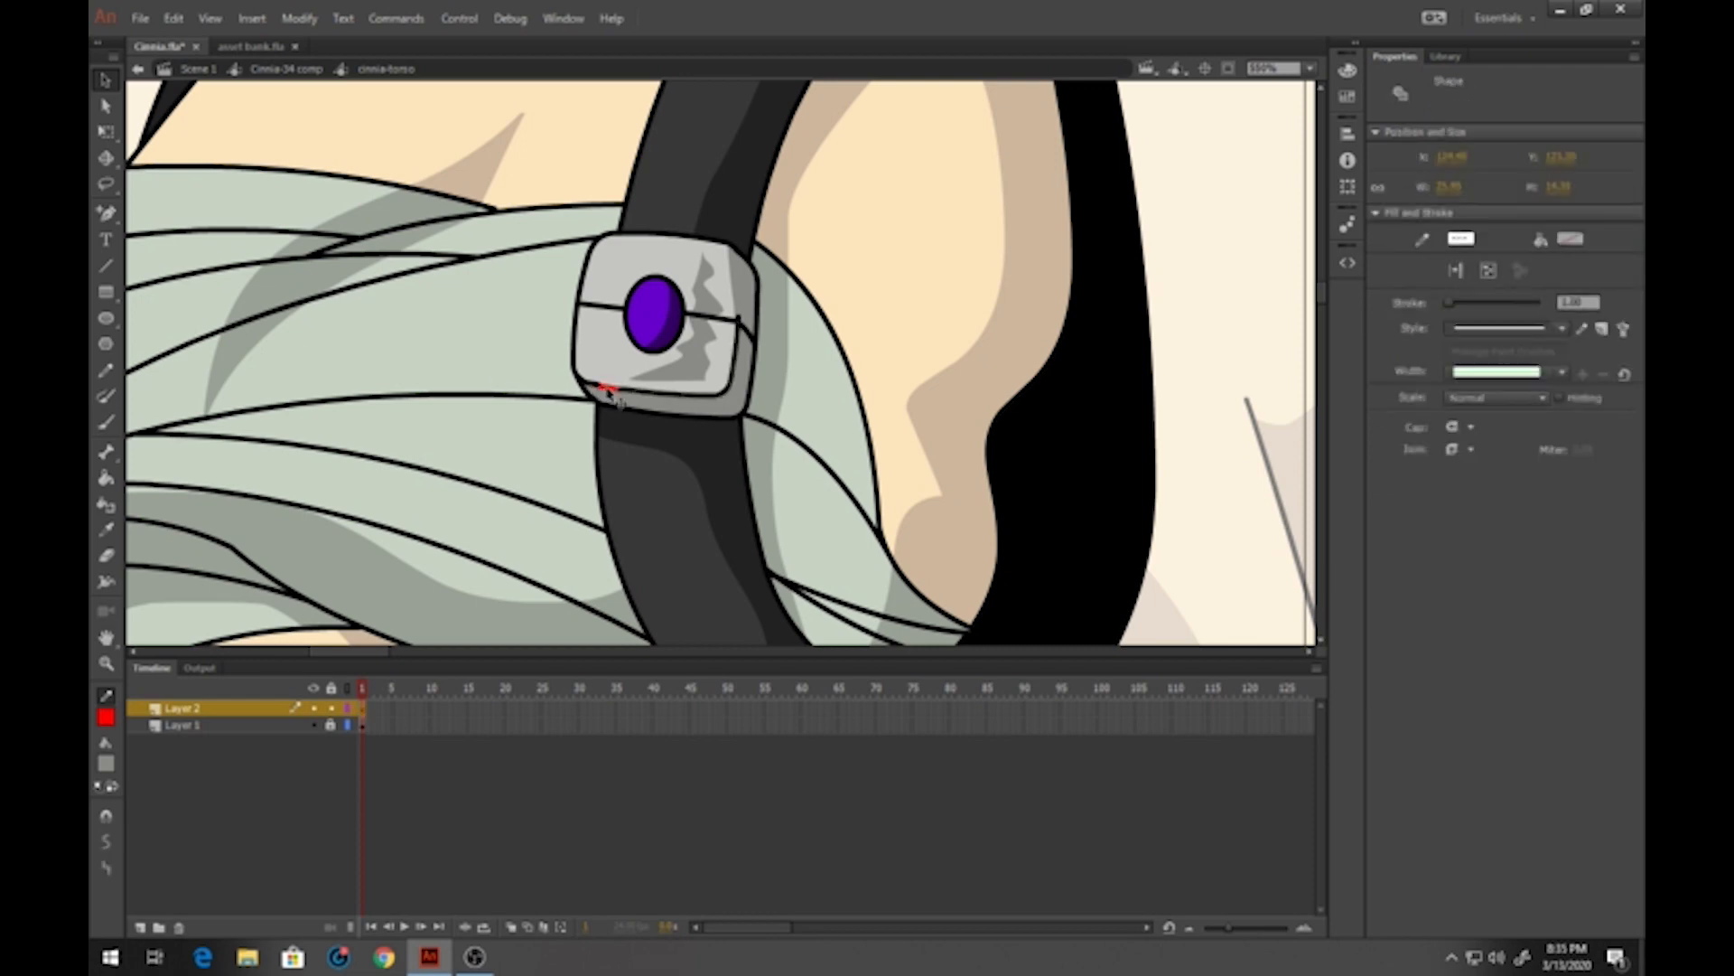
Cut the leftover red stroke at the buckle's lower-left corner with a short crossing line, then delete the red pieces
click(106, 266)
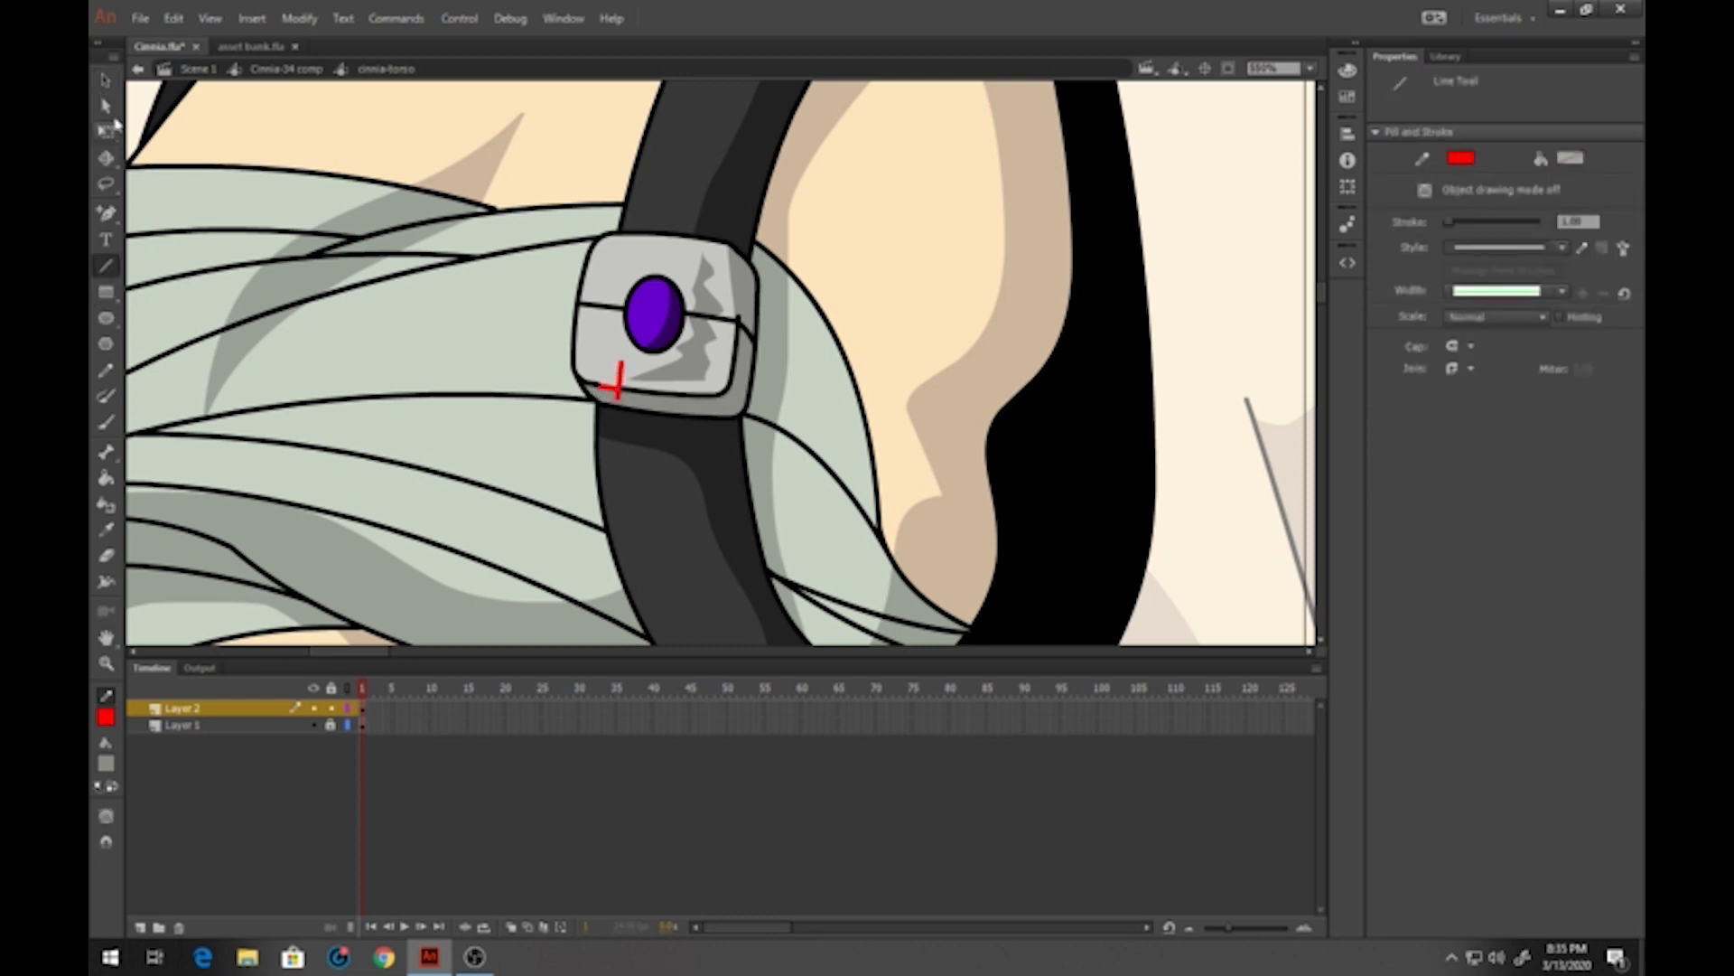
key(v)
click(614, 392)
click(614, 394)
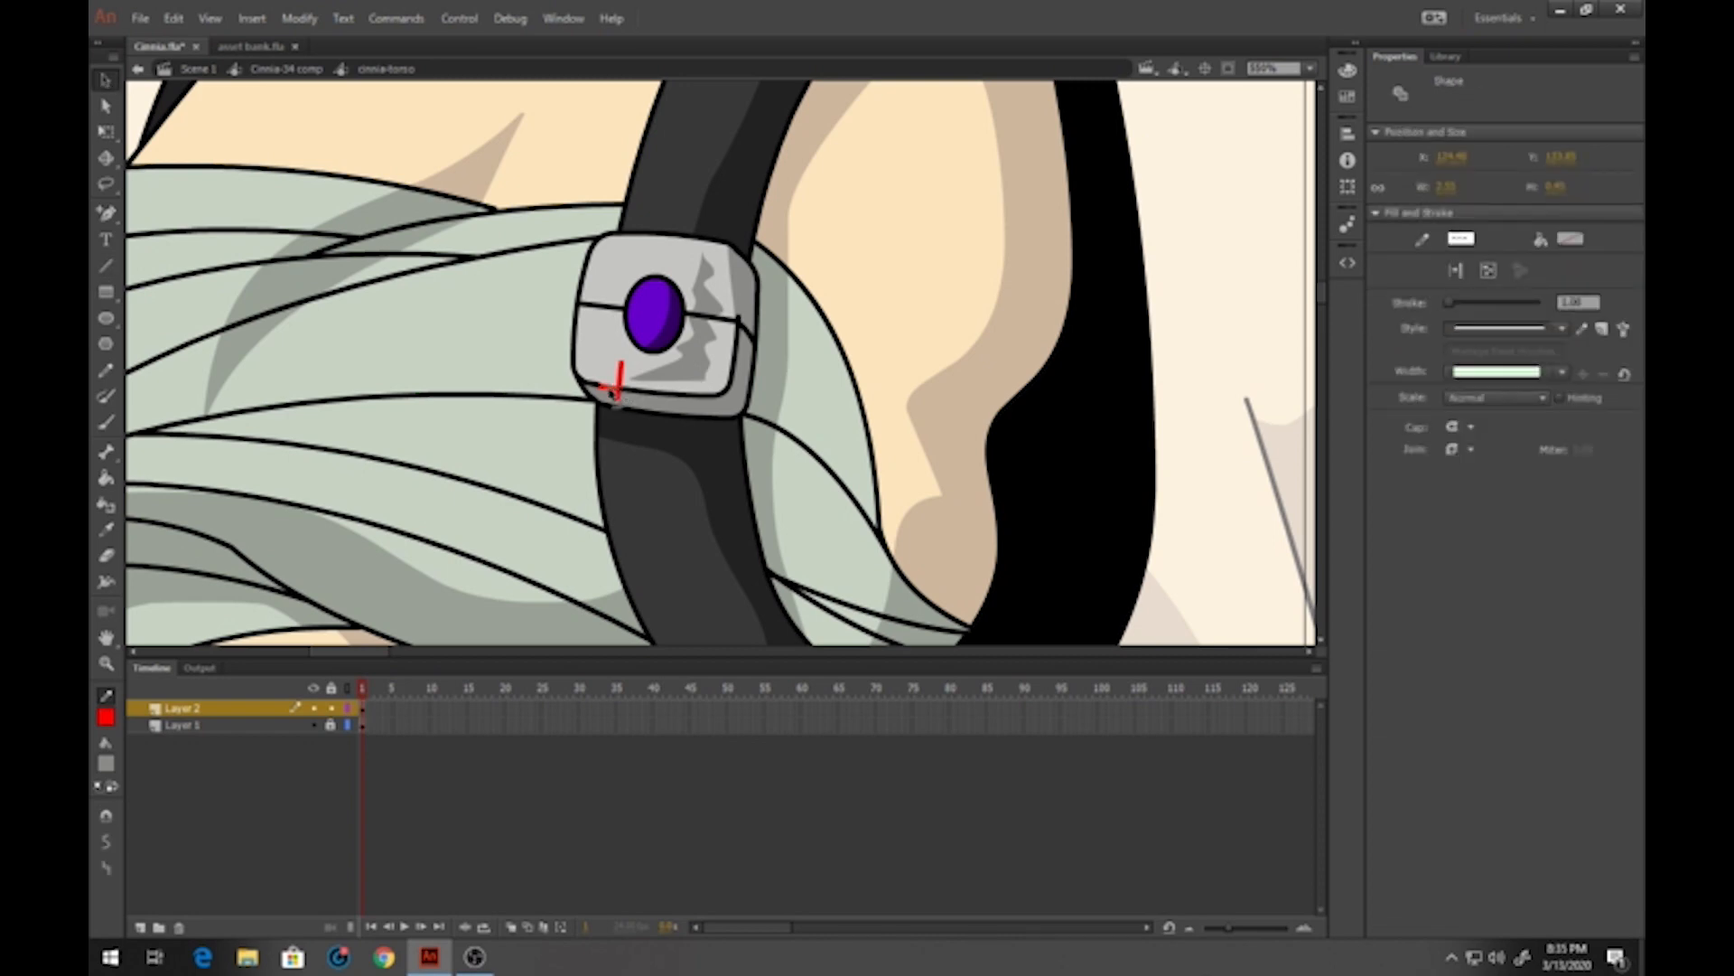
click(611, 392)
click(614, 399)
click(612, 394)
click(613, 399)
click(612, 394)
click(611, 398)
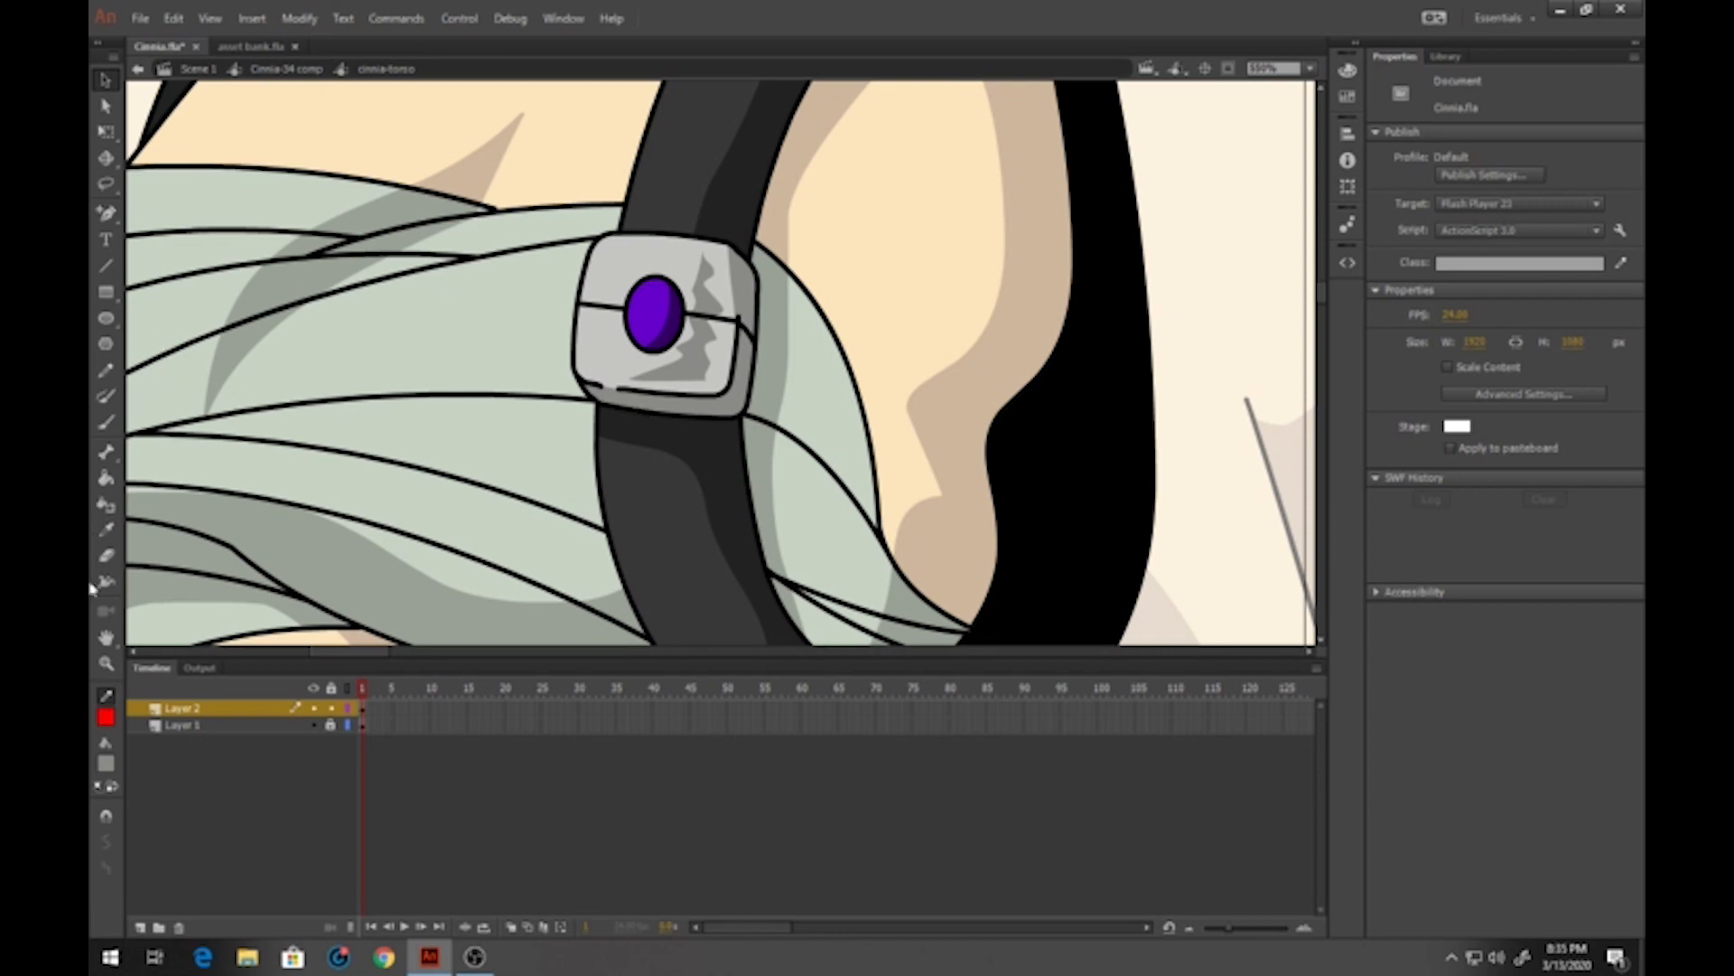
Lower the saturation of the gem's sampled purple and brush a light purple highlight onto the gem
click(107, 766)
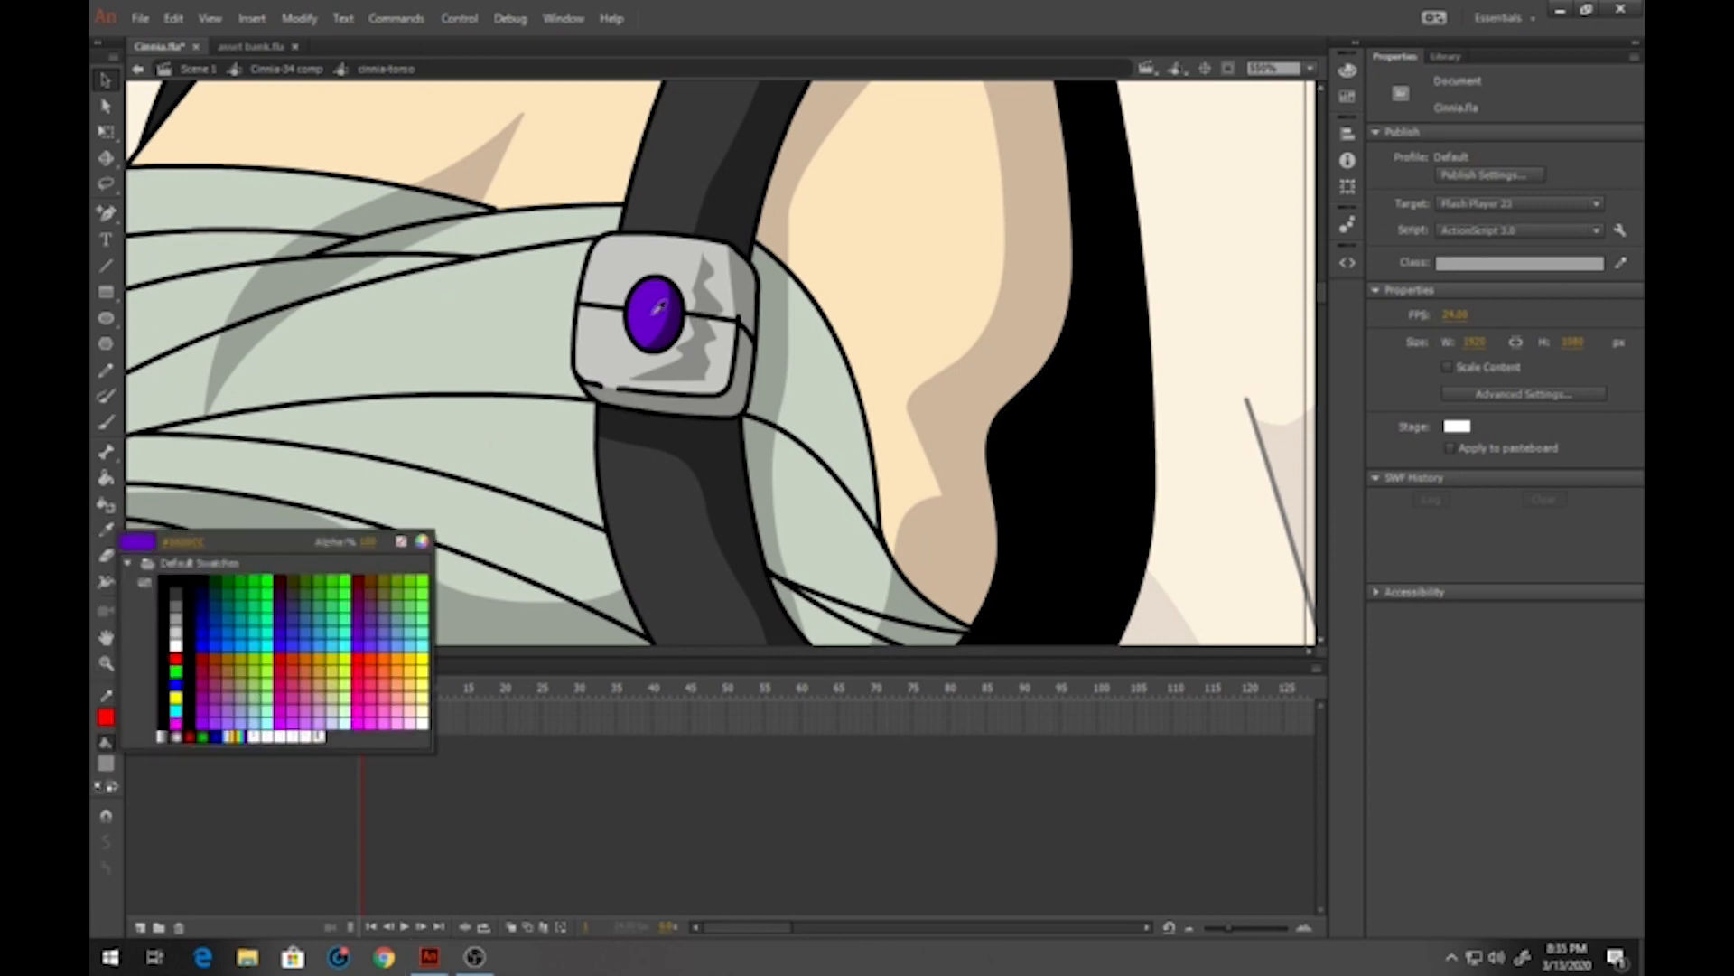
click(659, 312)
click(106, 765)
click(422, 540)
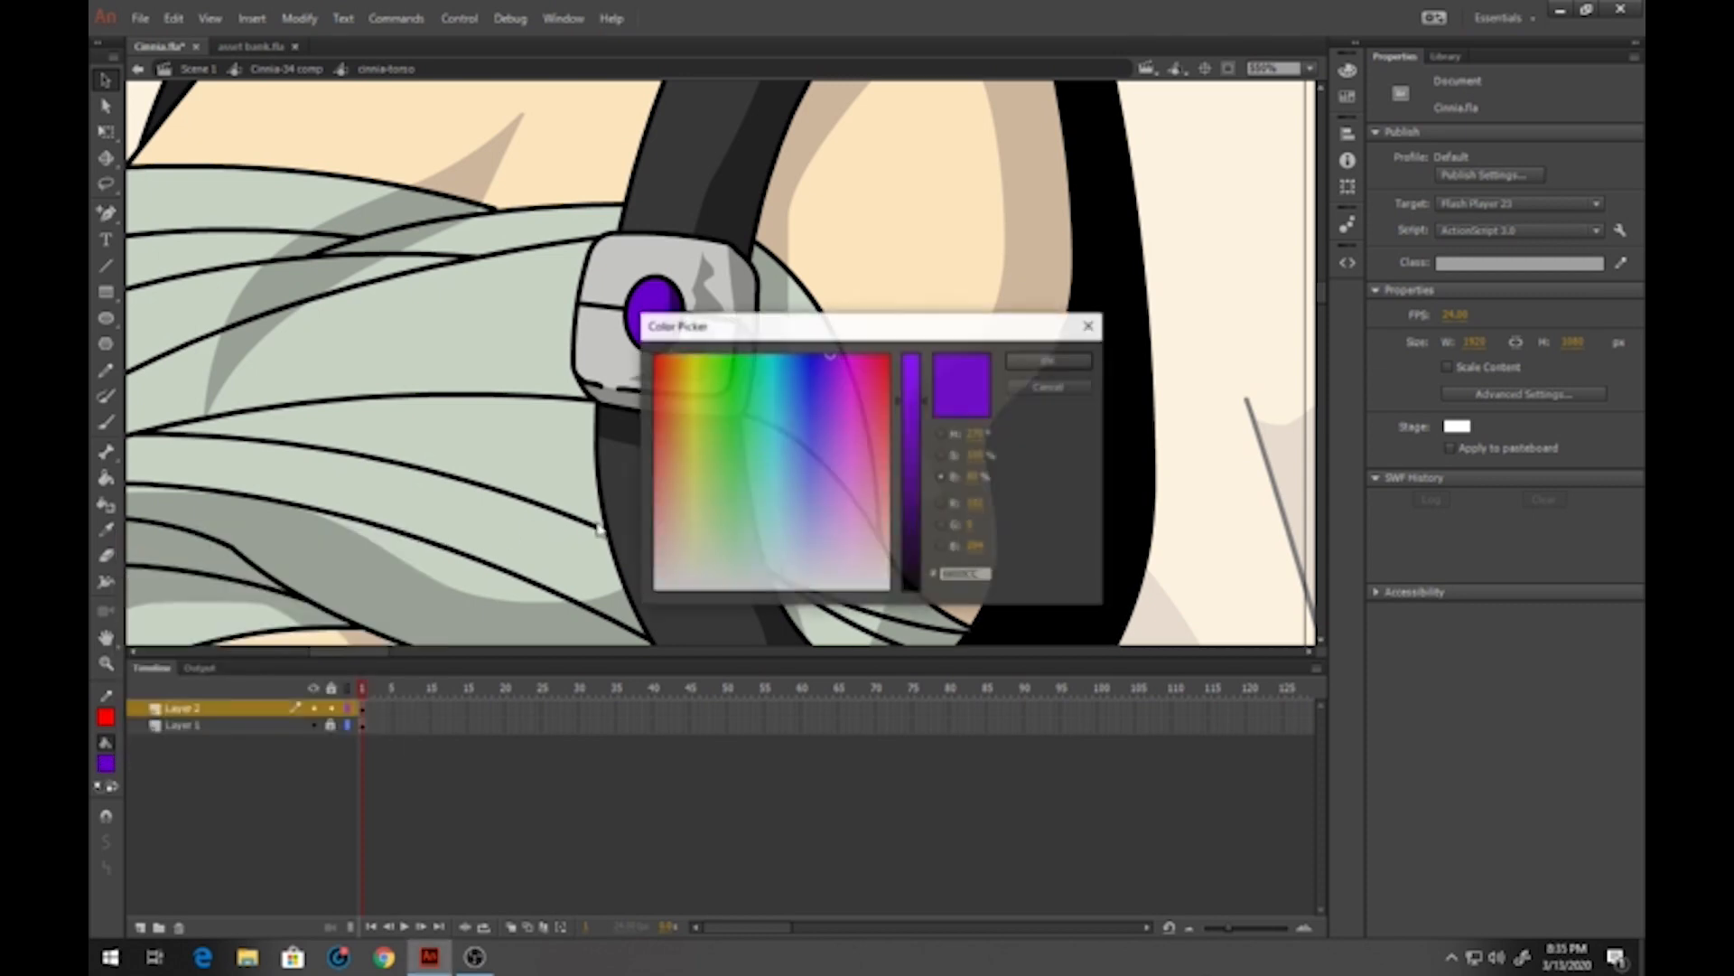
click(942, 456)
drag(923, 361, 923, 470)
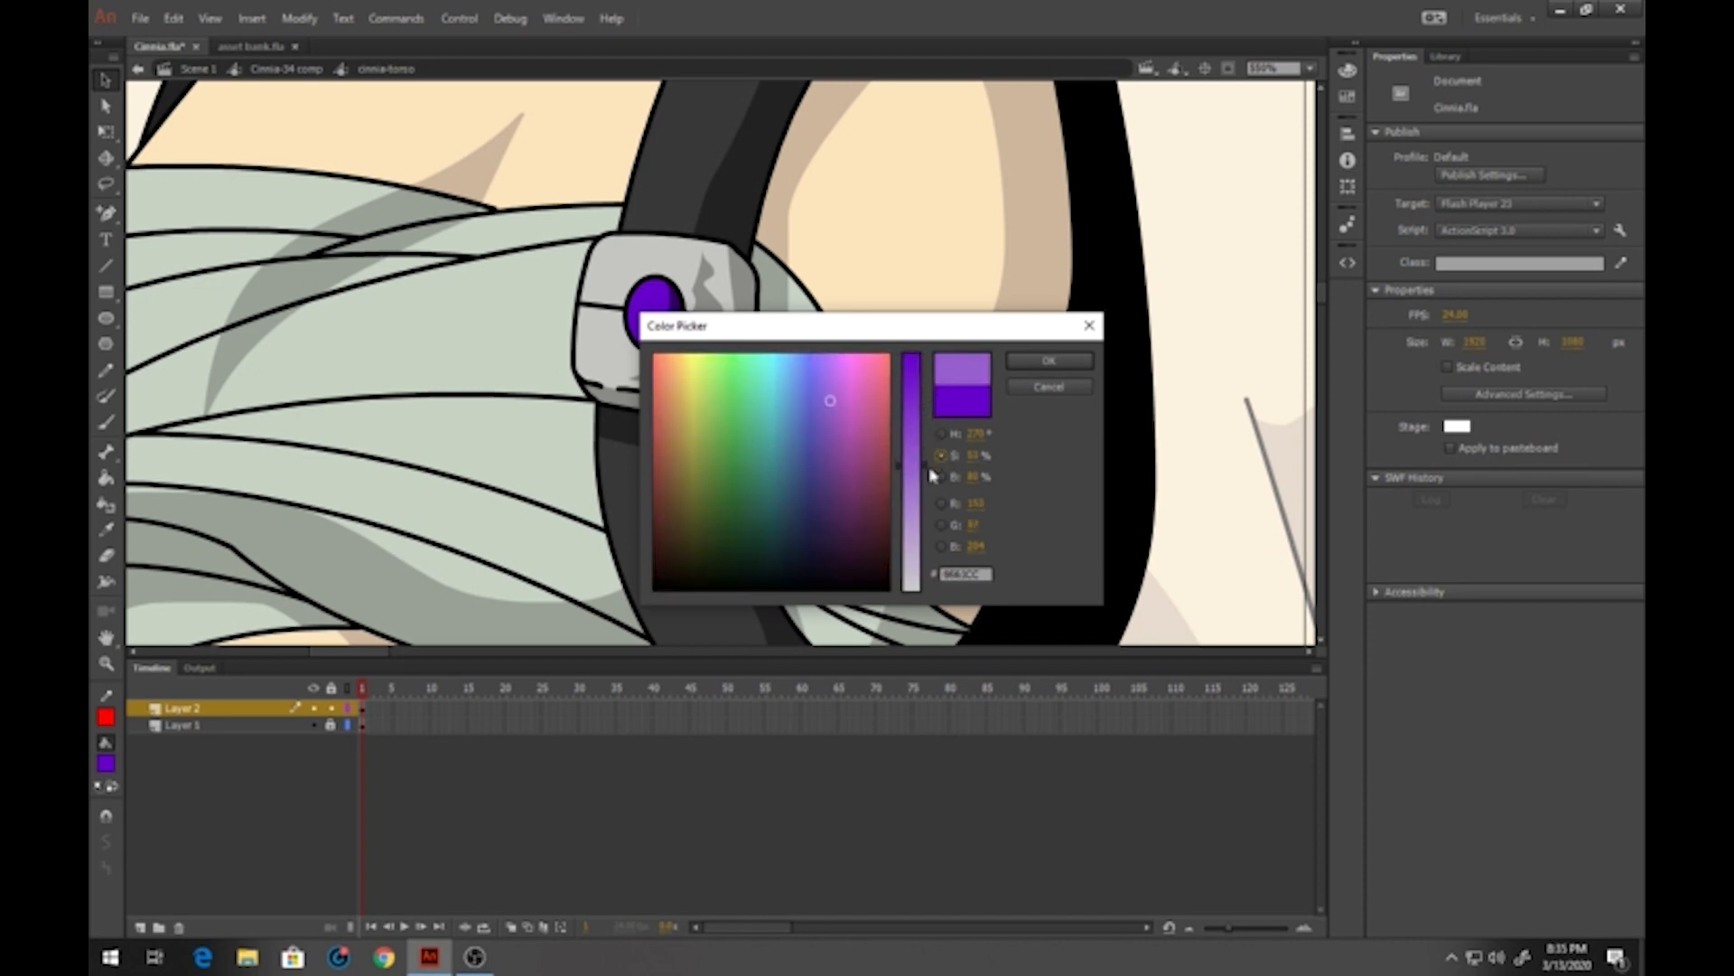
click(1048, 361)
click(105, 422)
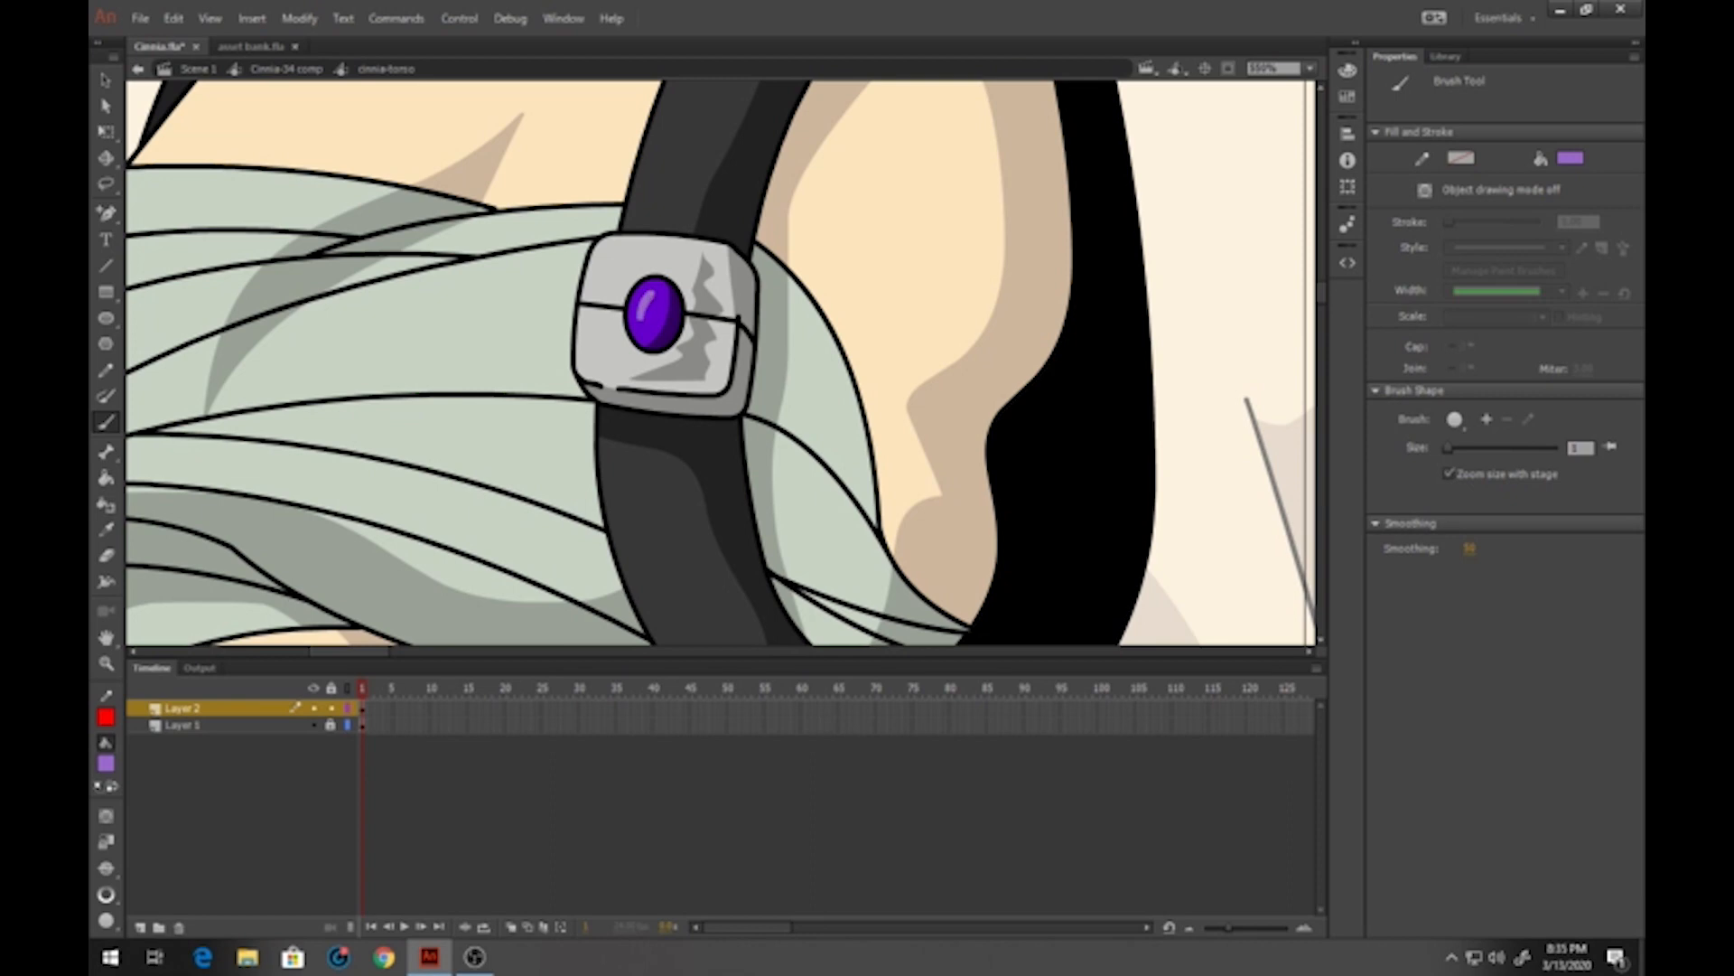
Brush a jagged black accent over the shaded side of the buckle
click(107, 762)
click(143, 560)
mouse_move(720, 282)
mouse_down()
mouse_move(721, 346)
mouse_move(685, 377)
mouse_move(697, 371)
mouse_up()
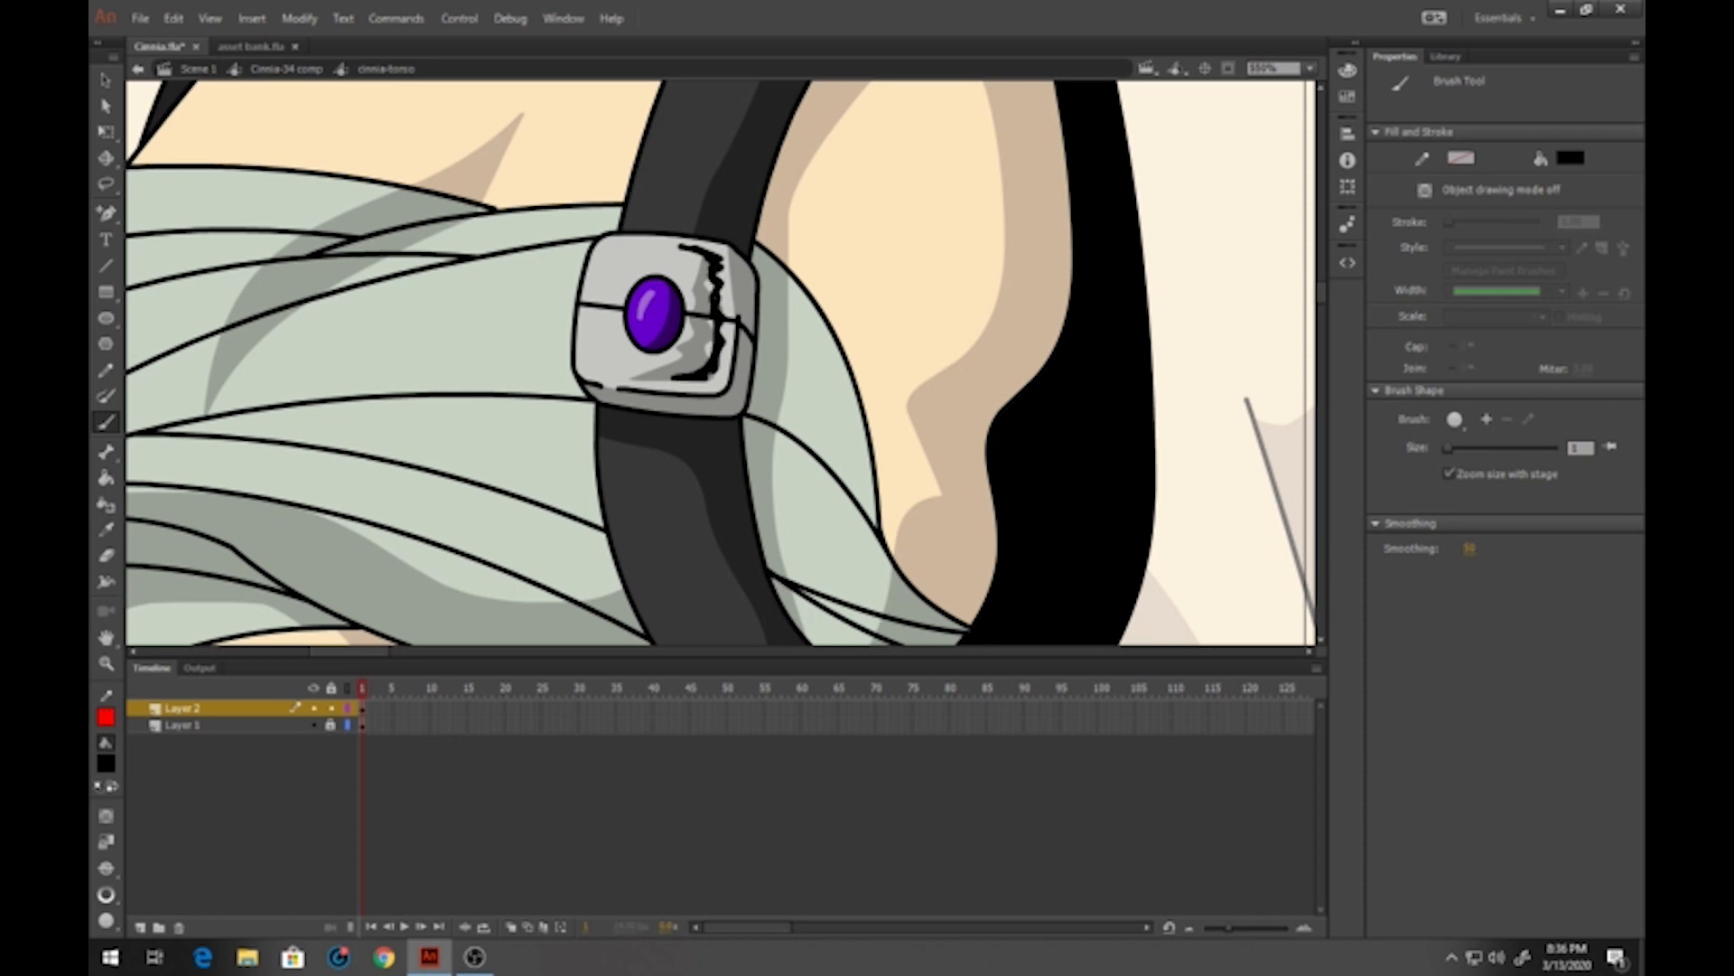
Brush white highlights onto the lit side of the buckle around the gem
click(104, 766)
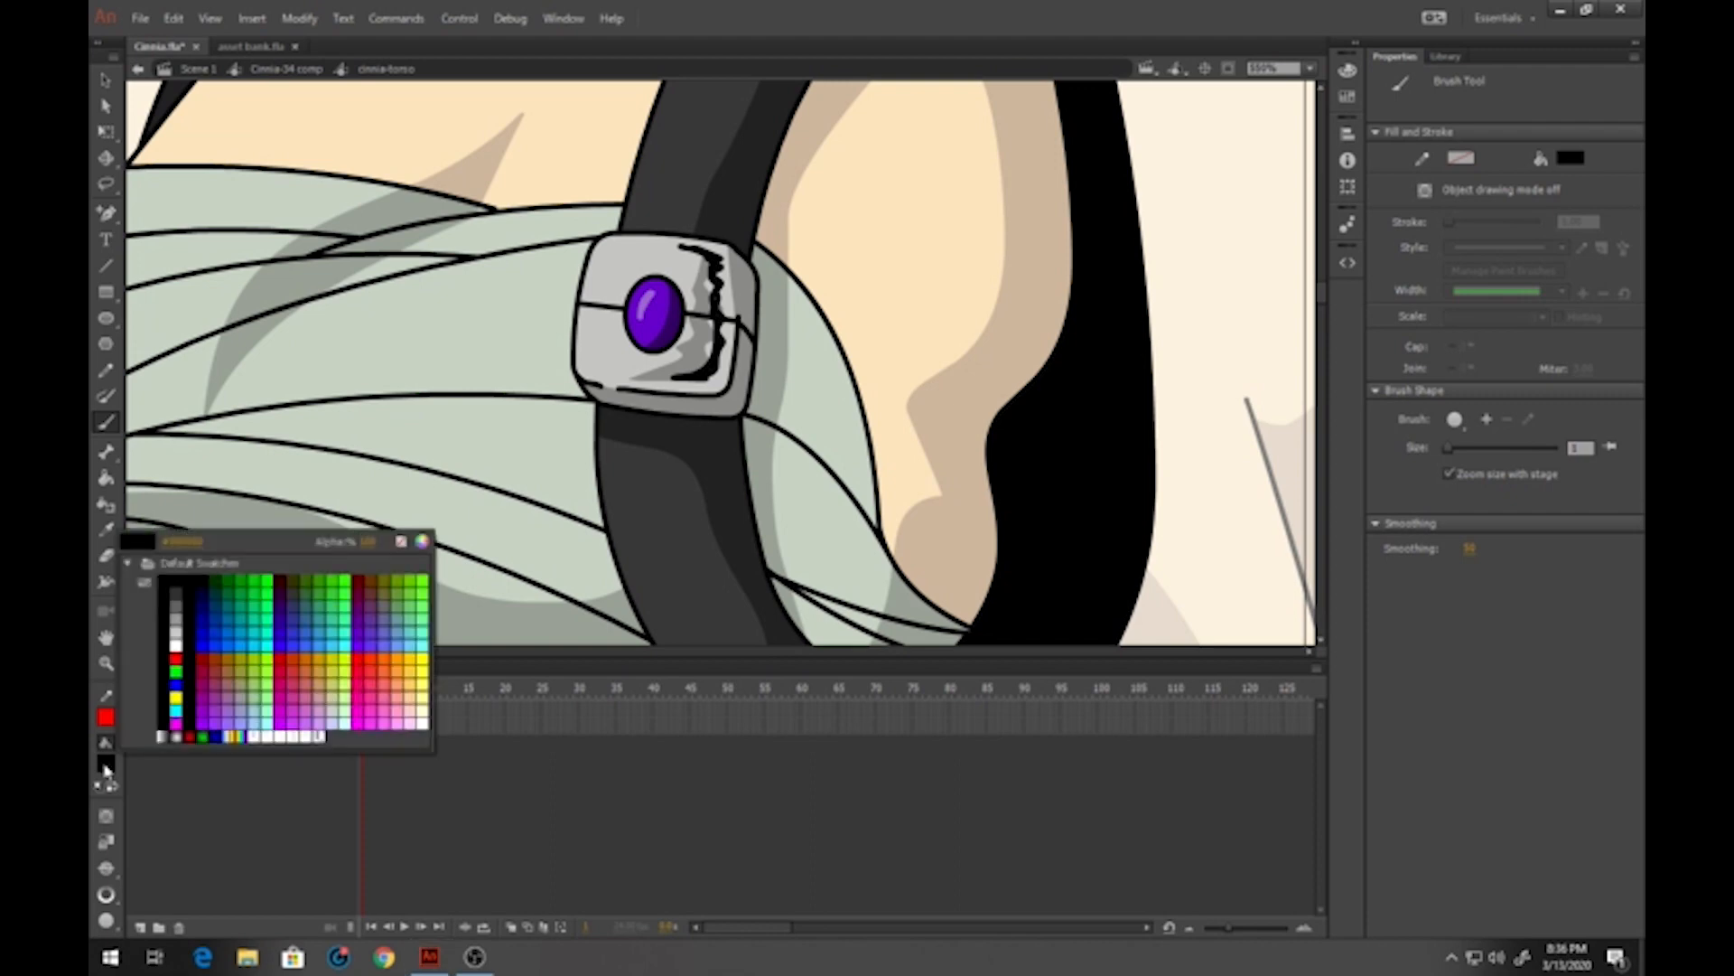
click(168, 643)
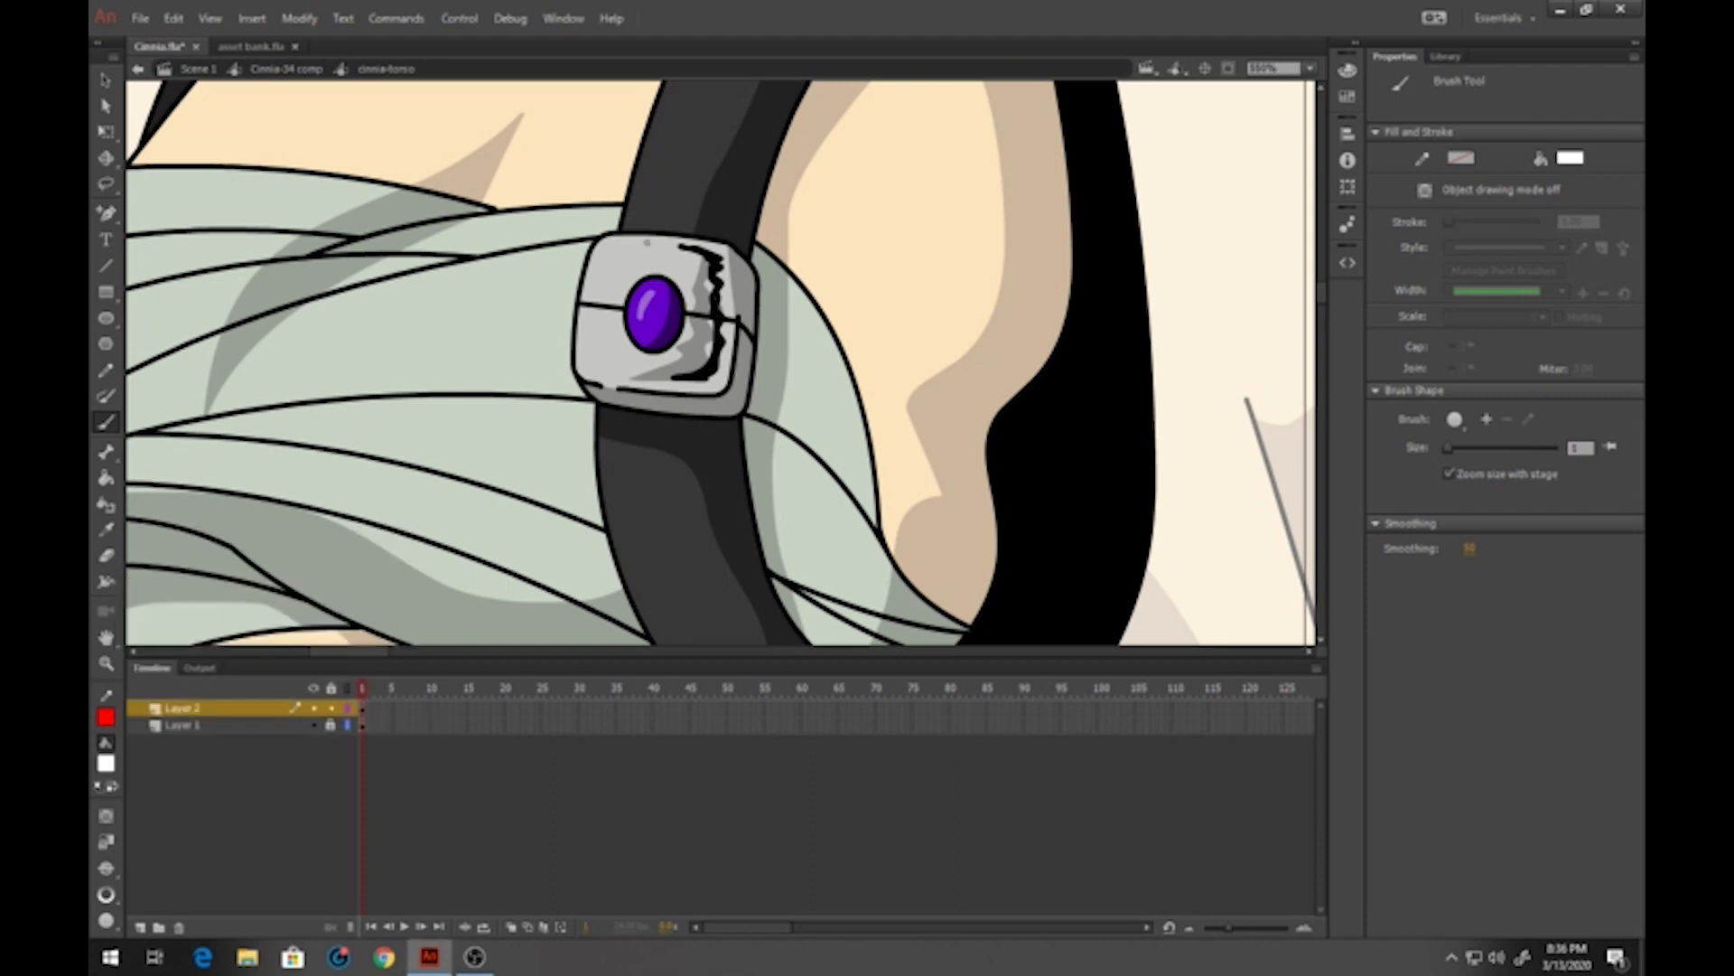
drag(646, 242, 609, 248)
click(364, 709)
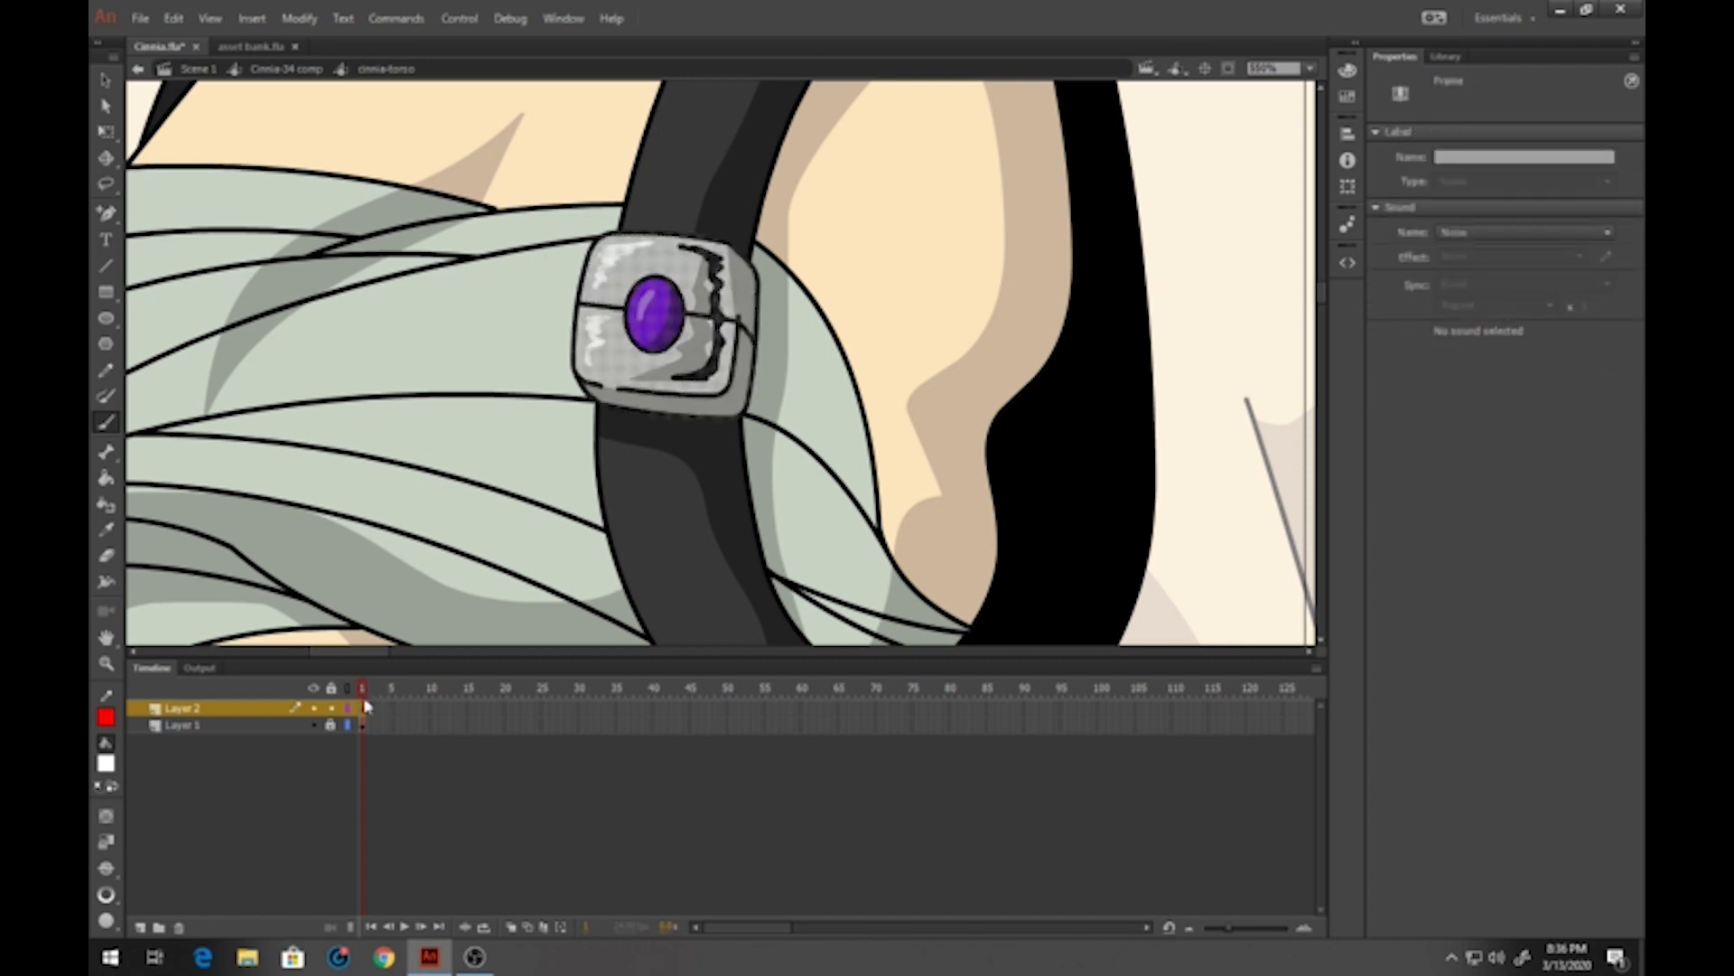
Return to the Cinnia-34 comp symbol and sample the torso's tan skin shadow as the fill colour
click(284, 71)
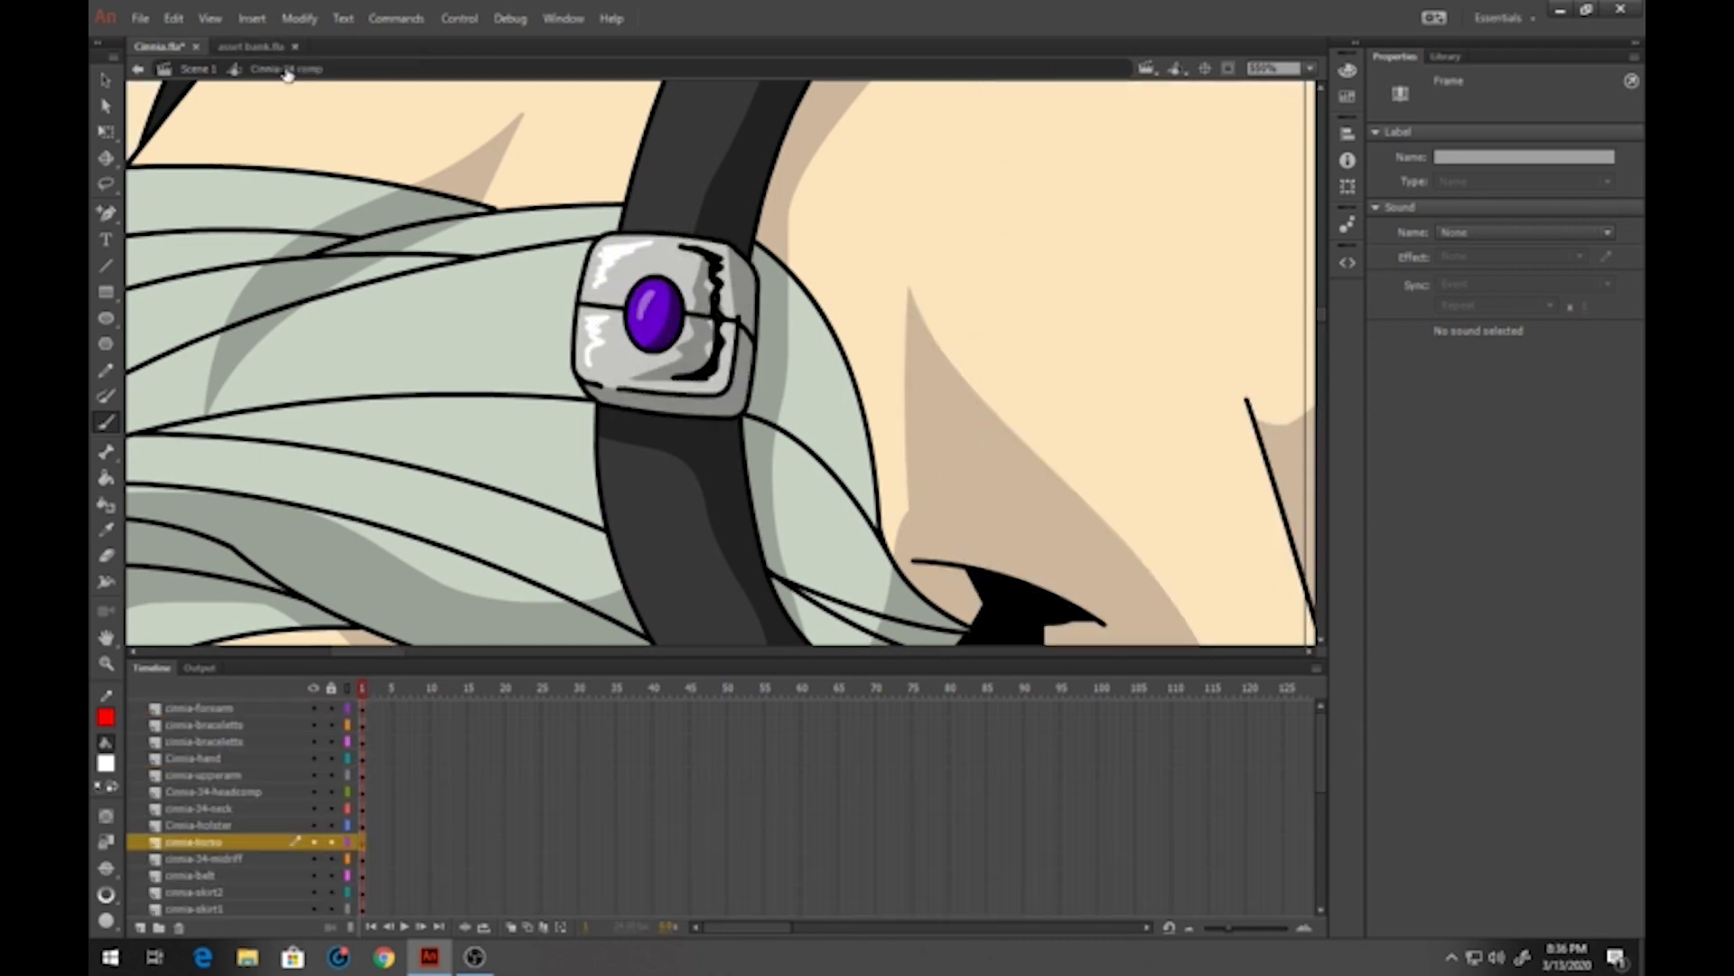
click(107, 665)
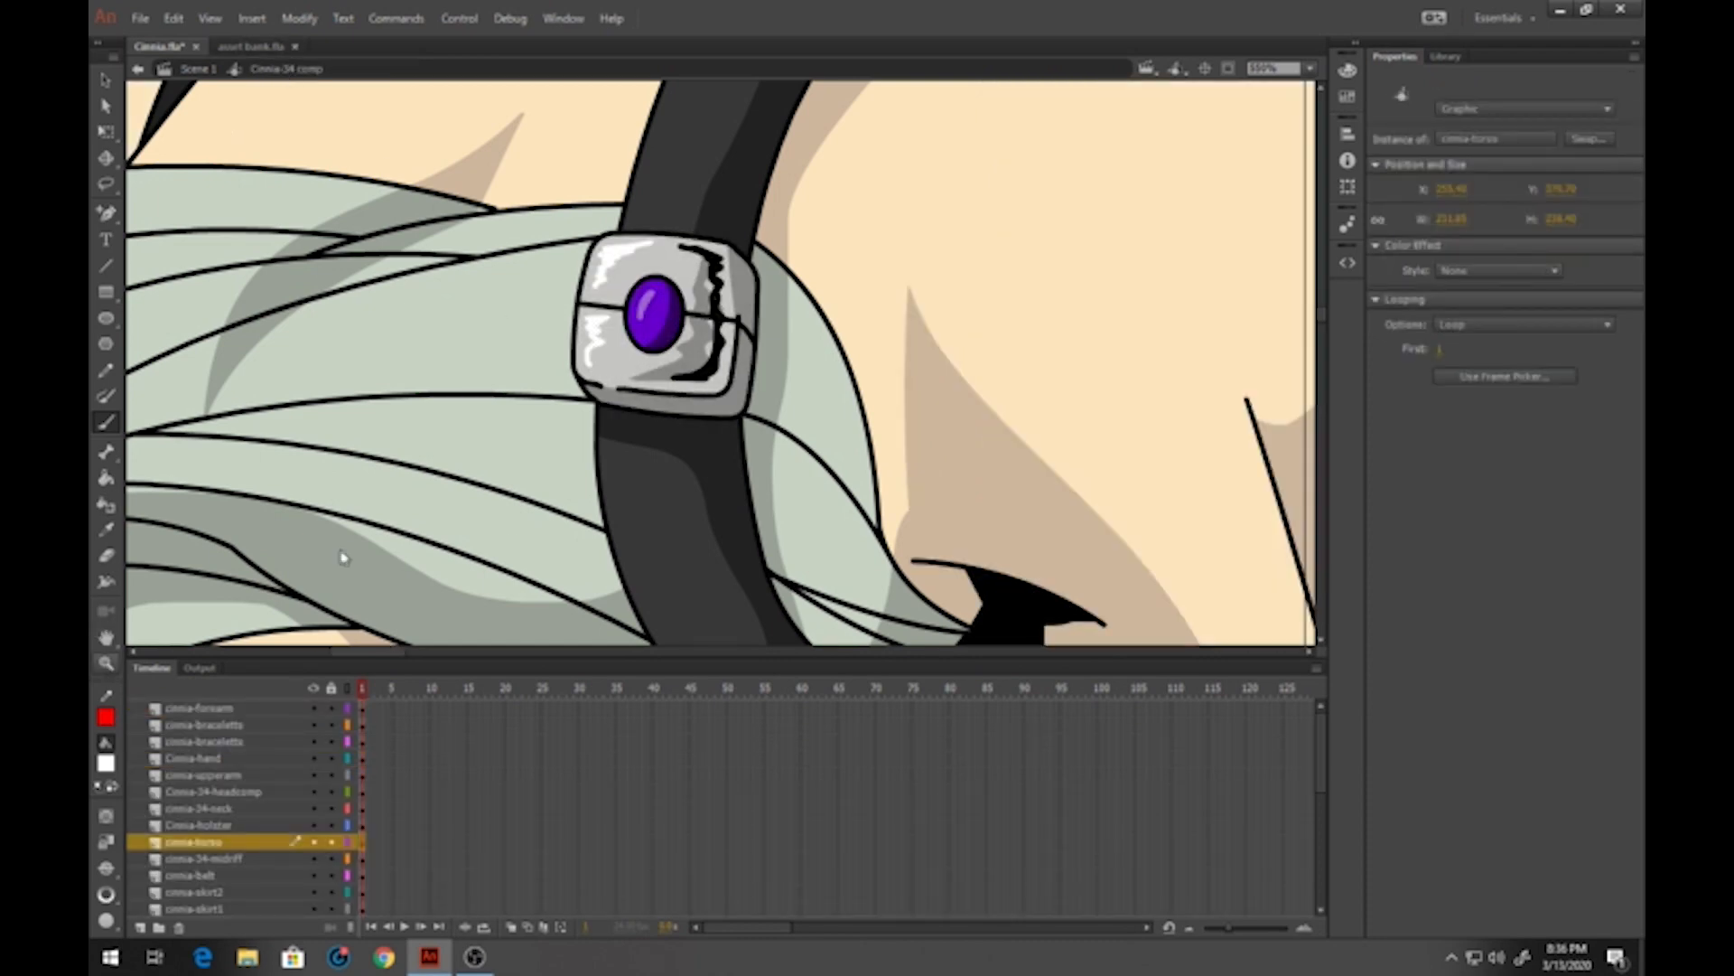
click(670, 438)
click(892, 483)
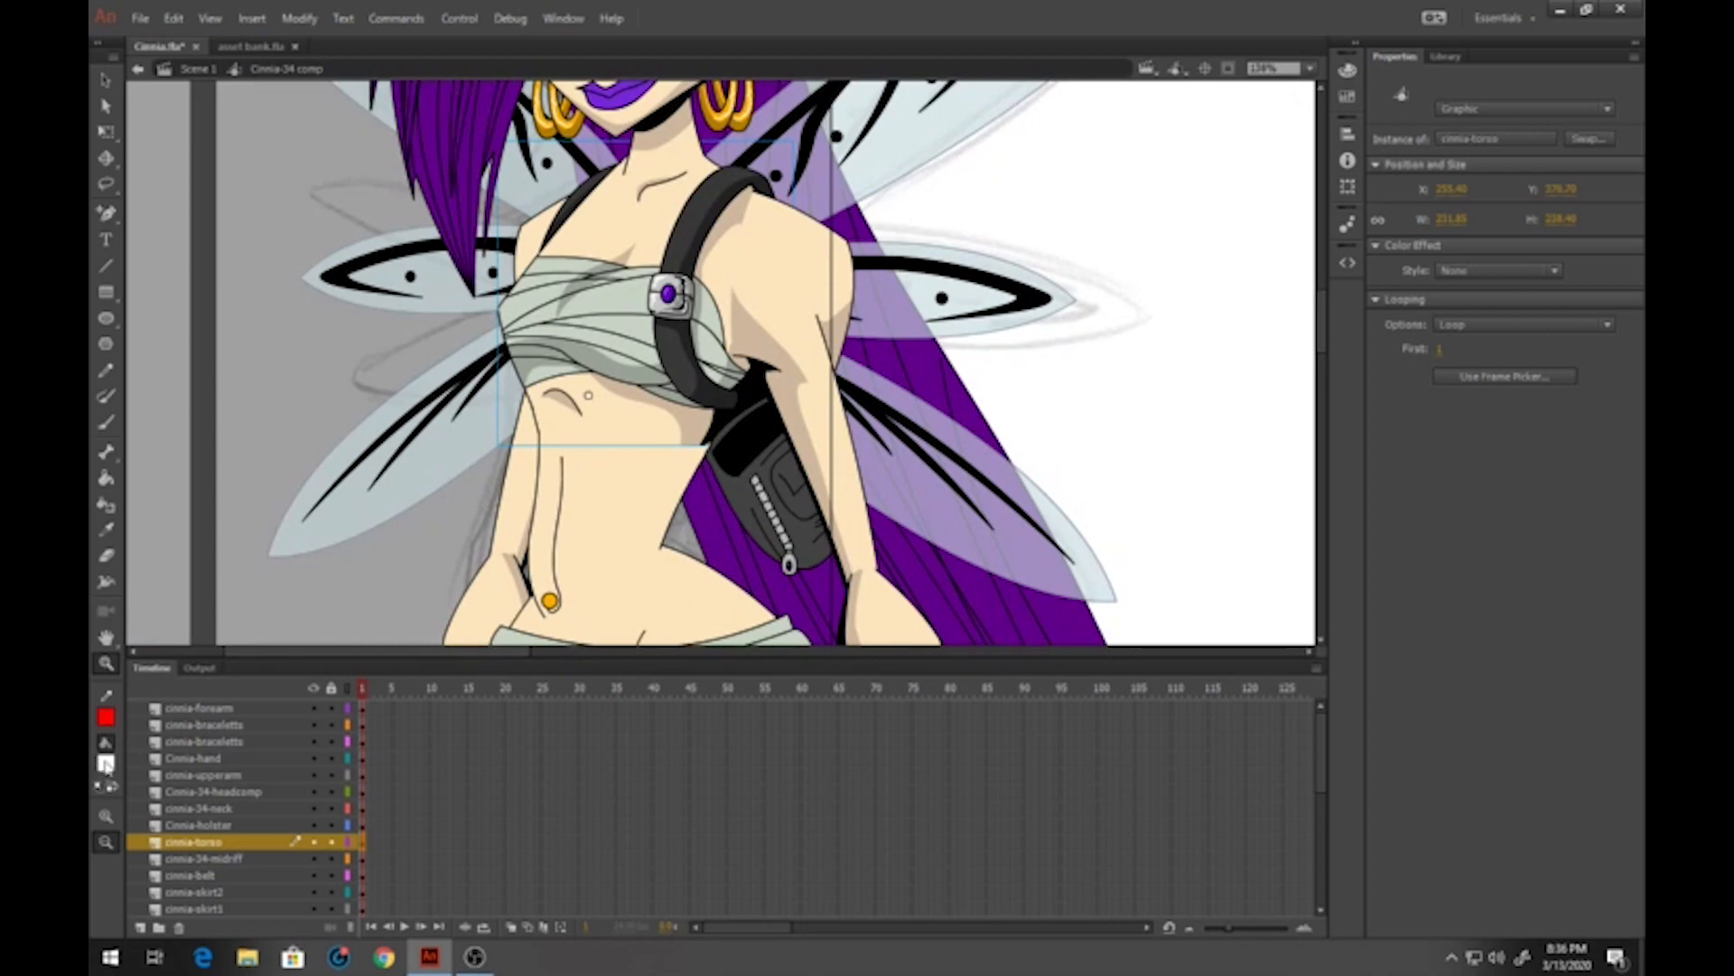
click(106, 764)
click(709, 433)
Open the character's midriff symbol for editing
drag(631, 555, 600, 398)
drag(425, 192, 764, 530)
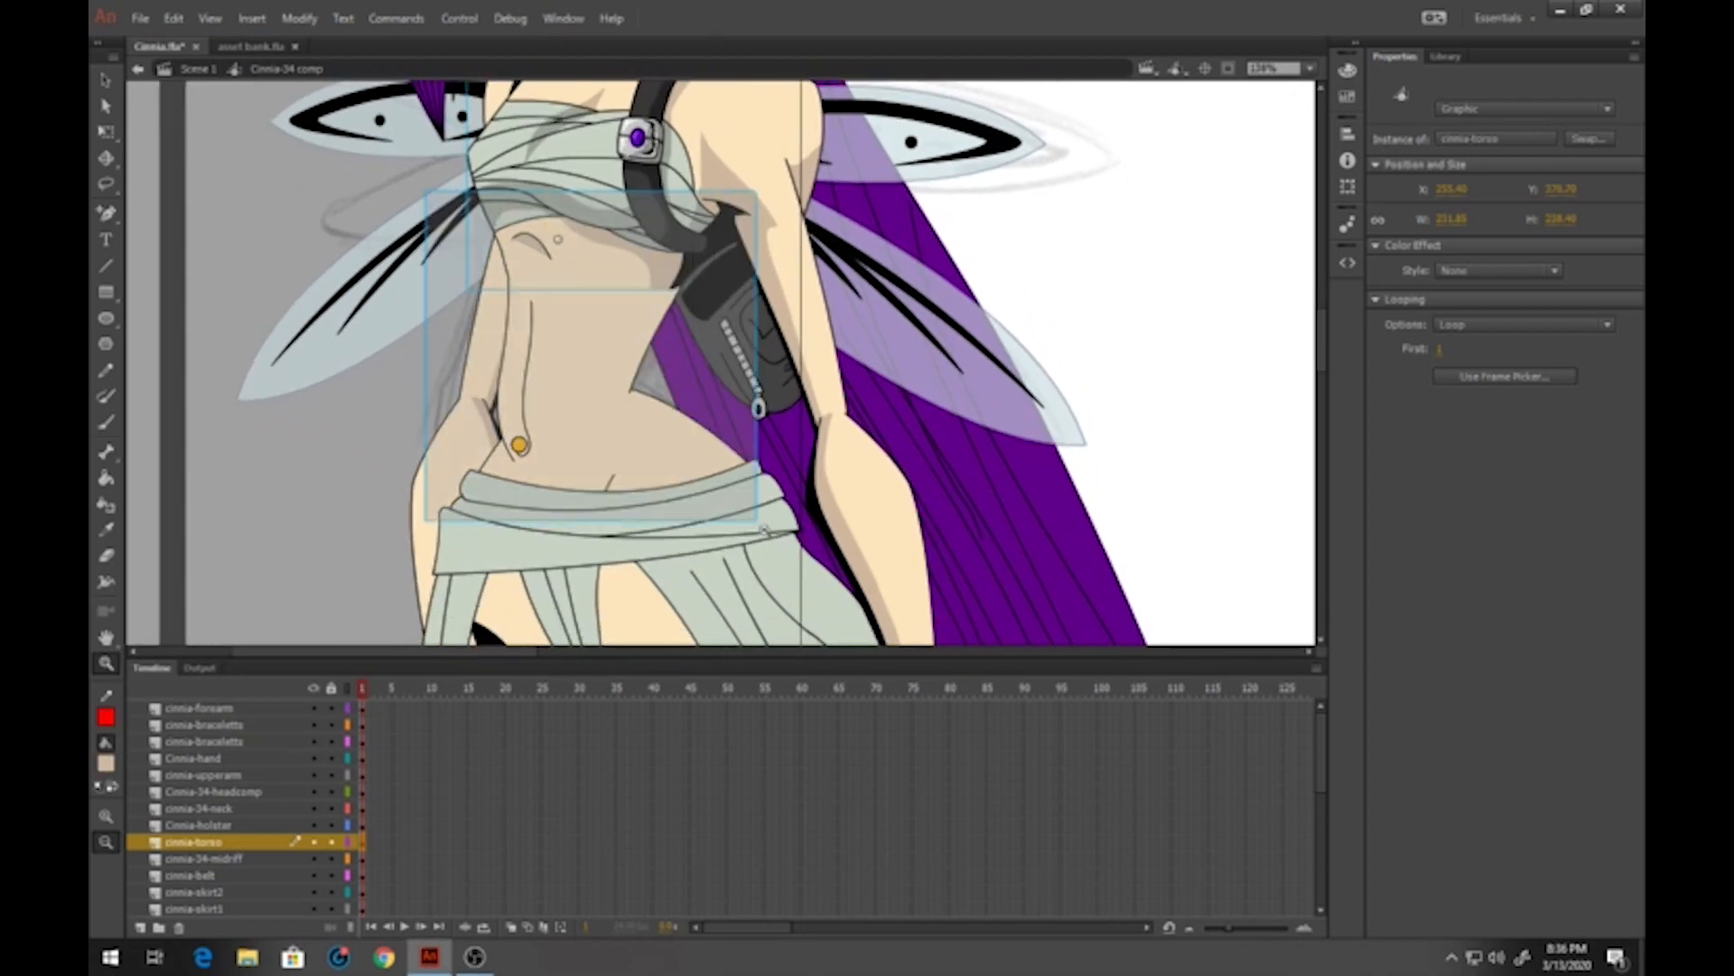
click(106, 79)
double_click(722, 332)
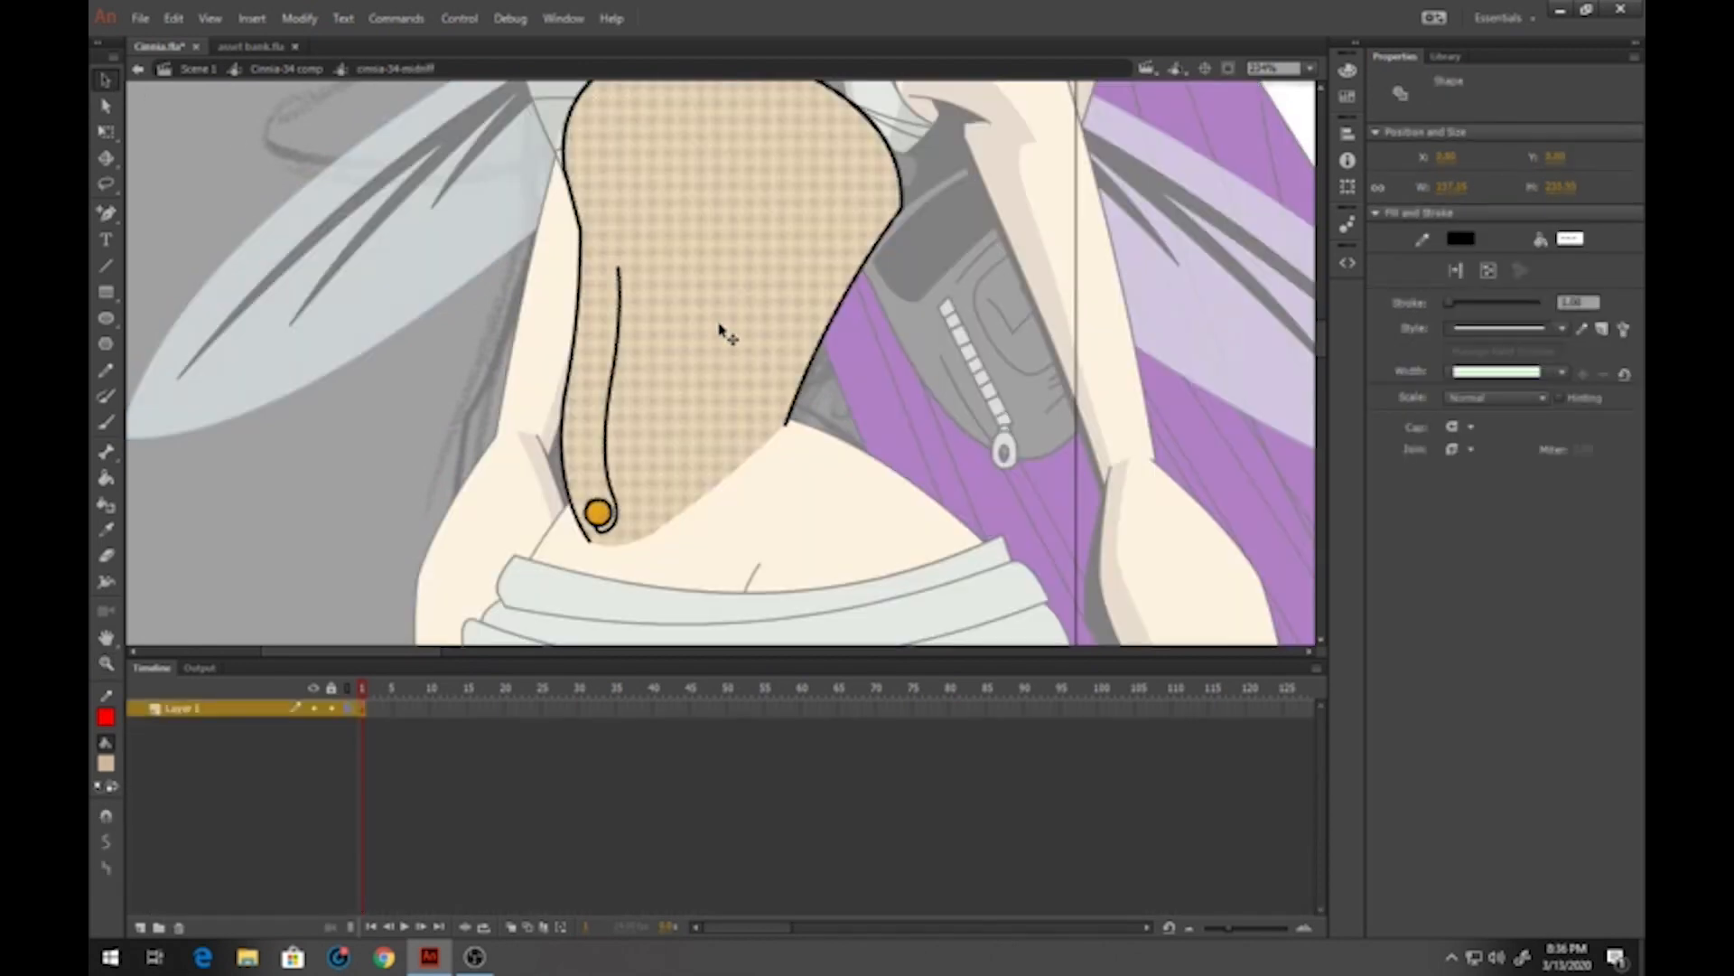
Pencil two red curved guide lines down the midriff's shaded side, from below the bust to the waist, as shadow boundaries
click(349, 708)
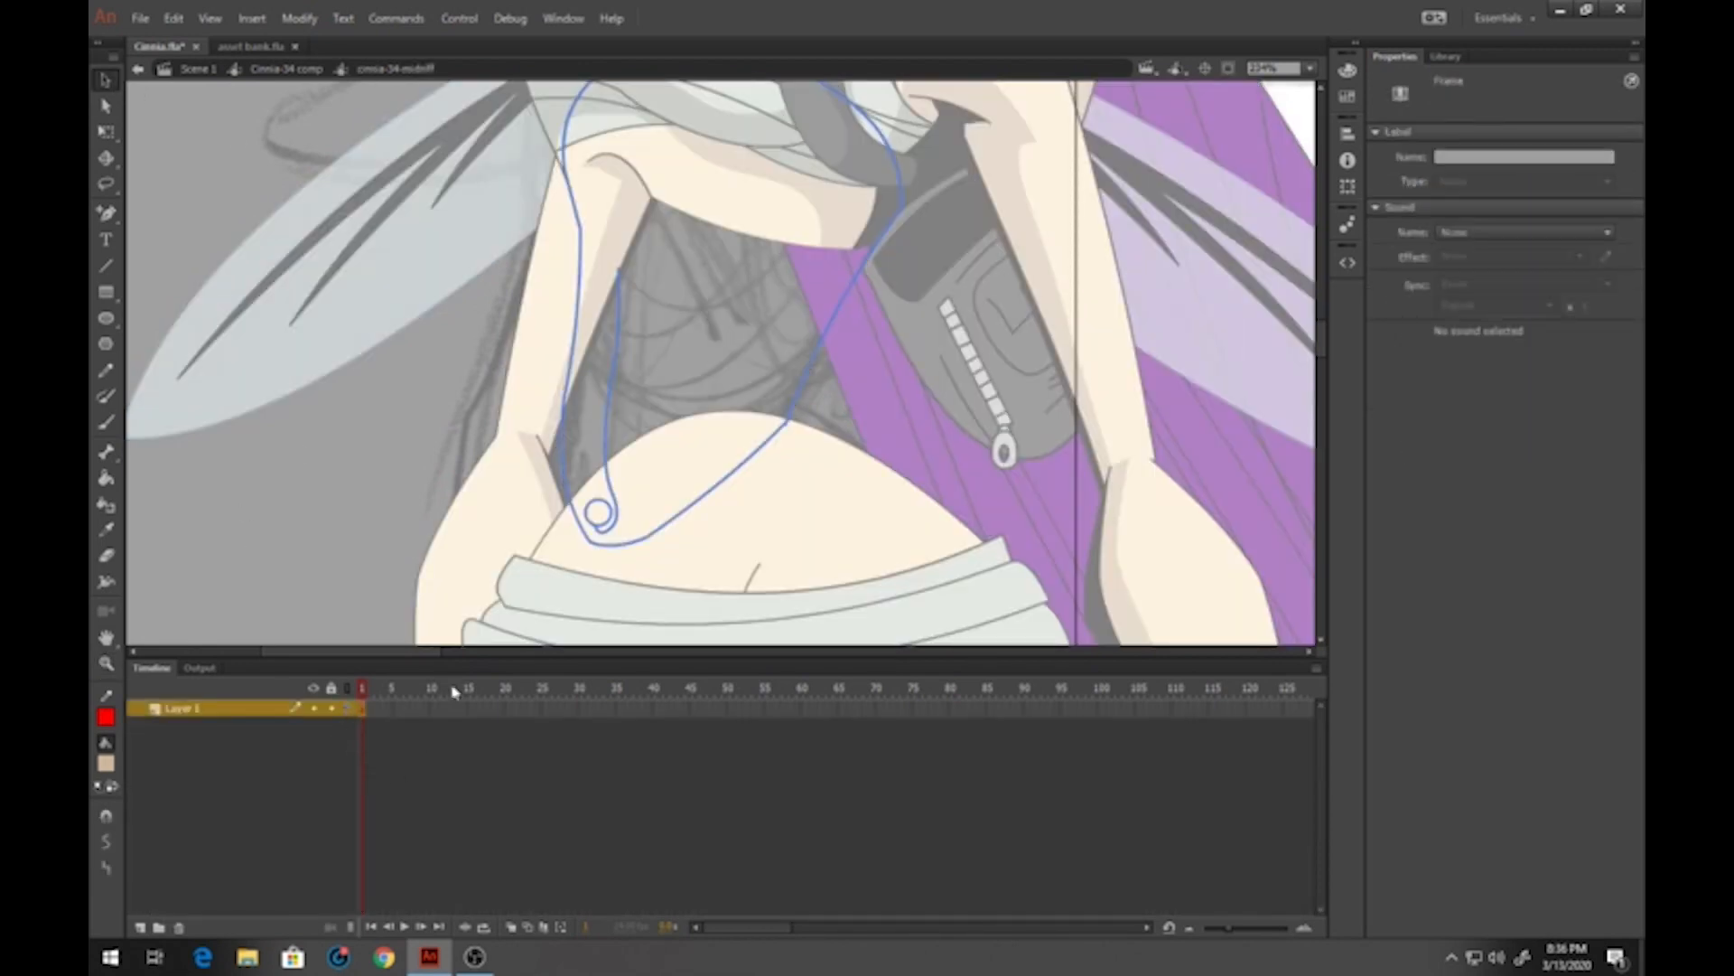
click(105, 370)
drag(791, 303, 773, 346)
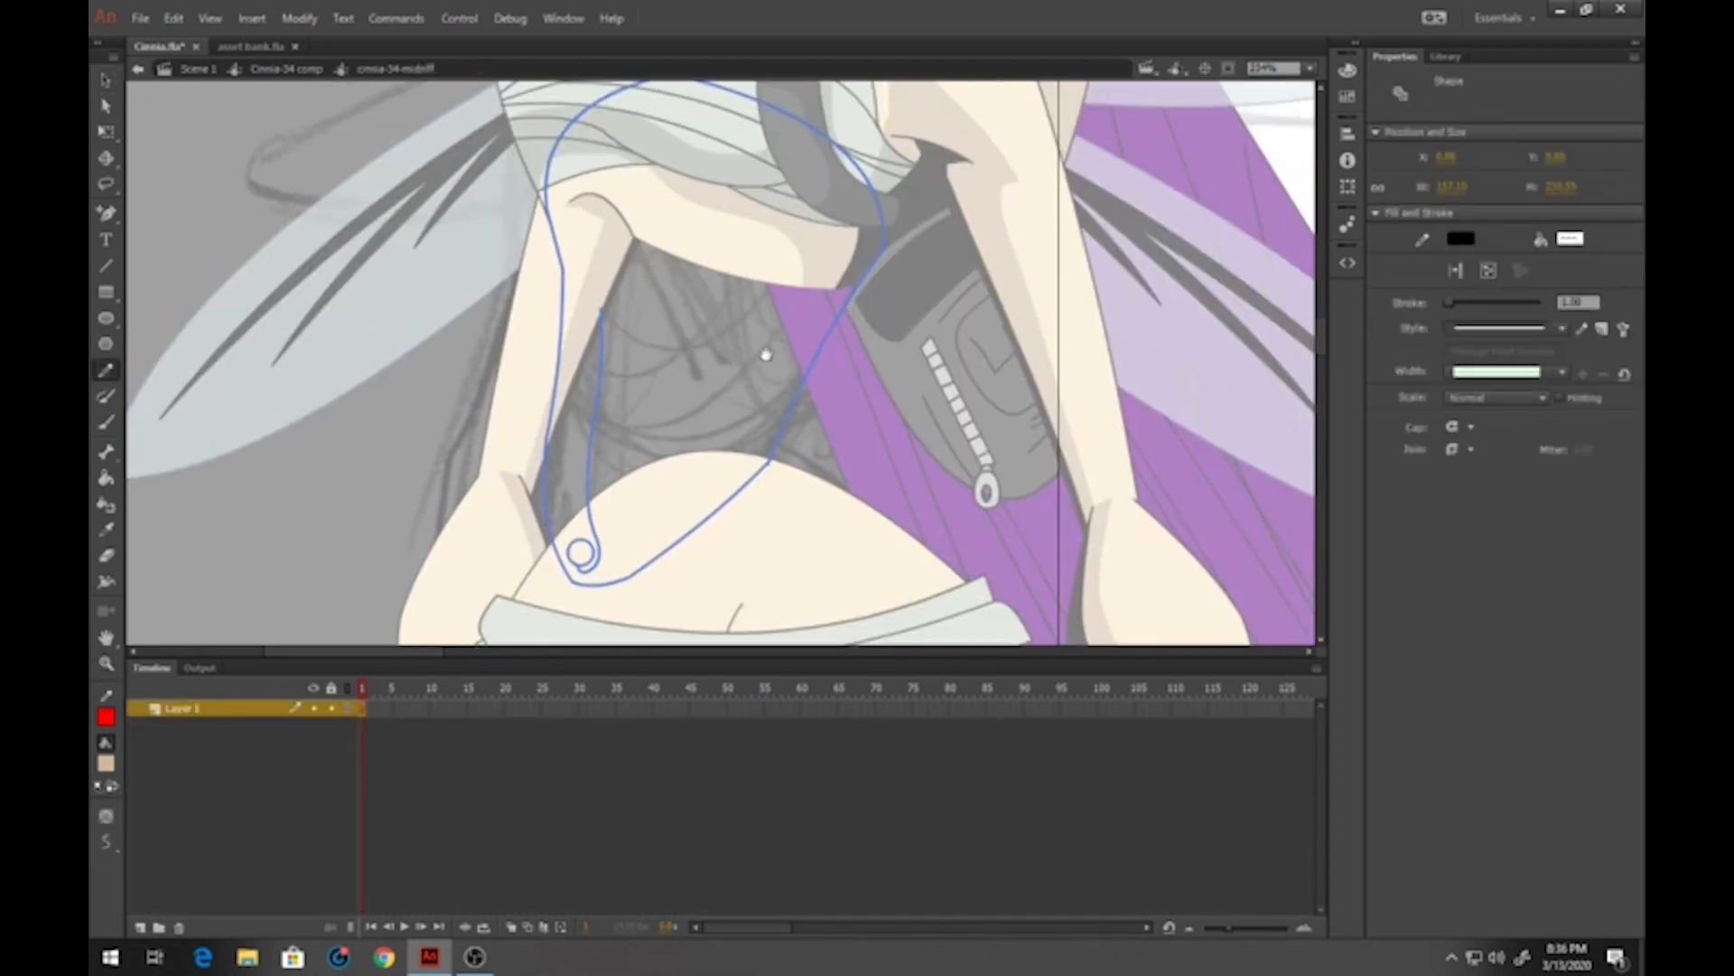
mouse_move(785, 98)
mouse_down()
mouse_move(814, 209)
mouse_move(769, 368)
mouse_up()
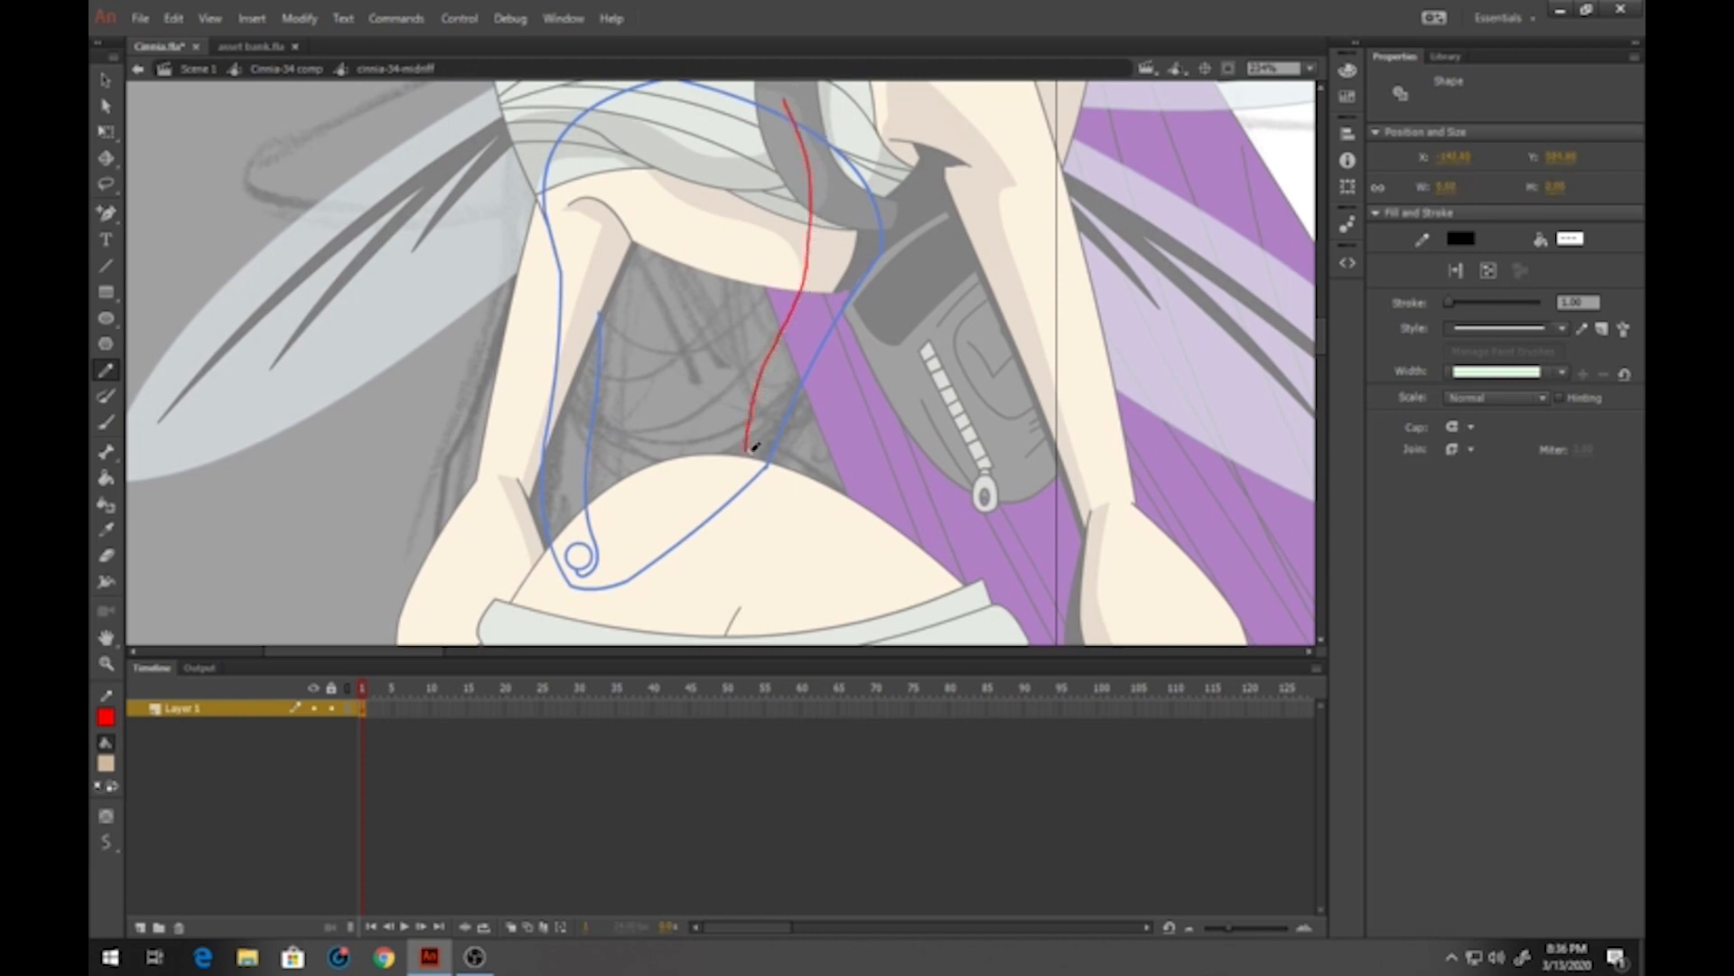
drag(755, 446, 749, 495)
drag(842, 128, 846, 262)
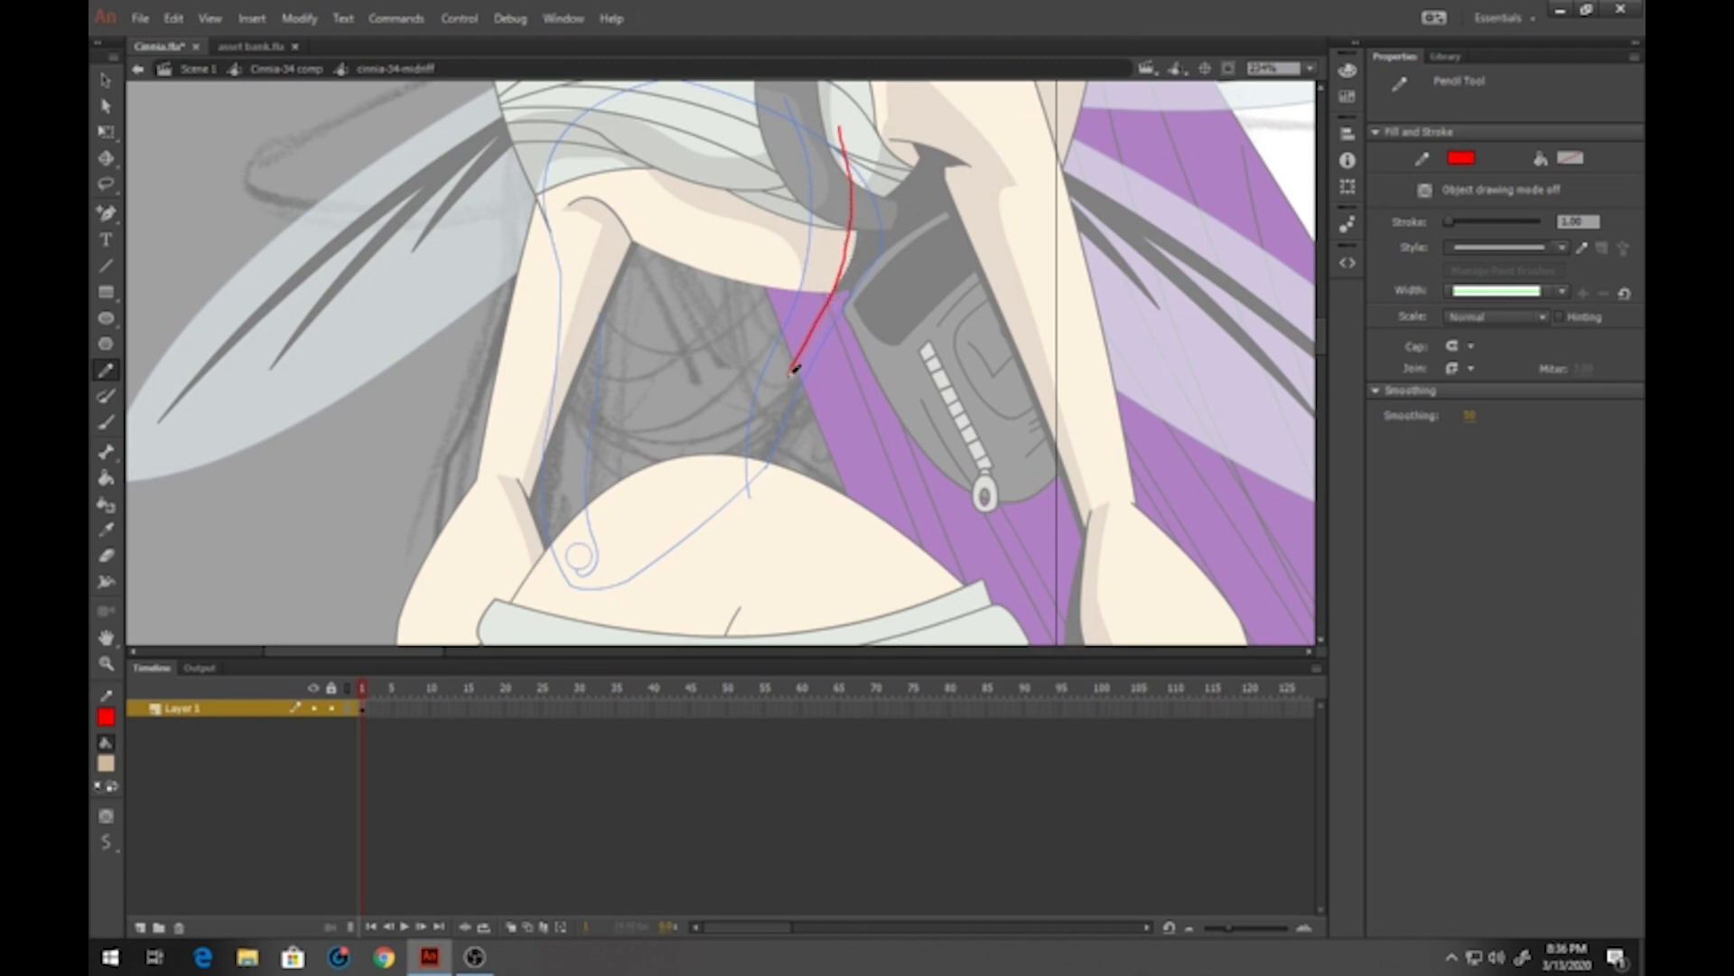
drag(776, 454, 769, 478)
Fill the strip between the two midriff guide lines with the tan skin shadow and the outer strip along the edge with black
click(349, 708)
click(105, 485)
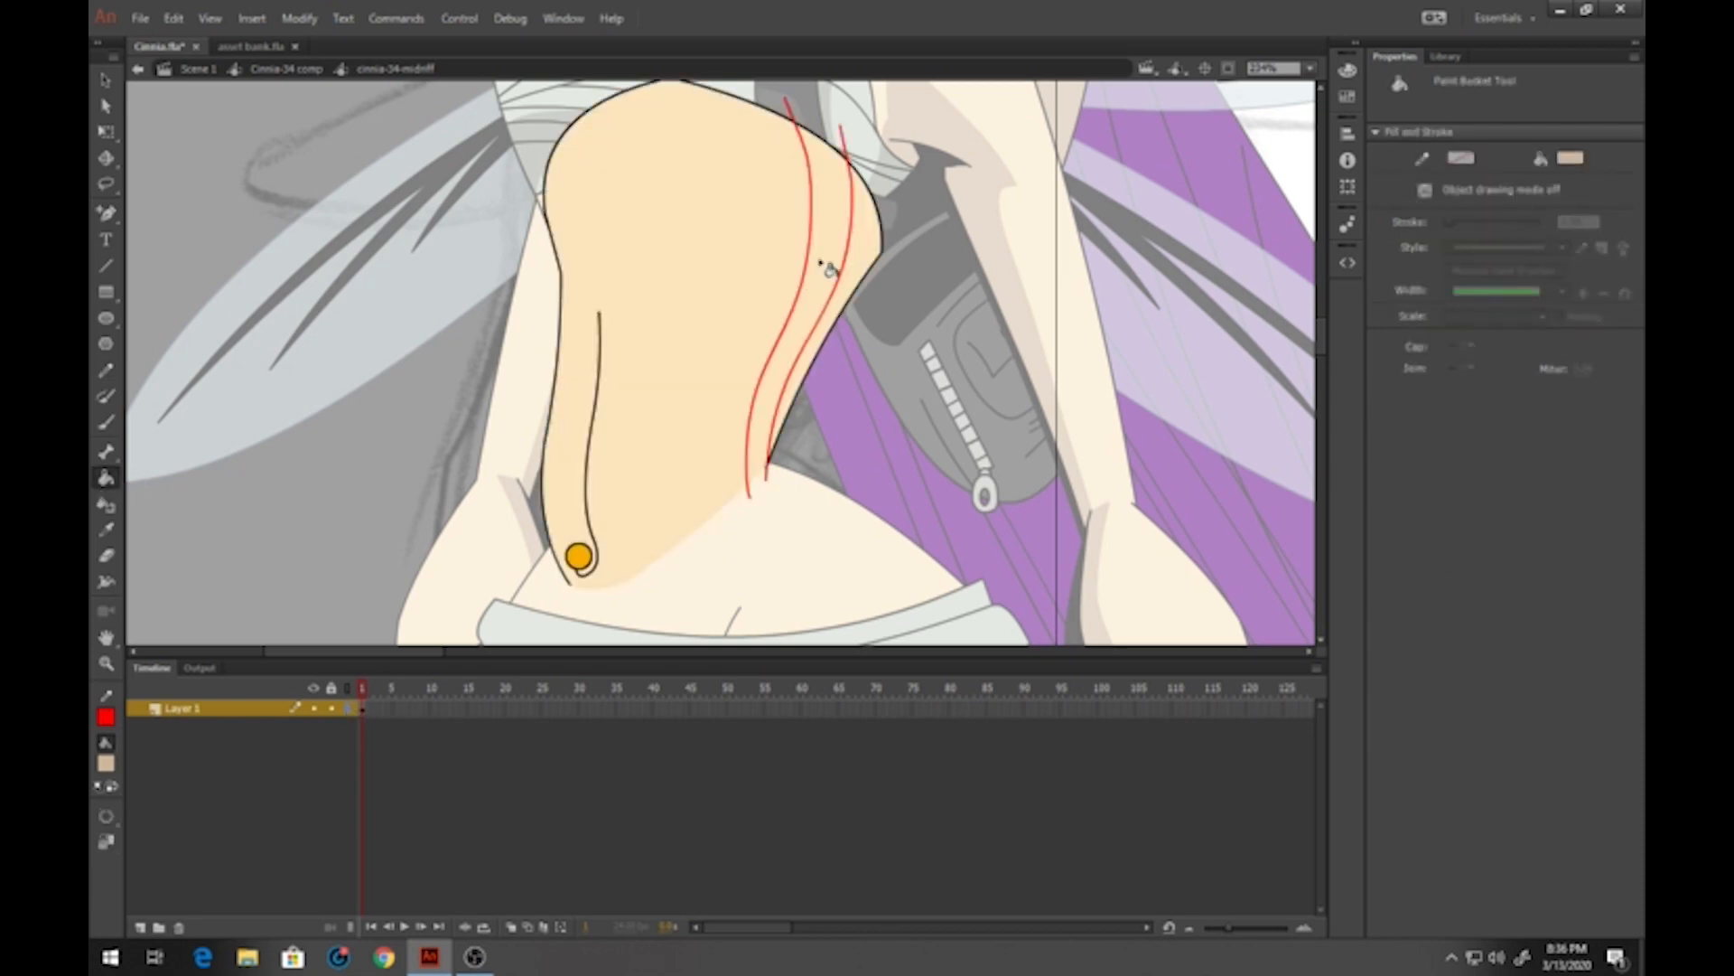
click(817, 262)
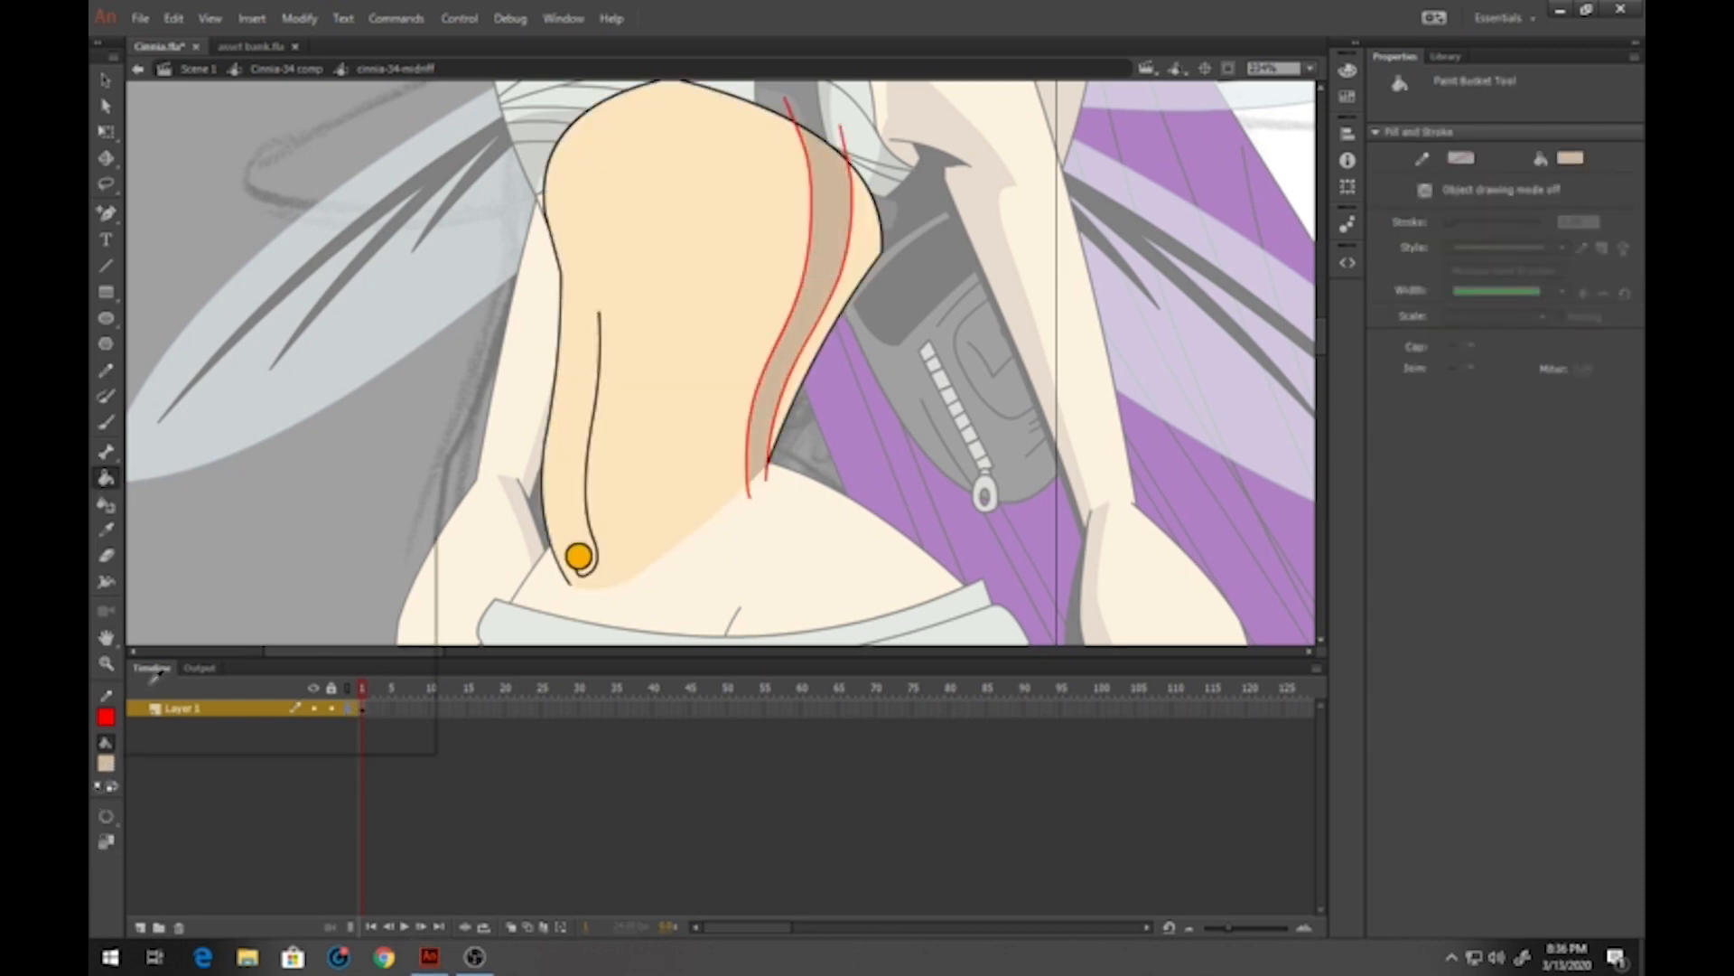
click(107, 763)
click(124, 577)
click(861, 262)
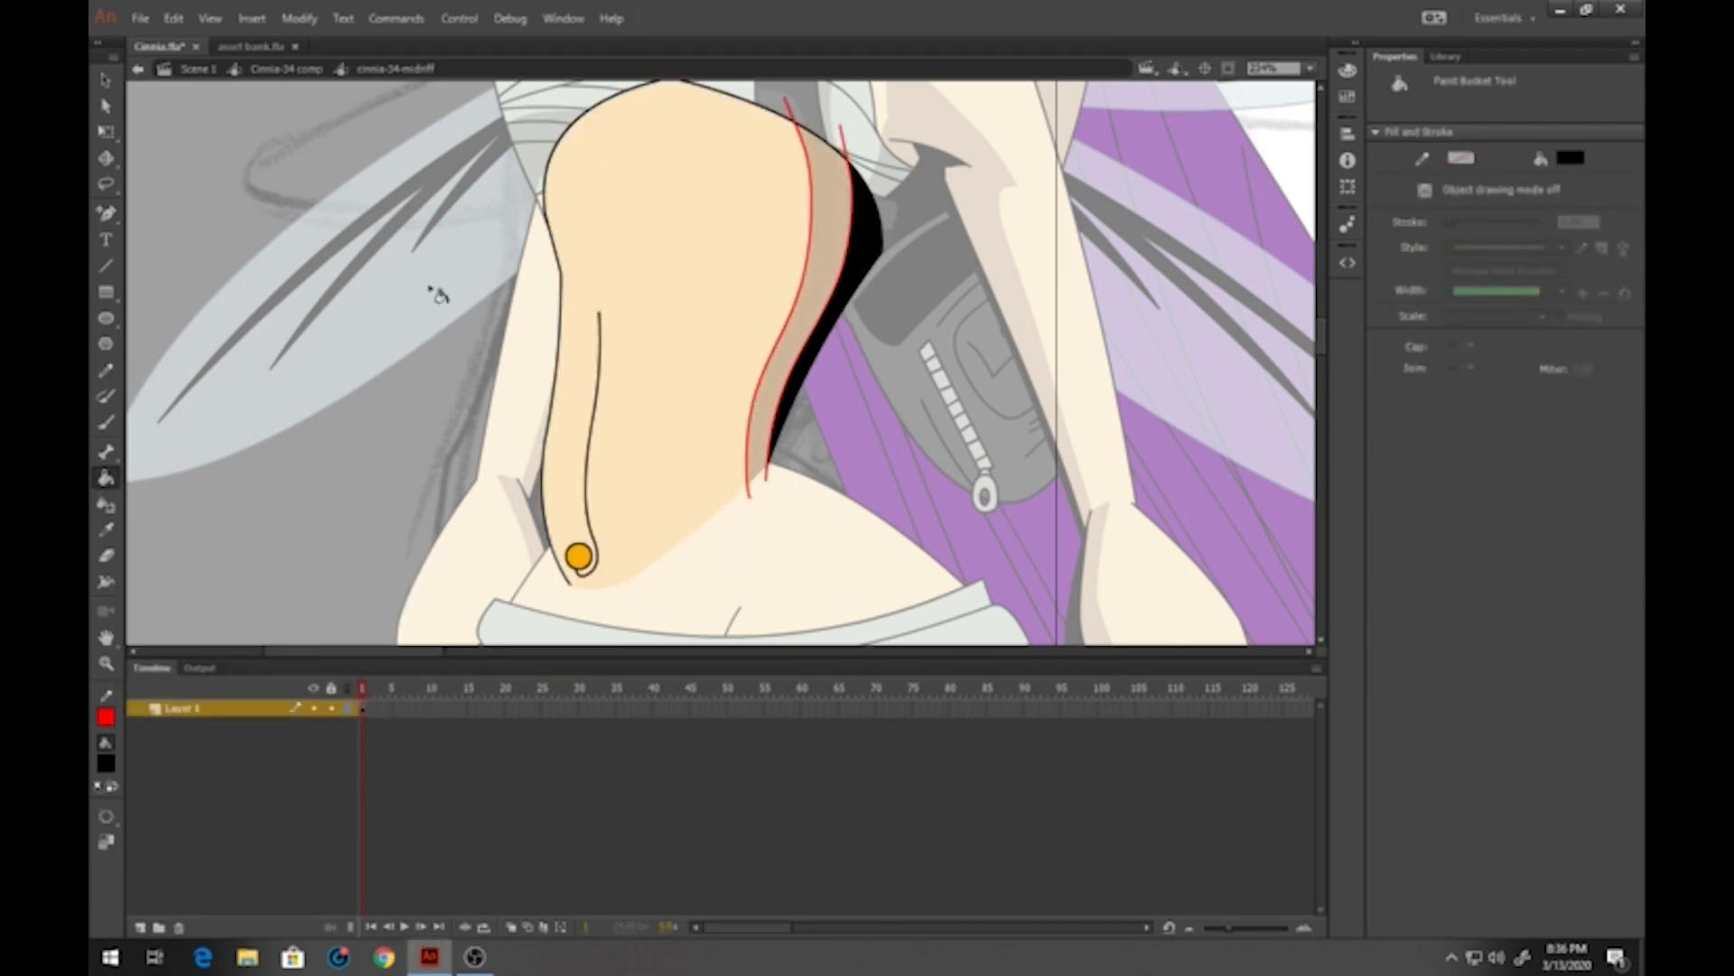
Pencil red guides beside the vertical midriff crease and across the gold bead, and fill the crease's shadow with the sampled tan
click(106, 371)
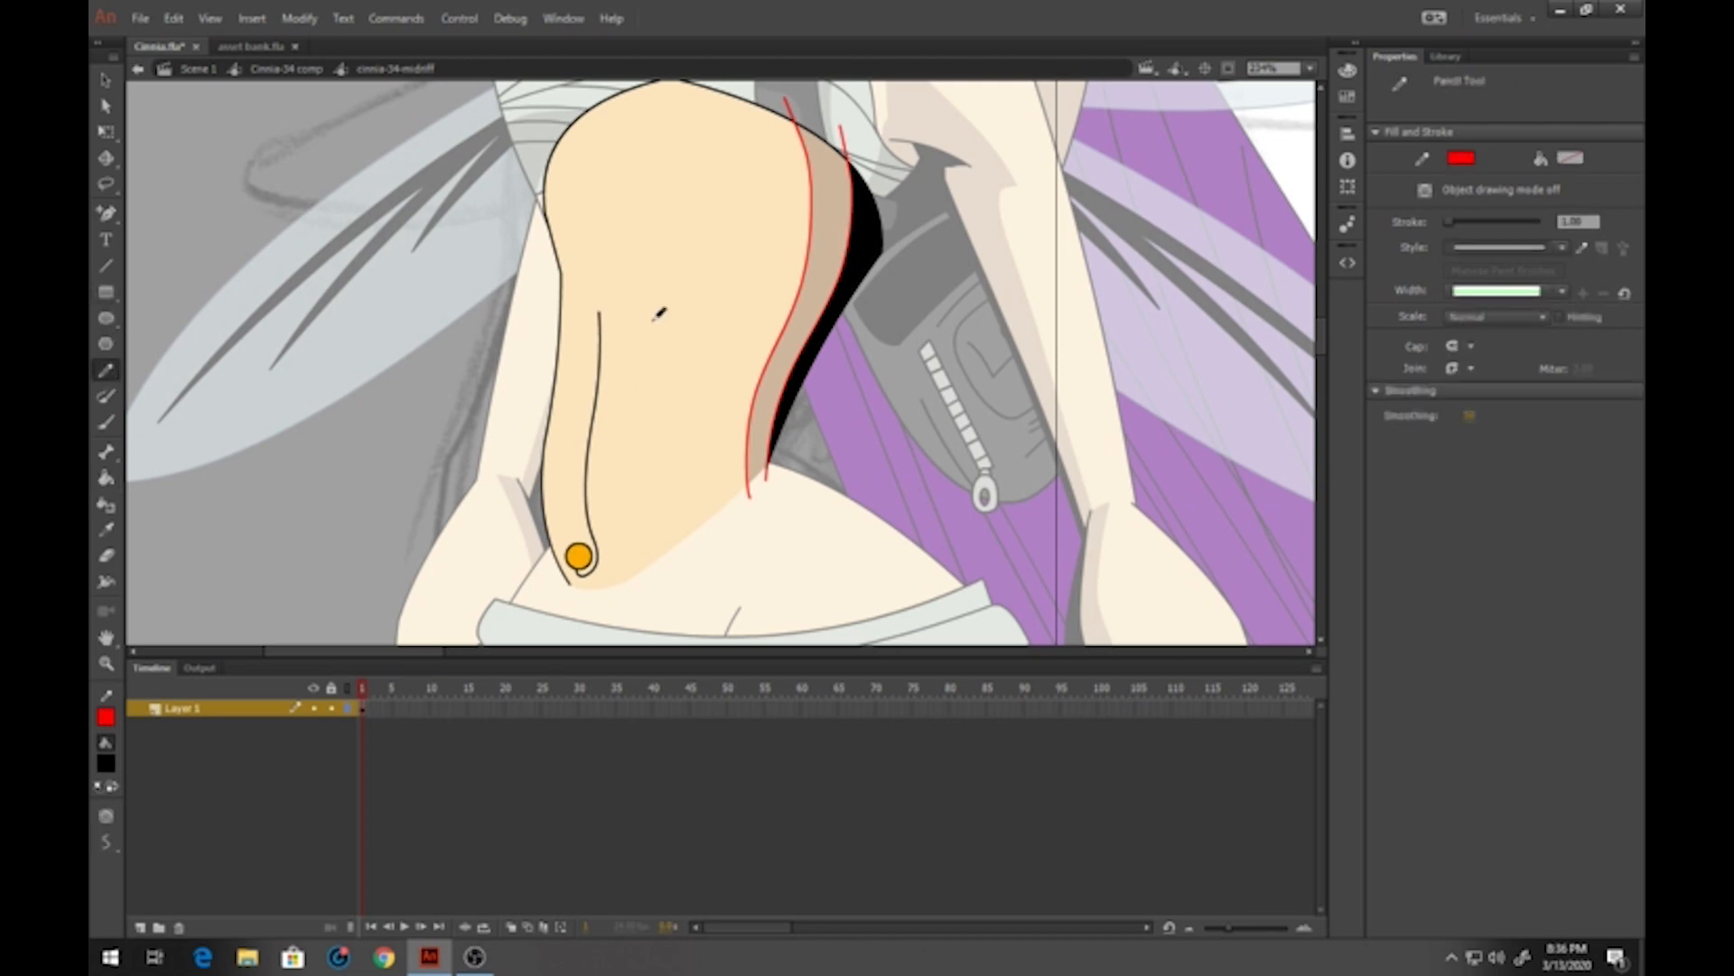
drag(609, 309, 578, 547)
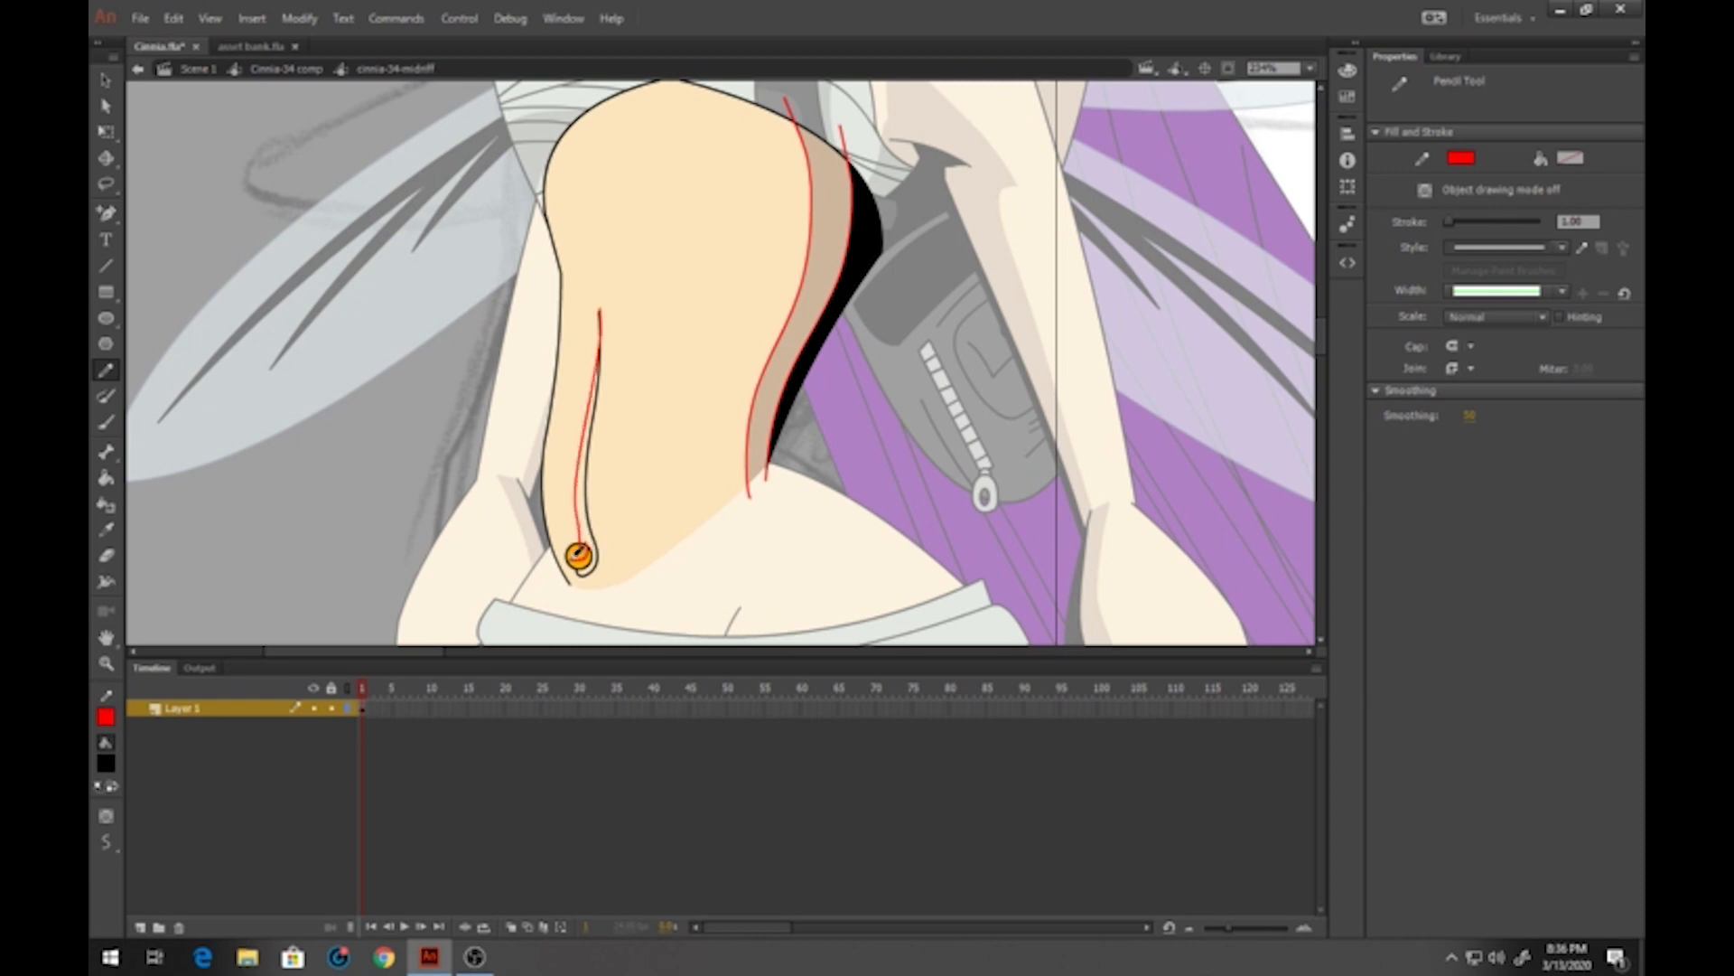
click(106, 477)
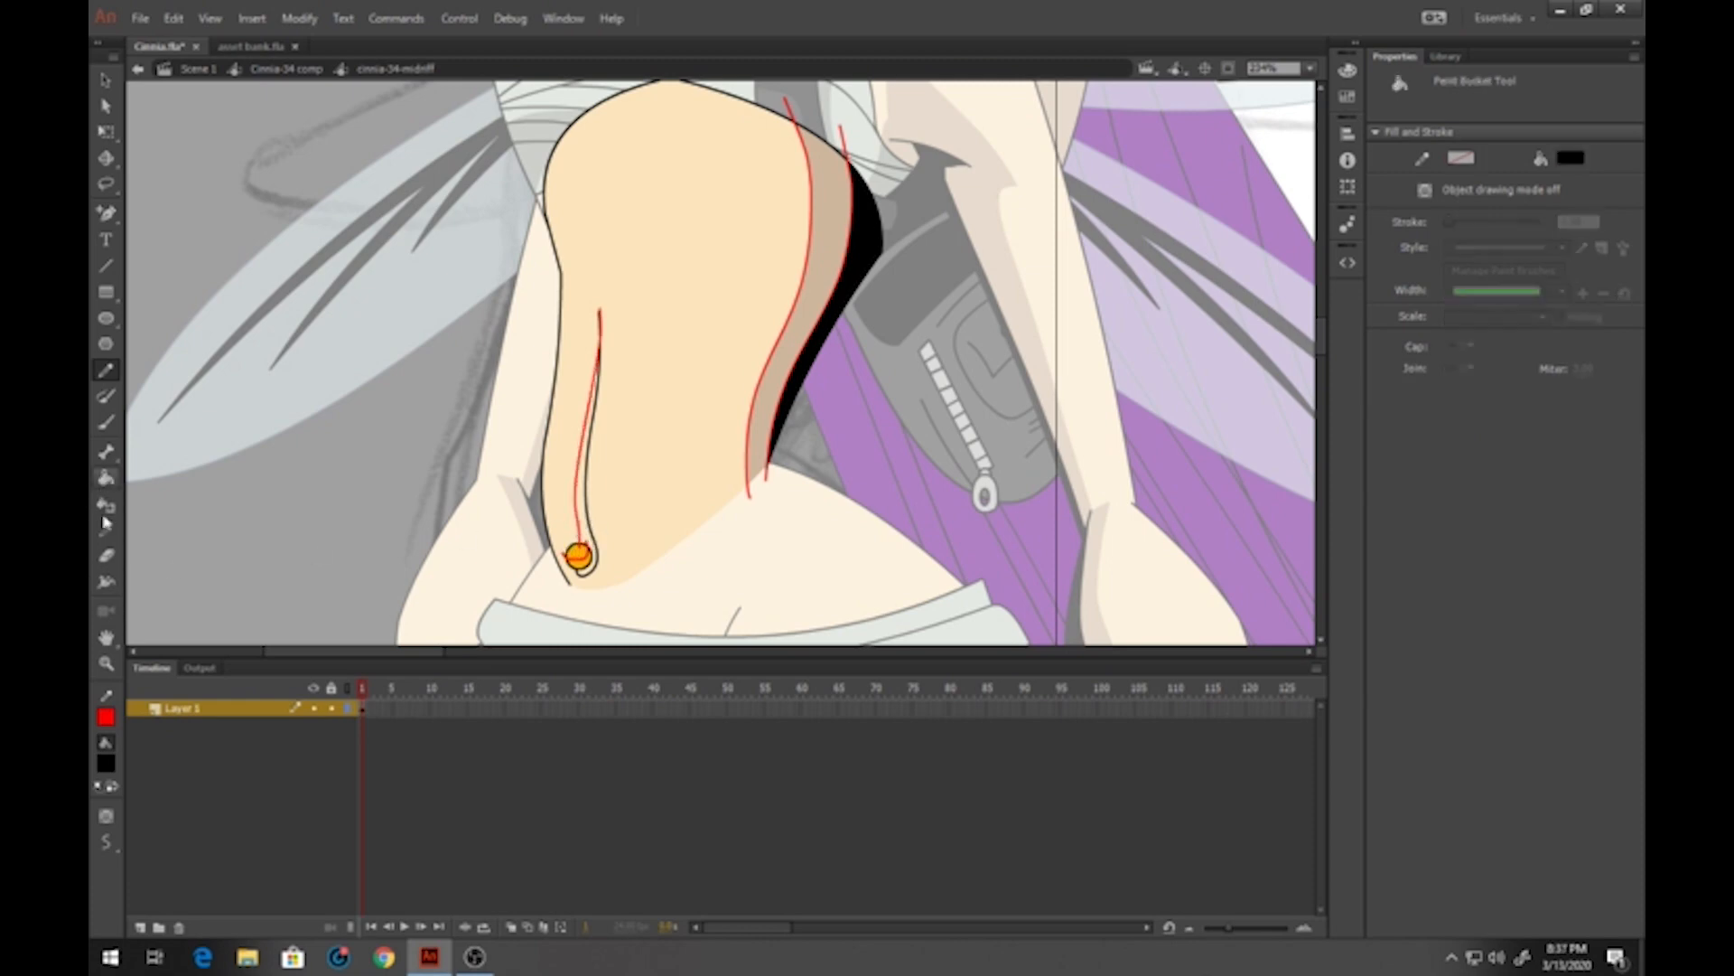
click(108, 768)
click(782, 390)
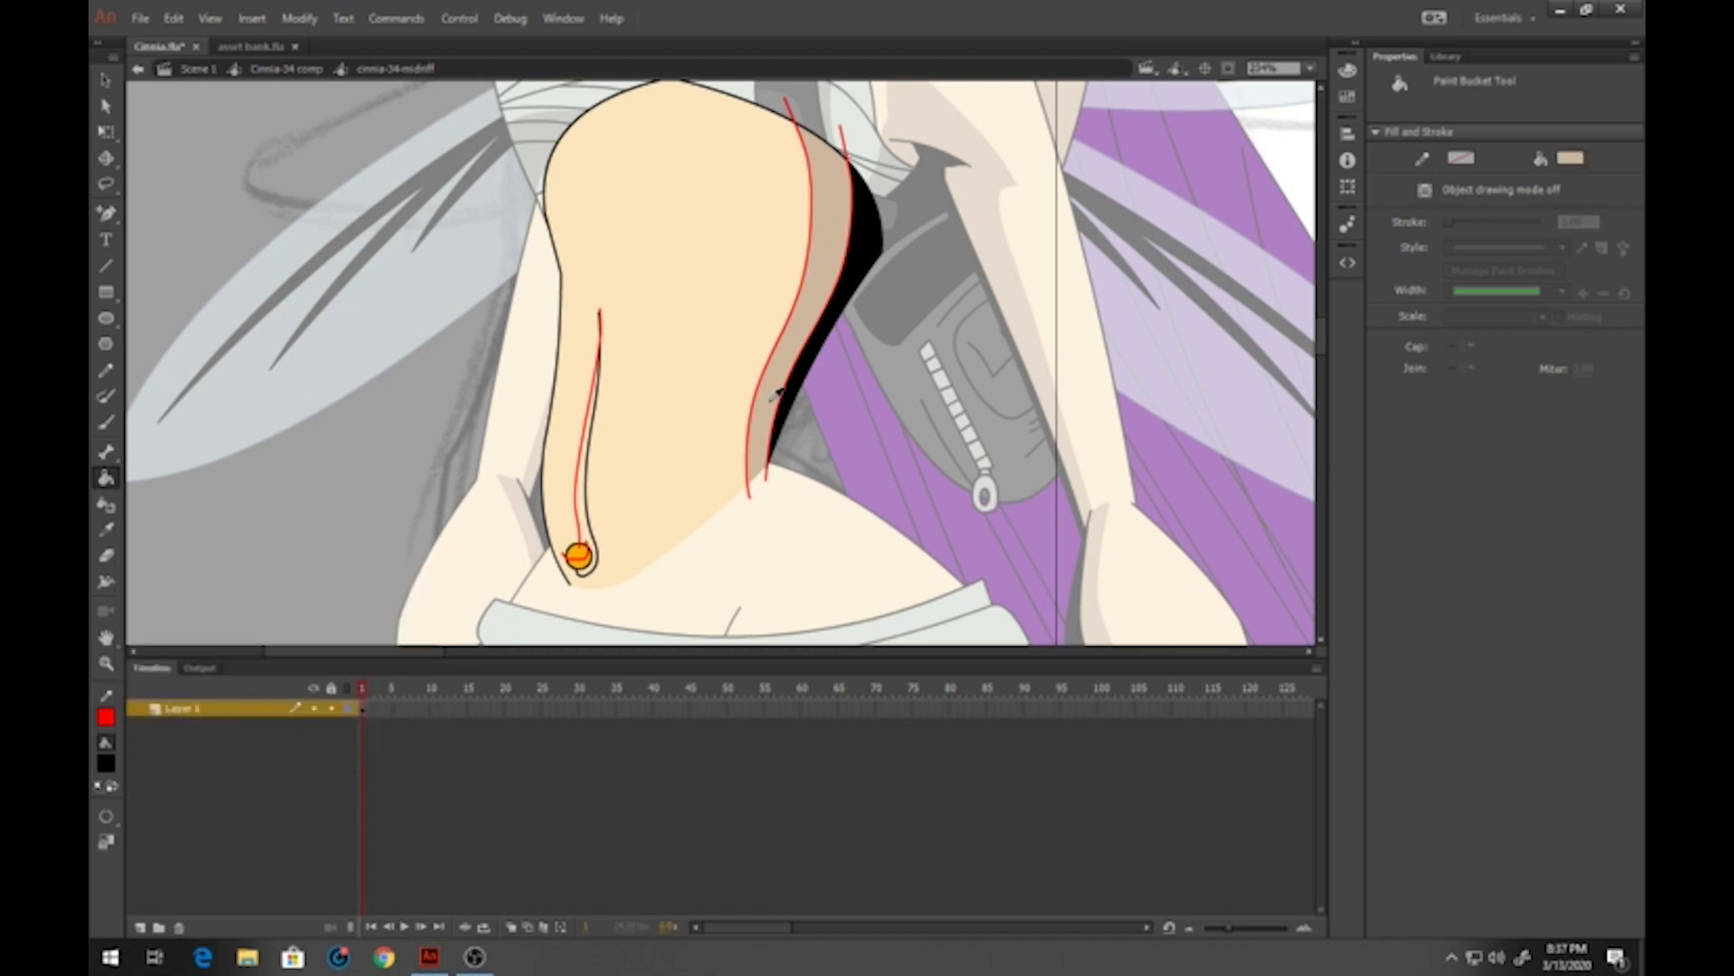
click(592, 582)
Return to the Cinnia-34 comp symbol and sample the dark gold shadow of the hoop earring as the fill colour
click(285, 69)
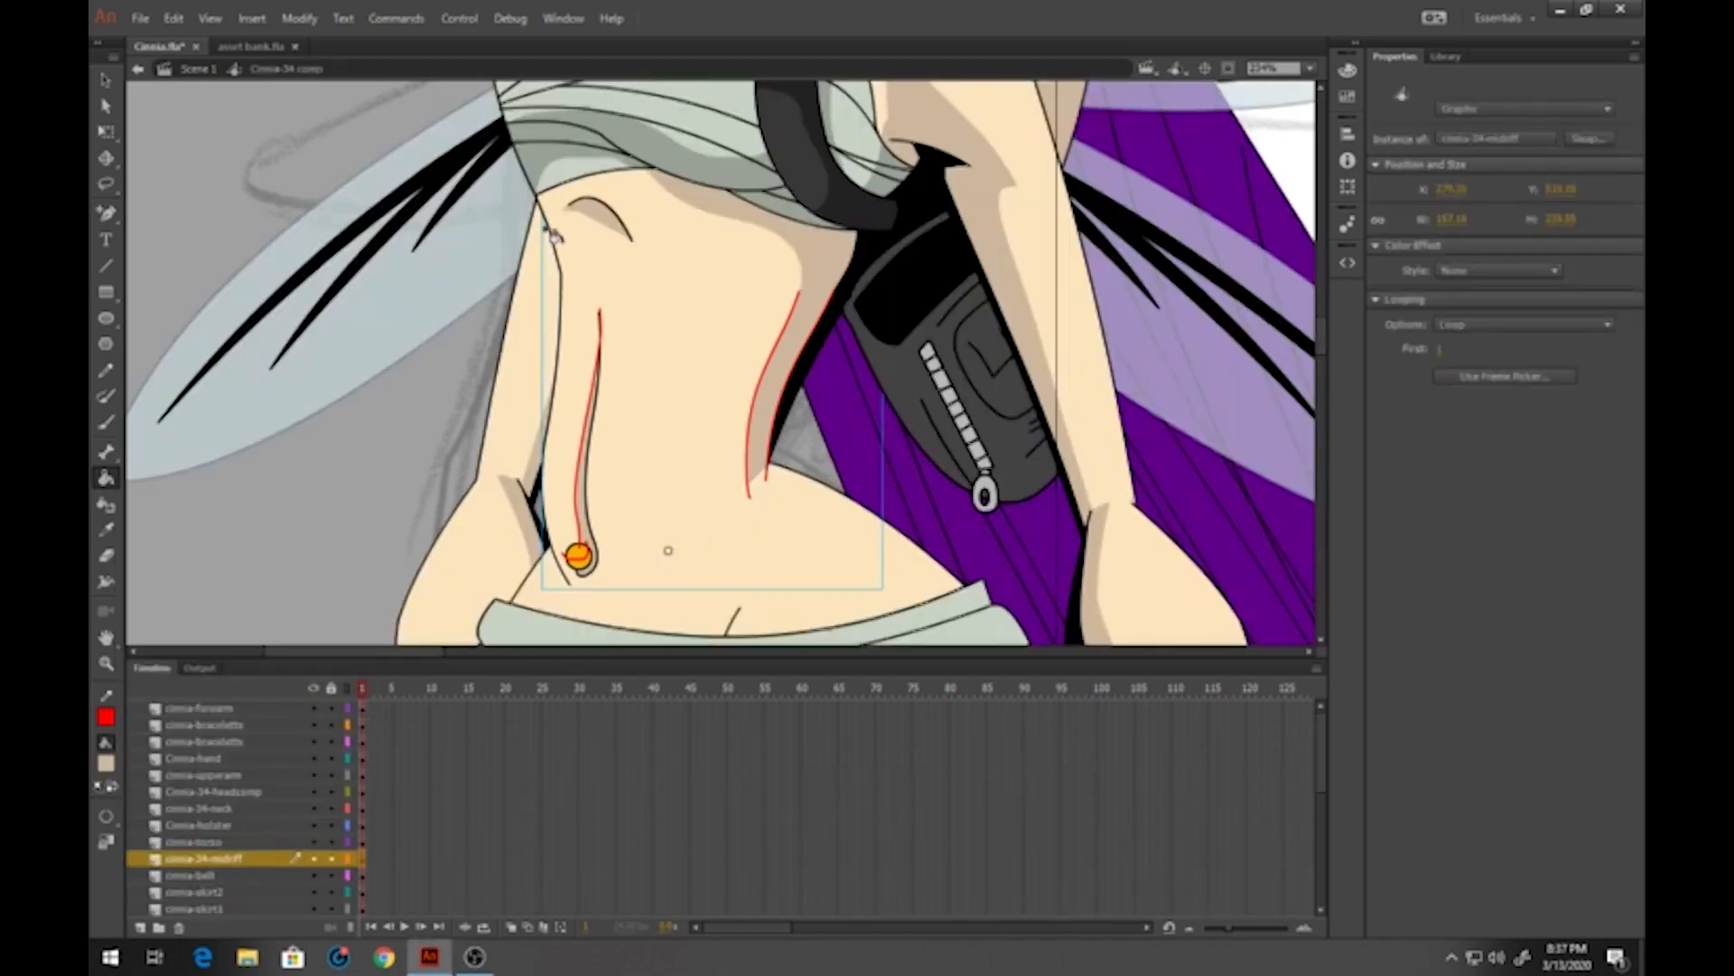
drag(632, 236, 549, 472)
drag(660, 91, 596, 274)
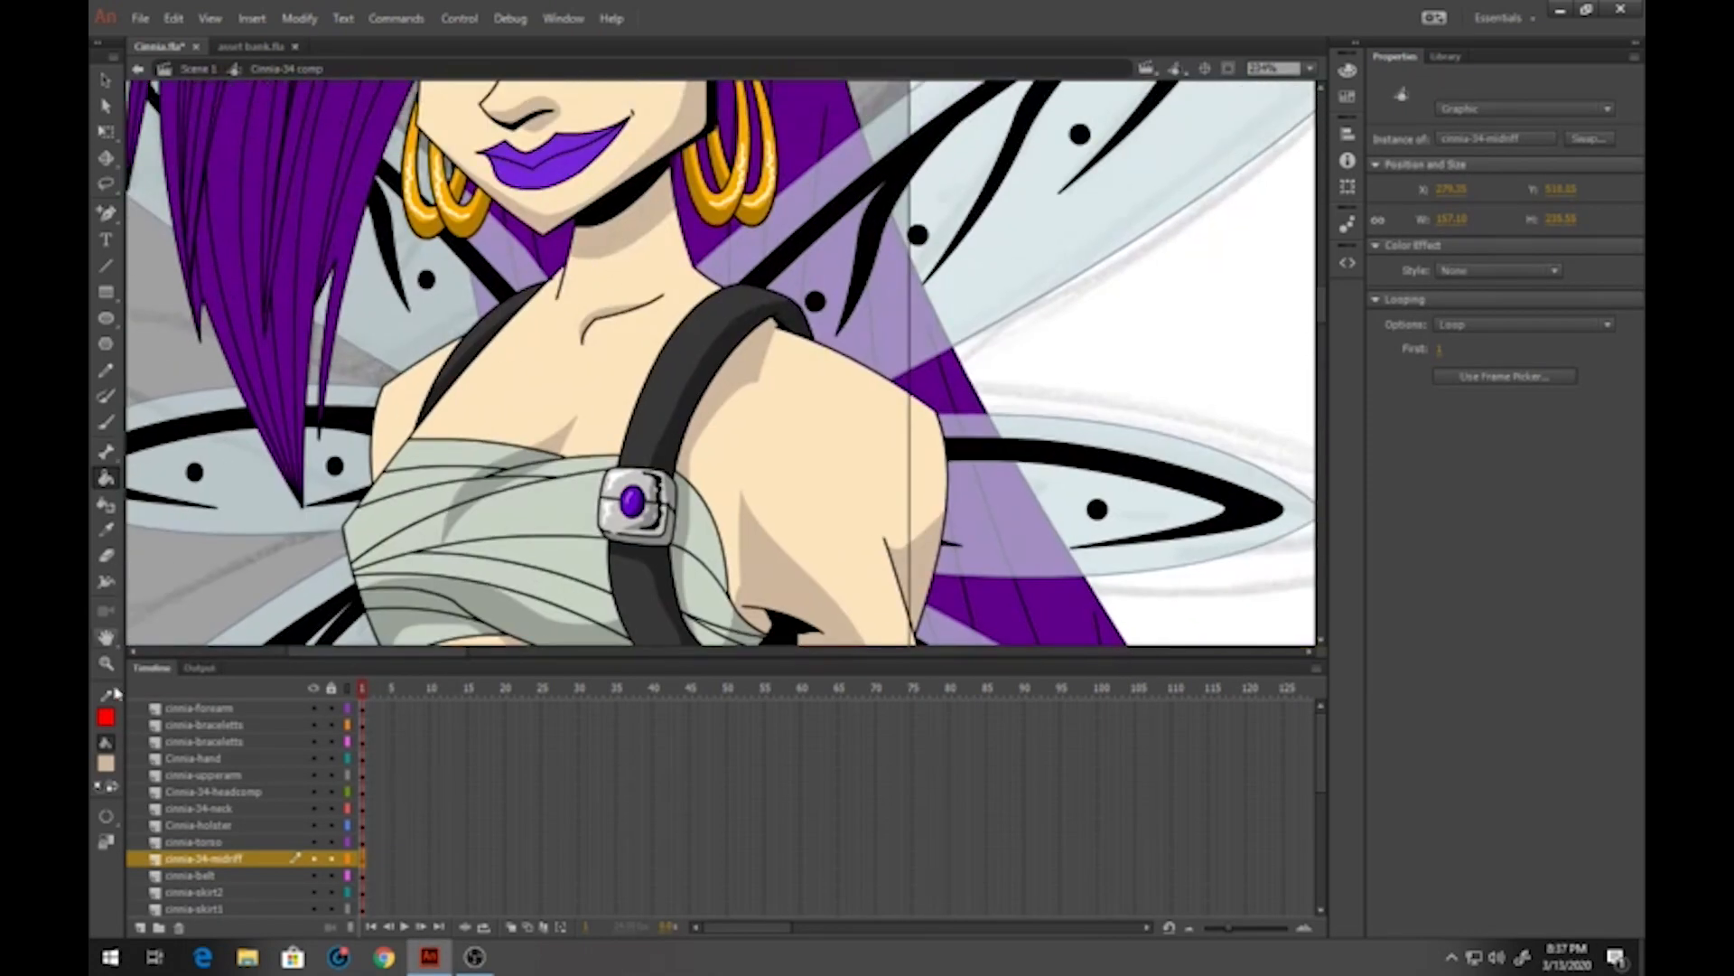
click(105, 768)
click(734, 201)
scroll(644, 268, down, 10)
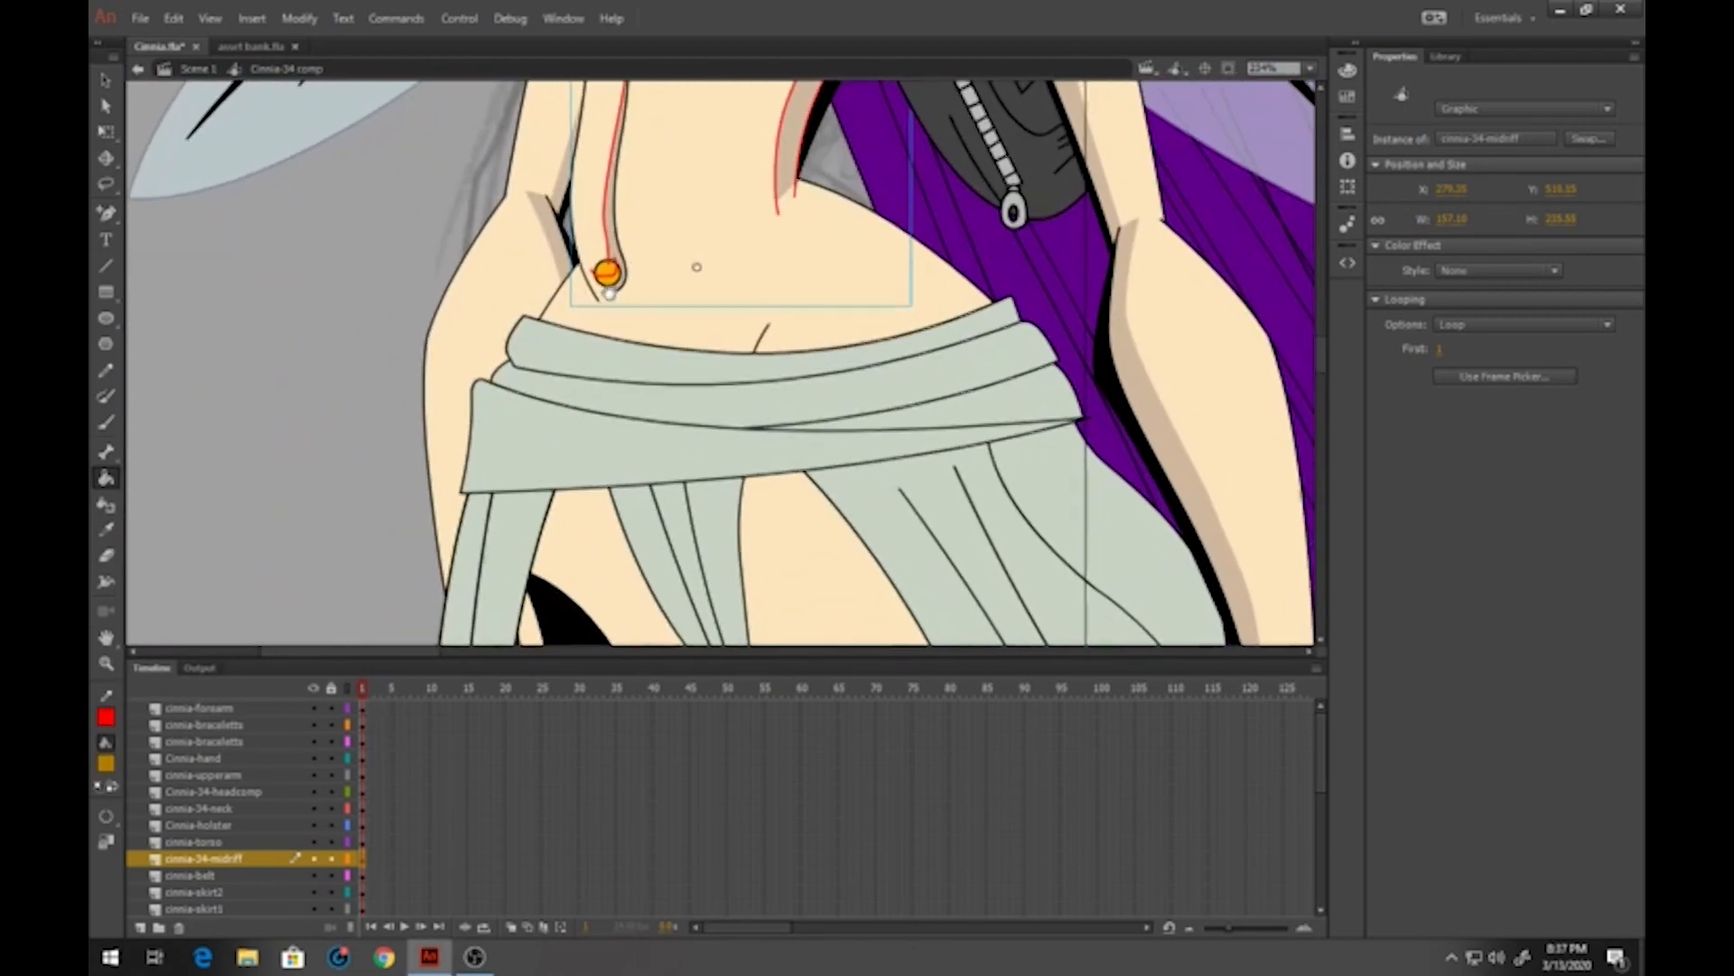
Reopen the midriff symbol and fill the shaded part of the gold bead with dark gold
key(v)
double_click(601, 310)
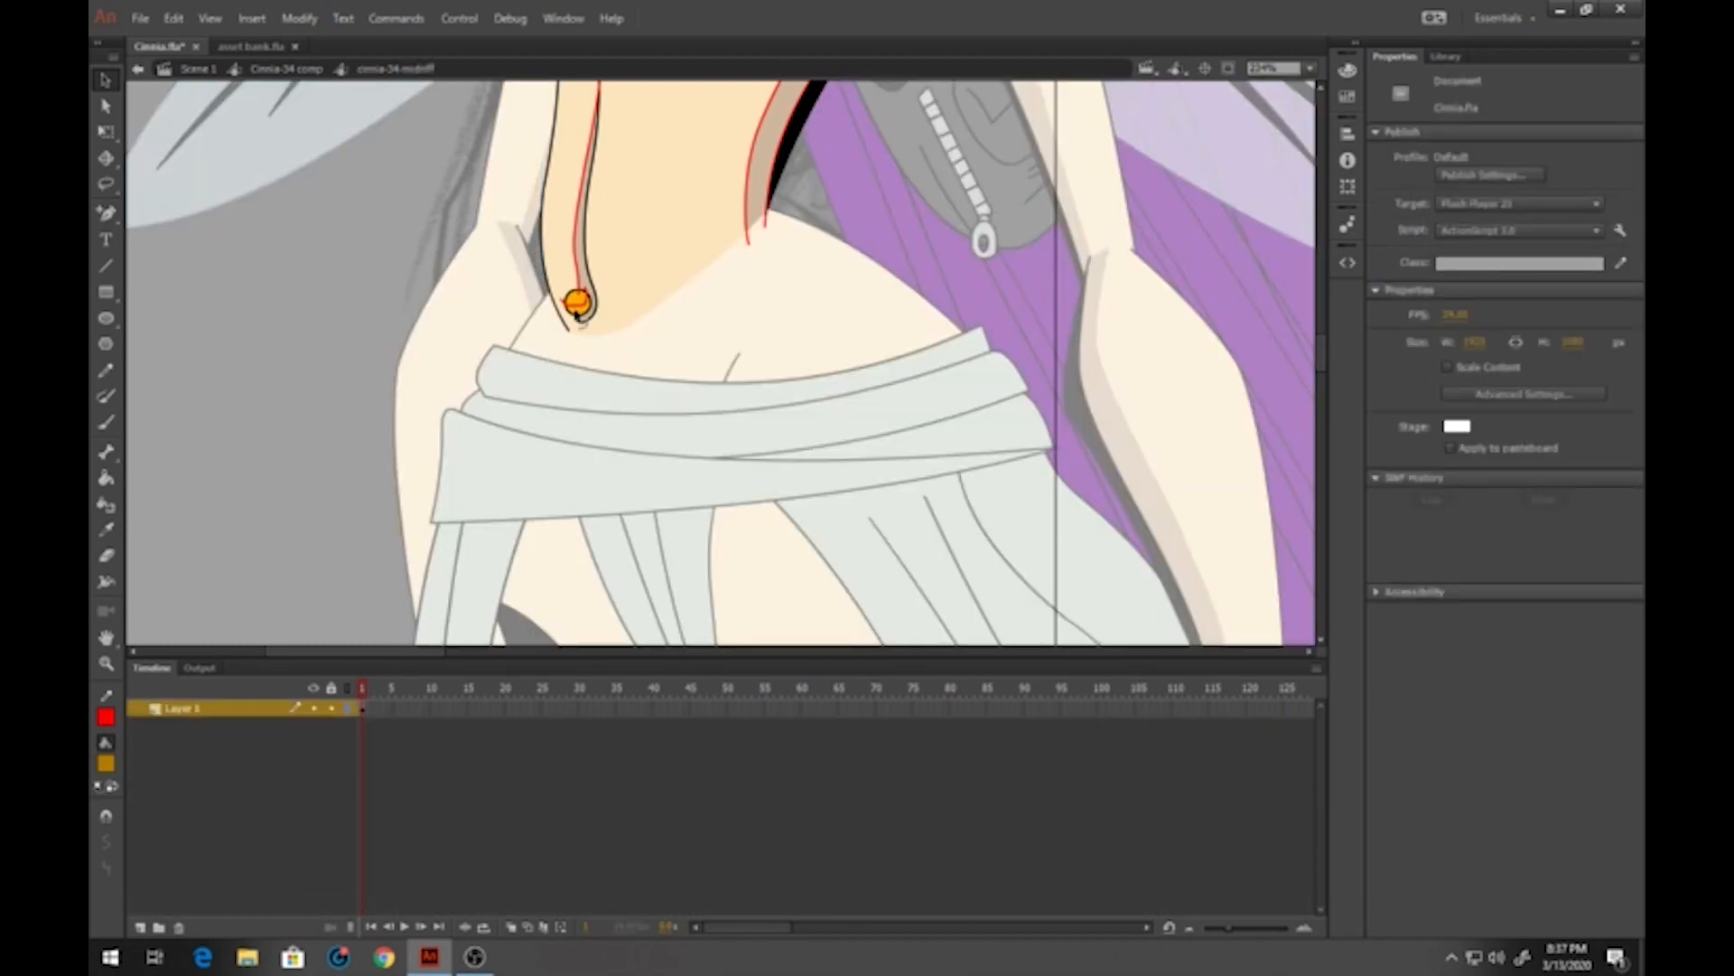
click(106, 478)
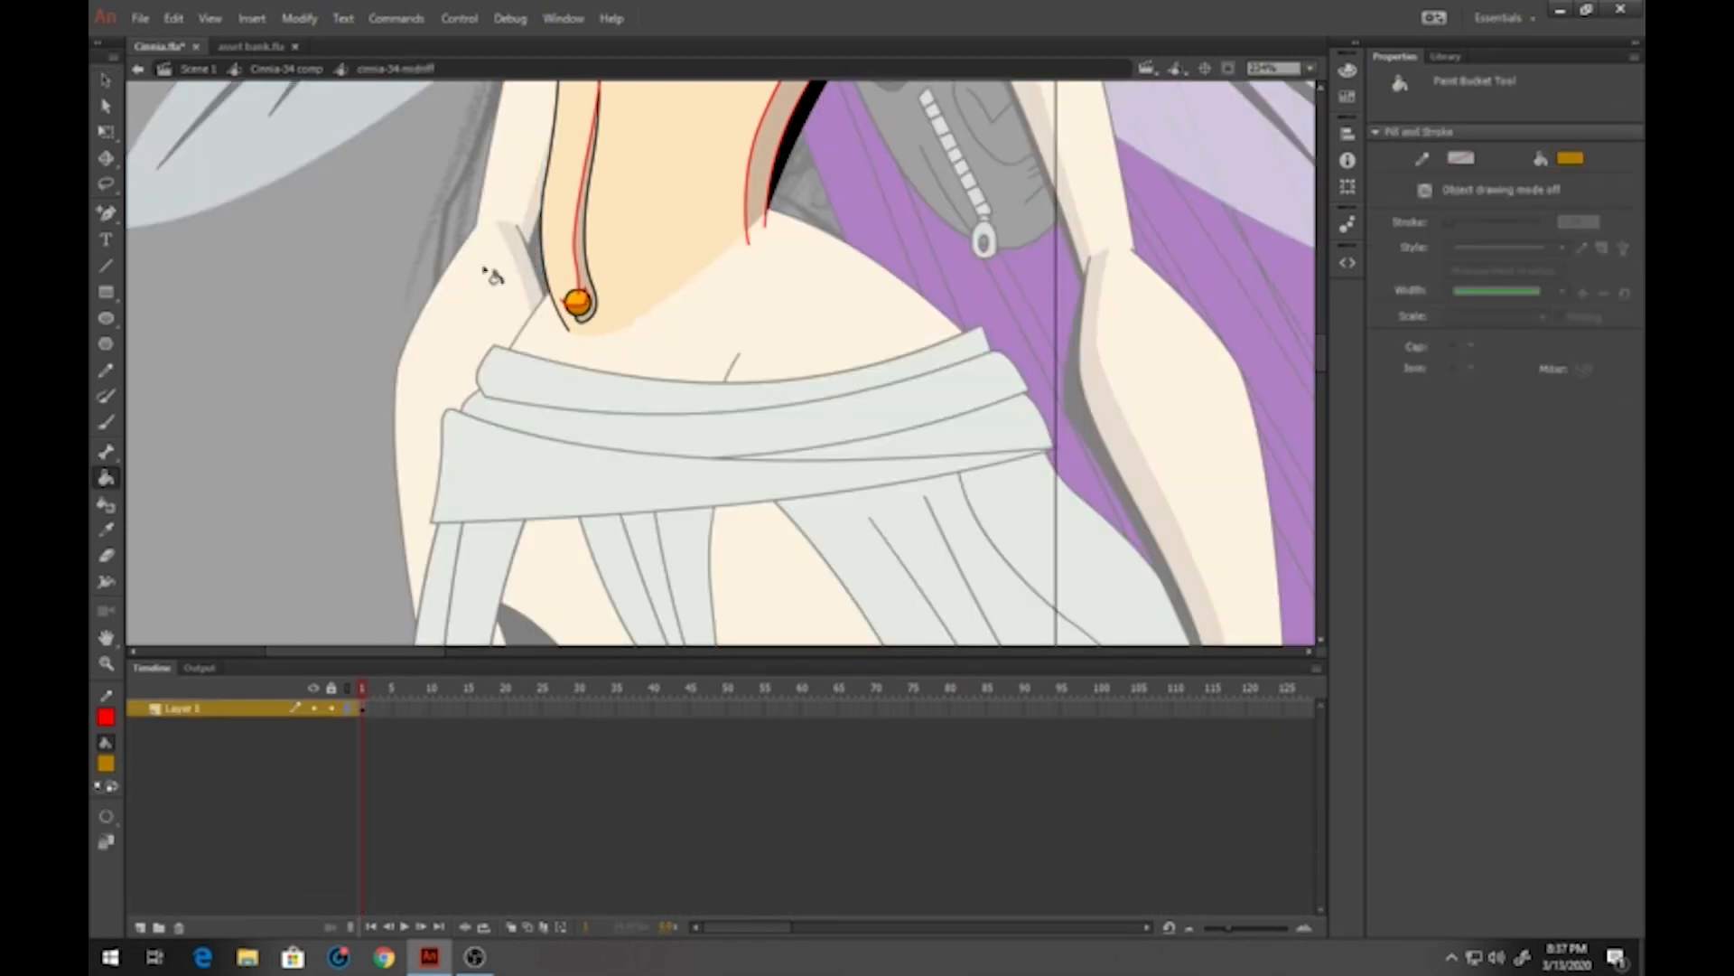
click(108, 83)
Delete the red guide lines from the bead, the crease and the shaded side of the midriff
click(579, 305)
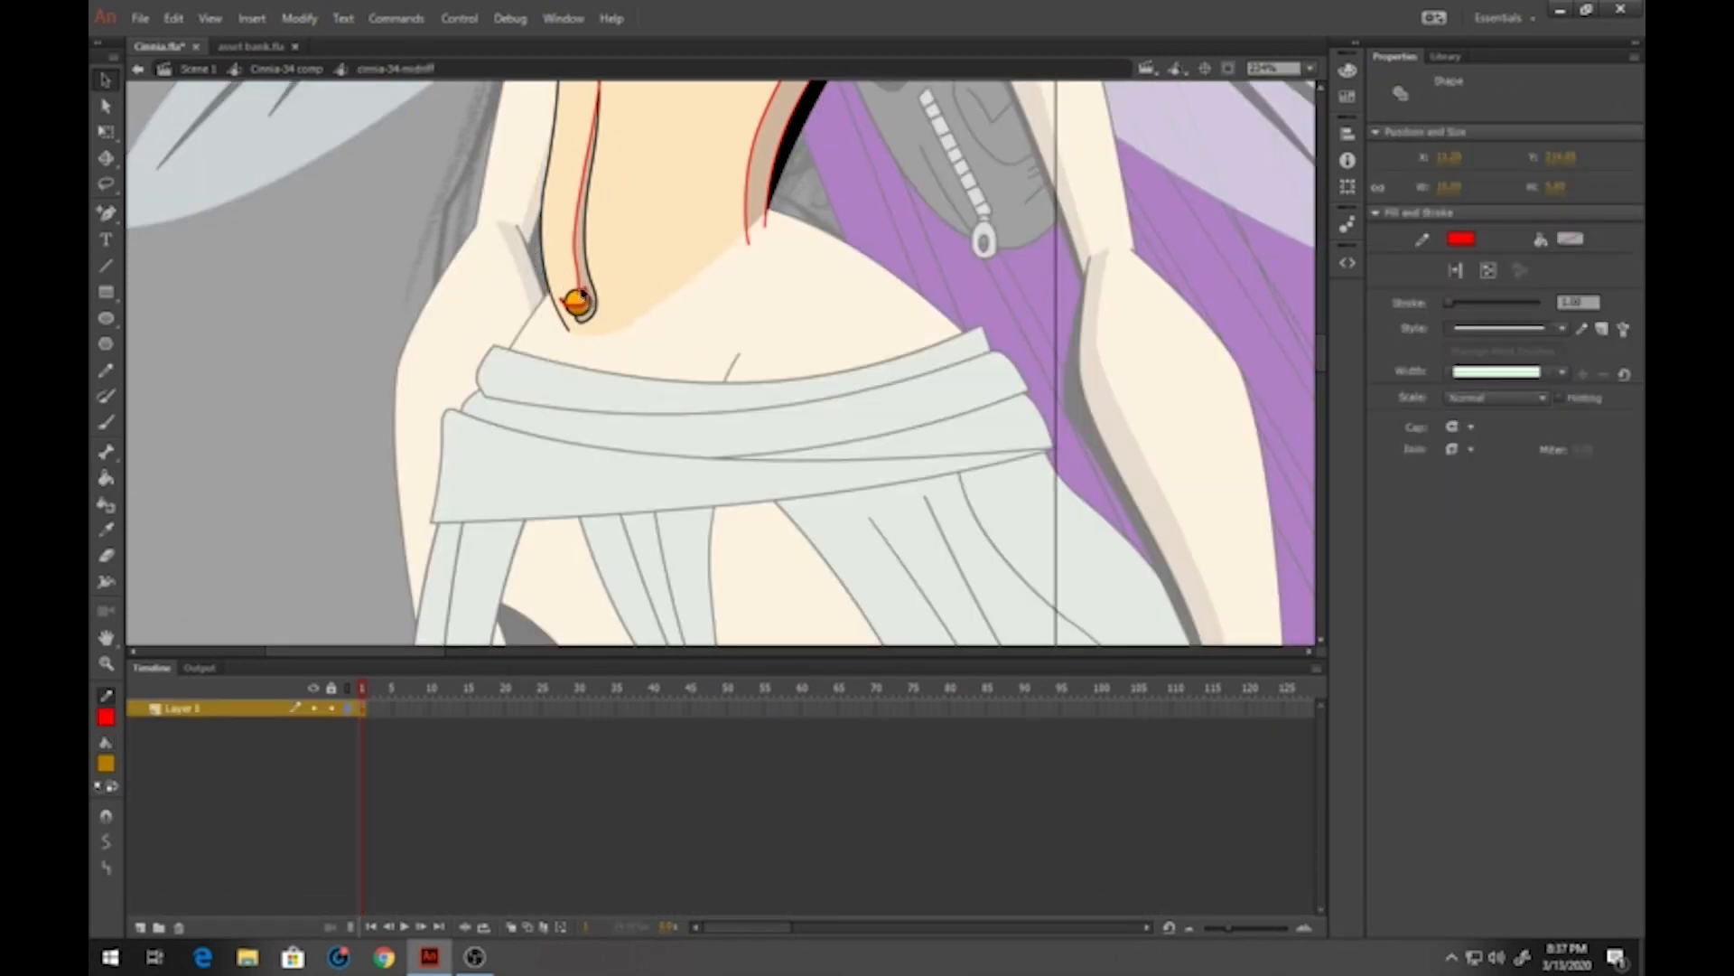
key(Delete)
click(579, 280)
key(Delete)
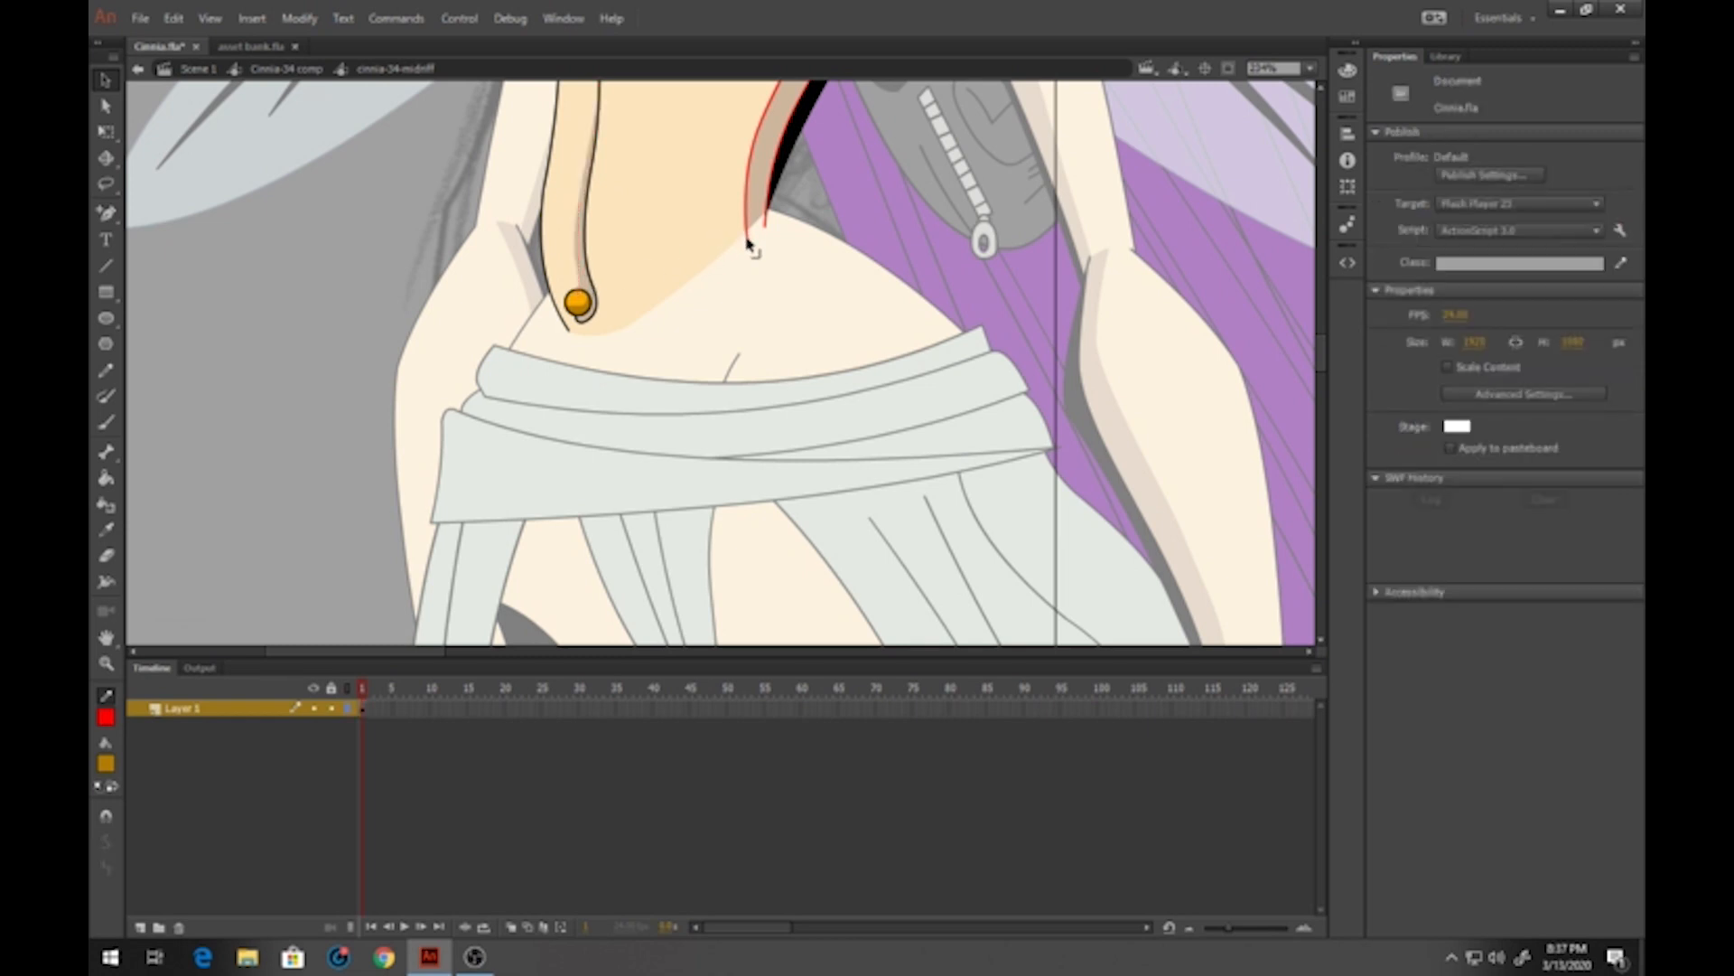
click(751, 242)
key(Delete)
click(770, 221)
key(Delete)
click(784, 163)
key(Delete)
Brush a small white highlight onto the gold bead, adjusting the brush size to fit it
scroll(697, 240, up, 5)
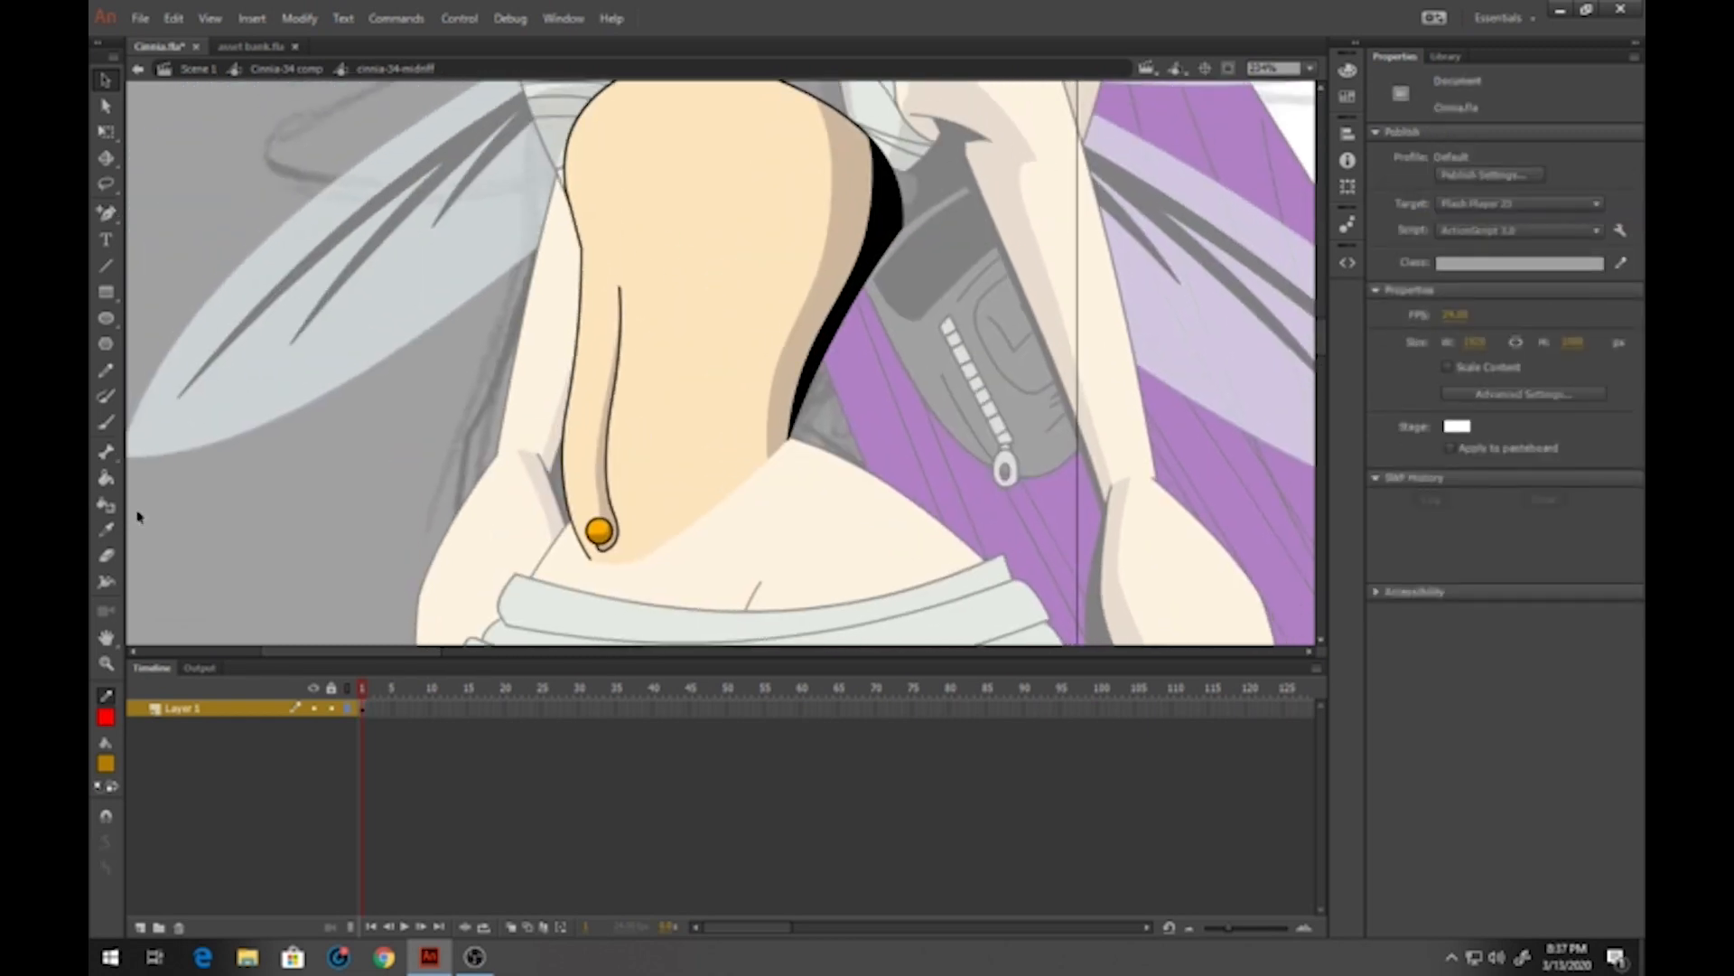
click(106, 422)
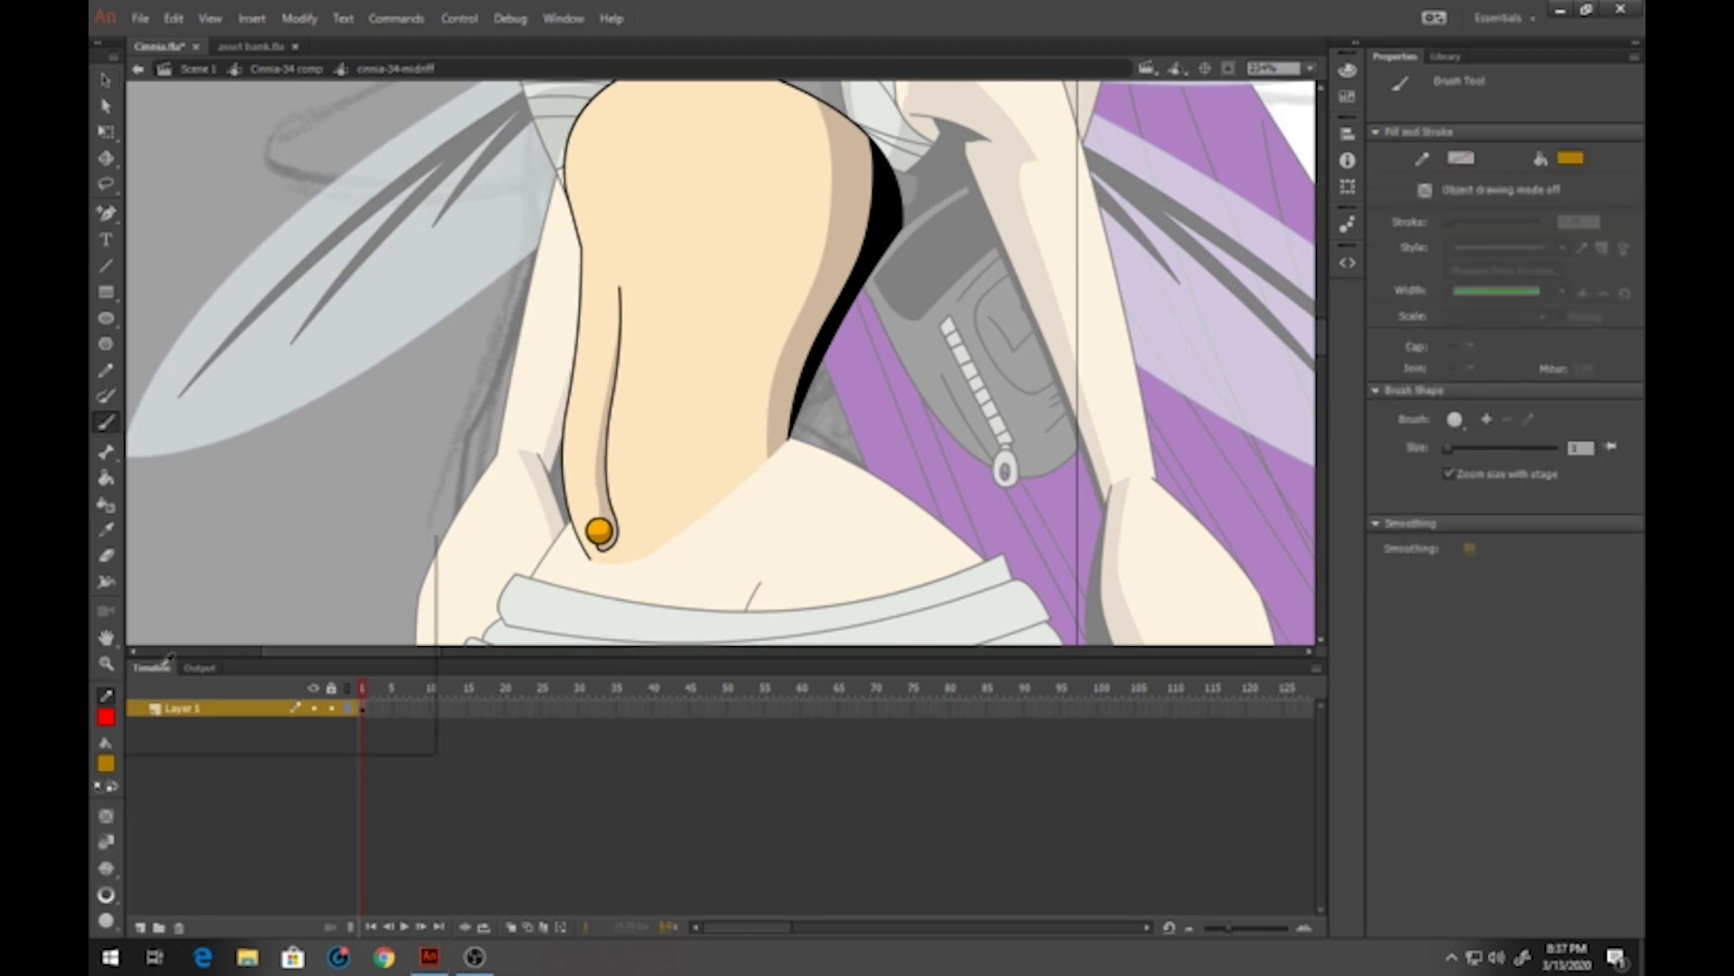
click(106, 764)
click(143, 645)
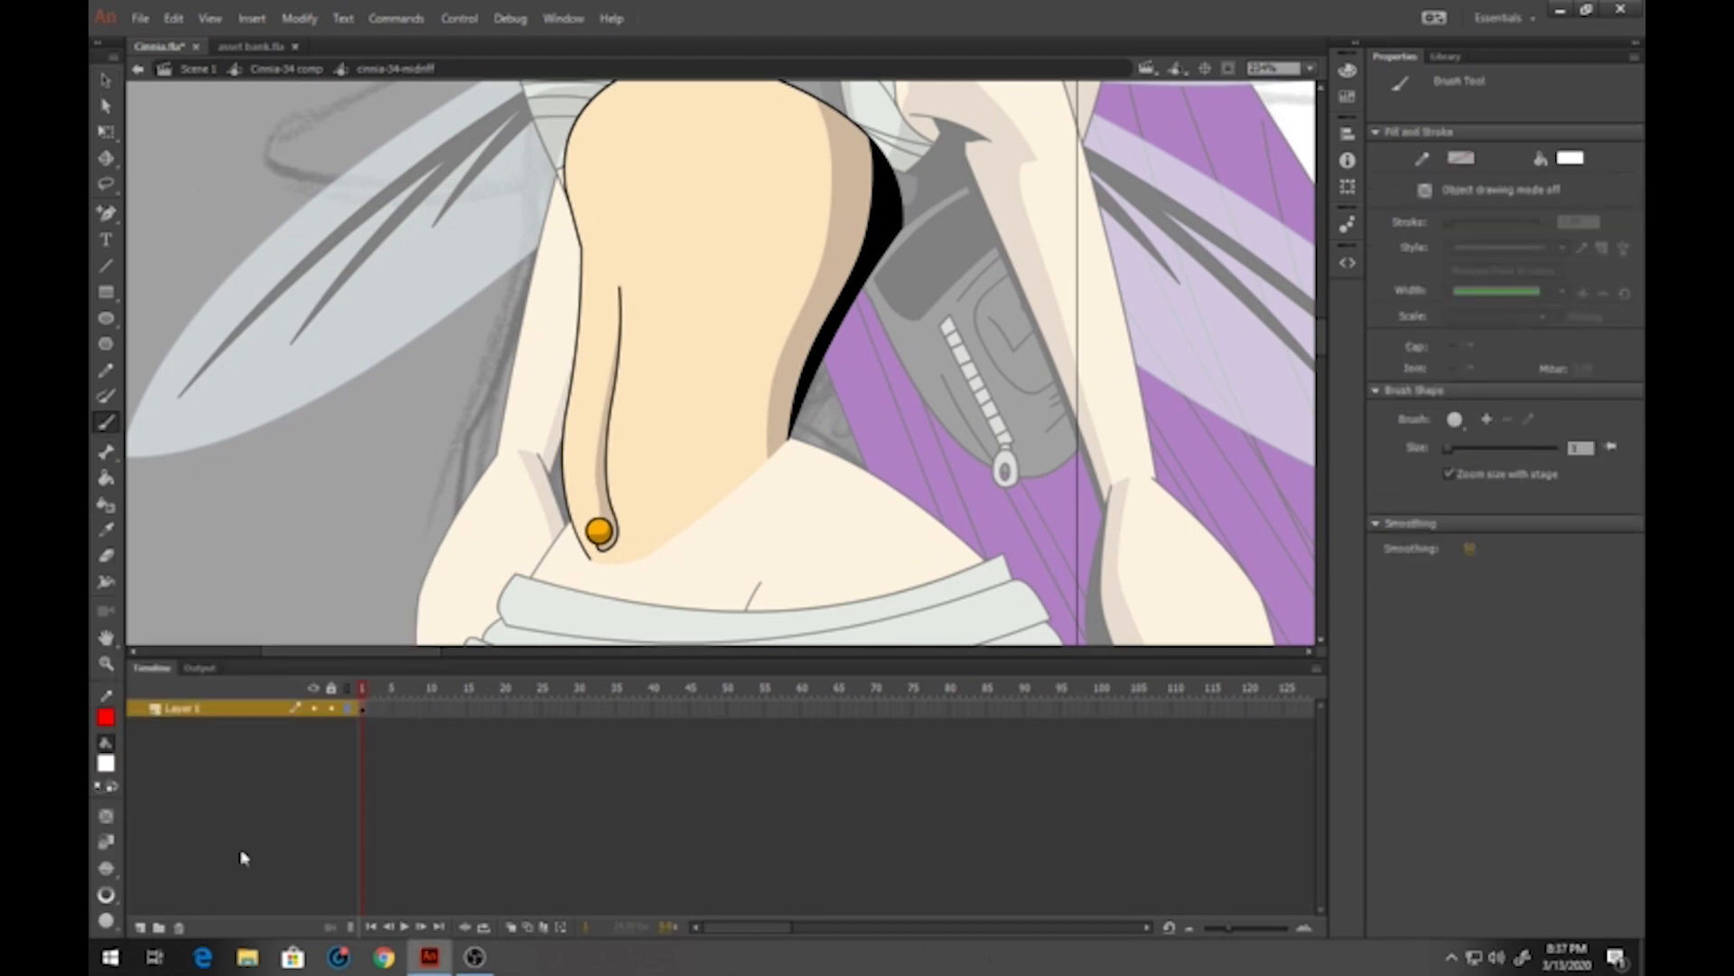
click(1577, 447)
key(Return)
Return to the Cinnia-34 comp symbol and pick dark grey #222222 as the fill colour
click(303, 70)
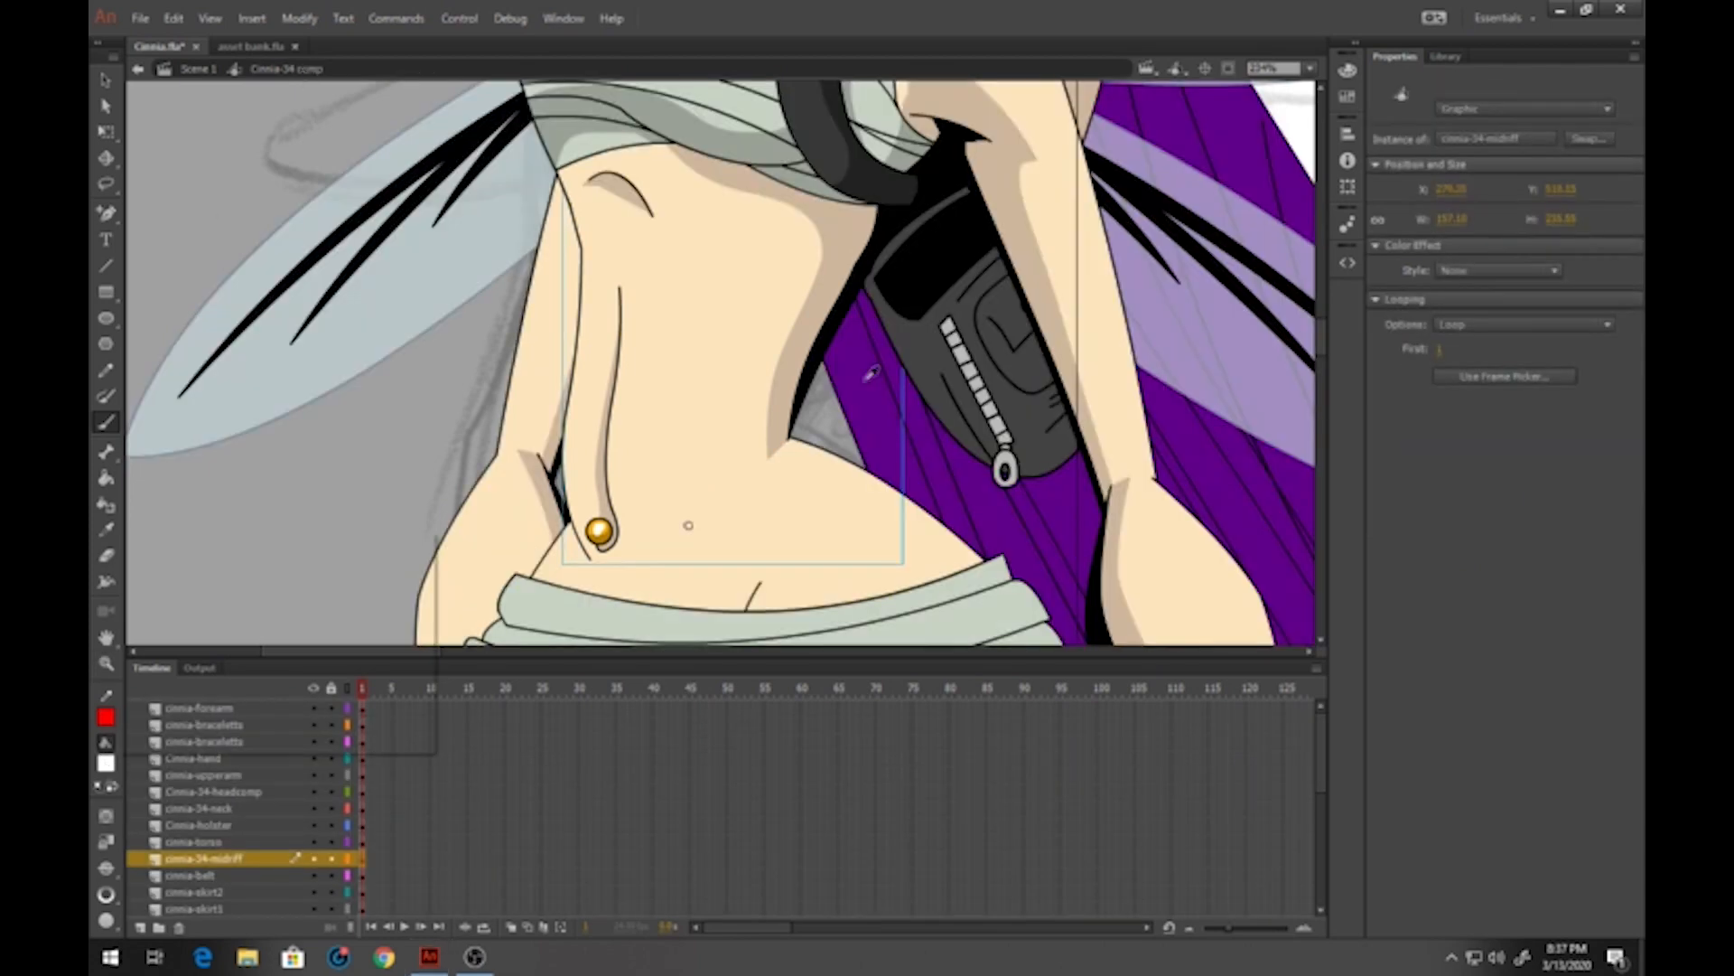
click(106, 765)
click(362, 194)
Open the Cinnia-holster symbol, lock Layer 2, unlock Layer 1 and make Layer 1 active for pencil drawing
click(106, 80)
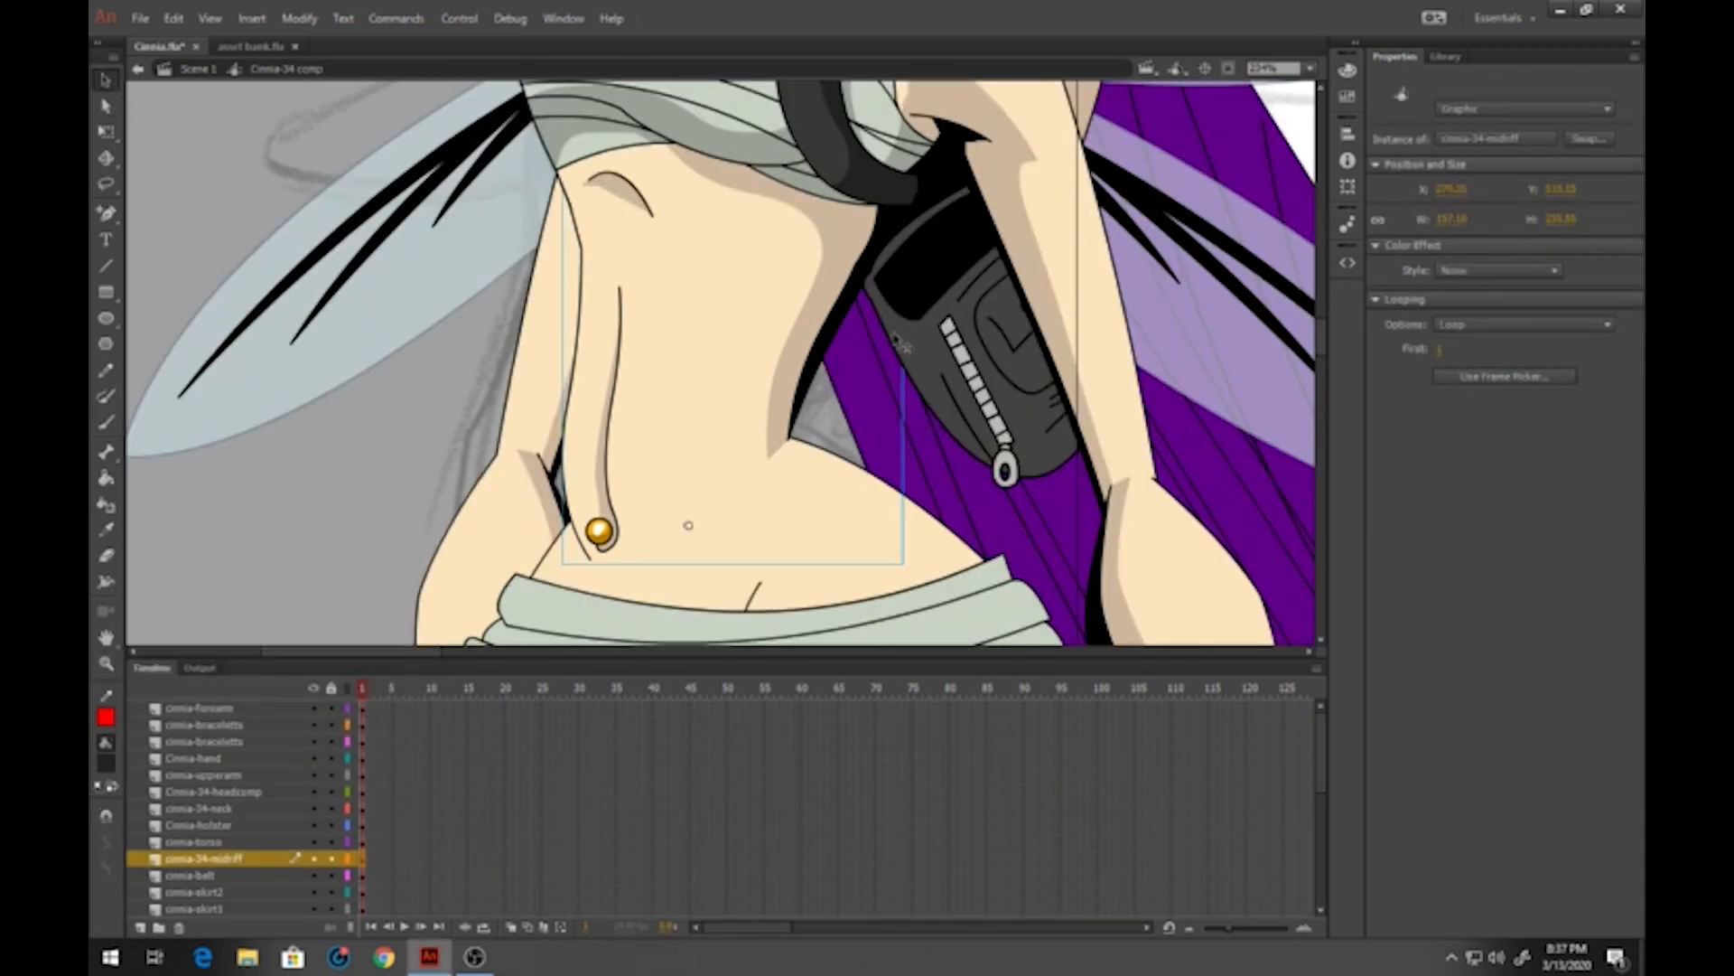
double_click(989, 336)
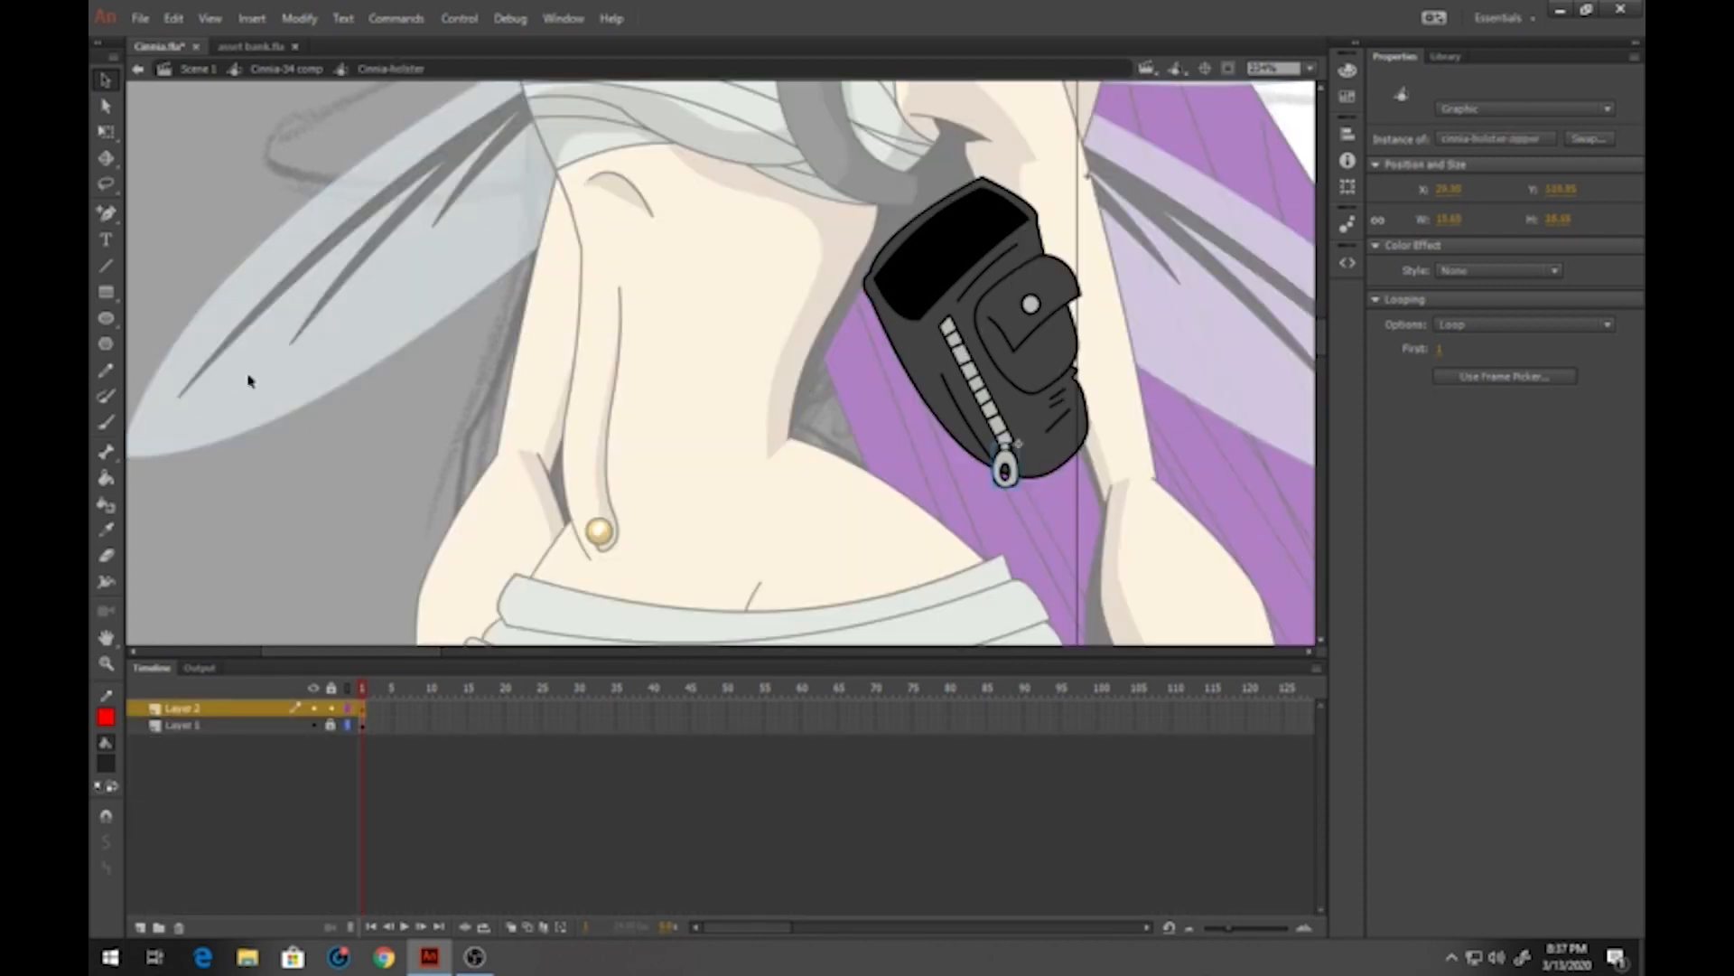
click(332, 709)
click(331, 725)
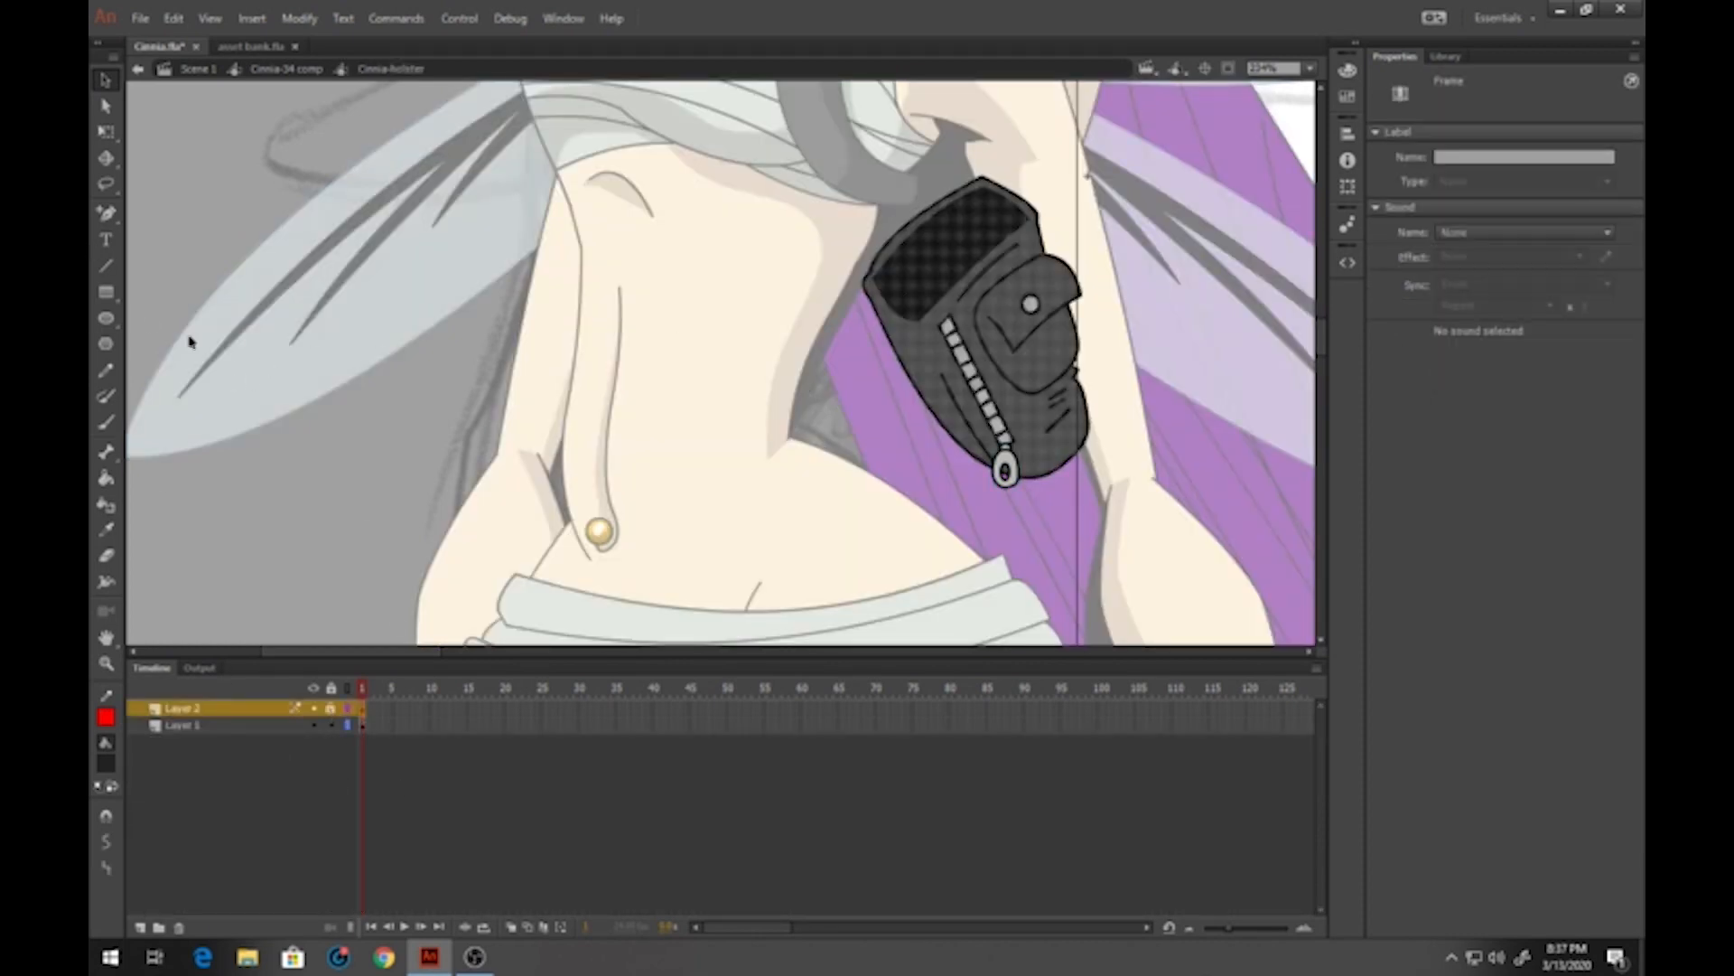
click(105, 368)
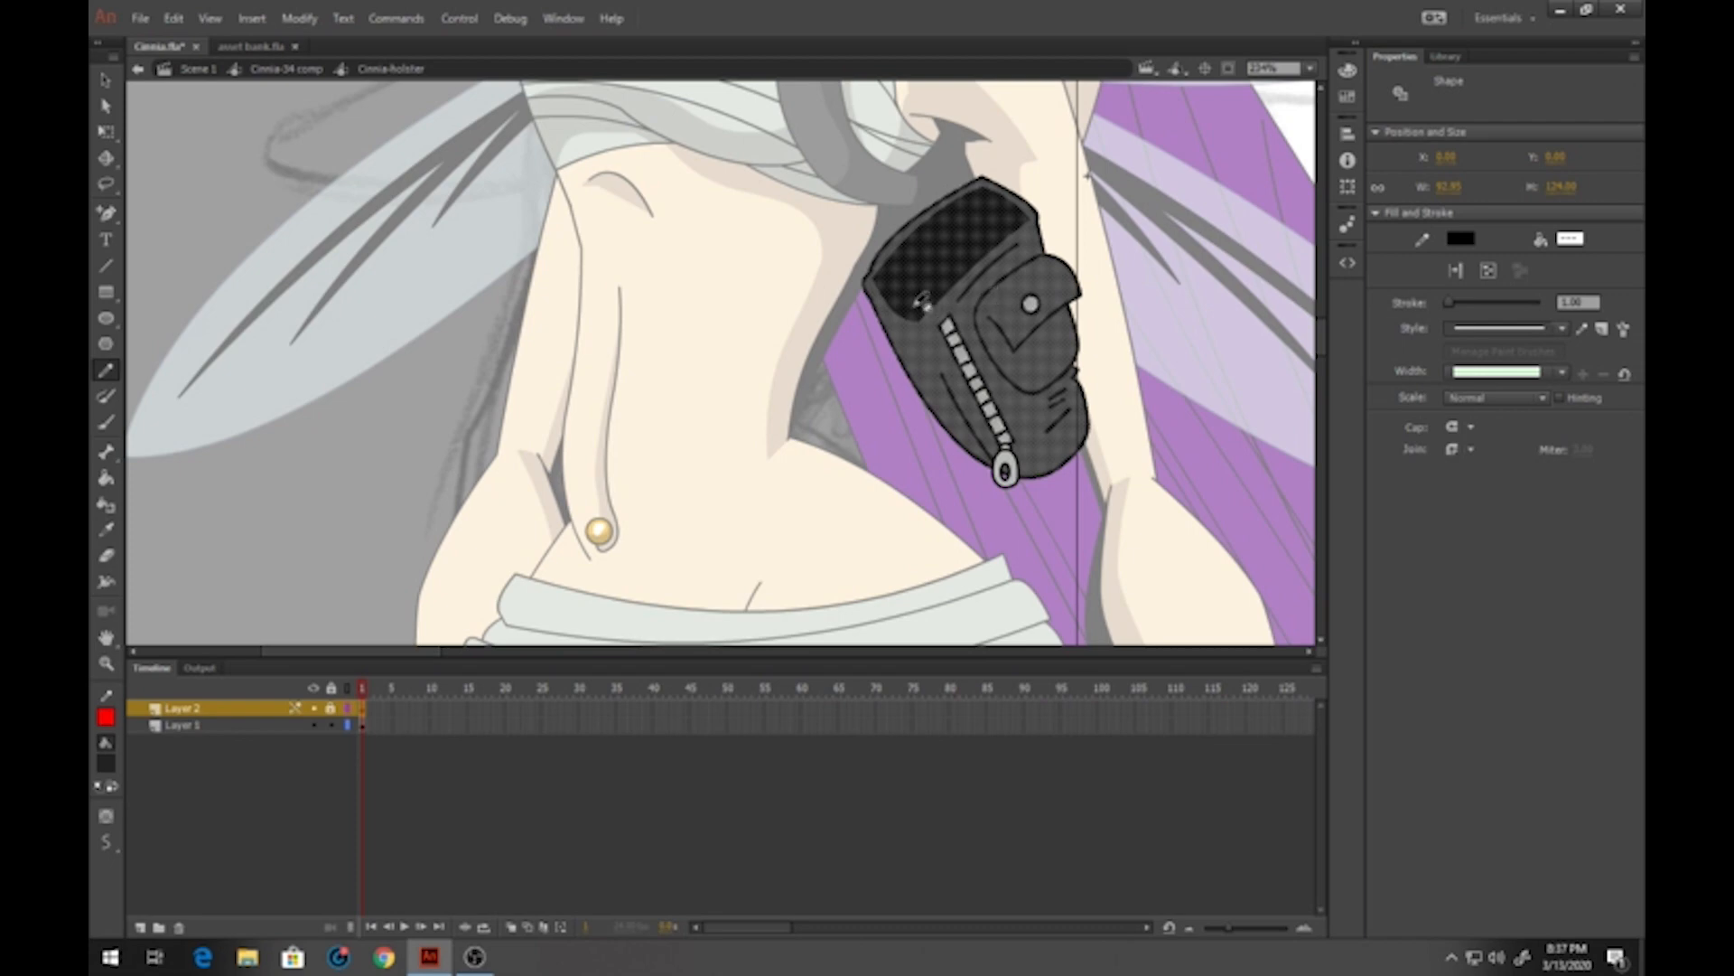
click(948, 298)
click(1018, 504)
click(371, 728)
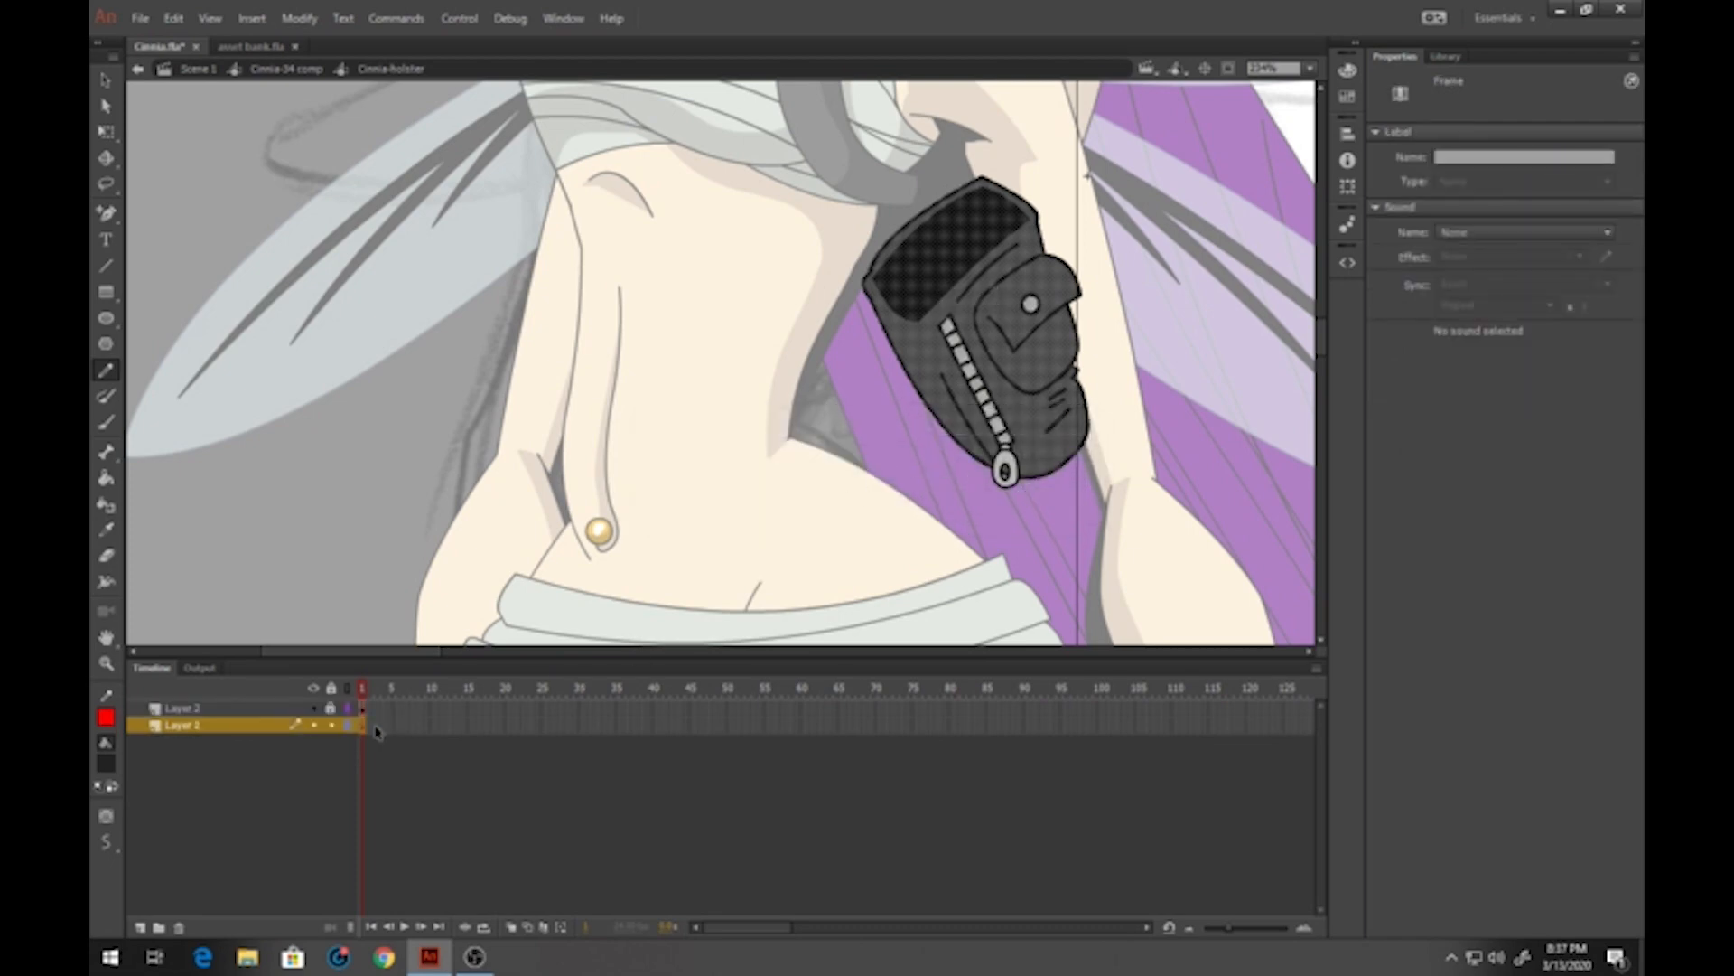
Pencil red shadow boundaries at both ends of the holster's zipper and around the underside of its pocket
drag(940, 296, 947, 323)
drag(1008, 434, 1013, 430)
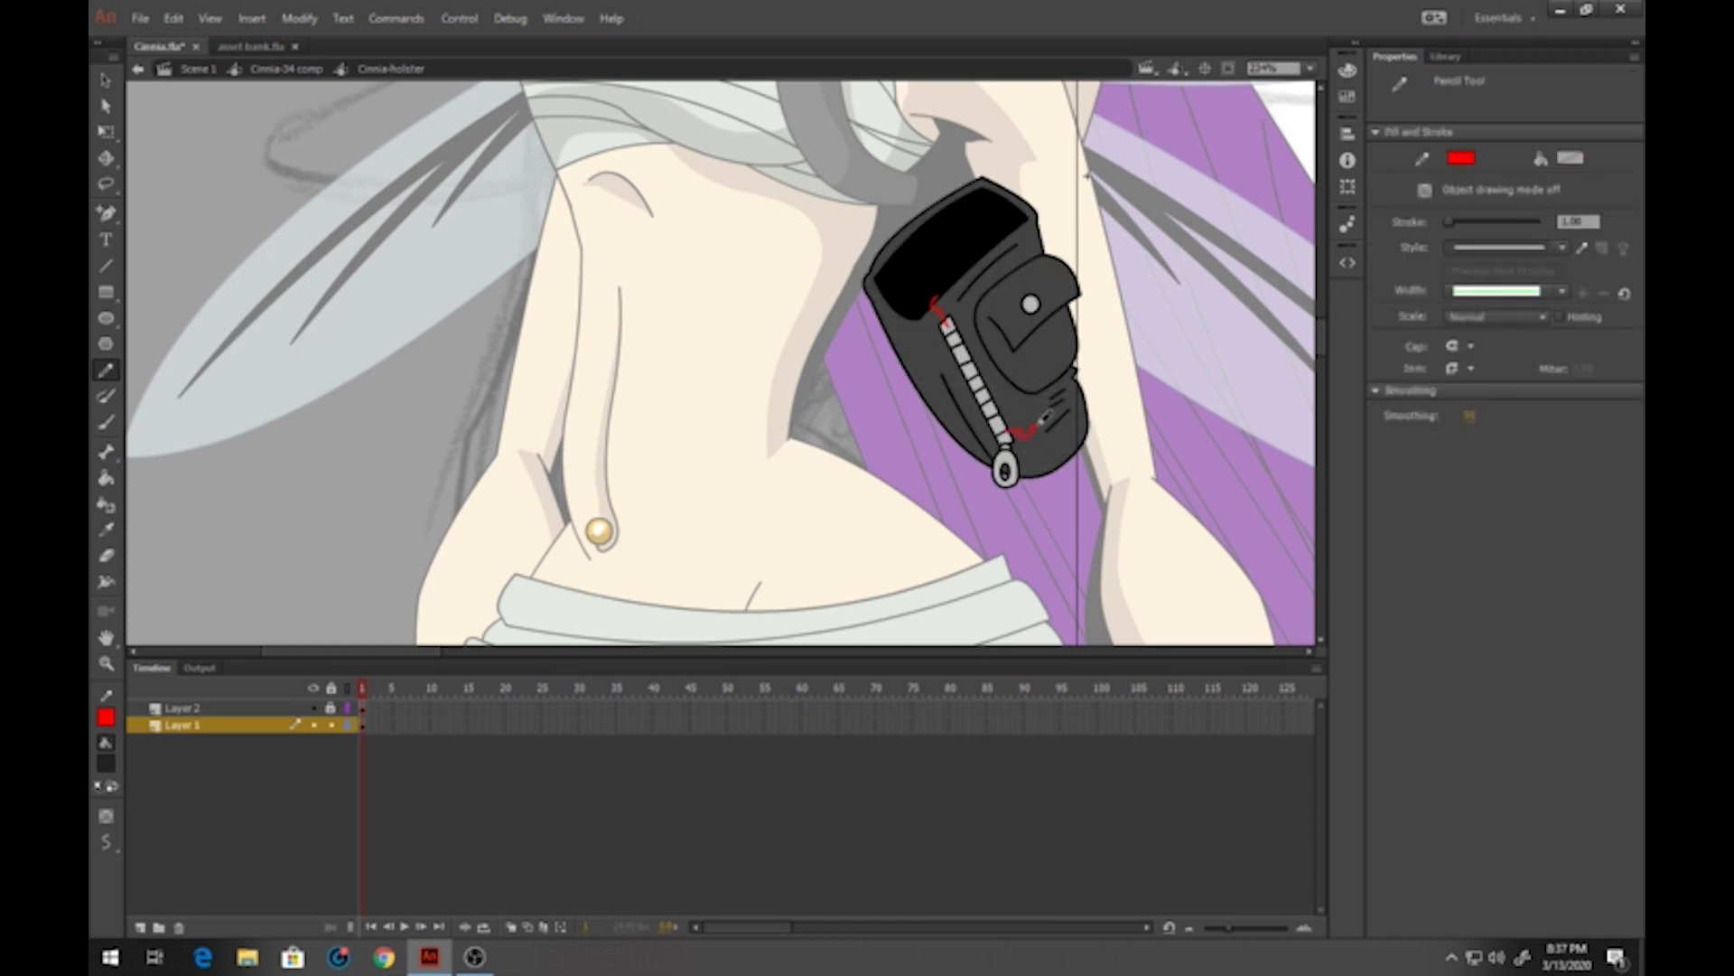
mouse_move(980, 325)
mouse_down()
mouse_move(991, 355)
mouse_move(1073, 396)
mouse_move(1068, 421)
mouse_up()
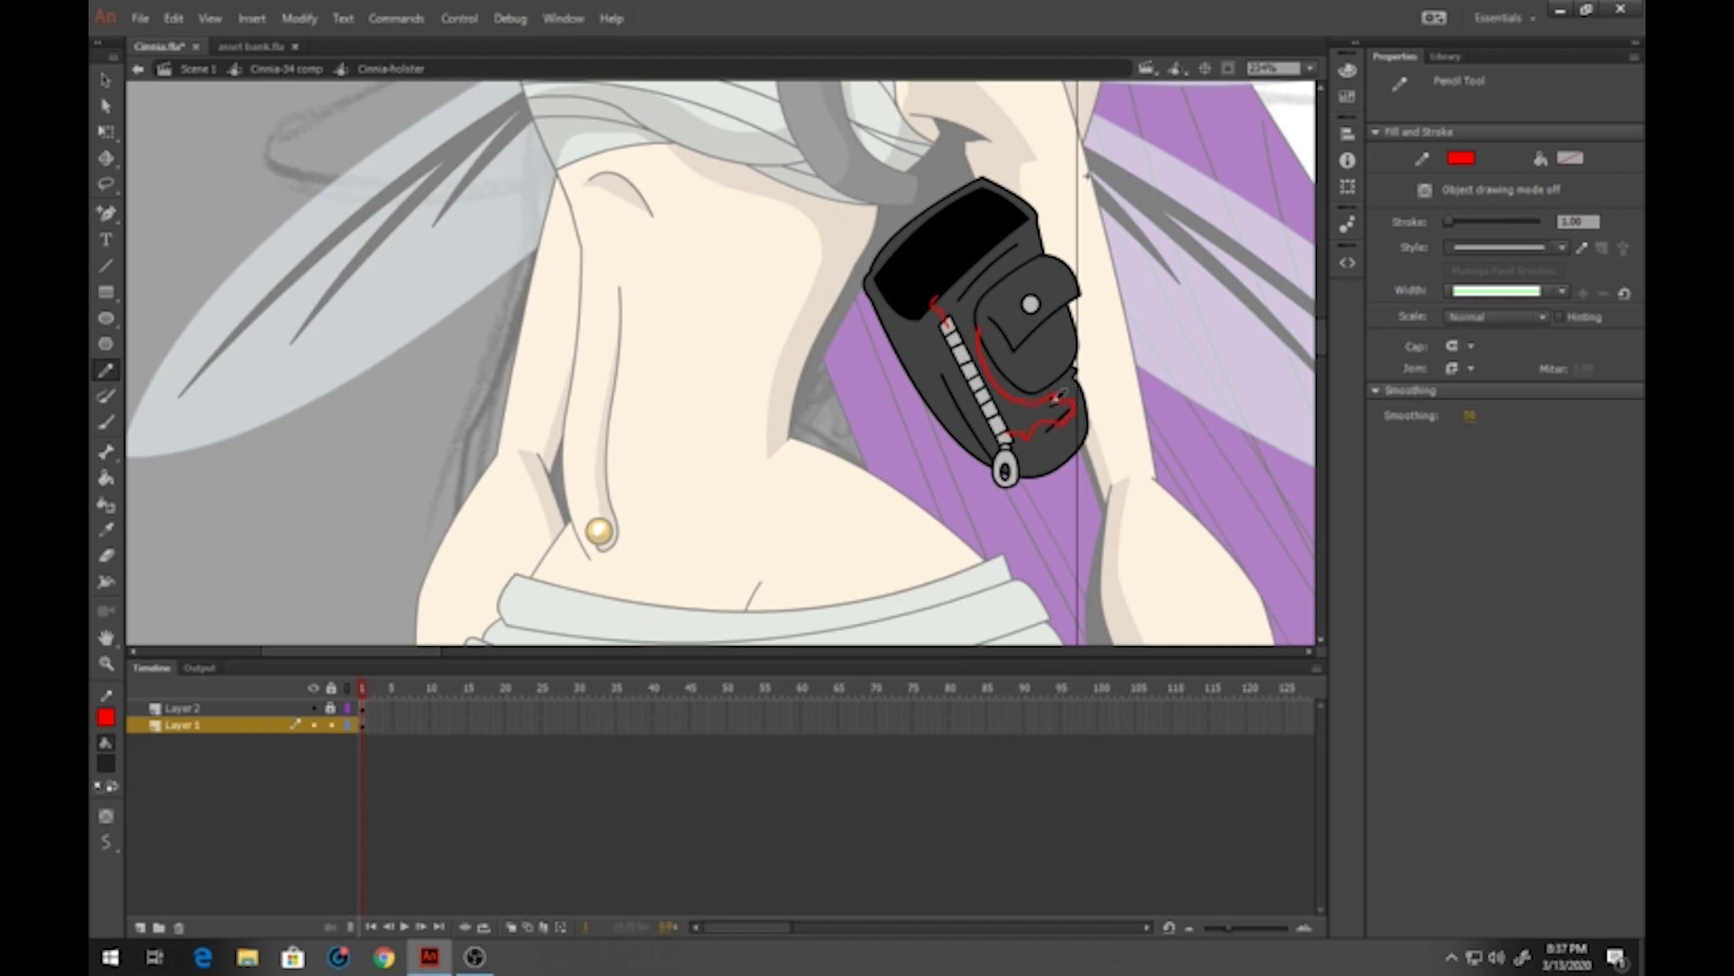
Pencil red shadow boundaries under the pocket flap, along the holster's side beside the zipper and across its upper rim
mouse_move(981, 312)
mouse_down()
mouse_move(1086, 308)
mouse_move(1045, 363)
mouse_move(1106, 326)
mouse_up()
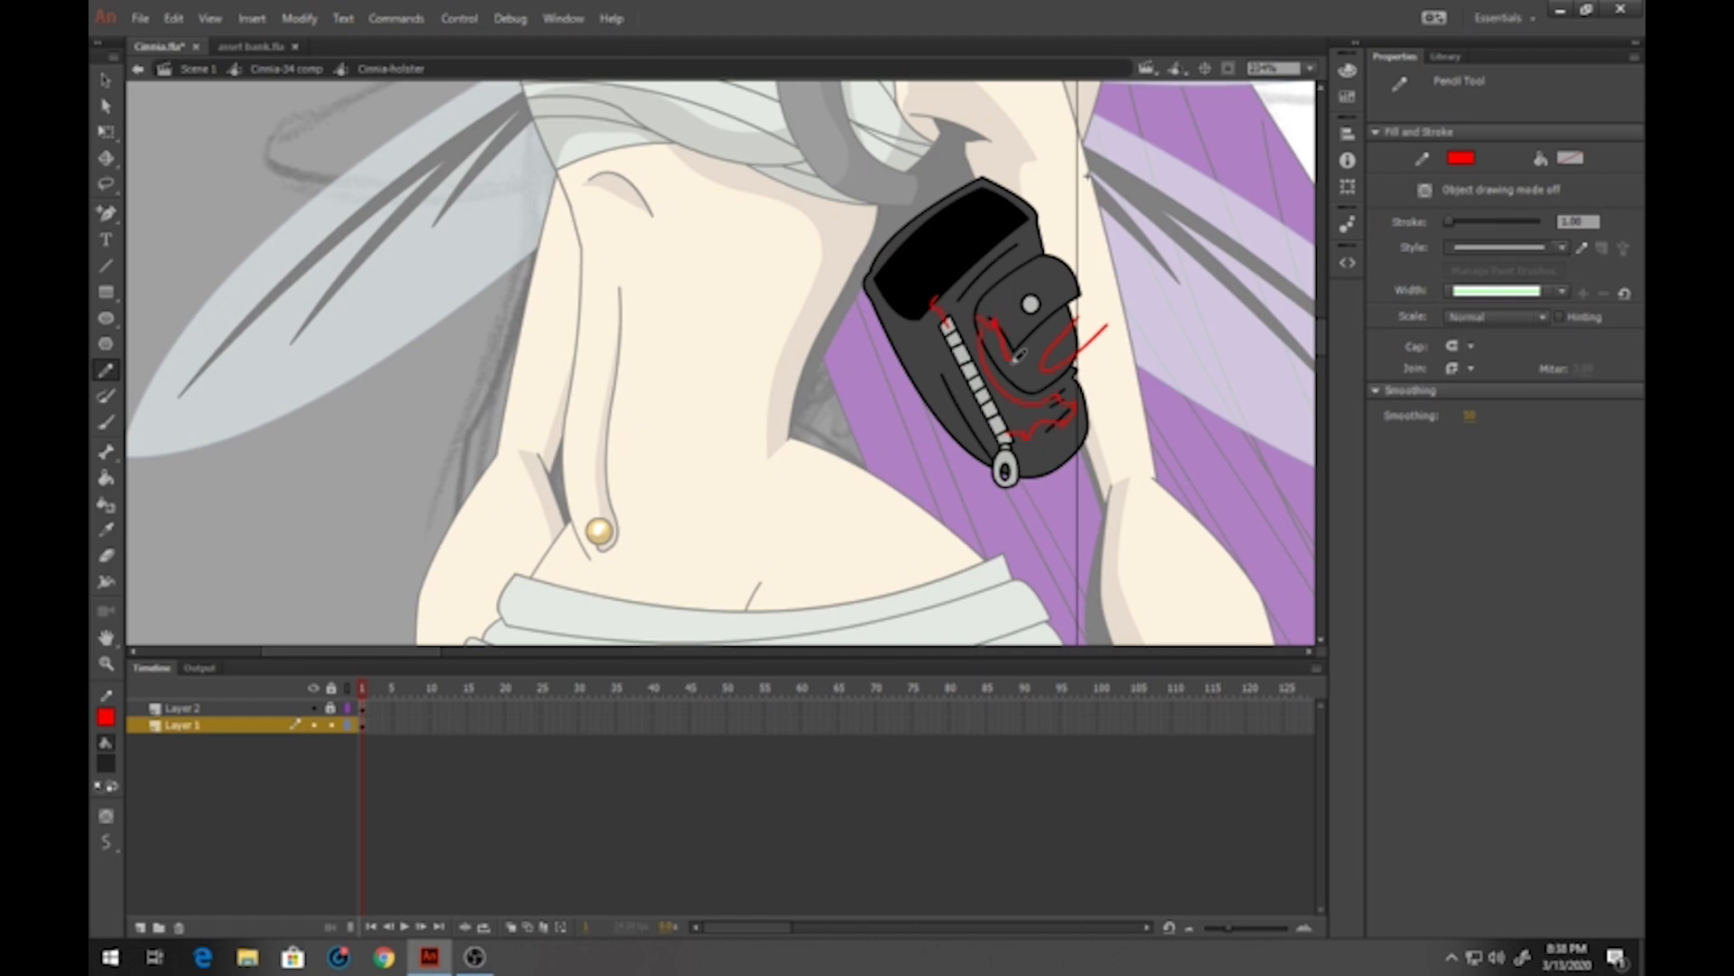
drag(1040, 336, 1097, 297)
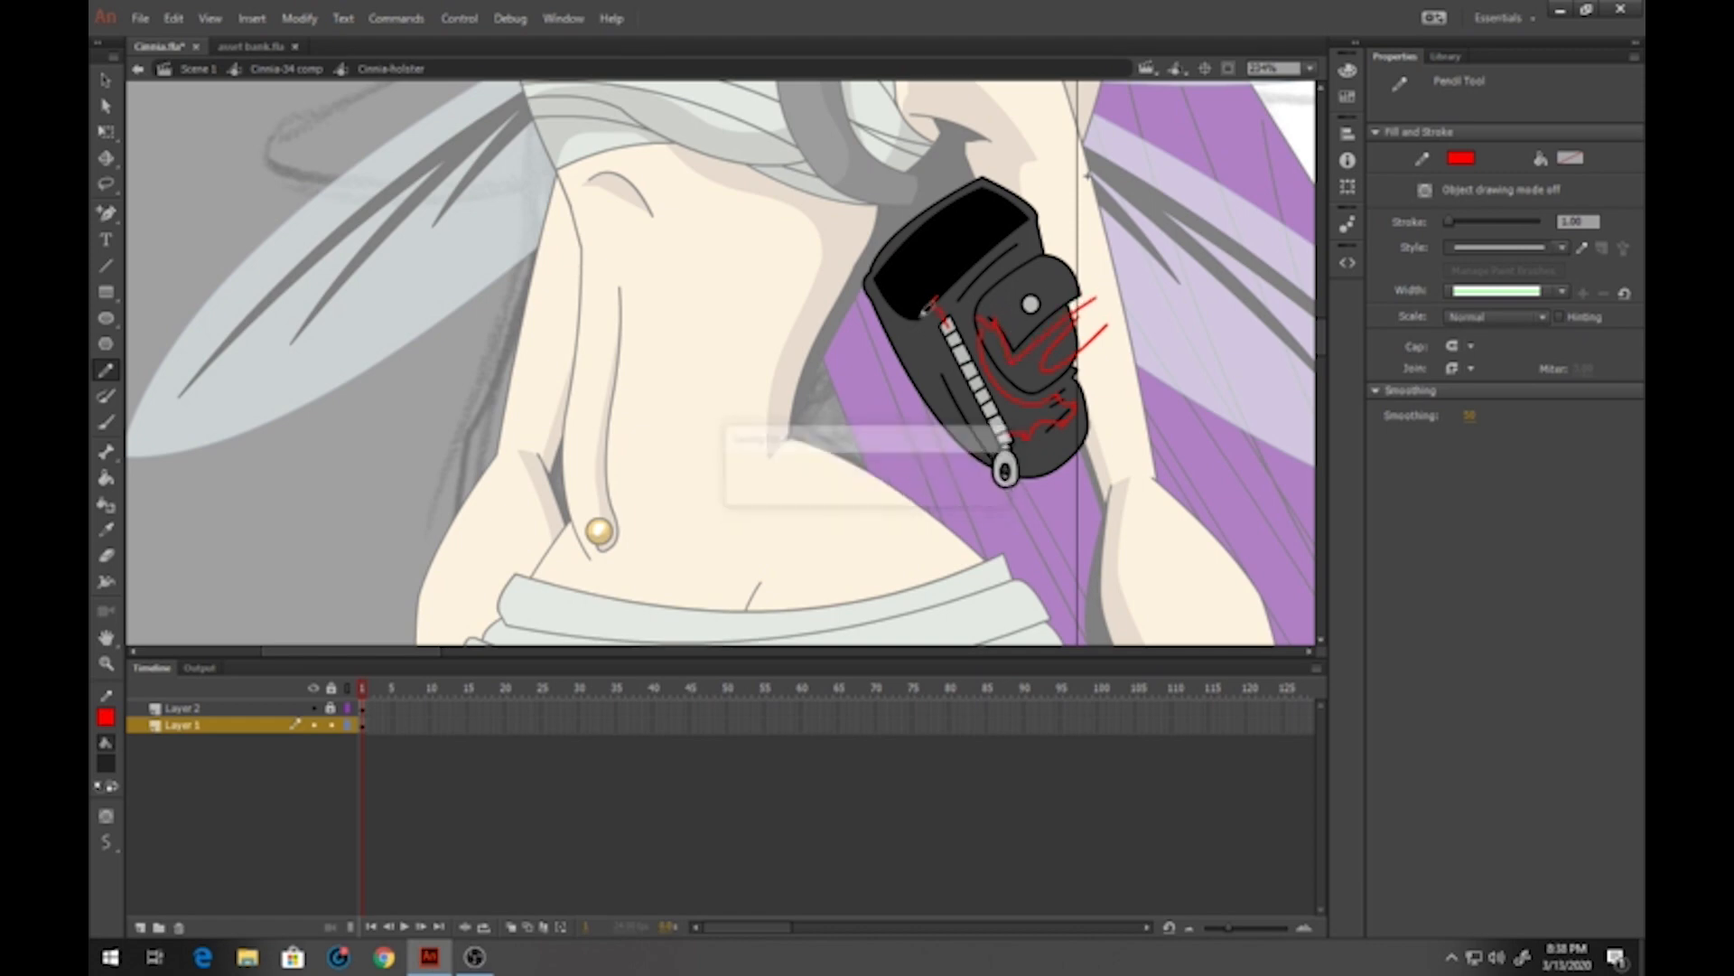
drag(926, 311, 959, 395)
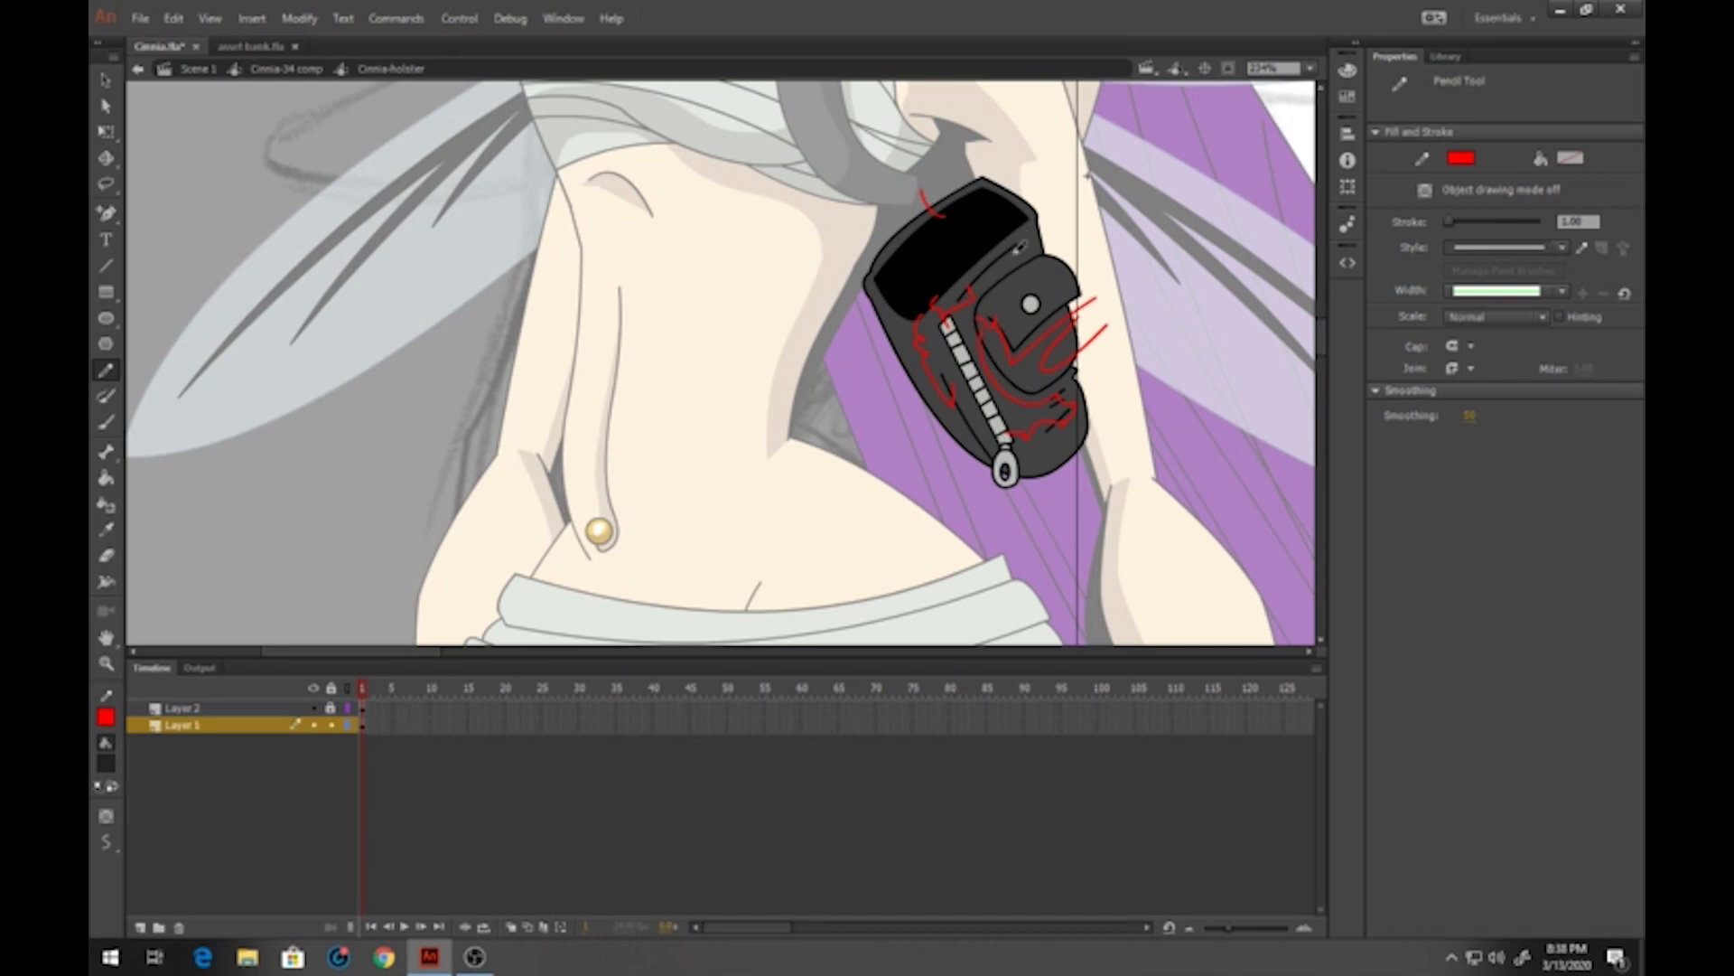
mouse_move(1021, 246)
mouse_down()
mouse_move(1060, 209)
mouse_move(1010, 232)
mouse_up()
Fill the outlined shadow areas beside the zipper, around the pocket and under the flap with dark grey
click(103, 479)
click(953, 365)
click(960, 317)
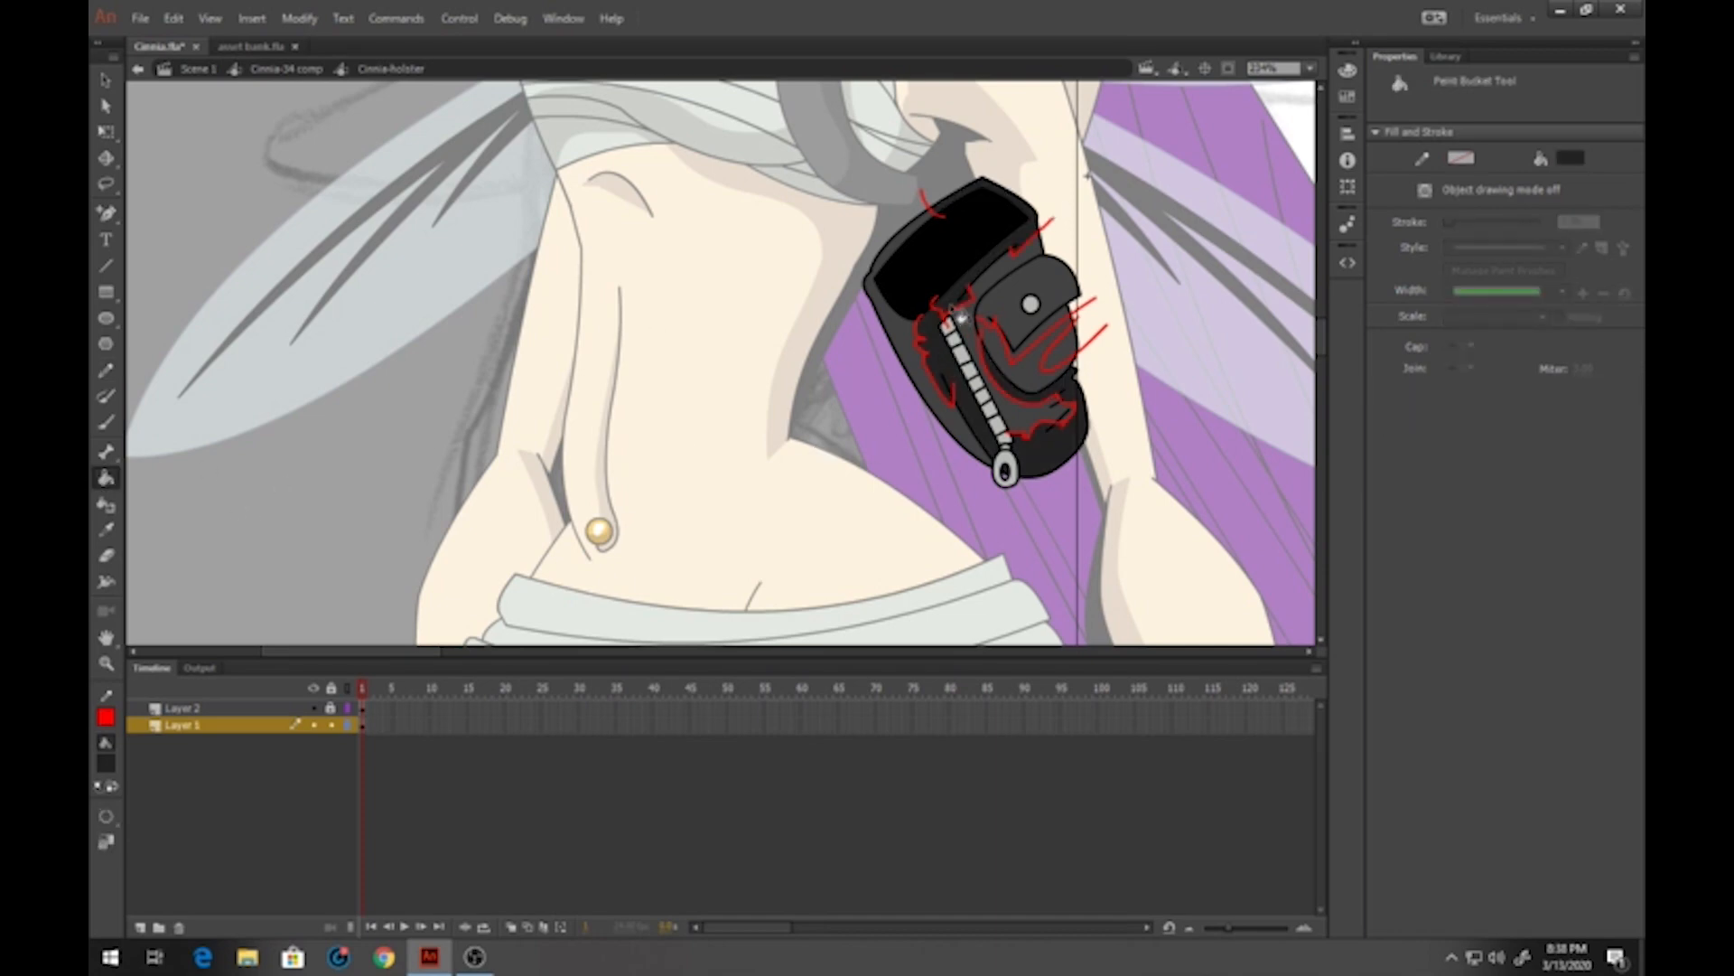
click(1024, 387)
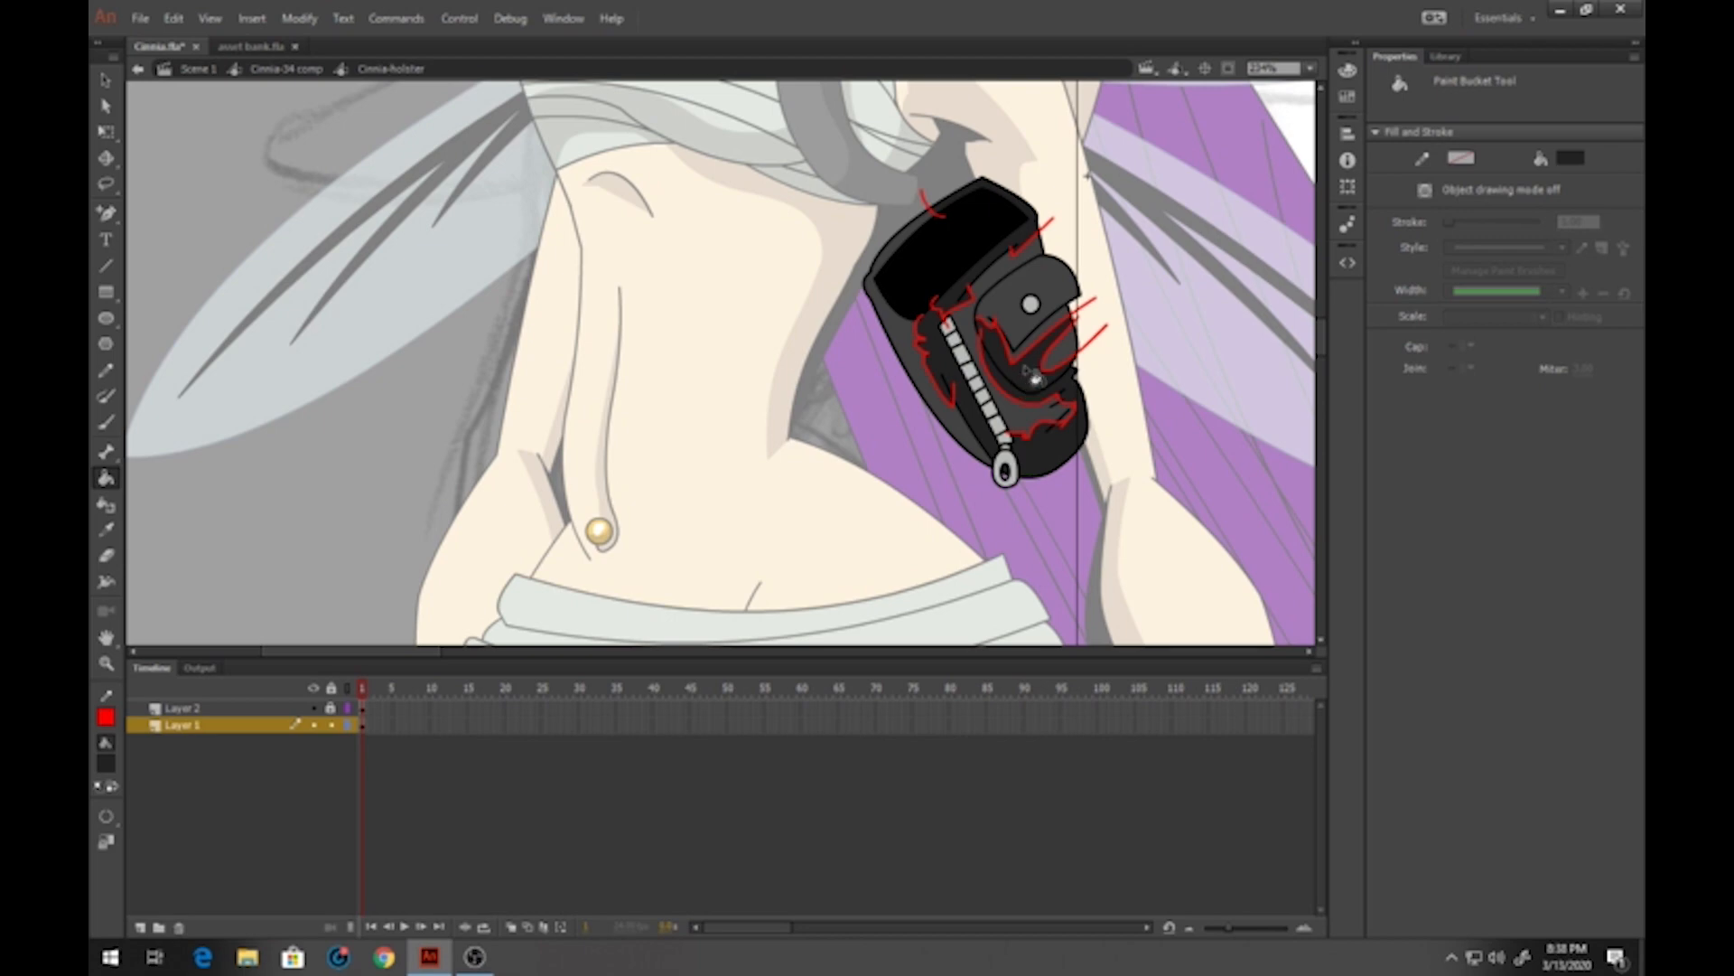
Set the fill colour to black and fill the holster's outer side beyond the zipper shadow with it
click(106, 763)
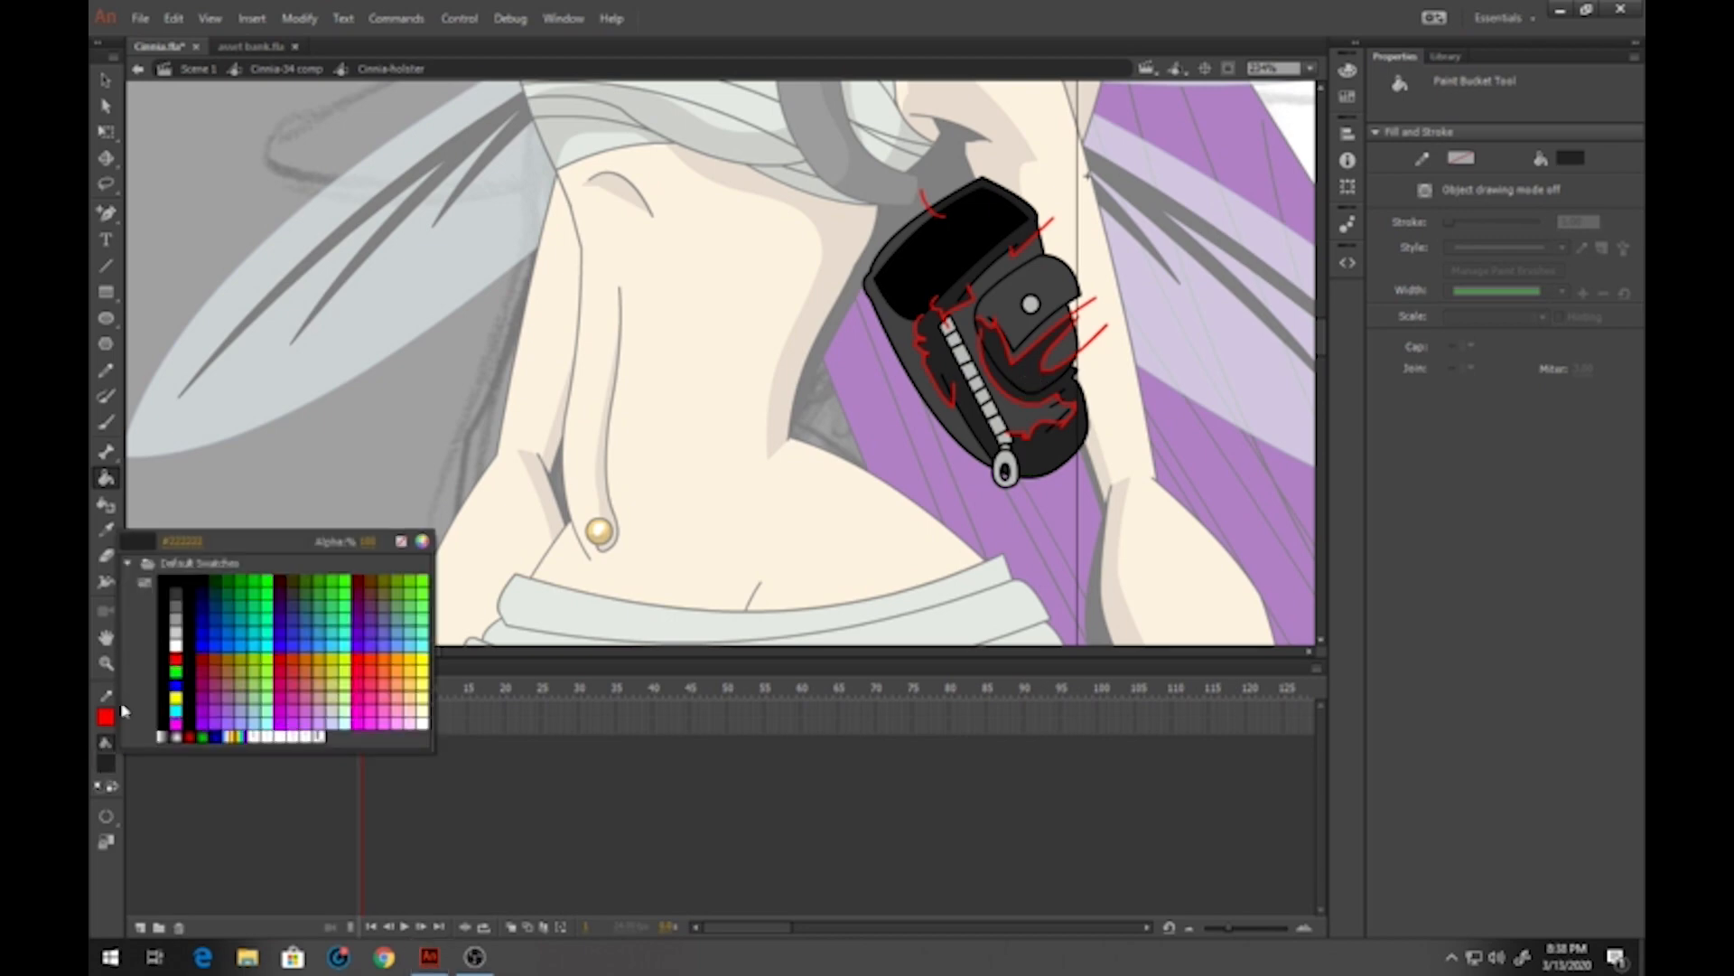
click(165, 674)
click(964, 443)
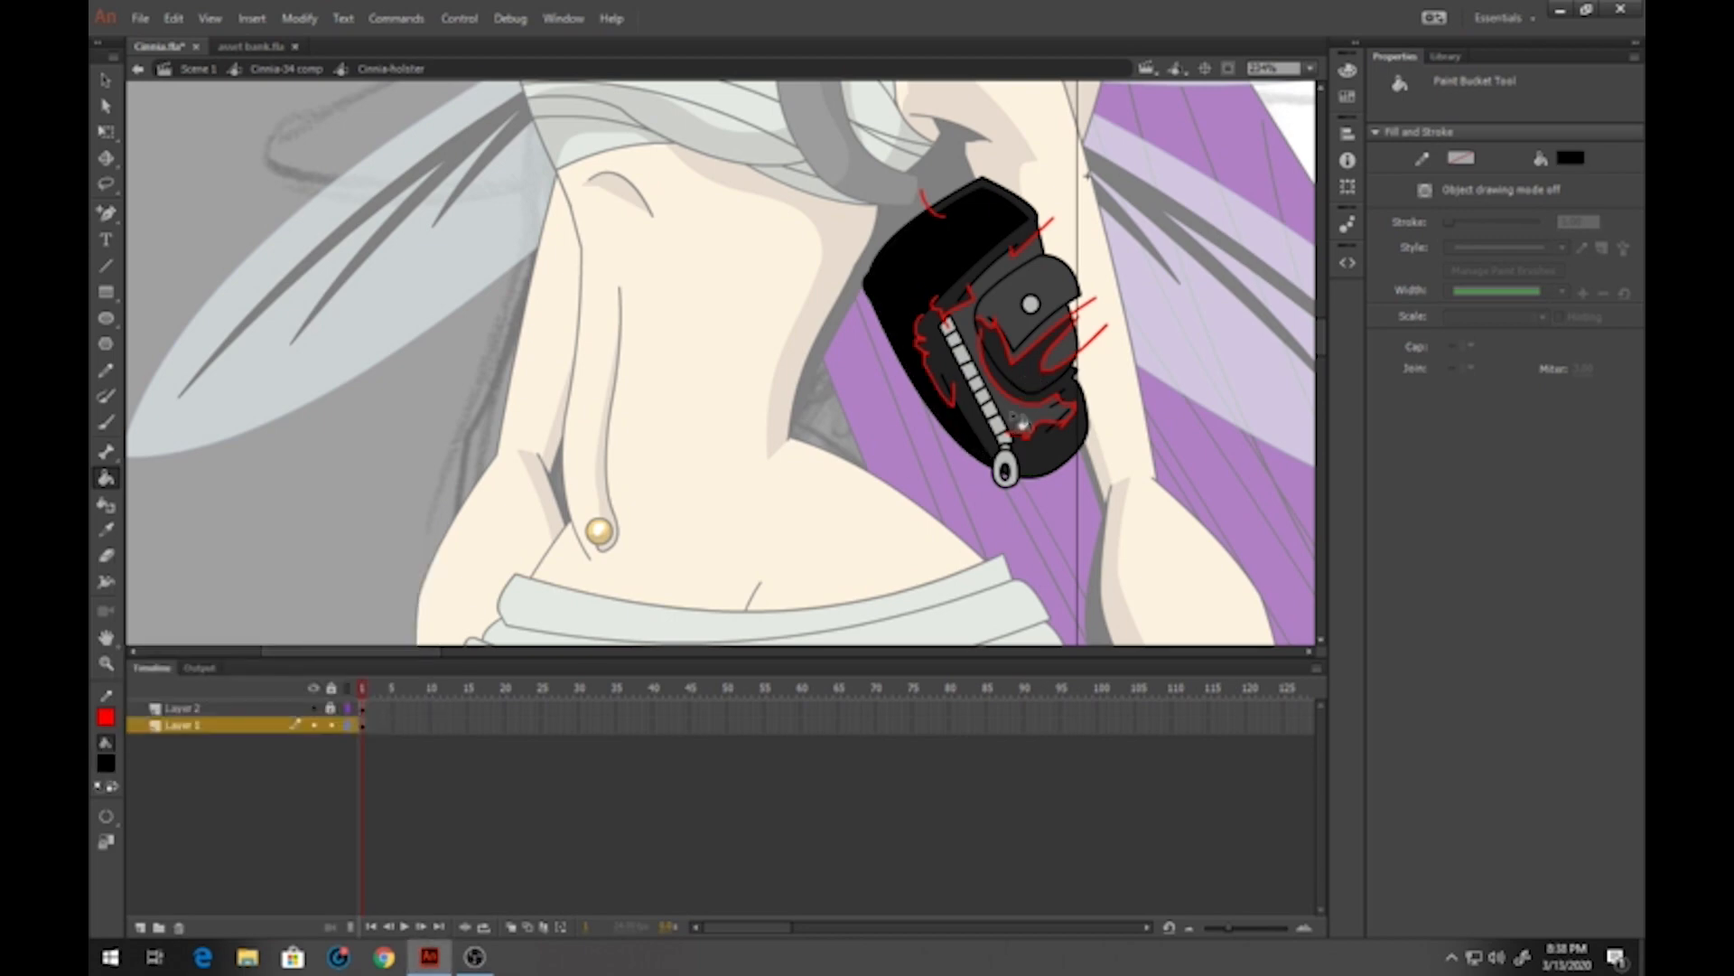
Delete the red boundary lines beside the holster's zipper and across its upper rim
key(v)
double_click(947, 406)
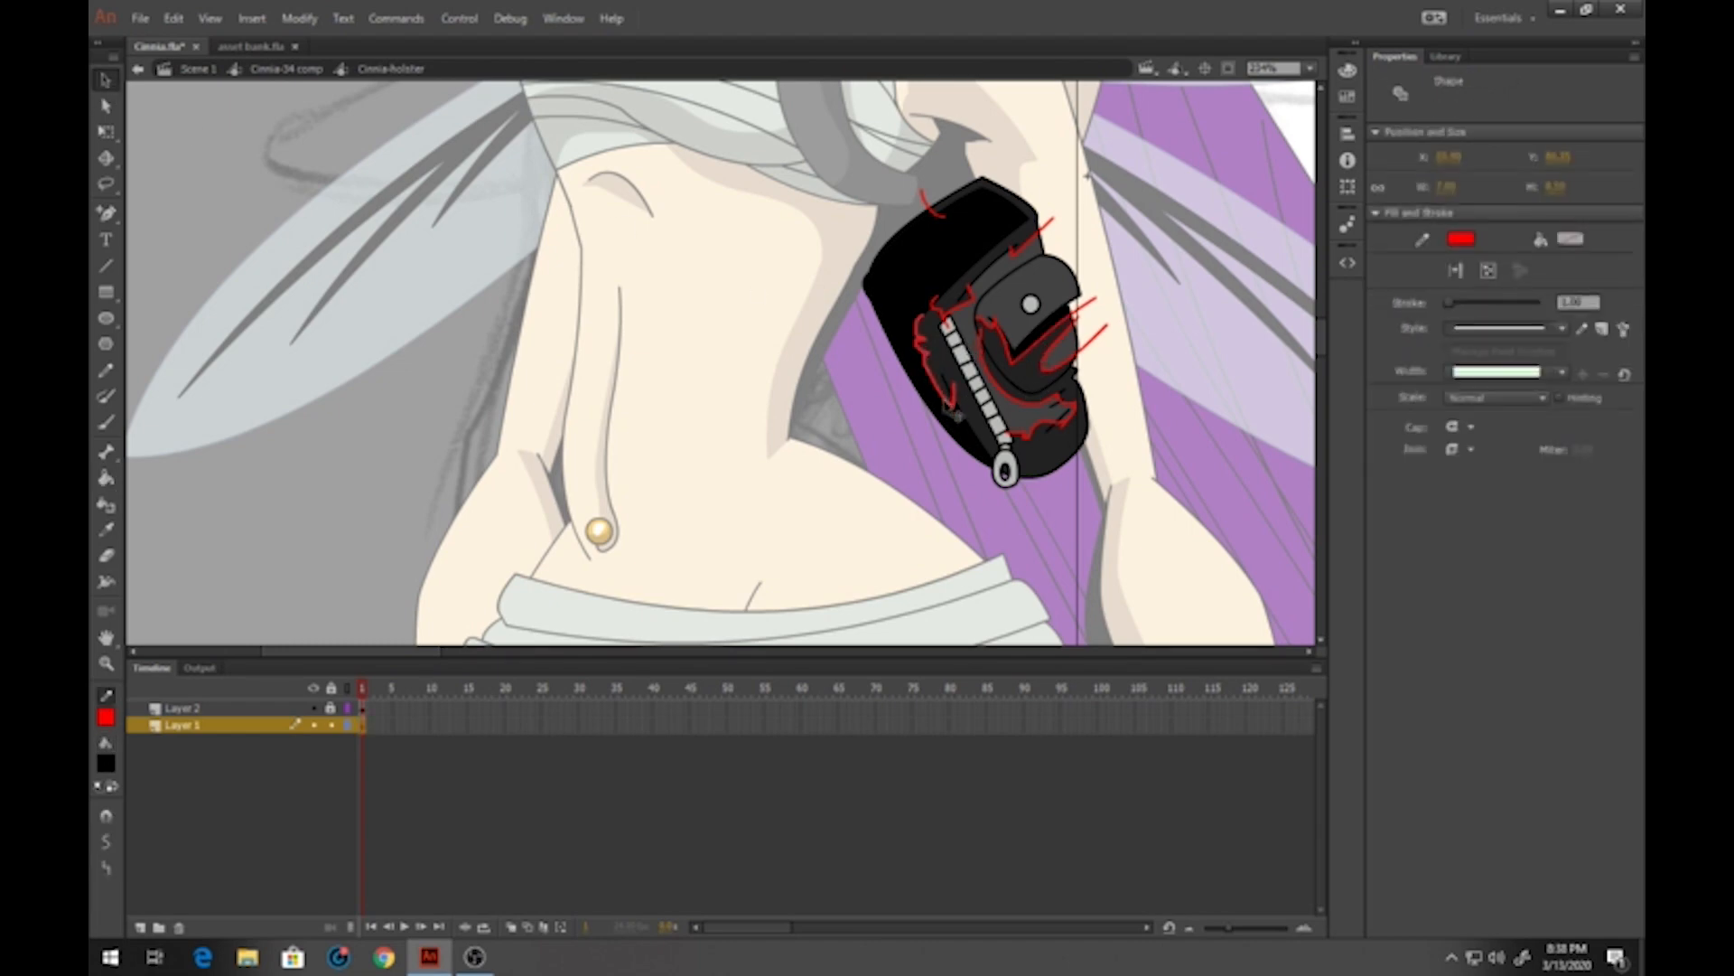
key(Delete)
double_click(951, 326)
key(Delete)
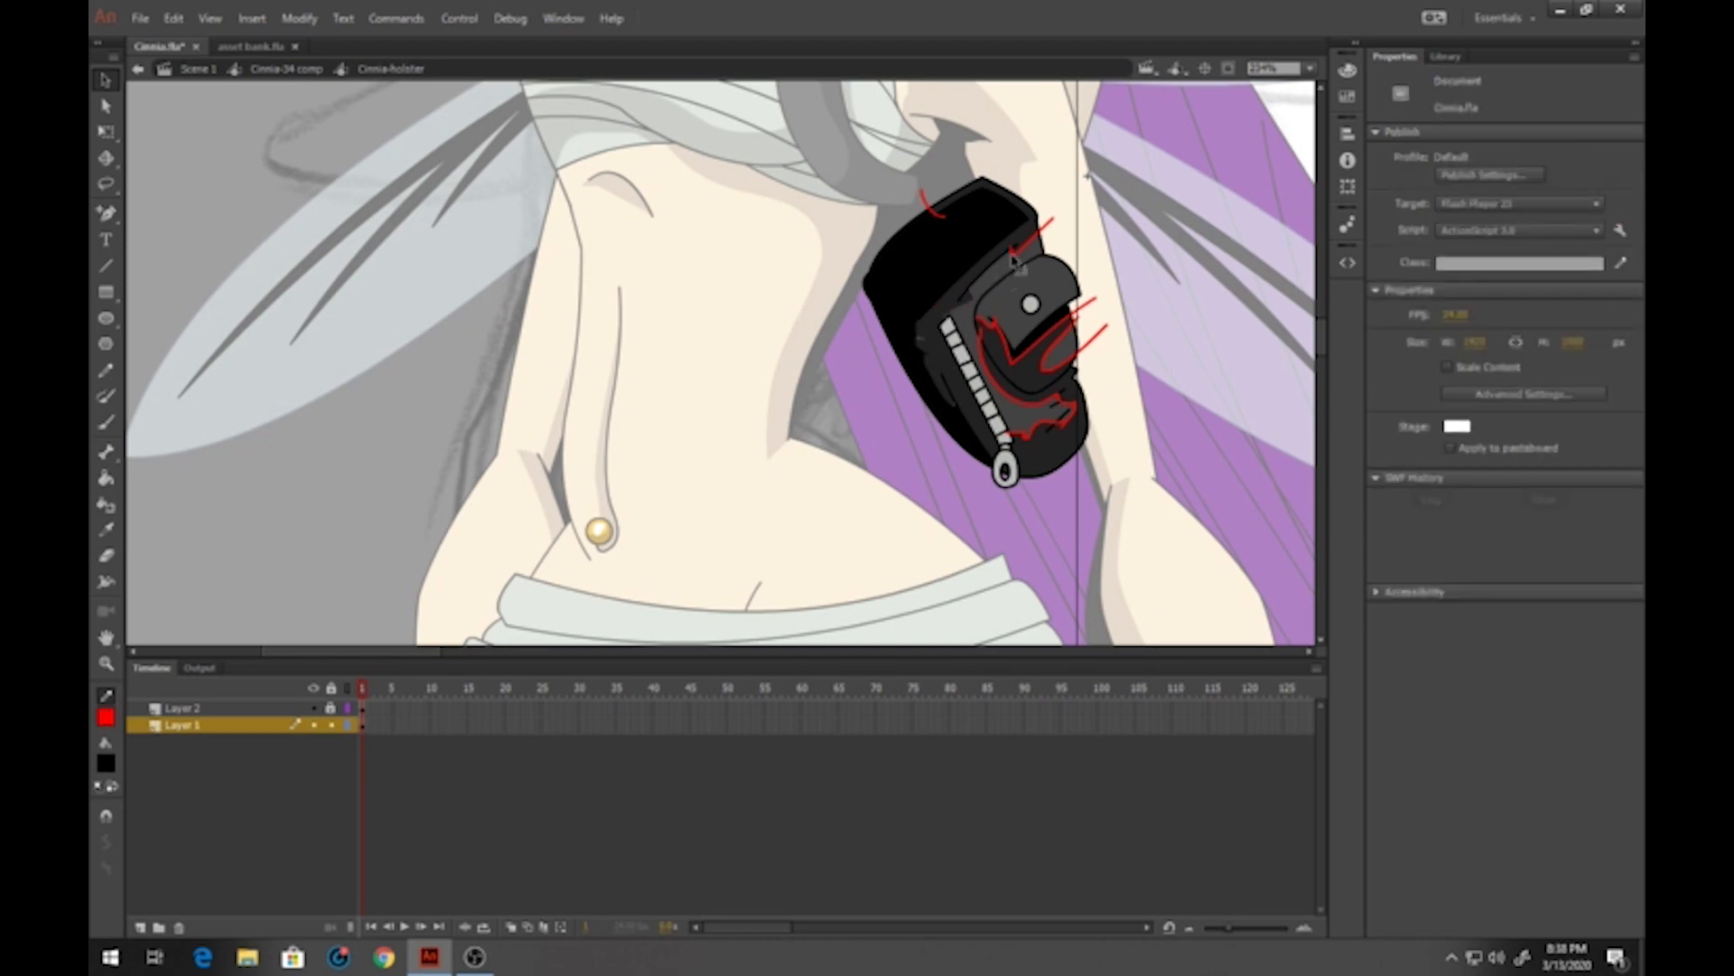
double_click(1029, 237)
key(Delete)
double_click(951, 229)
key(Delete)
Delete the red boundary lines under the holster's pocket flap and around the pocket's side and underside
double_click(1030, 362)
key(Delete)
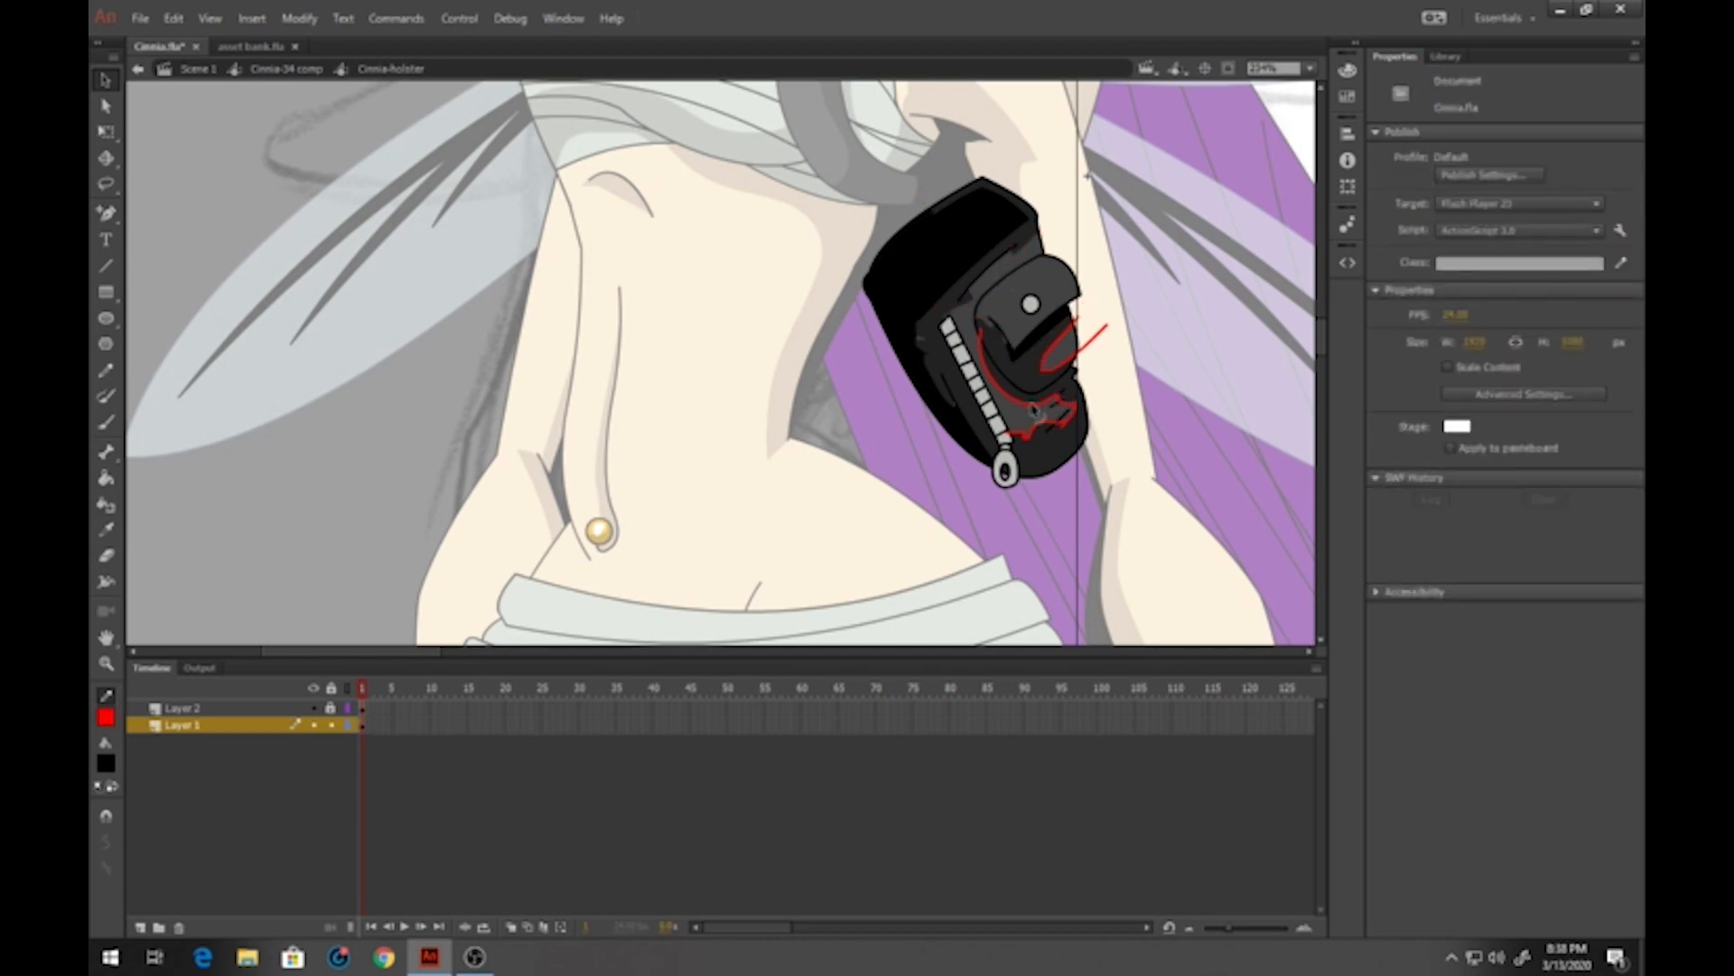
double_click(1035, 409)
key(Delete)
double_click(1048, 366)
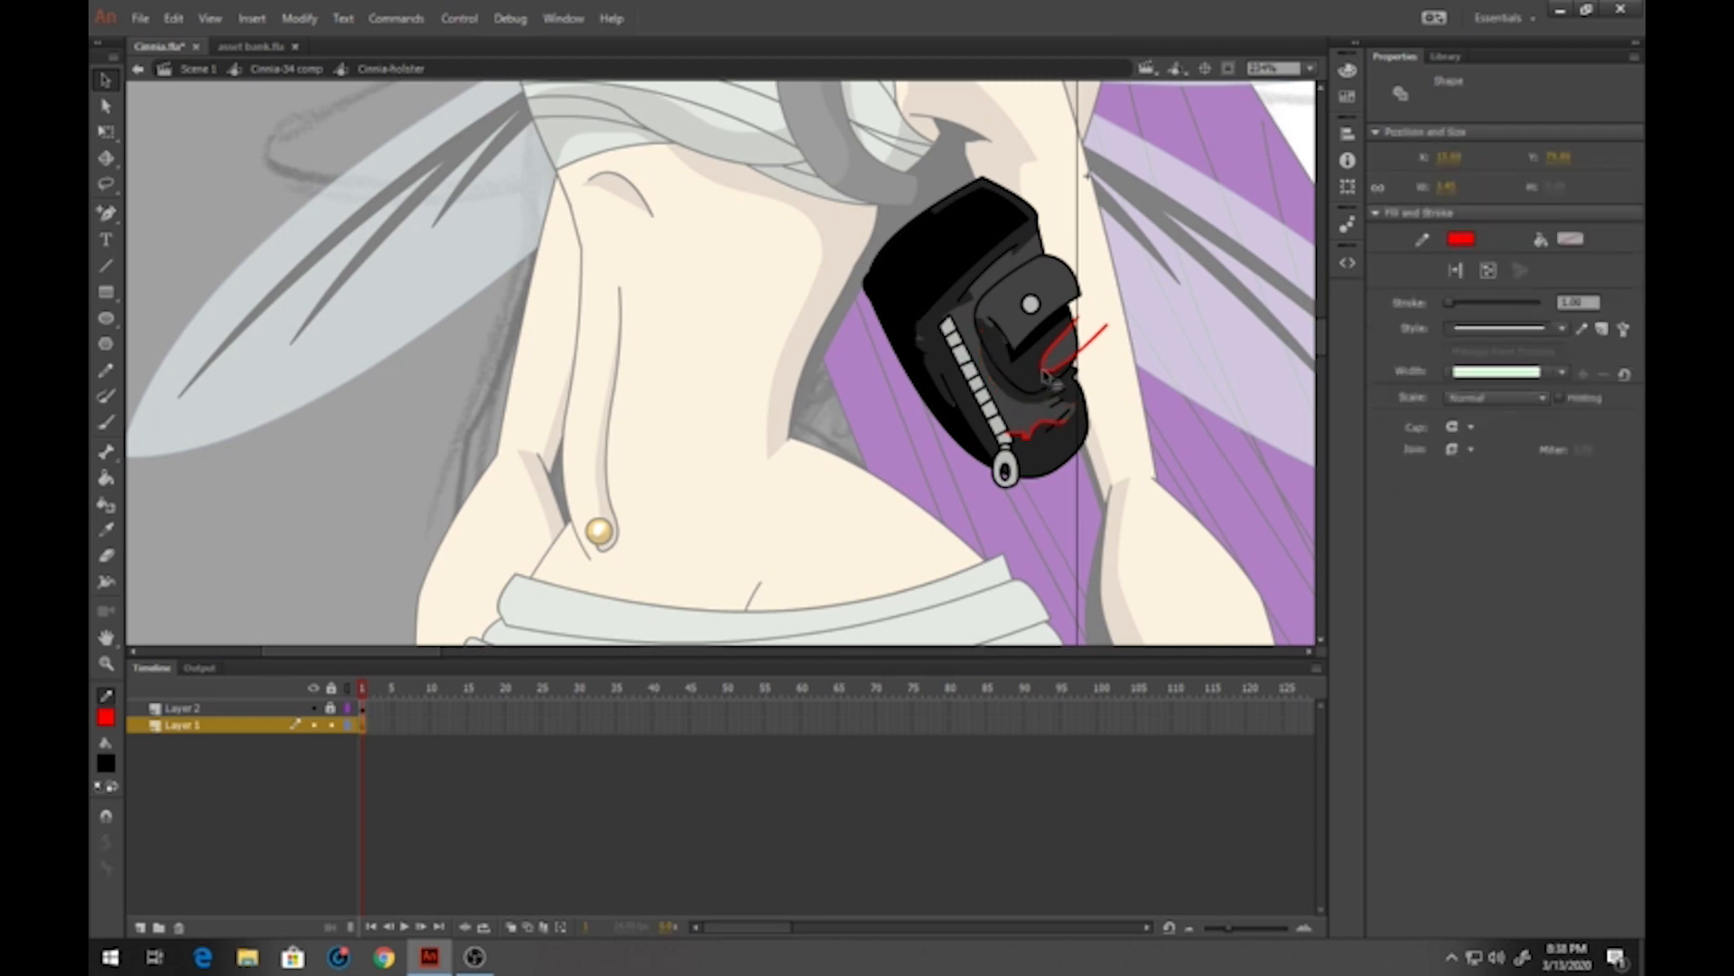
key(Delete)
Try a black fill beside the zipper and delete the last red boundary line under the holster's pocket
key(k)
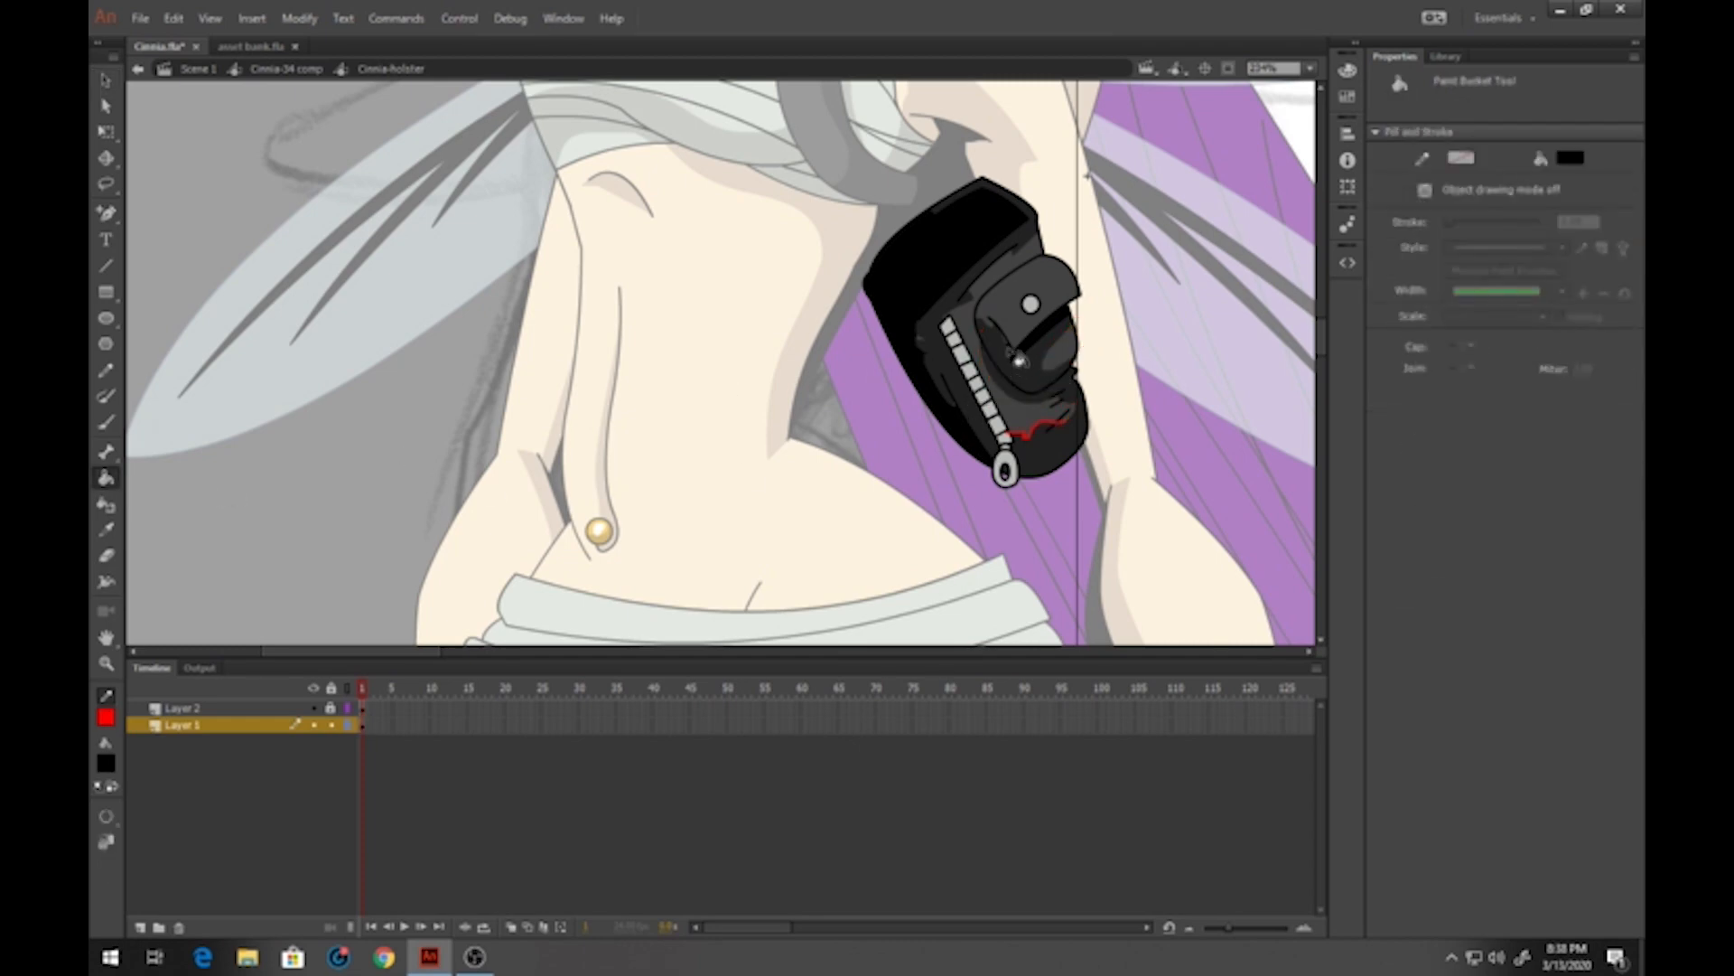
click(930, 347)
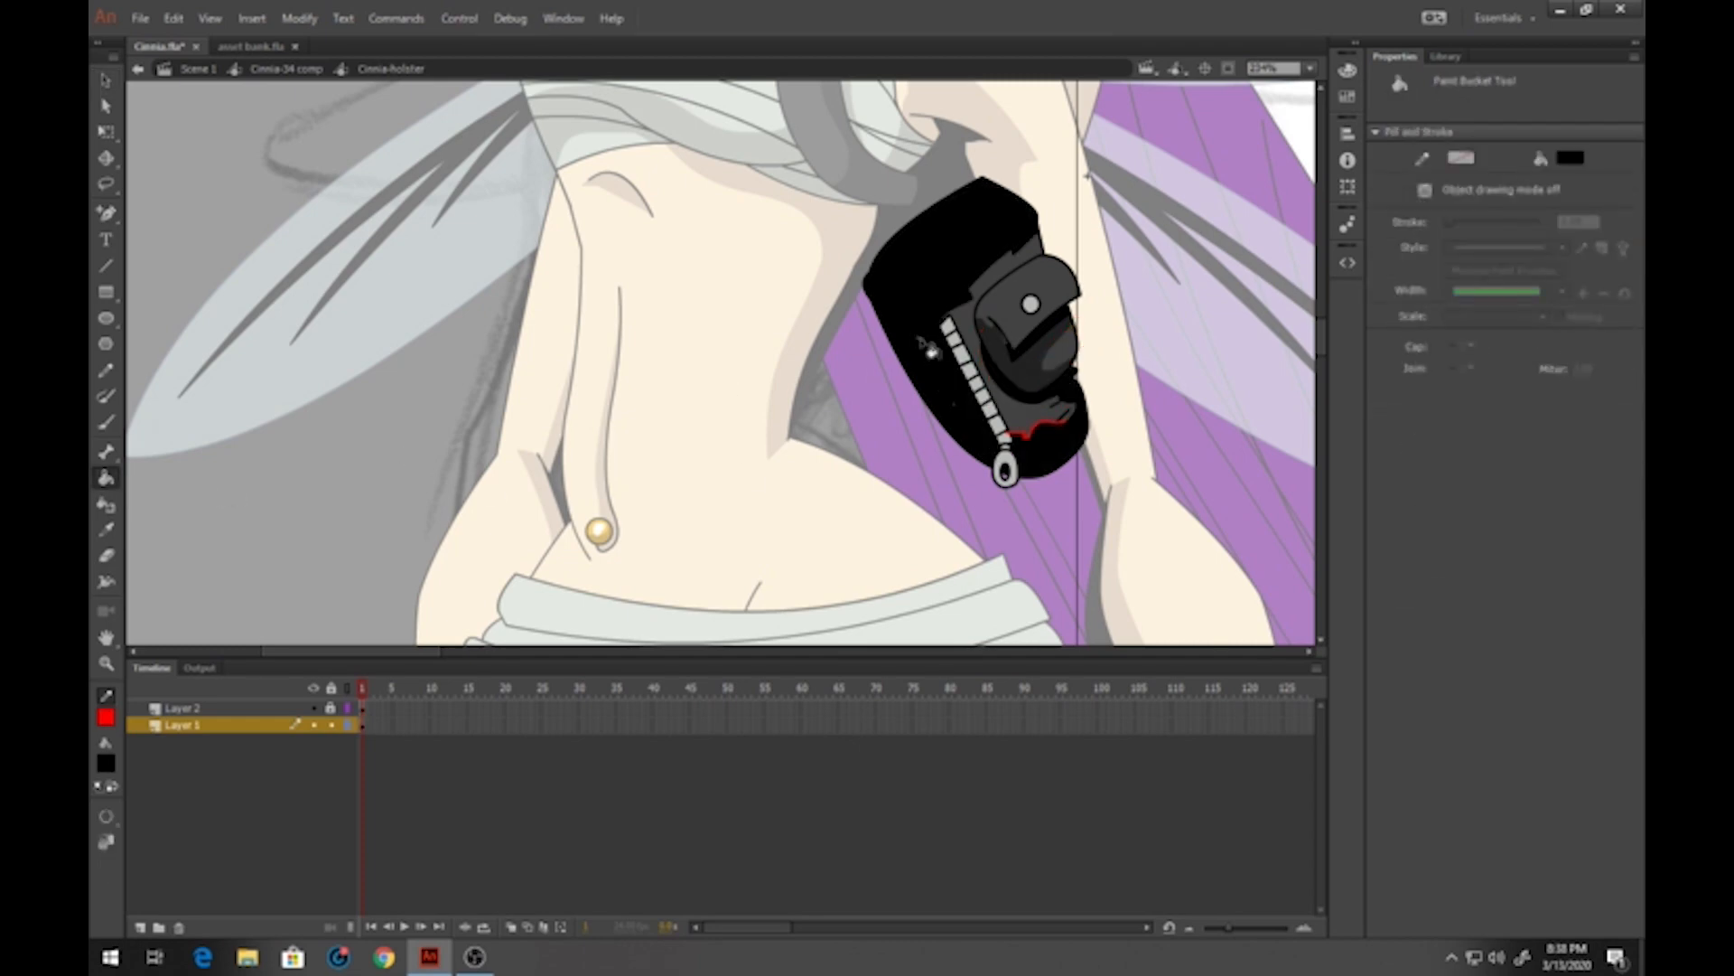
click(105, 80)
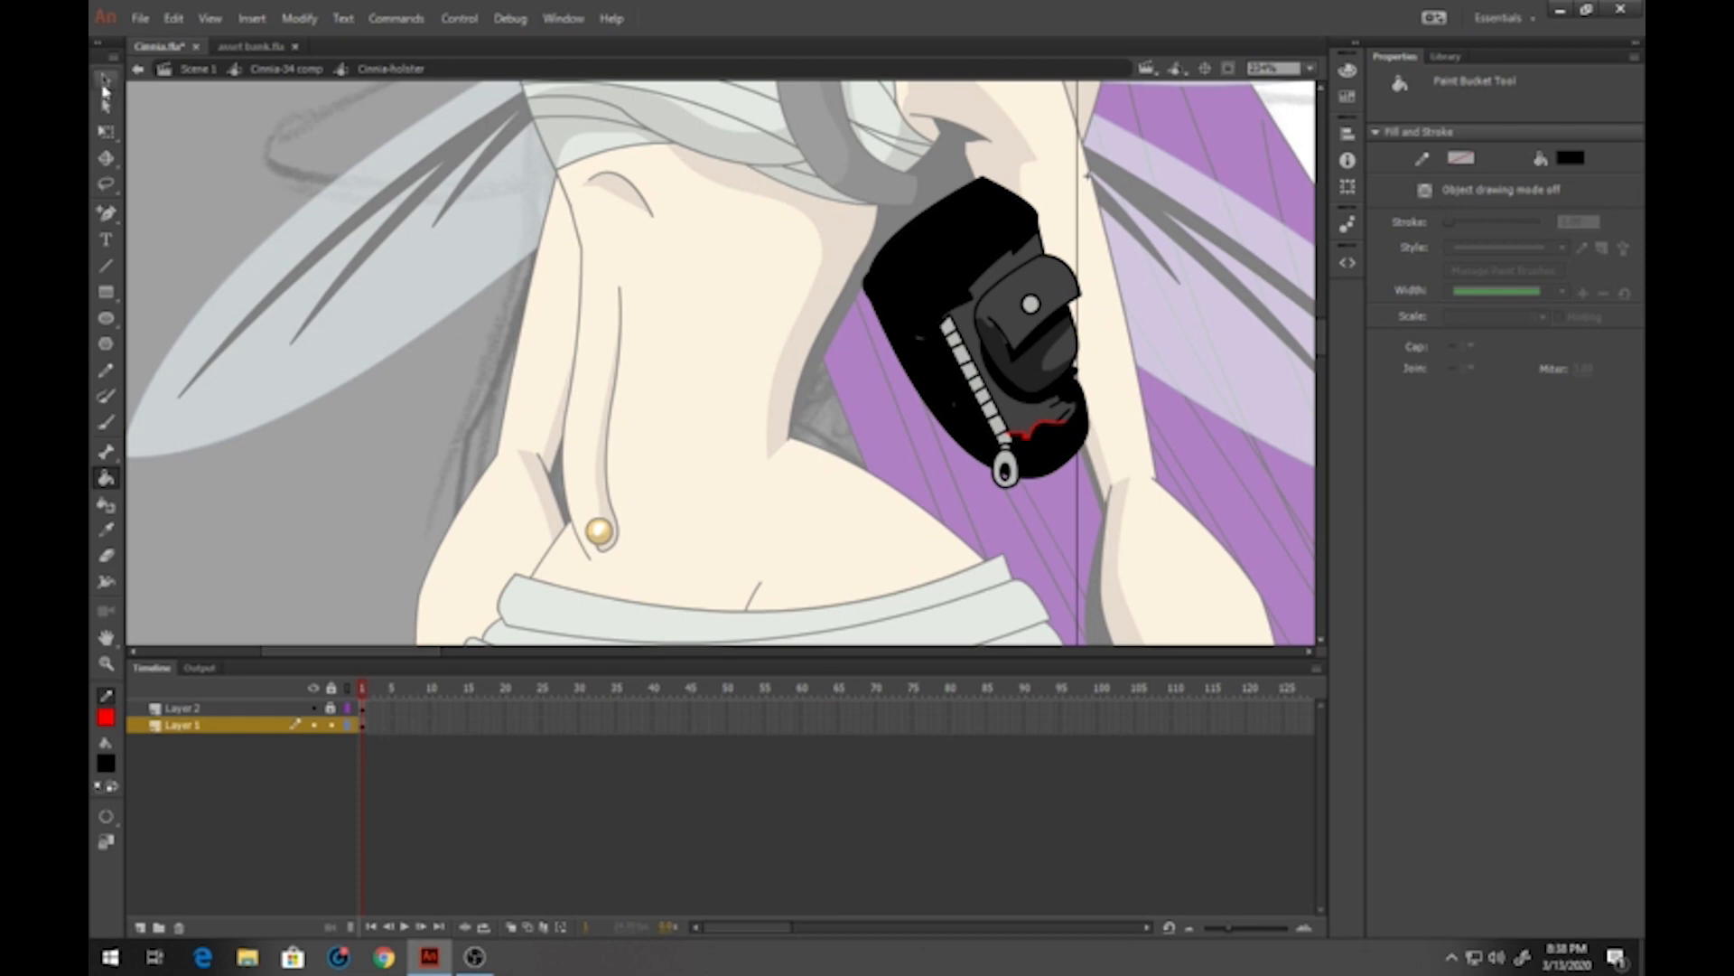
click(1024, 439)
key(Delete)
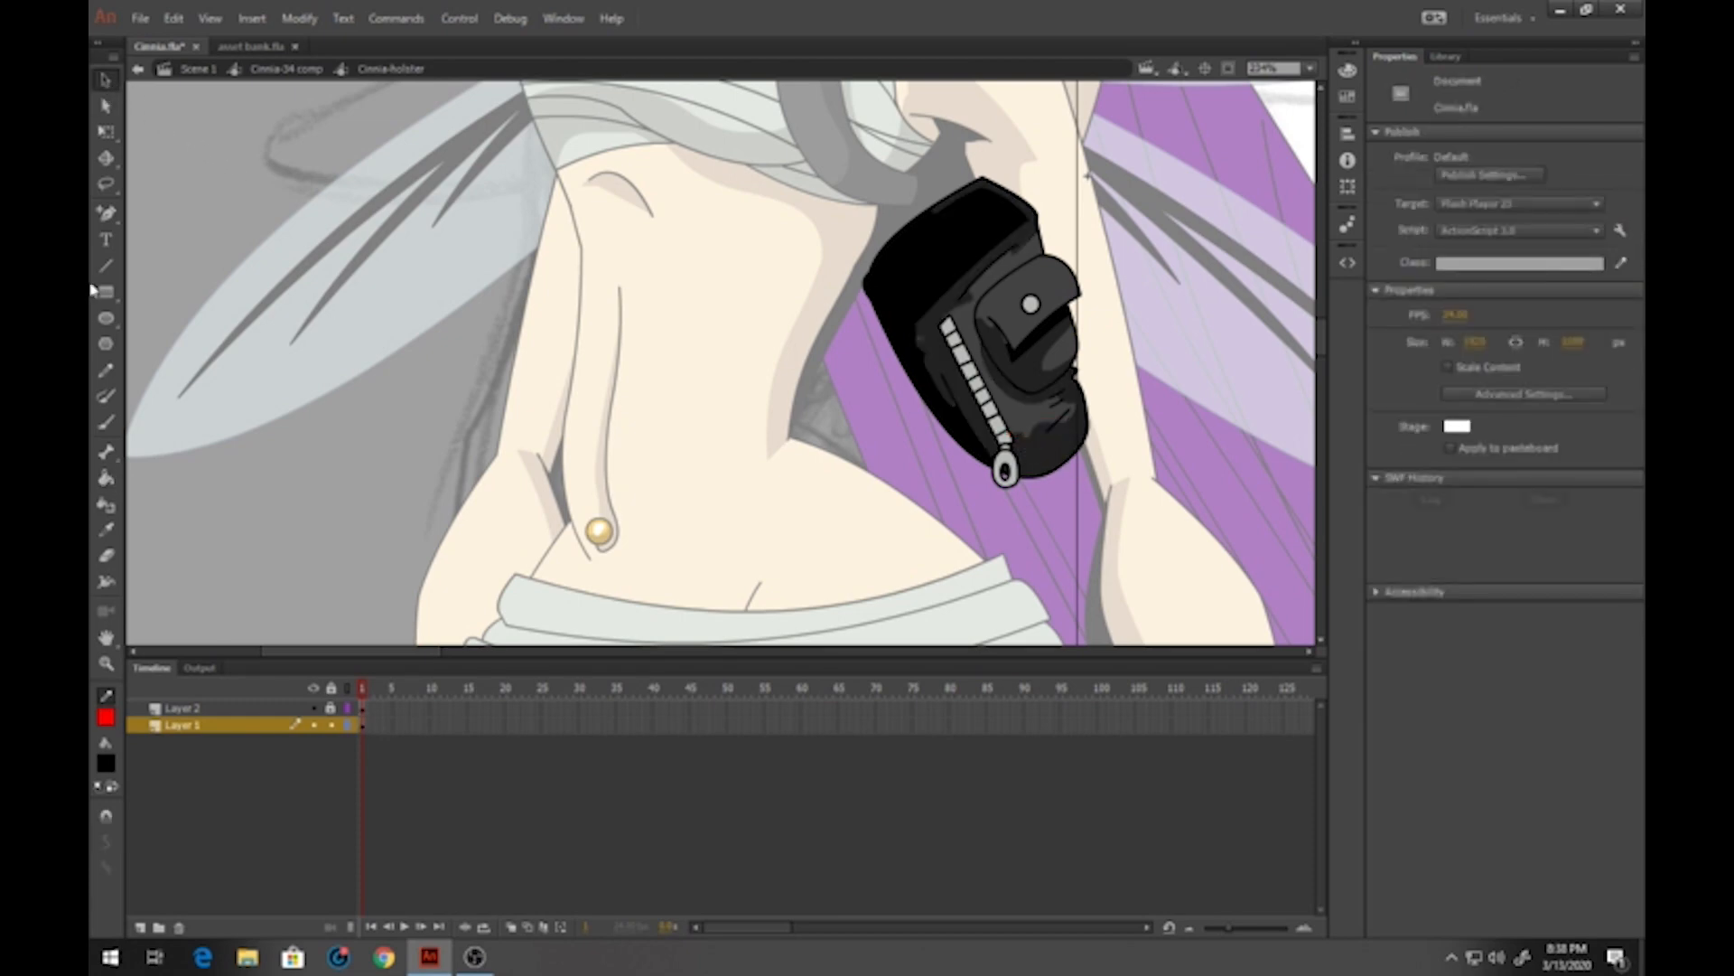
Pencil red boundaries across the flap's snap button, down the length of the zipper and along the flap's upper part
click(106, 369)
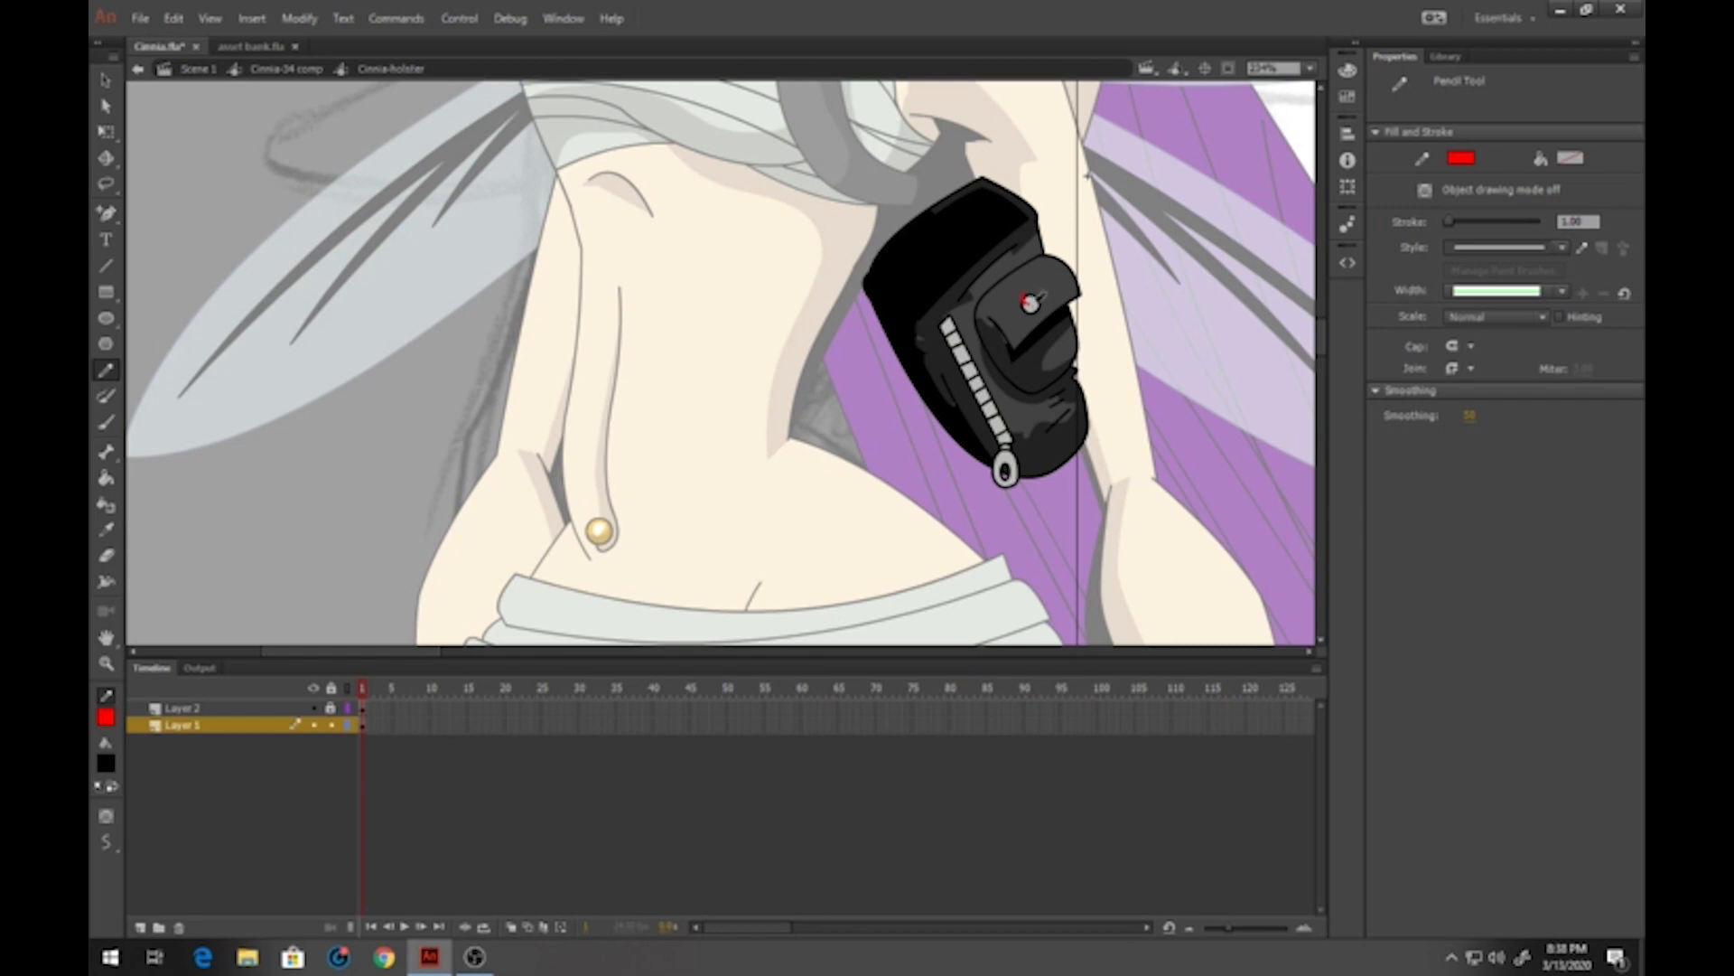
drag(1036, 302, 1048, 306)
drag(944, 311, 1012, 442)
mouse_move(998, 287)
mouse_down()
mouse_move(1050, 266)
mouse_move(1064, 286)
mouse_move(1007, 287)
mouse_up()
Choose a darker grey fill based on the zipper's light grey and fill the shaded half of the zipper teeth
click(106, 478)
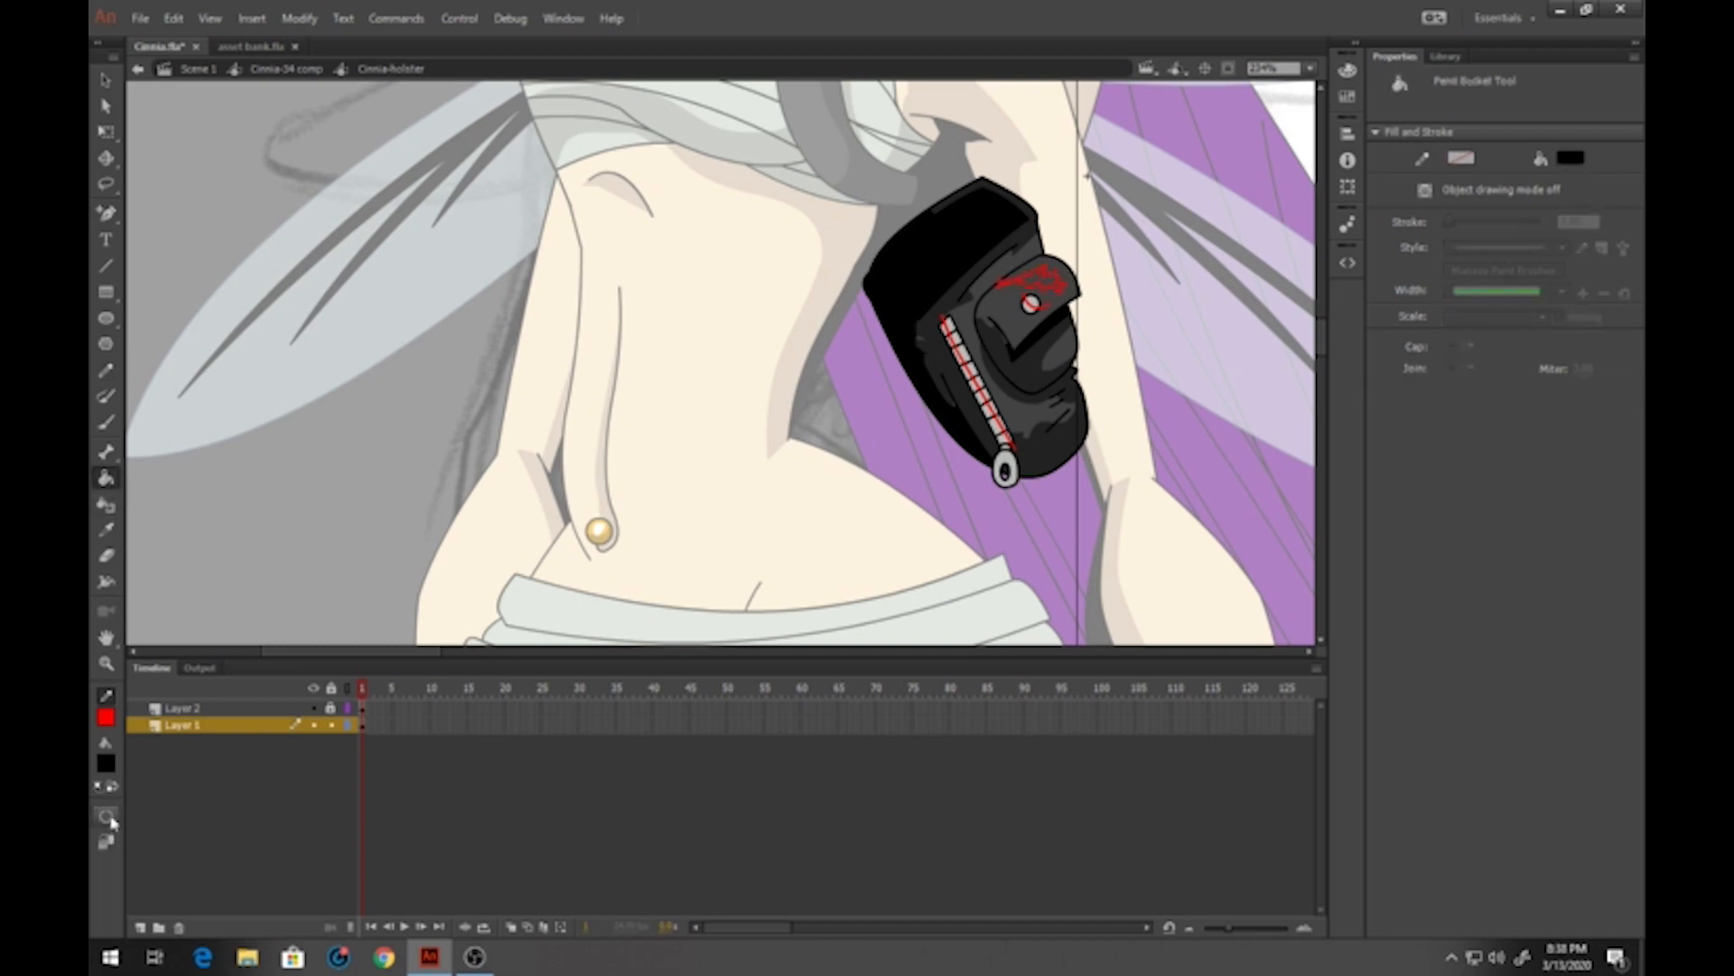
click(105, 816)
click(105, 769)
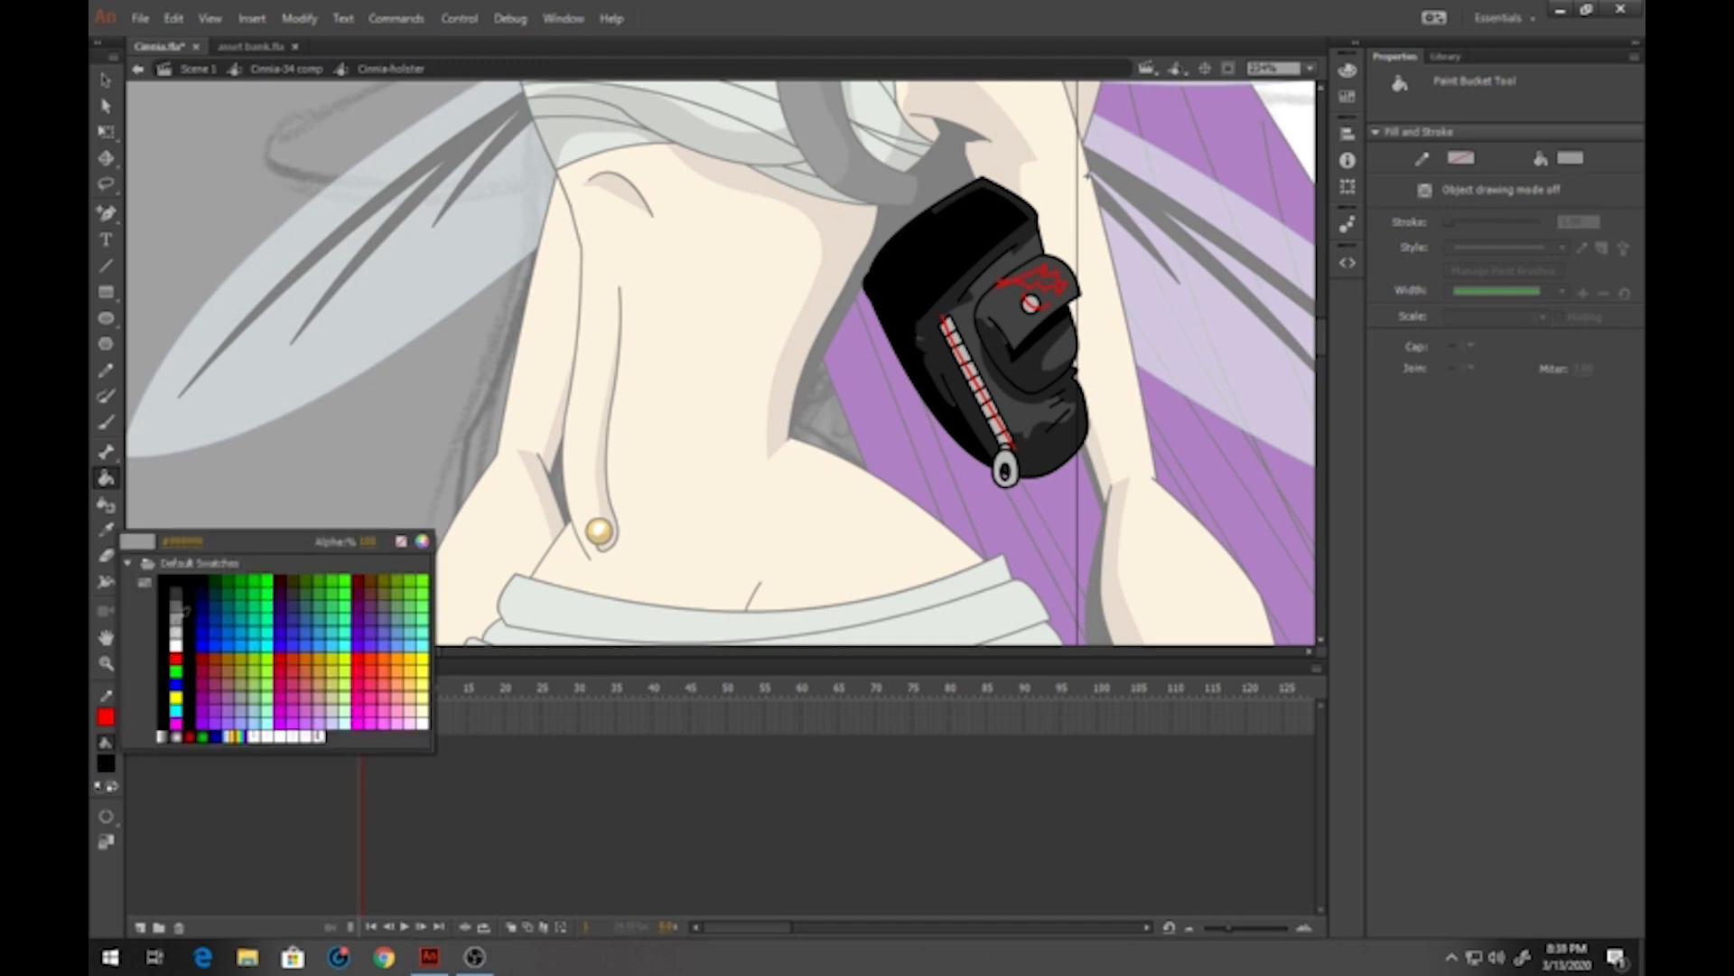
click(329, 590)
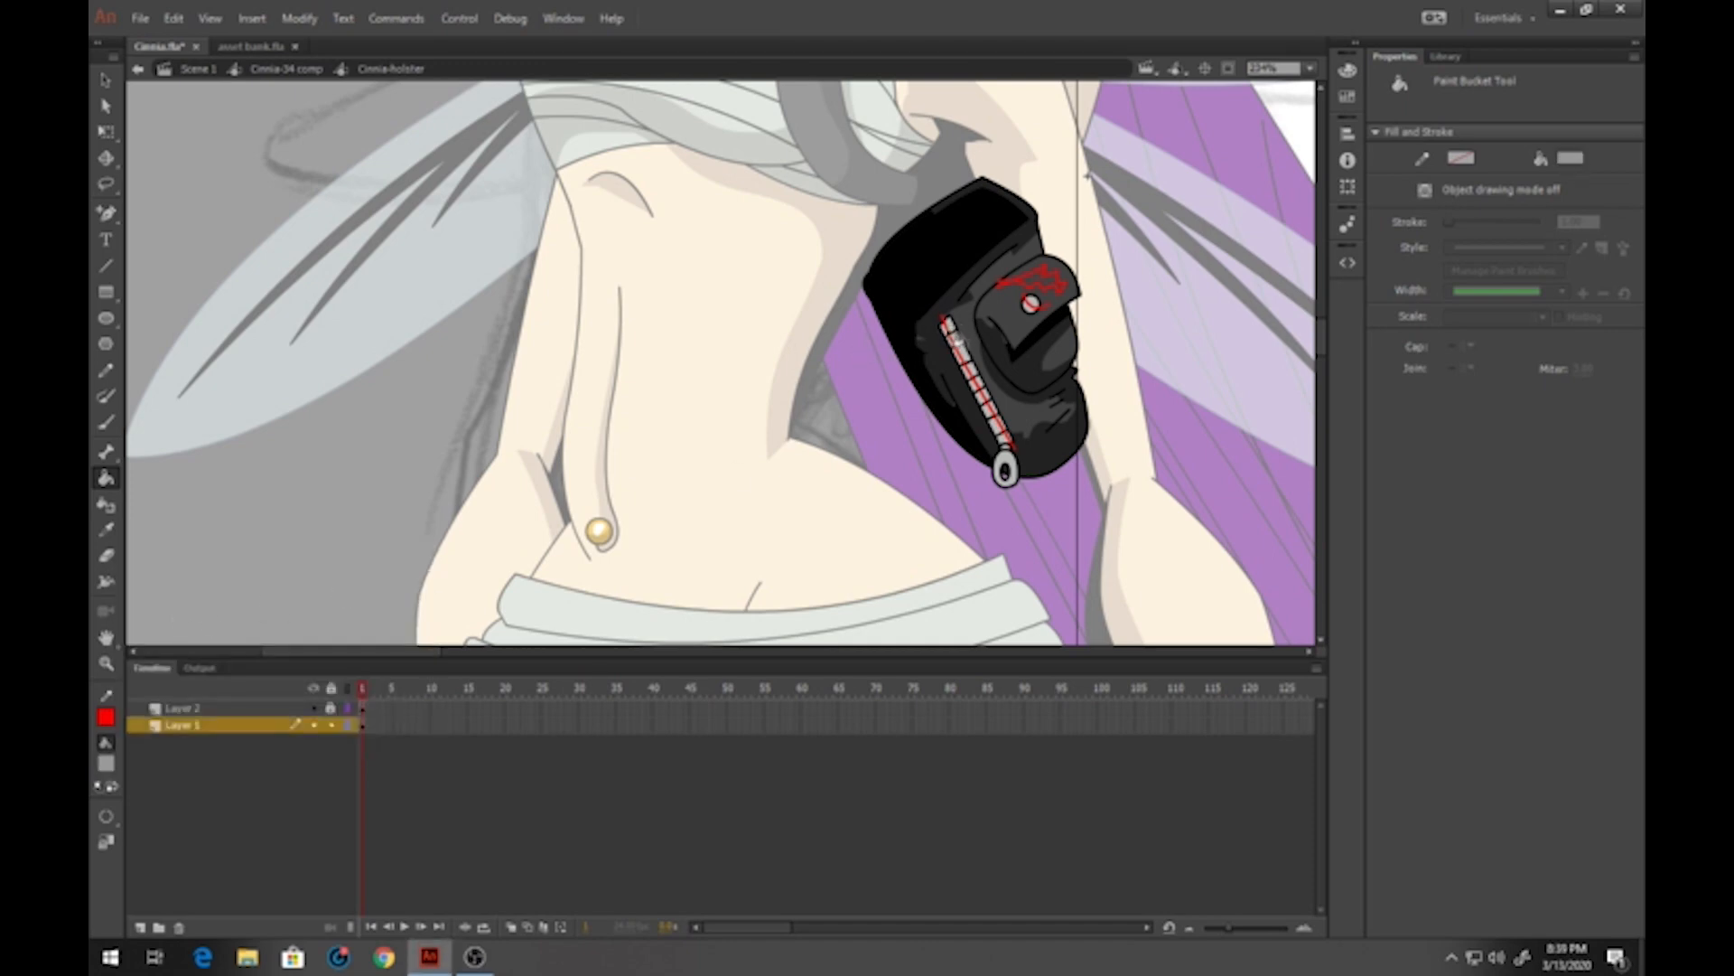
click(106, 764)
click(383, 589)
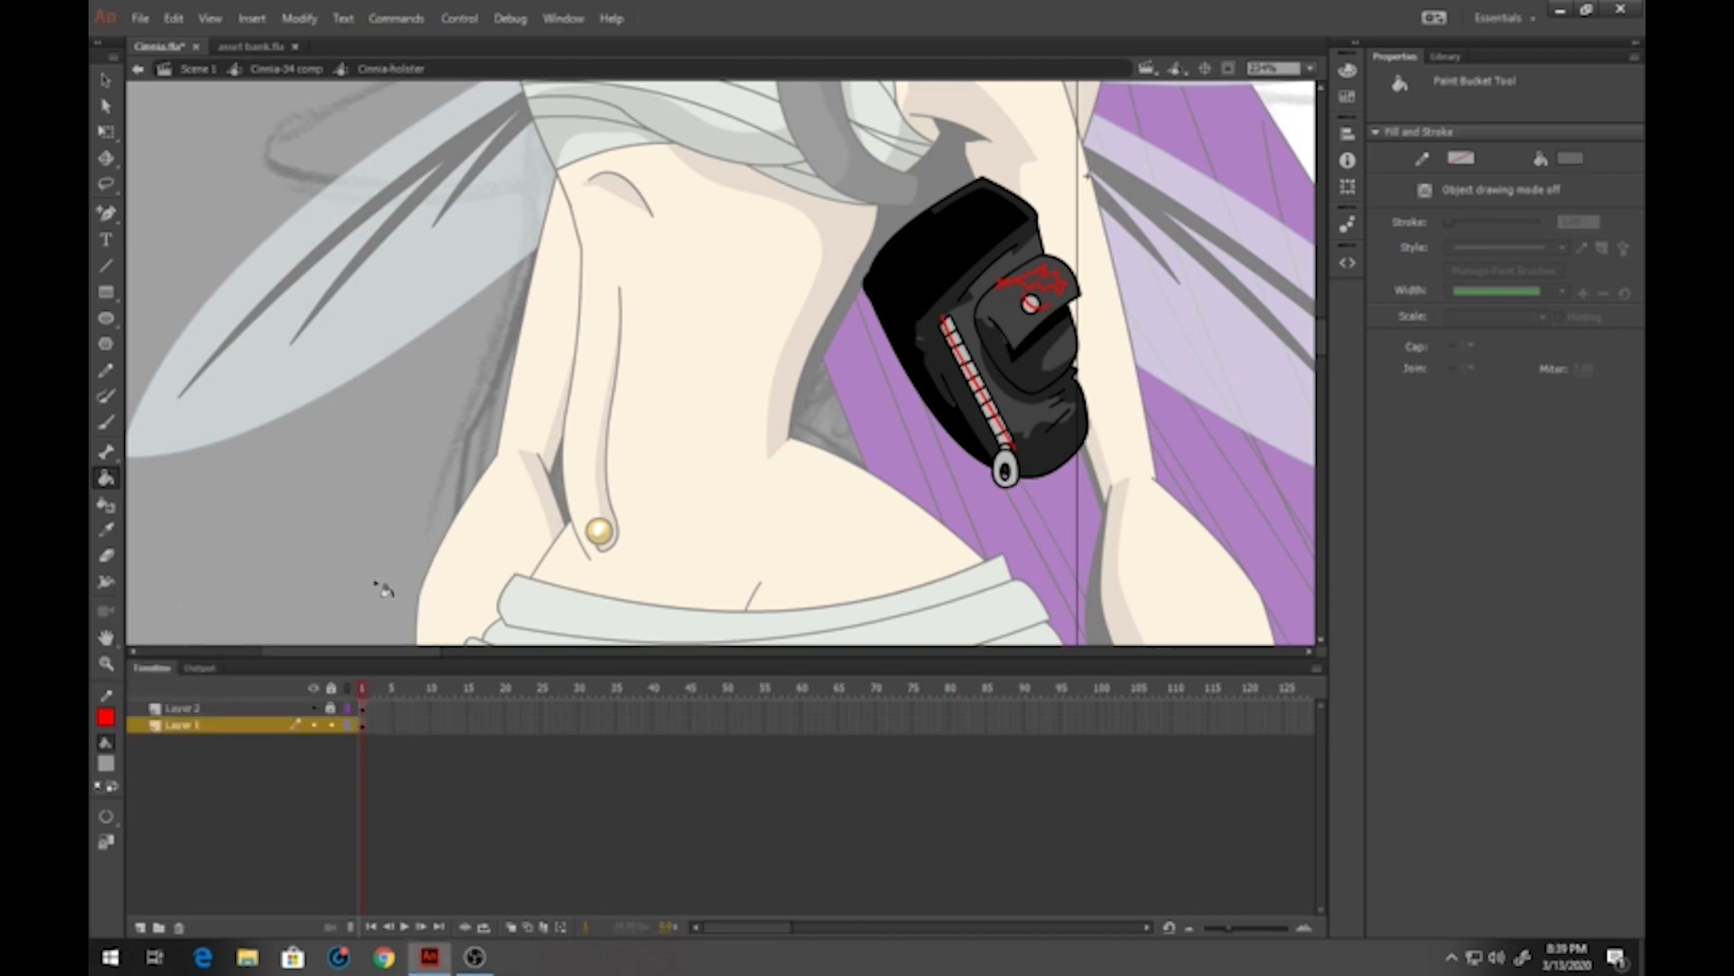
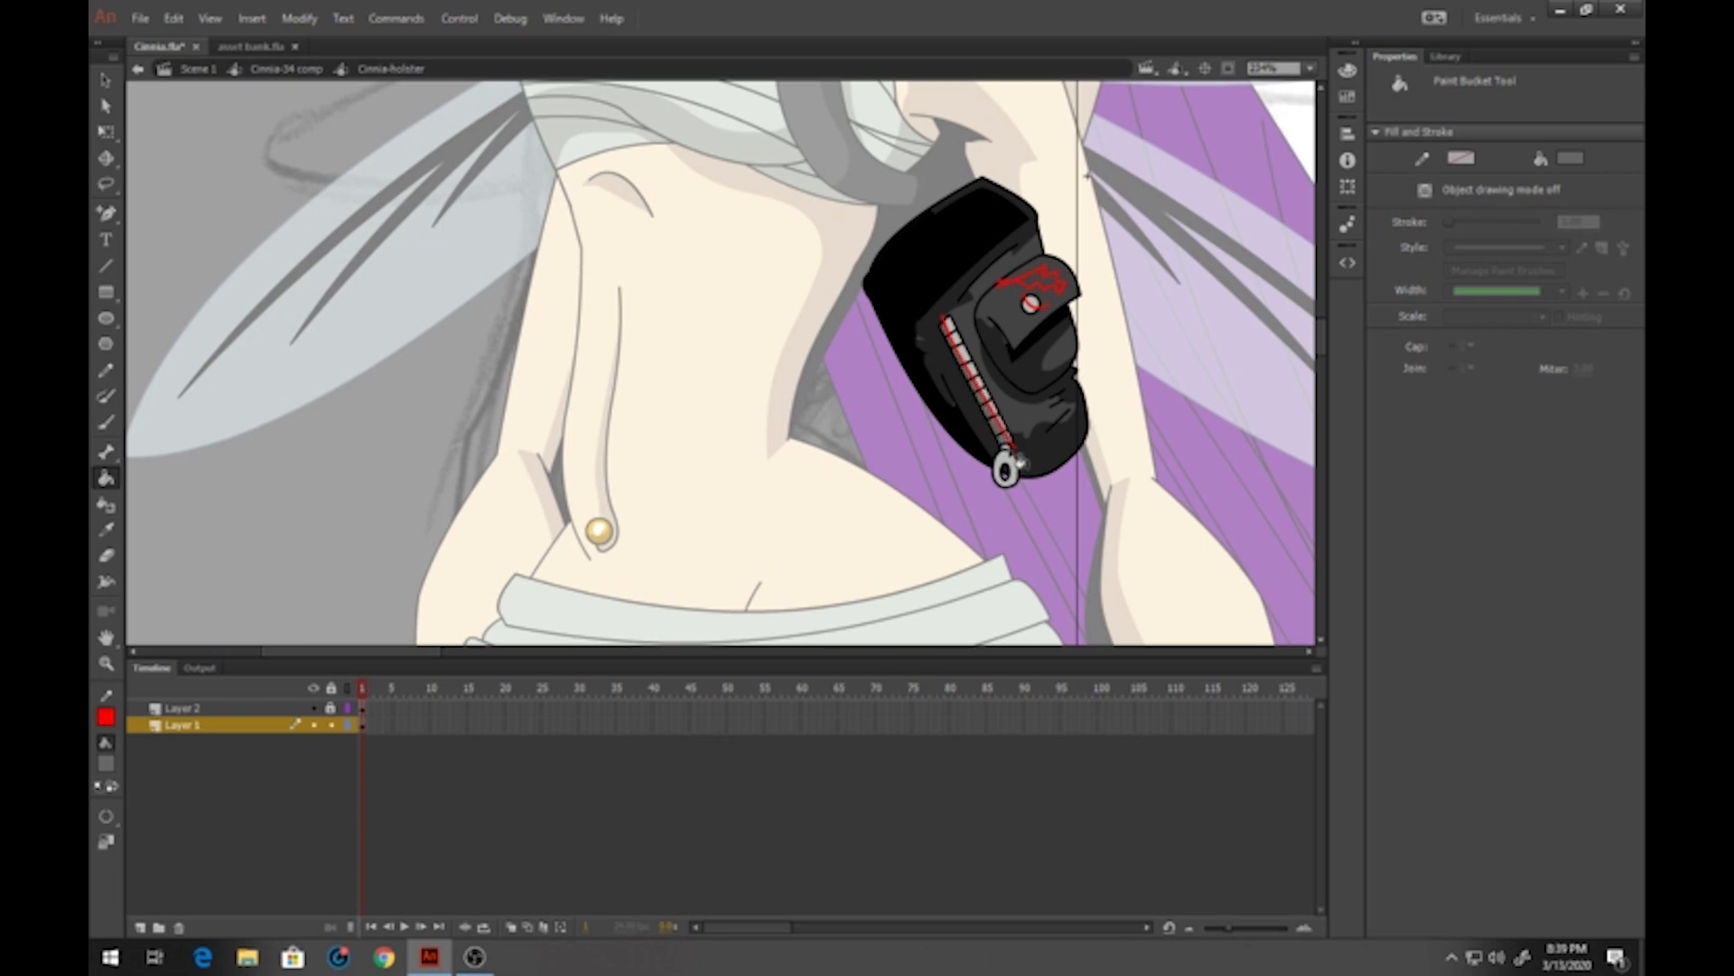
Sample the pocket flap's dark grey, lighten it in the Color Picker and fill the outlined highlight on the flap
click(109, 767)
click(1016, 318)
click(109, 765)
click(415, 547)
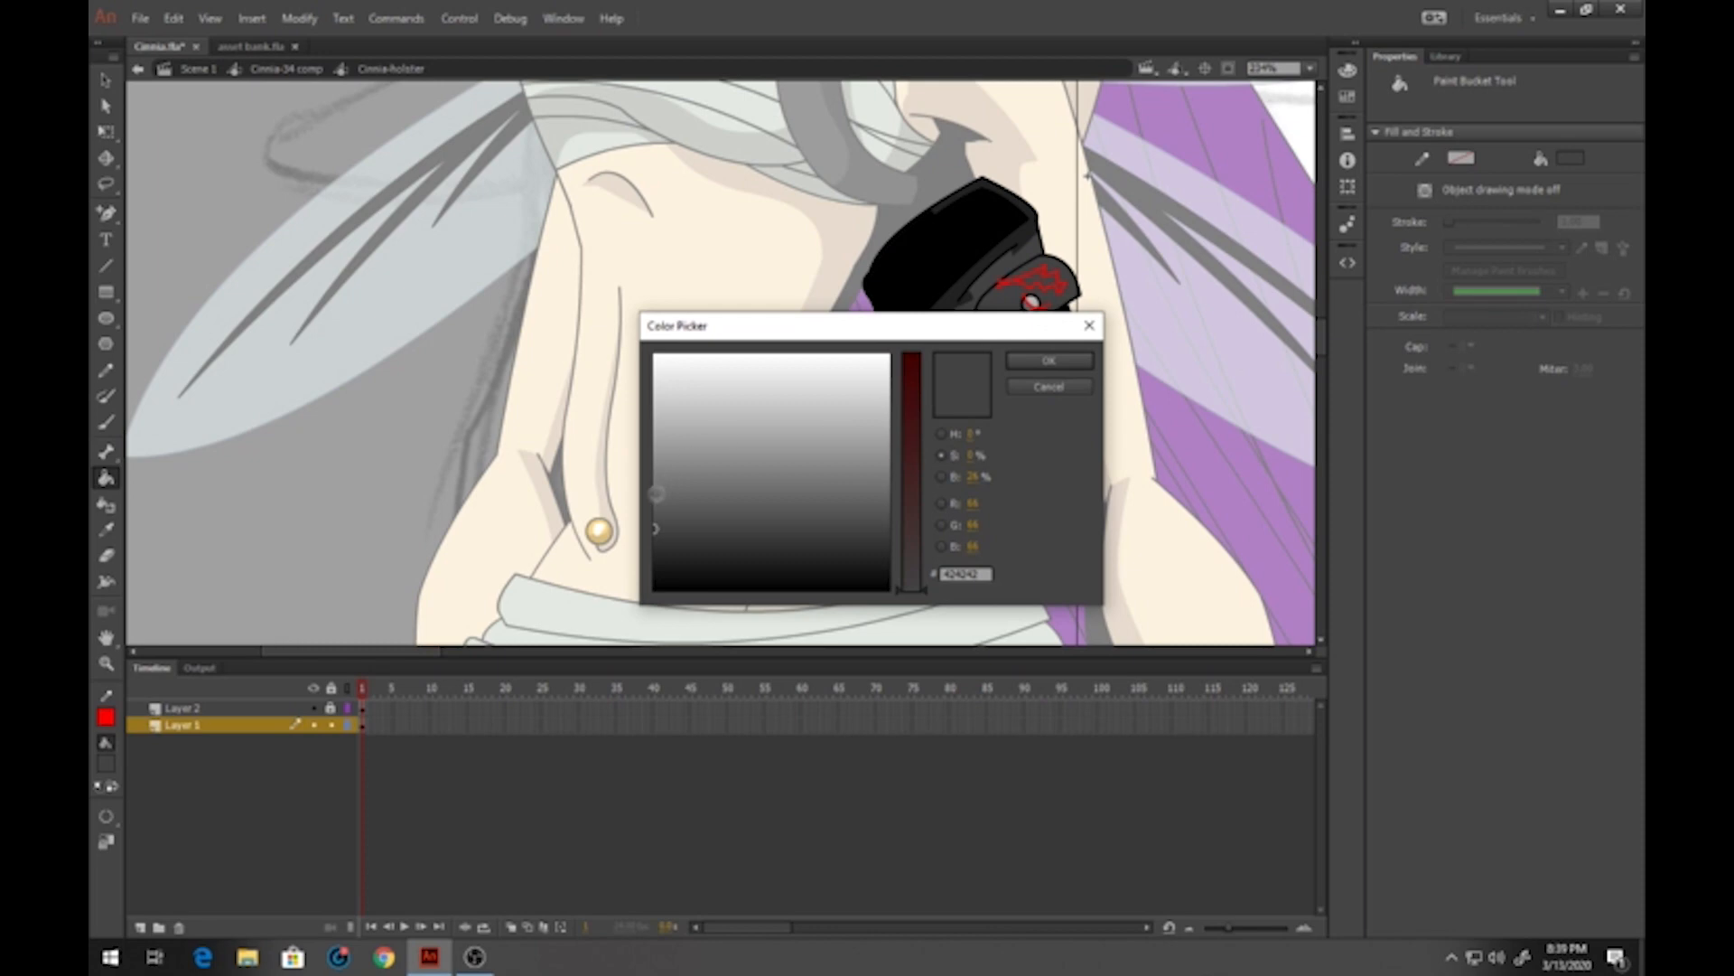
drag(656, 528, 658, 479)
click(1049, 360)
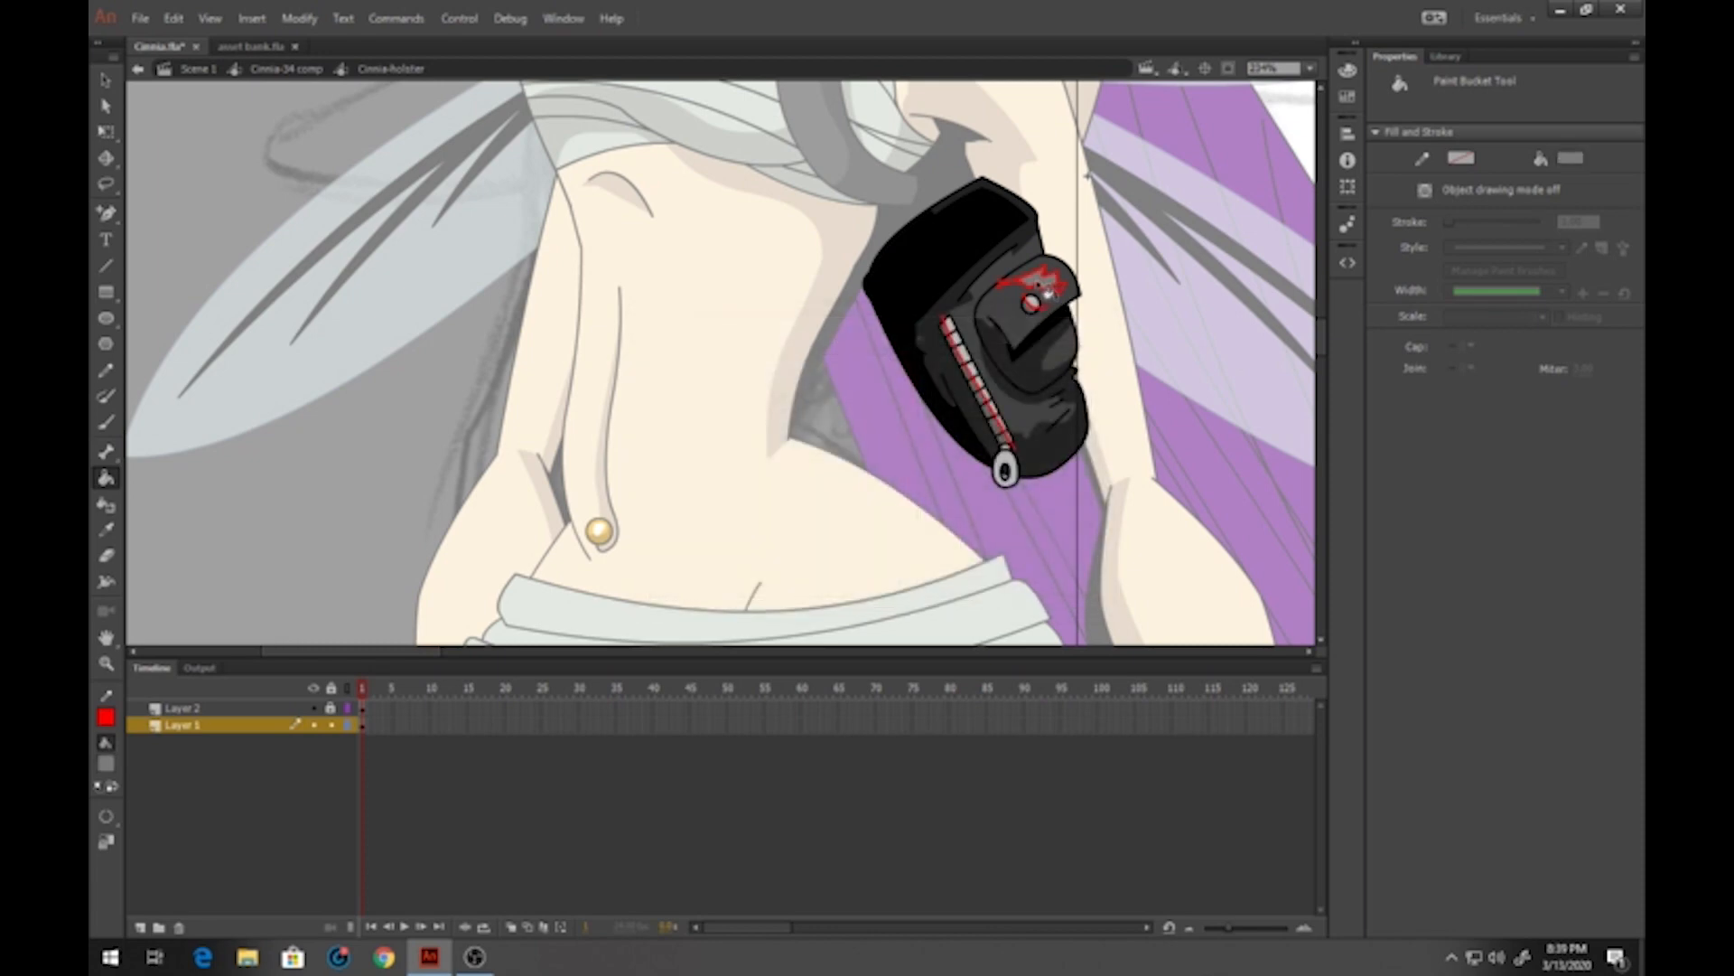
Delete the red boundary lines on the zipper, the snap button and the pocket flap
click(106, 80)
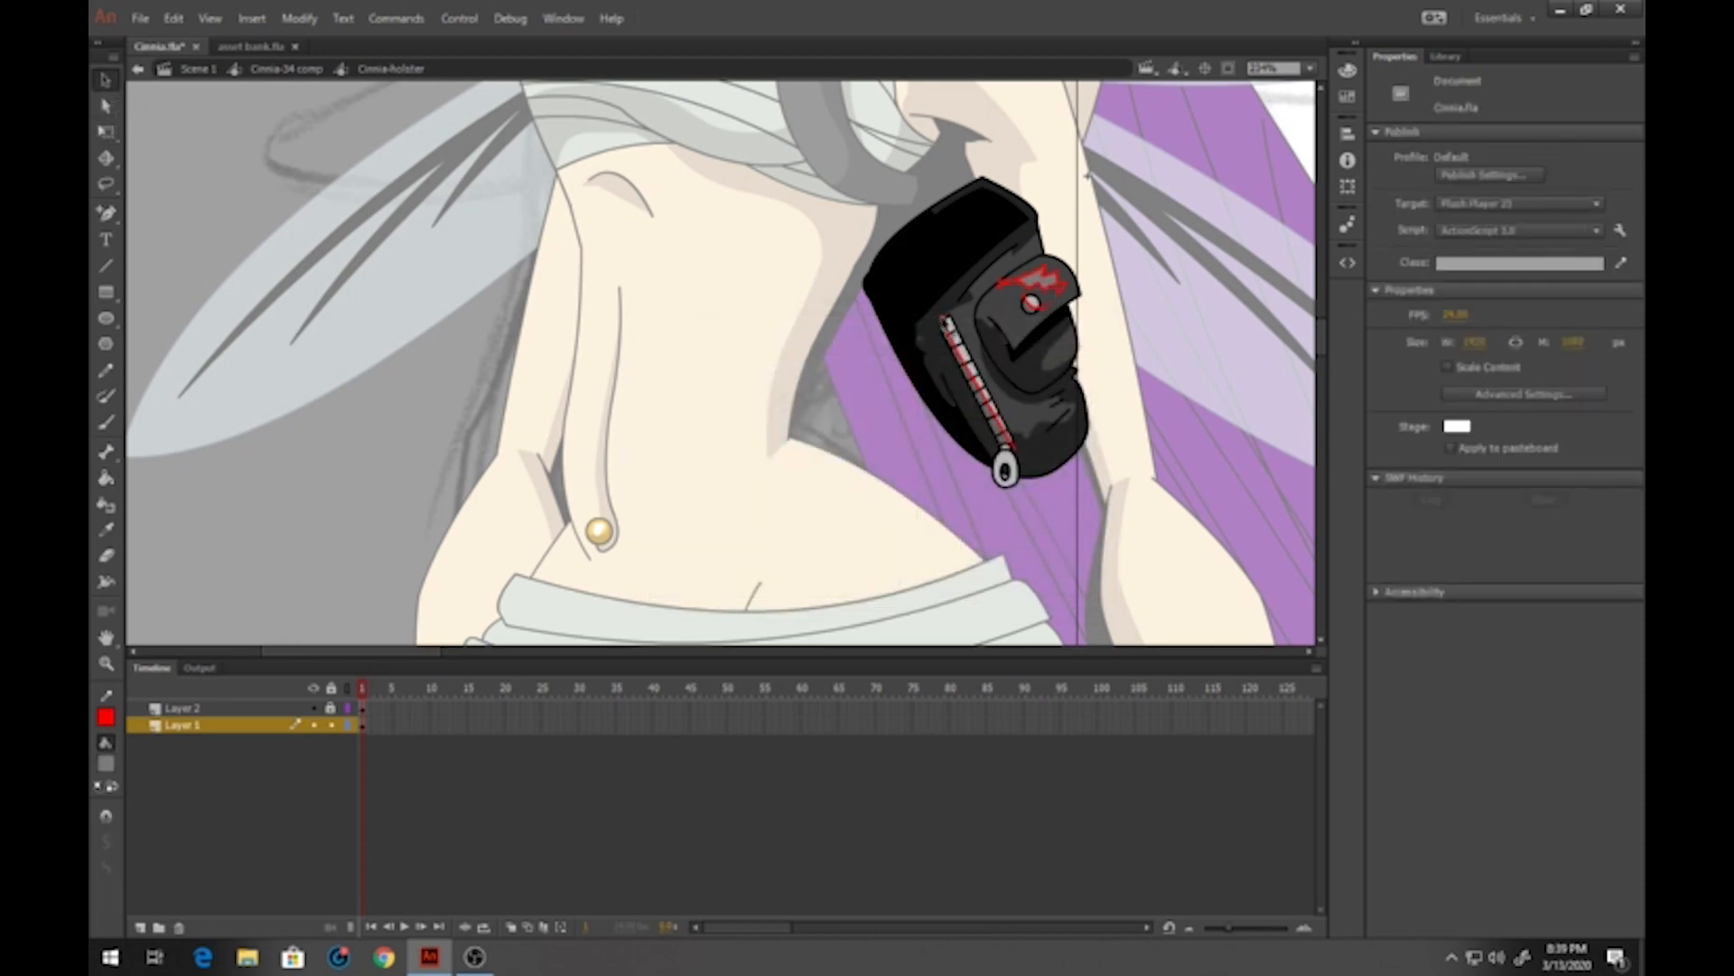
double_click(943, 318)
key(Delete)
double_click(1027, 299)
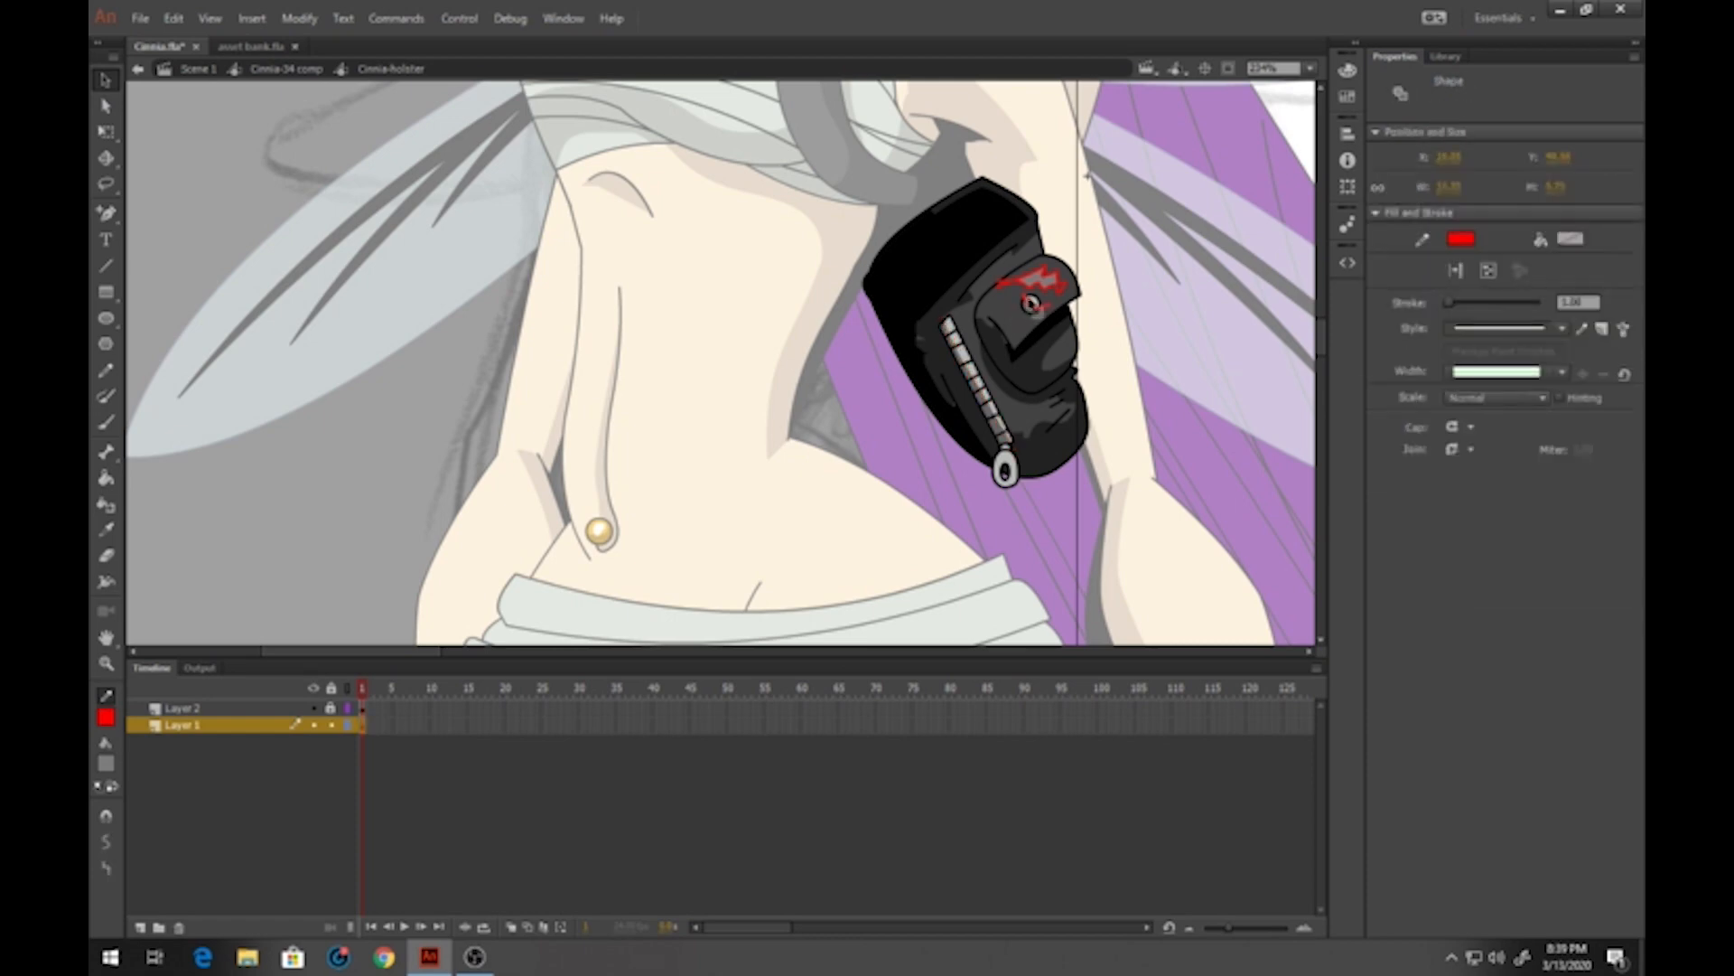
key(Delete)
double_click(1038, 276)
key(Delete)
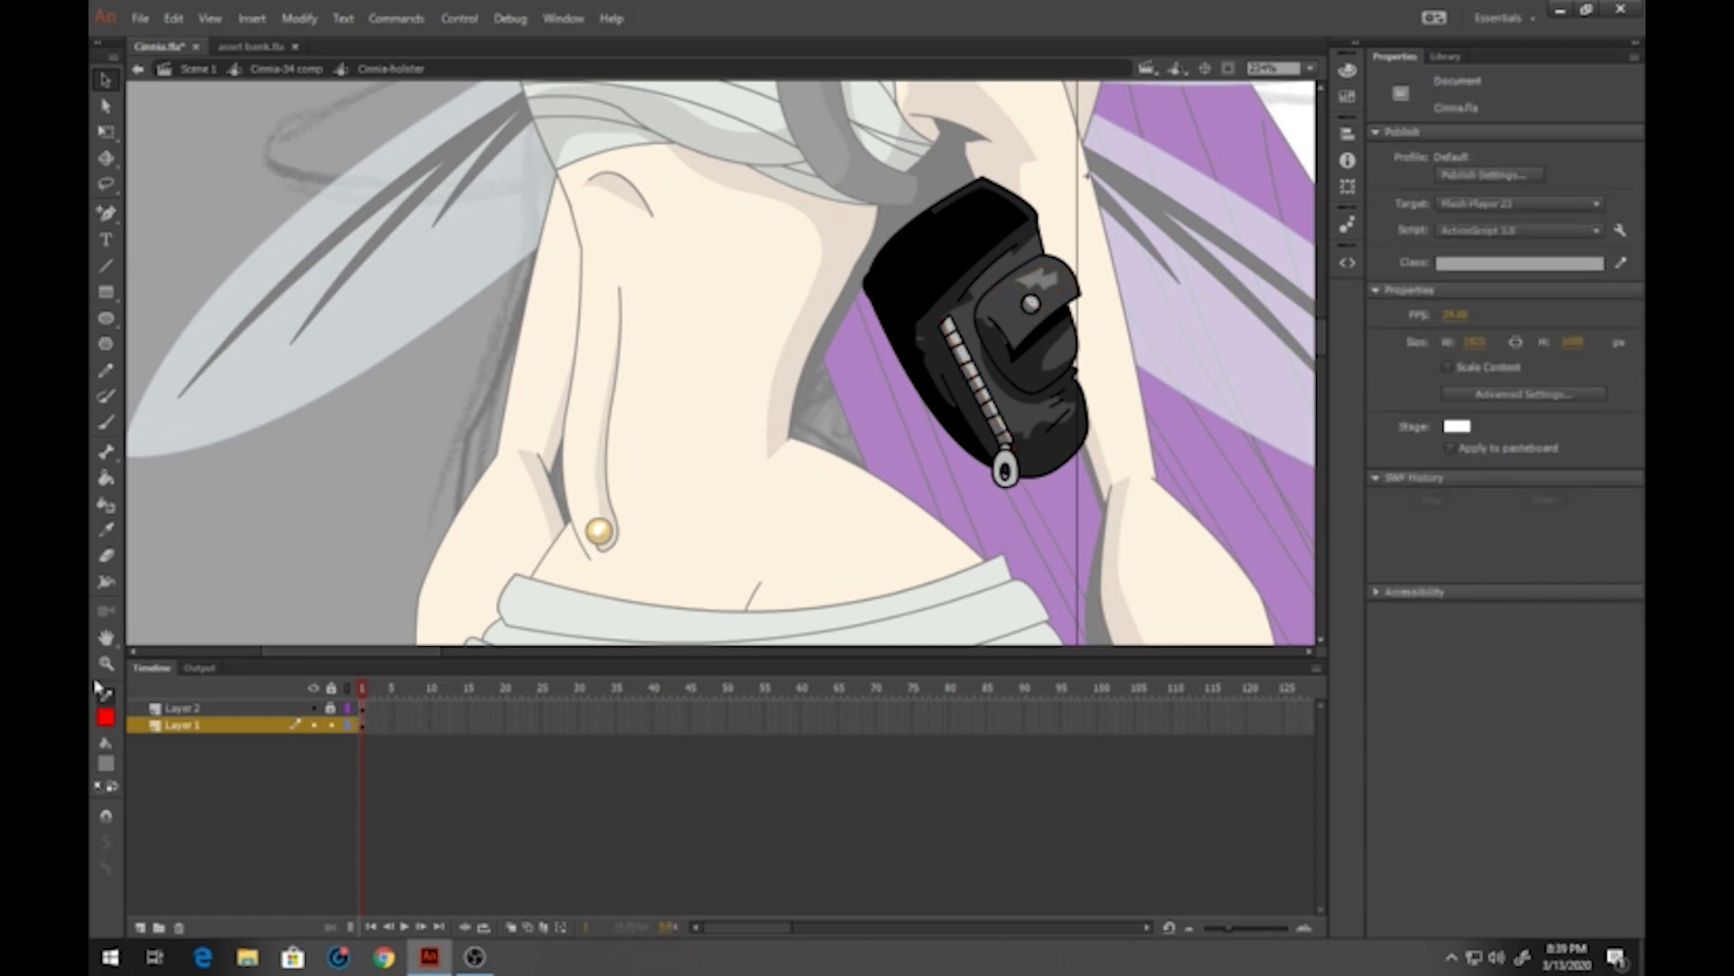
Sample the zipper's shadow grey, open the cinnia-holster-zipper symbol, pencil a red boundary down the zipper pull and fill its shaded side
click(106, 764)
click(1000, 429)
double_click(1006, 466)
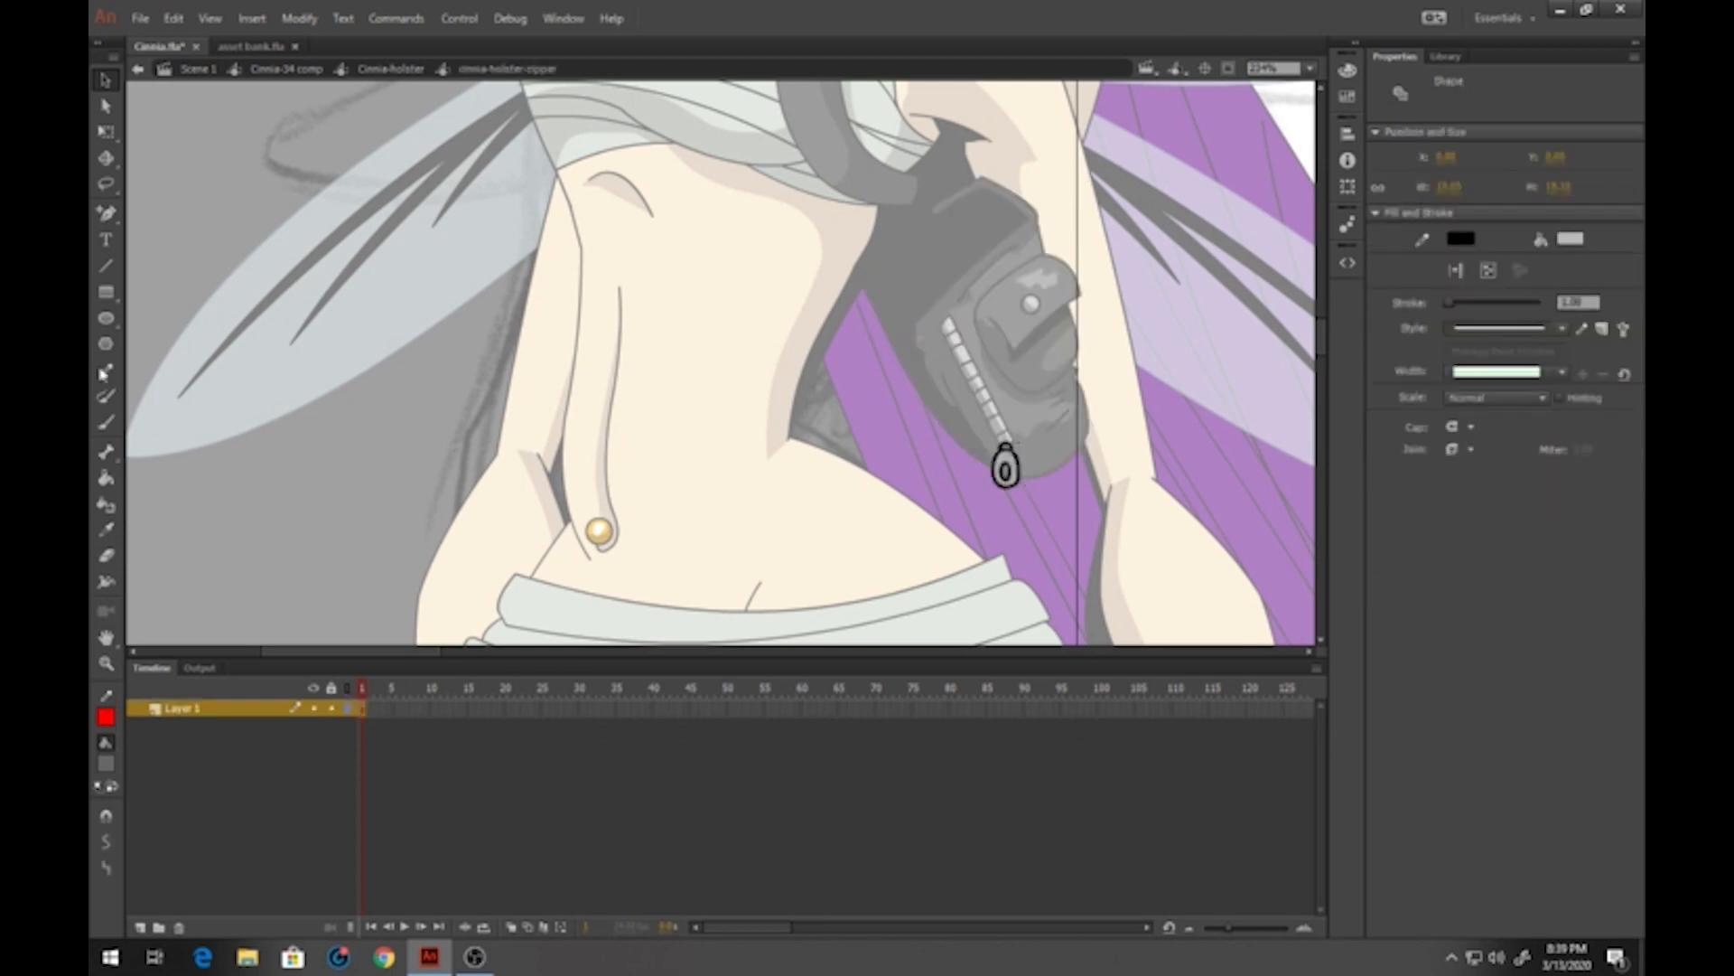
click(102, 374)
mouse_move(1007, 439)
mouse_down()
mouse_move(1001, 470)
mouse_move(1029, 496)
mouse_up()
key(k)
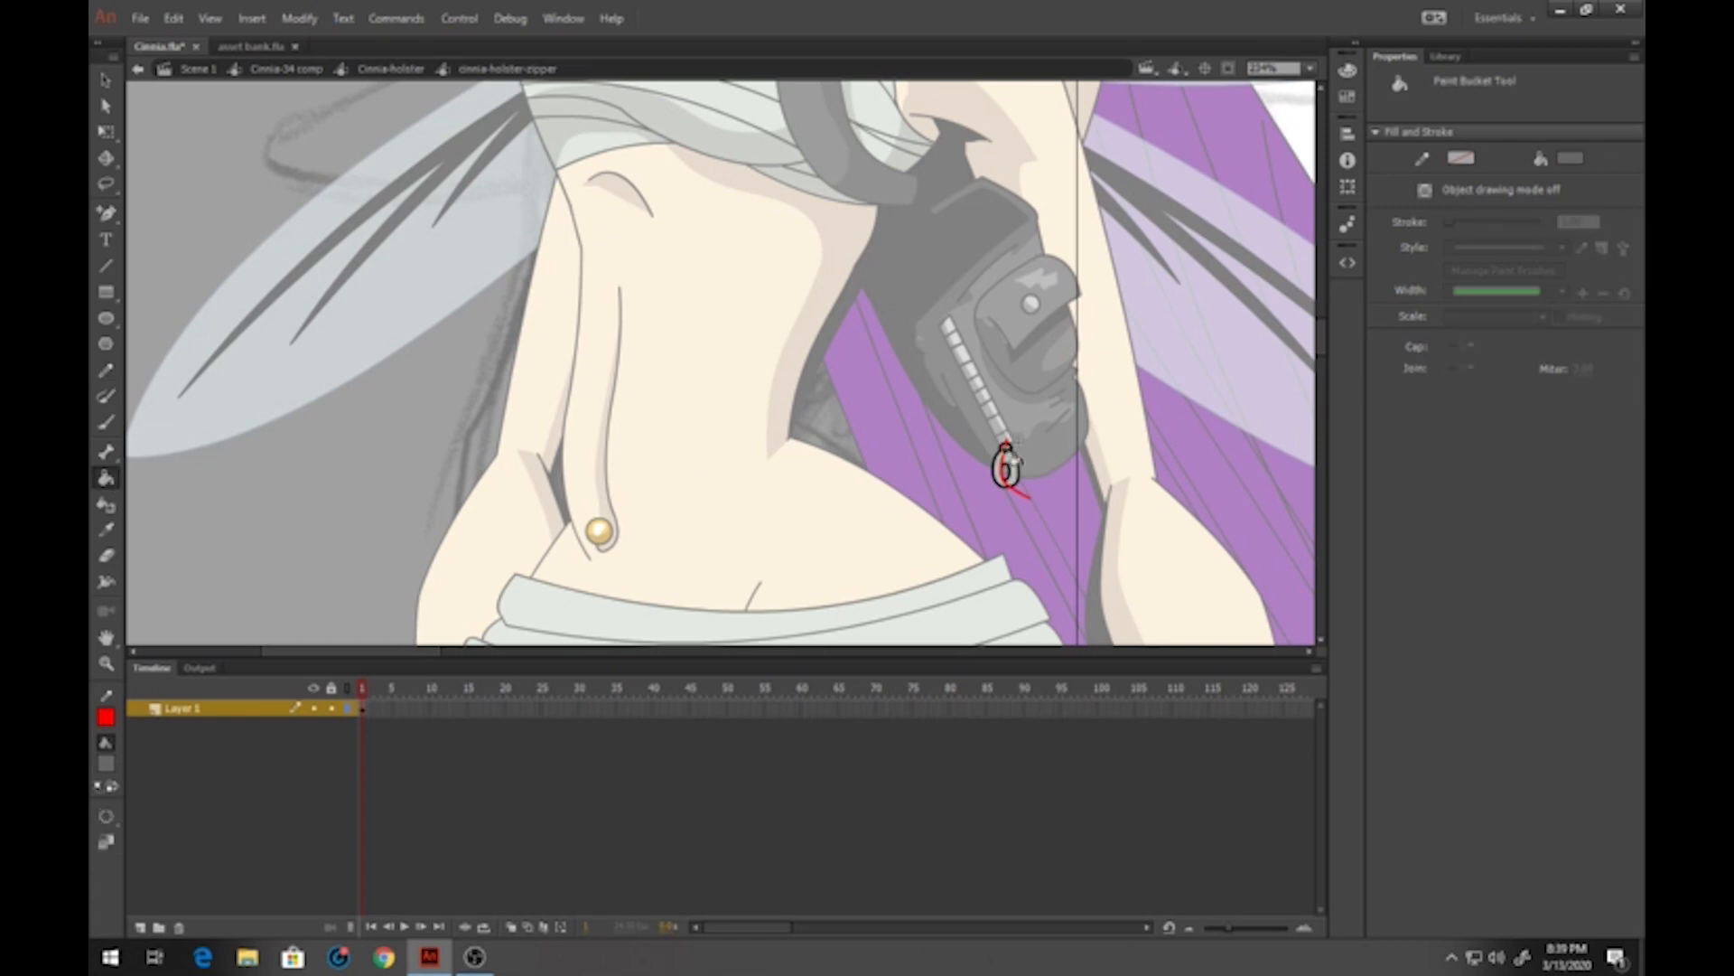
Delete the red boundary on the zipper pull and exit the nested symbols back to Cinnia-34 comp
click(106, 79)
click(1028, 502)
key(Delete)
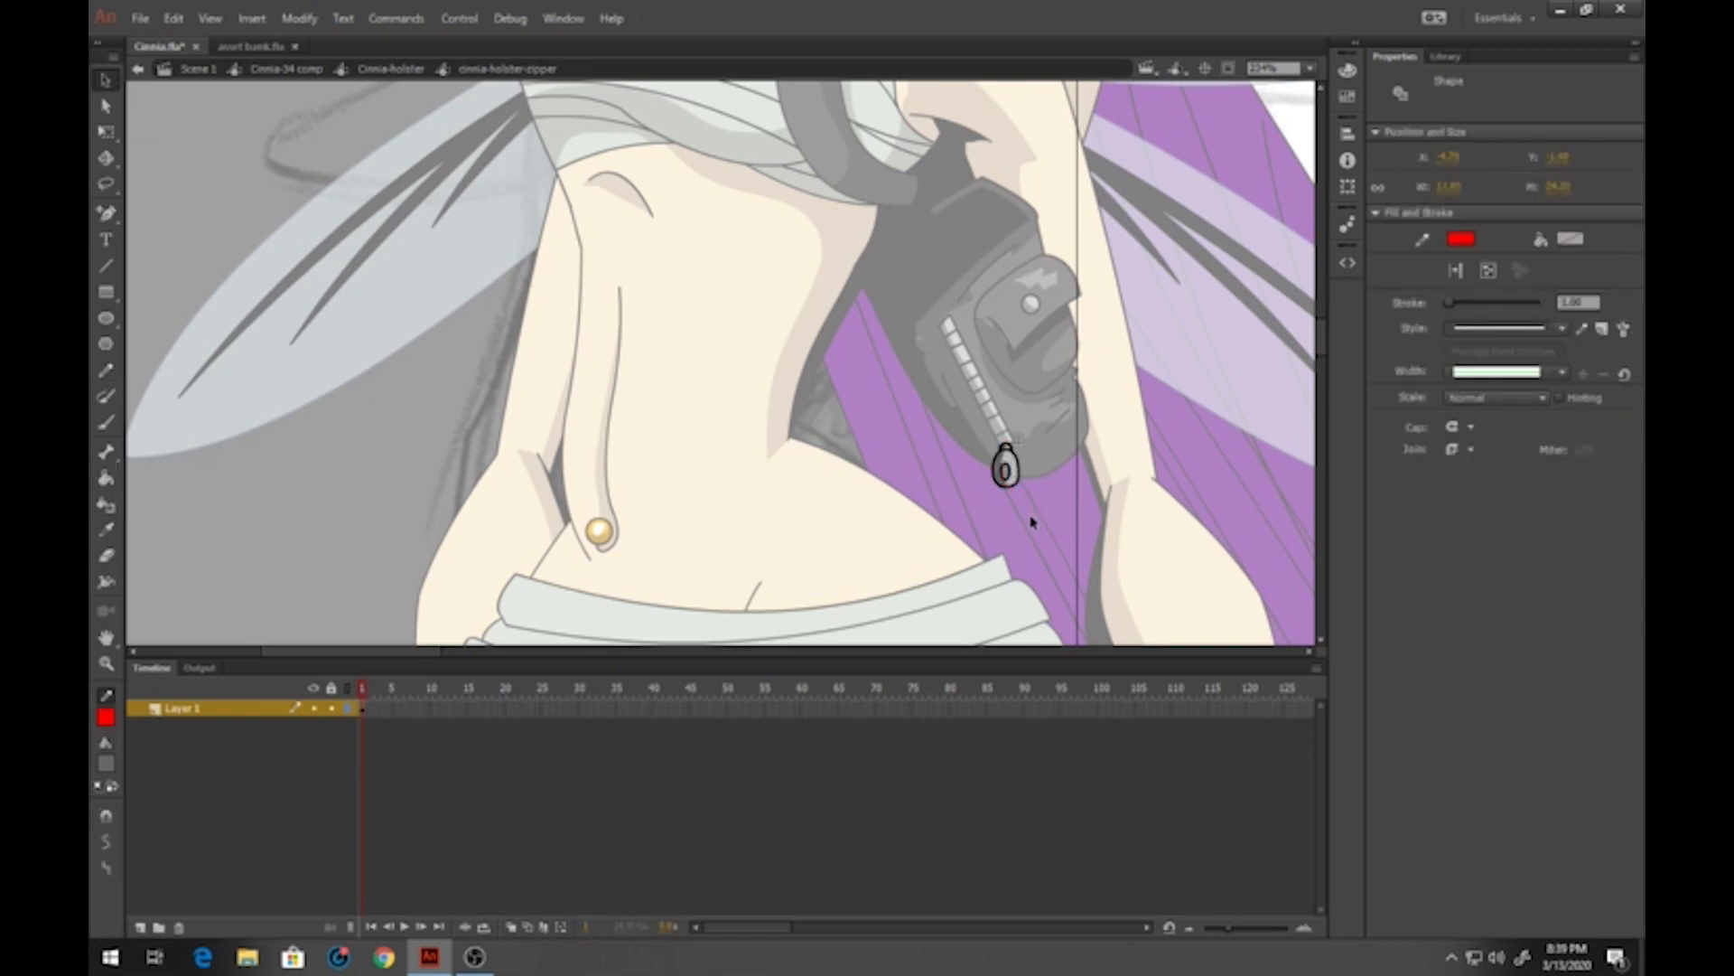
double_click(1032, 521)
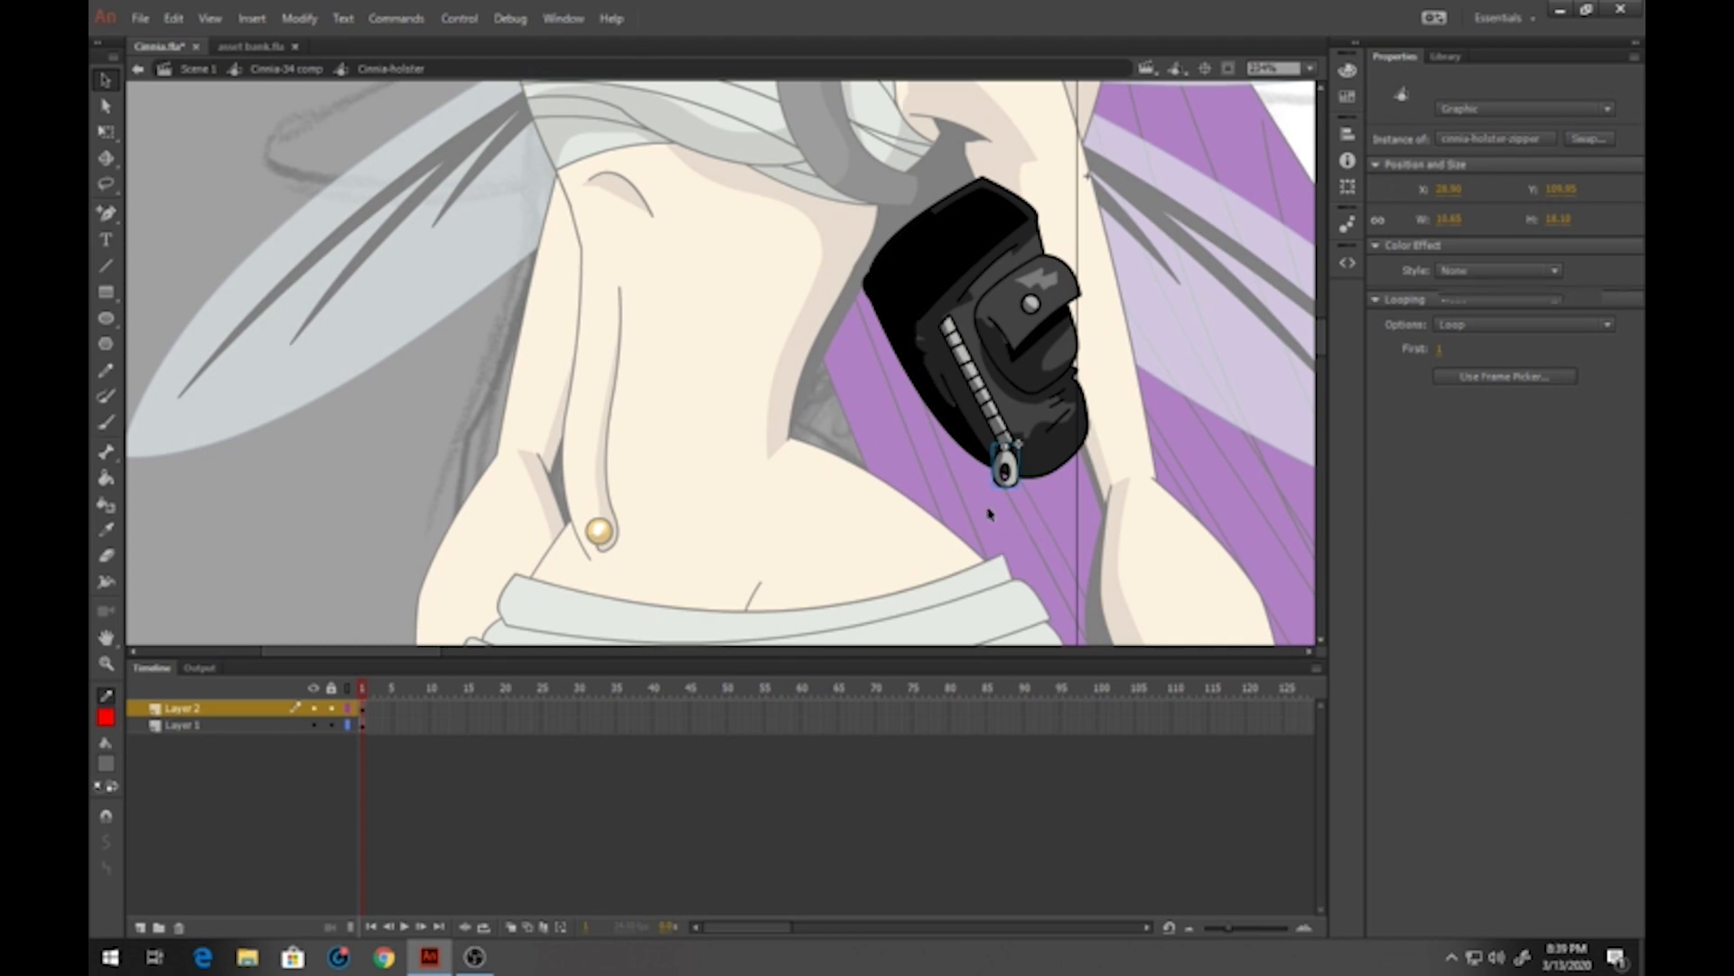
double_click(992, 518)
Sample the tan skin shadow colour from the midriff as the fill and open the cinnia-pelvis symbol
click(106, 664)
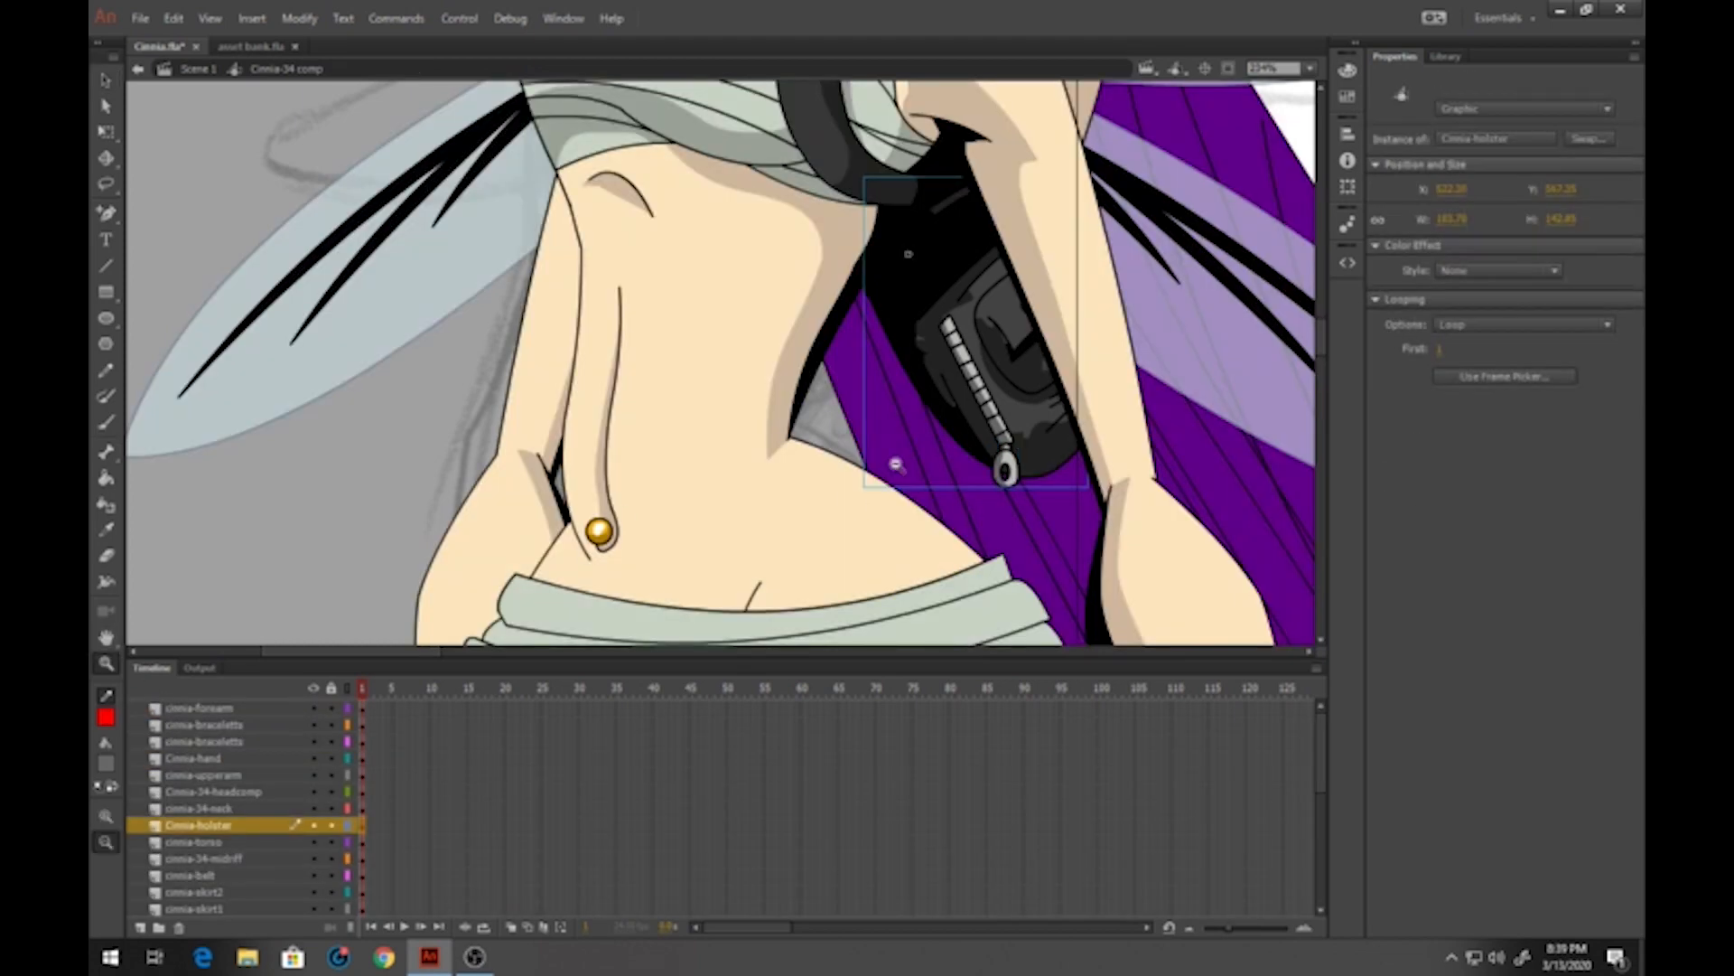
key(ctrl+minus)
click(107, 764)
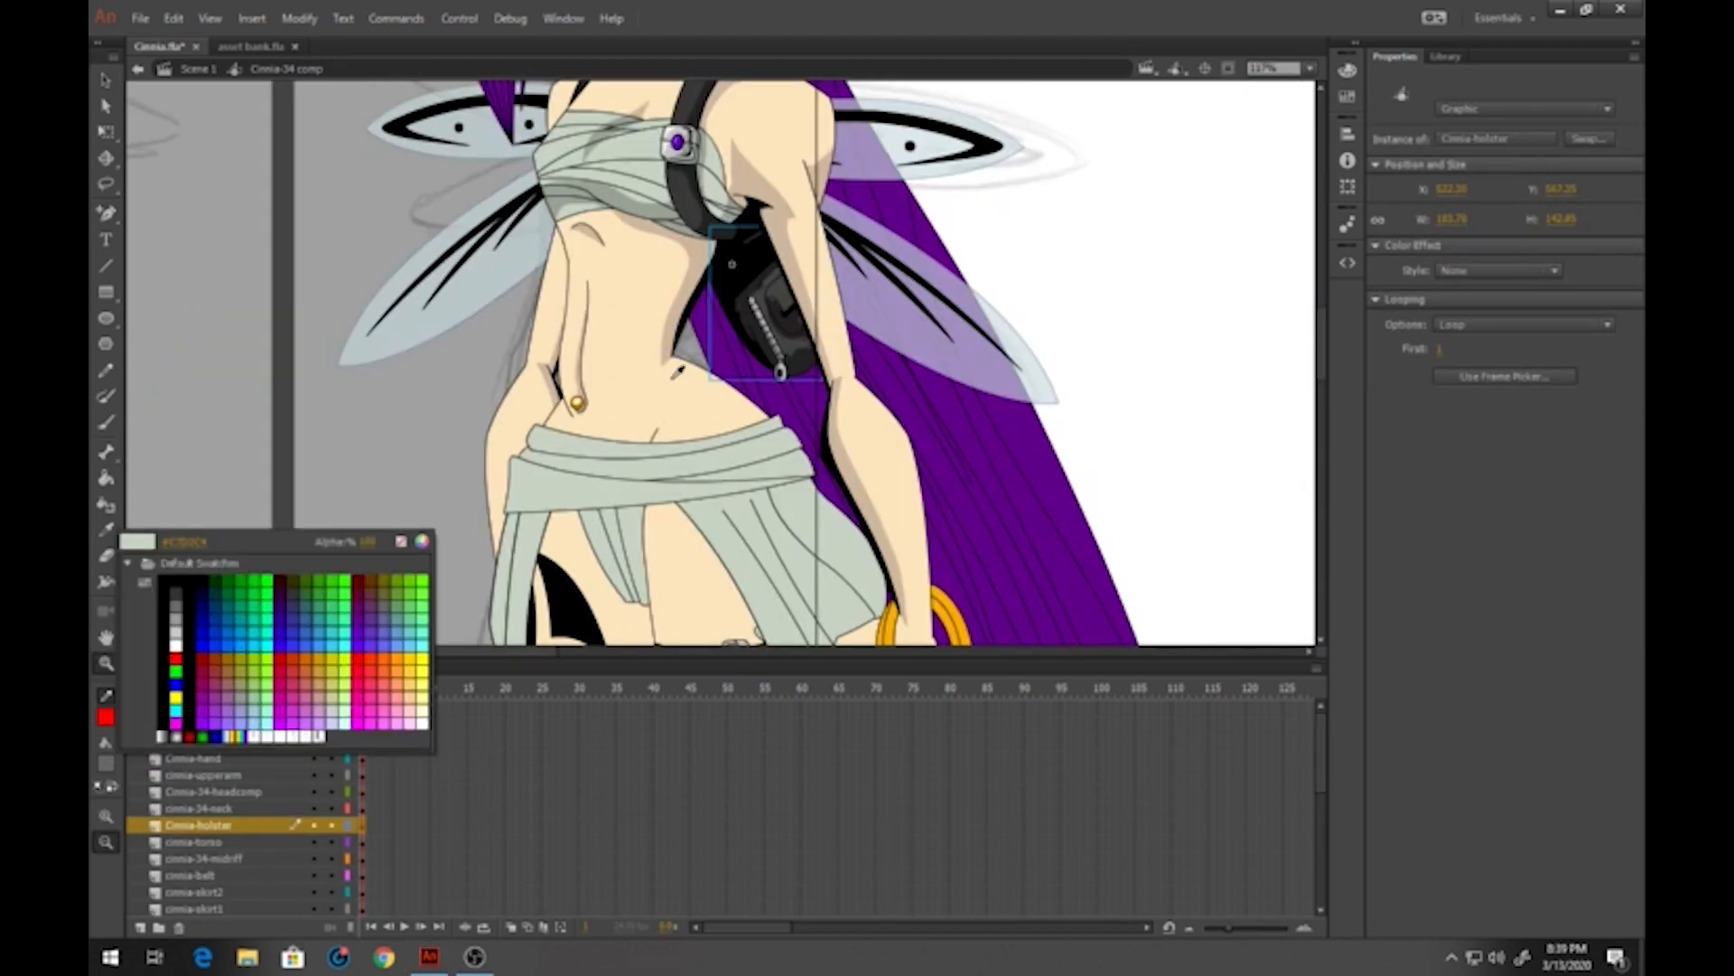
click(676, 326)
scroll(648, 456, down, 3)
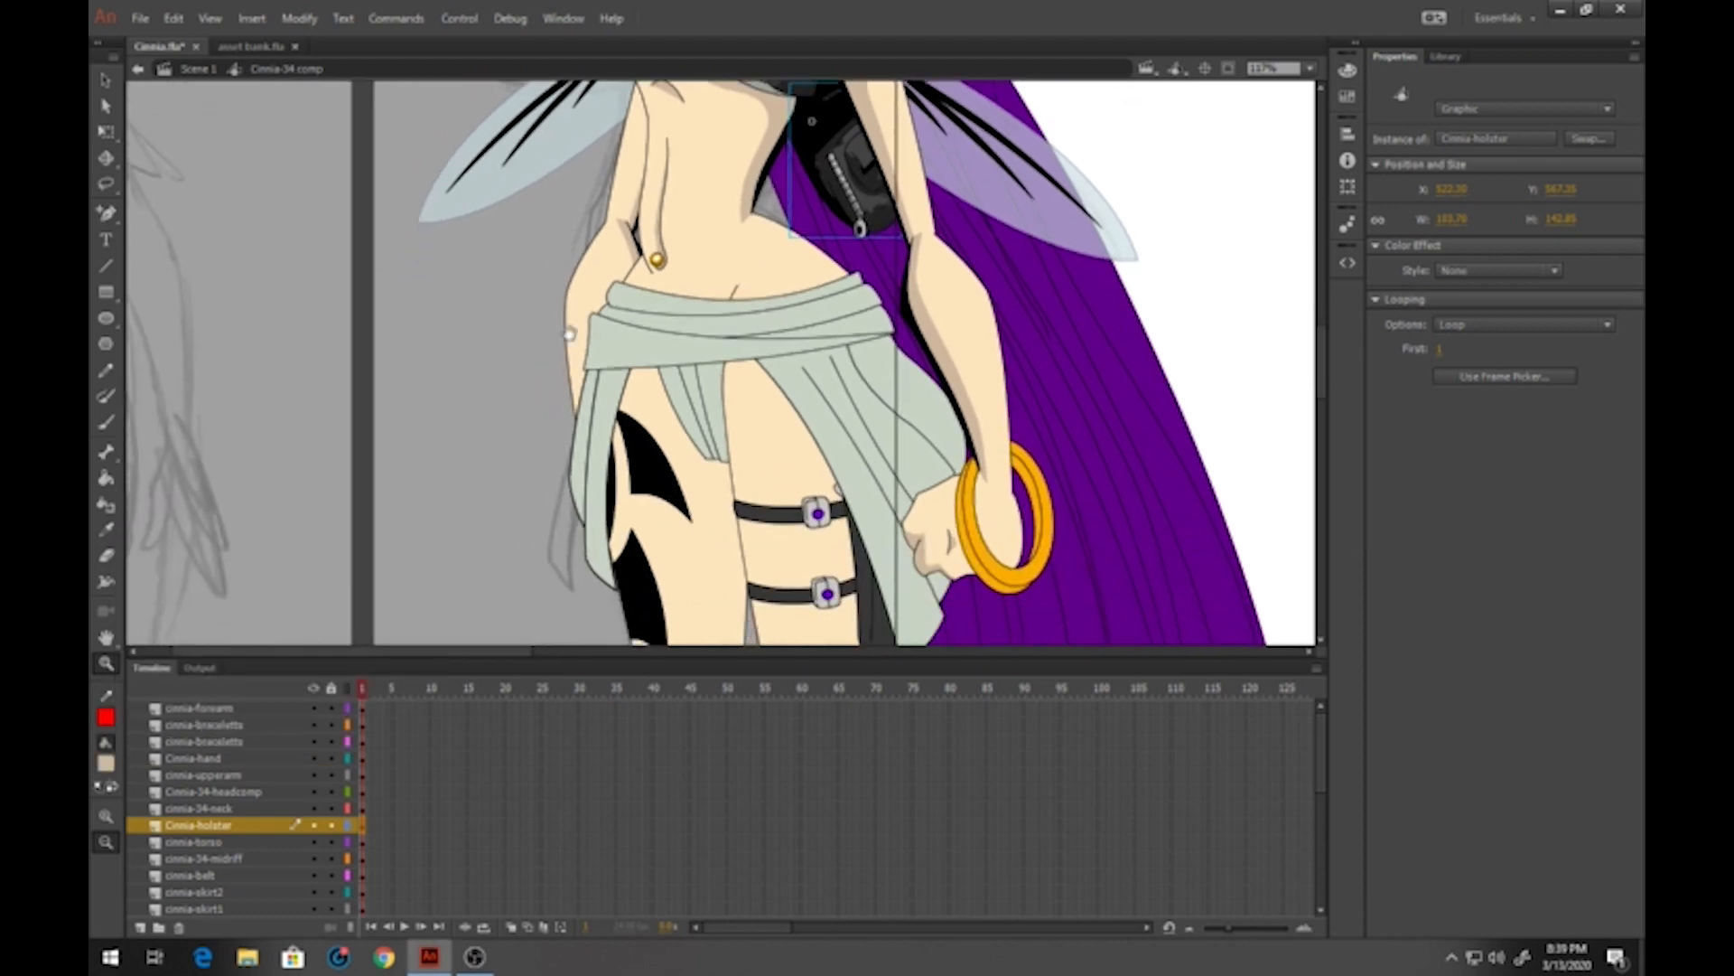
click(106, 79)
double_click(763, 269)
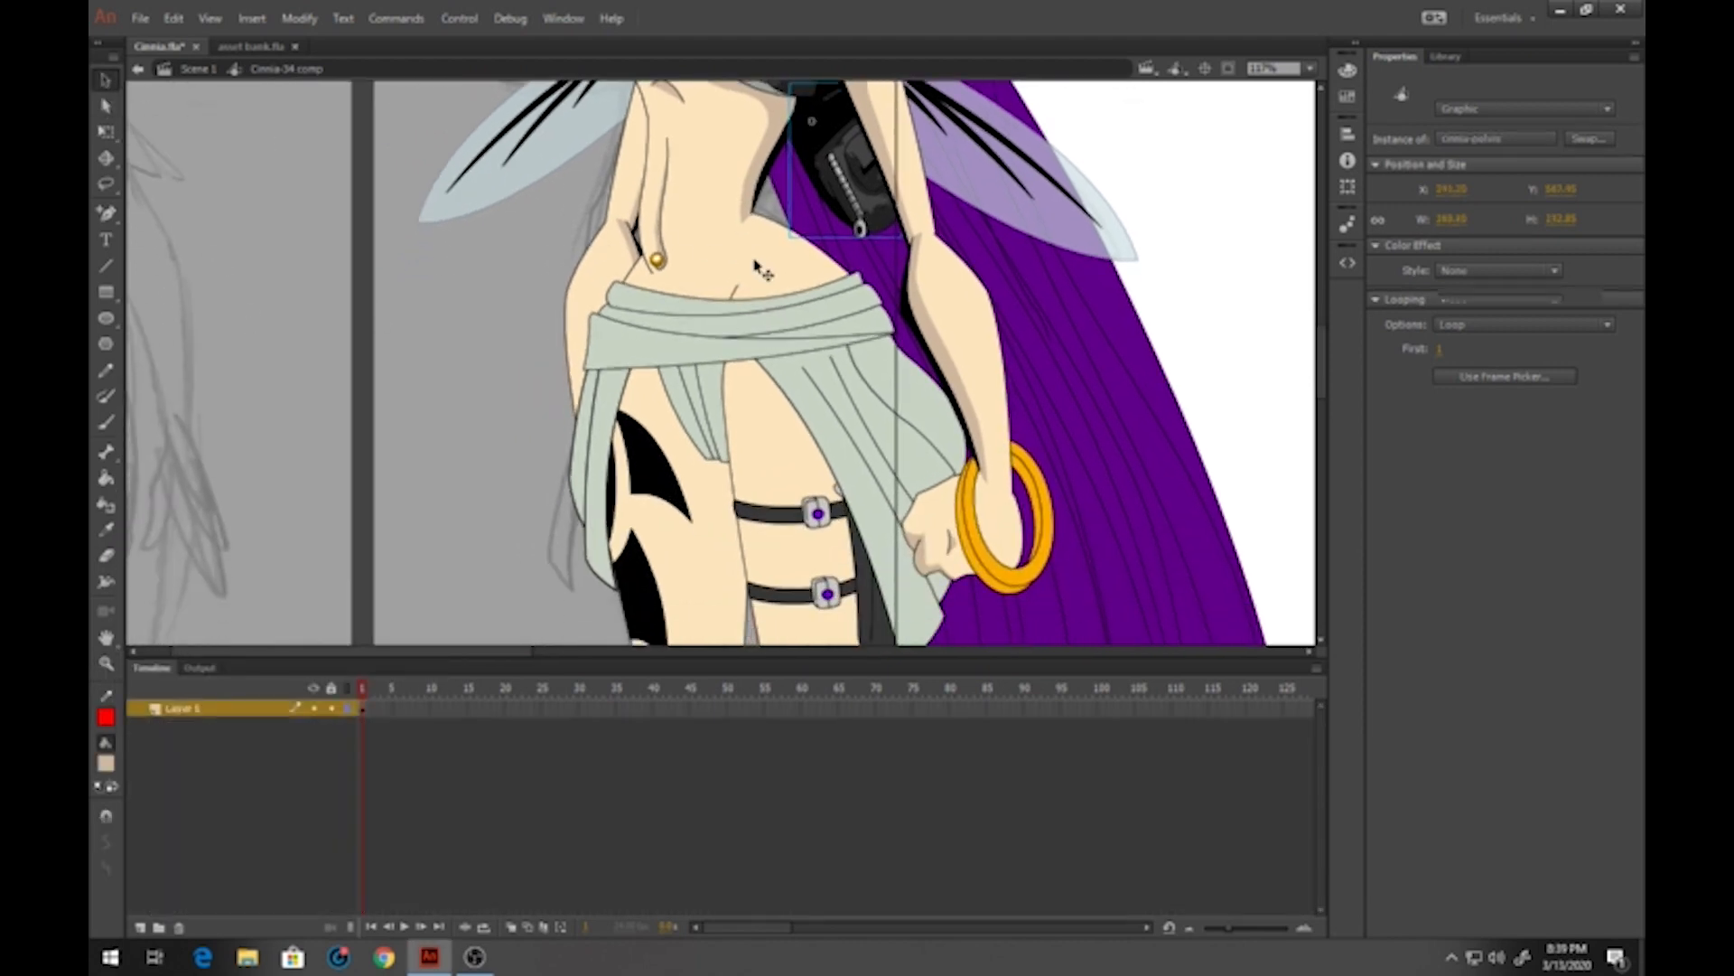
Pencil red shadow boundaries along the pelvis's side nearest the hair, over the cloth's folds and along its waistband
click(106, 369)
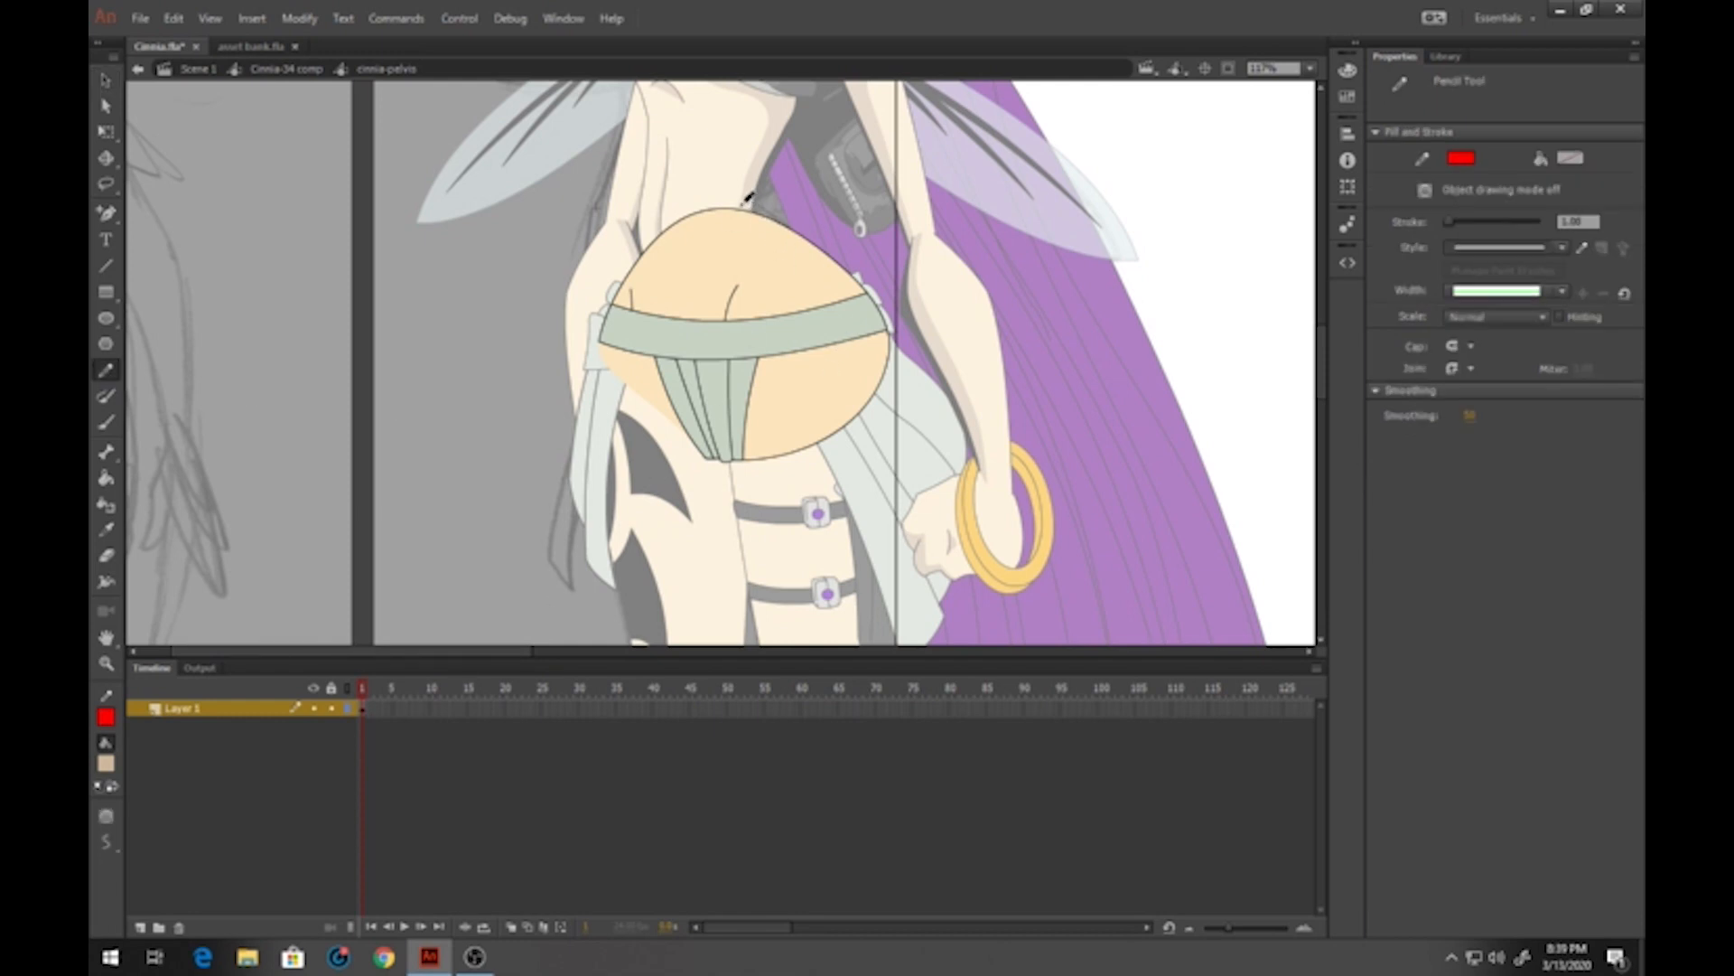
drag(710, 206, 822, 271)
mouse_move(858, 336)
mouse_down()
mouse_move(792, 463)
mouse_move(723, 499)
mouse_up()
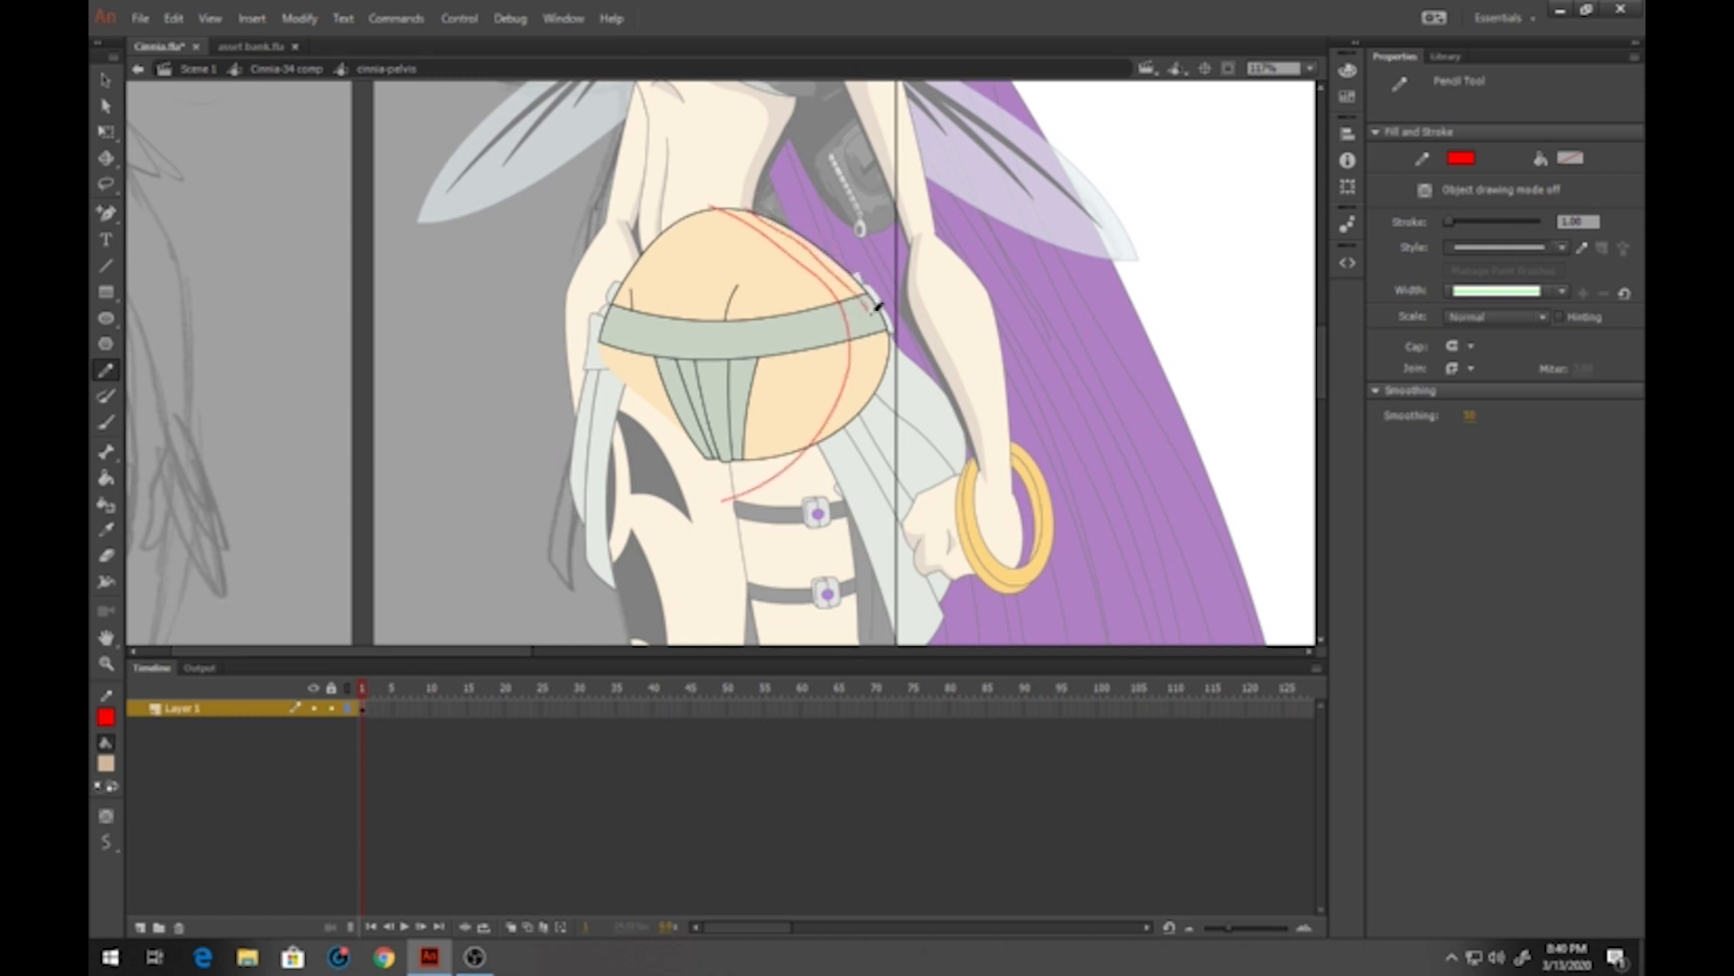
drag(880, 374, 747, 488)
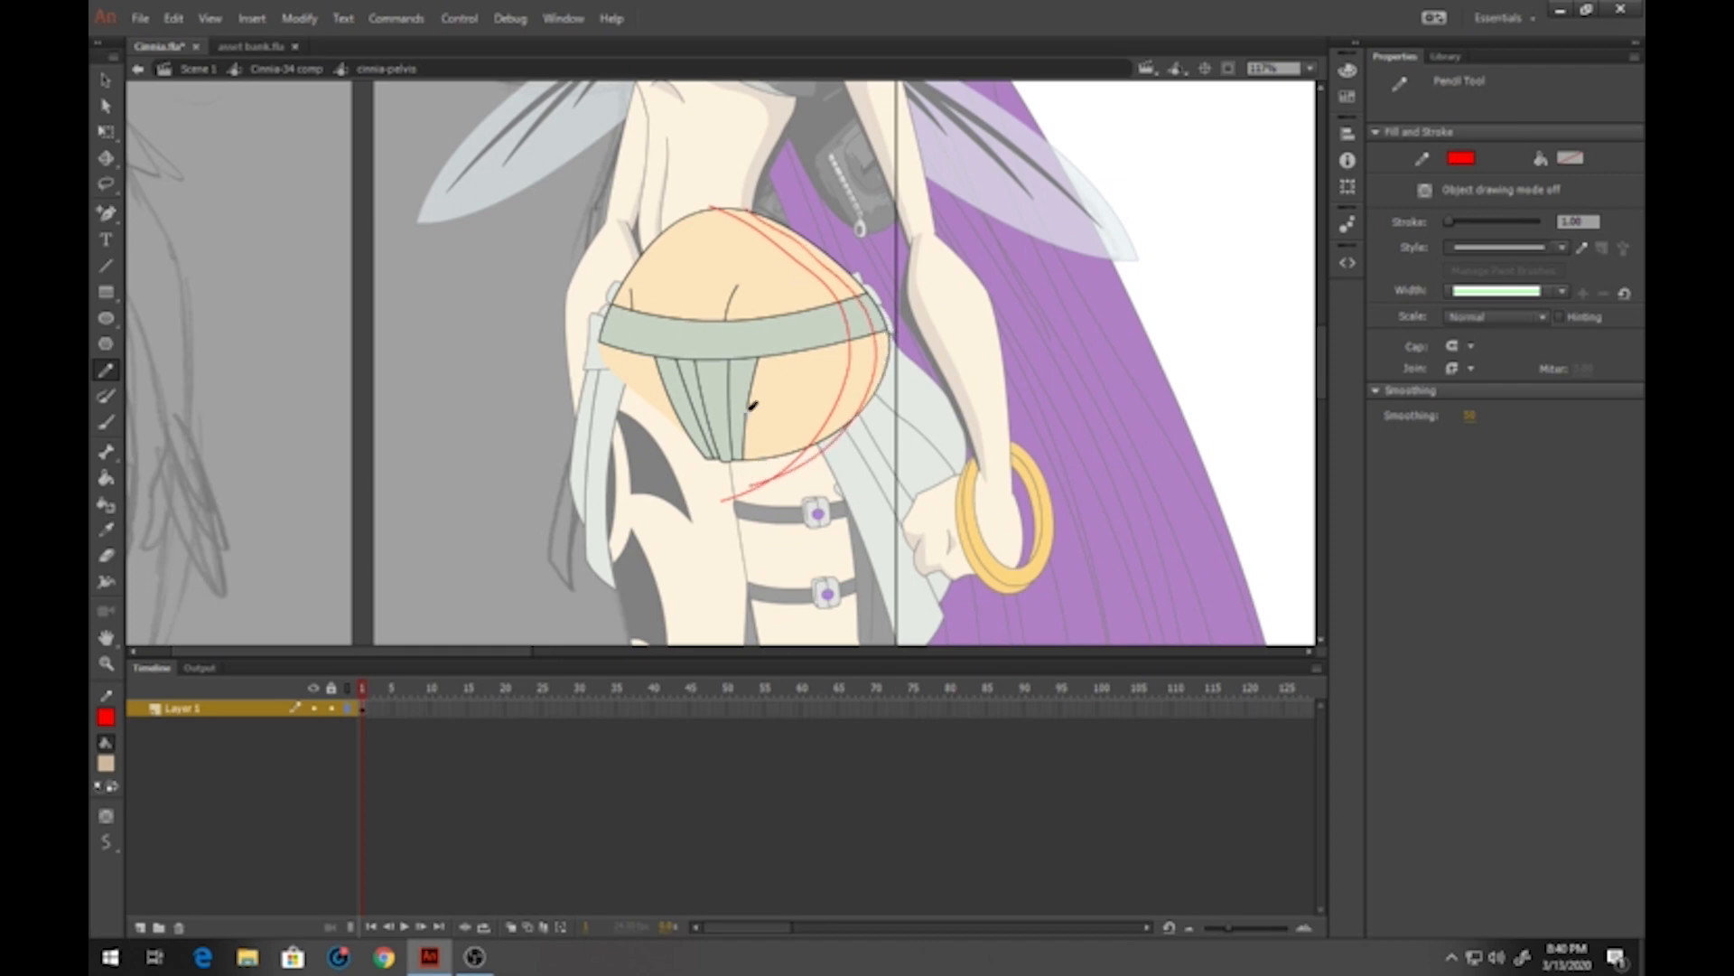
drag(693, 377, 768, 381)
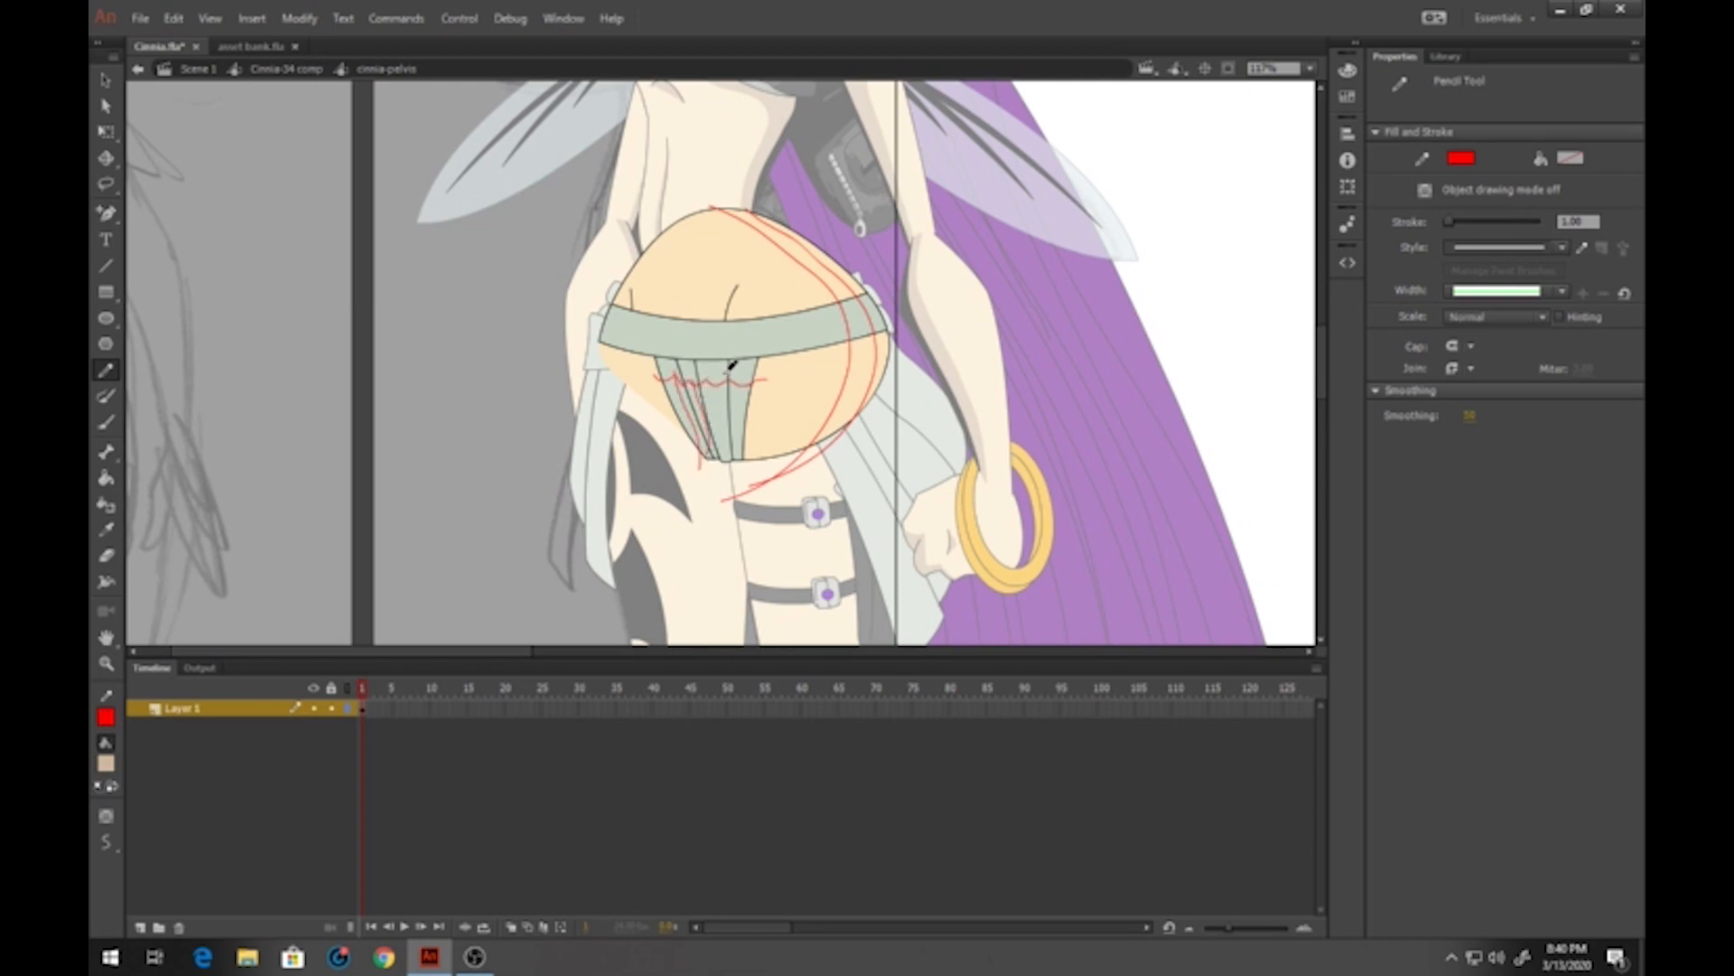
mouse_move(725, 378)
mouse_down()
mouse_move(721, 453)
mouse_move(749, 421)
mouse_up()
mouse_move(853, 305)
mouse_down()
mouse_move(795, 336)
mouse_move(641, 336)
mouse_move(568, 311)
mouse_up()
Fill the outlined skin shadow along the pelvis's side above and below the waistband with the tan shadow colour
click(106, 477)
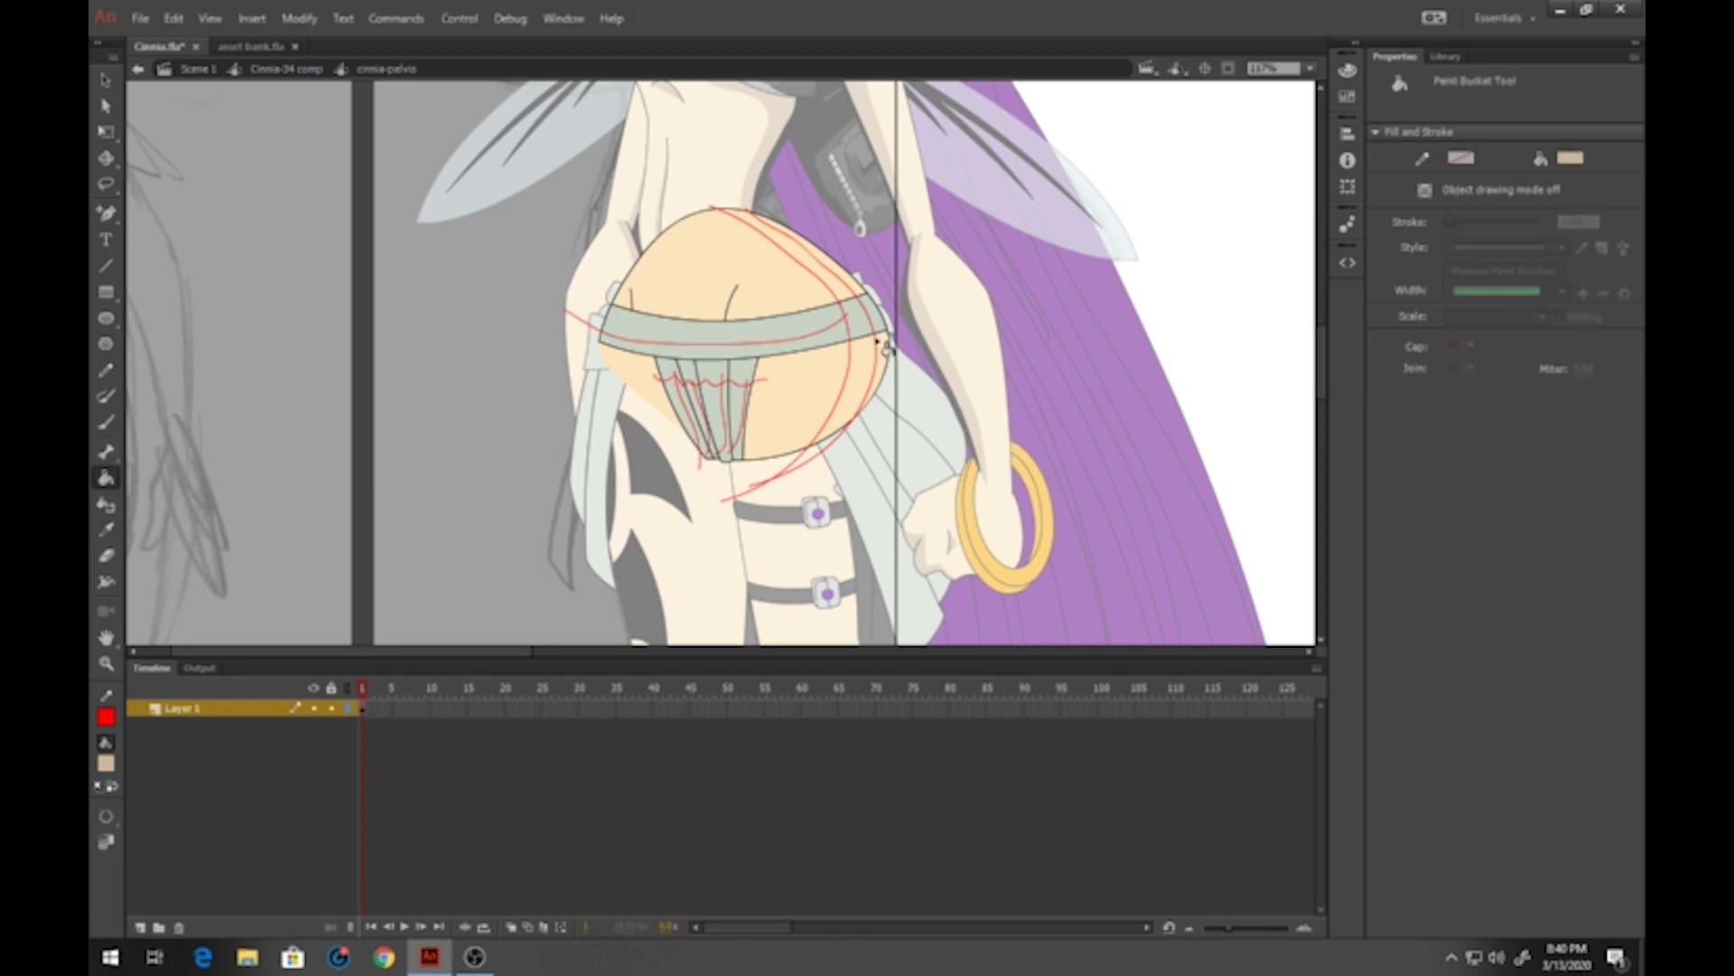
click(869, 366)
click(845, 294)
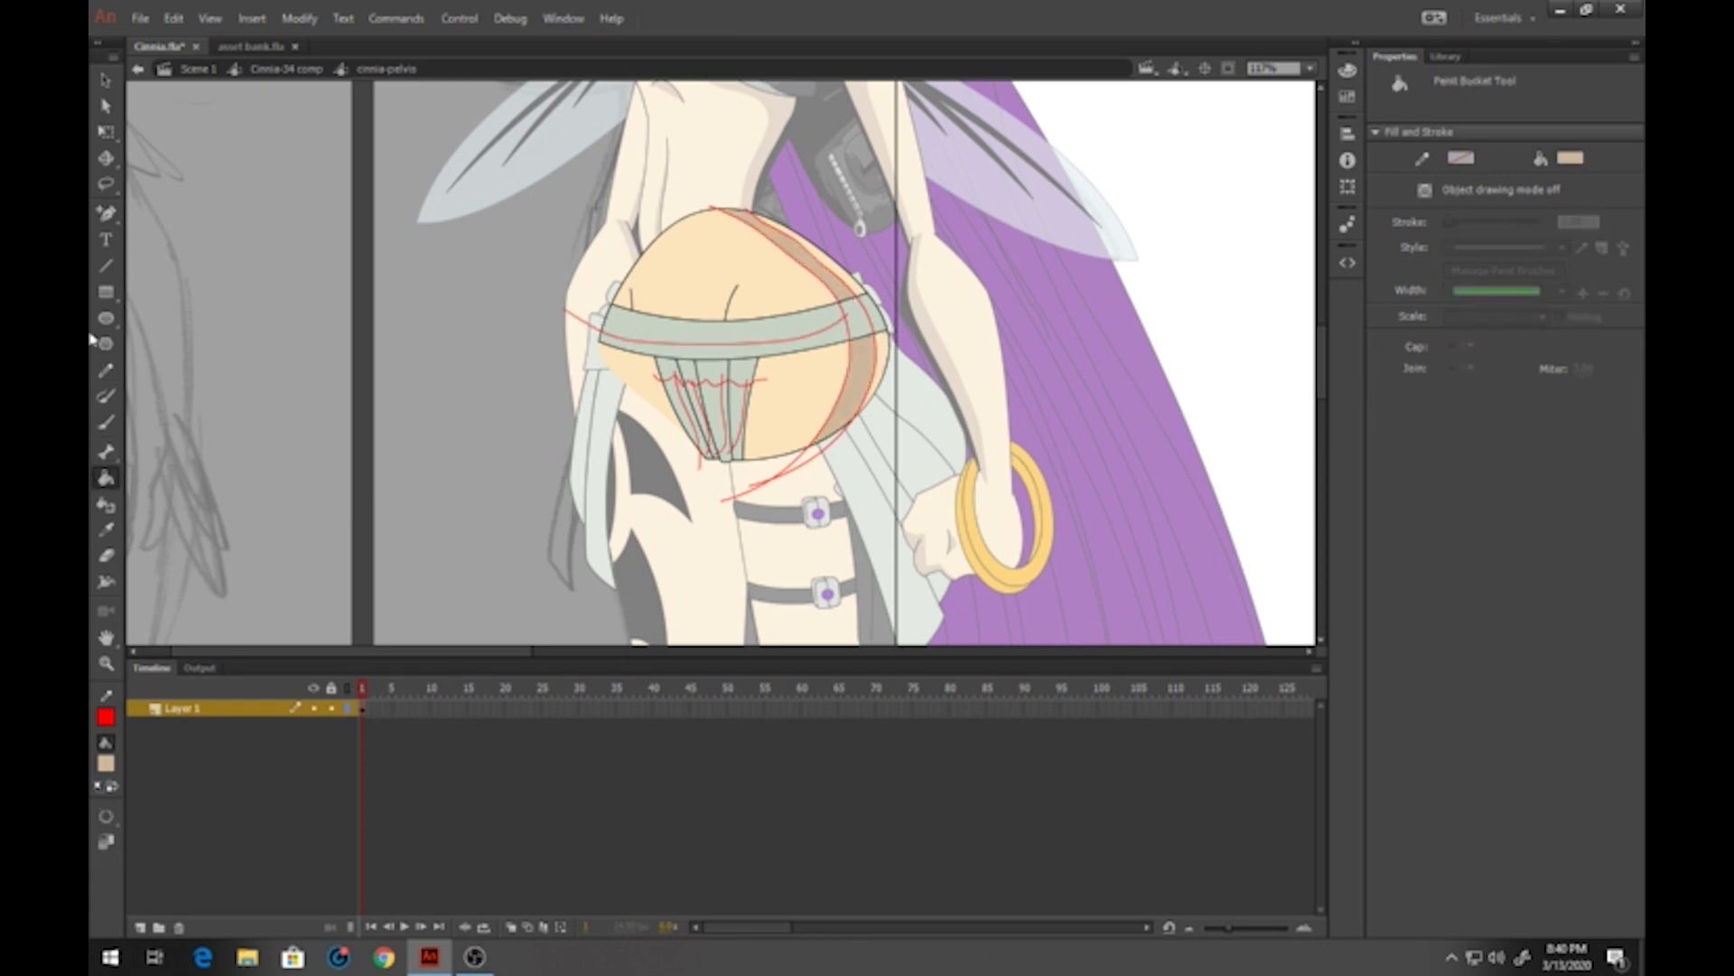
Pencil a red shadow boundary below the pelvis's waistband and fill the skin between them with the tan shadow colour
click(105, 370)
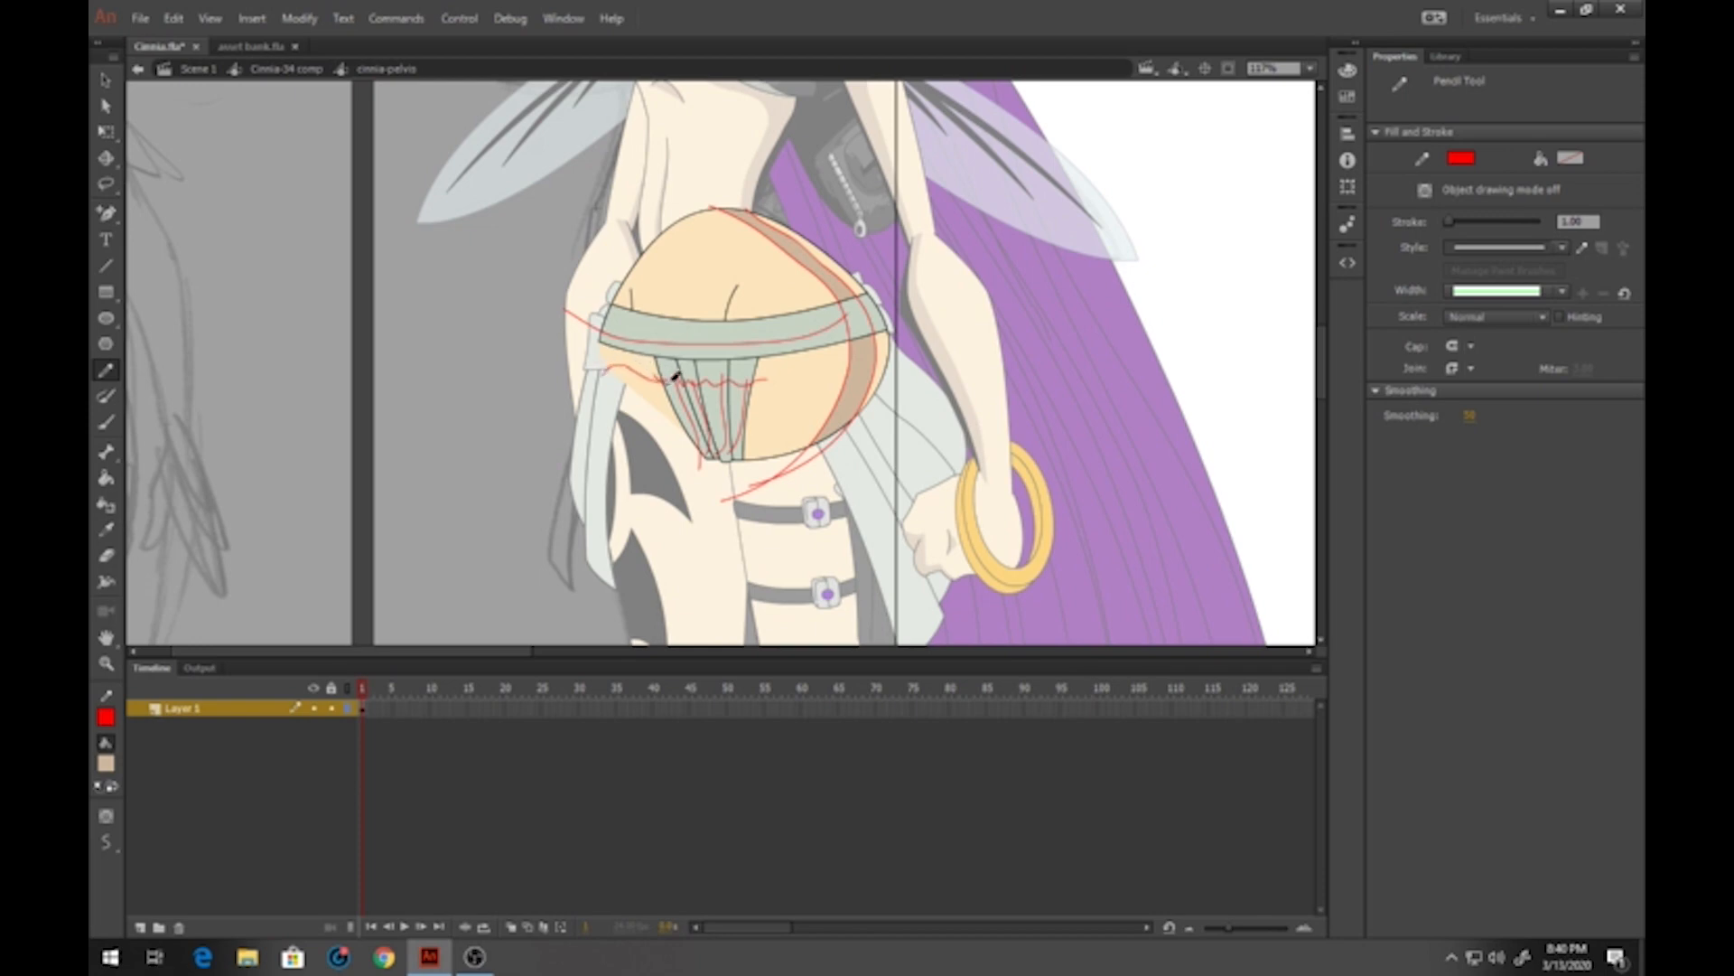
drag(761, 383, 842, 404)
click(106, 477)
click(646, 378)
click(795, 379)
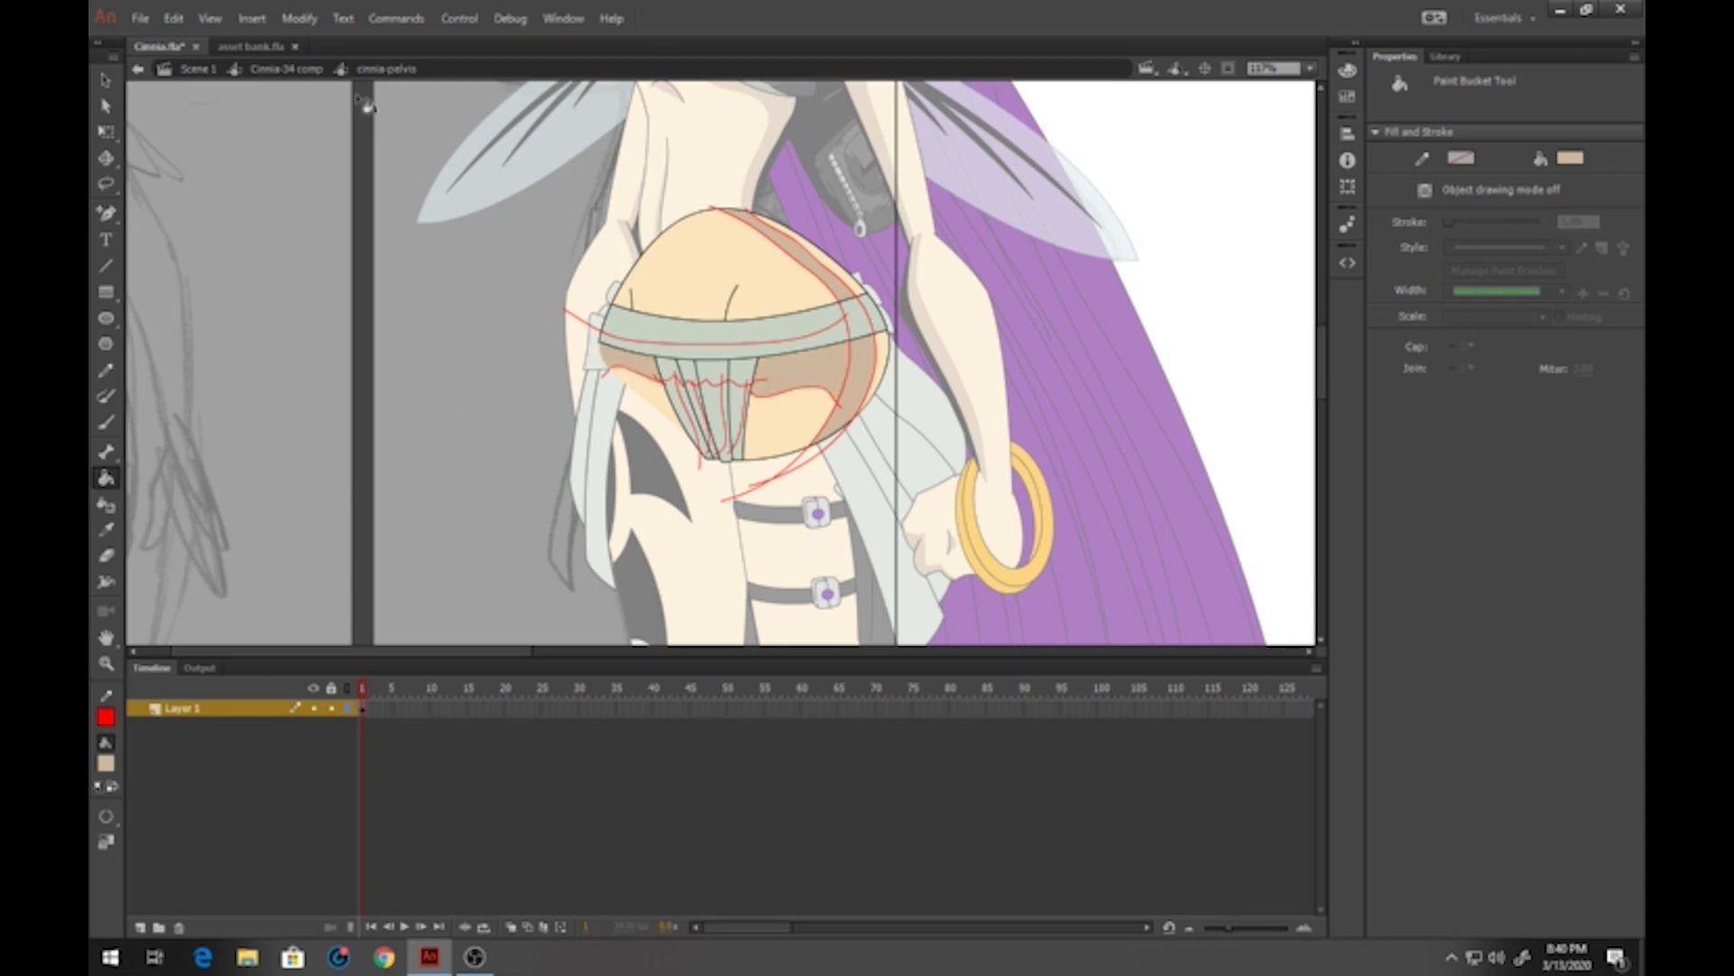
Return to Cinnia-34 comp, sample the grey-green shadow colour from the chest wrap as the fill, and reopen cinnia-pelvis
click(286, 69)
drag(591, 225, 598, 398)
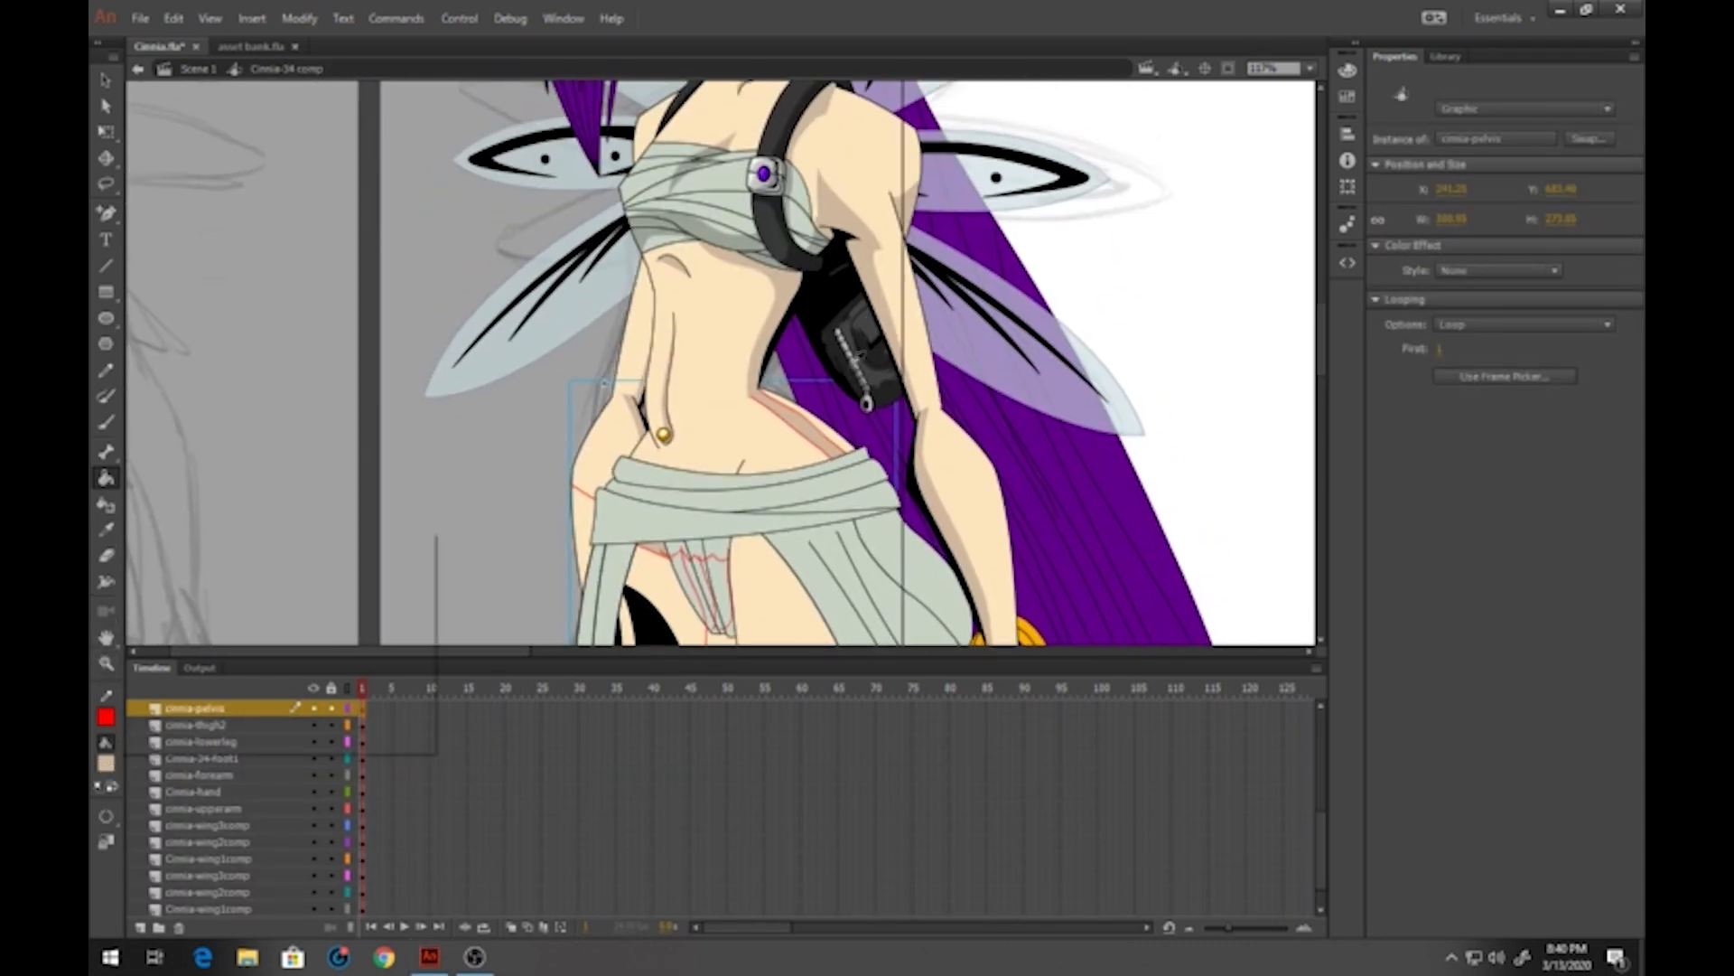
click(105, 763)
click(735, 231)
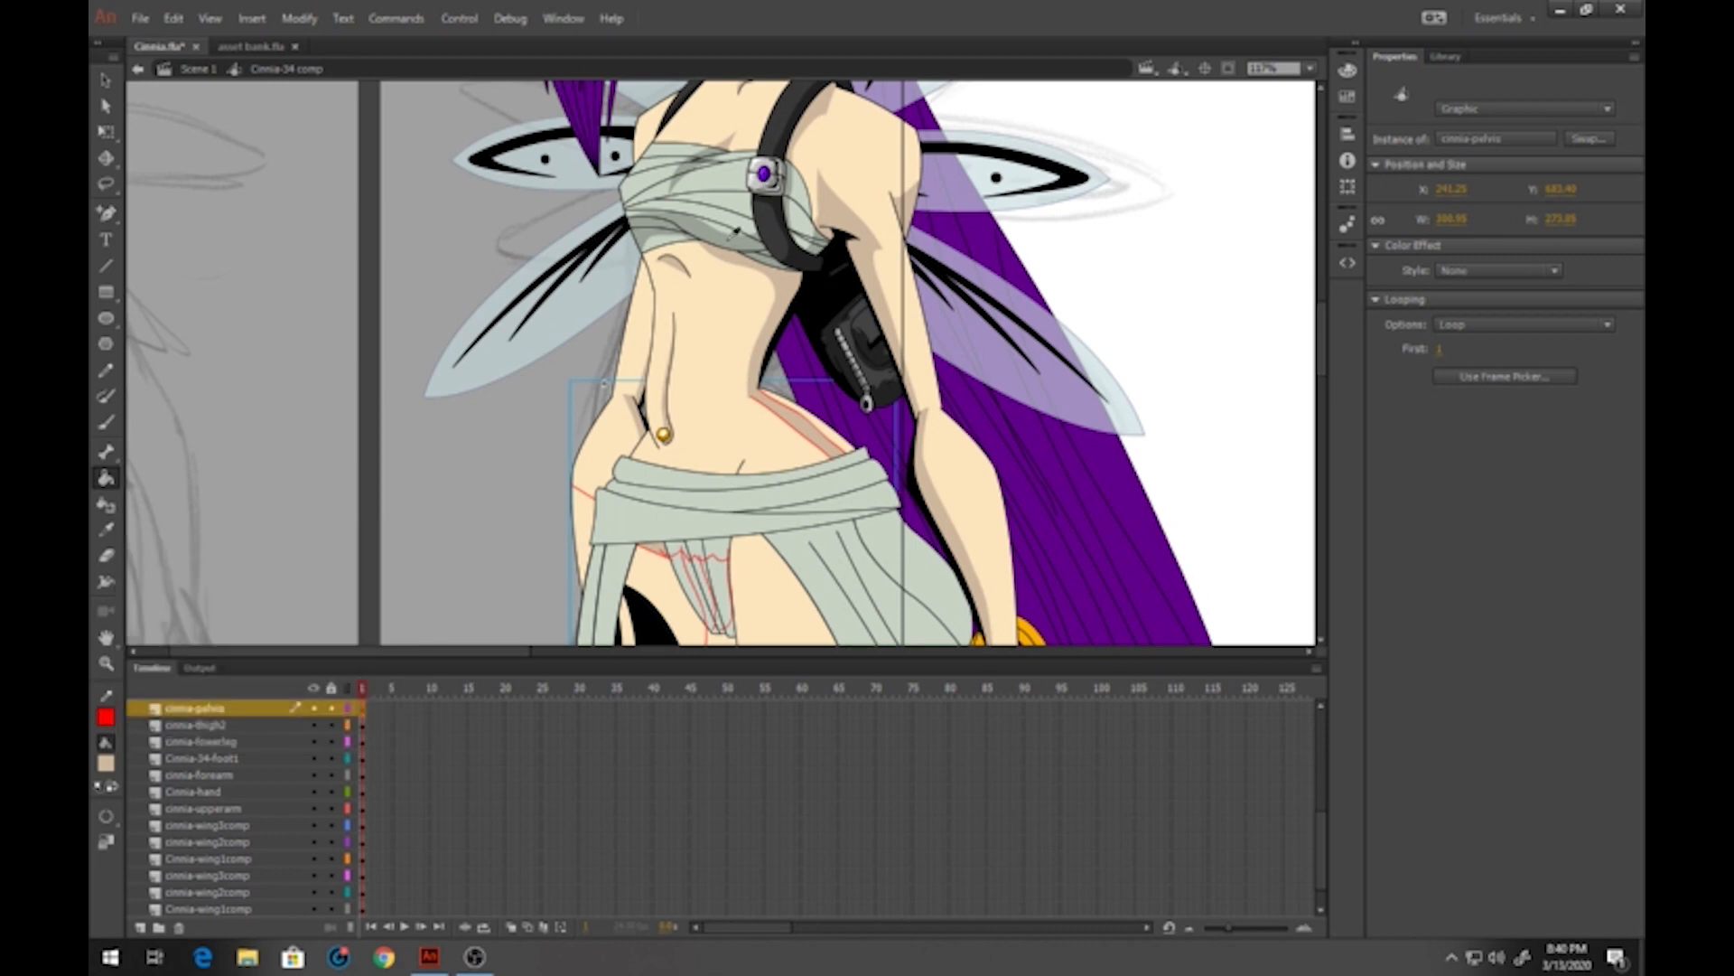
click(106, 80)
double_click(779, 445)
key(k)
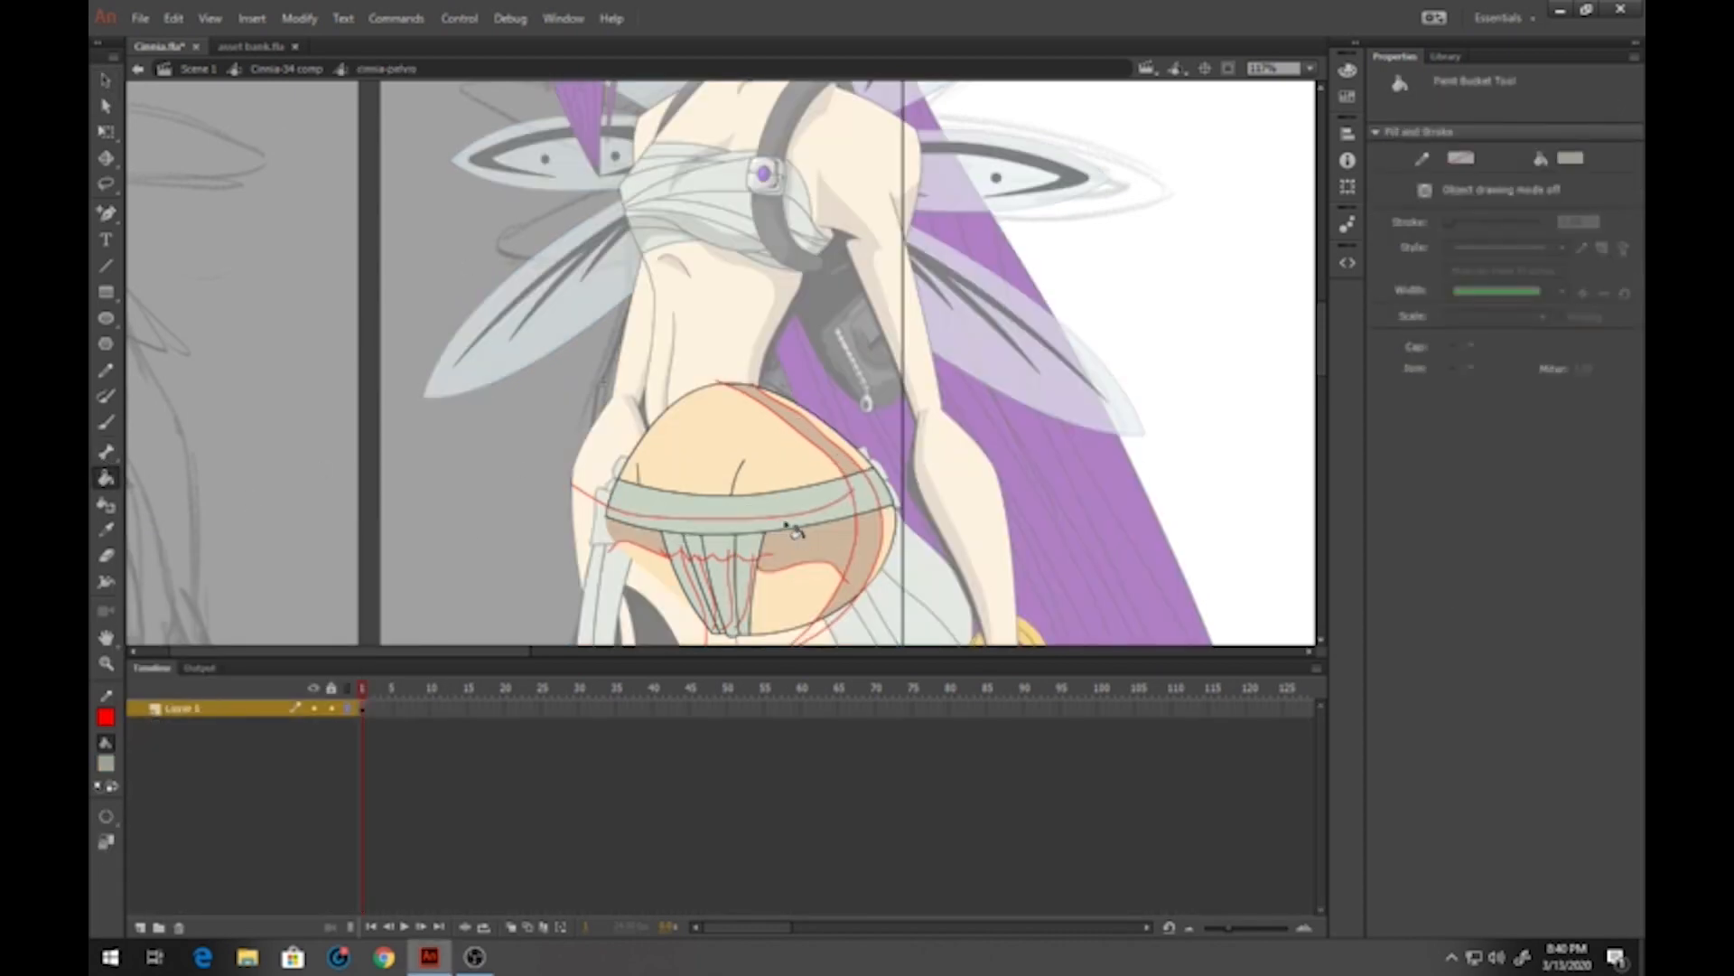
Fill the outlined shadows on the waistband's lower half and the hanging cloth's folds with the grey-green shadow colour
click(853, 513)
click(728, 553)
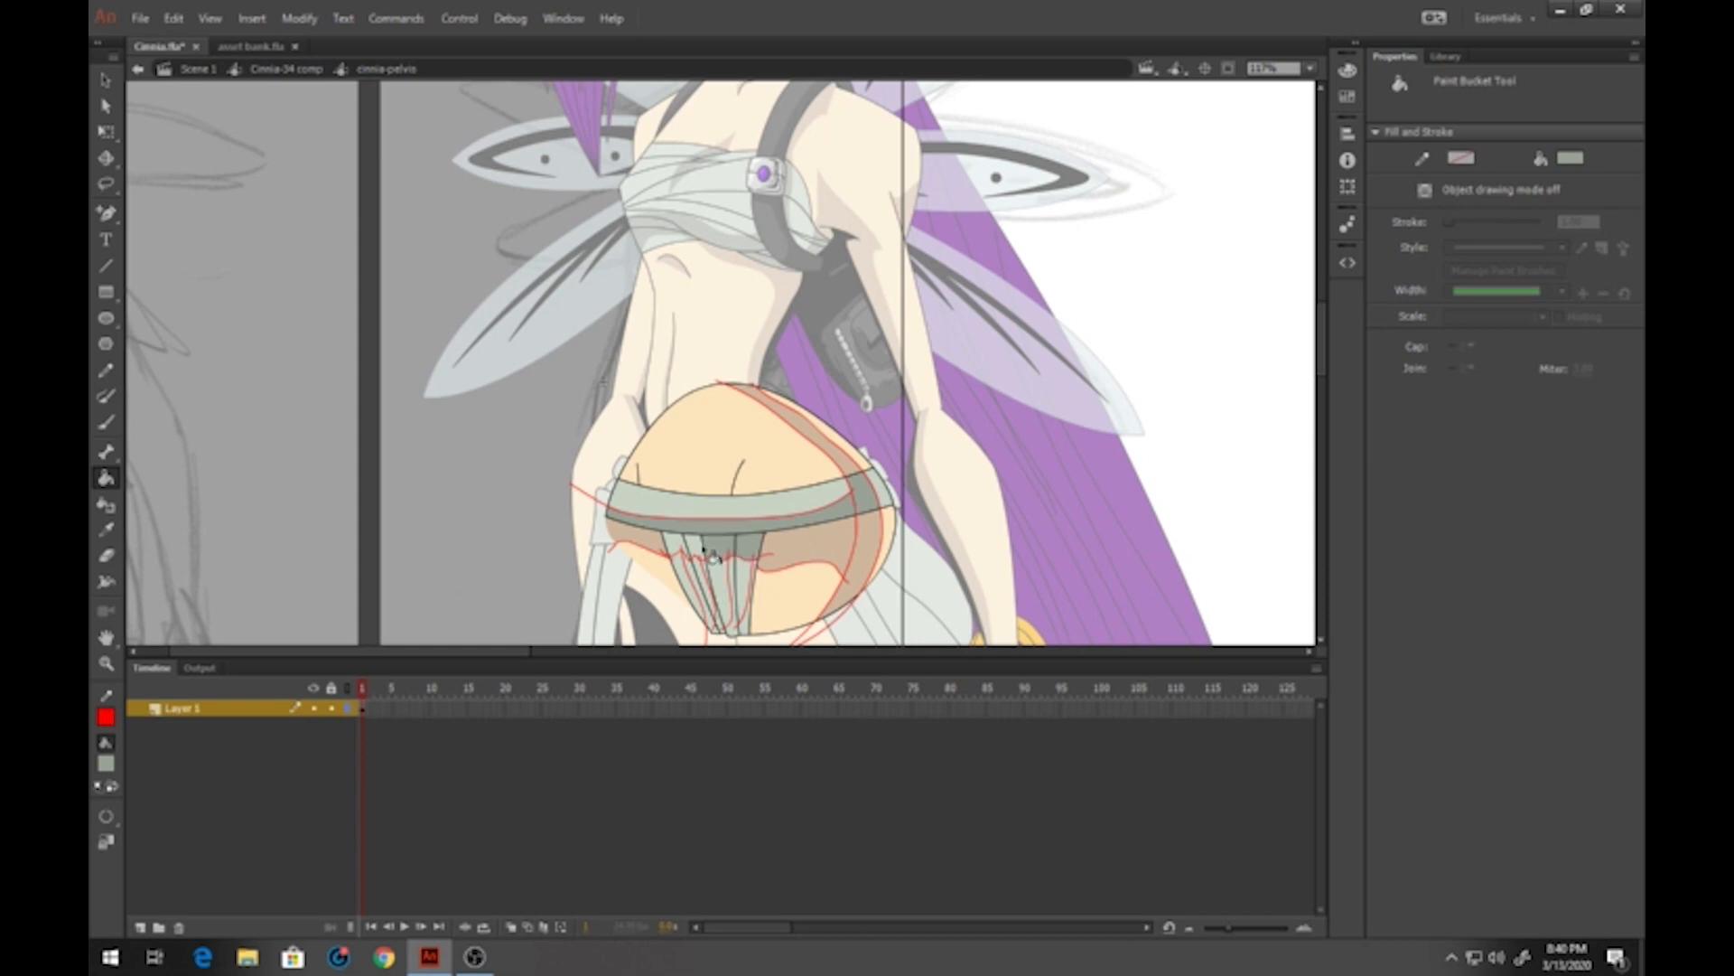
click(697, 572)
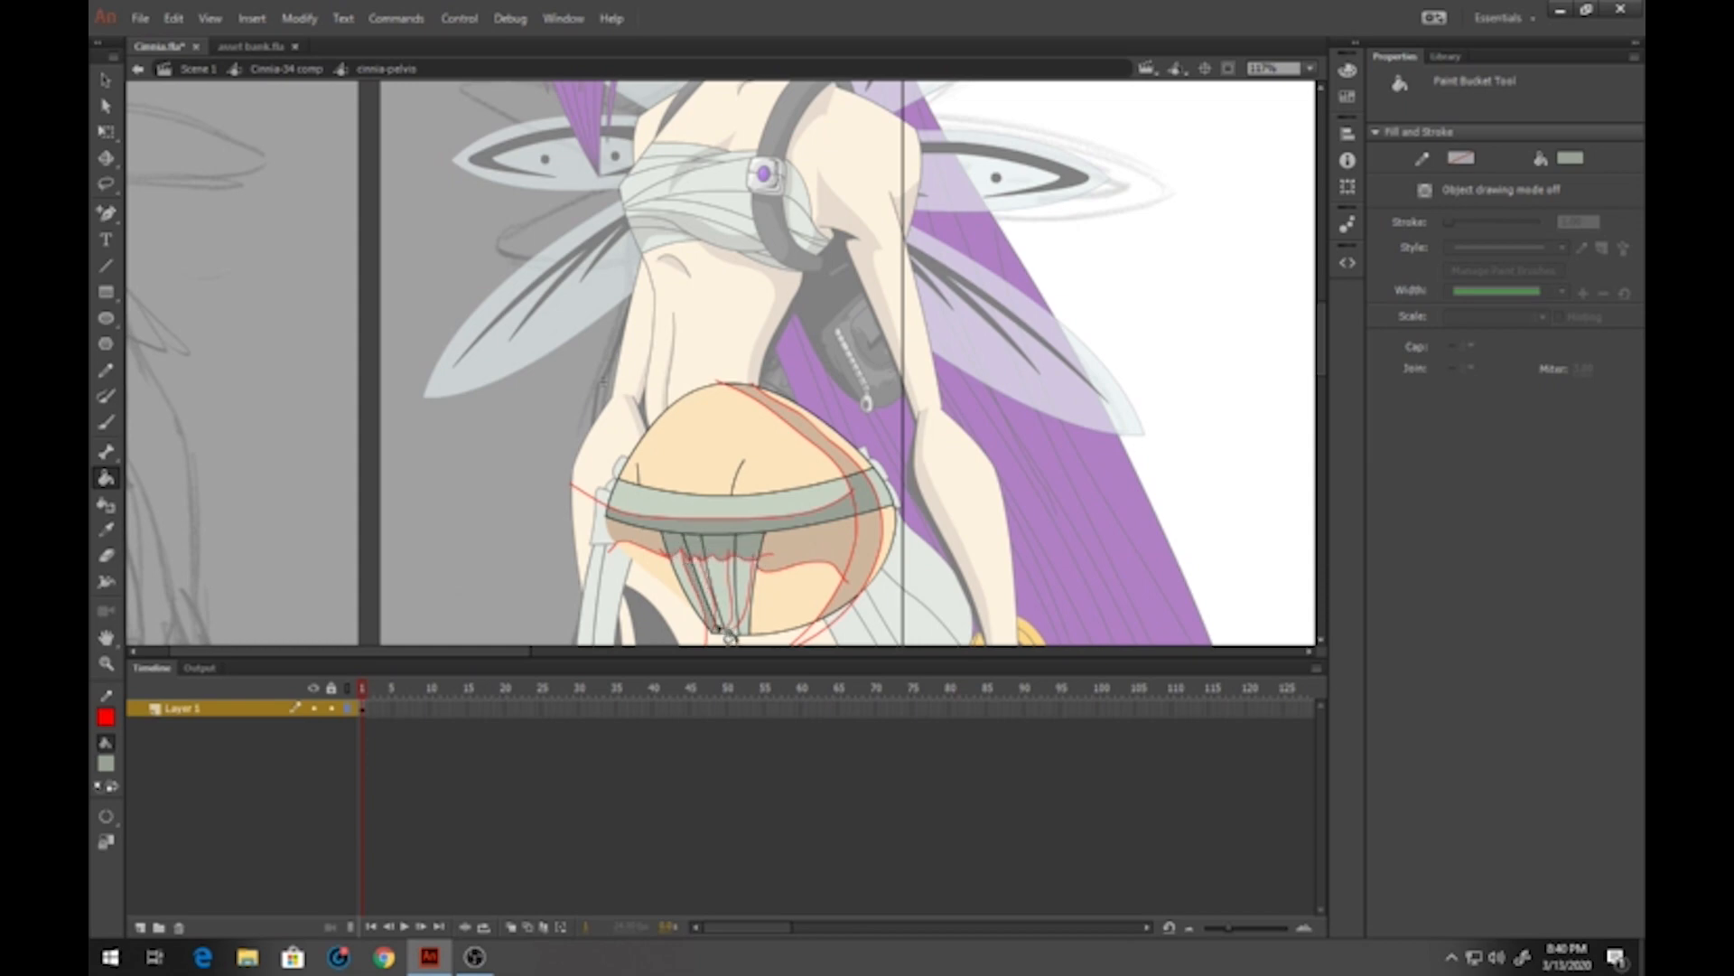
click(106, 816)
click(145, 815)
click(733, 566)
click(749, 619)
Pencil small red shadow boundaries beside the two crease lines above the waistband and shade them with the tan skin shadow colour
drag(739, 581, 615, 473)
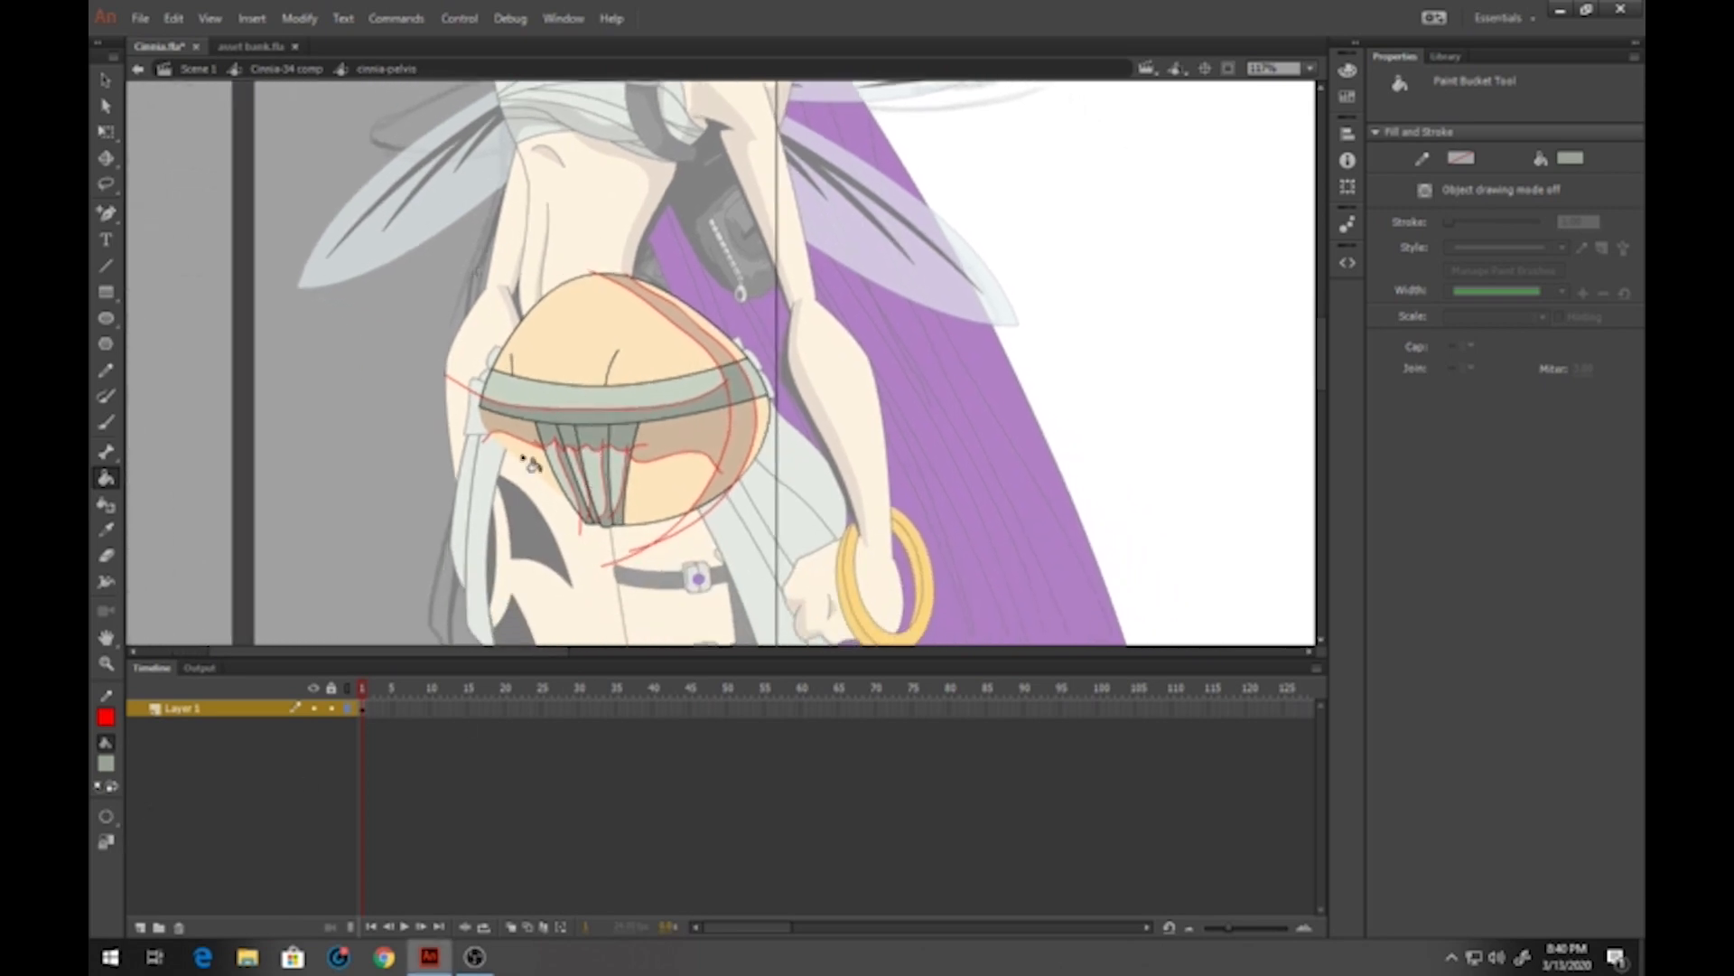
key(y)
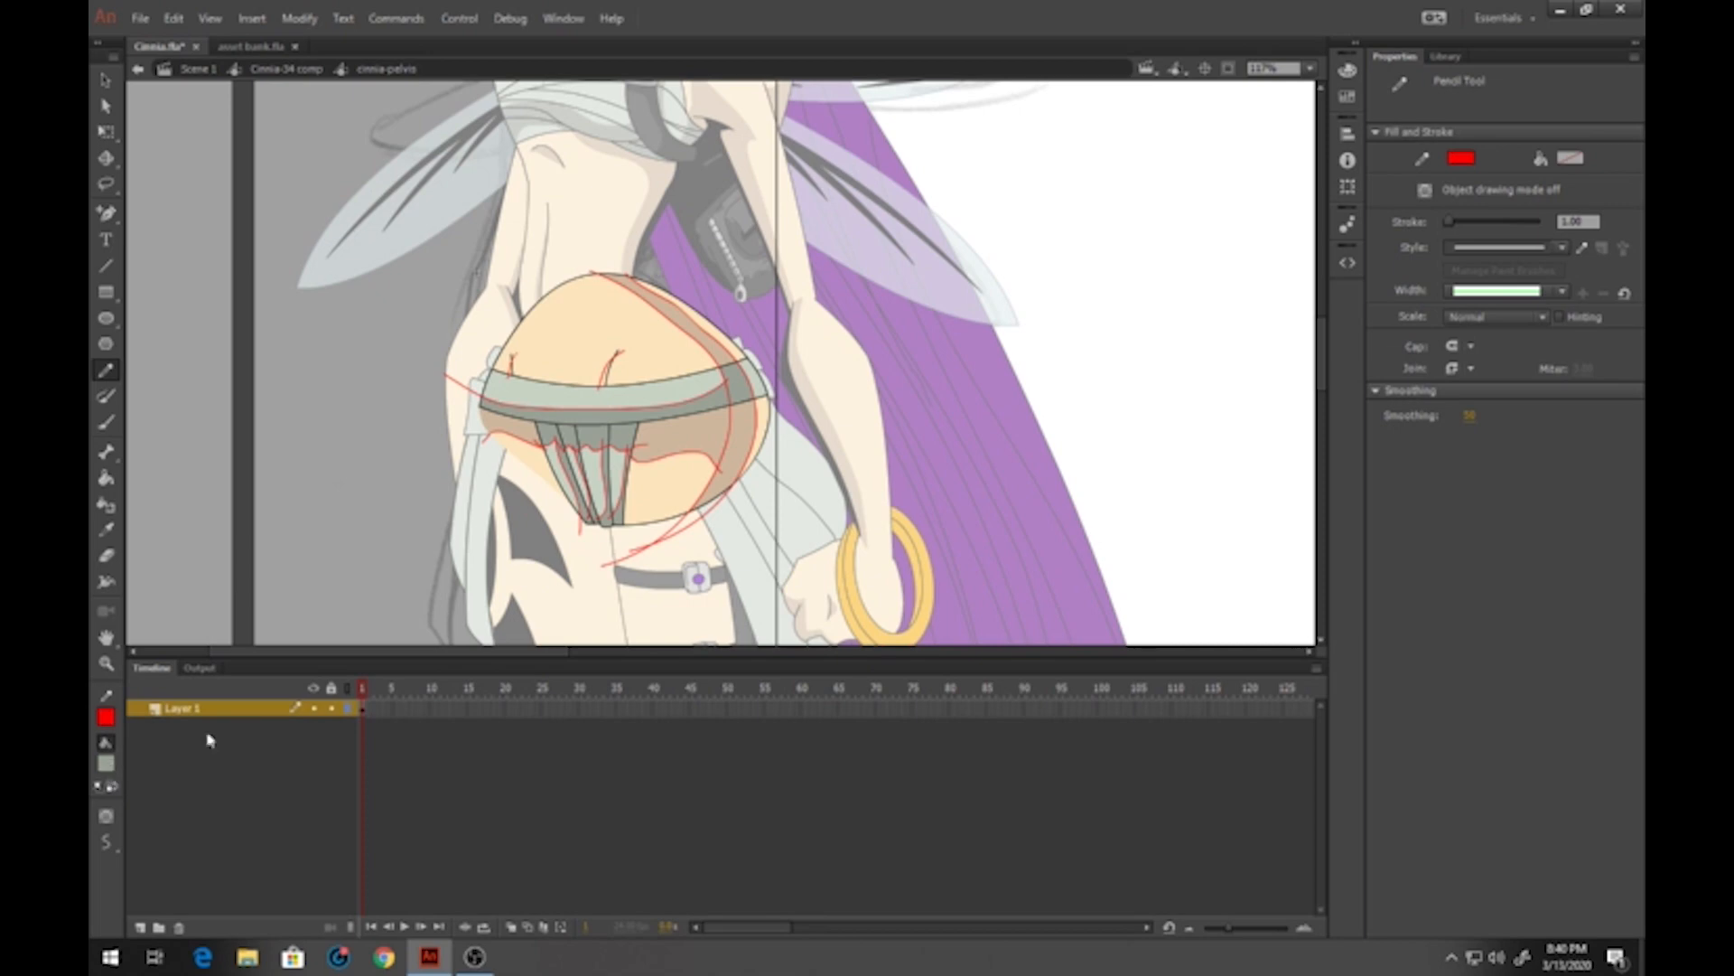
click(106, 763)
click(690, 428)
click(106, 479)
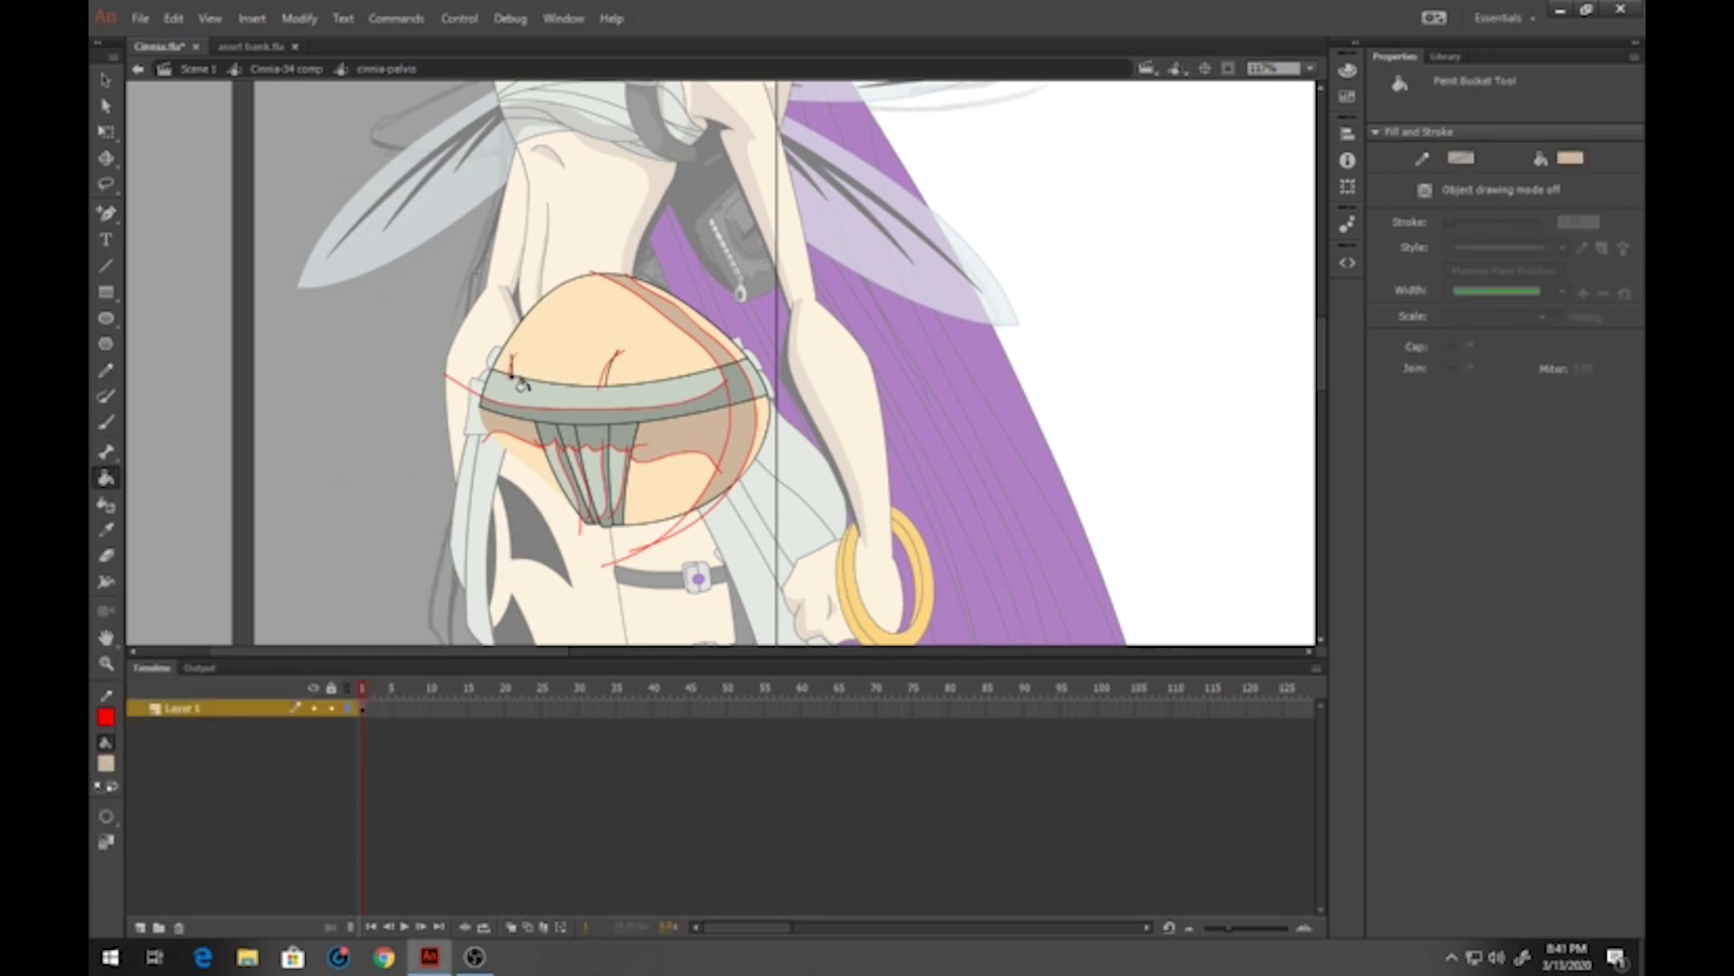
Set the fill to black and fill the outlined strip along the pelvis's outer edge nearest the hair
click(106, 764)
click(127, 563)
click(766, 417)
click(755, 361)
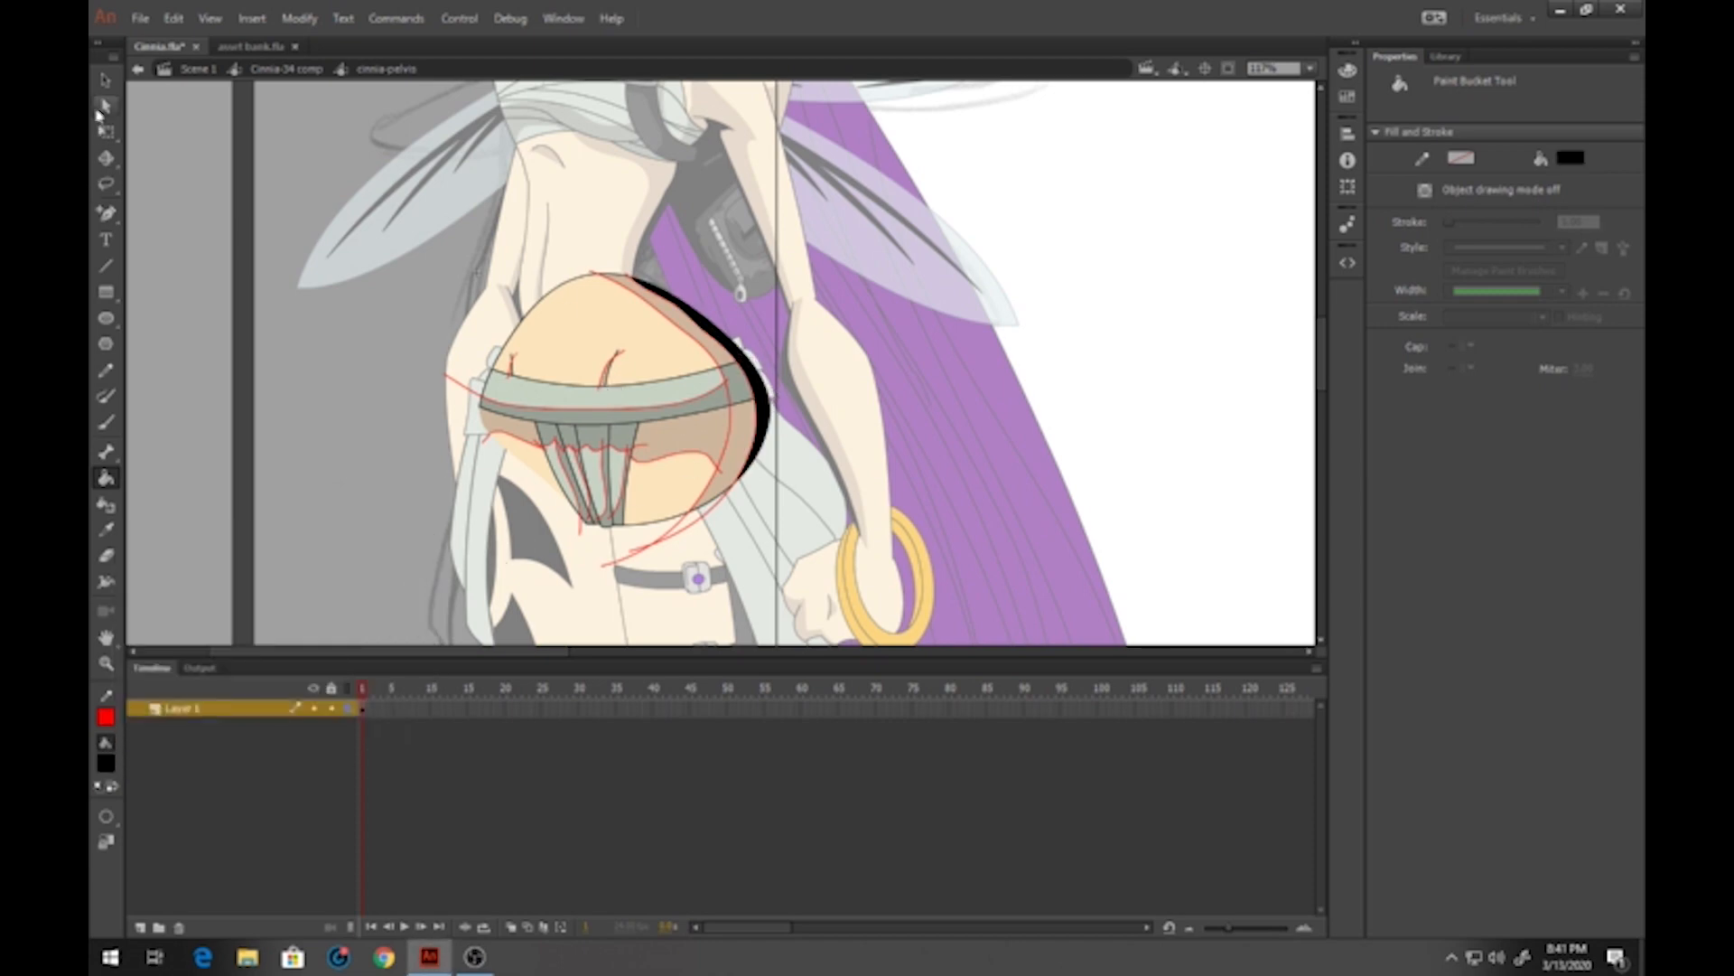
Delete all red boundary lines from the pelvis's skin, waistband, creases and cloth folds
click(105, 80)
double_click(728, 391)
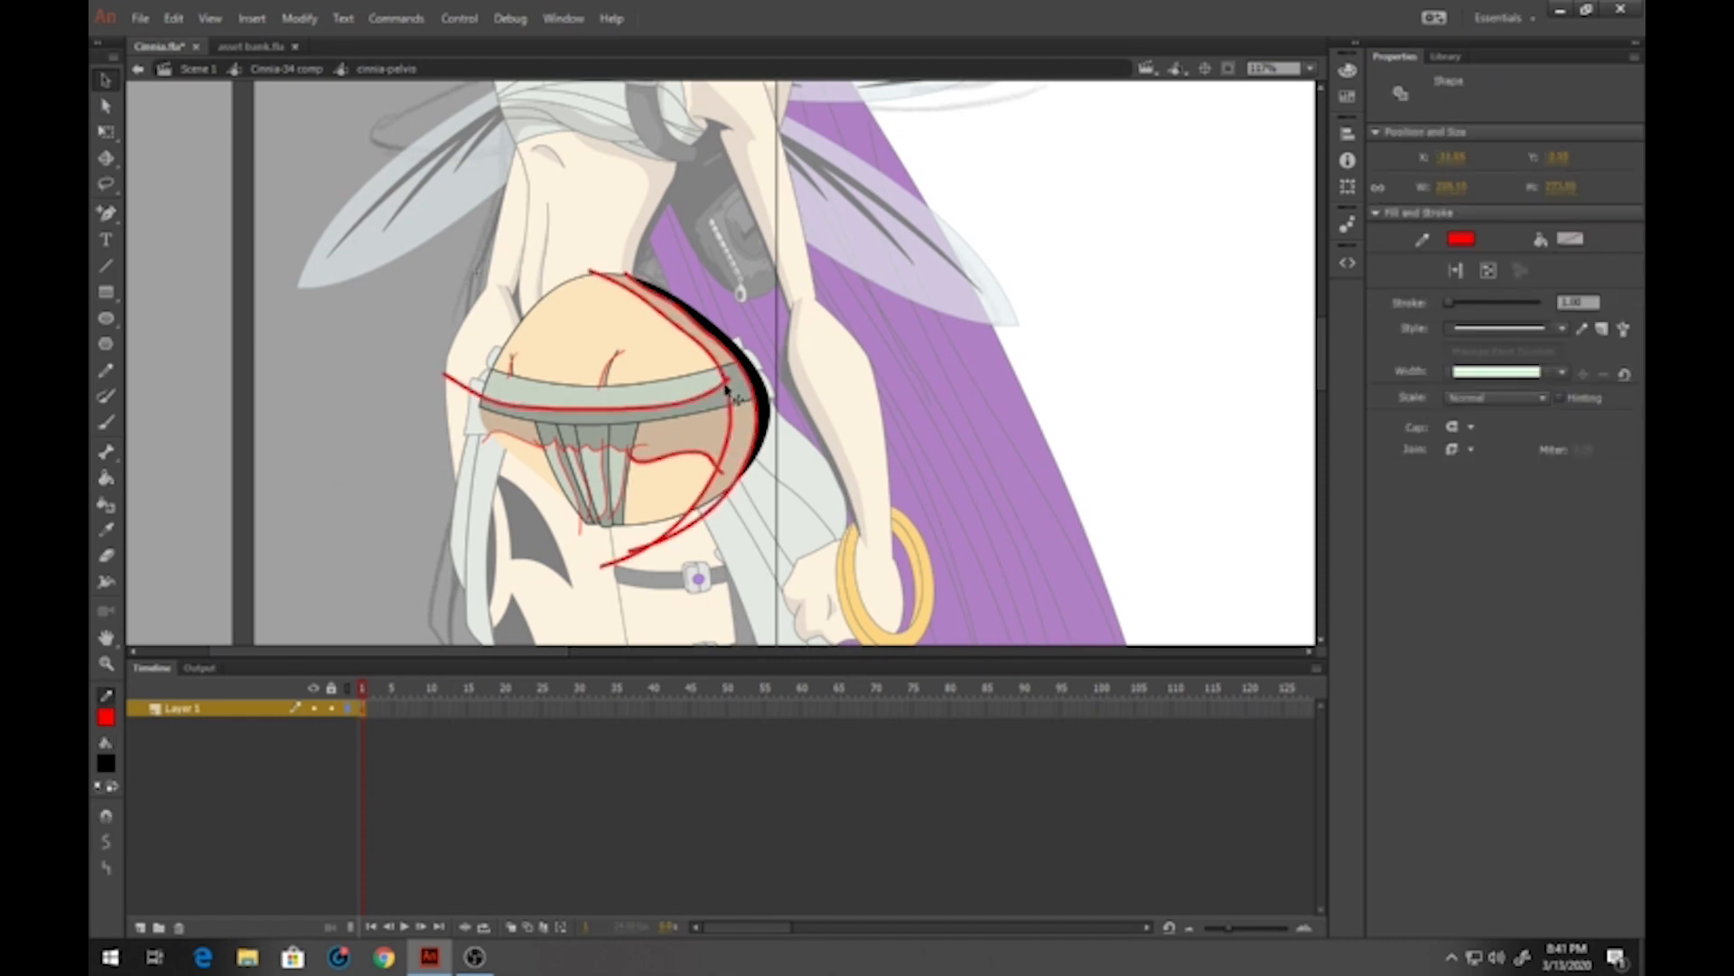
key(Delete)
click(604, 384)
key(Delete)
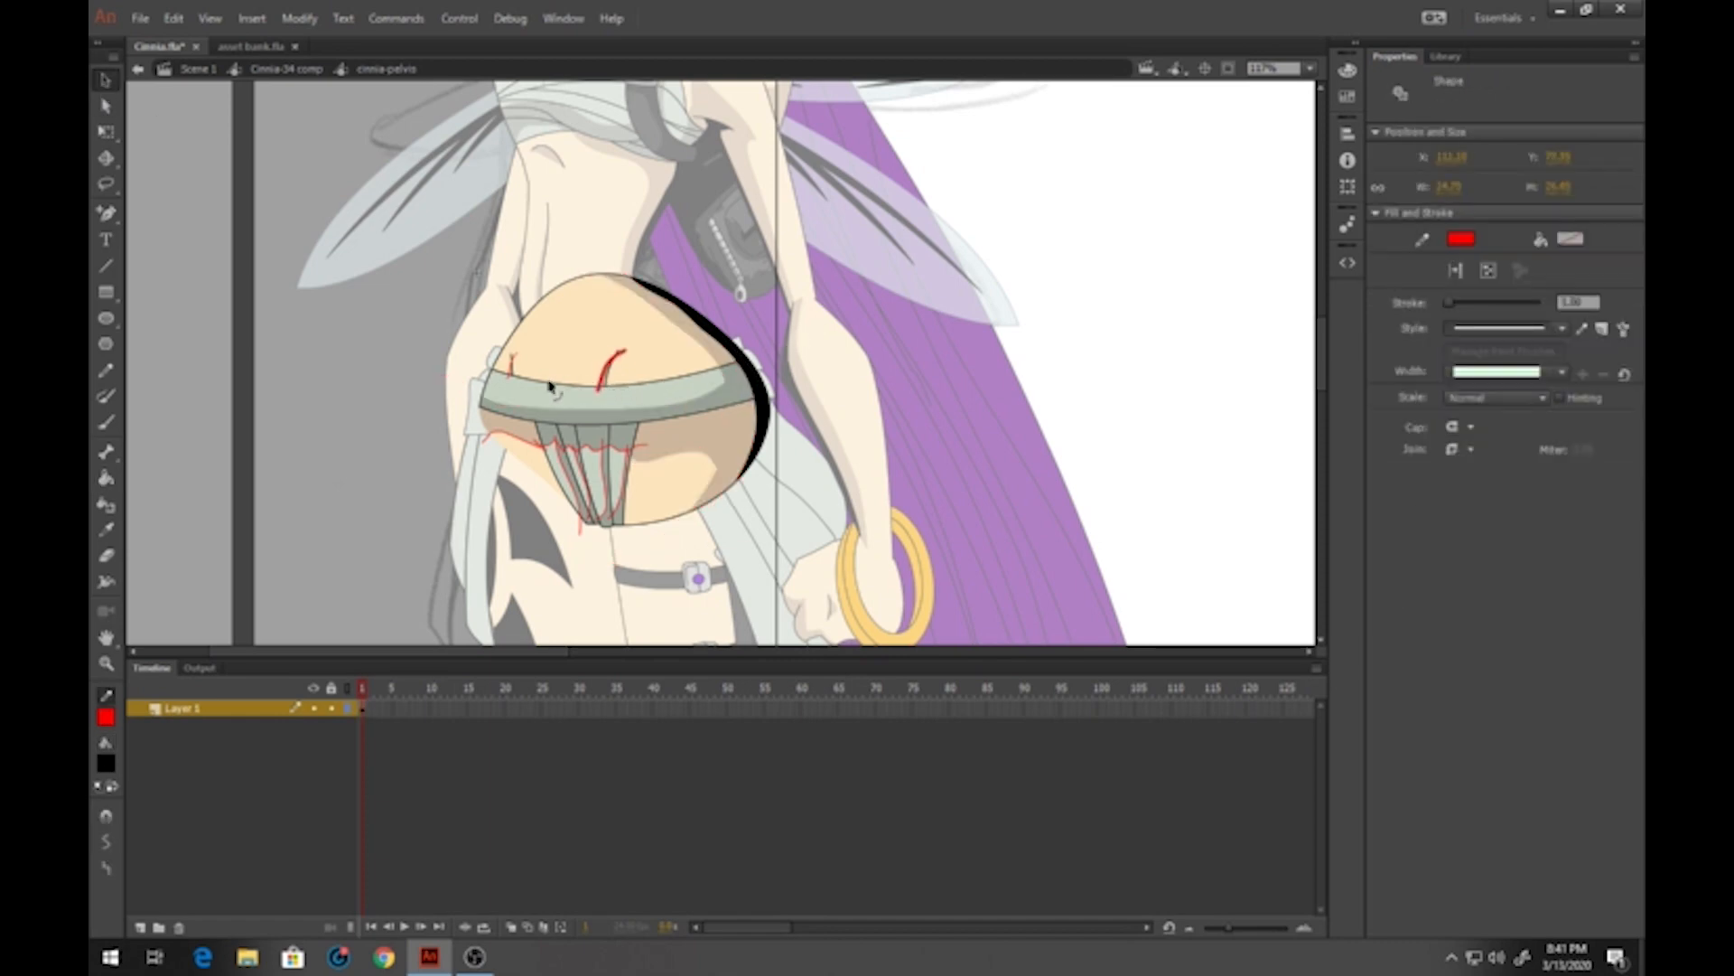
click(508, 372)
key(Delete)
click(534, 447)
key(Delete)
double_click(551, 450)
key(Delete)
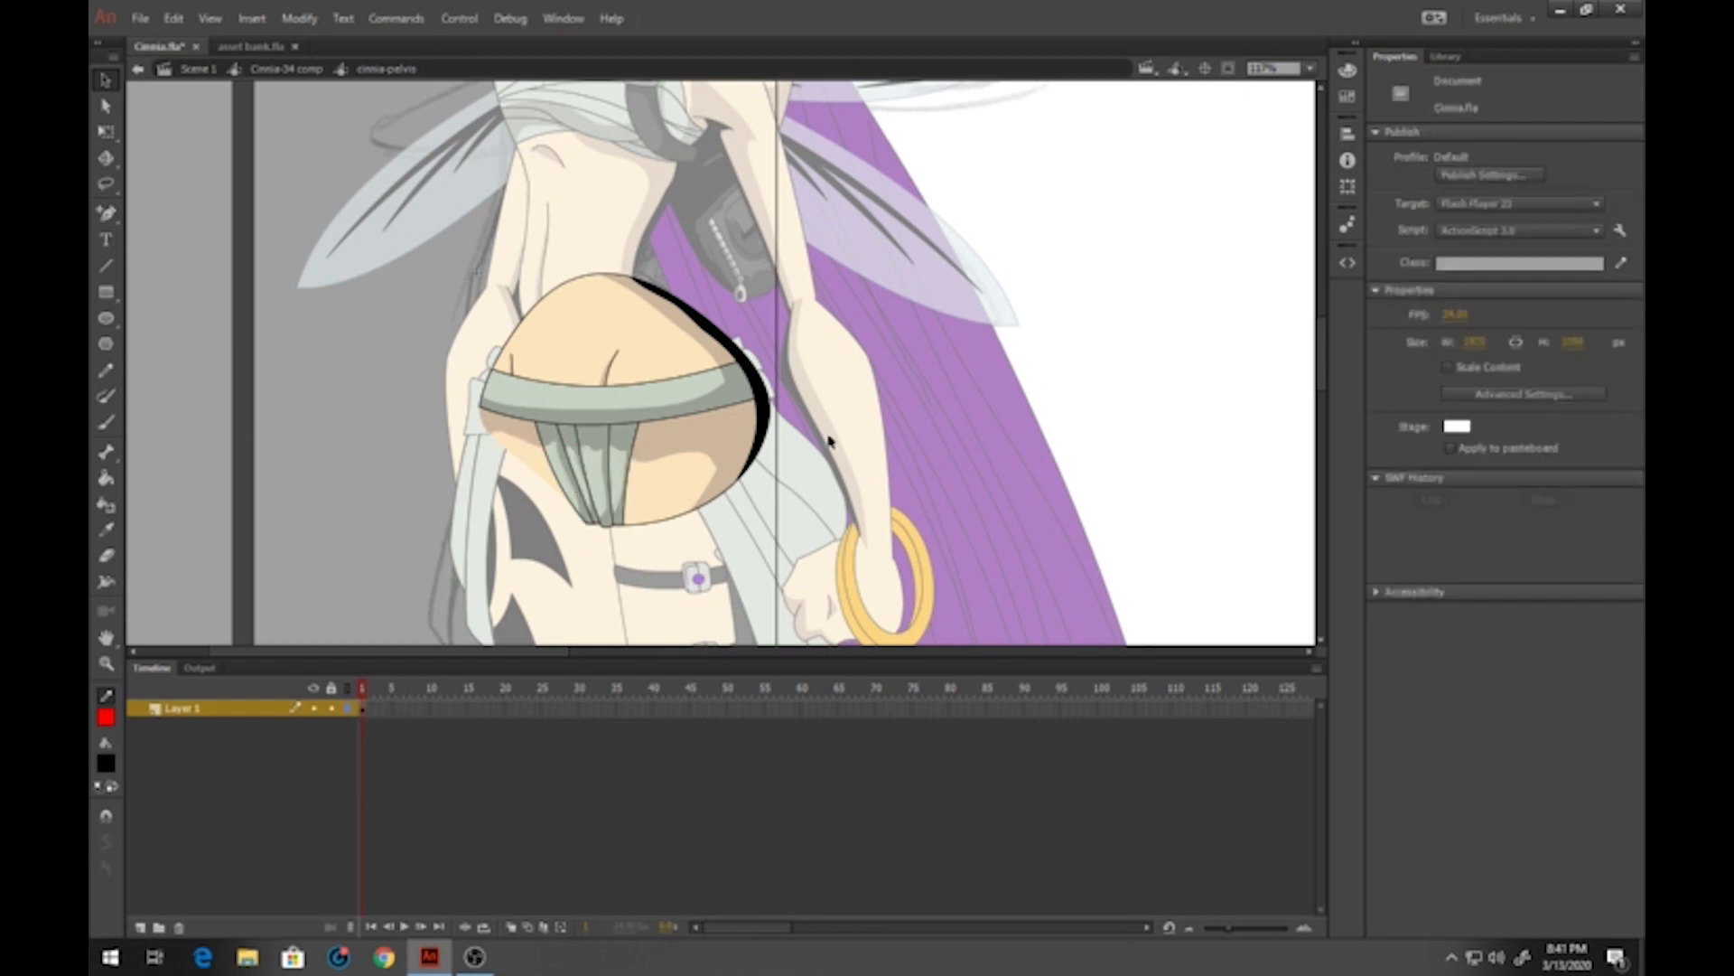
Leave the pelvis for the cinnia-belt symbol and pencil red shadow boundaries along its folds, lower edge and hair-side end
double_click(921, 398)
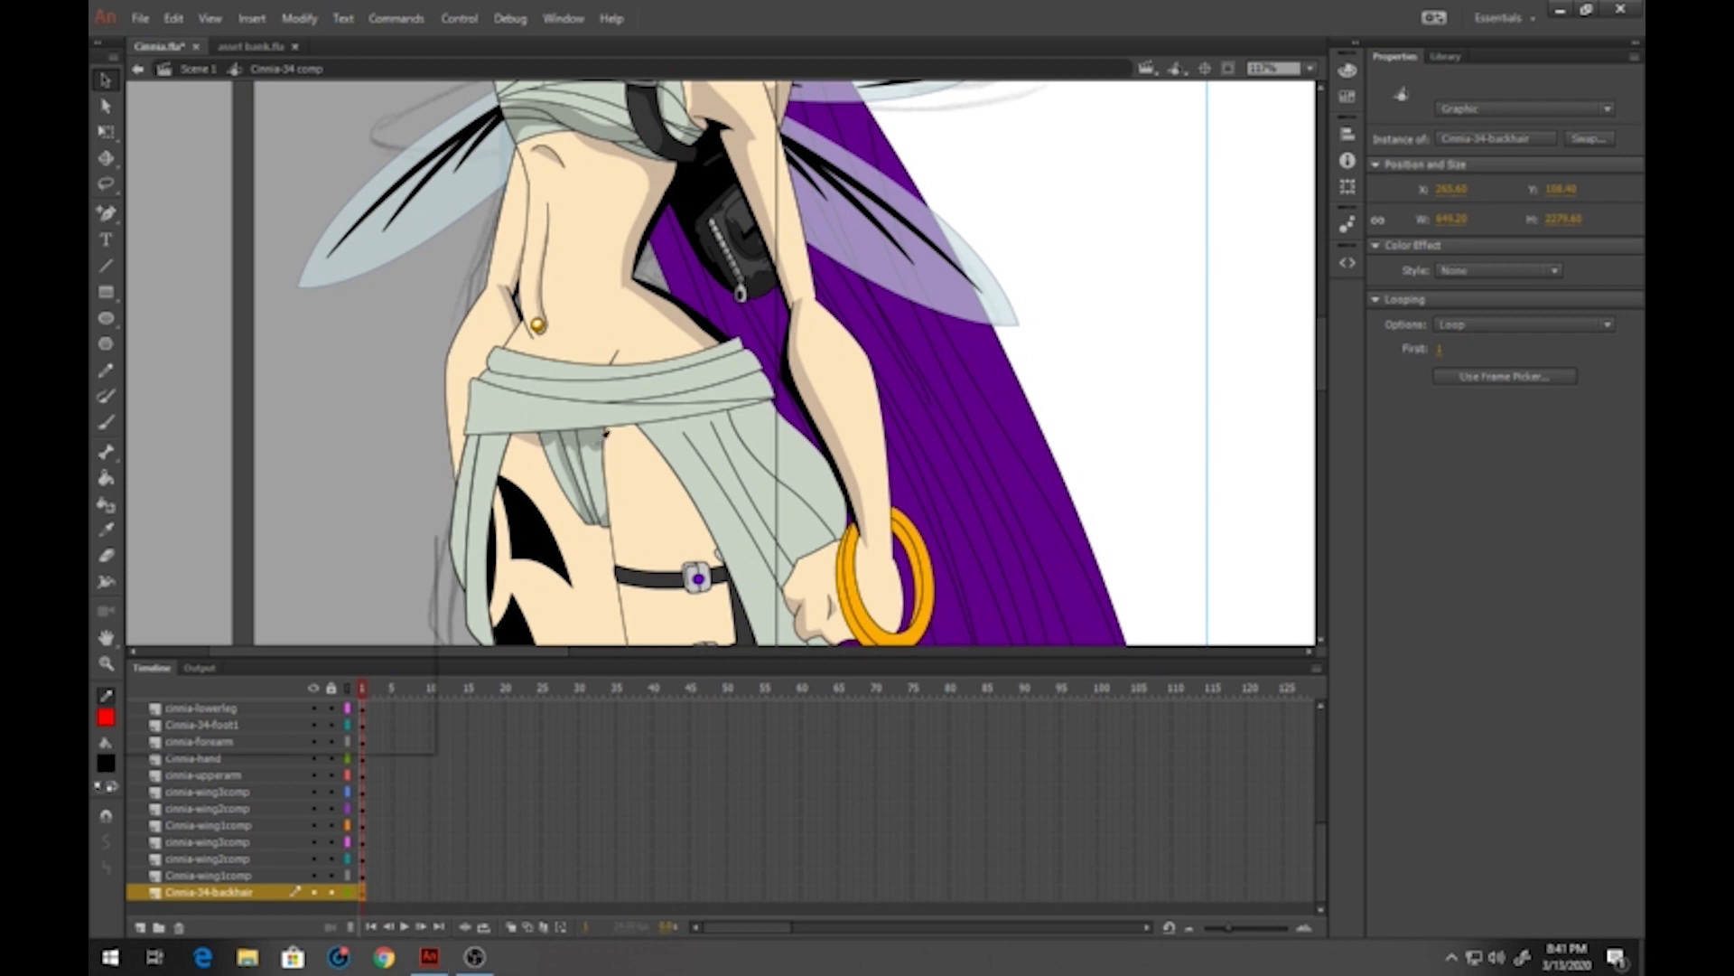
double_click(534, 417)
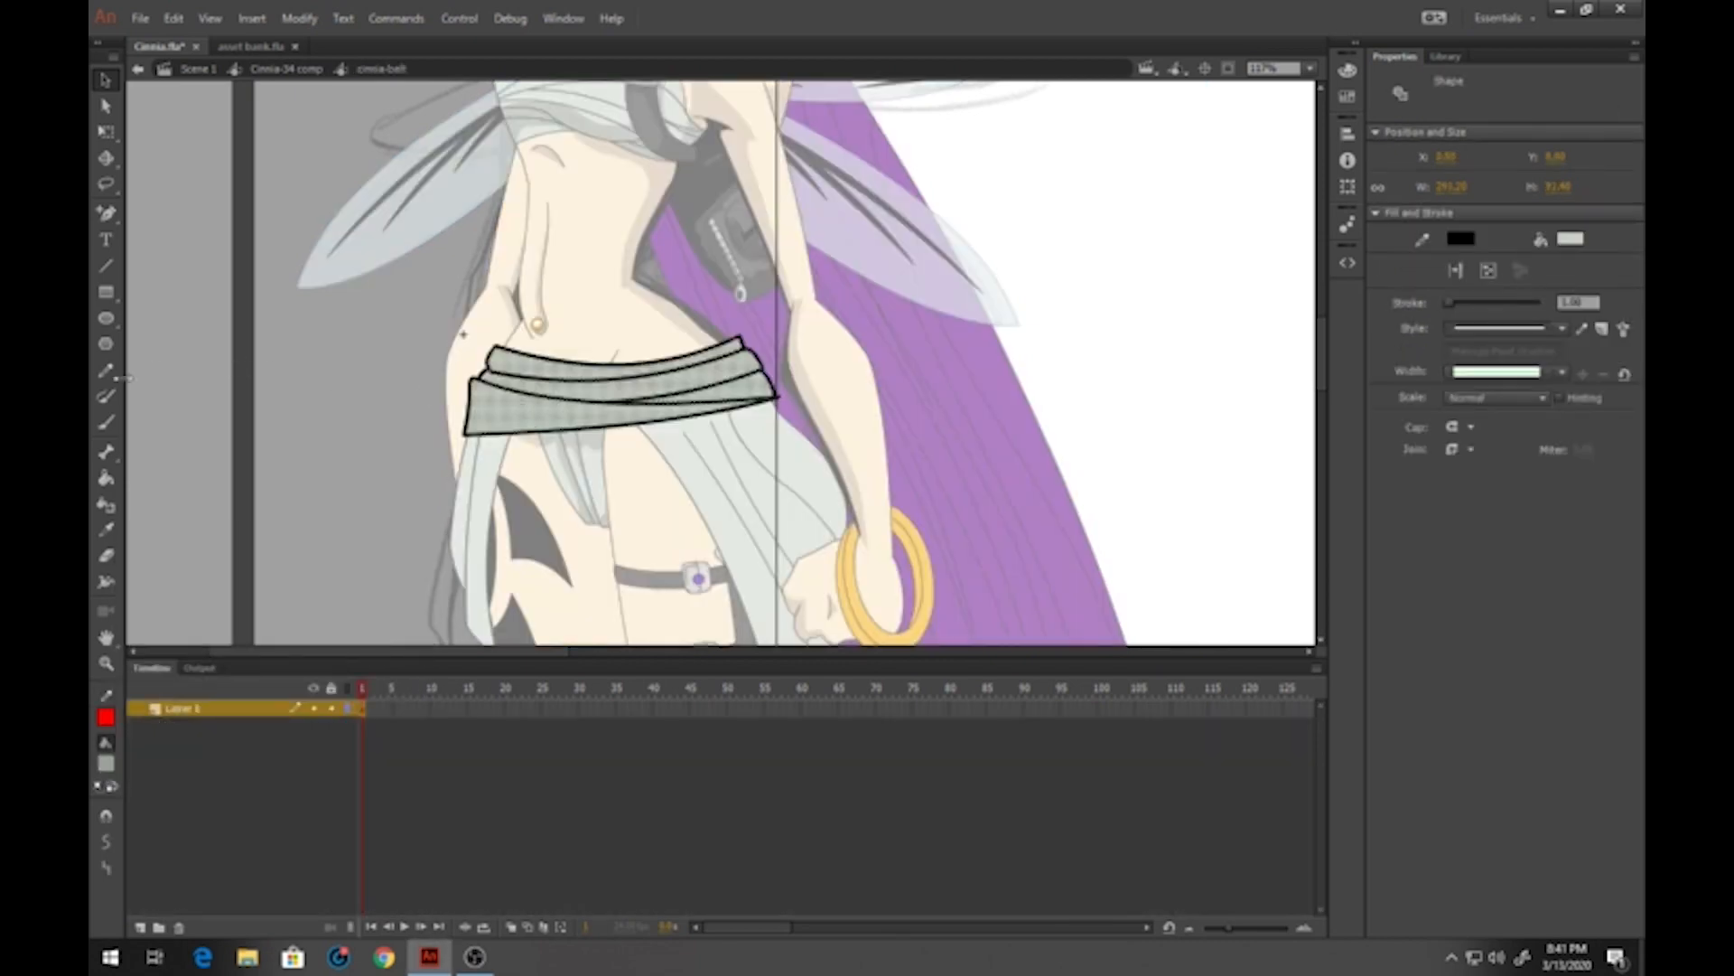
click(106, 371)
drag(683, 360, 567, 383)
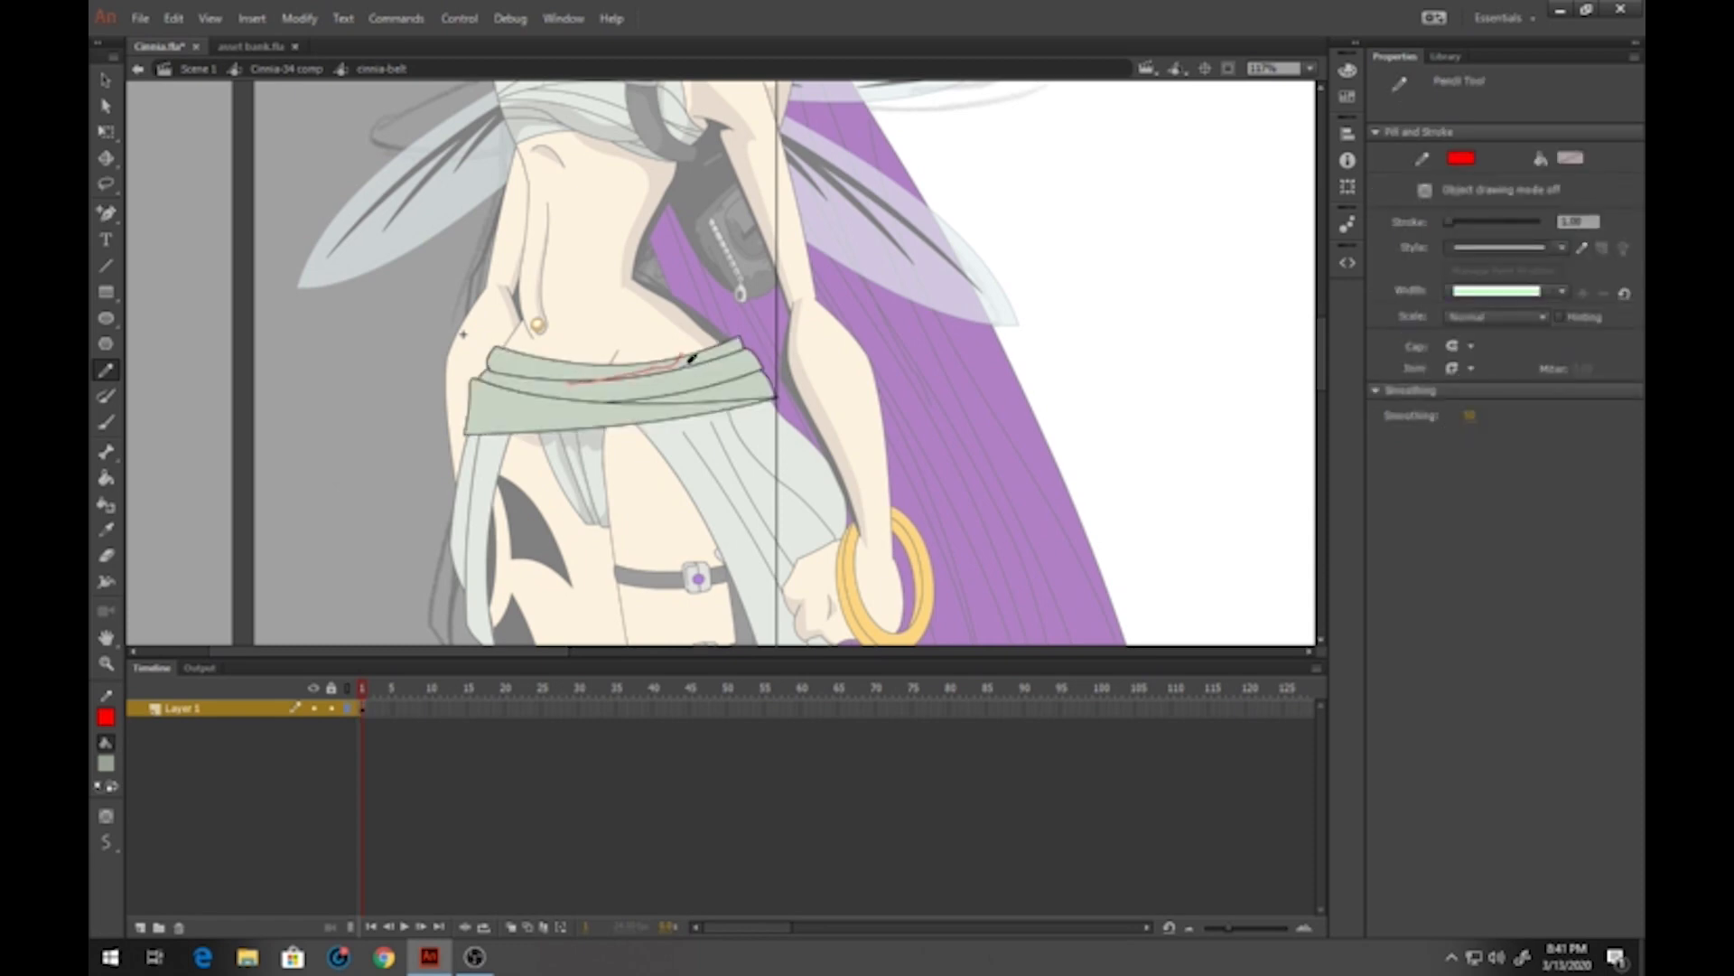
mouse_move(687, 372)
mouse_down()
mouse_move(616, 396)
mouse_move(479, 394)
mouse_up()
mouse_move(720, 352)
mouse_down()
mouse_move(739, 385)
mouse_move(716, 426)
mouse_move(661, 411)
mouse_move(443, 426)
mouse_up()
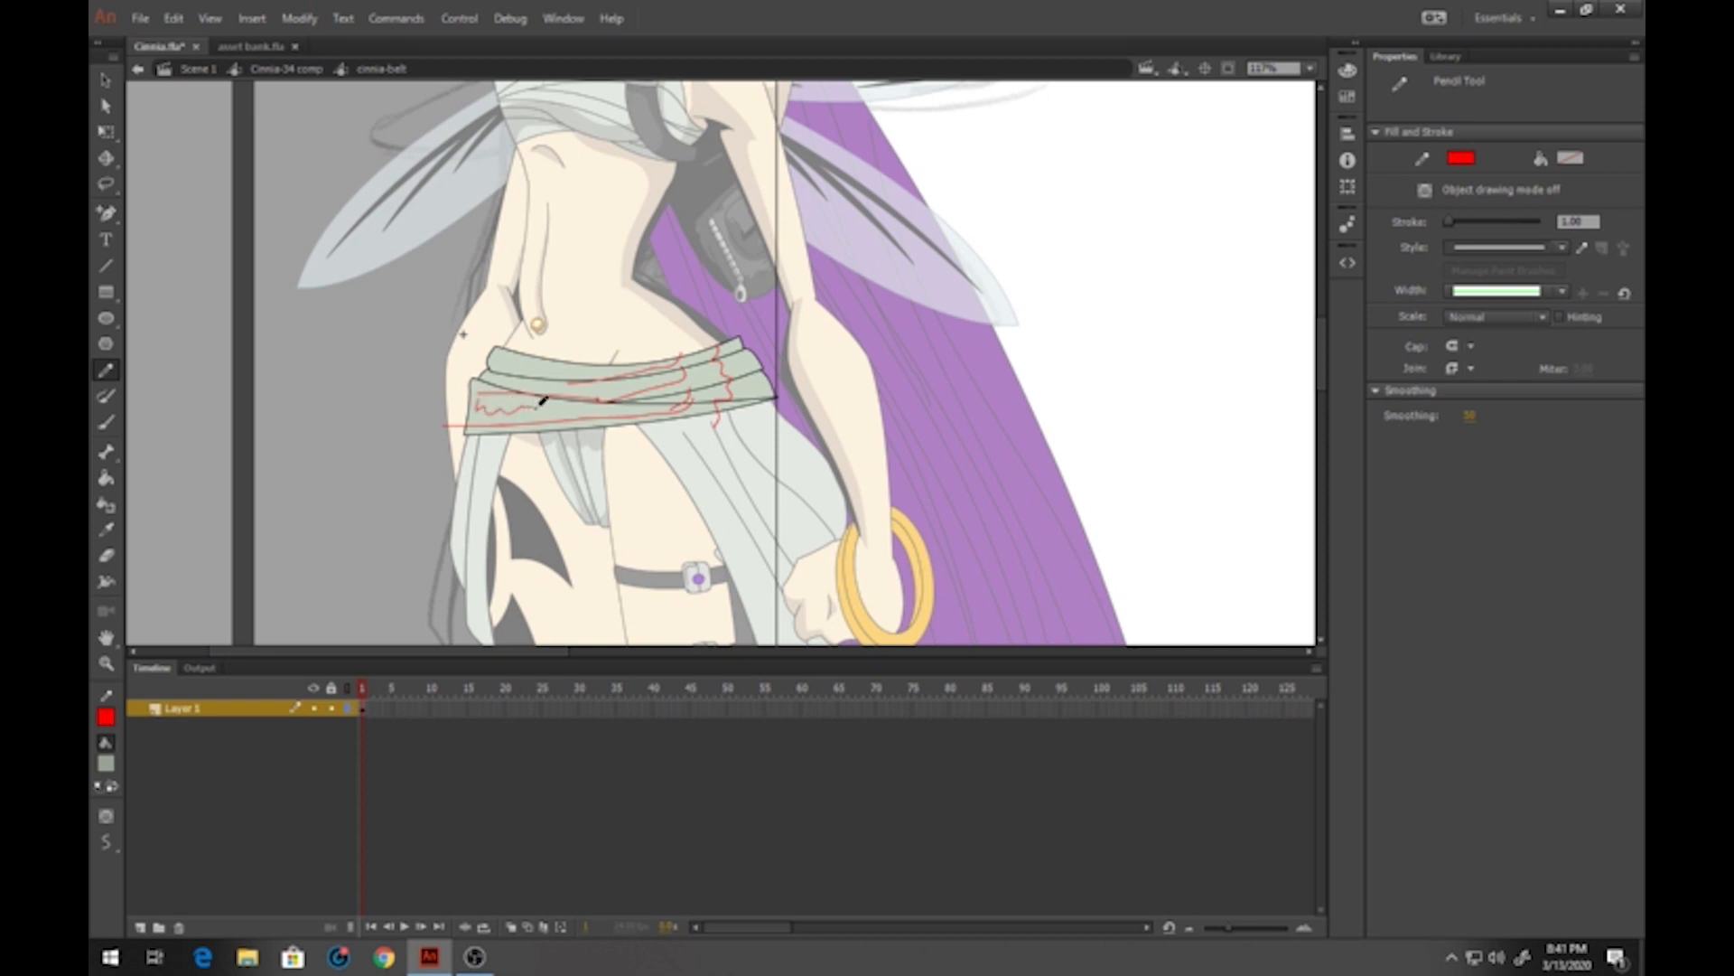
drag(478, 400, 477, 405)
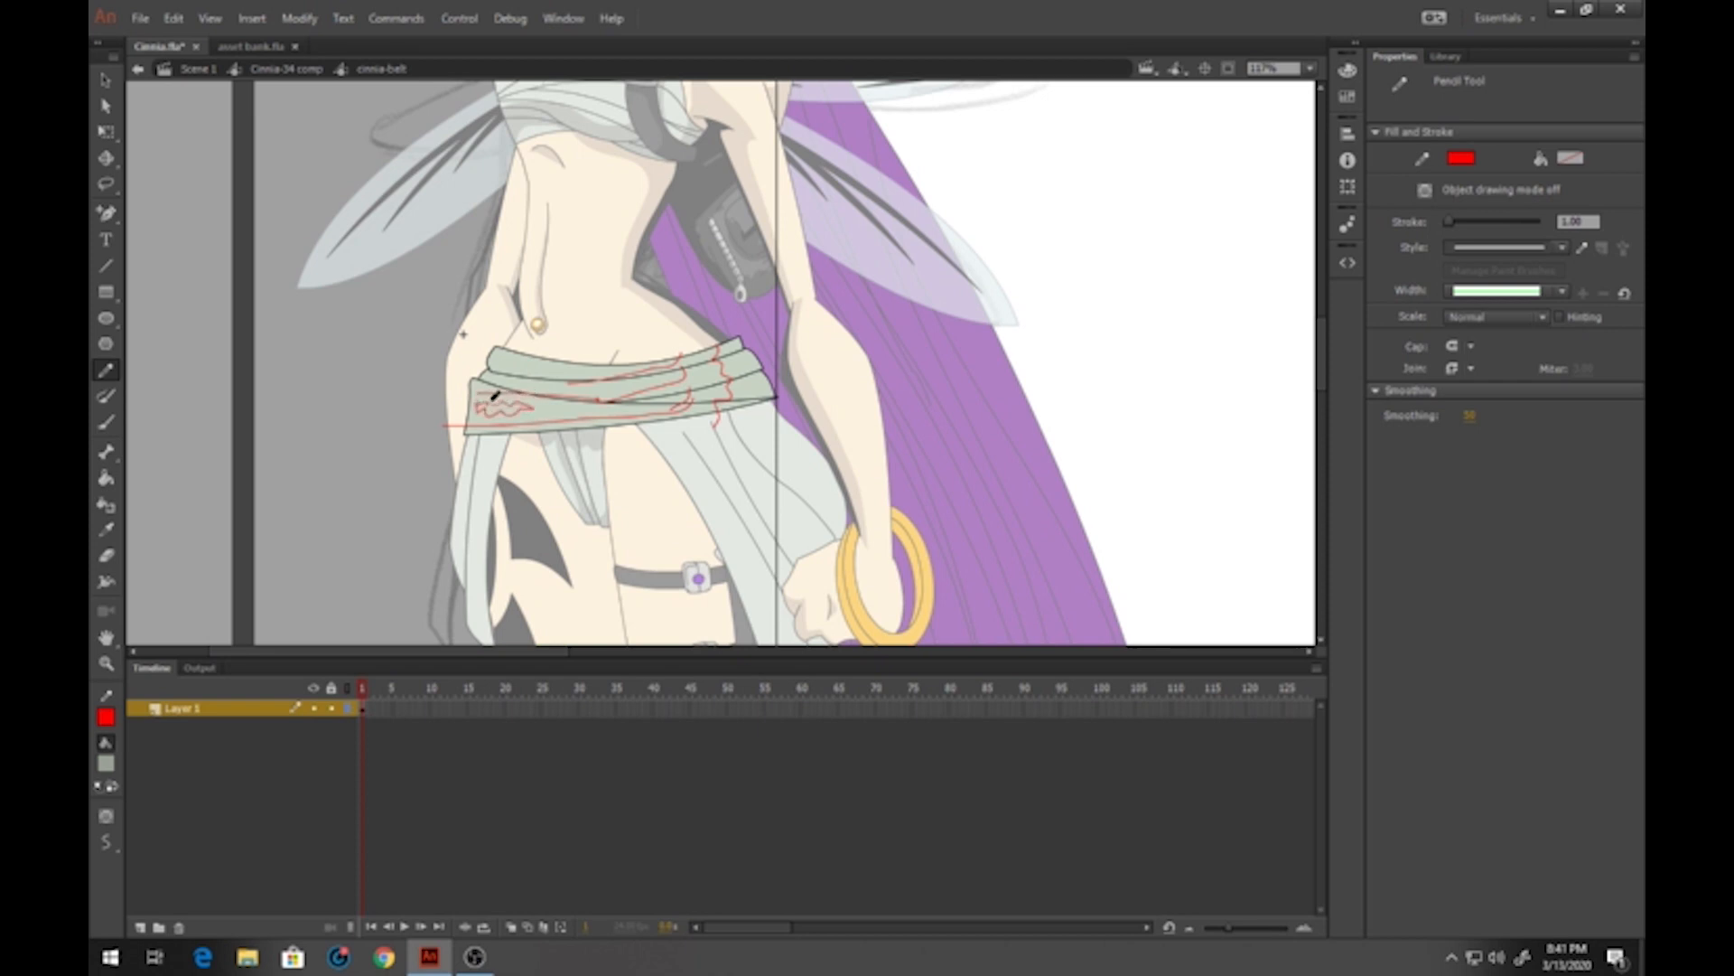
Fill the belt's outlined wrinkle, lower edge and fold shadows with the grey-green shadow colour
click(105, 478)
click(502, 409)
click(494, 435)
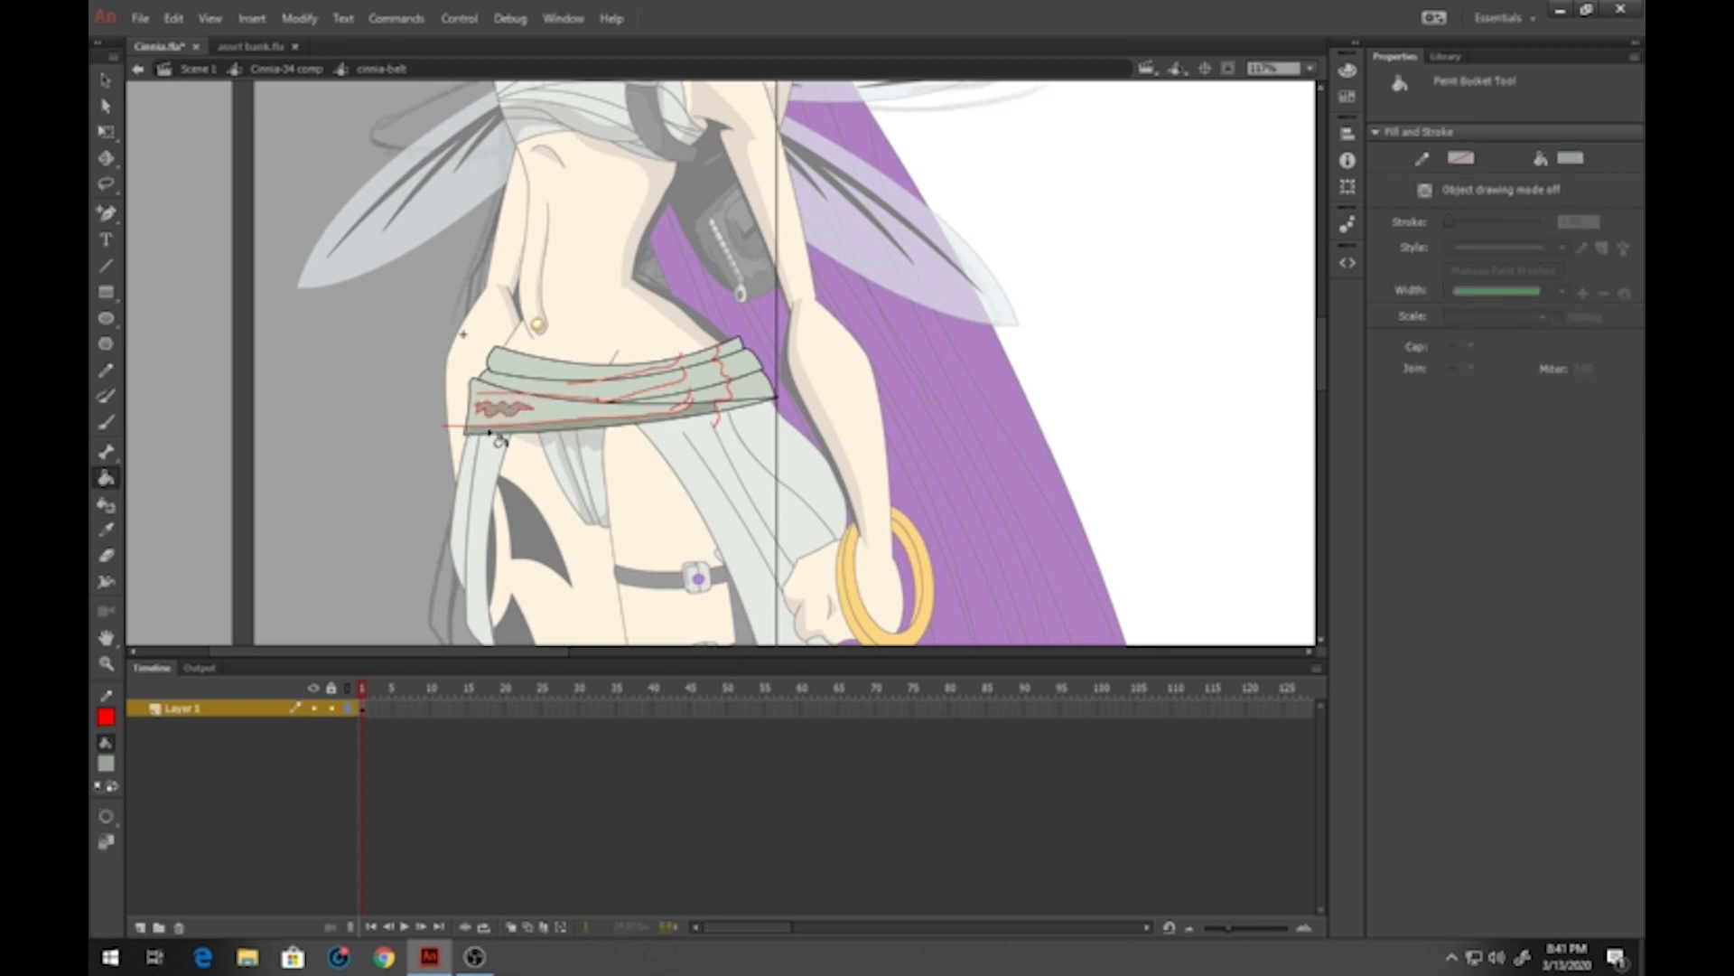
click(706, 394)
click(706, 373)
click(705, 356)
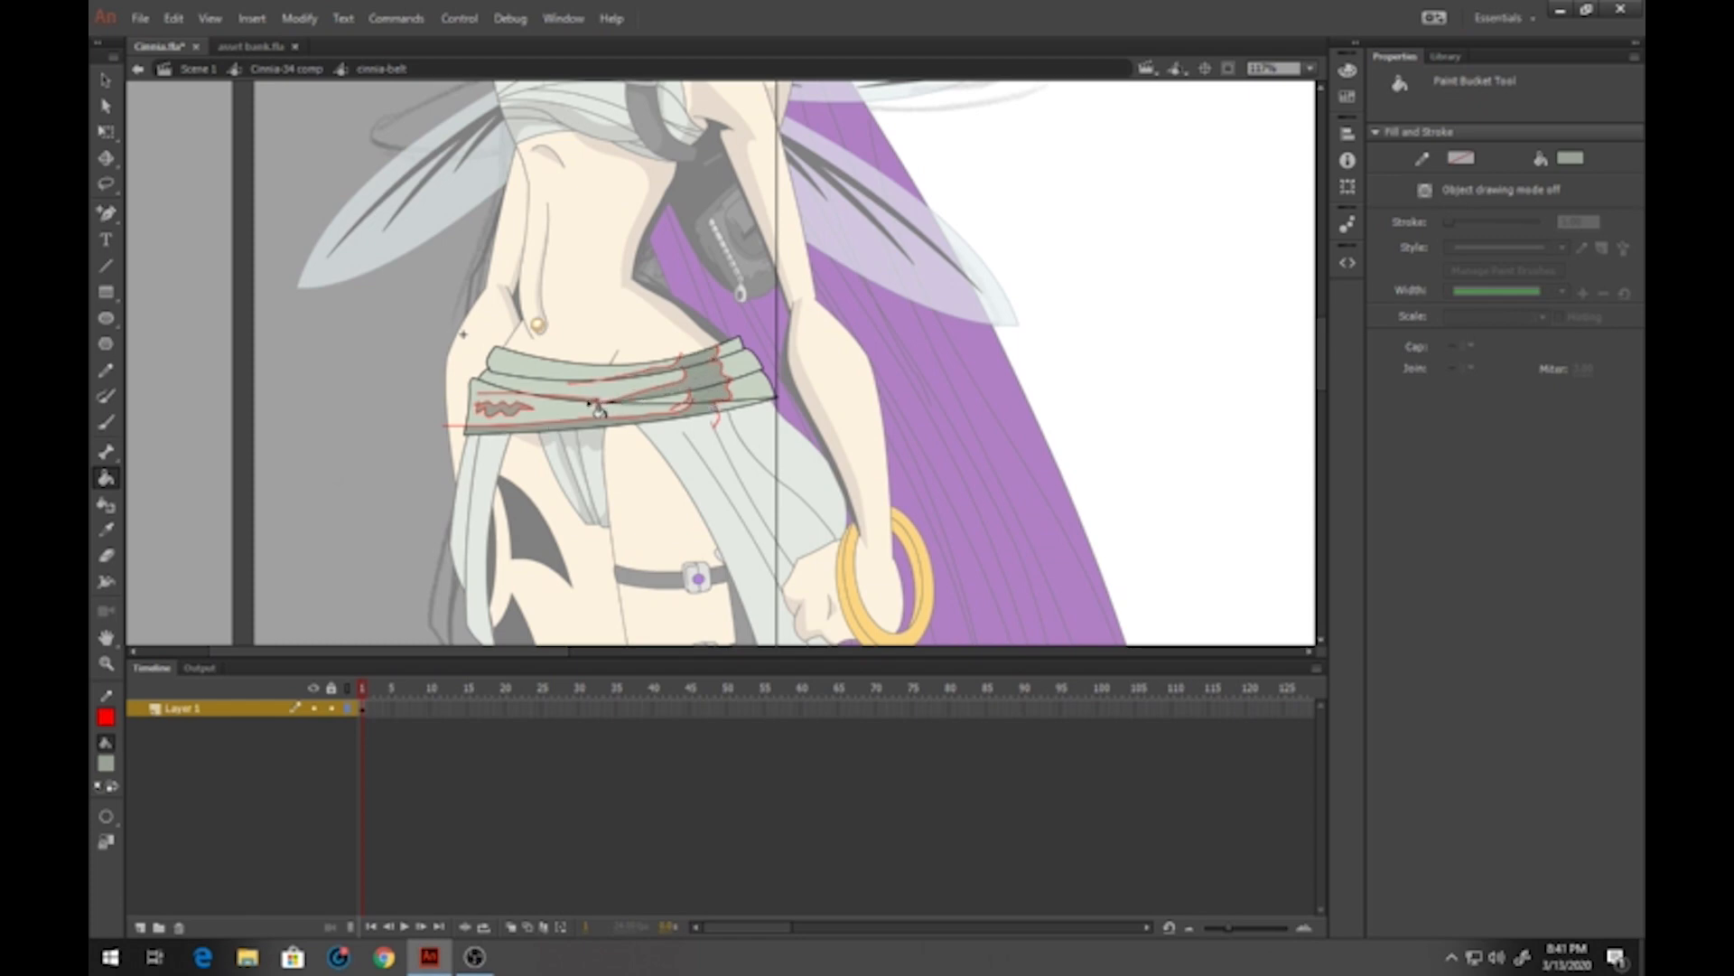
Set the fill to black and fill every fold section at the belt's end nearest the hair
click(106, 764)
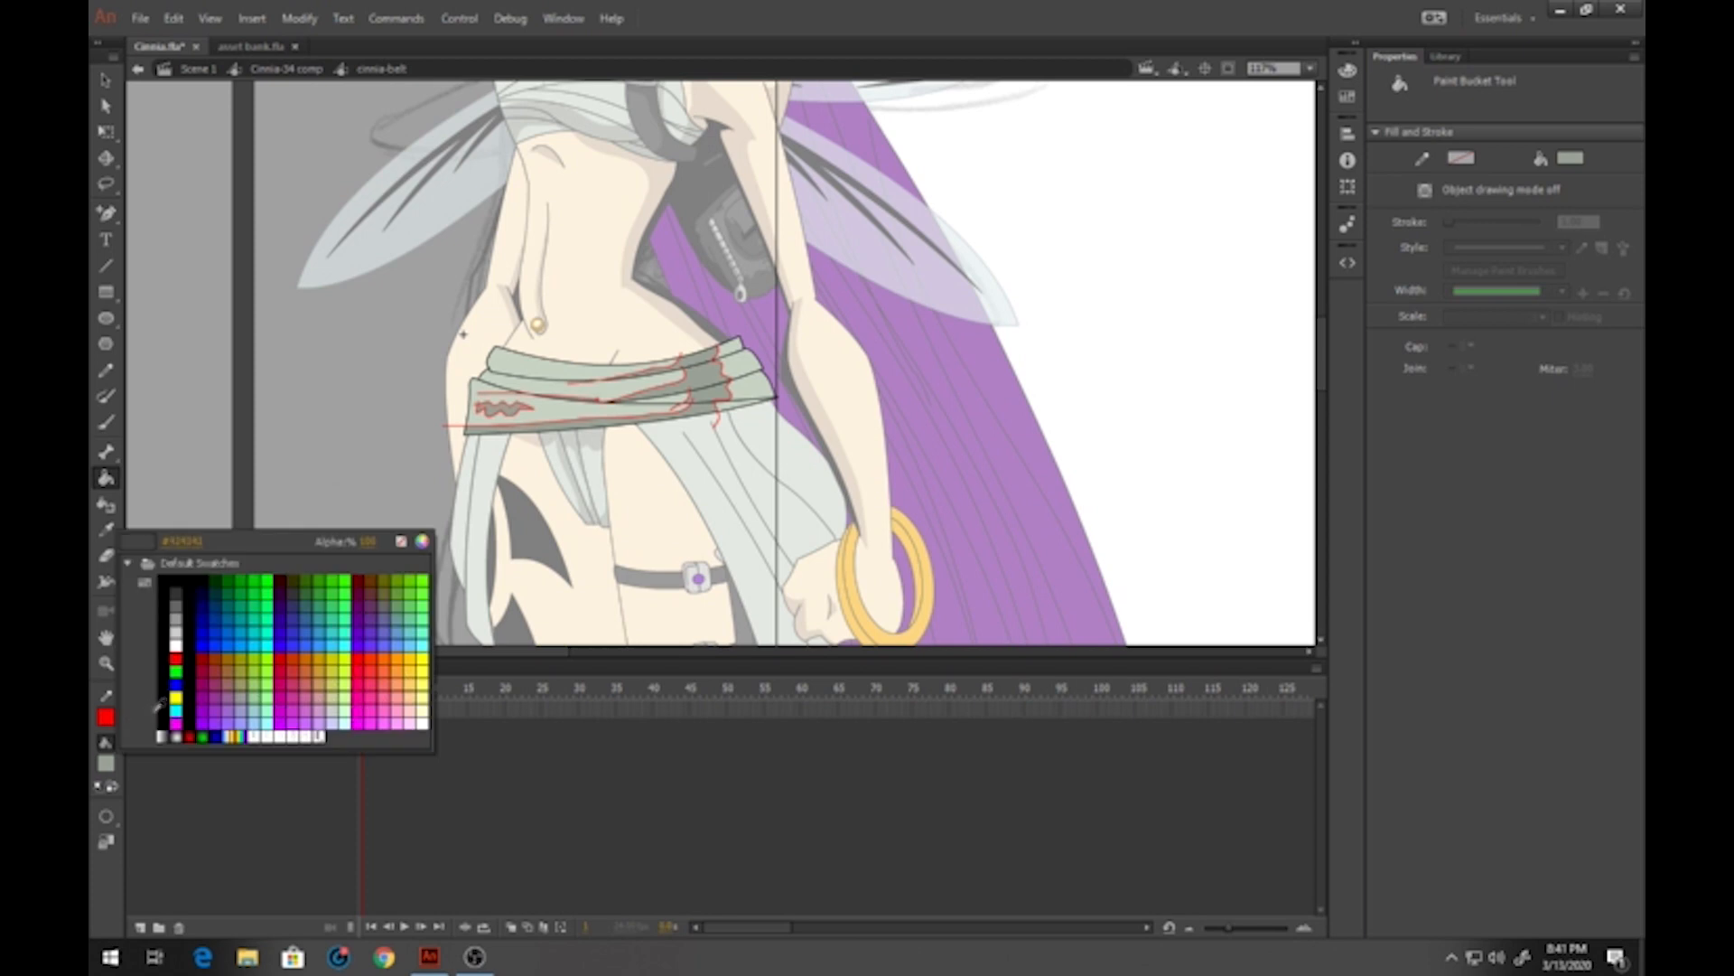
click(160, 705)
click(733, 347)
click(743, 363)
click(749, 383)
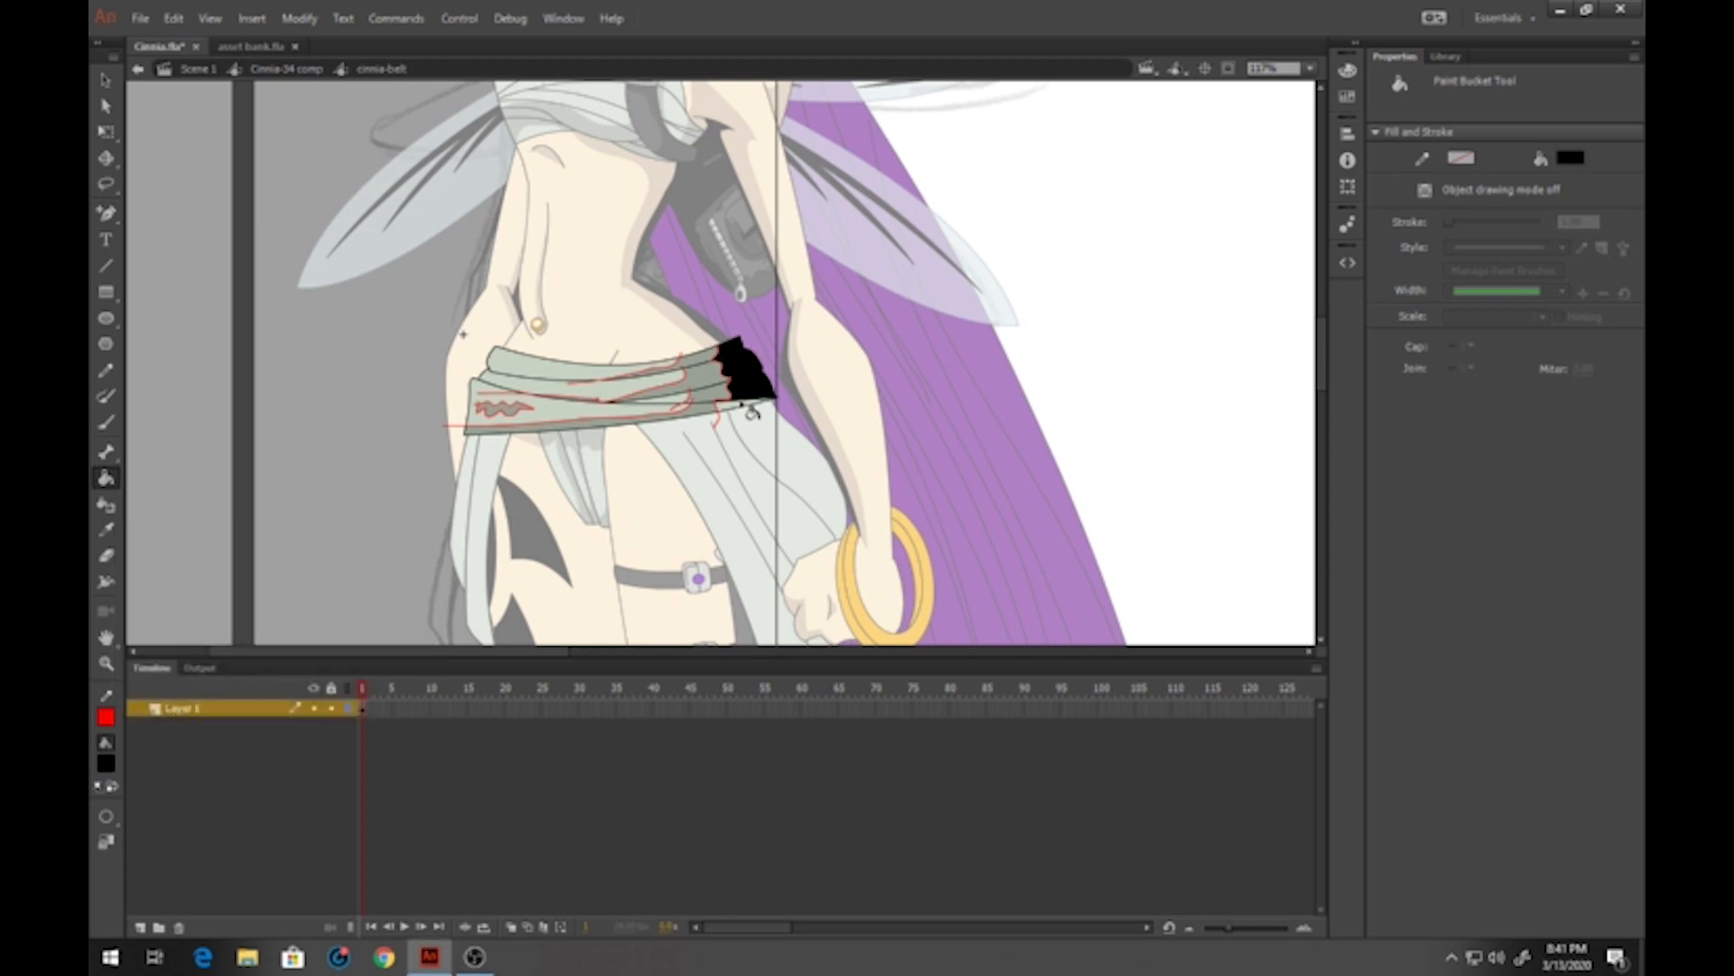
click(741, 402)
Delete the red boundary lines from the belt's folds, lower edge, wrinkle and black end
click(105, 79)
click(728, 394)
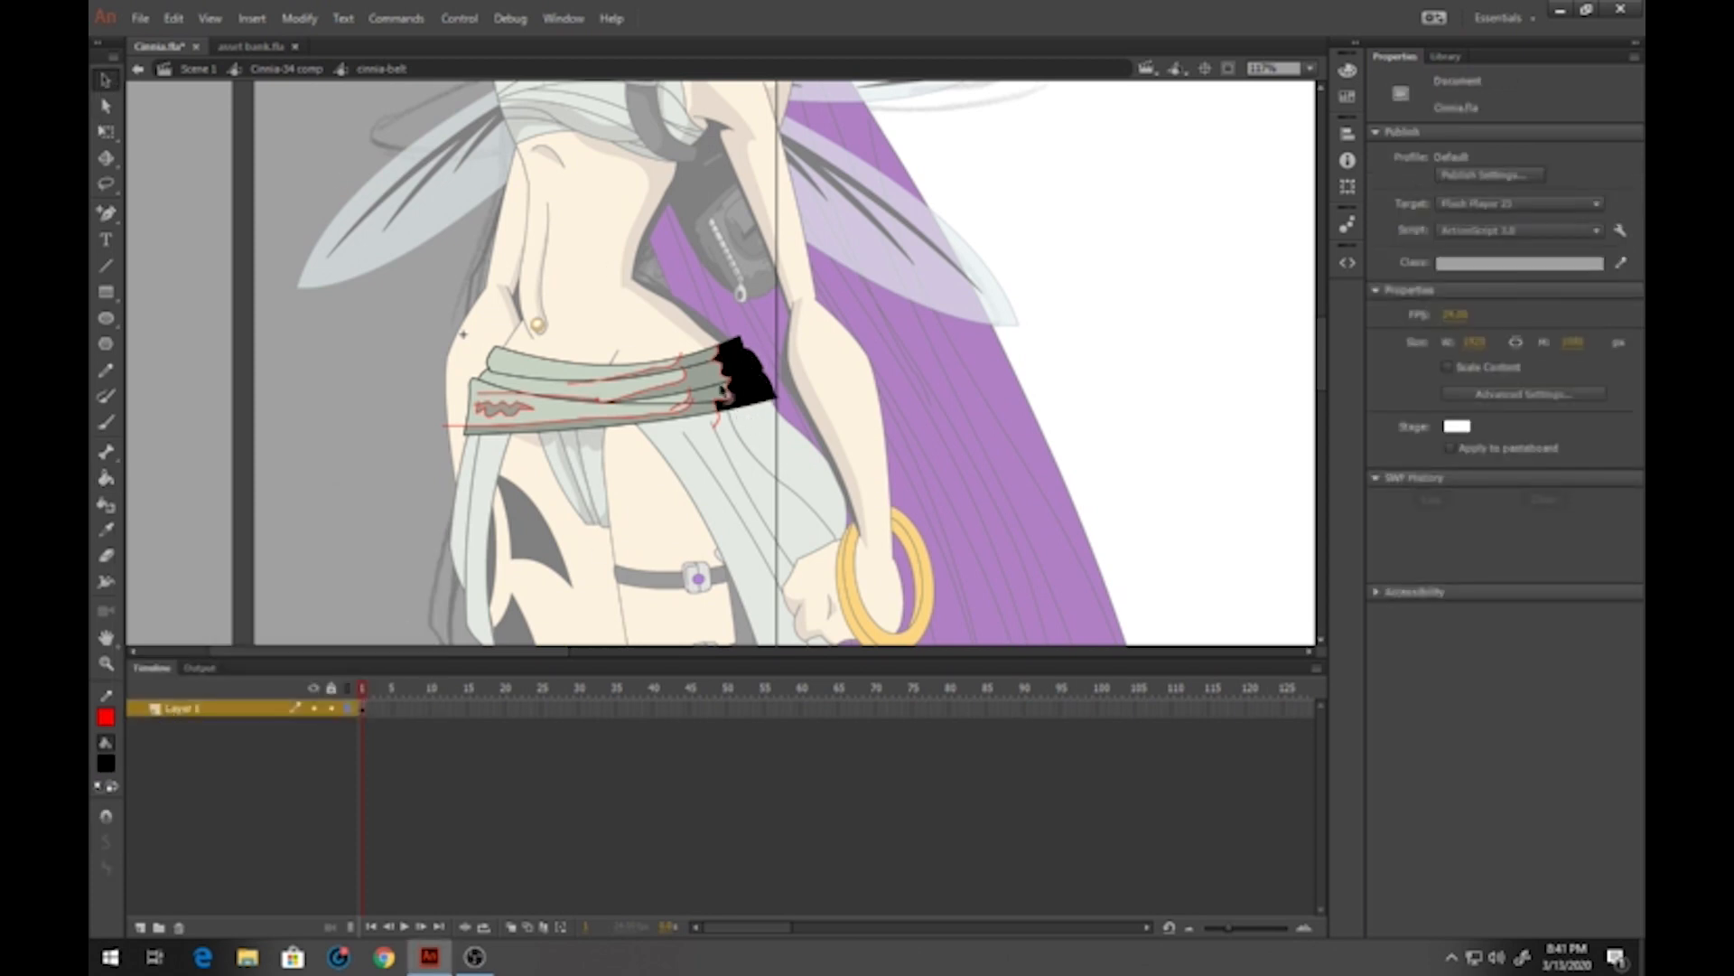
click(694, 405)
key(Delete)
click(685, 412)
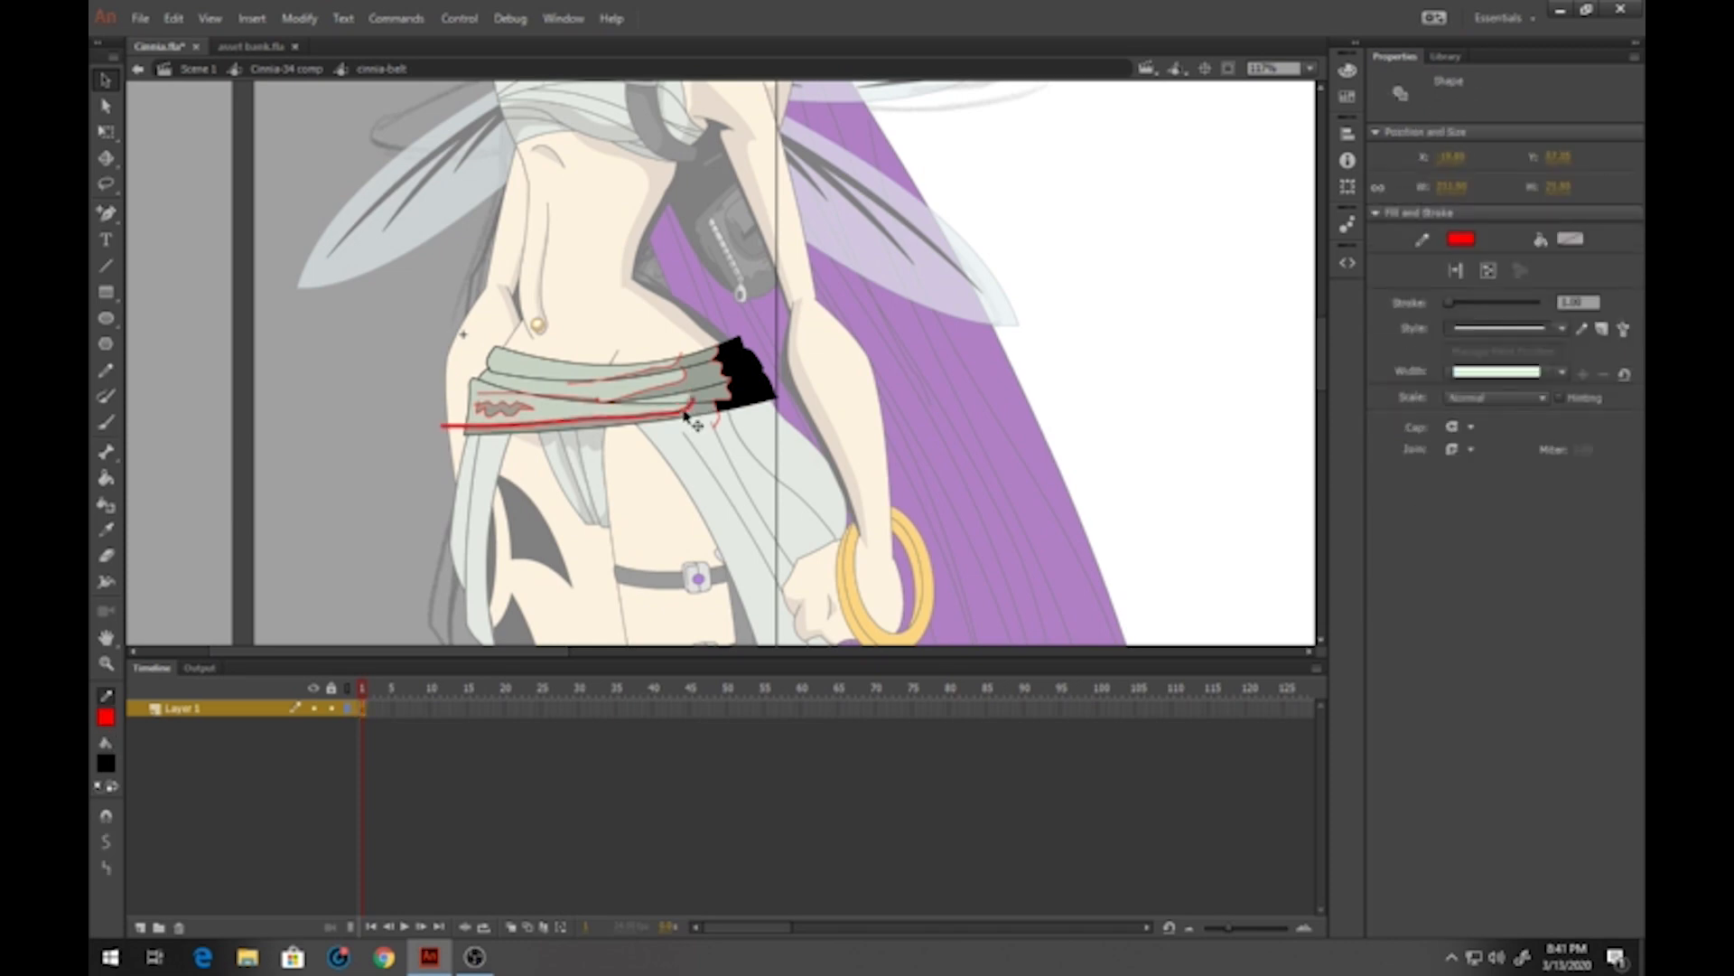
key(Delete)
click(625, 398)
key(Delete)
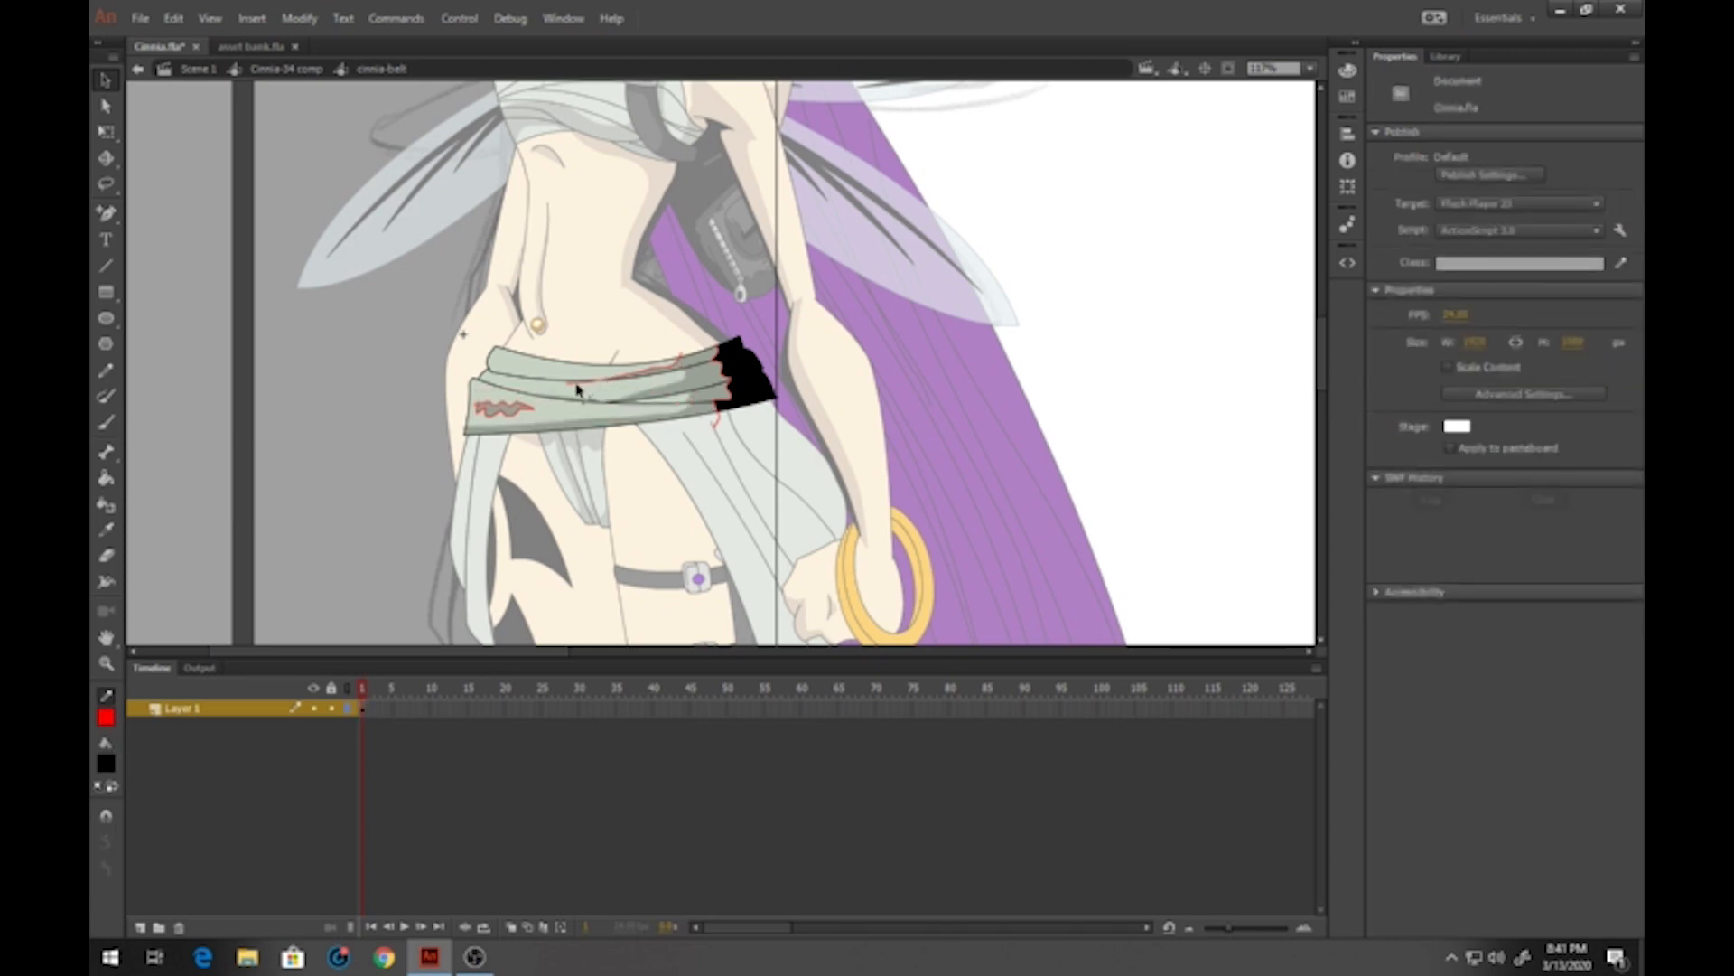
click(578, 388)
key(Delete)
click(533, 412)
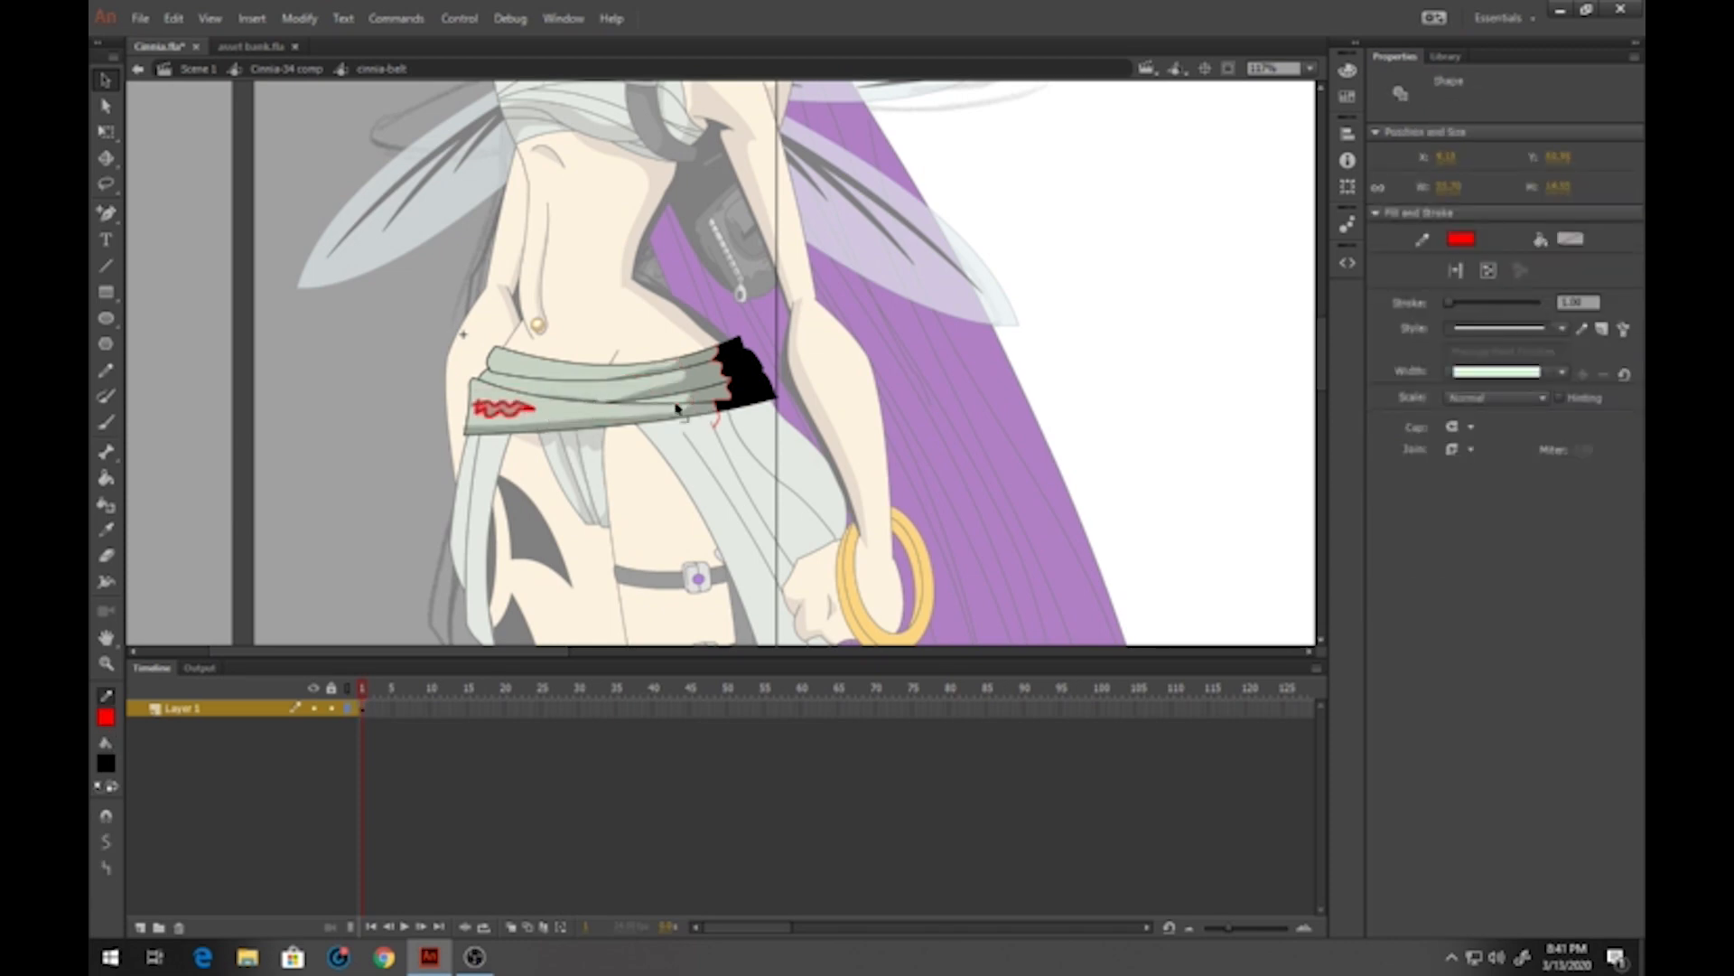
key(Delete)
click(718, 423)
key(Delete)
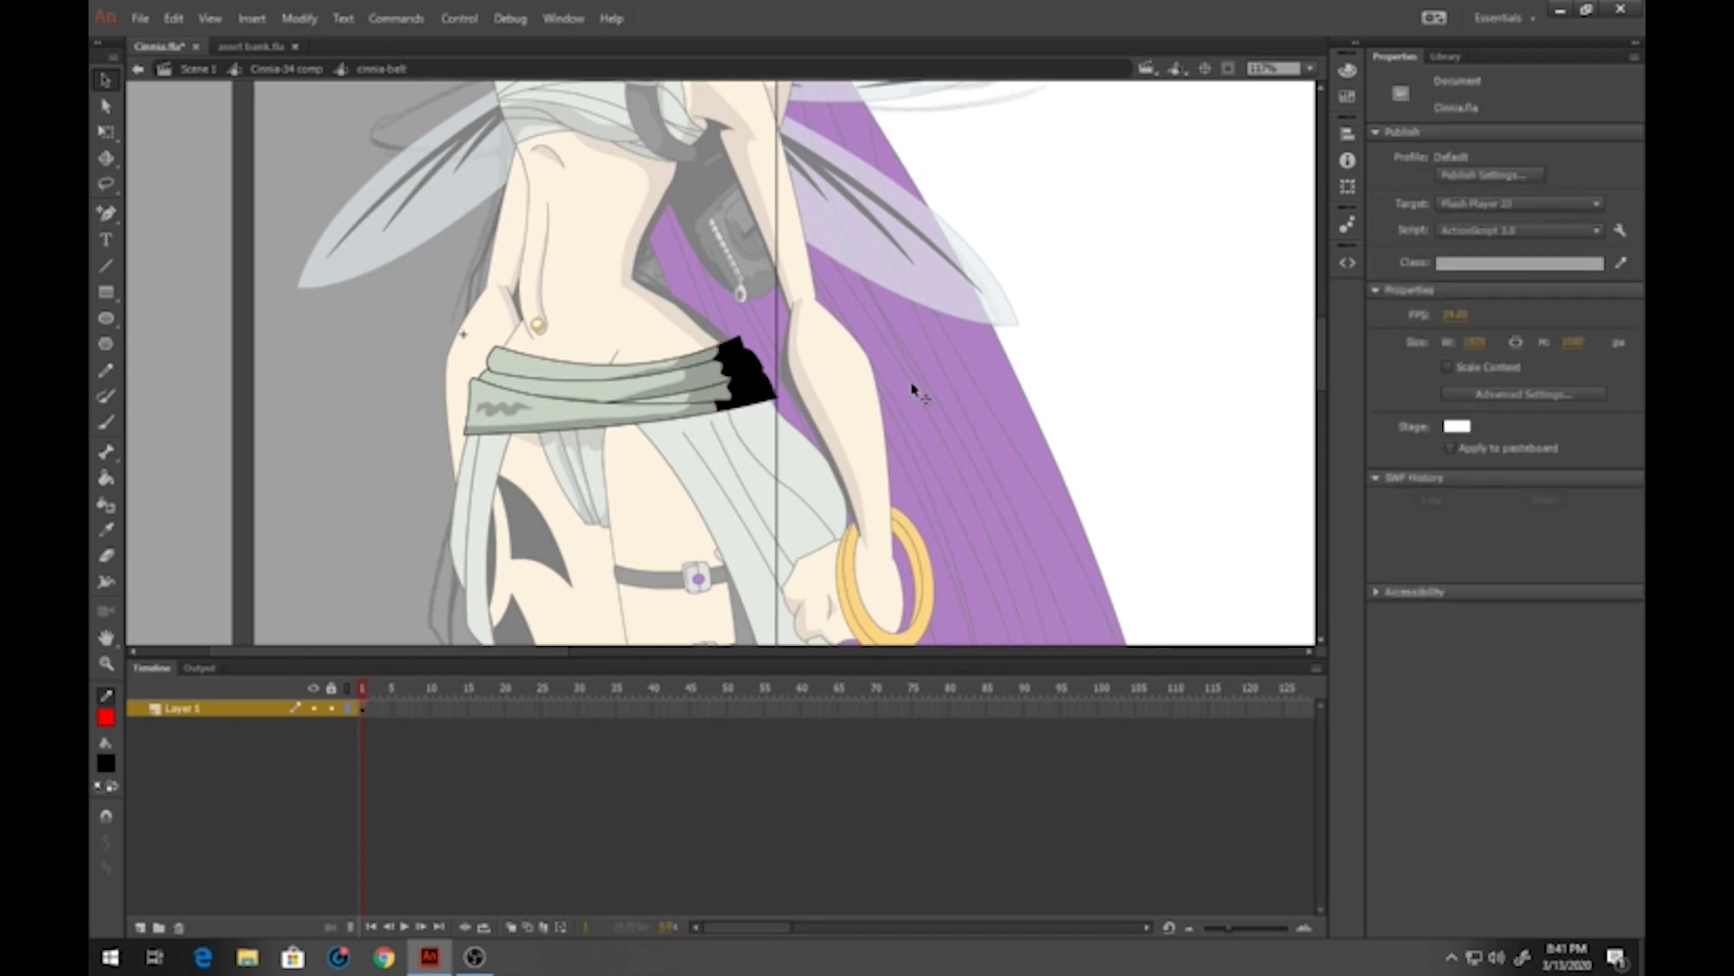
Return to Cinnia-34 comp, sample the cloth's shadow colour as the fill, and reopen the cinnia-pelvis symbol
double_click(913, 390)
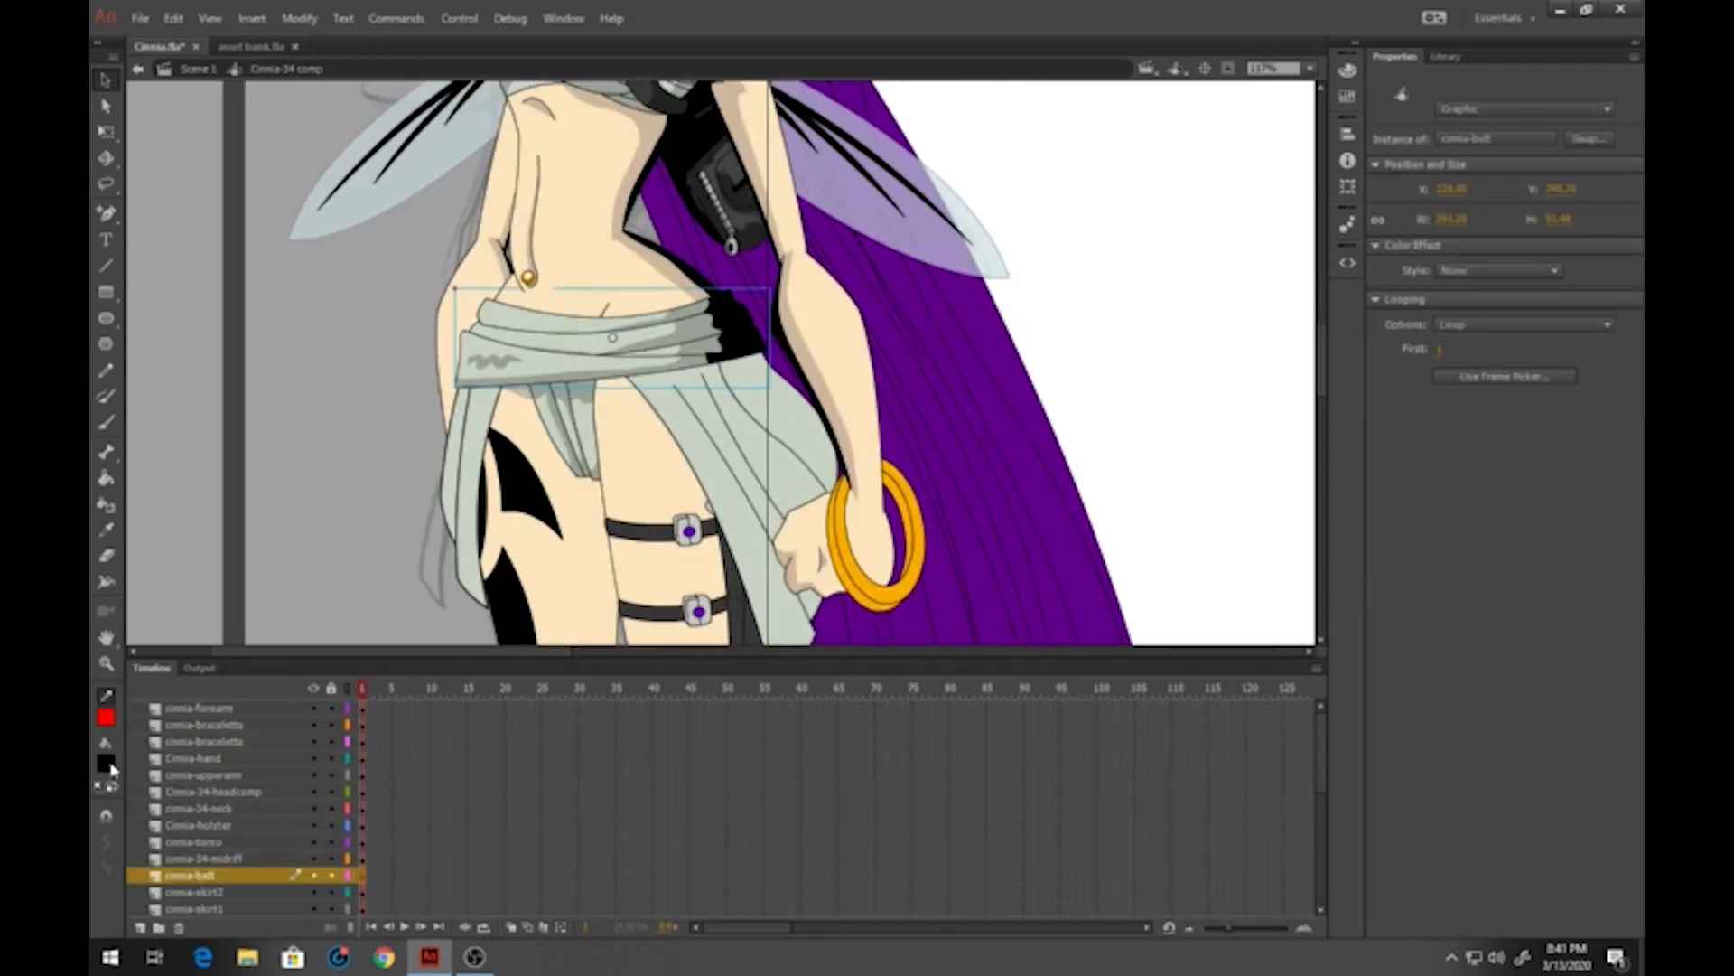
click(112, 769)
click(596, 411)
drag(551, 452, 535, 369)
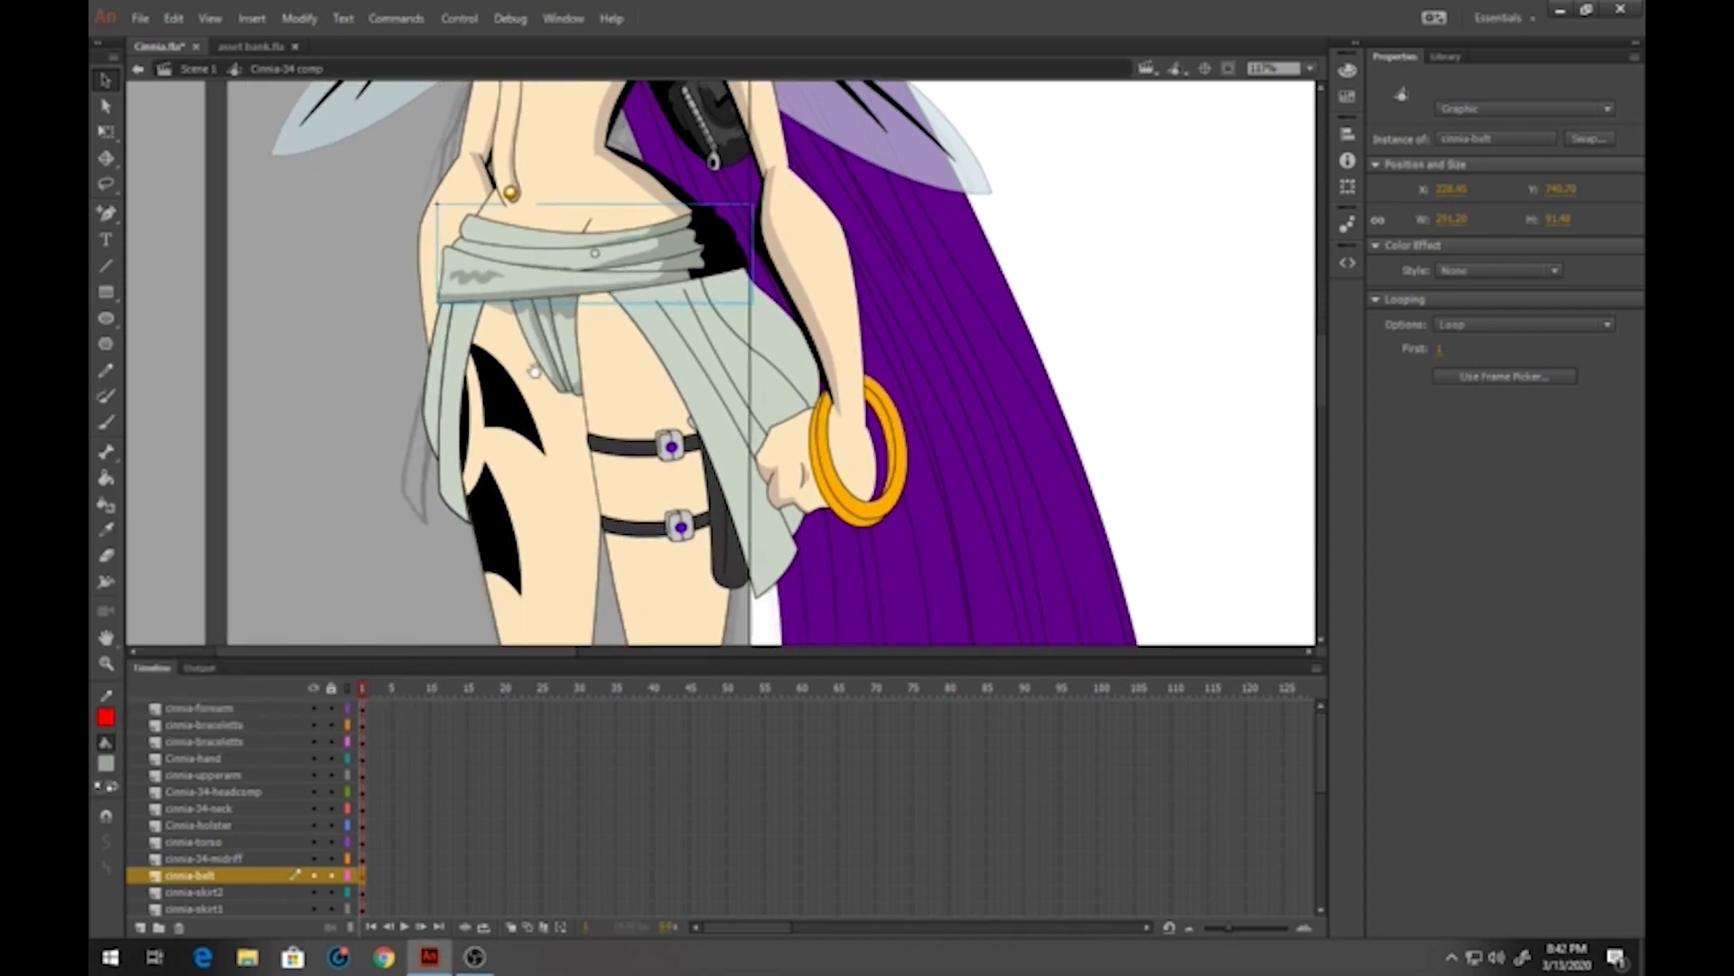
click(106, 79)
double_click(534, 336)
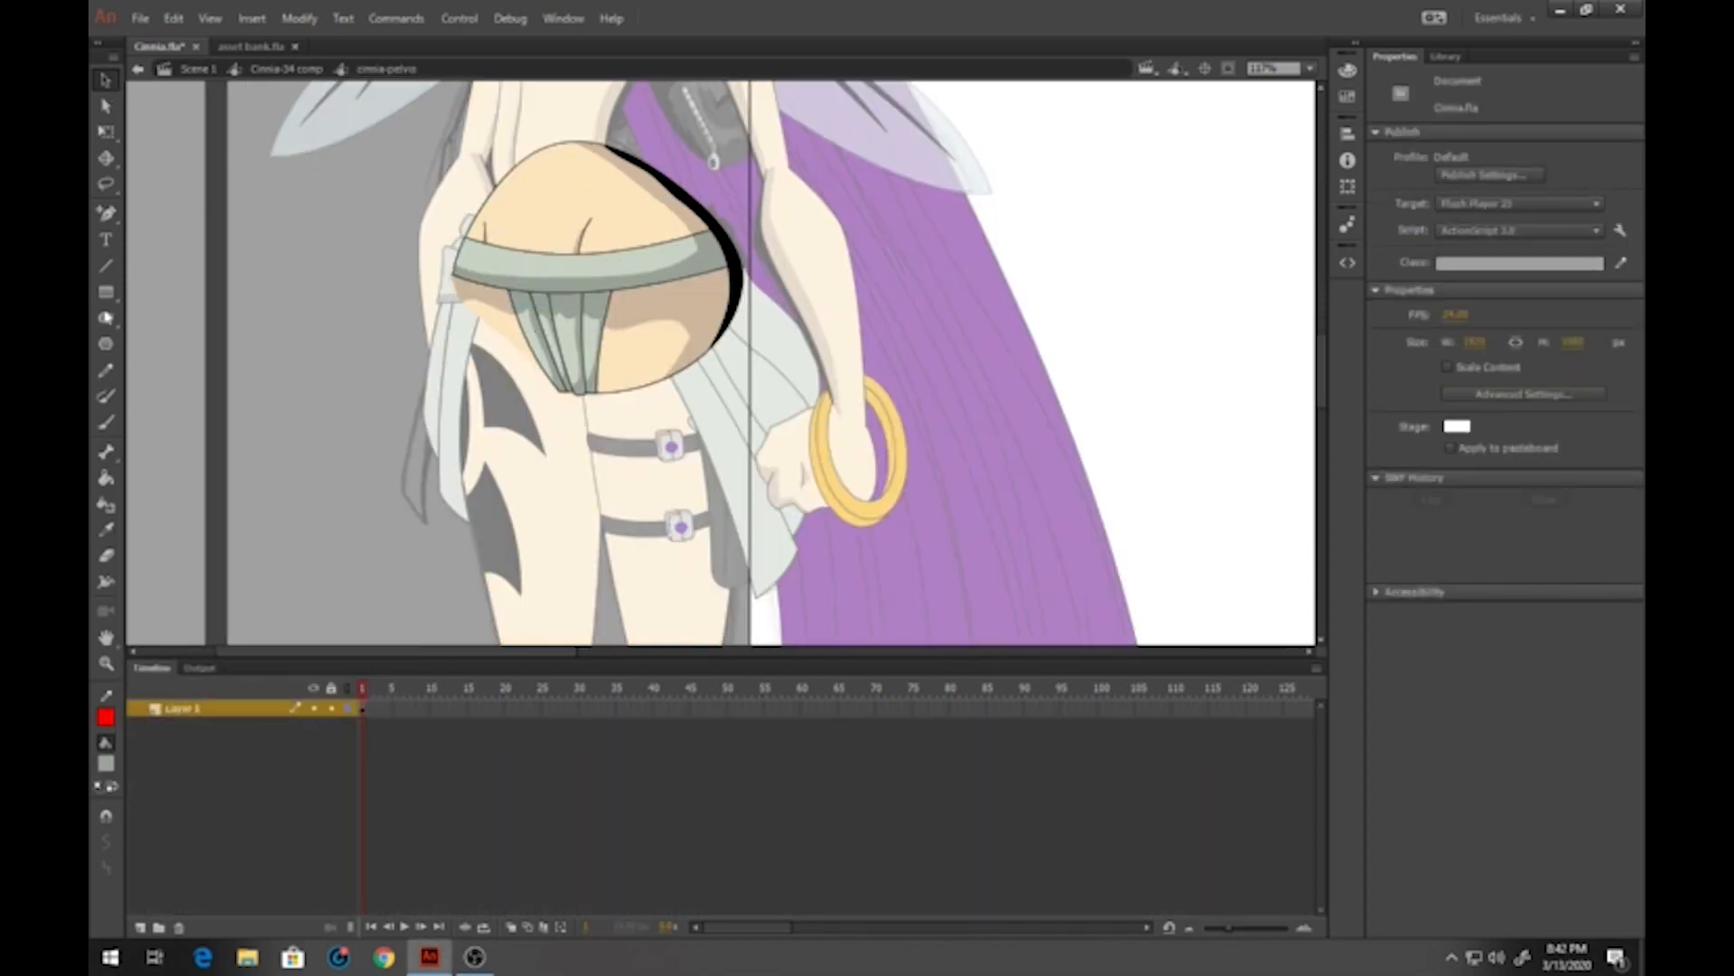
Pencil a red boundary across the top of the hanging cloth and fill its sections beneath the waistband with black
click(106, 370)
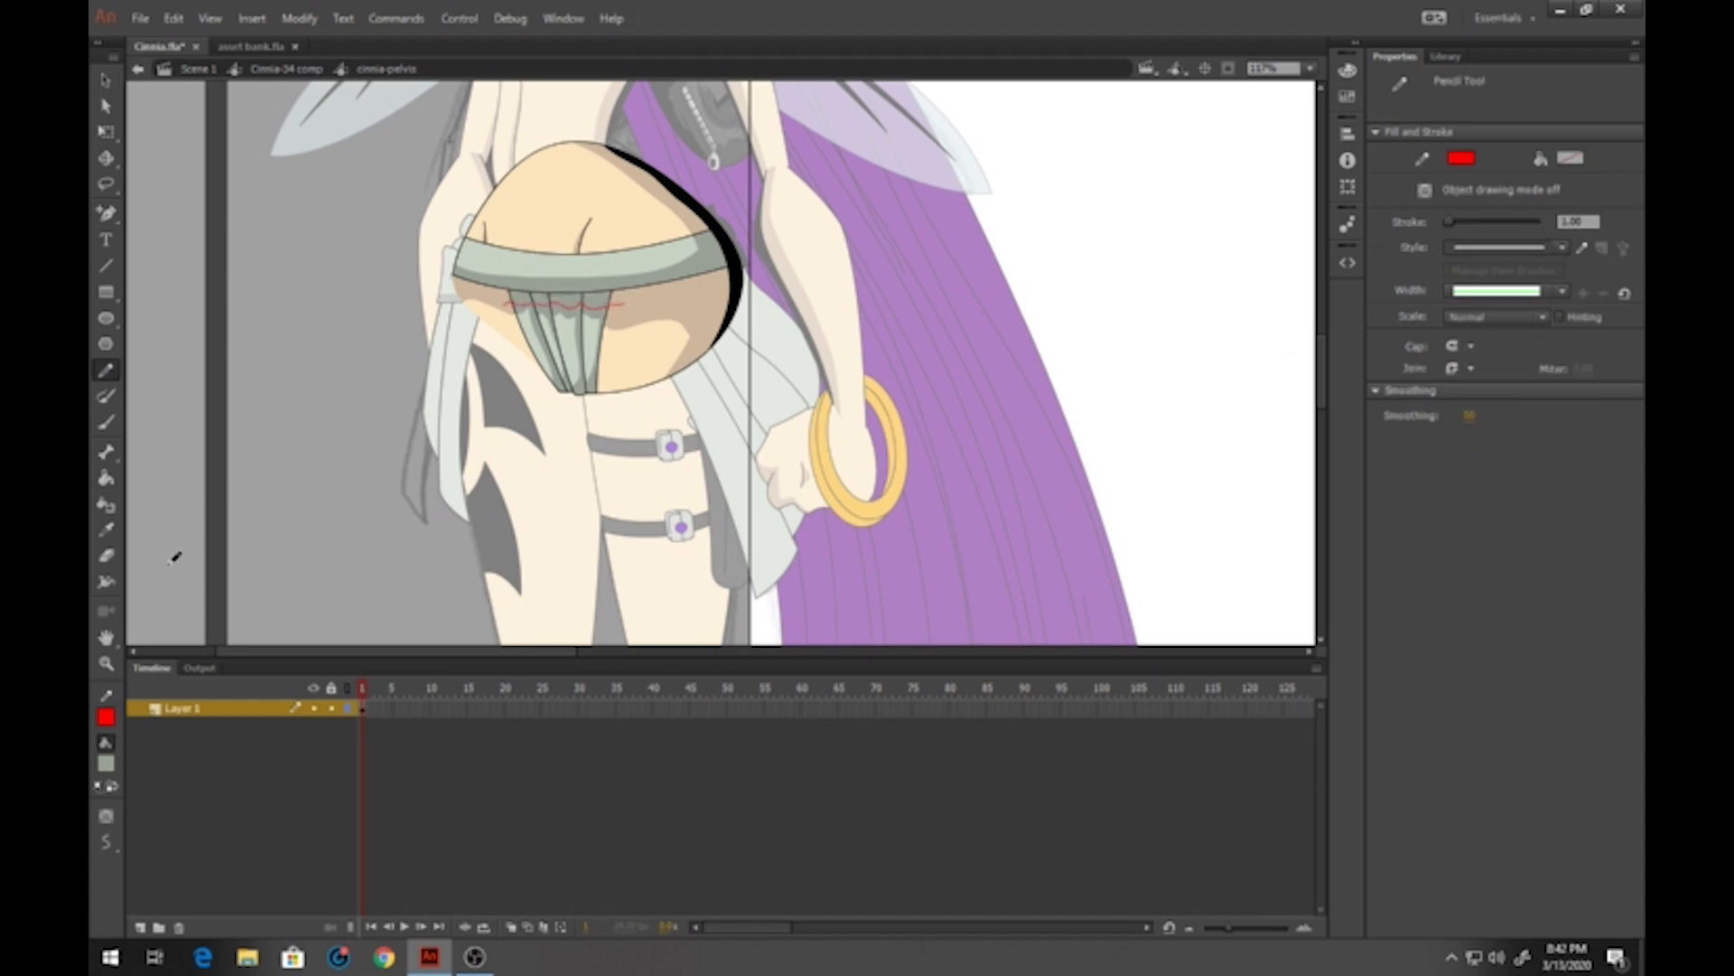
click(106, 764)
click(146, 567)
click(106, 478)
click(520, 300)
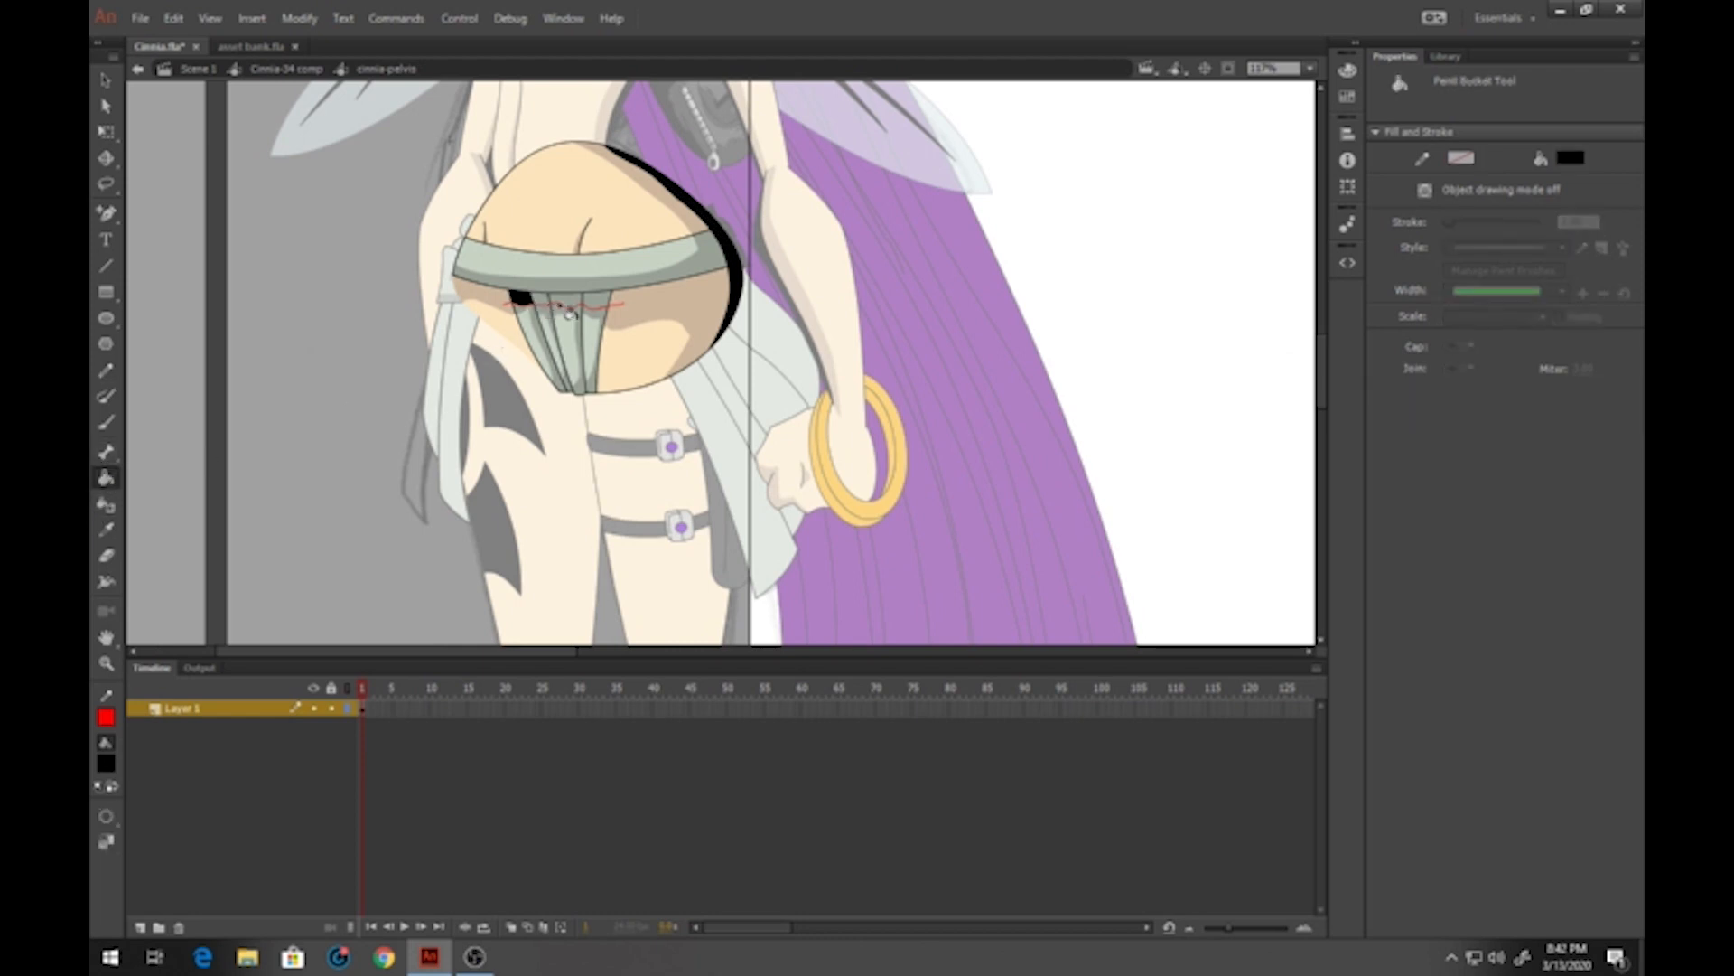
click(539, 300)
click(563, 300)
click(593, 300)
Delete the red boundary across the hanging cloth and exit the pelvis symbol to Cinnia-34 comp
click(106, 79)
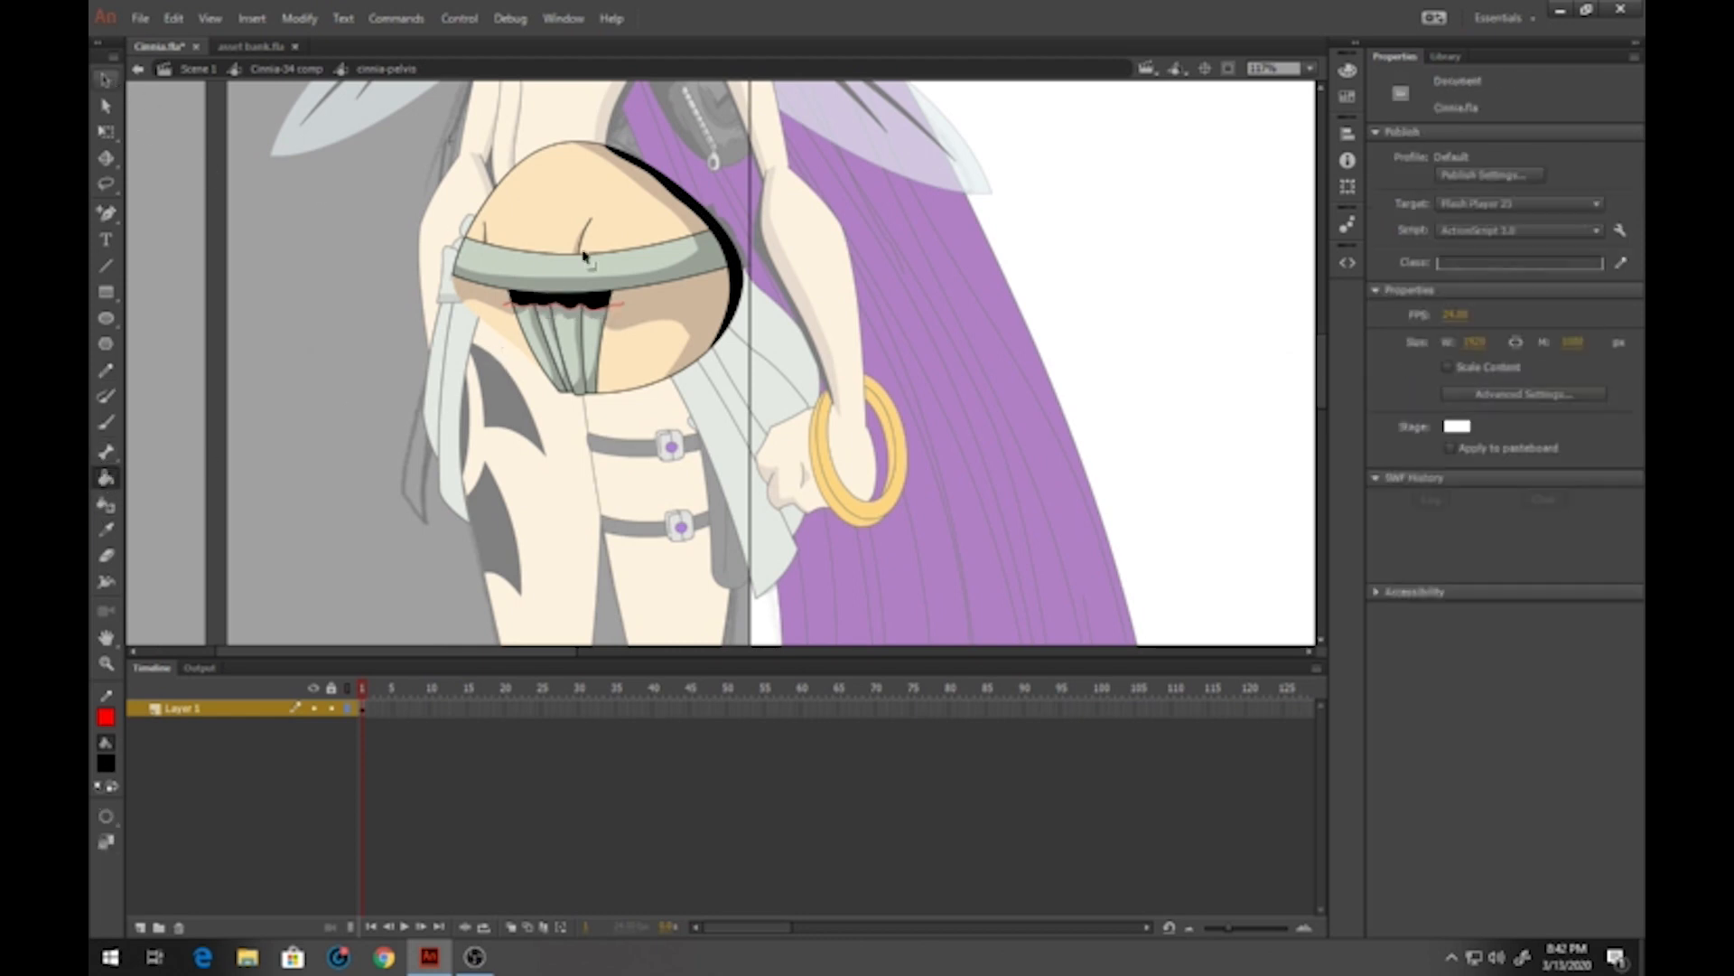
click(616, 310)
click(379, 328)
double_click(377, 334)
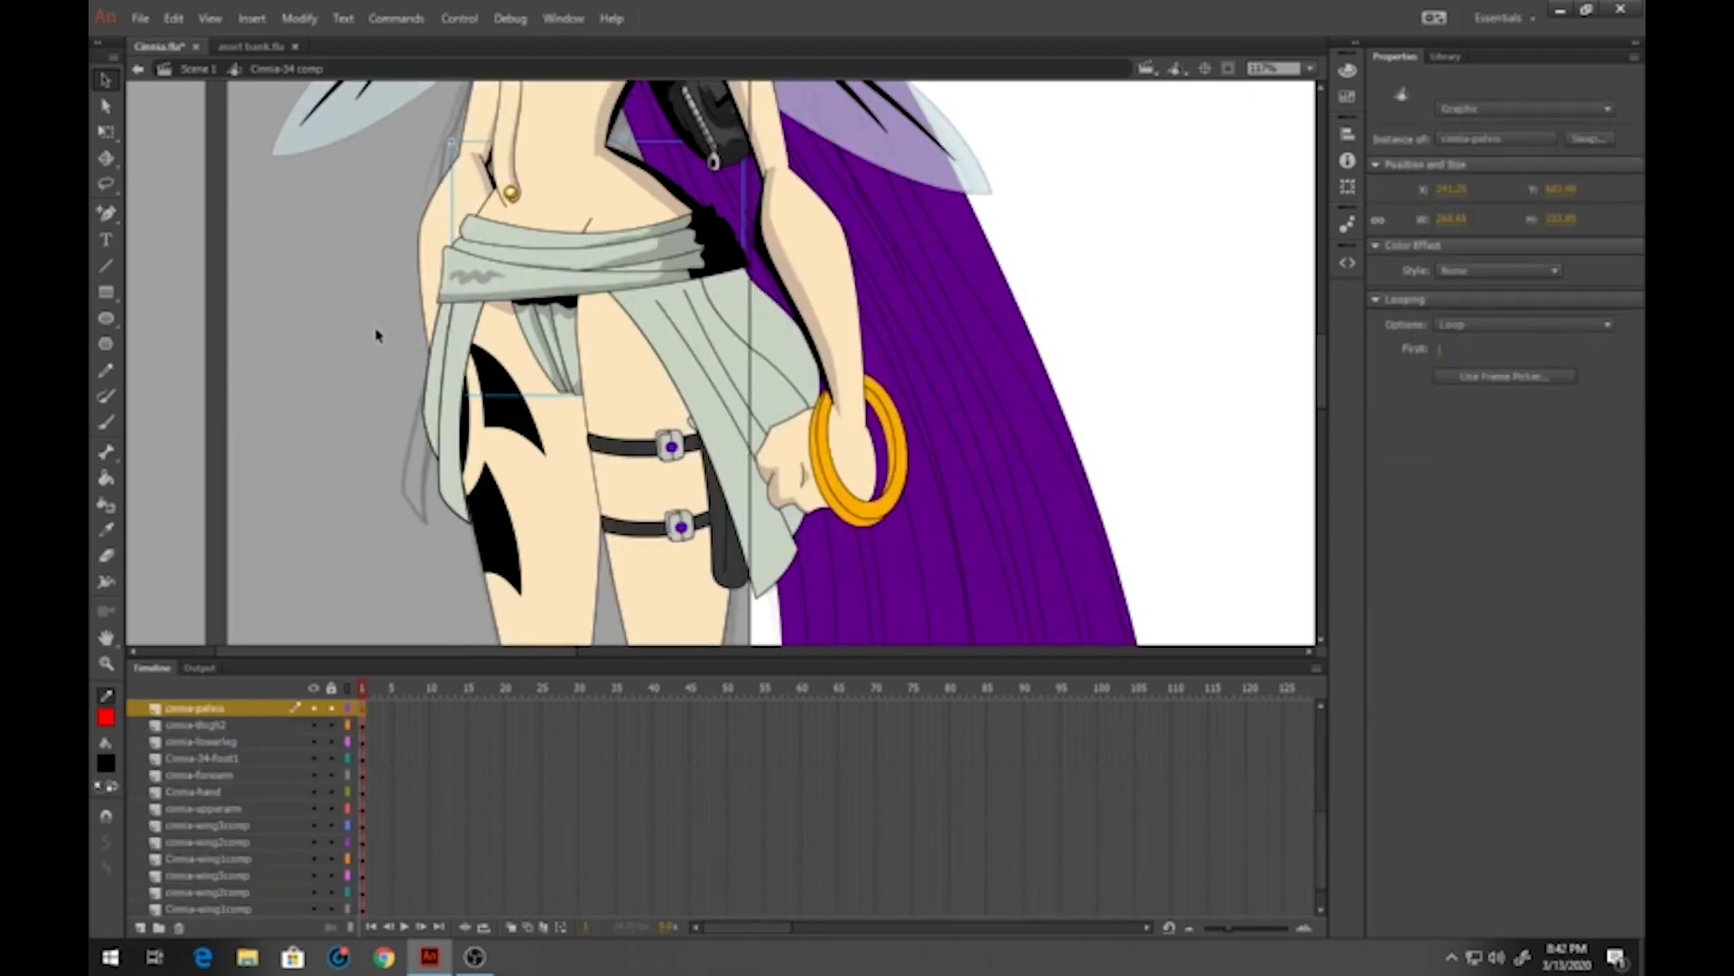
Sample the cloth's shadow colour as the fill and open the cinnia-skirt2 symbol
click(105, 763)
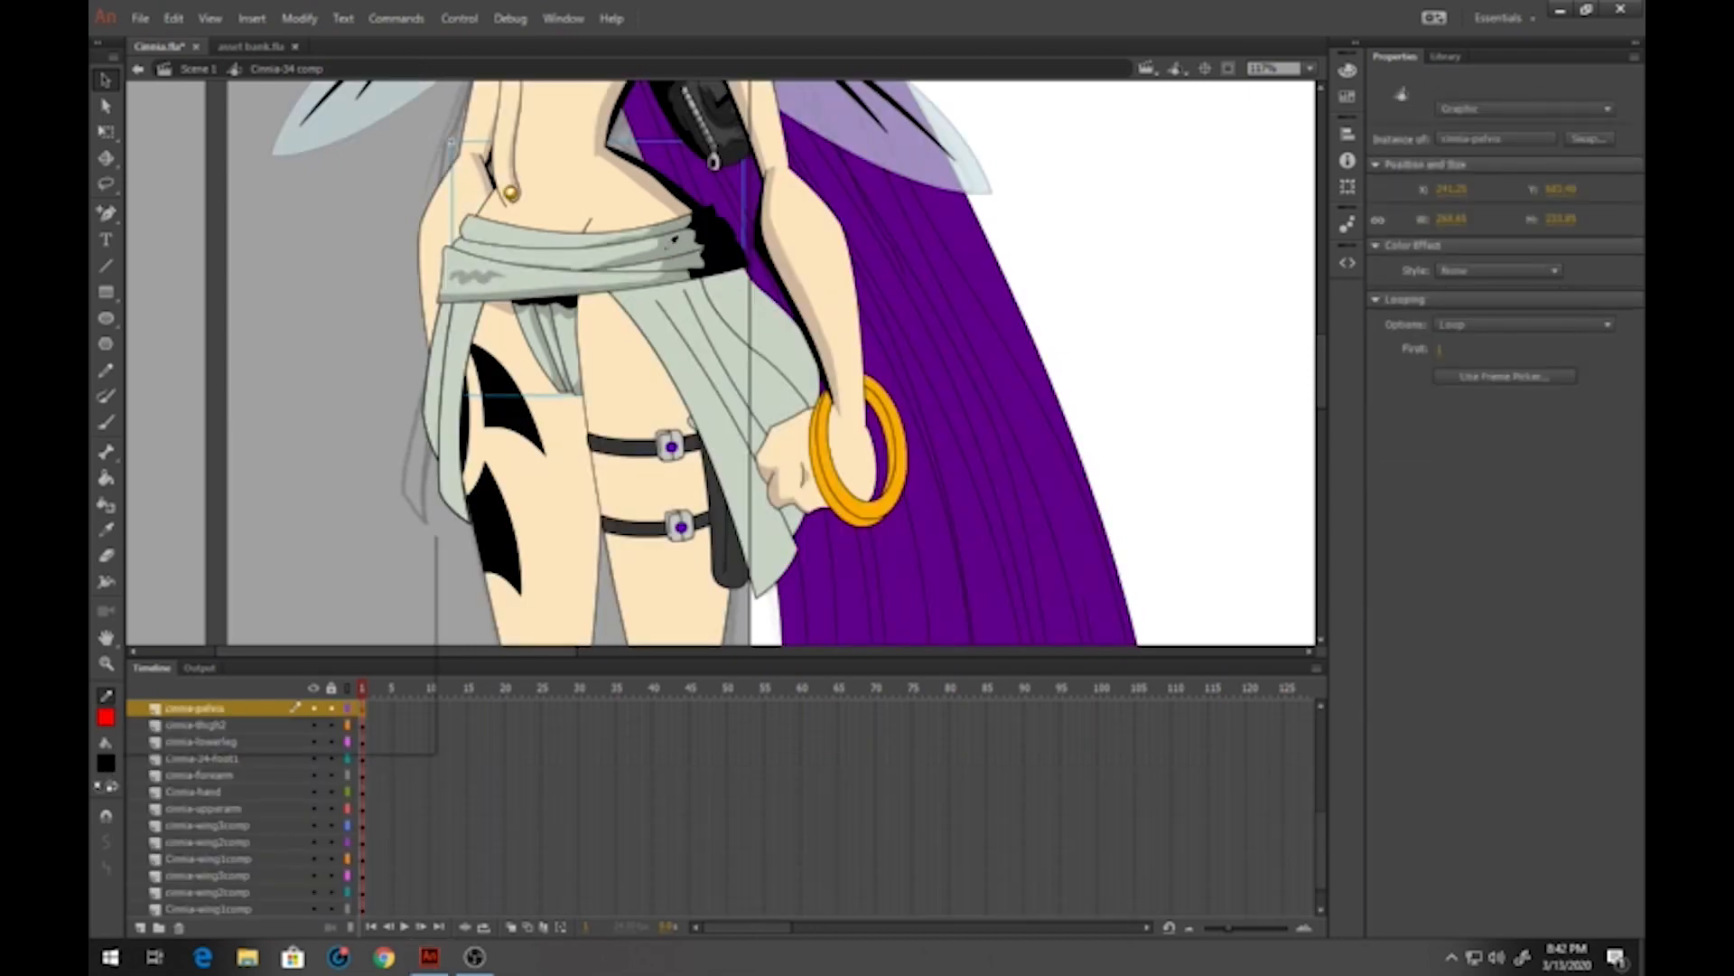
click(532, 311)
double_click(464, 356)
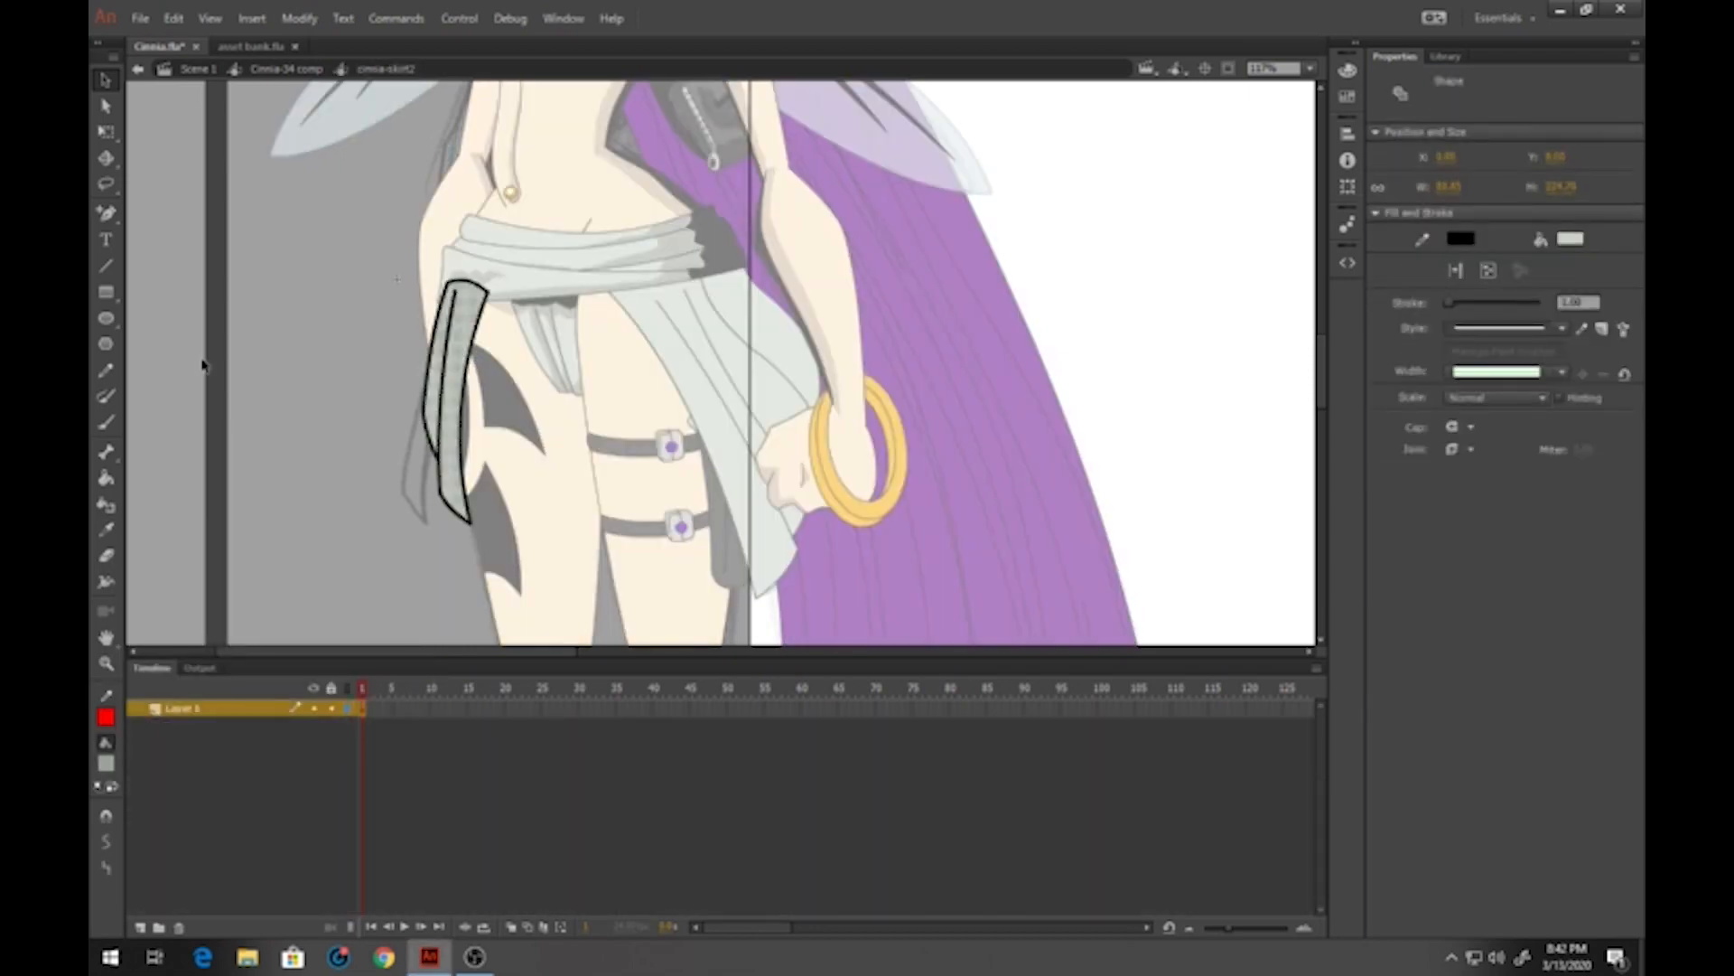
Pencil red shadow boundaries down both folds of the narrow hanging cloth and across its upper end
click(106, 370)
drag(423, 415, 441, 379)
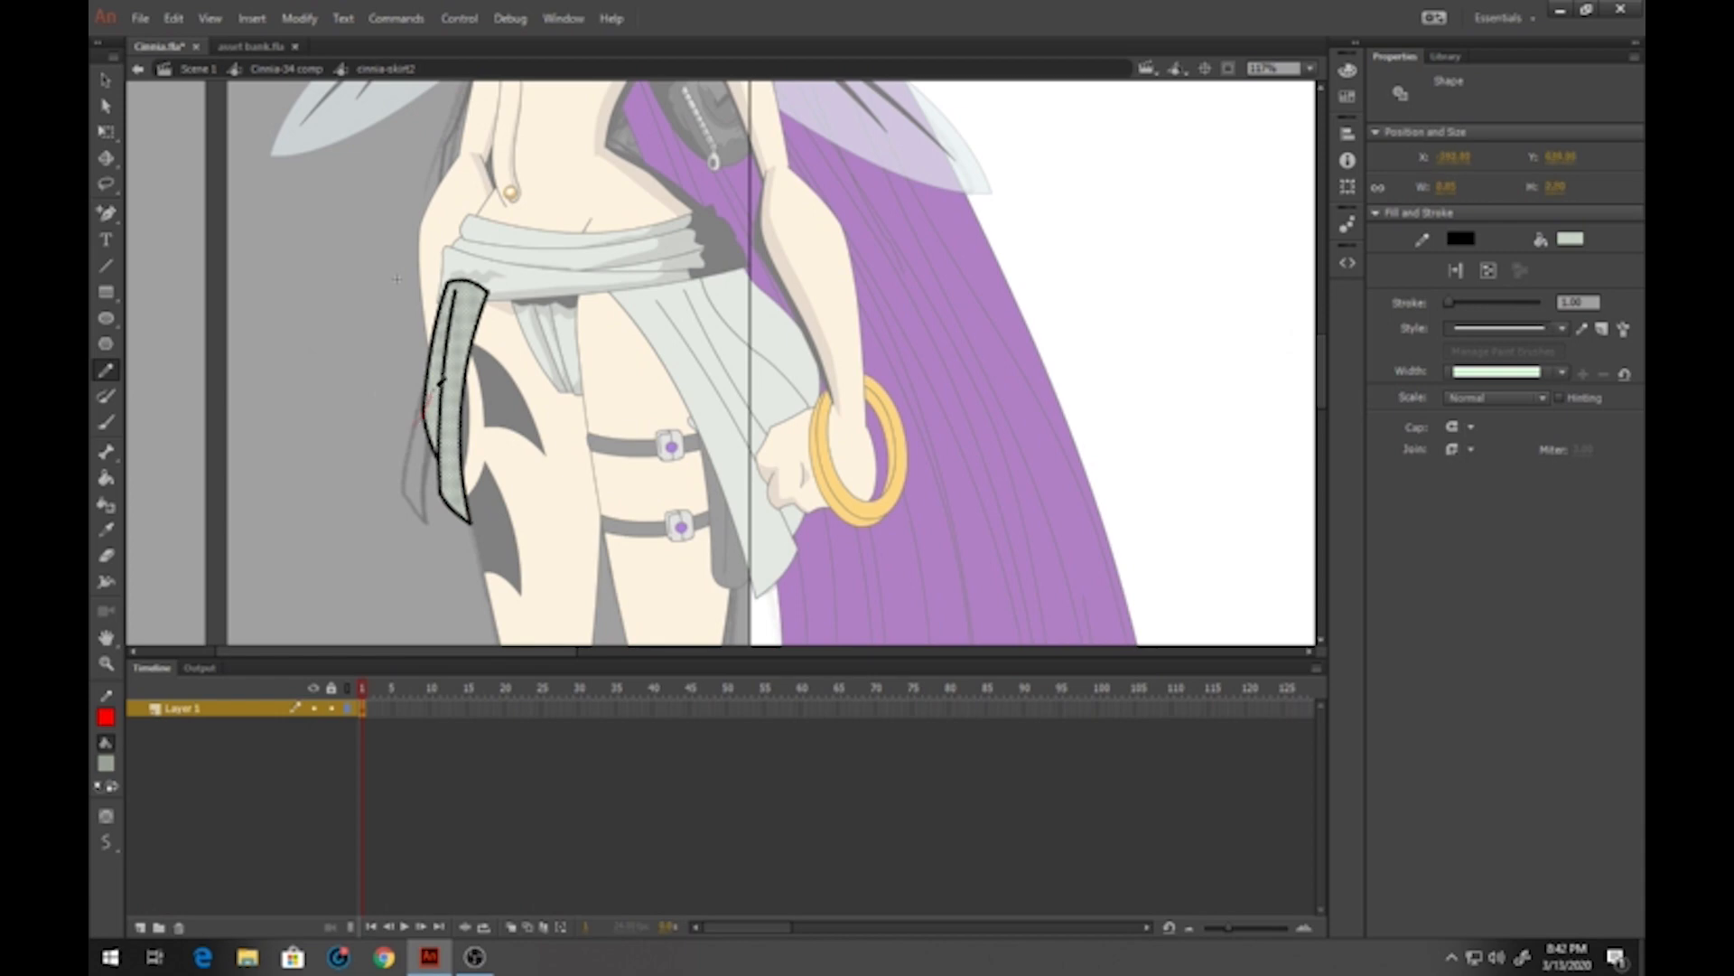
drag(441, 318, 438, 287)
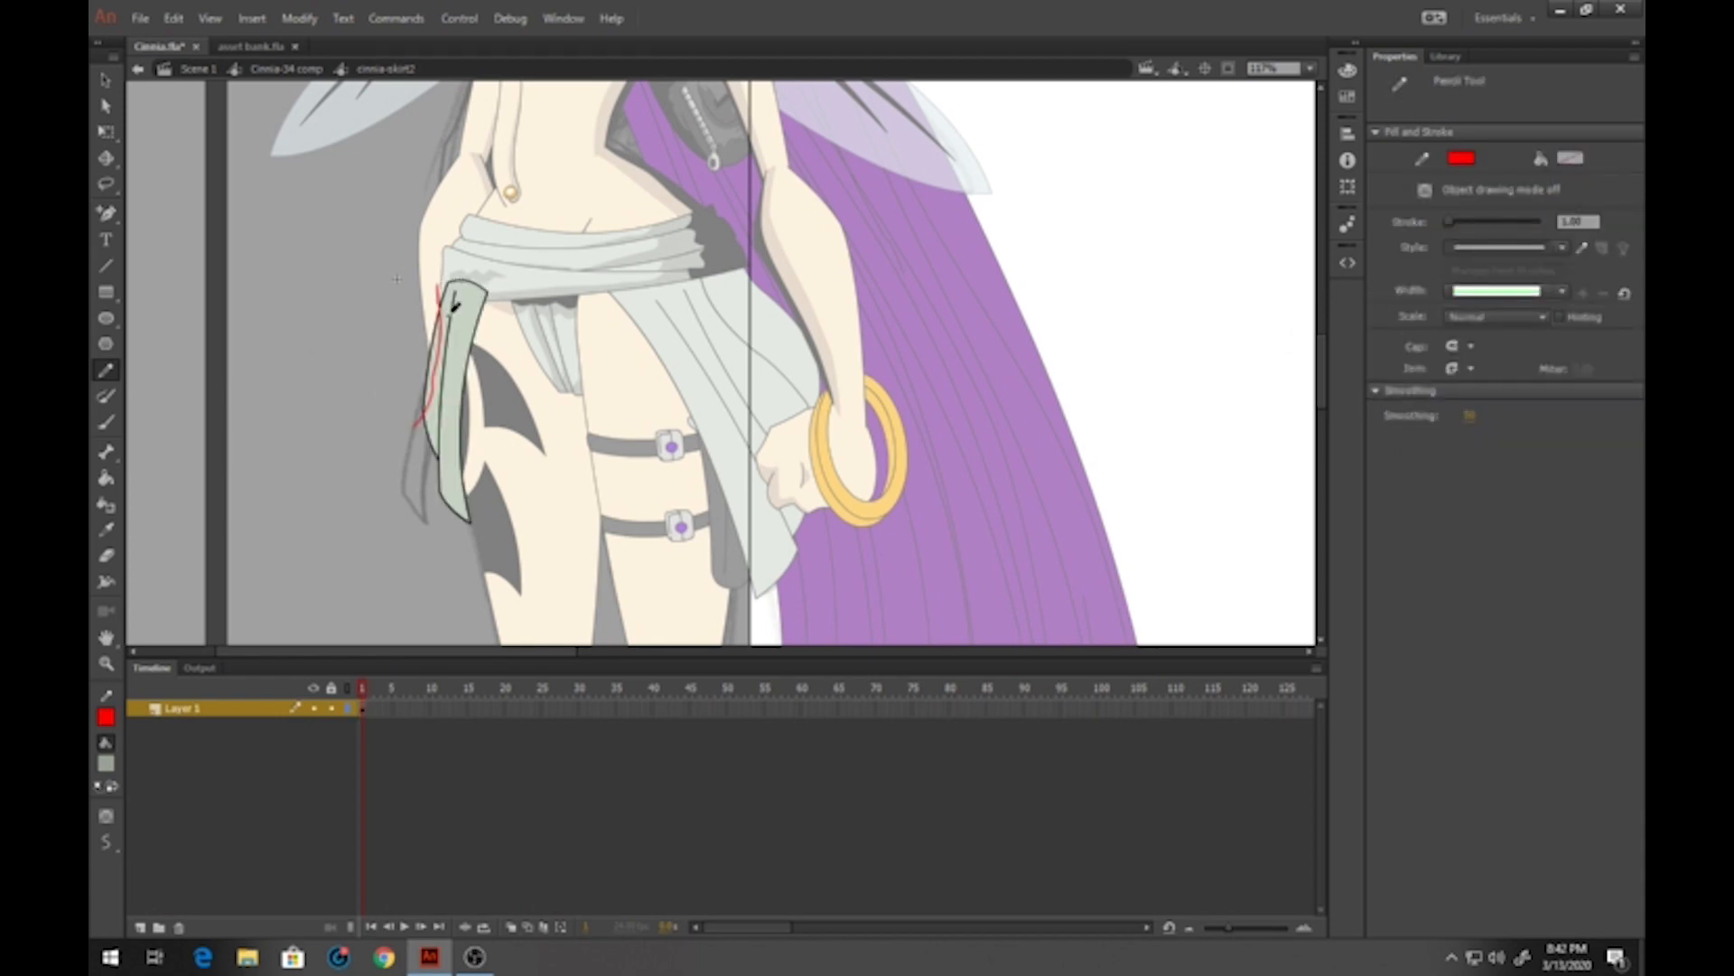
drag(458, 342, 467, 549)
drag(453, 298, 499, 321)
Fill the narrow cloth's shadow sections with the sampled shade and its upper end with black
key(k)
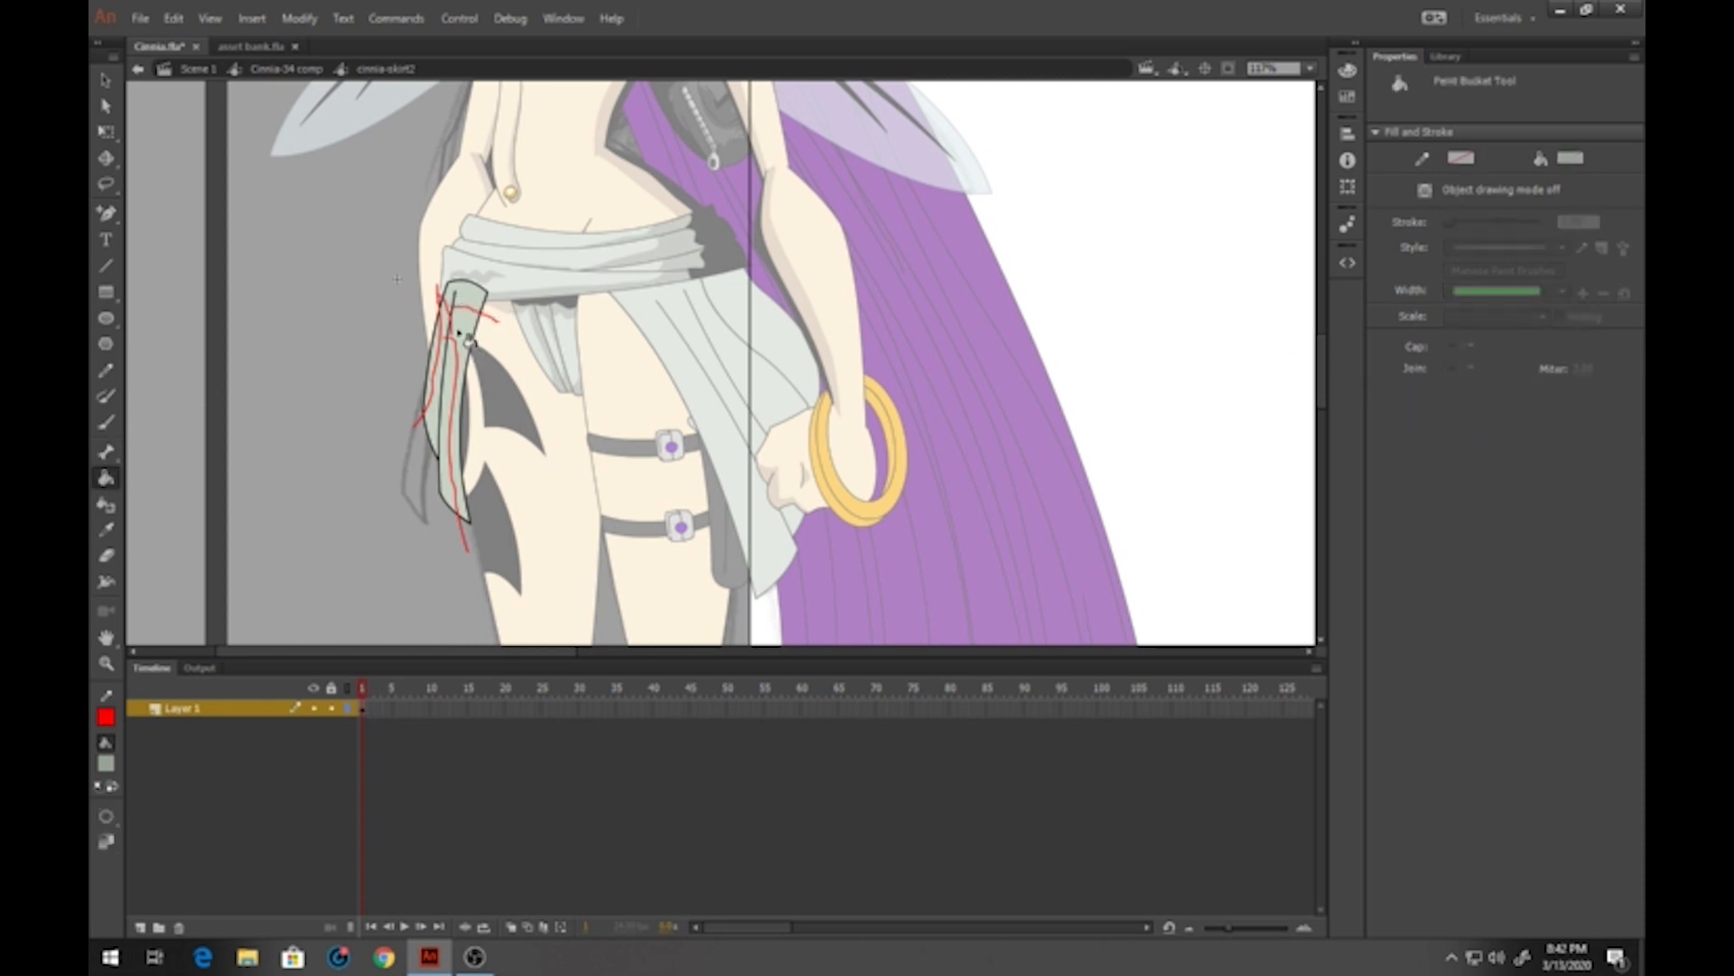
click(459, 349)
click(443, 352)
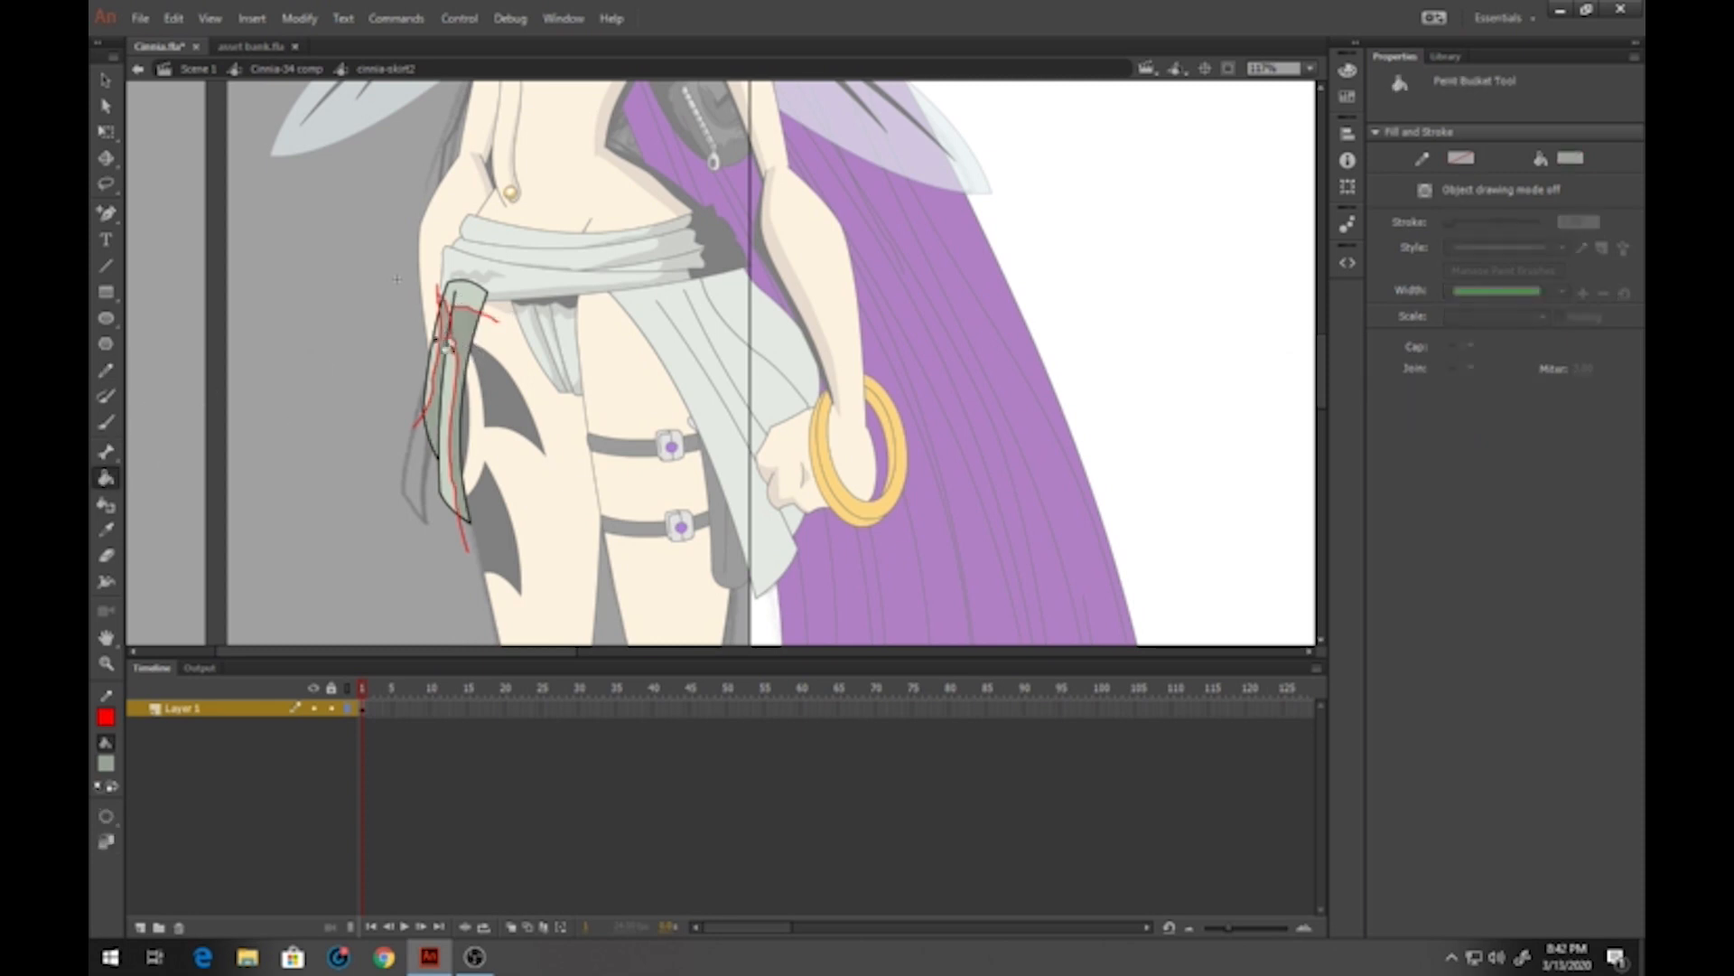
click(107, 763)
click(136, 567)
click(470, 302)
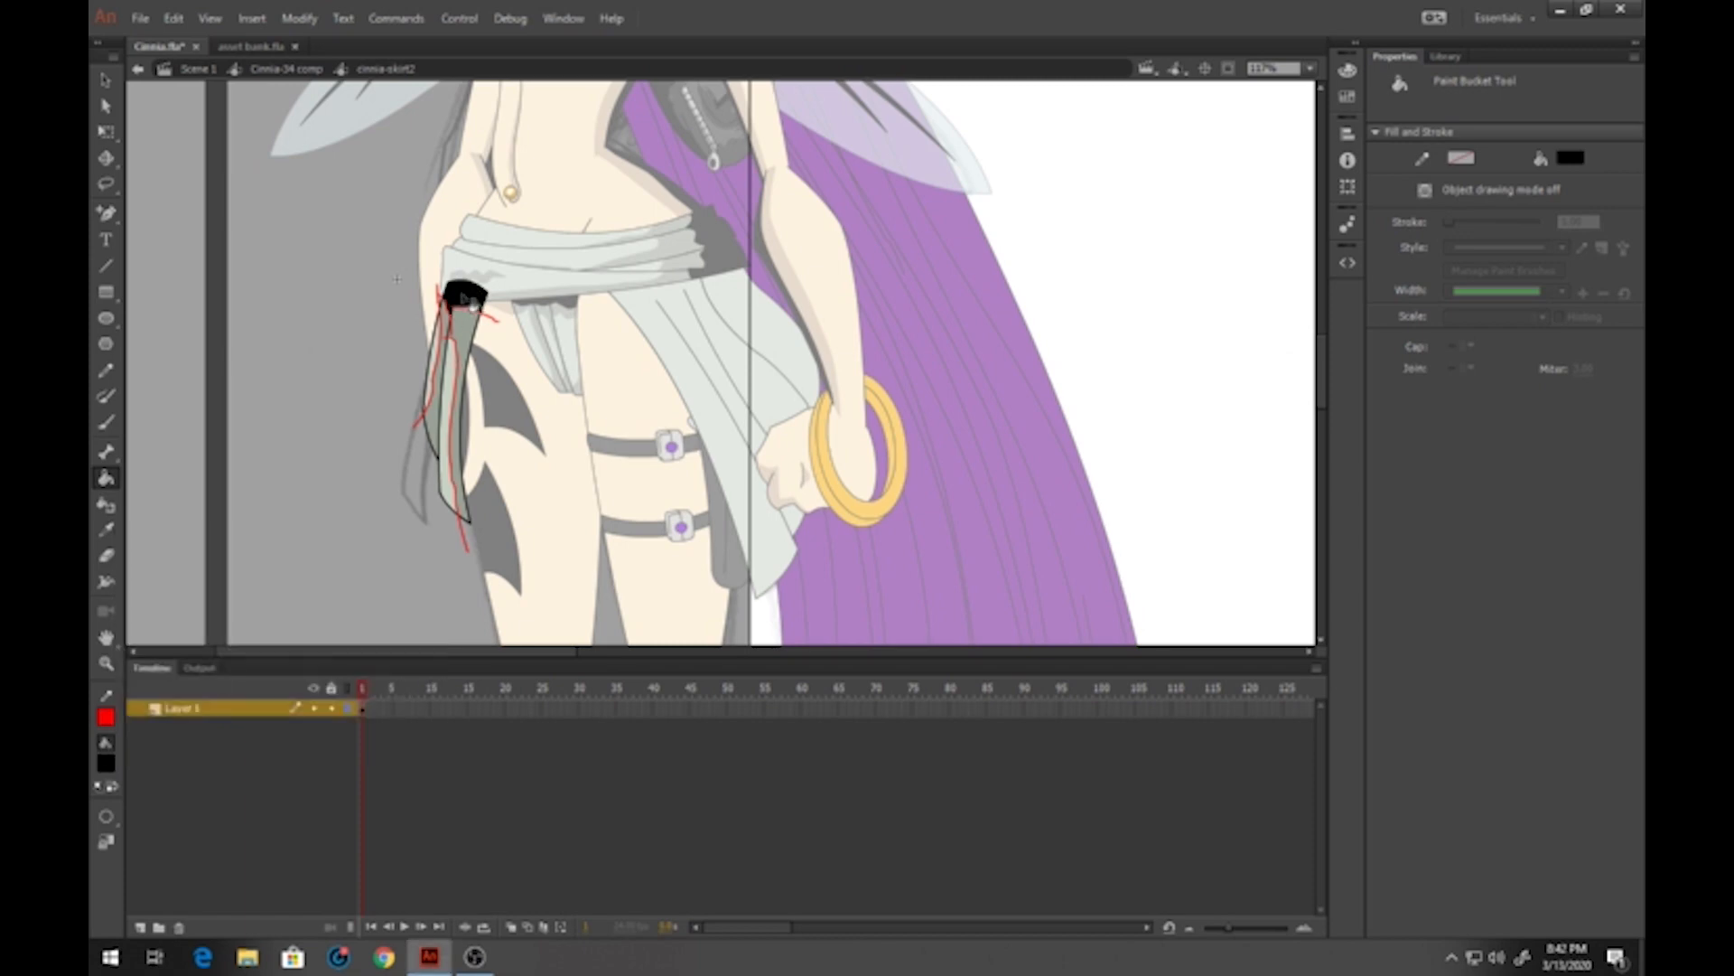
Delete the red boundary lines from the narrow hanging cloth and exit its symbol to Cinnia-34 comp
click(106, 79)
click(459, 352)
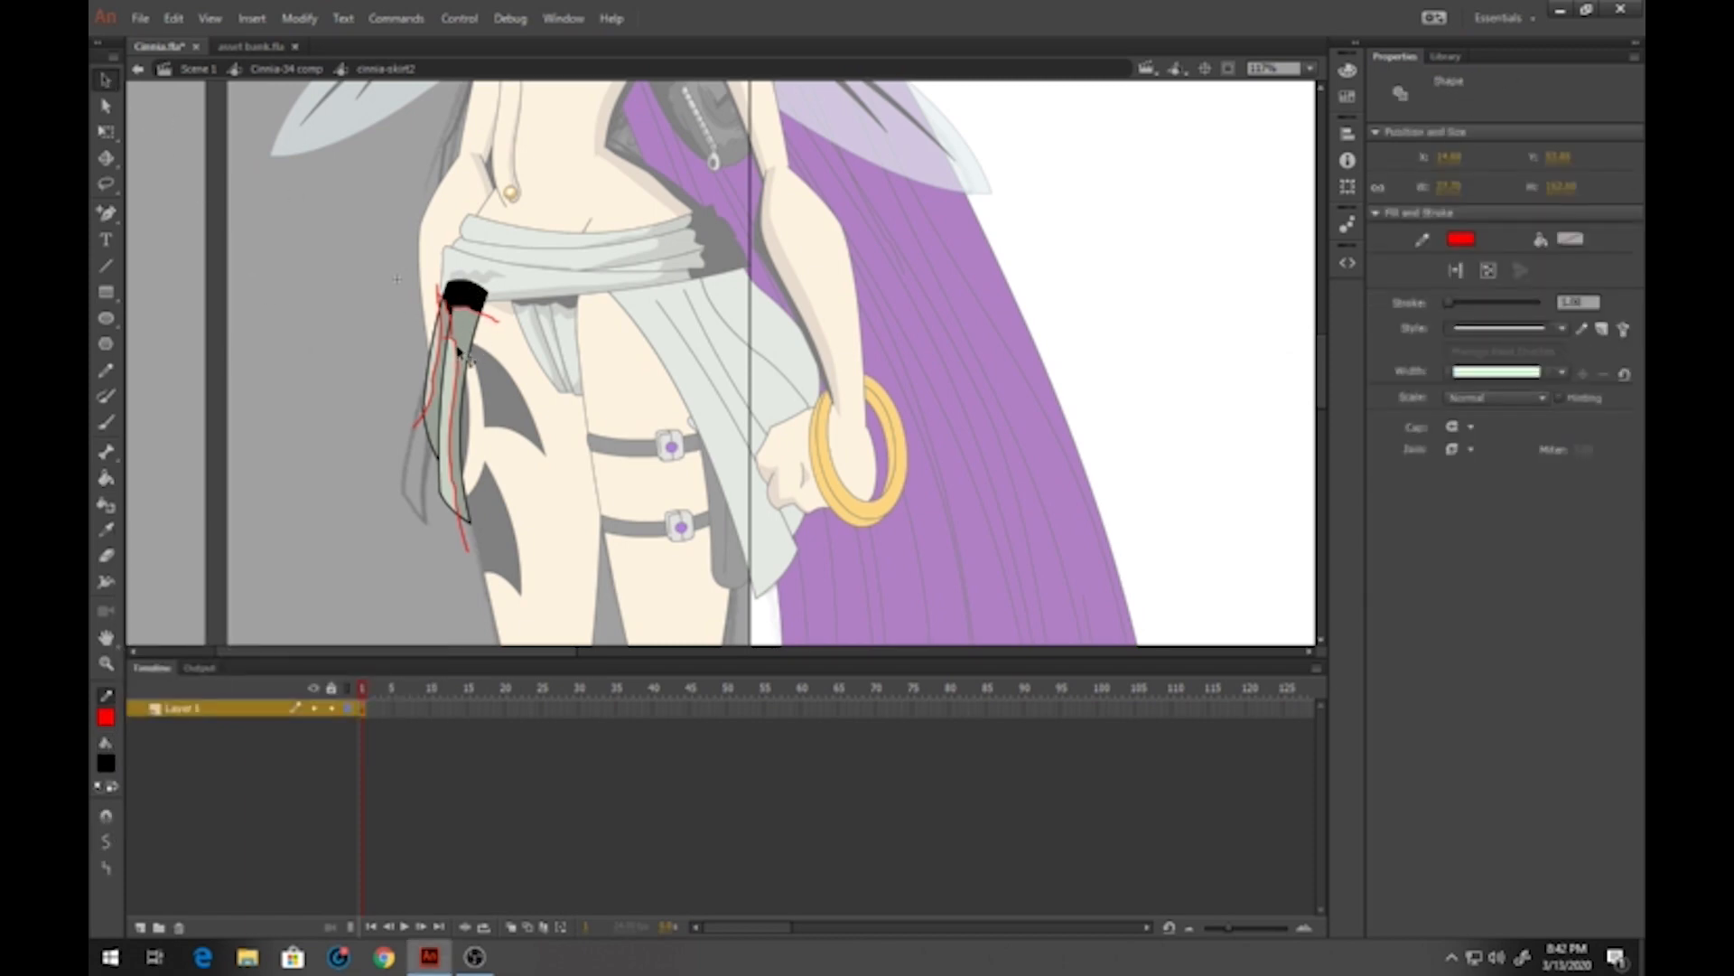
key(Delete)
click(454, 337)
key(Delete)
click(454, 337)
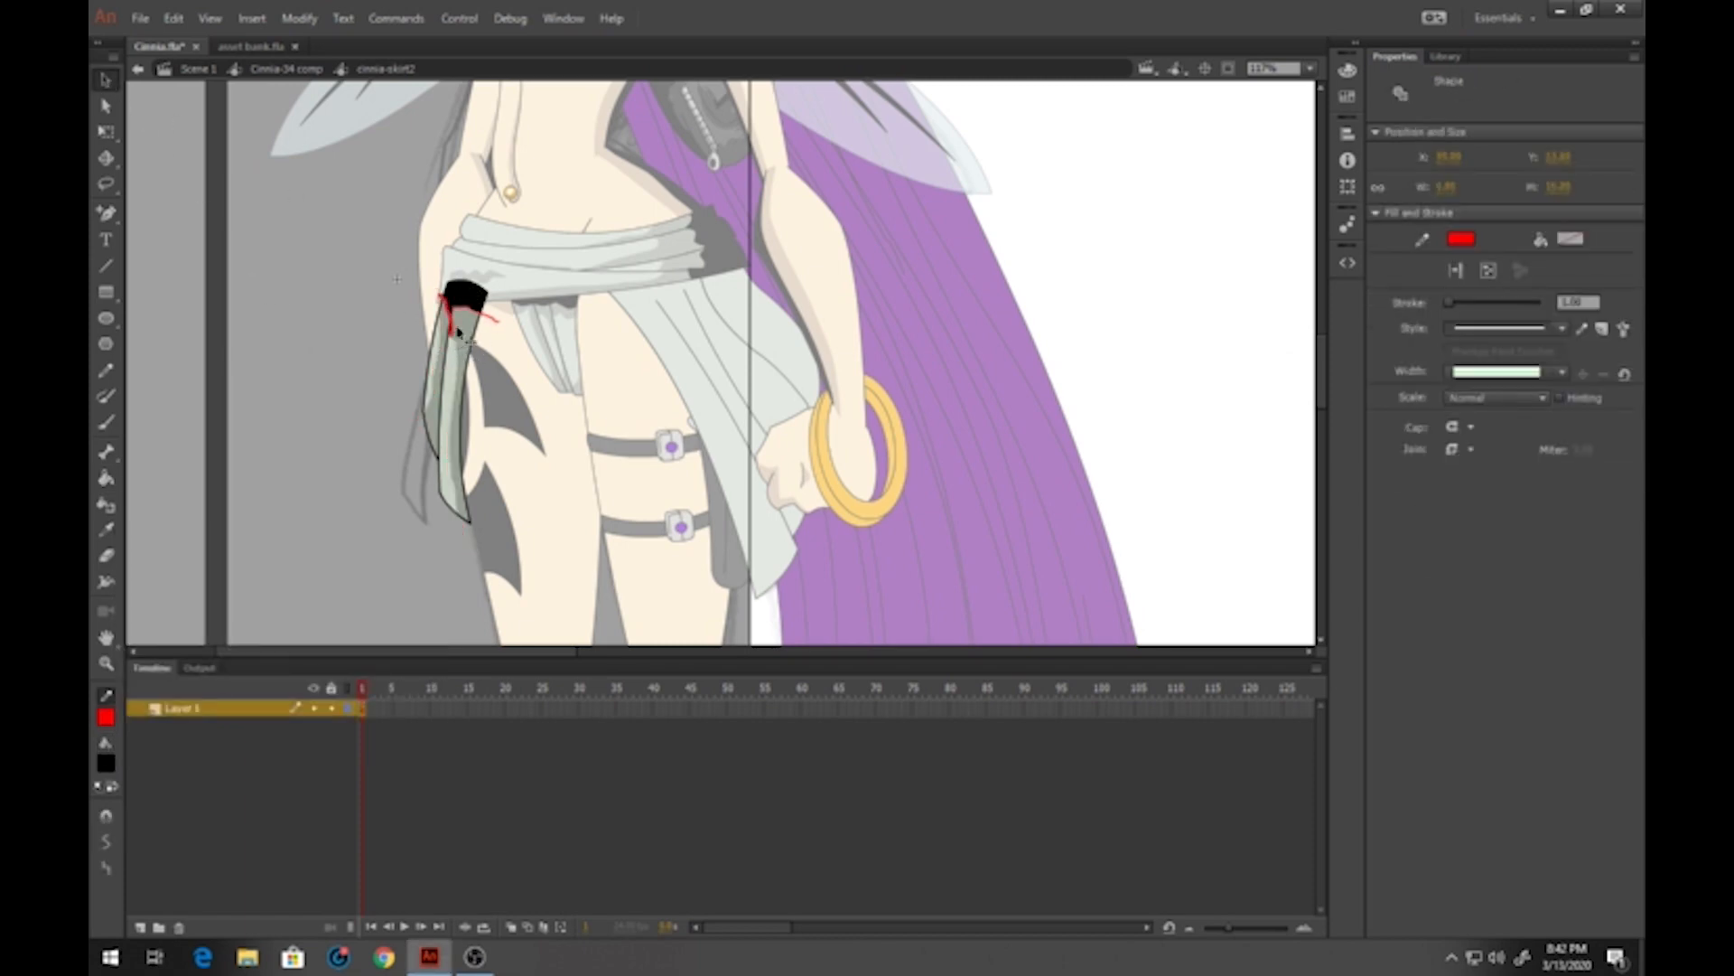
key(Delete)
click(465, 291)
key(Delete)
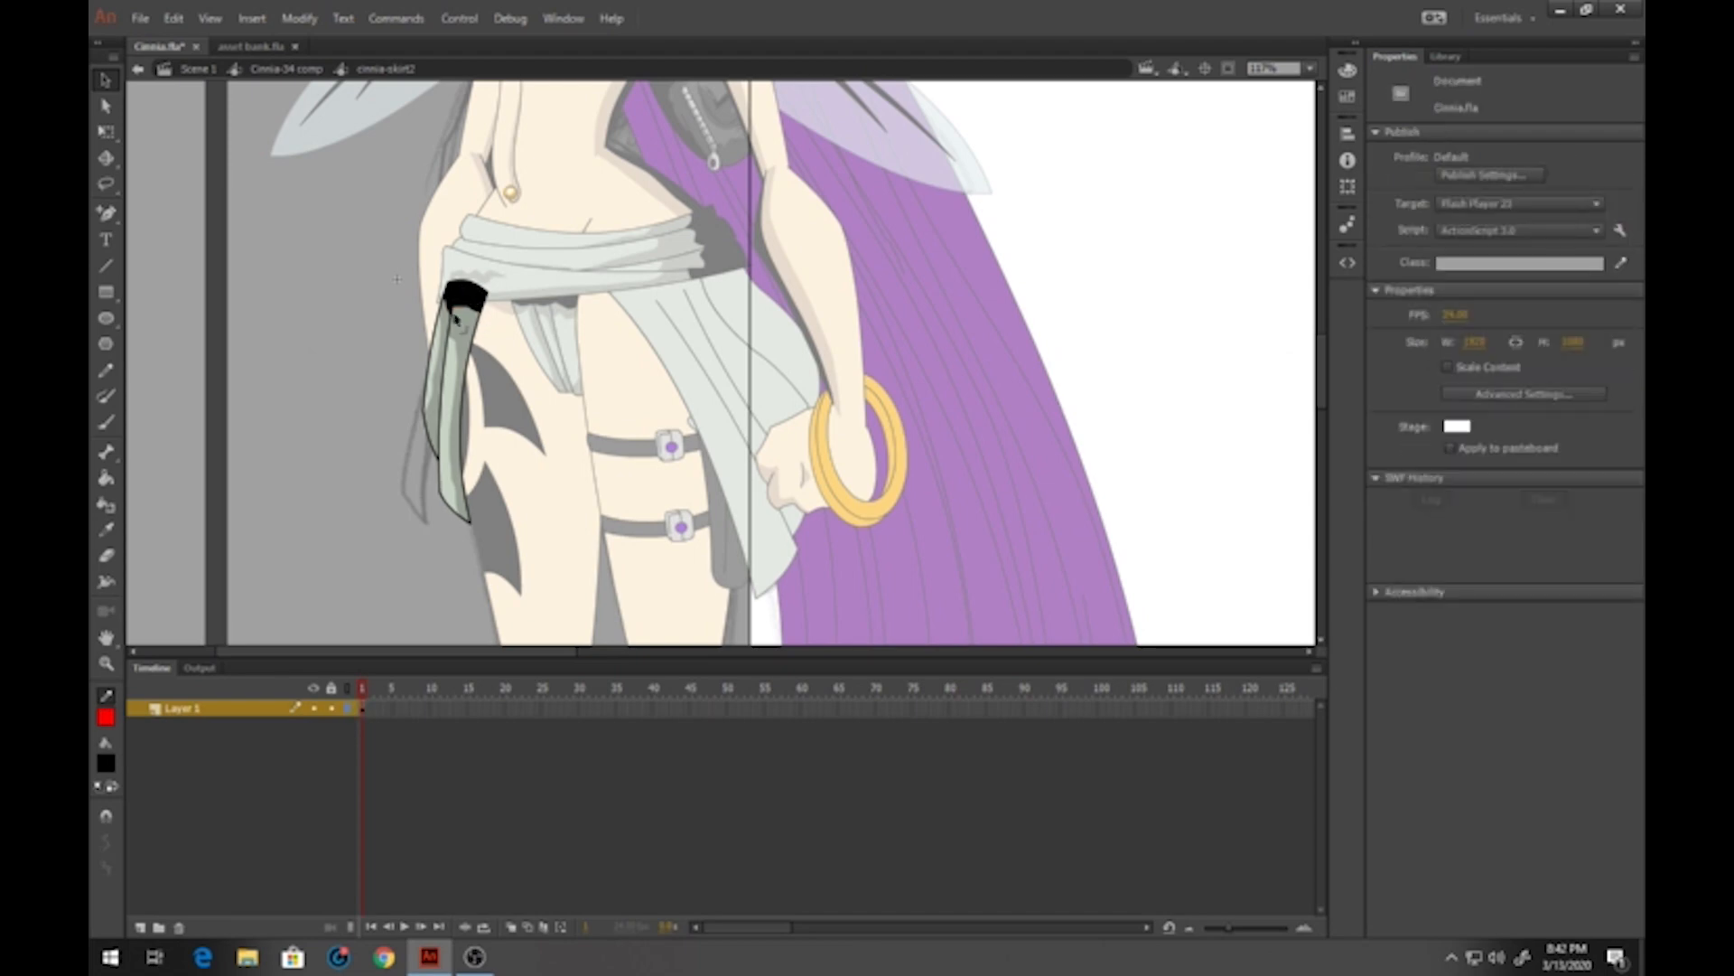
double_click(404, 338)
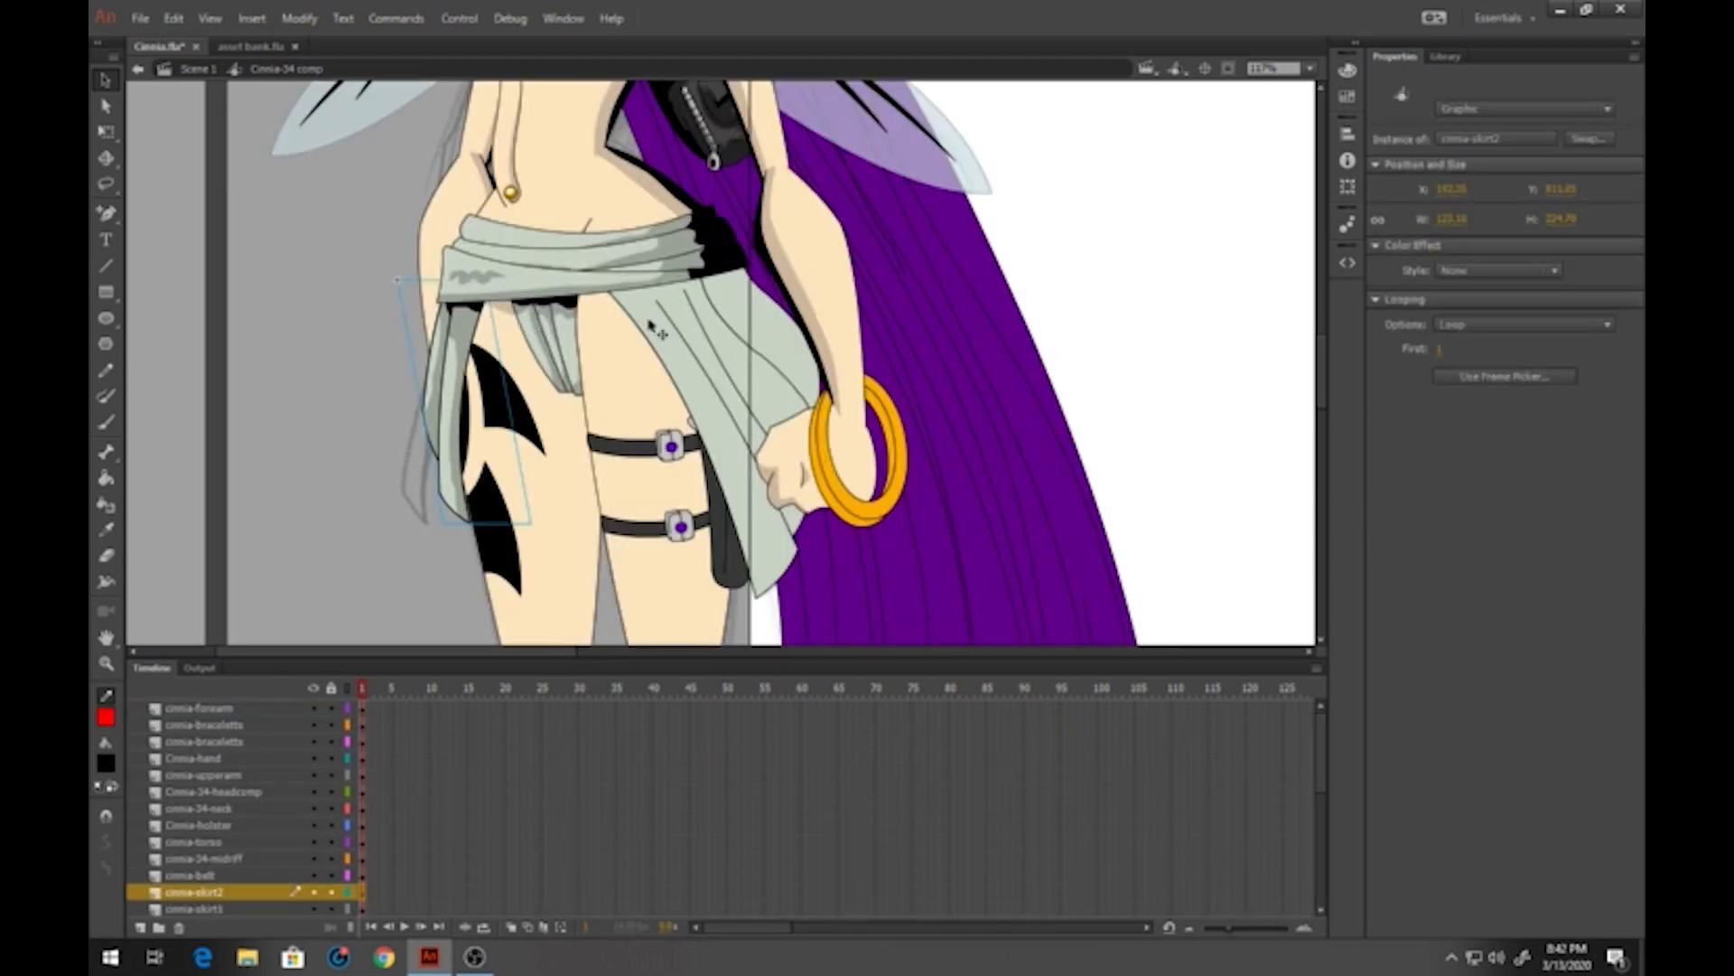
Open the cinnia-skirt1 symbol and pencil red shadow boundaries across its upper part and down along its folds
double_click(679, 324)
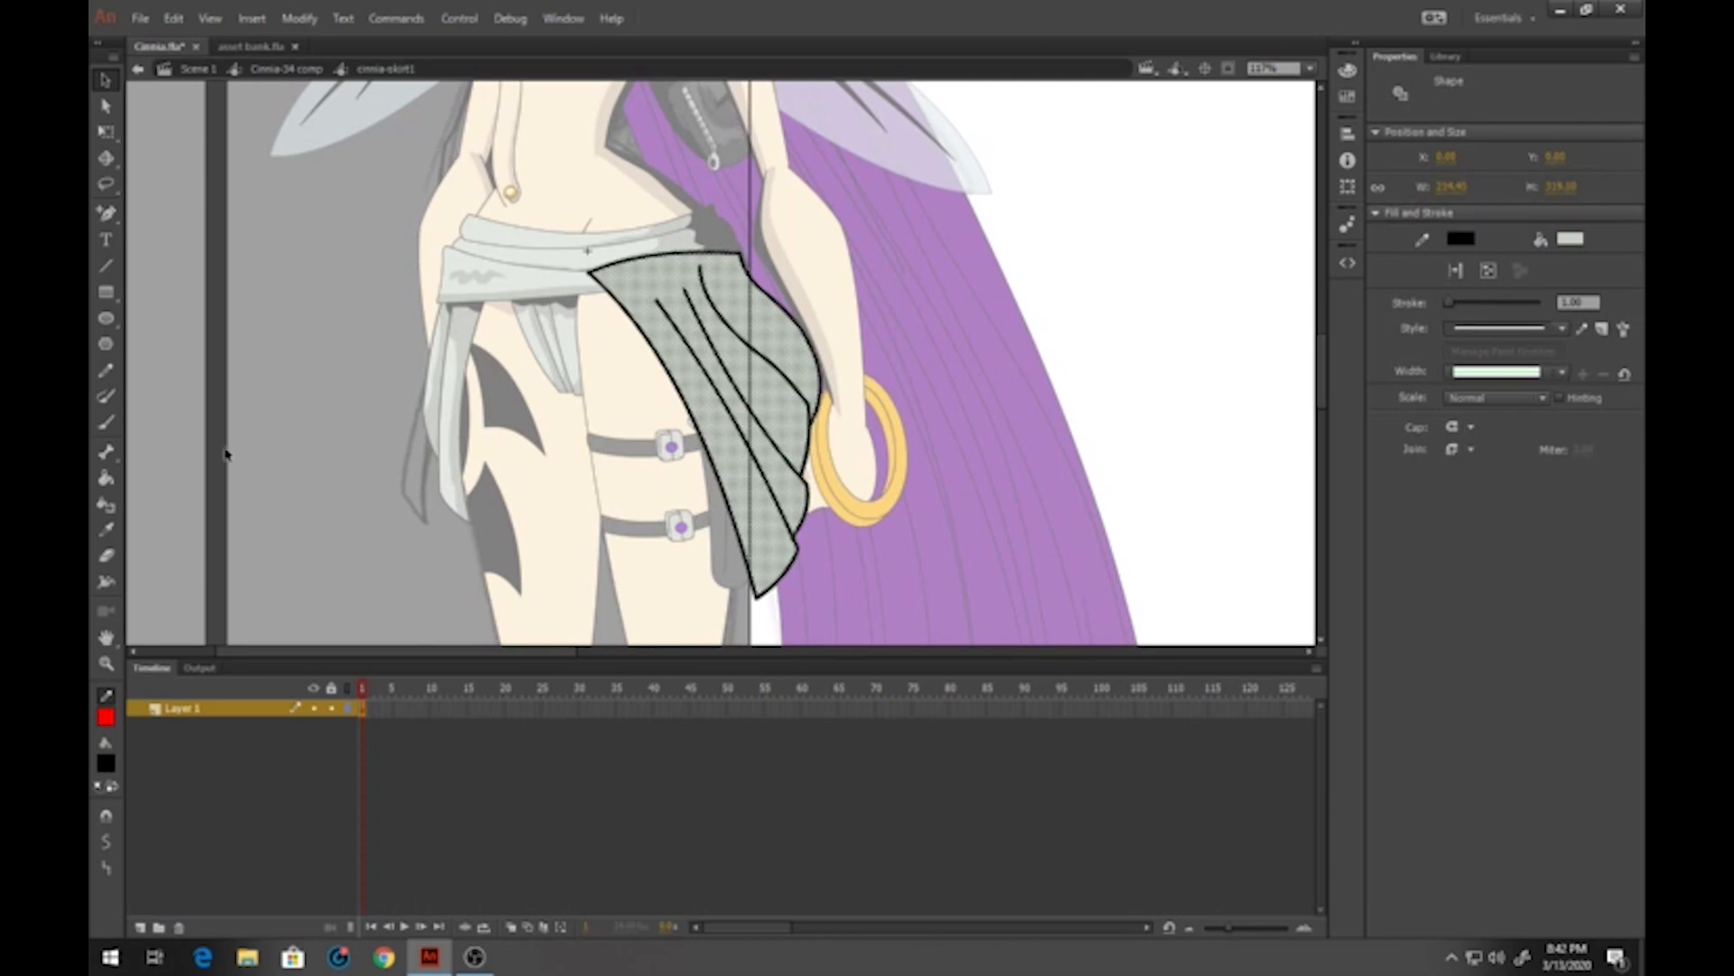
click(106, 371)
mouse_move(611, 306)
mouse_down()
mouse_move(677, 318)
mouse_move(702, 370)
mouse_move(699, 301)
mouse_move(703, 337)
mouse_move(705, 305)
mouse_move(751, 291)
mouse_move(841, 372)
mouse_up()
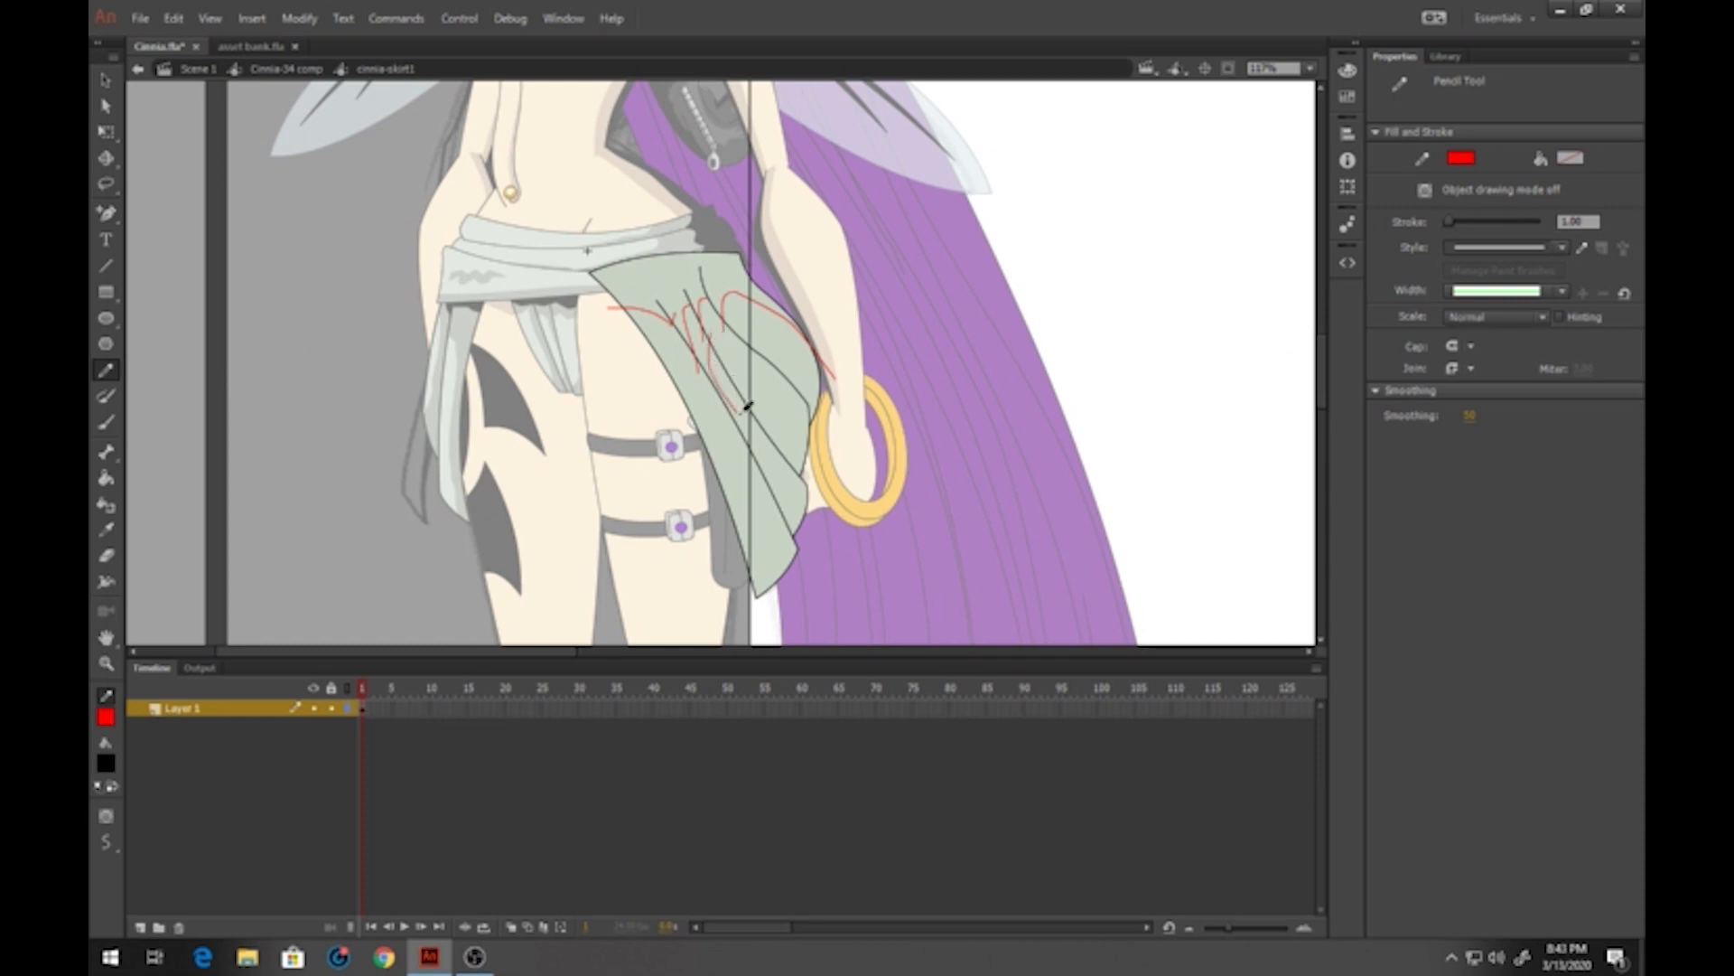
drag(769, 443, 807, 562)
mouse_move(742, 318)
mouse_down()
mouse_move(754, 384)
mouse_move(826, 483)
mouse_up()
drag(772, 334, 849, 433)
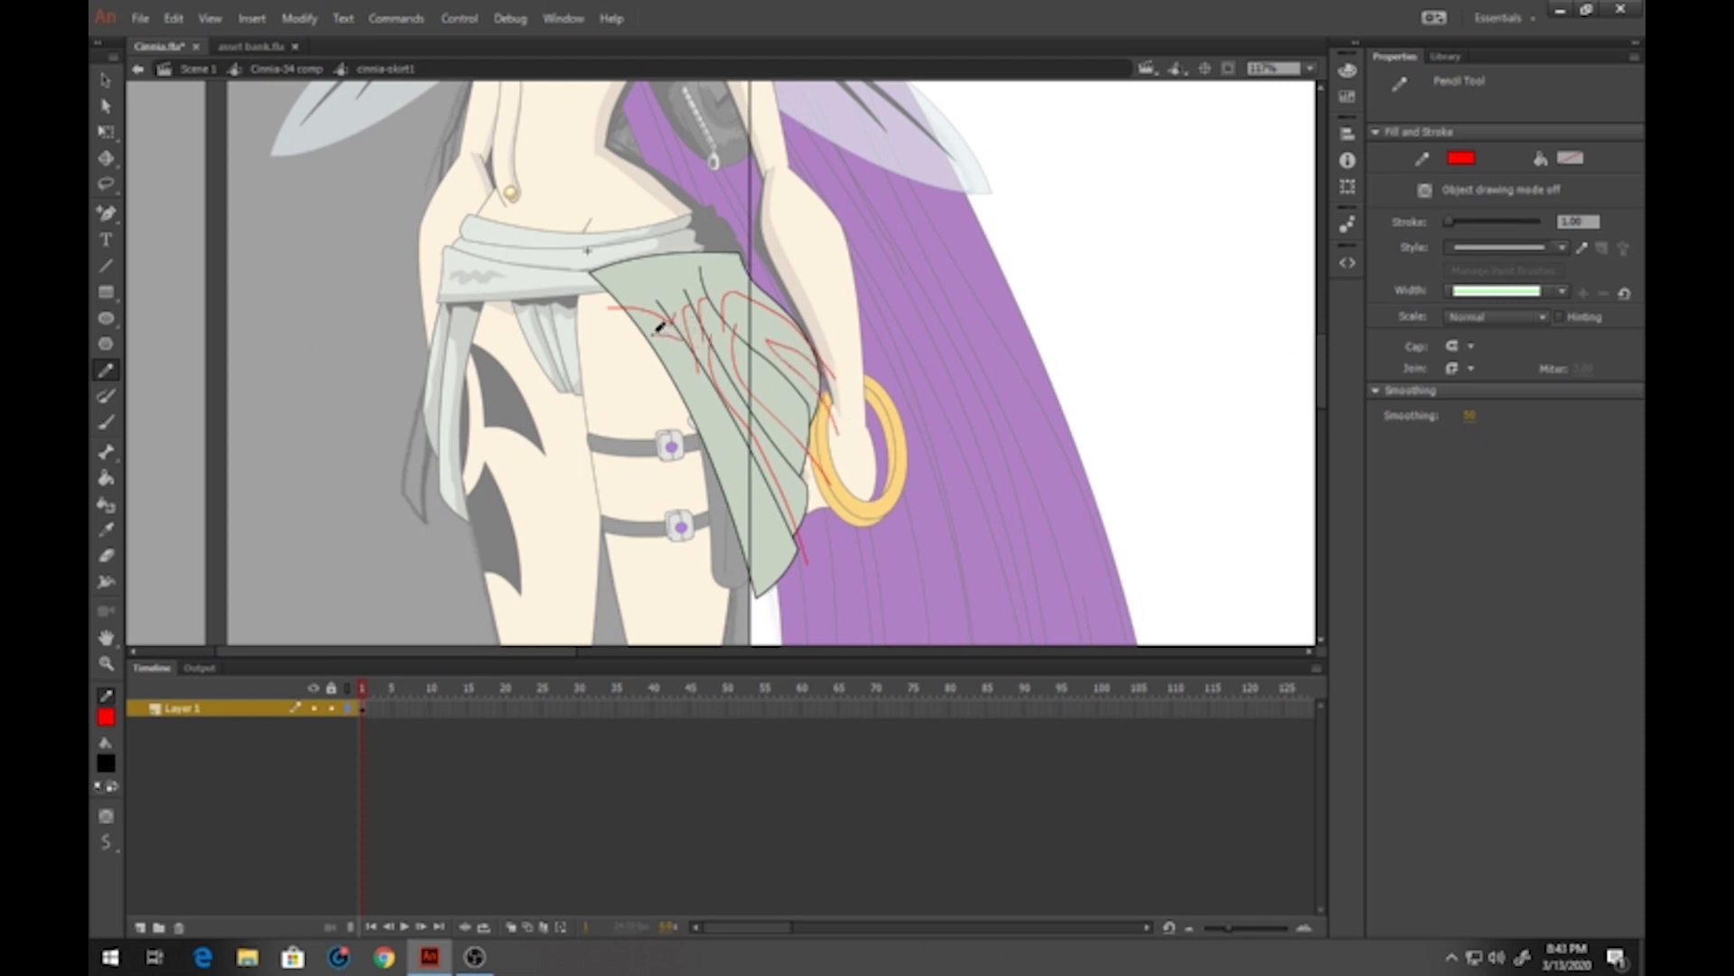
drag(701, 383, 769, 618)
Fill the skirt's upper section with black, sample the cloth's shadow colour from Cinnia-34 comp, and reopen cinnia-skirt1
click(106, 478)
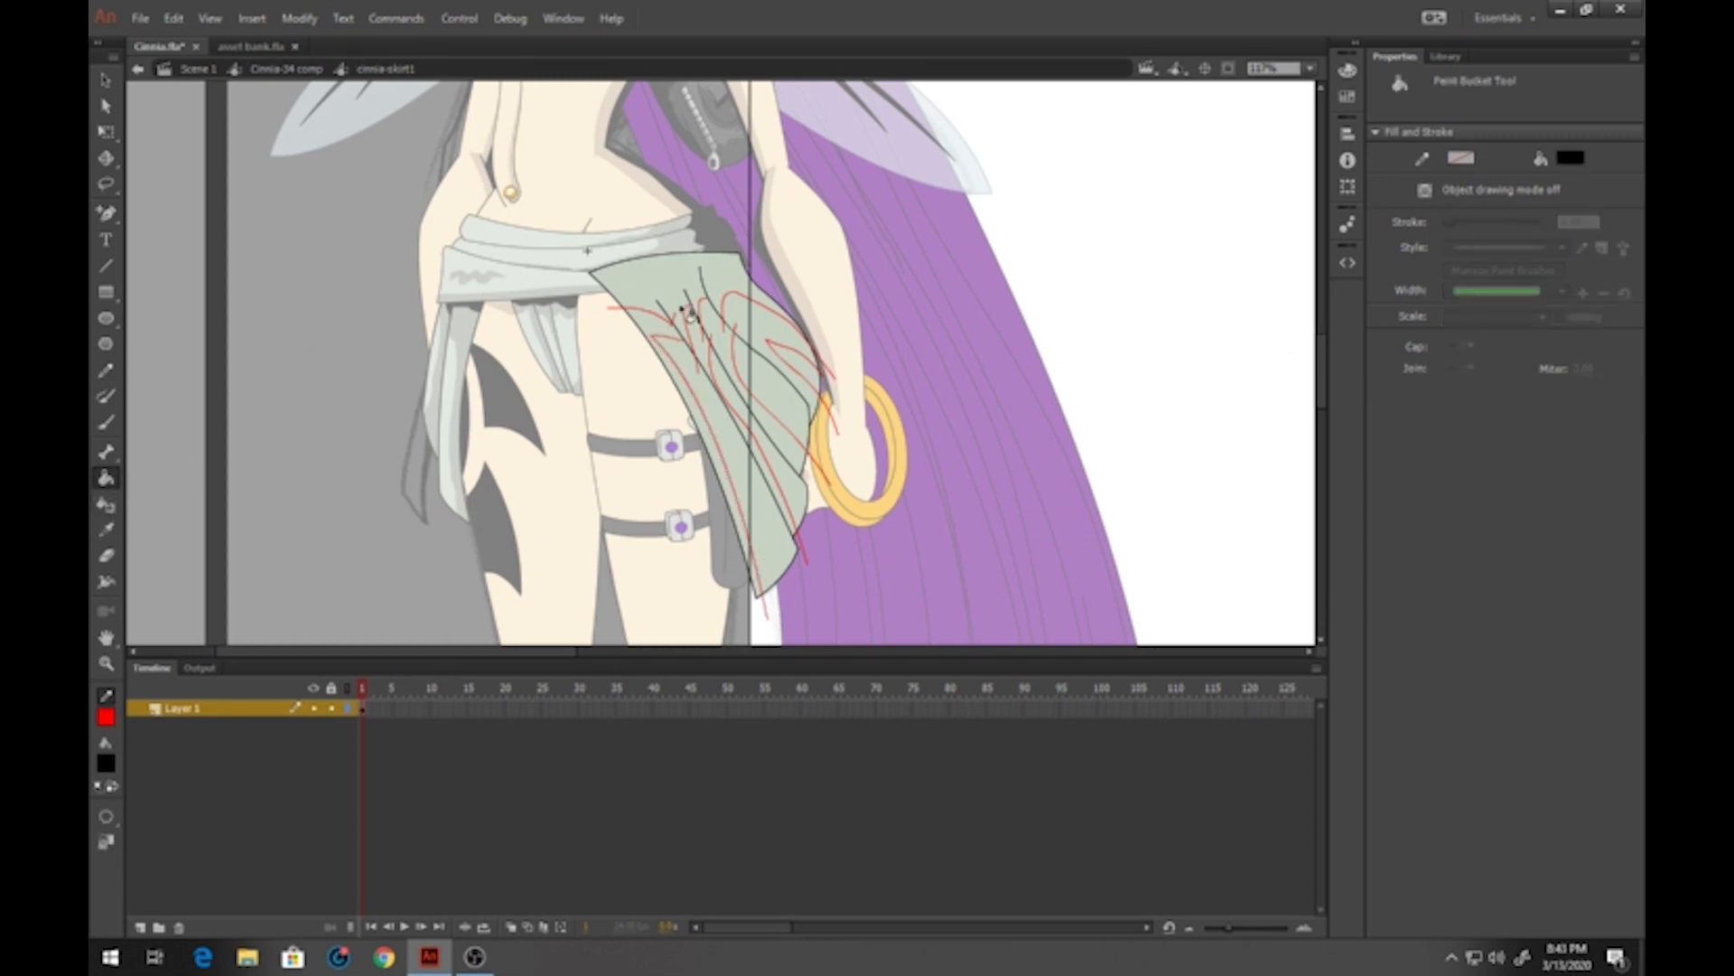
click(668, 287)
click(286, 69)
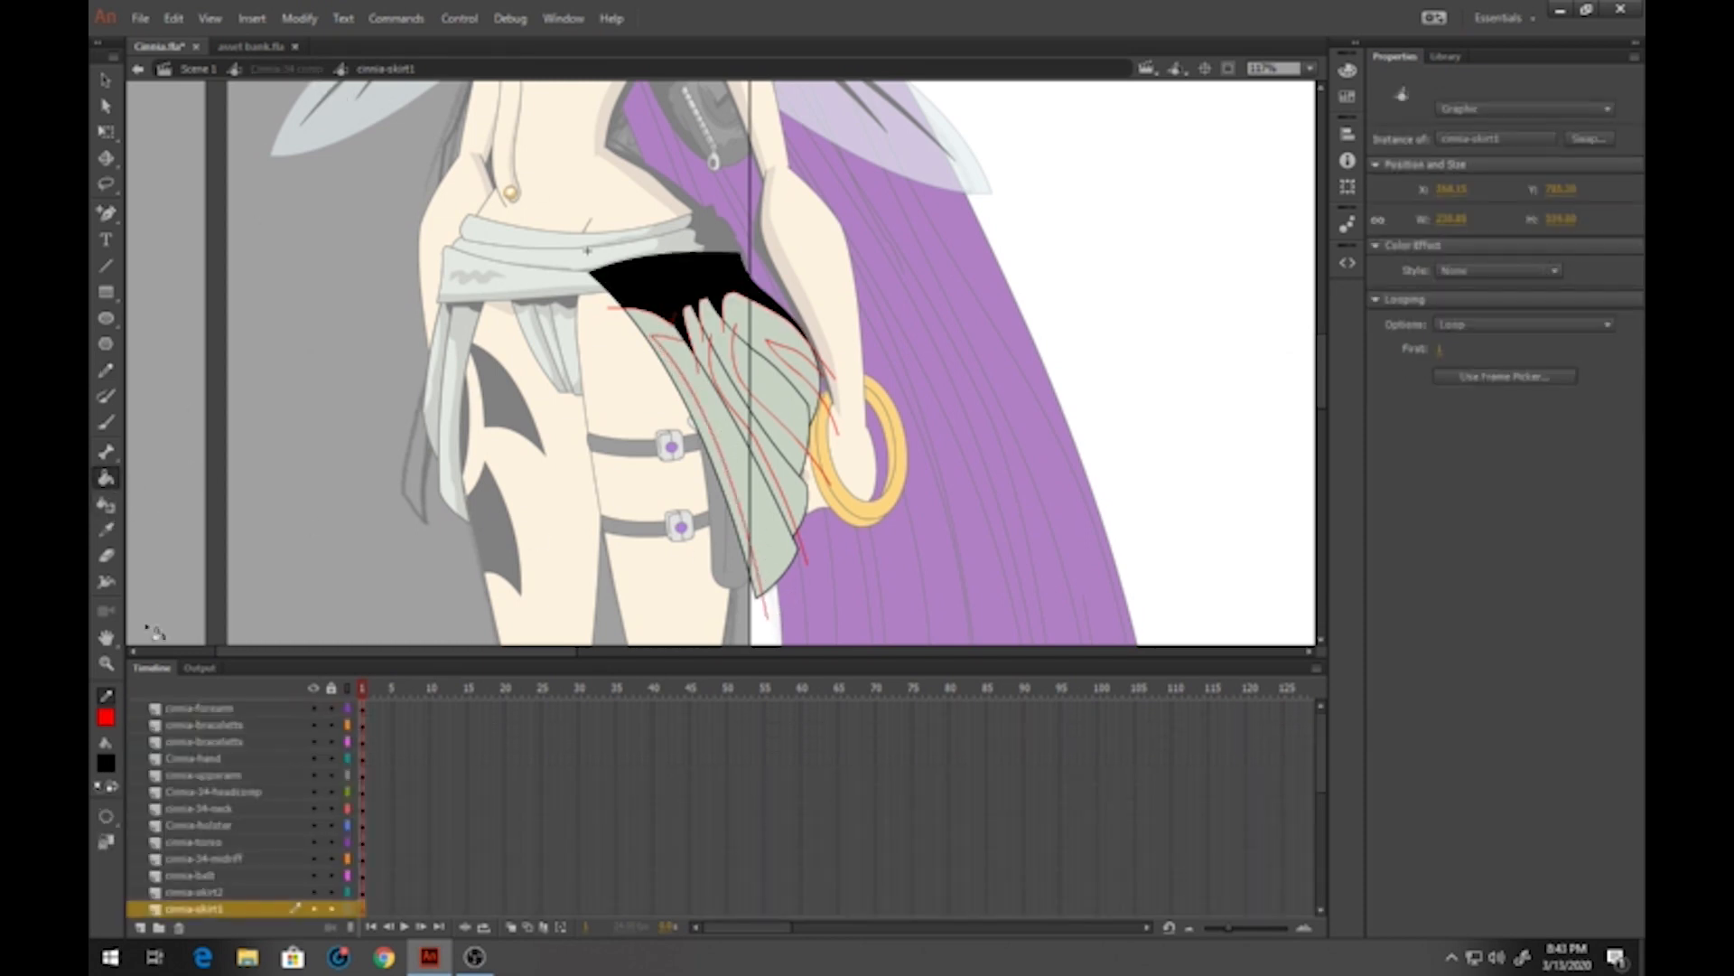
click(106, 764)
click(175, 624)
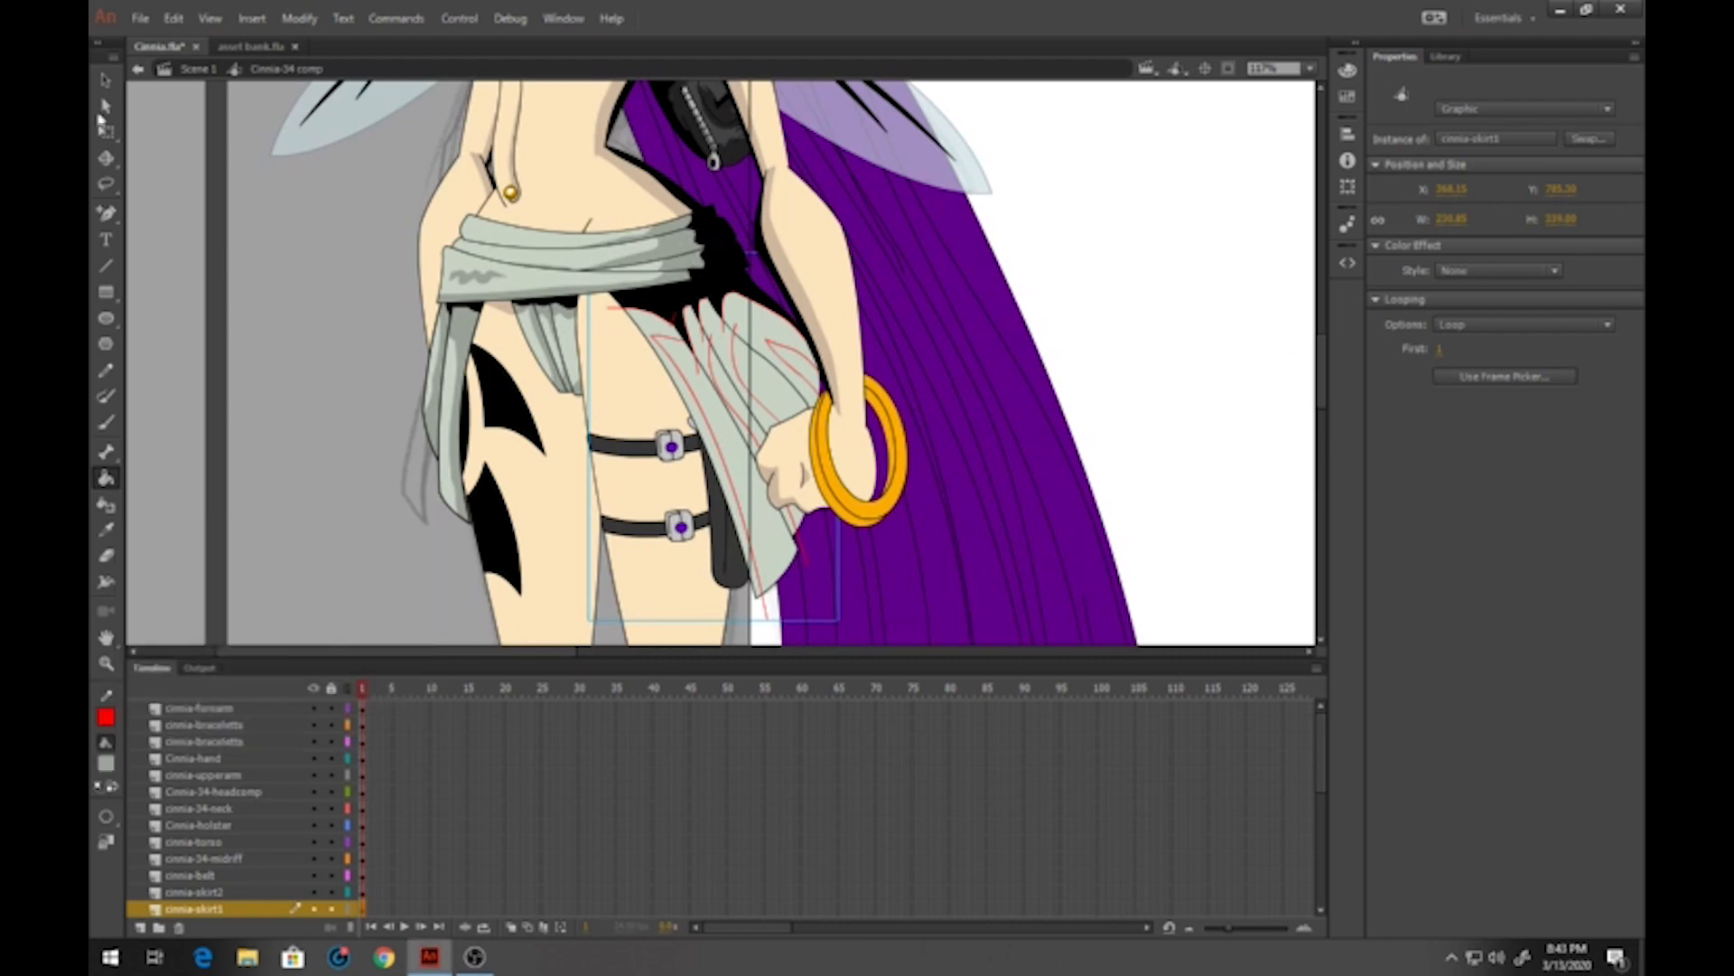
click(106, 80)
double_click(710, 411)
Fill the shadow sections along the skirt's folds with the sampled cloth shadow colour
key(k)
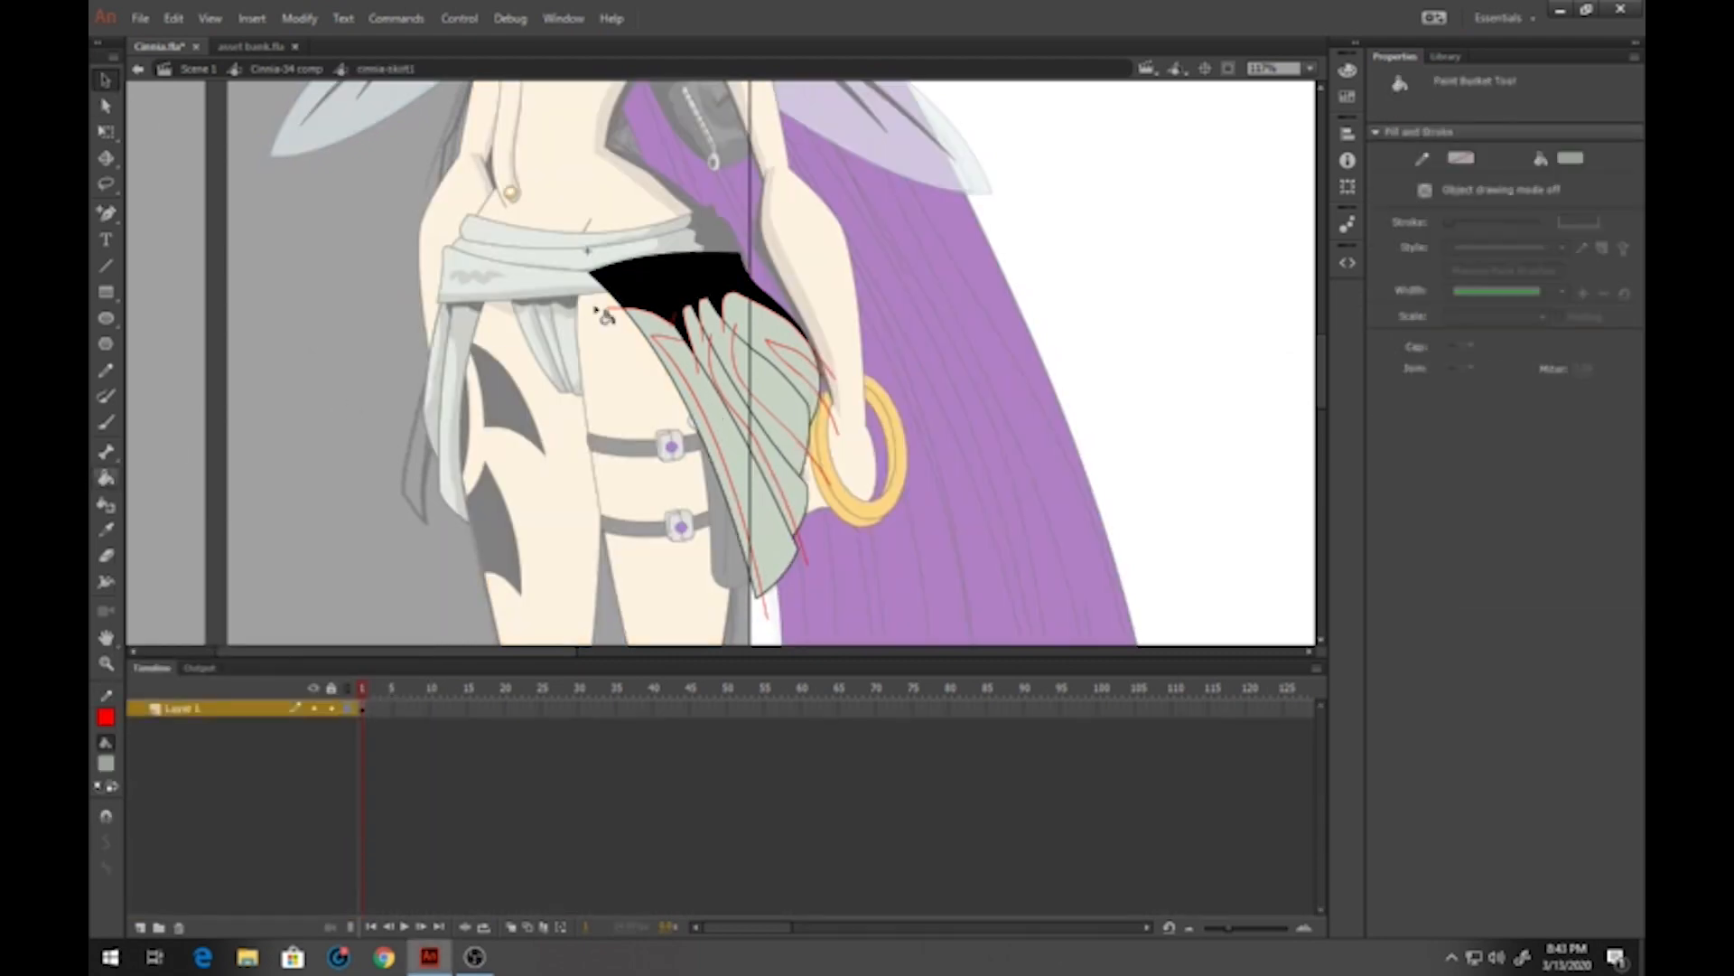
click(710, 357)
click(710, 358)
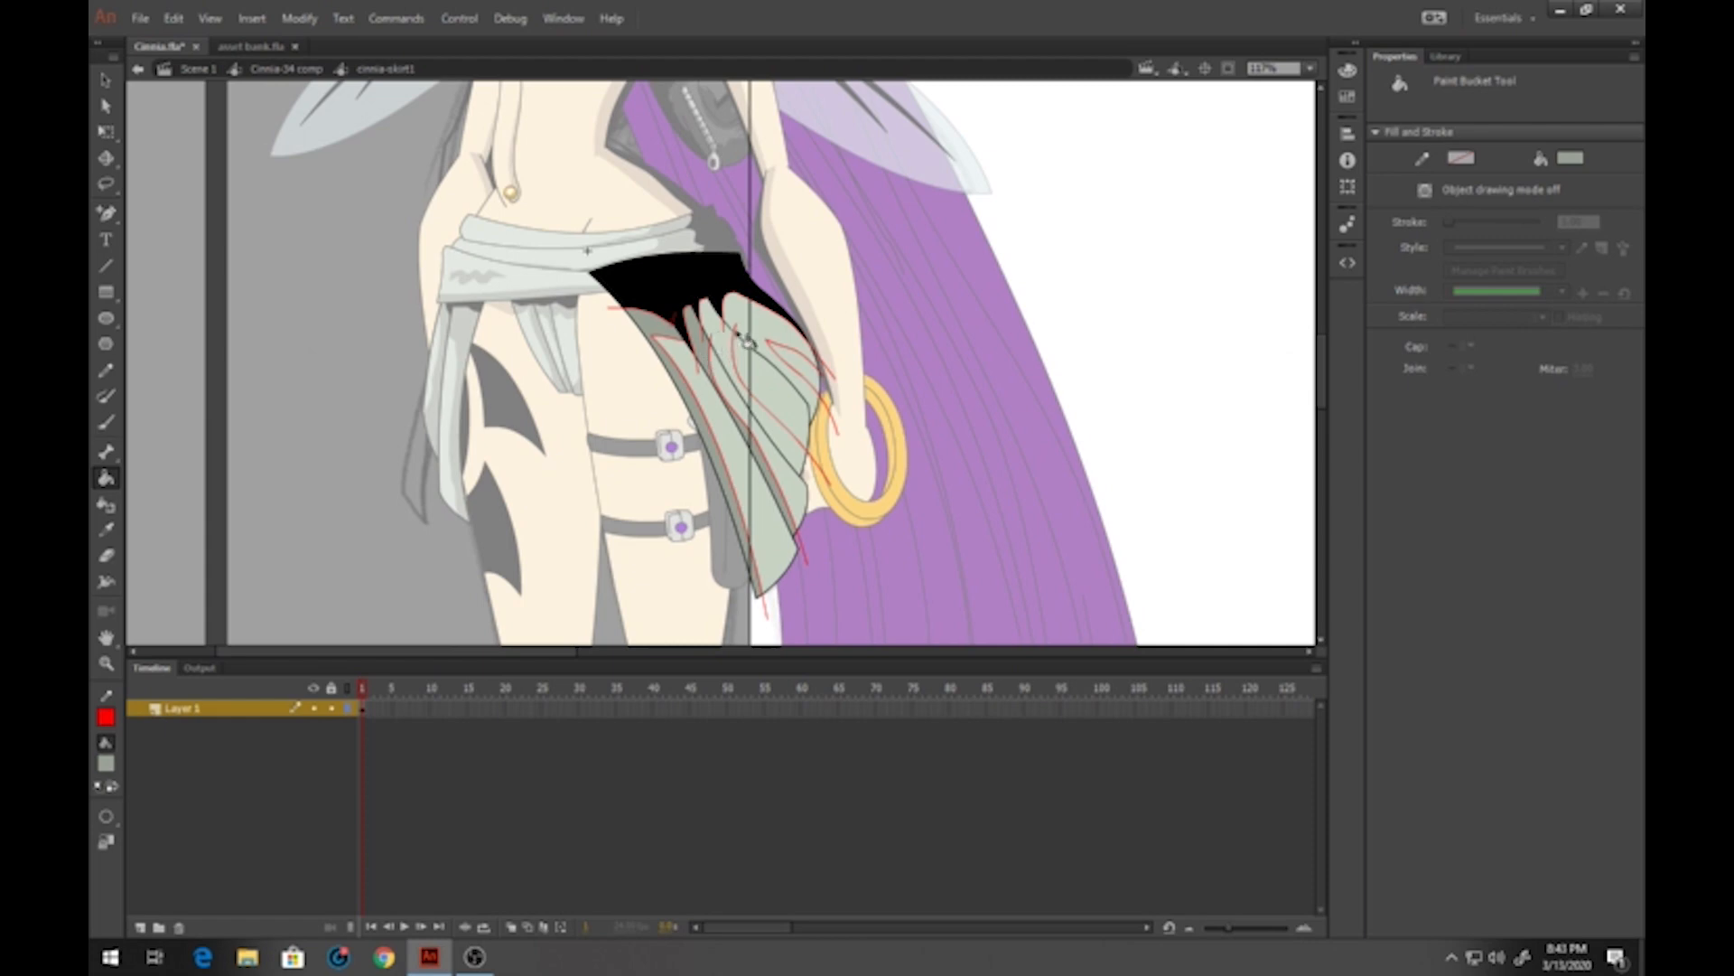
click(726, 341)
click(762, 329)
Pencil a loop linking the skirt's red boundaries and delete all the connected lines together
click(106, 370)
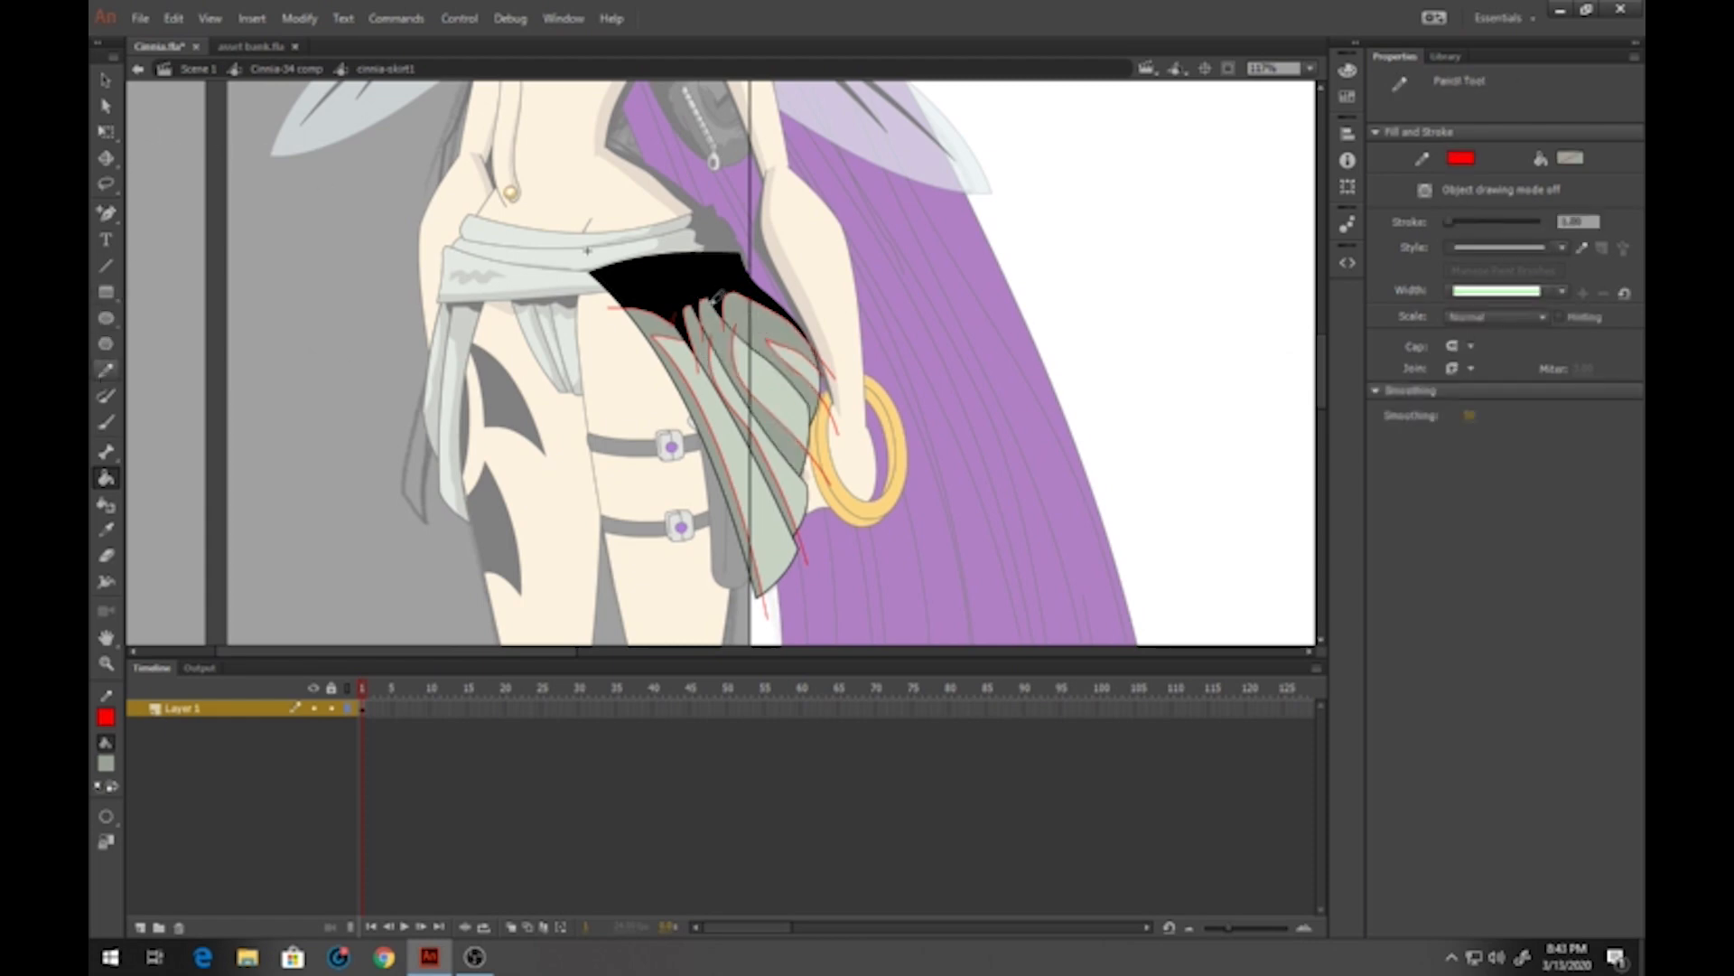
mouse_move(800, 289)
mouse_down()
mouse_move(754, 432)
mouse_move(616, 374)
mouse_move(677, 293)
mouse_move(767, 330)
mouse_up()
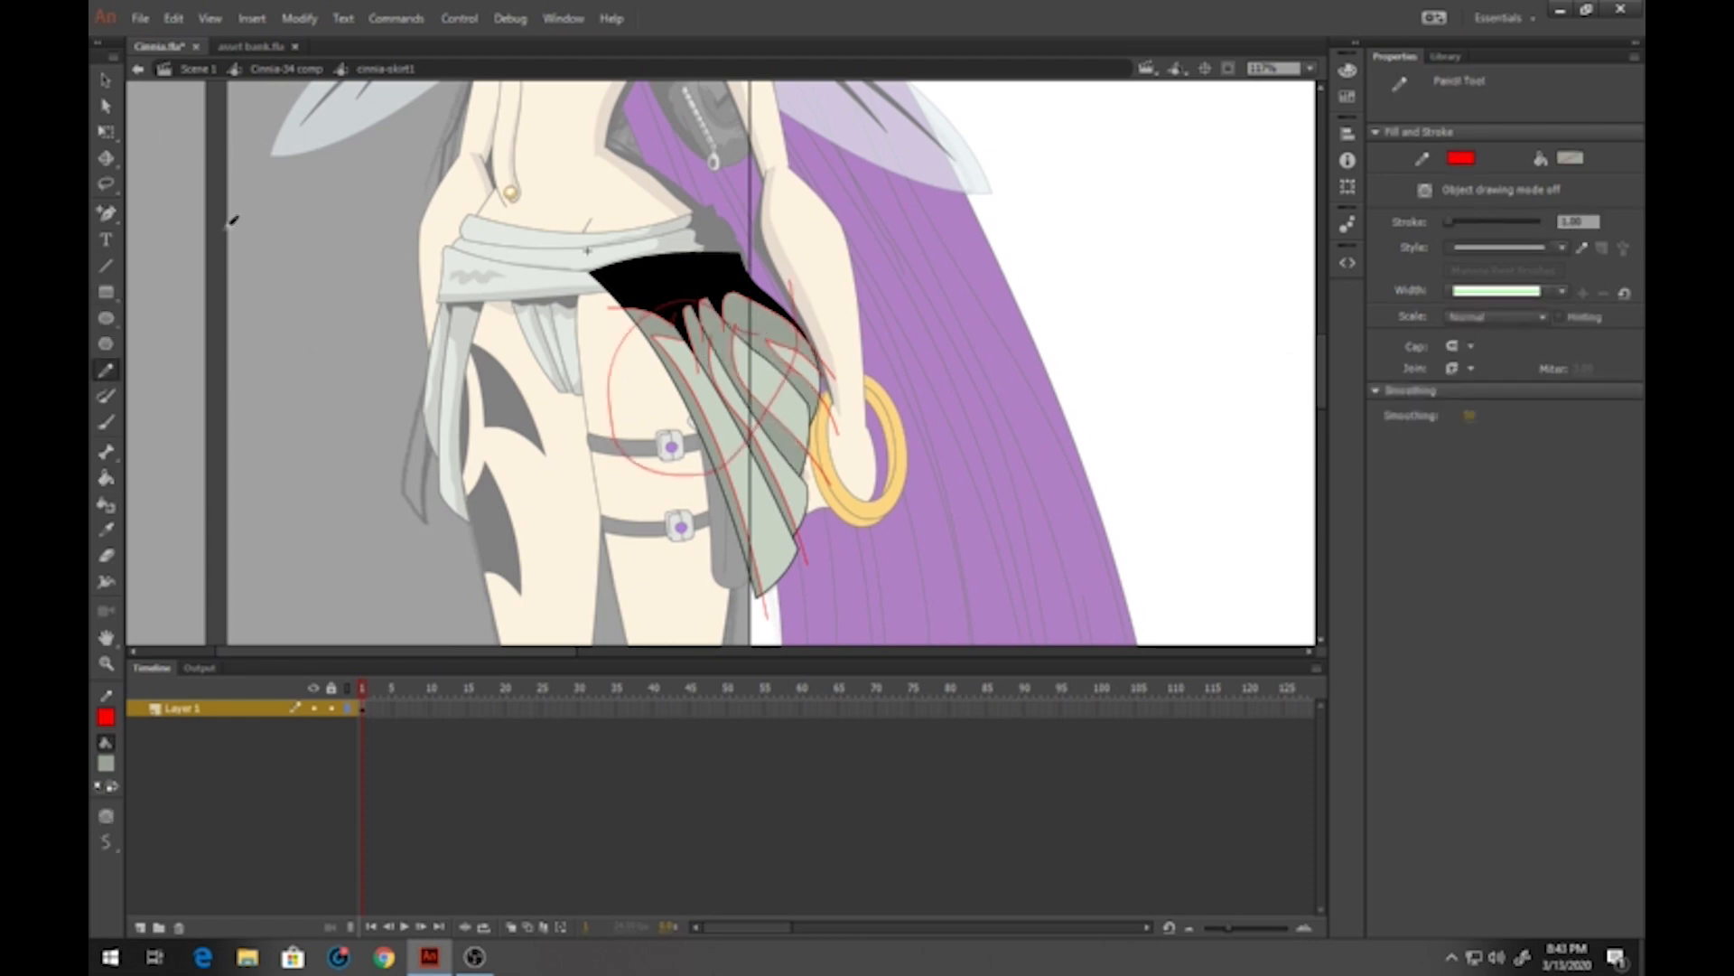
click(106, 80)
double_click(703, 417)
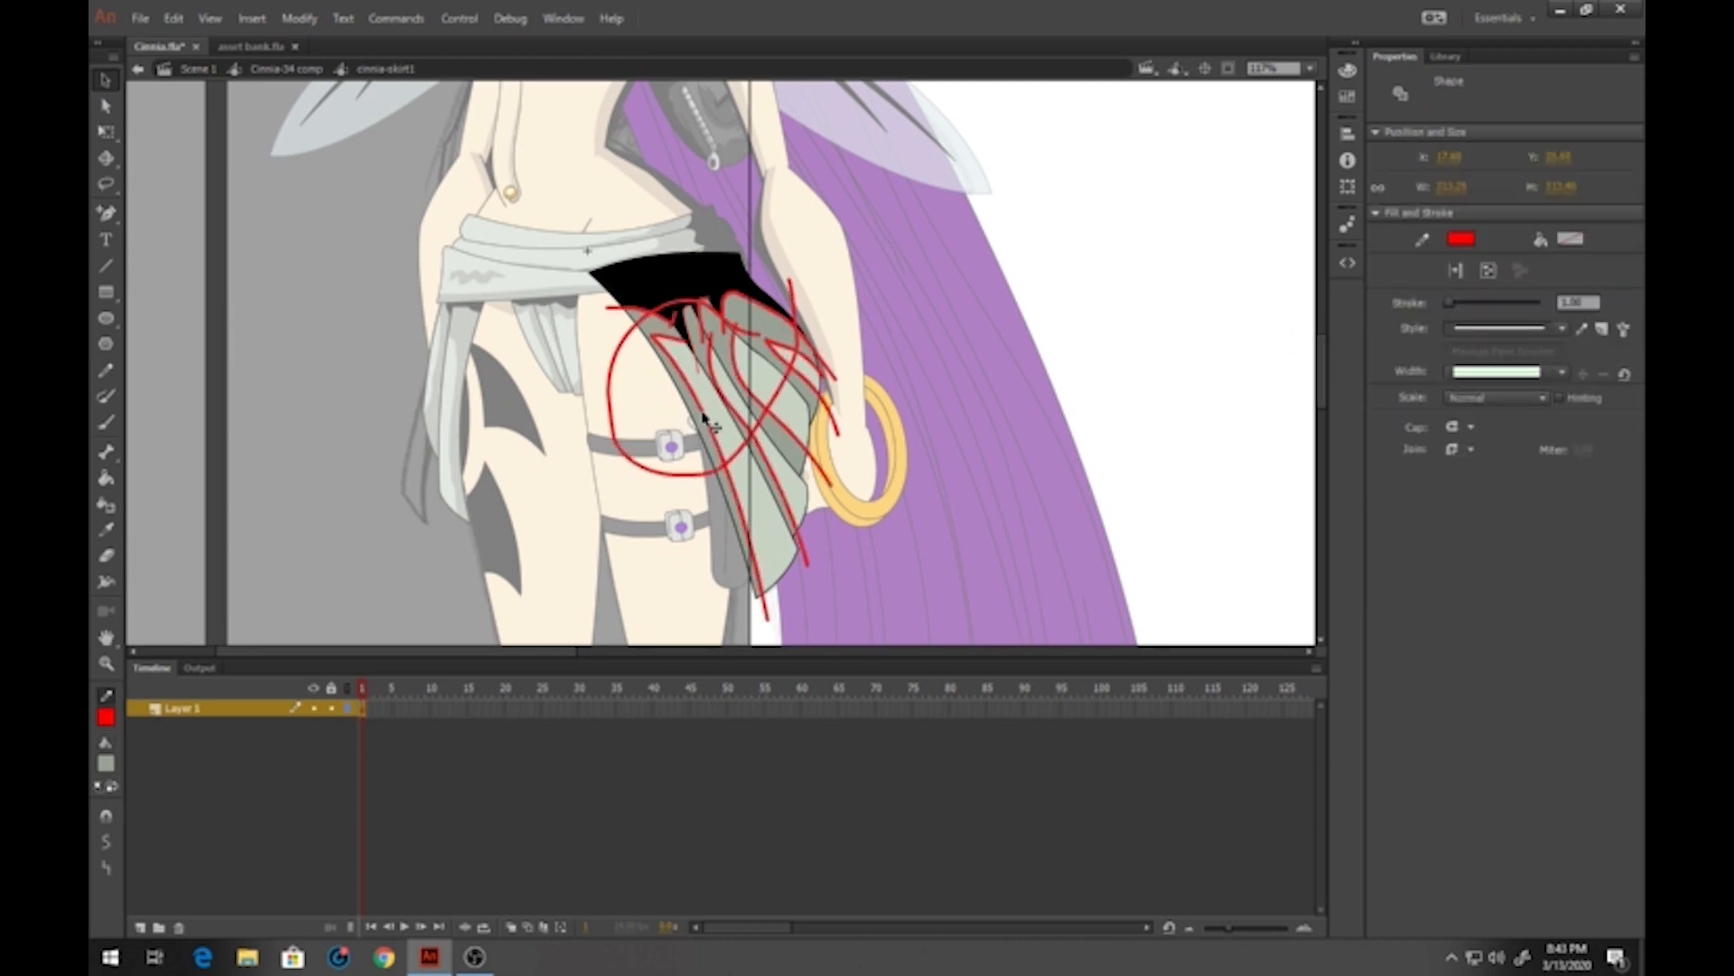
key(Delete)
Remove the leftover red line below the skirt's black area, exit to Cinnia-34 comp, and save the file
click(702, 377)
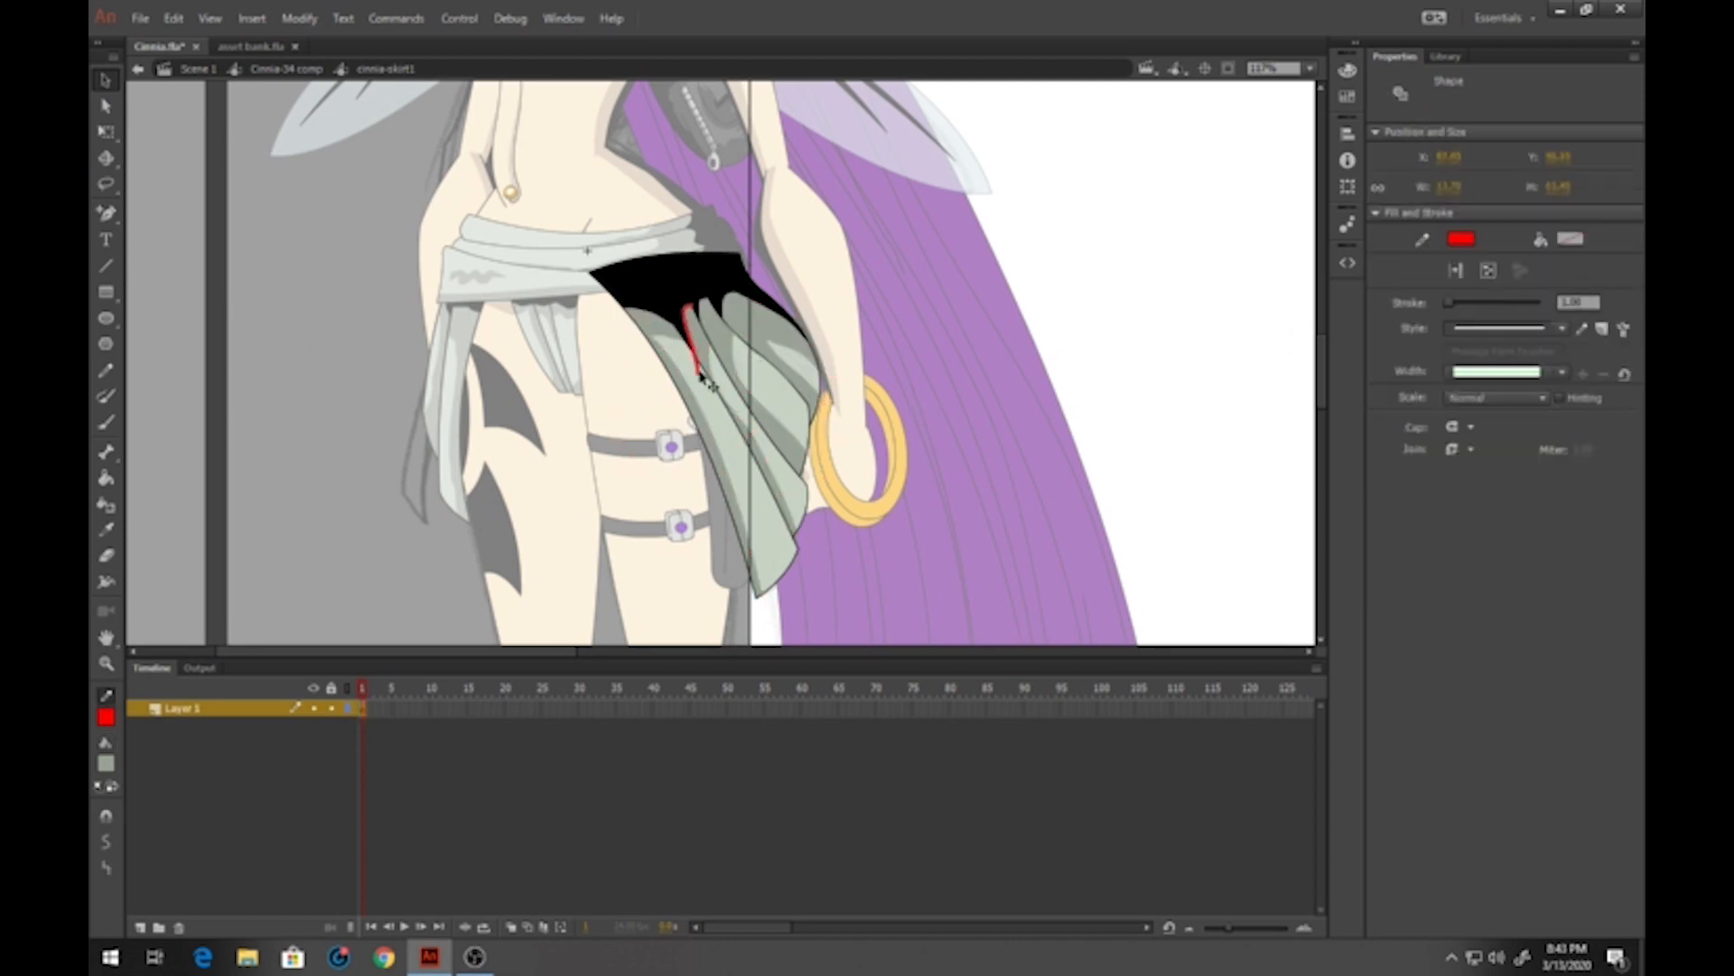
click(940, 348)
double_click(940, 348)
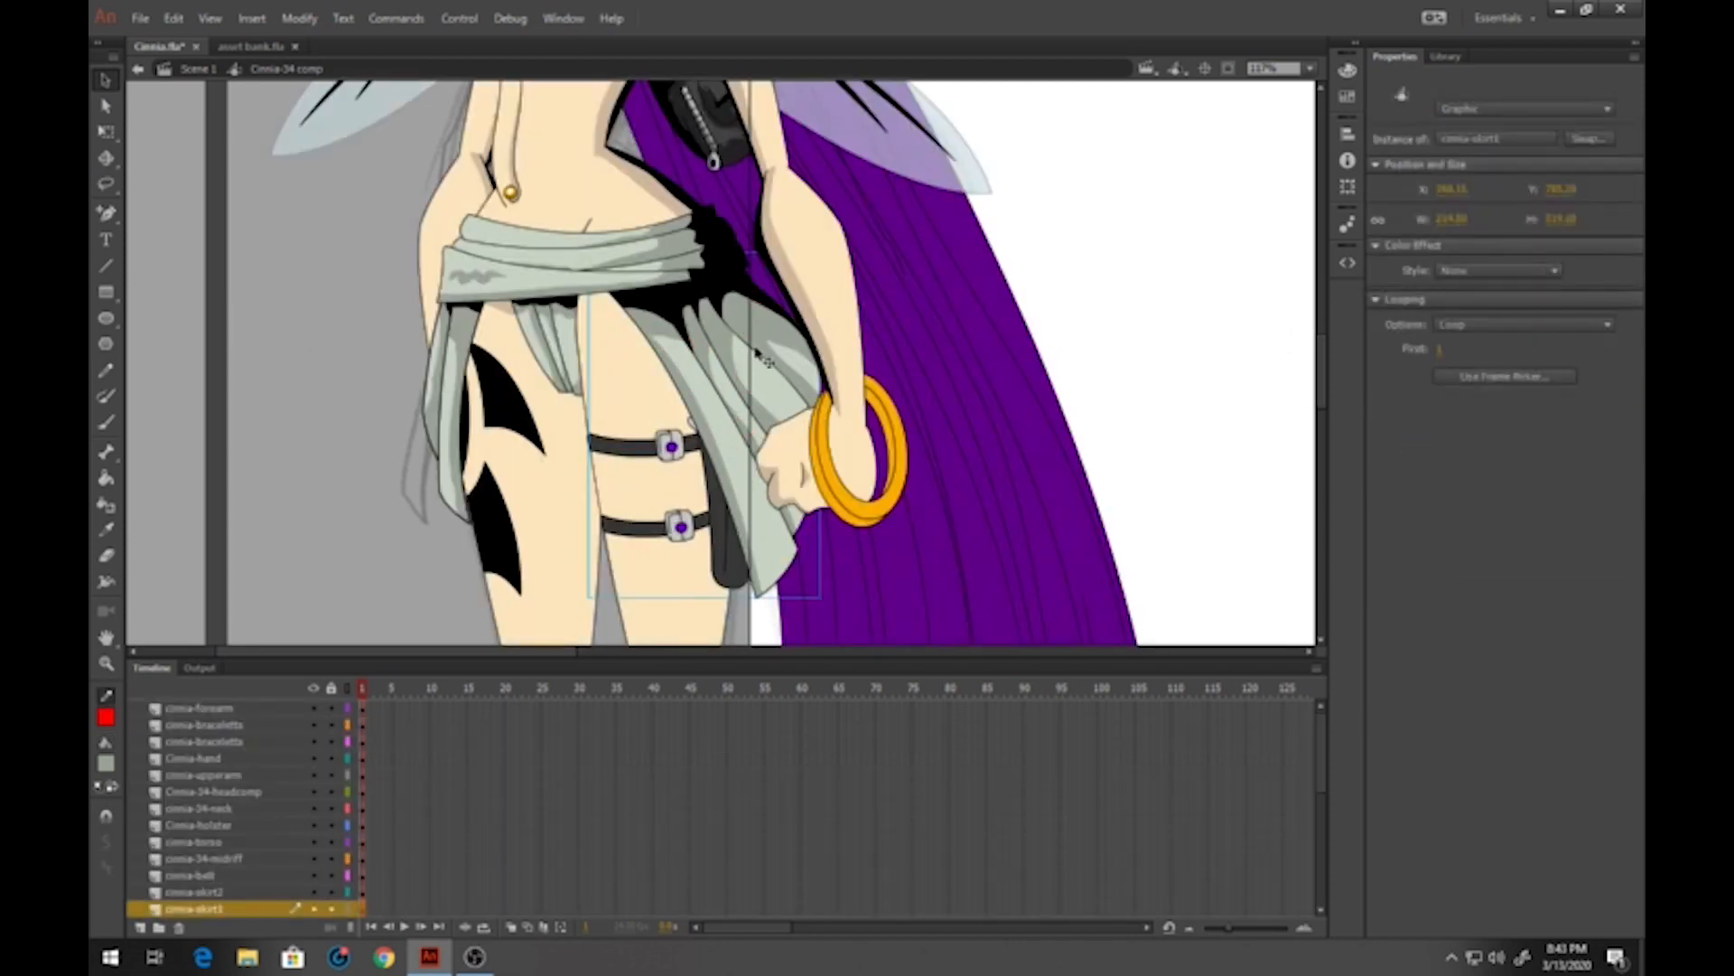
key(ctrl+s)
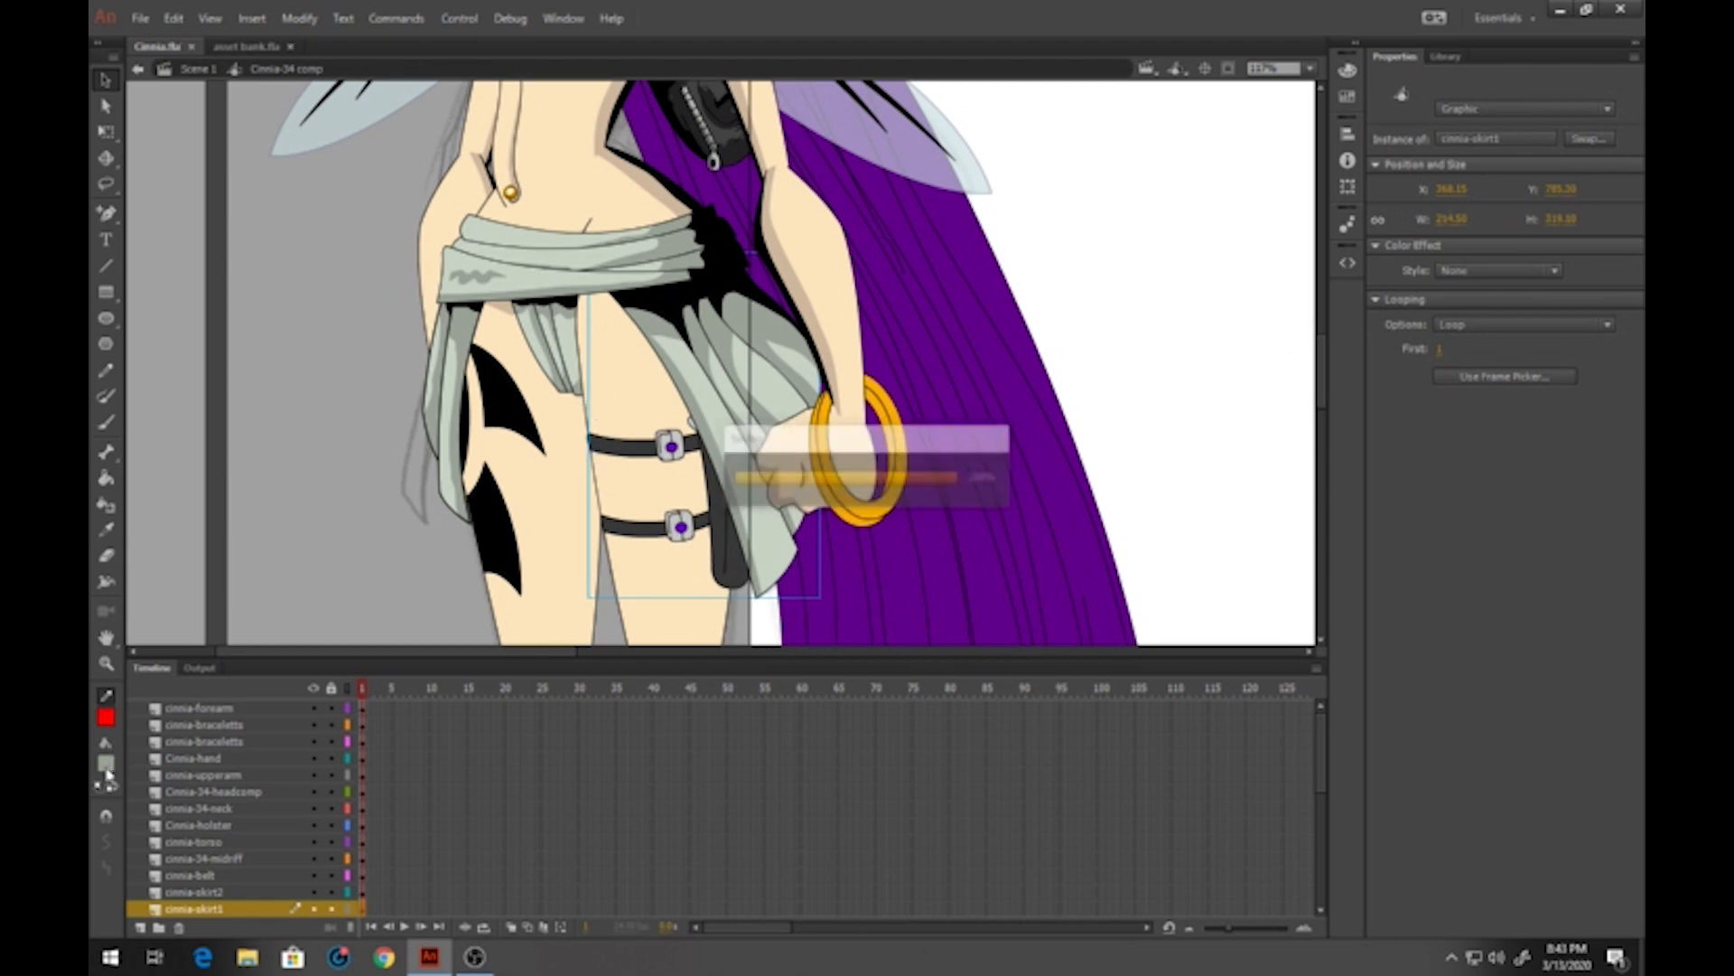
Sample the skin's shadow colour as the fill and open the cinnia-thigh1 symbol
click(106, 764)
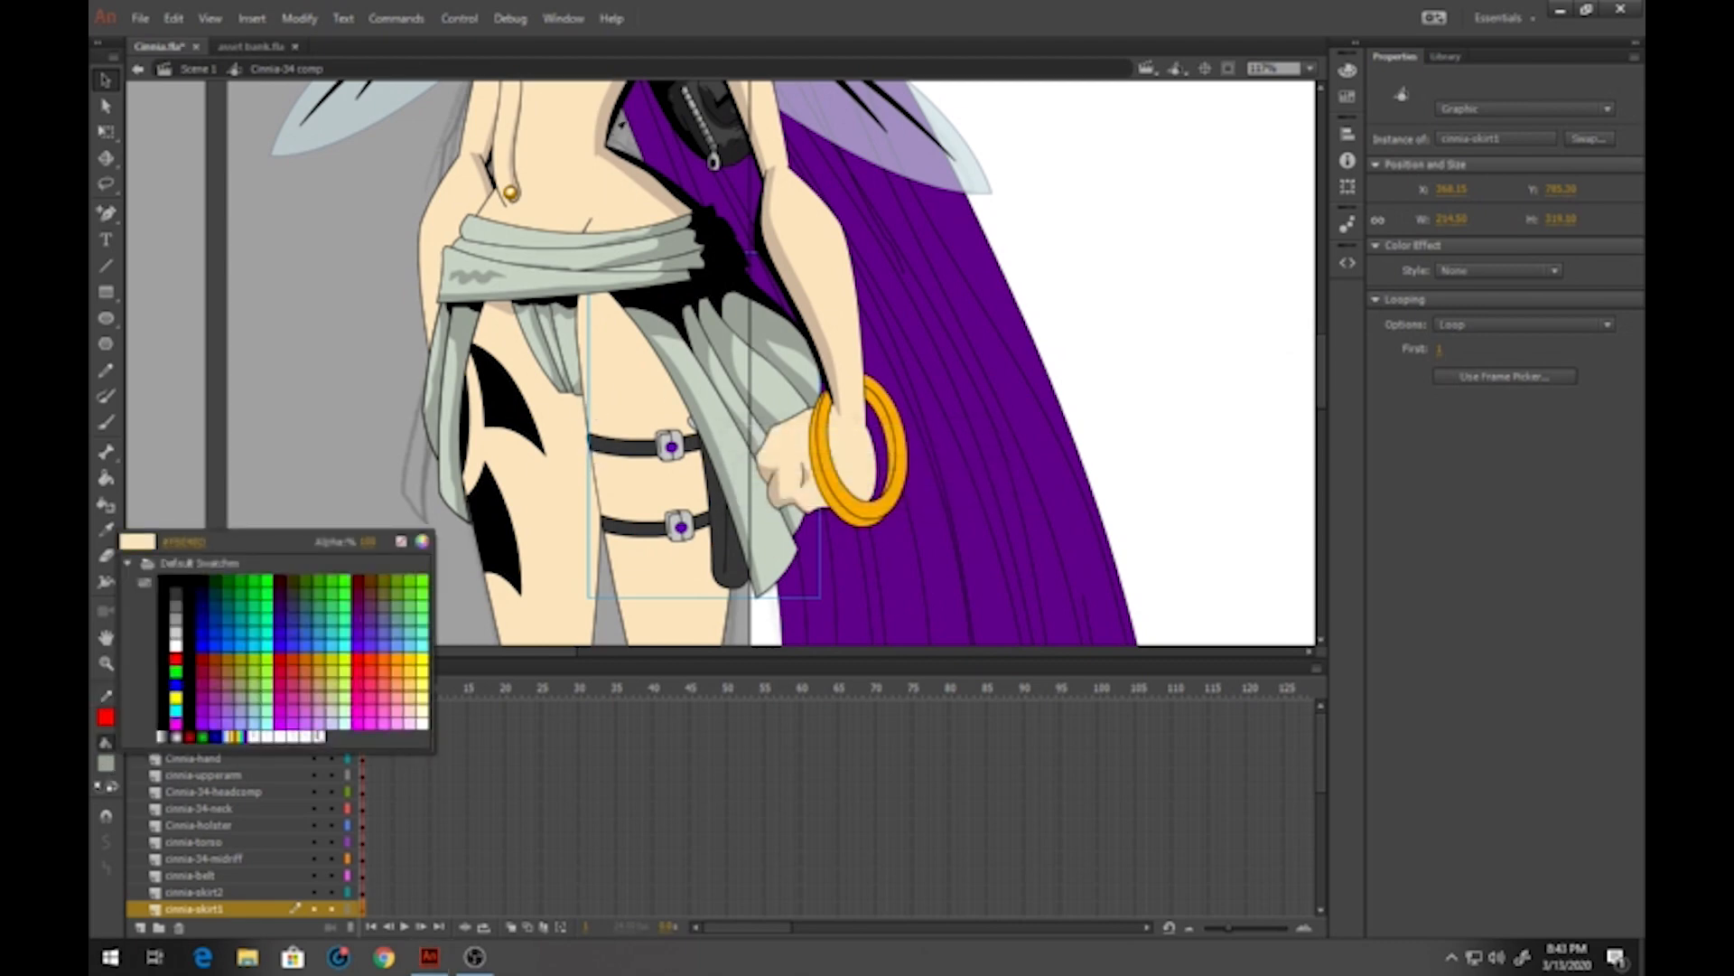
click(612, 119)
drag(616, 415, 506, 234)
double_click(530, 237)
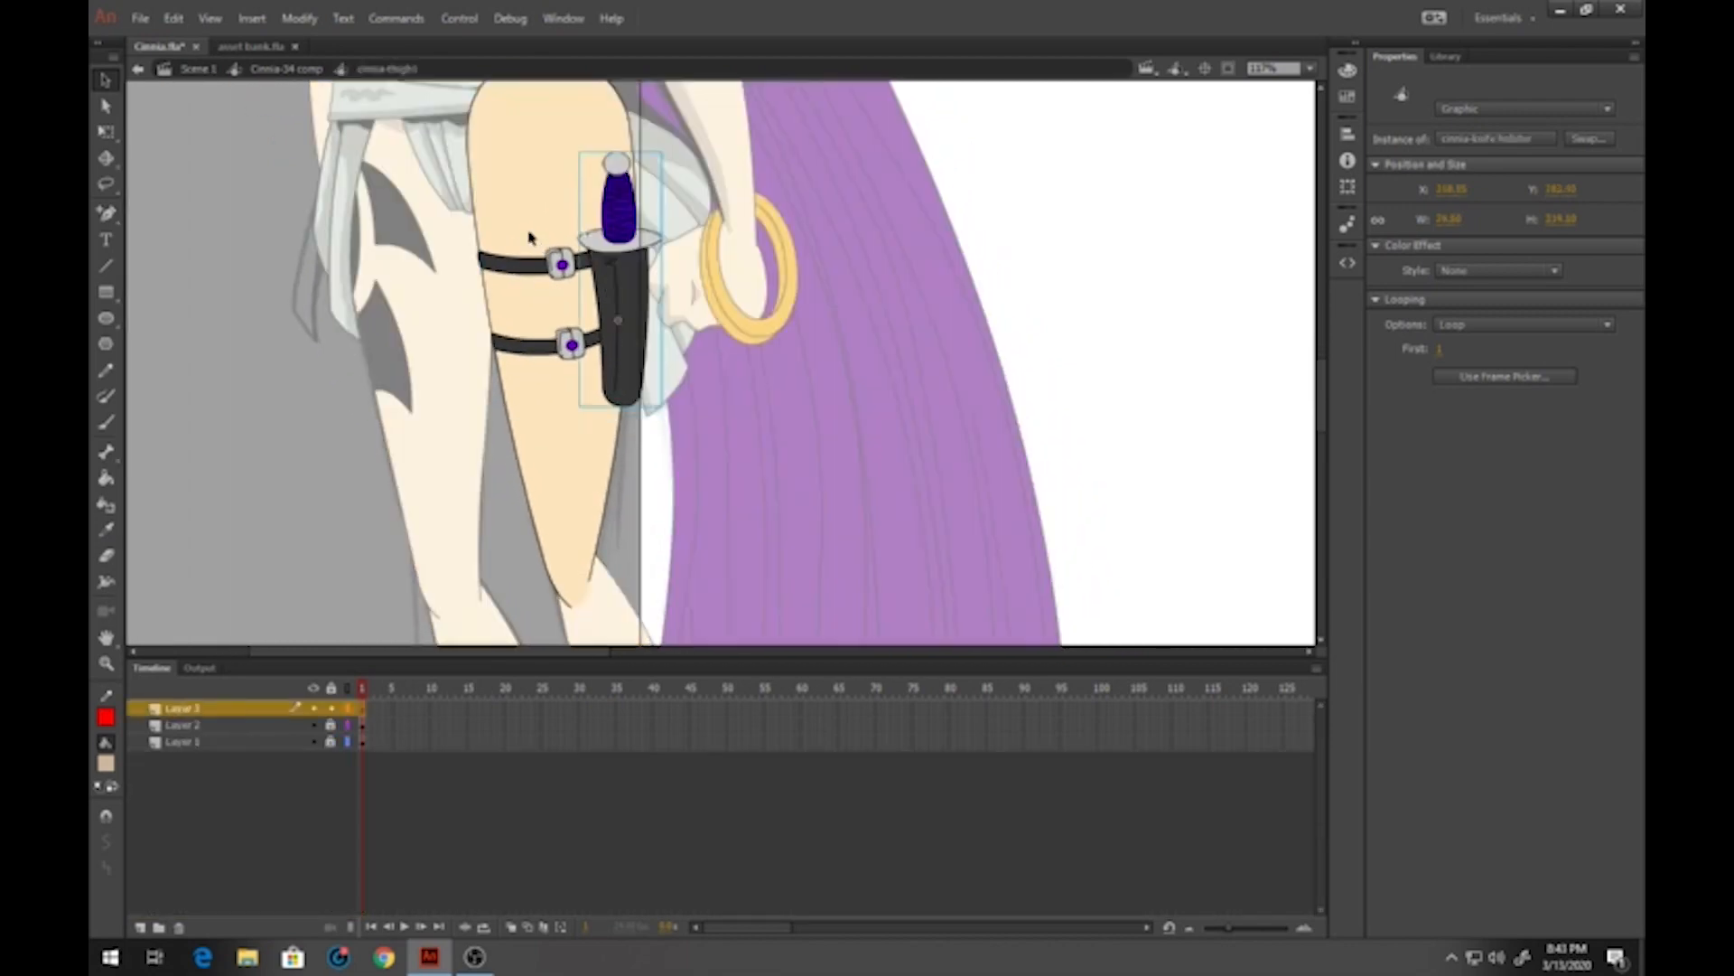
Lock Layer 3, unlock Layer 1, and make Layer 1 the active layer of the thigh symbol
click(331, 709)
click(330, 742)
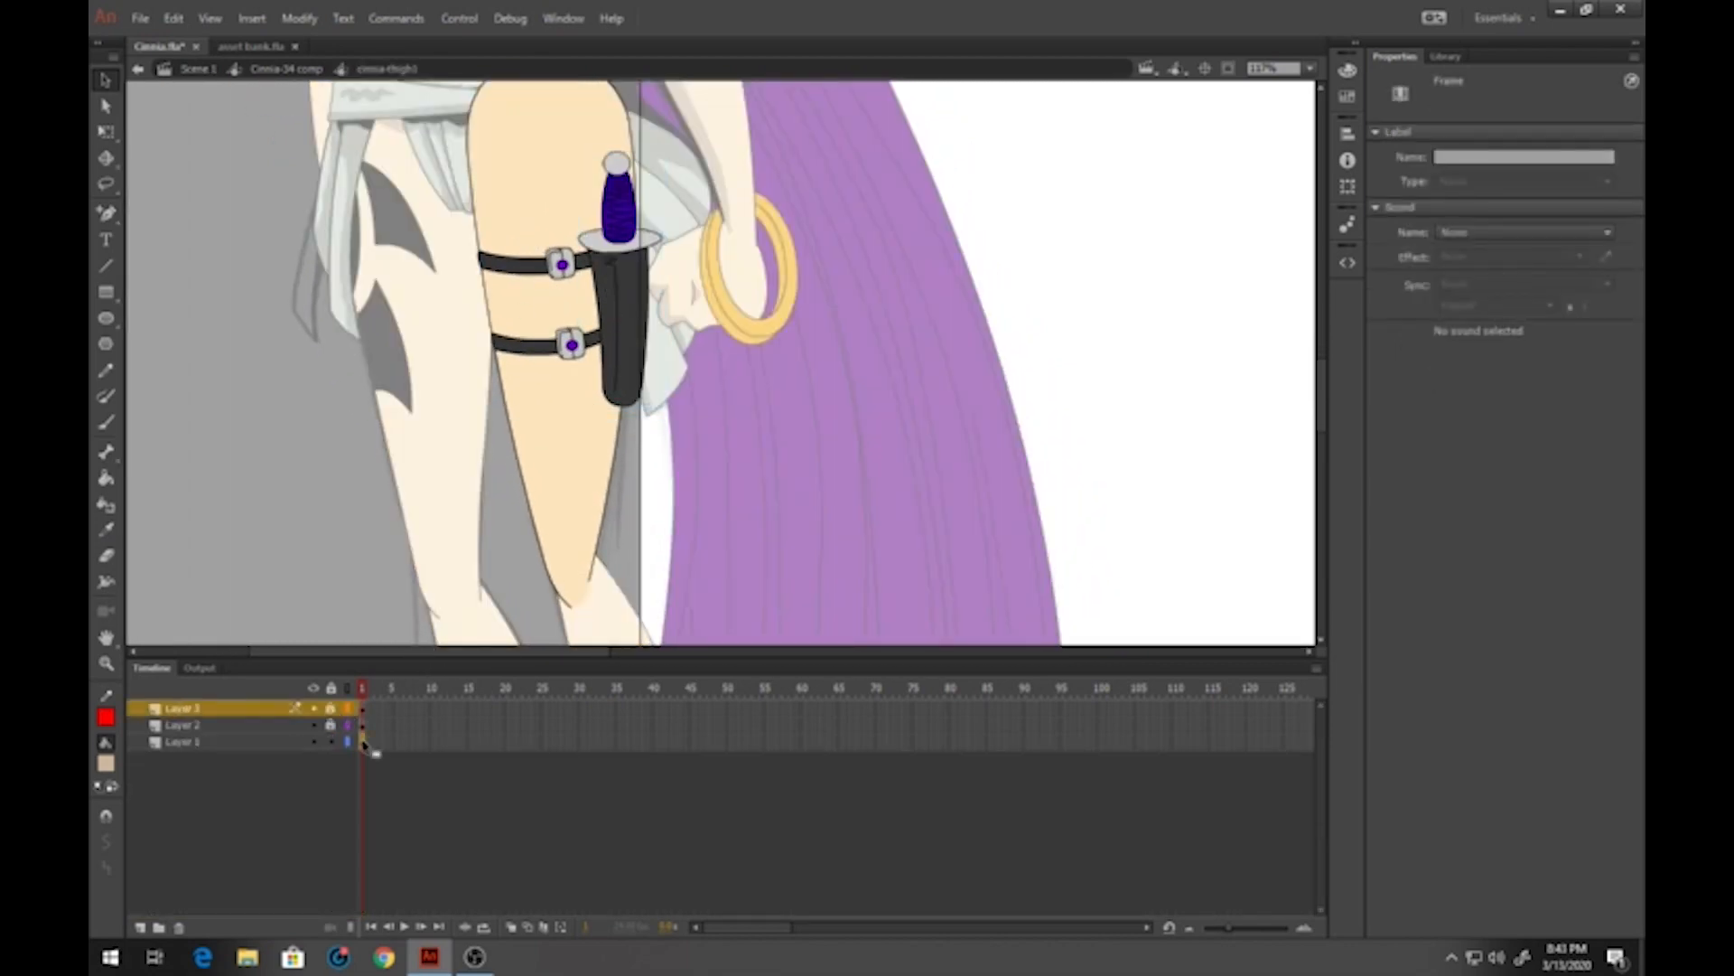
click(364, 741)
click(357, 565)
Pencil two long red shadow boundaries on the thigh, curving from its upper edge down to the knee
scroll(335, 506, up, 1)
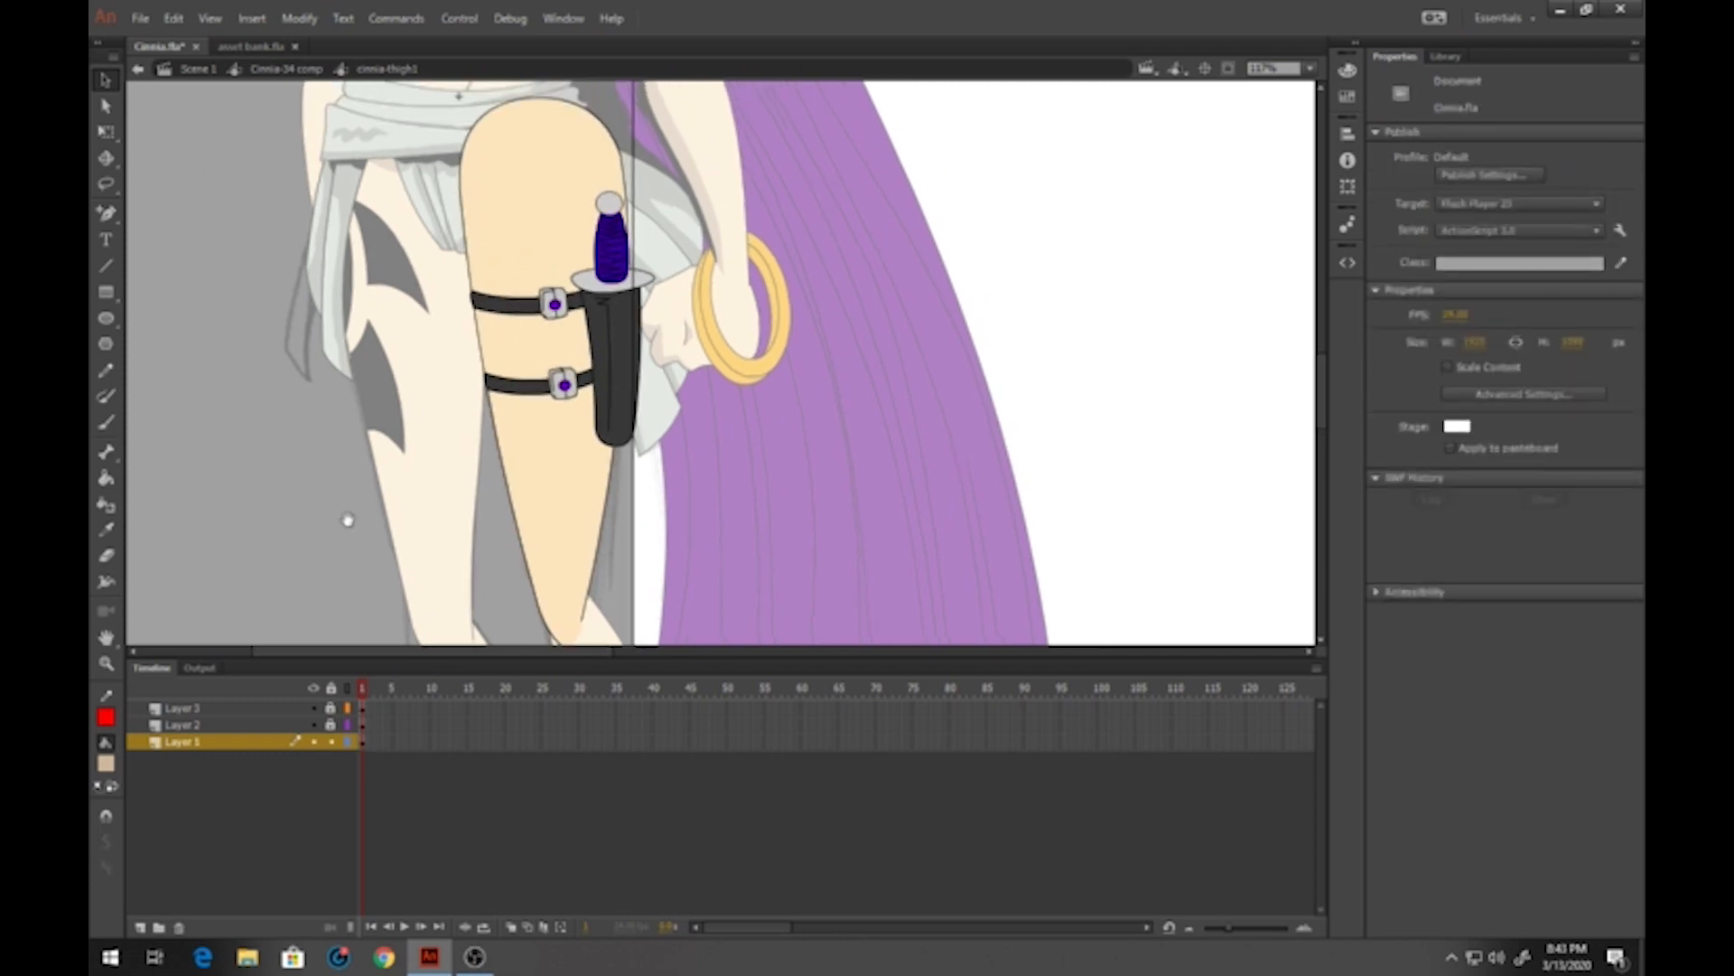
click(107, 370)
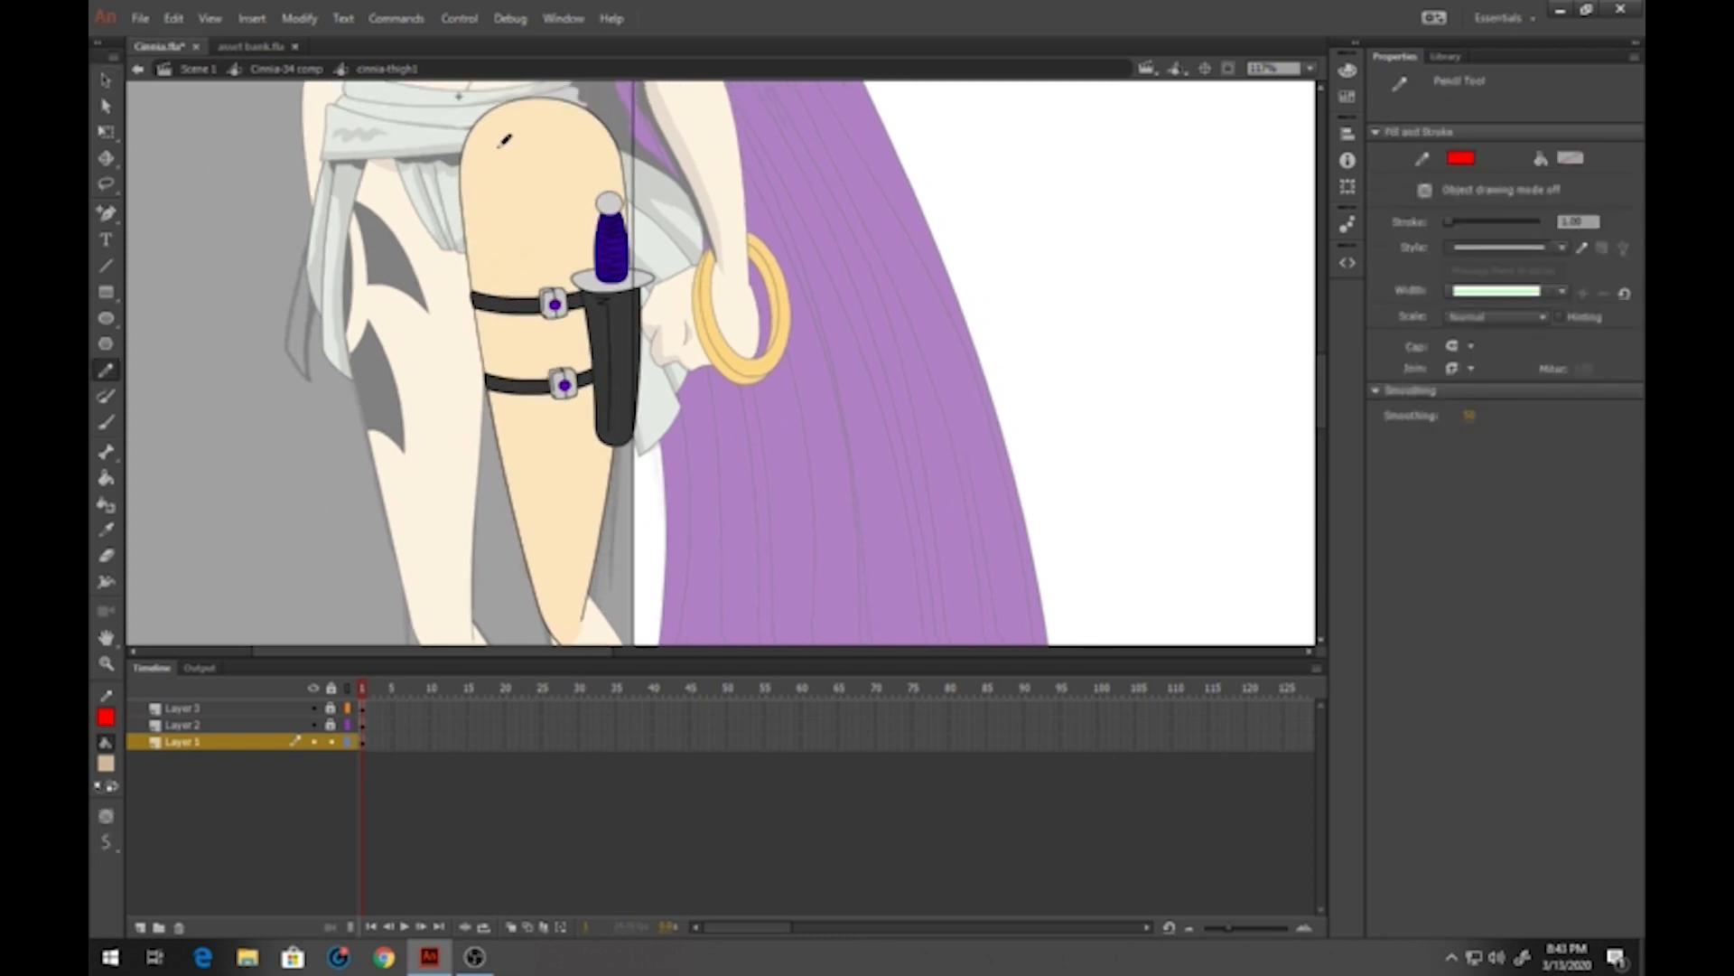
mouse_move(461, 139)
mouse_down()
mouse_move(545, 230)
mouse_move(571, 338)
mouse_move(575, 651)
mouse_up()
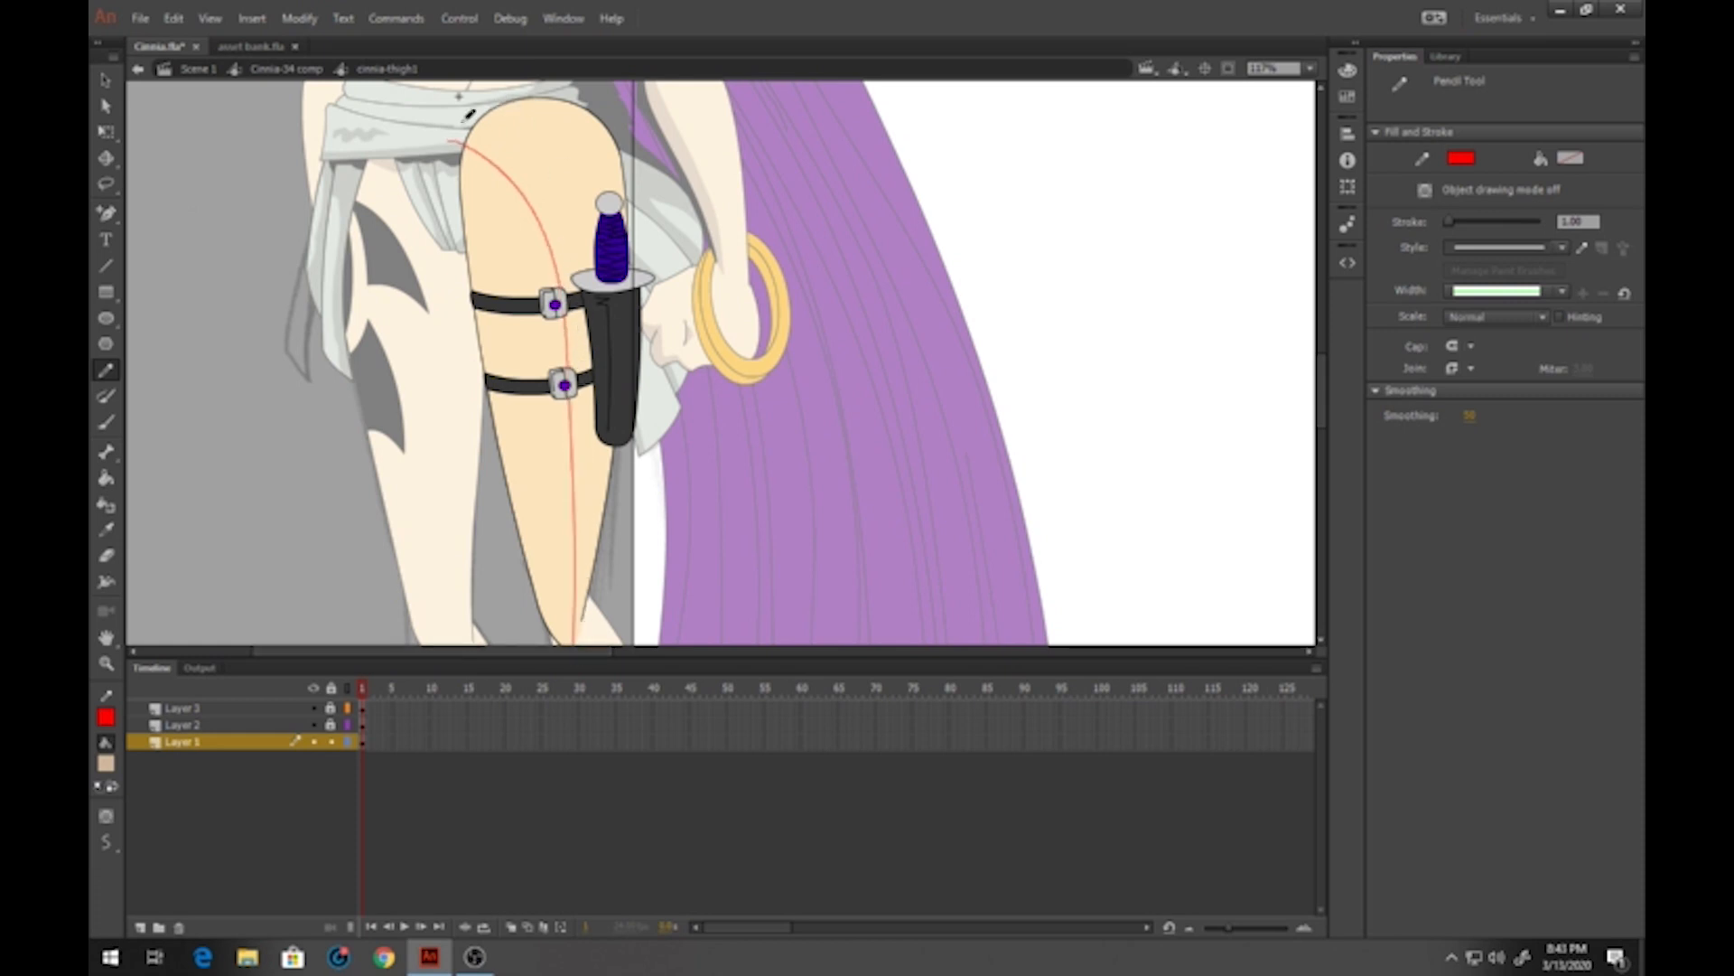
mouse_move(469, 116)
mouse_down()
mouse_move(553, 141)
mouse_move(591, 196)
mouse_move(592, 432)
mouse_up()
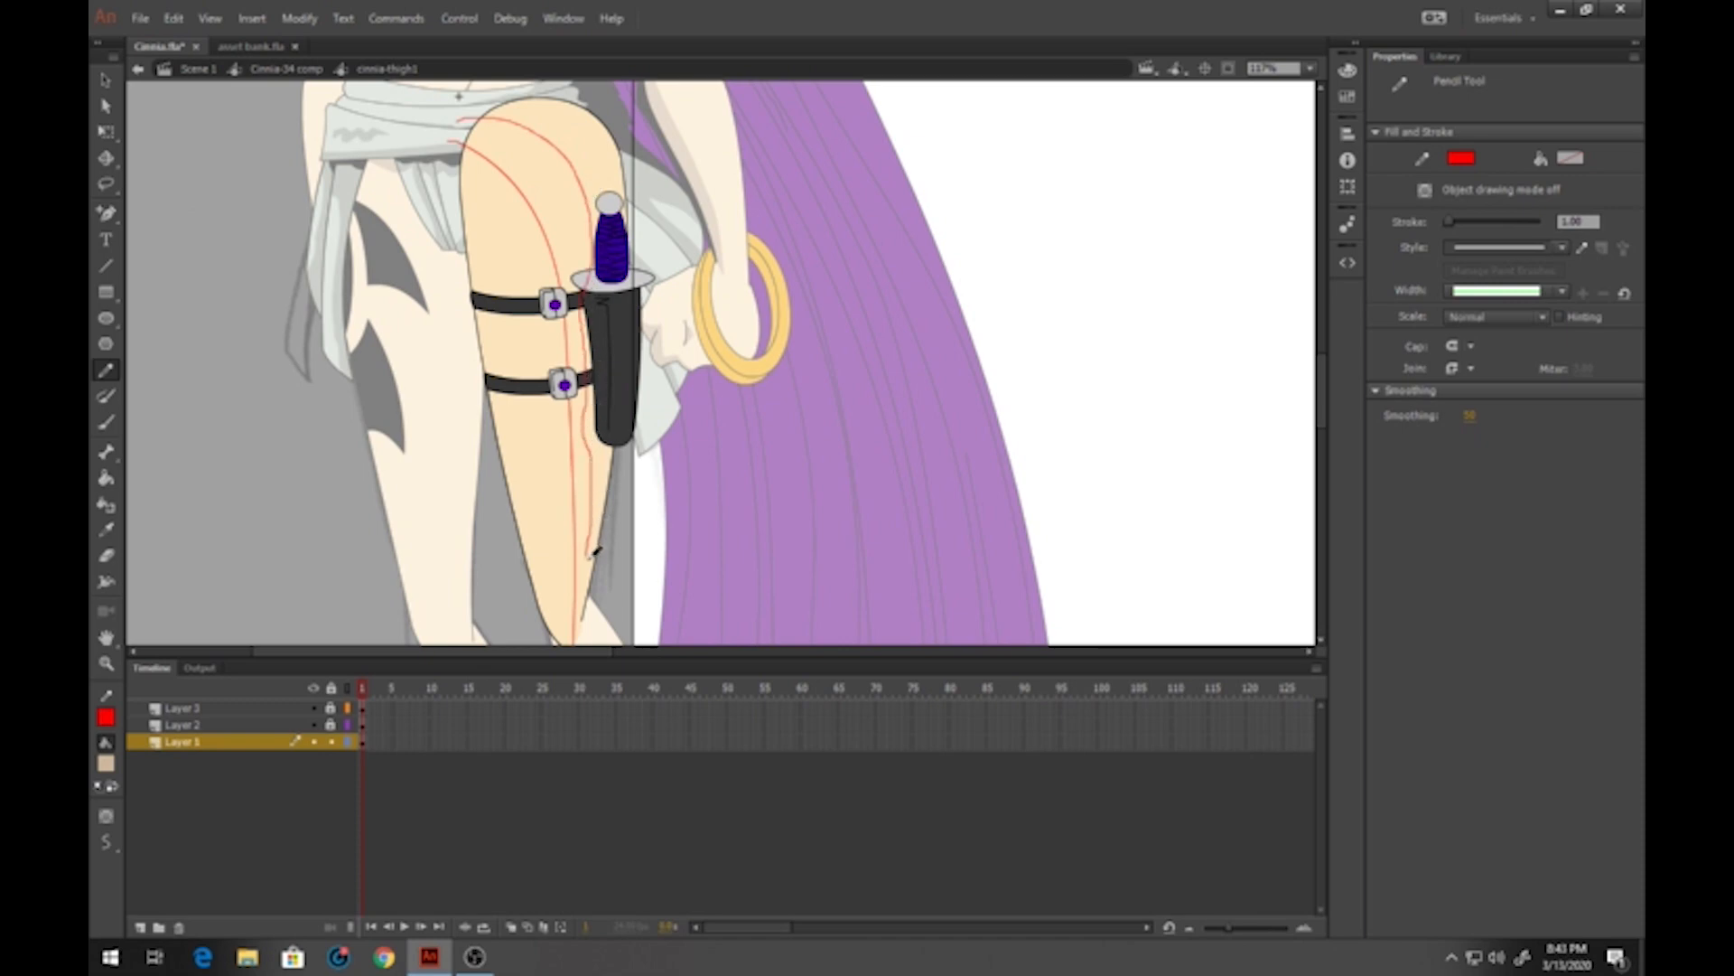
drag(591, 623, 591, 625)
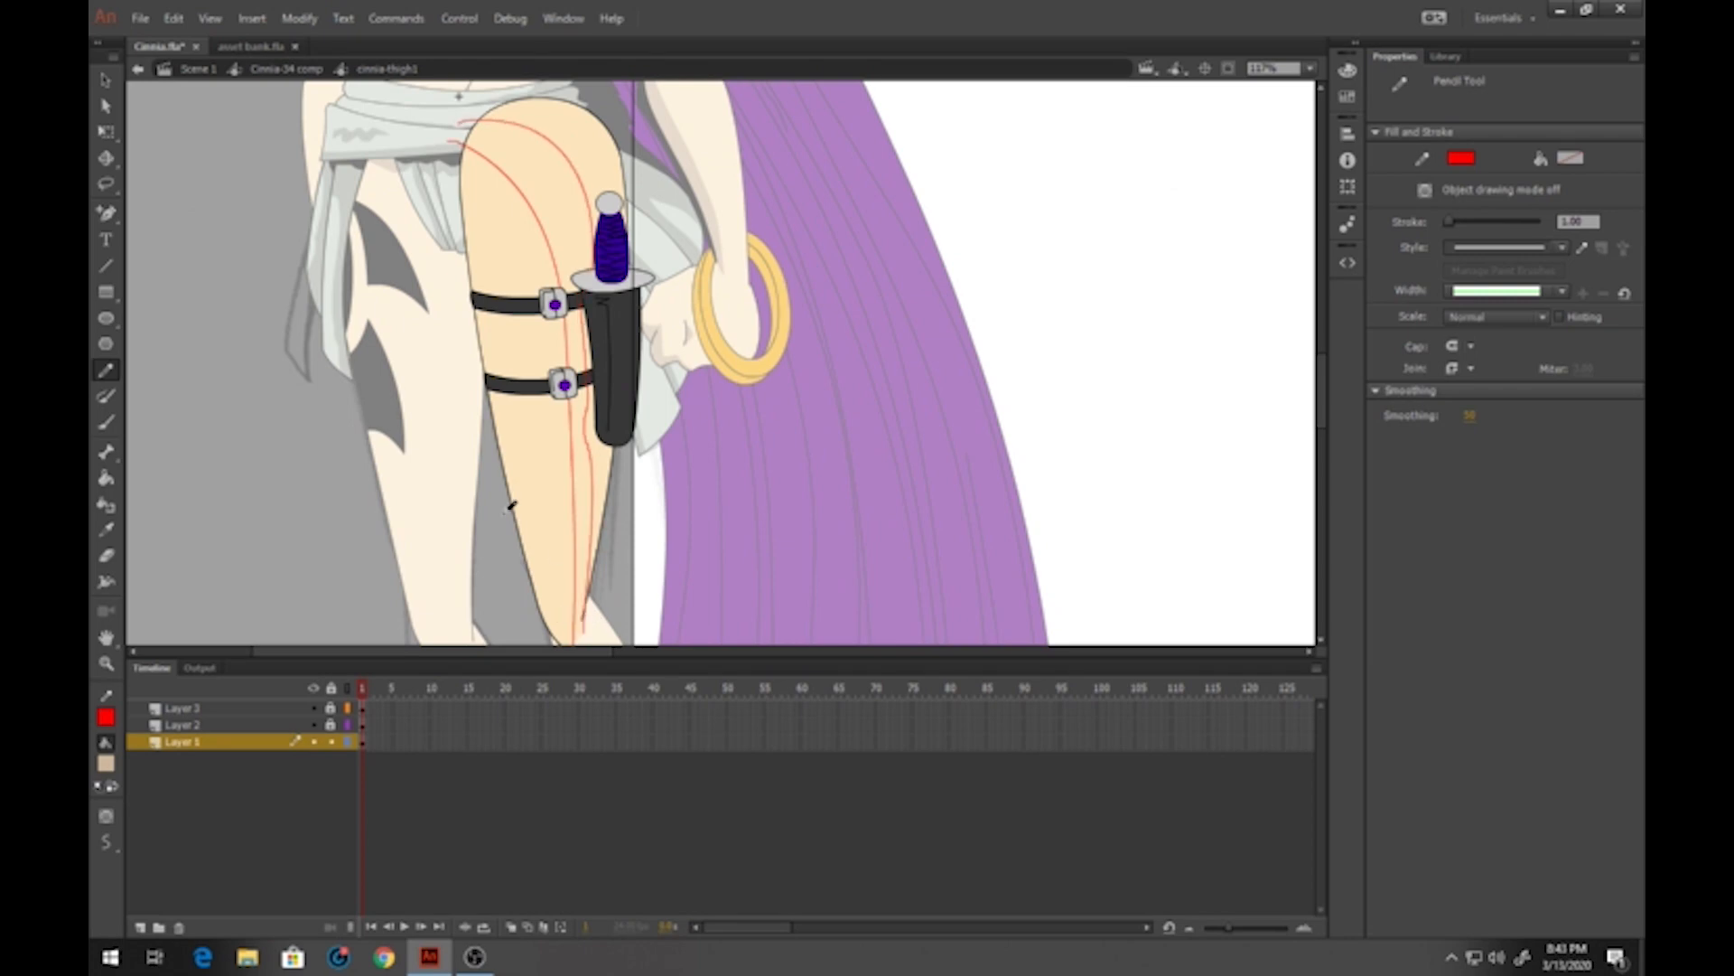
Pencil red shadow boundaries below both thigh straps, along the middle of each strap, and curved shadow edges beside the buckles
click(106, 662)
mouse_move(411, 238)
mouse_down()
mouse_move(744, 383)
mouse_move(636, 407)
mouse_move(314, 357)
mouse_up()
click(107, 370)
scroll(519, 428, down, 3)
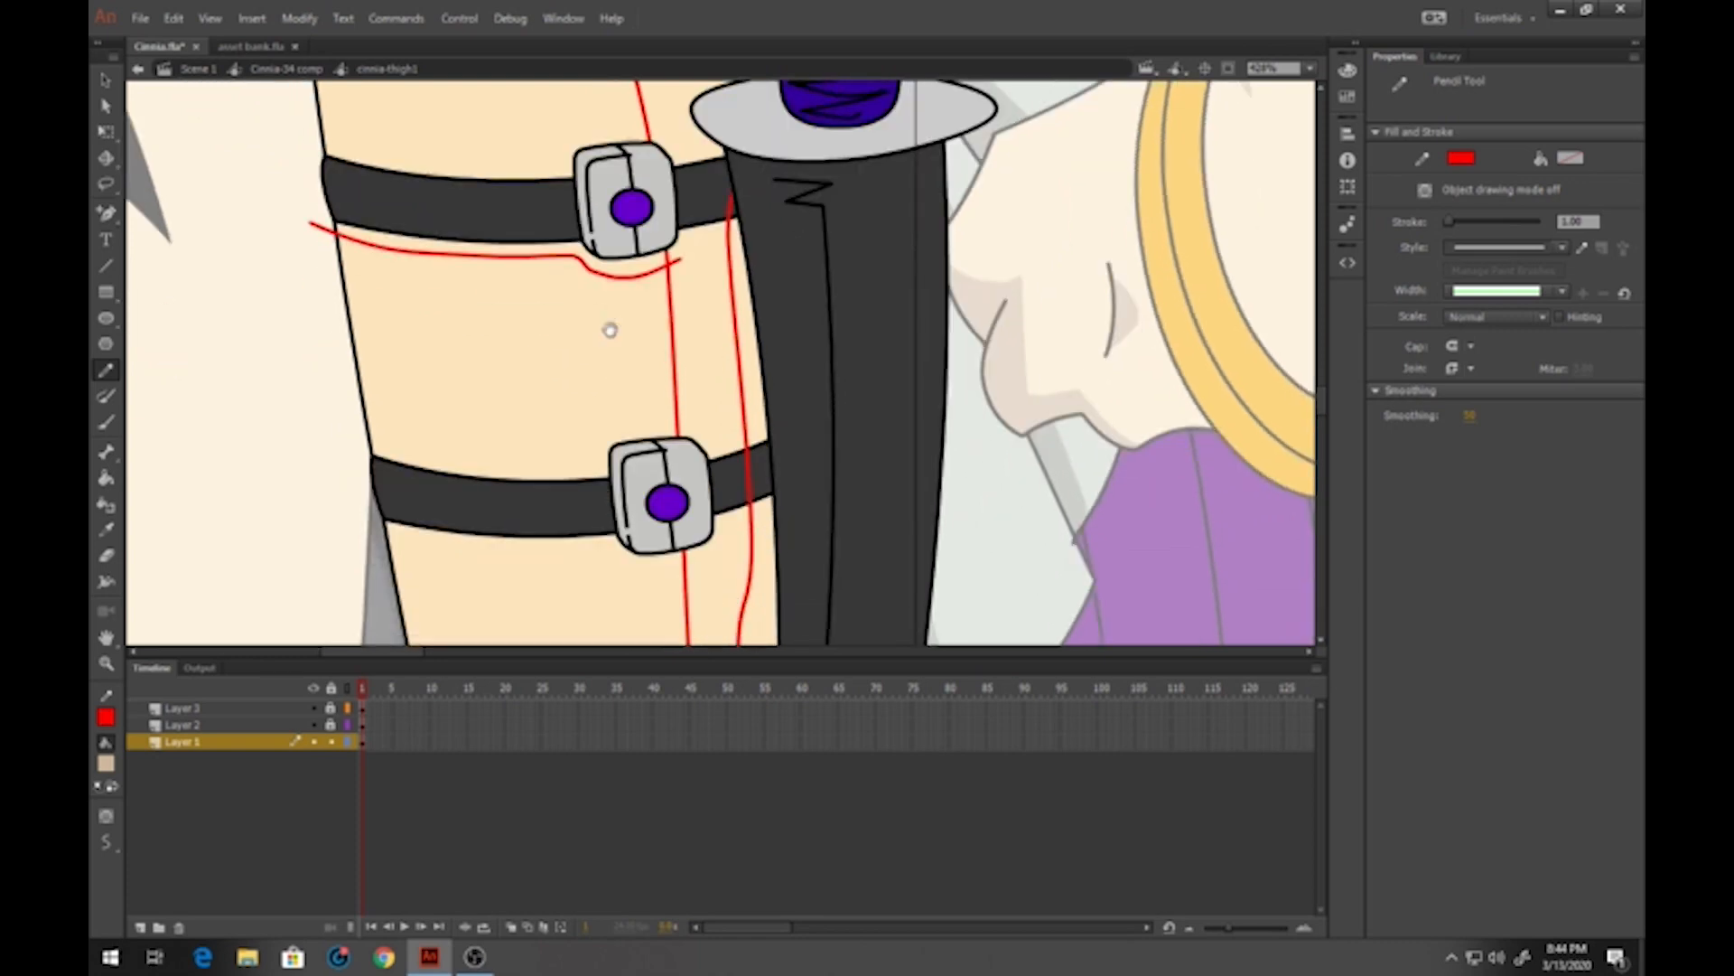
mouse_move(698, 542)
mouse_down()
mouse_move(479, 540)
mouse_move(346, 508)
mouse_move(430, 484)
mouse_up()
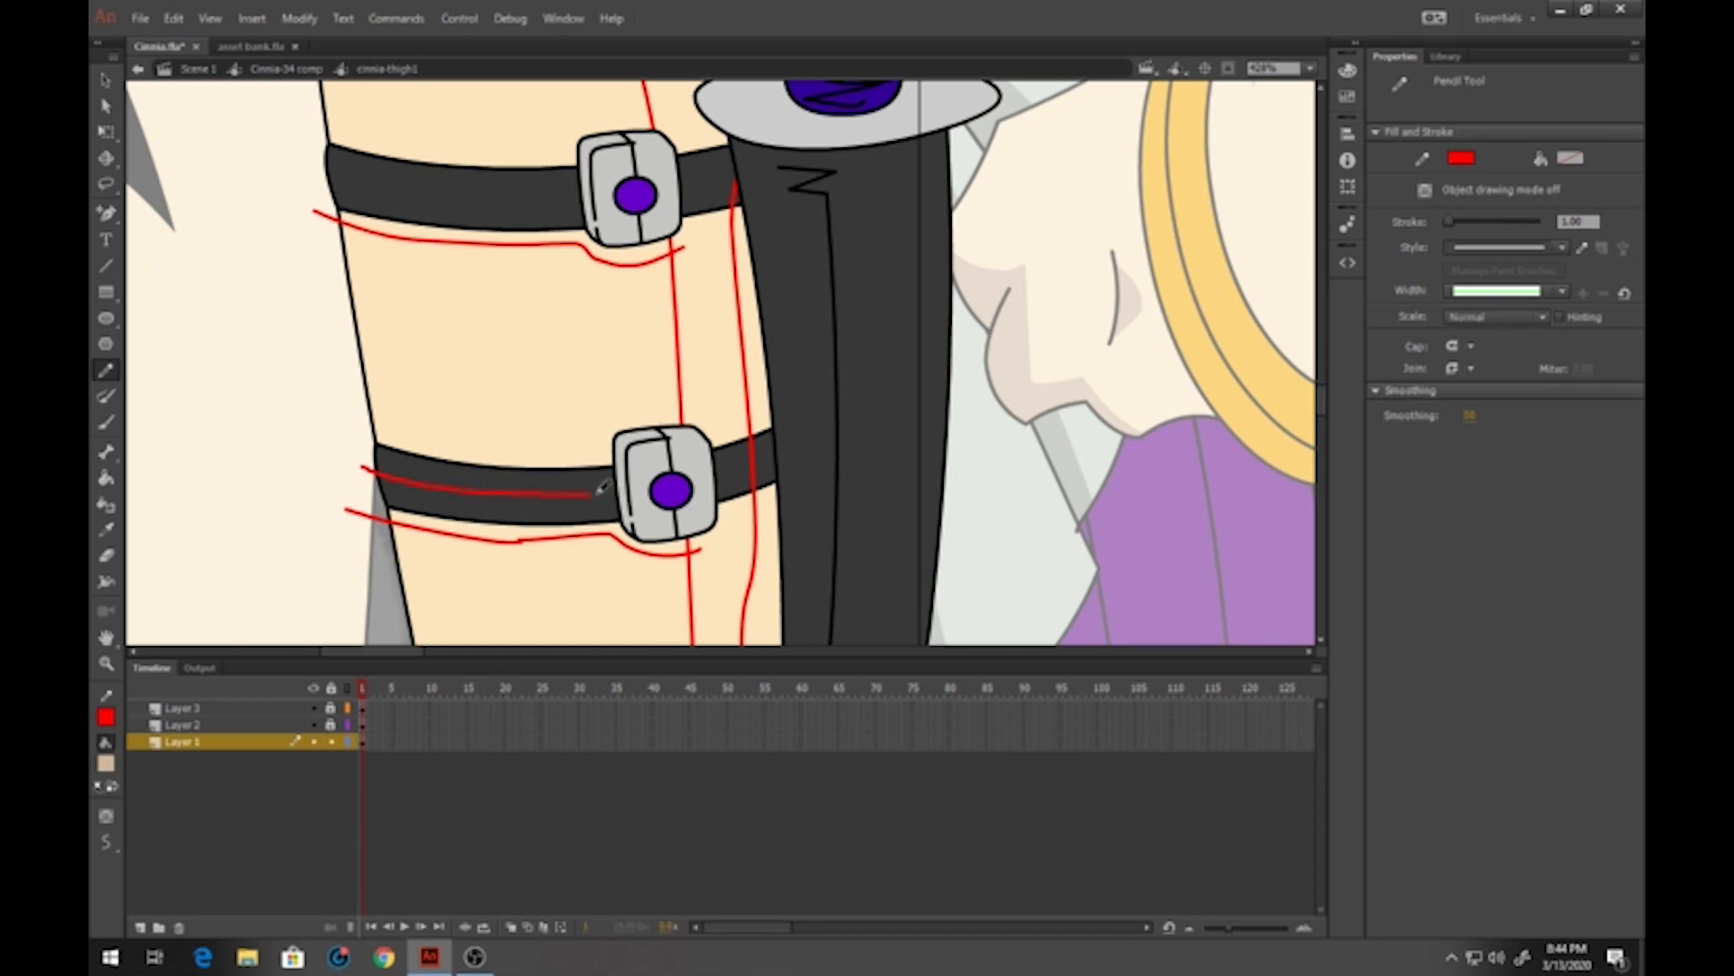
drag(602, 486, 773, 461)
mouse_move(318, 163)
mouse_down()
mouse_move(501, 199)
mouse_move(736, 176)
mouse_up()
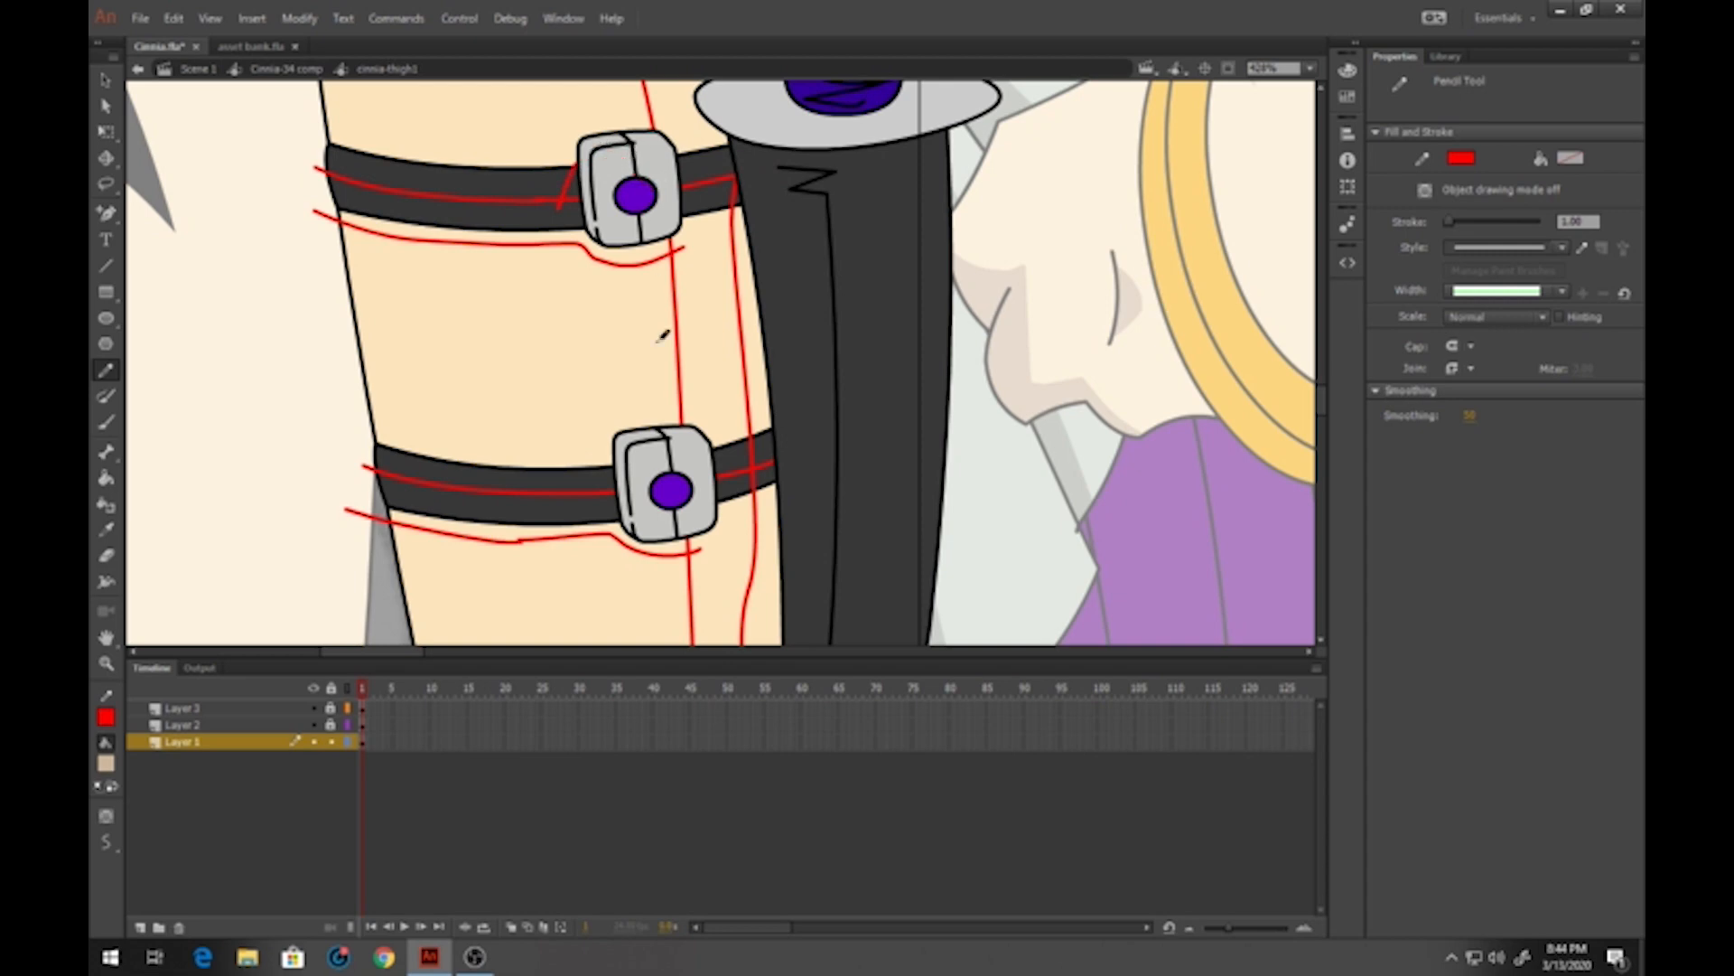
drag(600, 498, 608, 458)
Fill the areas beneath both straps and buckles and the long band down the thigh with the skin shadow colour
click(106, 479)
click(557, 541)
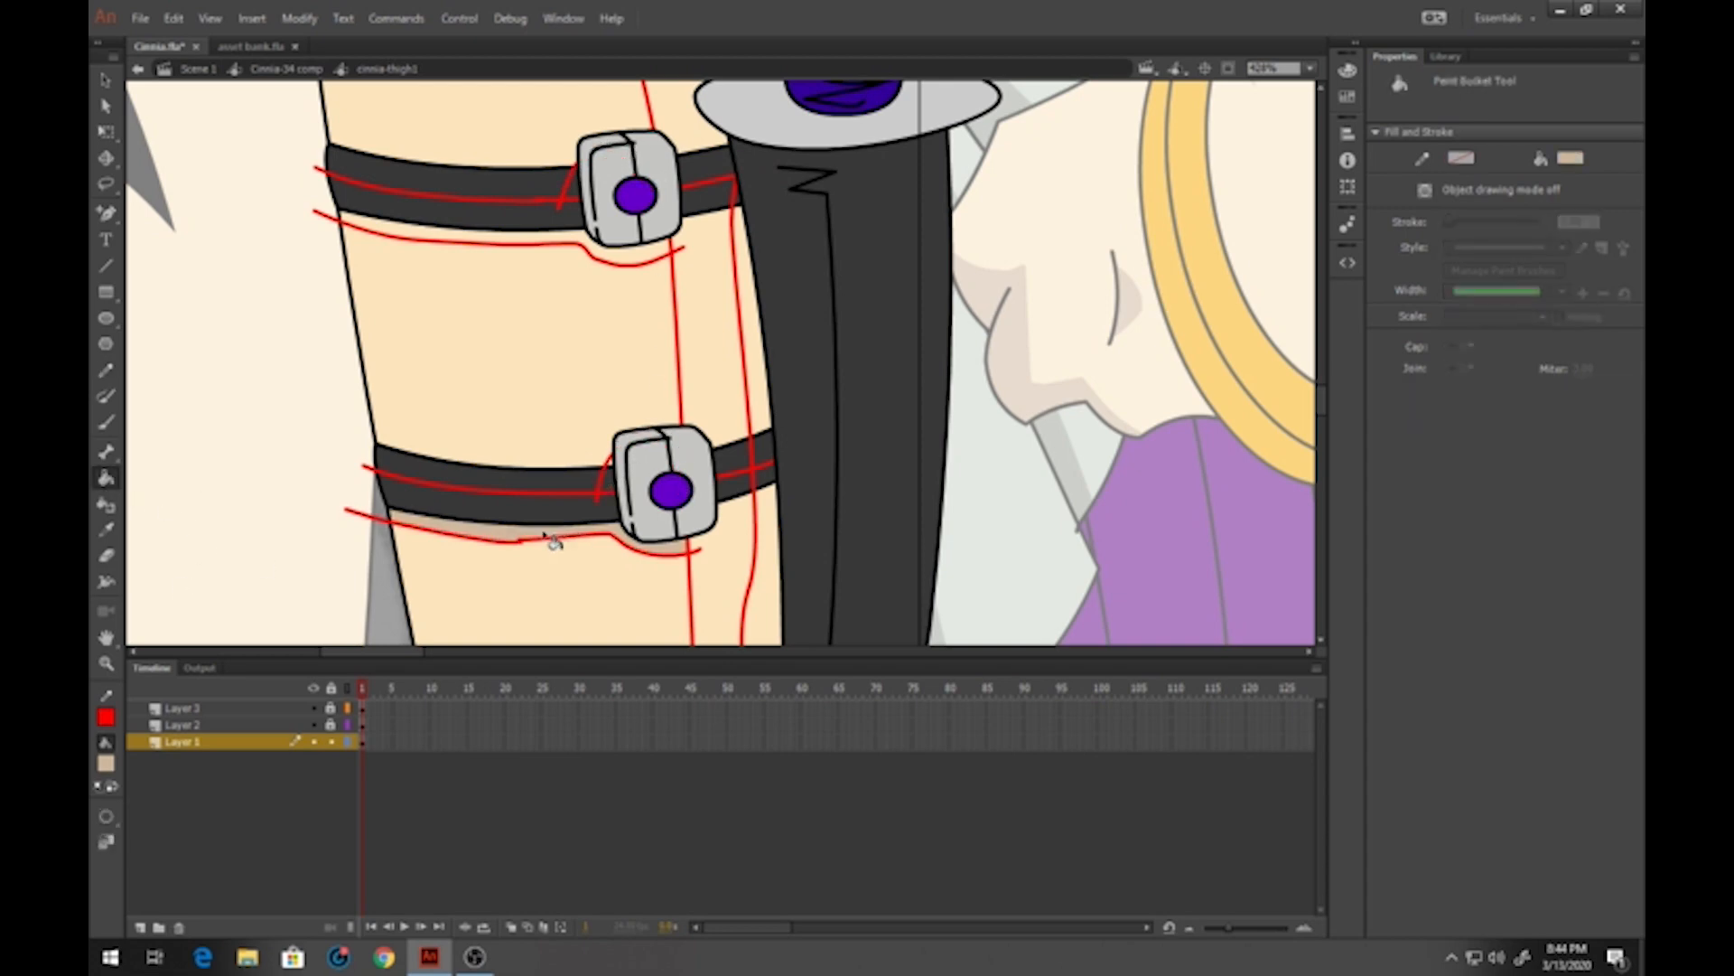
click(719, 547)
click(679, 305)
click(652, 263)
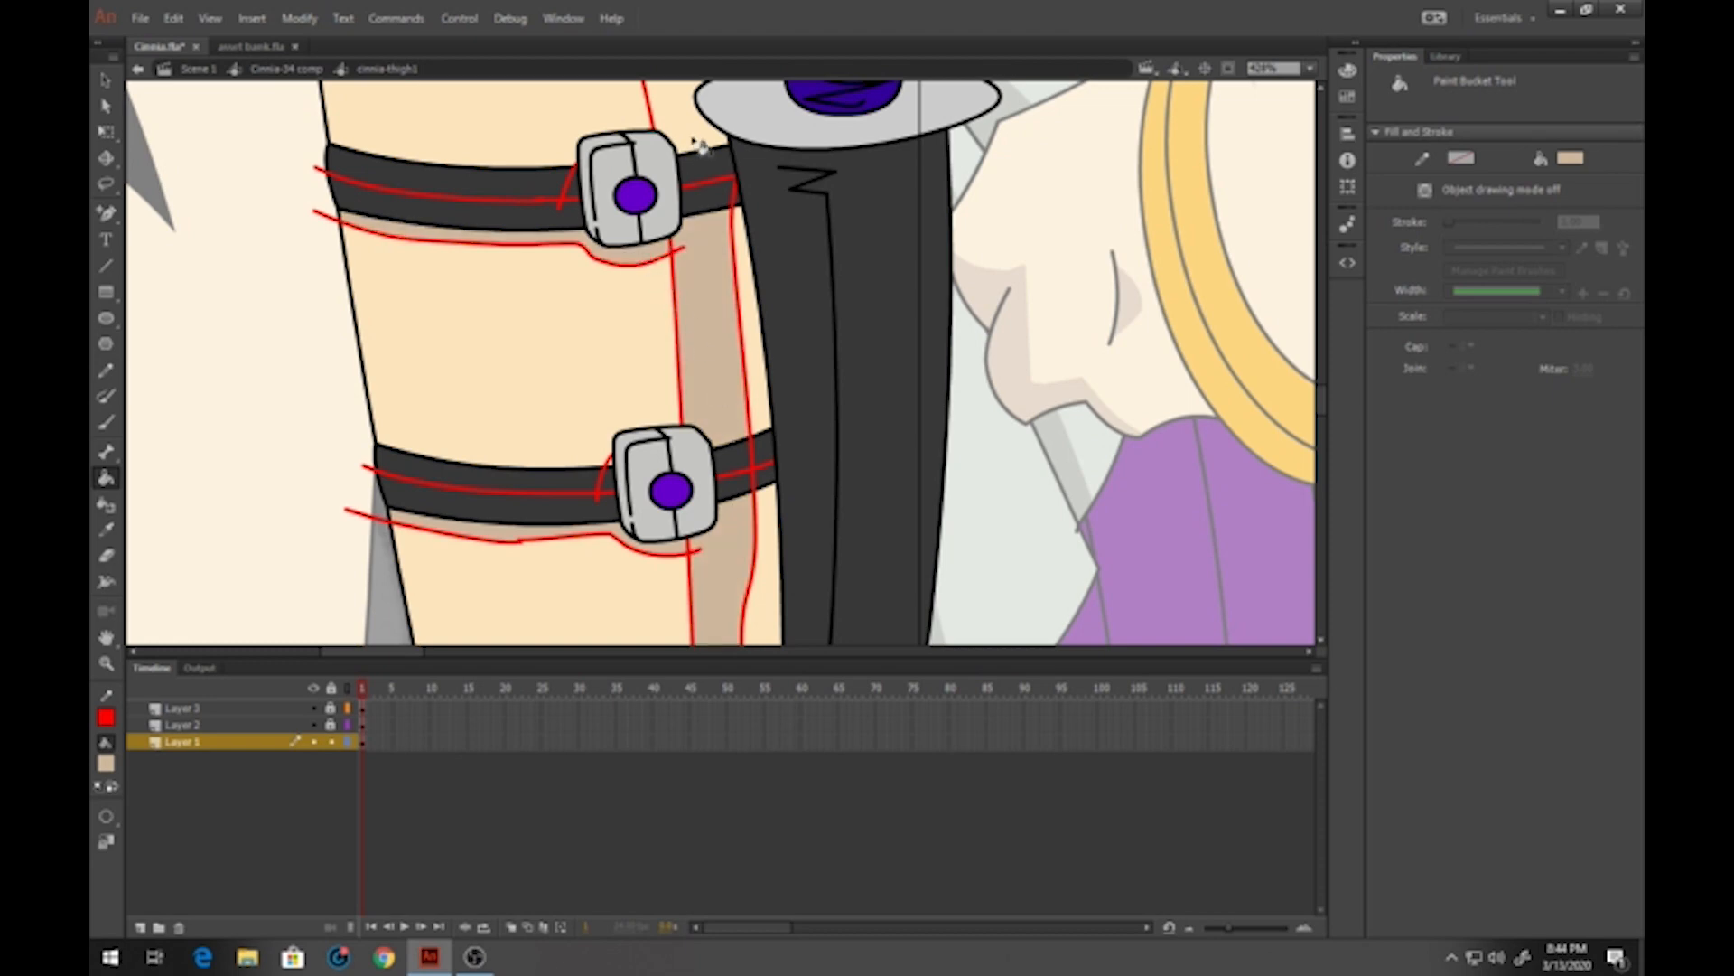
click(700, 144)
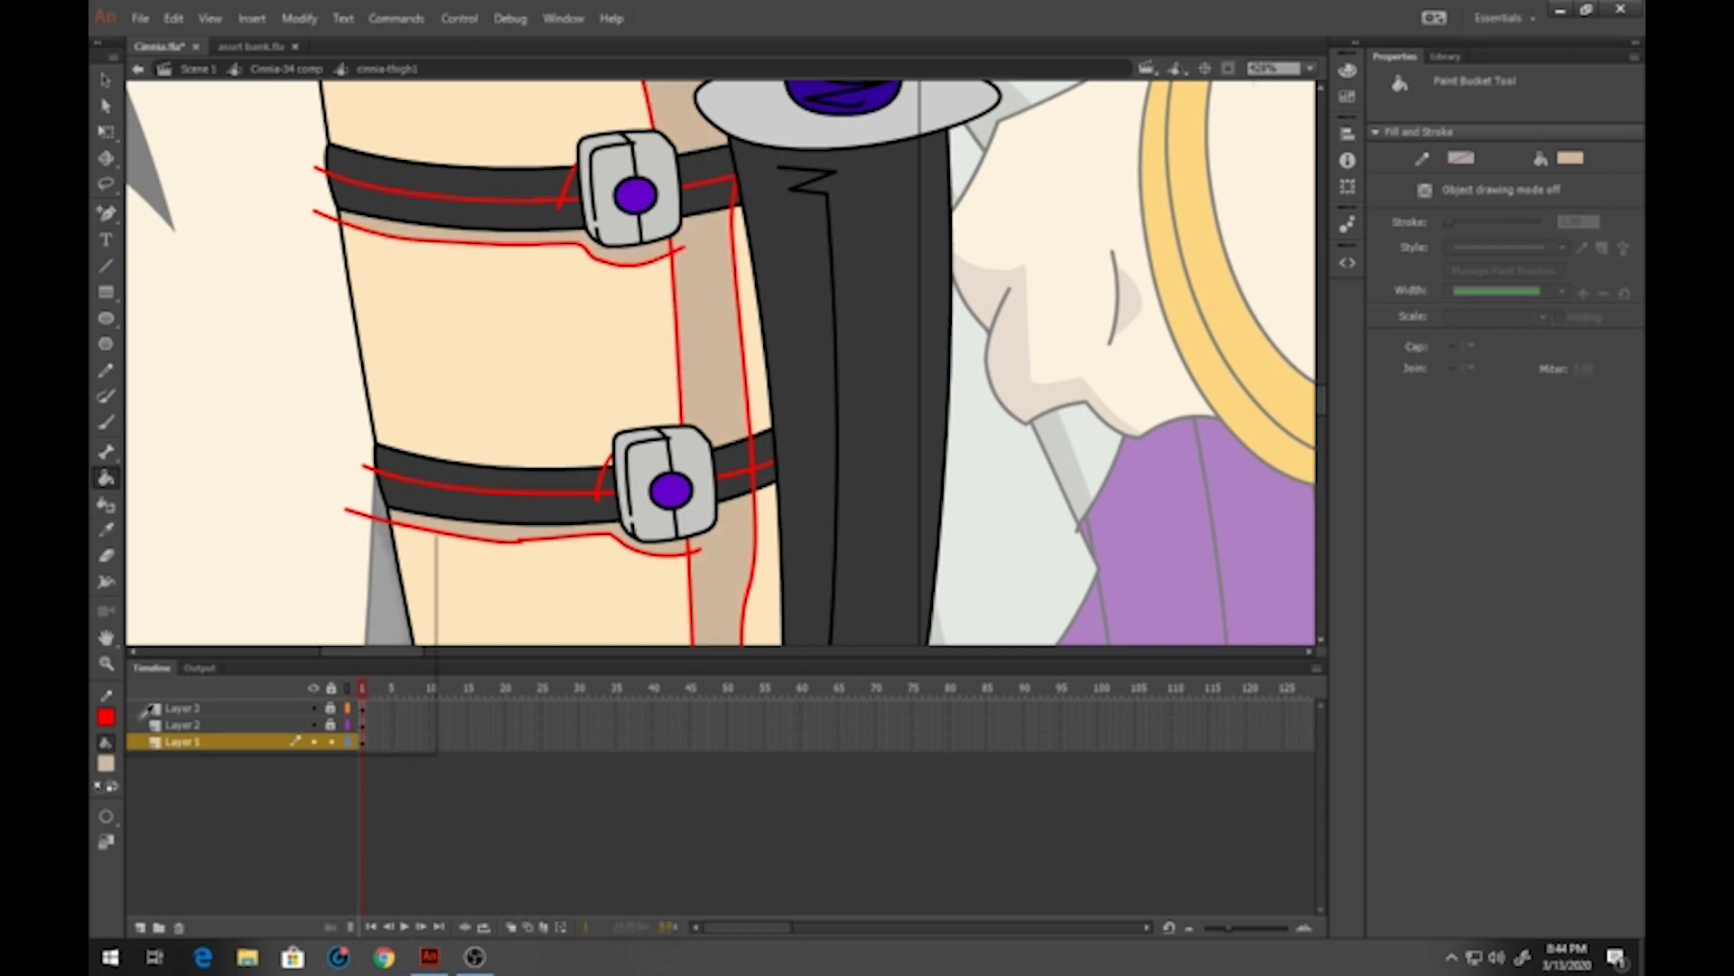
Fill the thigh's outer strip behind the knife and holster, beyond the second shadow boundary, with black
click(108, 764)
click(170, 704)
click(766, 528)
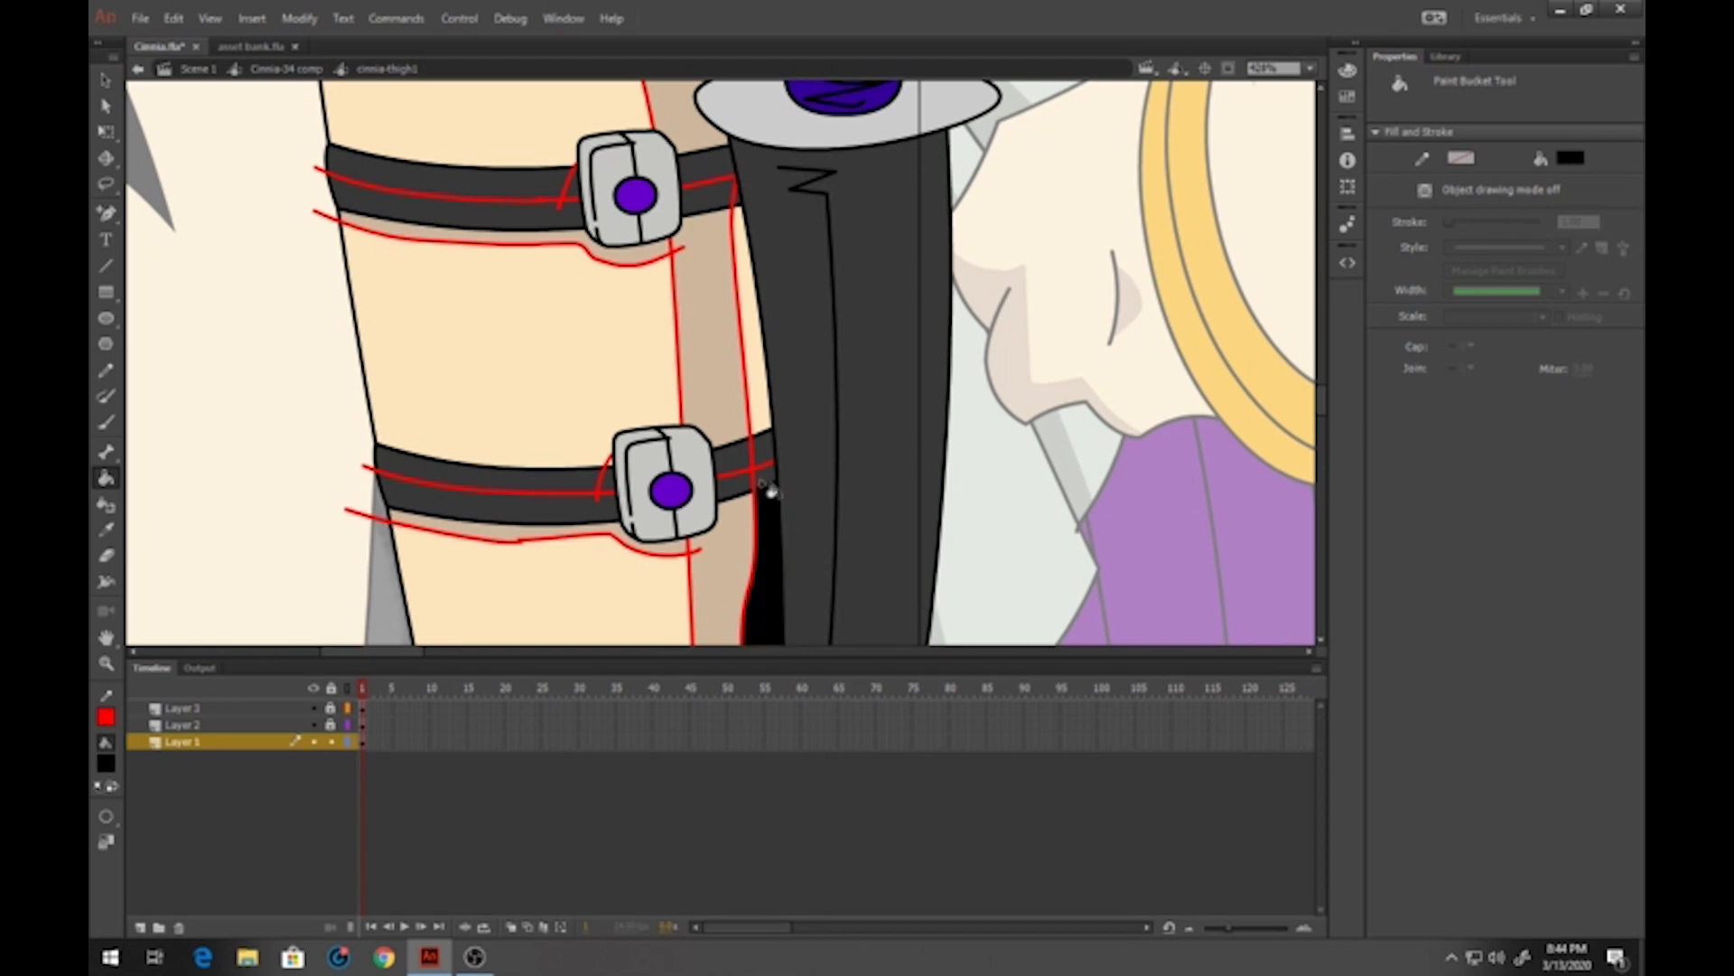
click(766, 420)
scroll(759, 402, up, 4)
click(743, 238)
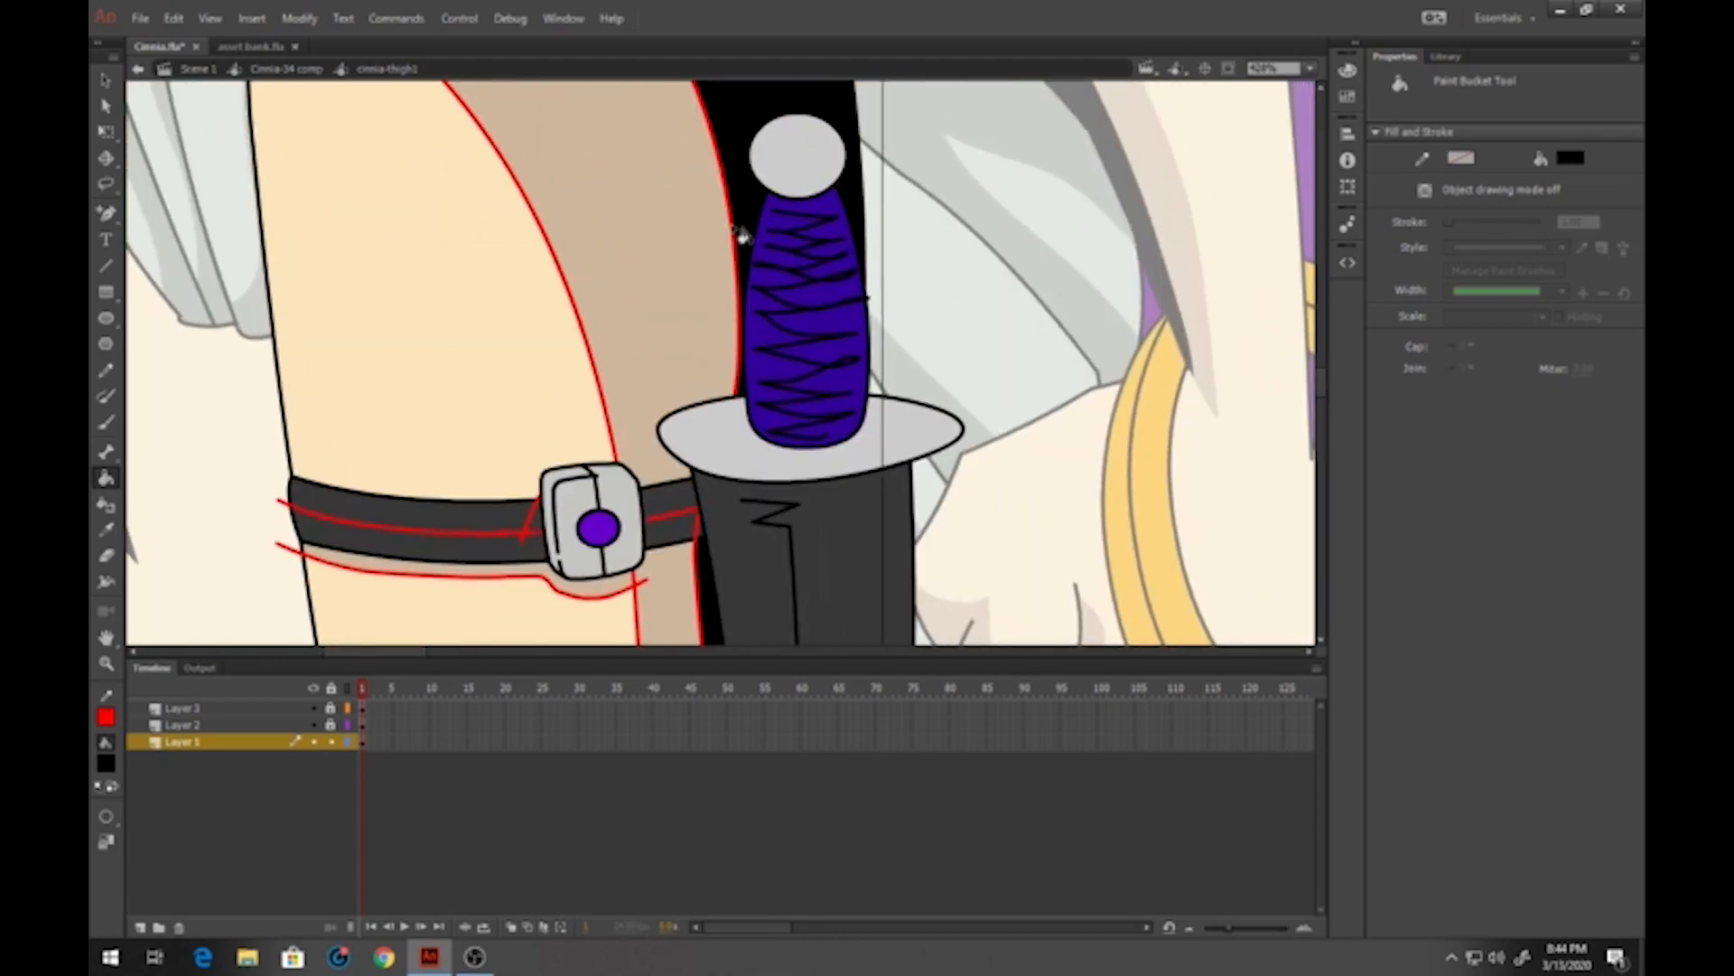
Sample the dark grey shadow colour beside the zipper in Cinnia-34 comp as the fill, and reopen the cinnia-thigh1 symbol
drag(651, 528, 729, 317)
drag(722, 501, 650, 492)
drag(673, 280, 688, 613)
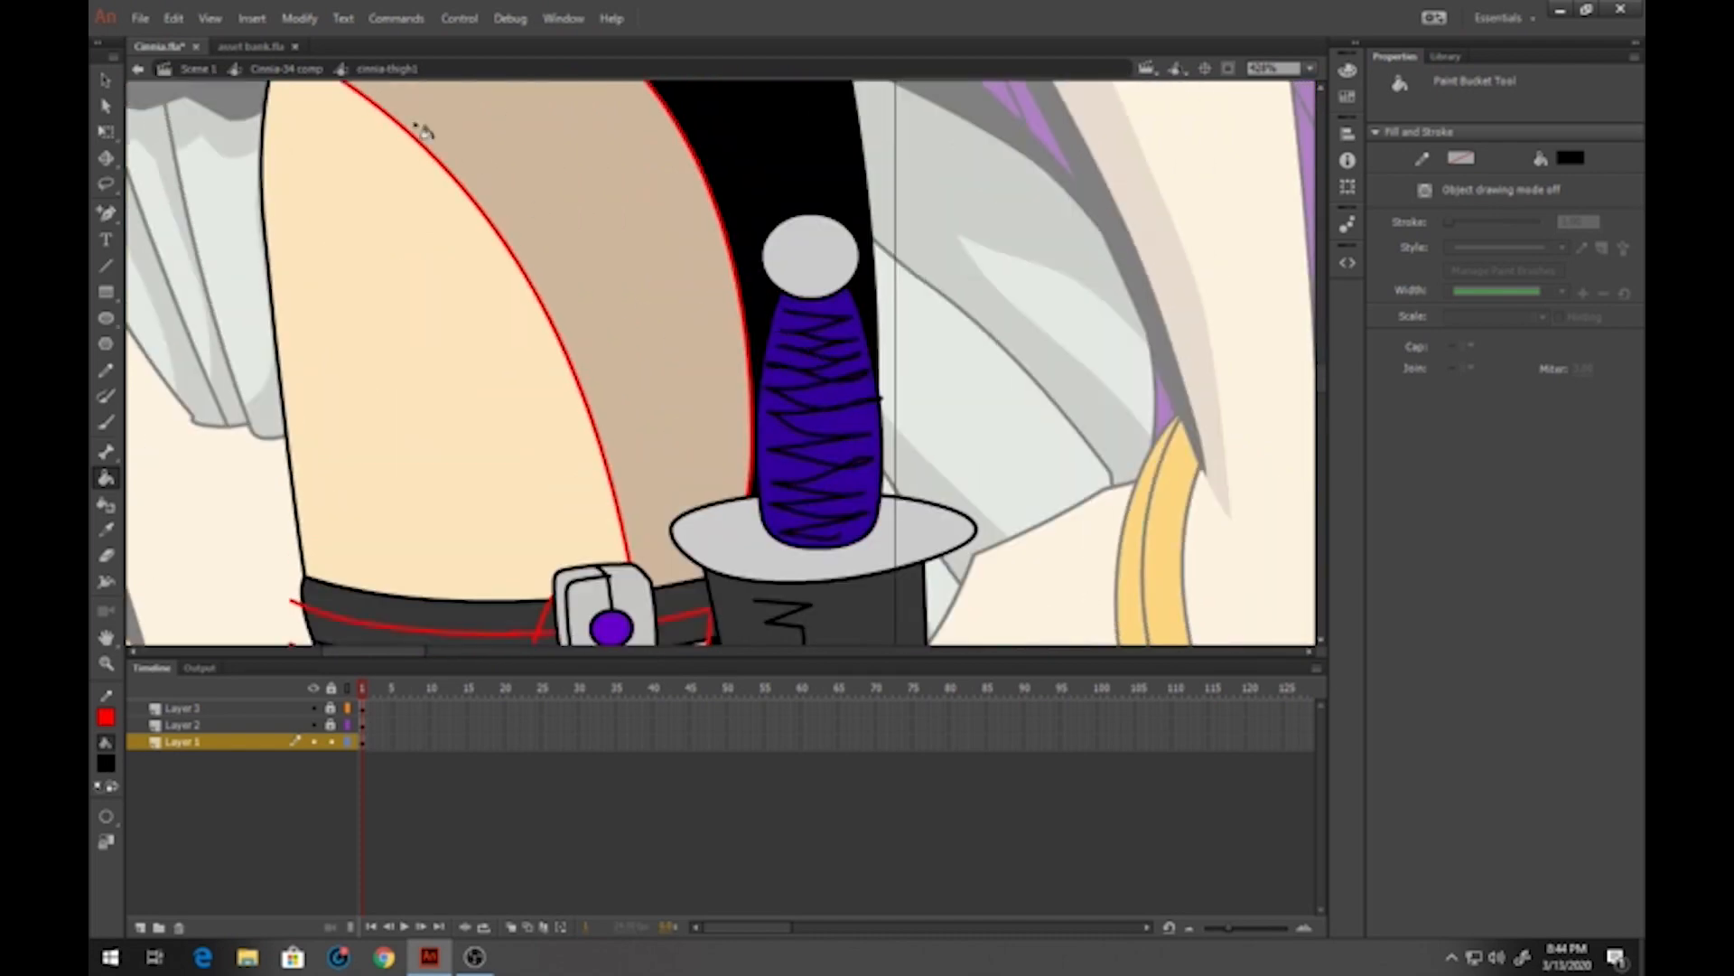
click(287, 69)
drag(610, 190, 657, 583)
drag(541, 113, 612, 582)
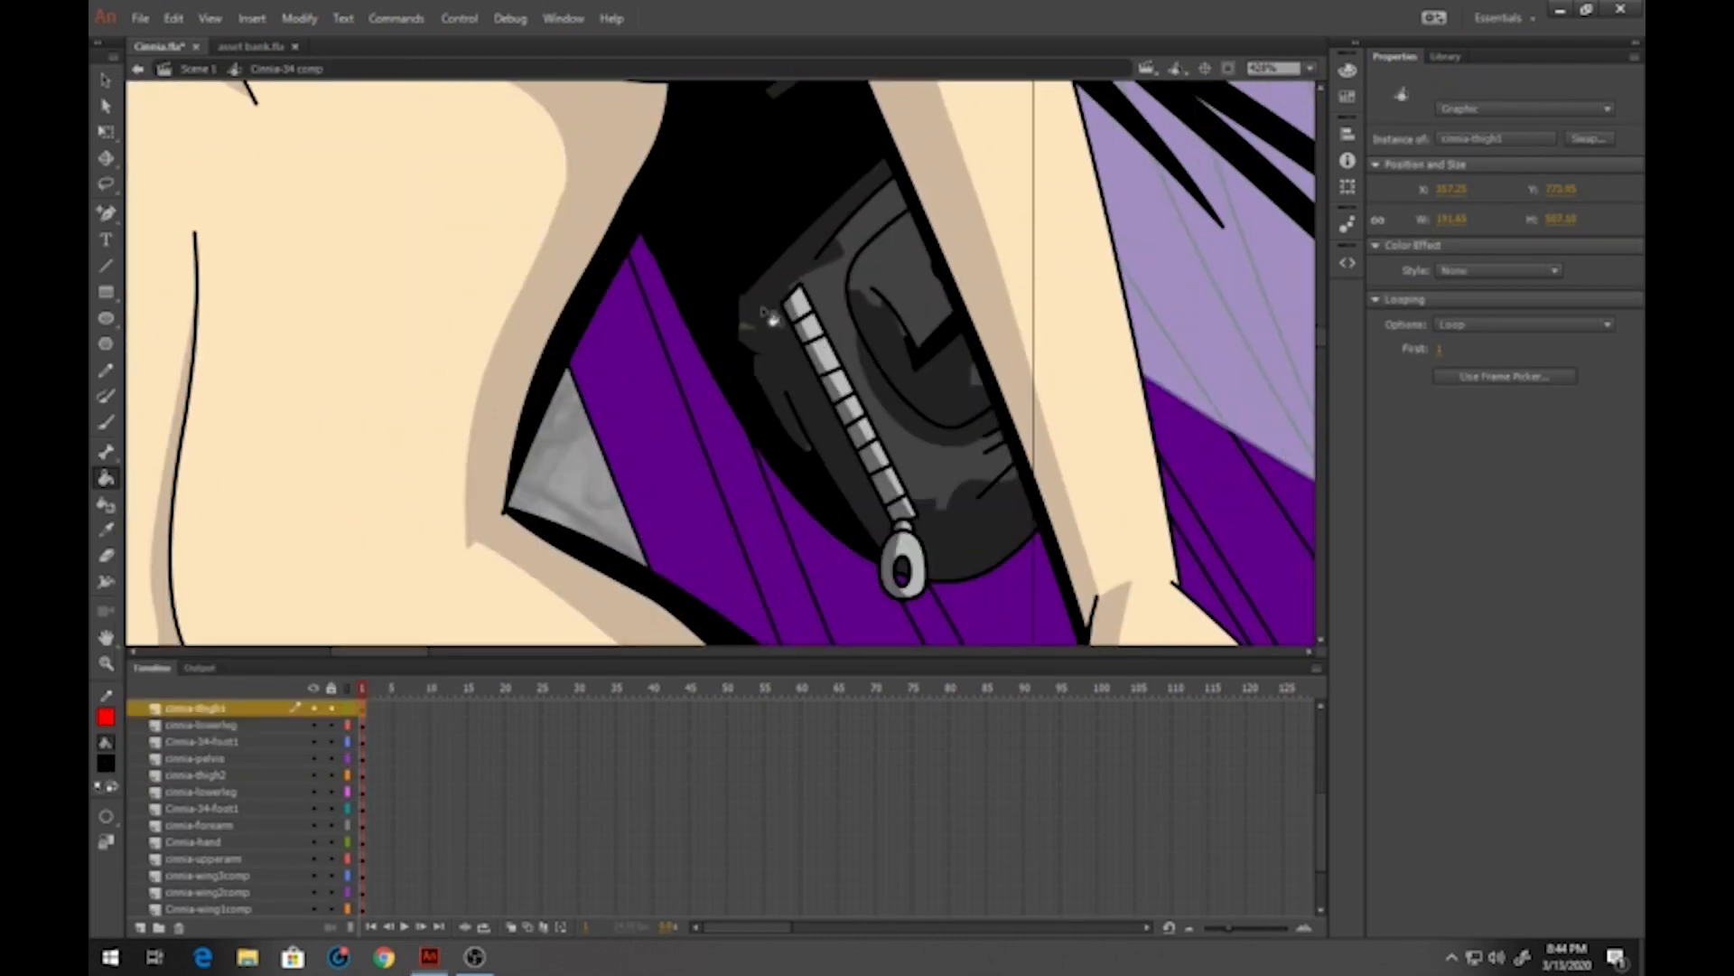
scroll(760, 245, down, 5)
scroll(661, 159, down, 8)
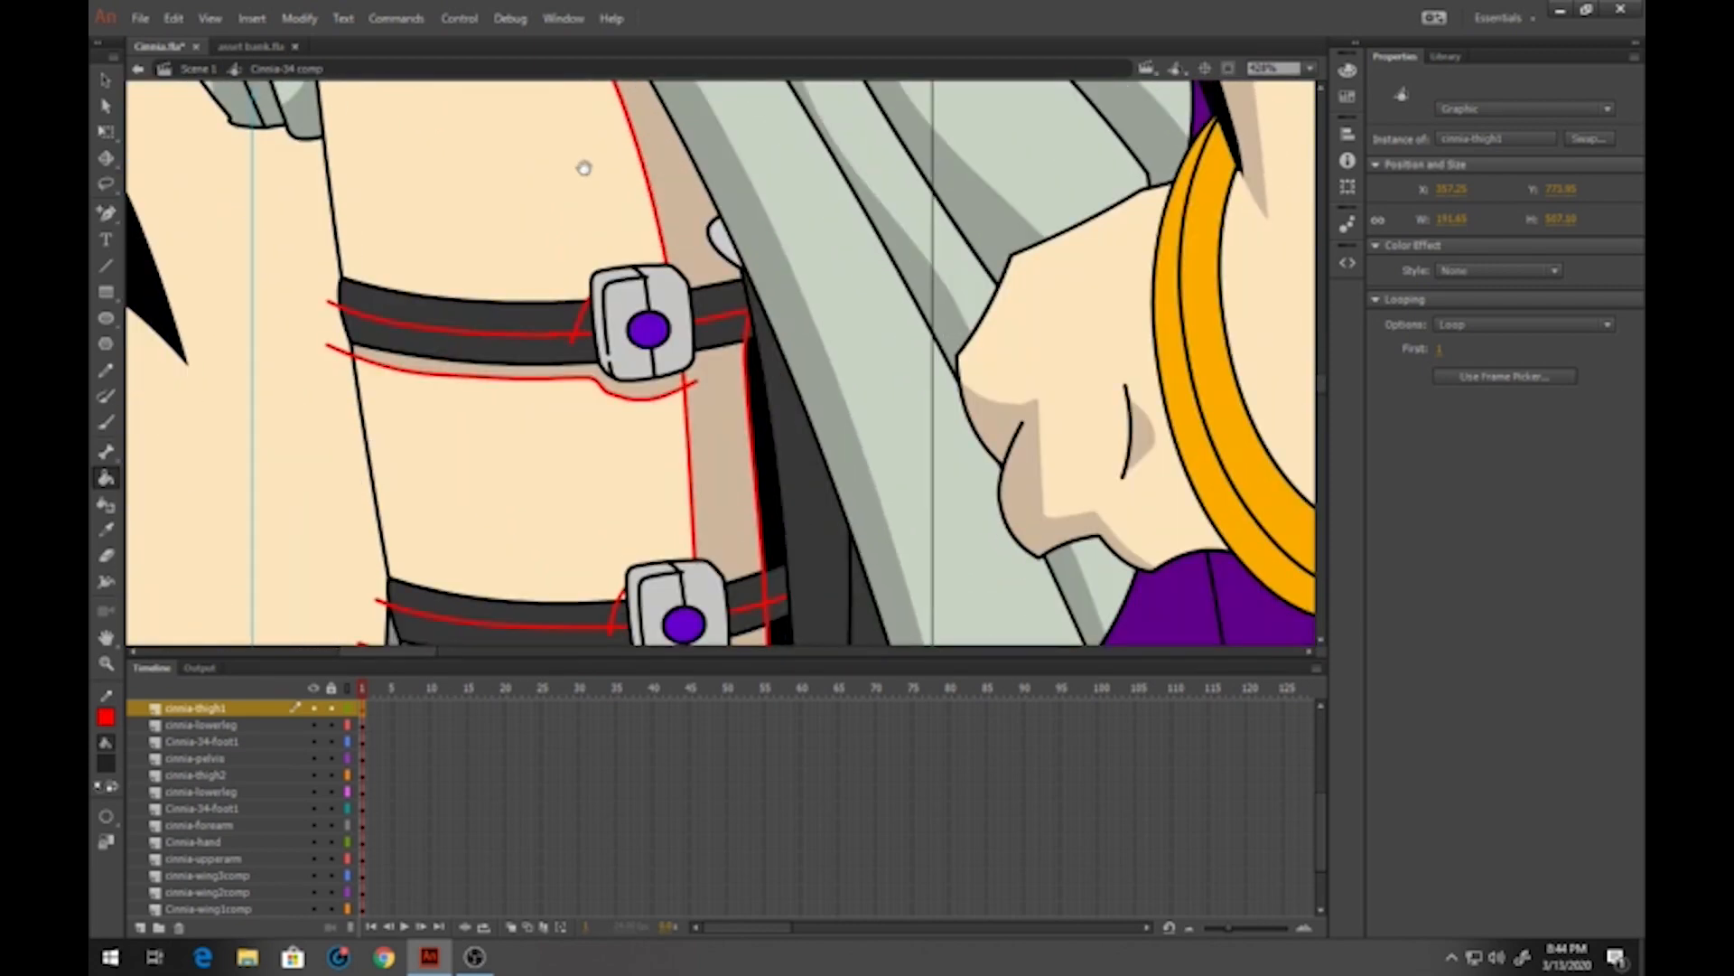
key(v)
double_click(469, 436)
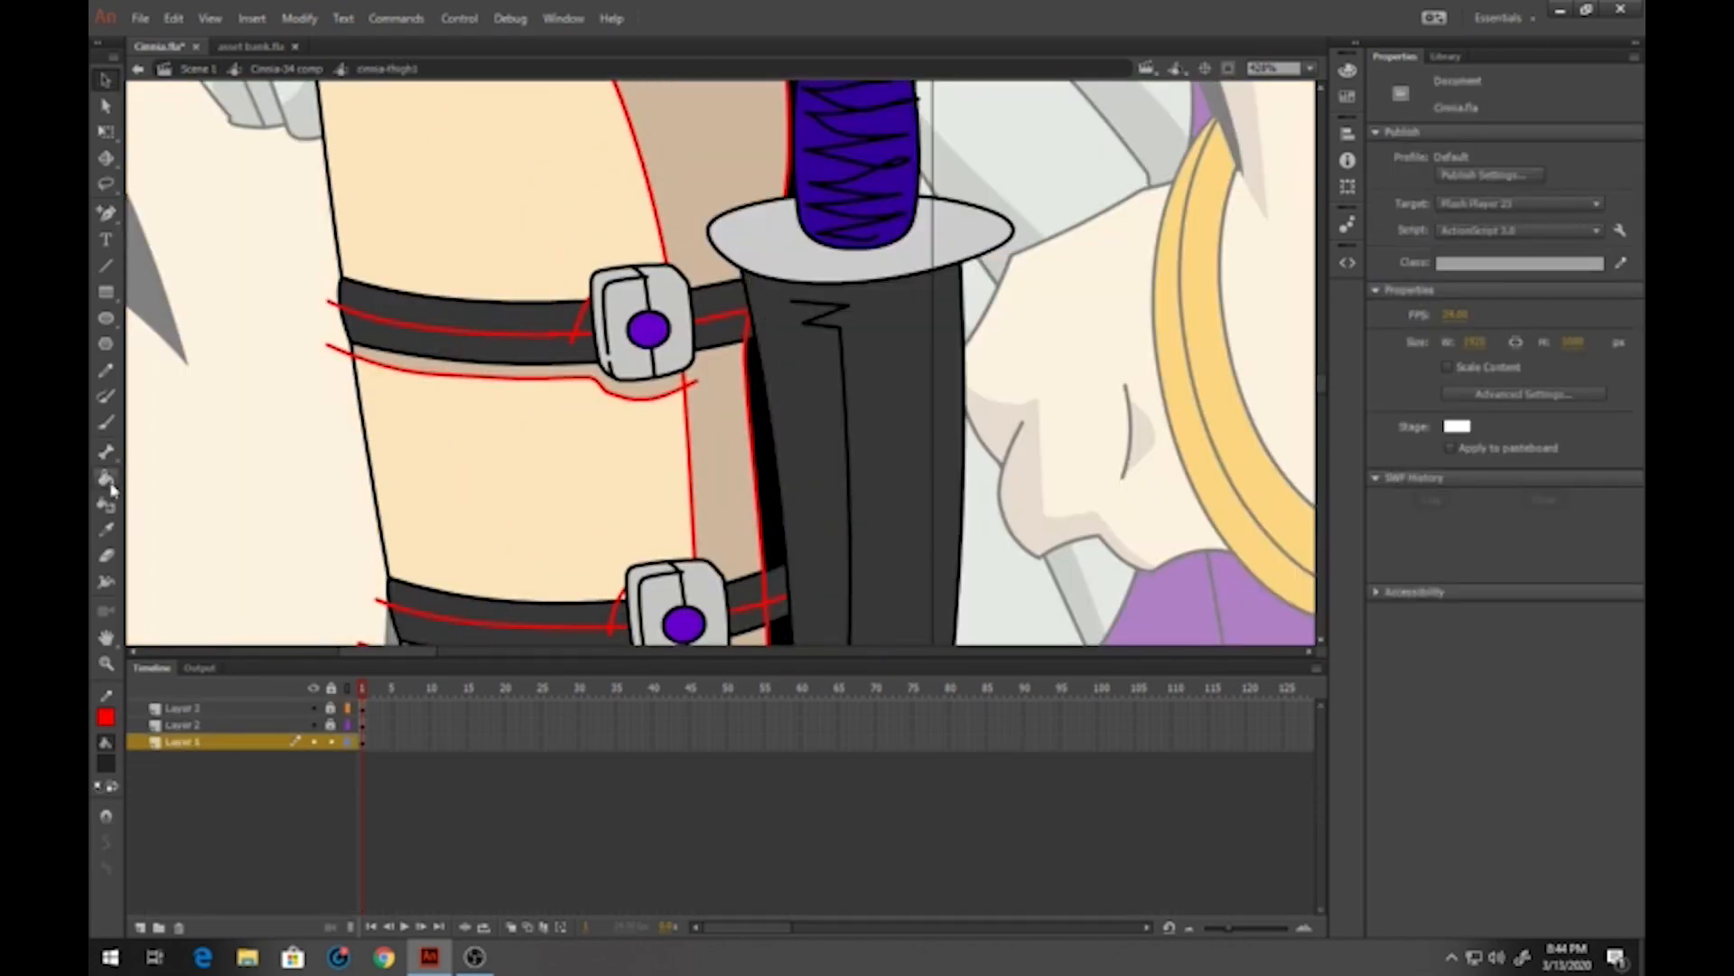
Fill the lower halves of both thigh straps, on each side of the buckles, with the sampled dark grey
key(k)
click(440, 352)
click(592, 324)
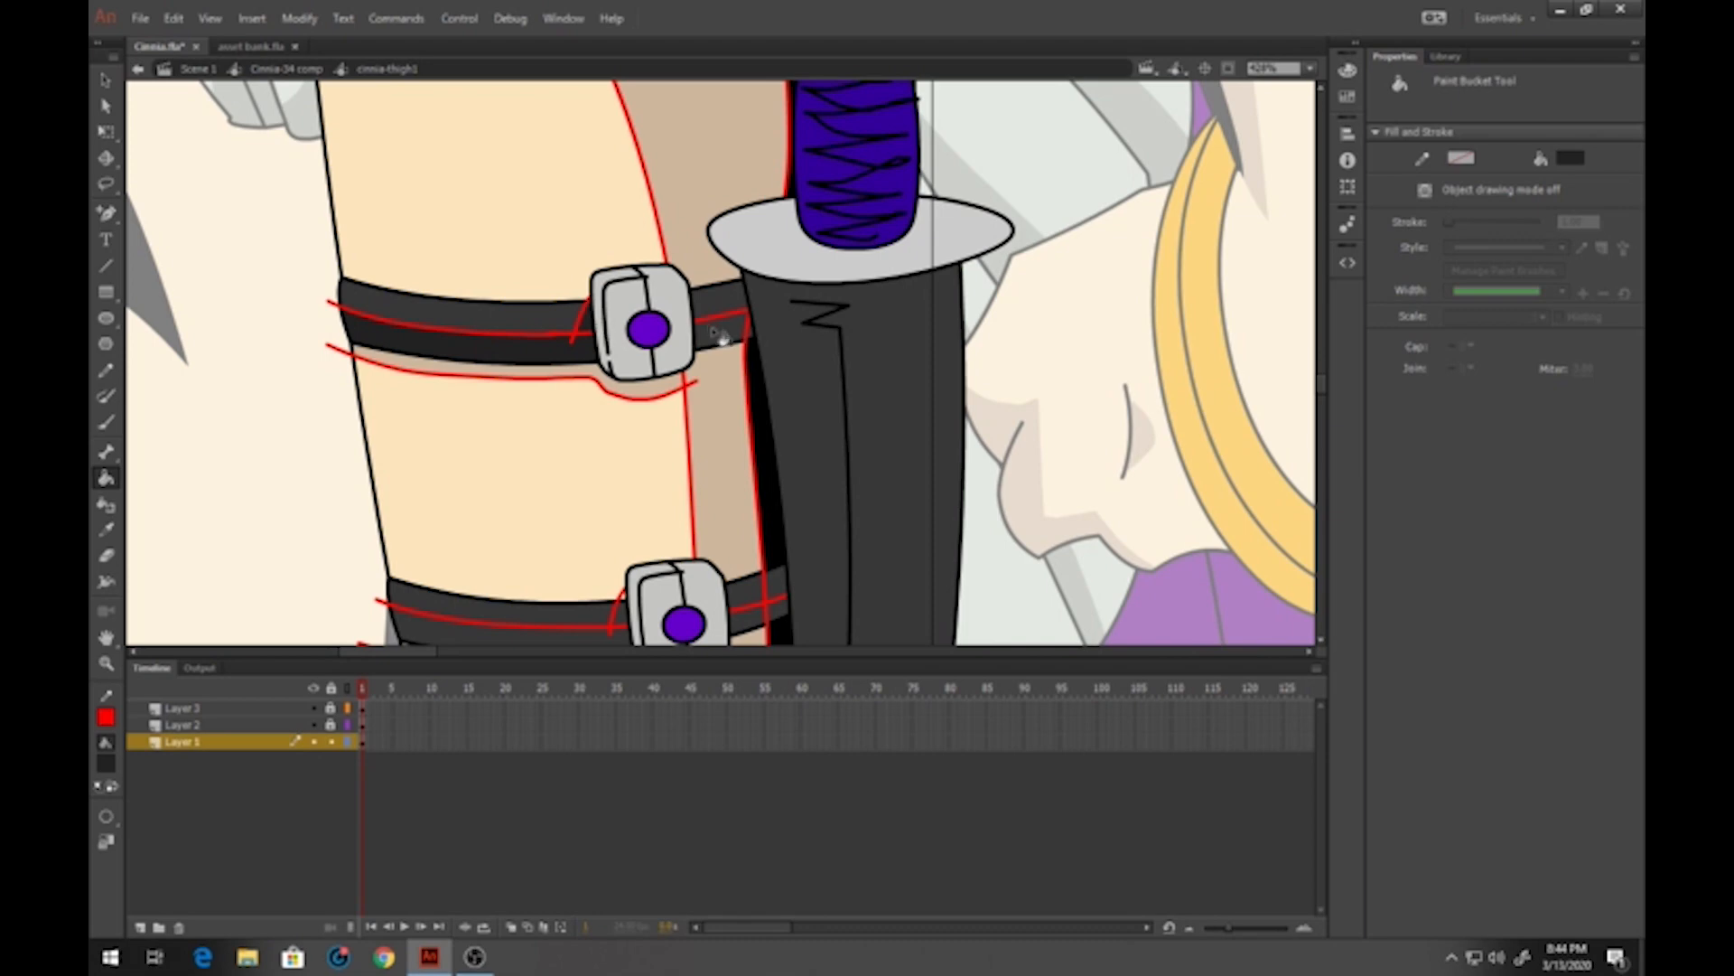
click(719, 334)
scroll(757, 344, down, 5)
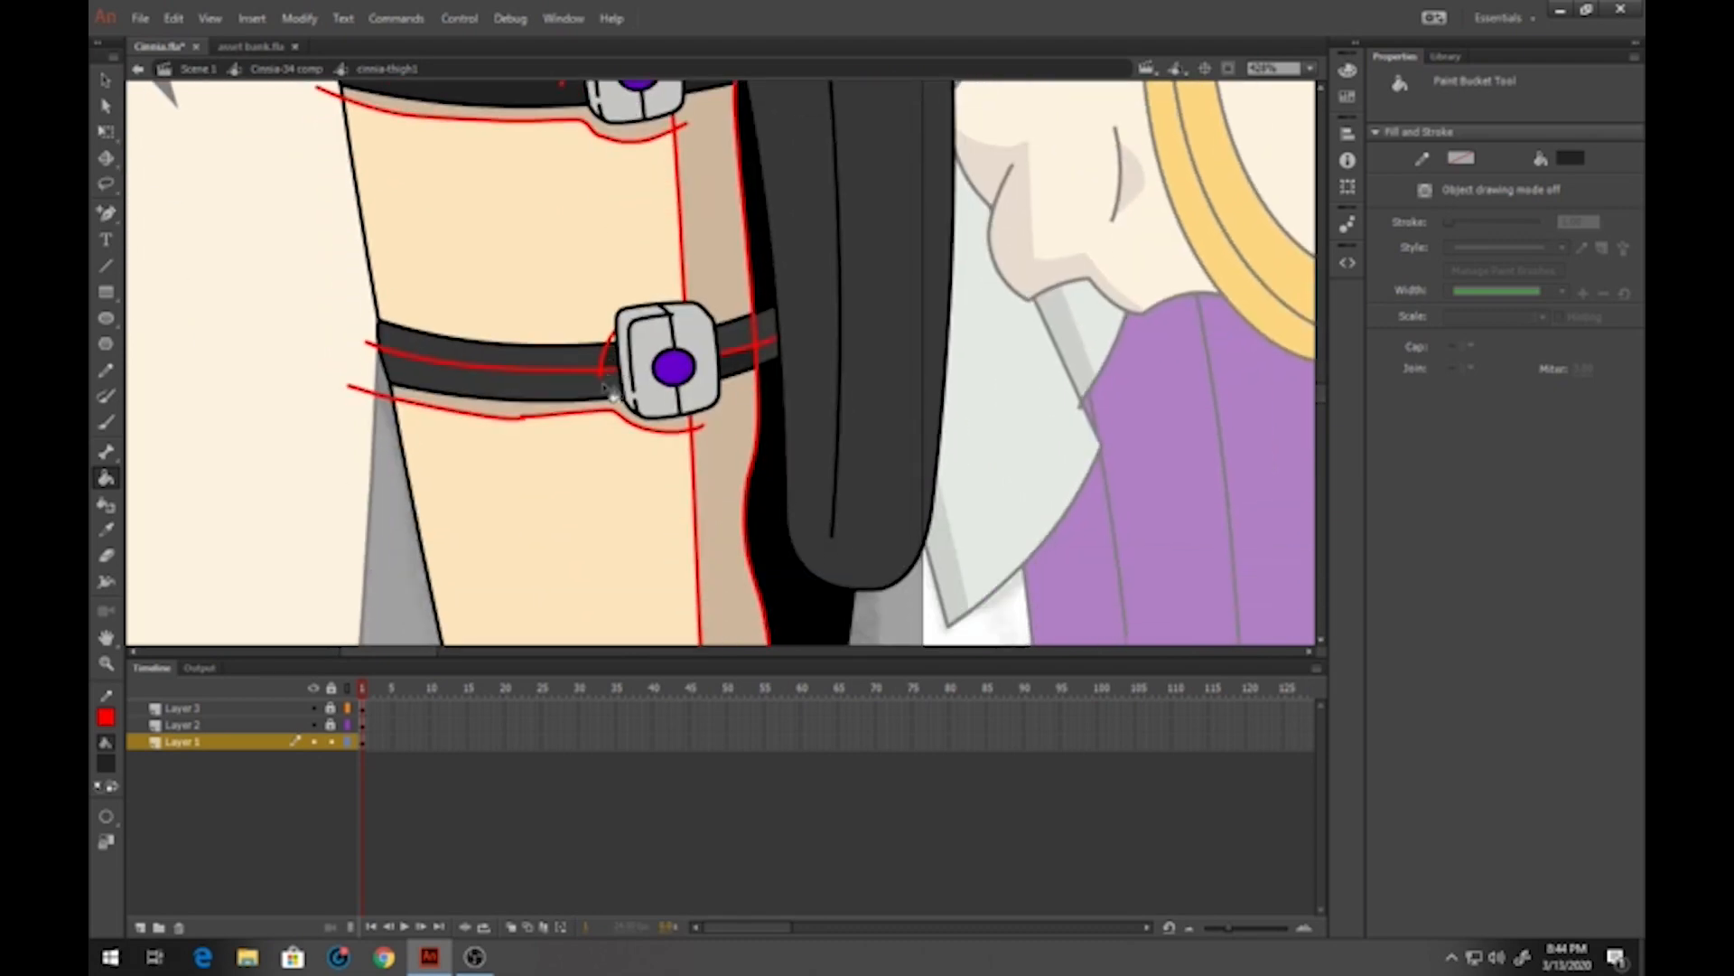
click(613, 370)
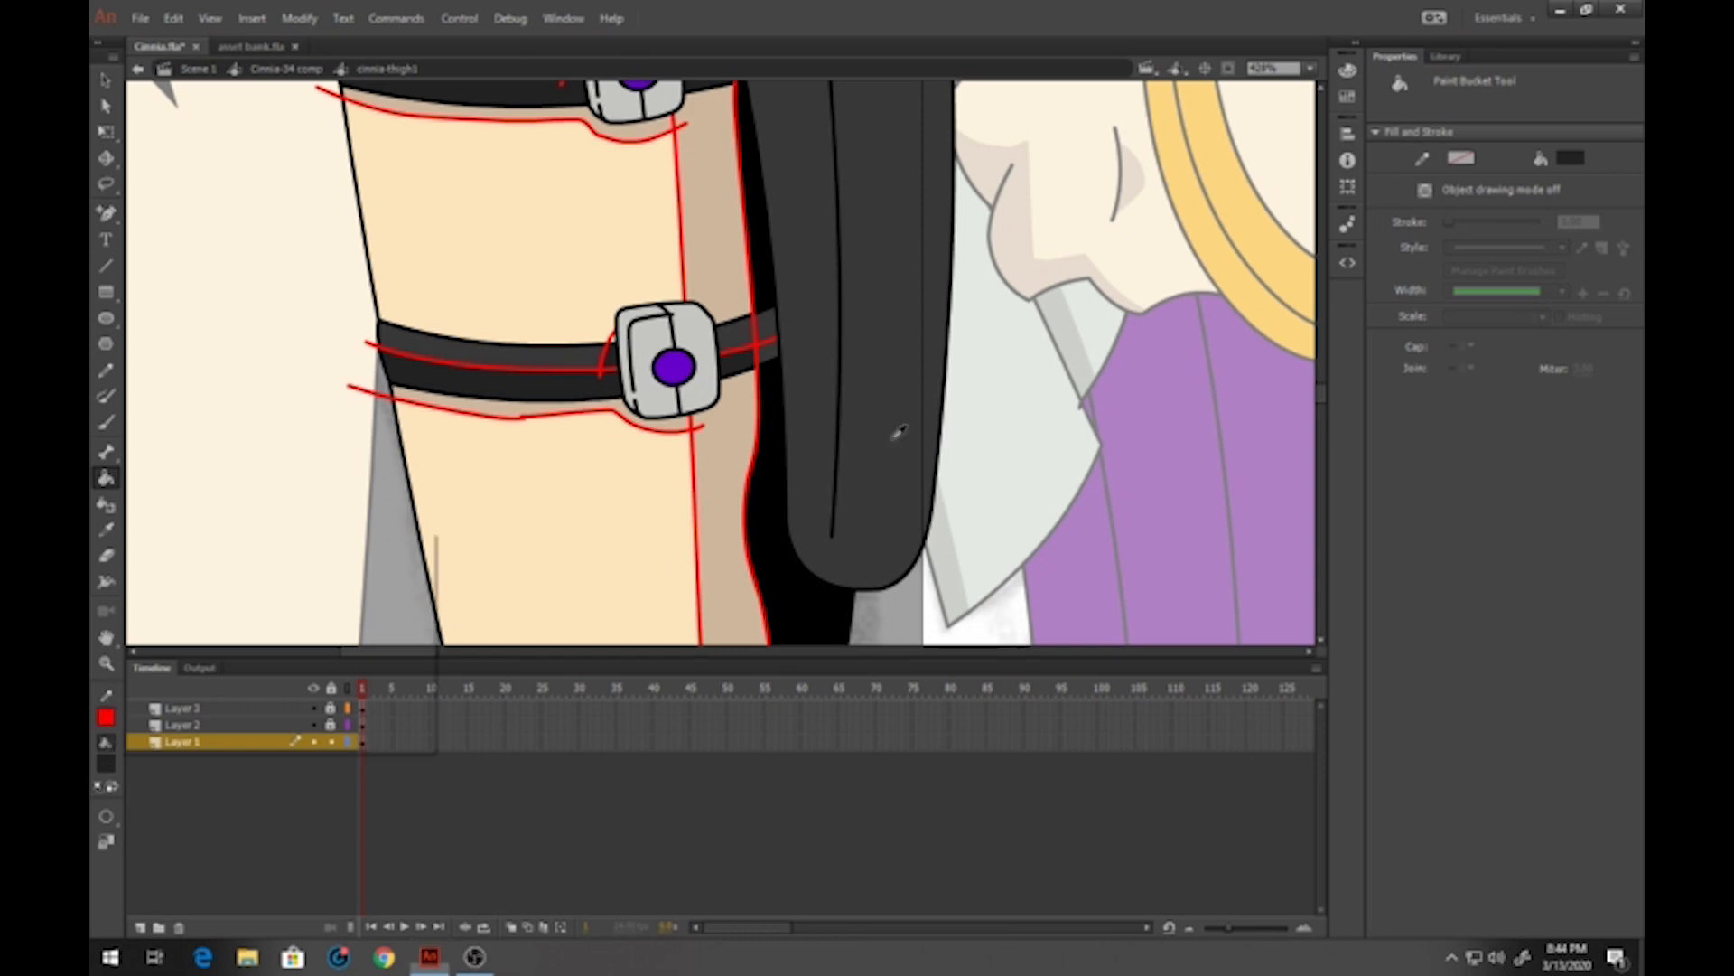
Set the fill to black and blacken the strap ends between the outer shadow boundary and the knife holster
click(107, 764)
click(127, 568)
scroll(779, 336, up, 4)
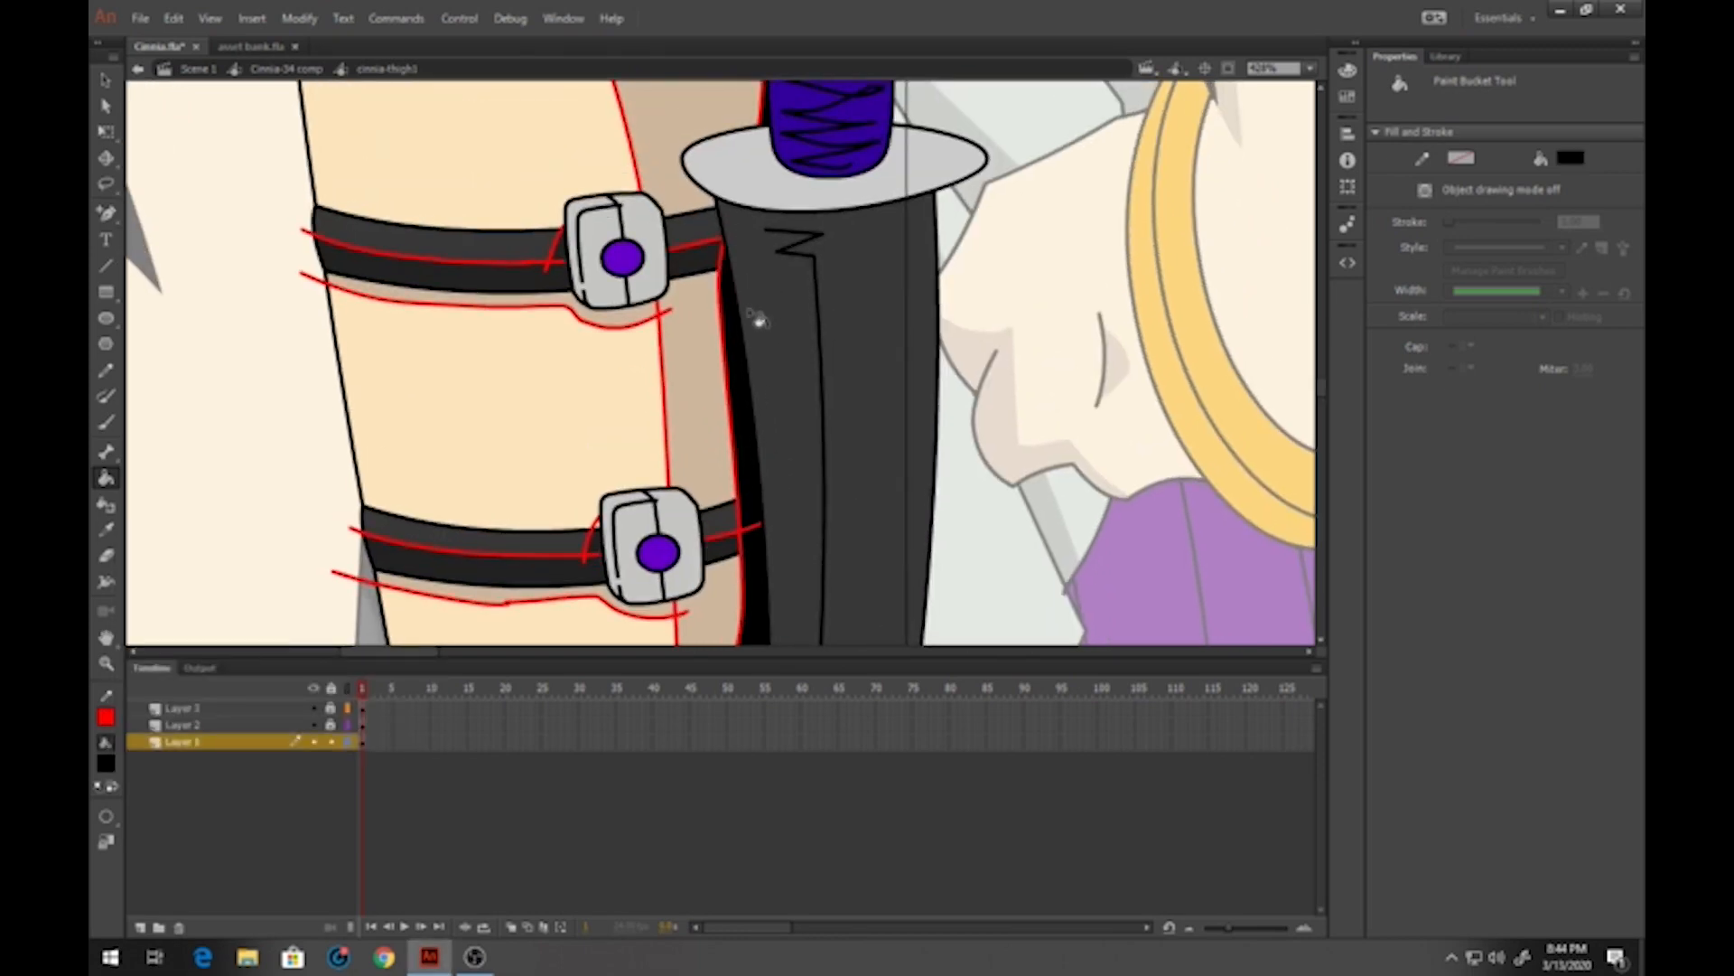
scroll(740, 299, down, 2)
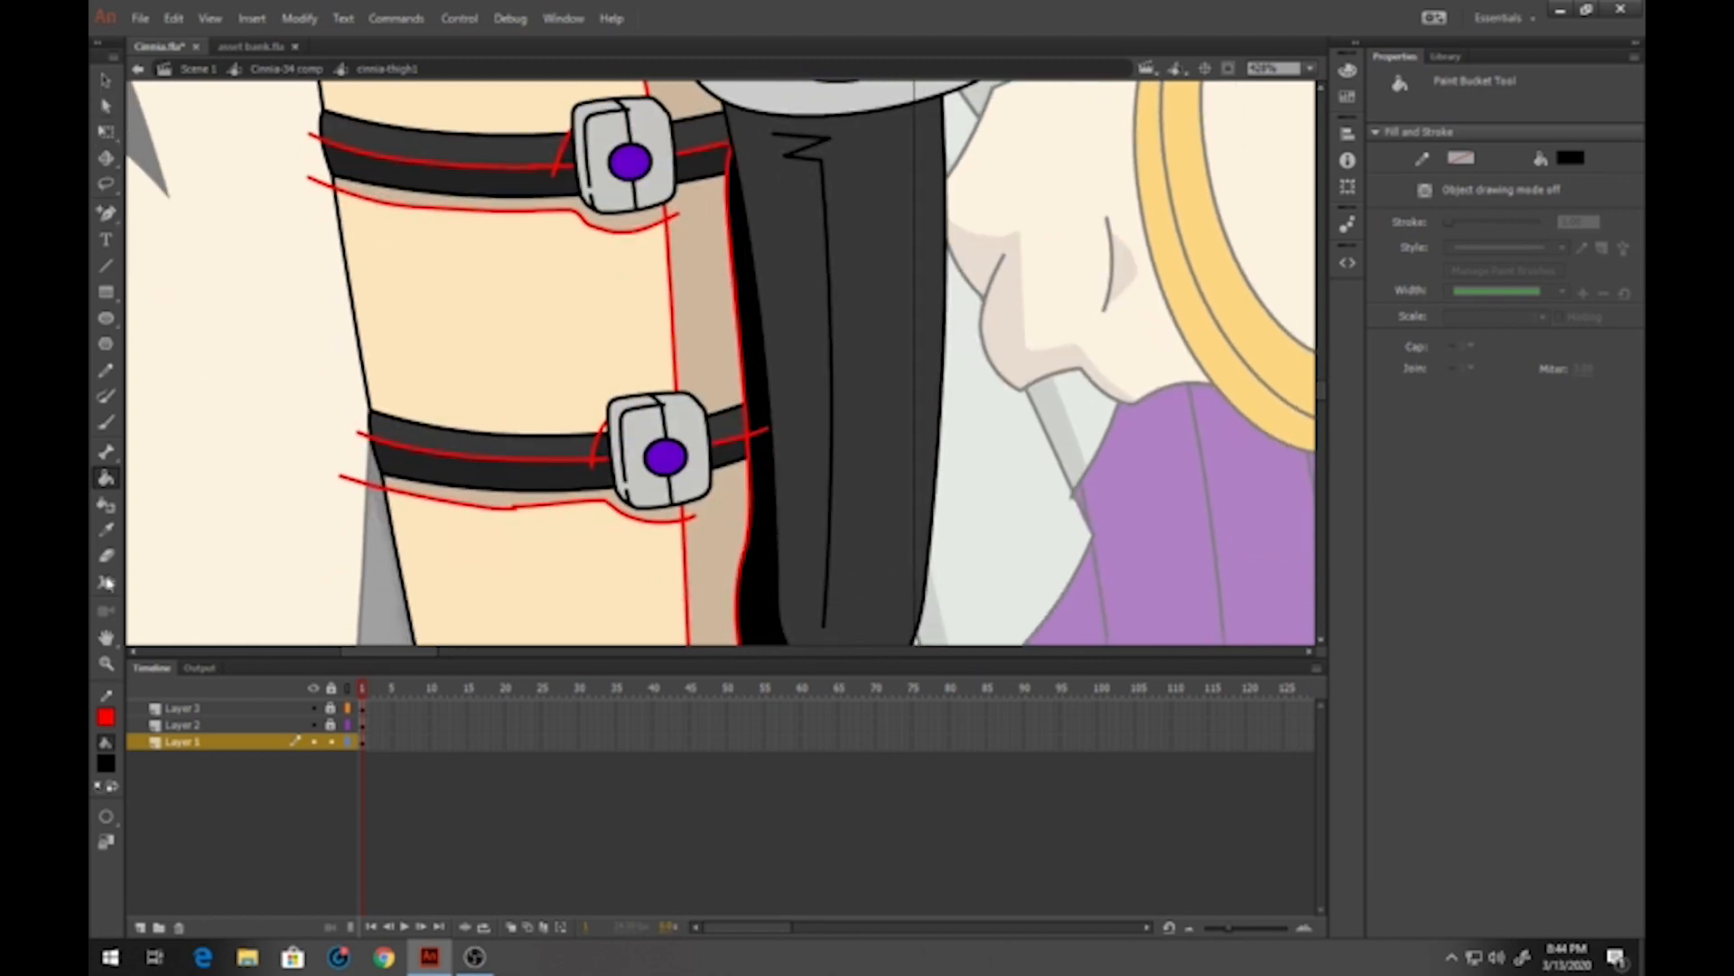
Select the connected red guide lines on the thigh and straps and delete them
click(106, 662)
alt+click(368, 214)
click(106, 80)
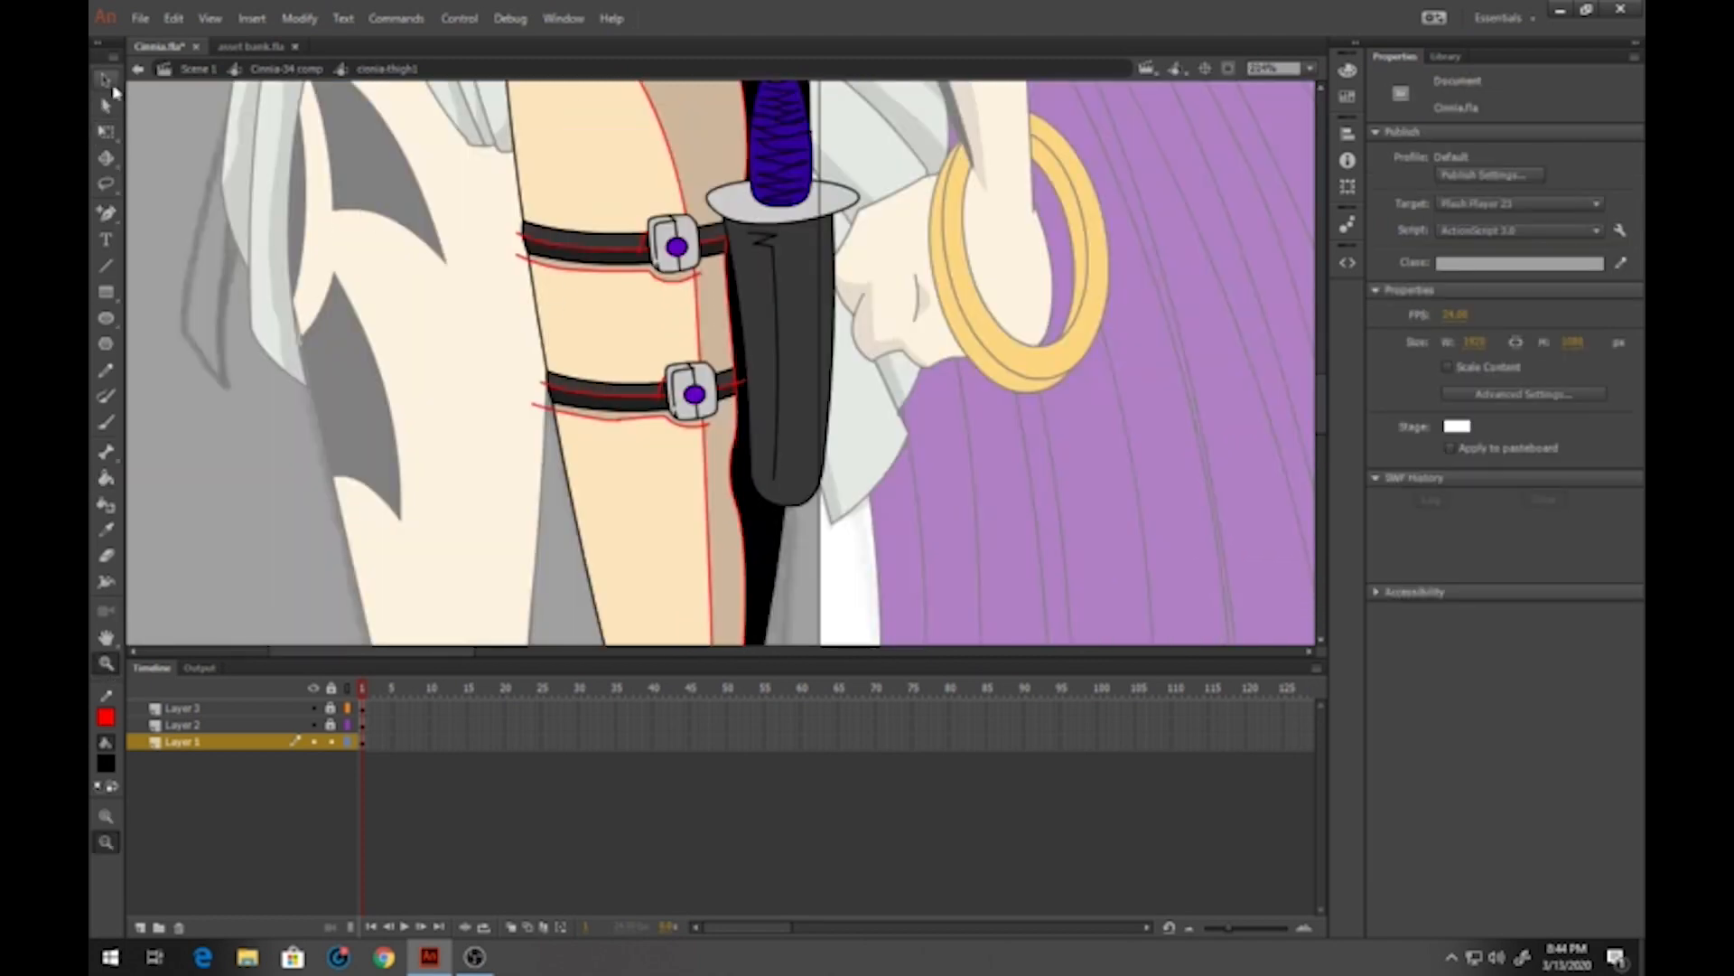
double_click(709, 517)
key(Delete)
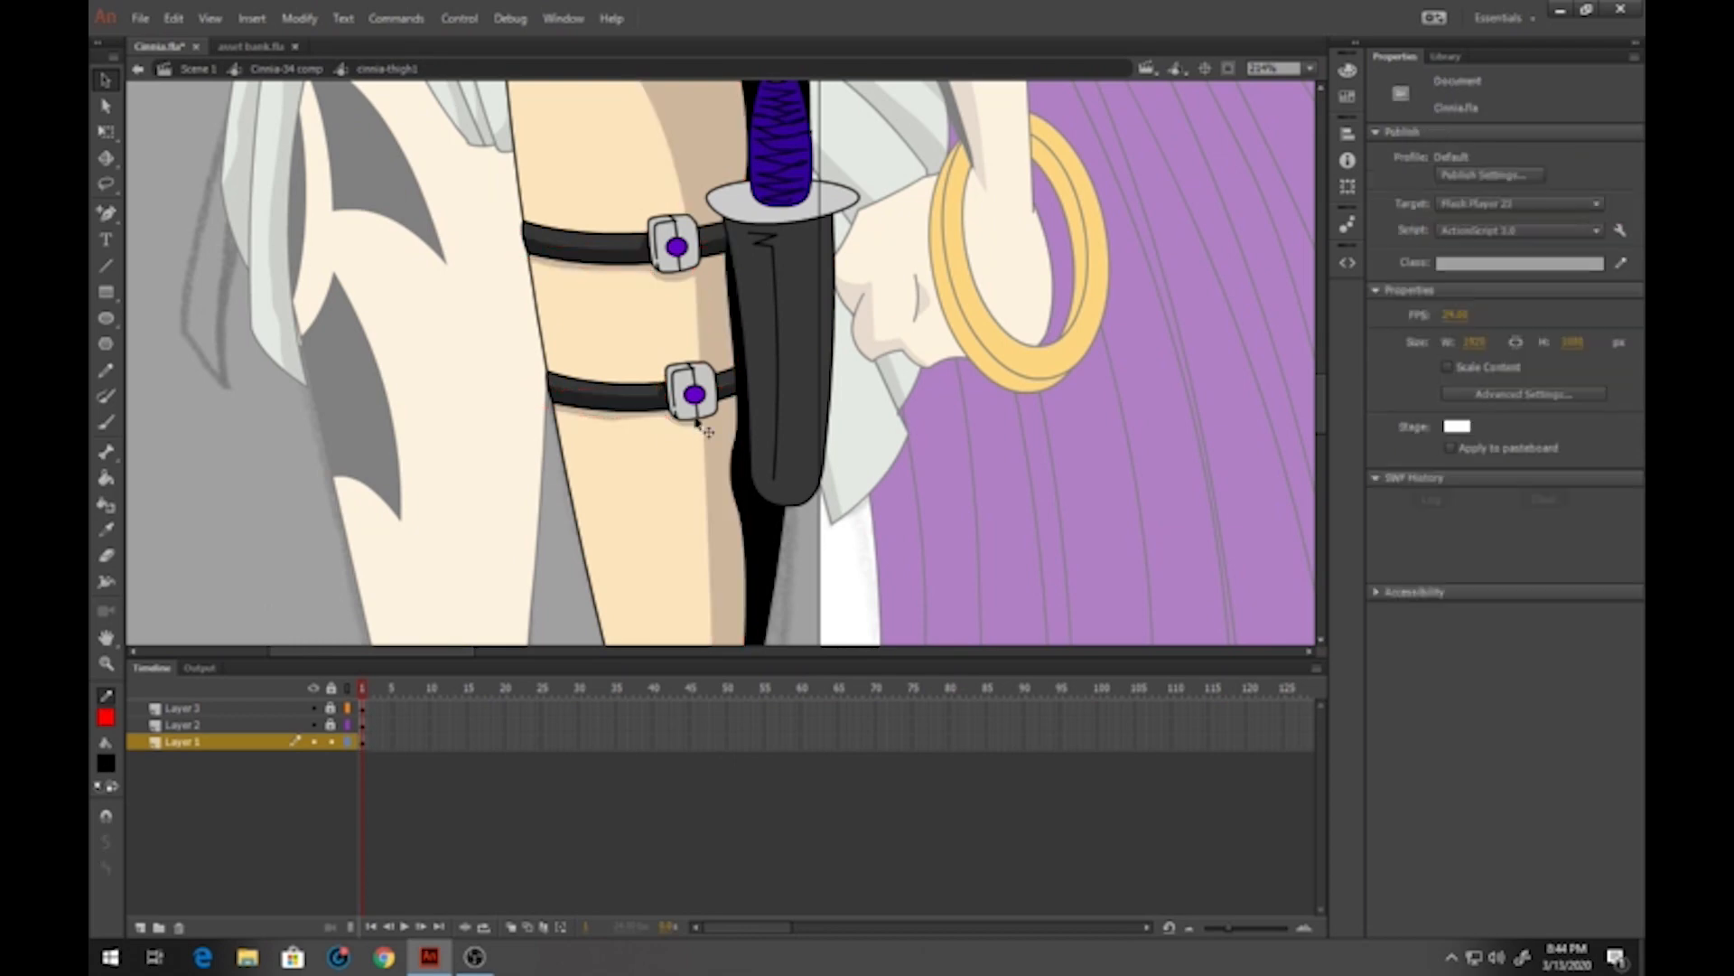
Make Layer 2 with the strap buckles the active unlocked layer, keeping Layer 3 locked
drag(665, 461, 613, 287)
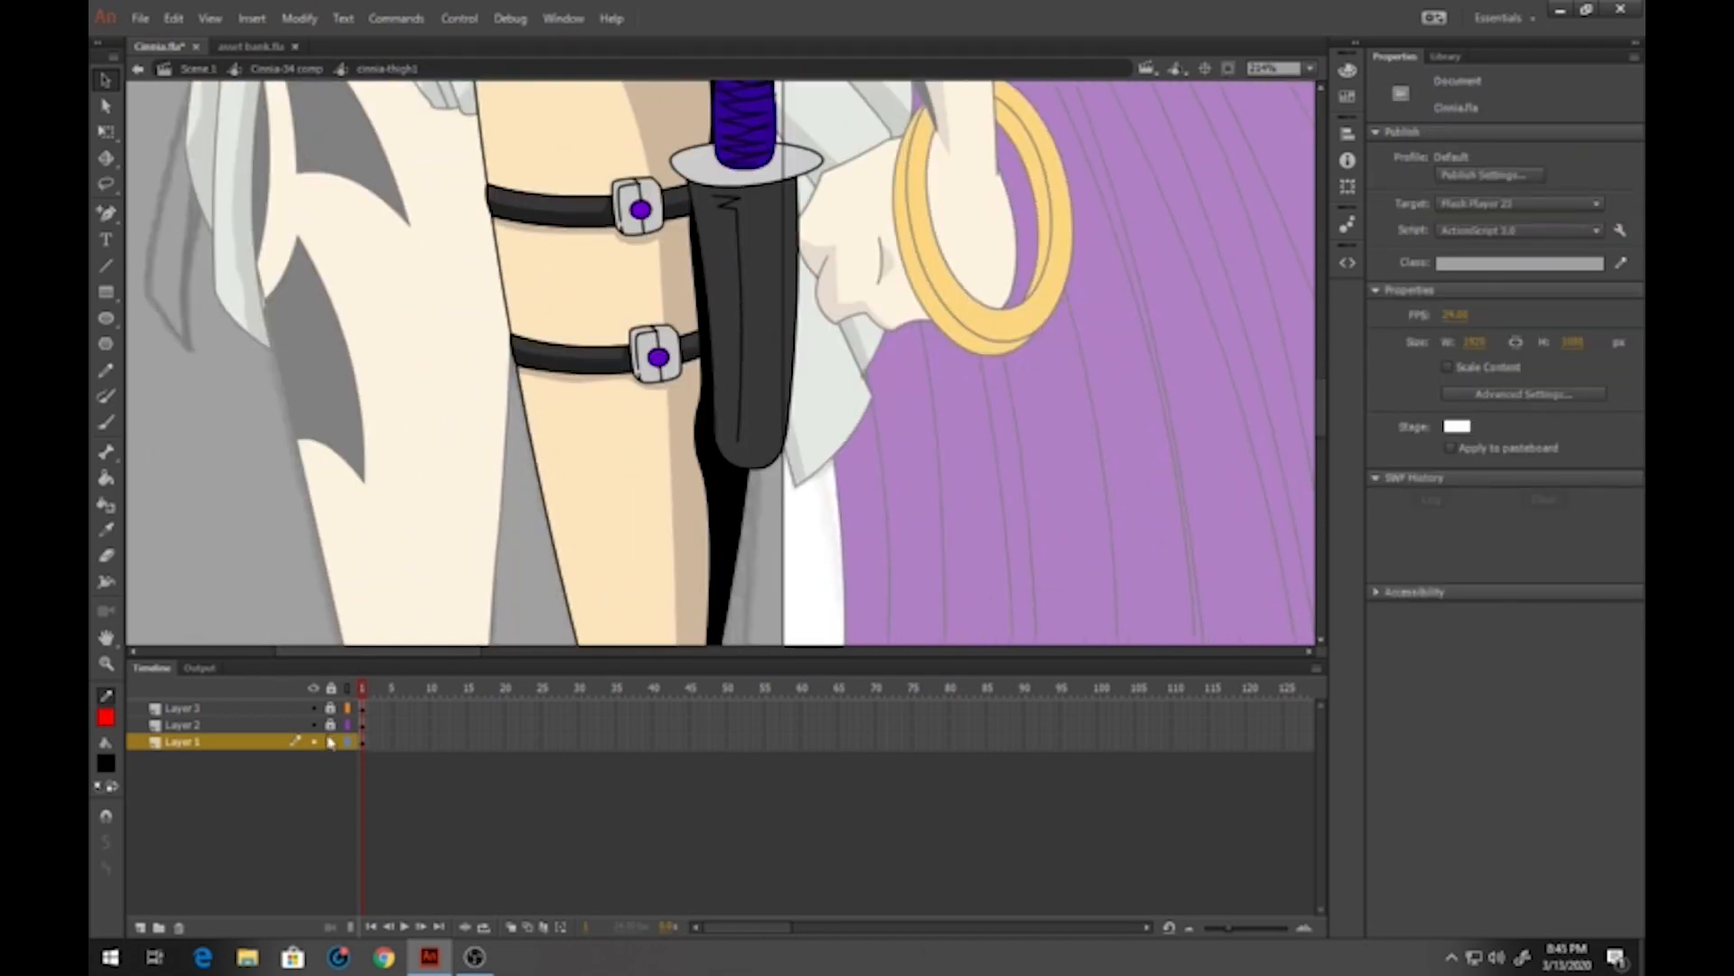
click(330, 708)
click(363, 709)
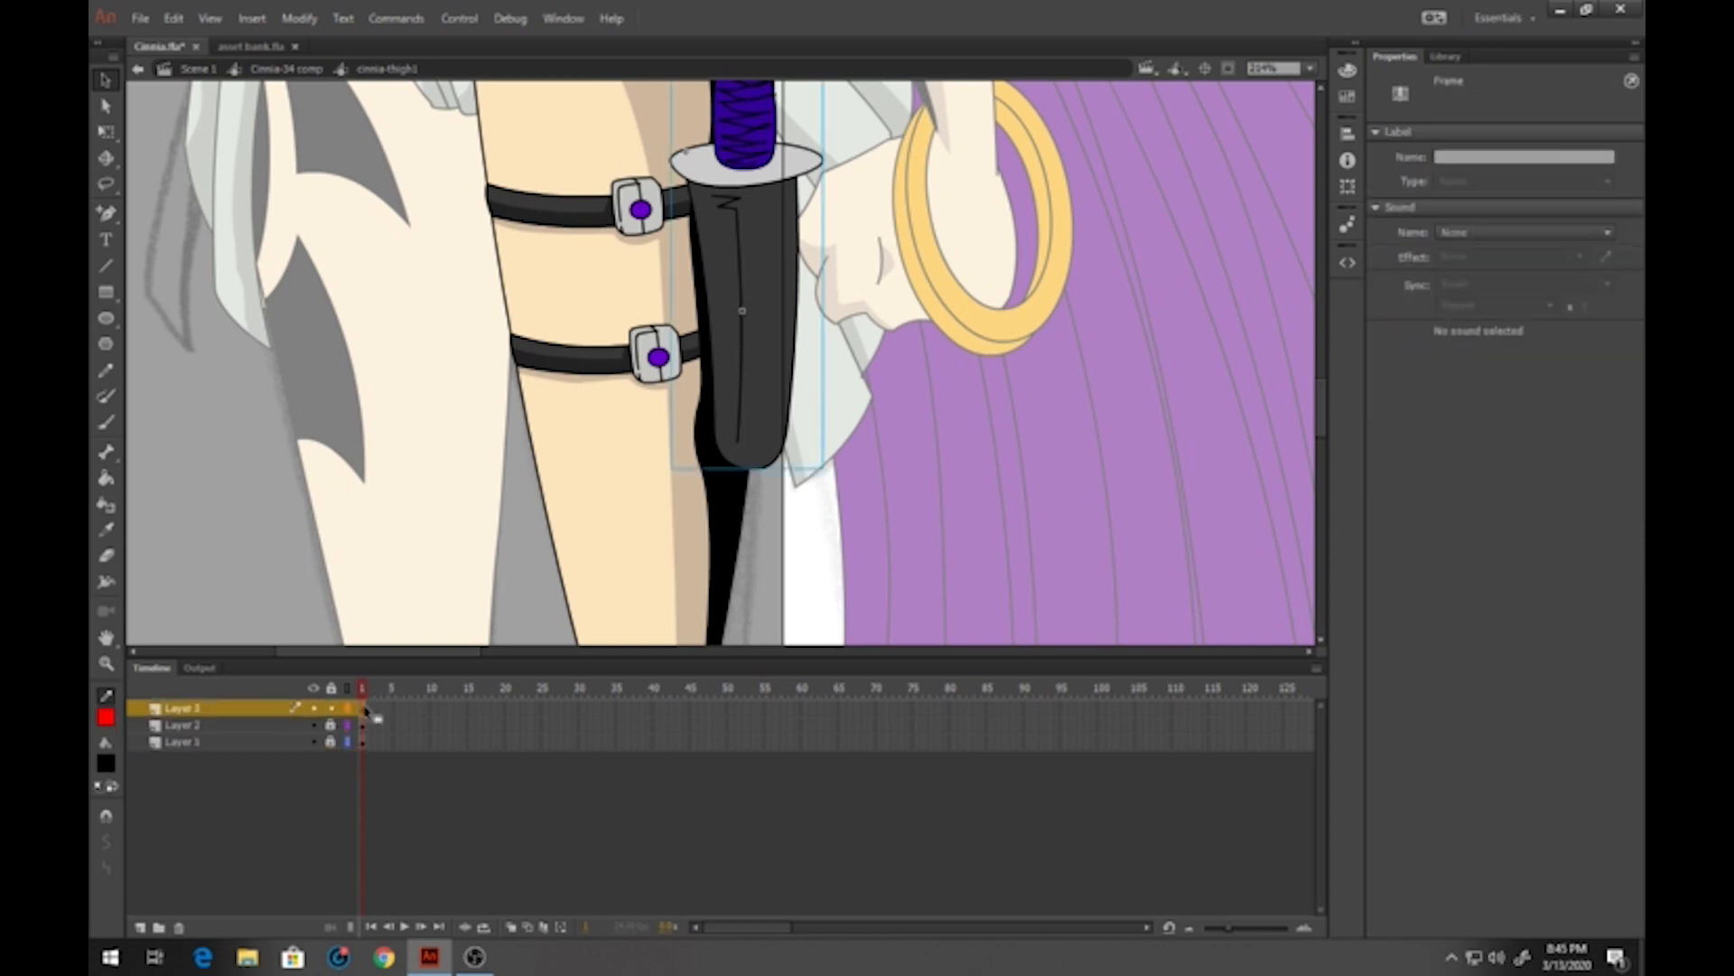
click(331, 708)
click(331, 725)
click(363, 726)
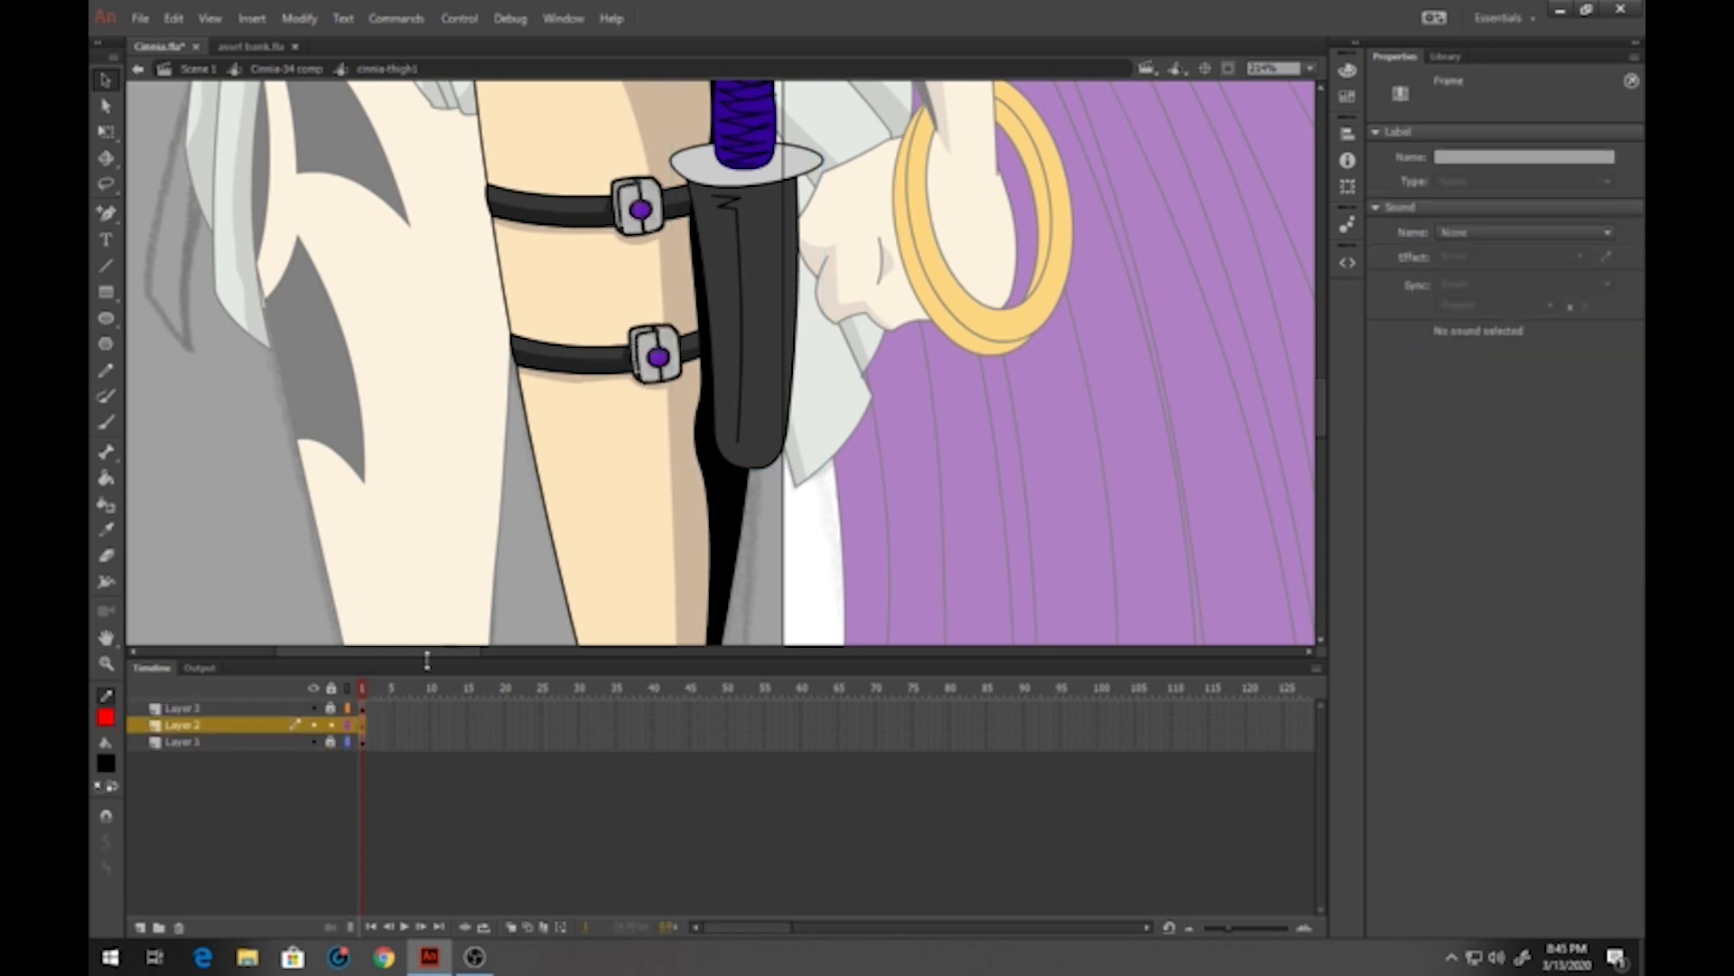
Rework the two strap buckles on Layer 2 with shaded metal frames and highlighted purple gems, fitted onto the straps
key(Delete)
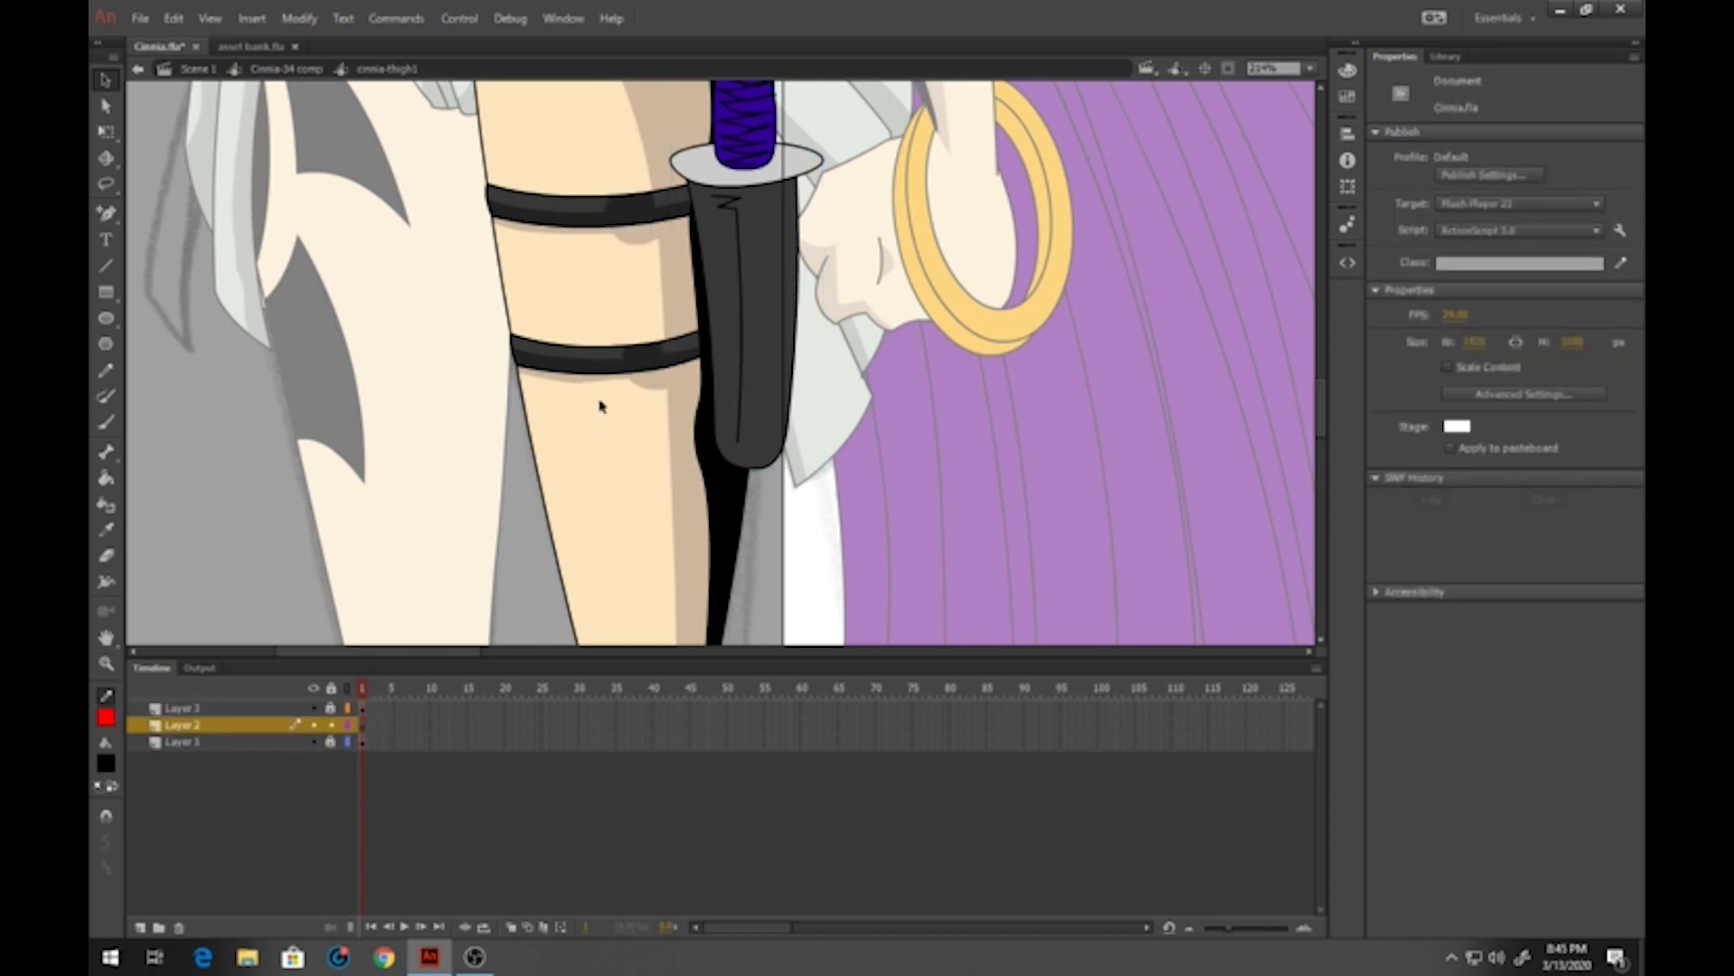
key(ctrl+z)
drag(691, 365, 653, 374)
click(105, 131)
click(911, 454)
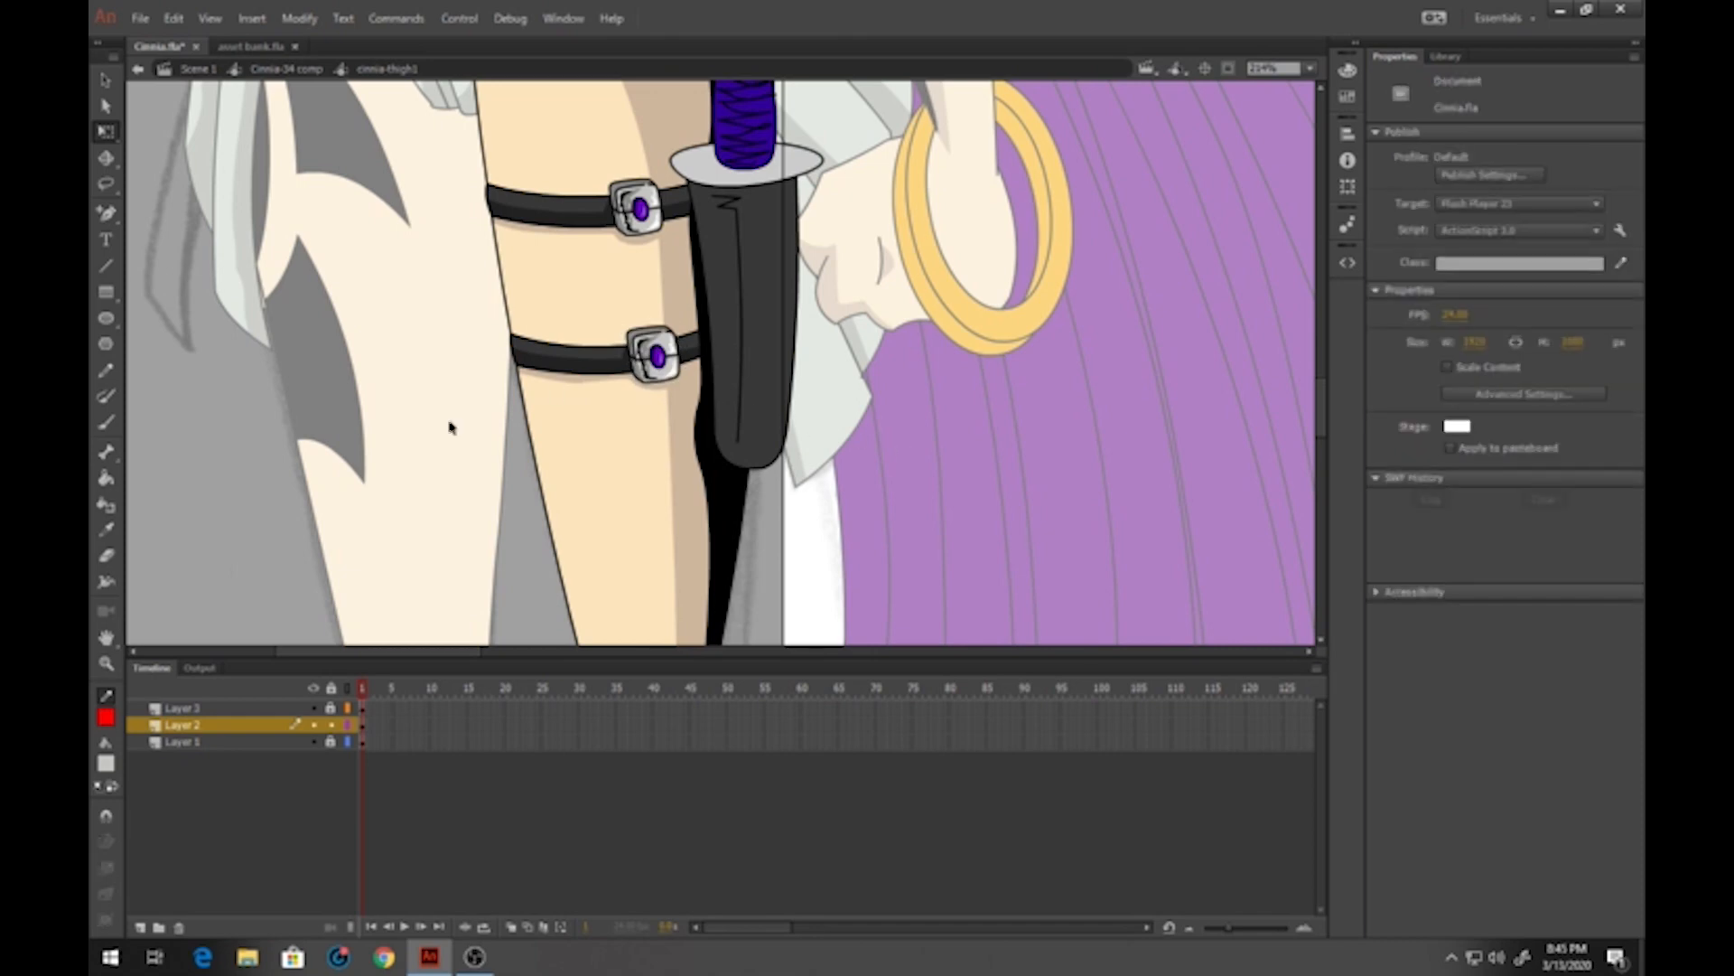
Open the cinnia-knife holster symbol, with its Layer 2 locked and Layer 1 unlocked
click(106, 662)
alt+click(735, 415)
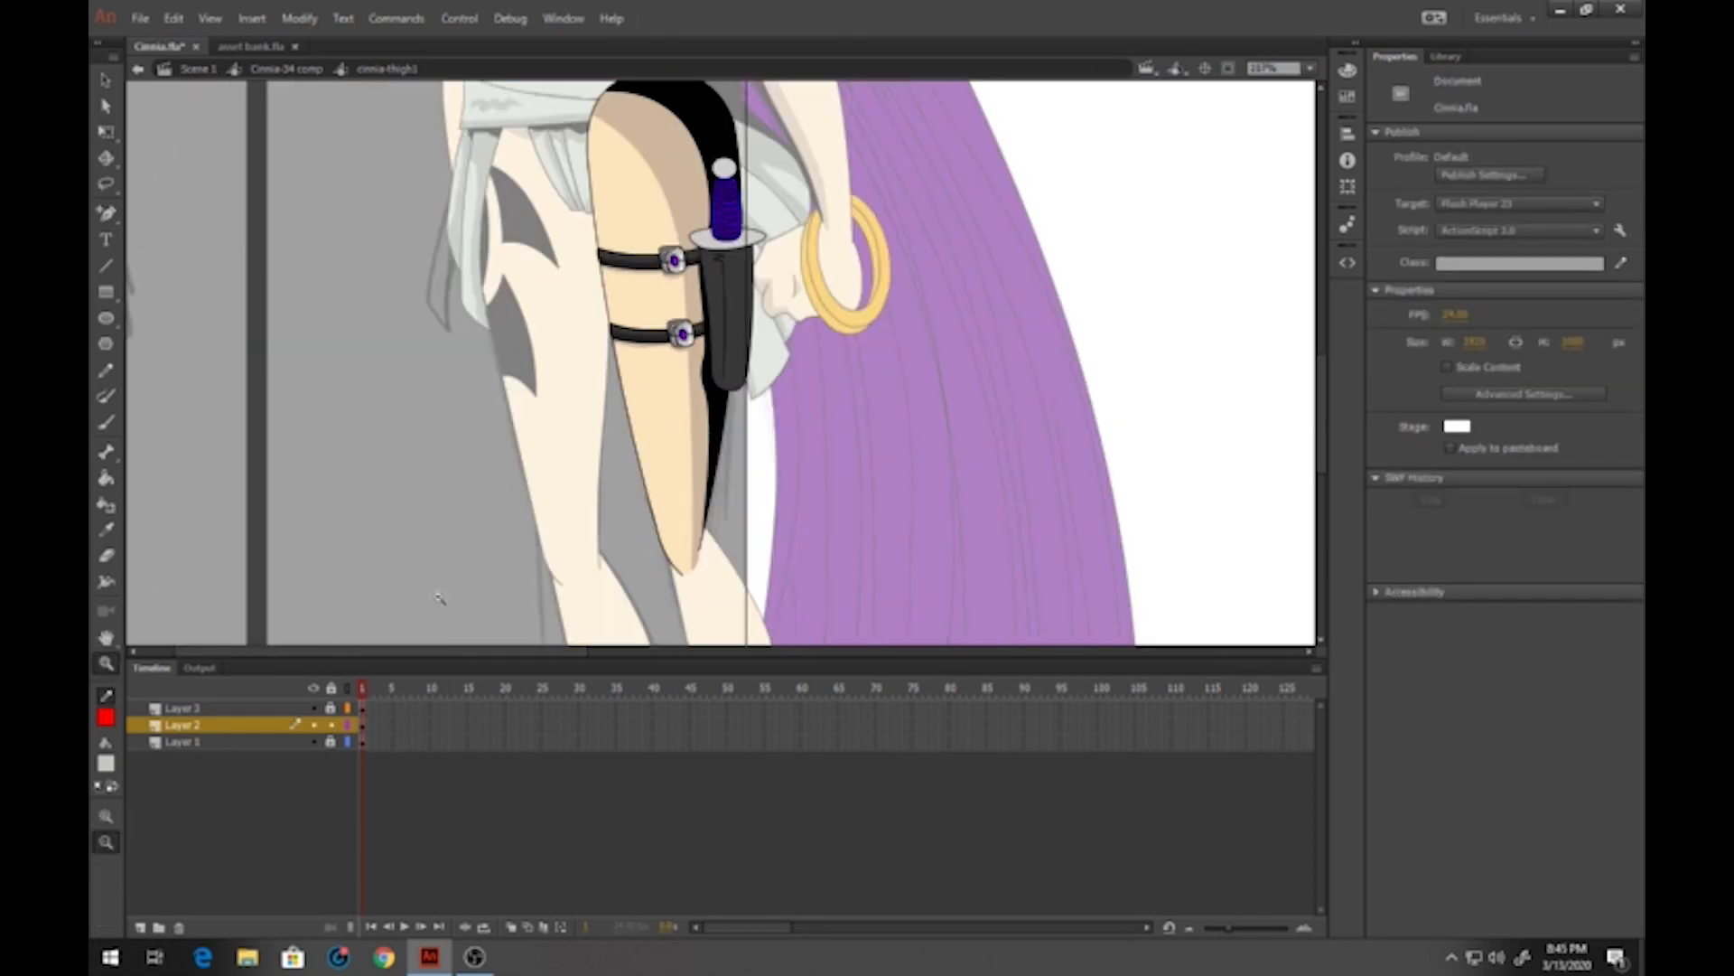
drag(653, 135, 852, 490)
key(v)
double_click(709, 310)
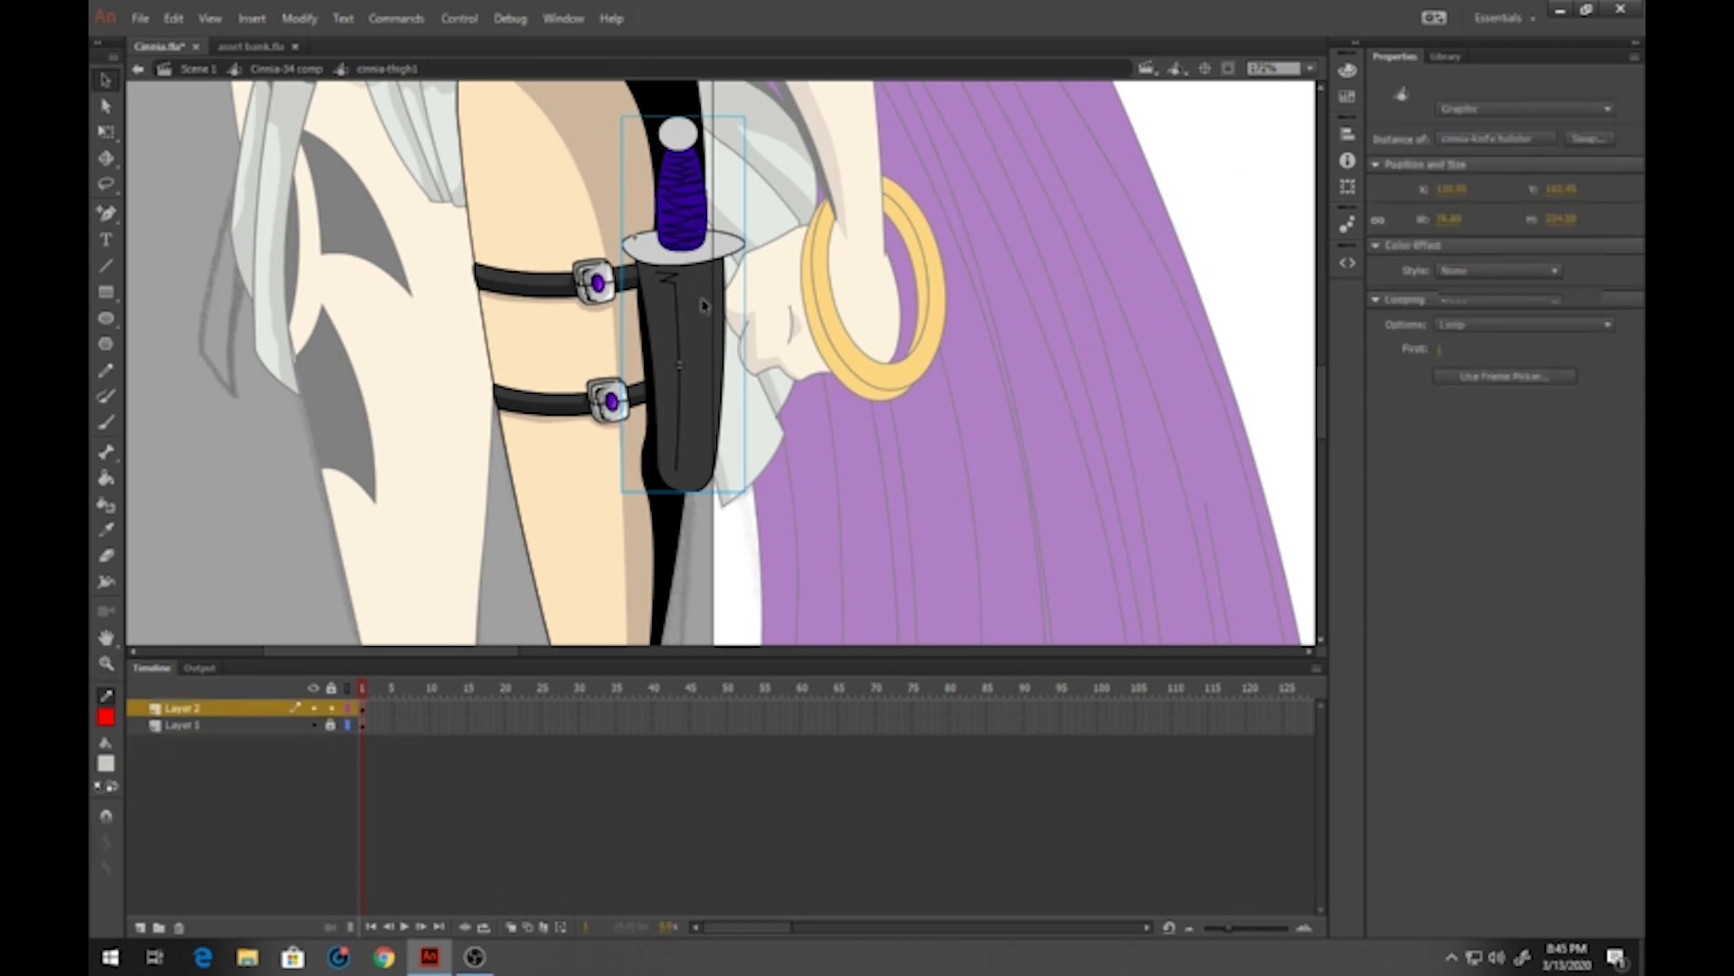
click(332, 725)
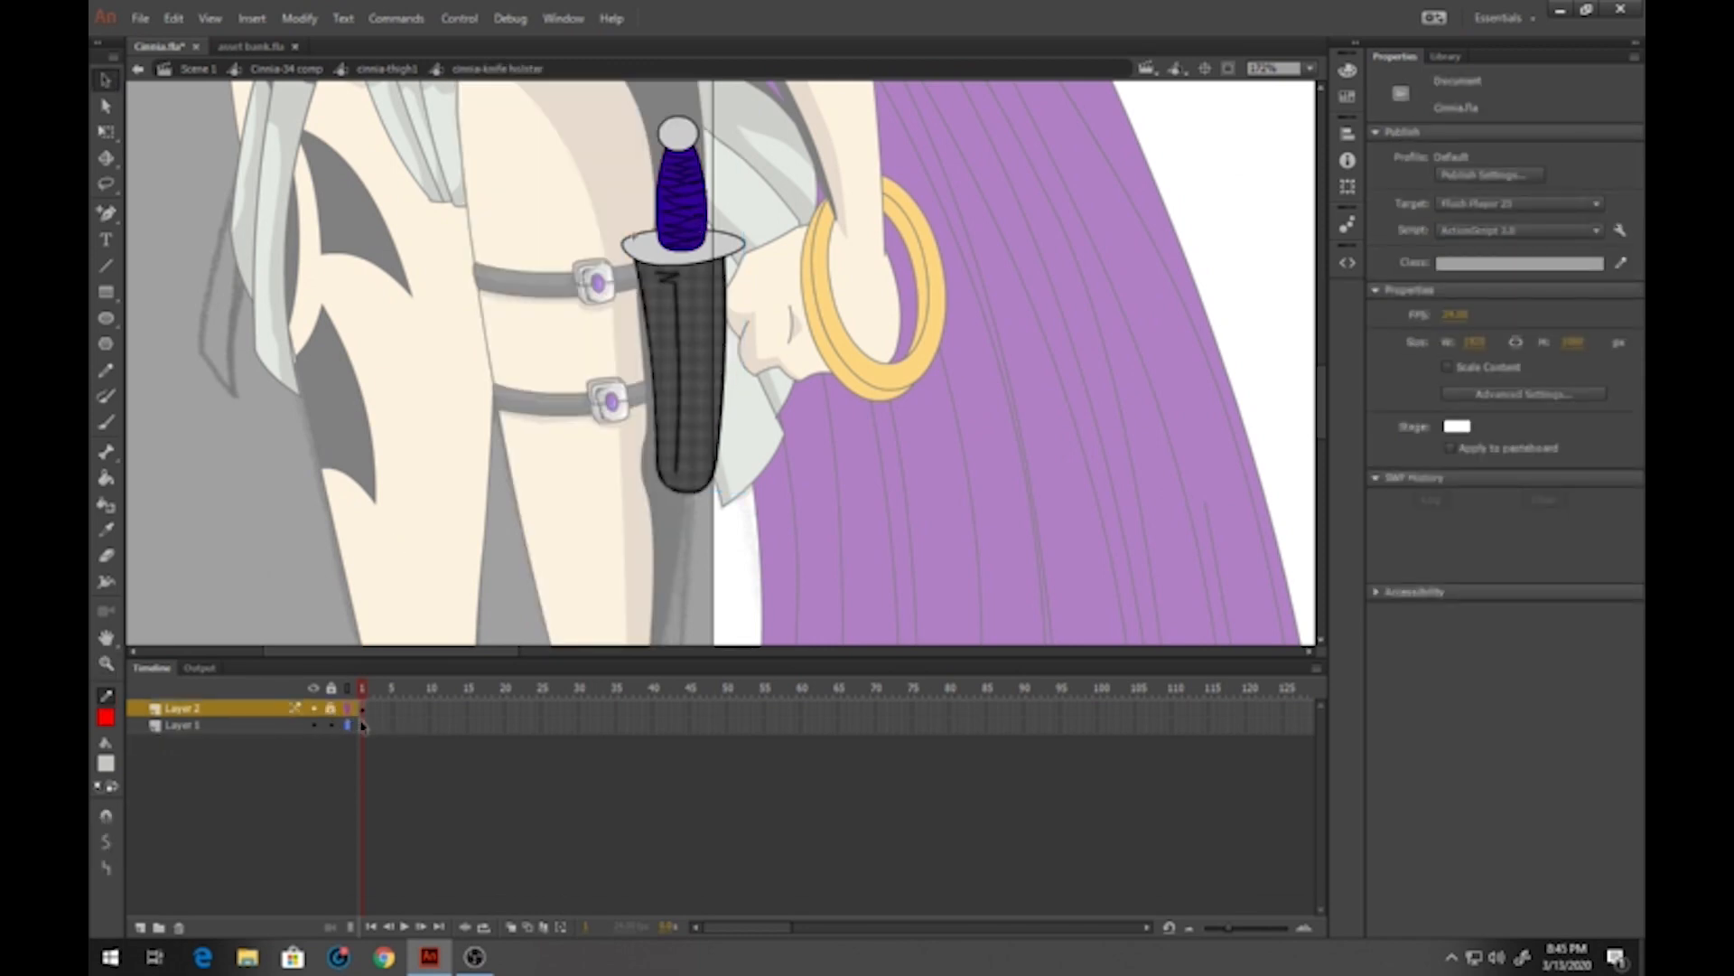
On Layer 1, draw red Pencil guide lines down the knife sheath to divide it into shadow and highlight areas
click(364, 725)
click(178, 416)
click(105, 369)
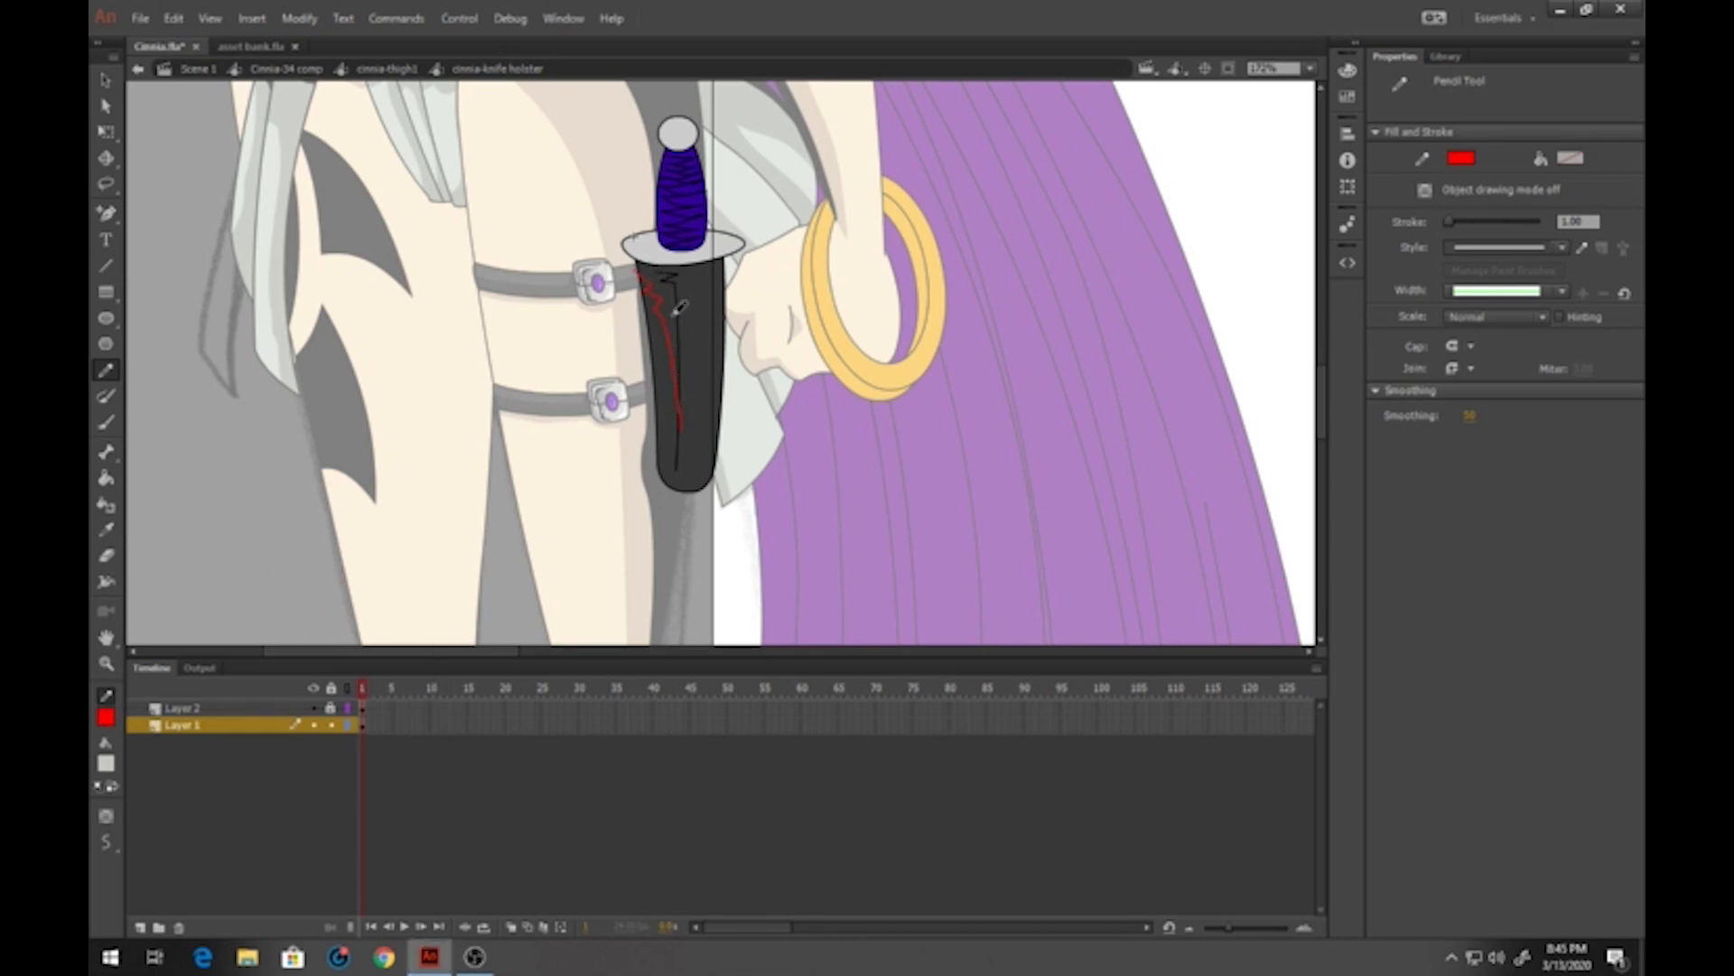
drag(723, 357, 720, 501)
drag(684, 476, 603, 479)
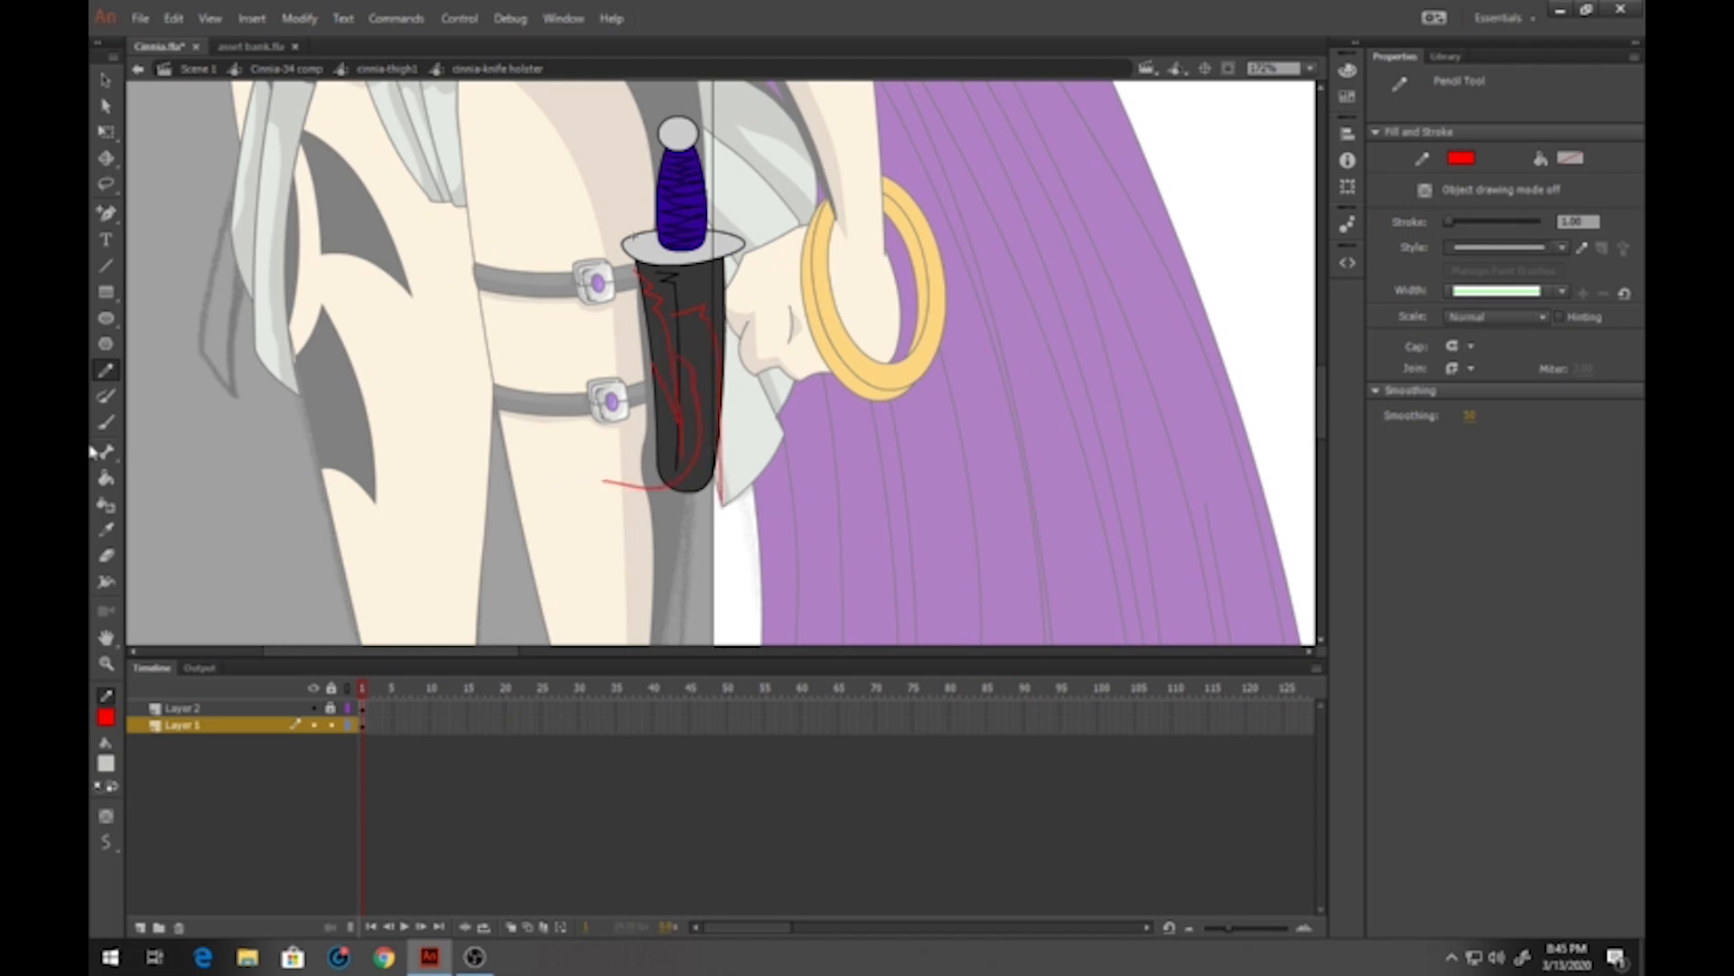
Fill the upper shadow area of the sheath with black using the Paint Bucket
click(107, 481)
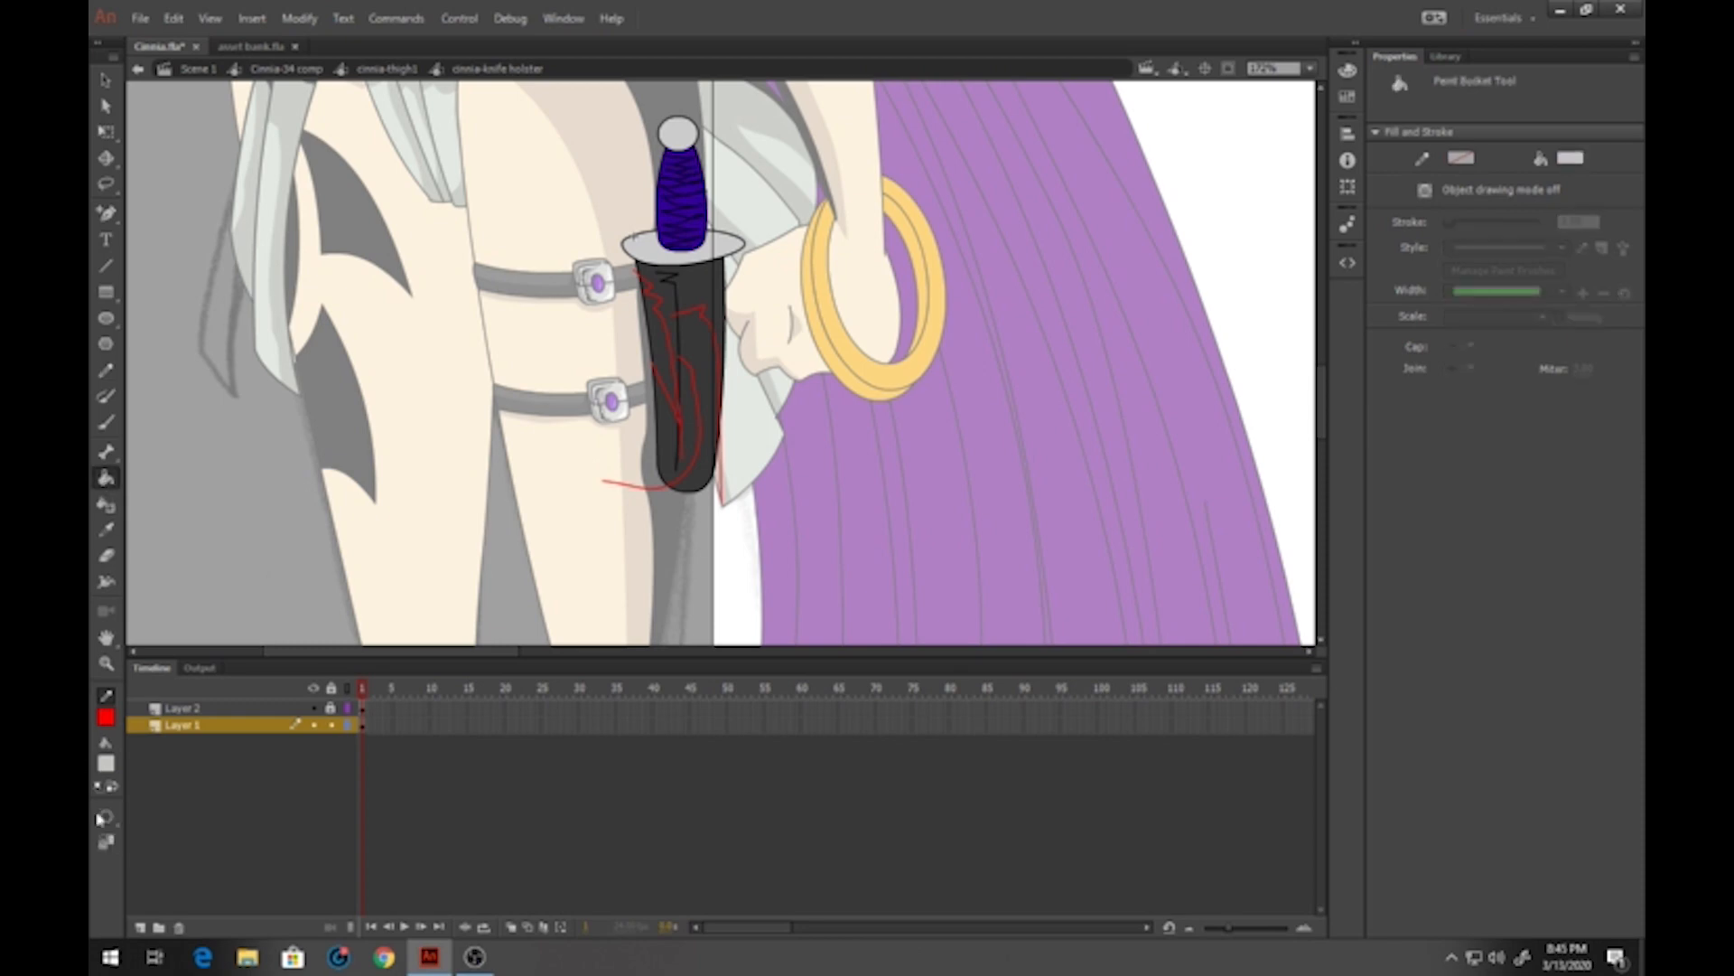
click(106, 765)
click(168, 647)
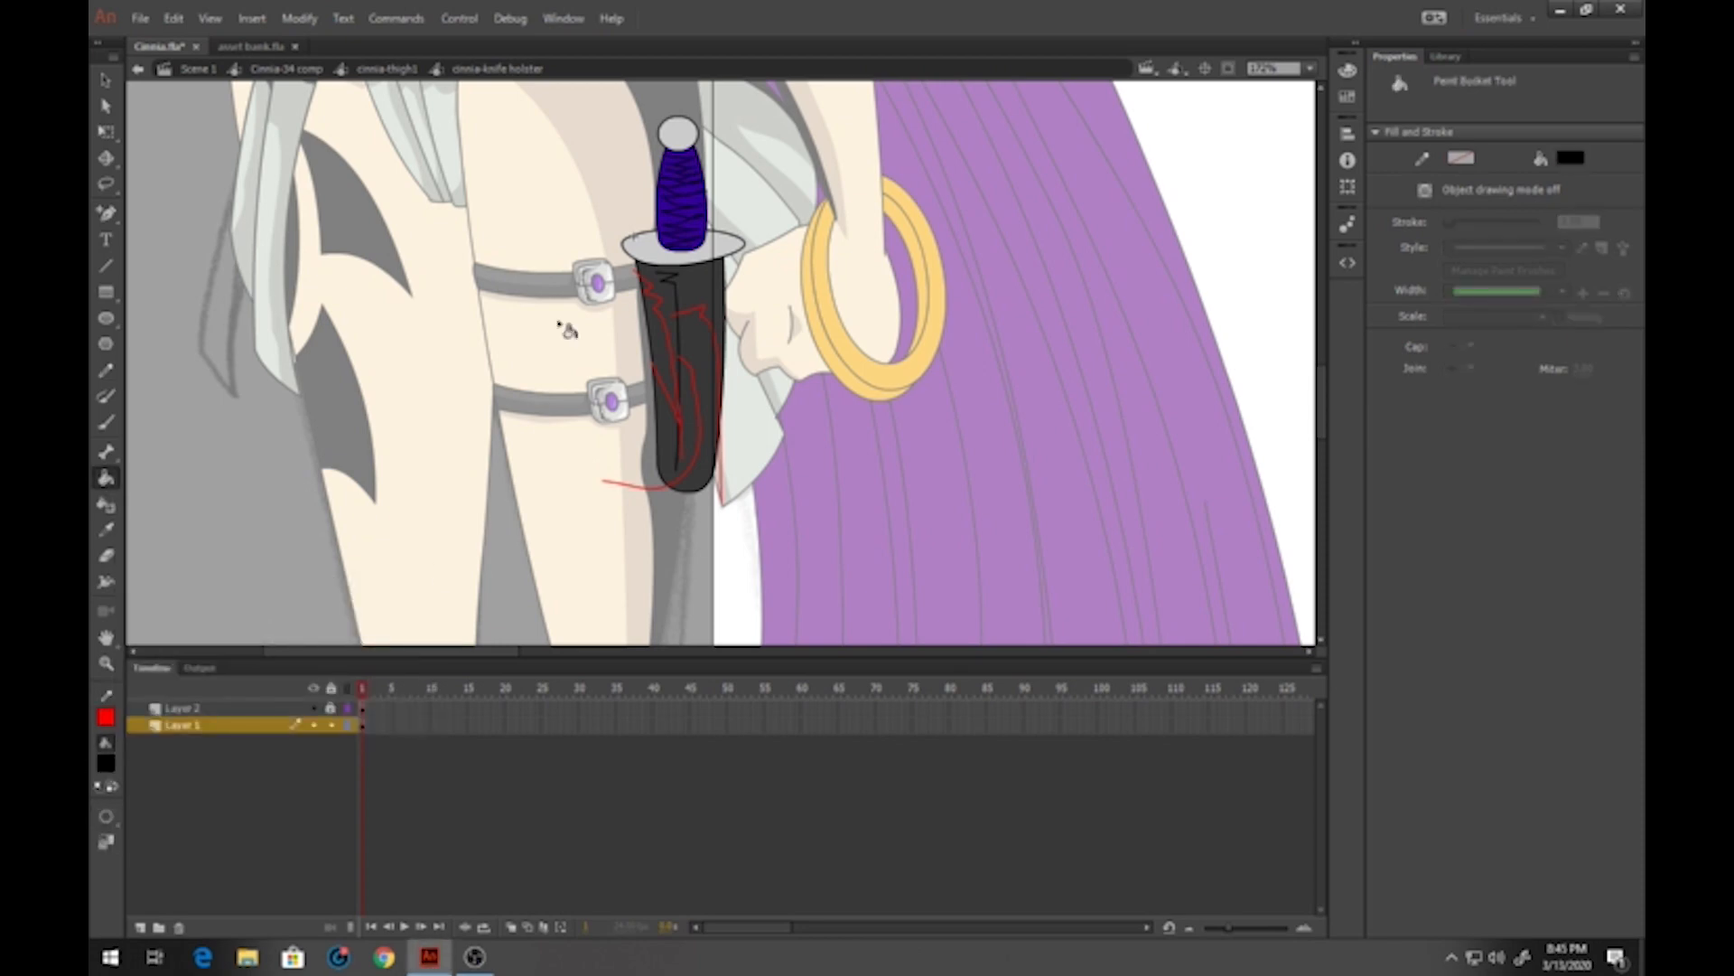
click(682, 307)
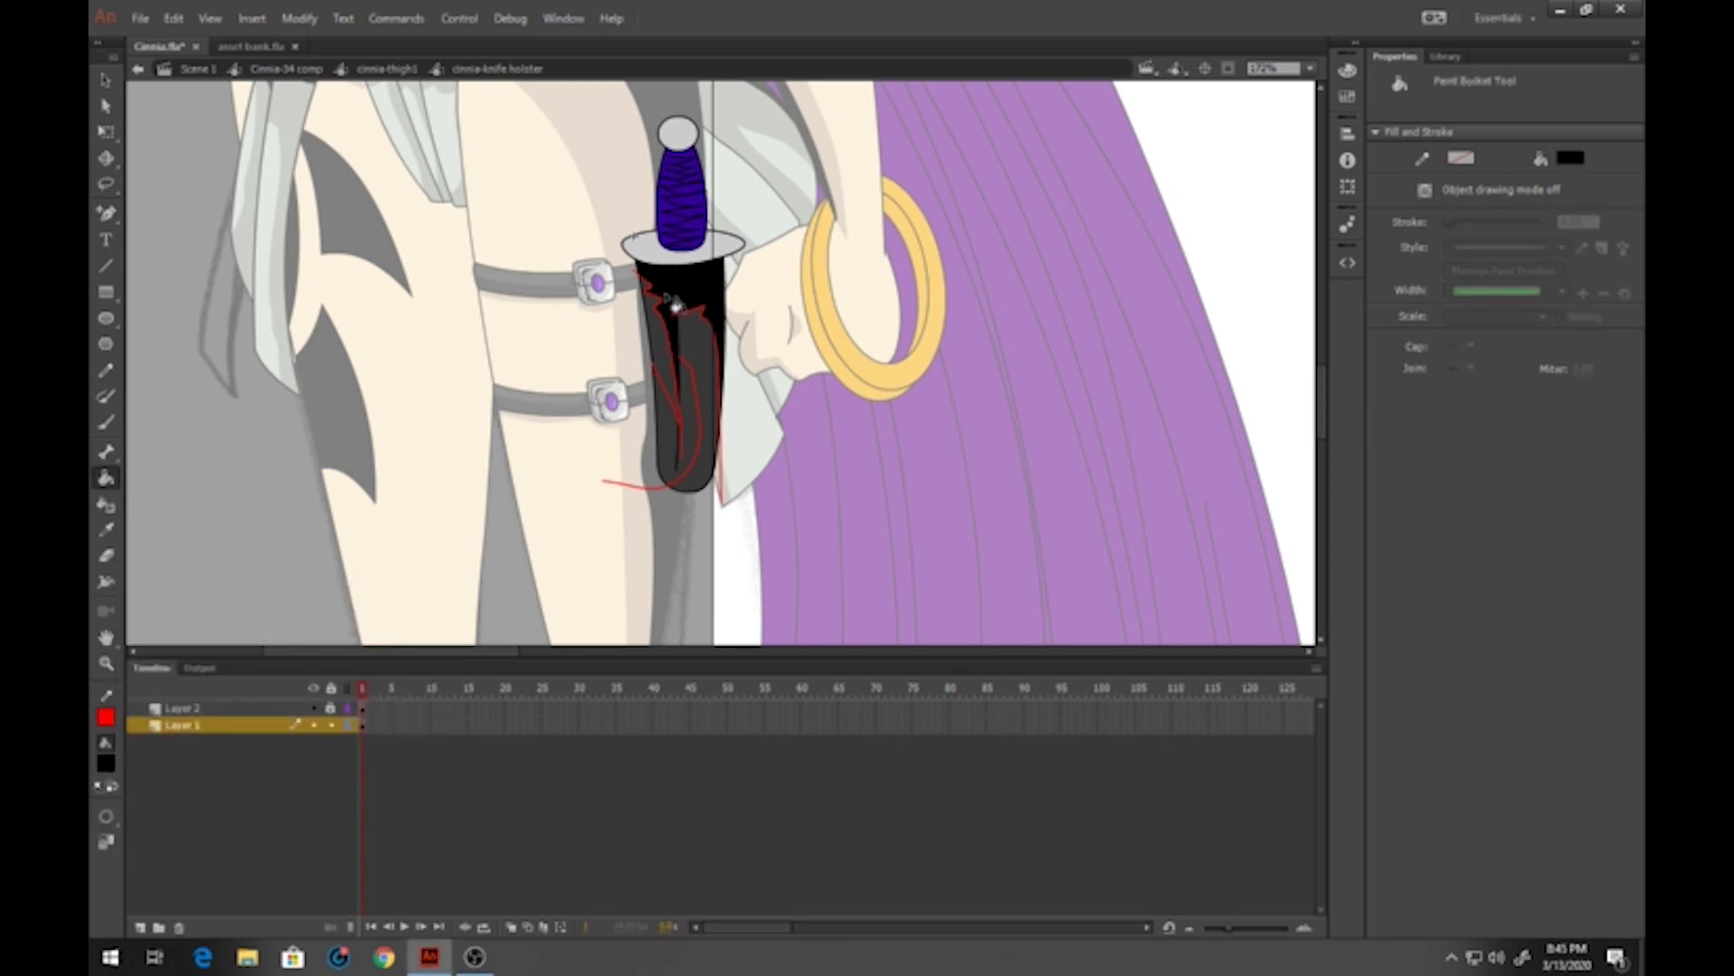
Sample the thigh strap's dark colour from the parent symbol and fill the sheath's inner shading areas with it
click(387, 69)
click(108, 763)
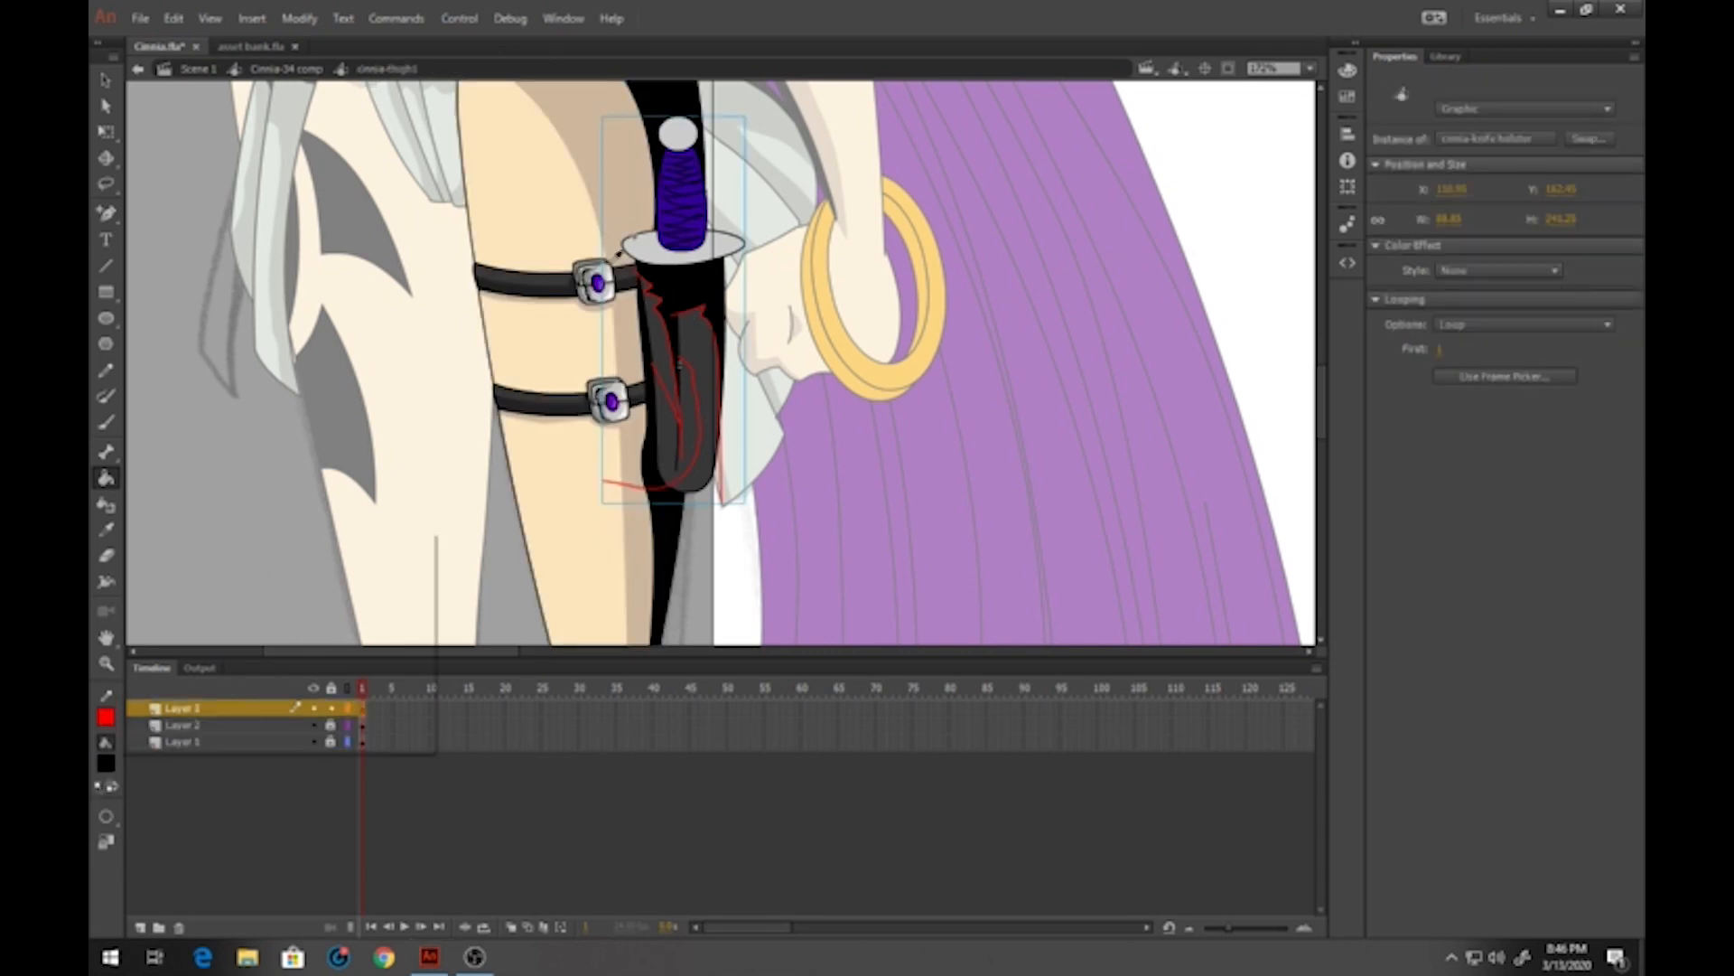
click(556, 290)
click(109, 83)
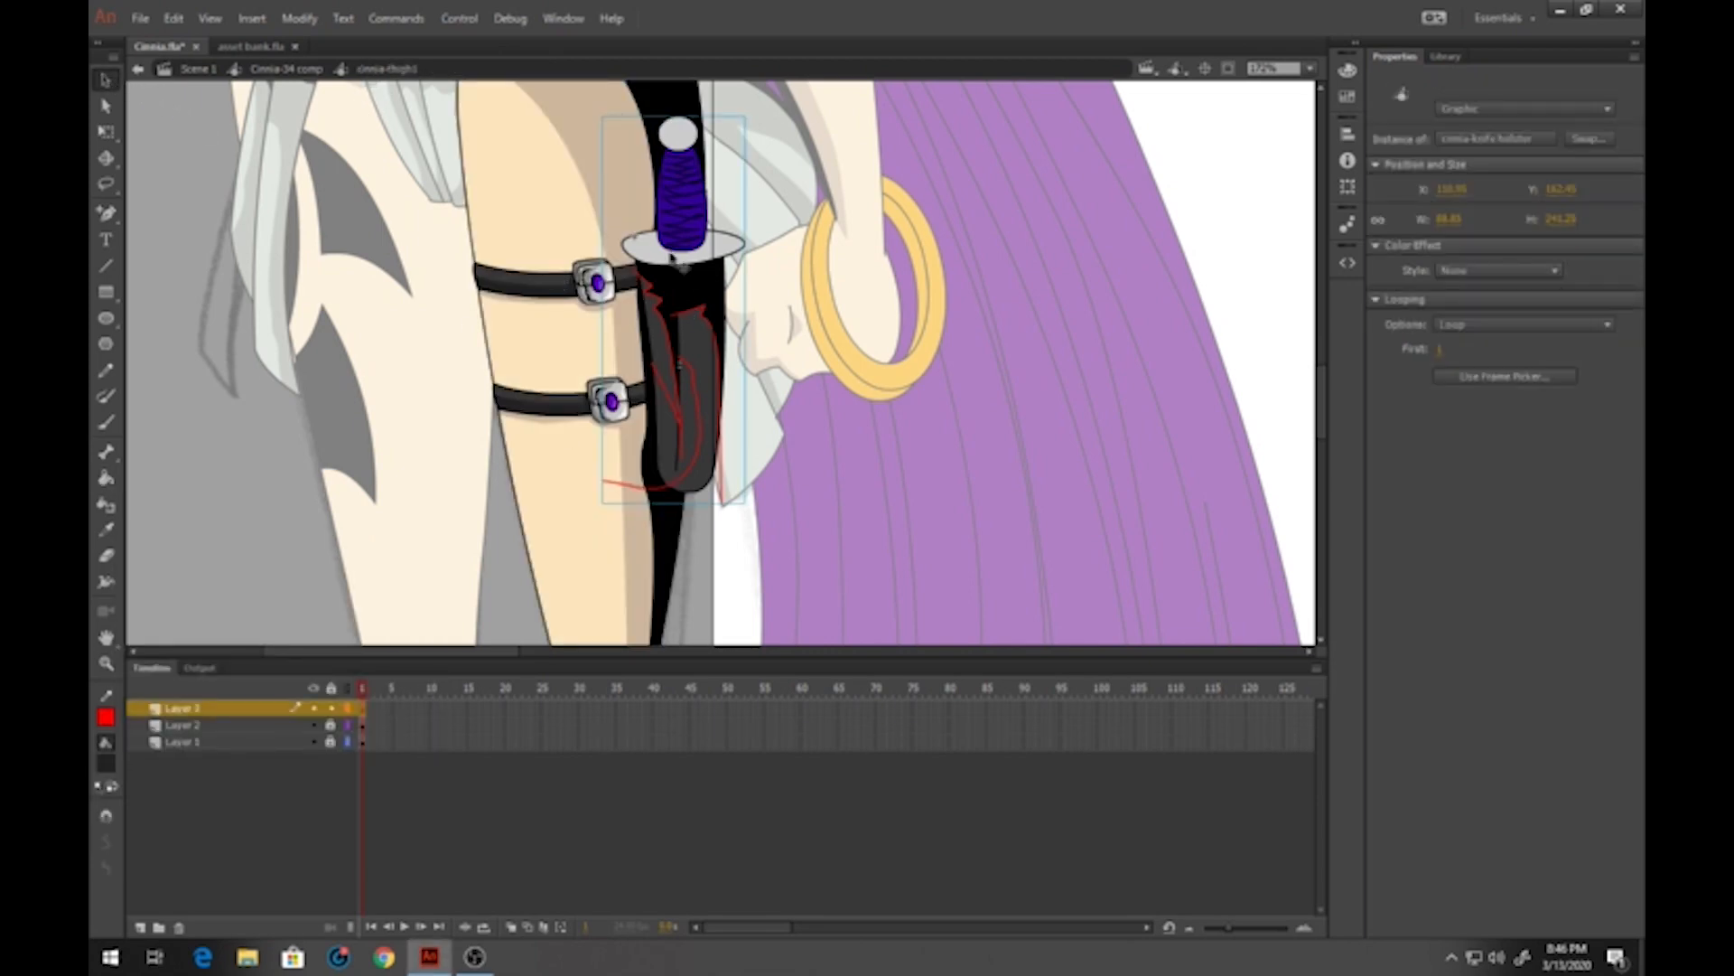
double_click(673, 256)
click(116, 480)
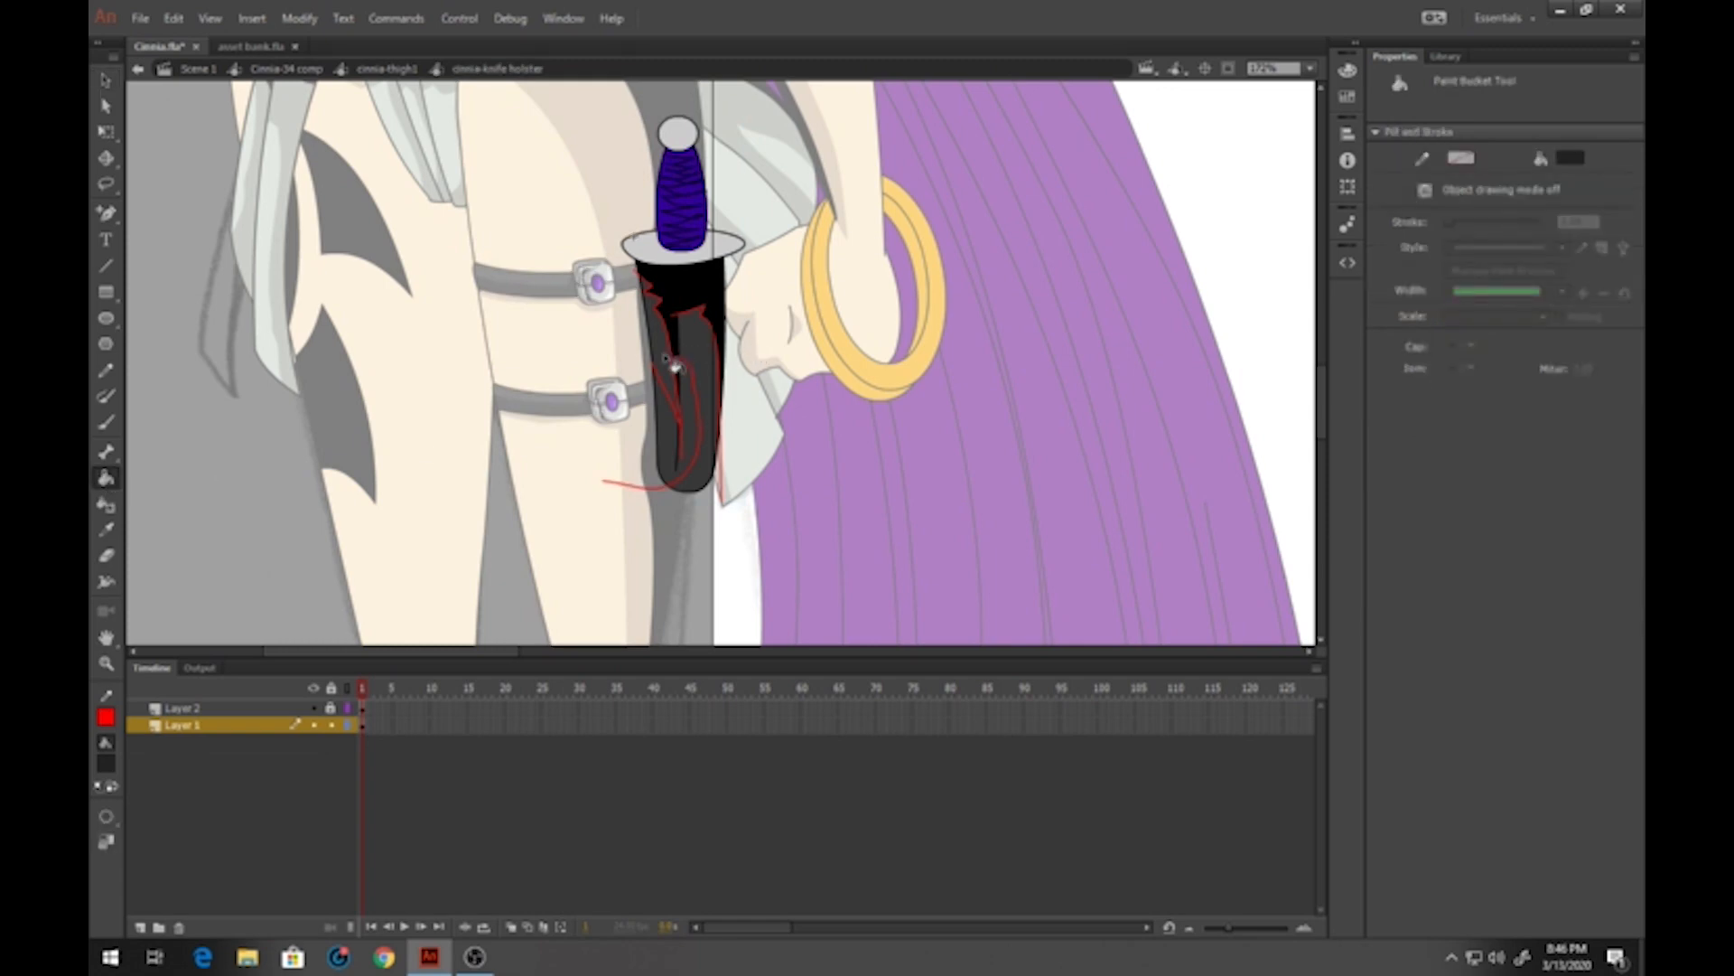
click(675, 361)
click(701, 355)
Delete all the red guide lines from the sheath
click(105, 79)
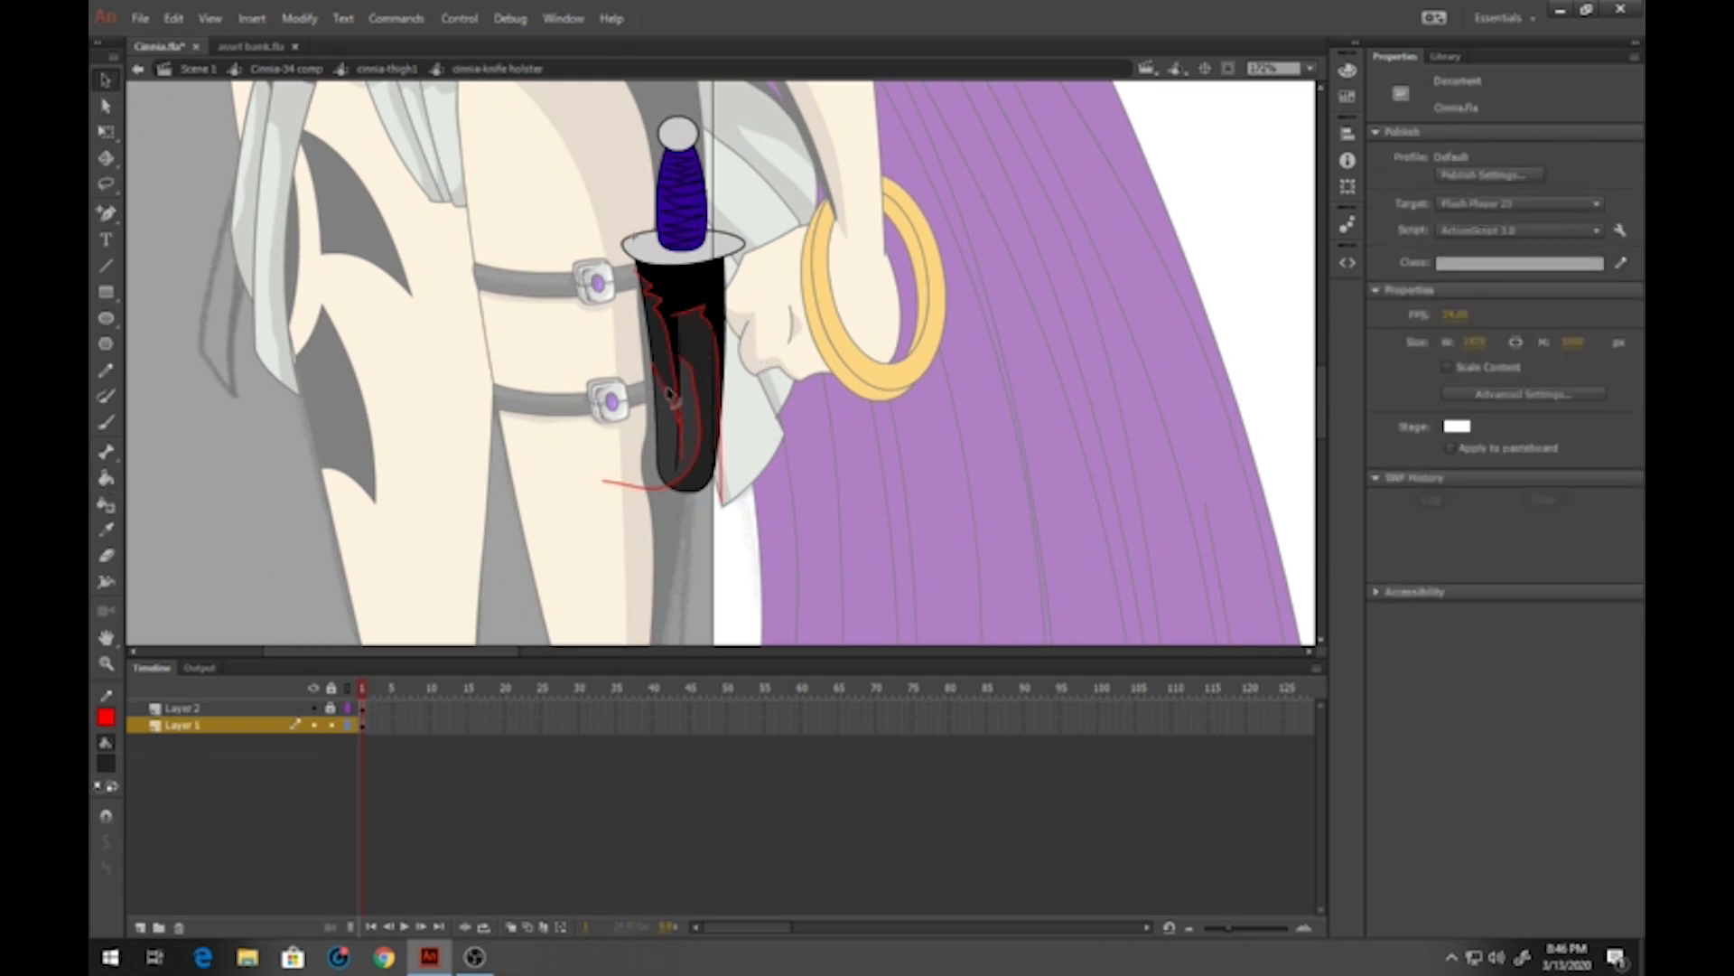
double_click(666, 389)
key(Delete)
double_click(696, 379)
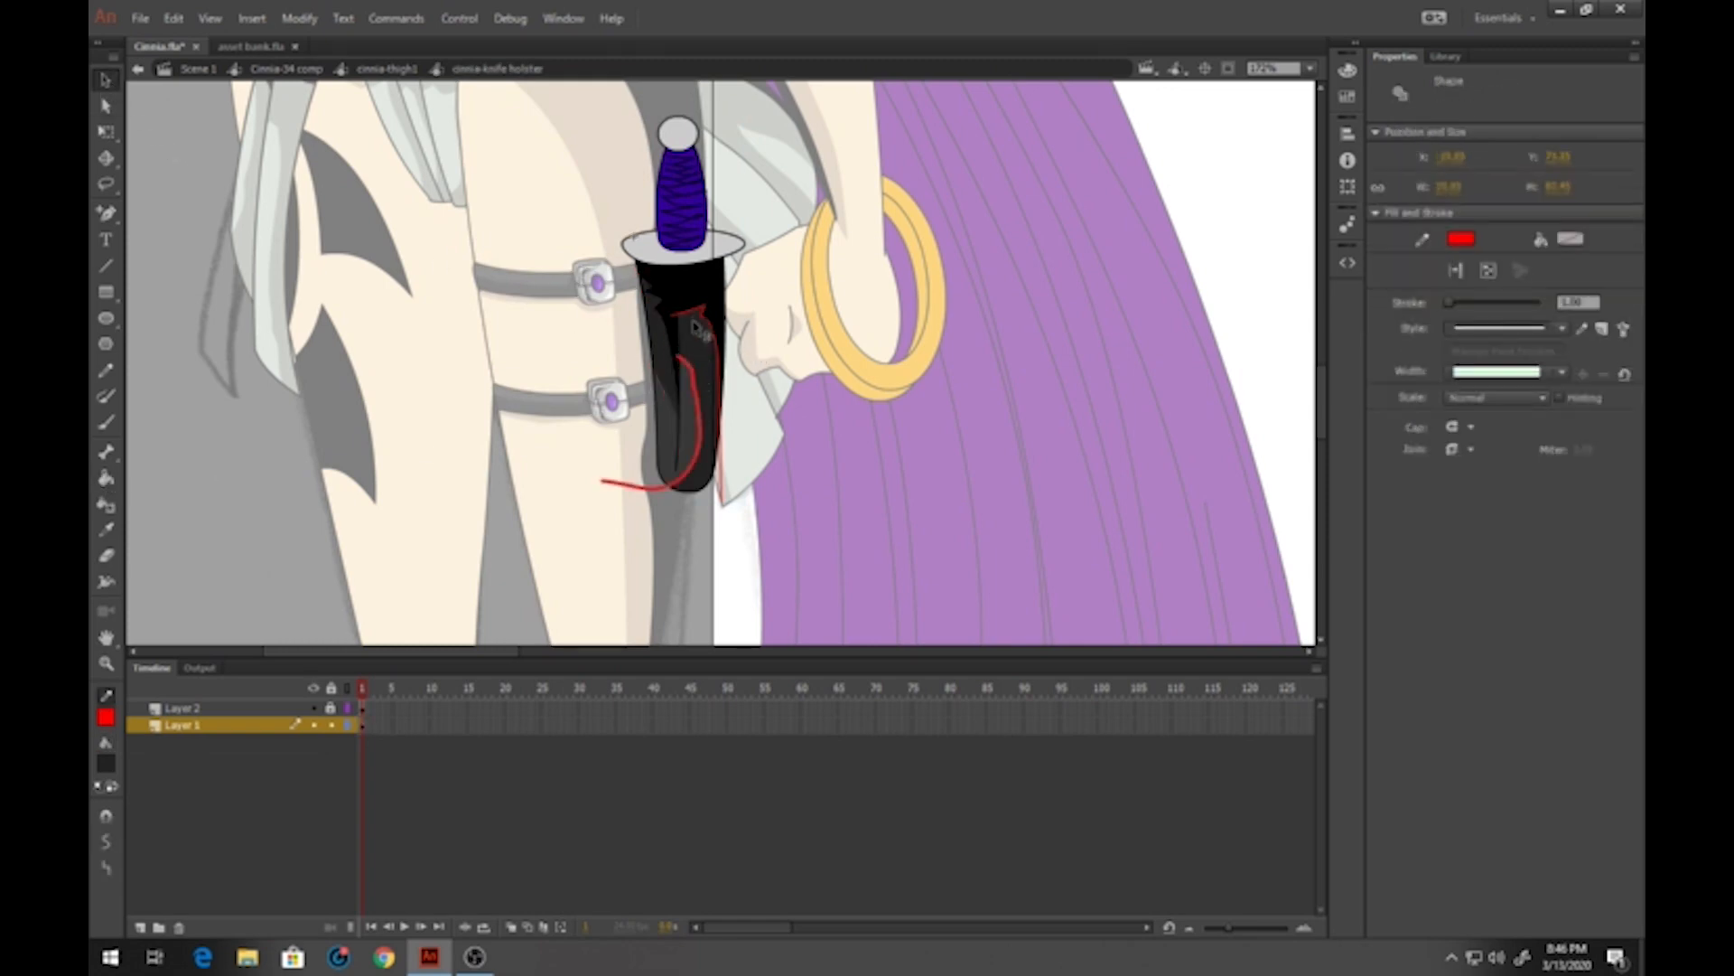
key(Delete)
double_click(701, 320)
key(Delete)
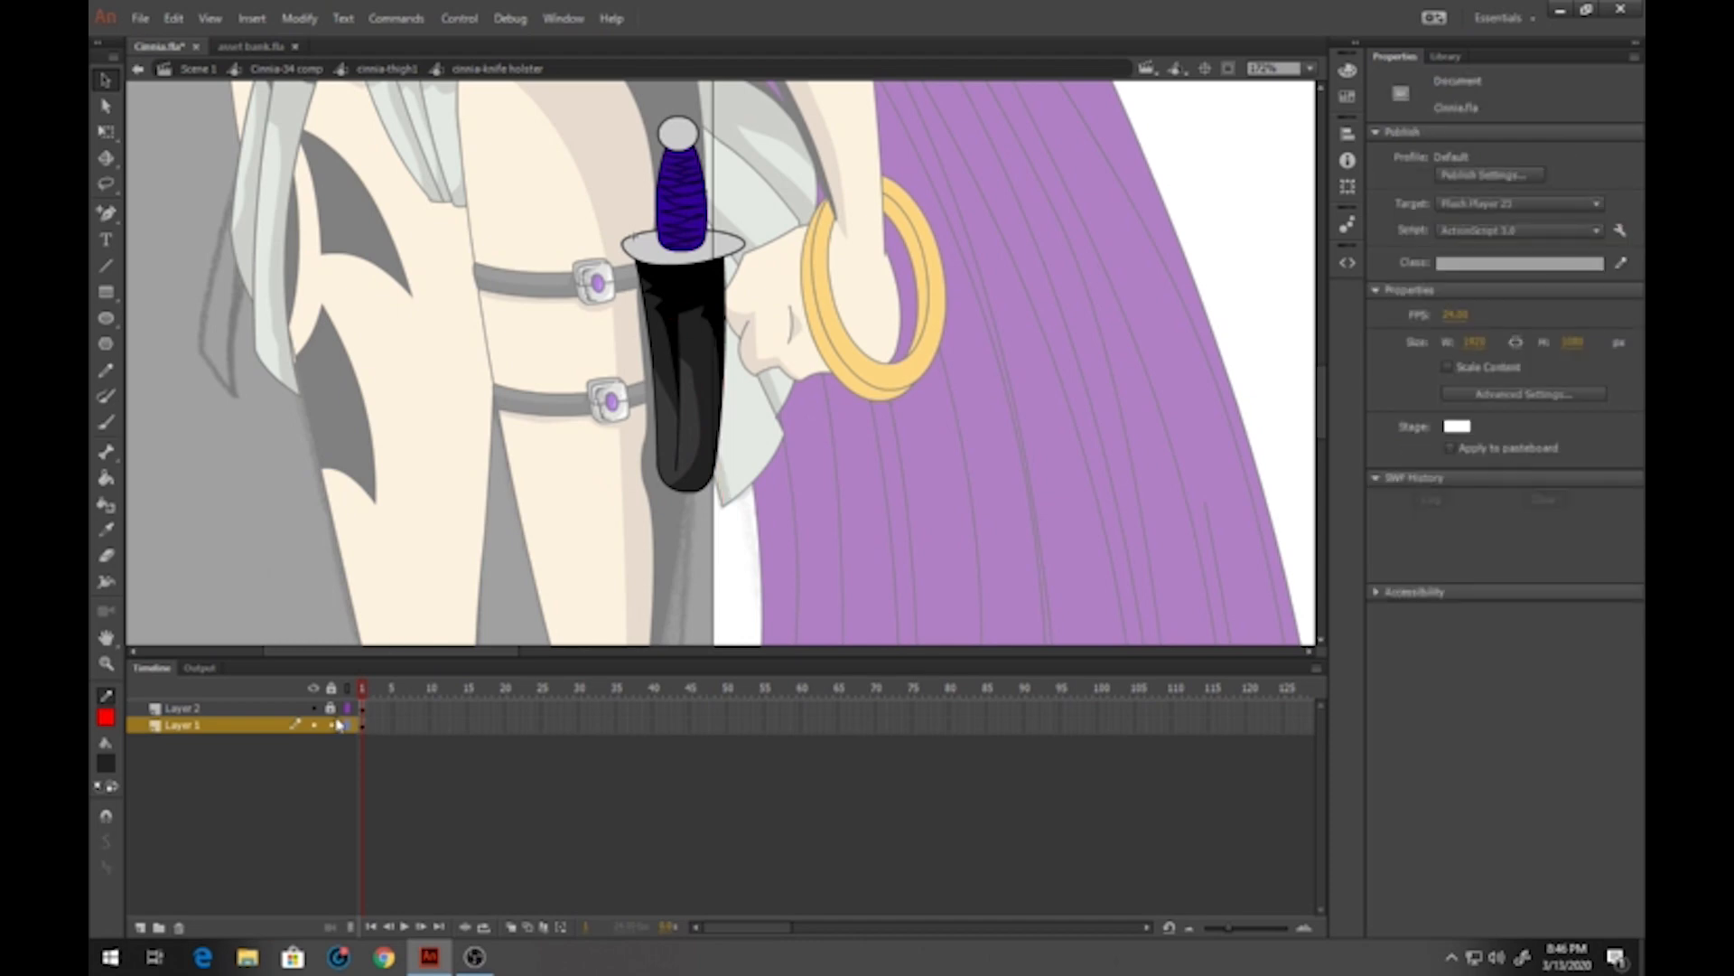
On the unlocked Layer 2, draw red Pencil guide lines over the knife's pommel, handle and guard for shading
scroll(783, 373, up, 3)
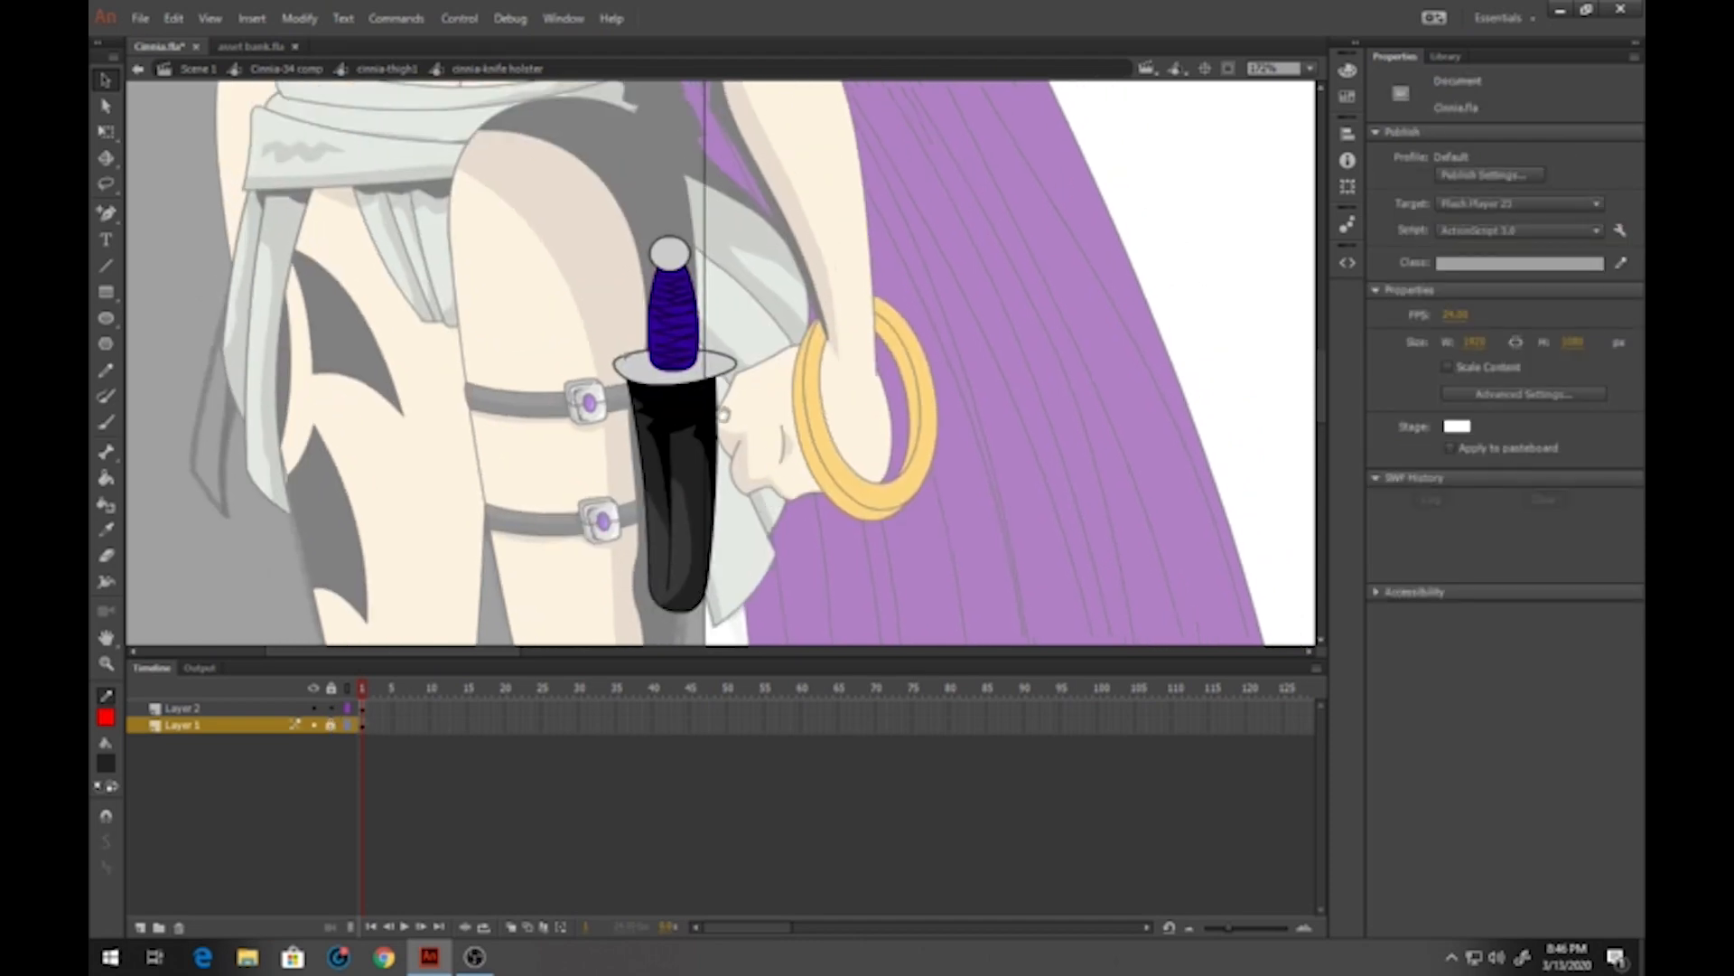
click(181, 707)
click(105, 370)
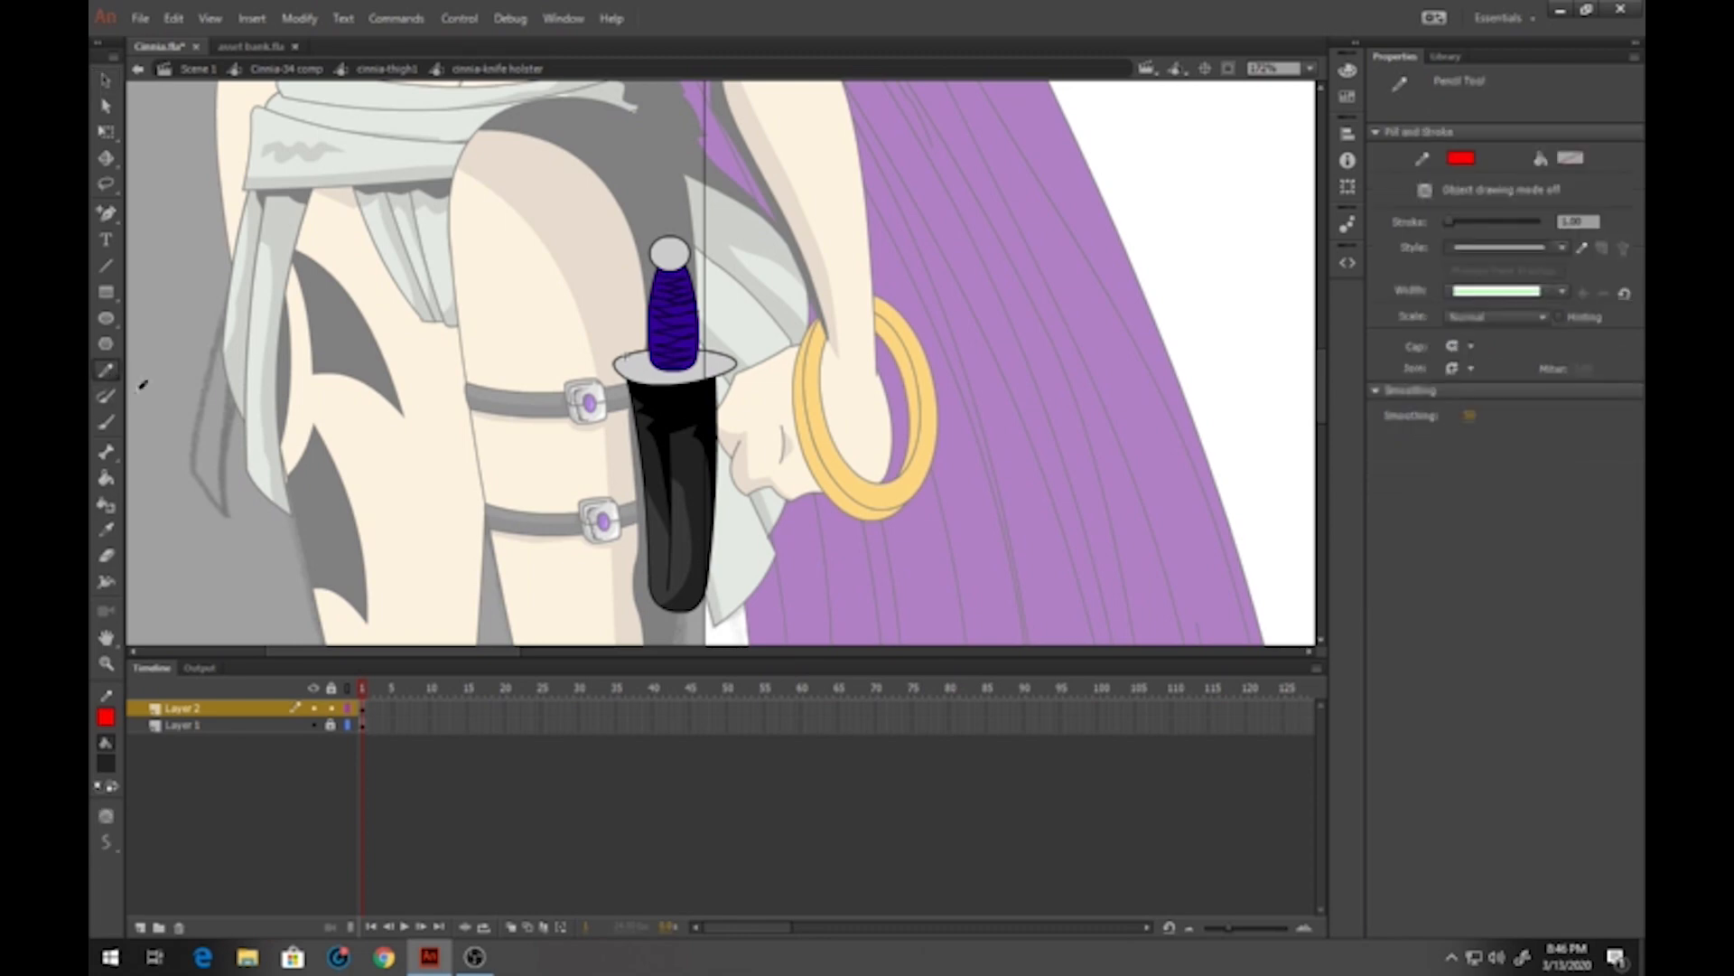
mouse_move(670, 220)
mouse_down()
mouse_move(678, 258)
mouse_move(622, 264)
mouse_move(676, 332)
mouse_move(643, 366)
mouse_up()
mouse_move(696, 304)
mouse_down()
mouse_move(686, 366)
mouse_move(646, 353)
mouse_move(679, 372)
mouse_move(623, 390)
mouse_up()
Fill the shaded sides of the knife's pommel and guard with mid grey (#666666)
click(106, 486)
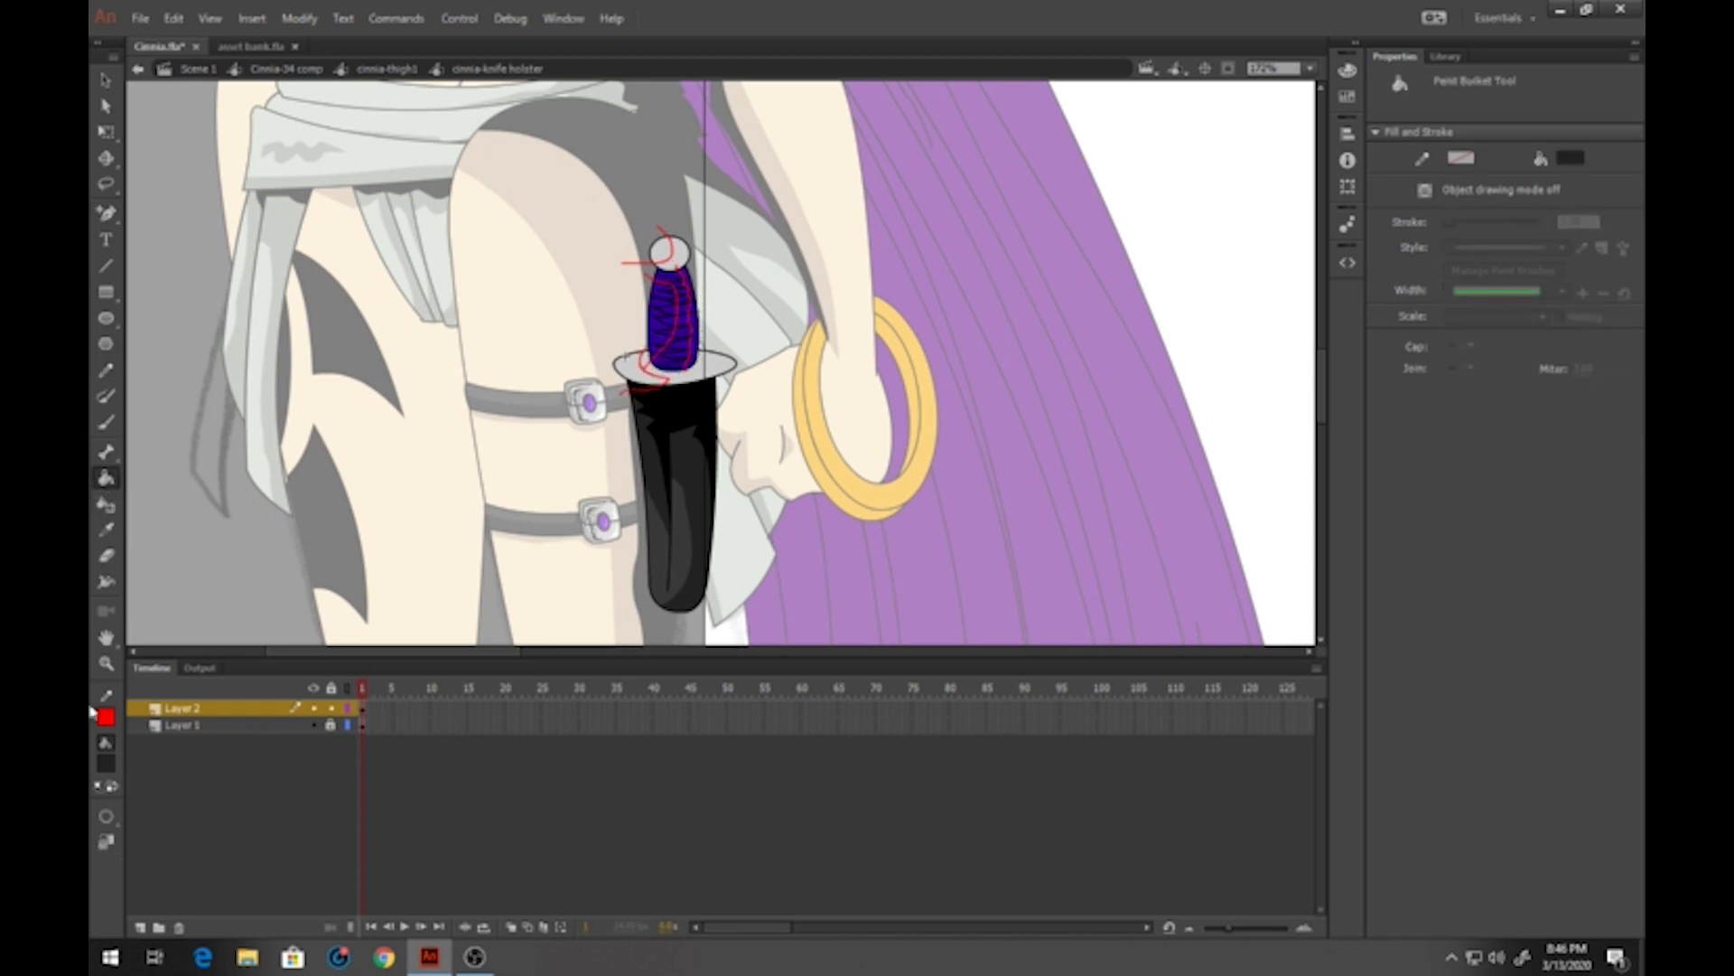
click(105, 766)
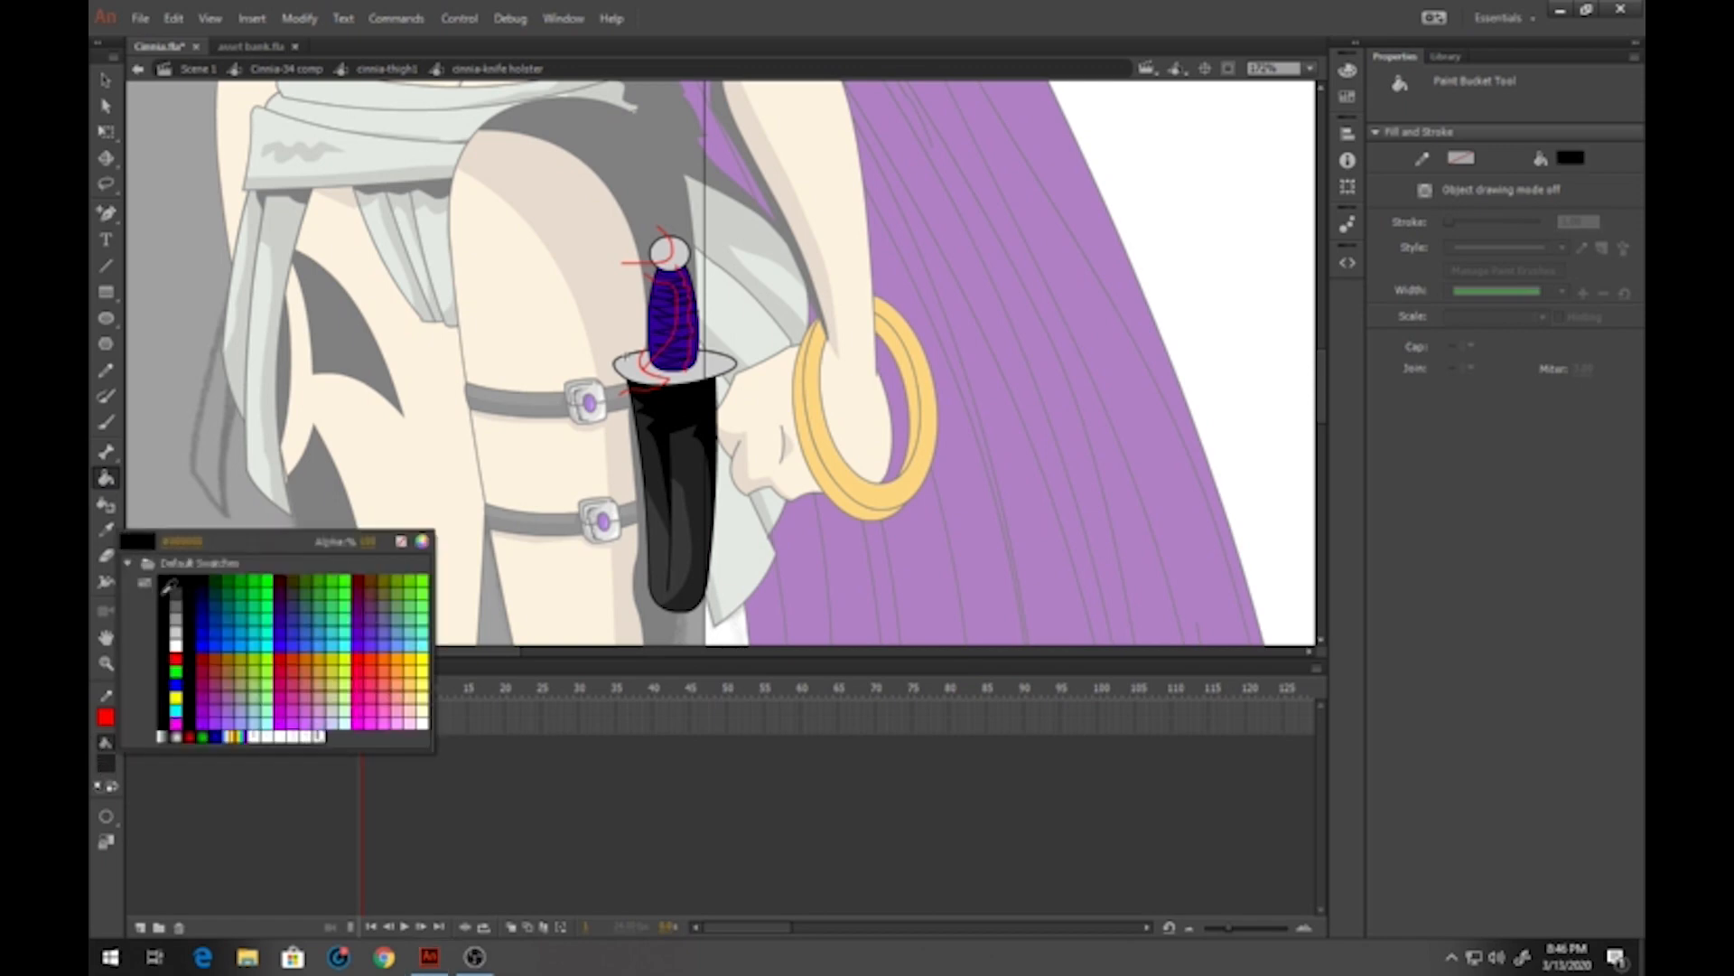
click(177, 594)
click(678, 253)
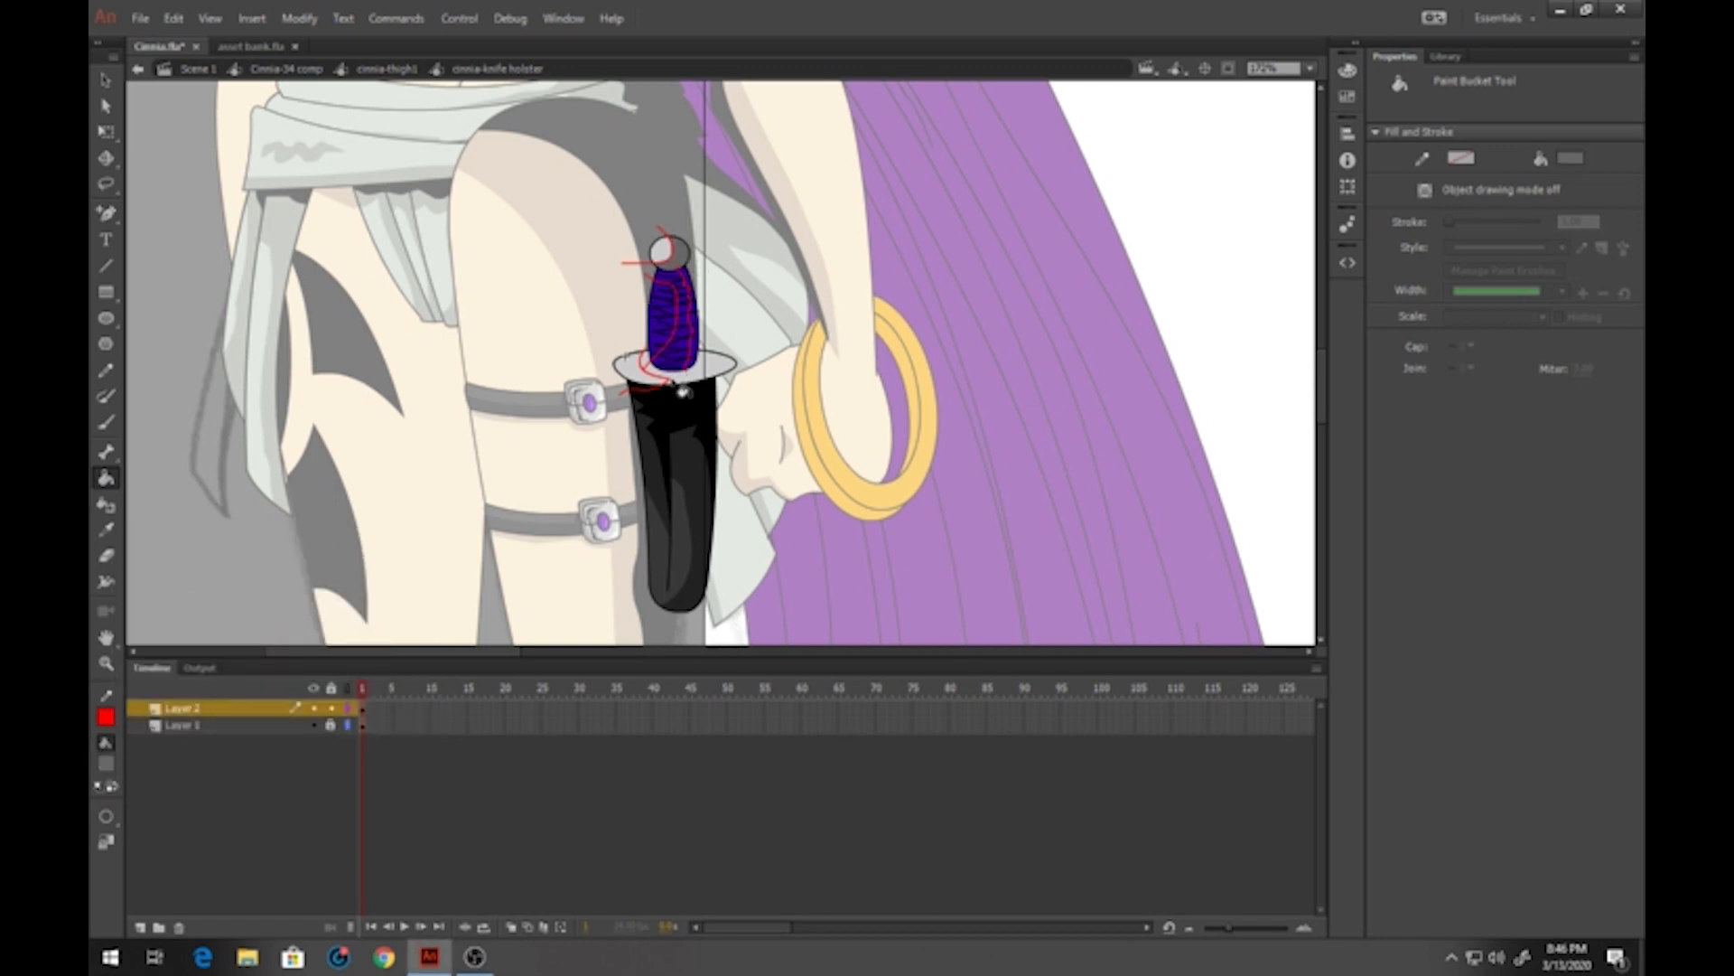
click(709, 365)
Fill the outermost shadow strip along the knife handle's edge with black
click(106, 664)
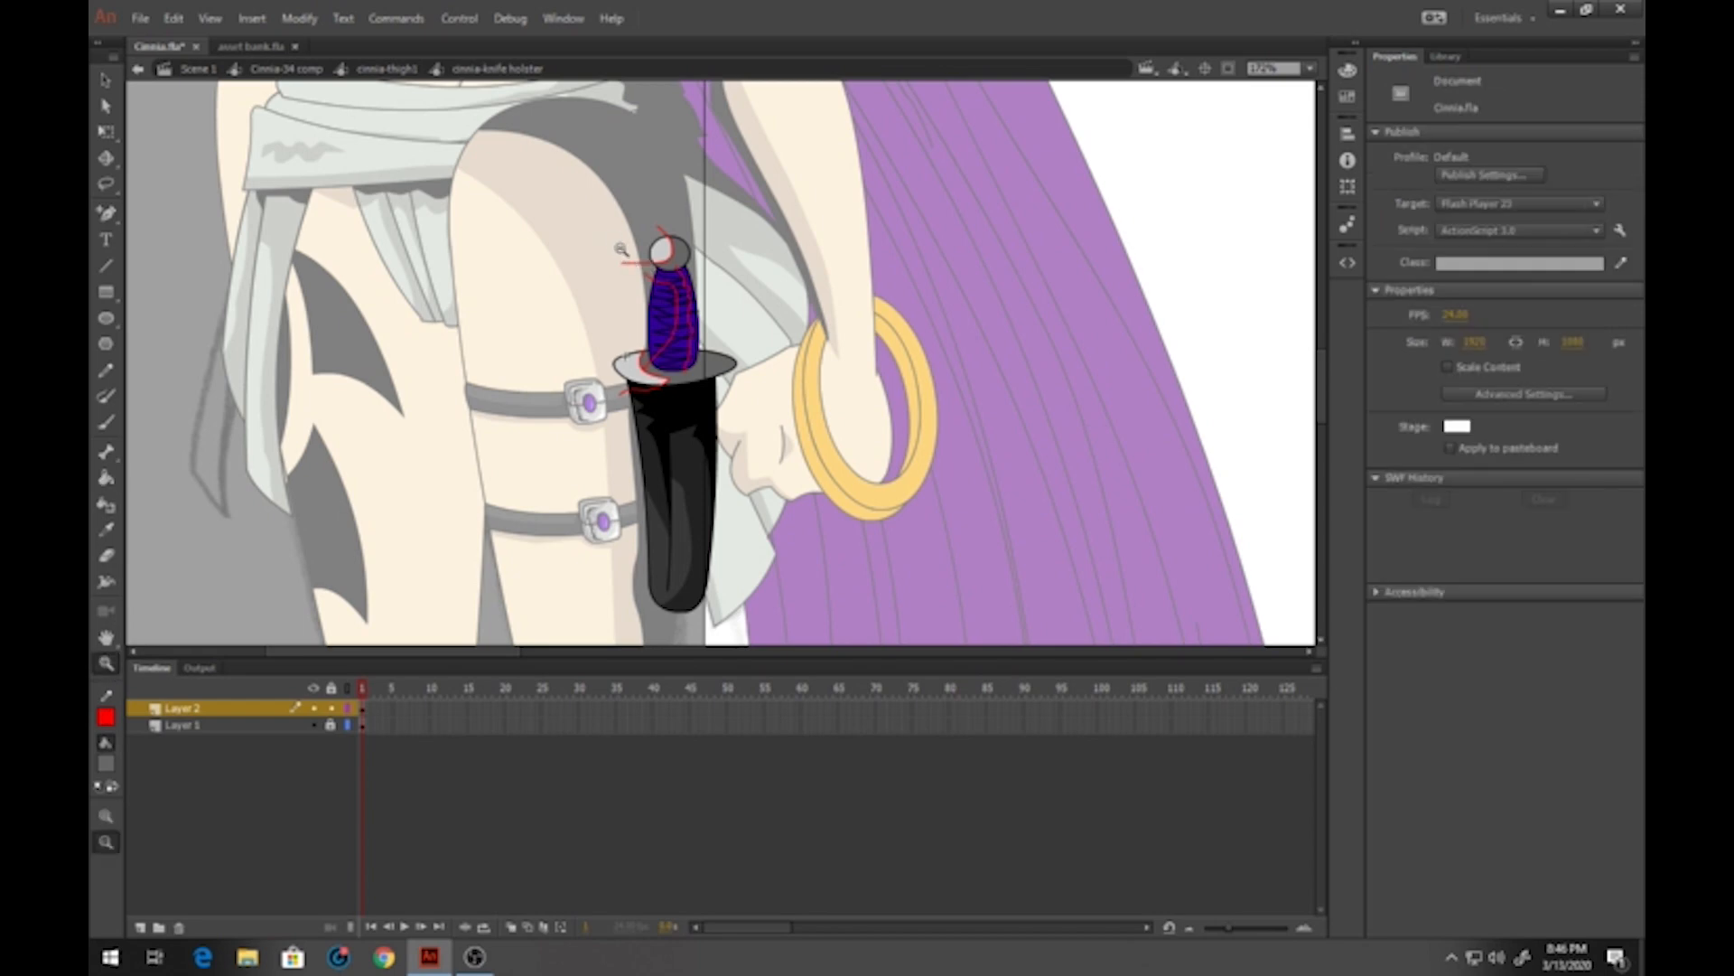
drag(612, 236, 774, 470)
click(106, 768)
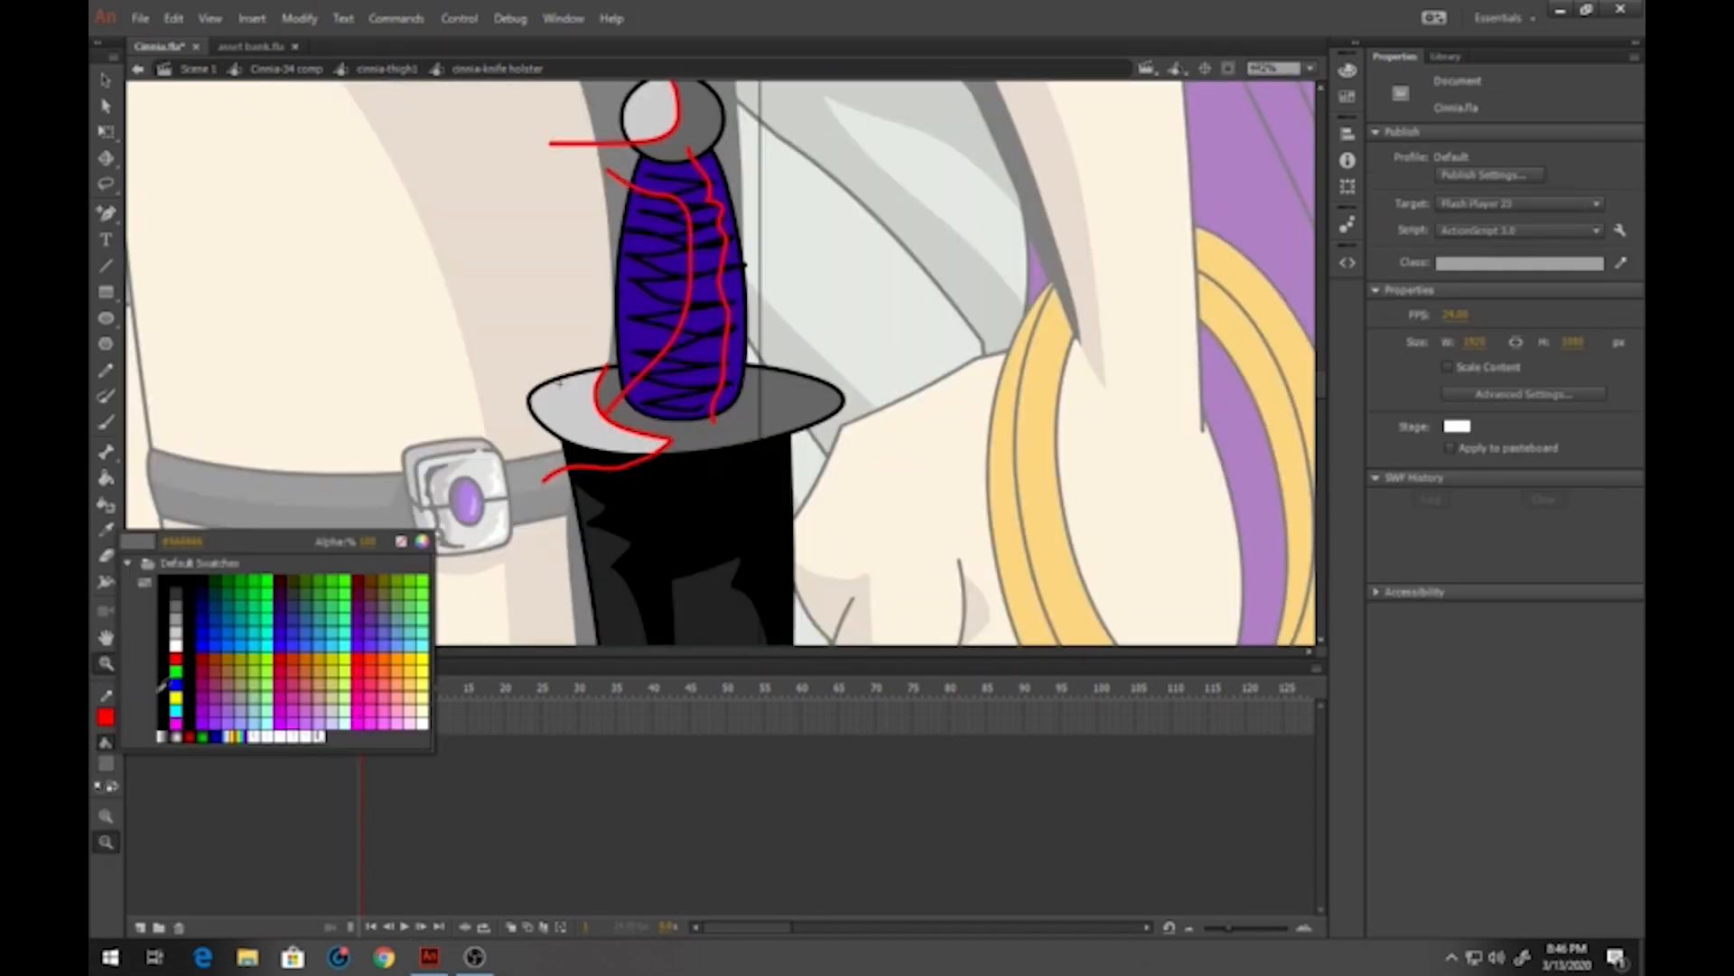
click(197, 648)
click(106, 478)
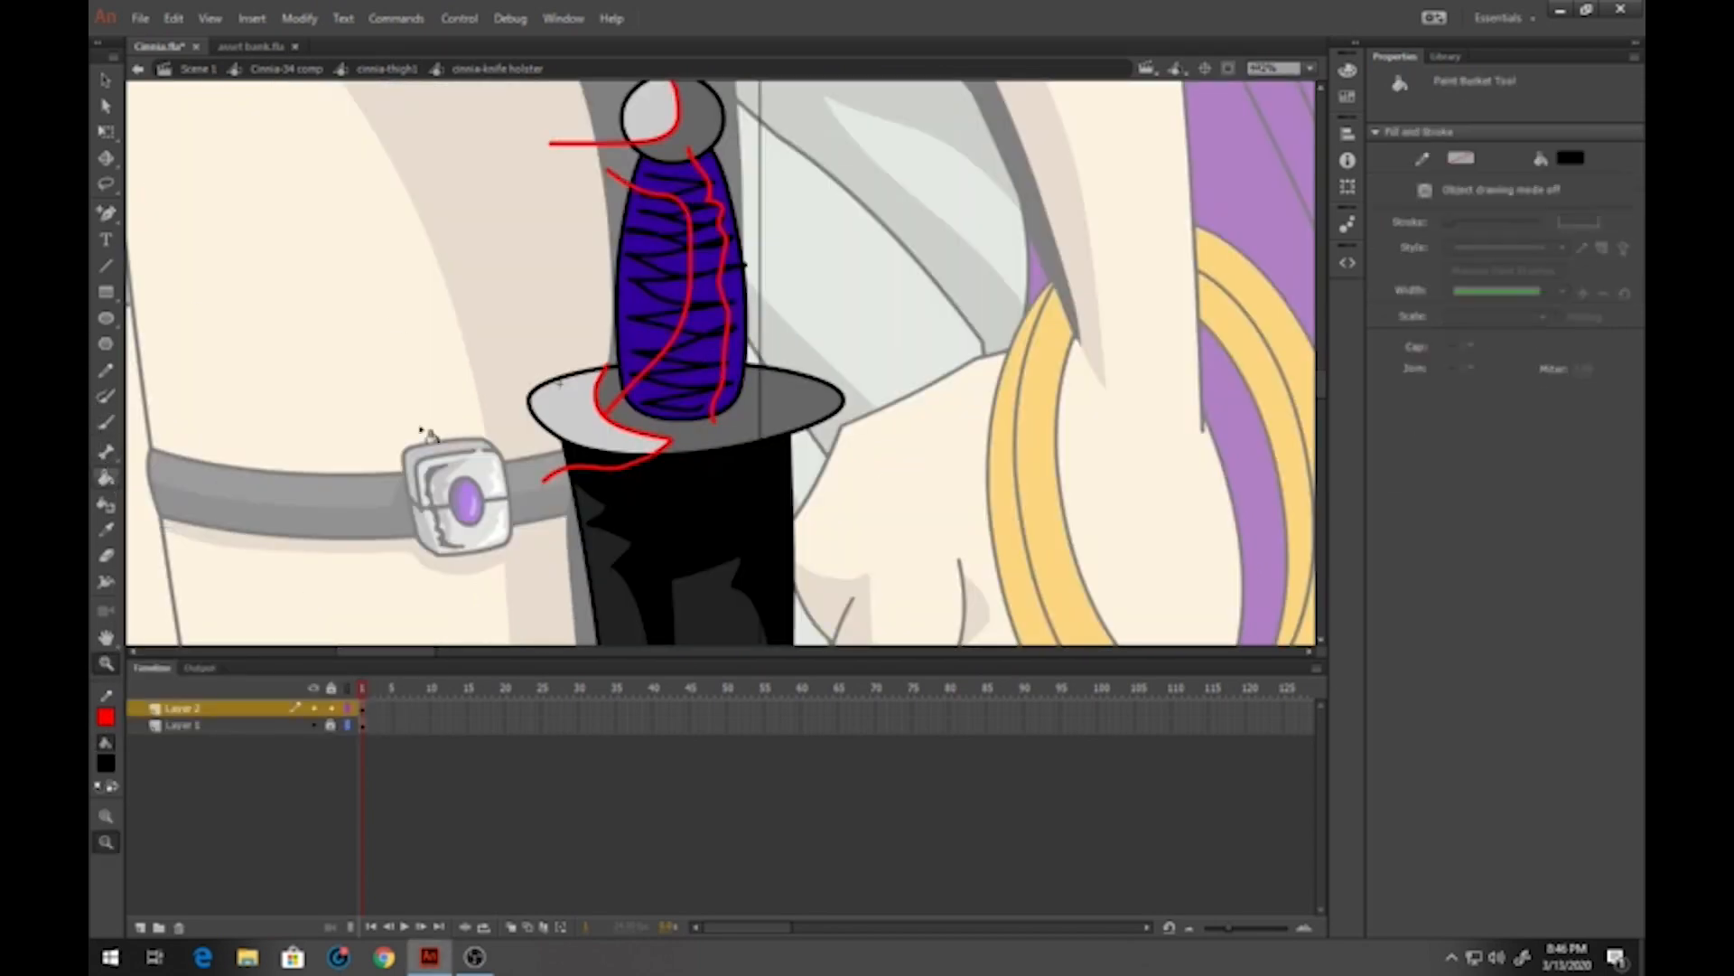
click(736, 398)
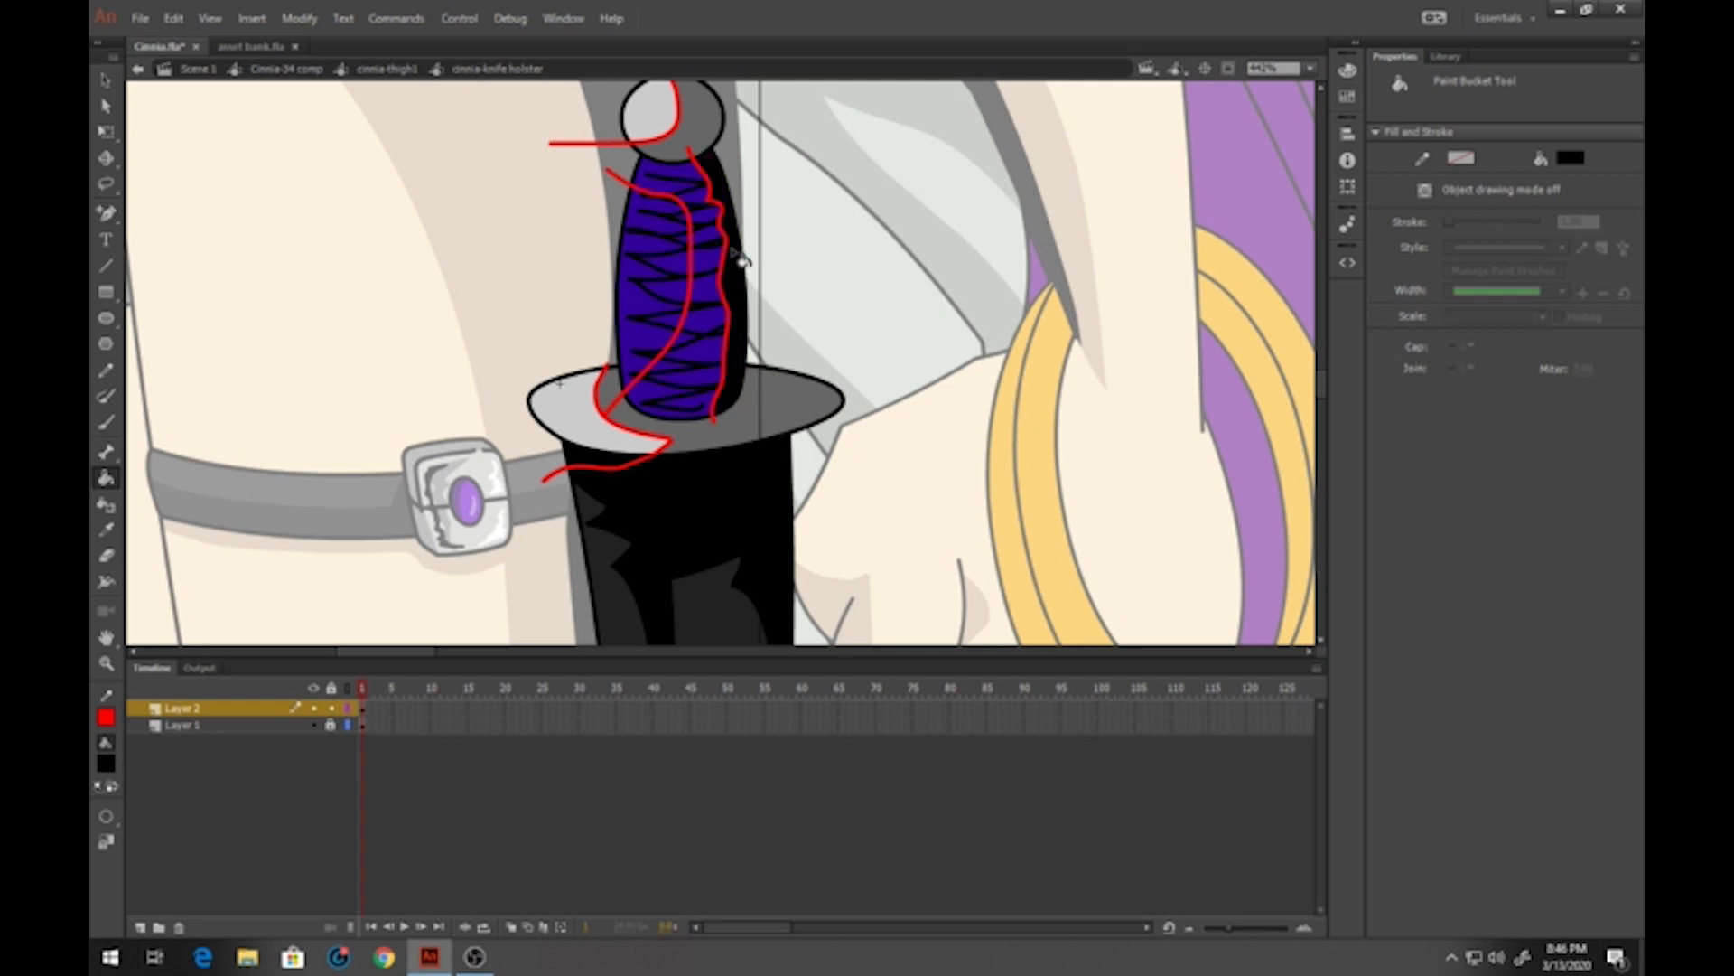
Paint black Brush accents on the grey shaded areas of the pommel and guard
click(106, 422)
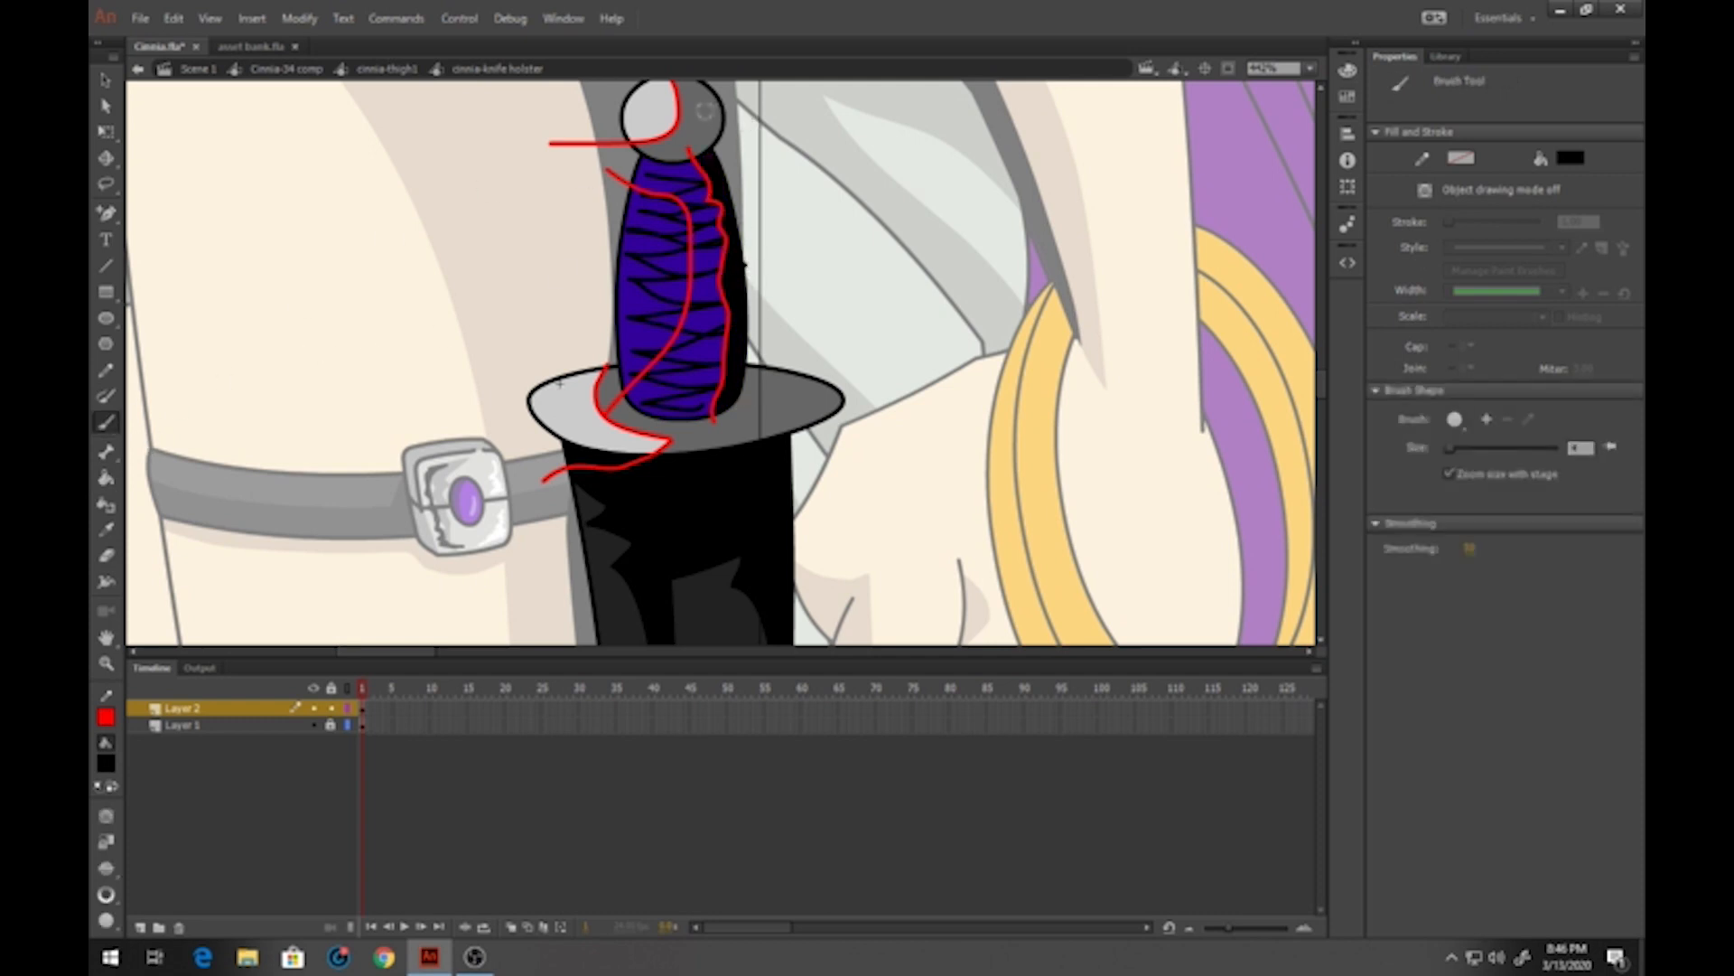
drag(699, 107, 689, 145)
drag(776, 389, 733, 426)
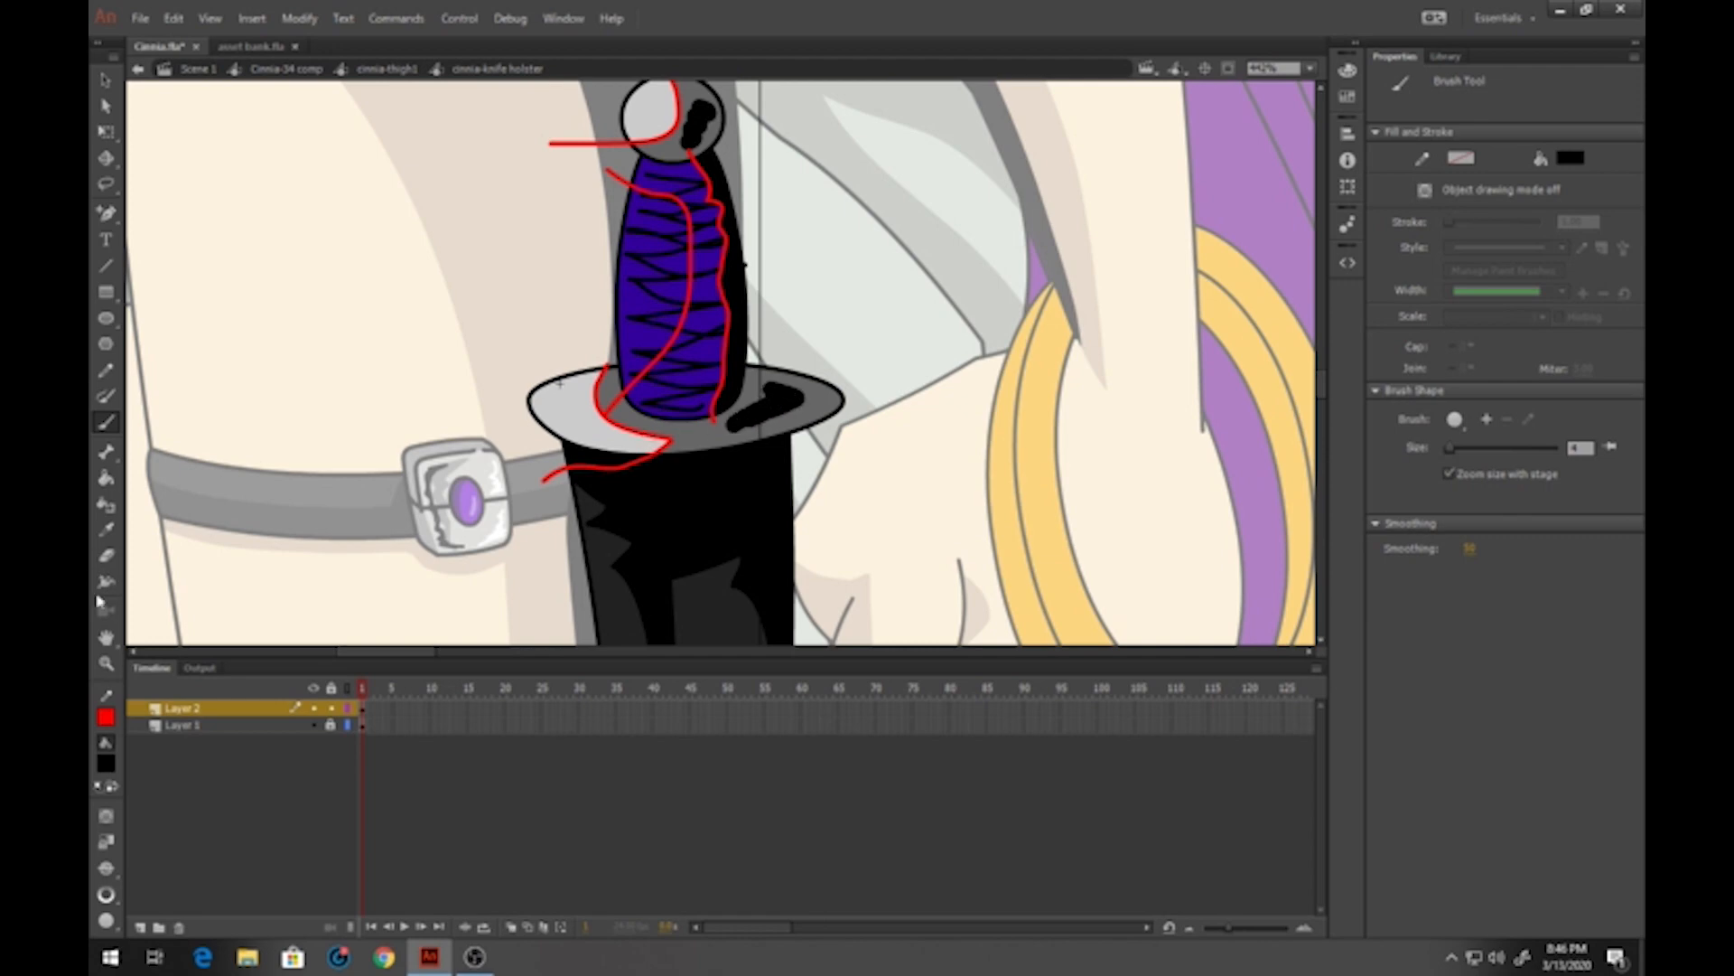
Sample the handle's purple (#330099) as the fill colour and lower its brightness to get a darker purple
click(106, 764)
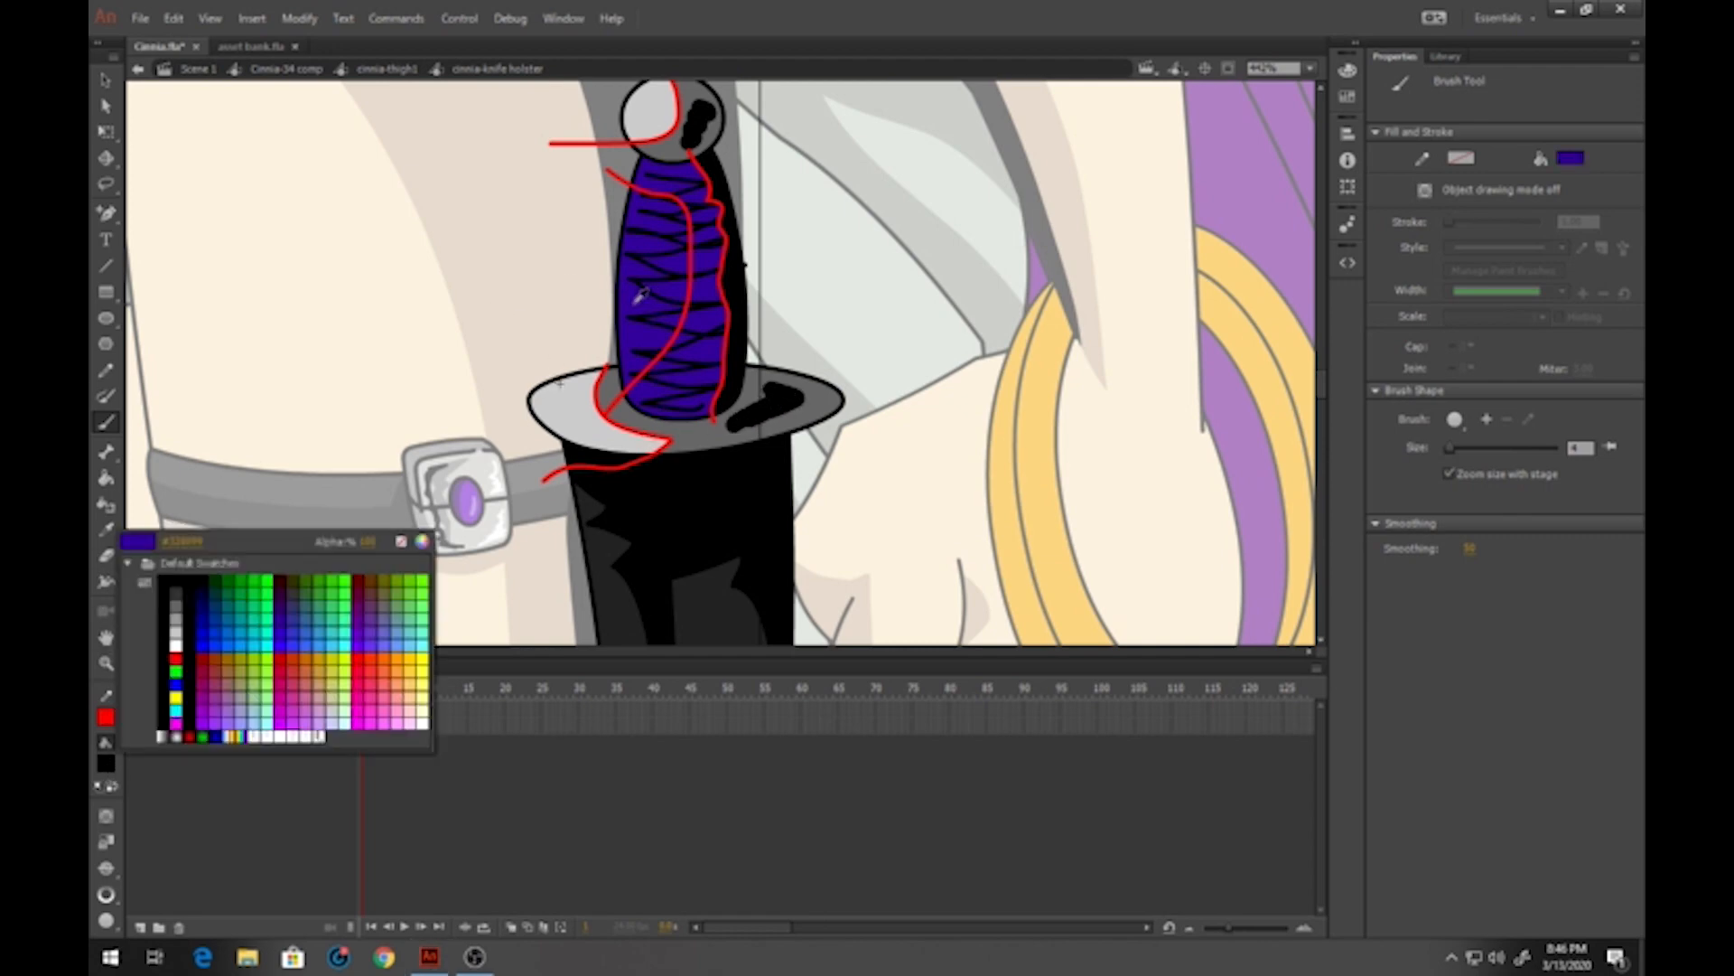
click(642, 294)
click(108, 765)
click(421, 542)
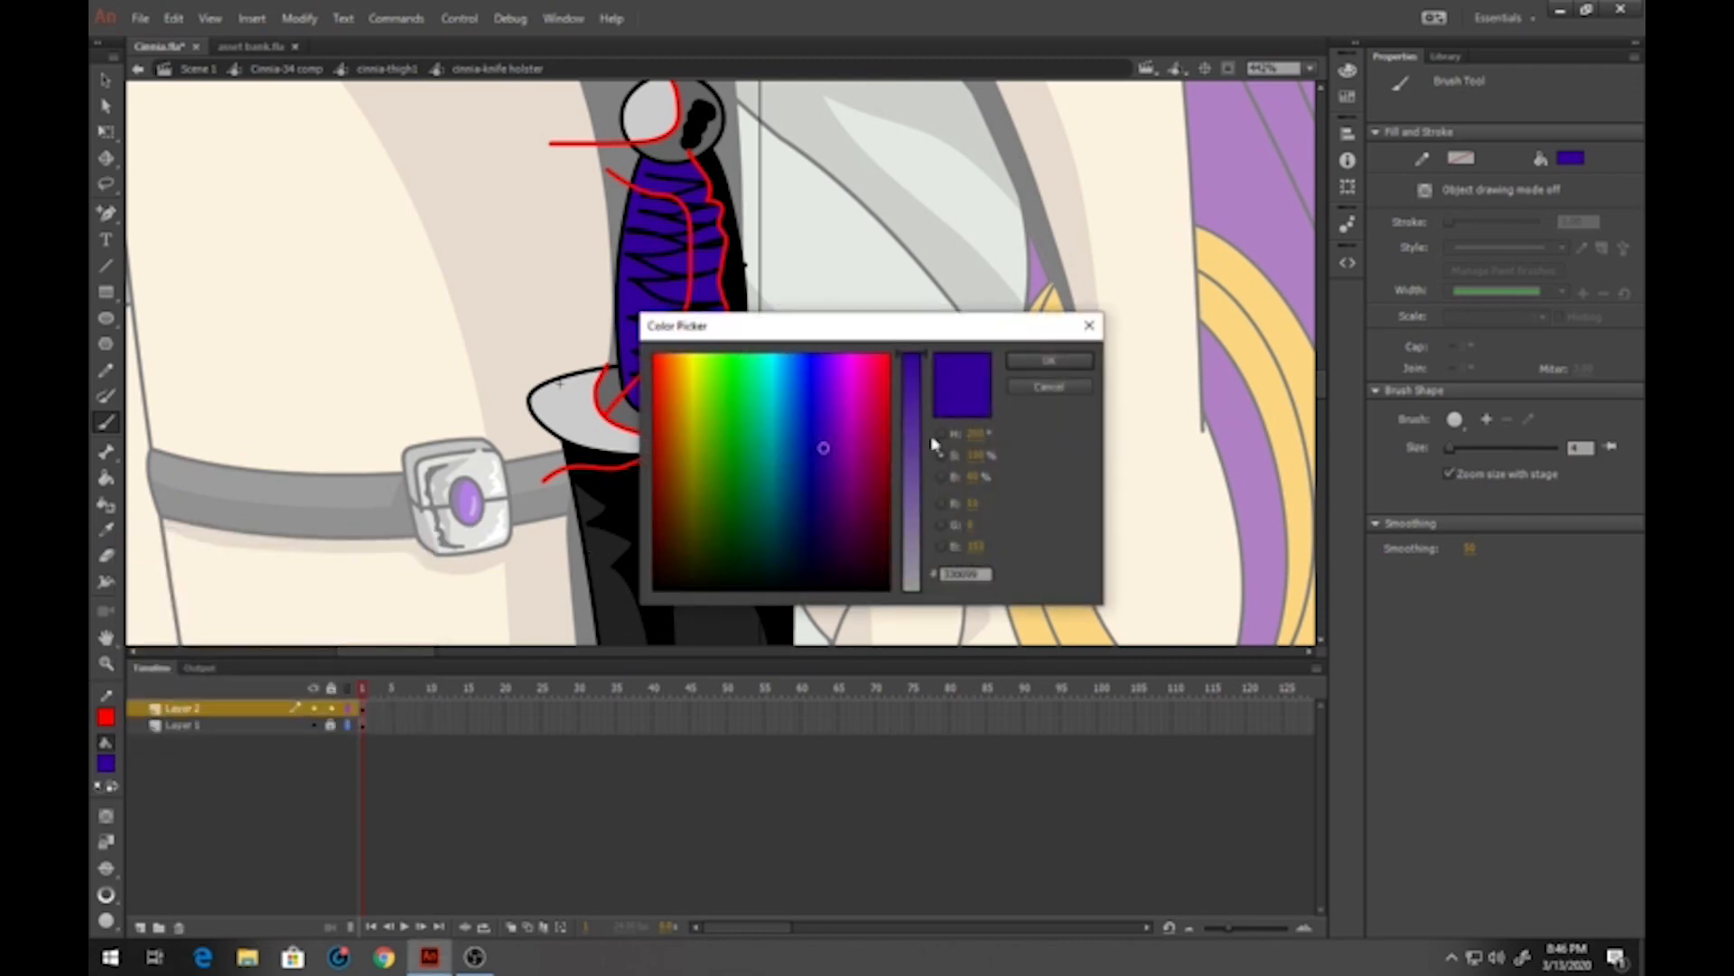
click(942, 477)
drag(919, 453, 925, 512)
click(1041, 362)
Fill the handle sections between the two red guide lines with the darker purple
key(k)
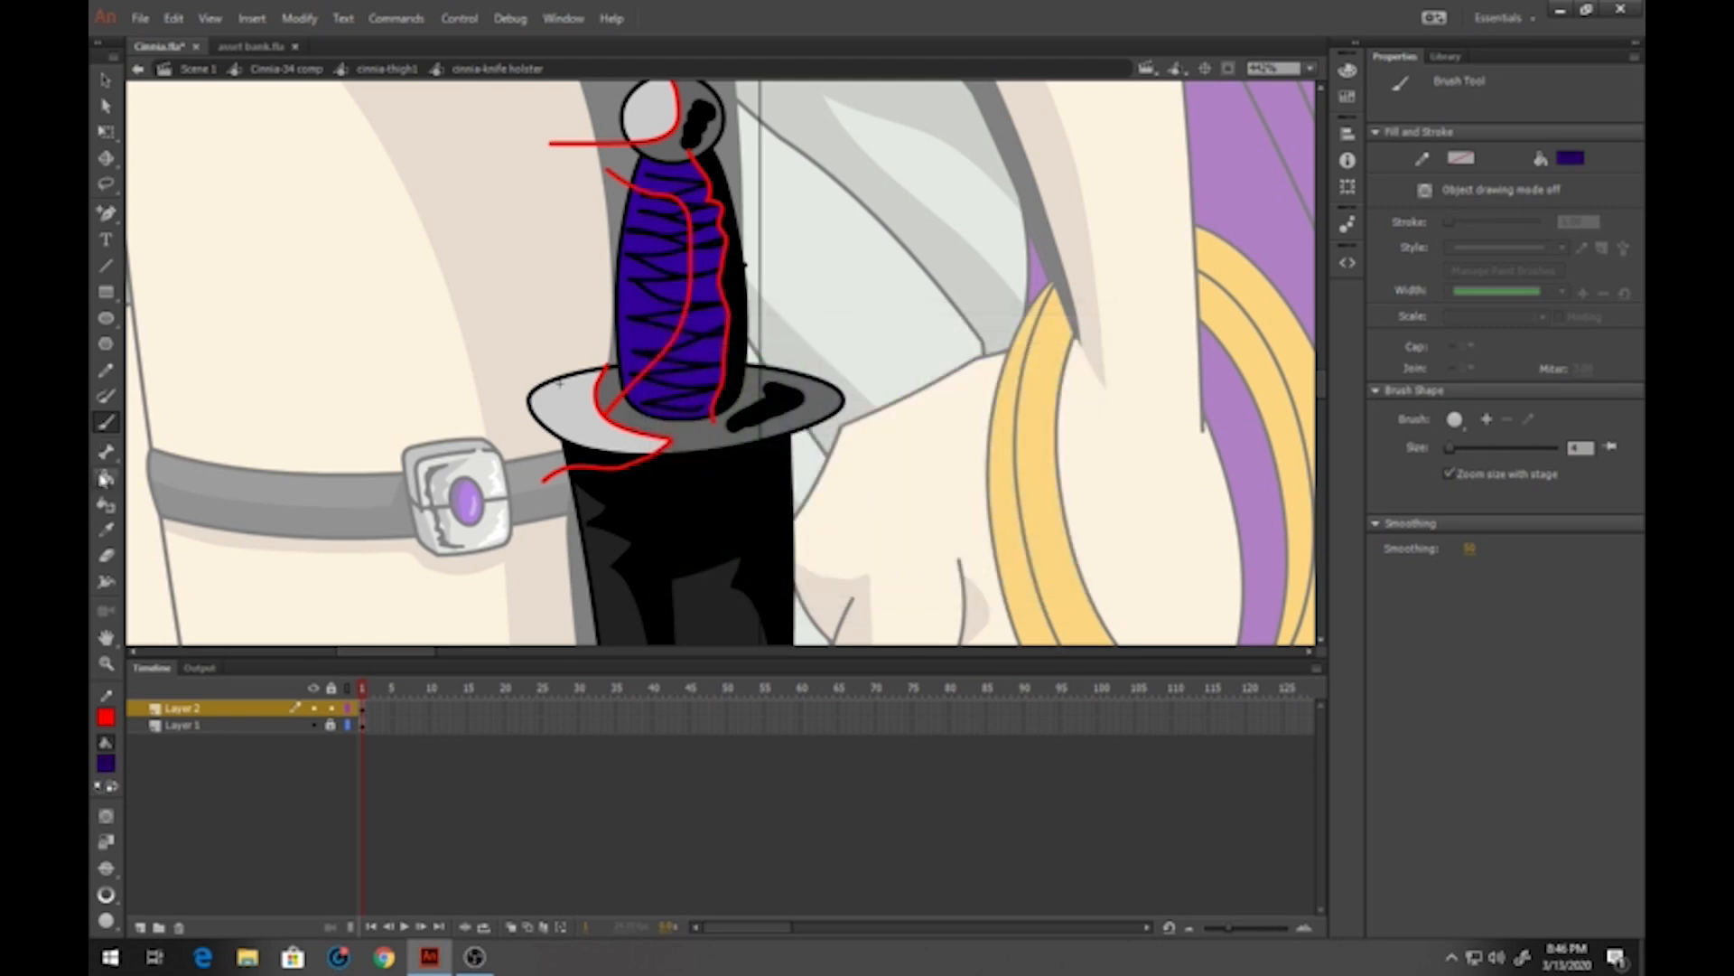
click(698, 187)
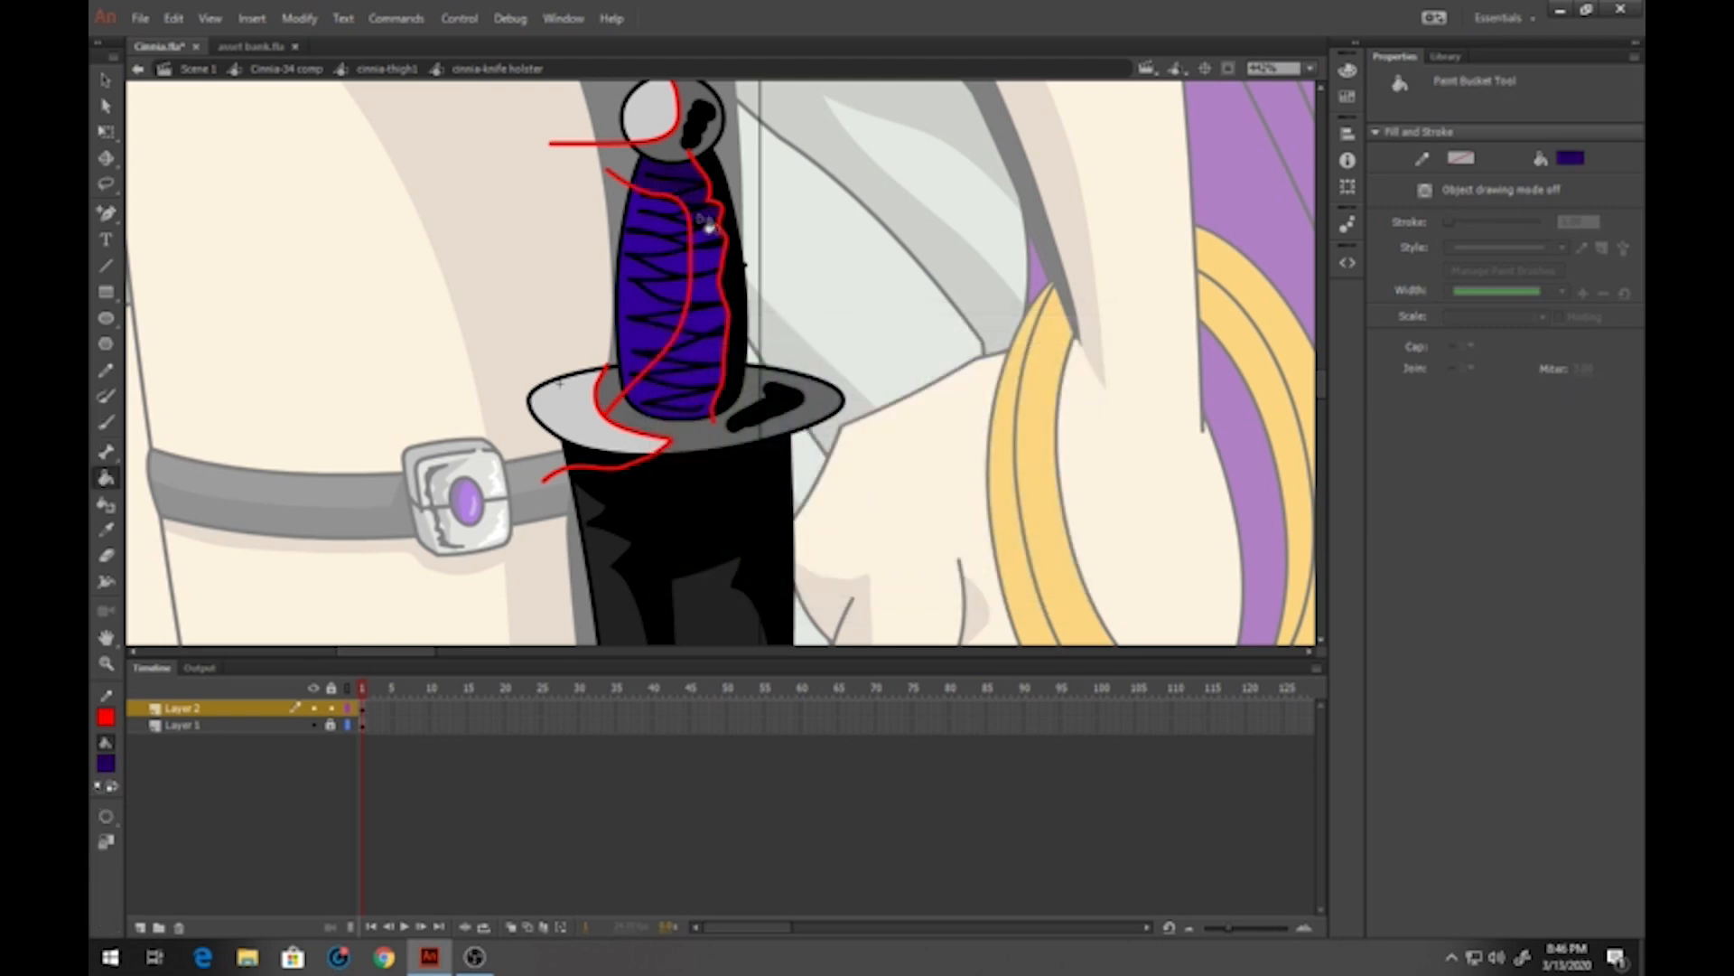
click(710, 276)
click(710, 296)
click(710, 327)
click(709, 353)
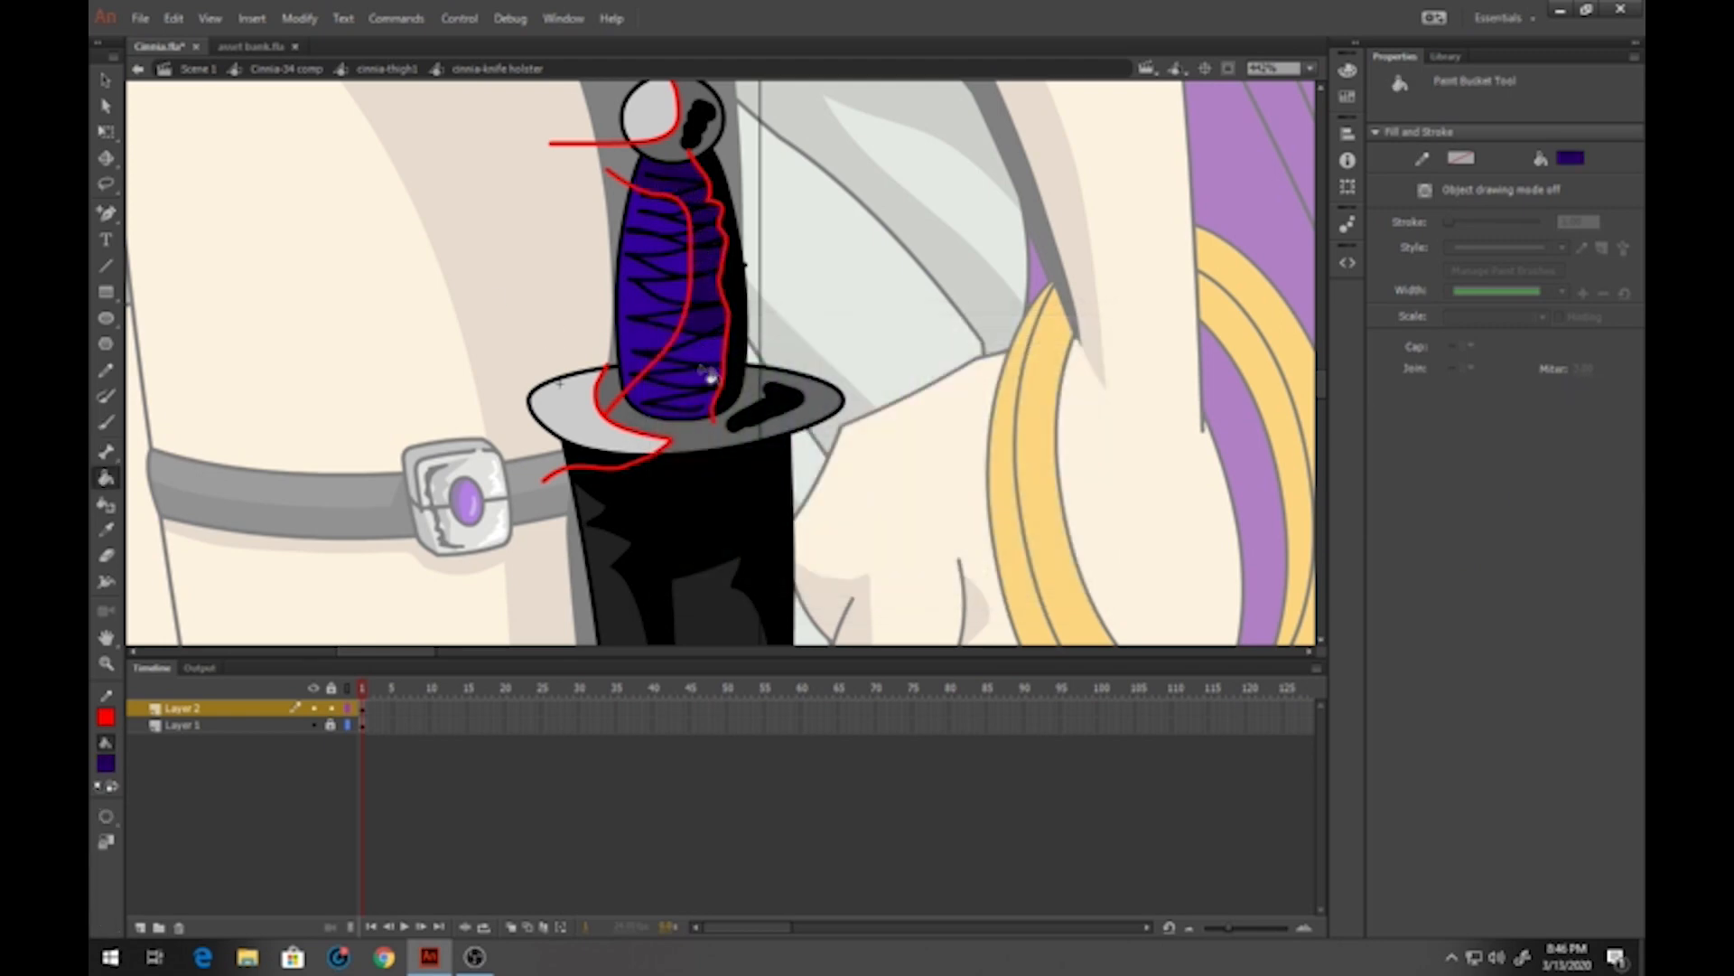
click(708, 376)
click(704, 394)
click(699, 411)
Delete the red guide lines from the knife's handle, pommel and guard
key(v)
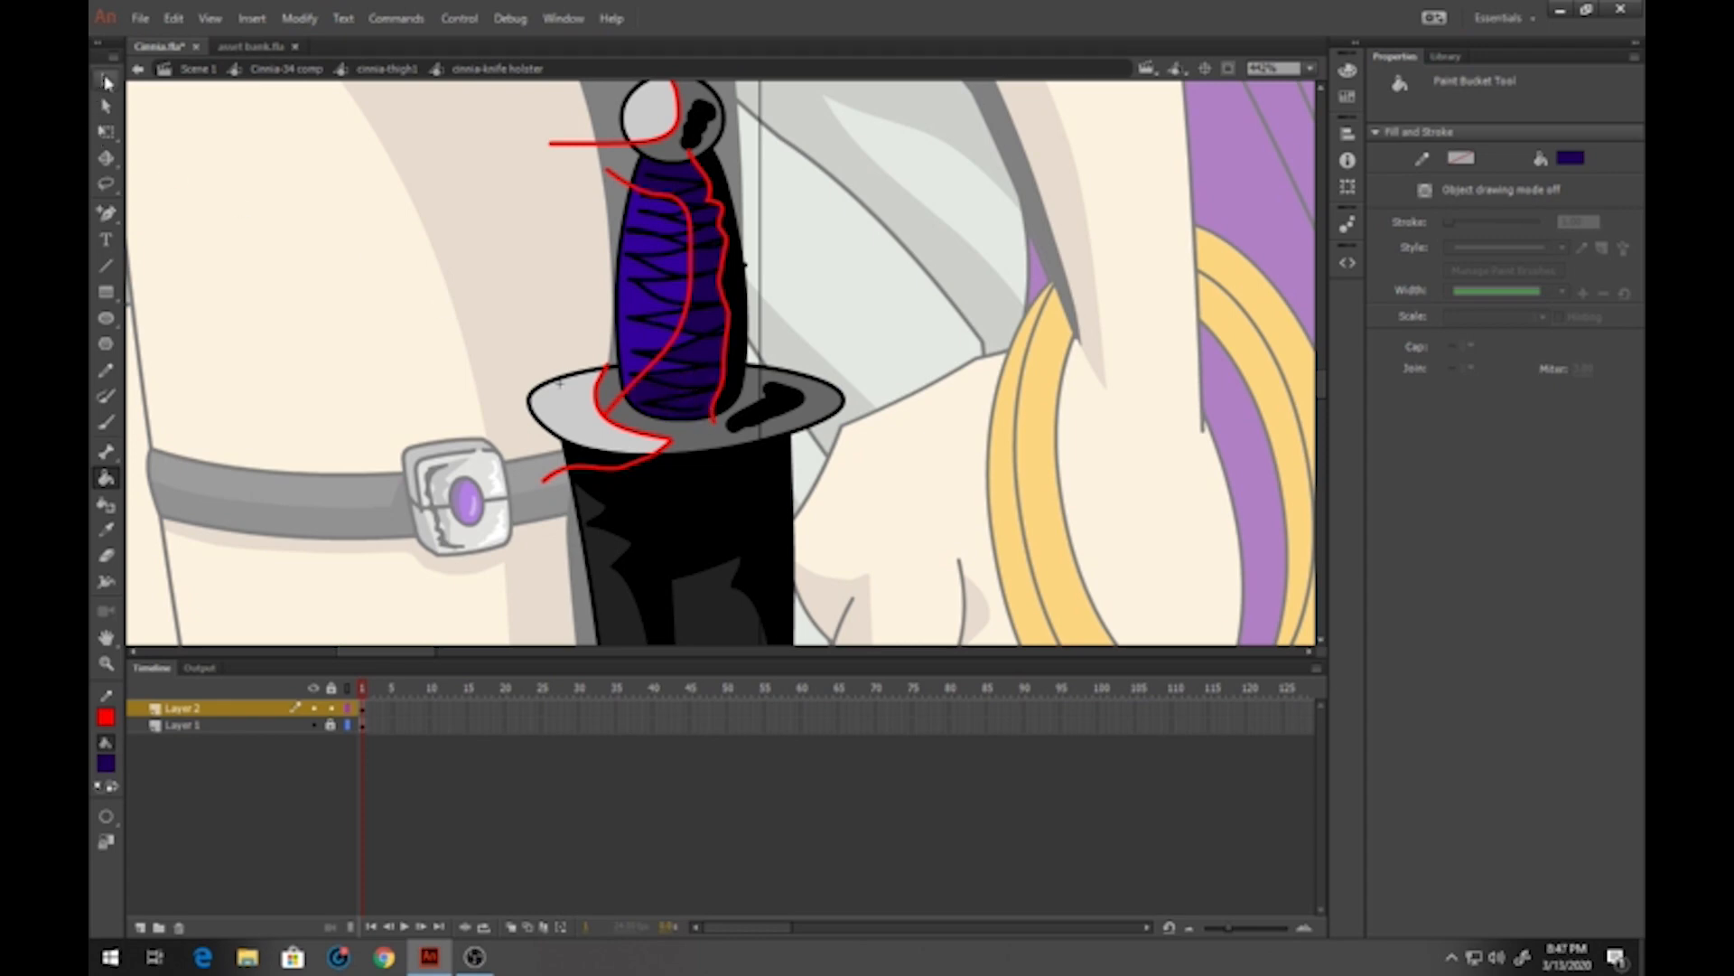
double_click(693, 264)
key(Delete)
double_click(724, 261)
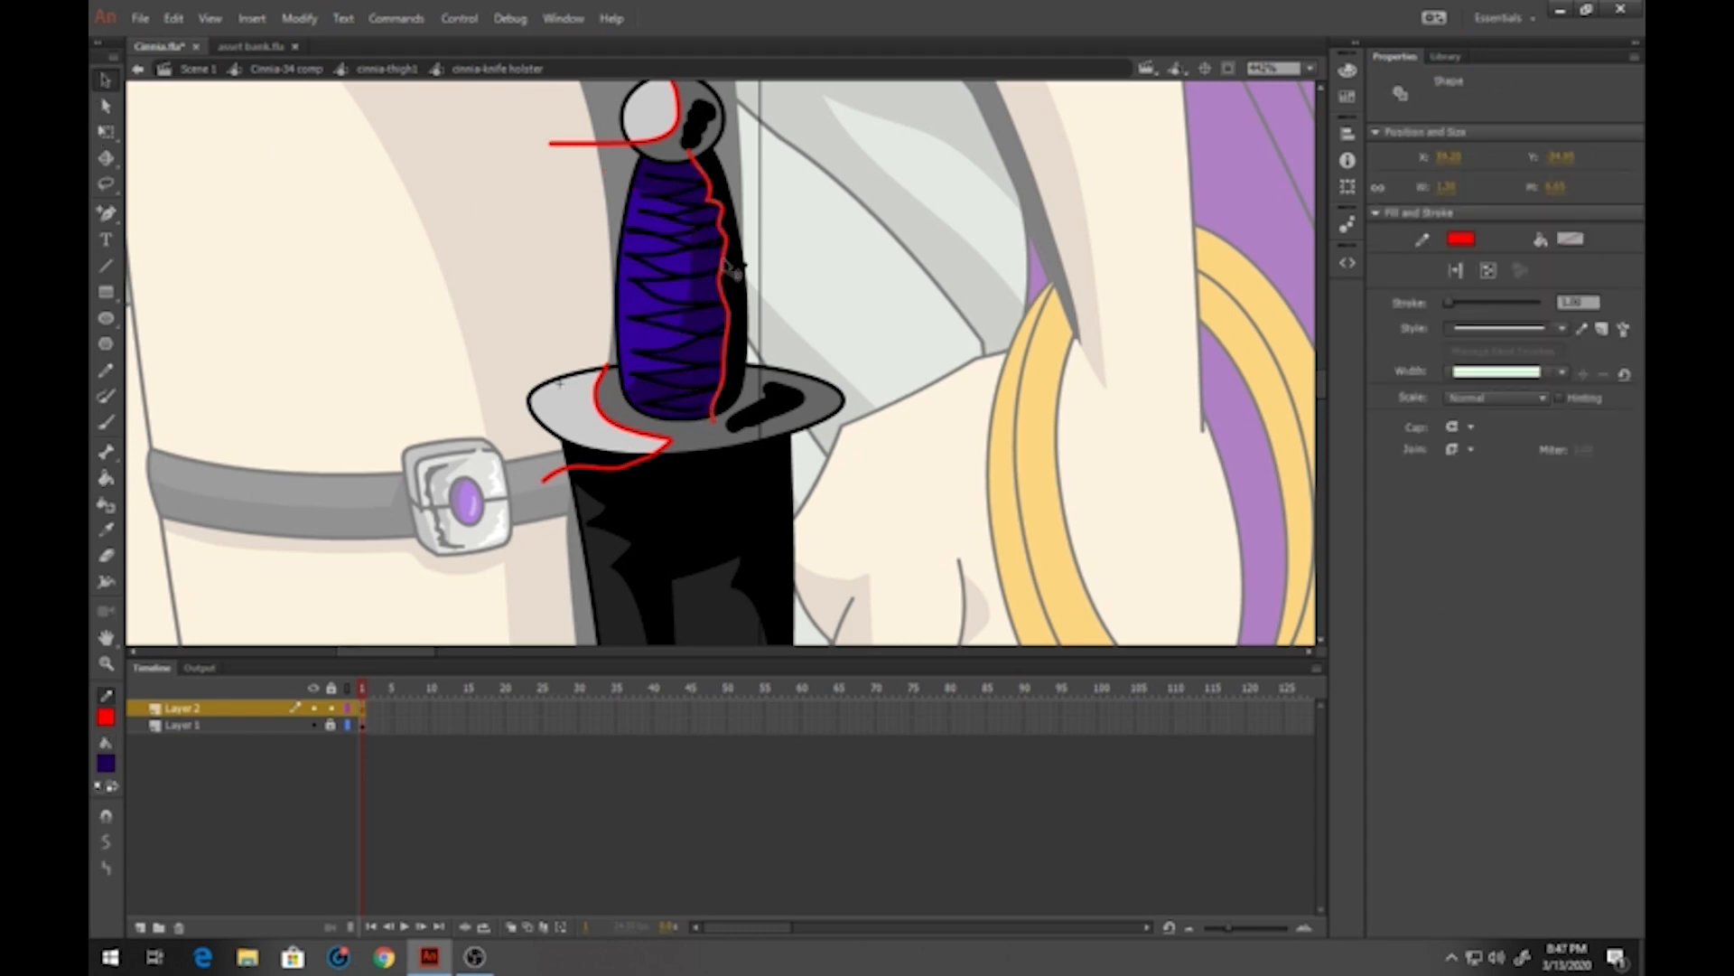
key(Delete)
double_click(673, 136)
key(Delete)
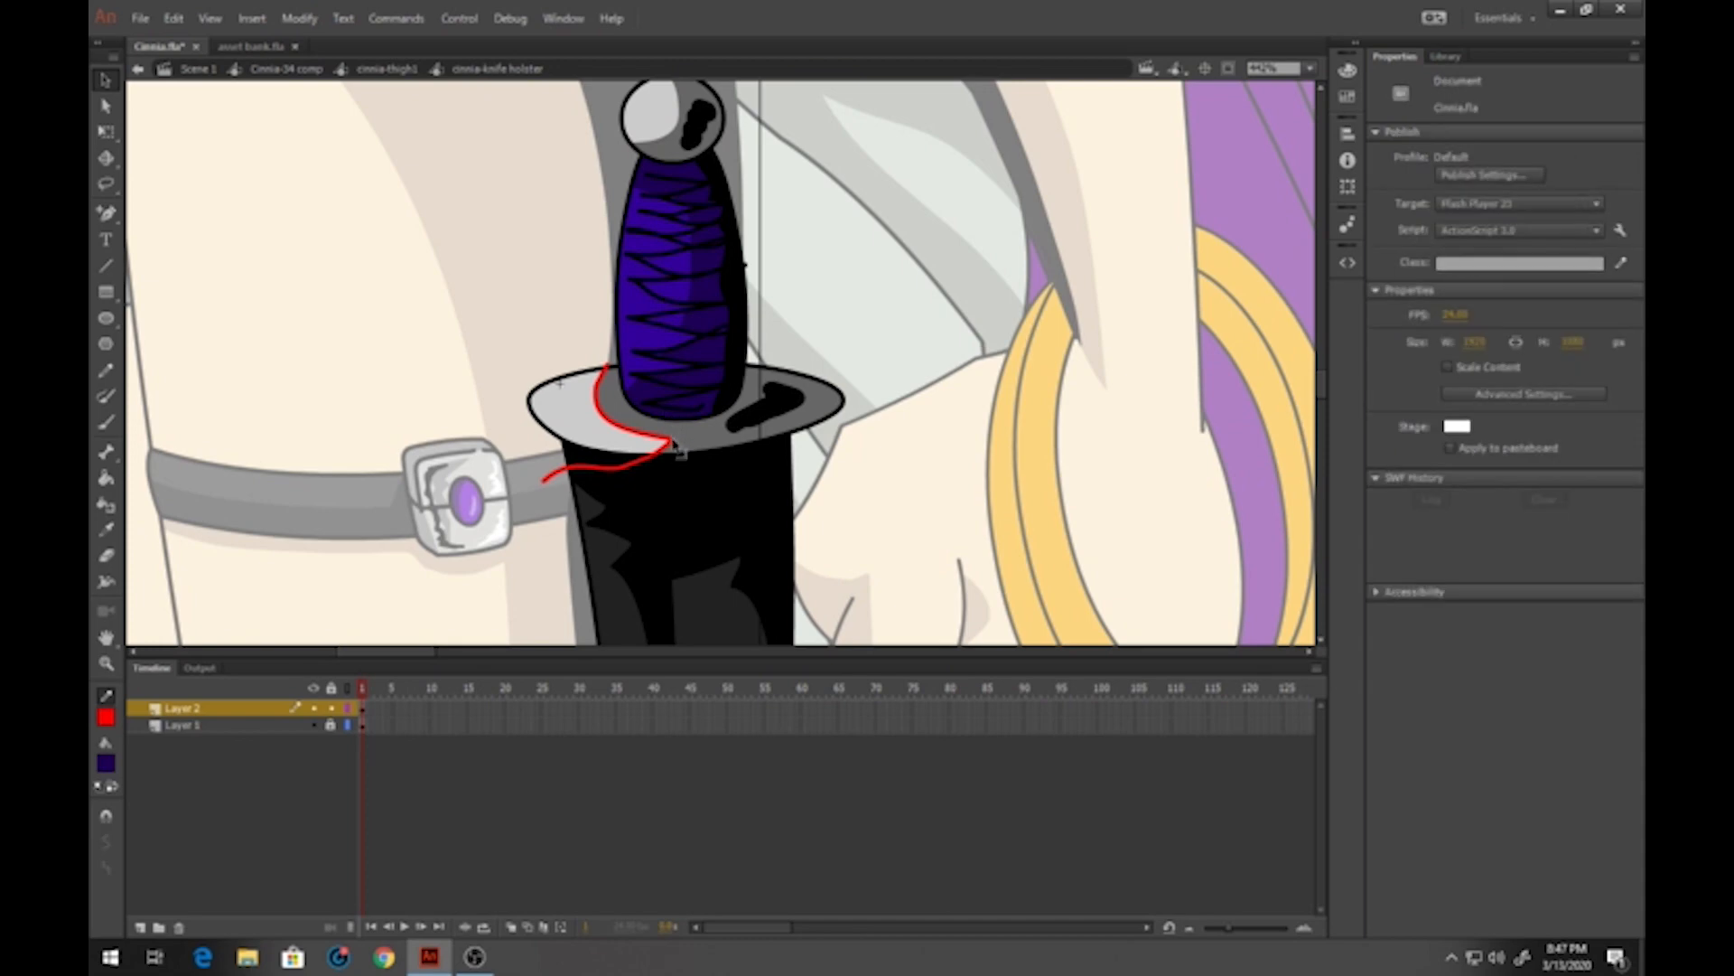
double_click(669, 440)
key(Delete)
Leave the knife holster and thigh symbols and return to the Cinnia-34 comp symbol
click(387, 68)
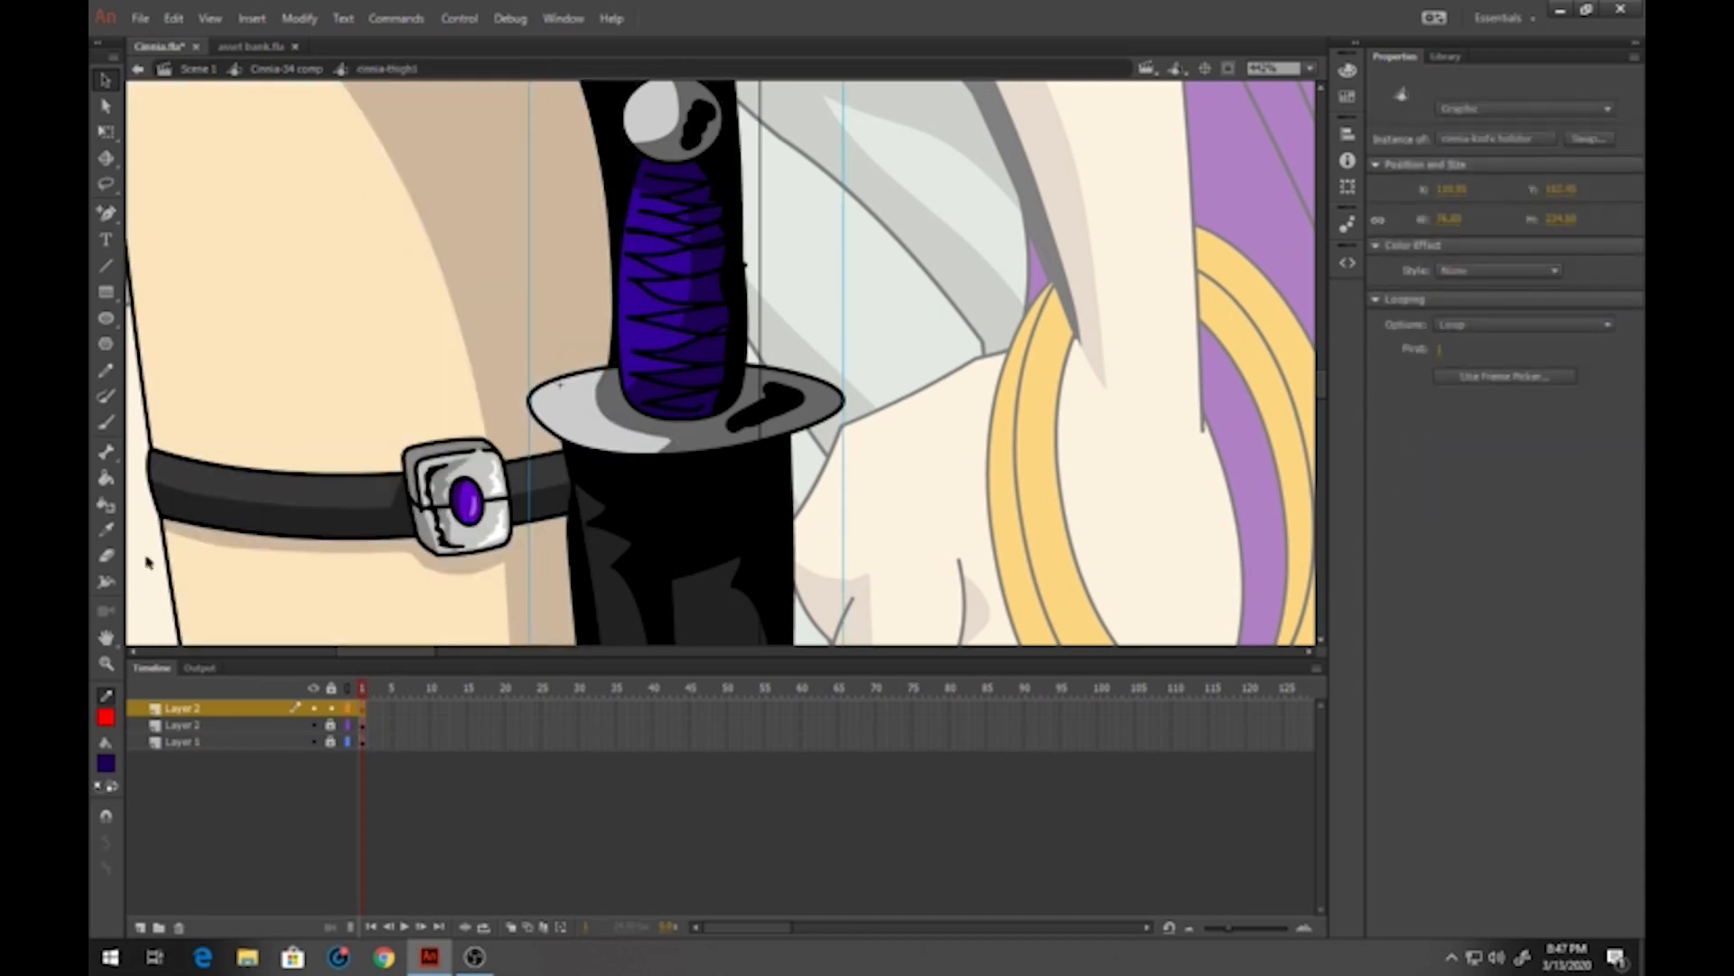
click(106, 664)
alt+click(629, 462)
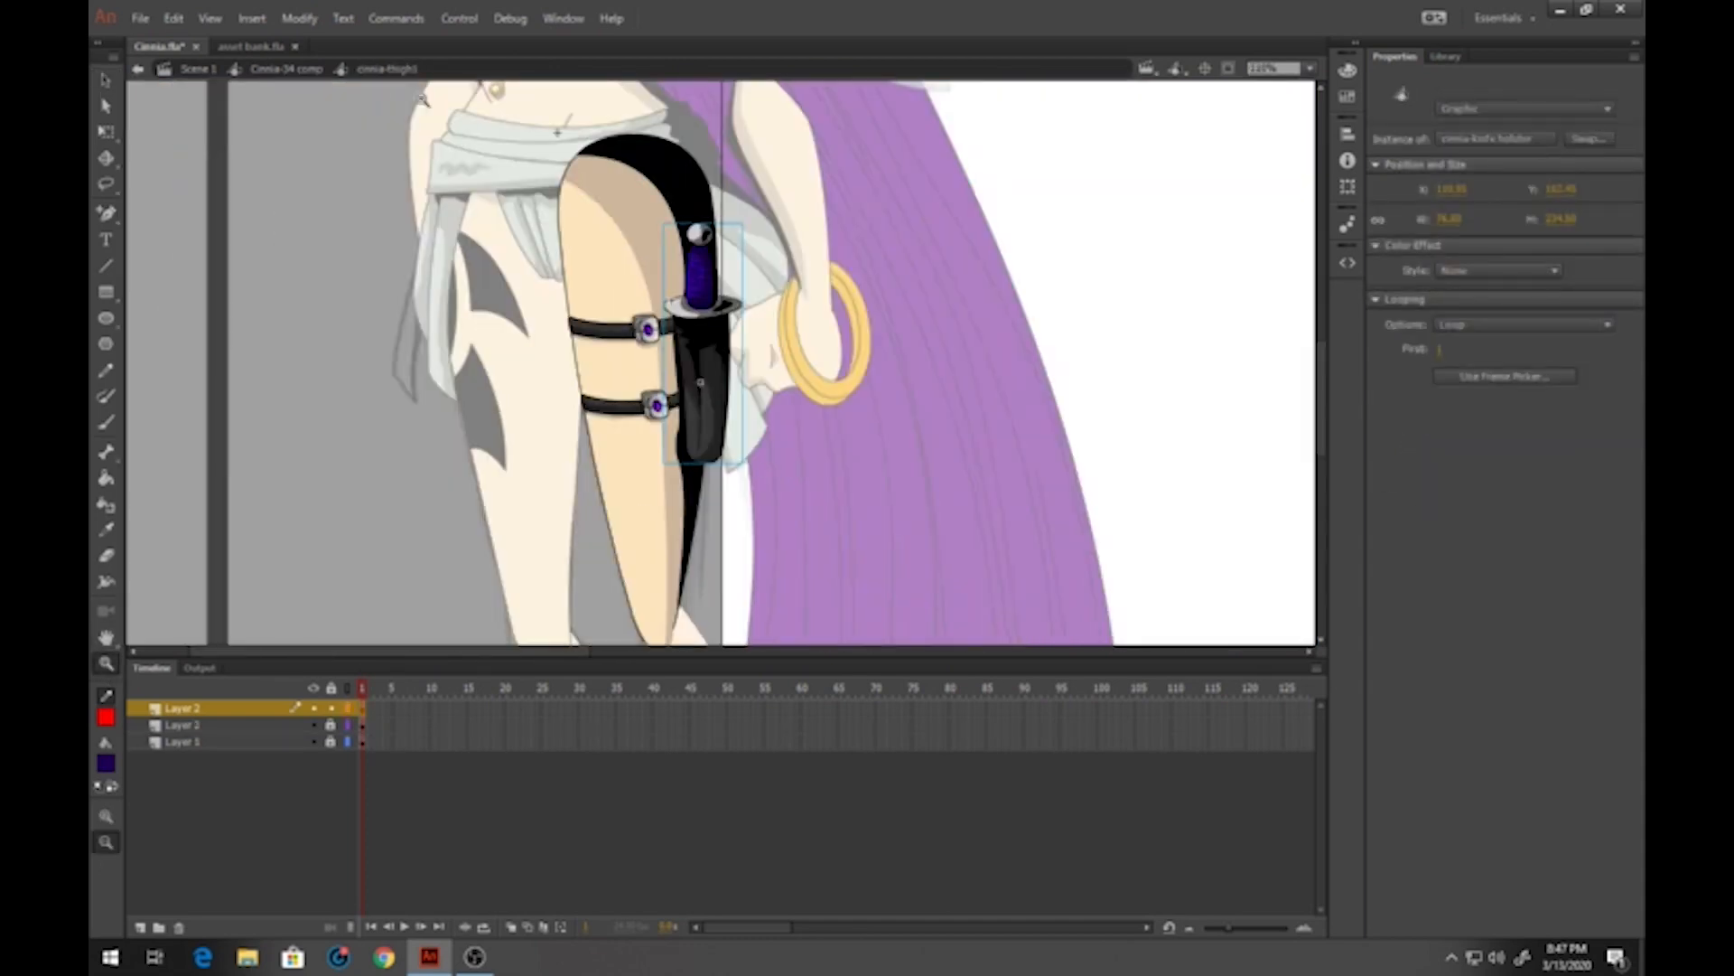
click(287, 70)
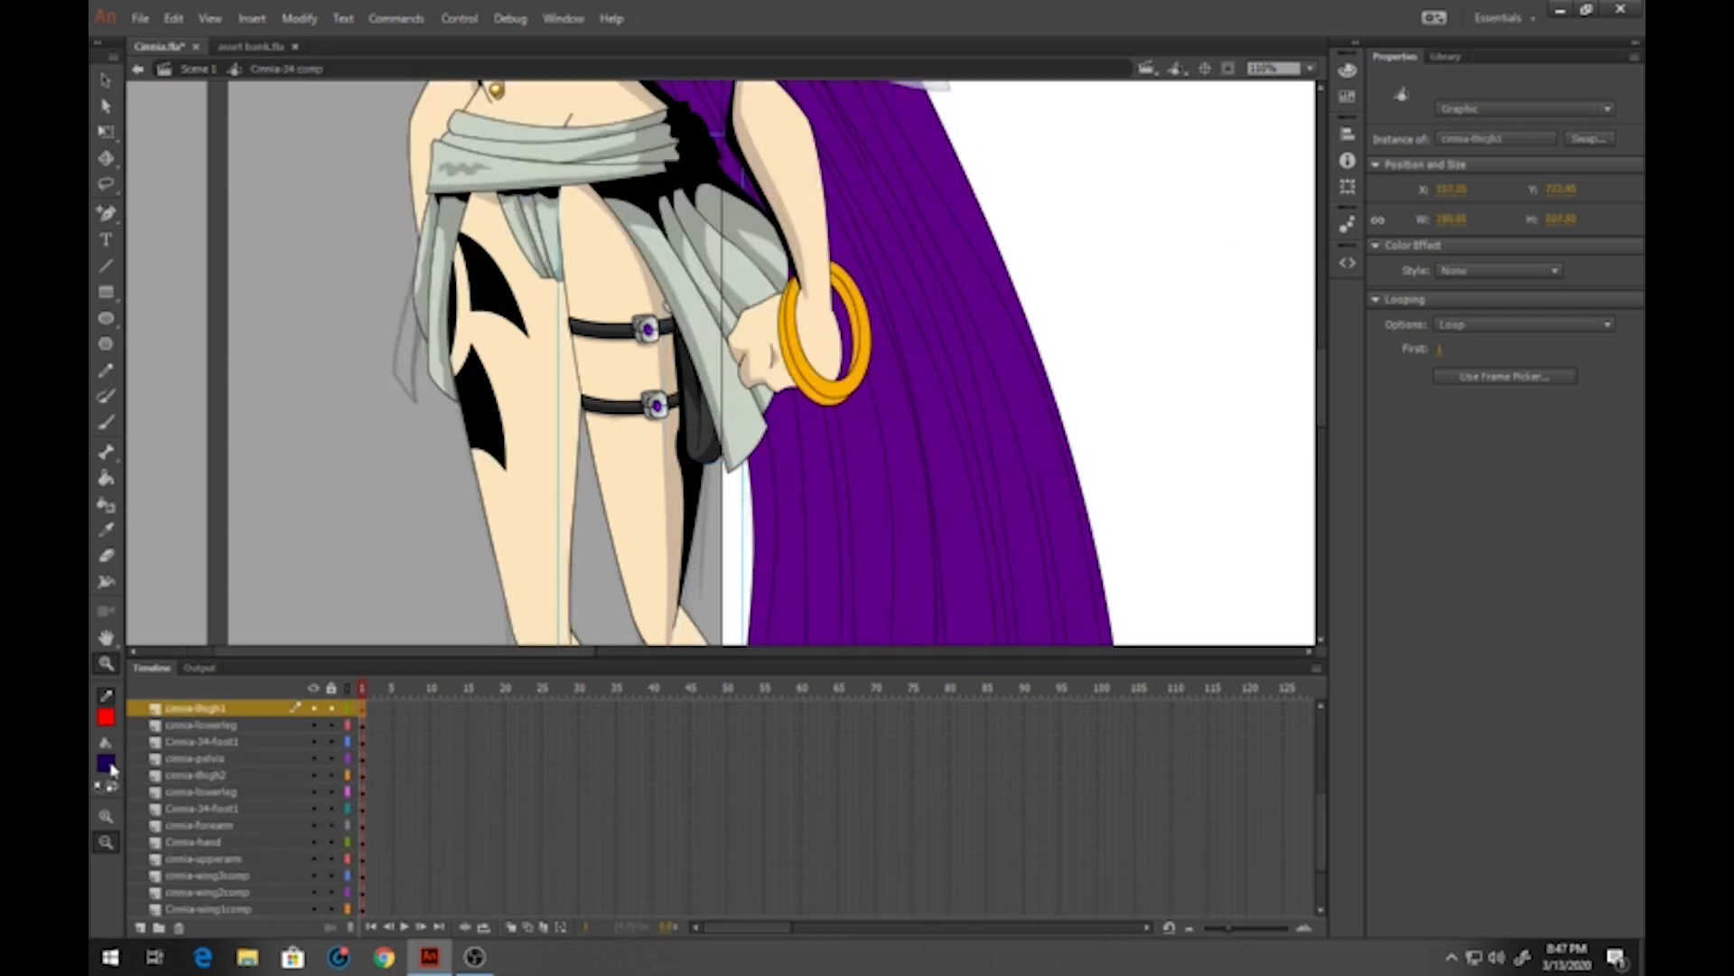
Sample the thigh's skin shadow colour as the fill colour and open the cinnia-lowerleg symbol for editing
click(106, 763)
click(673, 501)
drag(724, 540, 605, 191)
drag(605, 511, 581, 368)
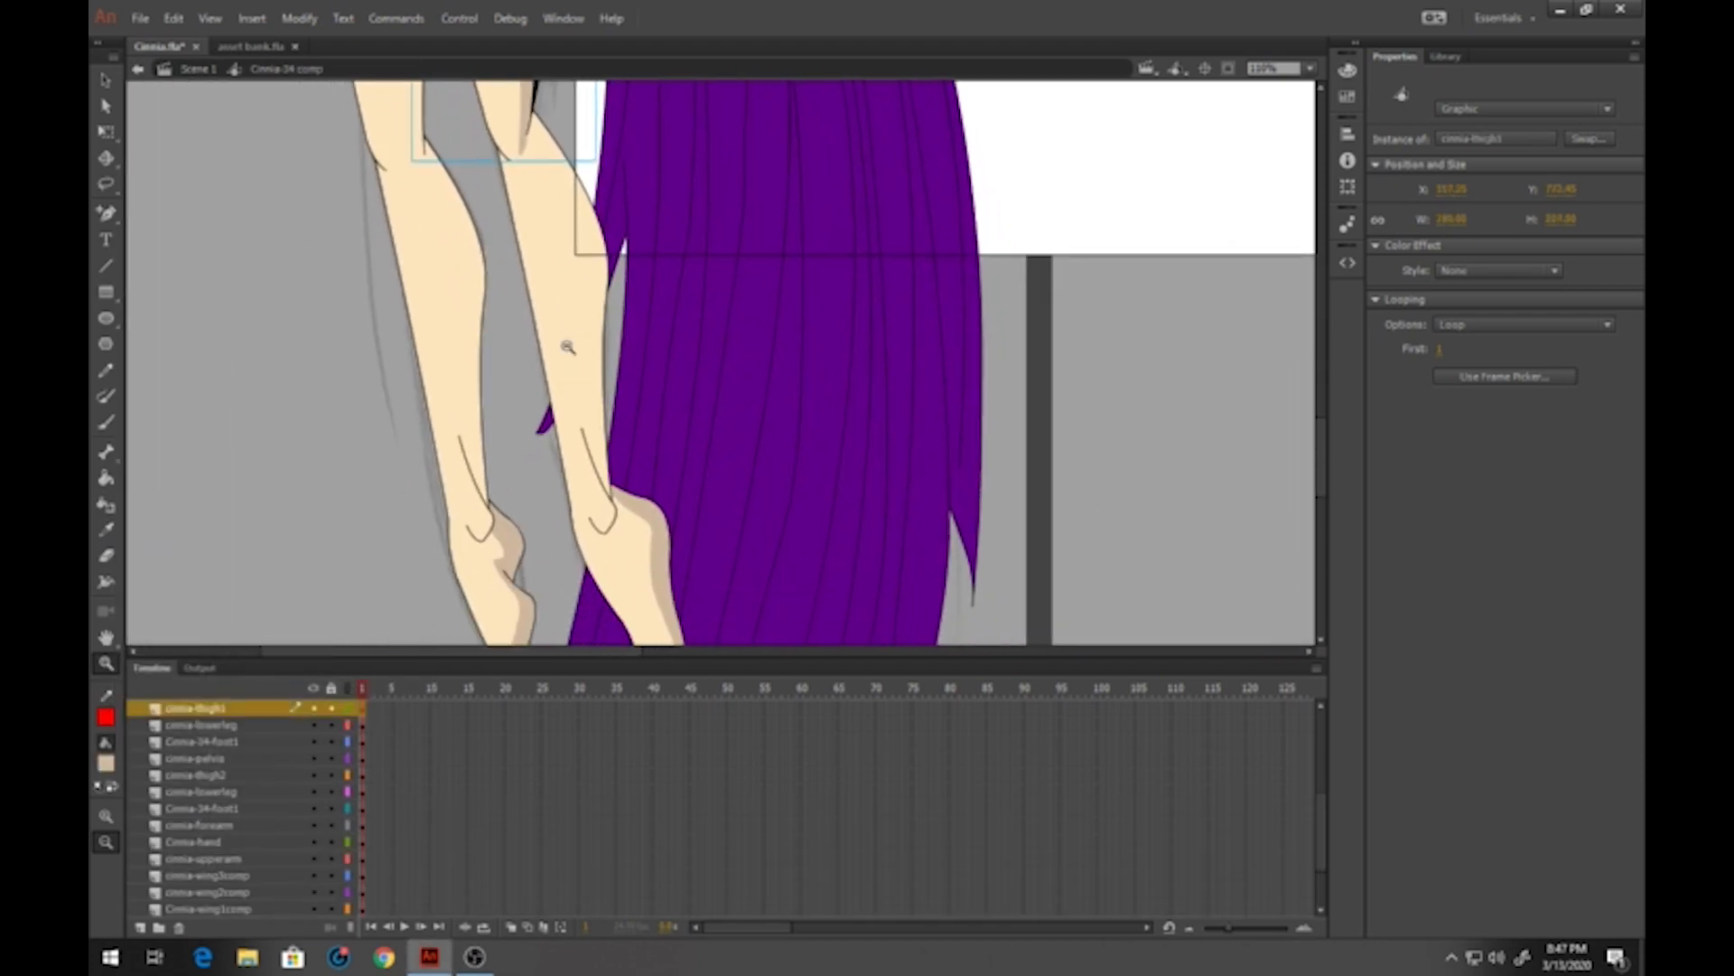
click(106, 81)
double_click(603, 318)
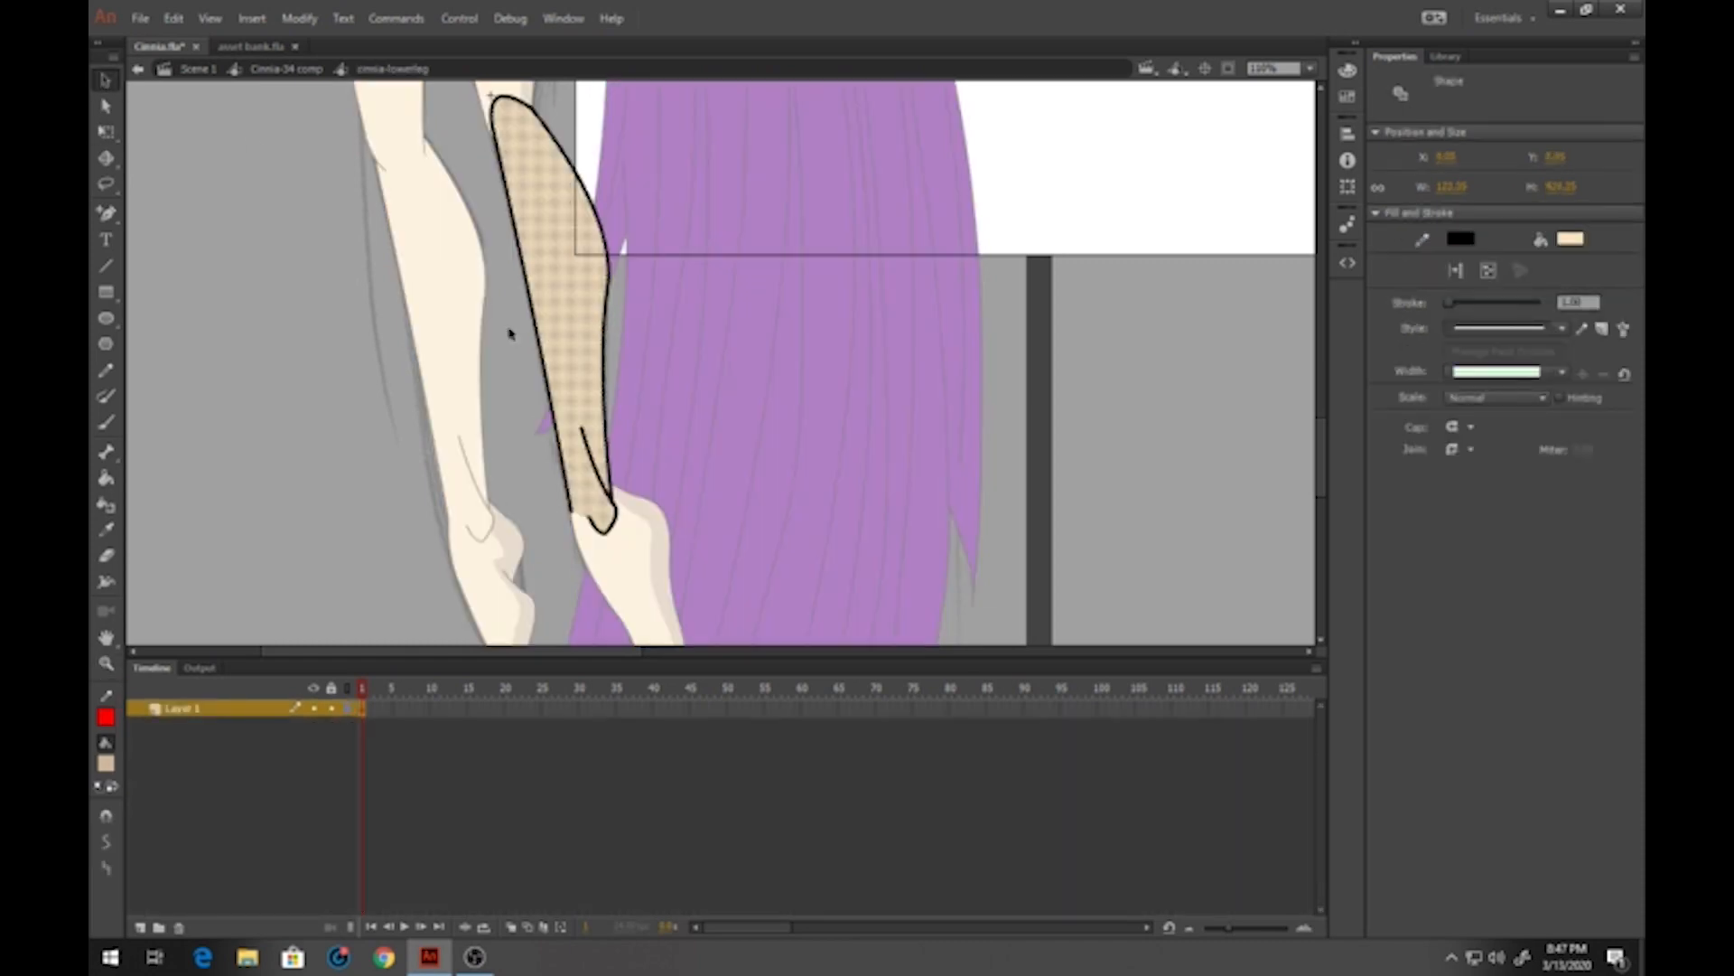
Draw two red shading guide lines down the lower leg along the calf, from the knee to the ankle, with the Pencil tool
click(107, 368)
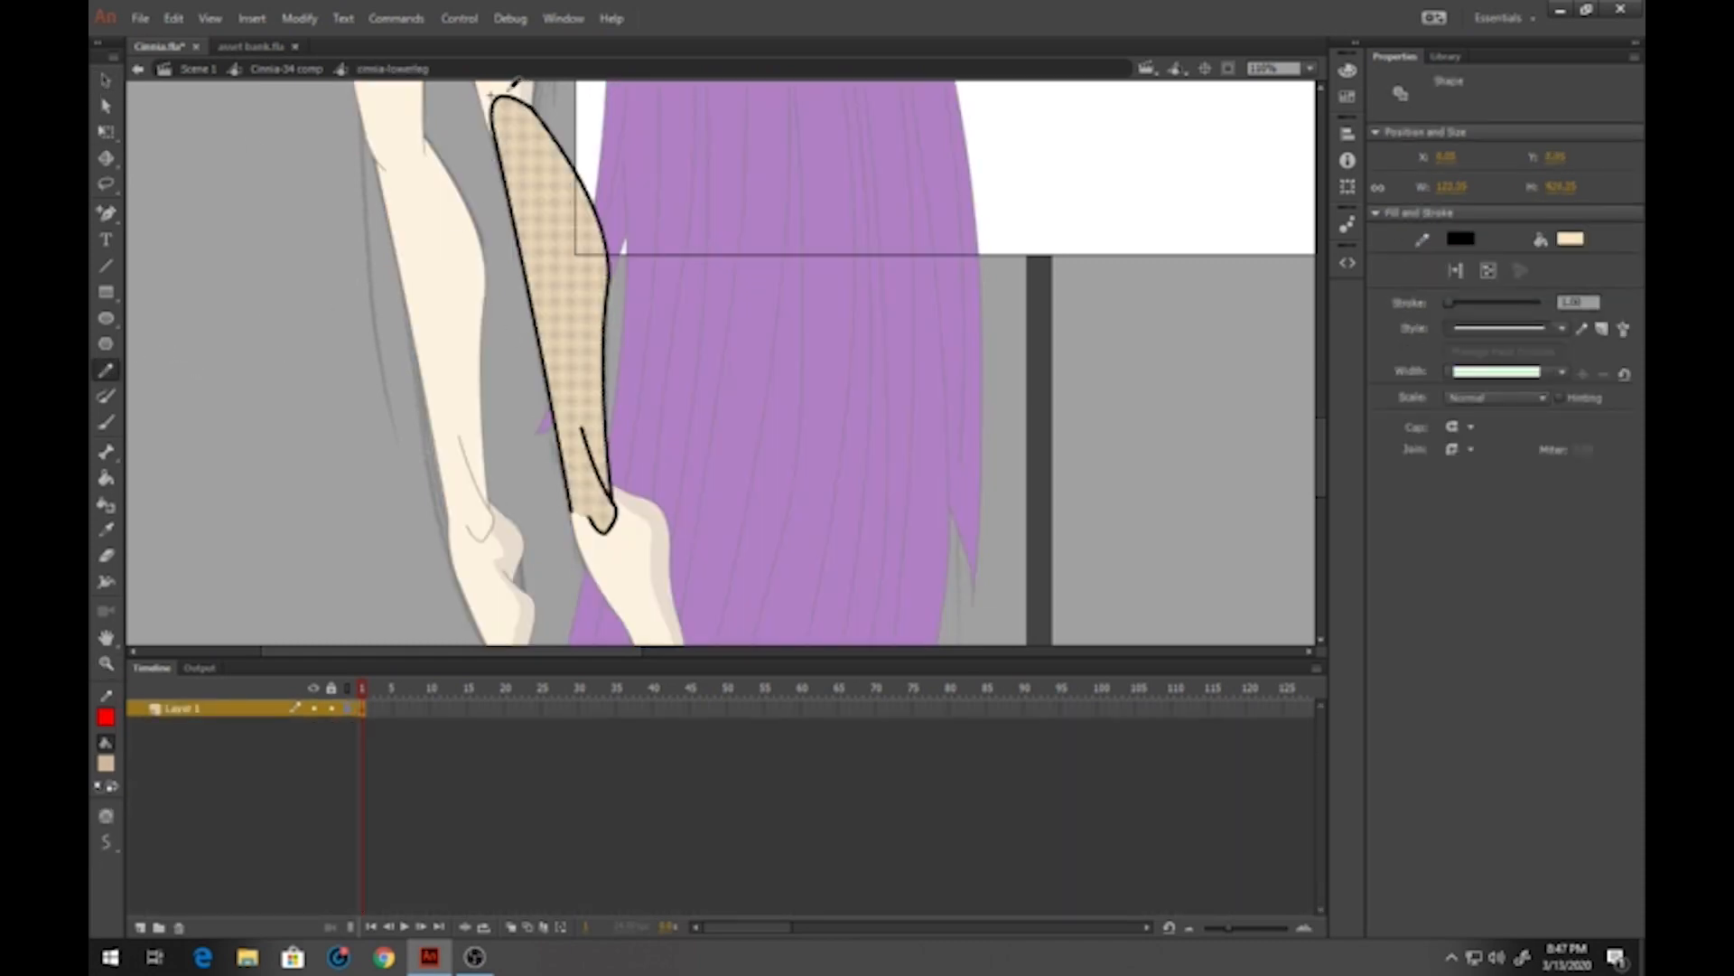
drag(506, 96, 579, 255)
drag(588, 353, 596, 502)
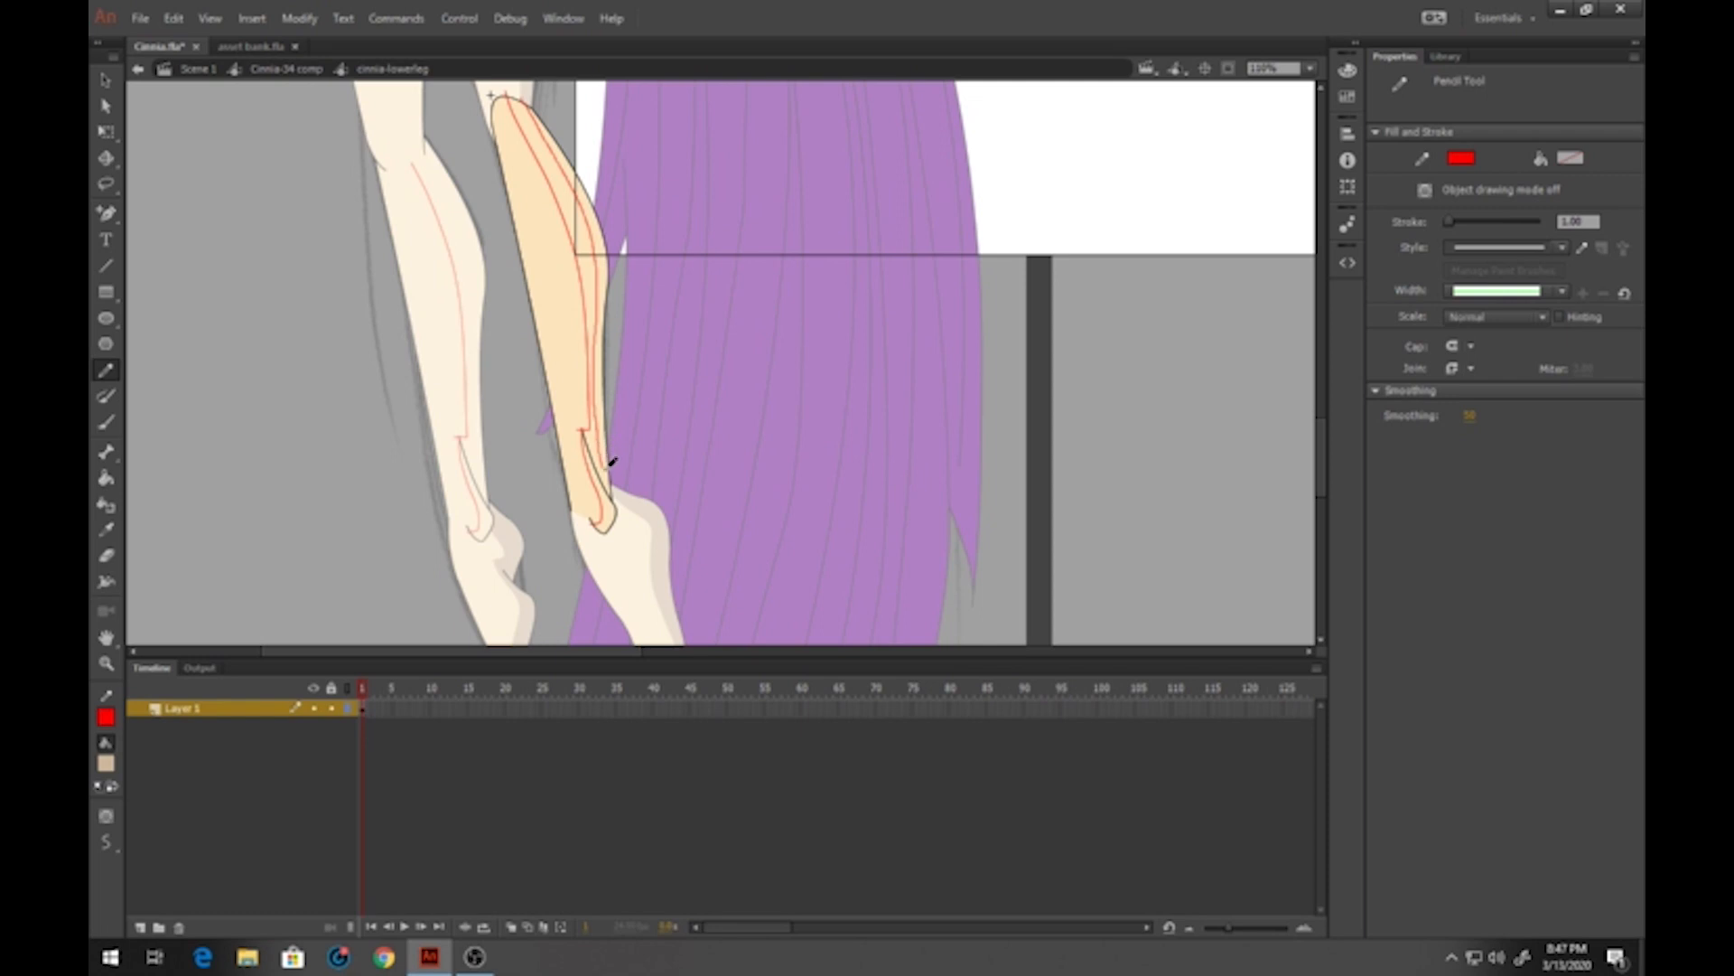
drag(615, 502, 613, 501)
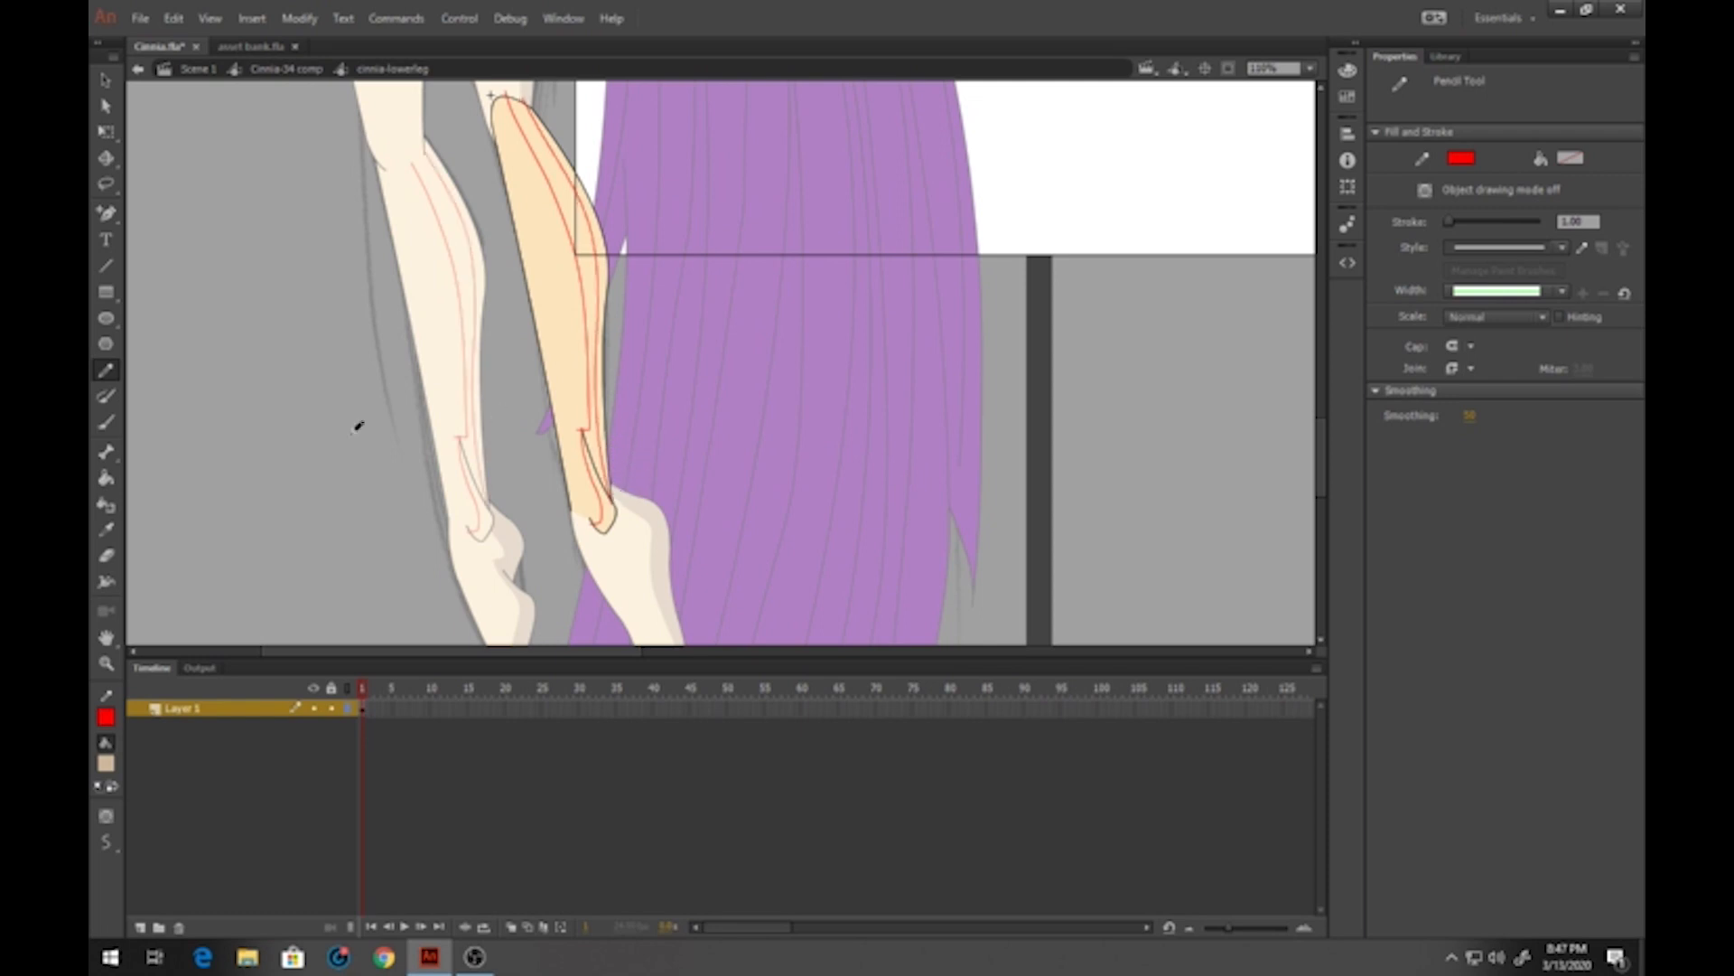
Fill the area beside the inner guide line with the skin shadow colour and the outer calf strip with black
click(105, 478)
click(612, 486)
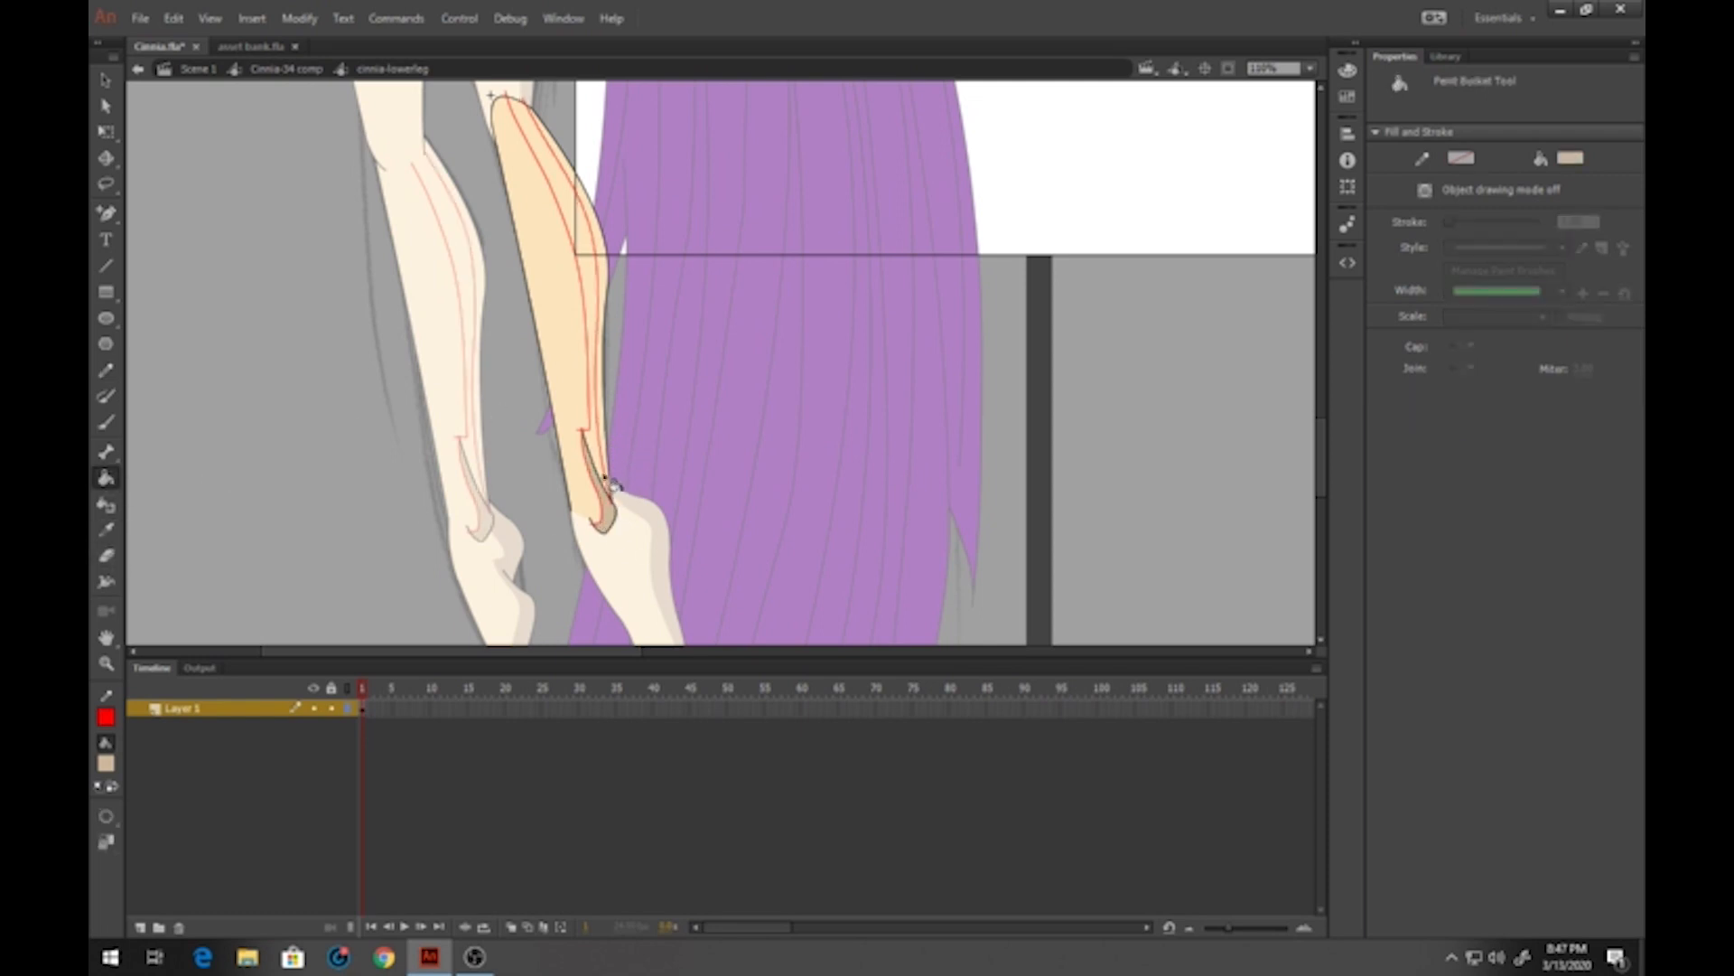
click(611, 477)
click(107, 766)
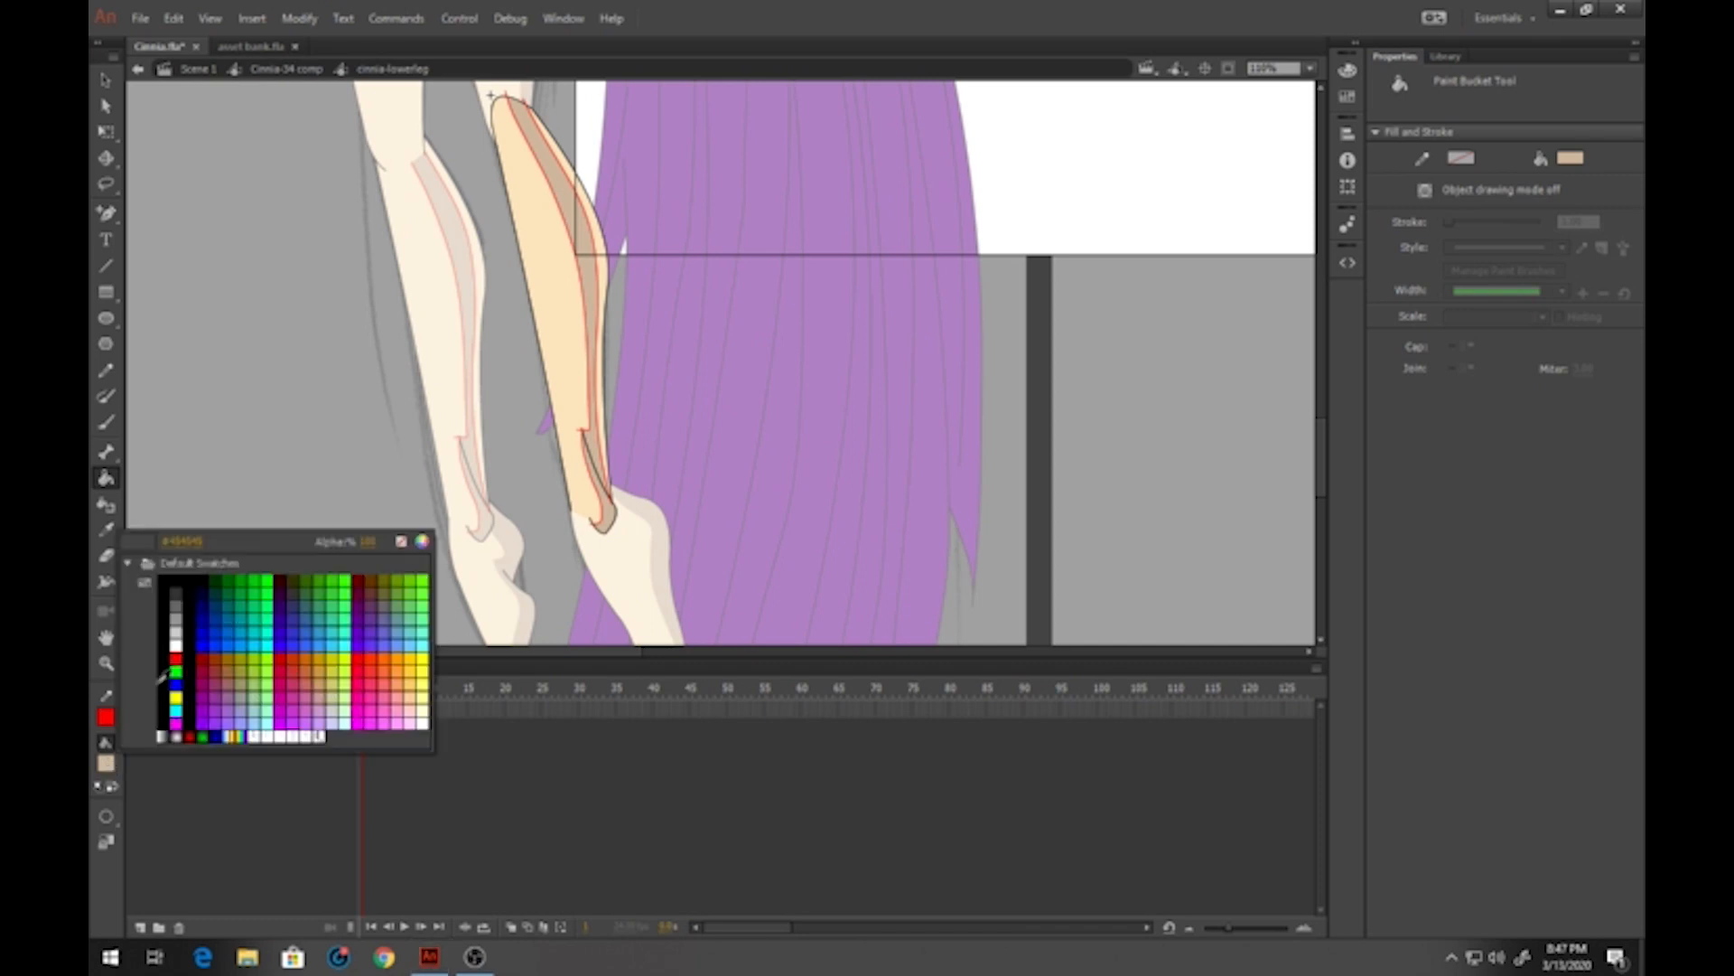
click(134, 567)
click(610, 352)
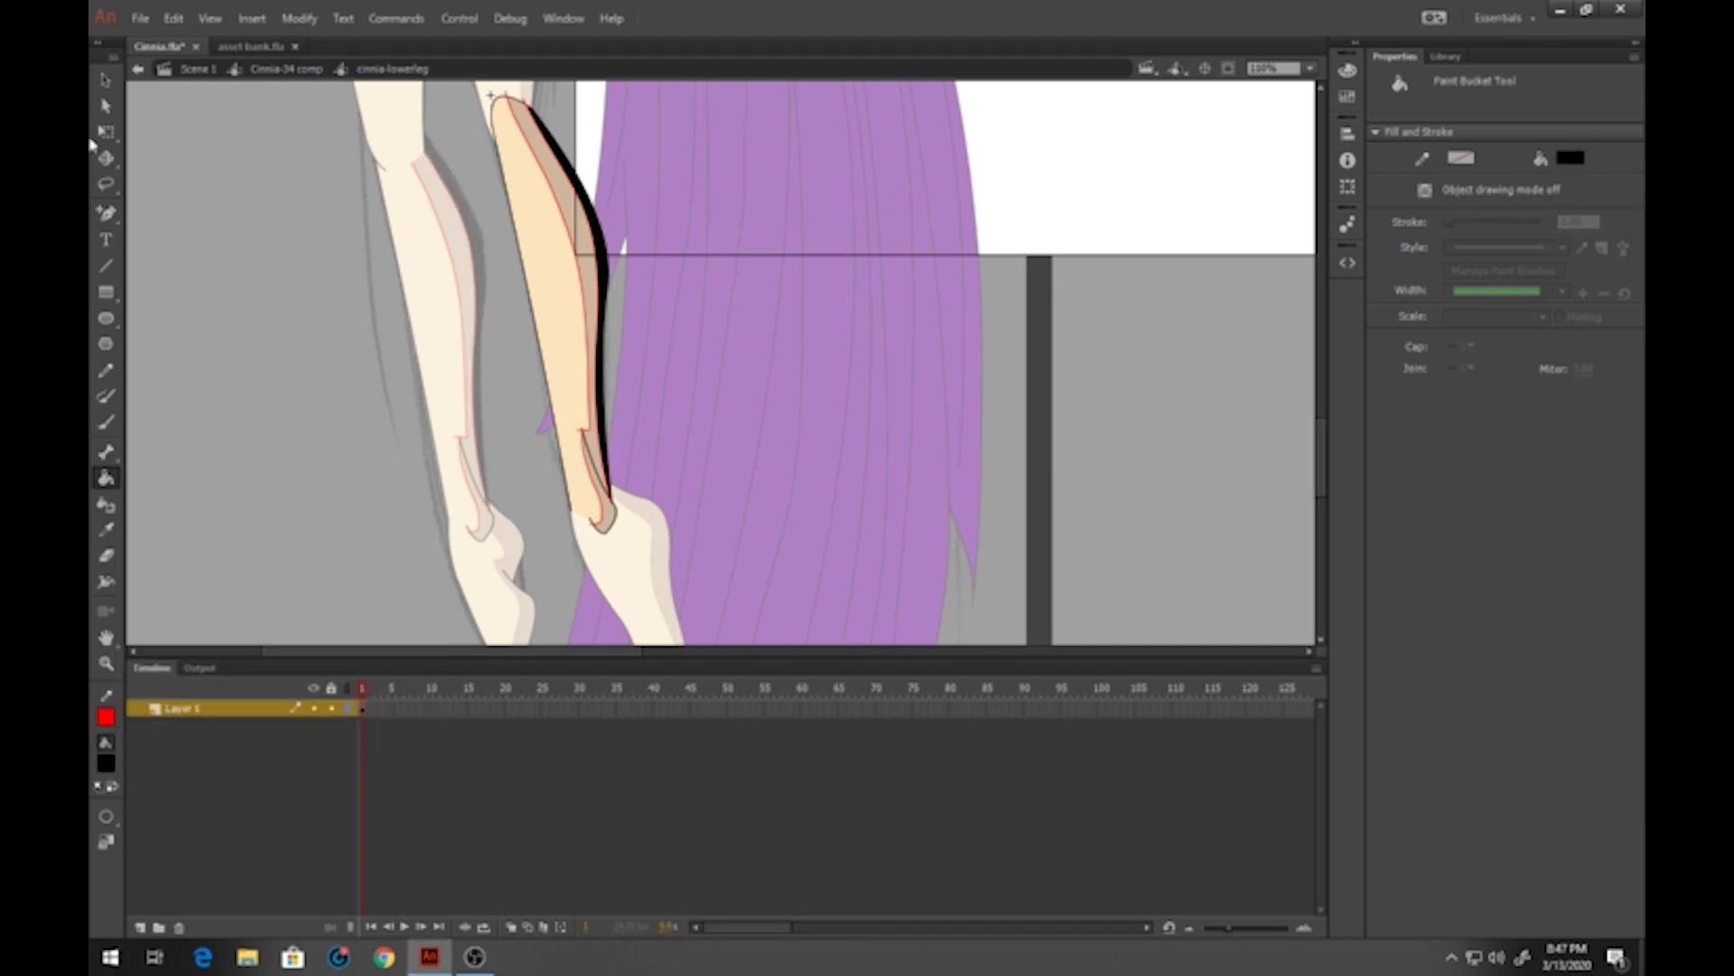
Delete the red guide lines from the lower leg and return to the Cinnia-34 comp symbol
click(106, 79)
click(571, 237)
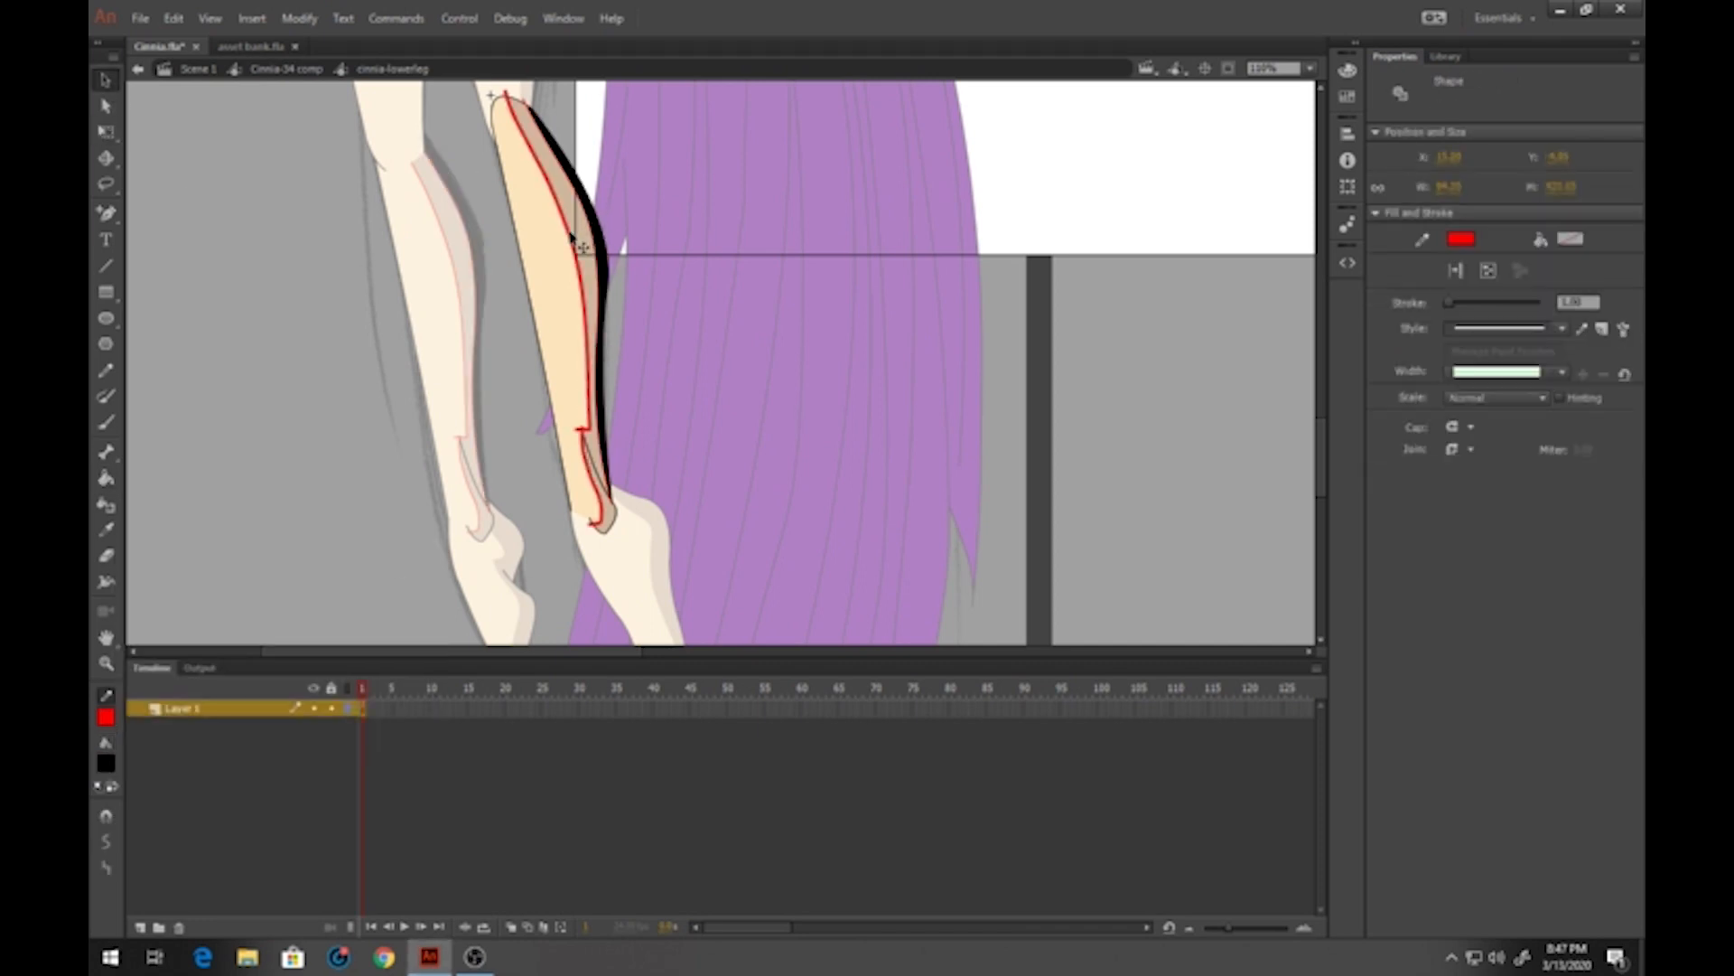
key(Delete)
click(594, 244)
key(Delete)
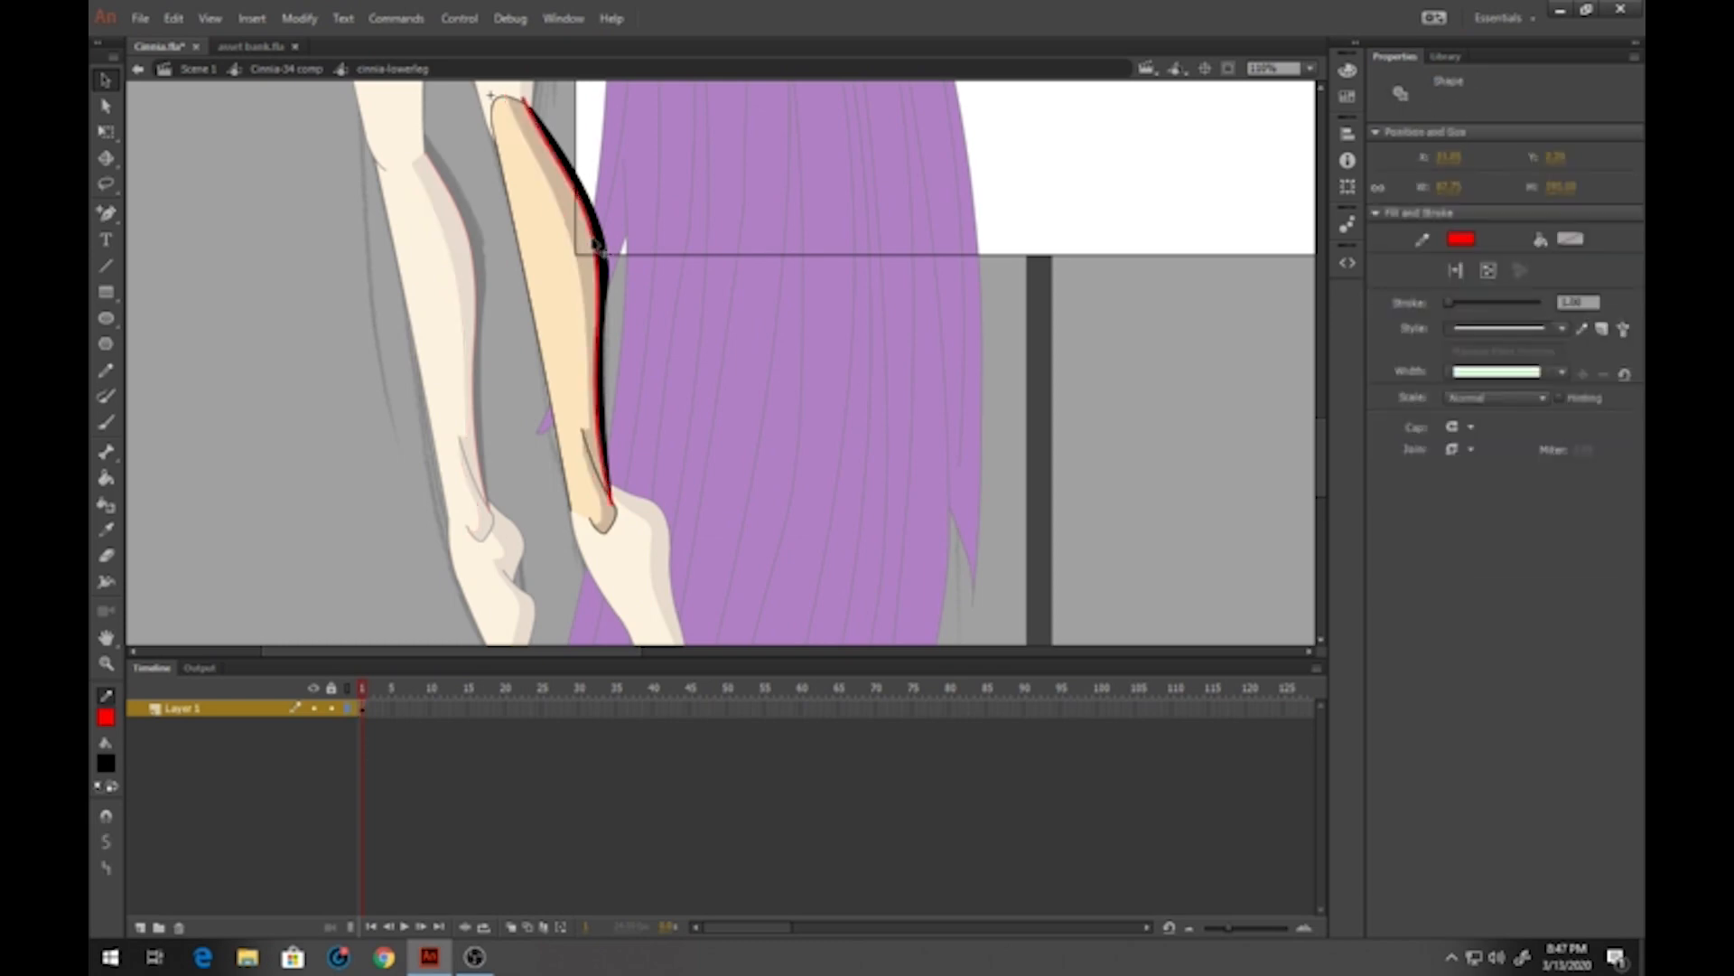
double_click(506, 298)
Sample the thigh's skin shadow as the fill colour and open the cinnia-thigh2 symbol for editing
drag(418, 231, 440, 587)
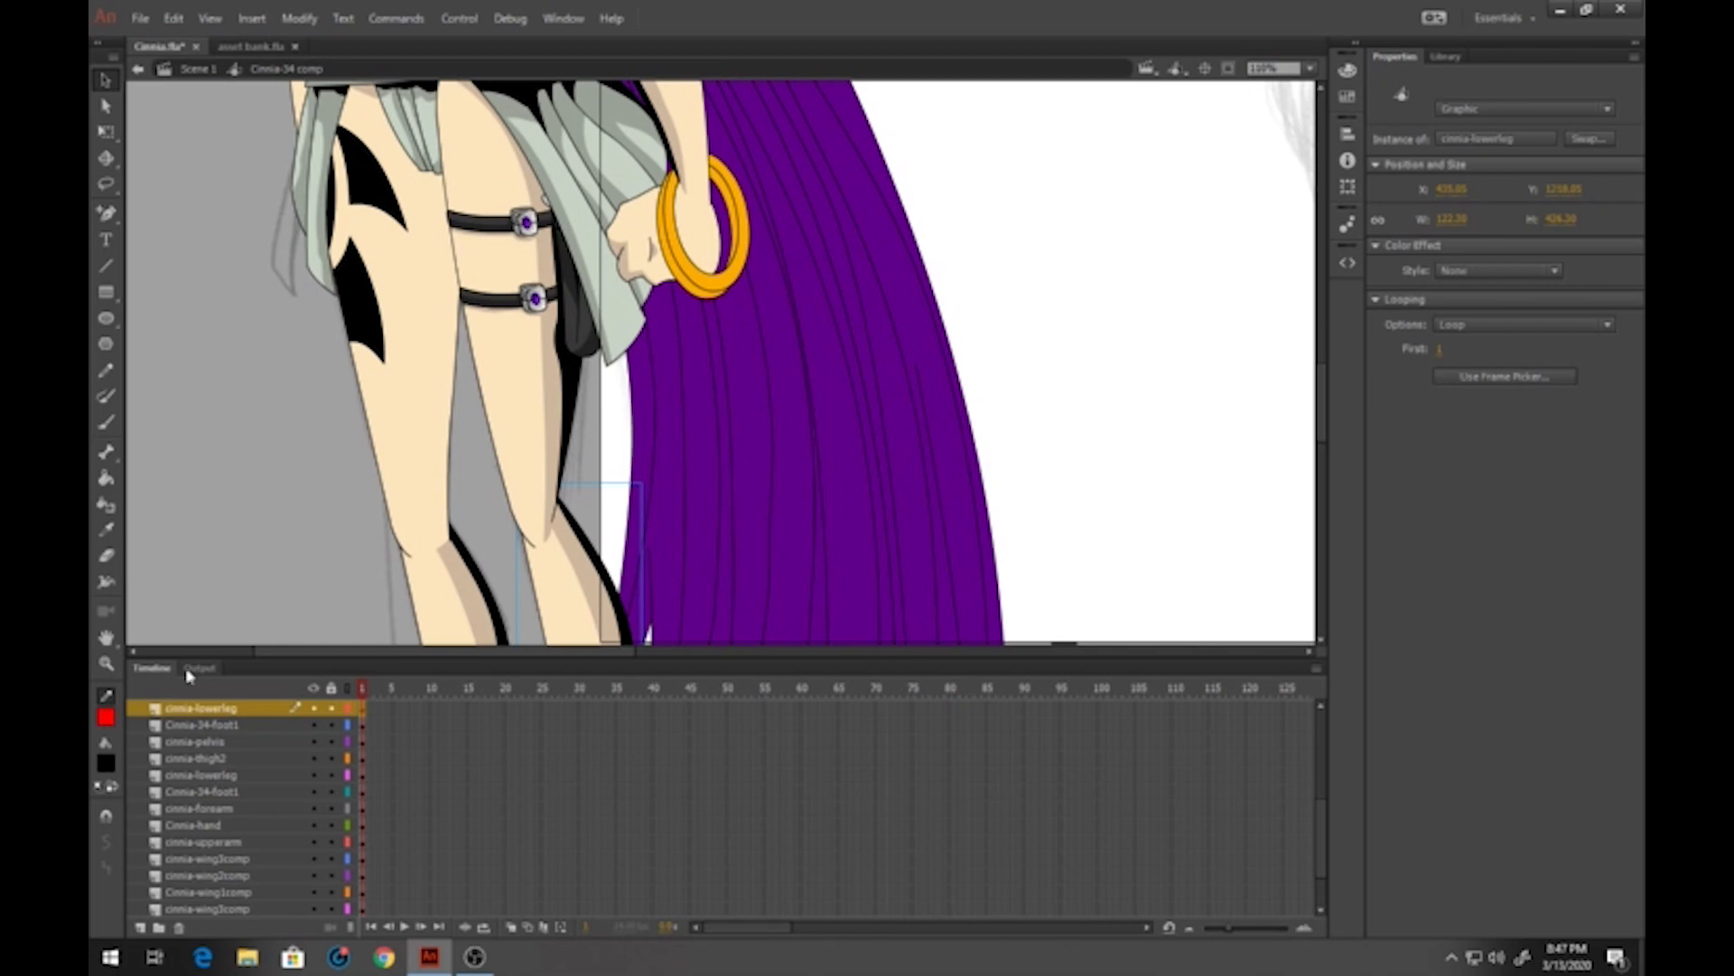
click(105, 764)
click(549, 396)
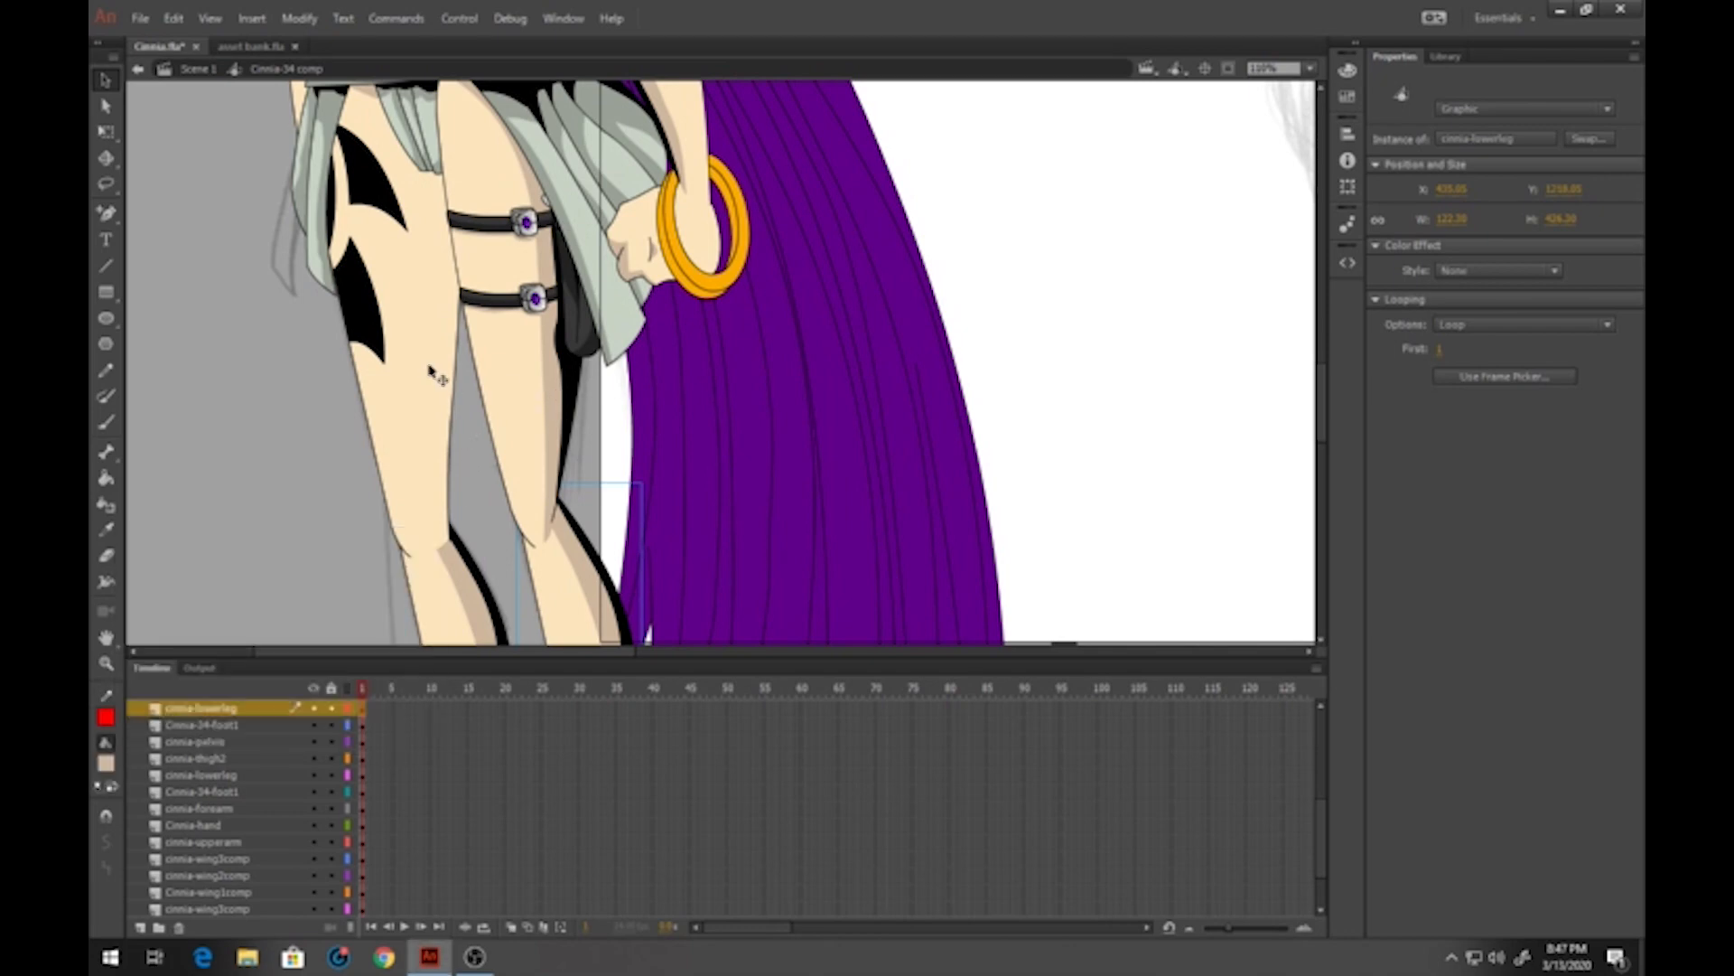
double_click(423, 368)
Give the stage more height above the timeline and display the thigh's Layer 1 as outlines for pencil drawing
drag(313, 393, 331, 478)
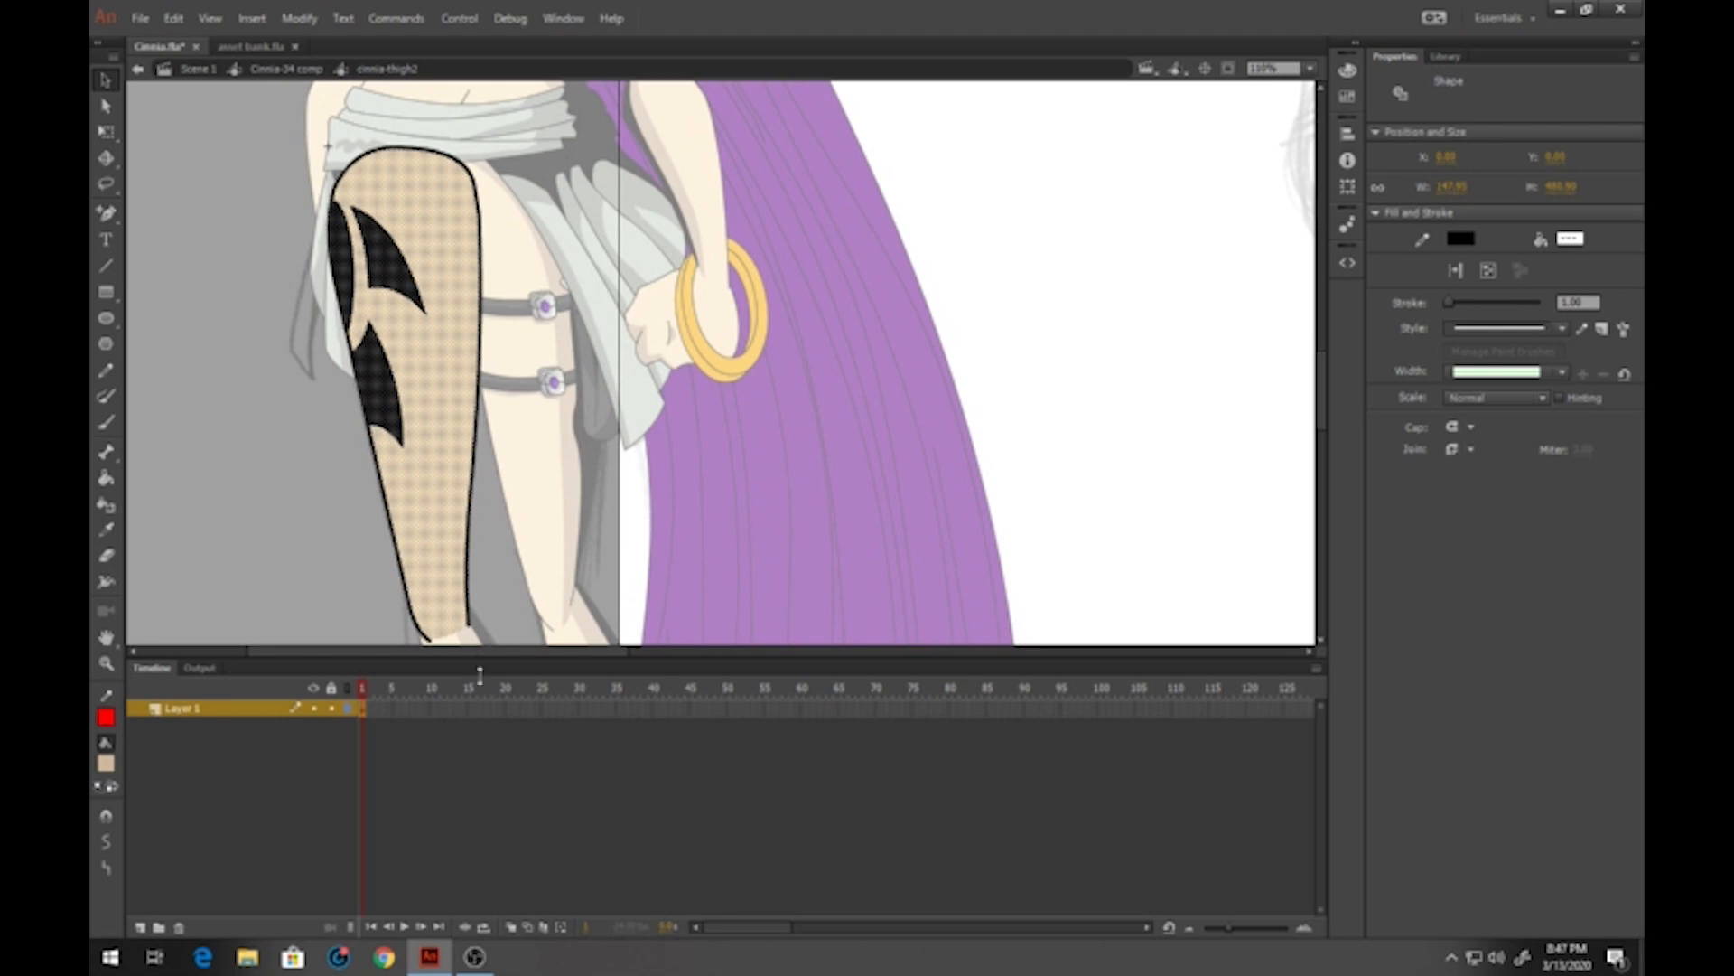
drag(479, 676, 482, 728)
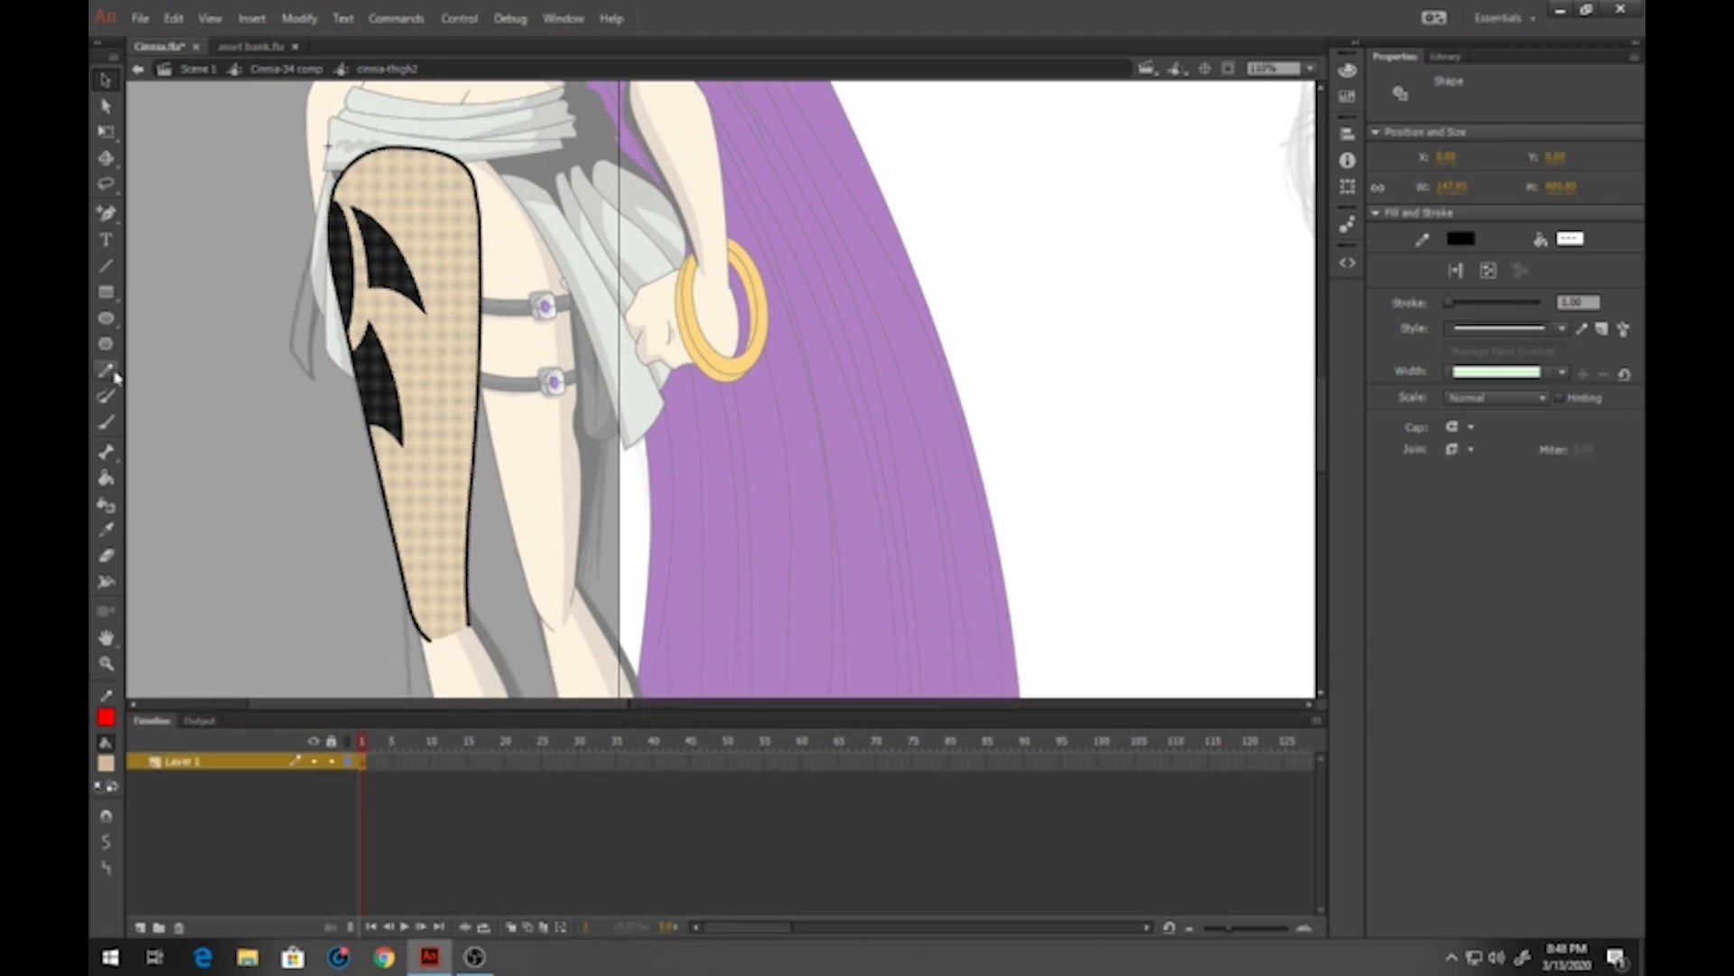
click(109, 371)
click(349, 764)
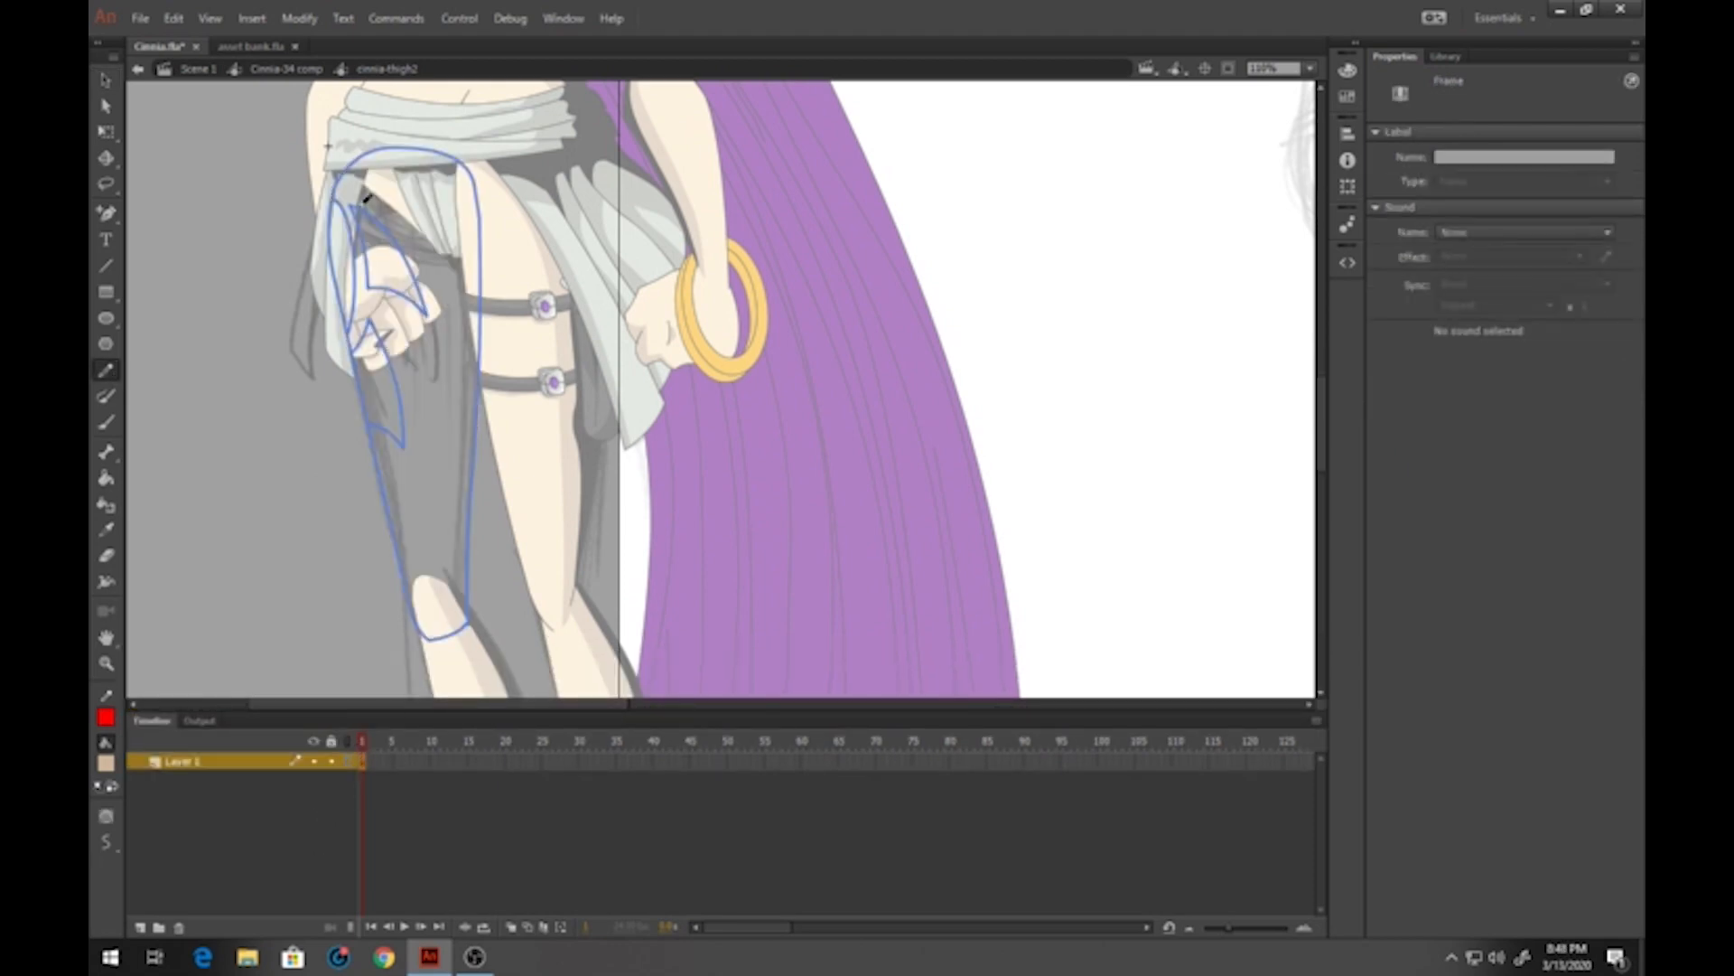
drag(393, 132, 423, 174)
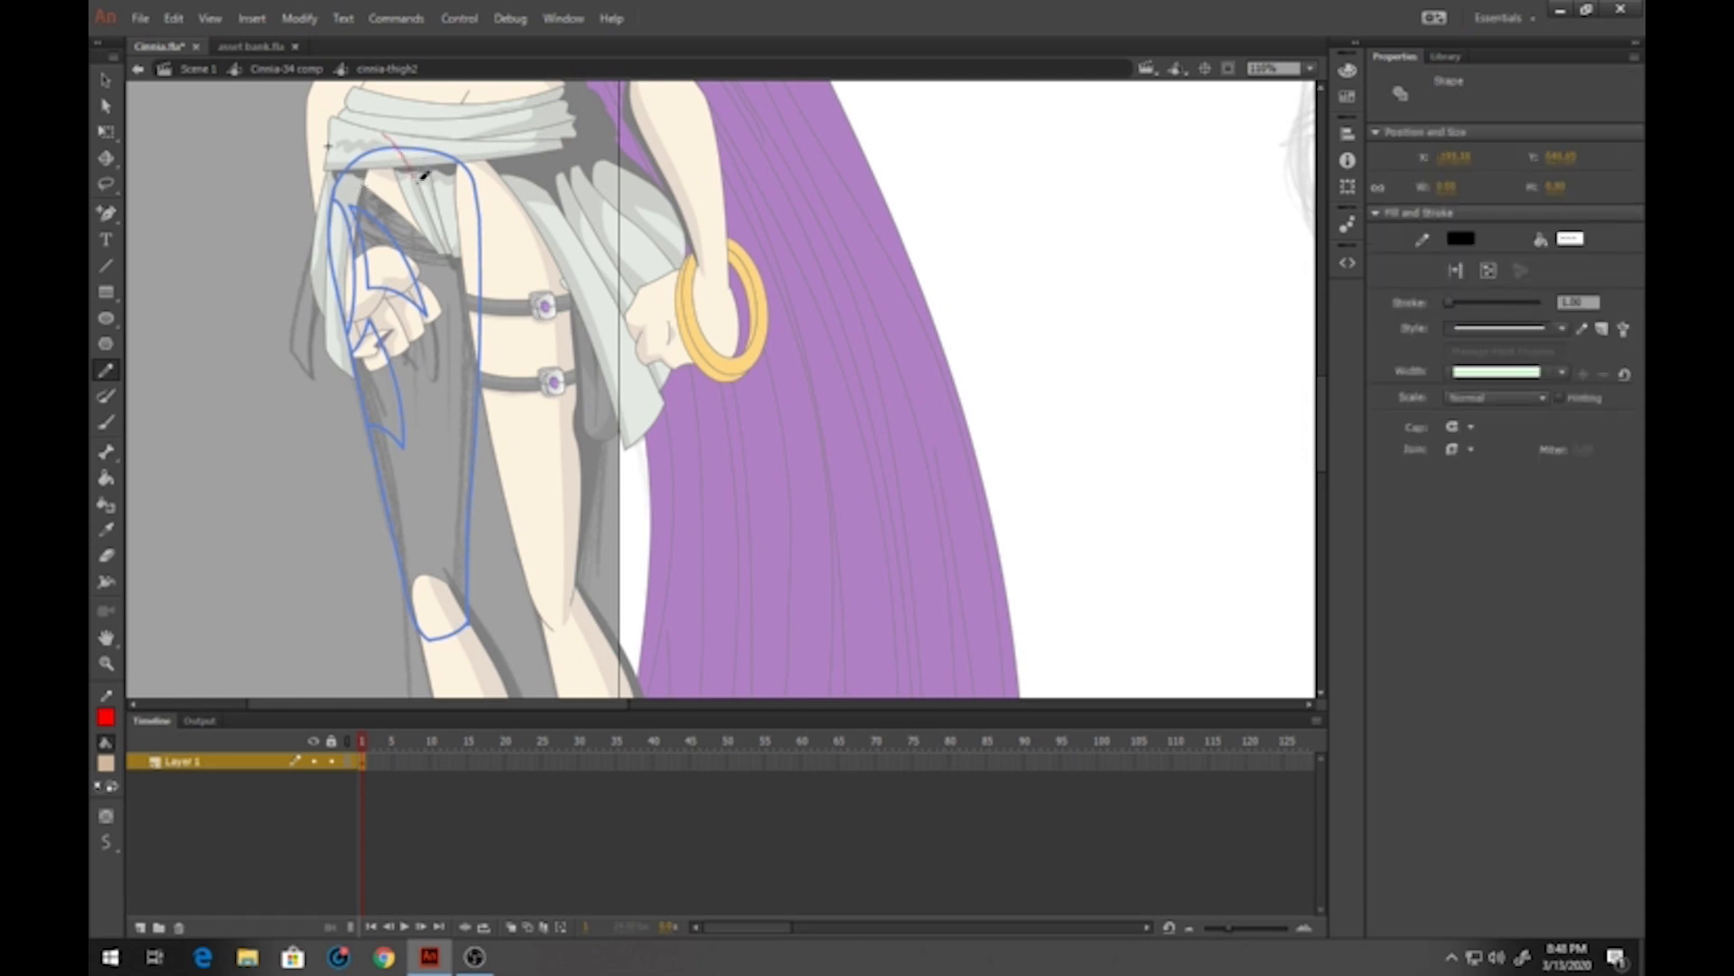
drag(428, 264, 426, 269)
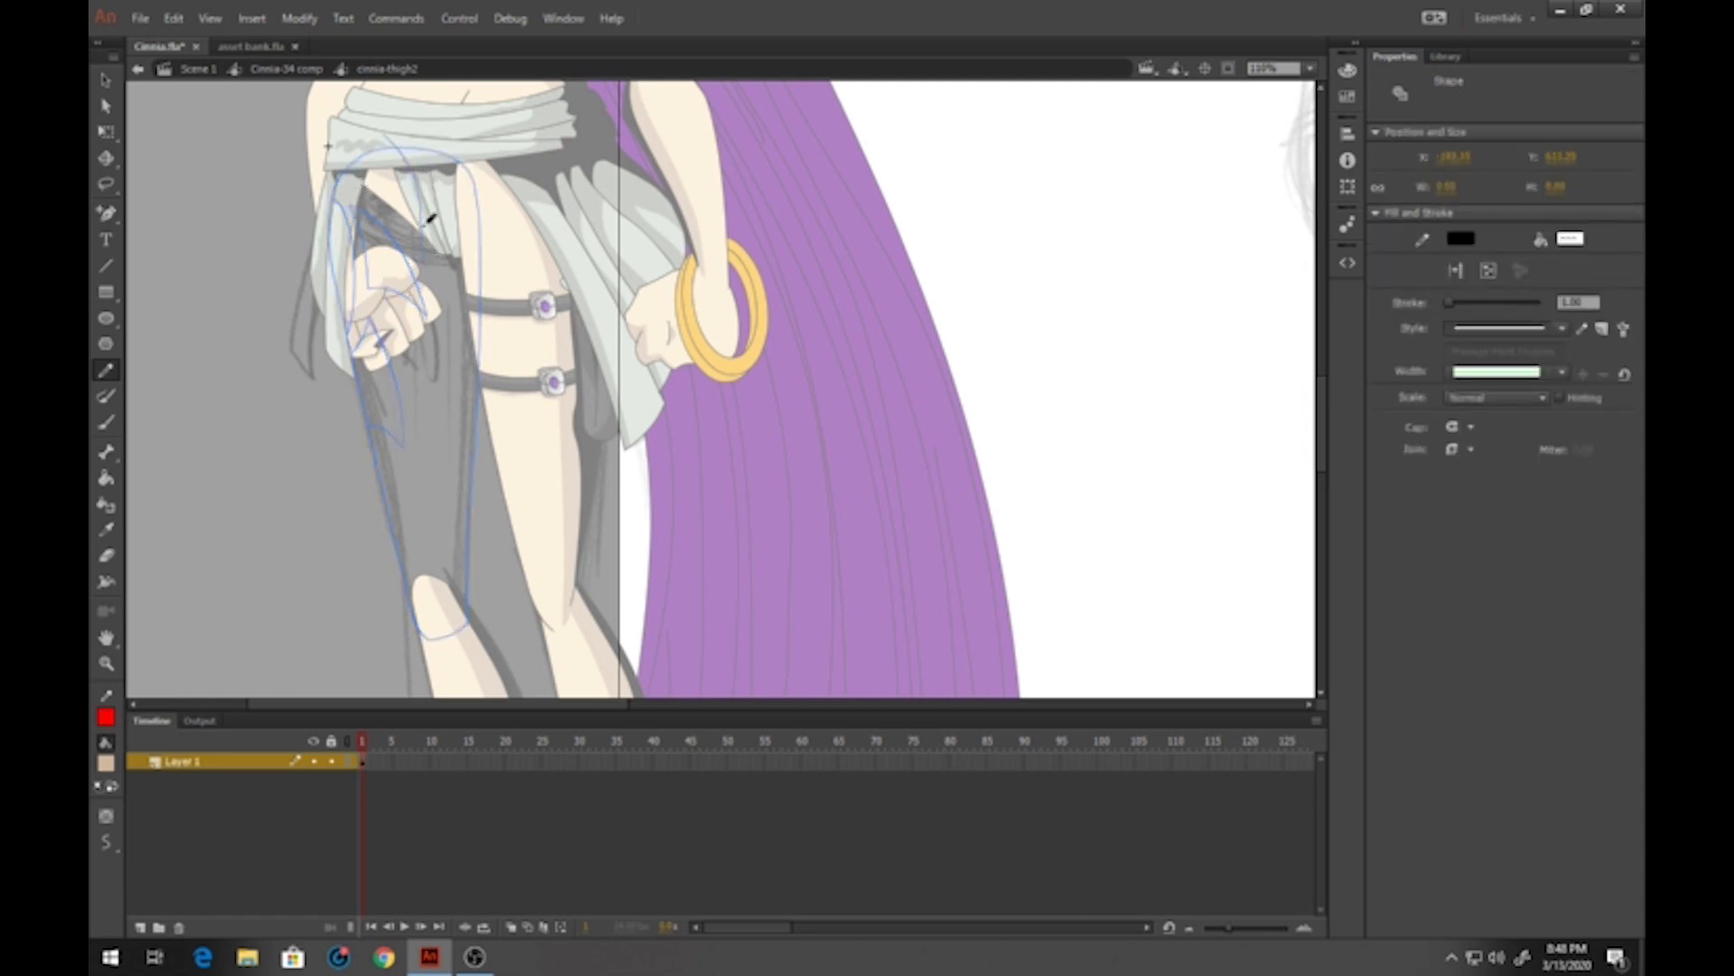
key(ctrl+z)
Draw two red guide lines down the thigh's inner side from hip to knee and restore the layer's filled display
mouse_move(373, 133)
mouse_down()
mouse_move(428, 252)
mouse_move(435, 423)
mouse_up()
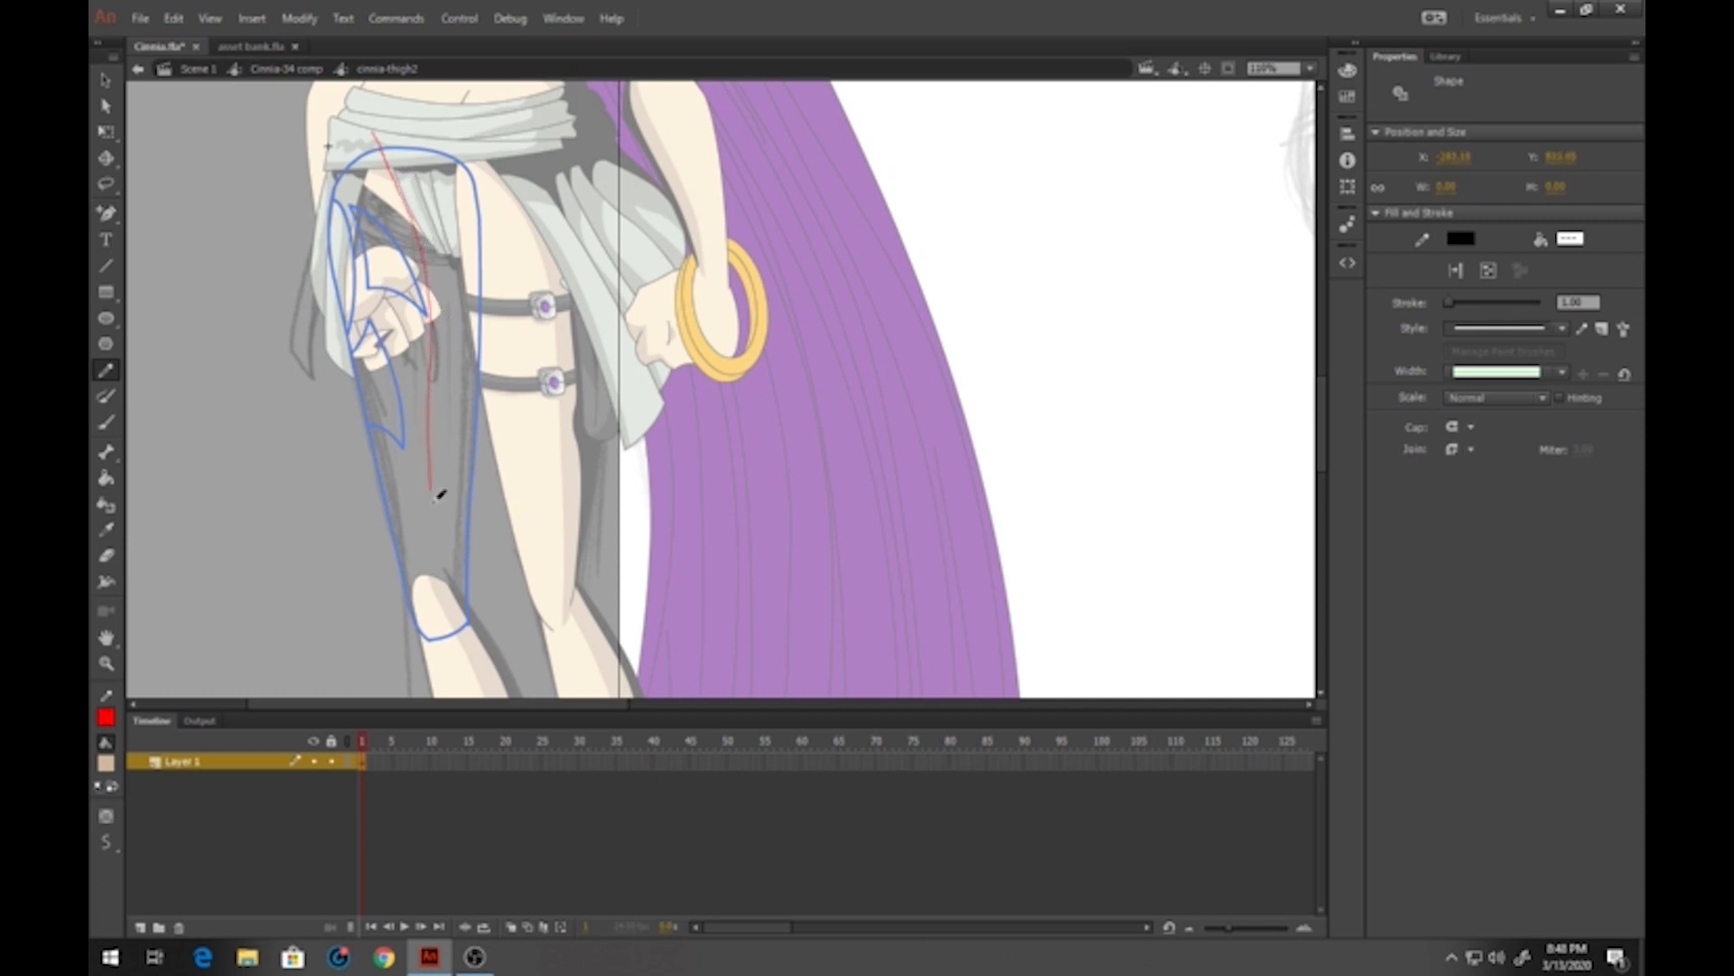
drag(440, 494, 477, 643)
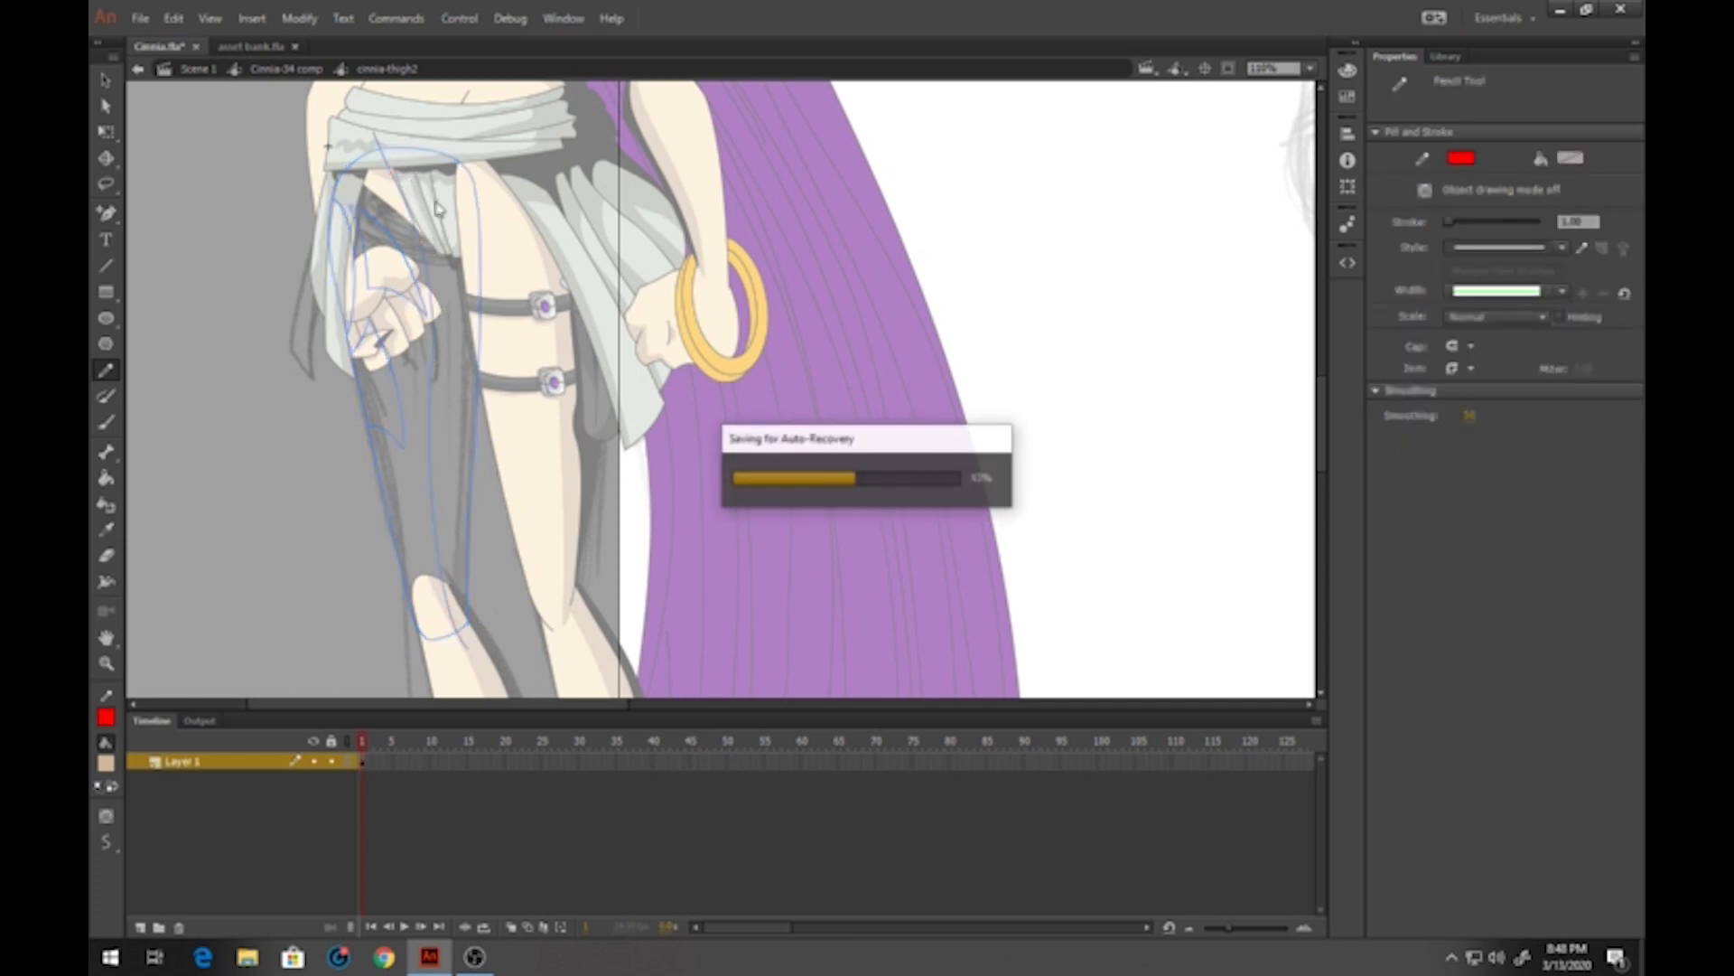
drag(411, 120, 469, 263)
drag(473, 375, 470, 442)
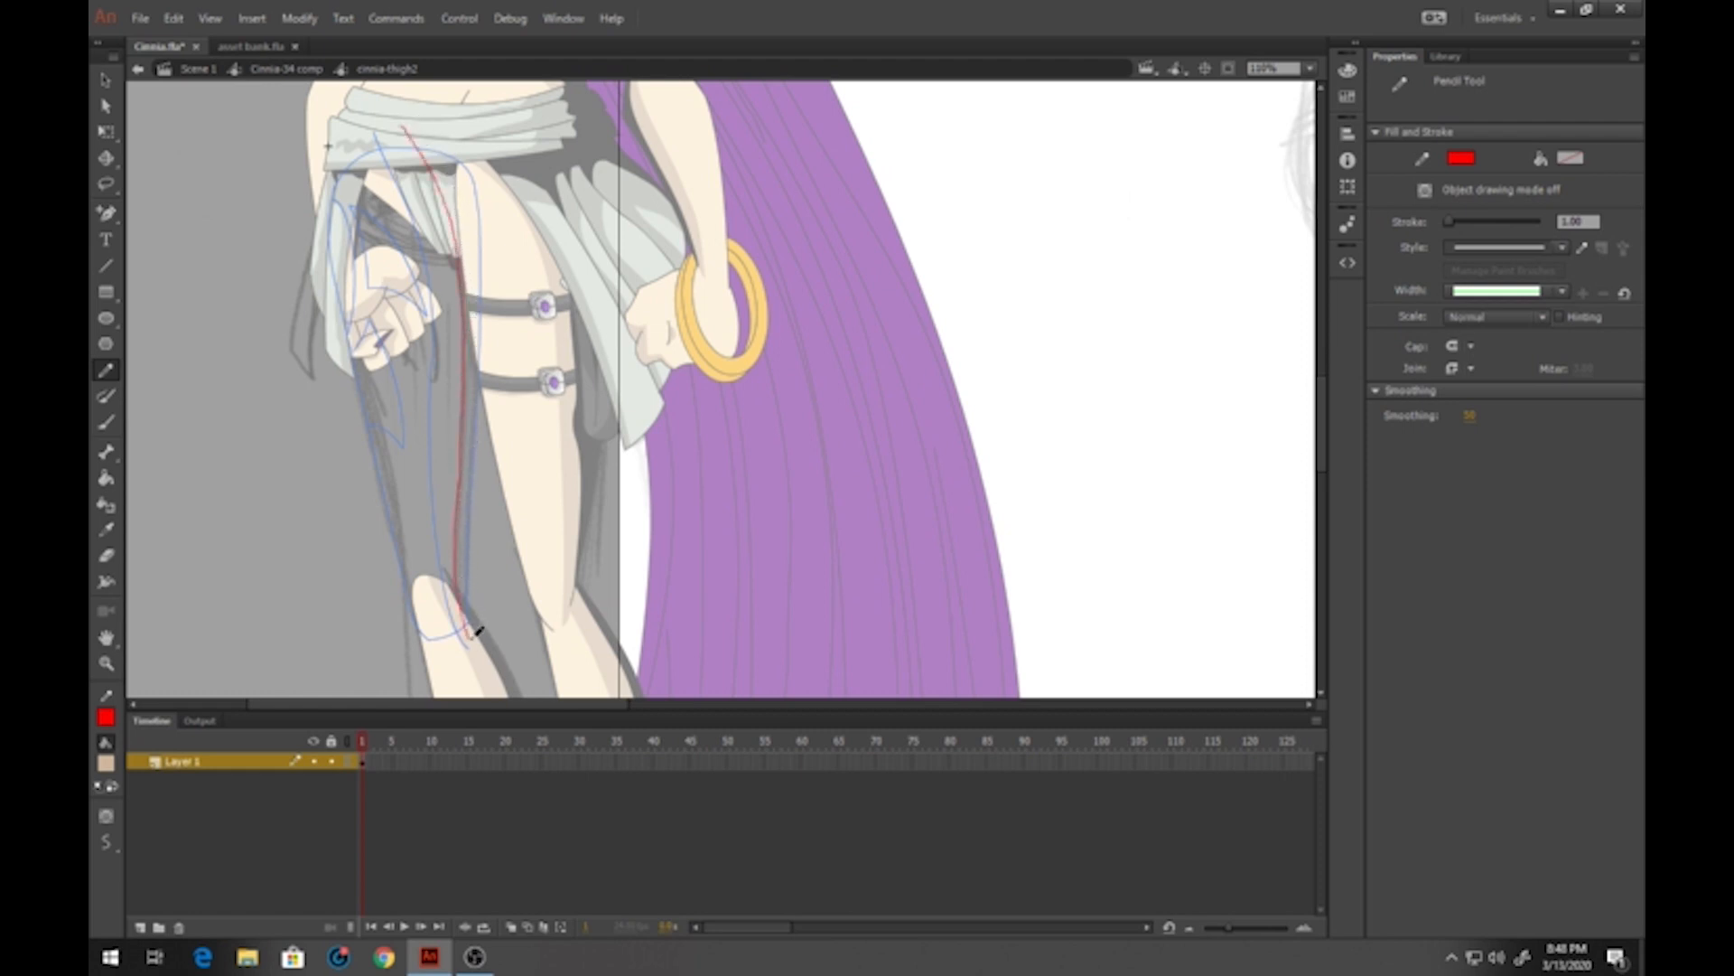
key(ctrl+z)
Fill the strip between the thigh's guide lines with the skin shadow colour and the inner edge strip with black
click(105, 478)
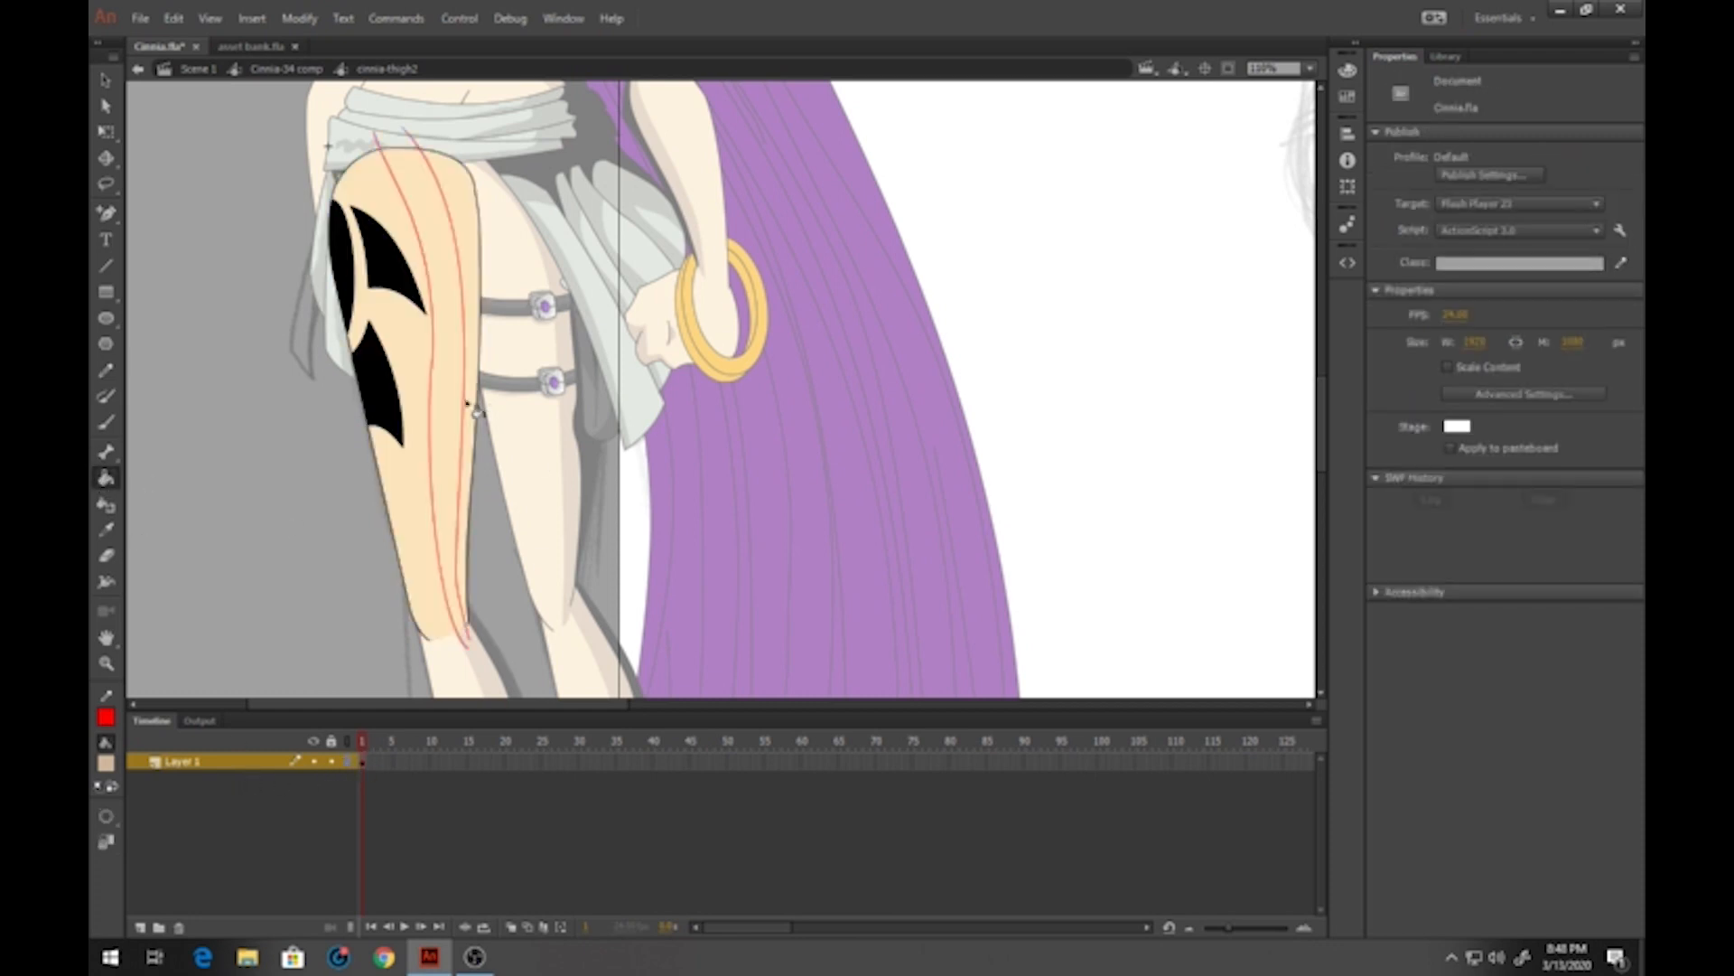
click(458, 402)
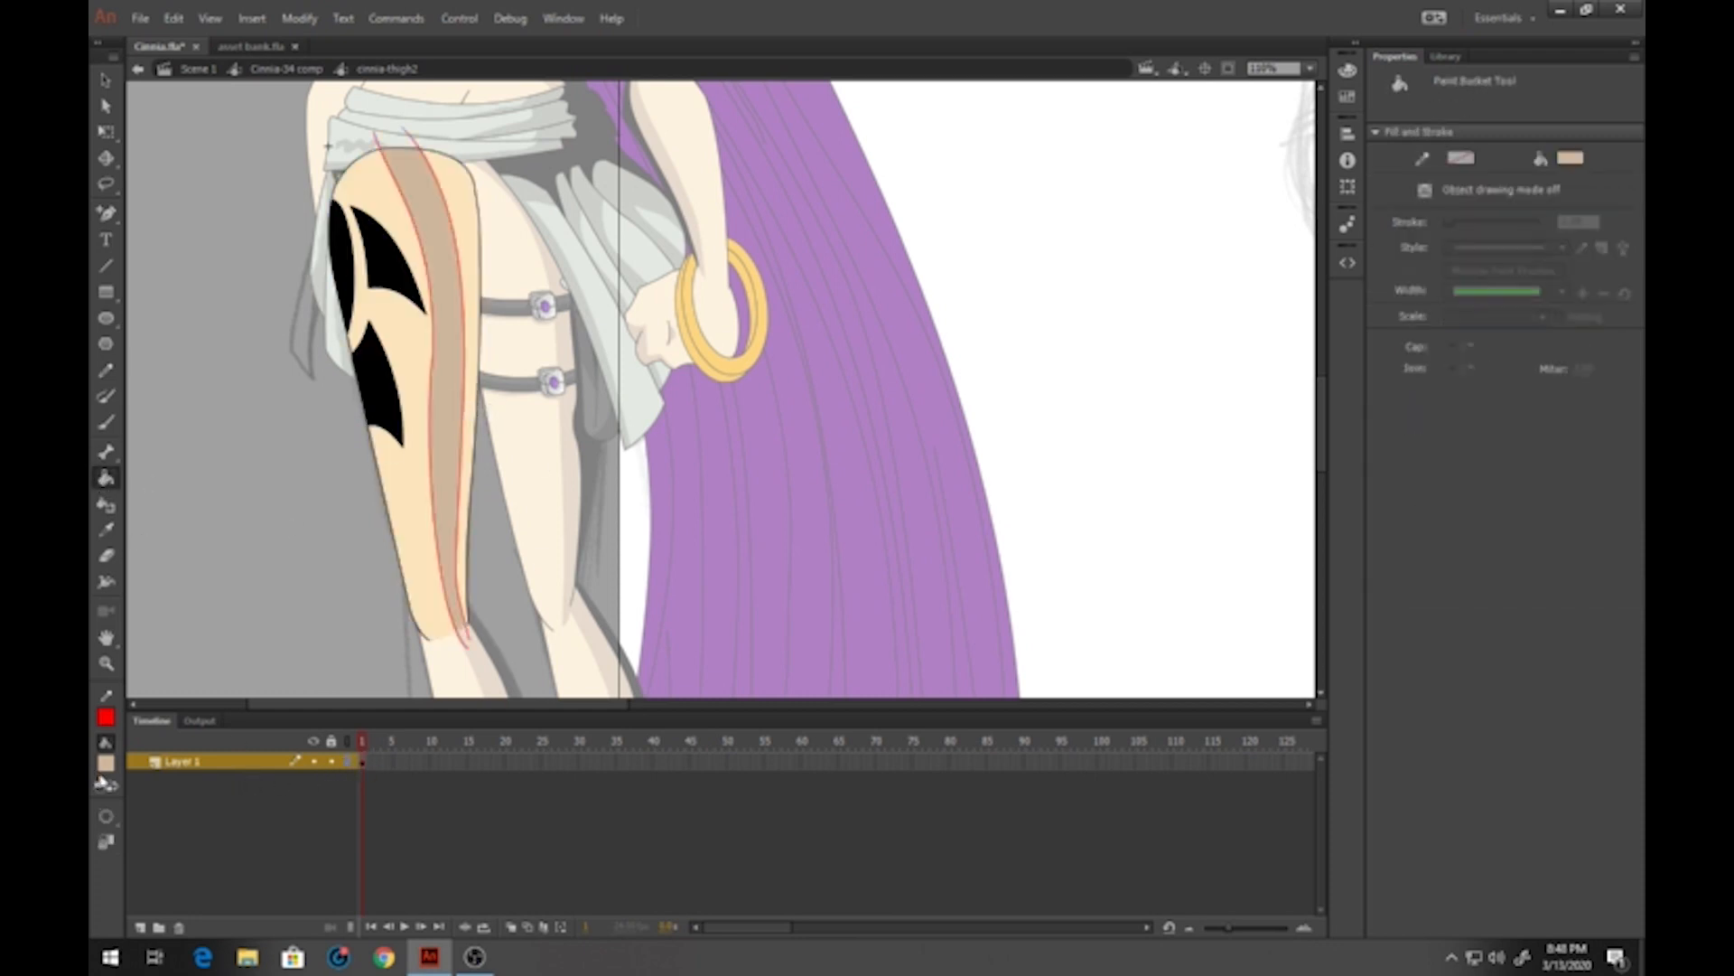
click(106, 765)
click(144, 699)
click(461, 259)
Delete both red guide lines from the thigh and return to the Cinnia-34 comp symbol
key(v)
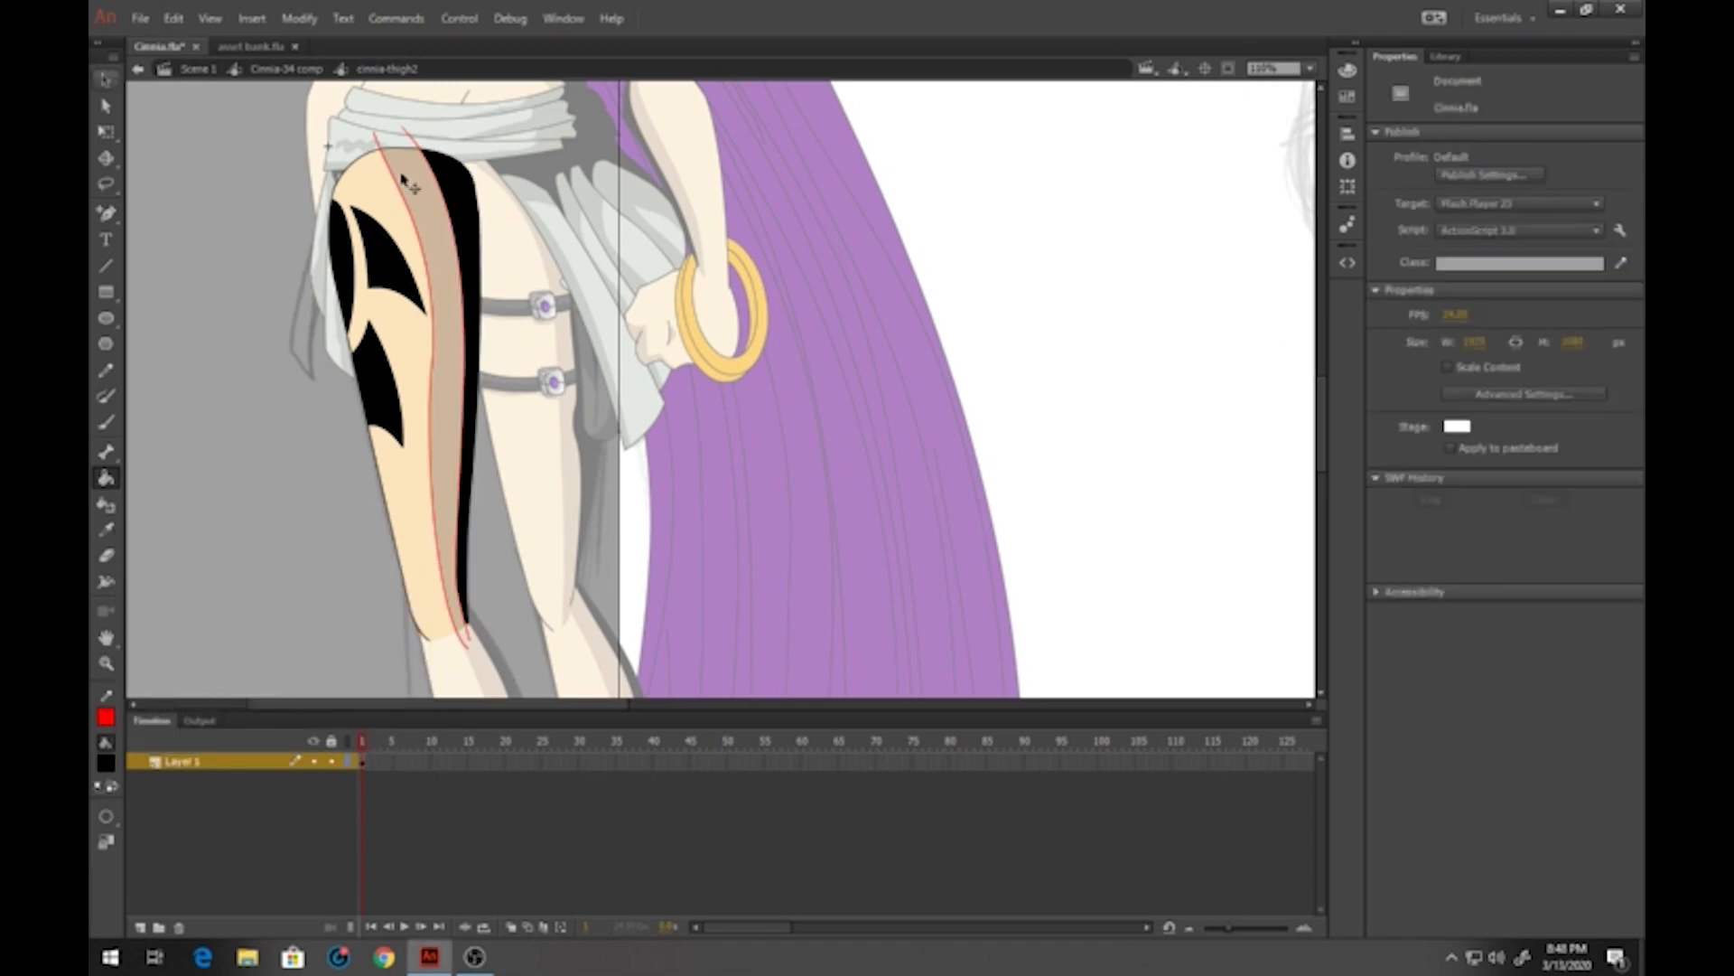
double_click(438, 188)
key(Delete)
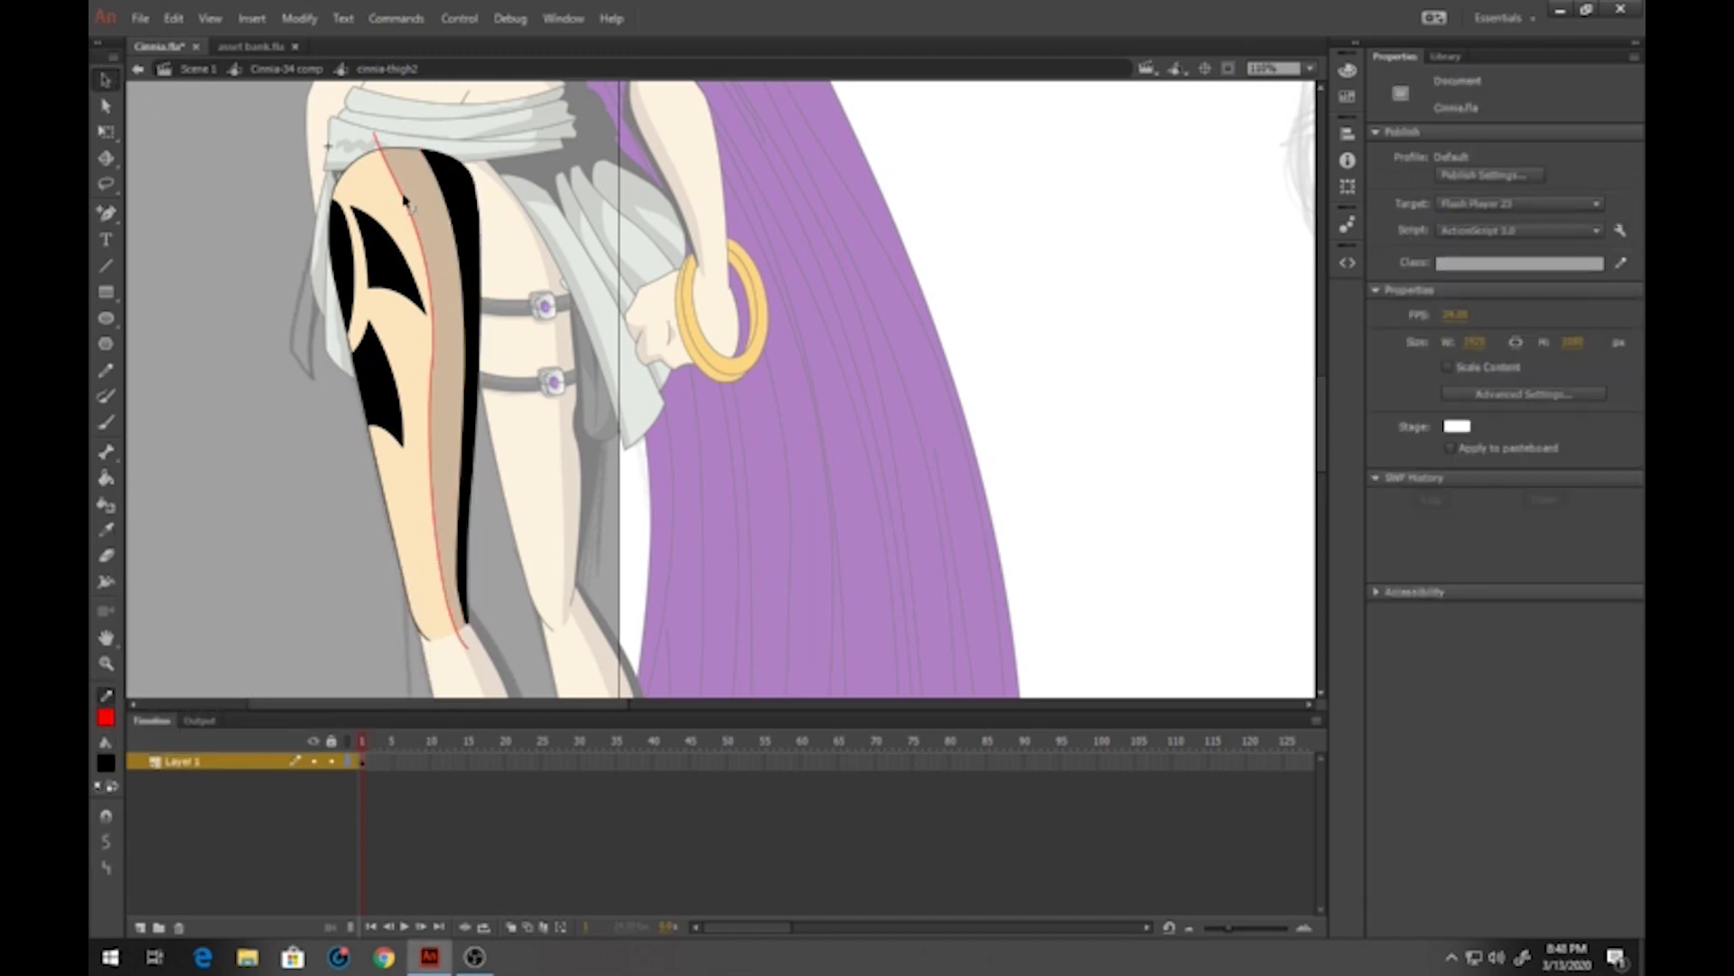
double_click(404, 198)
key(Delete)
double_click(208, 376)
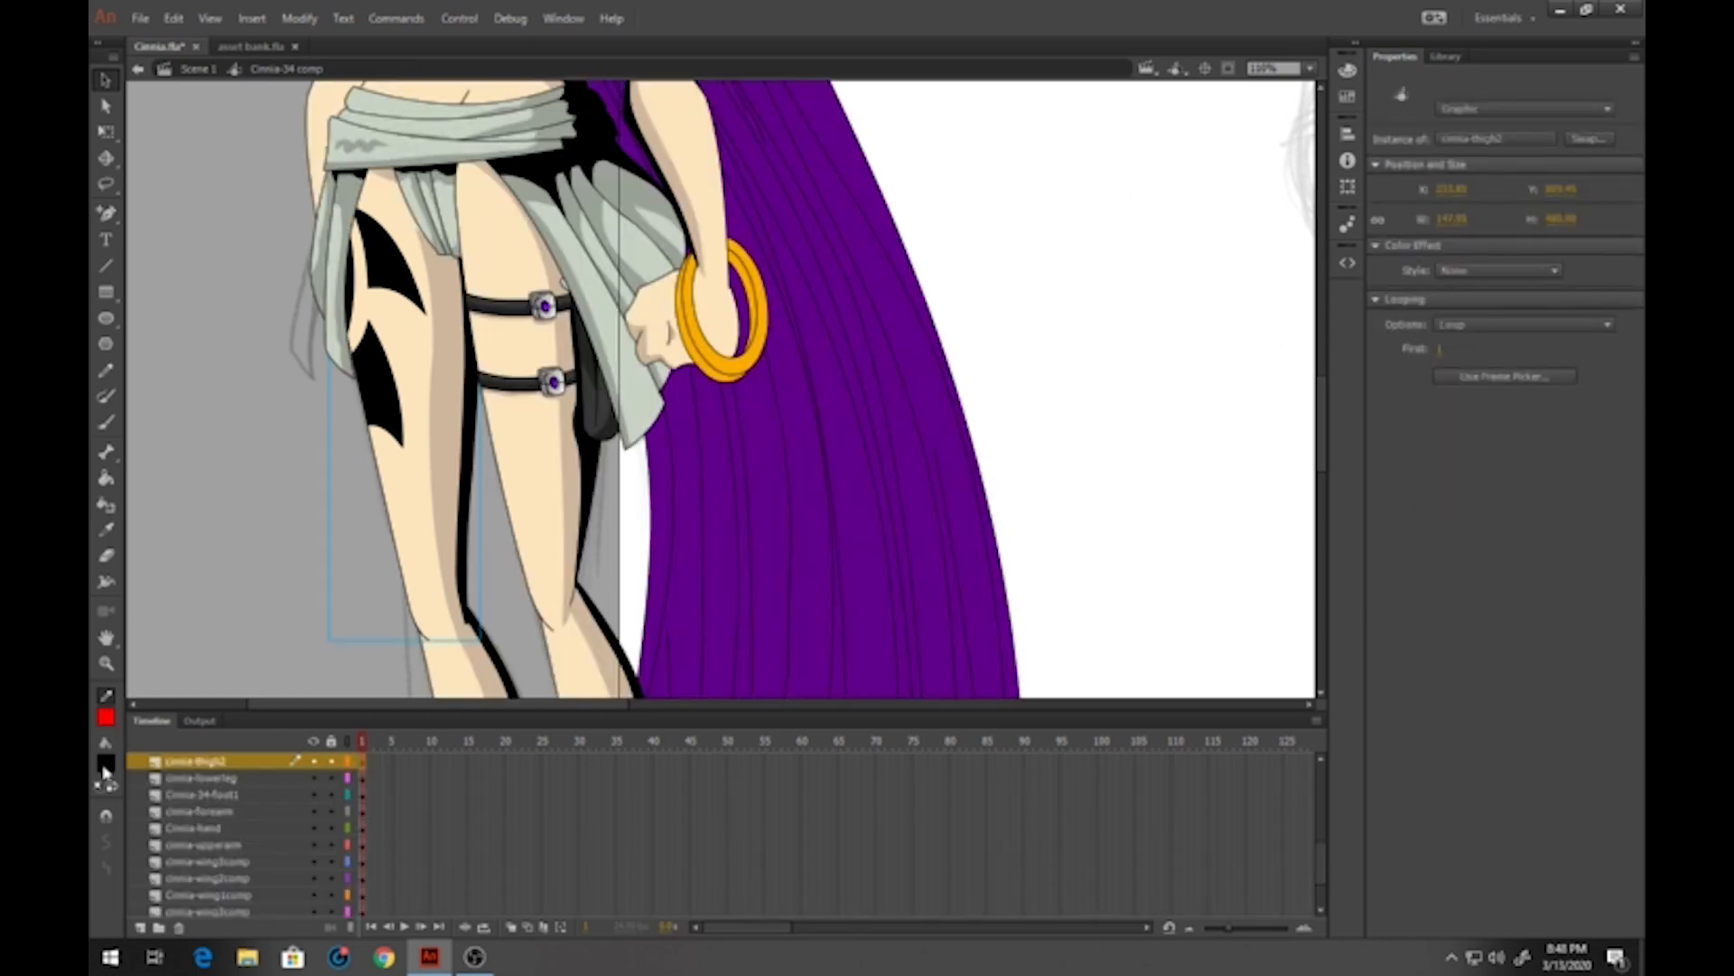
In the cinnia-pelvis symbol, shade the skin beside the hanging cloth with the skin shadow colour, using a temporary red guide line, and return to the comp
double_click(398, 197)
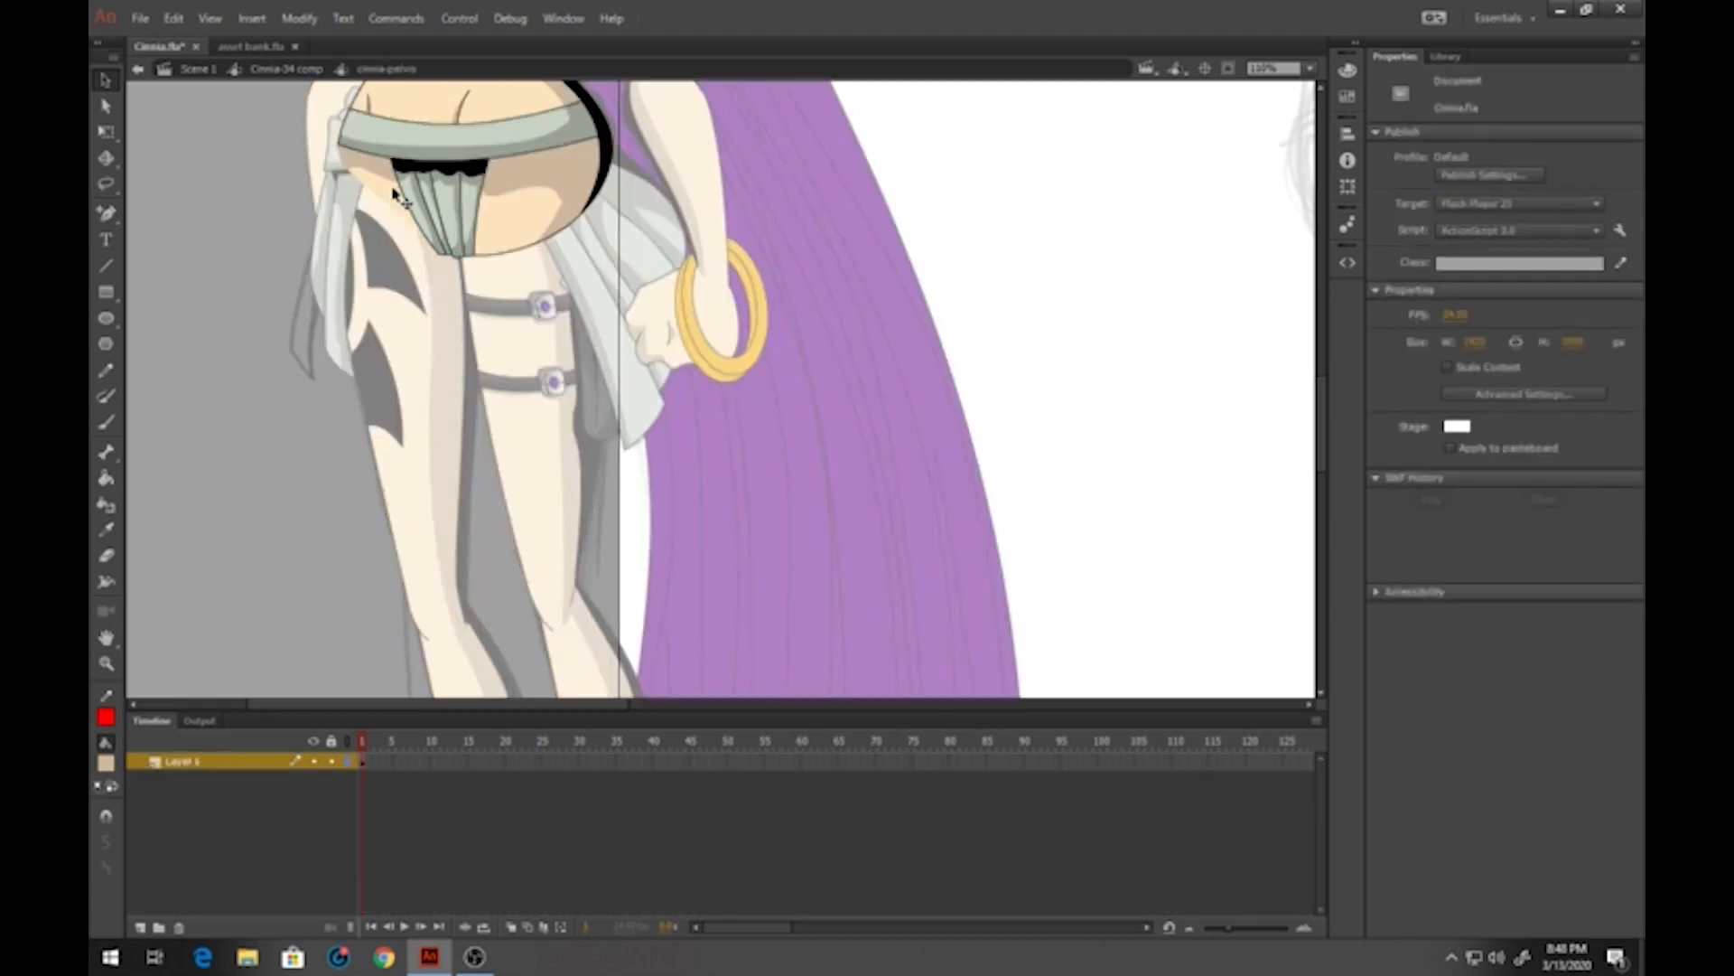
click(106, 370)
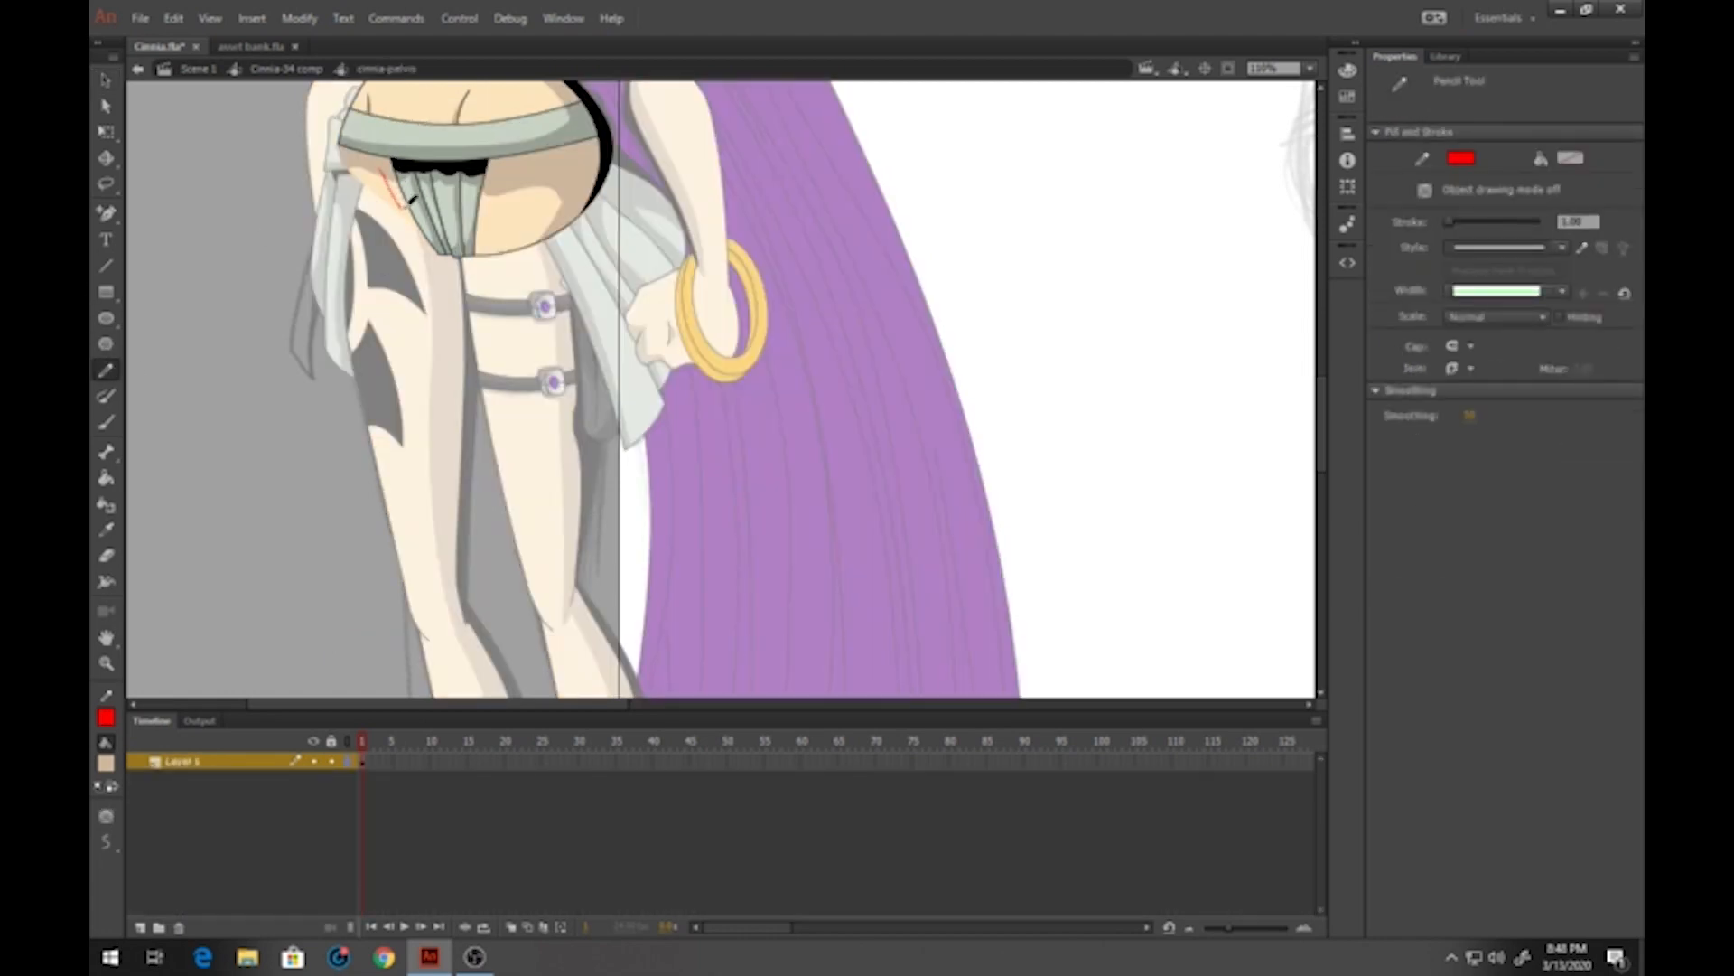
click(106, 478)
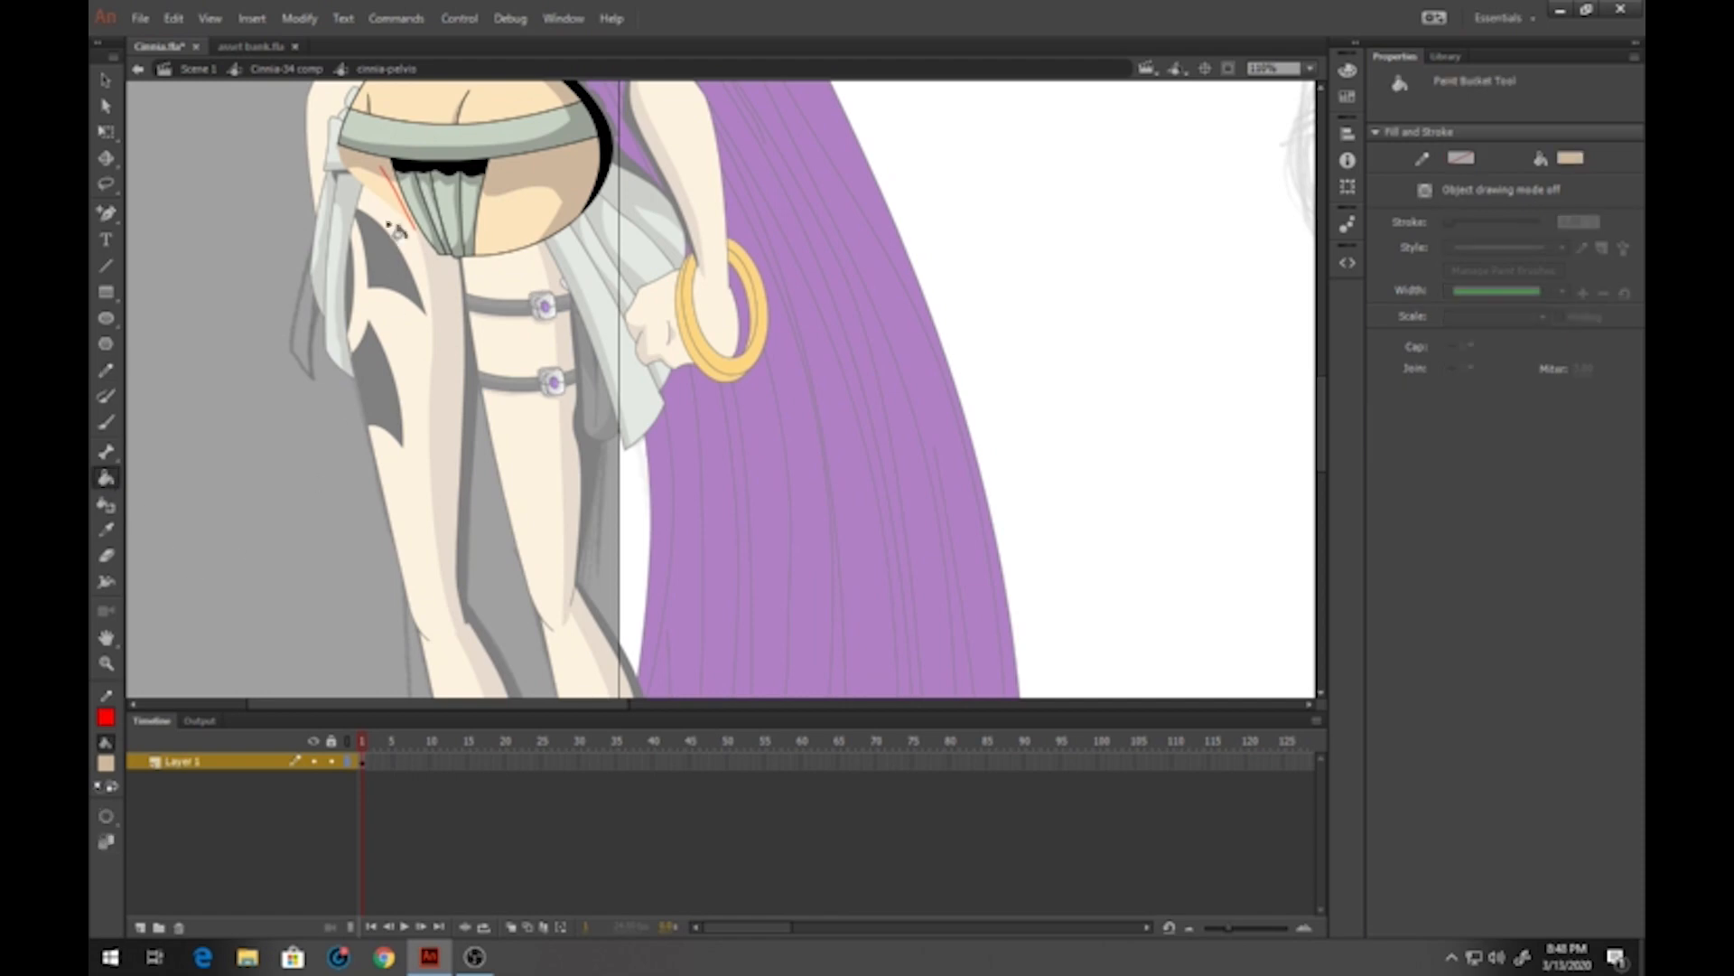
key(v)
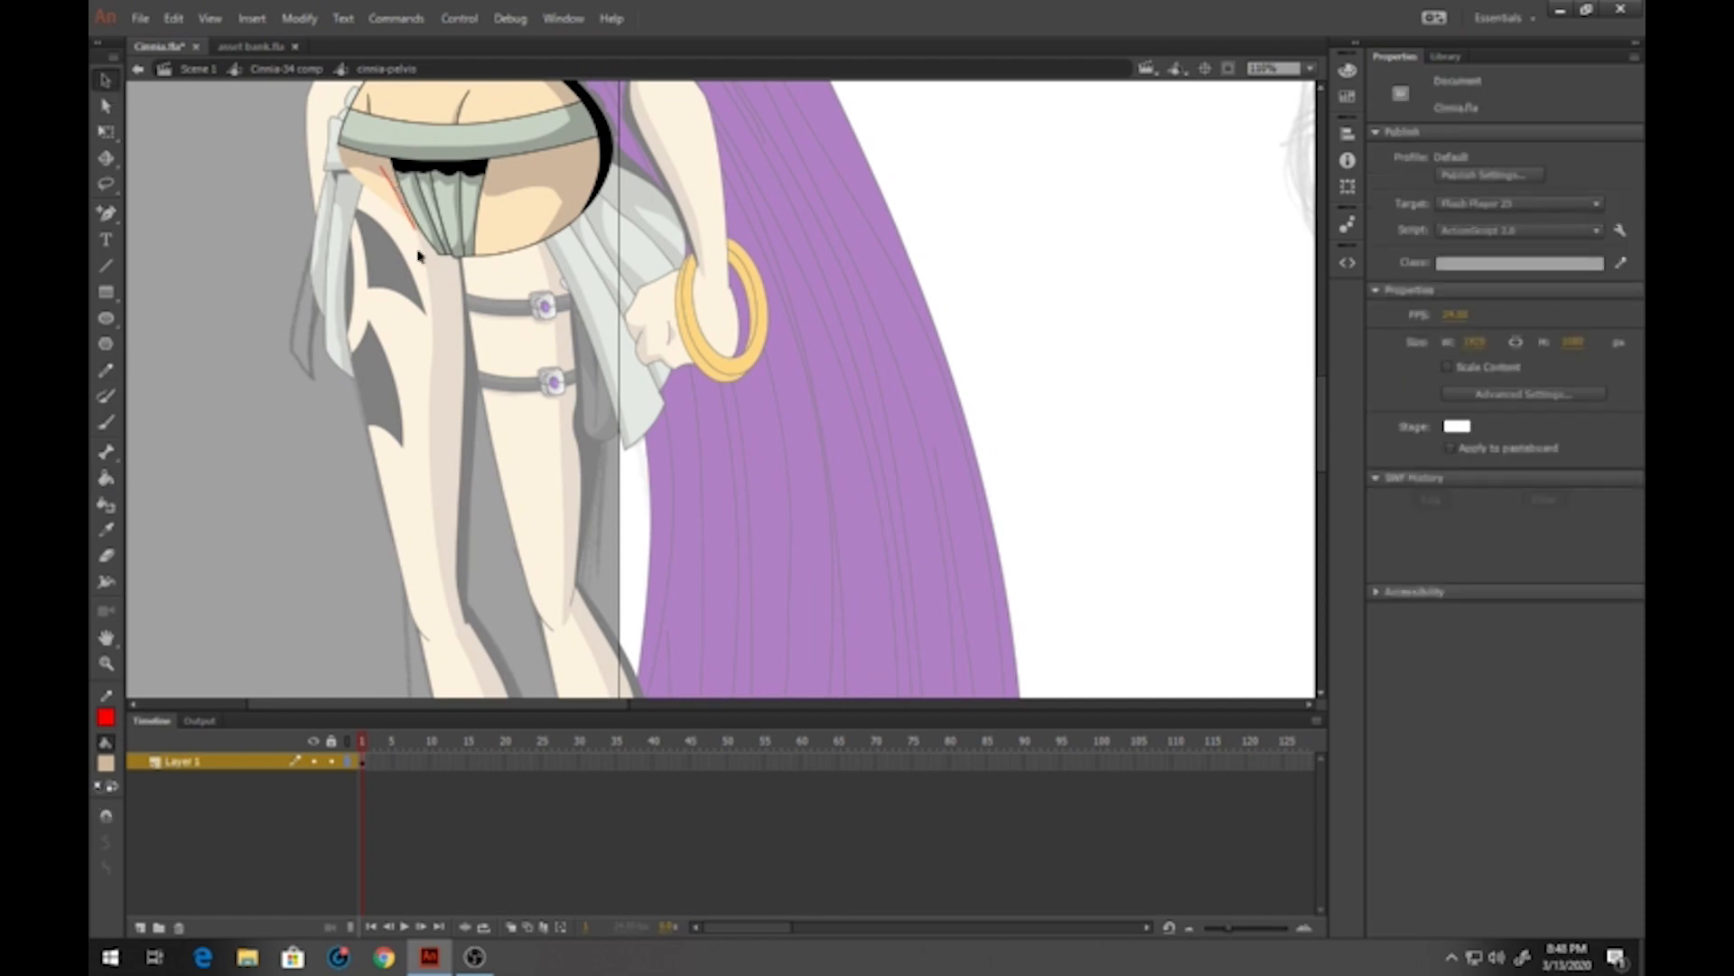
double_click(249, 219)
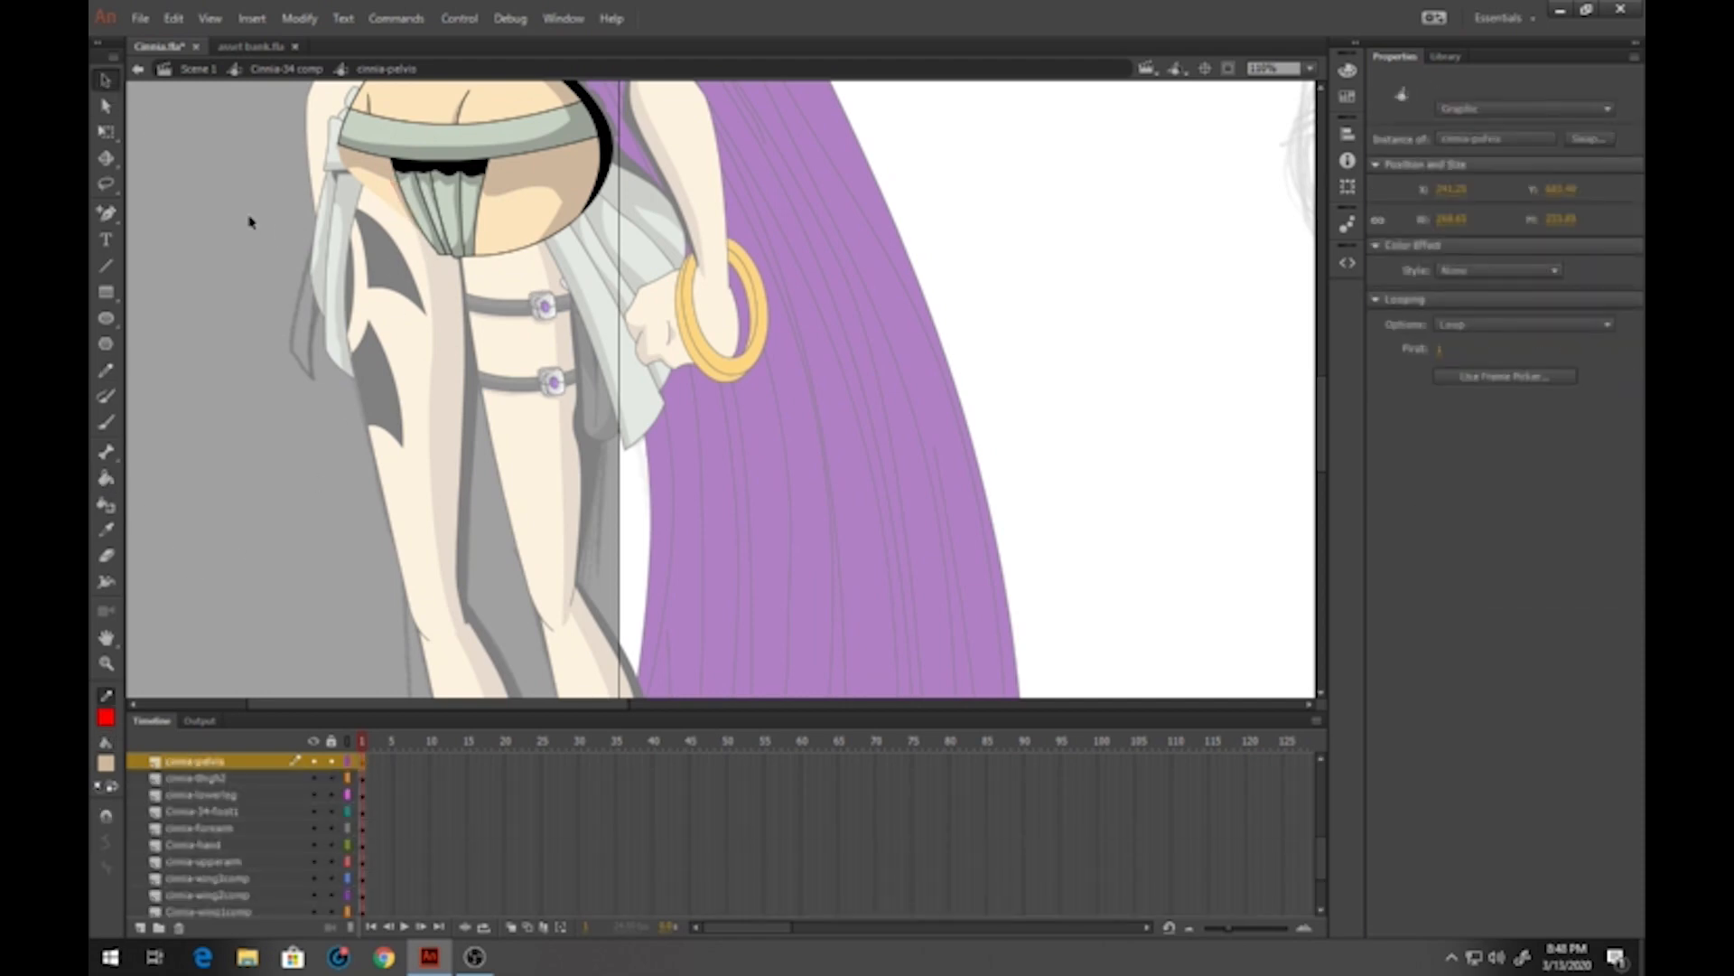
Open the Cinnia-34-headcomp symbol and, inside it, the Cinnia-34 eyewhite1 symbol for editing
drag(294, 206, 420, 443)
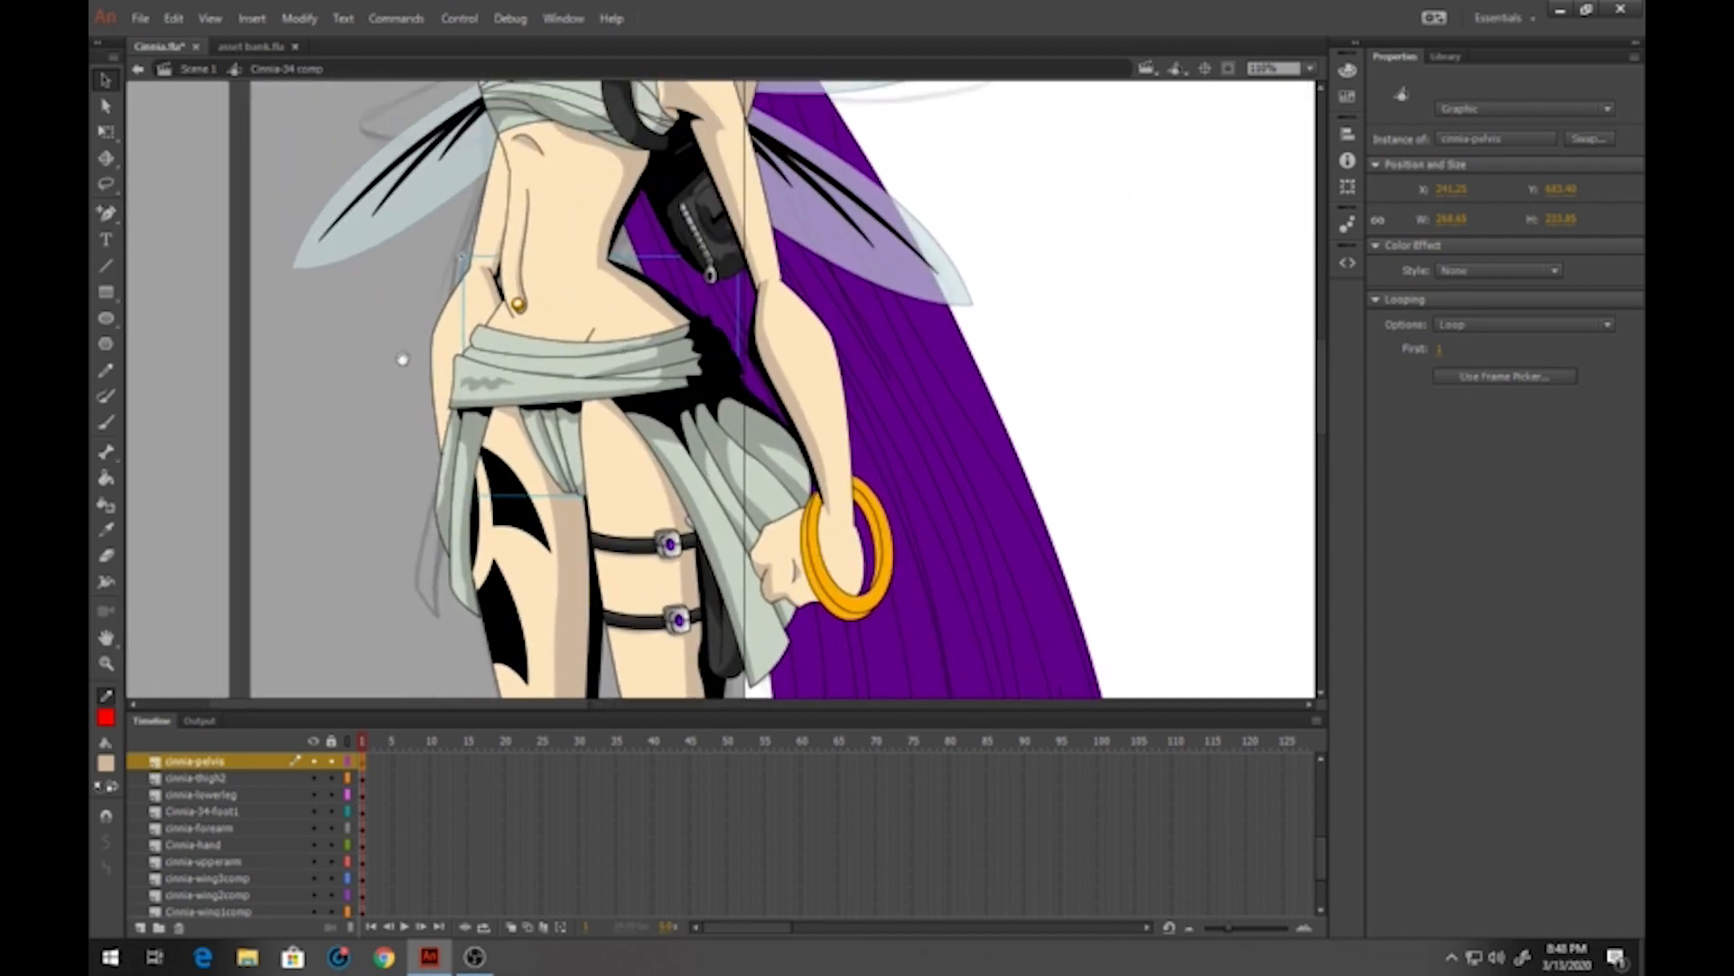
drag(376, 283, 393, 464)
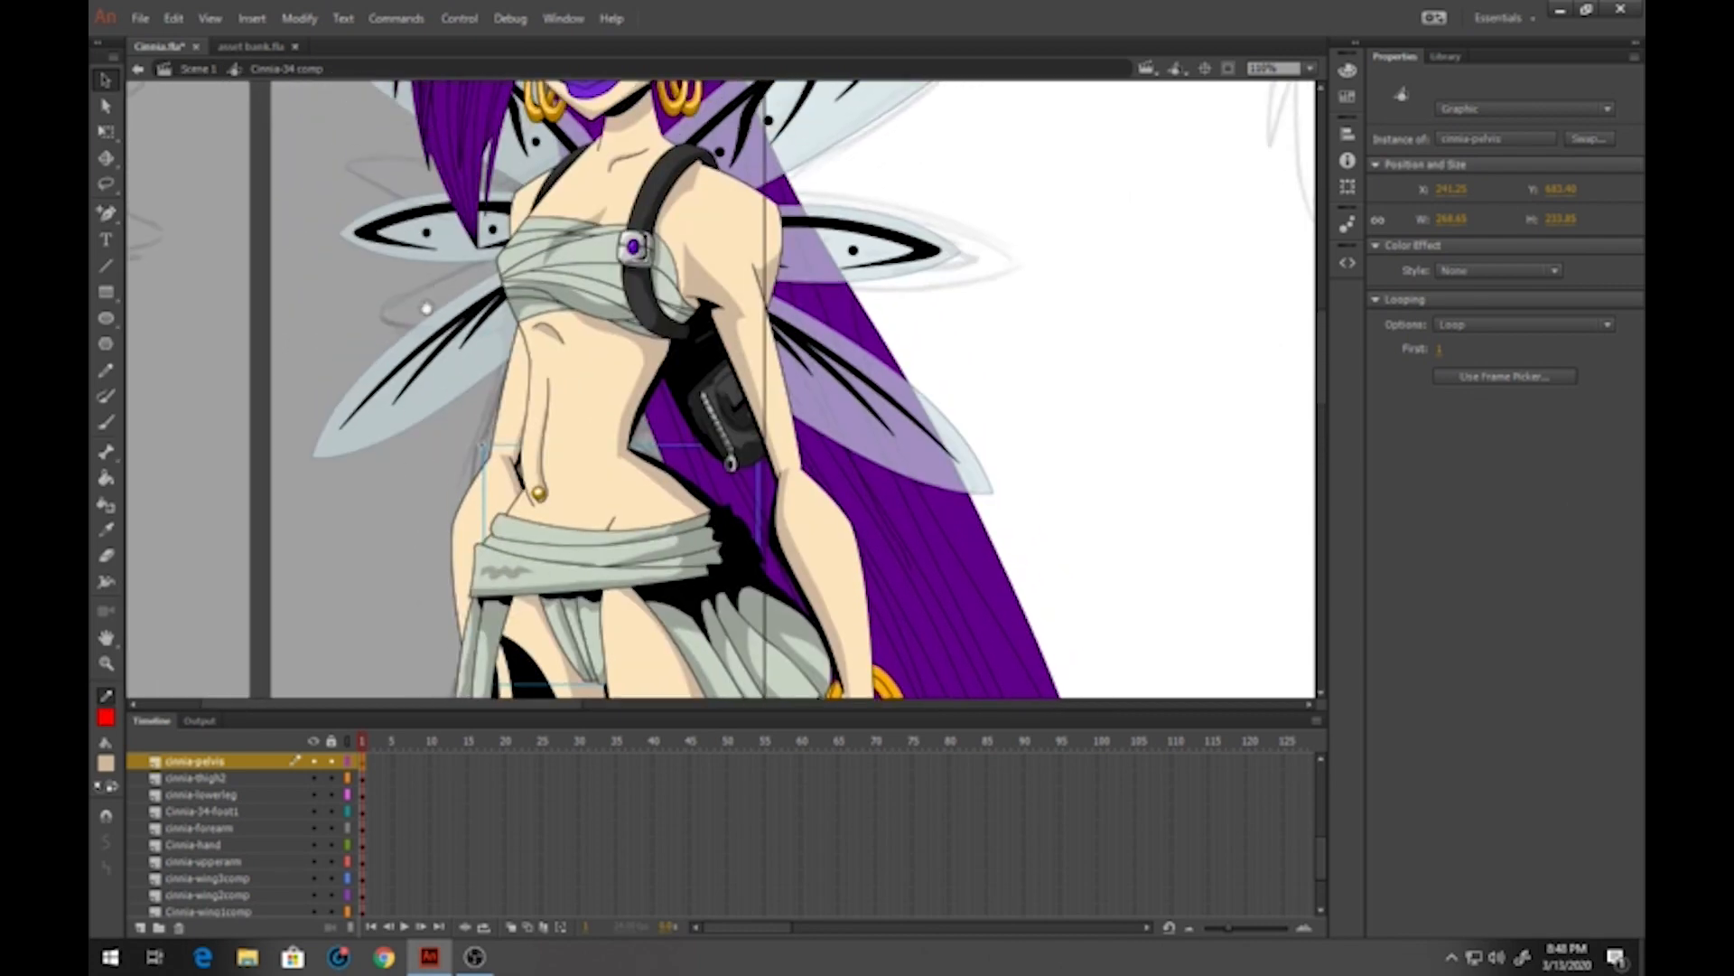
drag(426, 306, 409, 468)
drag(437, 277, 380, 513)
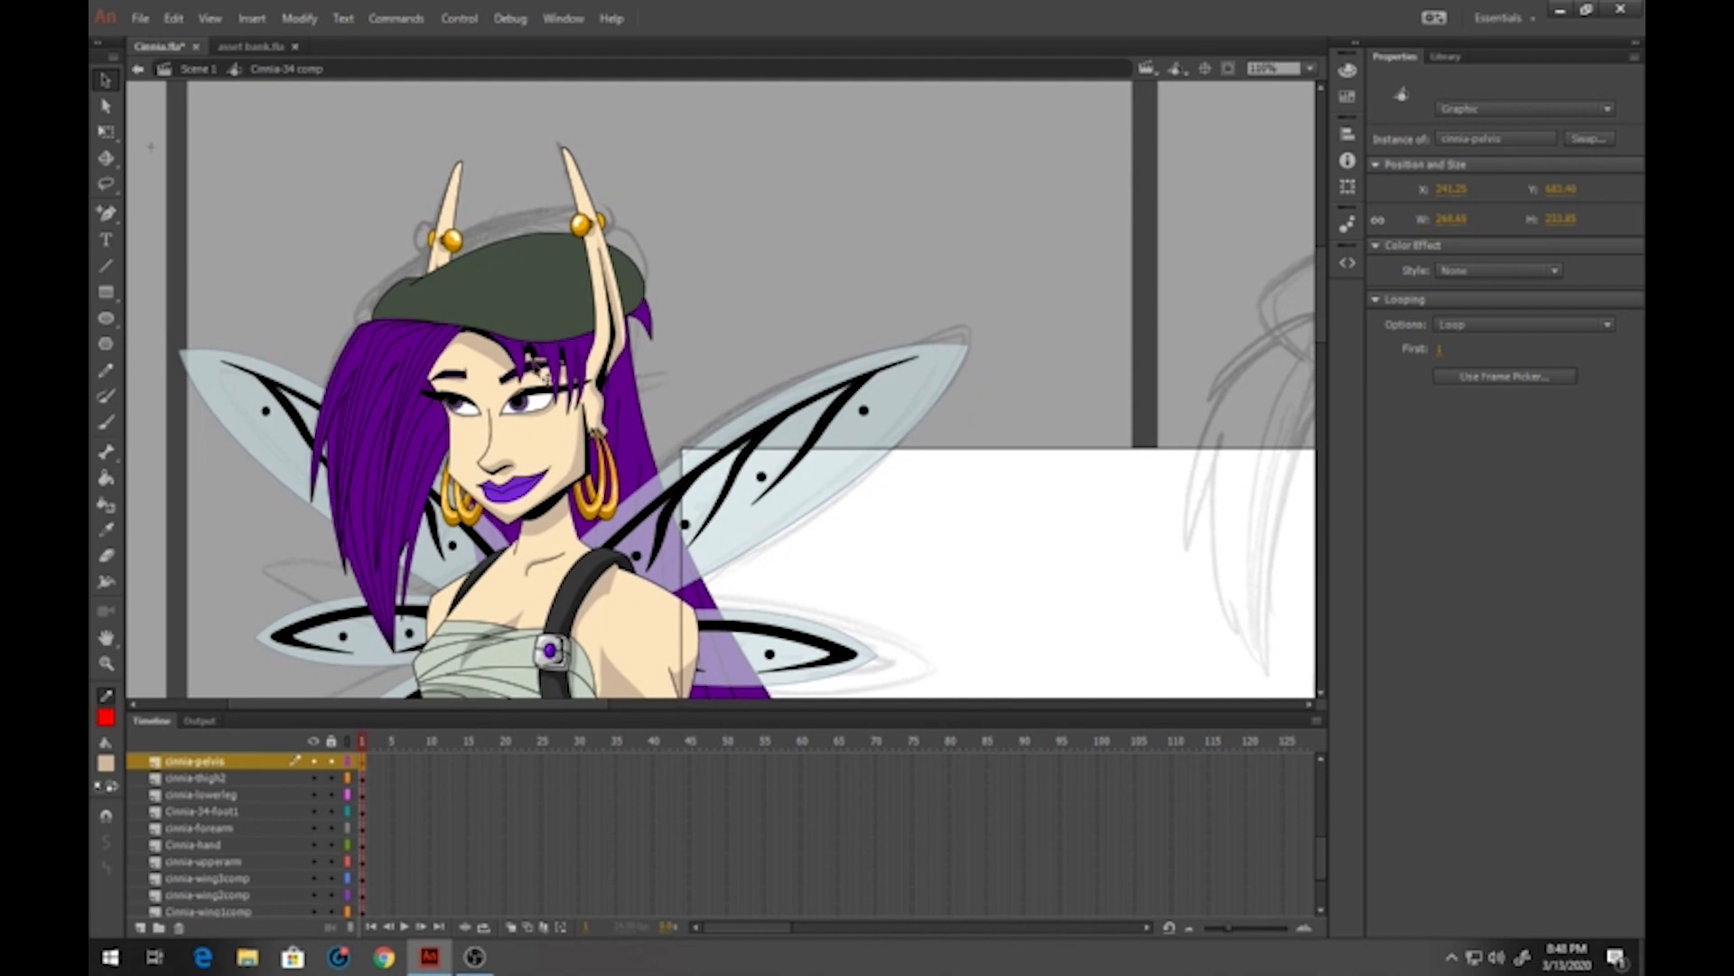
click(106, 662)
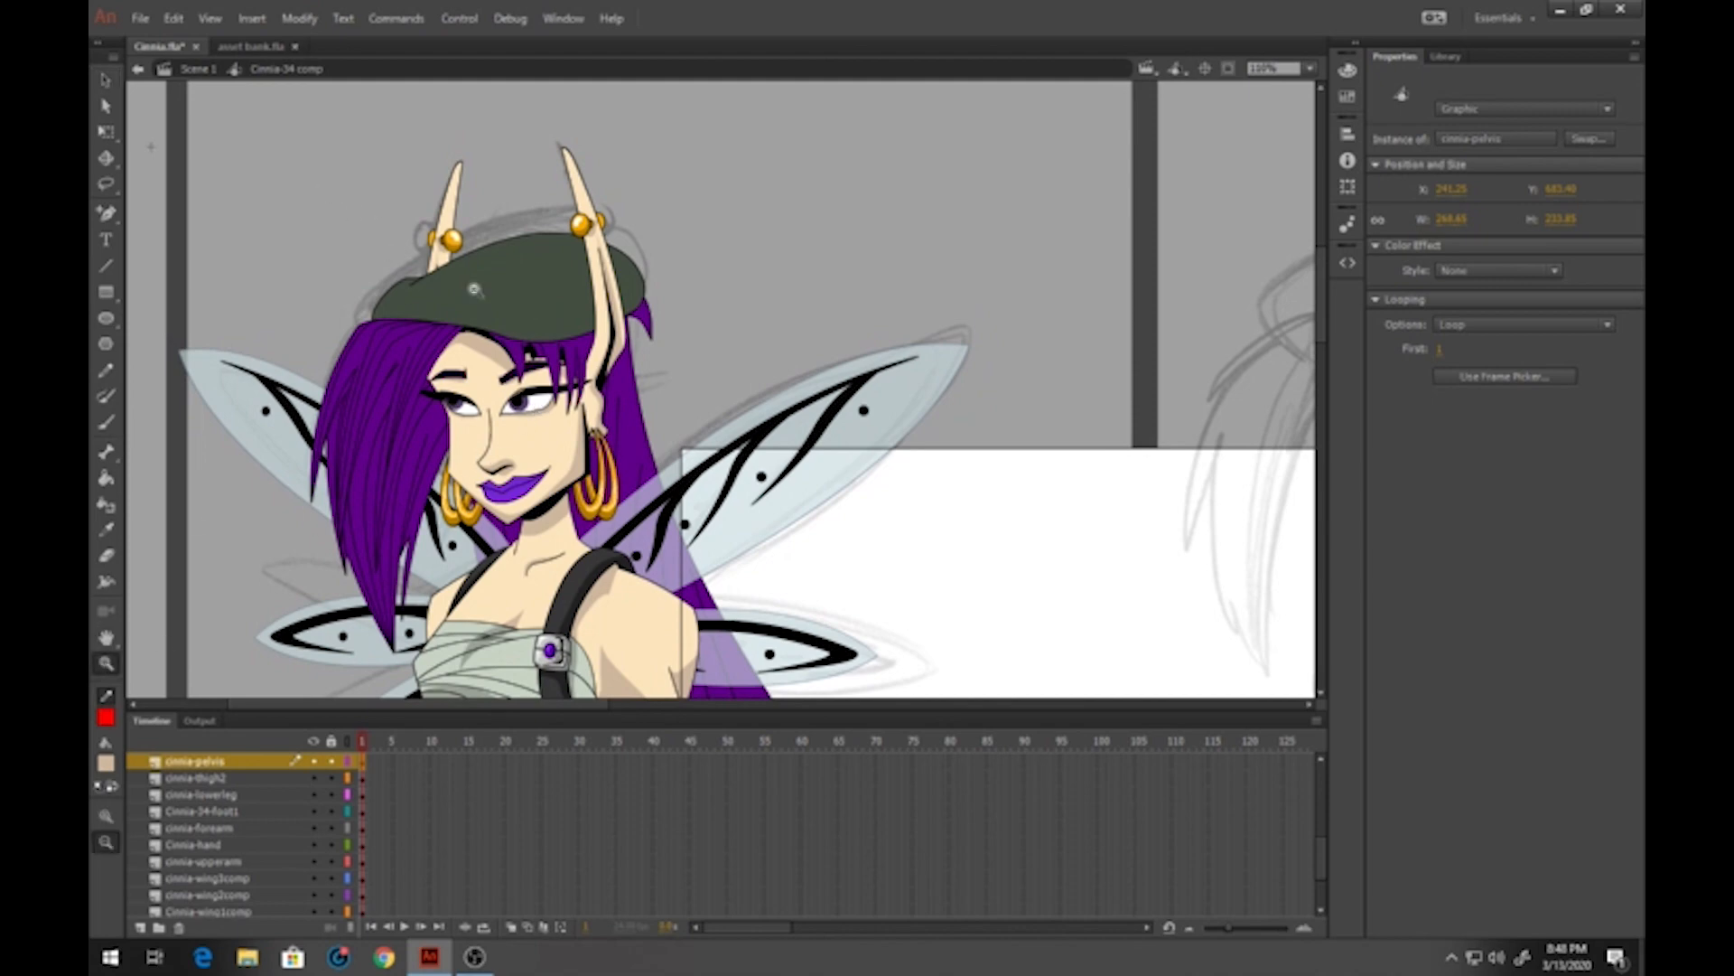
drag(308, 179, 653, 456)
key(v)
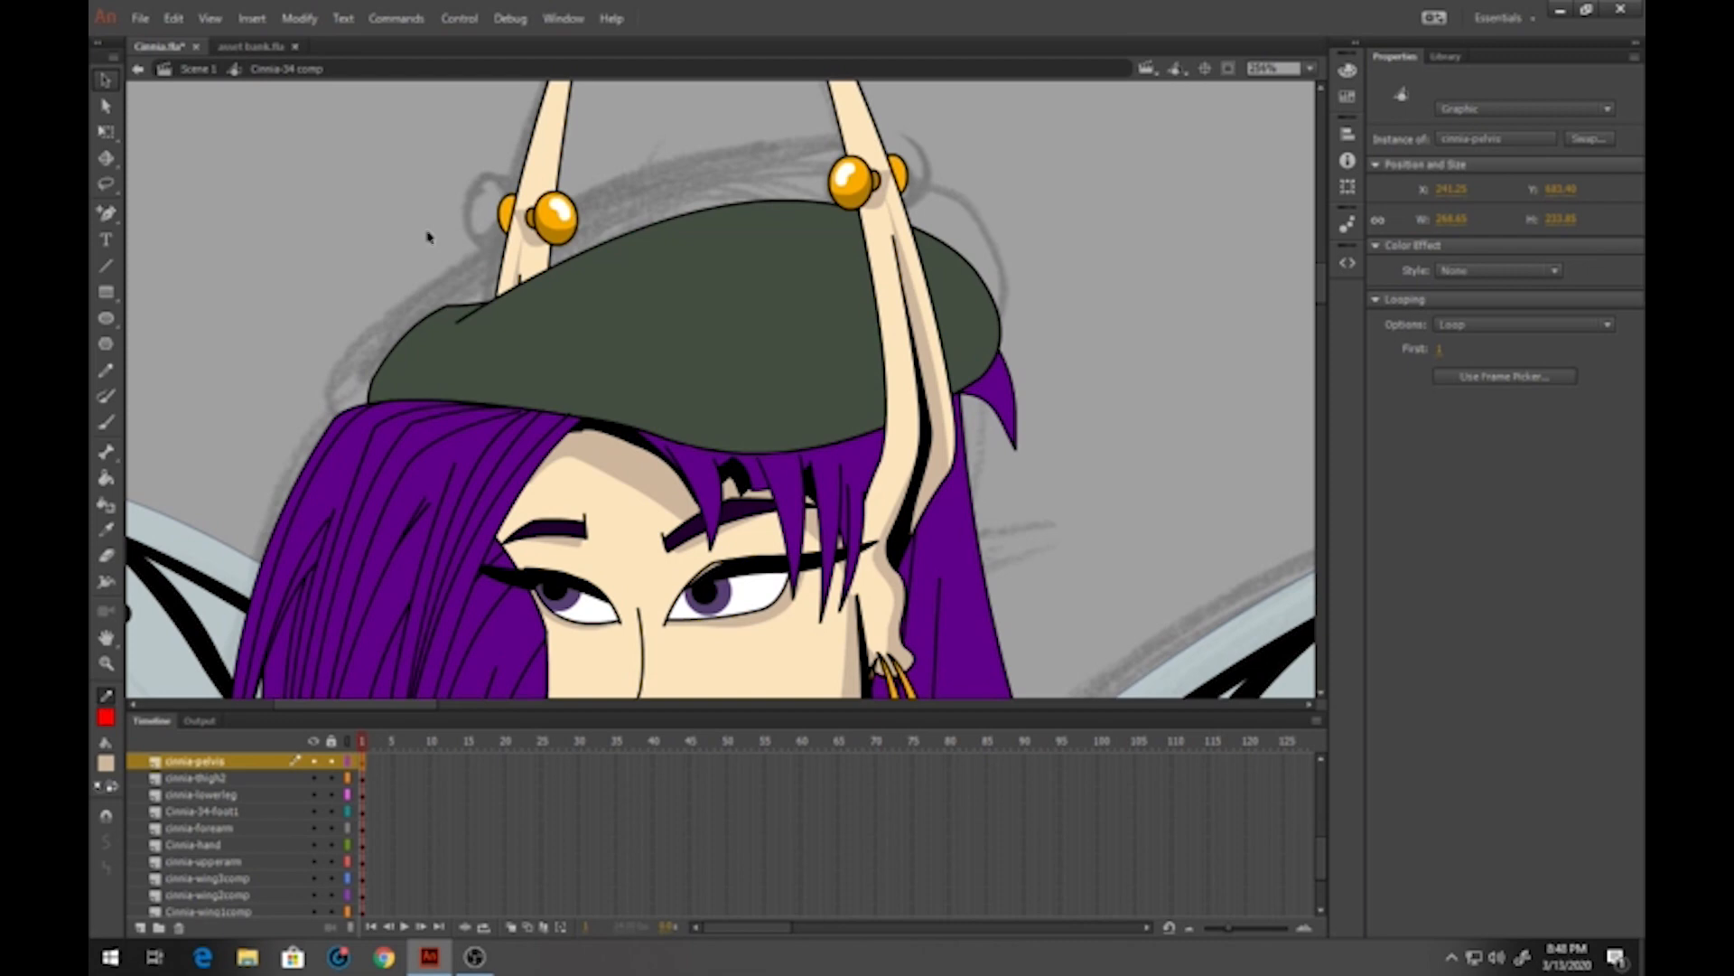
double_click(718, 381)
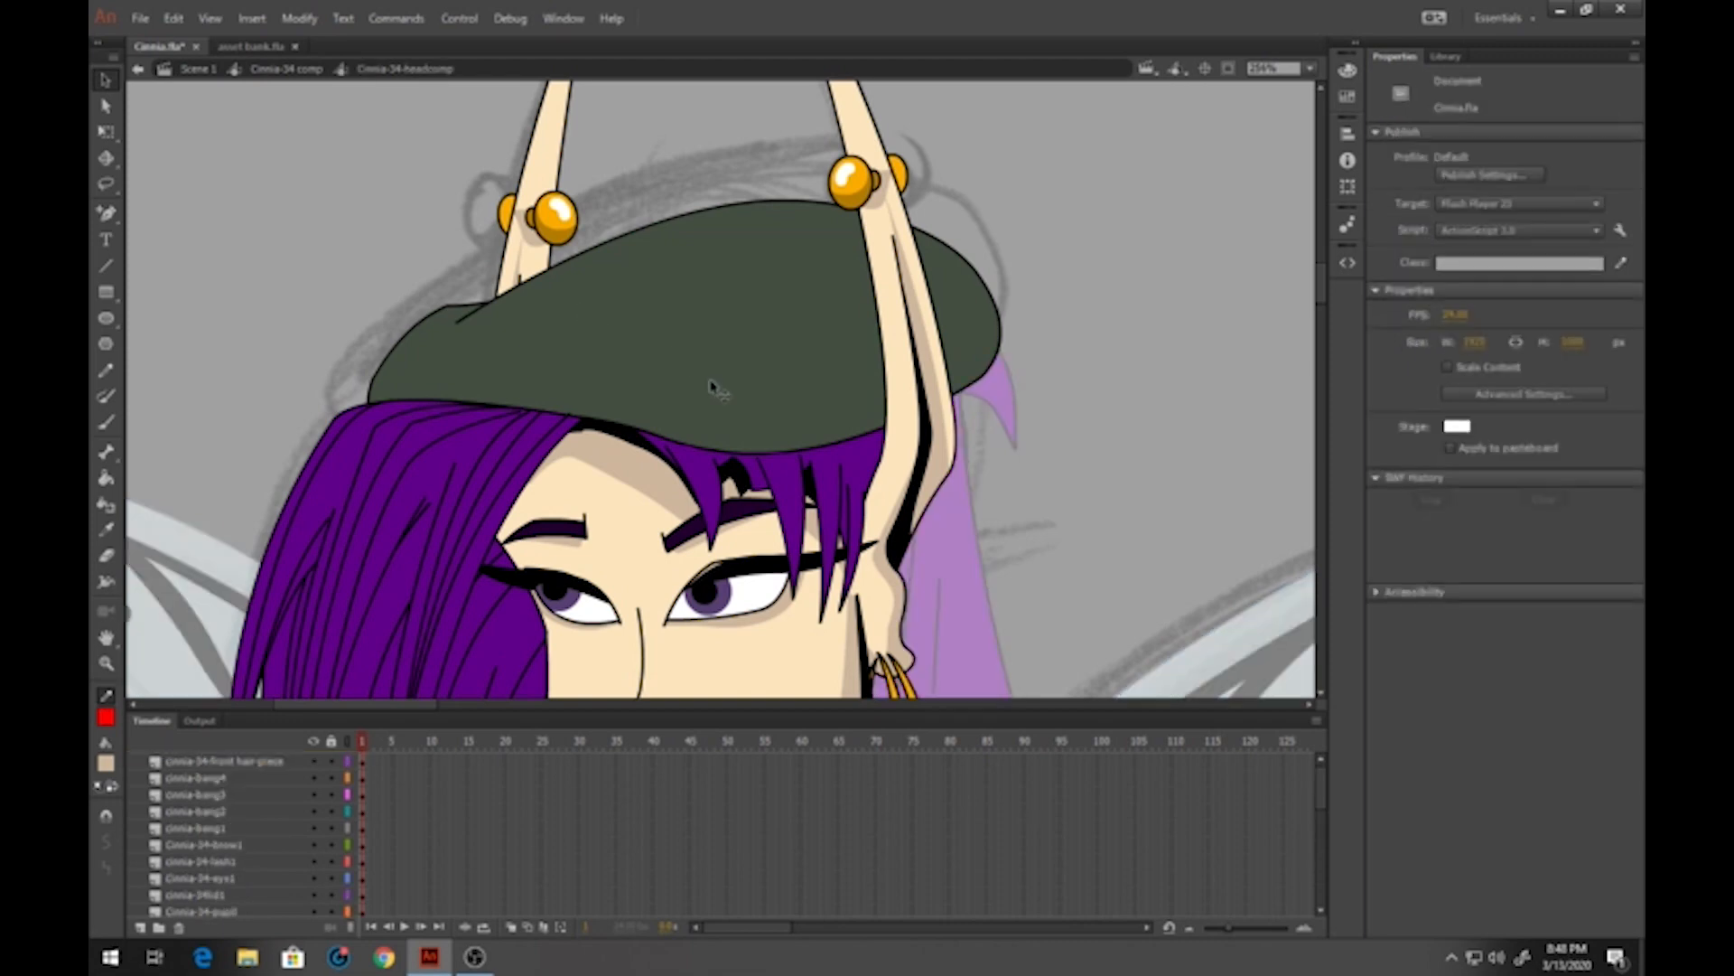
double_click(771, 614)
click(144, 639)
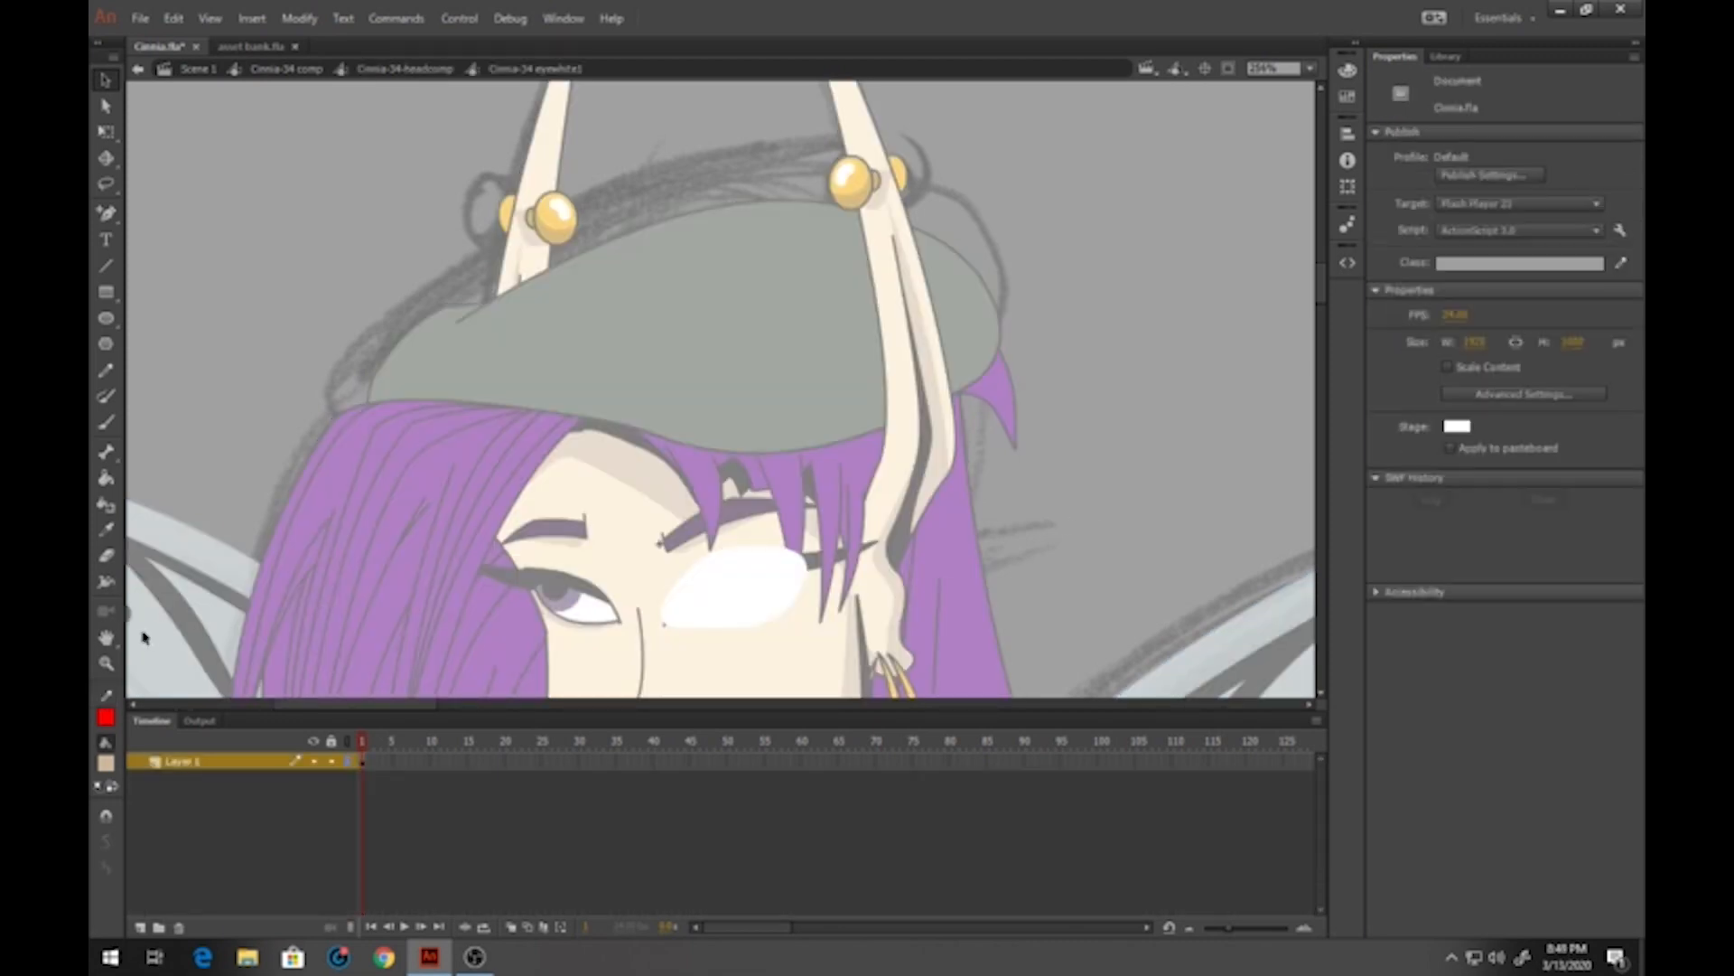
Mix a pale lavender-grey fill colour for the shadow on the eye whites
click(106, 763)
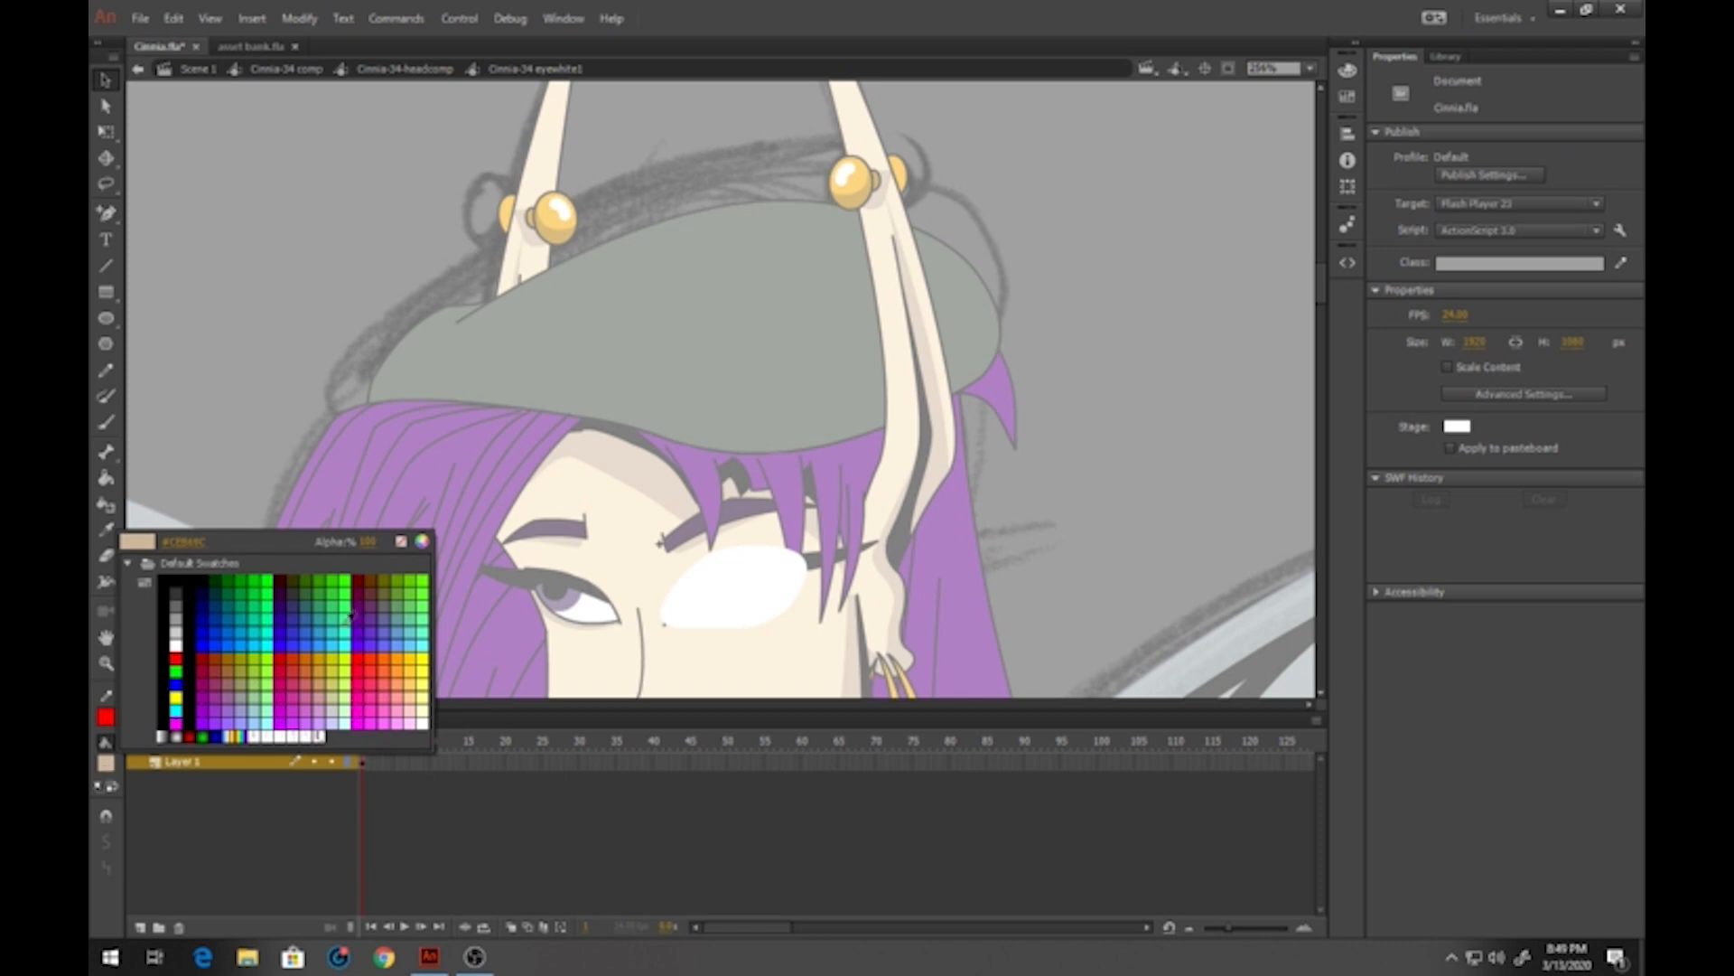
click(178, 623)
click(114, 767)
click(422, 542)
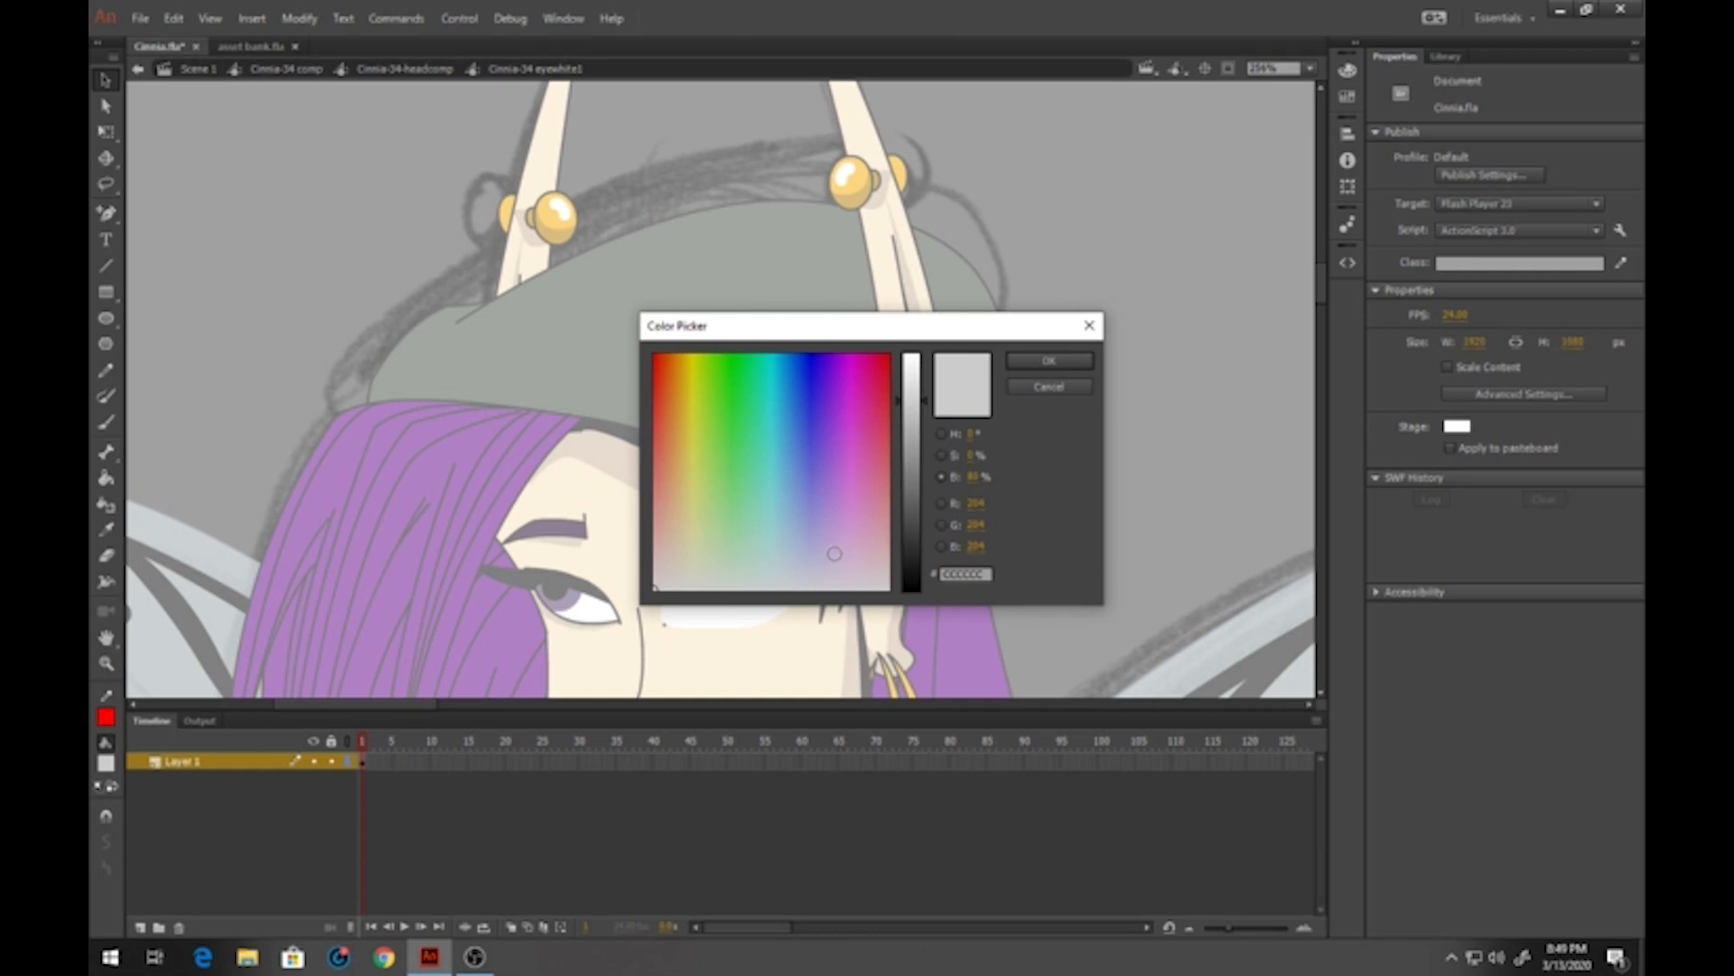
click(829, 558)
click(827, 575)
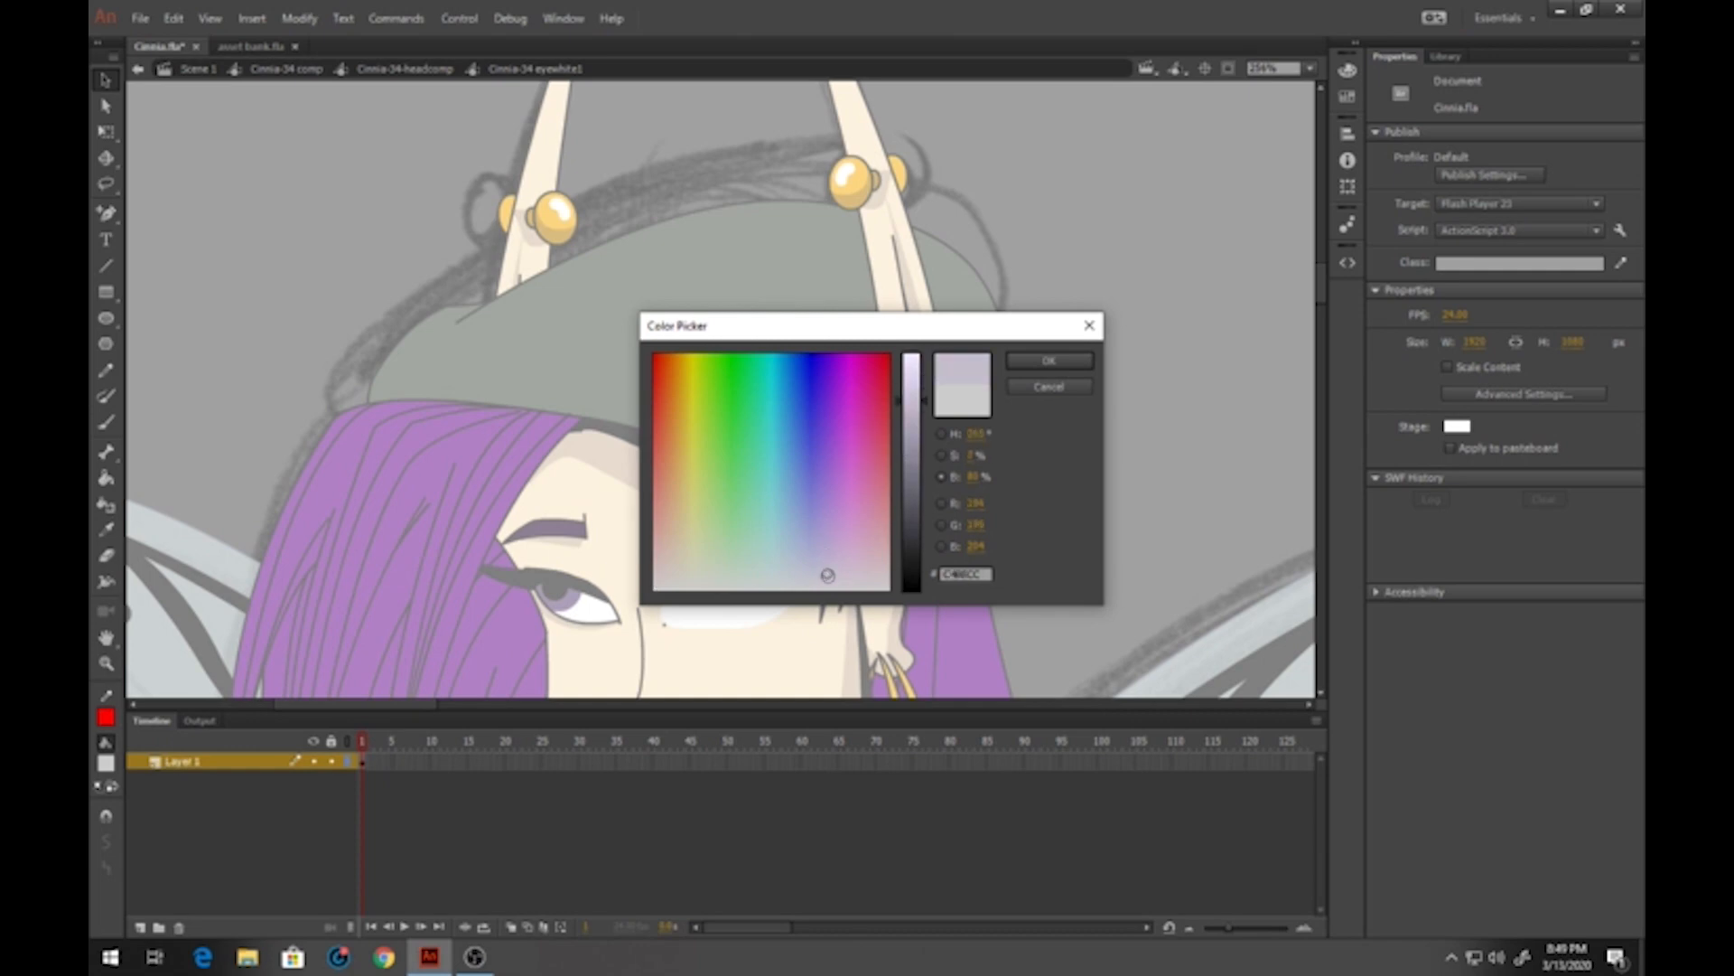
click(1049, 360)
Shade the upper part of the Cinnia-34 eyewhite1 shape with the lavender-grey, using a temporary red guide curve, and return to the headcomp symbol
click(106, 370)
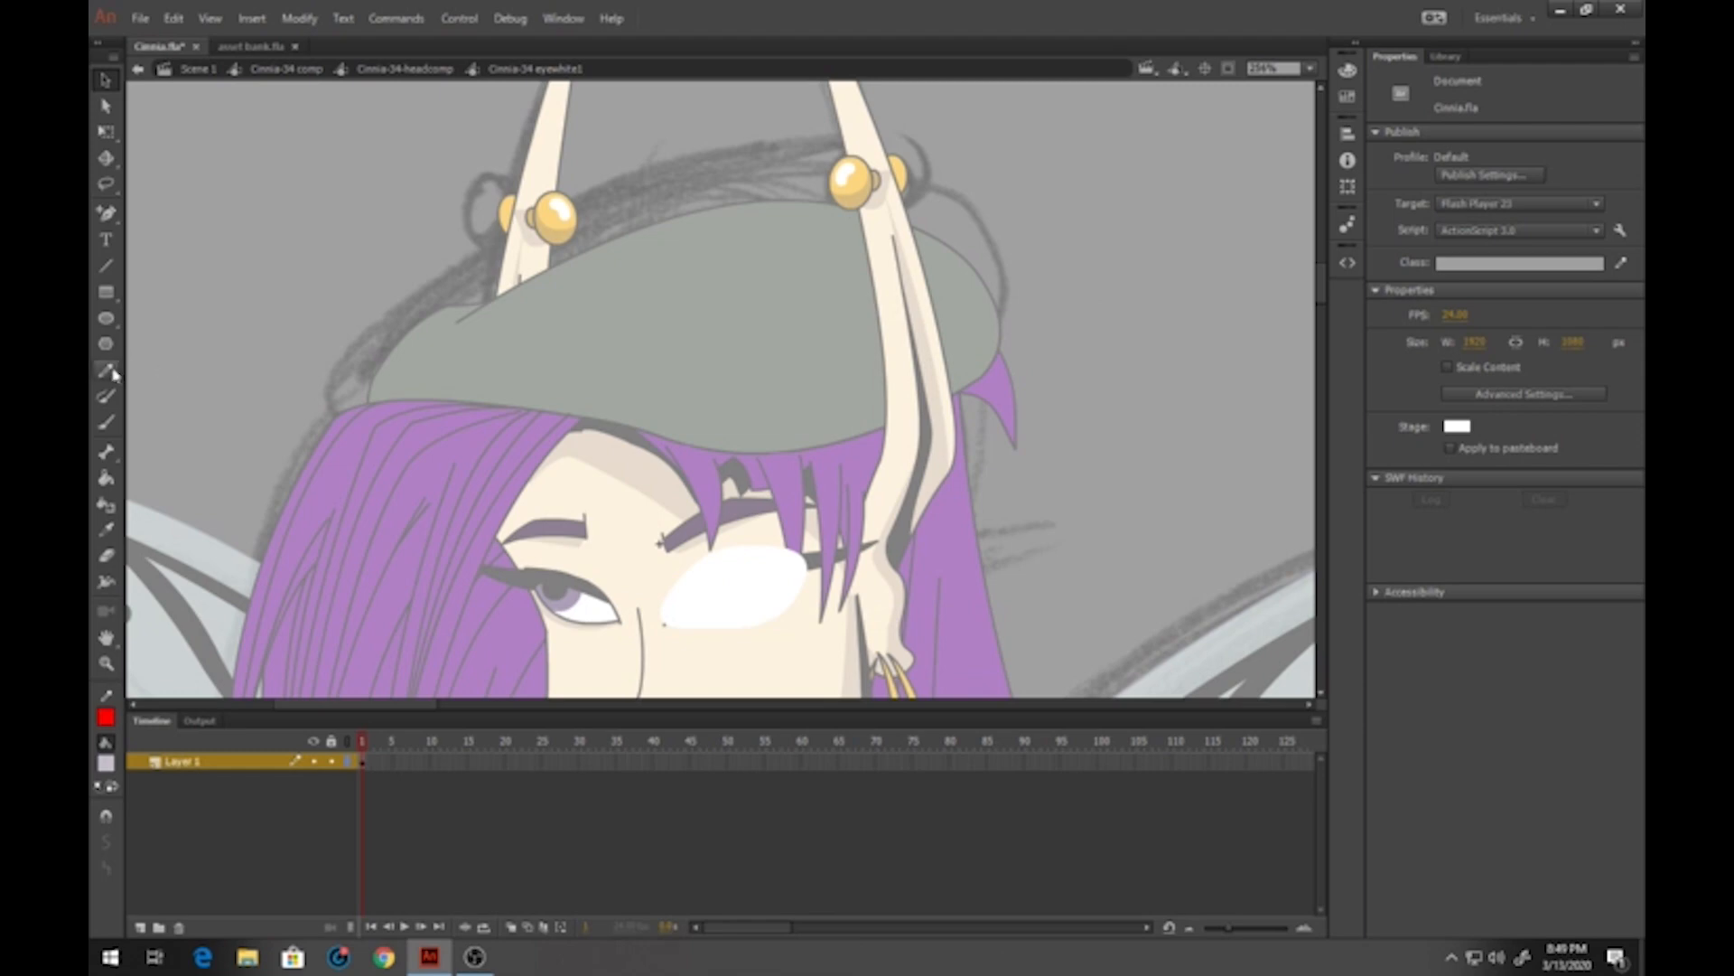
scroll(722, 529, down, 2)
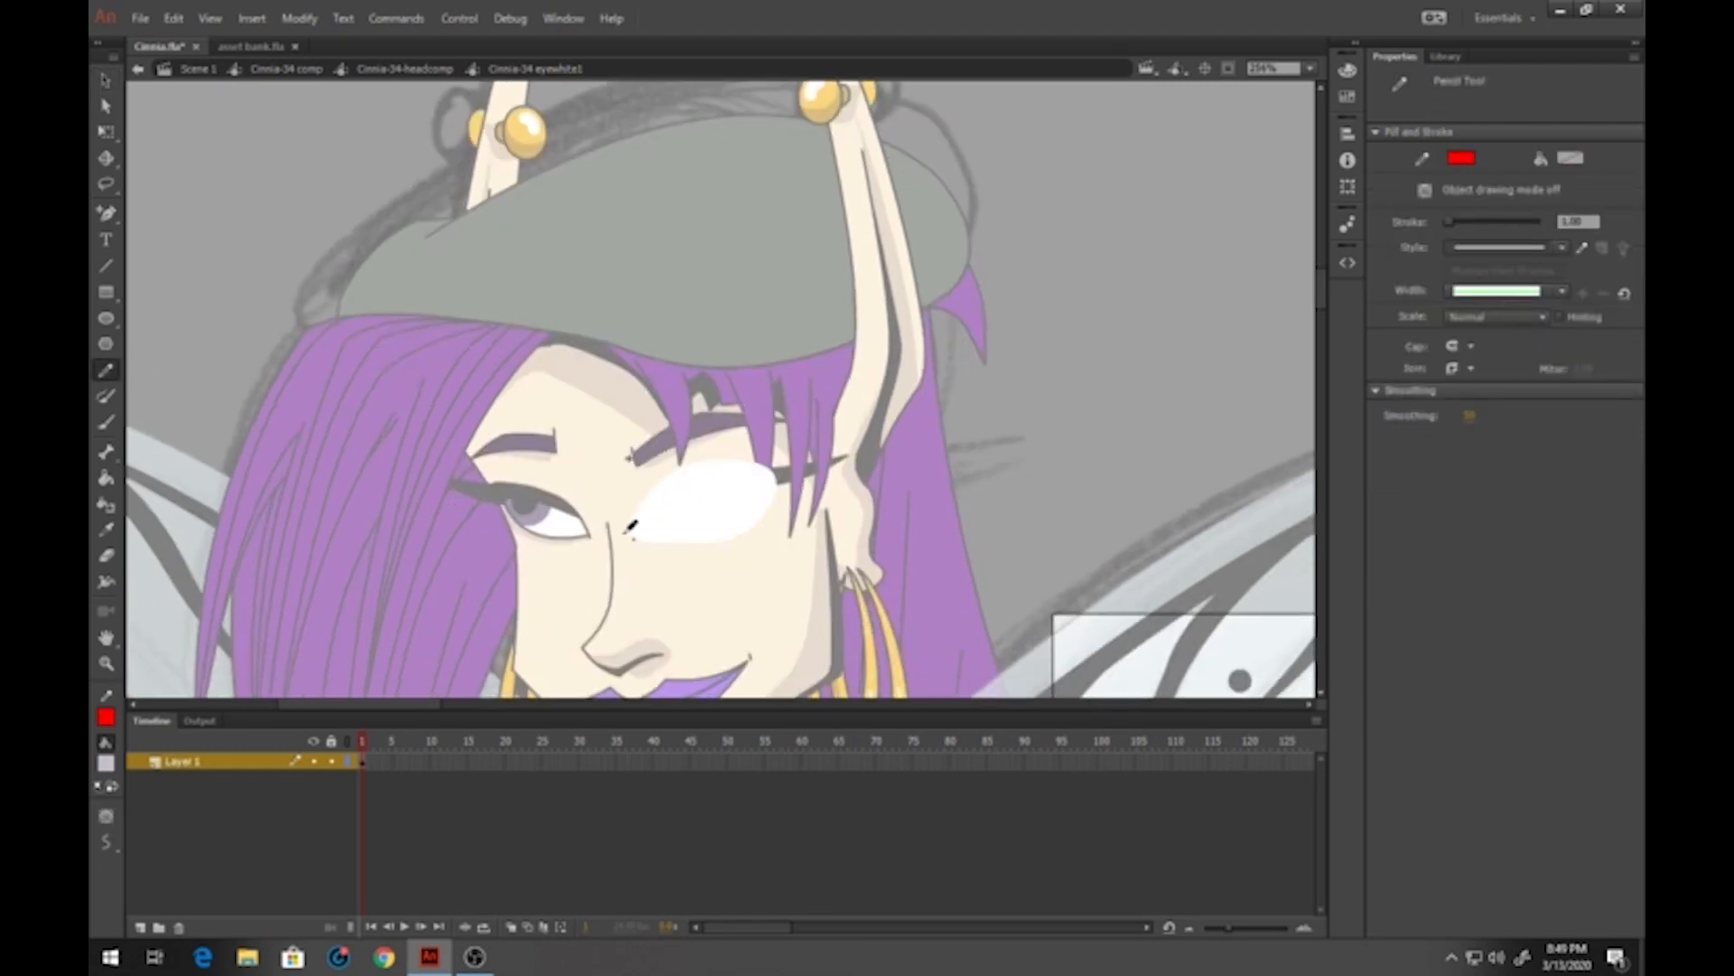
mouse_move(672, 499)
mouse_down()
mouse_move(756, 497)
mouse_move(766, 549)
mouse_up()
click(106, 477)
click(723, 478)
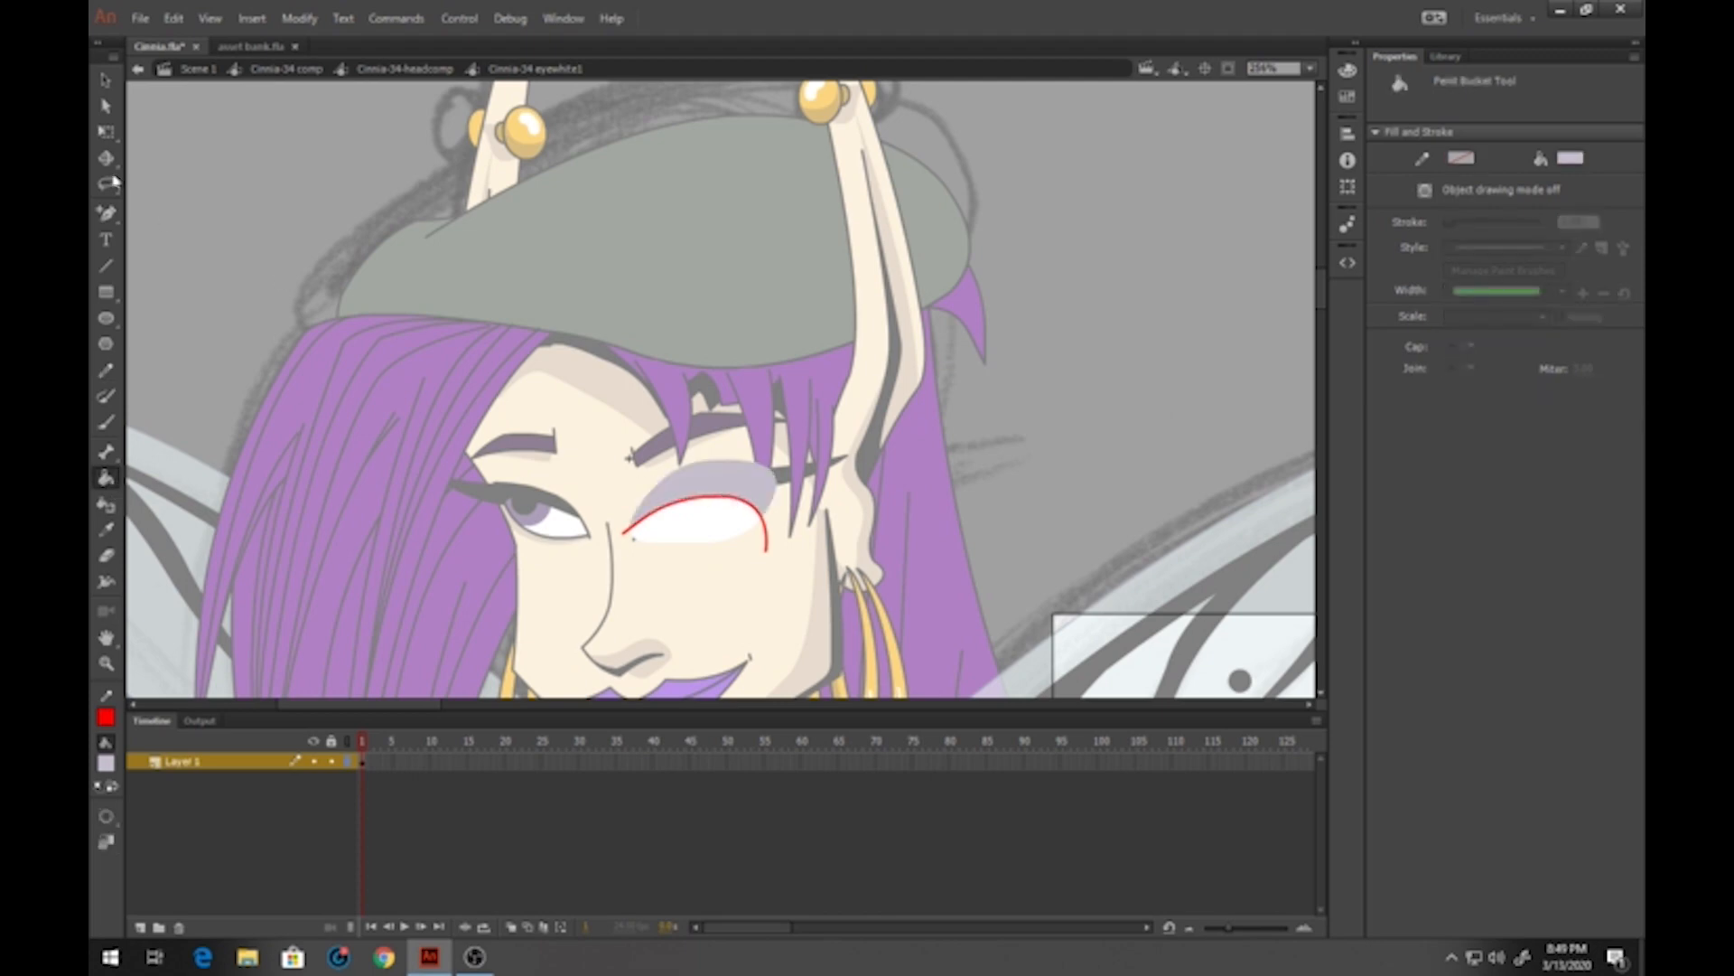
click(107, 78)
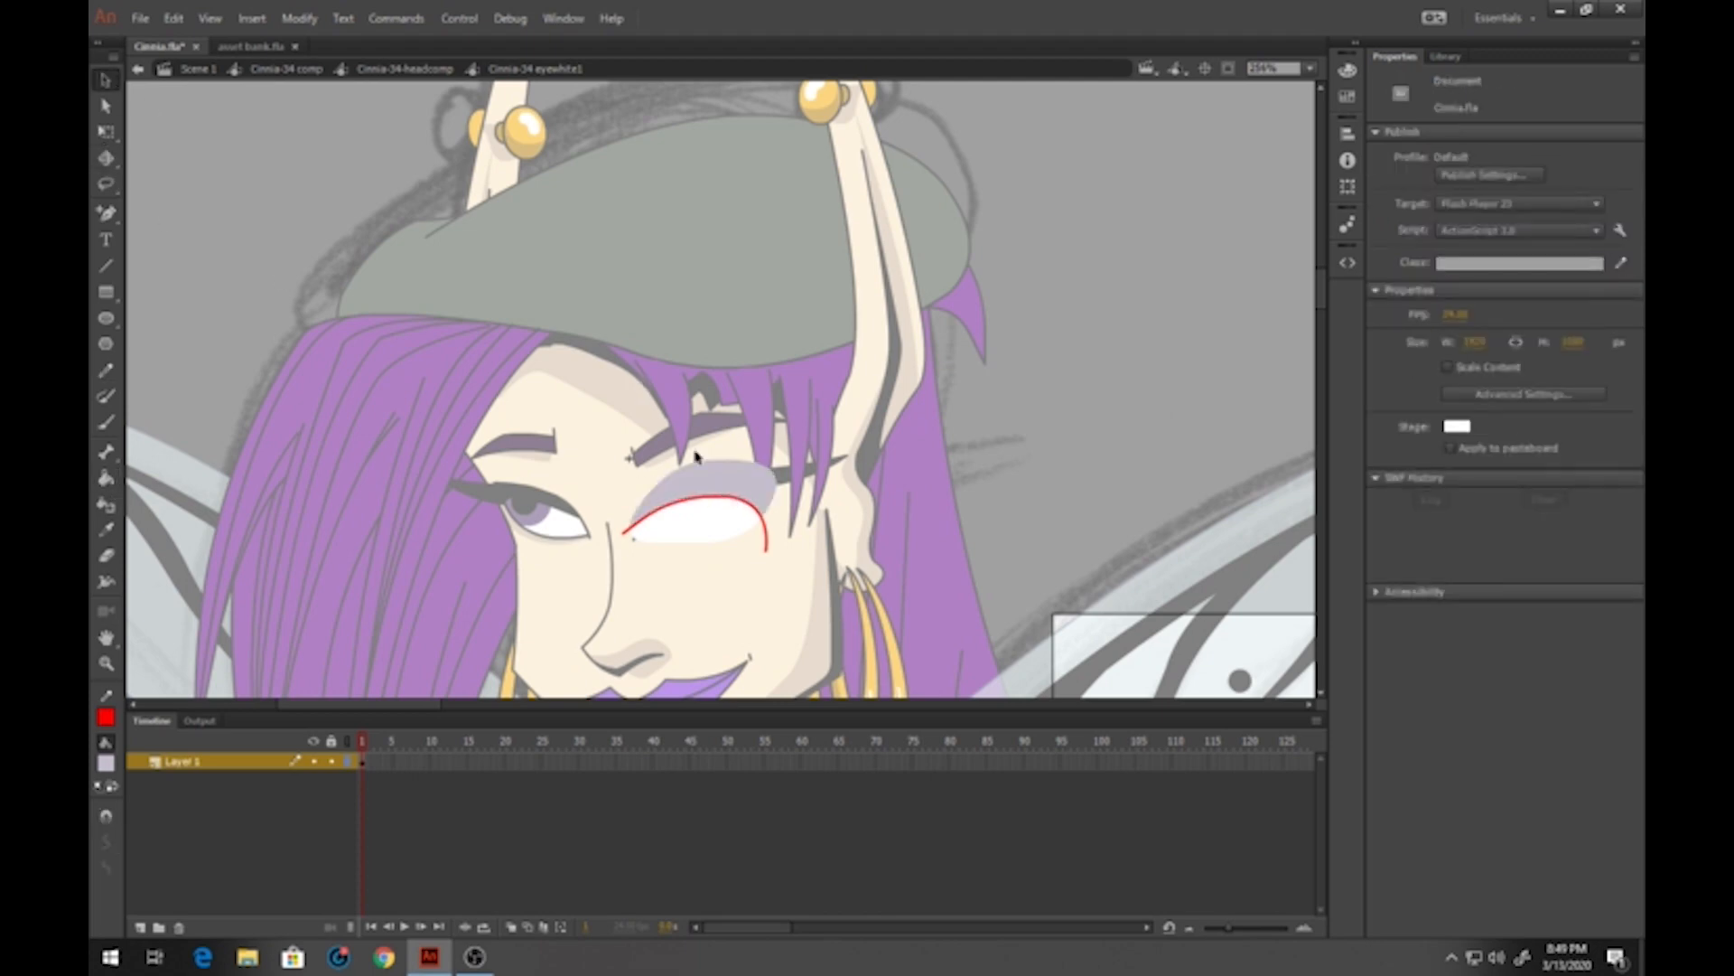
click(723, 500)
key(Delete)
double_click(1014, 503)
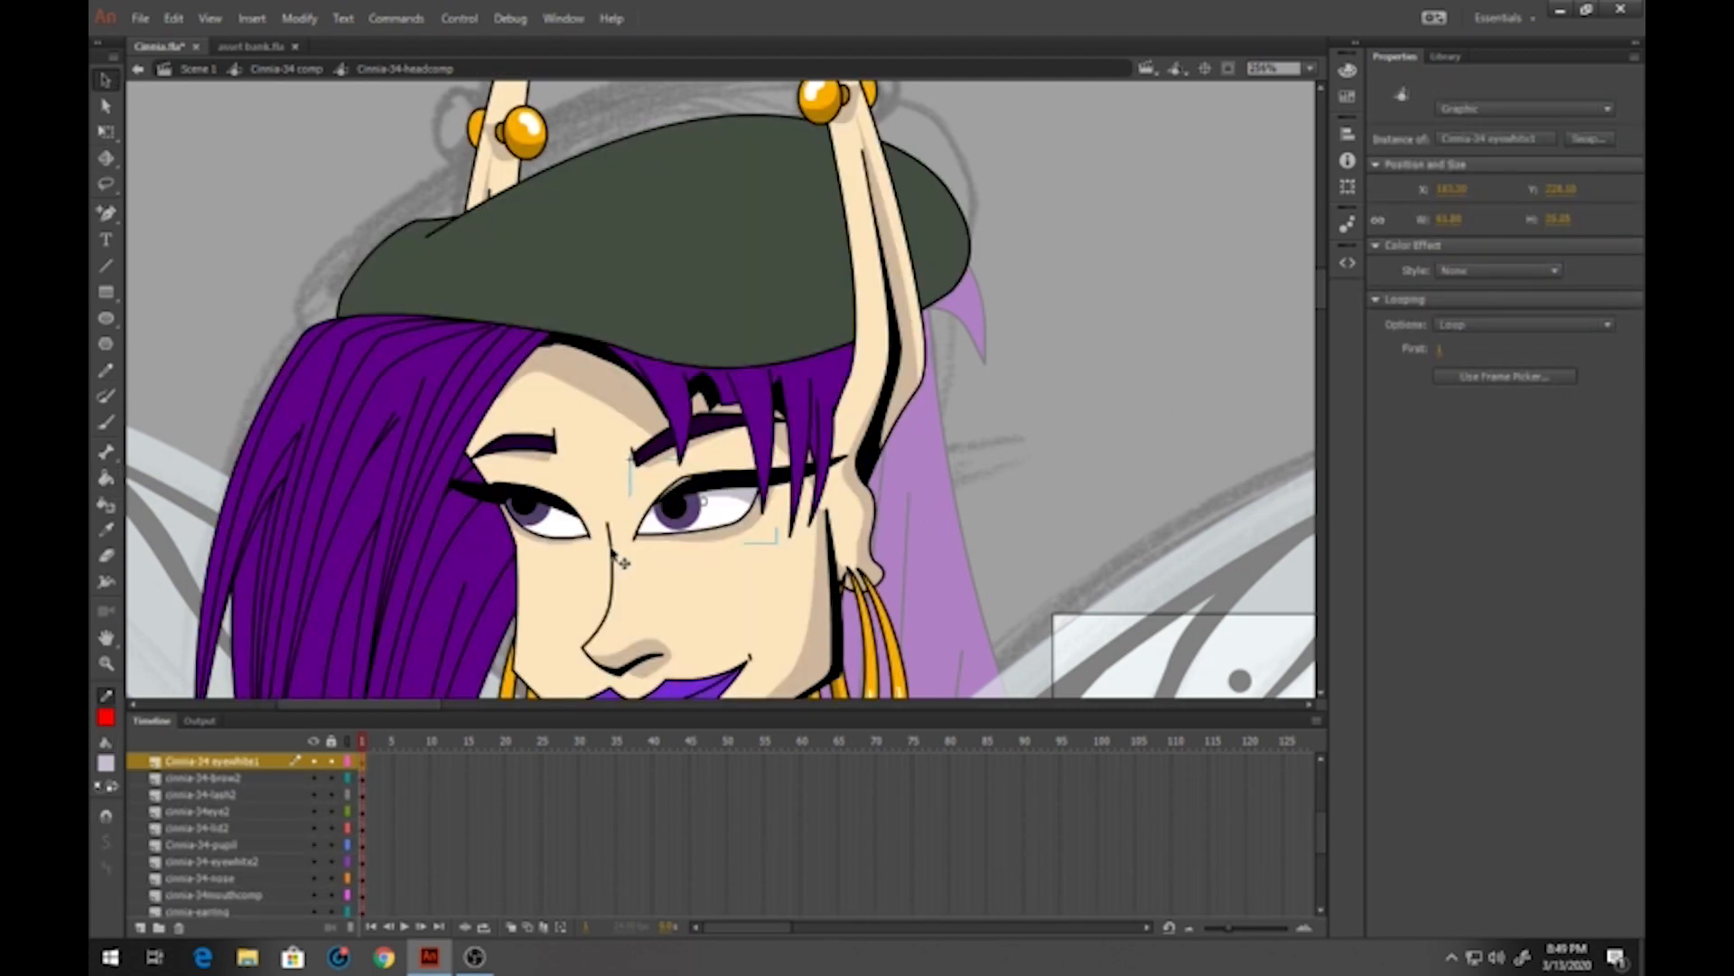
In the cinnia-34-eyewhite2 symbol, shade the upper part with the lavender-grey, using a temporary red guide curve, and return to the headcomp symbol
click(579, 539)
double_click(578, 539)
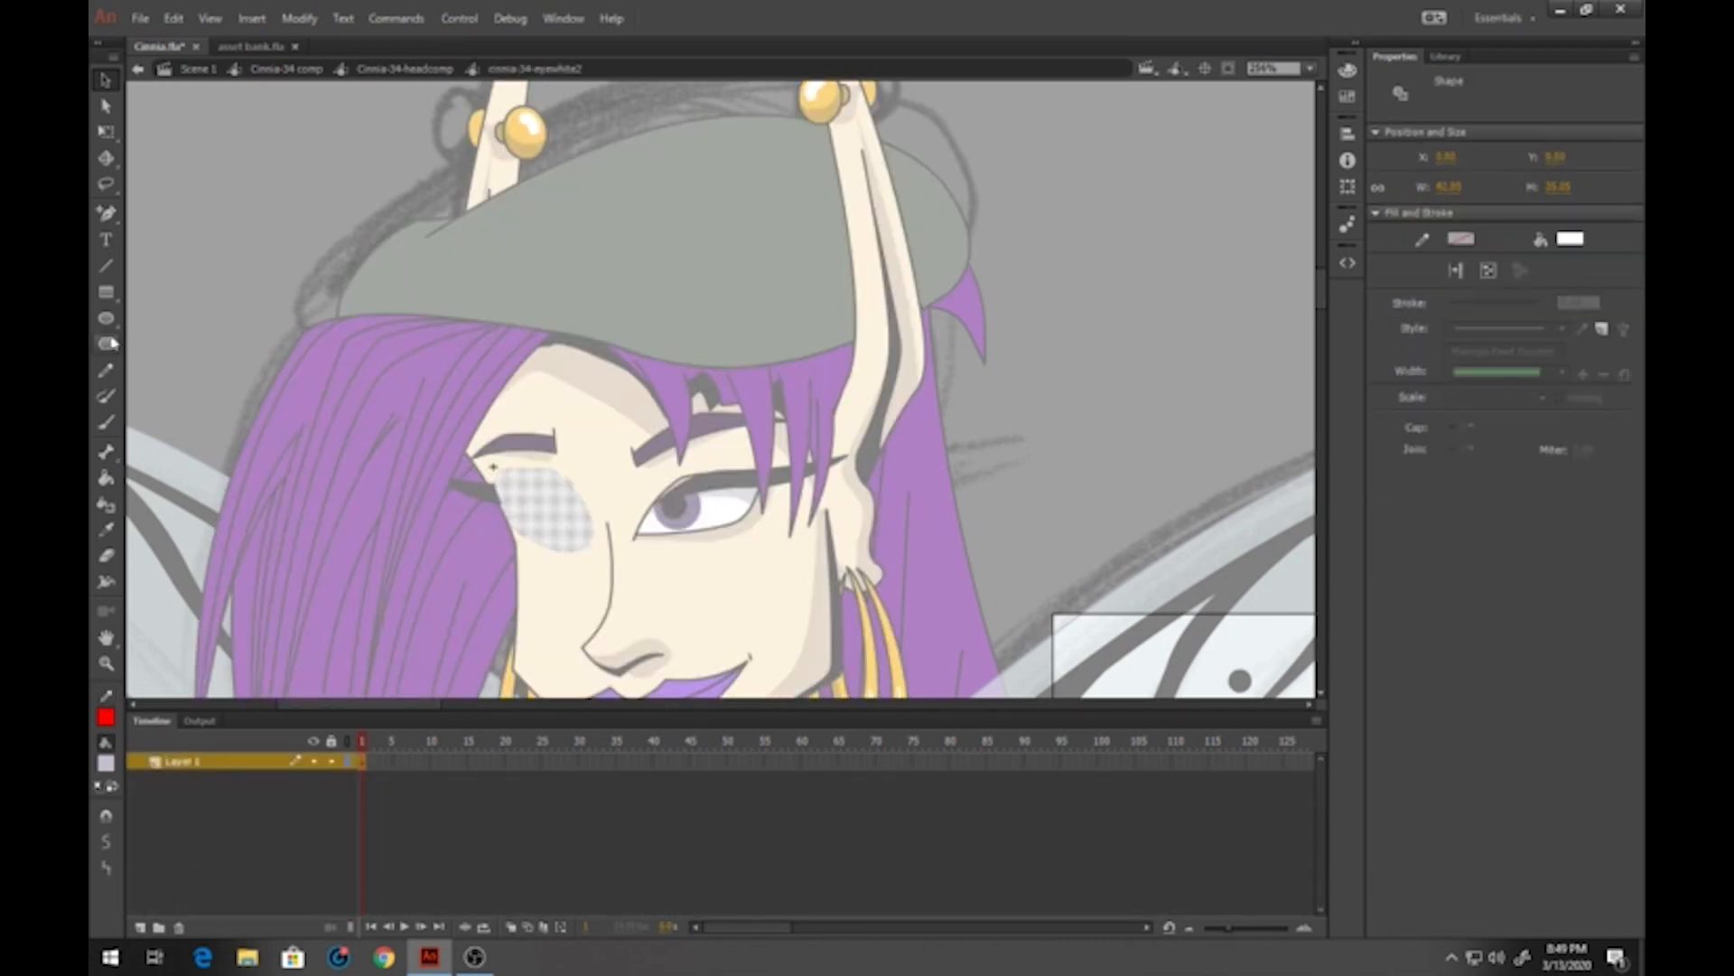
click(106, 369)
mouse_move(495, 490)
mouse_down()
mouse_move(558, 503)
mouse_move(578, 551)
mouse_up()
click(105, 477)
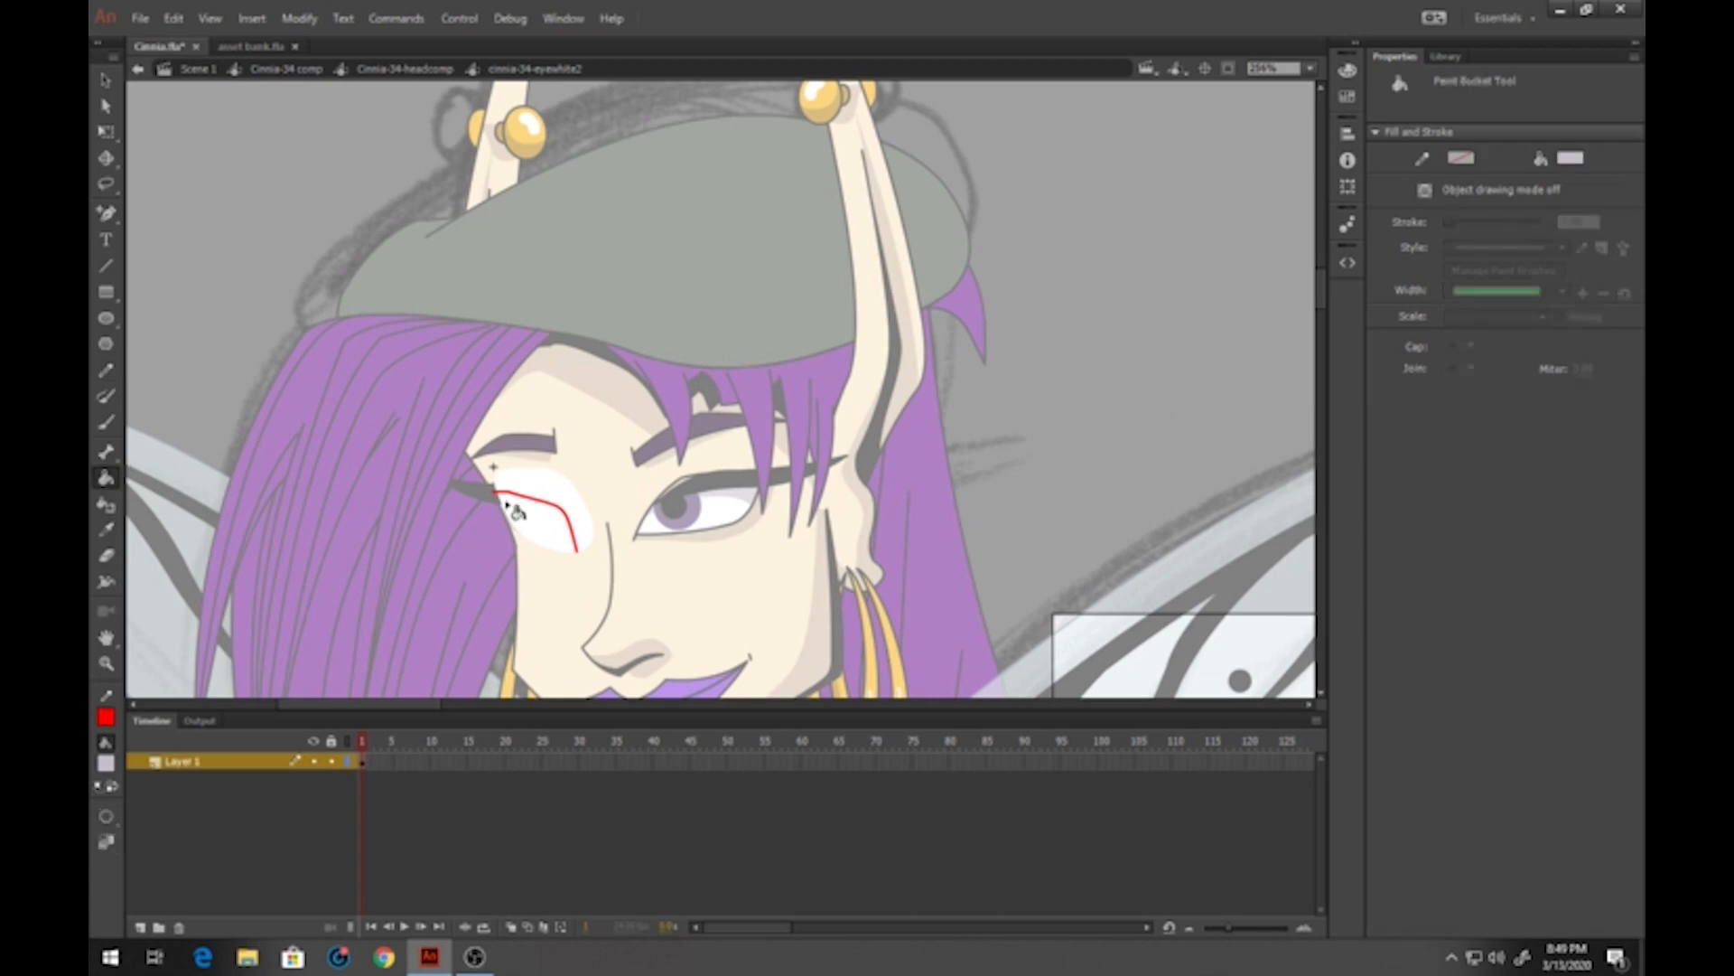
click(543, 495)
click(107, 84)
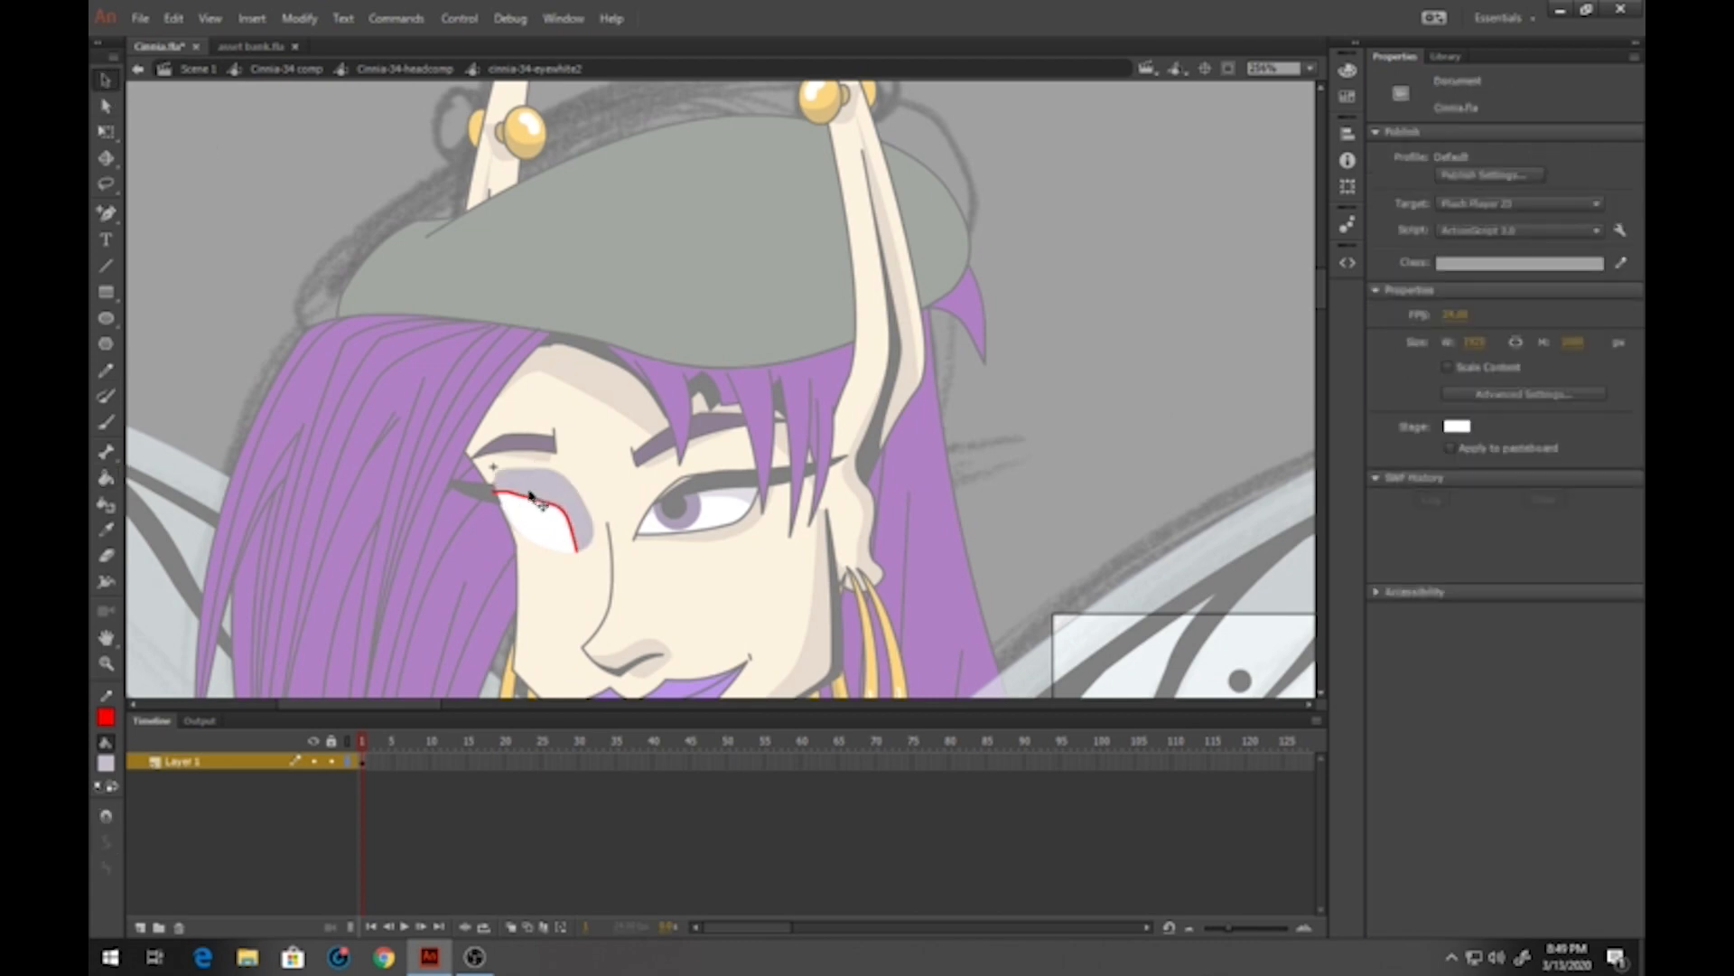
click(542, 506)
click(1066, 498)
double_click(1066, 499)
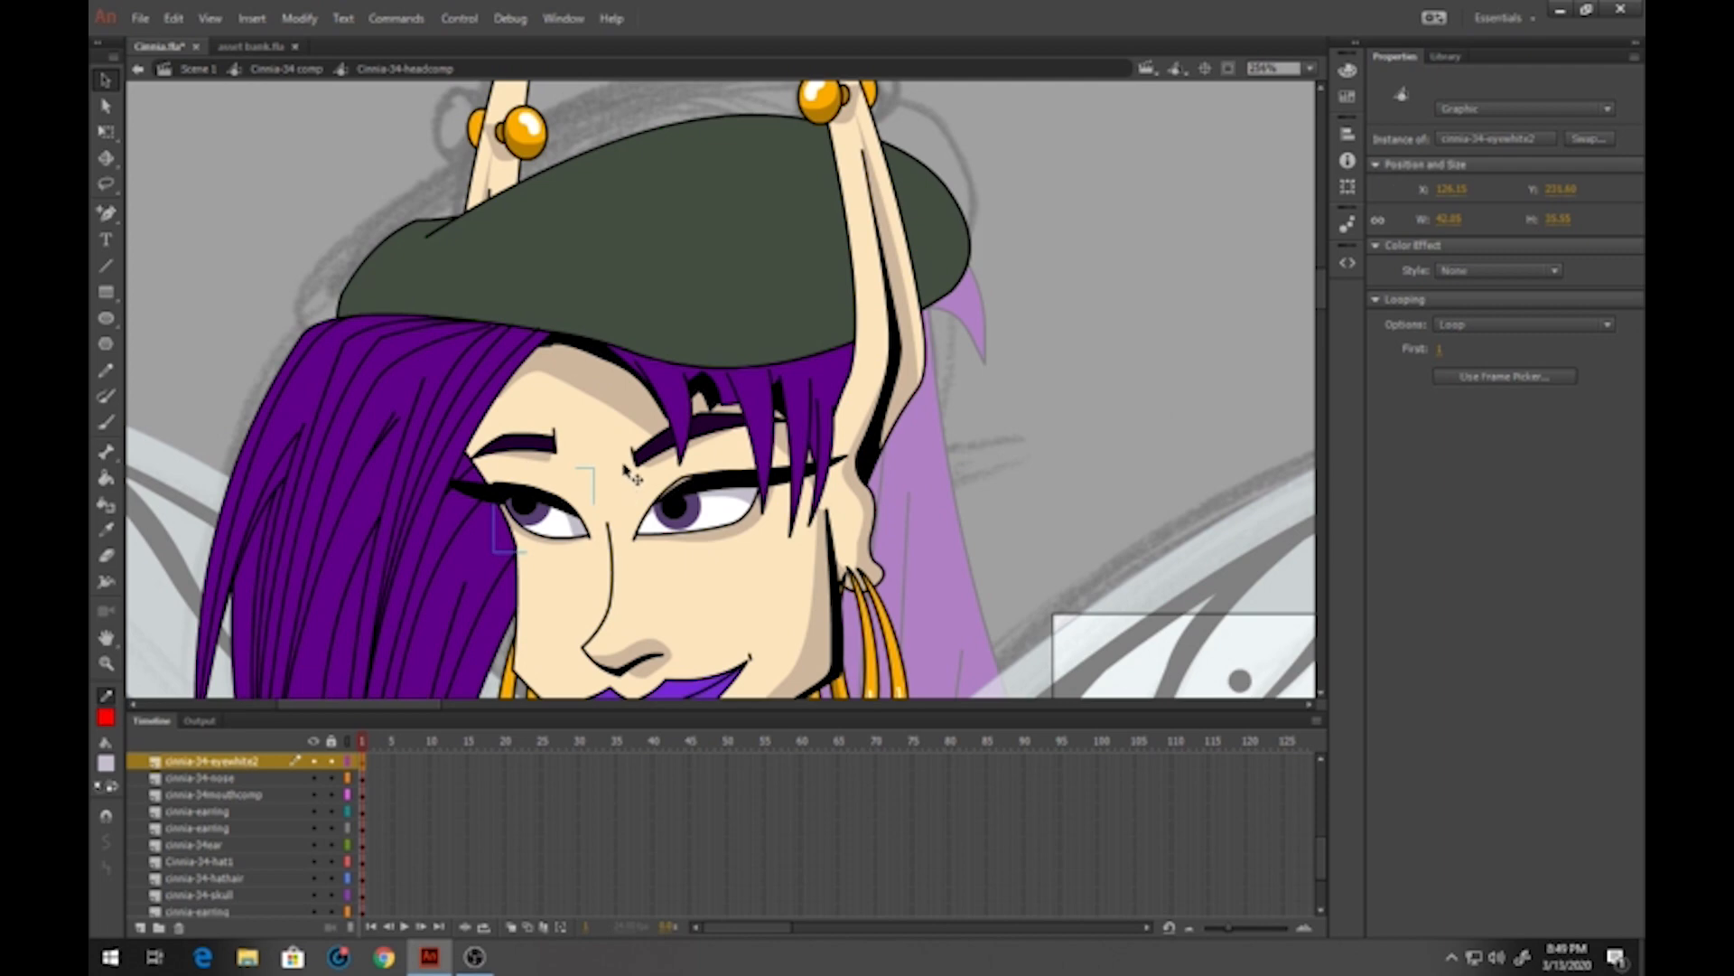
In the Cinnia-34-hat1 symbol, draw two red shadow guide curves along the hat's lower side and a jagged closed highlight outline near its crown
double_click(629, 273)
click(106, 370)
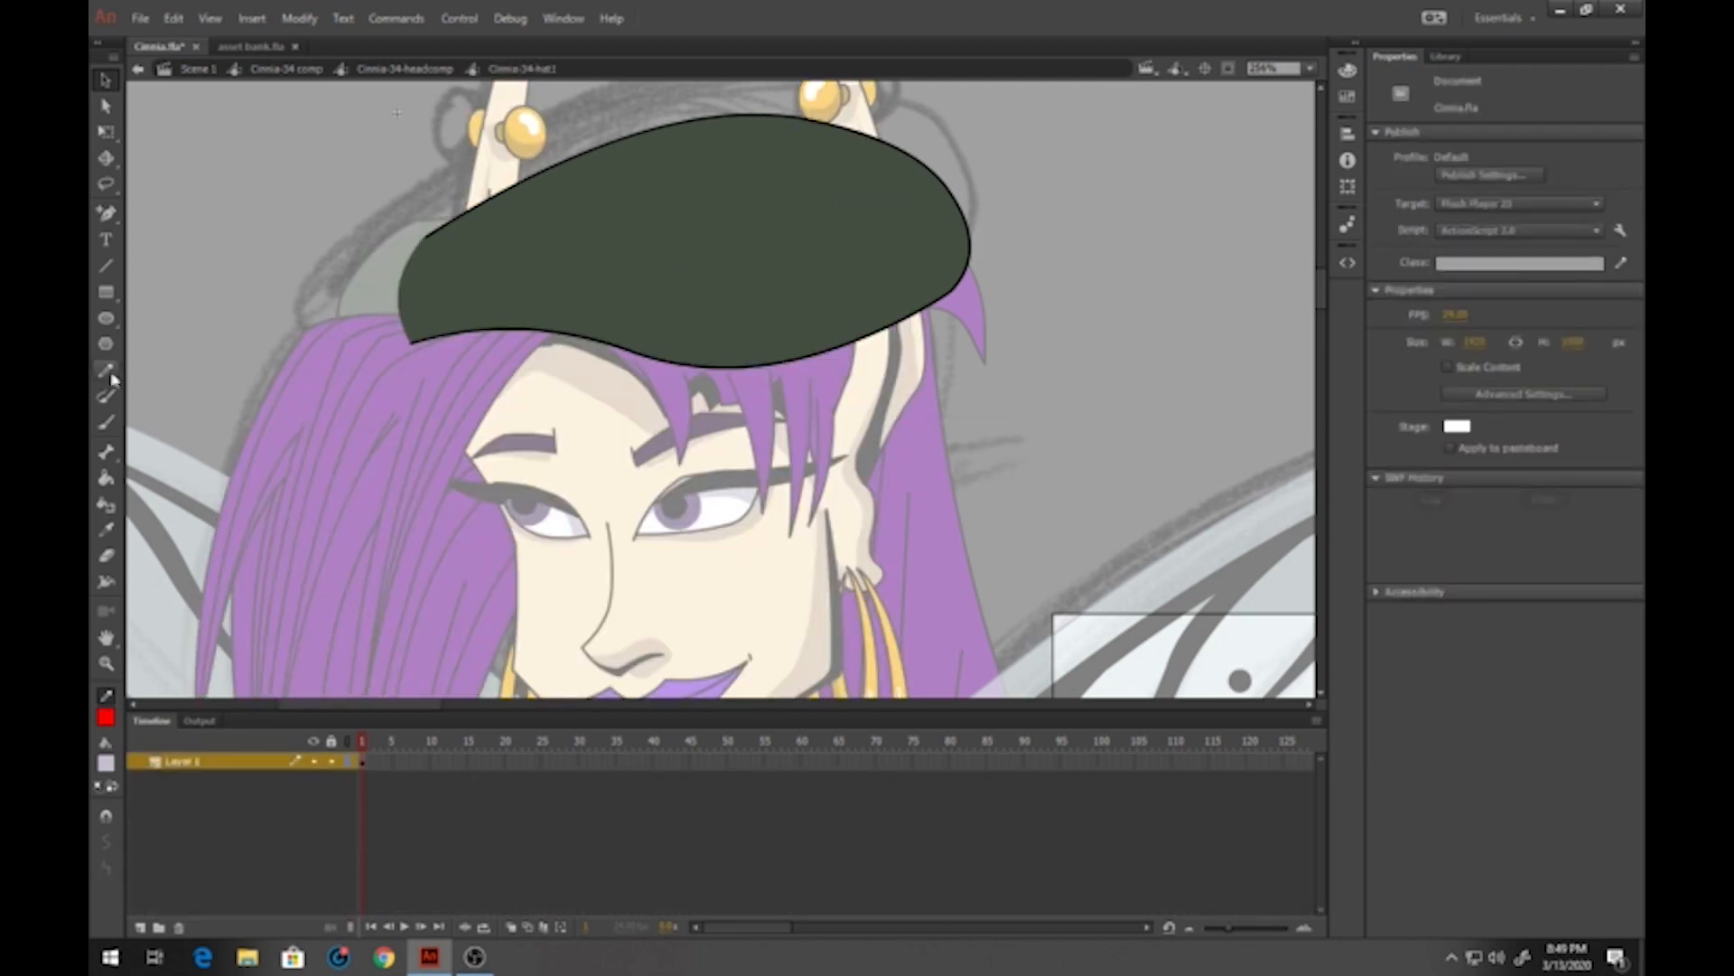
drag(948, 183, 957, 214)
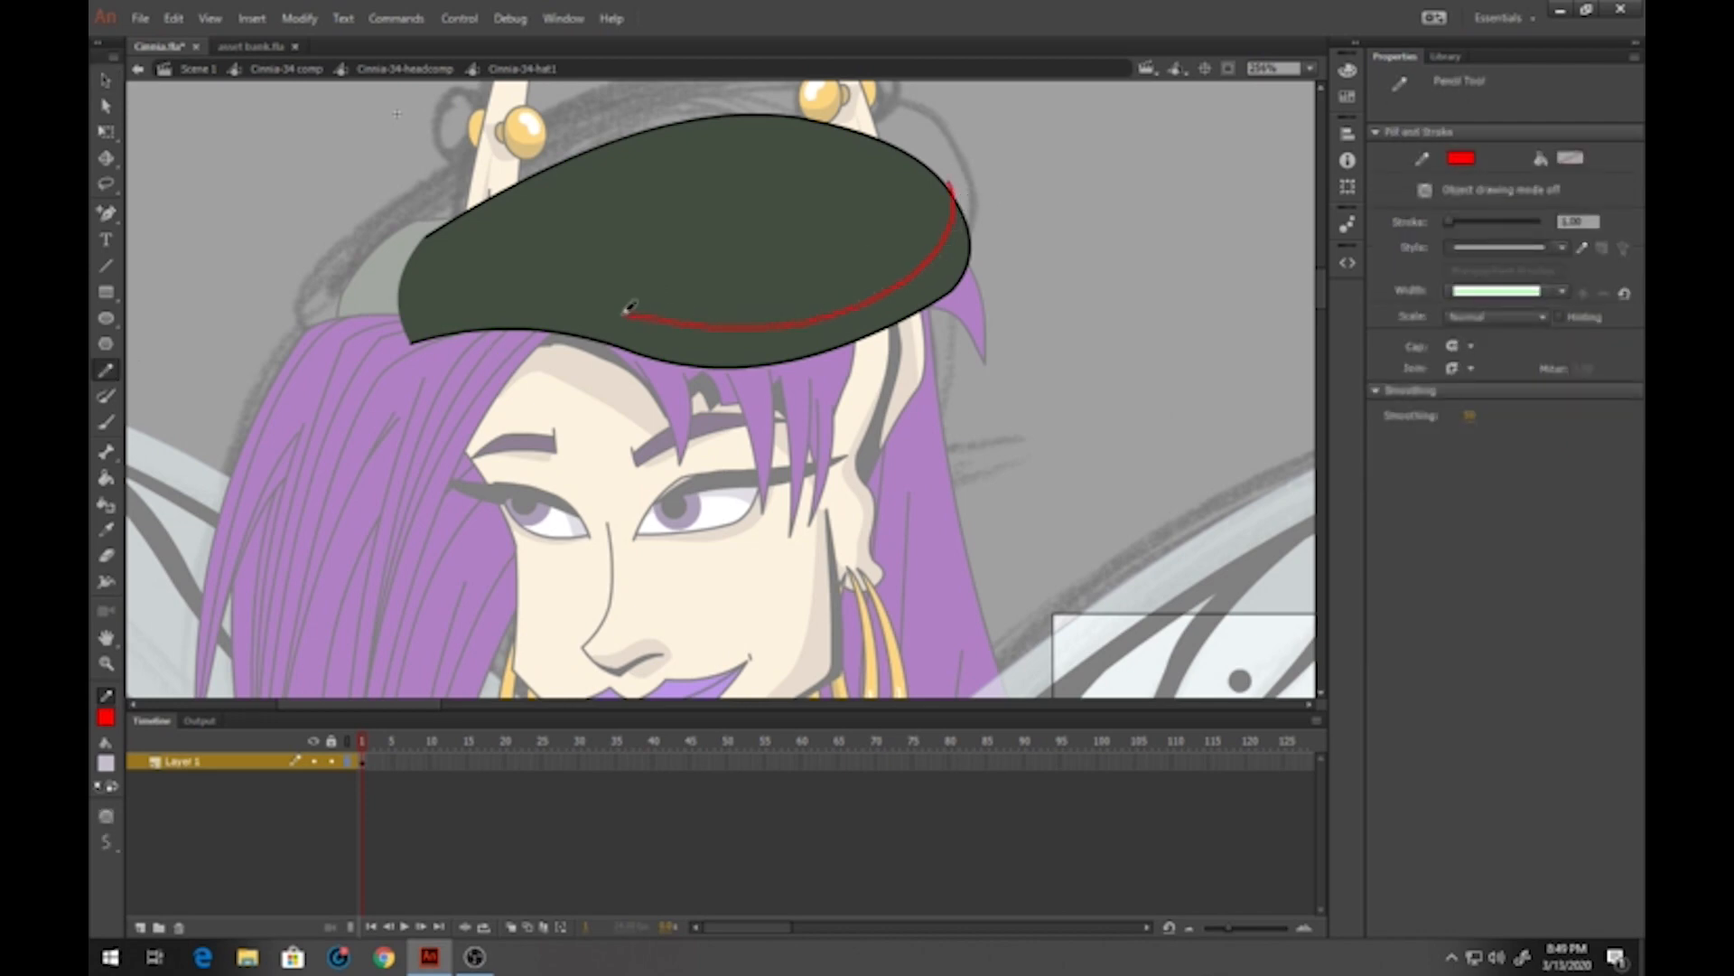
mouse_move(630, 308)
mouse_down()
mouse_move(490, 308)
mouse_move(379, 351)
mouse_up()
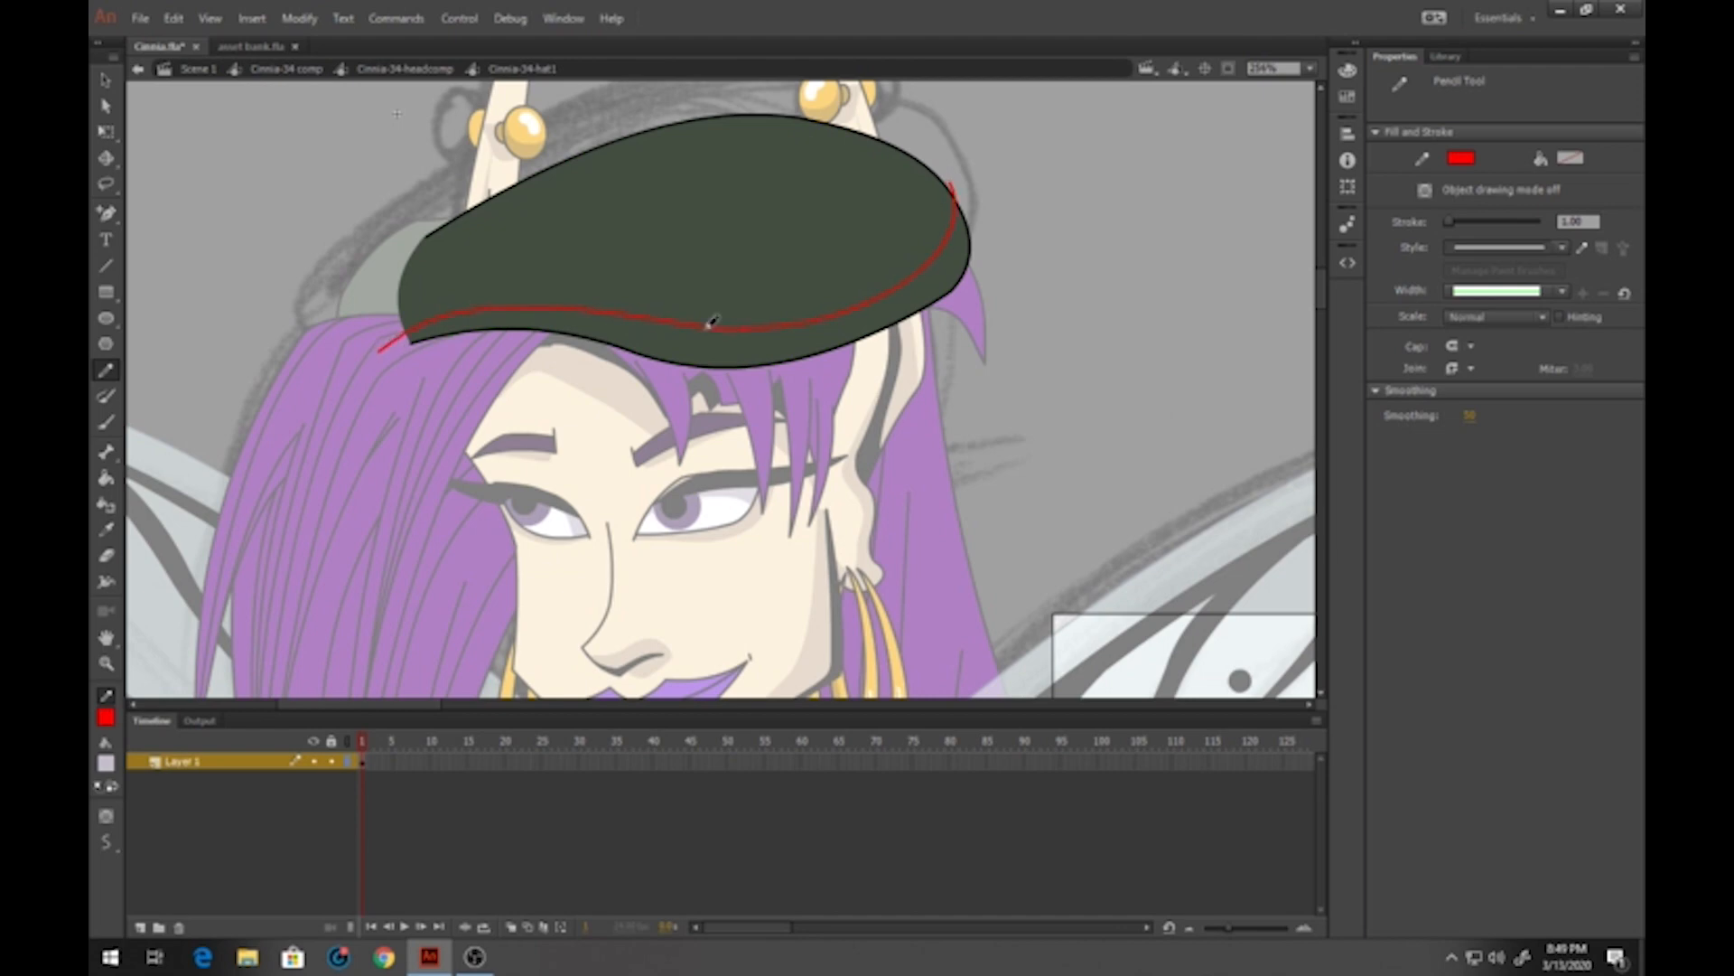
mouse_move(859, 107)
mouse_down()
mouse_move(869, 201)
mouse_move(820, 242)
mouse_up()
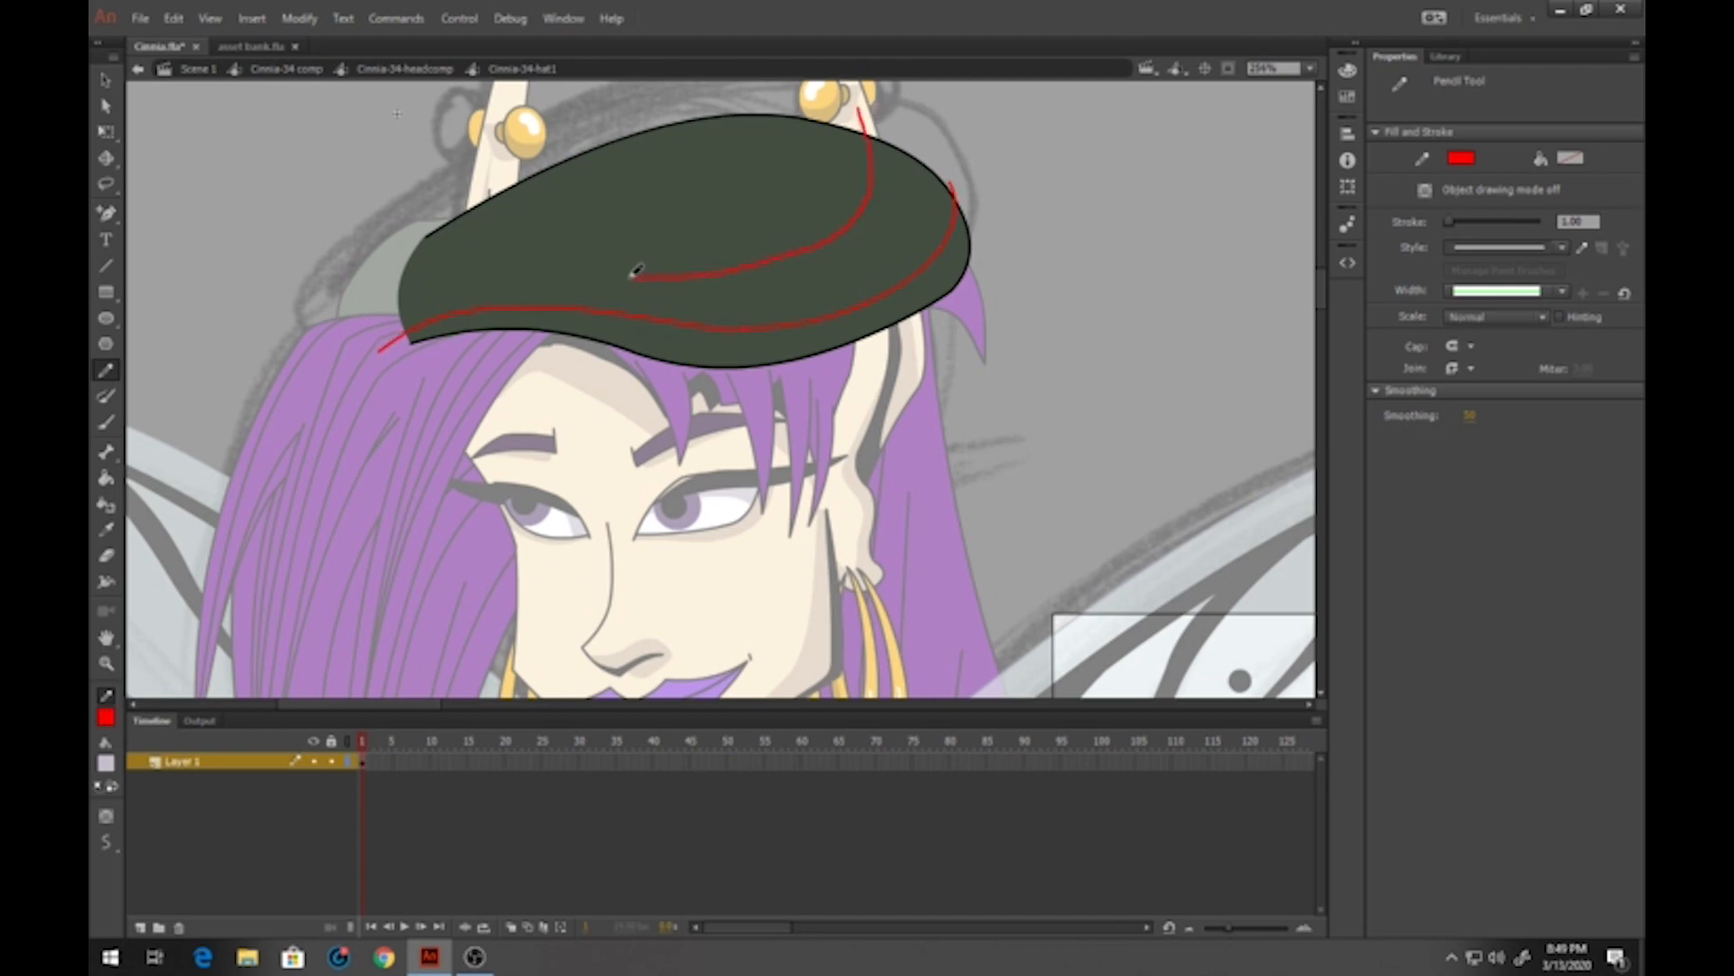
drag(428, 266, 363, 296)
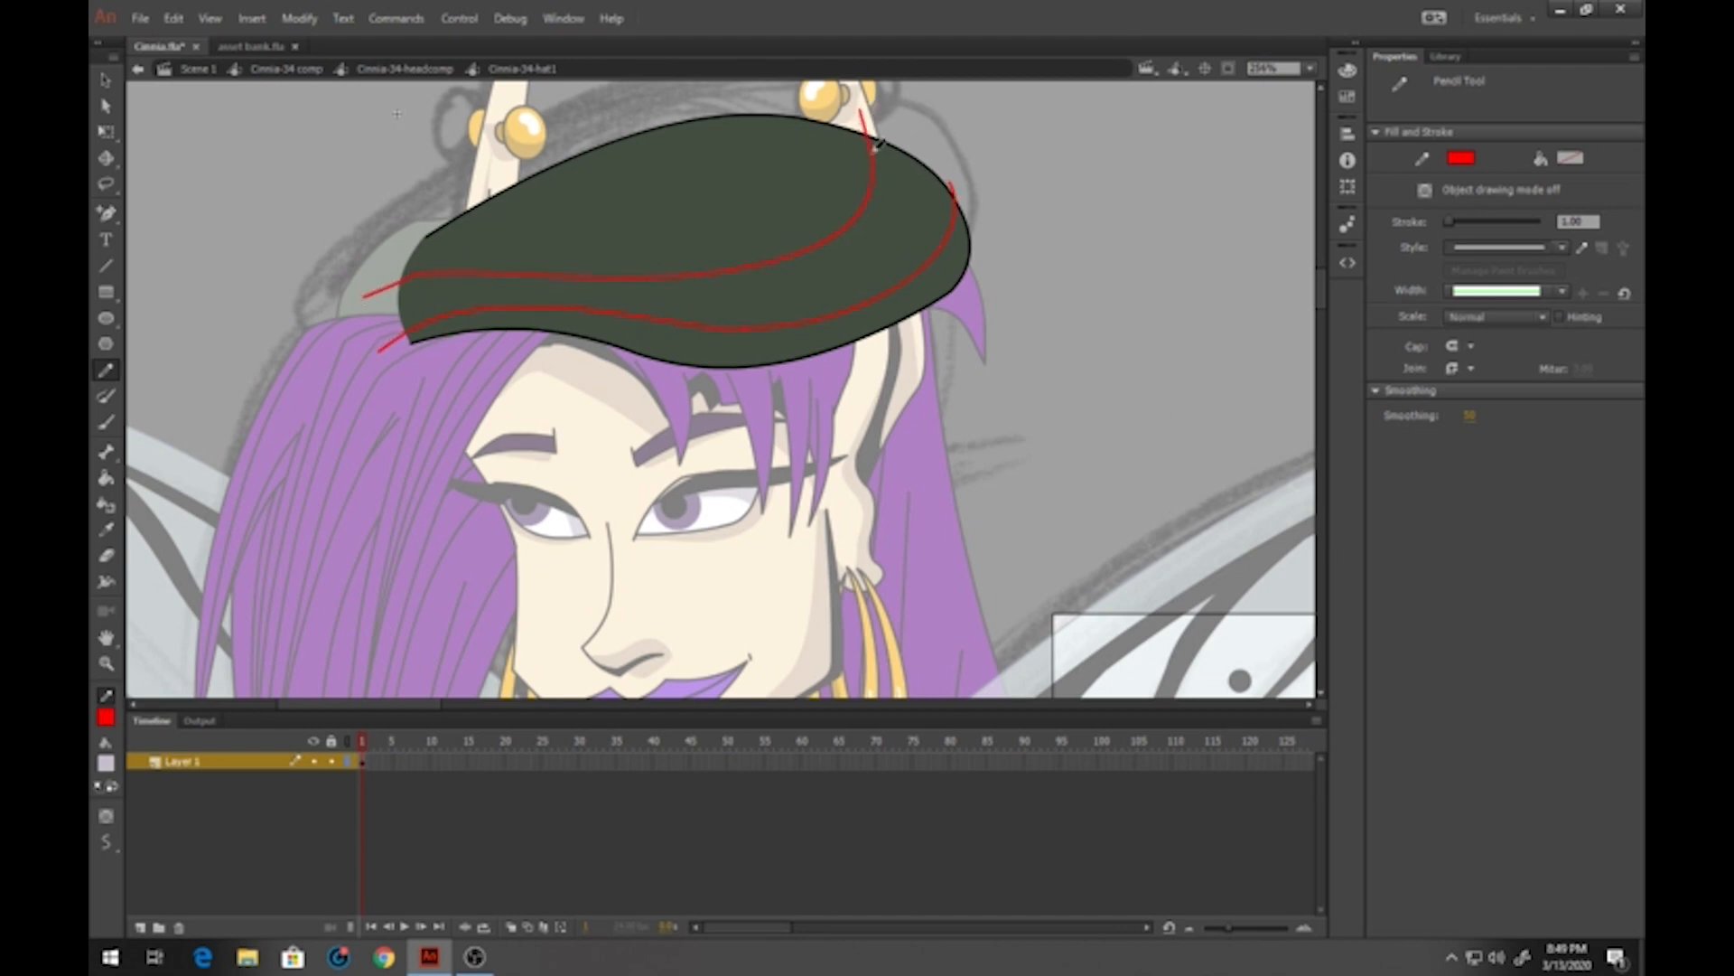
mouse_move(699, 132)
mouse_down()
mouse_move(822, 133)
mouse_move(843, 150)
mouse_up()
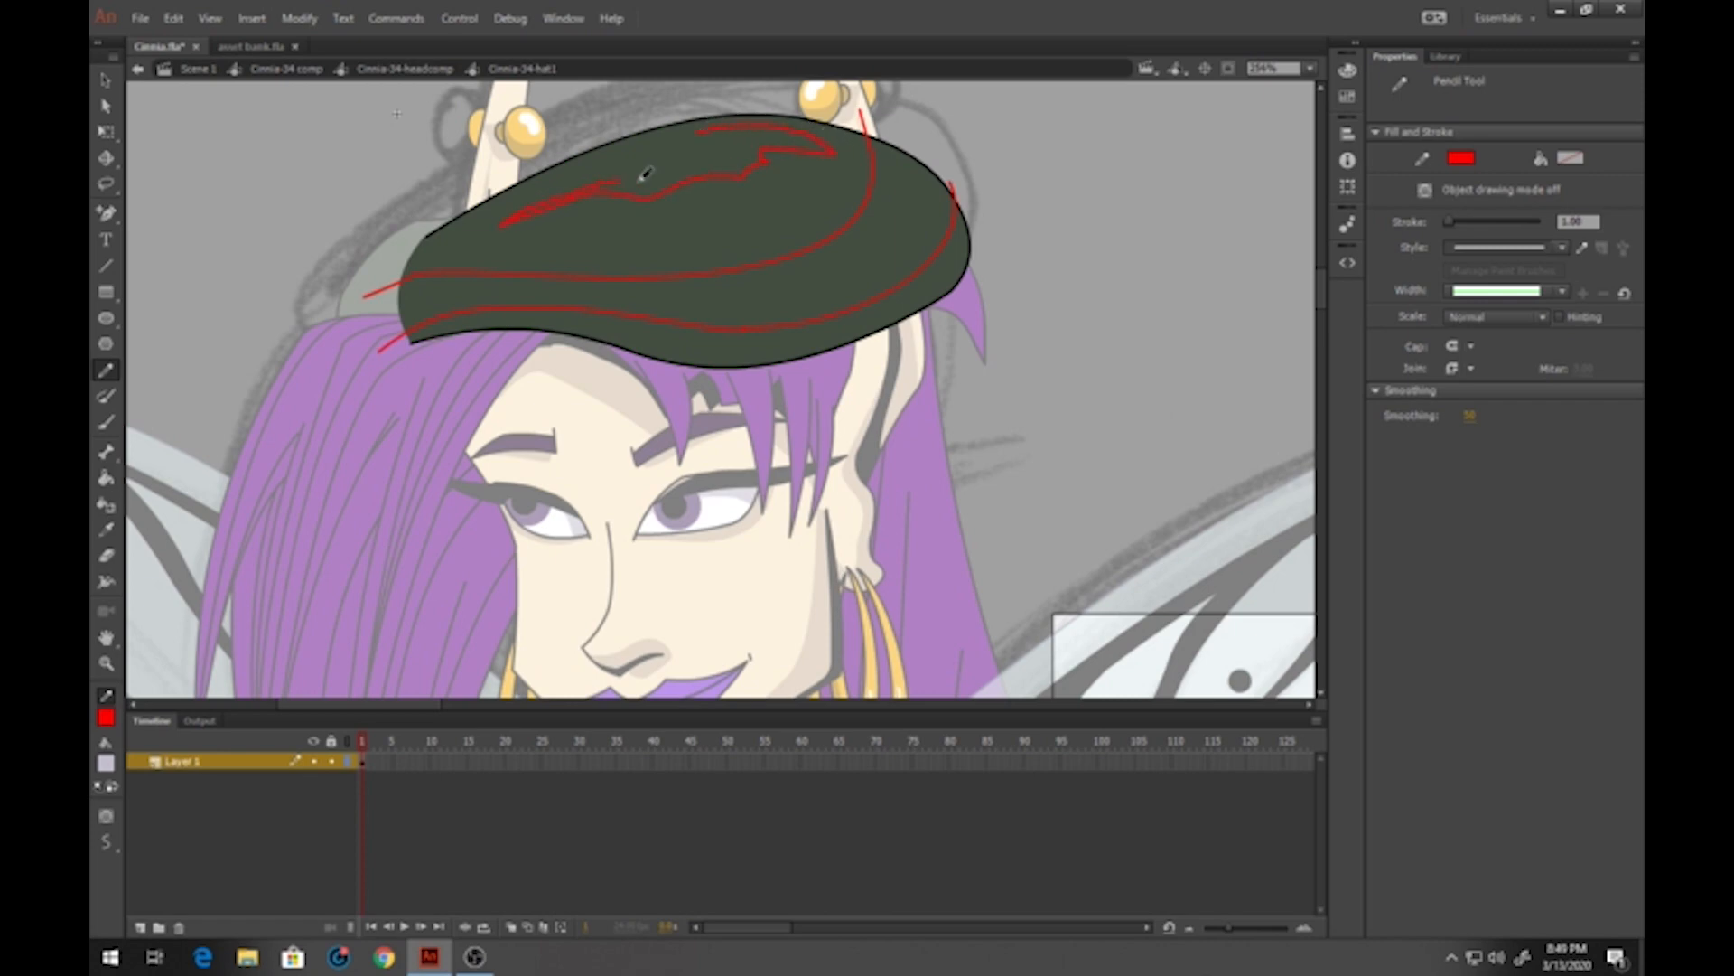
drag(645, 173, 701, 137)
Fill the strip below the lower guide curve of the hat with black
click(105, 477)
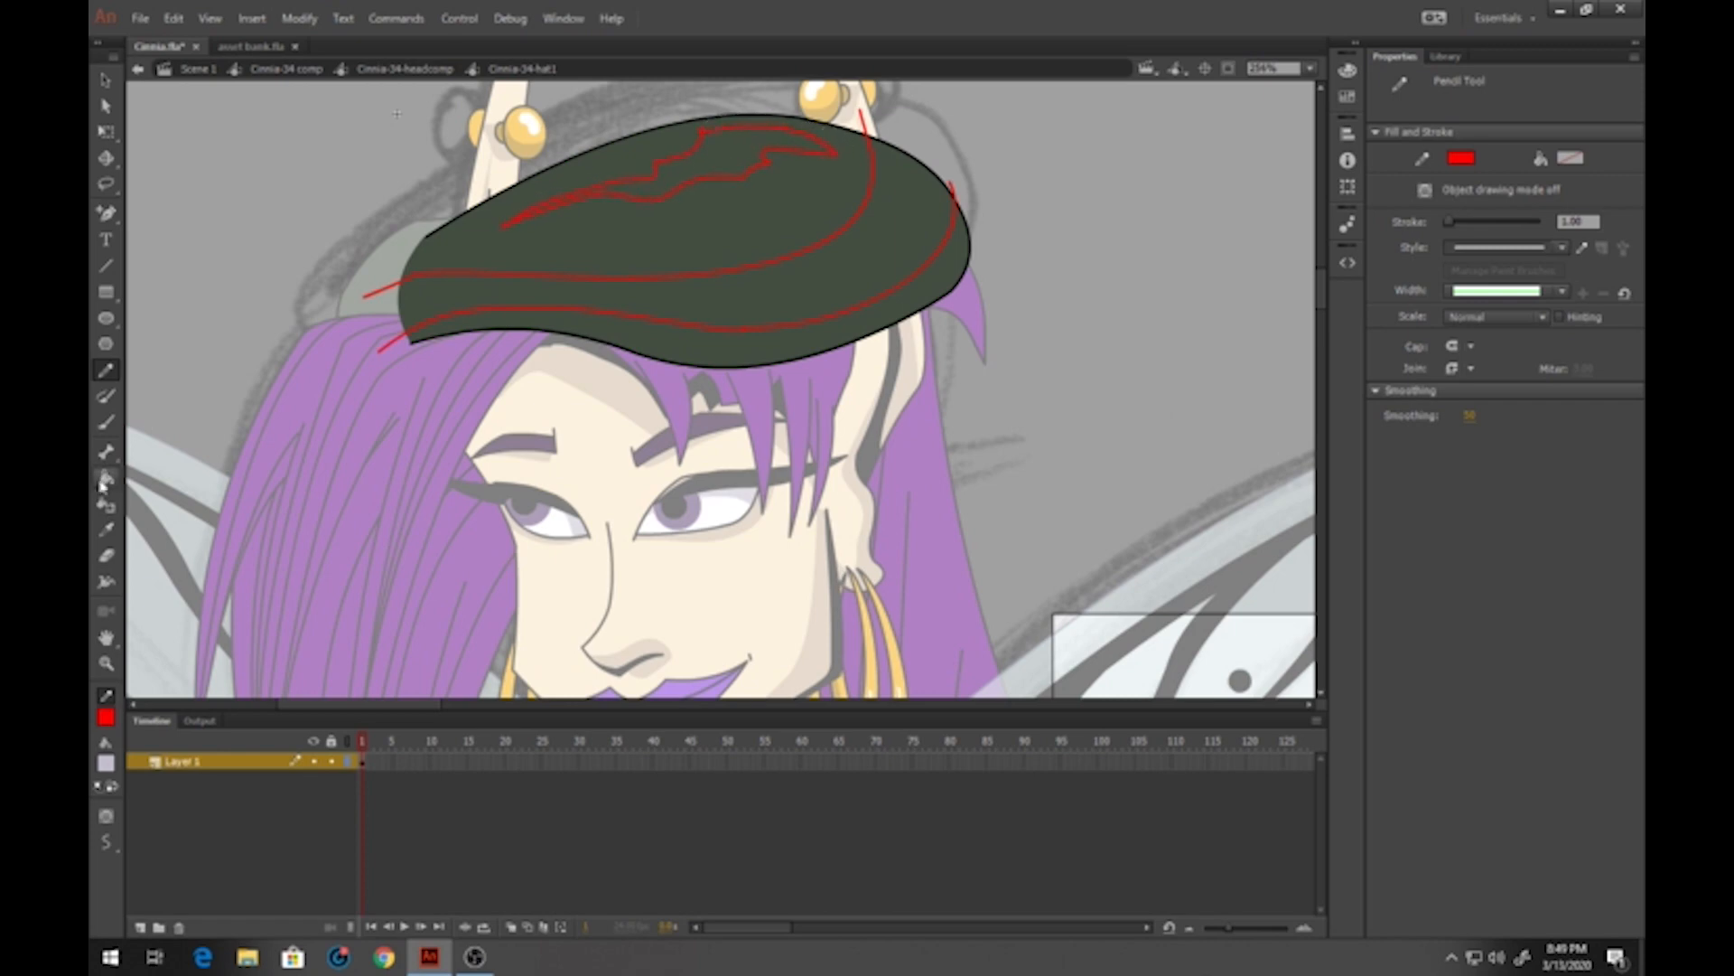
click(106, 763)
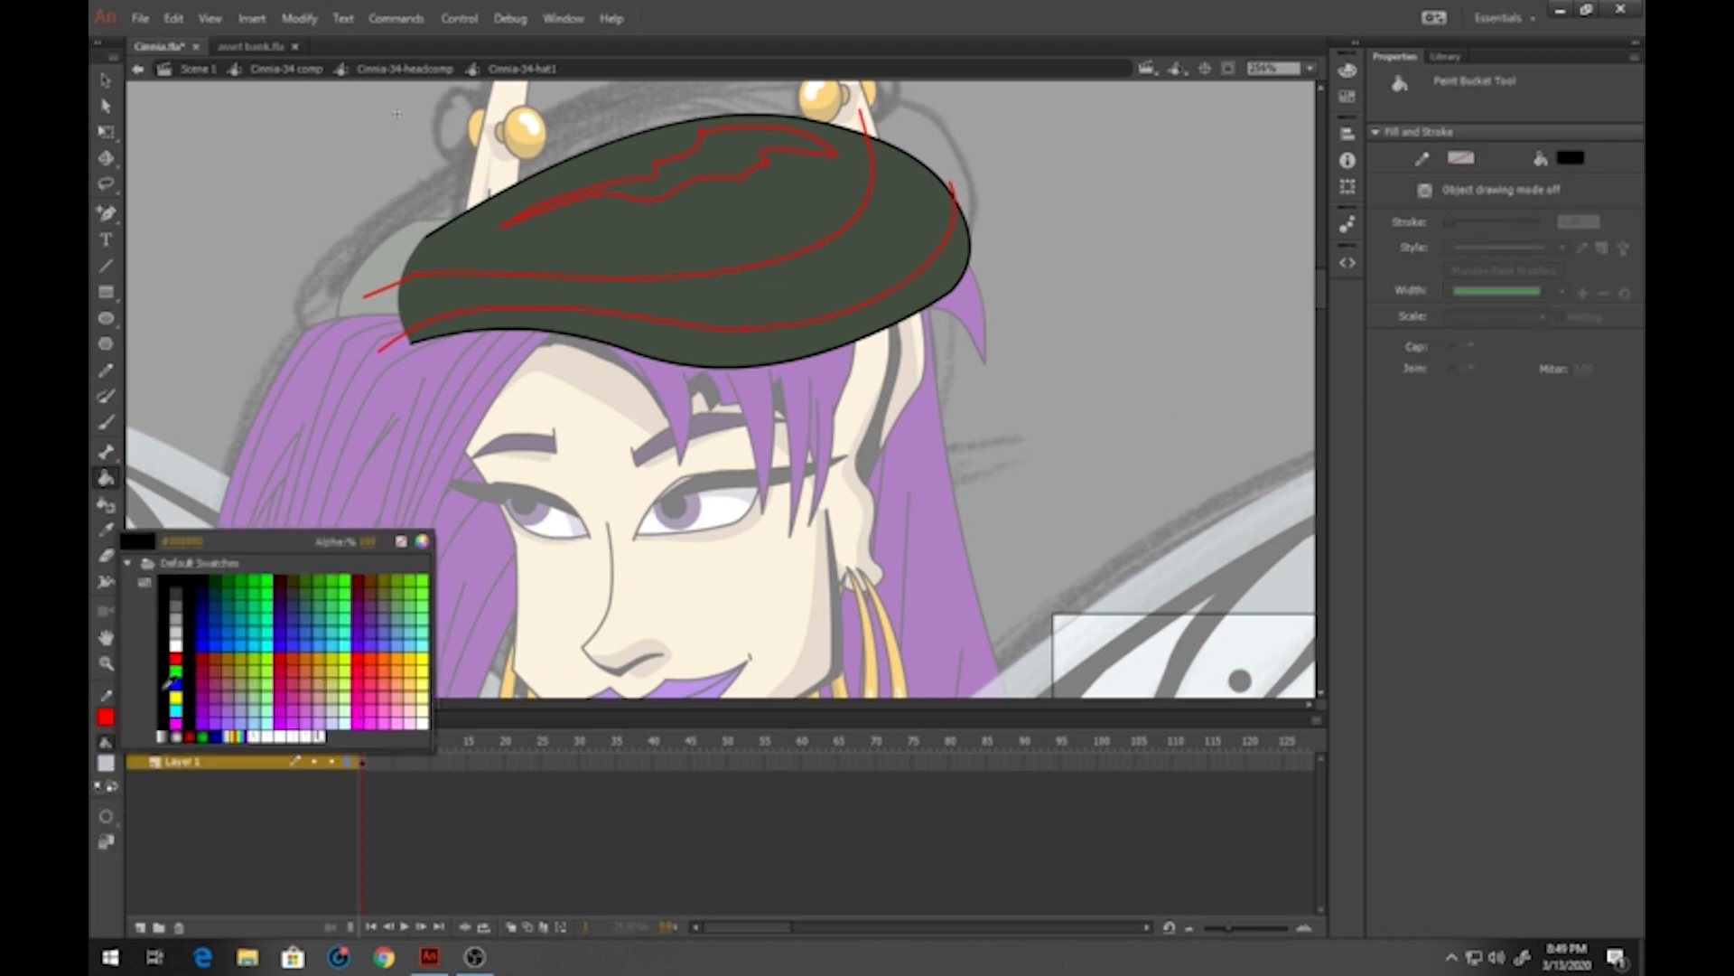
click(143, 691)
click(669, 348)
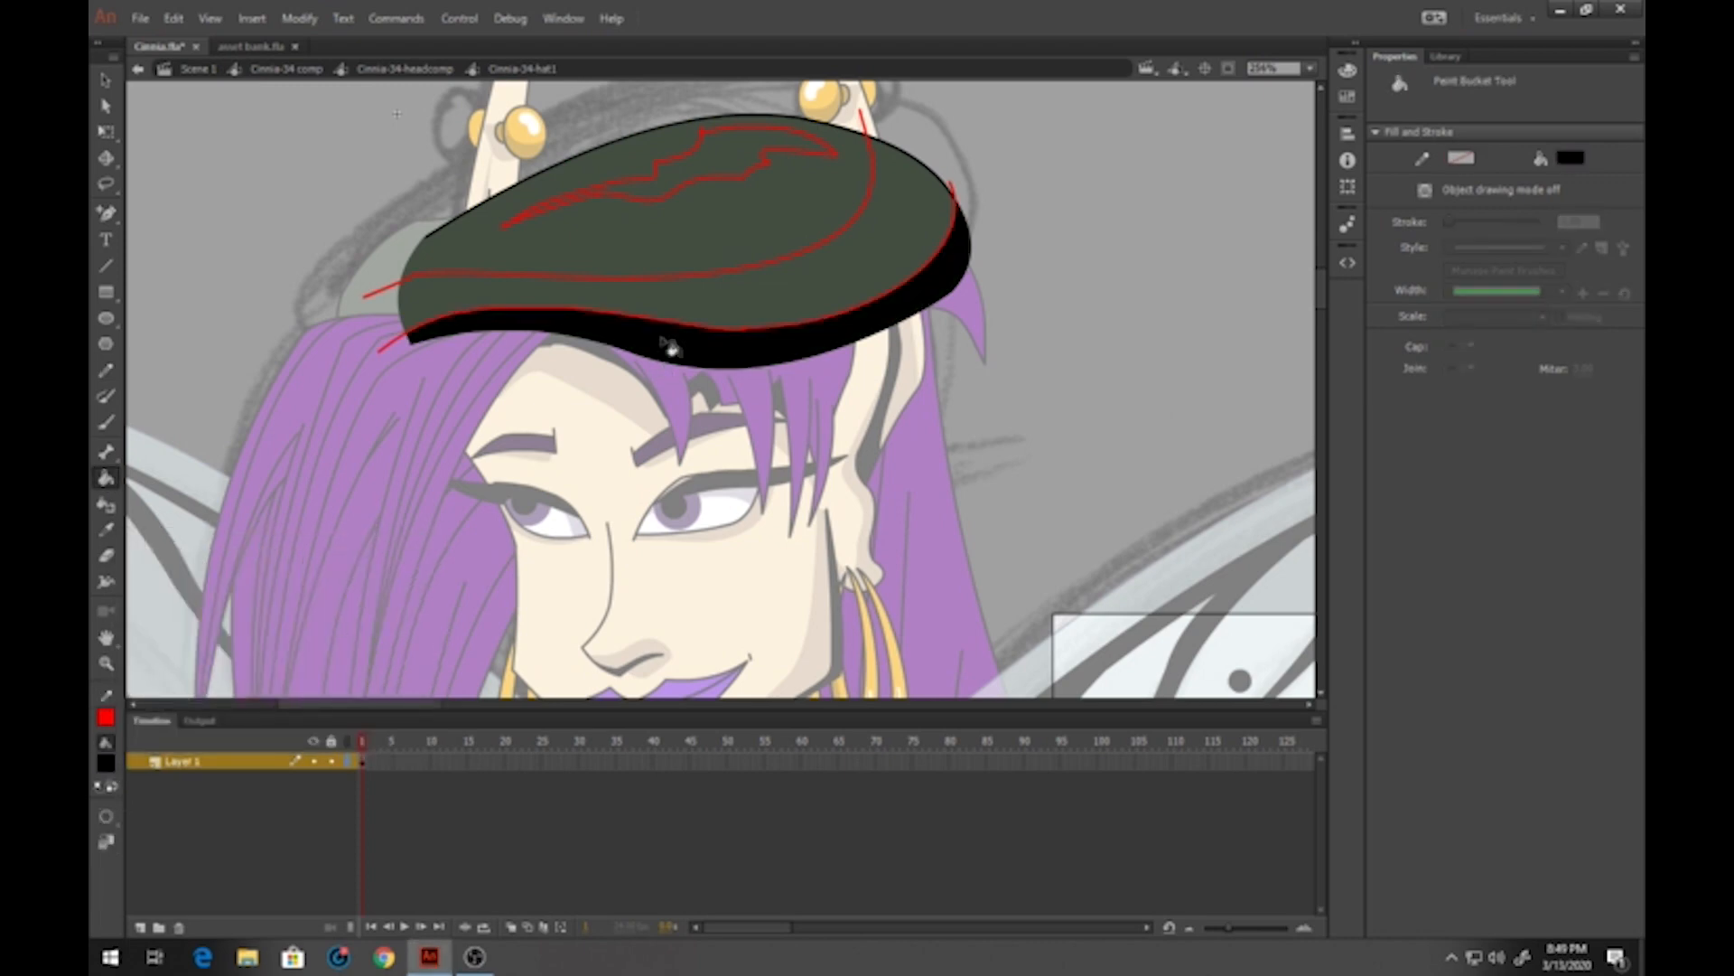
Sample the hat's green, lighten it and fill the jagged highlight shape with it
click(106, 765)
click(574, 226)
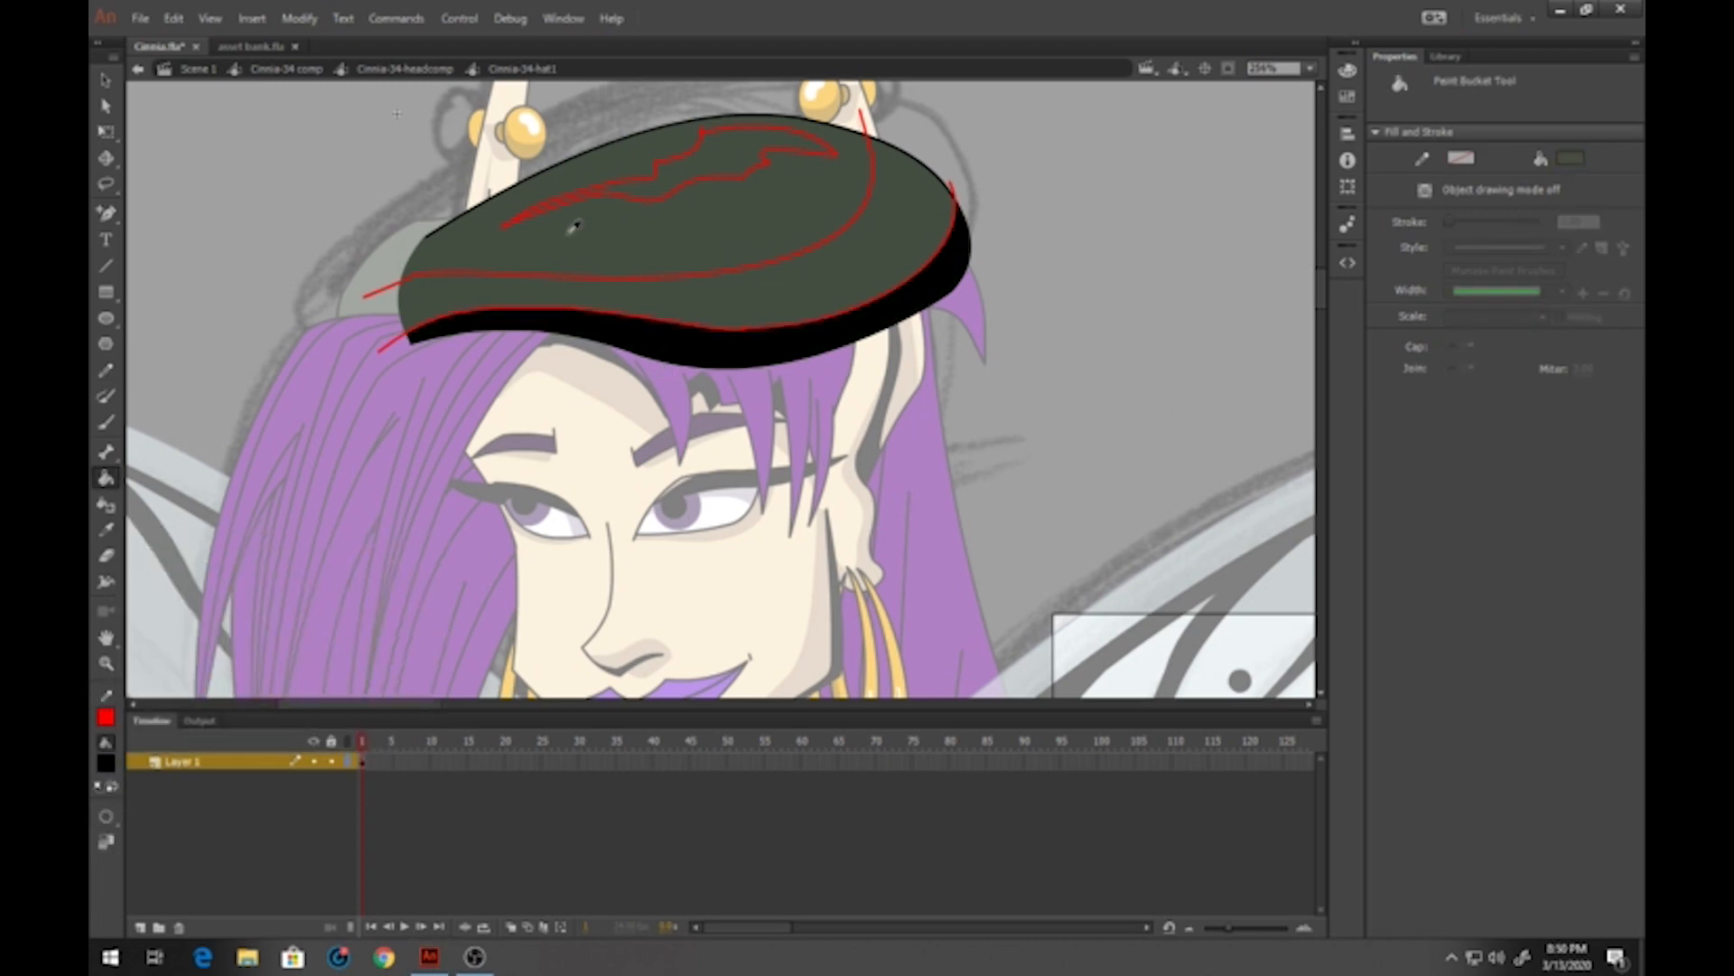
click(107, 765)
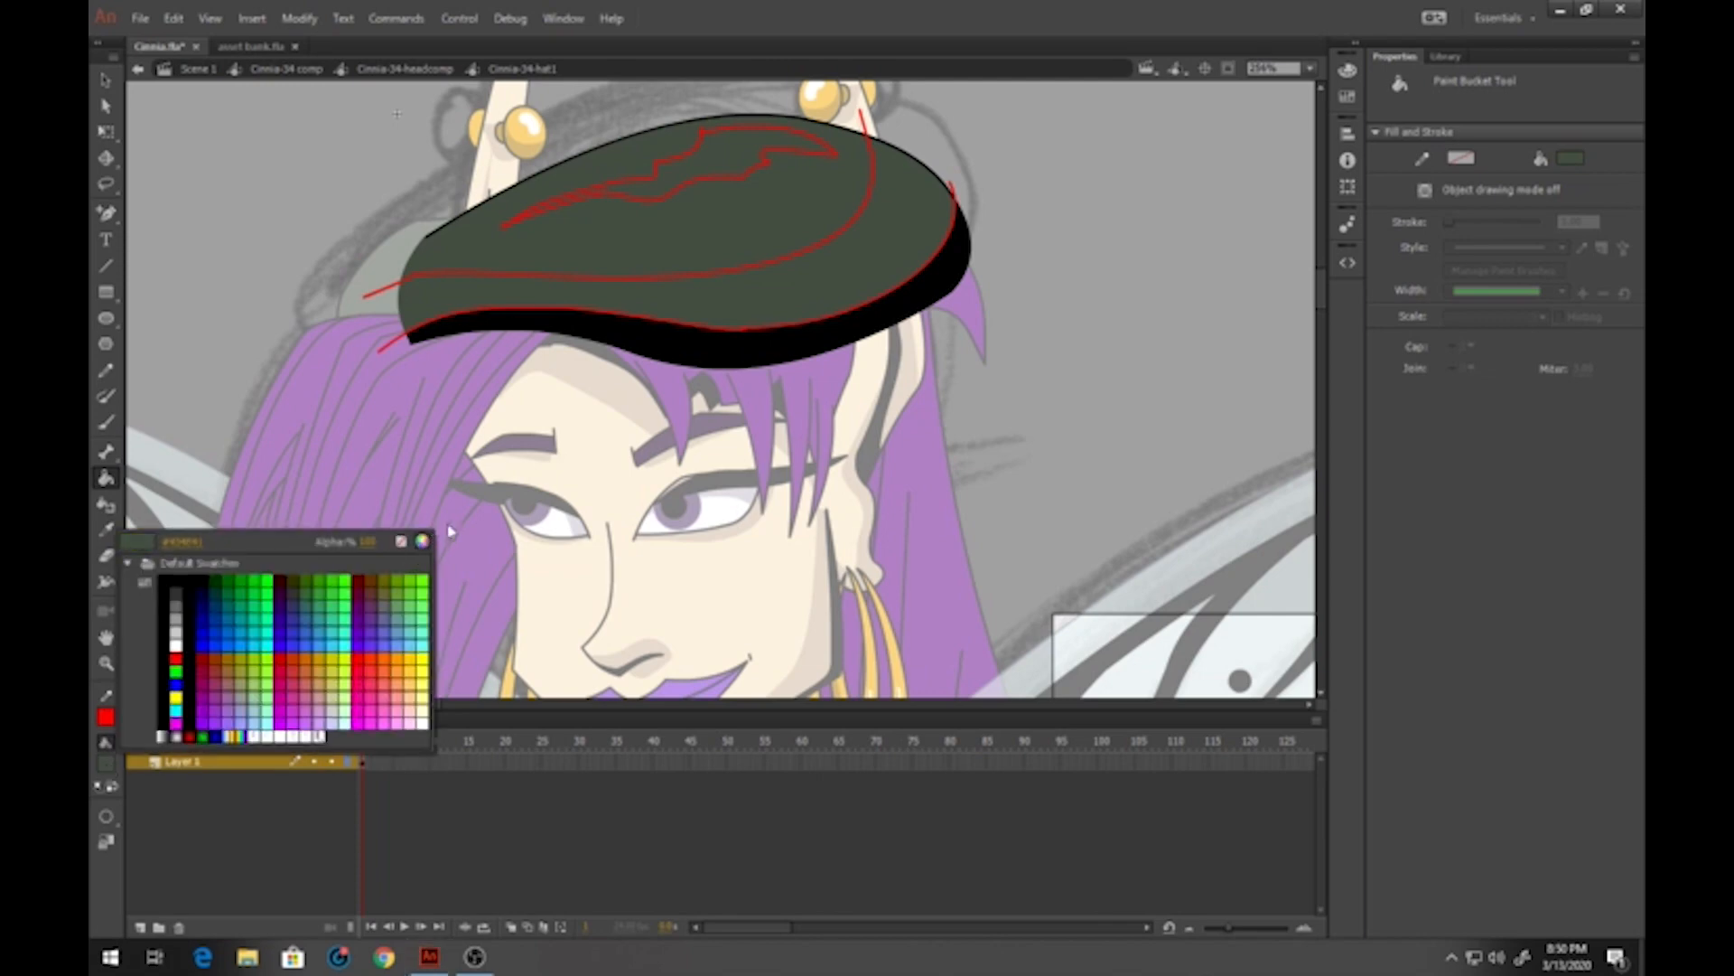
click(422, 541)
drag(915, 491, 915, 464)
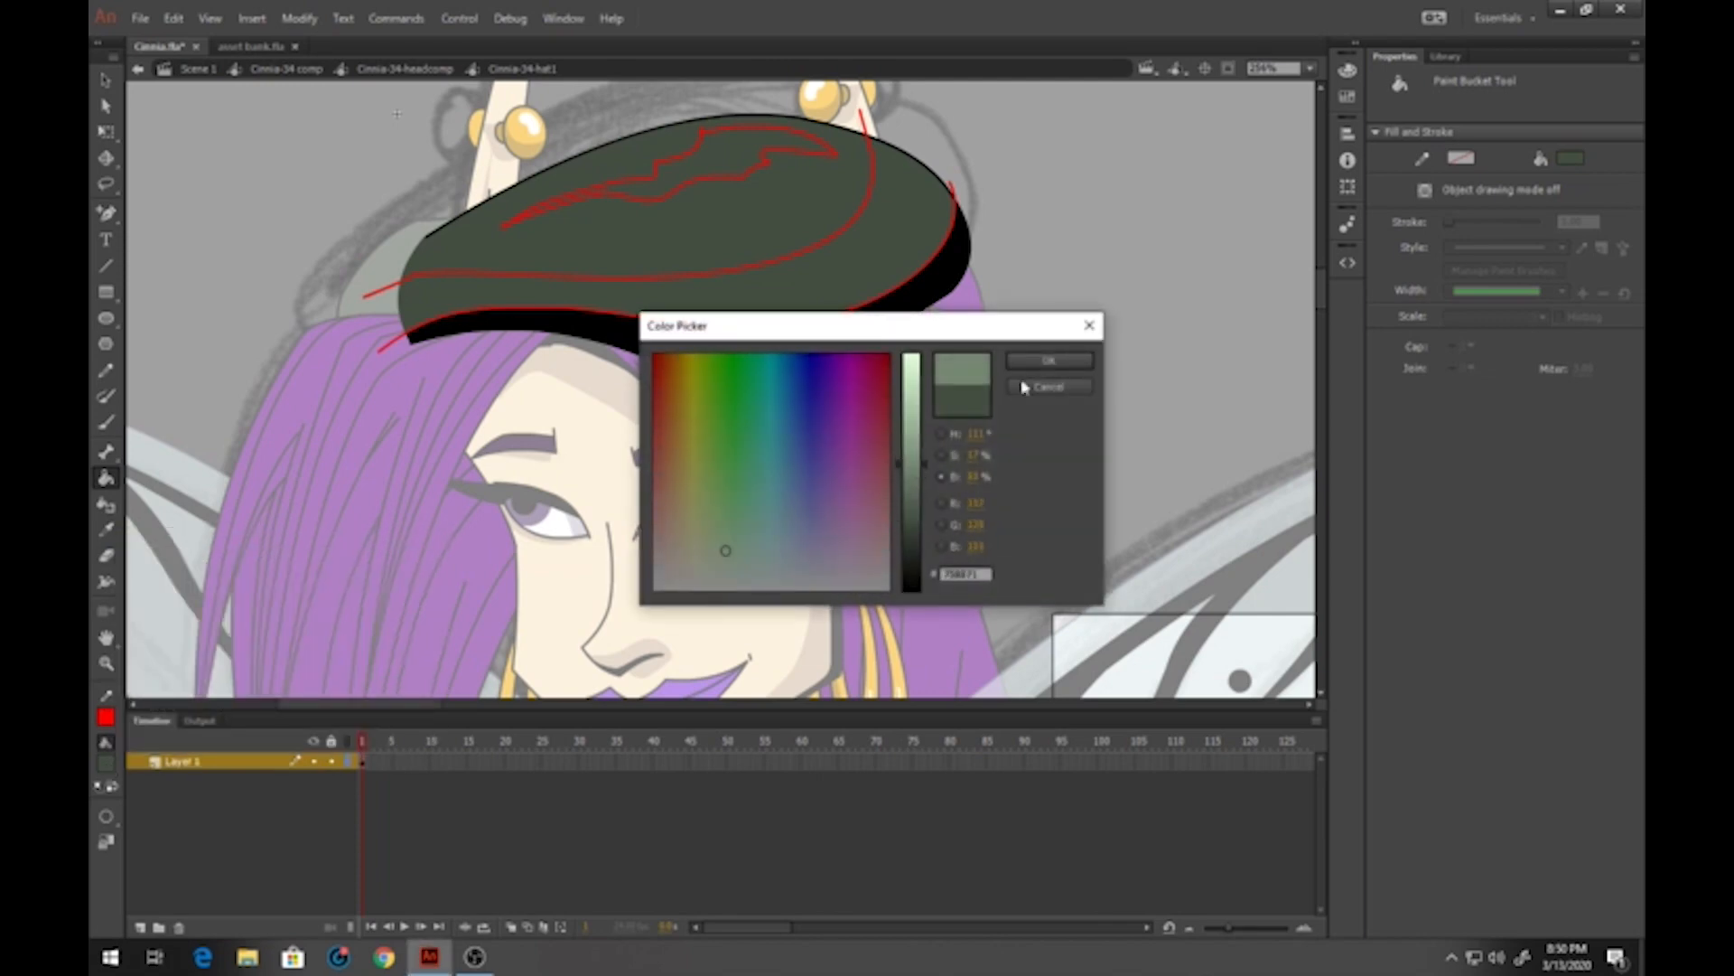
click(1048, 361)
click(746, 175)
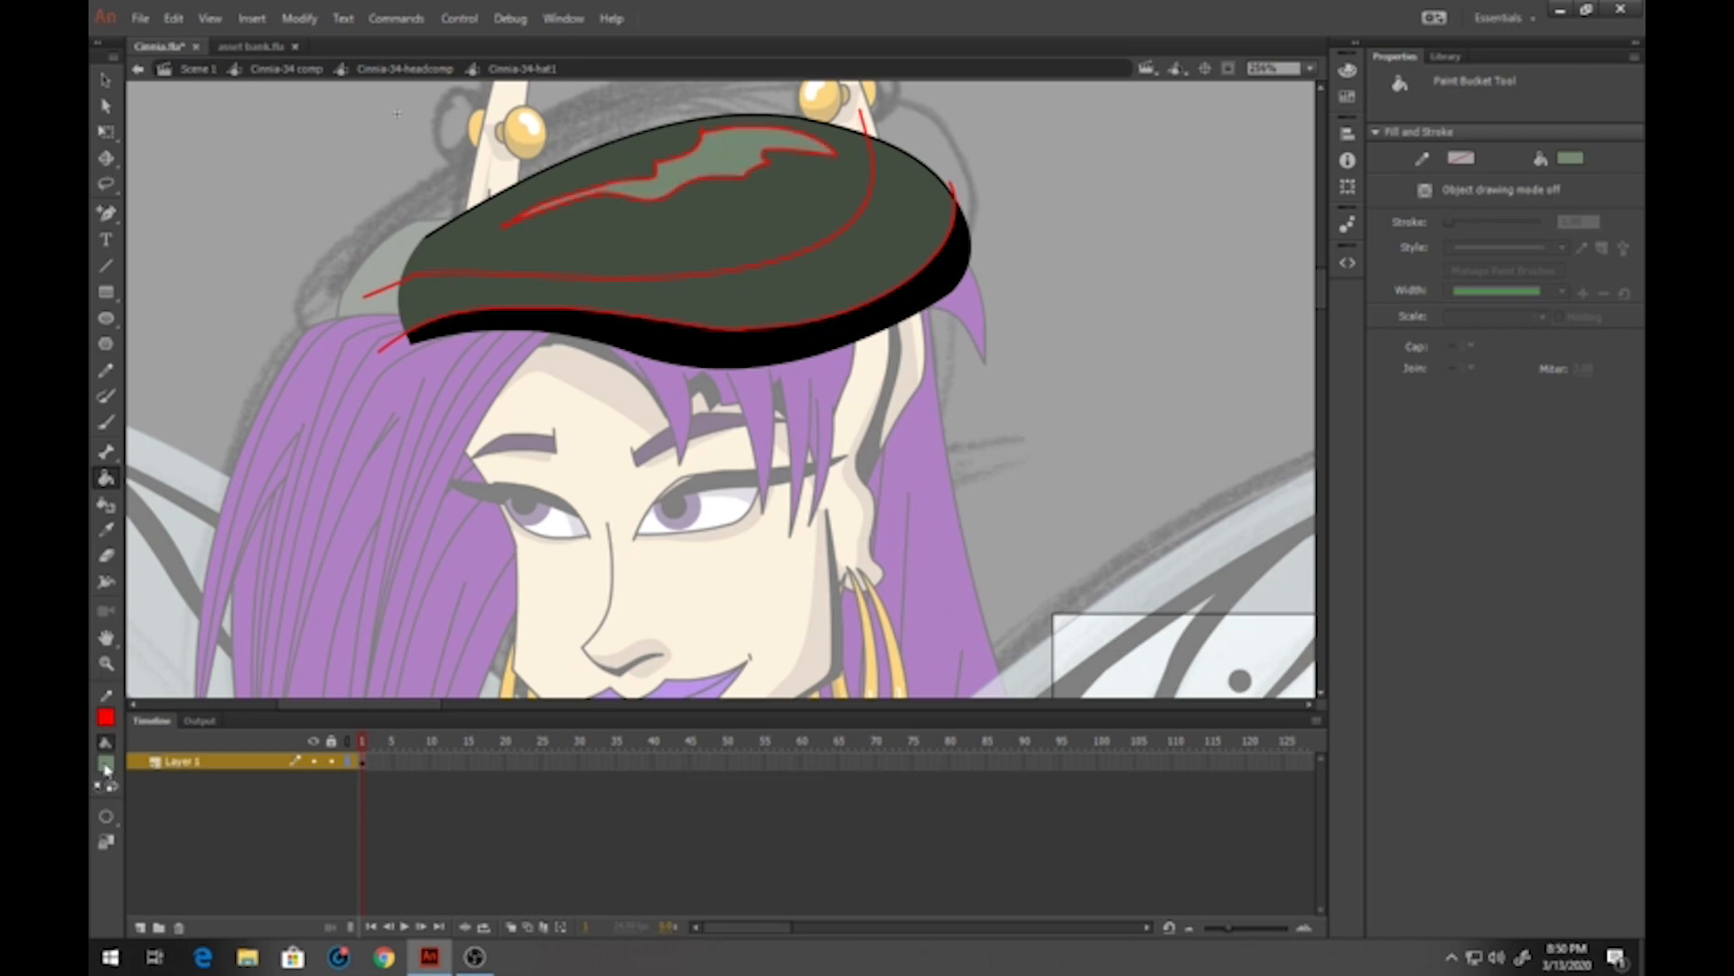
Sample the hat's green again, darken it and fill the band between the two shadow guide curves
click(107, 765)
click(756, 312)
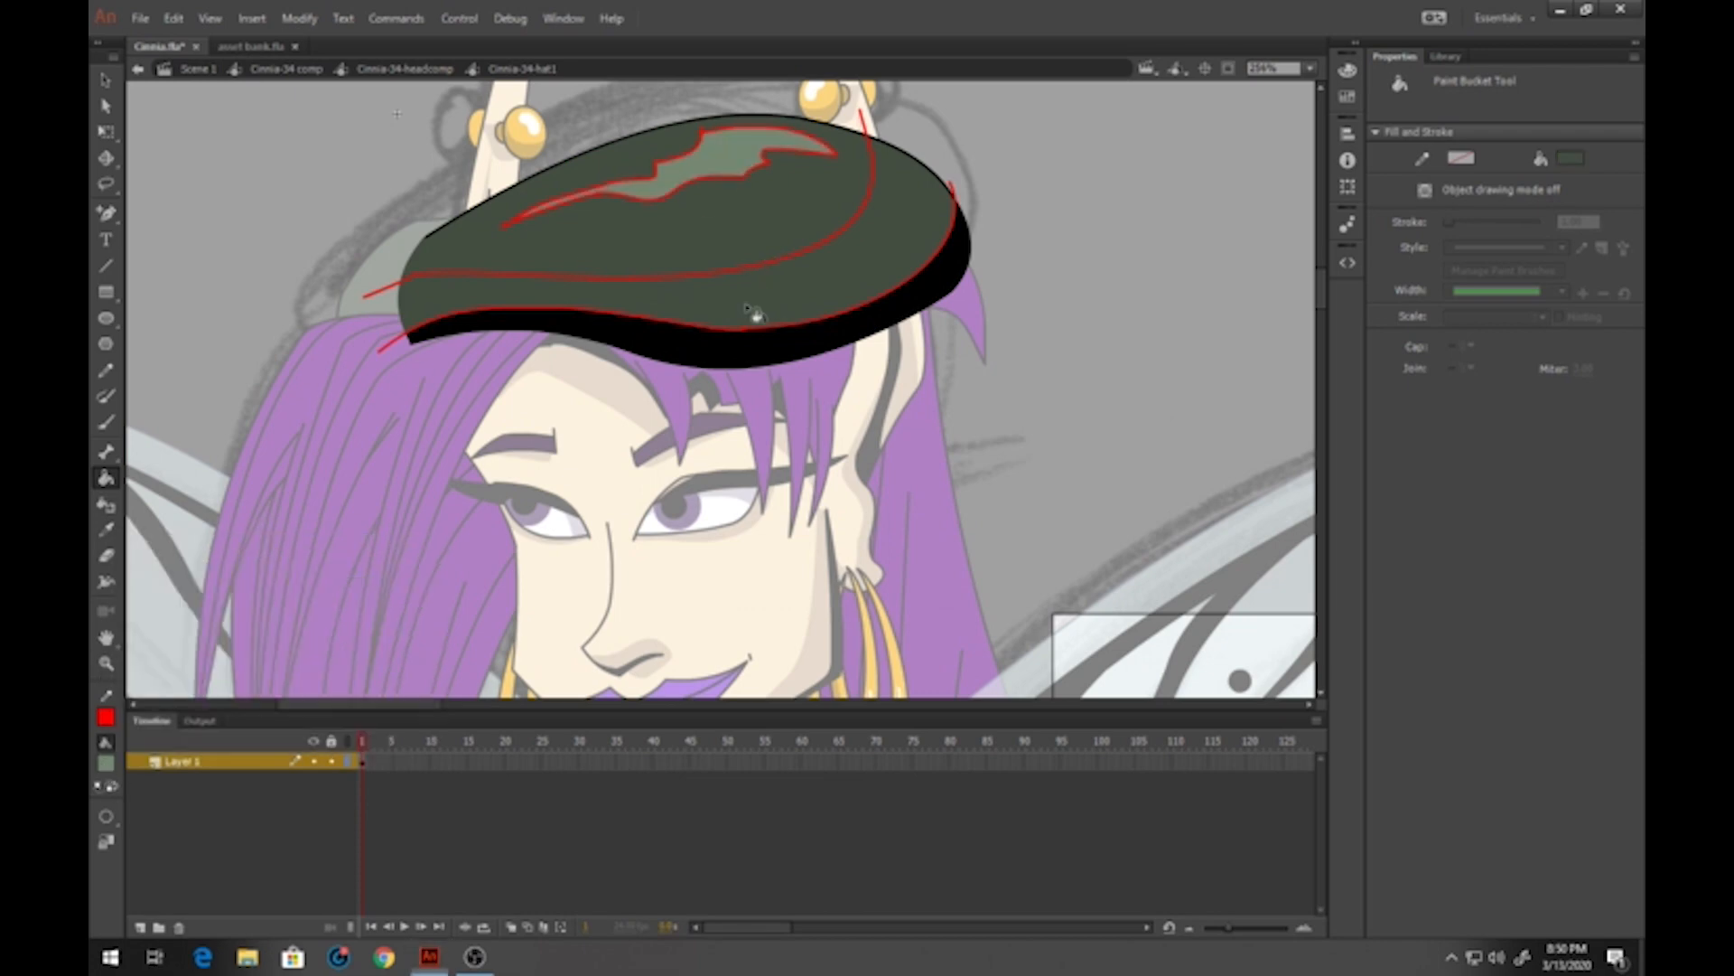
click(109, 766)
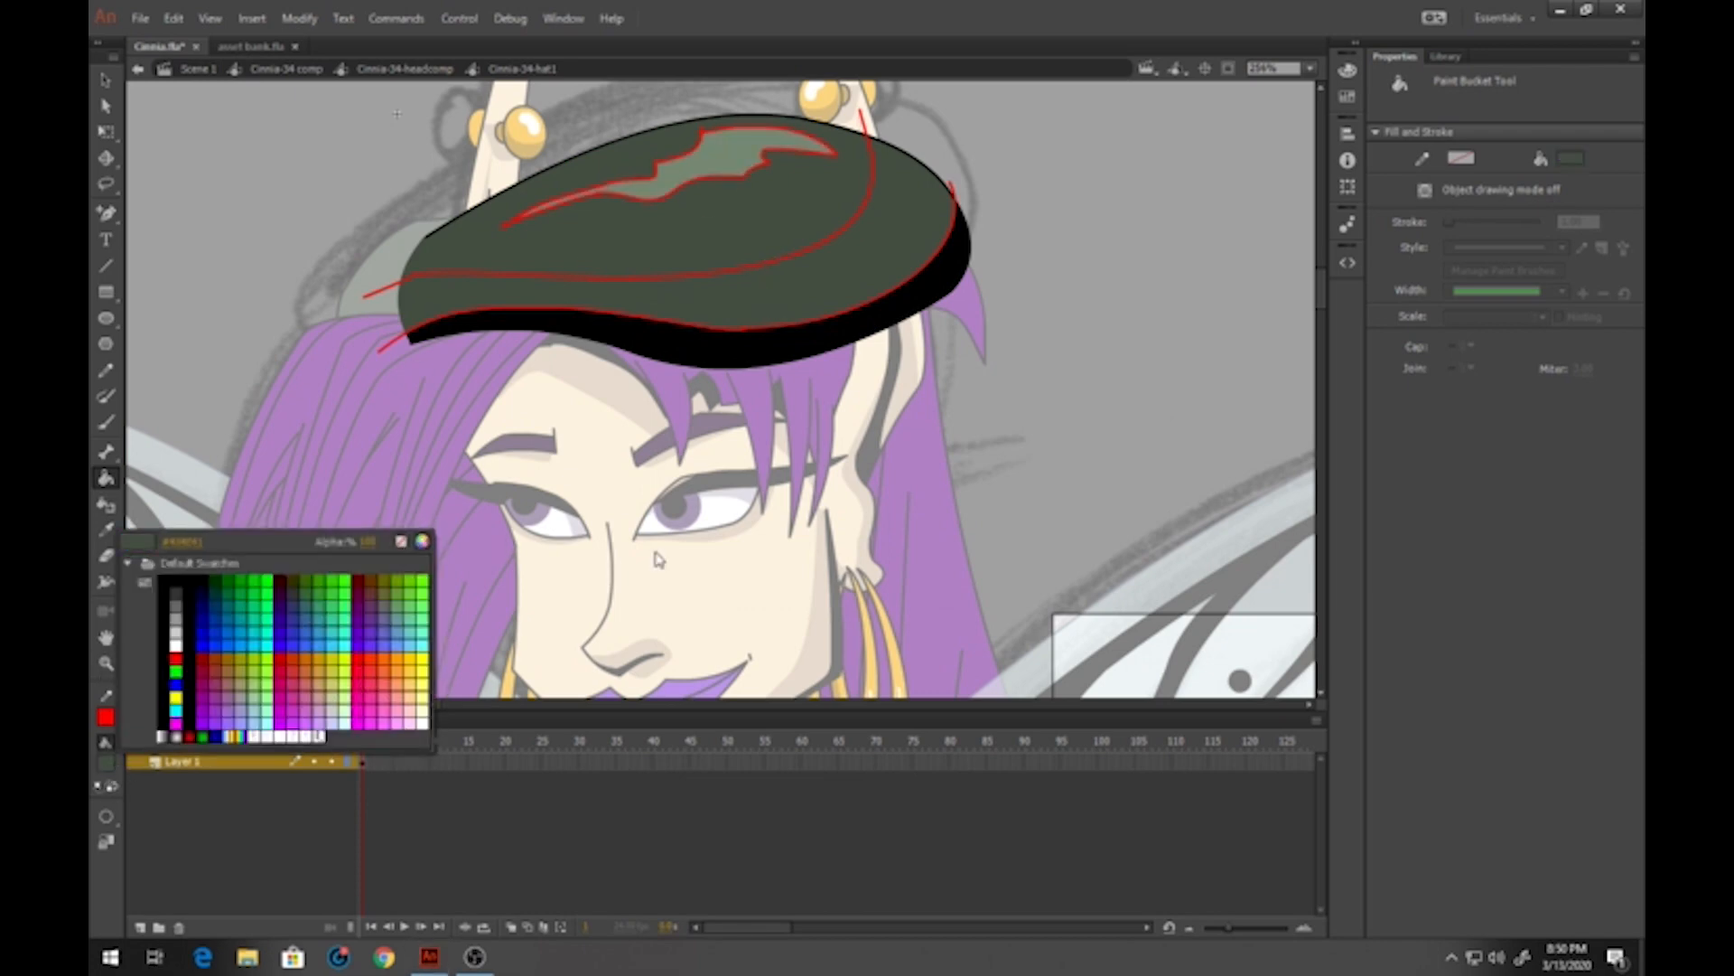
drag(925, 529, 927, 553)
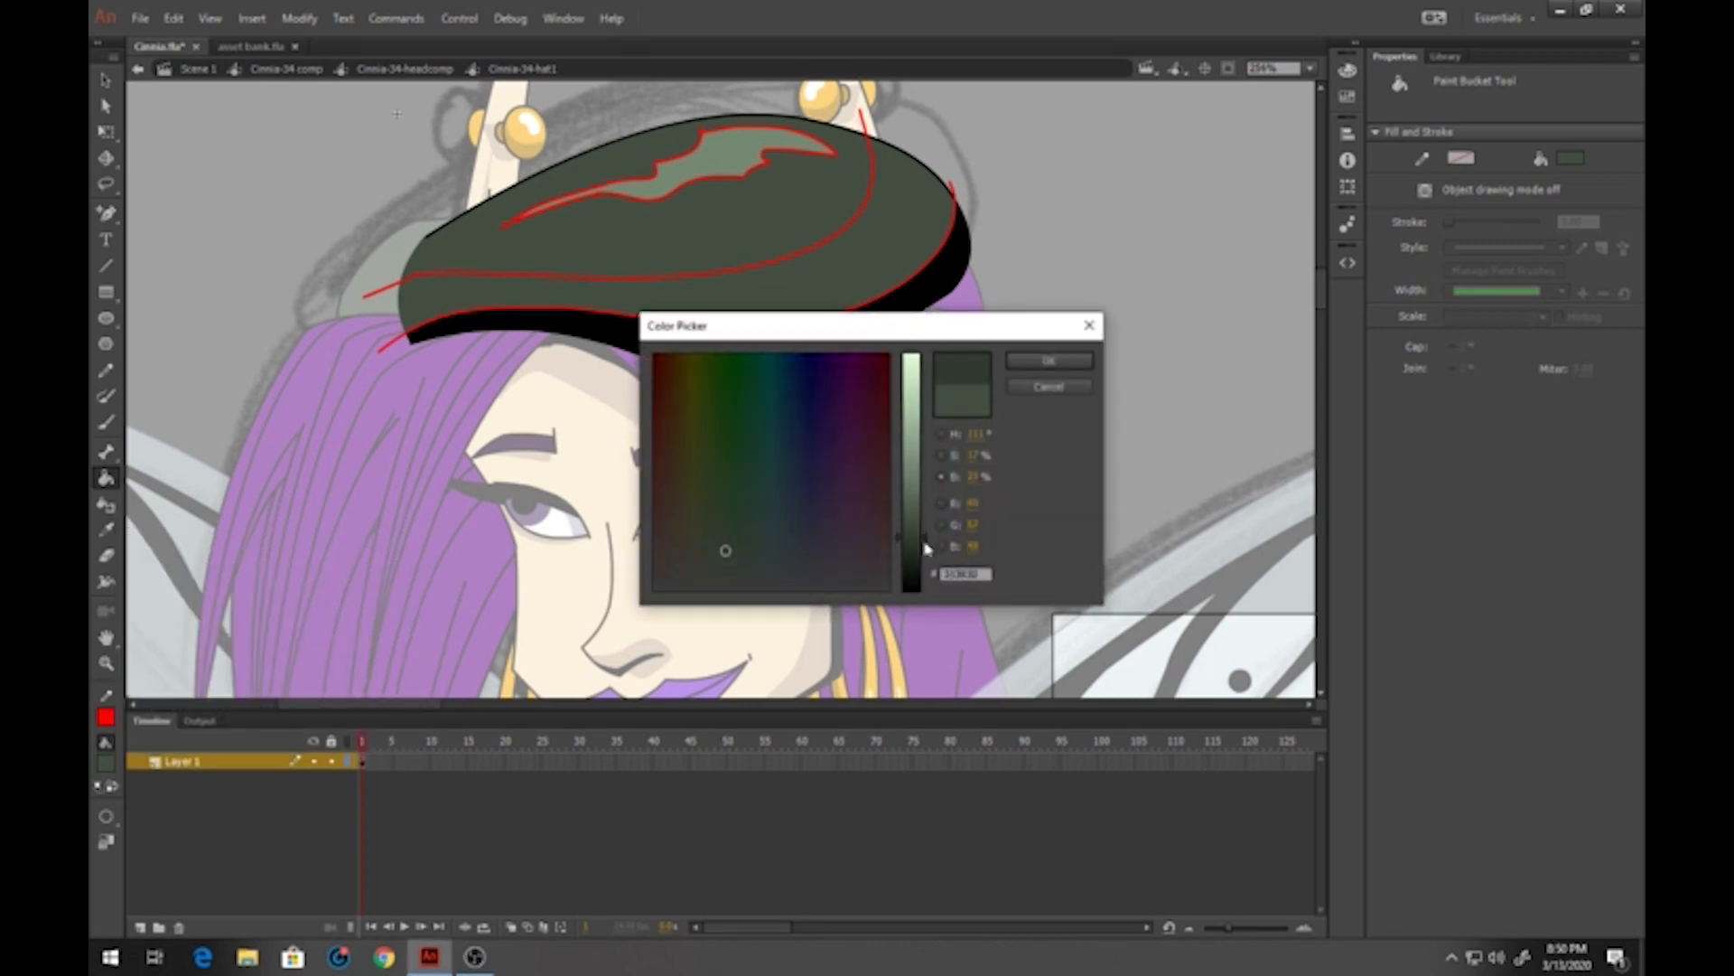
click(1031, 363)
click(876, 284)
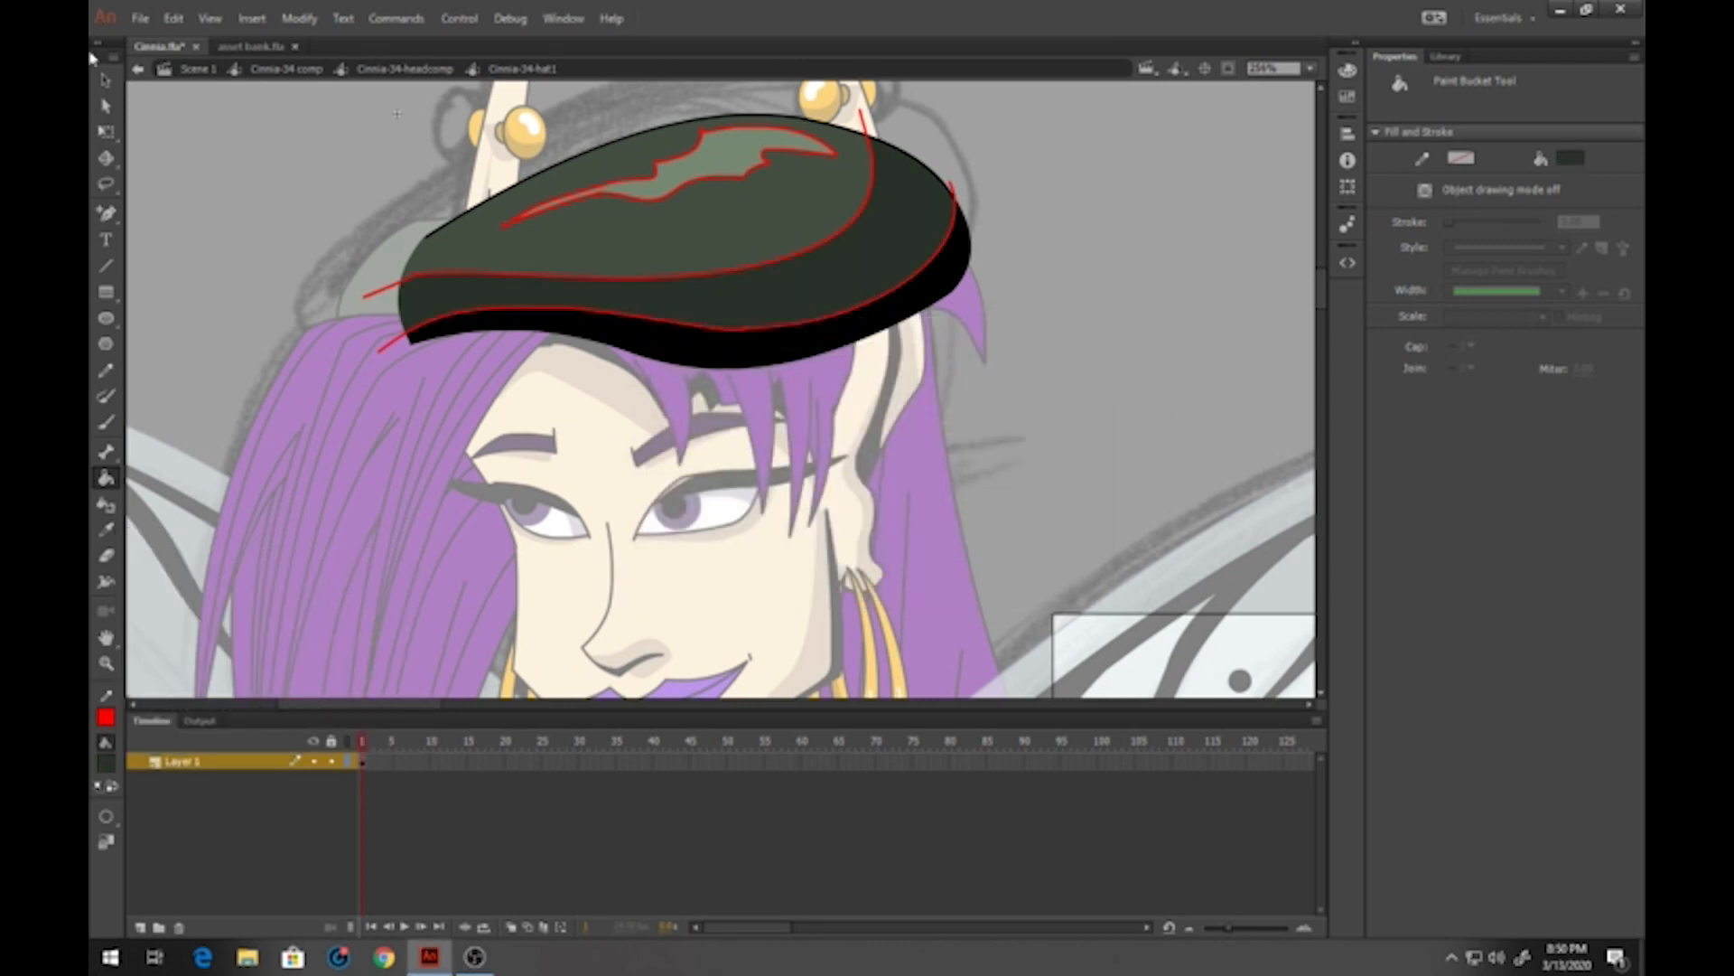
Delete the red highlight outline and shadow guide curves from the hat and return to the headcomp symbol
key(v)
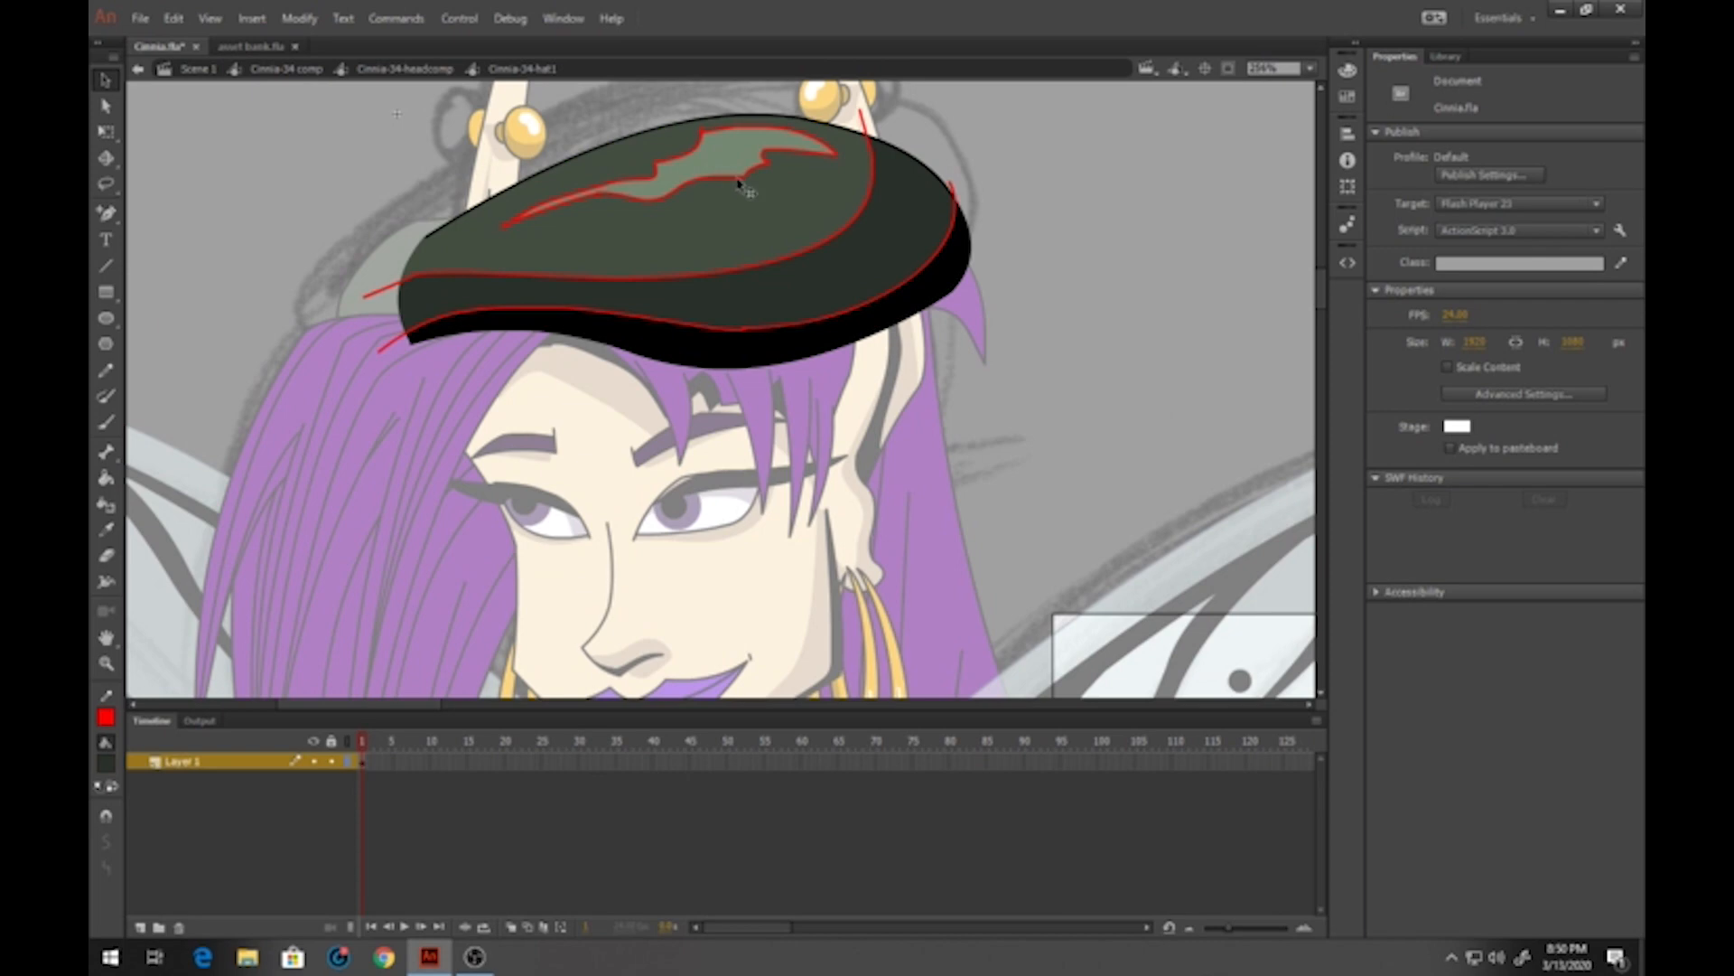
double_click(739, 181)
key(Delete)
double_click(829, 241)
key(Delete)
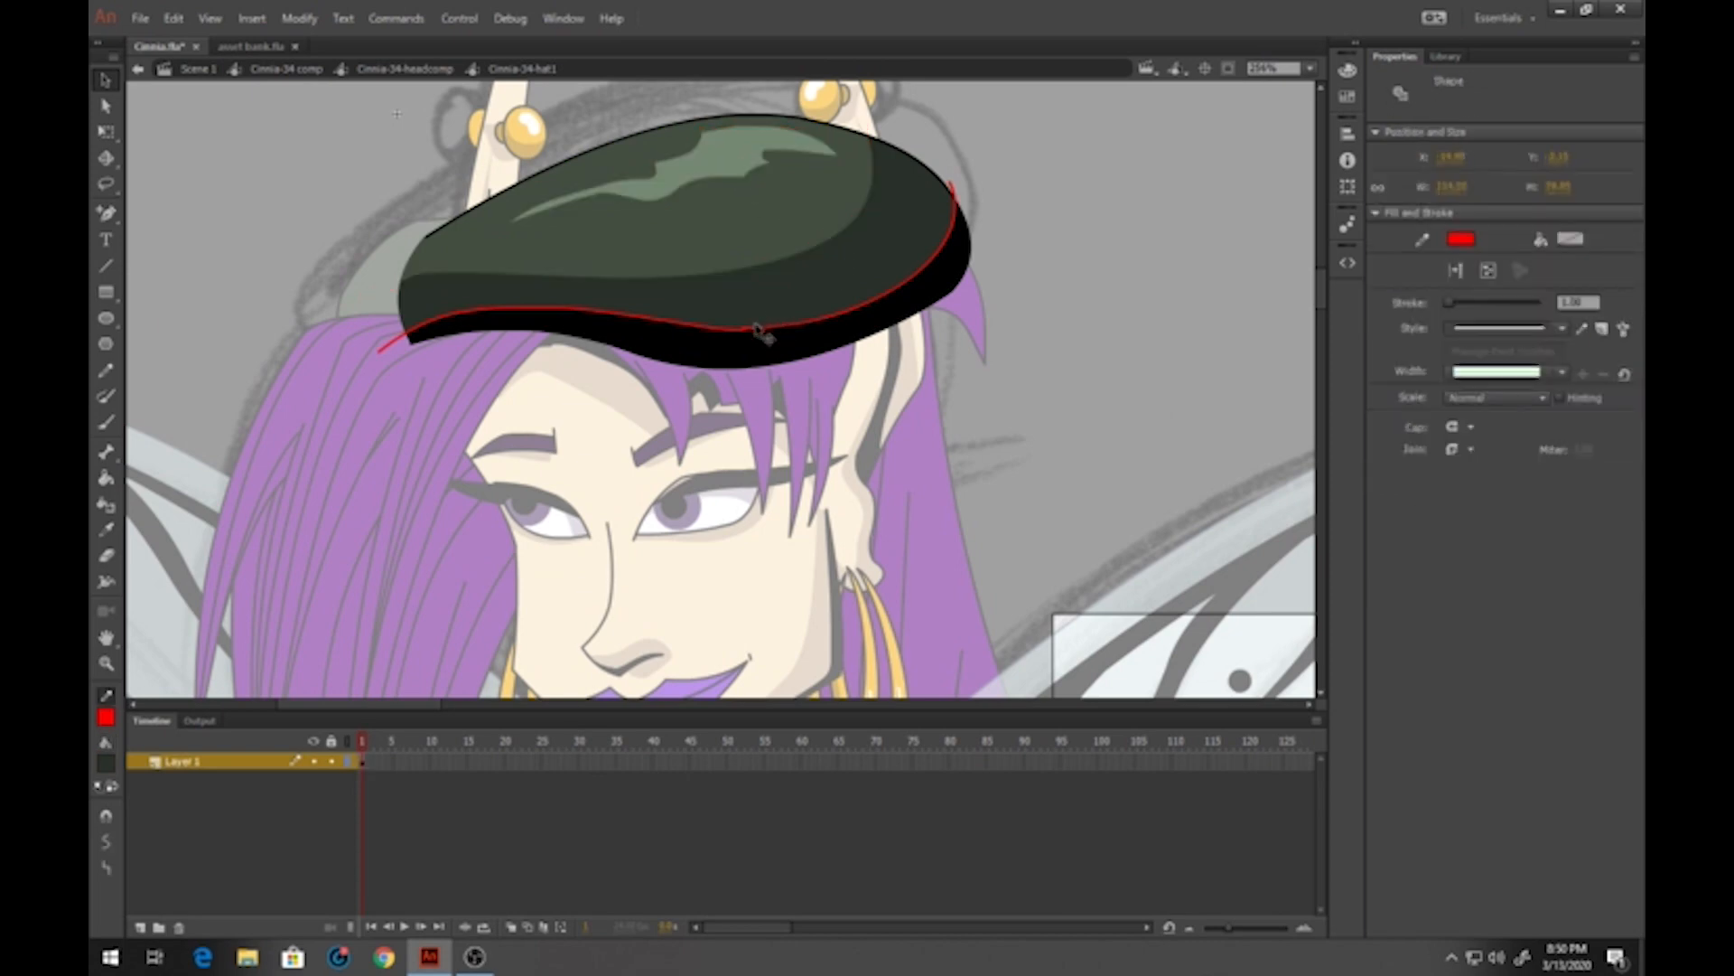
double_click(357, 239)
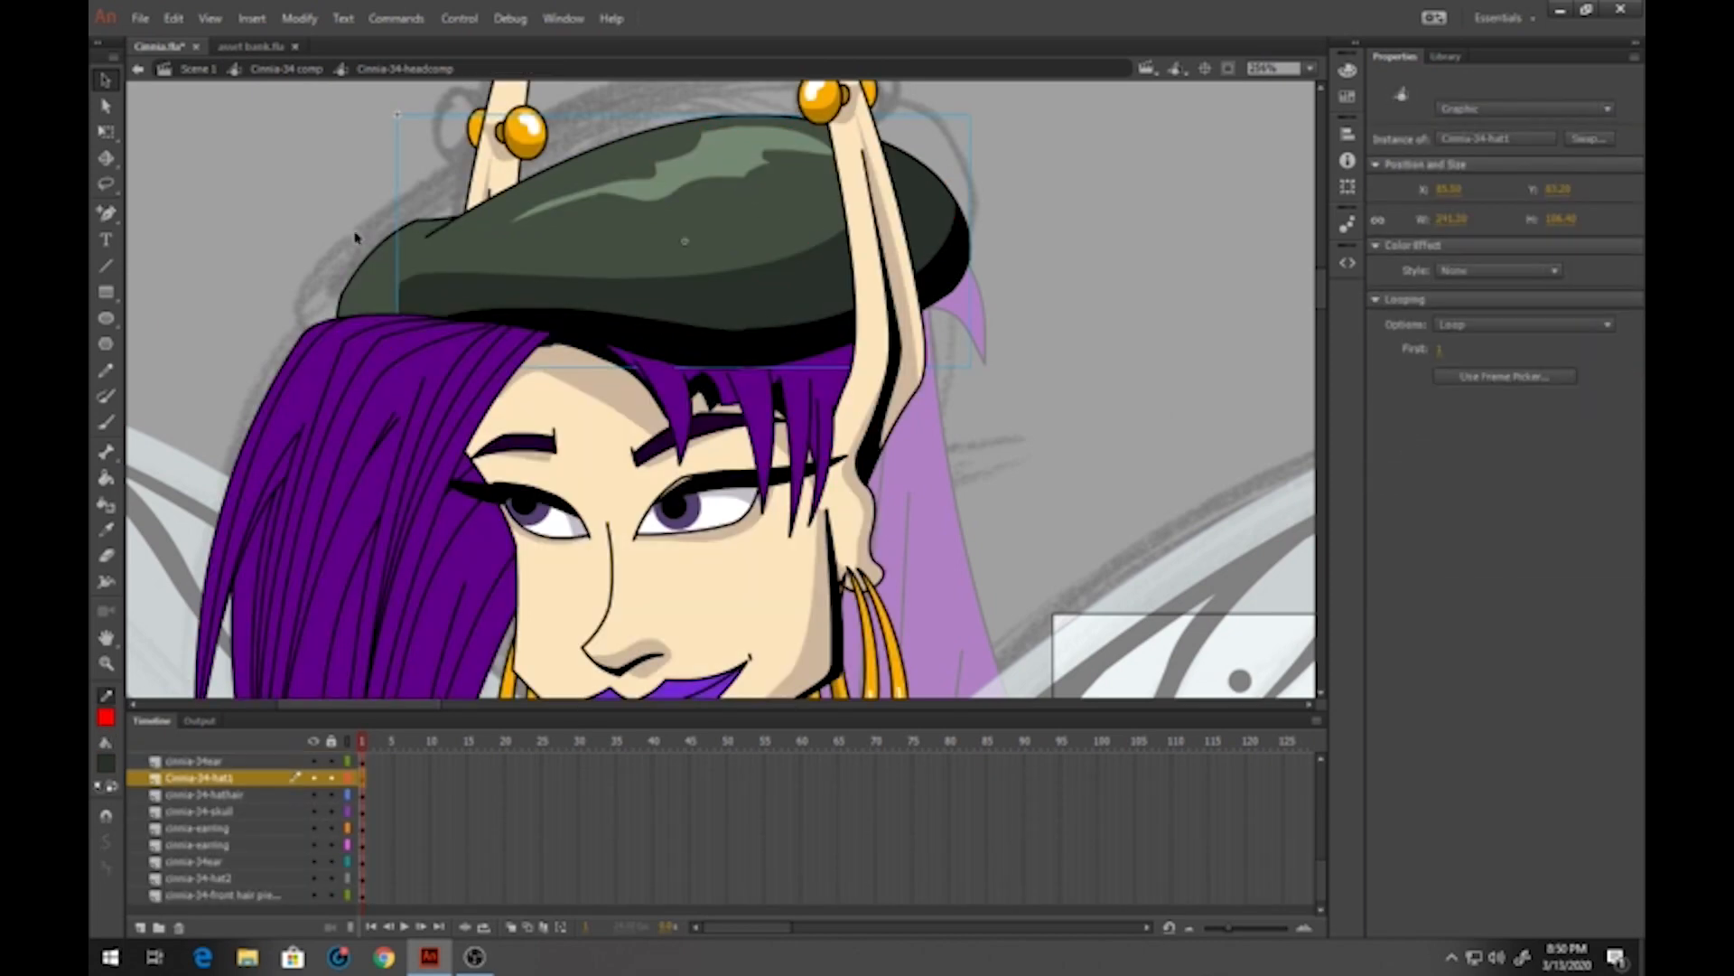
In the cinnia-34-hat2 symbol, draw two red shadow guide curves across the shape, viewing the layer as outlines while drawing
double_click(377, 298)
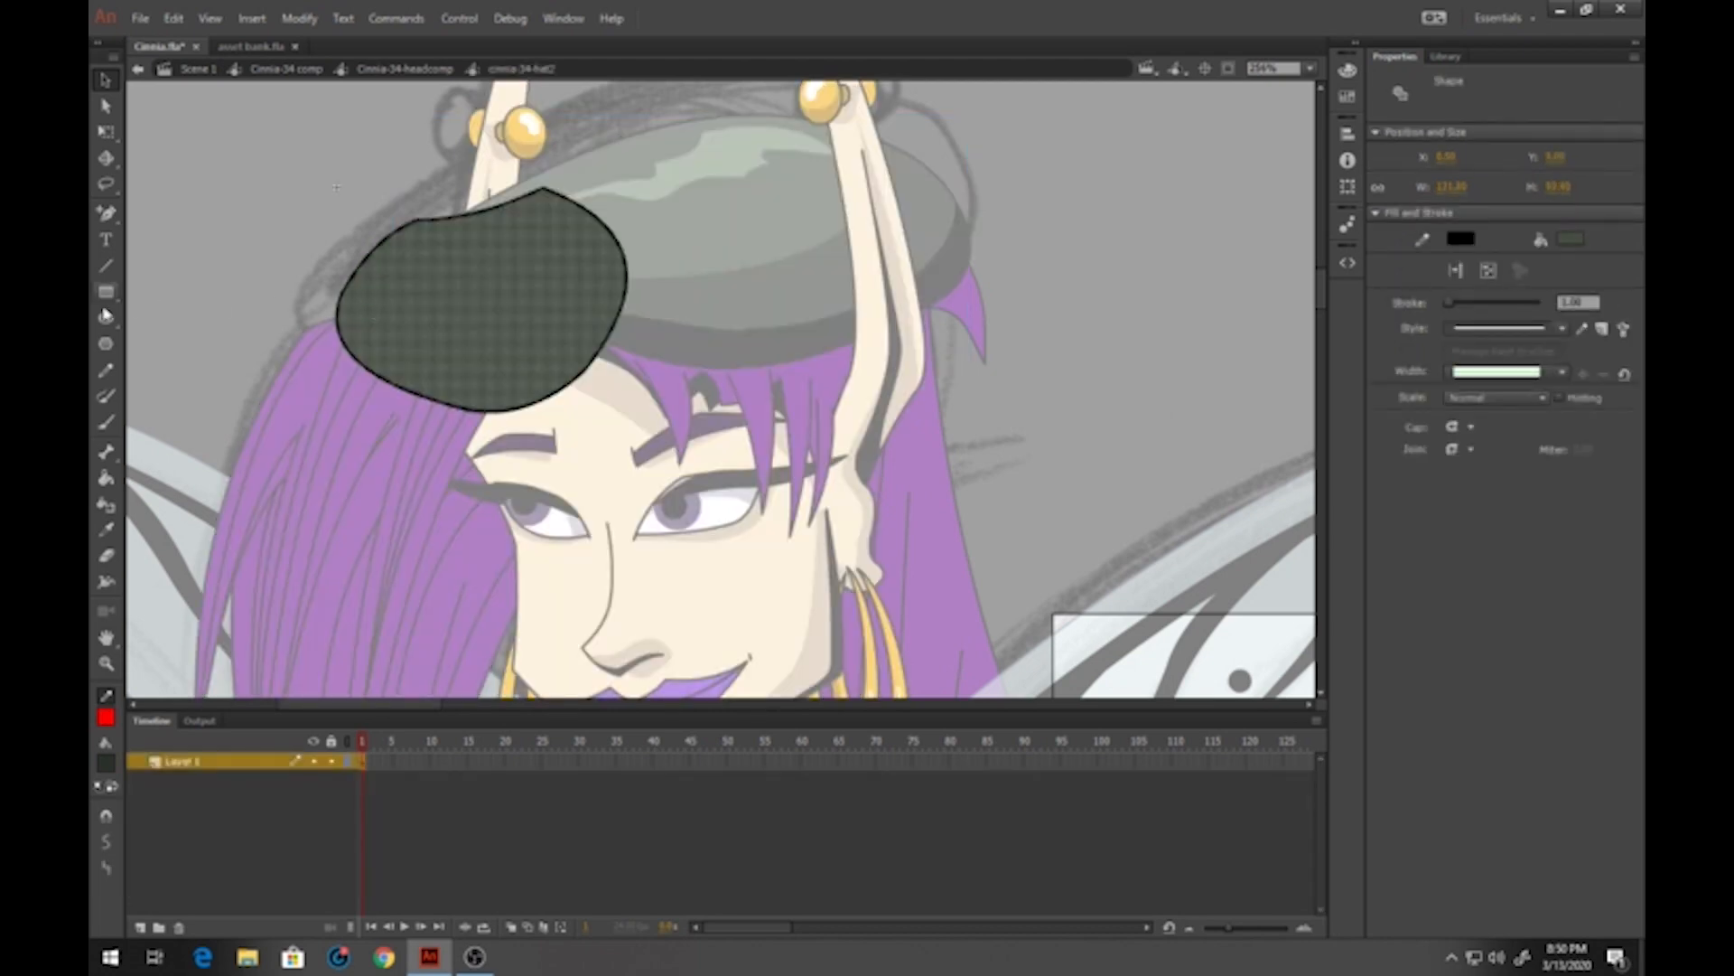
click(106, 369)
click(348, 762)
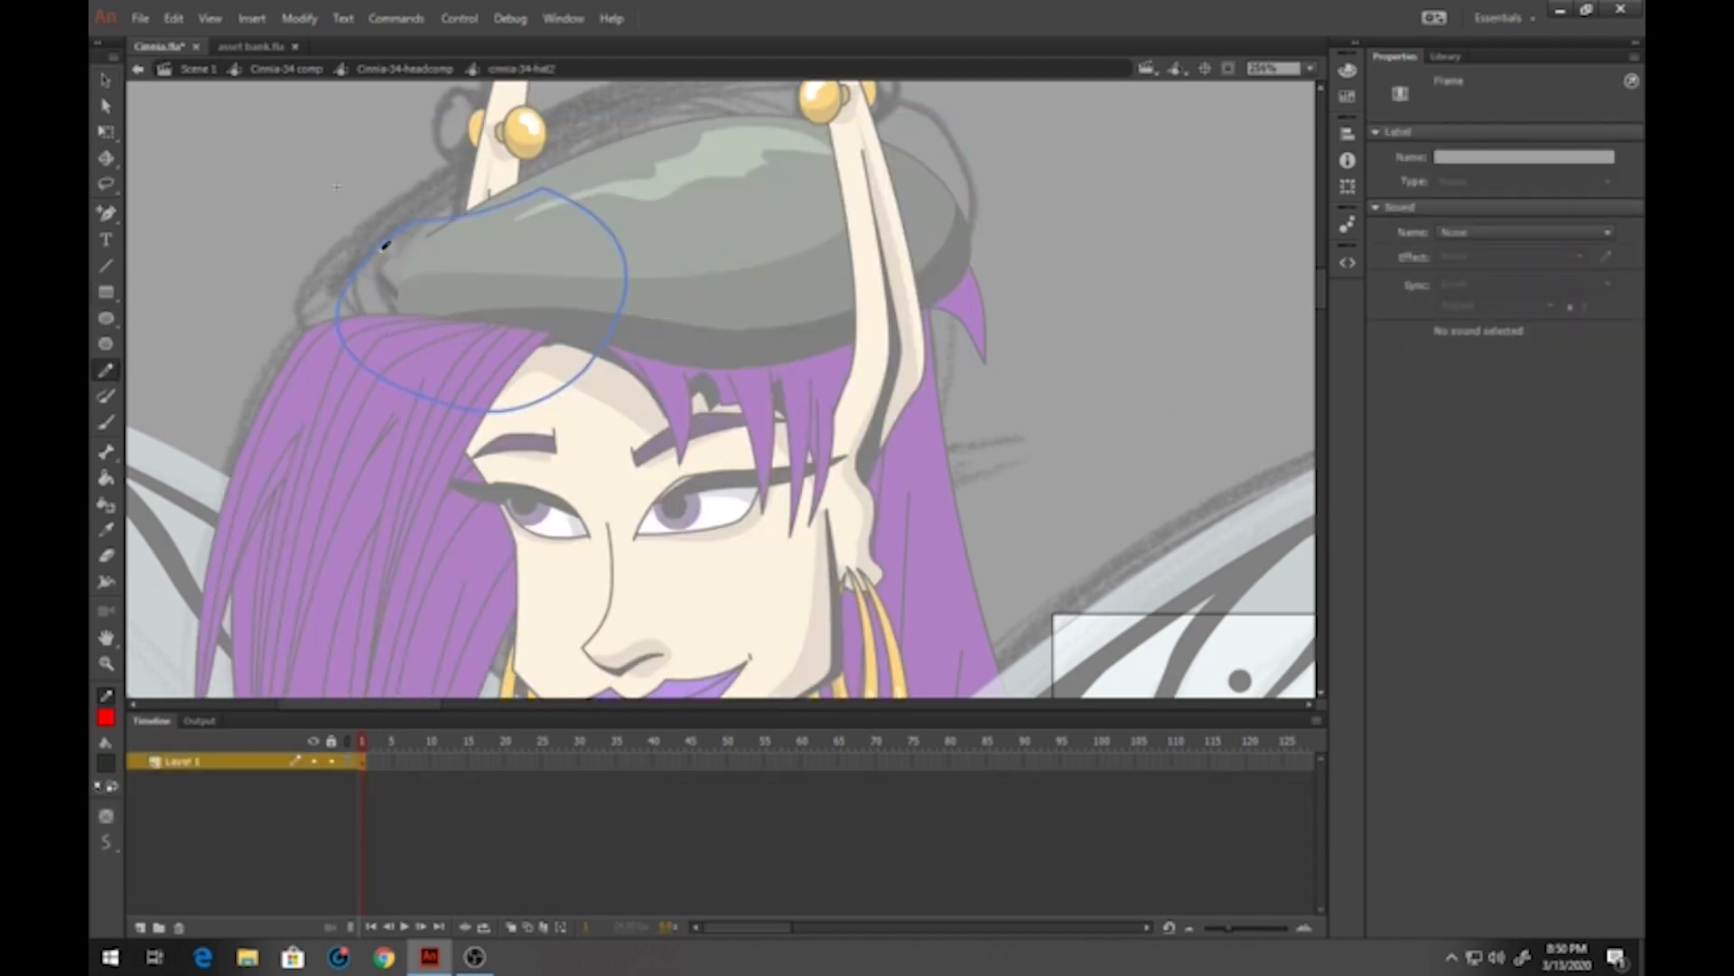
mouse_move(347, 239)
mouse_down()
mouse_move(394, 273)
mouse_move(475, 281)
mouse_move(624, 181)
mouse_up()
key(ctrl+z)
mouse_move(375, 404)
mouse_down()
mouse_move(358, 357)
mouse_move(378, 311)
mouse_move(497, 308)
mouse_move(658, 262)
mouse_up()
click(351, 764)
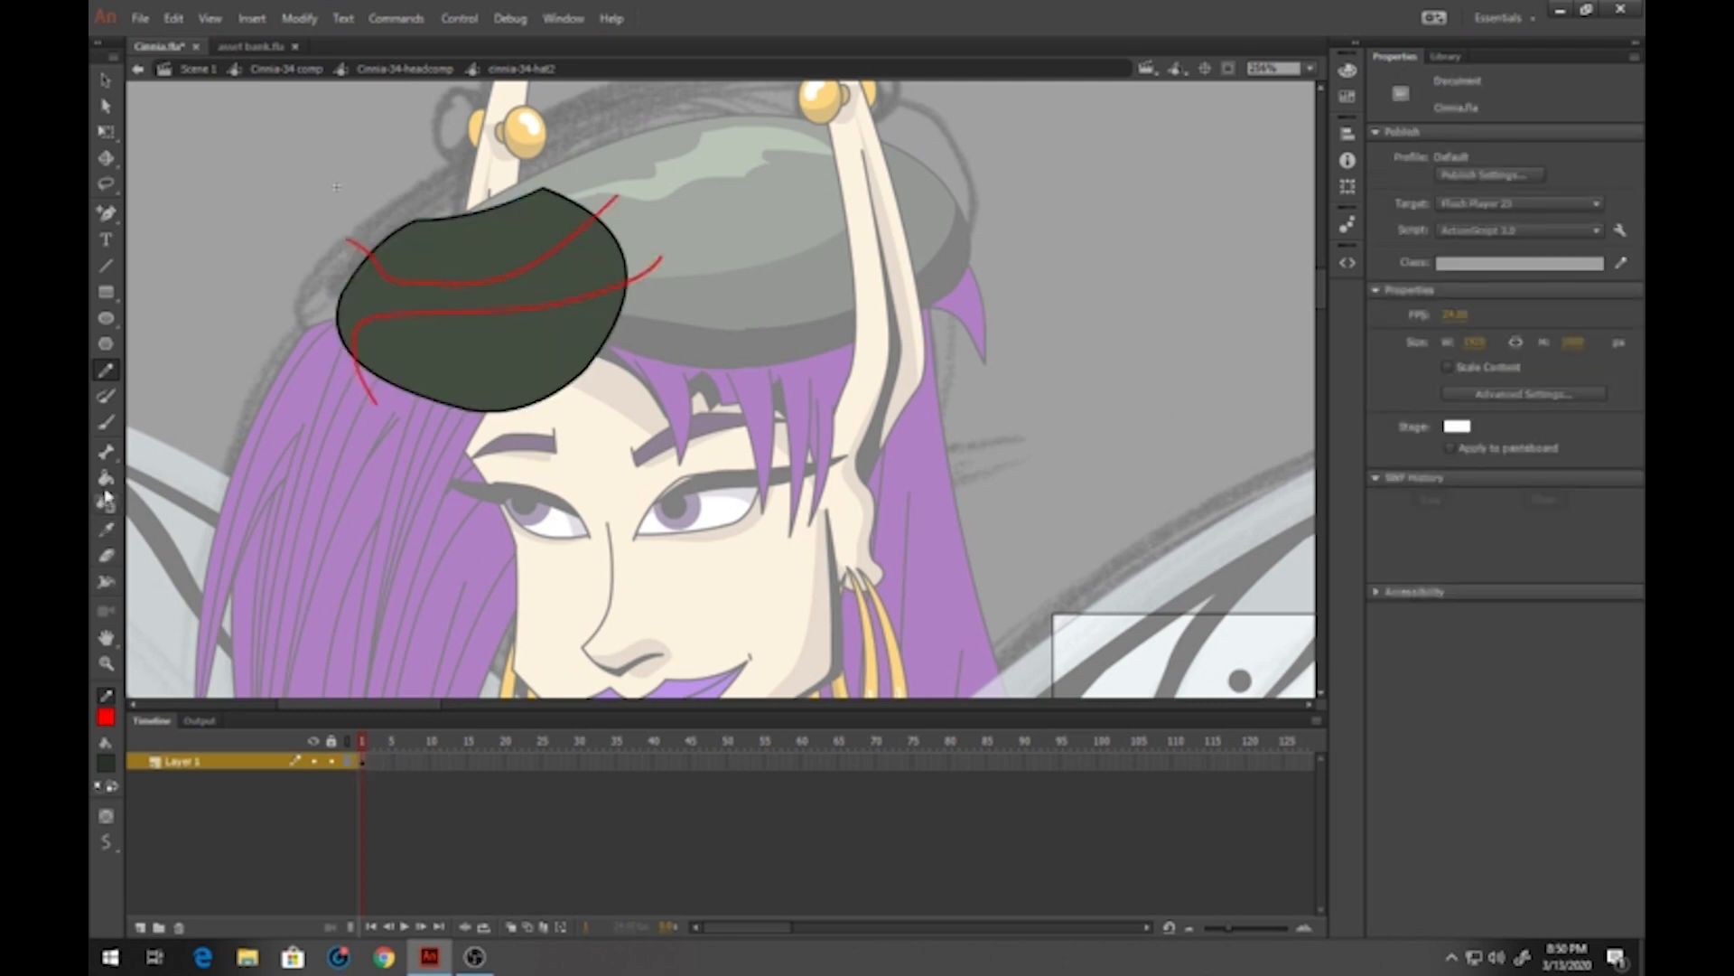
Fill the band between the two guide curves on the hat2 shape with the darkened green and the area below them with black
key(k)
click(398, 306)
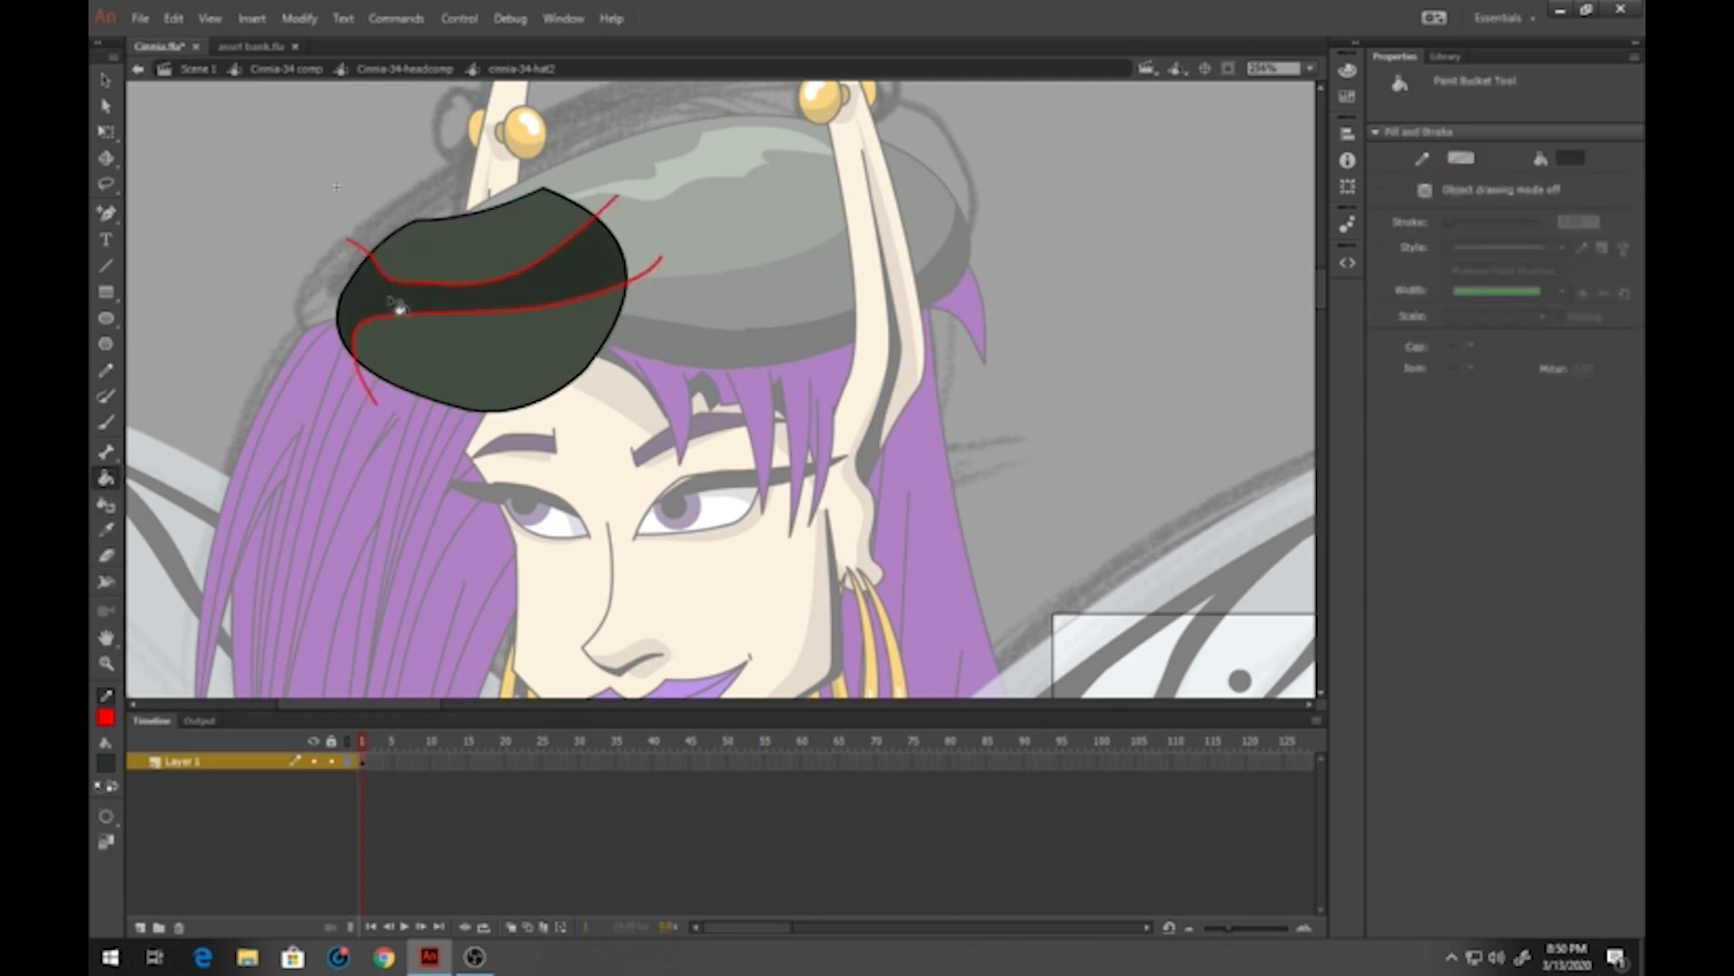
click(105, 763)
click(149, 579)
click(461, 326)
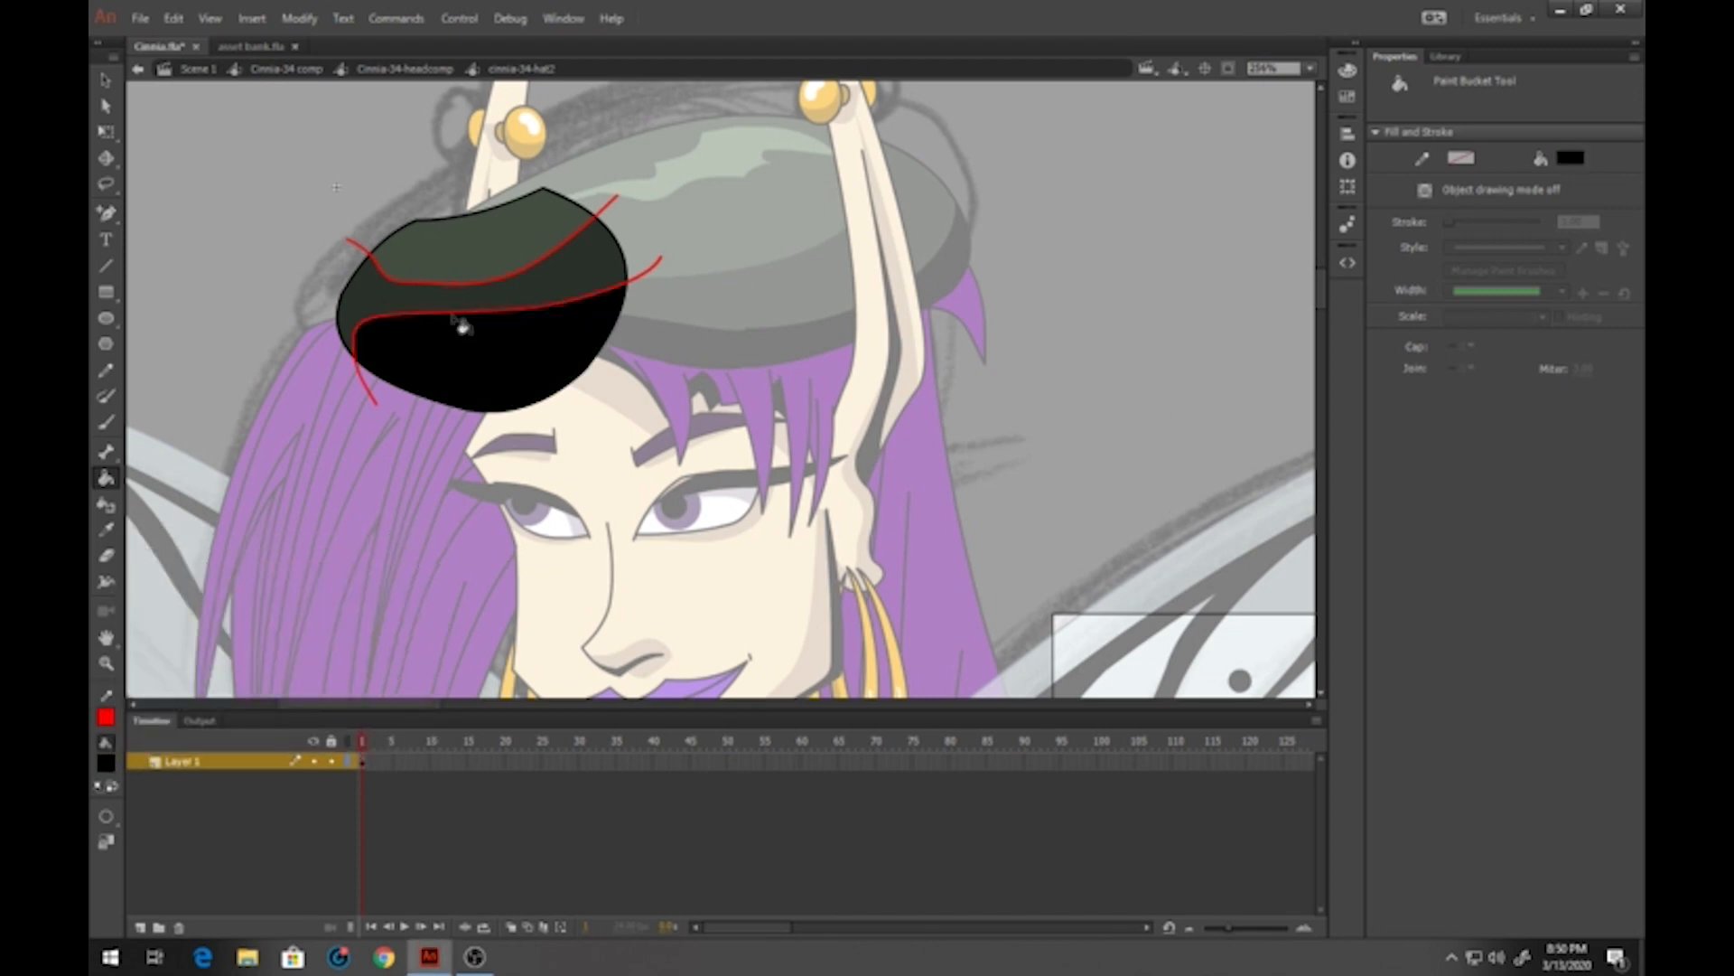
Delete both red guide curves from the hat2 shape and return to the headcomp symbol
key(v)
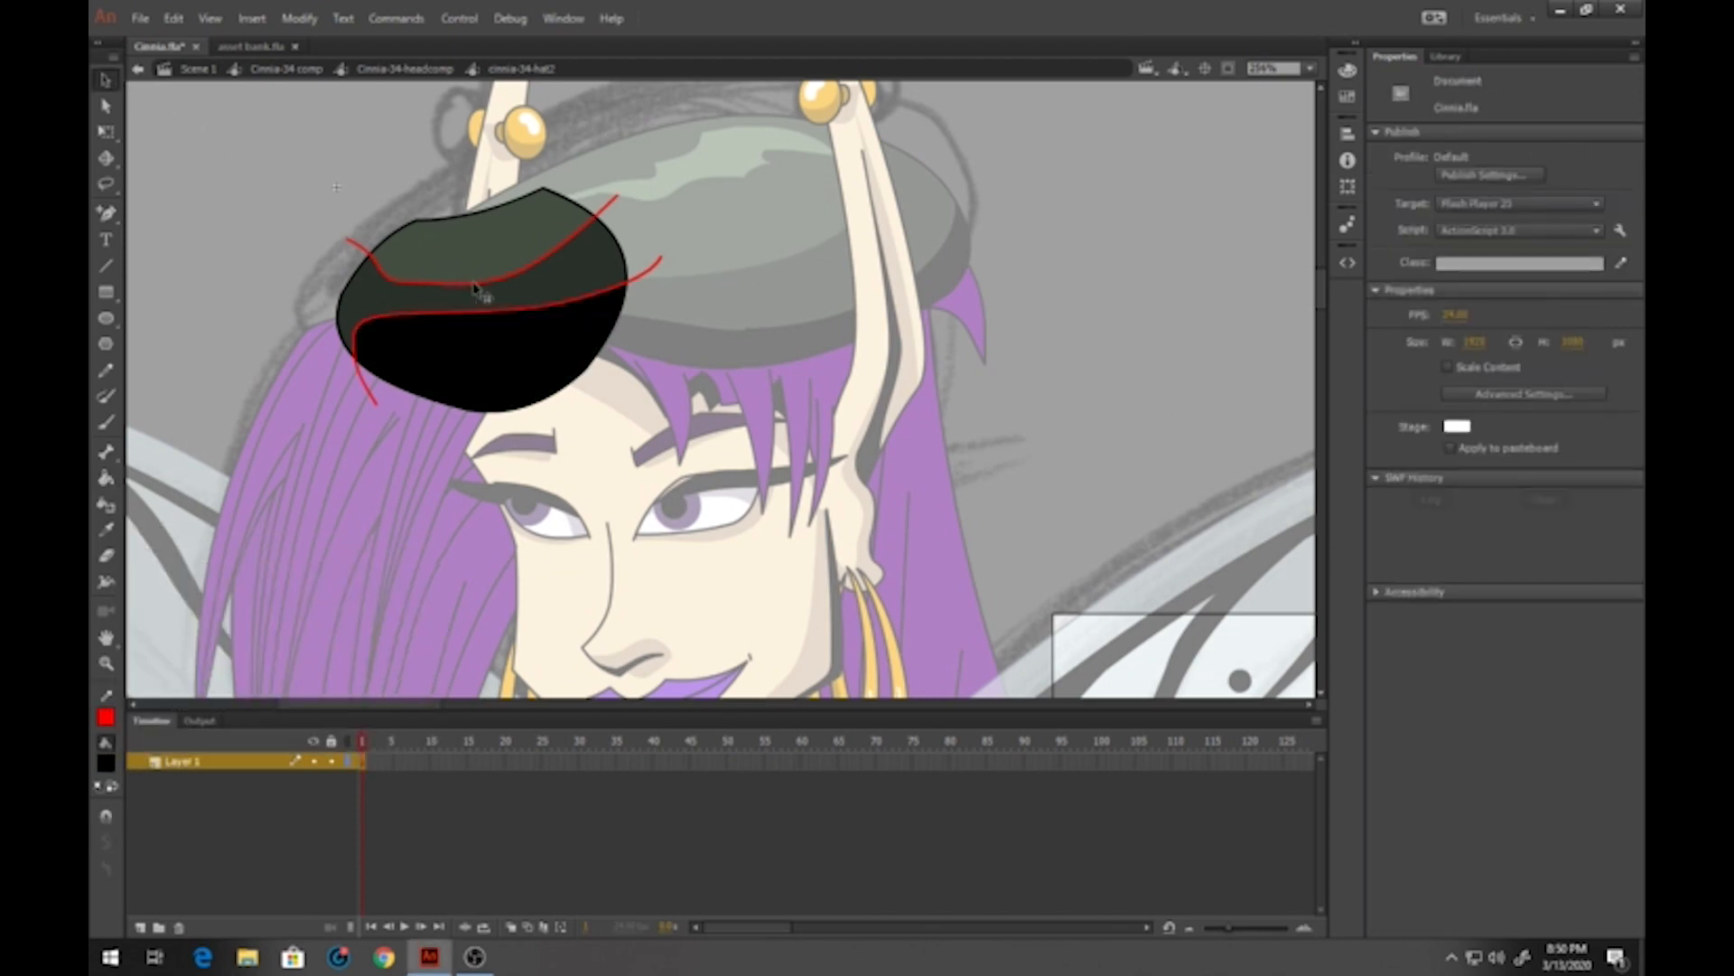
double_click(473, 284)
key(Delete)
double_click(479, 312)
key(Delete)
double_click(291, 227)
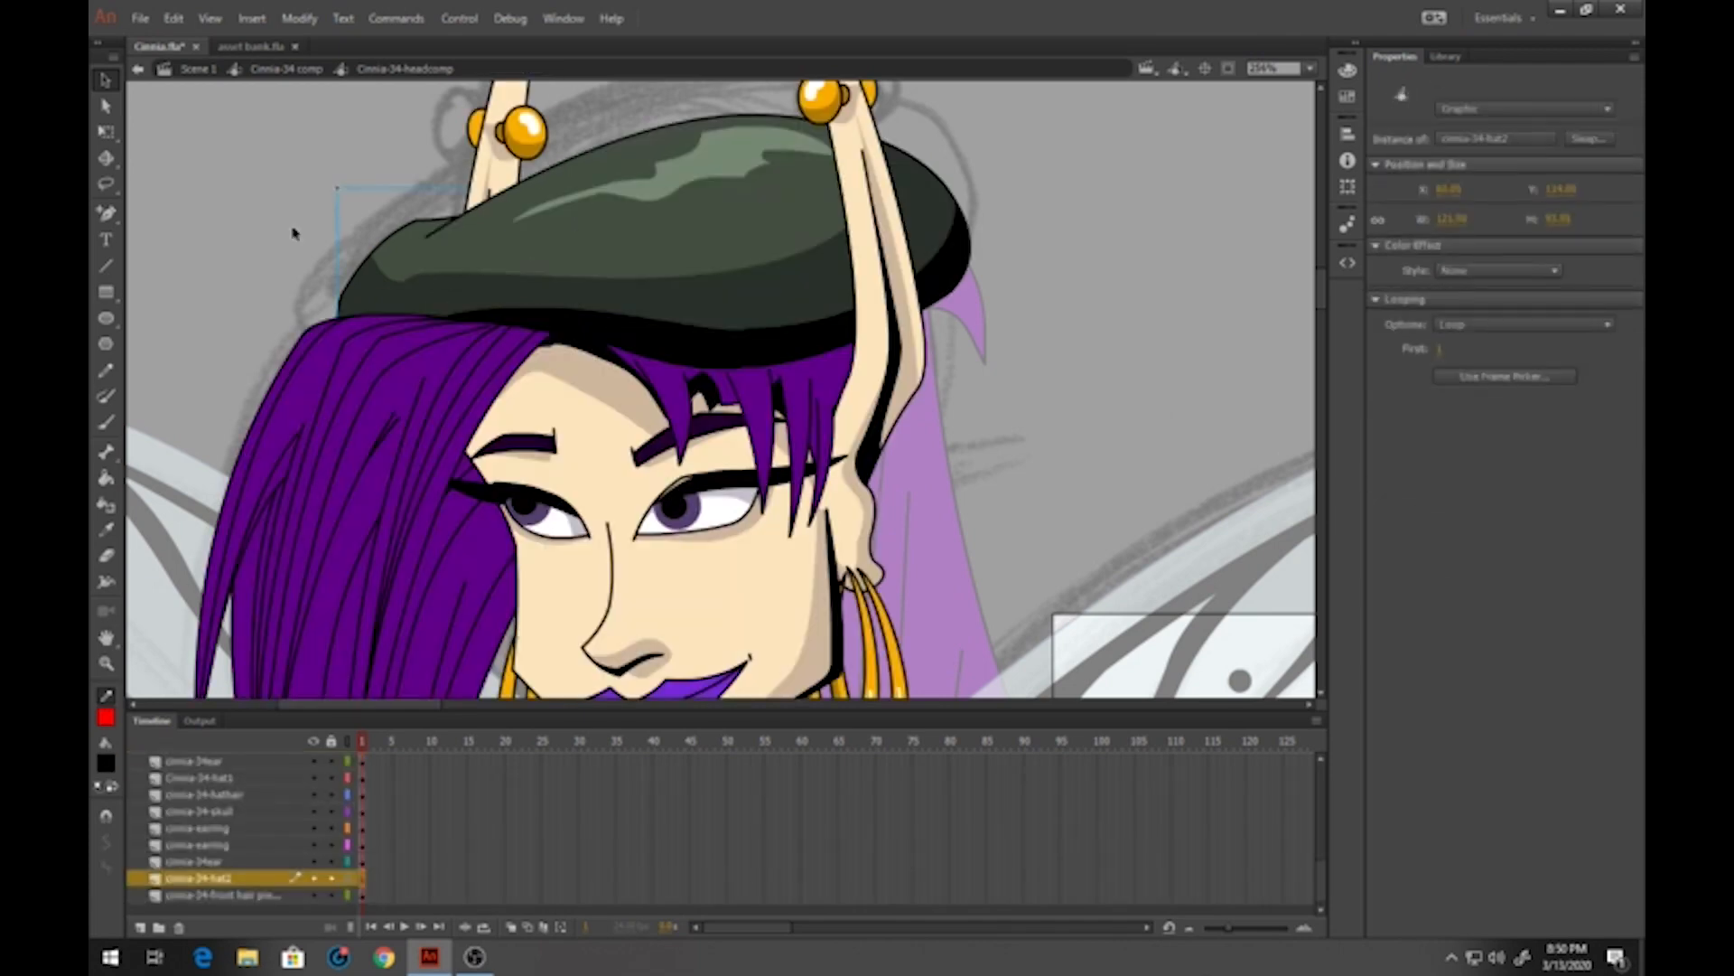
Save the Cinnia.fla document
drag(306, 465, 304, 340)
click(107, 663)
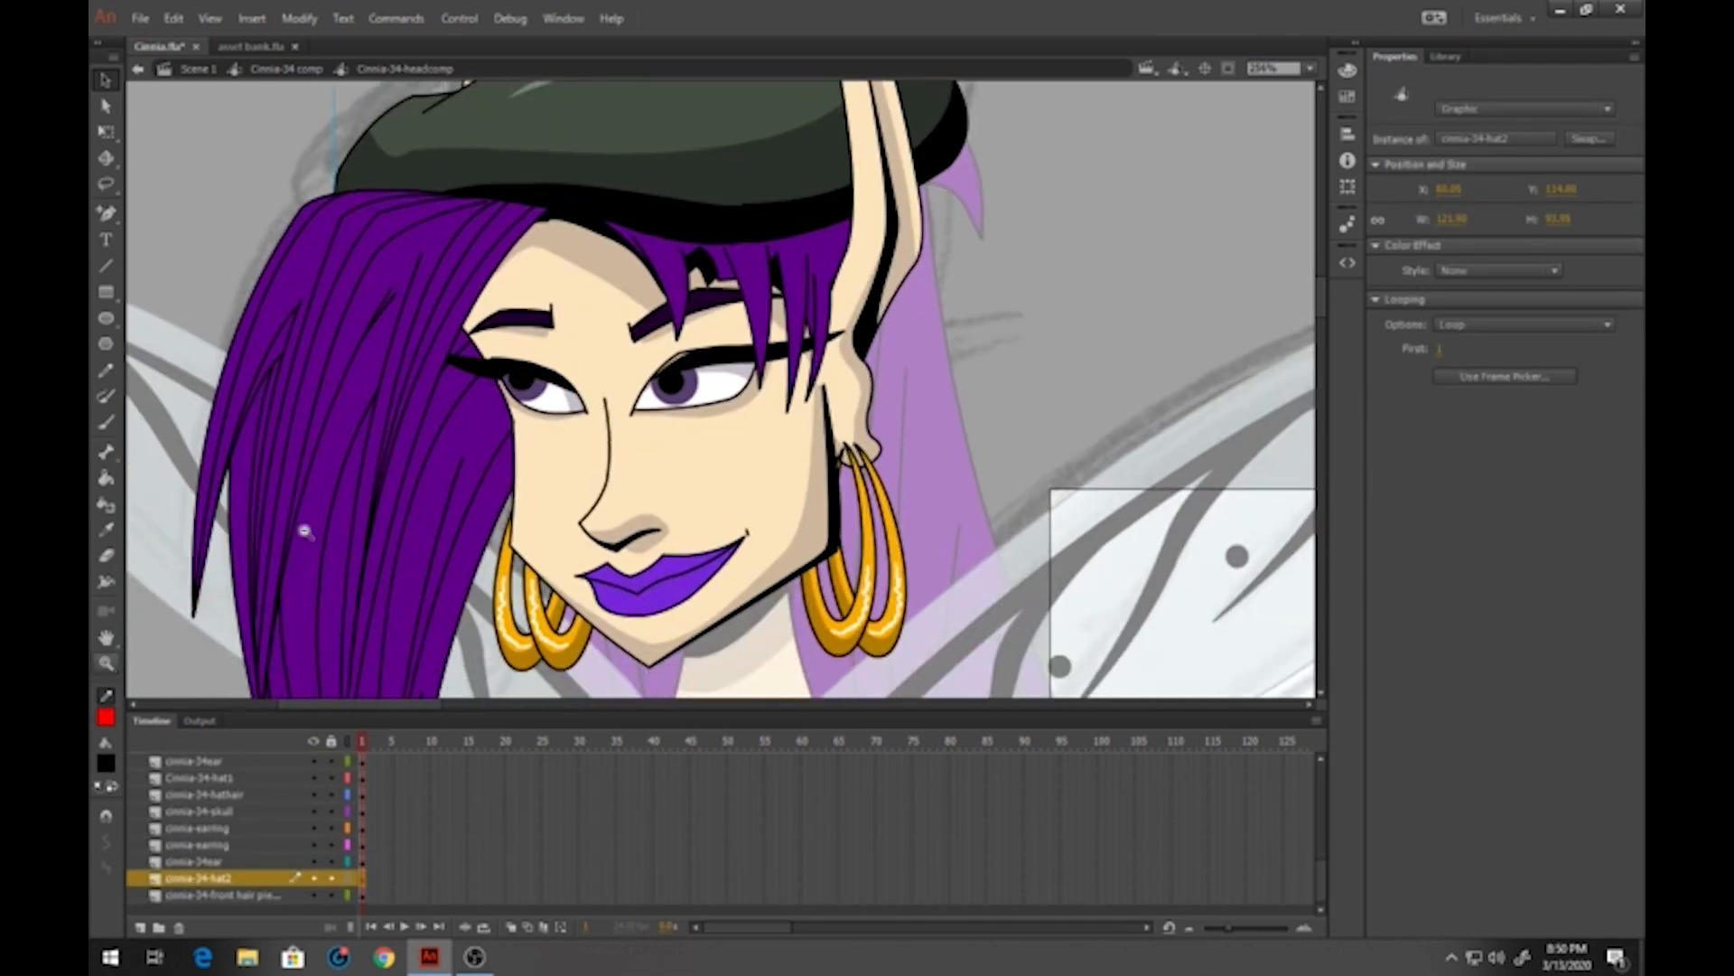
click(541, 331)
key(ctrl+s)
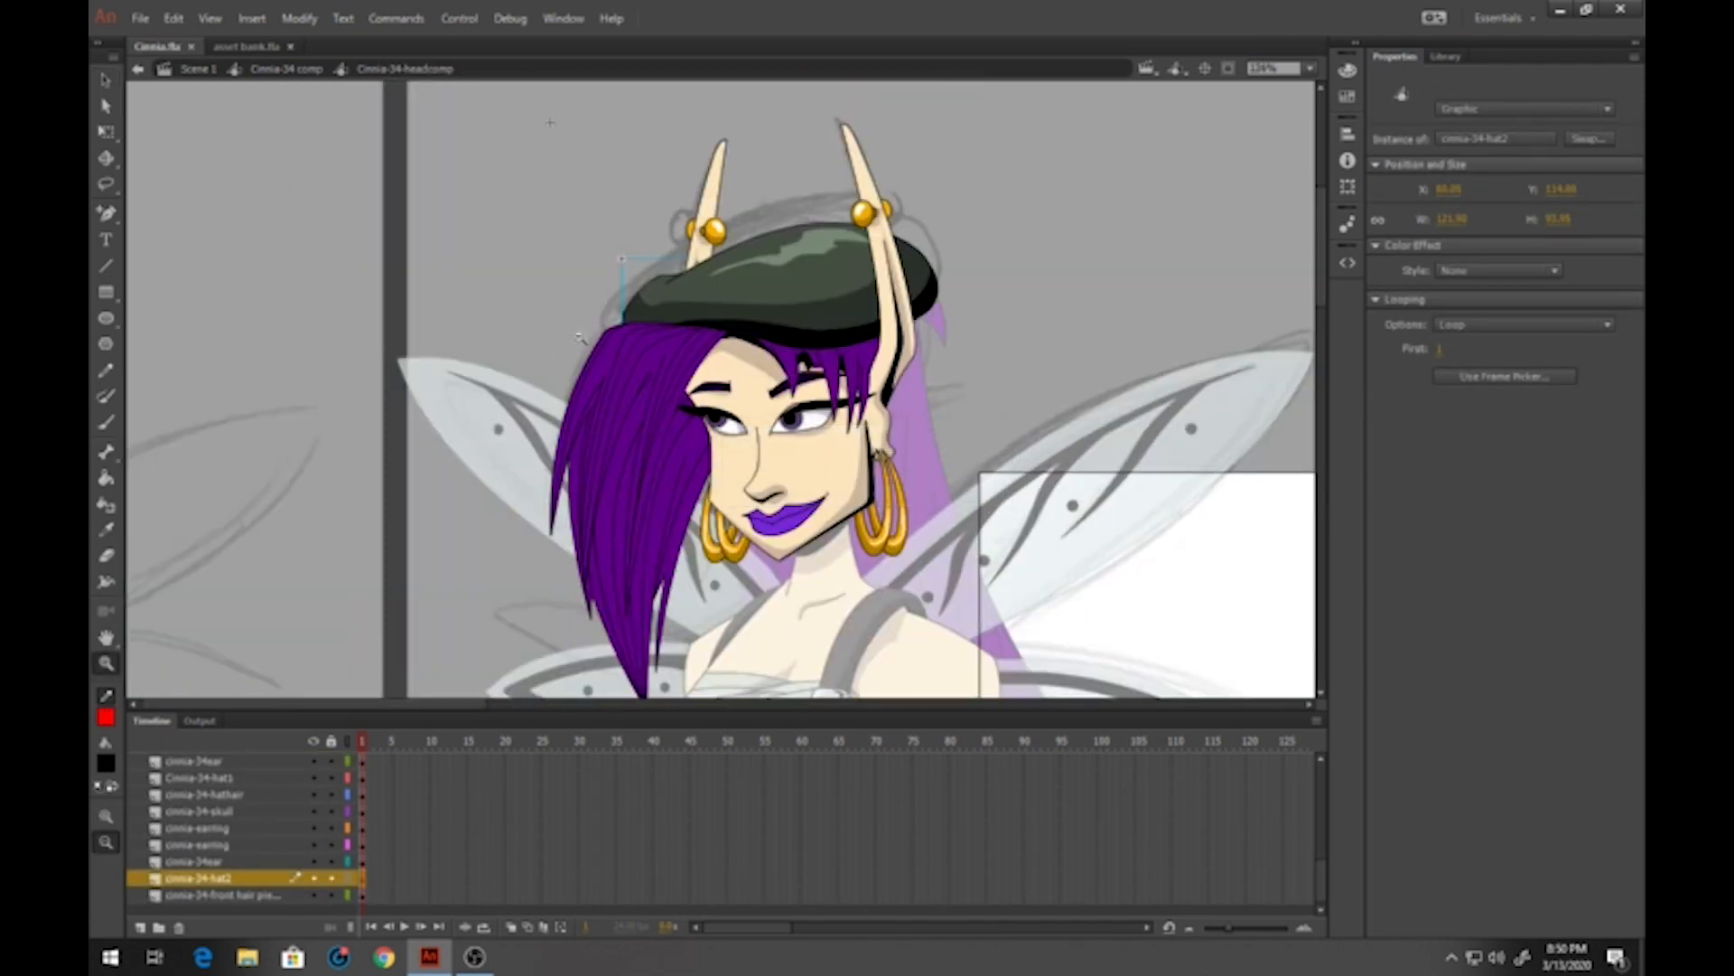
In the cinnia-34-front hair-piece symbol, draw red jagged shadow guide lines across the top and along the three hair strands
drag(479, 262, 858, 664)
key(v)
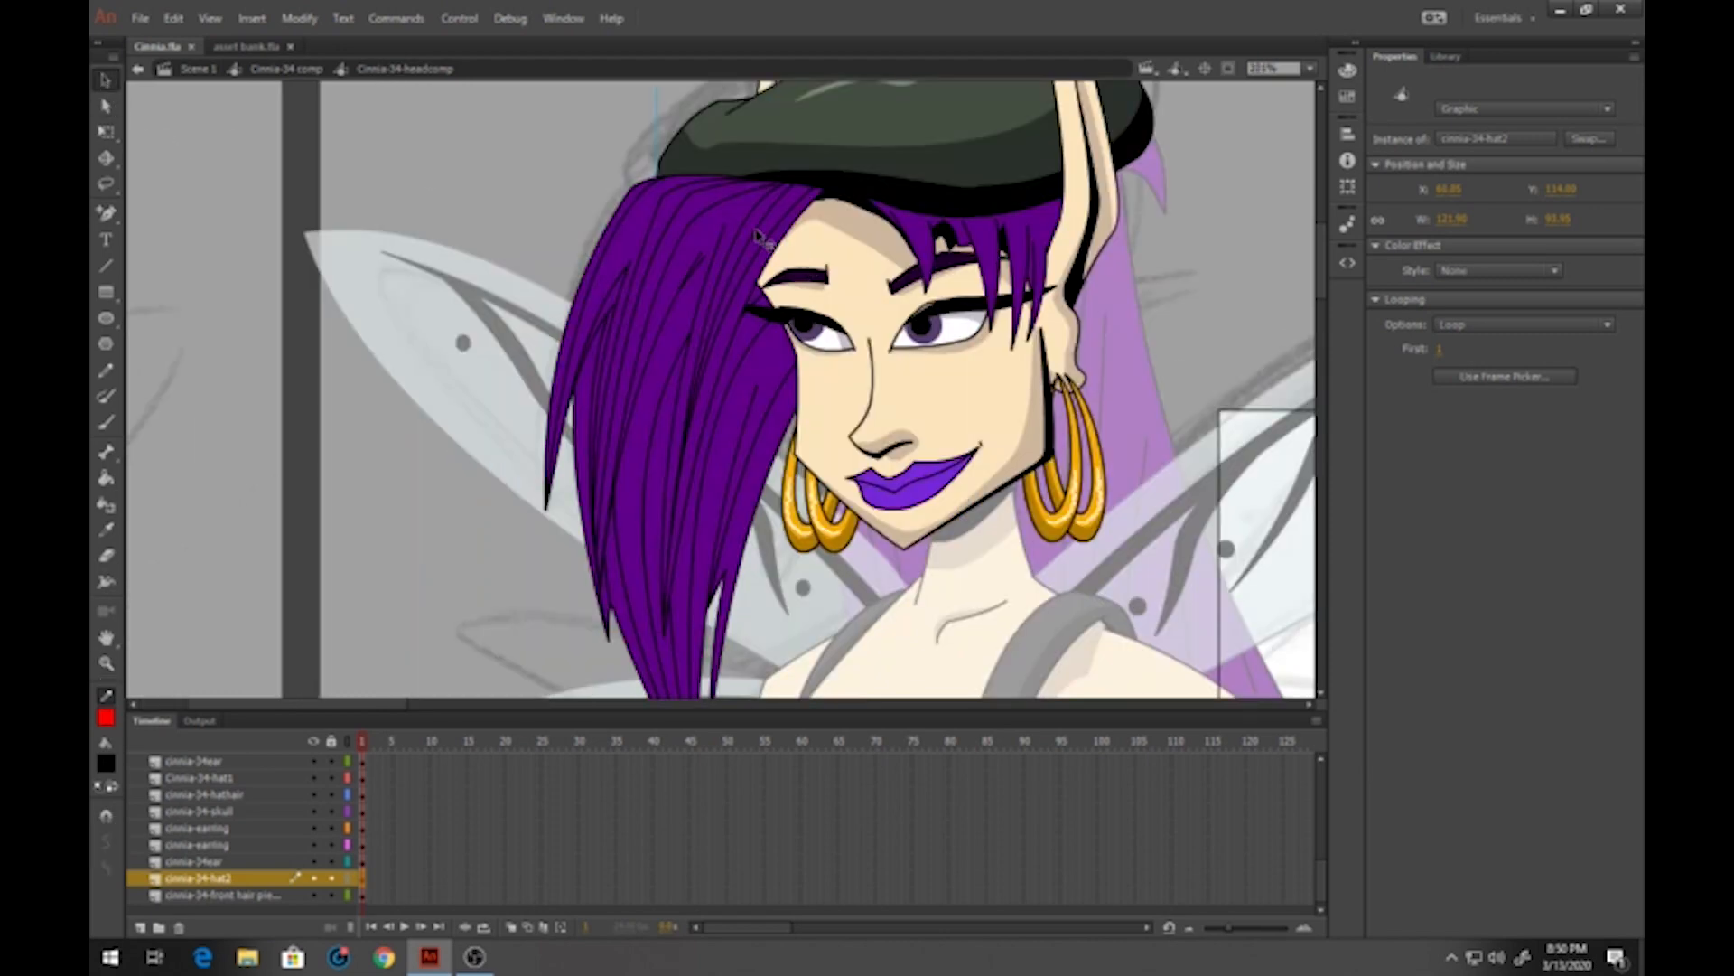
double_click(765, 240)
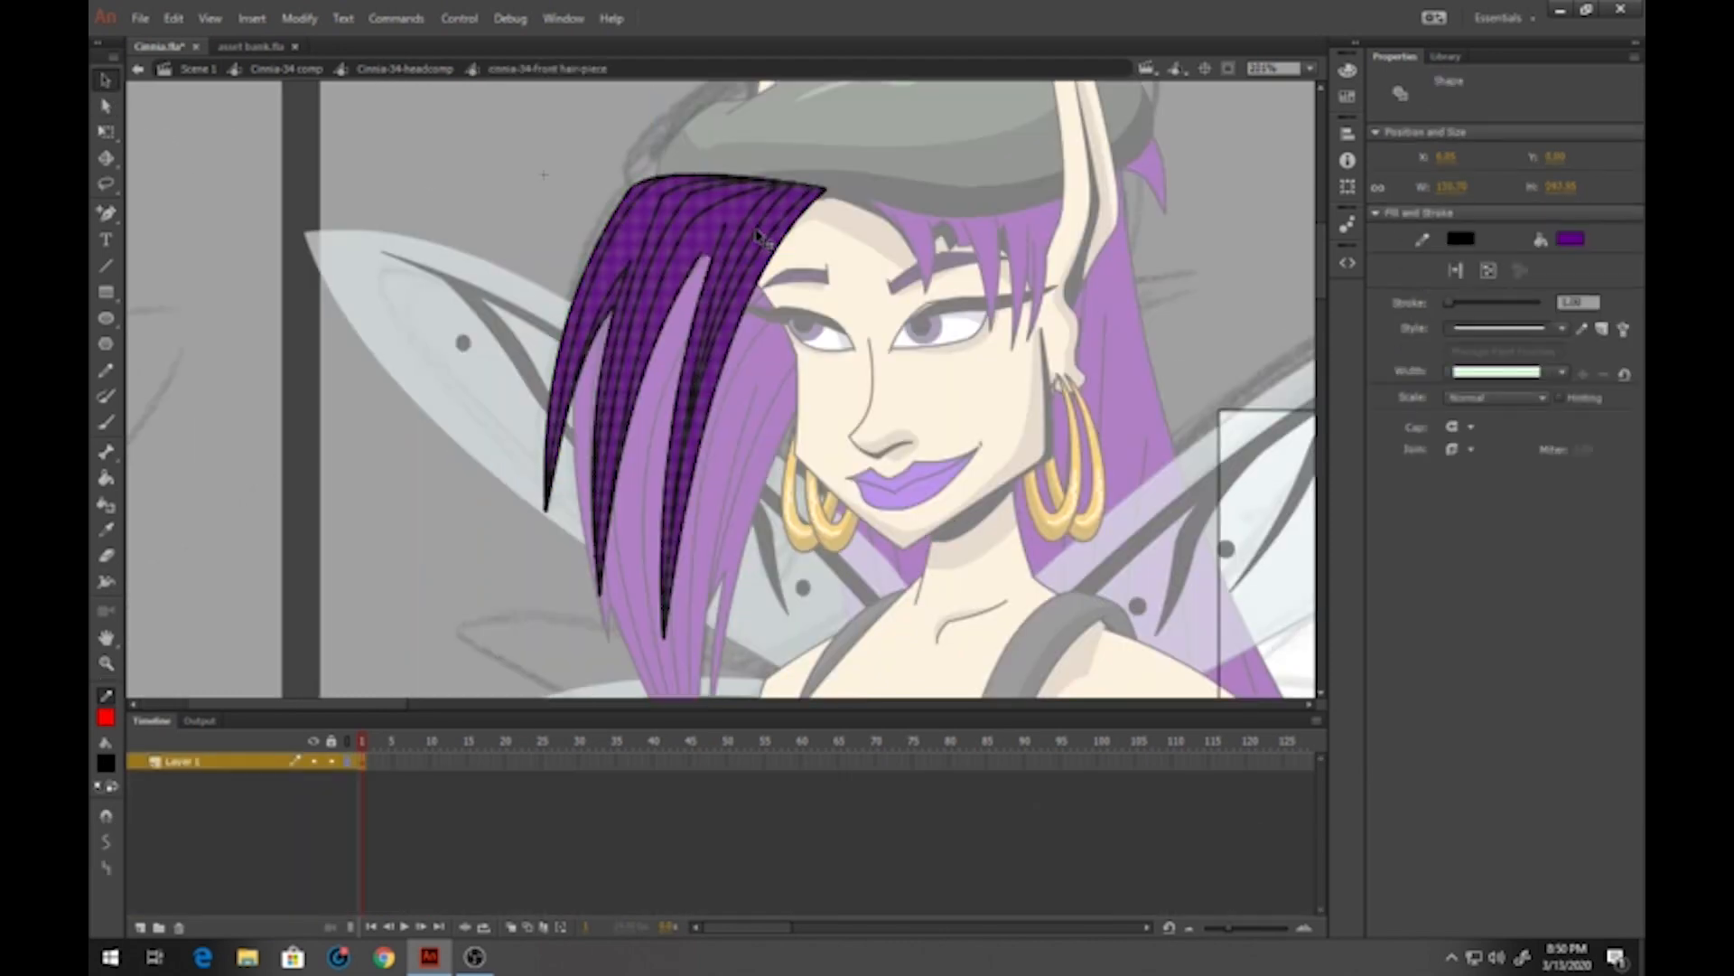
click(102, 371)
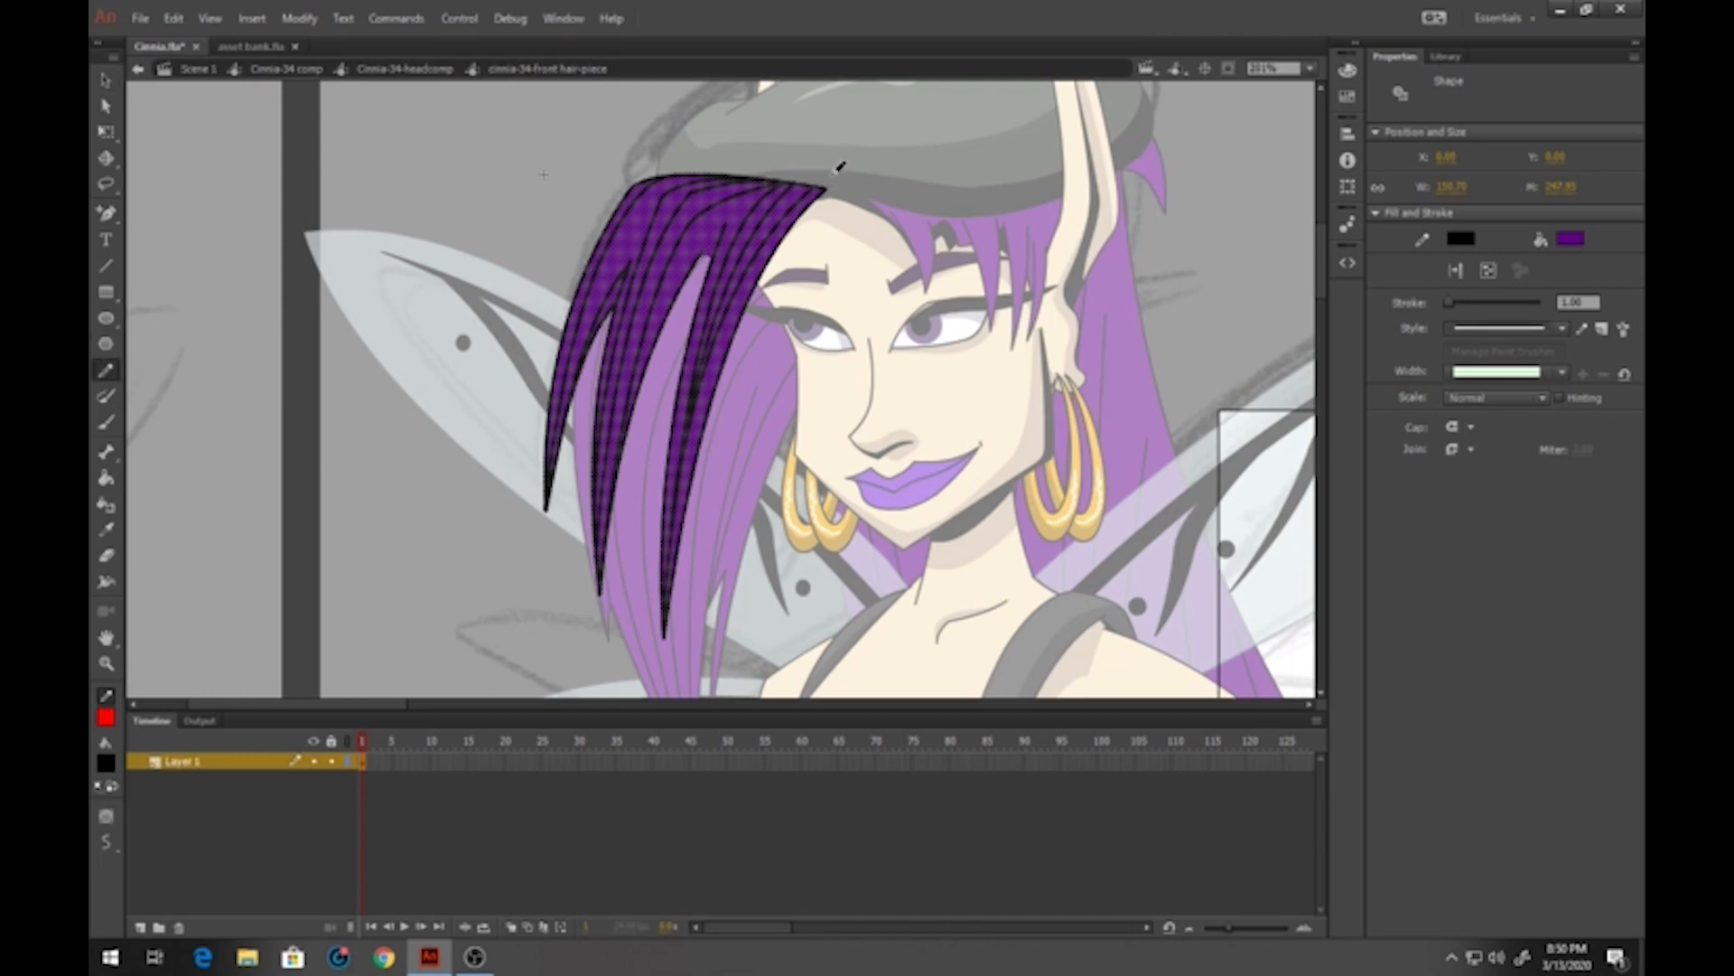
mouse_move(797, 167)
mouse_down()
mouse_move(737, 214)
mouse_move(764, 196)
mouse_move(688, 547)
mouse_up()
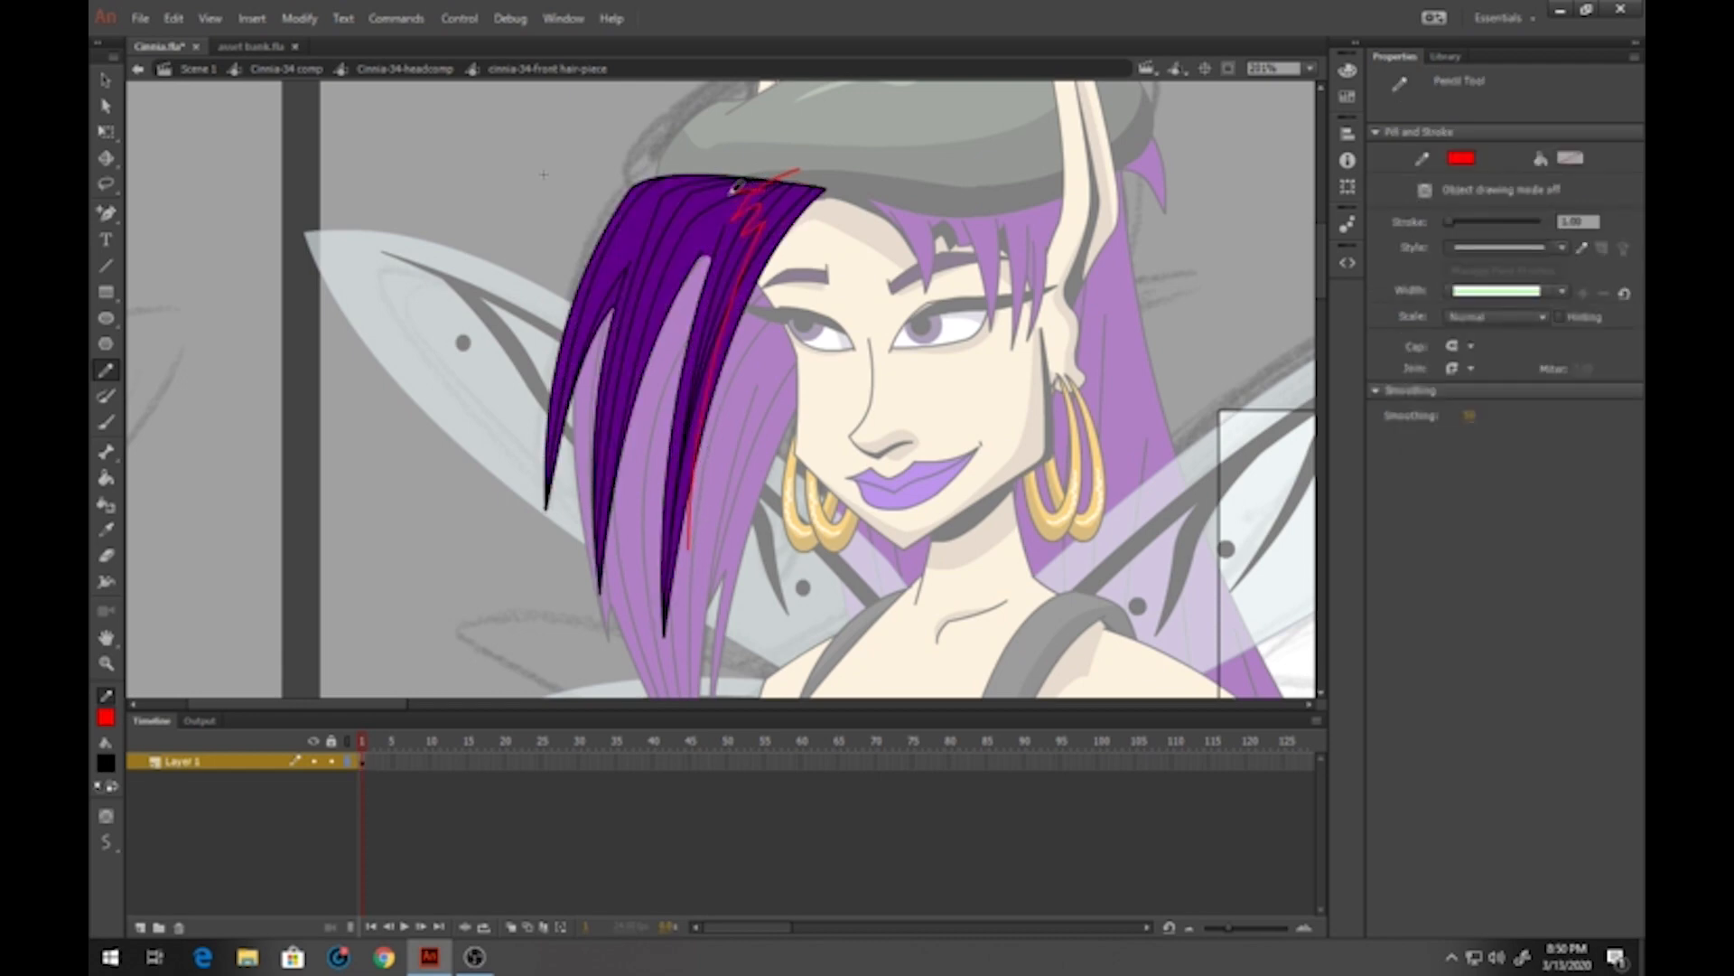
mouse_move(696, 192)
mouse_down()
mouse_move(723, 217)
mouse_move(691, 239)
mouse_move(639, 343)
mouse_move(591, 544)
mouse_up()
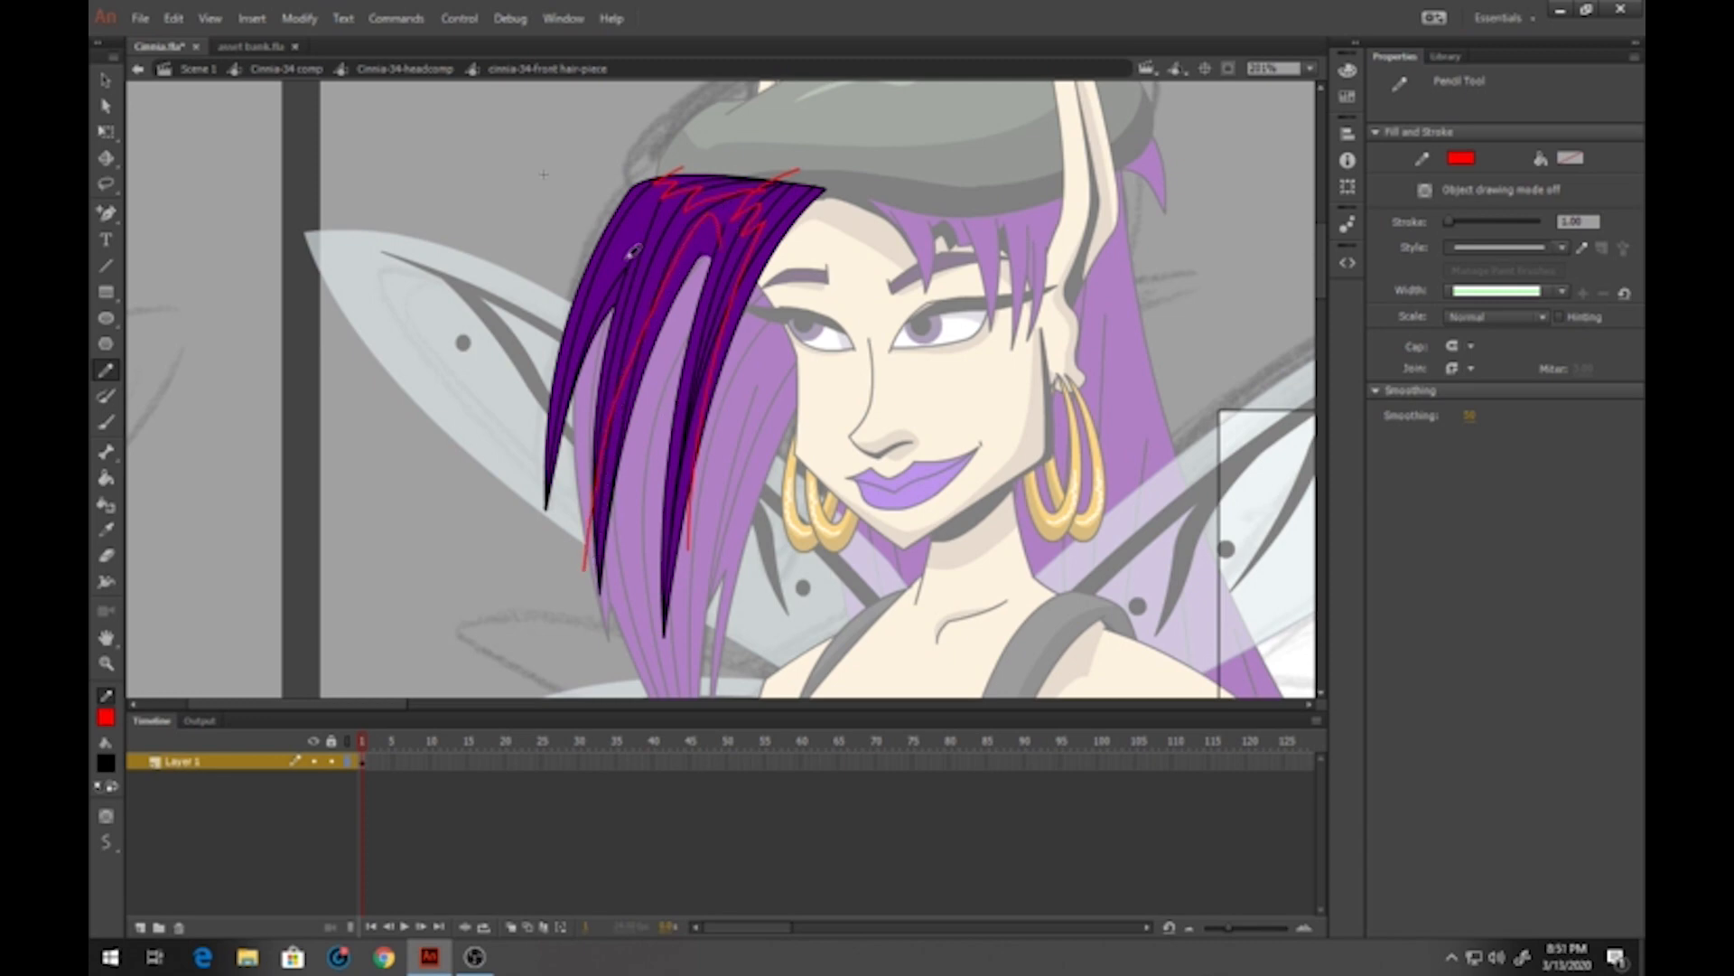
mouse_move(623, 253)
mouse_down()
mouse_move(586, 327)
mouse_move(547, 556)
mouse_up()
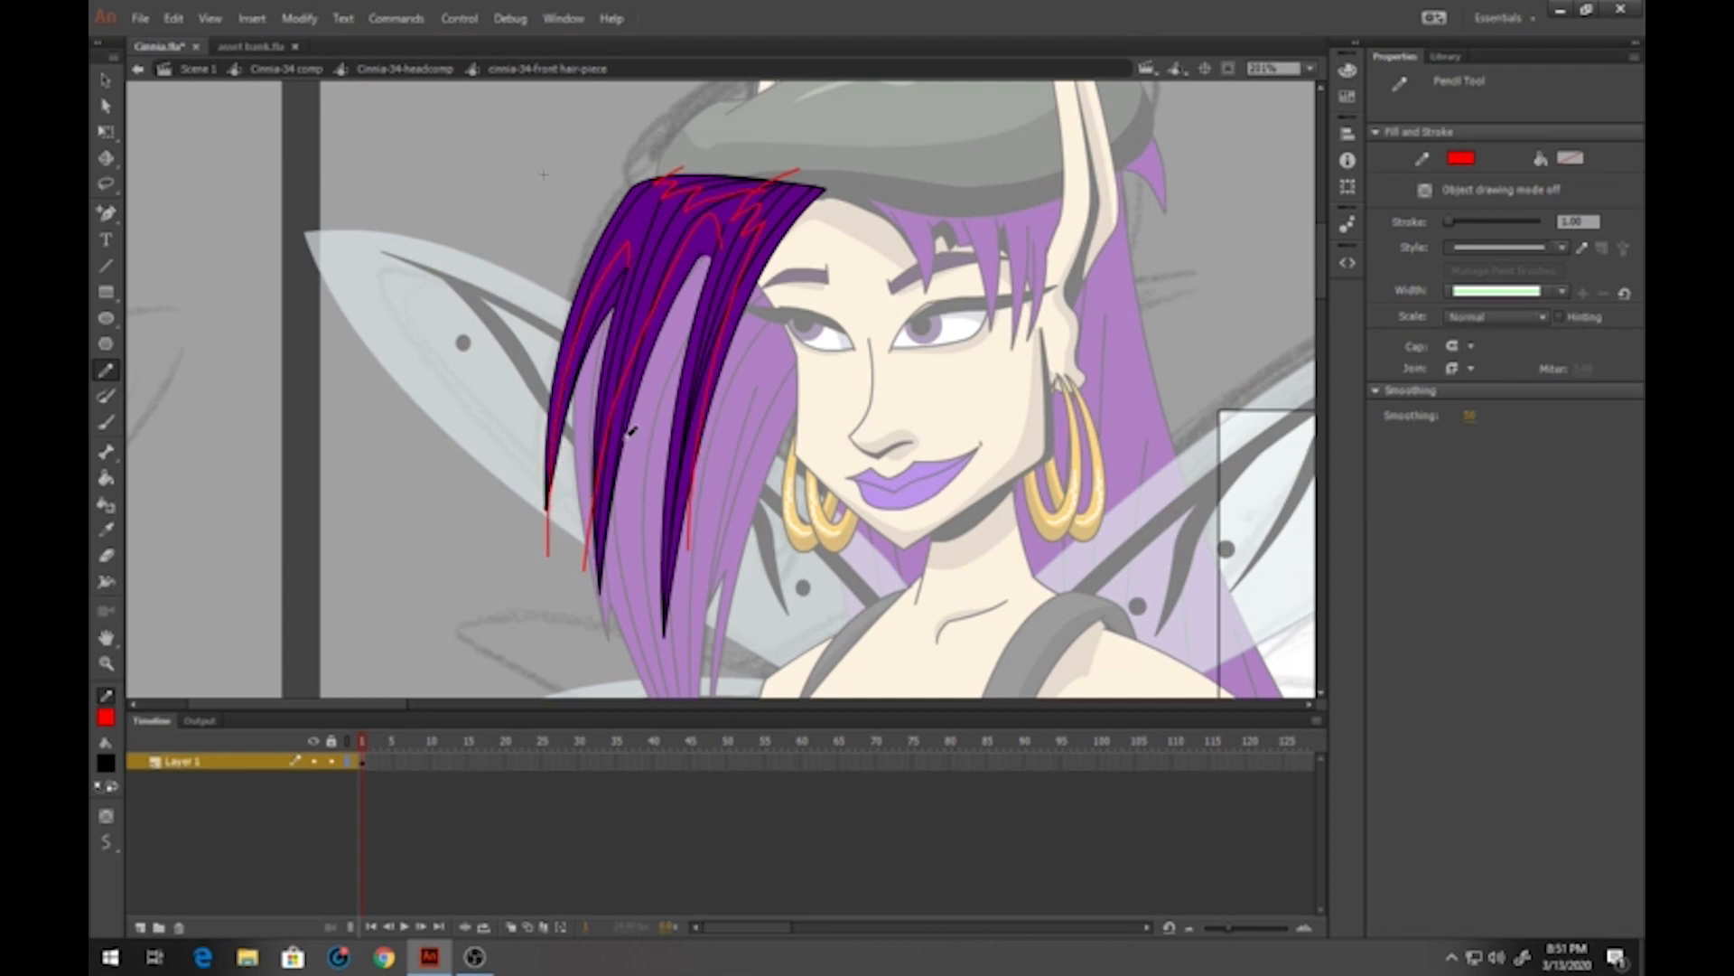
Sample the hair's purple, darken it and fill the regions between the red guide lines and the strand edges with it
click(105, 763)
click(639, 217)
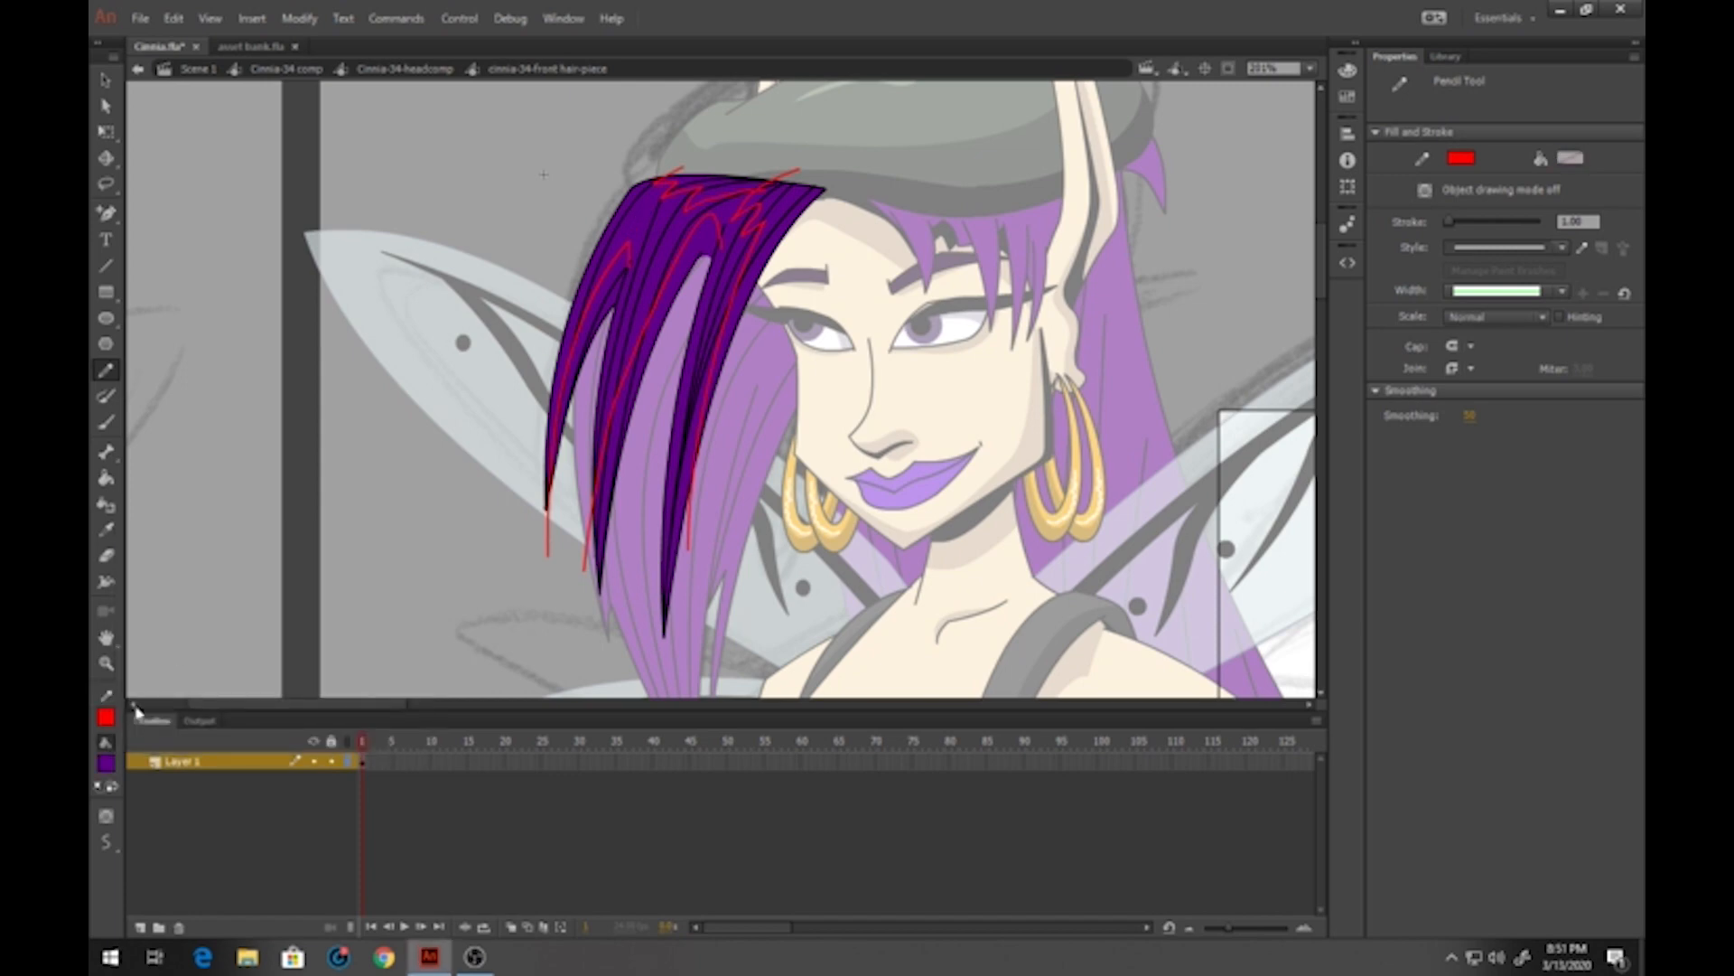
click(106, 765)
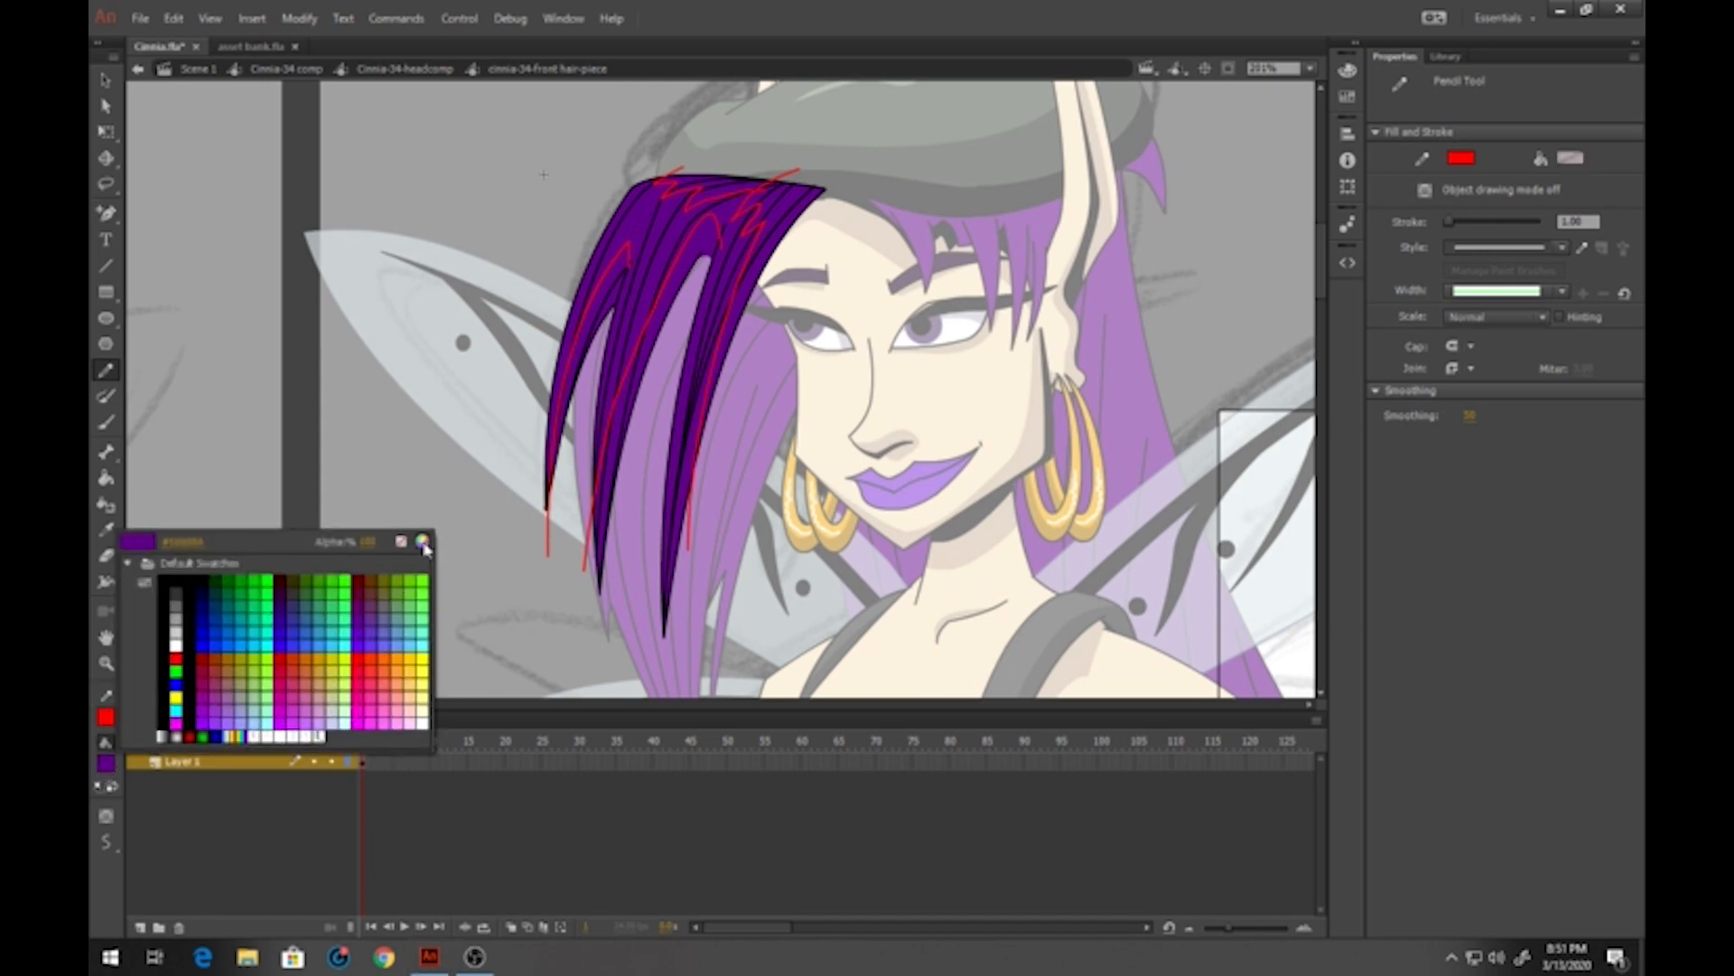
click(422, 542)
drag(917, 493, 914, 530)
click(1049, 360)
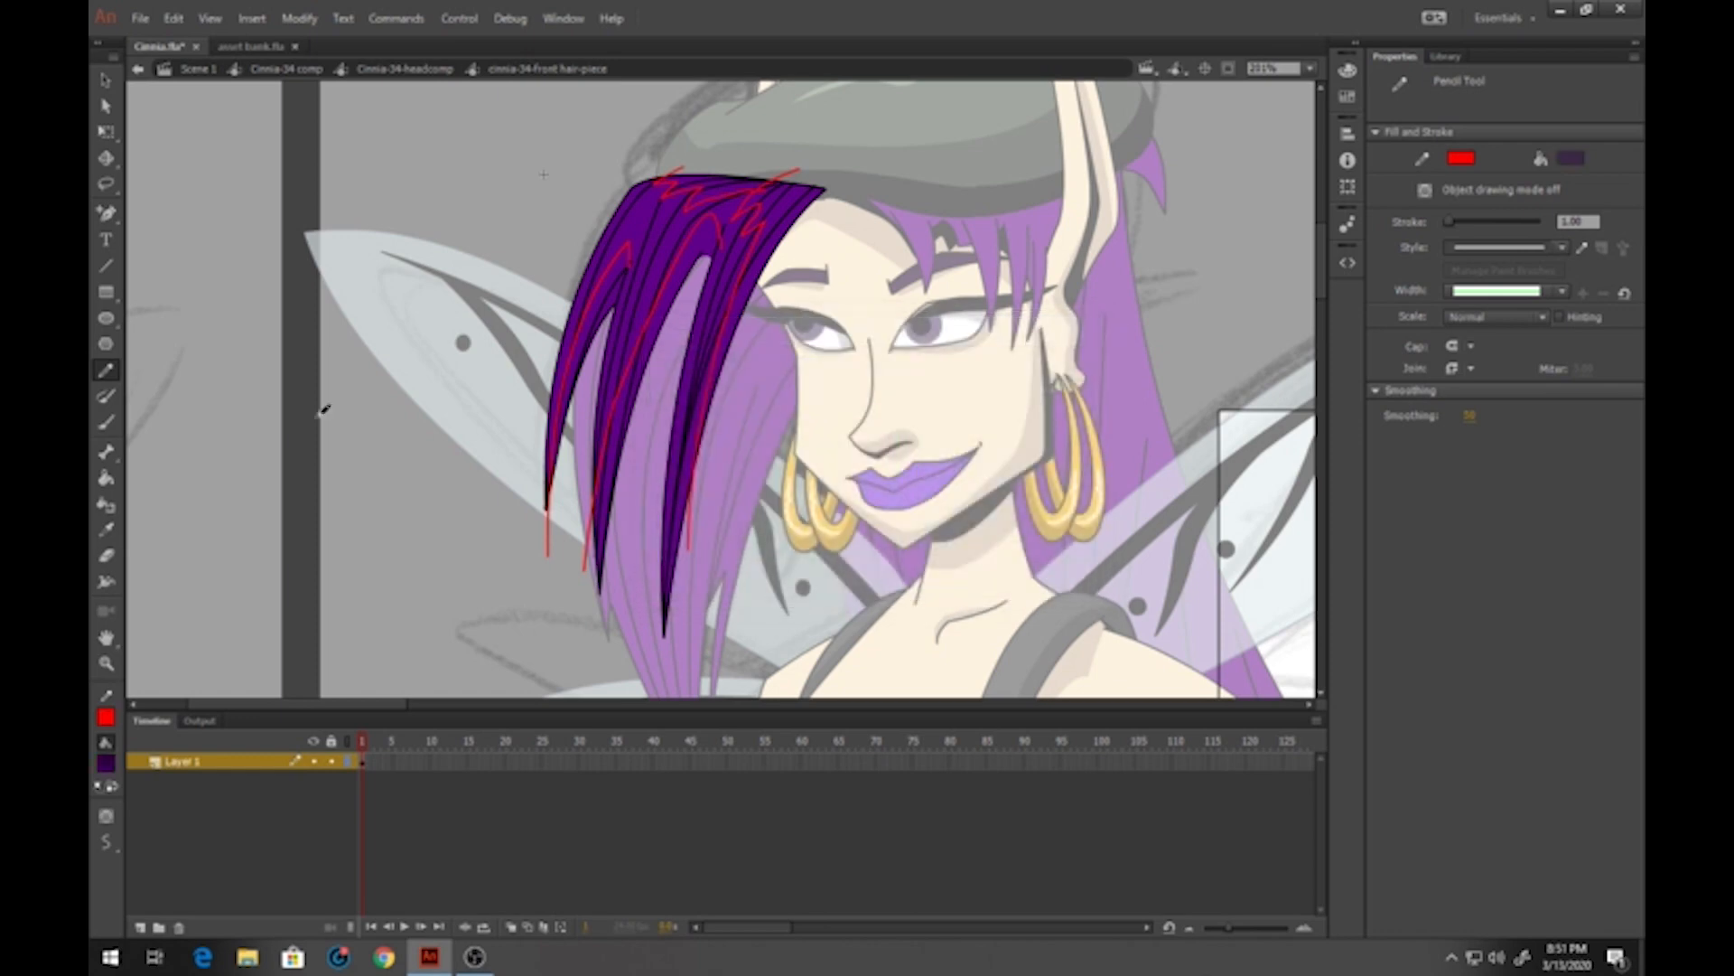
click(106, 477)
click(613, 305)
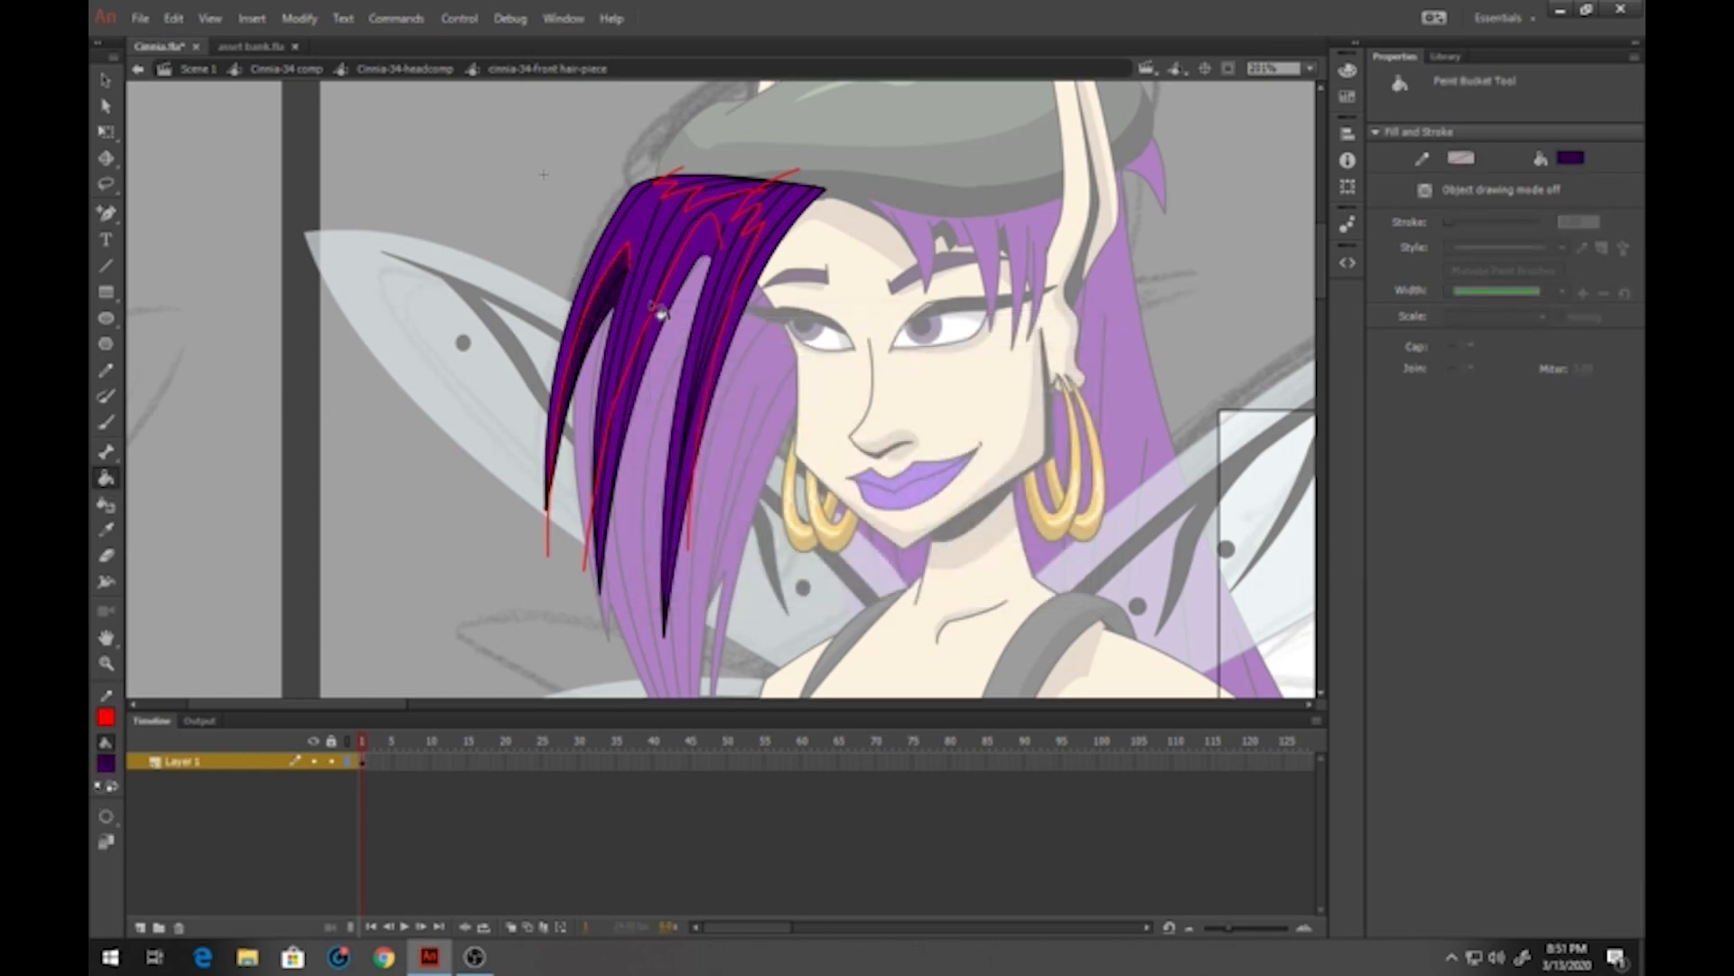
click(666, 336)
click(635, 411)
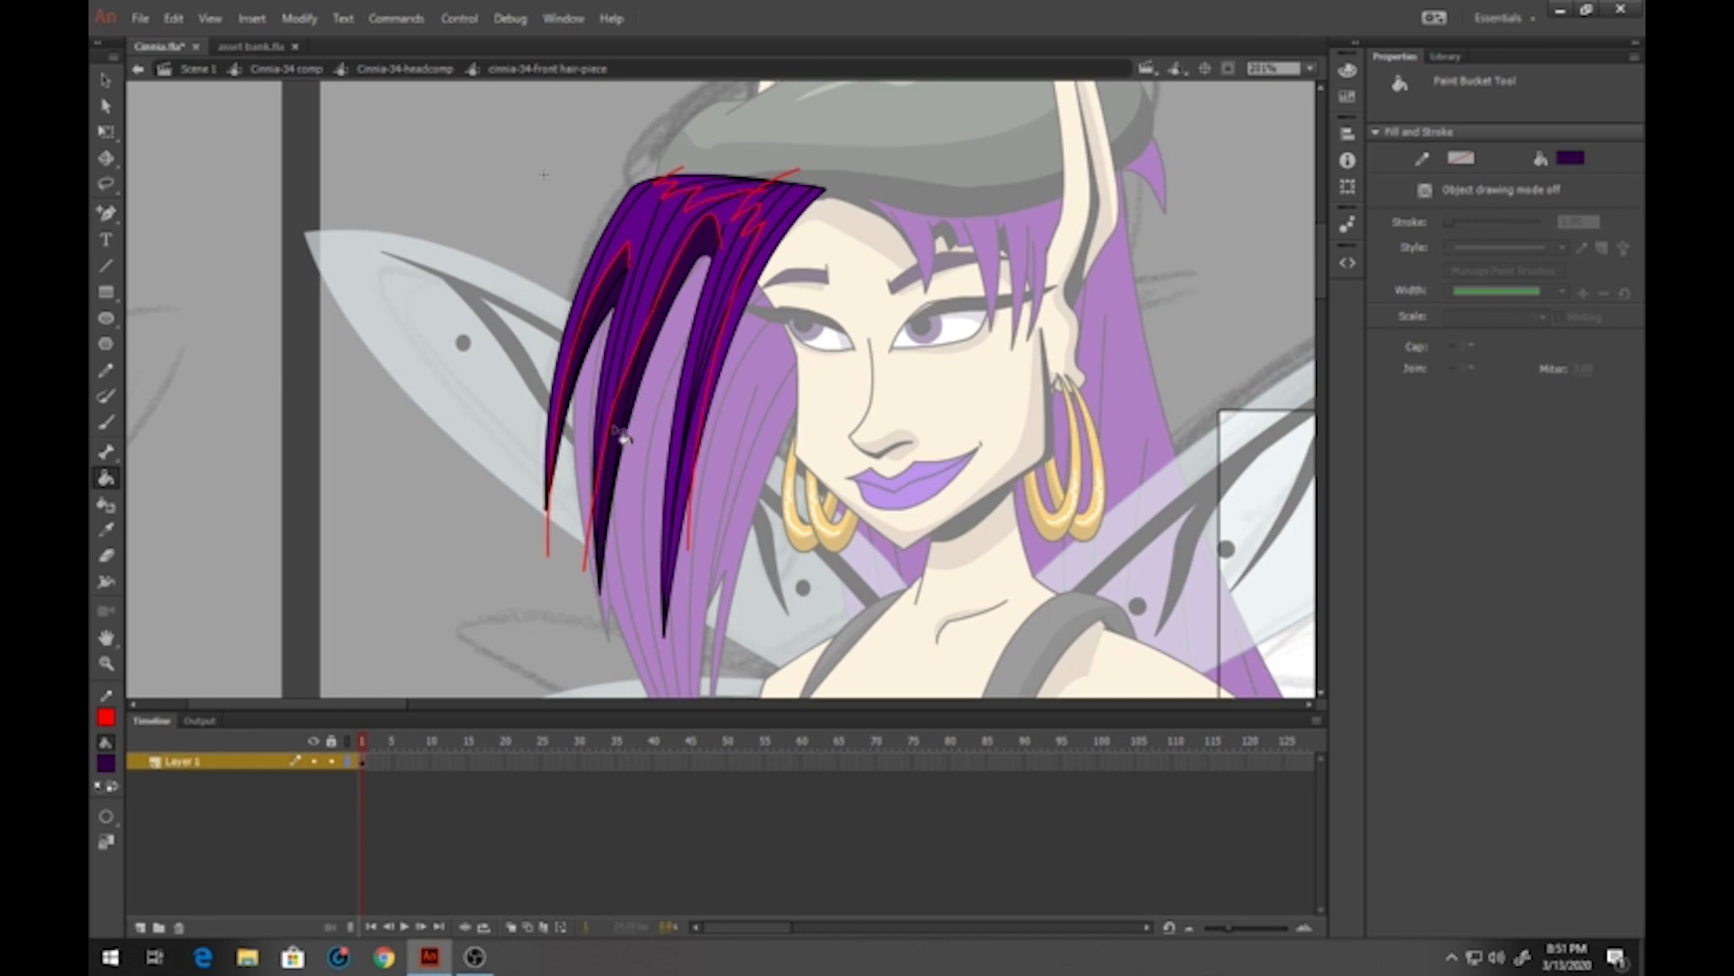
click(755, 294)
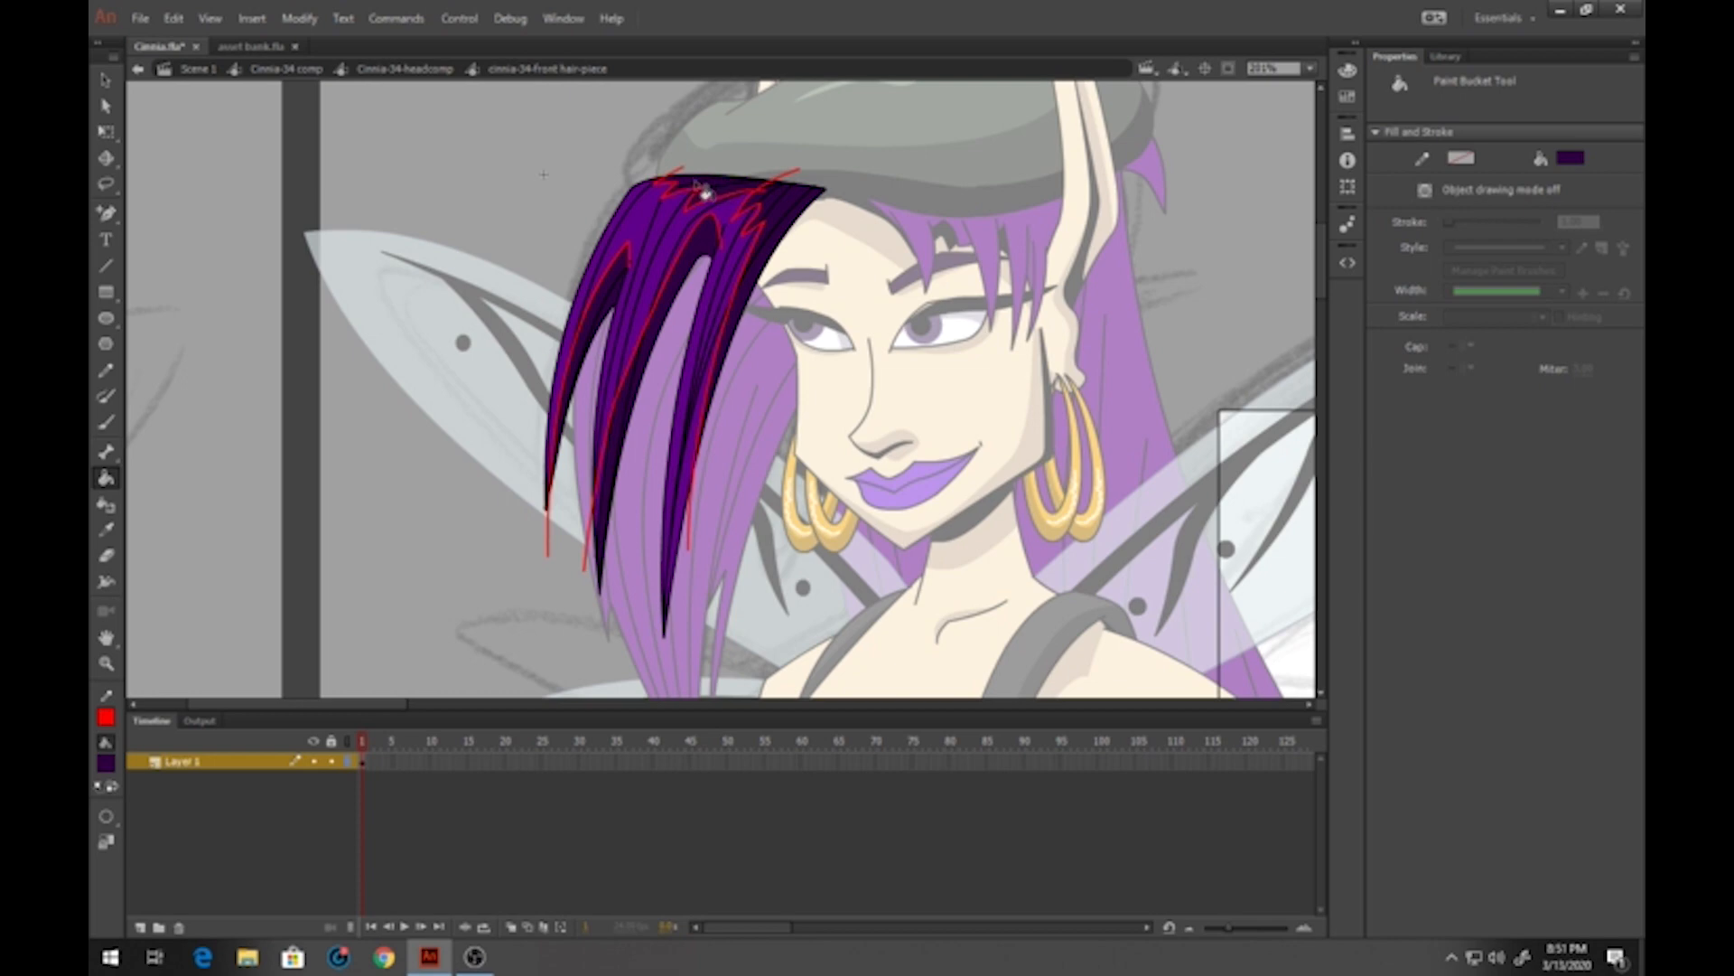
Delete all the red shadow guide lines from the front hair piece
click(106, 80)
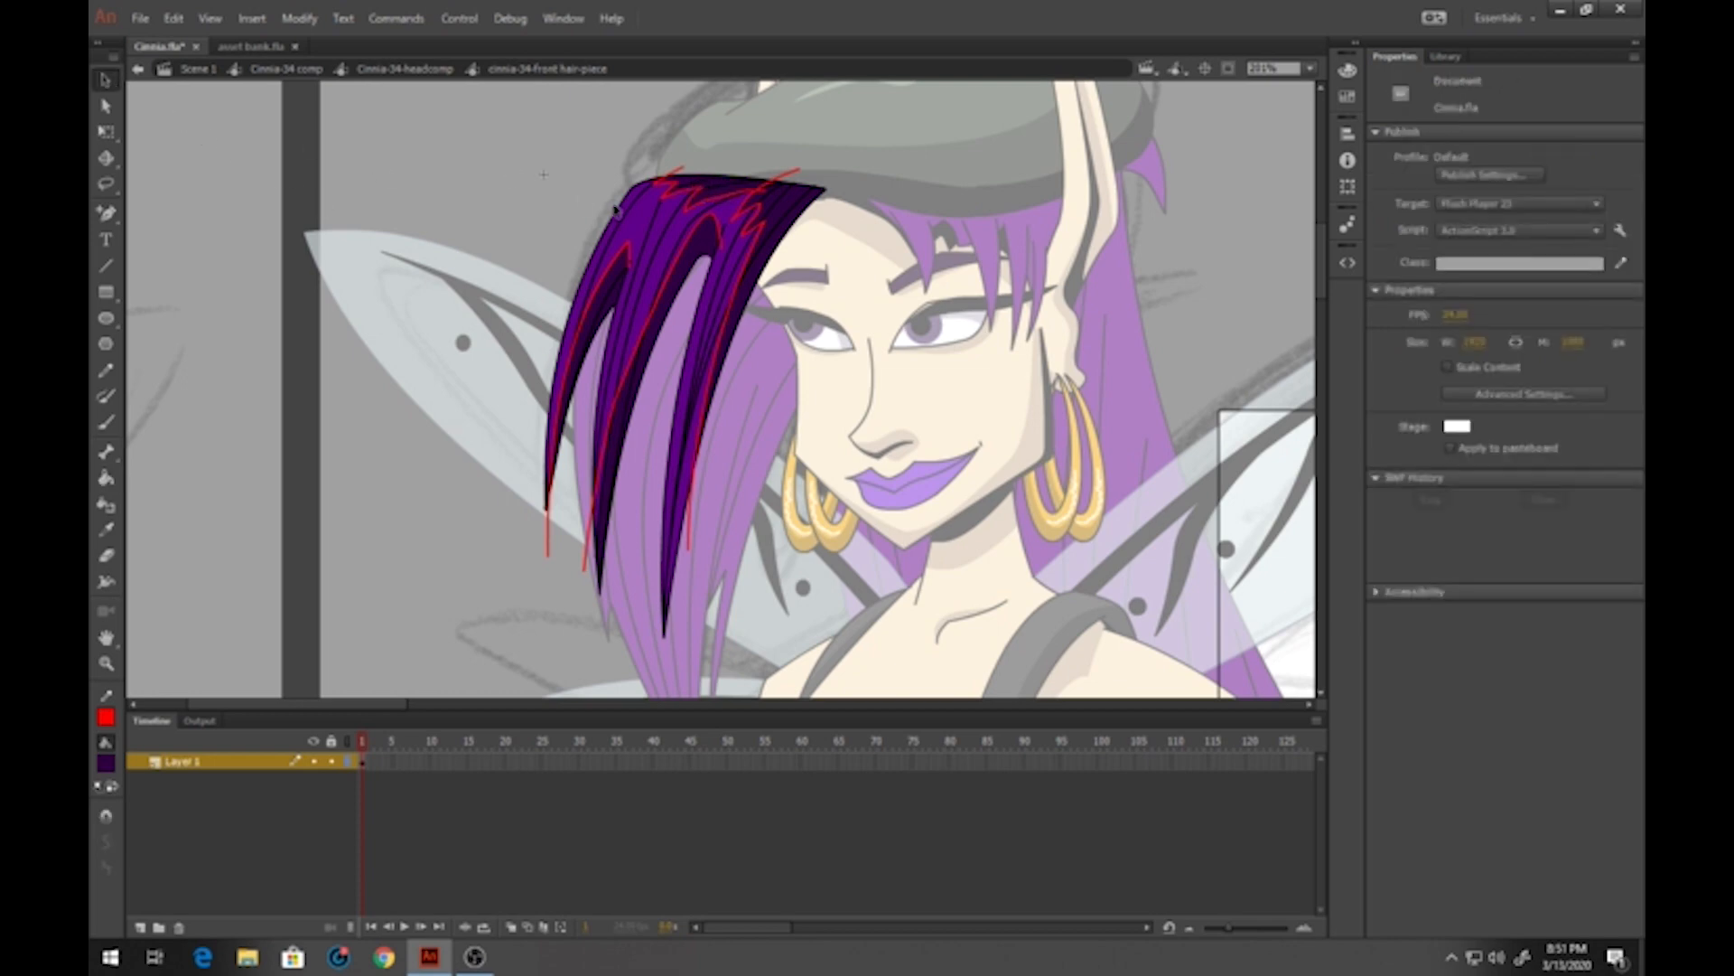
click(626, 255)
key(Delete)
click(708, 233)
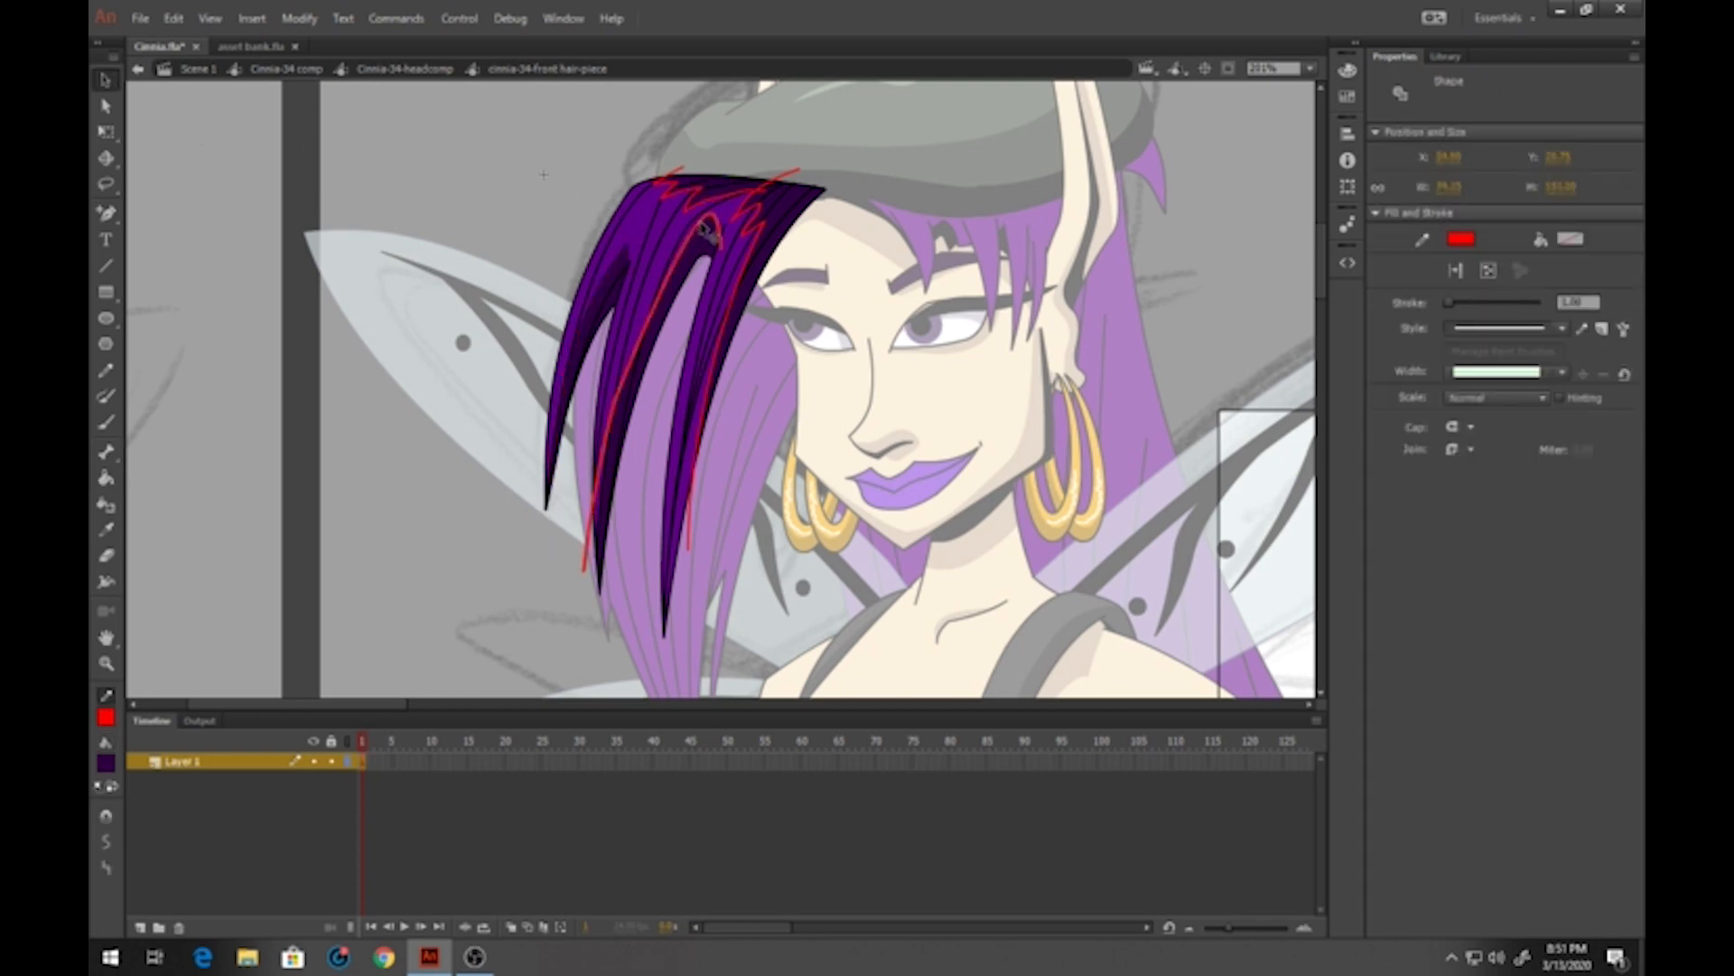
key(Delete)
click(712, 214)
key(Delete)
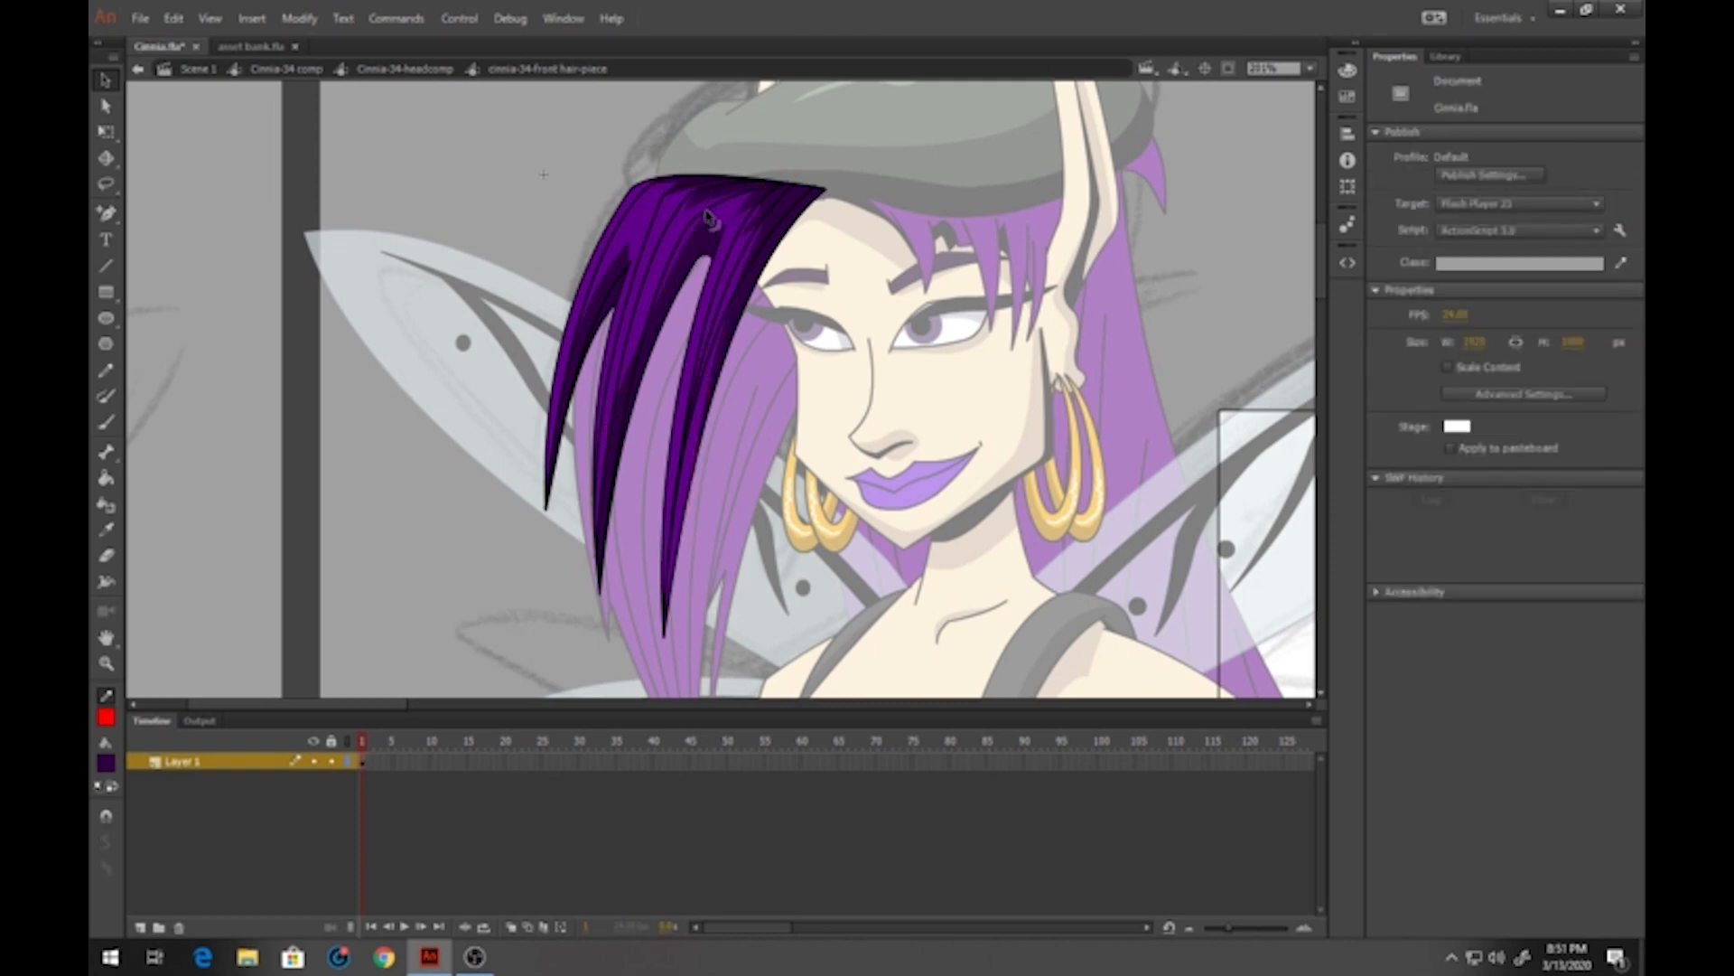
Paint thin dark purple shadow streaks on the front hair piece with a small brush in Paint Normal mode, then return to headcomp
click(106, 422)
click(106, 895)
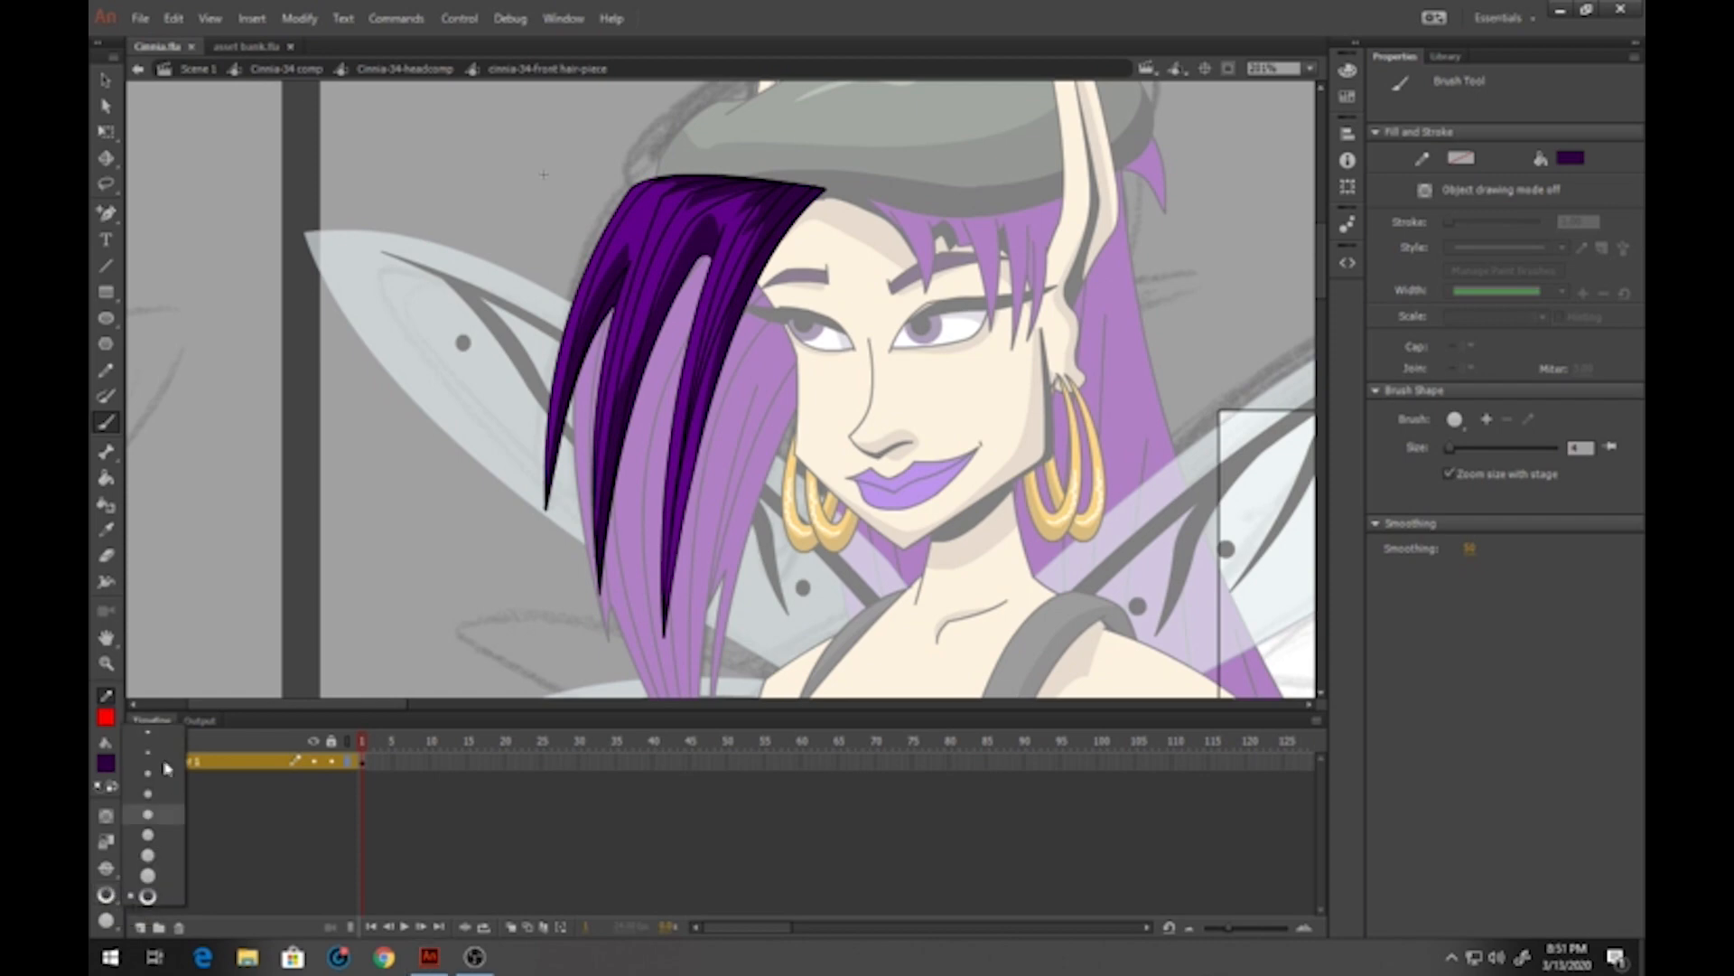
click(165, 769)
click(106, 870)
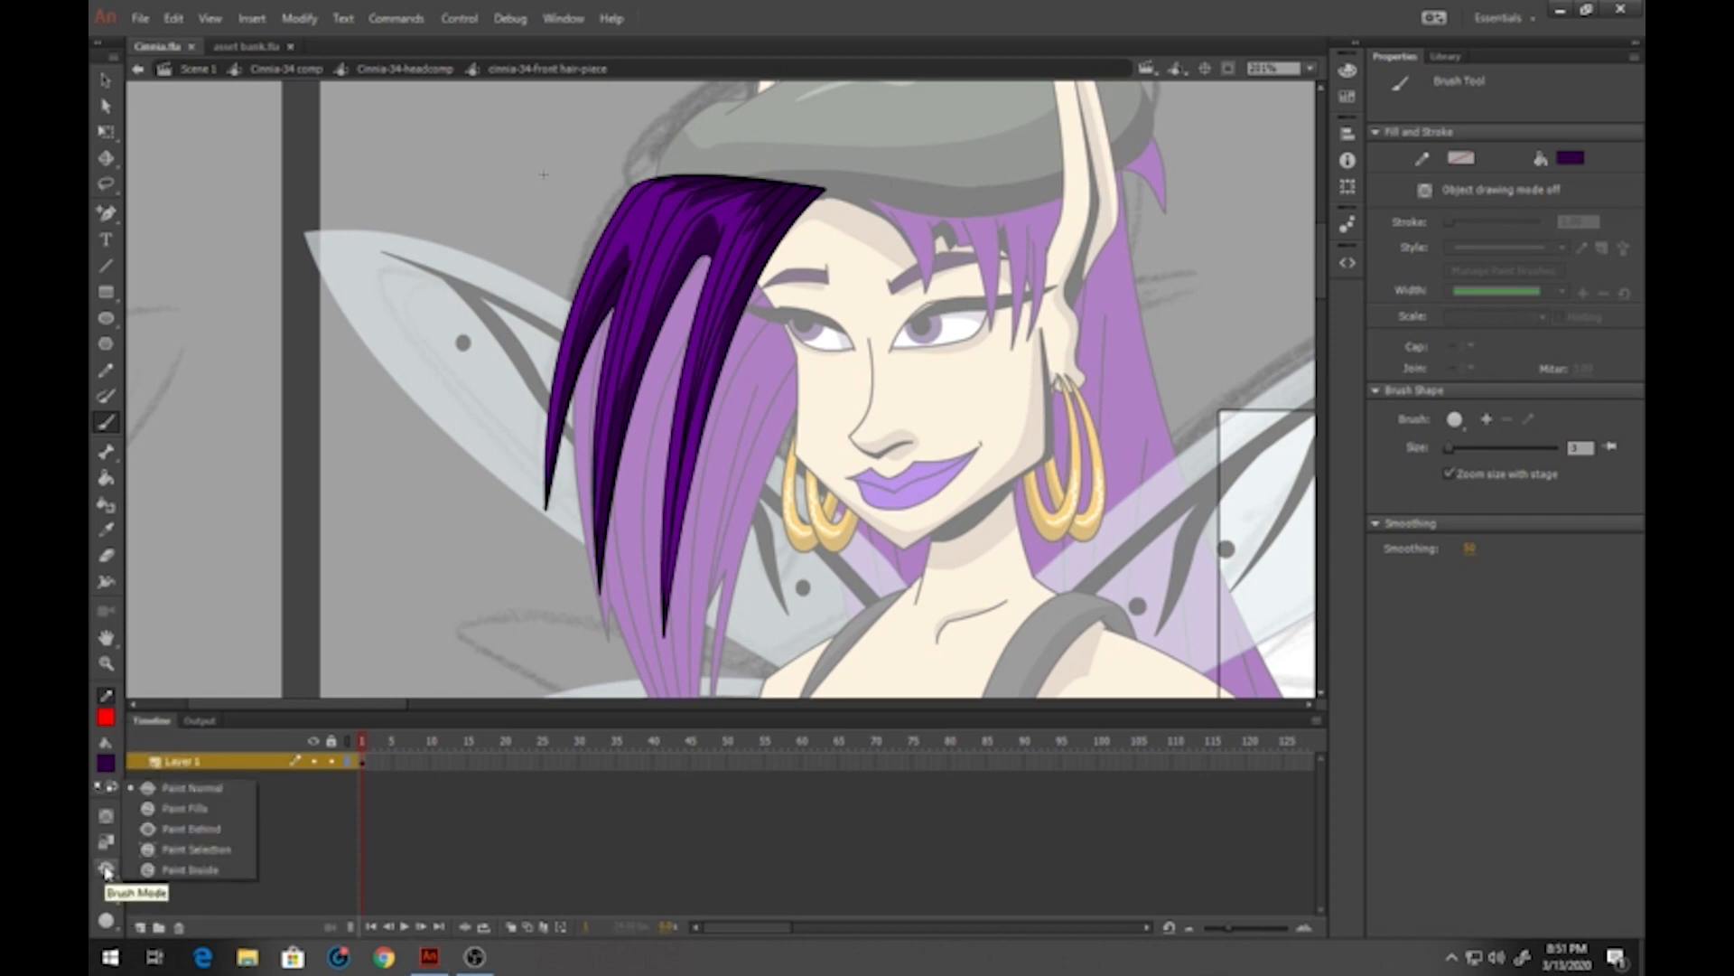
click(220, 791)
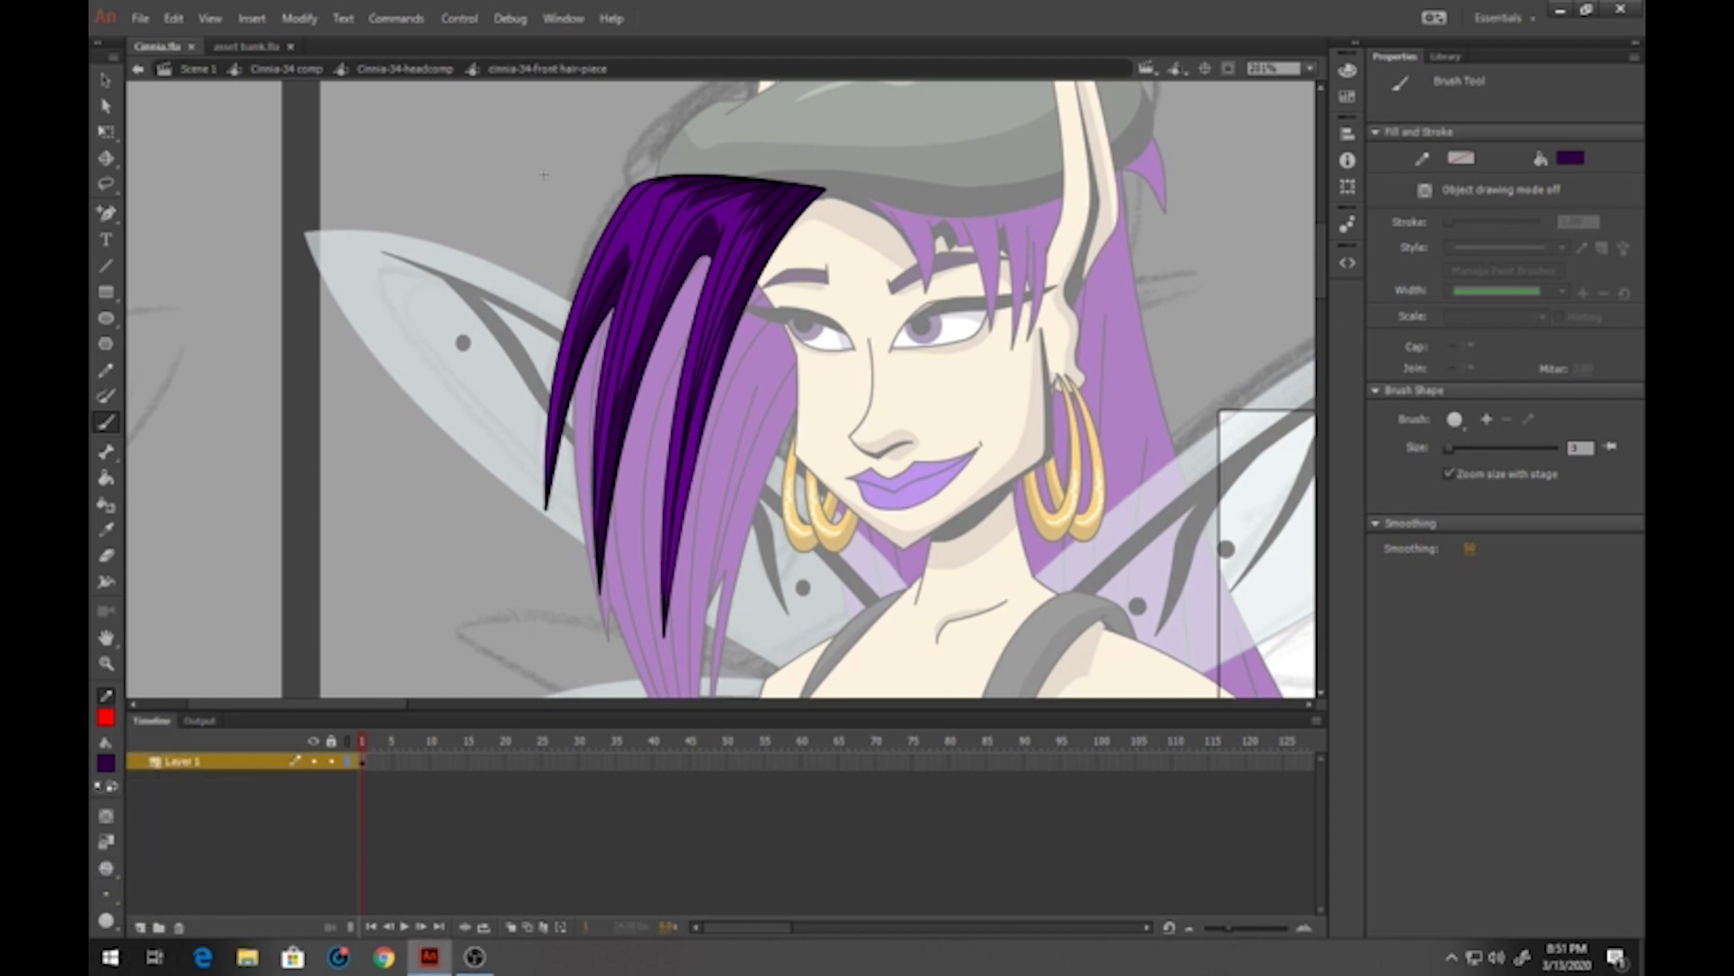
click(1448, 448)
drag(616, 254, 633, 232)
click(104, 78)
double_click(519, 210)
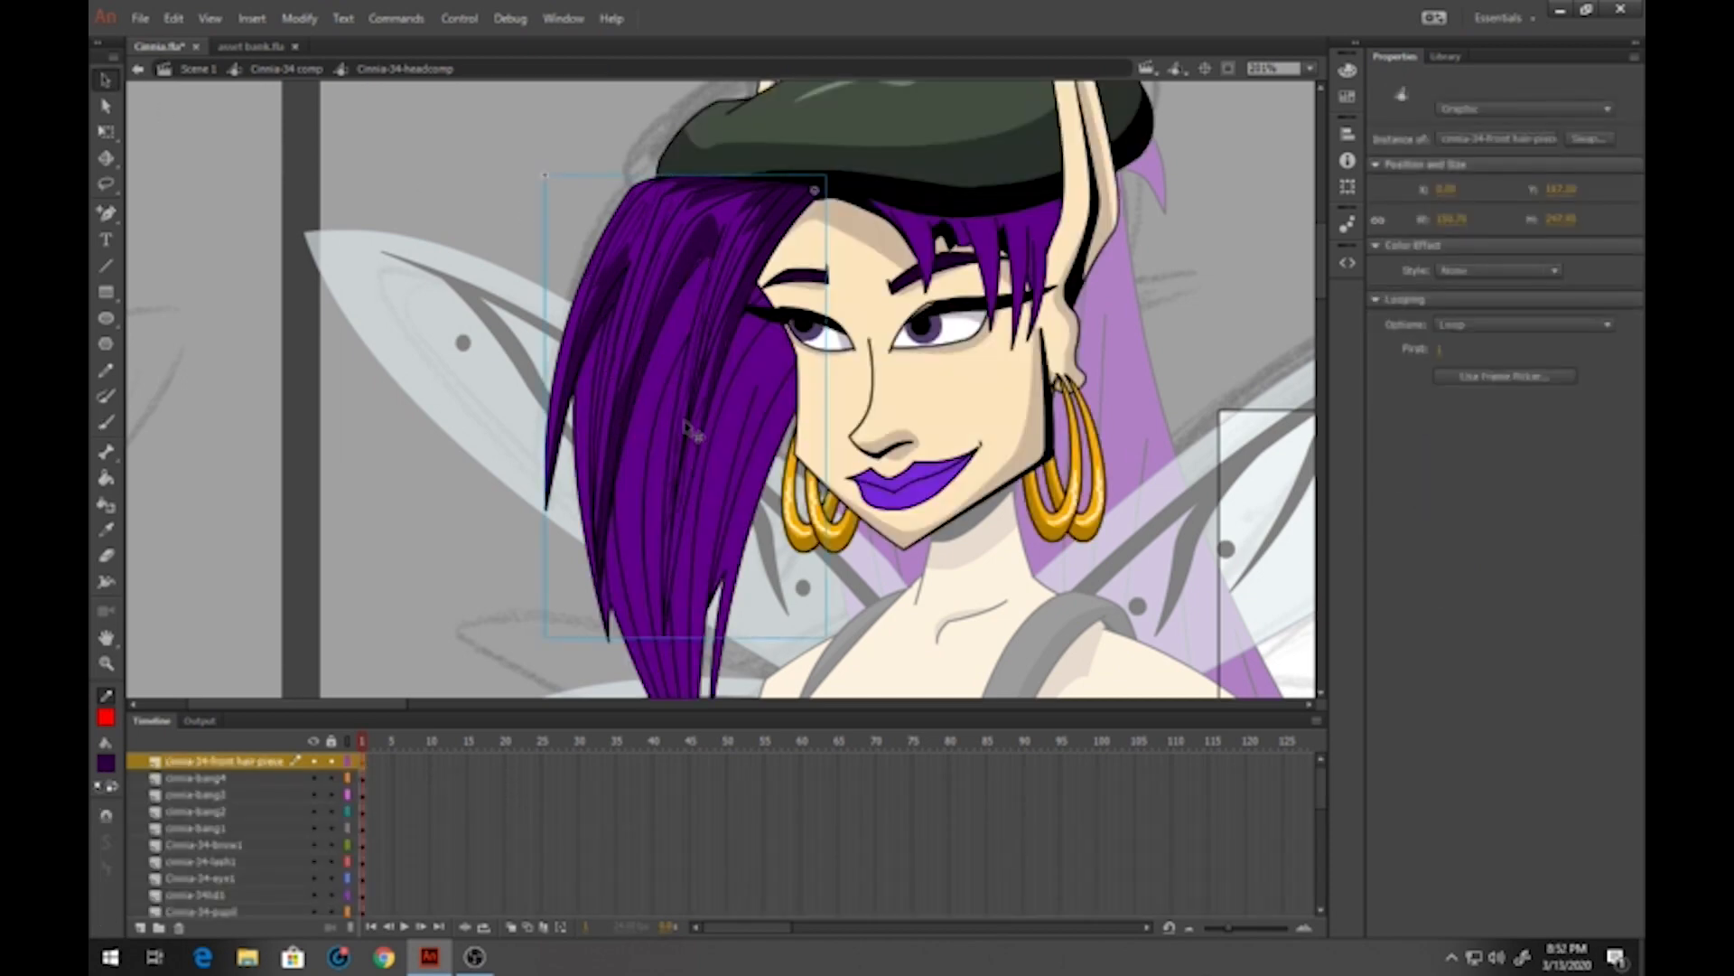
In the cinnia-34-front hair piece2 symbol, draw red jagged shadow guide lines down and across the large hair shape
mouse_move(759, 423)
mouse_down()
mouse_move(637, 268)
mouse_move(579, 351)
mouse_up()
double_click(636, 265)
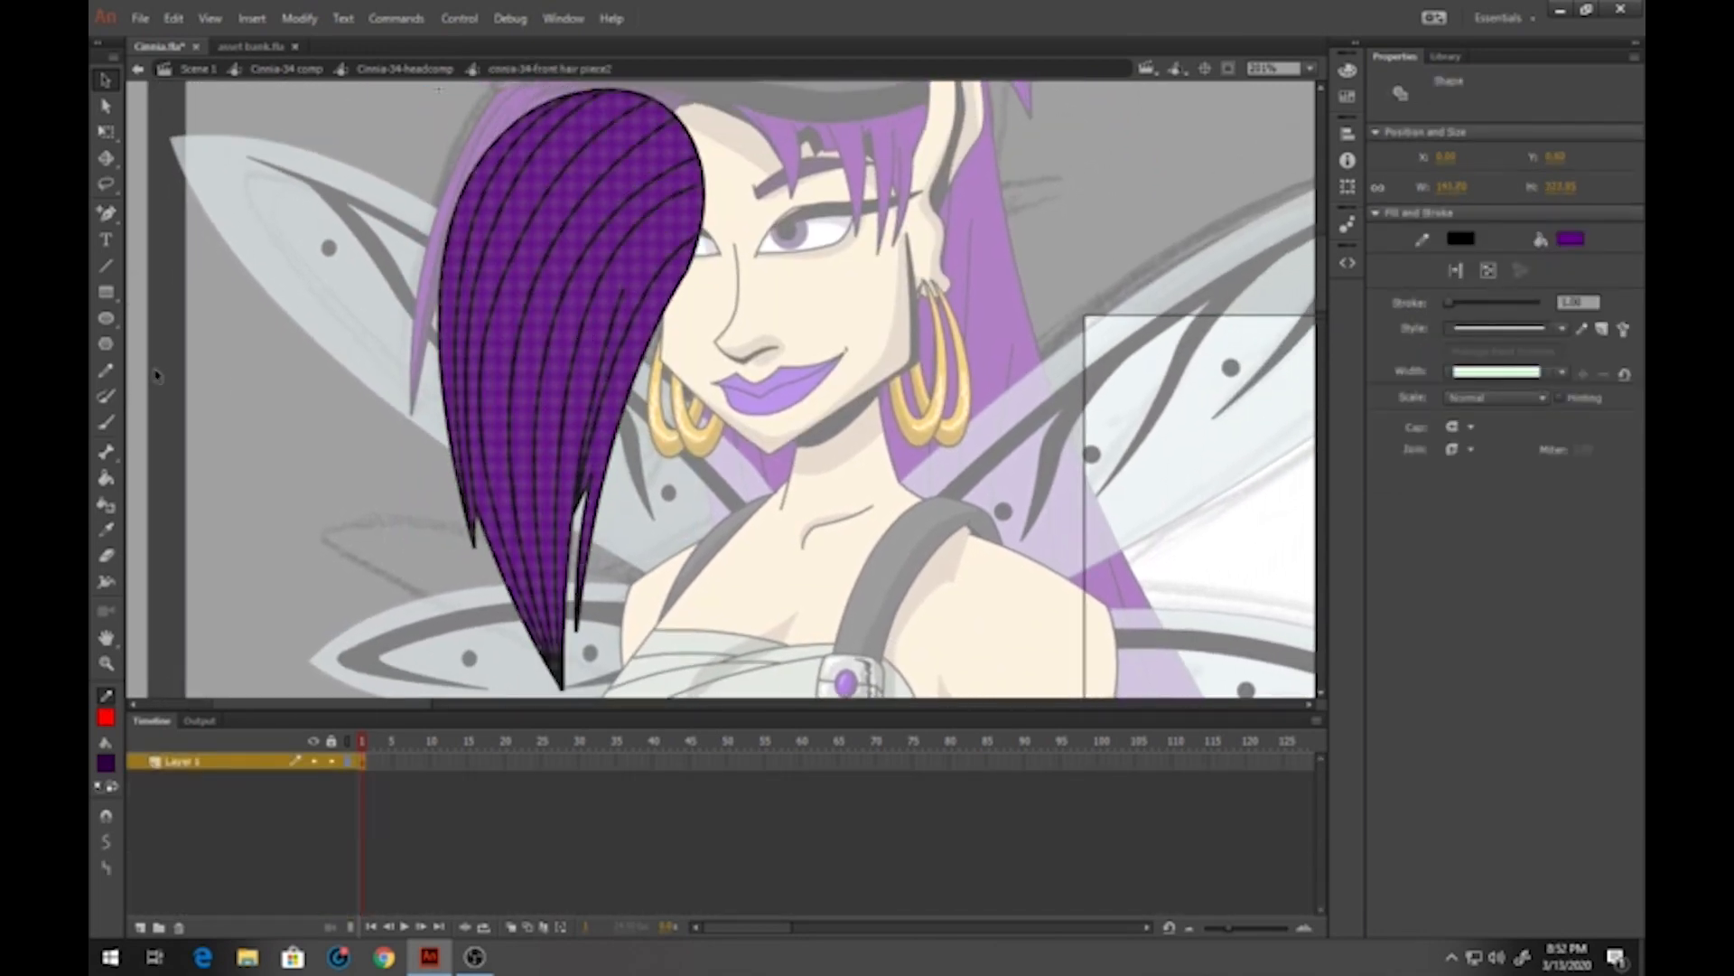
click(105, 370)
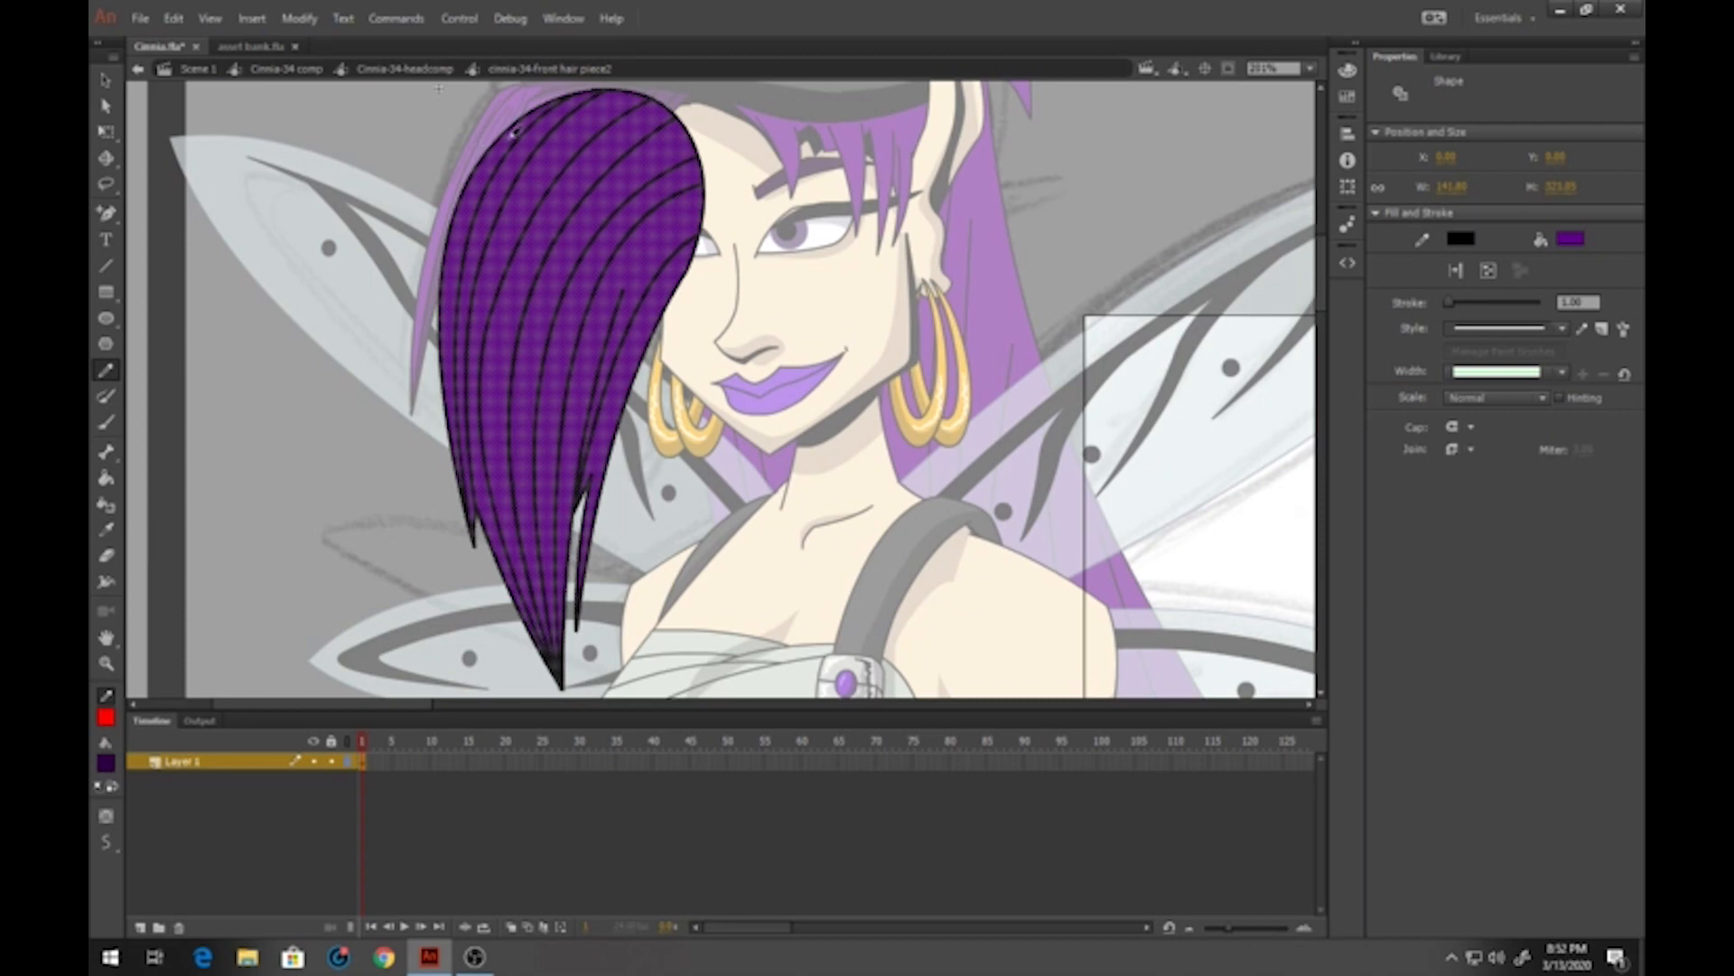
mouse_move(514, 133)
mouse_down()
mouse_move(553, 219)
mouse_move(530, 357)
mouse_move(575, 325)
mouse_move(601, 401)
mouse_move(617, 374)
mouse_move(618, 411)
mouse_move(700, 355)
mouse_up()
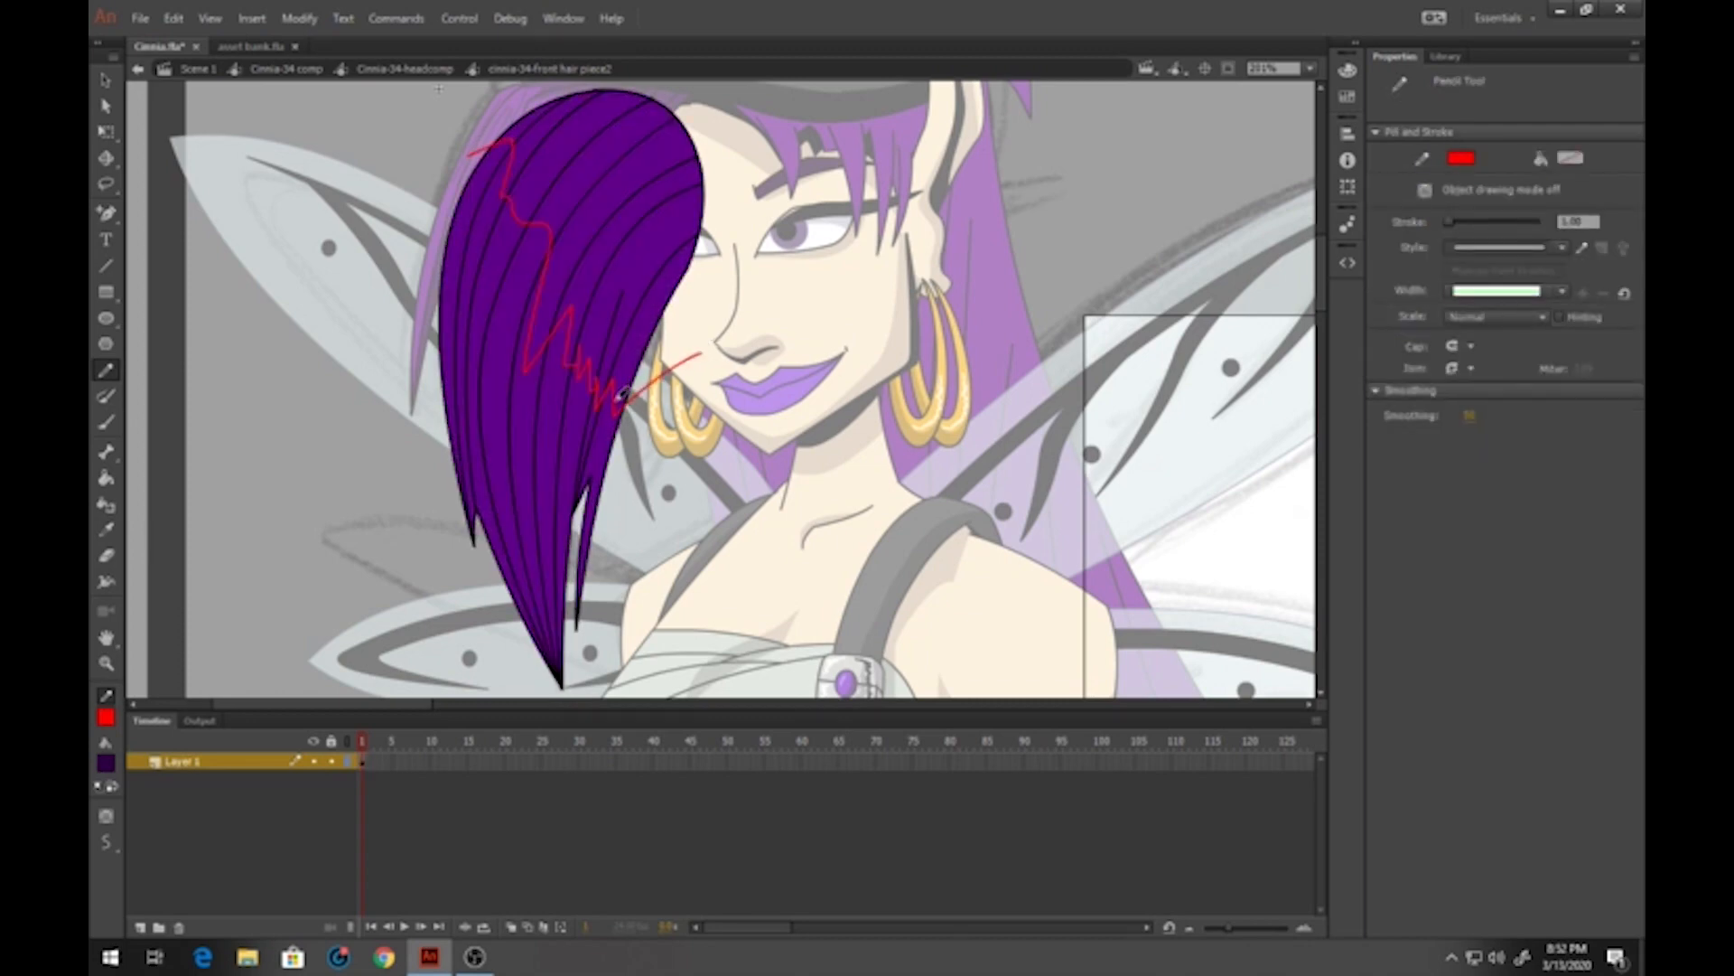
drag(618, 409, 603, 547)
drag(483, 261, 488, 475)
mouse_move(497, 295)
mouse_down()
mouse_move(517, 528)
mouse_move(538, 400)
mouse_move(569, 688)
mouse_up()
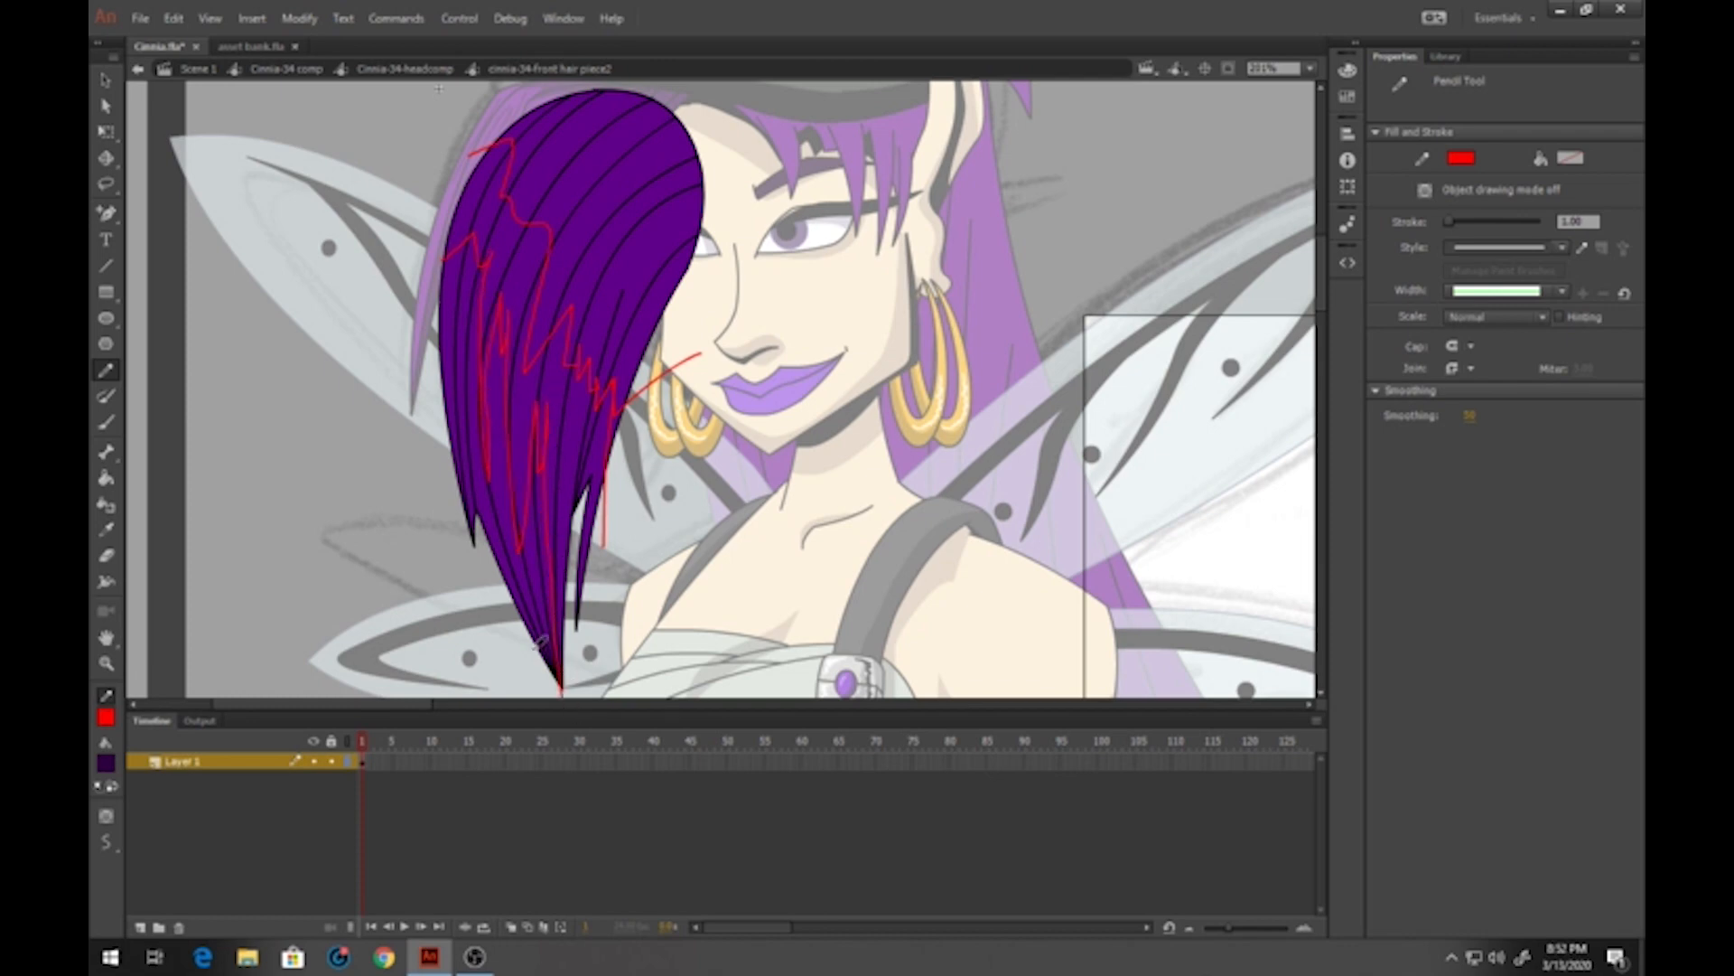
Fill the hair sections between the upper and lower jagged guide lines with the dark purple
click(106, 478)
click(483, 227)
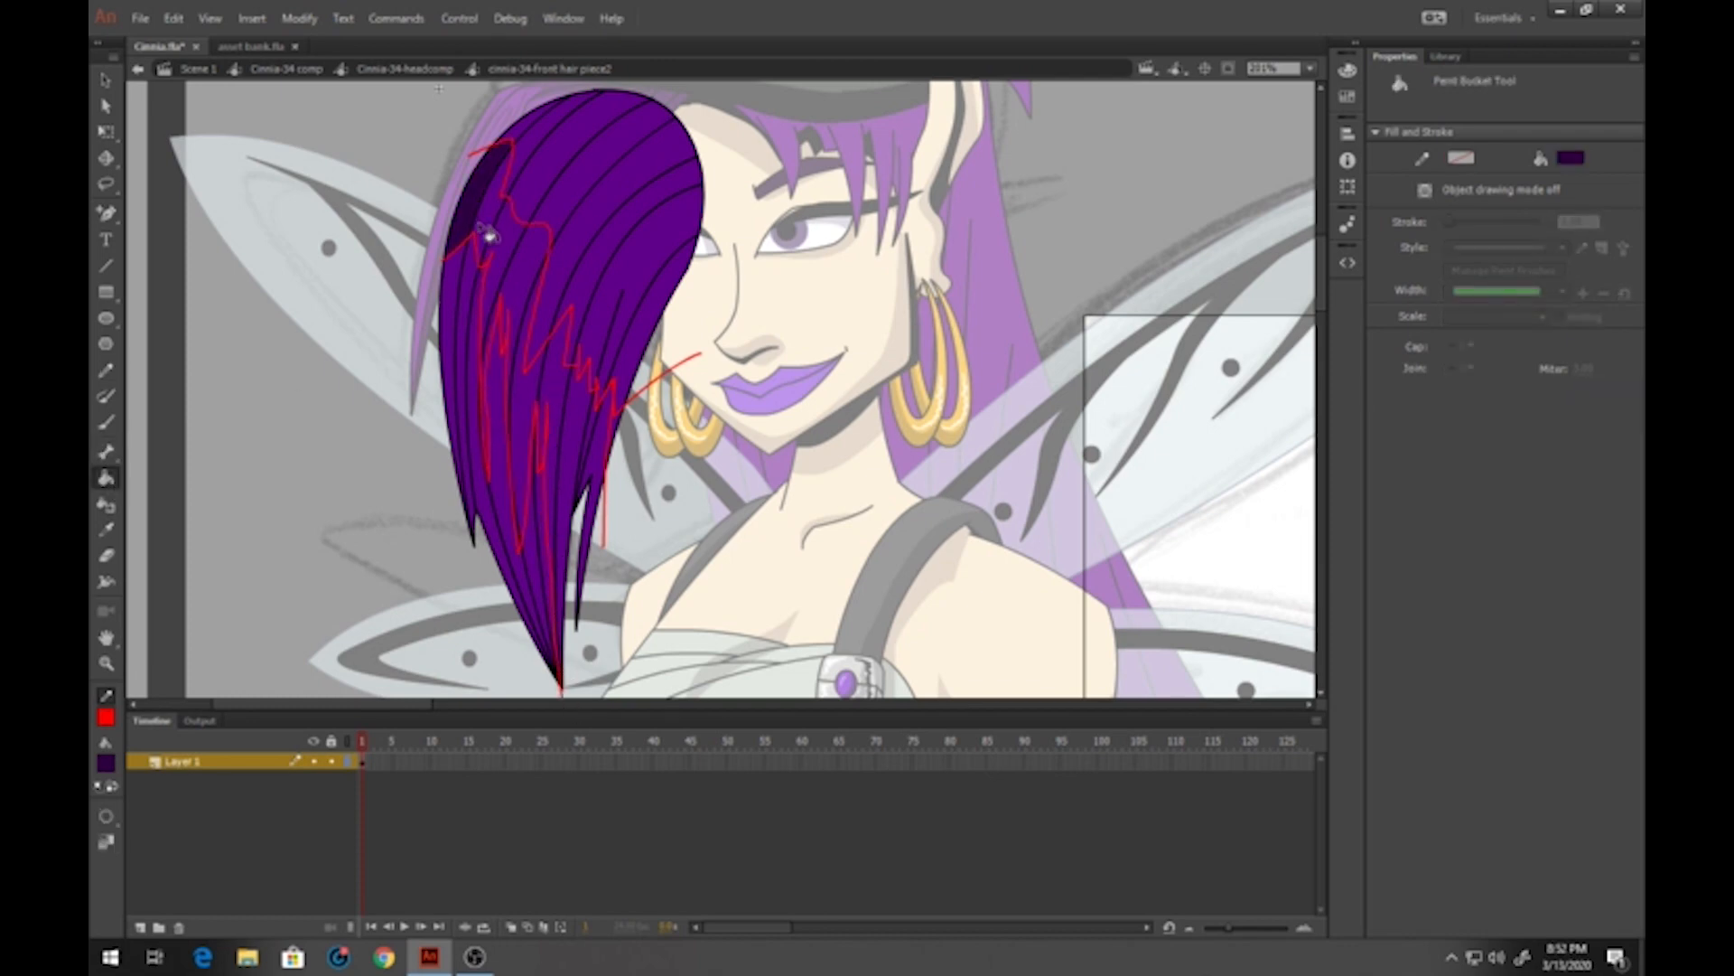
click(495, 239)
click(514, 259)
click(527, 285)
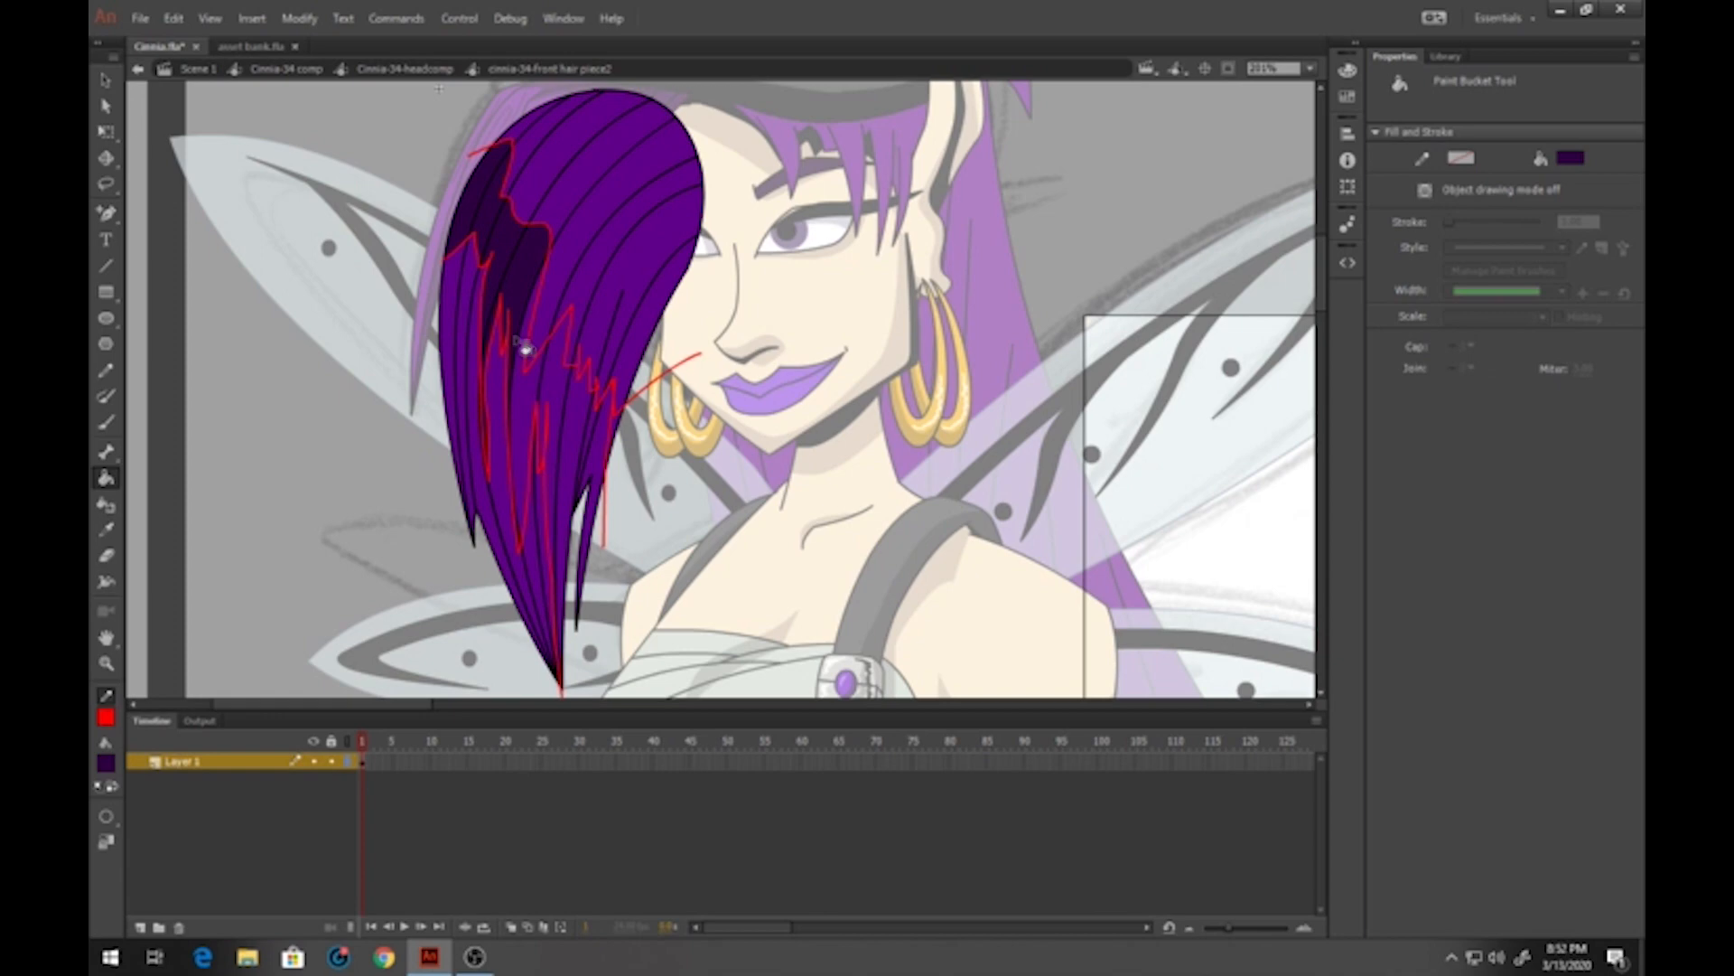
click(539, 403)
click(565, 397)
click(593, 421)
click(591, 441)
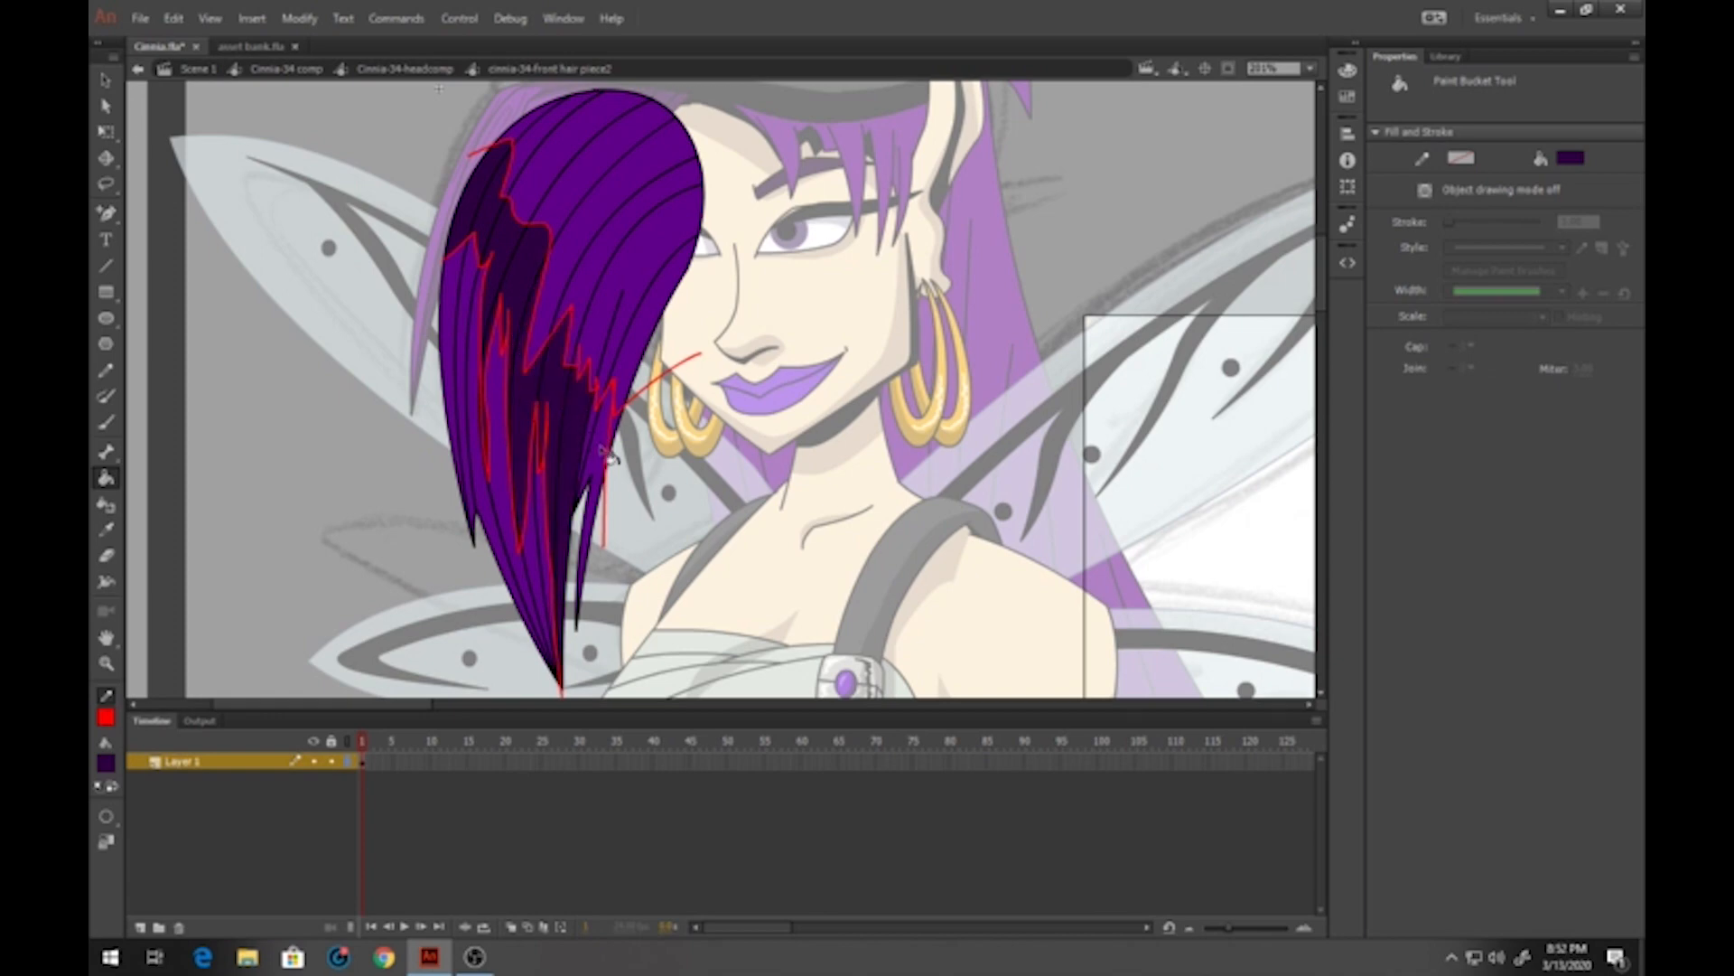
click(604, 452)
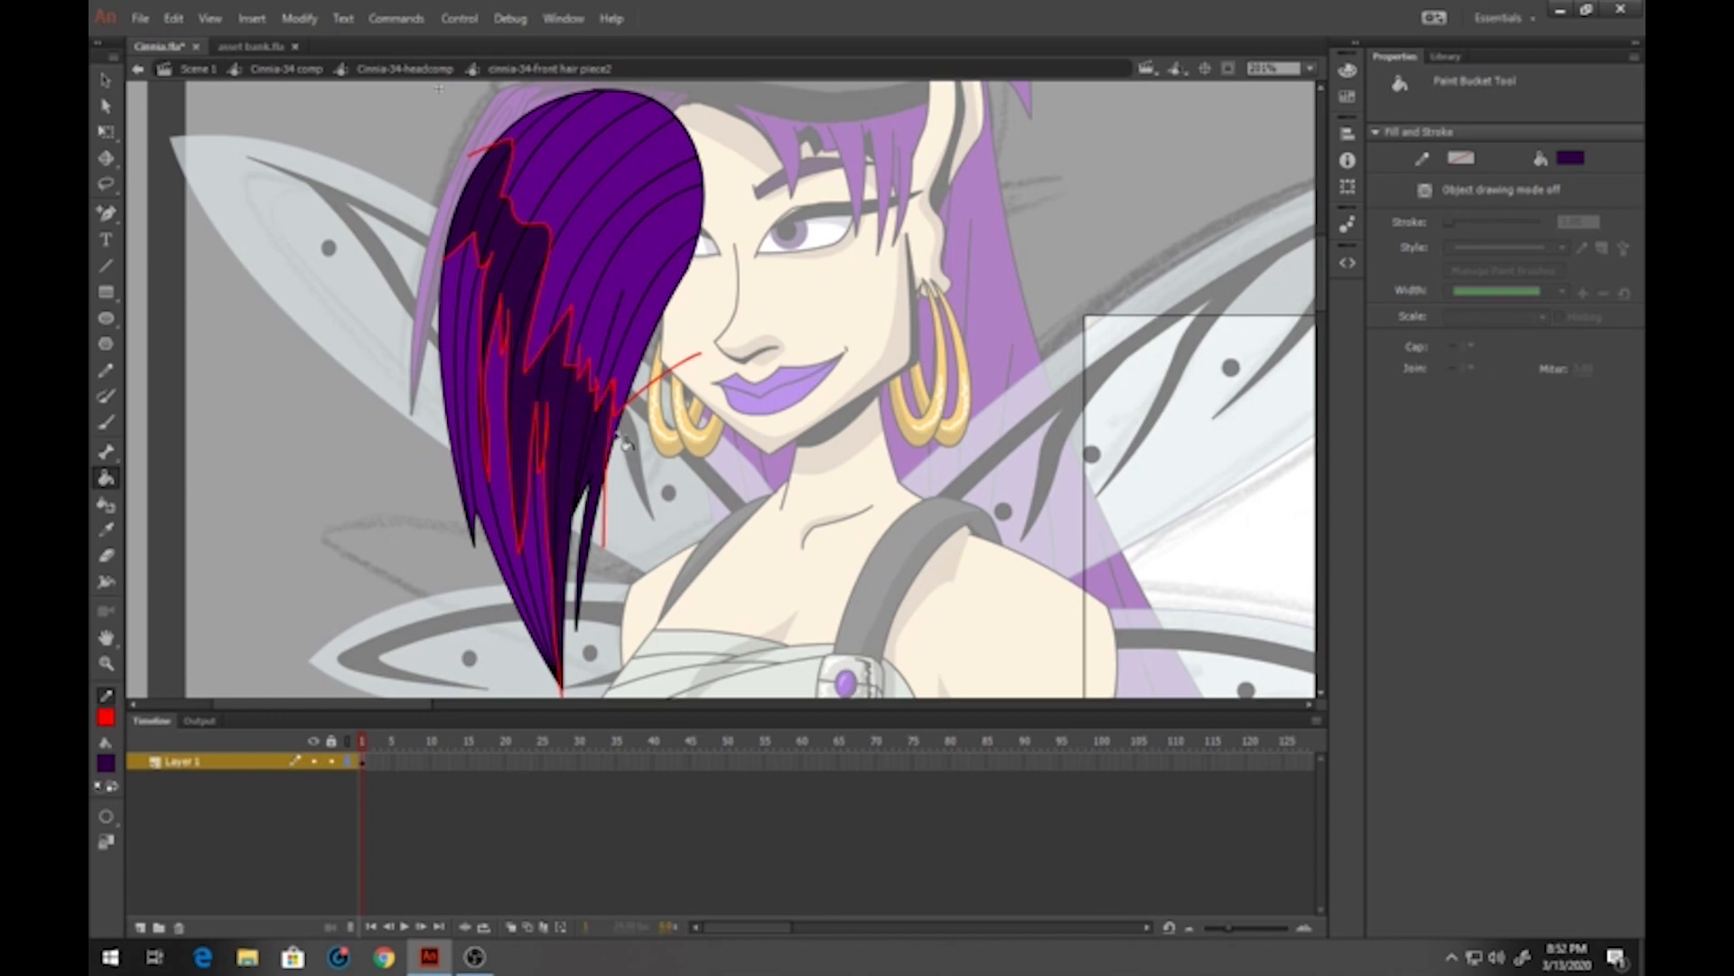
Fill the upper hair sections above the jagged guide line with black in the cinnia-34-front hair piece2 symbol
click(110, 763)
click(126, 553)
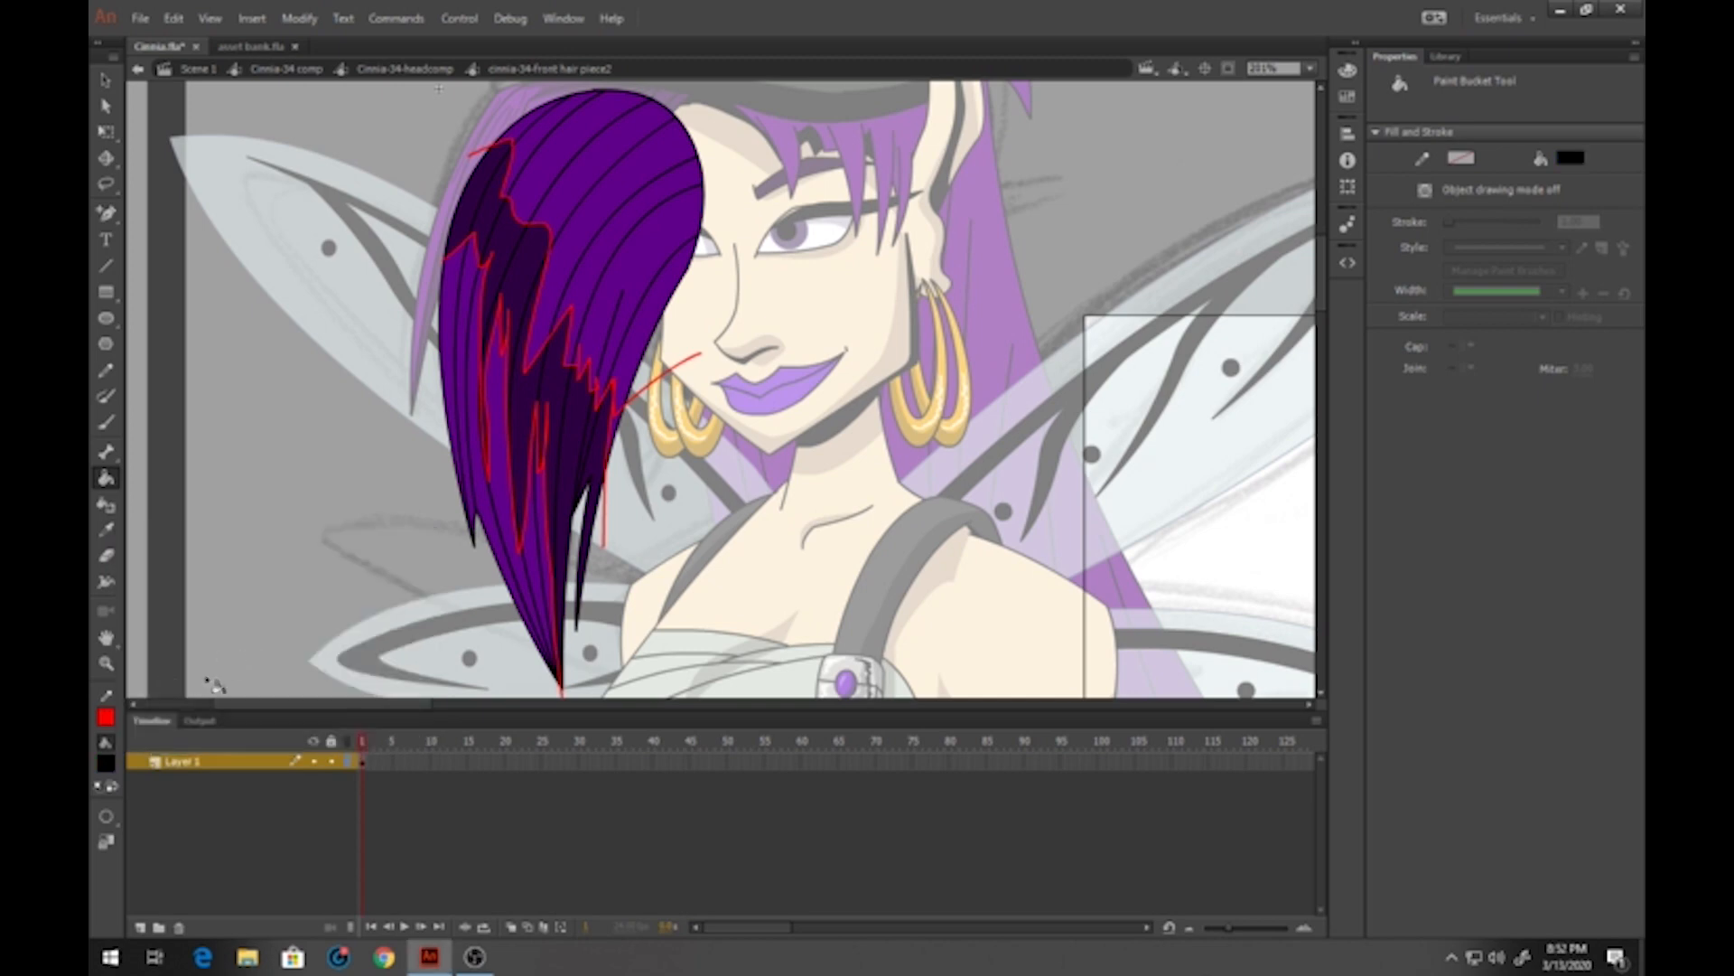
click(533, 147)
click(589, 223)
click(604, 264)
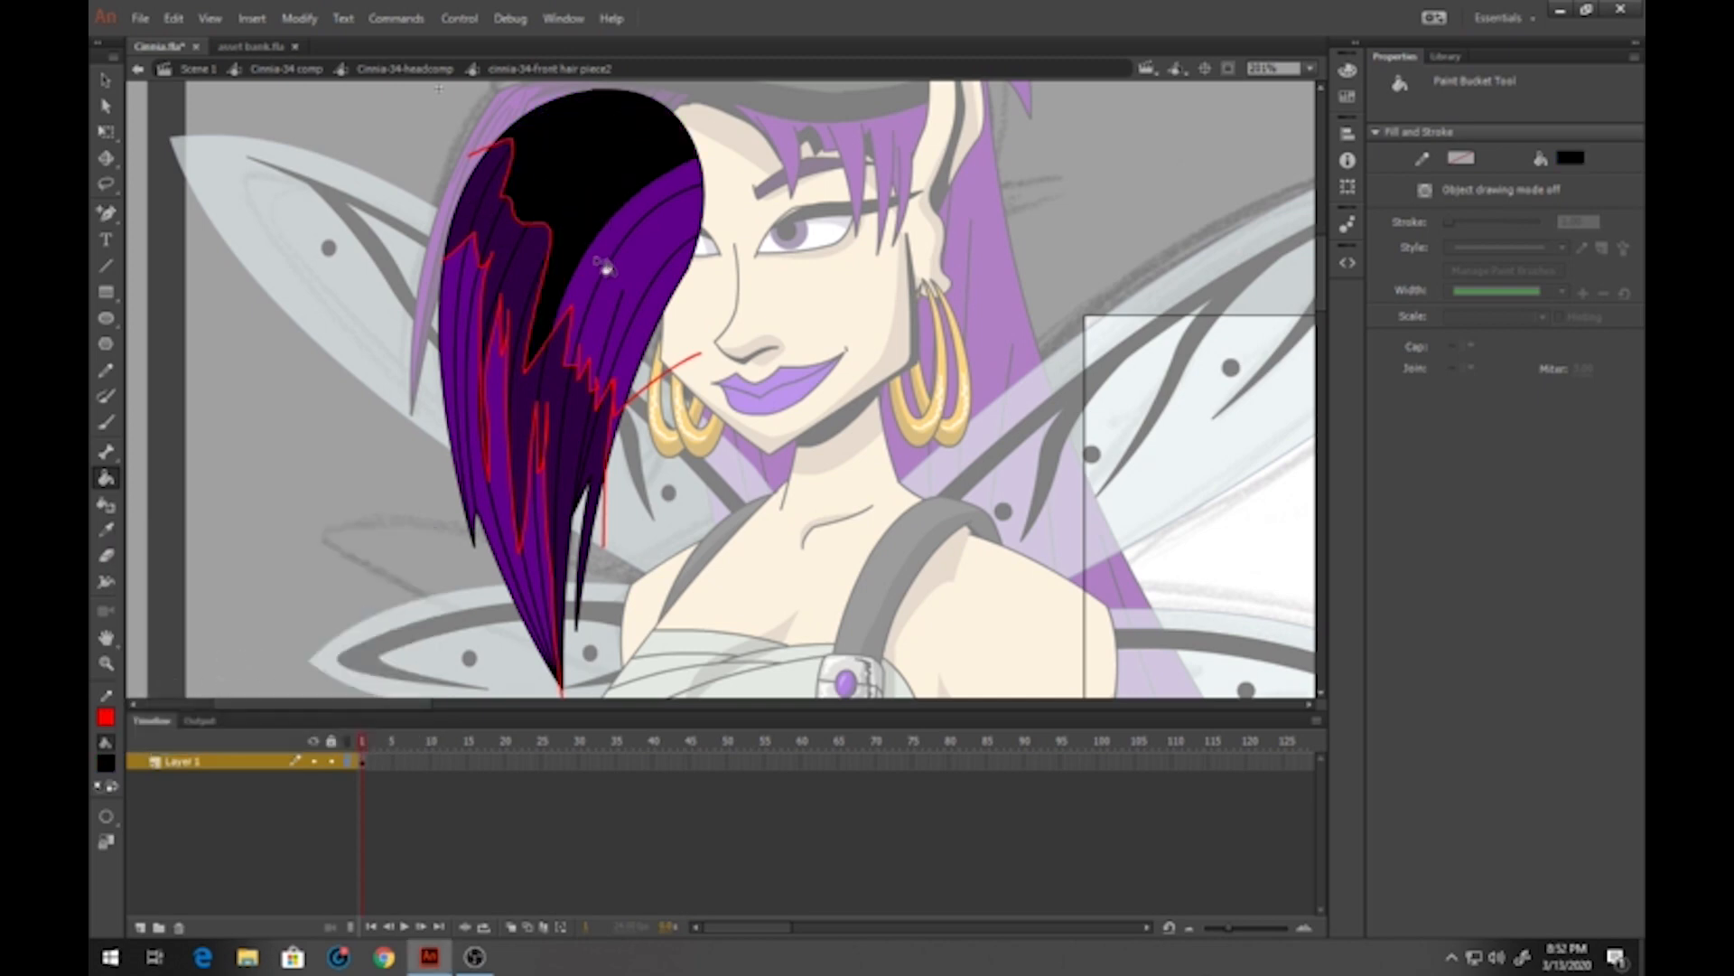
click(607, 271)
click(628, 402)
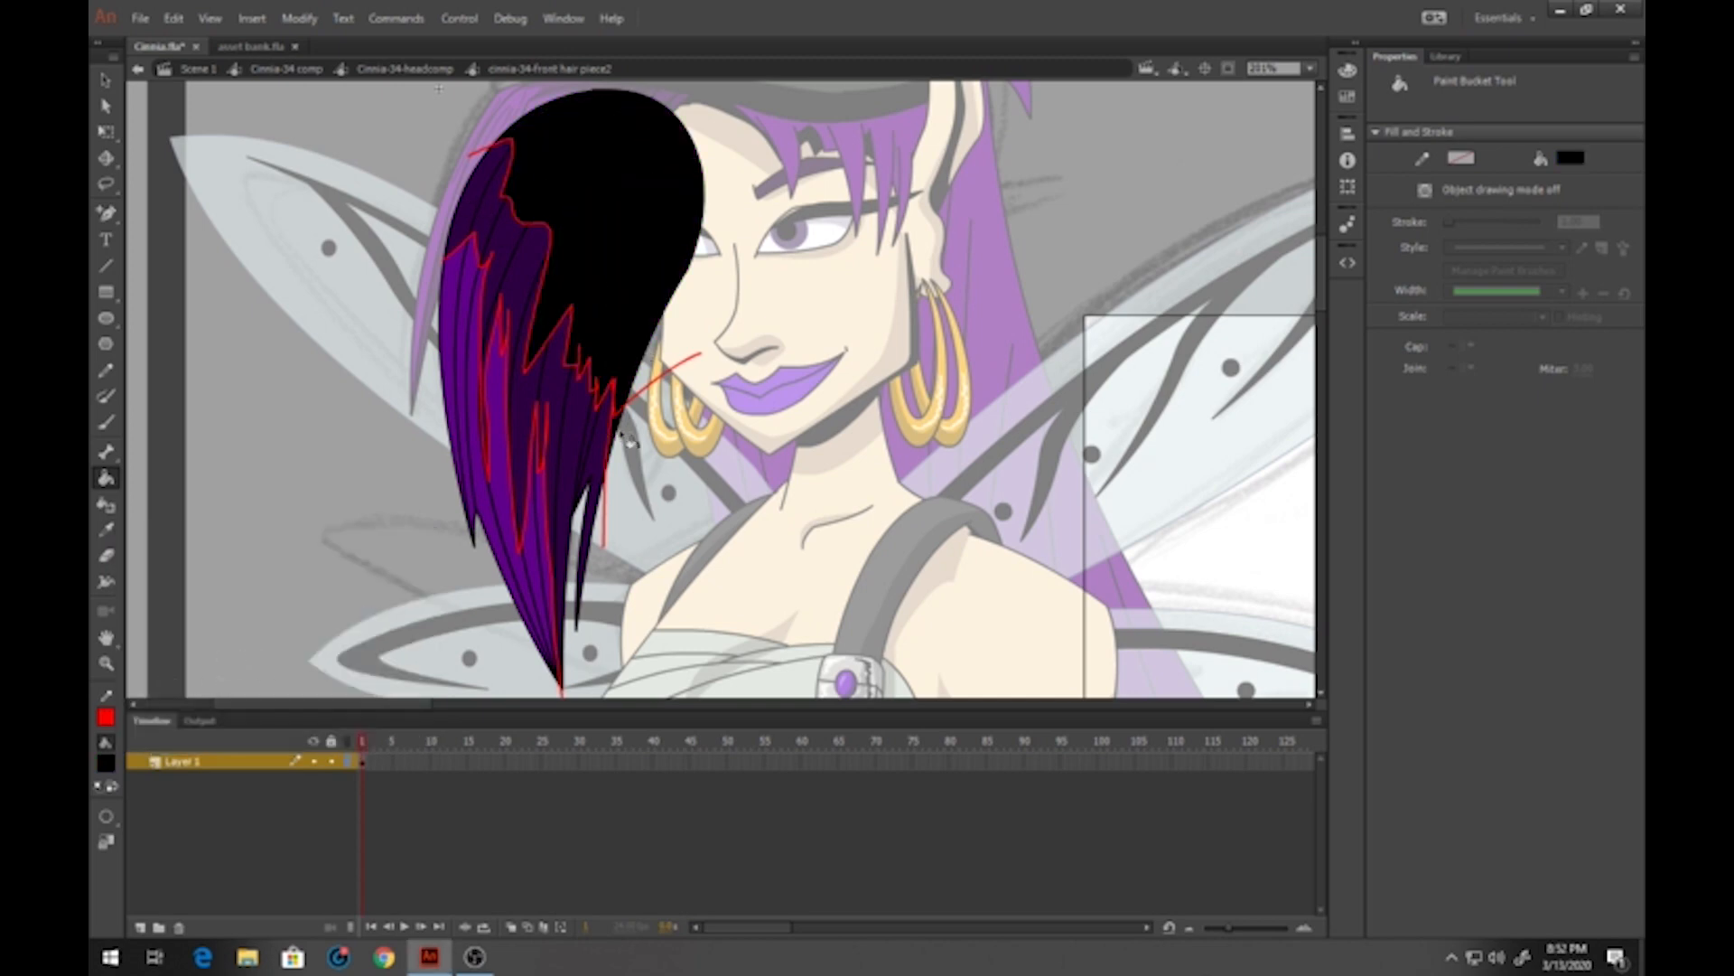
Delete the red jagged guide lines from the large front hair shape
key(v)
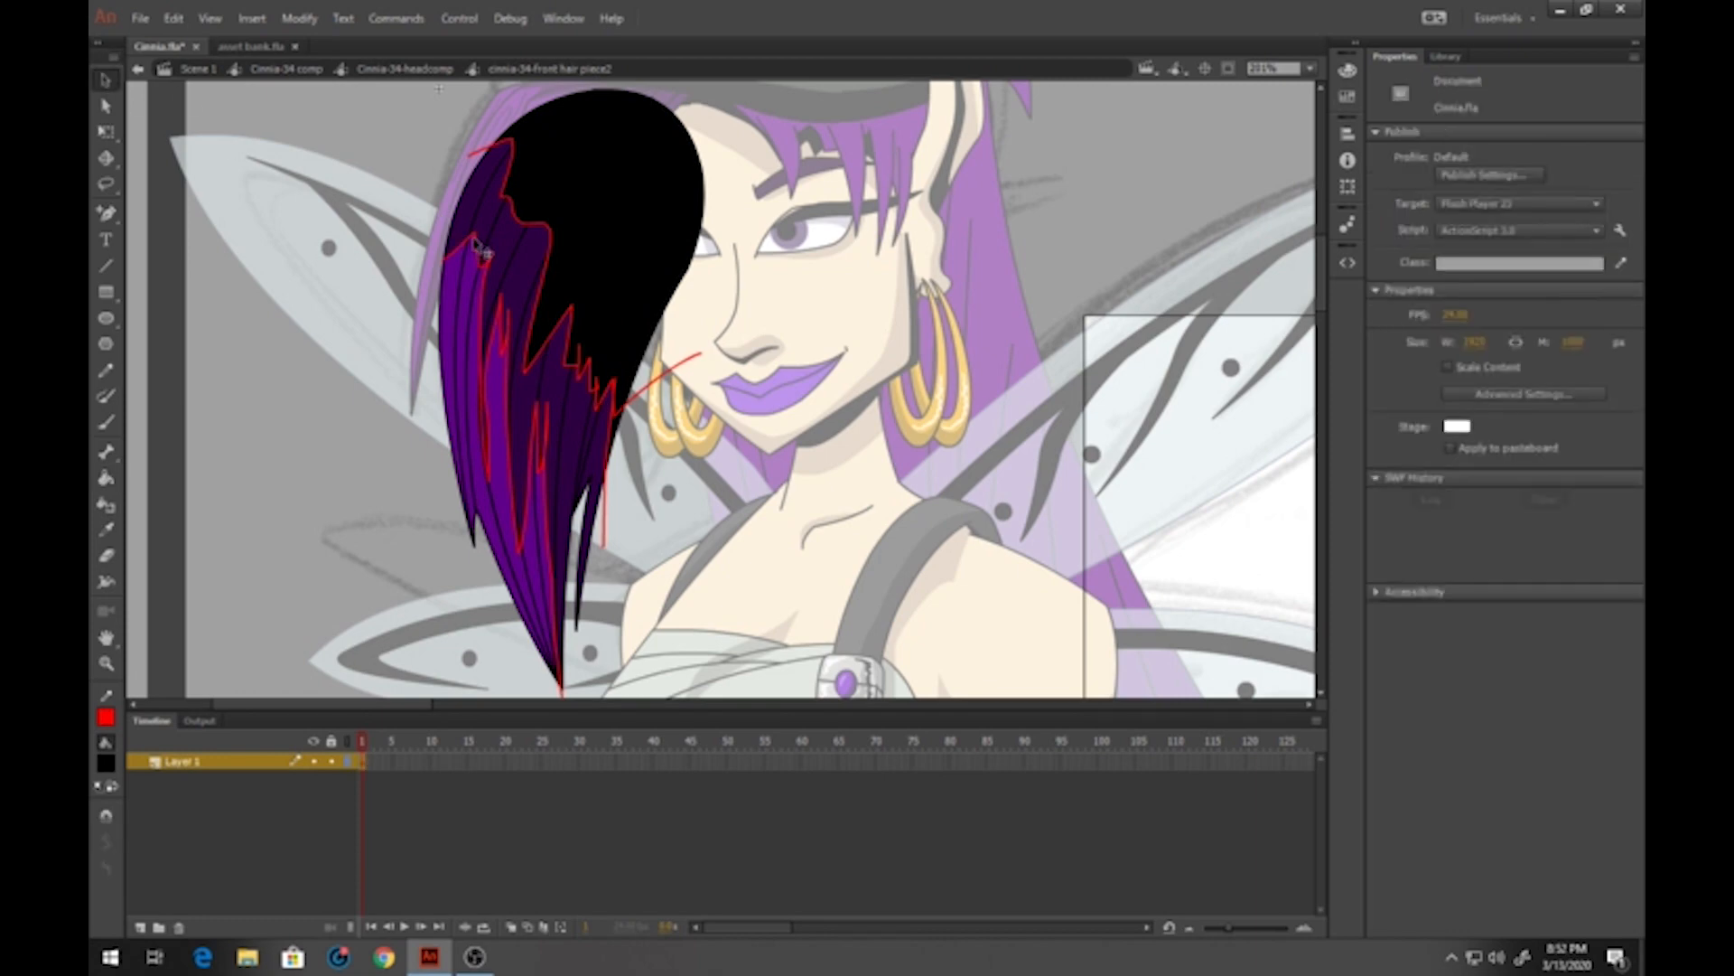
double_click(481, 251)
key(Delete)
double_click(506, 206)
key(Delete)
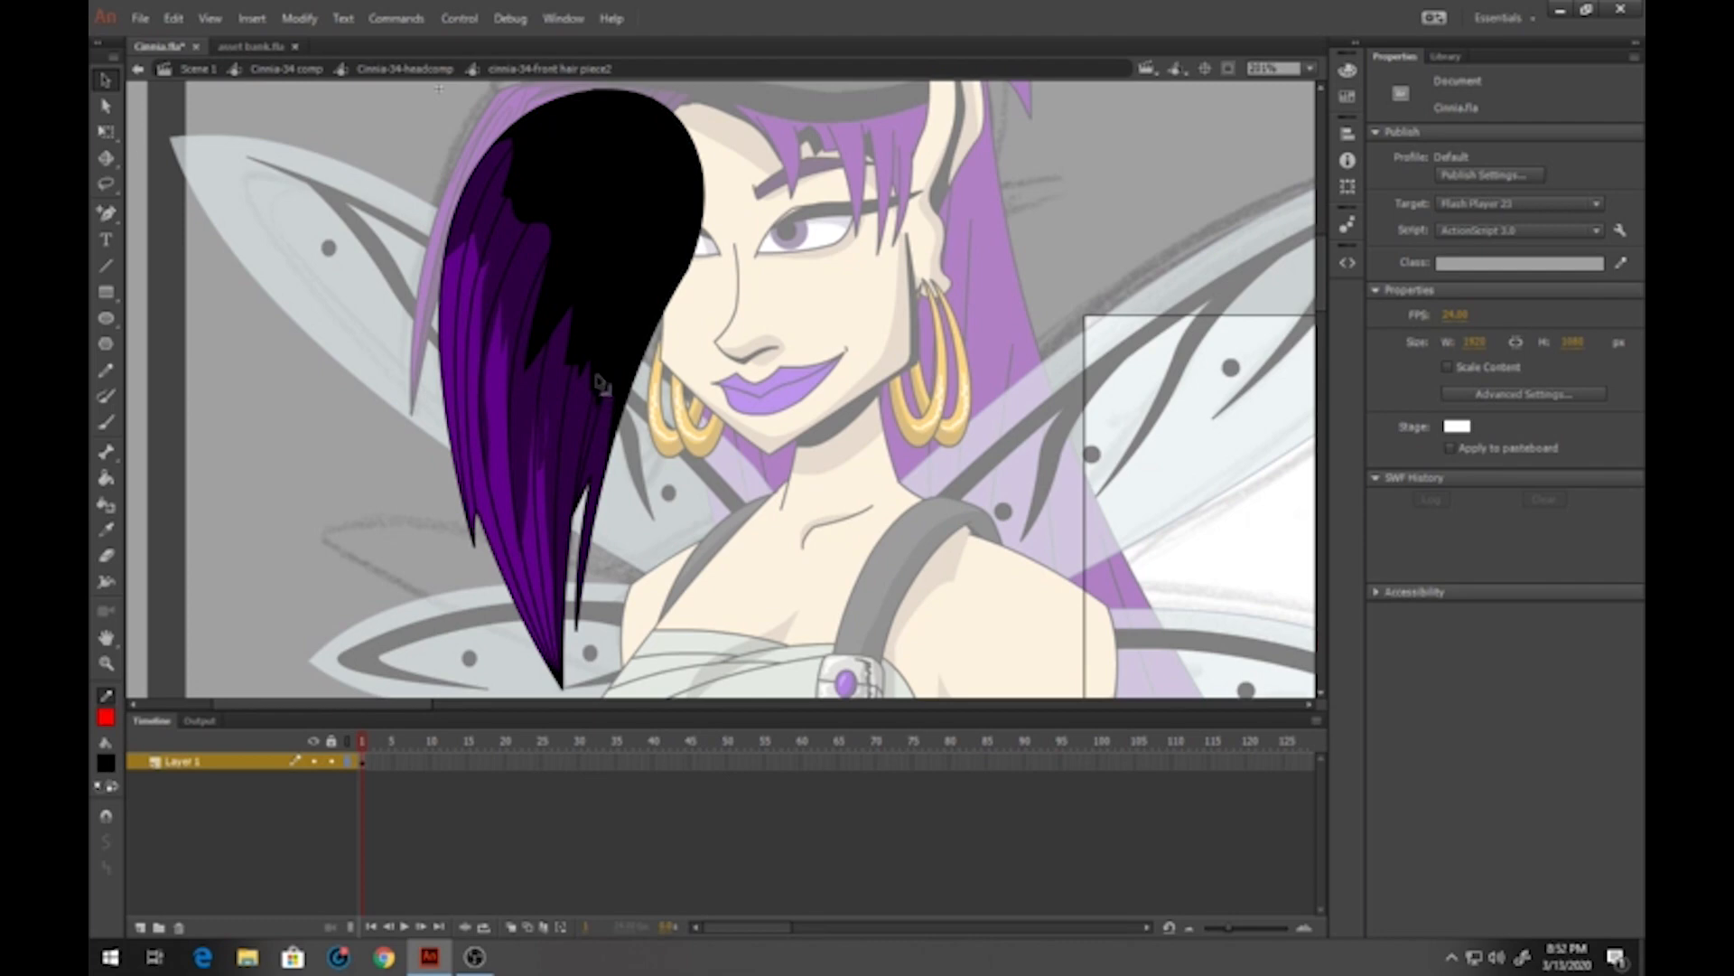
Sample the hair's dark purple, paint thin shadow streaks through the lighter strands with the Brush tool, and return to headcomp
click(107, 765)
click(512, 432)
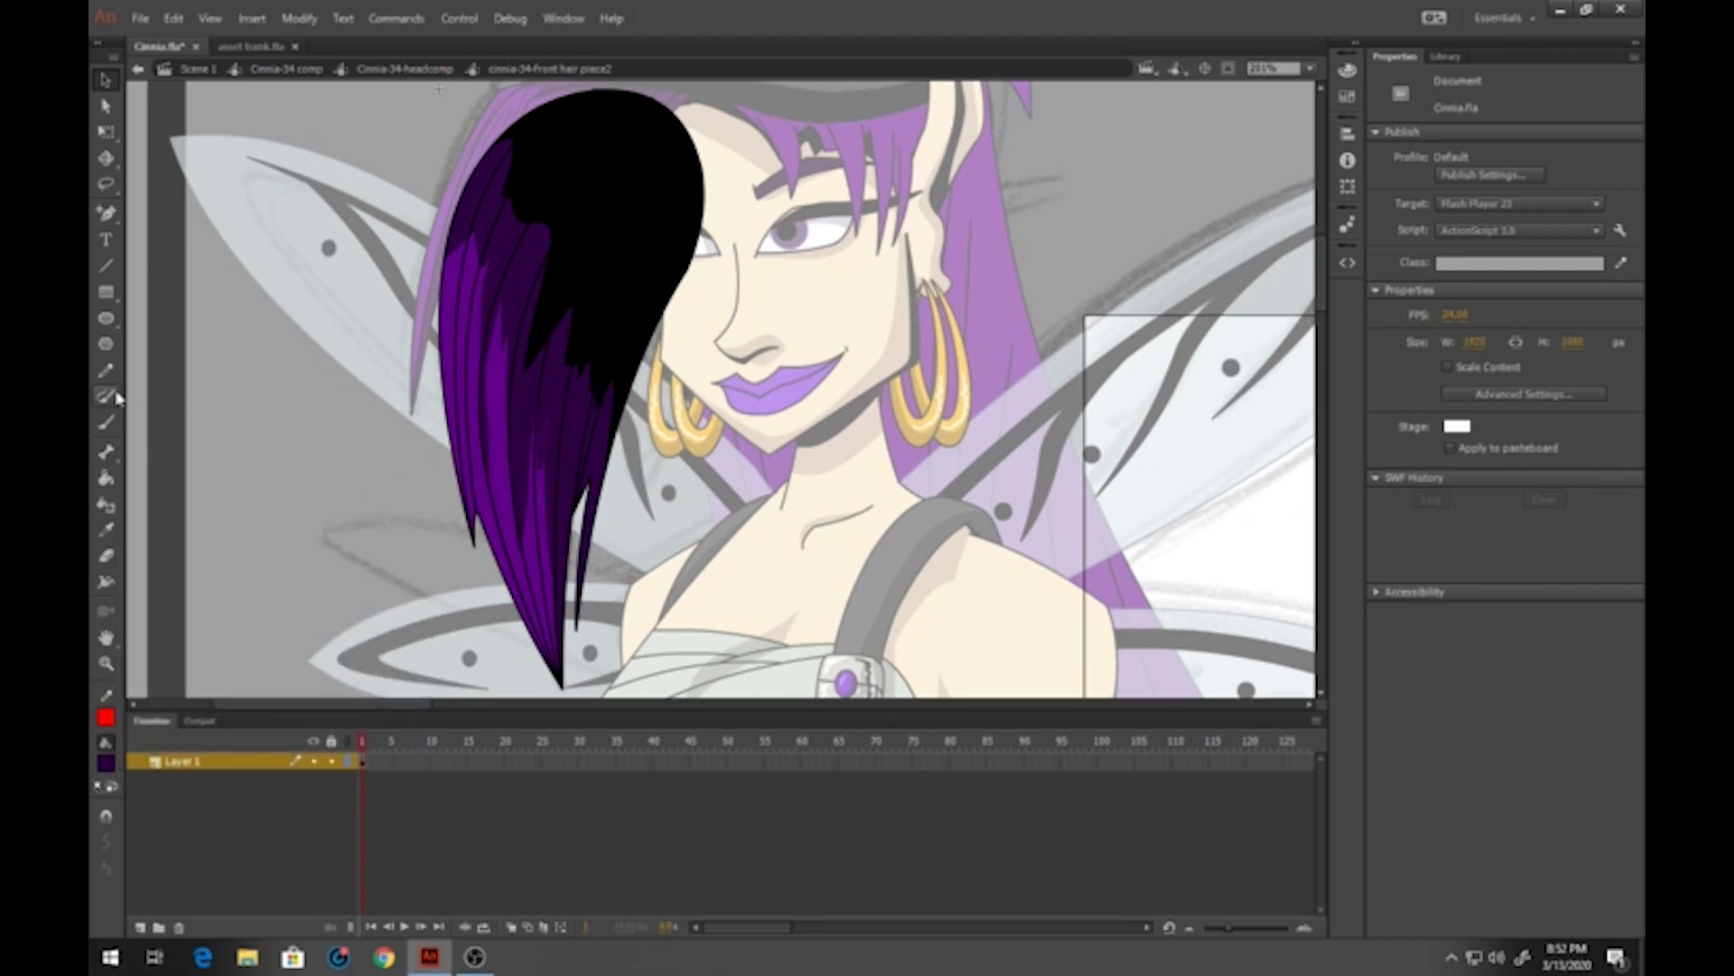
click(105, 421)
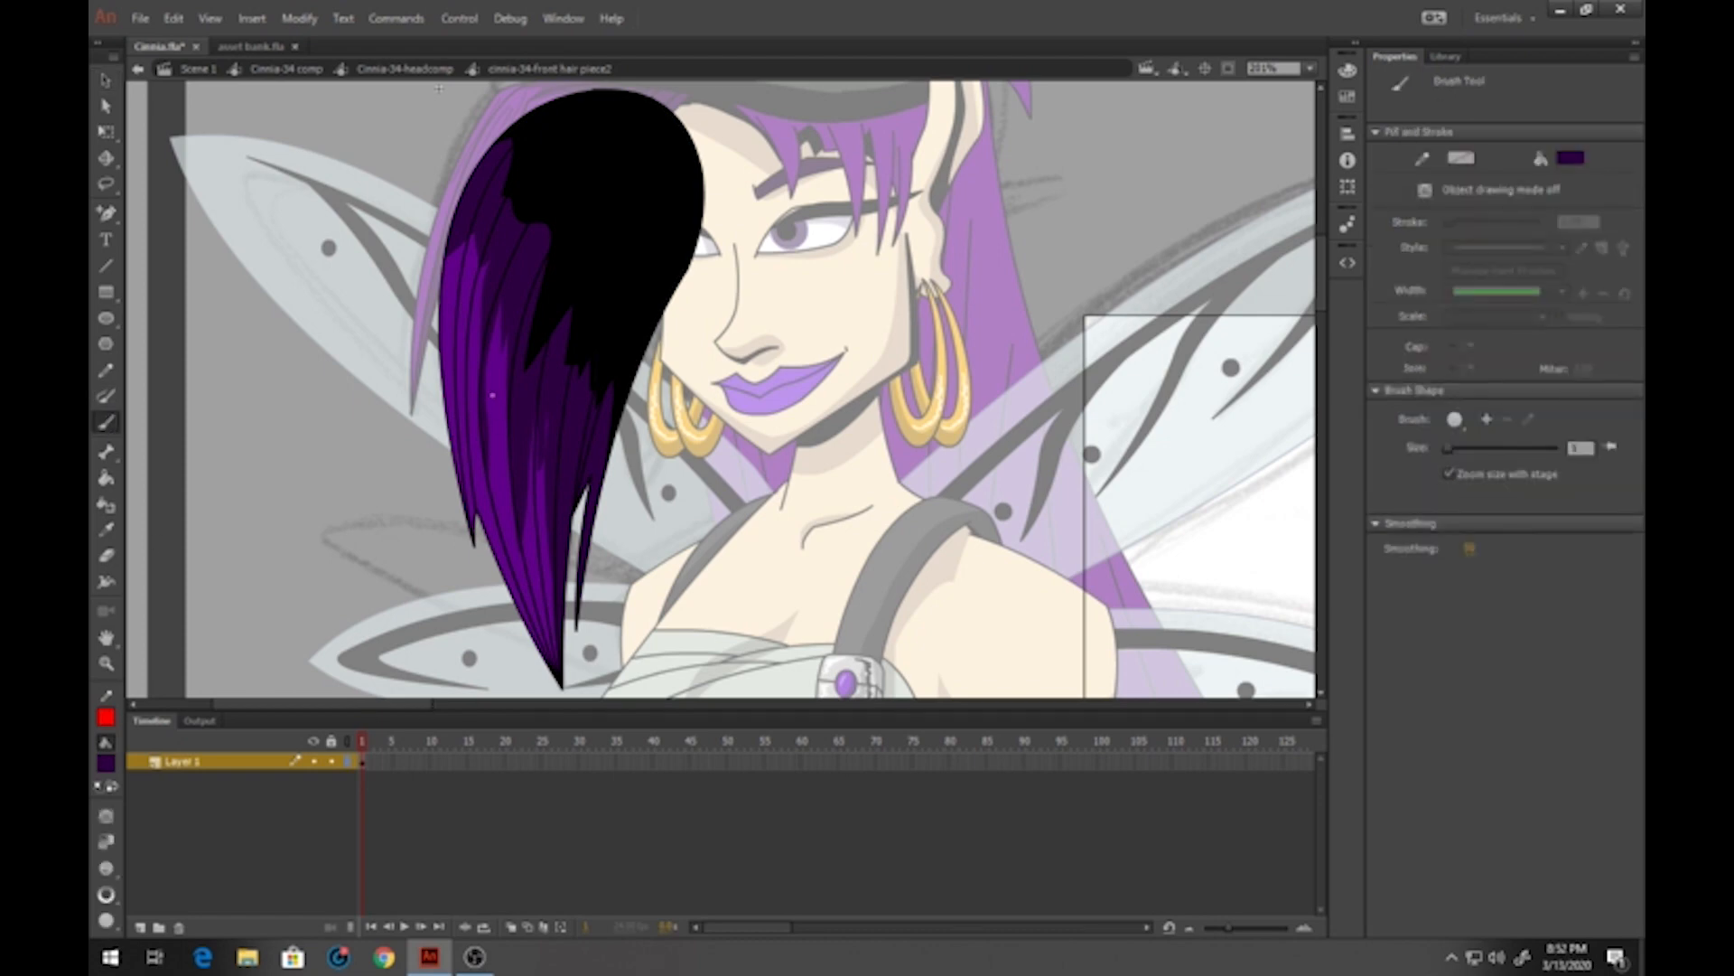
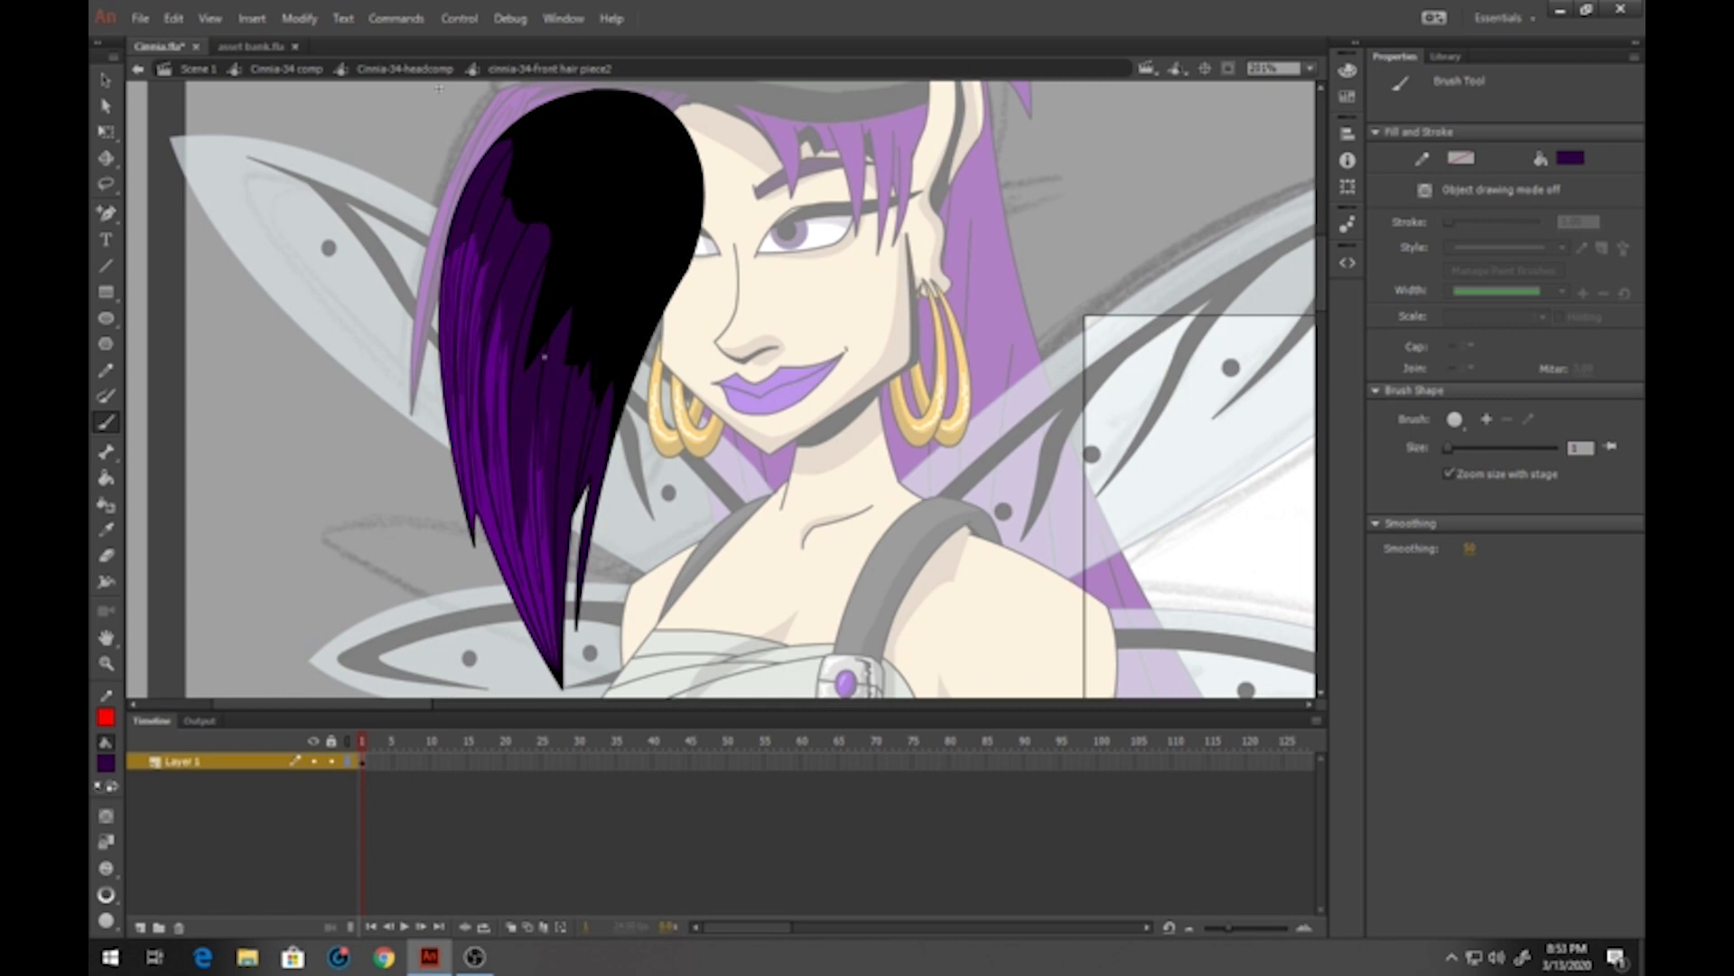
click(378, 70)
In the cinnia-34-hathair symbol, show the layer as outlines and draw a red shadow guide line along the lower hair edge
drag(644, 242, 414, 404)
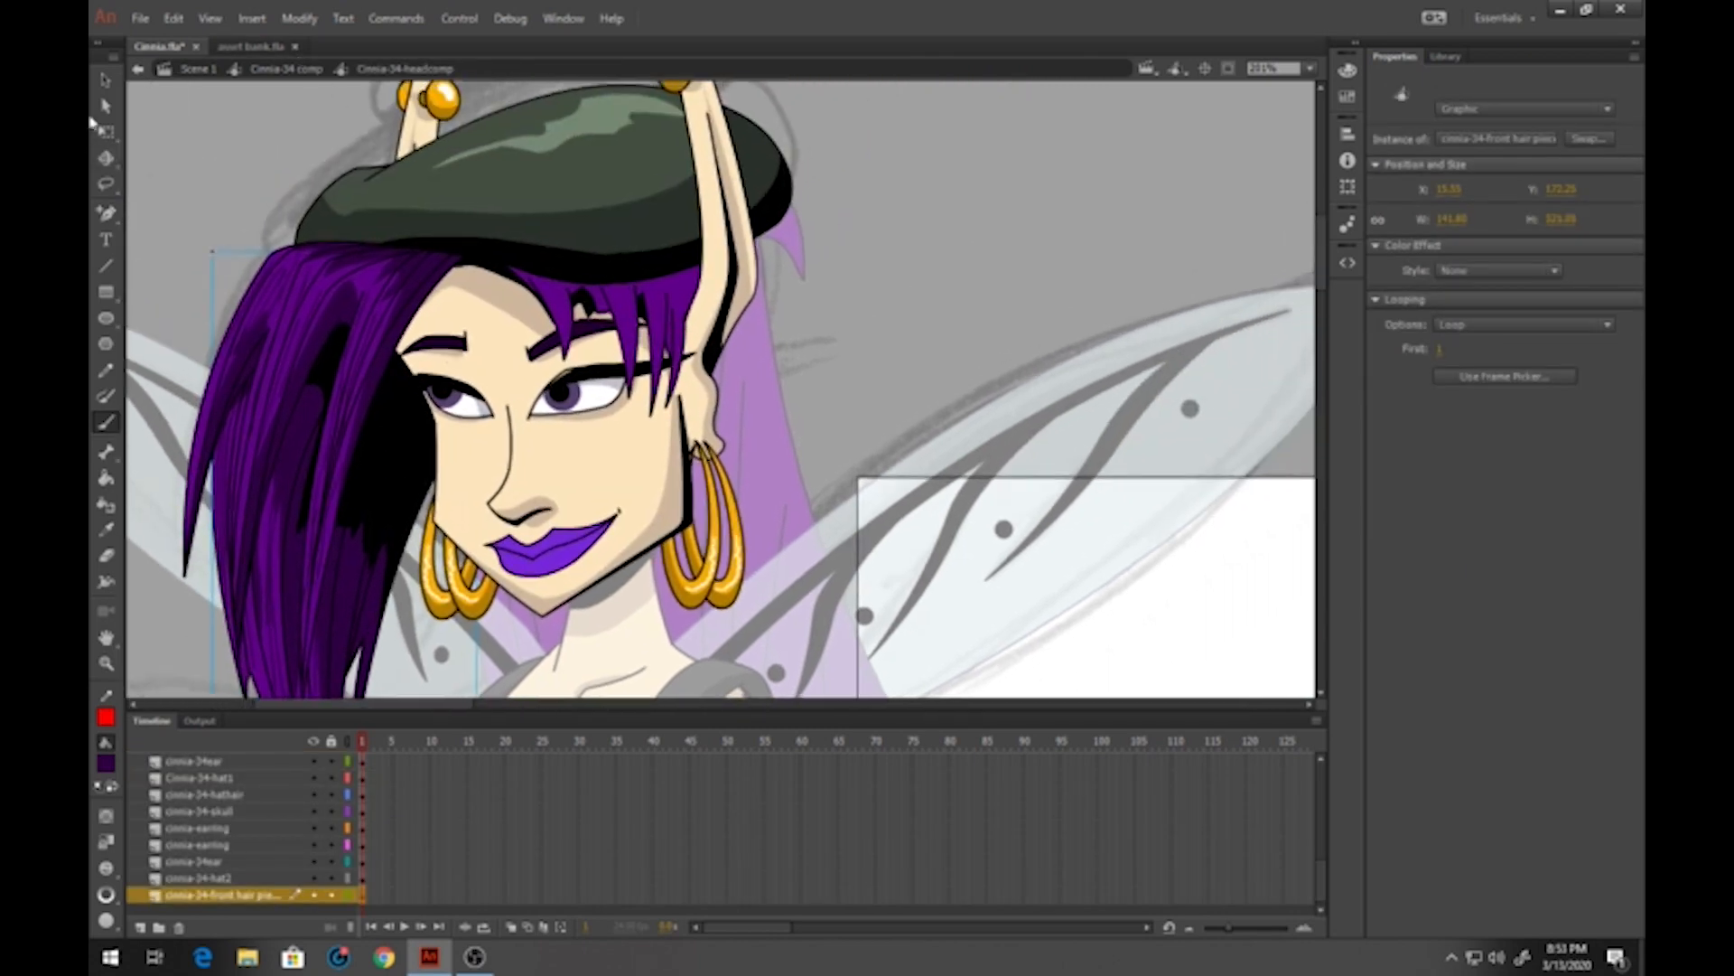
click(106, 80)
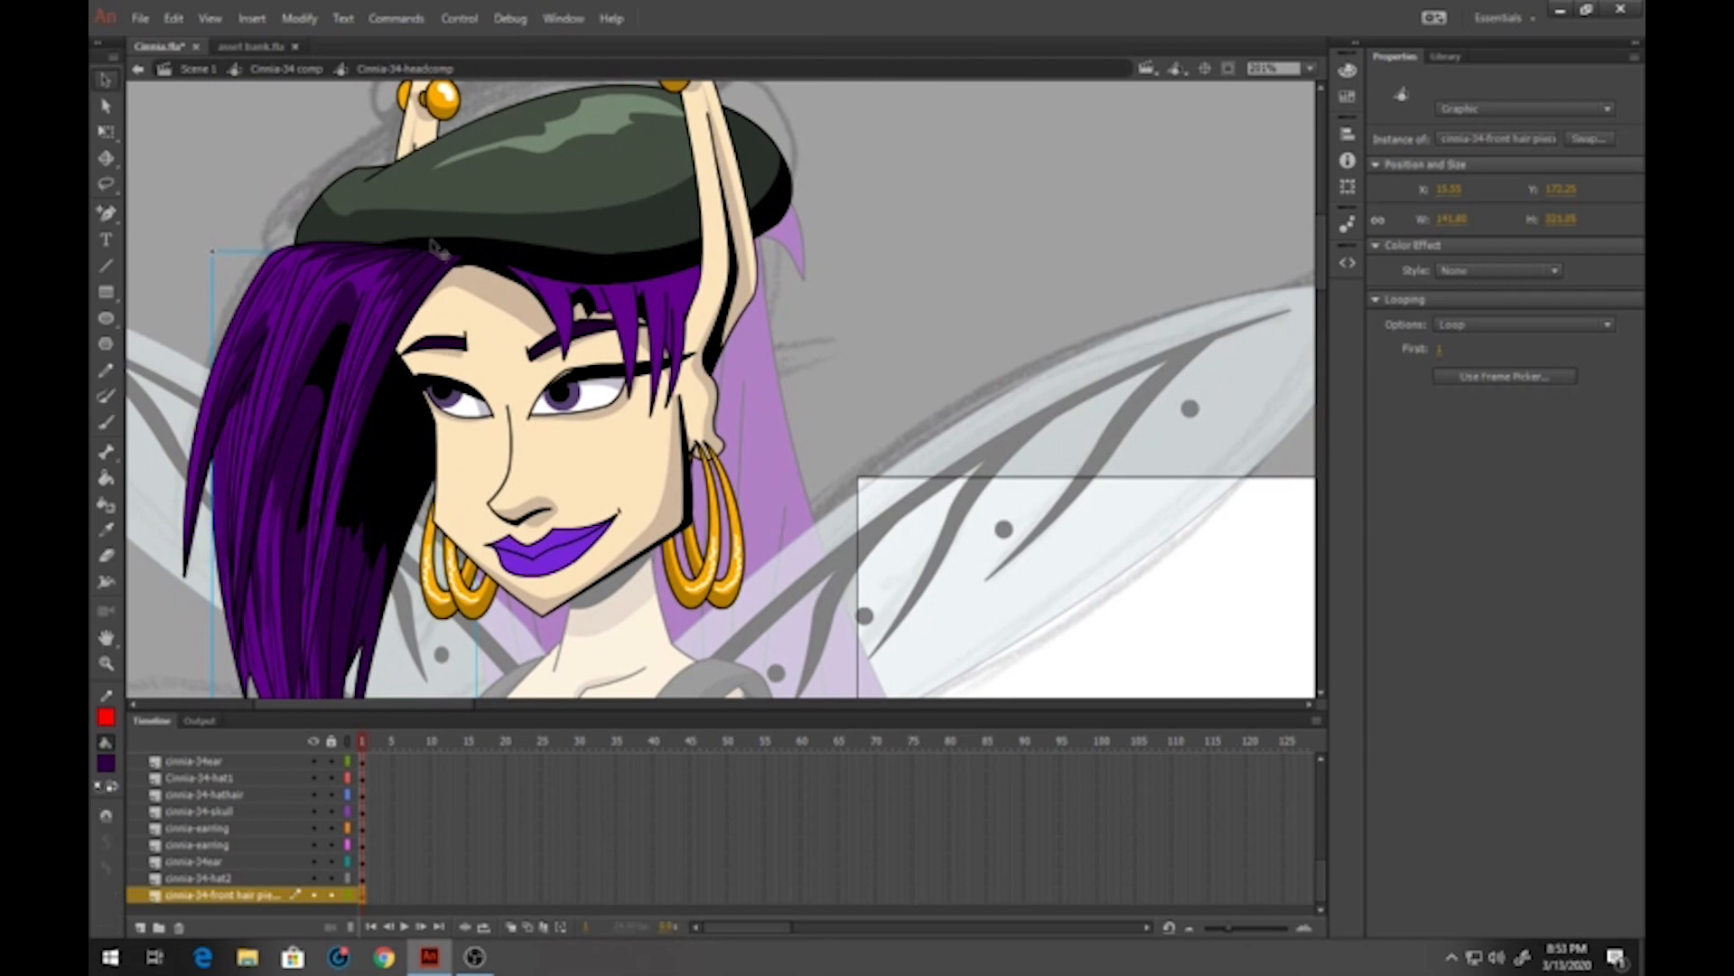
double_click(527, 288)
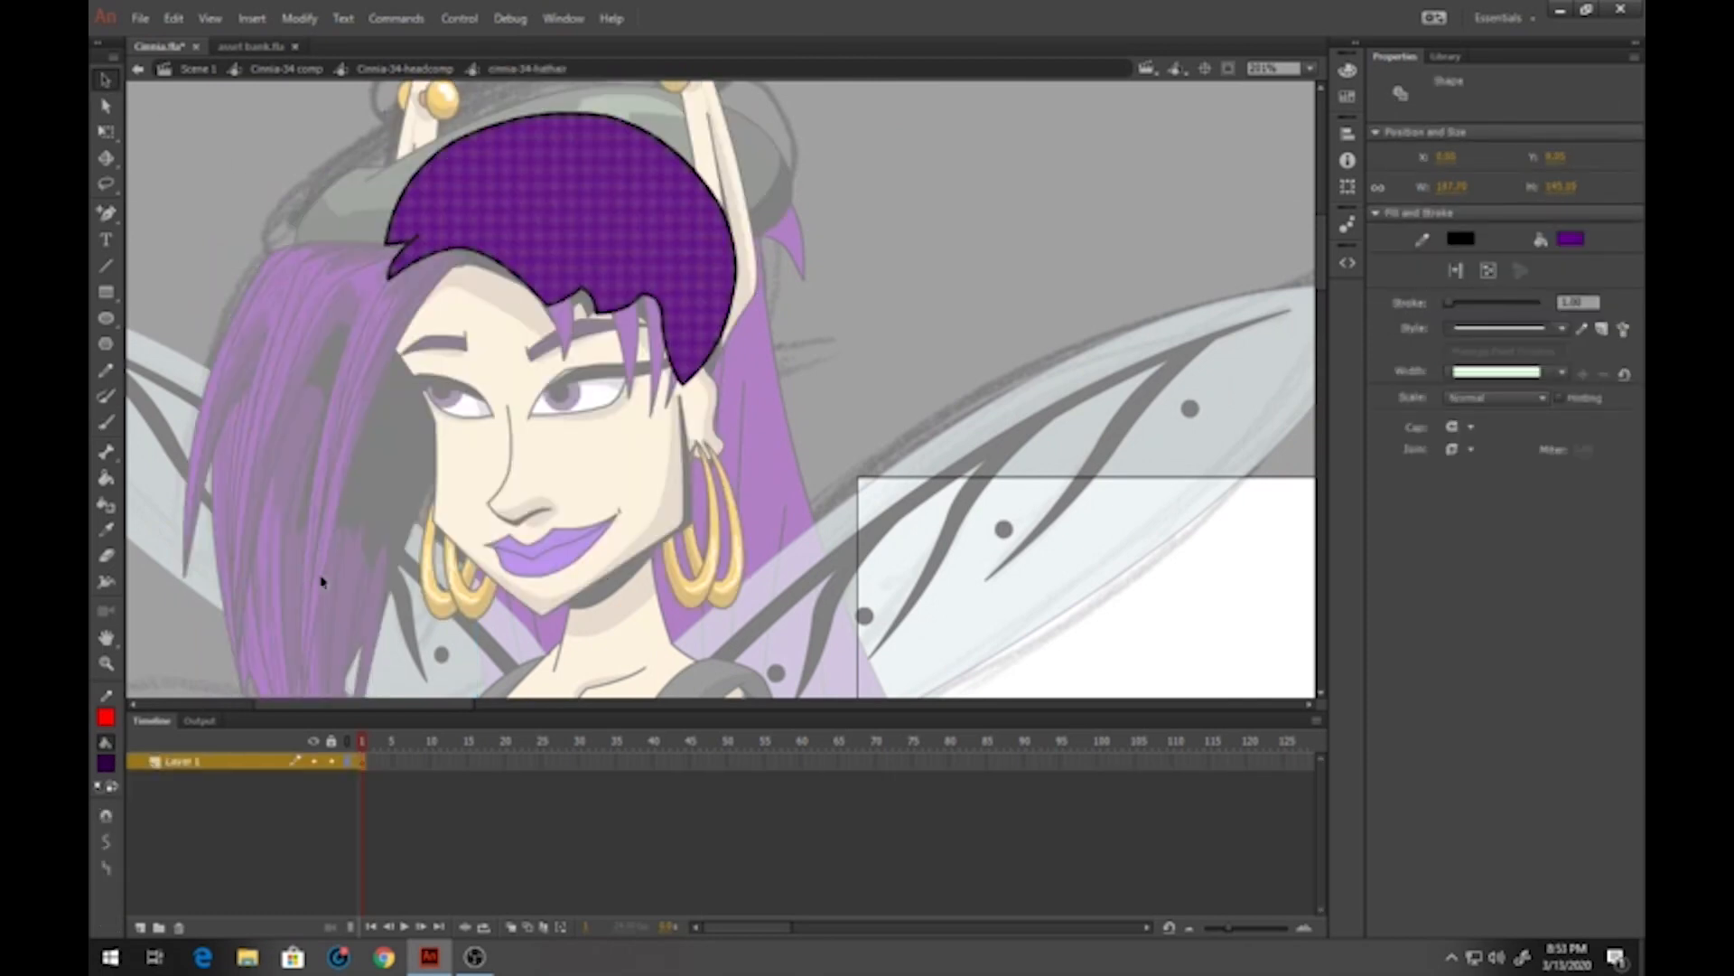
click(351, 761)
click(106, 370)
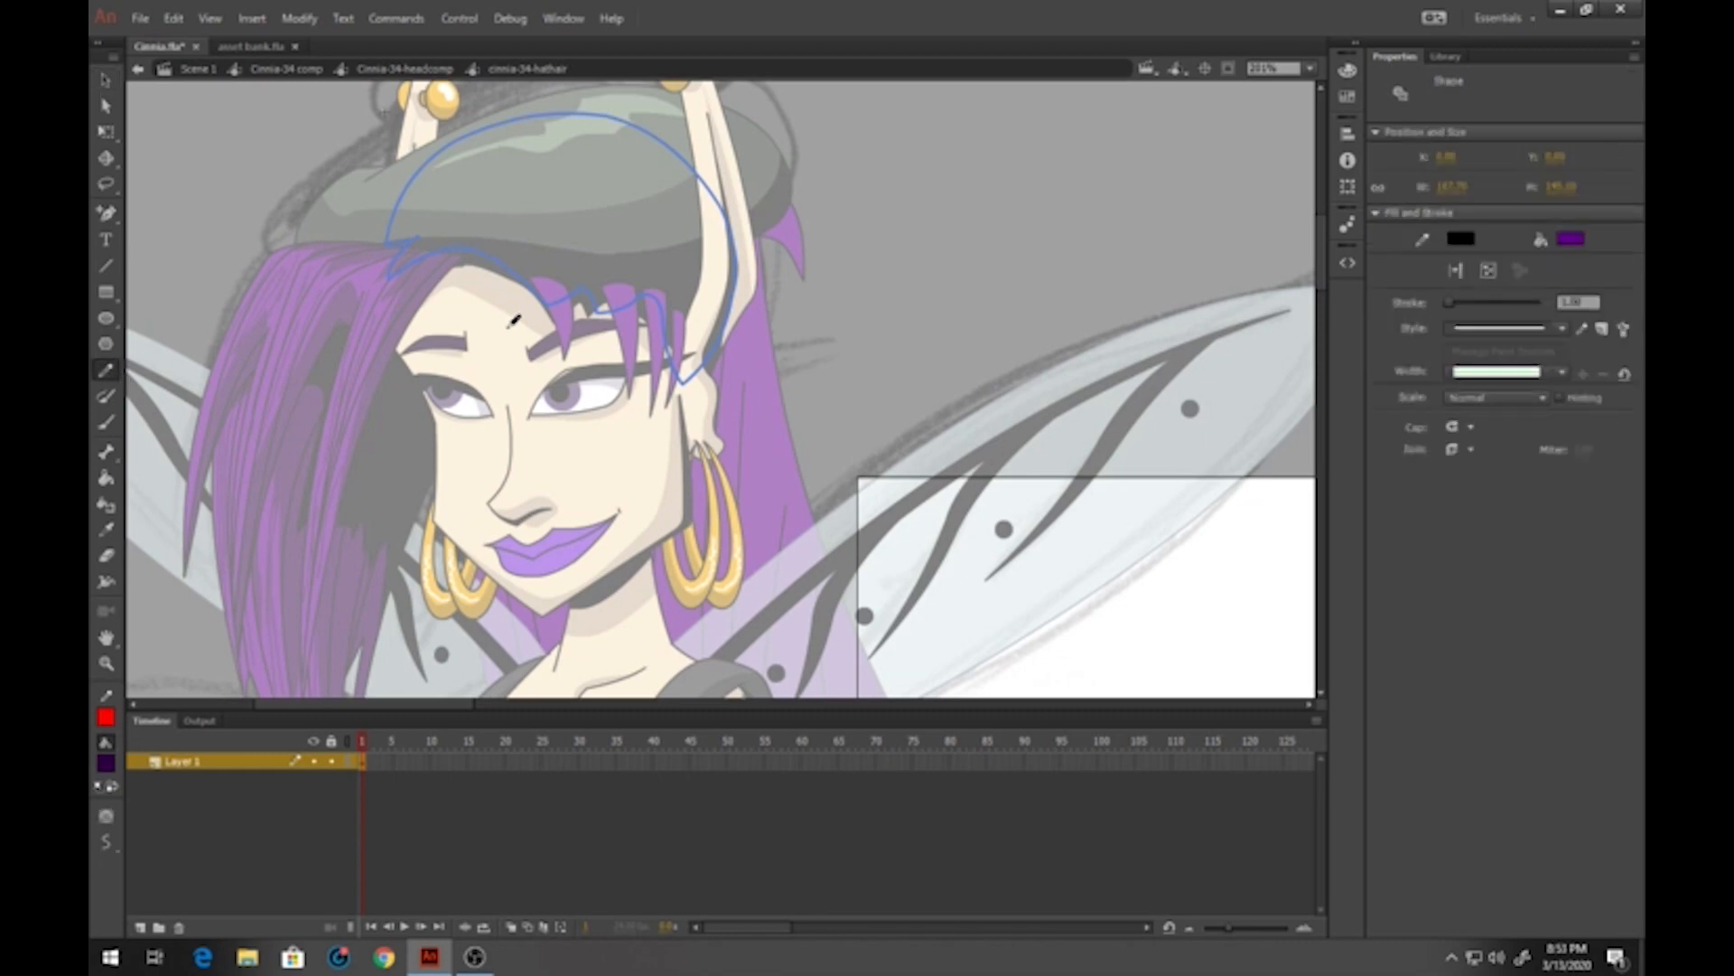
mouse_move(689, 379)
mouse_down()
mouse_move(689, 303)
mouse_move(654, 276)
mouse_move(561, 283)
mouse_move(451, 234)
mouse_move(391, 252)
mouse_up()
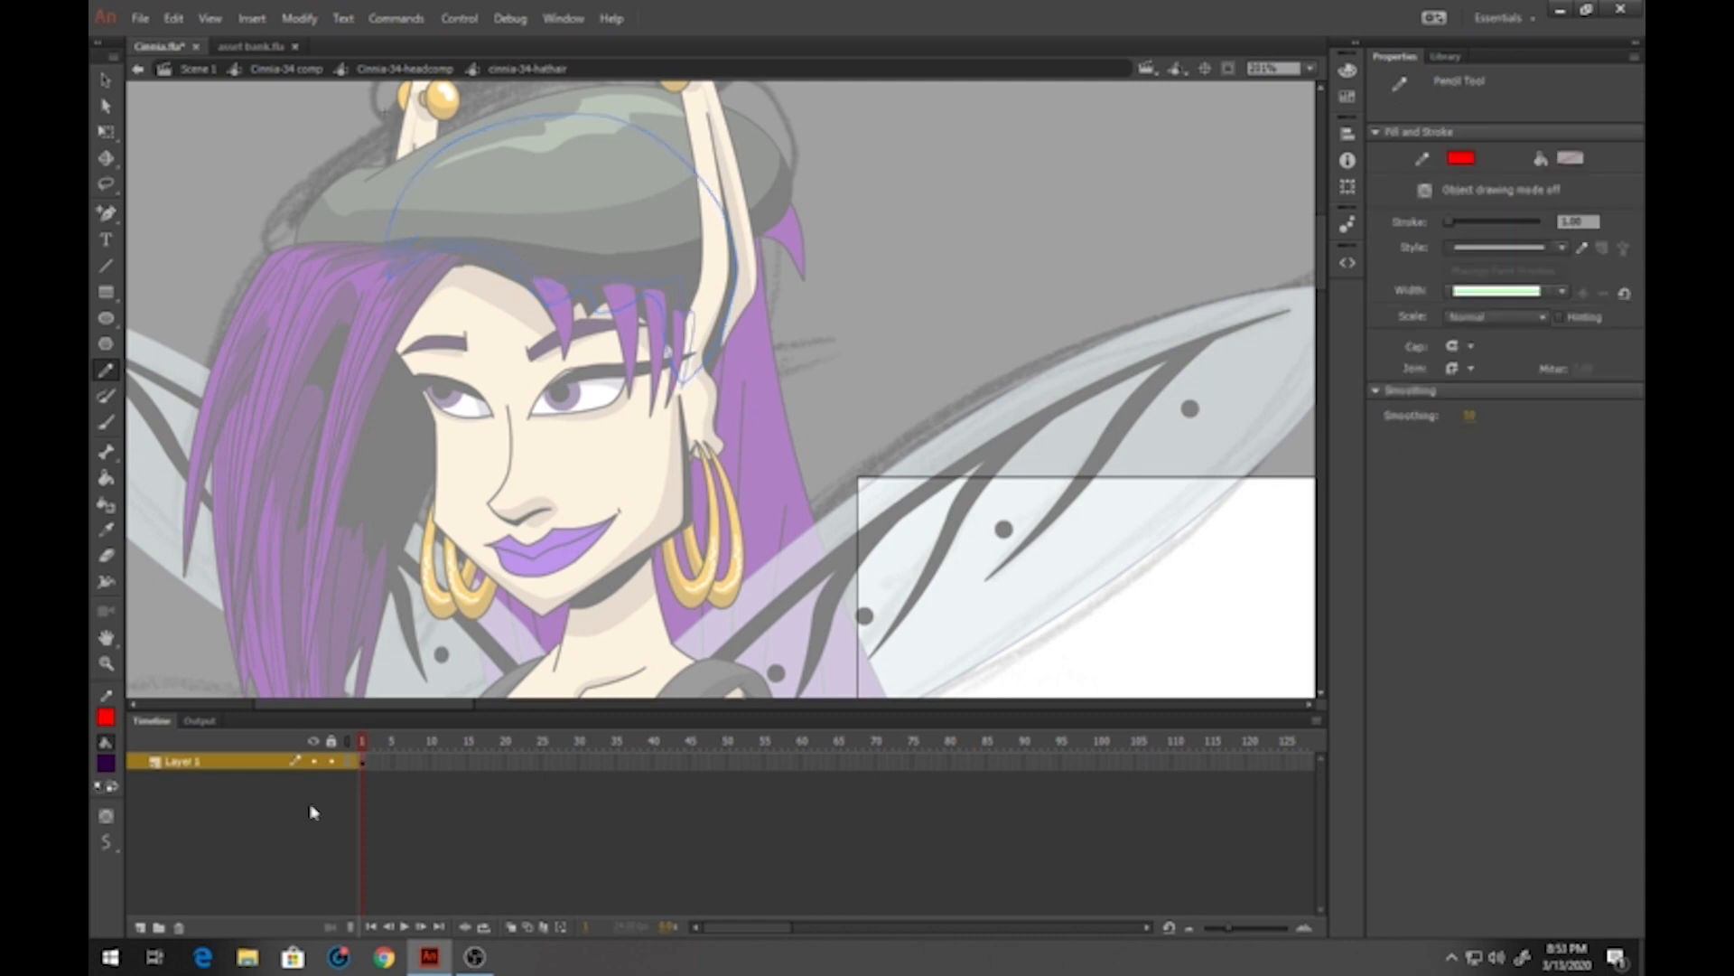
Turn off the outline view, then fill the hair below the guide line with dark purple and the area above it with black
click(347, 763)
click(106, 478)
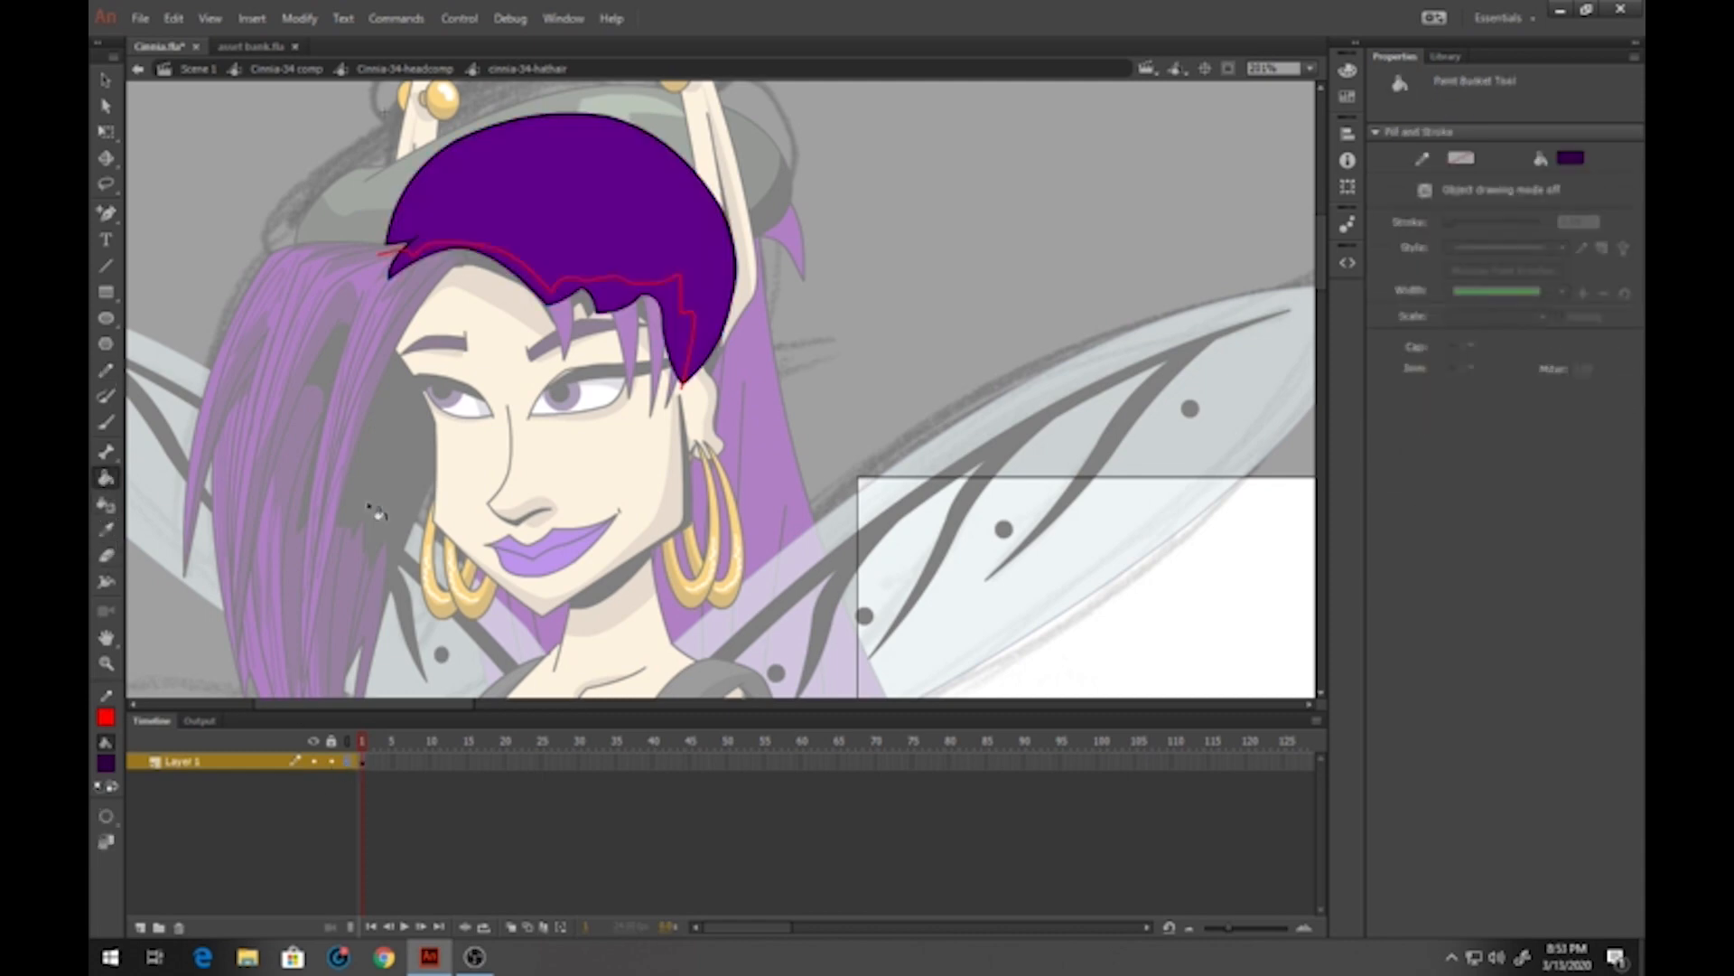
click(643, 314)
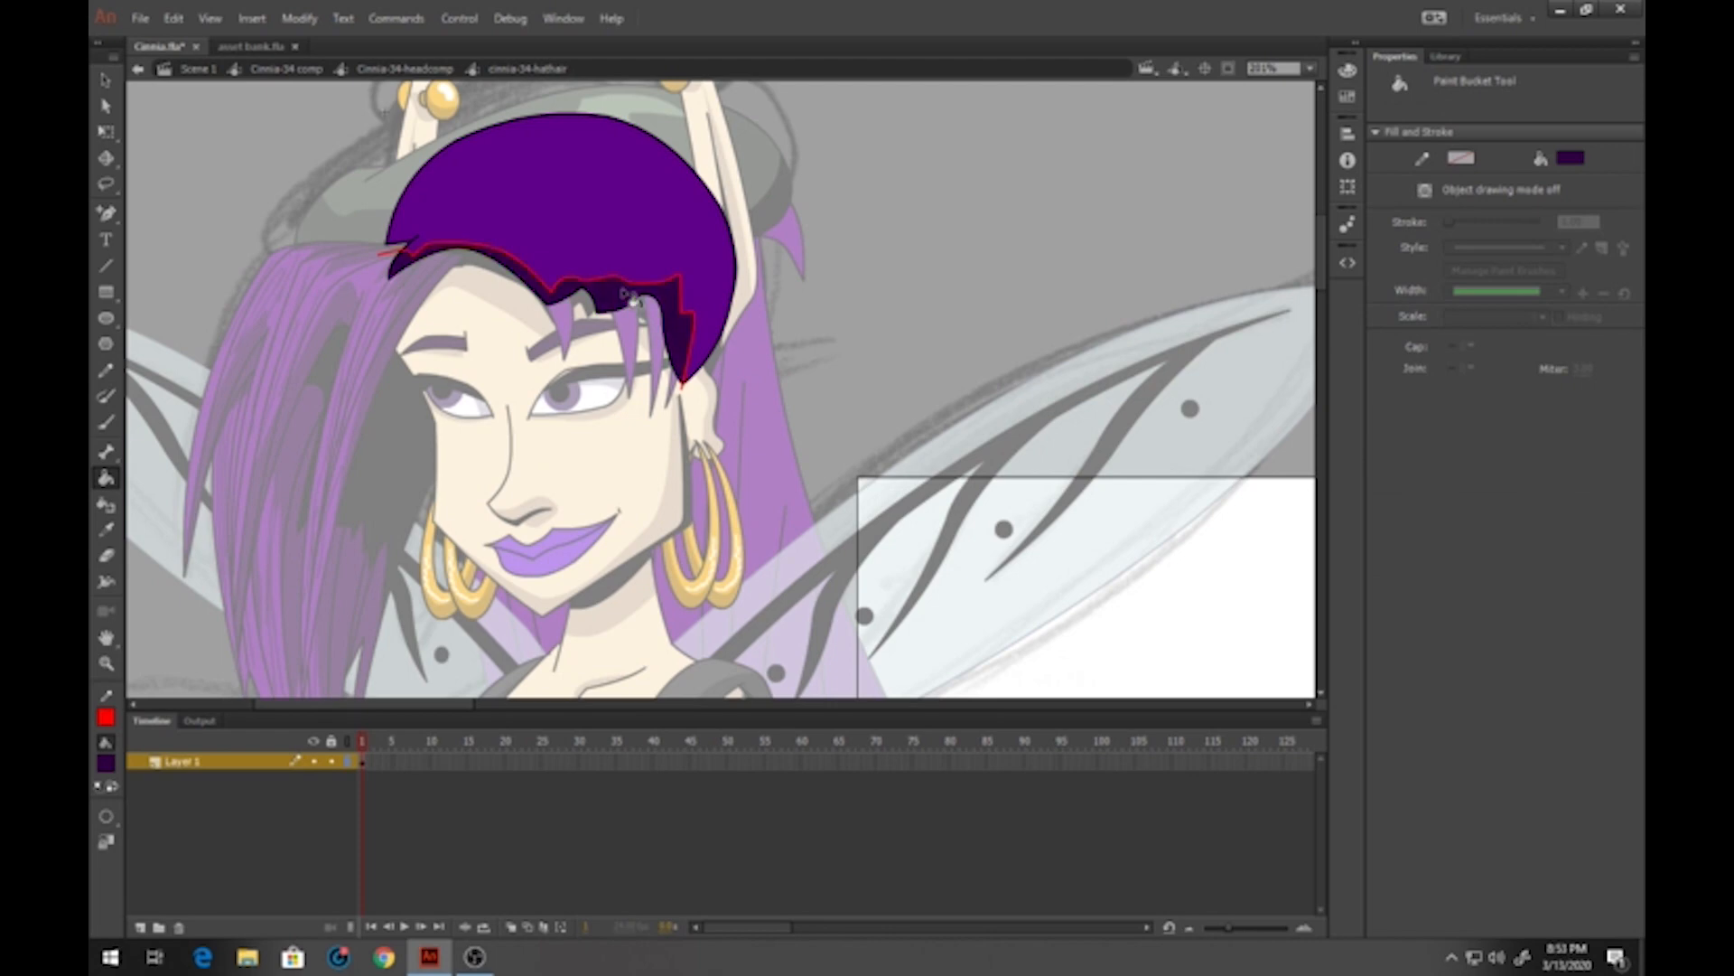
click(109, 768)
click(154, 692)
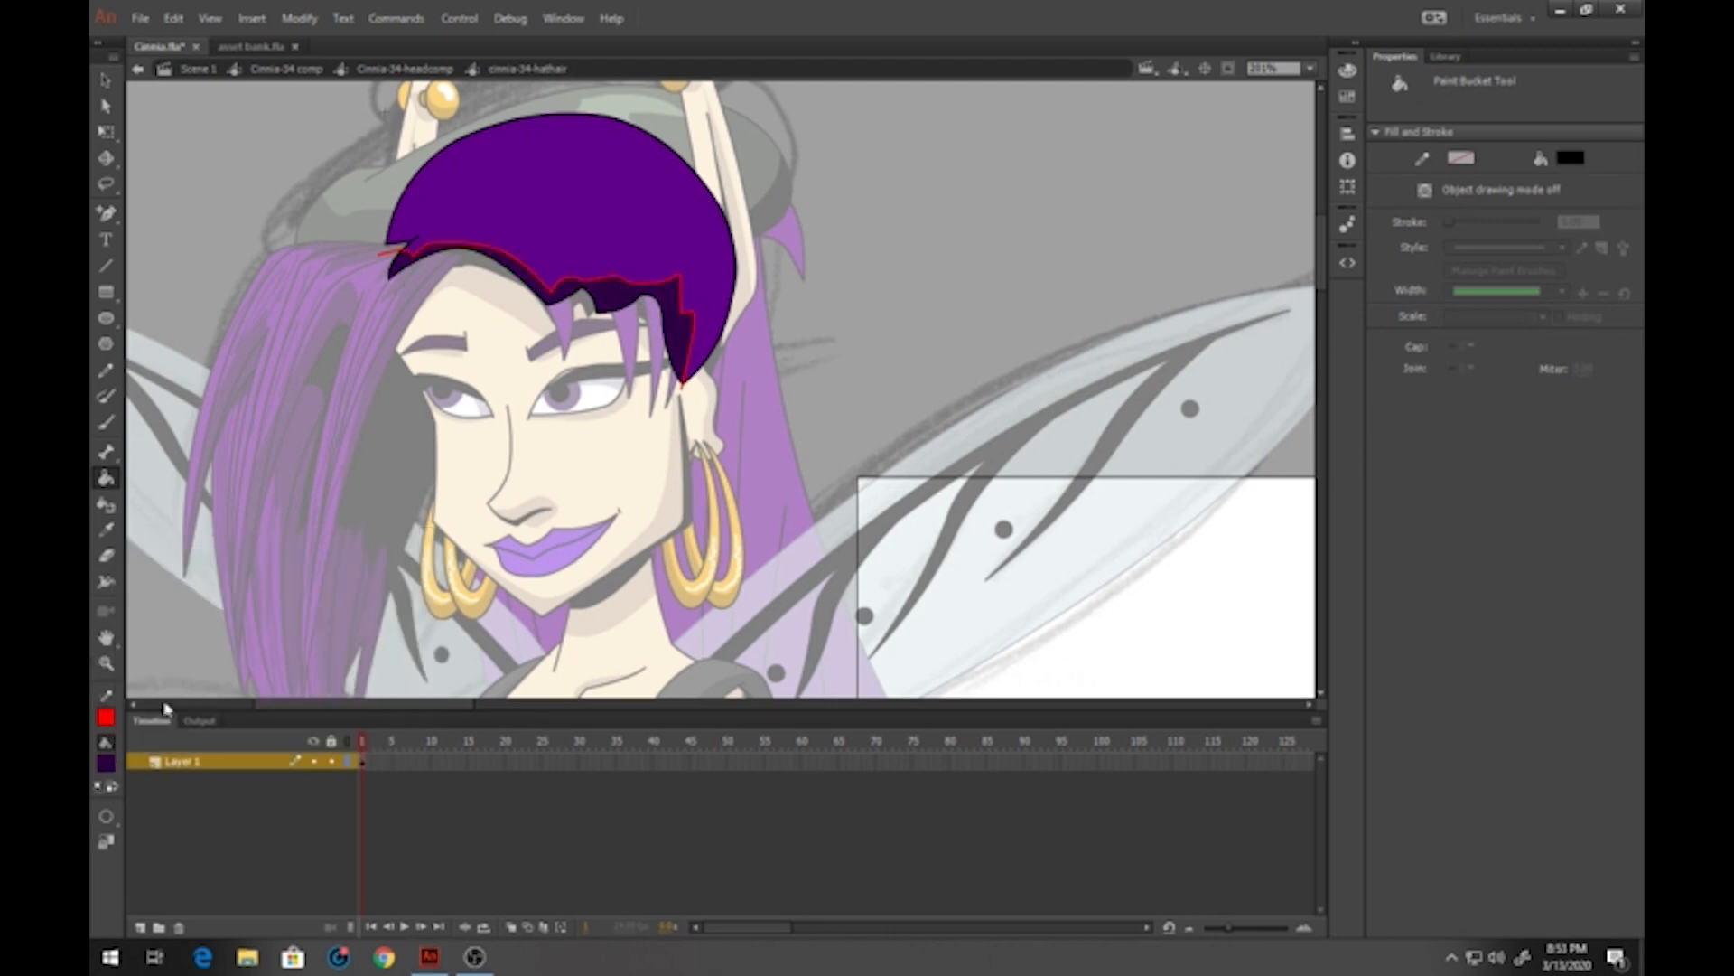
click(588, 247)
Delete the red guide line from the hathair shape and return to headcomp
click(107, 80)
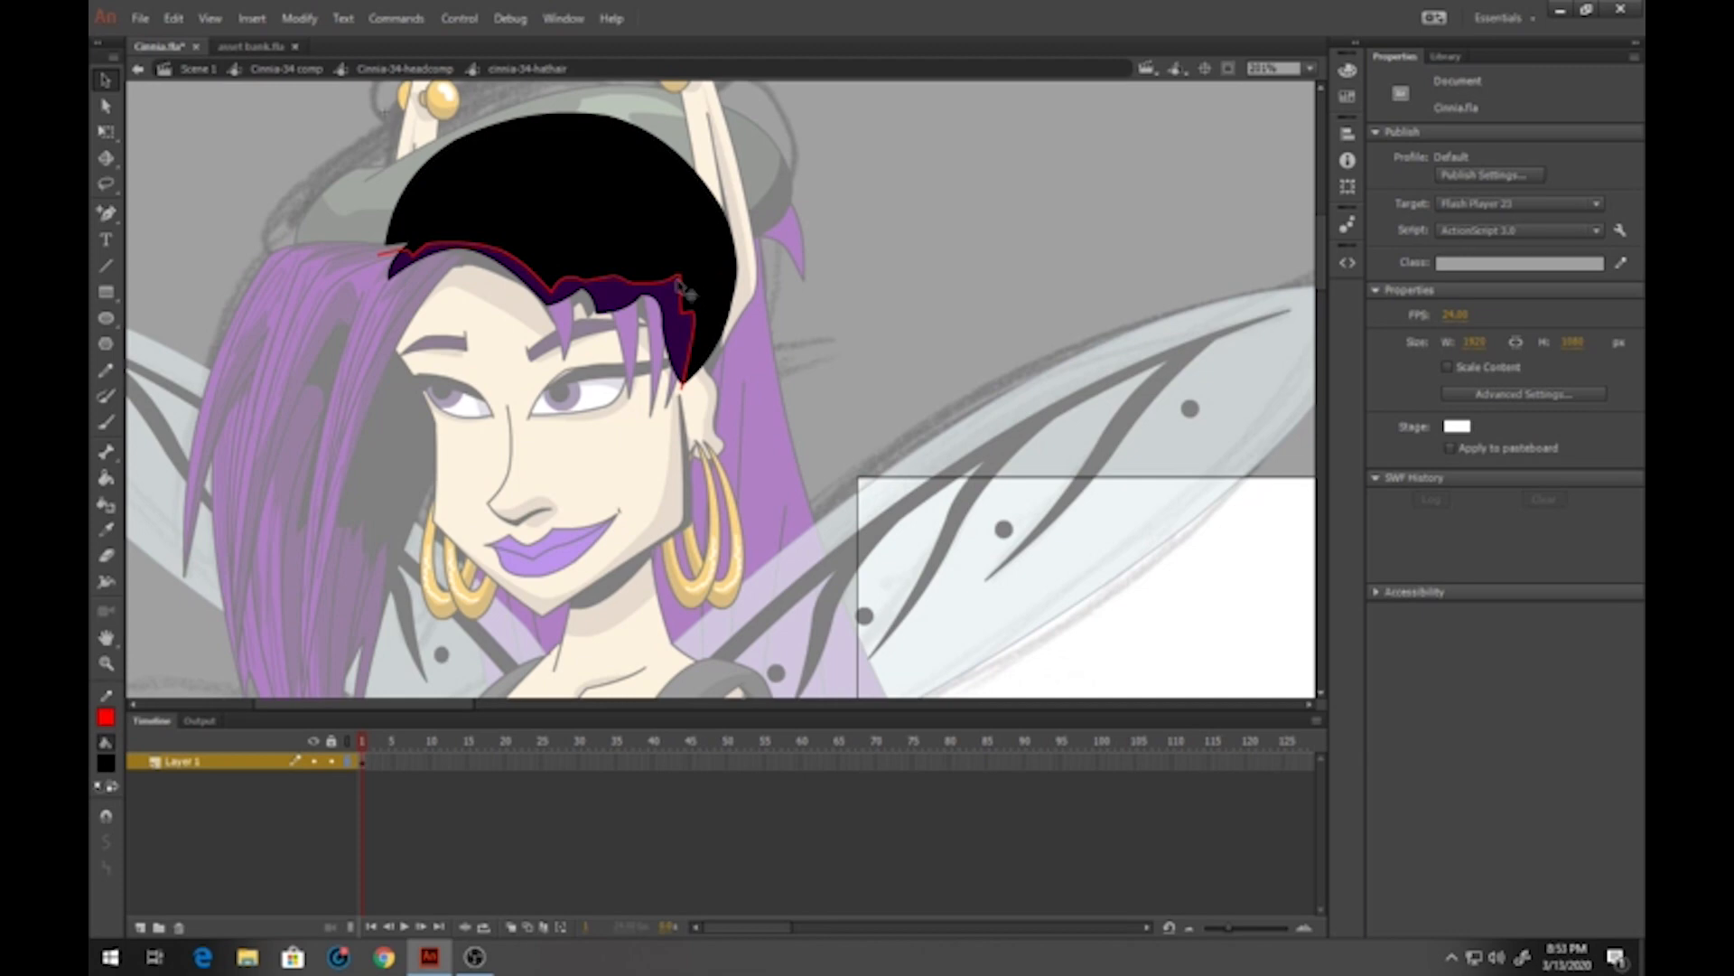
click(678, 282)
double_click(681, 277)
double_click(785, 359)
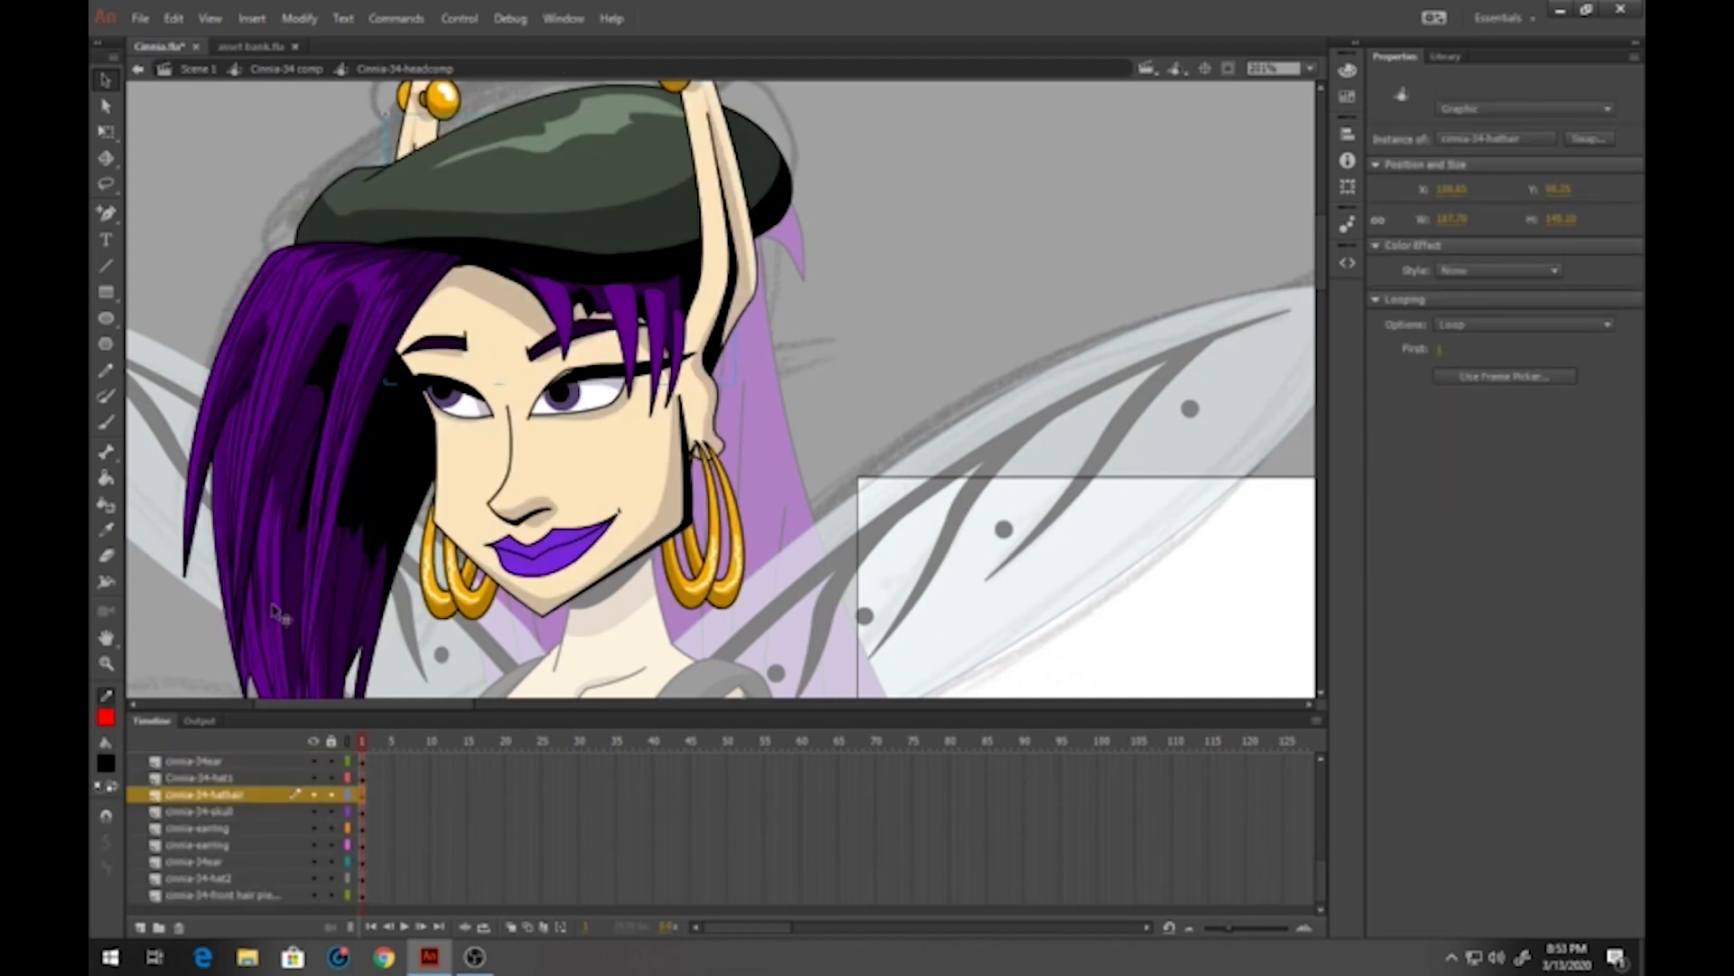
In the cinnia-bang1 symbol, draw a curved red guide line down the bang and fill its left side with sampled dark purple
click(110, 767)
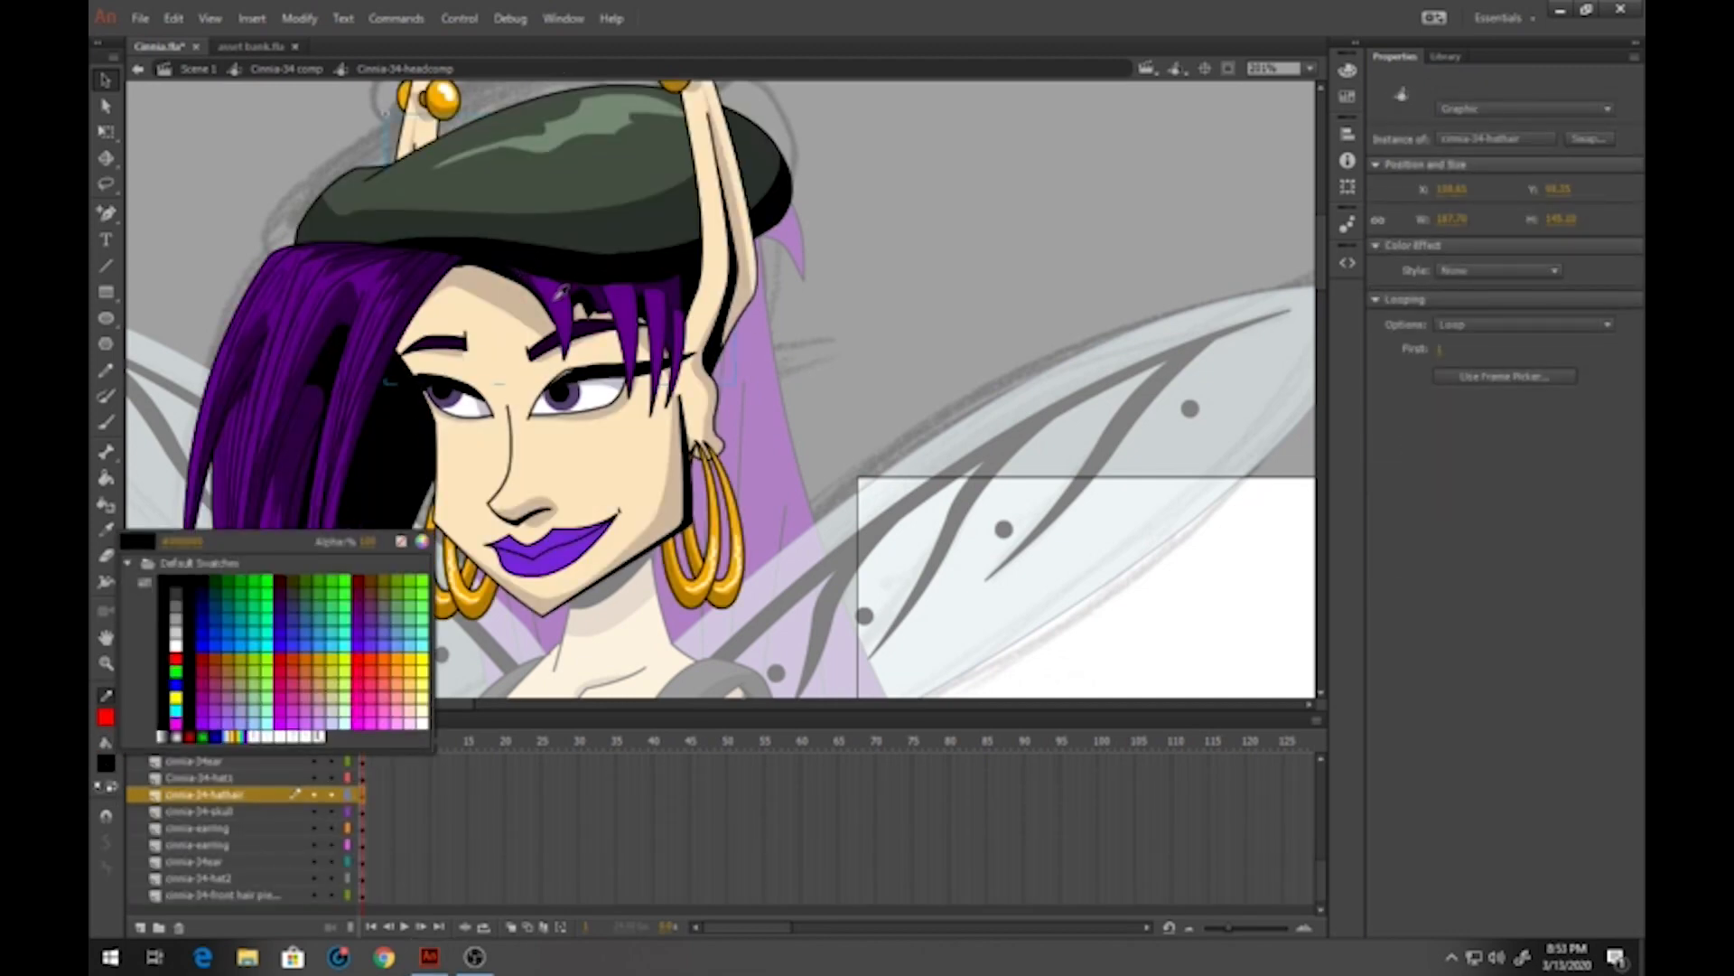
click(605, 293)
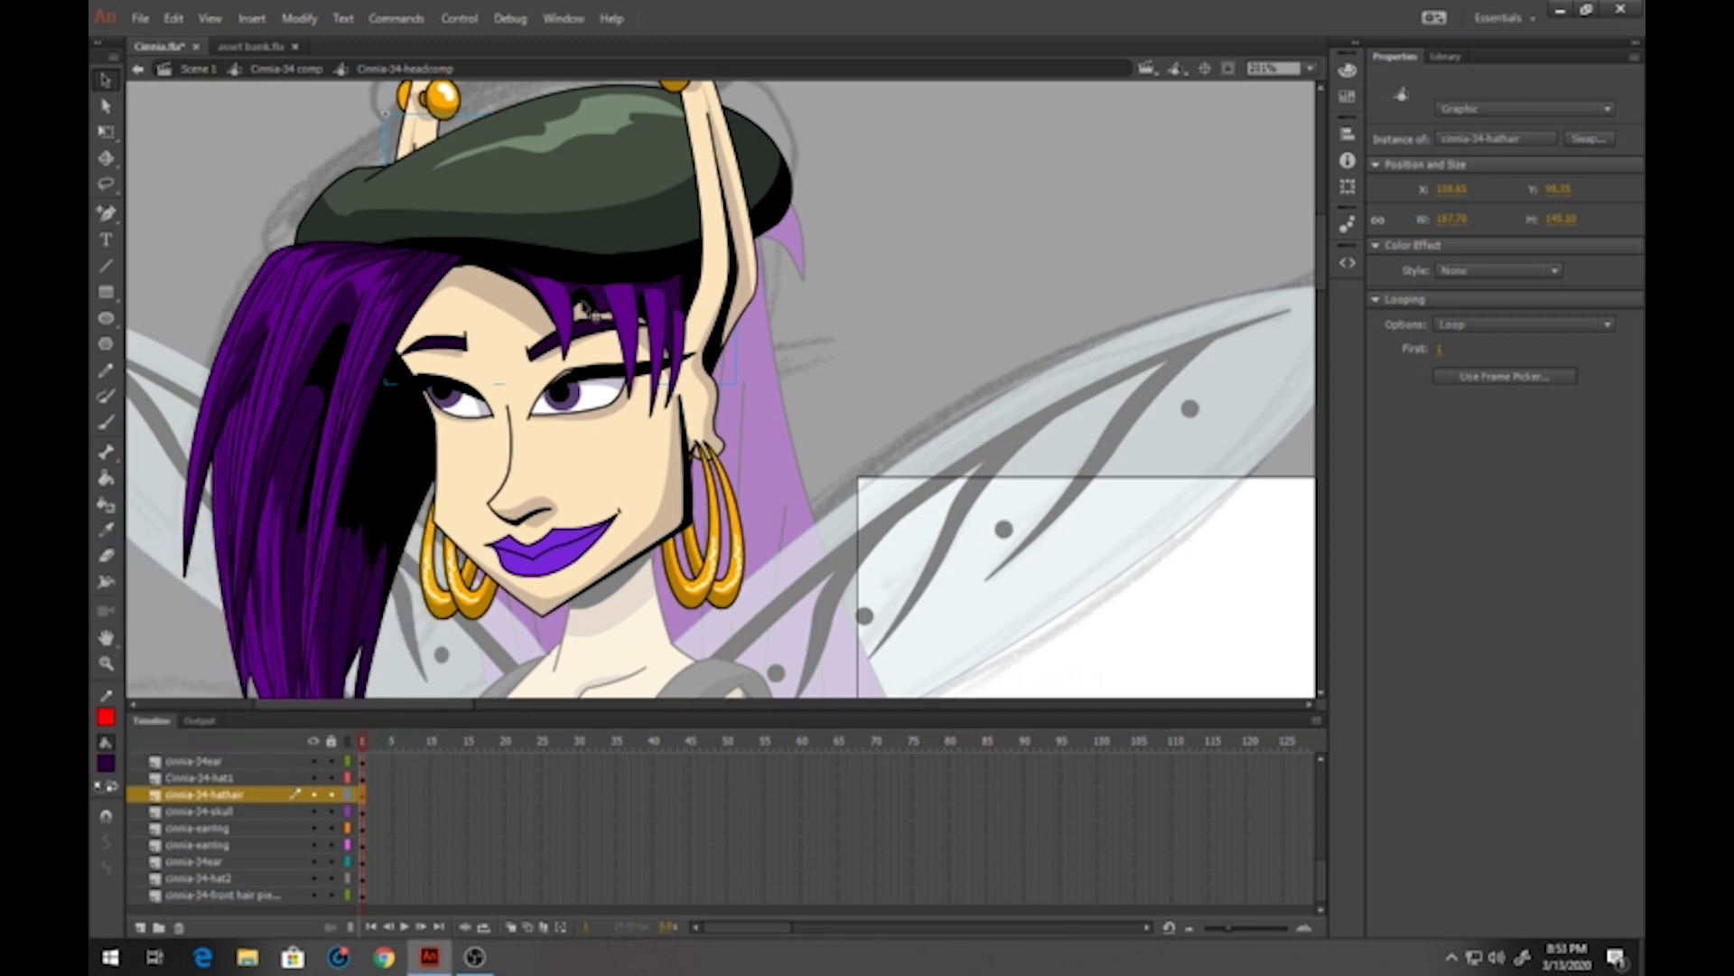
double_click(562, 308)
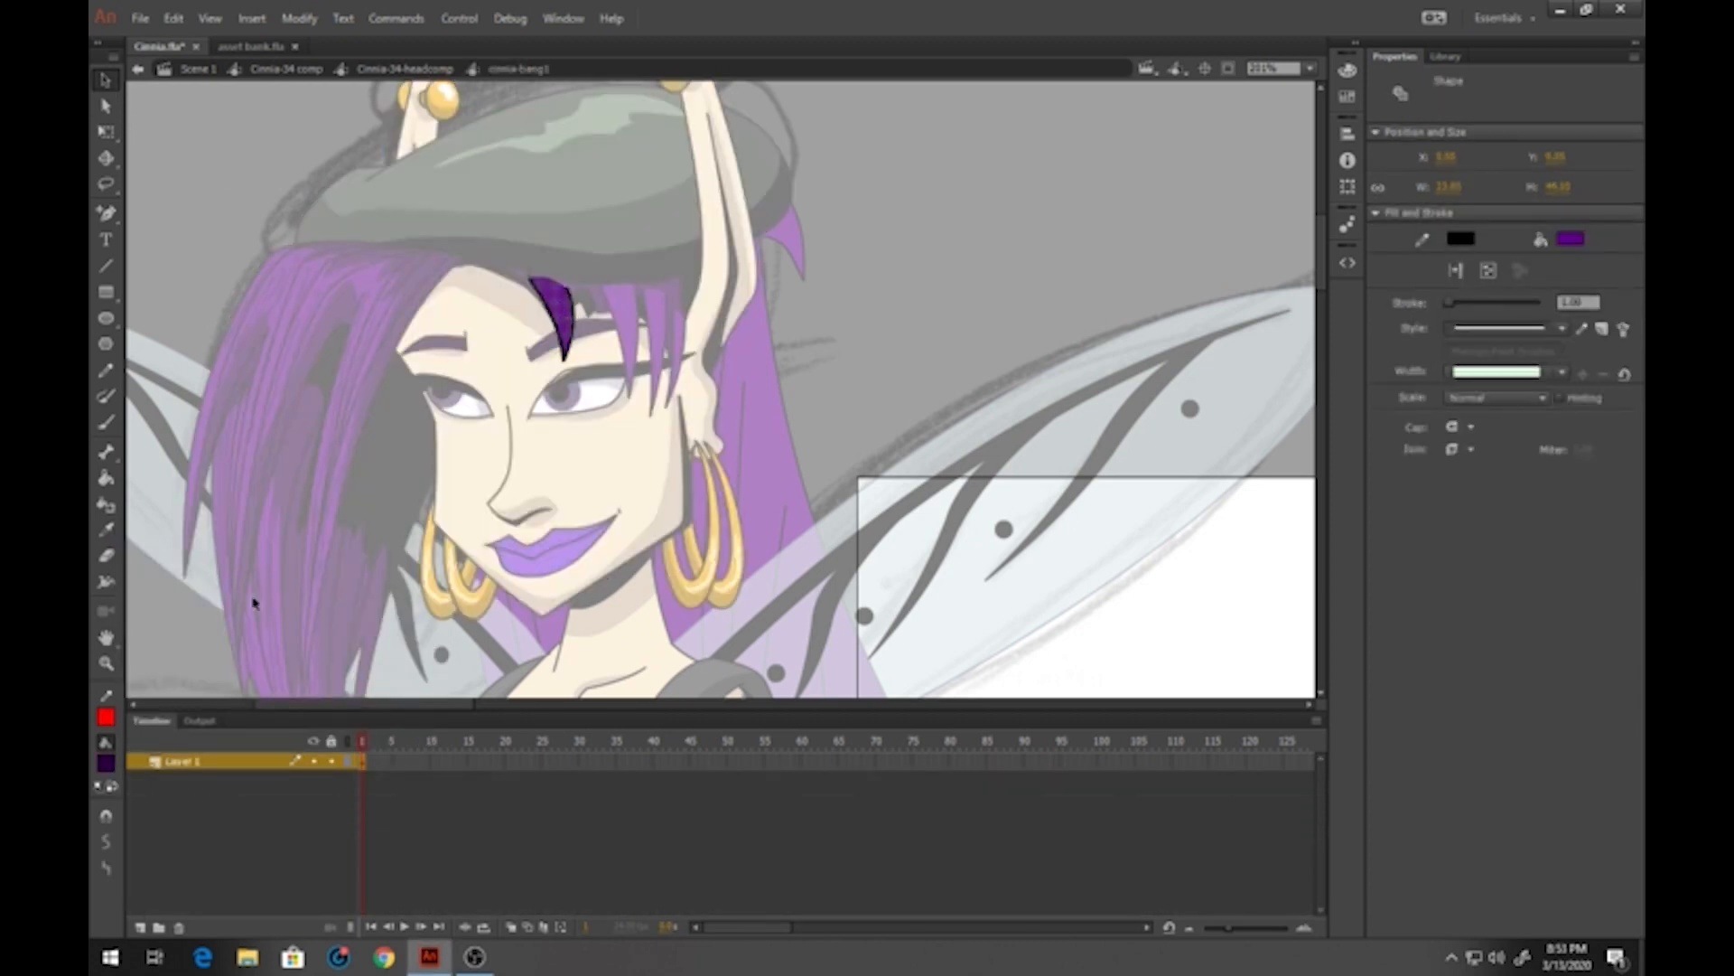
scroll(618, 392, up, 5)
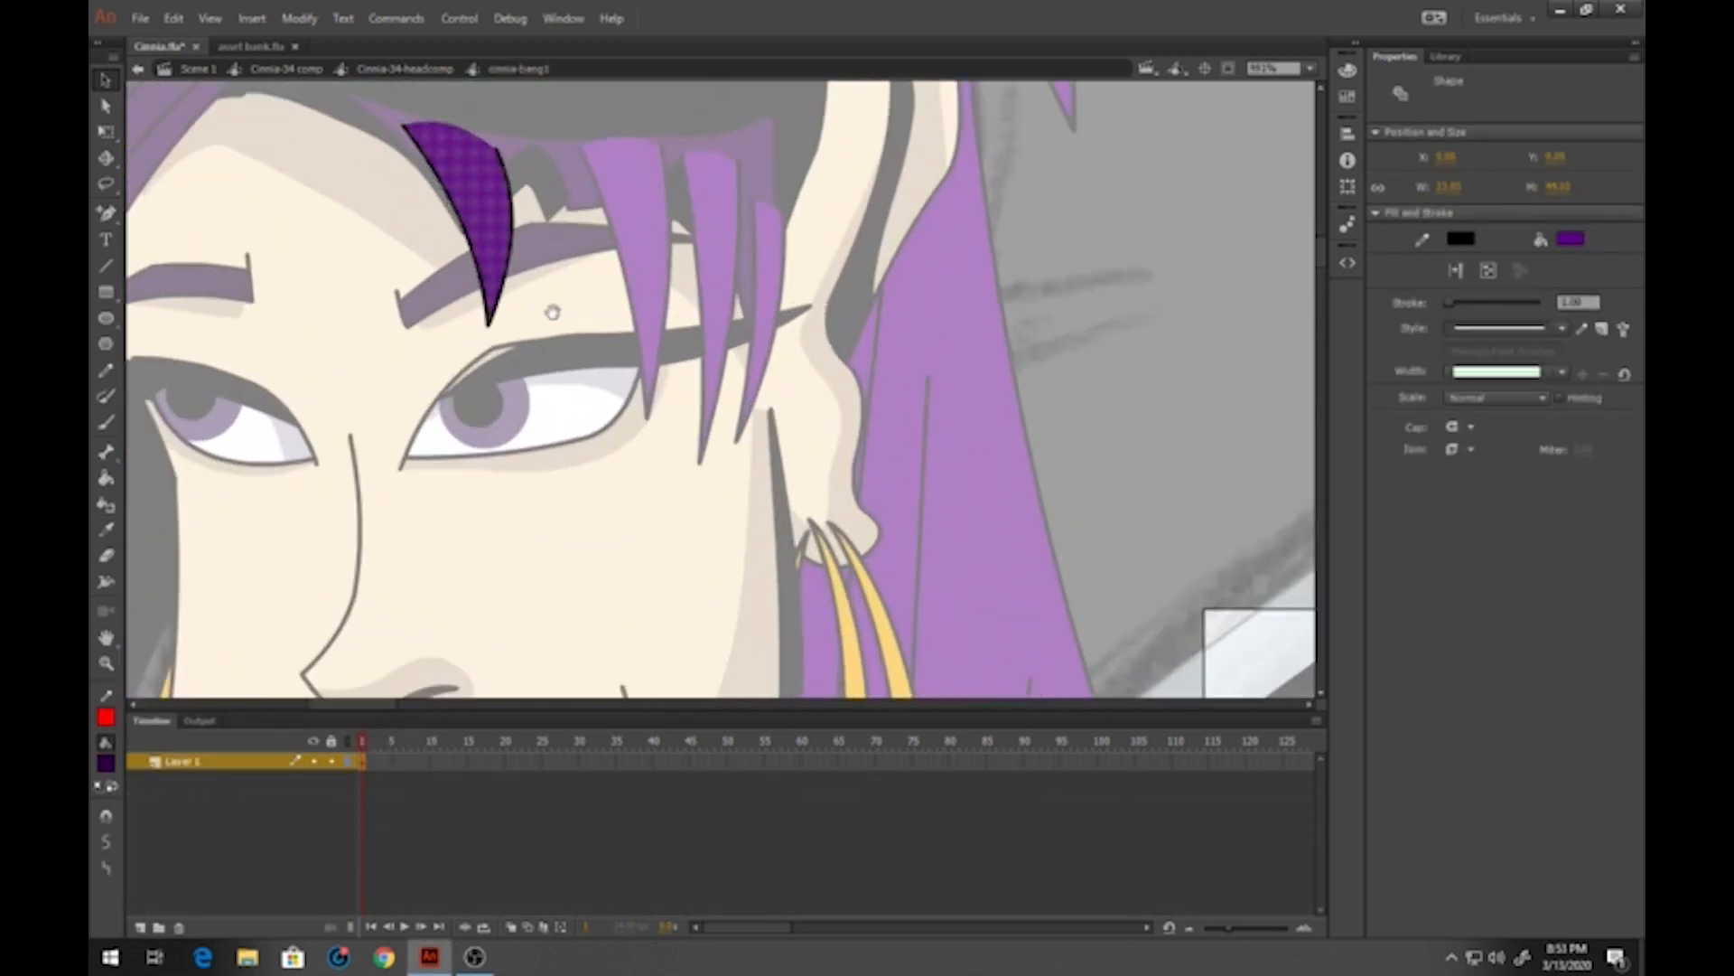
drag(553, 311, 557, 457)
click(106, 371)
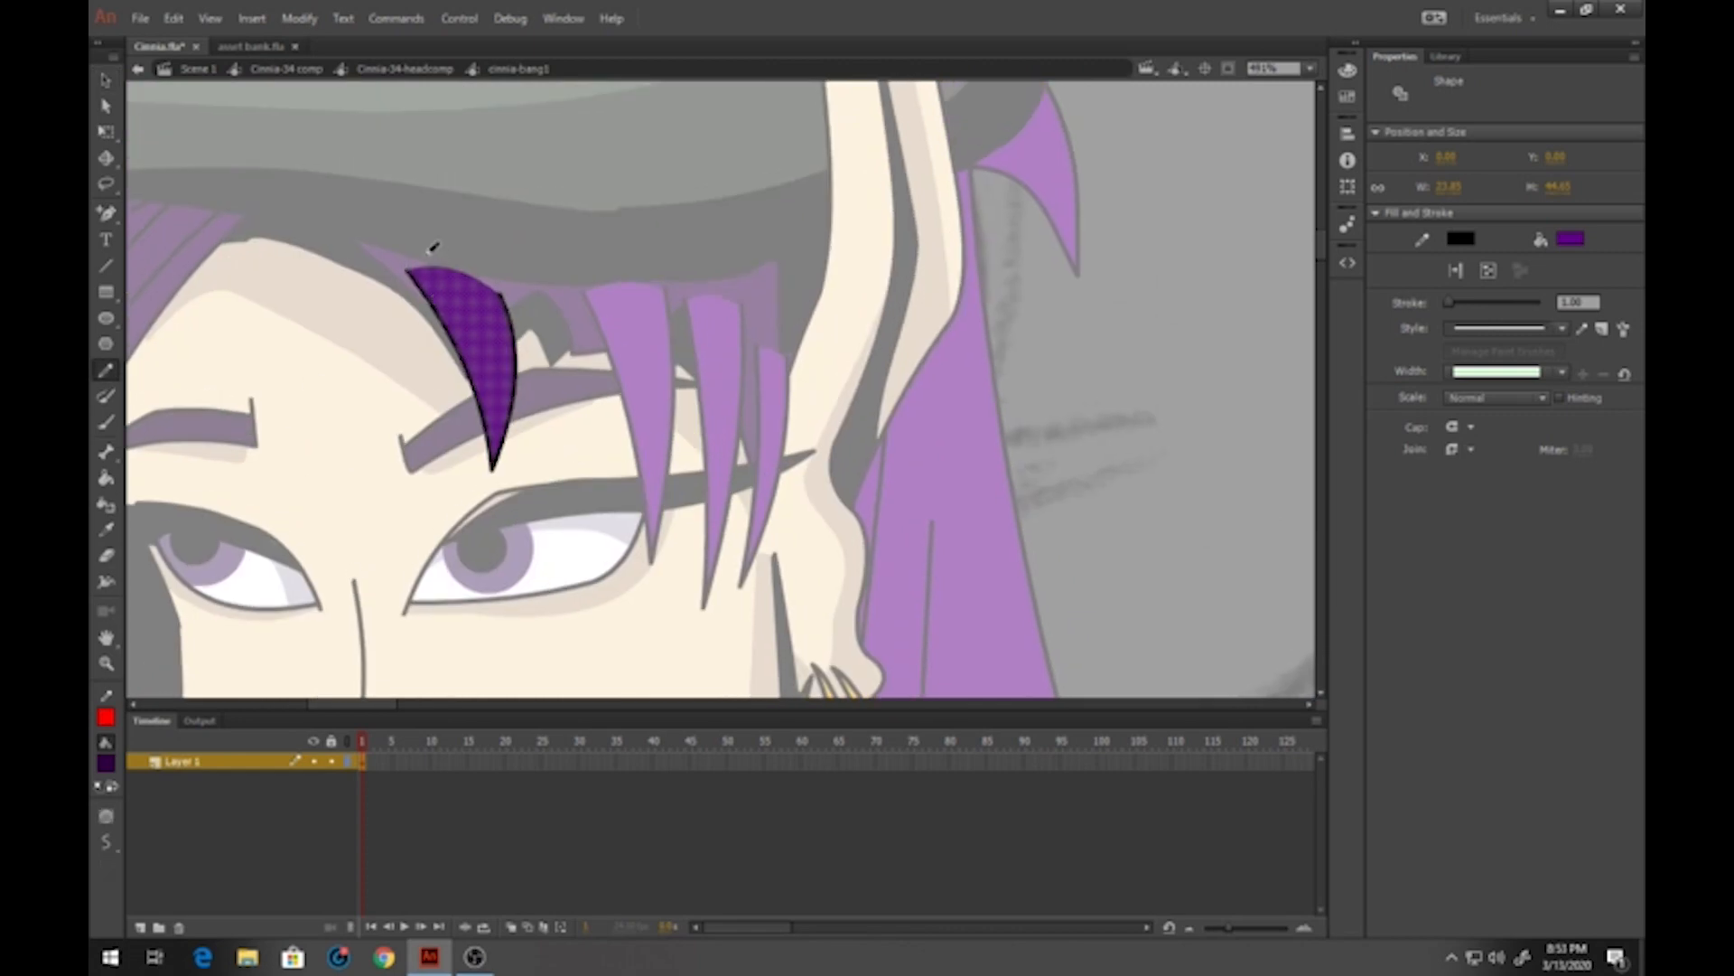
mouse_move(433, 246)
mouse_down()
mouse_move(487, 353)
mouse_move(495, 497)
mouse_up()
key(k)
click(464, 316)
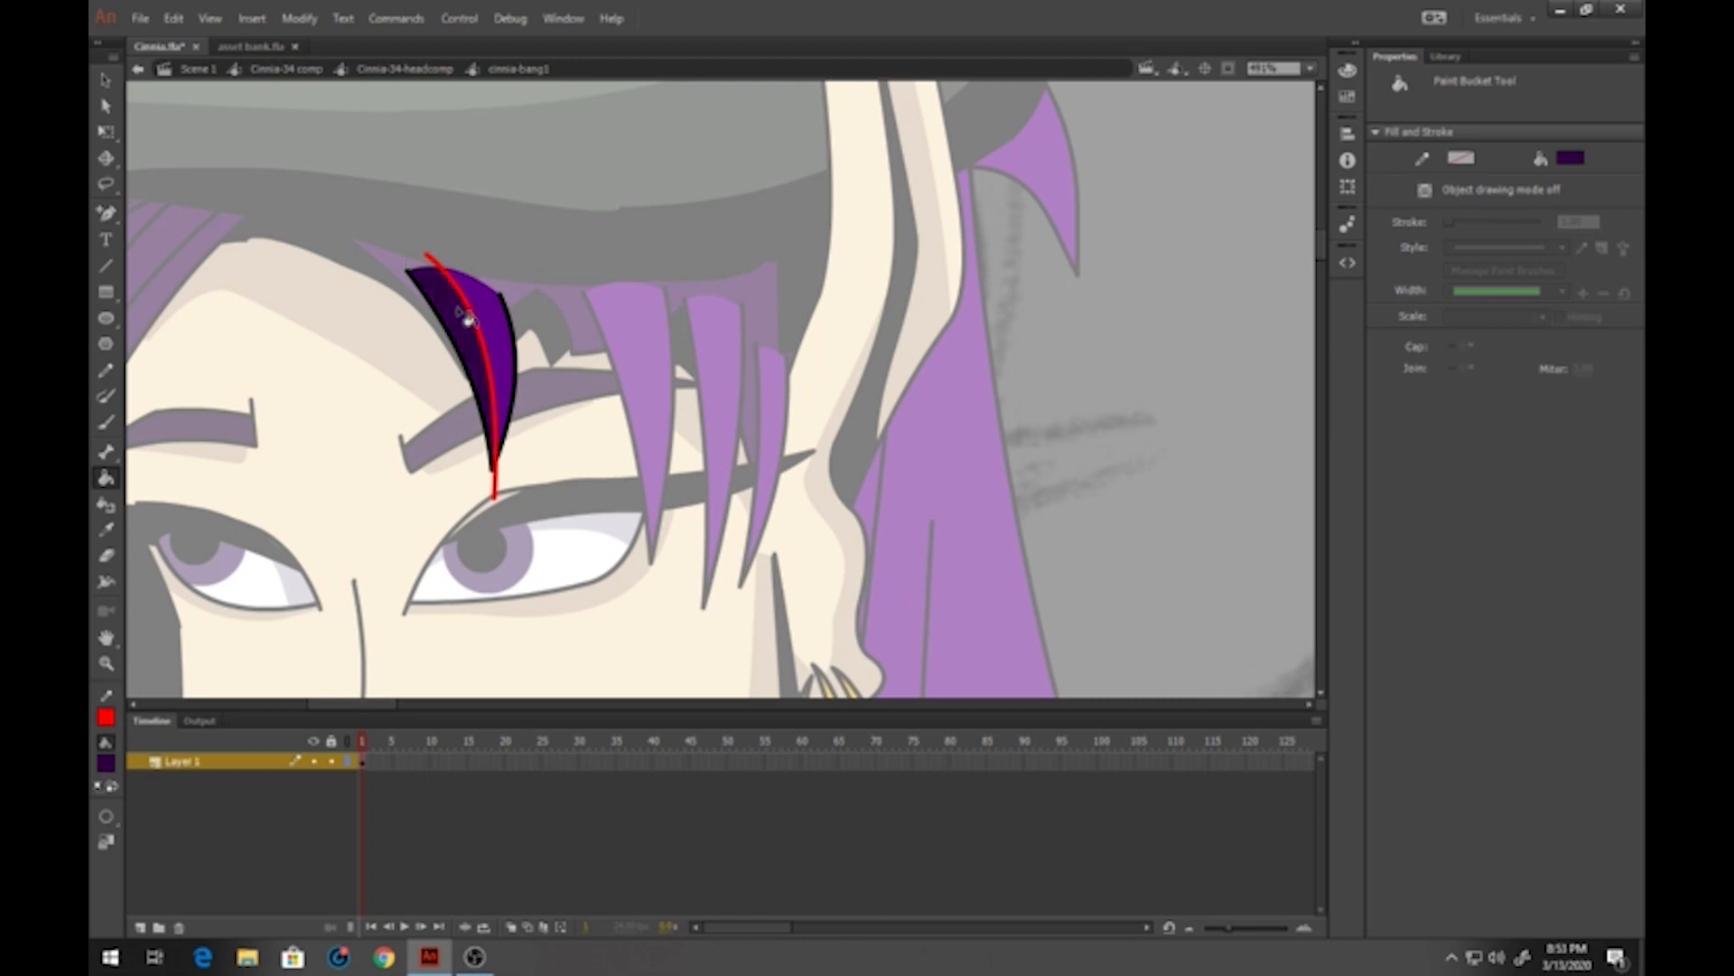
Delete the red guide line from the first bang and return to headcomp
click(106, 79)
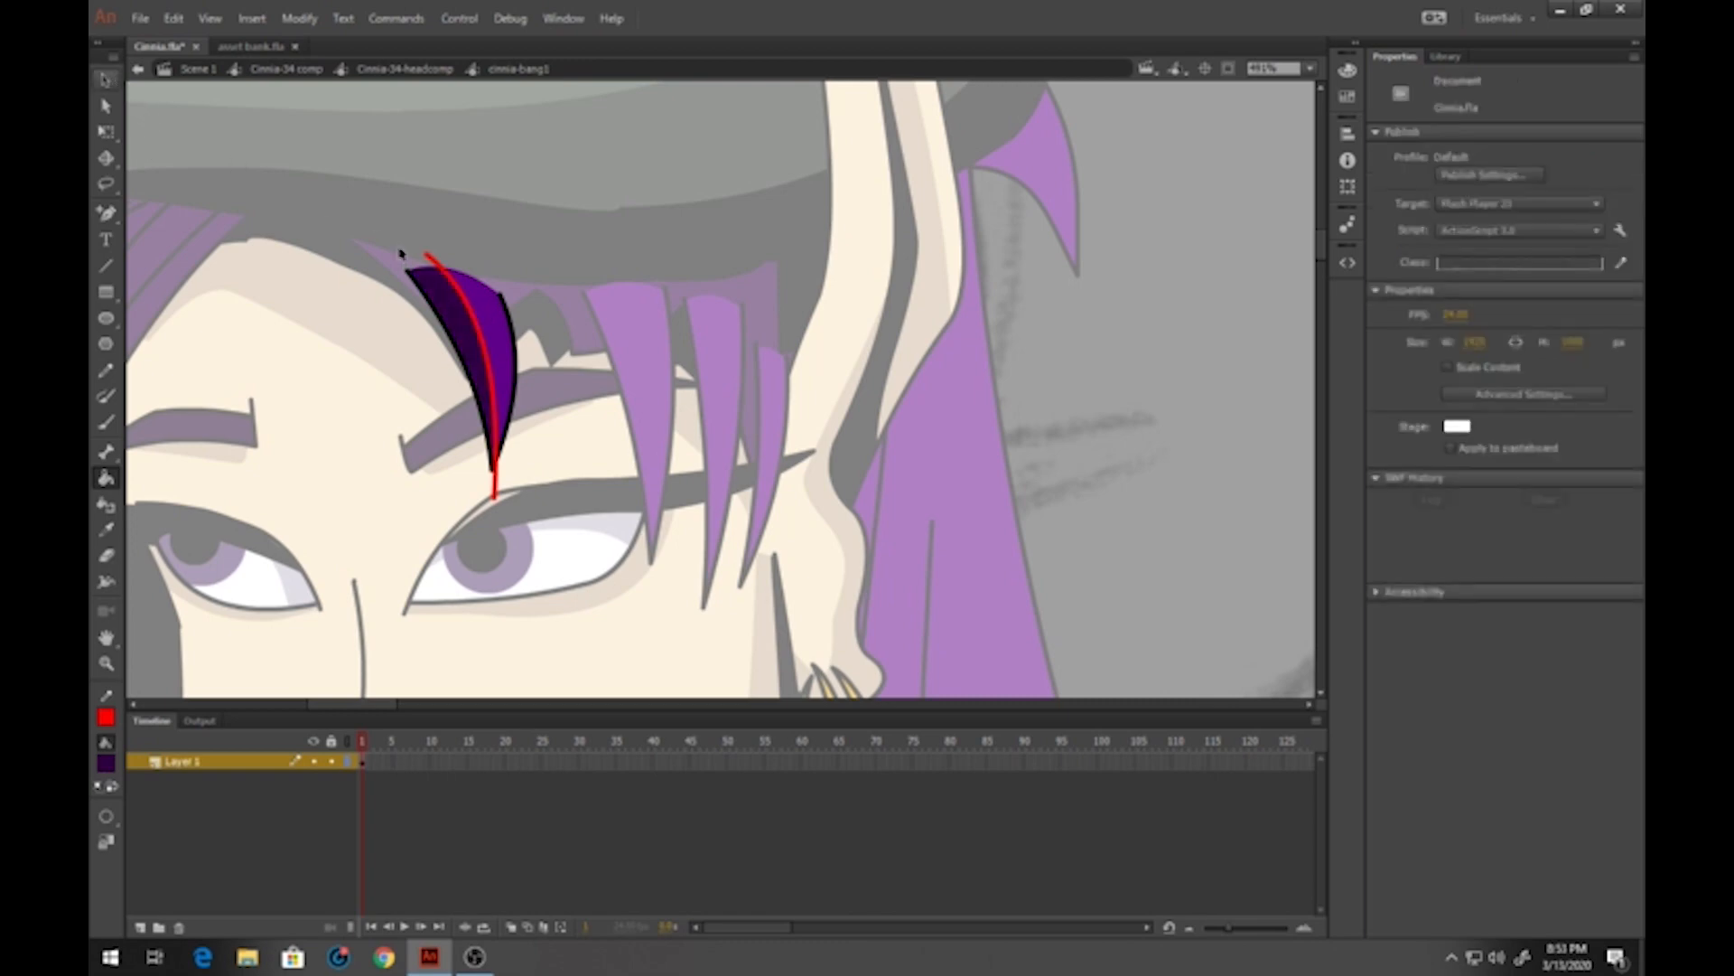
click(477, 318)
key(Delete)
double_click(649, 361)
In the cinnia-bang2 symbol, draw a curved red guide line down the bang and fill its left side with dark purple
double_click(647, 360)
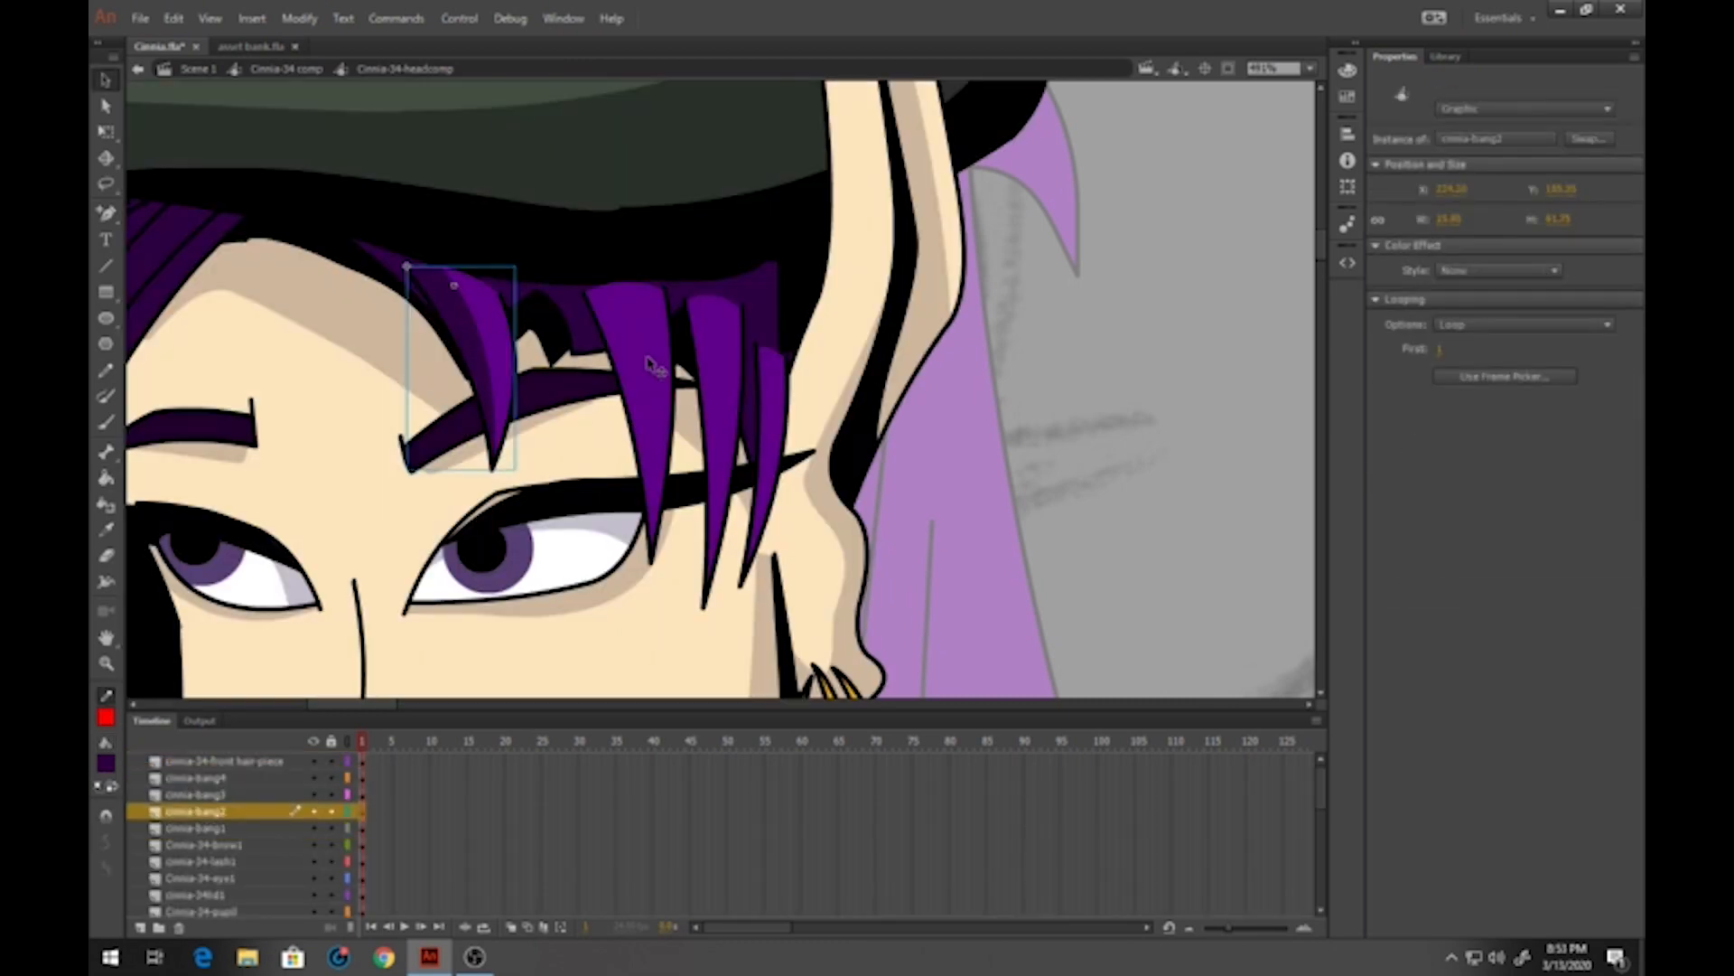
key(y)
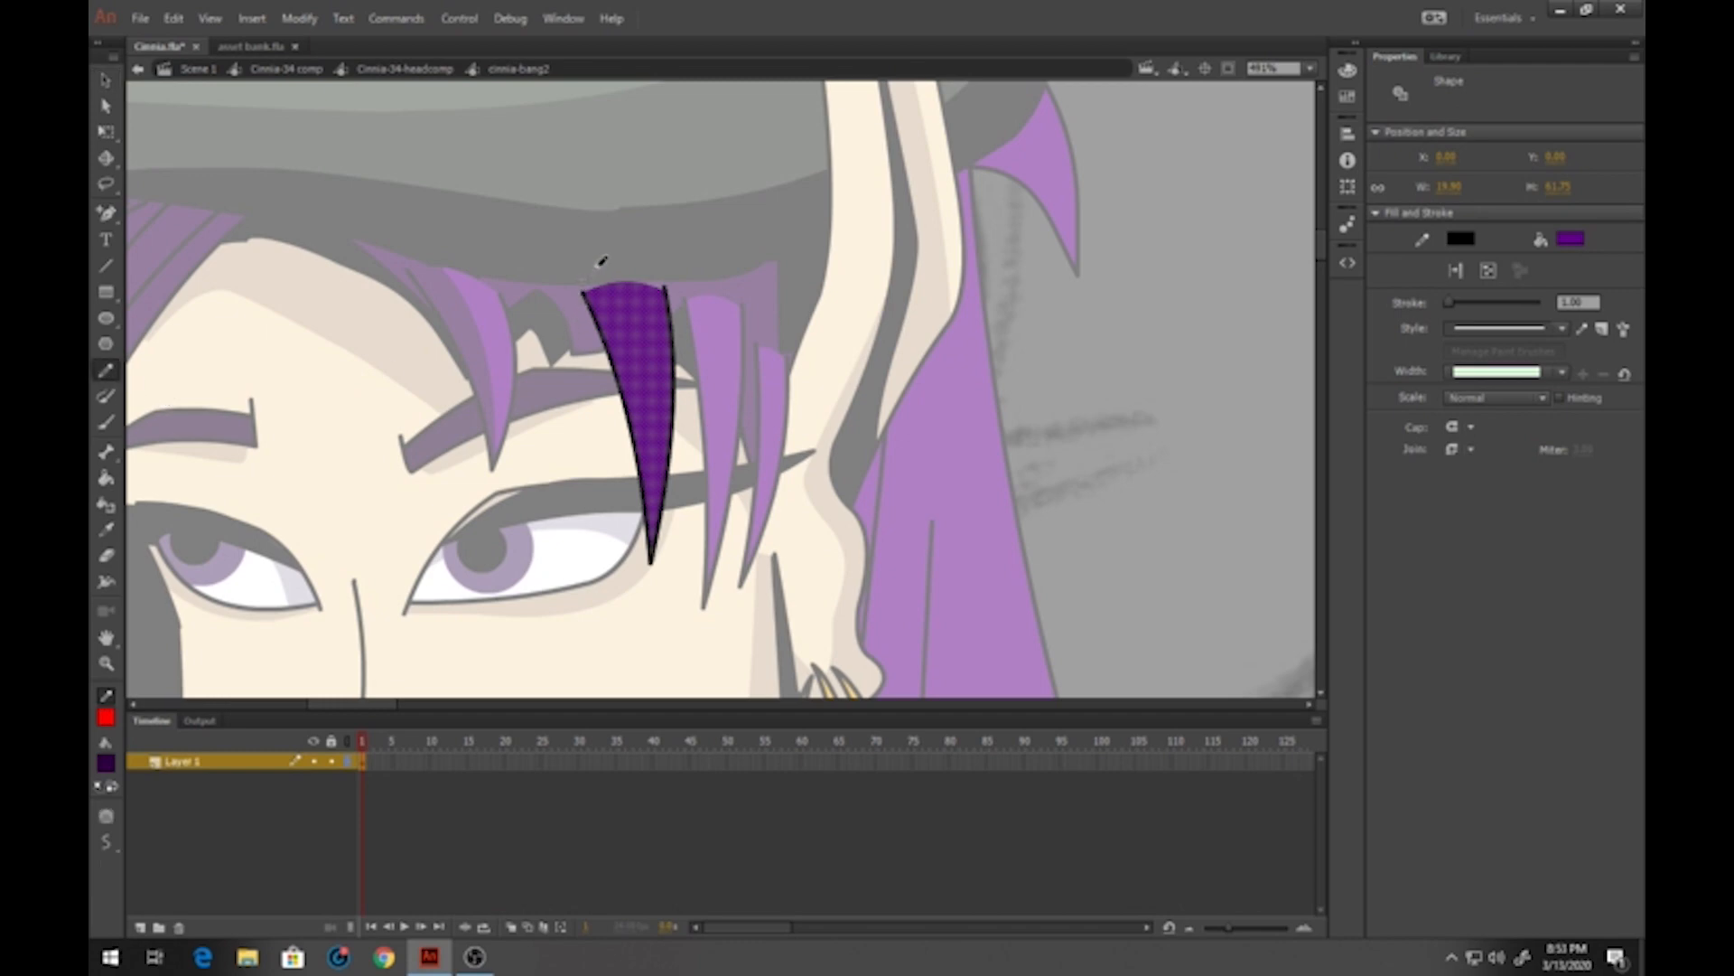
mouse_move(594, 262)
mouse_down()
mouse_move(648, 351)
mouse_move(646, 578)
mouse_up()
click(106, 478)
click(623, 337)
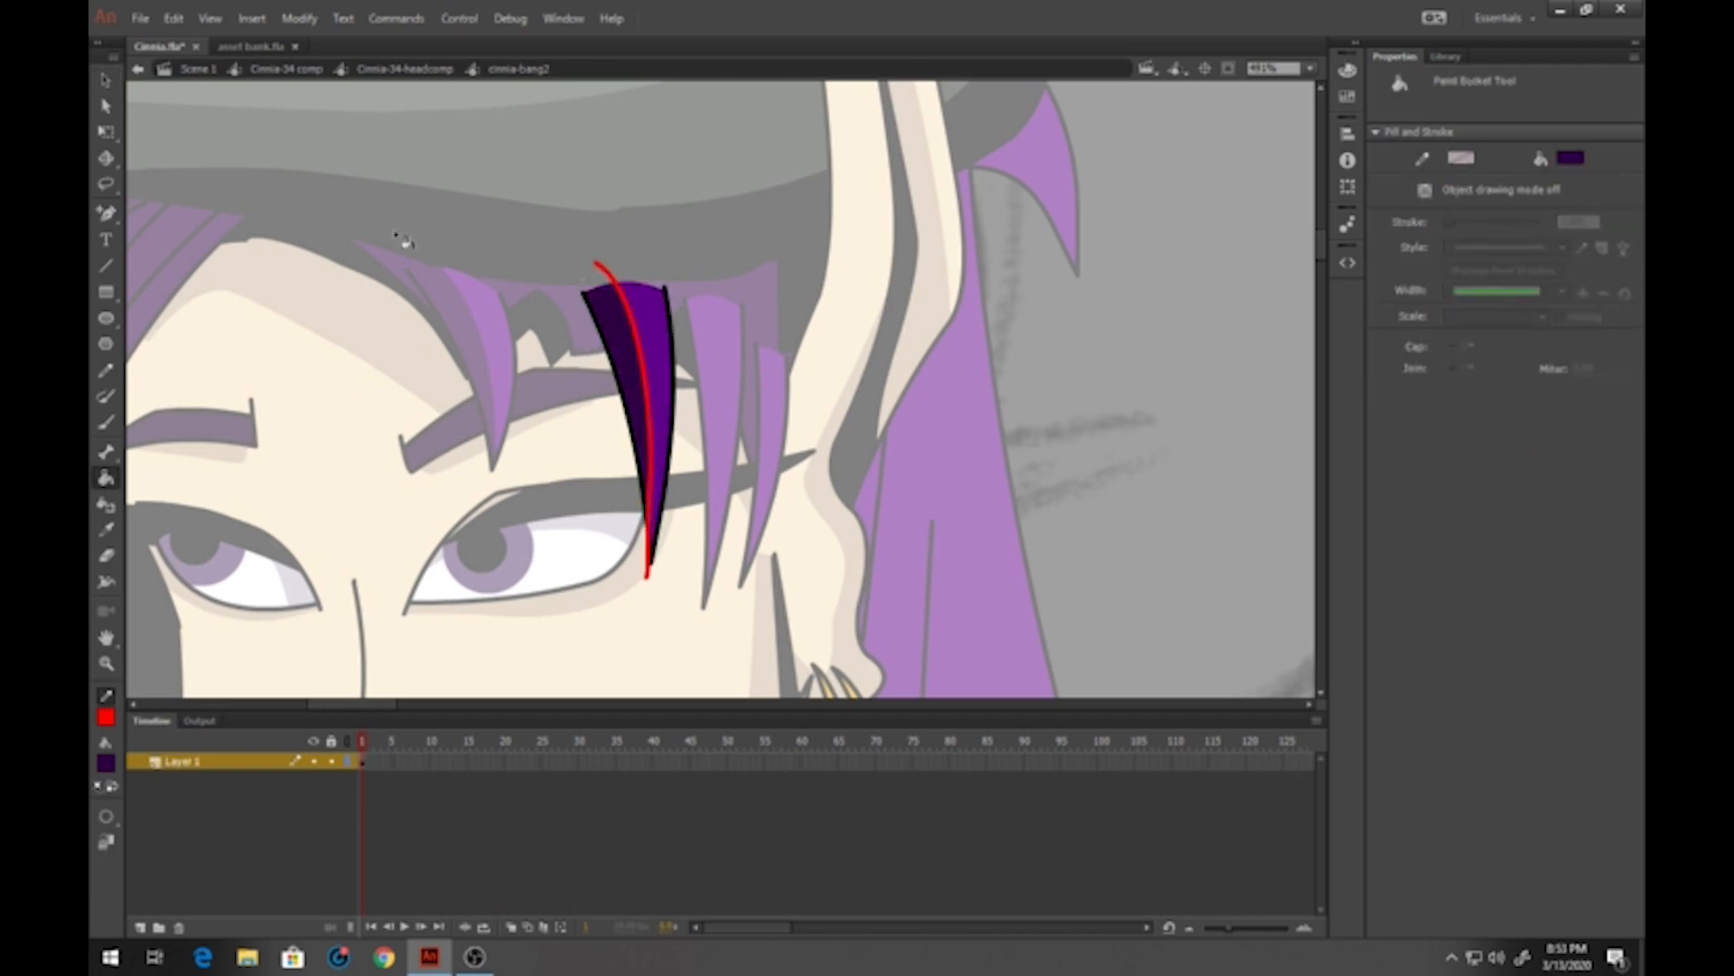
Delete the red guide line from the second bang and return to headcomp
click(106, 81)
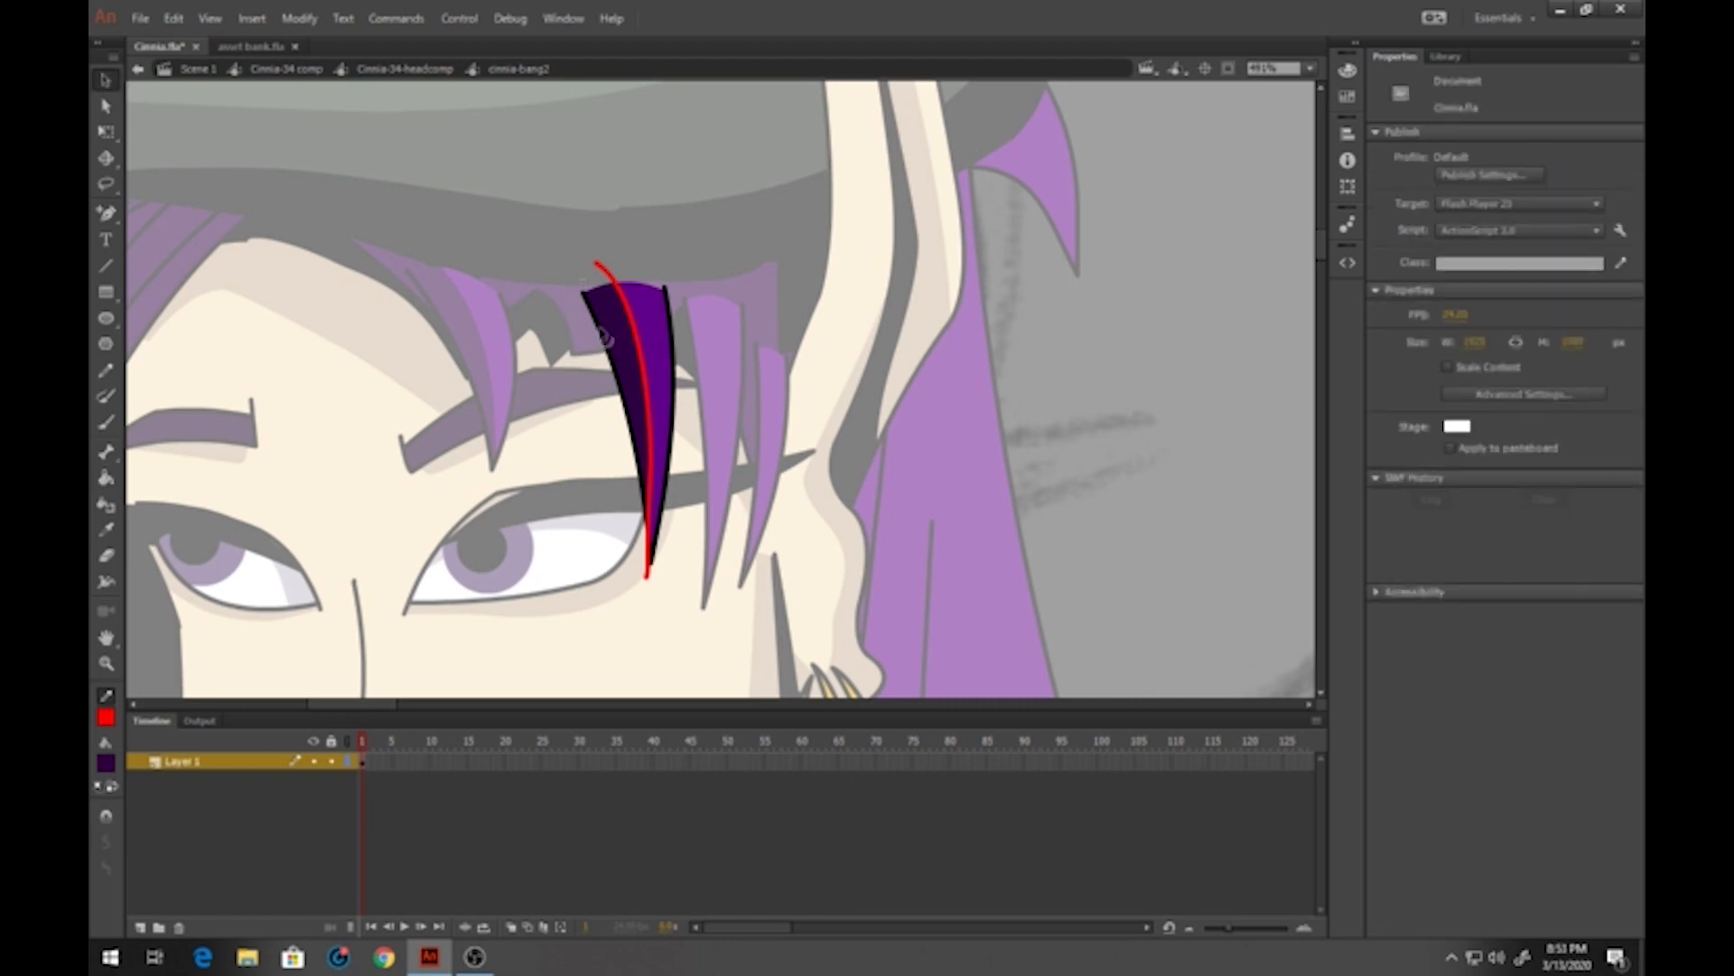
click(643, 353)
click(709, 361)
double_click(725, 372)
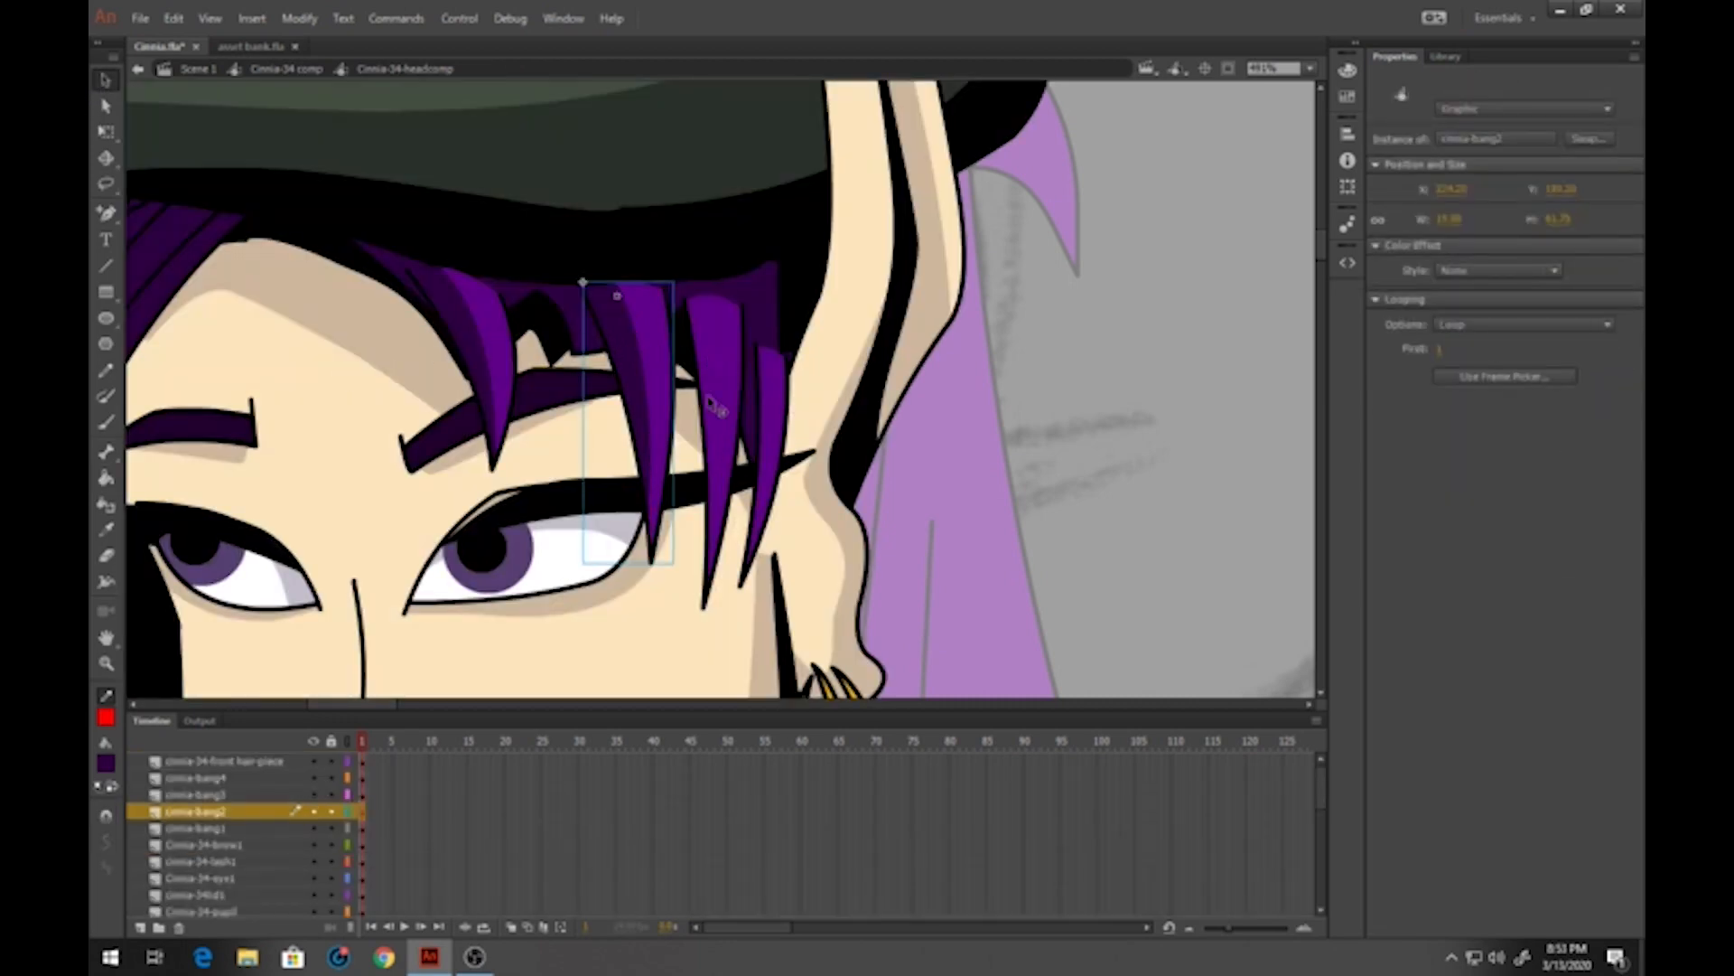
In the cinnia-bang3 symbol, draw a curved red guide line down the bang and fill its left side with dark purple
double_click(711, 374)
click(105, 370)
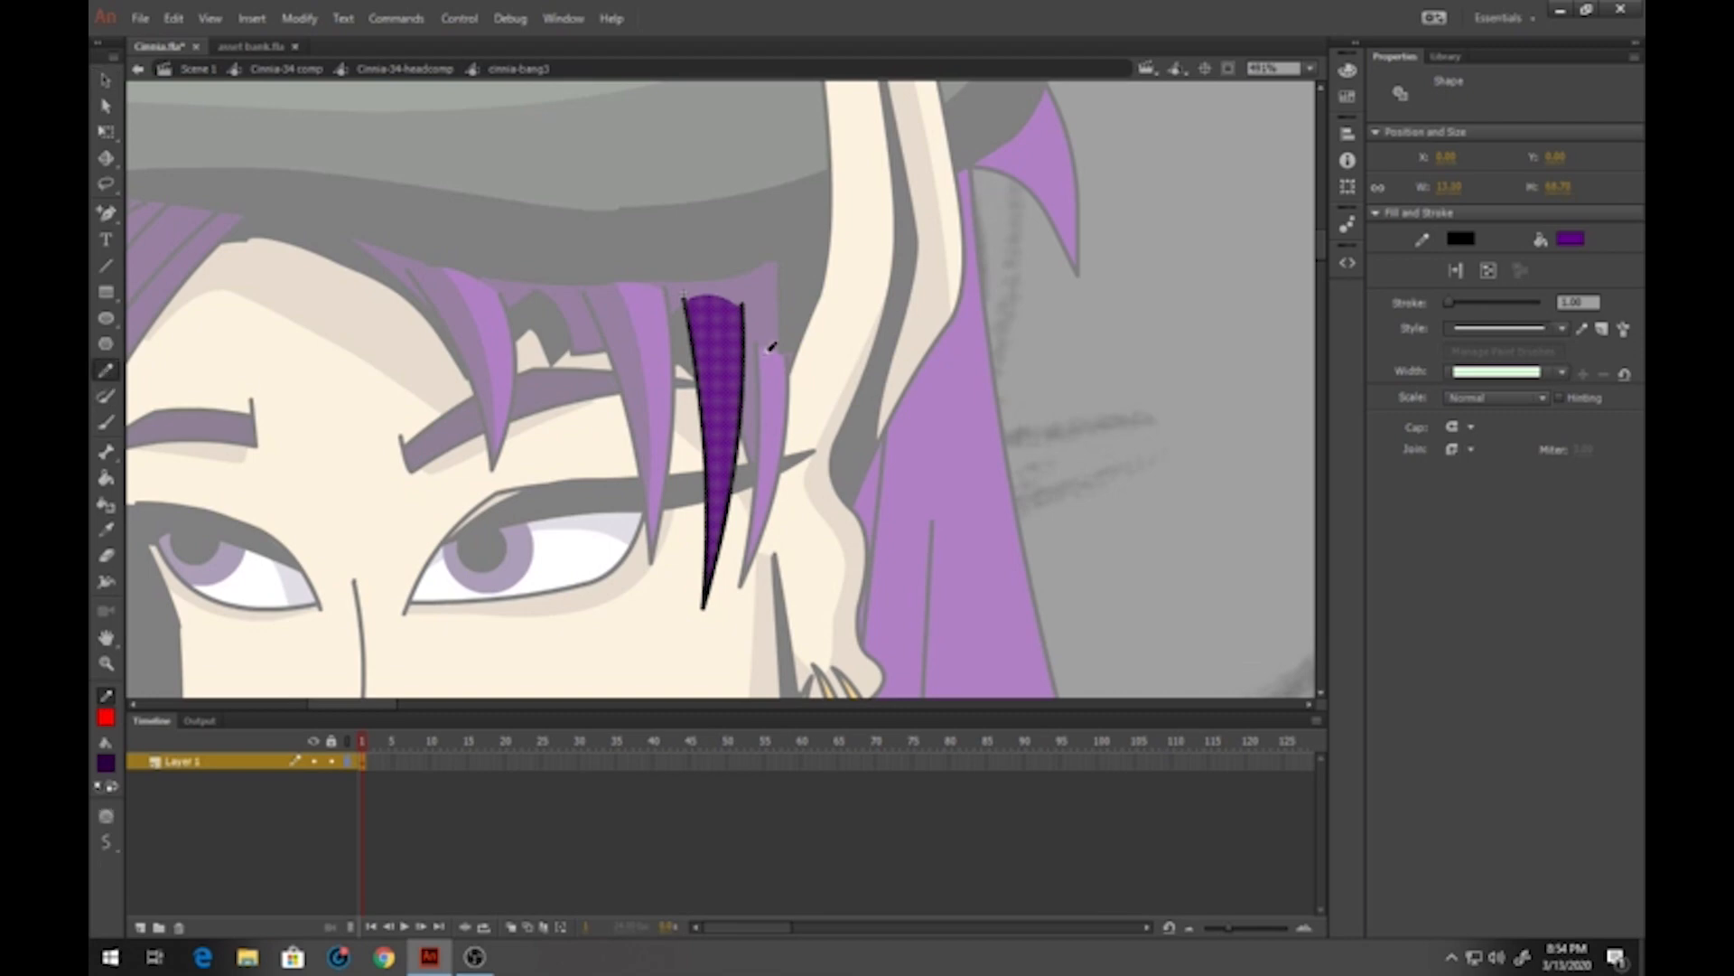
mouse_move(710, 279)
mouse_down()
mouse_move(730, 411)
mouse_move(699, 598)
mouse_up()
click(105, 478)
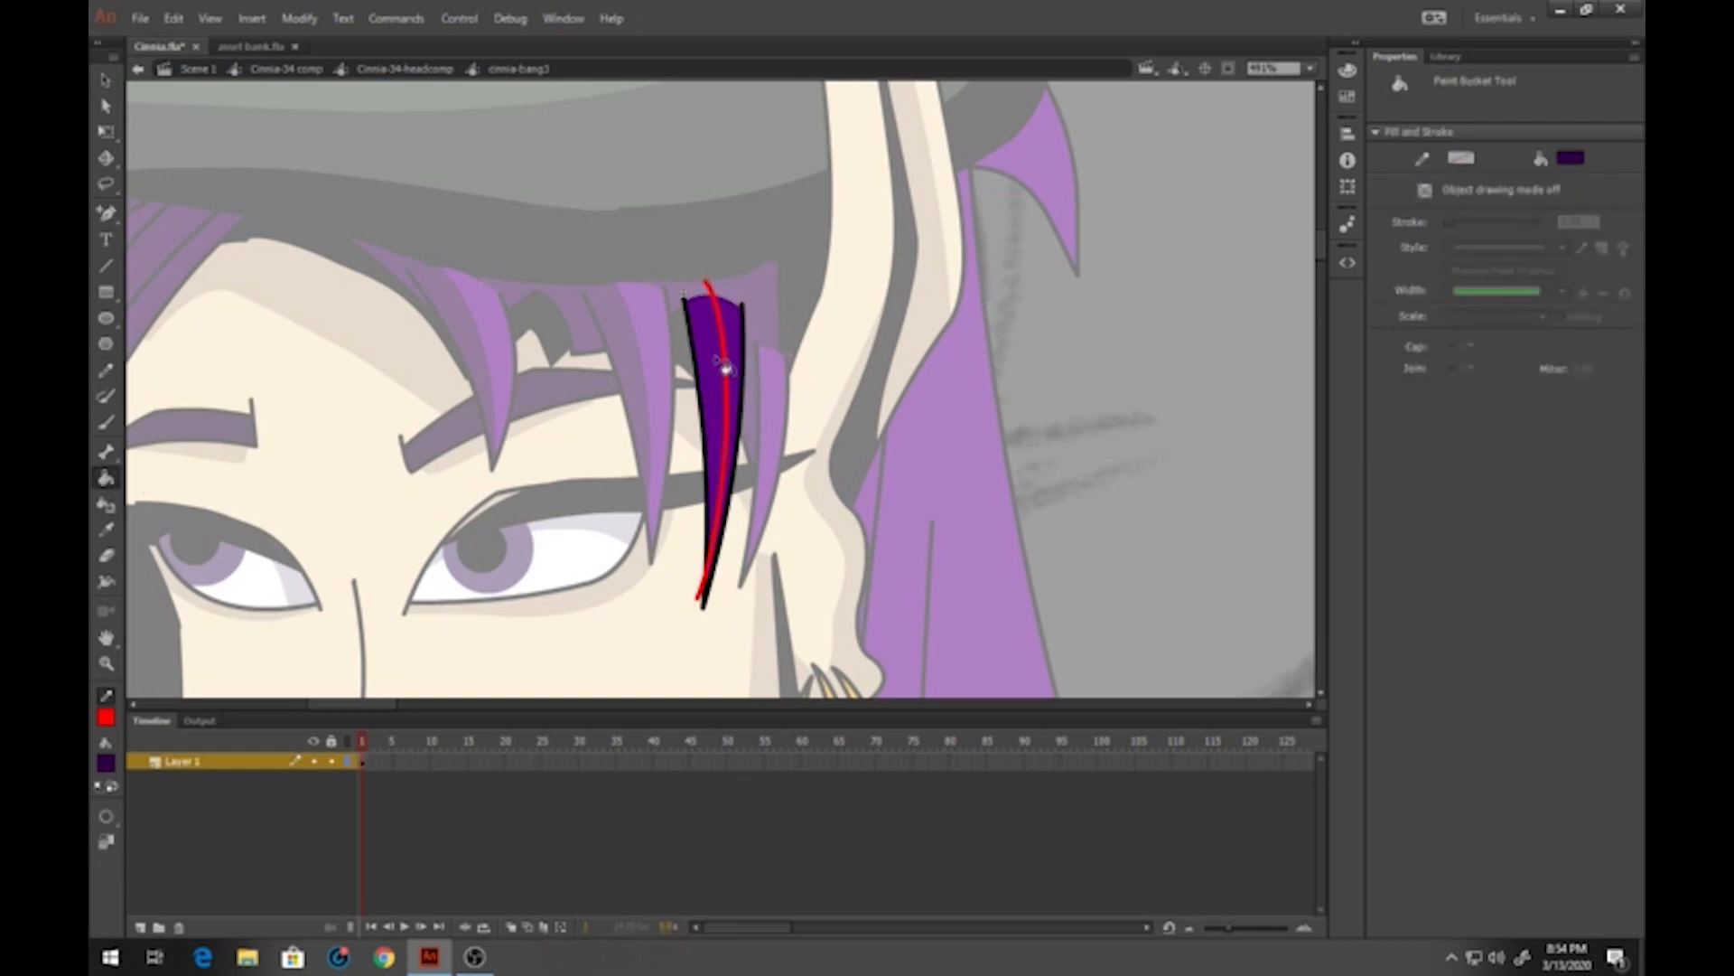
click(715, 366)
Delete the red guide line from the third bang and return to headcomp
click(106, 80)
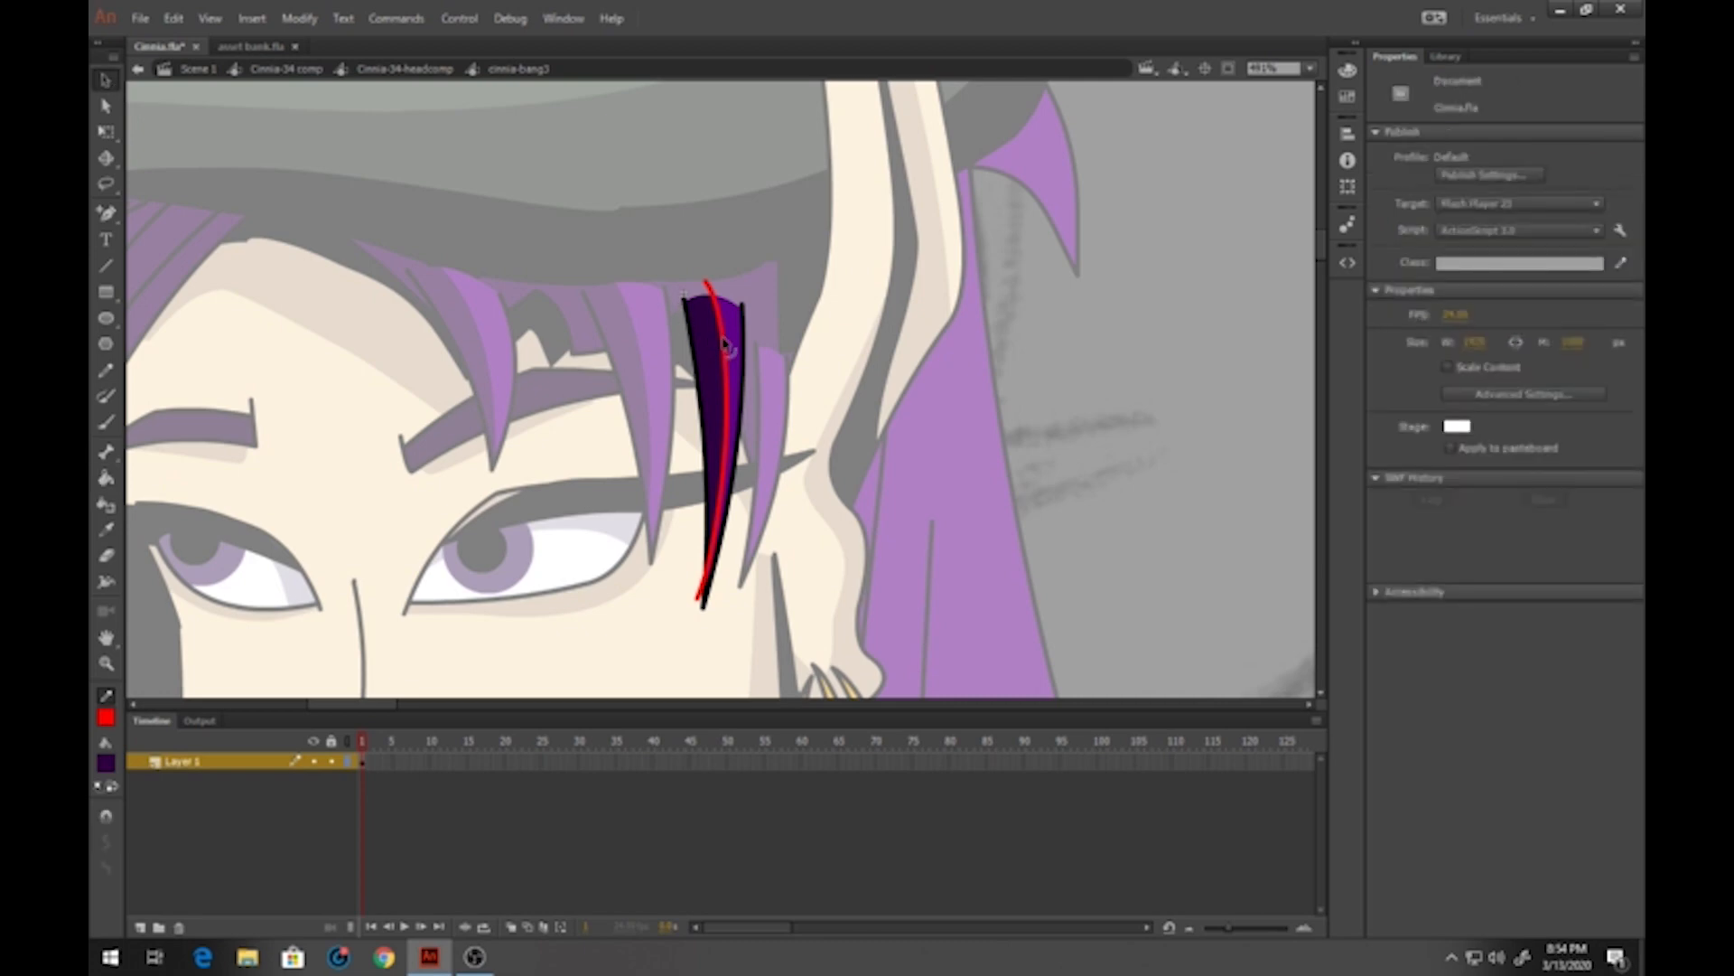
double_click(724, 344)
key(Delete)
double_click(781, 384)
In the cinnia-bang4 symbol, draw a curved red guide line down the bang and fill its left side with dark purple
double_click(779, 386)
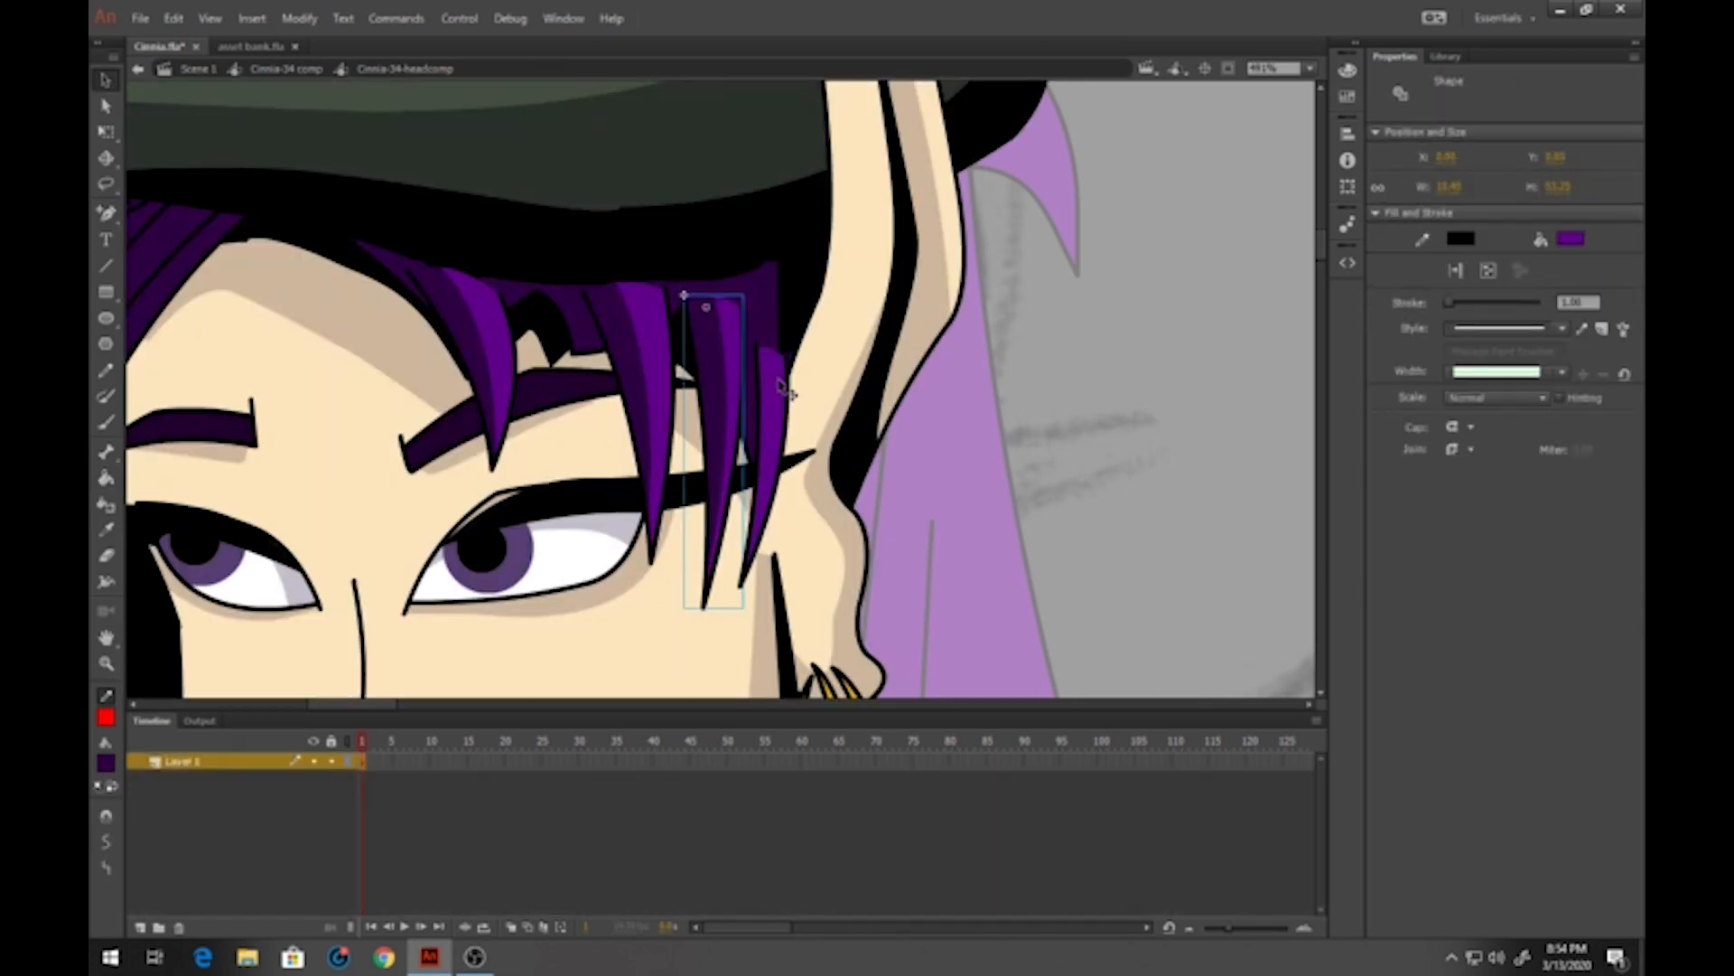
click(106, 371)
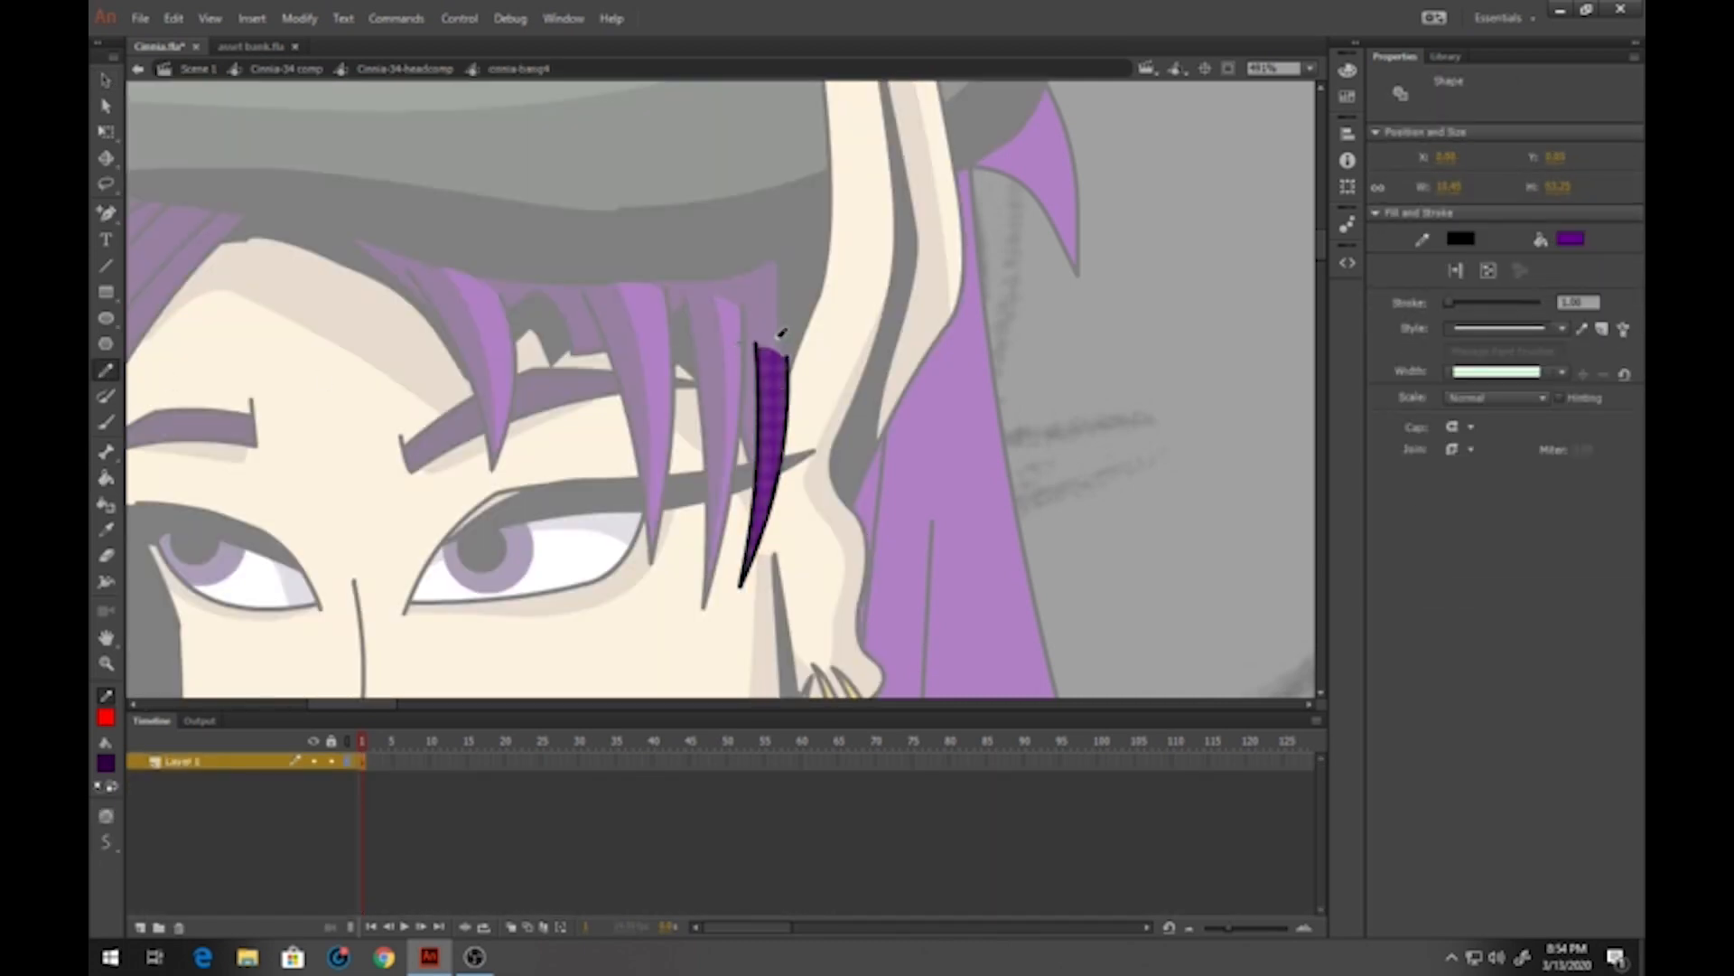
mouse_move(768, 337)
mouse_down()
mouse_move(781, 436)
mouse_move(734, 601)
mouse_up()
click(106, 477)
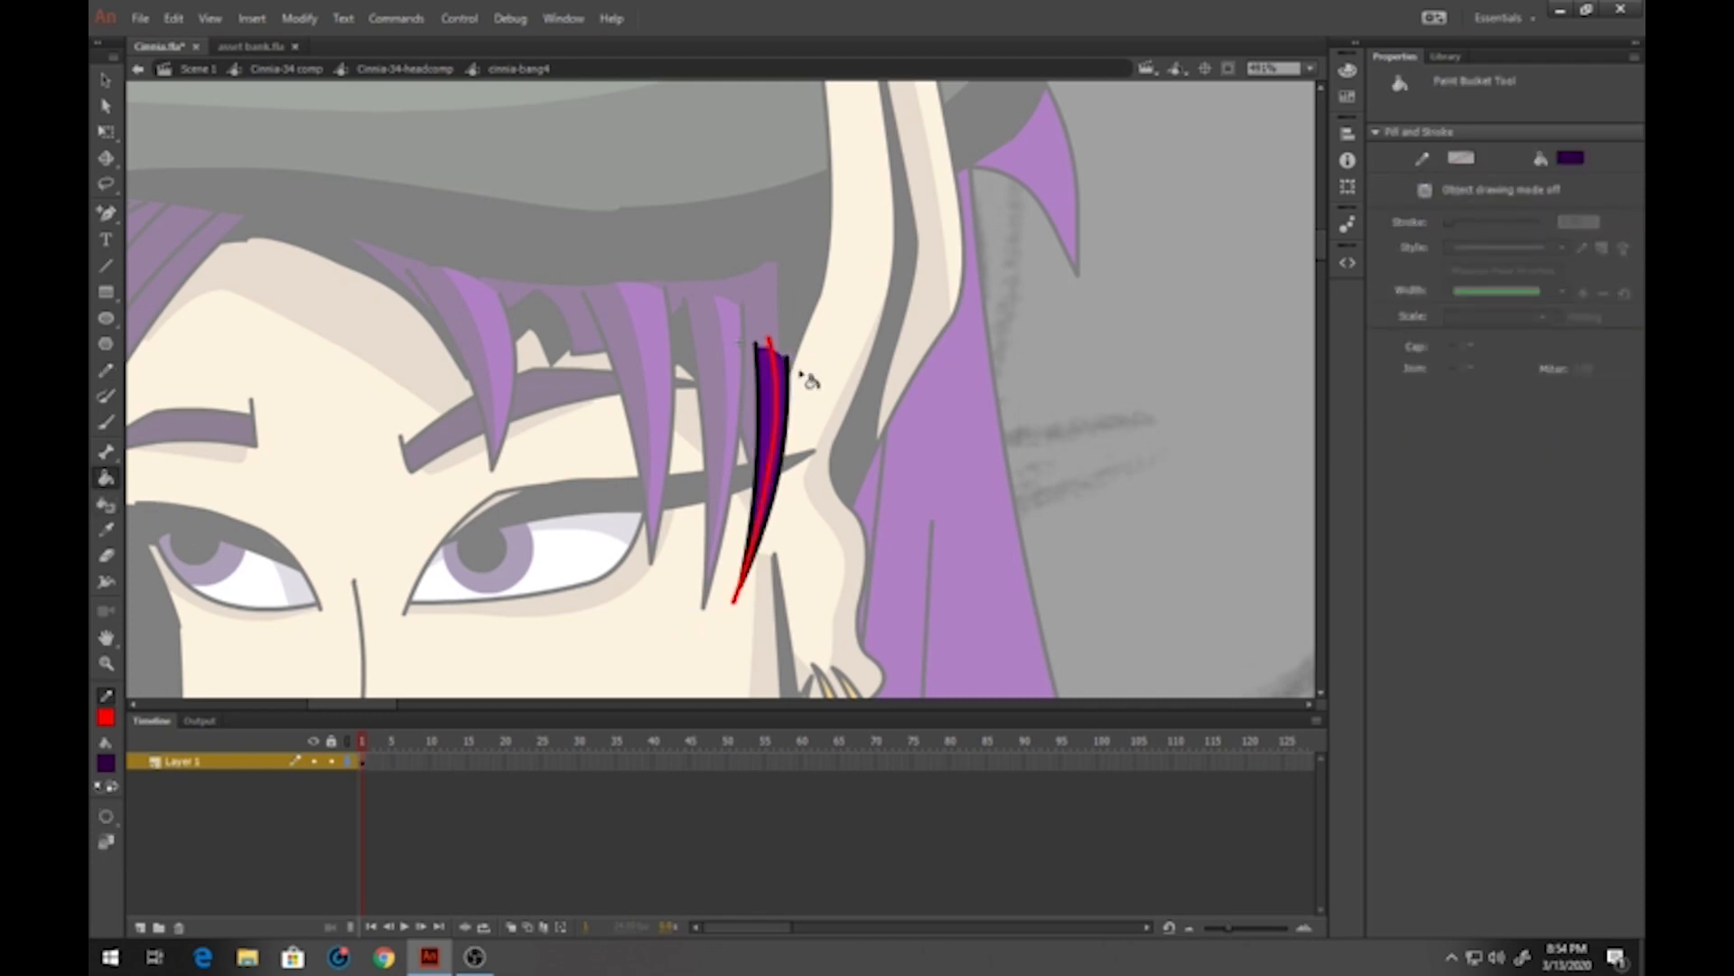
click(772, 389)
Delete the red guide line from the fourth bang and return to headcomp
key(v)
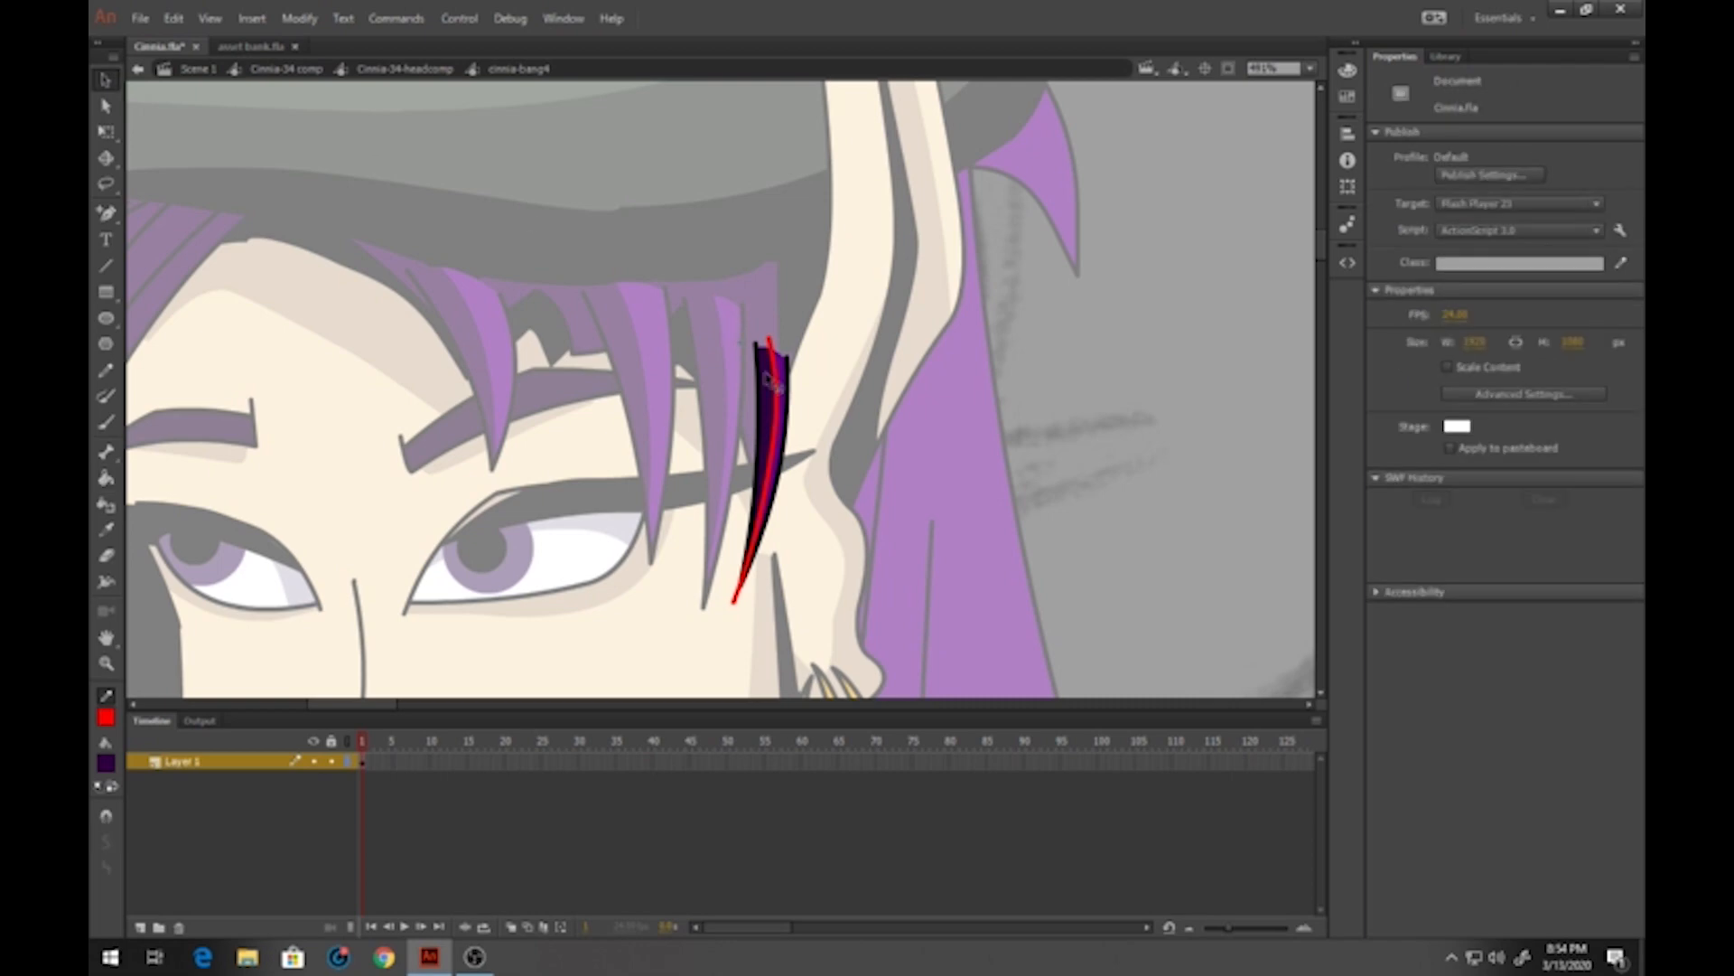
click(777, 387)
key(Delete)
double_click(1034, 437)
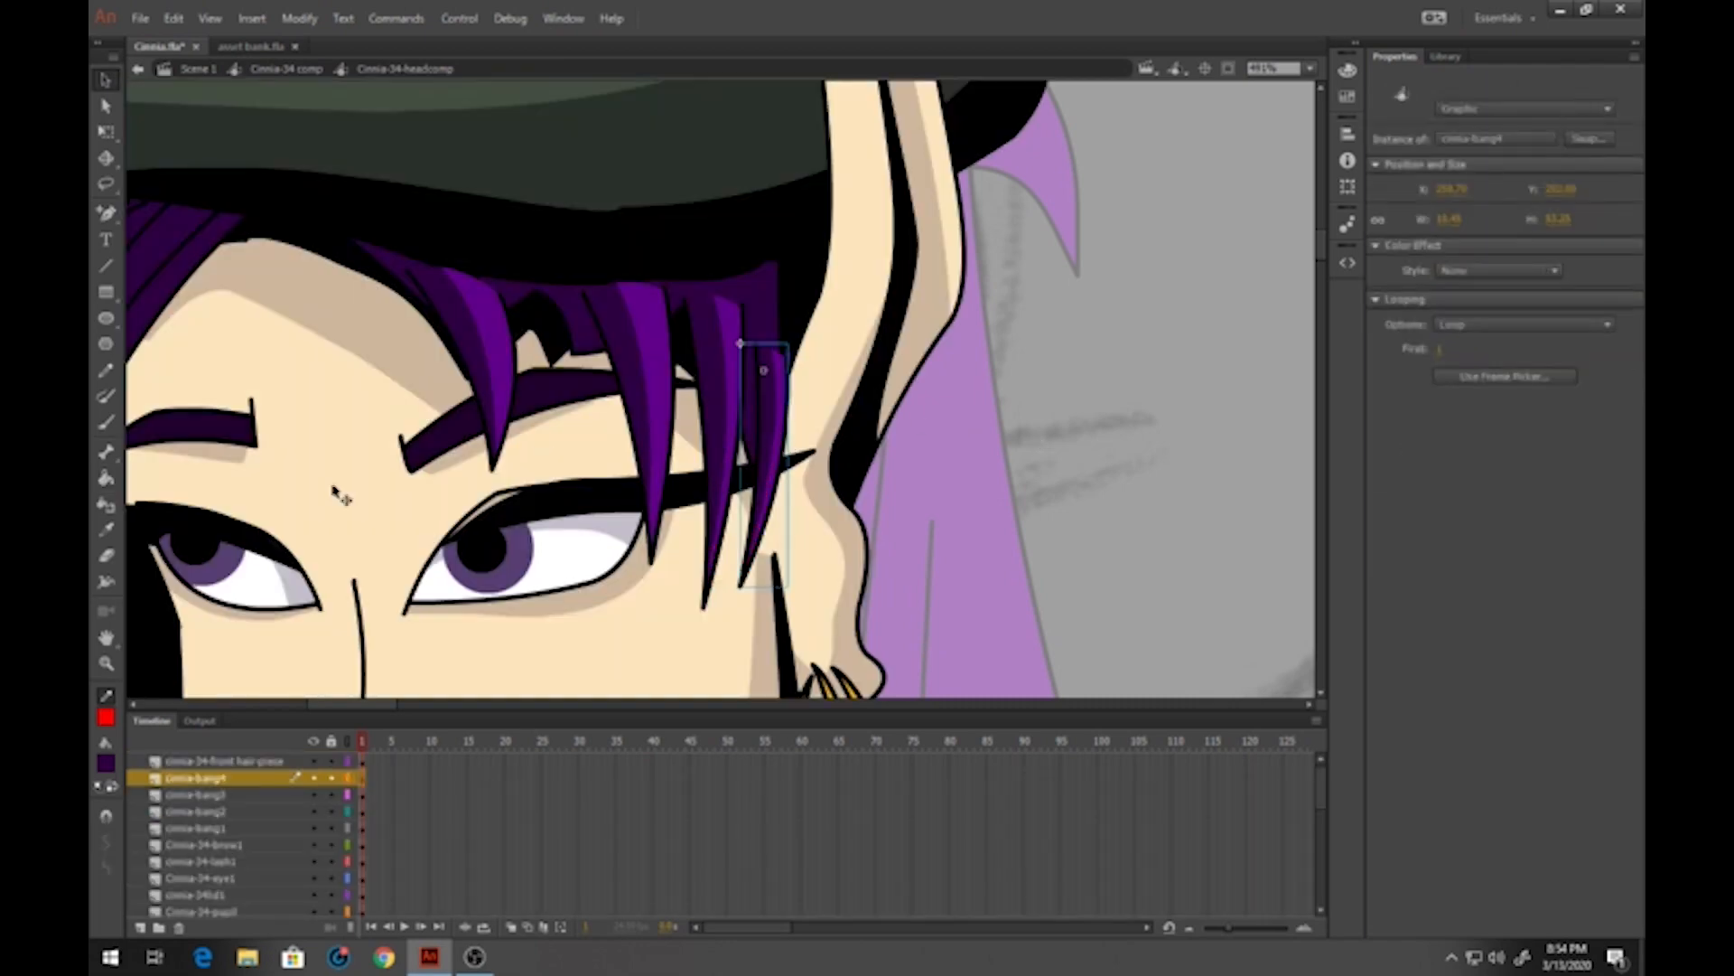
Leave headcomp for the Cinnia-34 comp and open the Cinnia-34-backhair symbol for editing
click(107, 663)
click(610, 452)
click(768, 427)
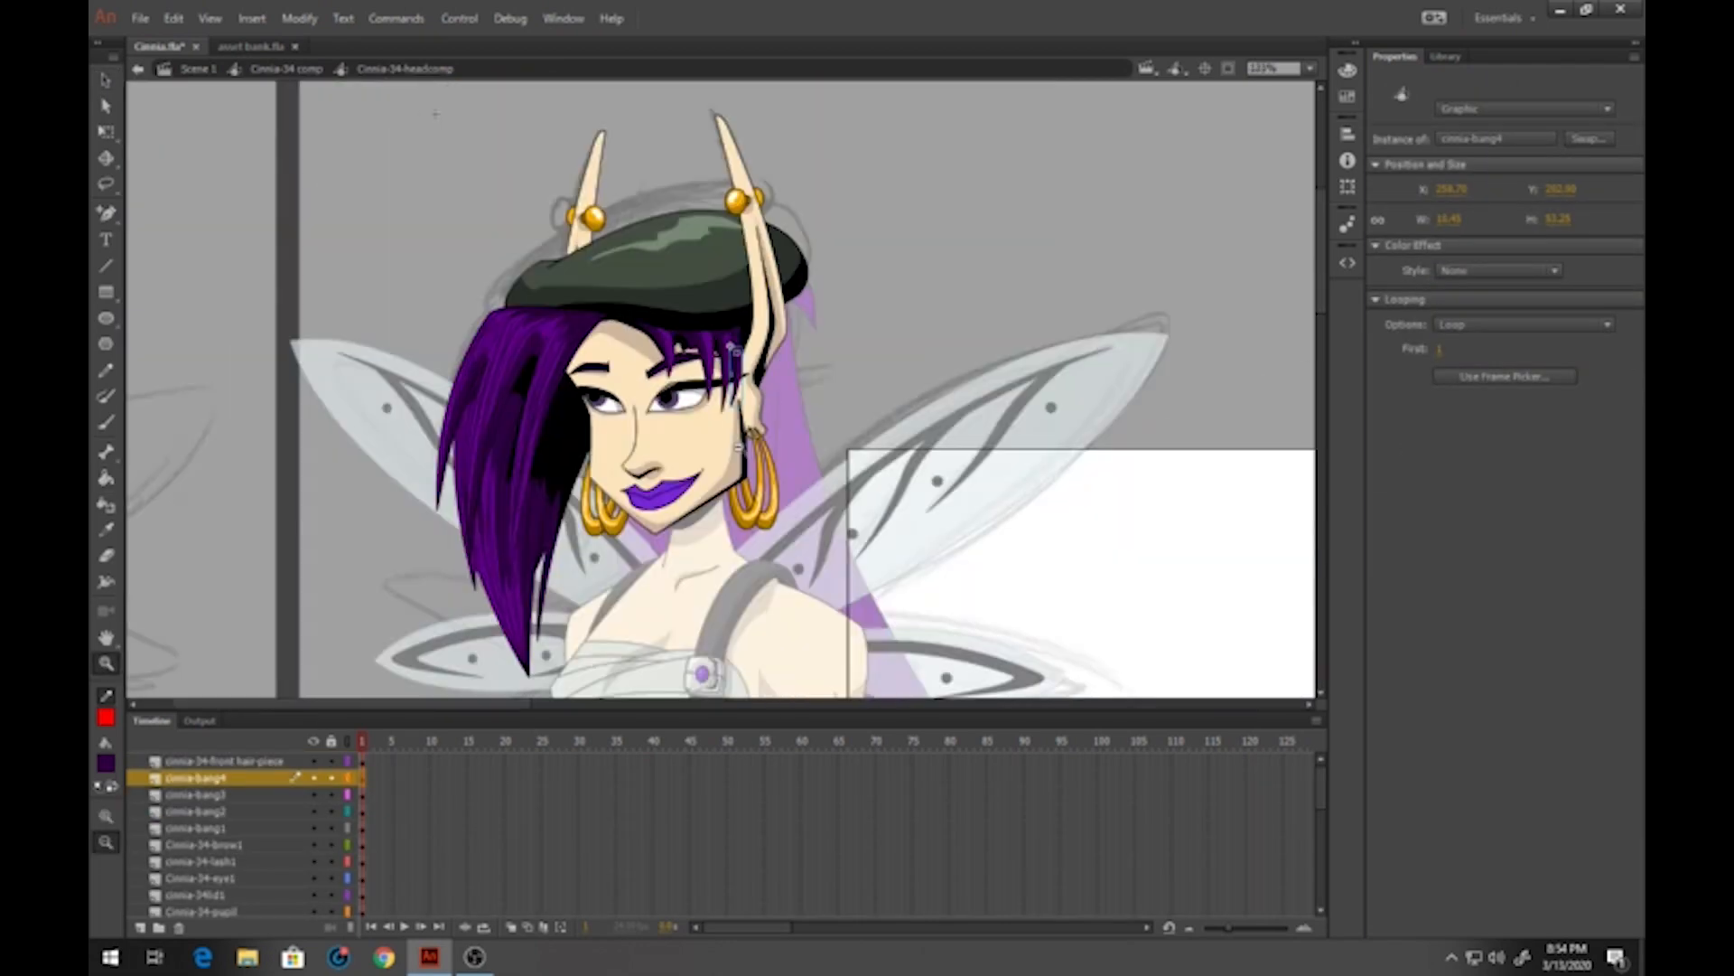
click(106, 80)
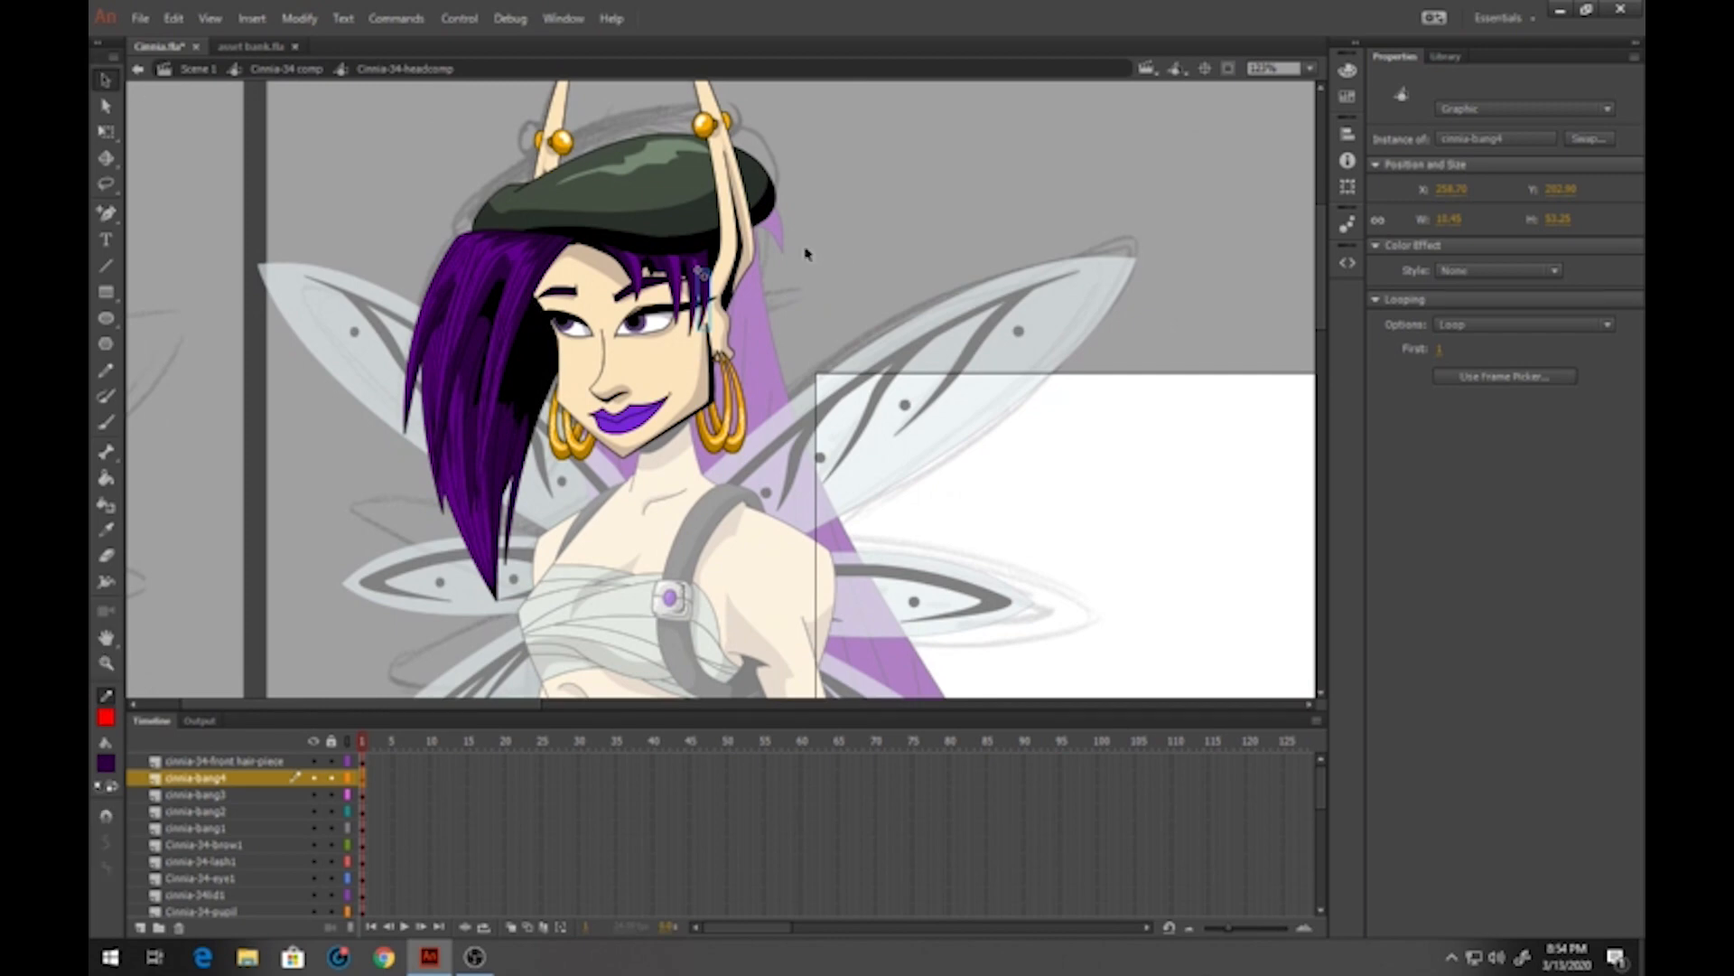
double_click(804, 260)
double_click(768, 363)
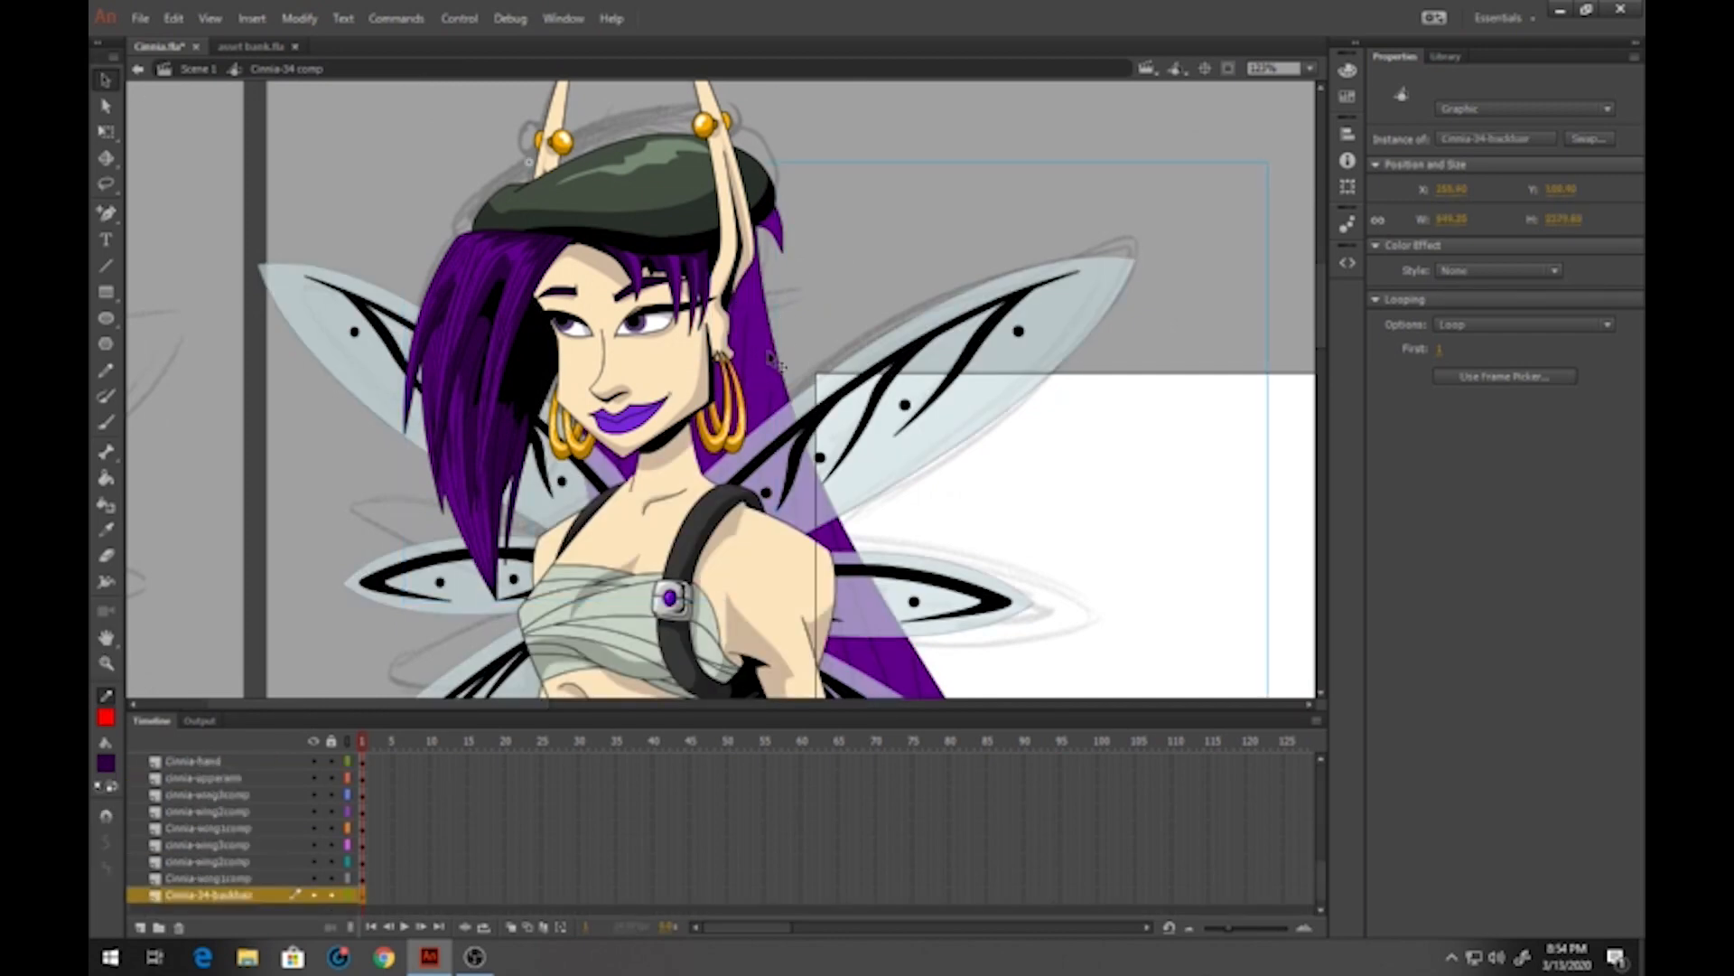
Draw jagged red guide lines down and across the upper and middle back hair to outline its shadow areas
click(107, 663)
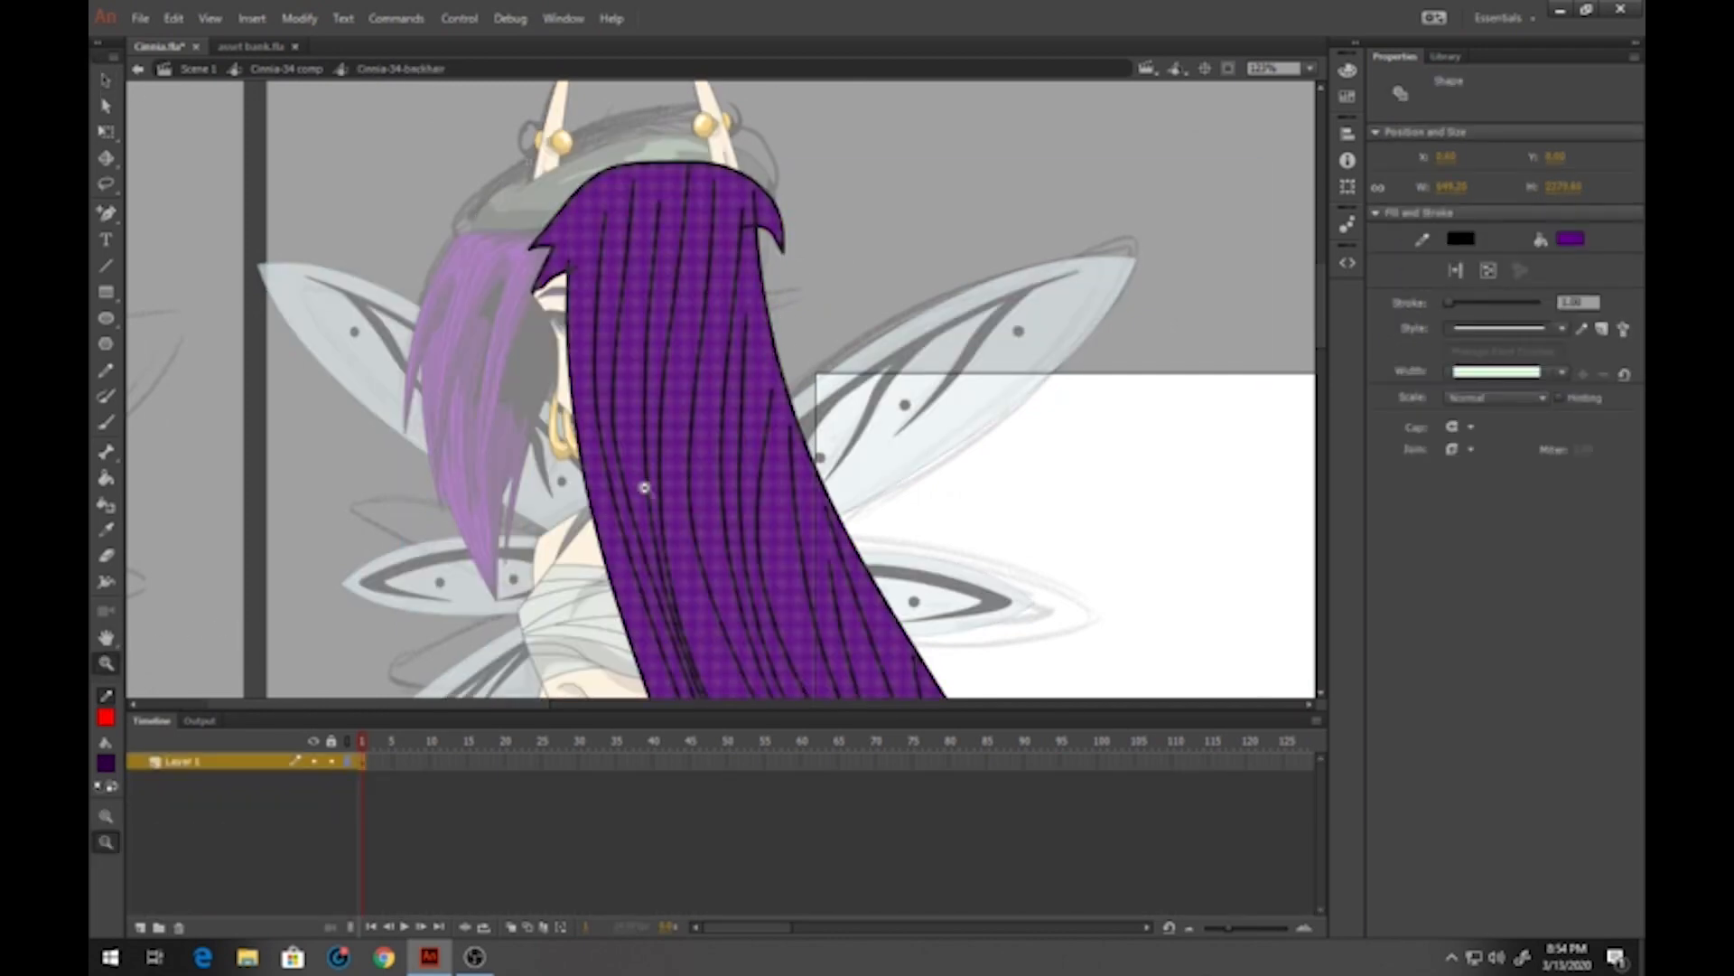
click(695, 522)
scroll(632, 515, down, 3)
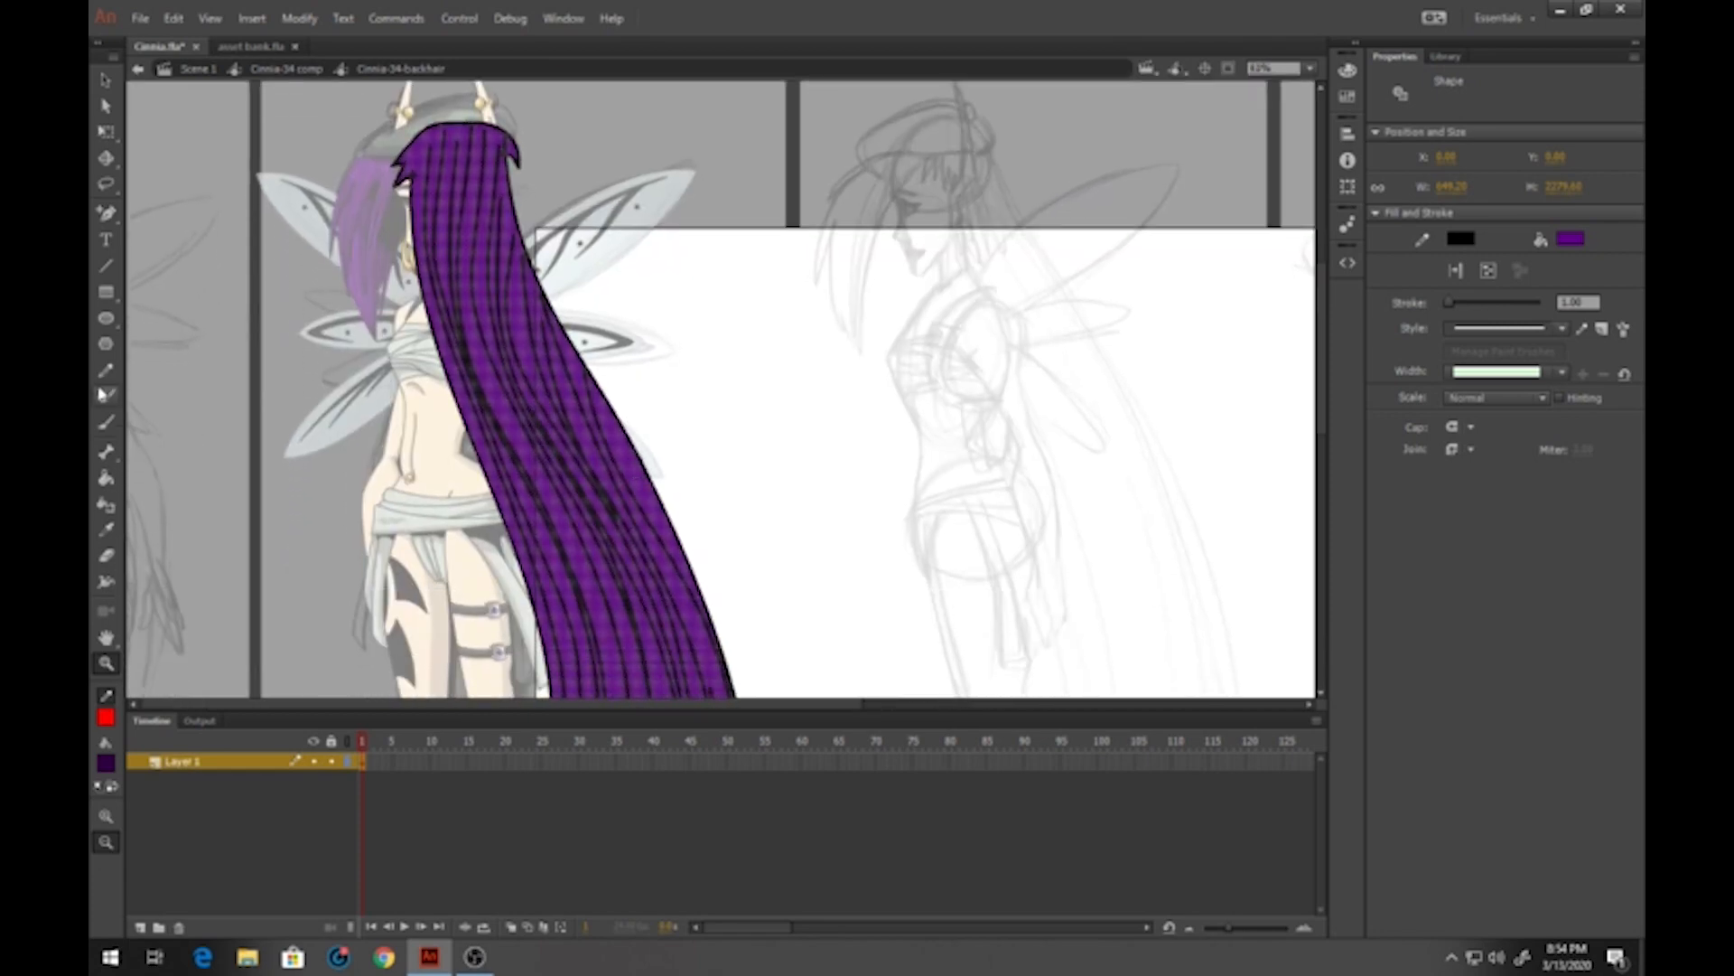
click(106, 367)
mouse_move(488, 103)
mouse_down()
mouse_move(530, 374)
mouse_move(584, 482)
mouse_up()
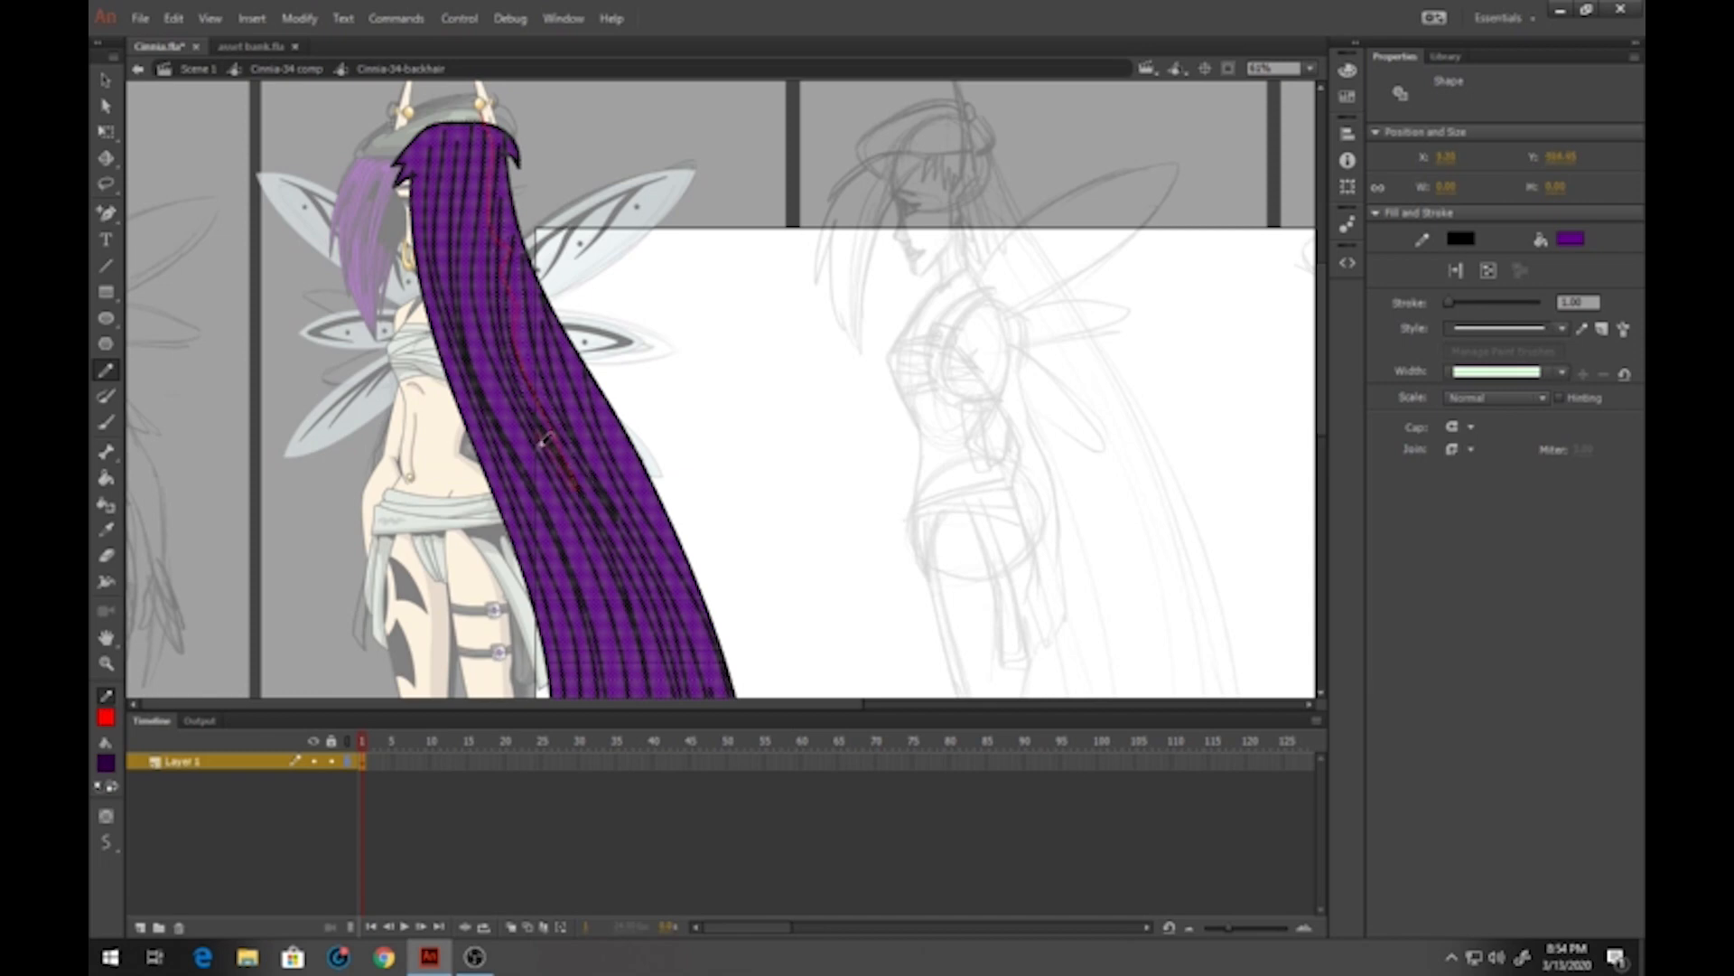
mouse_move(567, 553)
mouse_down()
mouse_move(527, 425)
mouse_move(469, 355)
mouse_move(451, 371)
mouse_move(422, 346)
mouse_up()
key(space)
drag(624, 497, 571, 438)
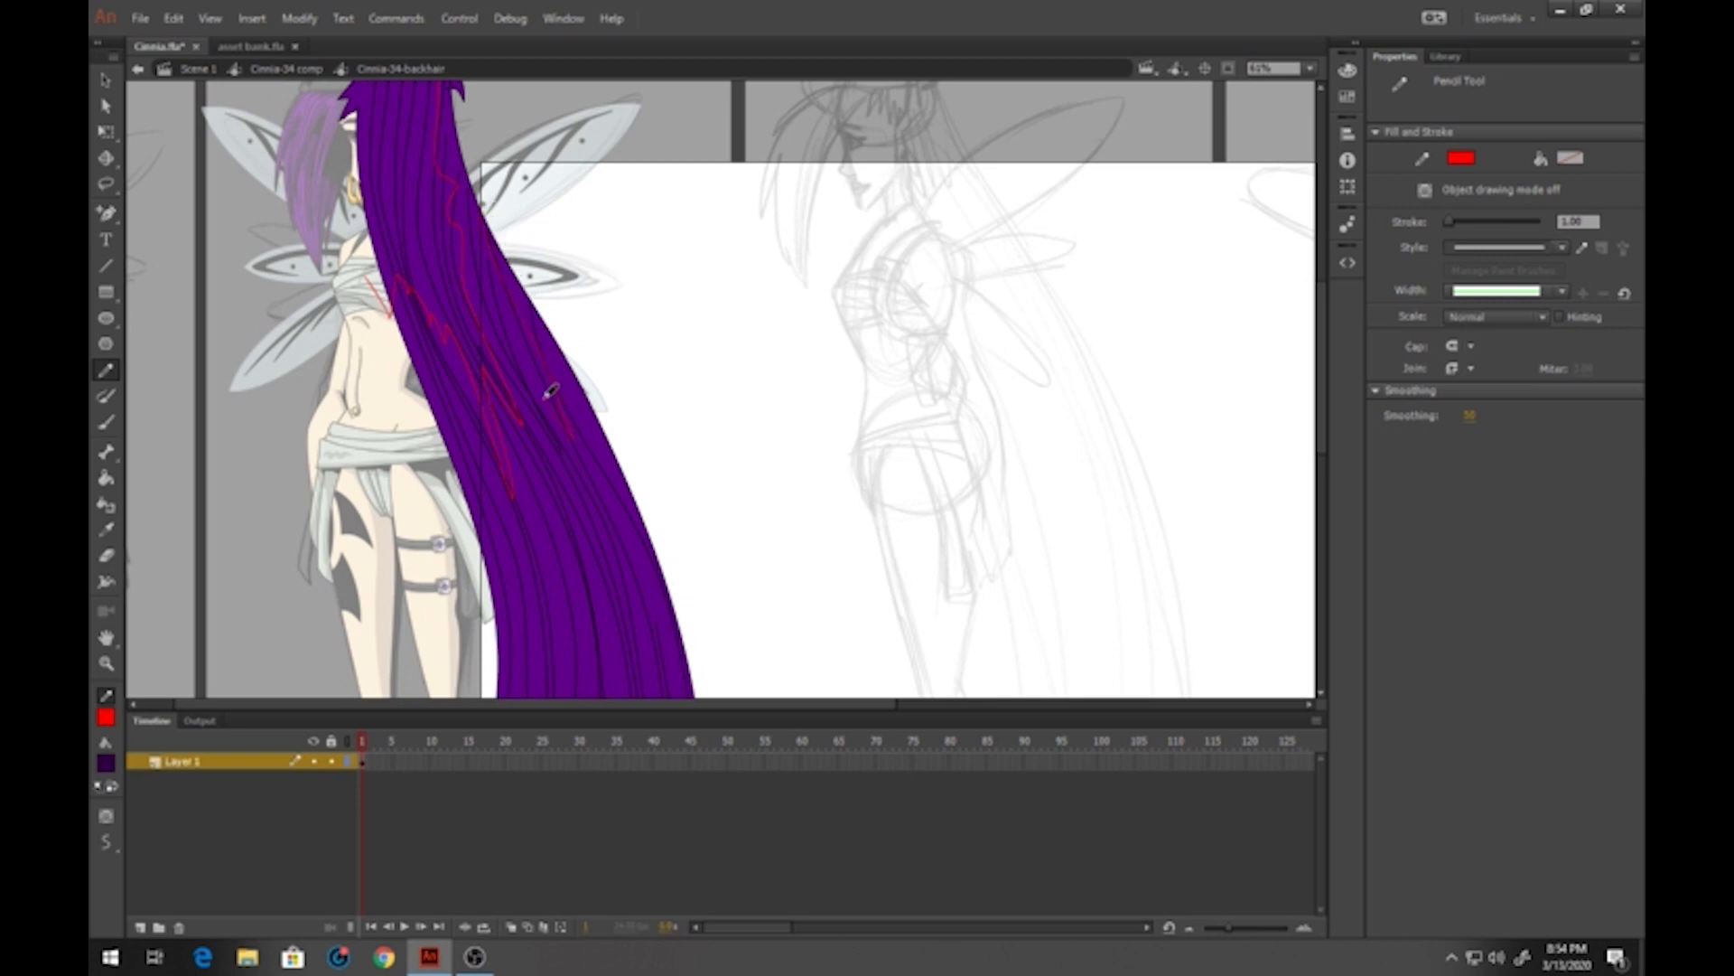
drag(584, 529, 605, 620)
drag(567, 512, 580, 661)
drag(407, 386, 394, 365)
Fill the outlined sections along the middle and right edge of the back hair with dark purple
click(106, 478)
scroll(574, 331, down, 1)
mouse_move(576, 331)
mouse_down()
mouse_move(538, 225)
mouse_move(526, 50)
mouse_move(601, 599)
mouse_up()
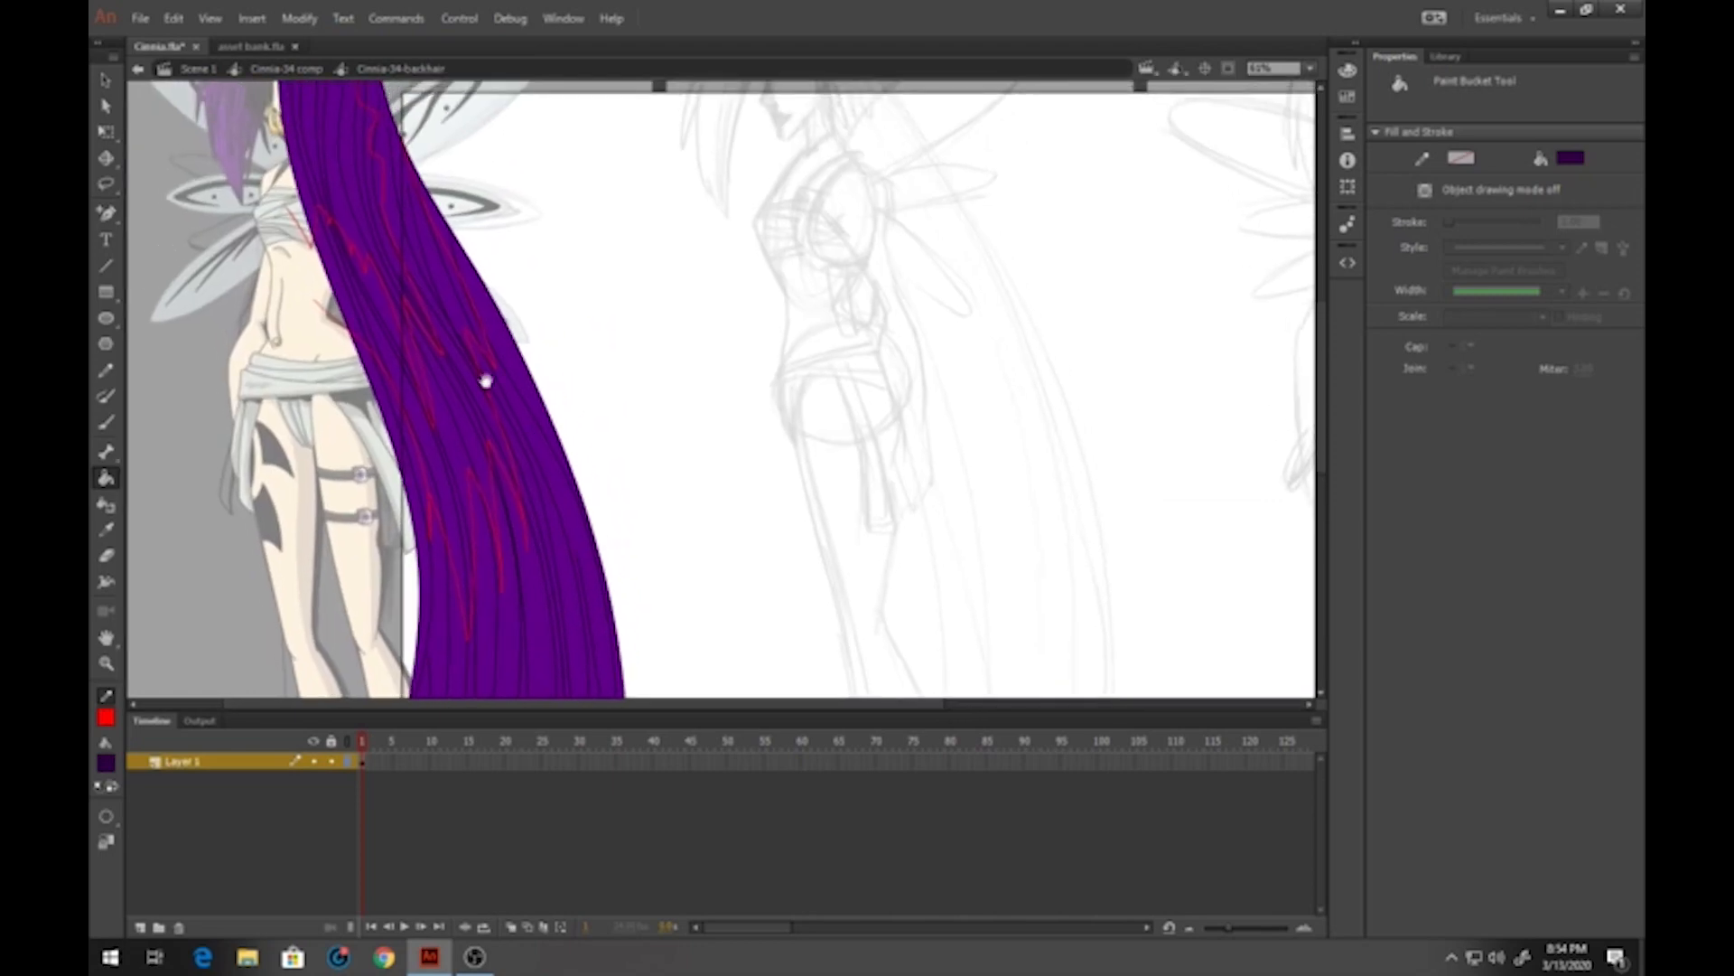
click(358, 310)
click(361, 311)
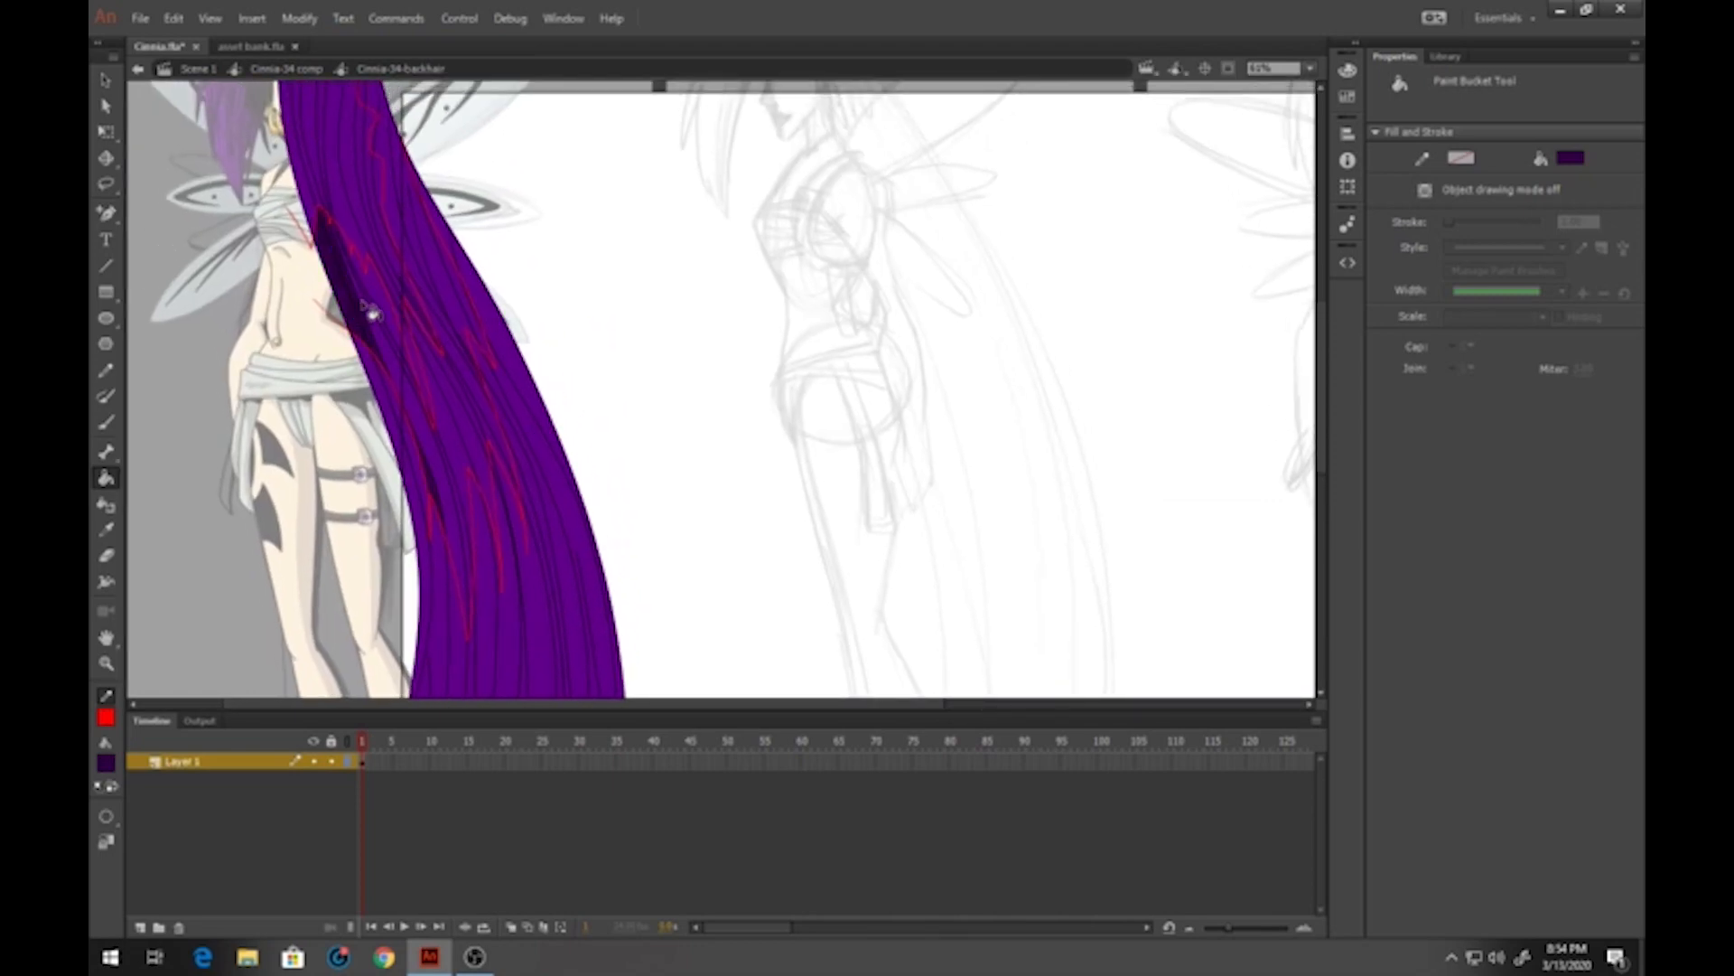
click(375, 314)
click(396, 328)
click(429, 351)
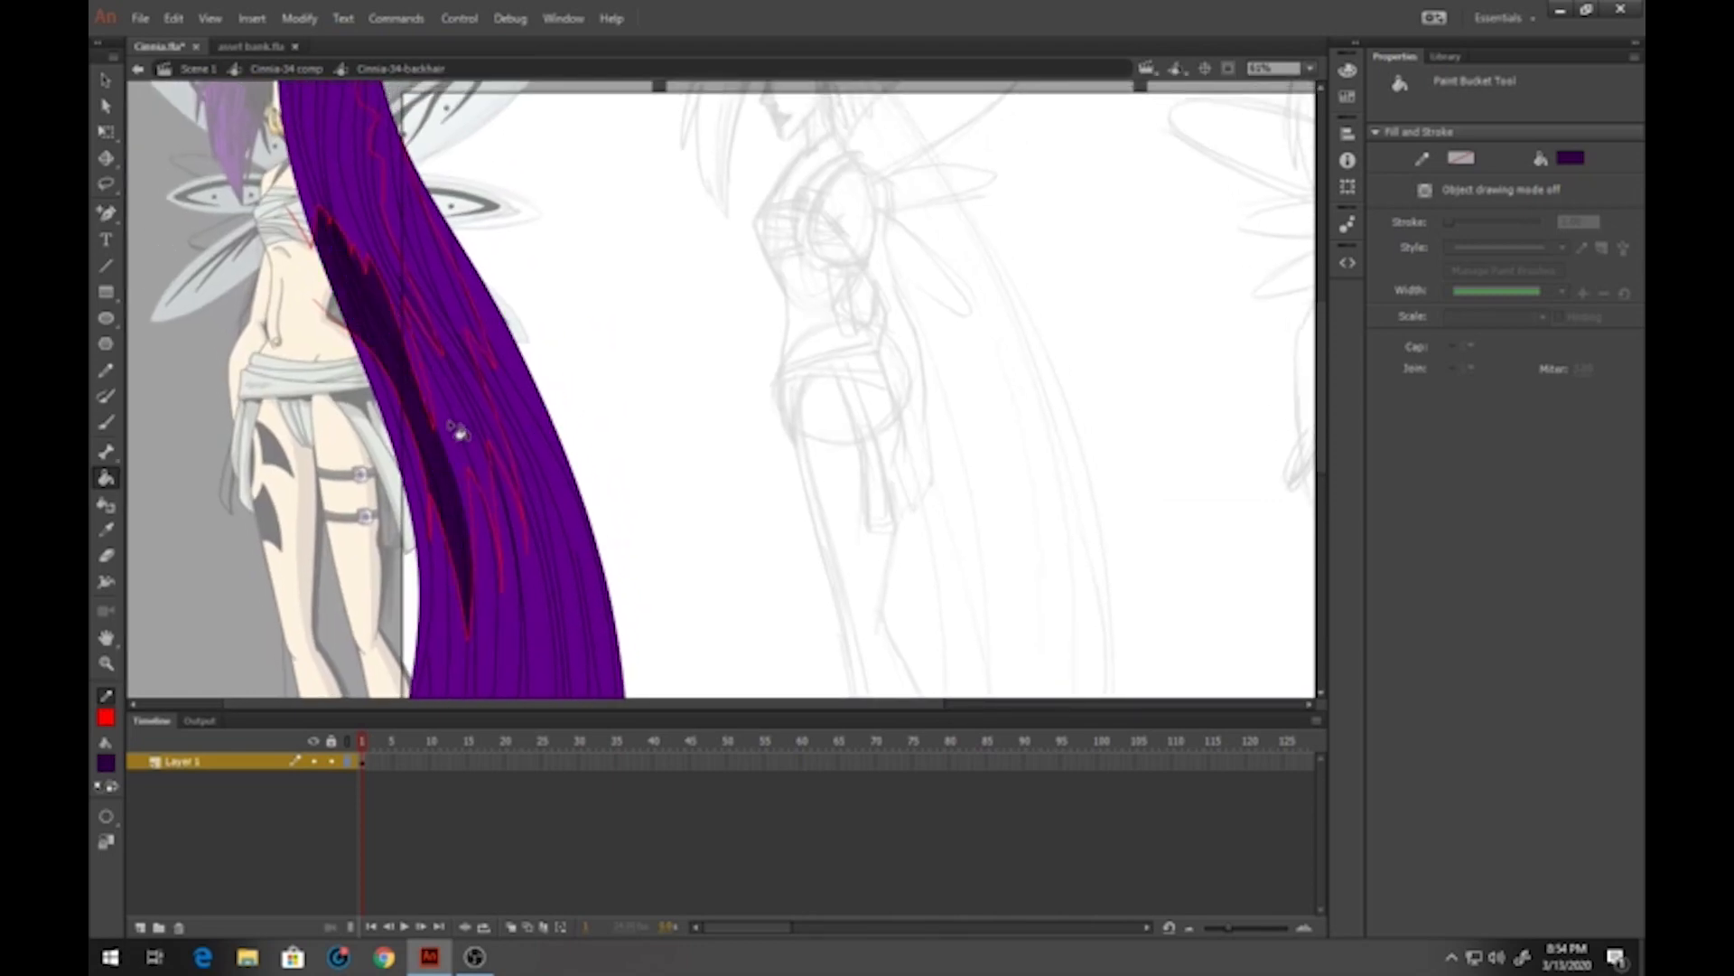
click(457, 433)
click(470, 425)
click(471, 402)
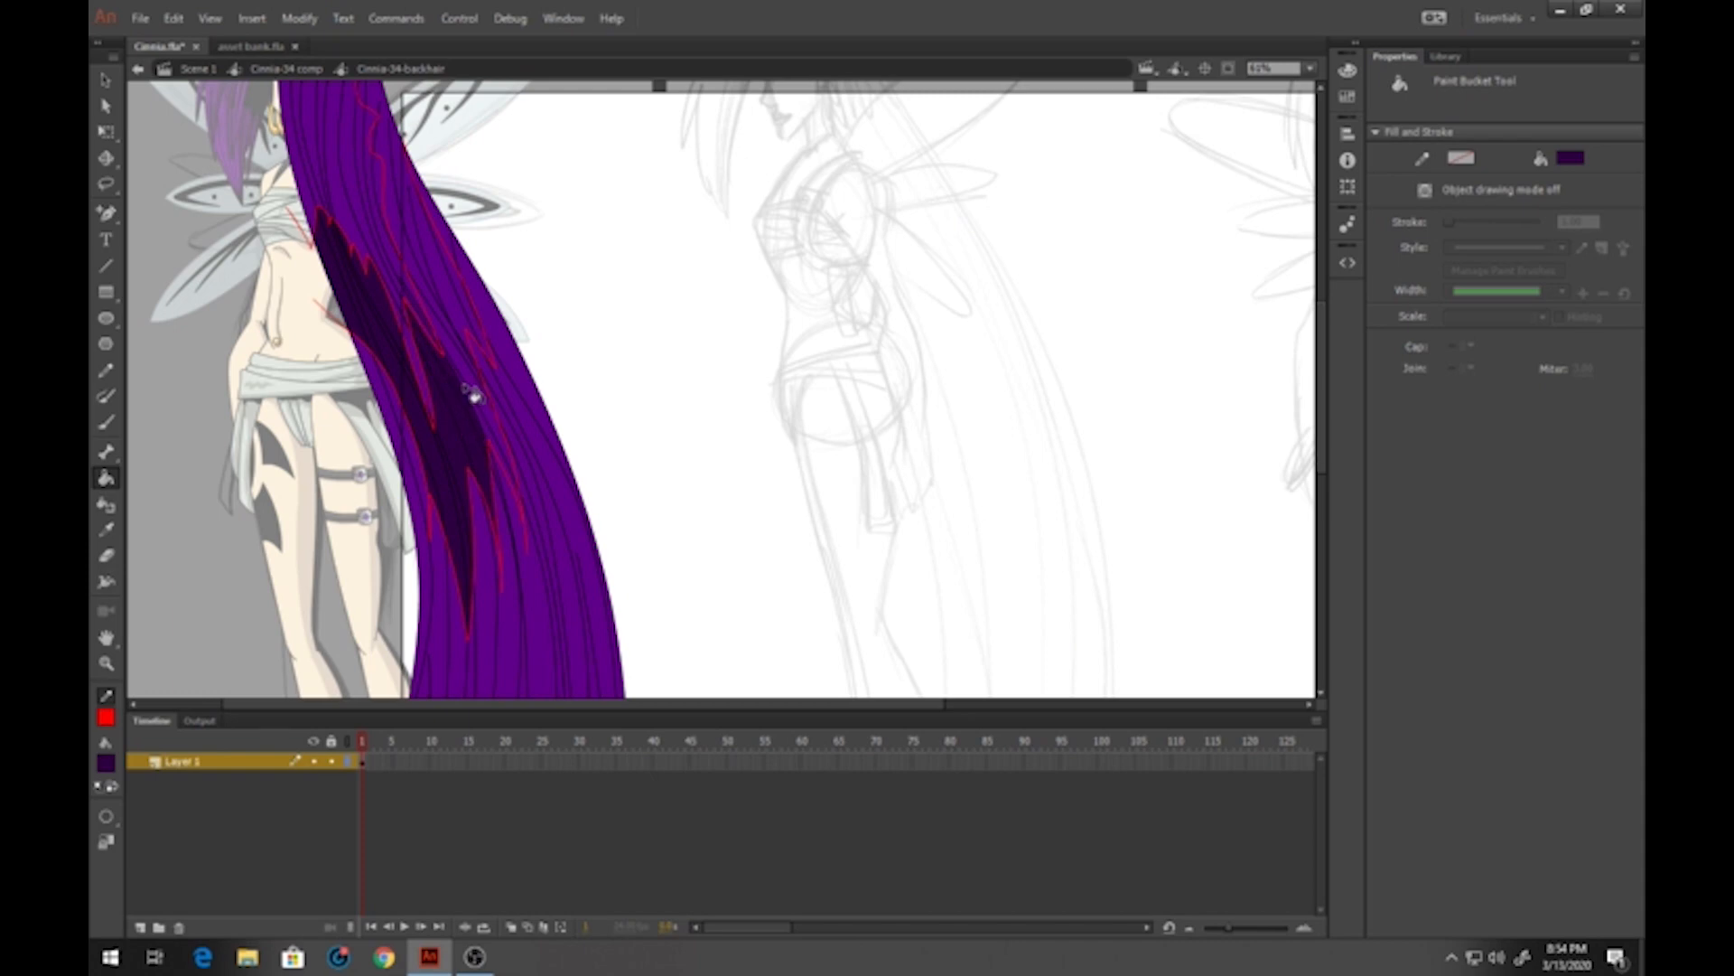
click(474, 379)
click(468, 338)
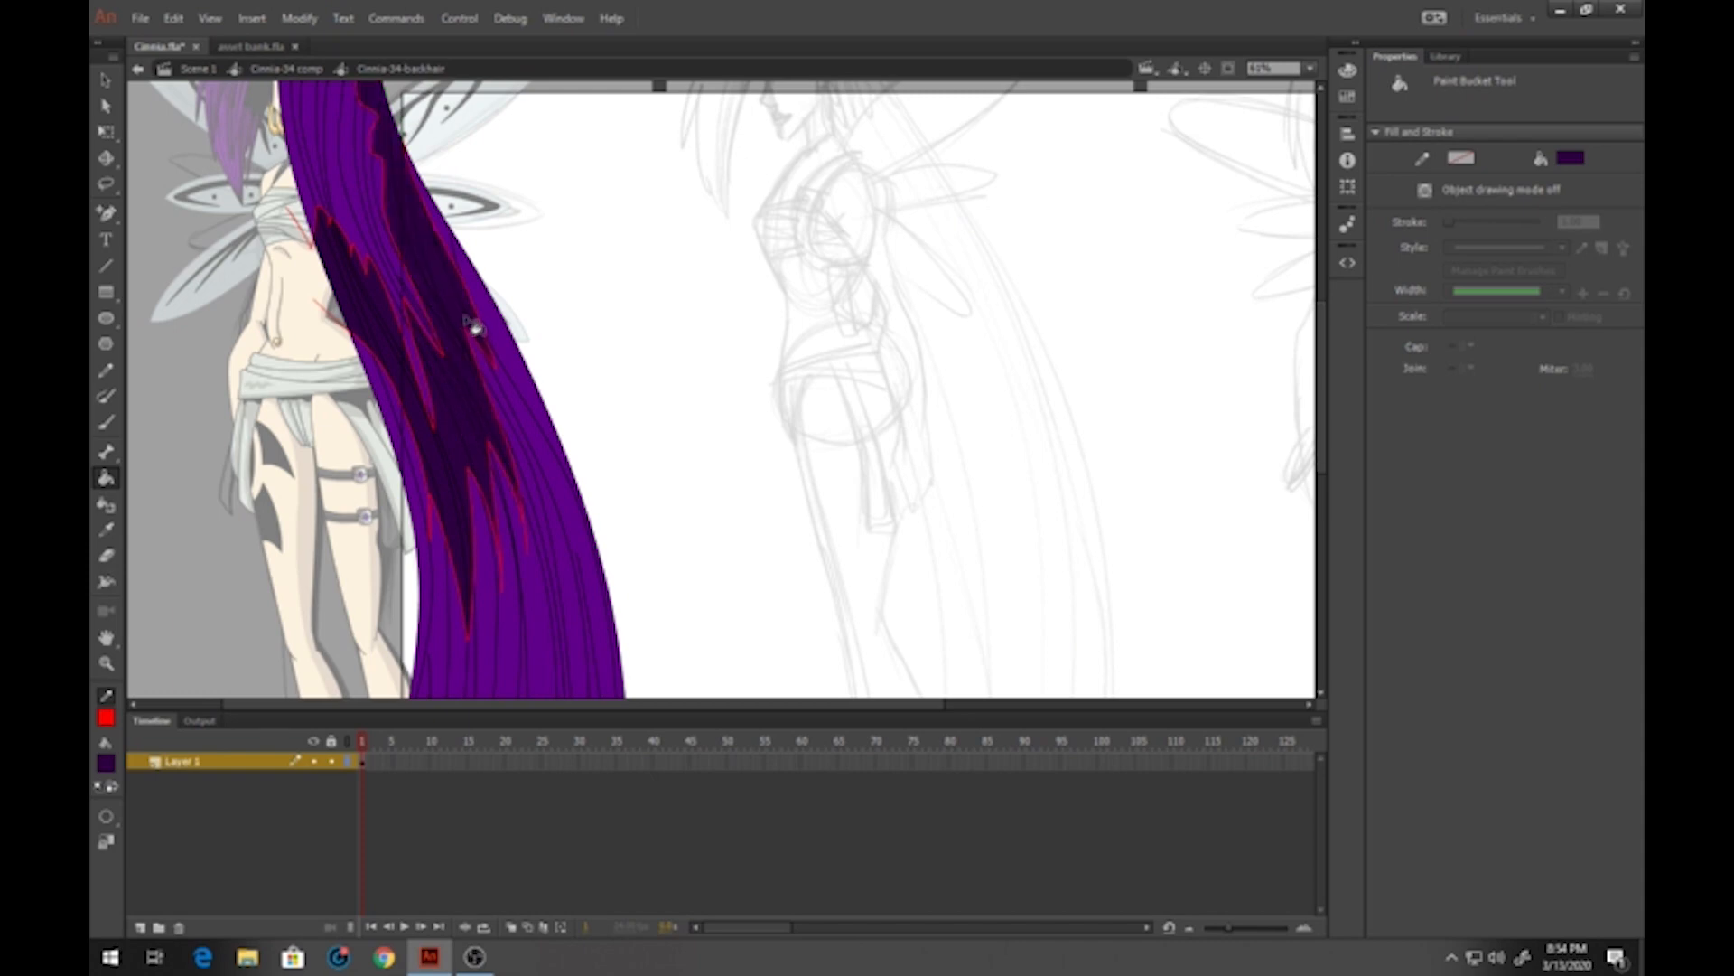
Fill the upper back hair area inside the red guide lines with black
scroll(470, 329, up, 5)
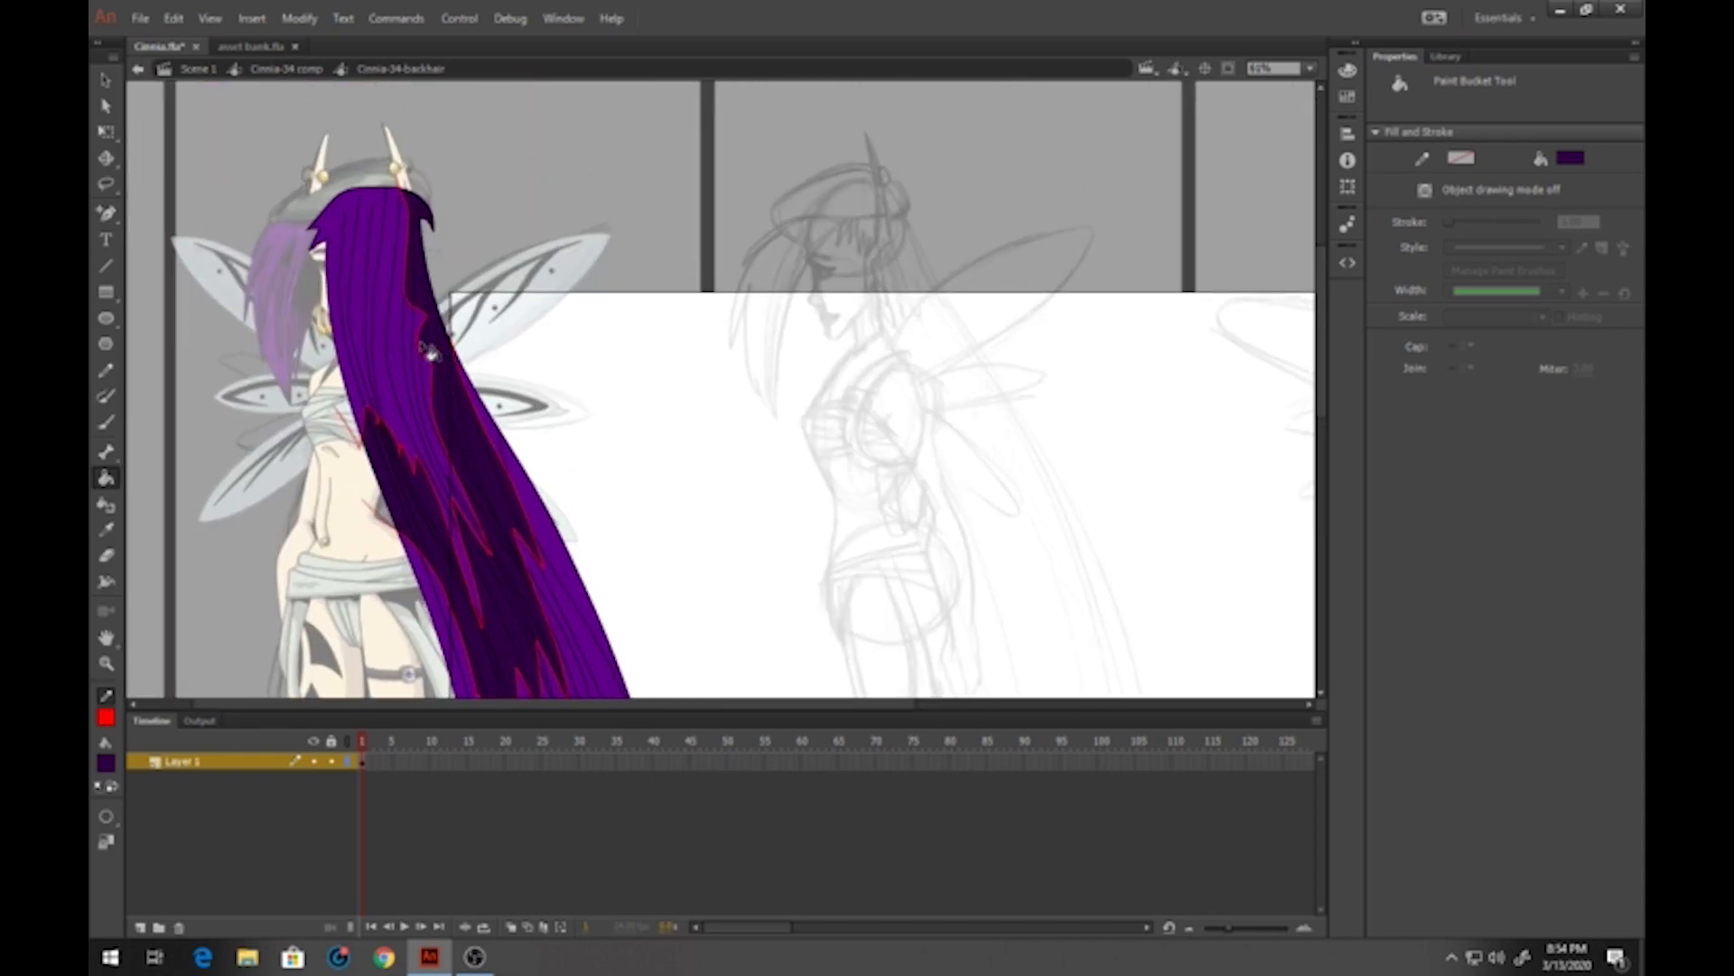
scroll(437, 356, down, 5)
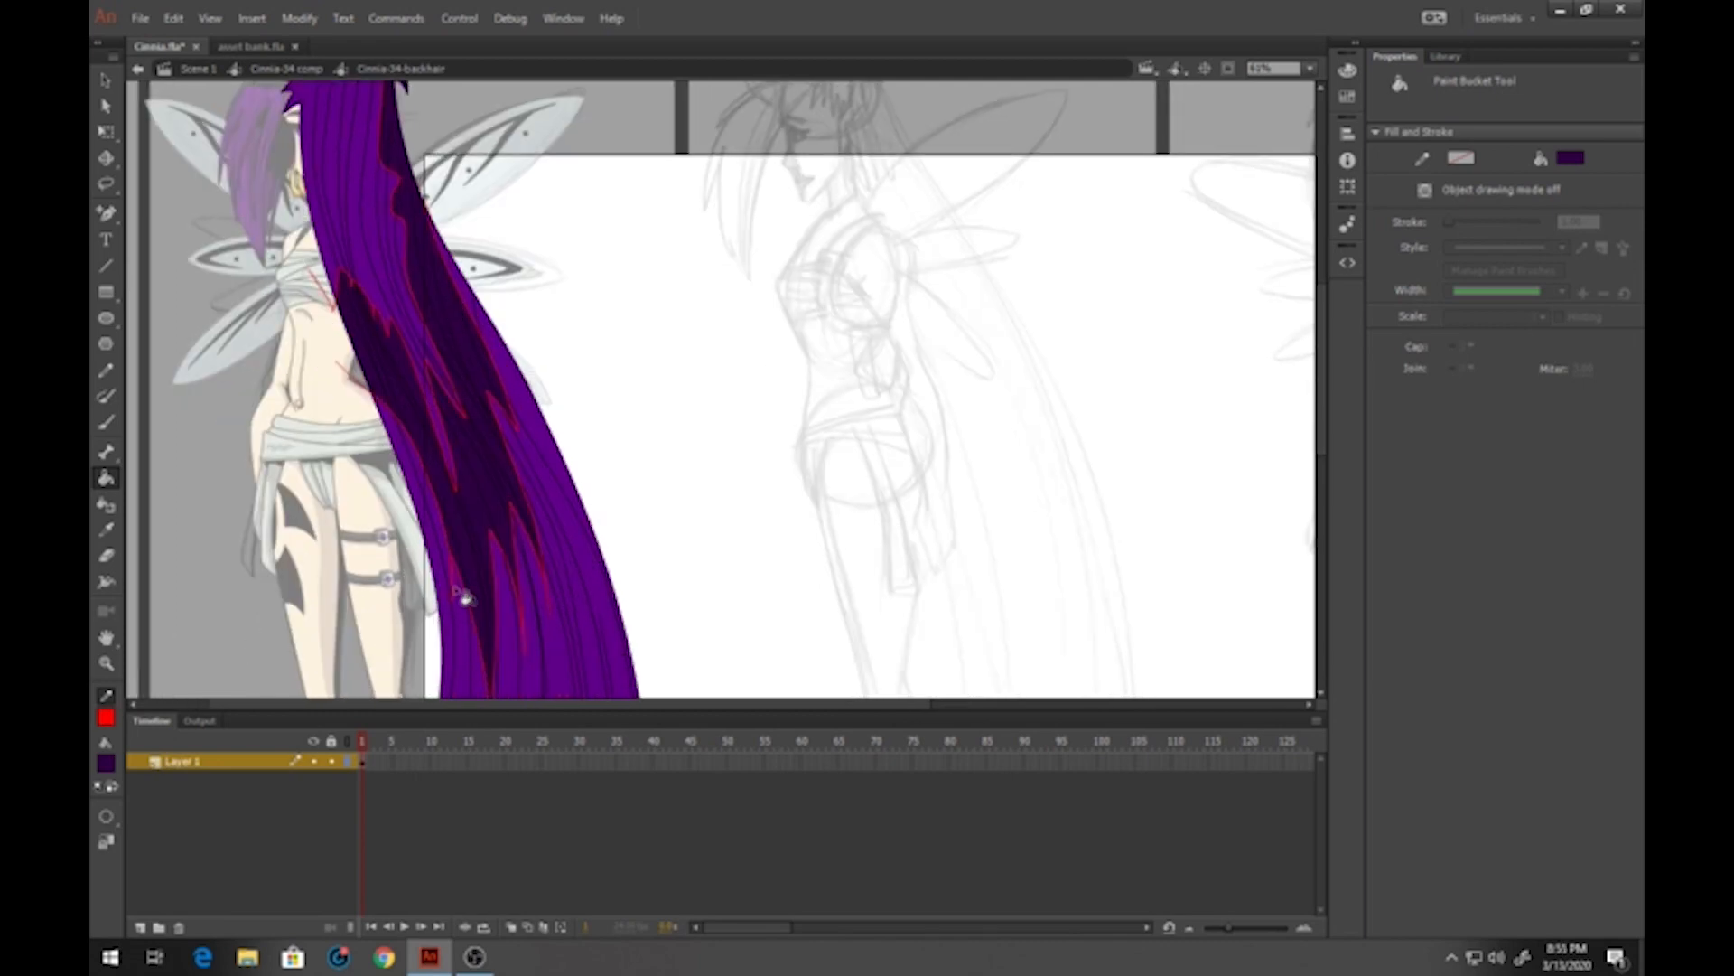
click(105, 763)
click(127, 570)
click(339, 261)
click(395, 286)
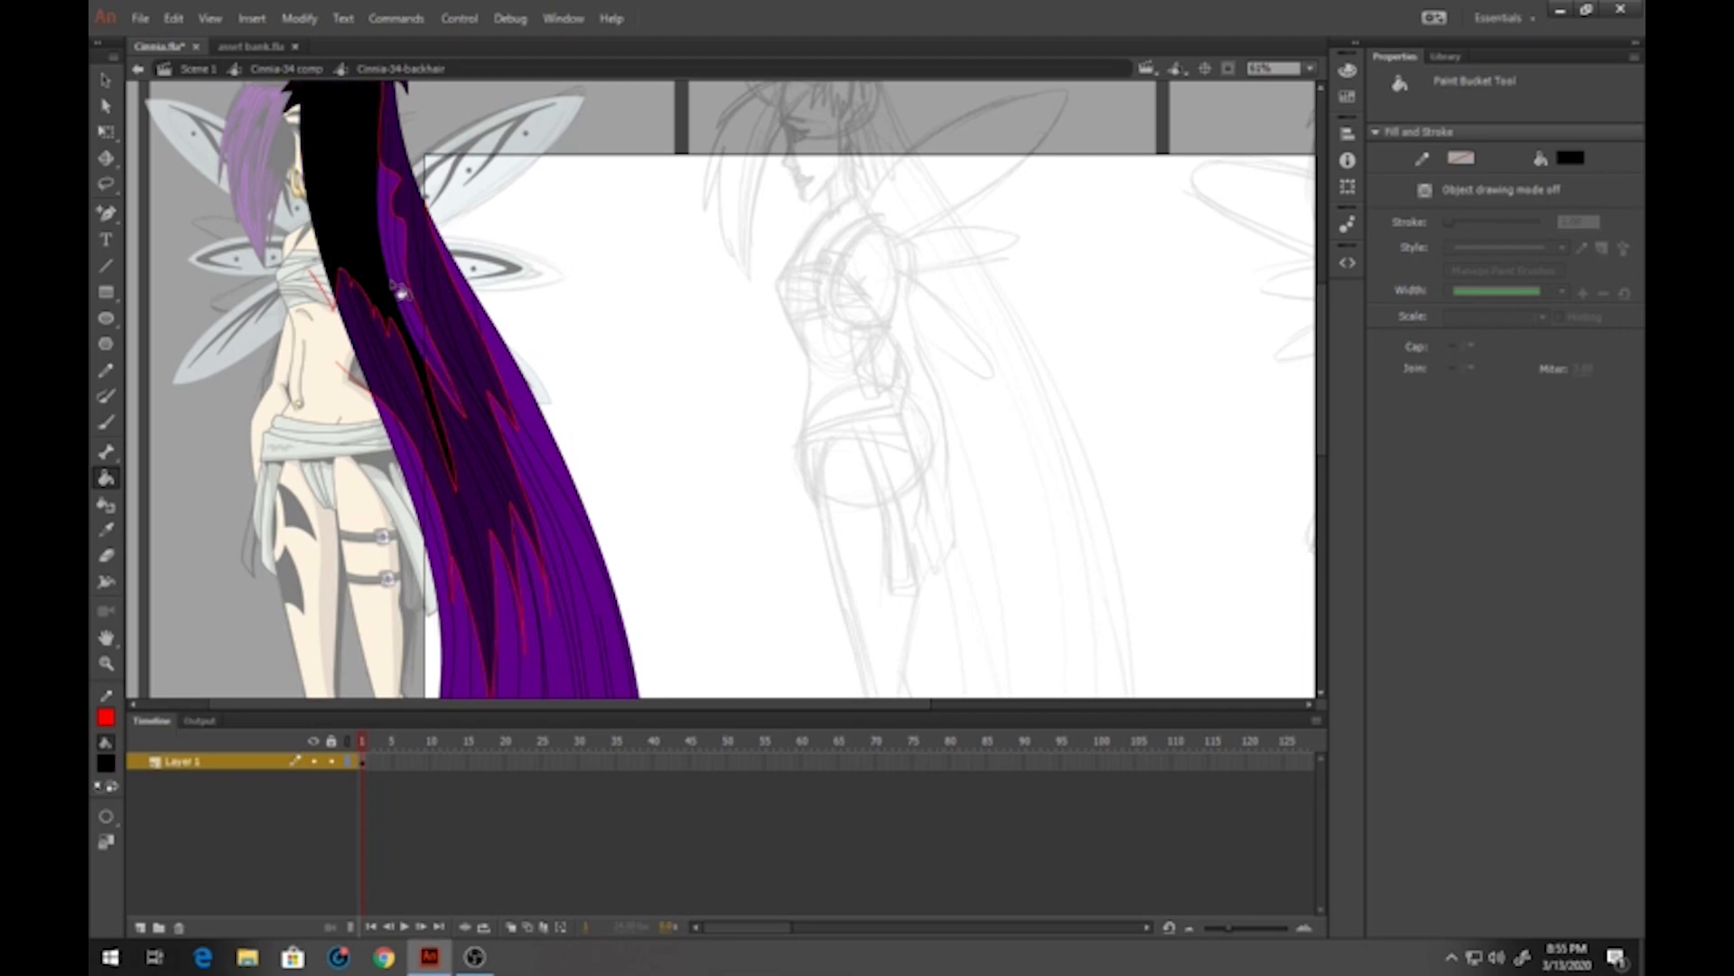
click(406, 291)
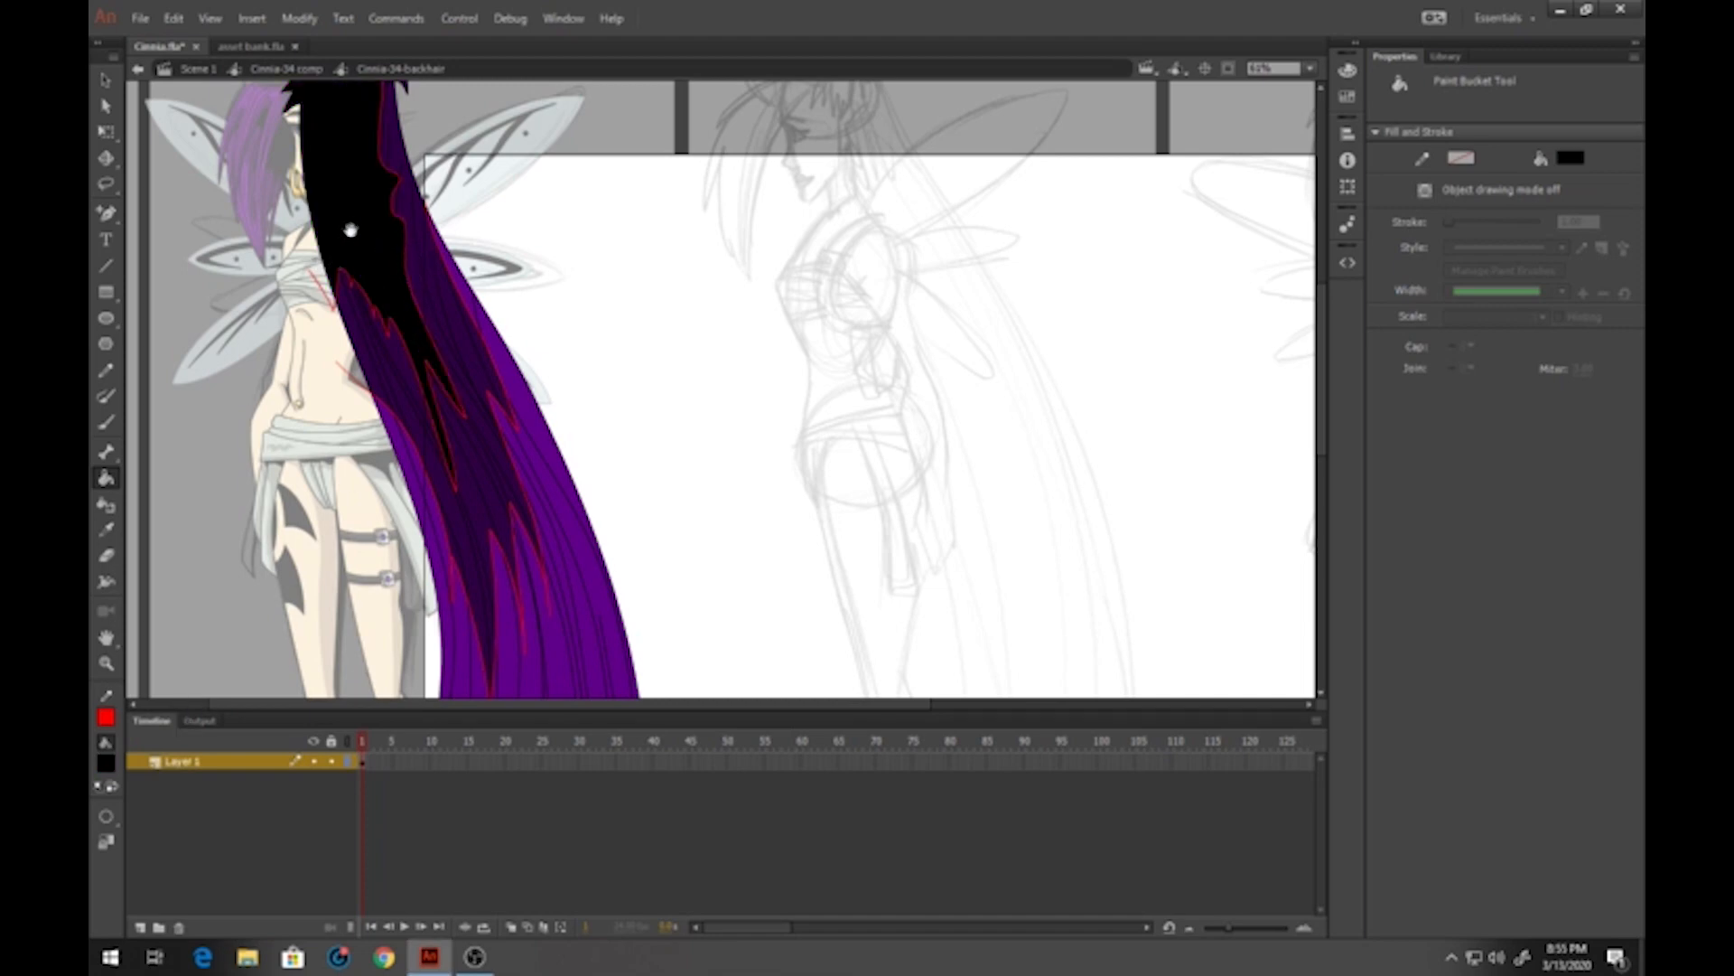
Delete the red guide lines from the back hair
scroll(351, 231, up, 5)
click(106, 79)
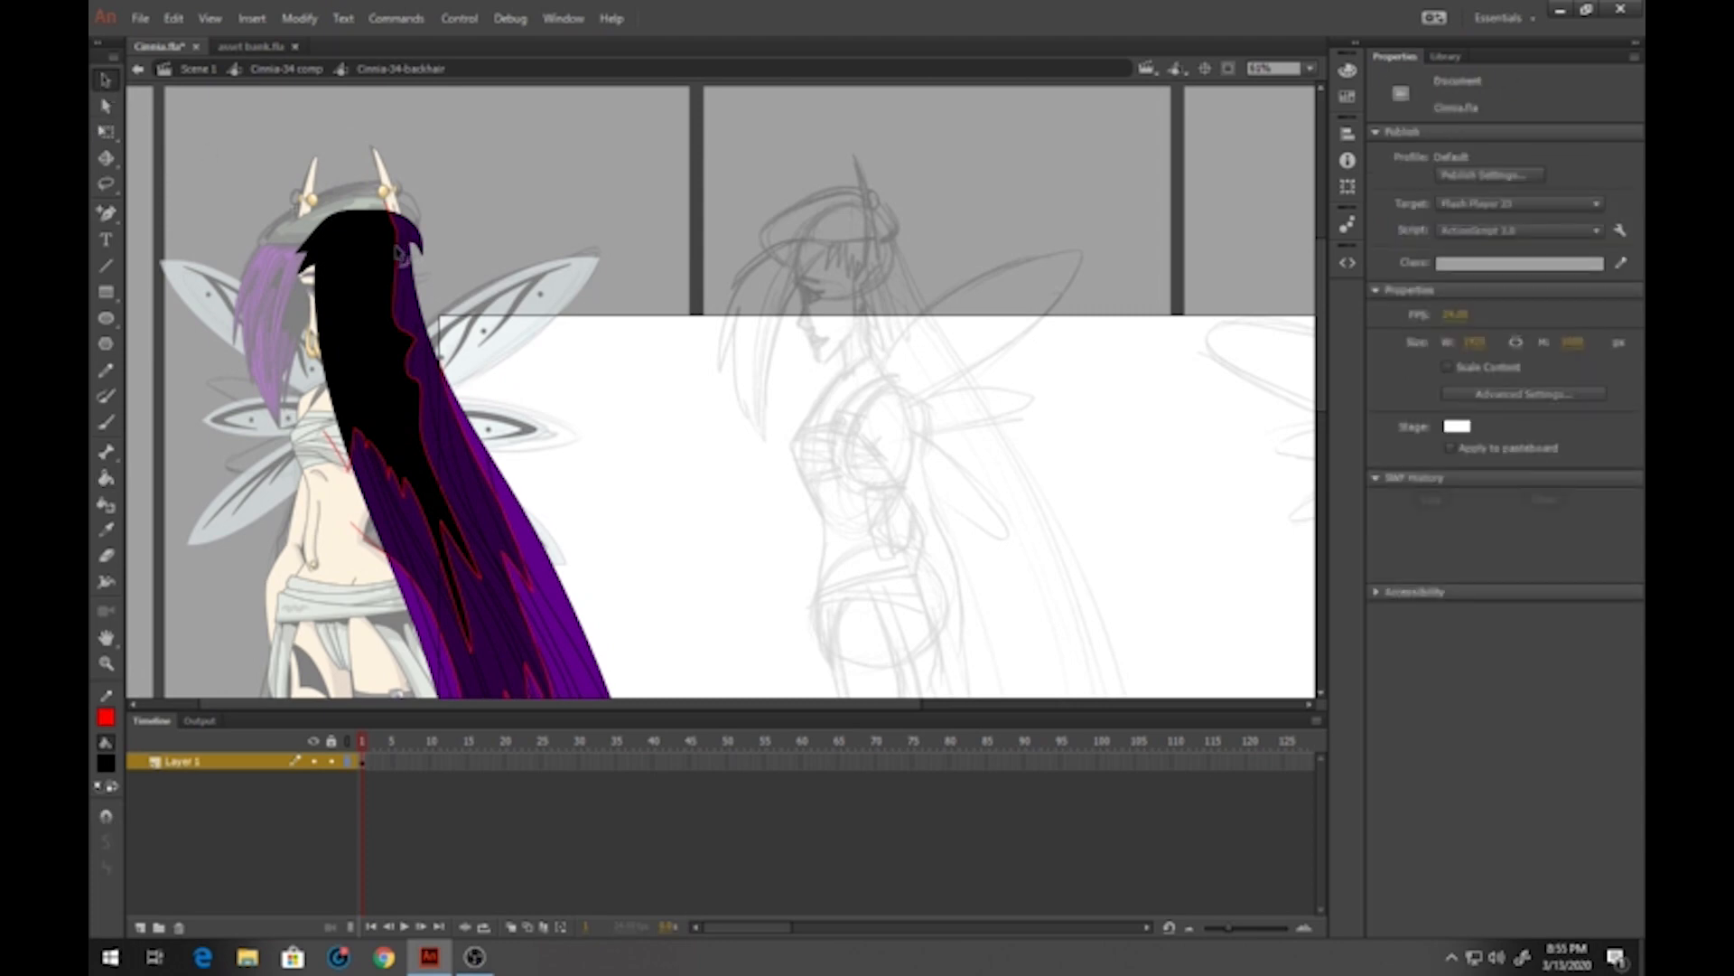
double_click(395, 250)
key(Delete)
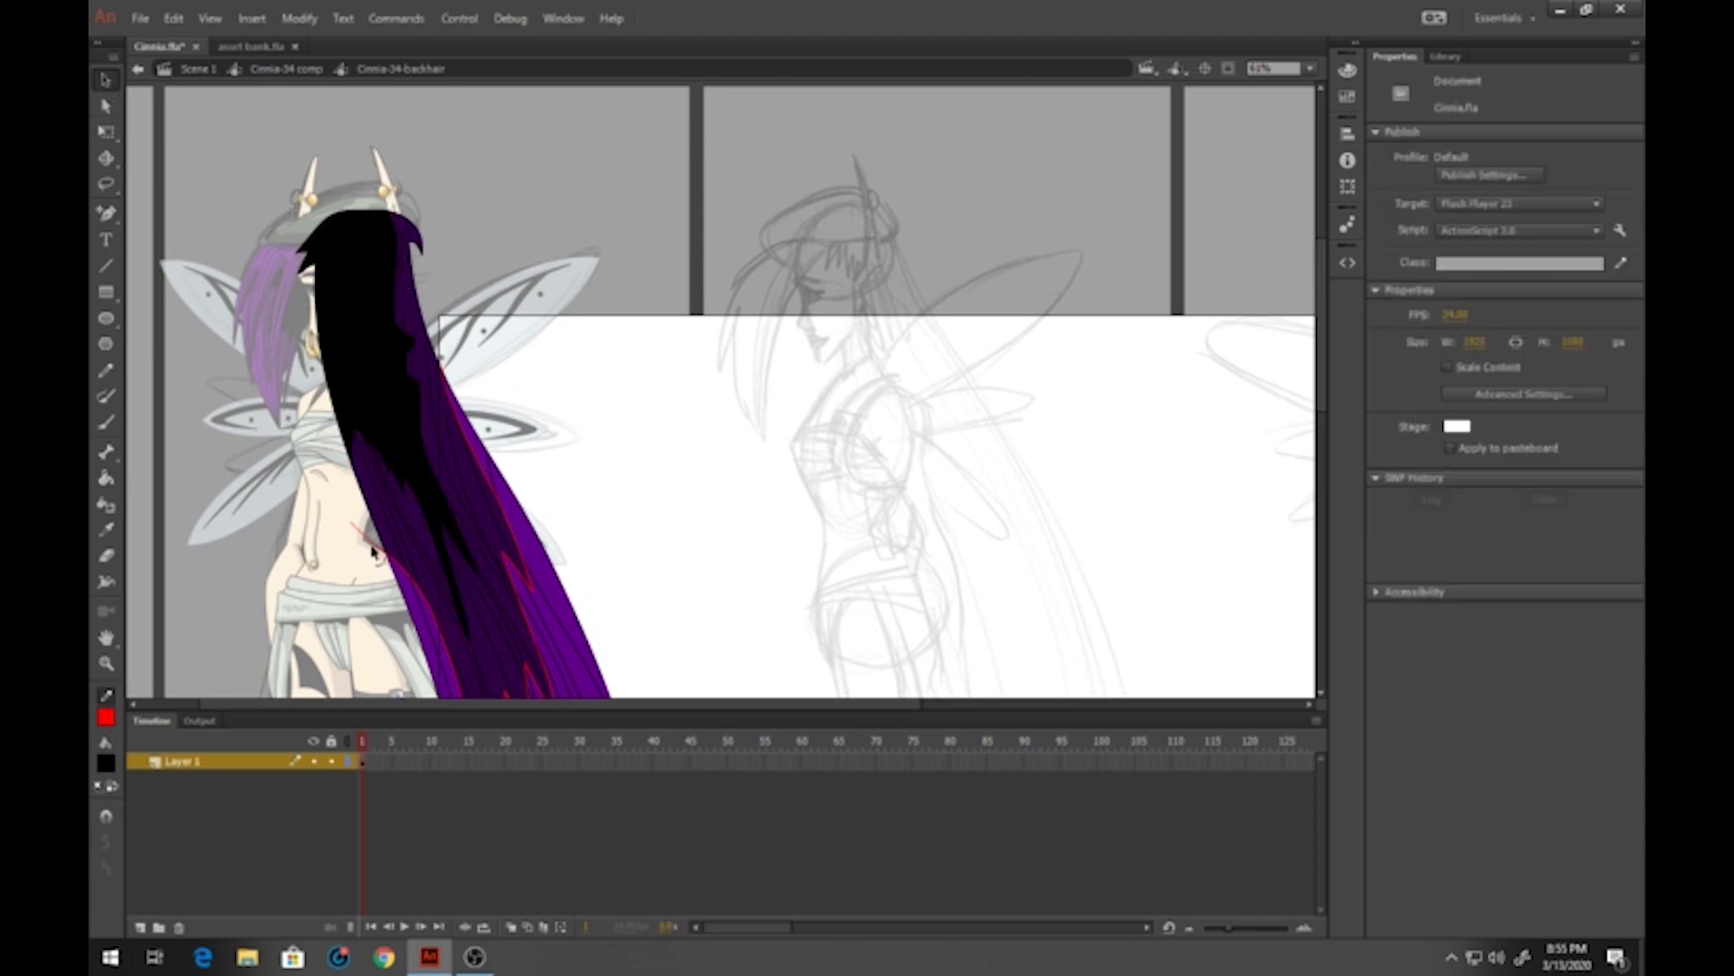
double_click(373, 549)
key(Delete)
Set the fill colour to the back hair's dark purple shadow colour and save the file
scroll(458, 271, down, 8)
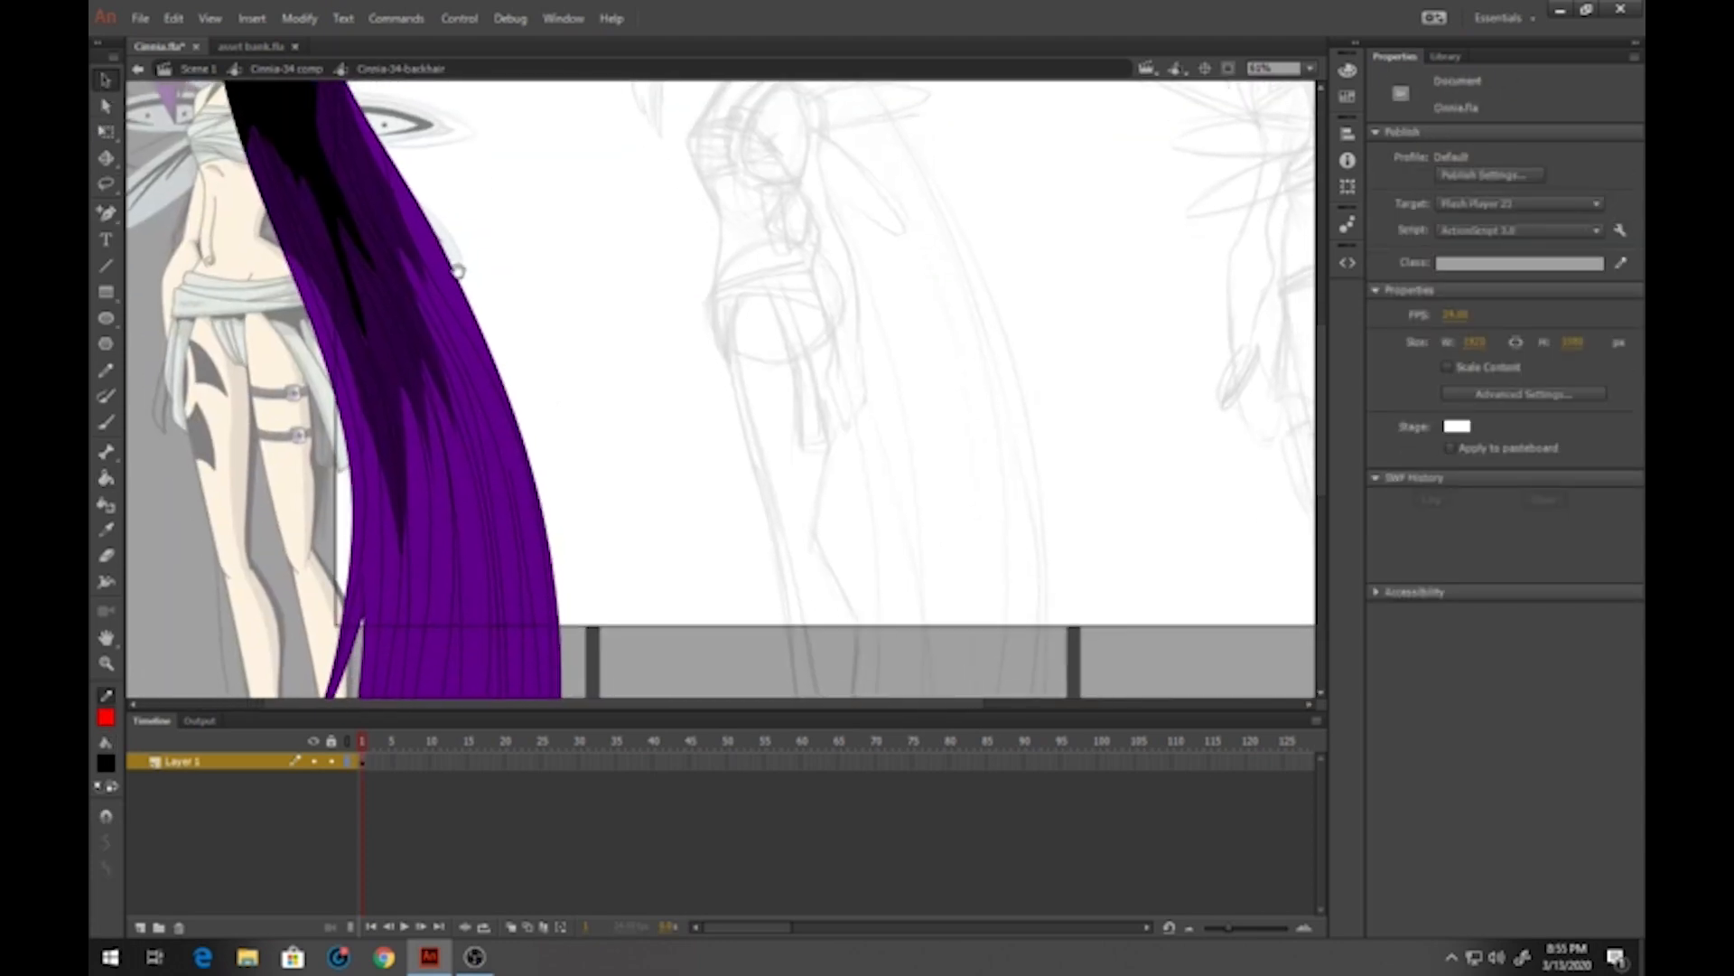
scroll(458, 271, down, 2)
click(105, 480)
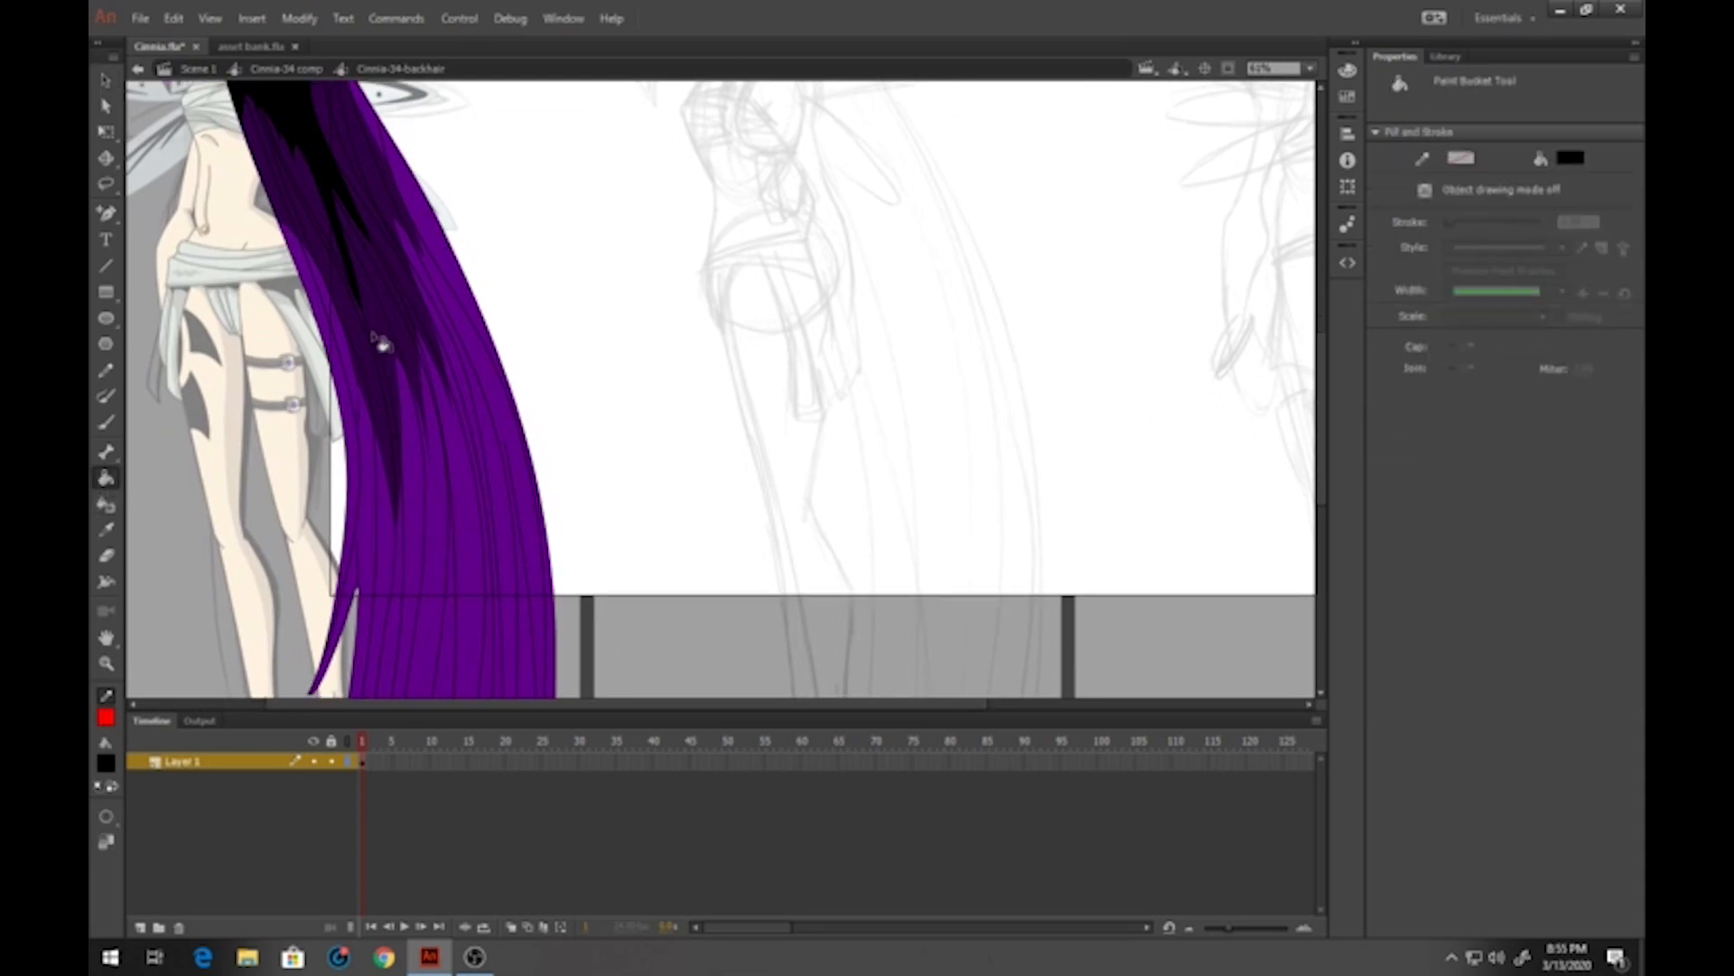
click(105, 768)
click(388, 386)
click(106, 665)
alt+click(384, 449)
drag(534, 496, 539, 413)
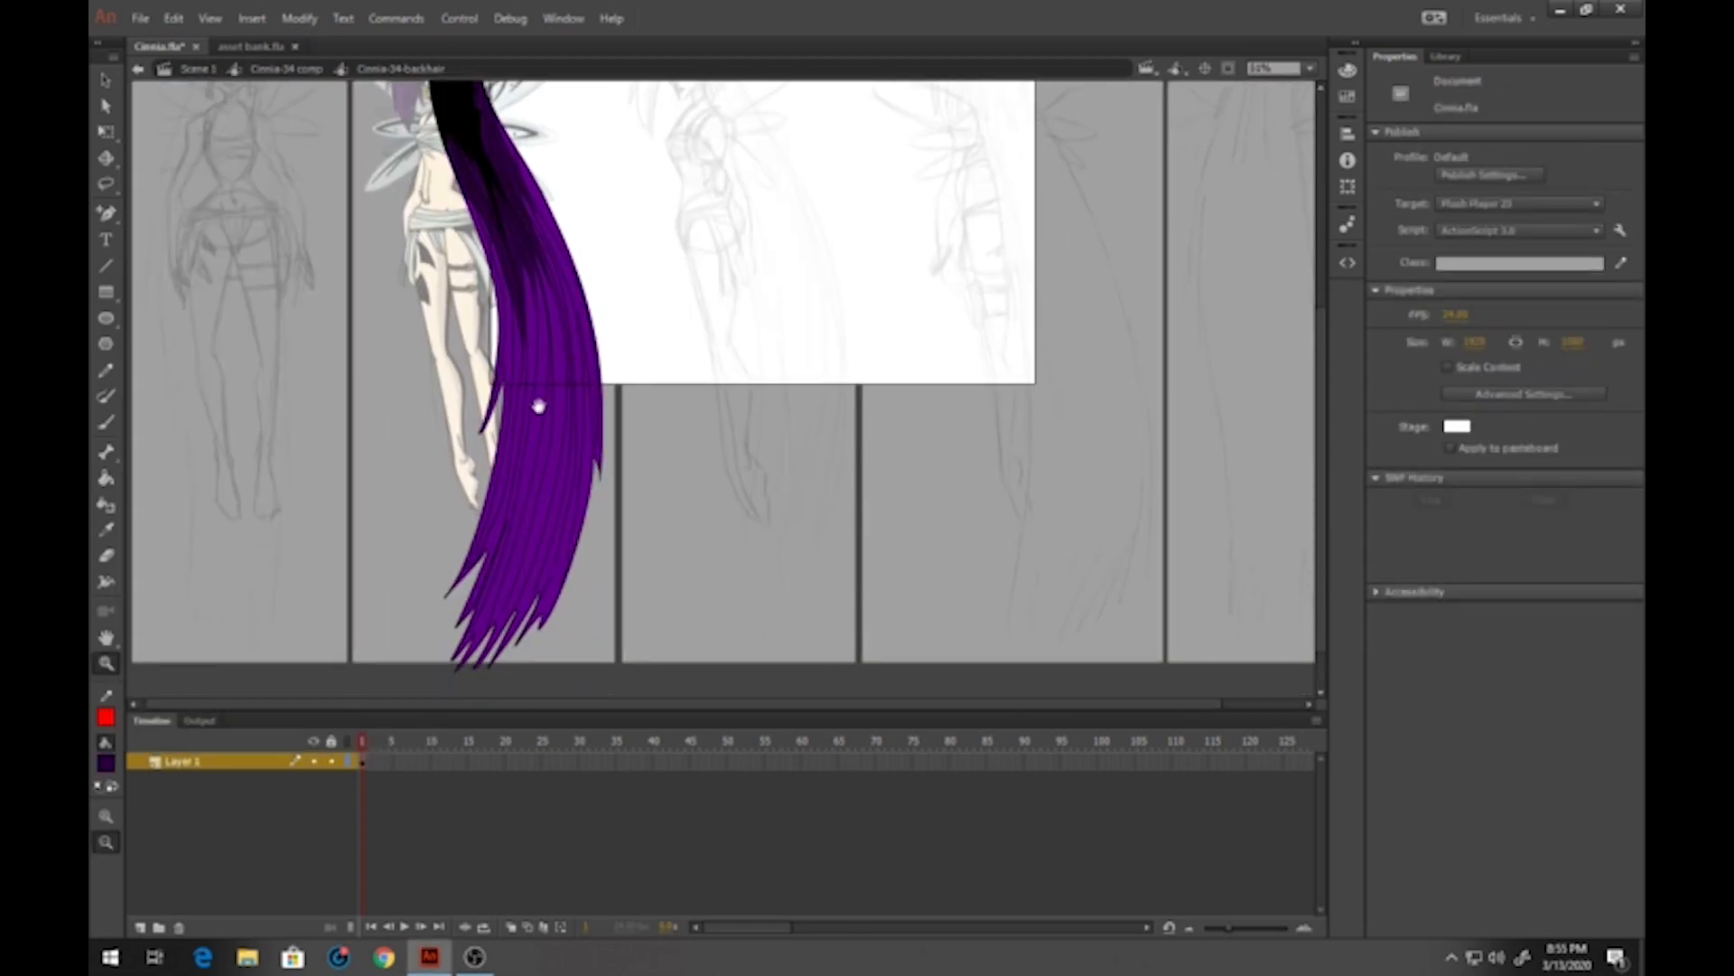
key(ctrl+s)
Brush thin dark purple strands along the middle and lower back hair, using brush size 3
click(106, 424)
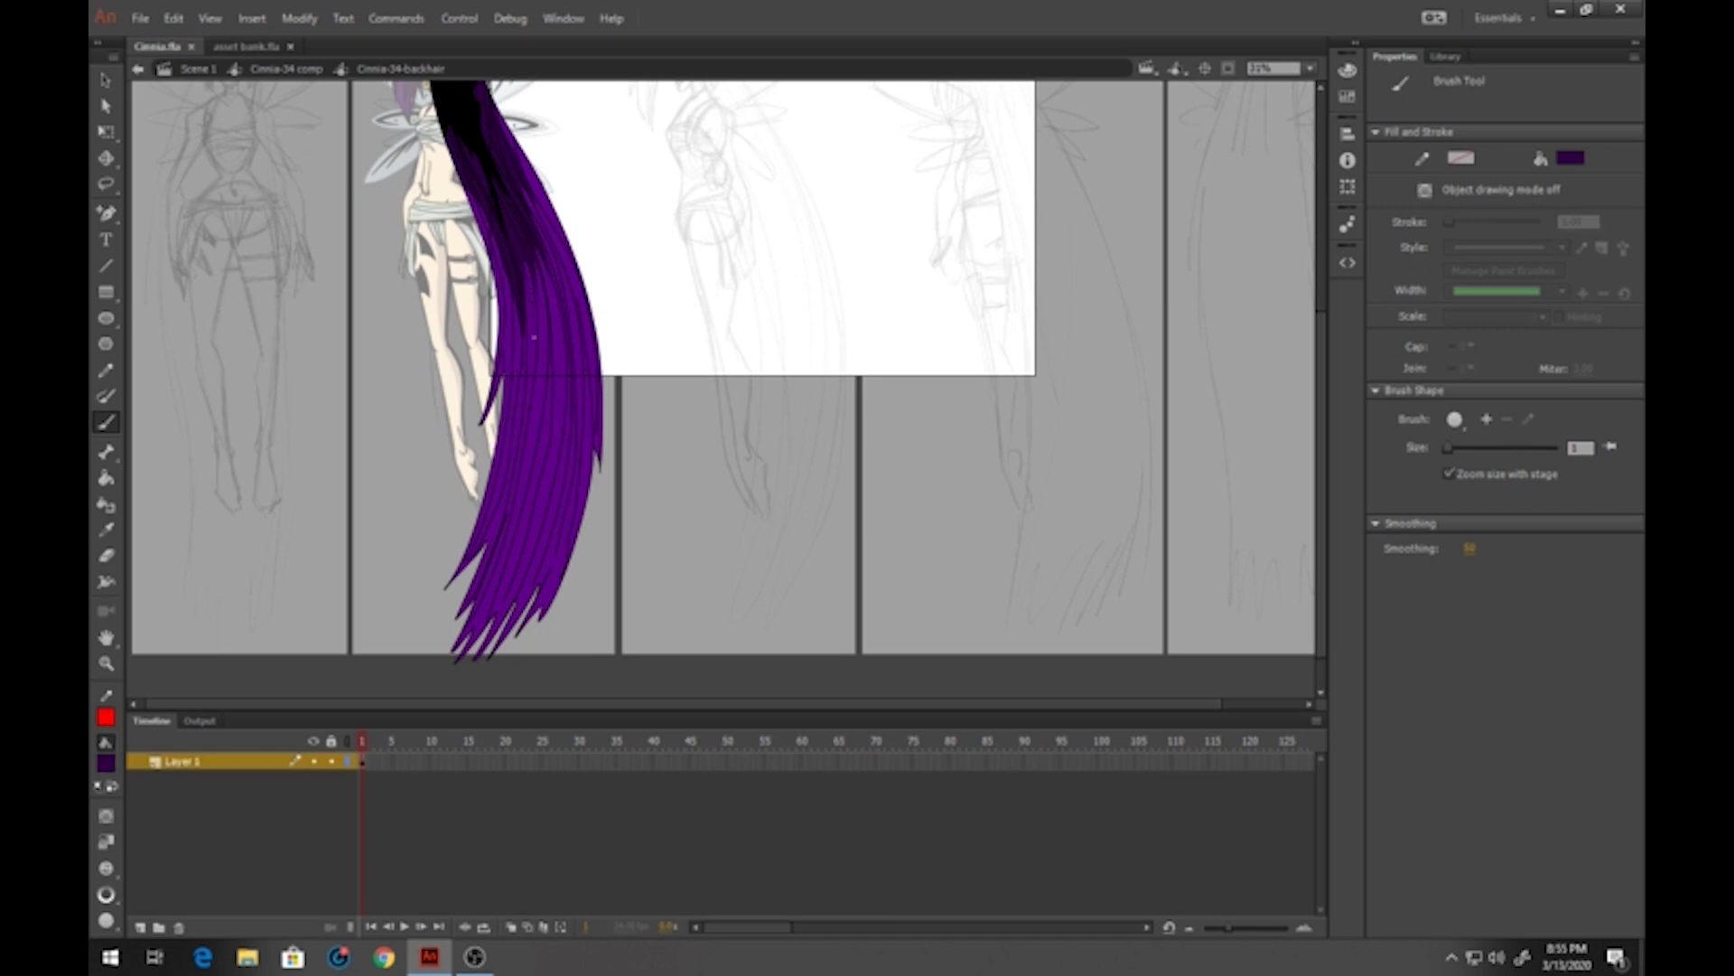
drag(528, 441, 552, 355)
click(1579, 447)
key(Return)
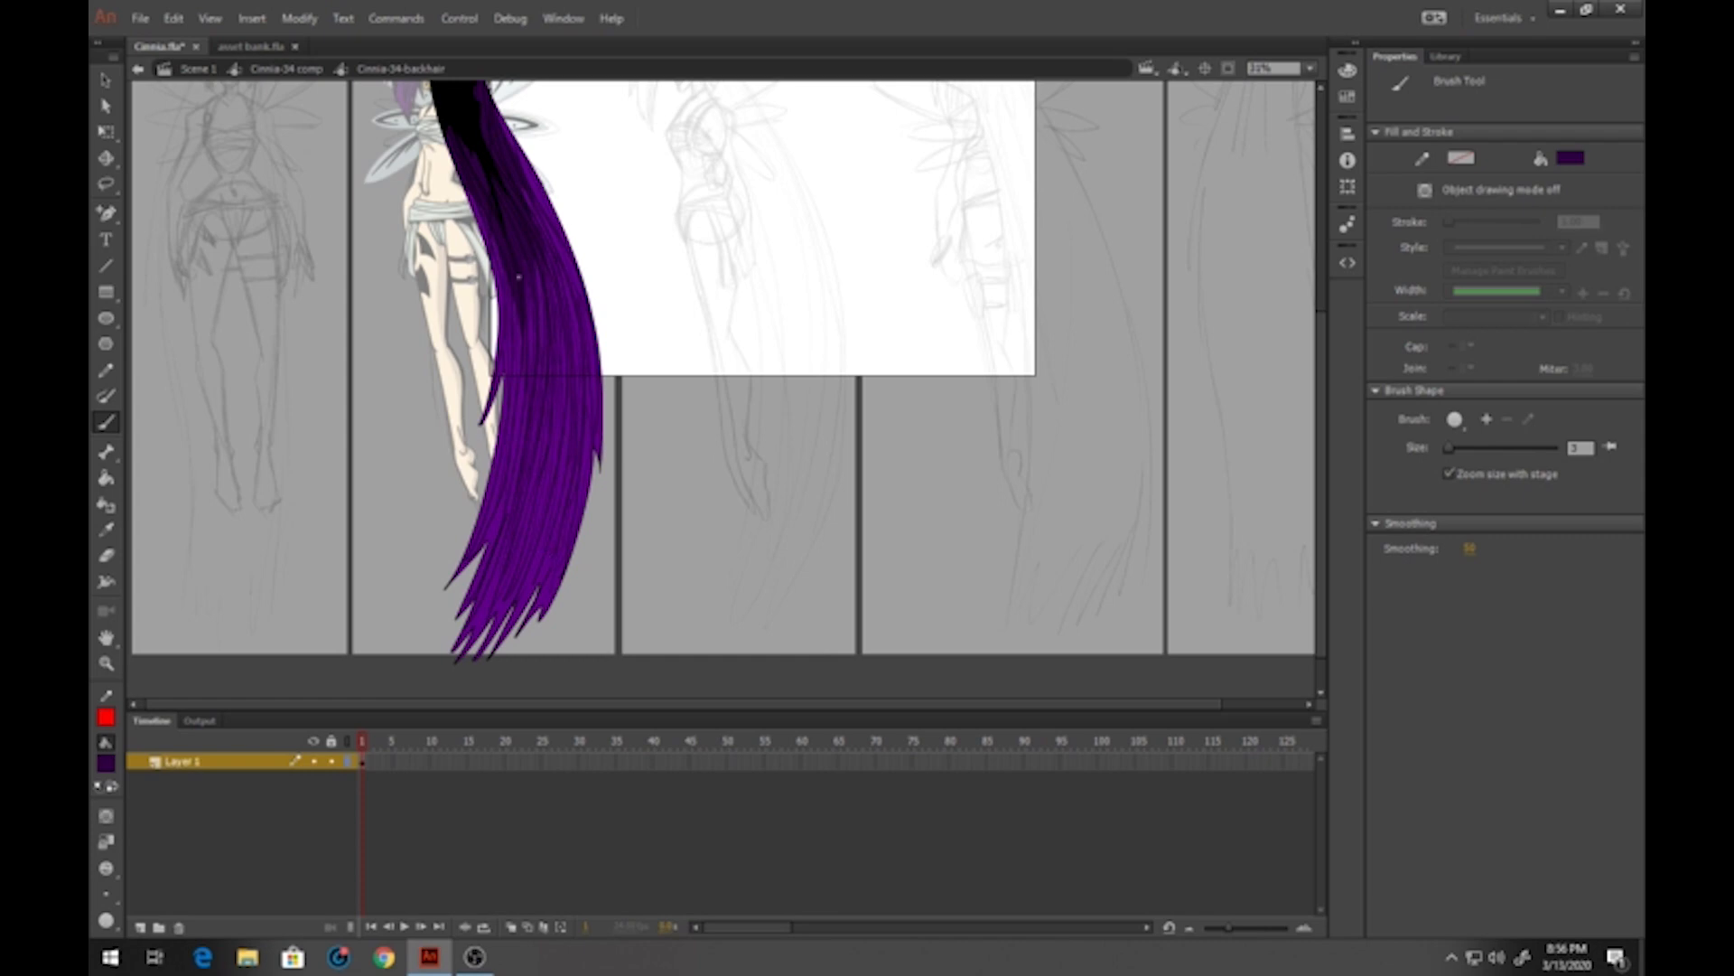
scroll(518, 277, up, 3)
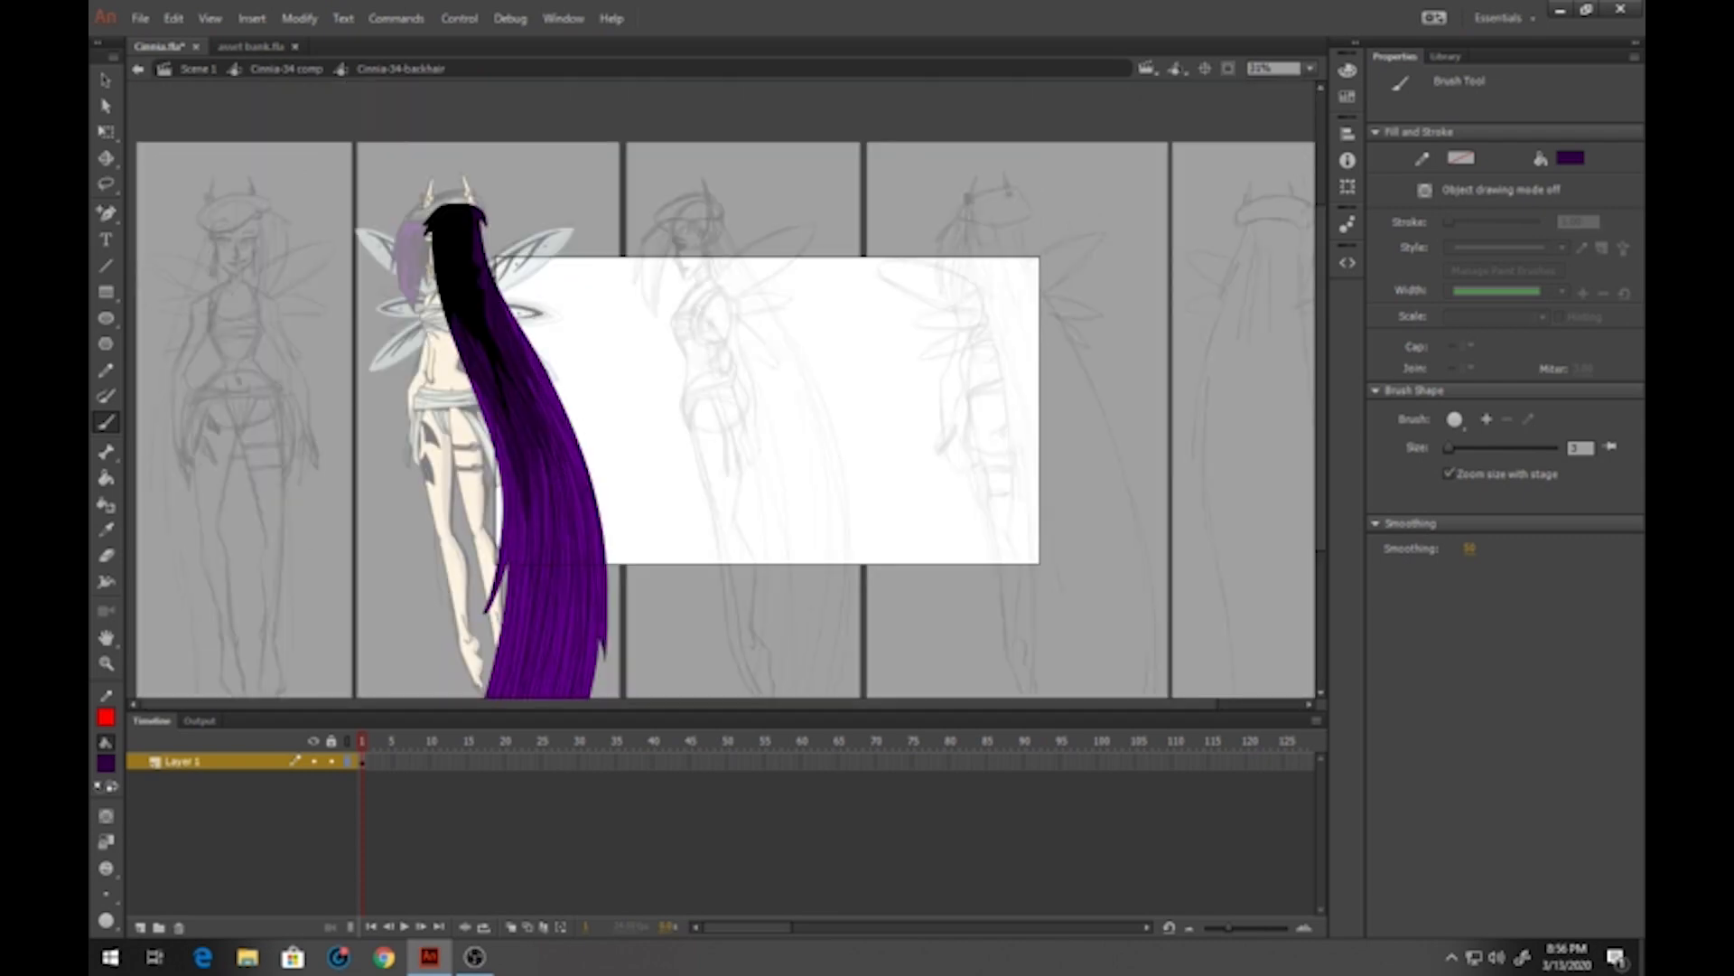
key(ctrl+s)
Set the fill colour to the back hair's purple, brightened to 79% brightness
click(106, 762)
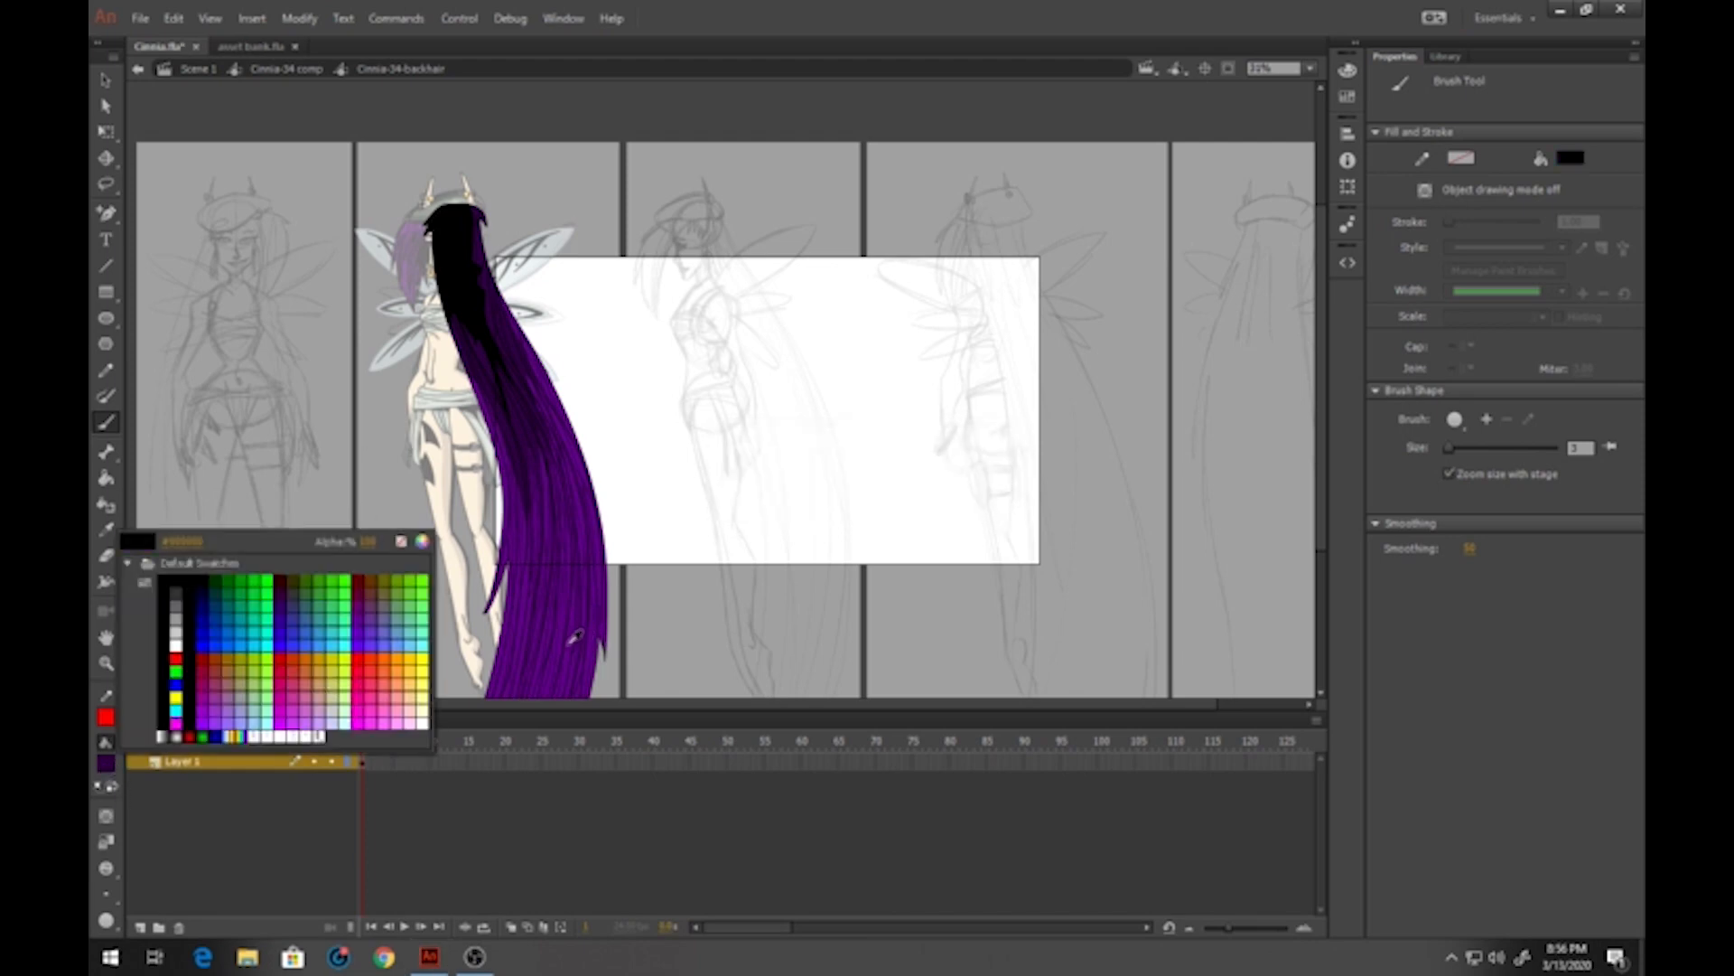
click(578, 634)
click(105, 764)
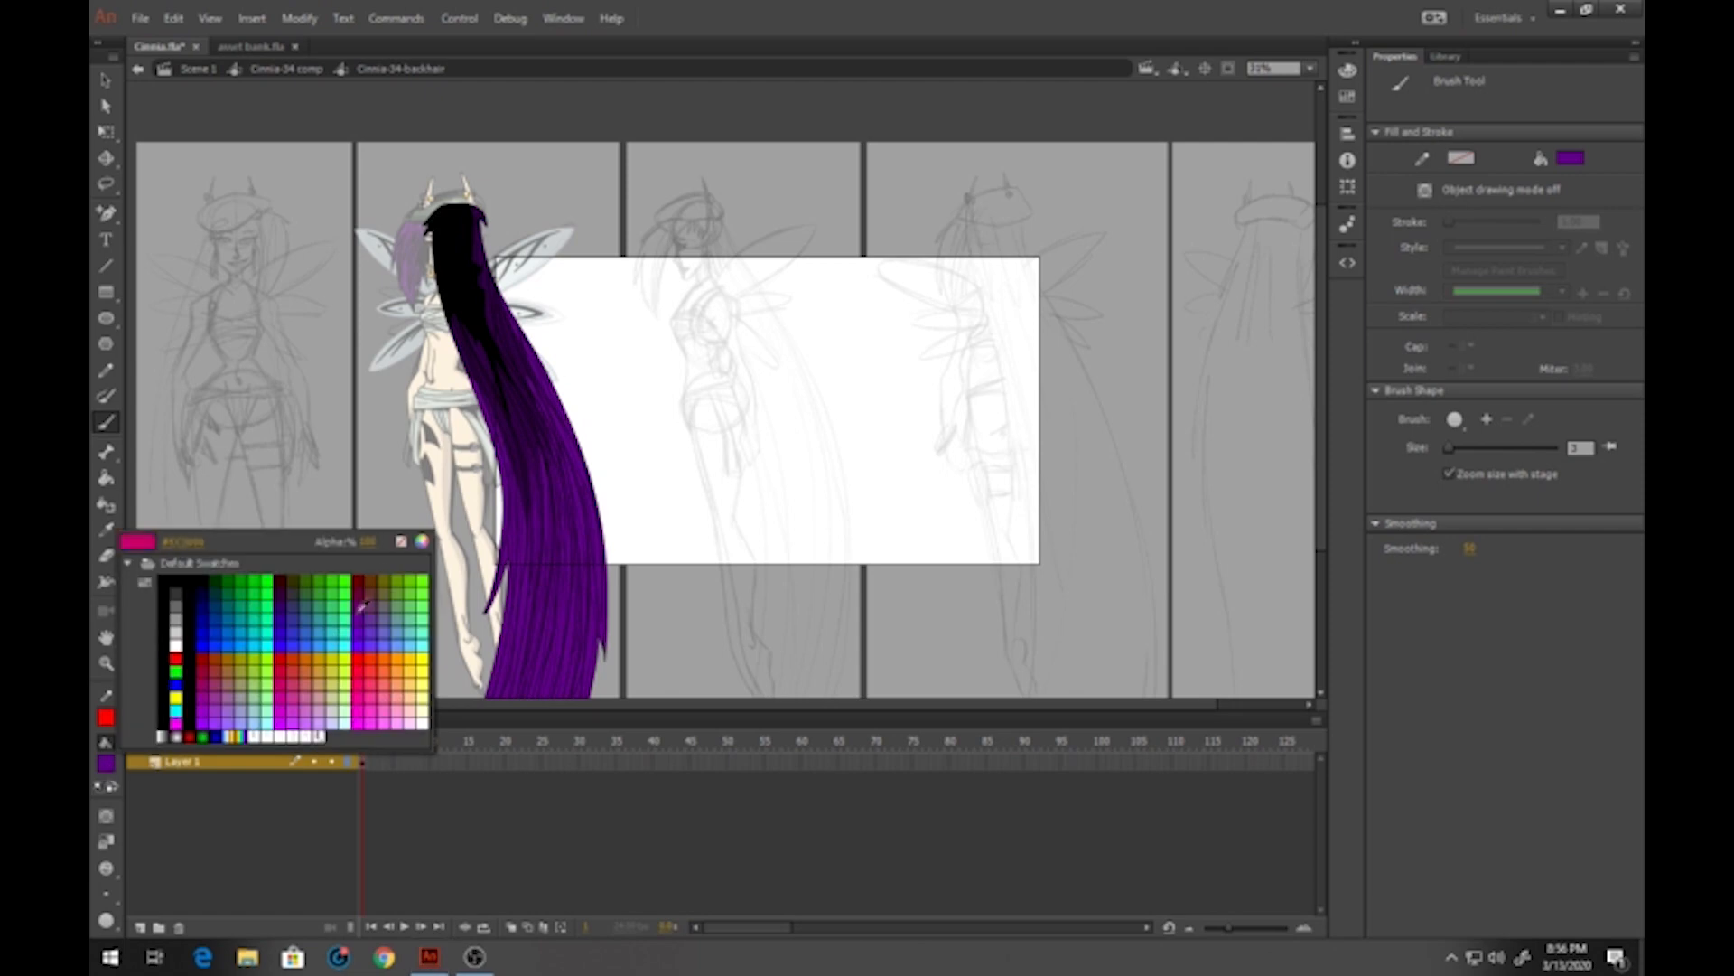
click(421, 542)
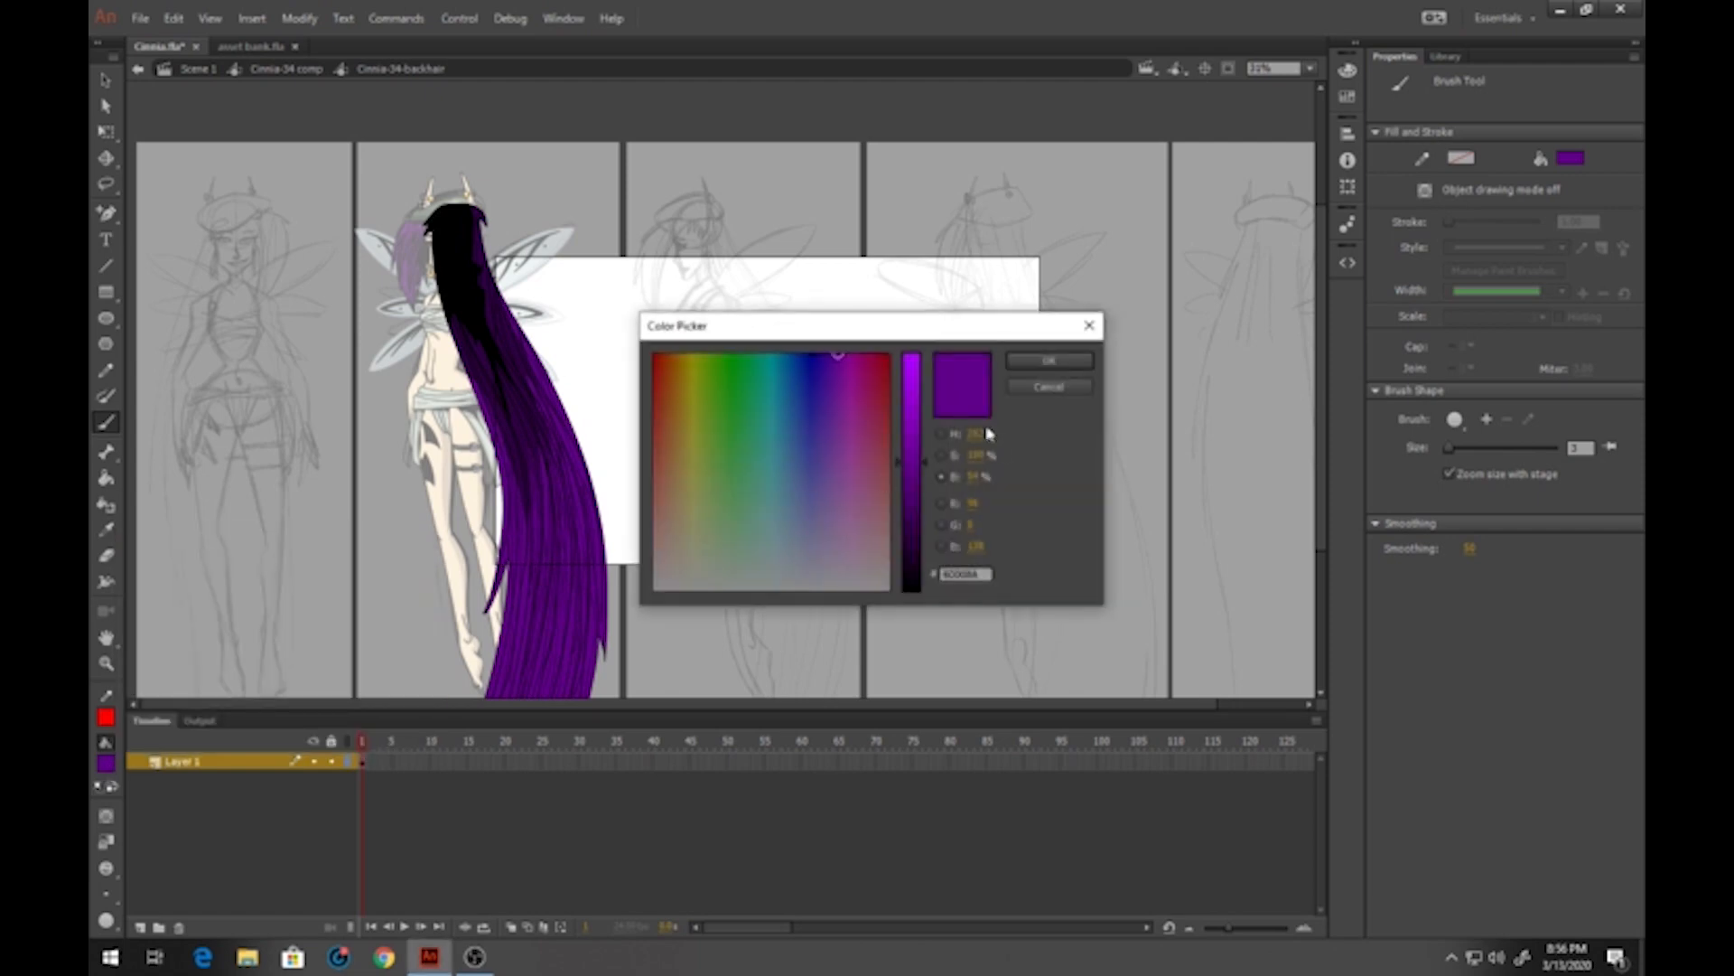
drag(928, 464, 925, 414)
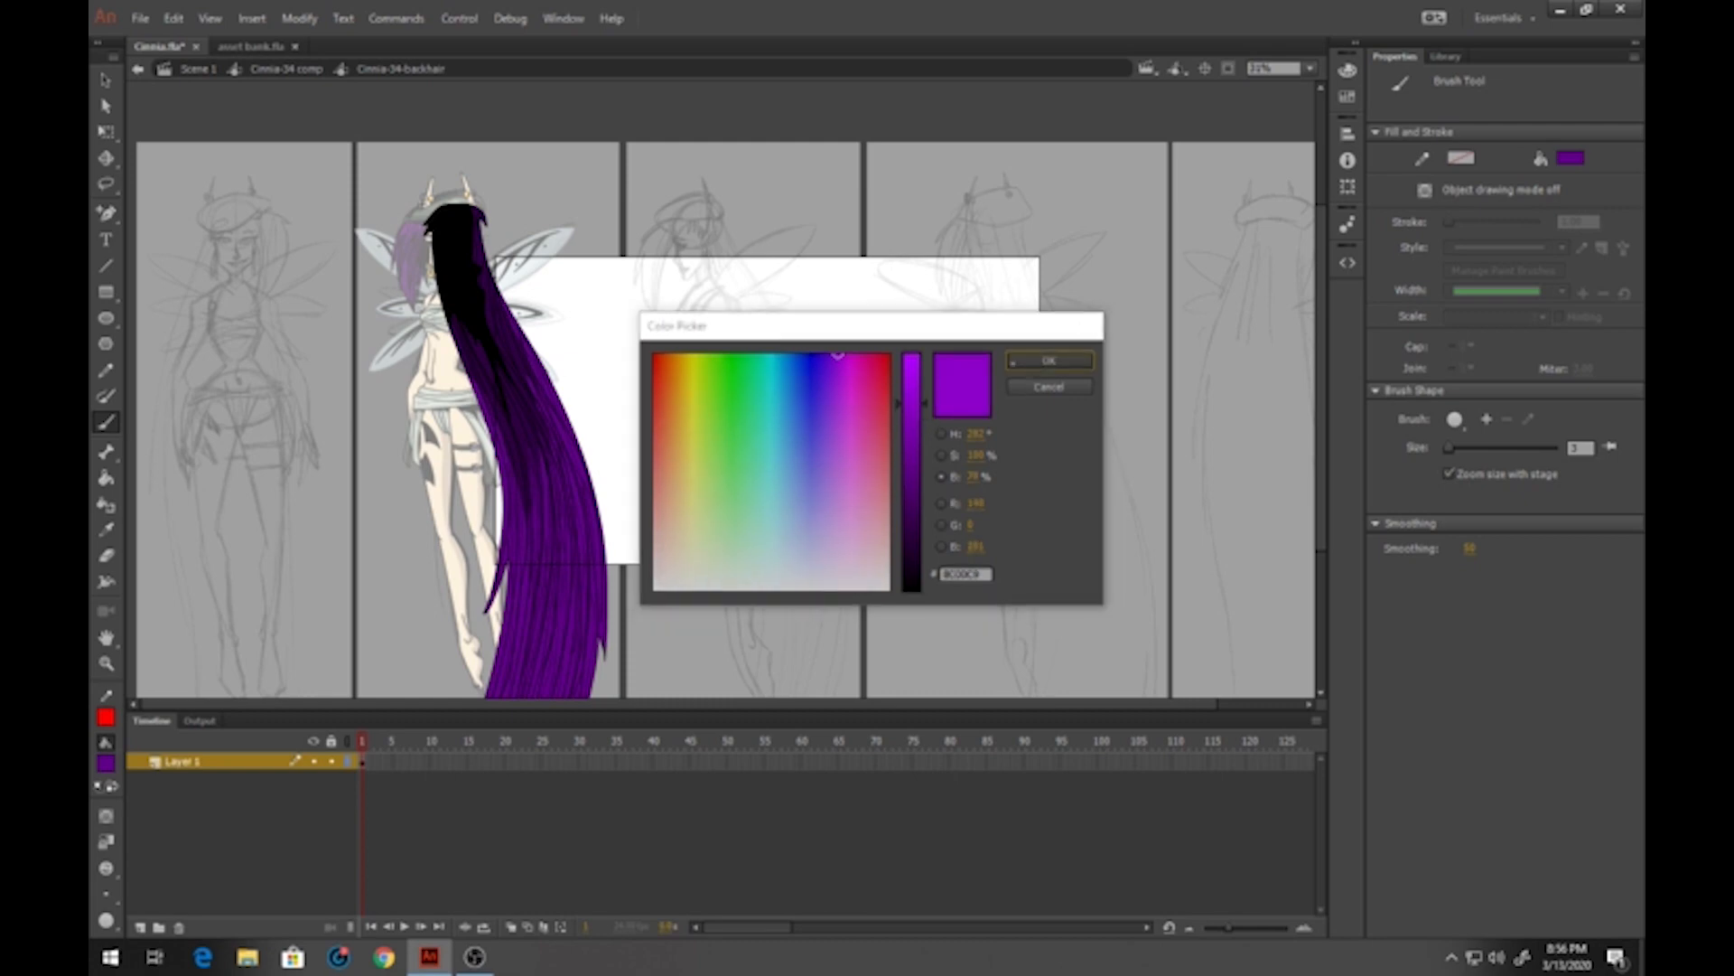
click(1039, 362)
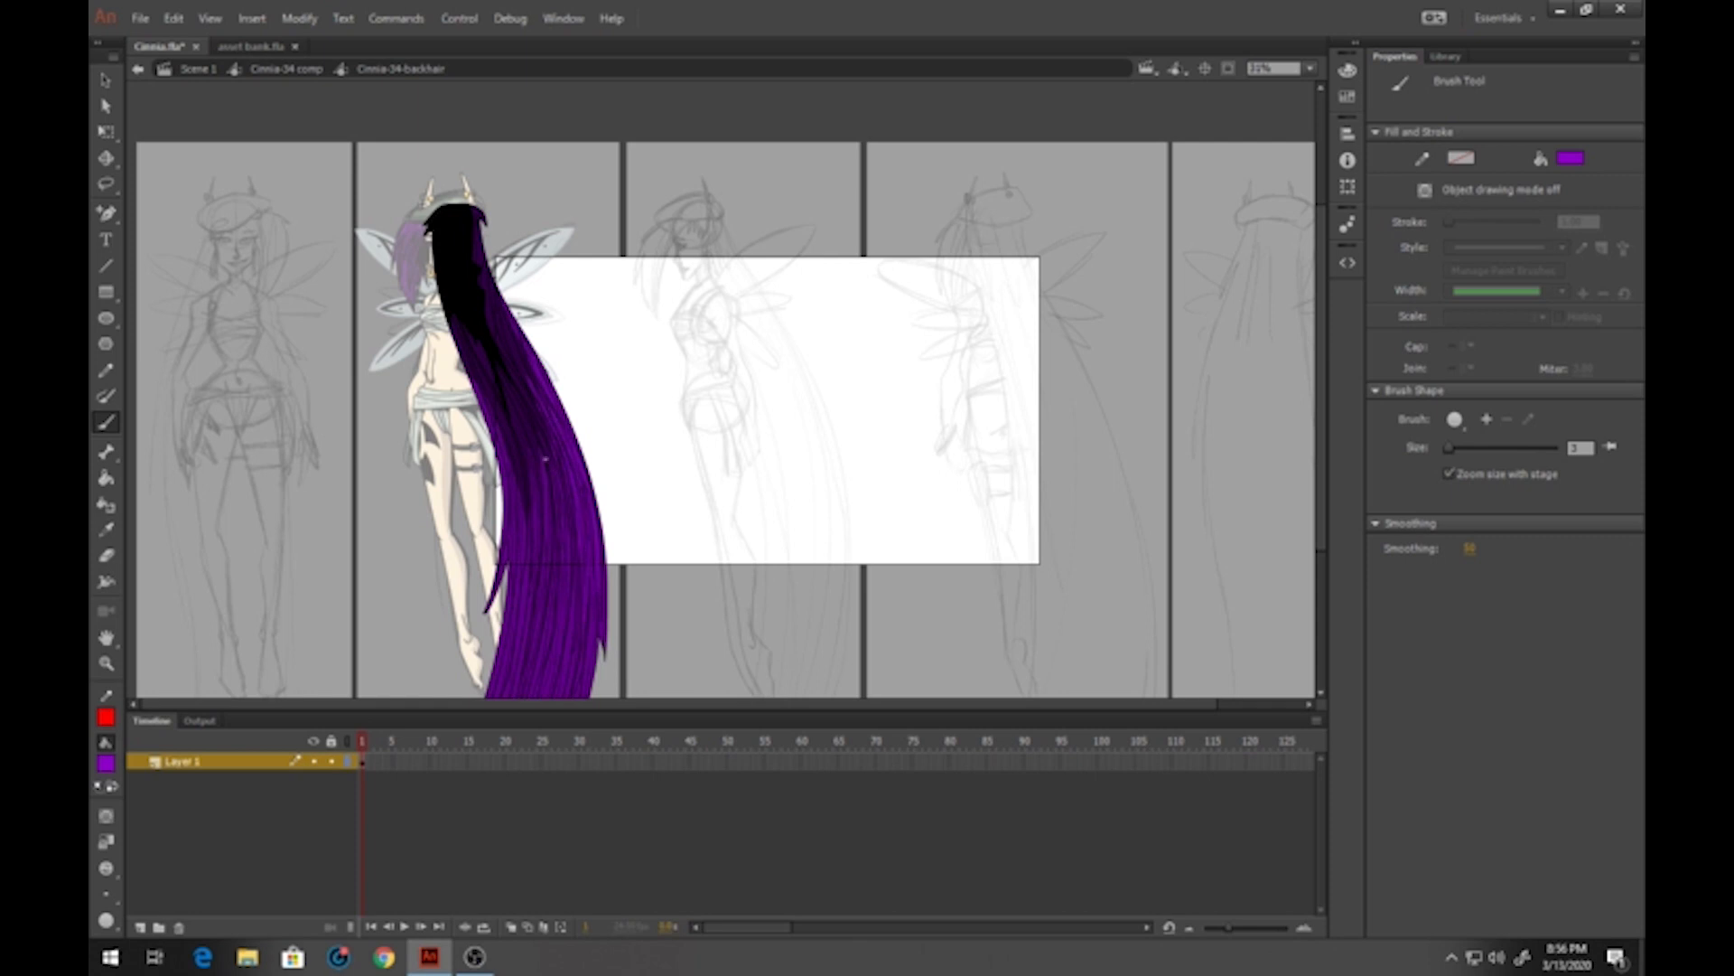
Brush thin bright purple strands along the back hair down to its tips, and return to the Cinnia-34 comp symbol
scroll(577, 566, down, 4)
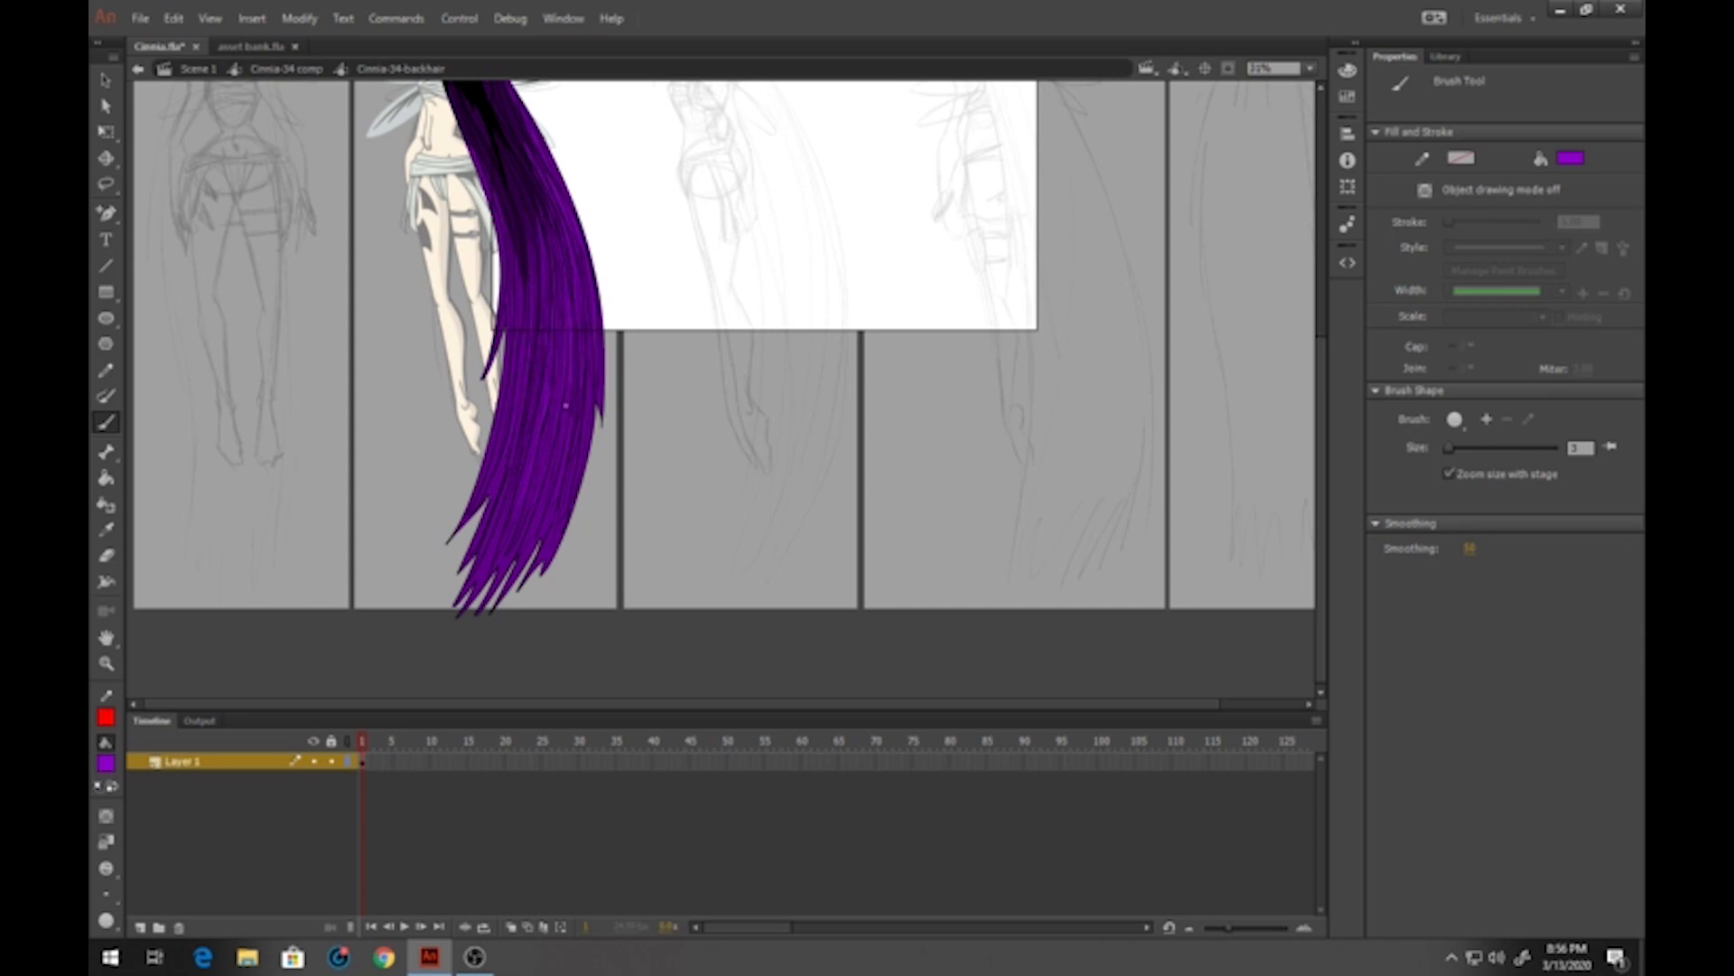
scroll(567, 366, up, 3)
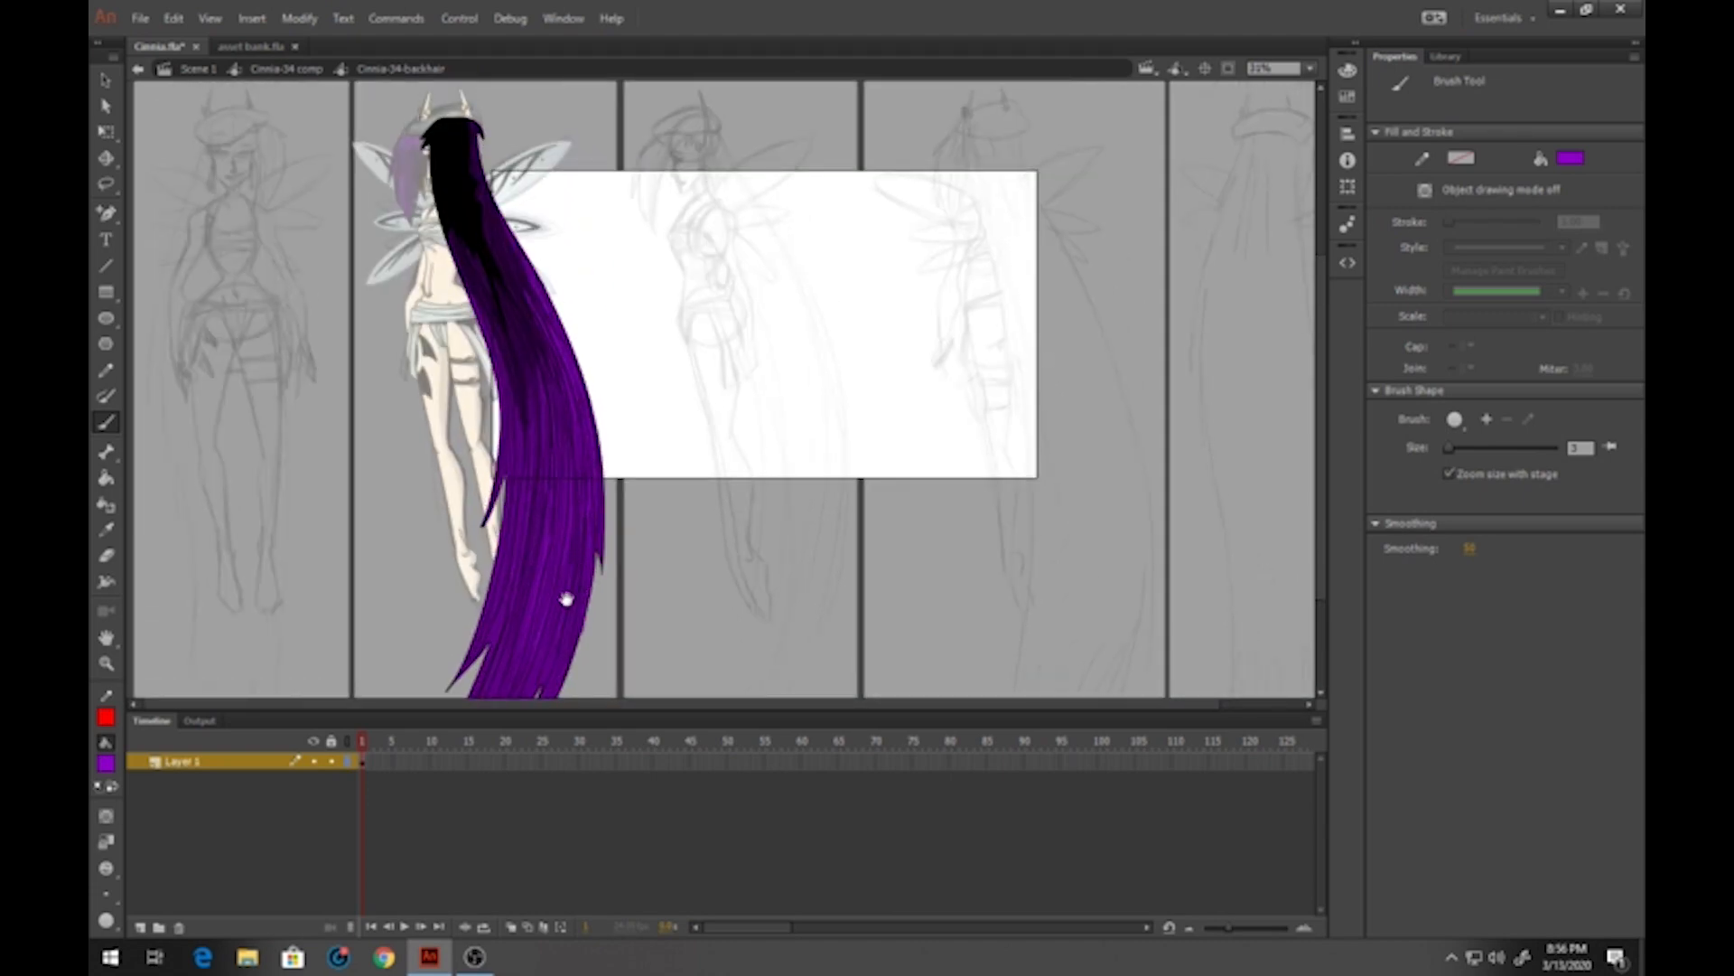
scroll(596, 614, down, 3)
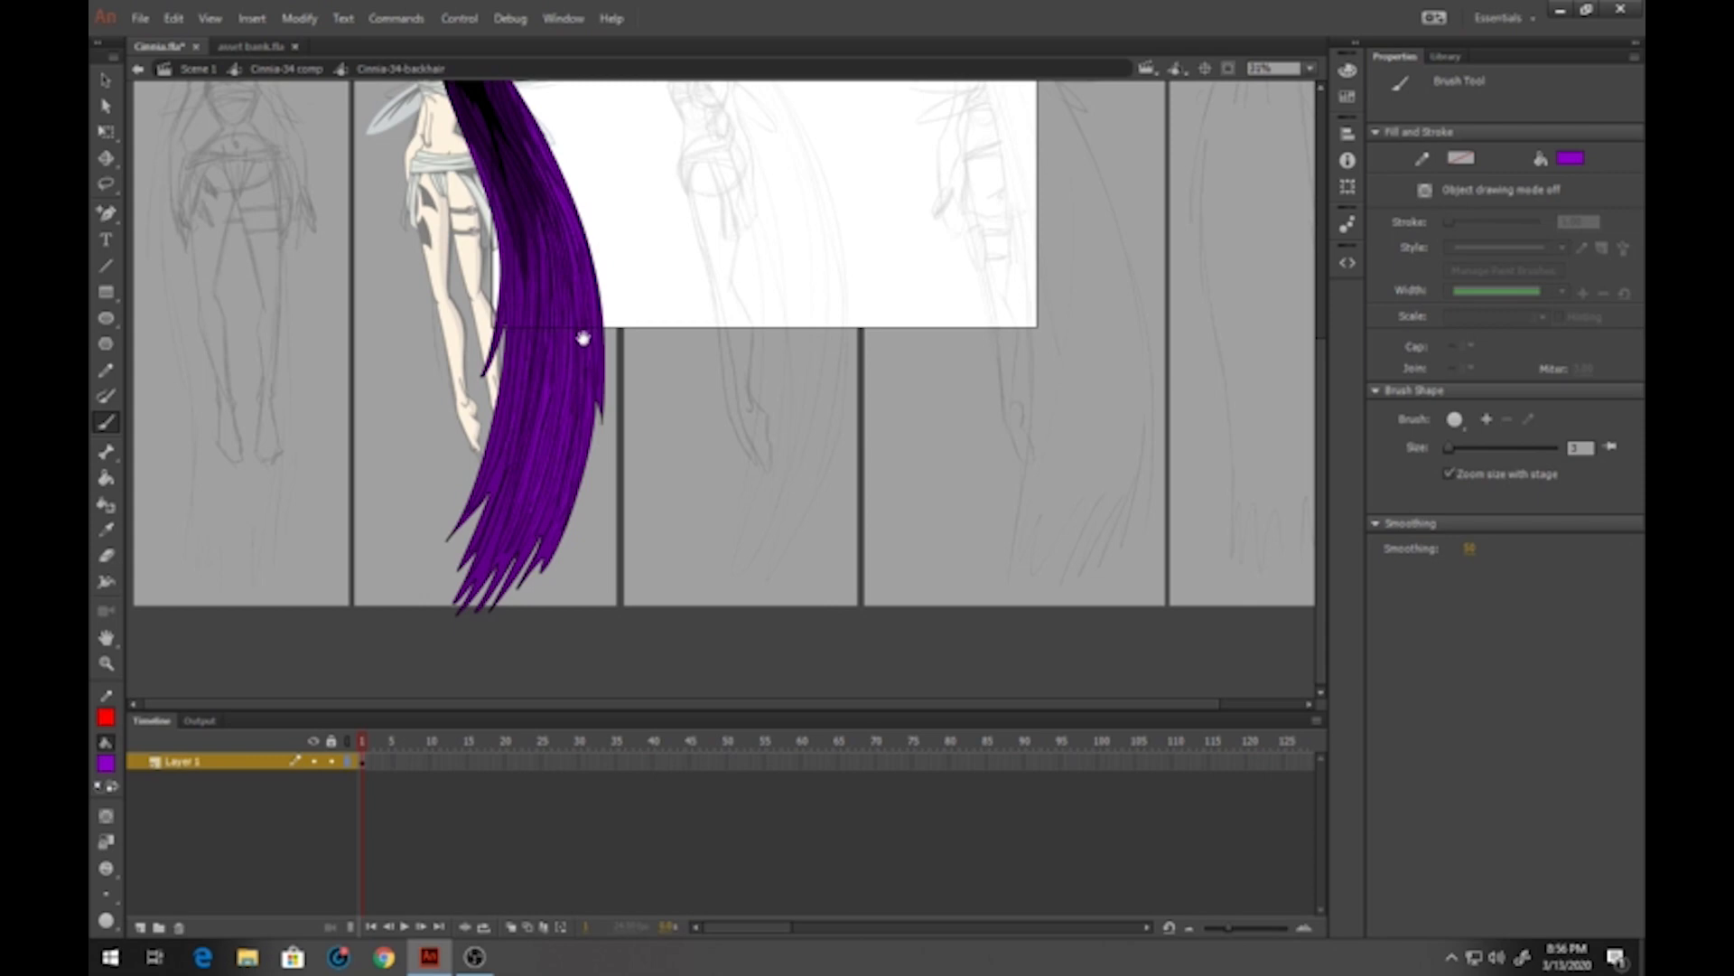
scroll(581, 341, up, 5)
click(287, 70)
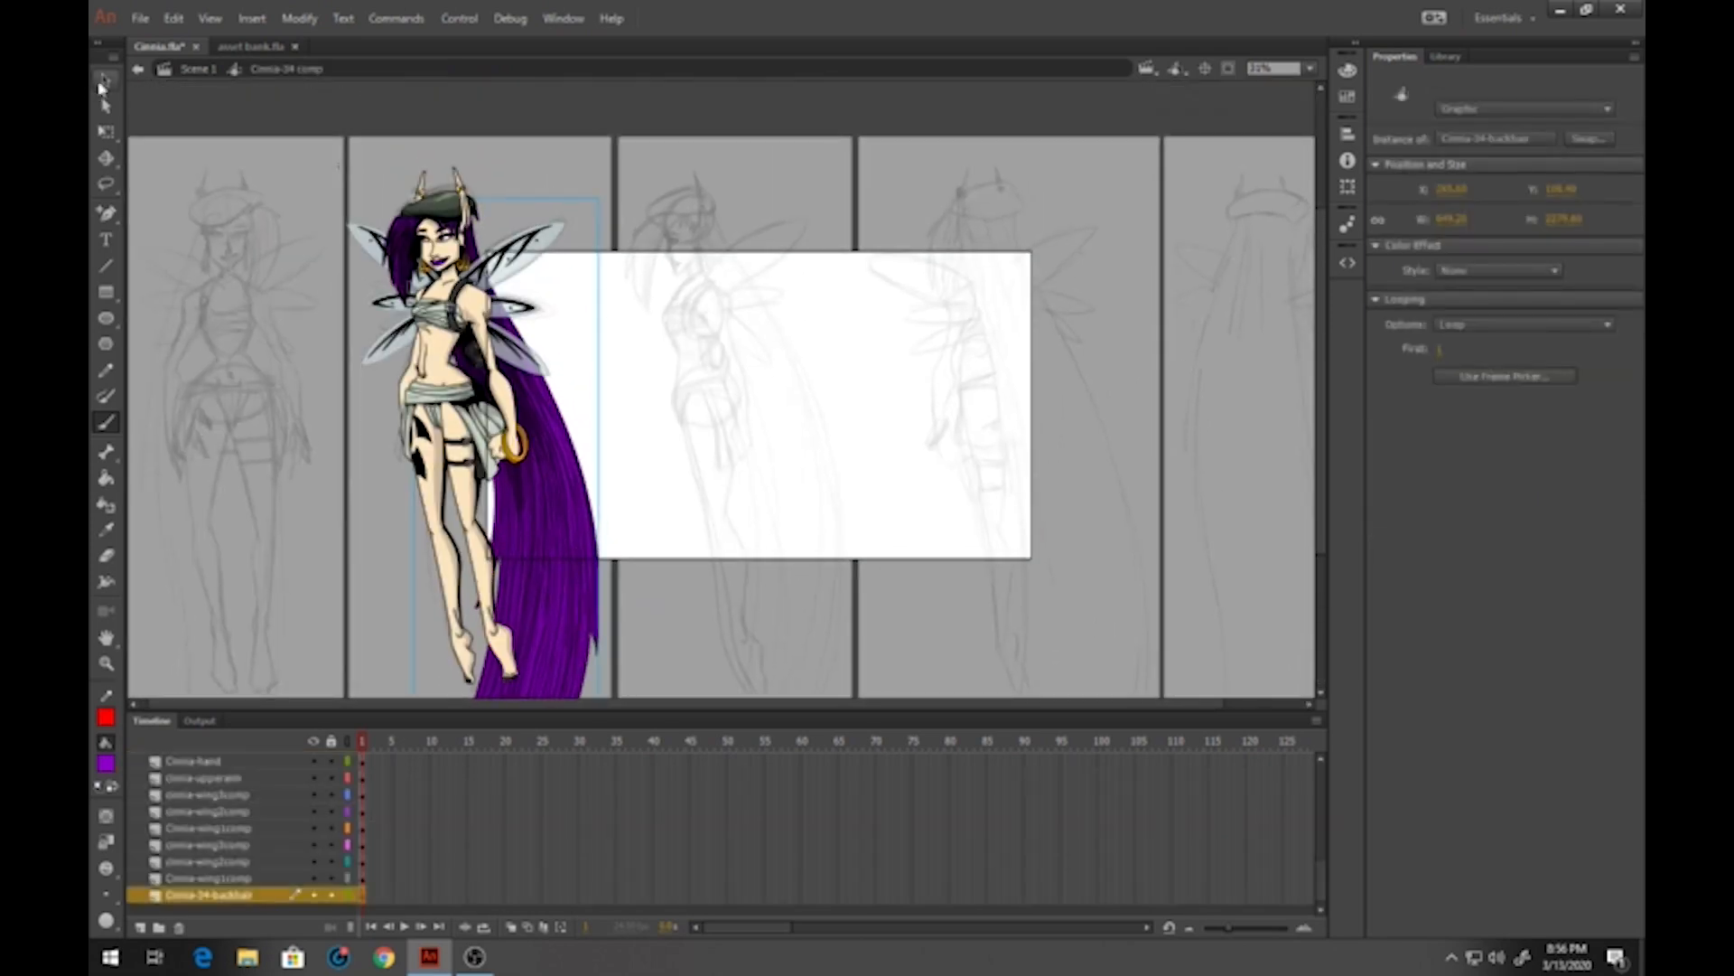
Open the front hair piece inside the head symbol and brush bright purple strands onto its locks with a smaller brush
click(107, 664)
drag(353, 184, 540, 369)
click(105, 81)
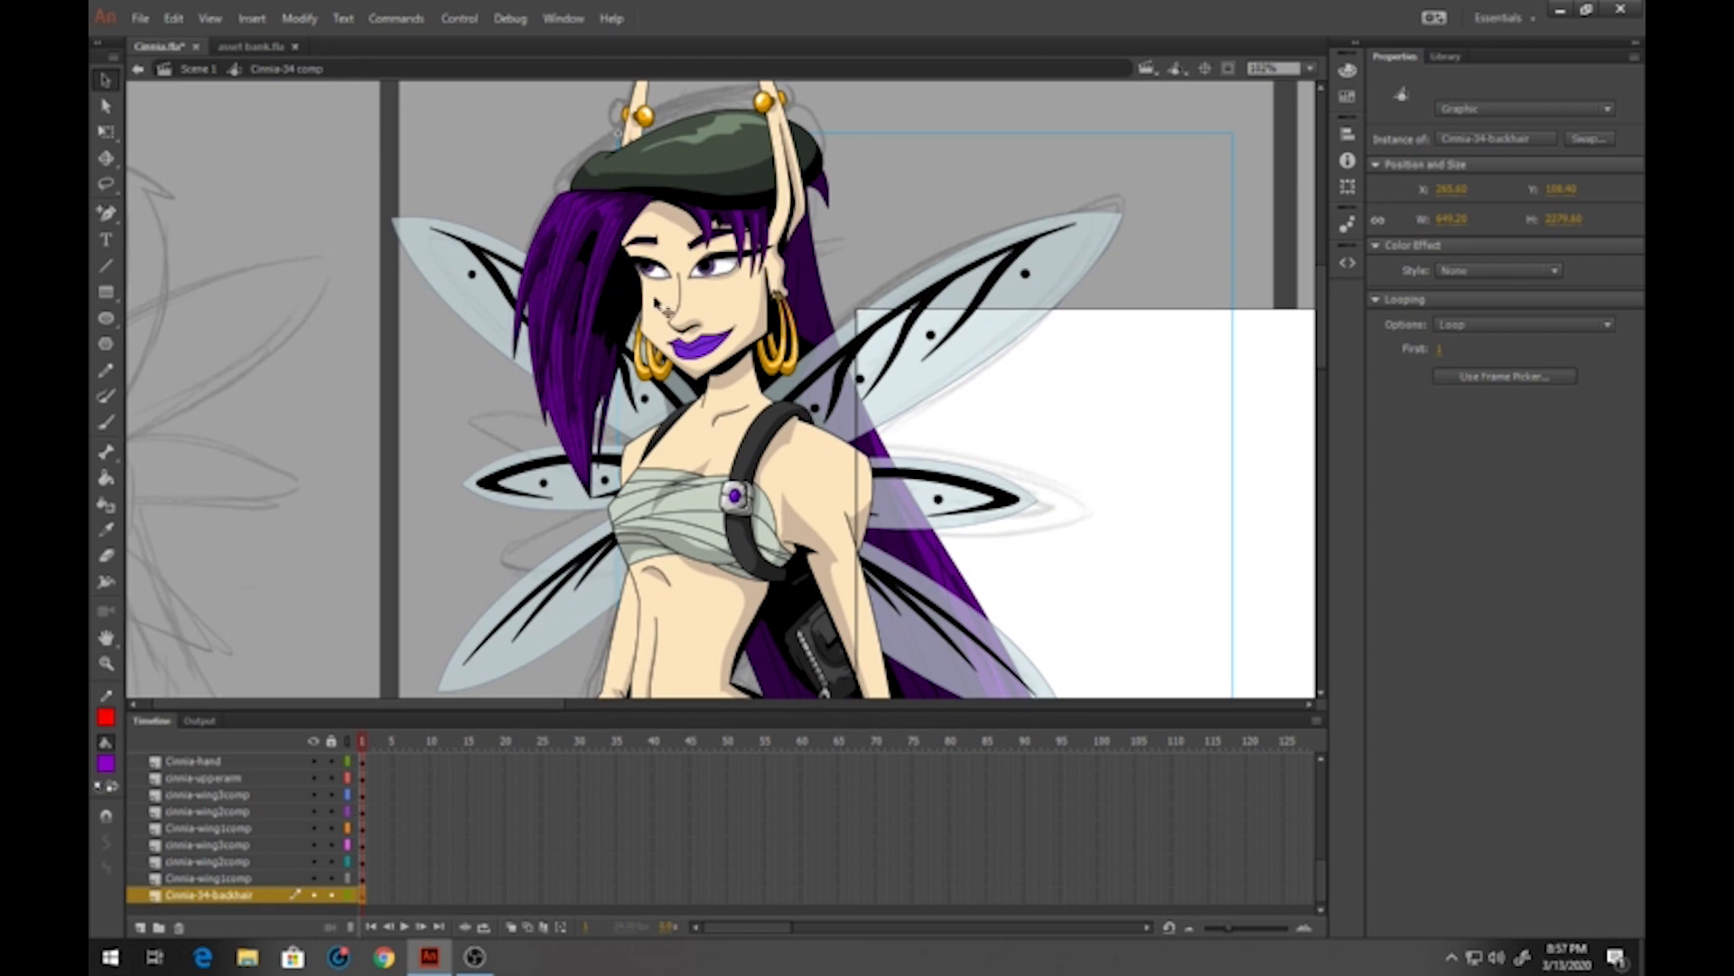
double_click(625, 232)
double_click(625, 231)
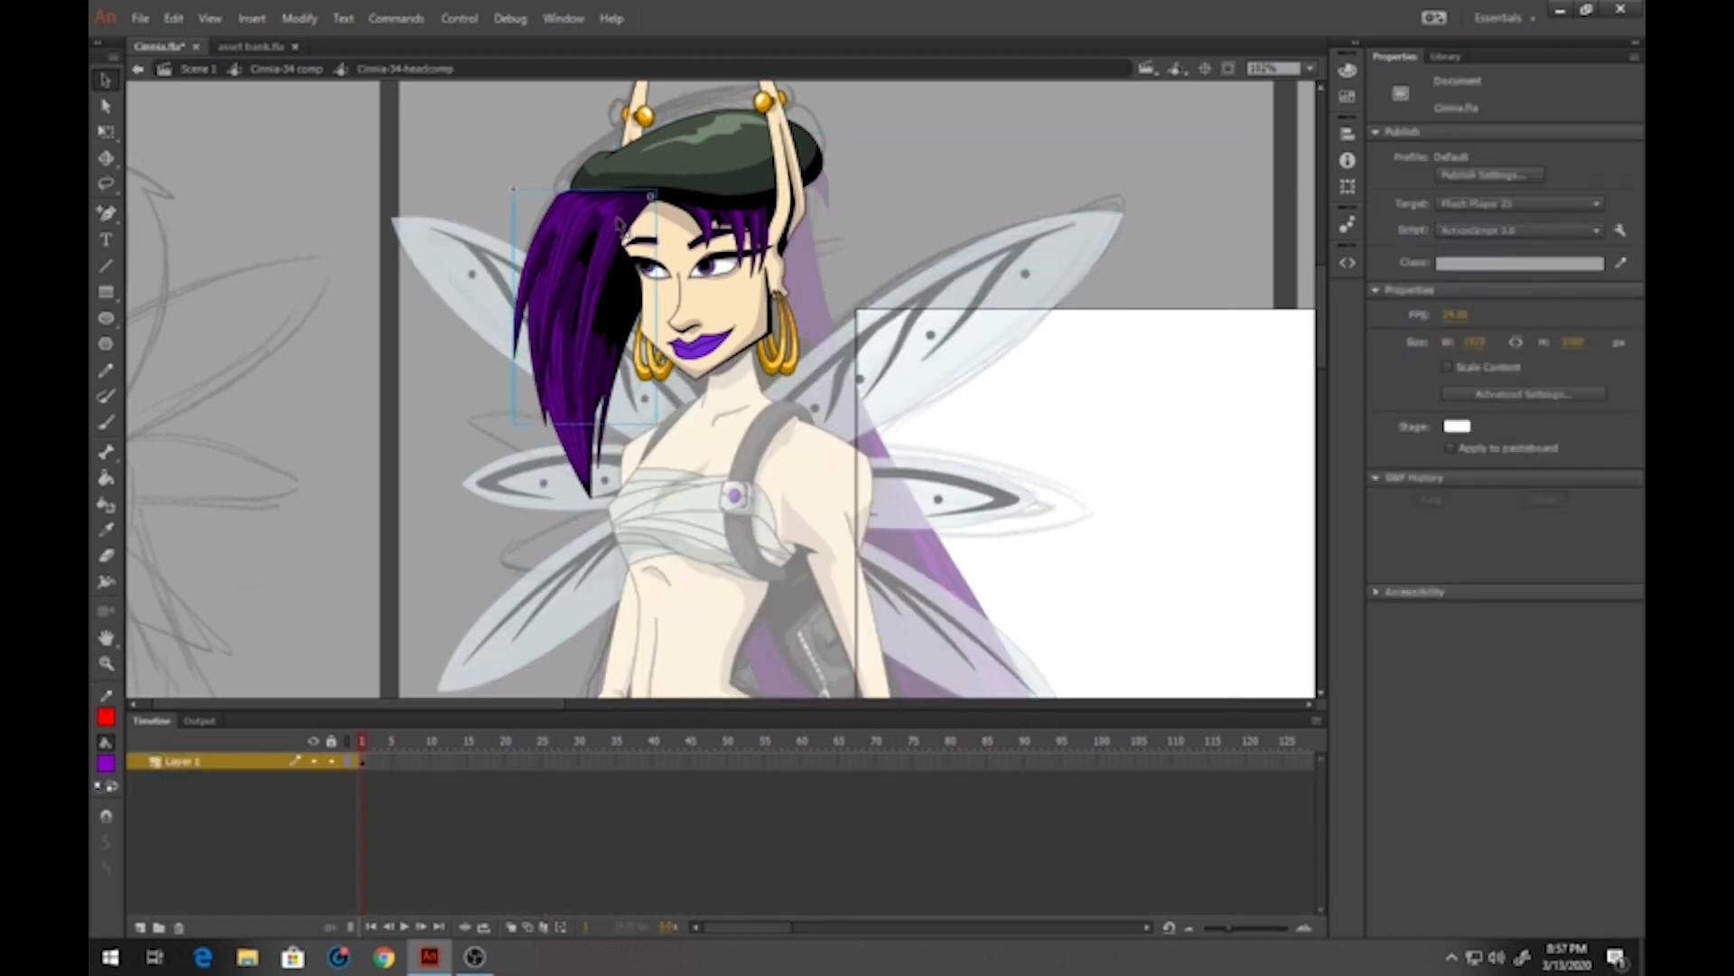
key(z)
mouse_move(487, 192)
mouse_down()
mouse_move(564, 261)
mouse_move(739, 495)
mouse_up()
key(b)
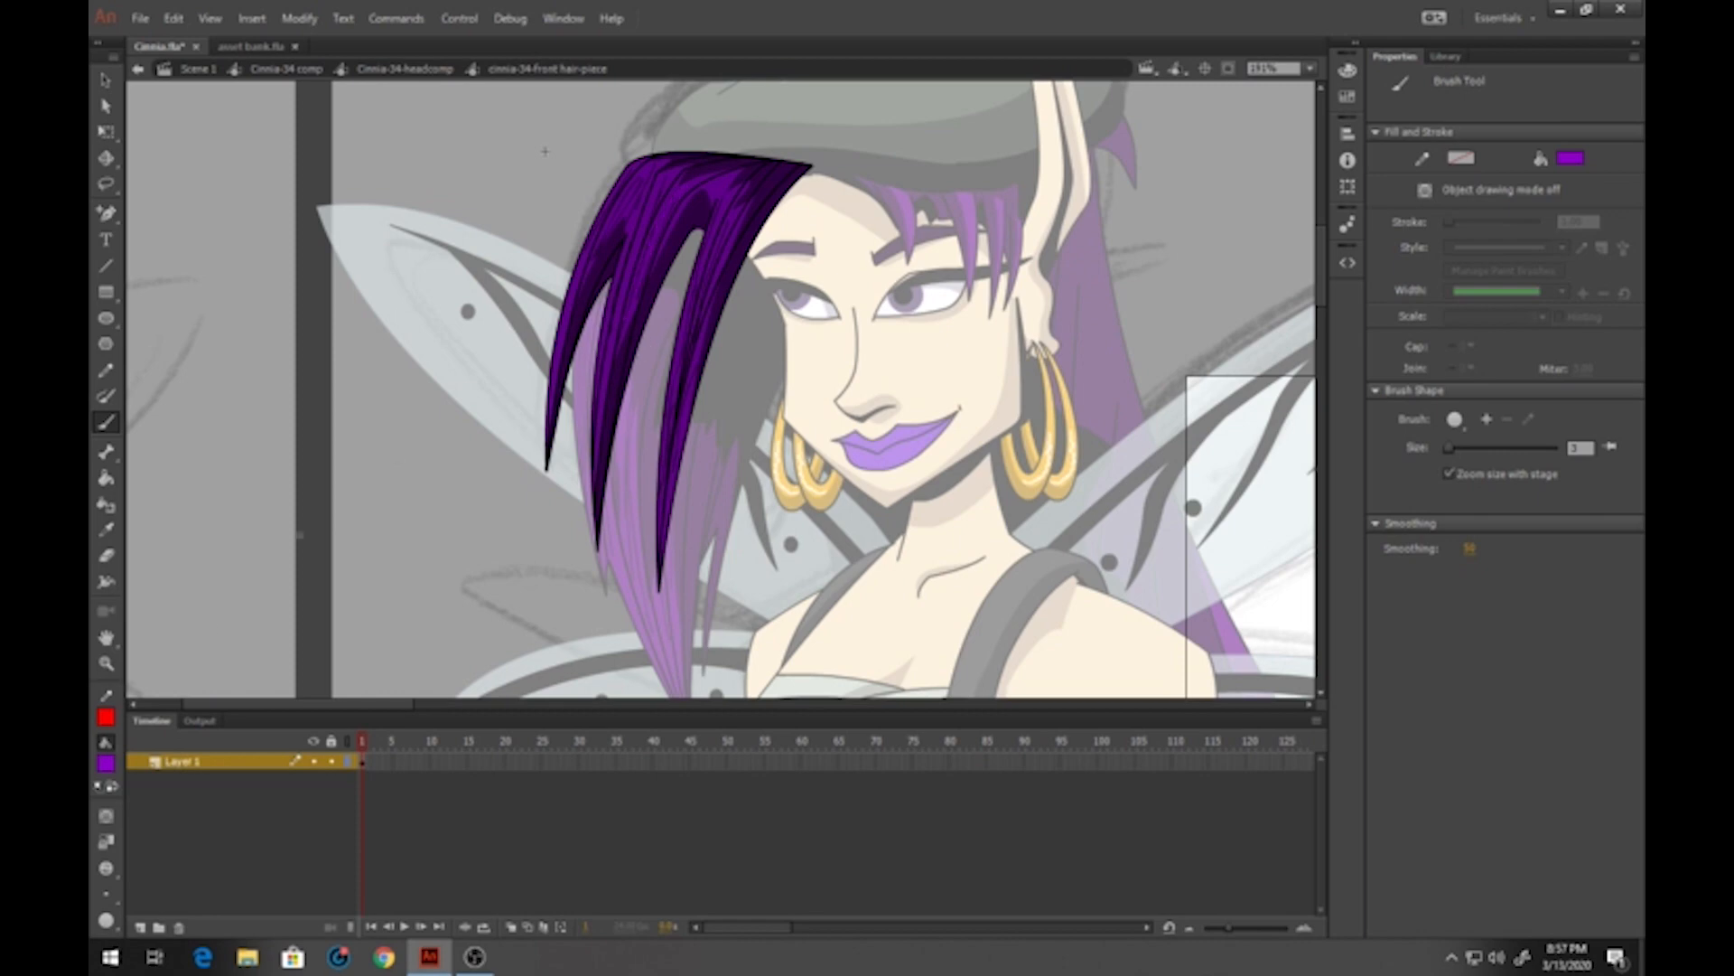
drag(1448, 450, 1399, 468)
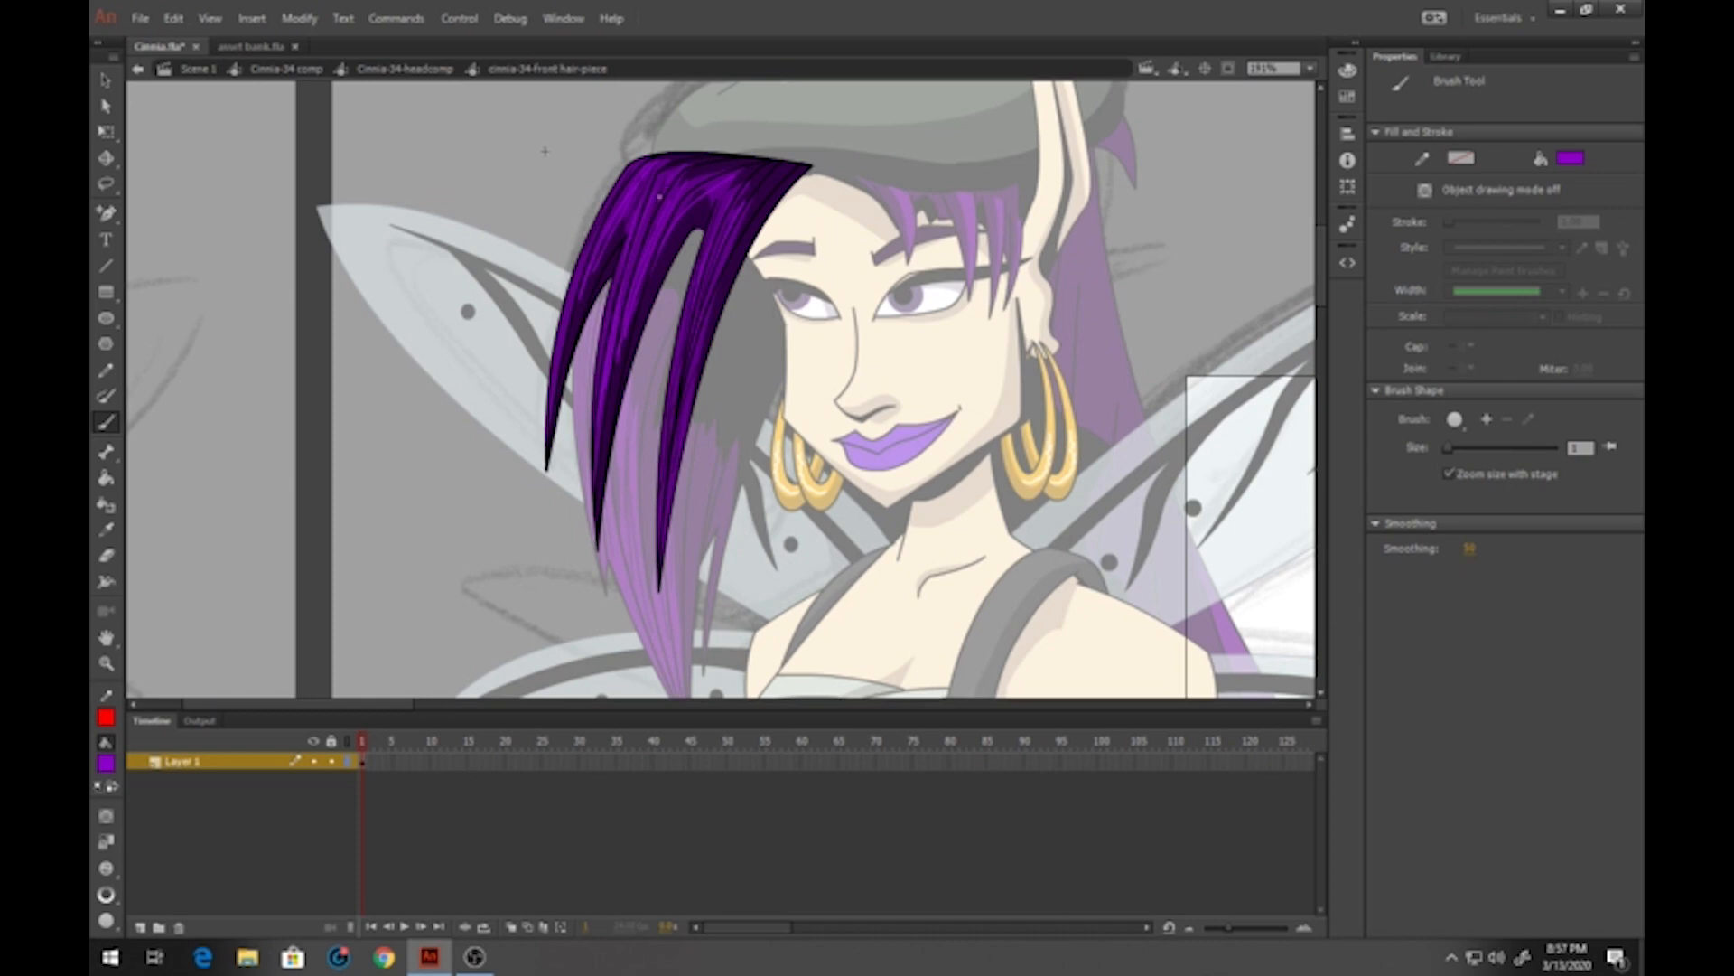
Open the second front hair piece and brush bright purple strands along its lower purple area
key(v)
double_click(623, 537)
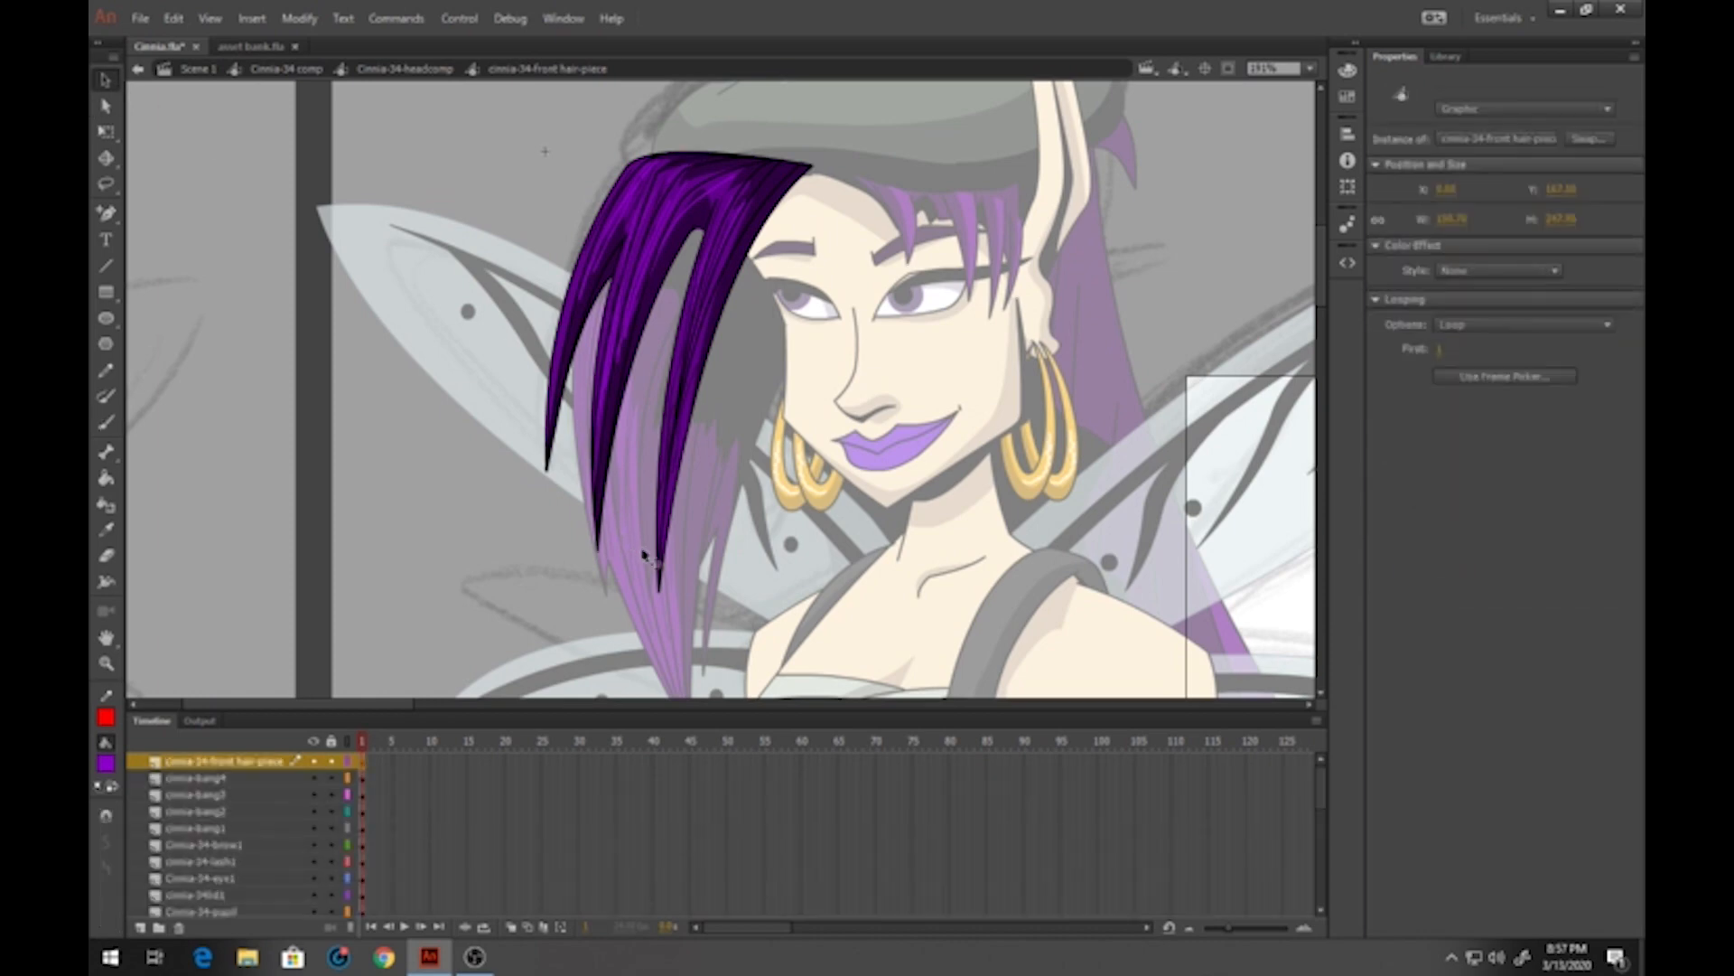
scroll(639, 503, down, 3)
double_click(598, 395)
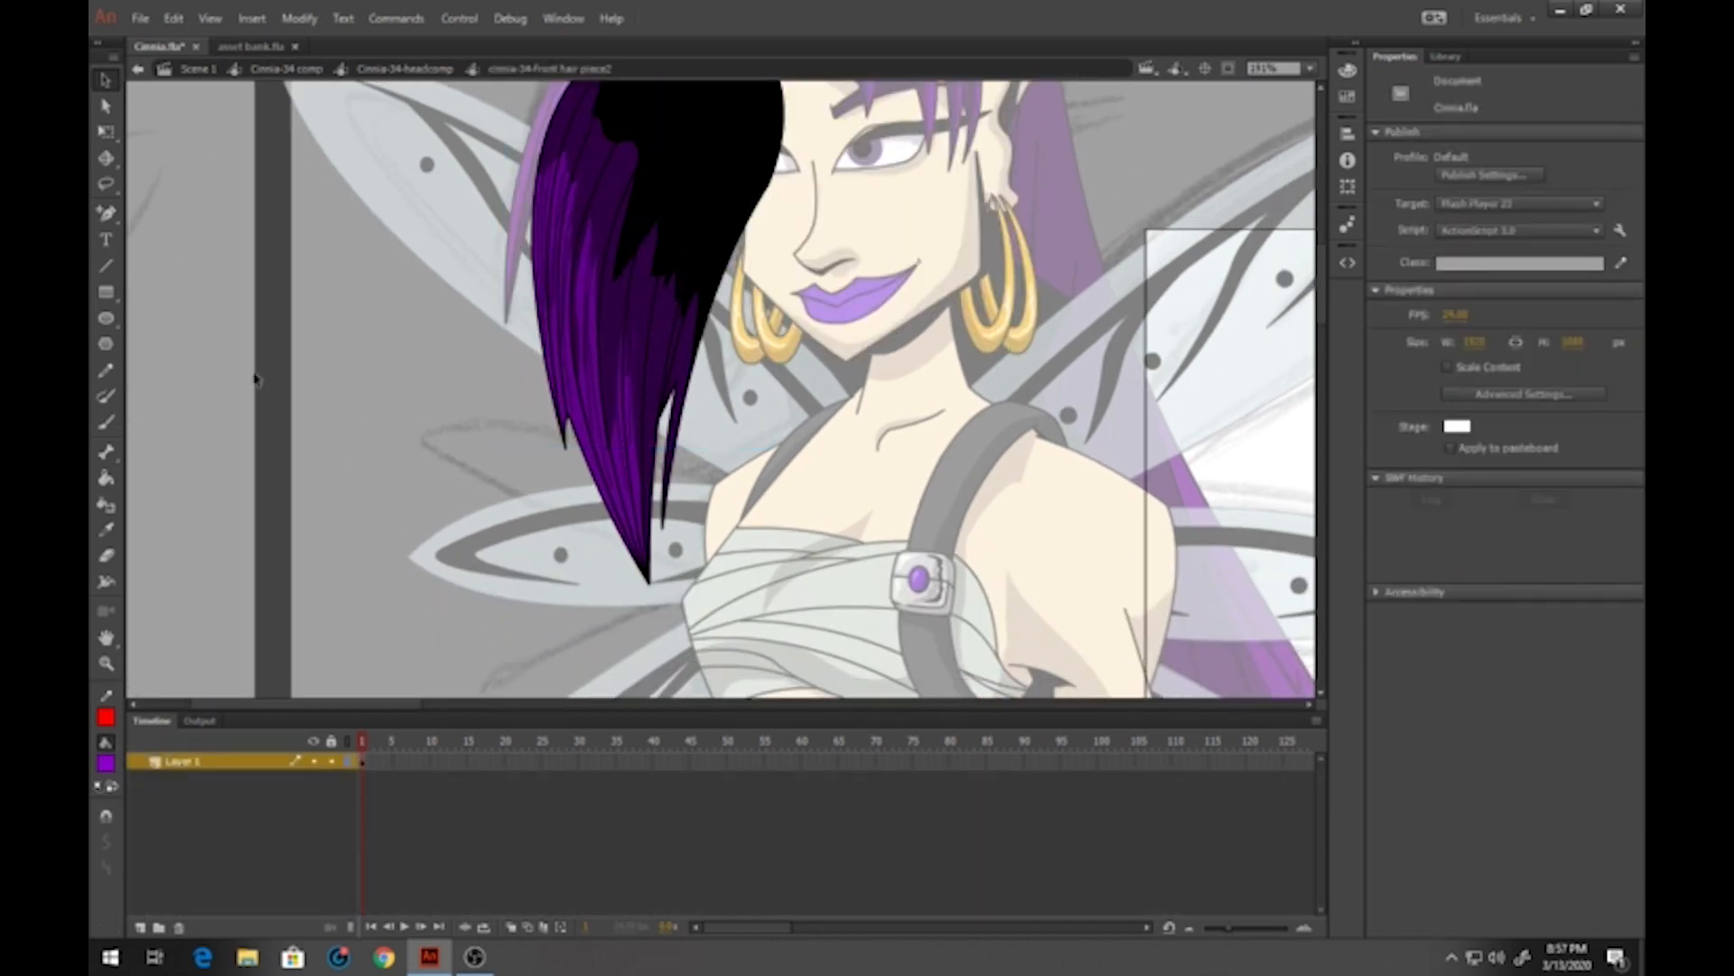
key(b)
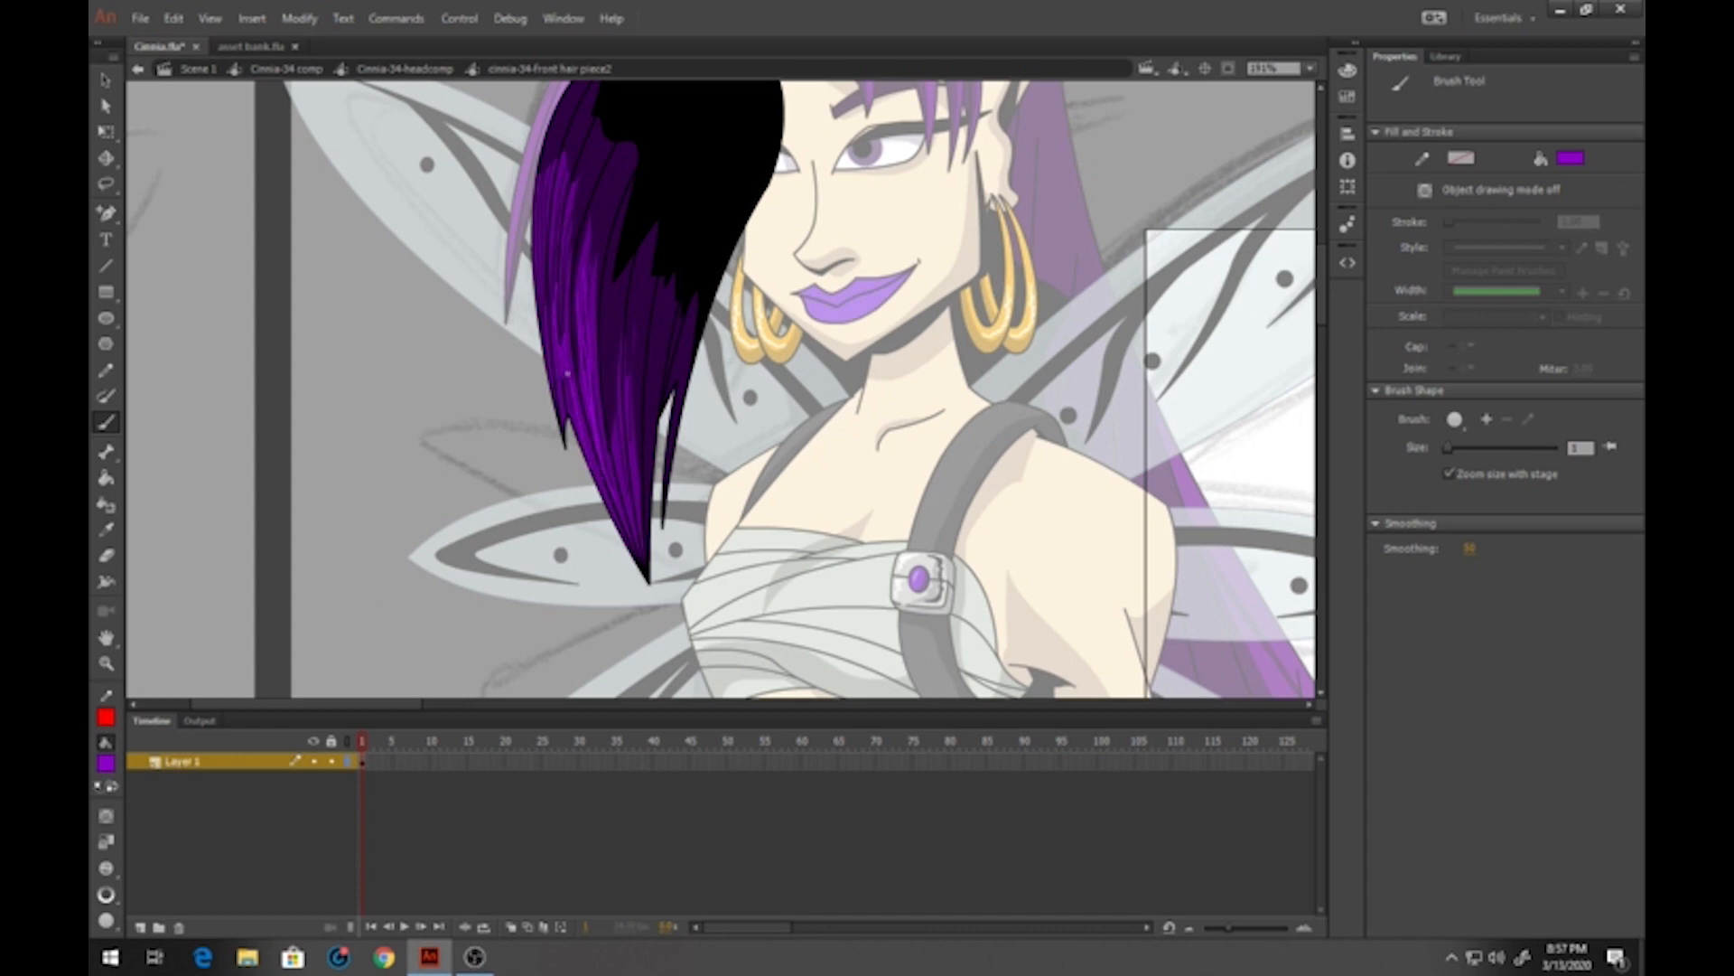
drag(617, 385, 612, 437)
scroll(650, 263, up, 3)
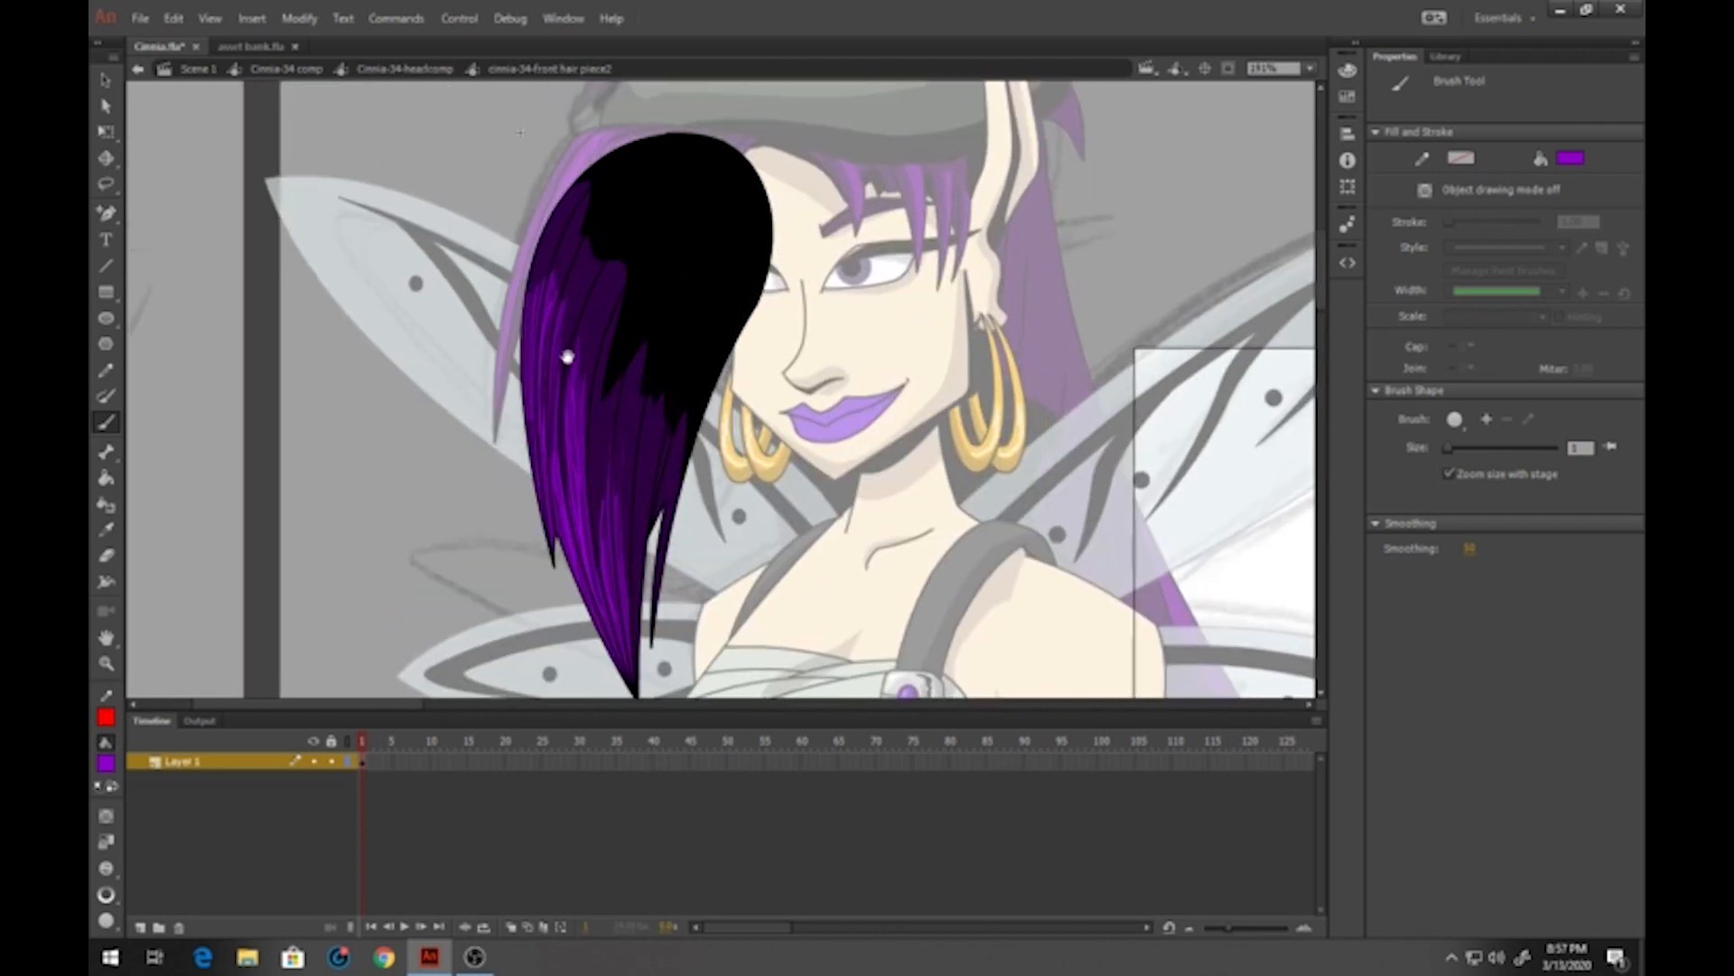
Open the first bang symbol, cinnia-bang1, and brush a bright purple highlight onto it
click(105, 80)
double_click(854, 185)
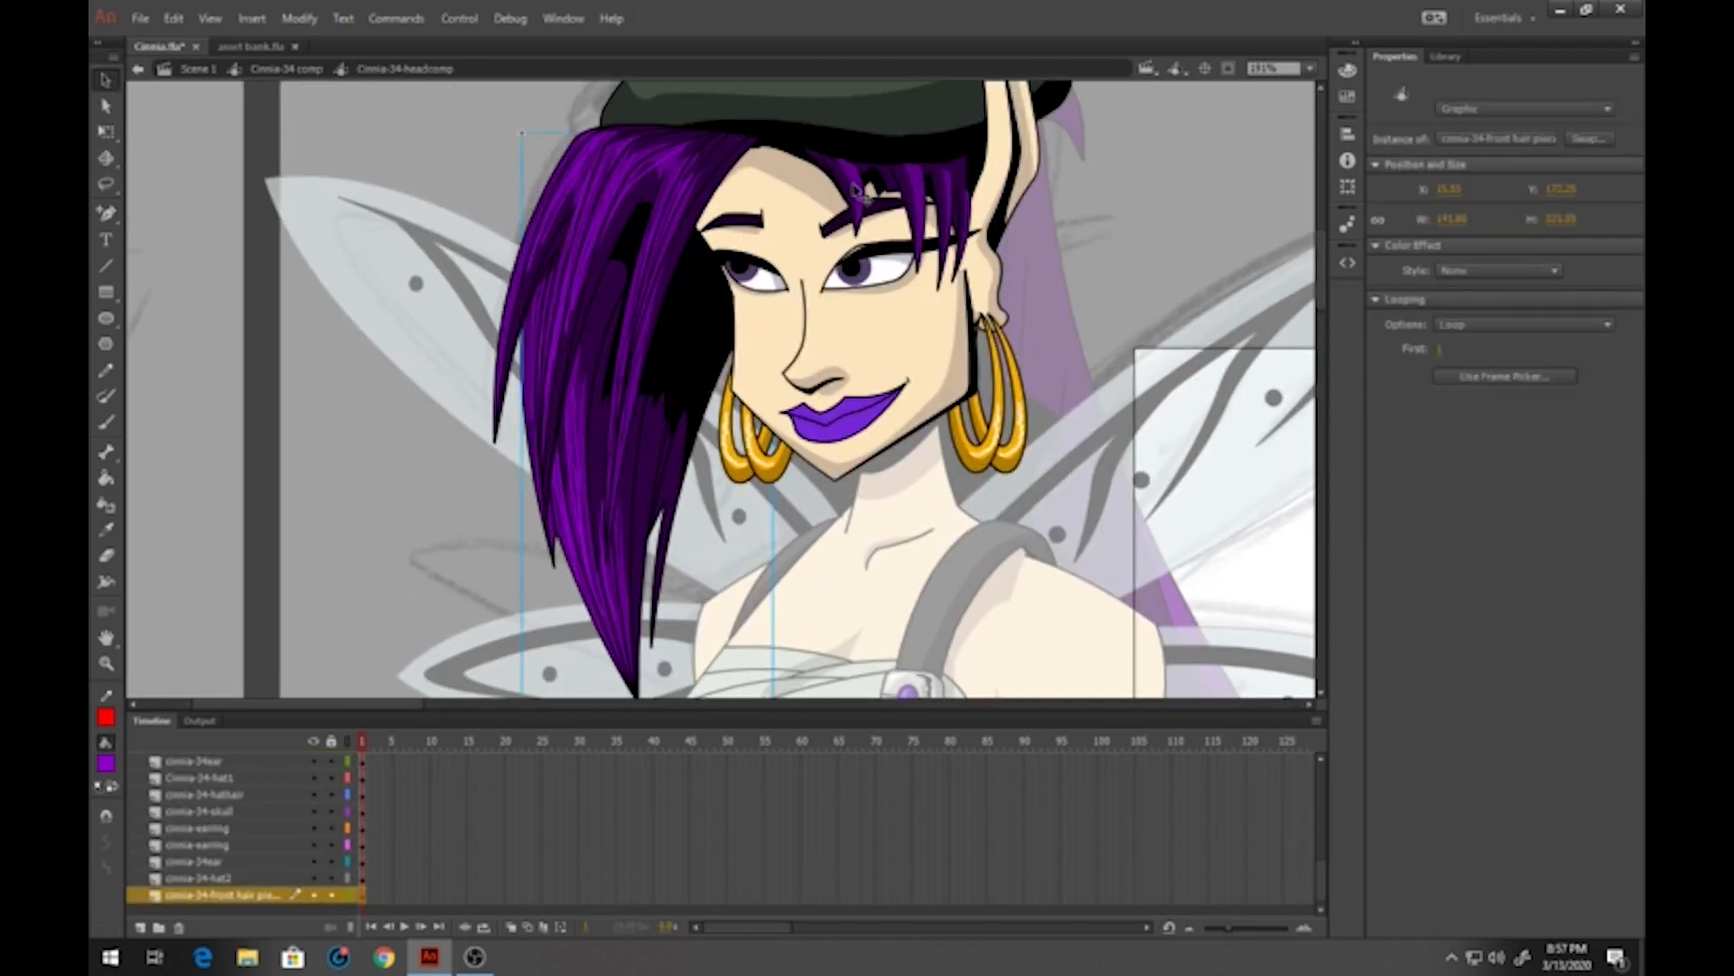
double_click(854, 190)
click(106, 422)
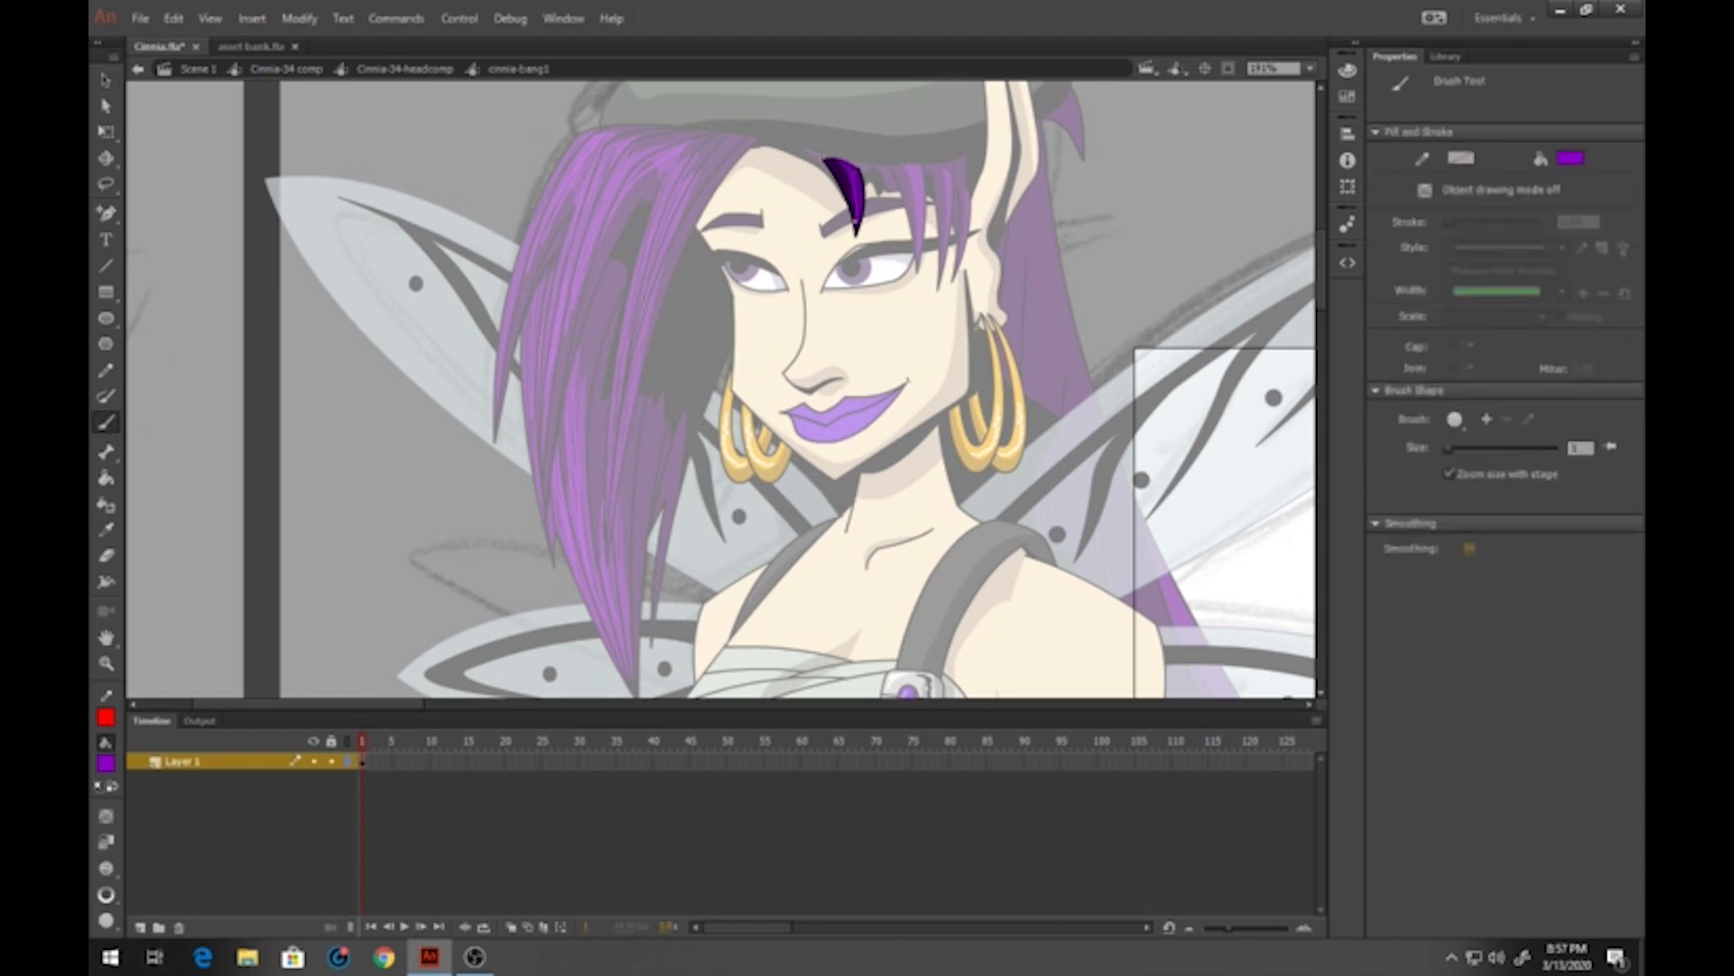
Open the second bang symbol, cinnia-bang2, and brush a bright purple highlight onto it
click(105, 79)
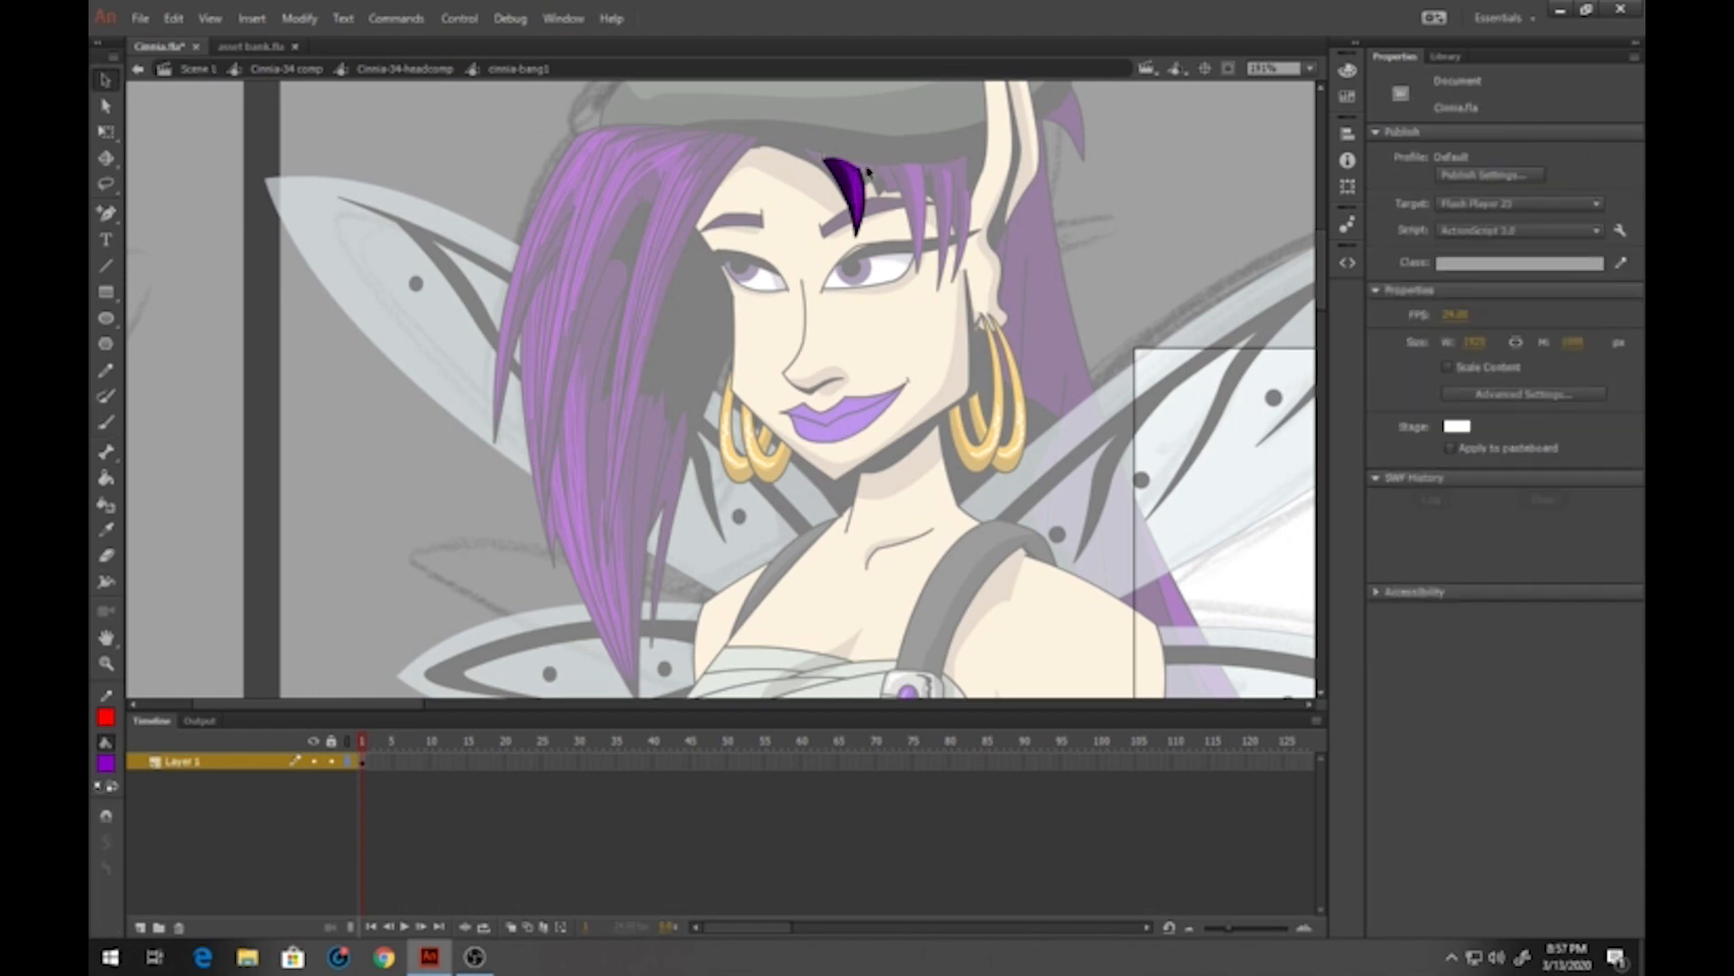
double_click(923, 189)
double_click(914, 194)
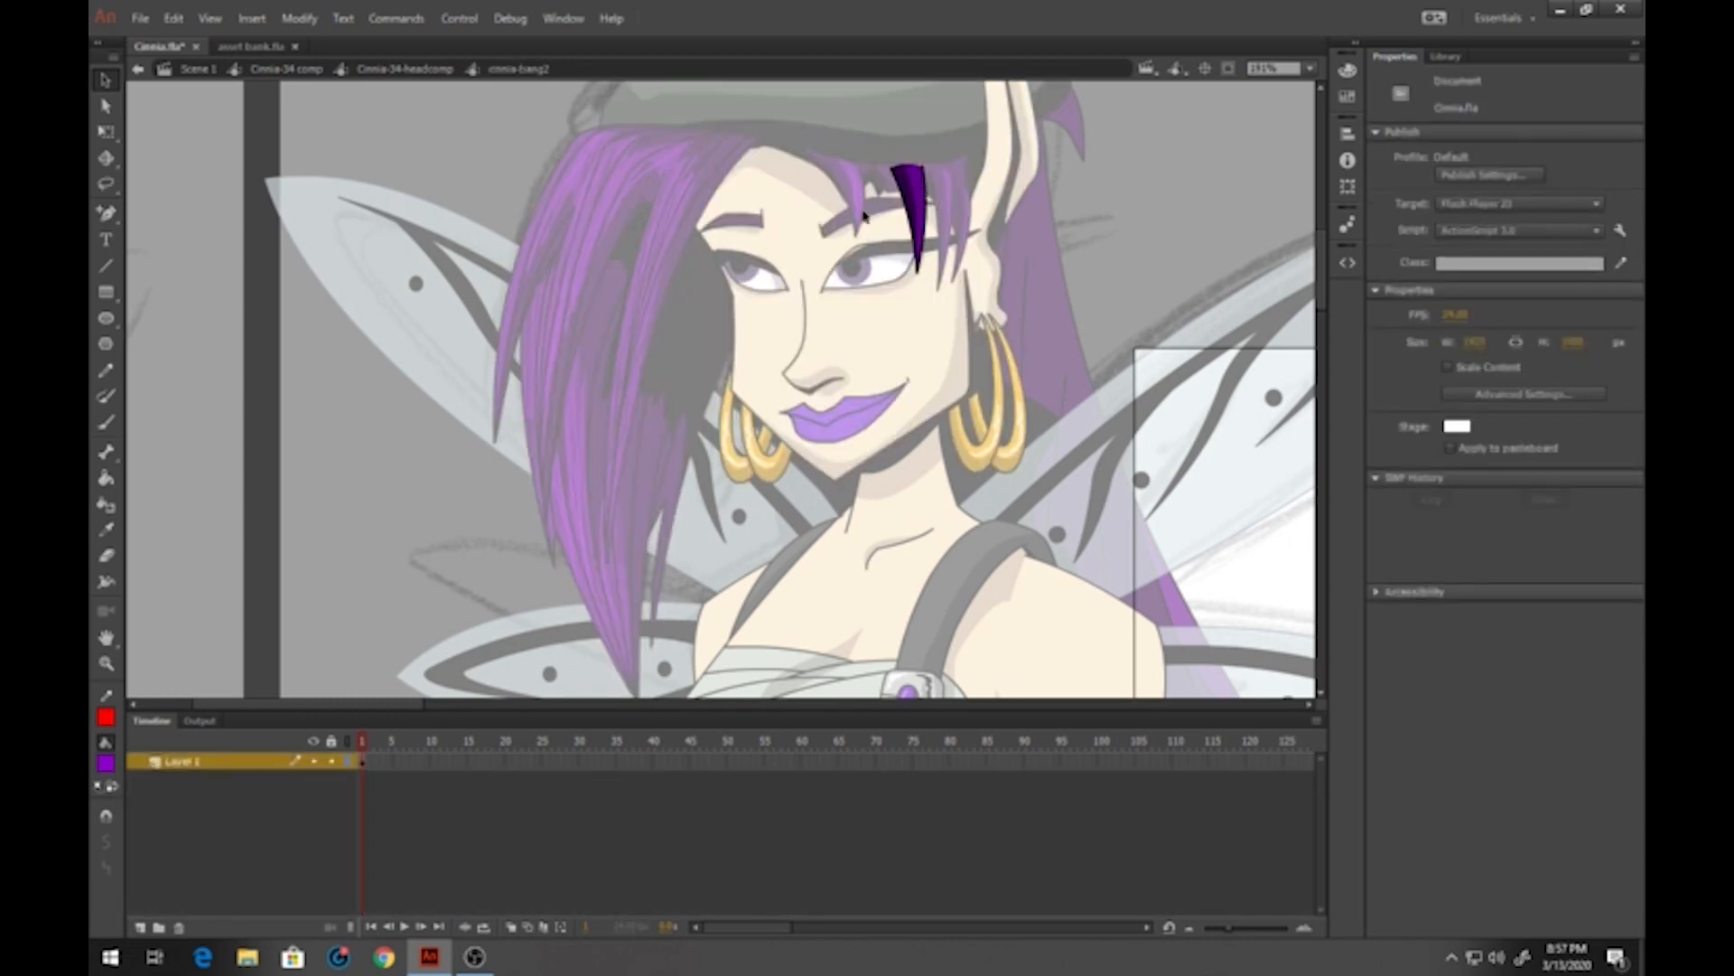
click(106, 422)
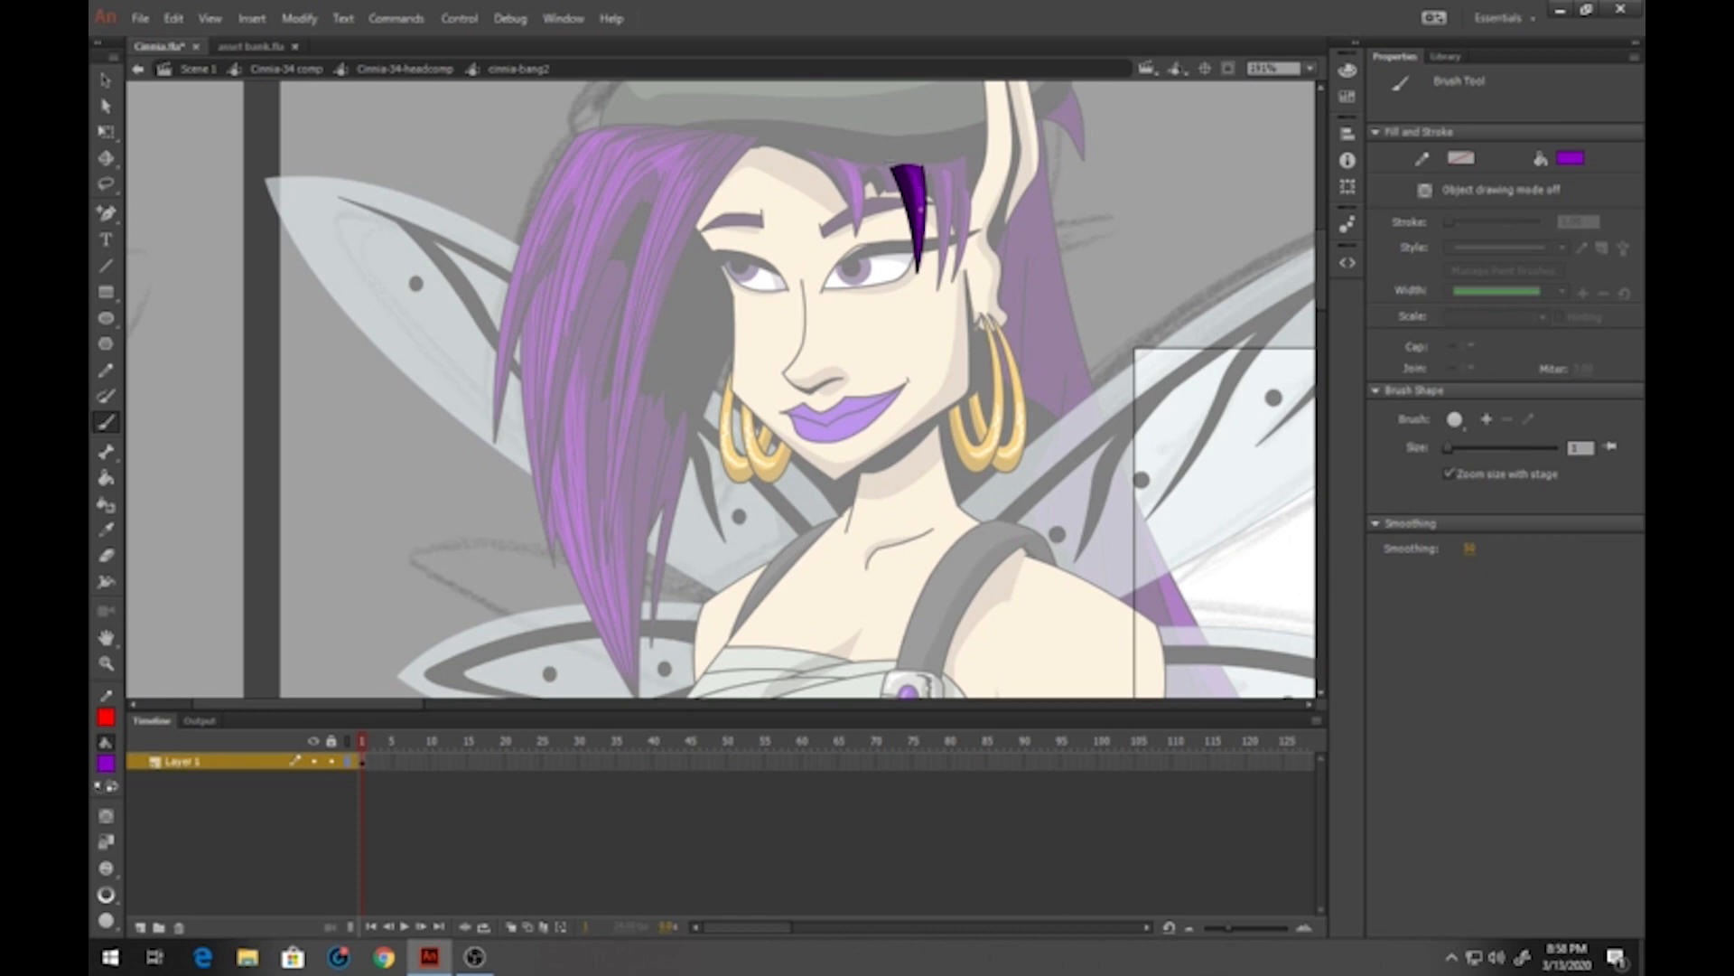
Open the third bang symbol, cinnia-bang3, and brush a bright purple highlight onto it
click(105, 80)
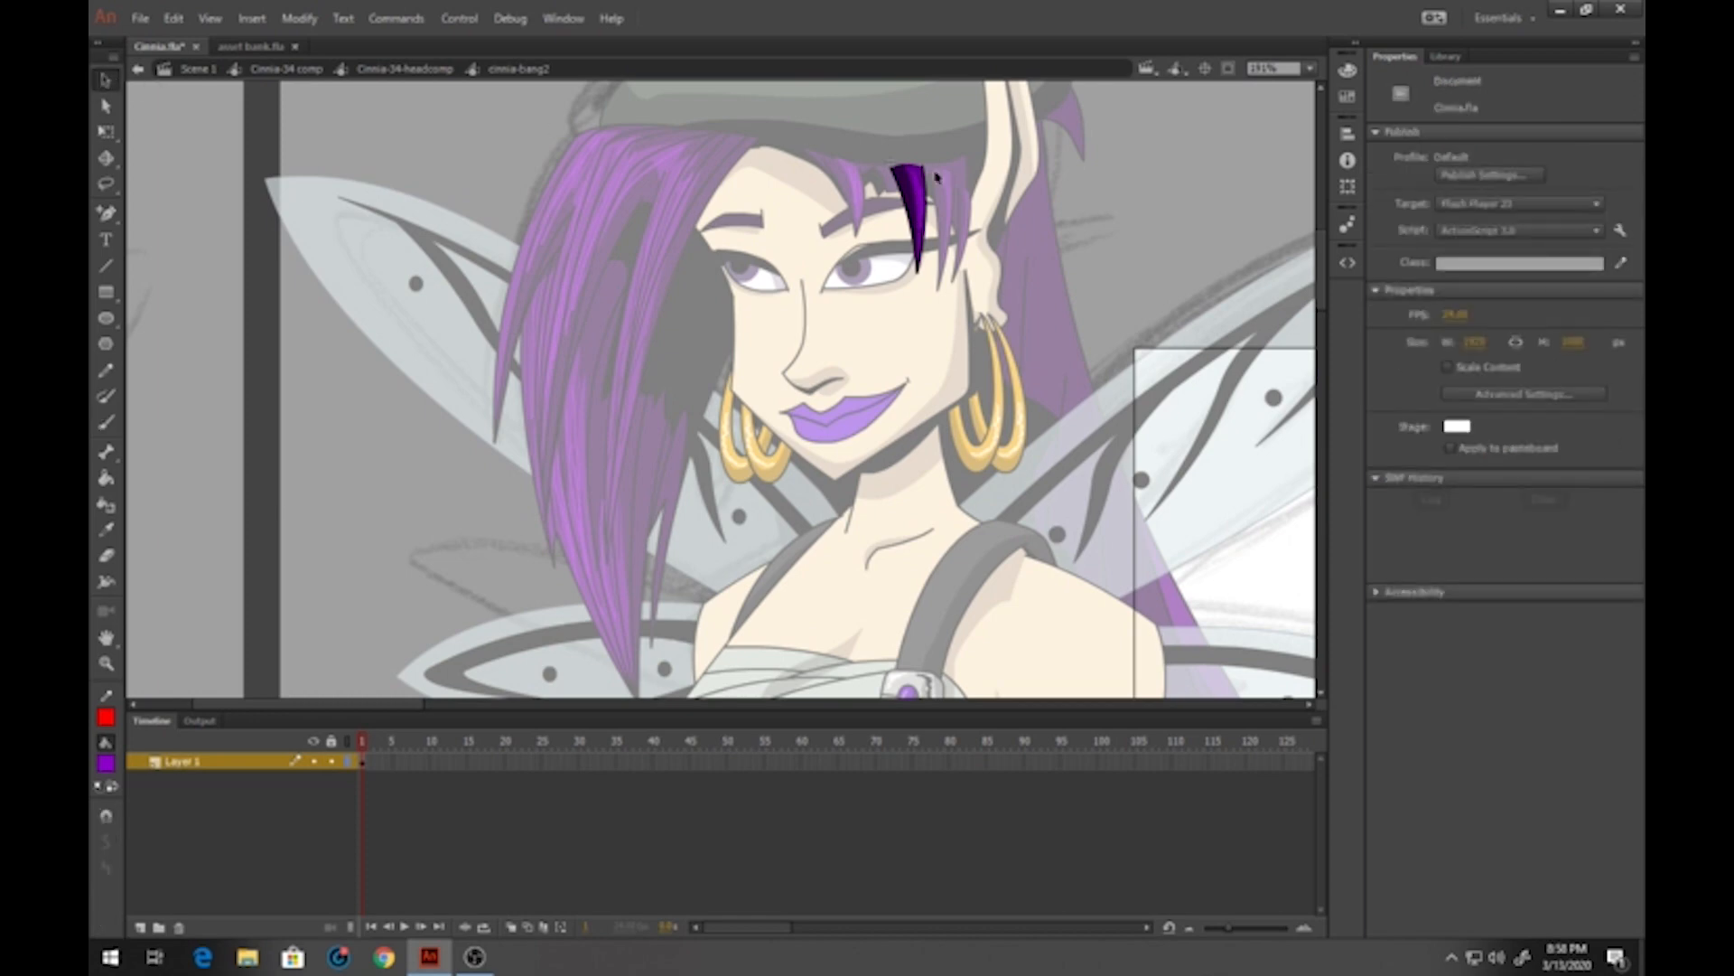
double_click(945, 195)
double_click(943, 201)
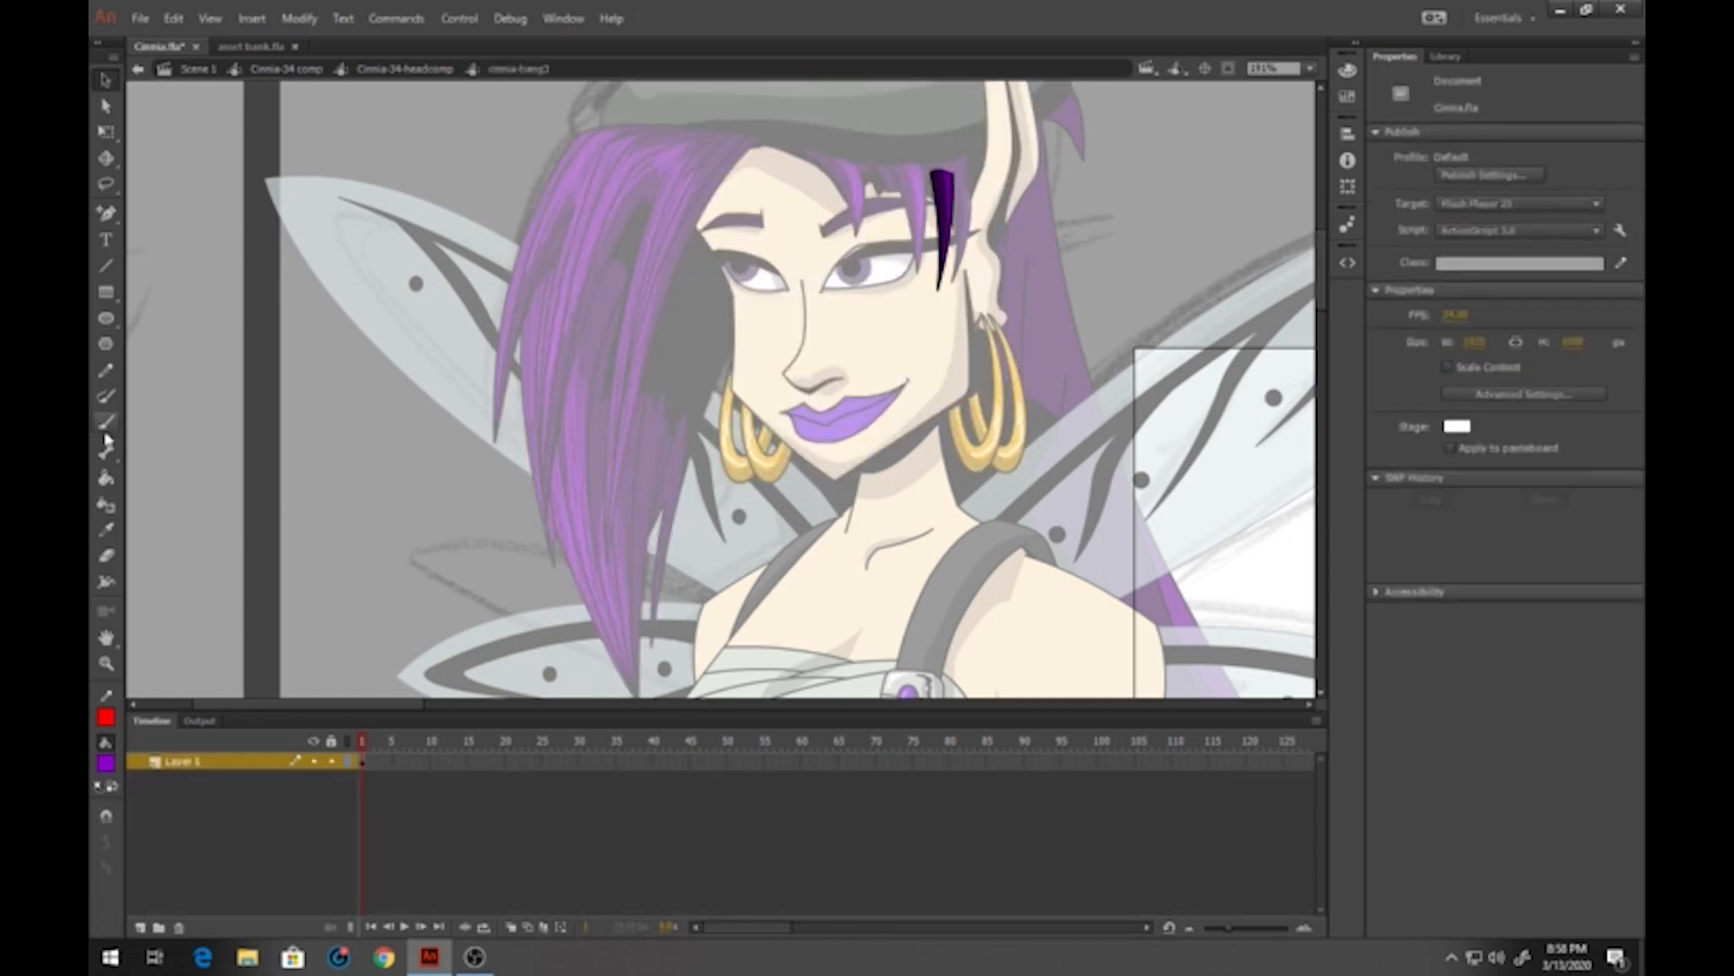
key(b)
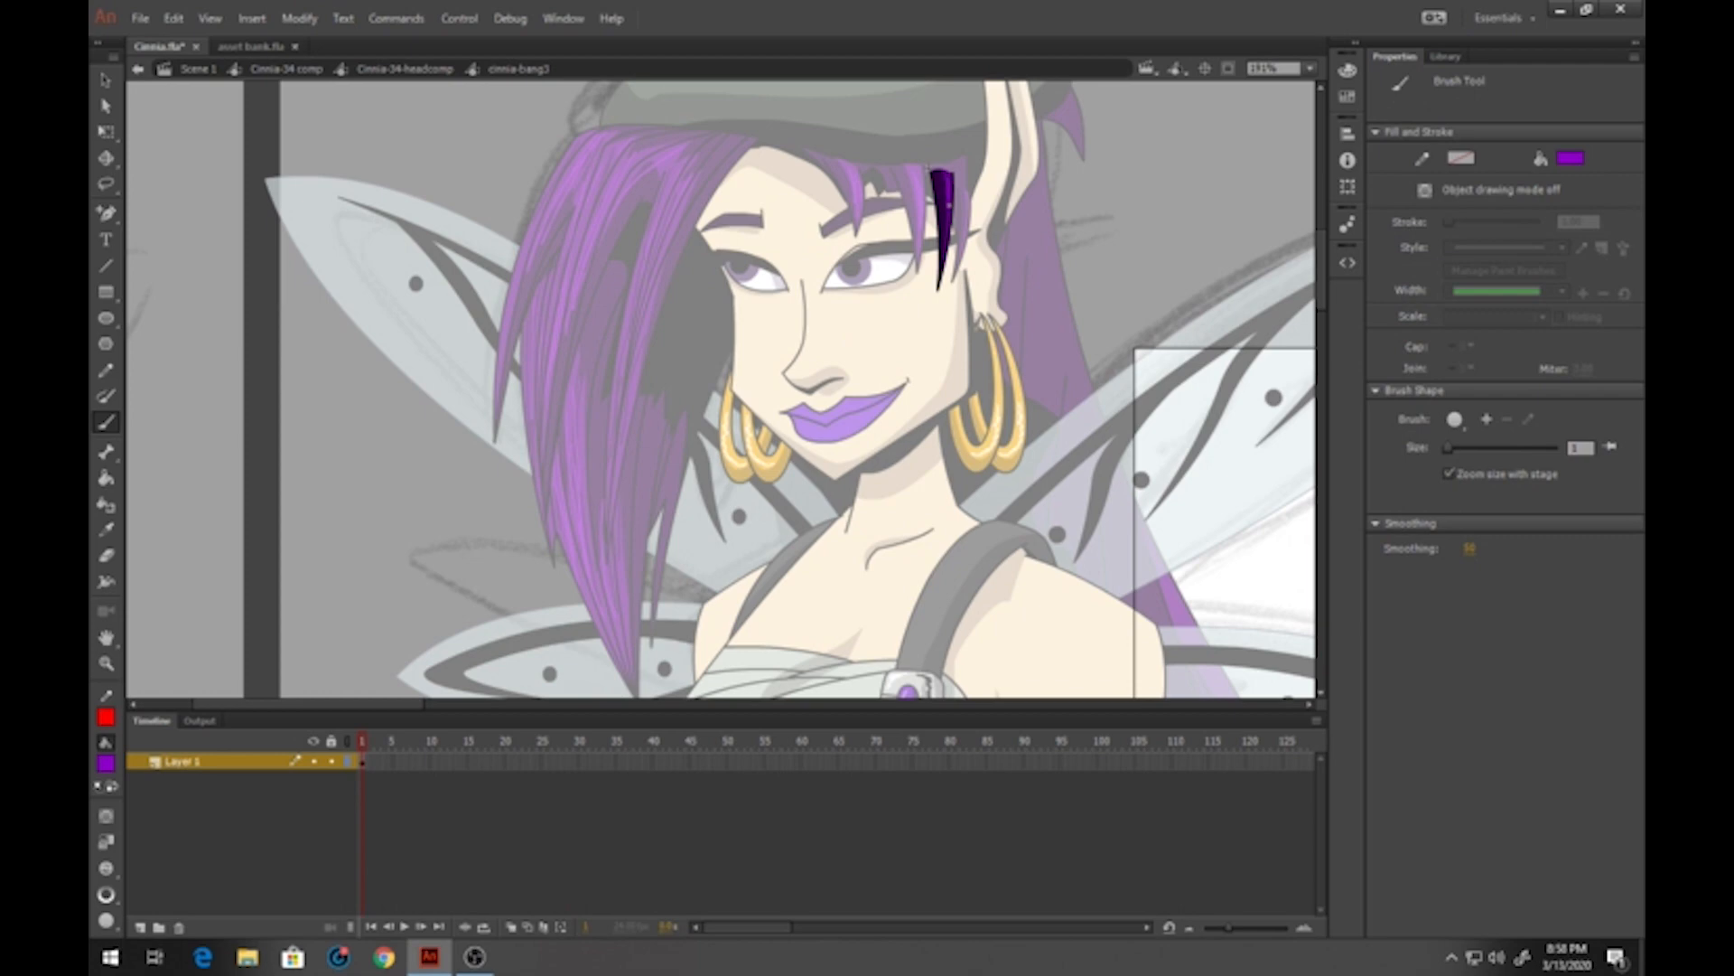
Reopen the first front hair piece and set the fill colour to a lighter purple with 38% saturation
click(105, 80)
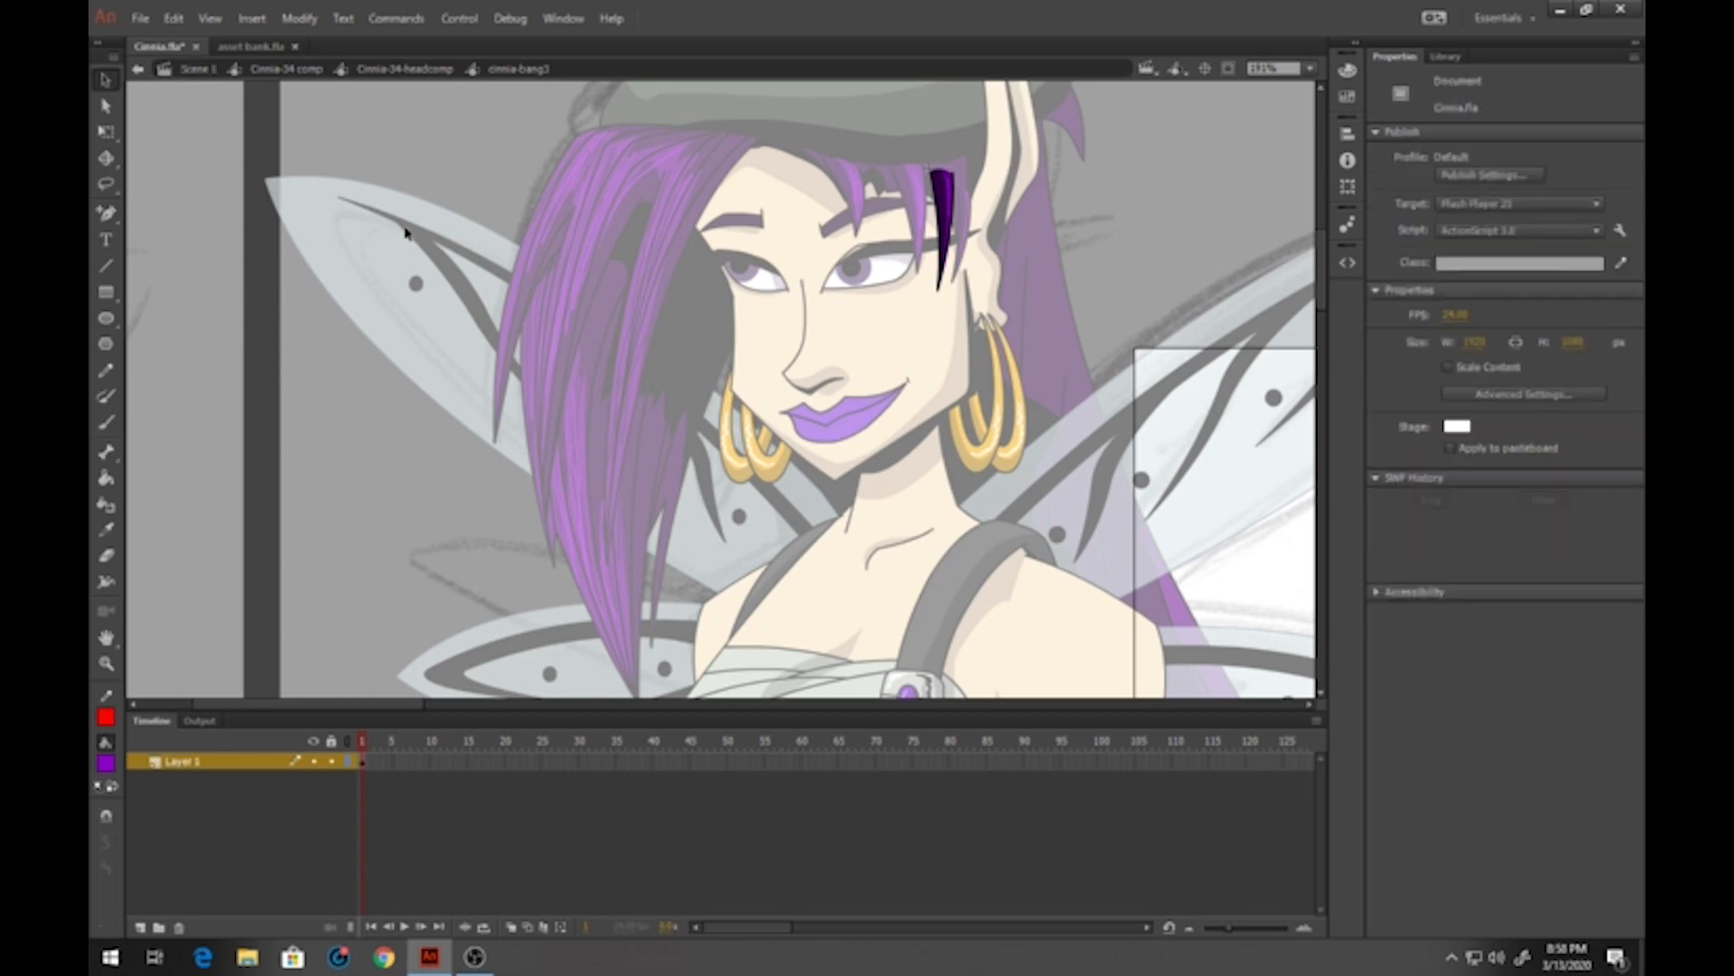
double_click(619, 220)
double_click(620, 220)
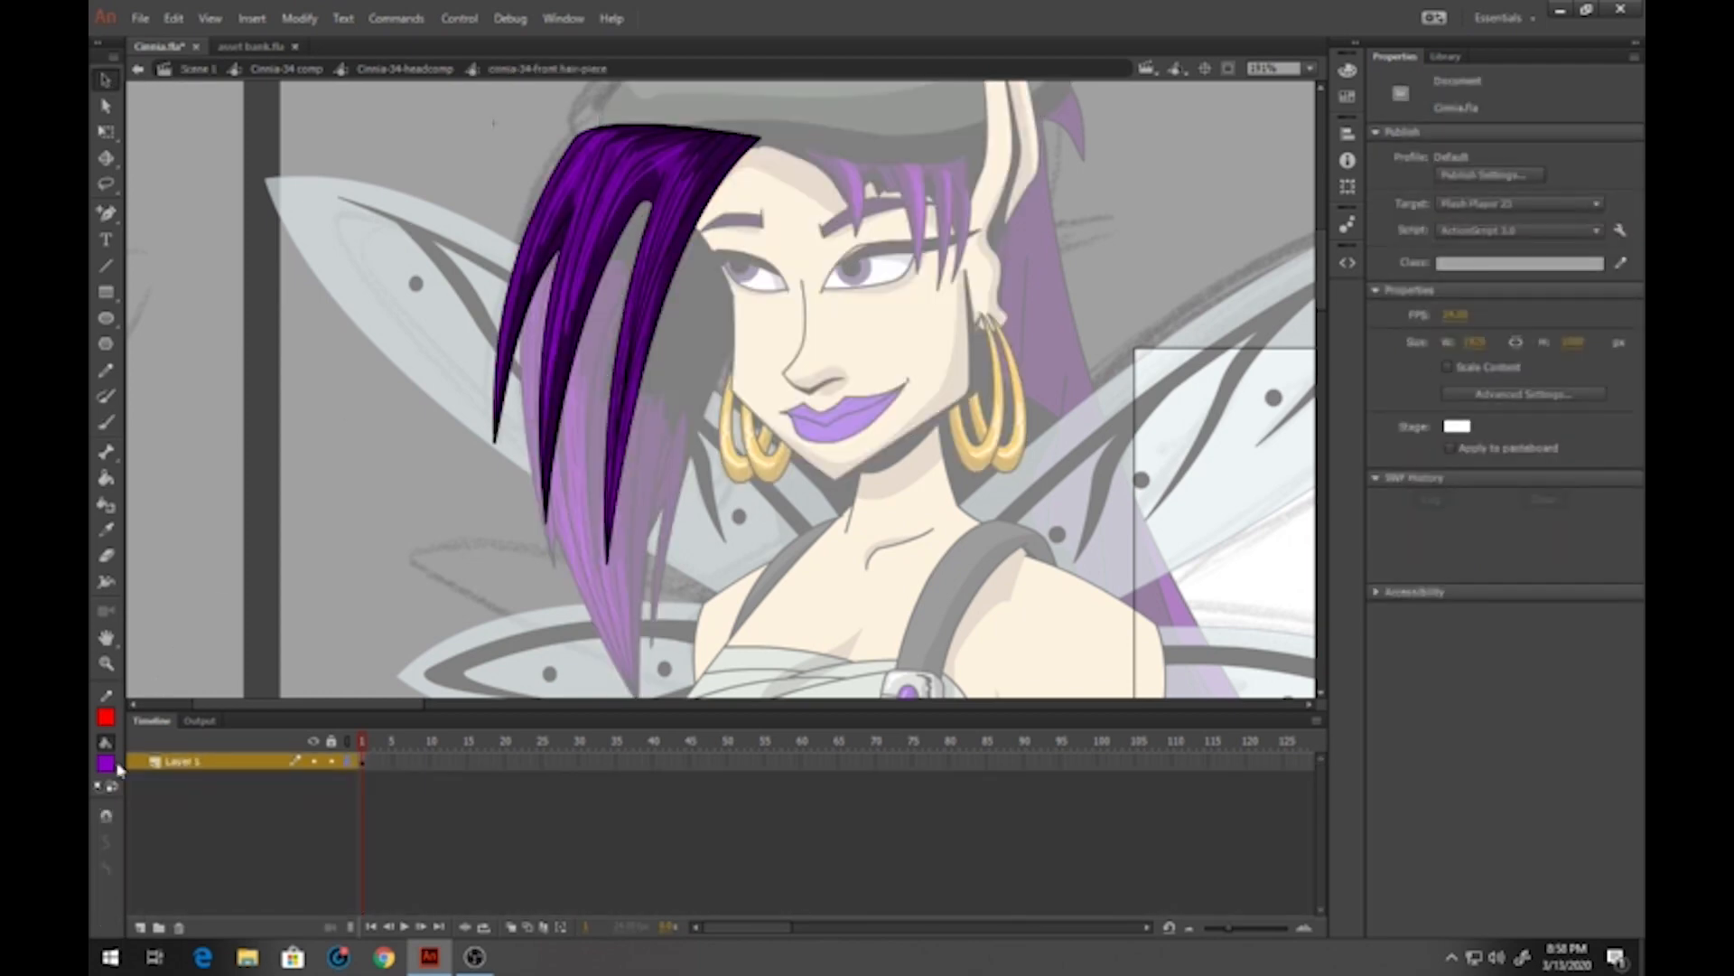
click(106, 764)
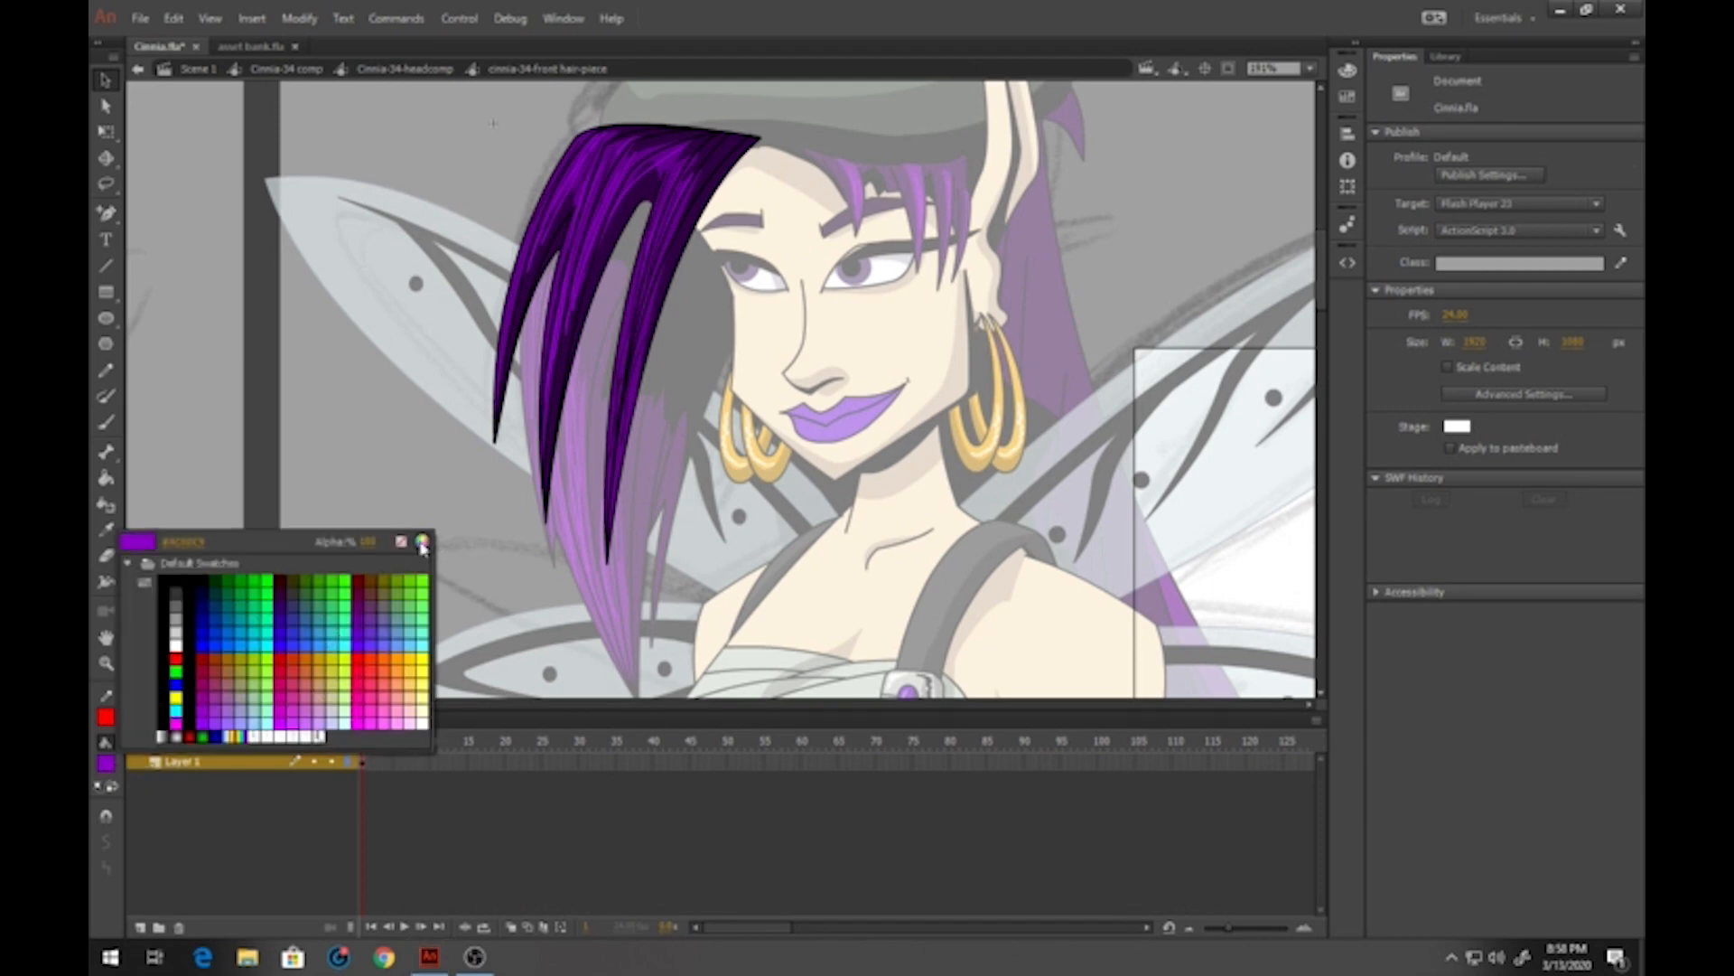
click(422, 541)
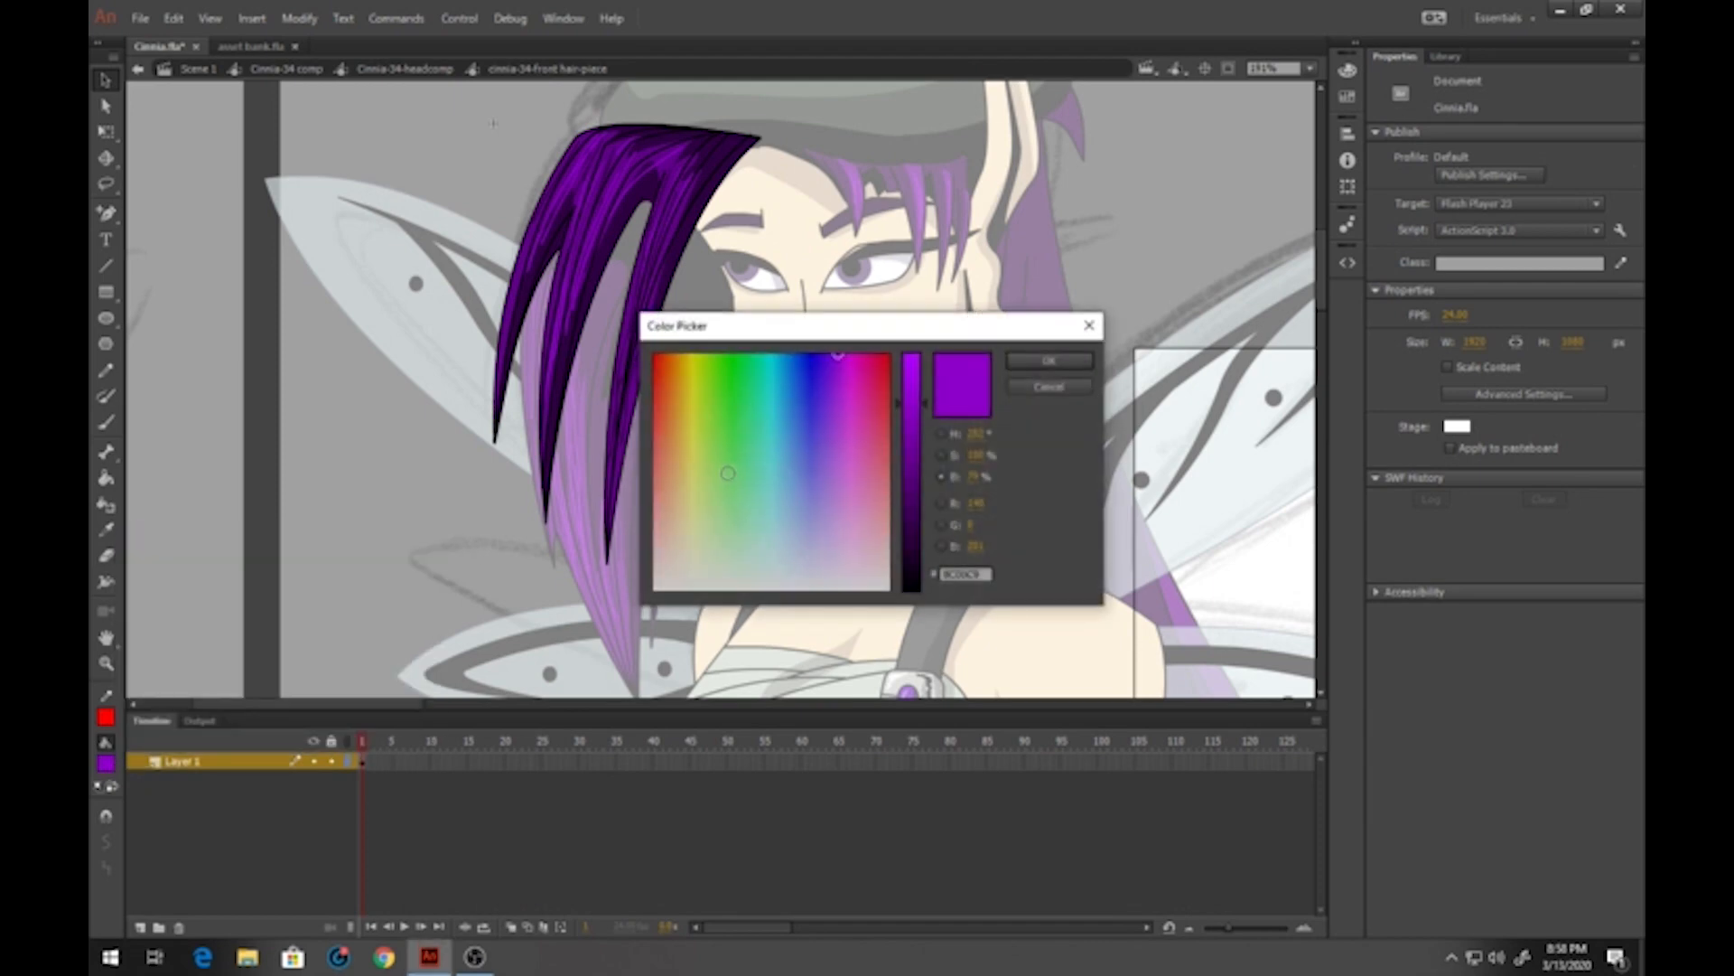
click(942, 455)
drag(923, 381, 922, 504)
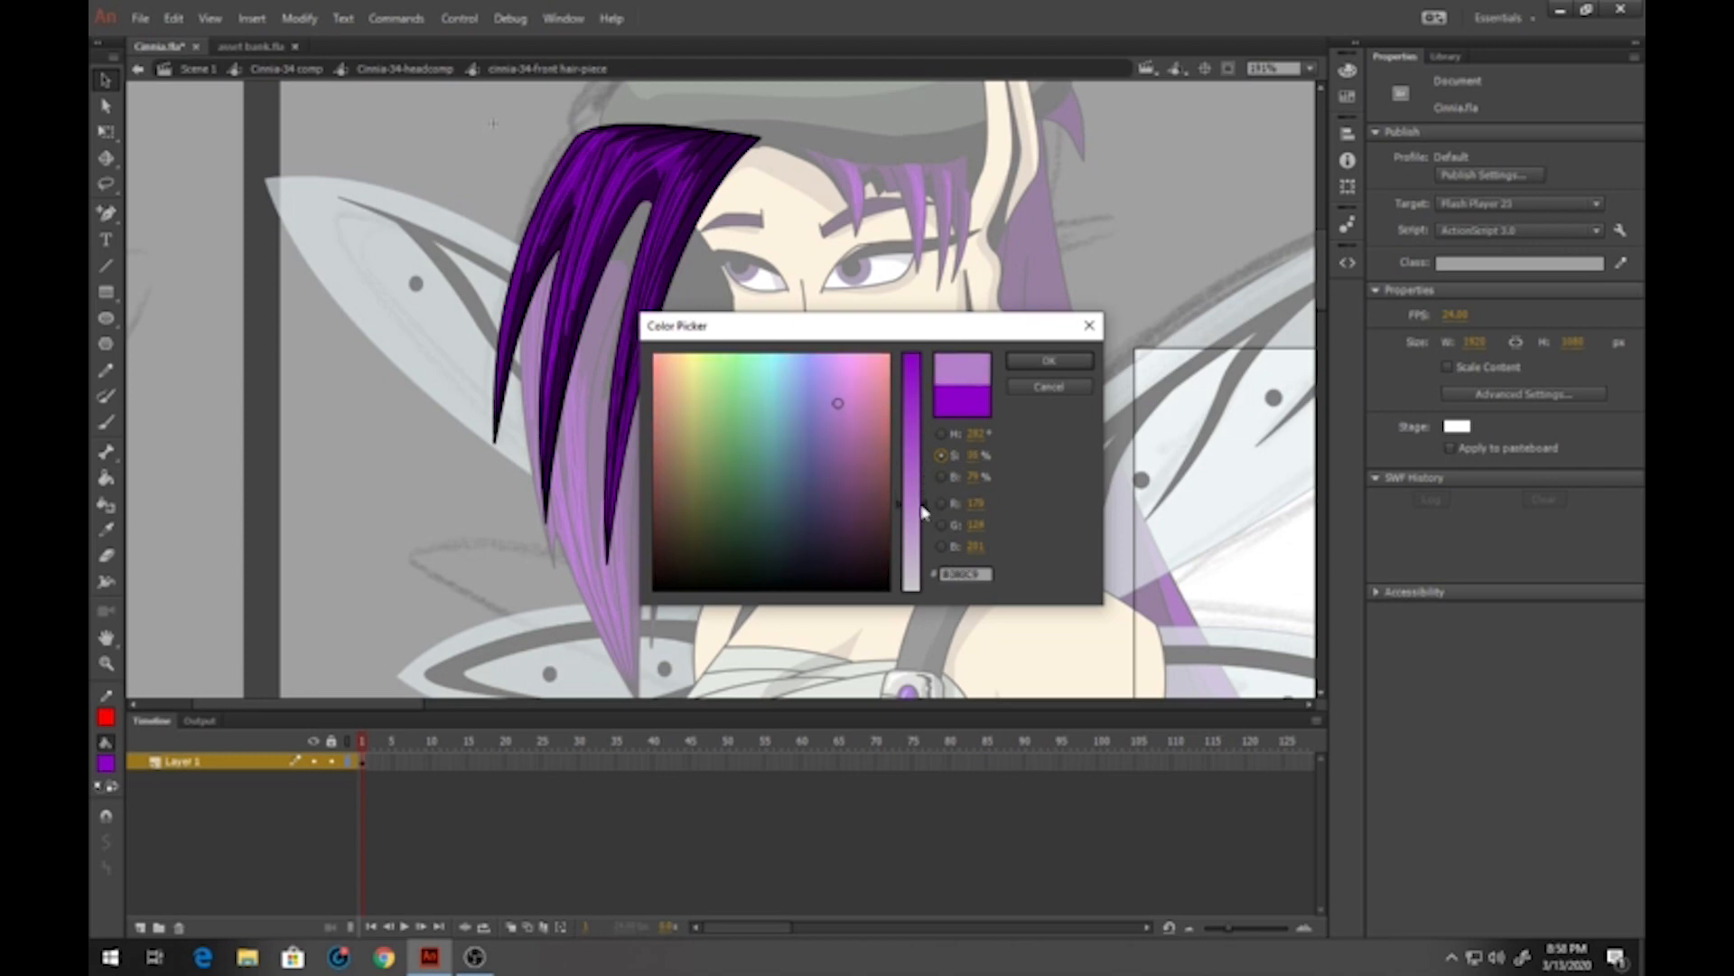
click(1035, 363)
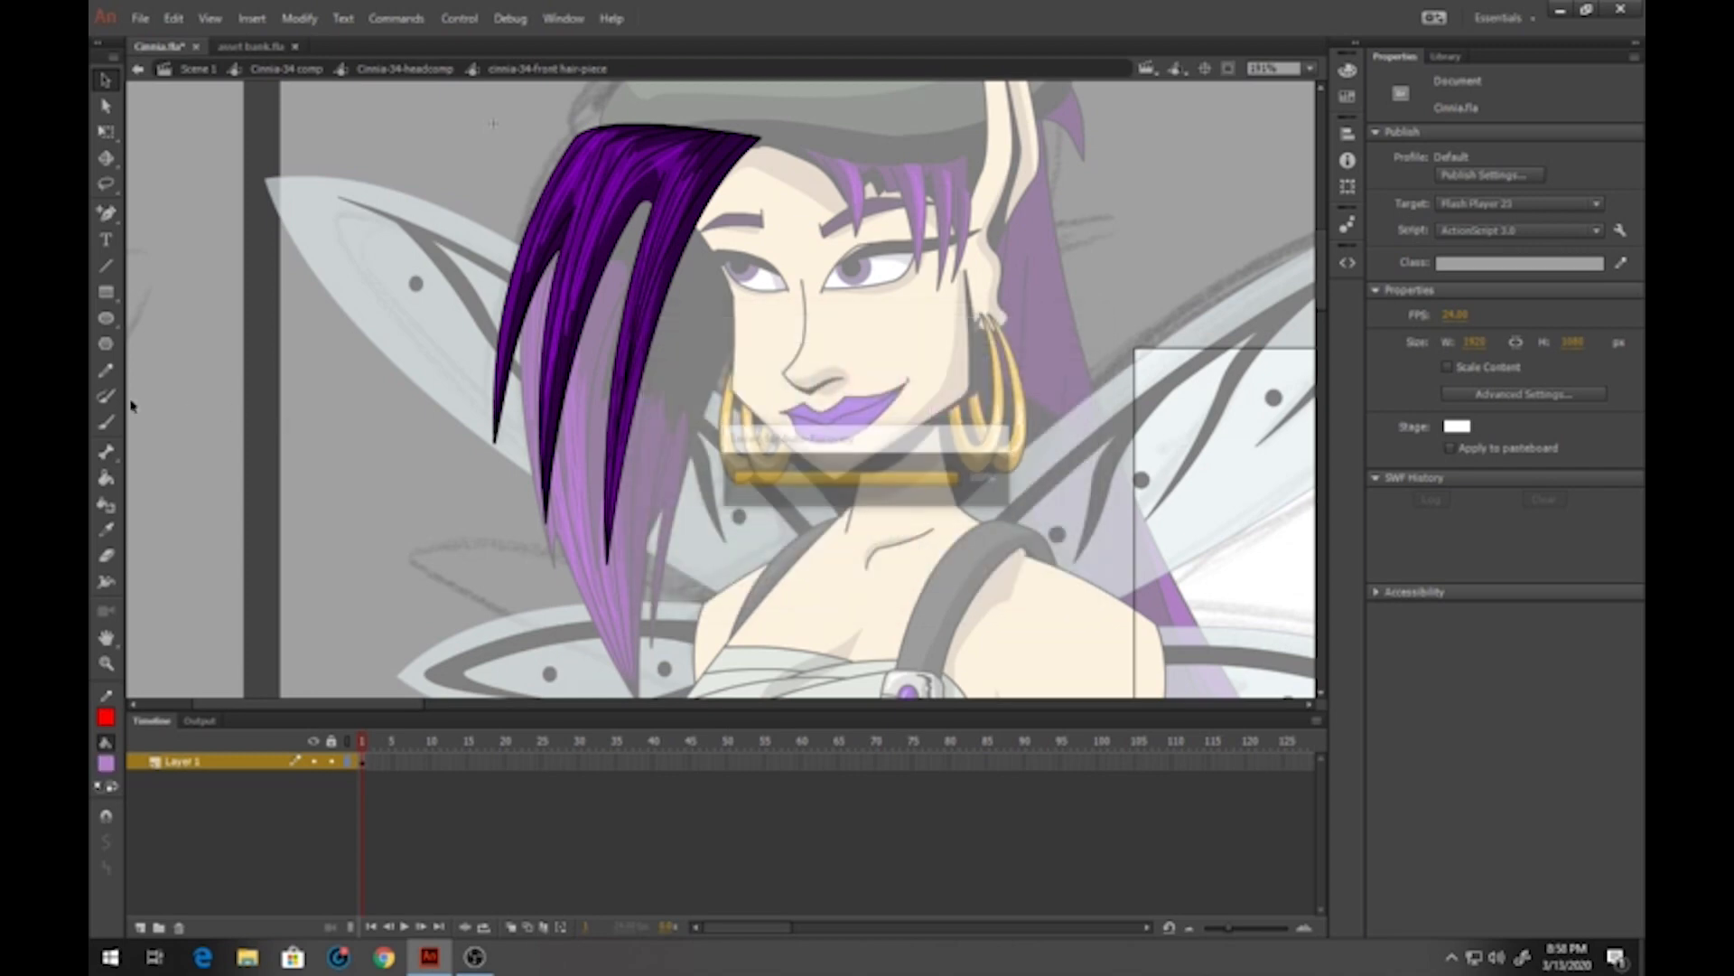
Brush thin light purple shine strokes on the front hair piece's locks and crown, undoing and redrawing a stray stroke
click(105, 422)
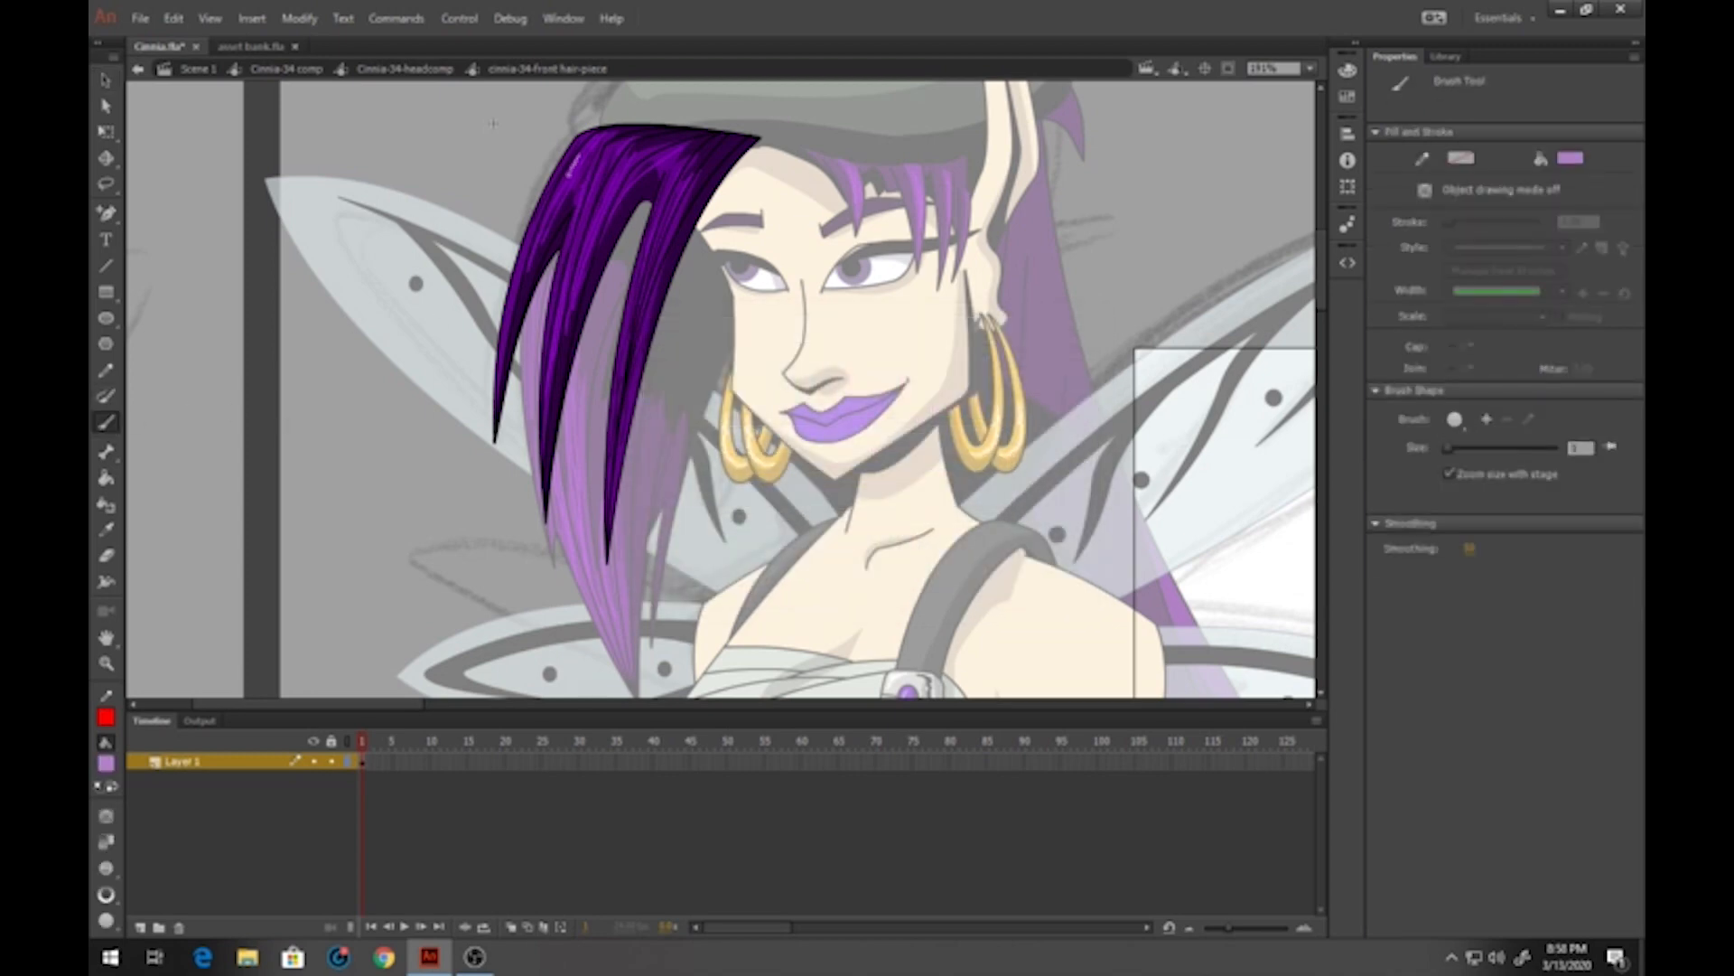
mouse_move(554, 204)
mouse_down()
mouse_move(540, 239)
mouse_move(575, 255)
mouse_move(559, 319)
mouse_up()
drag(672, 179, 631, 341)
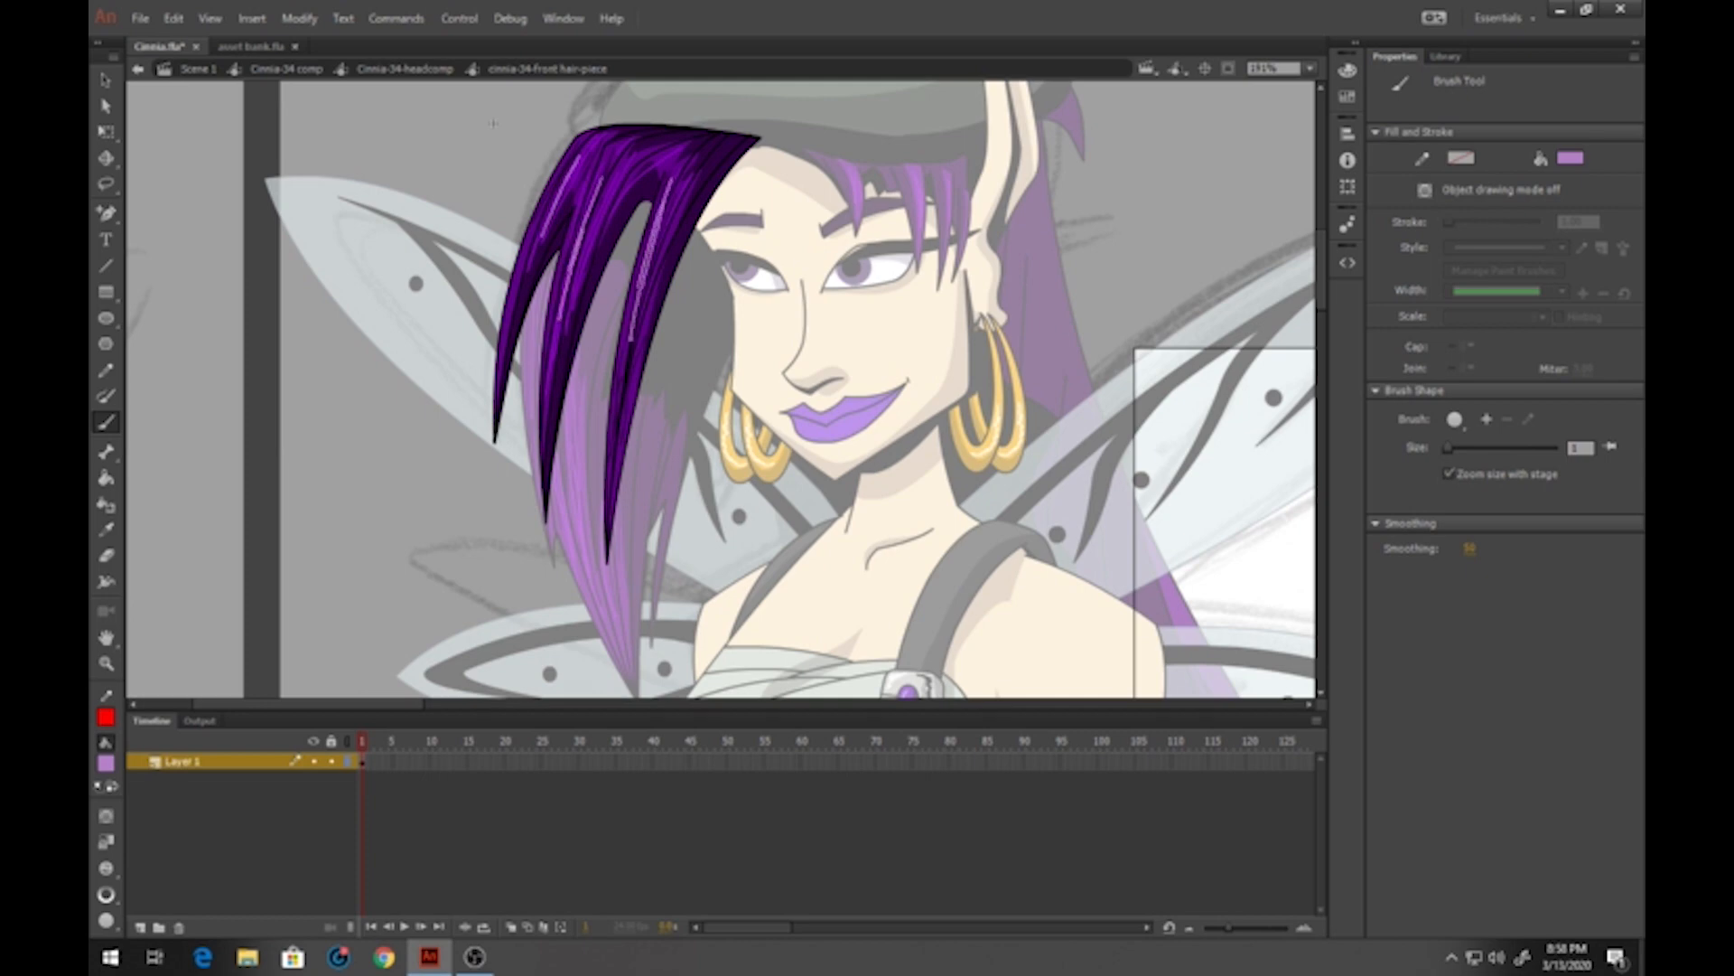
key(ctrl+z)
drag(660, 158, 630, 182)
Open the second front hair piece and brush thin light purple shine strokes down its outer locks, redrawing the first stroke
key(v)
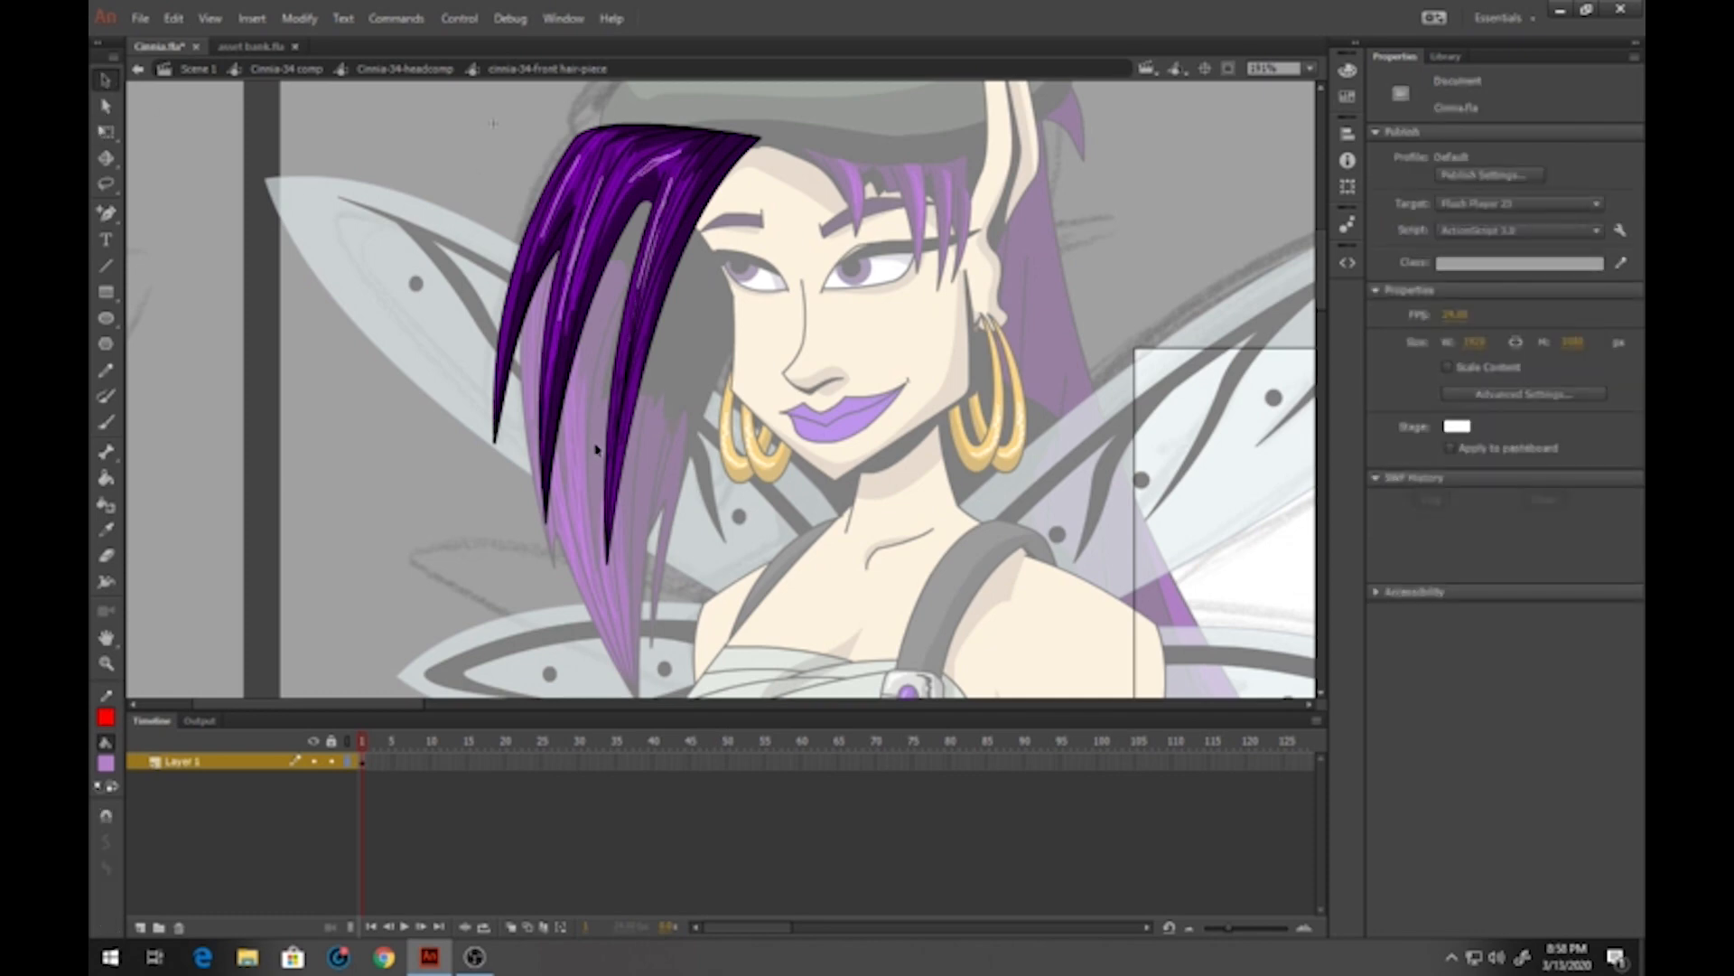
double_click(594, 448)
double_click(580, 481)
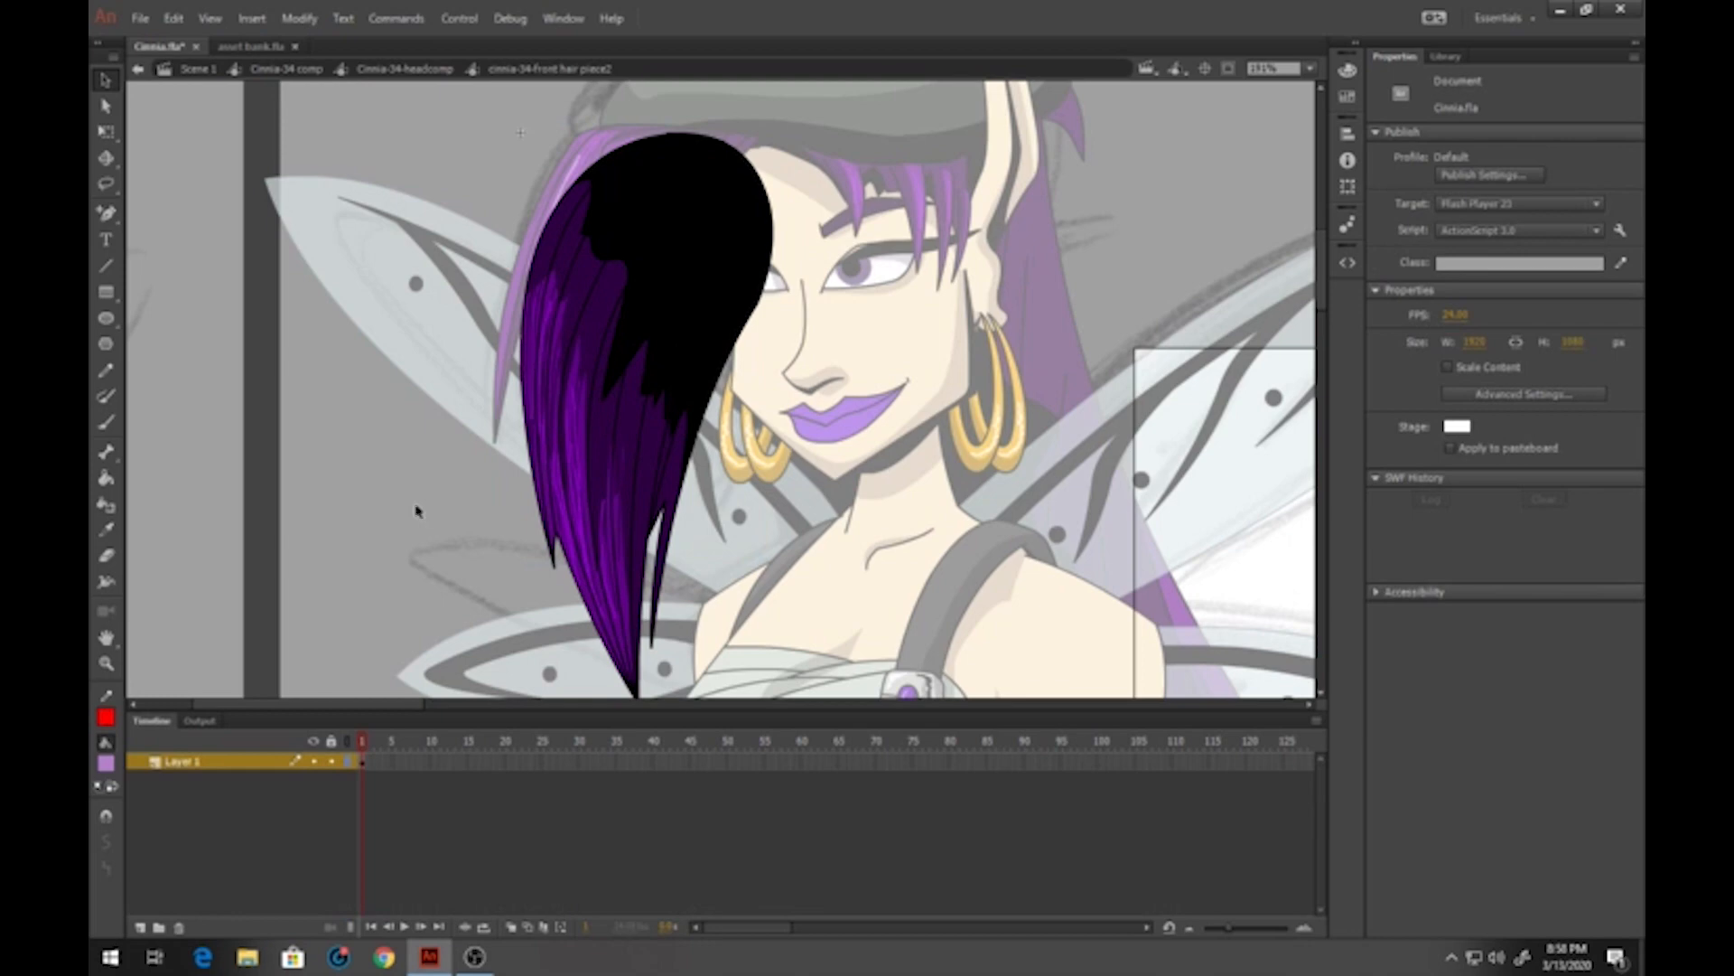
click(106, 422)
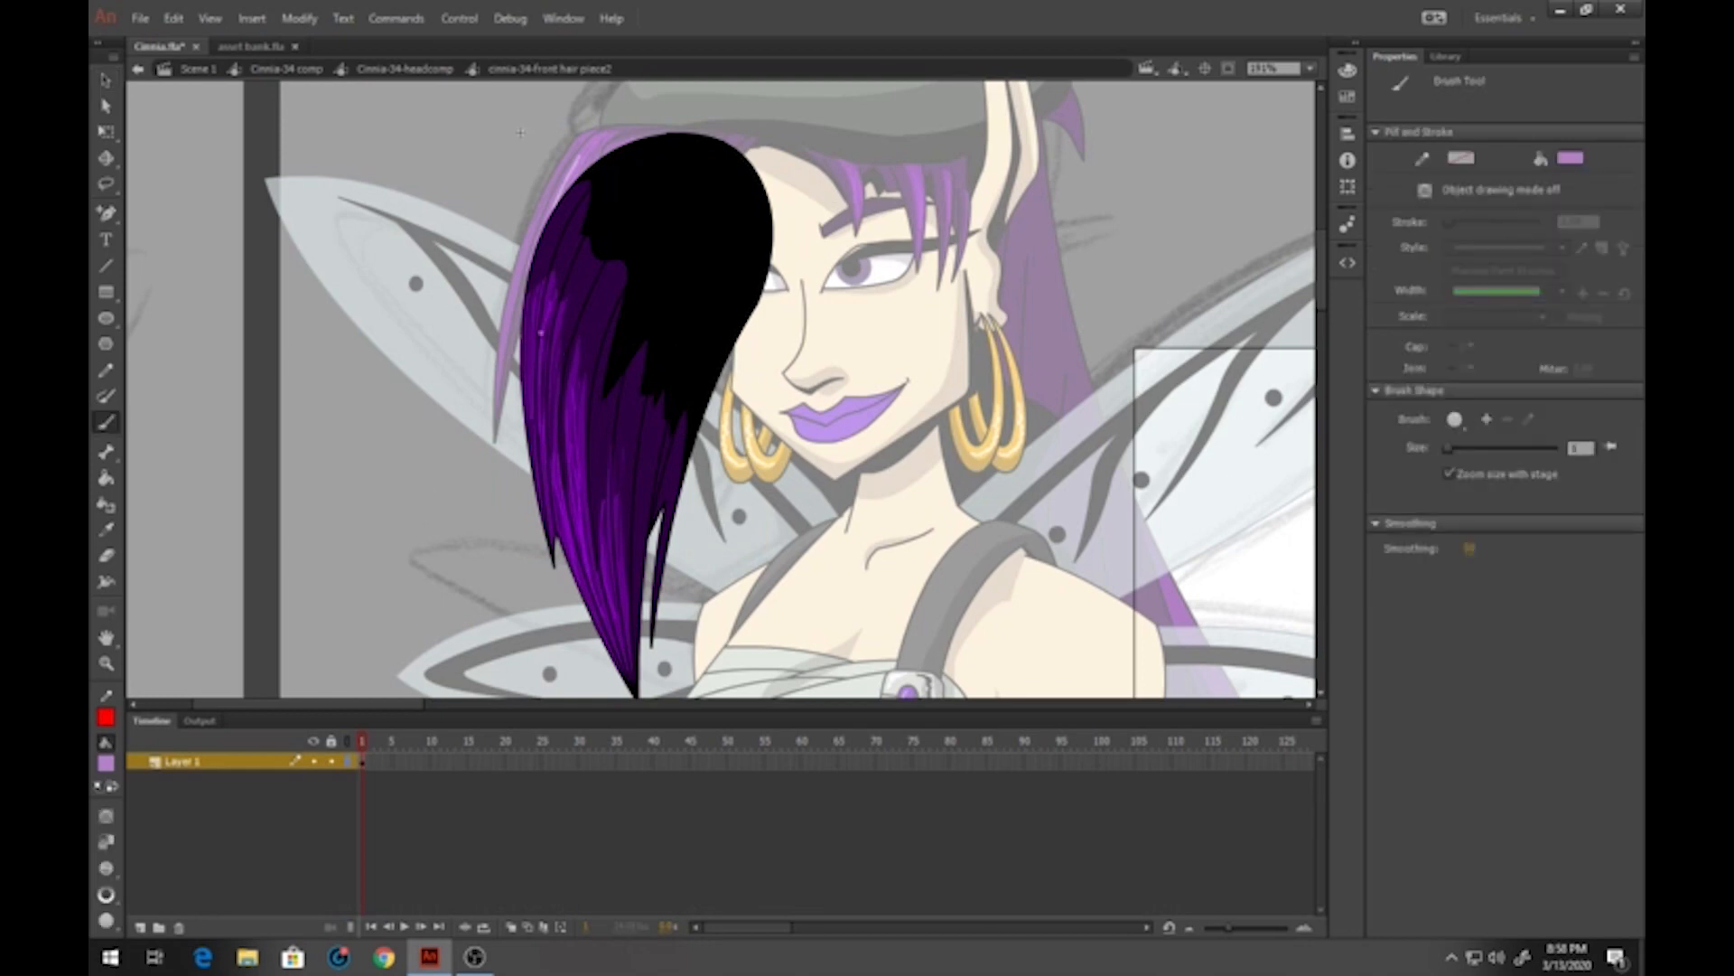
drag(544, 306, 537, 448)
key(ctrl+z)
drag(545, 300, 542, 478)
drag(558, 359, 572, 530)
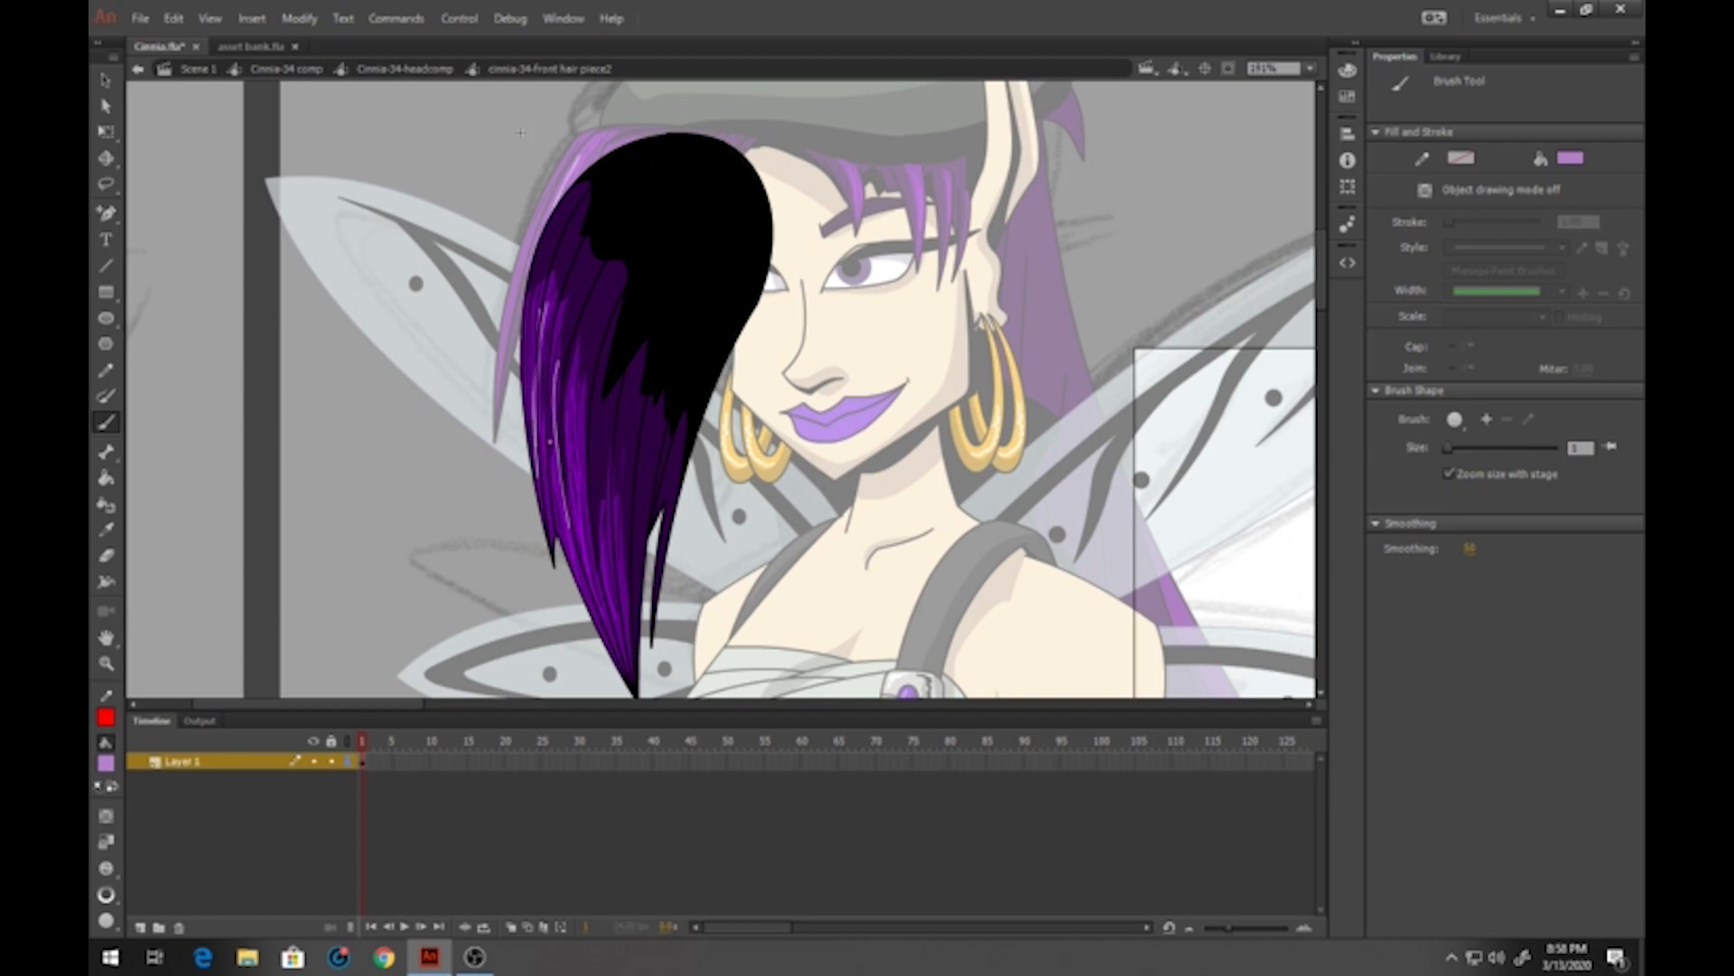
drag(550, 440, 579, 567)
drag(571, 441, 597, 583)
drag(574, 498, 600, 602)
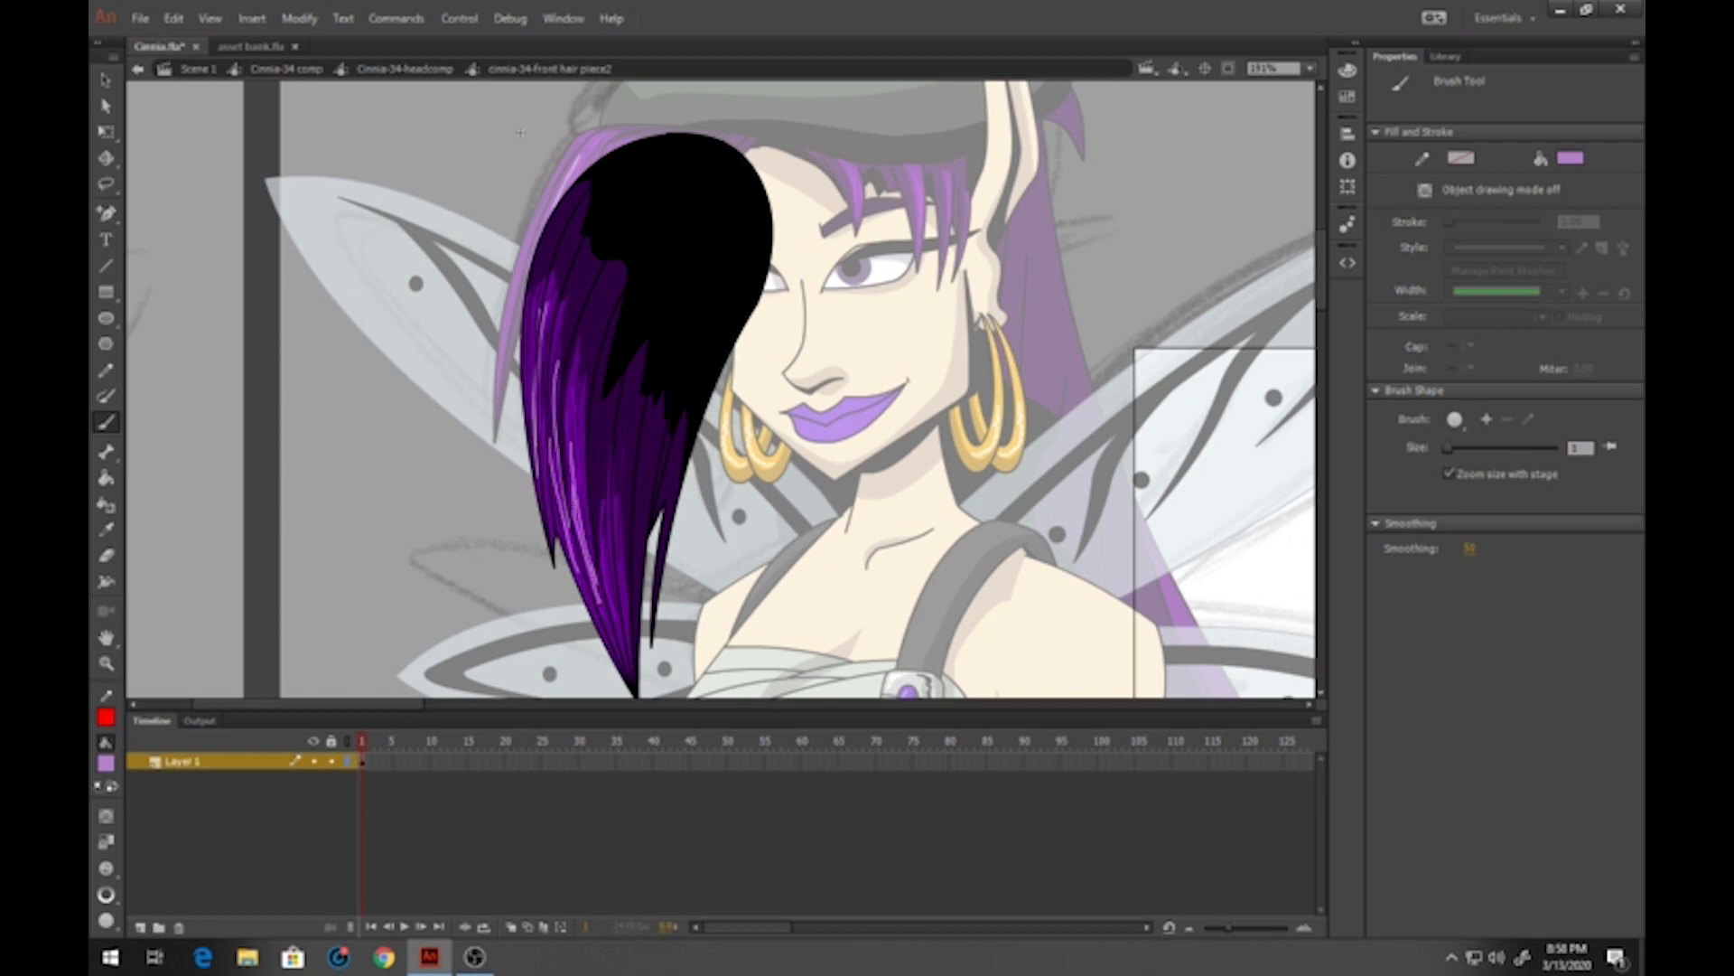
Leave the head composite for the full character composite and open the back hair symbol for editing
click(407, 68)
drag(993, 421, 805, 406)
click(106, 81)
double_click(980, 209)
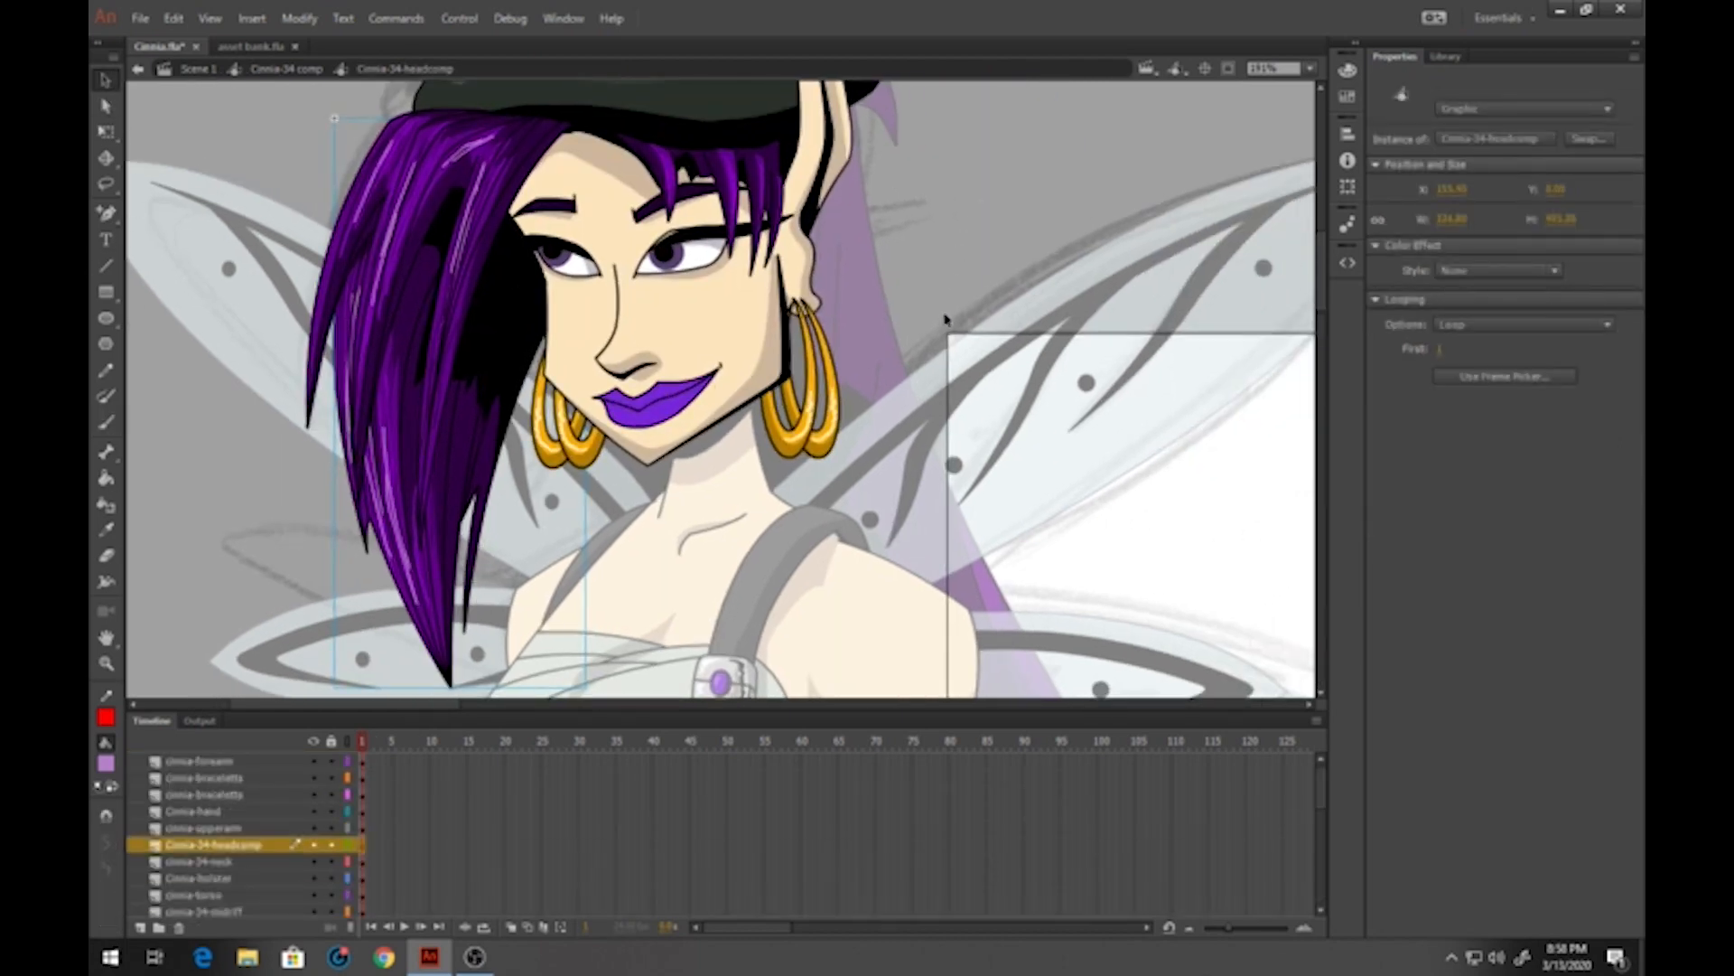
click(106, 662)
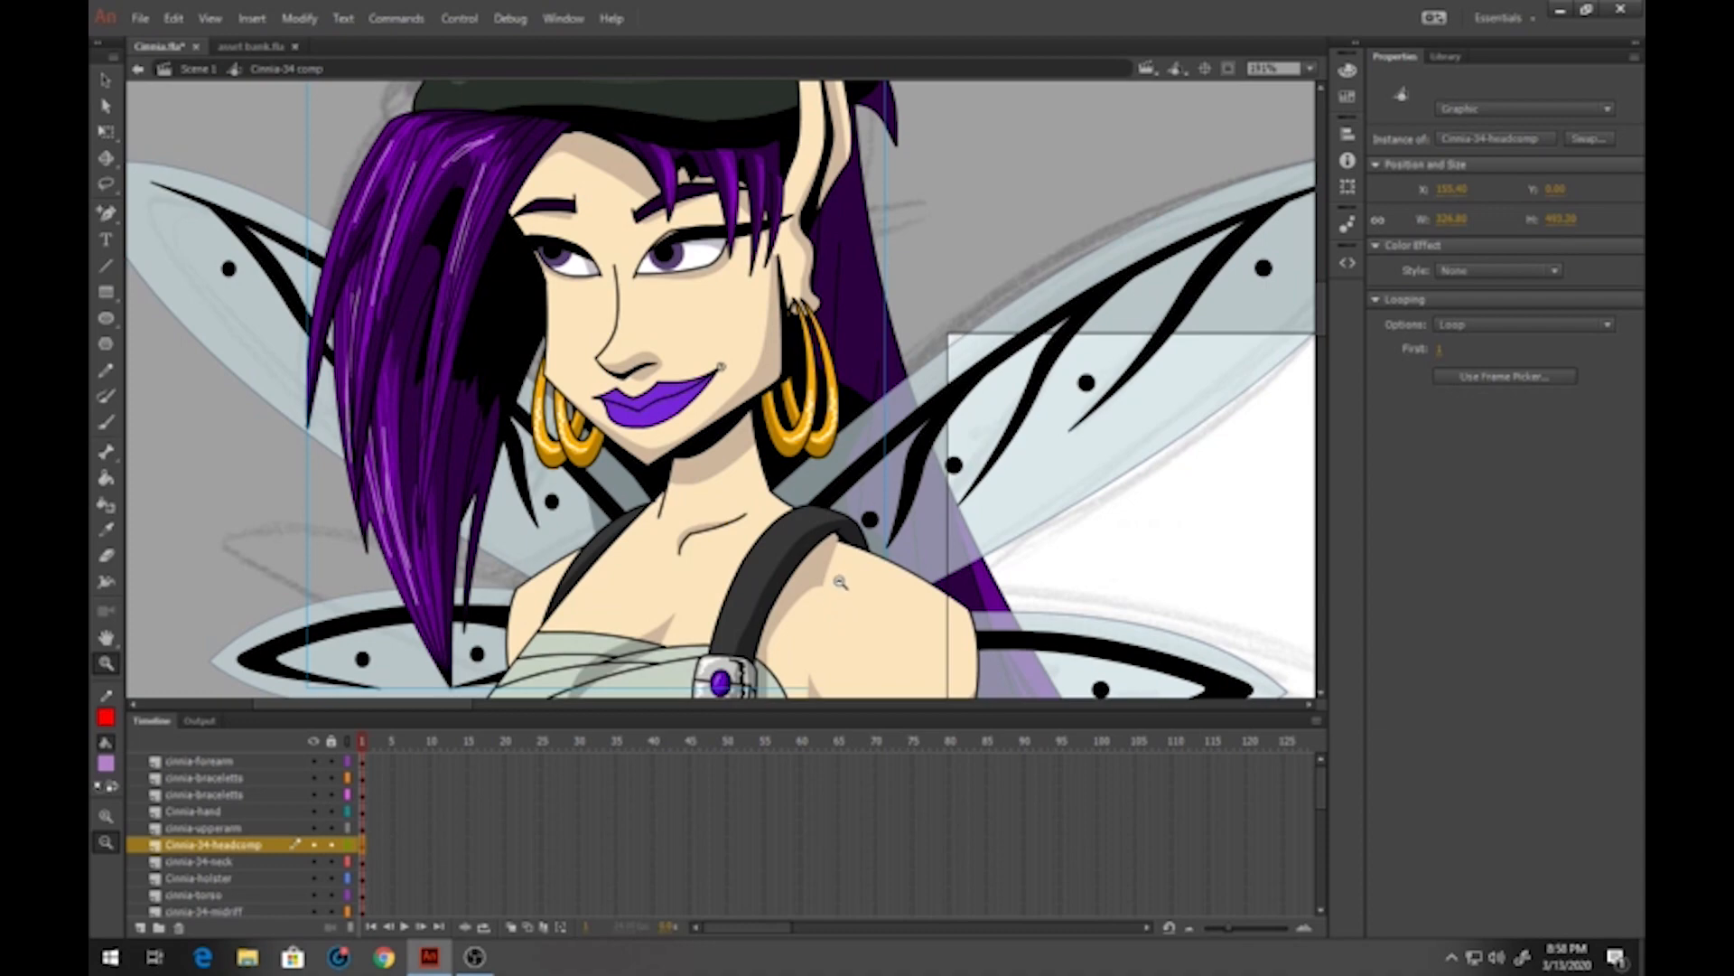
alt+click(836, 597)
alt+click(802, 608)
scroll(570, 567, down, 5)
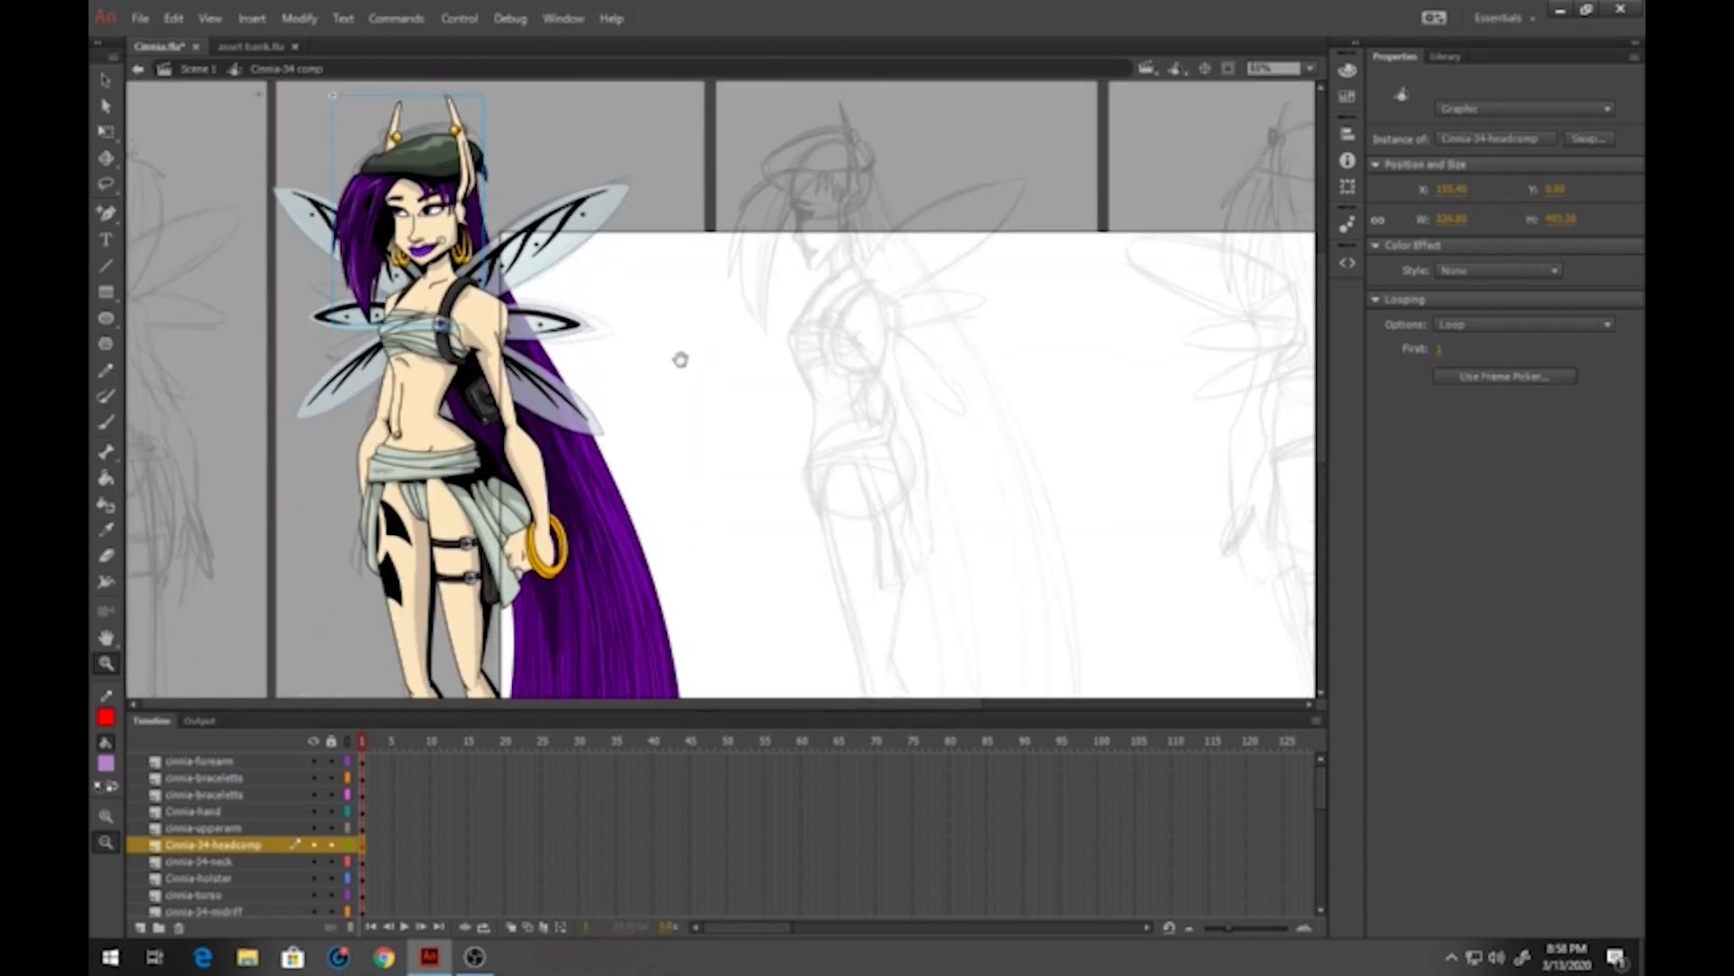
click(106, 79)
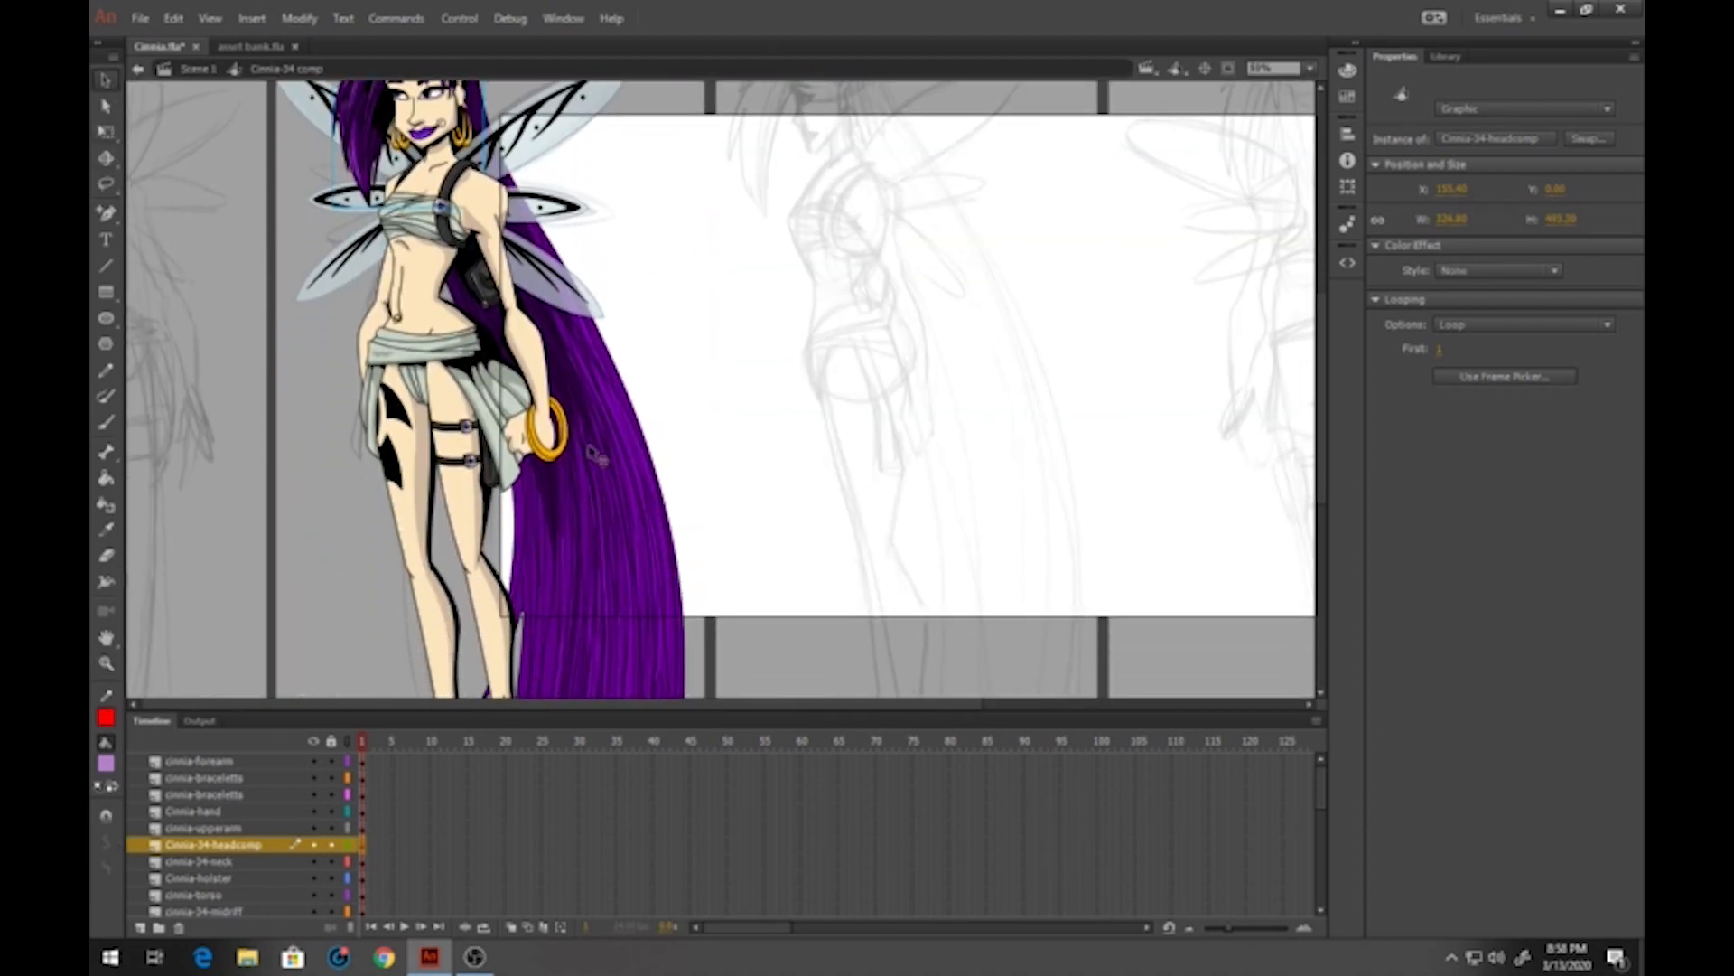
double_click(607, 465)
Brush long, thin light purple shine strokes along the outer curve of the back hair, following the strands downward
key(b)
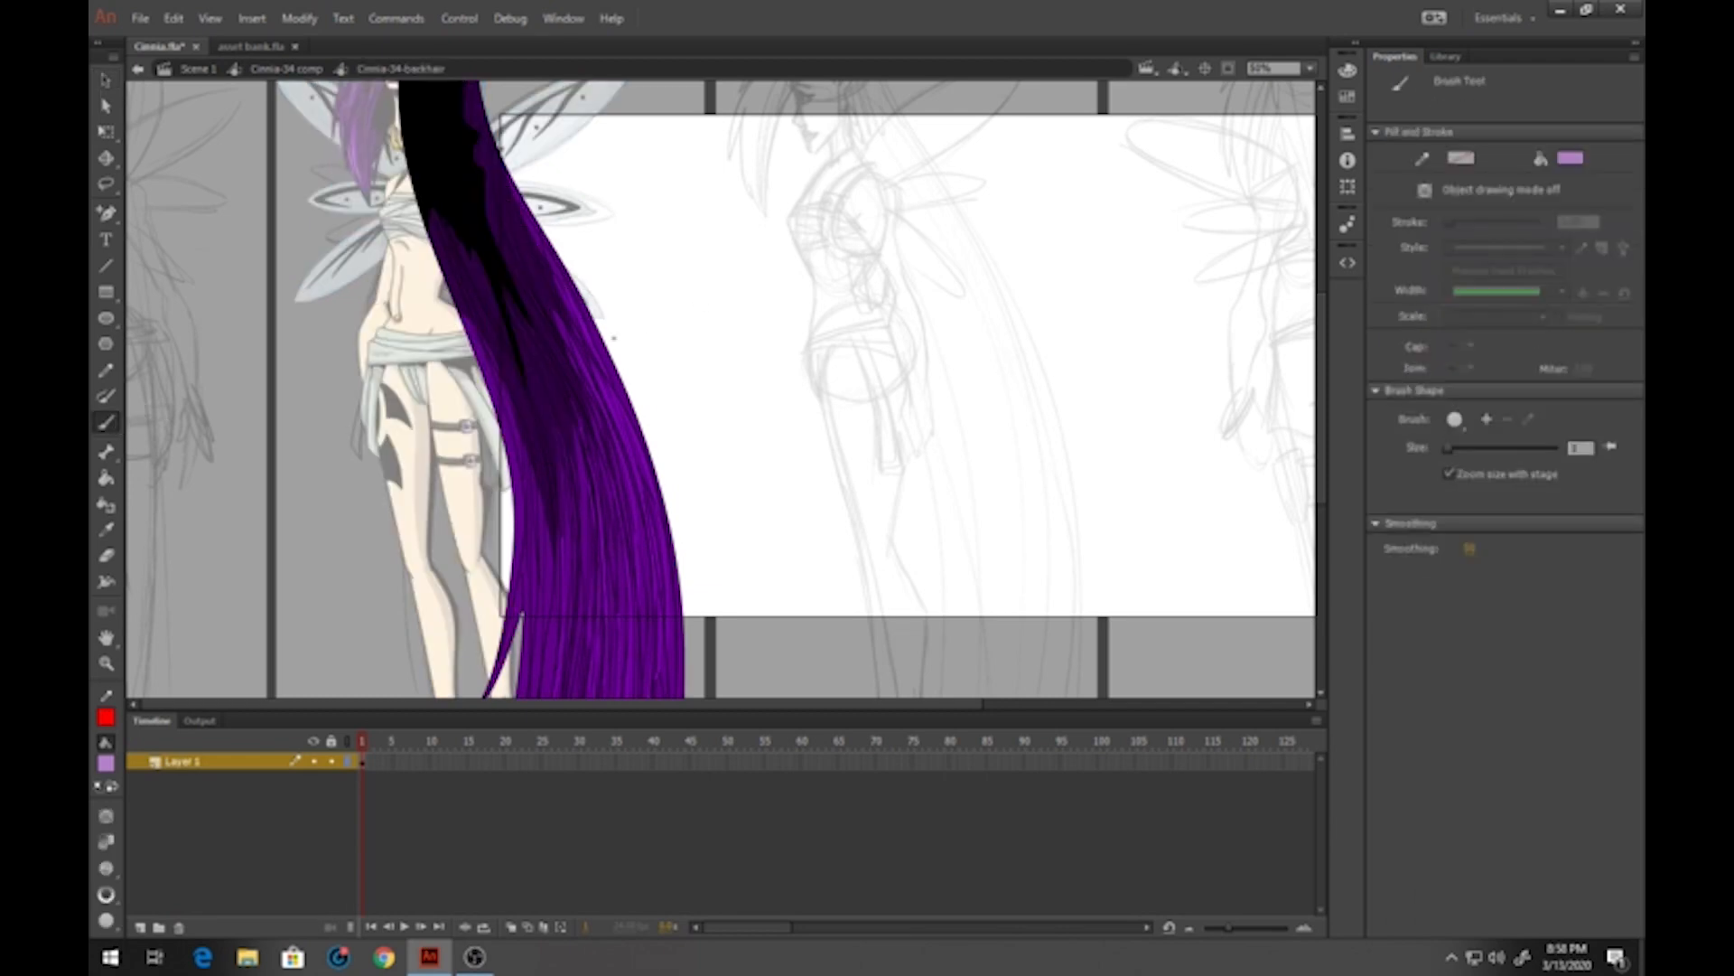
drag(571, 311, 636, 467)
mouse_move(576, 334)
mouse_down()
mouse_move(628, 482)
mouse_move(645, 624)
mouse_up()
drag(601, 377, 654, 670)
drag(669, 588, 609, 288)
drag(588, 181, 603, 409)
mouse_move(588, 205)
mouse_down()
mouse_move(579, 529)
mouse_move(595, 447)
mouse_move(568, 569)
mouse_up()
mouse_move(597, 285)
mouse_down()
mouse_move(592, 455)
mouse_move(564, 589)
mouse_up()
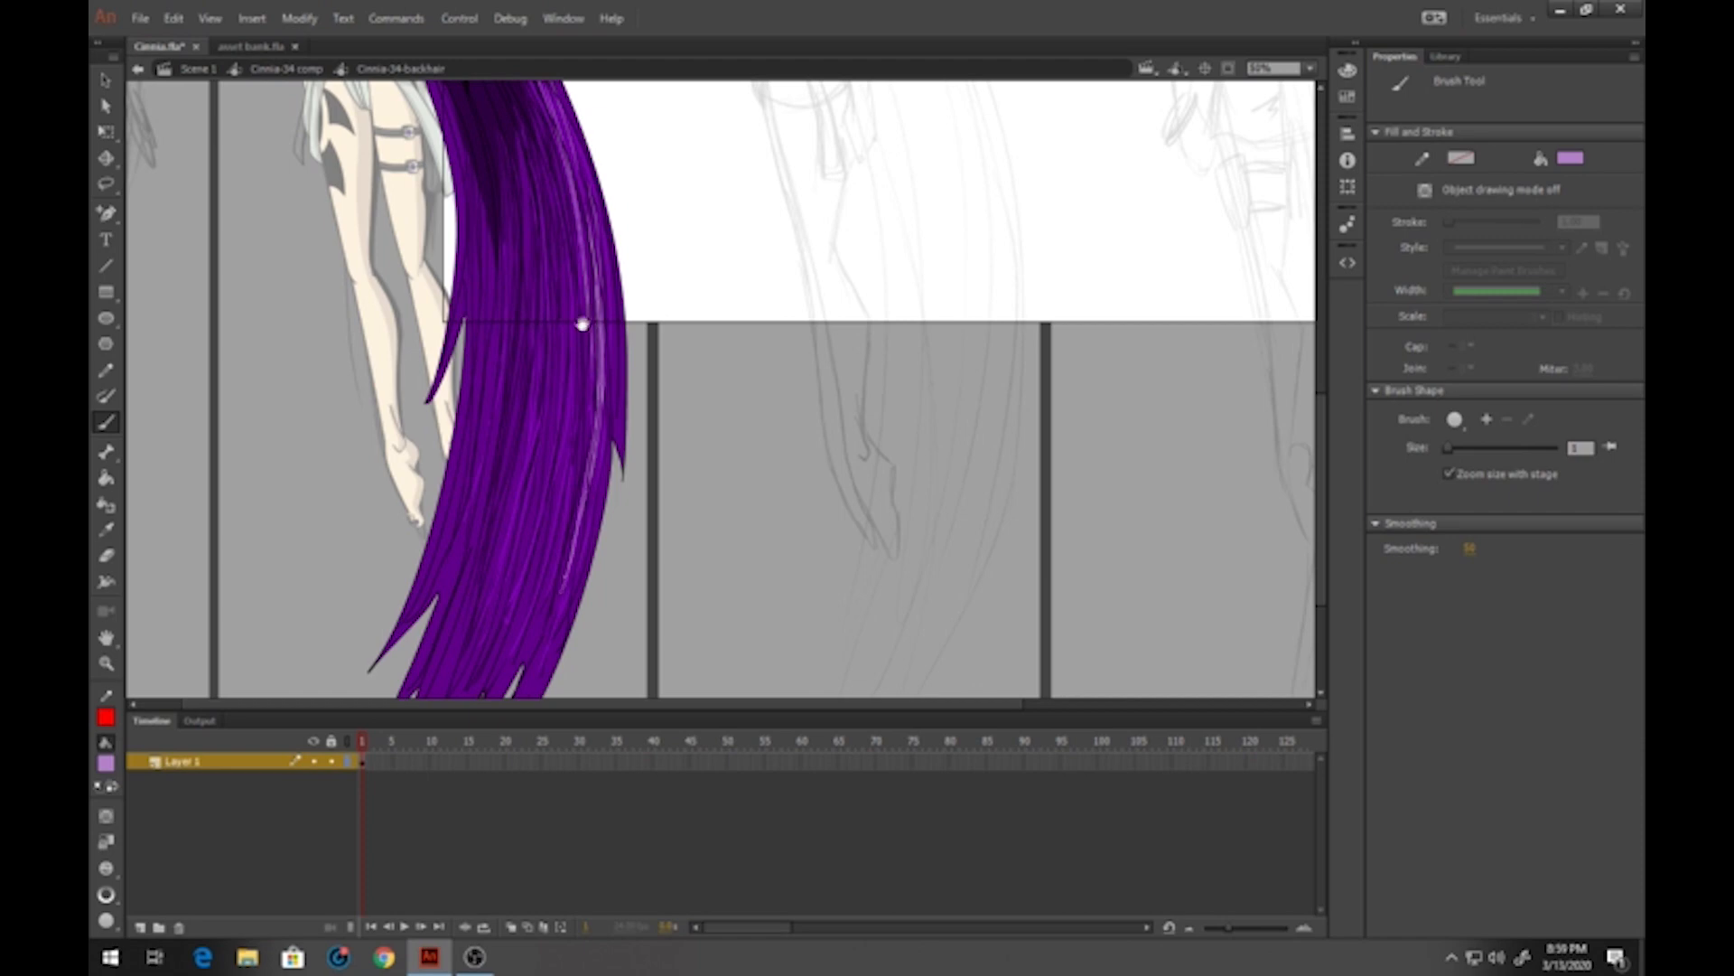
Brush light purple shine strokes along the inner edge and lower tips of the back hair
drag(582, 323, 590, 433)
mouse_move(538, 232)
mouse_down()
mouse_move(595, 373)
mouse_move(608, 554)
mouse_move(592, 154)
mouse_up()
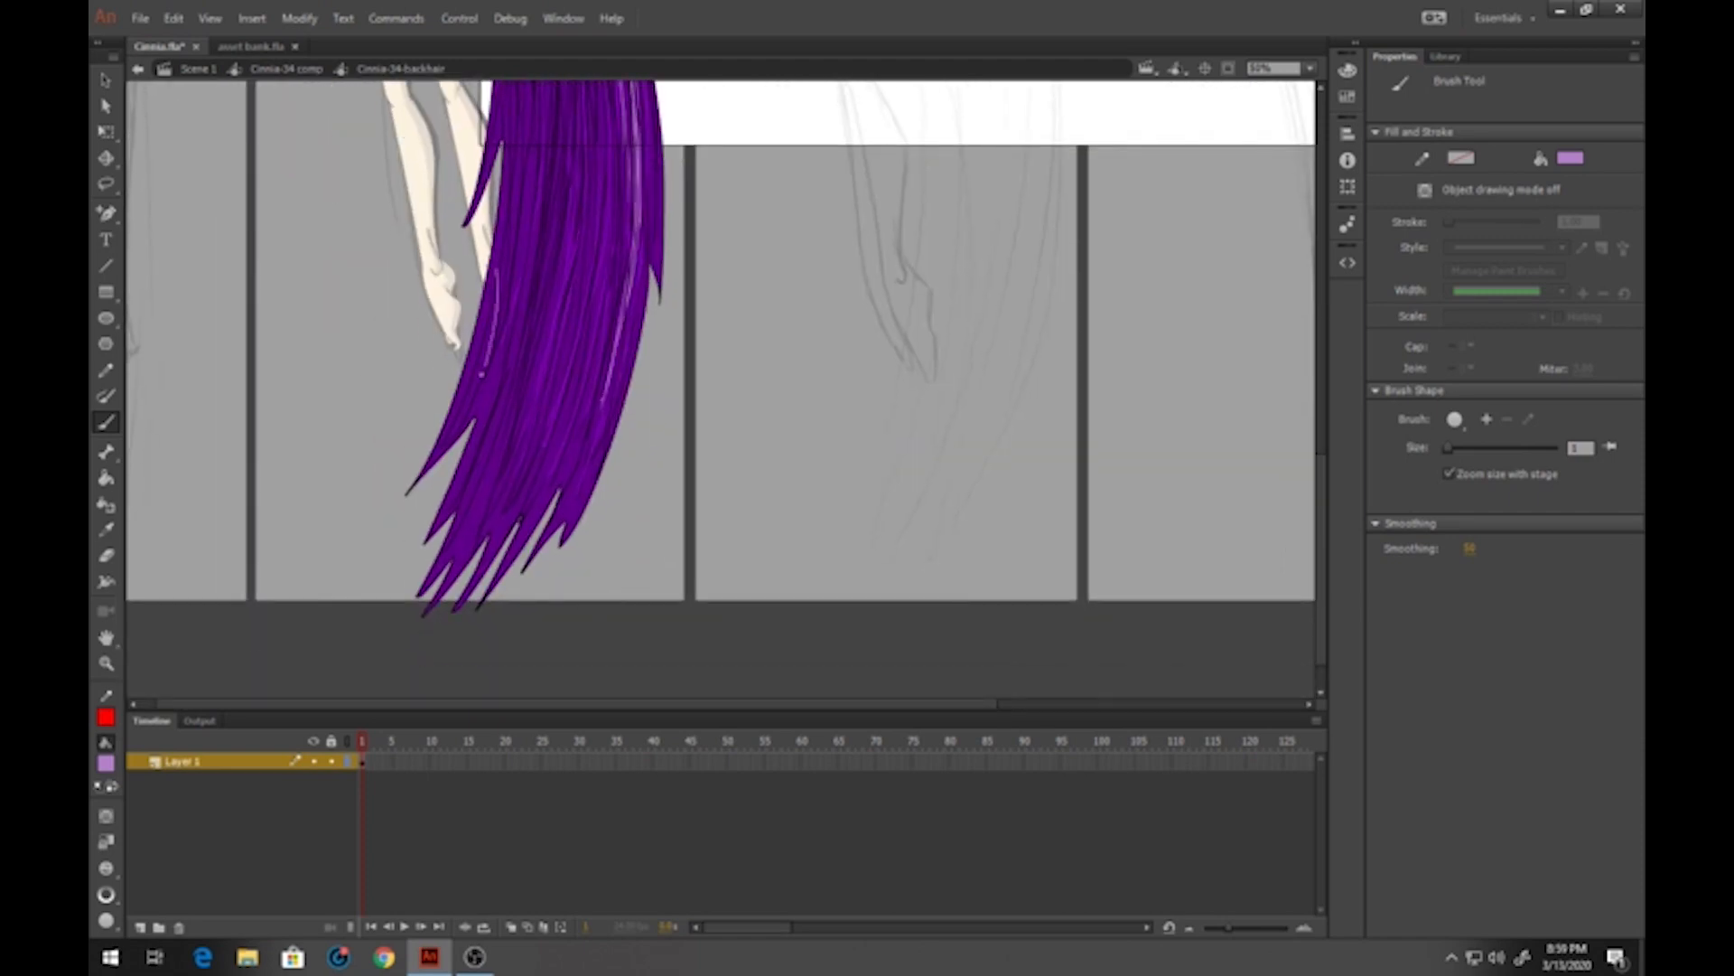
drag(497, 269, 446, 445)
drag(512, 247, 452, 434)
drag(522, 311, 460, 502)
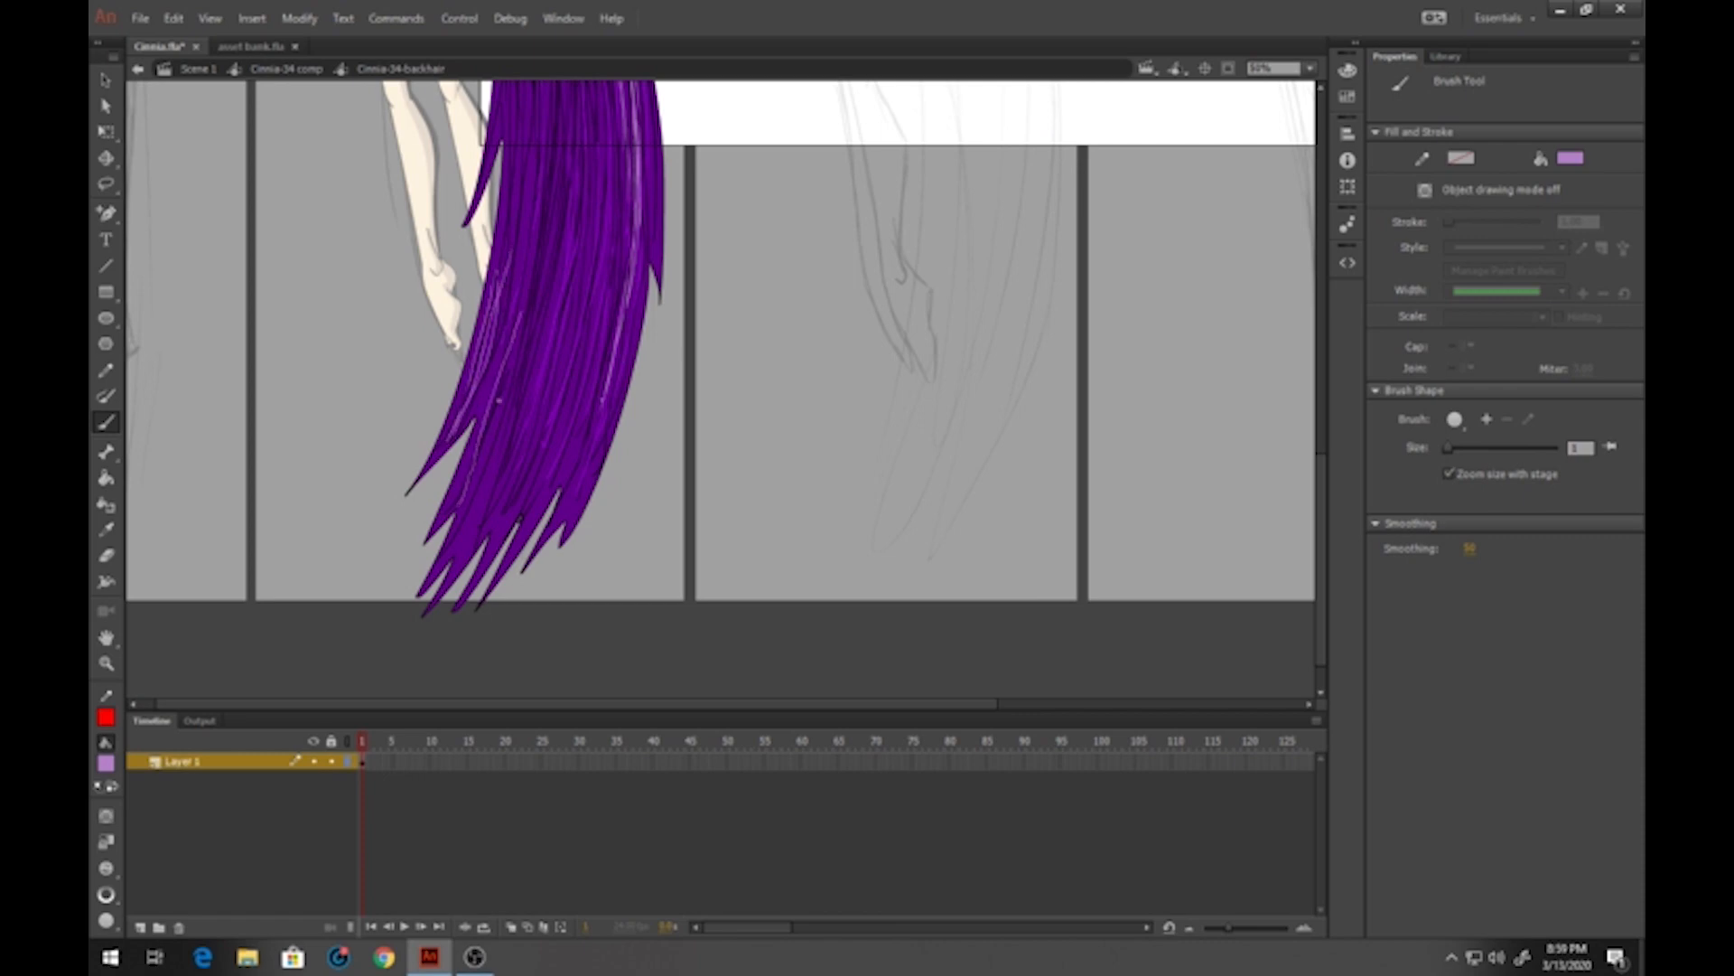
drag(519, 355, 469, 537)
drag(545, 375, 460, 564)
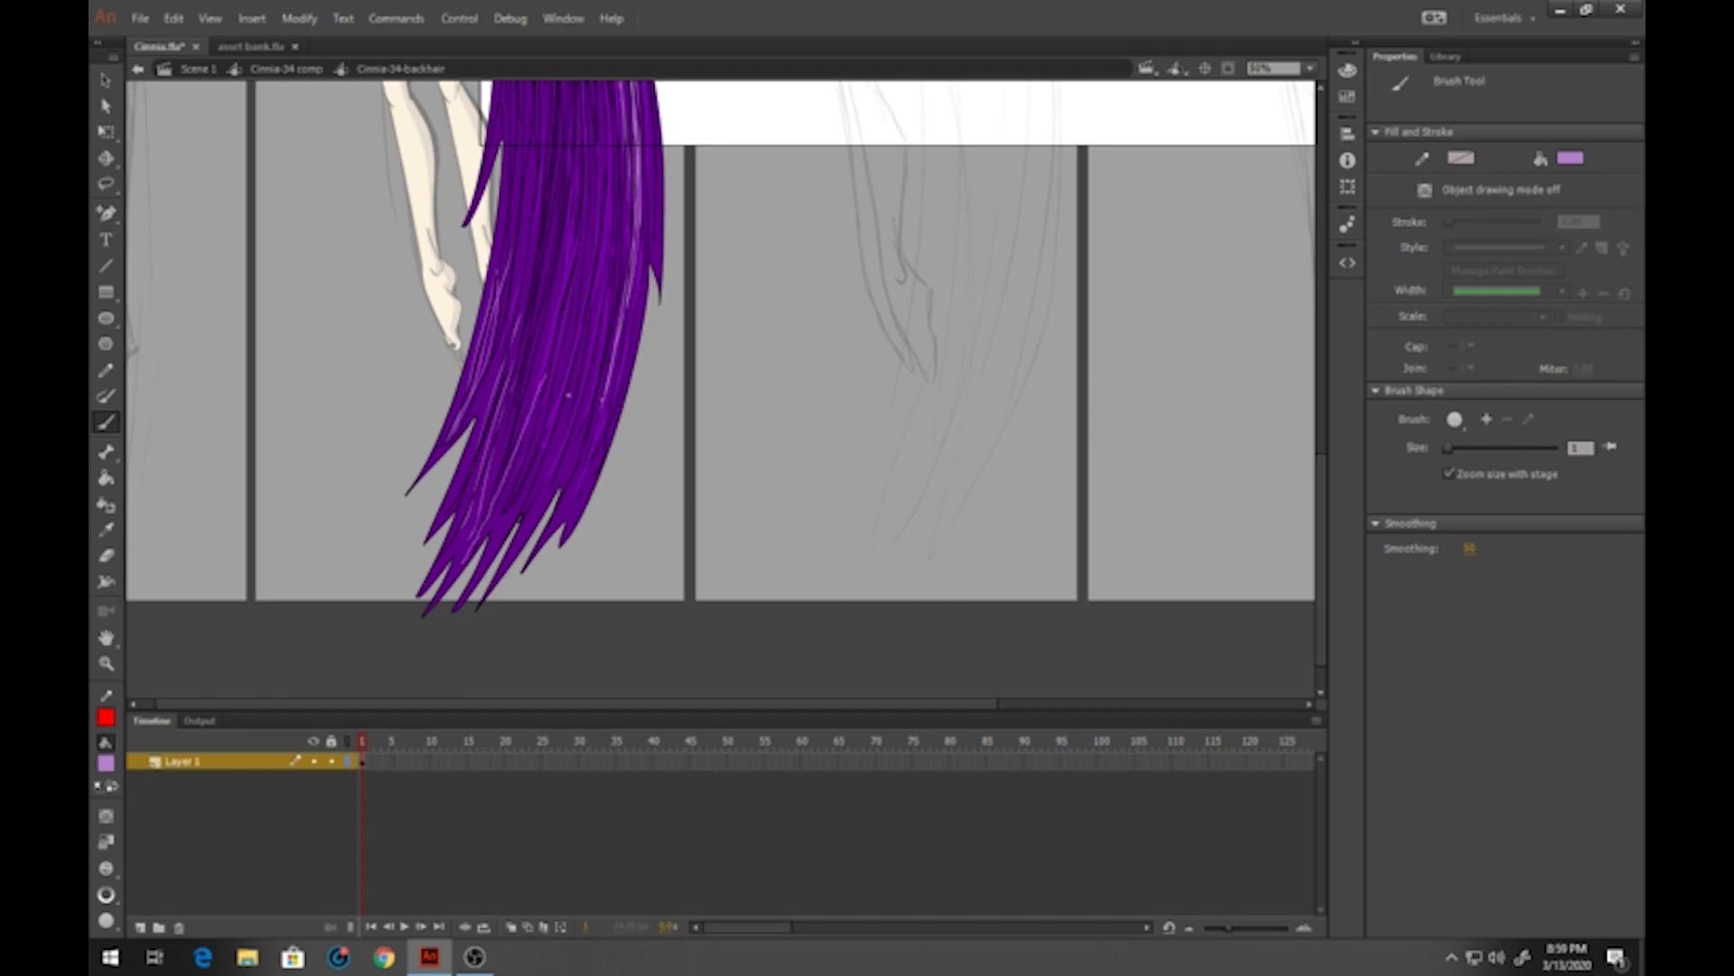
drag(568, 395, 501, 549)
key(ctrl+z)
drag(567, 450, 589, 502)
key(ctrl+z)
click(108, 866)
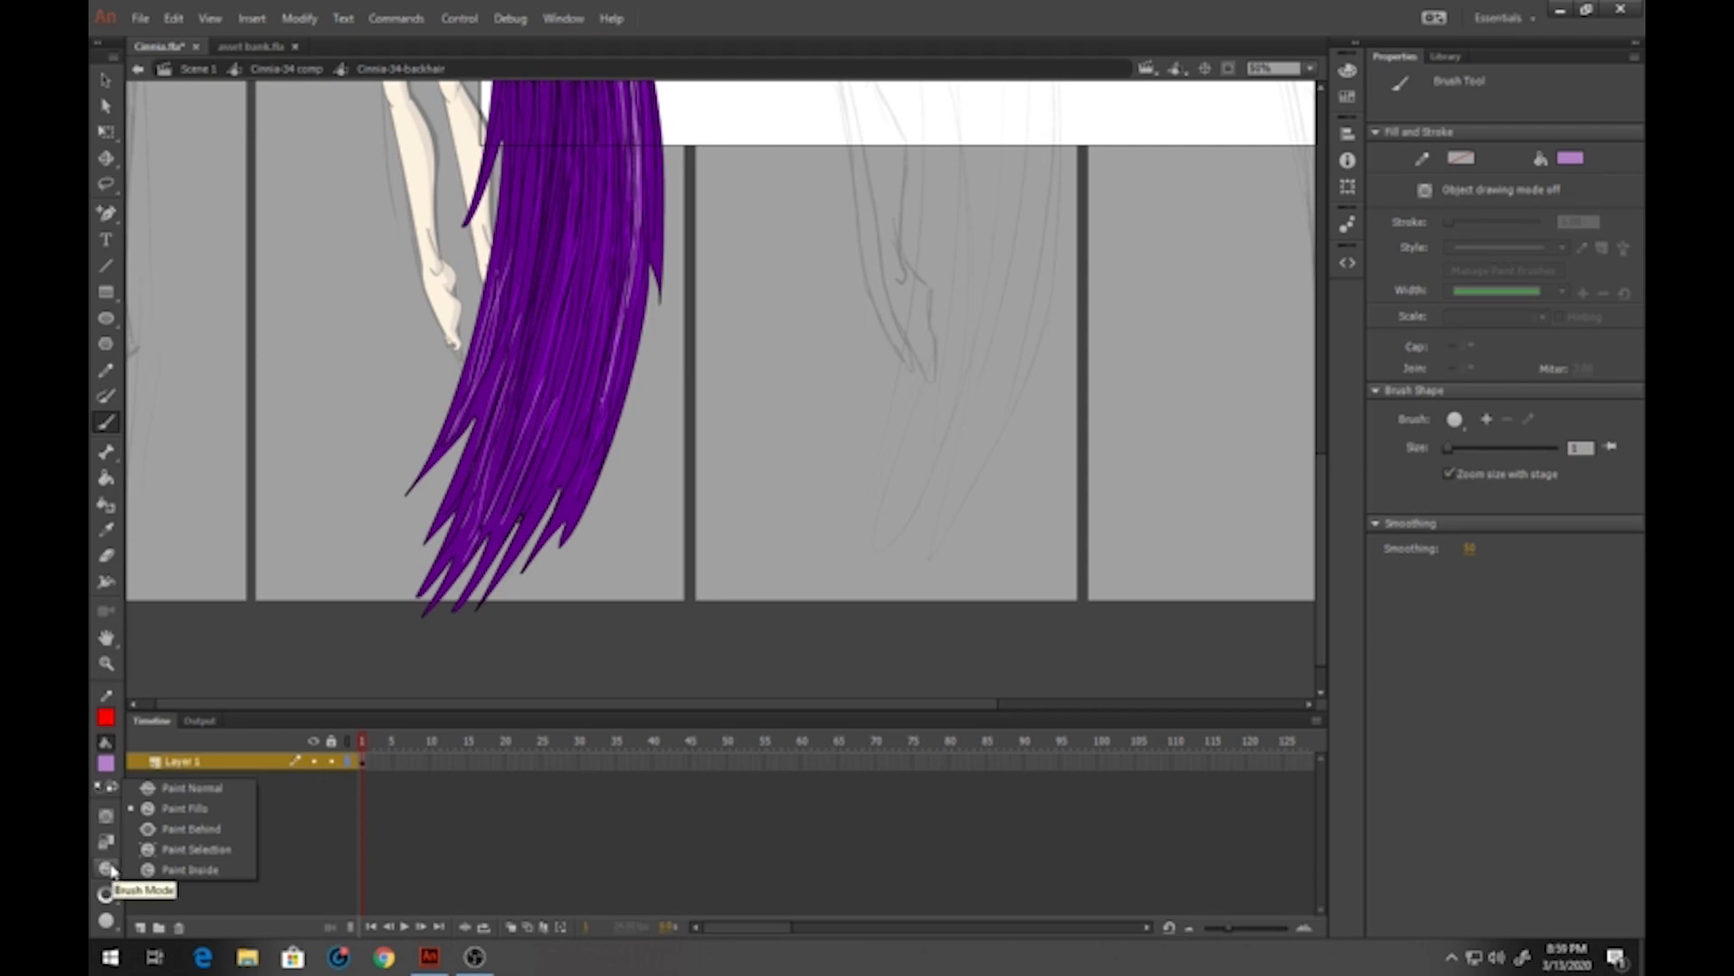
click(179, 822)
drag(470, 359, 462, 589)
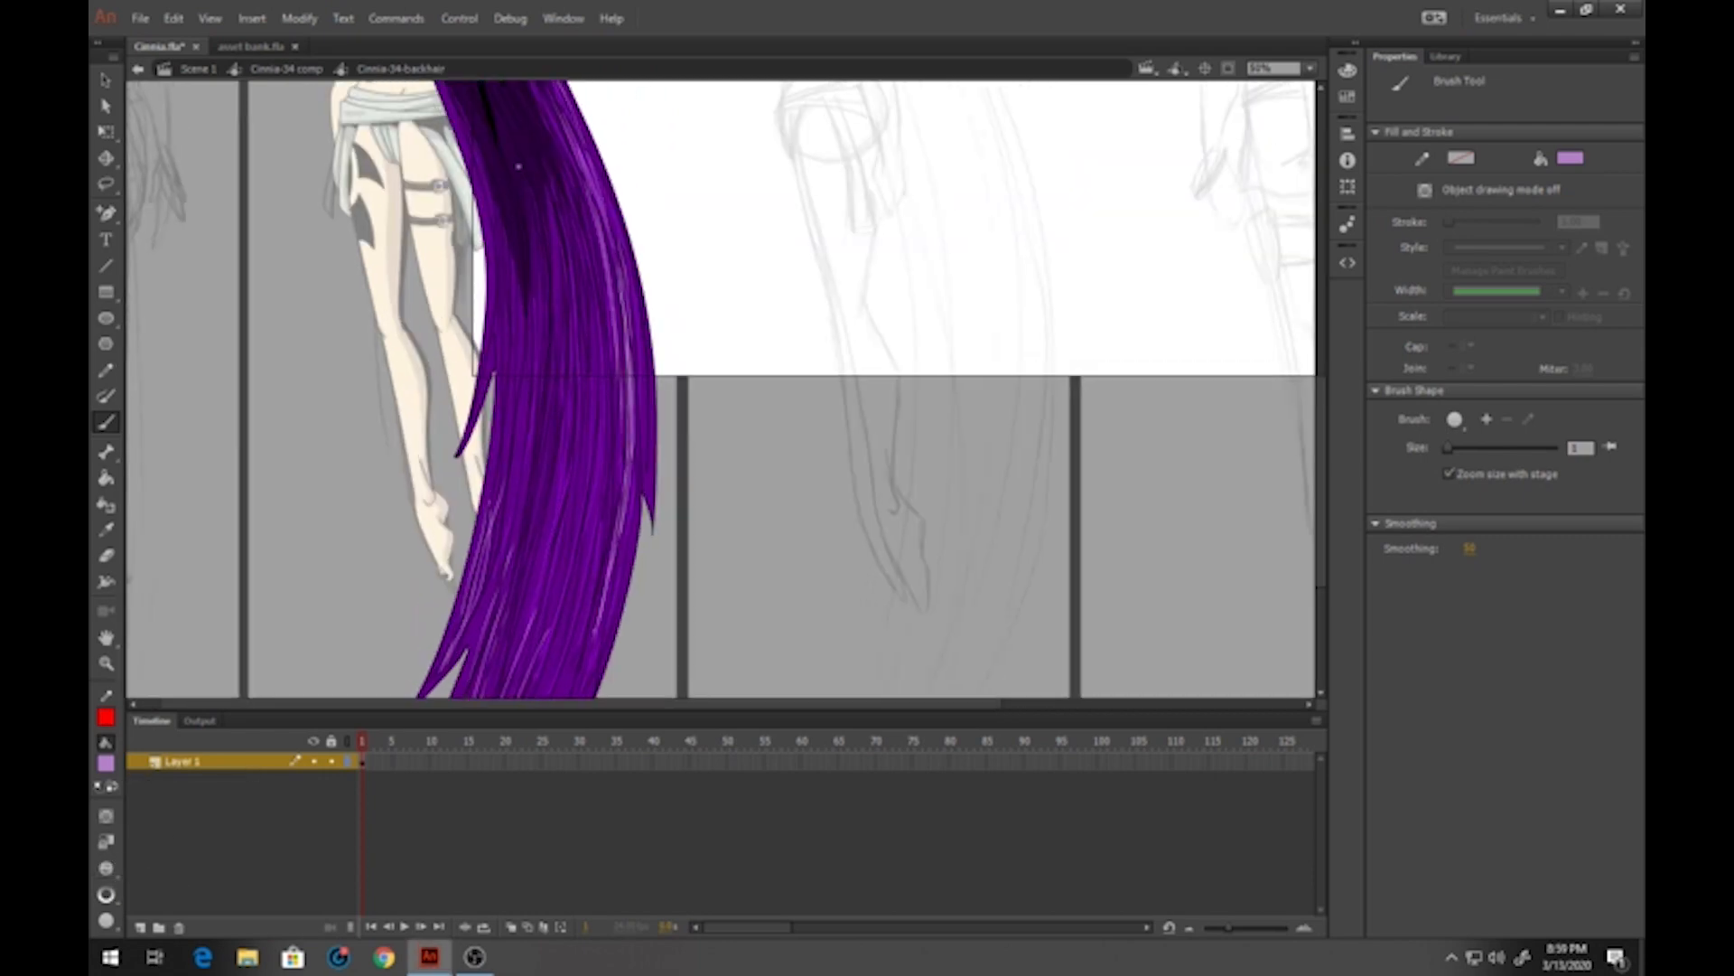
Return to the main scene with the whole character in view and save the file
click(285, 69)
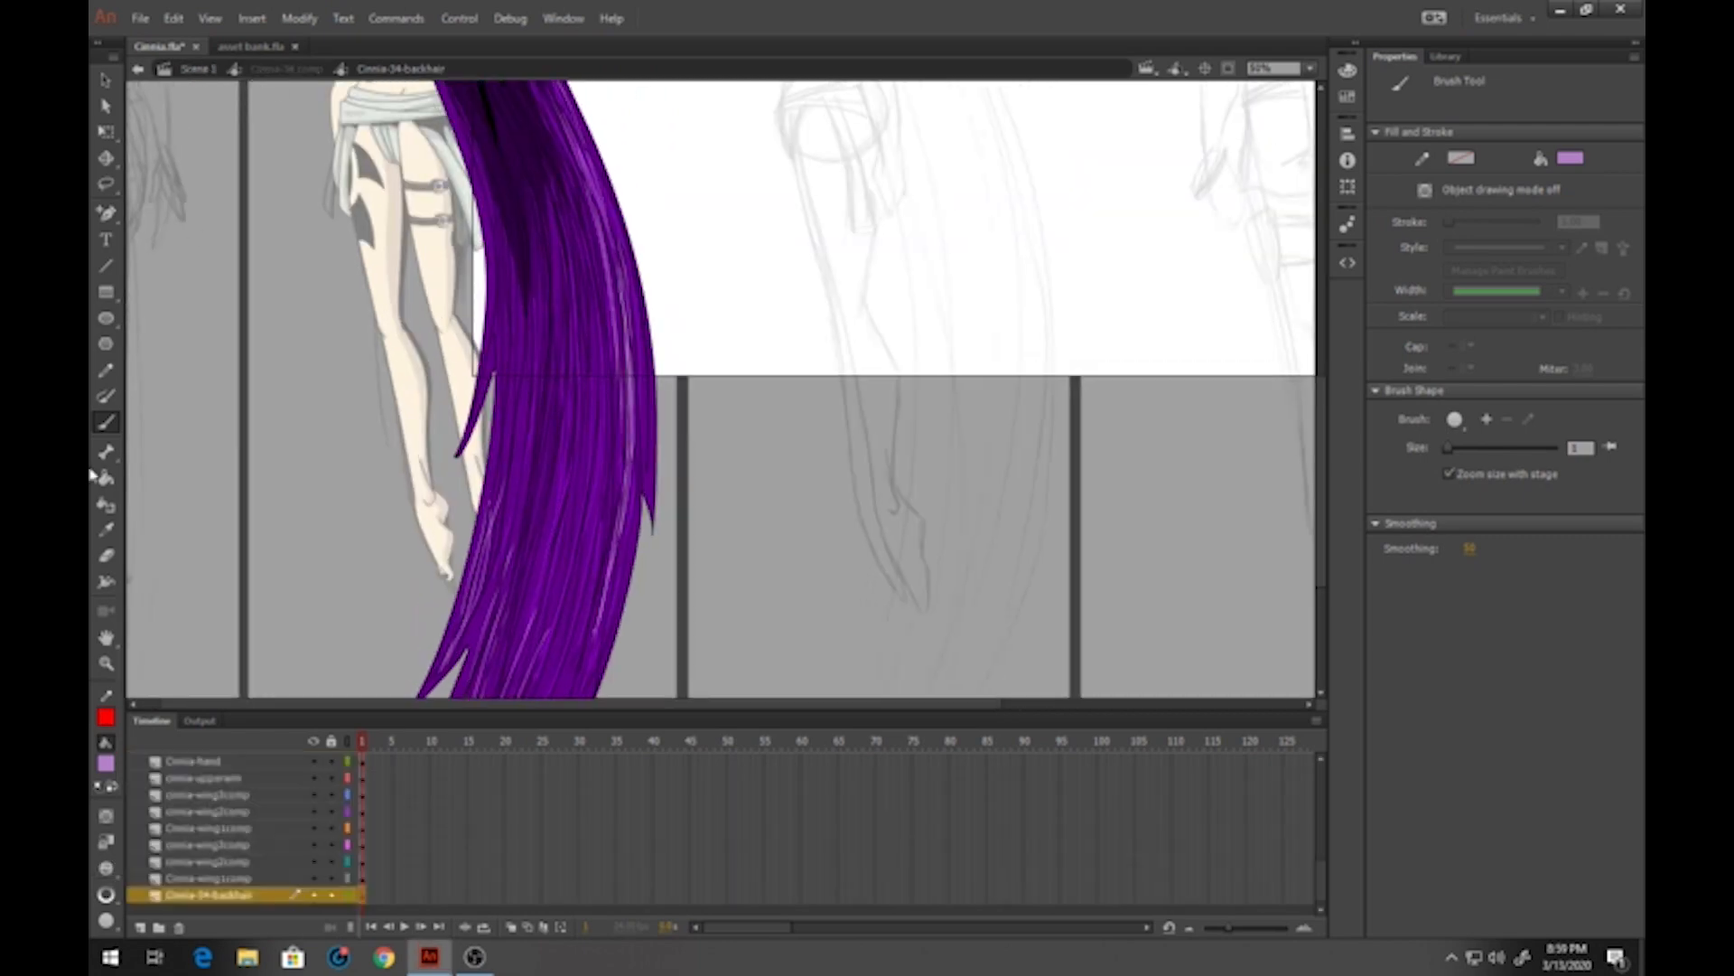
click(108, 662)
alt+click(519, 387)
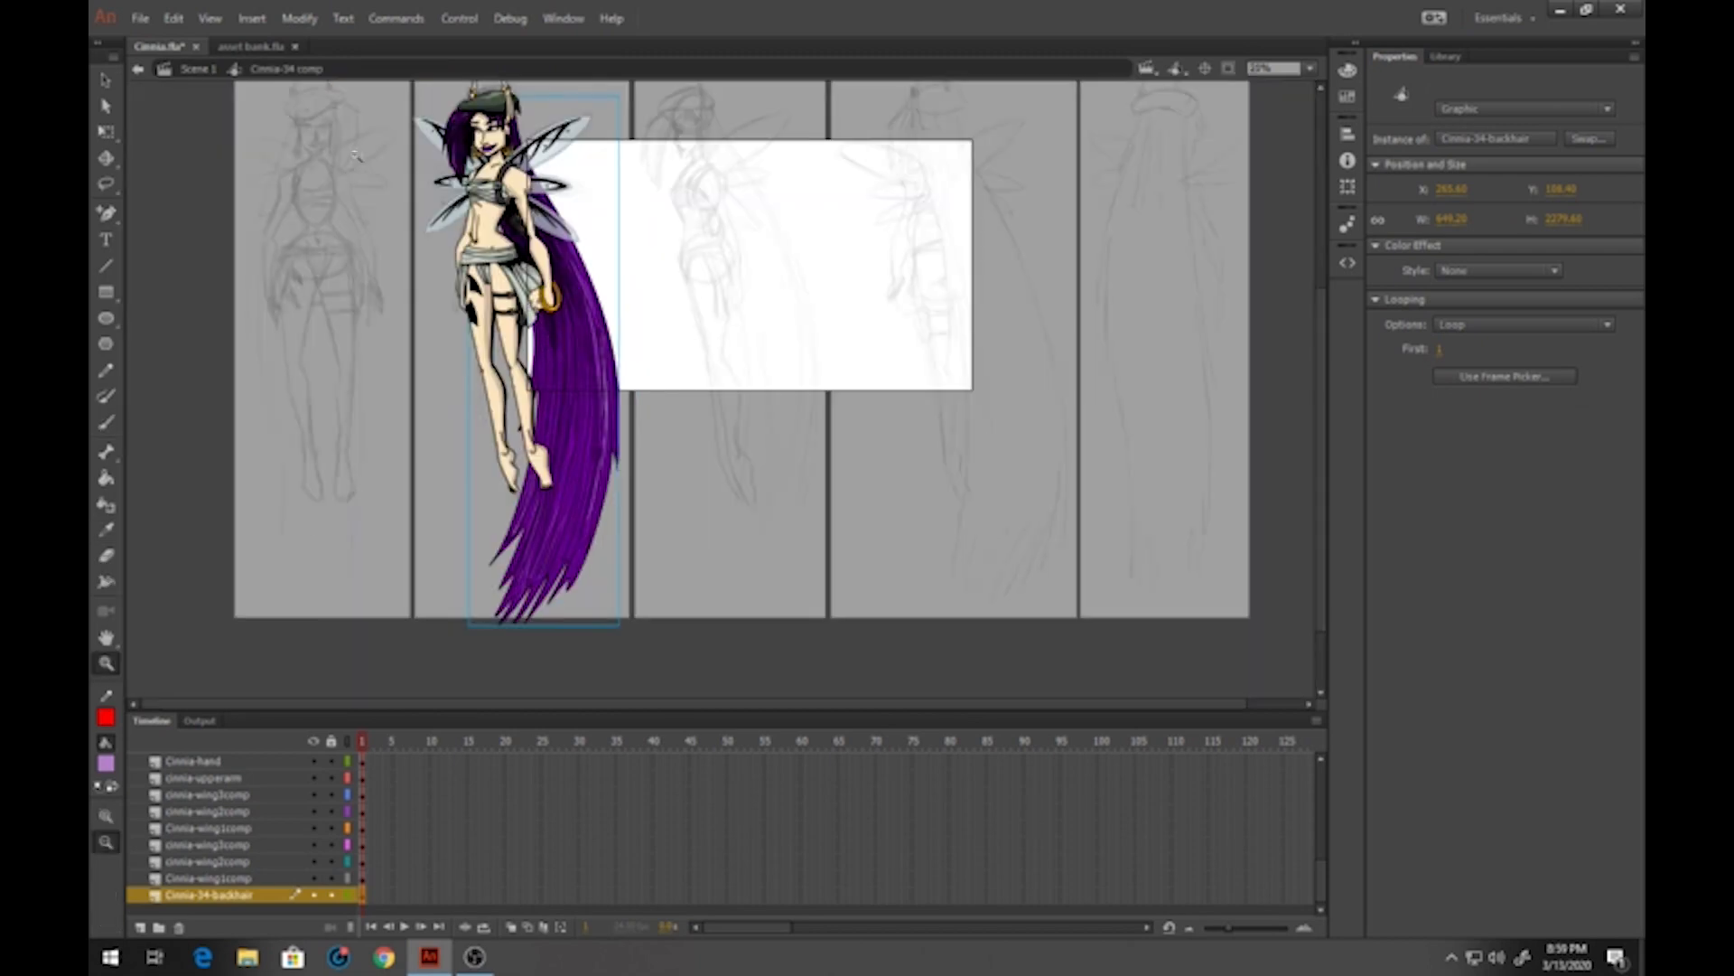
click(197, 69)
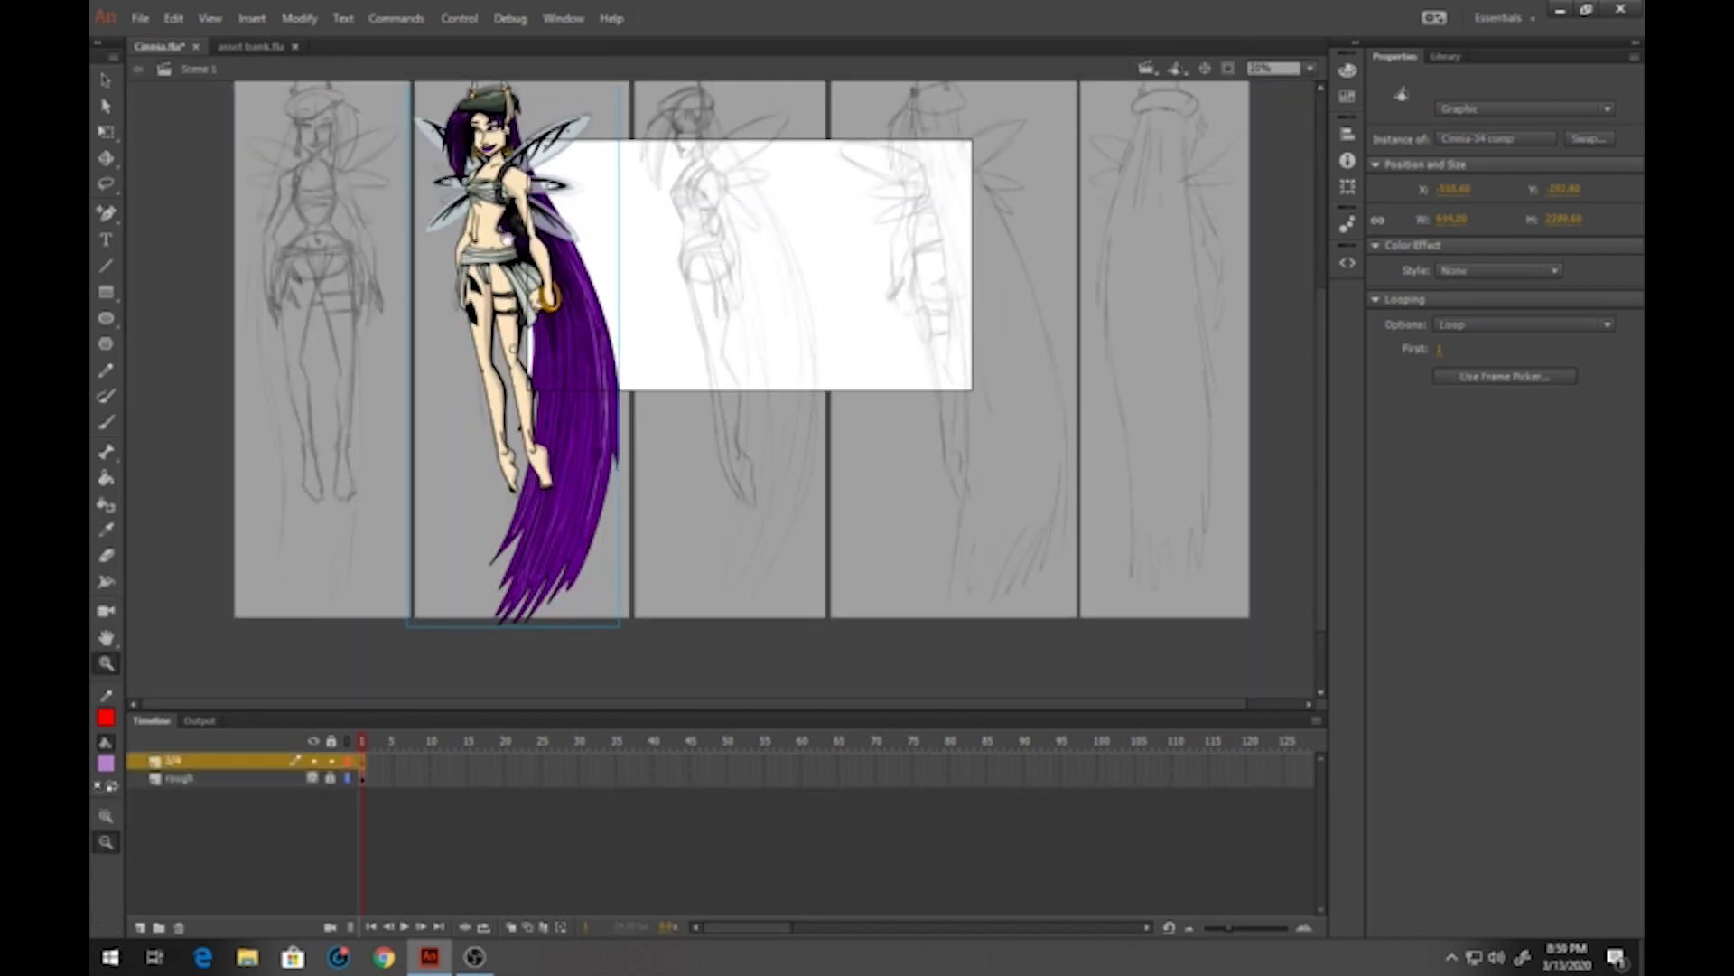
scroll(499, 230, up, 2)
scroll(532, 280, up, 1)
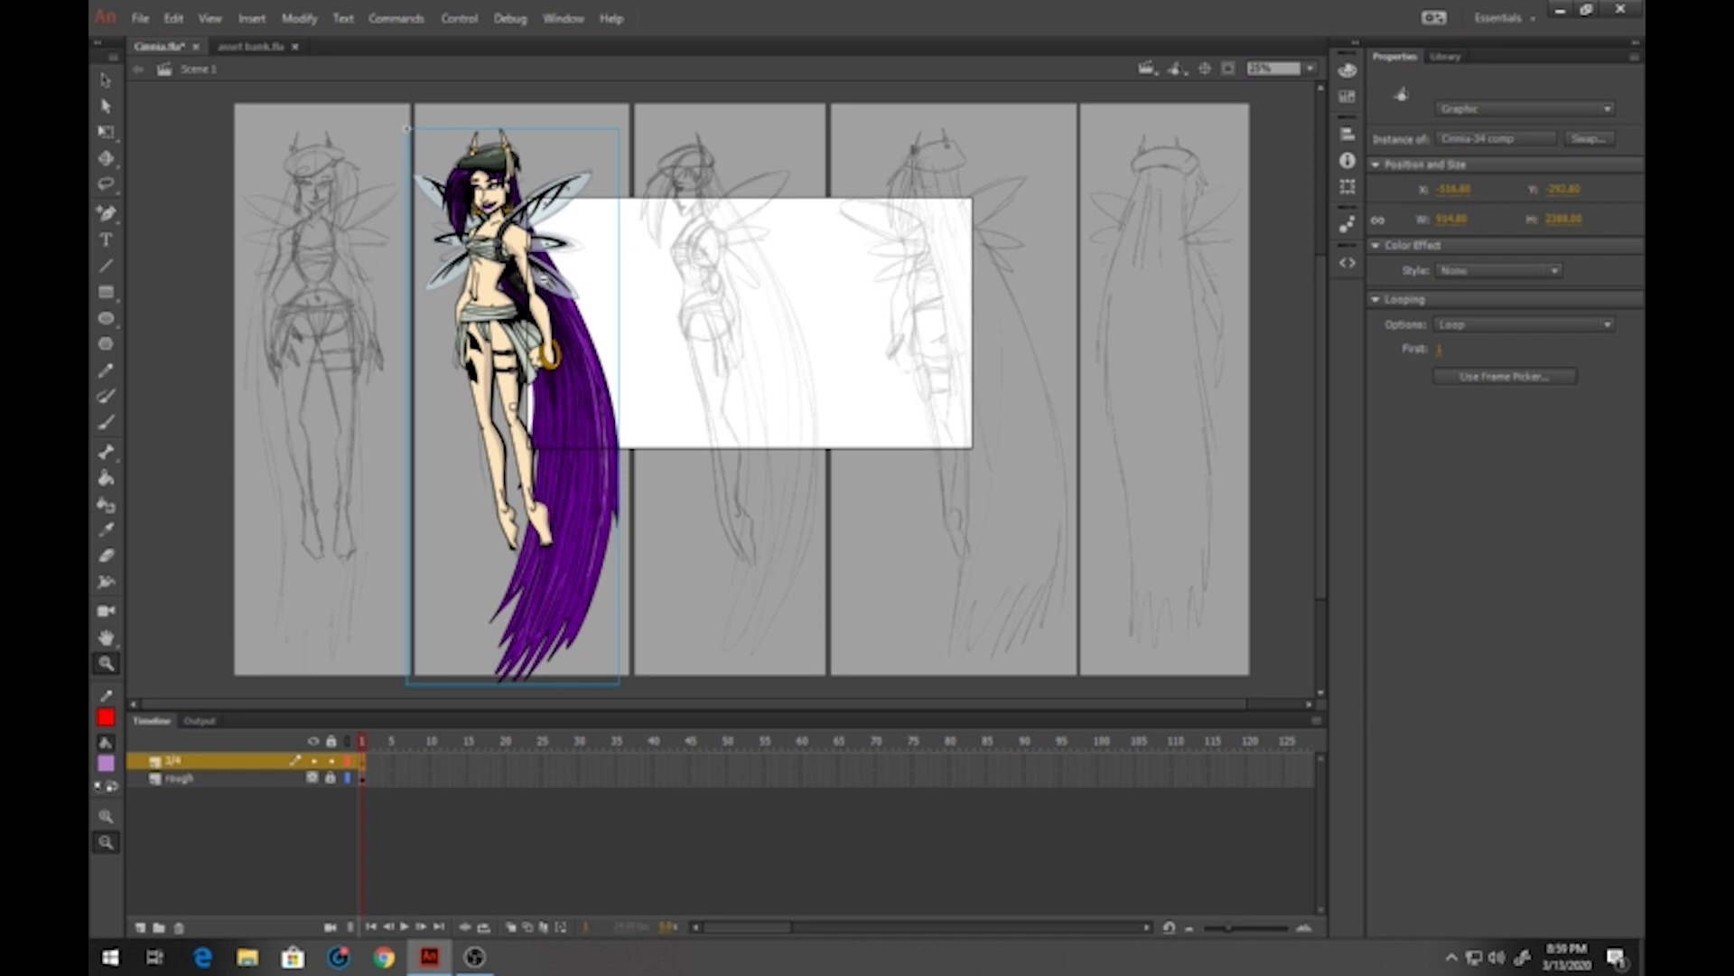
key(ctrl+s)
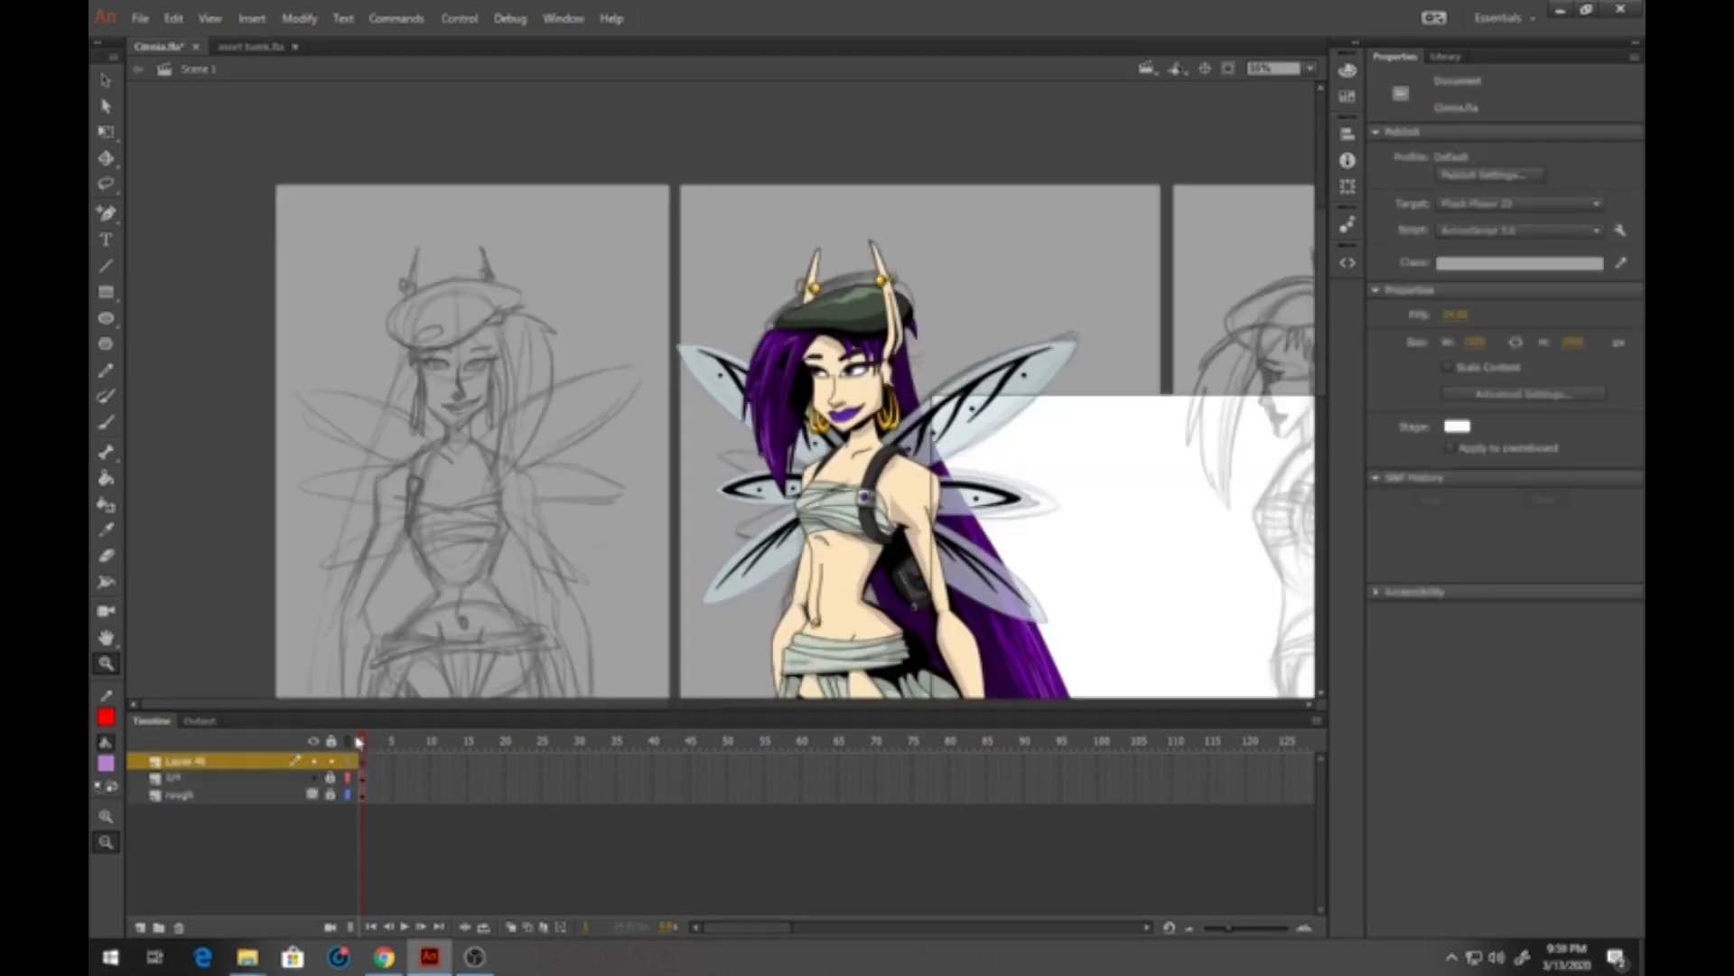
Place a copy of the finished three-quarter head beside the front-view sketch as a reference
drag(853, 311, 259, 316)
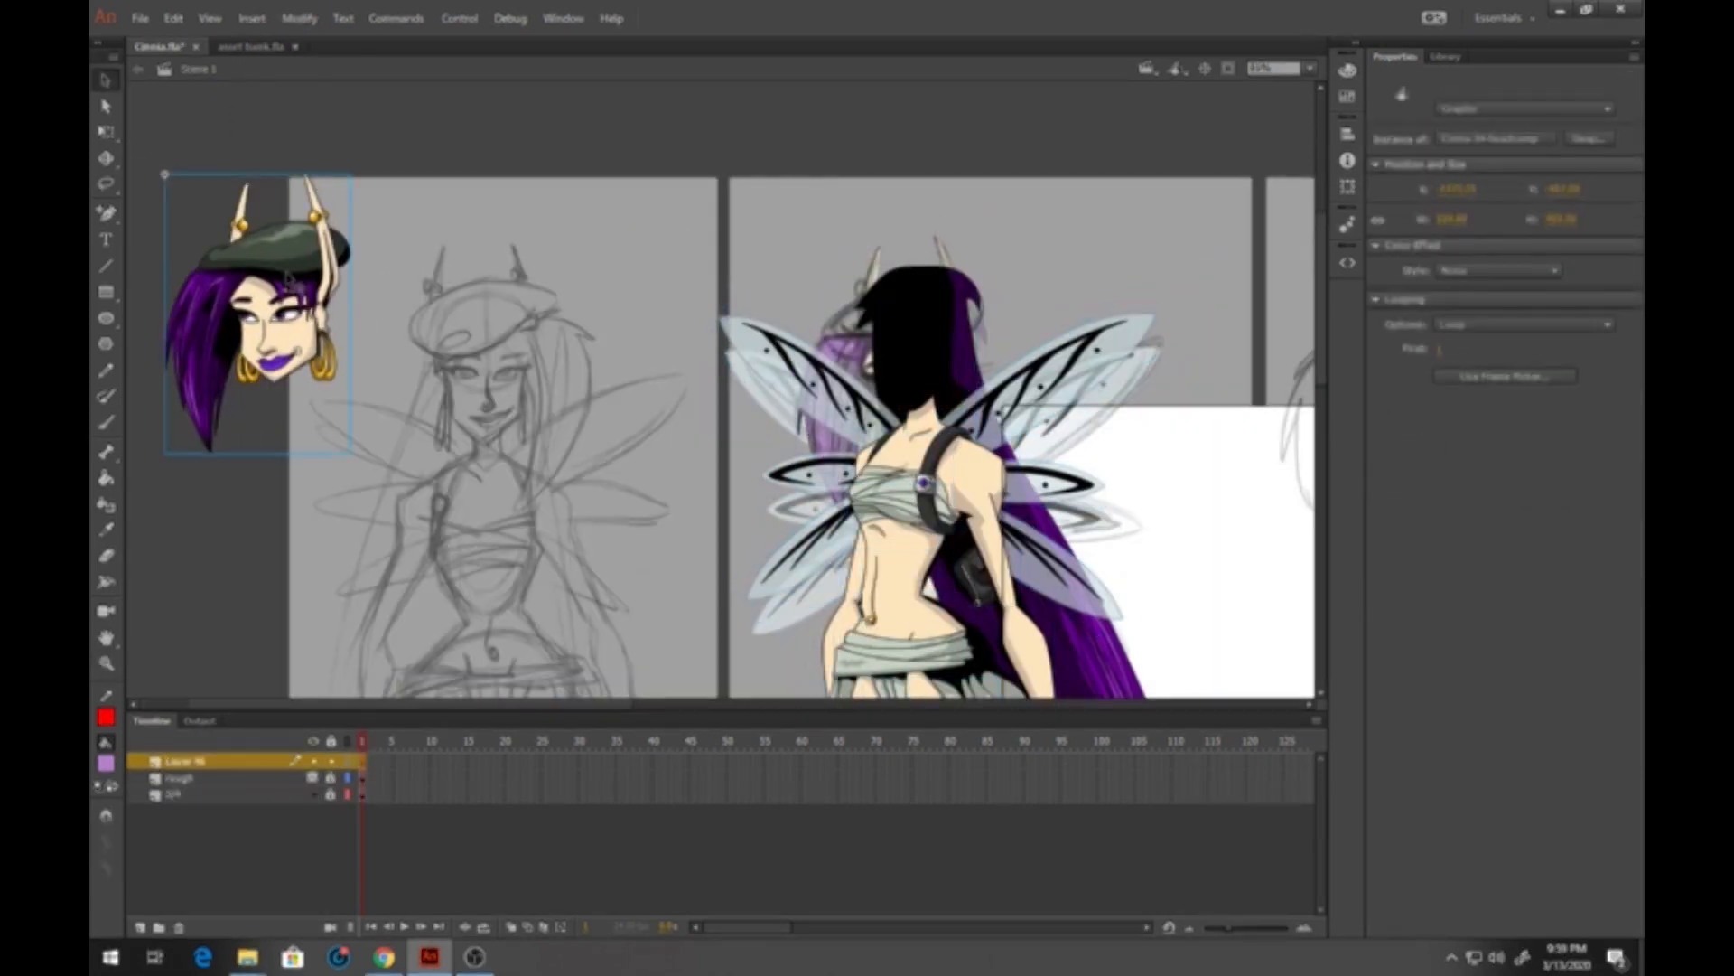
drag(534, 381, 903, 384)
click(886, 379)
double_click(886, 380)
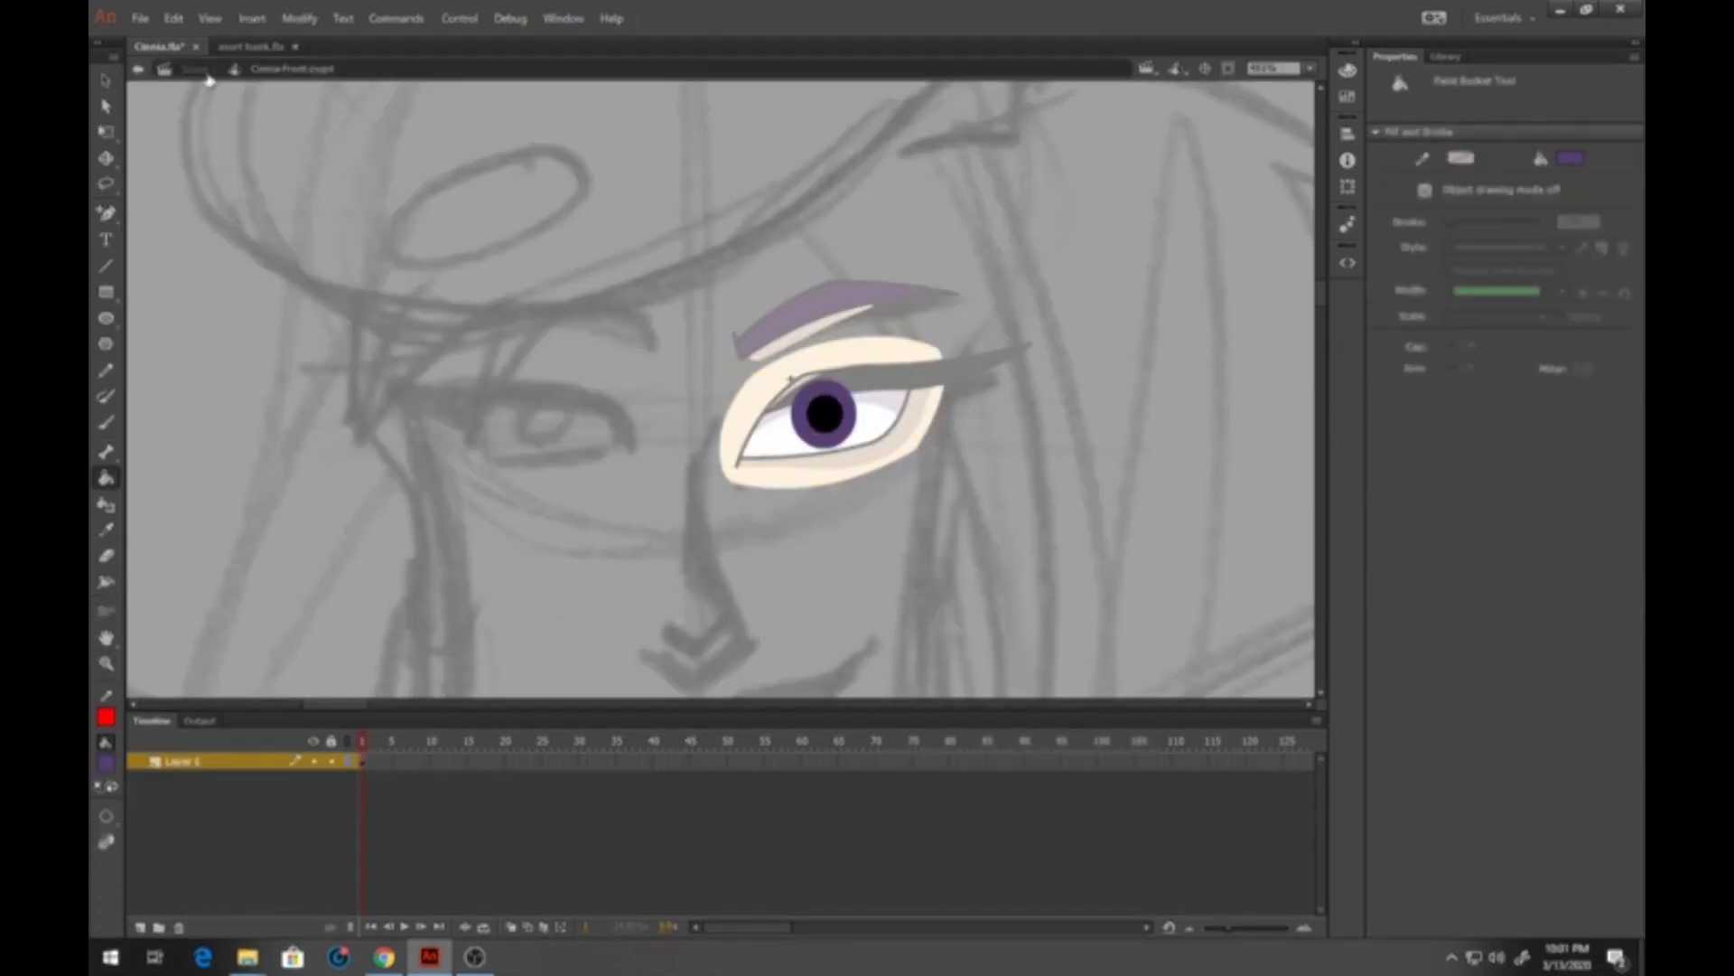
Back in the main scene, draw the front-view nose bridge and tip over the sketch and convert the nose to a symbol
click(198, 69)
drag(669, 248, 688, 464)
drag(687, 464, 643, 503)
drag(642, 503, 603, 480)
mouse_move(671, 246)
mouse_down()
mouse_move(654, 247)
mouse_move(602, 480)
mouse_up()
mouse_move(774, 472)
mouse_down()
mouse_move(639, 480)
mouse_move(775, 473)
mouse_up()
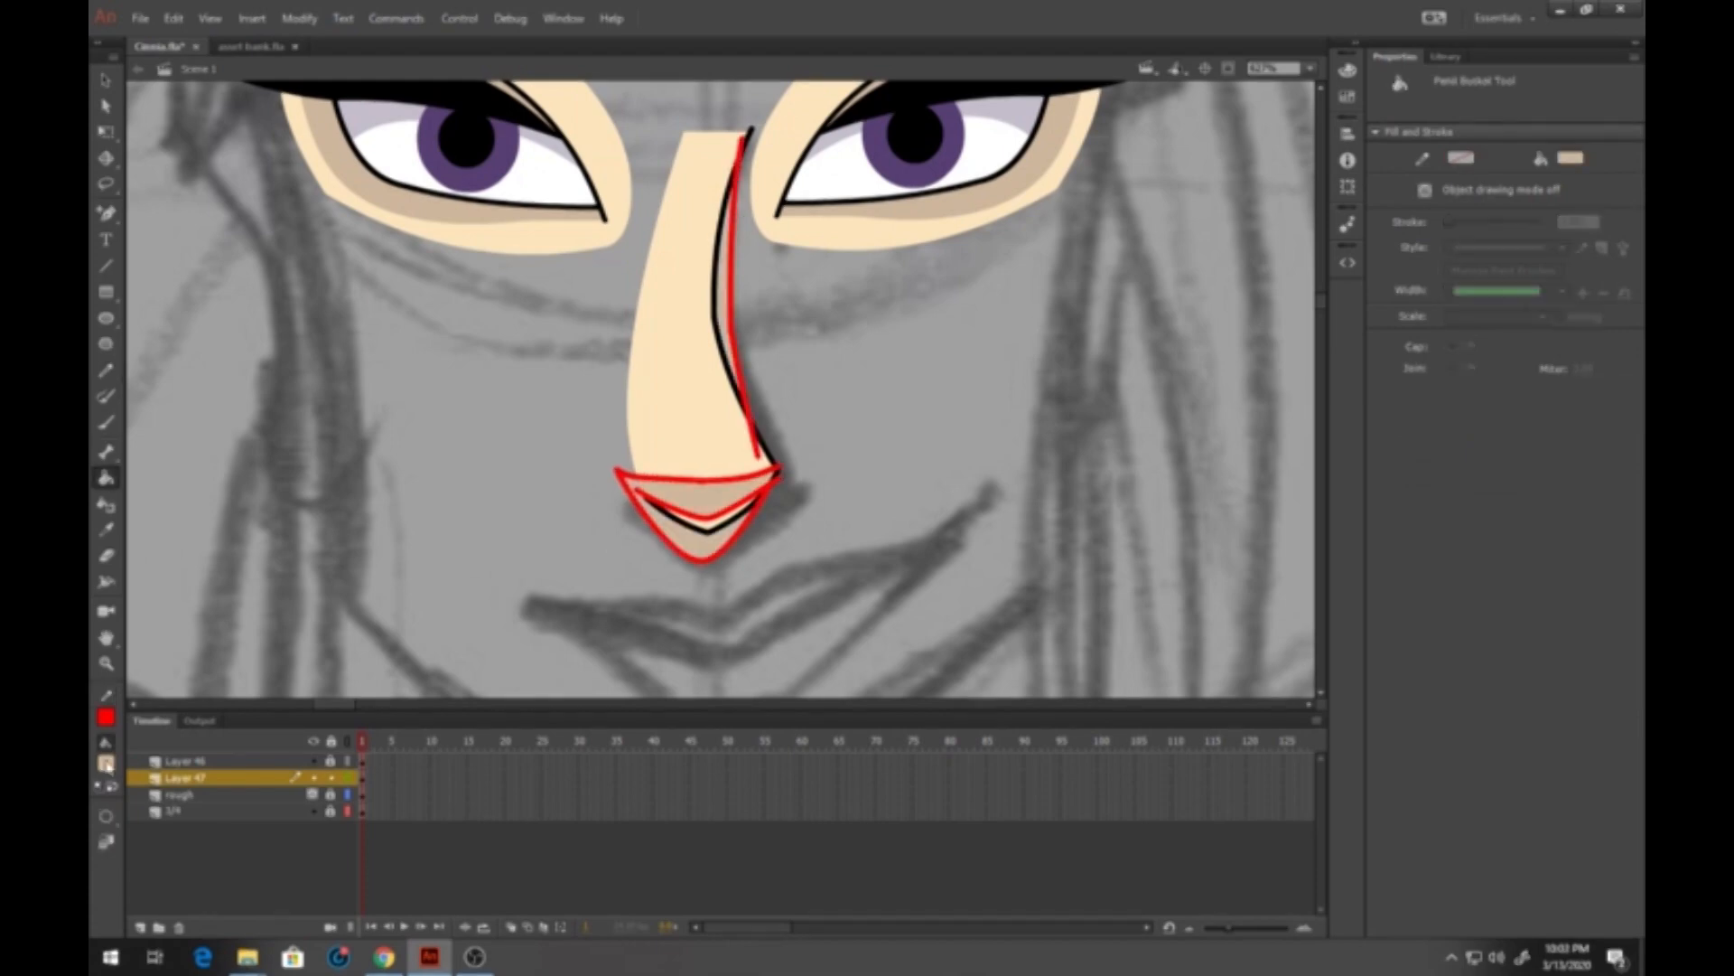
key(F8)
On a new layer, outline the front-view mouth over the sketch, drawing the upper lip, lip parting and lower lip
click(140, 927)
drag(534, 391, 590, 420)
drag(590, 420, 713, 447)
drag(713, 447, 873, 375)
drag(534, 391, 713, 420)
drag(712, 420, 921, 331)
drag(590, 420, 687, 495)
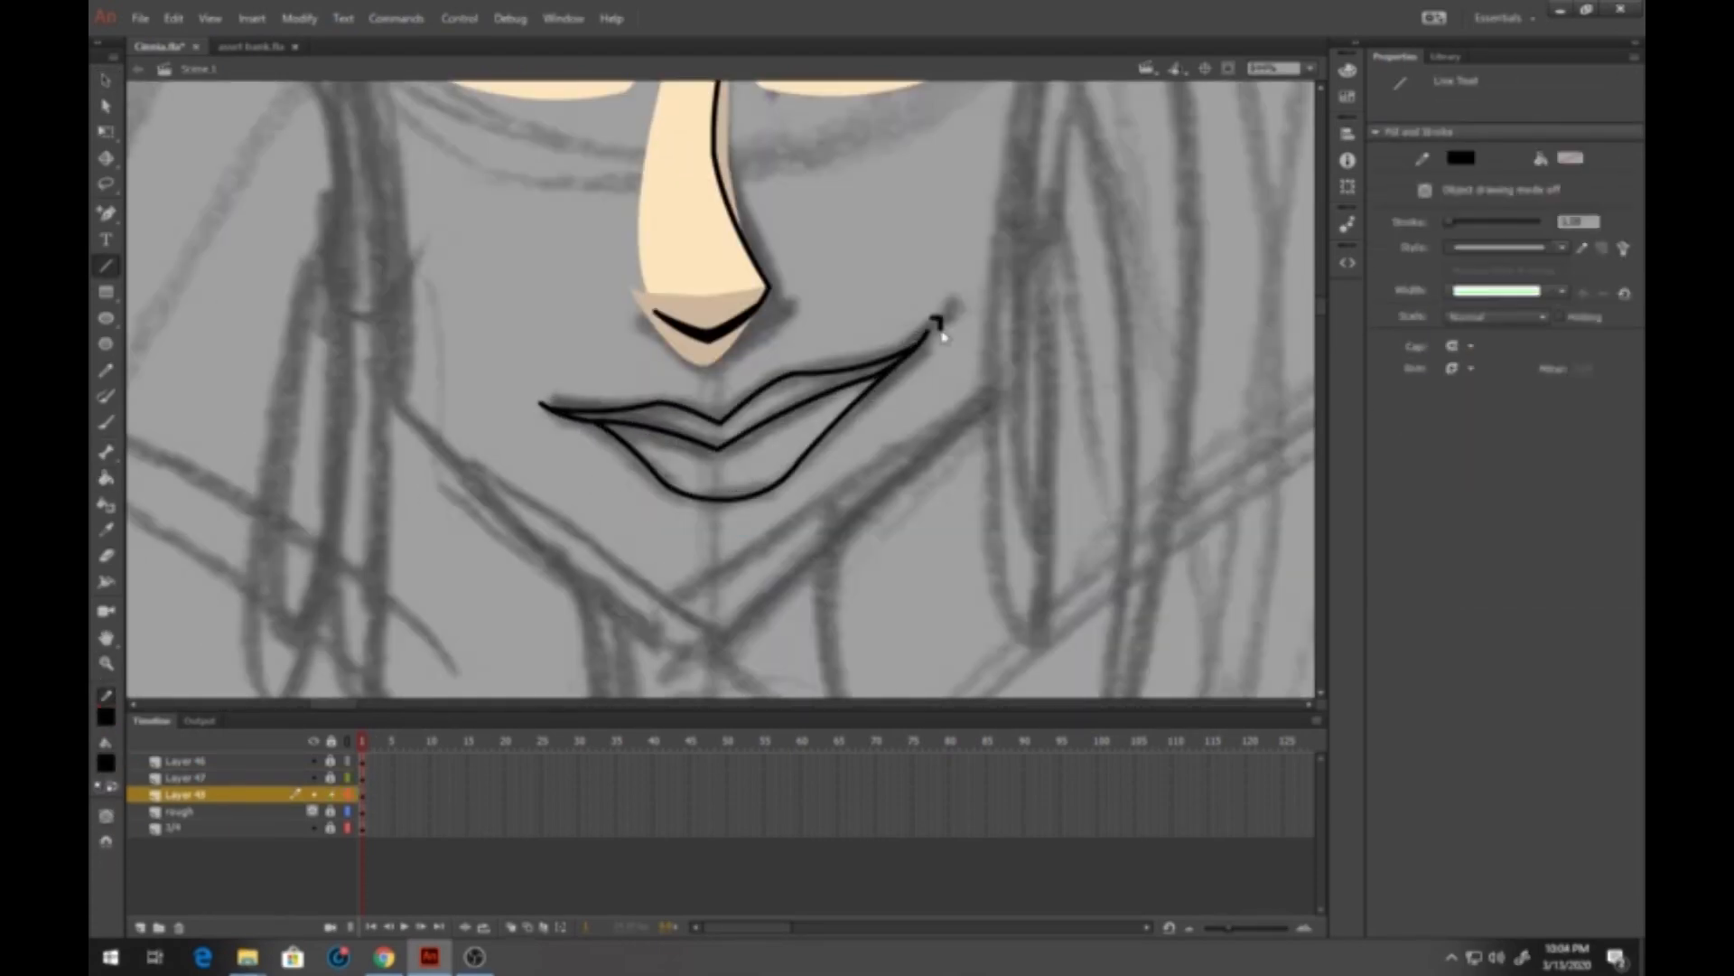
On a new layer, outline the front-view face from the cheeks to the chin and fill it with the skin tone
click(140, 927)
mouse_move(617, 287)
mouse_down()
mouse_move(636, 481)
mouse_move(799, 591)
mouse_up()
drag(799, 592, 945, 476)
drag(945, 476, 968, 280)
click(704, 407)
Draw red shadow guides along the jaw and fill the area beneath them with a darker skin tone
drag(503, 495, 760, 651)
drag(760, 650, 987, 488)
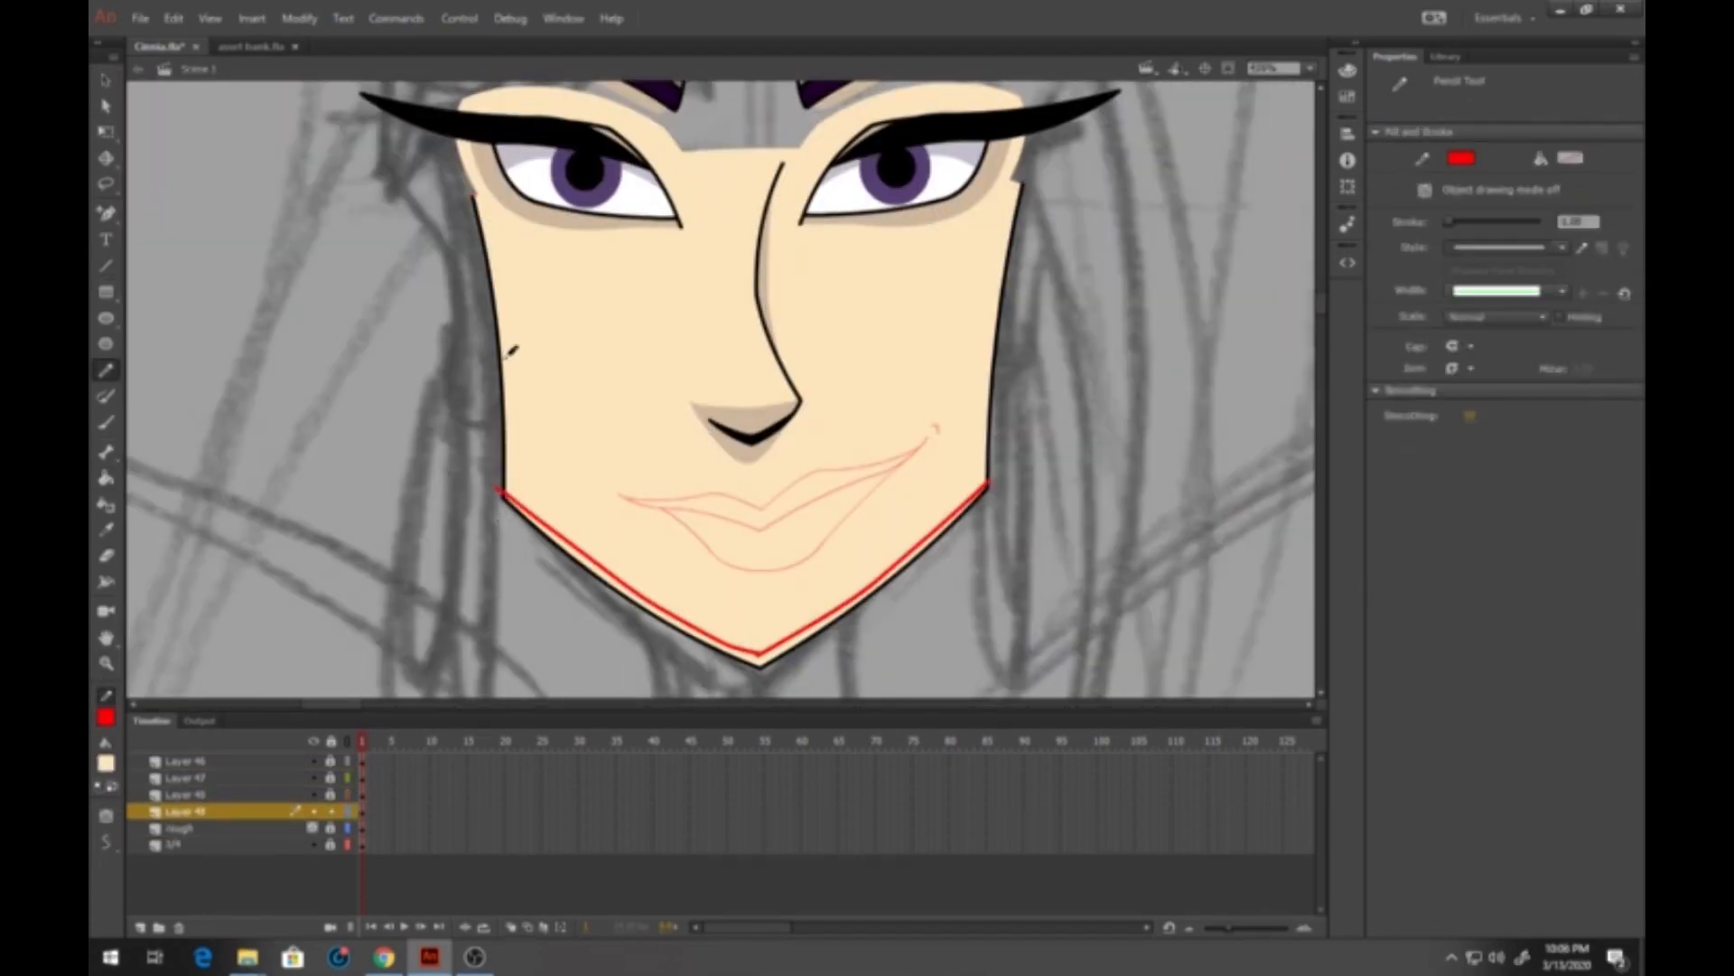
drag(504, 355, 760, 639)
drag(759, 640, 991, 361)
key(k)
click(763, 660)
key(v)
click(347, 794)
key(ctrl+minus)
On a new layer, outline the front-view beret over the sketch, following its lower edge and rounded sides
click(106, 371)
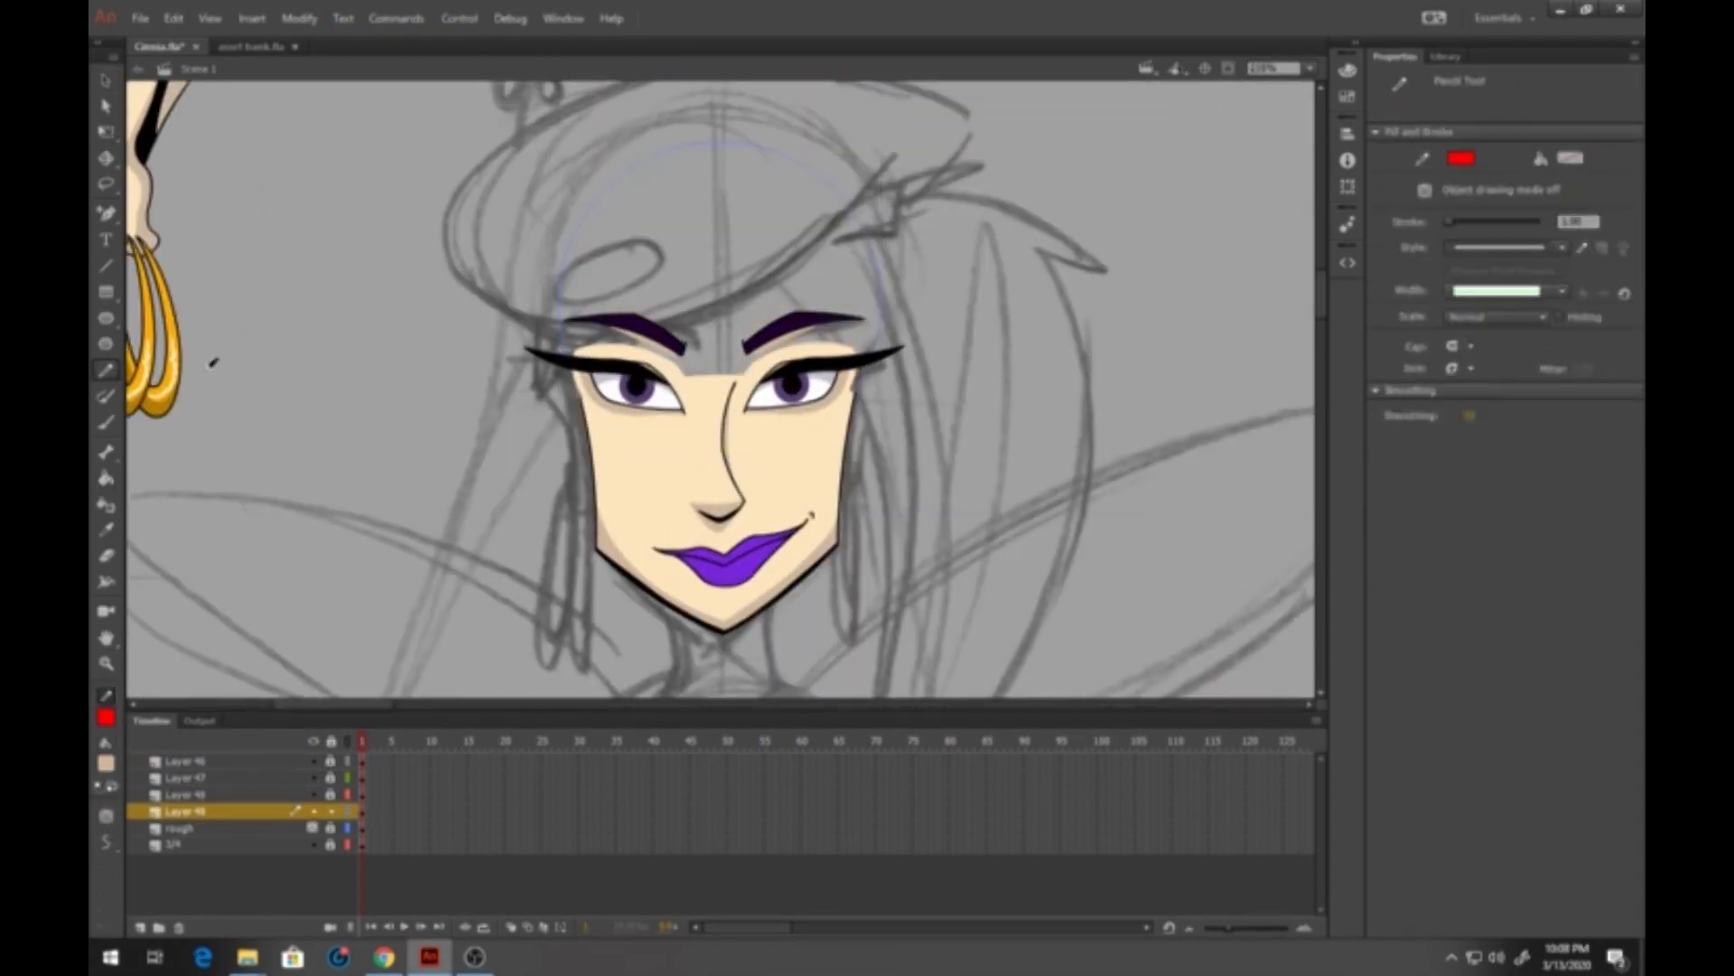
drag(560, 339, 879, 298)
drag(689, 353, 881, 203)
key(k)
double_click(623, 414)
click(105, 370)
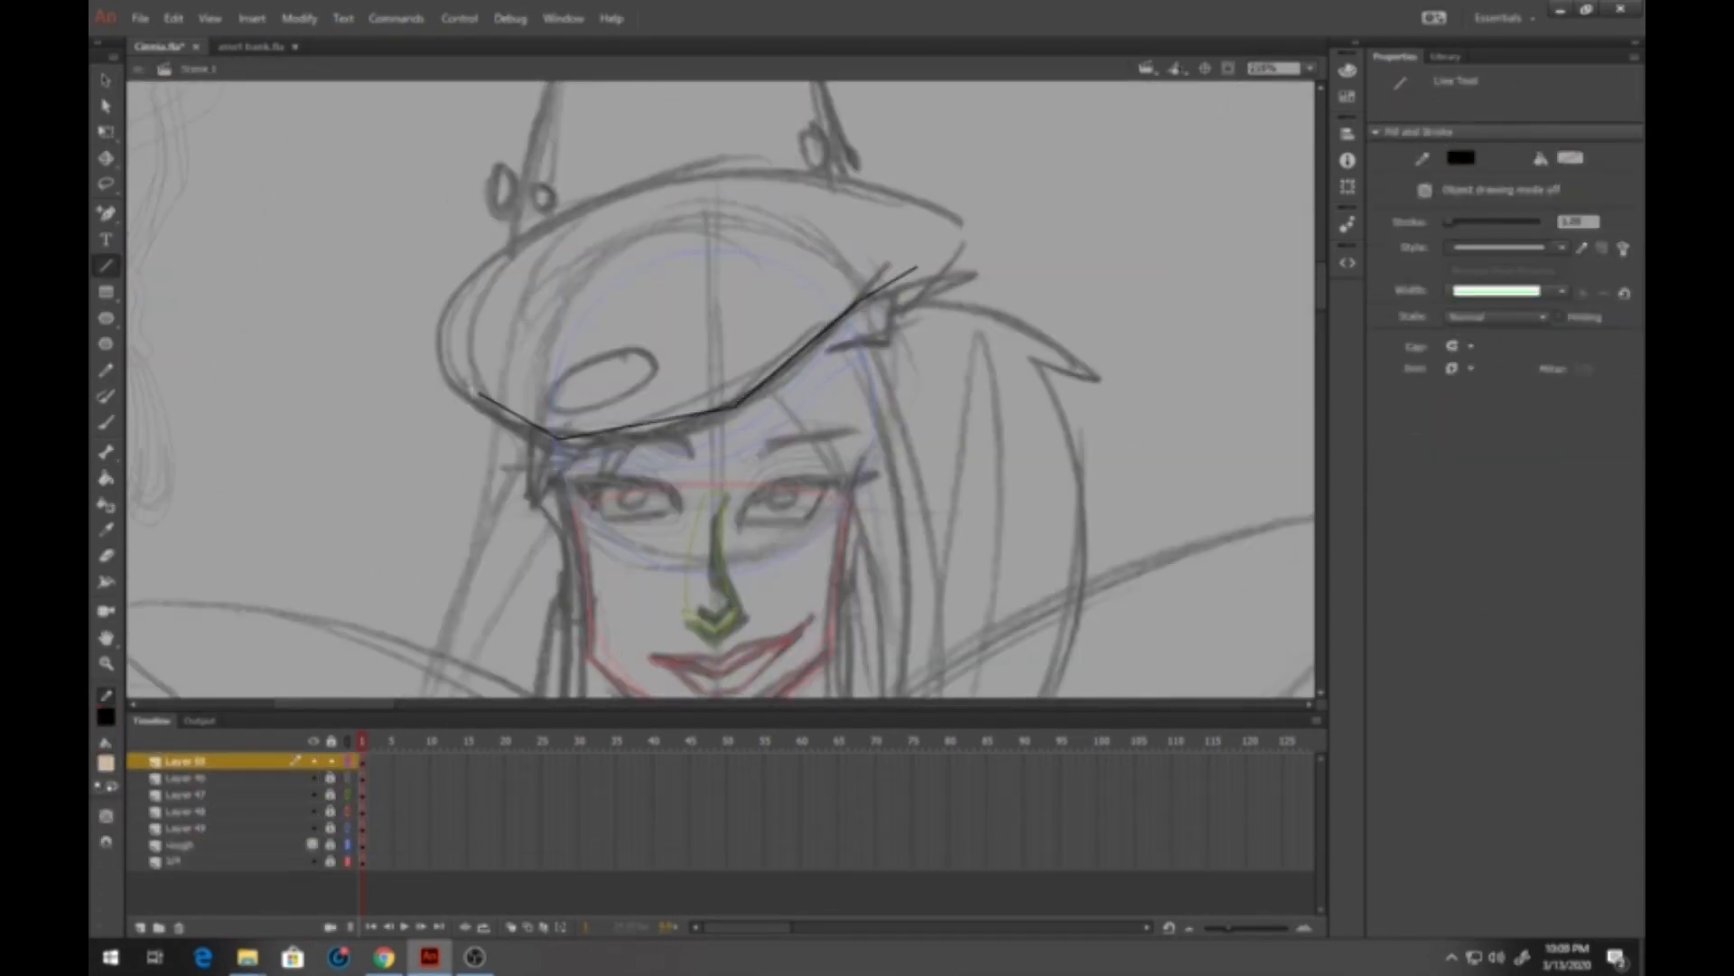
drag(854, 185, 906, 265)
drag(488, 343, 621, 414)
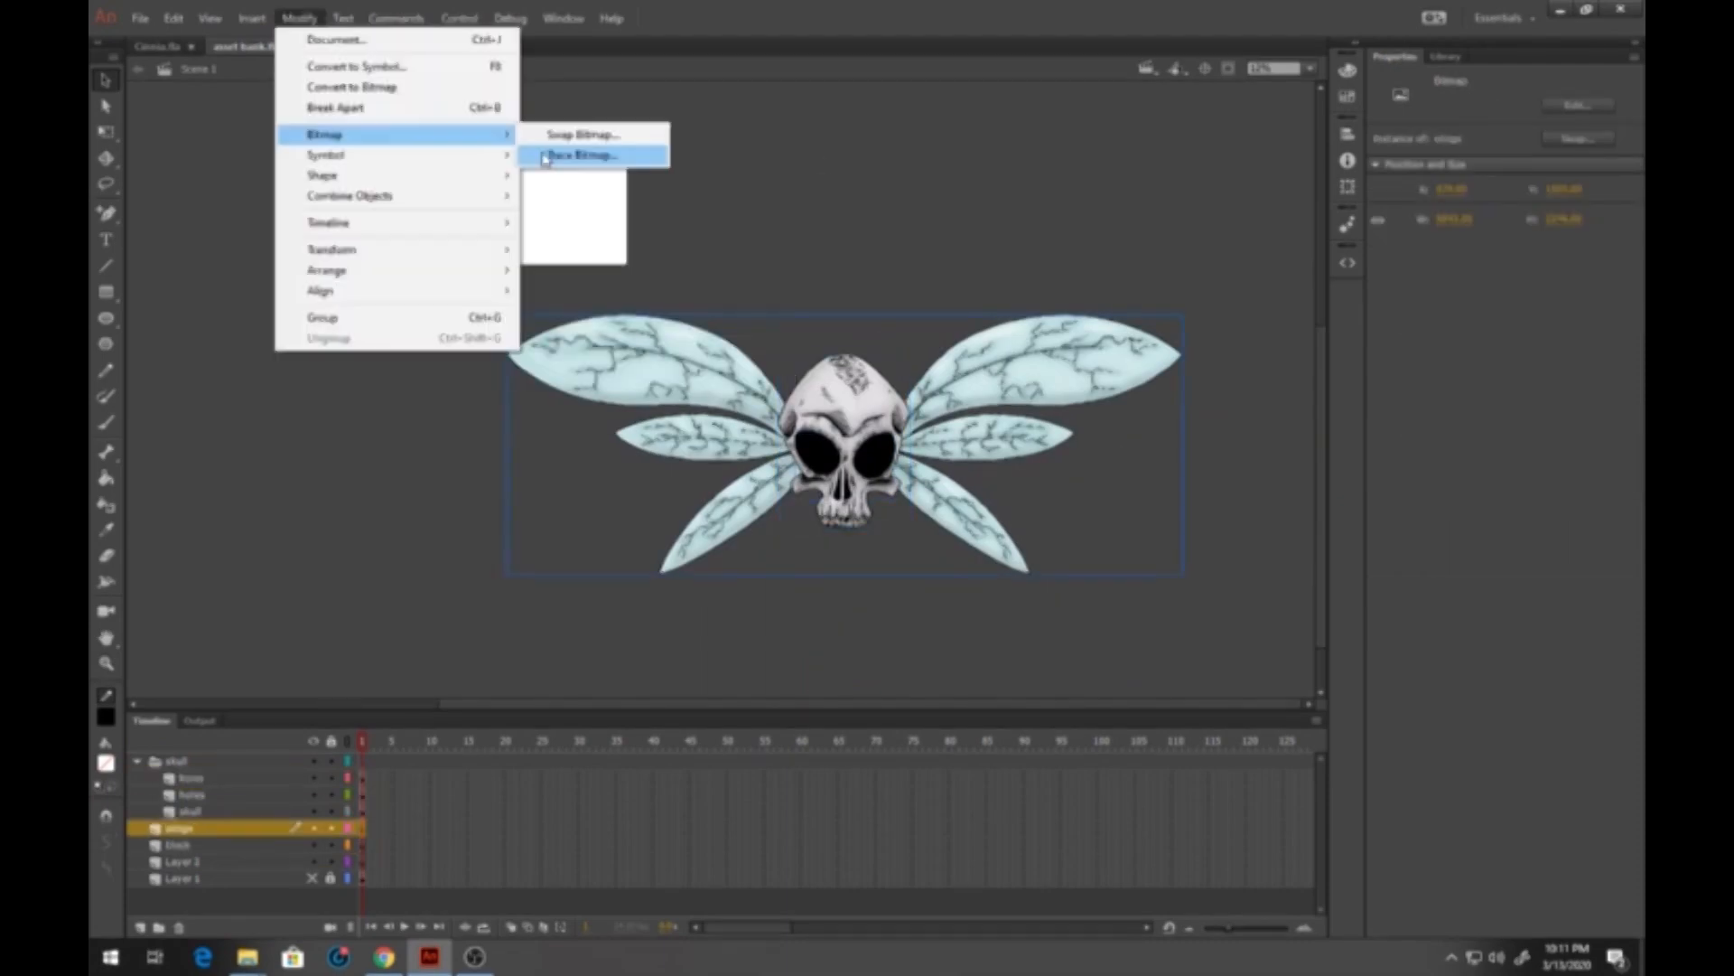
Trace the skull and wings bitmap in the asset bank document and apply dark red shading to the beret's emblem
click(582, 156)
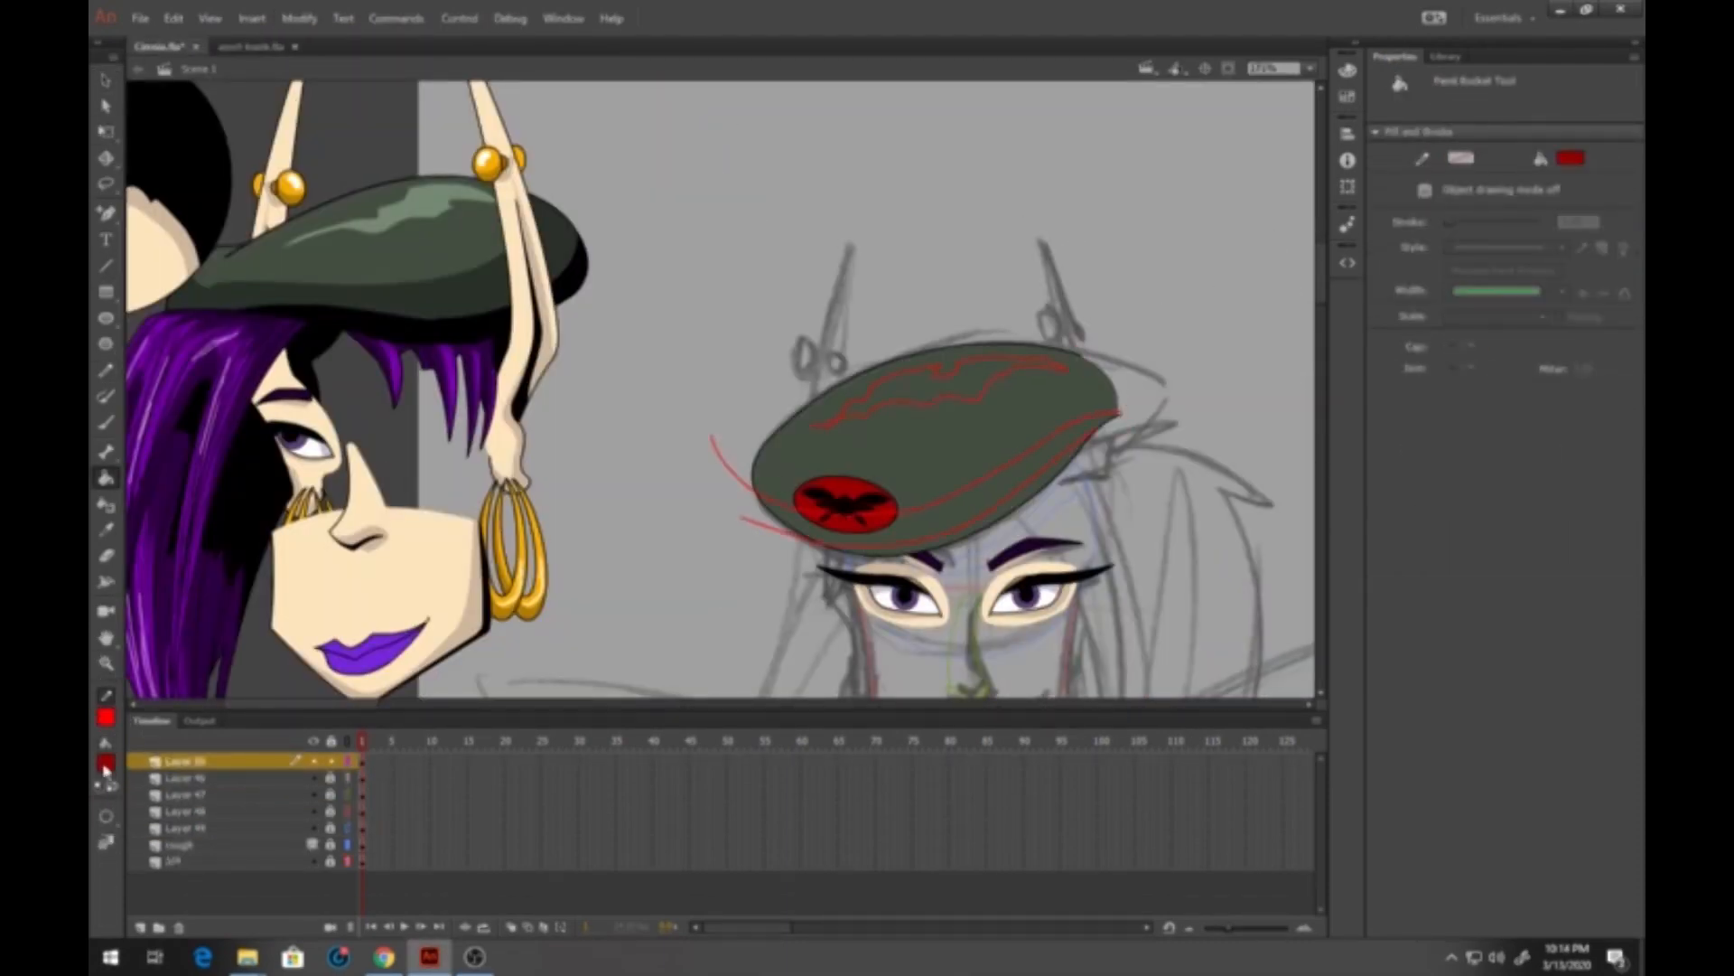
click(948, 425)
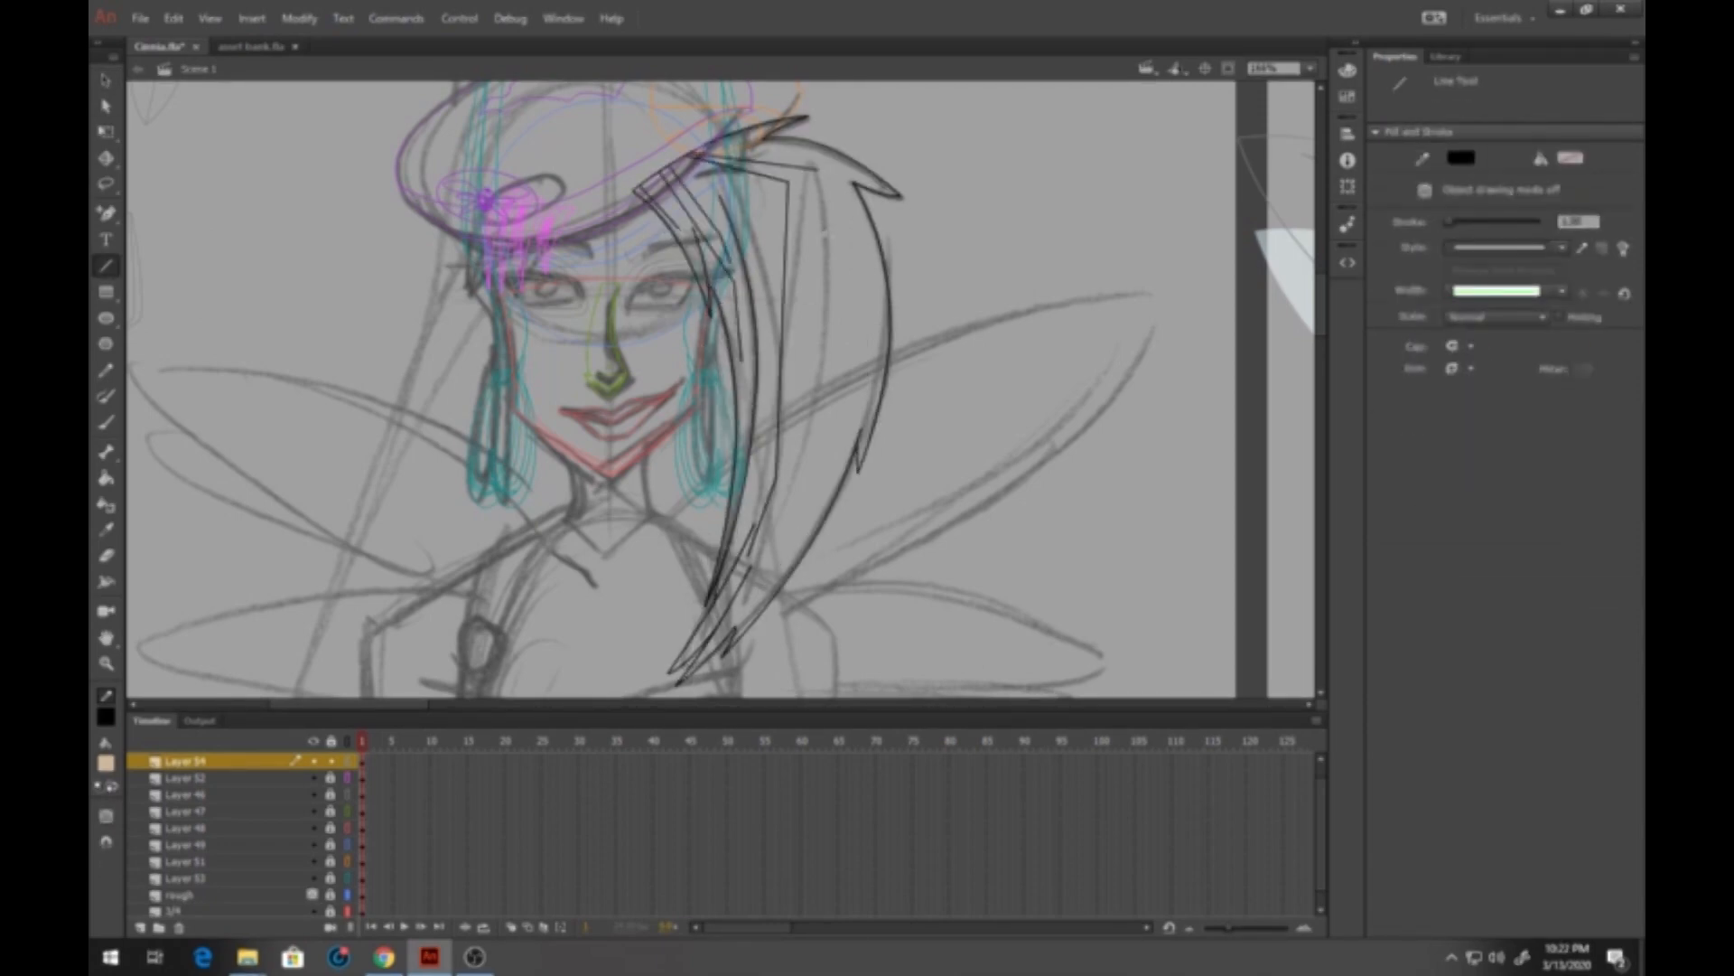
Outline the front-view side-swept hair piece with inner strand lines, then fill it purple and shade it darker near the beret
key(v)
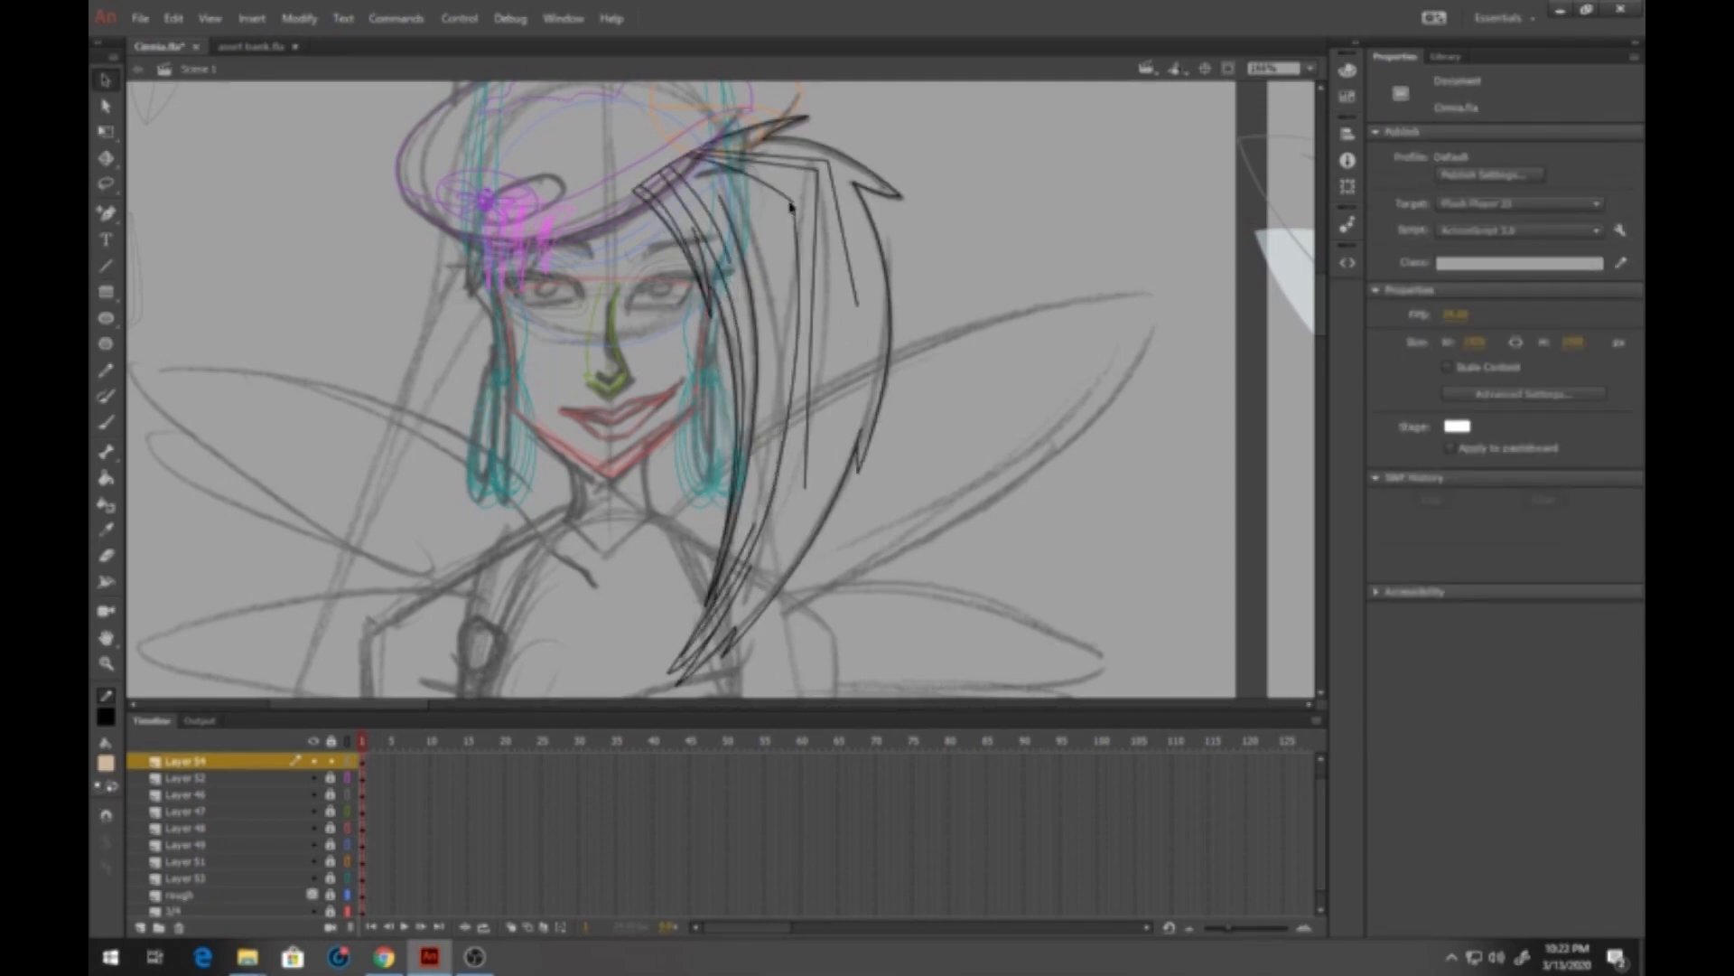
key(shift+y)
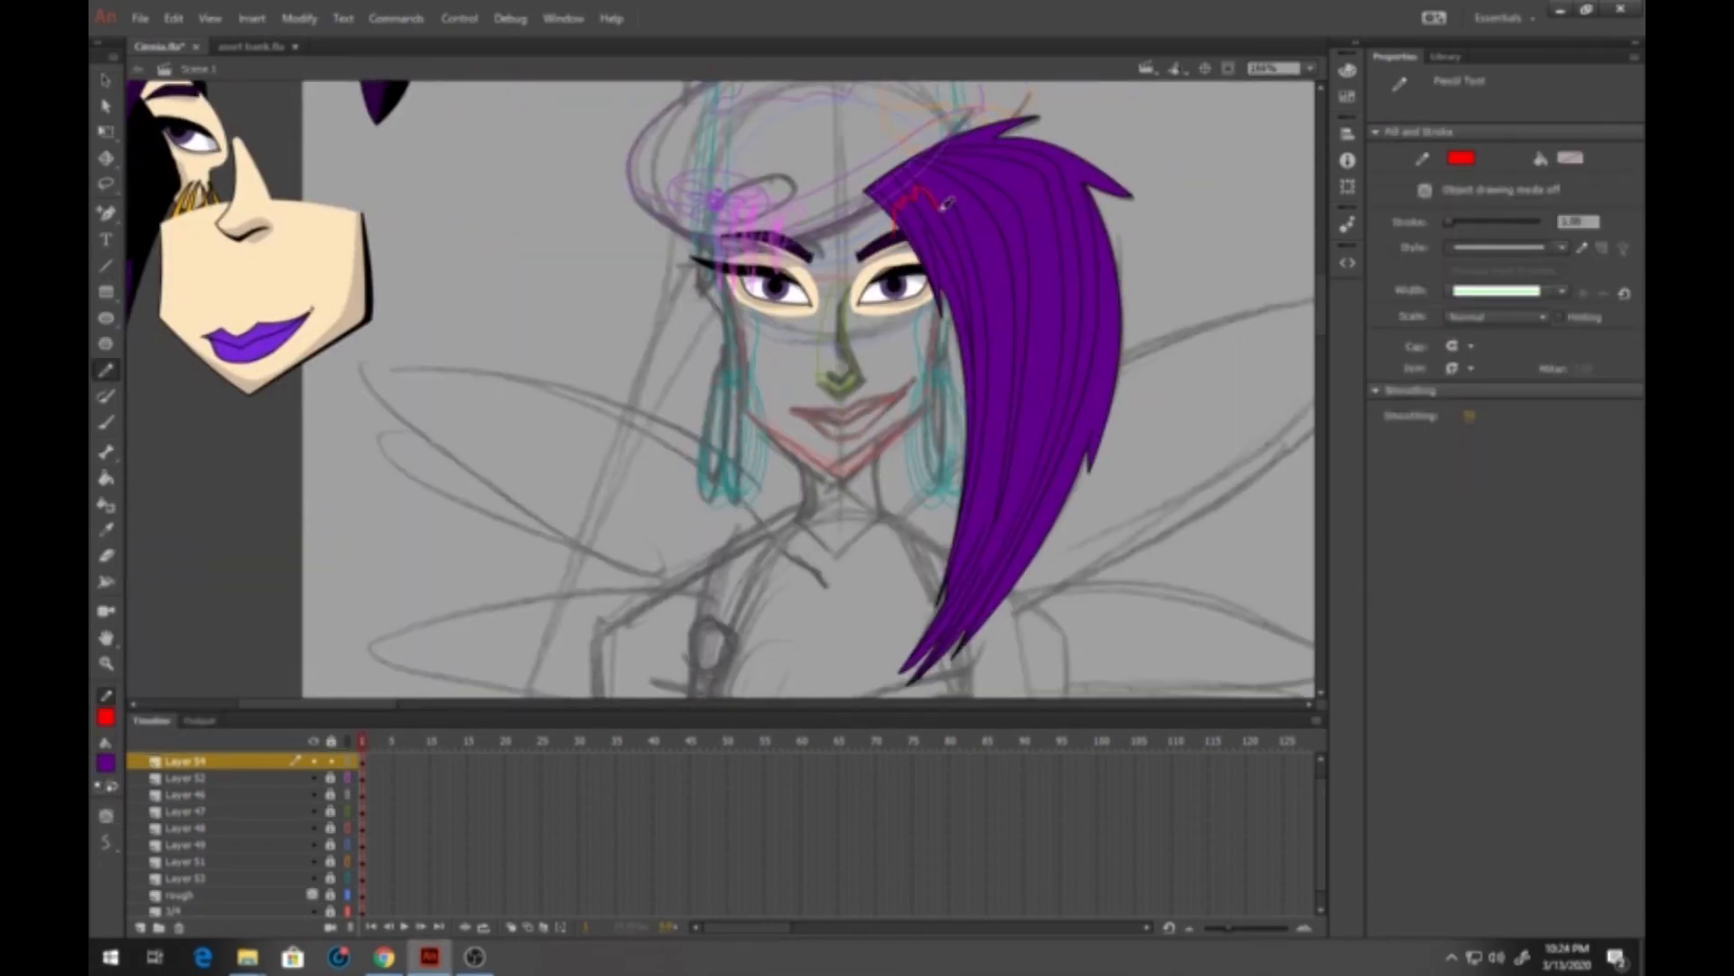
key(k)
key(b)
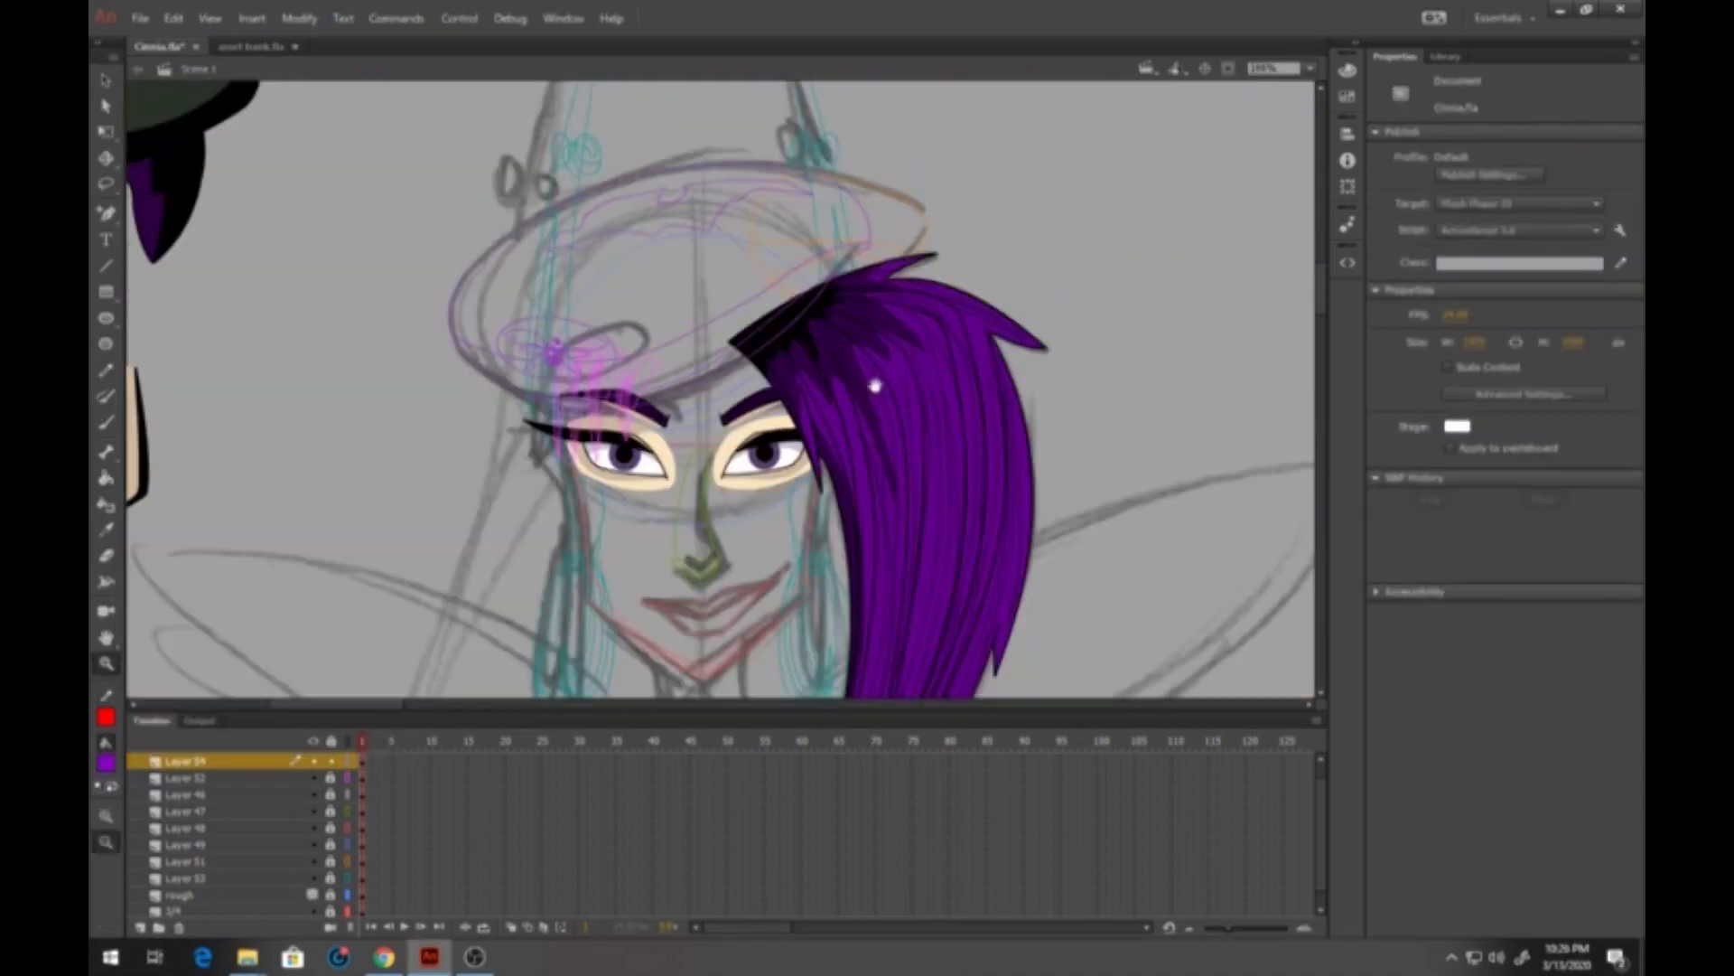
Convert the front-view head artwork into graphic symbols and save the document
key(q)
key(F8)
key(ctrl+s)
key(F8)
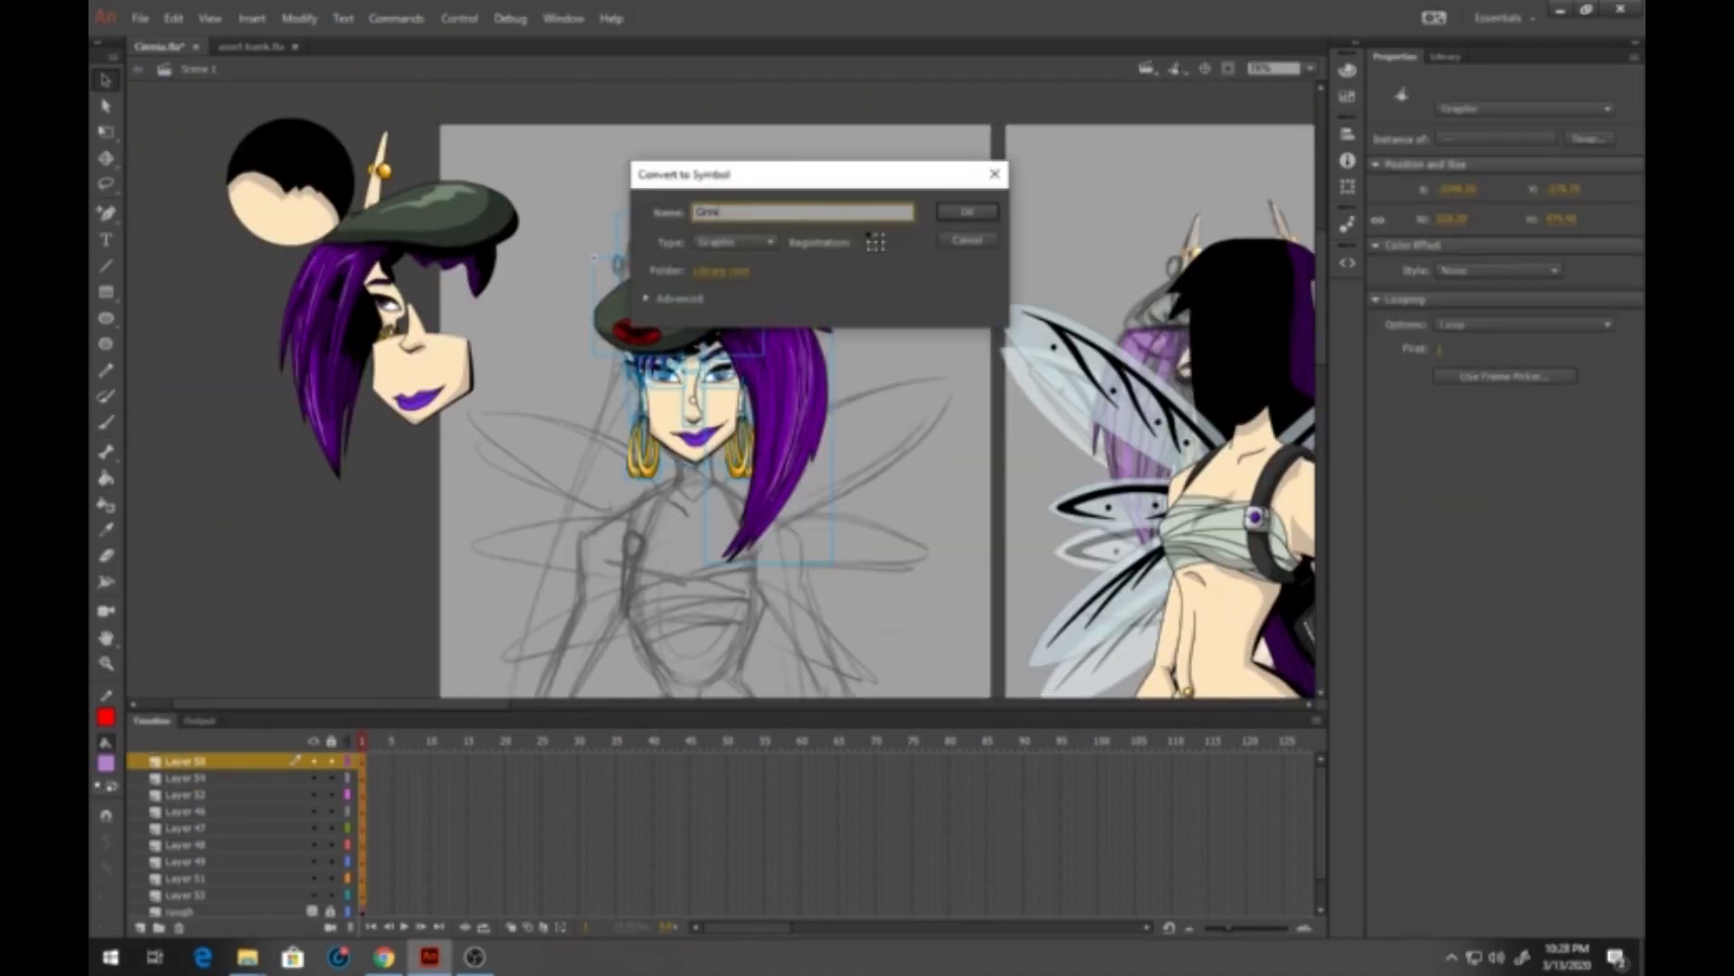
key(Return)
Open the front-view torso symbol and draw slanted side outlines for the chest over the sketch
double_click(659, 484)
key(shift+y)
key(z)
click(380, 377)
key(n)
drag(580, 321, 534, 453)
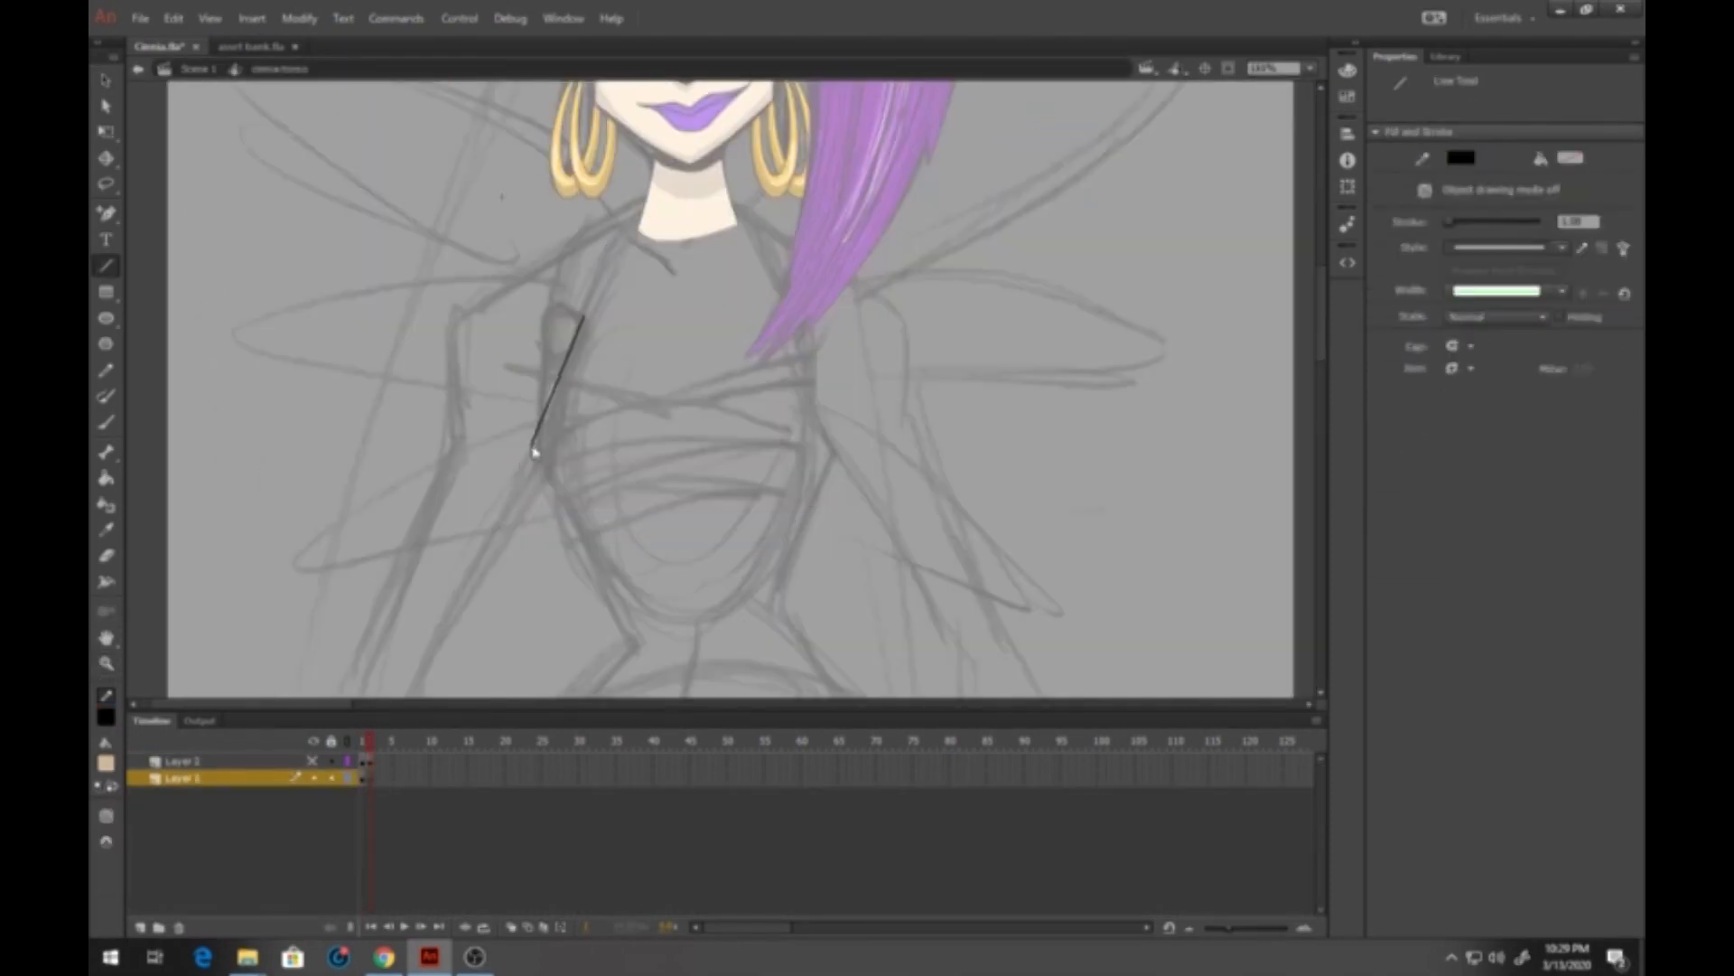
drag(789, 310, 832, 453)
Draw crossing, curved bandage lines over the chest and close the torso outline along its lower edge
key(v)
key(n)
drag(542, 526, 892, 468)
key(v)
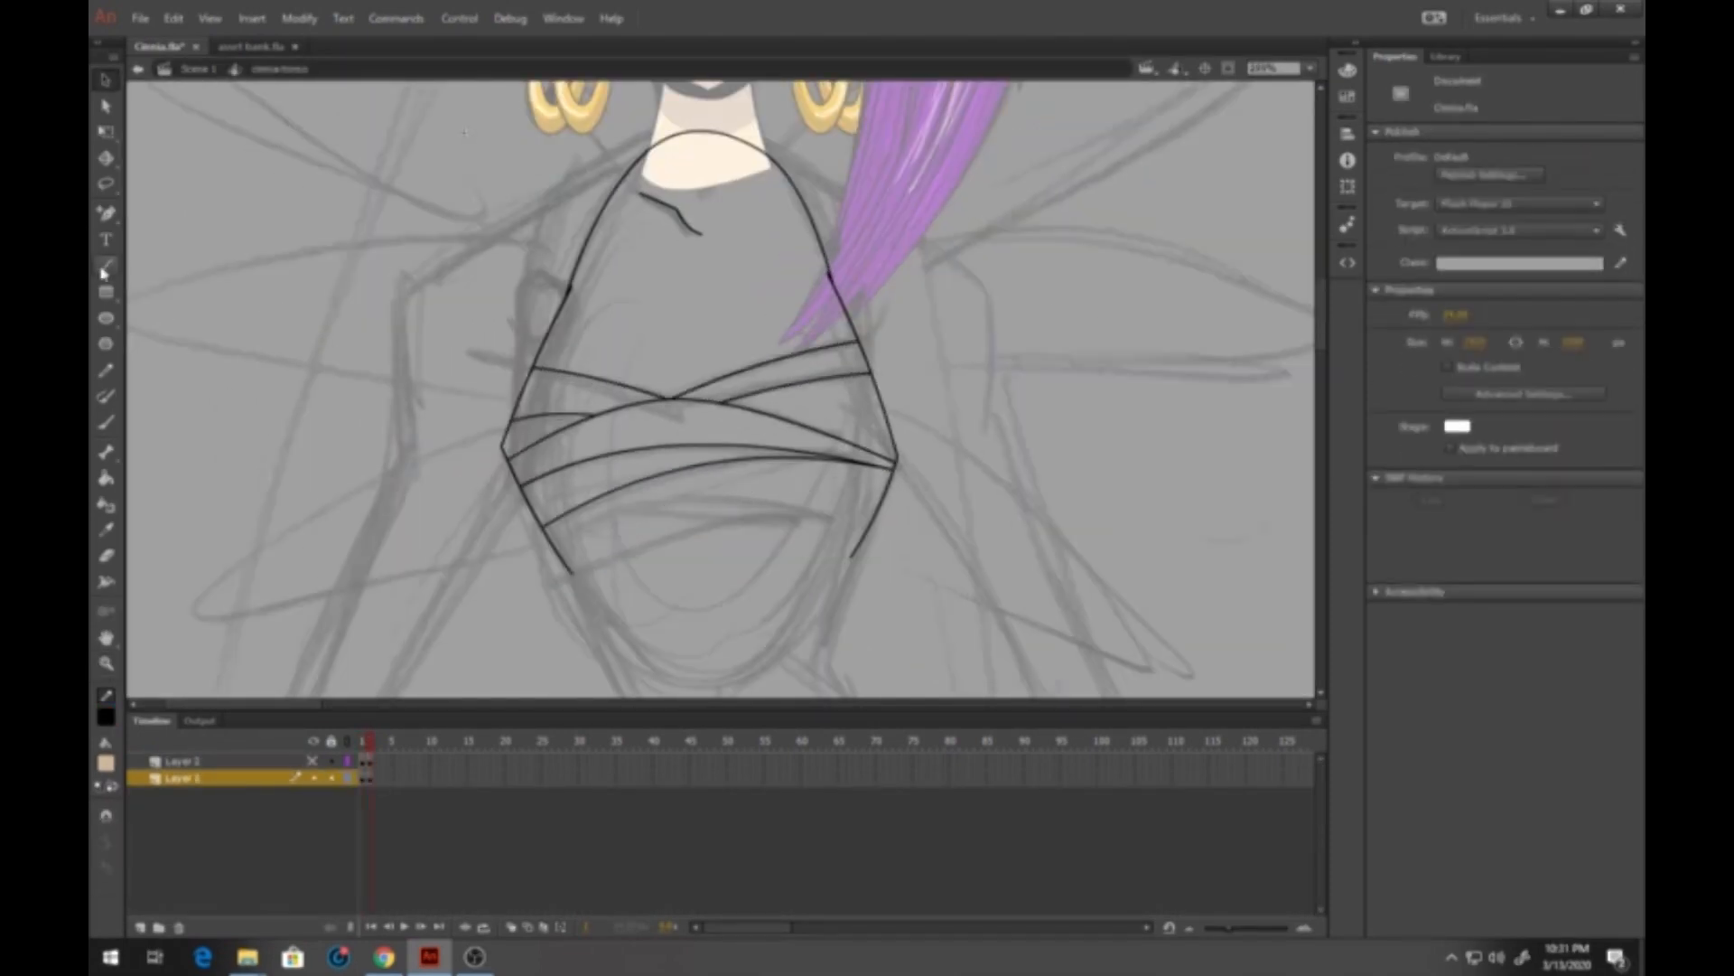
key(n)
drag(573, 579, 857, 547)
Fill the upper chest with skin tone and the bandage strips with pale grey-green, then reshape the lower edge
click(696, 271)
key(n)
key(k)
click(687, 388)
key(v)
drag(621, 530, 623, 542)
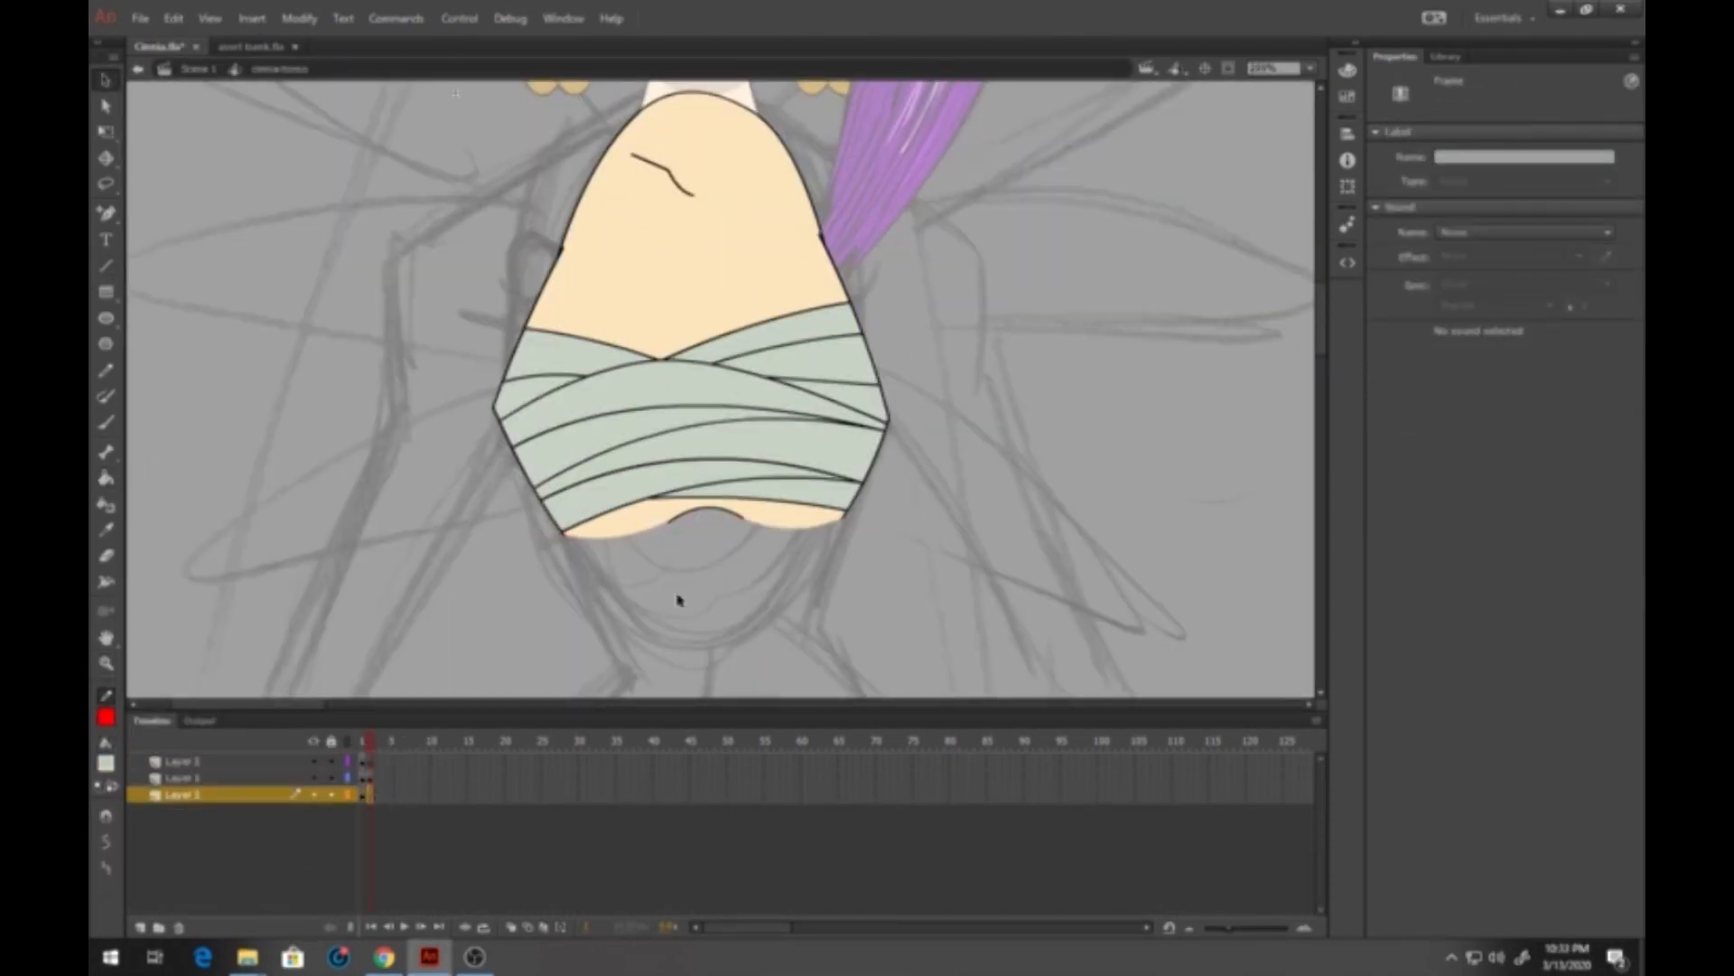
Outline the shoulder straps beside the chest and fill them dark grey
right_click(862, 296)
key(n)
mouse_move(869, 403)
mouse_down()
mouse_move(740, 112)
mouse_move(815, 161)
mouse_move(849, 269)
mouse_up()
key(k)
click(578, 199)
Pencil the collarbone strokes, add shading guides across the bandages, and fill the shadowed folds with a darker tone
key(shift+y)
drag(632, 151, 694, 188)
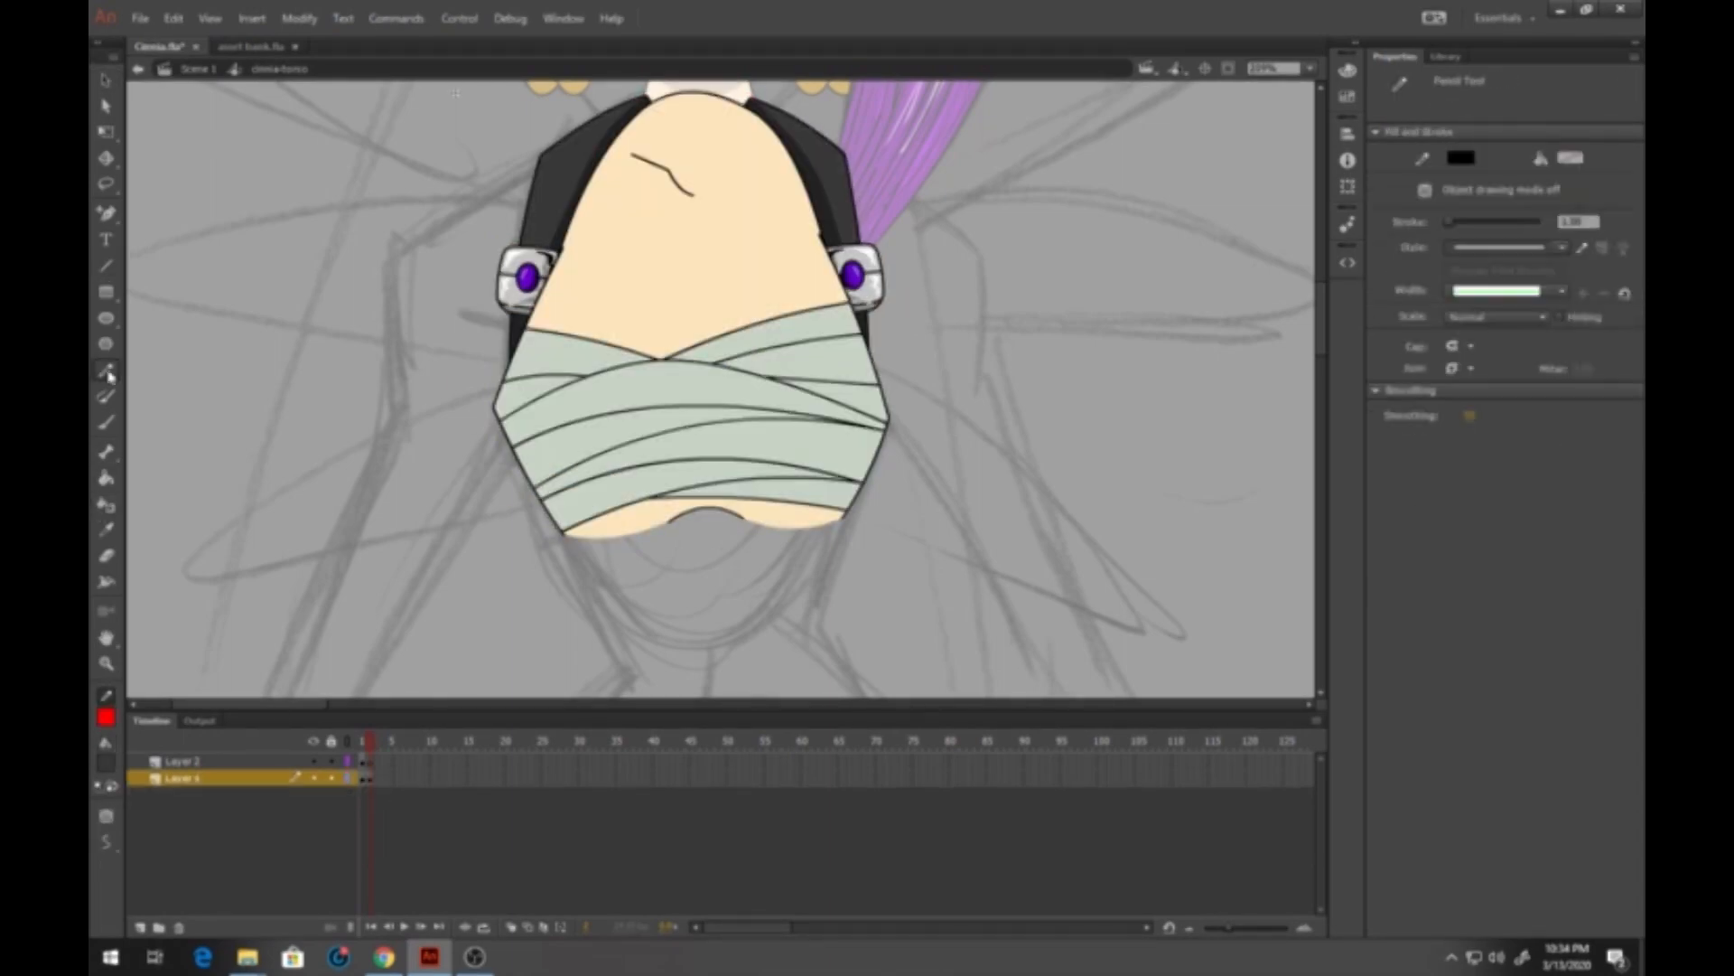
key(q)
drag(692, 539, 692, 497)
drag(700, 425, 896, 467)
key(k)
click(551, 438)
key(v)
double_click(1075, 560)
Open the midriff symbol, outline the waist below the bandages, and fill it with skin tone
click(599, 407)
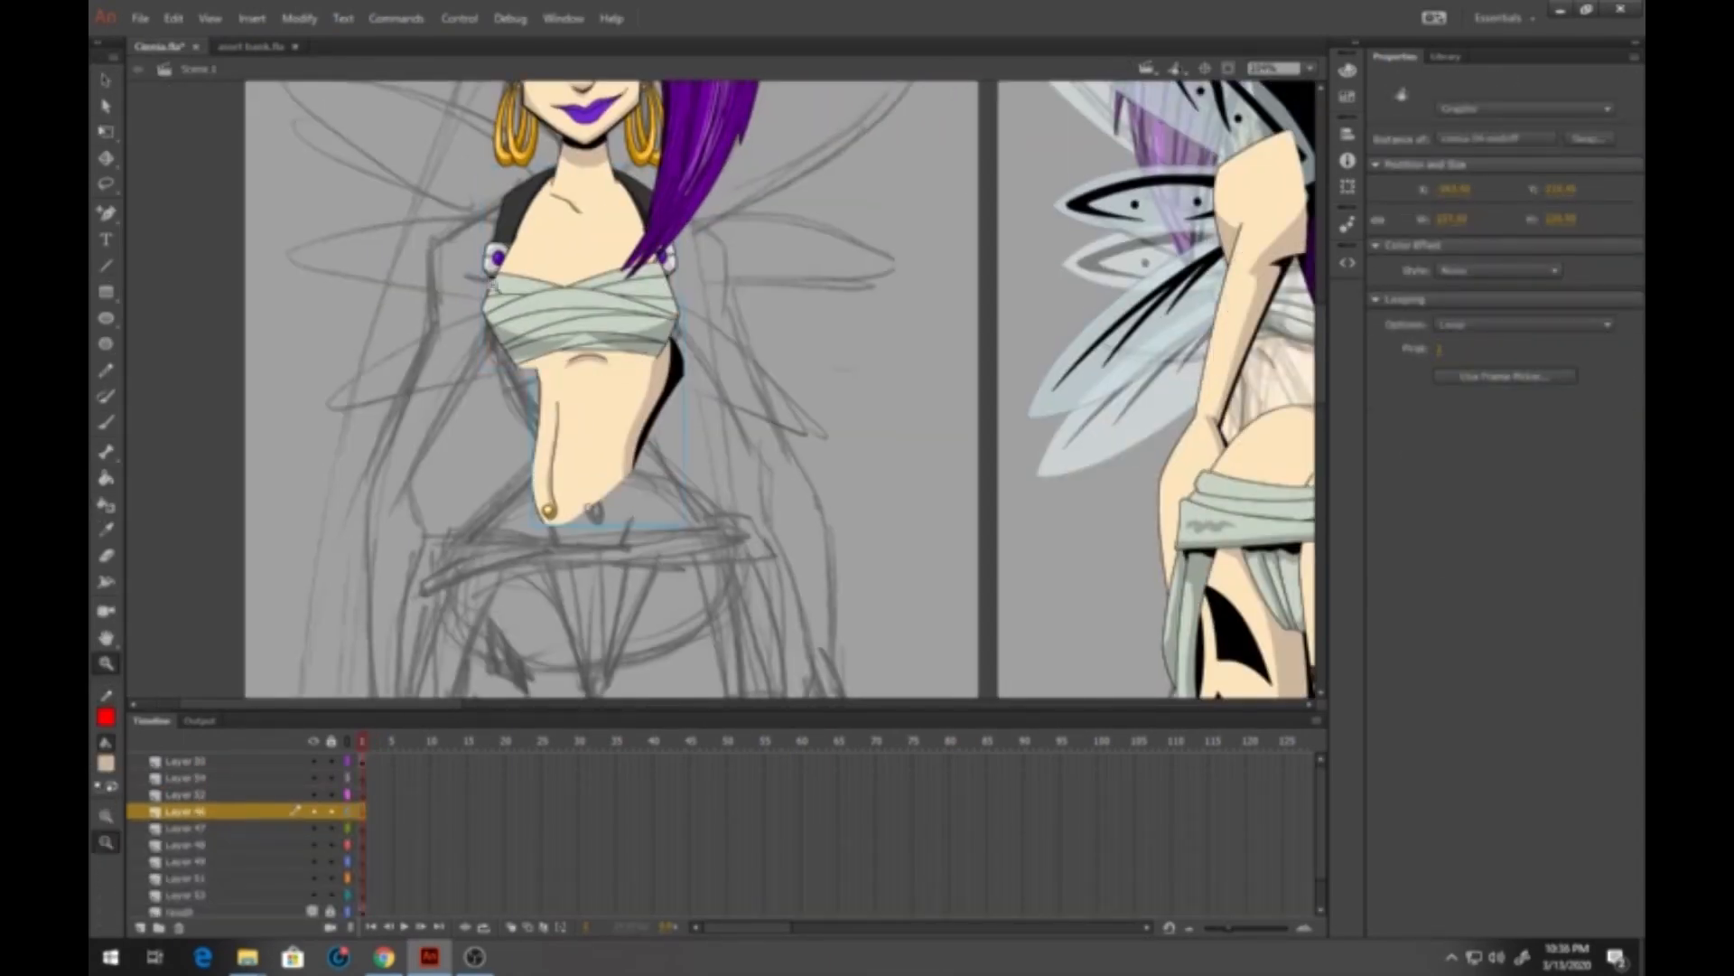
double_click(600, 407)
drag(534, 271, 600, 466)
key(k)
click(639, 388)
Adjust the red shading guides on the midriff, fill the shaded areas, and paste the gold navel stud
key(v)
drag(763, 215, 748, 228)
key(k)
click(665, 361)
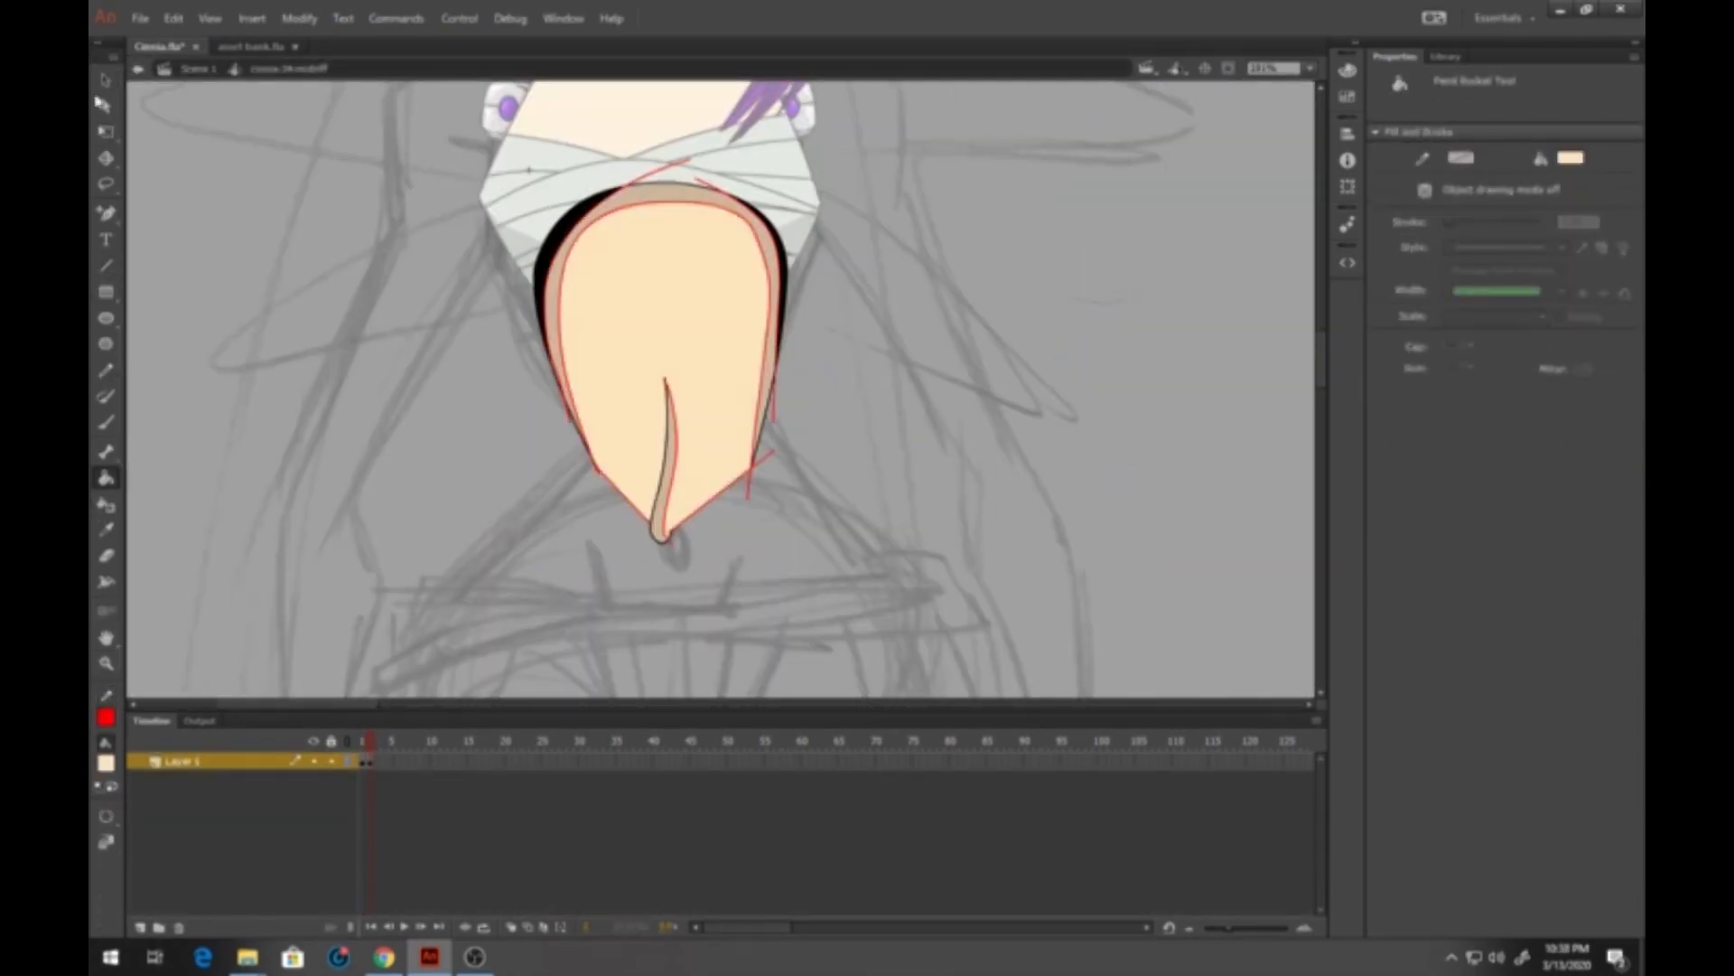
key(v)
key(ctrl+v)
Draw an oval for the hips over the sketch, bend its upper edge into a pelvis shape, and show it as an outline
key(o)
drag(308, 305, 634, 532)
key(v)
drag(471, 305, 466, 246)
click(349, 761)
Draw cutting lines across the pelvis oval and delete the excess segments
key(n)
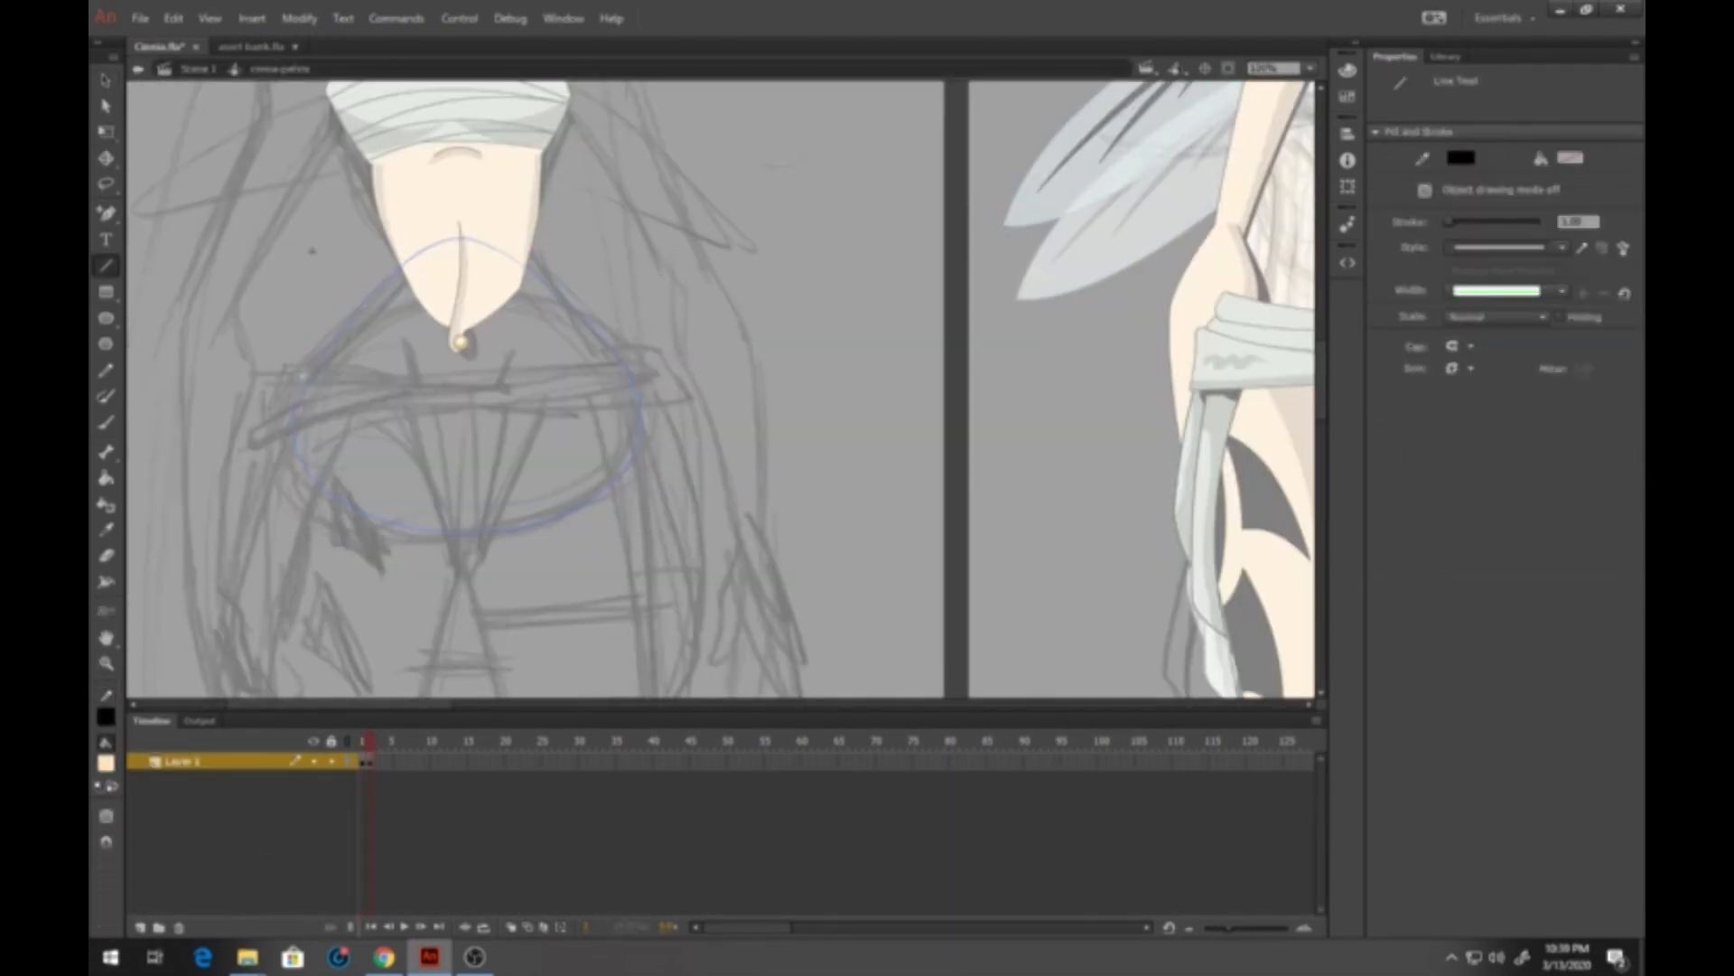
key(v)
mouse_move(322, 374)
mouse_down()
mouse_move(625, 376)
mouse_move(826, 349)
mouse_up()
click(542, 398)
key(Delete)
click(840, 406)
key(Delete)
Change the stroke colour to red, fill the hip area, and delete the leftover piece
click(107, 717)
click(174, 623)
key(k)
click(700, 347)
click(768, 361)
key(Delete)
Transform the copied skirt waistband to span the front-view hips and pencil its fold lines at the far end
key(q)
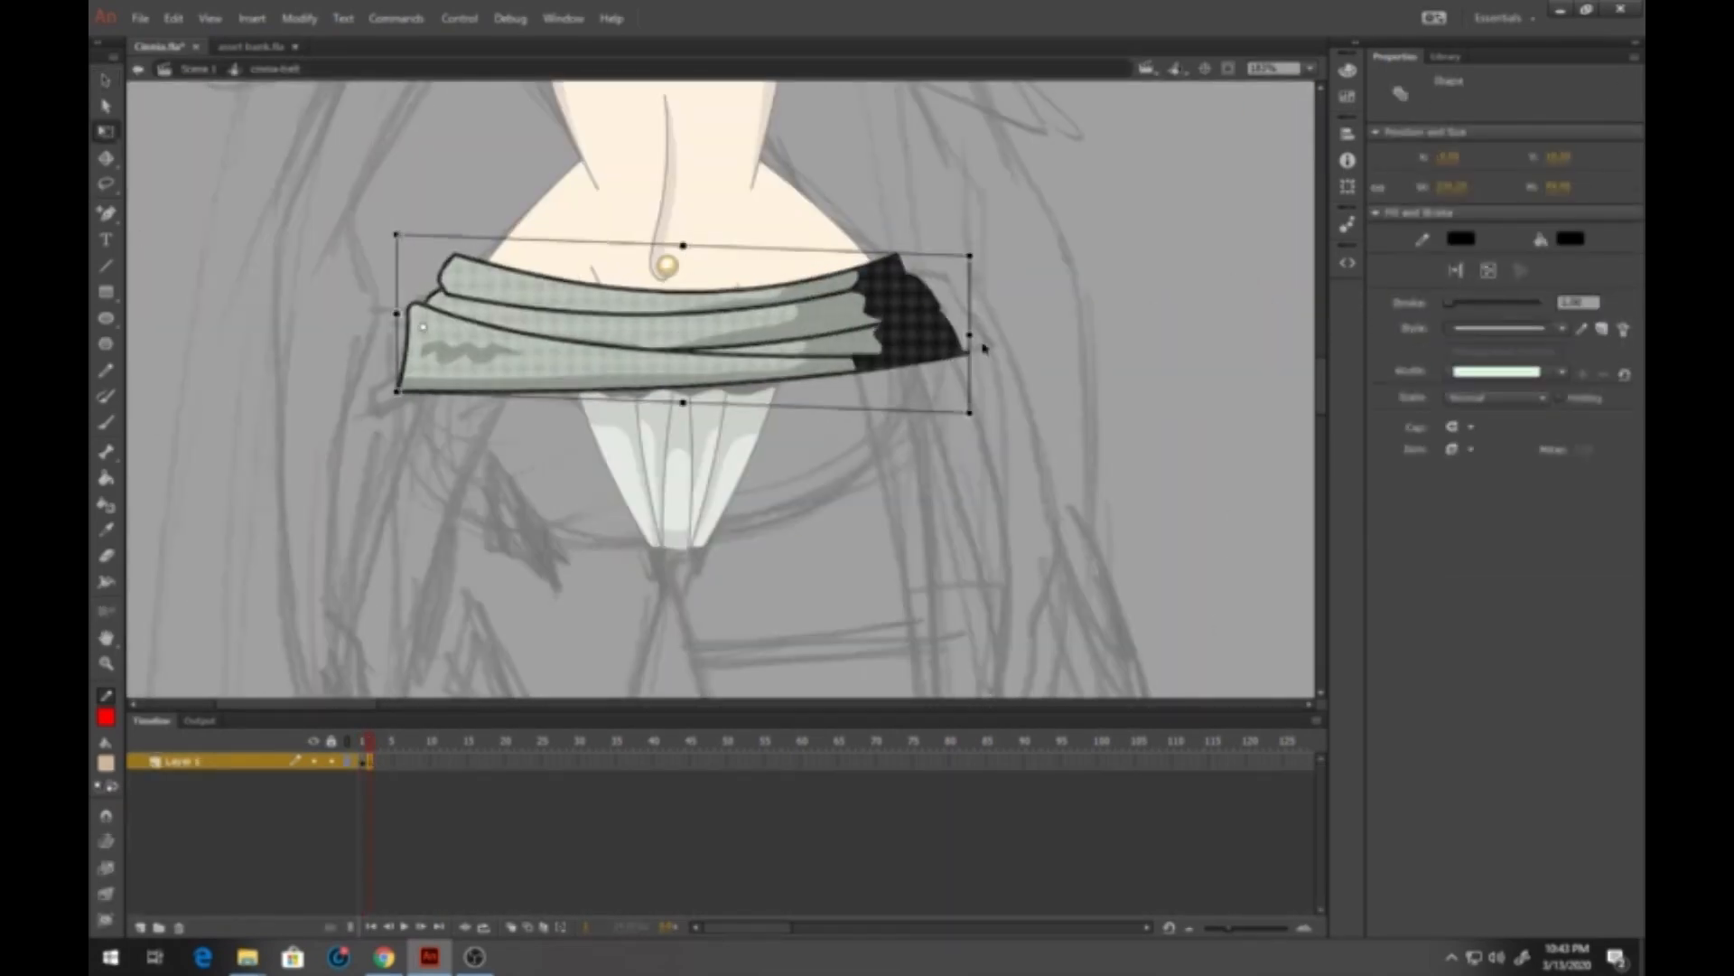
key(shift+y)
drag(793, 290, 929, 263)
key(v)
click(840, 326)
Paste the copied leg artwork, open the front-view thigh symbol, and add a layer placed higher in the stack
key(q)
click(709, 409)
key(ctrl+v)
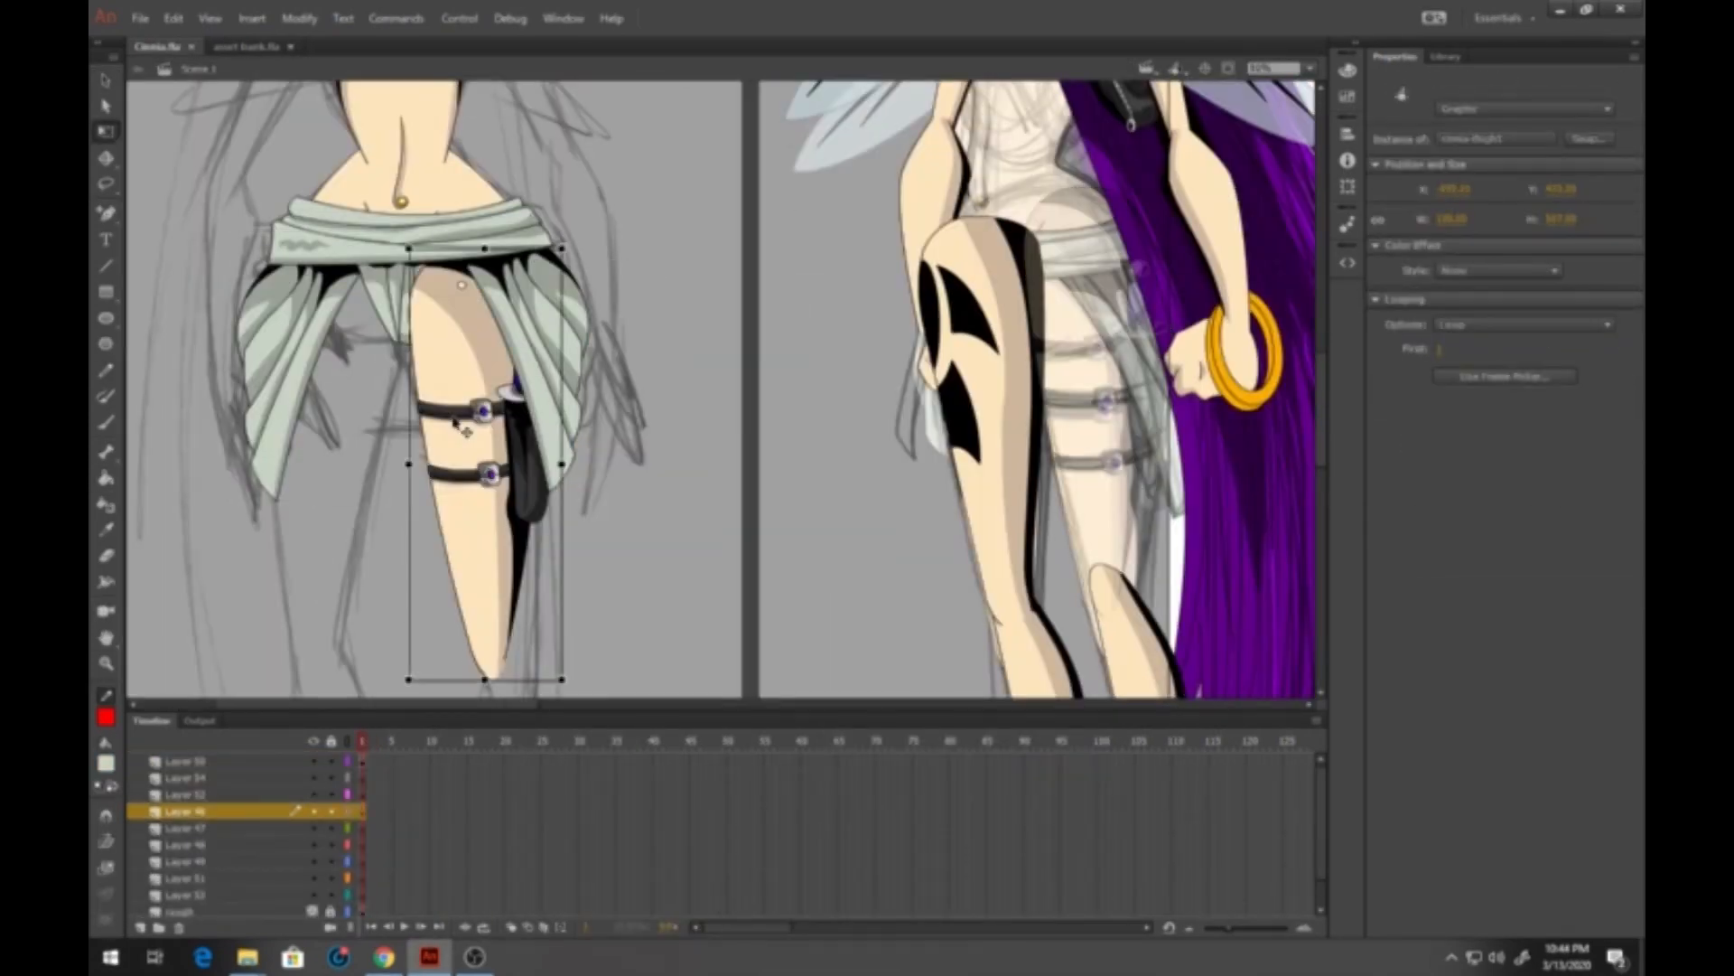
double_click(465, 424)
key(v)
click(140, 927)
drag(236, 777, 237, 755)
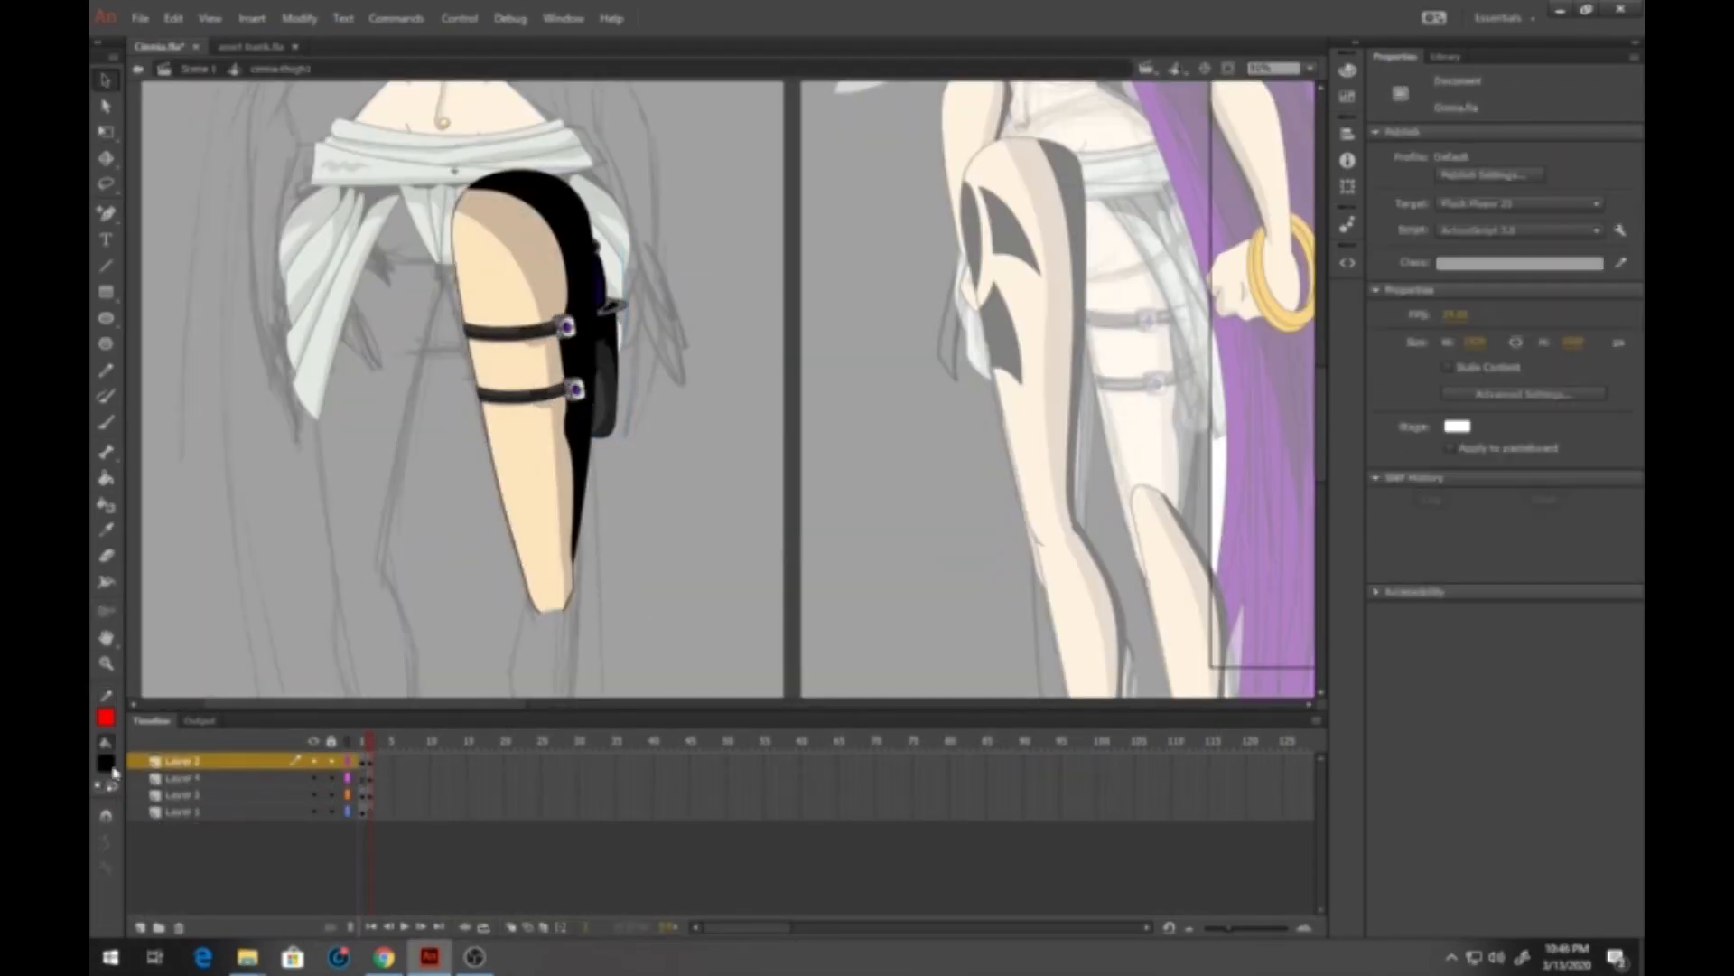
Draw a shading guide down the strapped thigh and fill its skin and shadow areas
click(106, 370)
click(106, 266)
mouse_move(596, 224)
mouse_down()
mouse_move(515, 232)
mouse_move(542, 632)
mouse_move(466, 585)
mouse_up()
click(107, 478)
click(463, 217)
click(533, 198)
Draw the lower part of the strapped leg over the sketch, reshape it, and fill it with colour
click(109, 80)
right_click(625, 456)
click(700, 817)
click(107, 265)
click(106, 80)
click(107, 132)
click(107, 478)
click(533, 271)
Draw and fill a long contour down the leg, return to the scene, and change the leg's stacking order
click(106, 265)
mouse_move(530, 126)
mouse_down()
mouse_move(510, 542)
mouse_move(572, 645)
mouse_up()
click(106, 478)
click(199, 68)
right_click(642, 569)
click(759, 586)
click(106, 132)
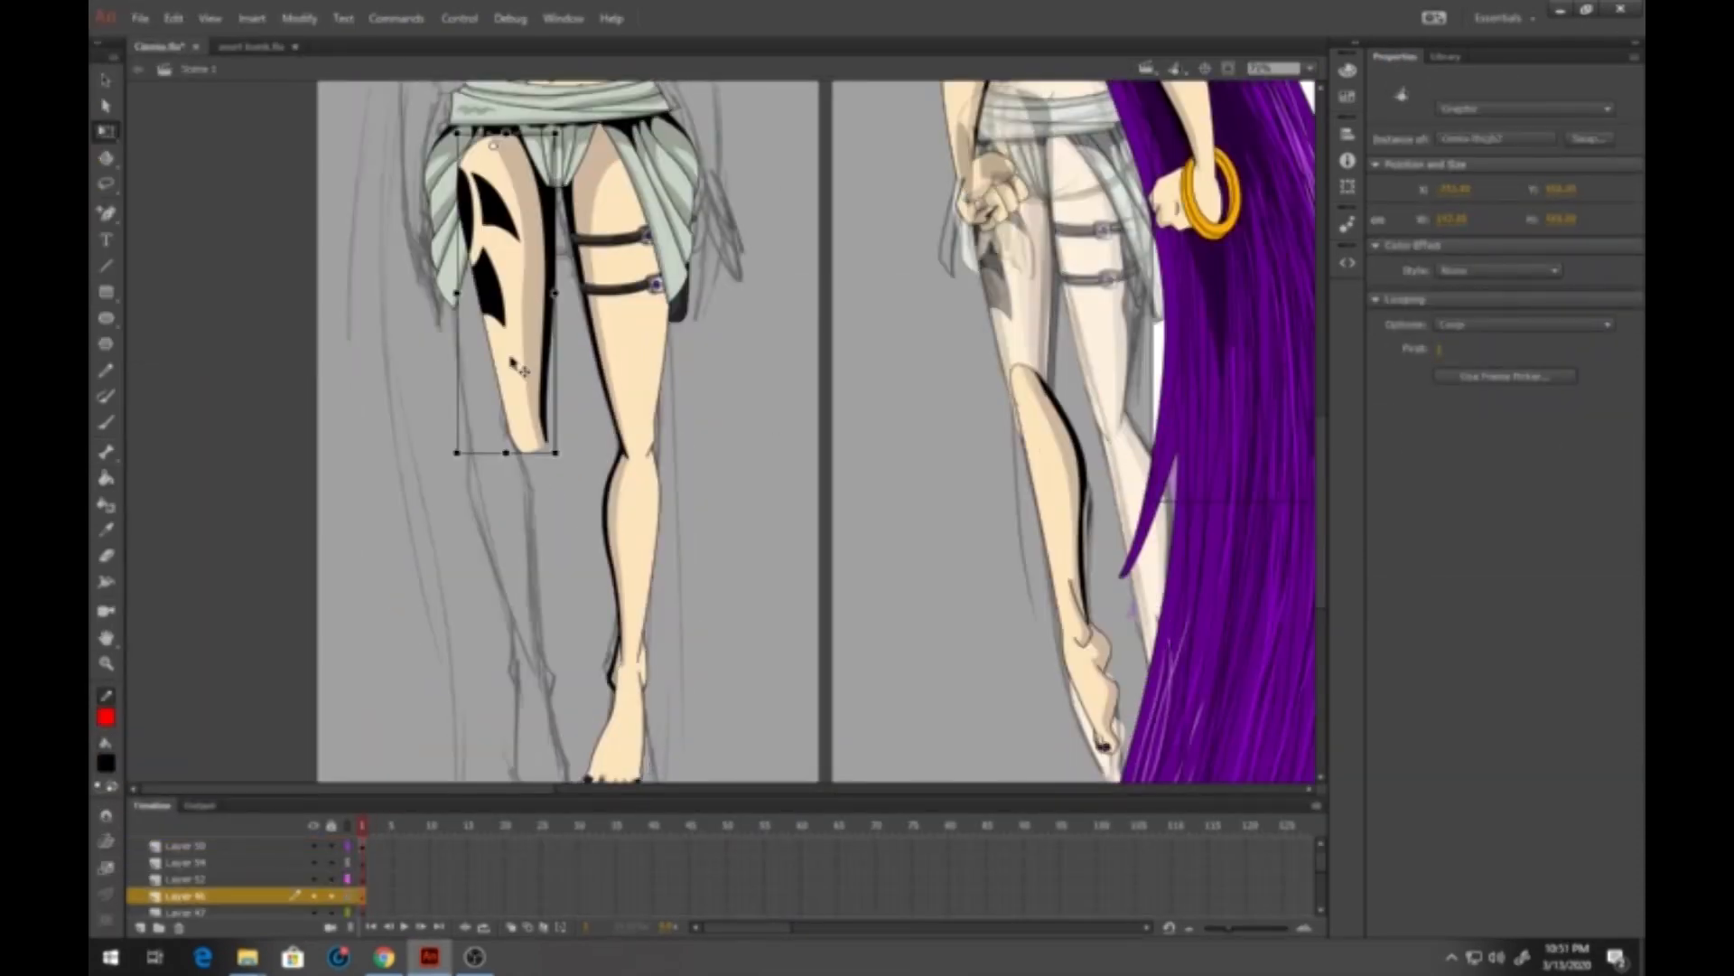
Open the tattooed thigh symbol, fill its areas, insert a keyframe, and draw a red diagonal shading guide
double_click(518, 364)
click(107, 478)
click(107, 80)
key(F6)
click(106, 266)
drag(556, 244, 641, 348)
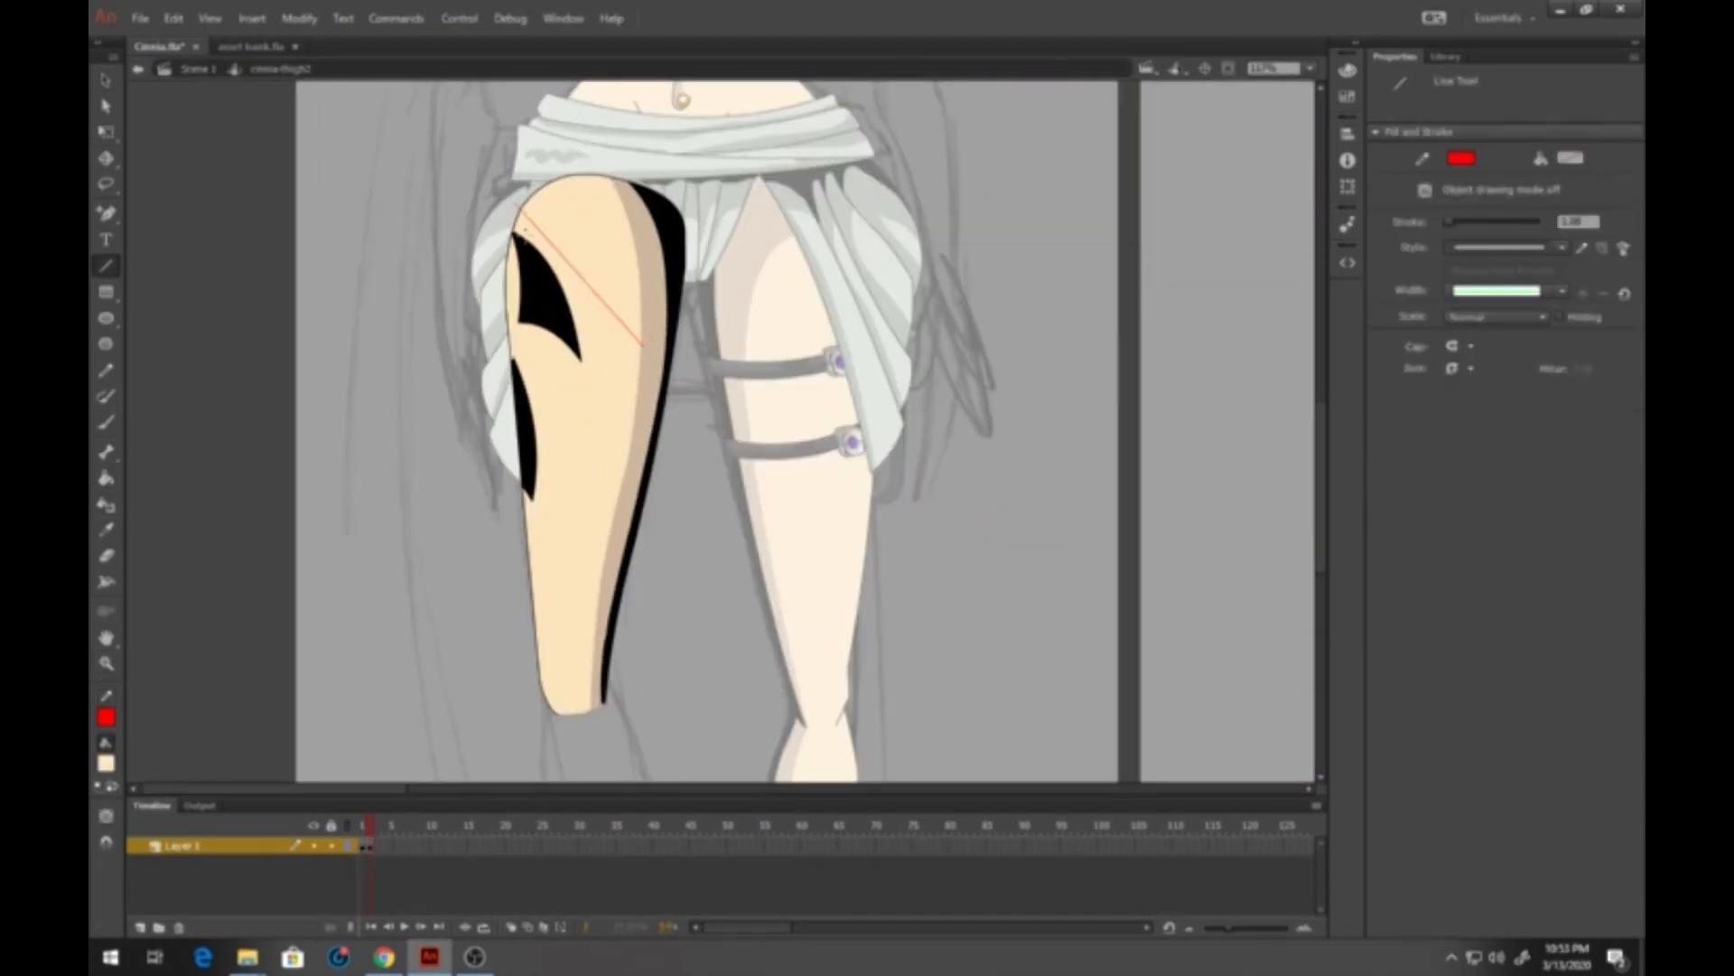
Return to the scene and rearrange the stacking order of the front-view leg pieces
click(199, 69)
click(106, 131)
right_click(427, 542)
click(759, 766)
Move the arm onto the front view's shoulder, send it to the back, and open its frame picker
click(959, 293)
drag(959, 294, 571, 311)
right_click(564, 335)
mouse_move(717, 644)
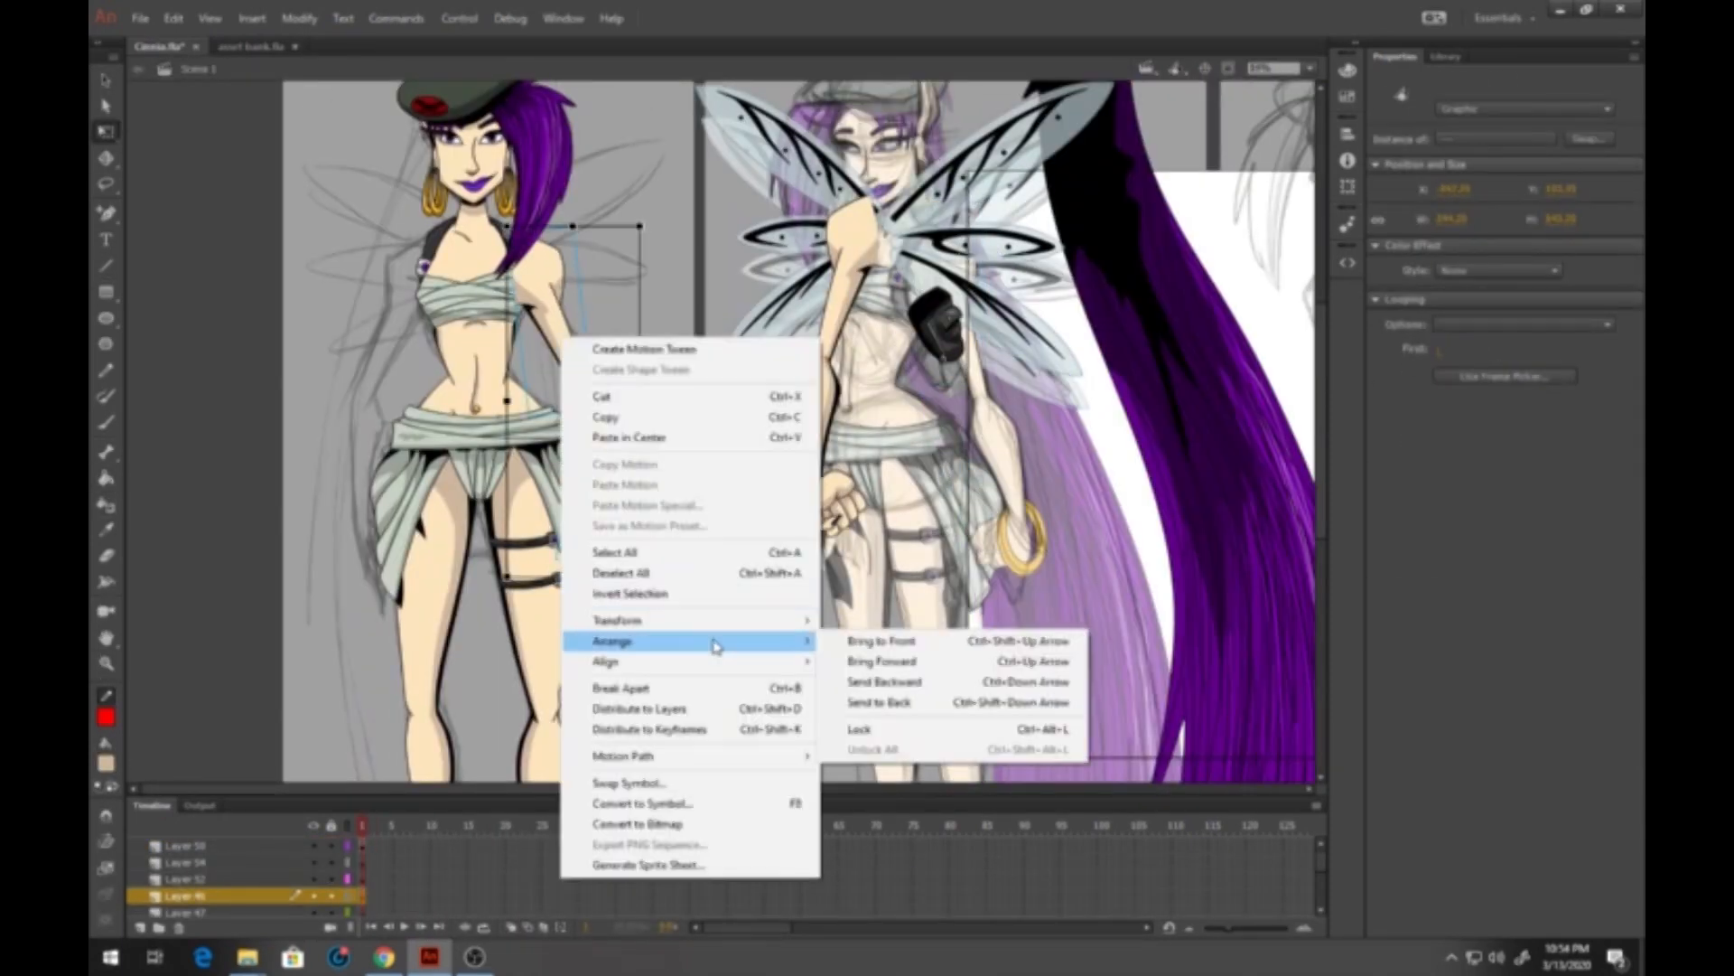
click(881, 701)
click(1504, 375)
Draw the holster body beside the waist as a dark grey rectangle with curved ends, plus side strap lines
double_click(534, 340)
click(107, 292)
drag(425, 347, 494, 486)
click(106, 266)
click(106, 79)
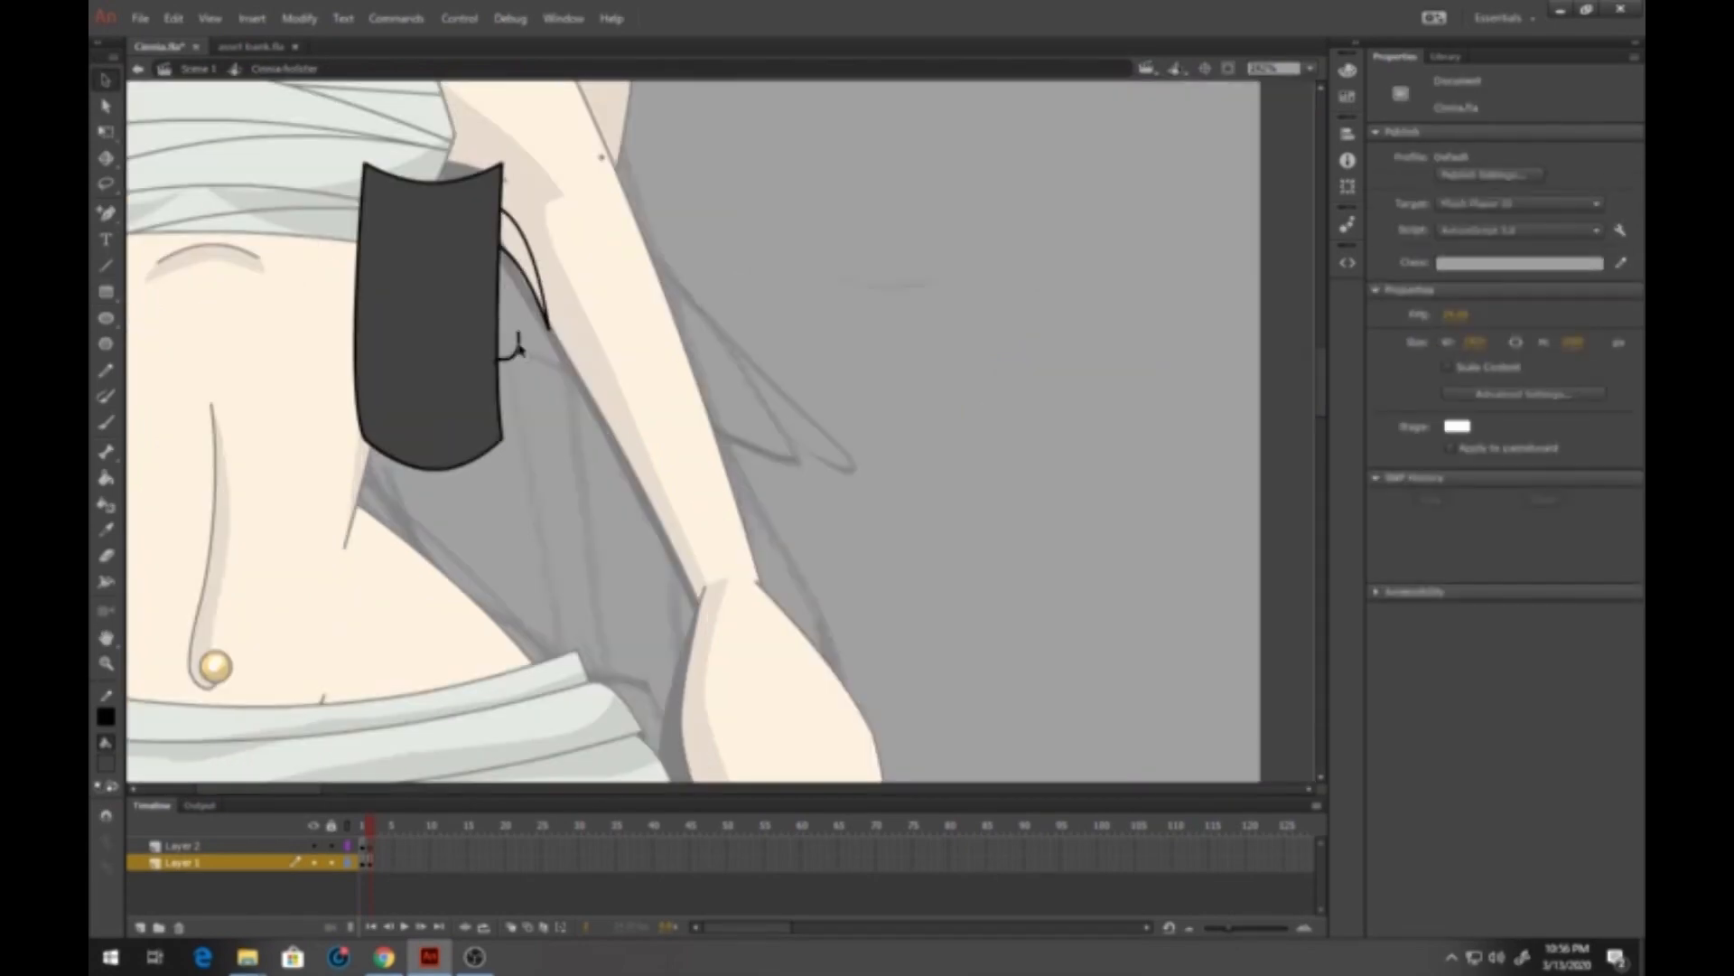
Pencil the remaining details onto the holster and fill them
click(106, 370)
drag(432, 179, 512, 474)
click(106, 478)
click(107, 79)
Return to the scene and flip the front-view wing group horizontally
click(199, 68)
click(106, 664)
click(430, 533)
right_click(685, 220)
mouse_move(848, 502)
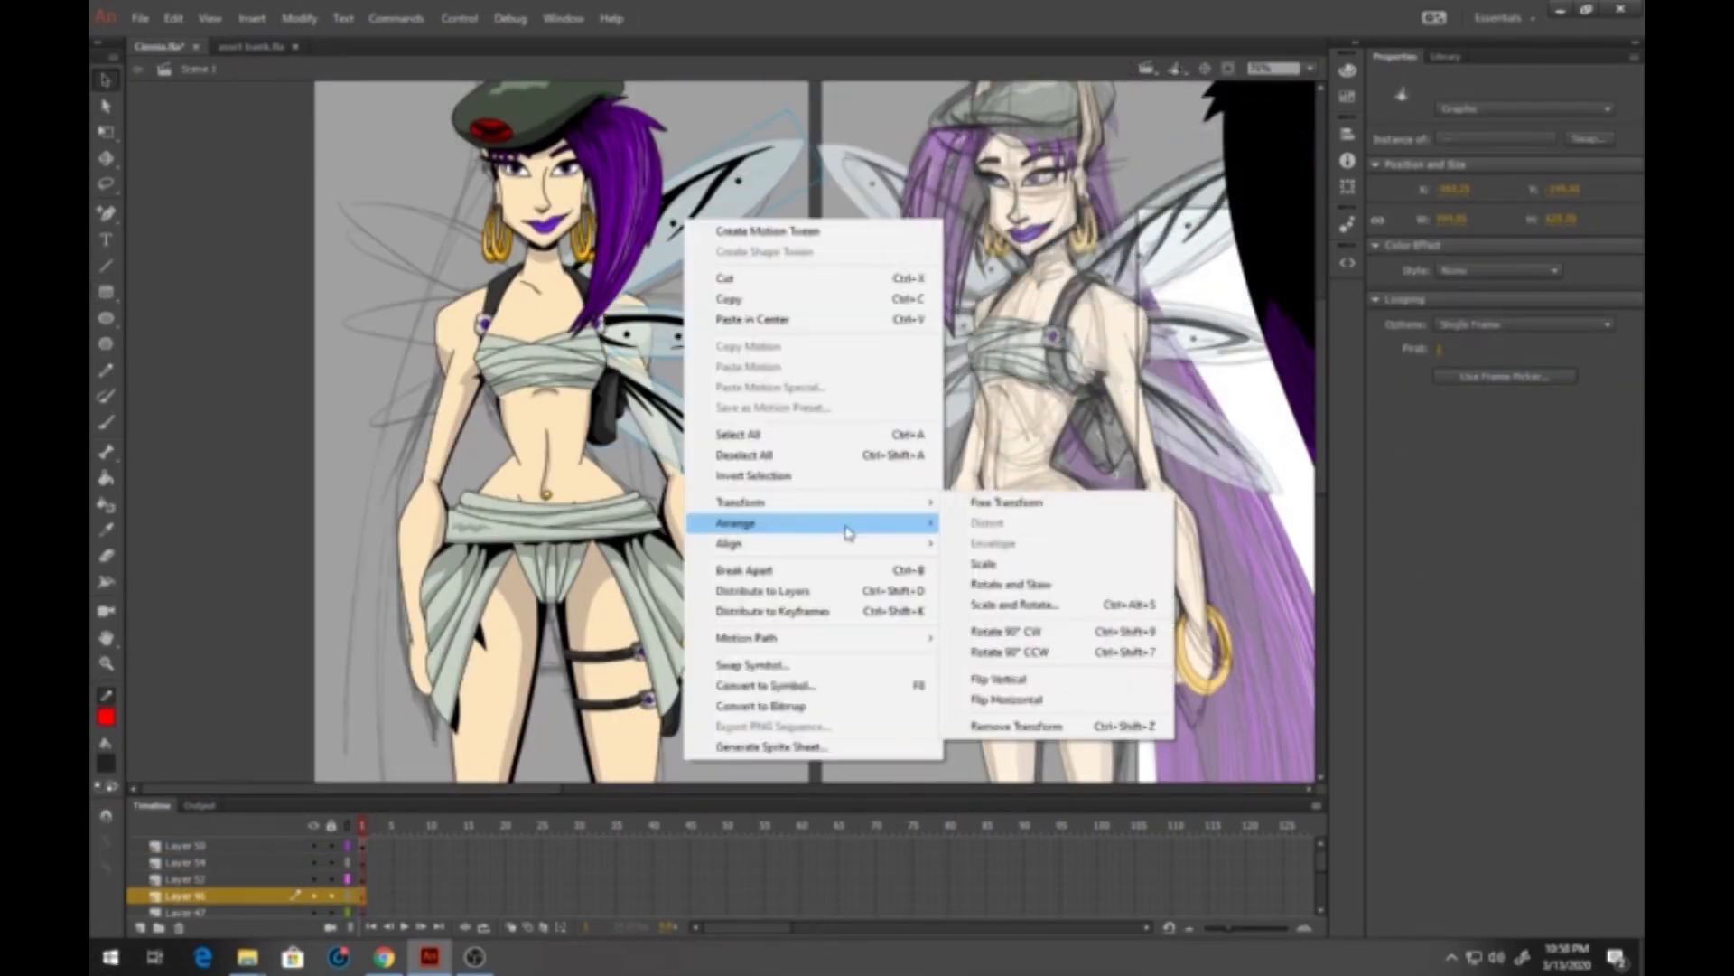
click(999, 698)
Open the wing group's nested symbols and fill their parts with the Paint Bucket
double_click(840, 398)
click(106, 478)
click(107, 80)
double_click(648, 413)
click(107, 477)
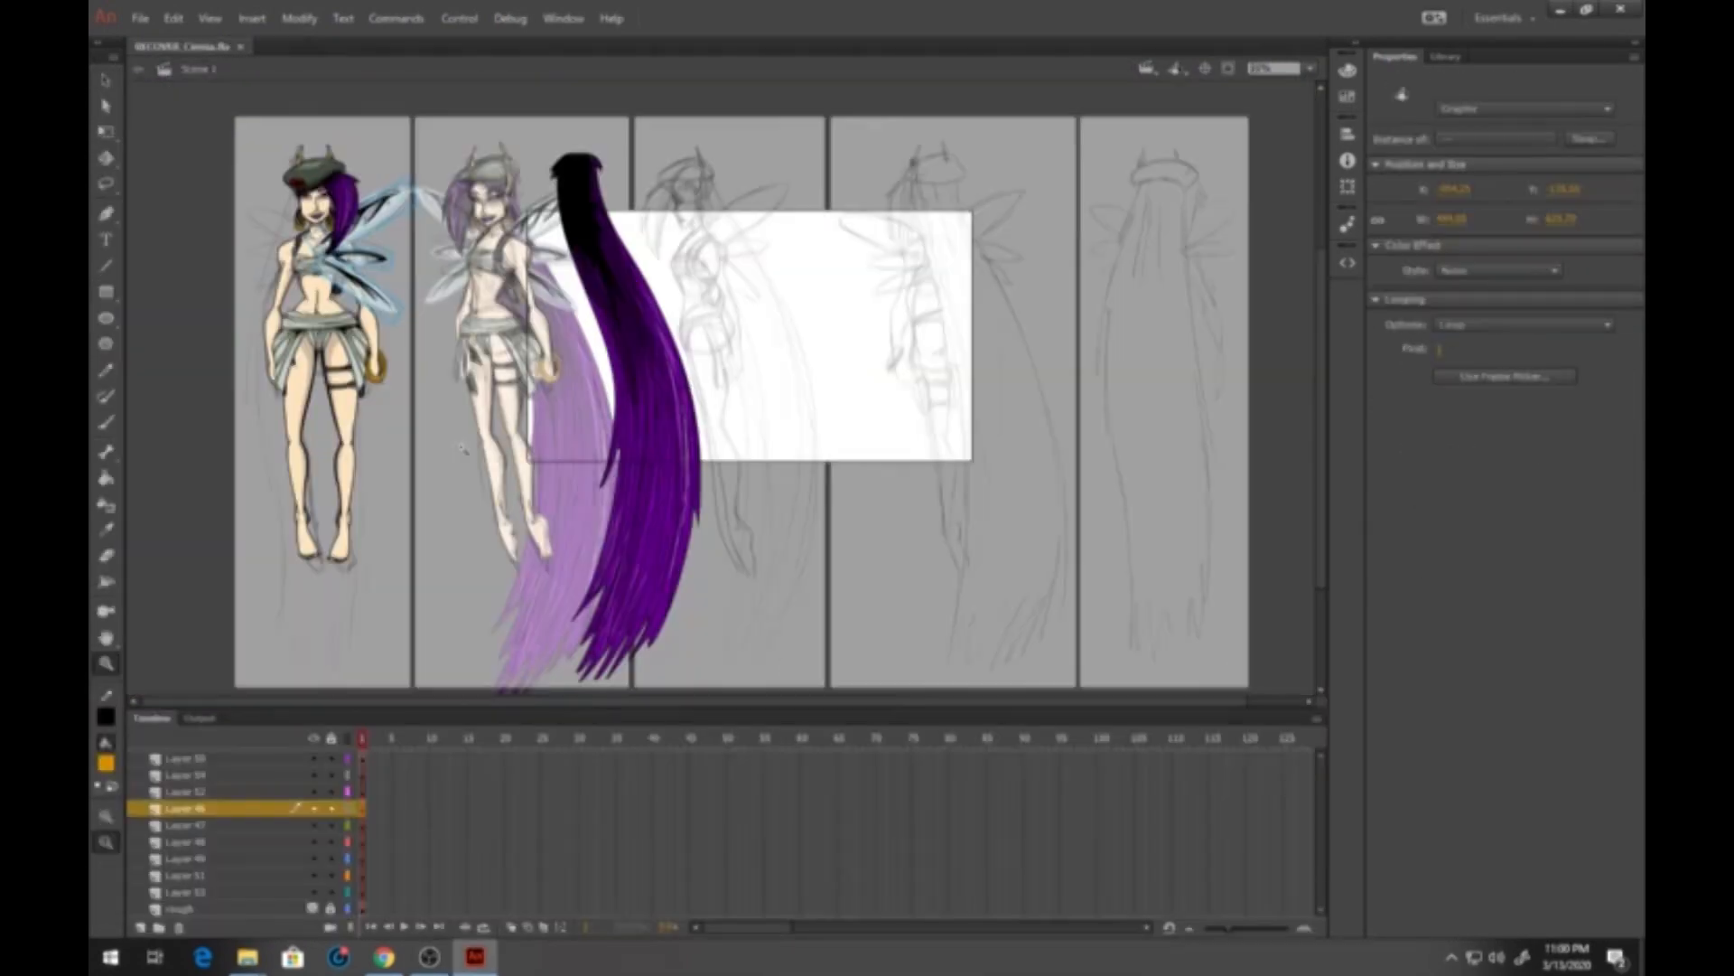
Open the nested lower wing symbol, sketch red highlight guides along it, and fill the highlight shape white
double_click(600, 378)
double_click(578, 361)
click(106, 371)
click(106, 478)
click(550, 366)
click(107, 80)
double_click(617, 413)
click(106, 478)
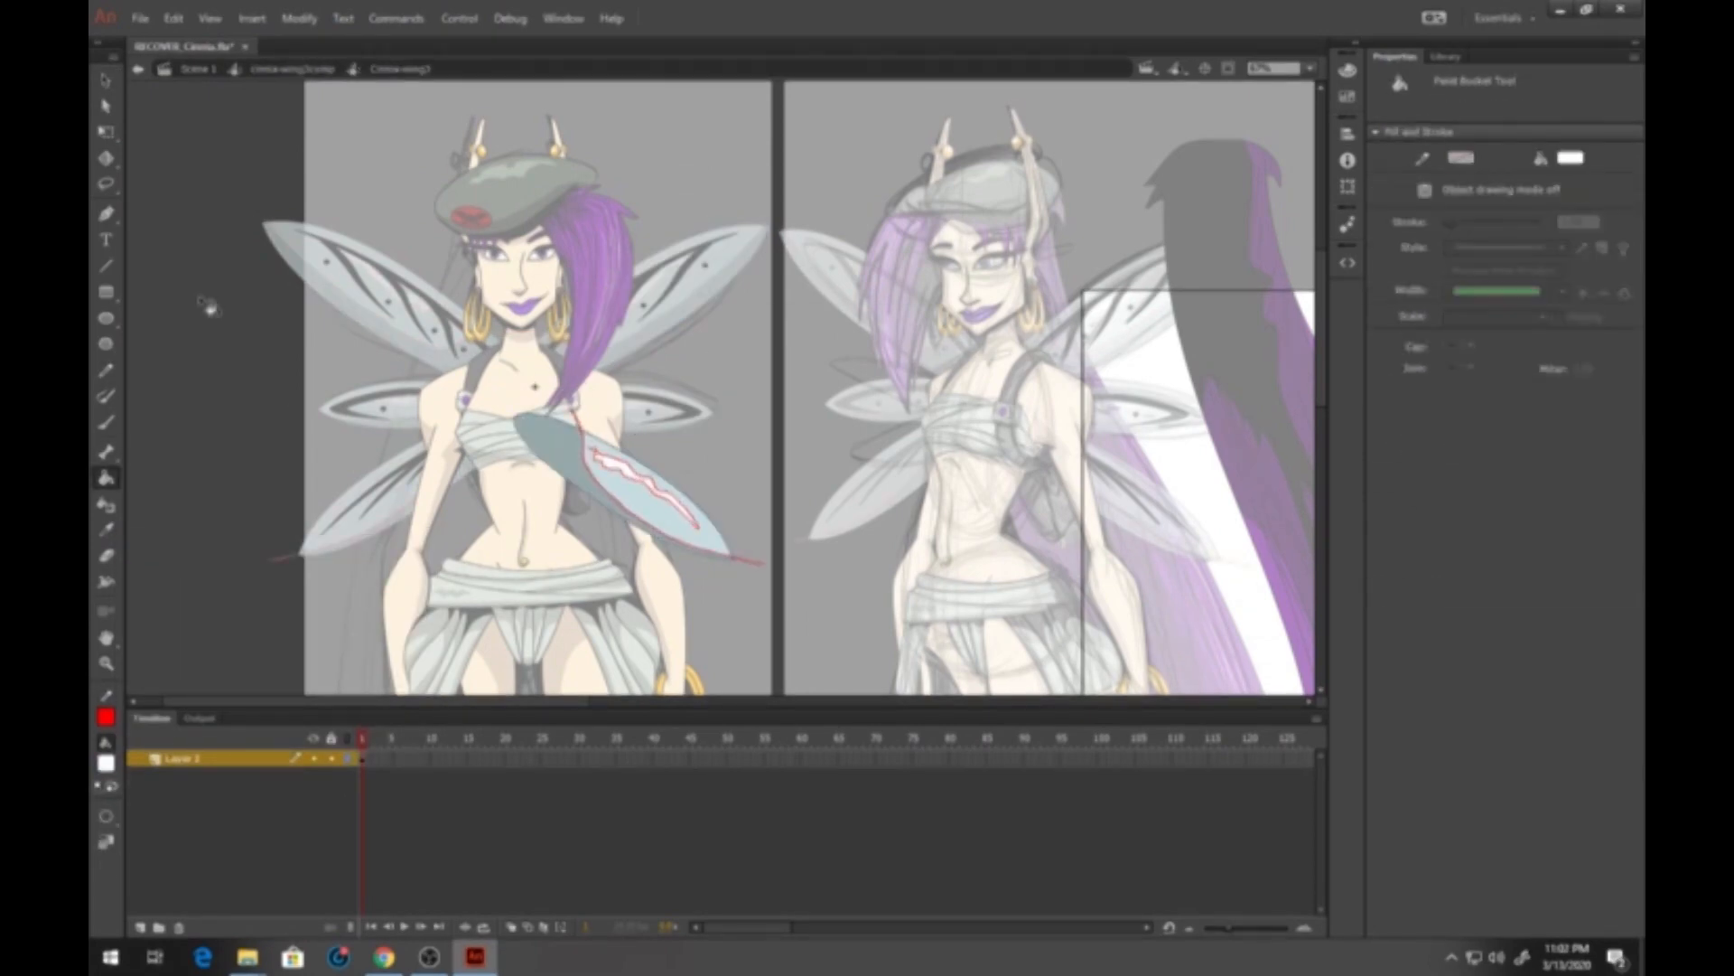
Return to the scene, create a new symbol for the front view's back hair, and save the document
click(199, 68)
click(107, 292)
key(F8)
text(Cinnia-backskirt)
key(Return)
click(107, 664)
key(ctrl+s)
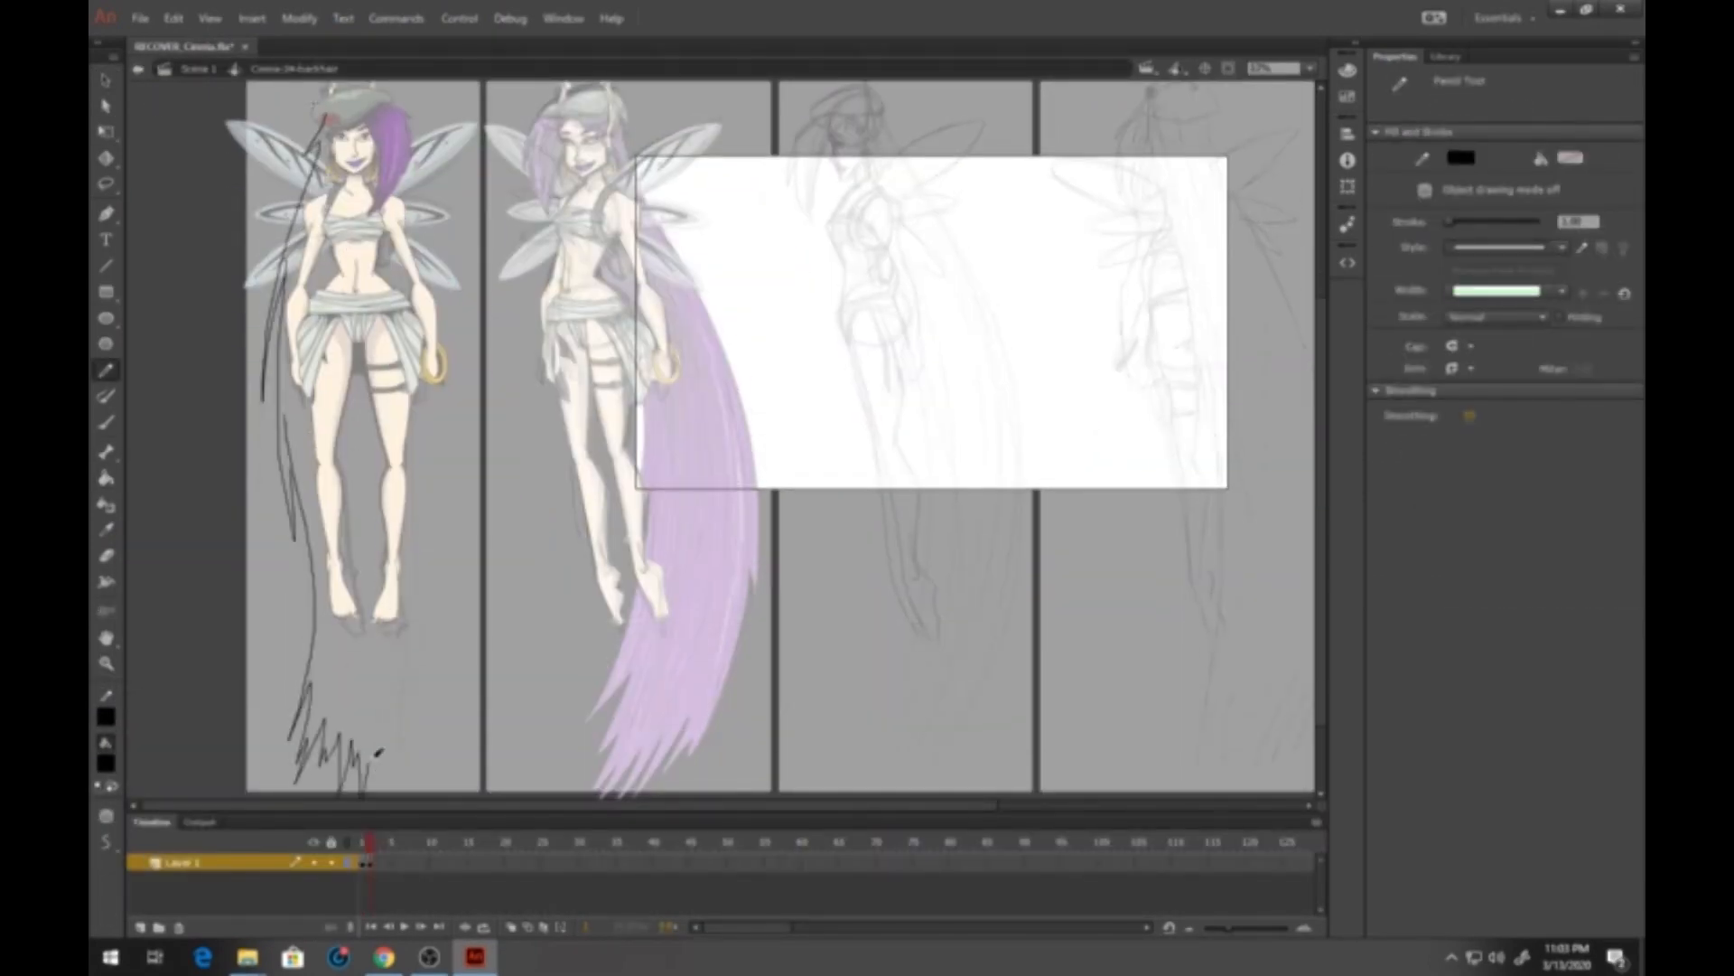
Pencil the jagged floor-length outline of the front-view back hair and fill it dark purple
drag(370, 761, 407, 578)
key(v)
key(shift+y)
key(k)
click(352, 434)
Fill the jagged shadow areas in the upper part of the front-view back hair black, and save the document
key(shift+y)
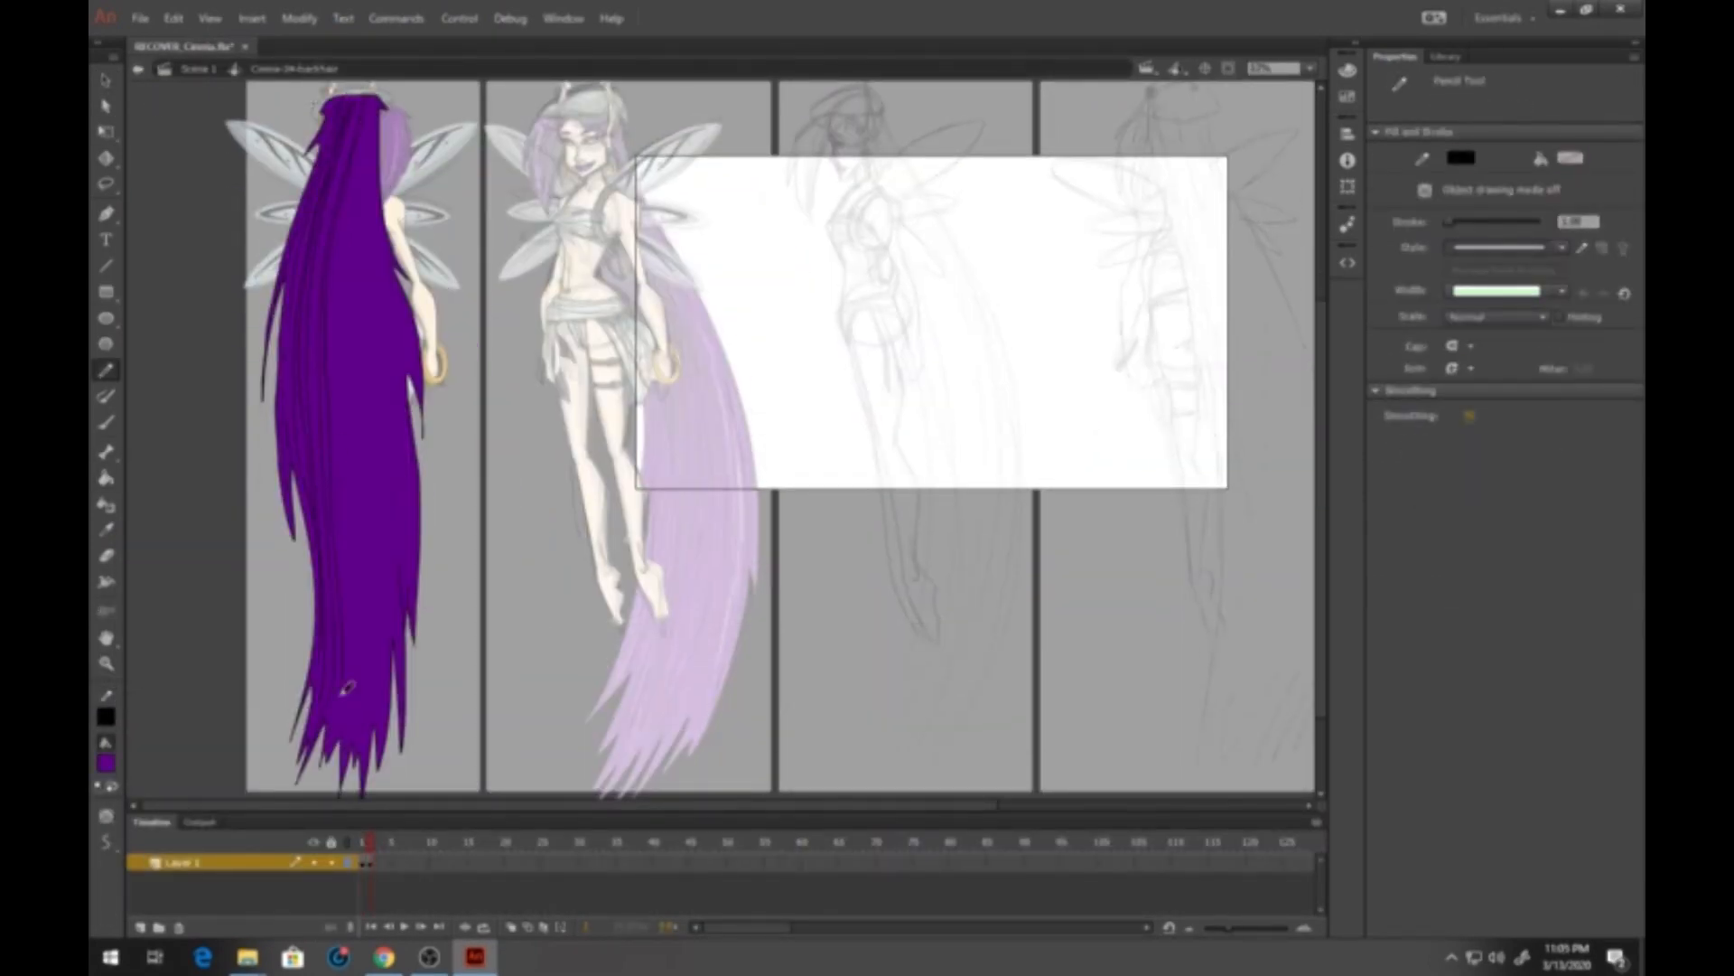
key(k)
click(627, 244)
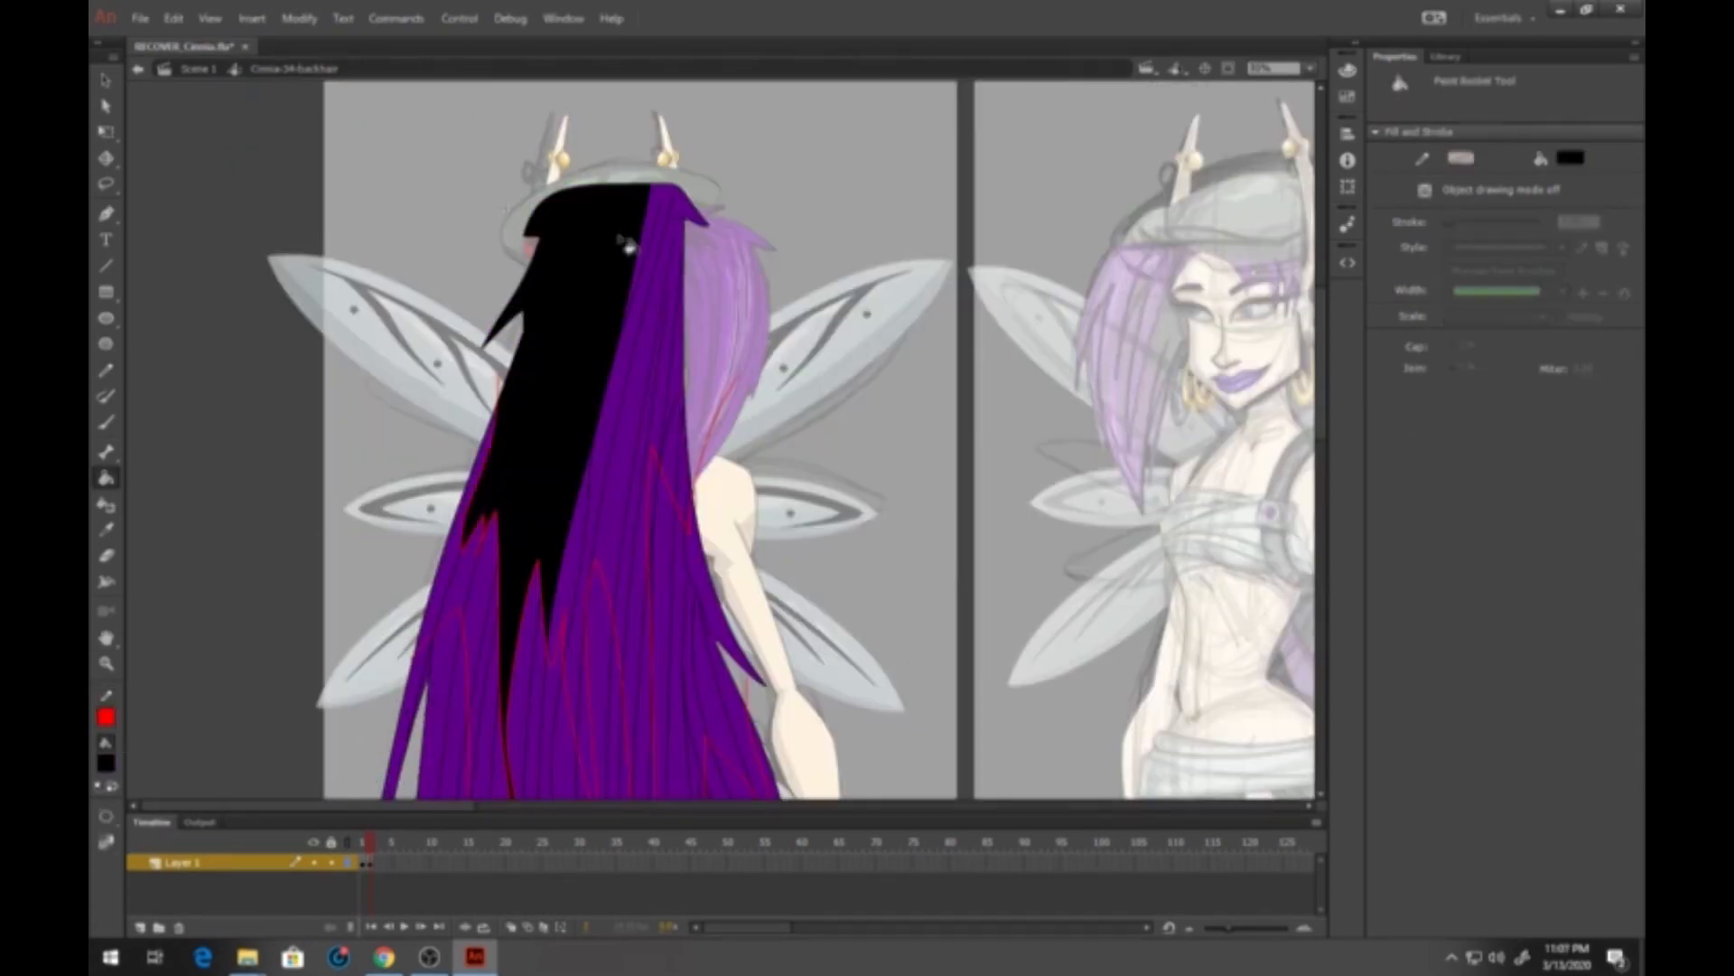
click(545, 523)
key(b)
key(ctrl+s)
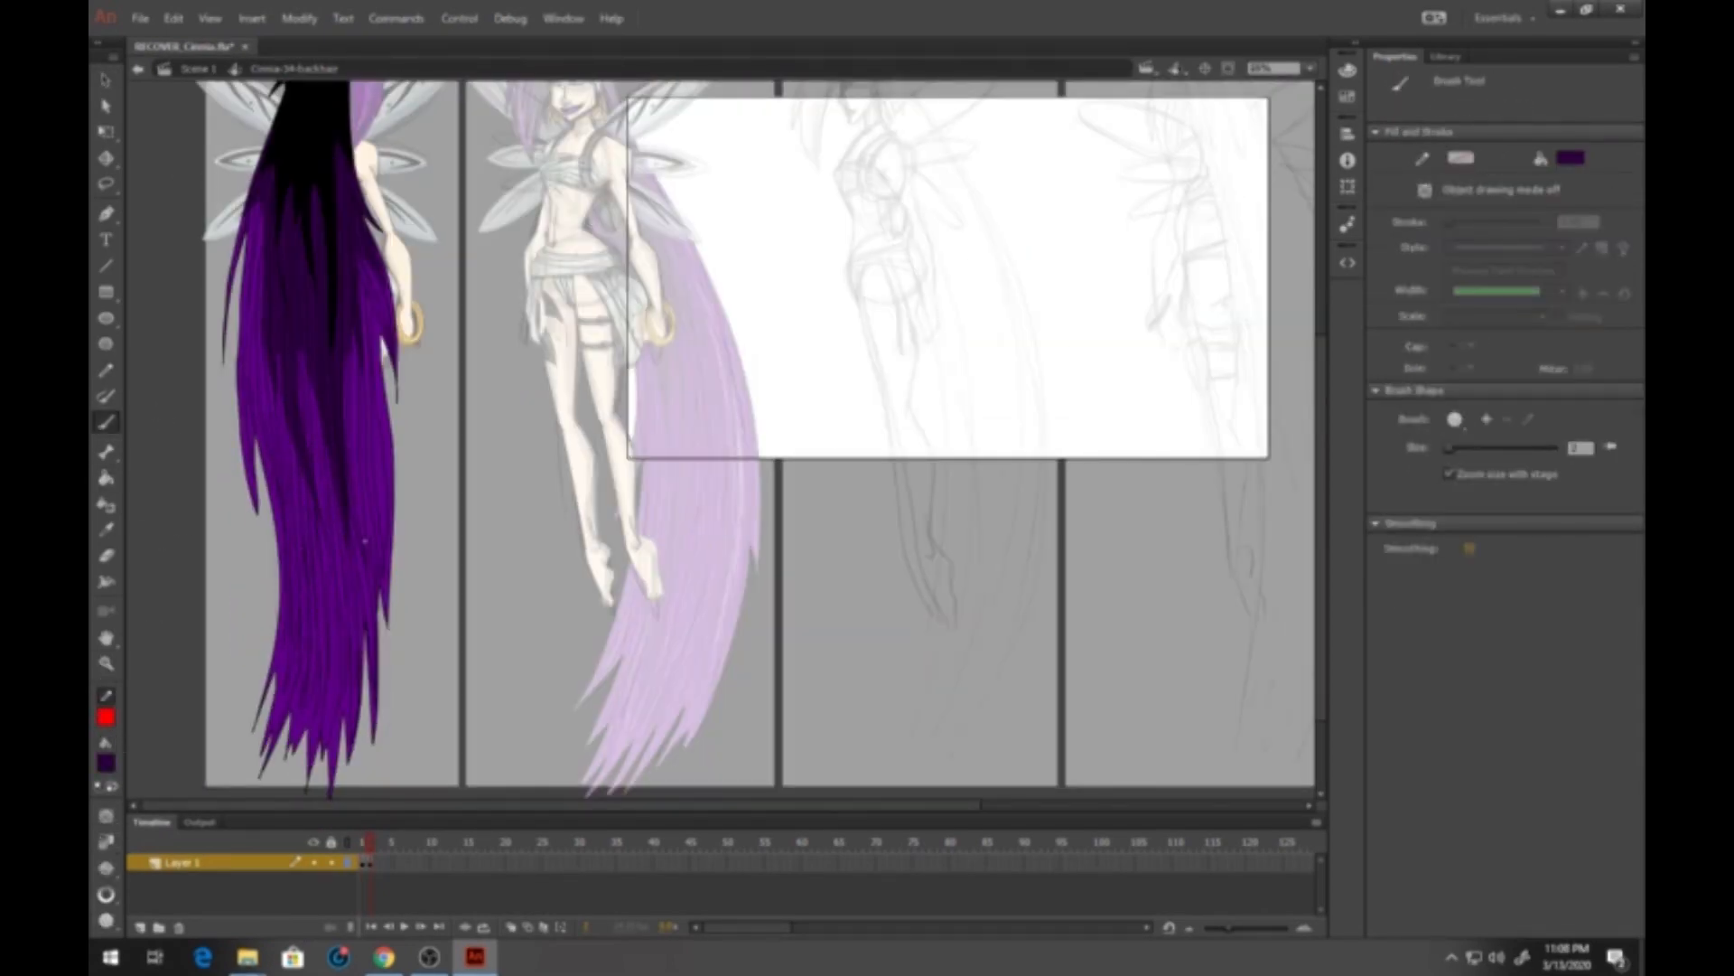
Brush darker strands down the front-view back hair, and return to the scene
drag(257, 251, 341, 507)
key(i)
click(198, 68)
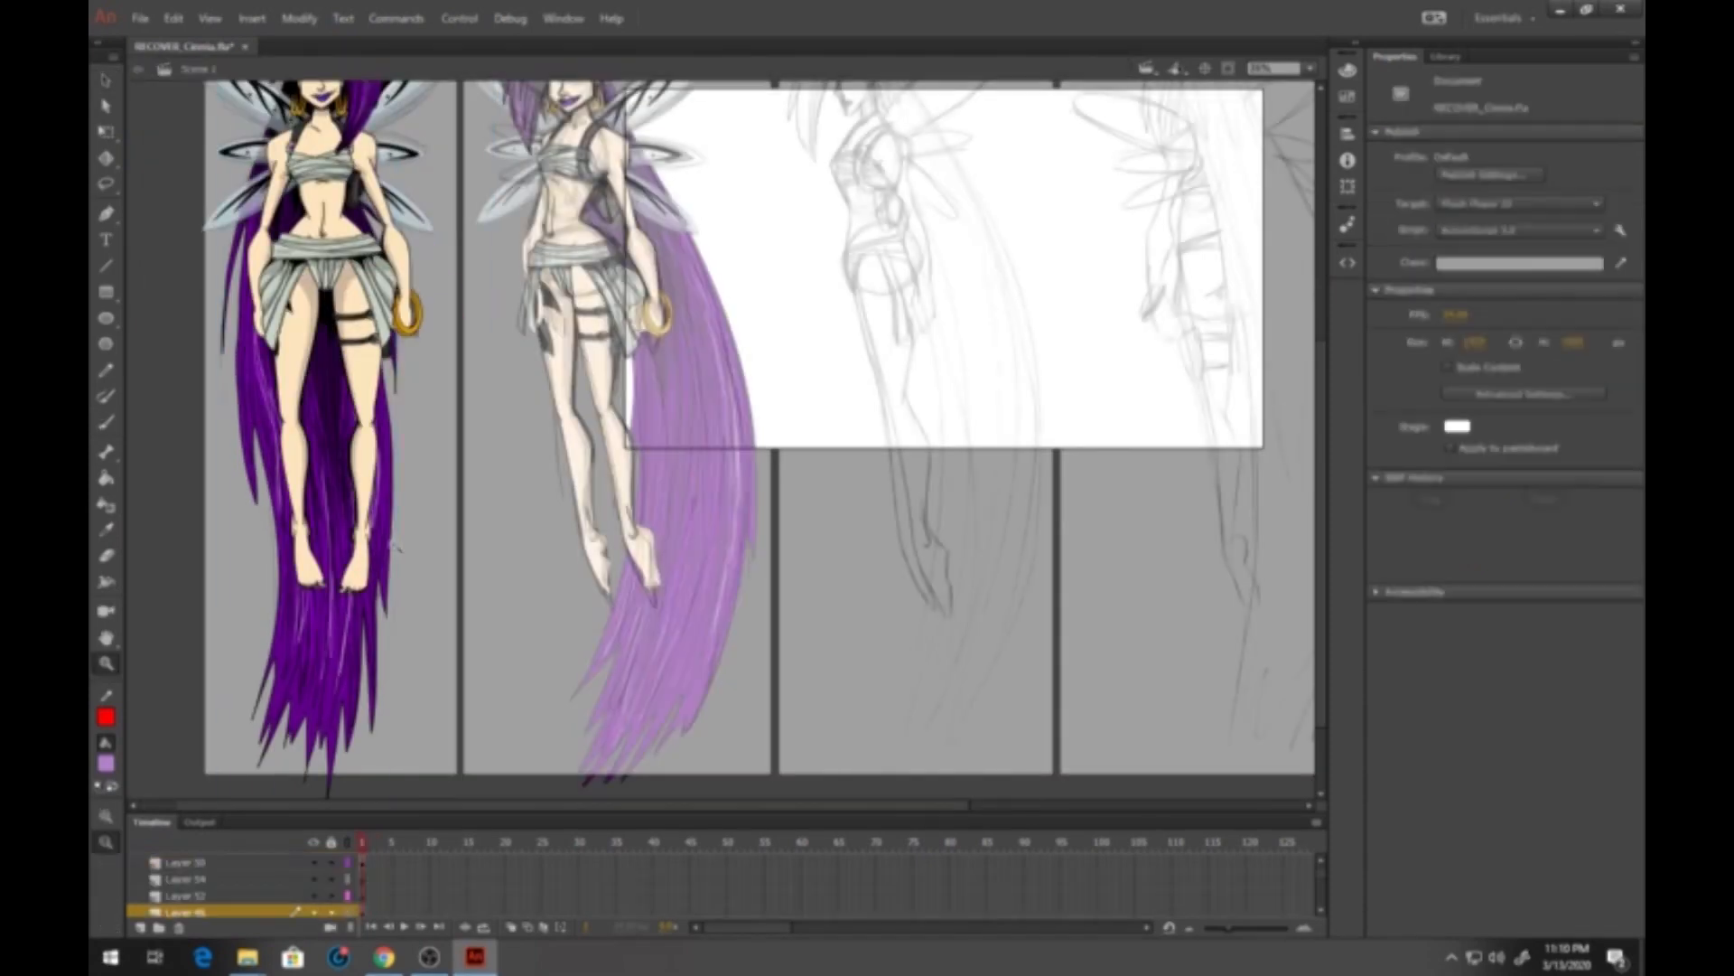
Enlarge the timeline, reorder the scene's layers, add a new layer for the next view, and save the document
key(q)
key(ctrl+minus)
drag(723, 813, 723, 660)
click(240, 722)
drag(226, 710, 226, 749)
click(140, 927)
key(ctrl+s)
Draw the profile's eye area over the sketch with the Line tool, fill it with skin tone, and add a new layer
click(771, 344)
click(873, 642)
key(n)
key(v)
mouse_move(591, 398)
mouse_down()
mouse_move(492, 334)
mouse_move(561, 316)
mouse_up()
key(i)
key(k)
click(484, 316)
click(140, 926)
click(331, 725)
key(shift+y)
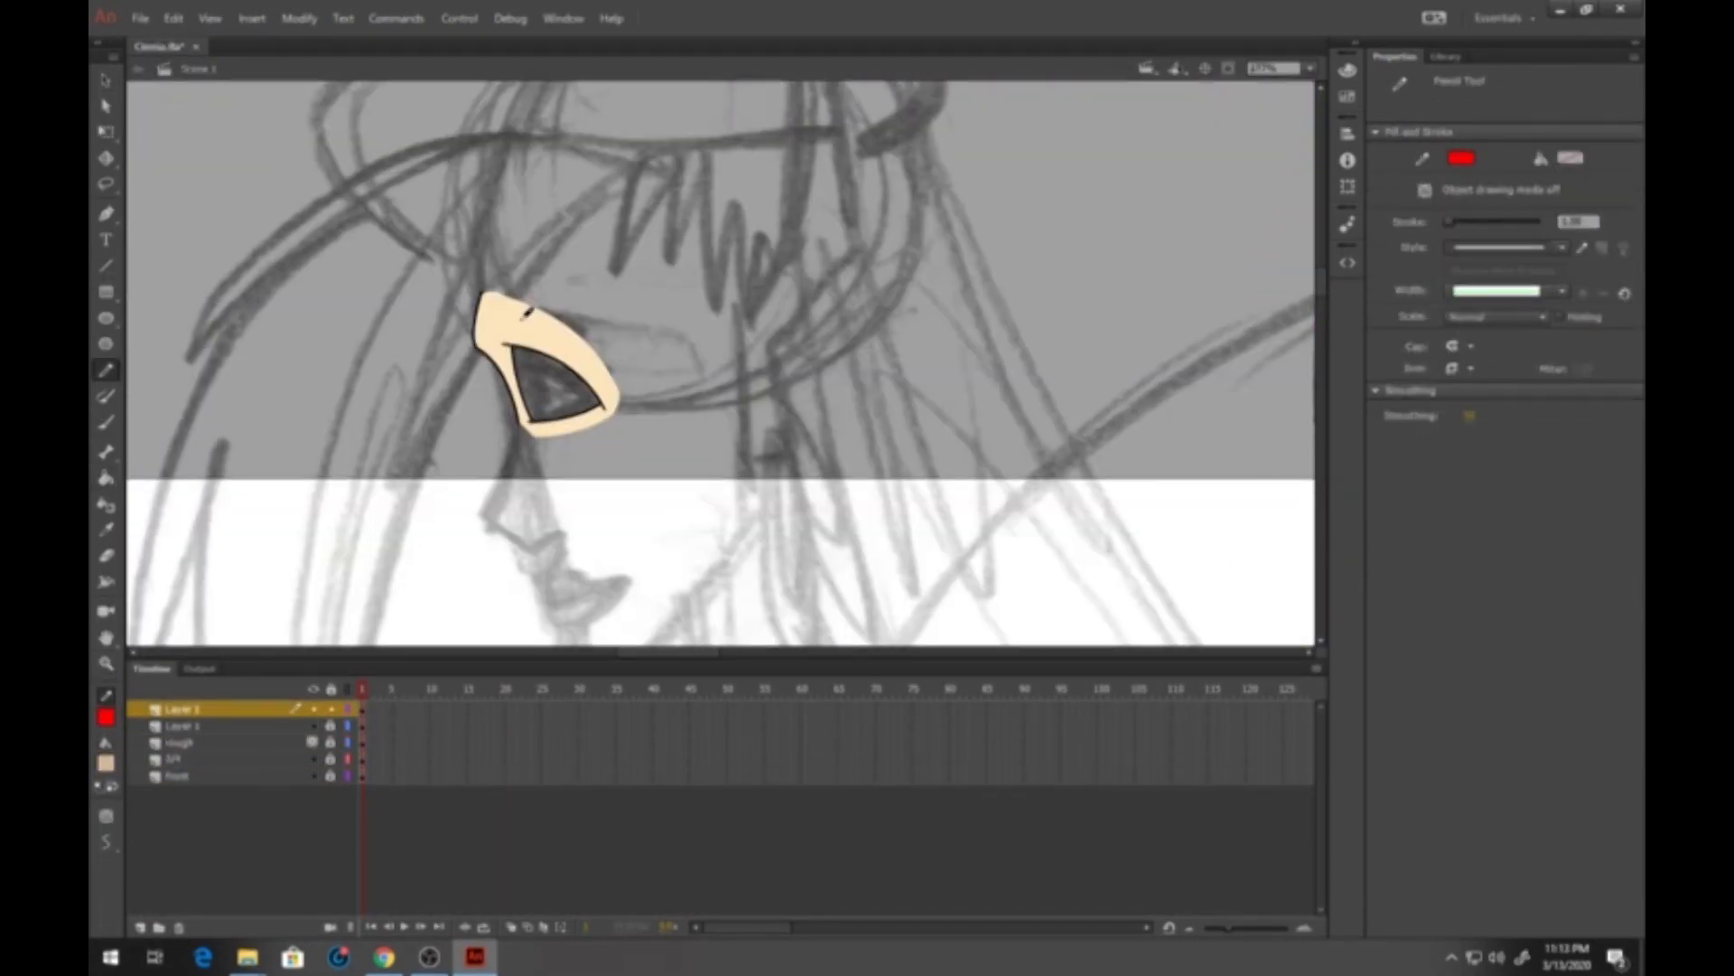
Add and reorder layers for the profile's eye parts, and convert the selected part to a symbol
click(140, 927)
drag(207, 709, 208, 733)
key(F8)
key(Return)
click(106, 763)
click(140, 926)
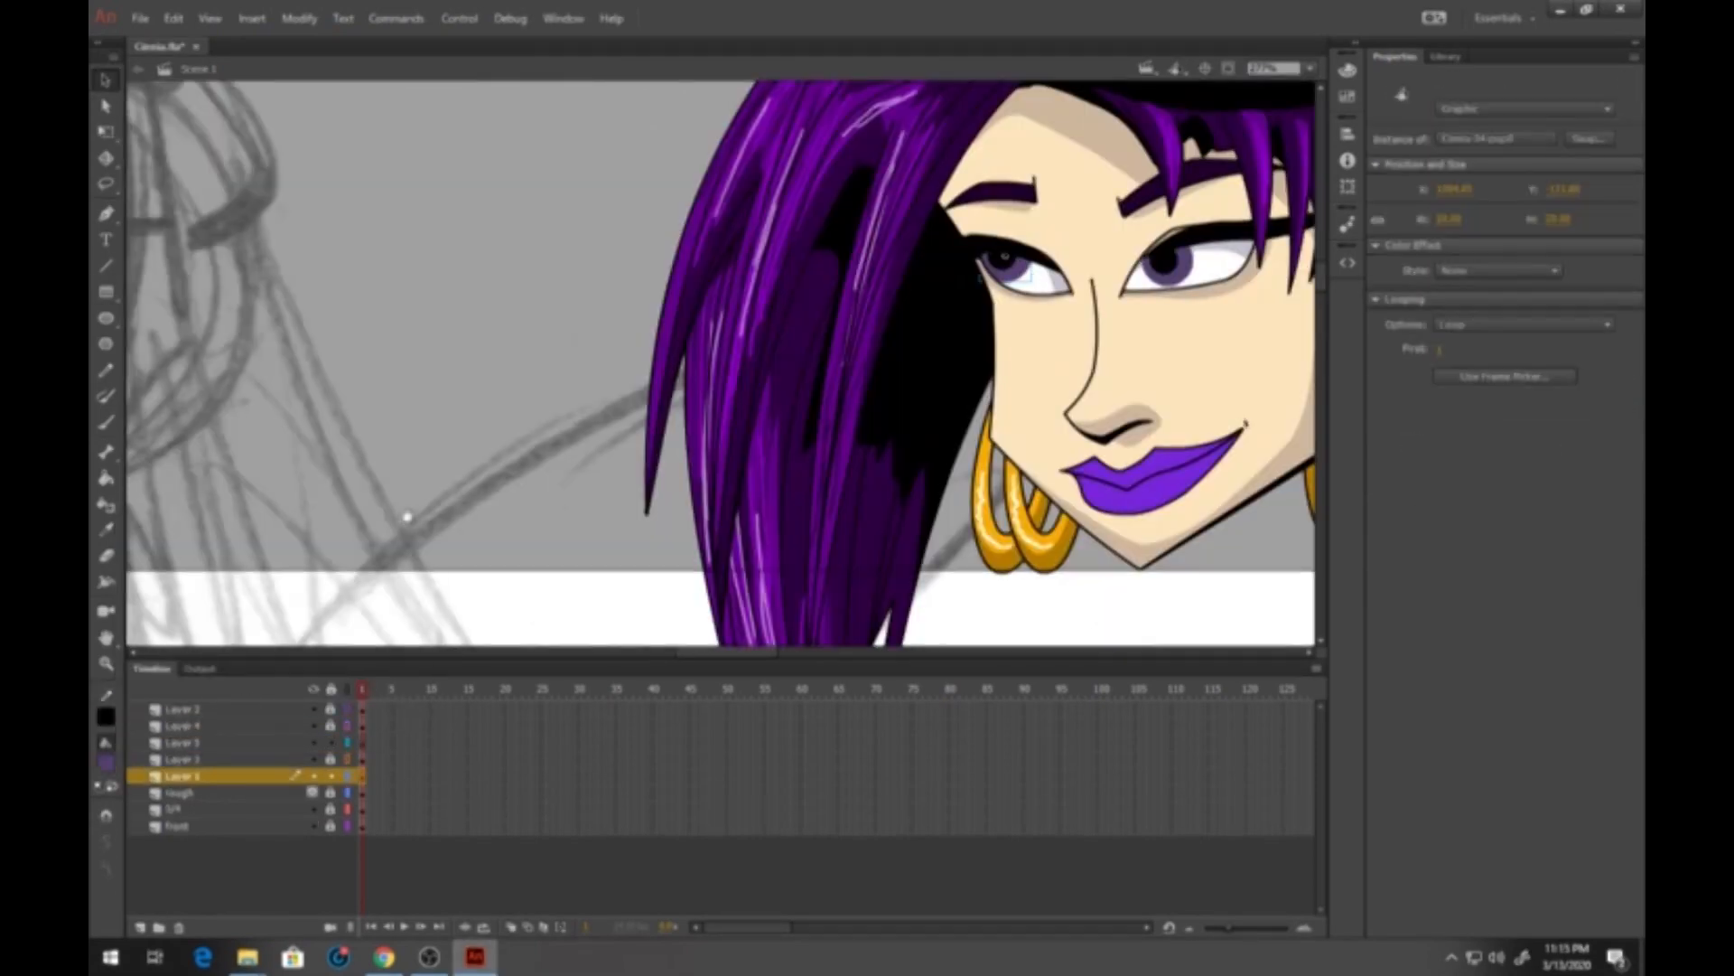
Create the profile's dark purple eyebrow as a symbol on its own layer, and edit its artwork inside the symbol
key(q)
click(330, 742)
click(140, 927)
click(140, 927)
key(F8)
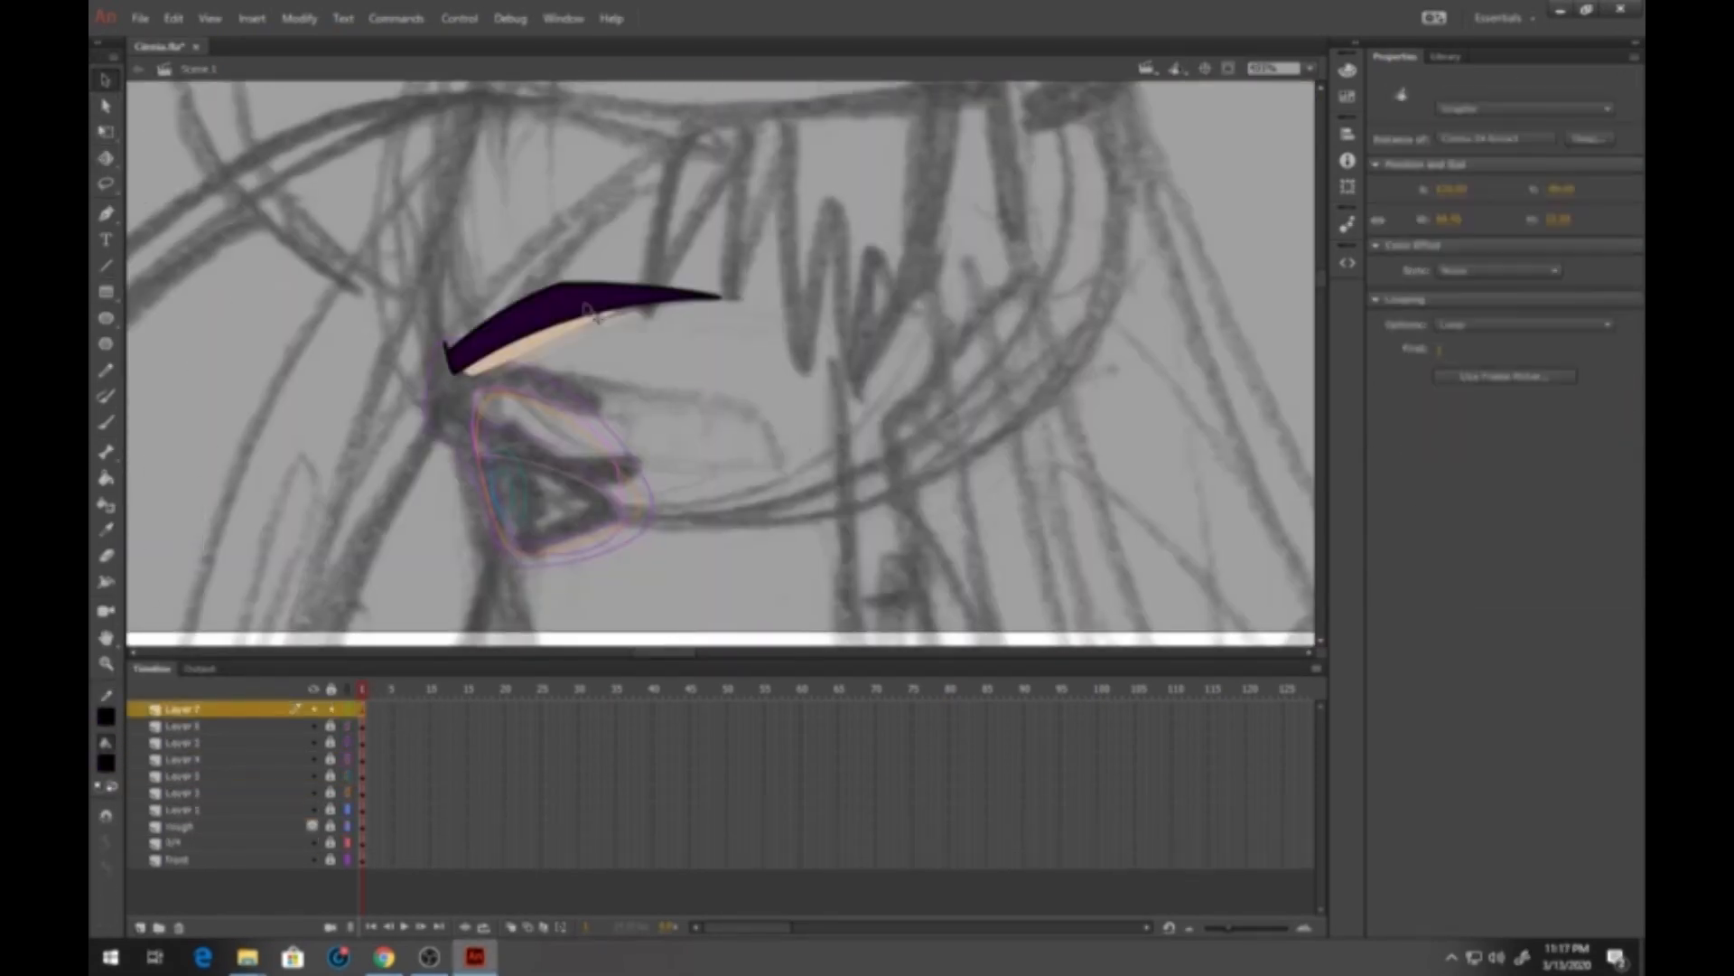
double_click(438, 314)
click(198, 68)
Draw the profile's nose on a new layer with curved outlines and red shading guides under its tip
click(140, 927)
mouse_move(691, 459)
mouse_down()
mouse_move(752, 437)
mouse_move(717, 441)
mouse_up()
drag(611, 432, 613, 422)
click(347, 743)
key(n)
click(106, 716)
drag(751, 449, 733, 303)
drag(734, 303, 713, 279)
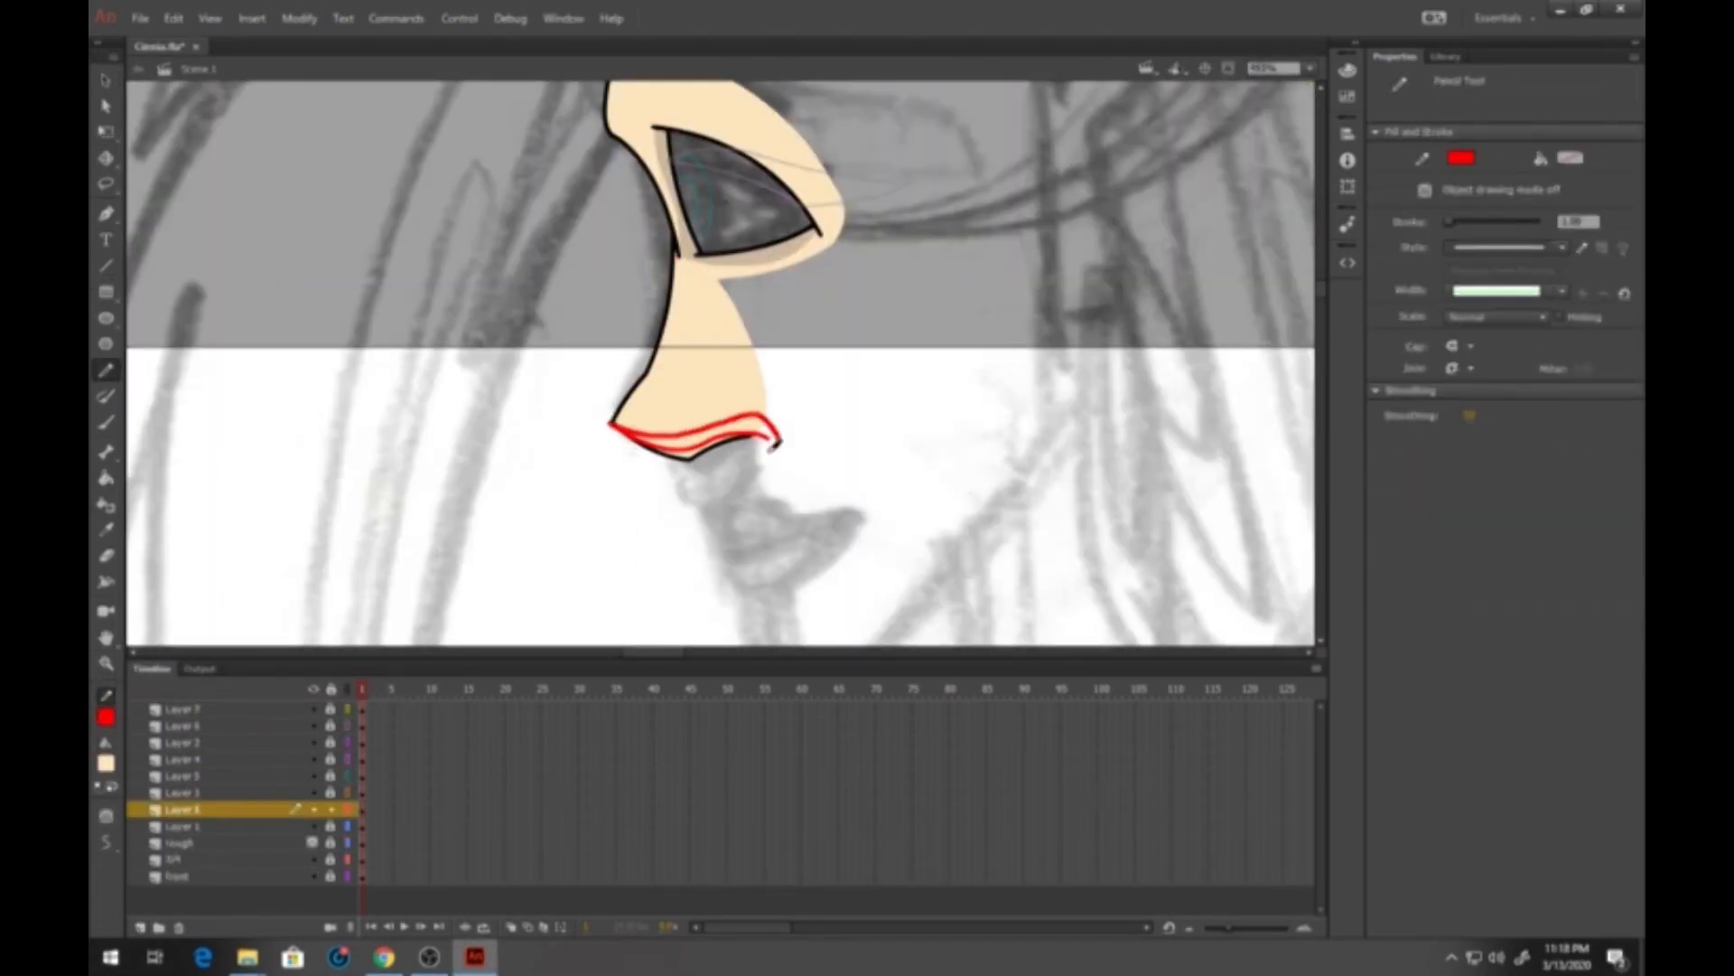
Draw the profile's lips on a new layer with the Line tool, and bend the lines to the sketch
click(140, 926)
click(106, 716)
key(n)
drag(533, 299, 505, 409)
drag(506, 409, 542, 446)
drag(542, 446, 682, 411)
key(v)
drag(591, 433, 587, 447)
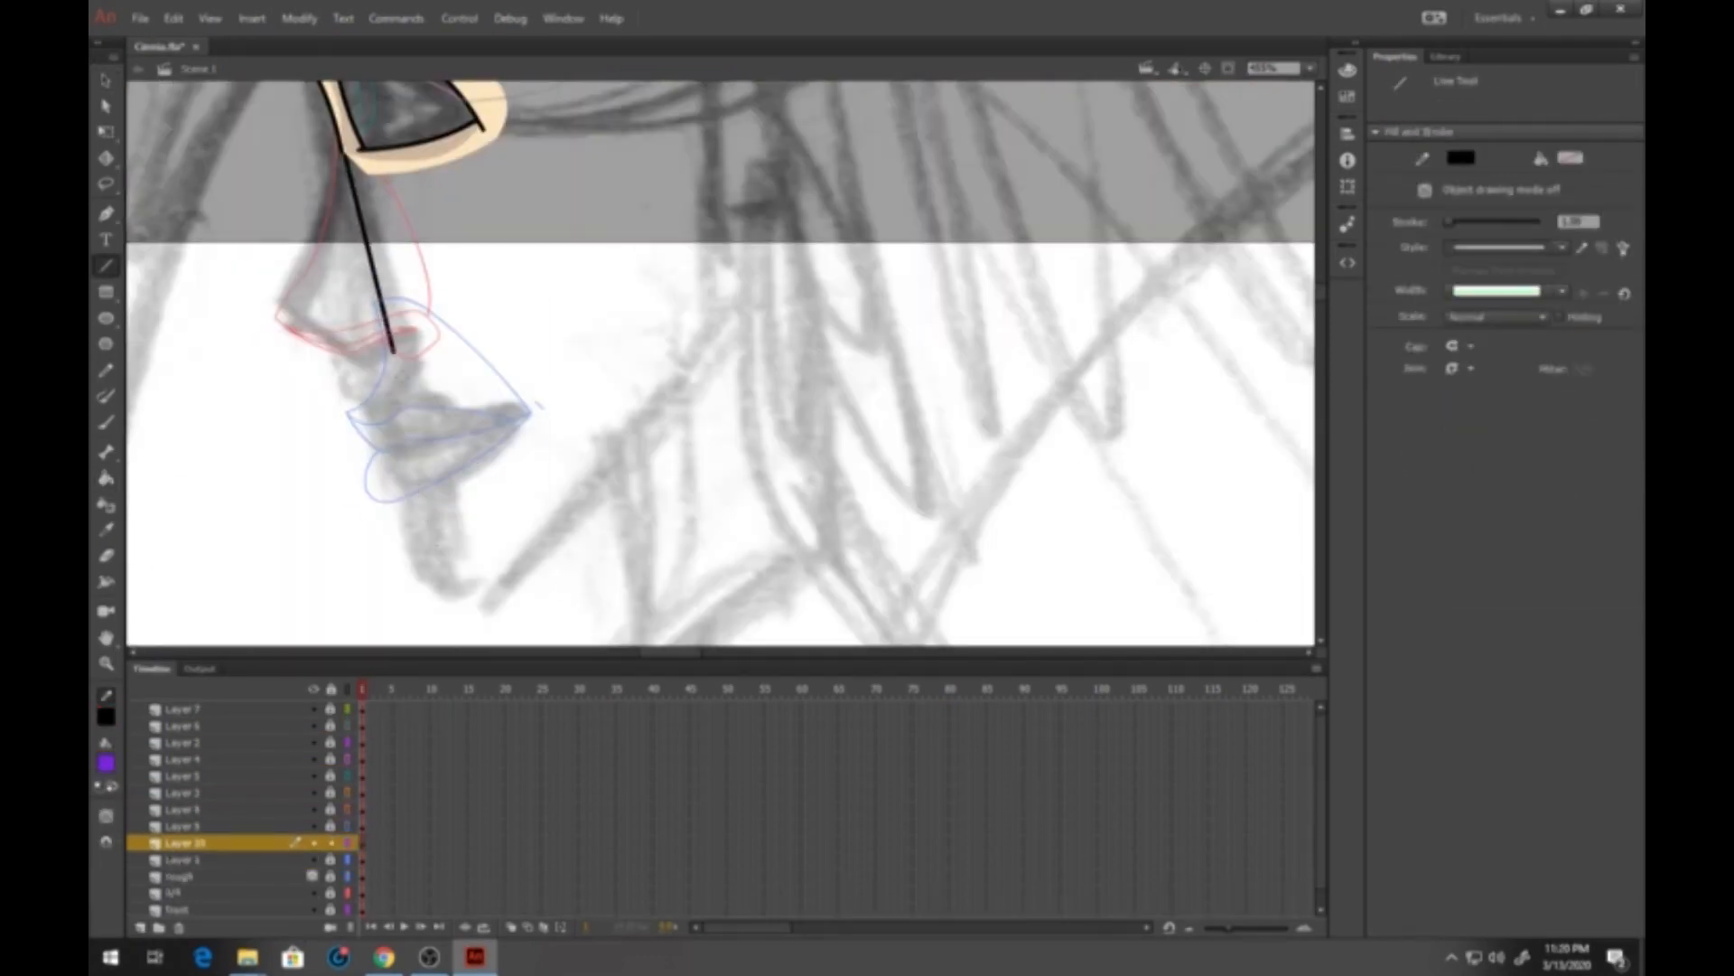
Draw the profile's face and jaw on a new layer, and sketch red shading guides along the jawline
click(140, 927)
mouse_move(356, 81)
mouse_down()
mouse_move(456, 622)
mouse_move(759, 337)
mouse_up()
click(105, 370)
click(106, 717)
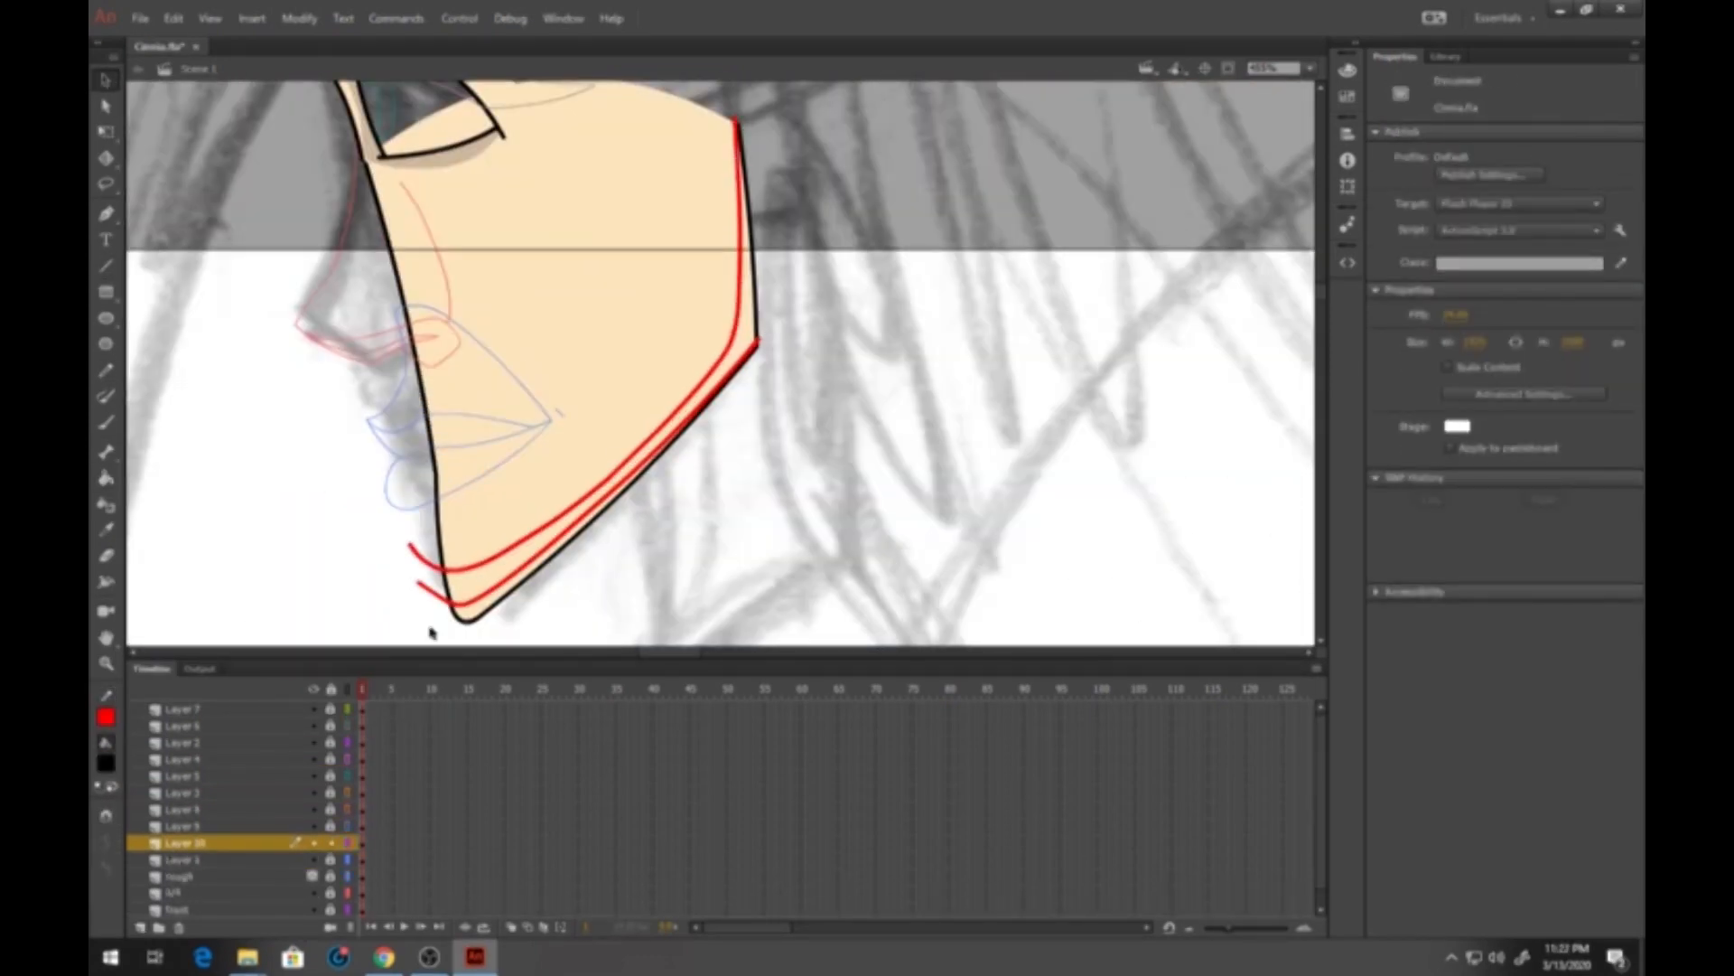
Cut the selected face artwork, and paste it in place on the neighbouring layer
key(ctrl+x)
click(182, 825)
key(ctrl+shift+v)
click(184, 843)
key(ctrl+v)
Draw a skin-toned circle for the profile's skull on a new layer, and convert it to a symbol
click(140, 926)
drag(626, 271, 828, 473)
key(q)
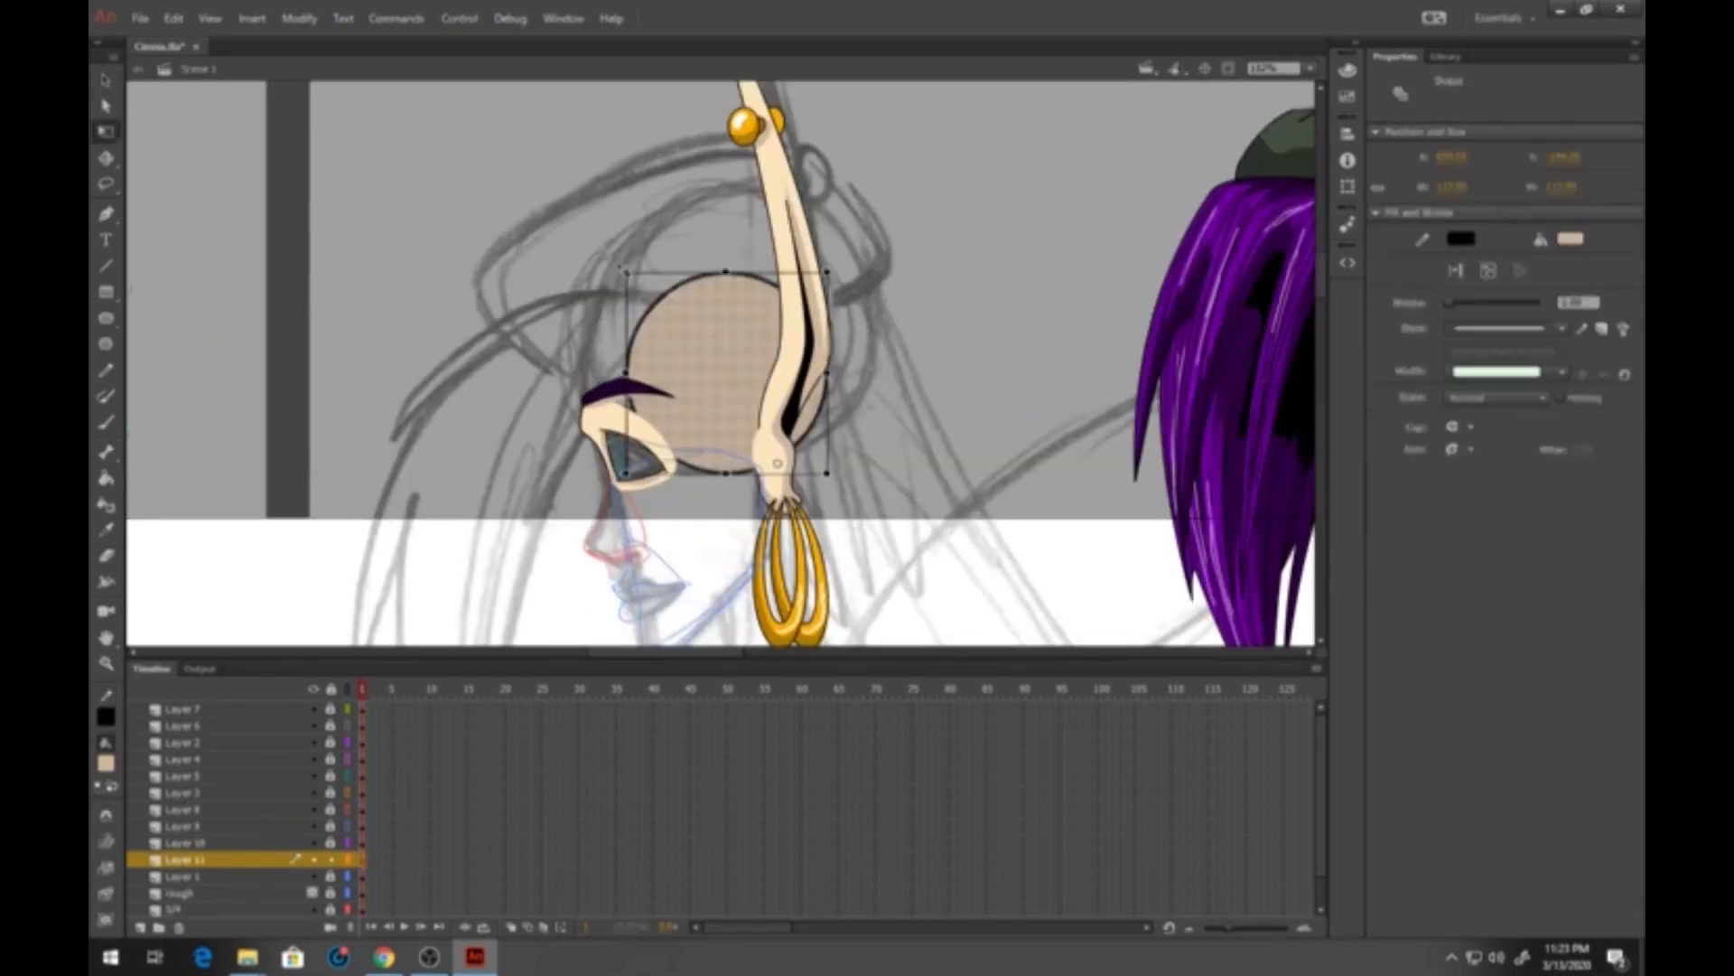
key(v)
key(F8)
key(Return)
Paste the copied fringe on a new layer, position it on the profile's forehead, and show the back hair layer as outlines
click(140, 927)
key(ctrl+v)
drag(582, 448, 400, 378)
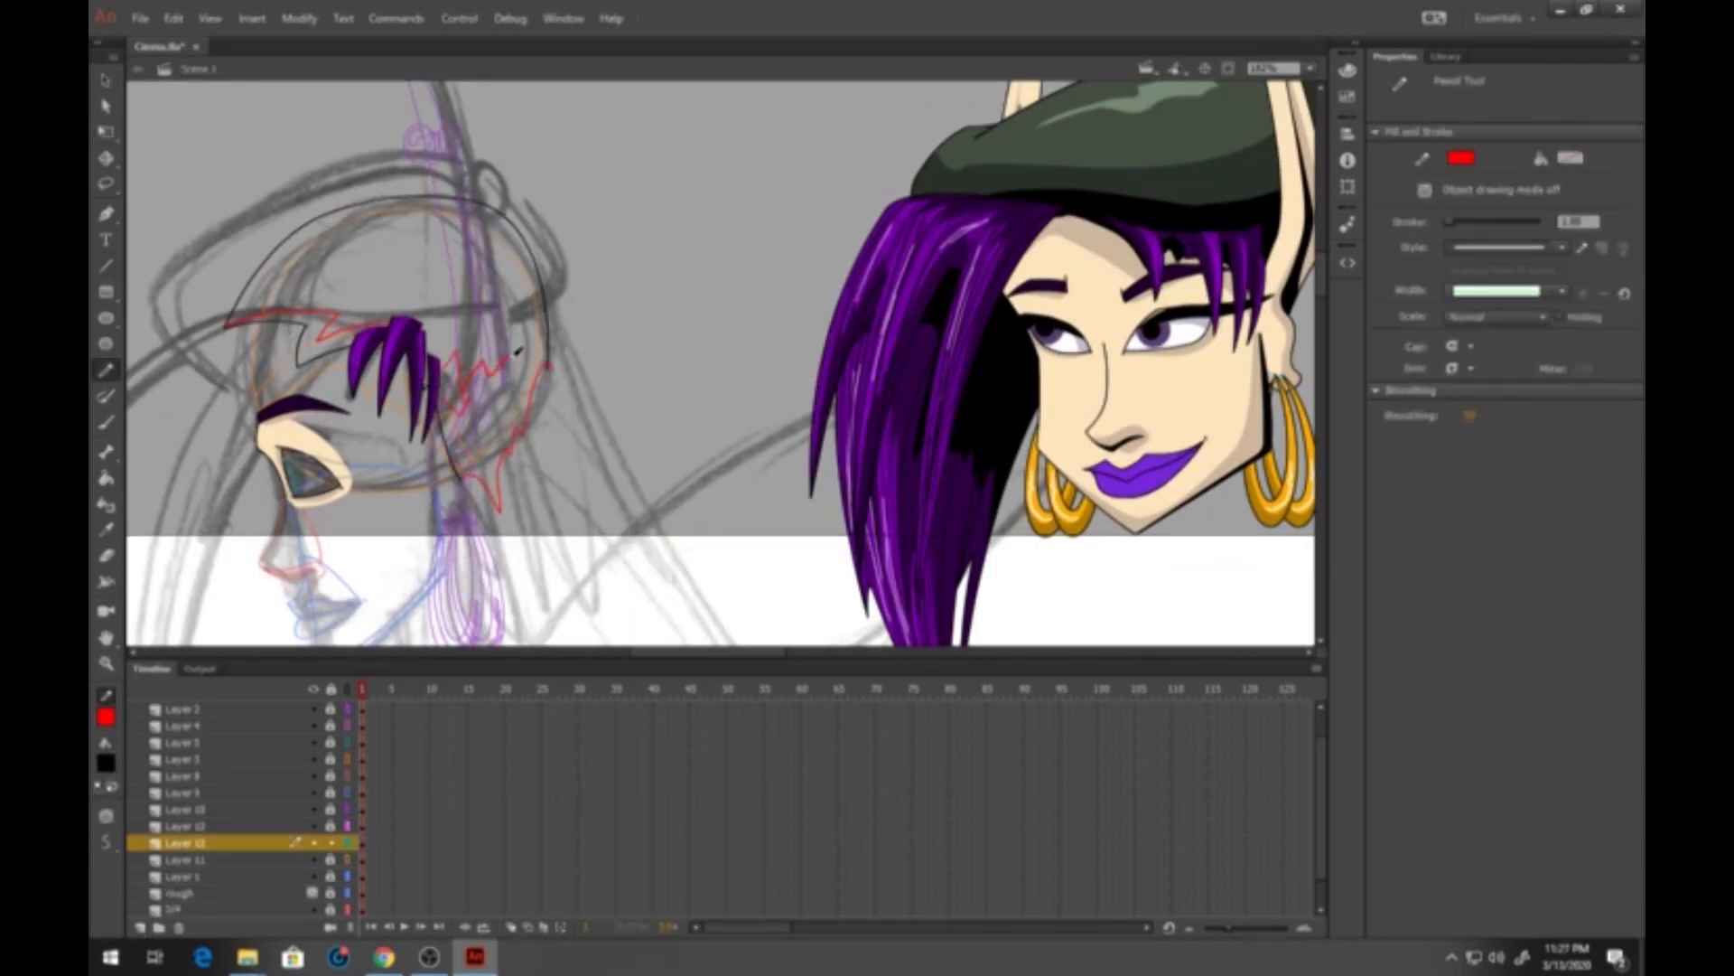
click(106, 716)
click(348, 843)
Draw the long pointed locks of the profile's front hair on a new layer with the Line tool
click(140, 927)
drag(348, 123, 326, 528)
drag(326, 528, 268, 399)
drag(280, 474, 223, 311)
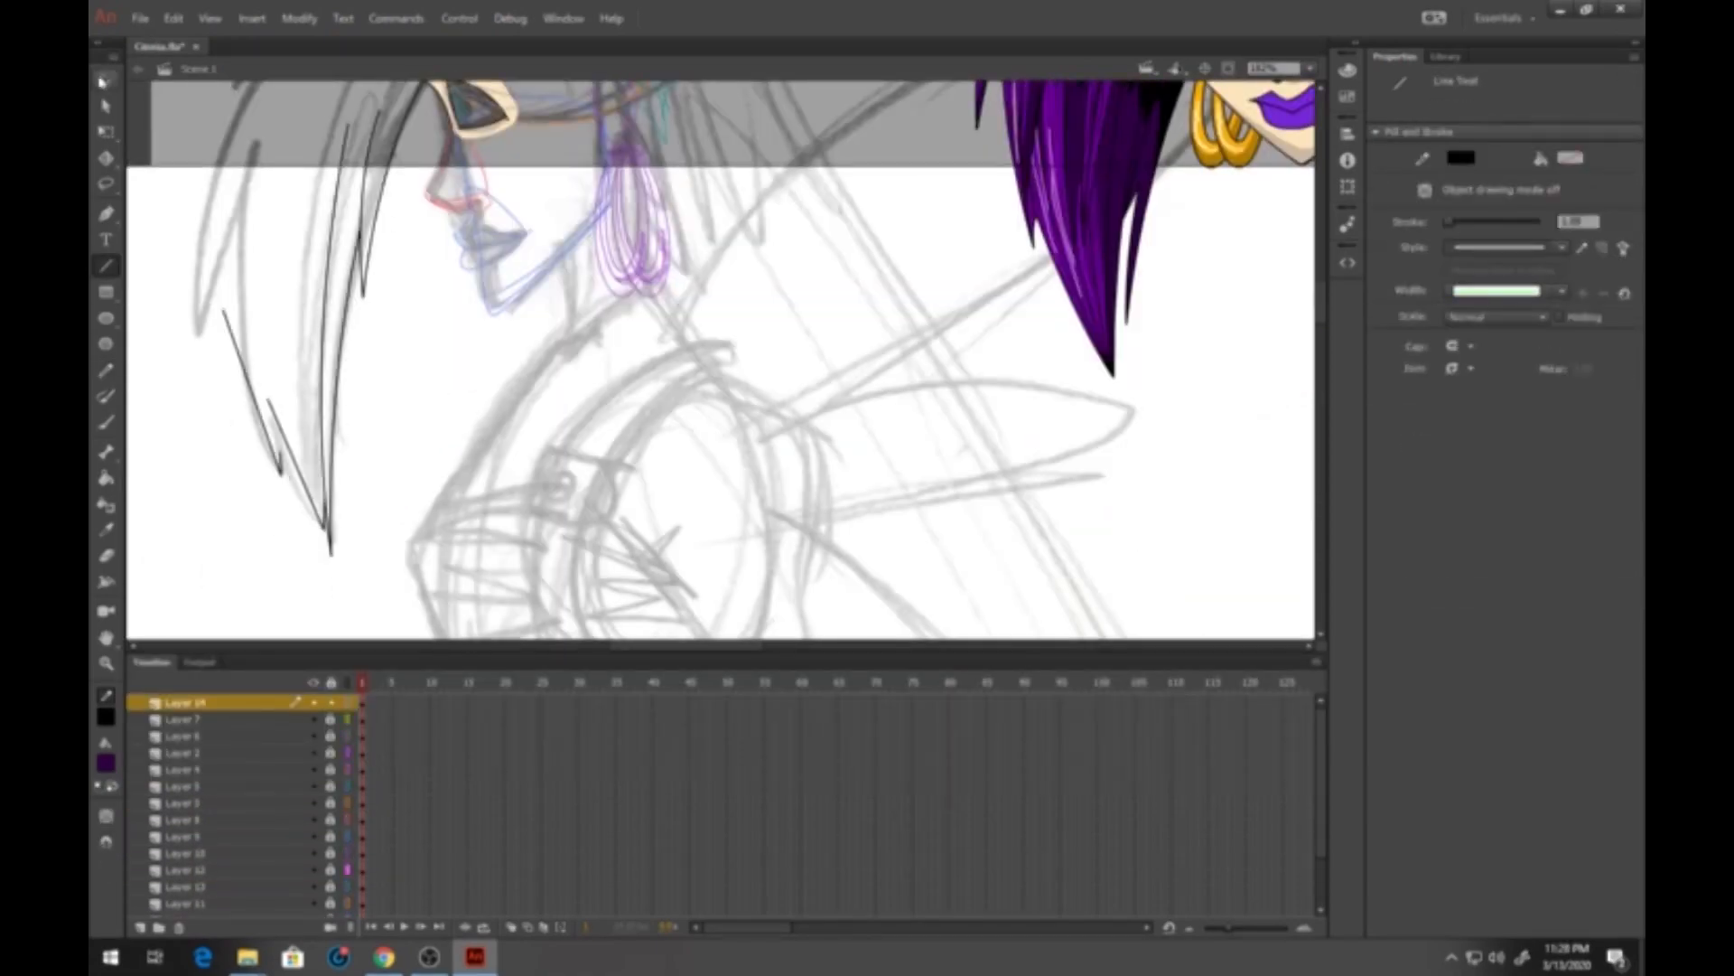
Bend the front hair lines into flowing curves, and add strand lines up to the profile's forehead
click(104, 81)
drag(362, 271, 481, 452)
drag(462, 177, 322, 520)
drag(452, 316, 438, 411)
drag(520, 220, 344, 366)
drag(479, 452, 507, 329)
mouse_move(664, 113)
mouse_down()
mouse_move(560, 221)
mouse_move(506, 221)
mouse_up()
drag(506, 344, 502, 316)
drag(499, 147, 492, 120)
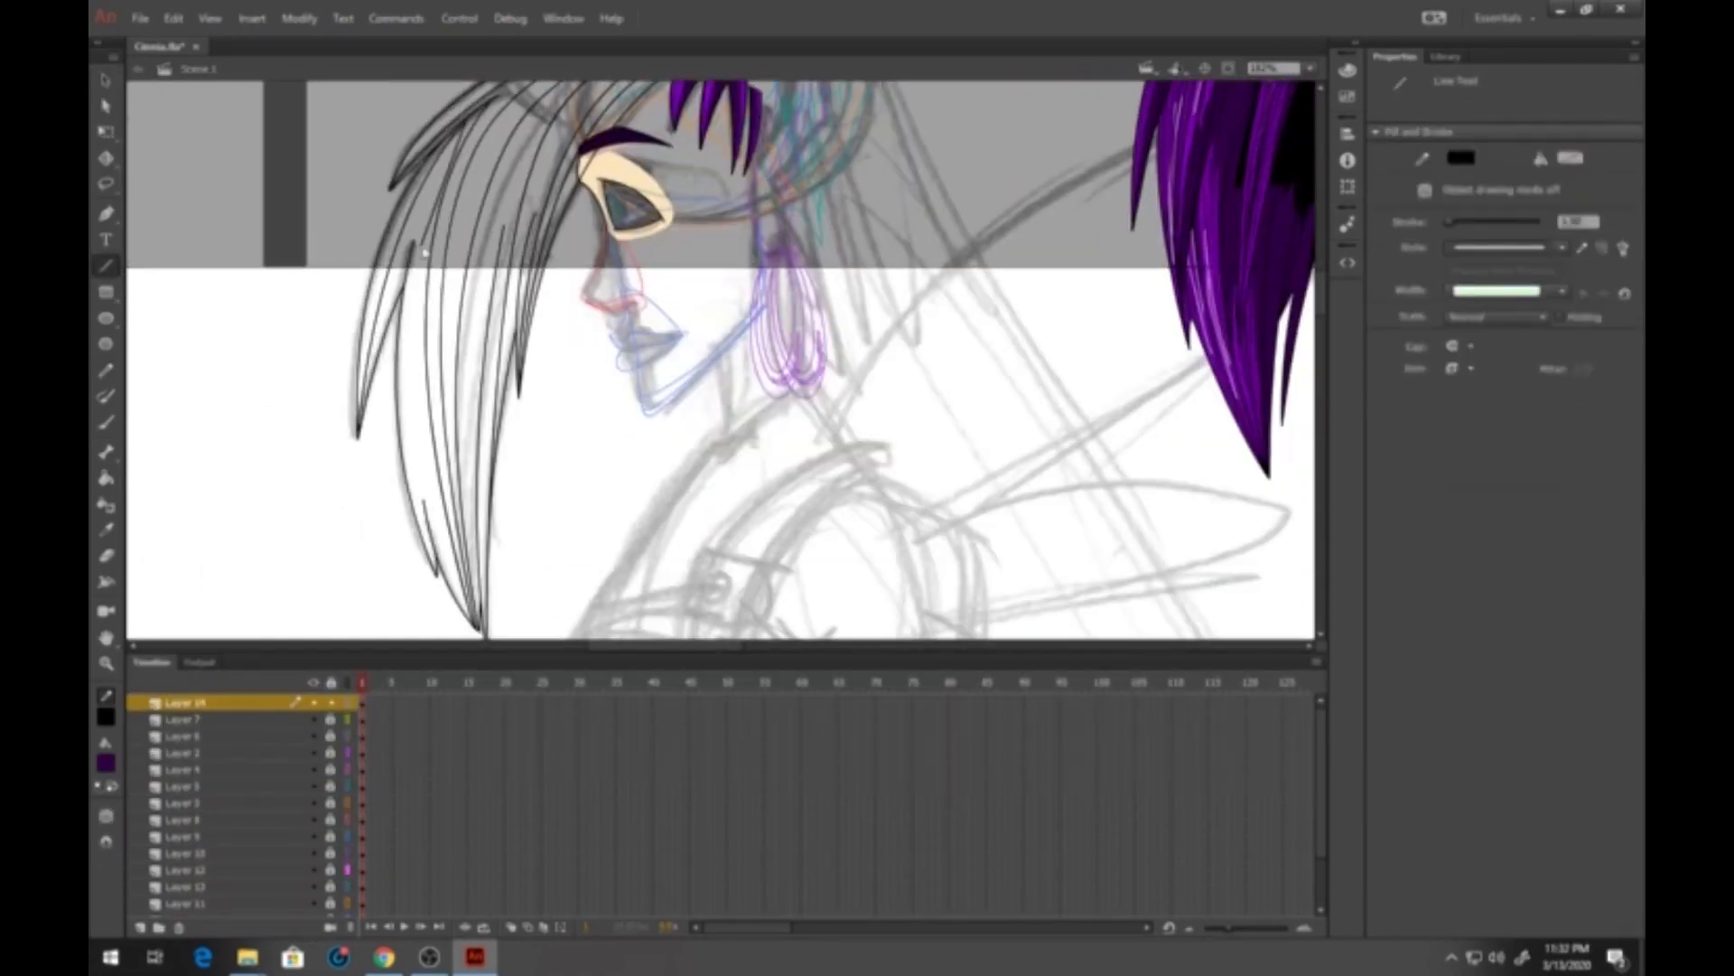
Sample the purple from the three-quarter view's hair, and fill the profile's front hair sections with purple shades
key(i)
click(1161, 271)
click(623, 194)
click(665, 186)
click(106, 763)
key(k)
click(650, 333)
Brush light purple highlight strands over the profile's front hair, and select the finished hair
key(v)
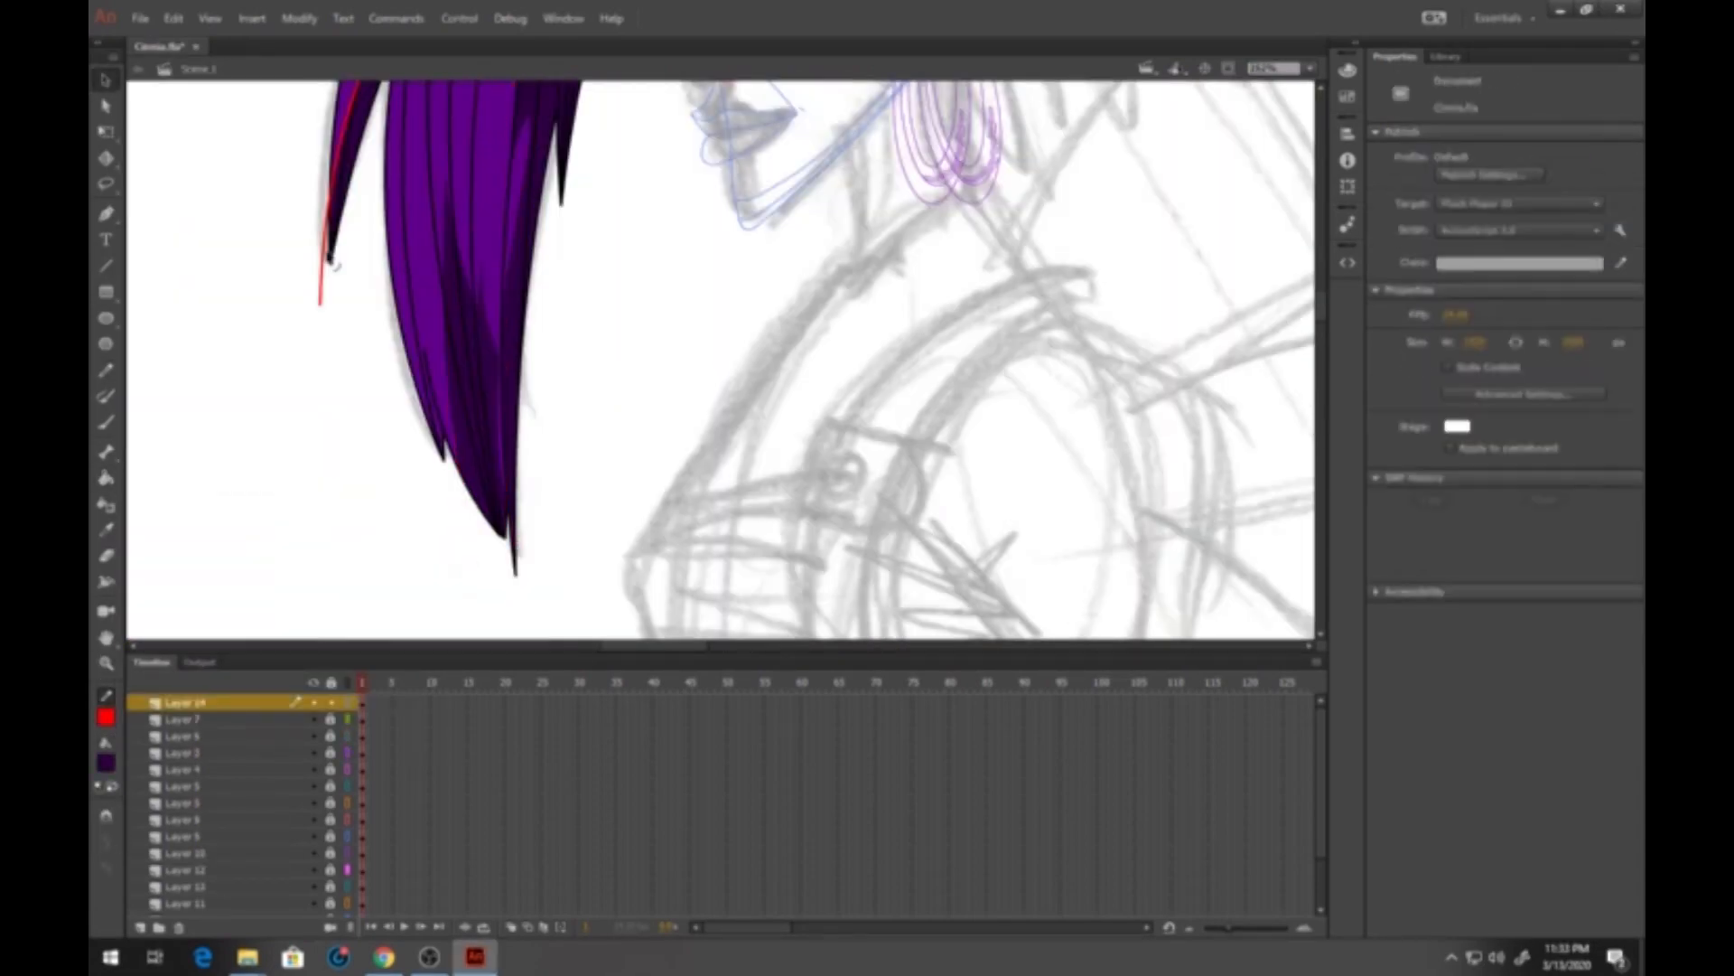
key(b)
click(362, 705)
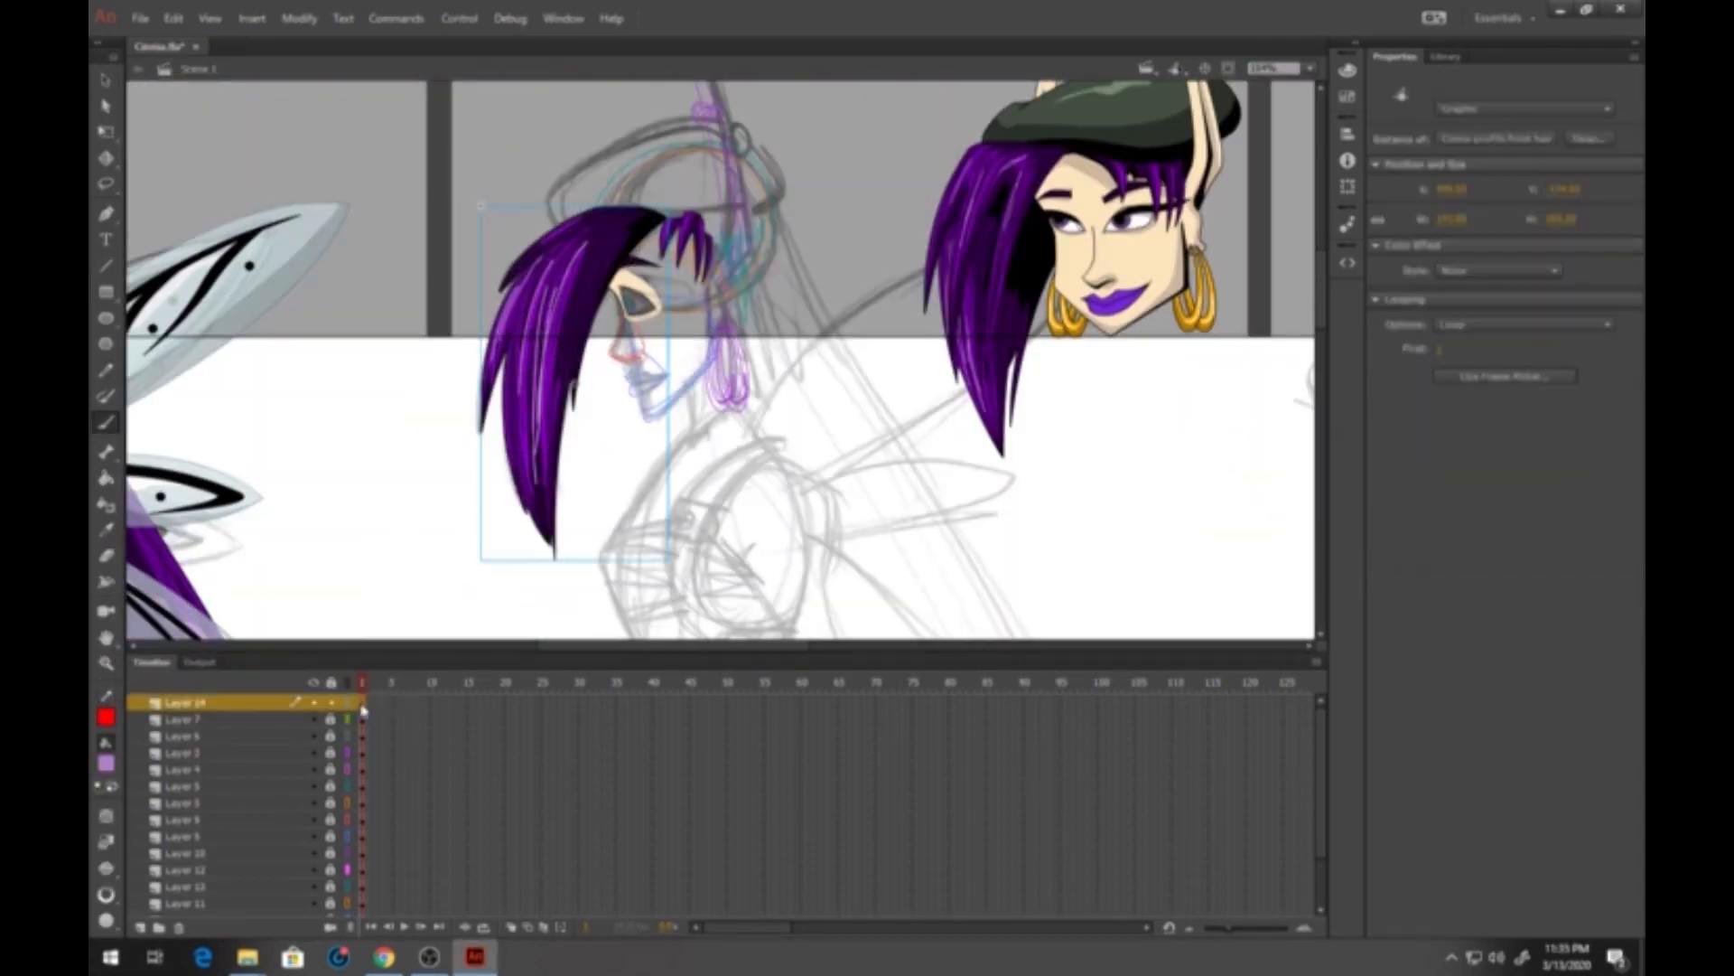
Draw the profile's beret on a new layer, and paint it with green tones sampled from the three-quarter view
click(140, 927)
drag(555, 301, 733, 369)
key(i)
click(1161, 280)
key(b)
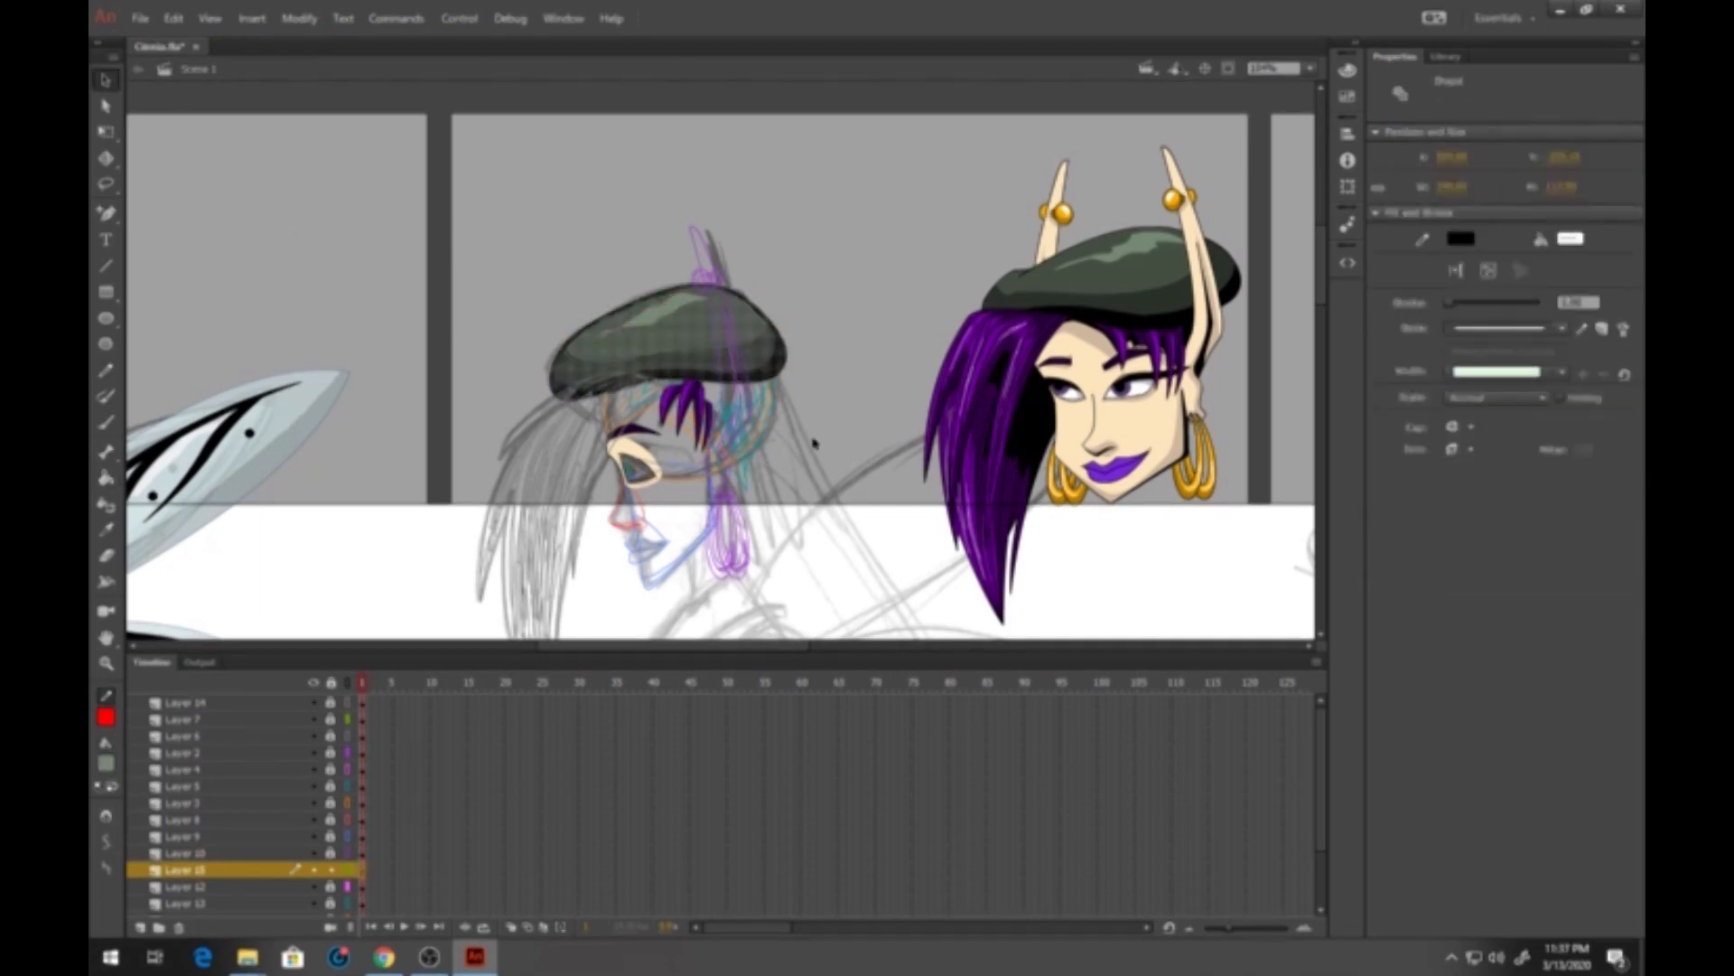
Turn off the front hair layer's outline display, select all the profile head parts, and convert them to a symbol
click(348, 701)
key(ctrl+a)
key(F8)
key(Return)
Sketch two red shading guides across the profile's neck, fill the shadow with the Paint Bucket, and return to the scene
click(106, 763)
click(106, 370)
drag(720, 322, 642, 407)
drag(743, 347, 635, 437)
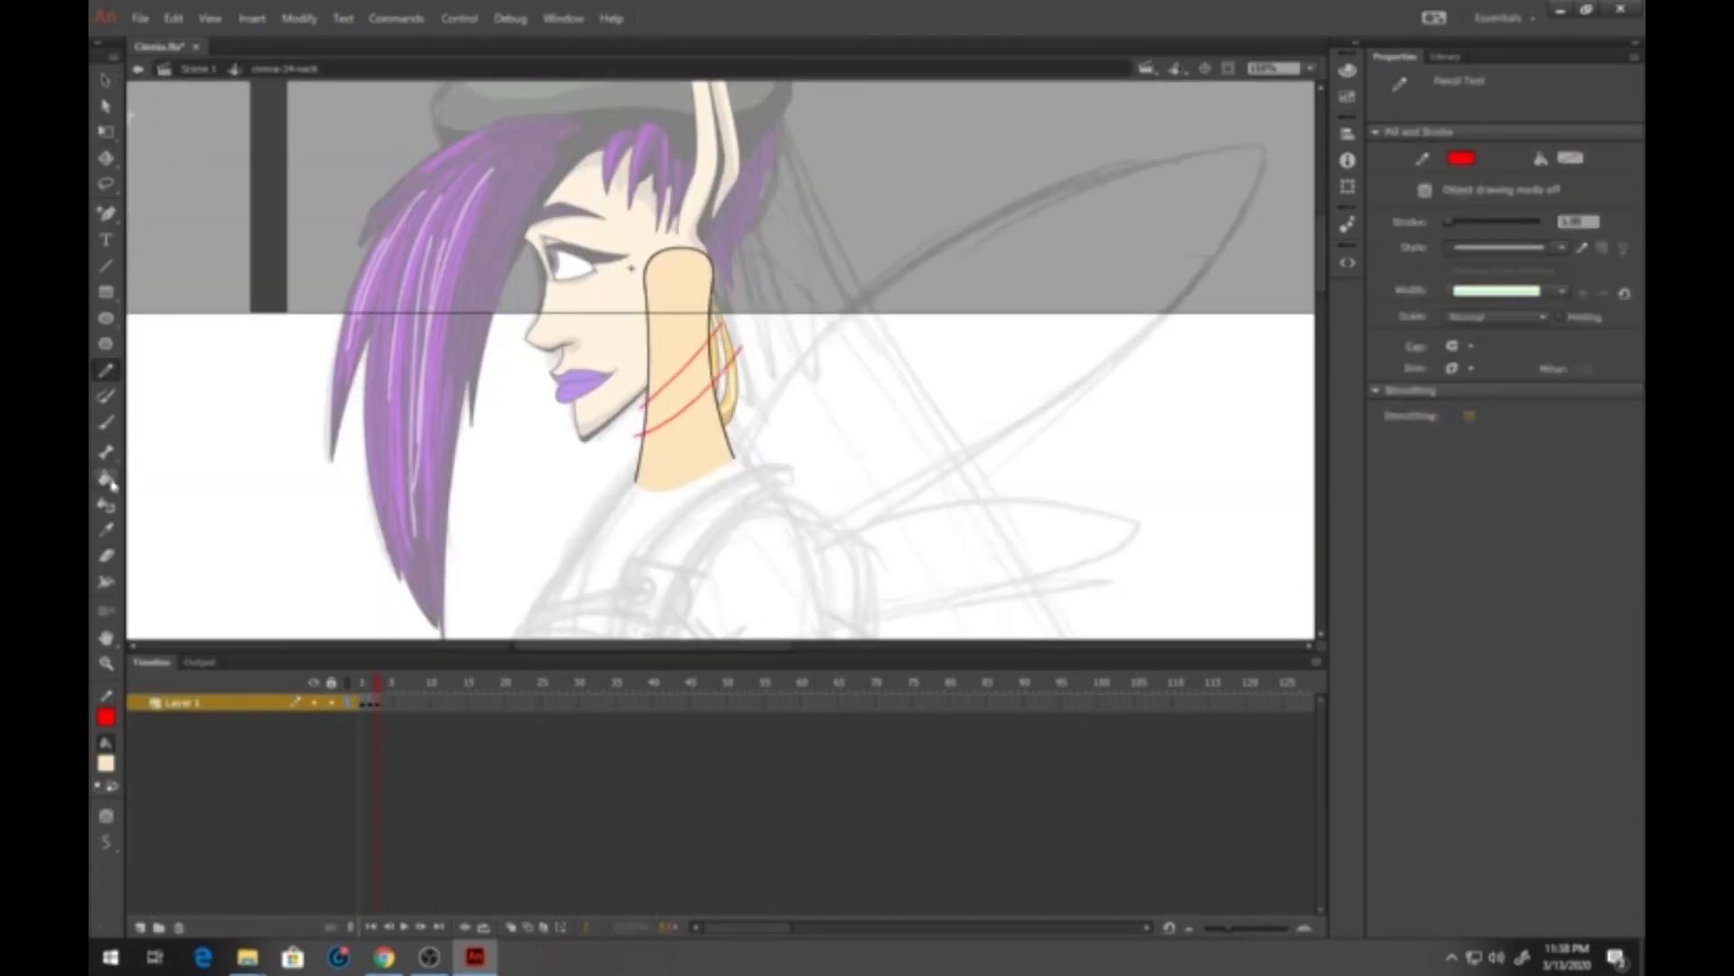
click(108, 480)
click(198, 69)
Draw an oval for the profile torso's shoulder strap inside the torso symbol, and return to the scene
click(106, 318)
drag(731, 239, 849, 482)
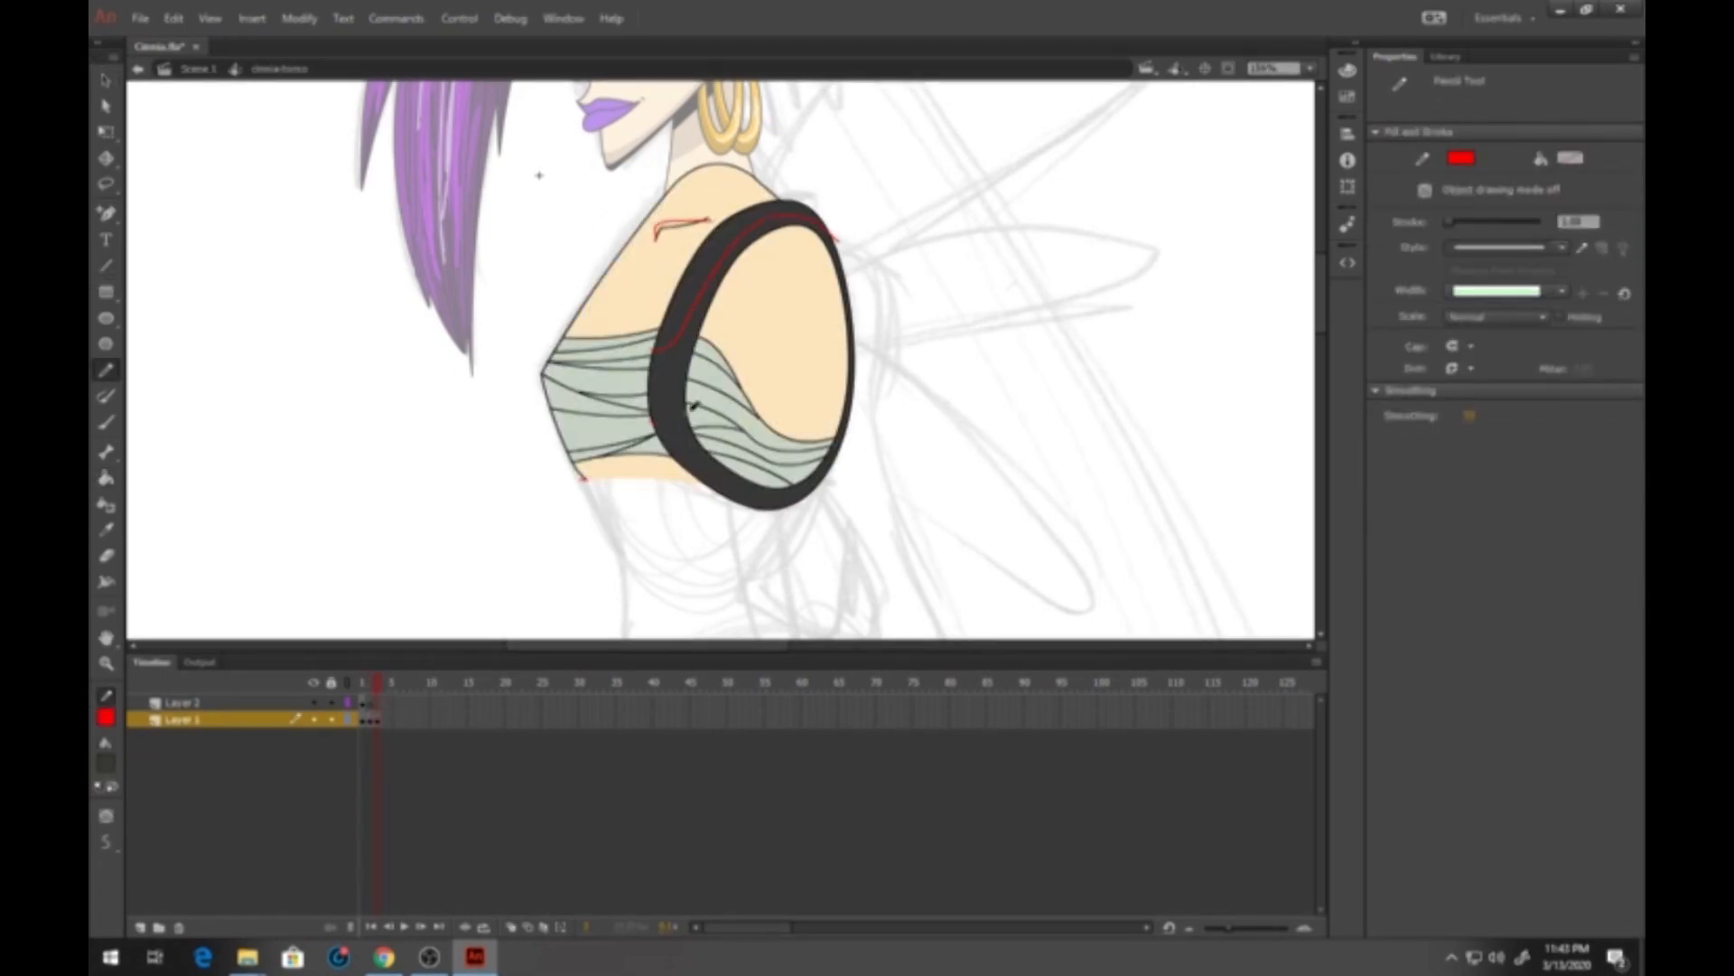
click(198, 69)
Set the torso symbol's first displayed frame to 3
click(705, 361)
click(1440, 356)
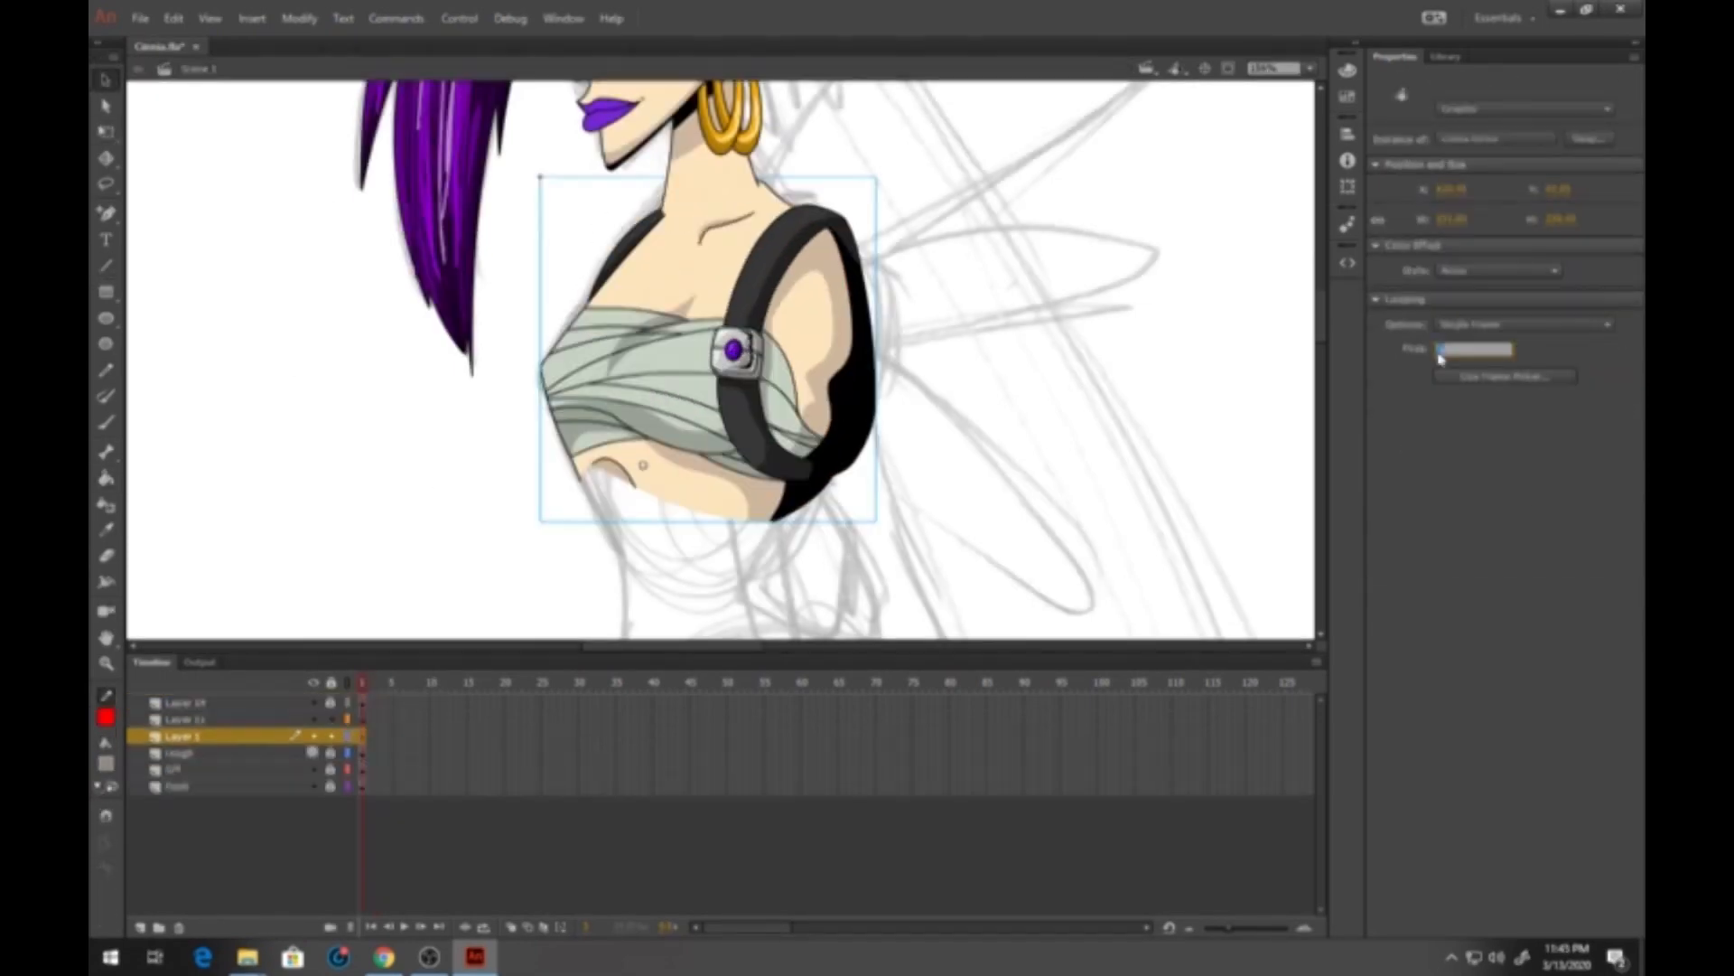
text(3)
key(Return)
Outline the profile's midriff, fill it with skin and shadow tones, delete the guide lines, and return to the scene
click(106, 265)
drag(560, 219, 597, 303)
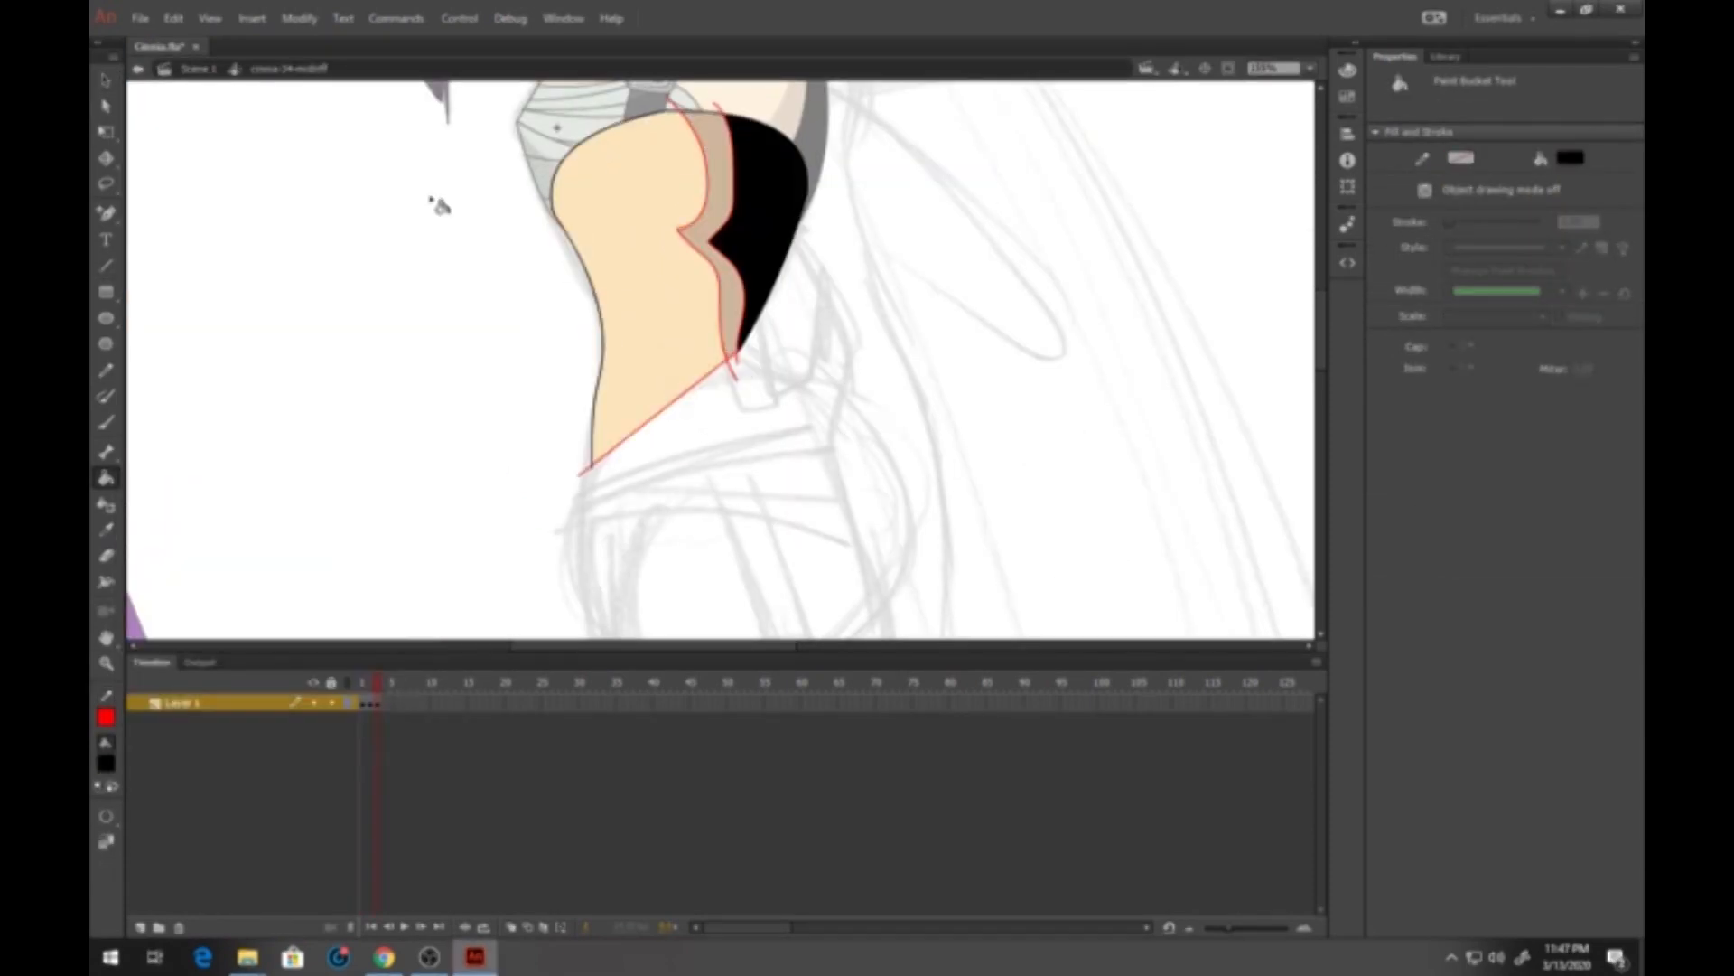
click(659, 414)
key(Delete)
click(198, 69)
Open the pelvis symbol at frame 3, and draw an oval for the profile's hips, bent to the sketch
double_click(755, 426)
click(376, 702)
drag(521, 206, 787, 492)
drag(723, 289, 694, 328)
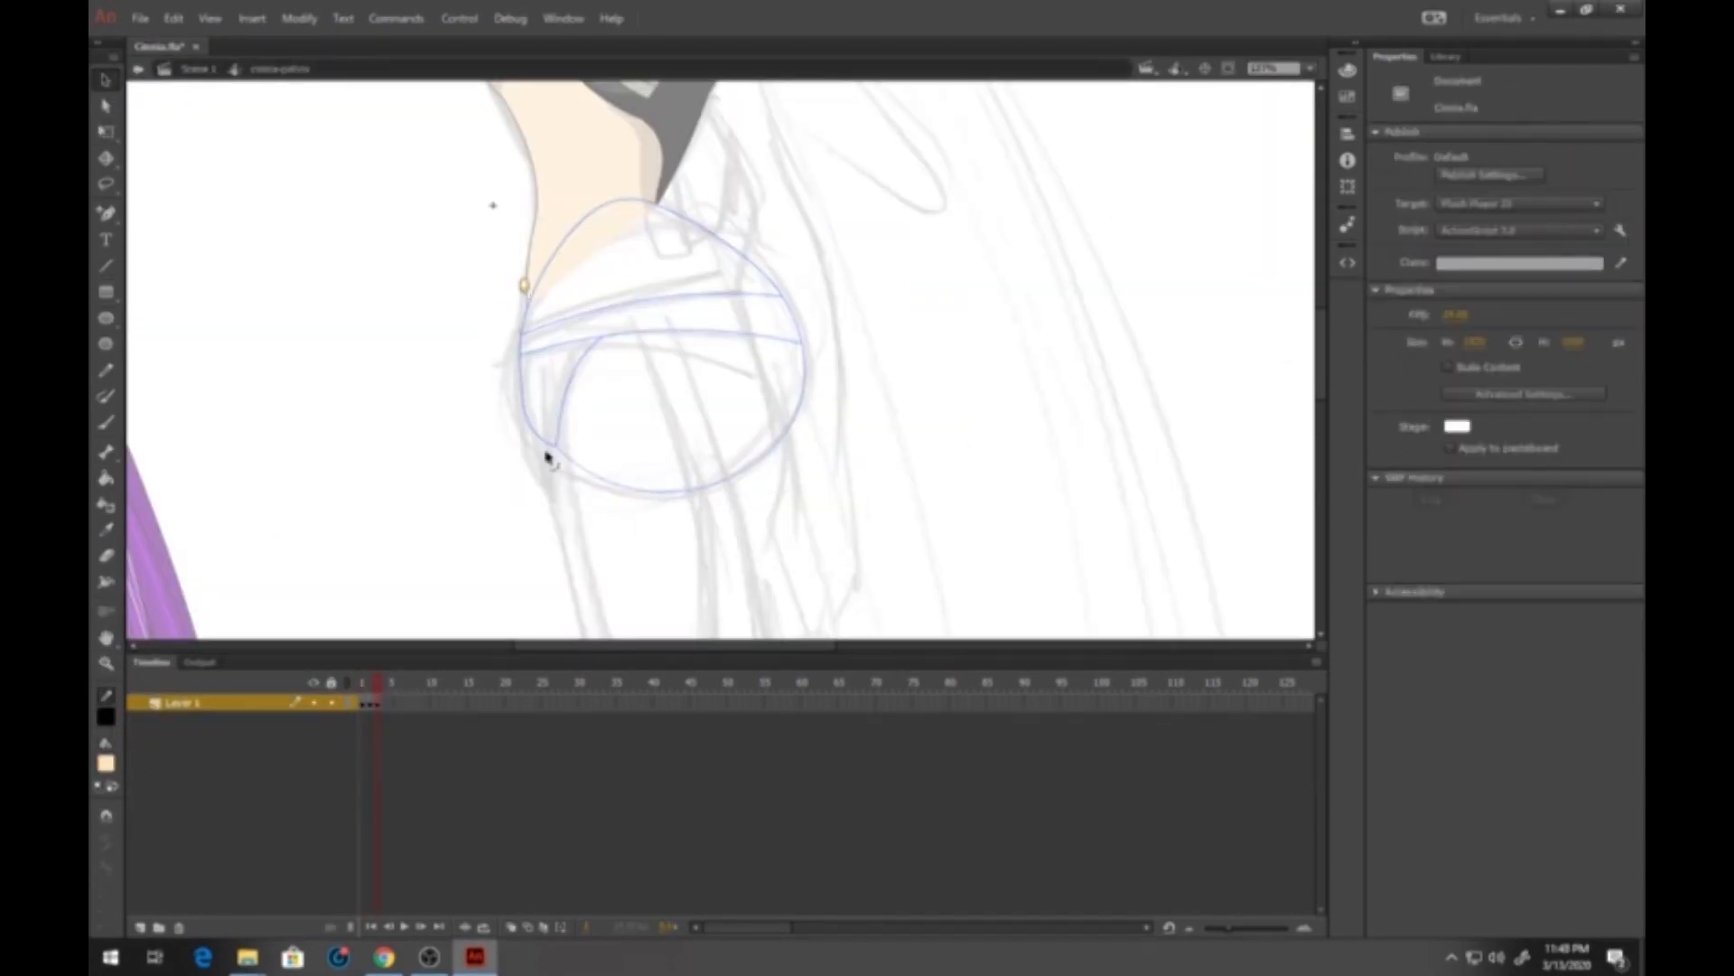
Add the curved waistband lines, fill the profile's pelvis parts with the Paint Bucket, and return to the scene
drag(580, 361, 800, 366)
click(106, 763)
click(111, 573)
key(k)
click(792, 361)
click(198, 69)
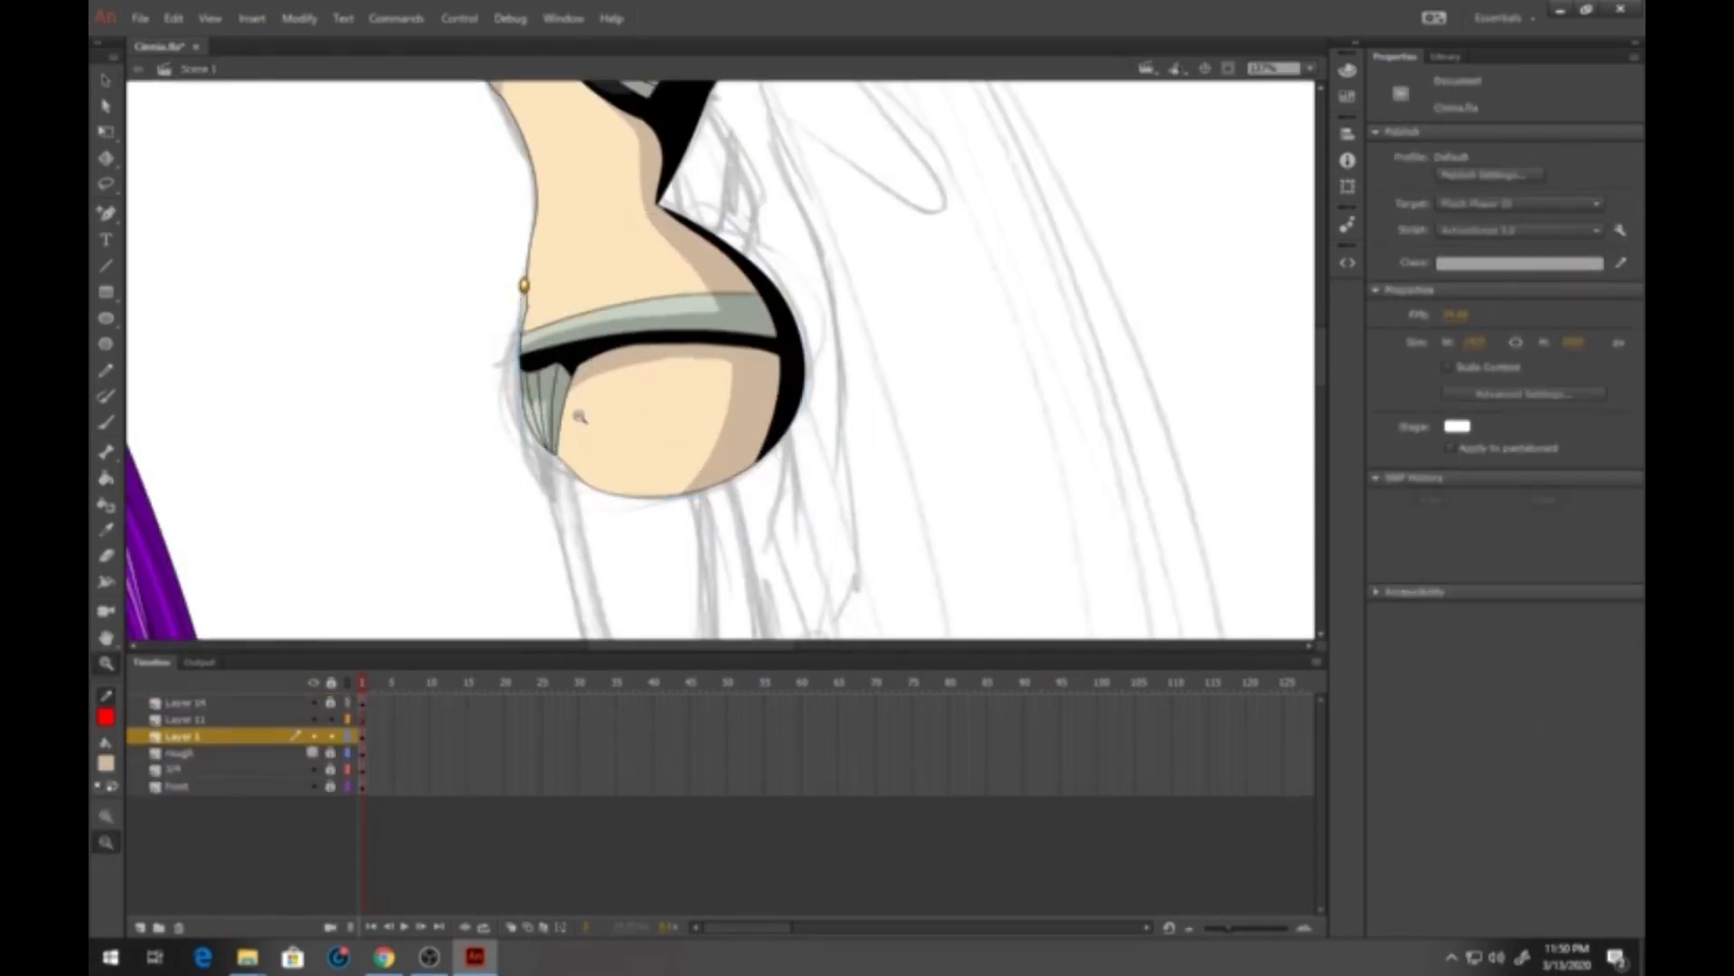
Open the thigh symbol, select the profile thigh parts, and adjust the holster strap with Free Transform
click(755, 337)
click(781, 387)
double_click(781, 386)
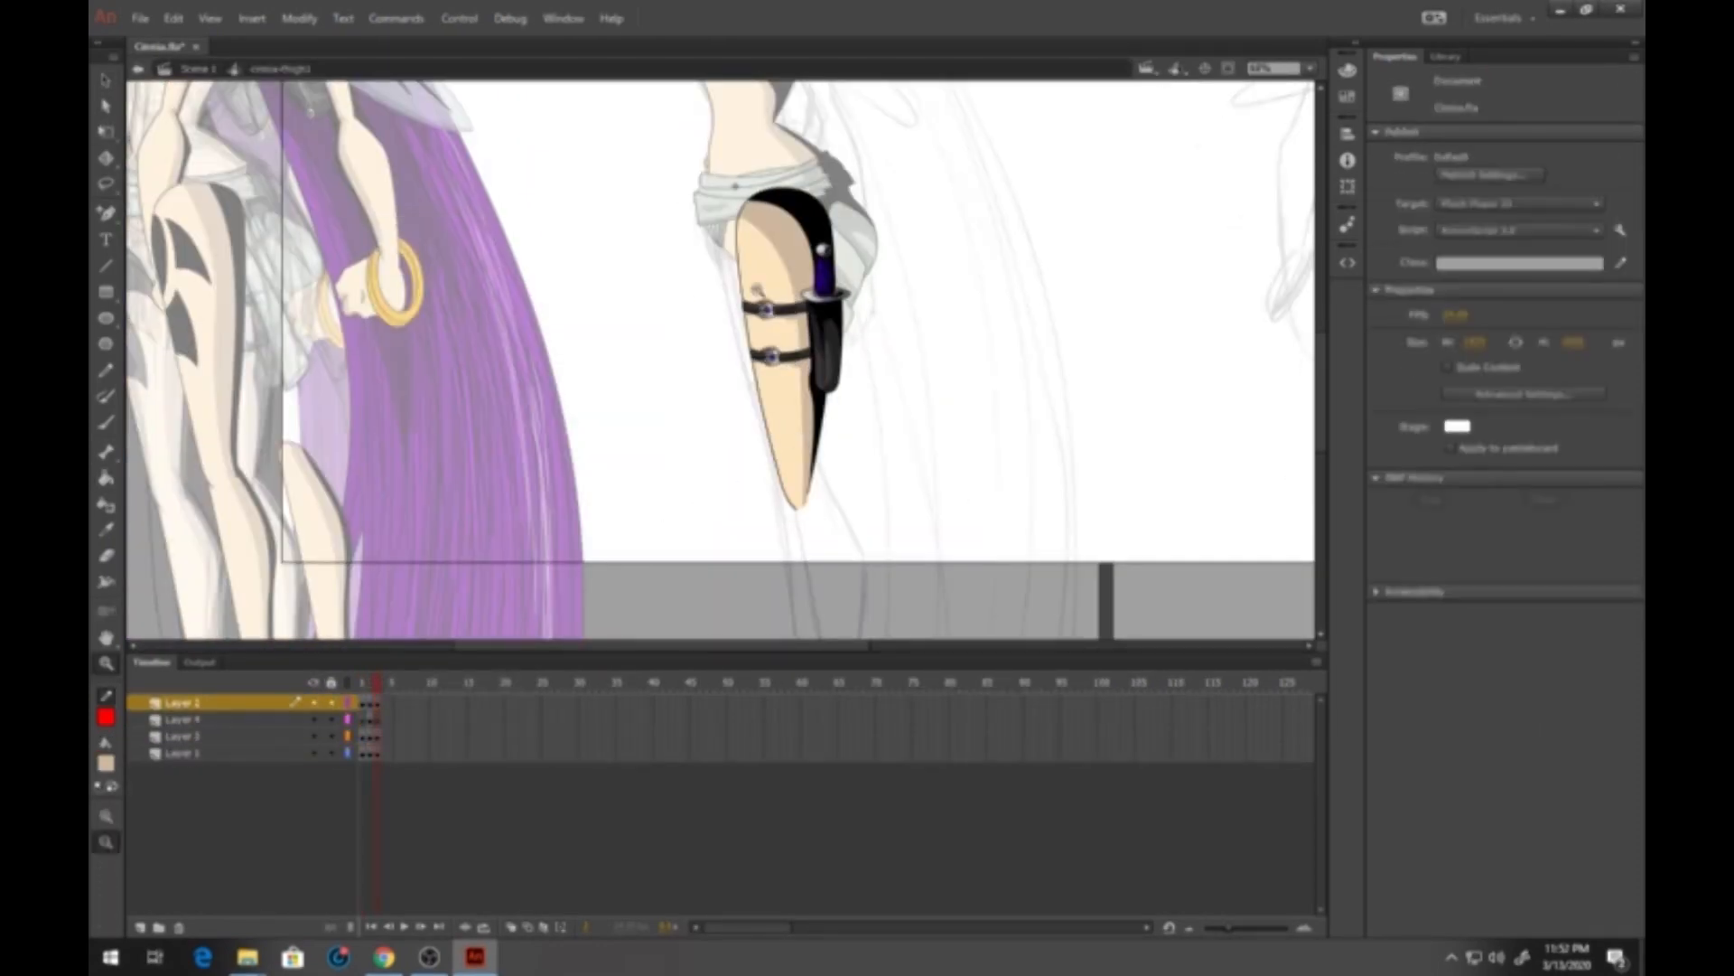
drag(677, 137, 932, 511)
click(105, 132)
click(749, 361)
drag(788, 352, 746, 352)
Lock all layers of the thigh symbol except the lowest, select that layer, and return to the scene
click(330, 683)
click(331, 753)
click(182, 753)
click(198, 69)
Open the next leg symbol, apply outlines with the Ink Bottle, return to the scene, and select the following part
double_click(686, 145)
click(106, 505)
click(197, 69)
click(730, 180)
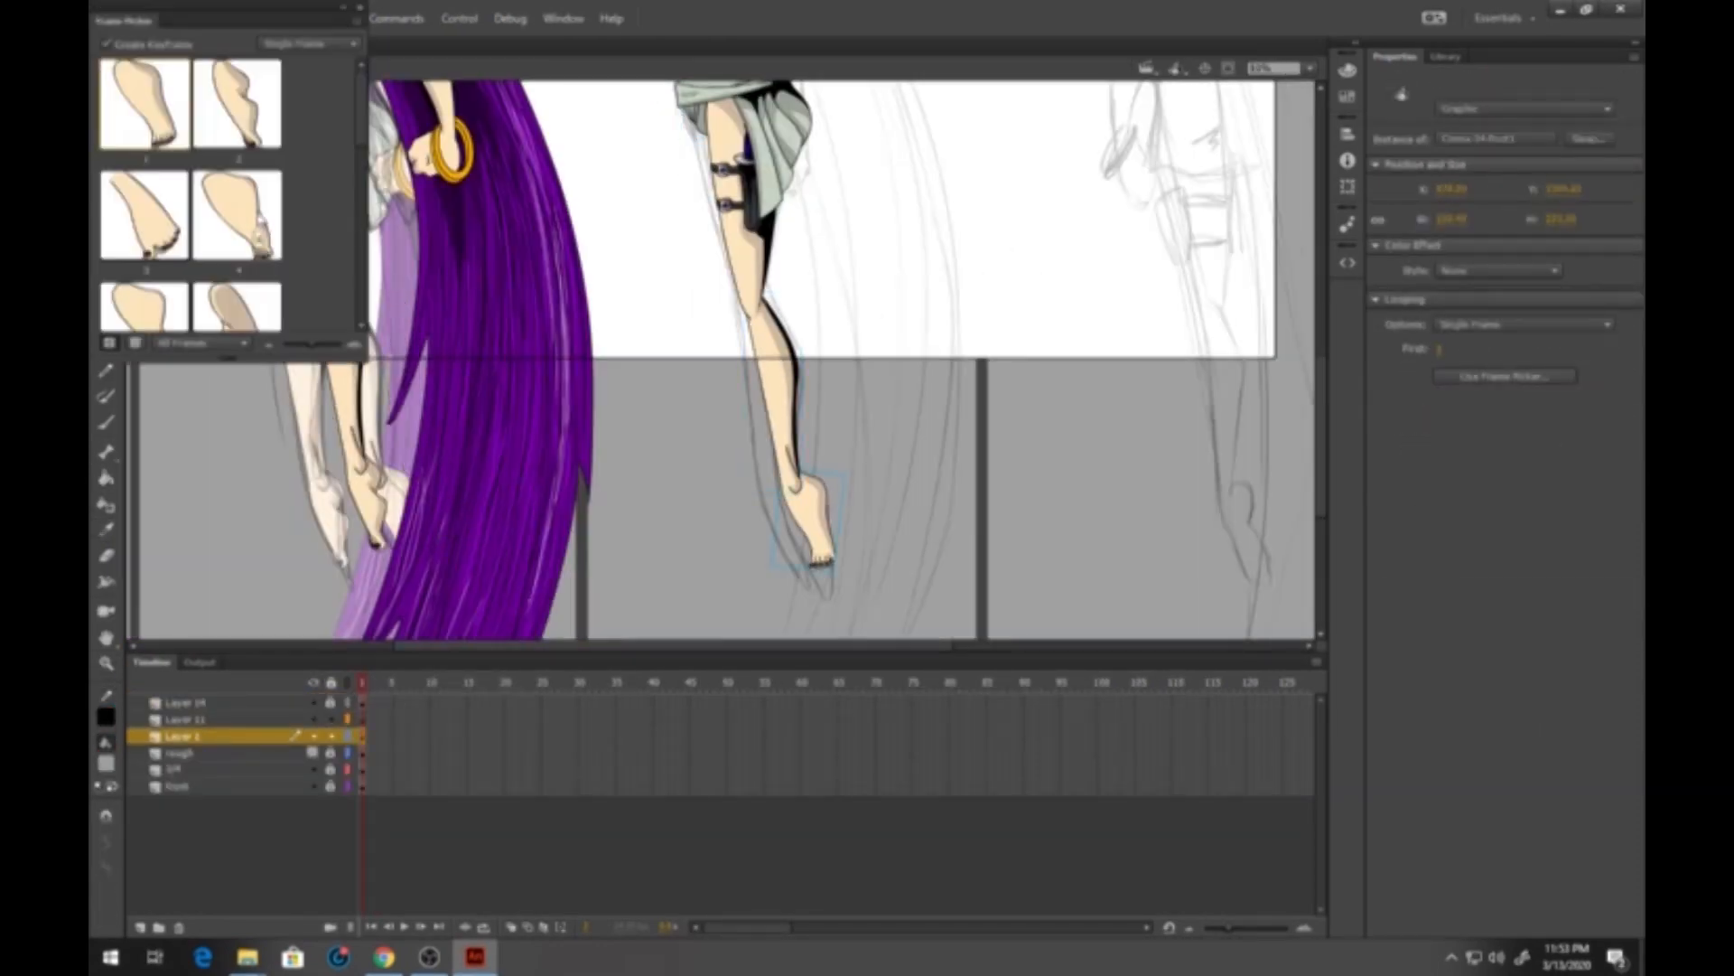
Open the profile's thigh symbol, fill an area of it with the Paint Bucket, and return to the scene
double_click(730, 181)
click(106, 478)
click(712, 203)
click(198, 68)
Move the wings onto the profile figure's back and convert the selection to a symbol
click(485, 303)
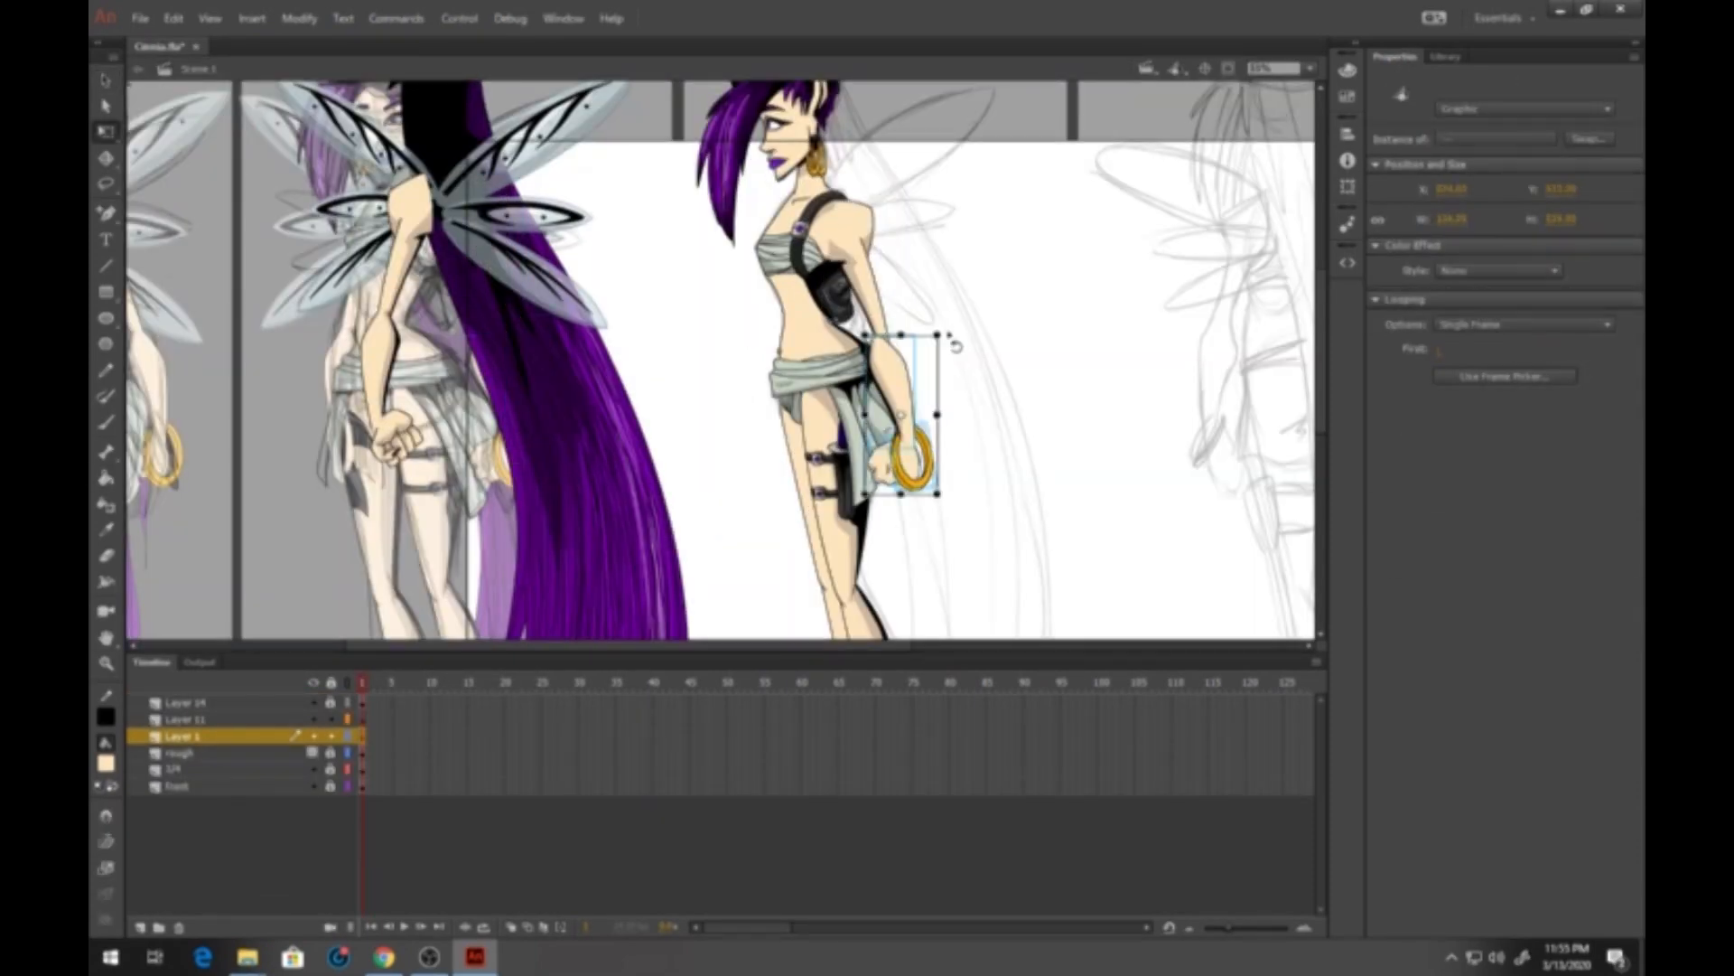
drag(533, 298, 867, 361)
click(352, 352)
drag(449, 244, 901, 249)
key(F8)
click(105, 664)
click(898, 561)
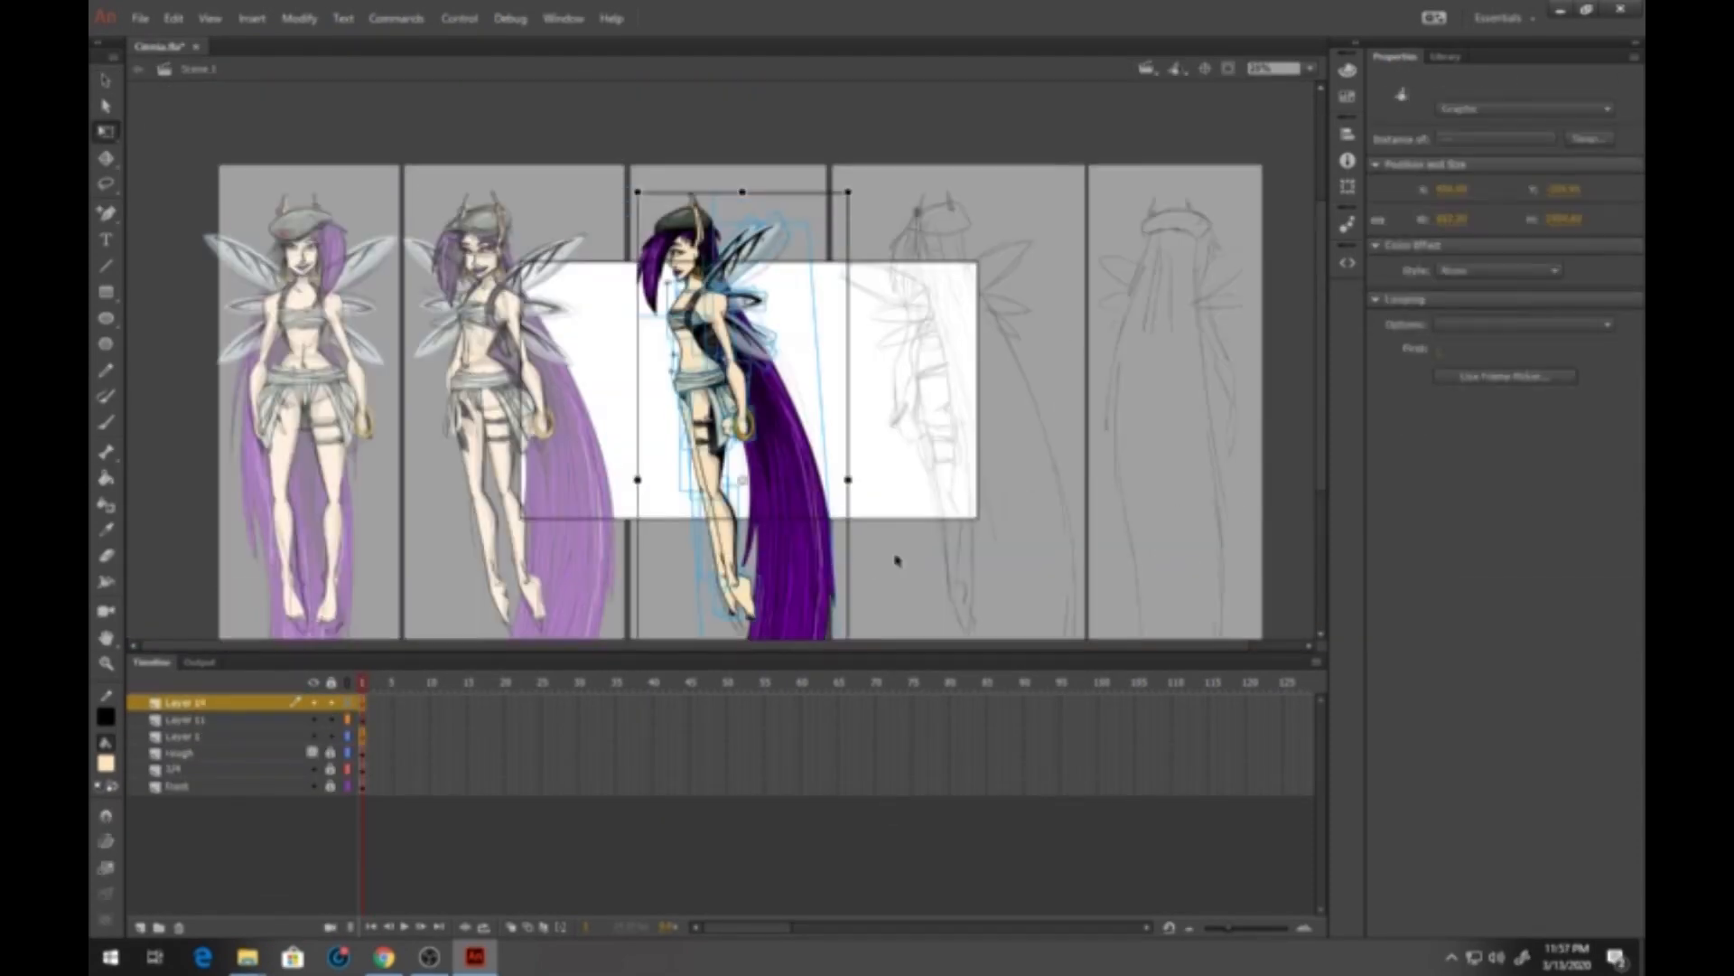
Save the file, rename the finished layer "profile", move it to the bottom of the layer stack, and select Layer 1
key(ctrl+s)
alt+click(739, 317)
click(105, 81)
double_click(533, 271)
click(532, 262)
click(198, 69)
double_click(185, 702)
text(profile)
drag(185, 703, 180, 793)
click(184, 719)
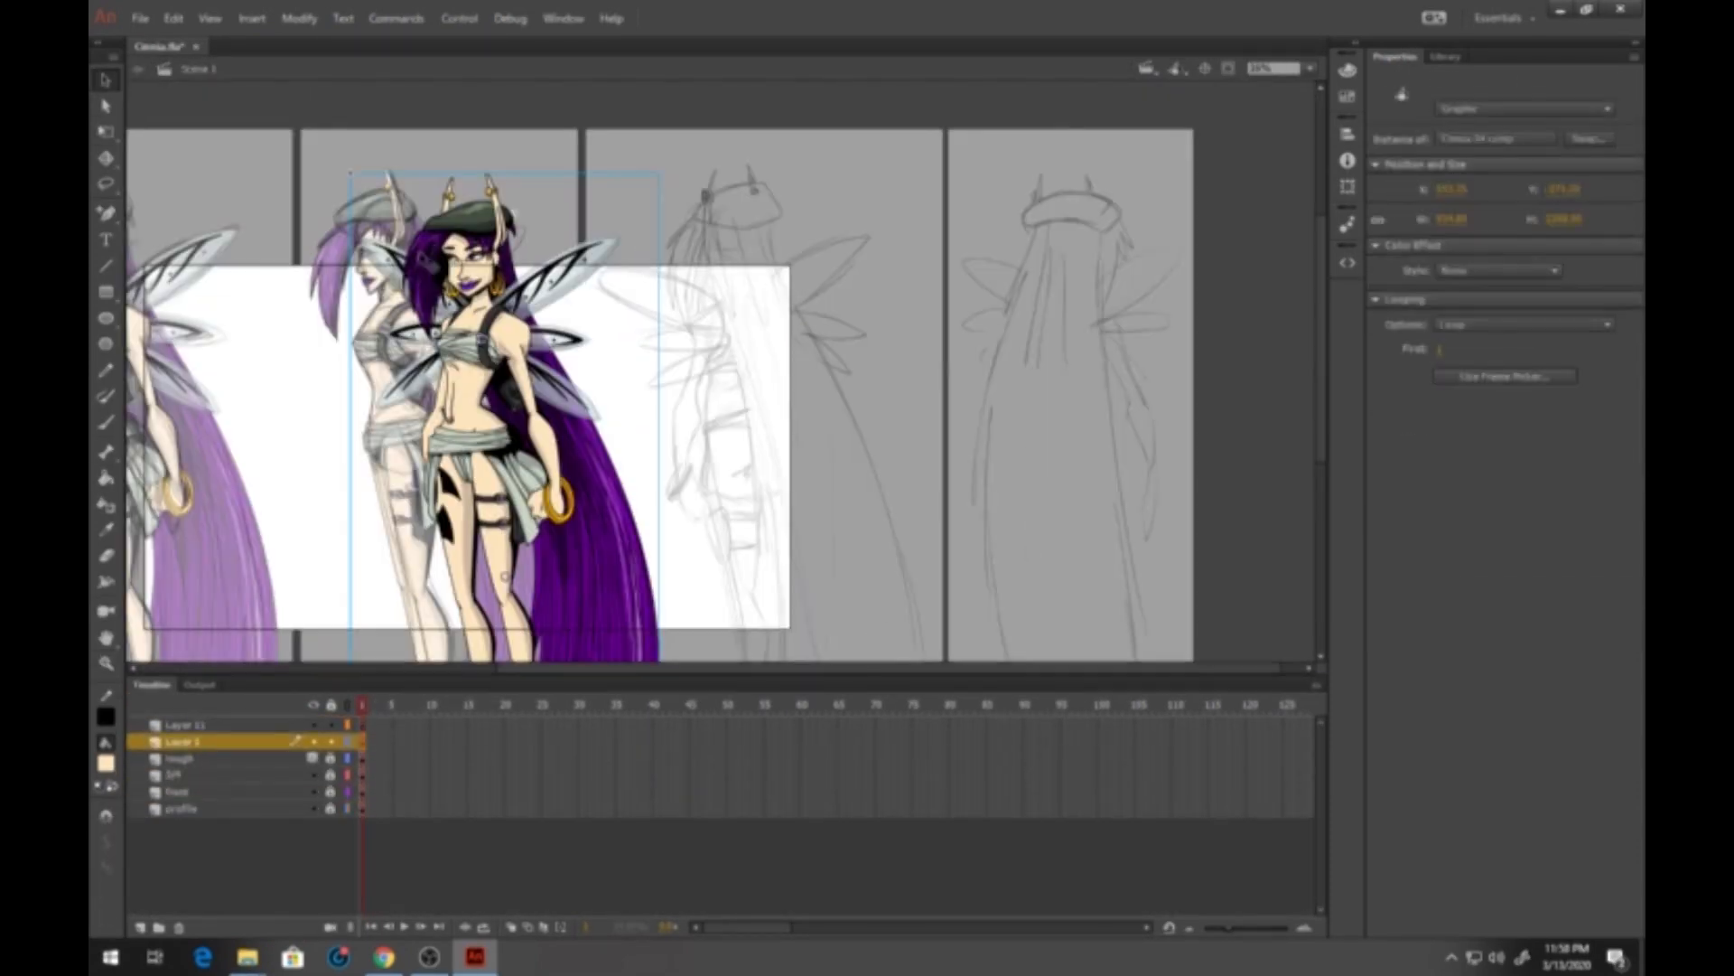
Open the back 3/4 jaw symbol, draw red shading guides, fill its shadow areas with the Paint Bucket, and return to the scene
double_click(537, 361)
click(105, 716)
mouse_move(956, 334)
mouse_down()
mouse_move(549, 362)
mouse_move(597, 357)
mouse_up()
click(174, 660)
click(105, 478)
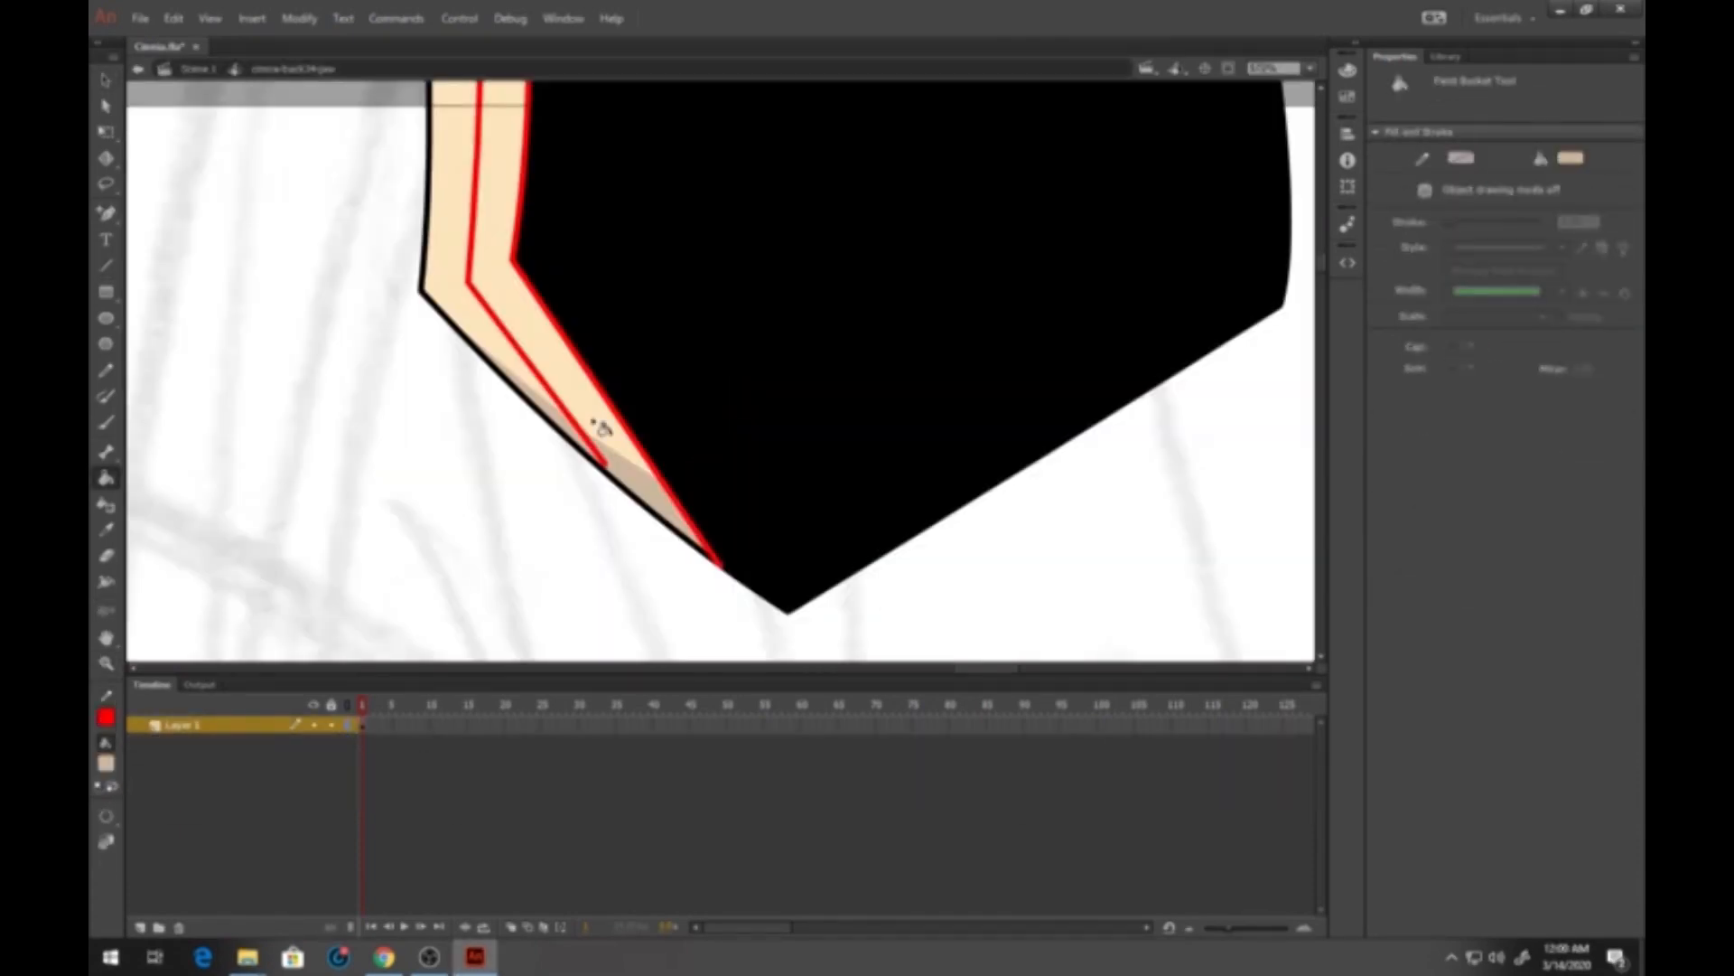
click(198, 68)
Open the next back 3/4 head part, fill it with the Paint Bucket, return to the scene, and select the front hair
right_click(477, 299)
double_click(466, 271)
click(105, 478)
click(651, 269)
click(197, 69)
click(635, 406)
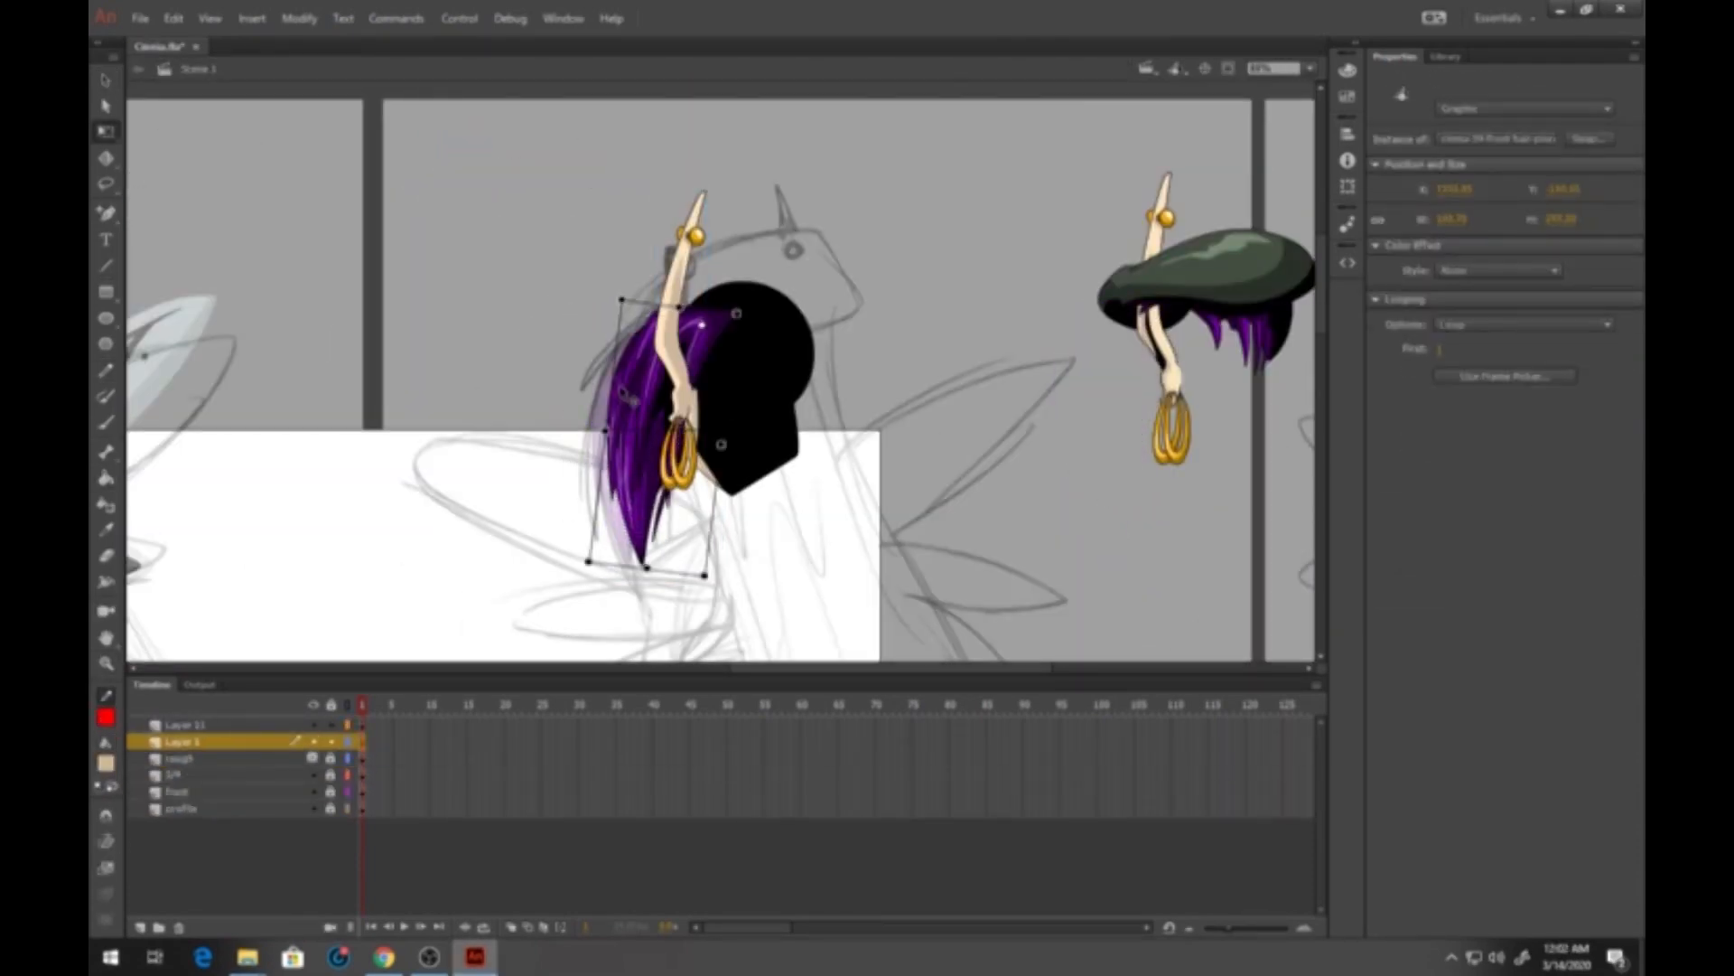
Open the back 3/4 hat symbol, draw its red shading line with the Pencil, and return to the scene
click(723, 310)
double_click(380, 281)
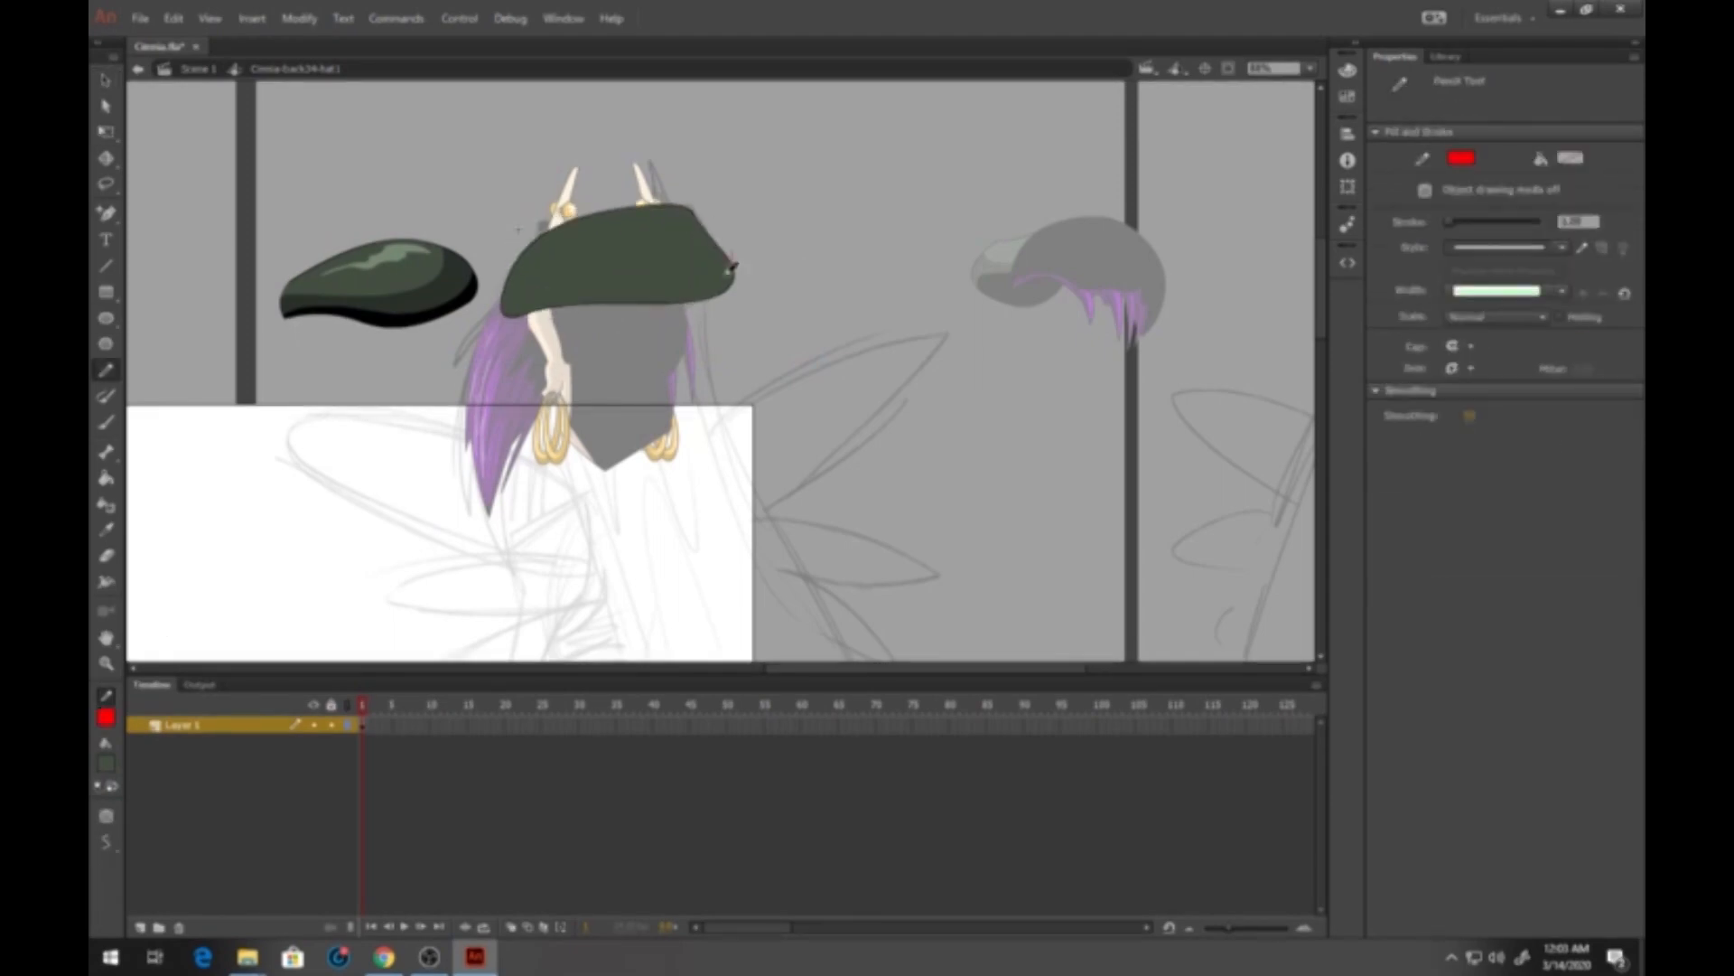
click(198, 69)
right_click(881, 495)
right_click(724, 272)
Open the back hair symbol, outline its shape with the Pencil, and fill it with the Paint Bucket
double_click(836, 388)
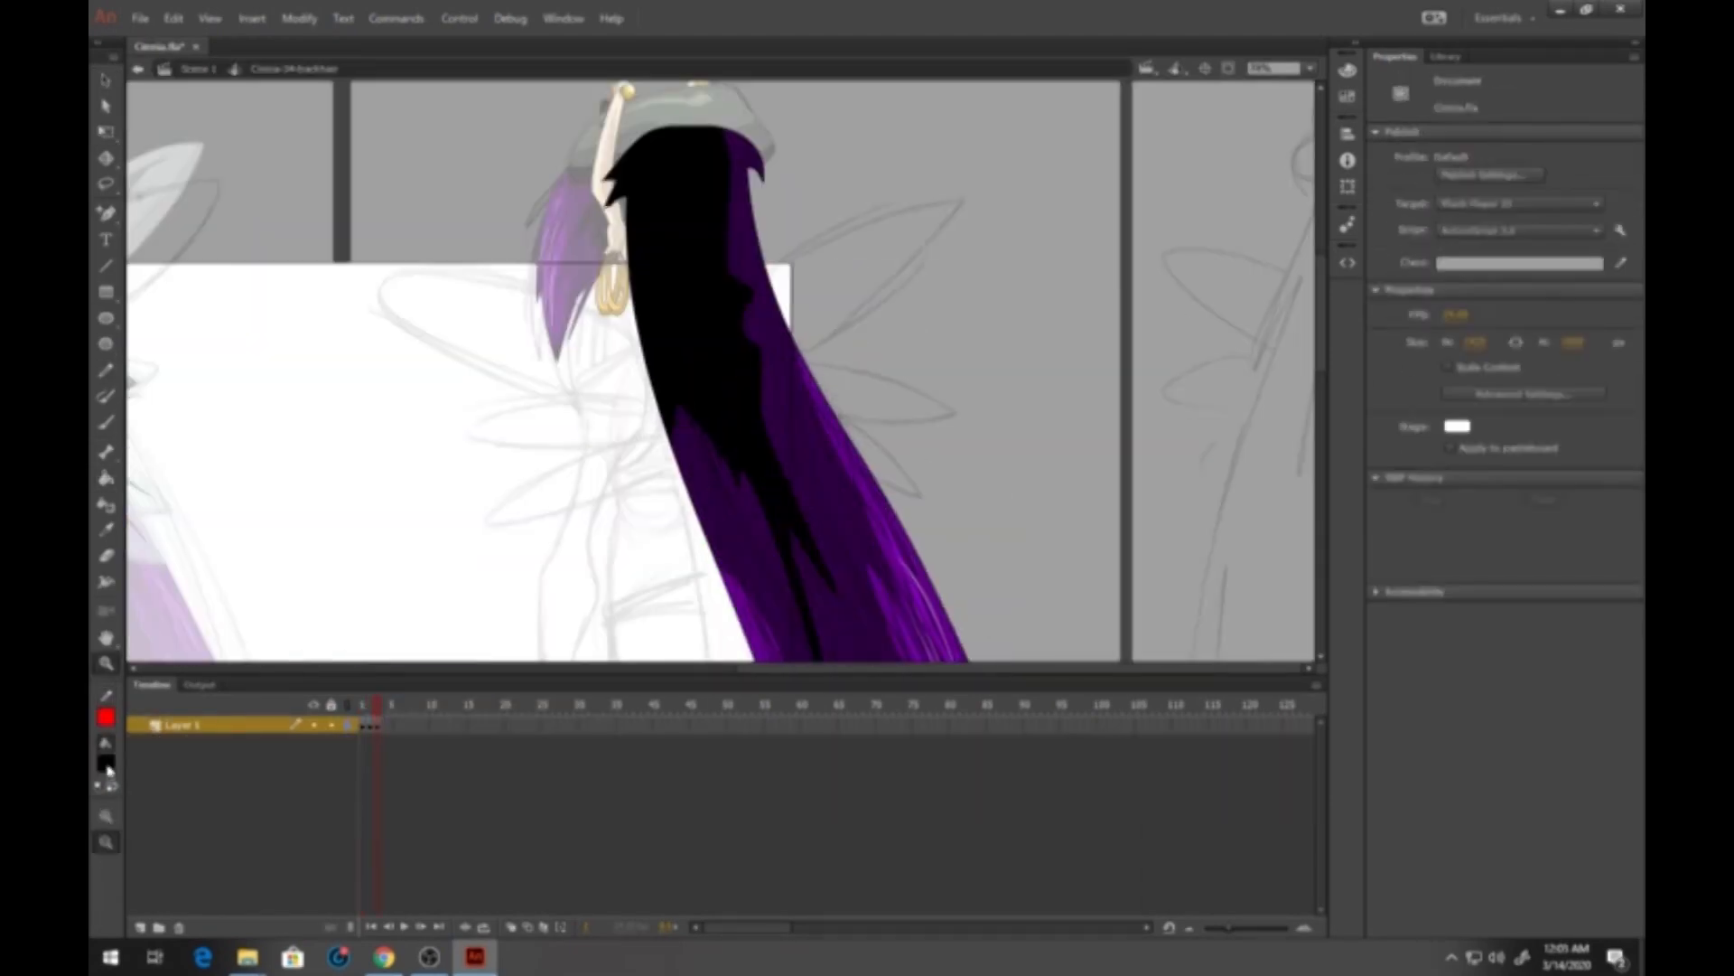
click(105, 370)
drag(1010, 334, 1053, 433)
click(105, 478)
click(666, 232)
drag(580, 676, 581, 769)
Brush dark and light purple strands onto the back hair, return to the scene, and display the hair's layer as outlines
click(106, 422)
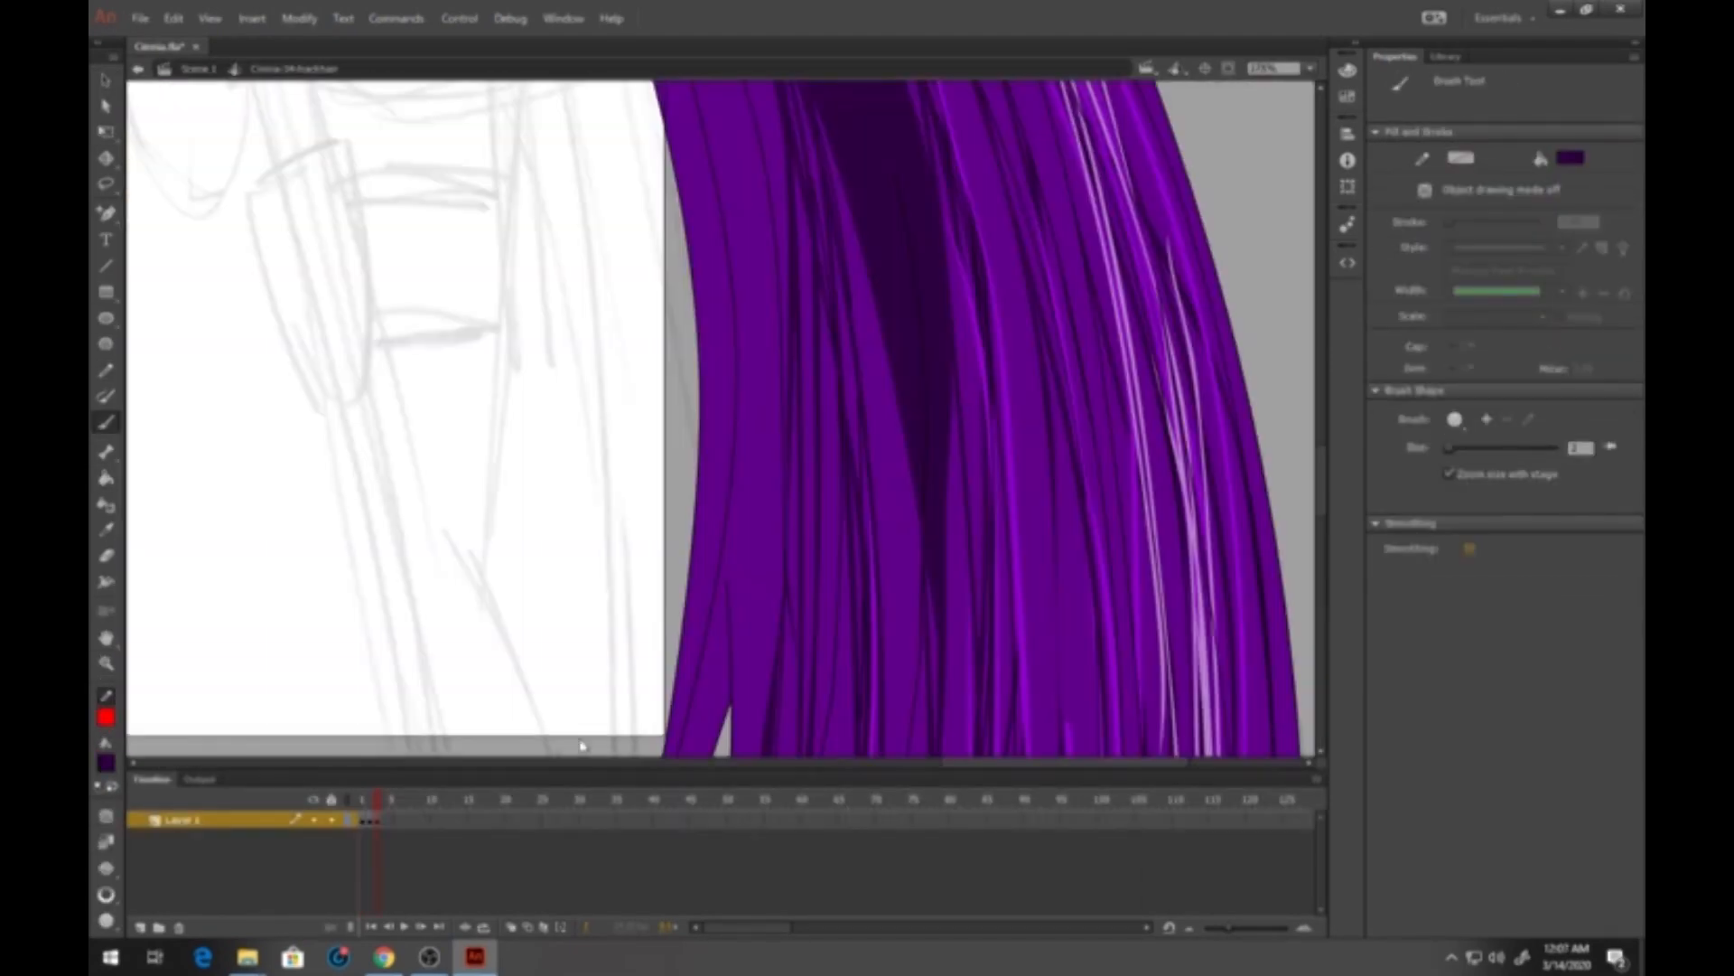
click(105, 763)
scroll(890, 522, down, 10)
click(105, 81)
click(198, 68)
click(348, 819)
Edit the neck symbol's frames, and draw two nested upright ovals for the shoulder strap in the torso symbol
double_click(911, 321)
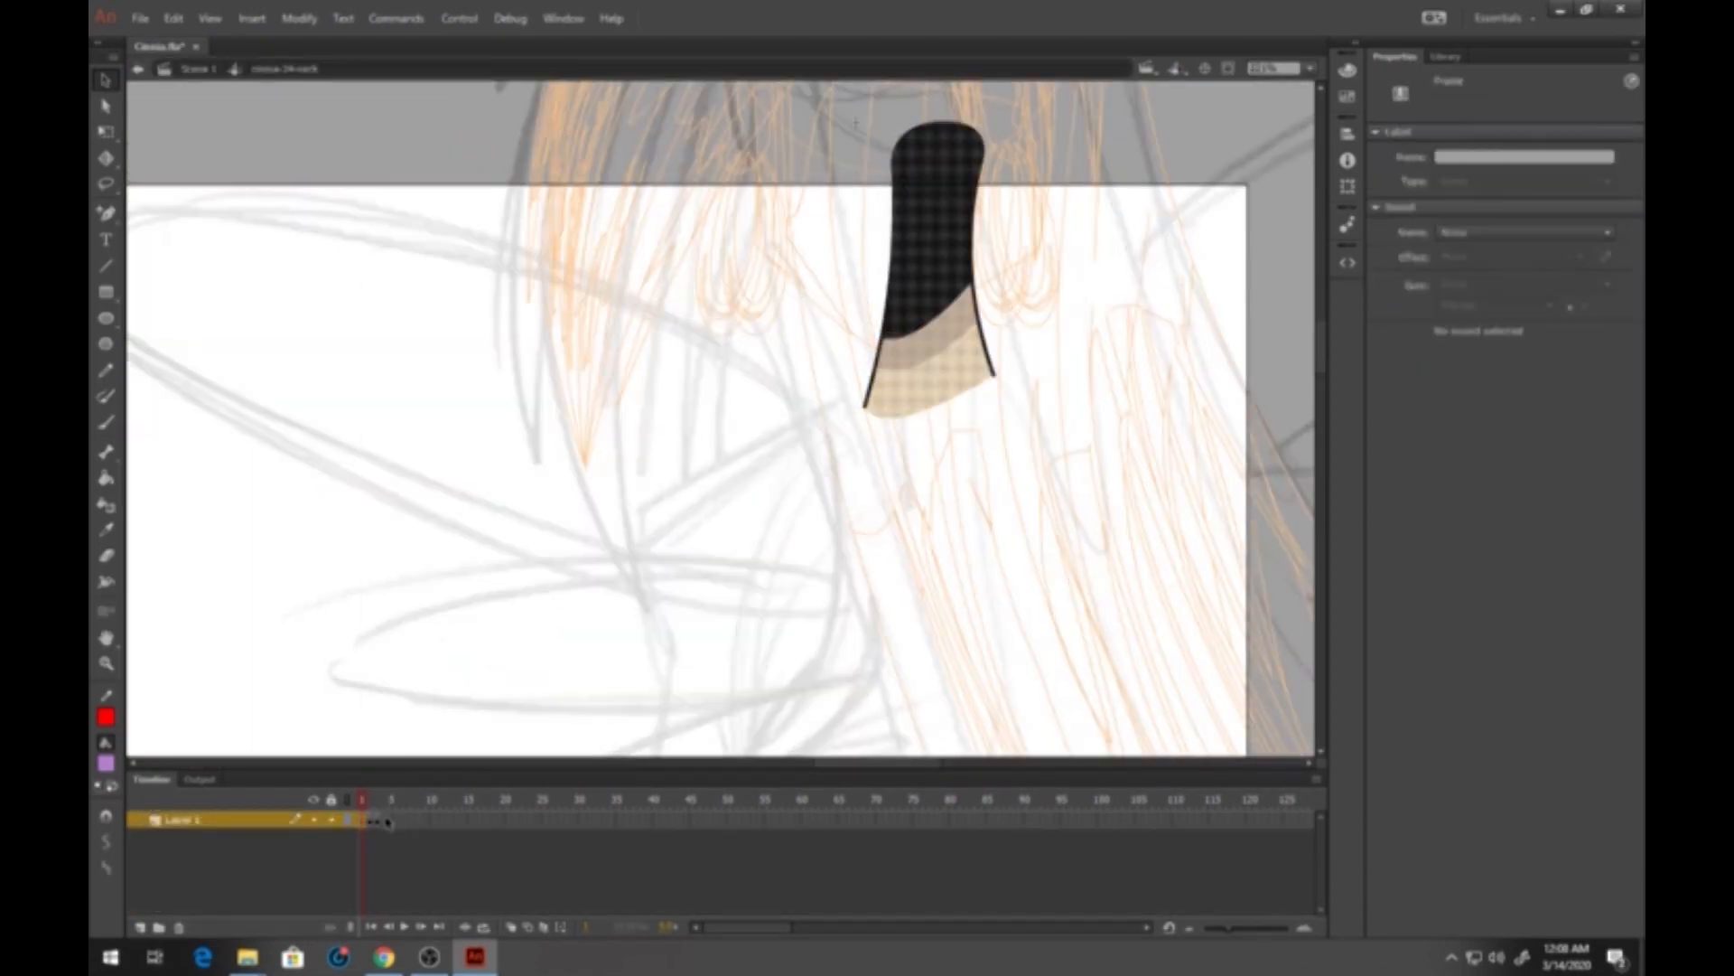
click(198, 68)
double_click(846, 329)
click(106, 318)
click(106, 763)
click(394, 538)
click(105, 132)
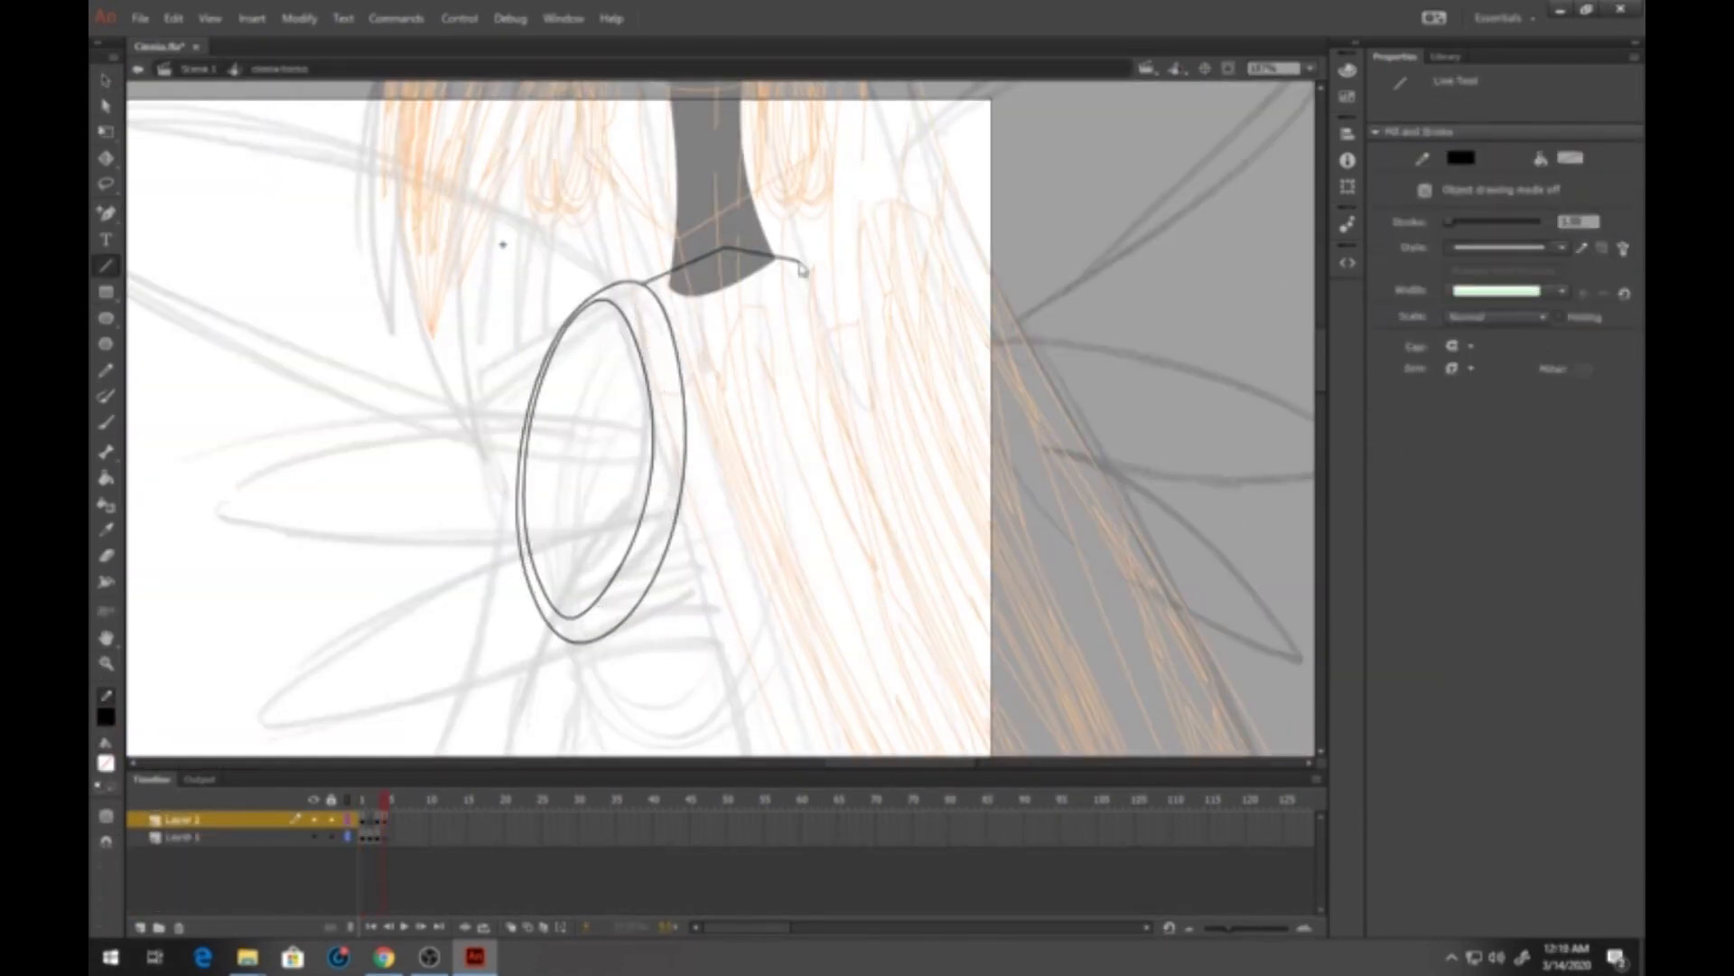
Draw the torso's shoulder and back outline with connected lines and bend the segments into curves
drag(800, 264, 812, 283)
drag(813, 284, 769, 147)
drag(769, 147, 820, 340)
drag(820, 339, 756, 491)
drag(756, 490, 578, 488)
key(v)
drag(667, 488, 673, 473)
drag(795, 244, 806, 237)
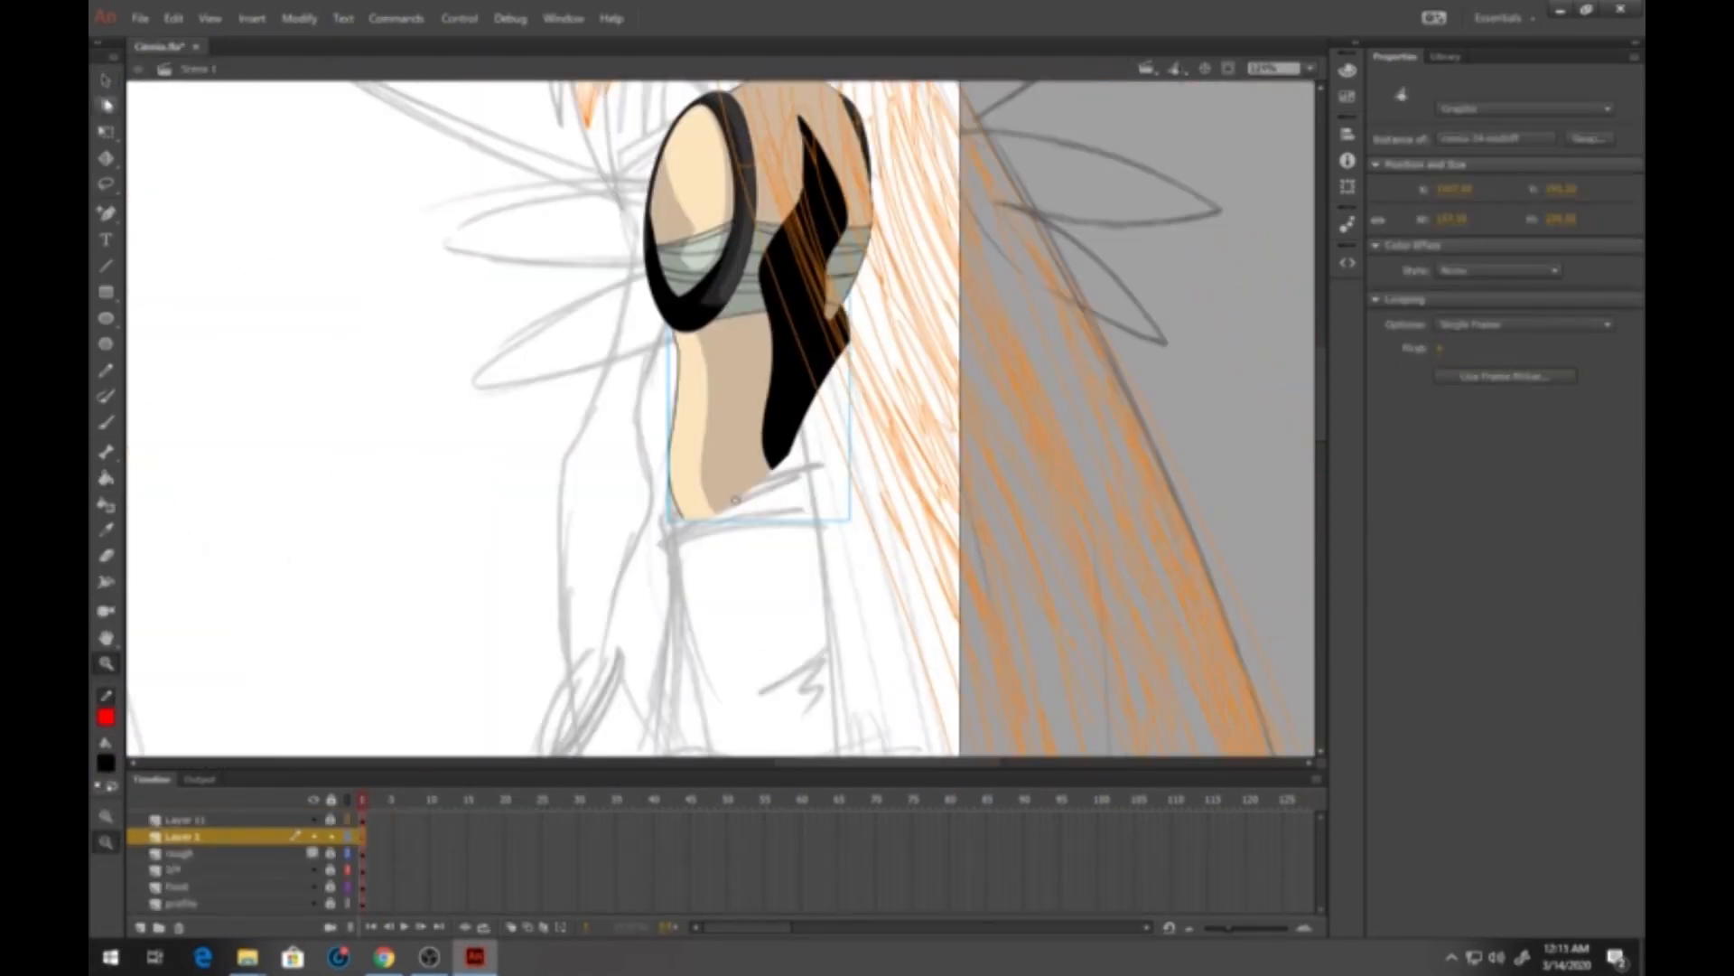
Draw an oval for the pelvis, and colour its areas in the pelvis symbol with the Paint Bucket, using black for shading
click(106, 132)
click(105, 317)
drag(523, 302, 797, 506)
click(105, 763)
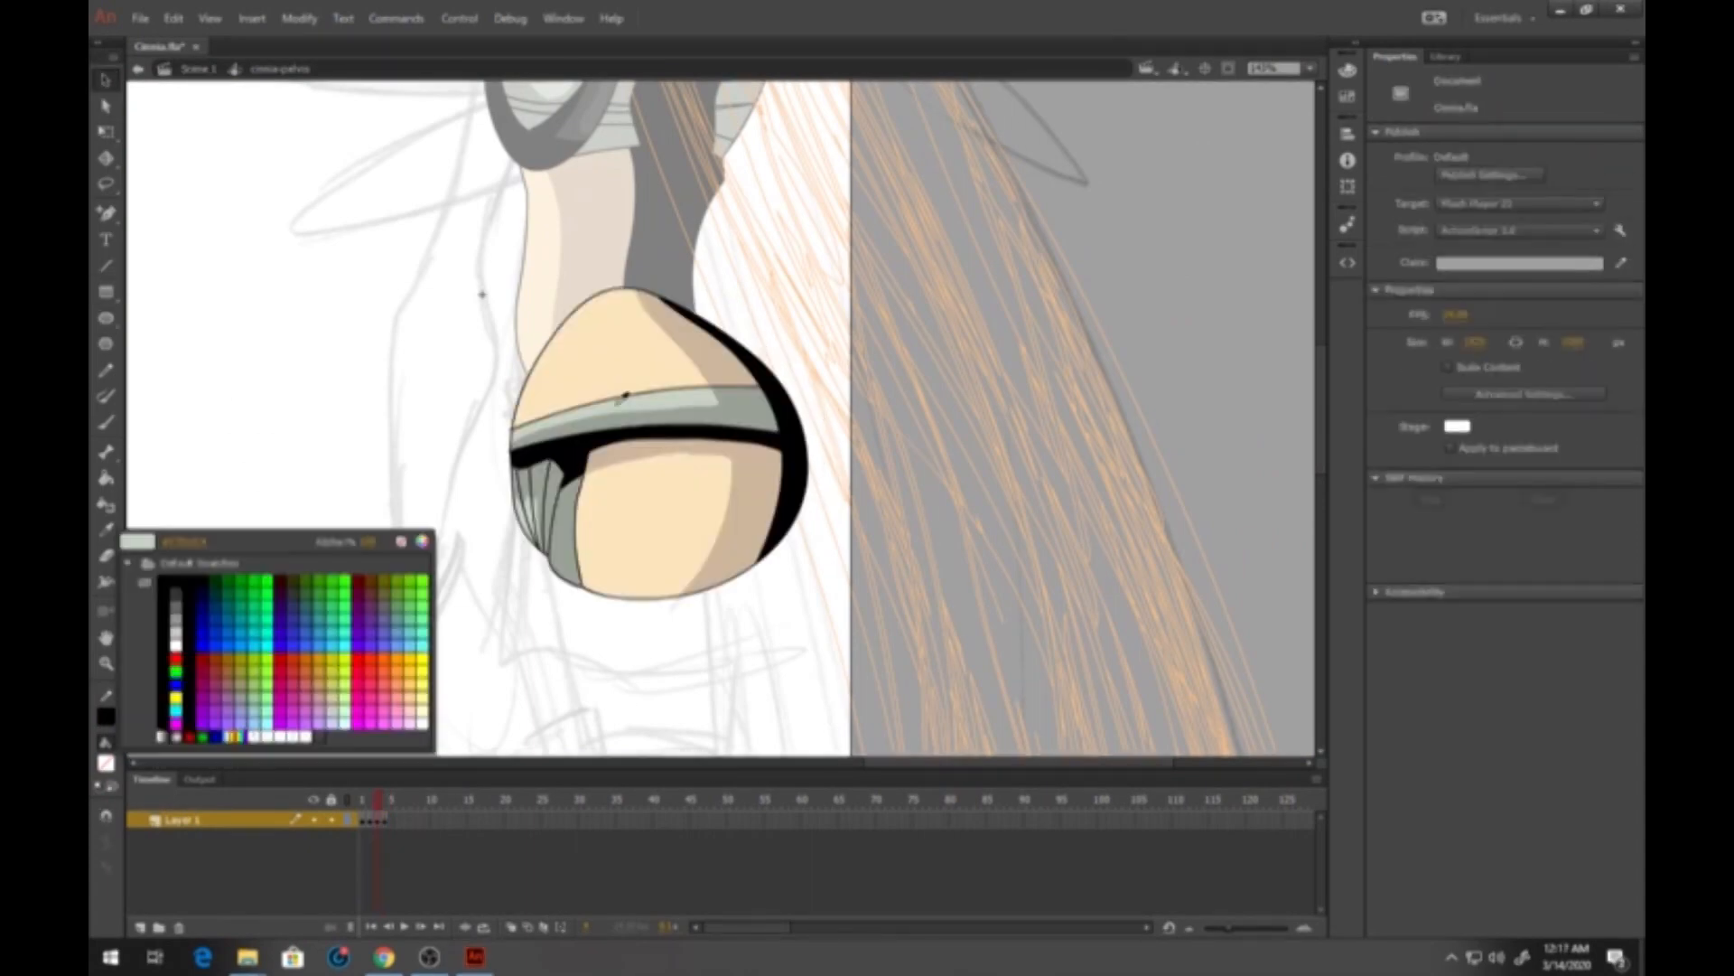
click(106, 478)
click(106, 763)
click(162, 700)
click(714, 488)
Open the belt symbol, draw jagged red shading lines across its wraps with the Pencil, and fill them with the Paint Bucket
click(105, 663)
double_click(1014, 388)
click(105, 371)
drag(755, 317, 763, 462)
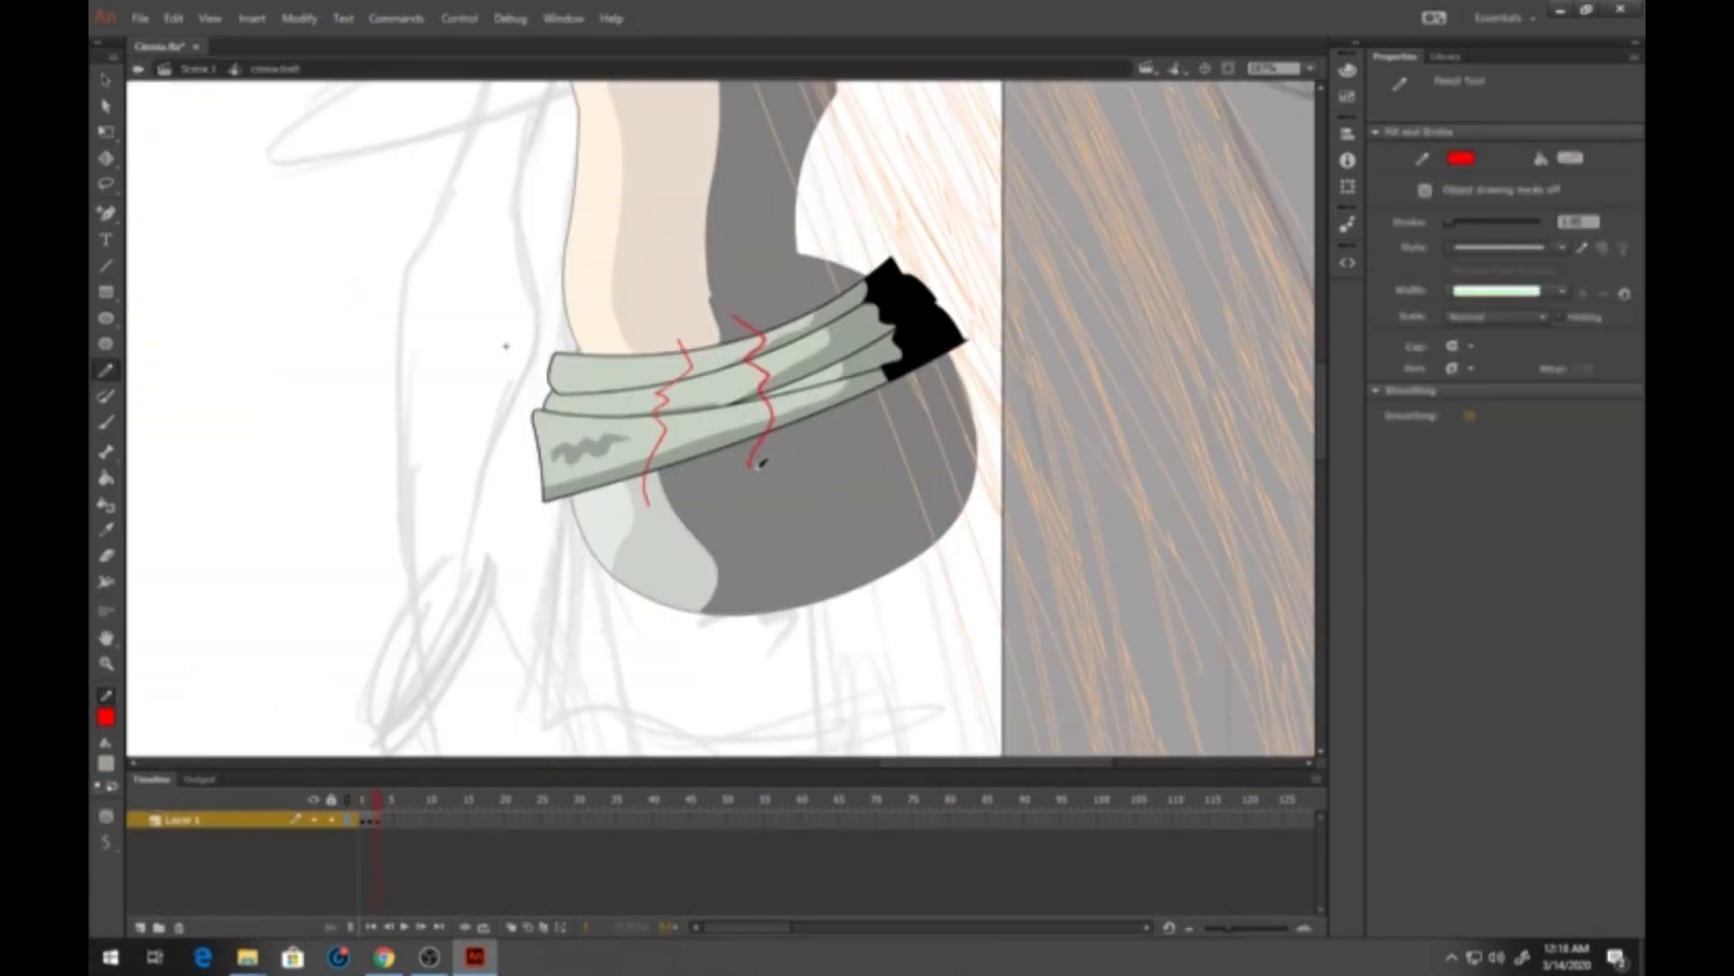
click(105, 478)
Draw the back 3/4 skirt's outline with the Line tool, shade it in green and black, and return to the scene
click(106, 663)
click(106, 265)
drag(528, 312, 499, 517)
drag(499, 517, 530, 530)
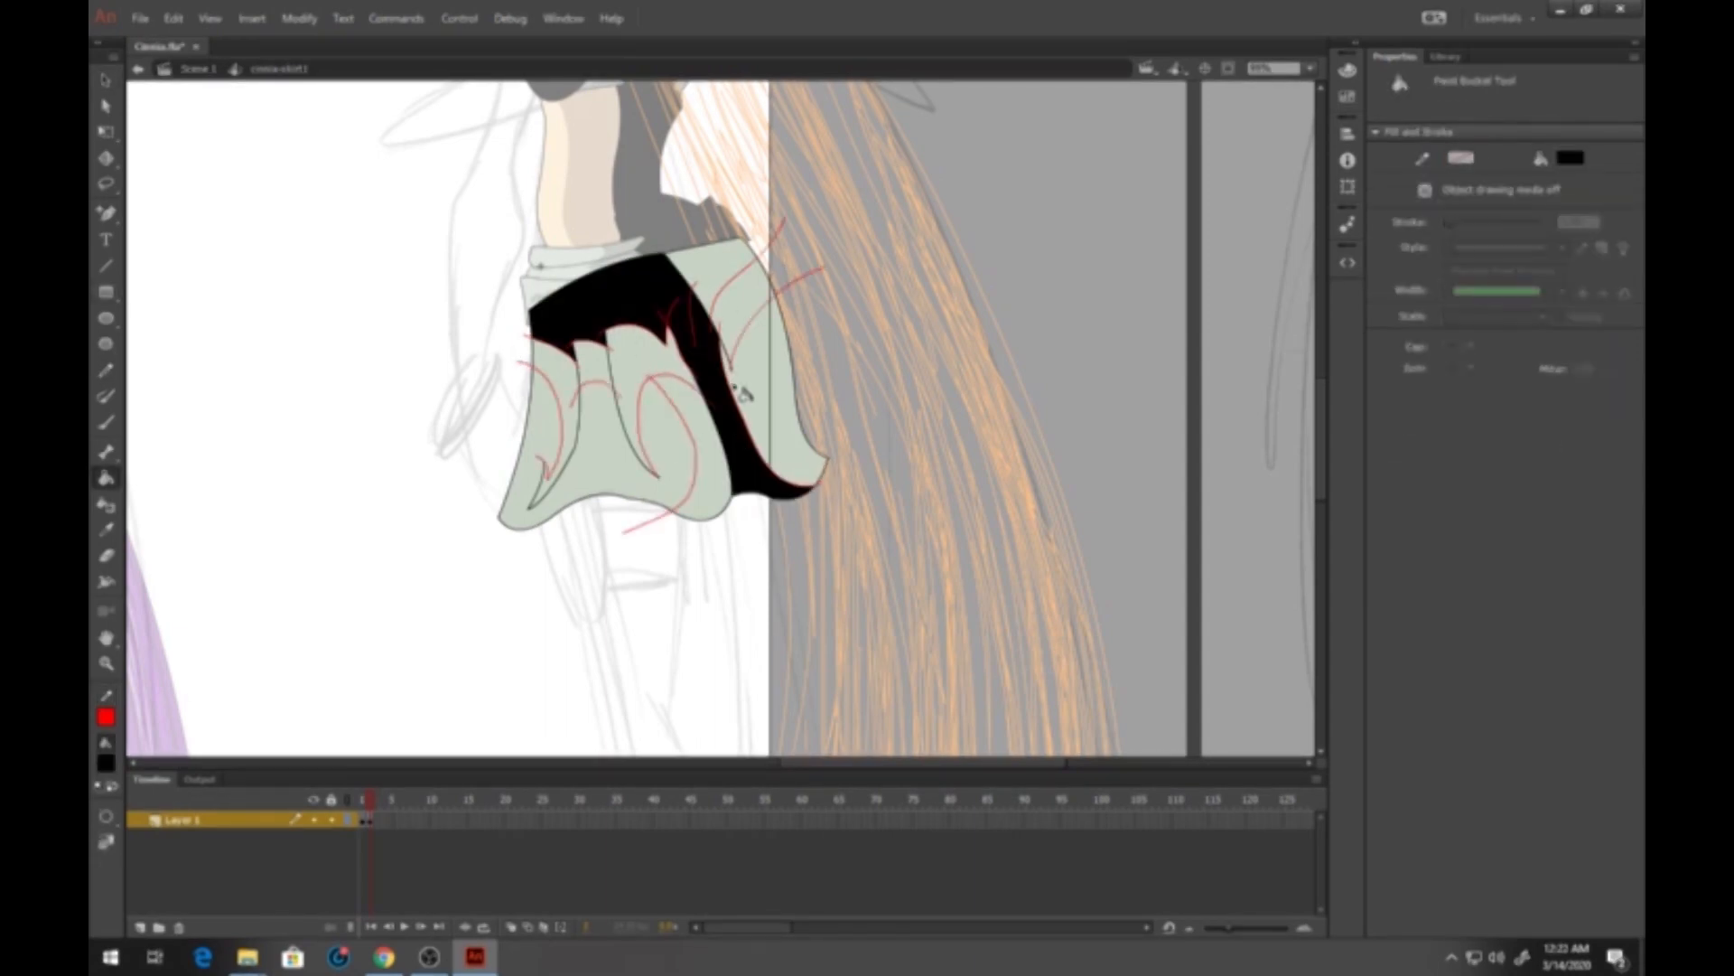
click(198, 69)
Open the thigh symbol, draw a red shading line down the leg in its new keyframe, and return to the scene
click(105, 132)
click(759, 464)
double_click(759, 465)
click(106, 663)
click(385, 854)
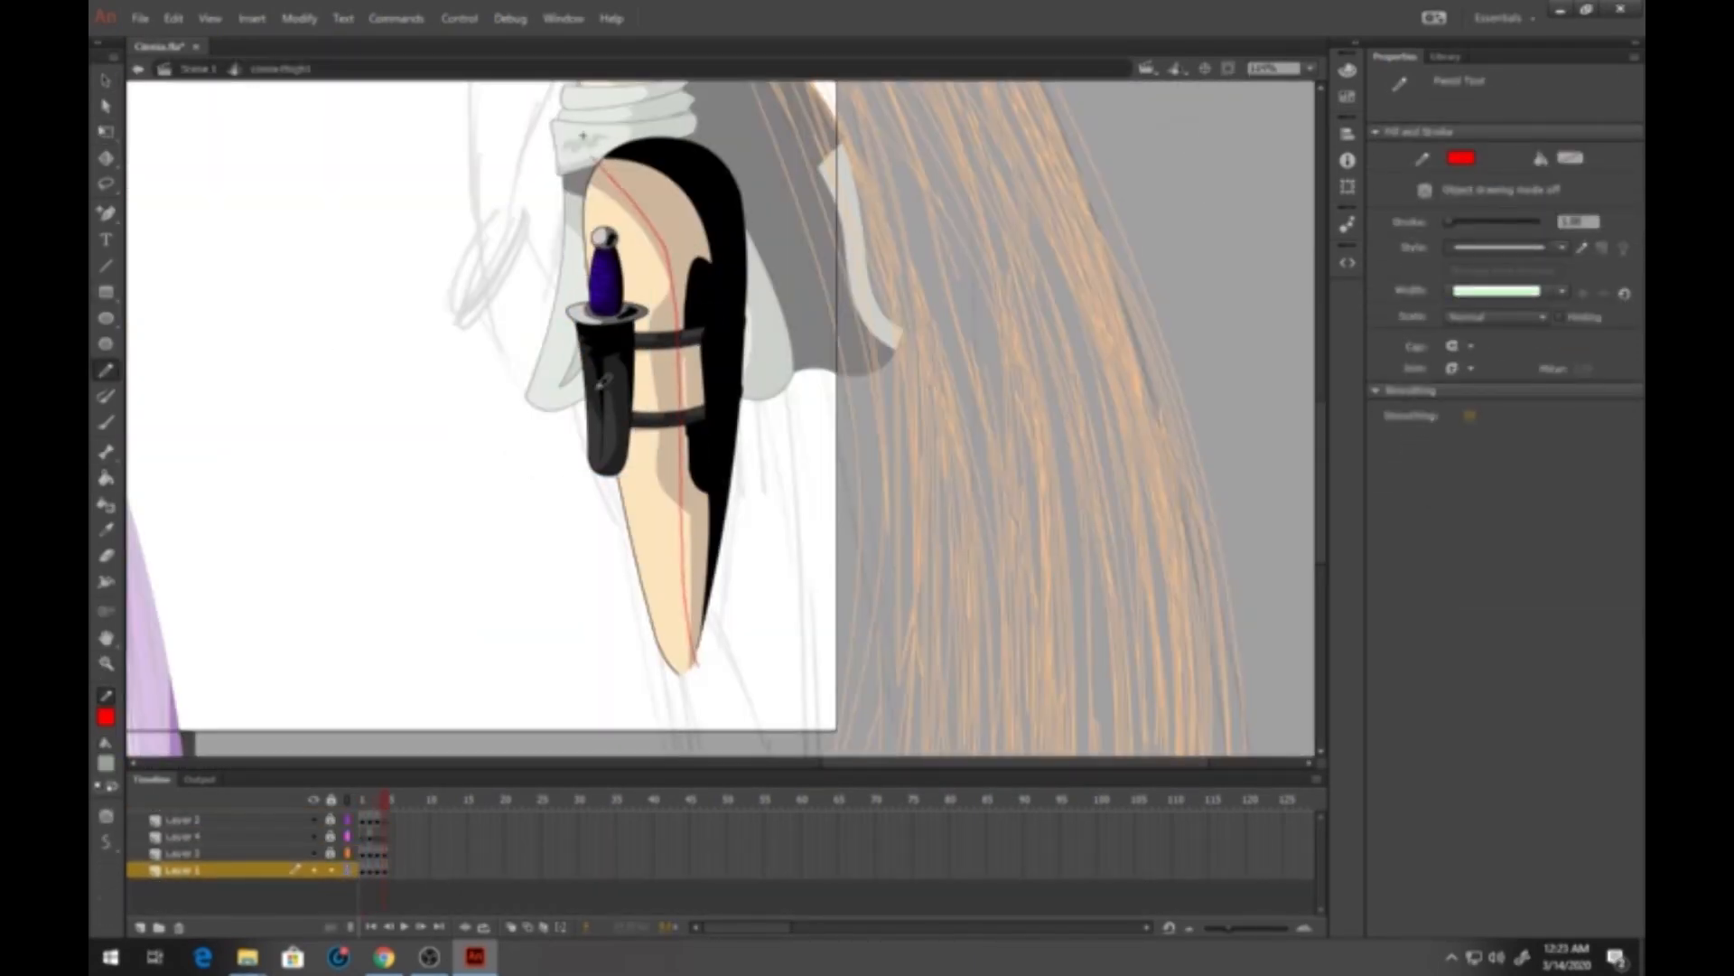
click(198, 69)
Open the lower leg symbol, rotate its shape to follow the sketch with Free Transform, and return to the scene
double_click(797, 422)
click(106, 132)
drag(841, 250, 786, 239)
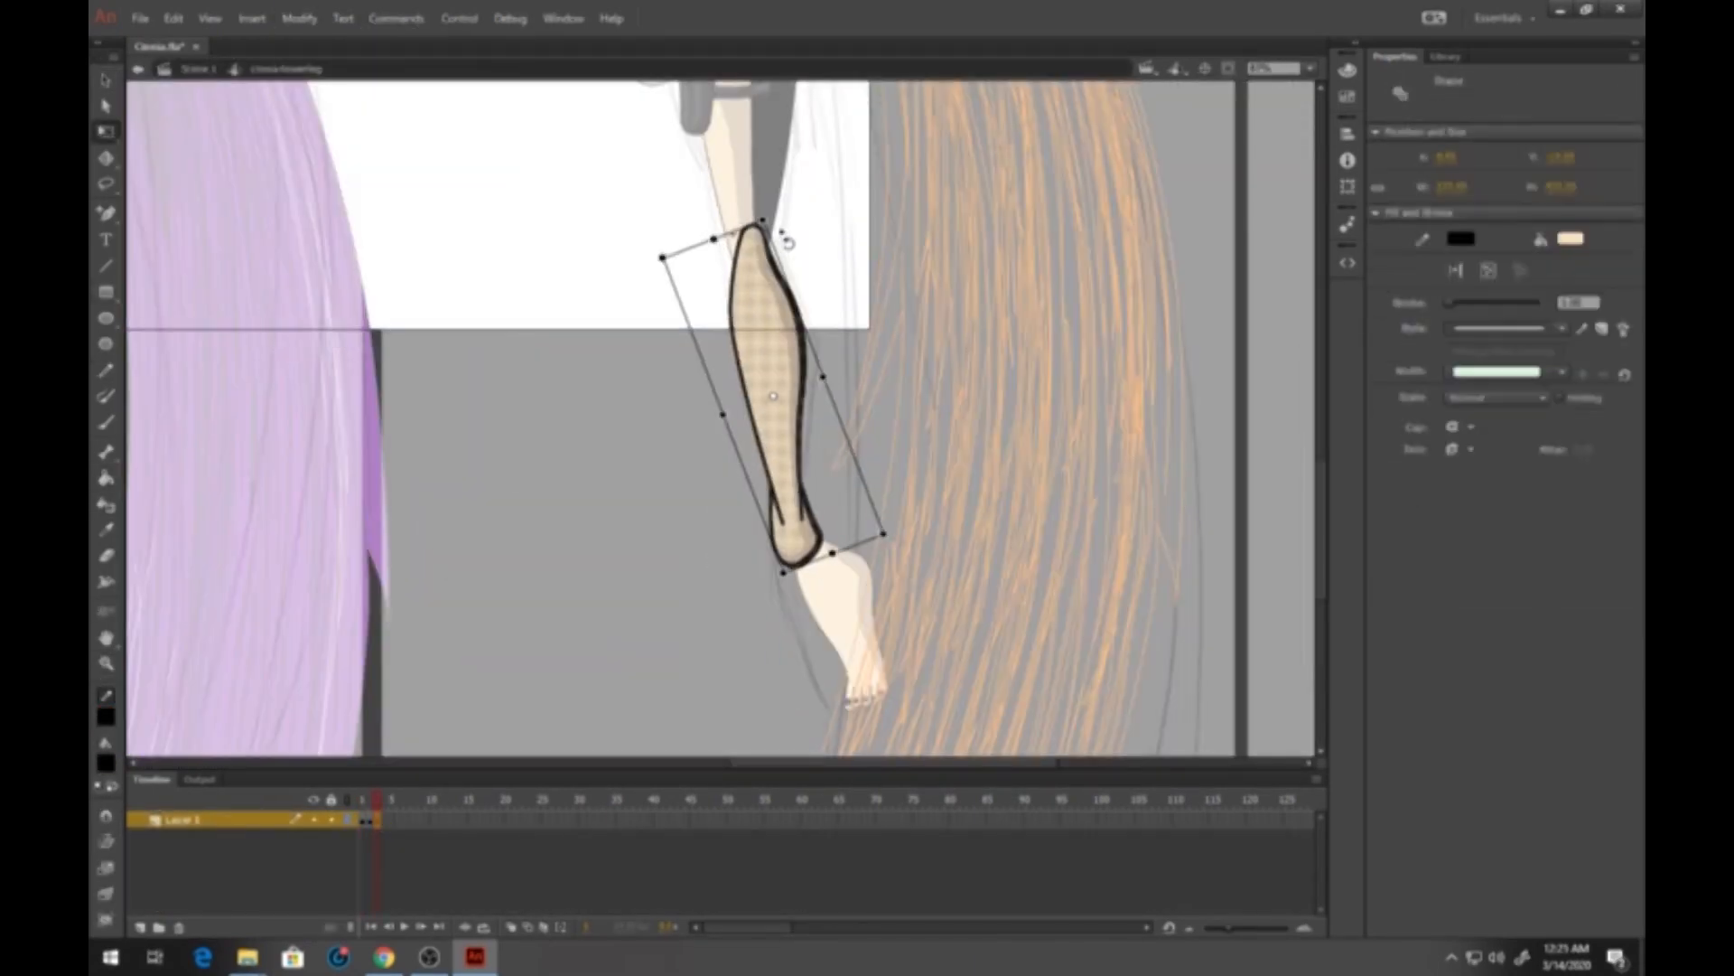
click(198, 69)
Choose the foot's pose with the Frame Picker, and edit the lower leg symbol's lines before returning to the scene
click(818, 596)
click(1505, 376)
double_click(775, 407)
click(106, 265)
click(198, 69)
Set the other thigh's displayed frame and fit that leg's parts to the sketch with Free Transform
click(762, 375)
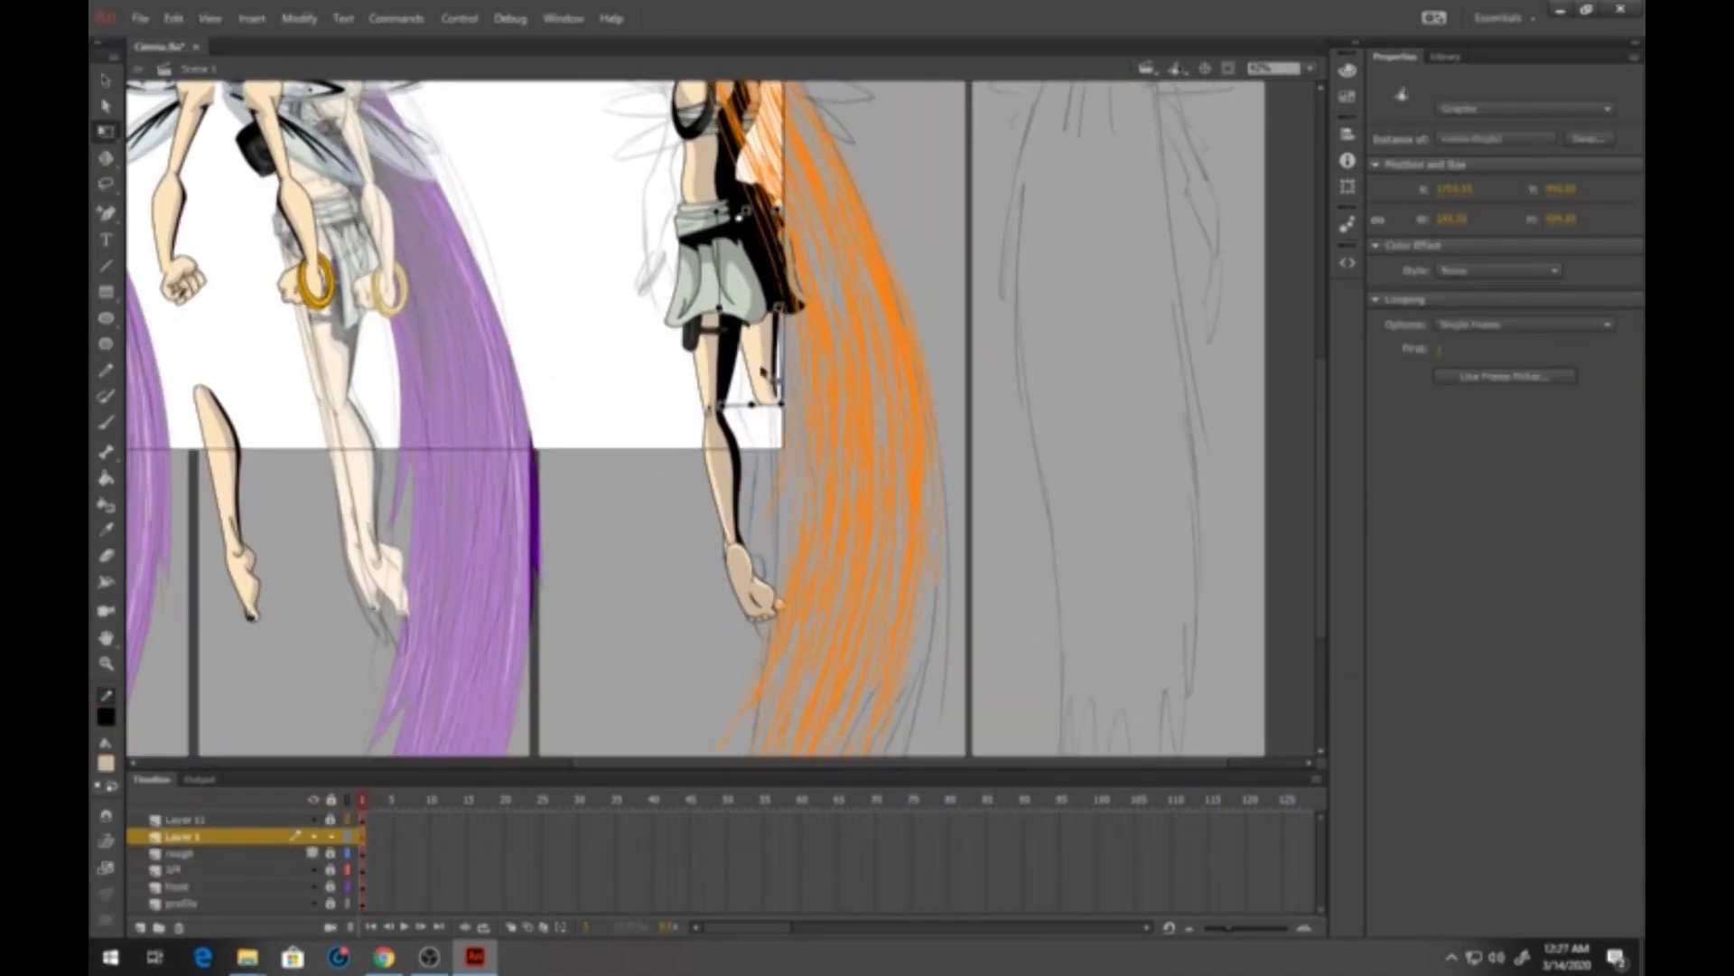
click(1439, 350)
scroll(768, 406, down, 3)
click(106, 132)
right_click(960, 560)
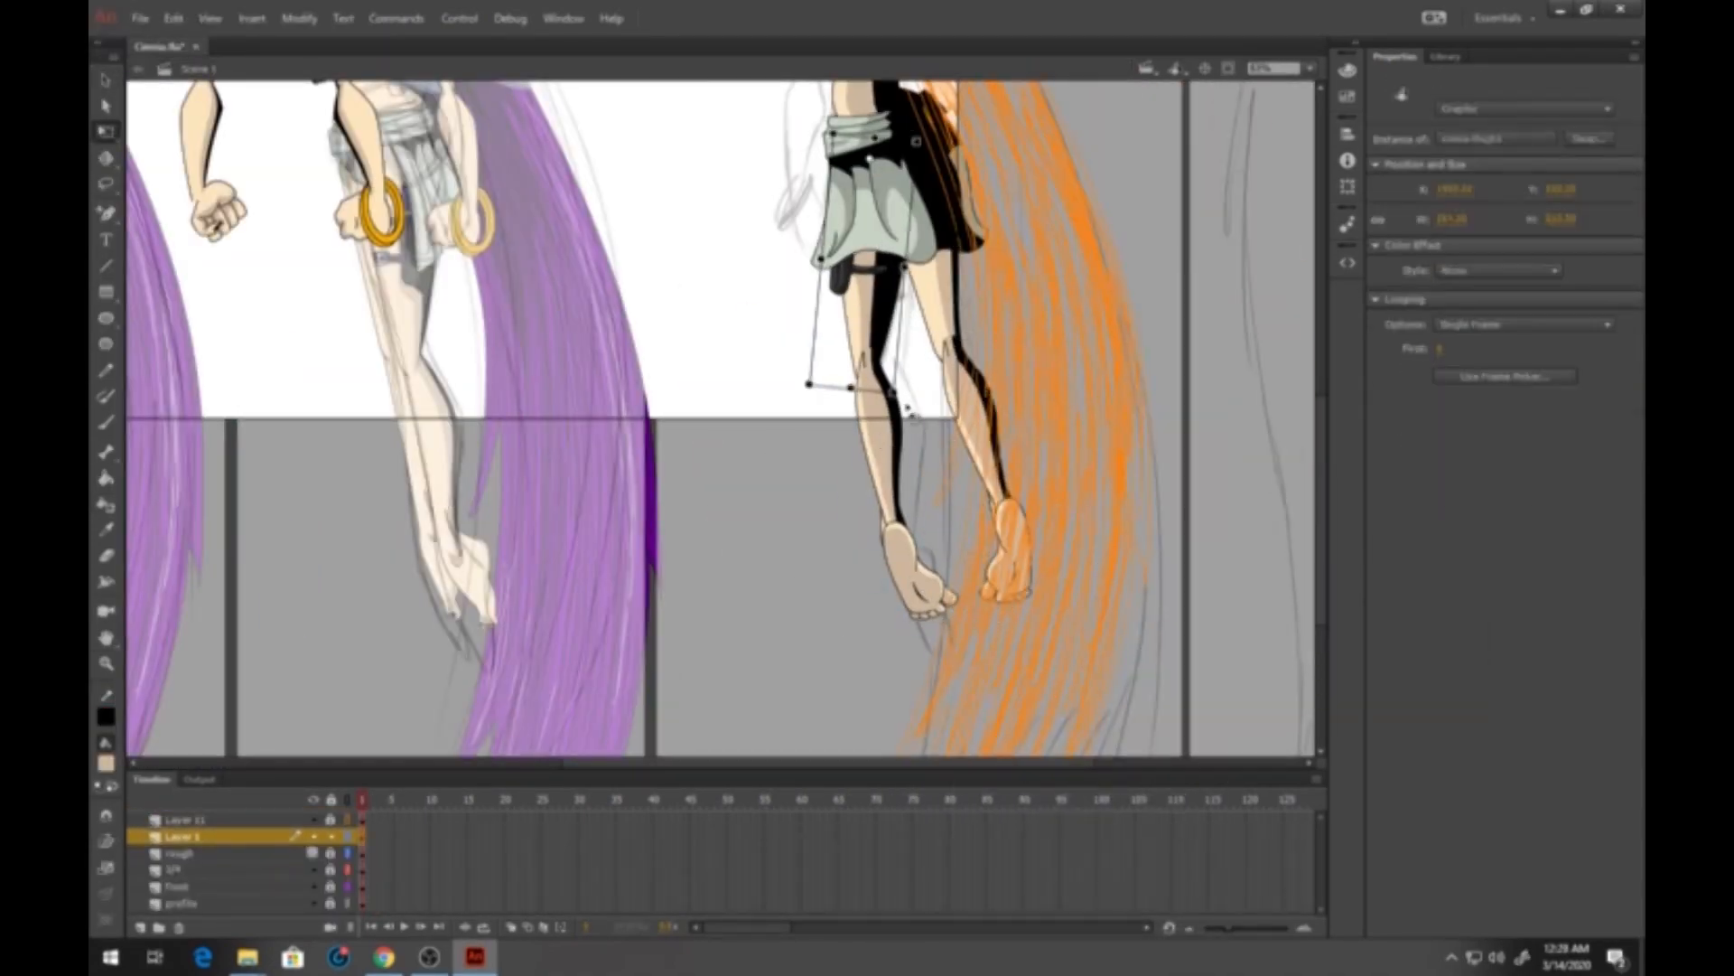
Open the back 3/4 skirt symbol for editing and return to the scene
click(106, 80)
right_click(861, 204)
double_click(856, 186)
click(197, 69)
click(772, 492)
Delete the leftover arm and hand beside the 3/4 figure and adjust the arrangement of the back 3/4 torso part
scroll(768, 406, down, 3)
click(252, 411)
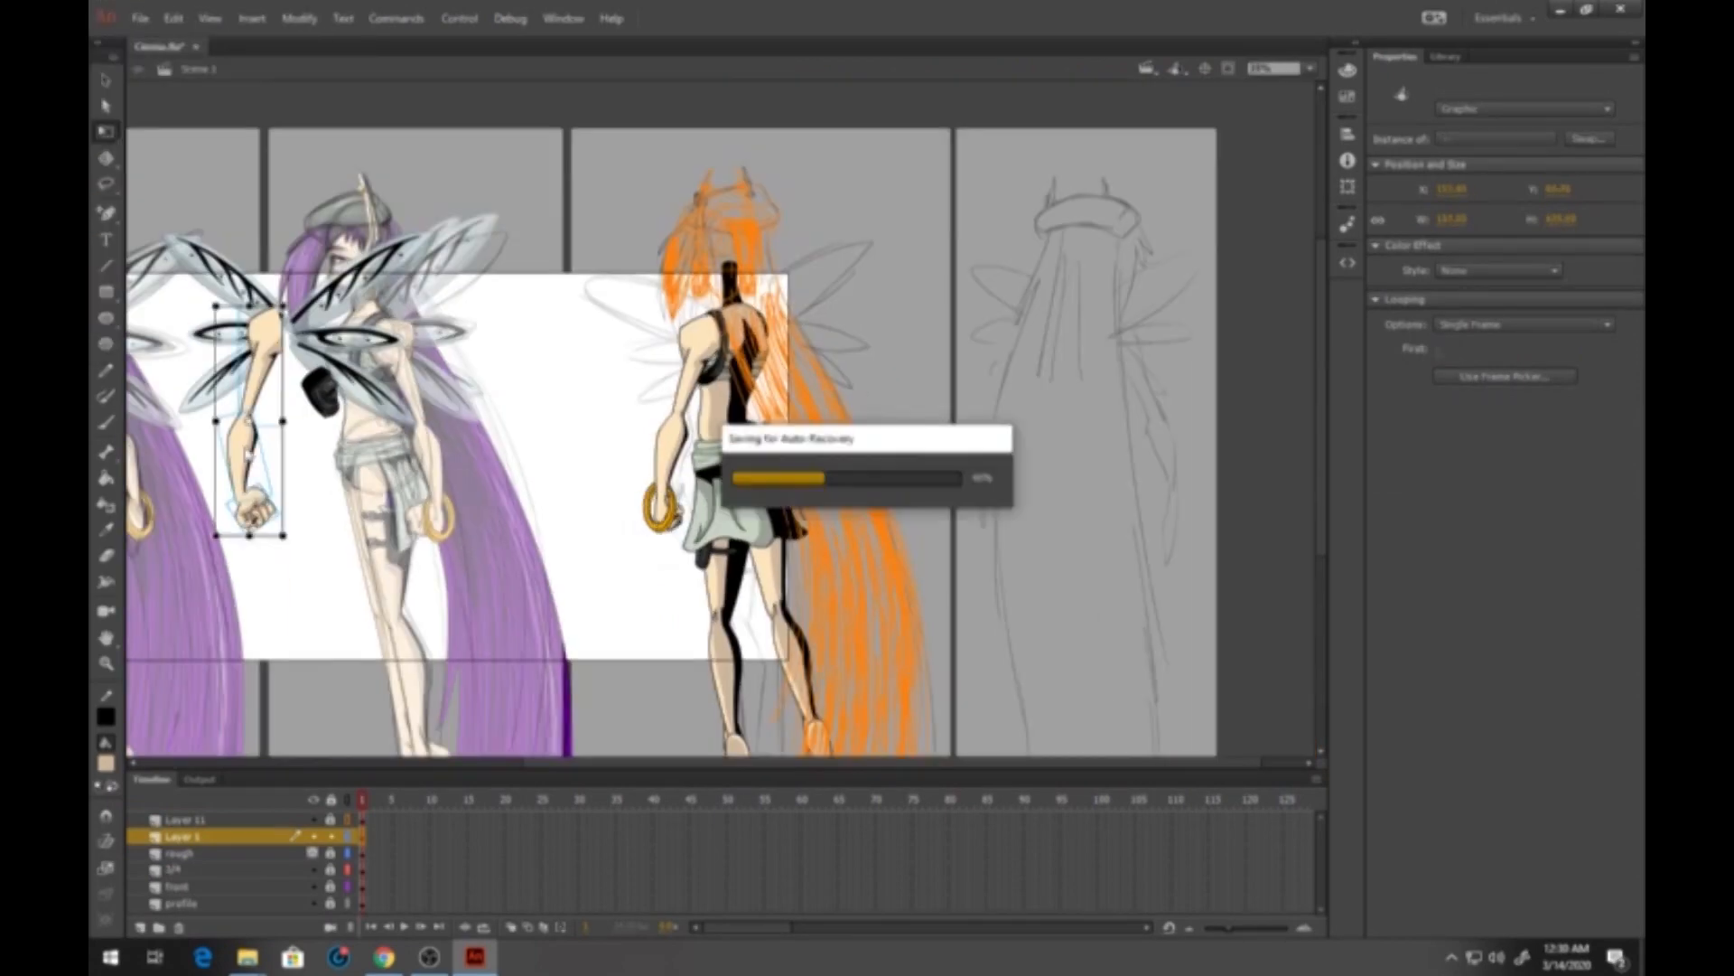
key(Delete)
right_click(717, 388)
mouse_move(772, 567)
click(1039, 763)
Rename the finished layer "back 3/4" and place it at the bottom of the layer stack
scroll(768, 407, down, 3)
click(185, 820)
double_click(185, 819)
text(back 3/4)
scroll(969, 361, up, 3)
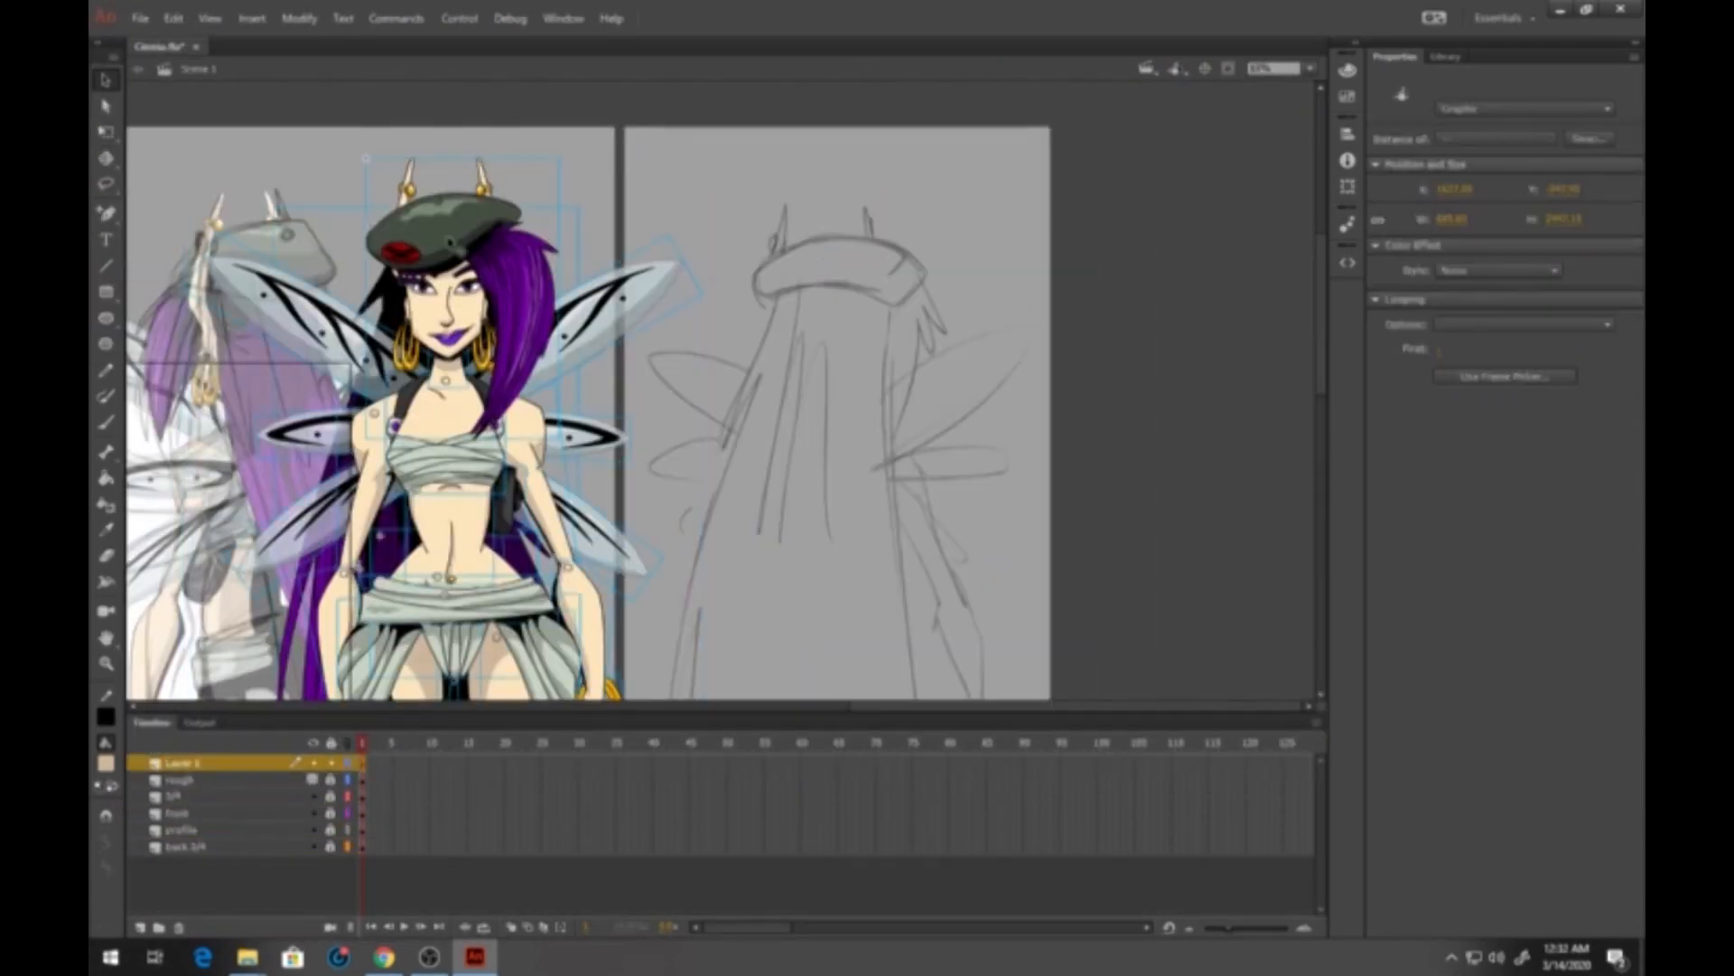
Move the copied front head over to the back-view panel and delete its facial features
drag(447, 280, 1107, 312)
scroll(1047, 389, up, 2)
click(1165, 332)
key(Delete)
scroll(1047, 389, up, 1)
Open the back view's hat symbol, remove the red emblem, and return to the scene
click(106, 132)
right_click(984, 201)
double_click(885, 212)
scroll(840, 213, up, 5)
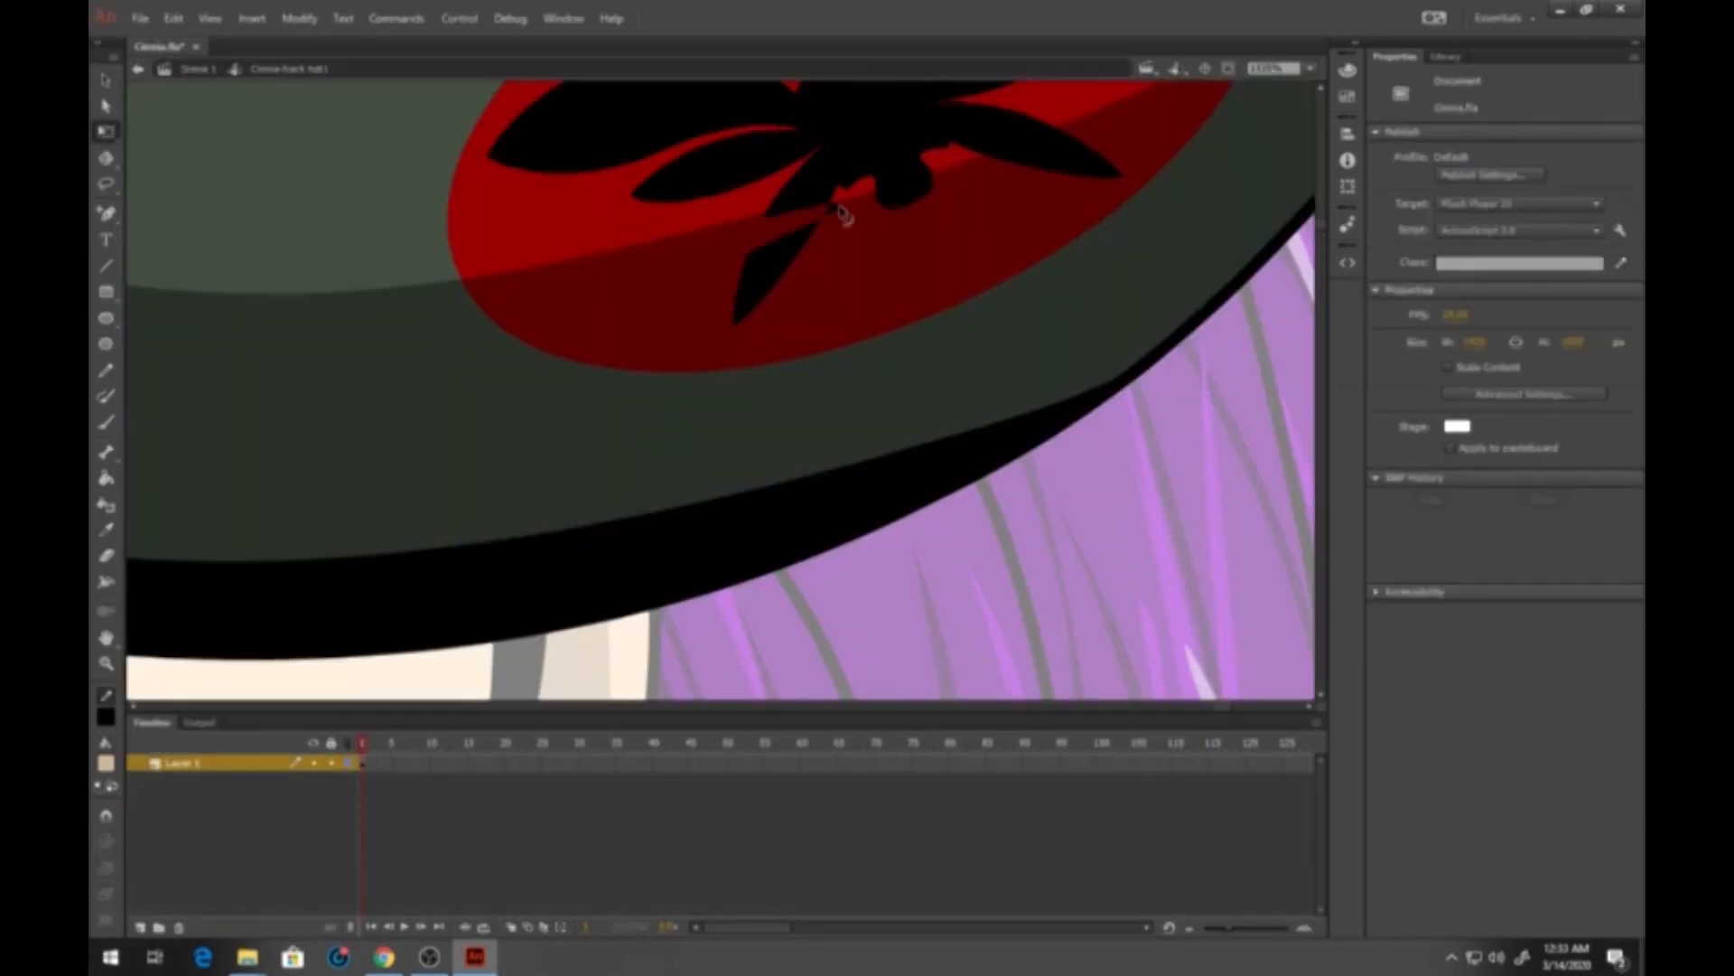
click(578, 222)
key(v)
click(198, 69)
scroll(832, 465, down, 5)
Duplicate the jaw symbol for the back view and fill it with black using the Paint Bucket
key(q)
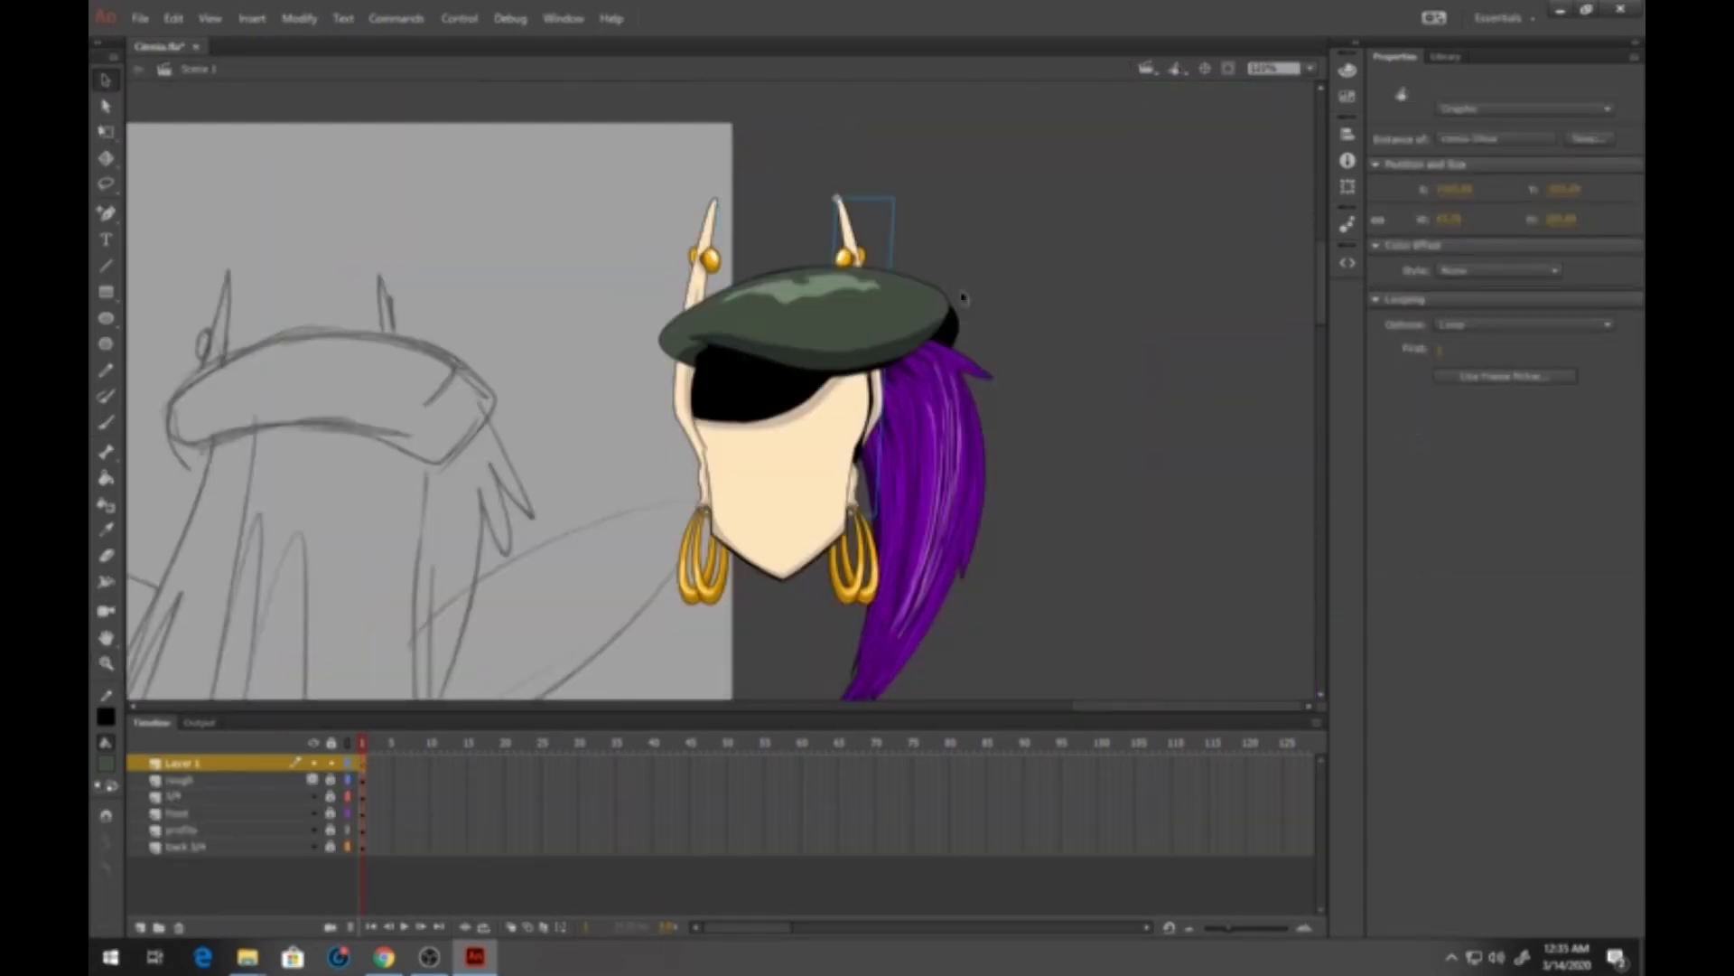
click(842, 817)
key(Return)
click(107, 478)
Duplicate the front hair piece symbol for the back view, shade it in dark purple with the Lasso, and return to the scene
right_click(1052, 348)
click(1162, 813)
key(Return)
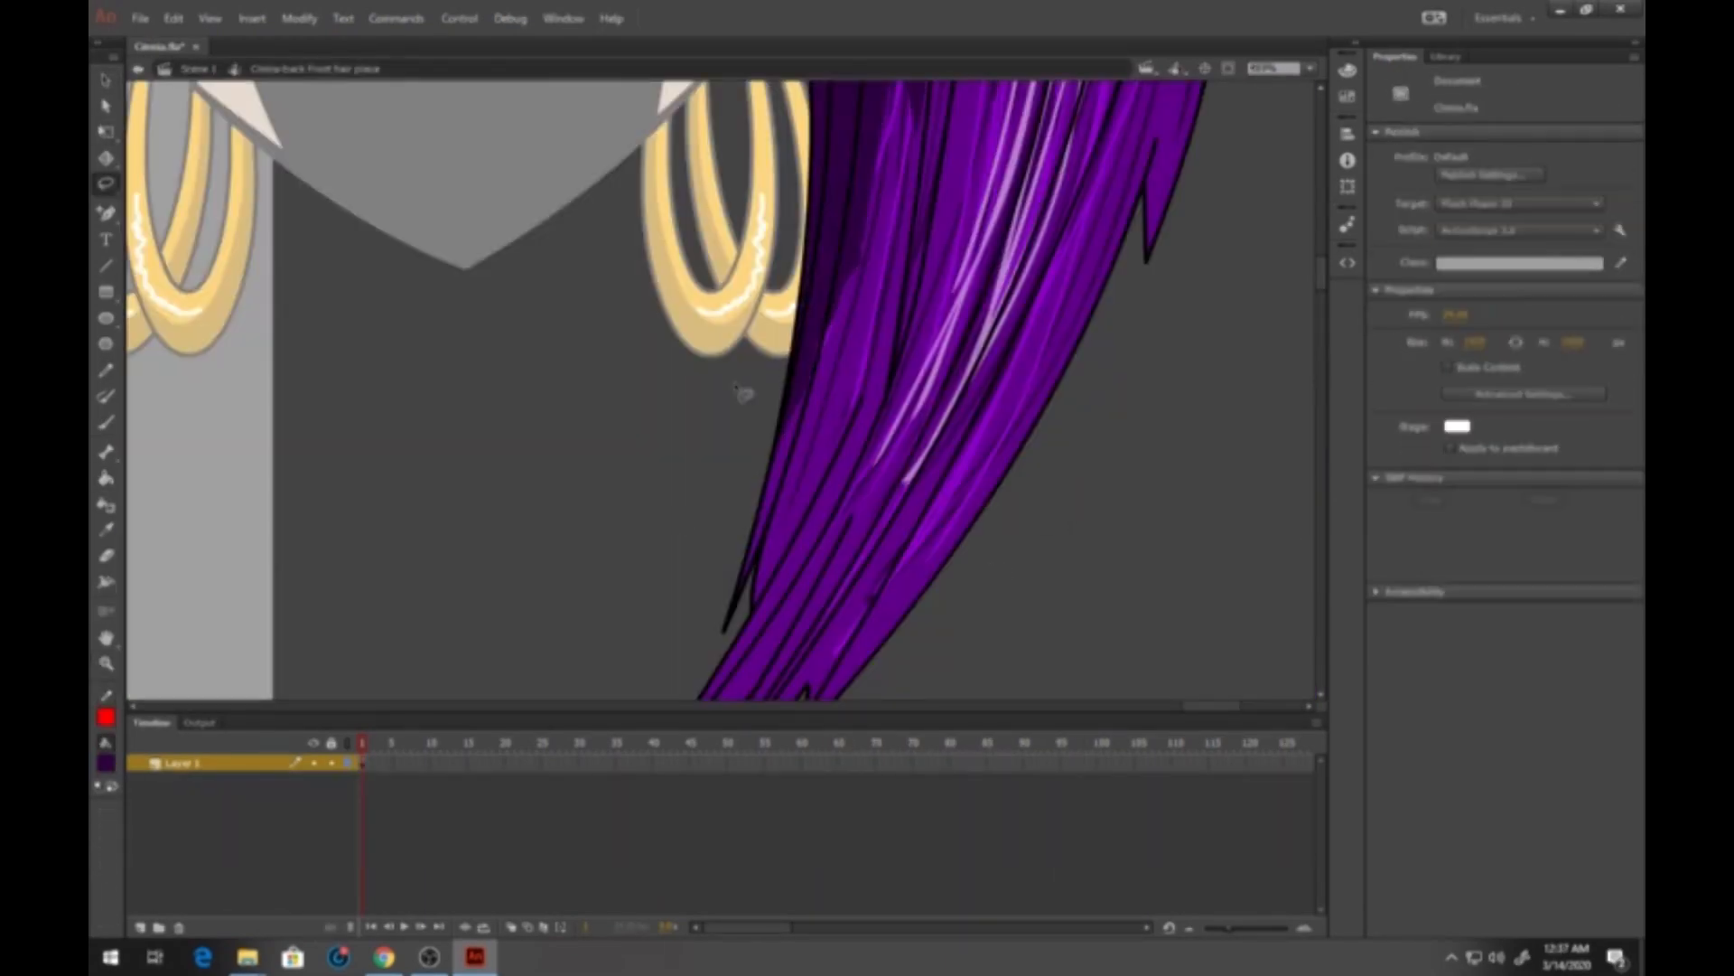
click(198, 69)
Move the back hair onto the back-view head, open its fourth frame, fill it purple, and lasso a jagged shadow area
click(920, 353)
drag(919, 352, 1096, 339)
double_click(1095, 339)
click(386, 764)
click(106, 479)
scroll(975, 406, up, 3)
click(608, 422)
click(105, 184)
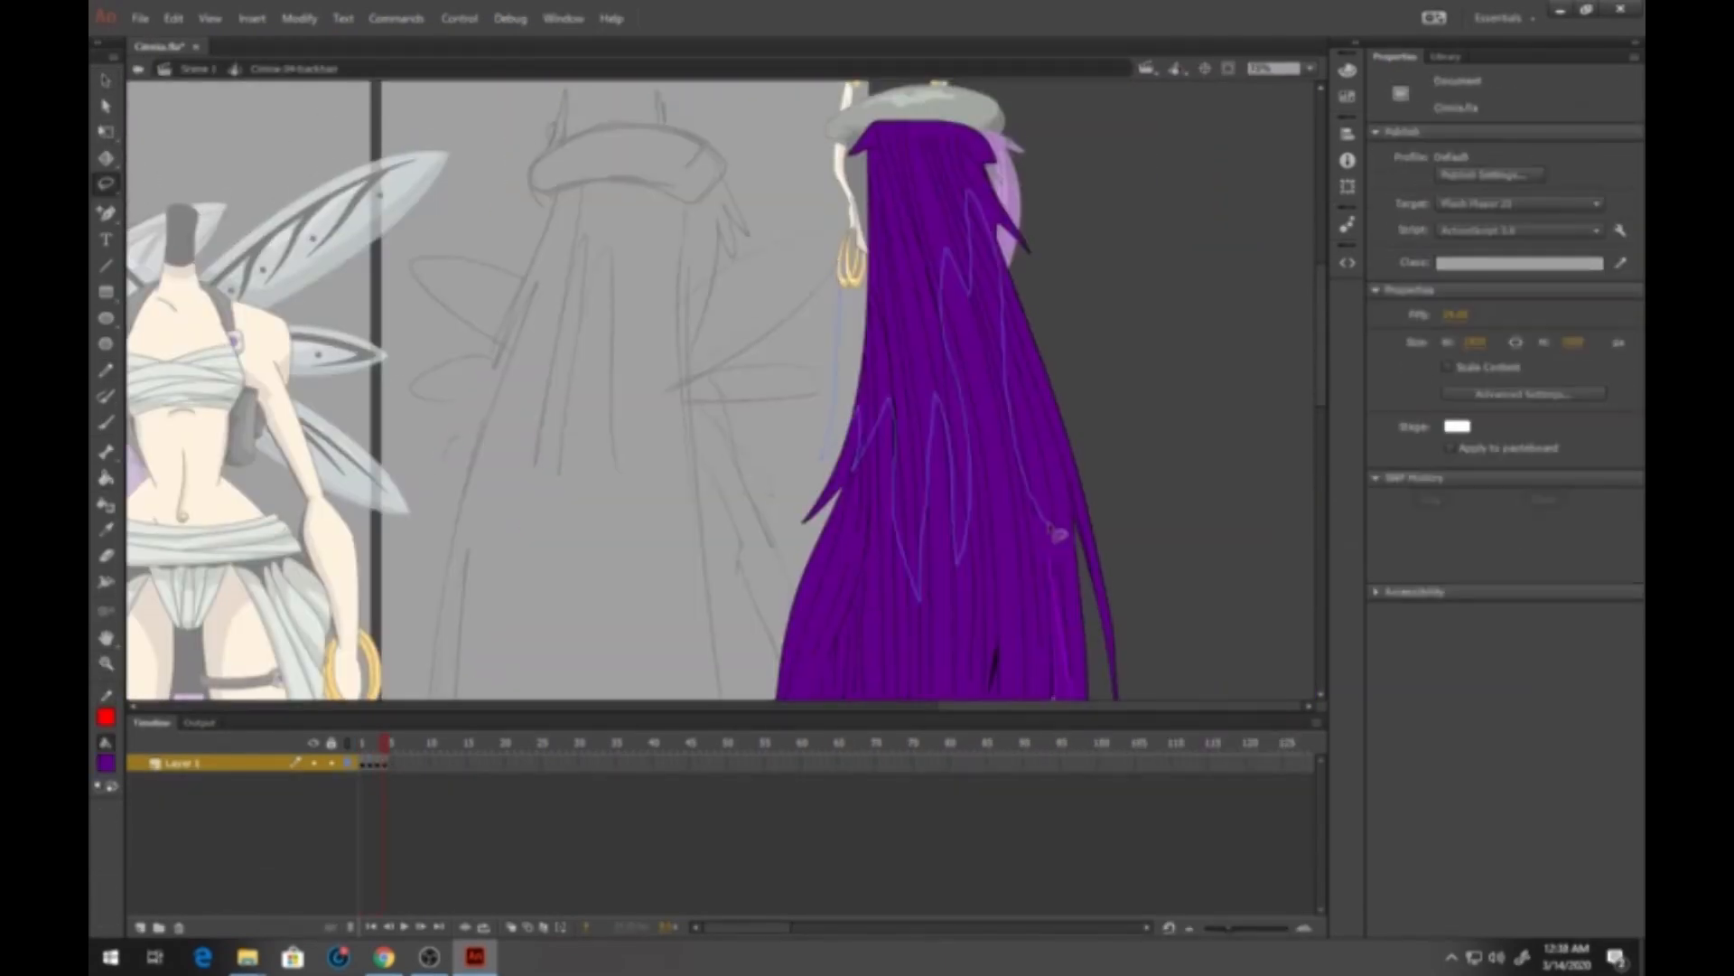
Recolour the lassoed hair shadow and brush purple highlight strands through the back hair
click(106, 763)
click(169, 699)
click(106, 422)
scroll(993, 407, down, 5)
click(106, 763)
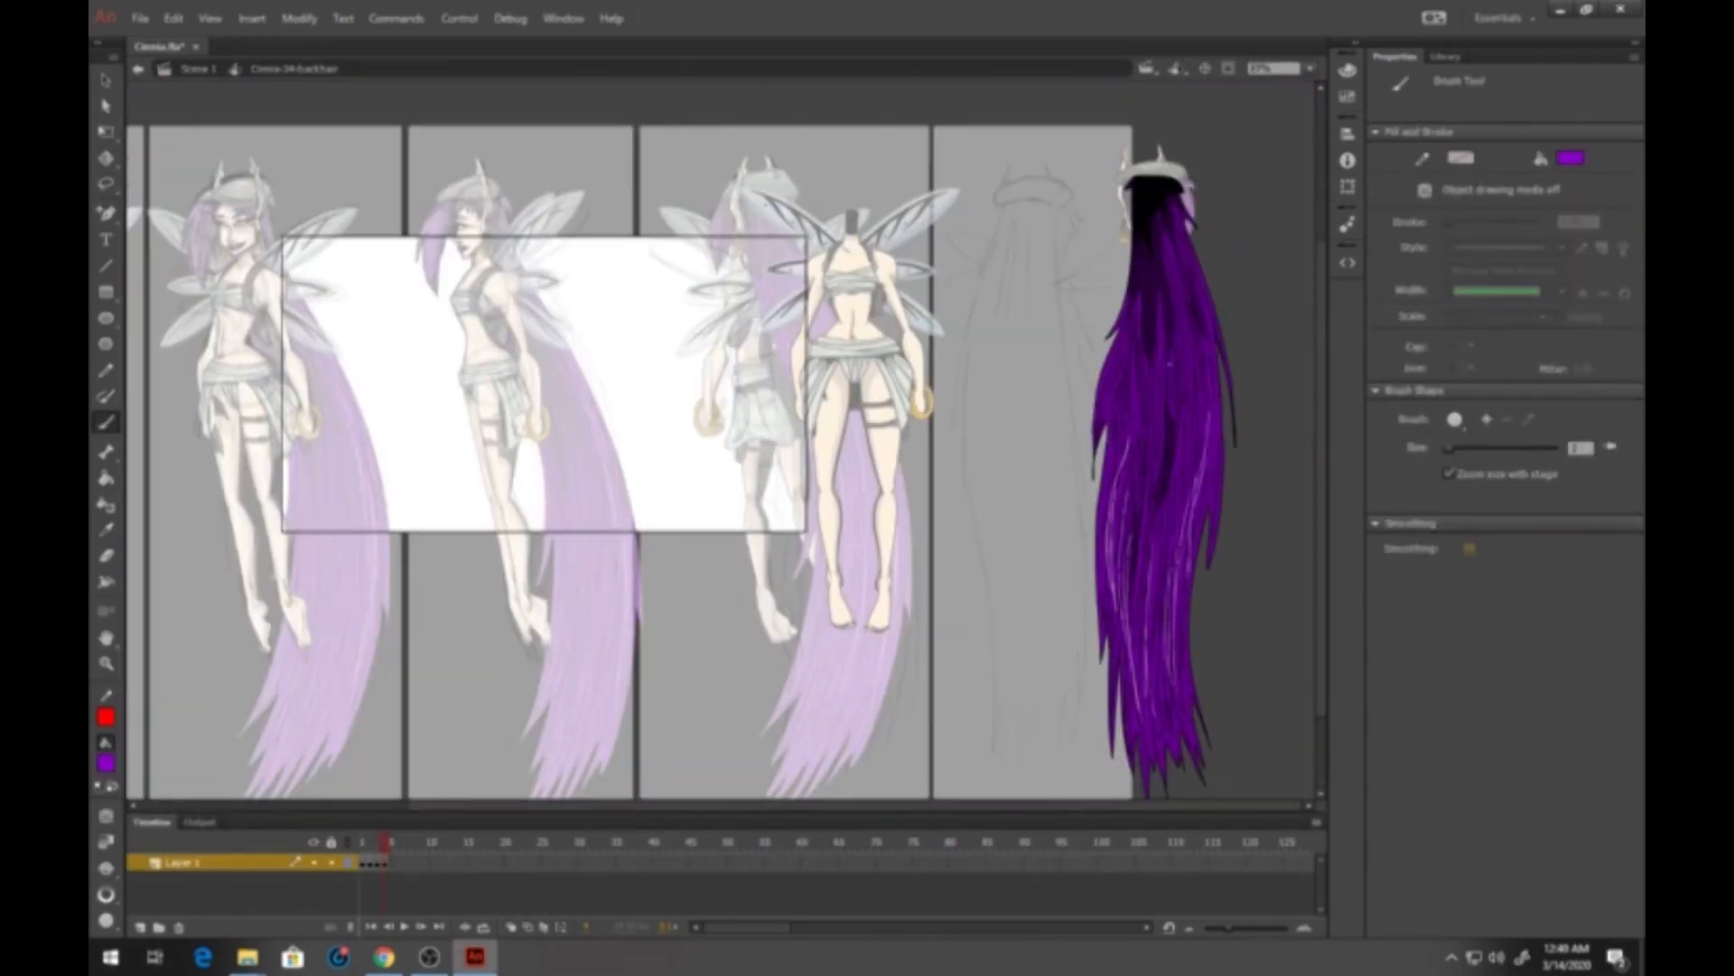
Return to the scene, display the back-view head layer as outlines, and move the head and hair onto the back sketch
scroll(994, 407, up, 5)
click(197, 68)
click(347, 863)
drag(1197, 289, 1093, 289)
scroll(1039, 298, up, 3)
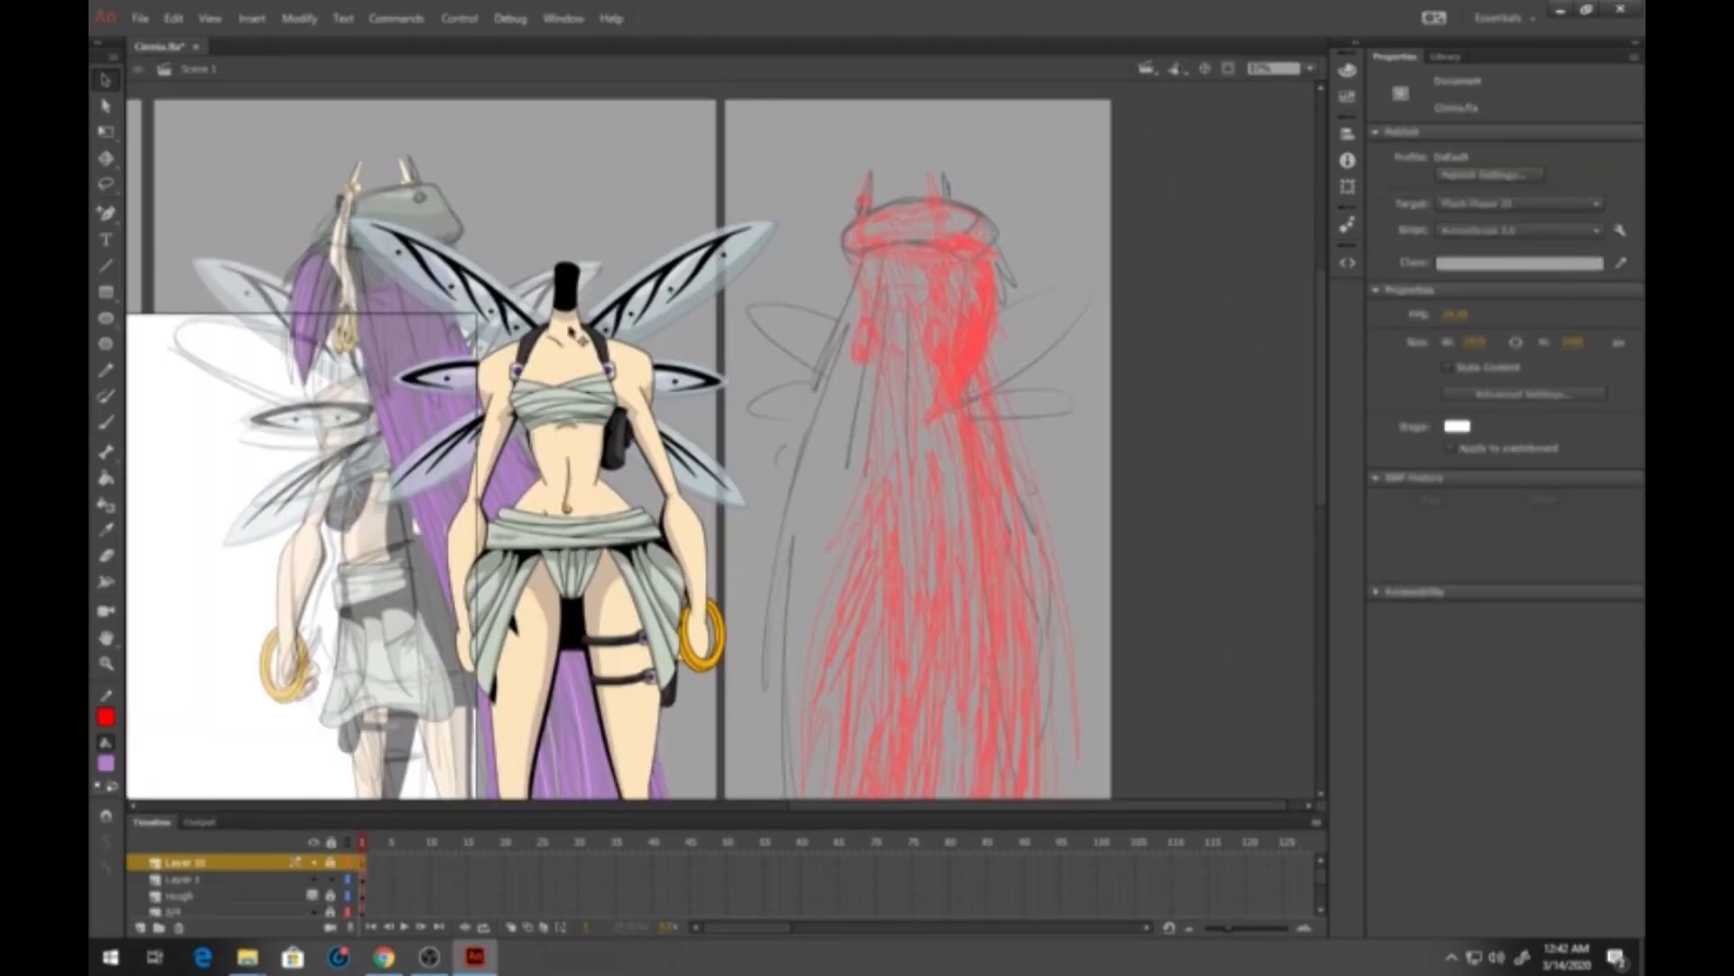
Unlock the top layer and move the front view's neck, waist and torso pieces onto the back-view sketch
click(330, 862)
drag(564, 312, 903, 334)
click(578, 542)
drag(579, 578, 914, 587)
drag(565, 361, 903, 372)
Add a back-view keyframe to the torso symbol and delete its front chest details and the crease beneath the wrap
double_click(903, 372)
key(F6)
scroll(903, 406, up, 3)
scroll(695, 362, up, 3)
click(539, 420)
key(Delete)
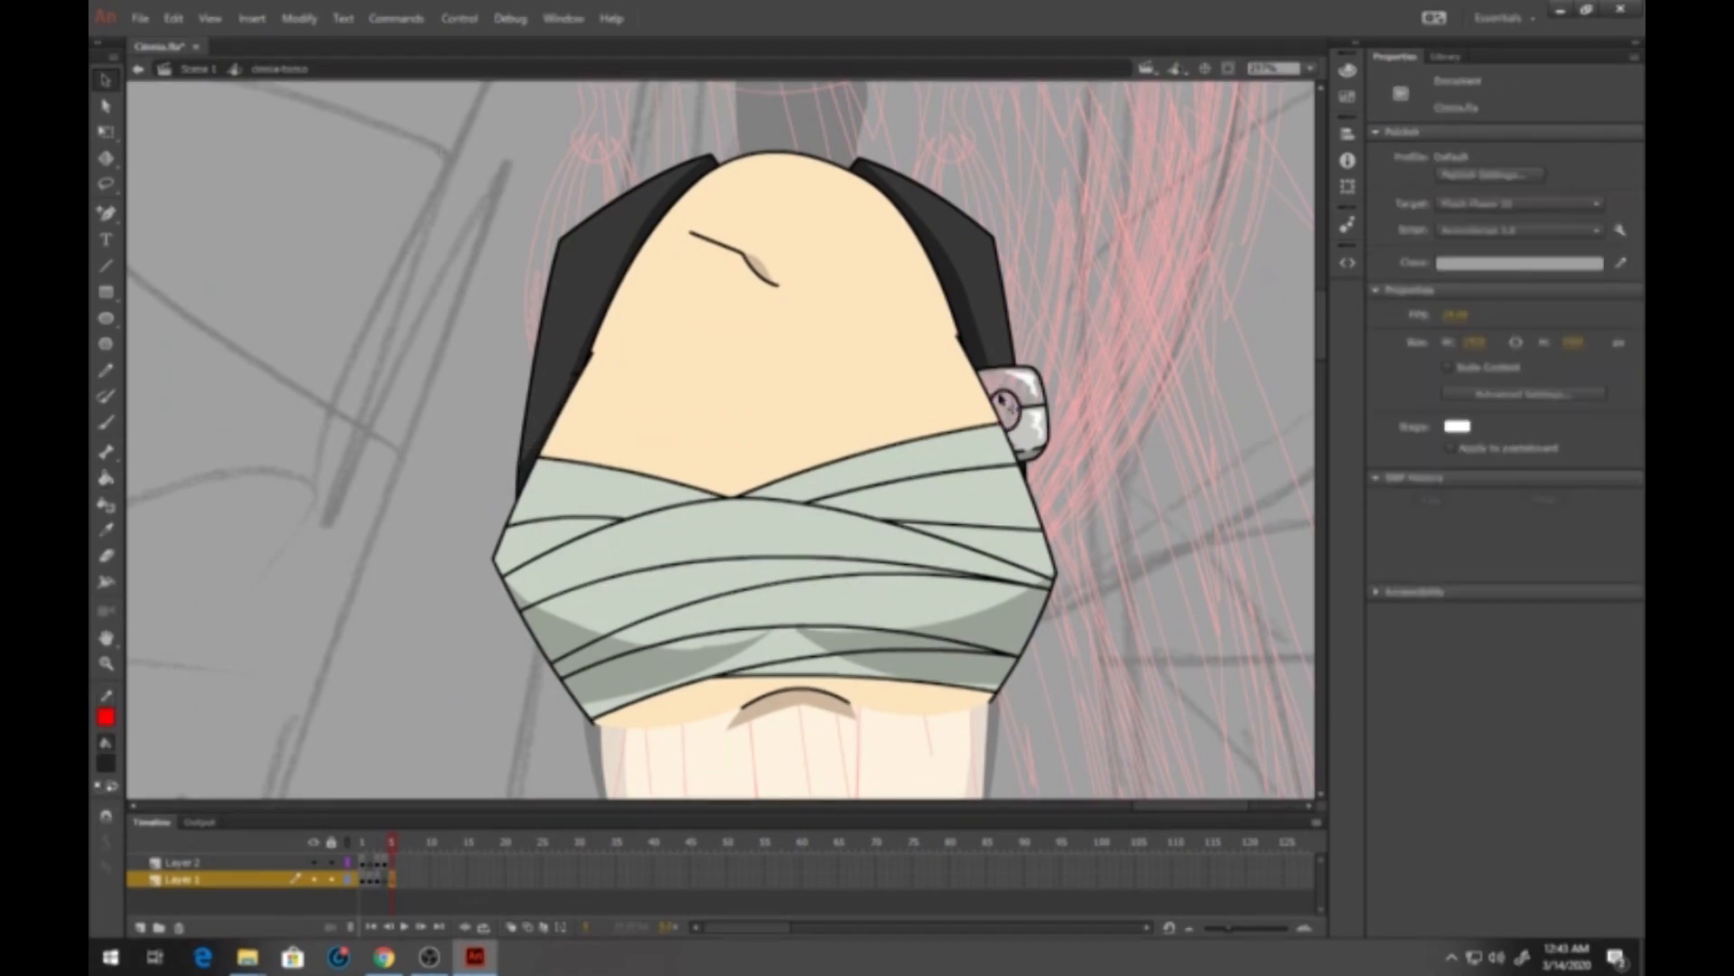
click(795, 700)
key(Delete)
Pencil red shadow guidelines along both sides of the torso's back view and return to the scene
scroll(774, 151, down, 1)
click(106, 370)
drag(871, 159, 959, 378)
drag(919, 185, 973, 407)
drag(657, 176, 576, 422)
drag(679, 158, 595, 399)
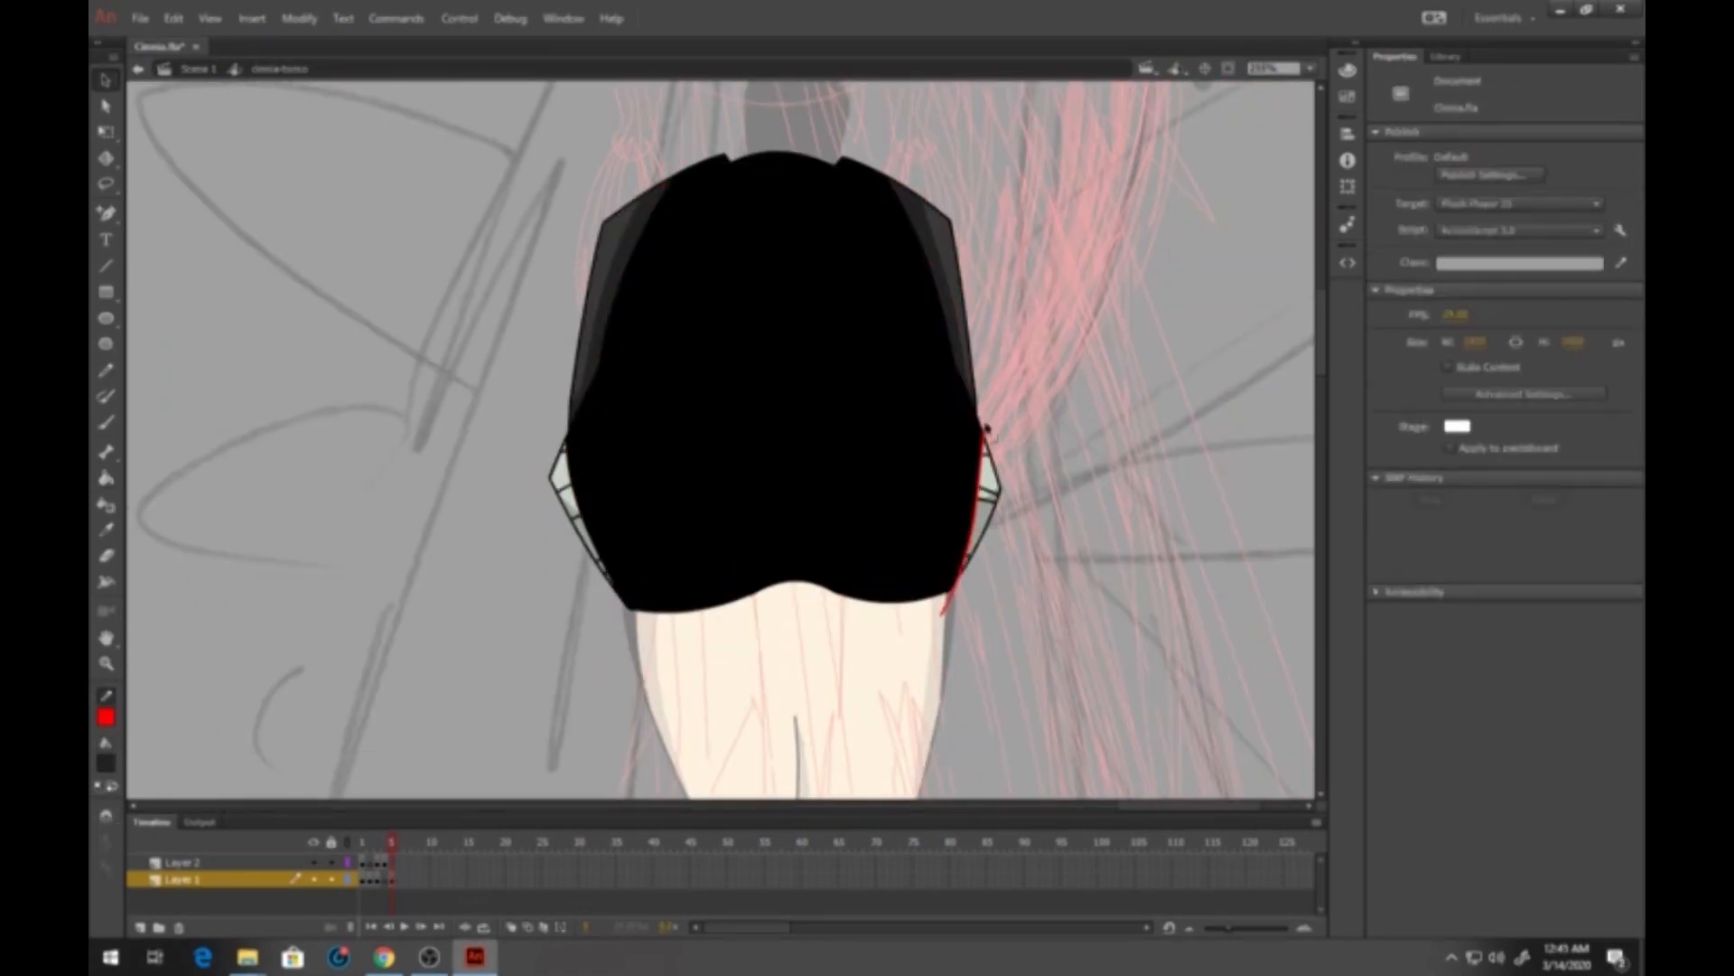
click(198, 68)
Add a back-view keyframe to the pelvis symbol, pencil curved red shadow contours, and fill its shadow area black
double_click(795, 687)
click(198, 68)
double_click(658, 660)
key(F6)
click(106, 370)
drag(786, 294, 953, 591)
click(106, 763)
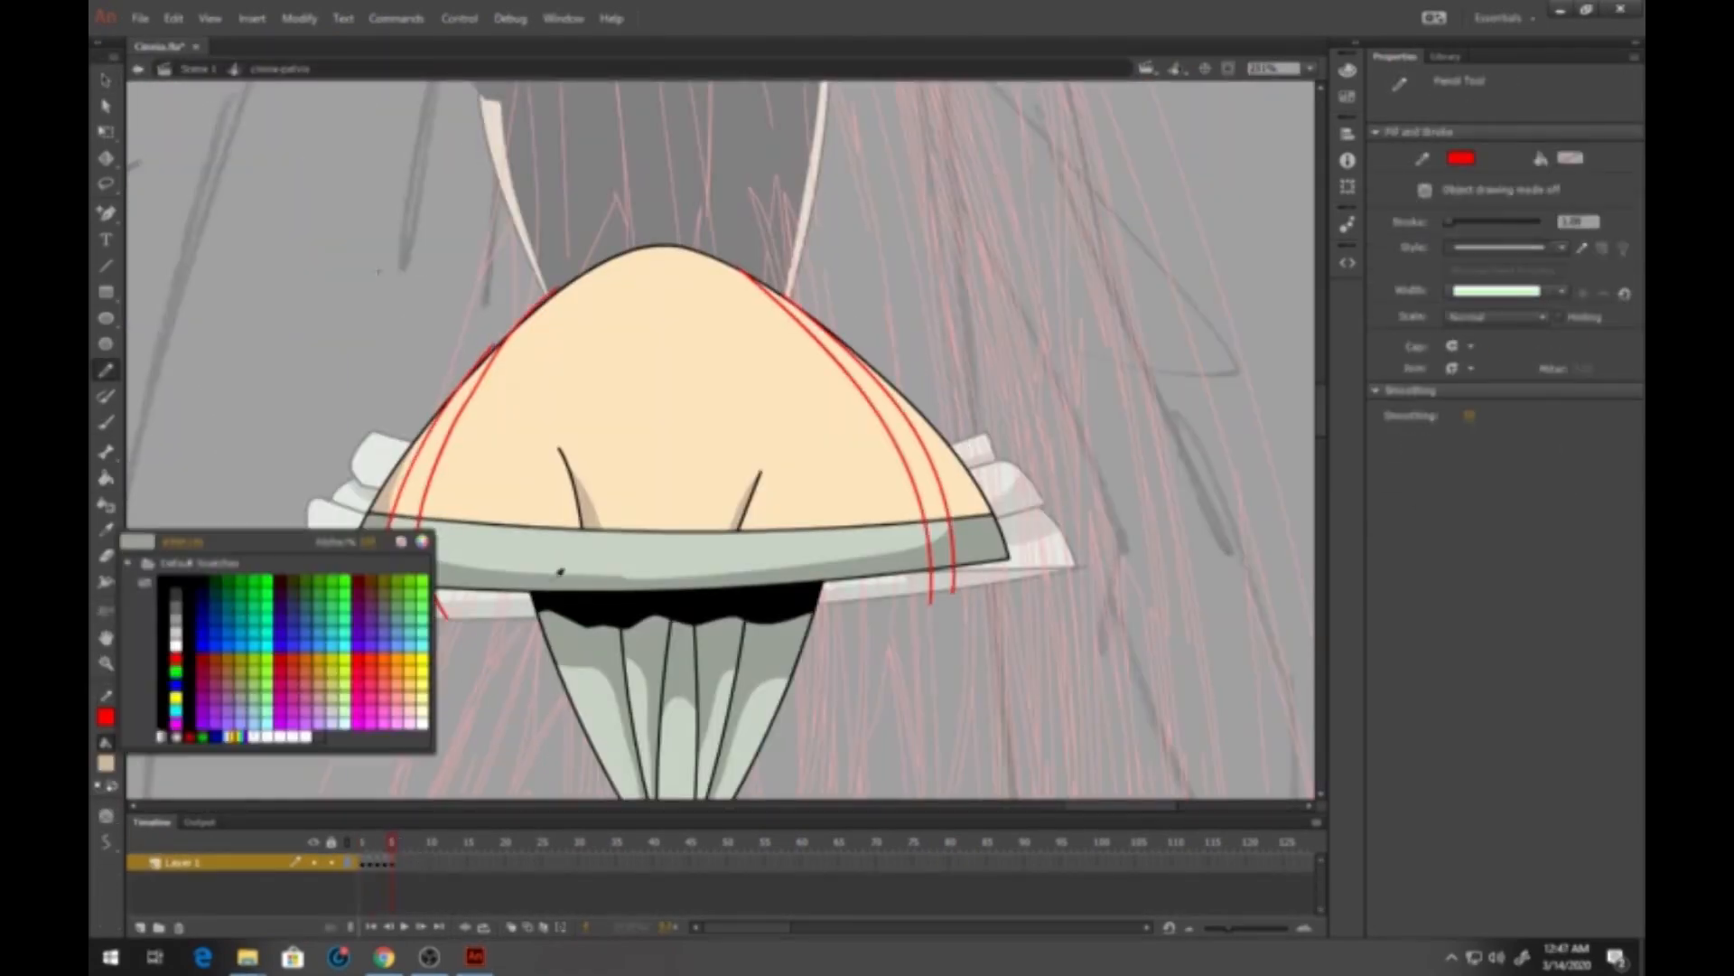
click(632, 603)
click(106, 478)
click(664, 388)
click(198, 69)
Add a back-view keyframe to the neighbouring waist piece and return to the scene
double_click(714, 542)
key(F6)
click(794, 589)
click(198, 69)
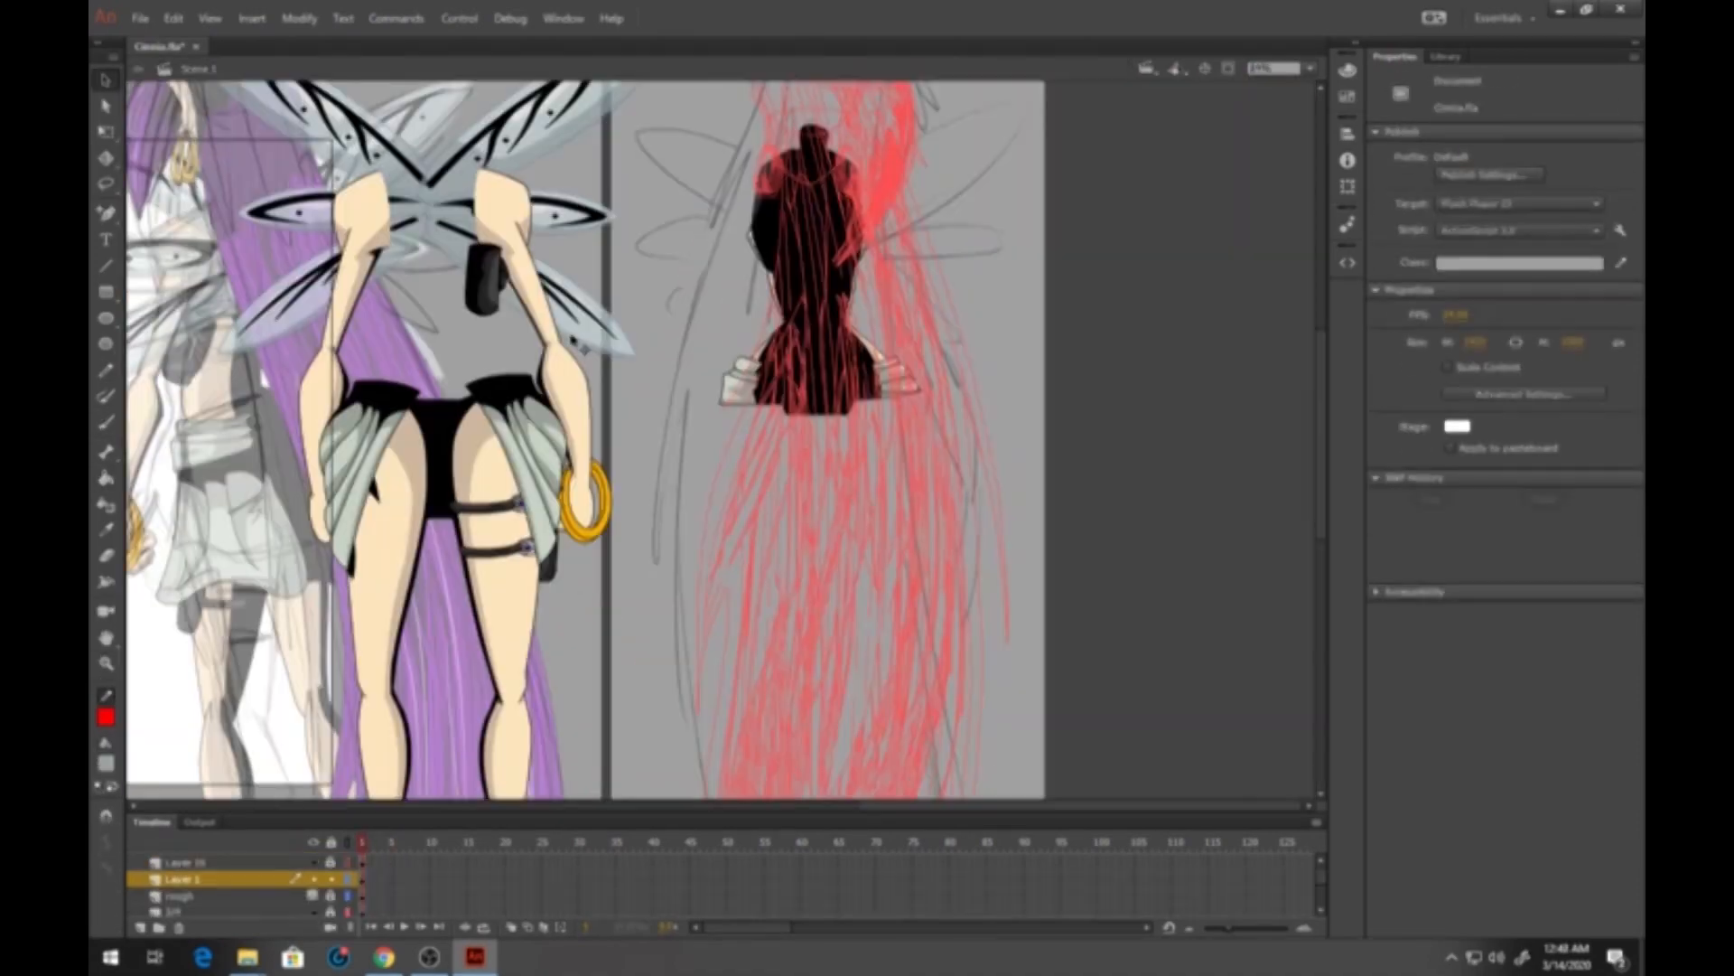
Insert a blank keyframe in the skirt symbol and draw the back skirt's outline with a wavy hem using the Line tool
double_click(540, 442)
key(F7)
click(106, 266)
drag(599, 205, 1018, 184)
drag(599, 205, 572, 476)
drag(571, 476, 539, 540)
drag(538, 540, 625, 566)
mouse_move(625, 566)
mouse_down()
mouse_move(723, 530)
mouse_move(789, 555)
mouse_up()
Pencil the fold lines down the back skirt and fill it with grey-green
click(105, 370)
drag(710, 213, 639, 499)
click(106, 478)
click(841, 361)
Choose a red stroke, outline the shading along the skirt's side, and return to the scene
click(106, 716)
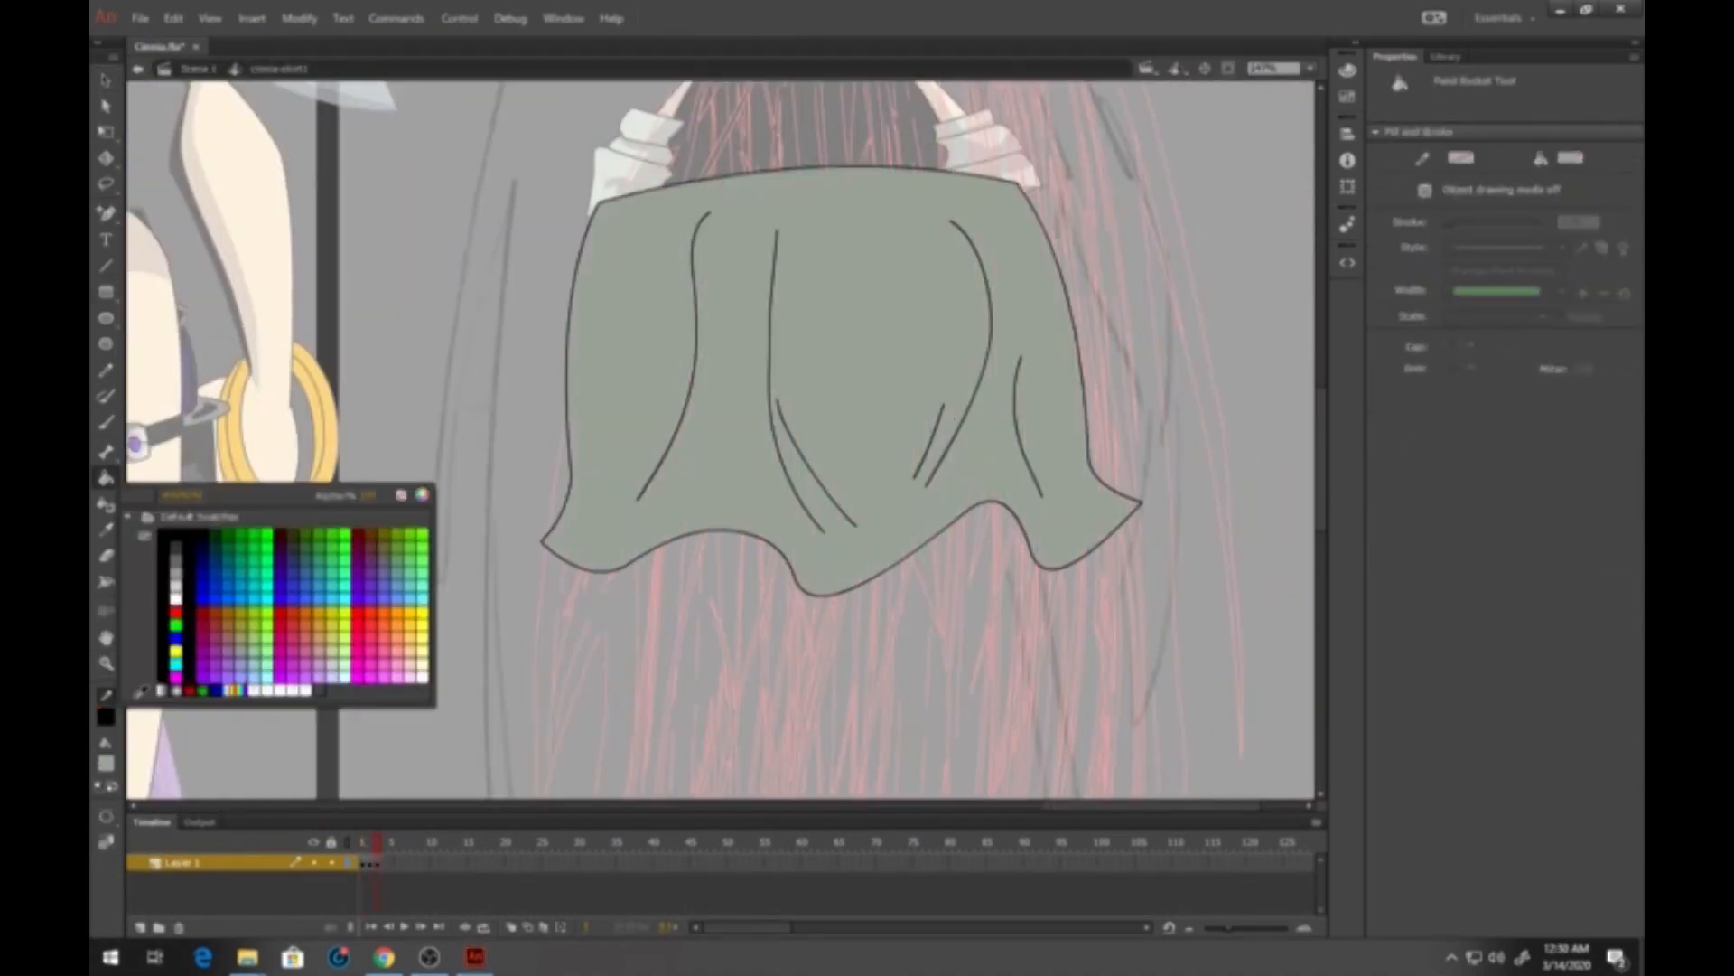
click(174, 621)
drag(575, 240, 649, 578)
click(198, 69)
Open the thigh and lower leg symbols to check their back-view frames
double_click(917, 368)
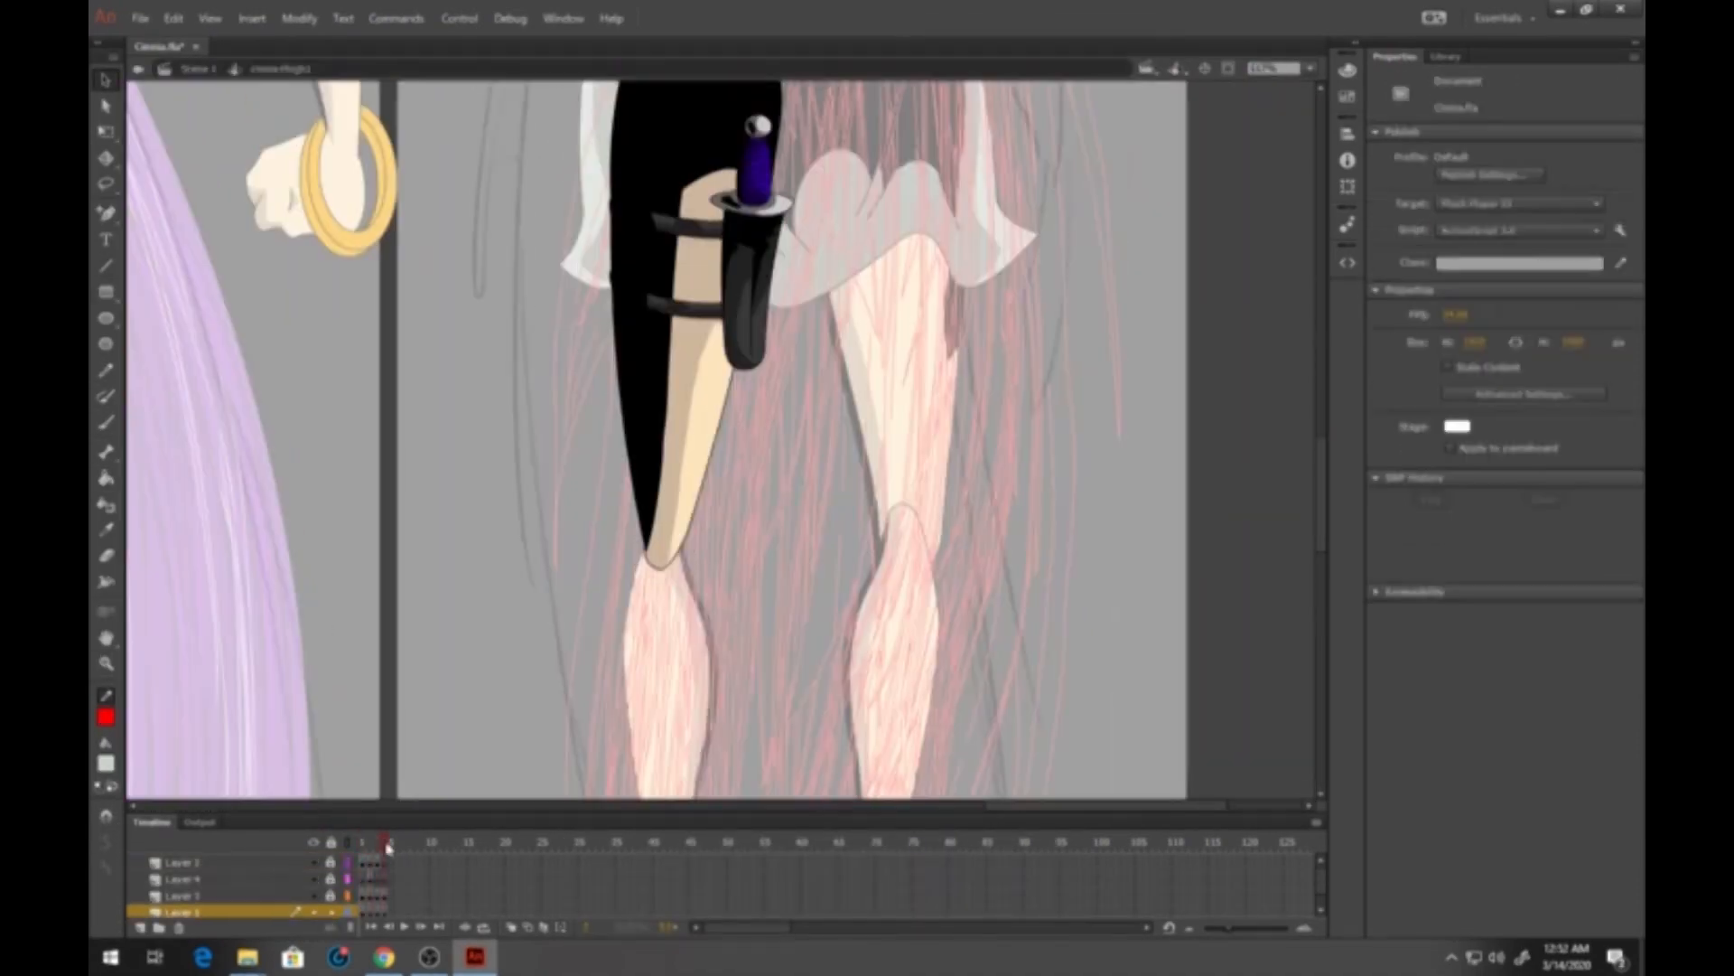
click(198, 69)
double_click(666, 668)
click(197, 69)
Move the remaining leg piece and the arm onto the back-view sketch and open the frame picker for the arm
drag(937, 775, 996, 768)
click(106, 80)
drag(755, 387, 858, 397)
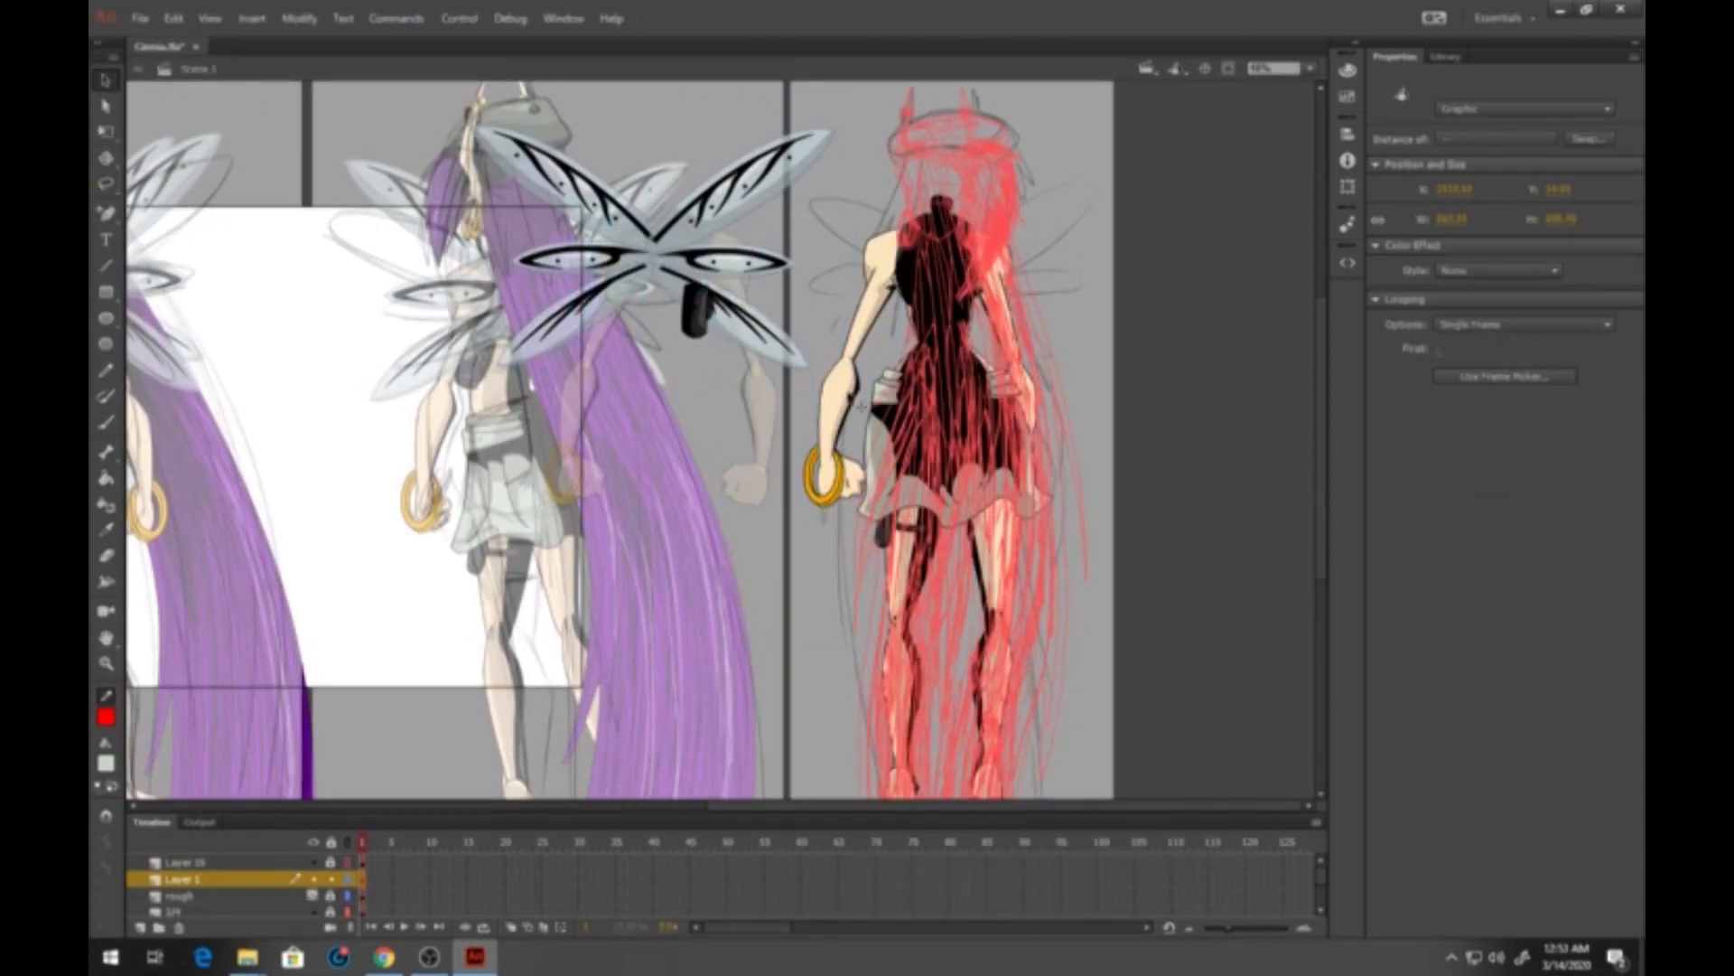
click(1505, 375)
Examine the black torso symbol close up where it meets the arms
double_click(931, 334)
click(106, 663)
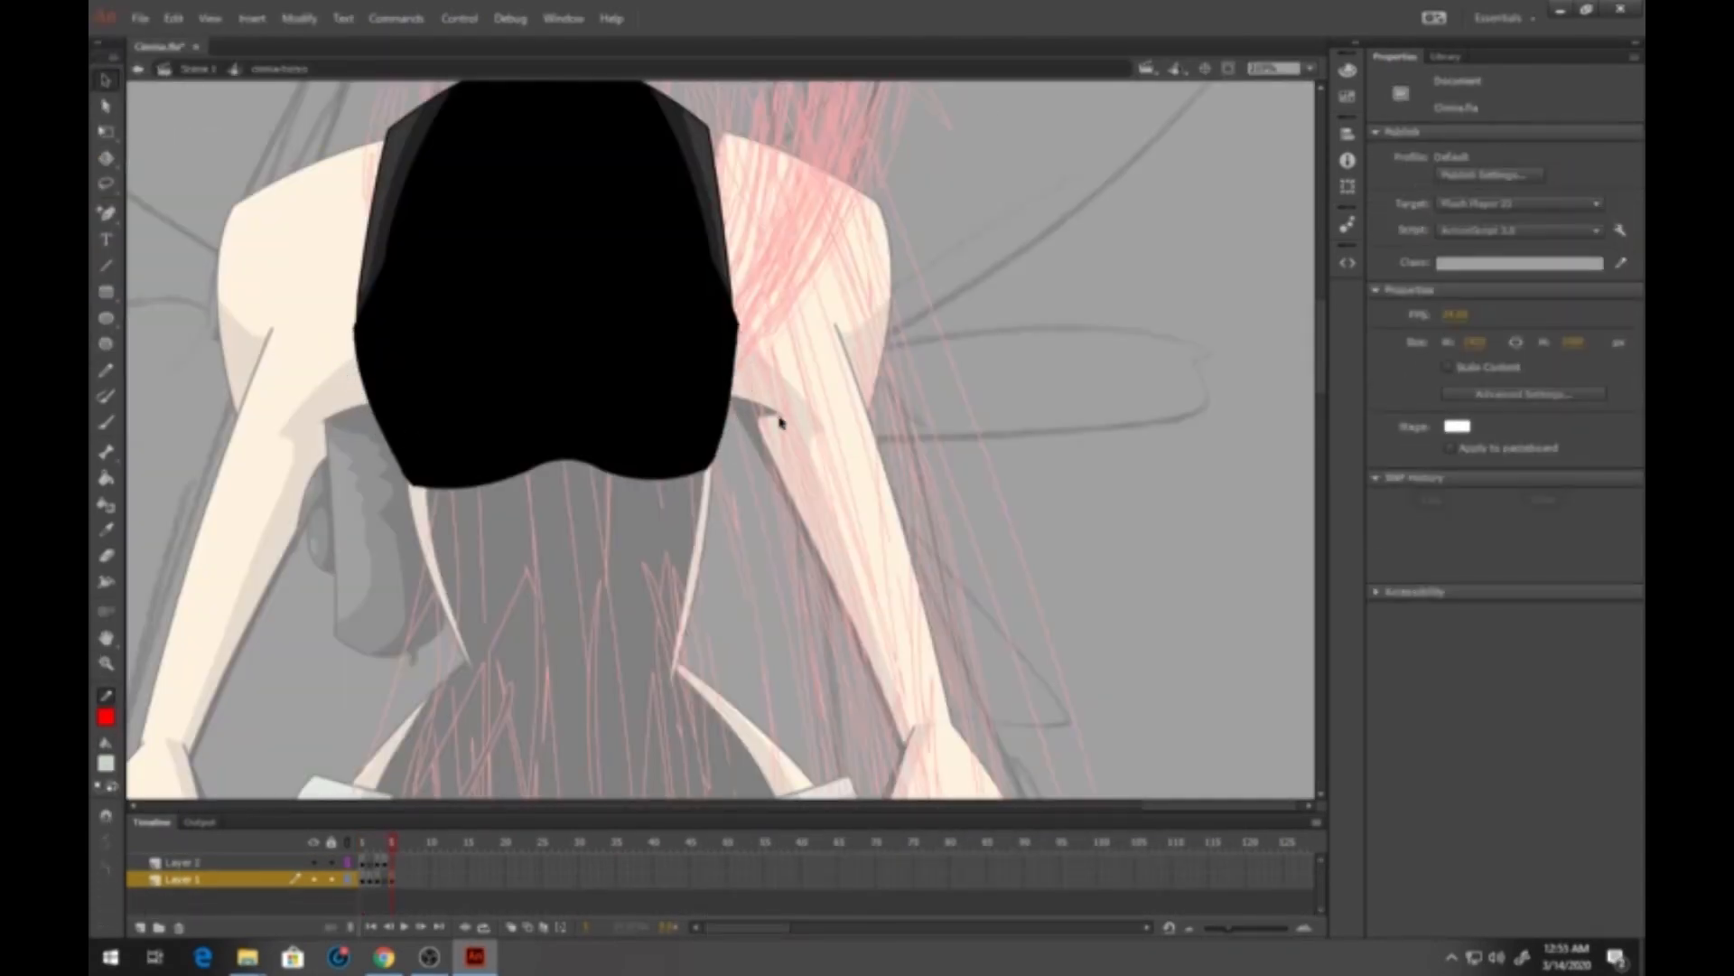
click(198, 68)
Rename the back-view character's layer as back and enlarge the timeline area
right_click(786, 300)
click(1097, 658)
double_click(181, 861)
text(back)
key(Return)
drag(719, 811, 720, 694)
Duplicate the 3/4 view composition as a flipped symbol and open the hat inside its flipped head
click(375, 316)
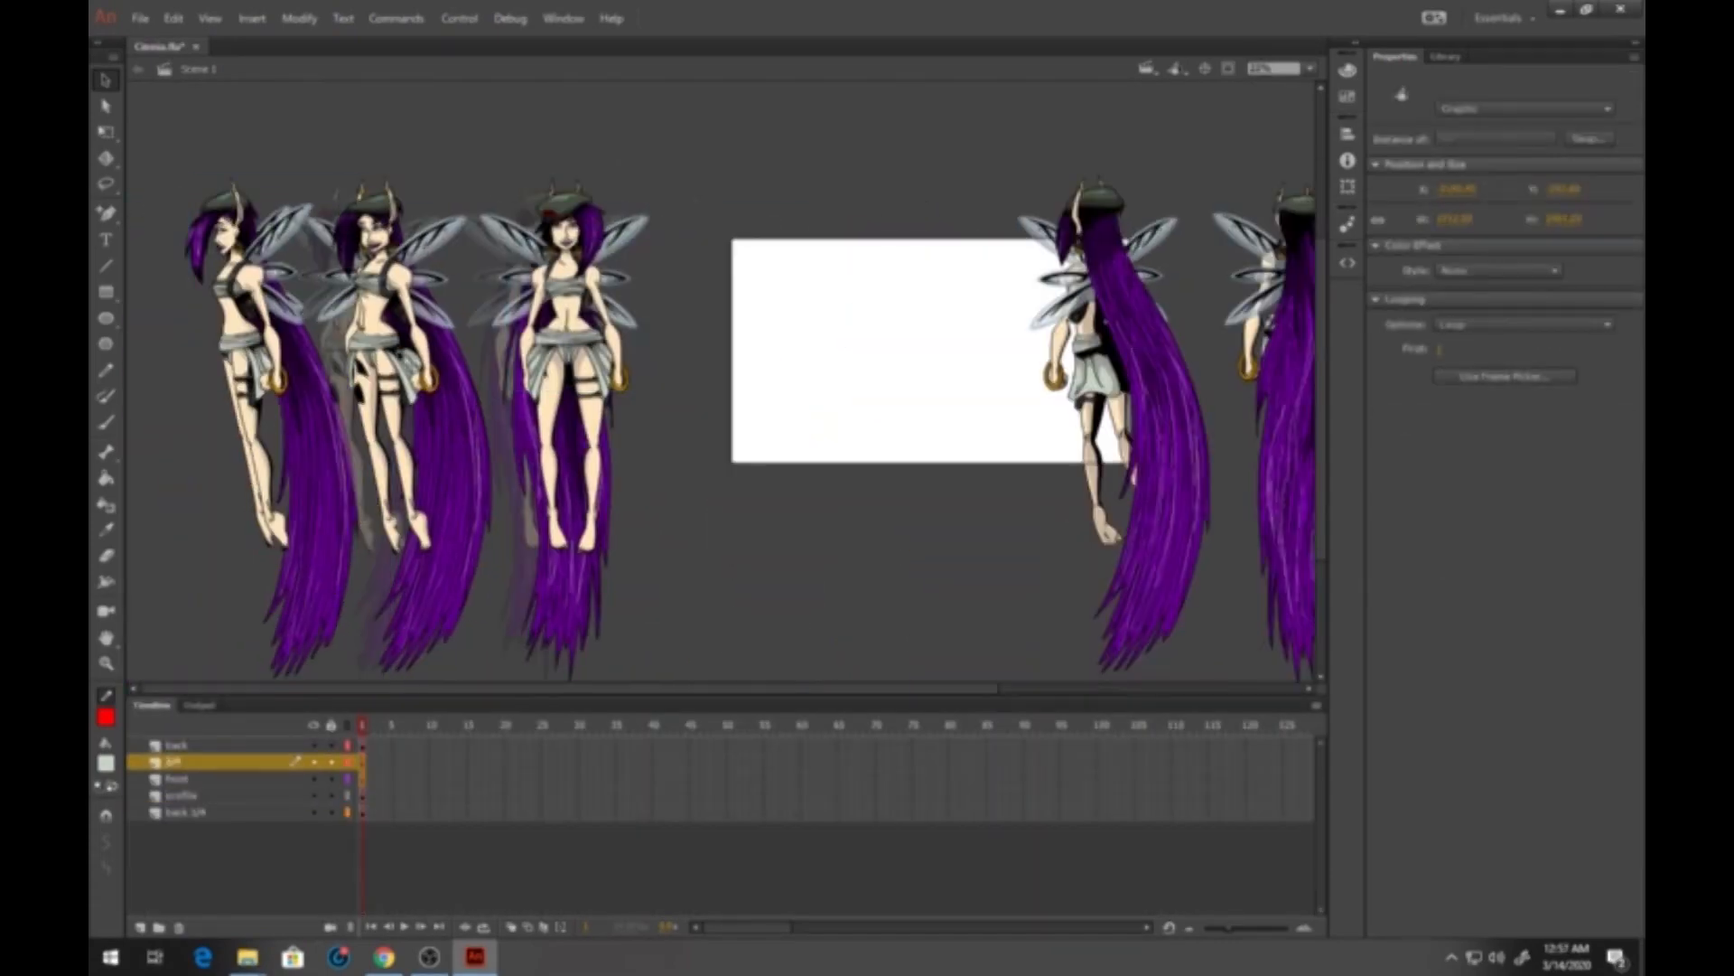
right_click(756, 348)
text(flipped)
click(1018, 462)
double_click(755, 349)
double_click(716, 361)
double_click(322, 290)
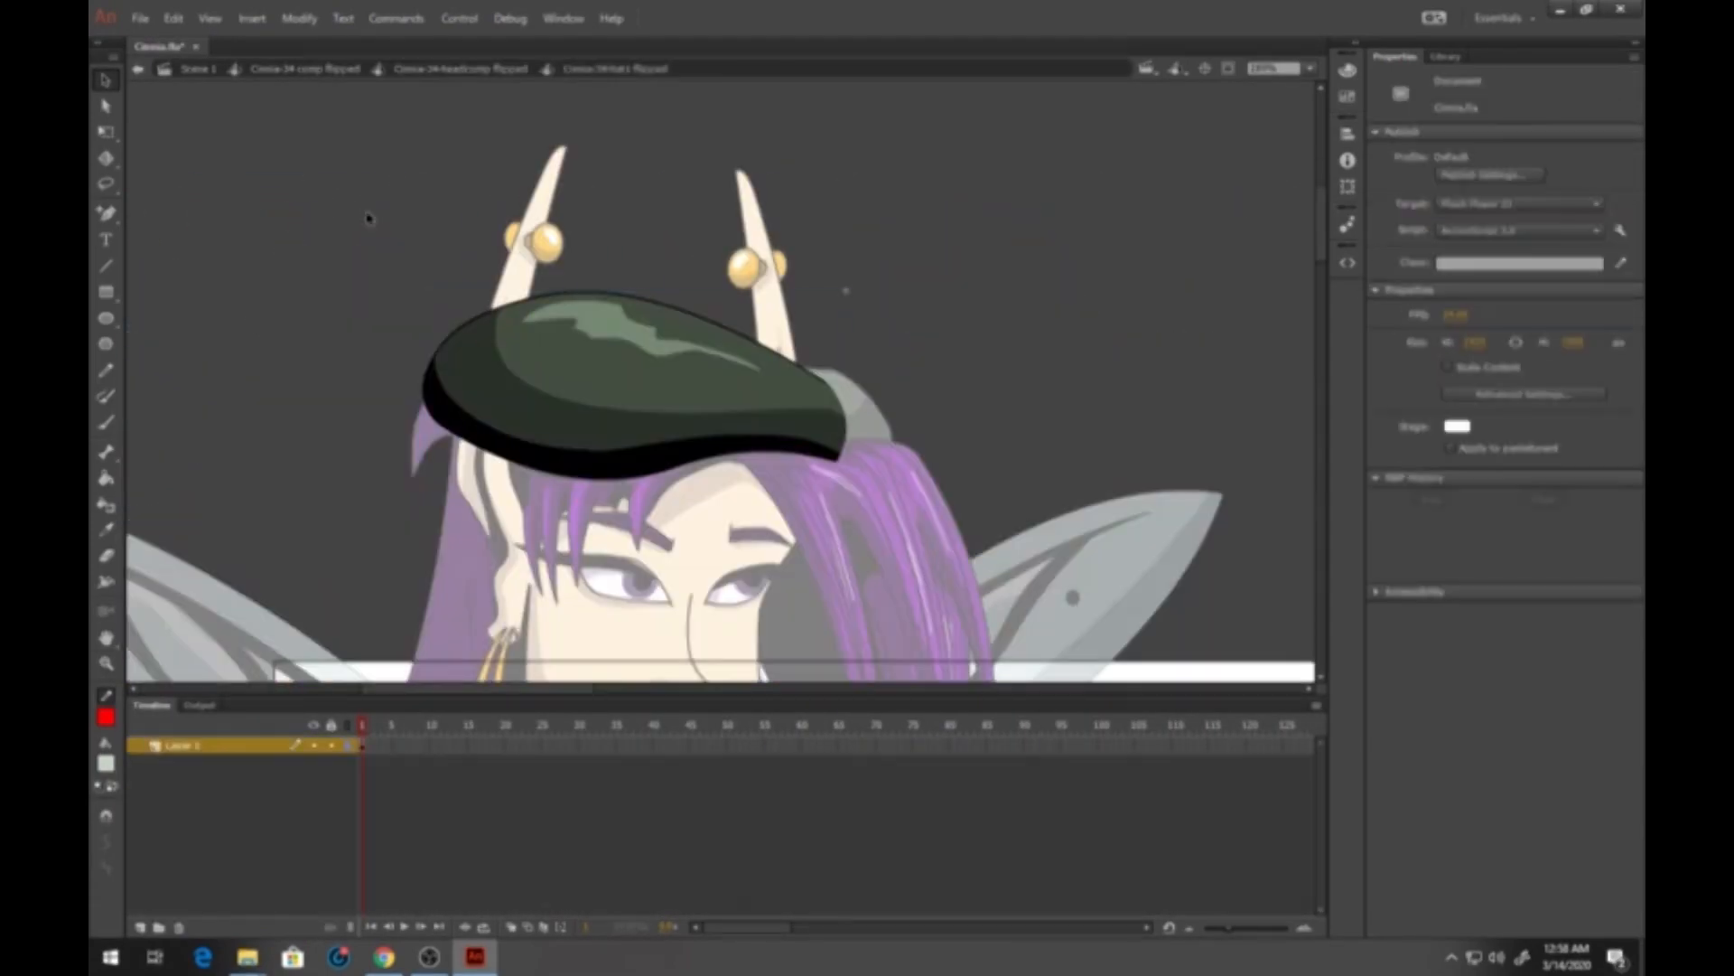
Paste the copied artwork in place inside the flipped 3/4 hat, adjust its position, and return to the head composition
key(ctrl+shift+v)
drag(639, 421, 641, 433)
drag(996, 368, 578, 443)
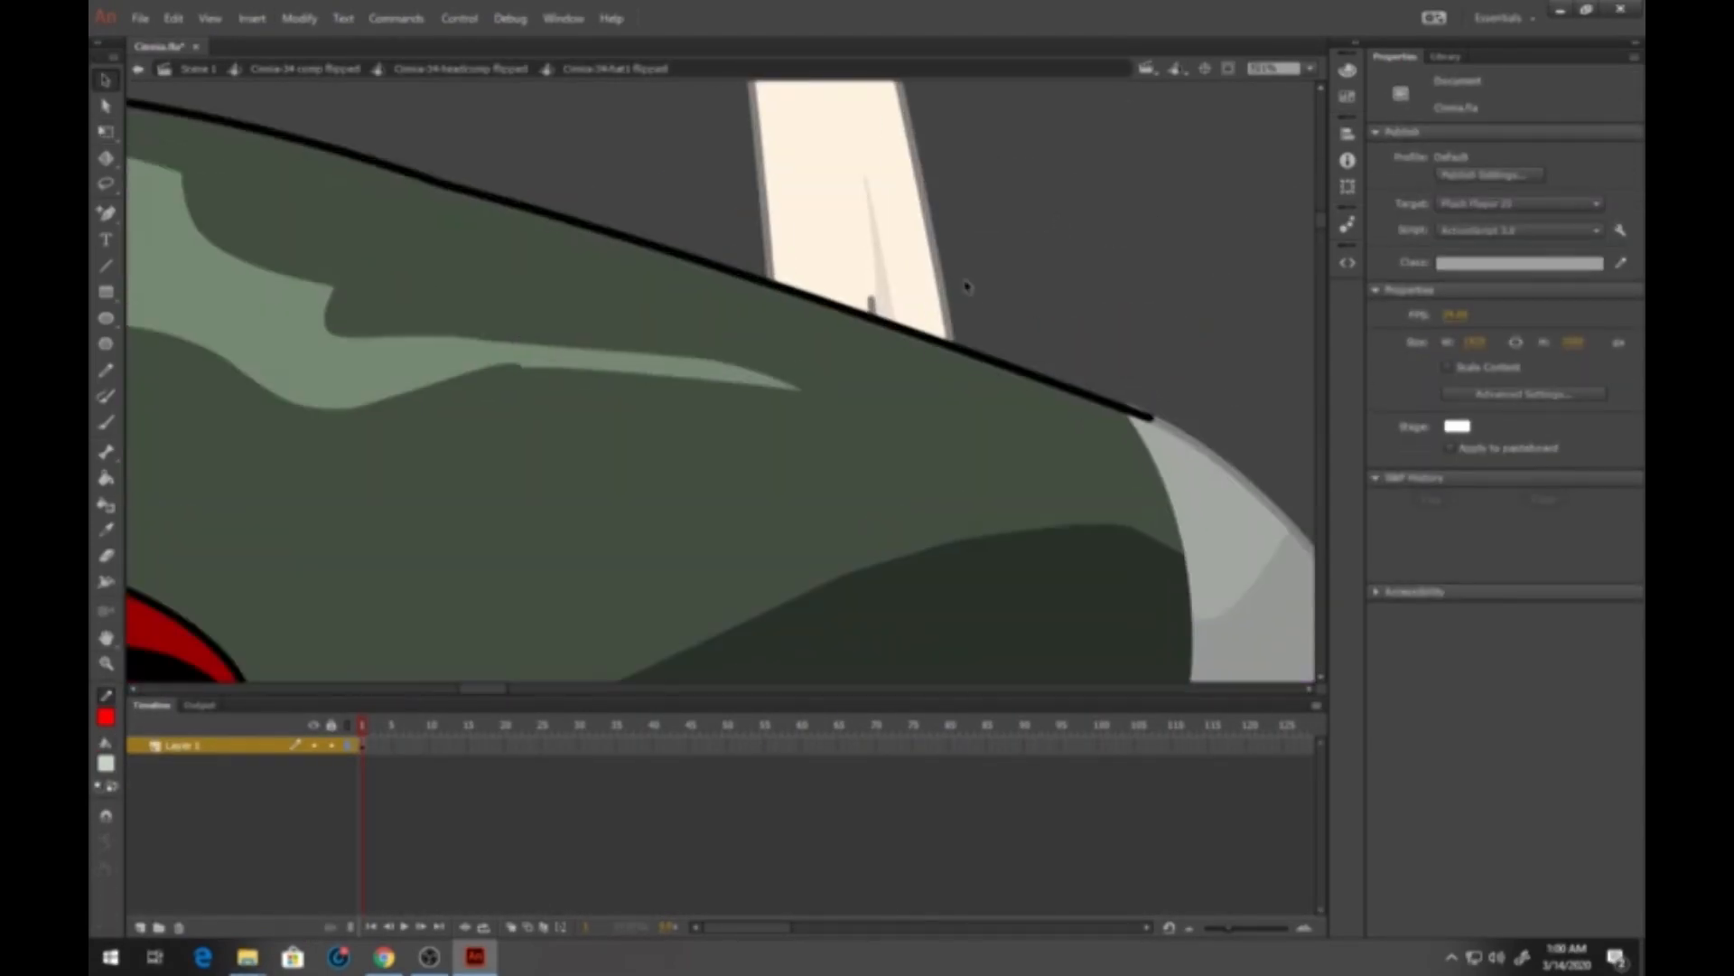
click(460, 69)
Open the original 3/4 head composition and examine its bangs and front hair piece
shift+click(252, 813)
click(198, 68)
click(940, 367)
double_click(330, 361)
double_click(723, 451)
drag(1120, 434, 796, 479)
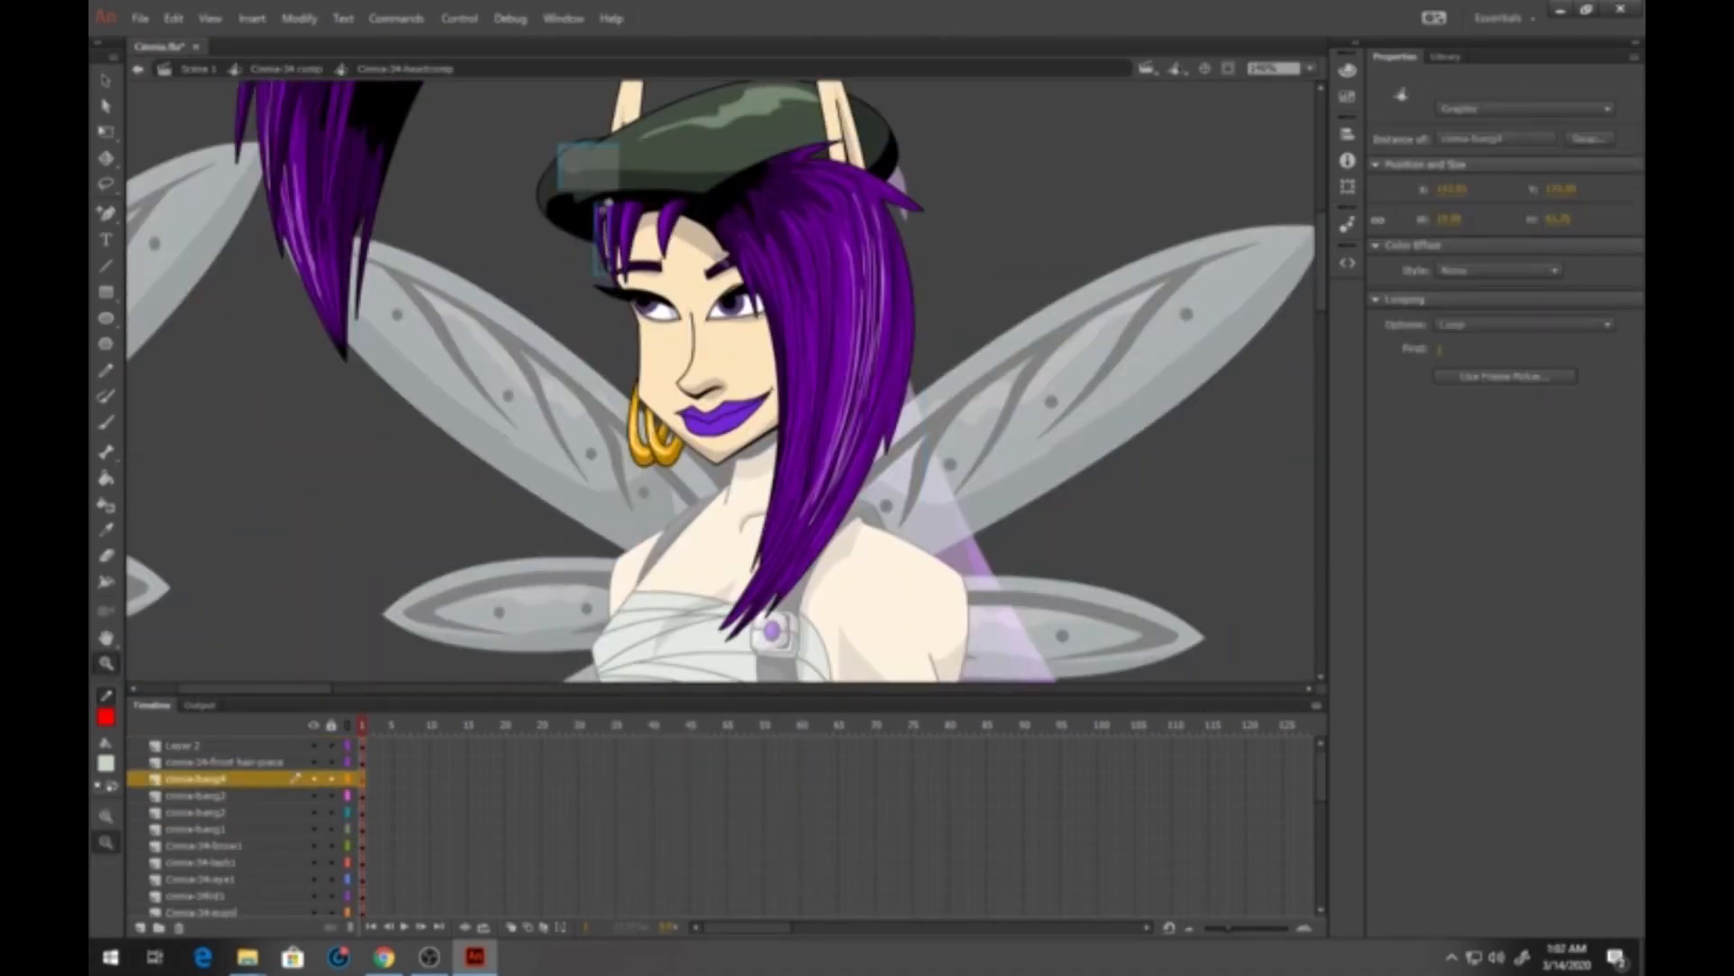
click(488, 361)
click(691, 345)
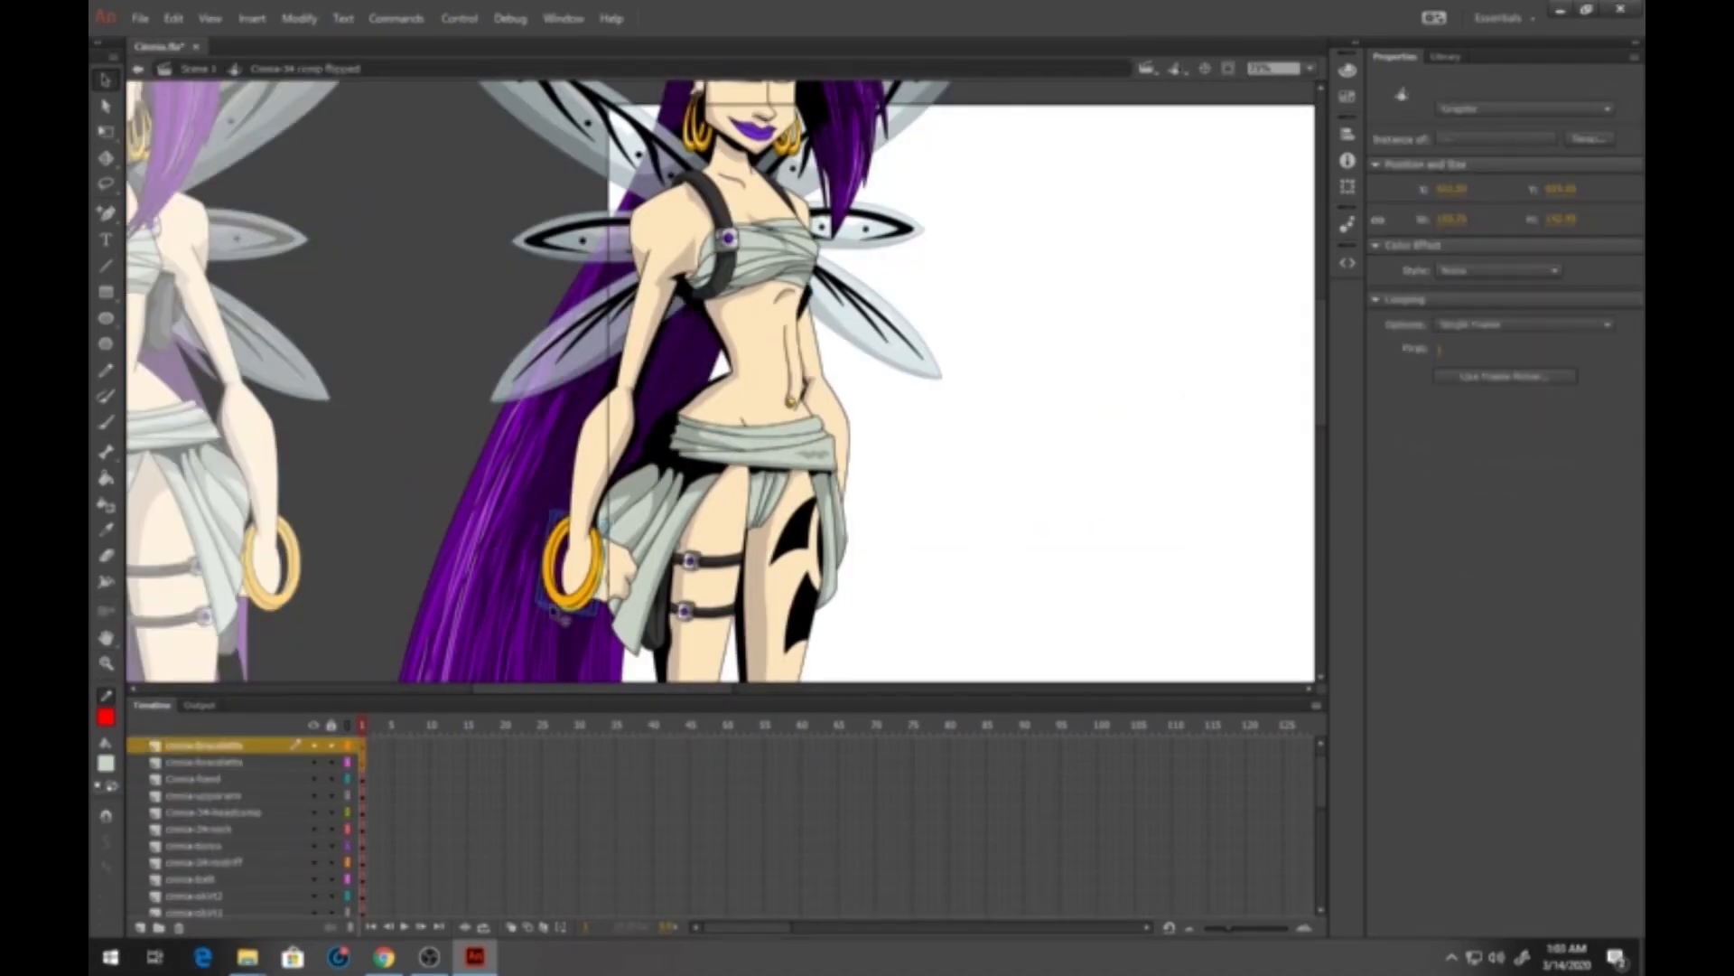
Edit the bracelet symbol in the flipped 3/4 composition and move the bracelet layer lower in the layer stack
double_click(560, 608)
drag(638, 233, 728, 484)
click(309, 69)
drag(236, 762, 217, 911)
Reposition the flipped 3/4 view's leg pieces and resize the cinnia-thigh2 piece slightly with Free Transform
drag(778, 425, 709, 426)
click(696, 452)
key(q)
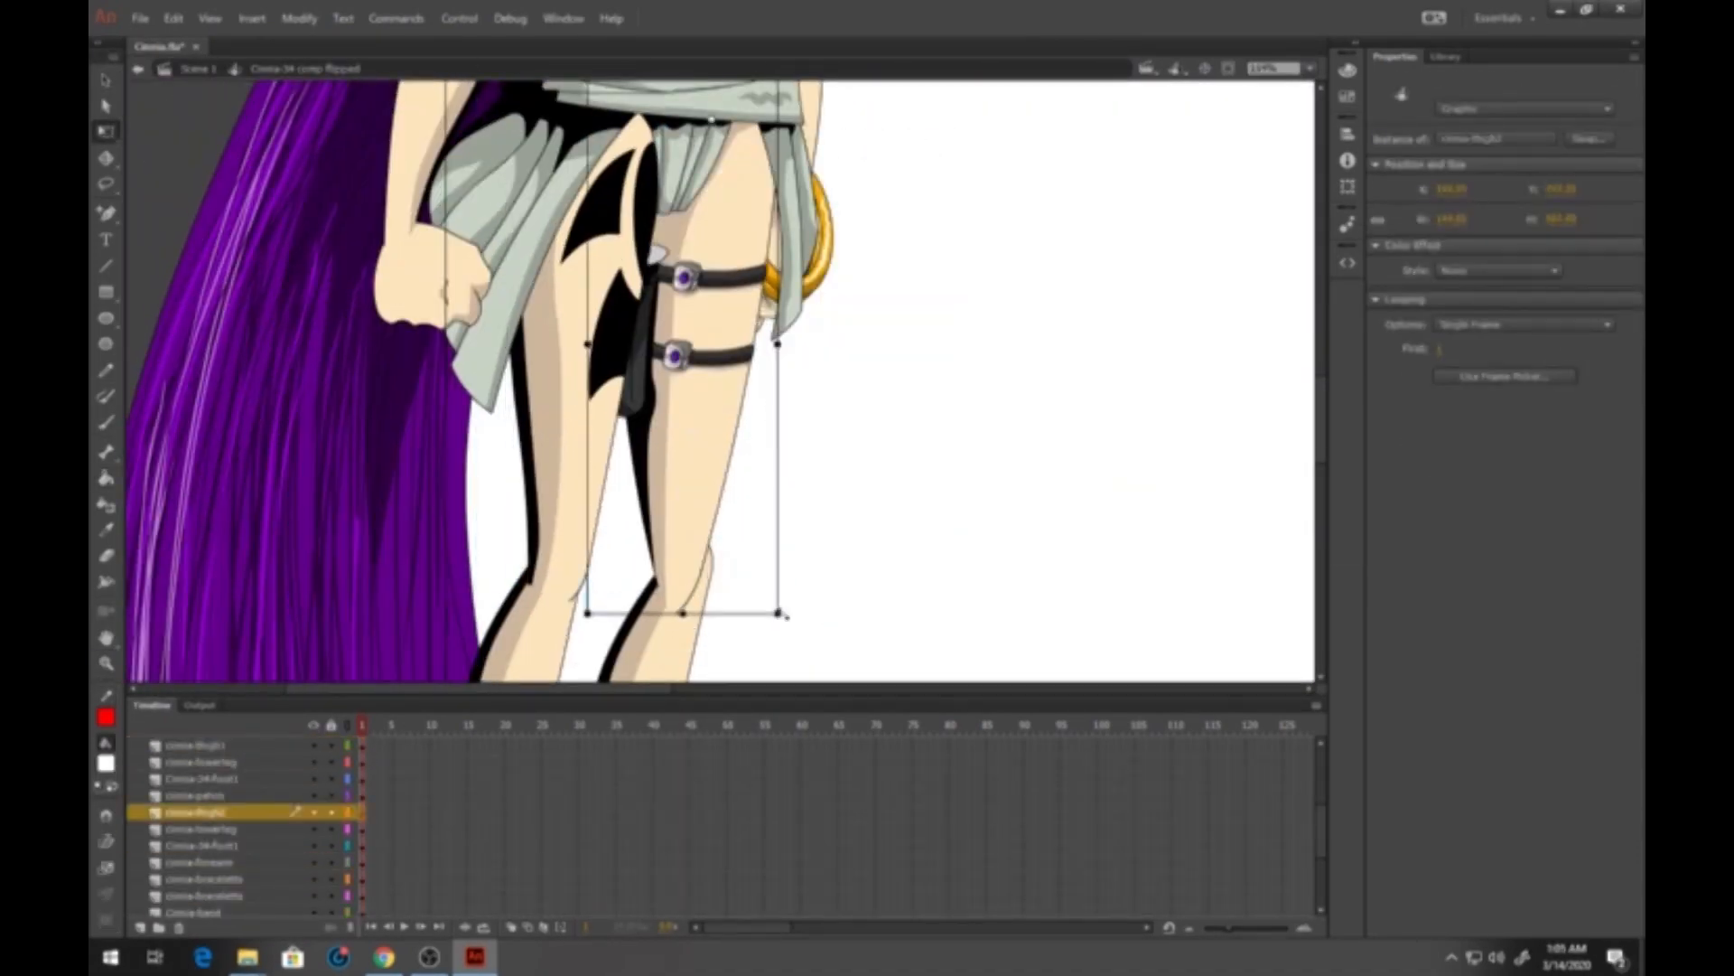
drag(784, 616, 802, 609)
Open the symbols of the garter leg to check their artwork
double_click(705, 452)
click(310, 69)
double_click(728, 433)
click(309, 69)
Copy the tattooed thigh's frame, add a layer above the locked thigh artwork, and insert a blank keyframe on it
double_click(578, 434)
right_click(363, 744)
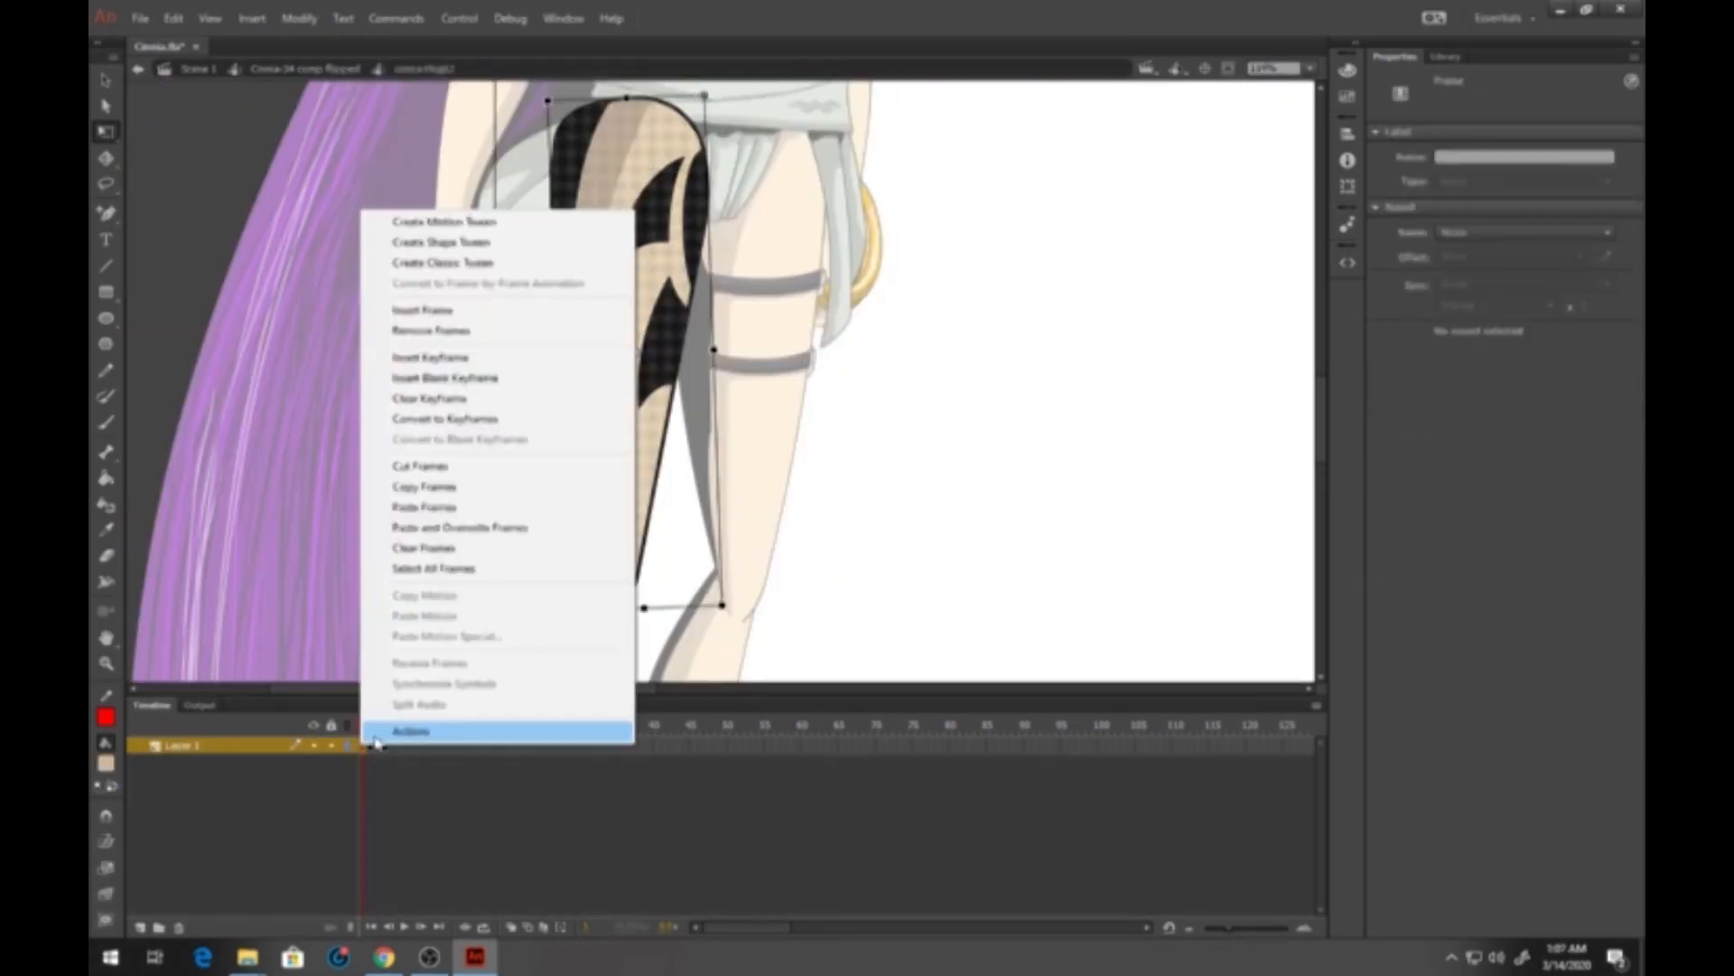
click(425, 487)
click(140, 926)
click(330, 762)
click(392, 745)
key(F7)
Draw a red oval as the centre of the thigh tattoo guide, fill on the thigh, and return to the composition
click(105, 318)
drag(389, 327, 425, 419)
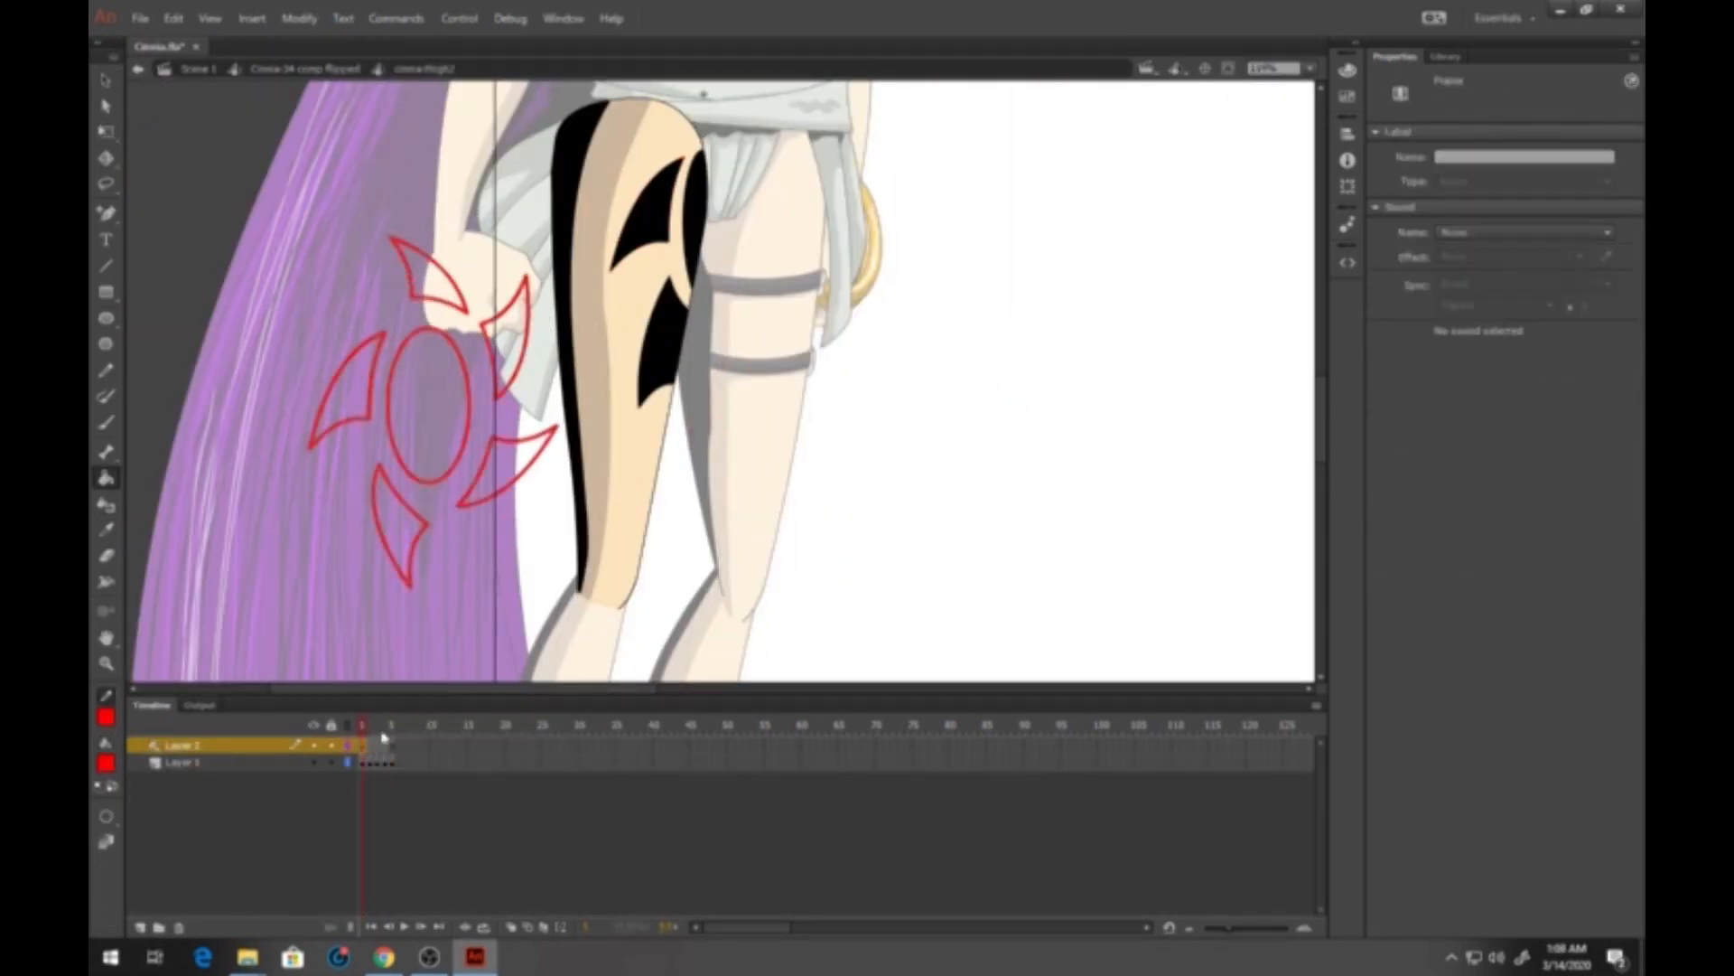
click(106, 478)
click(578, 276)
click(310, 68)
Open the bracelet symbol for pencil work and move both bracelets of the flipped 3/4 view to the other arm
double_click(635, 612)
click(105, 371)
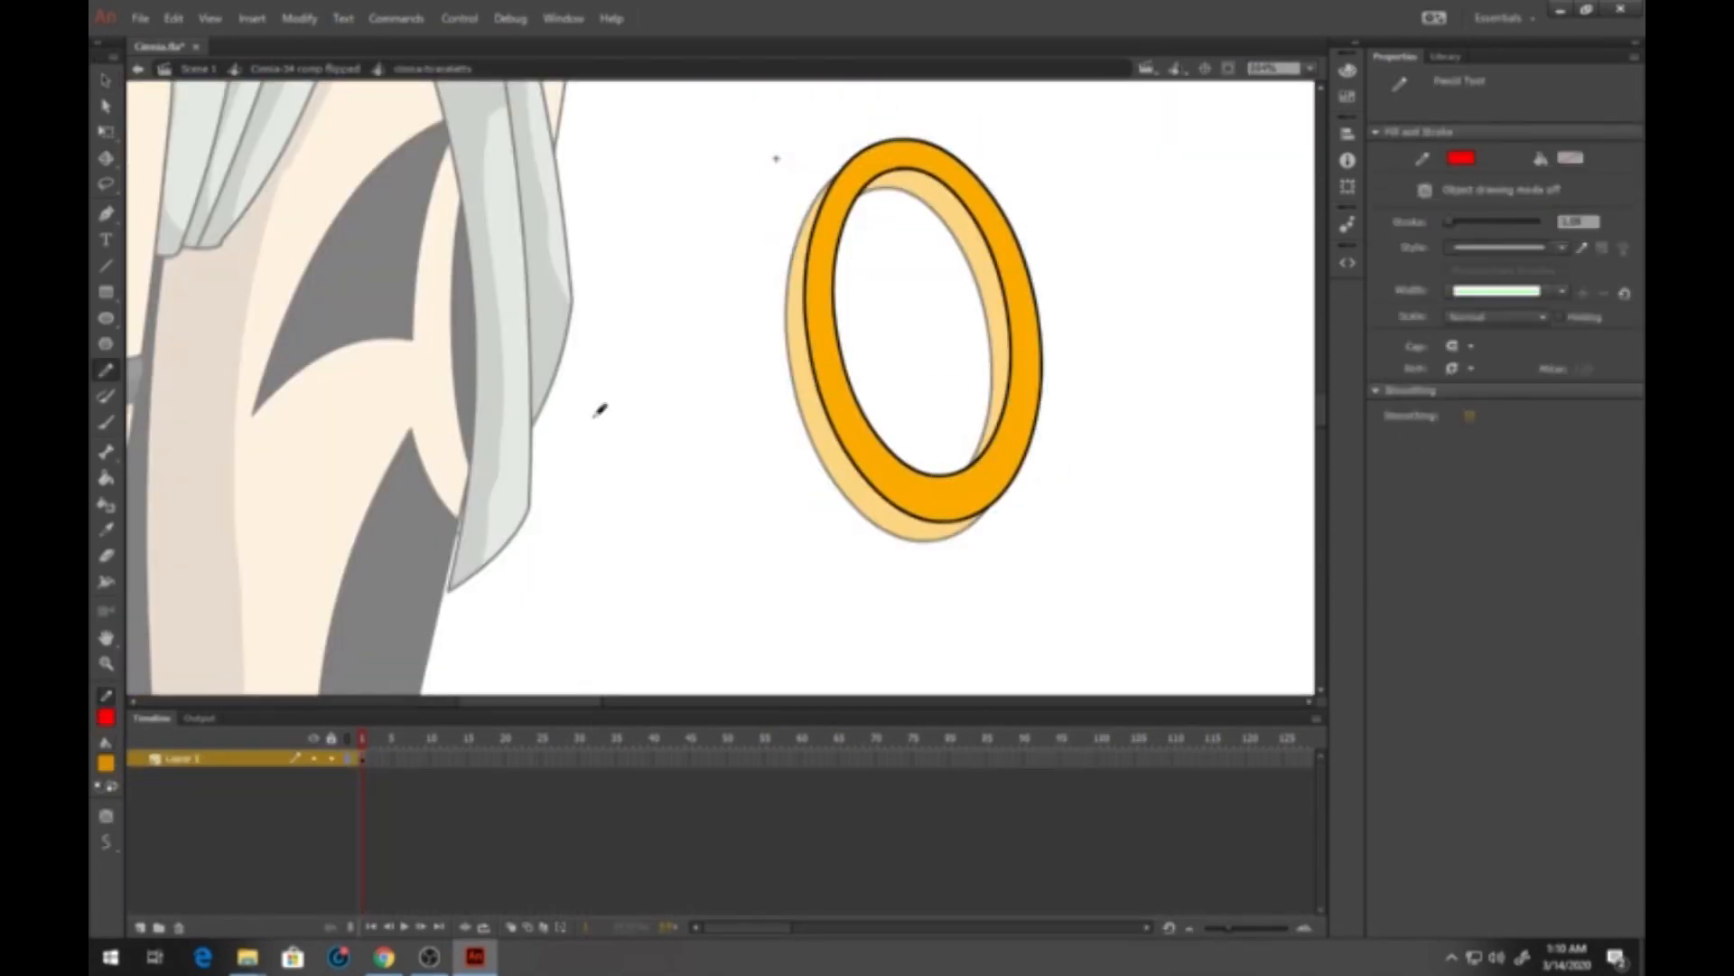
click(309, 68)
click(217, 775)
shift+click(248, 795)
drag(452, 452, 768, 361)
drag(614, 487, 542, 530)
Open the garter thigh symbol and examine its fifth frame close up
click(106, 132)
double_click(623, 434)
click(393, 740)
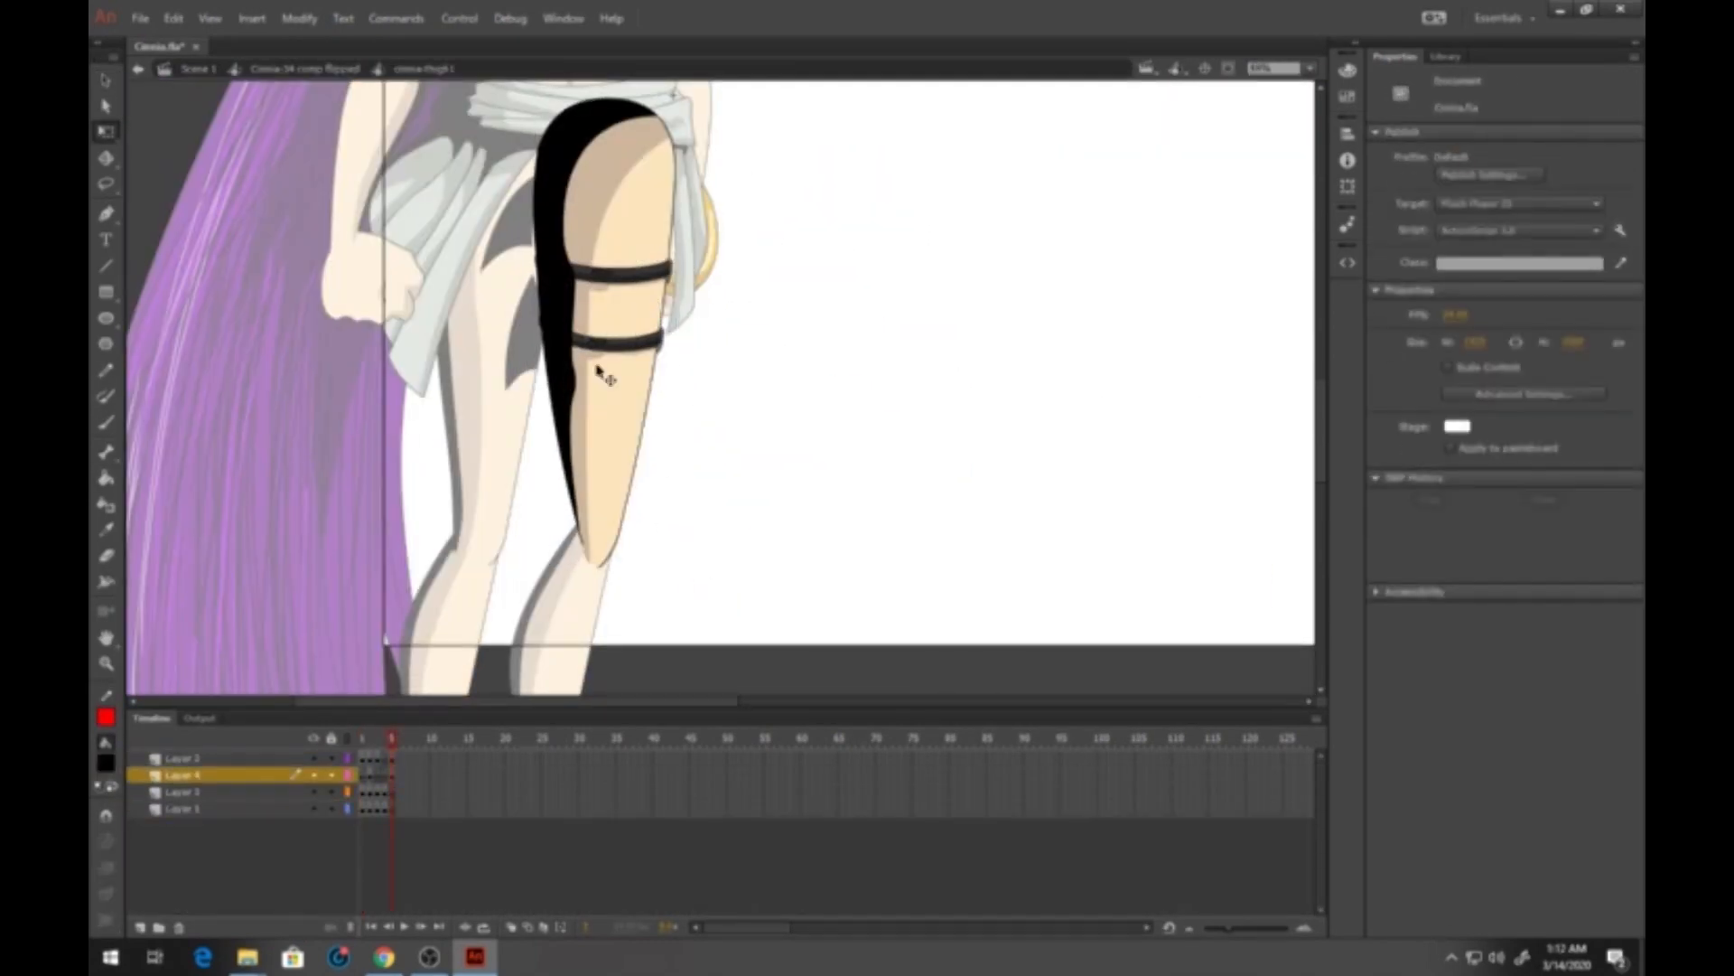
scroll(631, 289, up, 5)
click(305, 69)
Position the flame tattoo guide over the fifth frame of the cinnia-thigh2 symbol, fill it black, and return to the scene
double_click(479, 469)
click(392, 739)
click(105, 81)
double_click(488, 295)
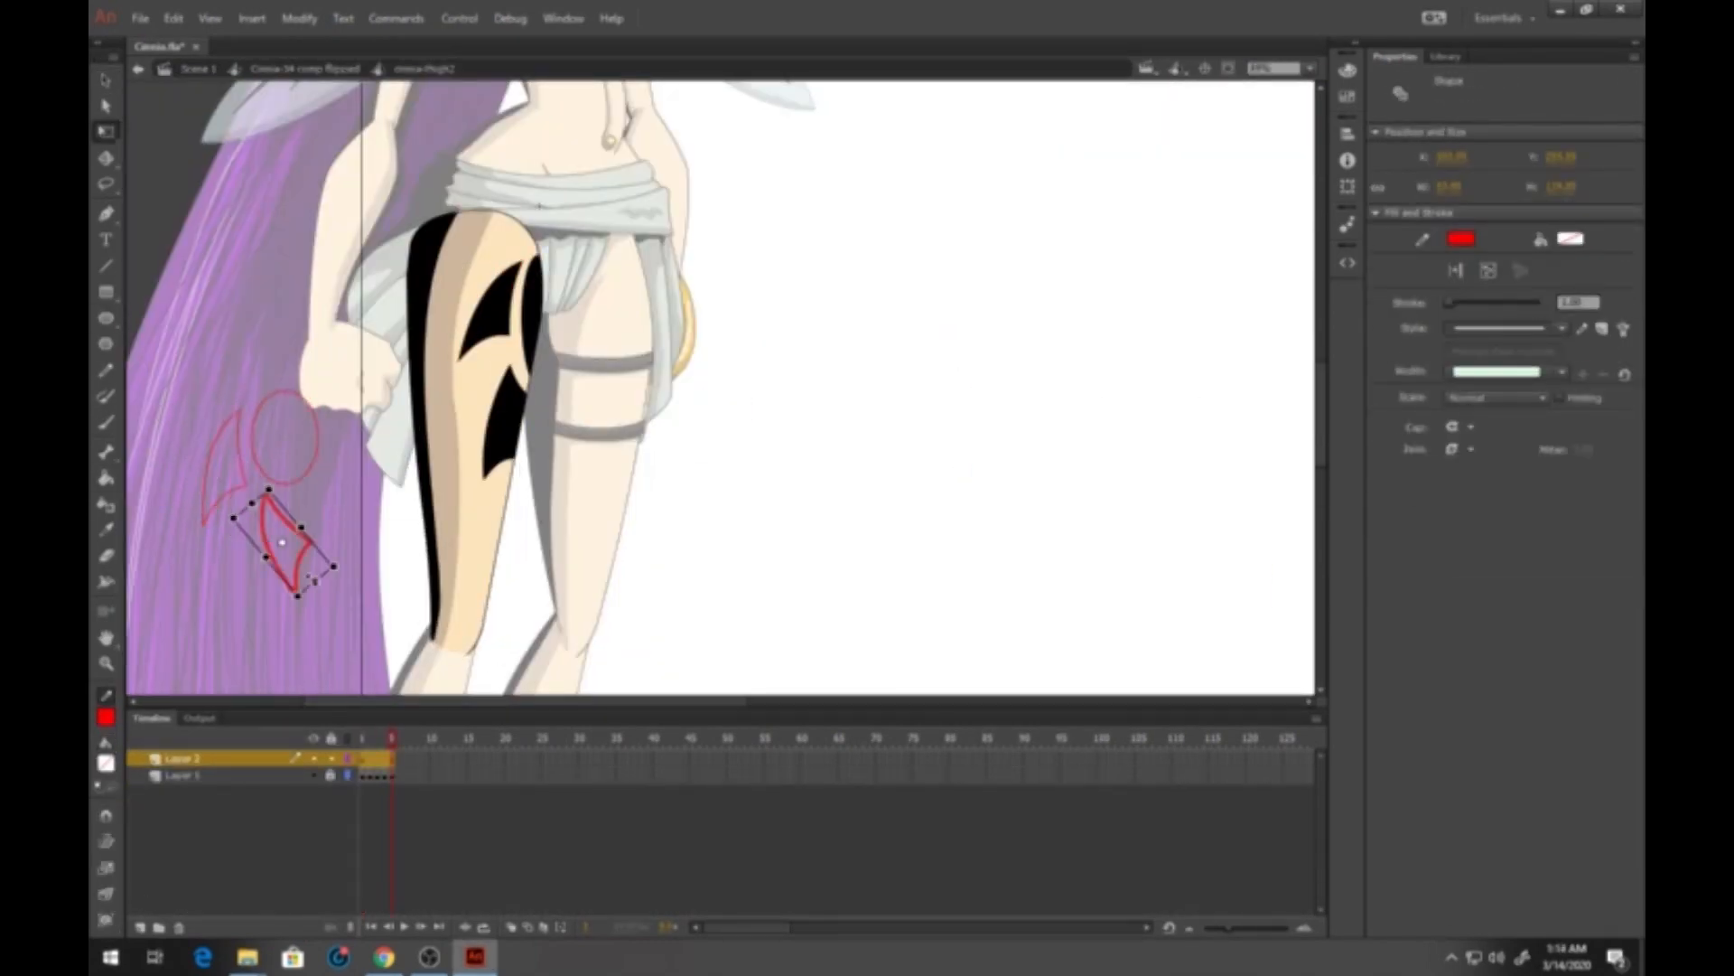
click(106, 133)
drag(716, 386, 442, 343)
click(105, 479)
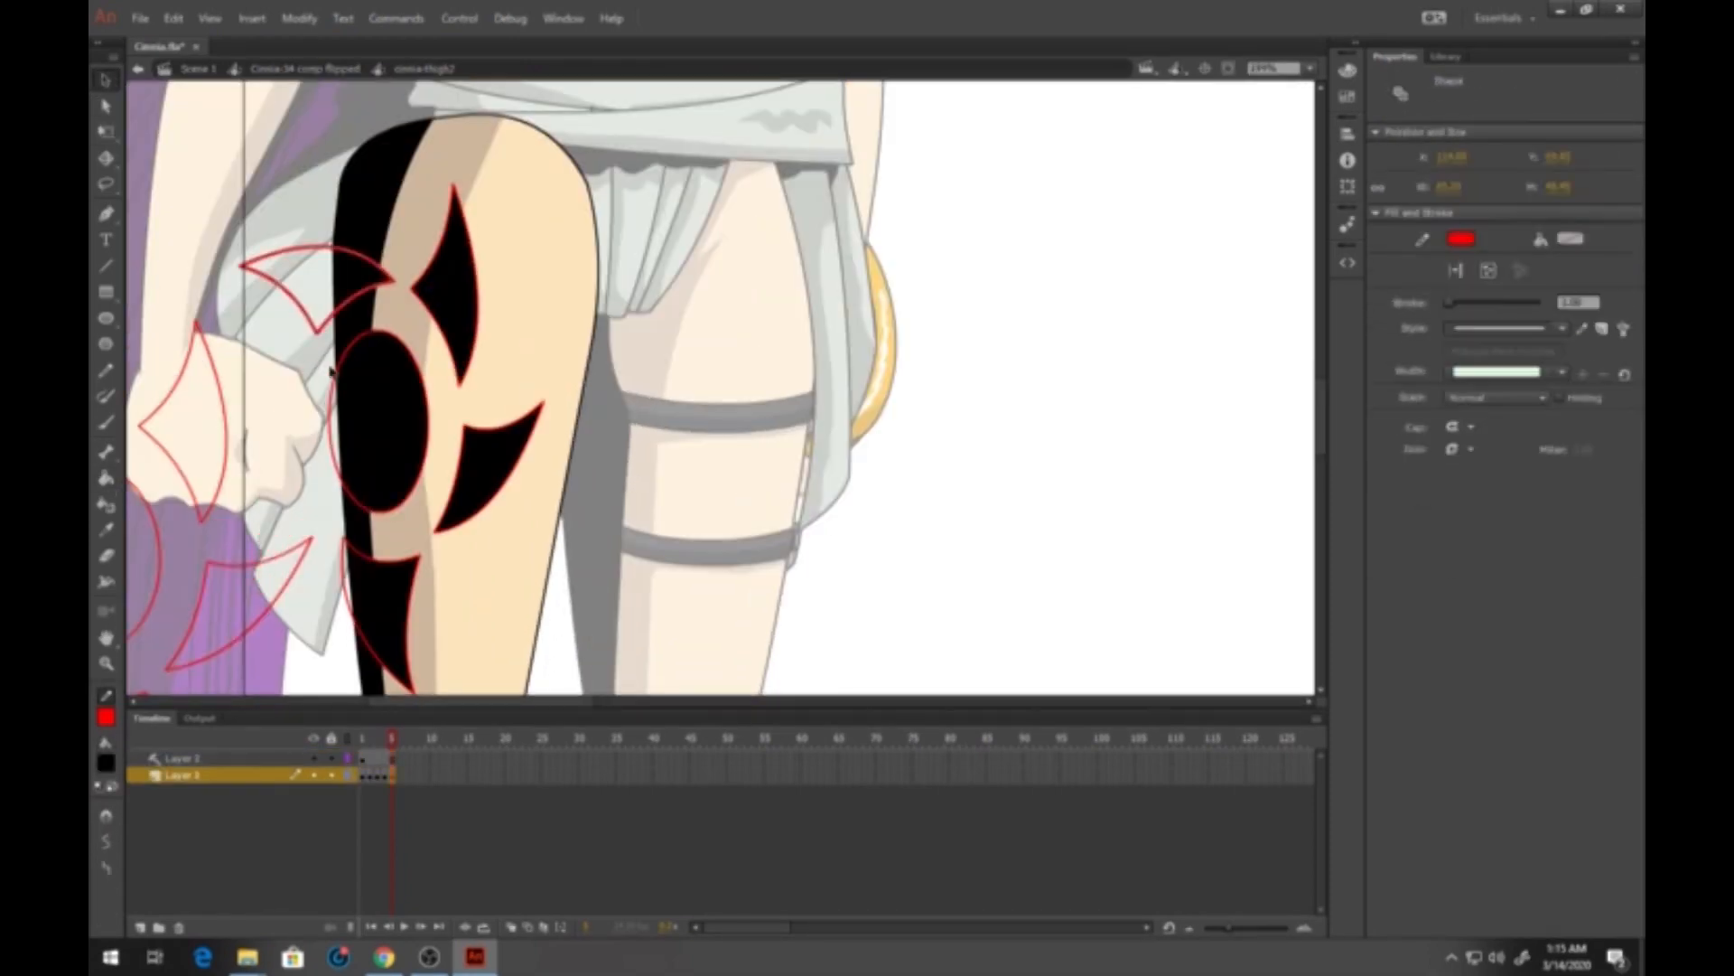
click(198, 68)
Open the flipped profile composition to check its head
click(756, 343)
click(1025, 343)
double_click(1021, 343)
click(1034, 195)
click(198, 69)
Open the hat inside the flipped 3/4 head composition to check its red emblem, and return to the scene
double_click(845, 343)
double_click(849, 194)
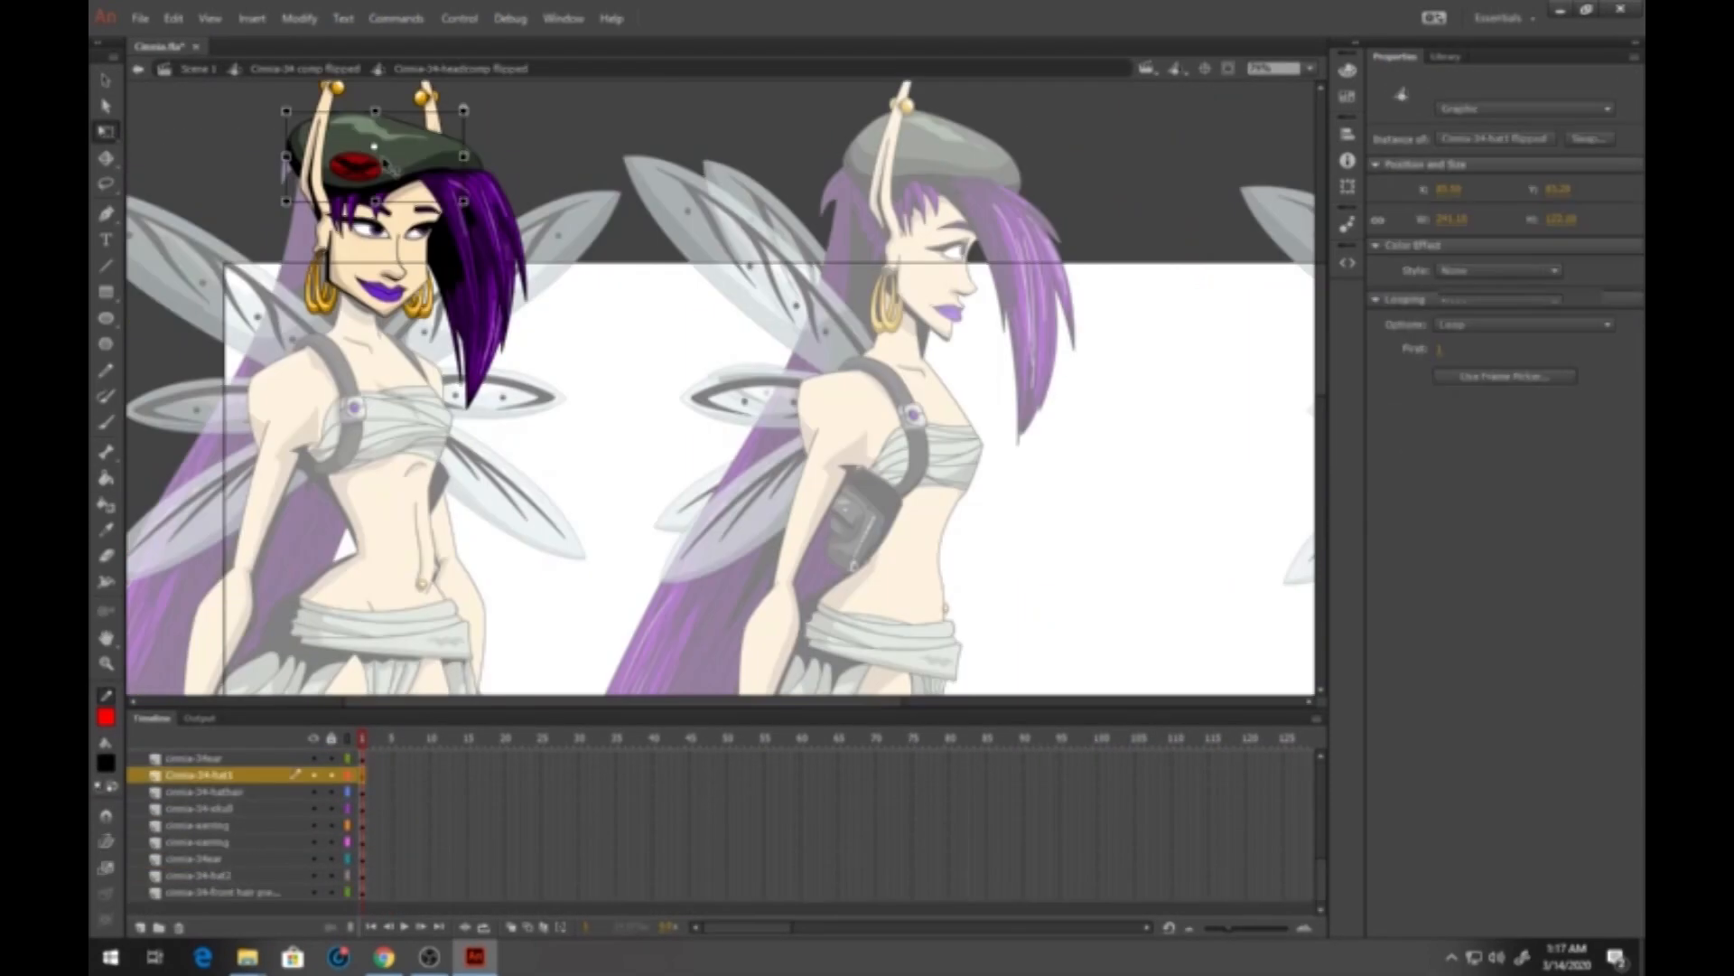
double_click(367, 149)
click(198, 69)
Open the hat in the flipped profile head and bend its lower edge downward with the Envelope transform
double_click(1020, 344)
double_click(1035, 194)
click(578, 307)
double_click(542, 307)
click(106, 133)
click(106, 919)
drag(767, 388, 755, 419)
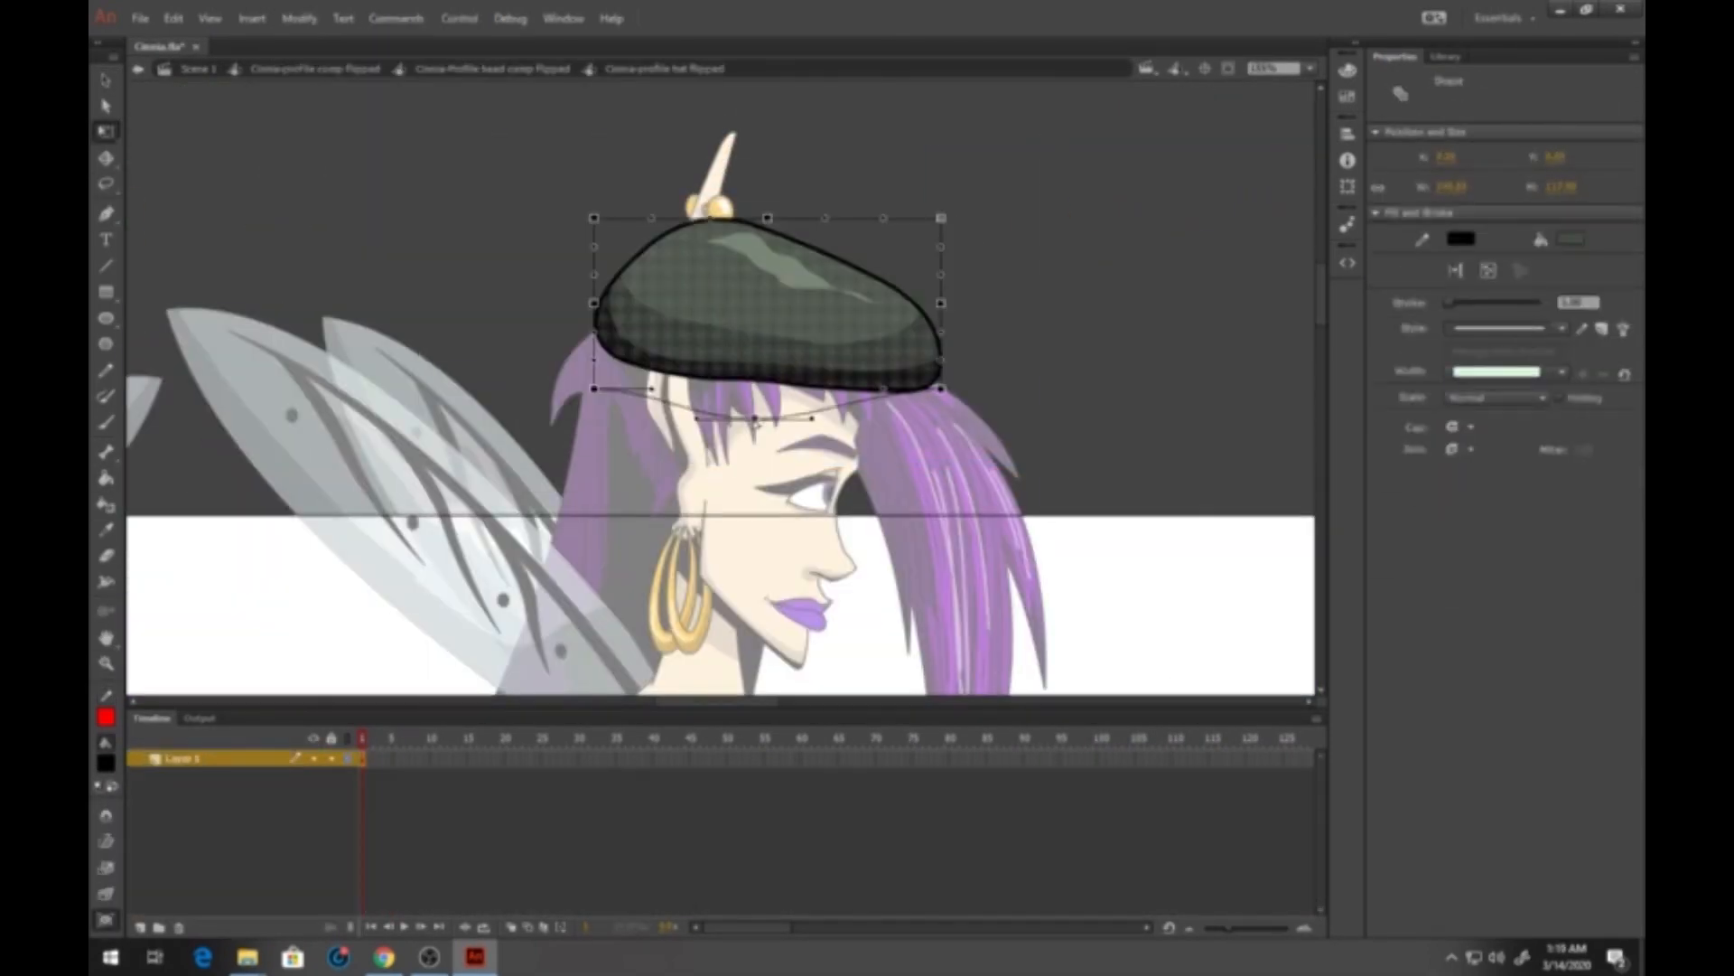
Open the cinnia-thigh2 symbol in the flipped profile composition, adjust its thigh tattoo, and return to the scene
click(315, 69)
click(106, 81)
click(196, 876)
click(314, 876)
click(722, 478)
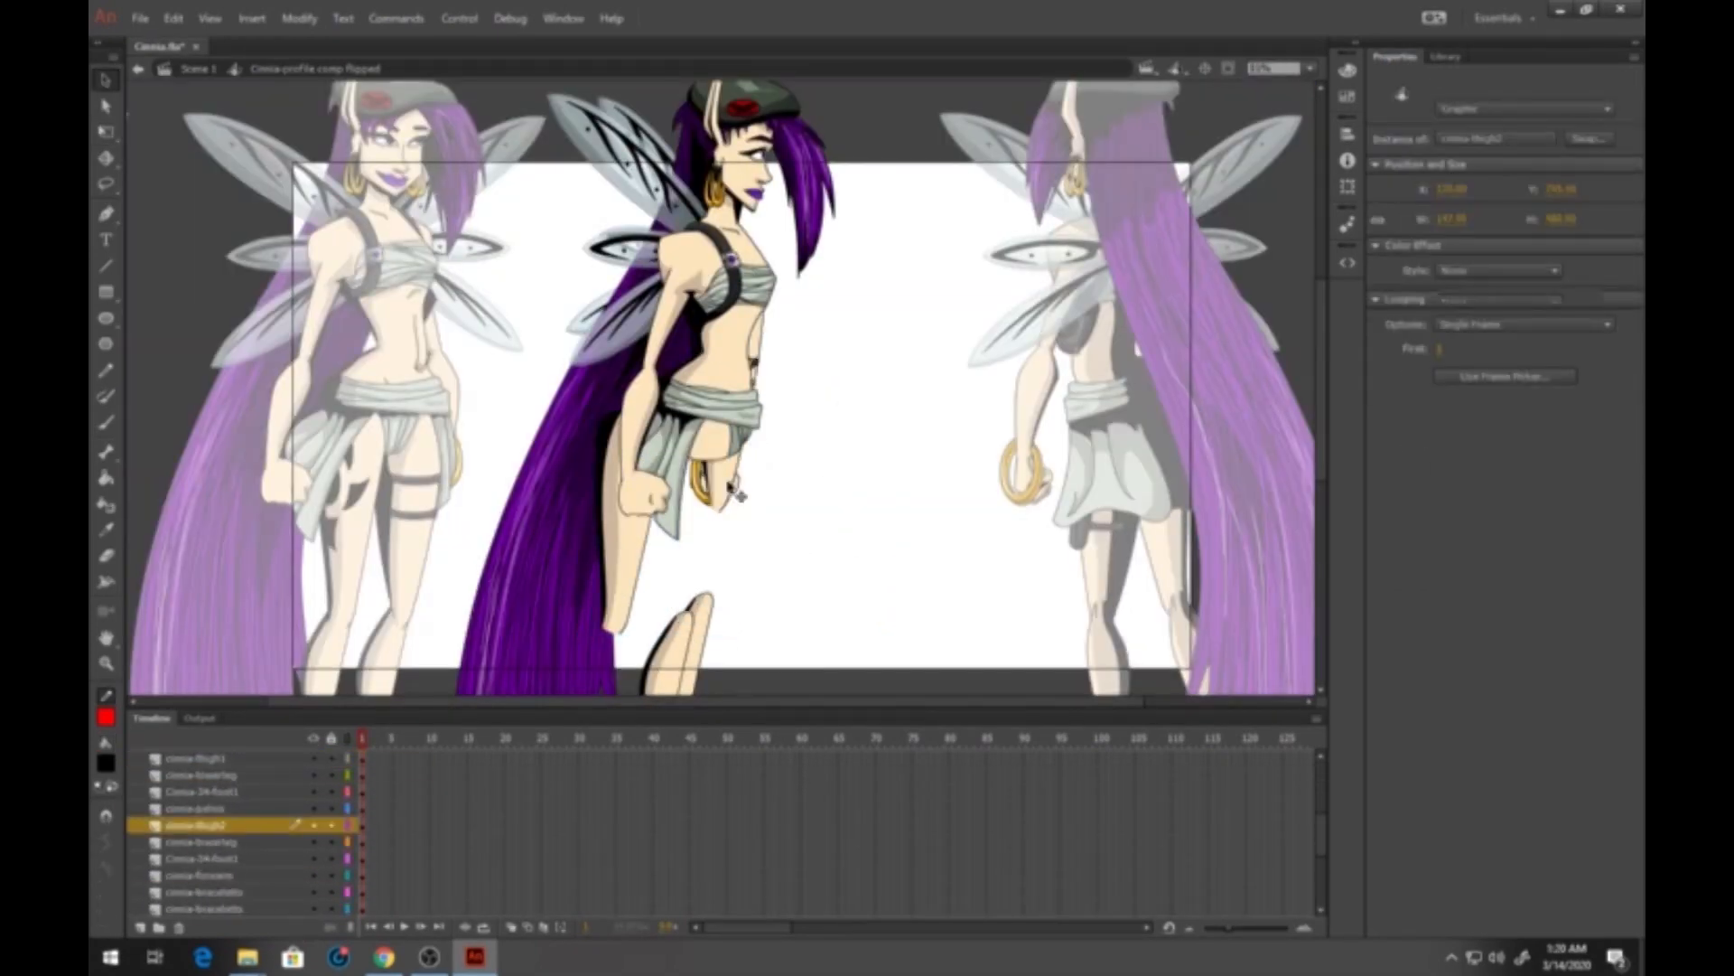
double_click(723, 479)
click(106, 133)
click(106, 81)
click(399, 775)
click(198, 69)
Duplicate the back 3/4 composition as a new symbol with "flip" added to its name
key(ctrl+minus)
key(ctrl+minus)
key(ctrl+minus)
click(266, 343)
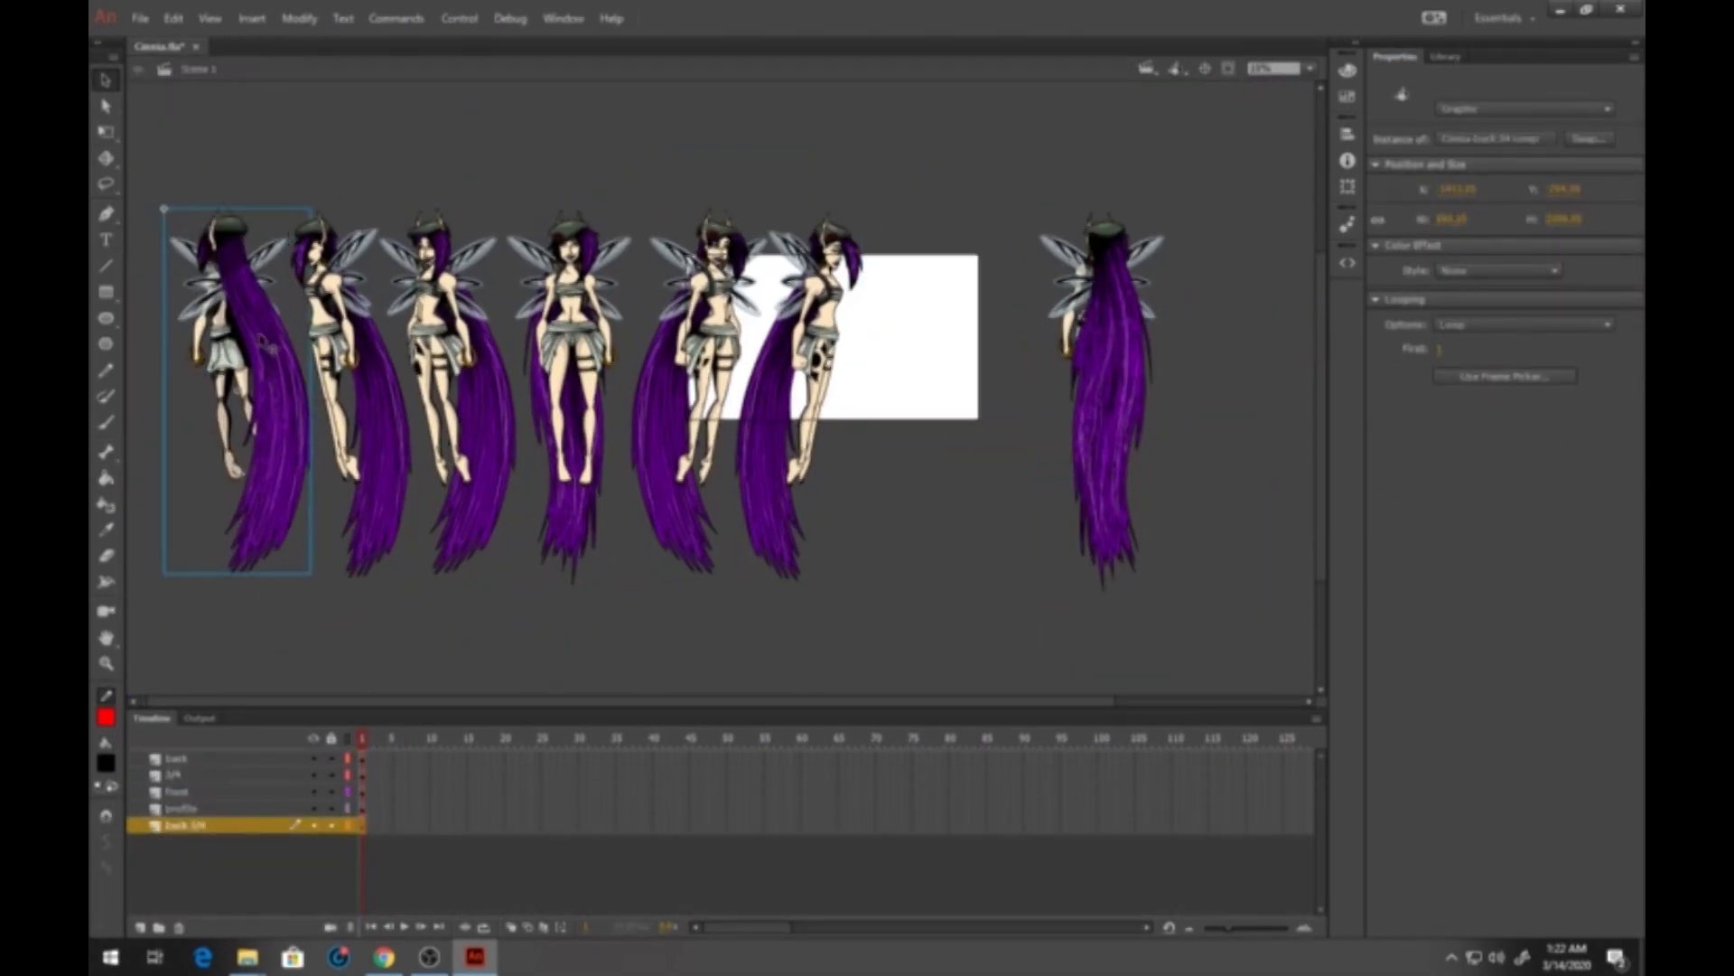
text(flip)
key(Return)
Open the flipped back 3/4 composition and reposition the hand piece beside the gold bracelet
double_click(931, 334)
key(ctrl+equal)
right_click(857, 186)
click(974, 673)
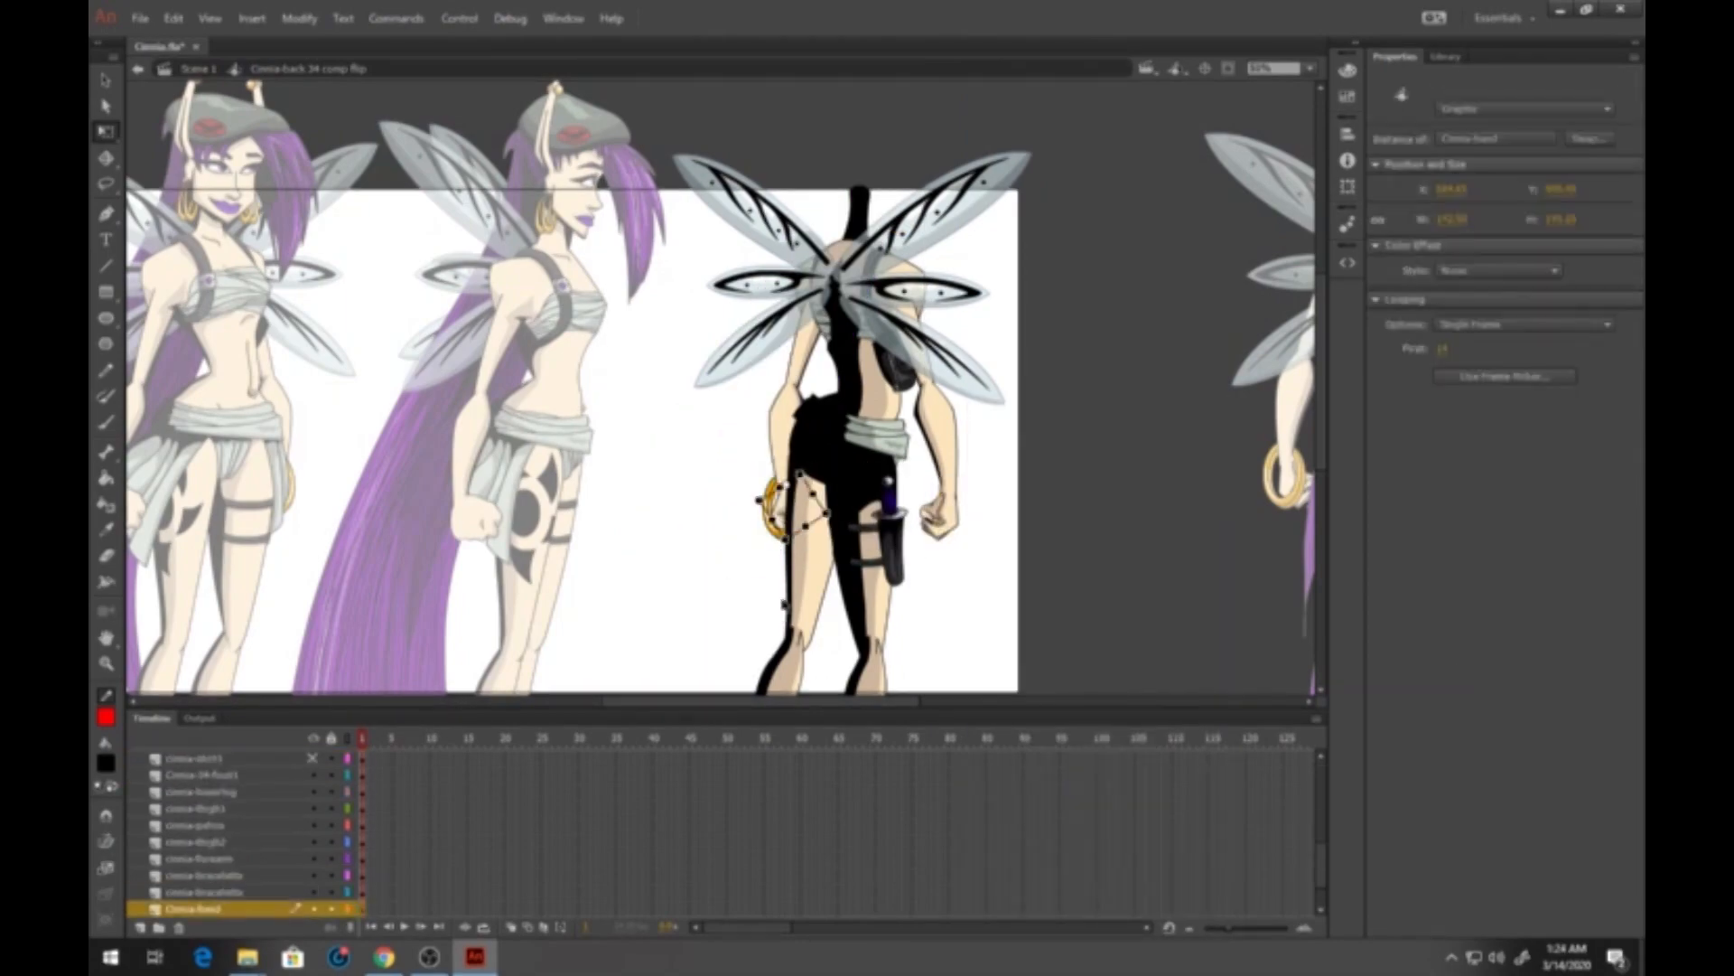
drag(858, 542, 805, 388)
Open the cinnia-thigh2 symbol and transform the red tattoo guide shapes beside the thigh on Layer 2
click(822, 398)
double_click(822, 397)
click(106, 80)
click(389, 739)
drag(766, 262, 913, 510)
click(182, 758)
click(106, 131)
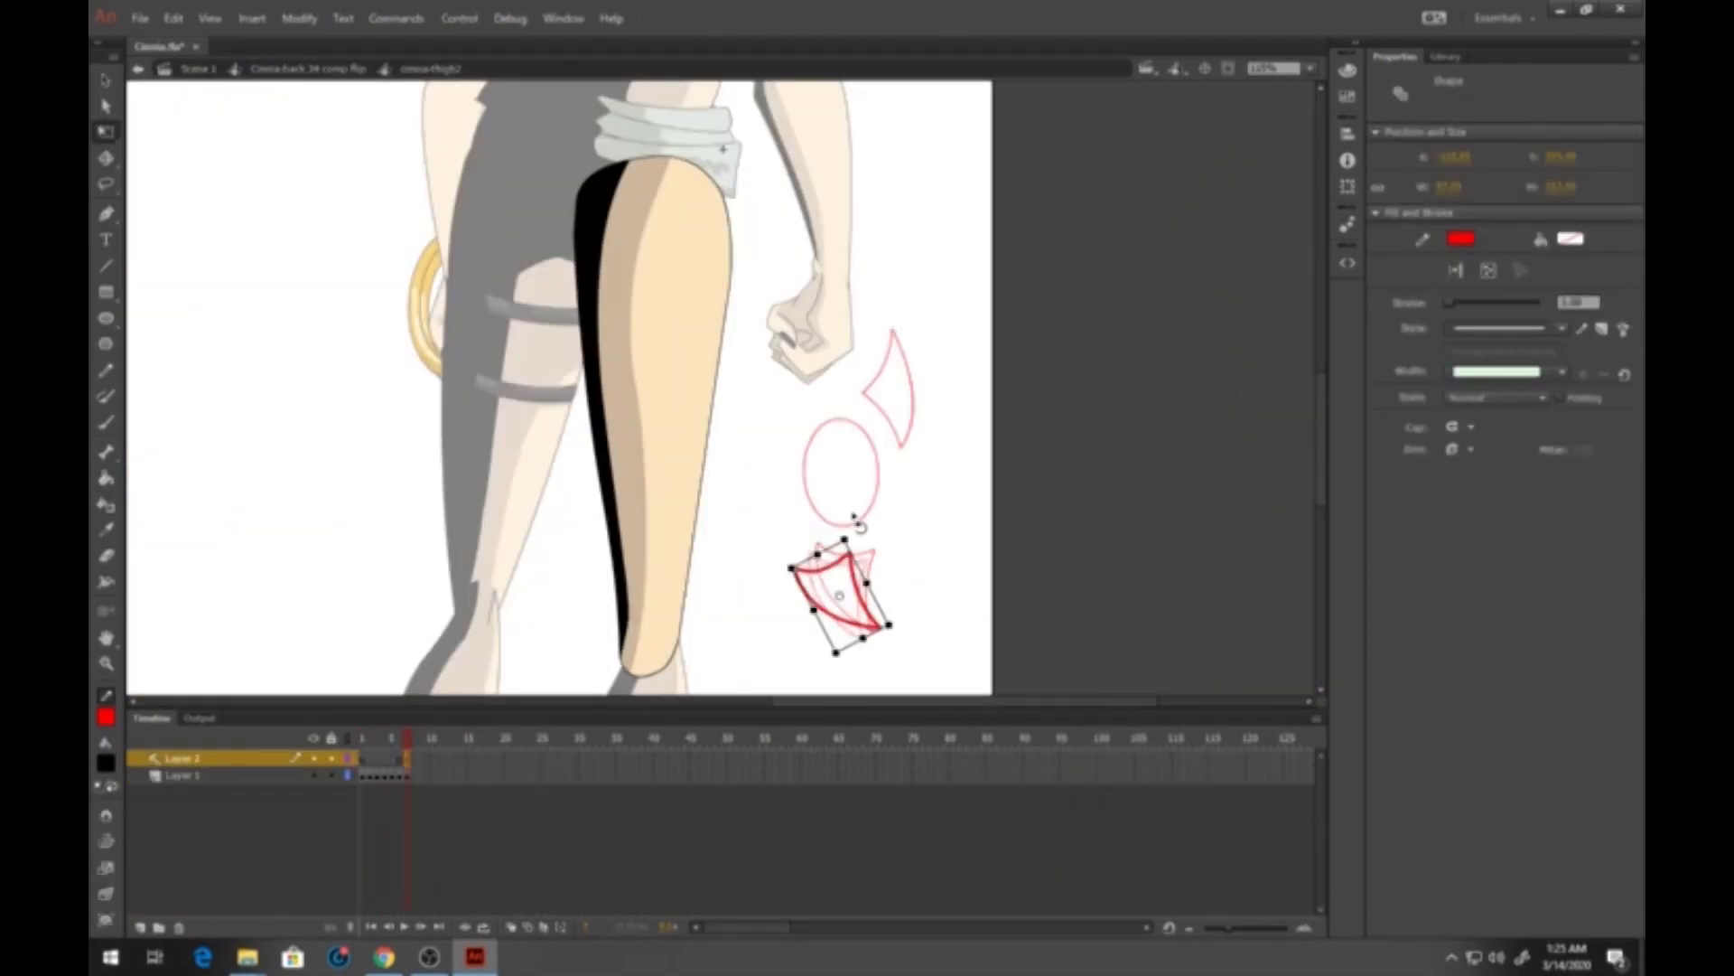
Save the document, return to the scene, and position the back view next to the flipped back 3/4 view
key(ctrl+s)
click(182, 775)
click(198, 68)
click(105, 80)
click(890, 478)
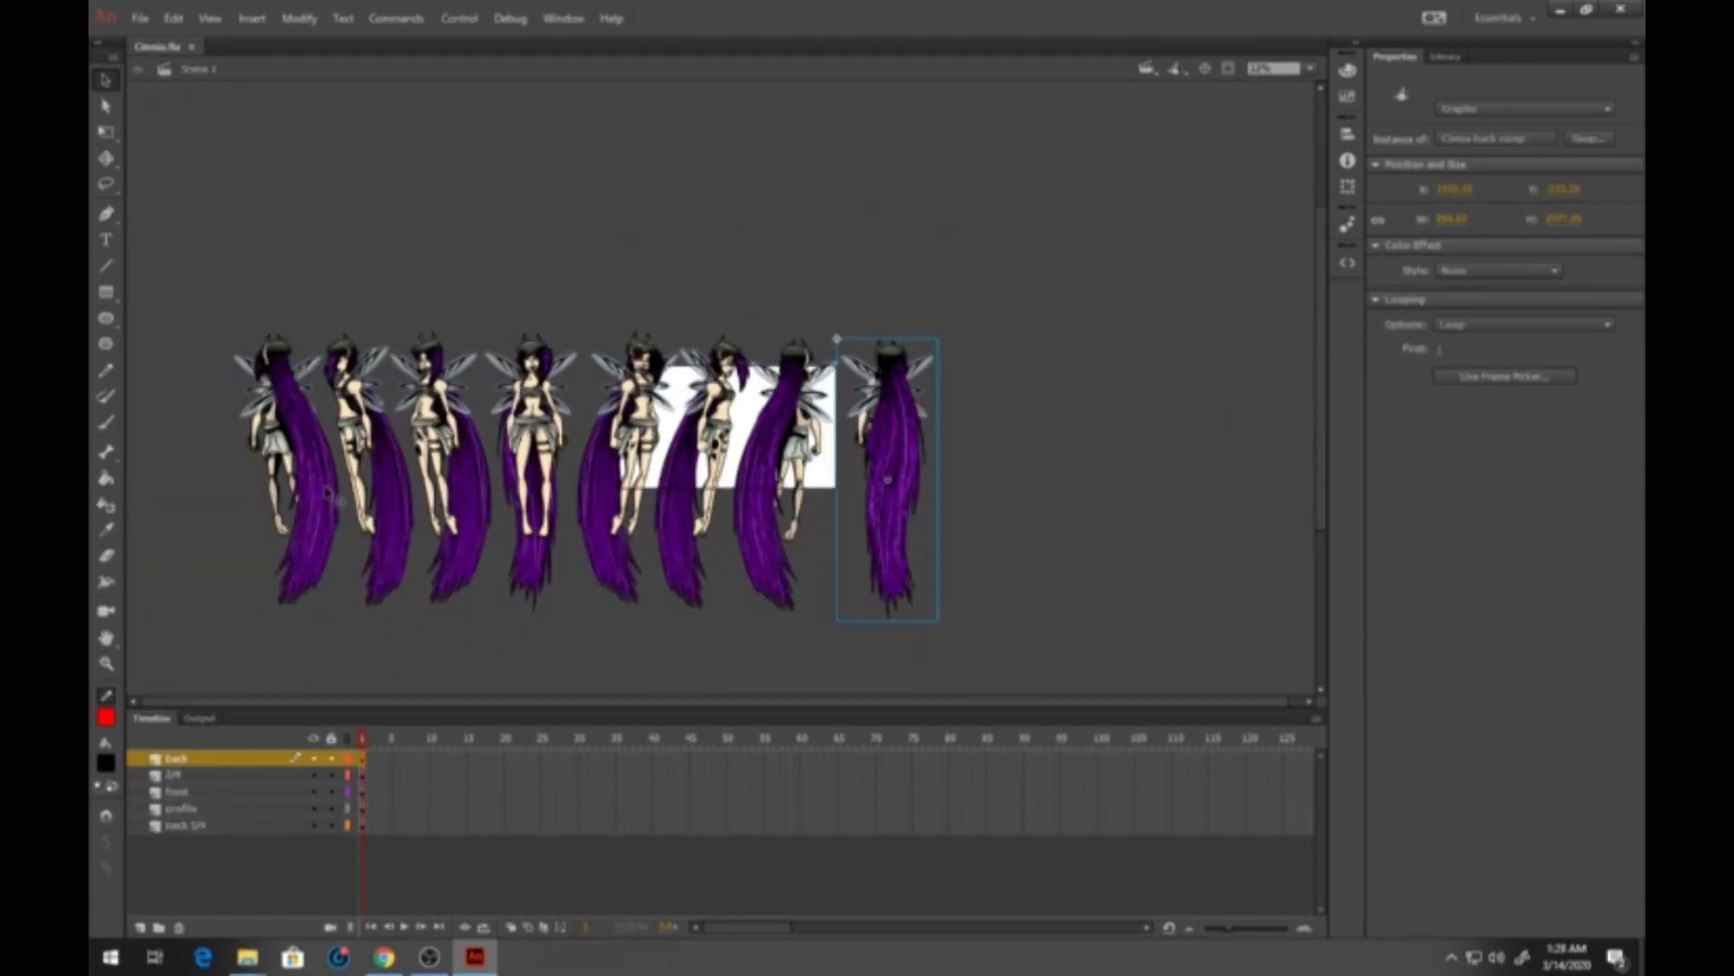
Open the 3/4 composition, open the second character file alongside it, and switch back to the Cinnia document
click(105, 663)
double_click(452, 442)
key(ctrl+o)
double_click(666, 339)
click(158, 46)
Fill the finger ring orange on Layer 2 of the Cinnia-hand symbol, around frame 20
click(182, 758)
click(106, 184)
click(510, 739)
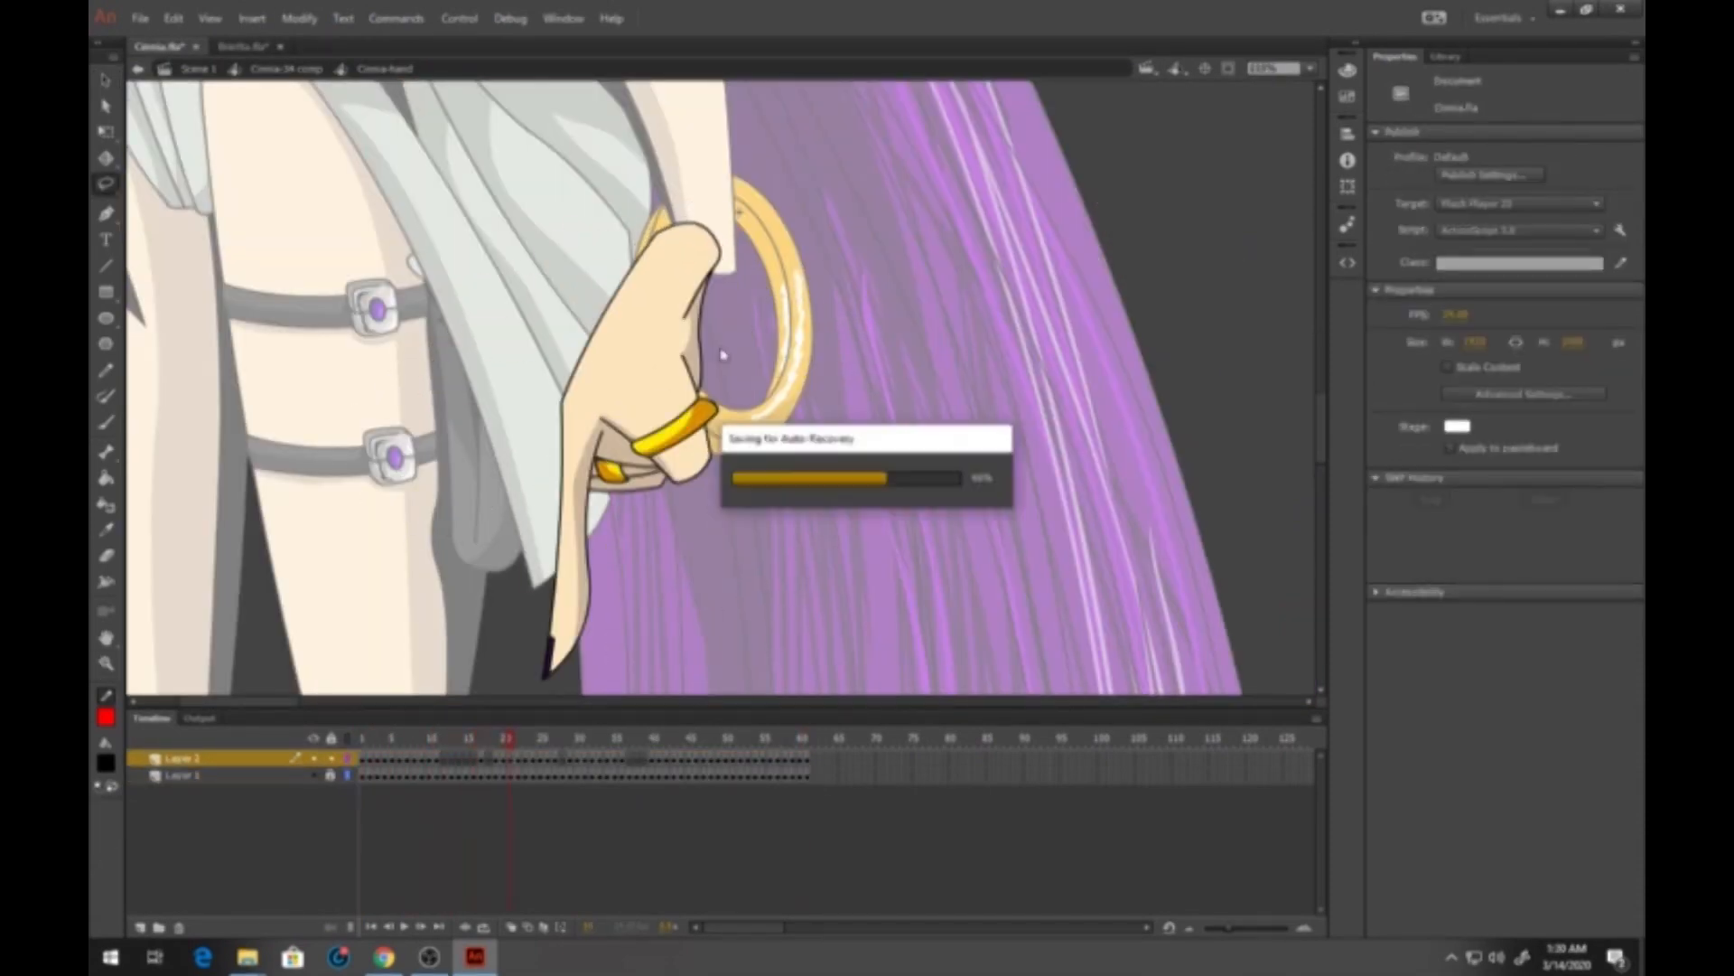
click(106, 663)
drag(533, 181, 804, 564)
click(511, 739)
click(105, 478)
click(626, 548)
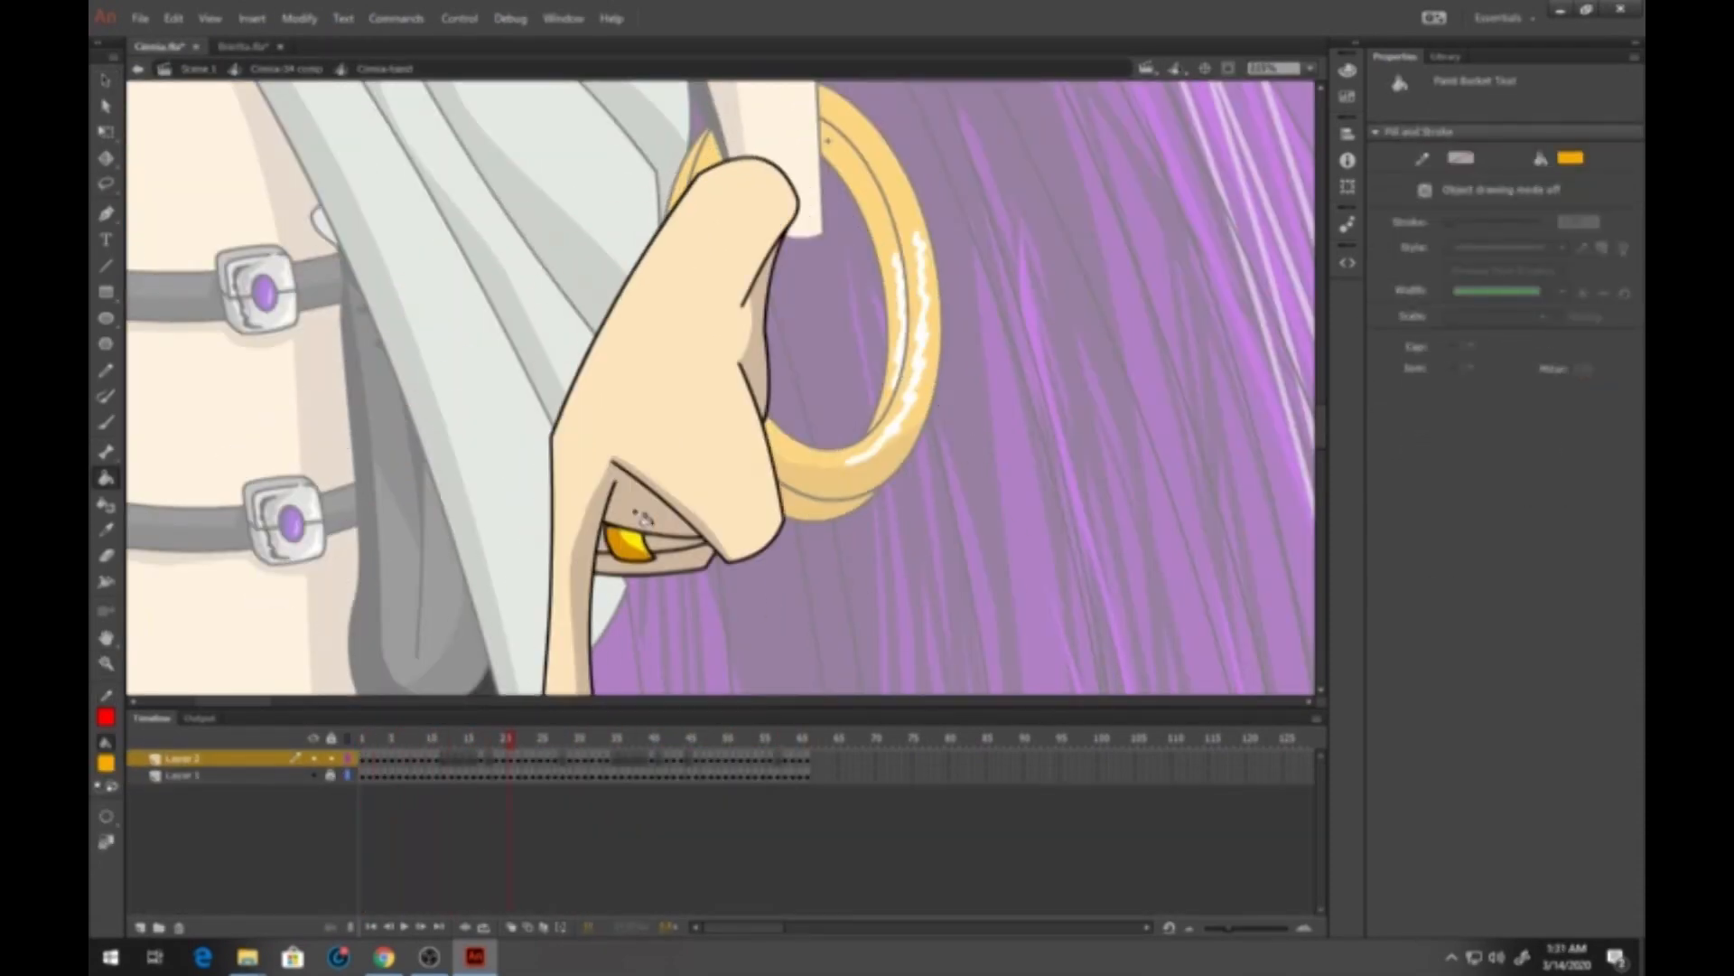